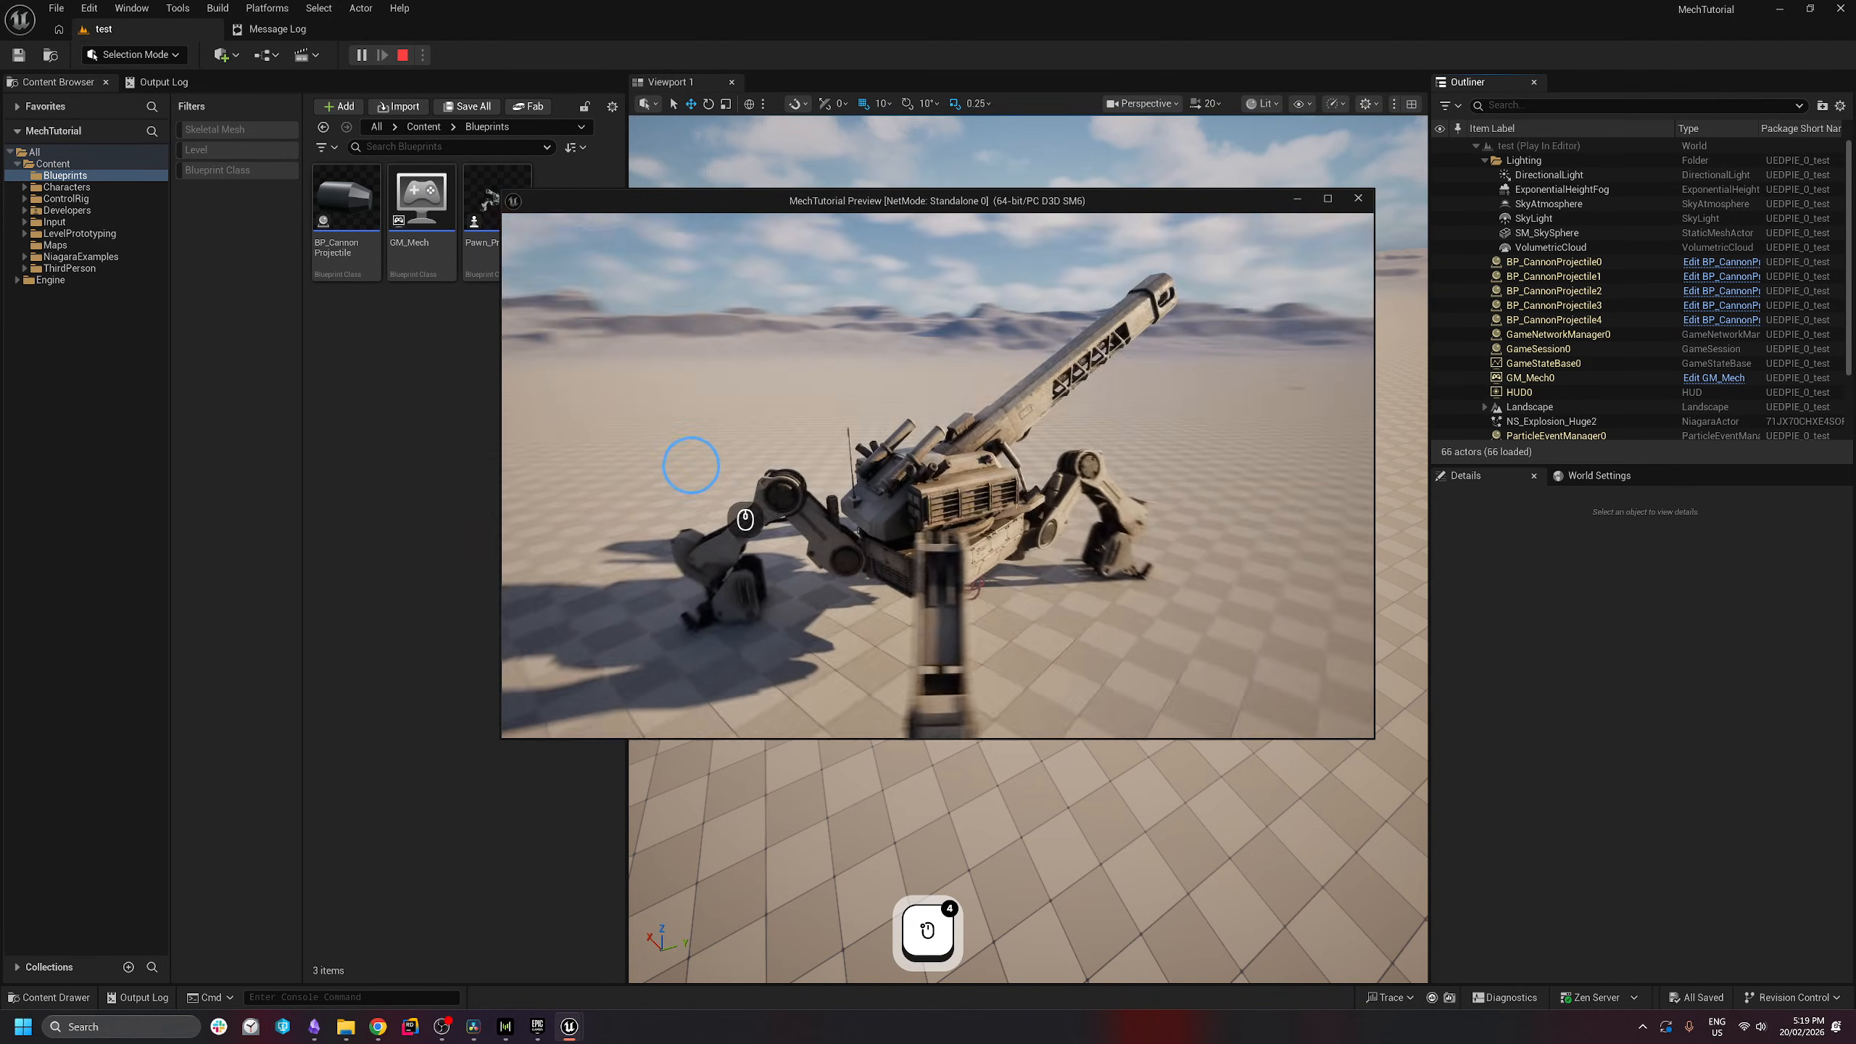
- Walk the mech forward through the test level while firing several cannon shots
key("w")
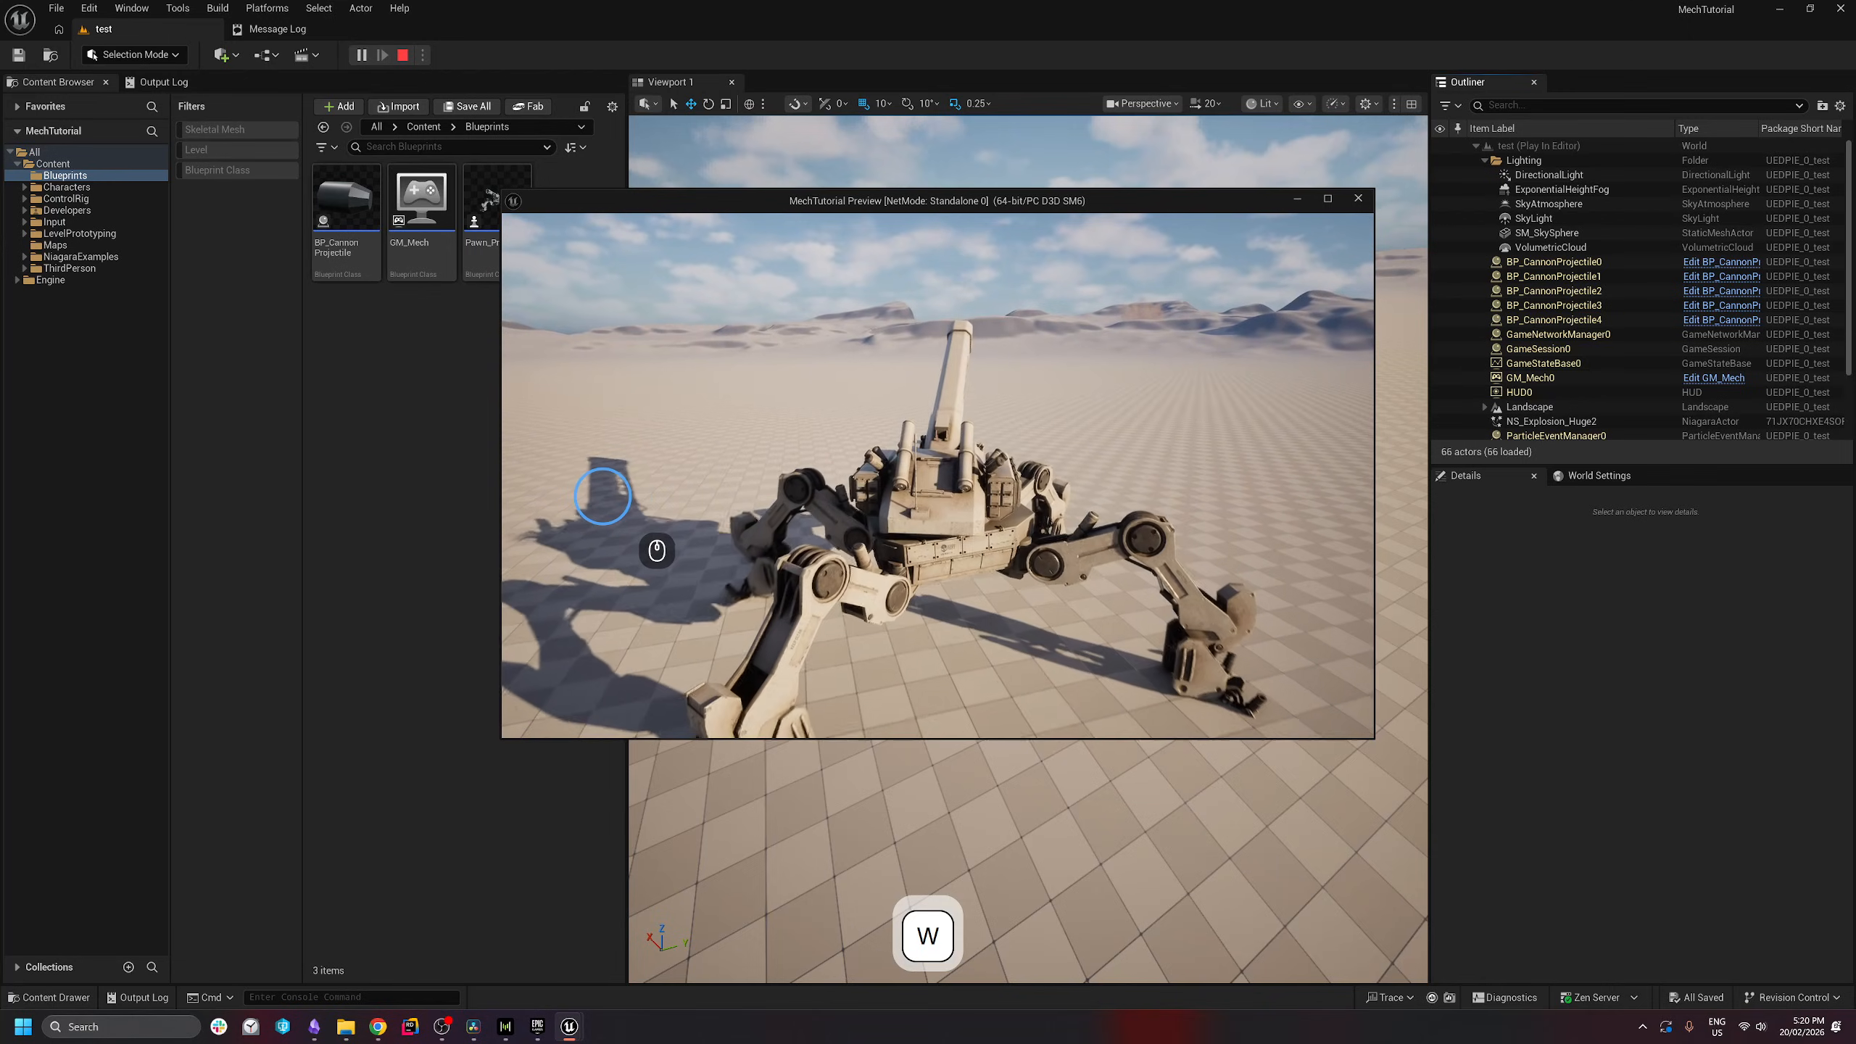
left_click(657, 550)
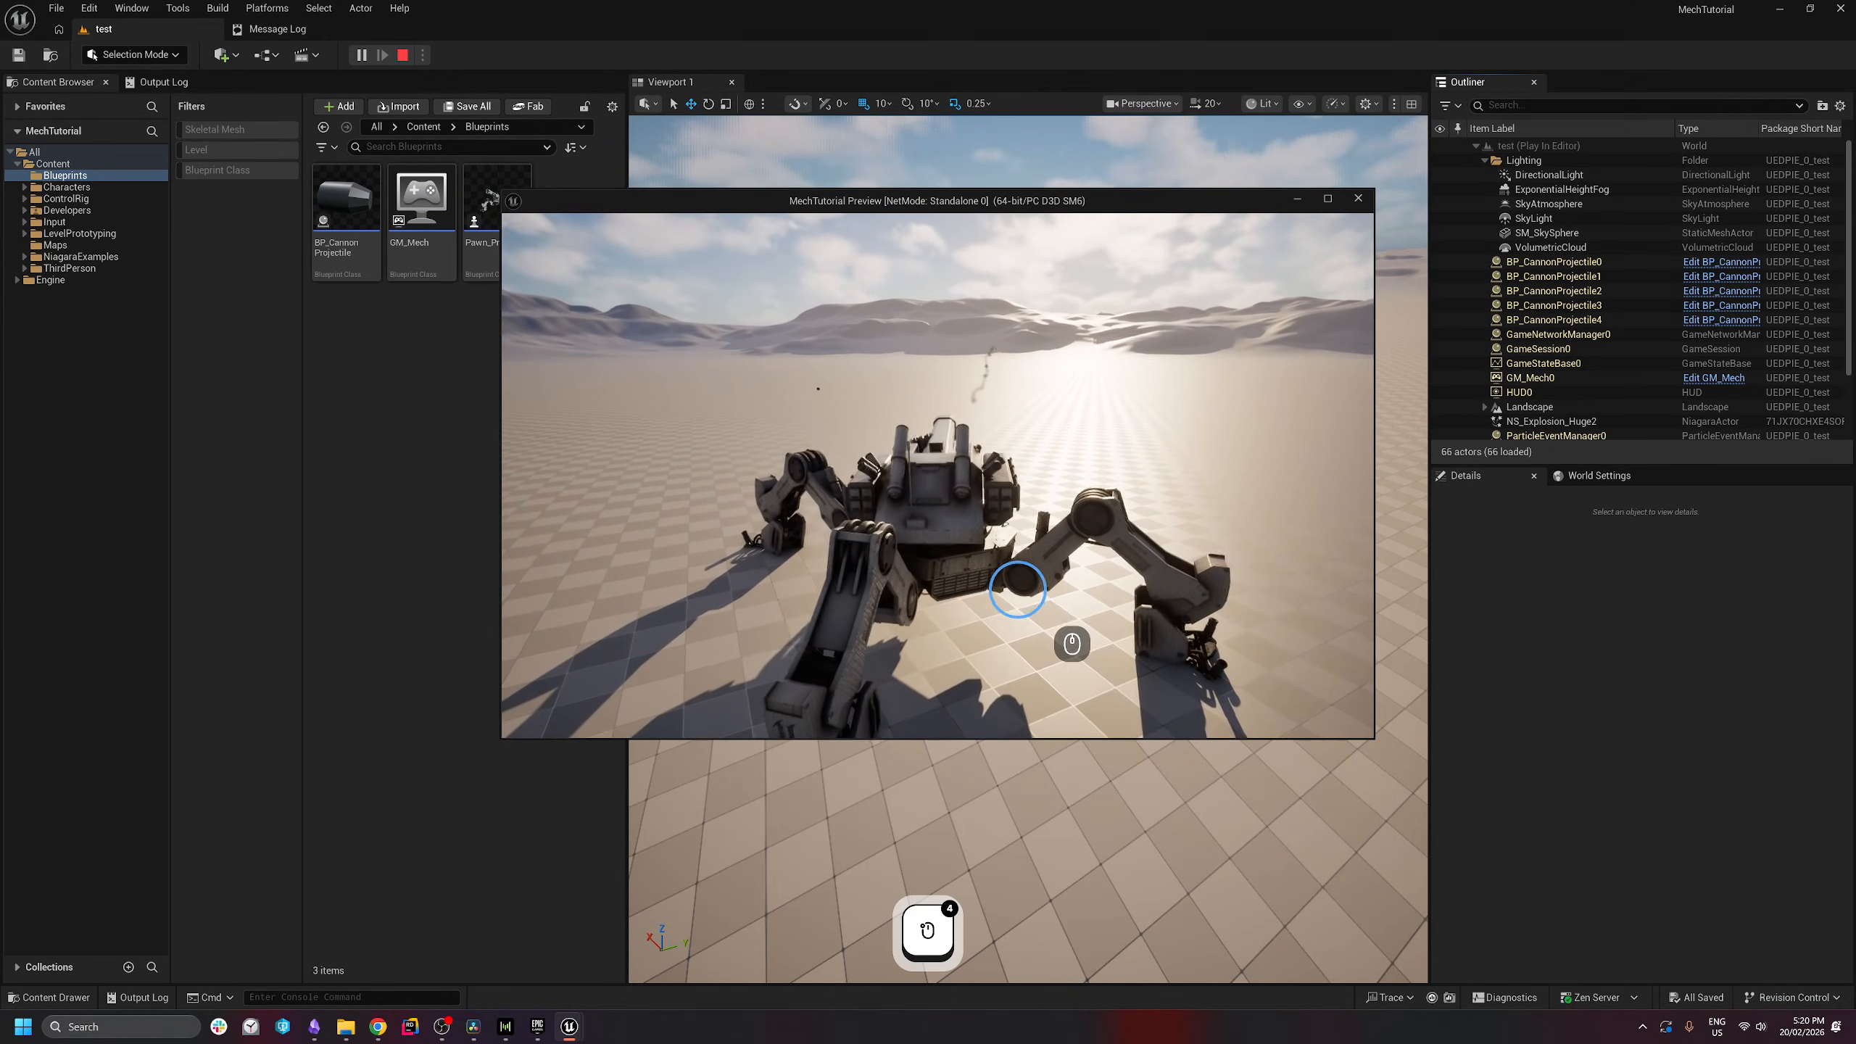
key("w")
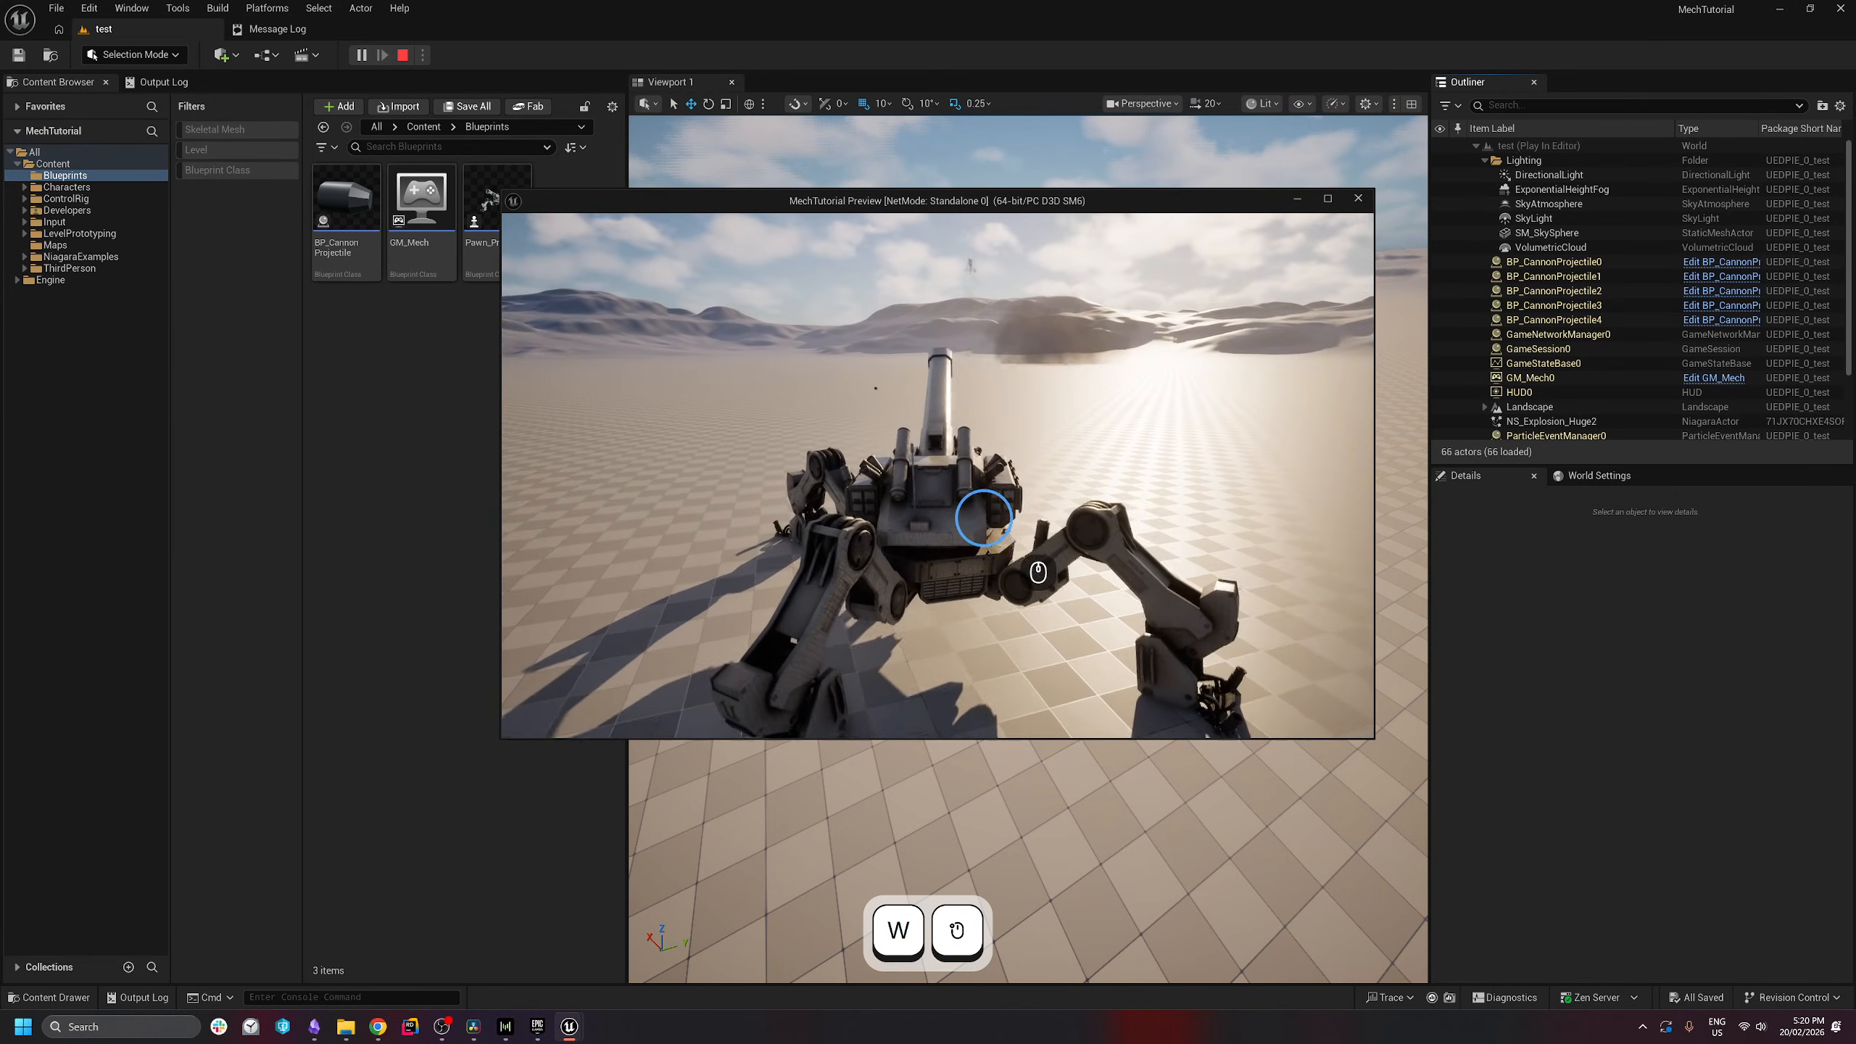
left_click(974, 531)
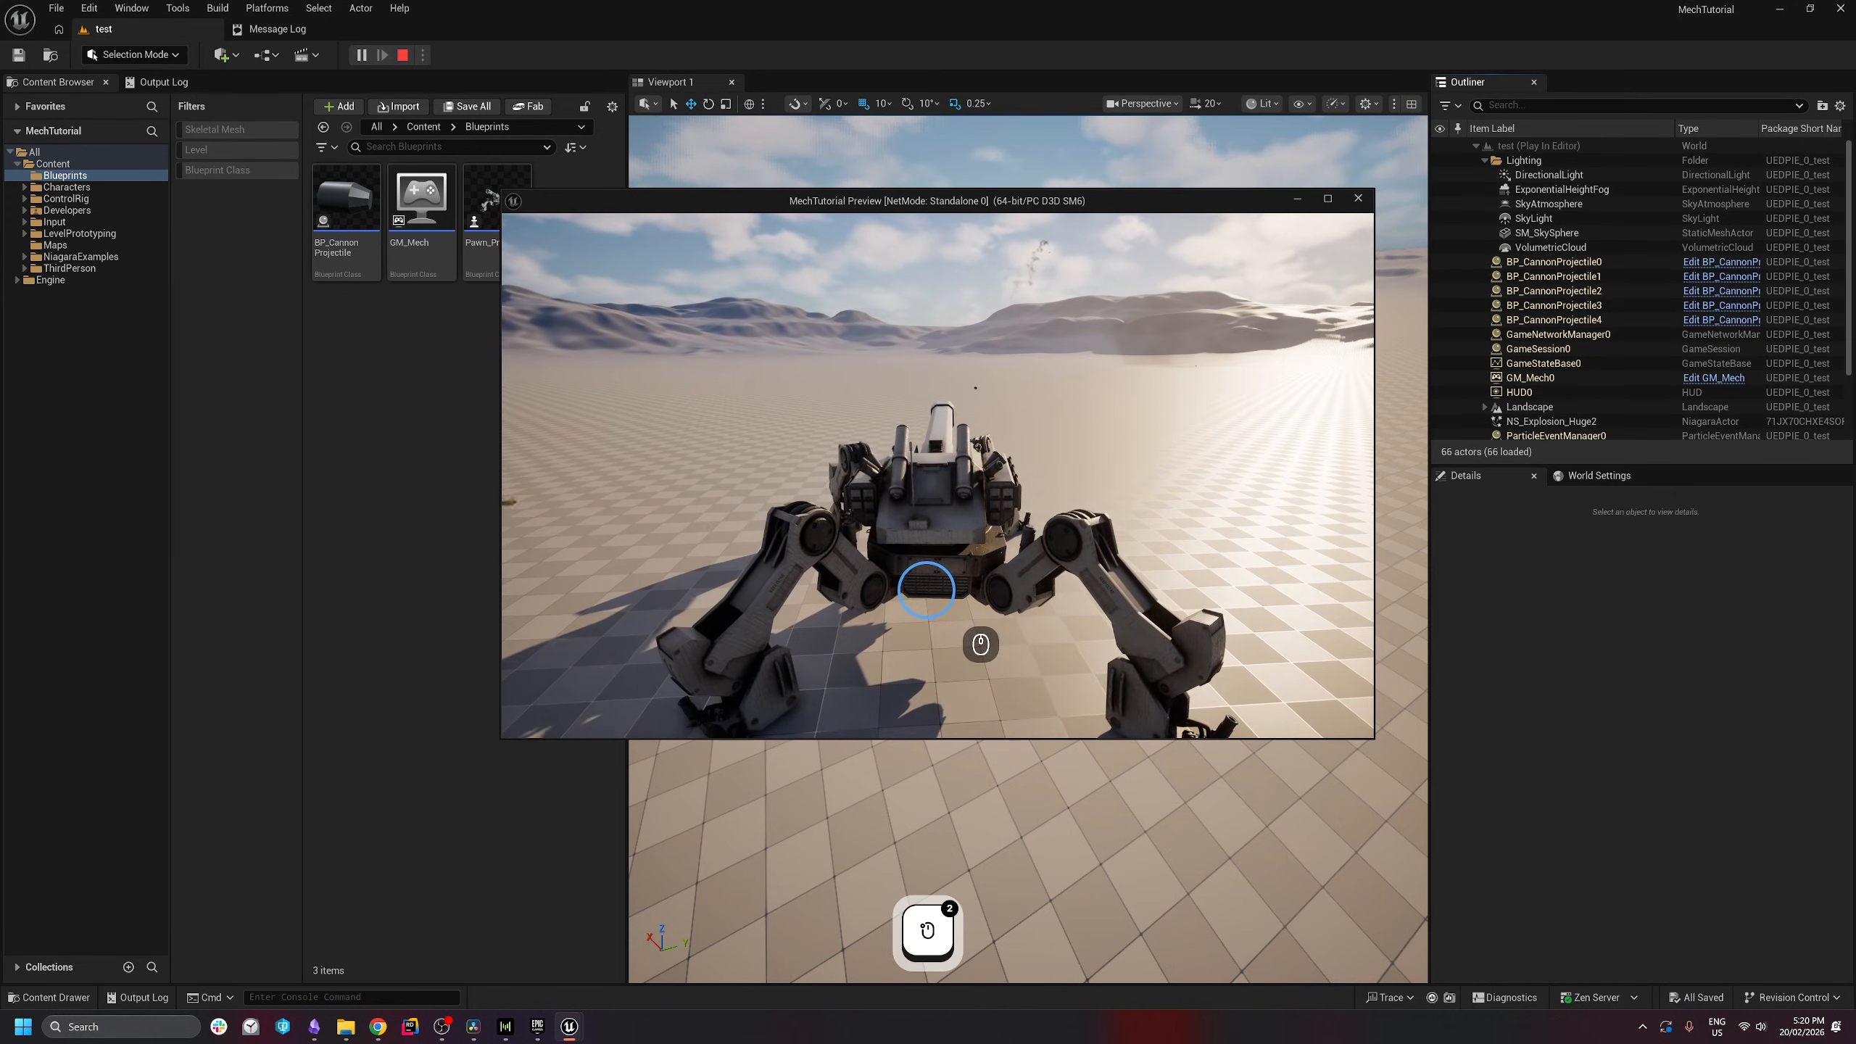
left_click(926, 589)
key("w")
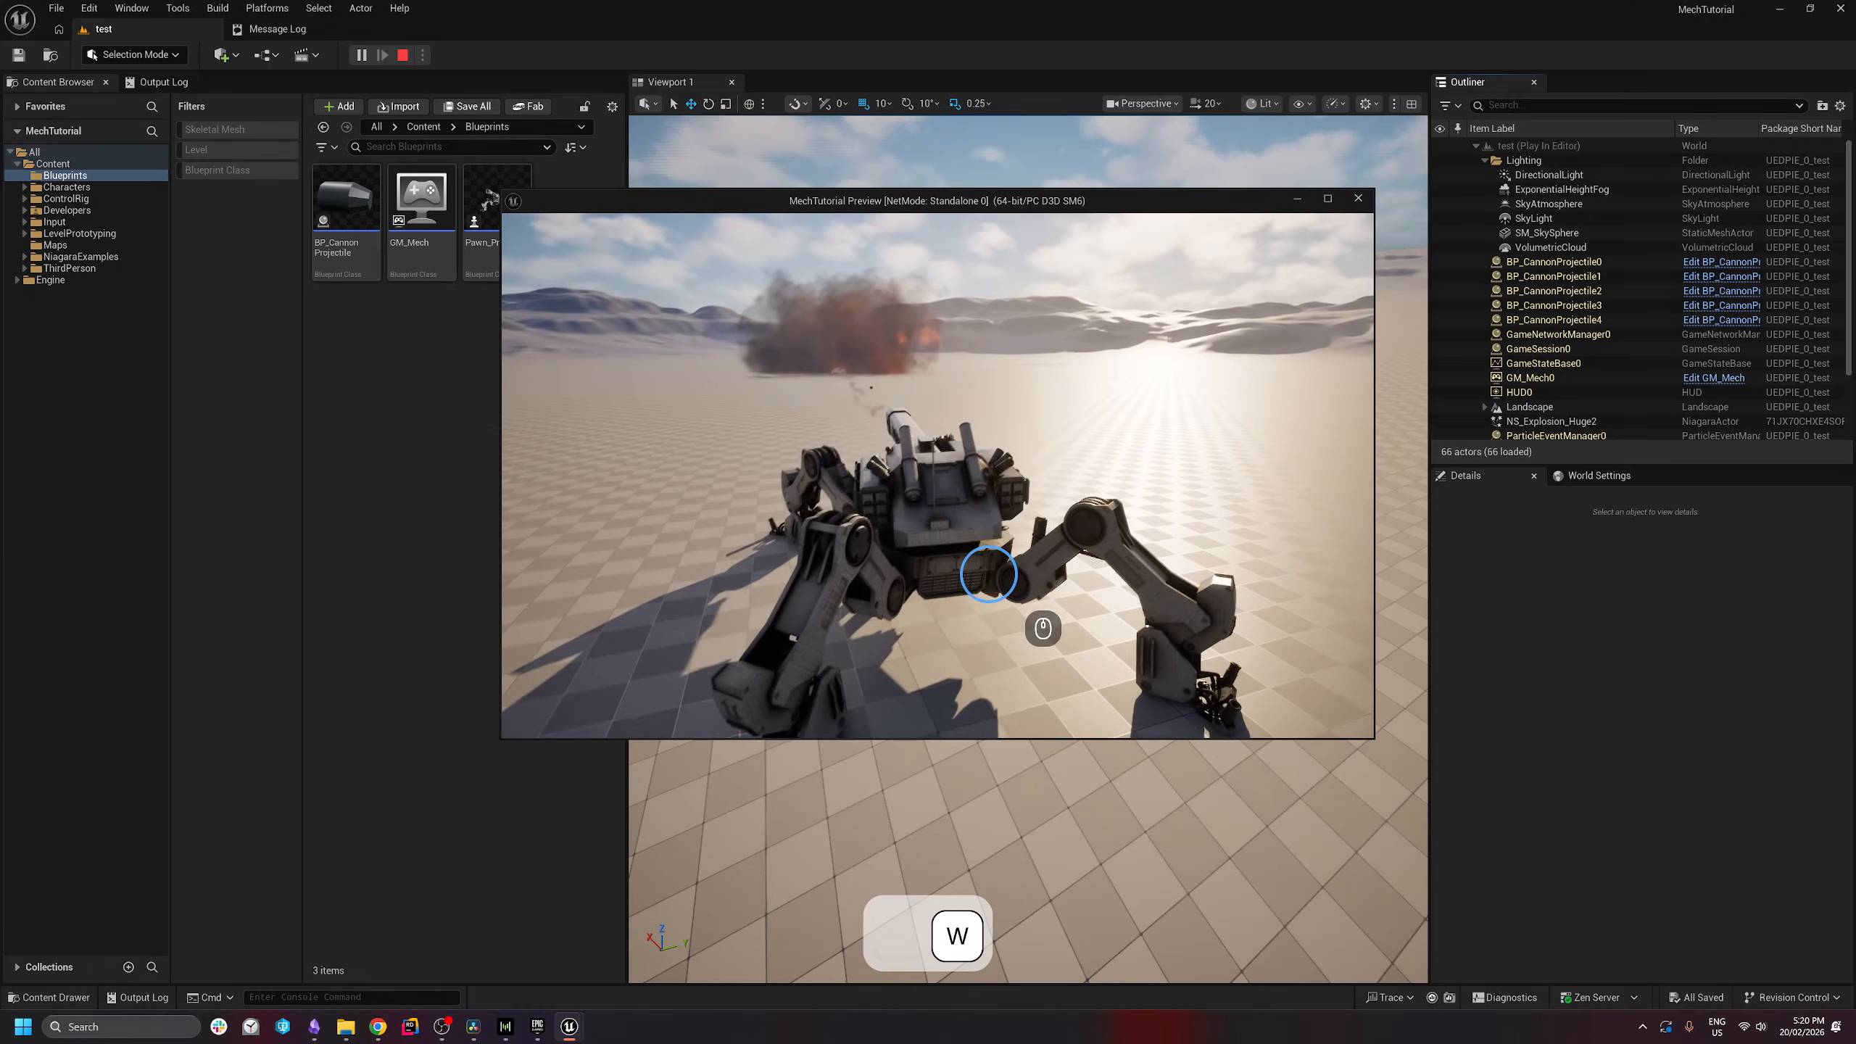
left_click(1002, 522)
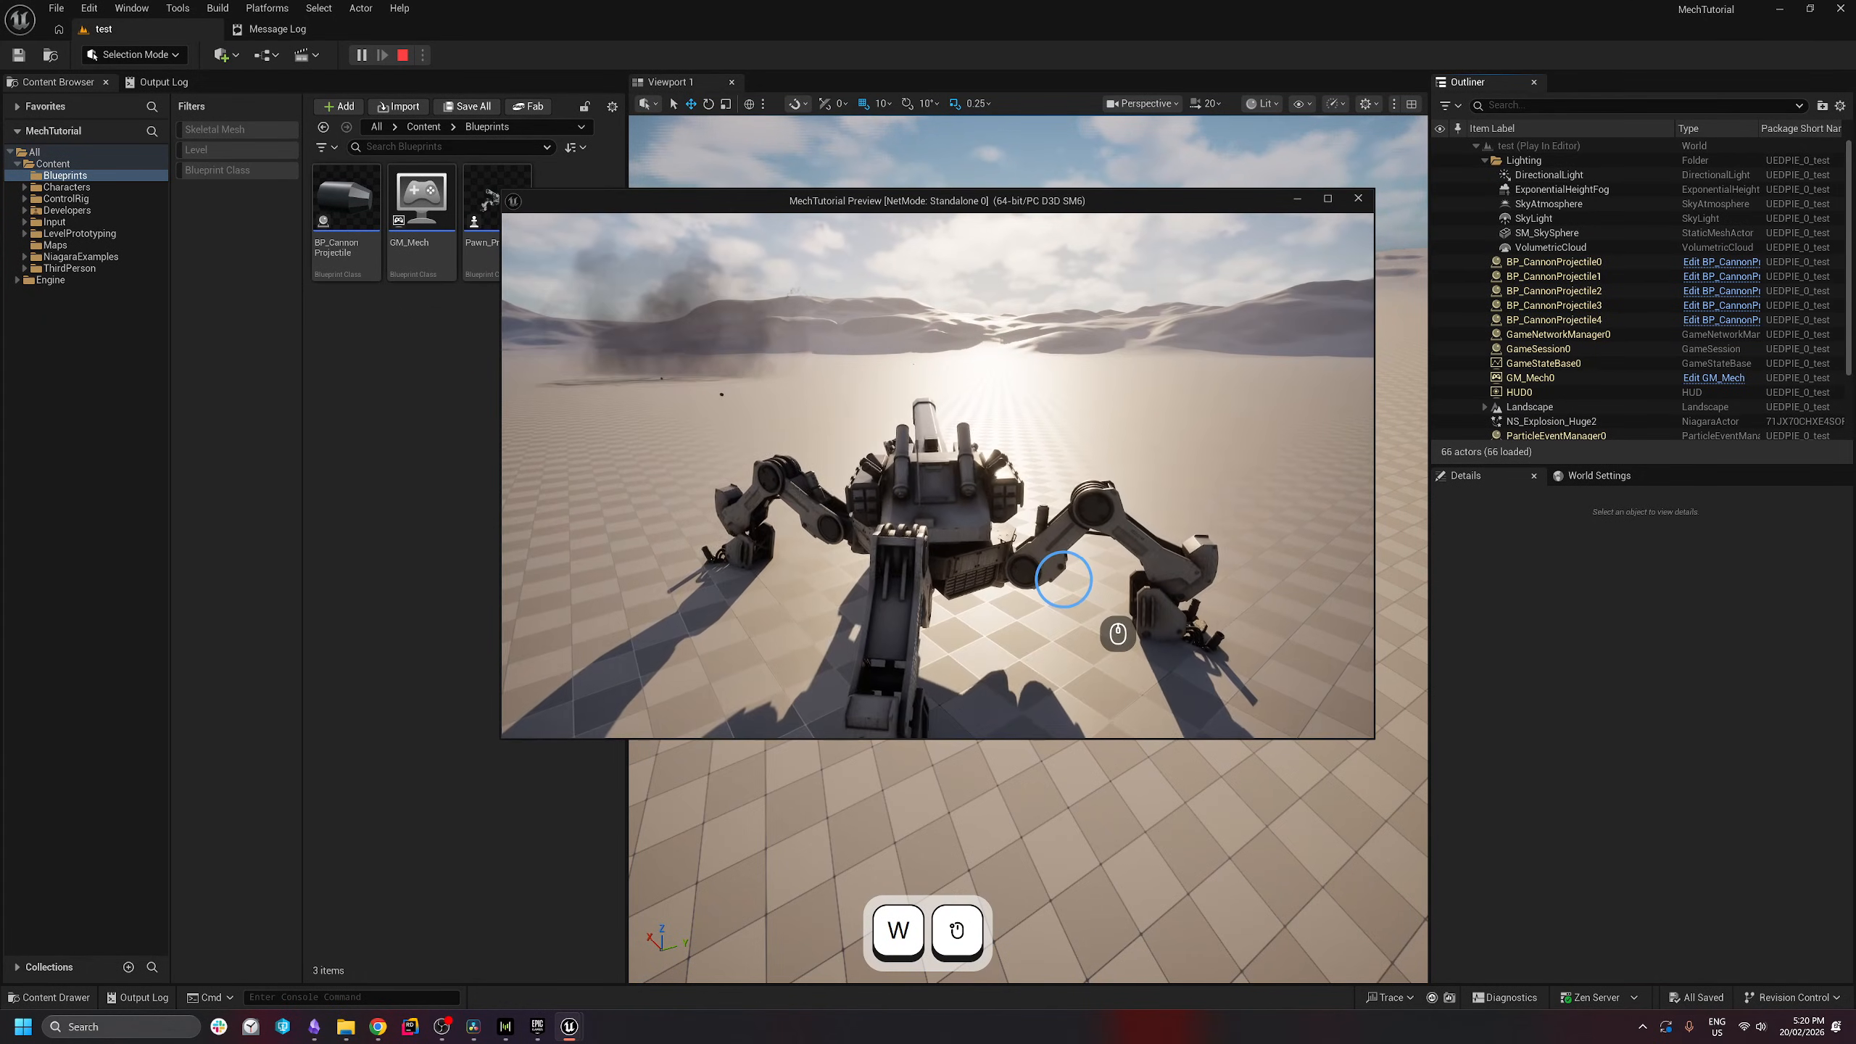
left_click(1056, 589)
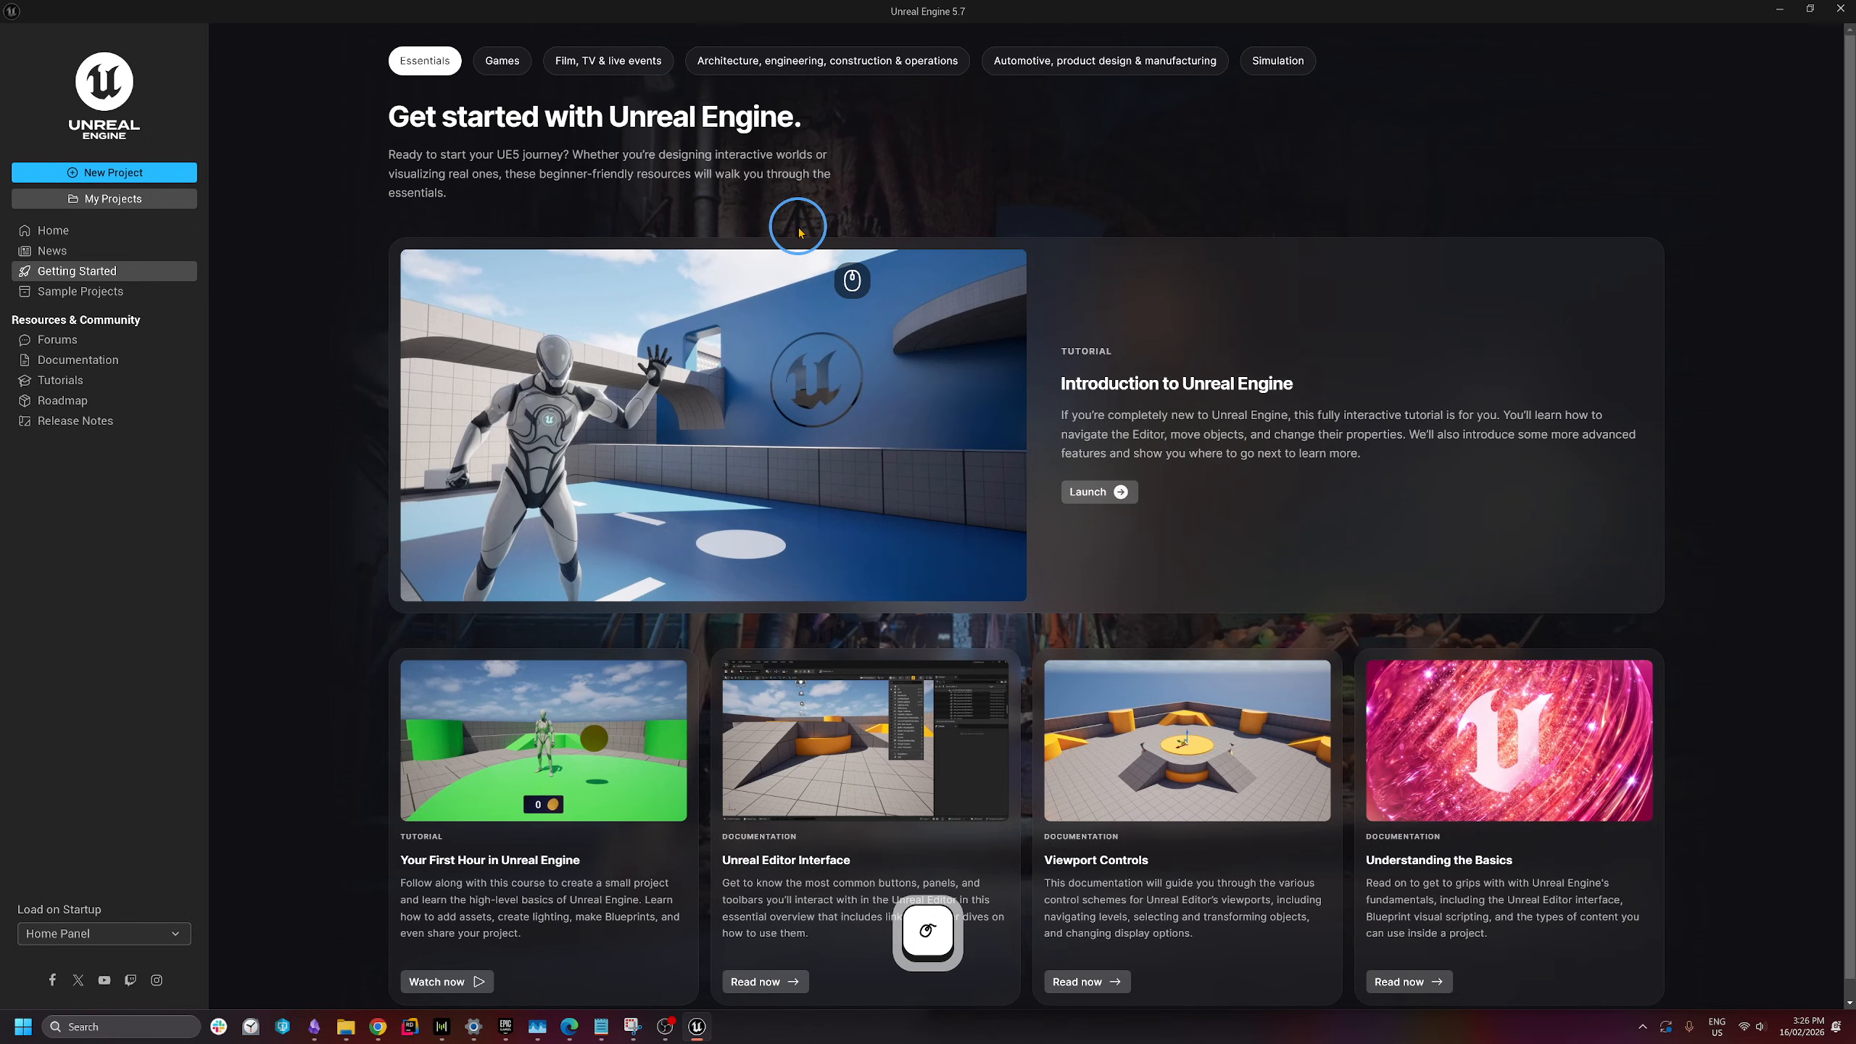
- Create a new project from the Blank template named ProcMech
left_click(133, 182)
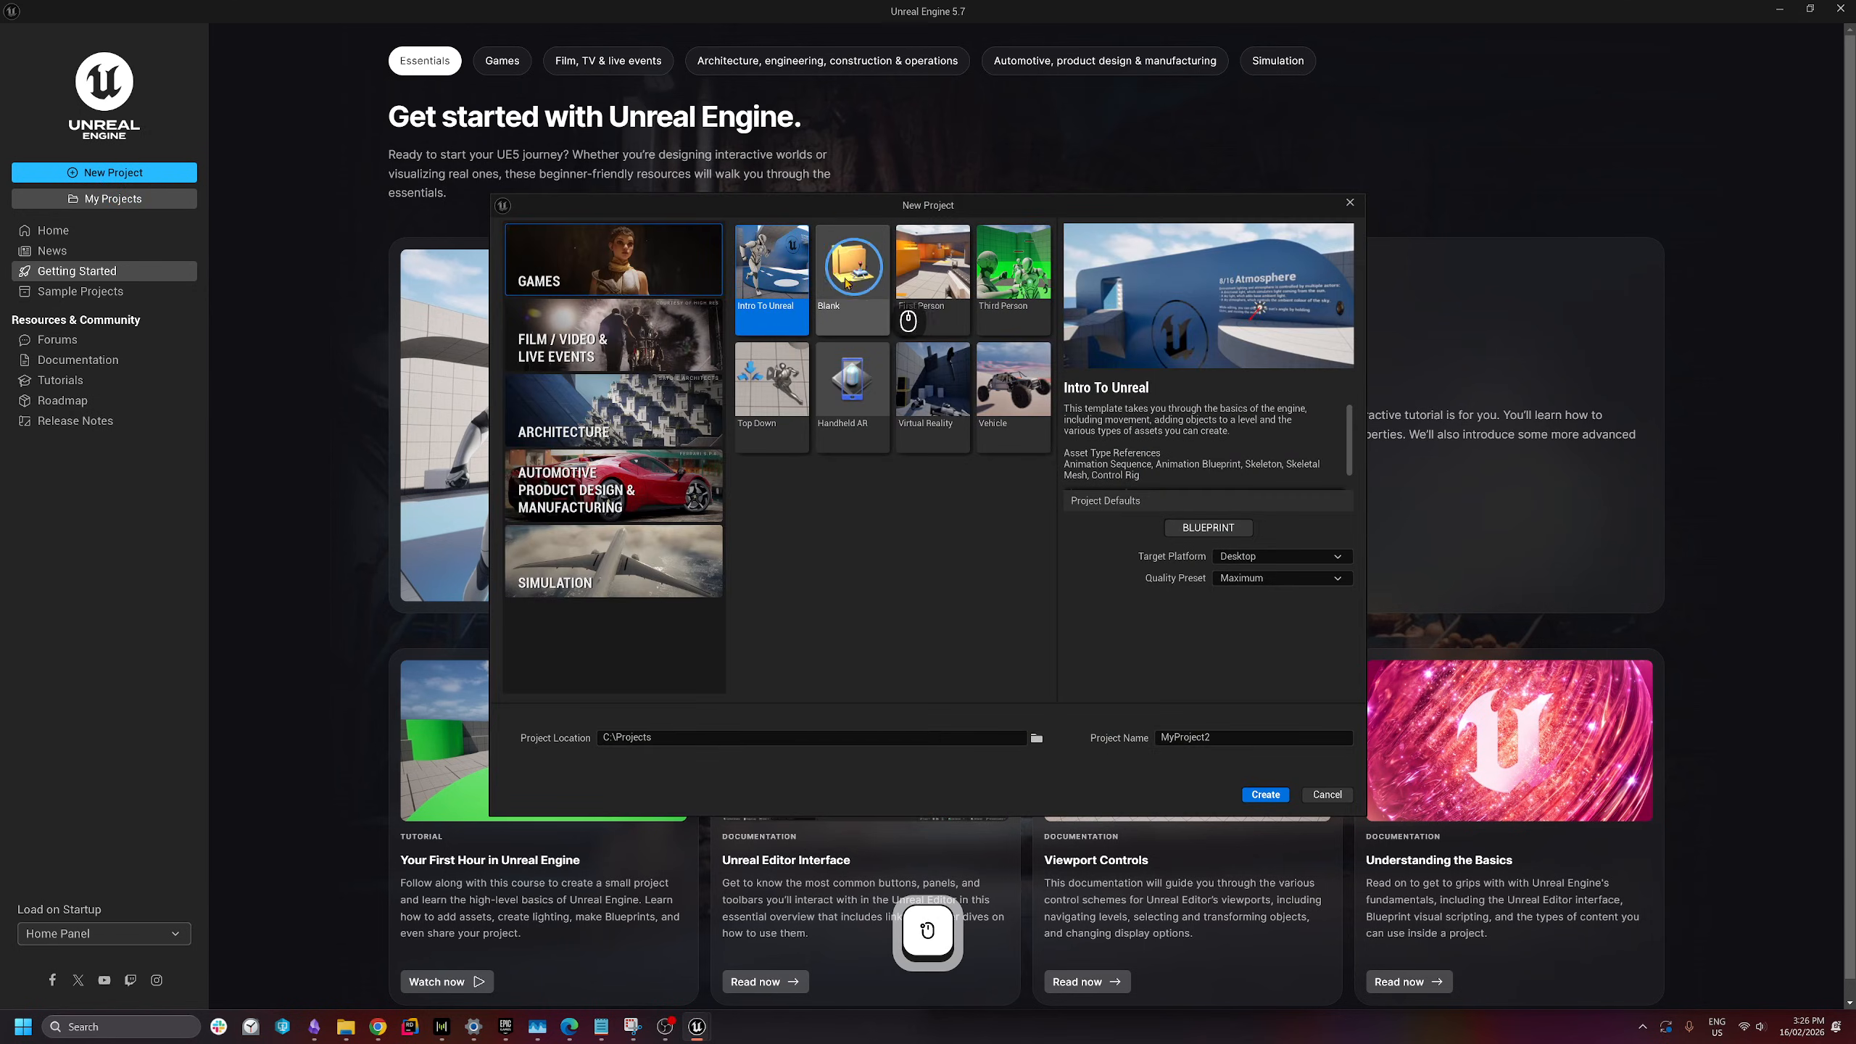
left_click(865, 274)
left_click(1315, 737)
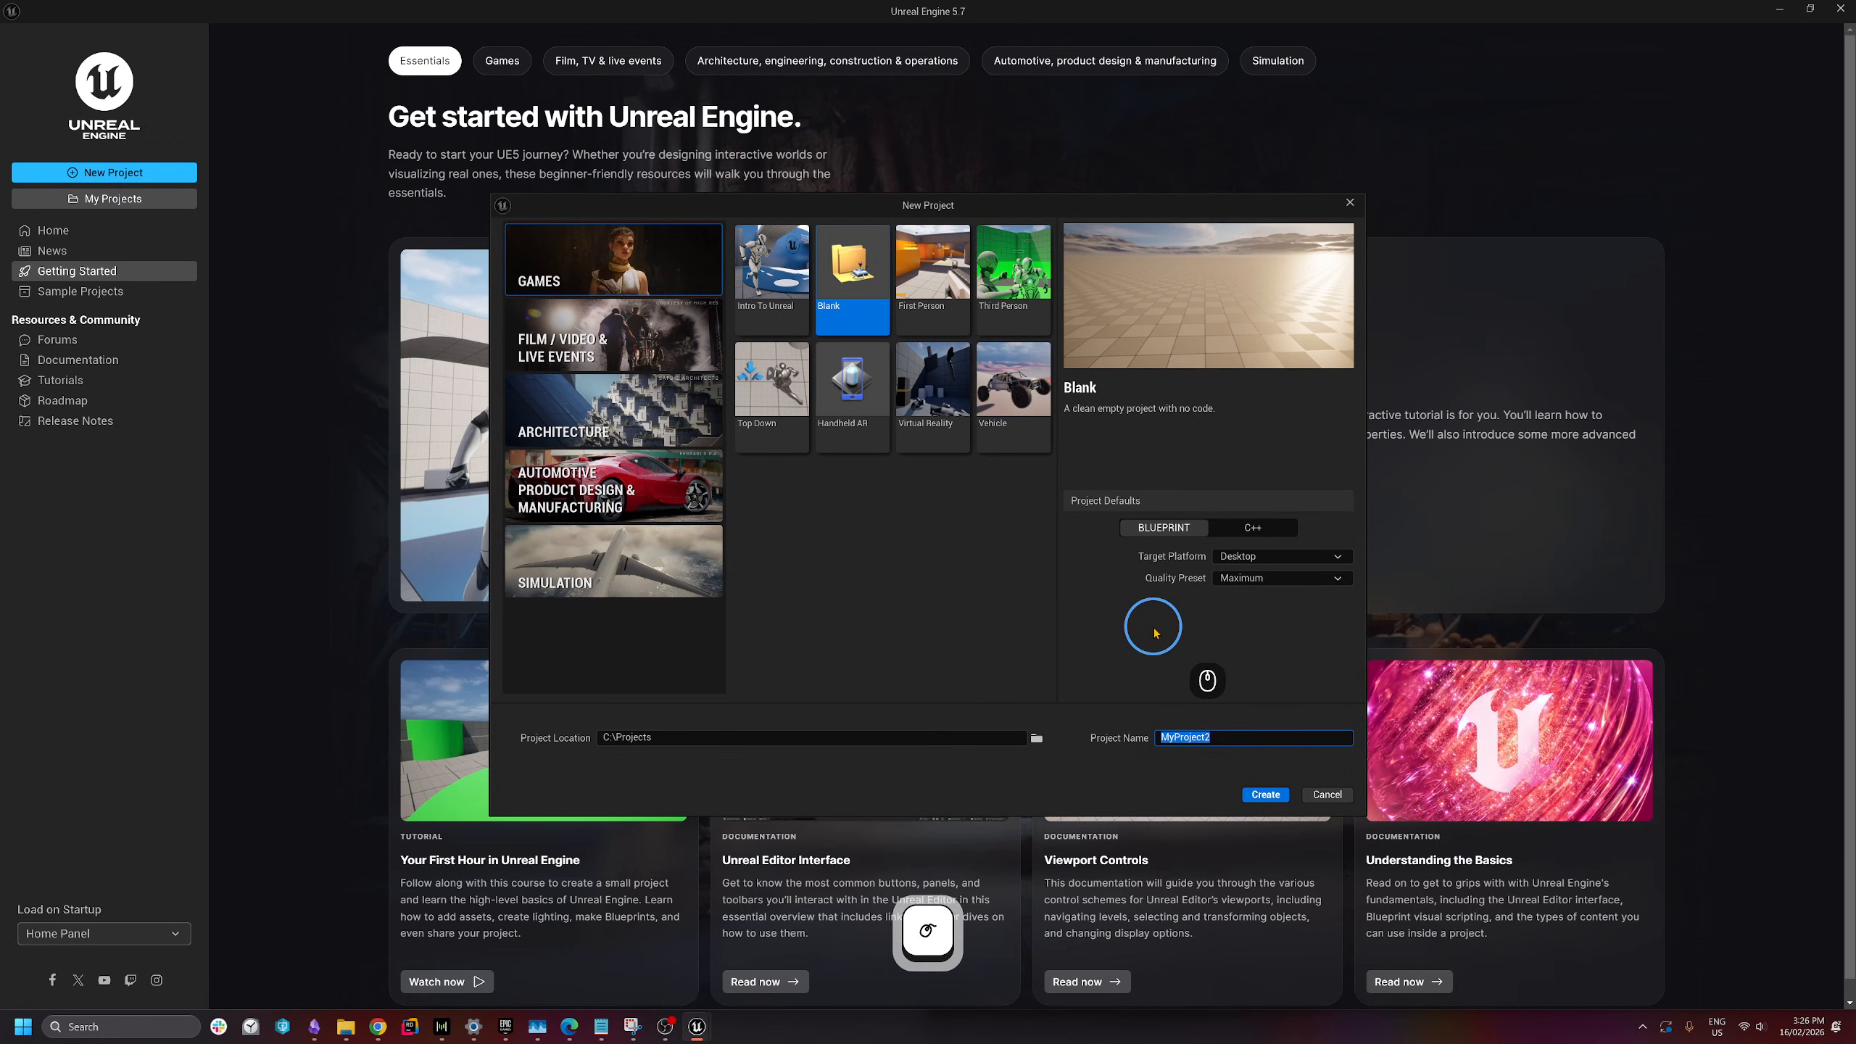
key("BackSpace")
type("P")
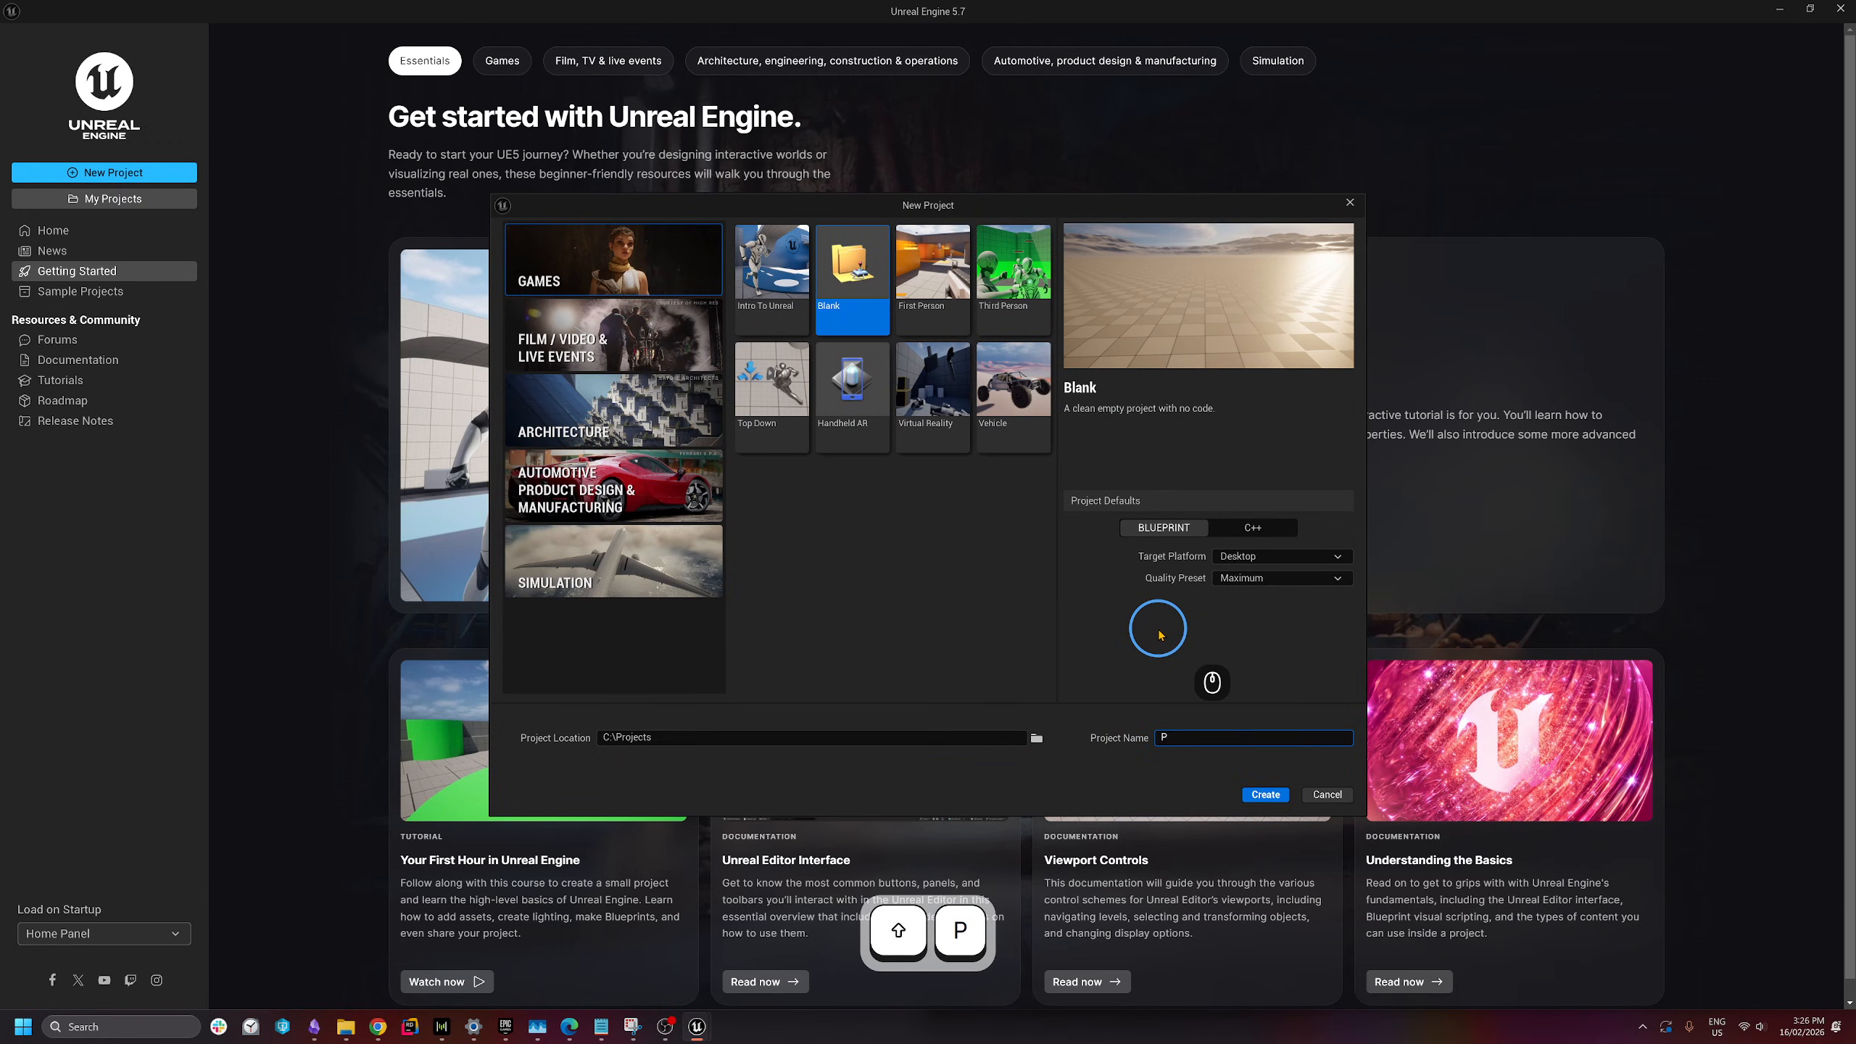
type("rocMec")
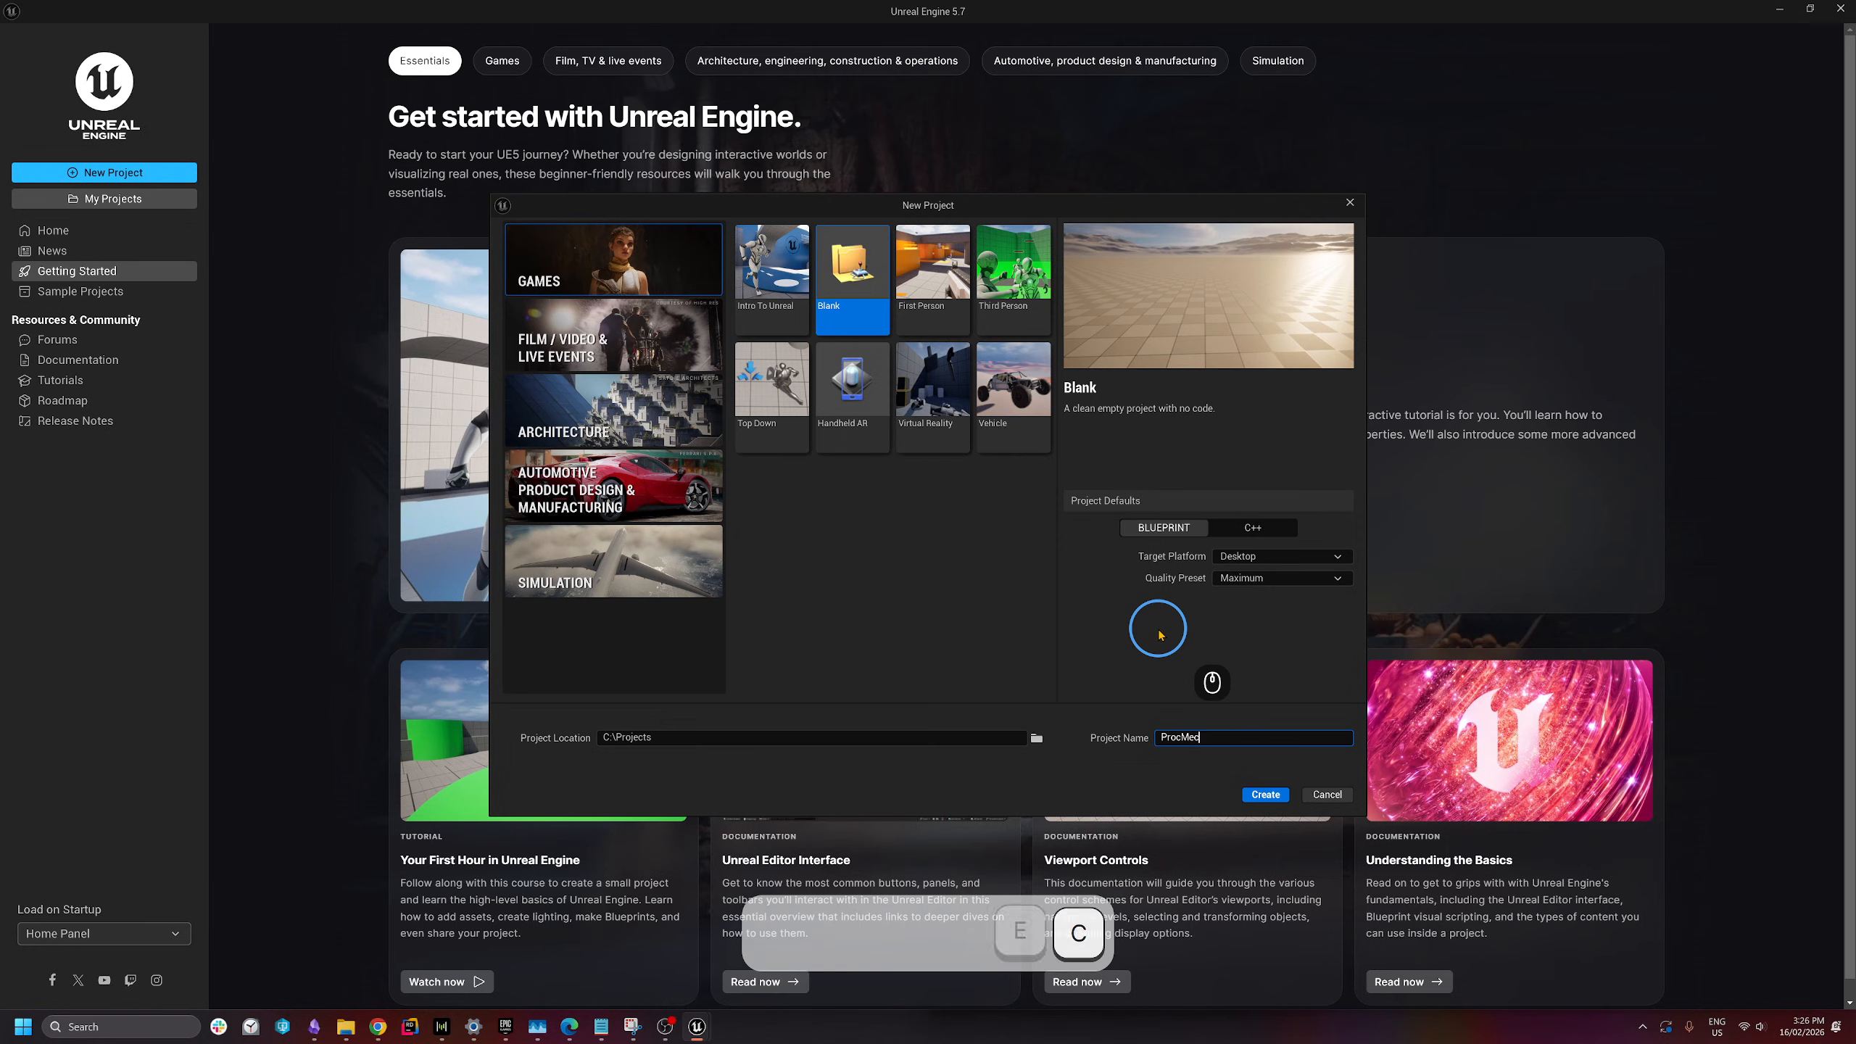
type("h")
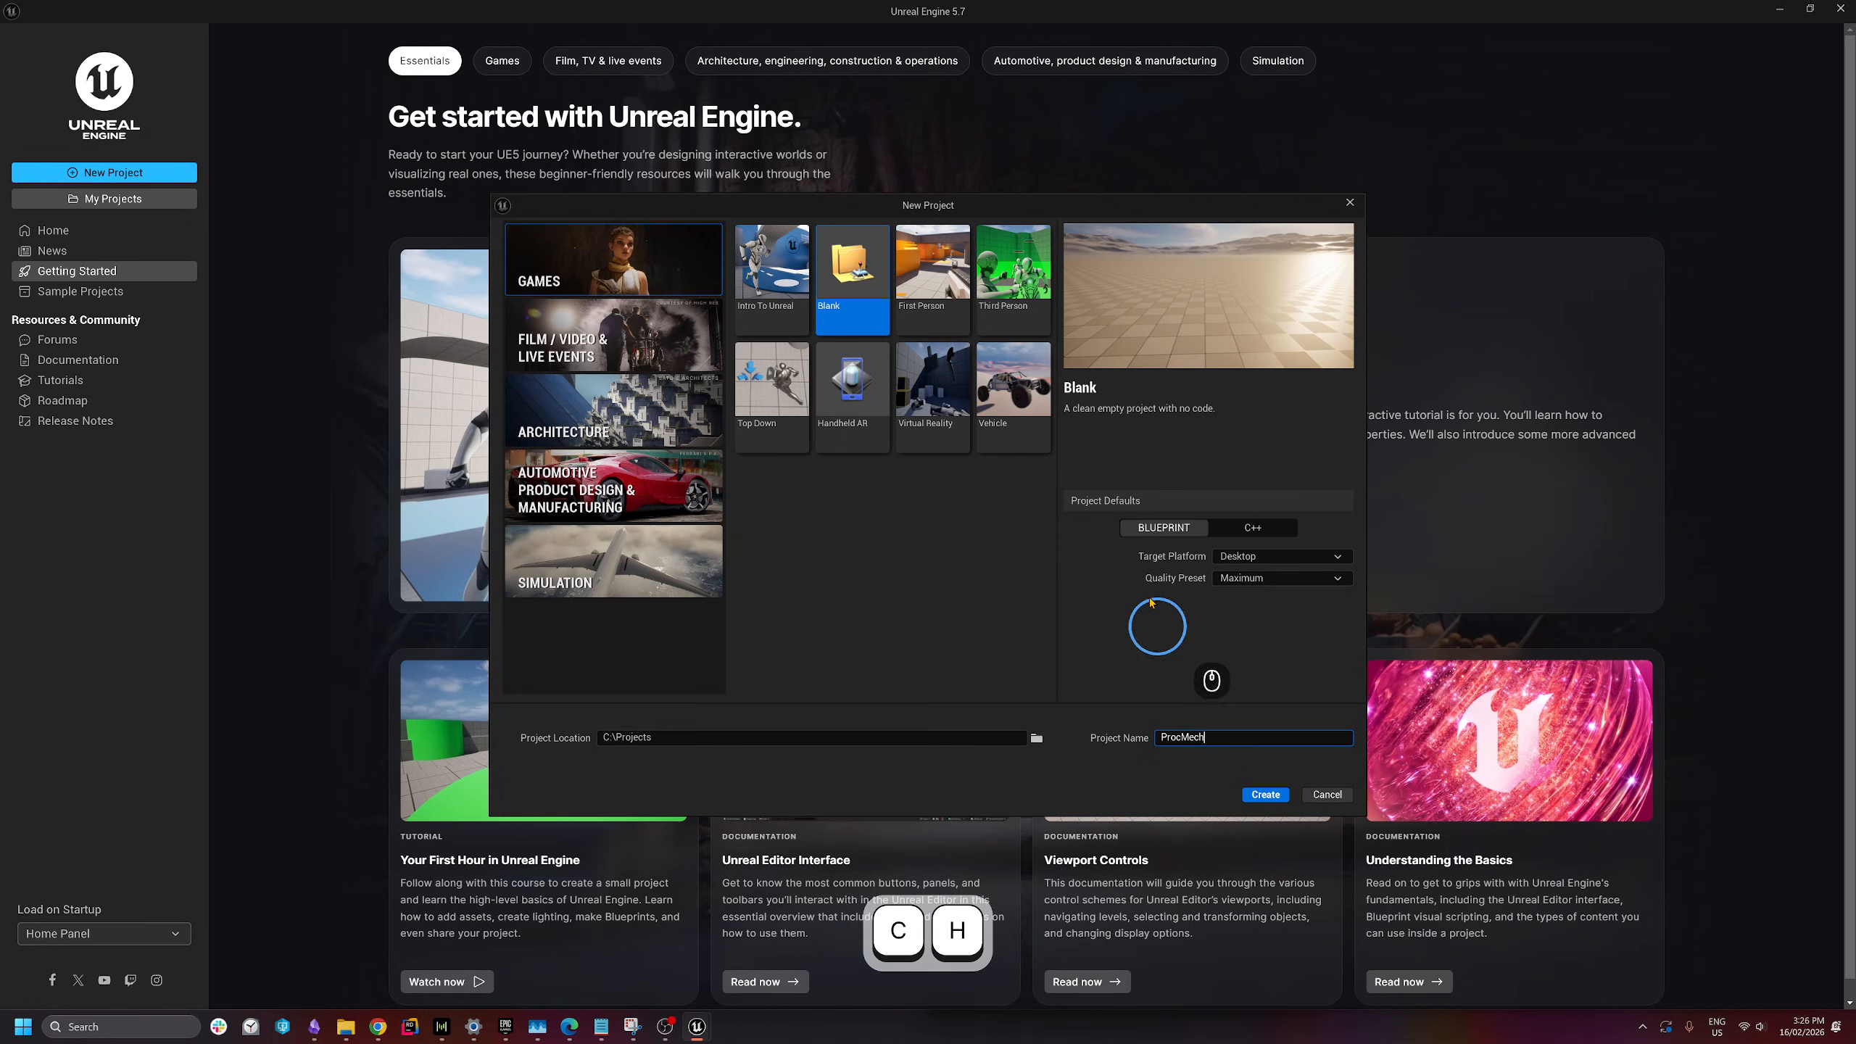
left_click(1259, 797)
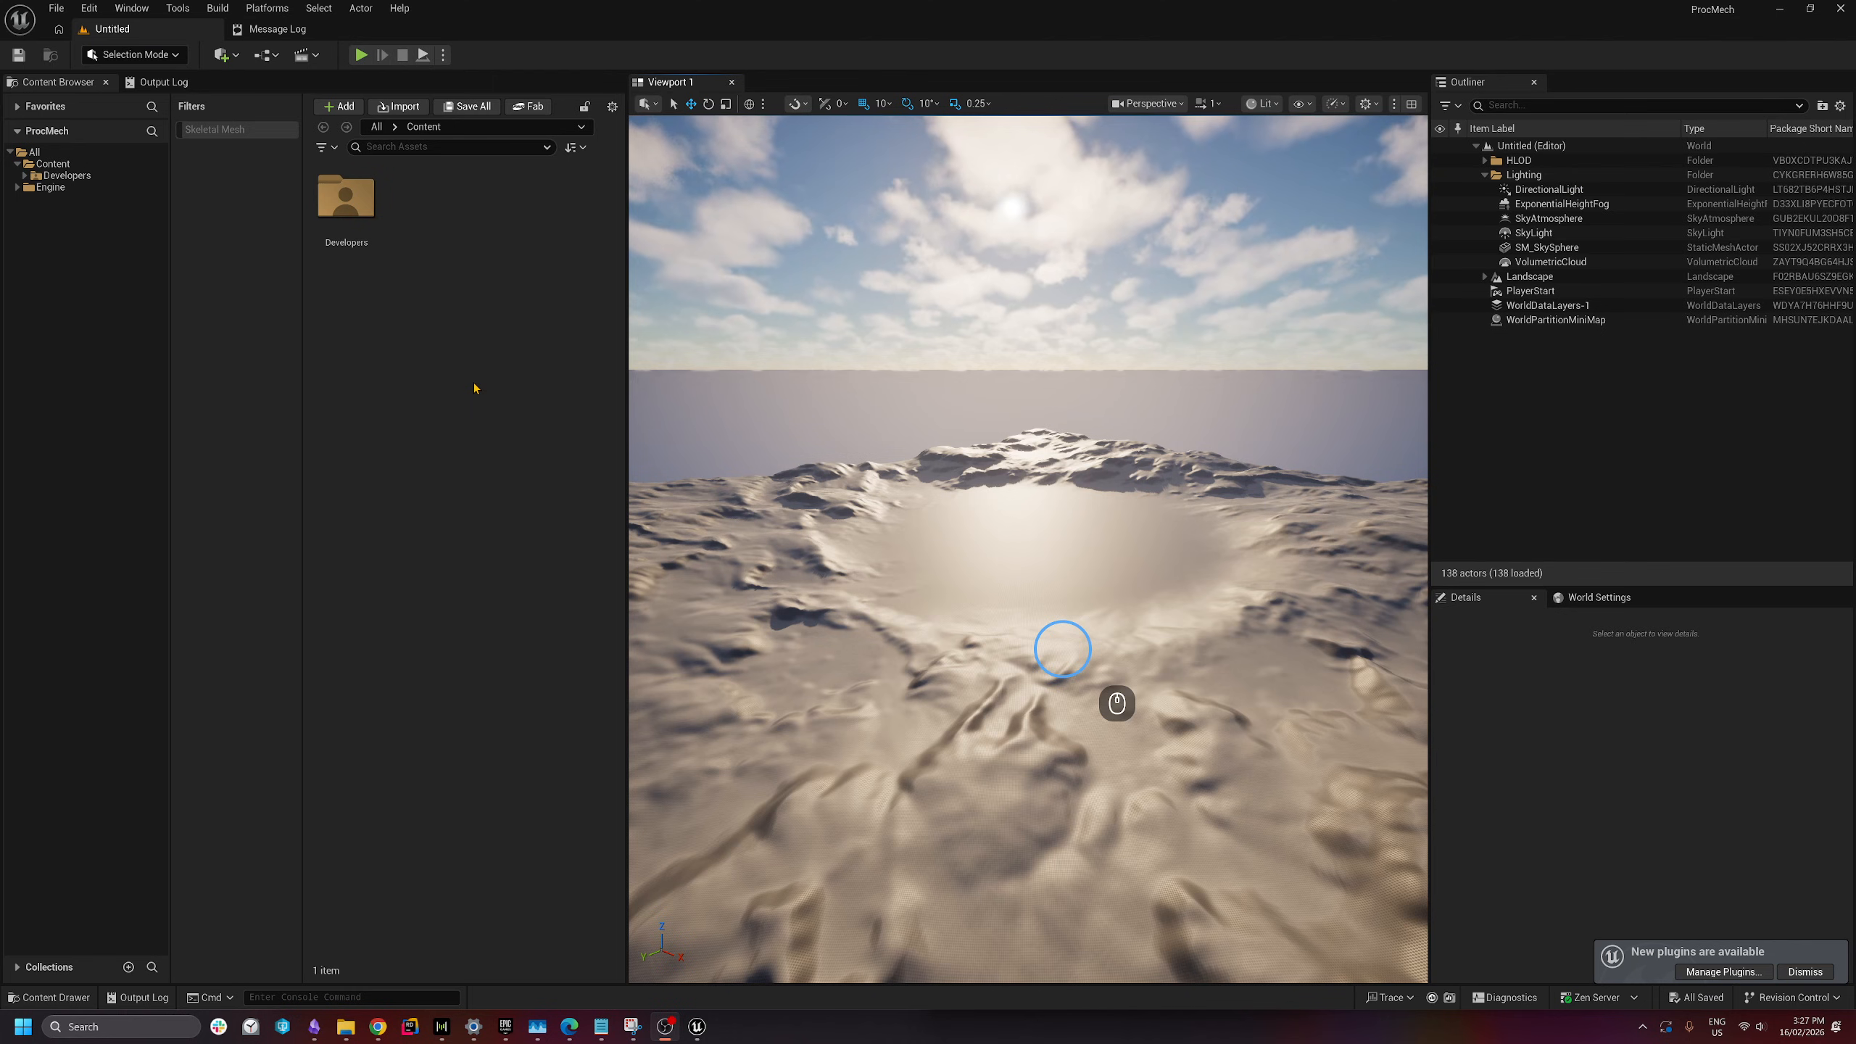
- In the Plugins window, search 'controlrig' and enable the experimental ControlRigPhysics plugin
left_click(89, 8)
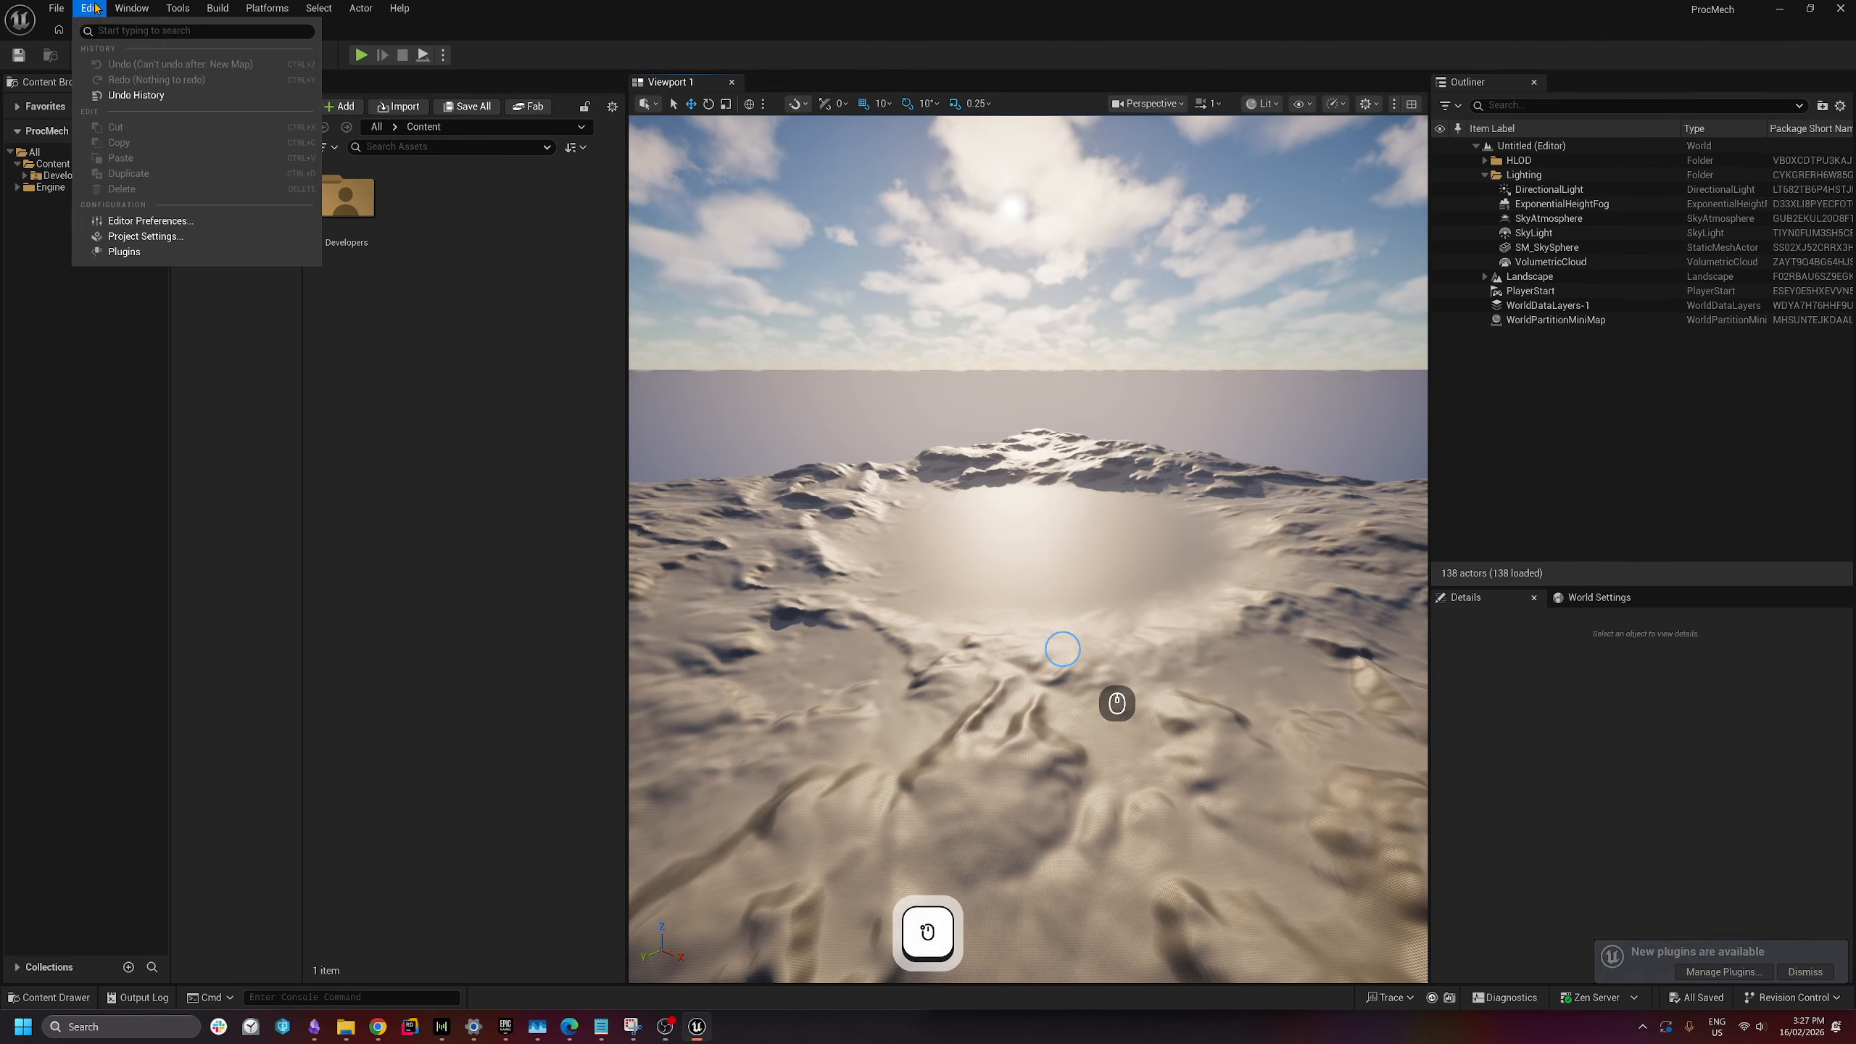
left_click(136, 248)
left_click_drag(908, 46, 501, 144)
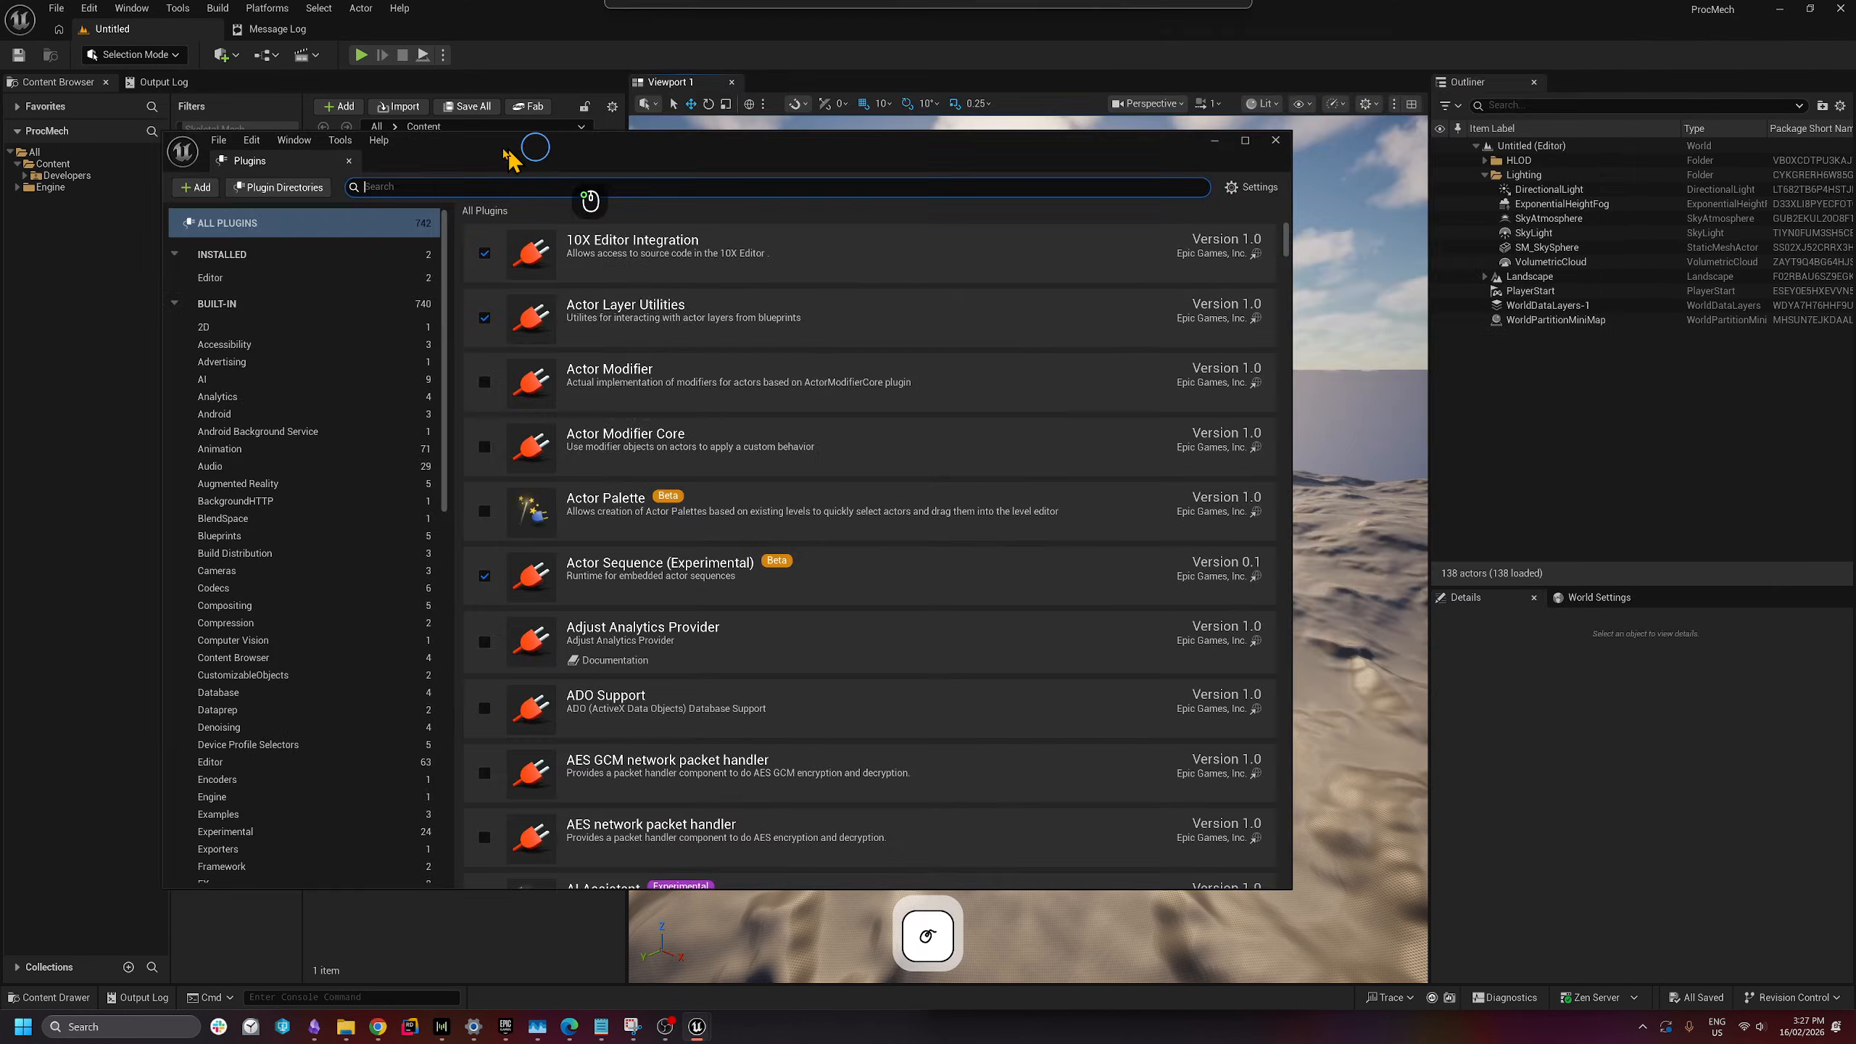
left_click(676, 184)
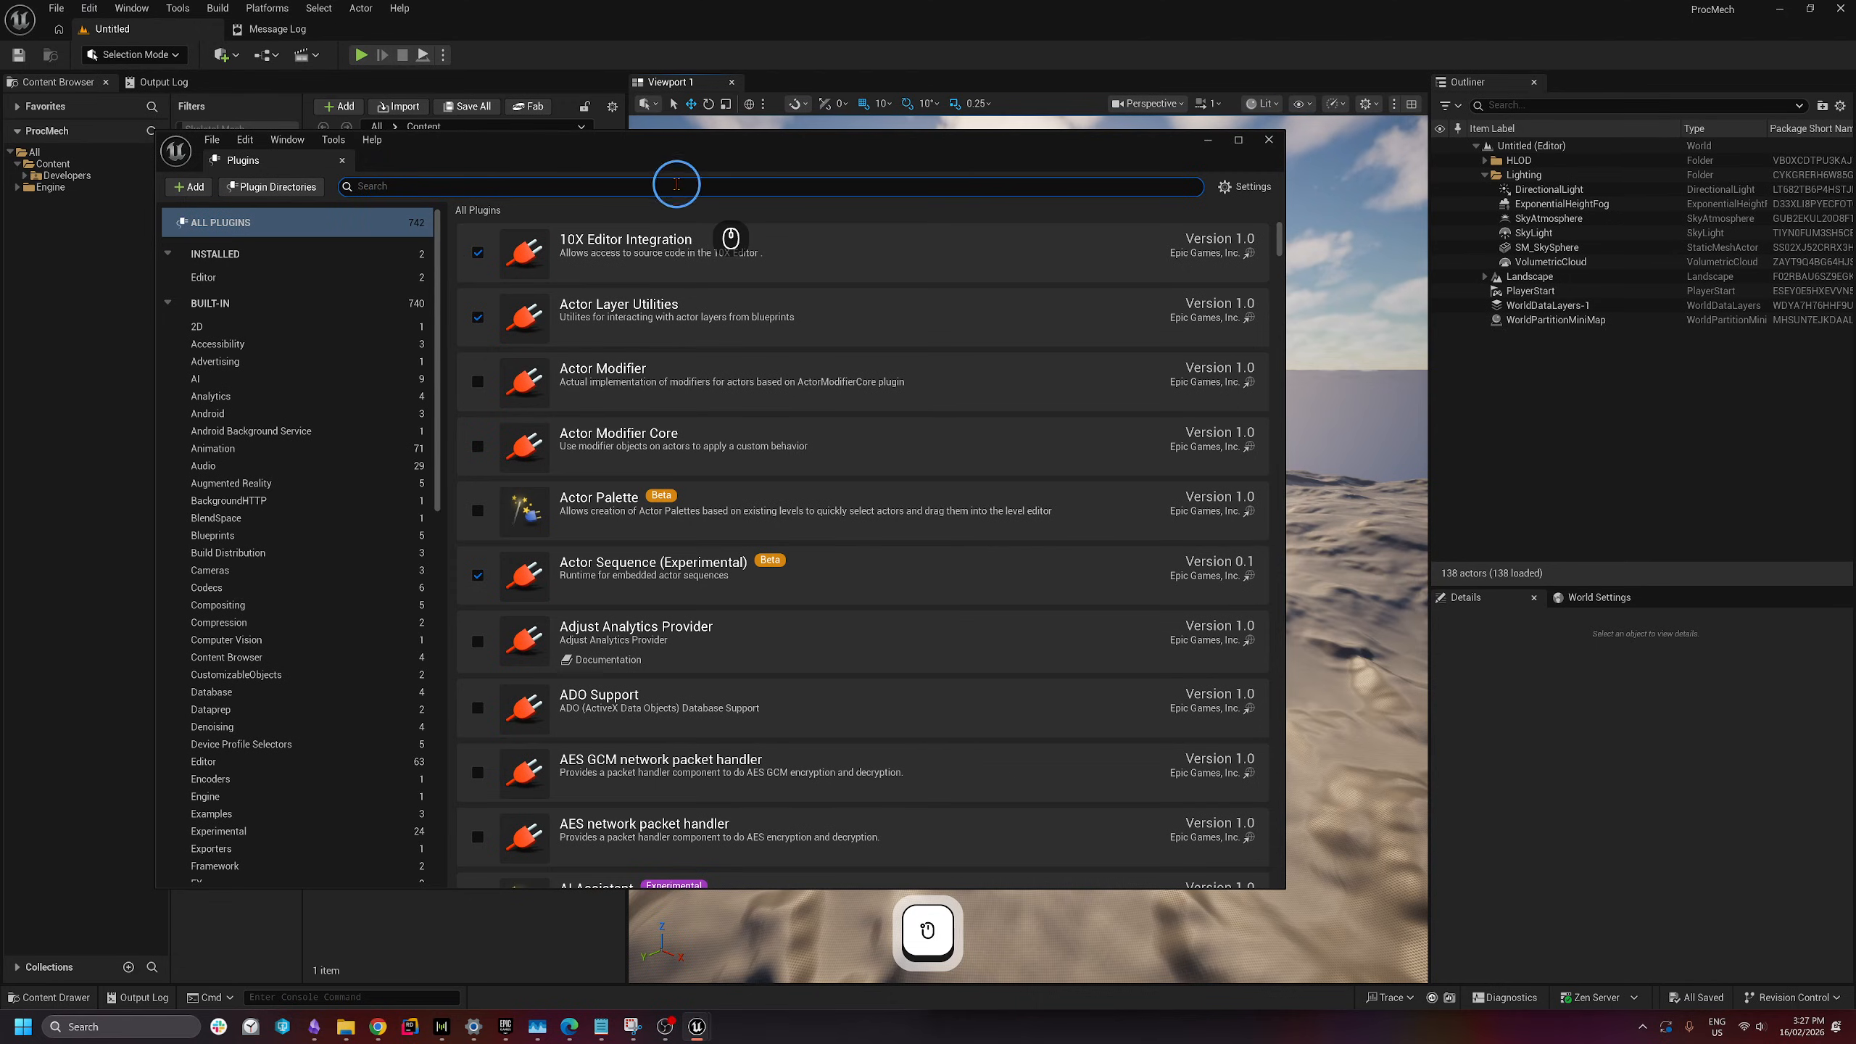
type("controlrig")
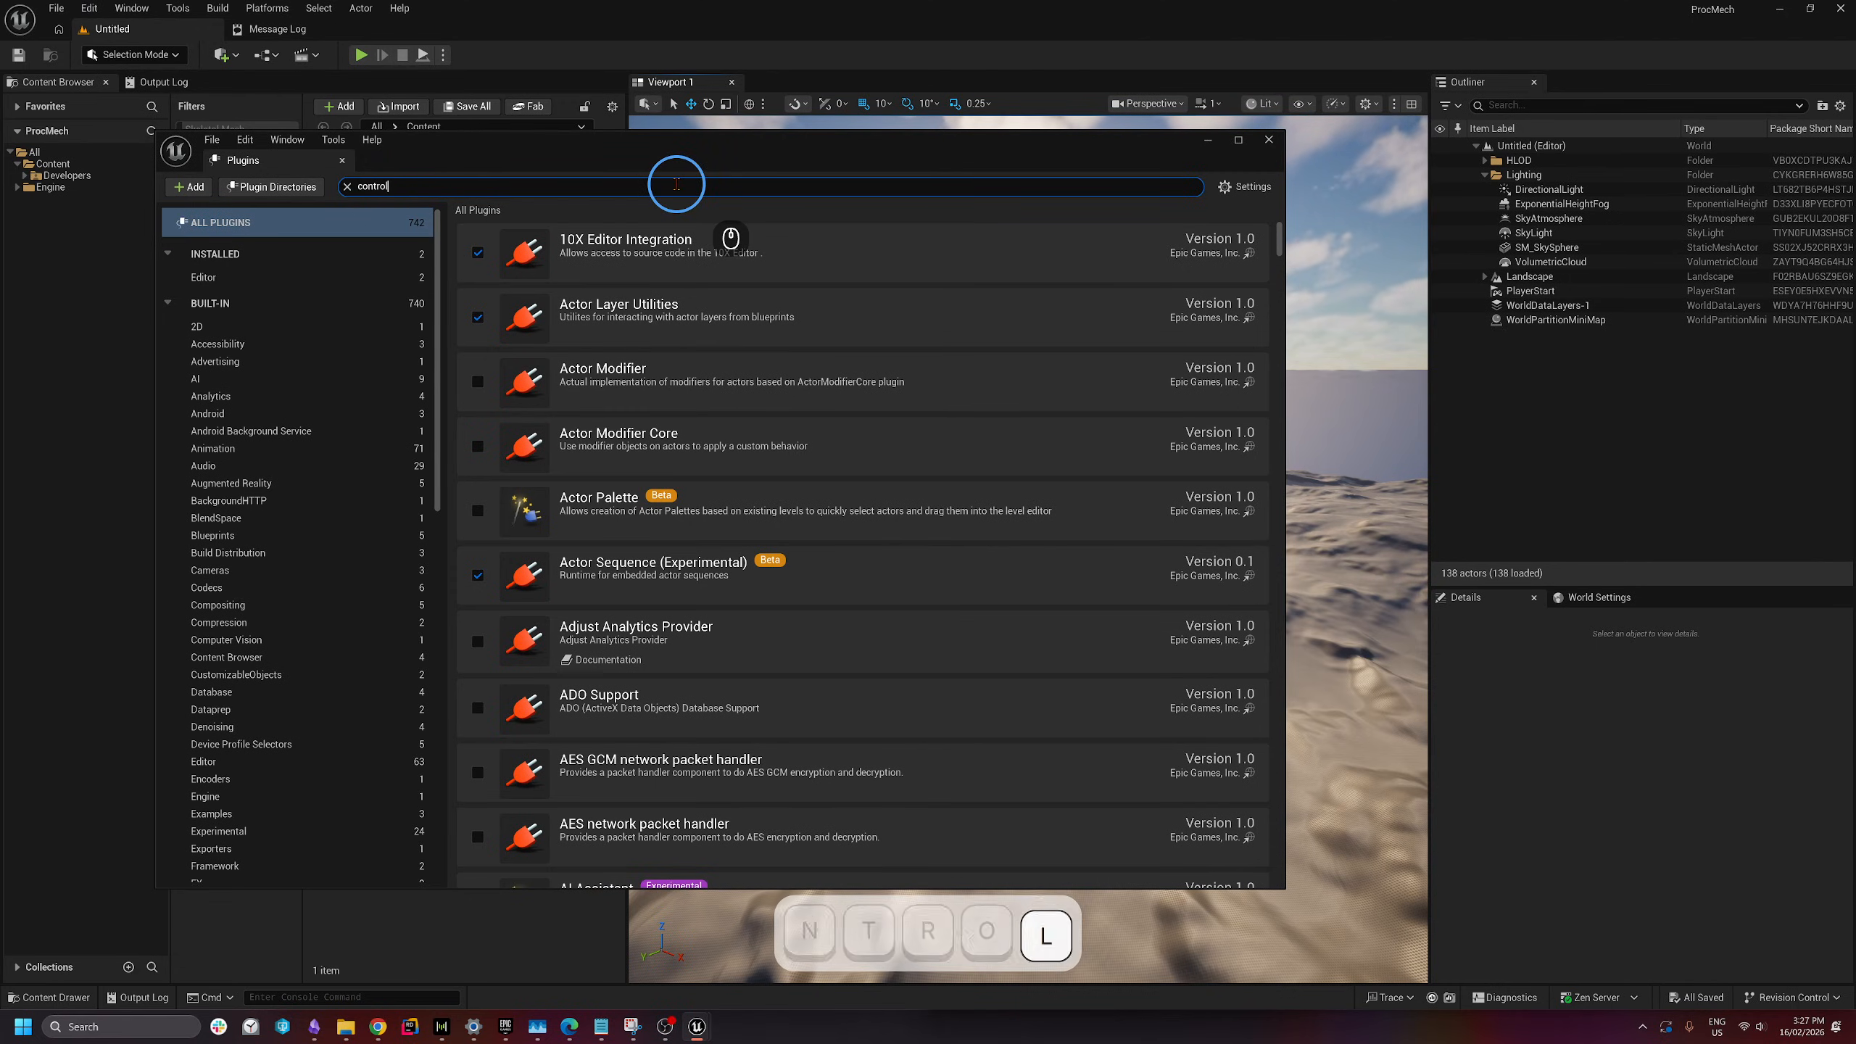
left_click(478, 256)
left_click(1035, 543)
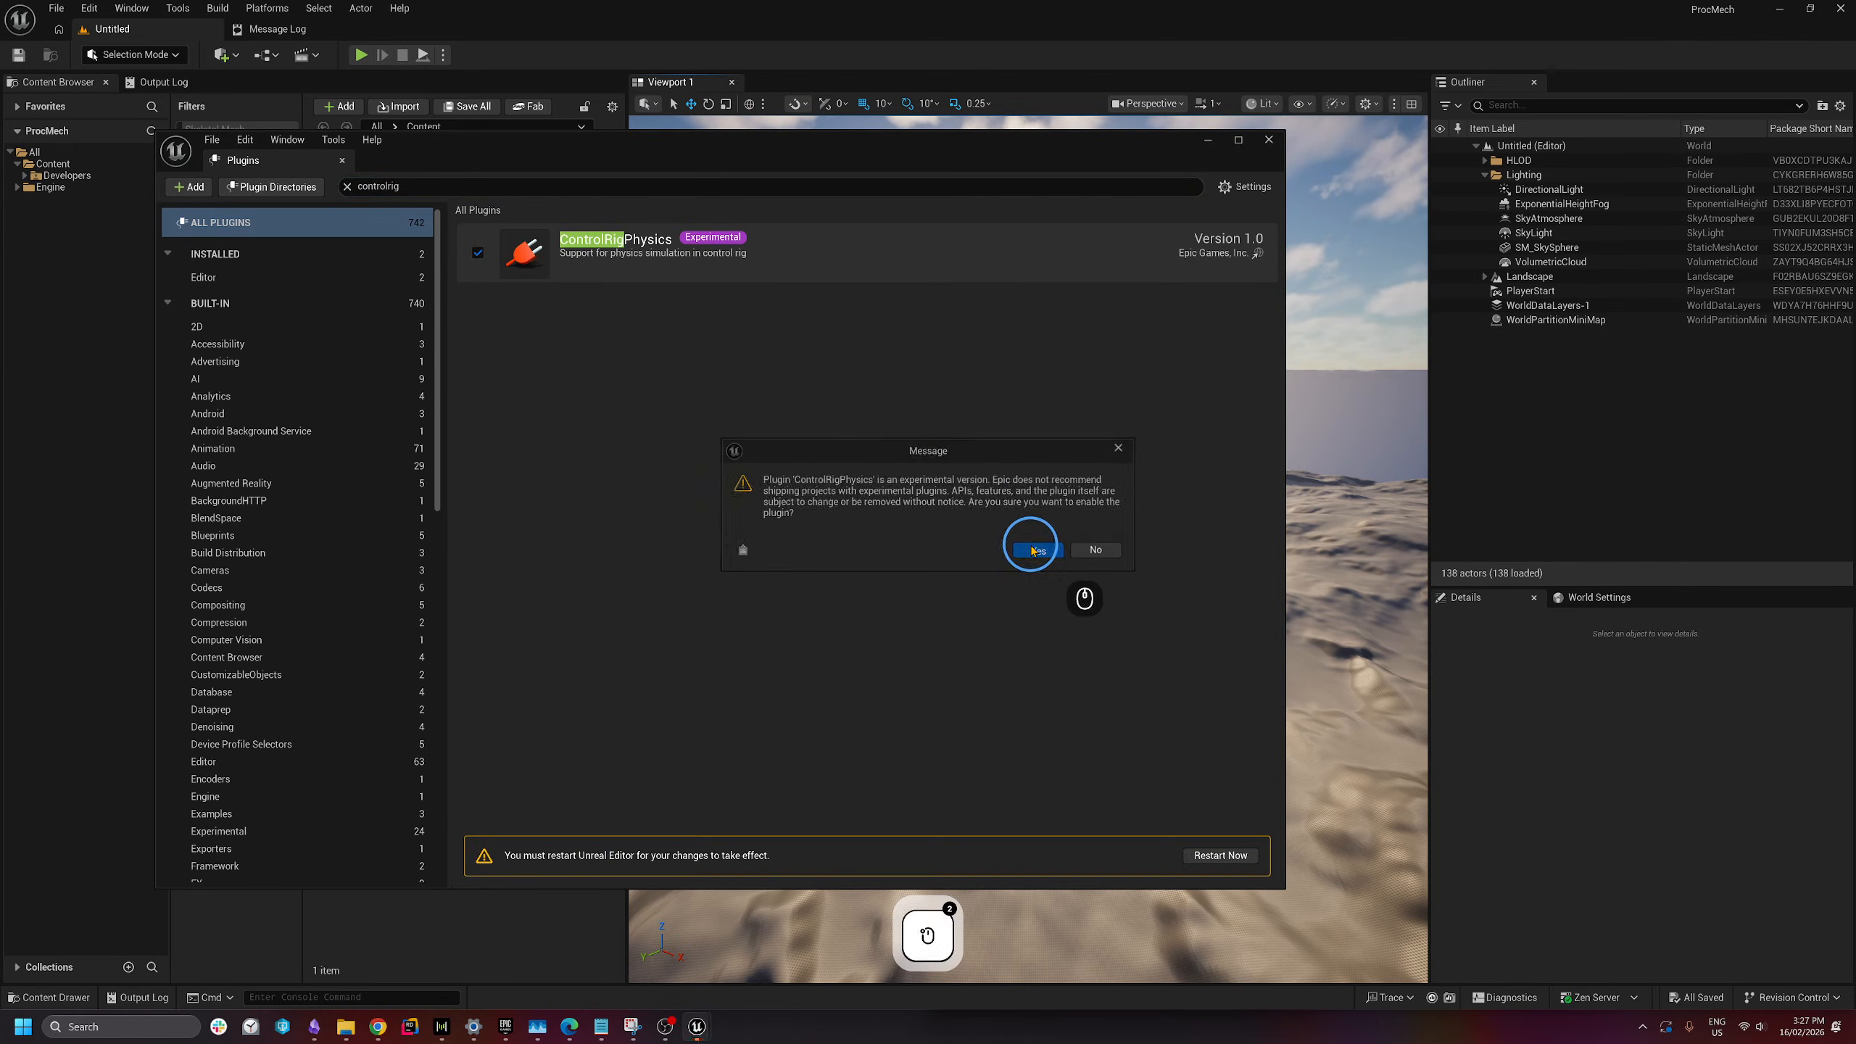
- Enable the experimental Locomotor plugin, restart the editor, and close the Plugins tab
left_click(427, 186)
type("l")
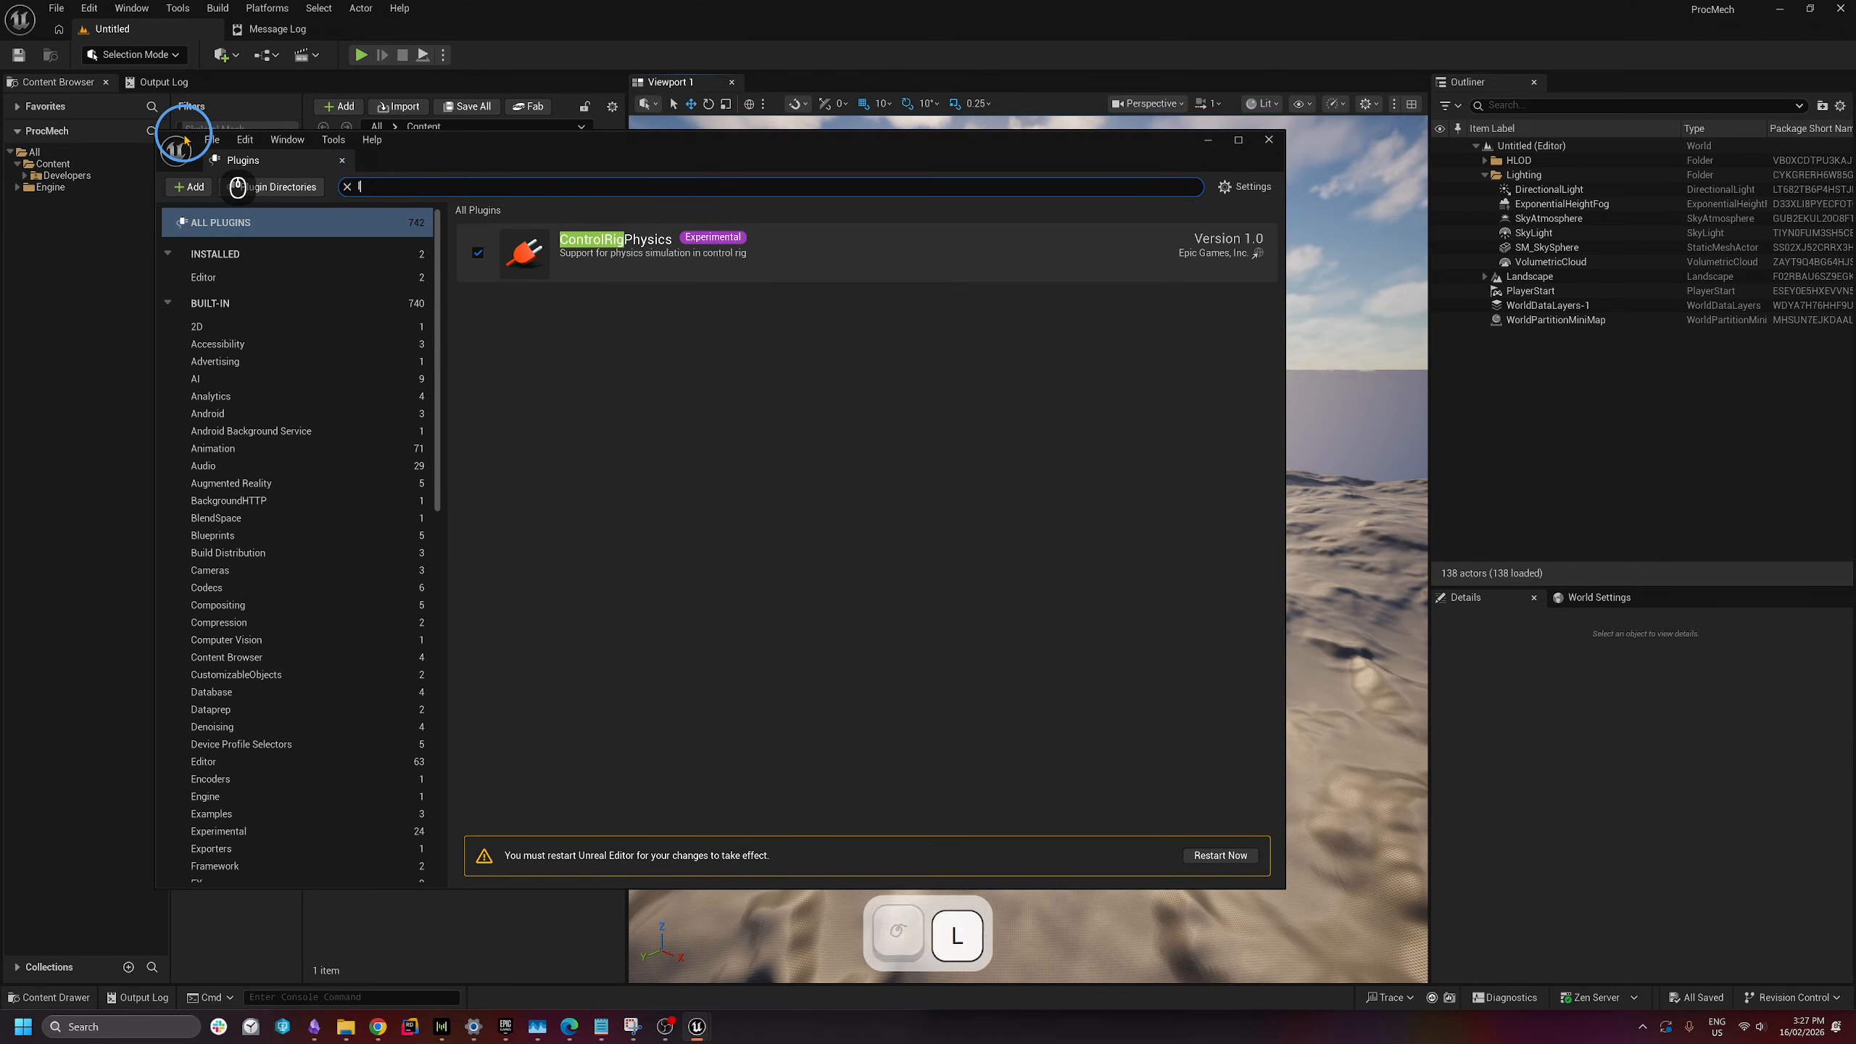
type("ocom")
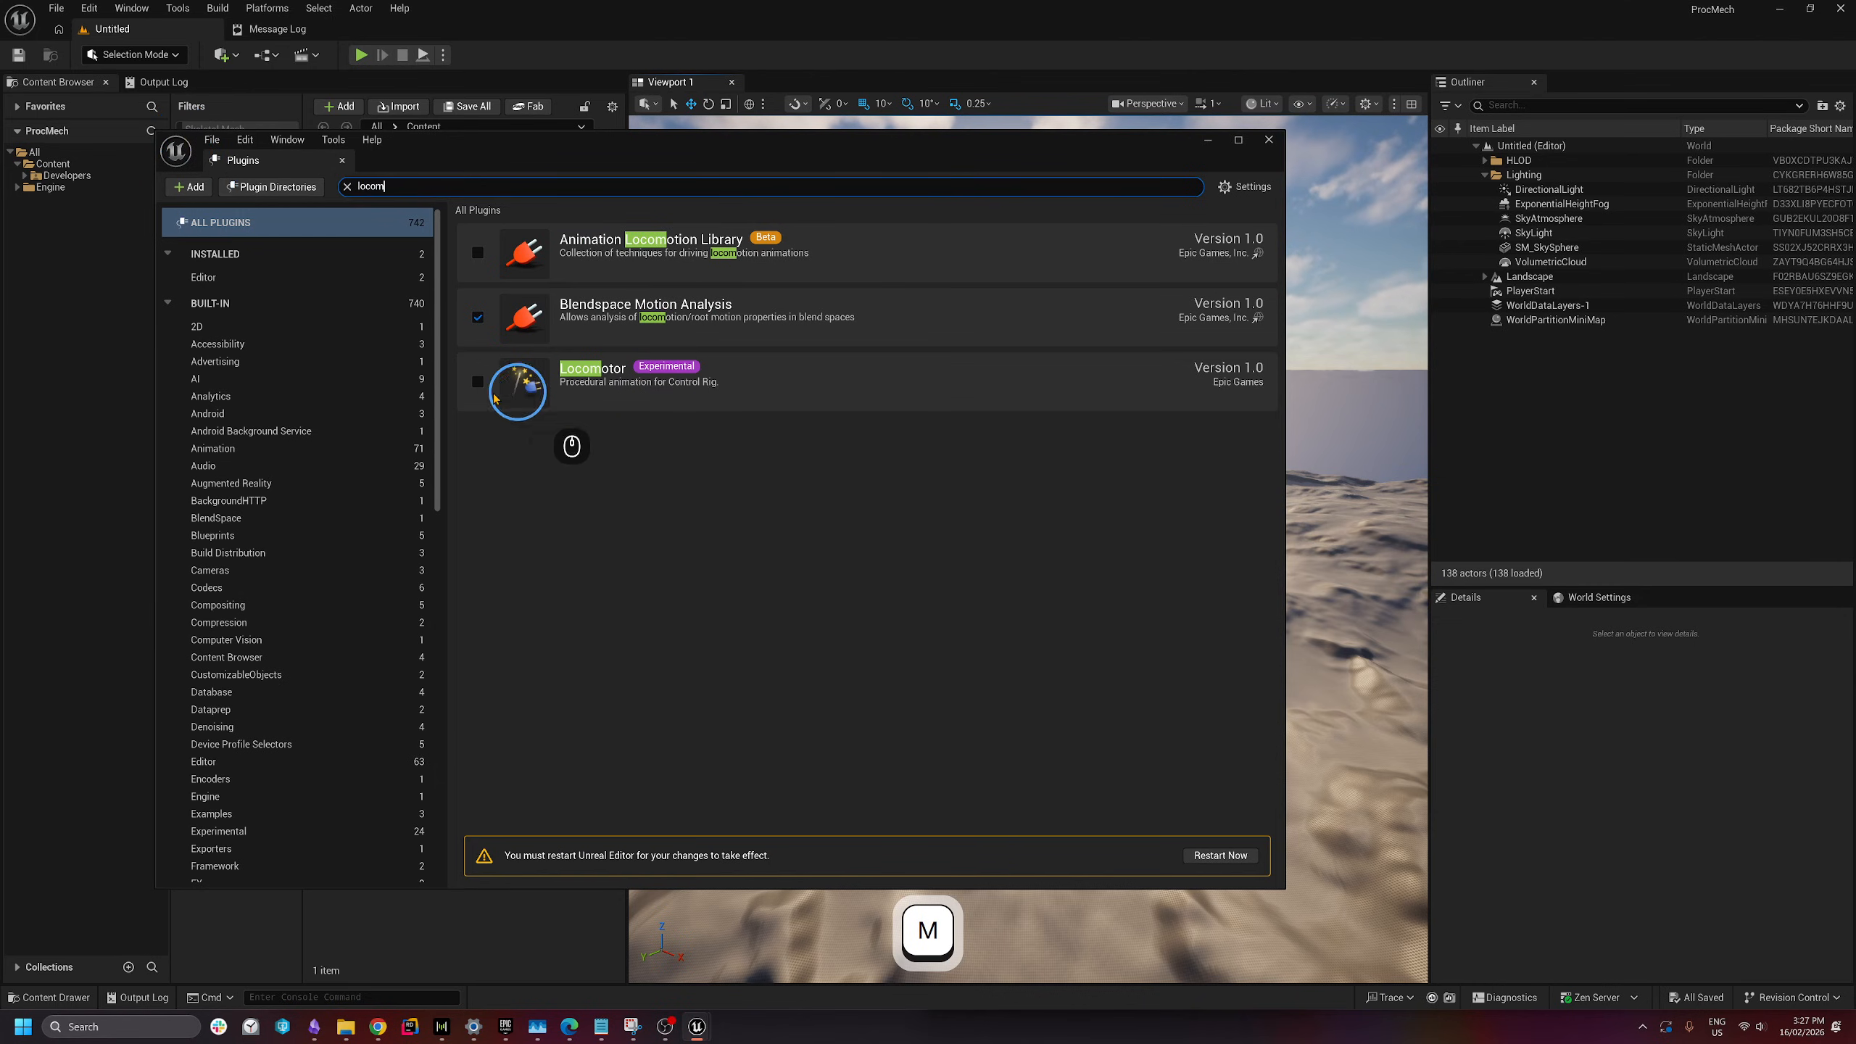
left_click(478, 381)
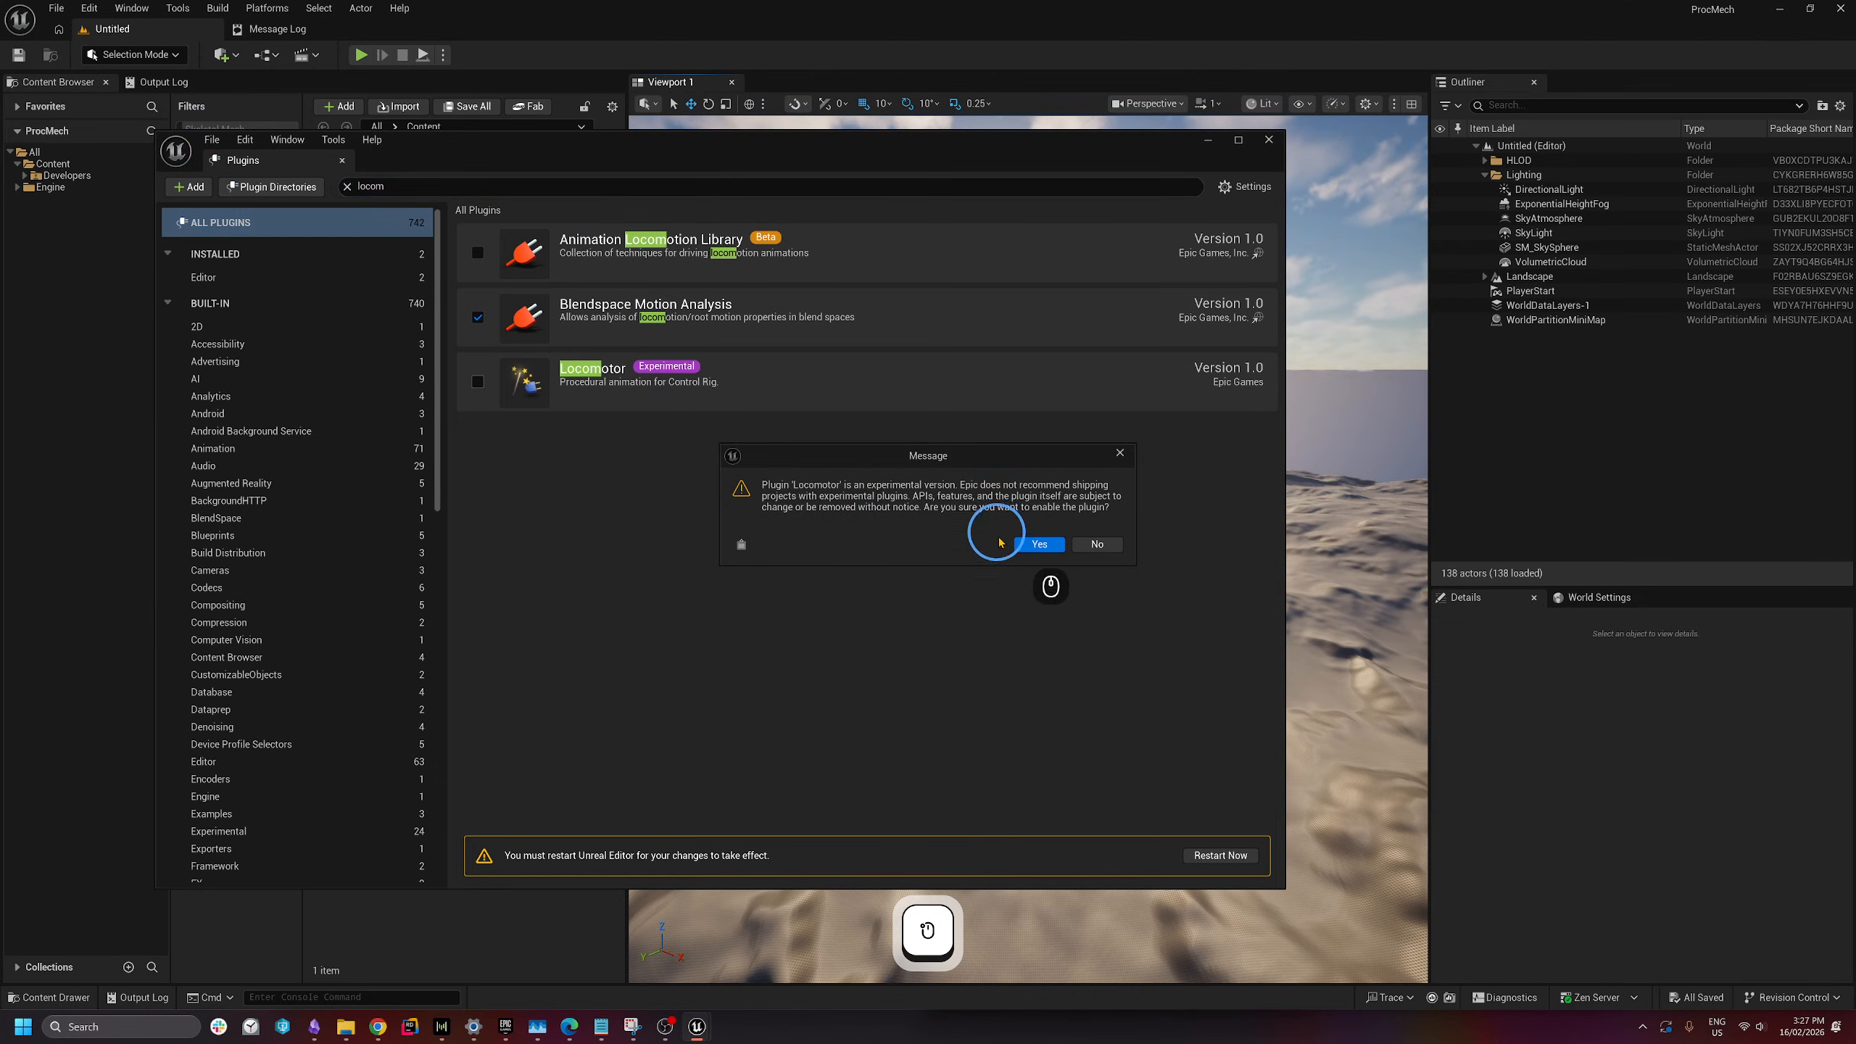
left_click(1037, 541)
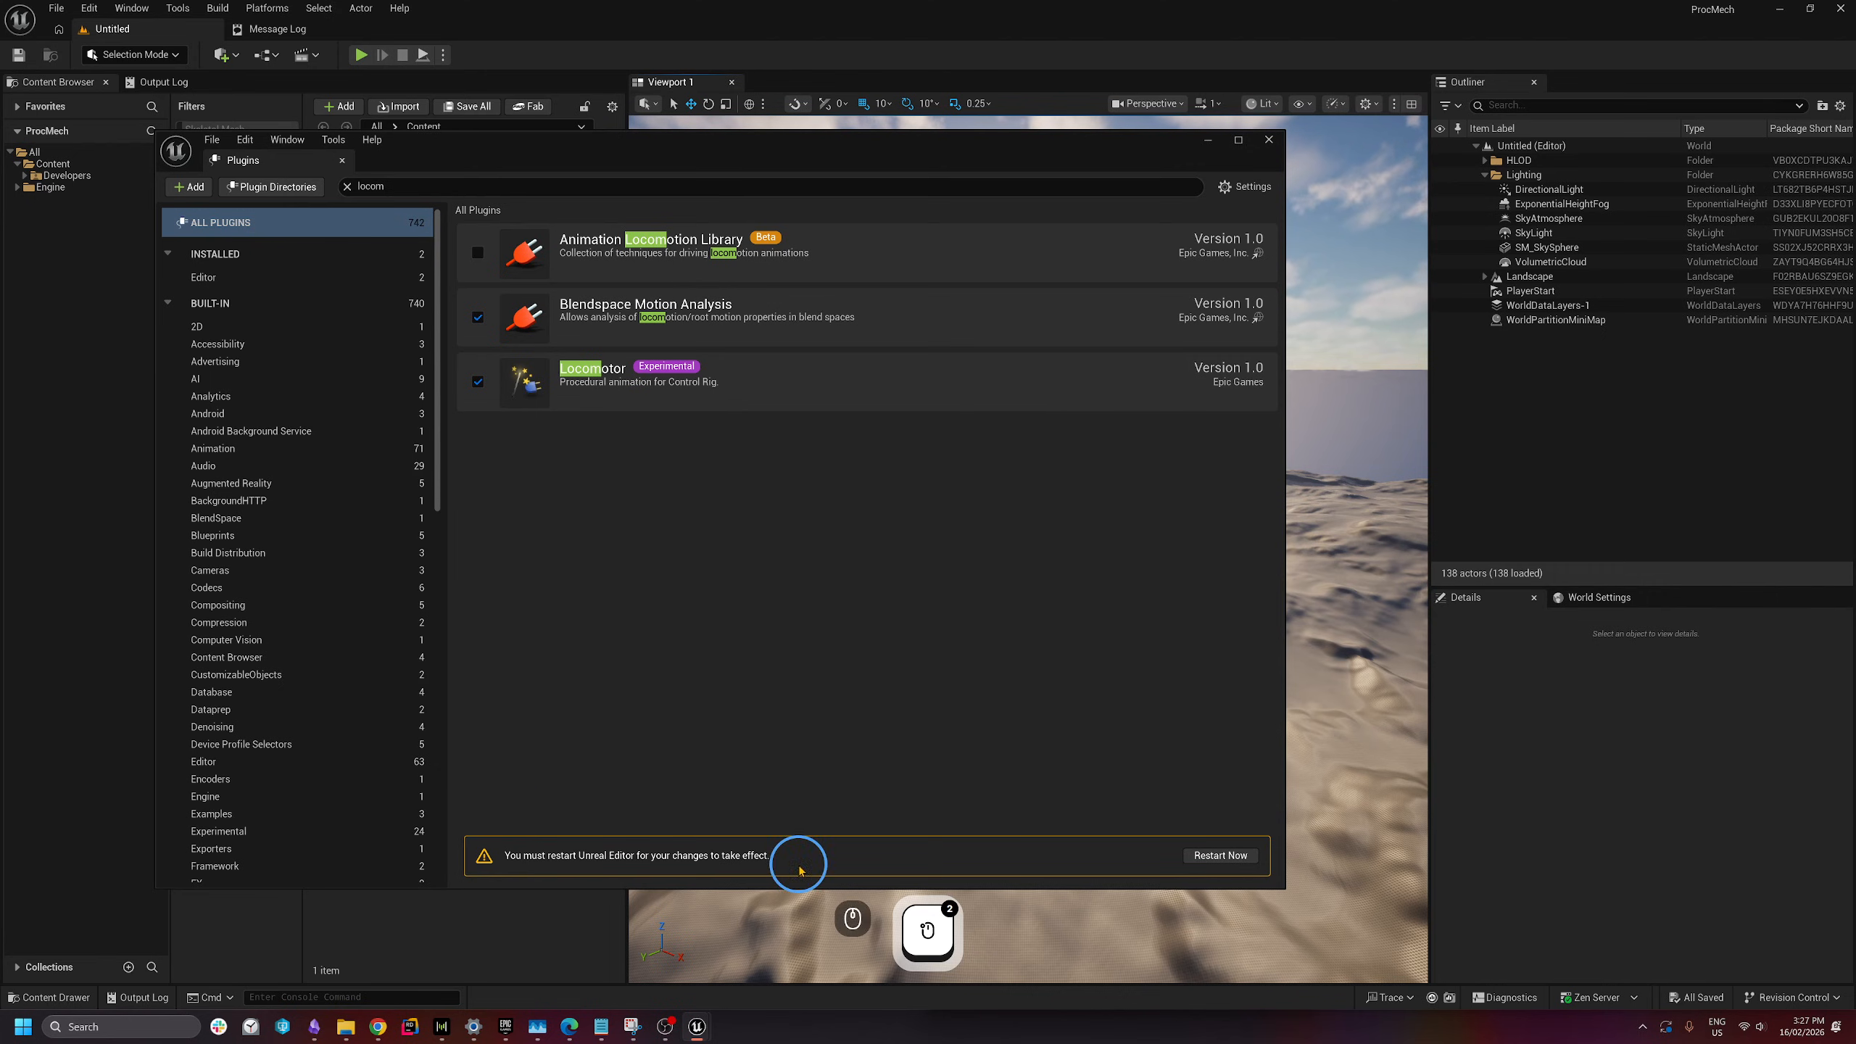
left_click(1219, 856)
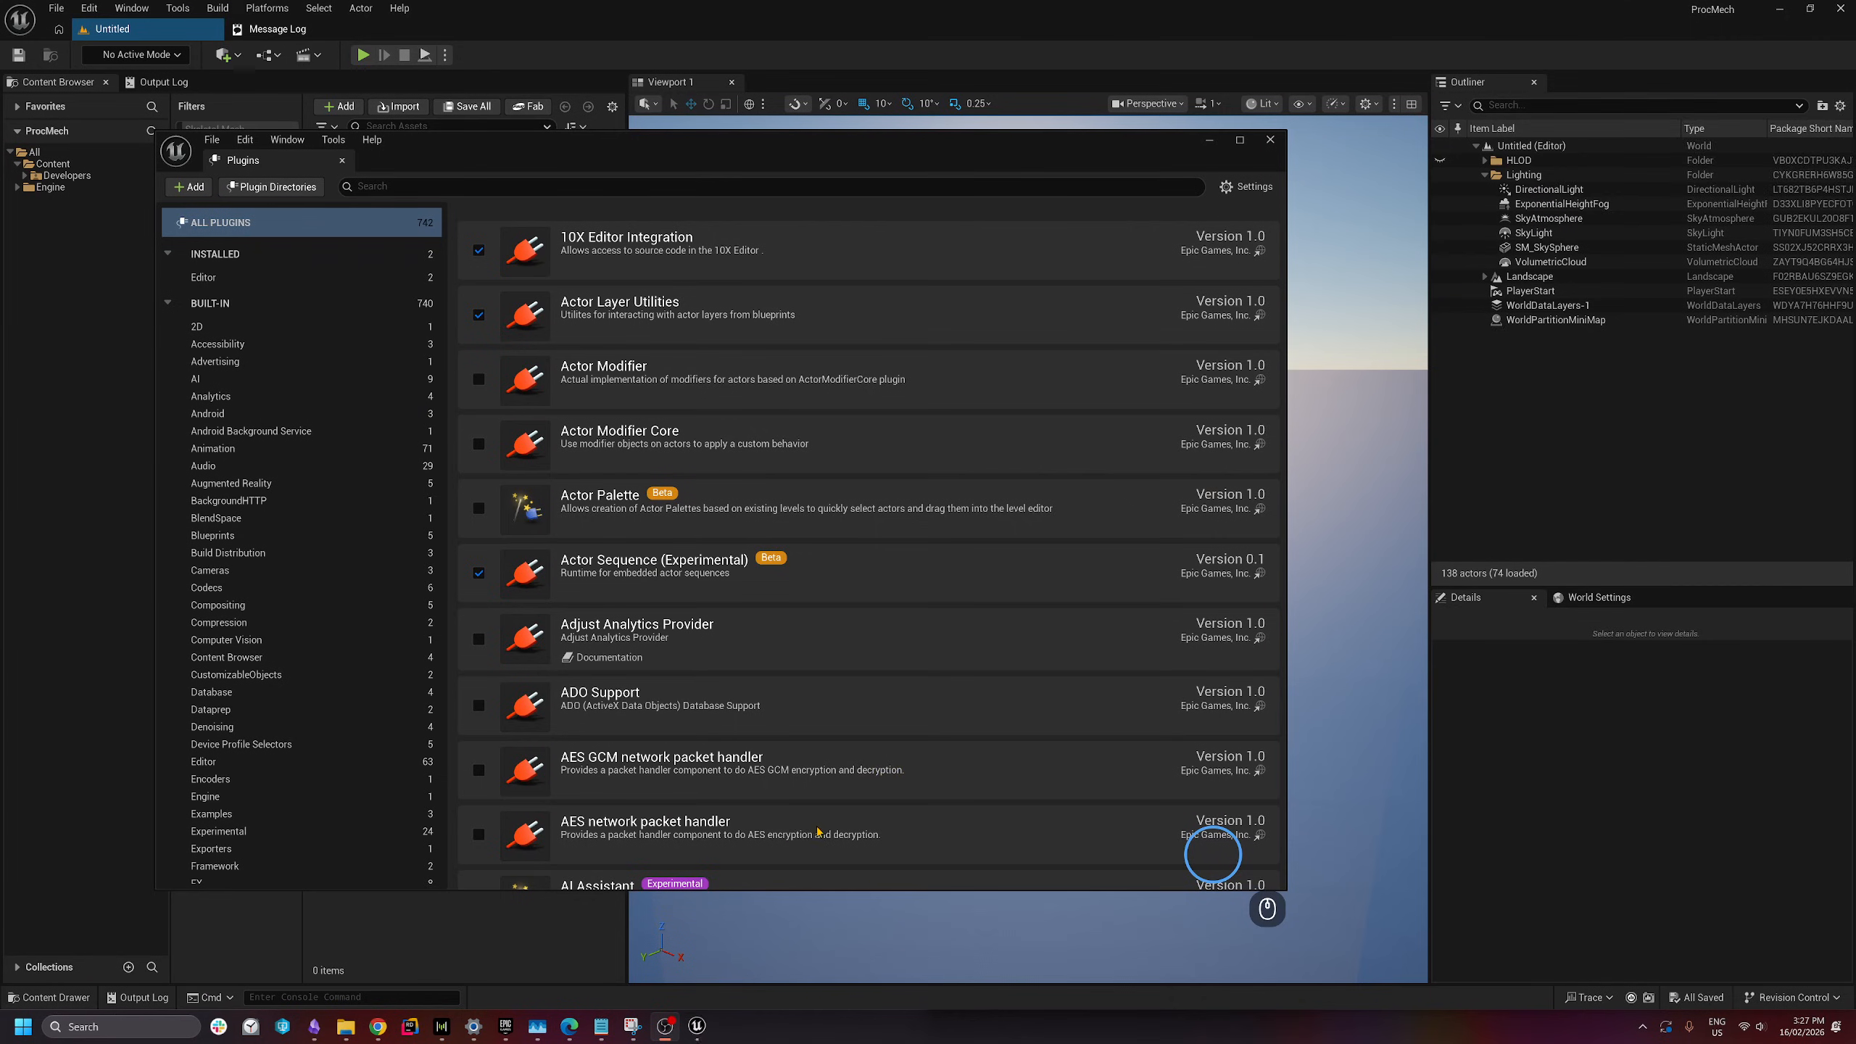
left_click(343, 161)
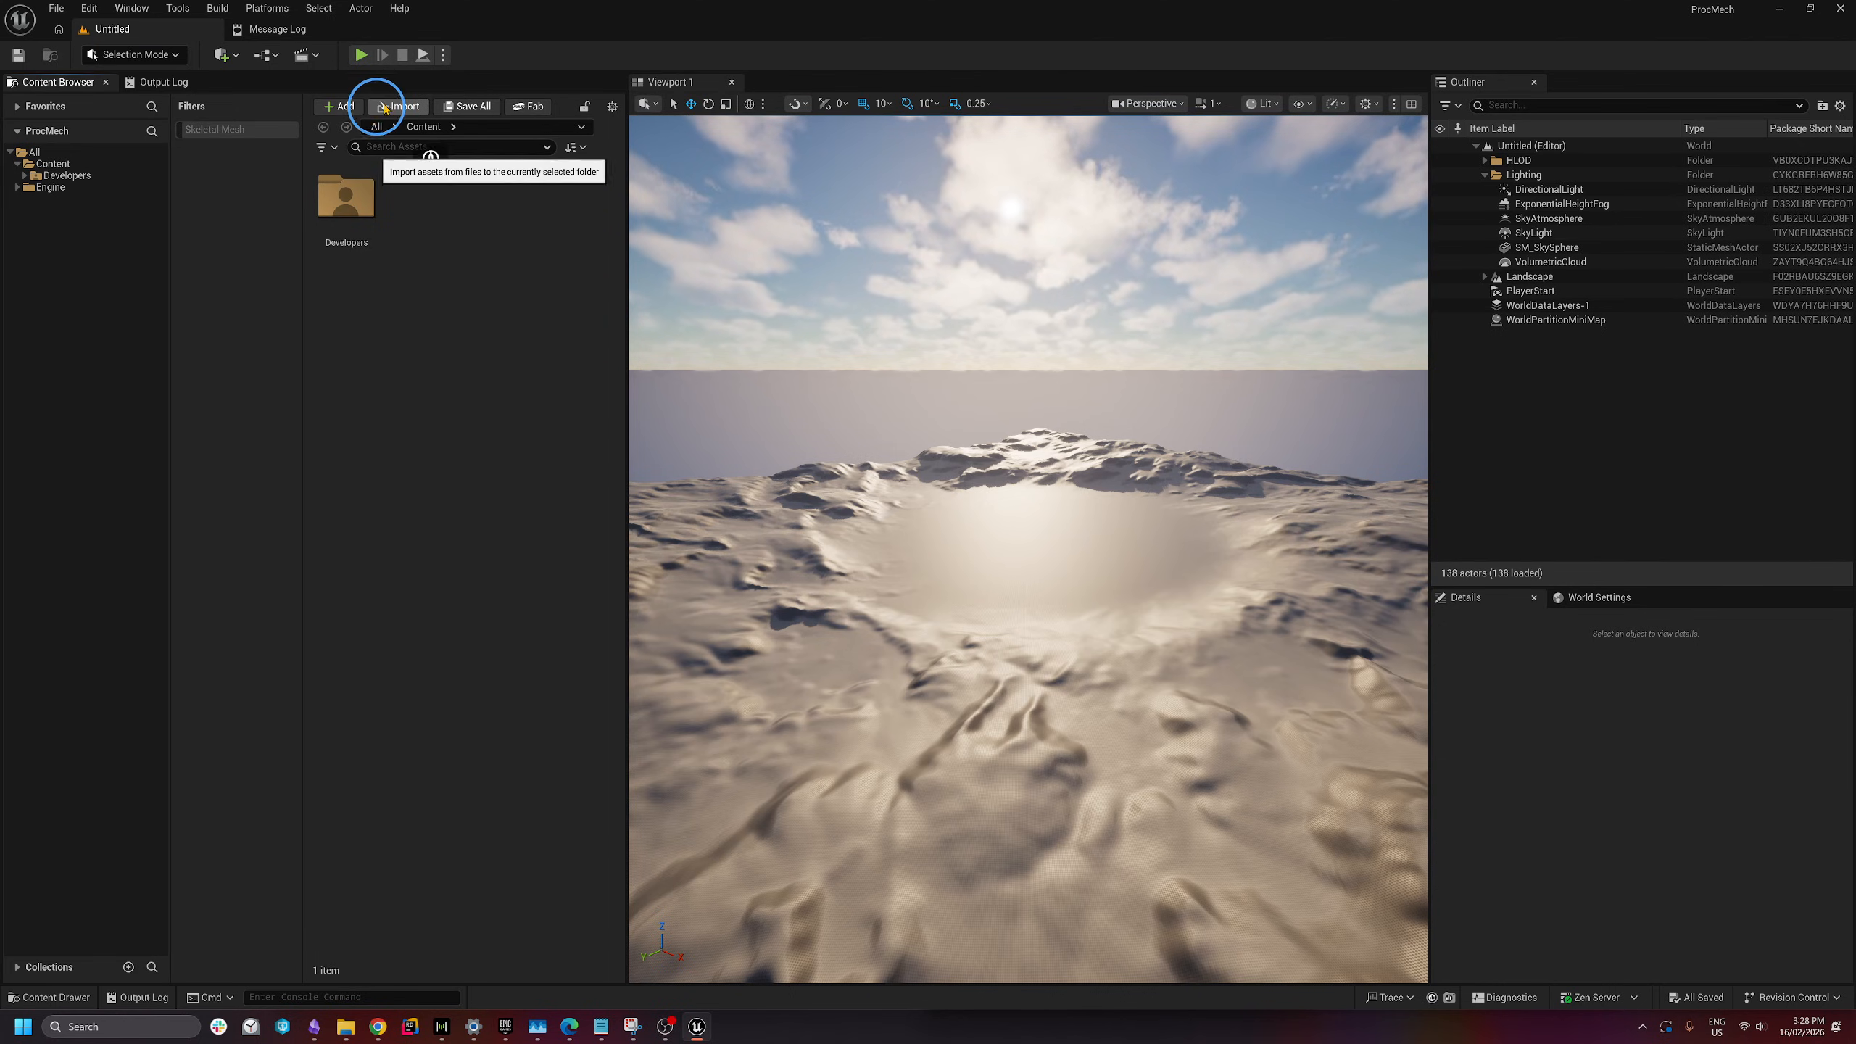
- Search Fab for 'control rig example' and add the Control Rig Samples Pack to the project
left_click(528, 108)
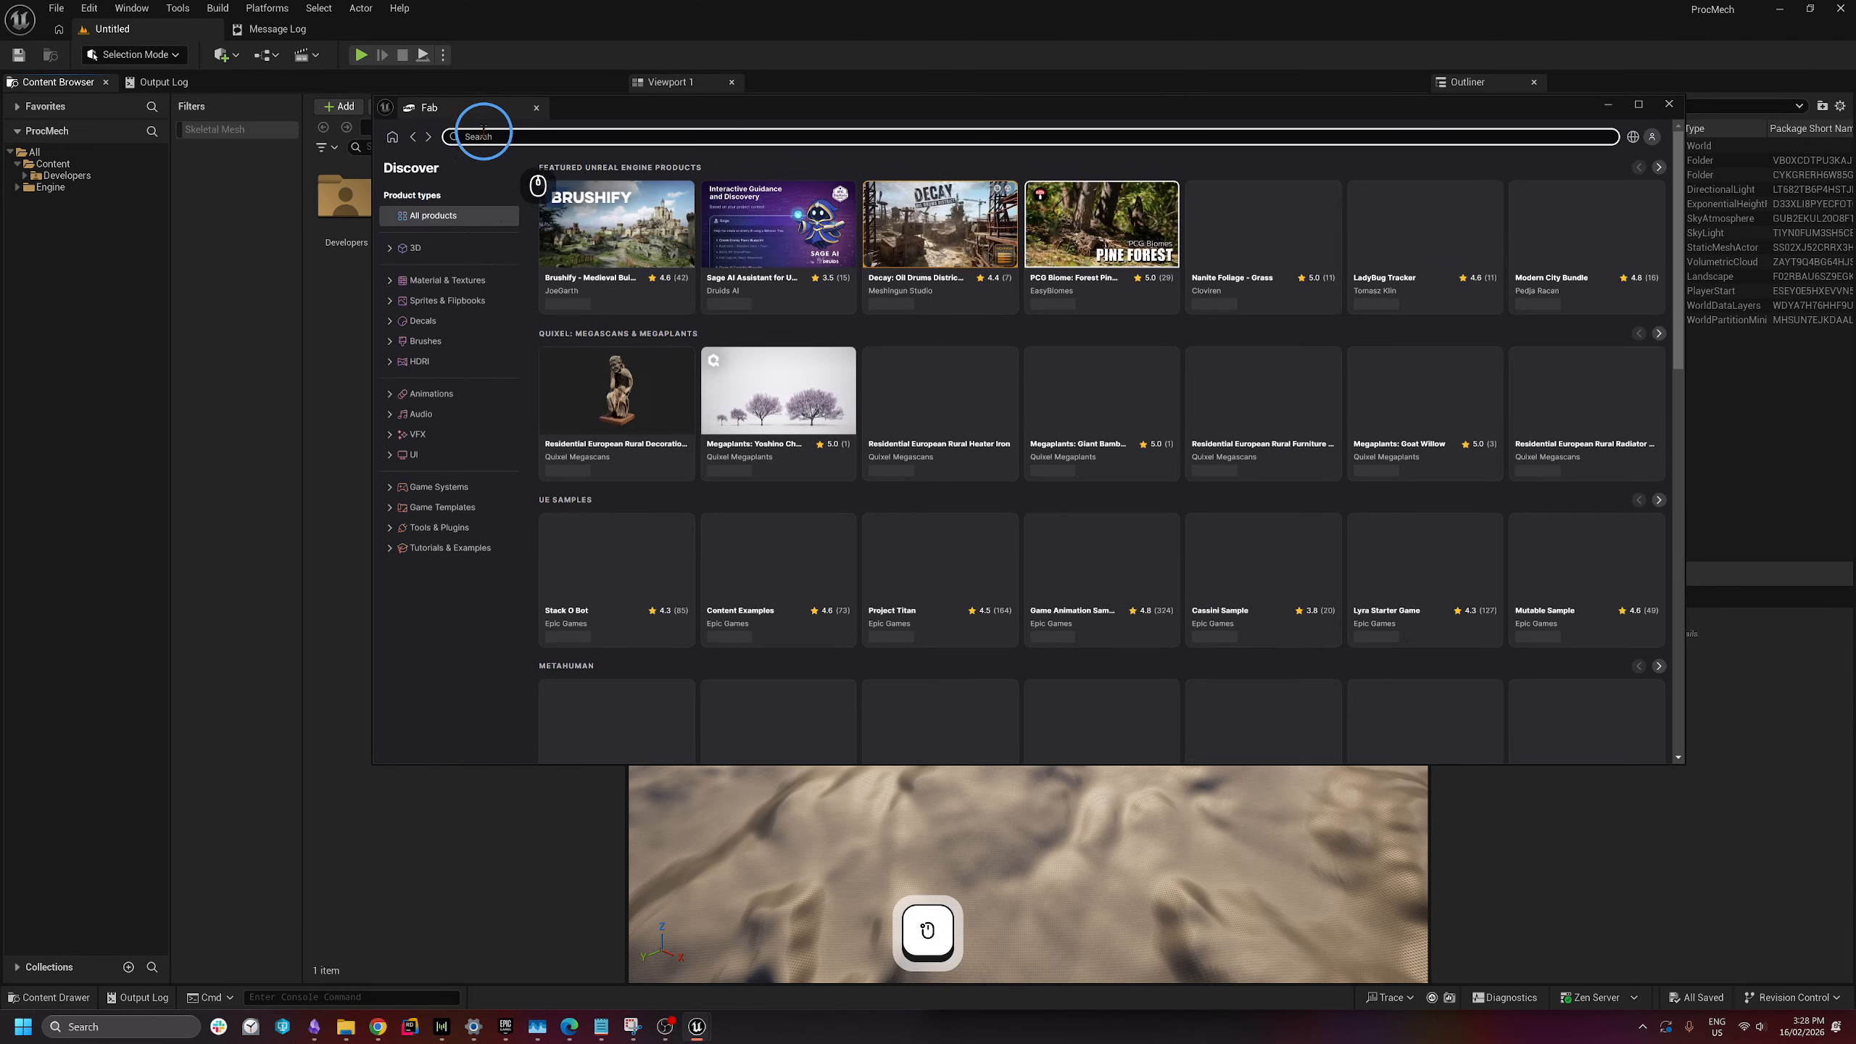
type("c")
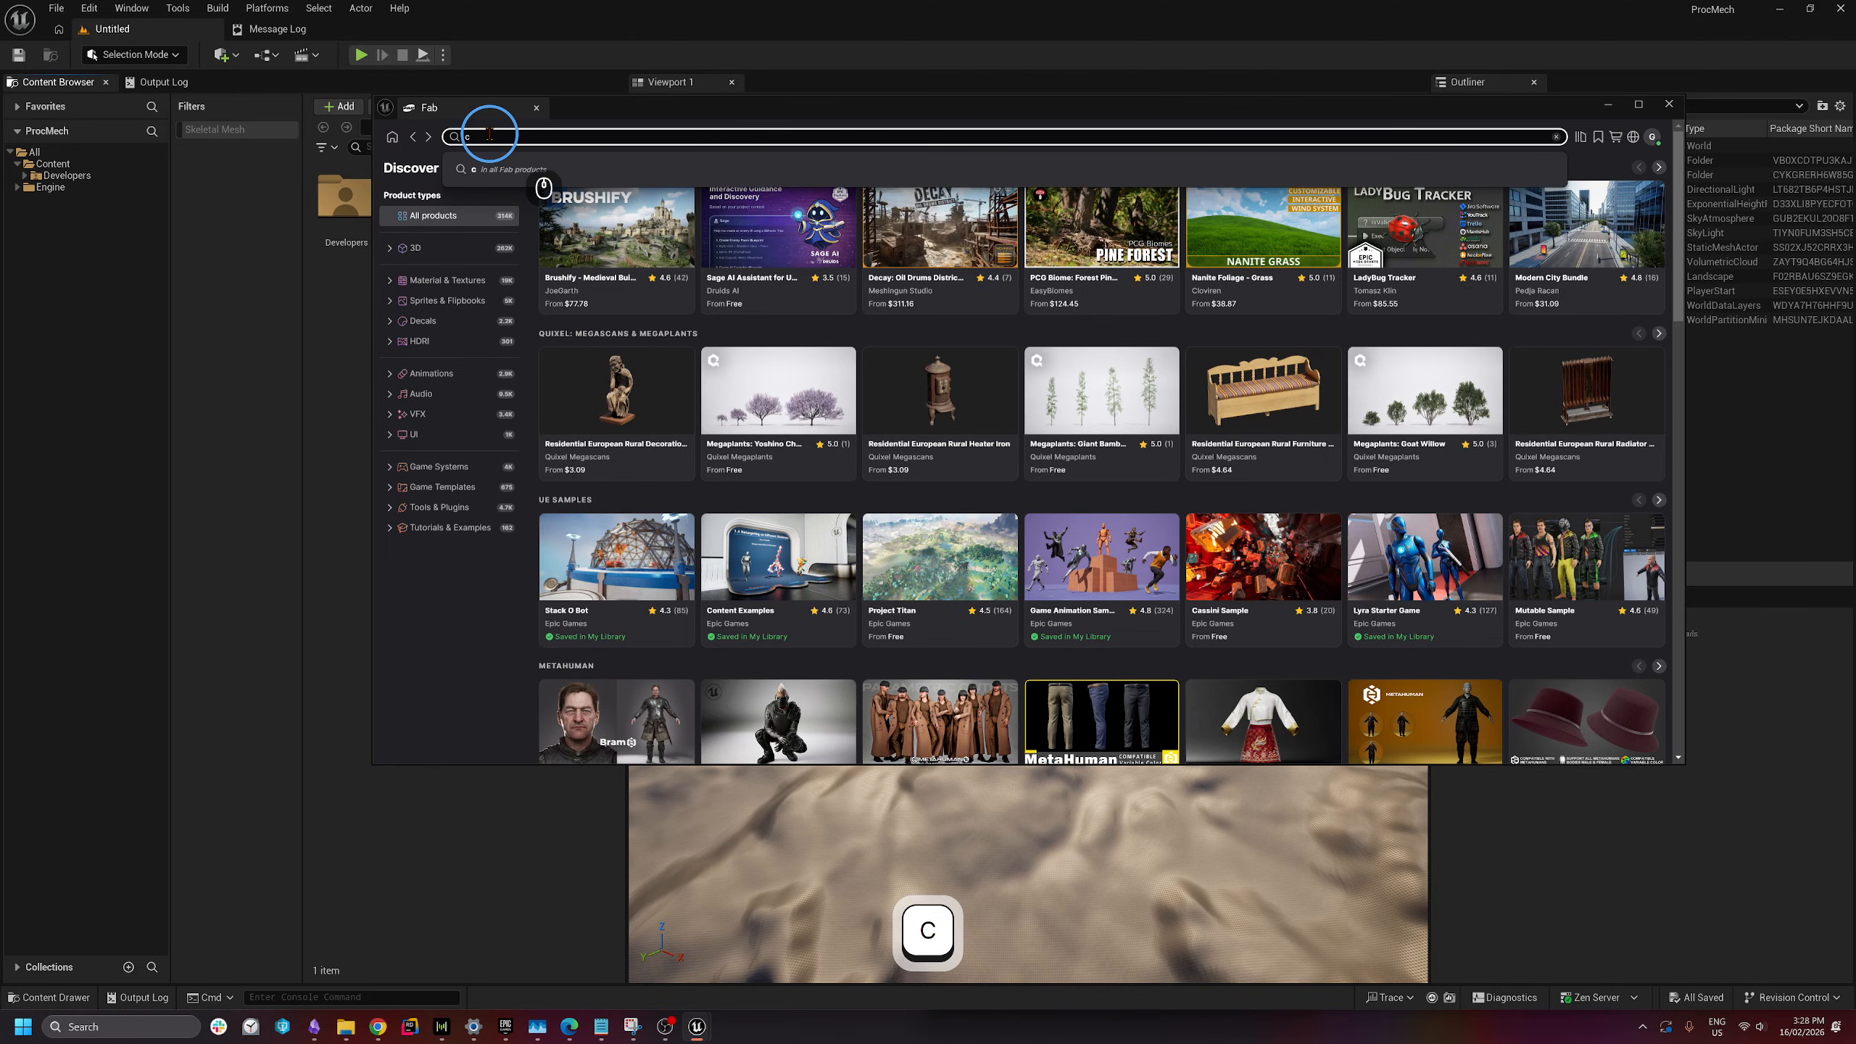
type("ontrol rig e")
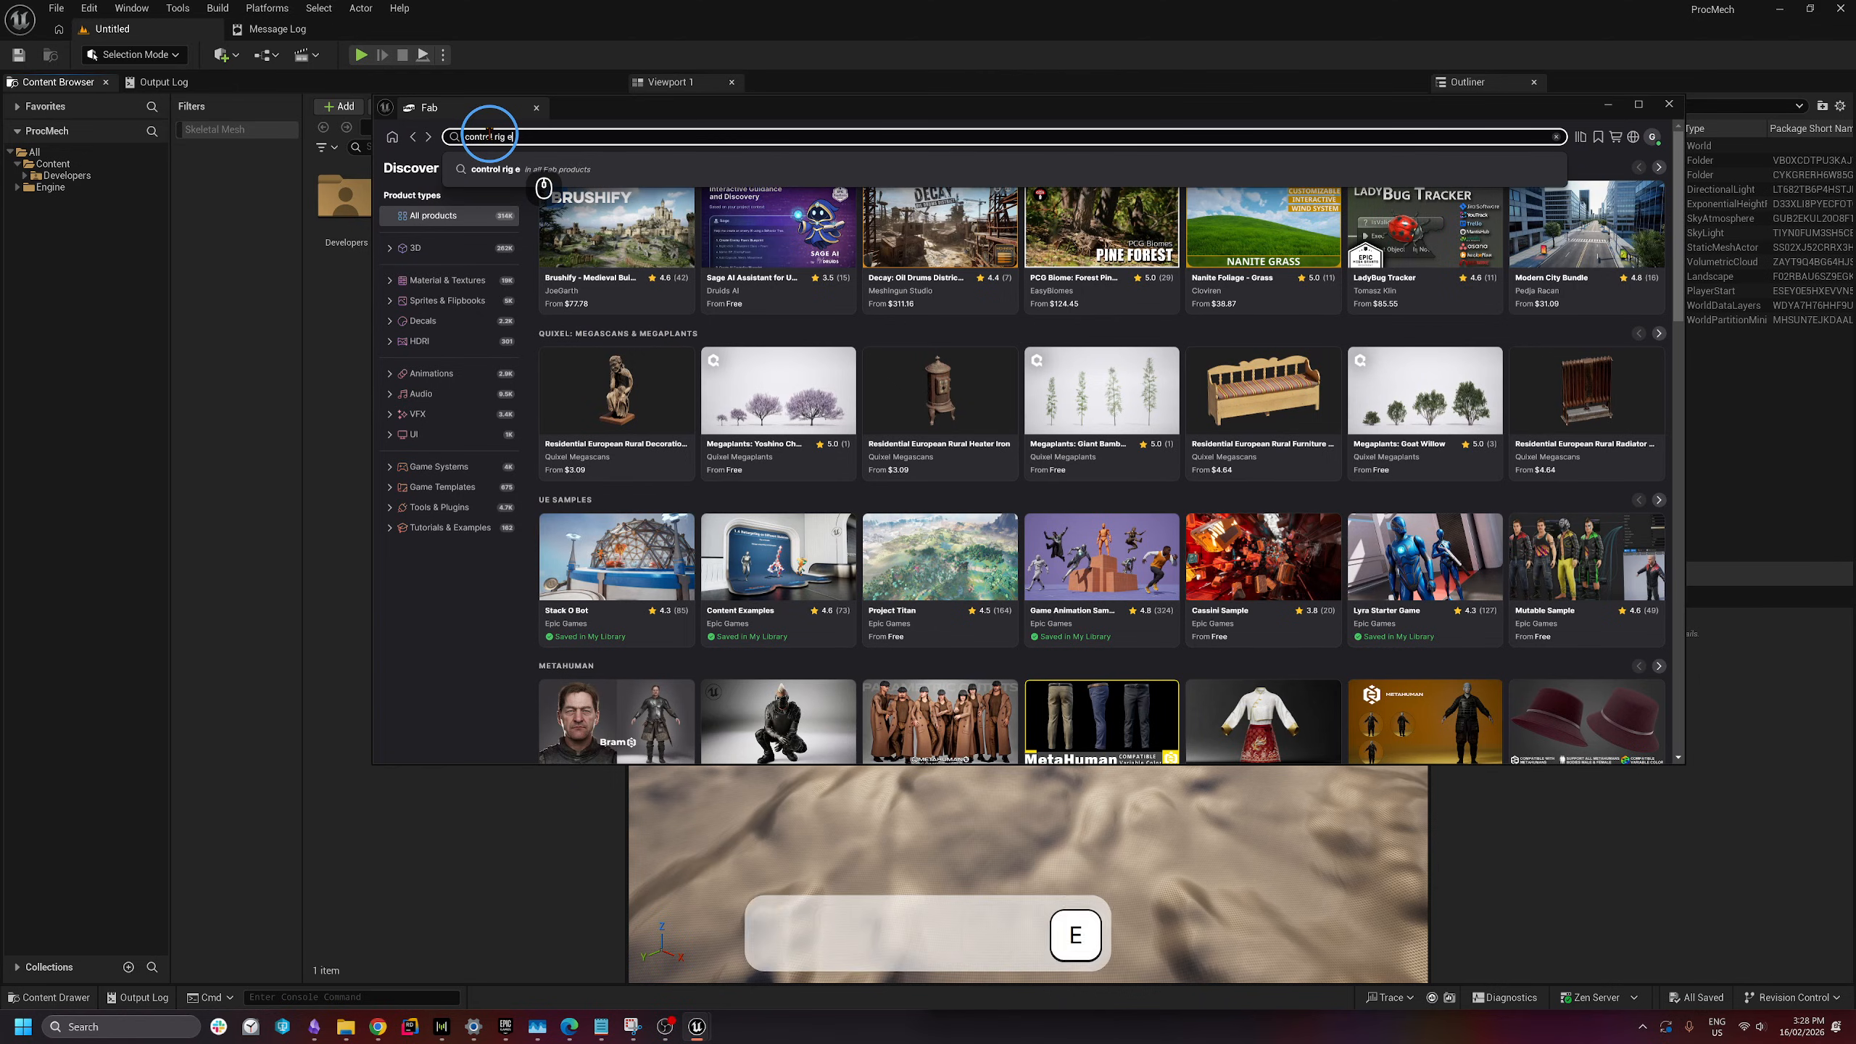
type("xample")
key("Return")
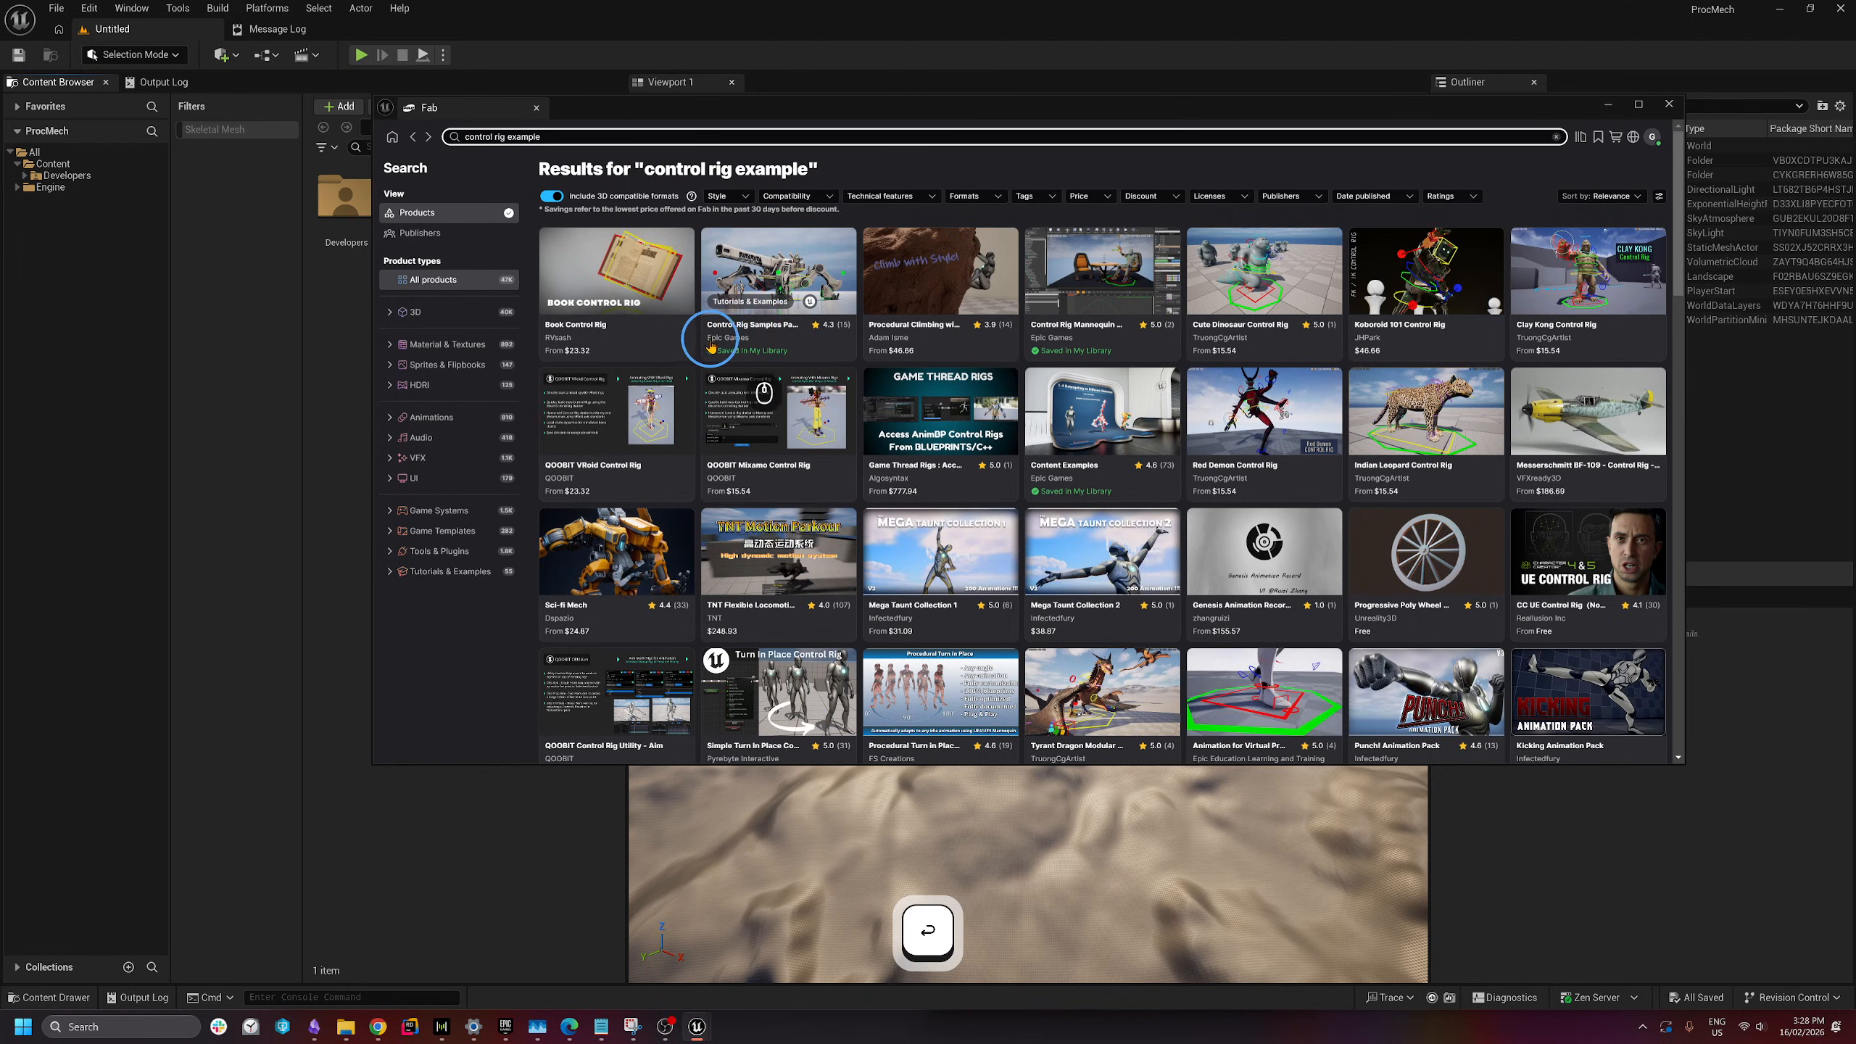
left_click(800, 331)
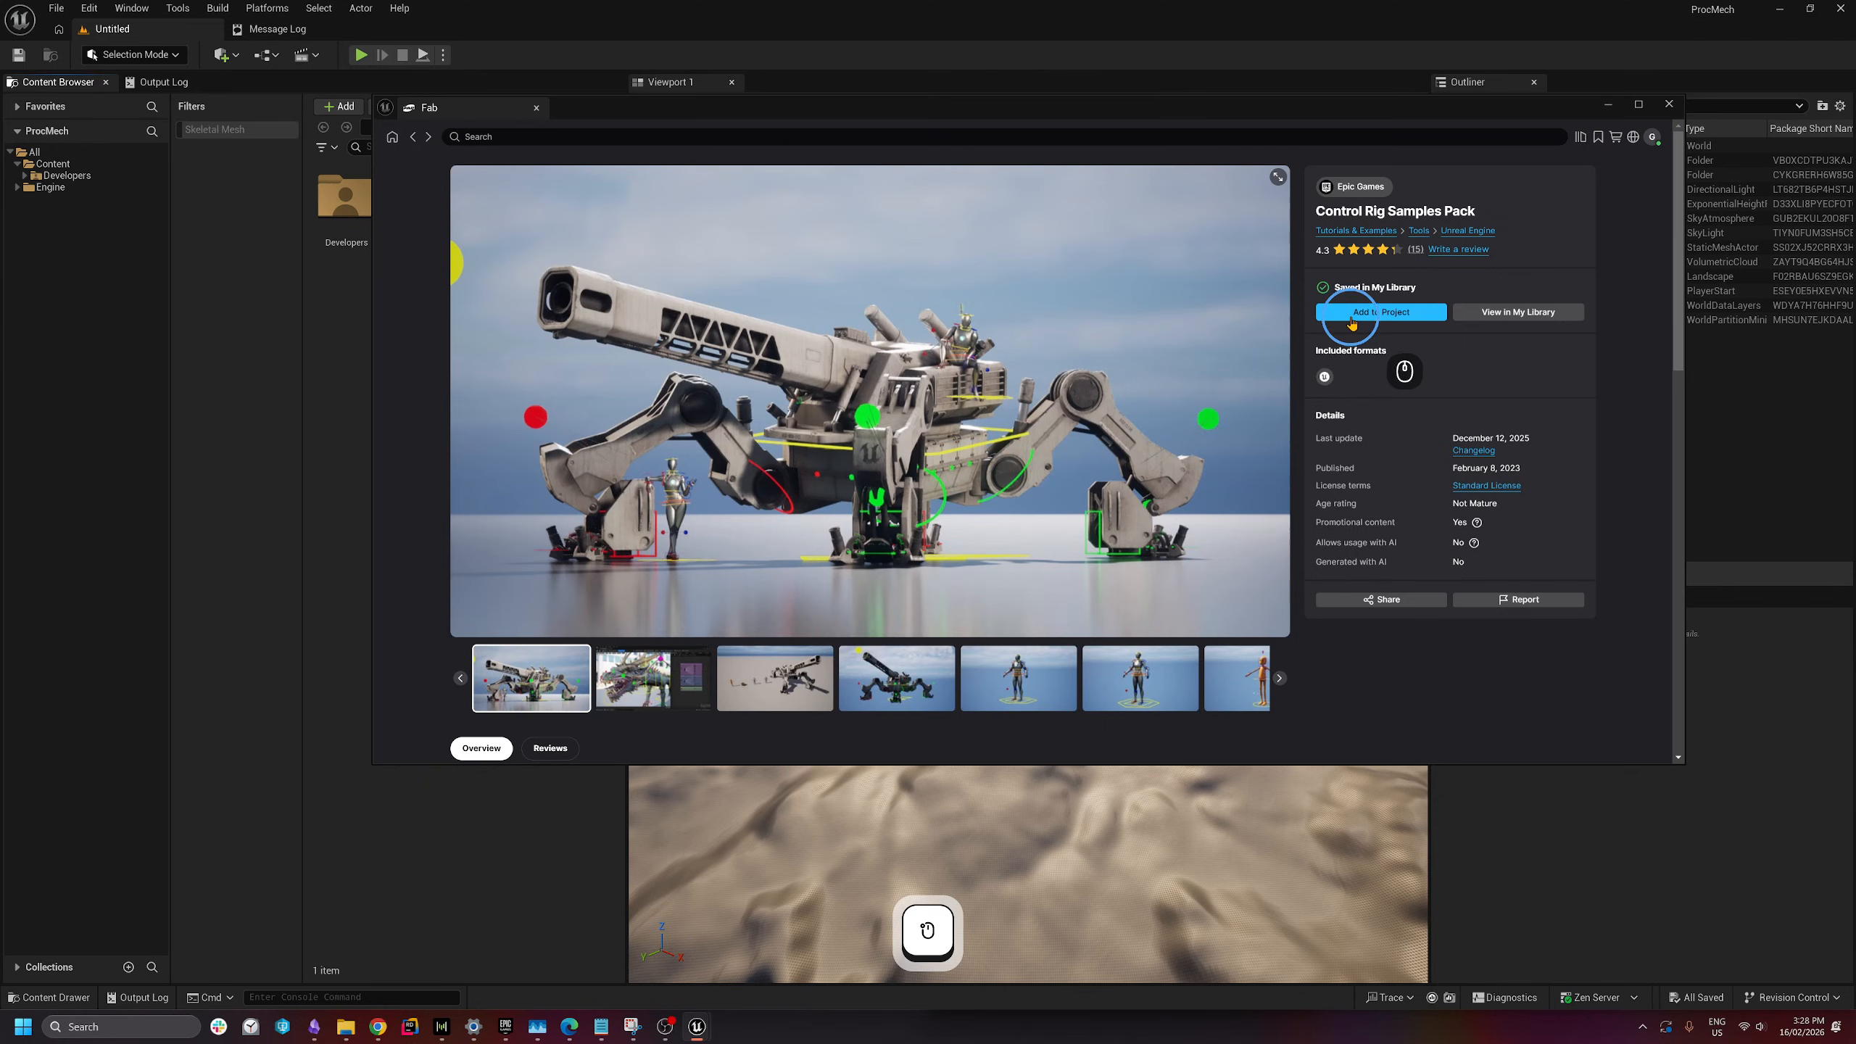
left_click(1356, 314)
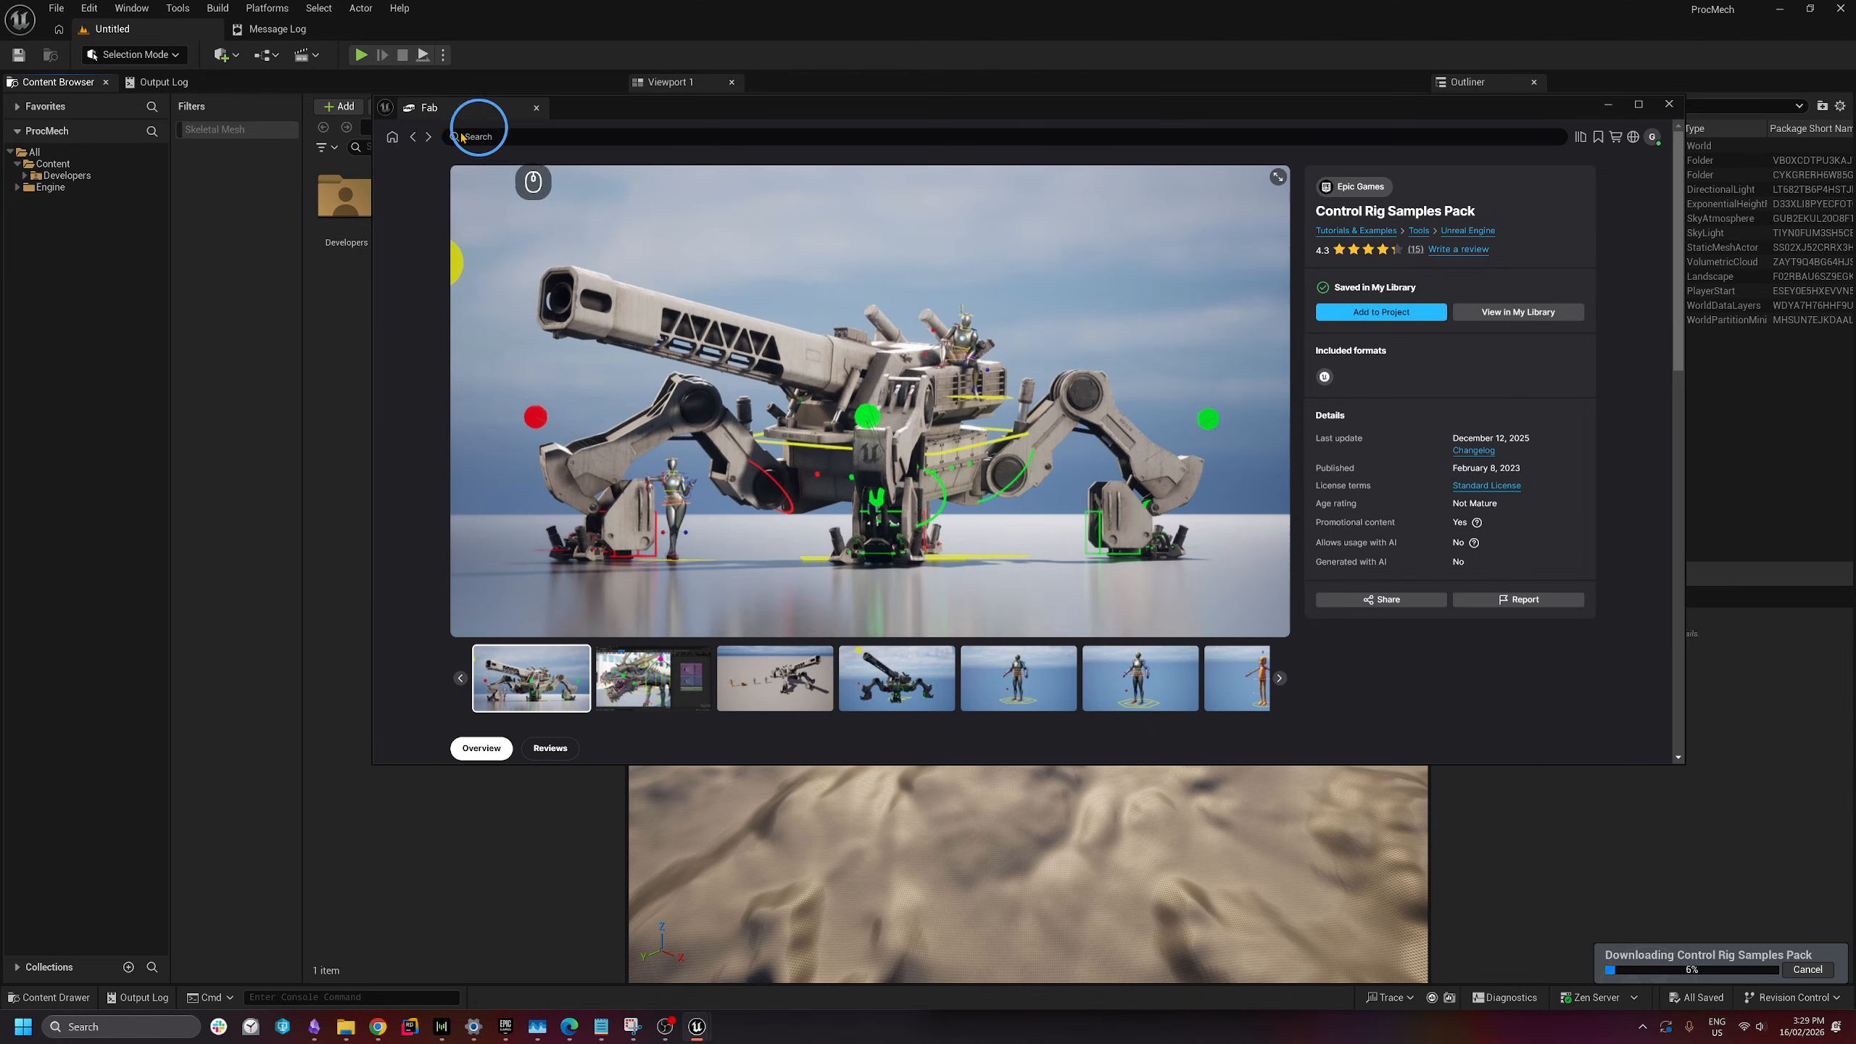
- Add the Niagara Examples Pack from Fab, preview its images, and close Fab
left_click(521, 140)
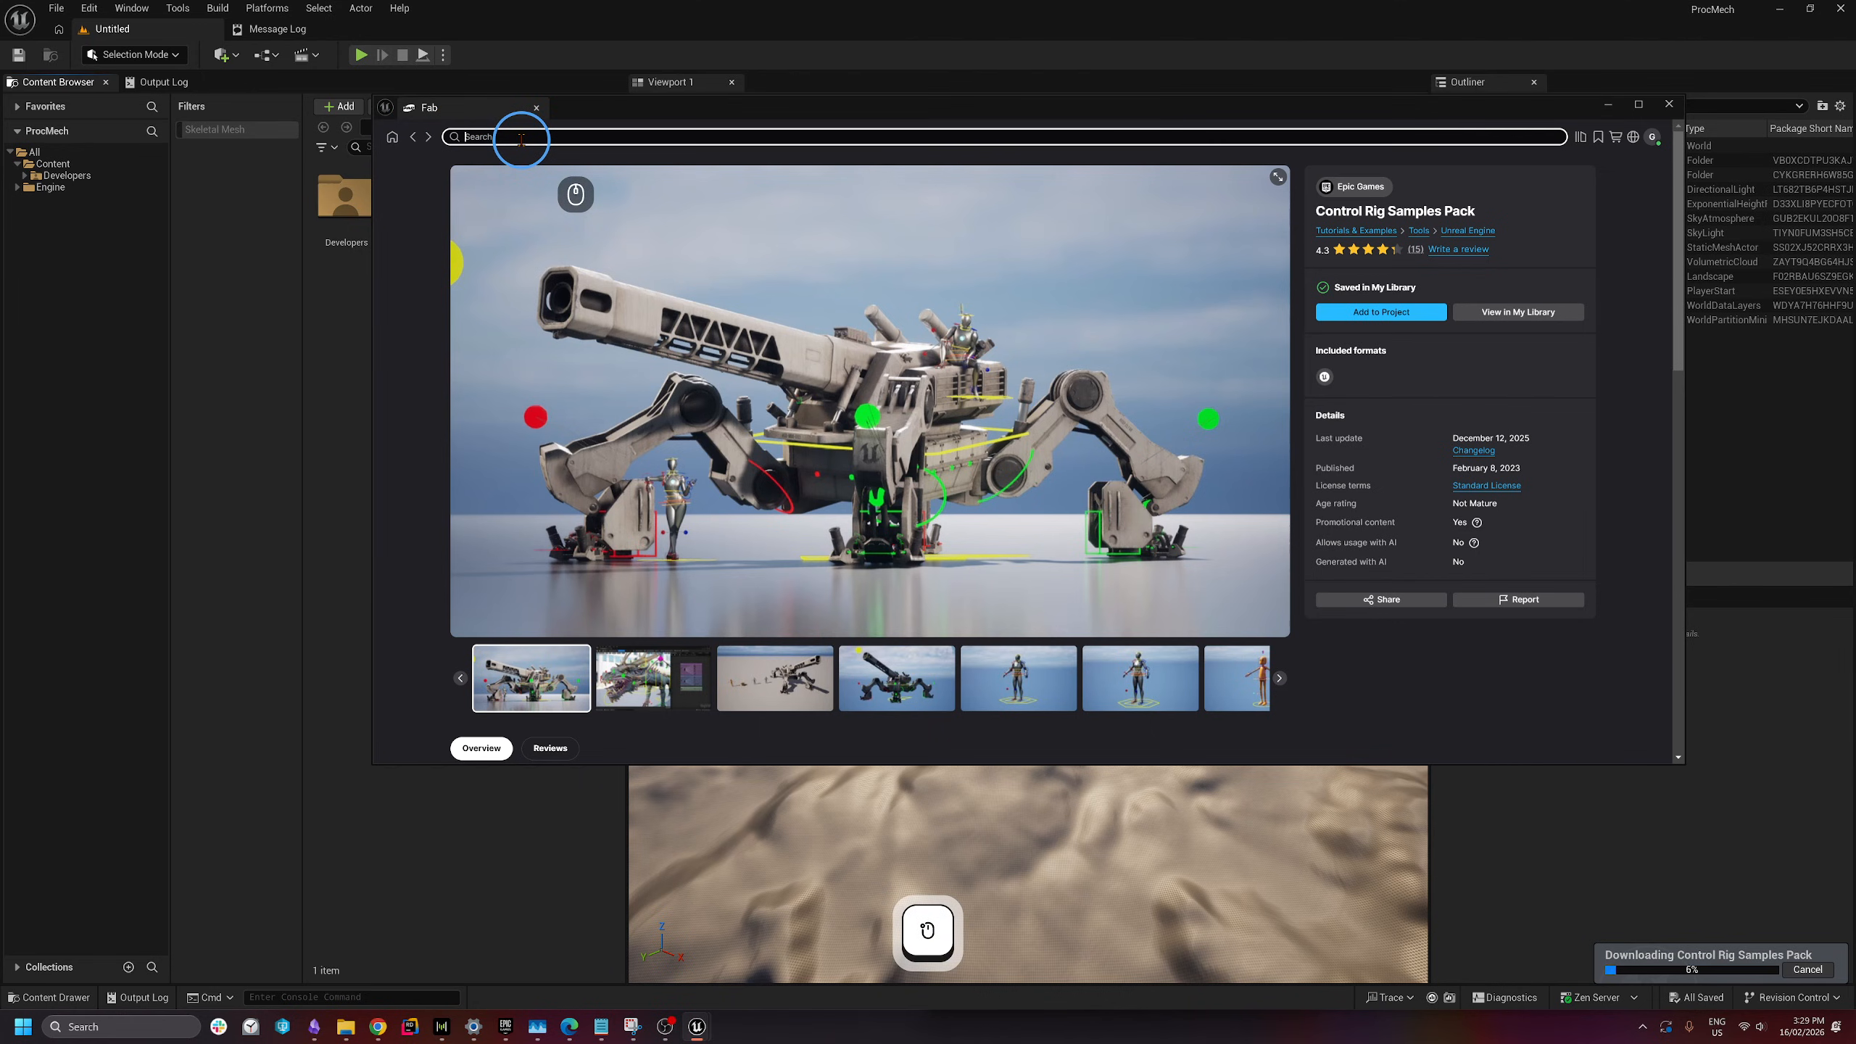
type("ni")
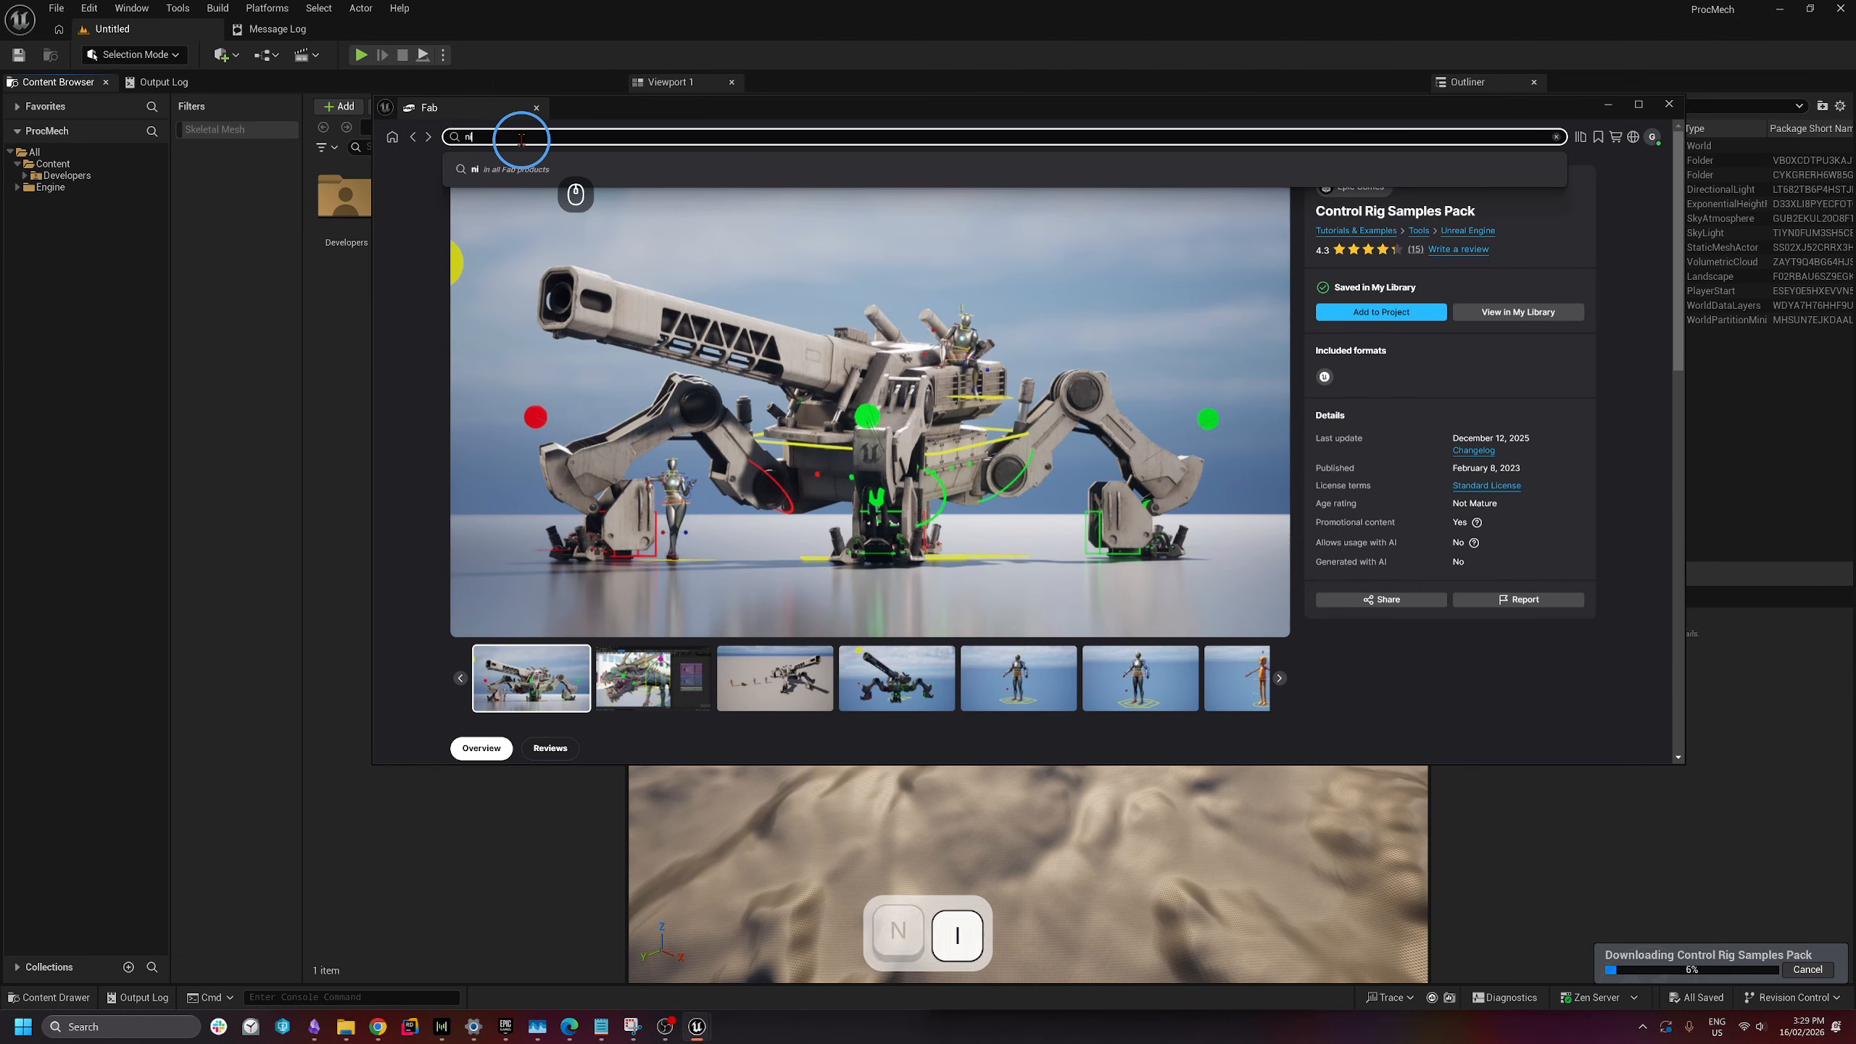
type("agara examples")
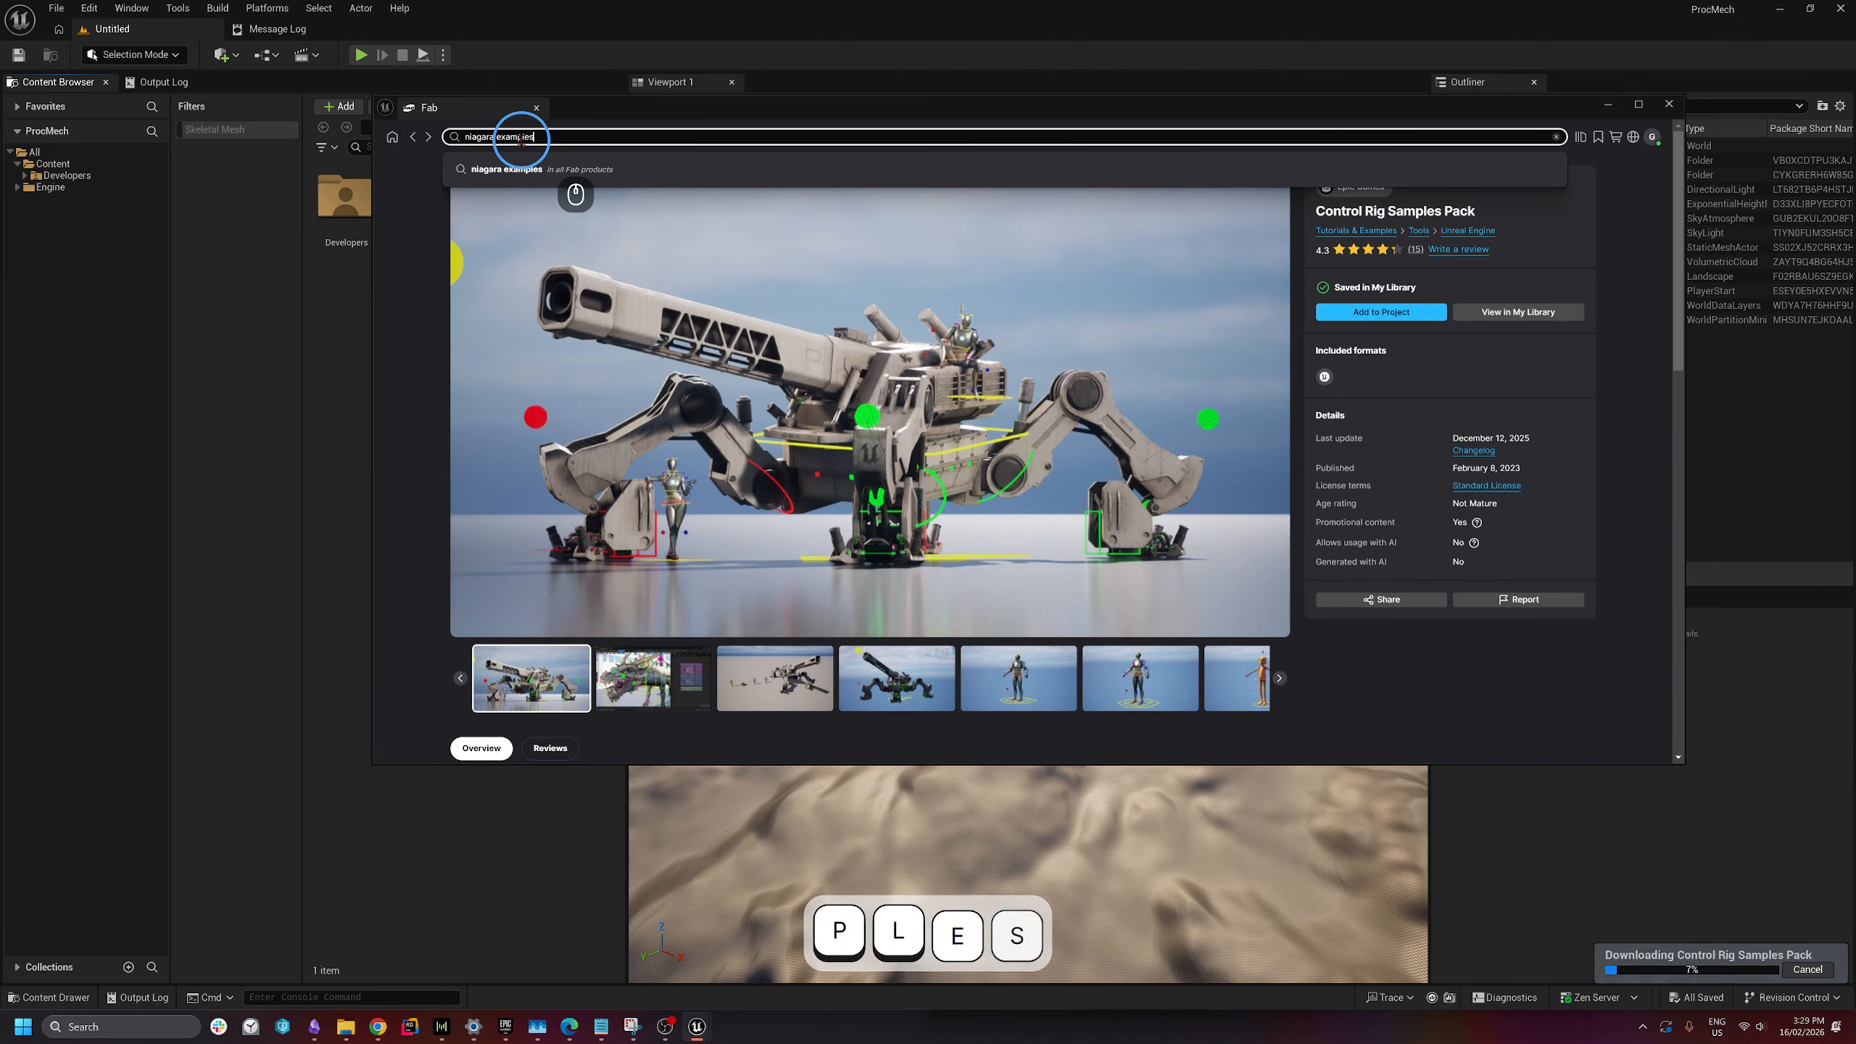
key("Return")
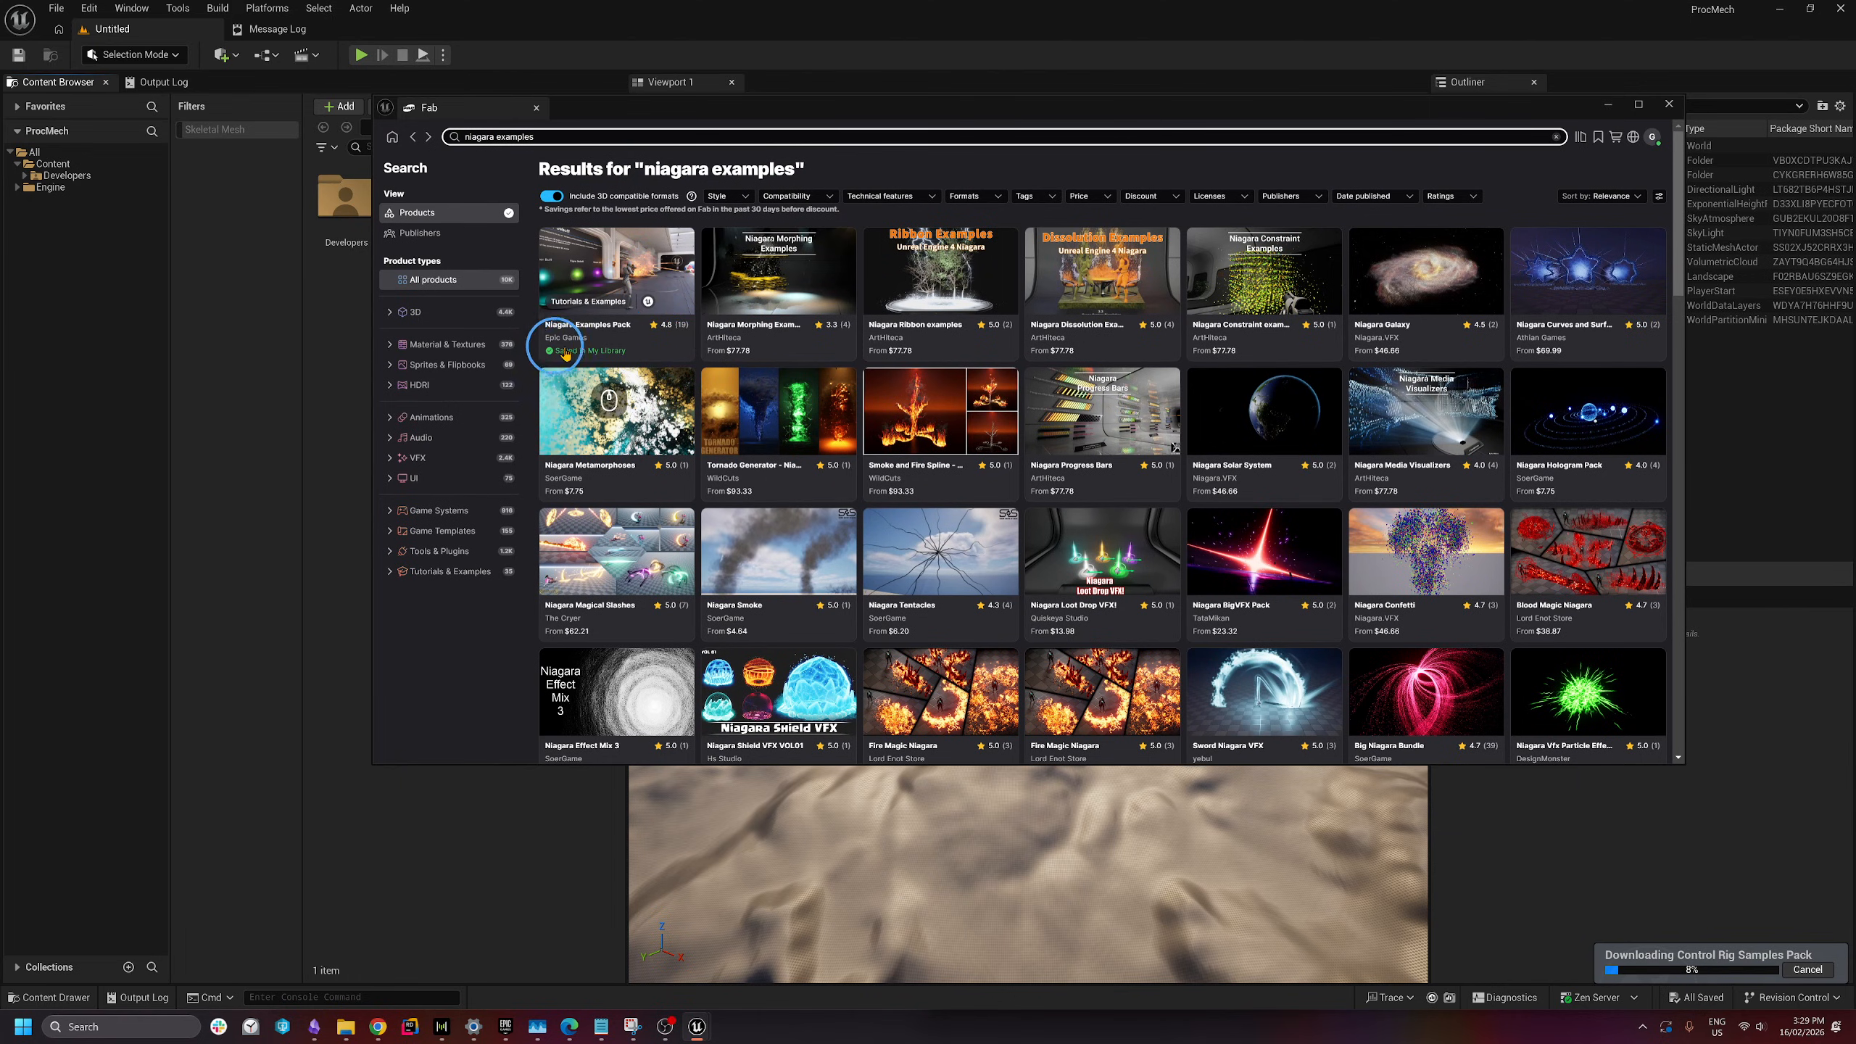
left_click(616, 257)
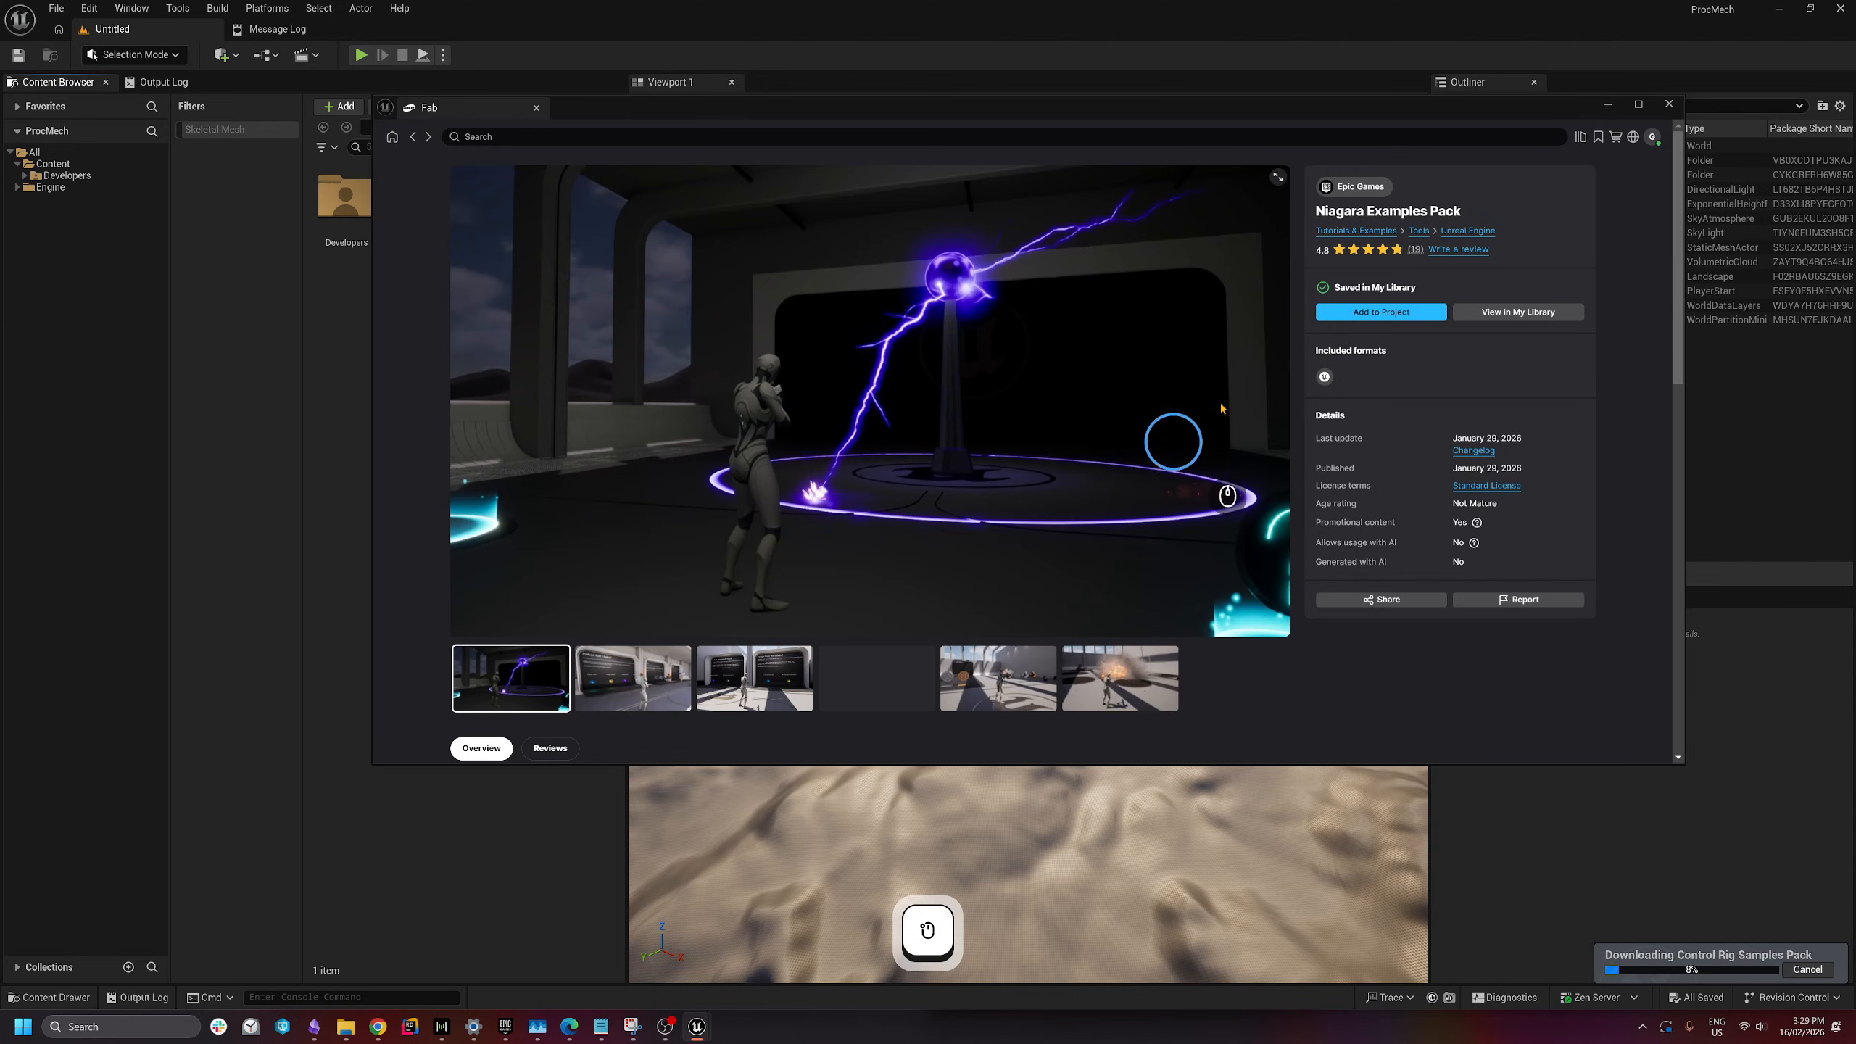
left_click(1361, 320)
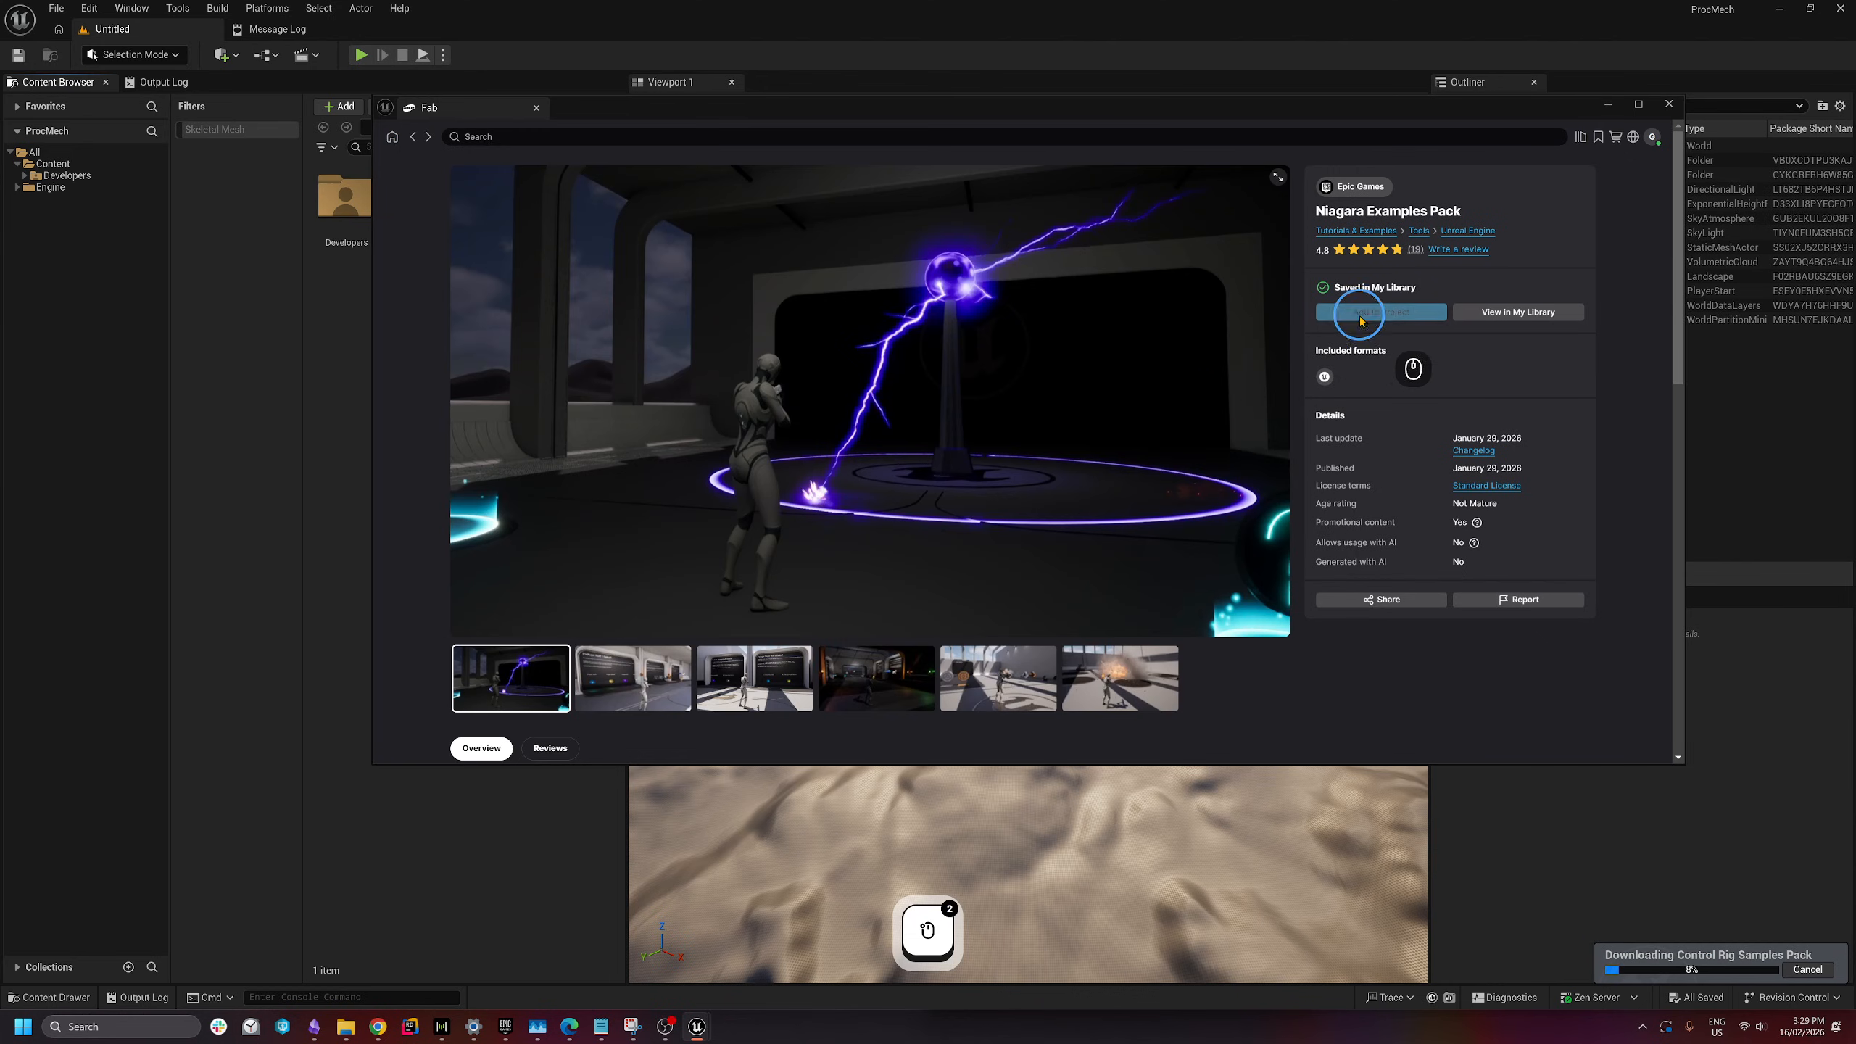
left_click(1121, 694)
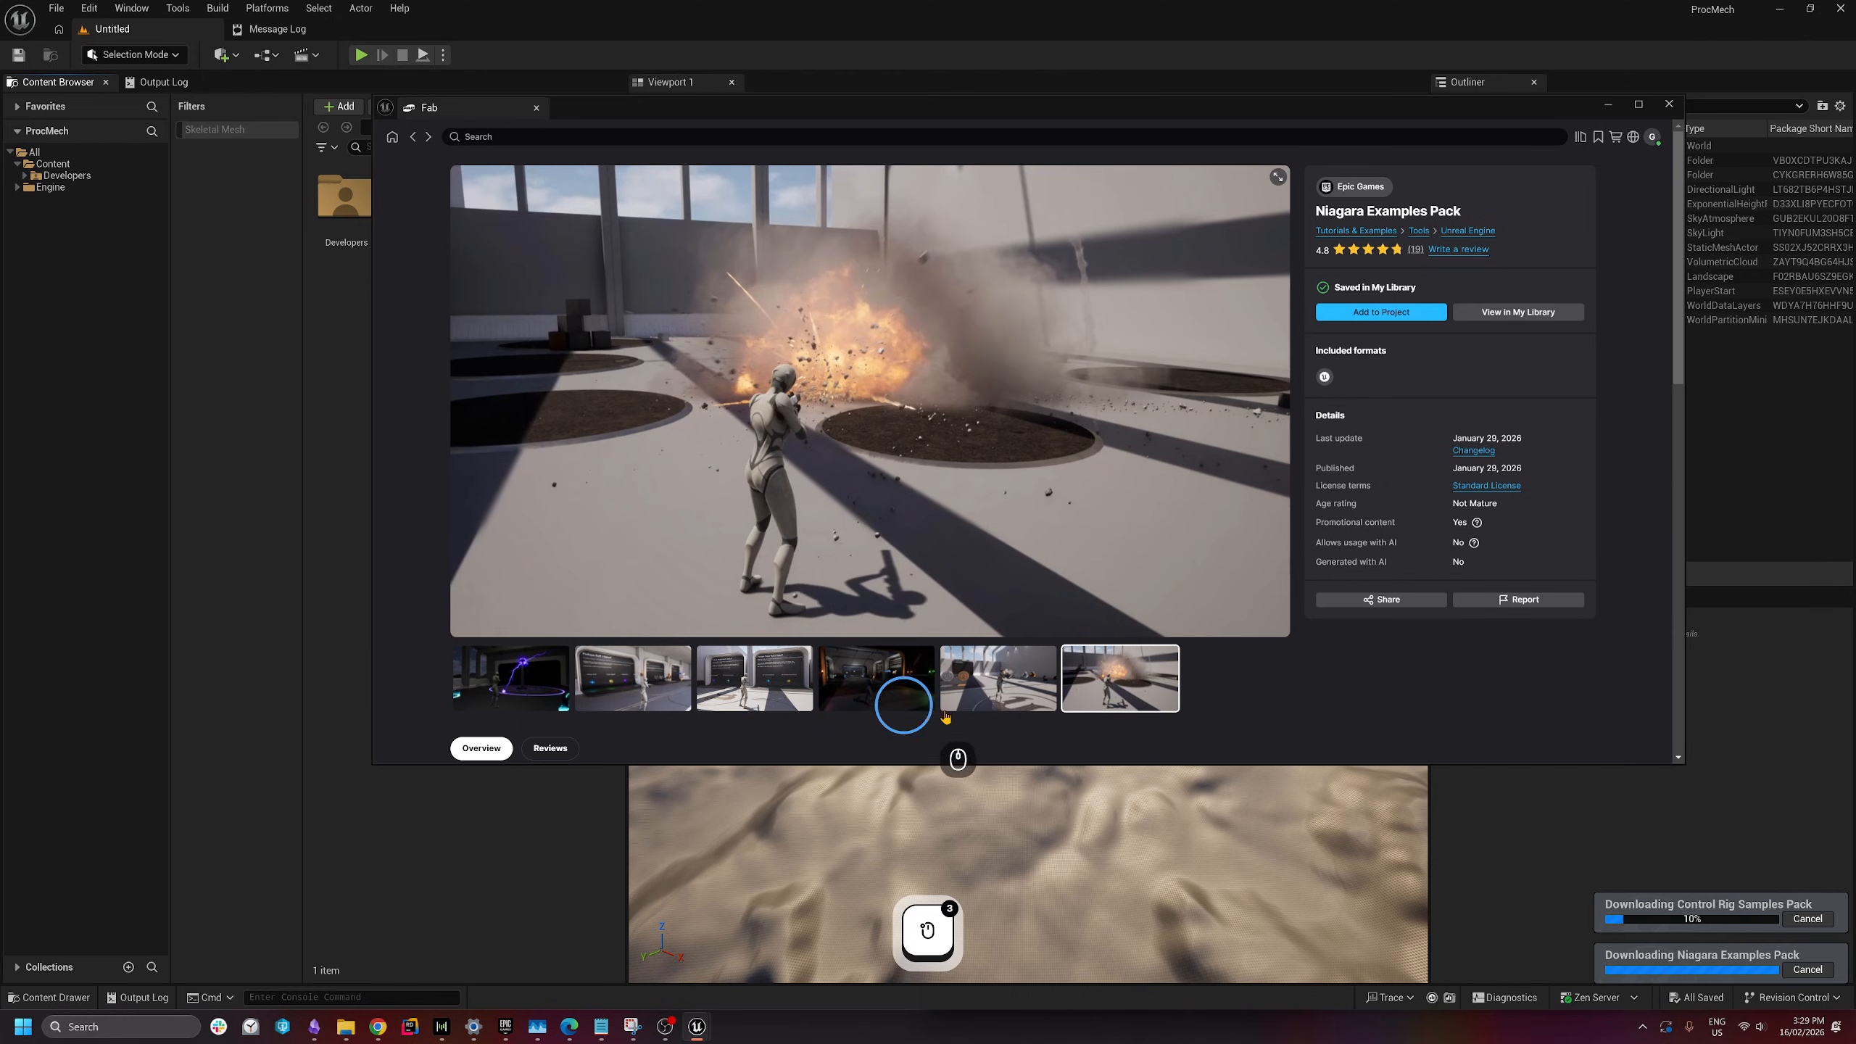
left_click(1044, 706)
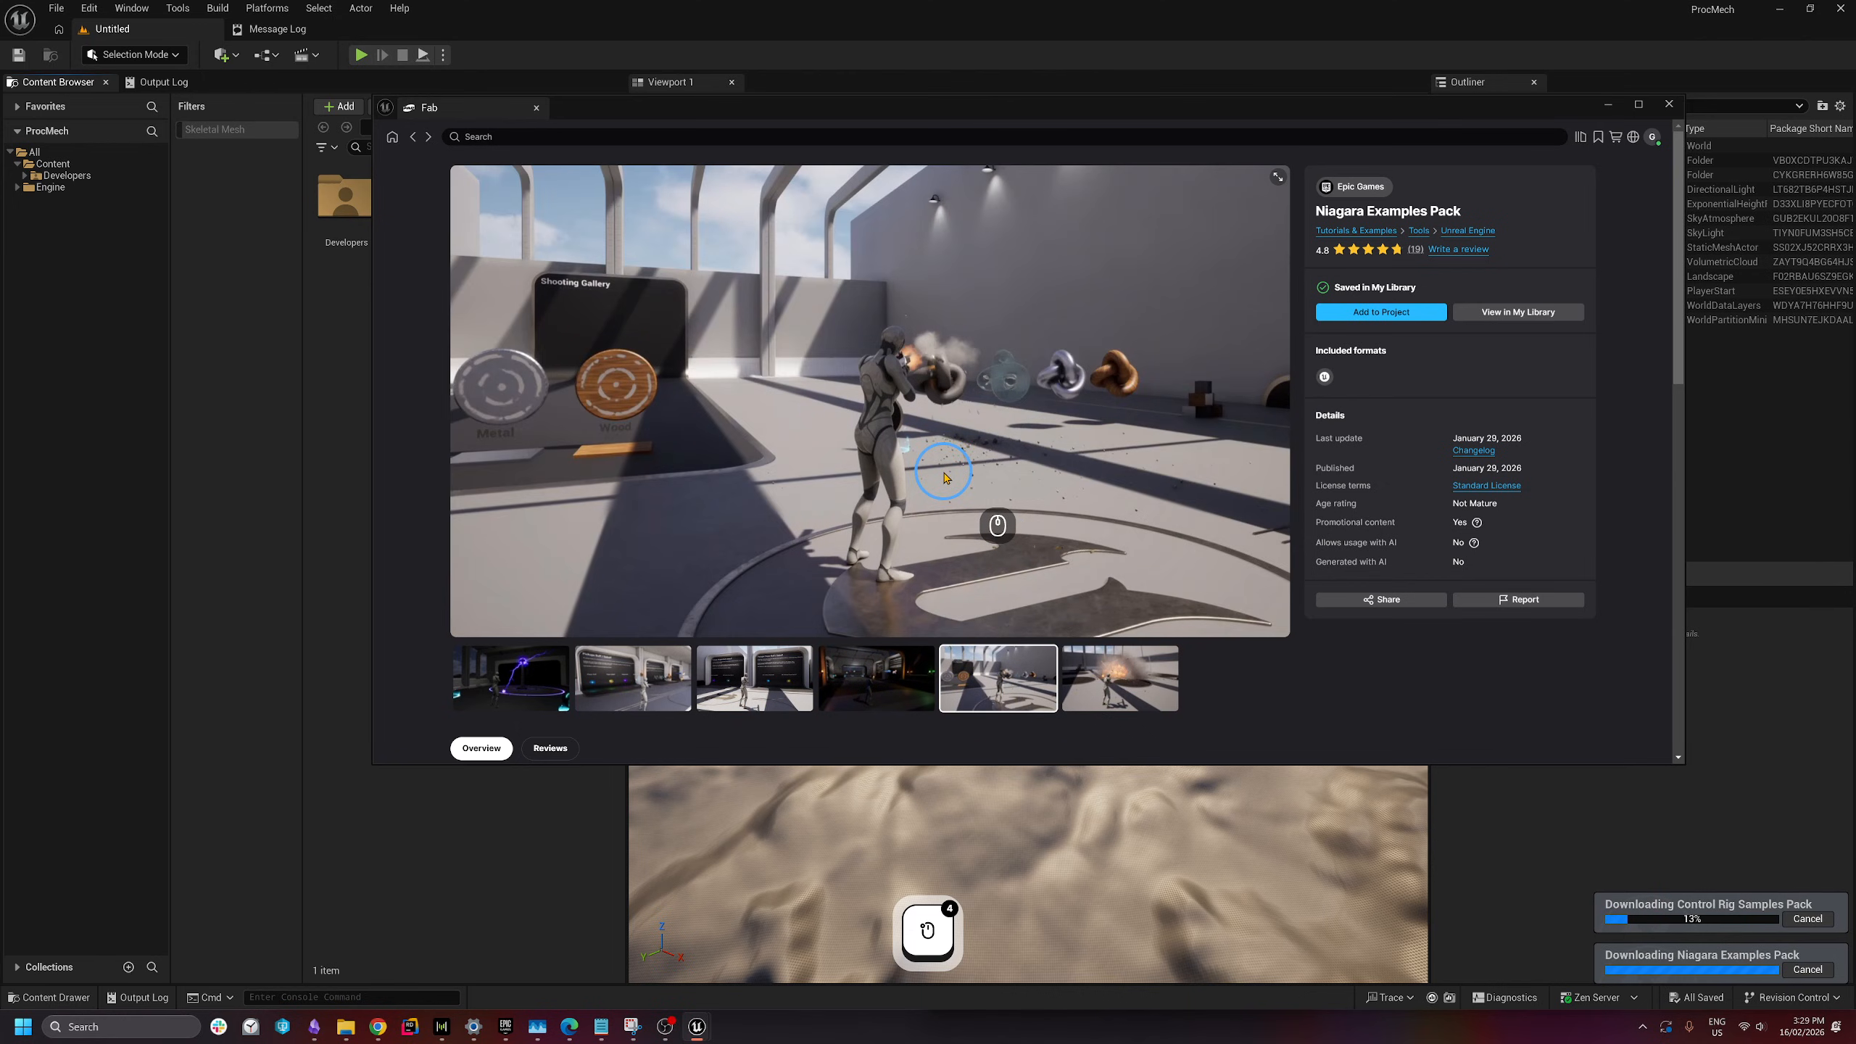
left_click(1670, 104)
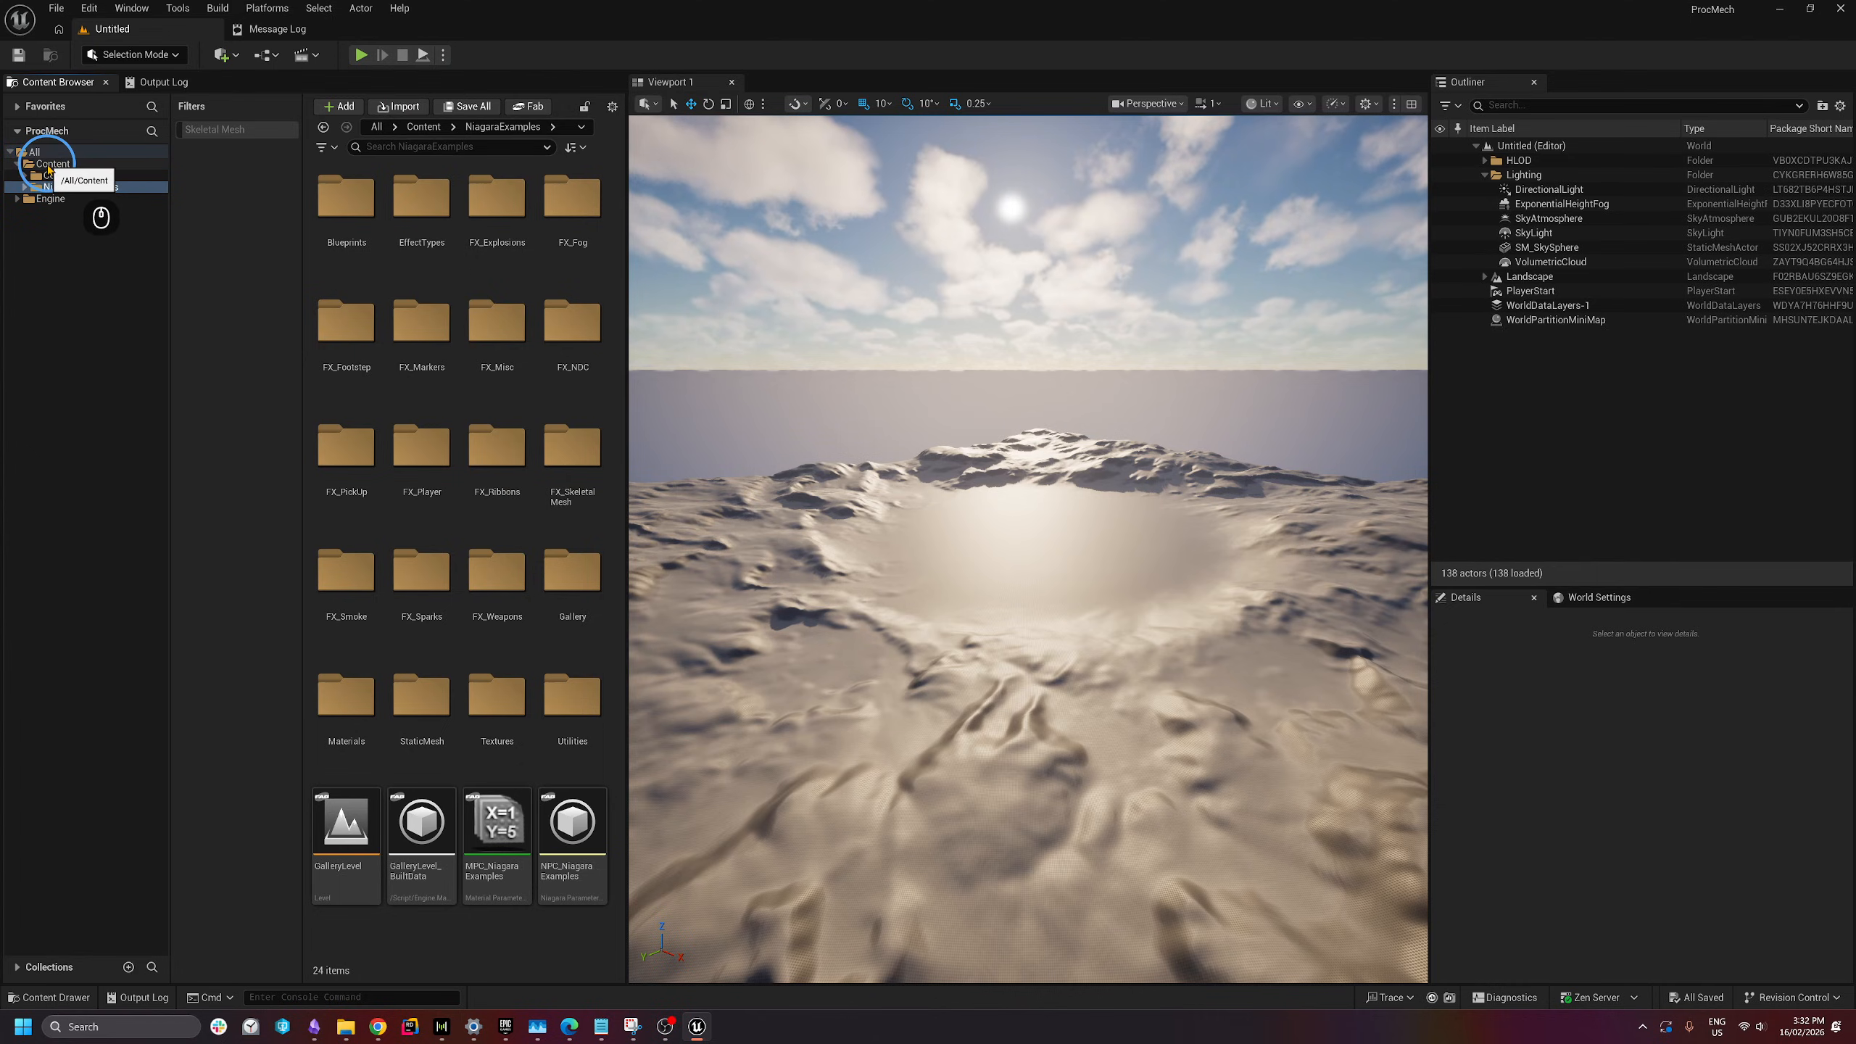
- Browse Content > ControlRig > Characters > Mech and open its Meshes folder
left_click(48, 165)
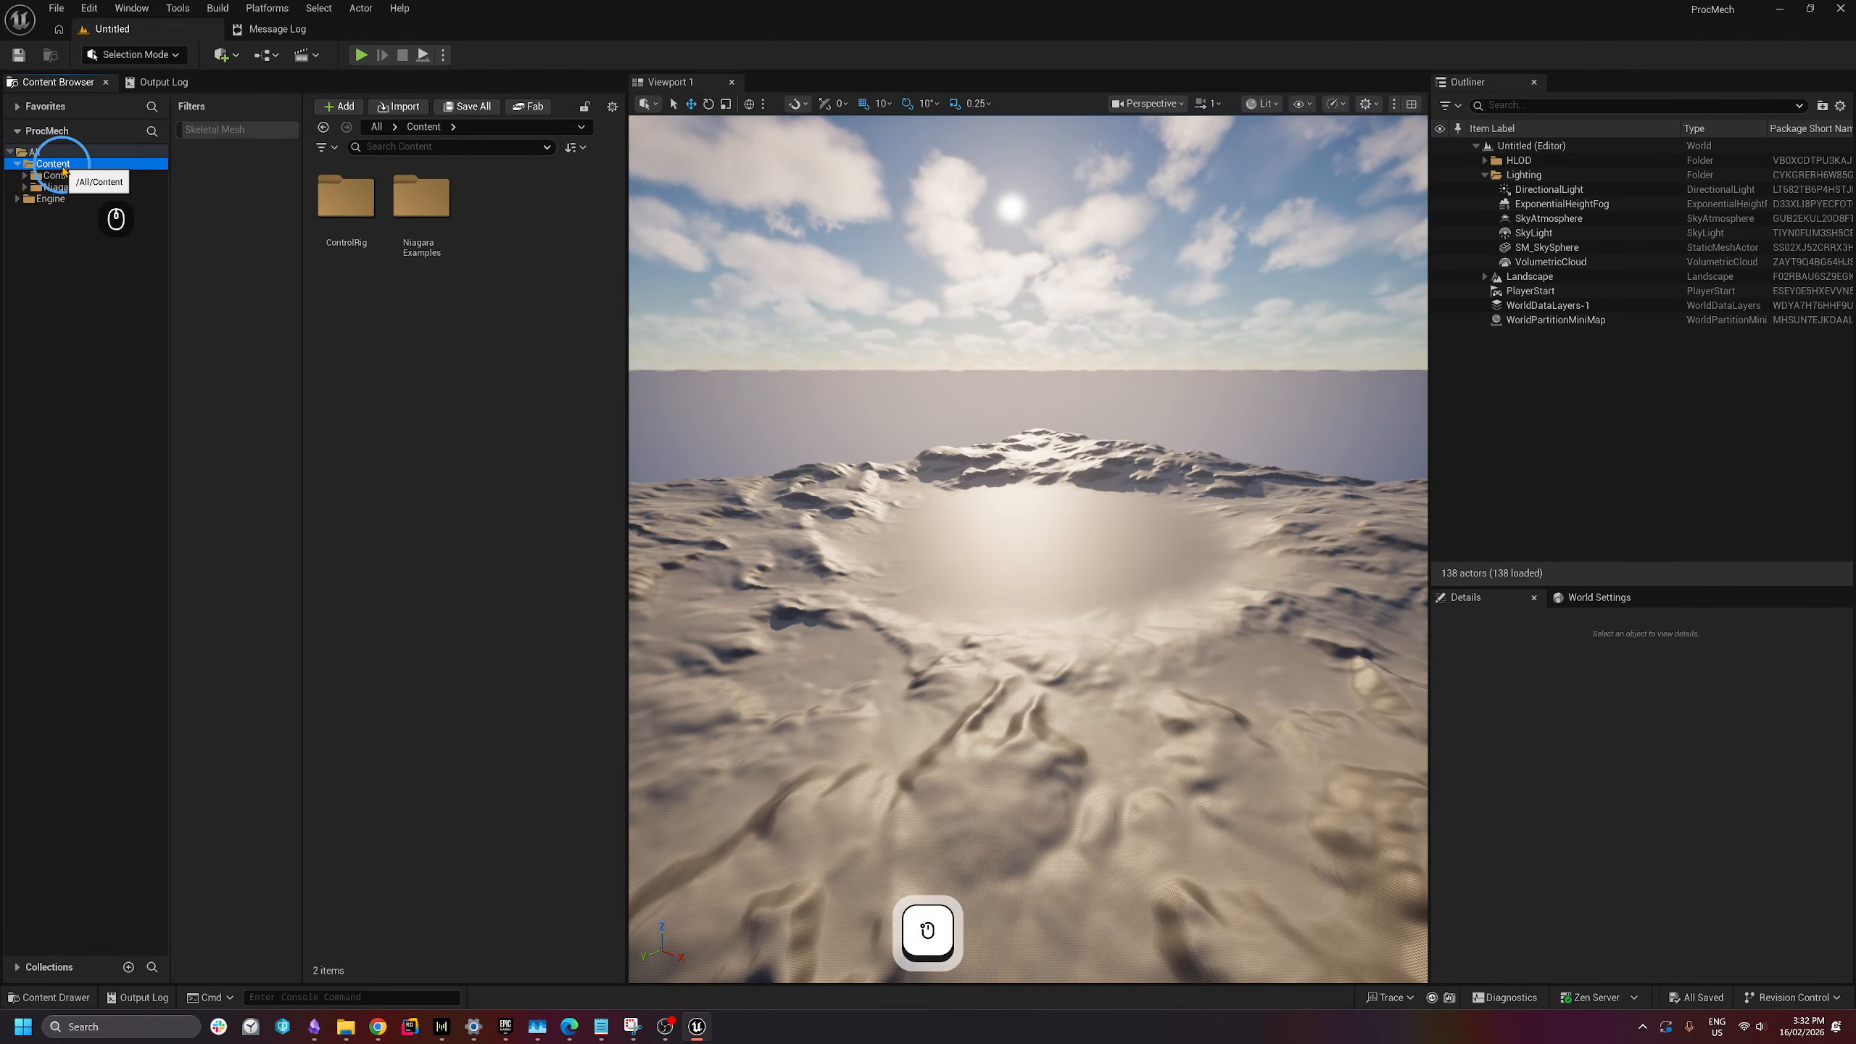
left_click(360, 212)
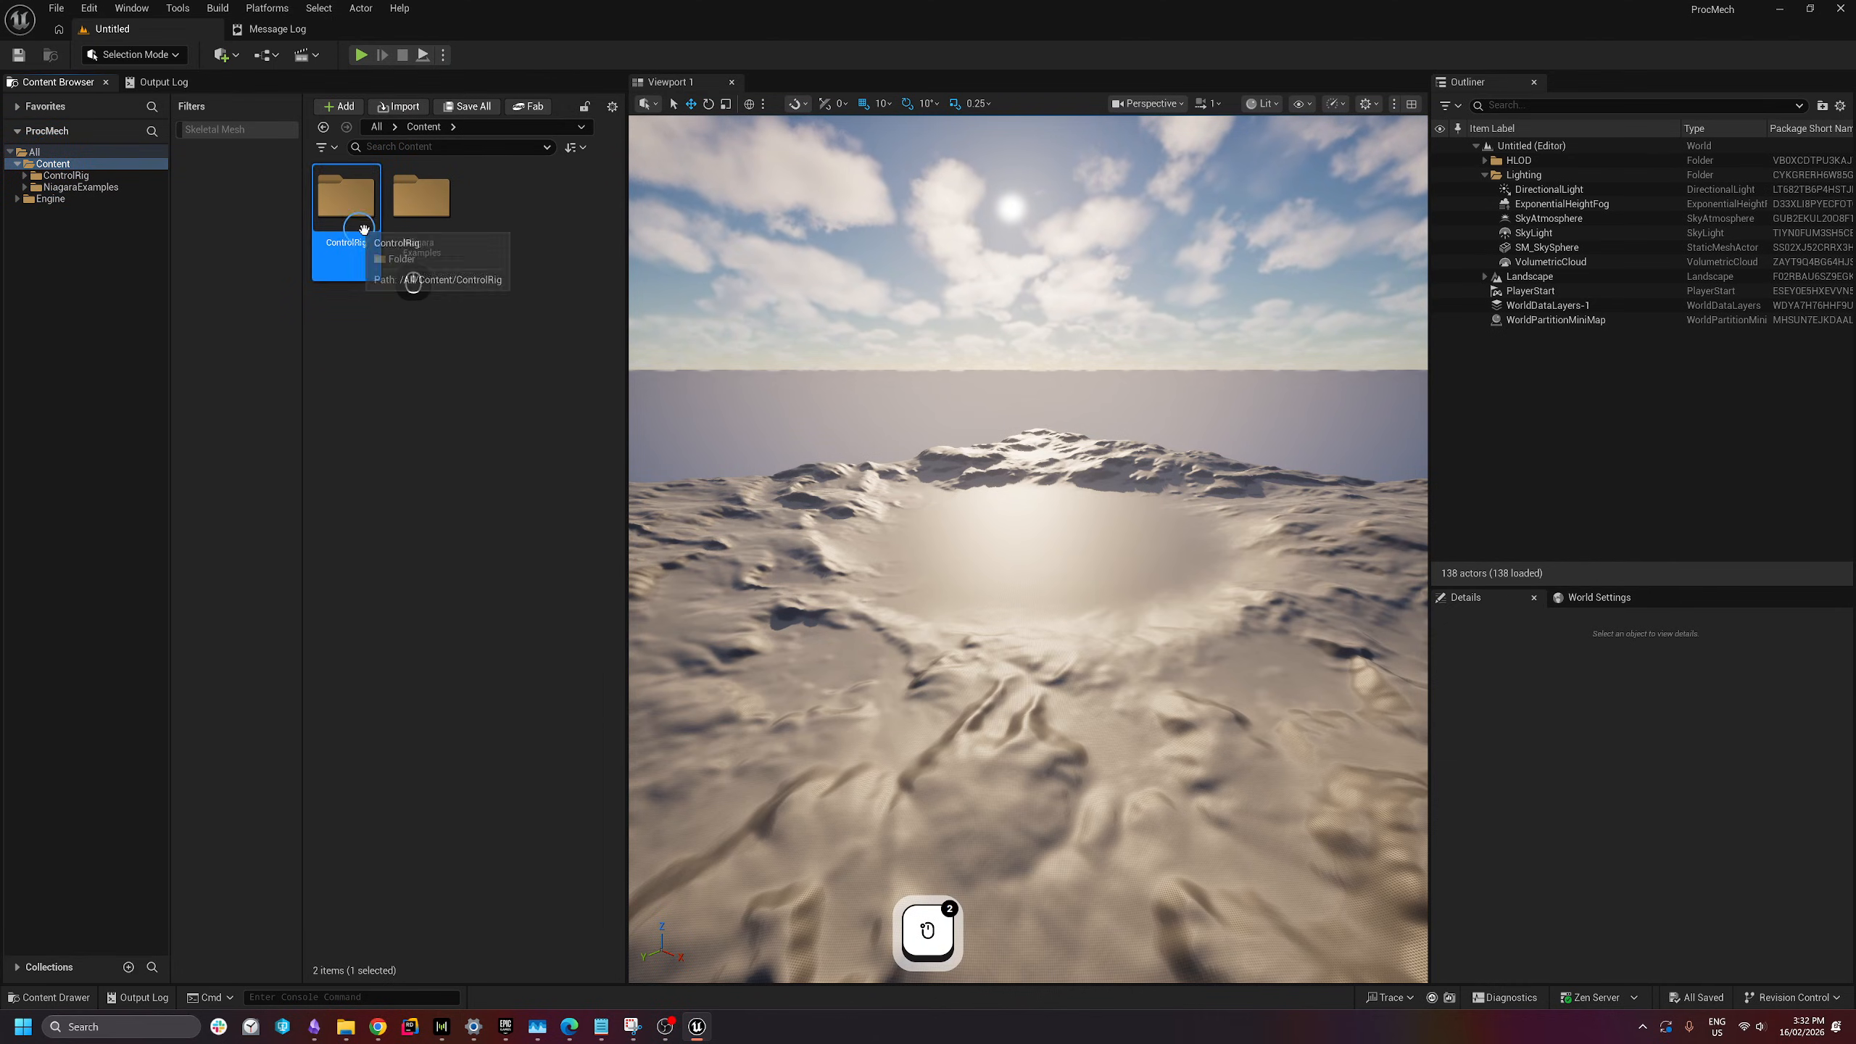
left_click(428, 248)
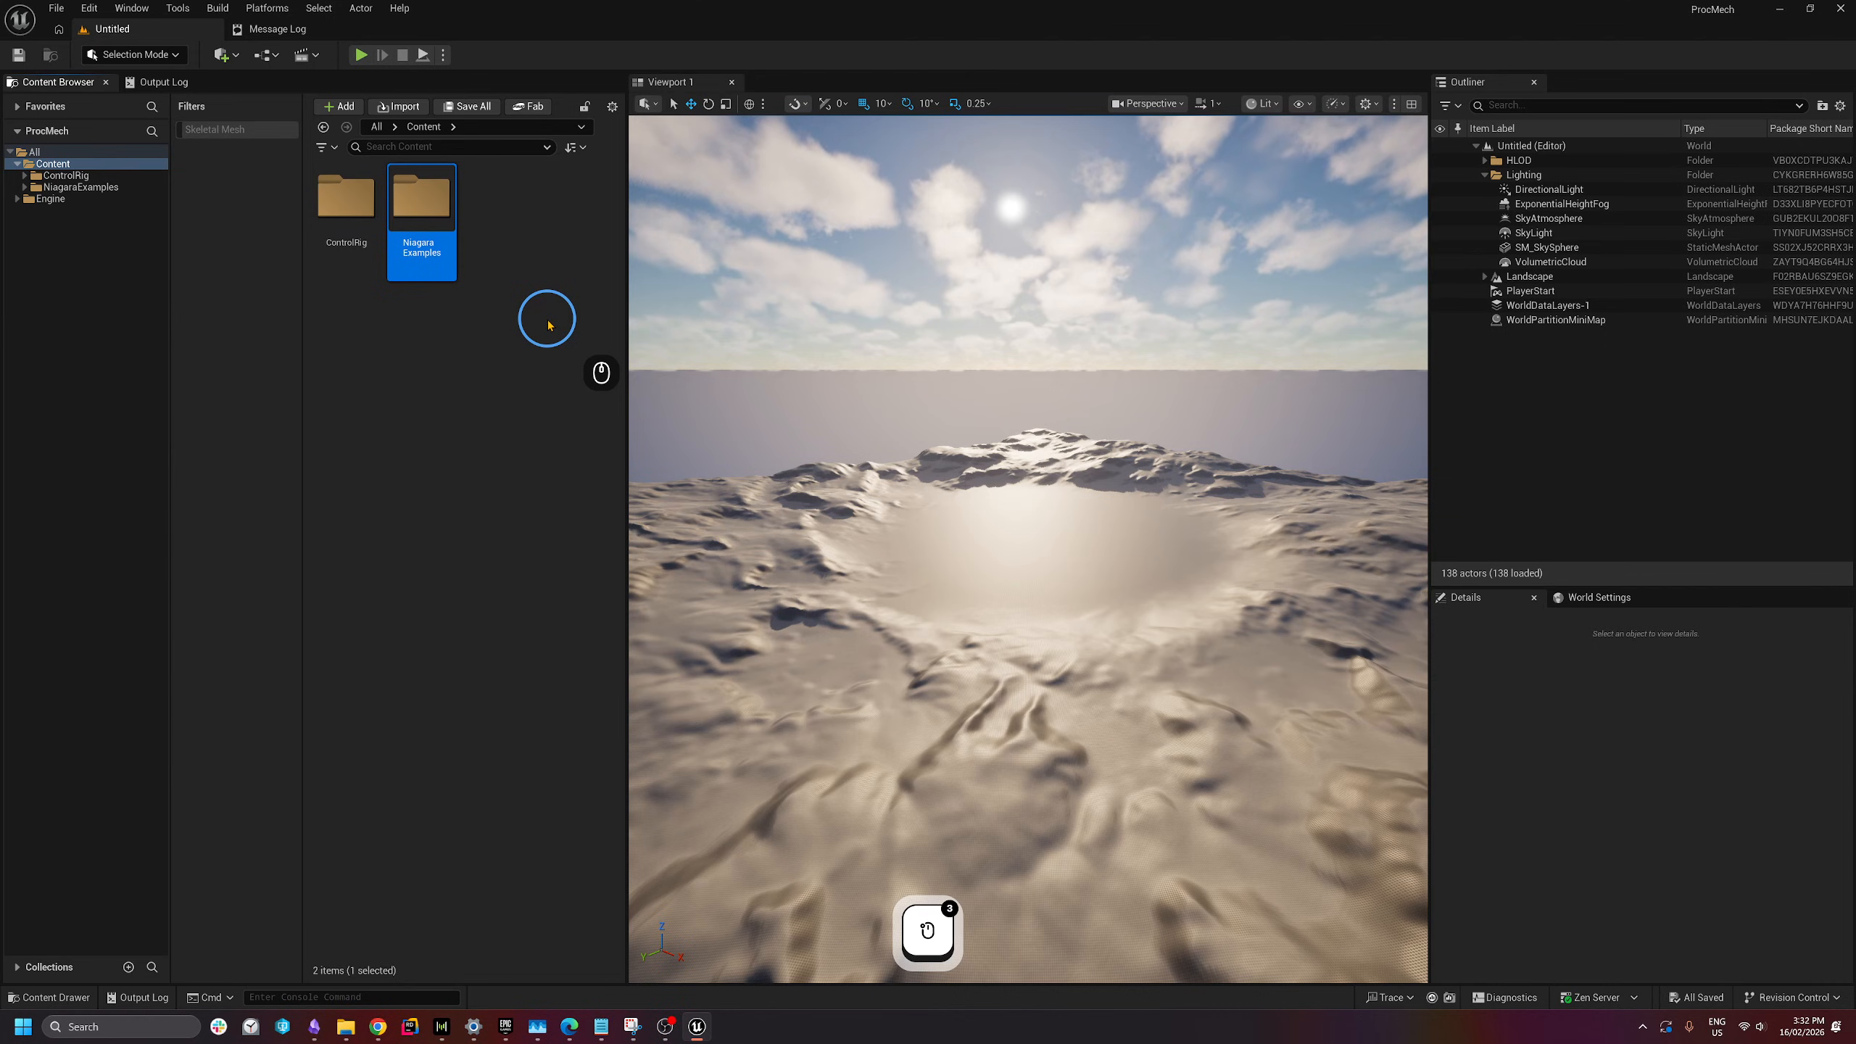
left_click(493, 365)
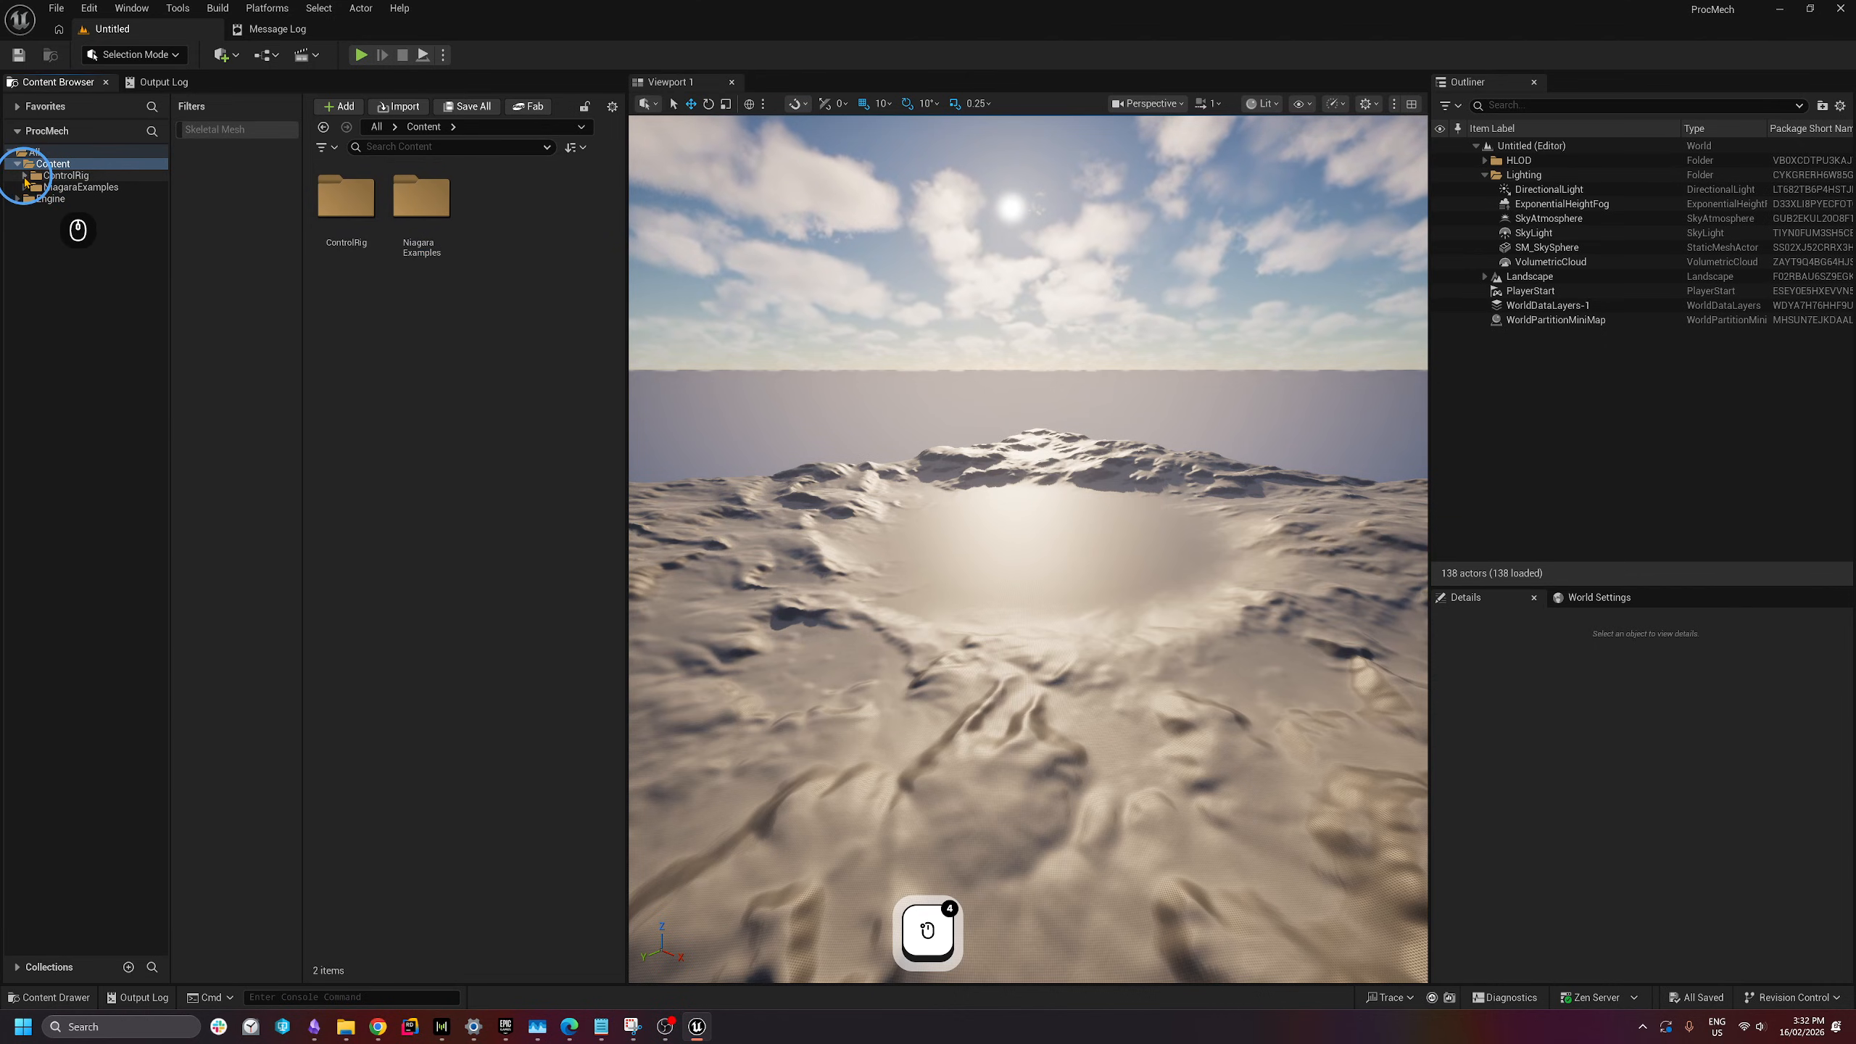
left_click(25, 180)
left_click(32, 187)
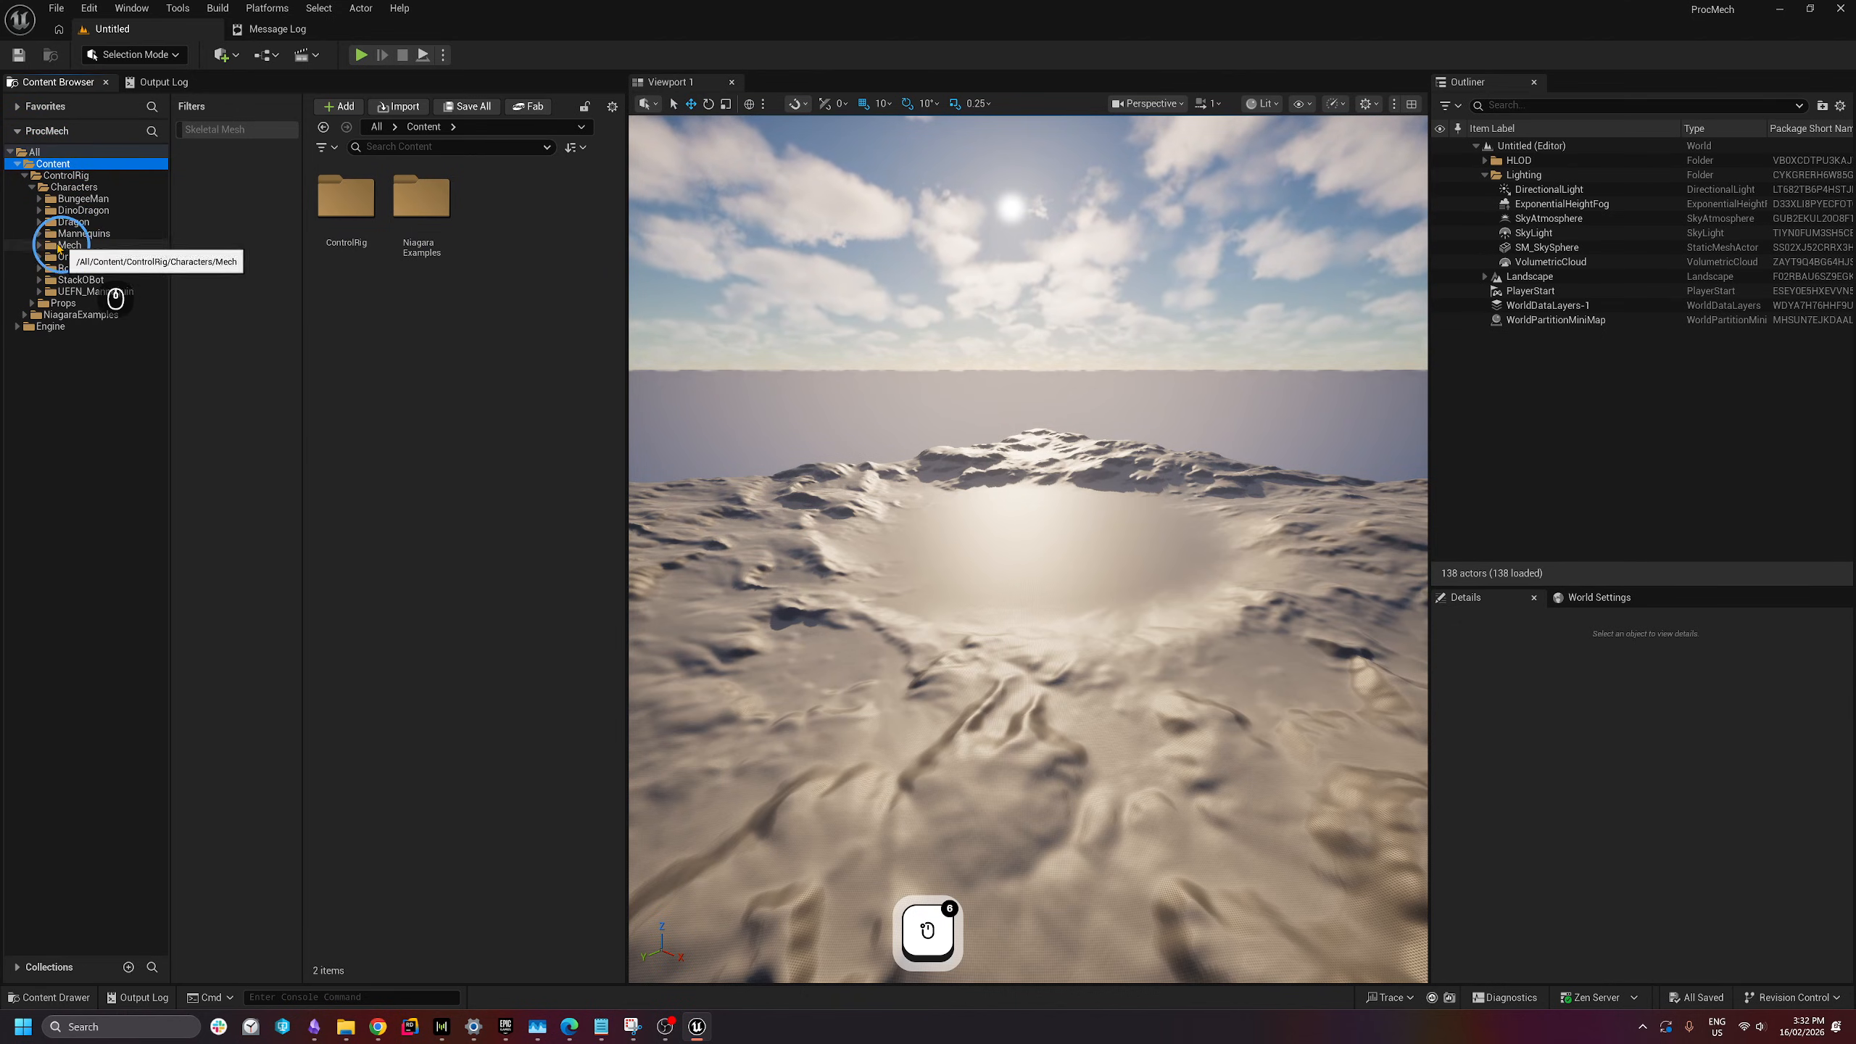
left_click(71, 246)
left_click(477, 222)
double_click(478, 222)
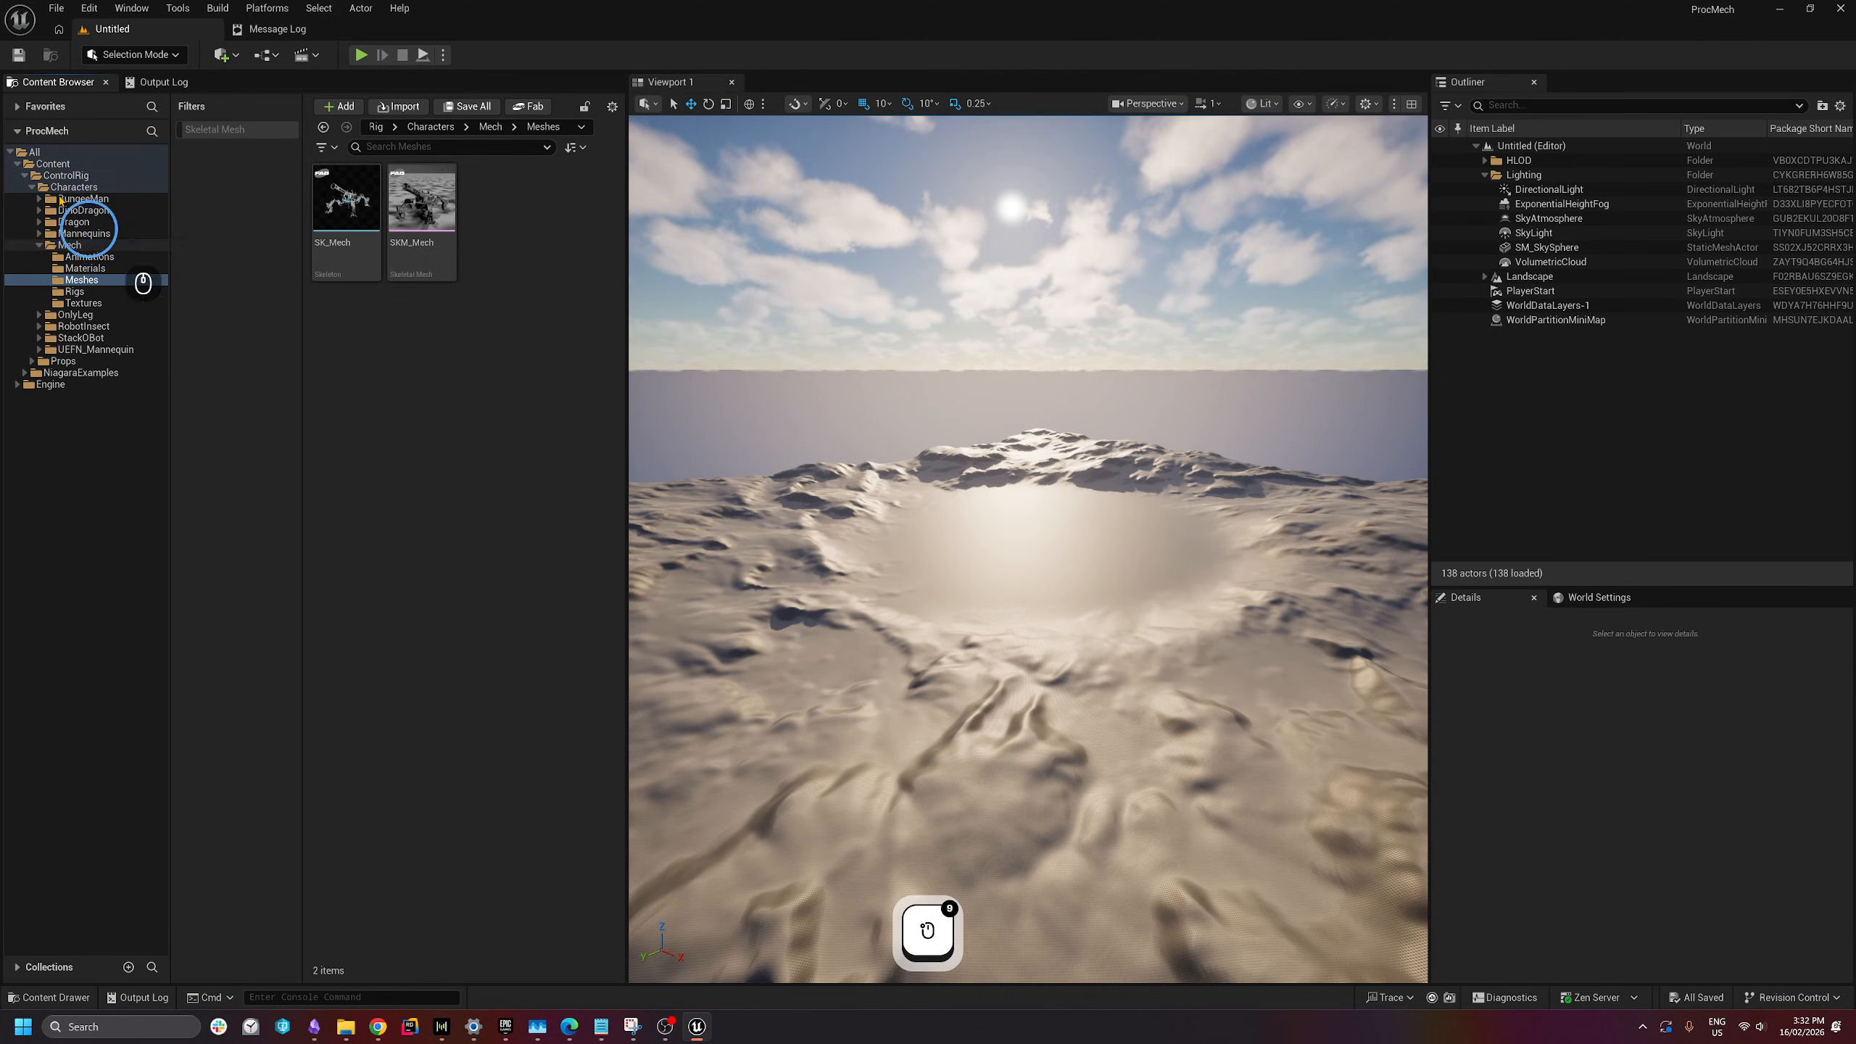
- Set the ControlRig folder colour to a bright, fully saturated yellow
right_click(51, 177)
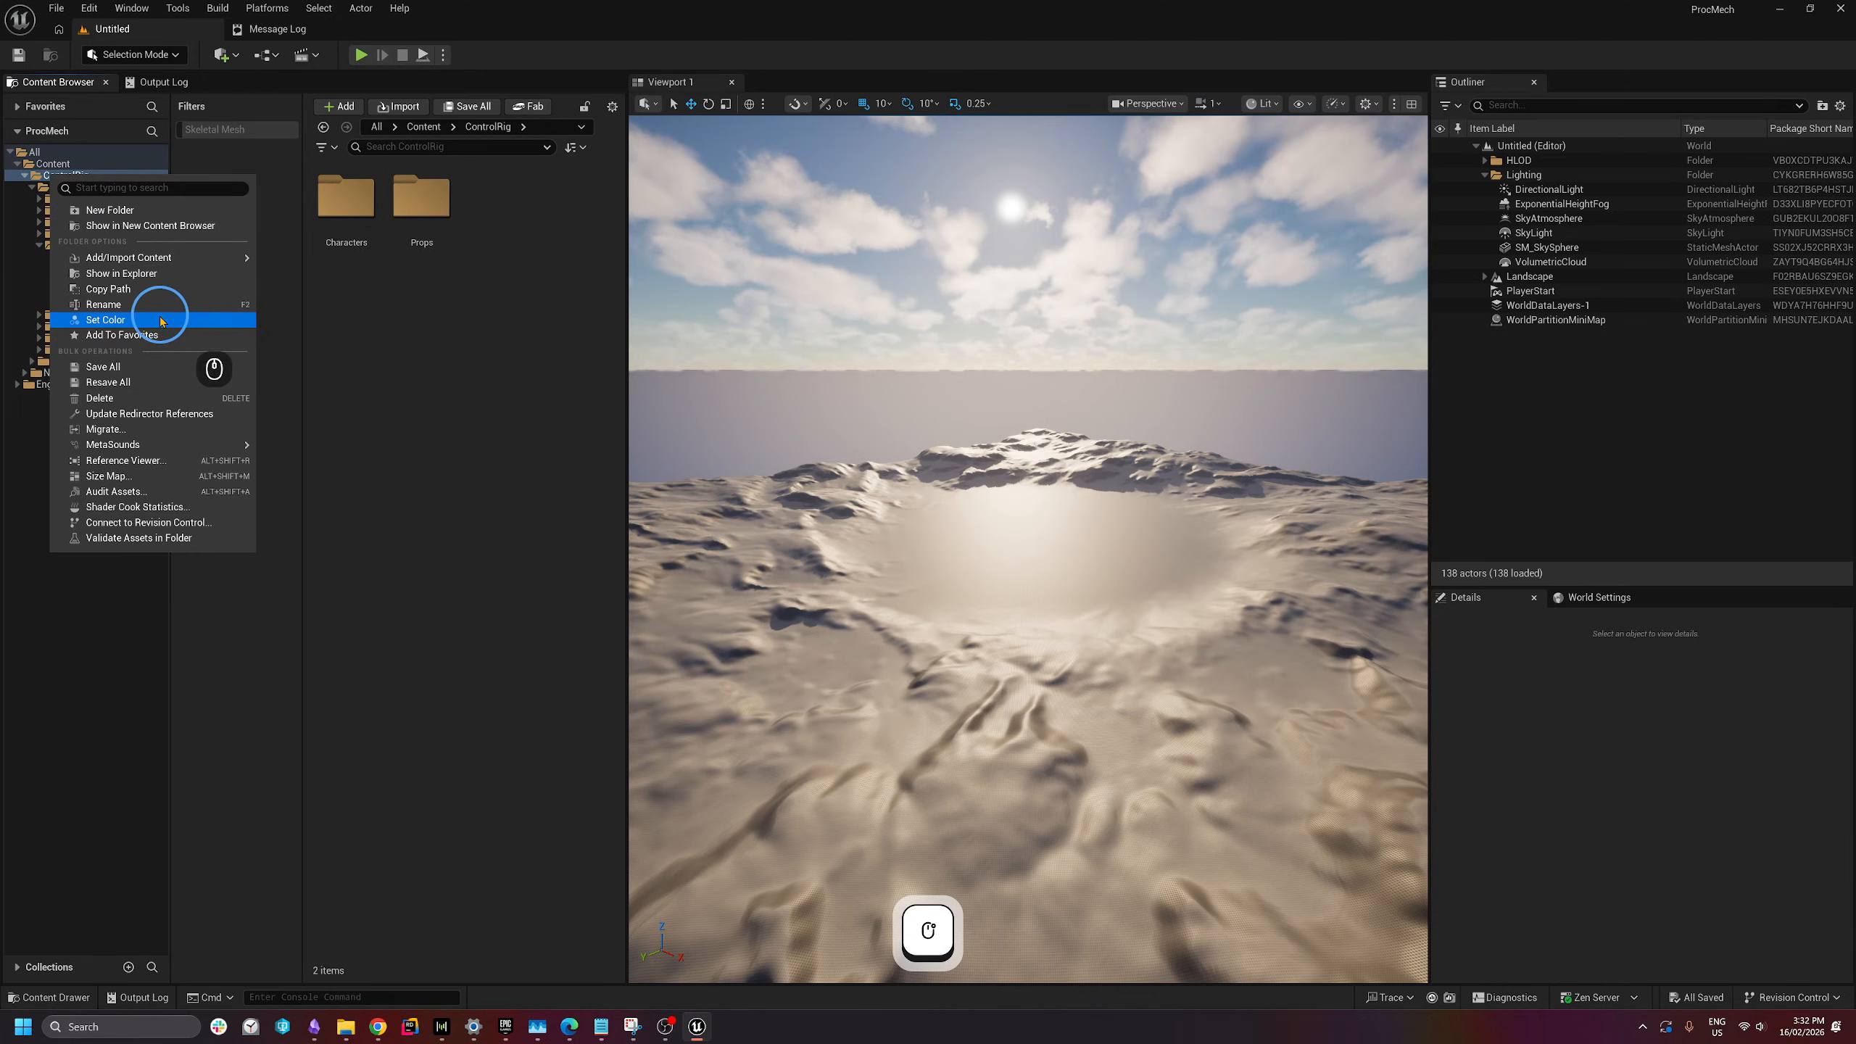
left_click(147, 320)
left_click_drag(337, 420, 372, 361)
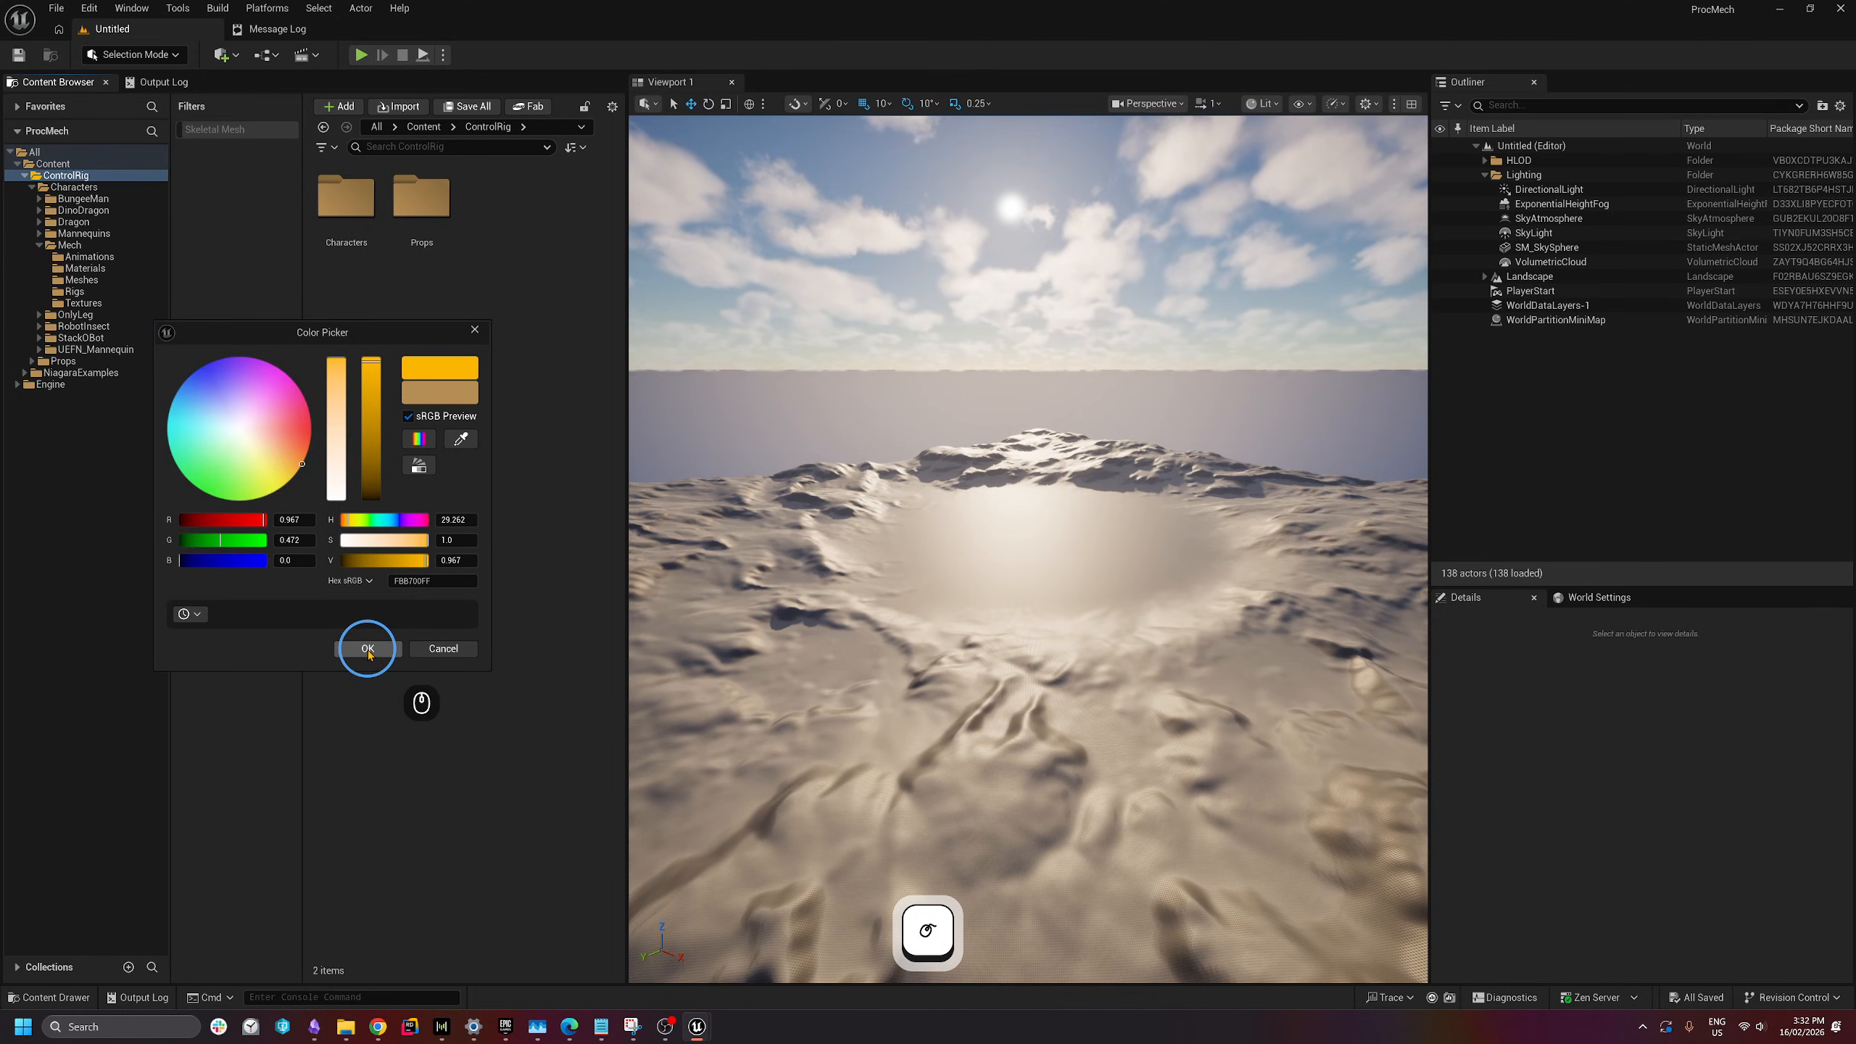
left_click(368, 648)
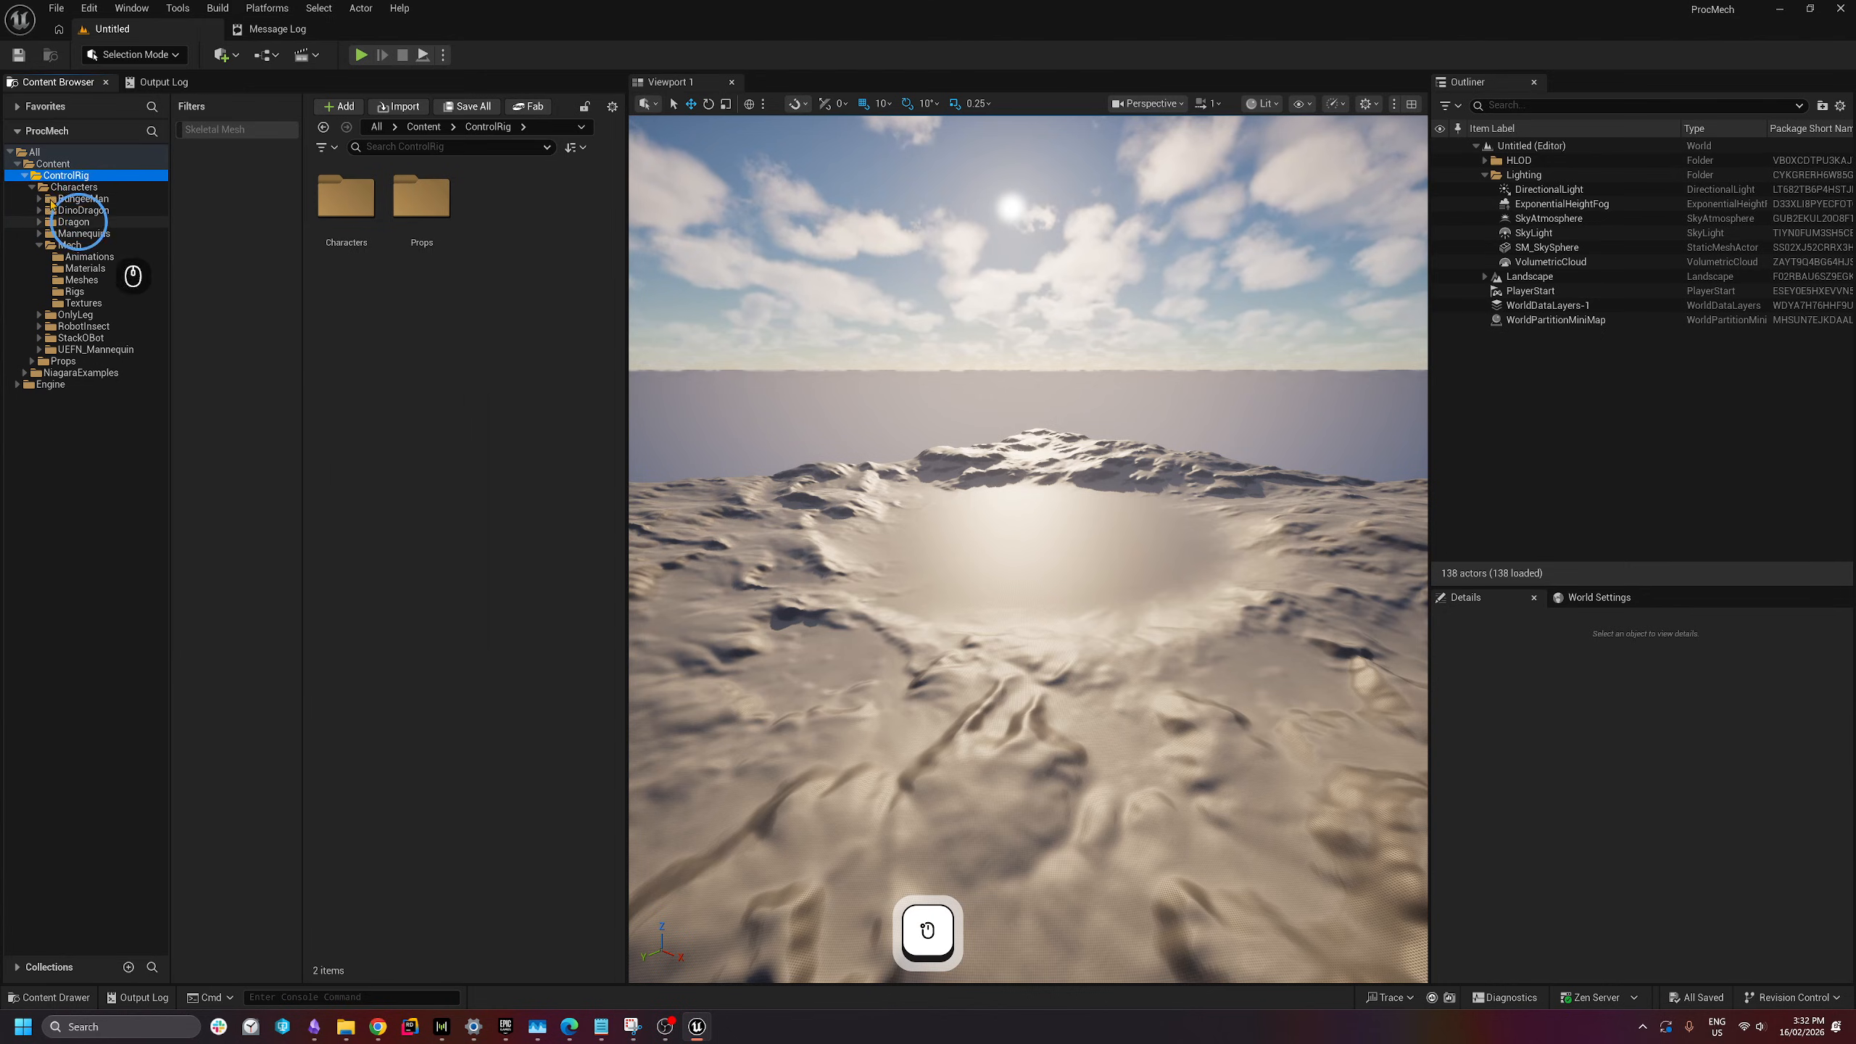
- Colour the Characters, Mech and Meshes folders yellow, then select SKM_Mech
left_click(59, 187)
right_click(59, 187)
mouse_move(143, 338)
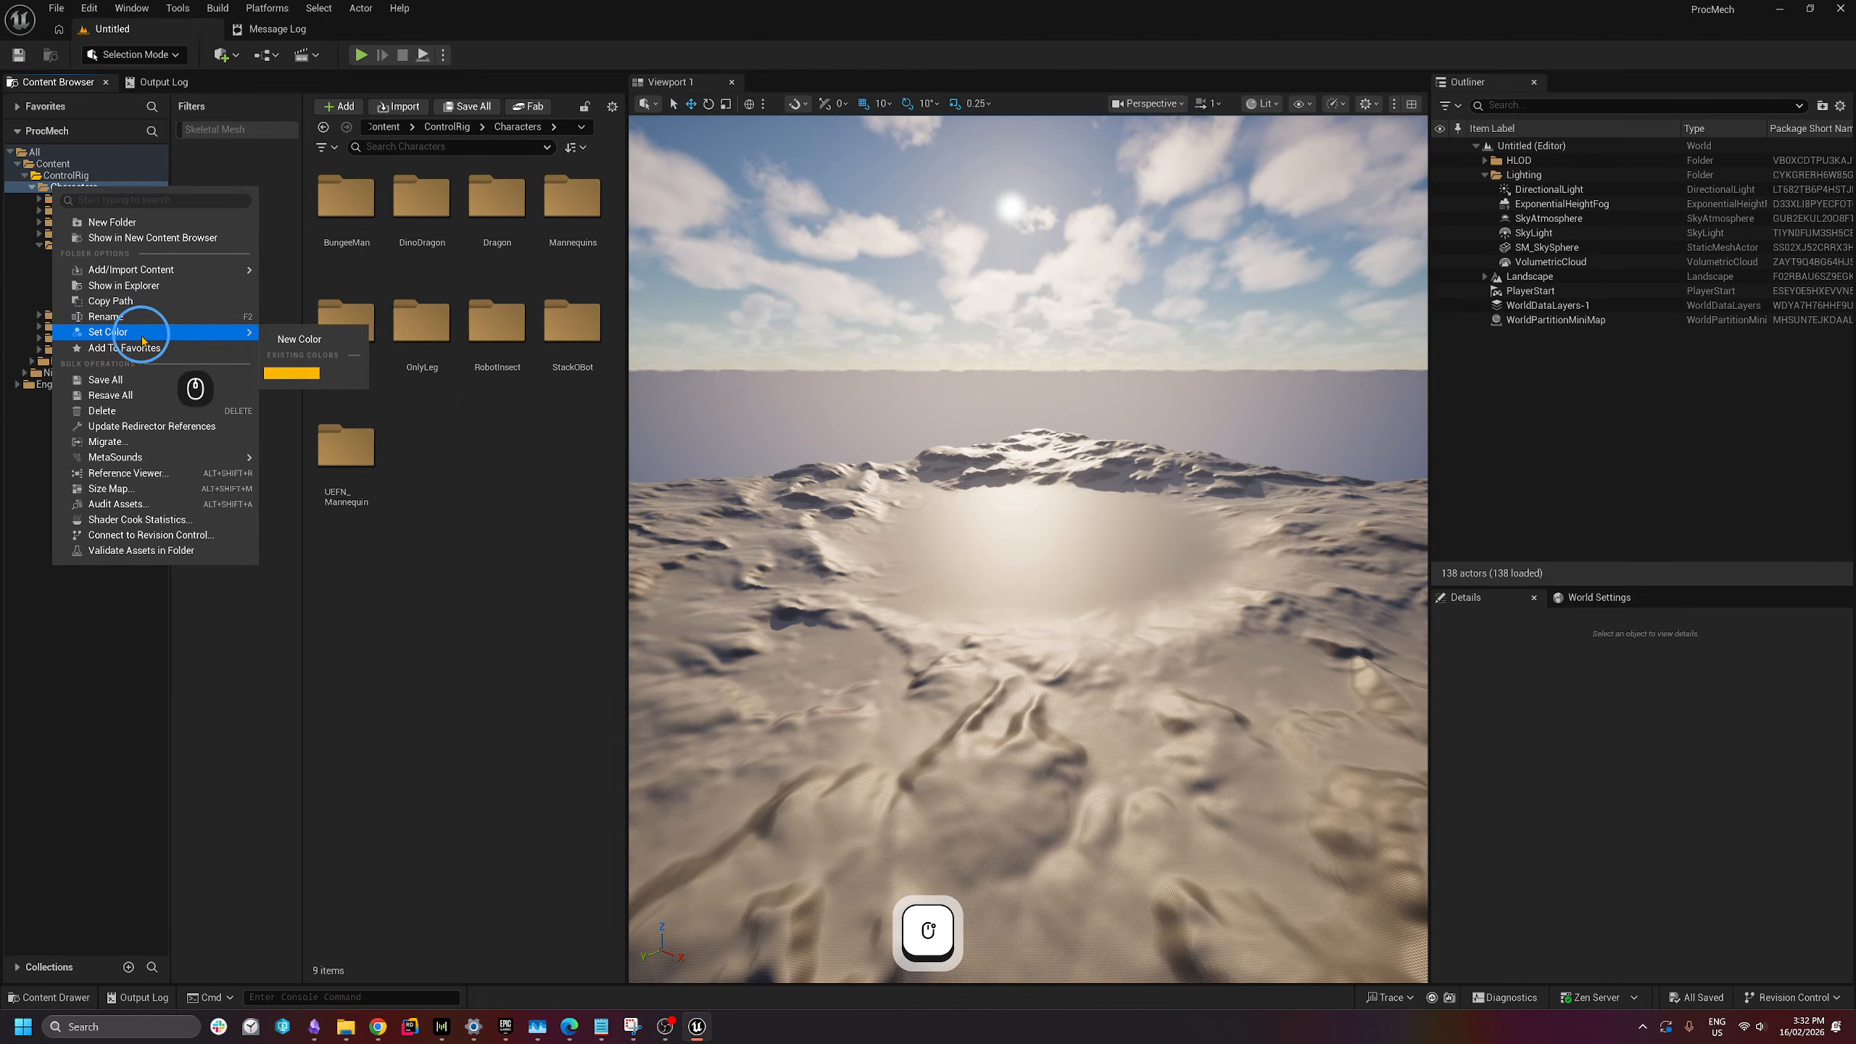
left_click(299, 378)
left_click(69, 245)
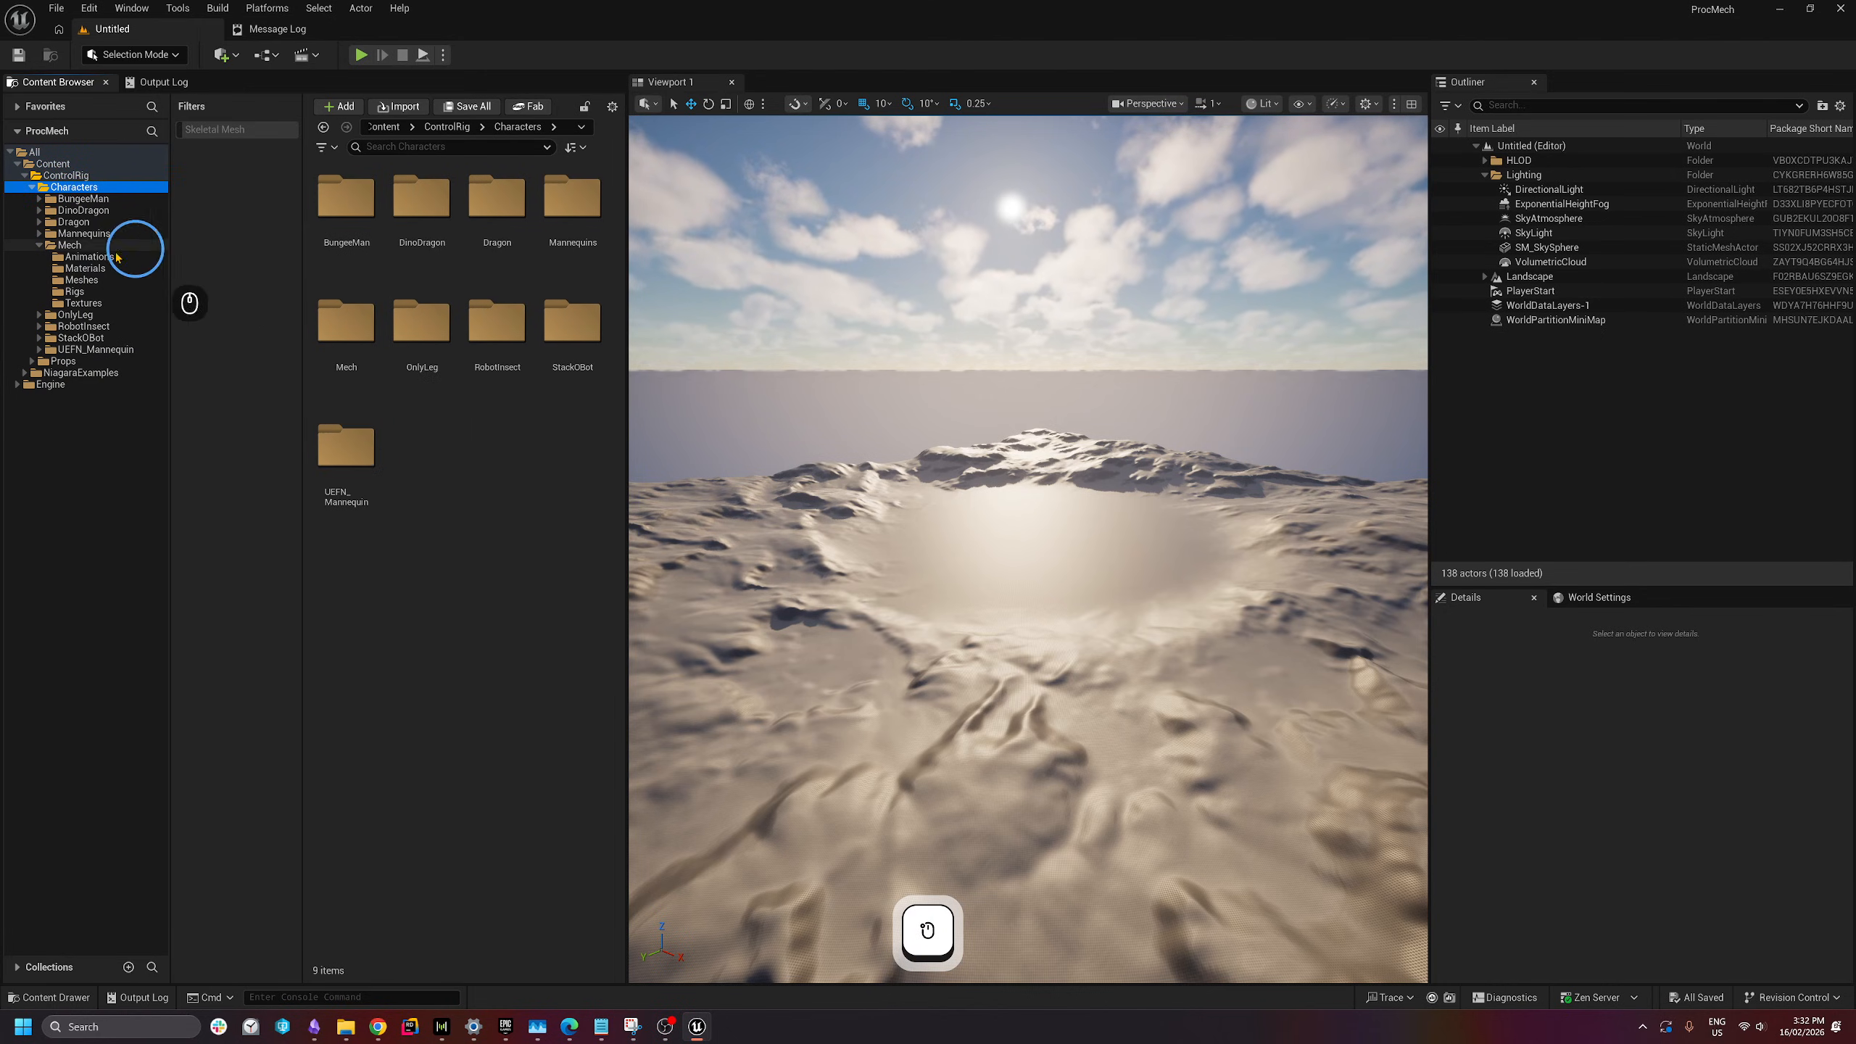
right_click(73, 246)
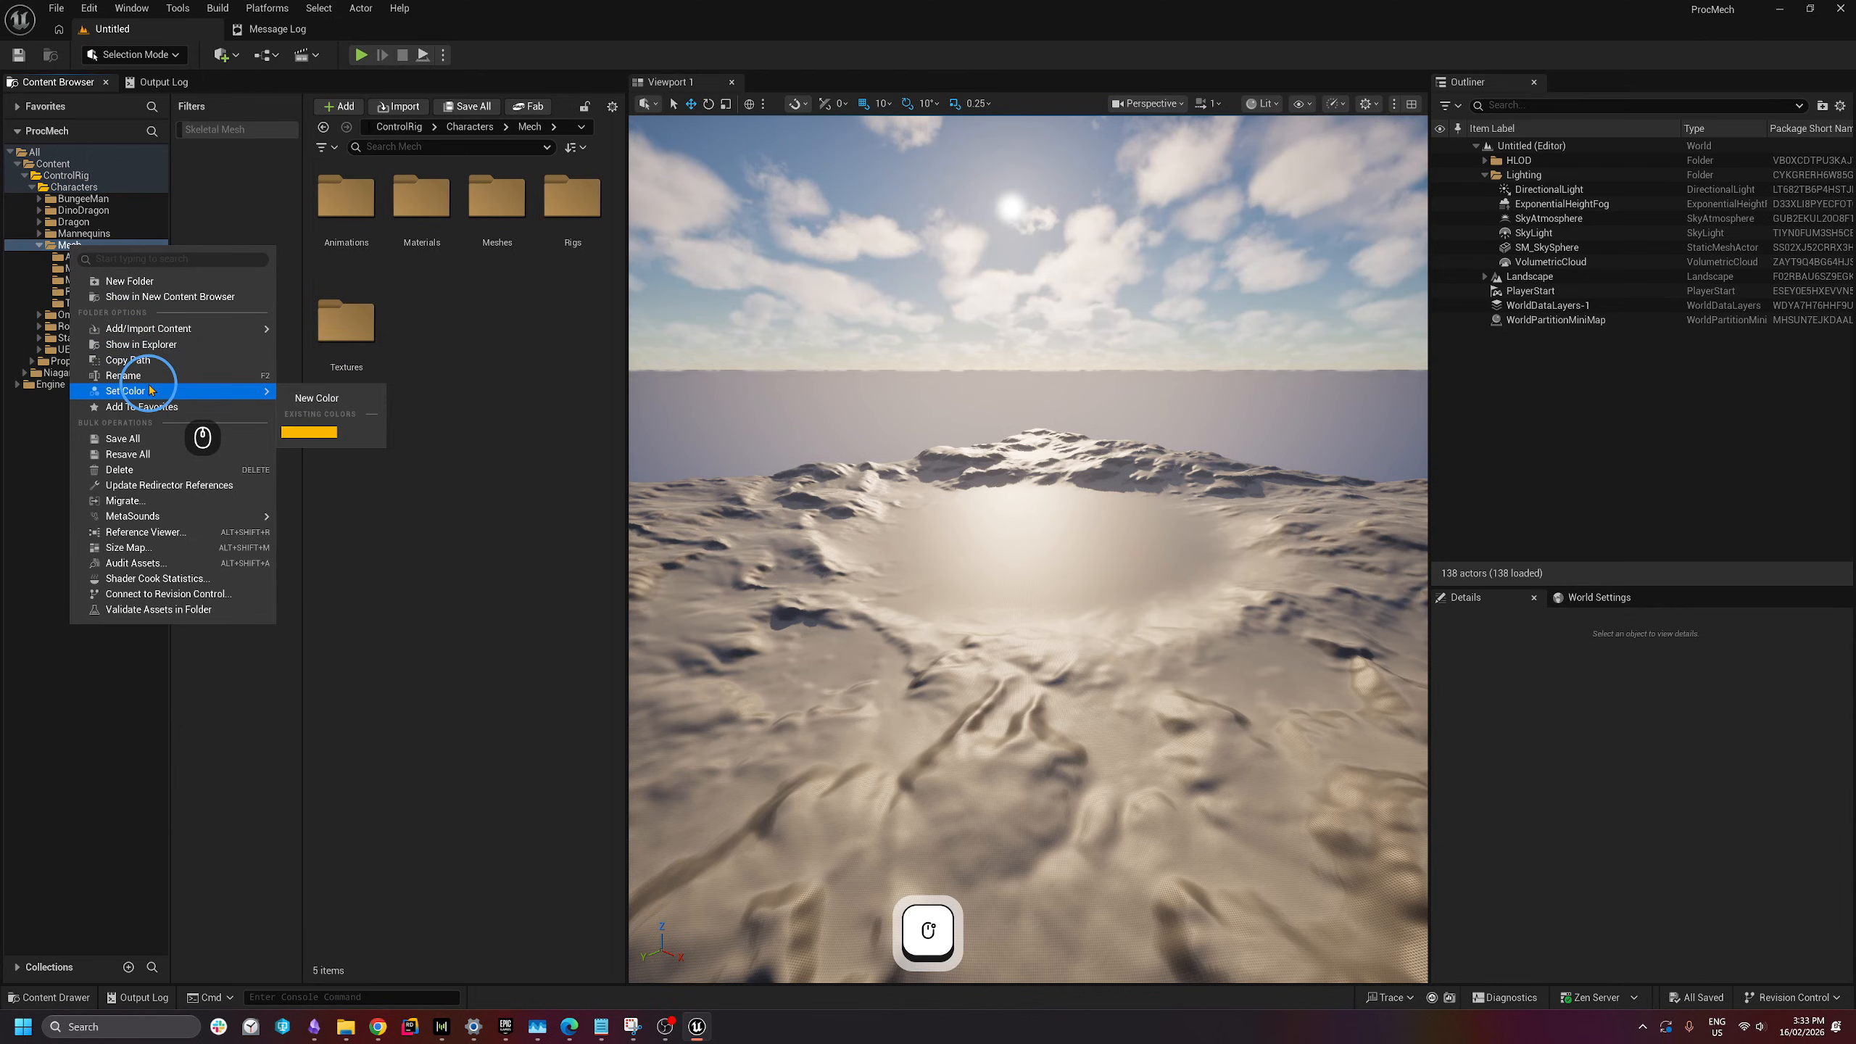
mouse_move(256, 390)
left_click(319, 439)
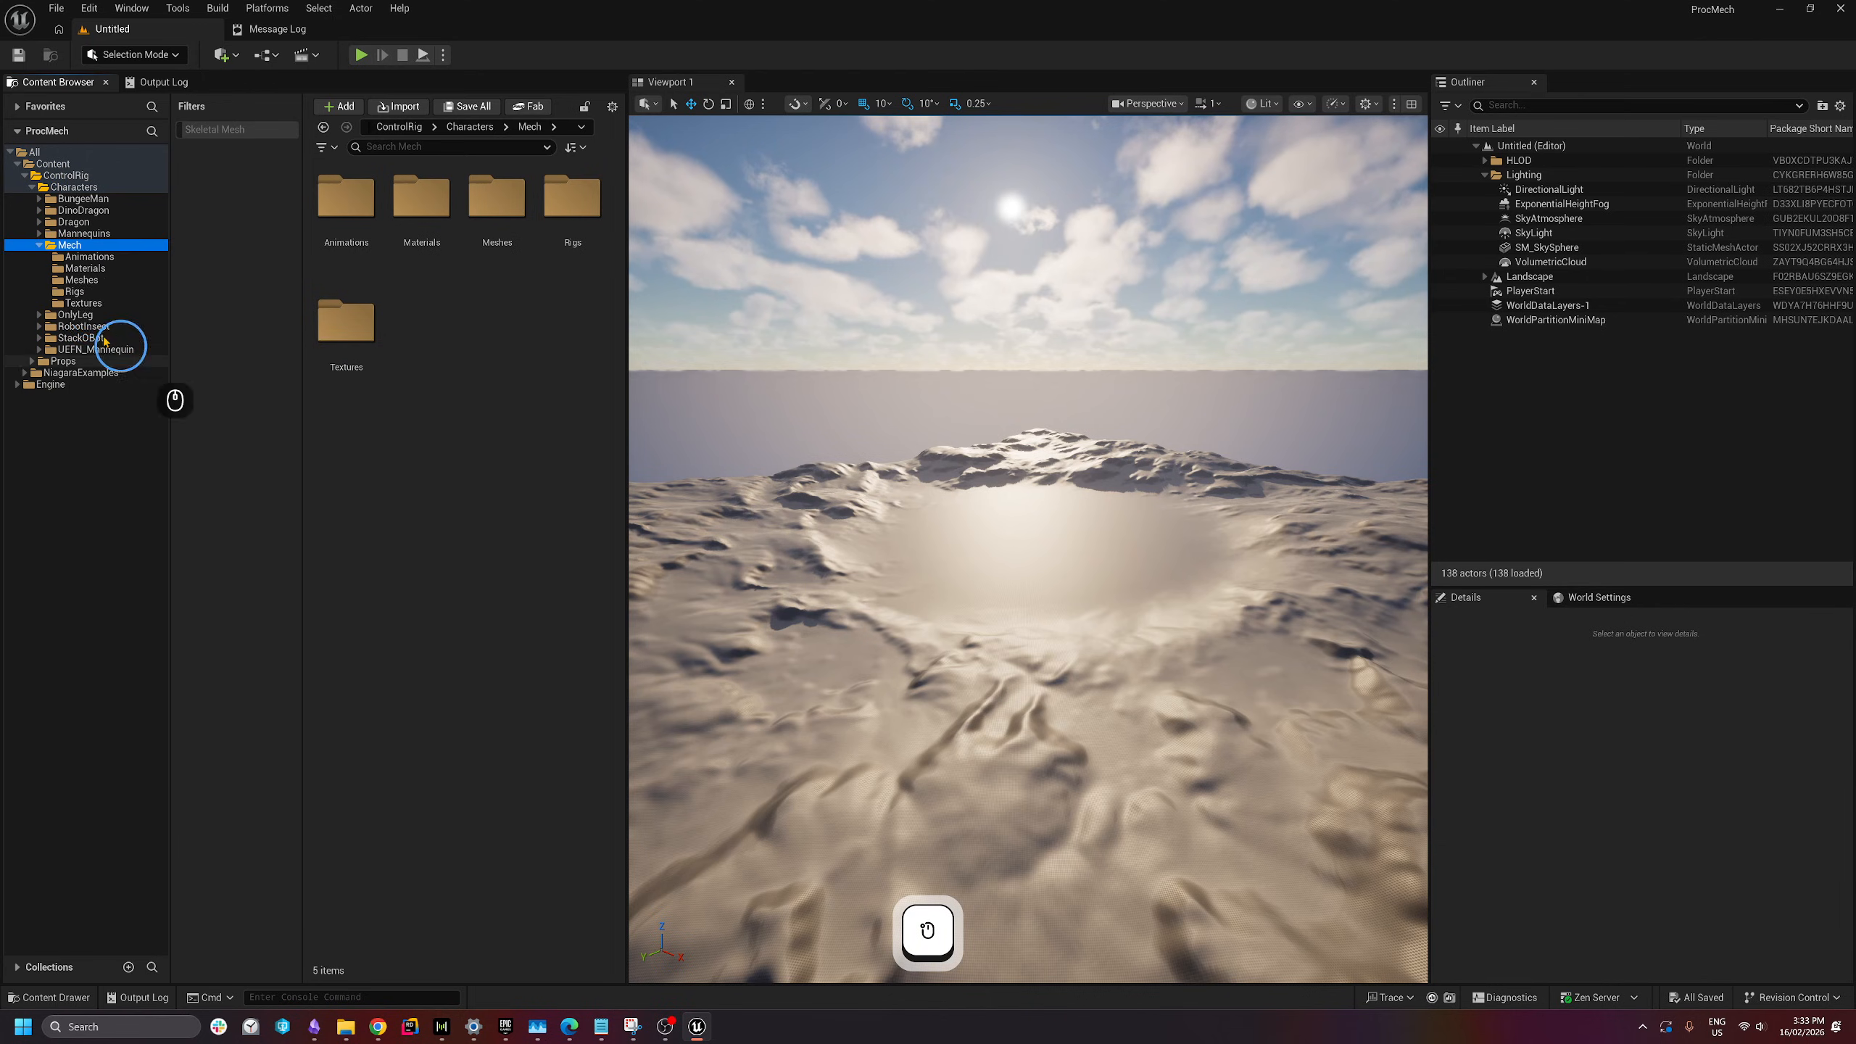
left_click(81, 280)
right_click(81, 280)
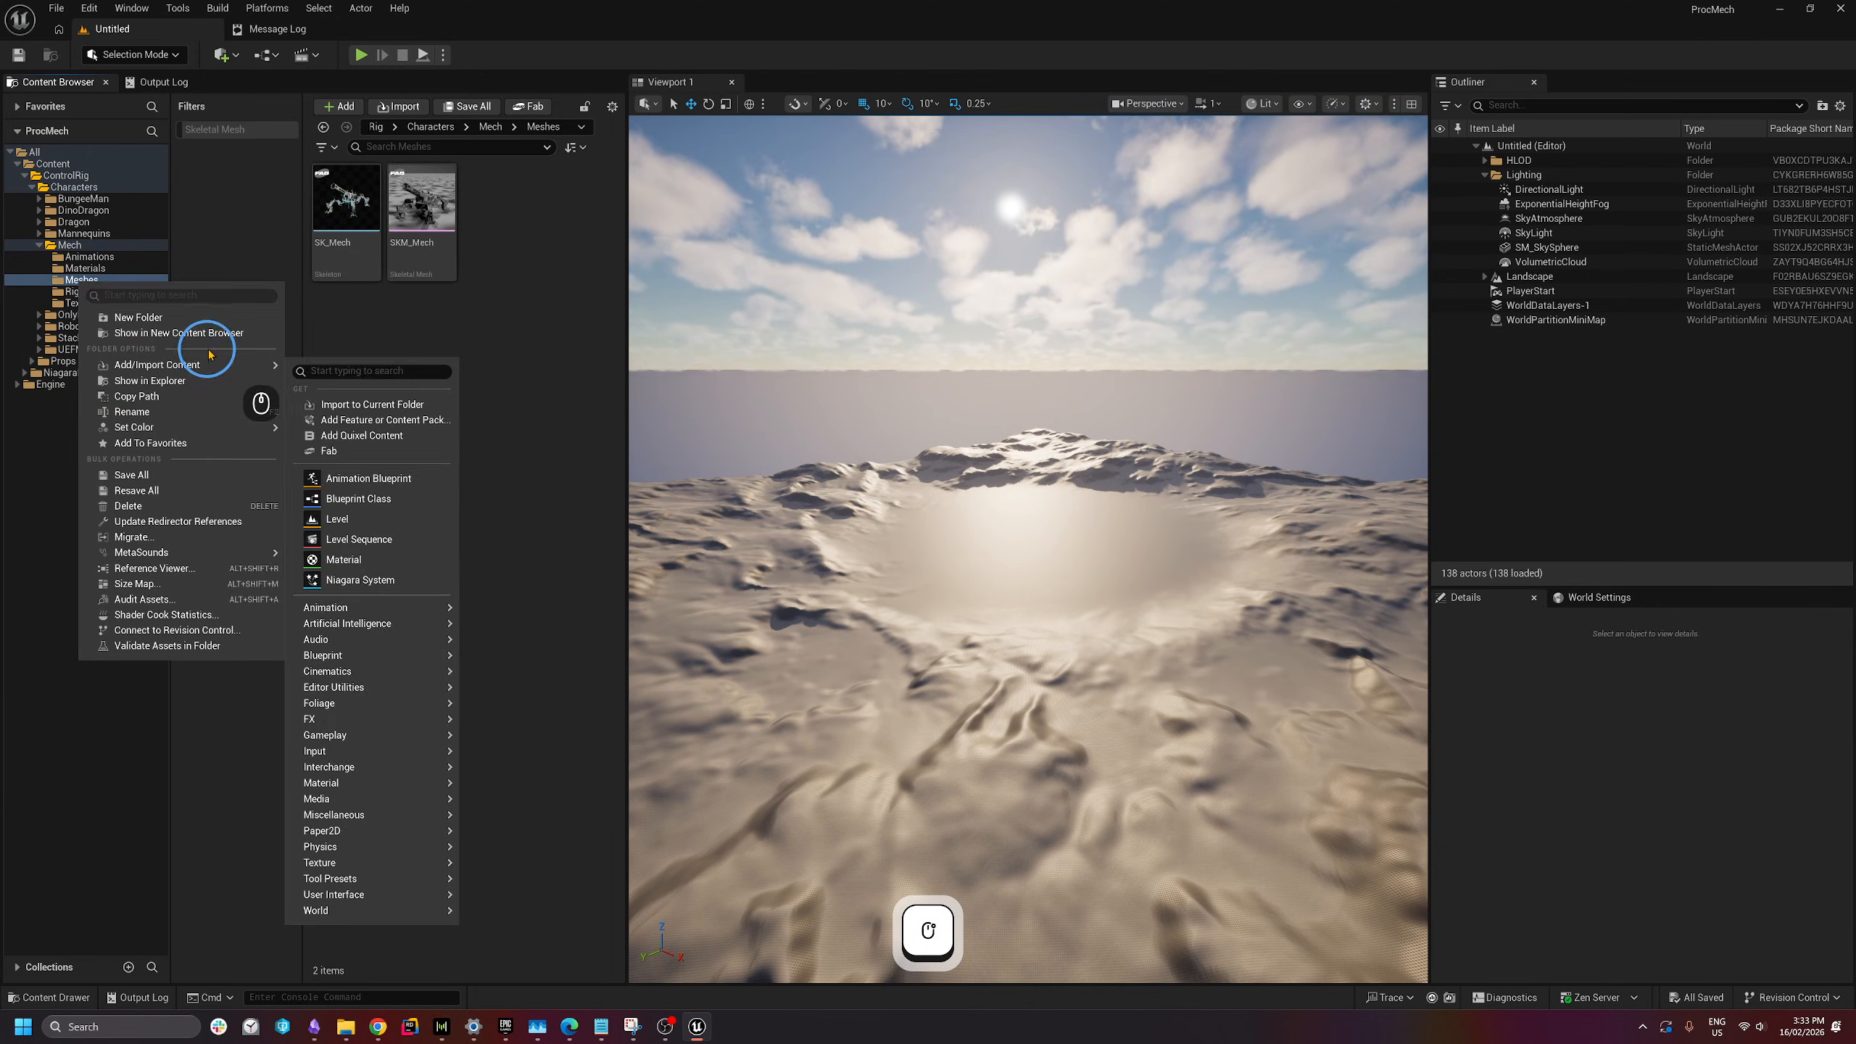
mouse_move(194, 428)
left_click(337, 469)
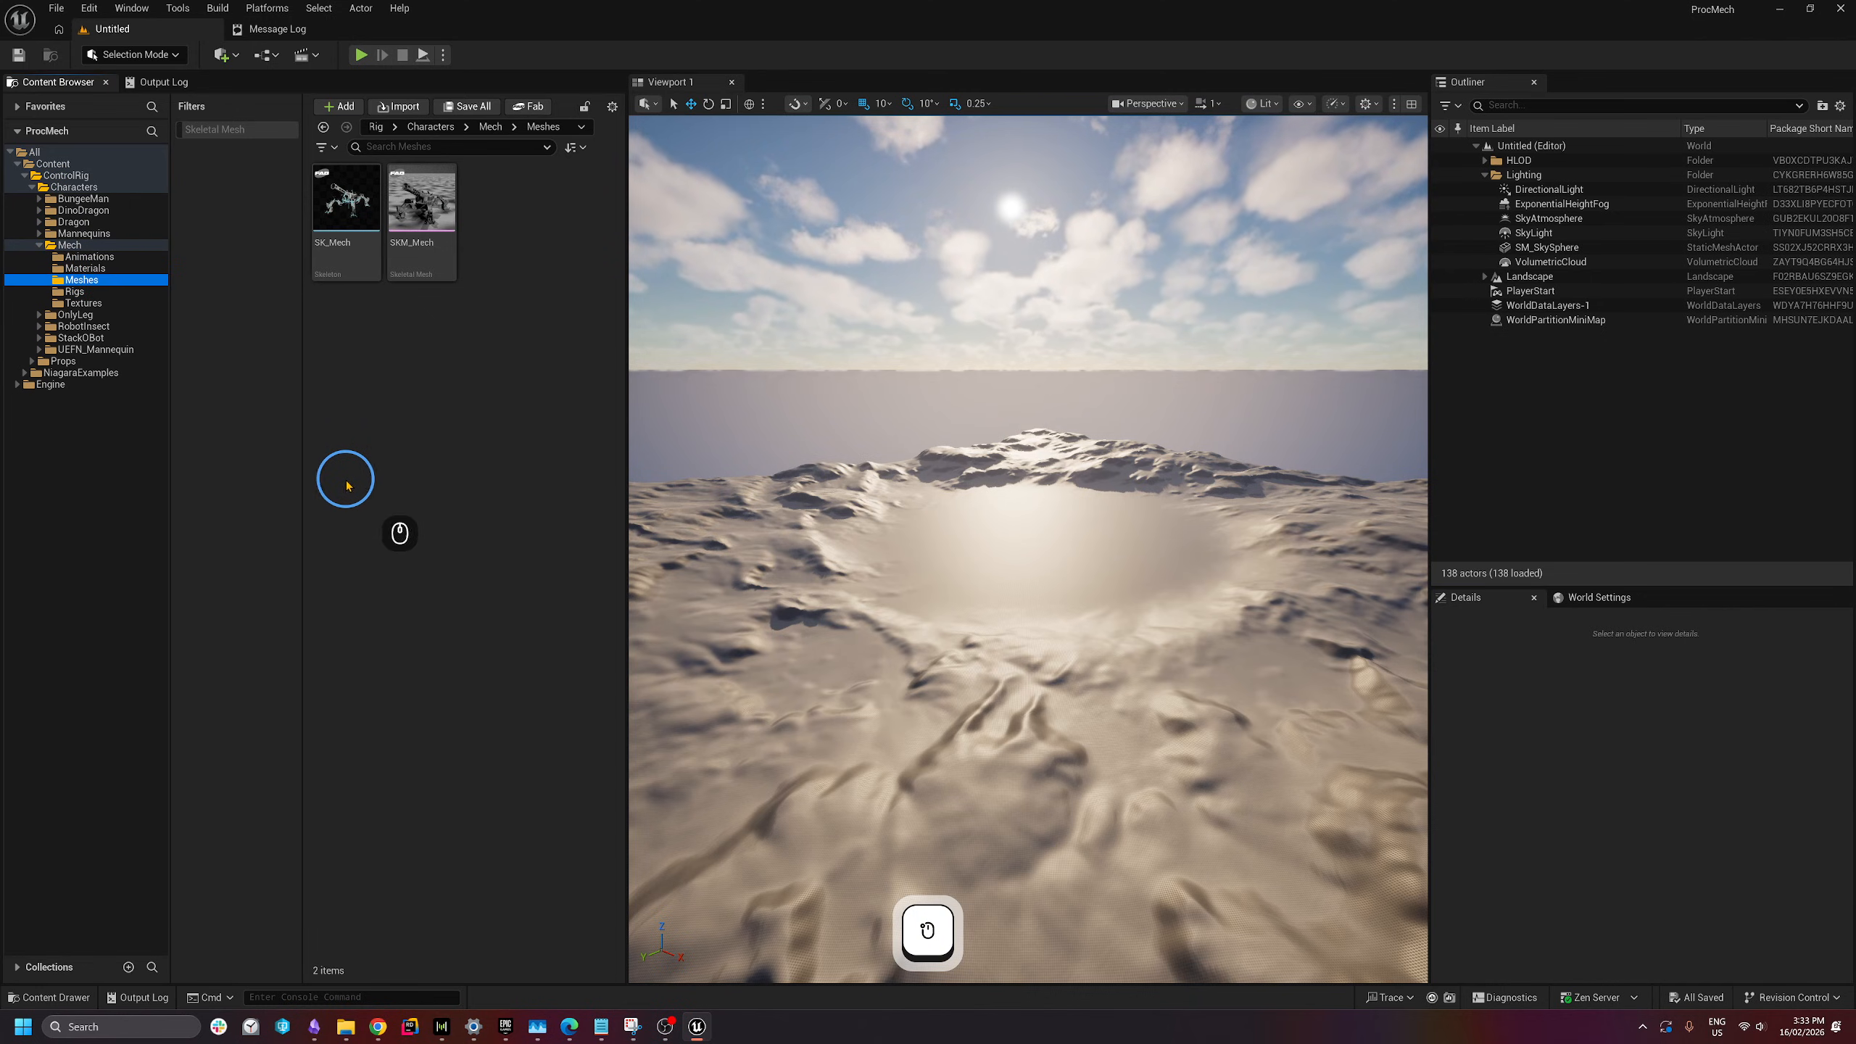
left_click(427, 272)
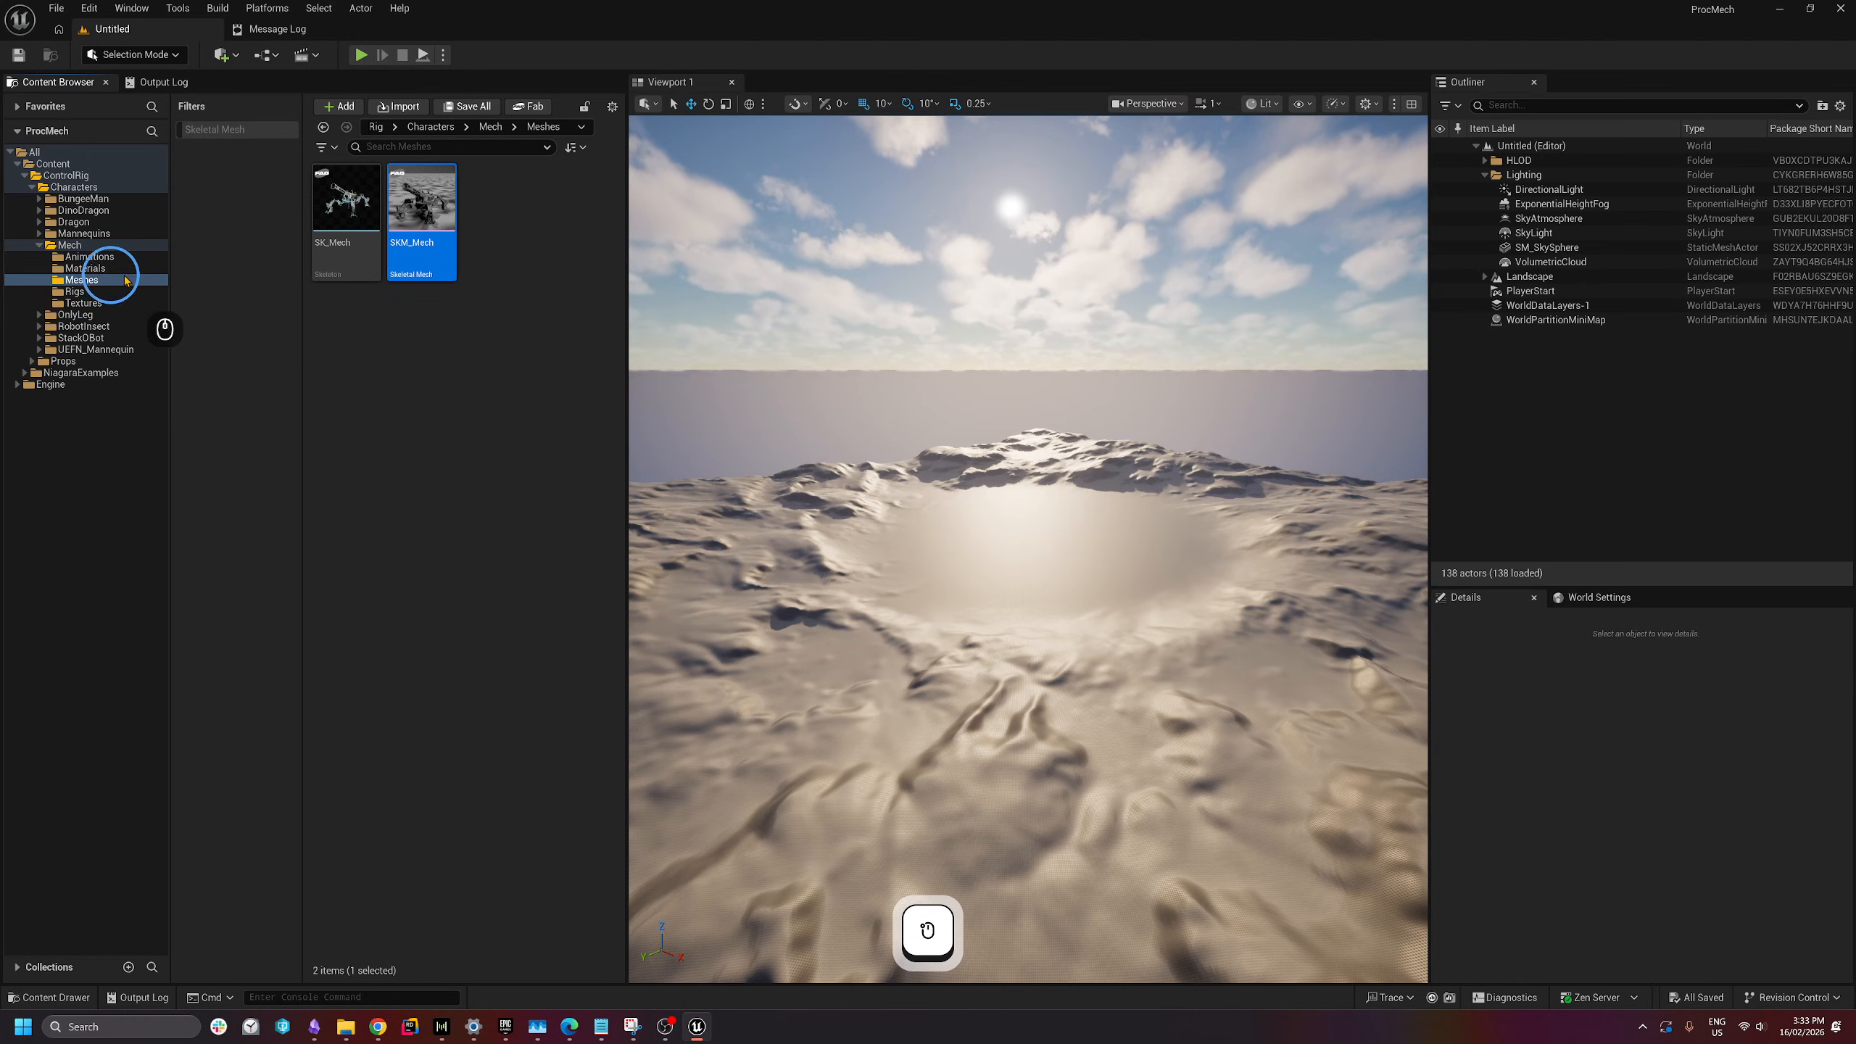
left_click(425, 247)
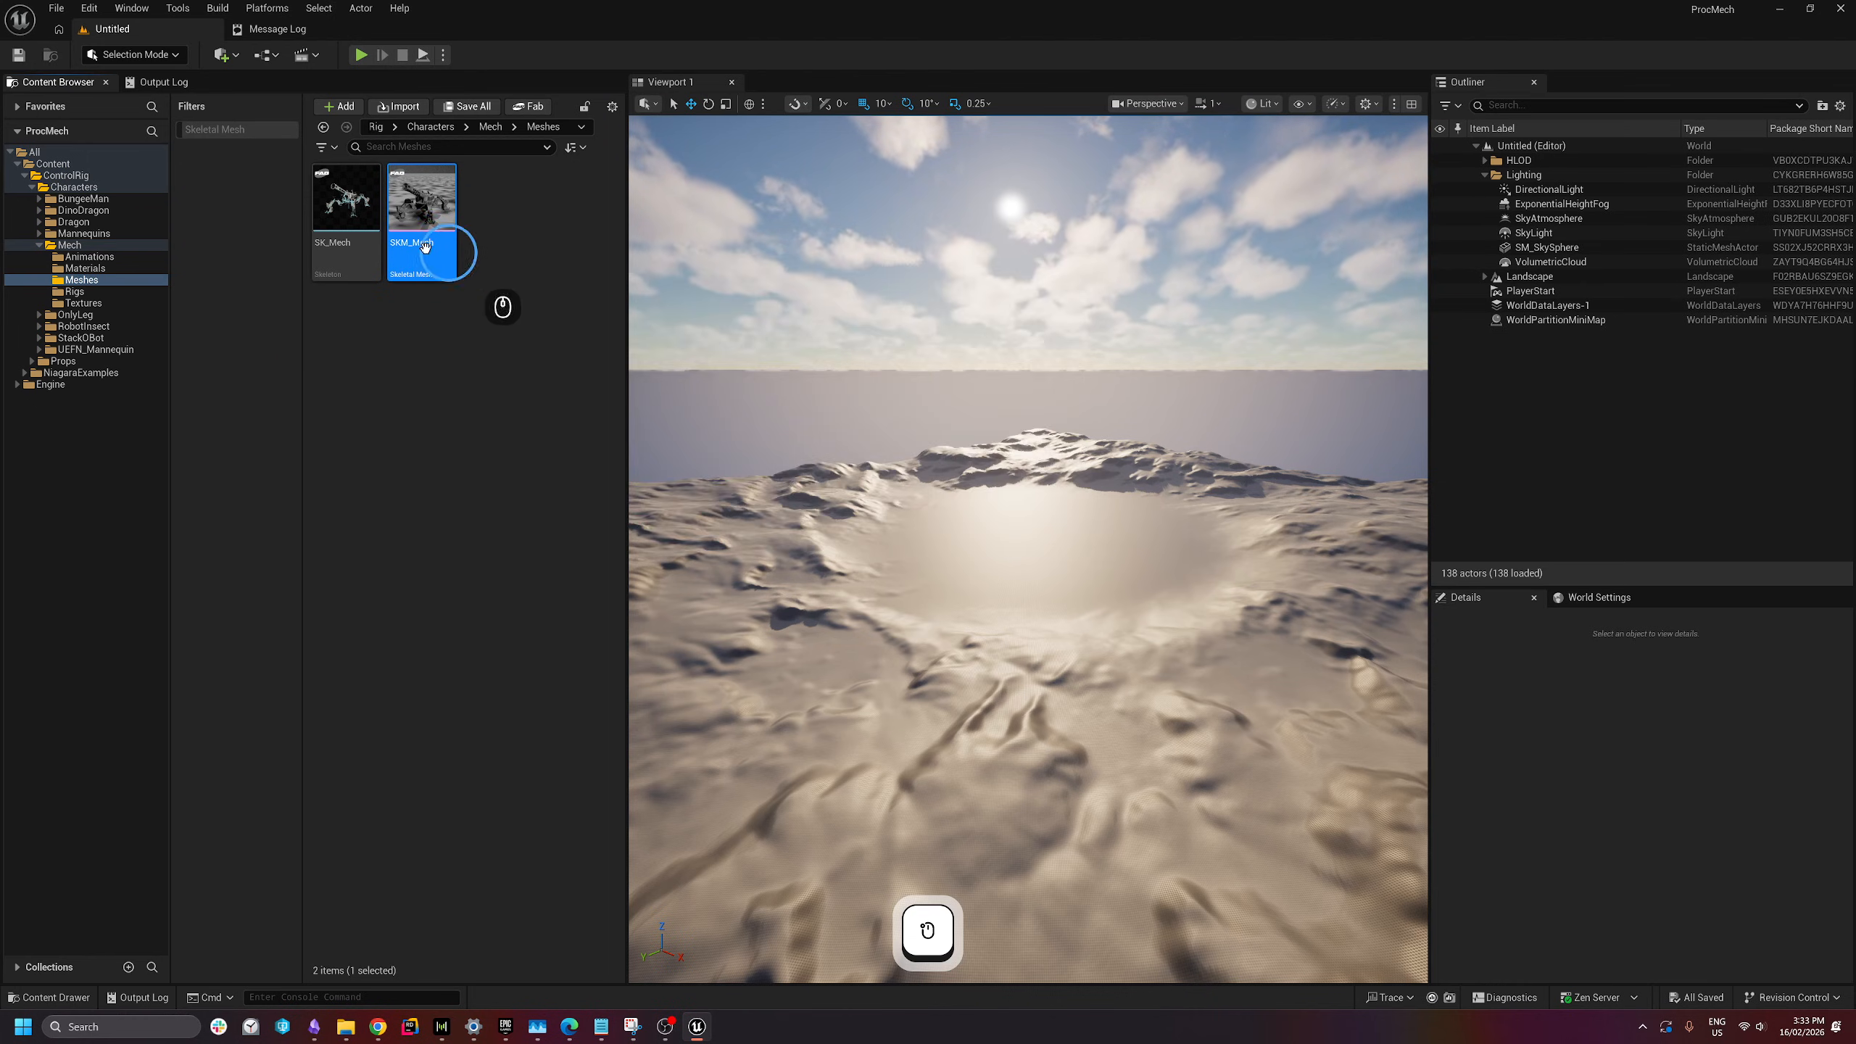
- Create a Control Rig asset from the SKM_Mech skeletal mesh
right_click(436, 256)
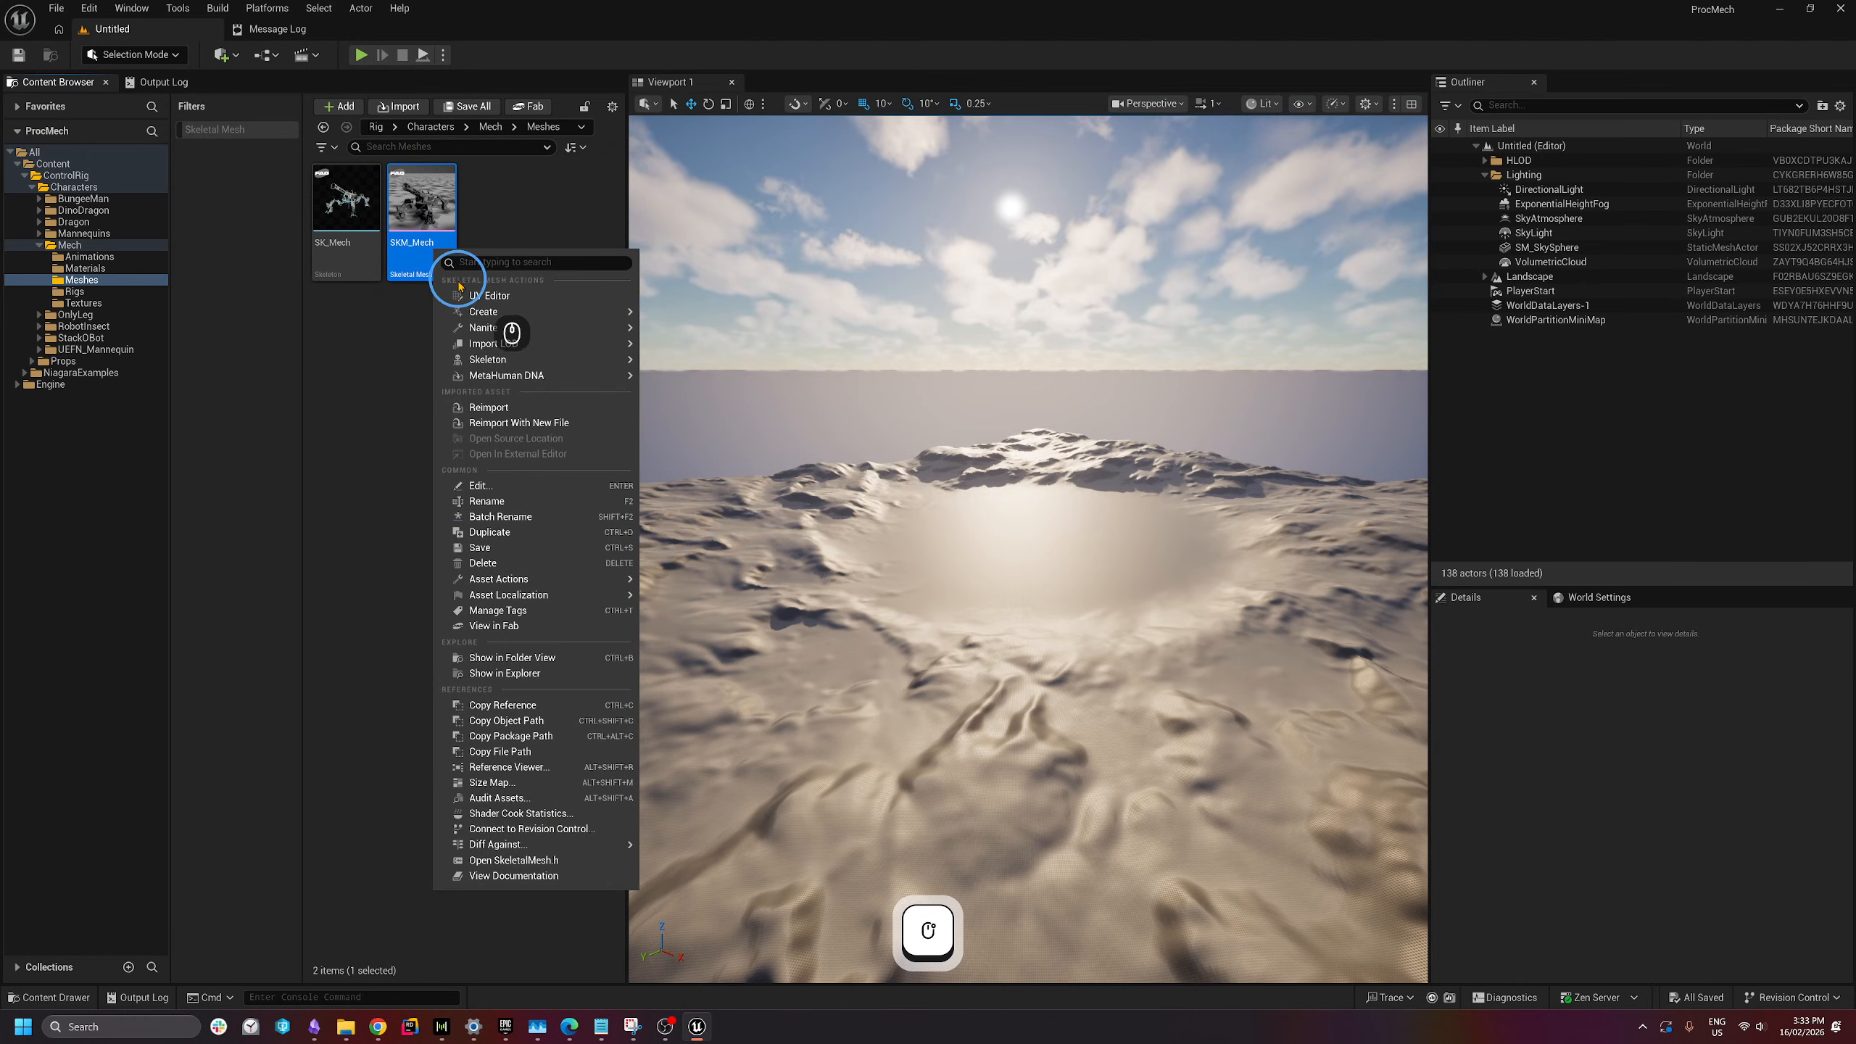
left_click(488, 312)
left_click(708, 320)
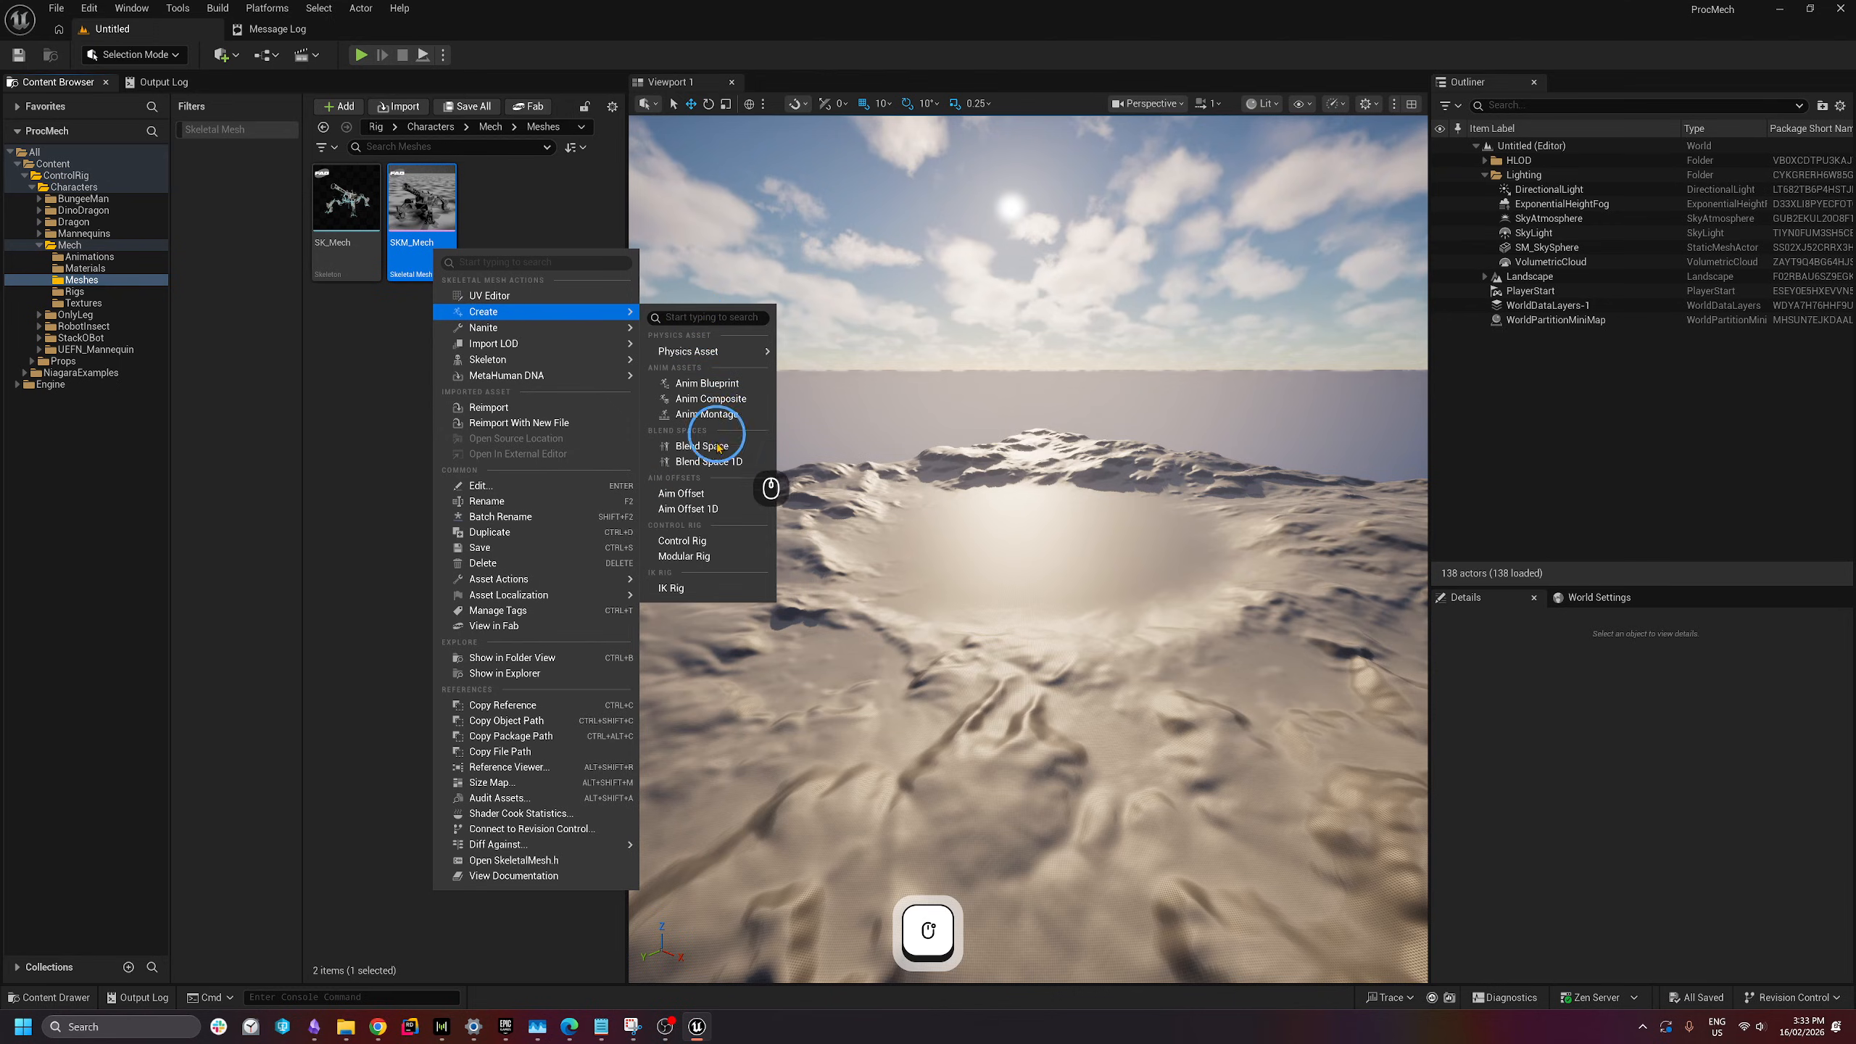
left_click(686, 541)
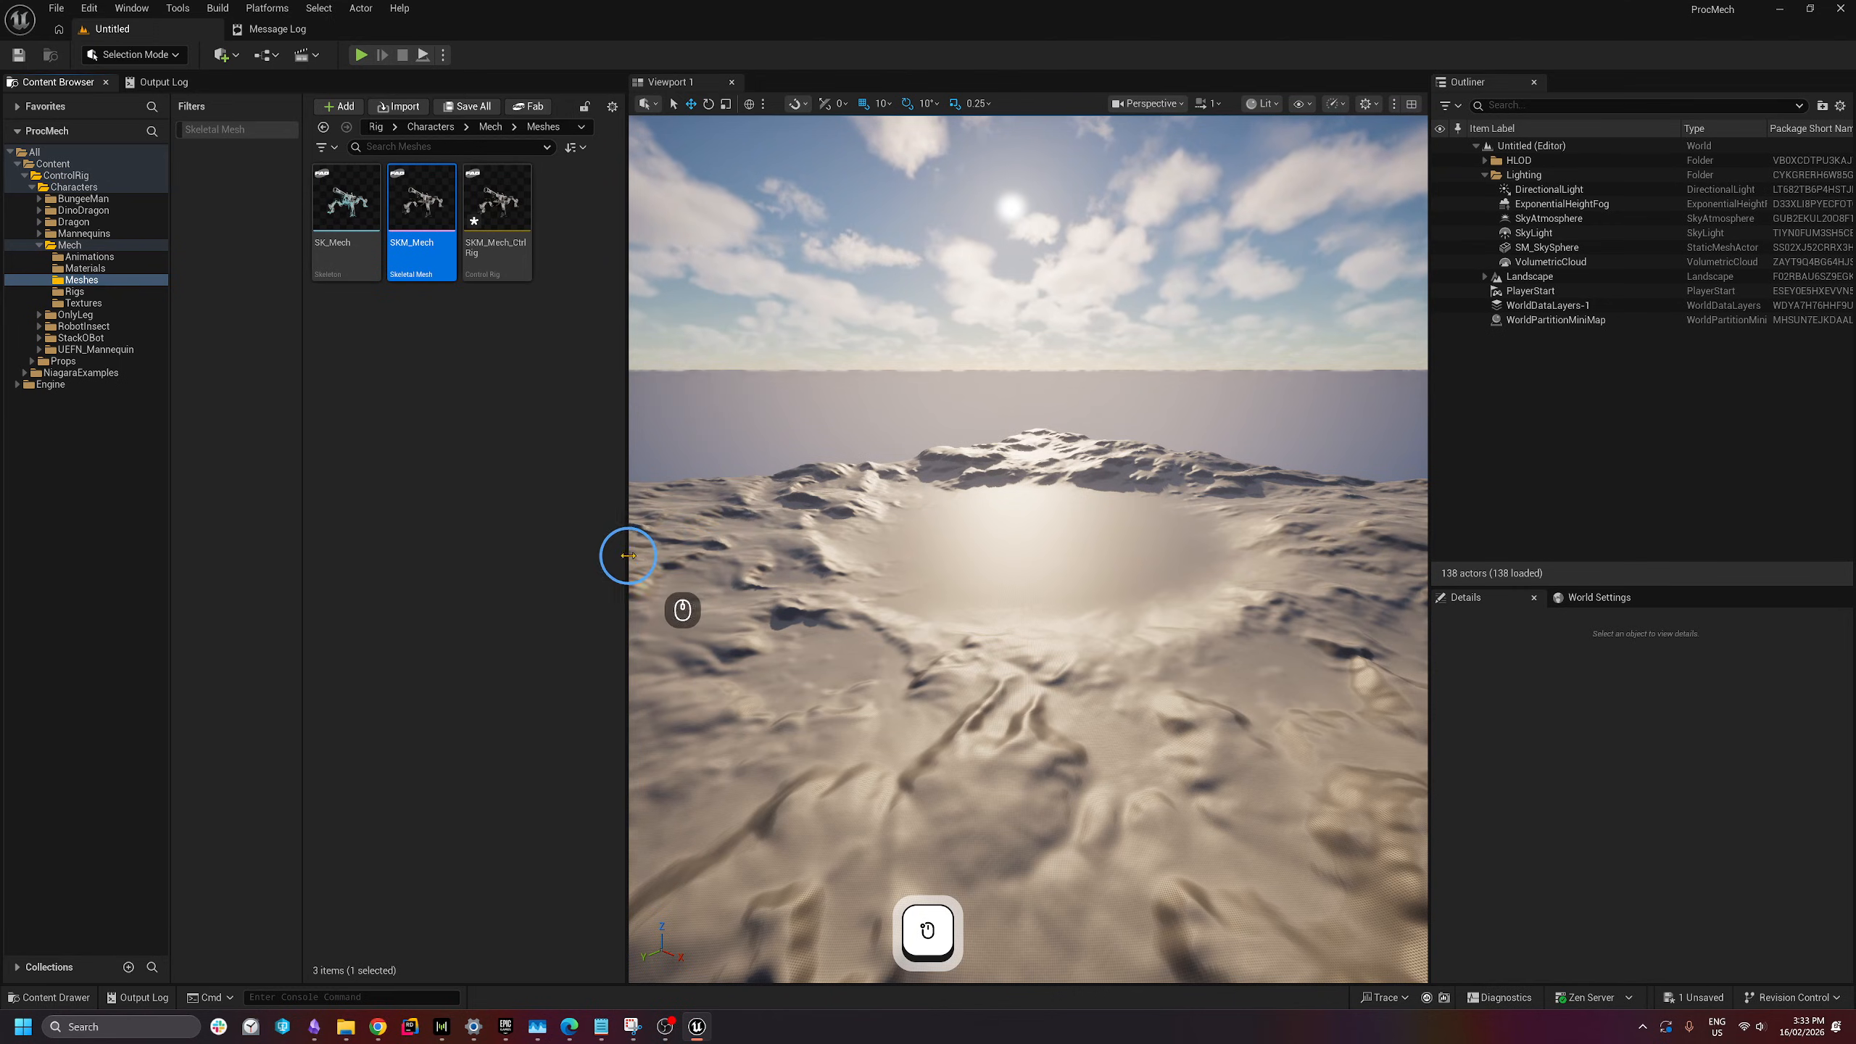
- Rename SKM_Mech_CtrlRig to CR_ProcMech and show the Rigs folder
left_click(485, 234)
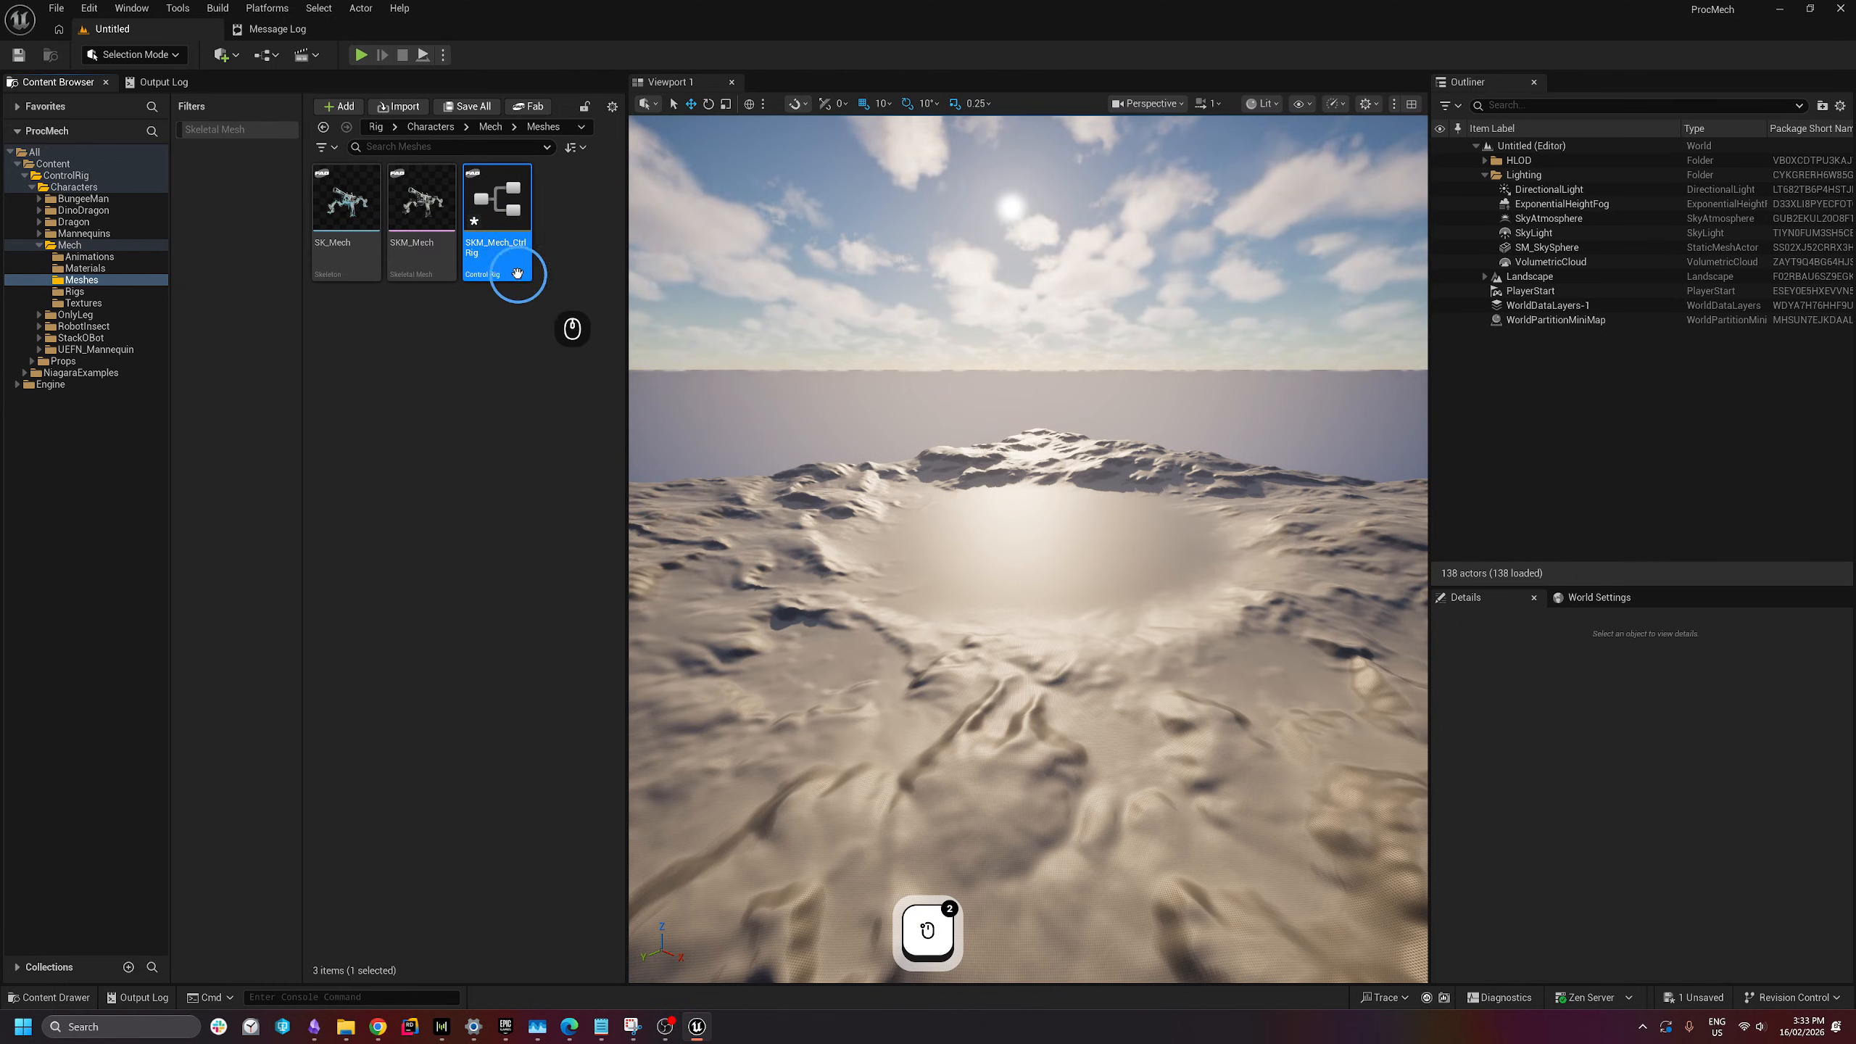
left_click(501, 263)
key("F2")
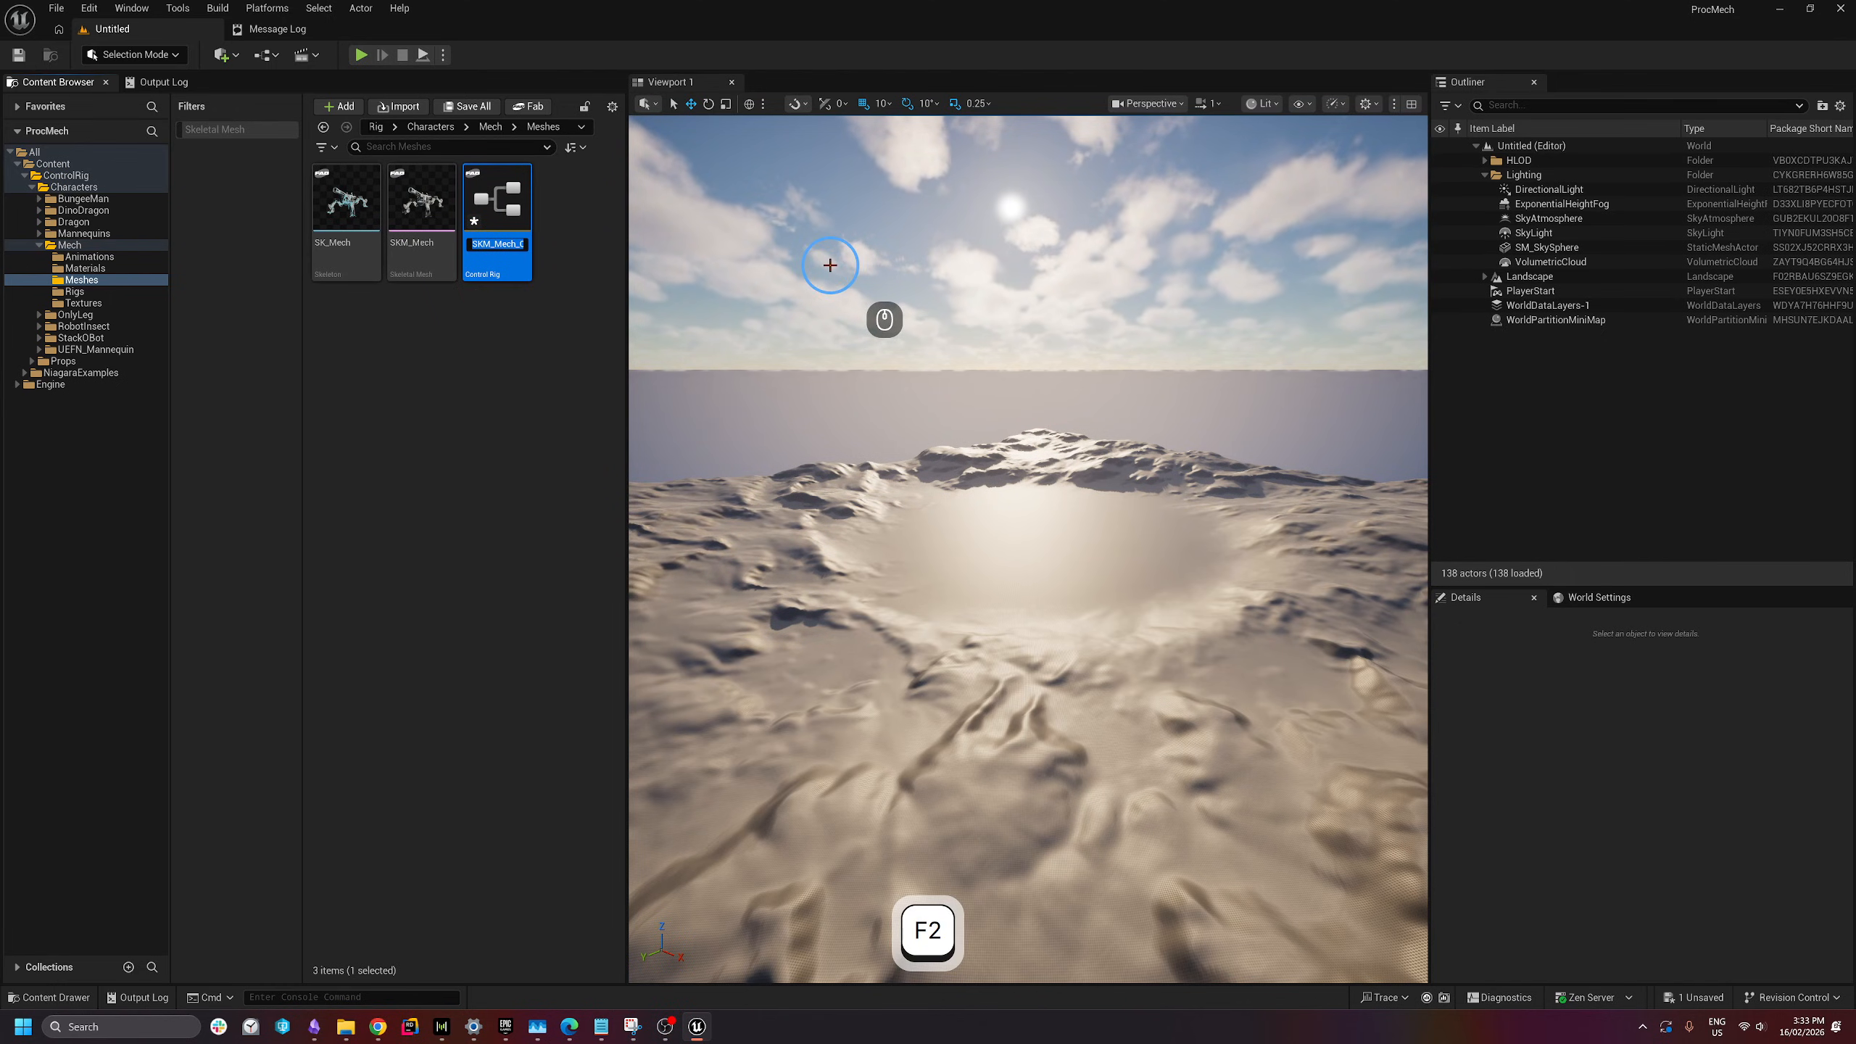
type("CR")
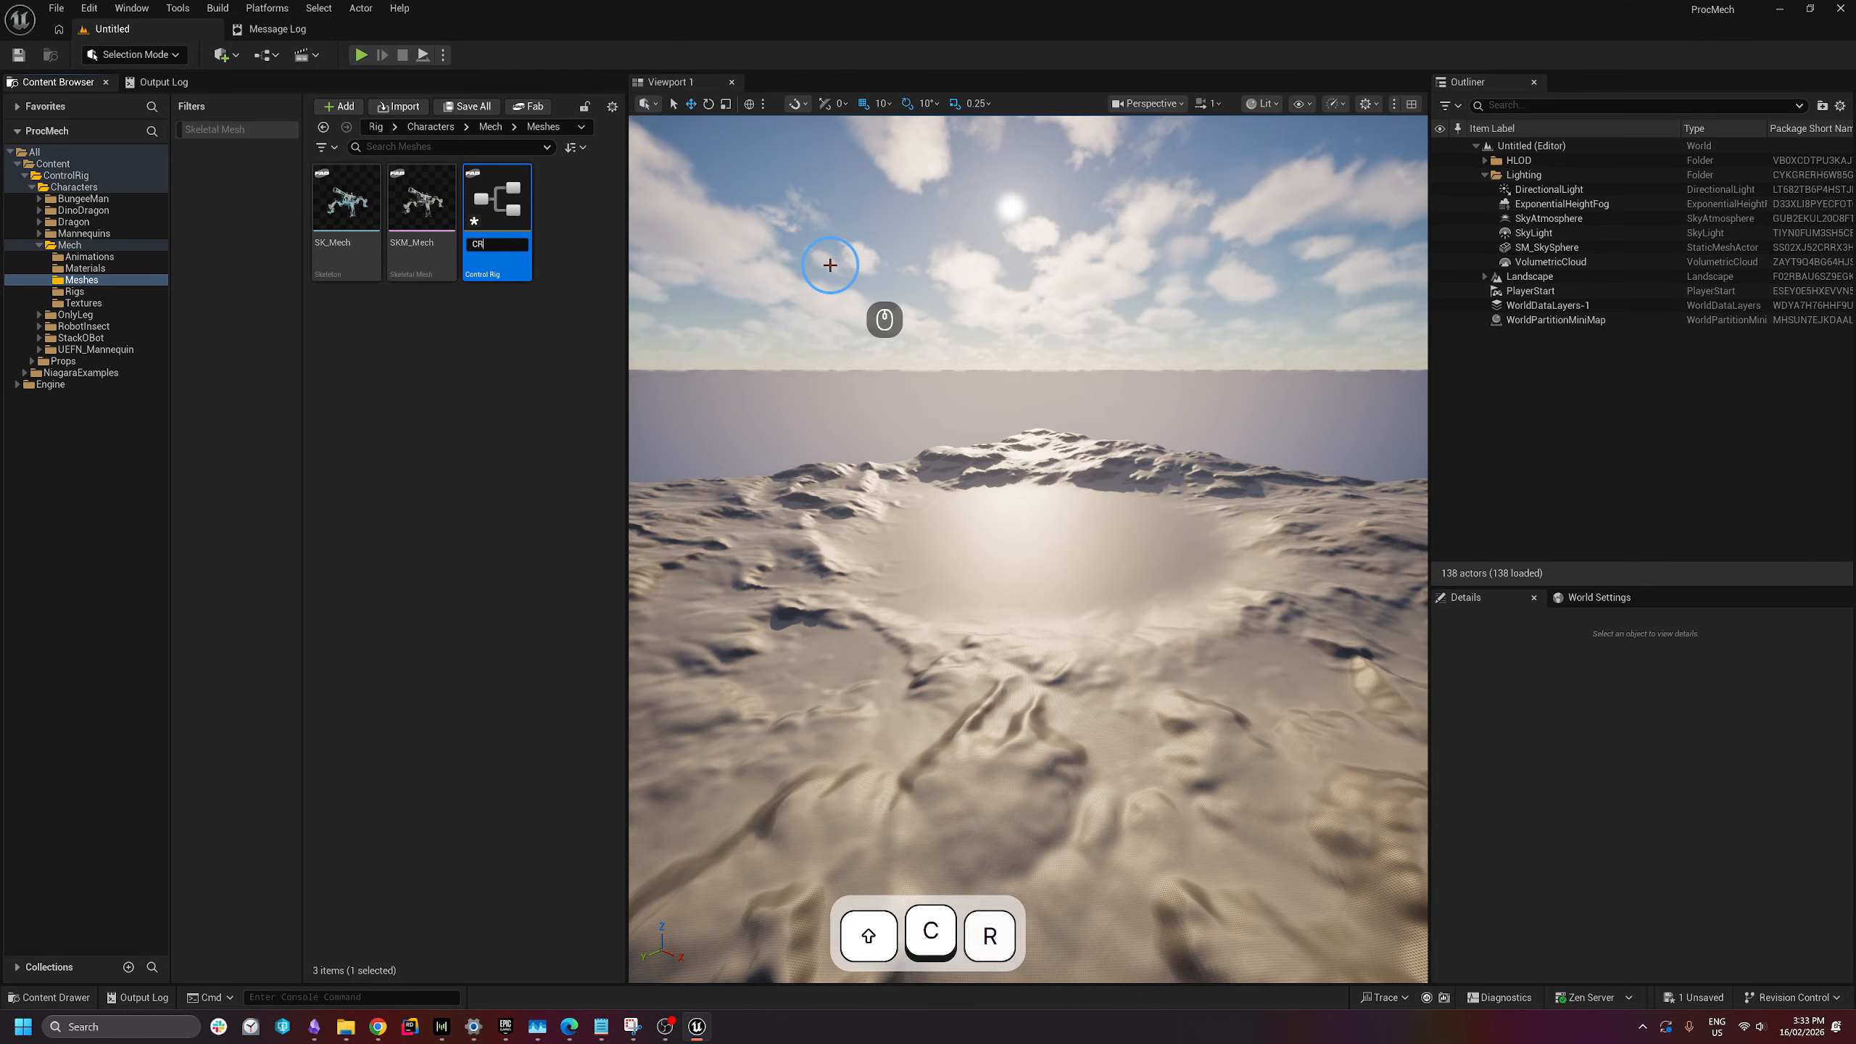
type("_")
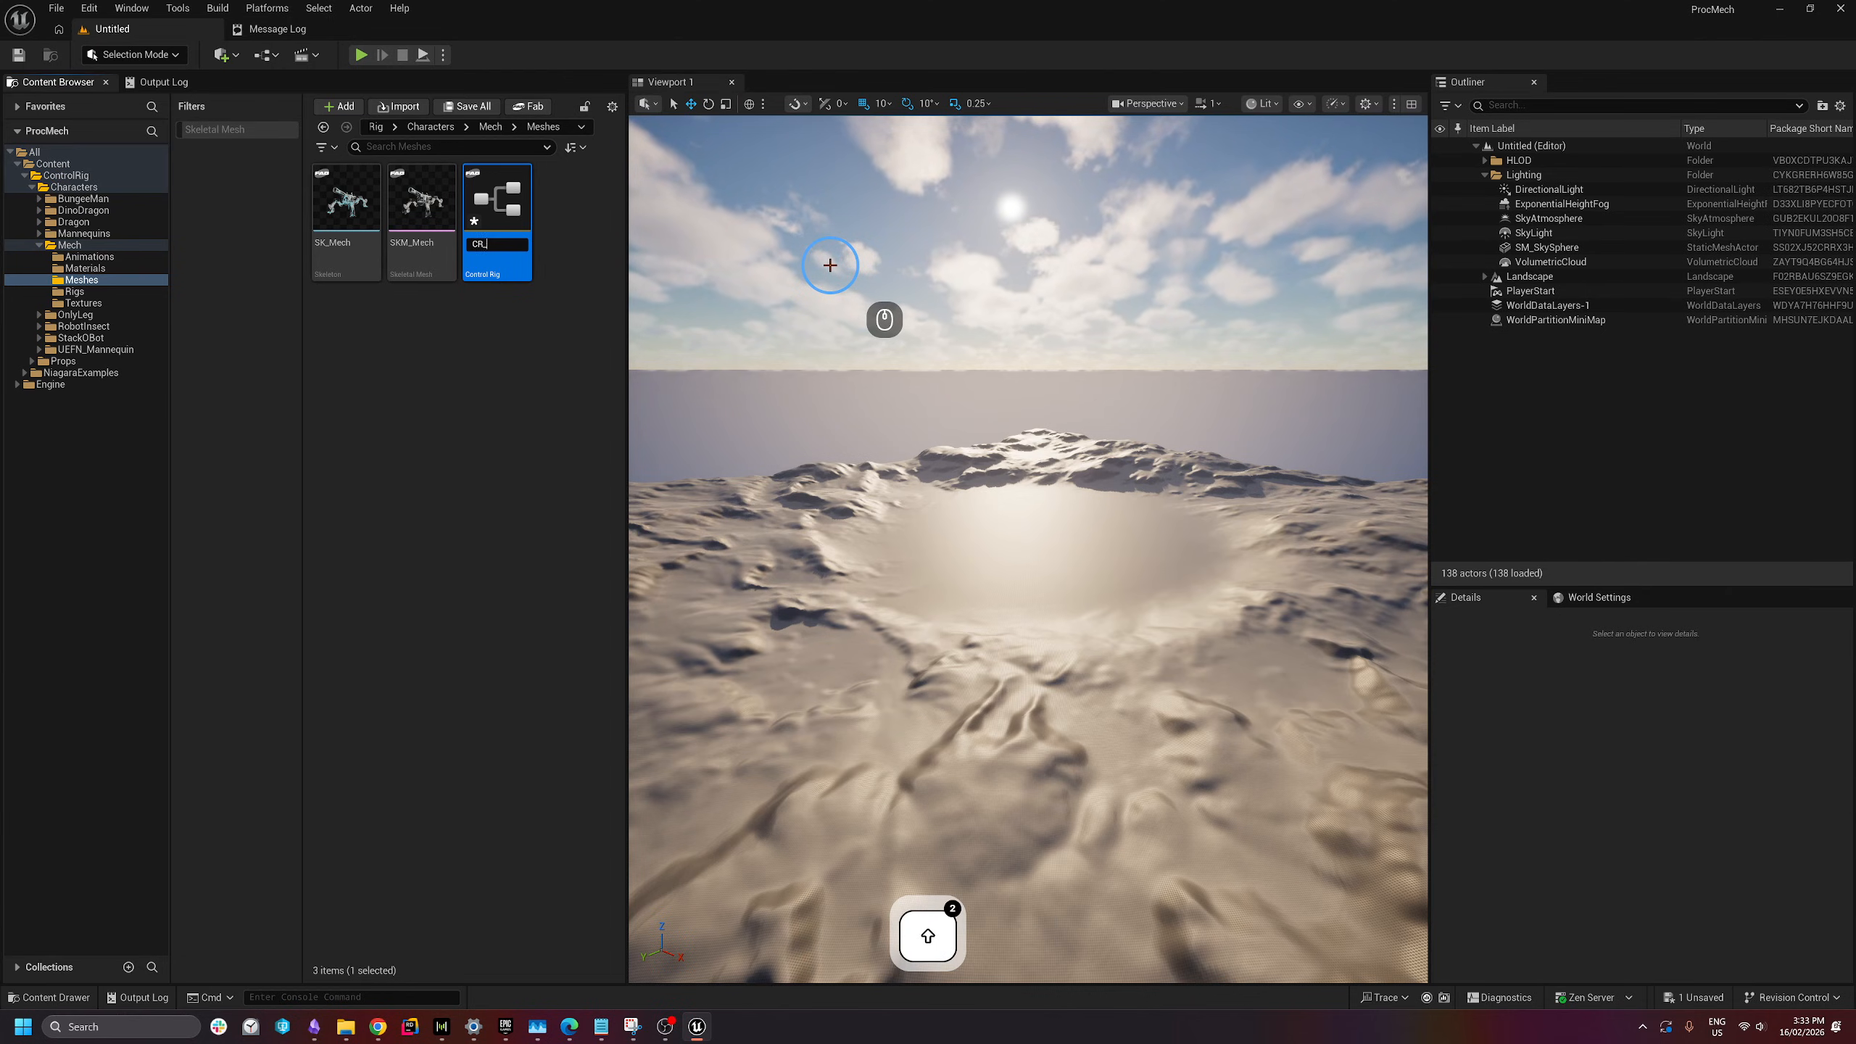
type("Pro")
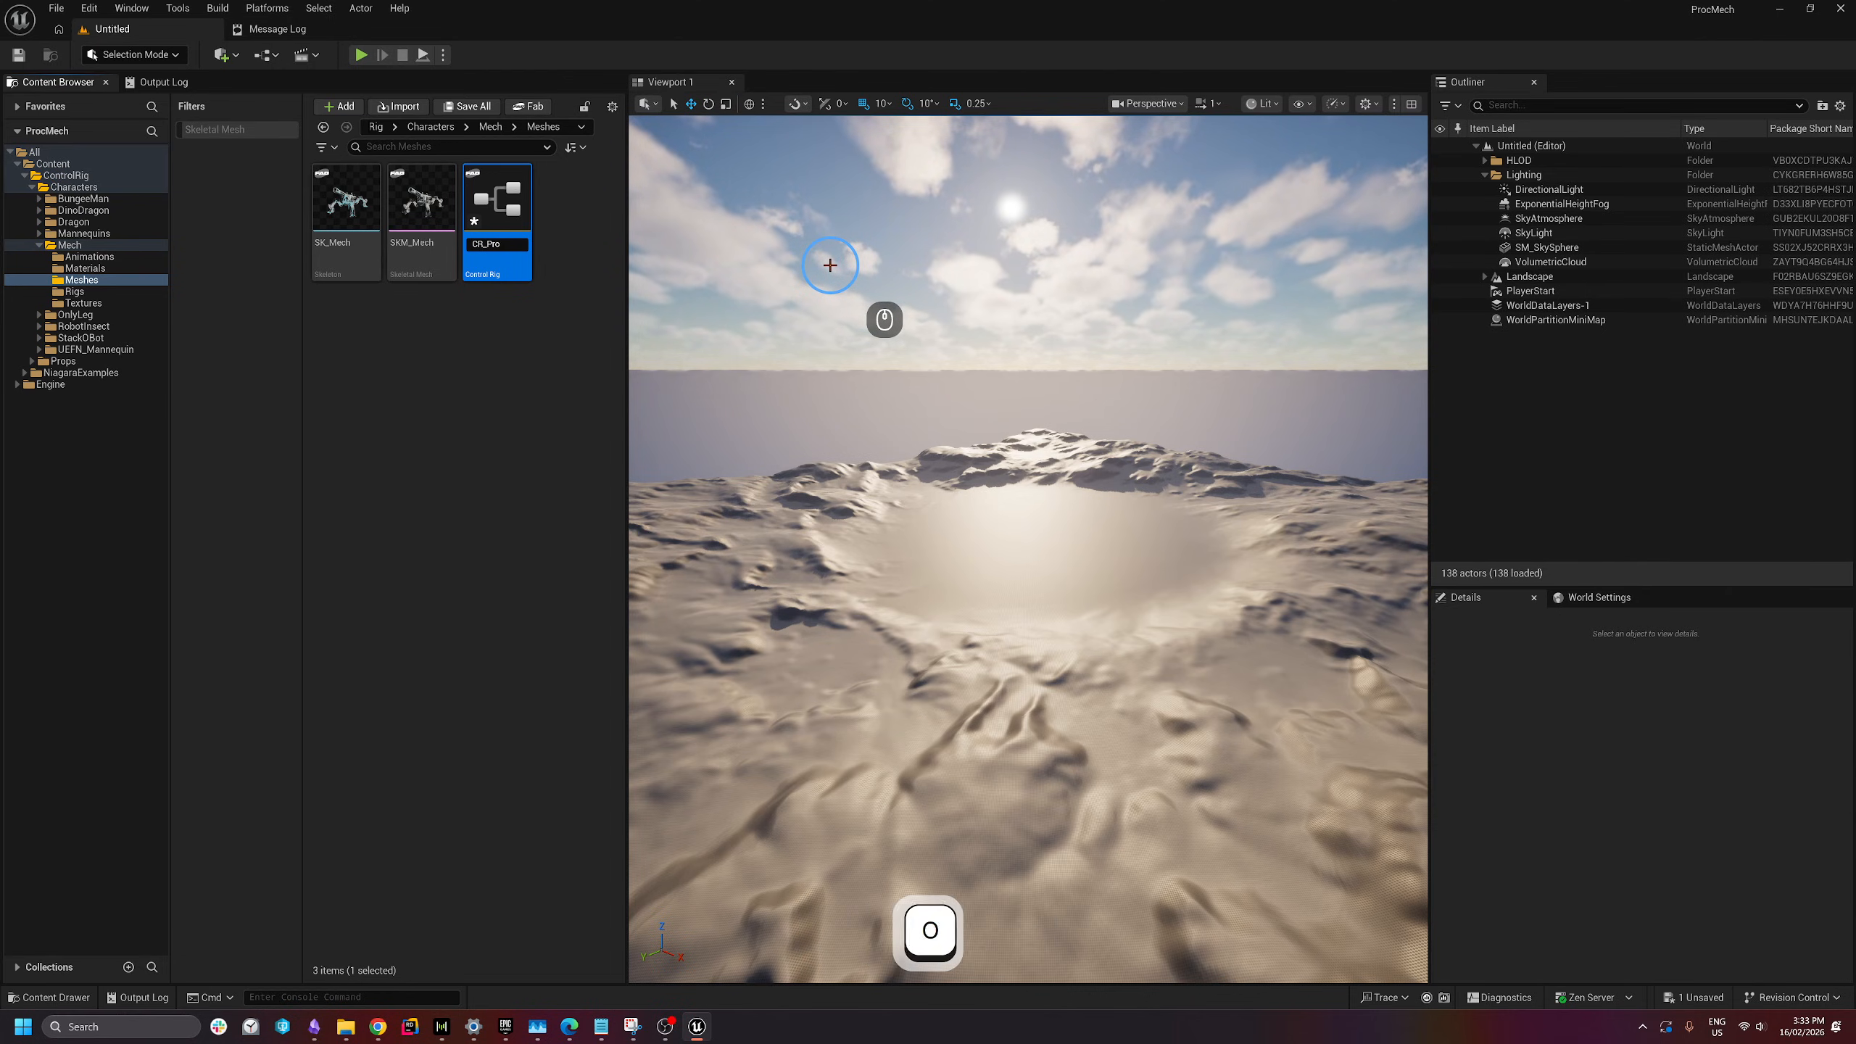
type("cMech")
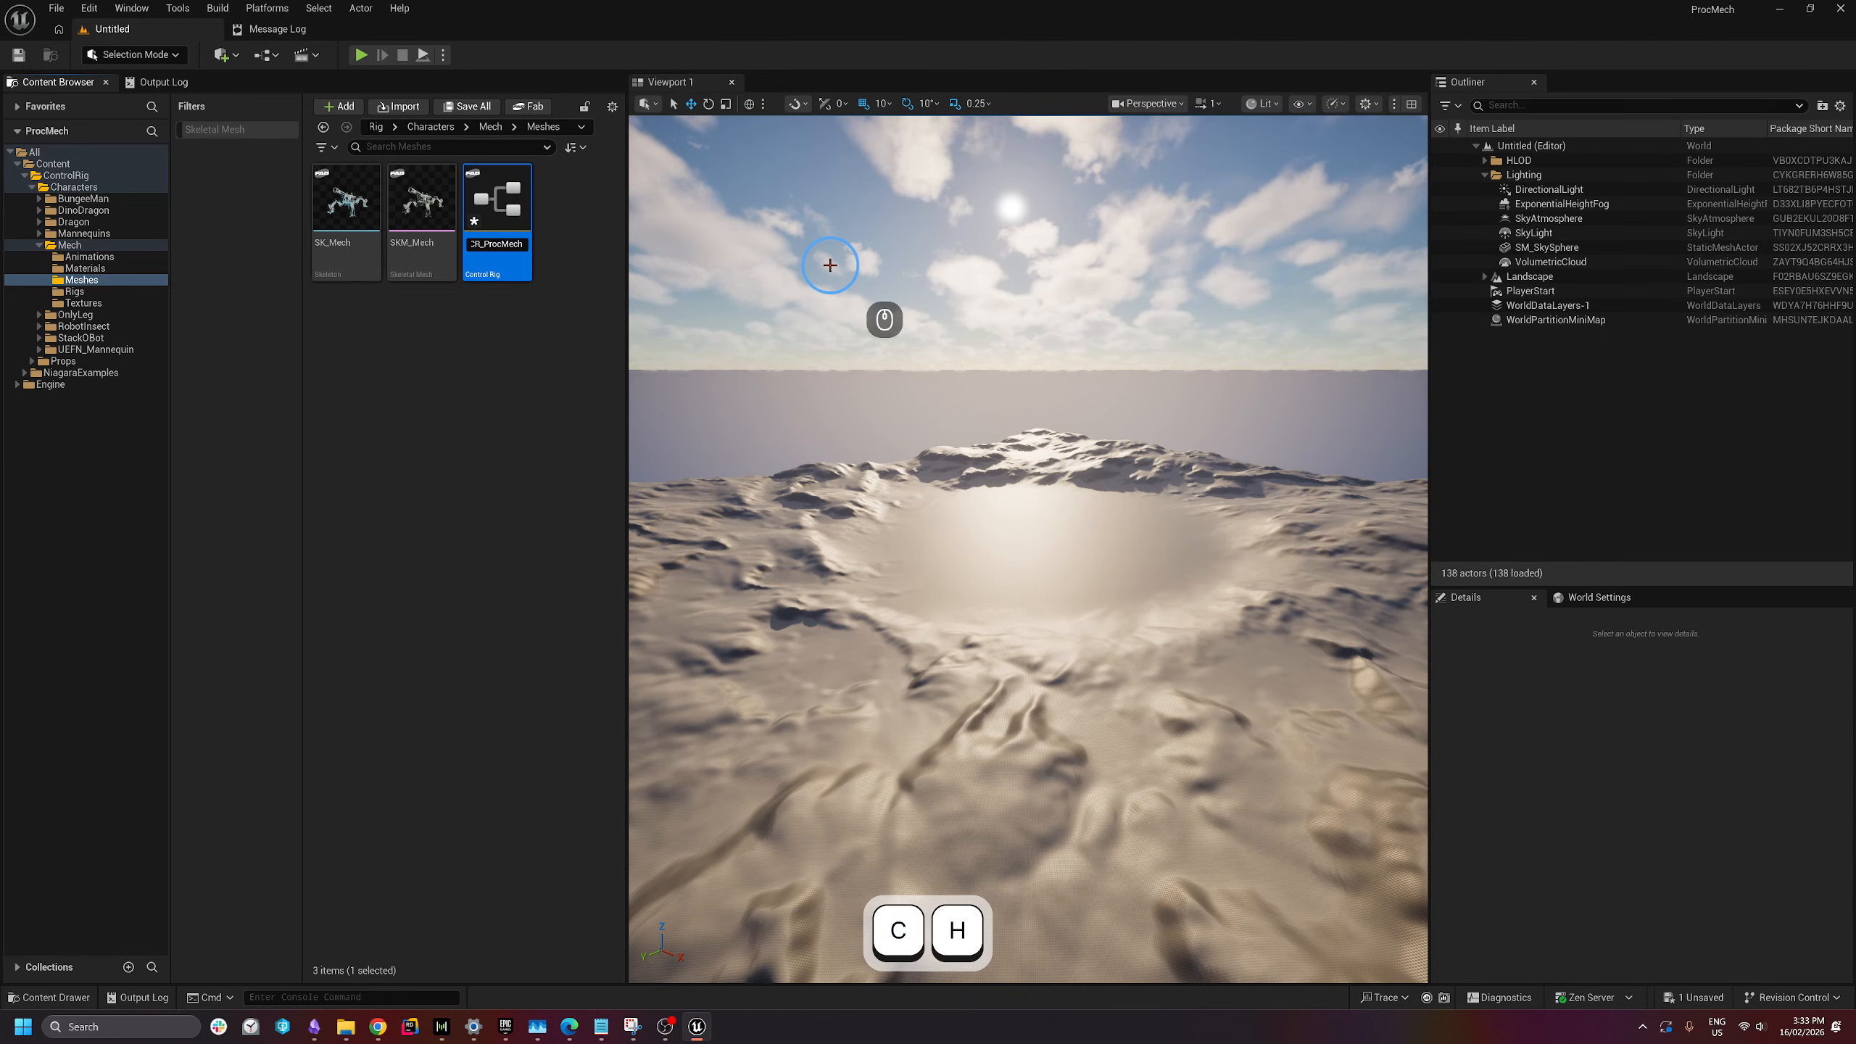
key("Return")
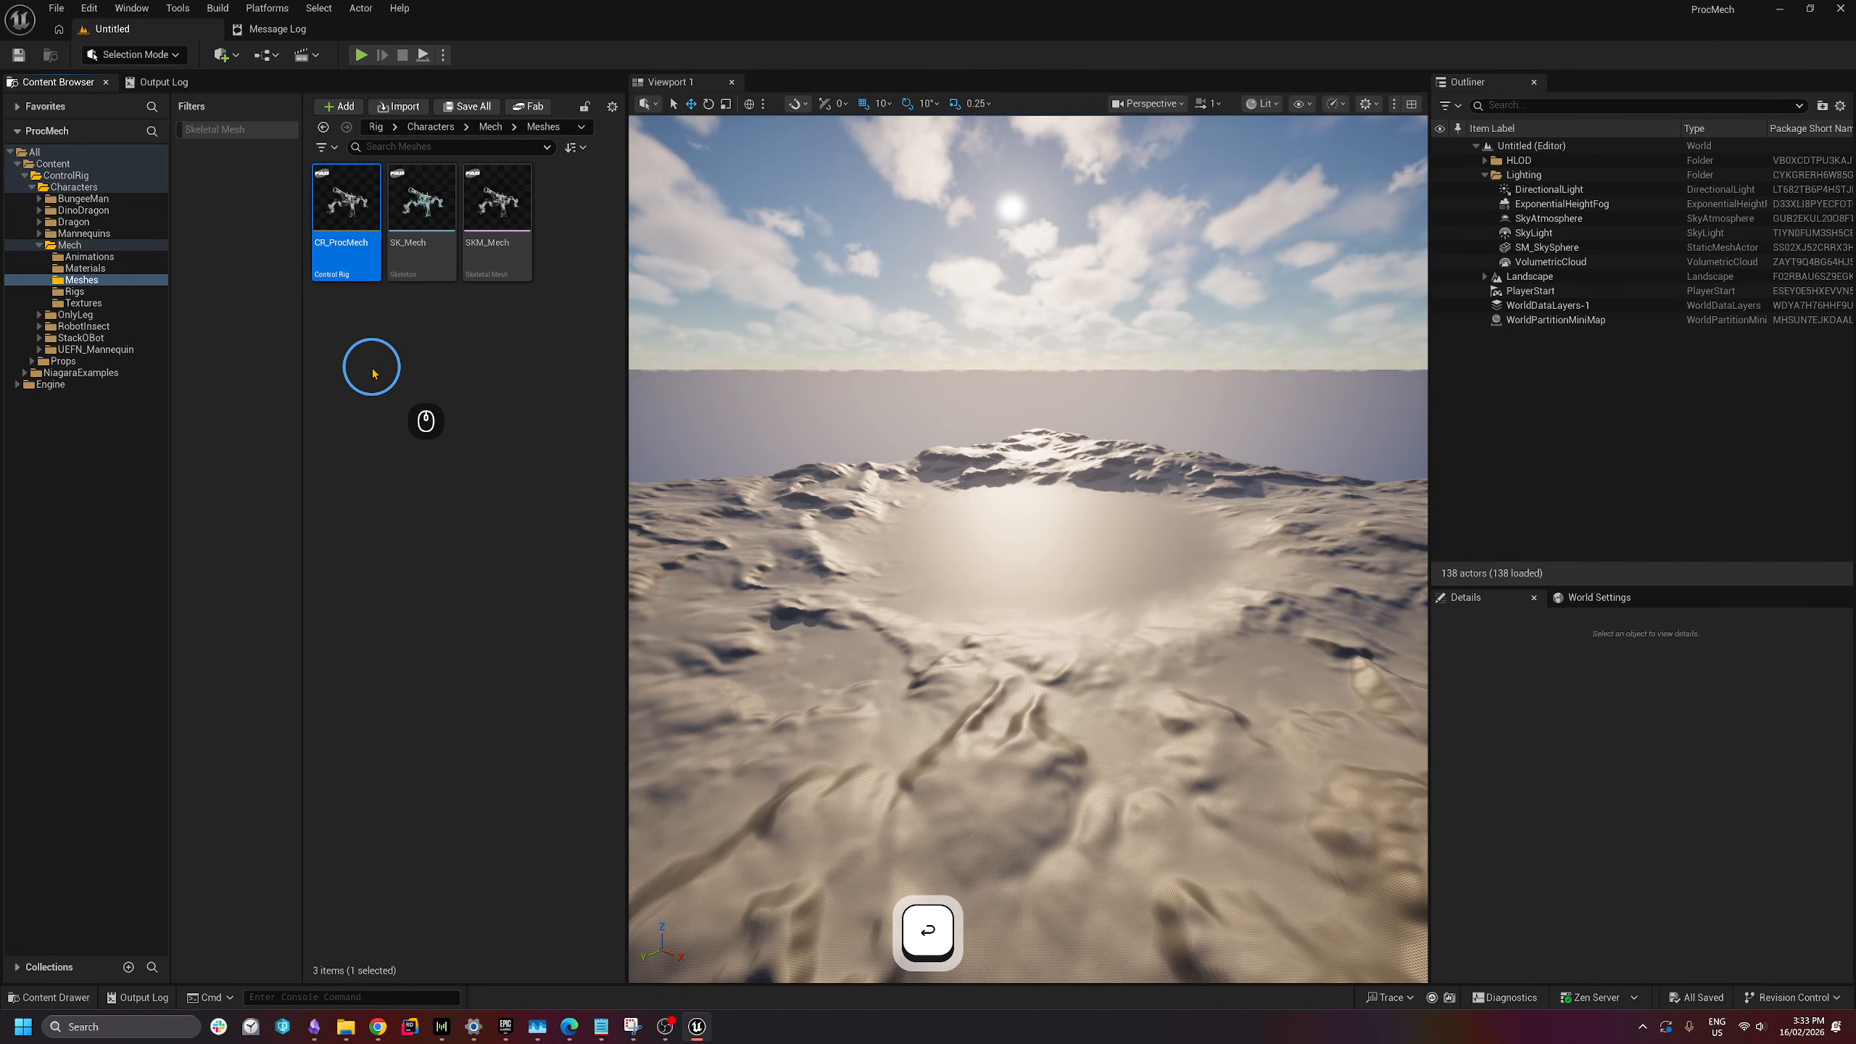
left_click(75, 291)
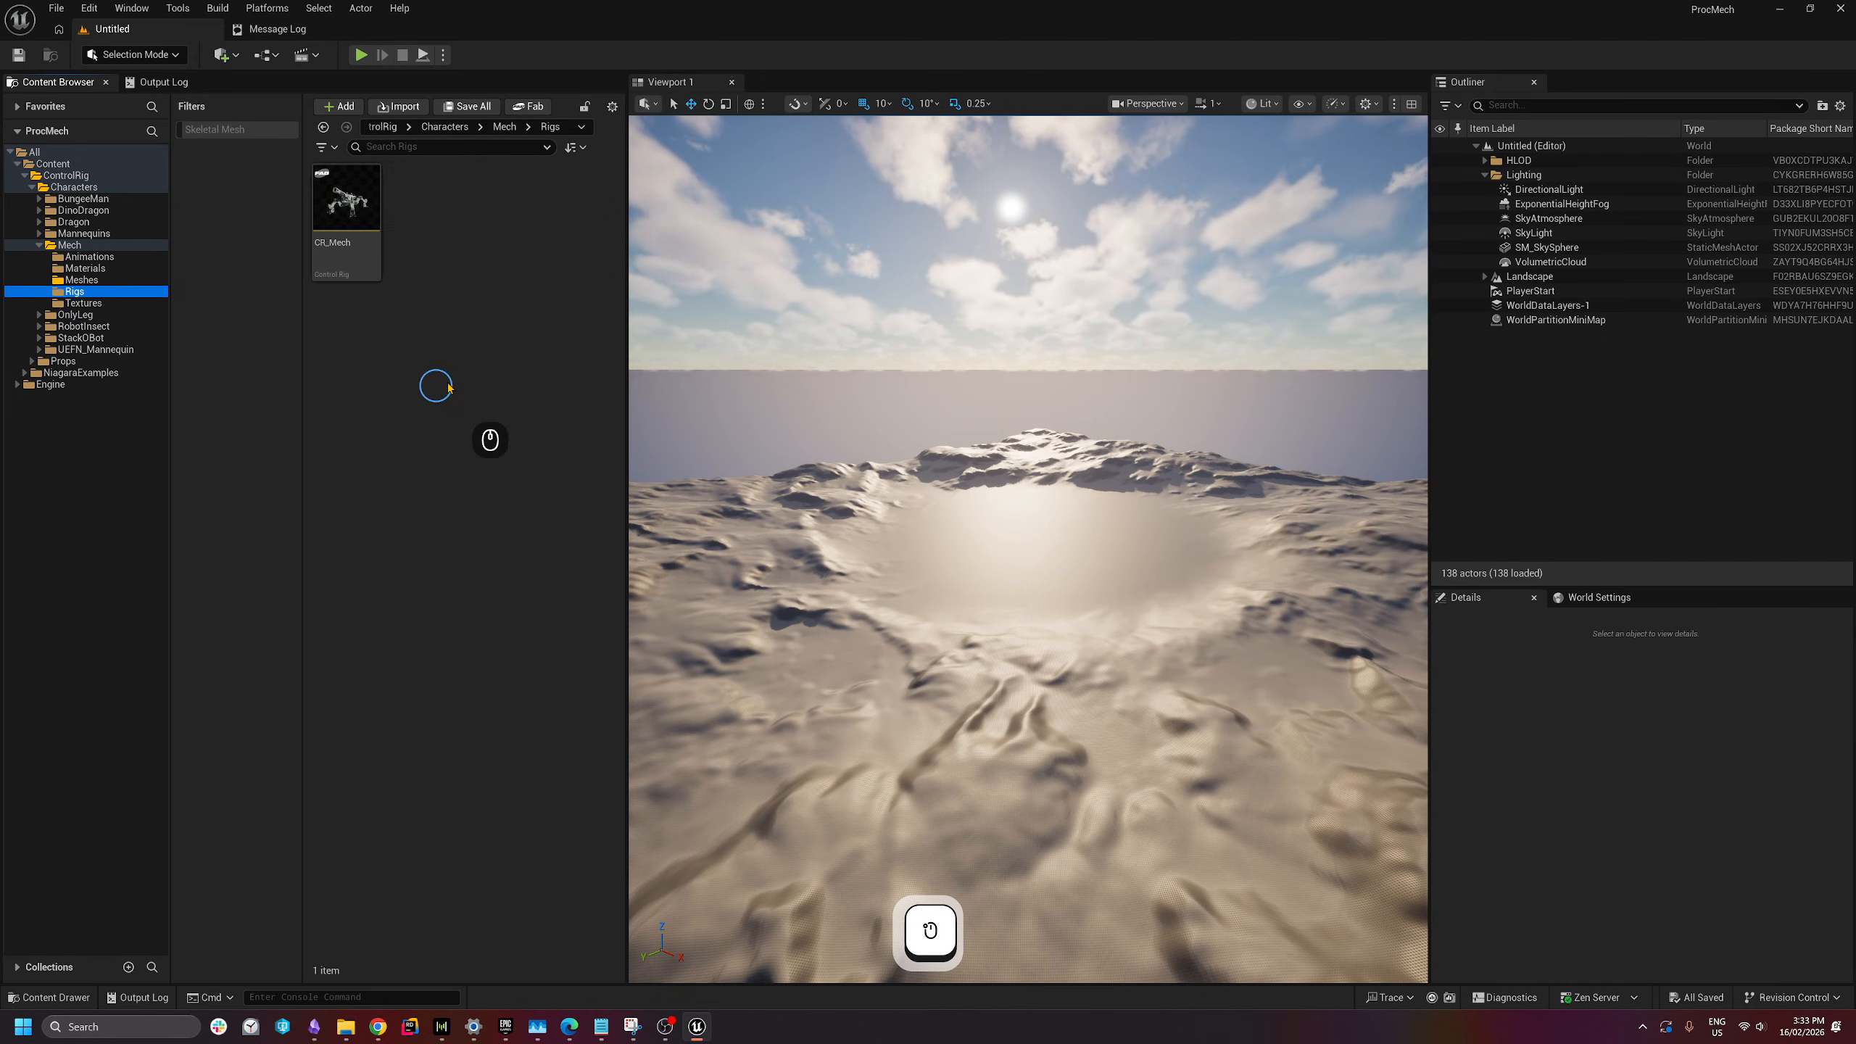
double_click(359, 264)
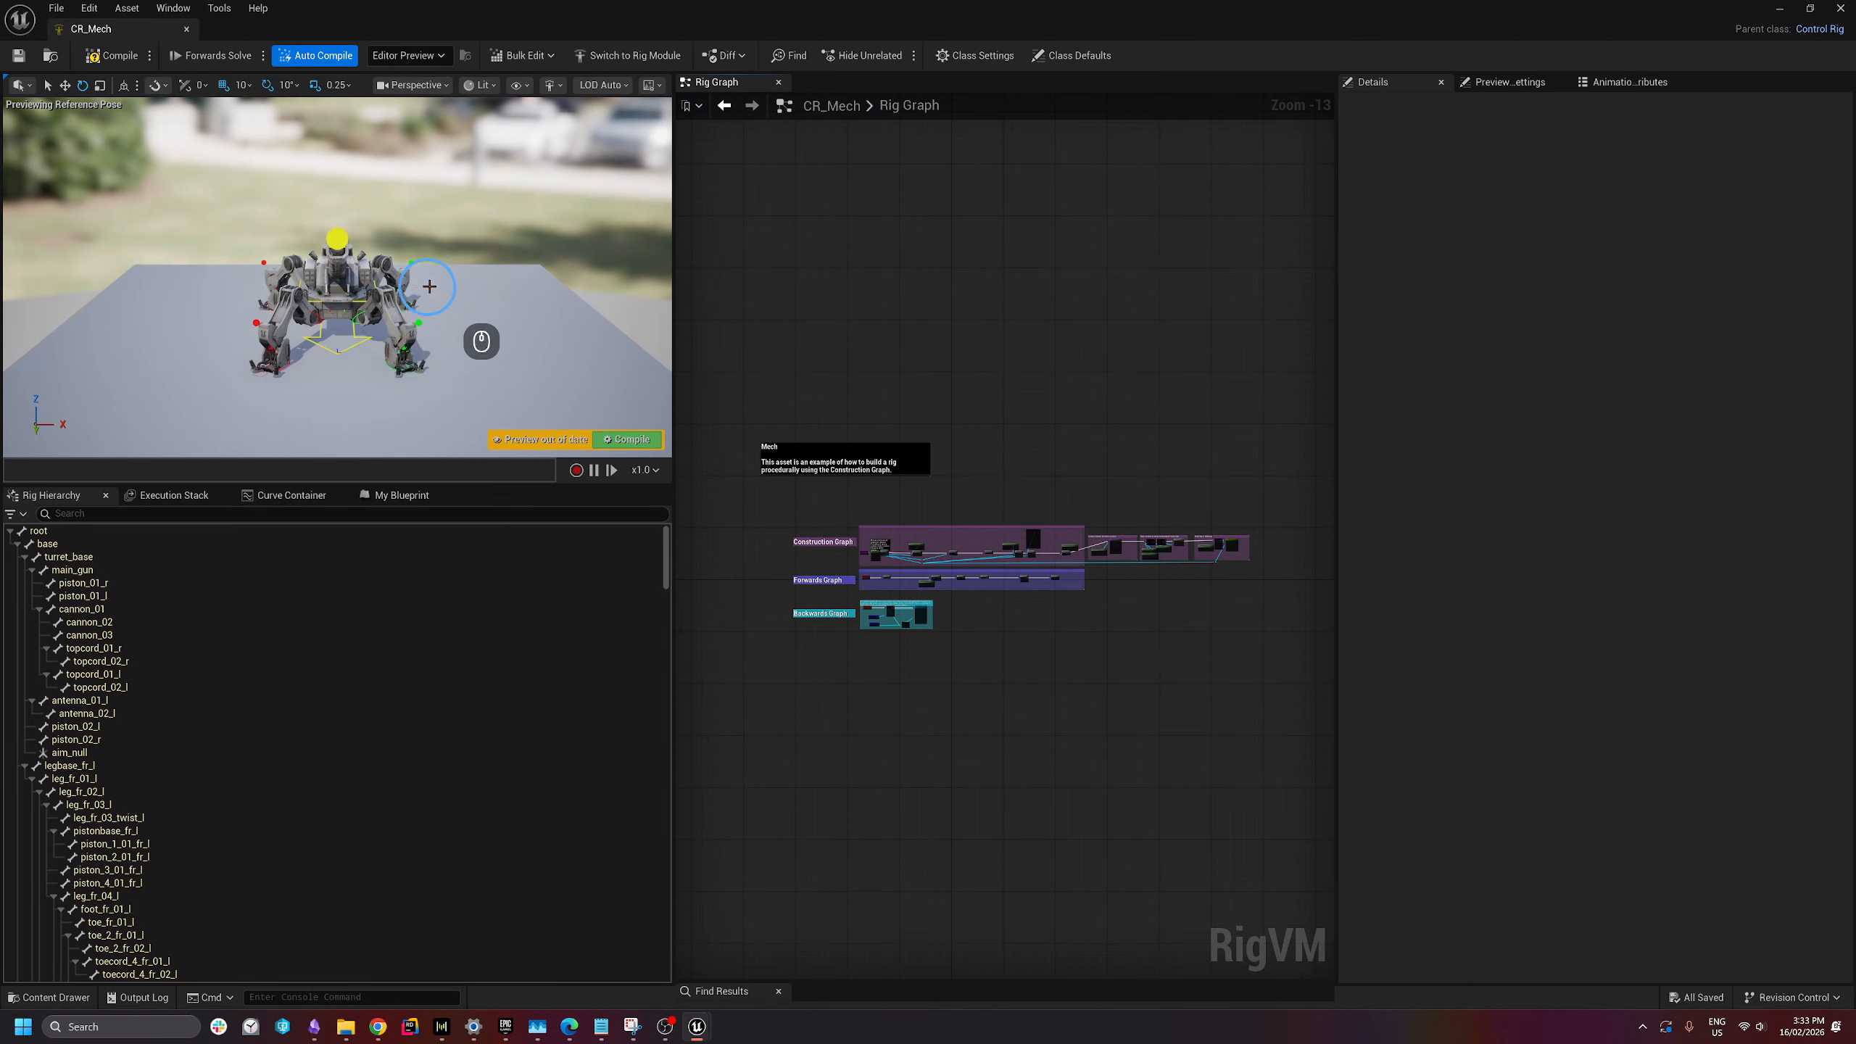
key("d")
right_click_drag(430, 286, 409, 287)
left_click(411, 285)
key("w")
key("w")
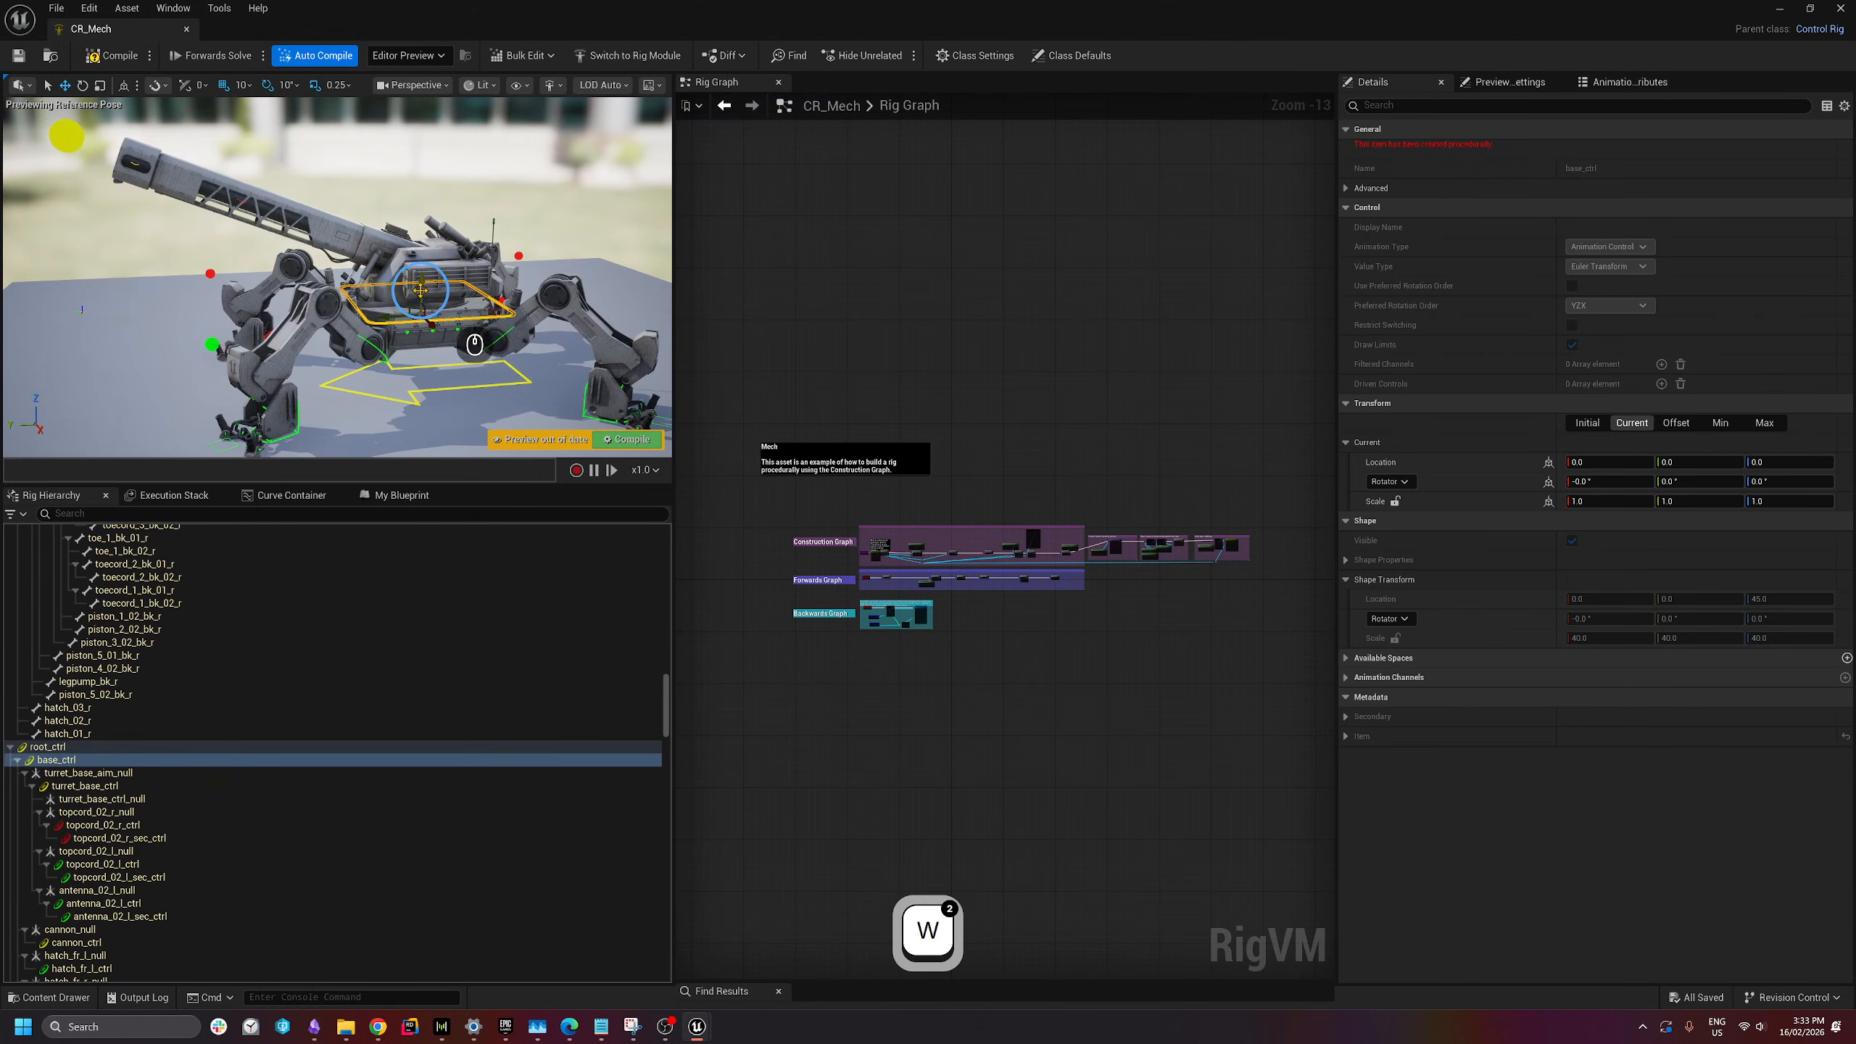
left_click_drag(474, 344, 388, 367)
scroll(945, 458, "up", 10)
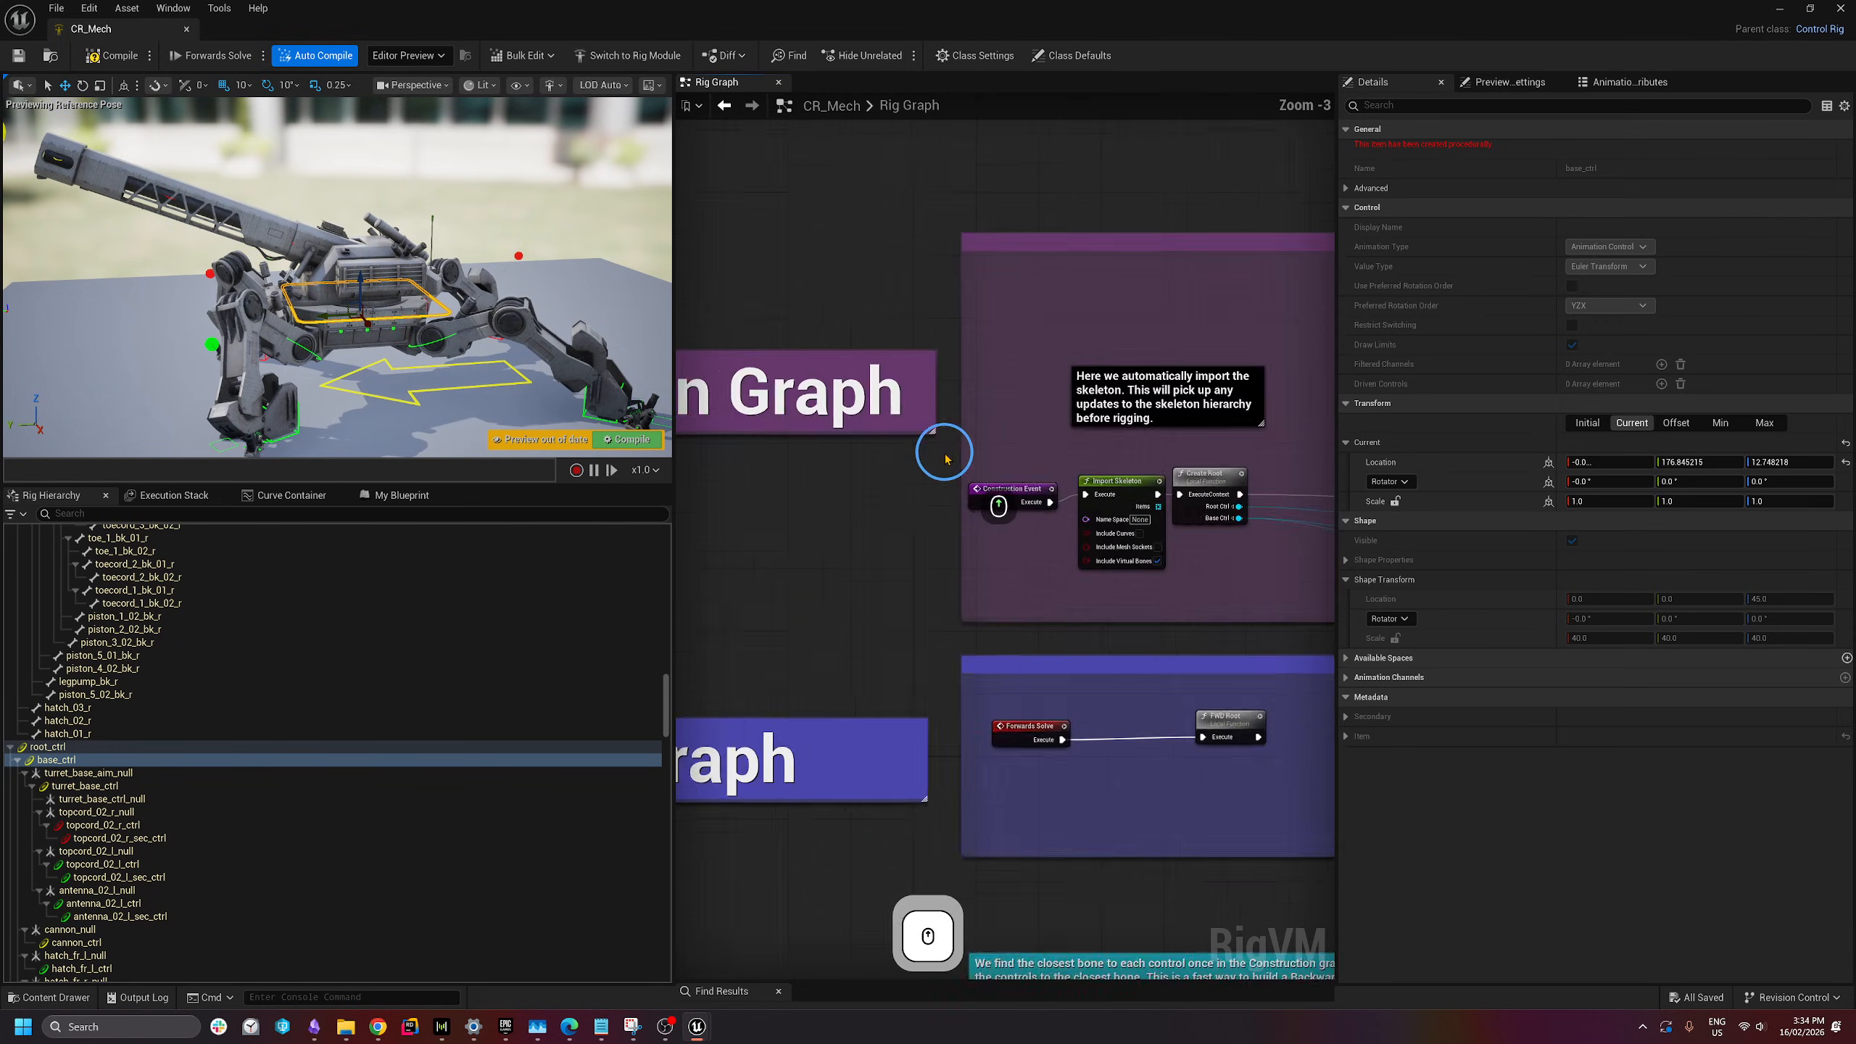
scroll(944, 458, "down", 1)
right_click_drag(1161, 539, 1855, 491)
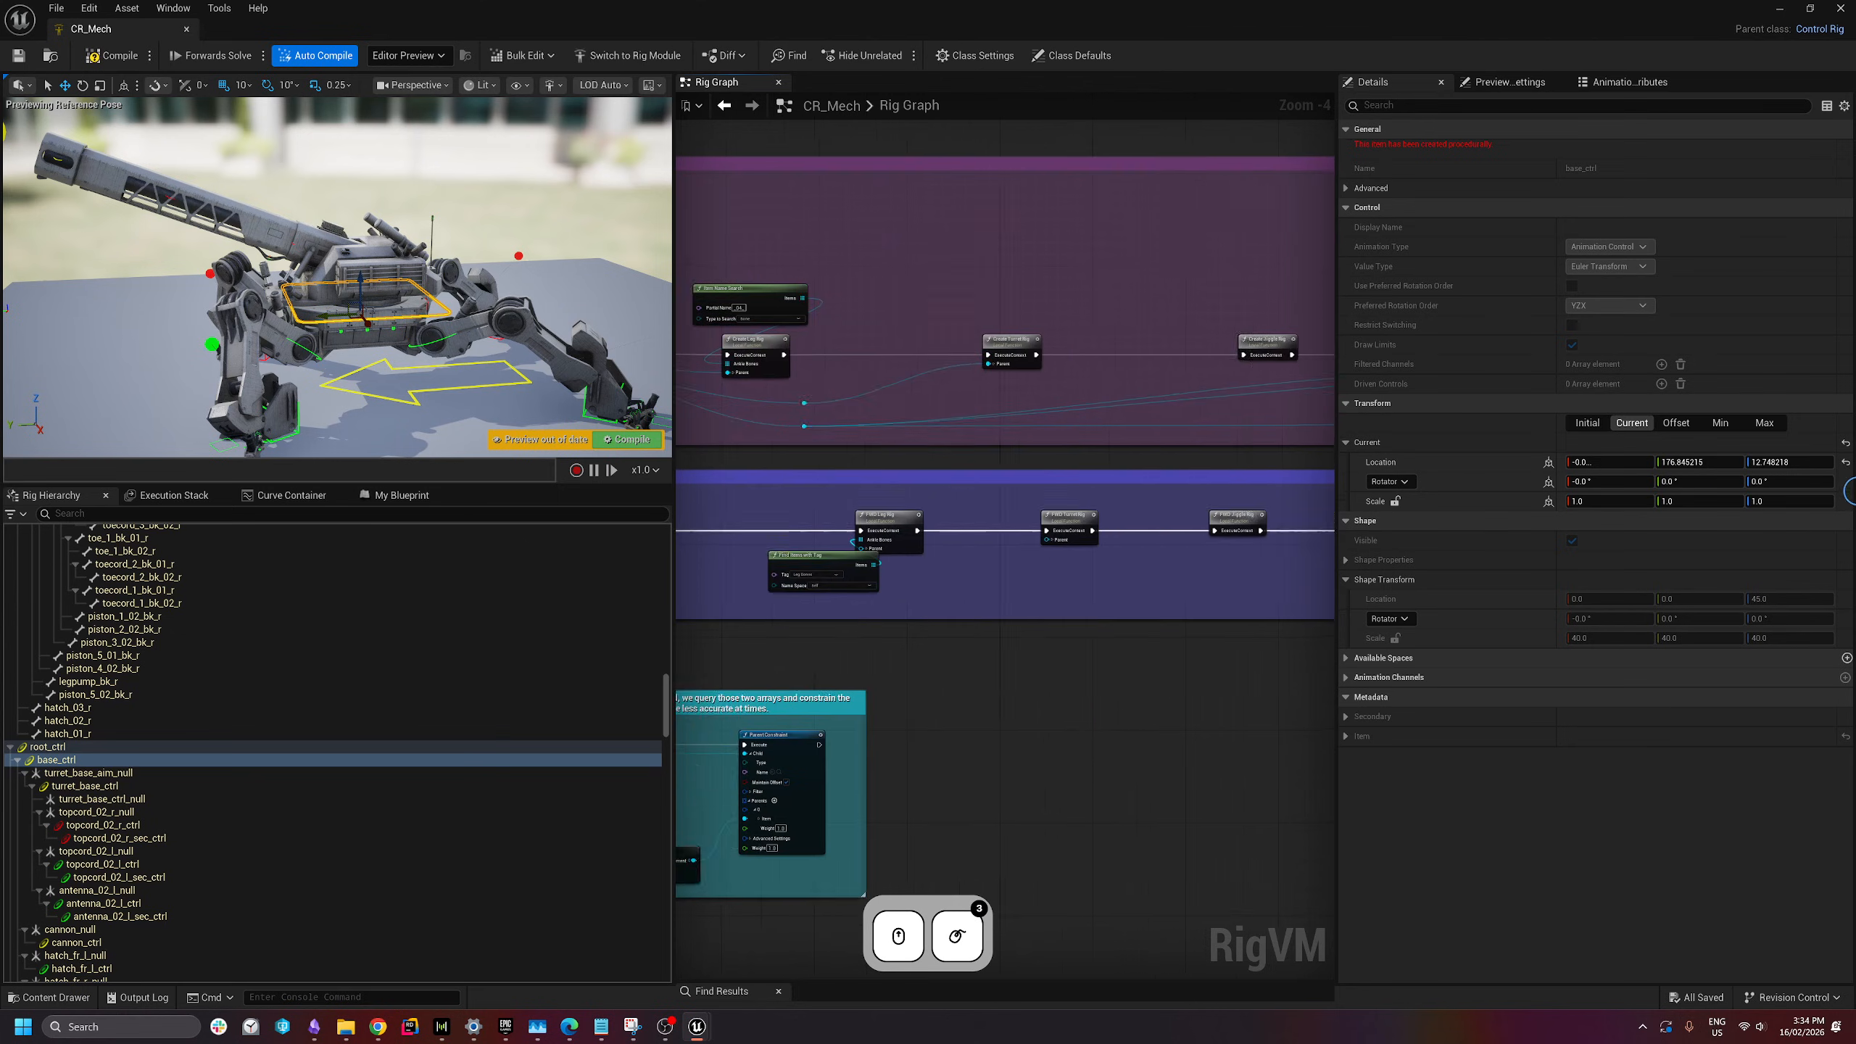
scroll(729, 456, "down", 3)
left_click(151, 62)
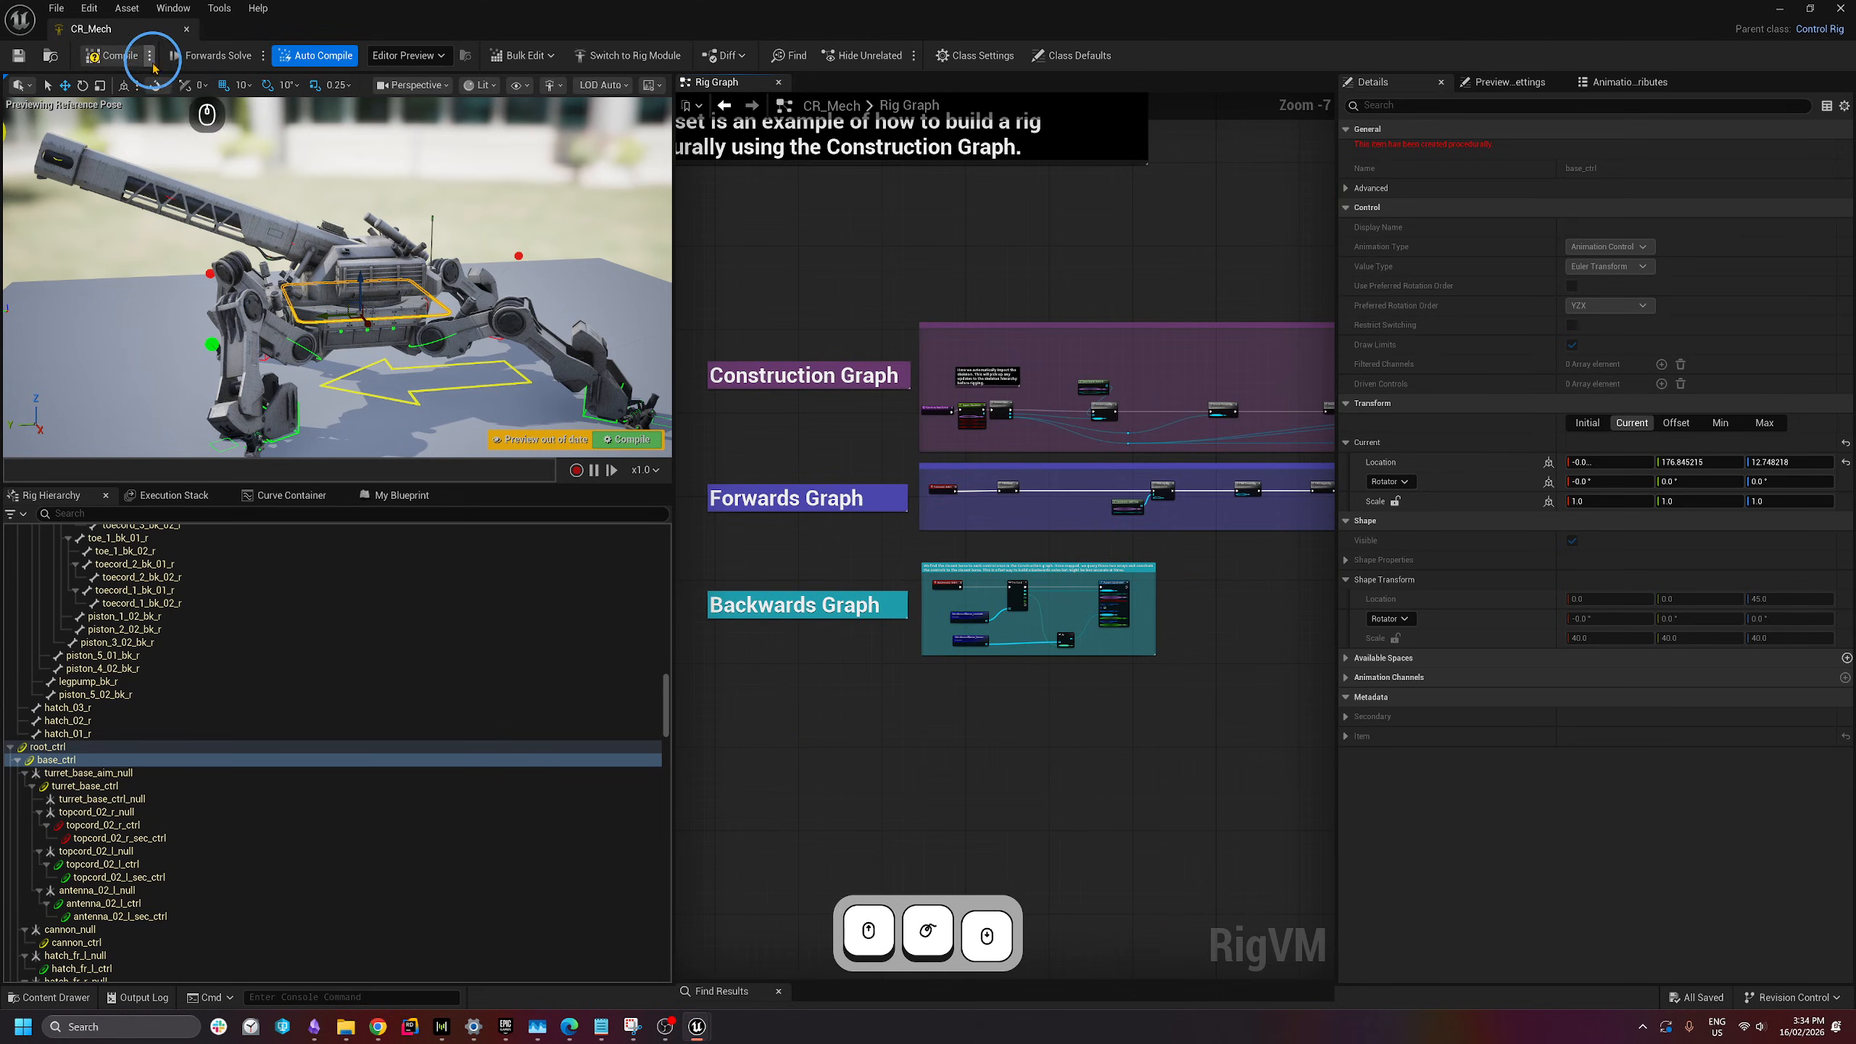
left_click(872, 400)
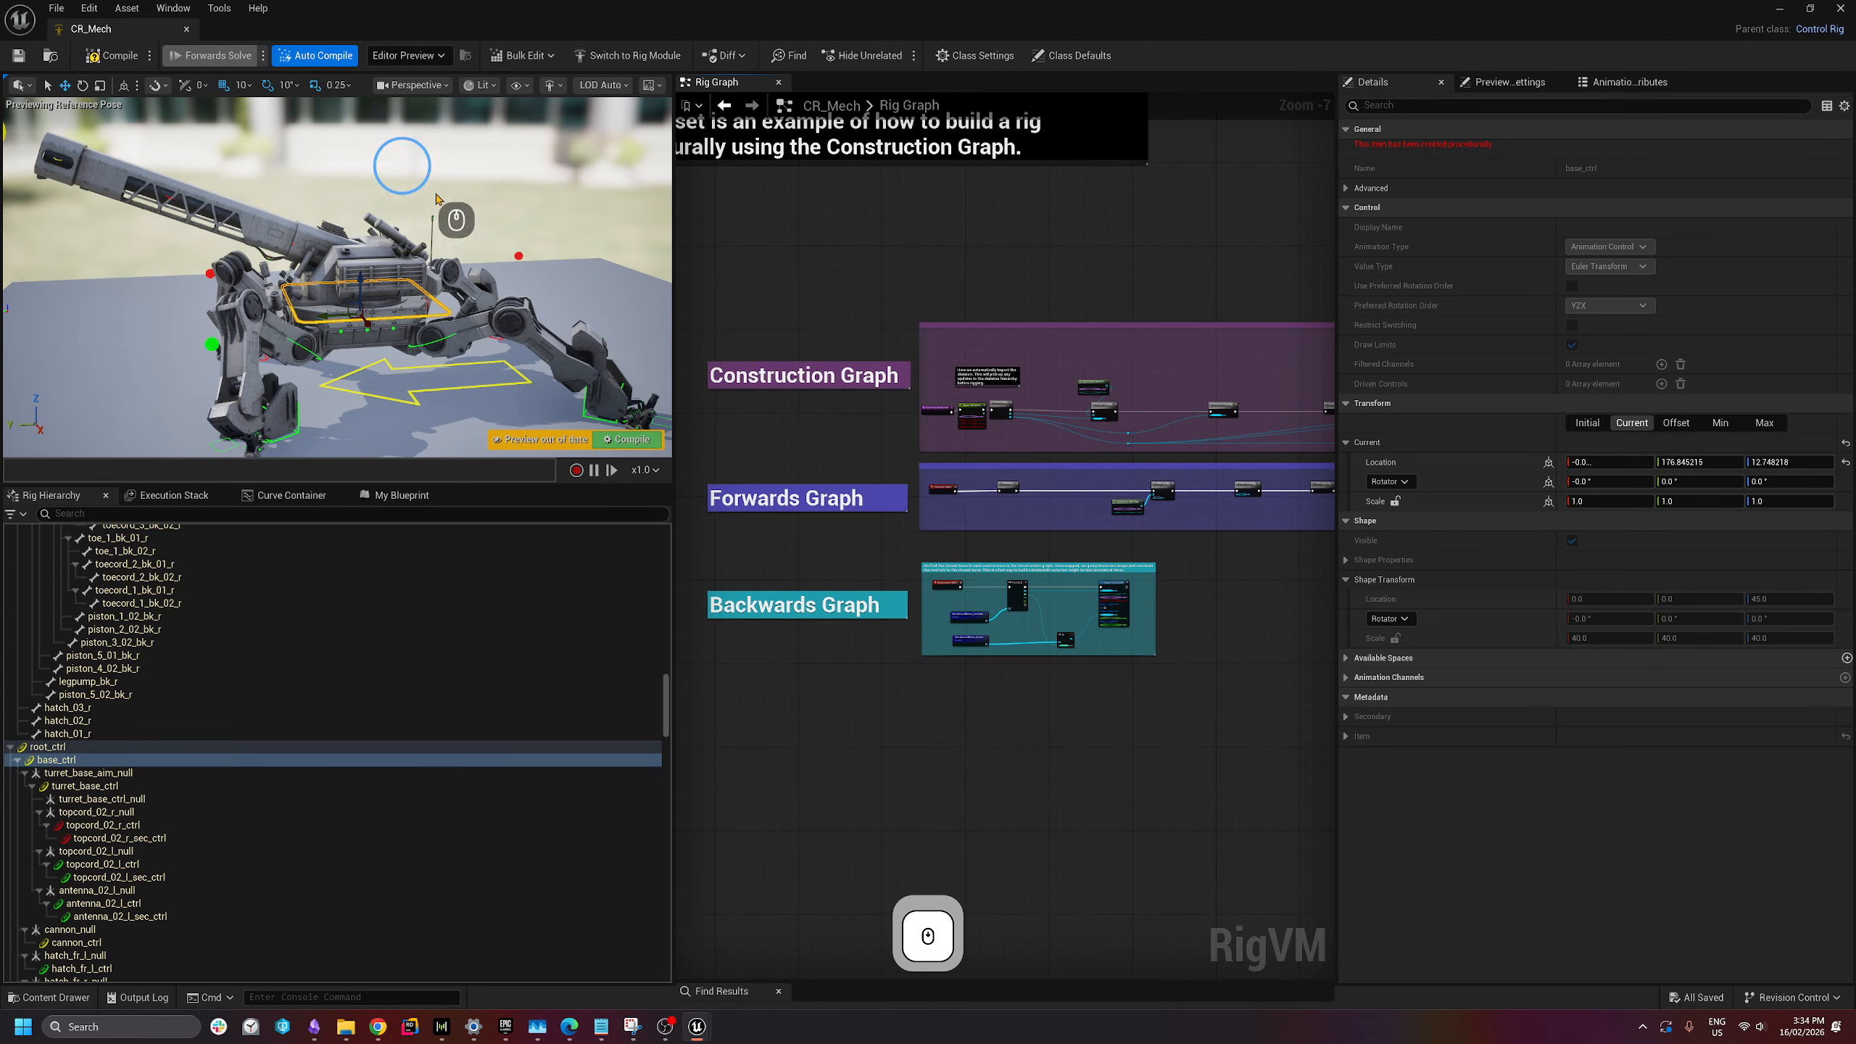
left_click(186, 29)
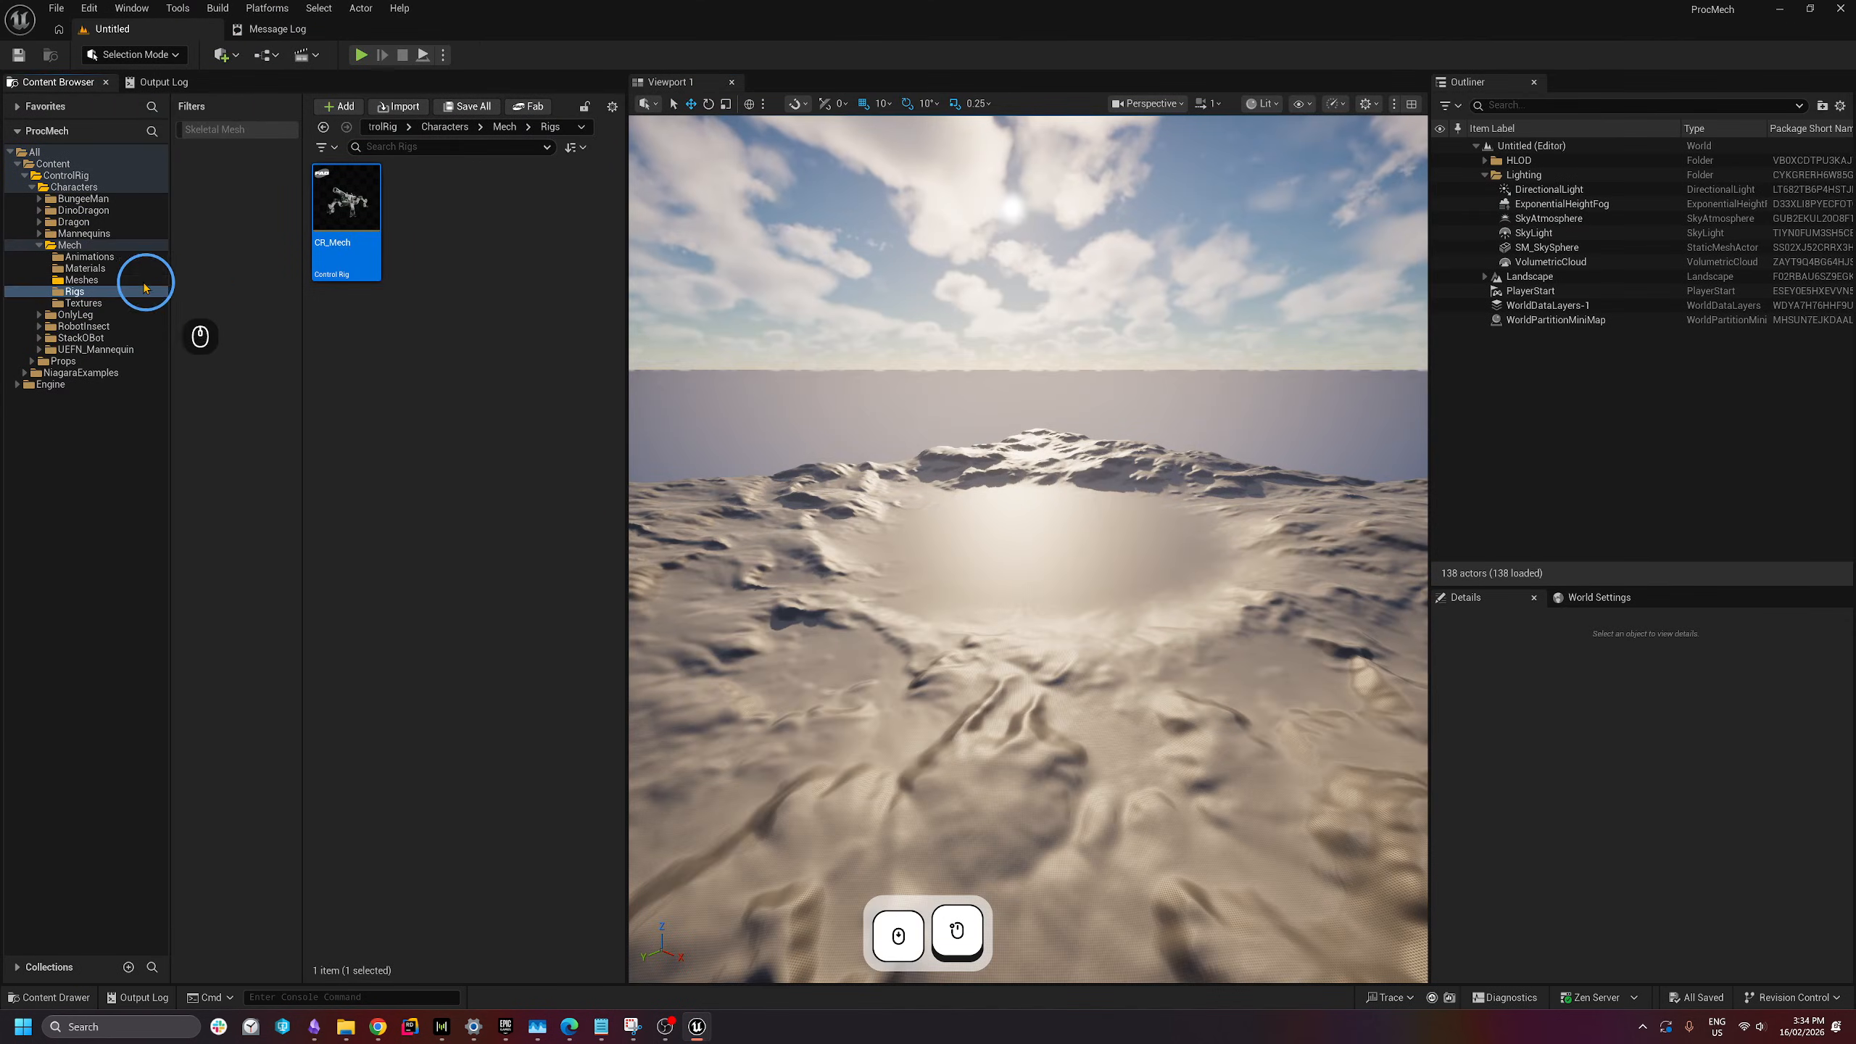
- Open SKM_Mech from the Meshes folder and fly the preview camera around it
left_click(73, 280)
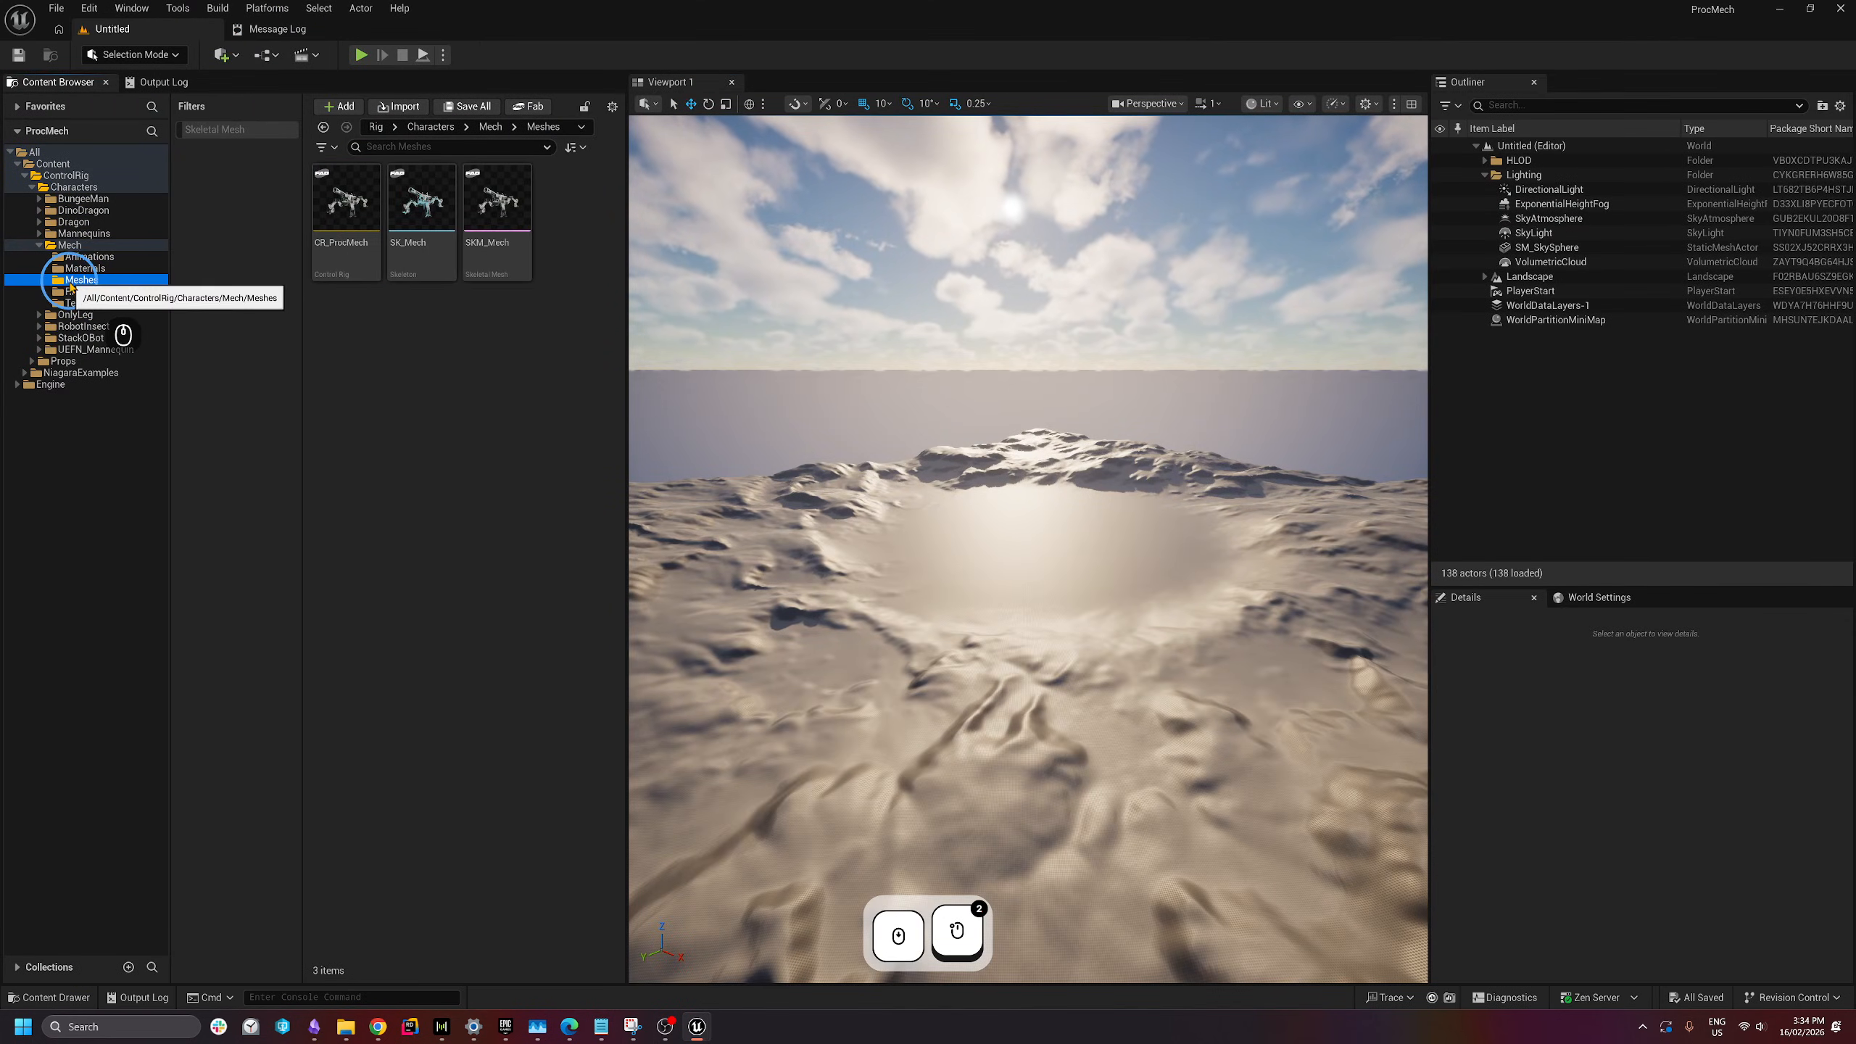
double_click(493, 251)
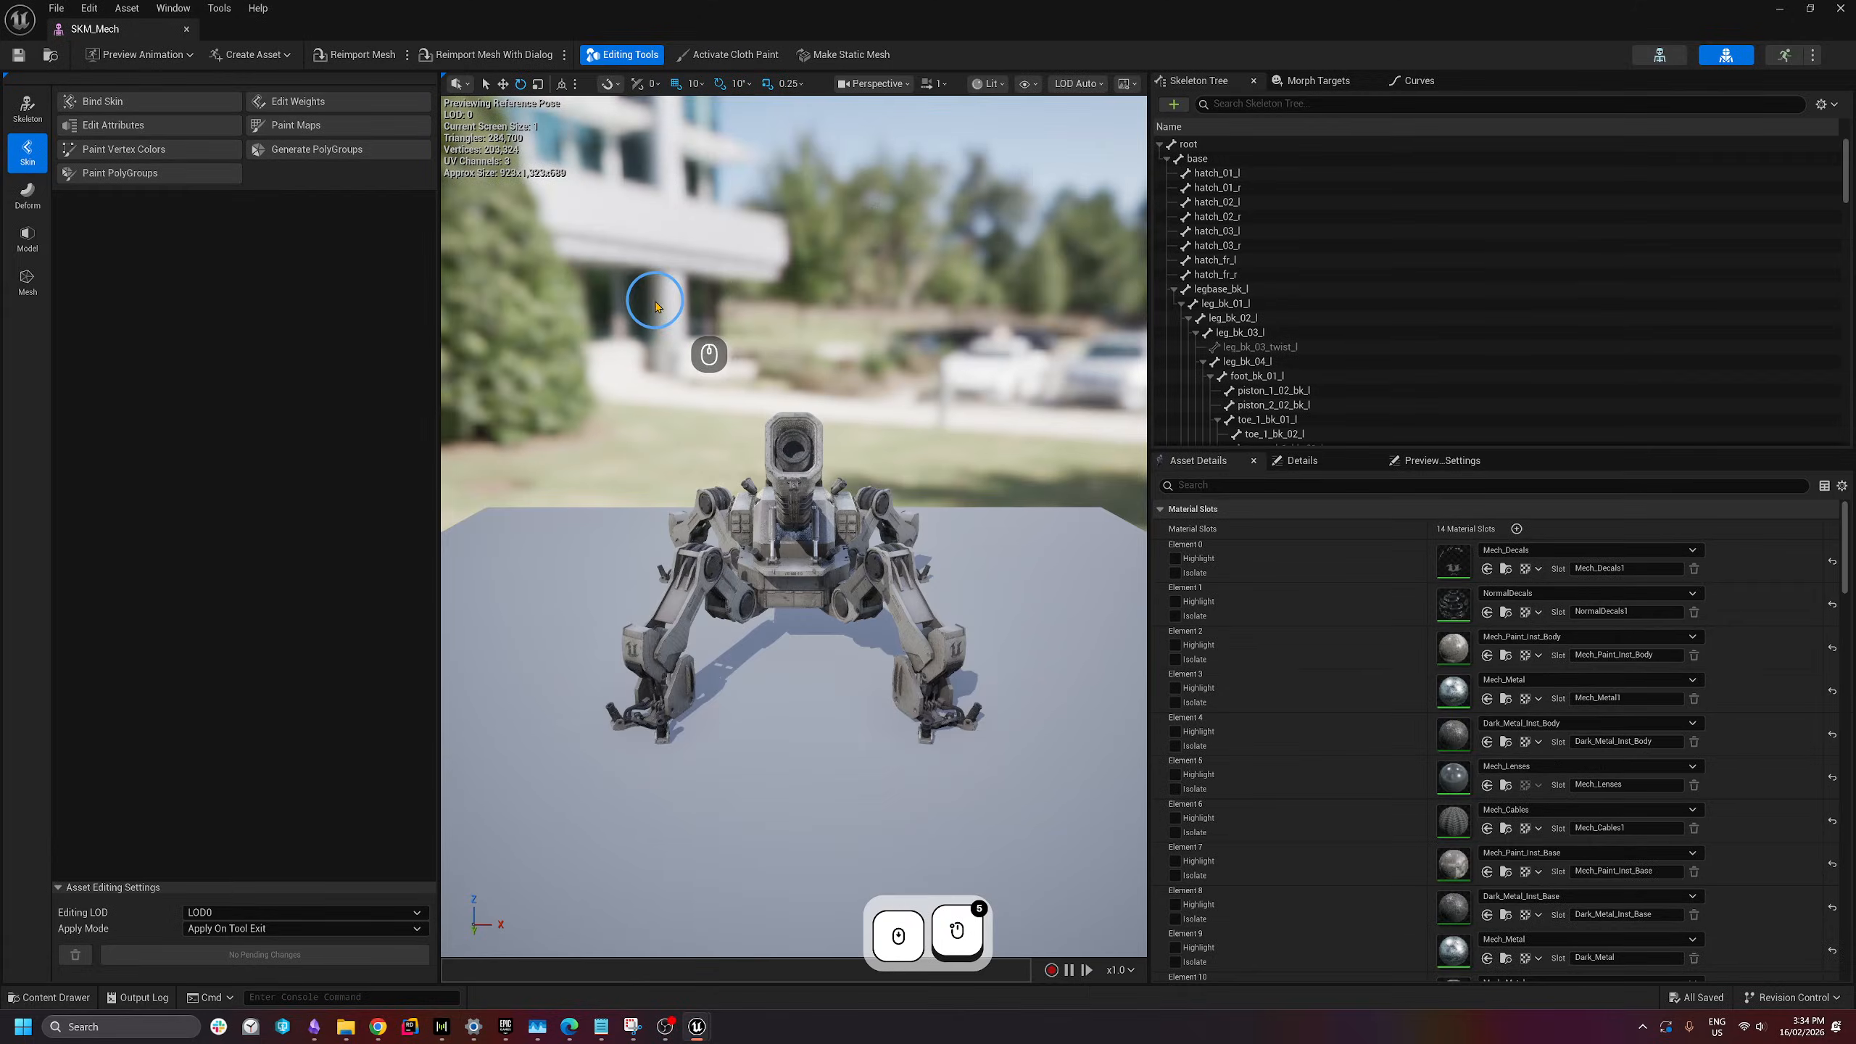
key("d")
right_click_drag(837, 441, 545, 402)
key("s")
key("q")
key("q")
key("s")
key("e")
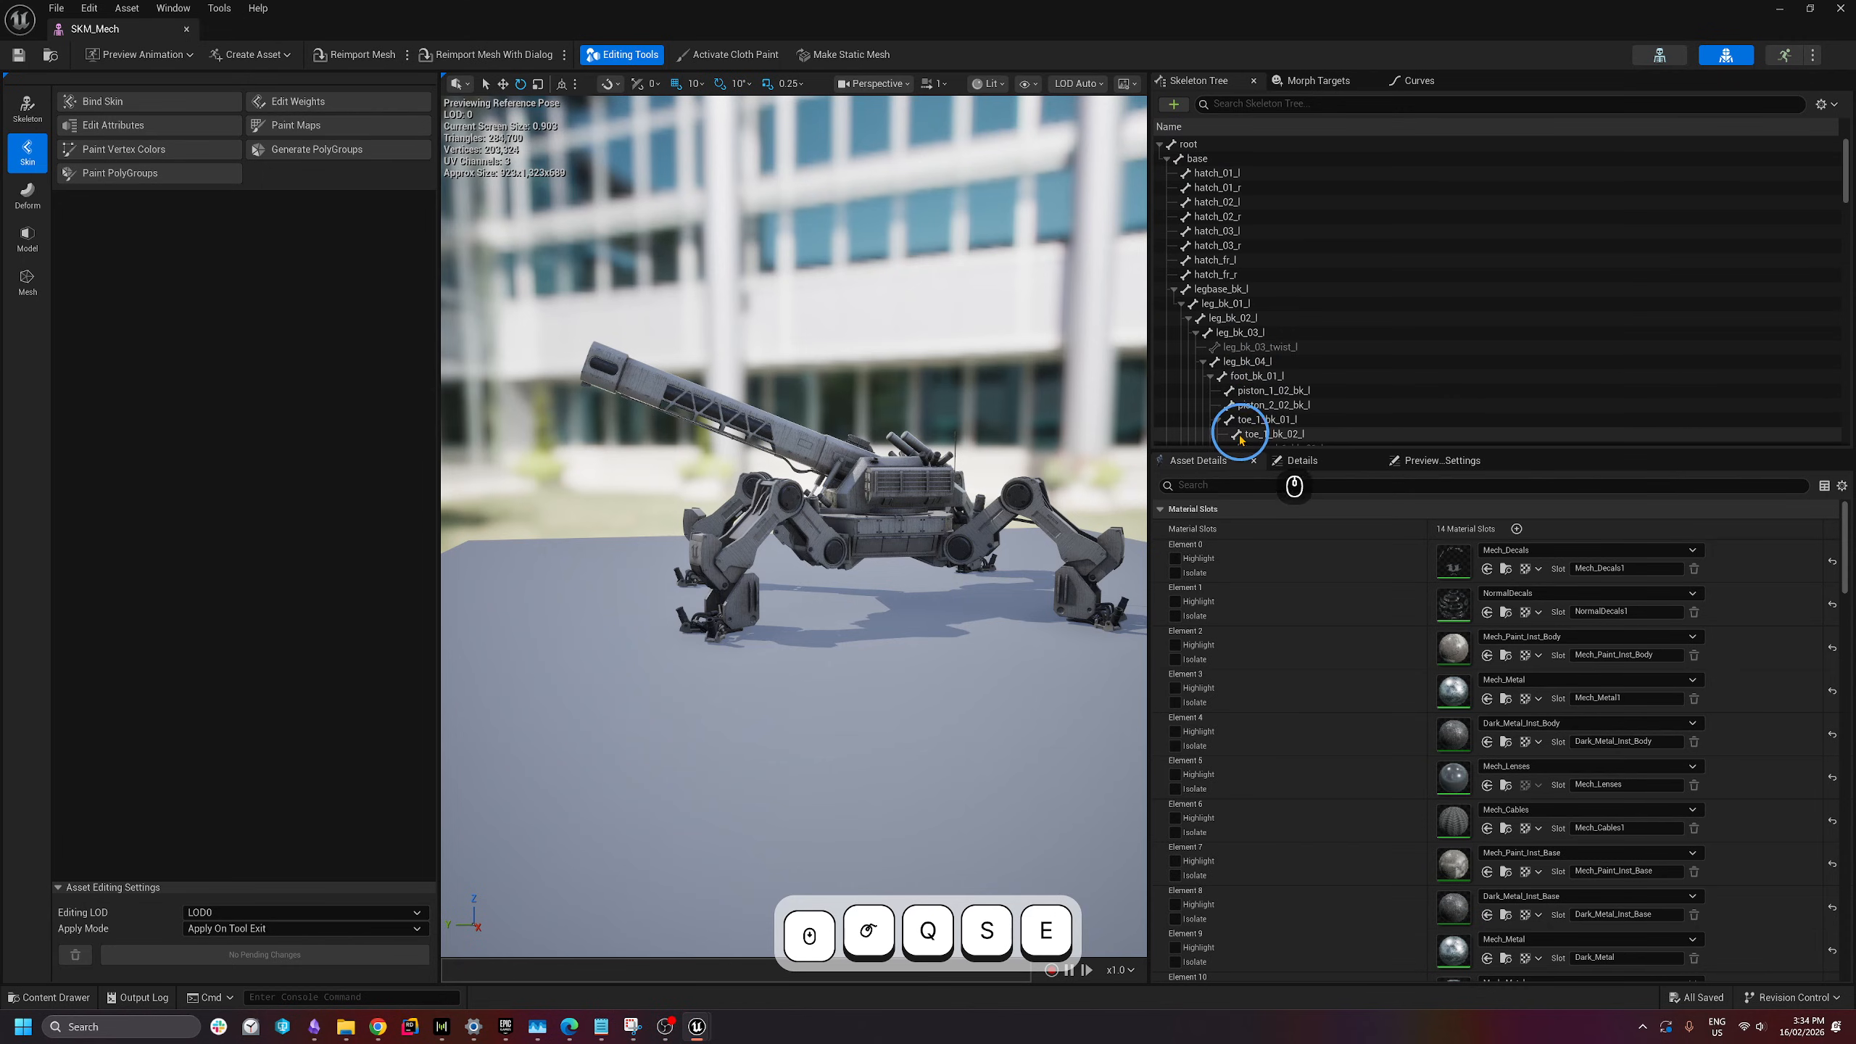
- Display all bones via Show > Bones > All Hierarchy, inspect the mech, then close the editor
left_click(1027, 84)
mouse_move(1077, 177)
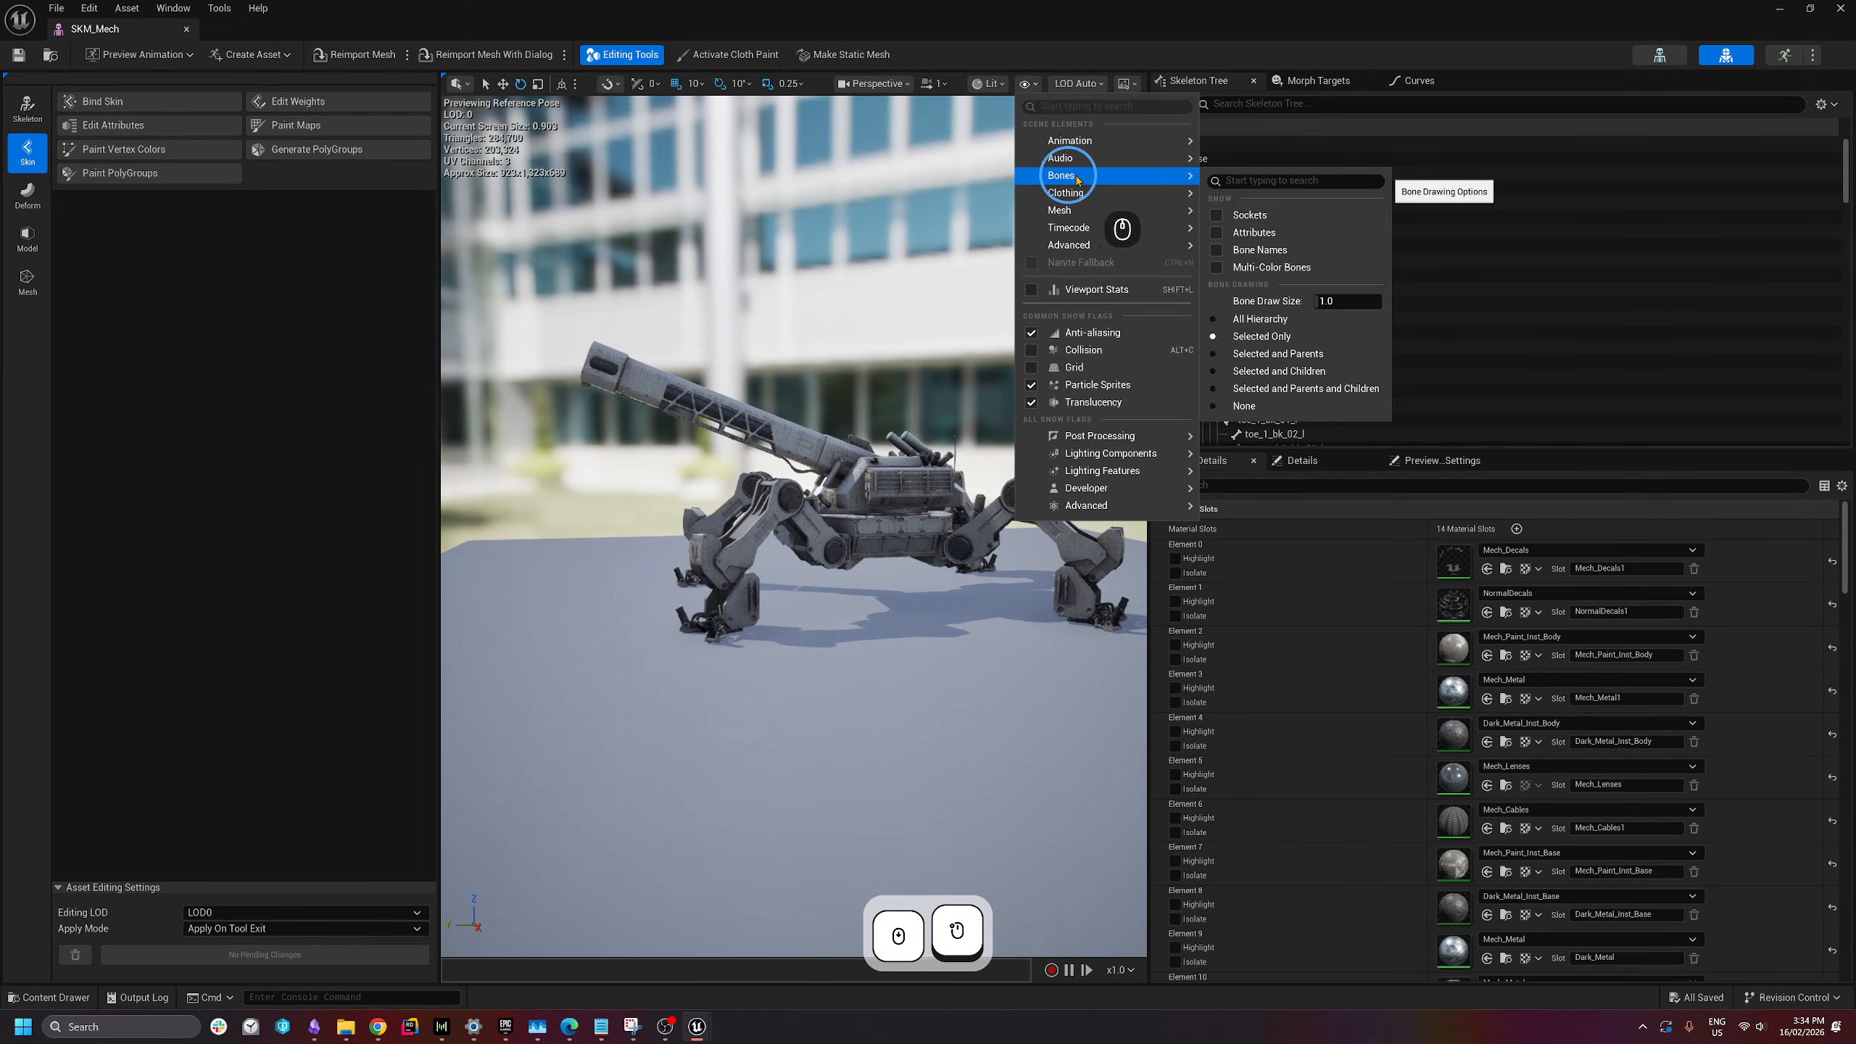
left_click(1257, 319)
key("w")
key("d")
mouse_move(905, 518)
right_mouse_down()
mouse_move(914, 540)
mouse_move(691, 532)
mouse_move(974, 526)
mouse_move(933, 555)
mouse_move(591, 525)
mouse_move(523, 551)
mouse_move(577, 505)
right_mouse_up()
key("d")
key("a")
key("d")
key("d")
key("w")
key("s")
key("d")
key("a")
key("s")
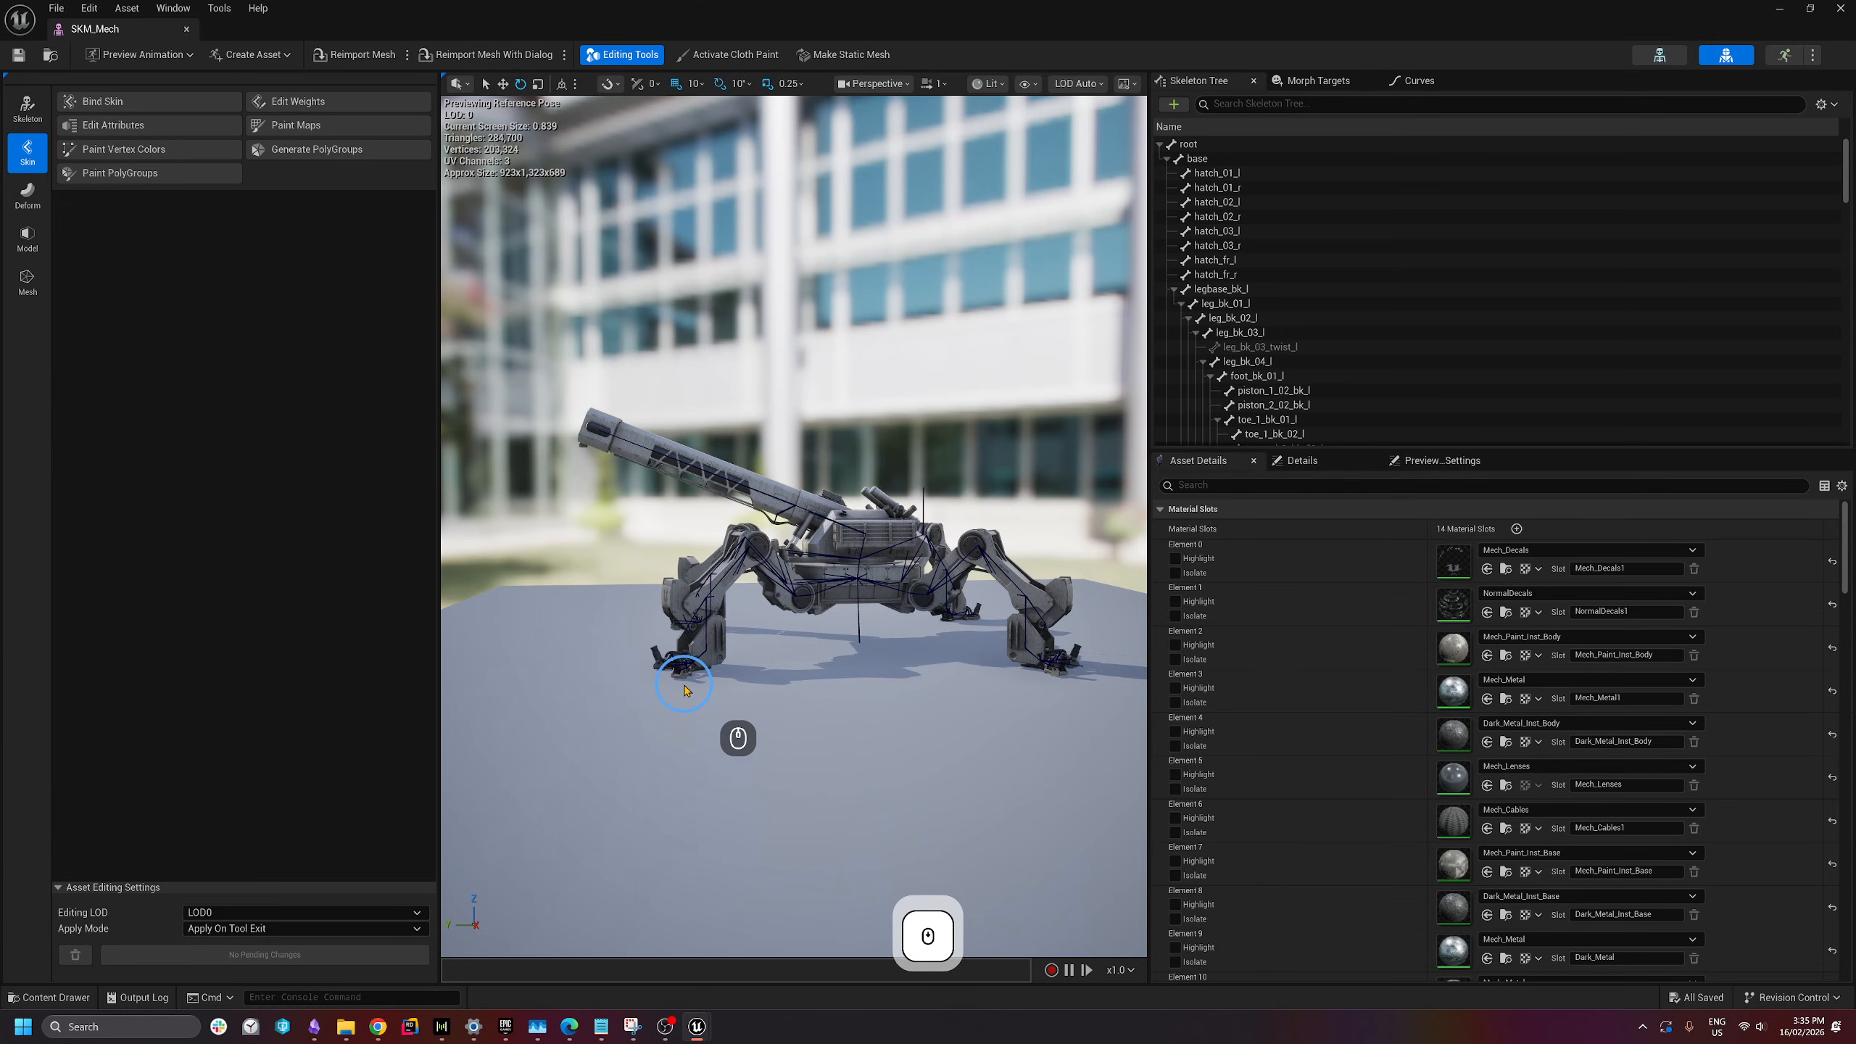
left_click(187, 33)
- Open CR_ProcMech, enlarge the preview viewport with the splitters, and frame the mech
double_click(318, 195)
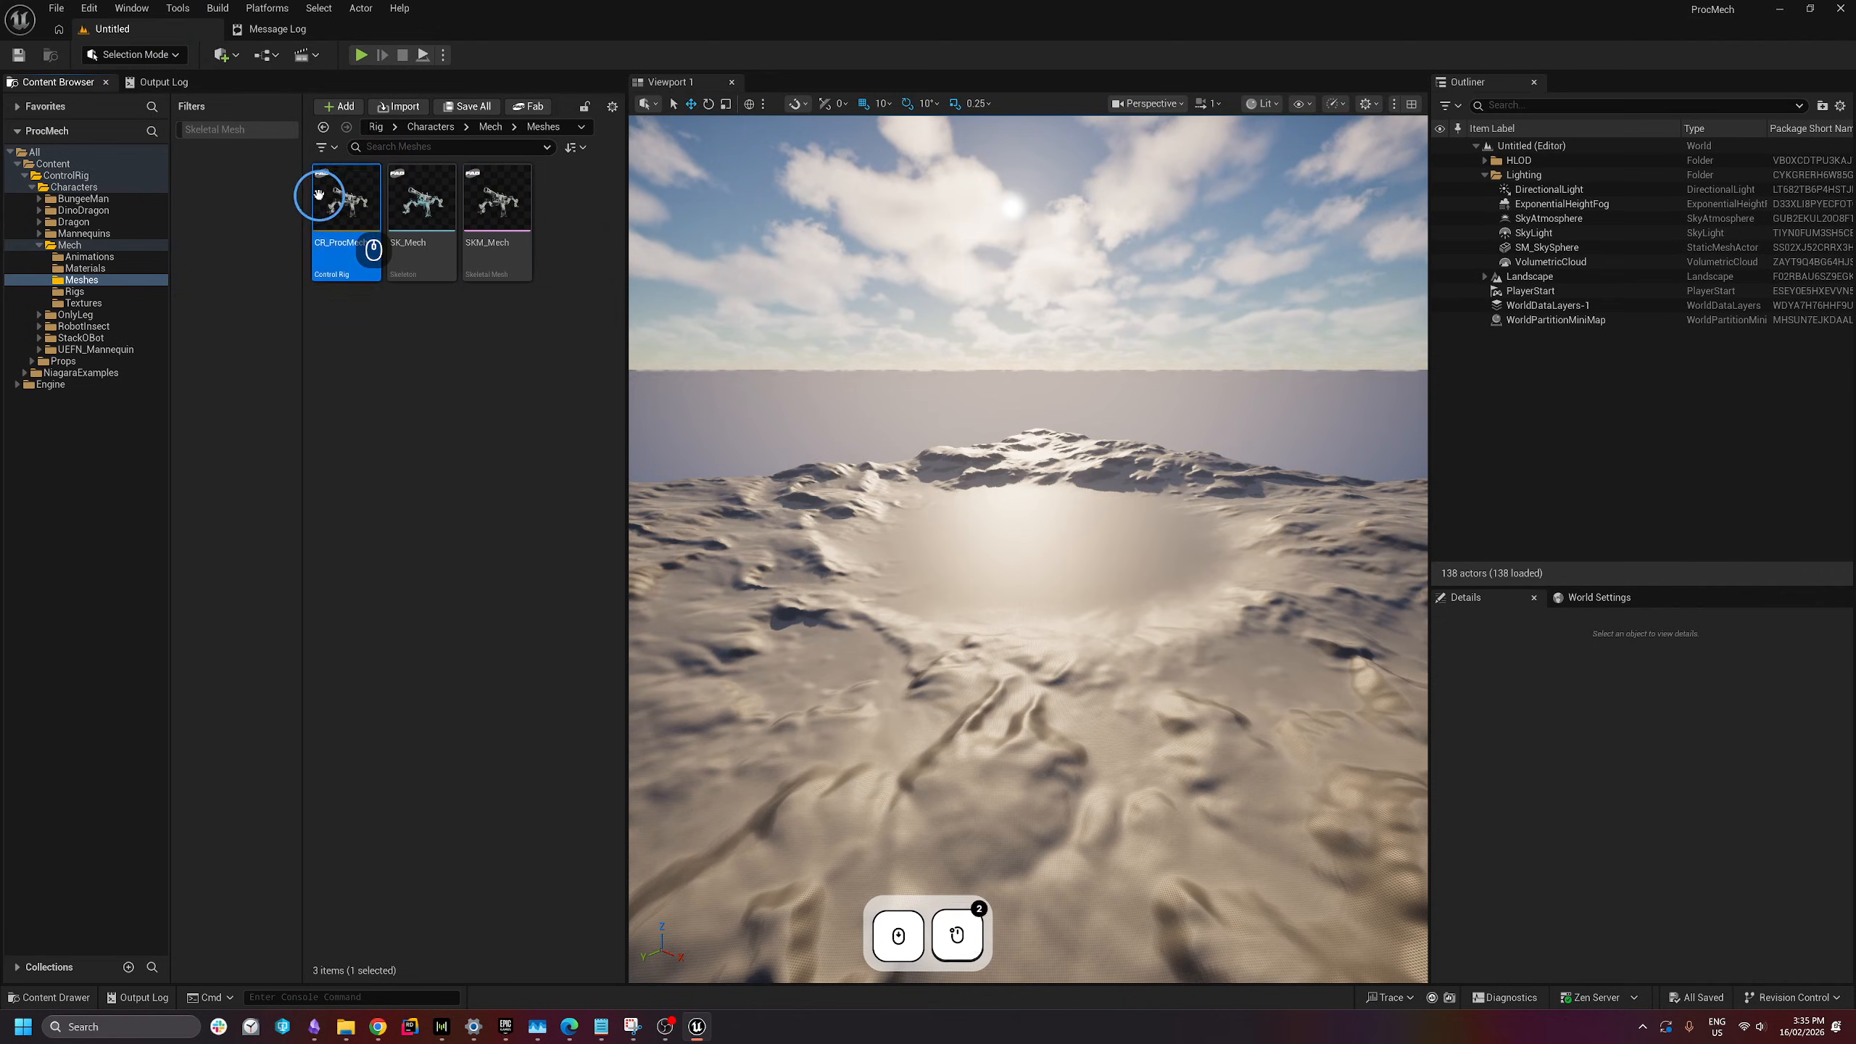
double_click(361, 200)
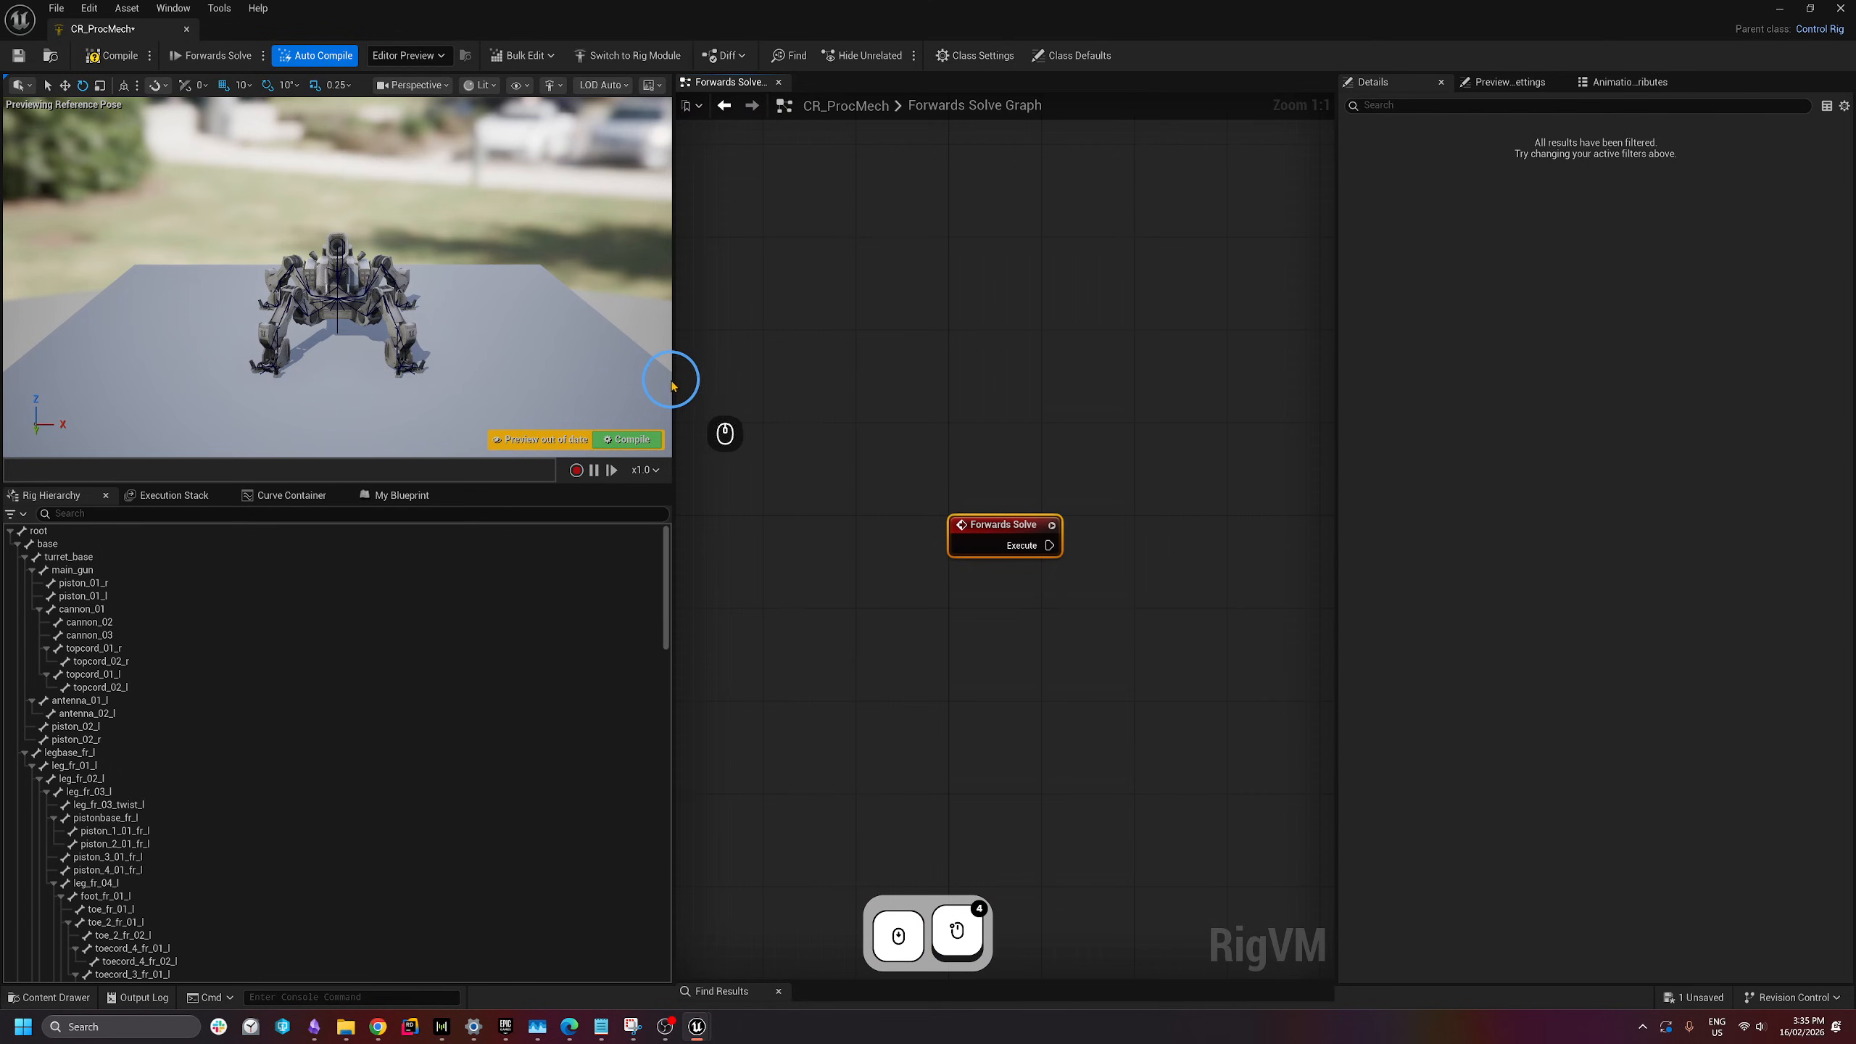
left_click_drag(672, 378, 713, 378)
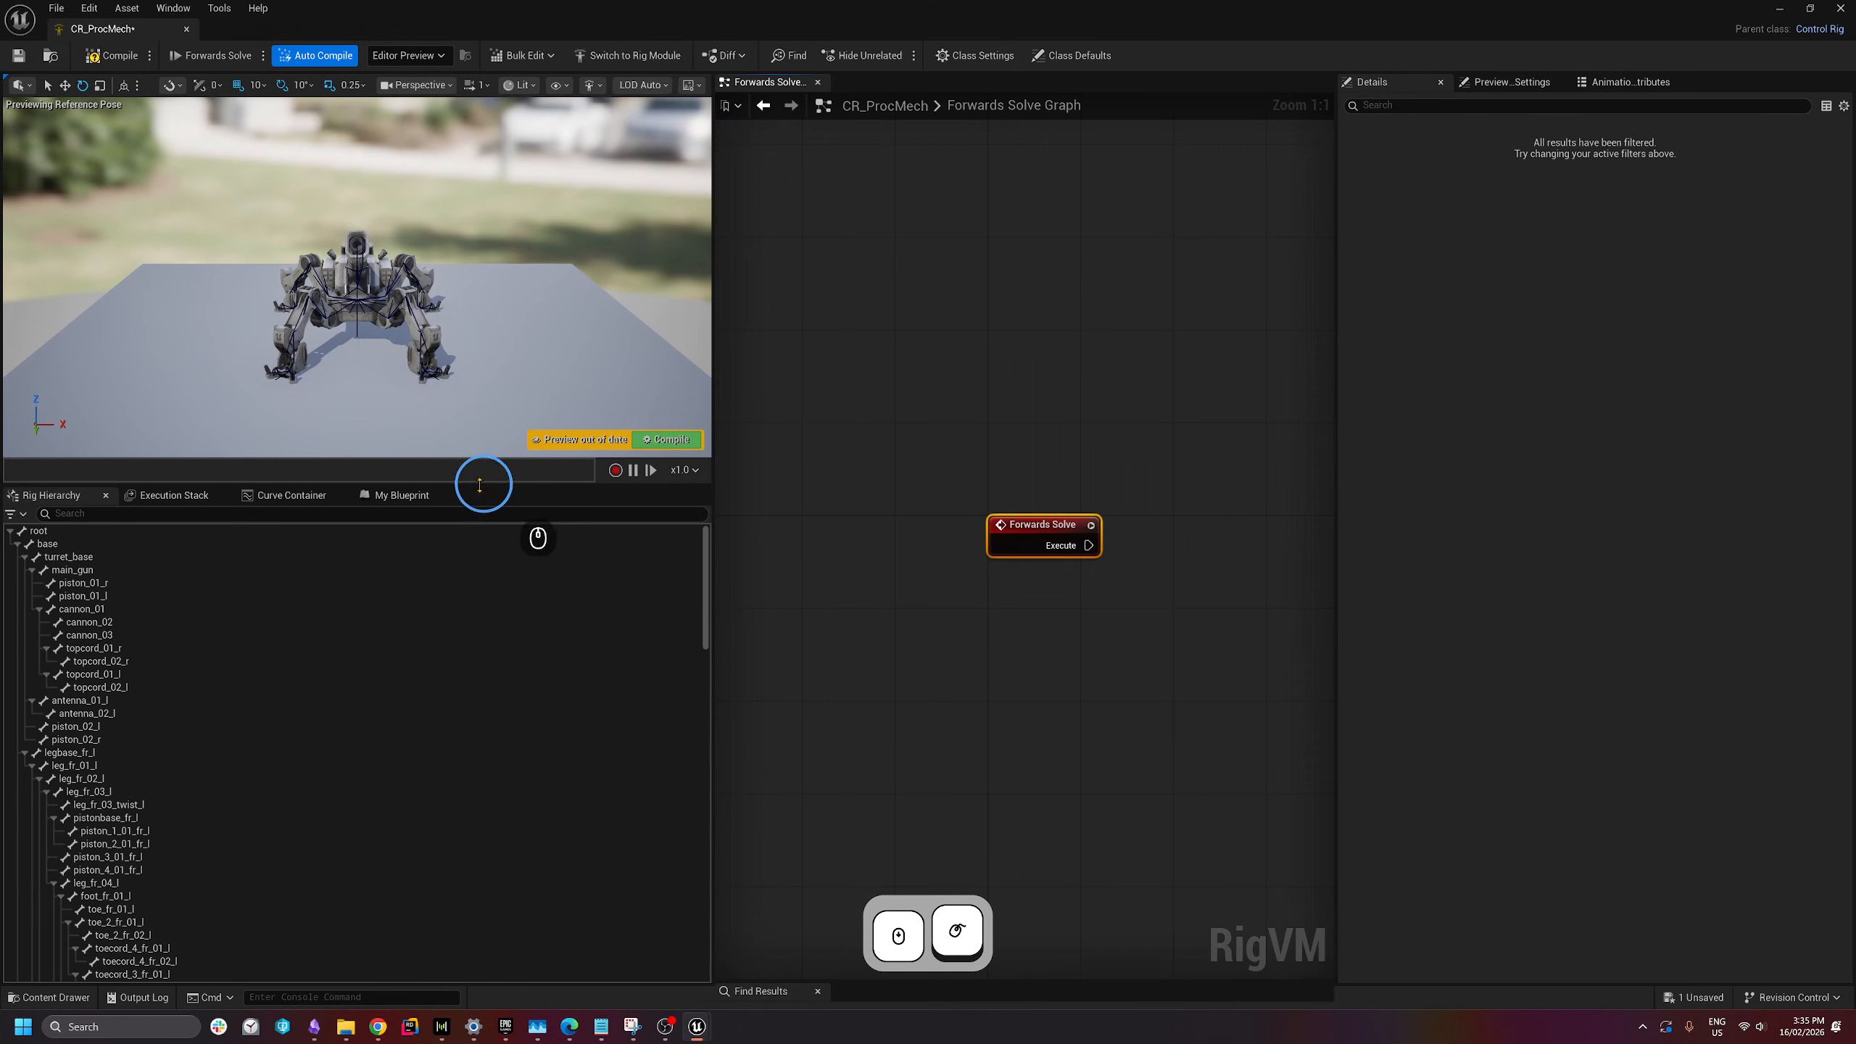
left_click_drag(476, 487, 471, 567)
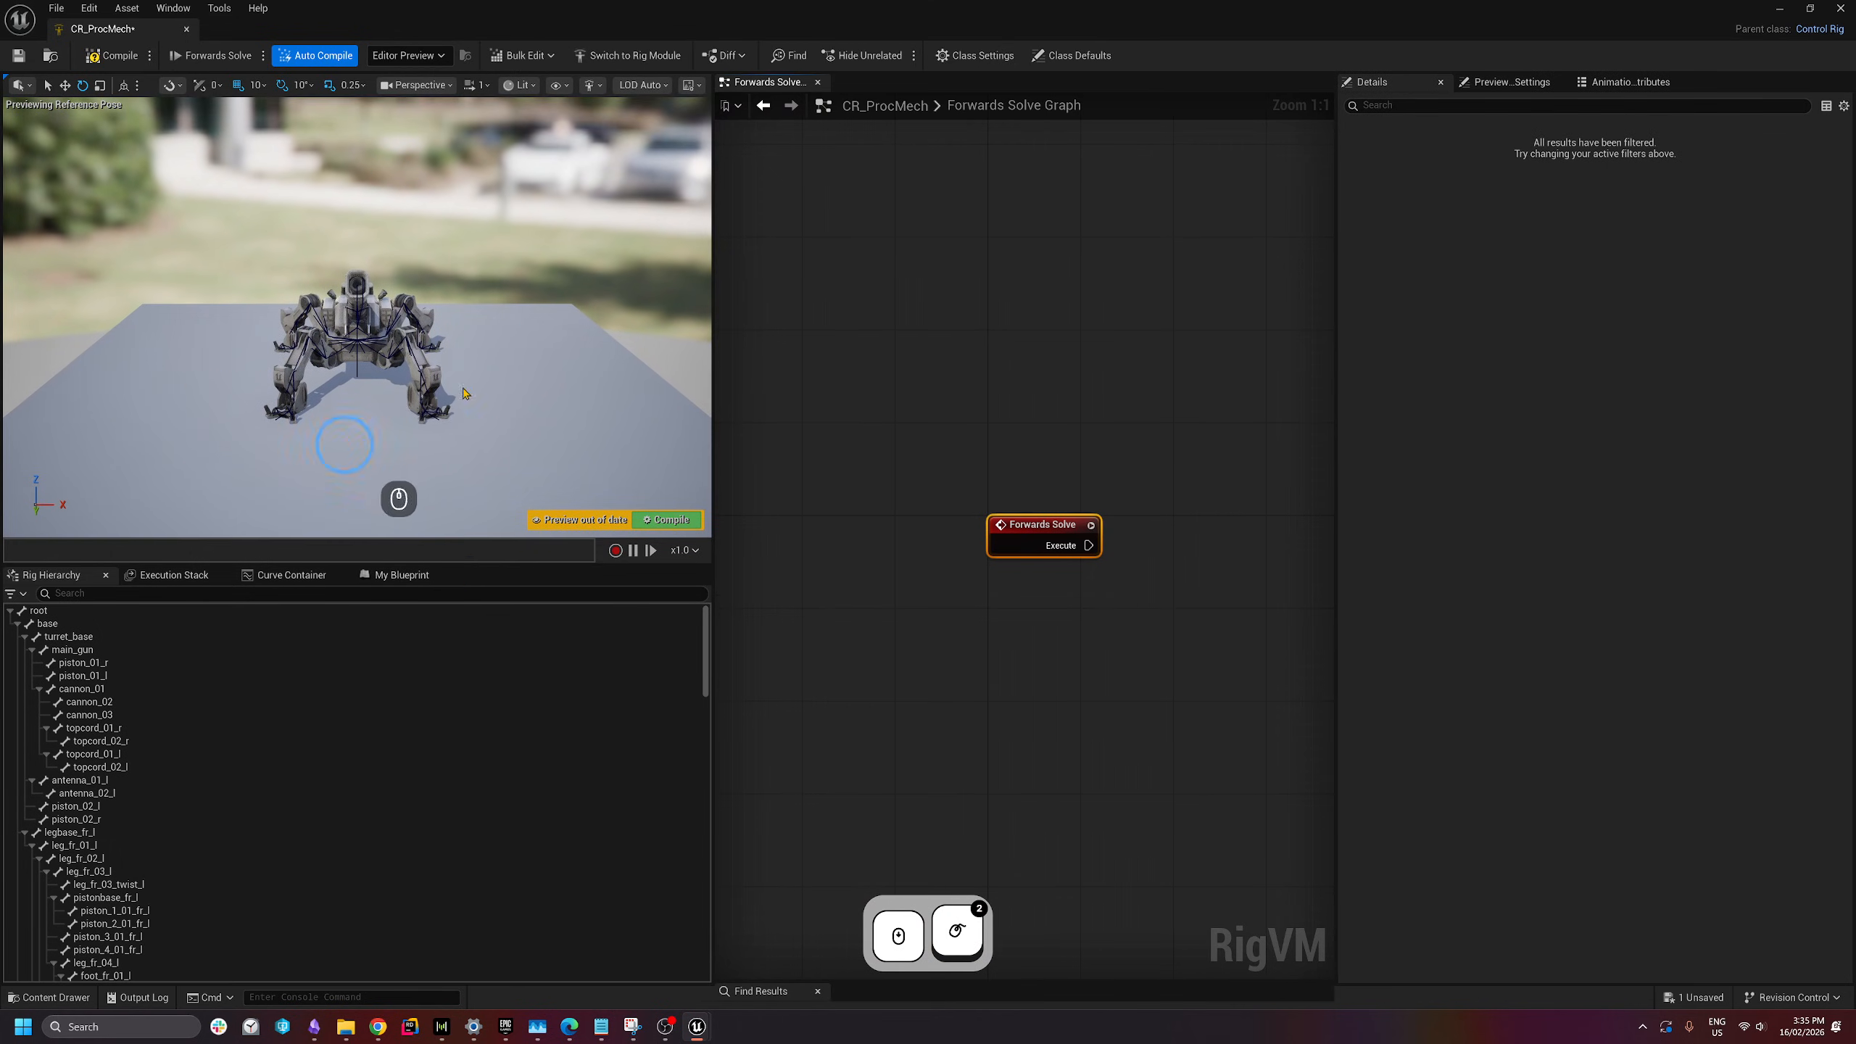
key("d")
key("w")
right_click_drag(460, 357, 219, 363)
key("s")
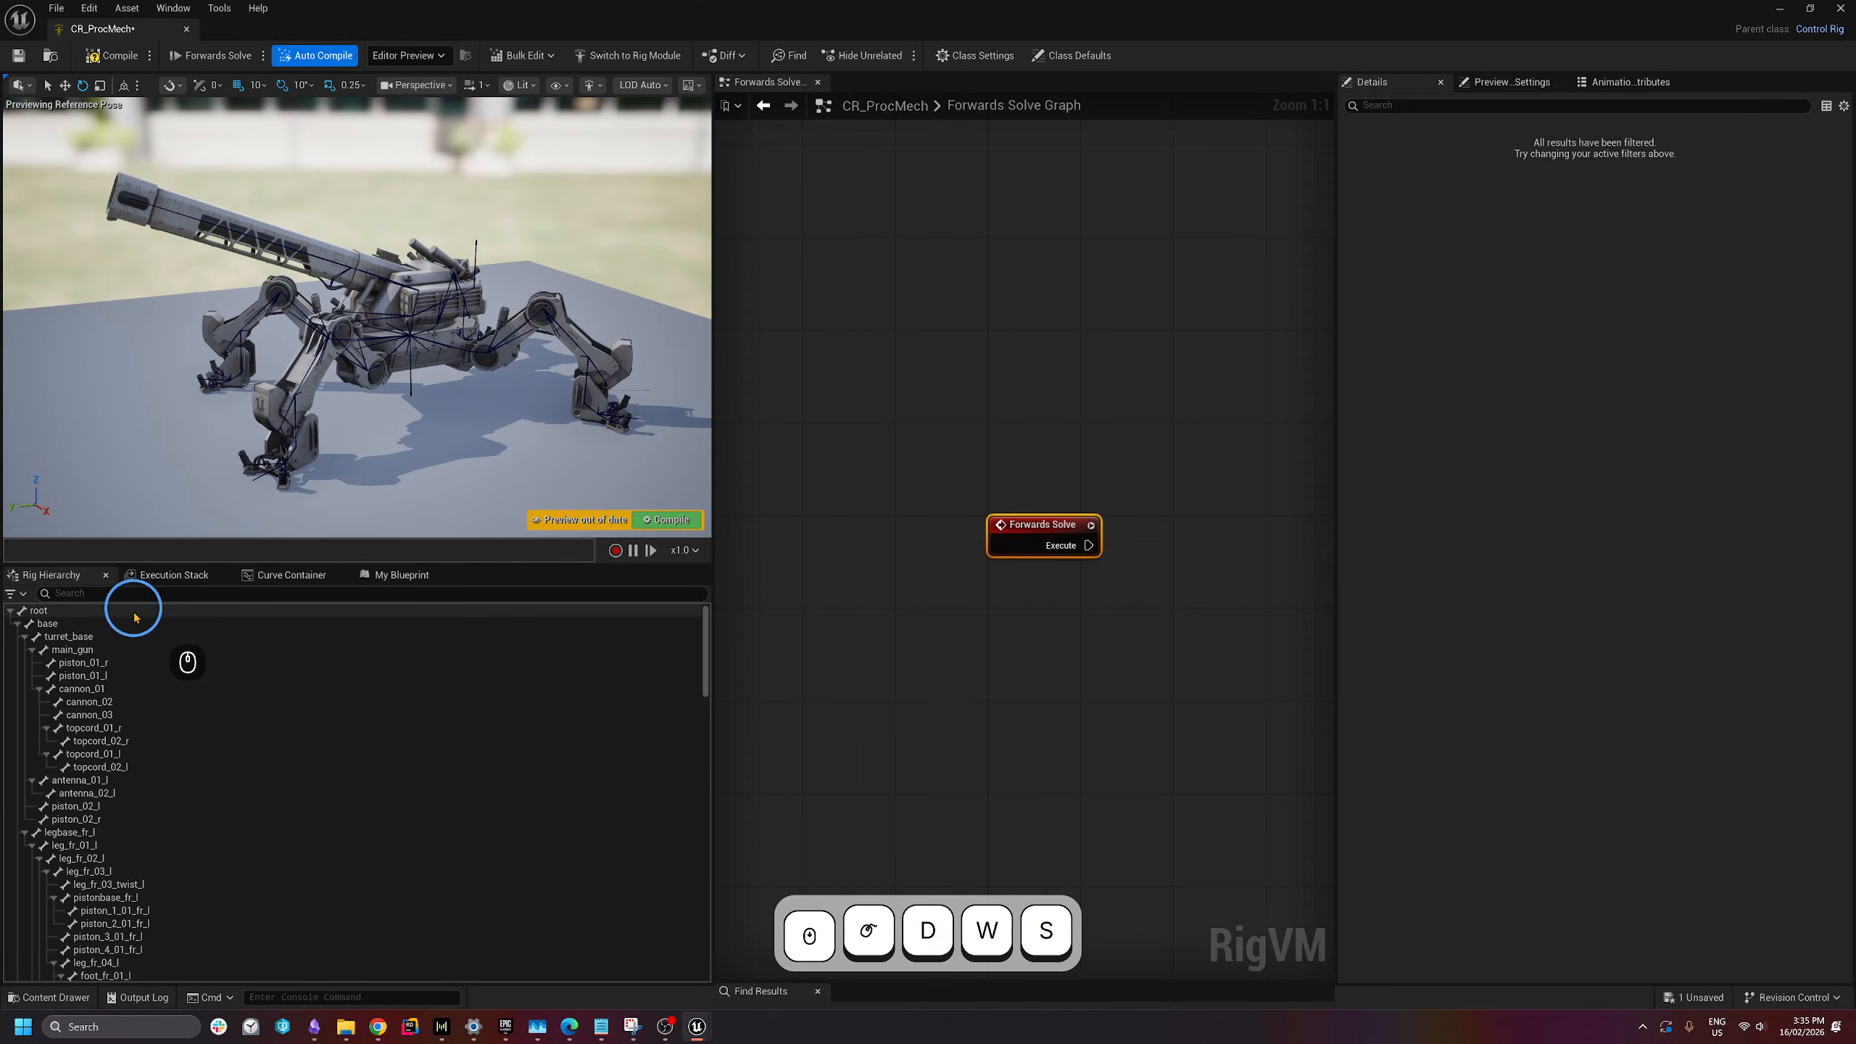
scroll(1030, 625, "down", 4)
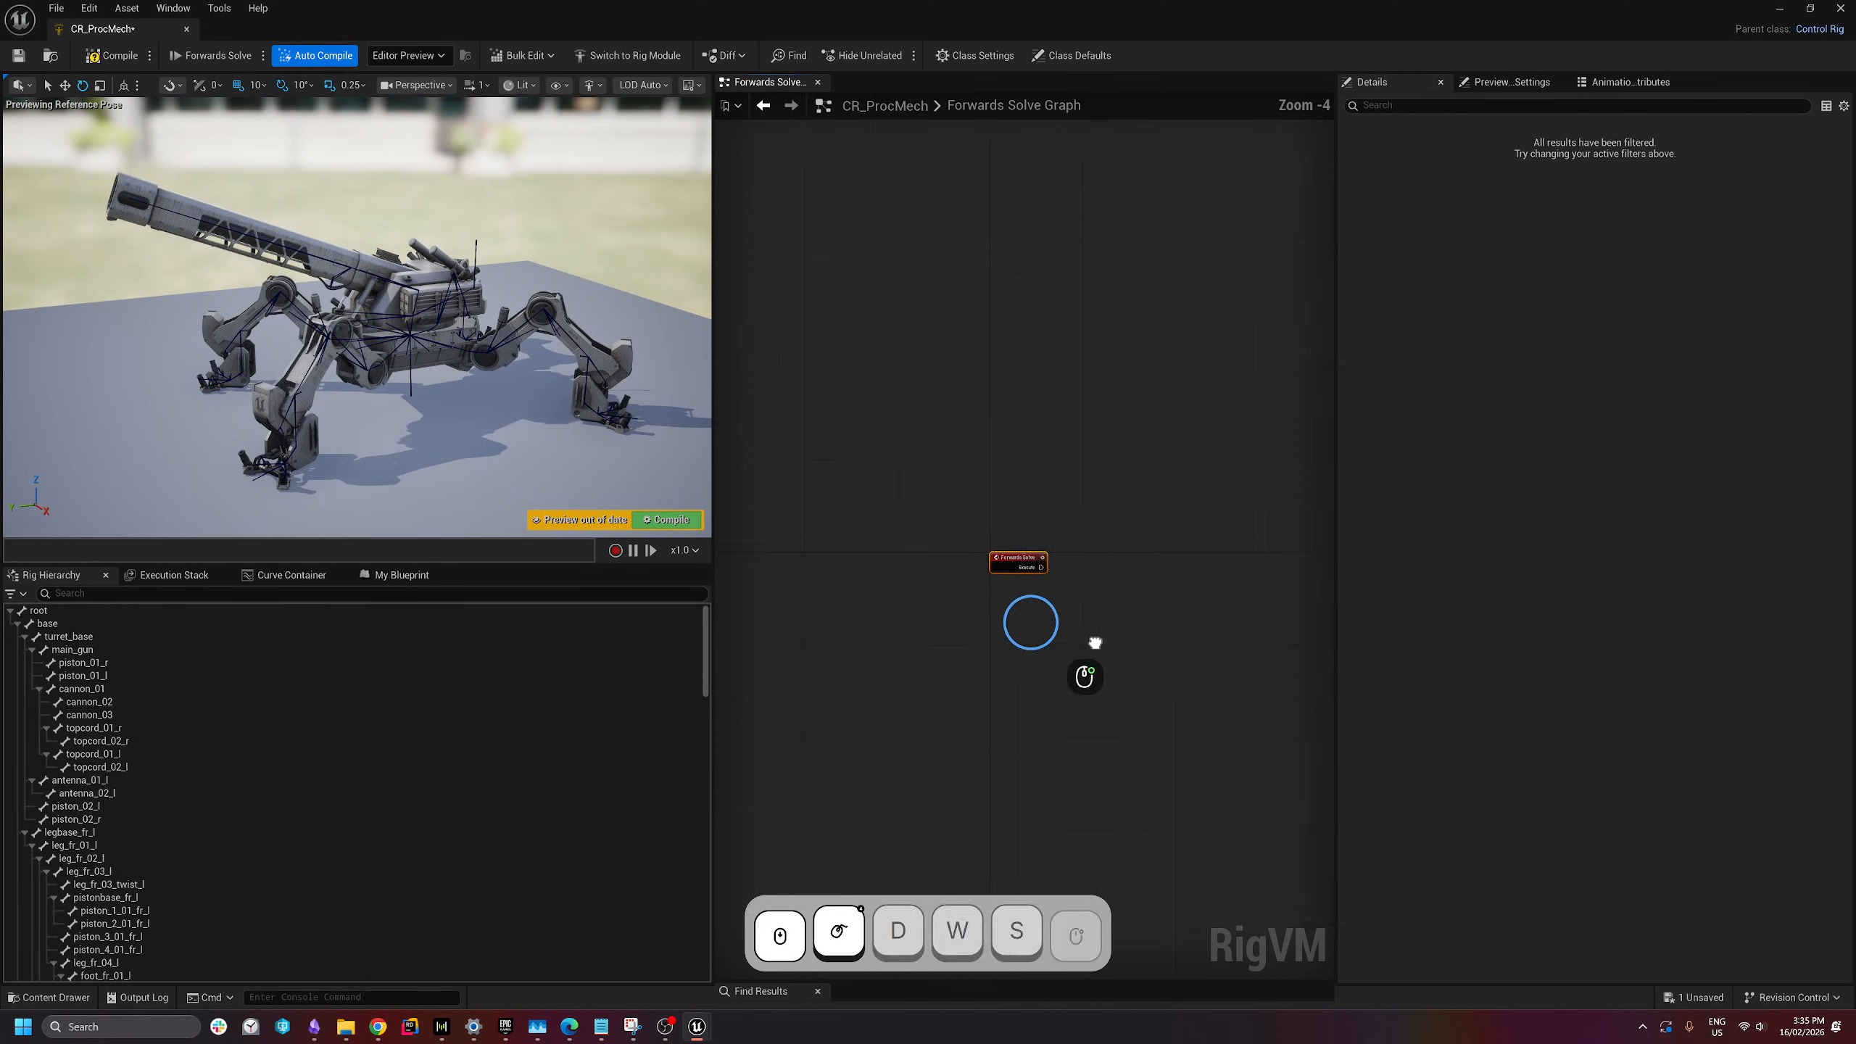
scroll(1023, 410, "up", 4)
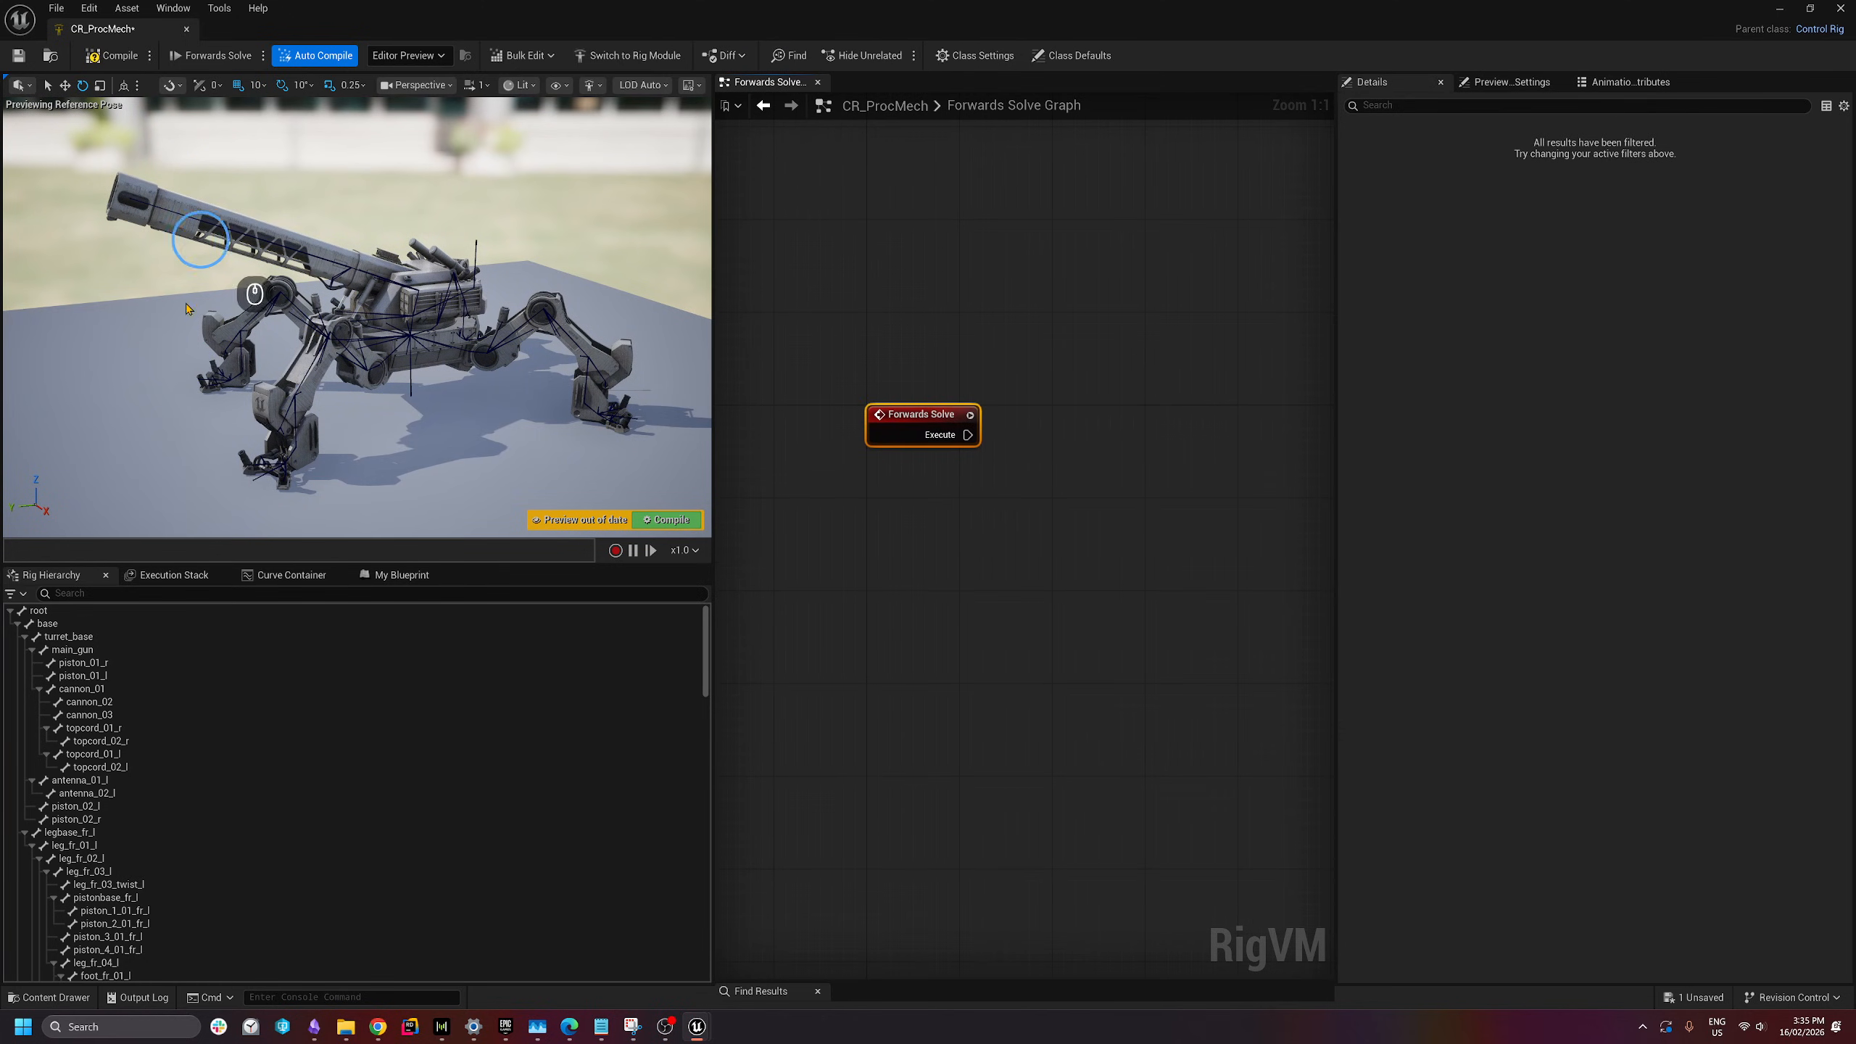
- Add a New Control via the hierarchy's New Element menu and rename it Target_Ctrl
left_click(11, 613)
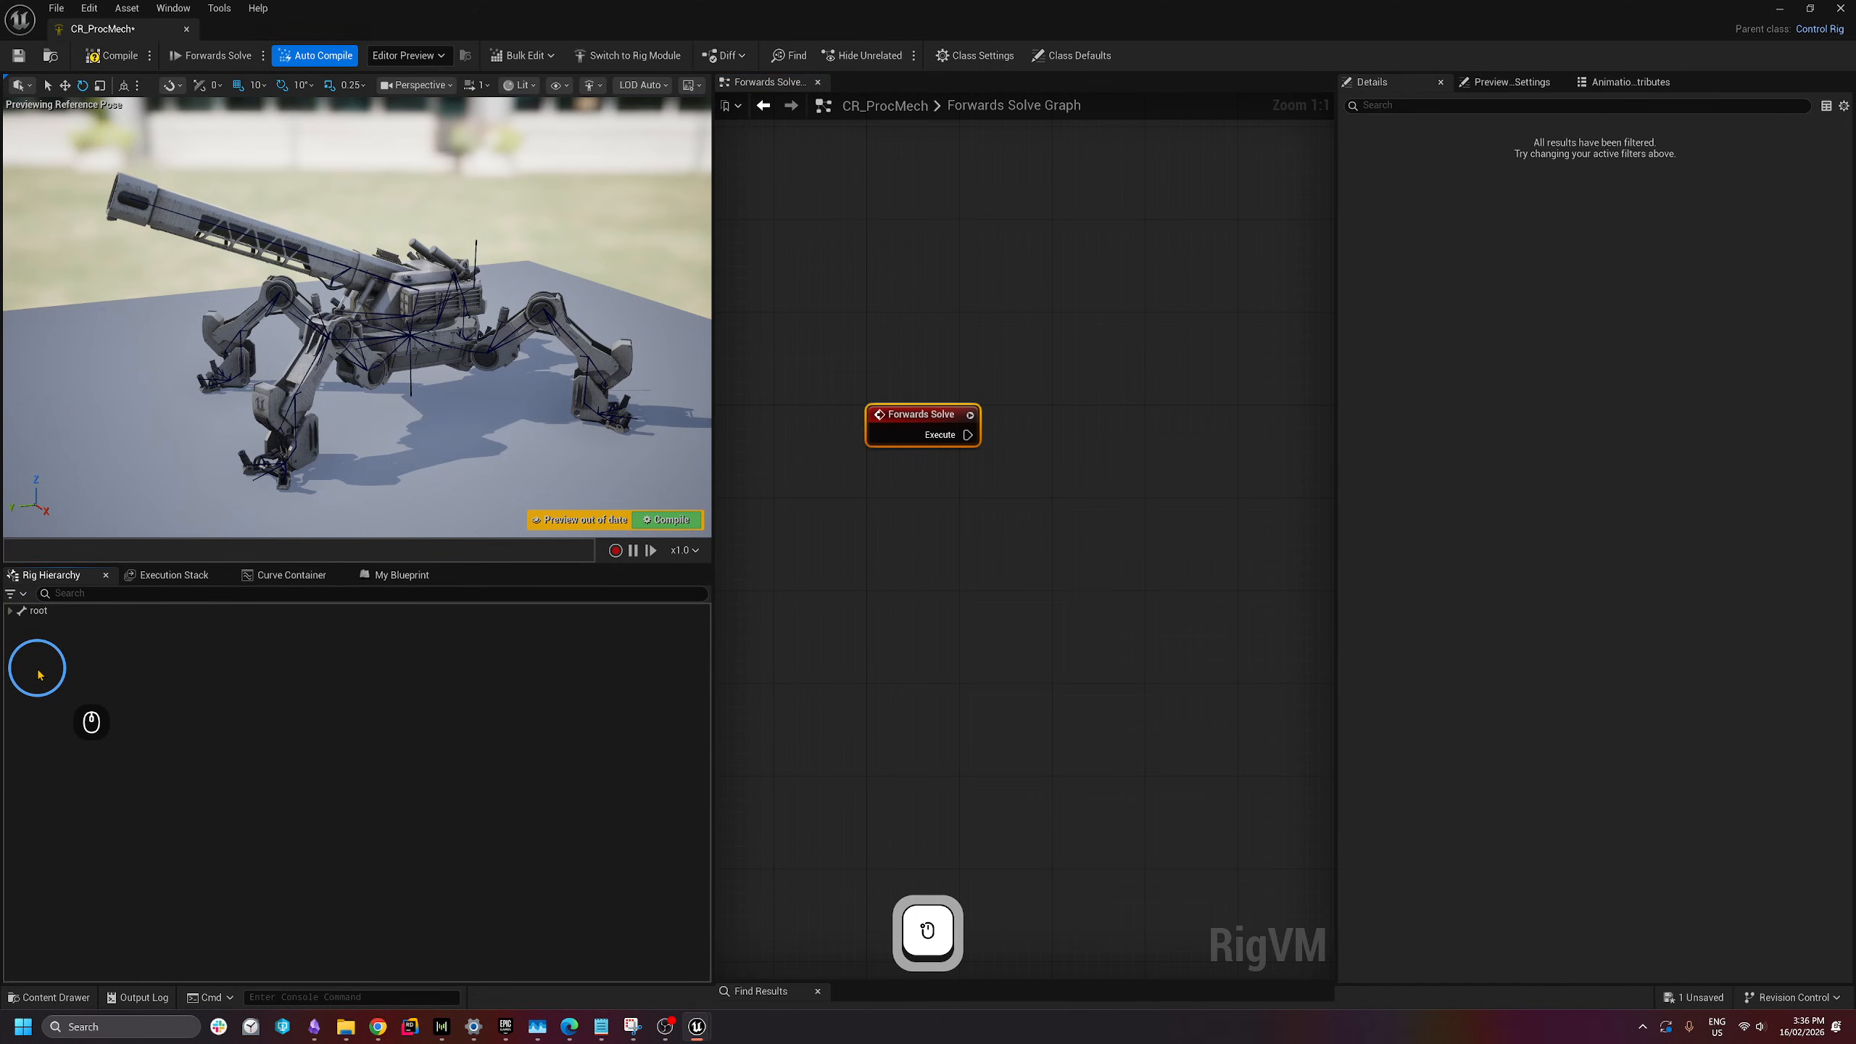
right_click(40, 687)
mouse_move(130, 280)
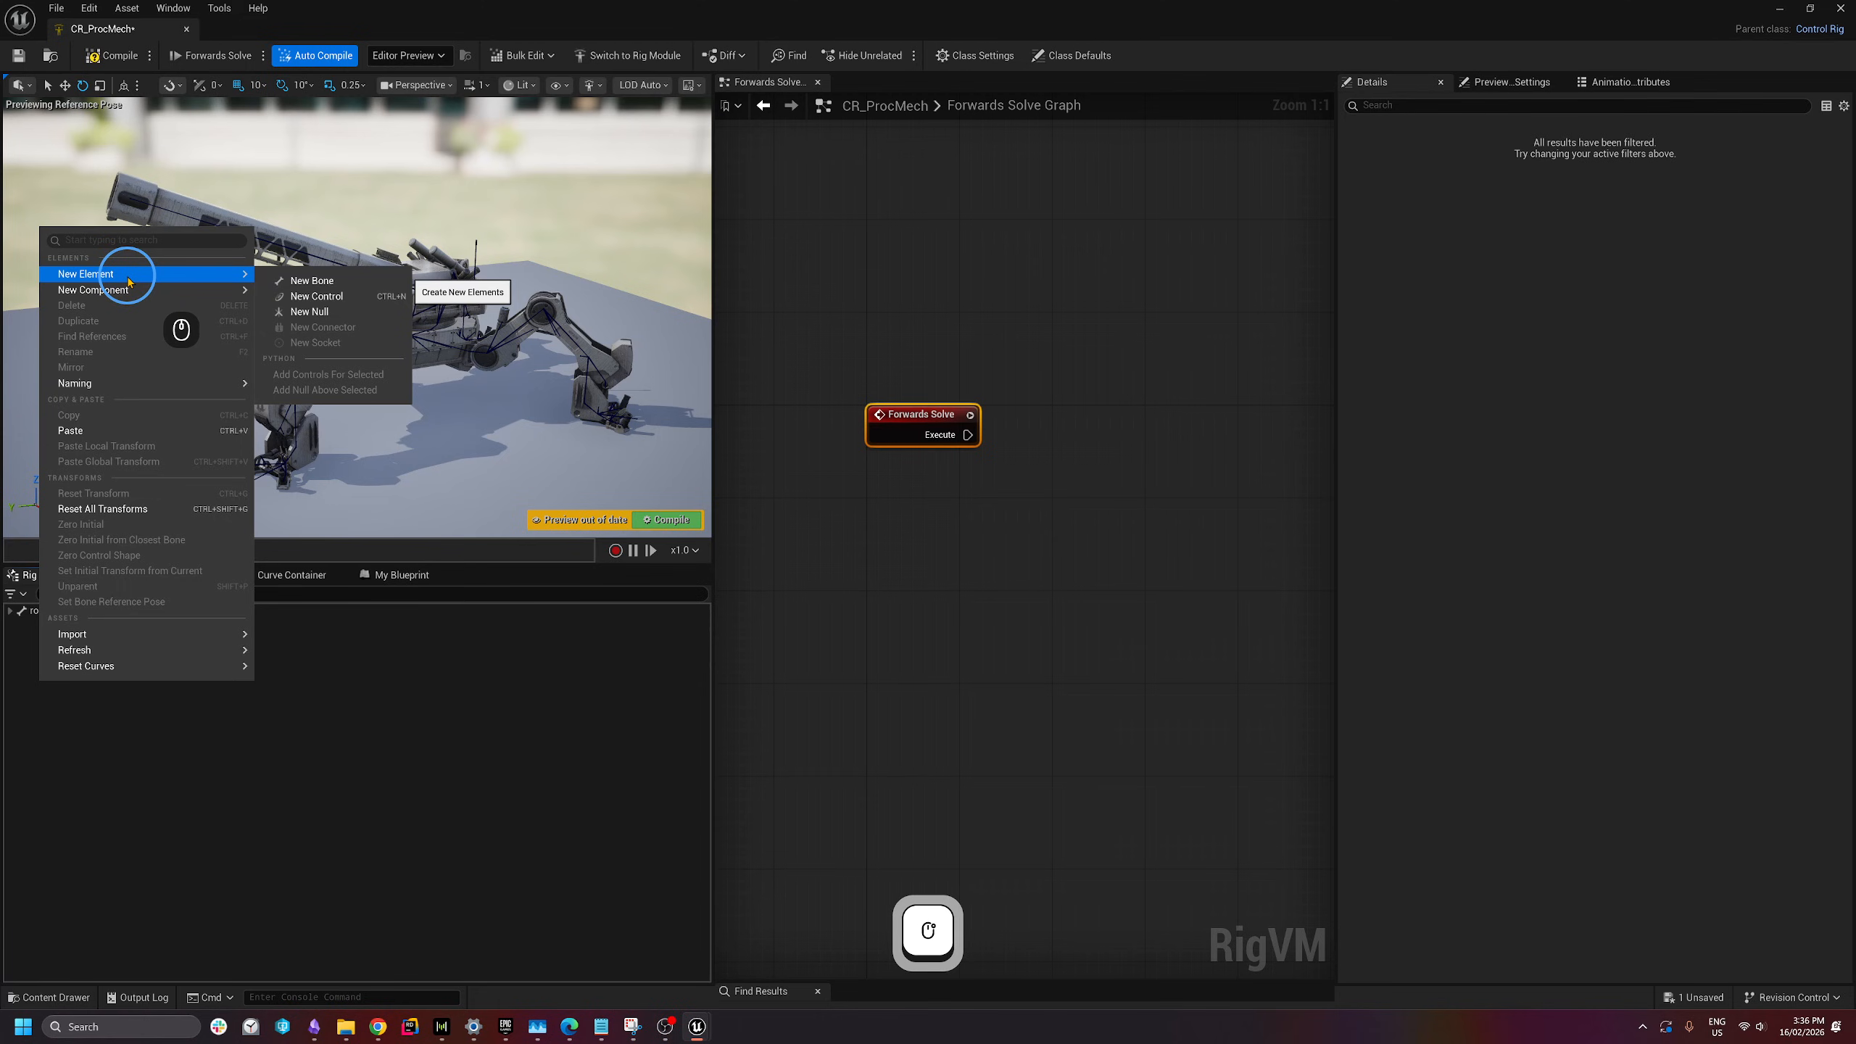
left_click(50, 683)
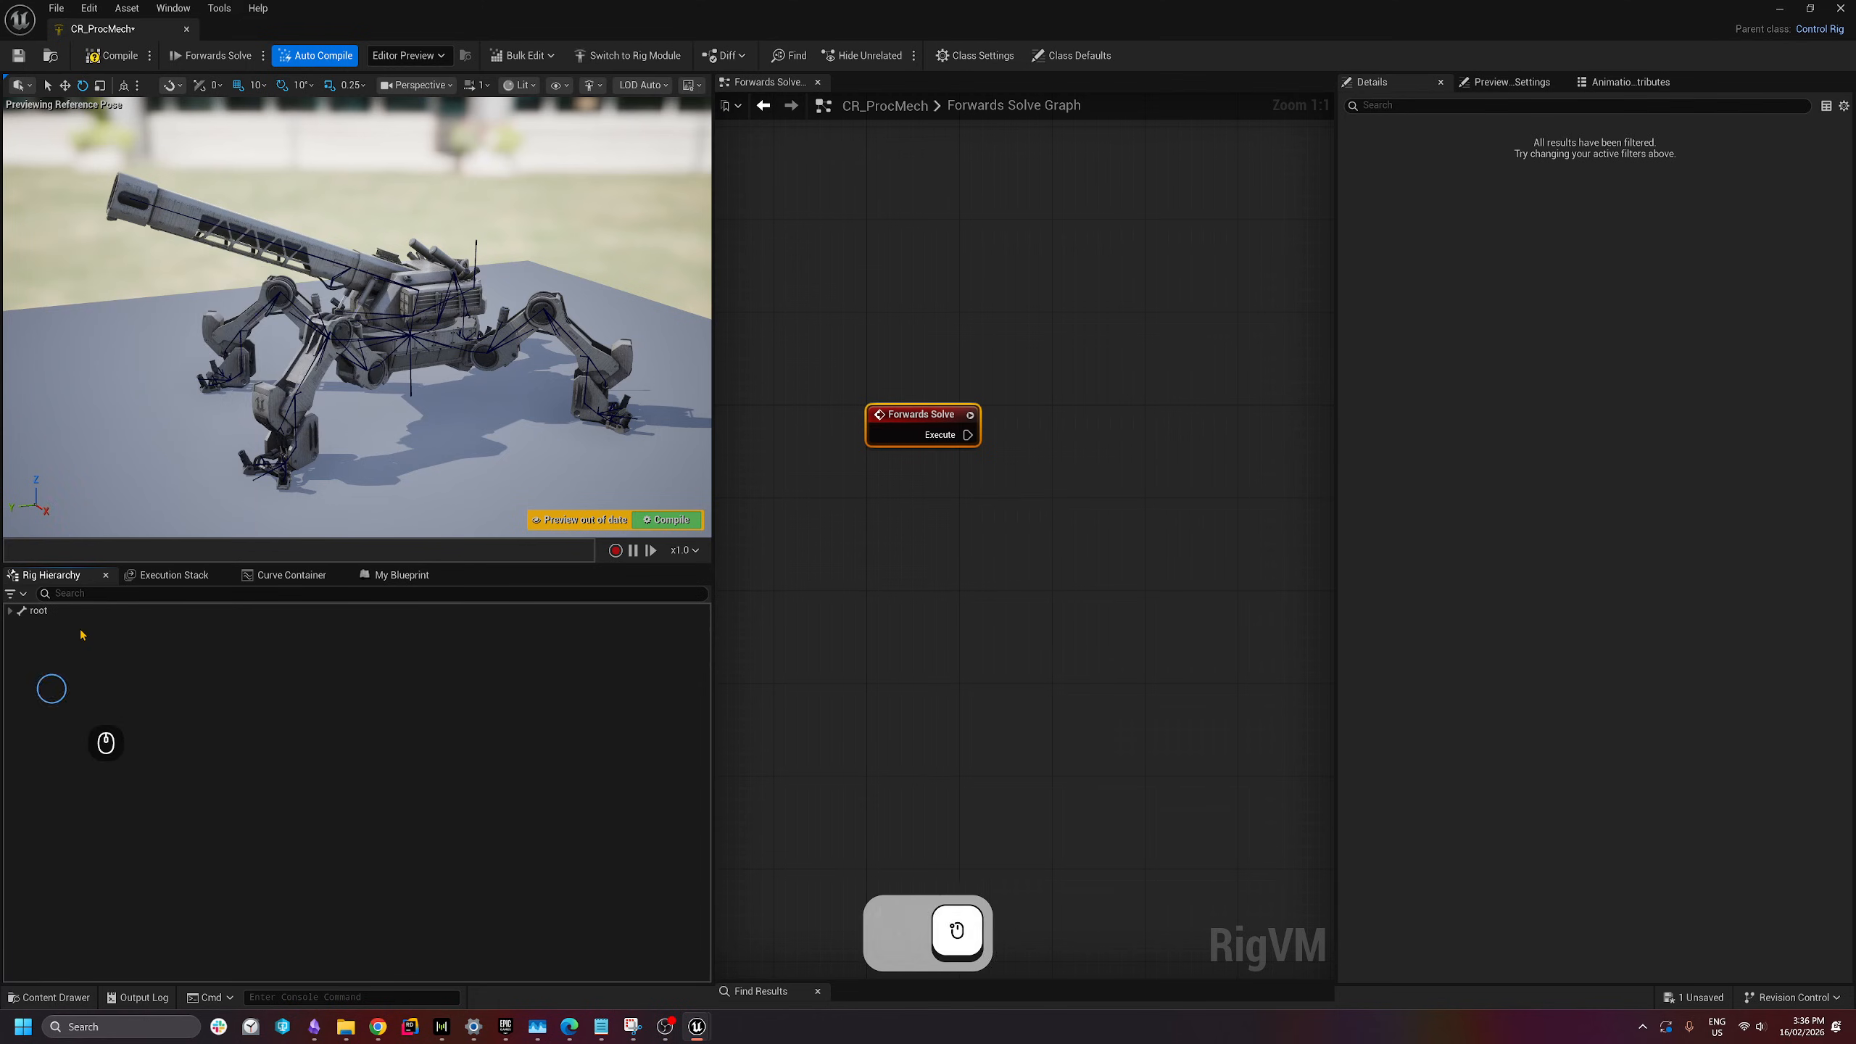
right_click(81, 676)
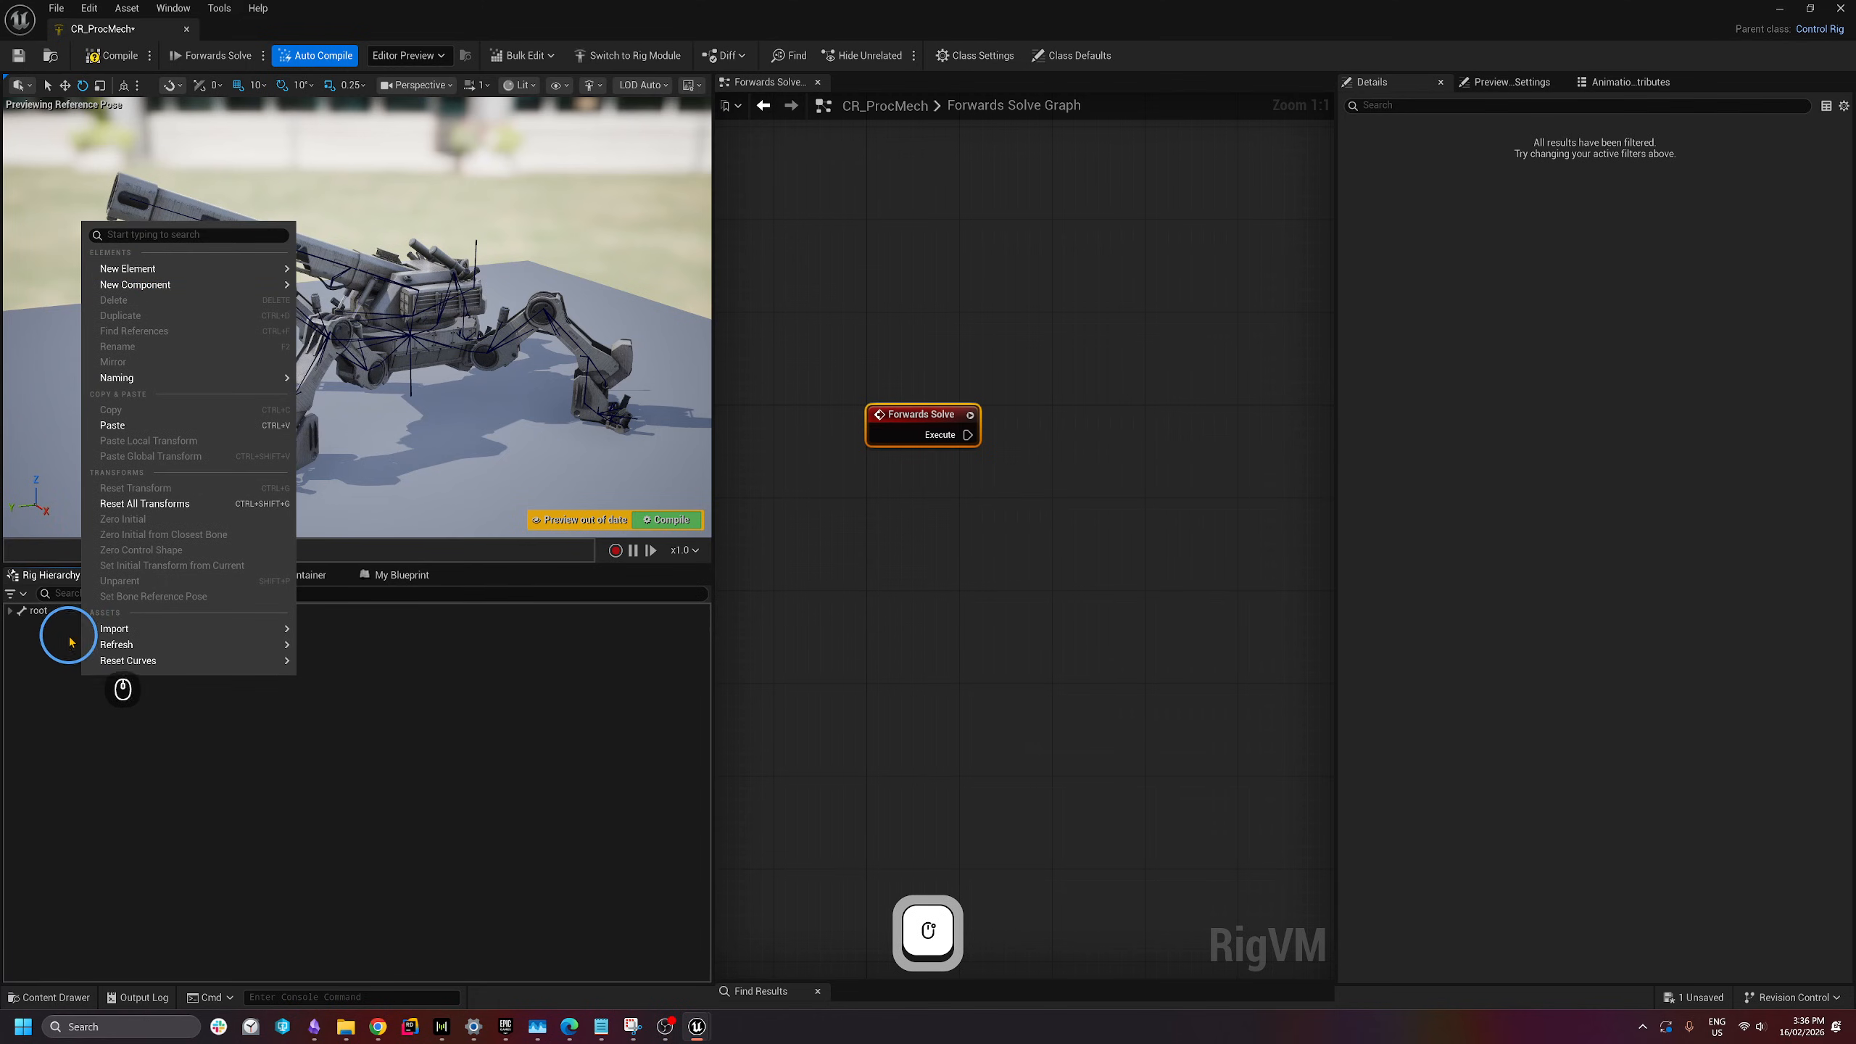
mouse_move(136, 269)
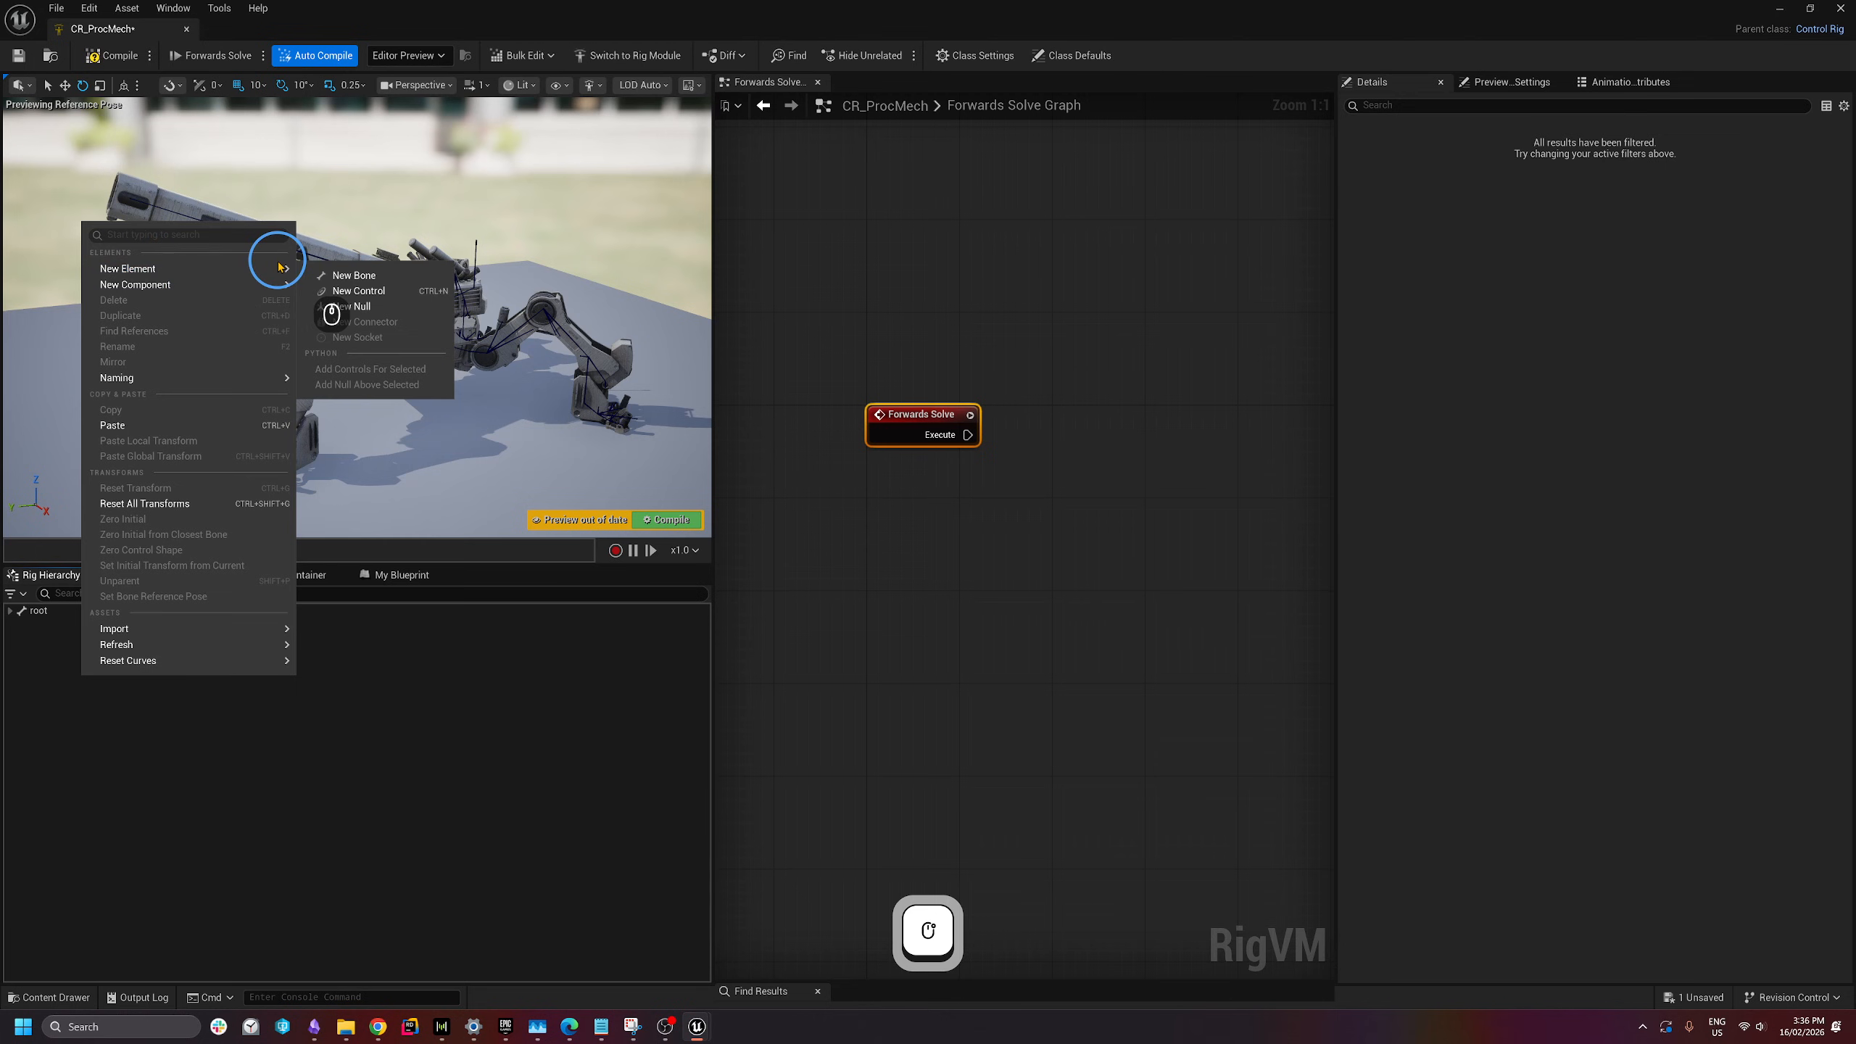
left_click(359, 290)
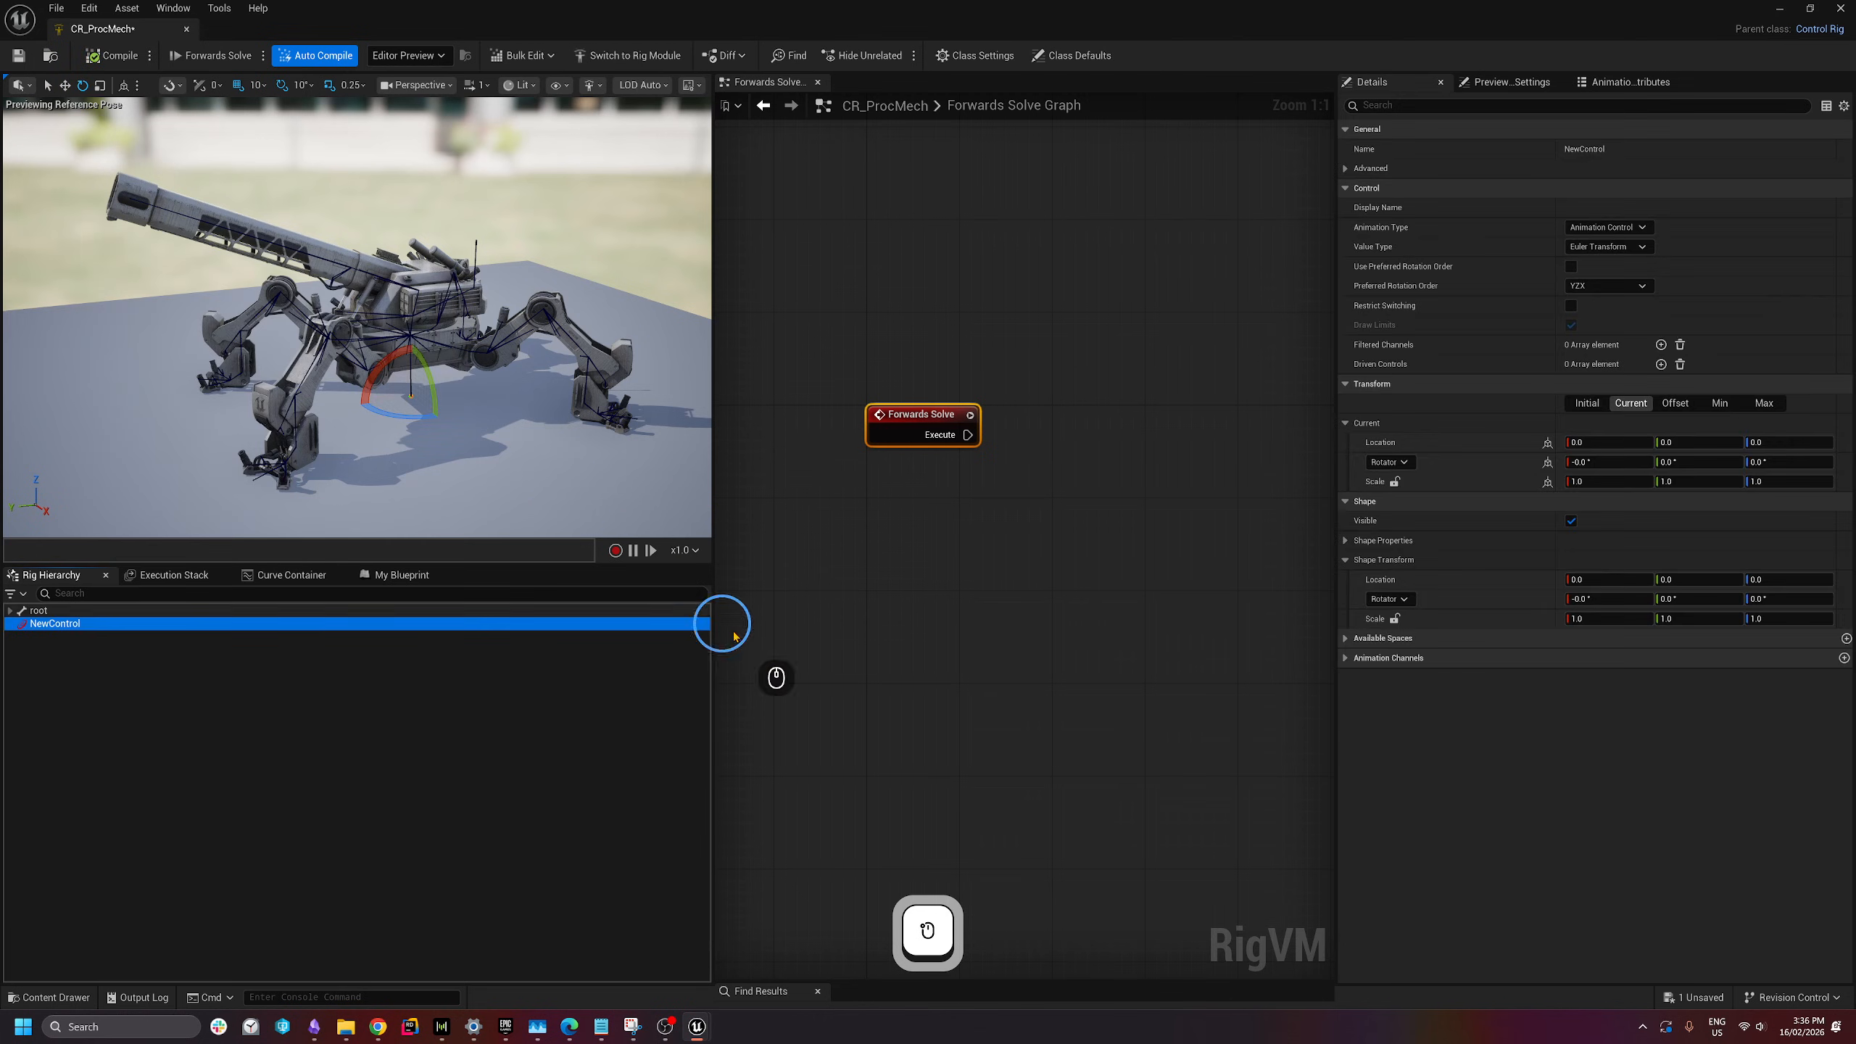
key("F2")
type("Tar")
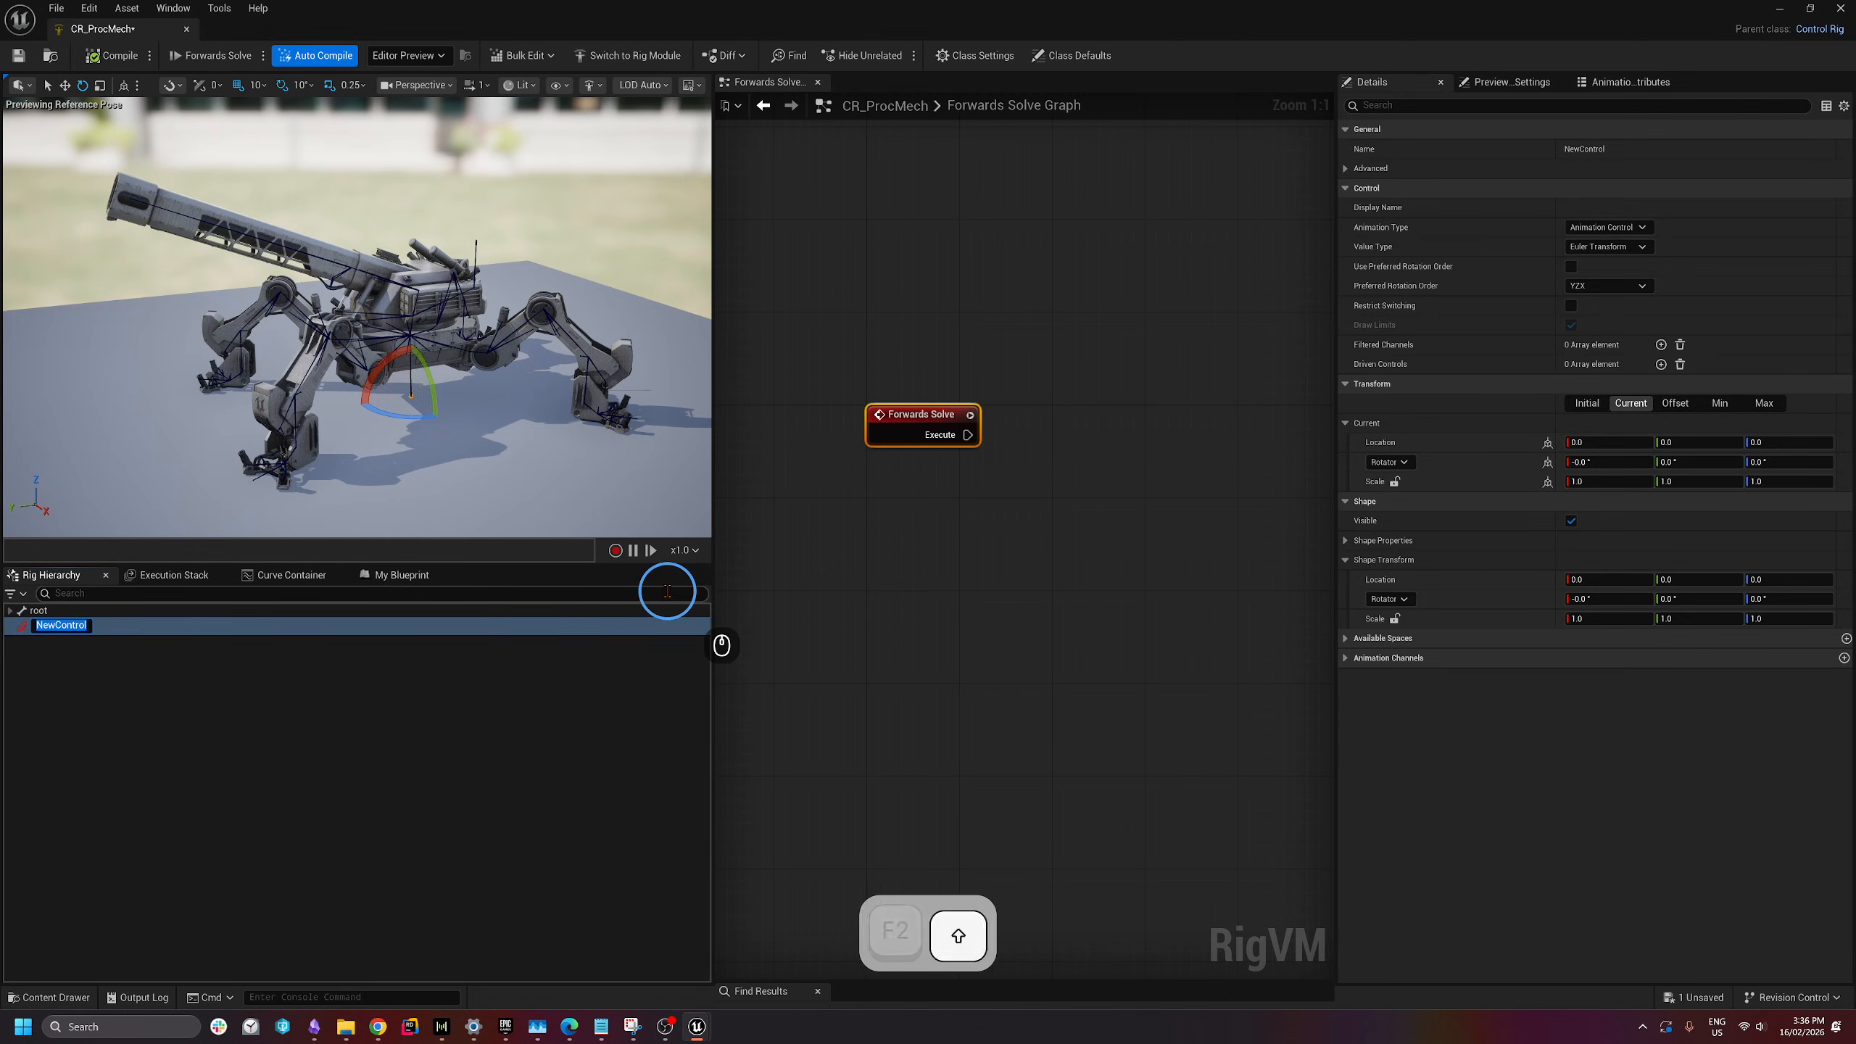
type("get_")
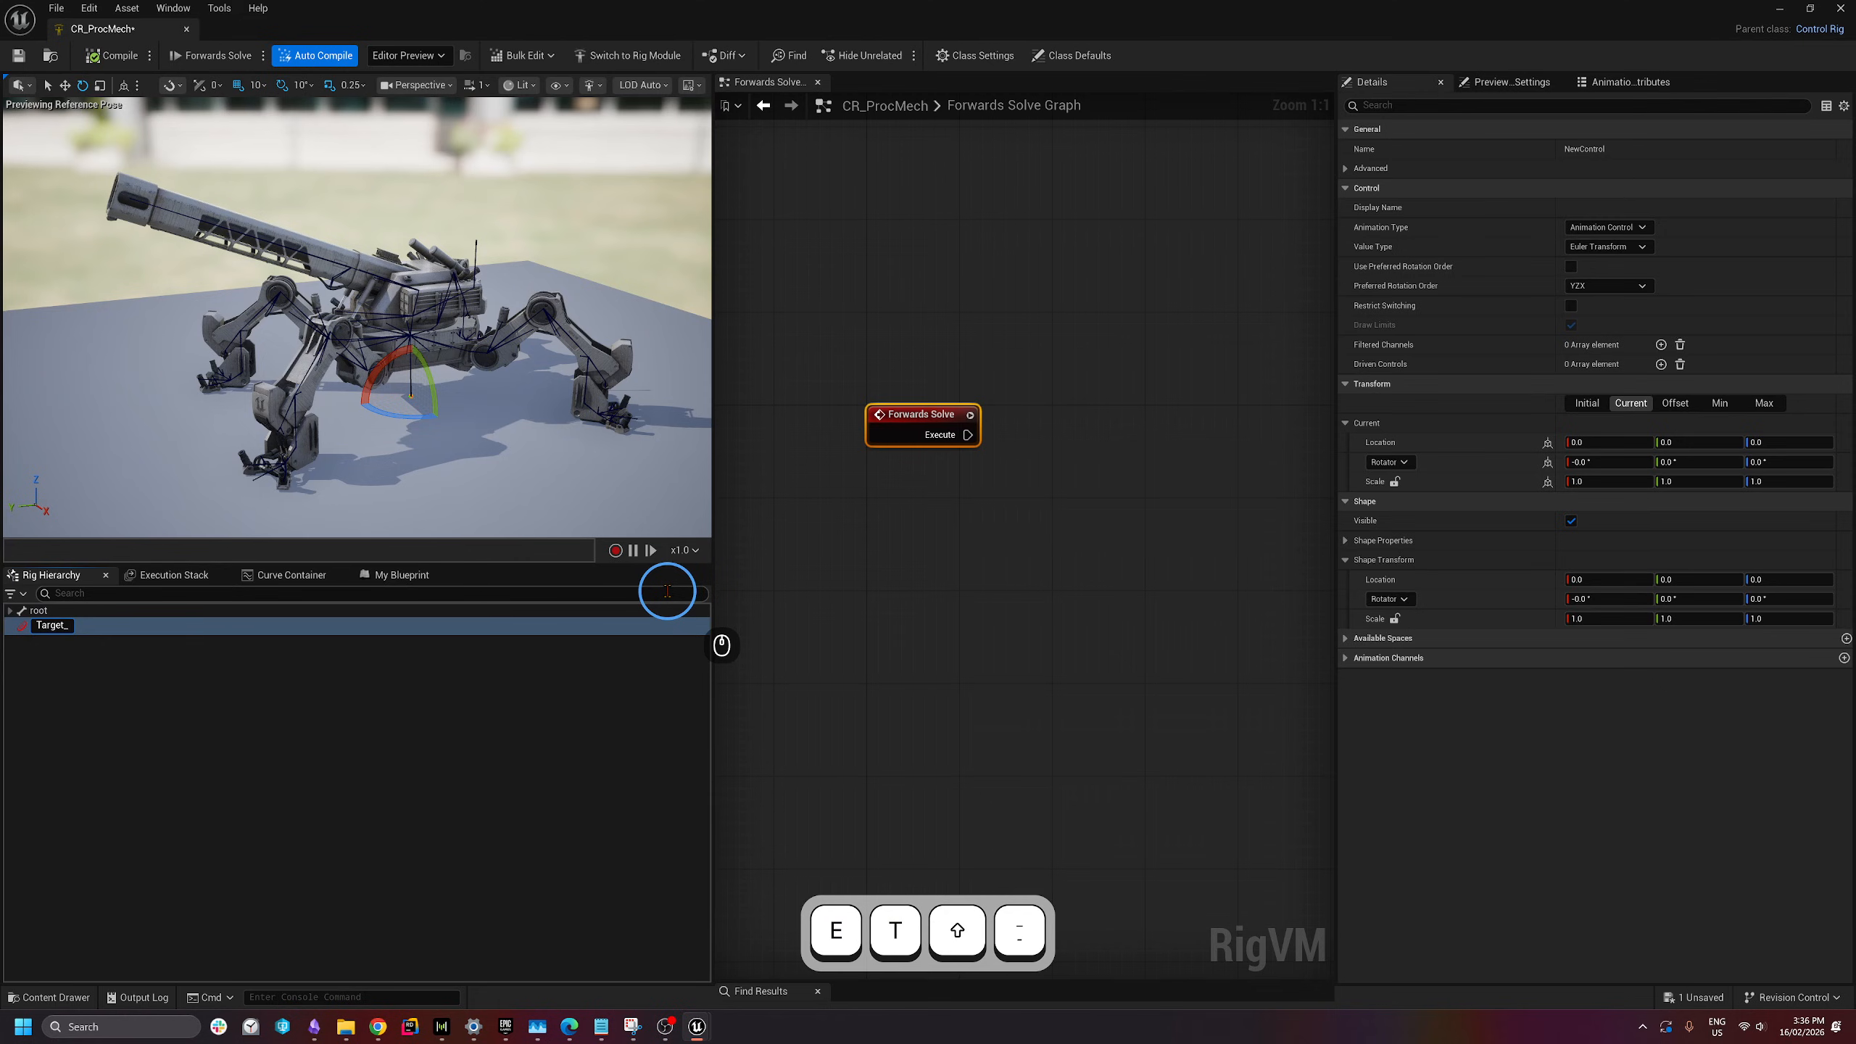
type("Ctrl")
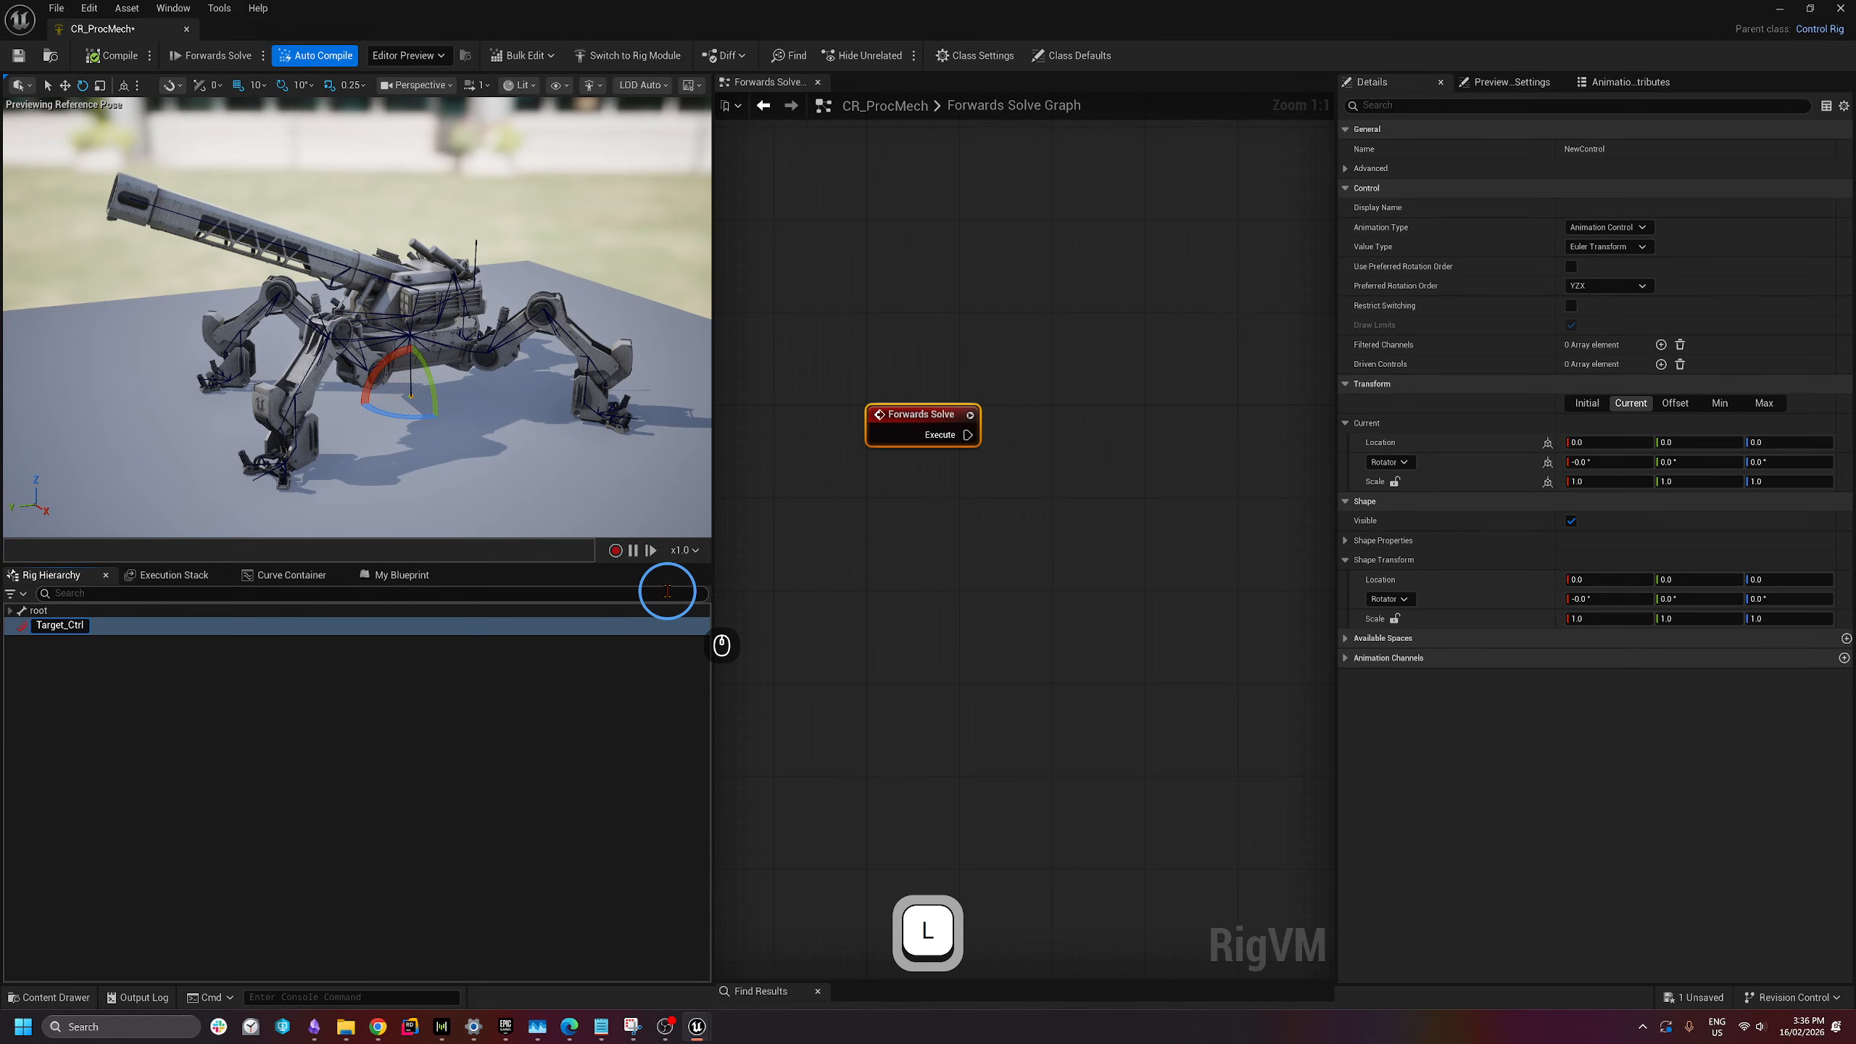
key("Return")
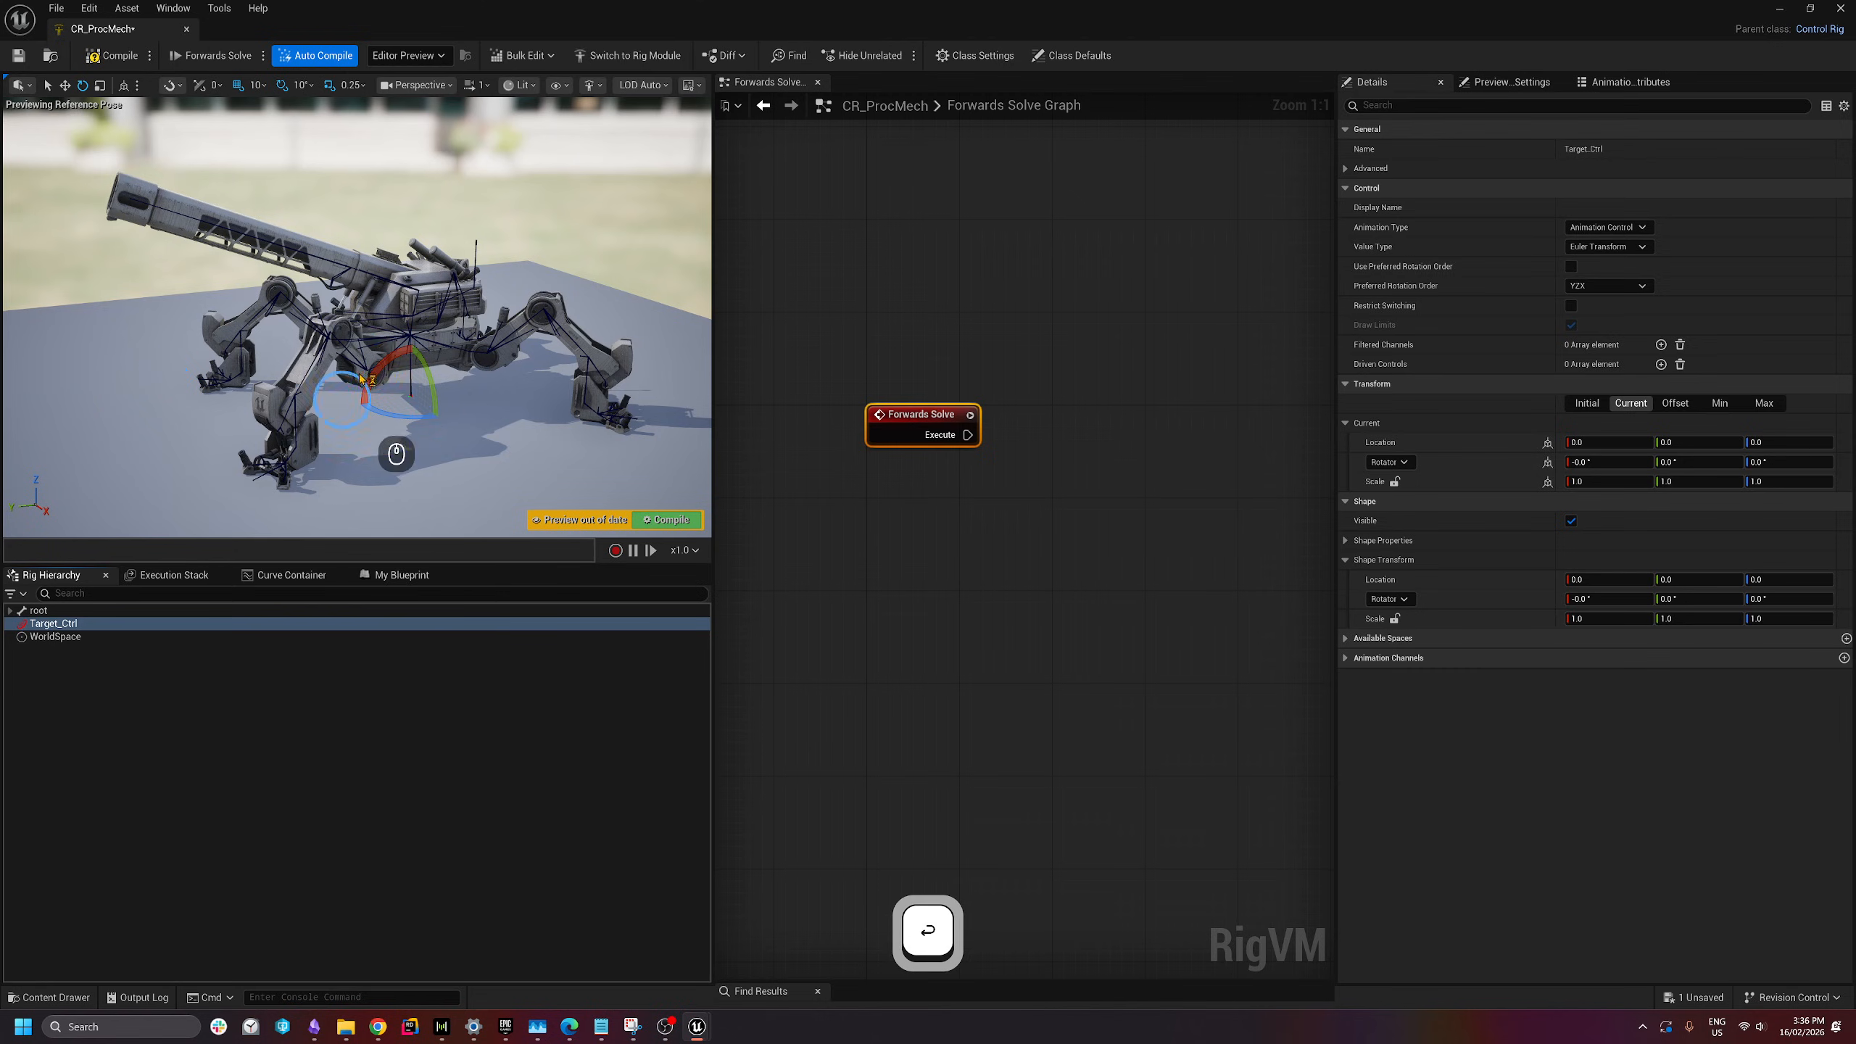
- Fly the viewport camera back and up to see the whole mech from above
right_click_drag(474, 386, 563, 364)
key("w")
key("s")
key("e")
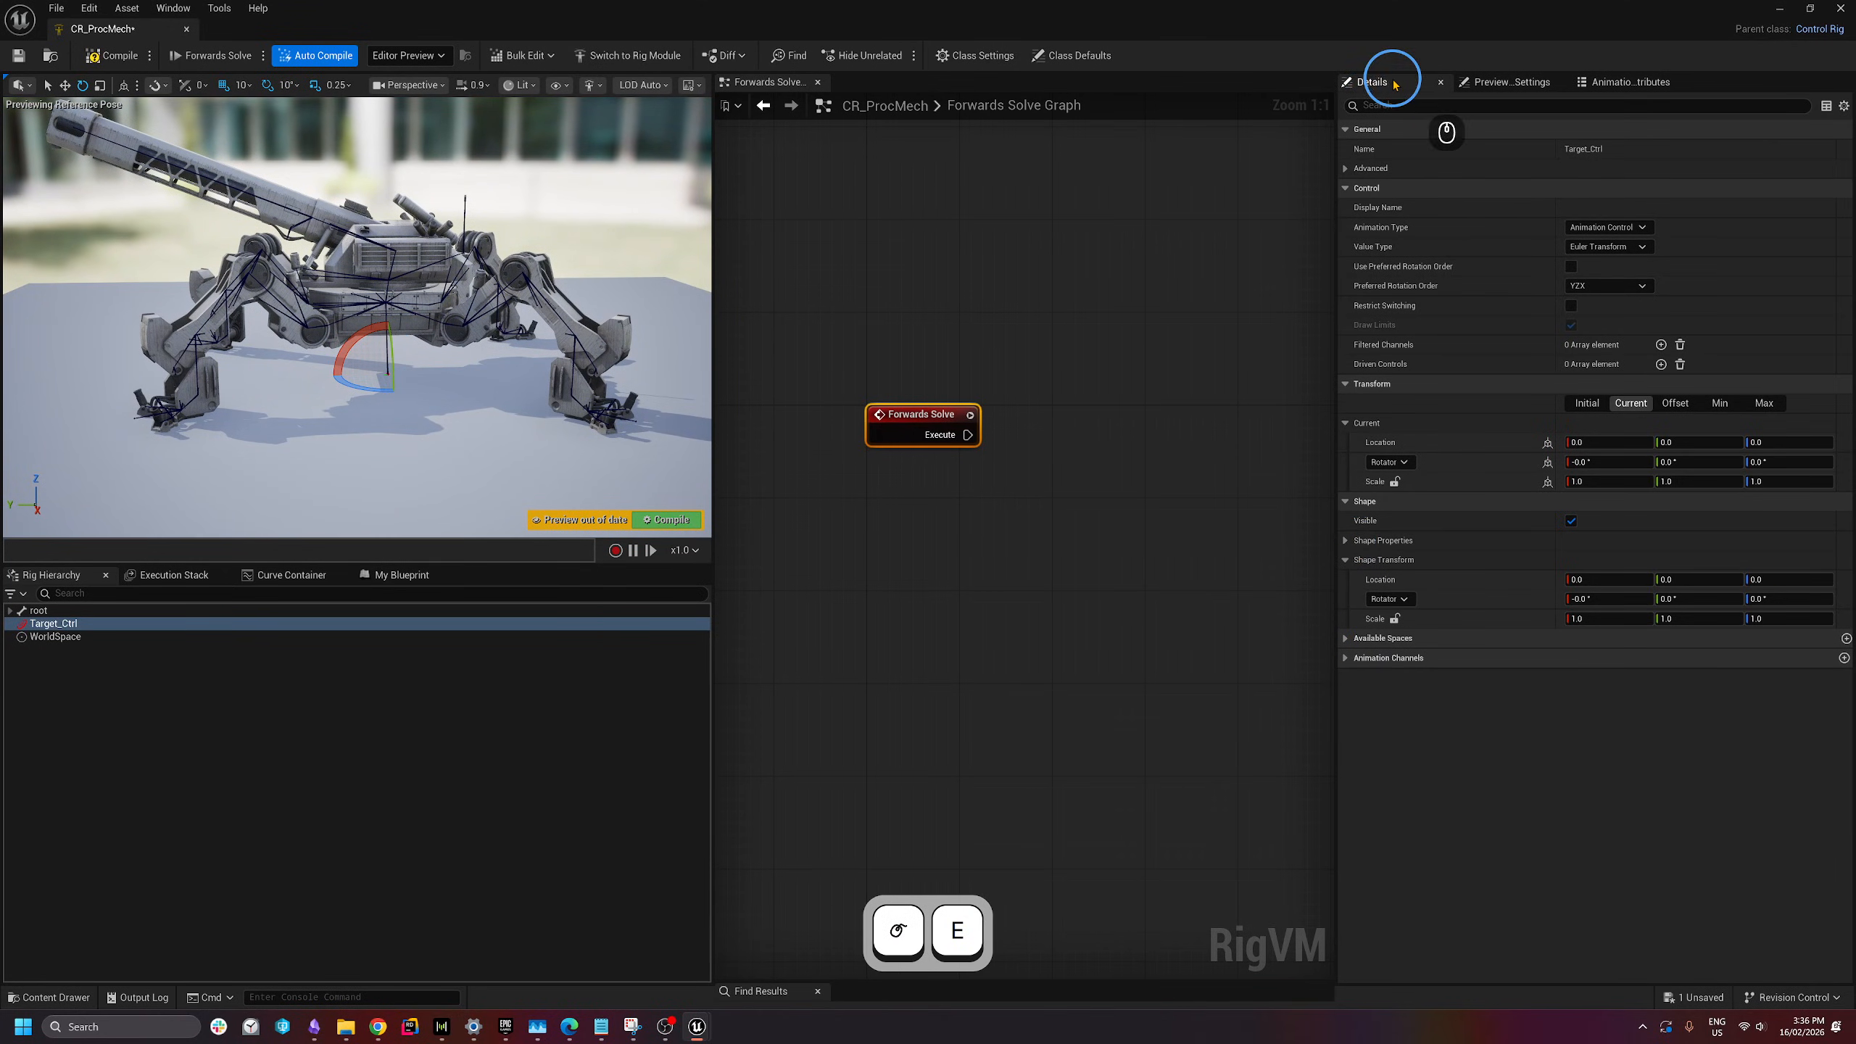
- Set Target_Ctrl's Shape Properties shape to Arrow4_Thick and inspect it in the viewport
left_click(1345, 541)
left_click(1603, 560)
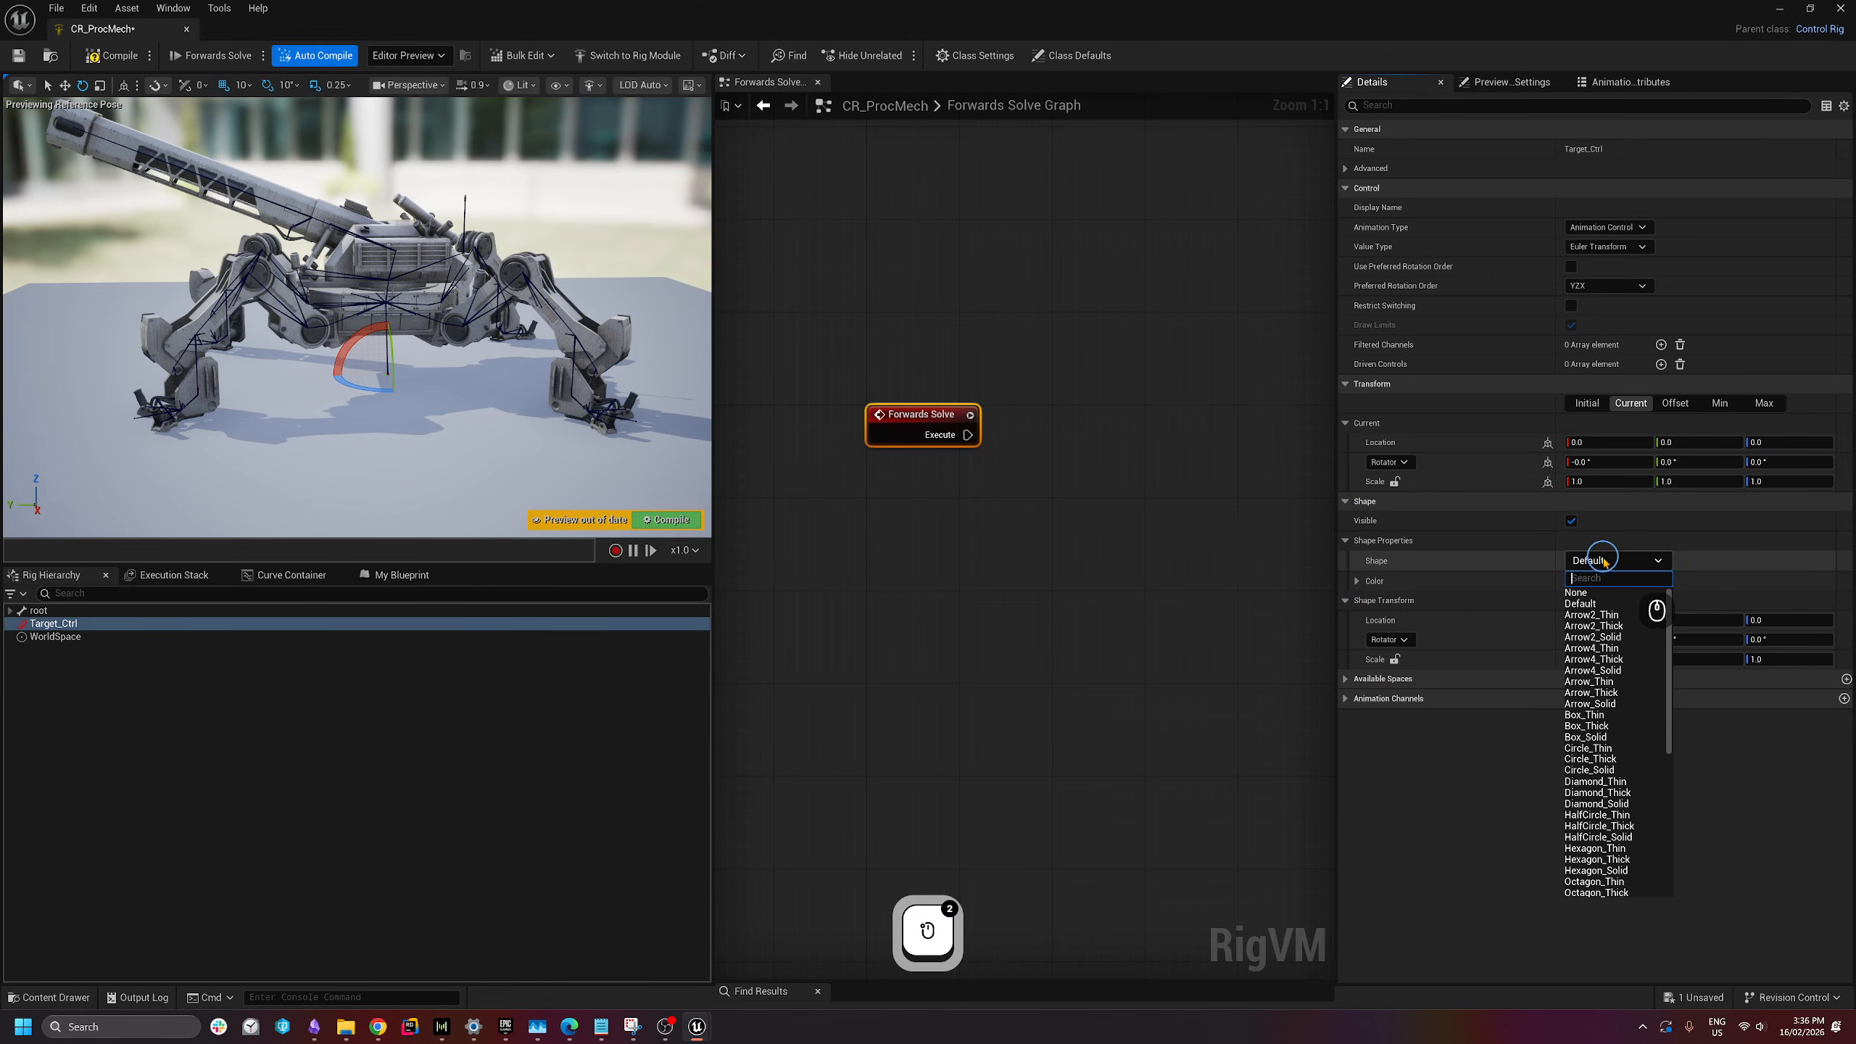
left_click(1615, 661)
key("w")
mouse_move(650, 502)
right_mouse_down()
mouse_move(568, 502)
mouse_move(580, 518)
mouse_move(650, 506)
mouse_move(680, 541)
mouse_move(630, 490)
right_mouse_up()
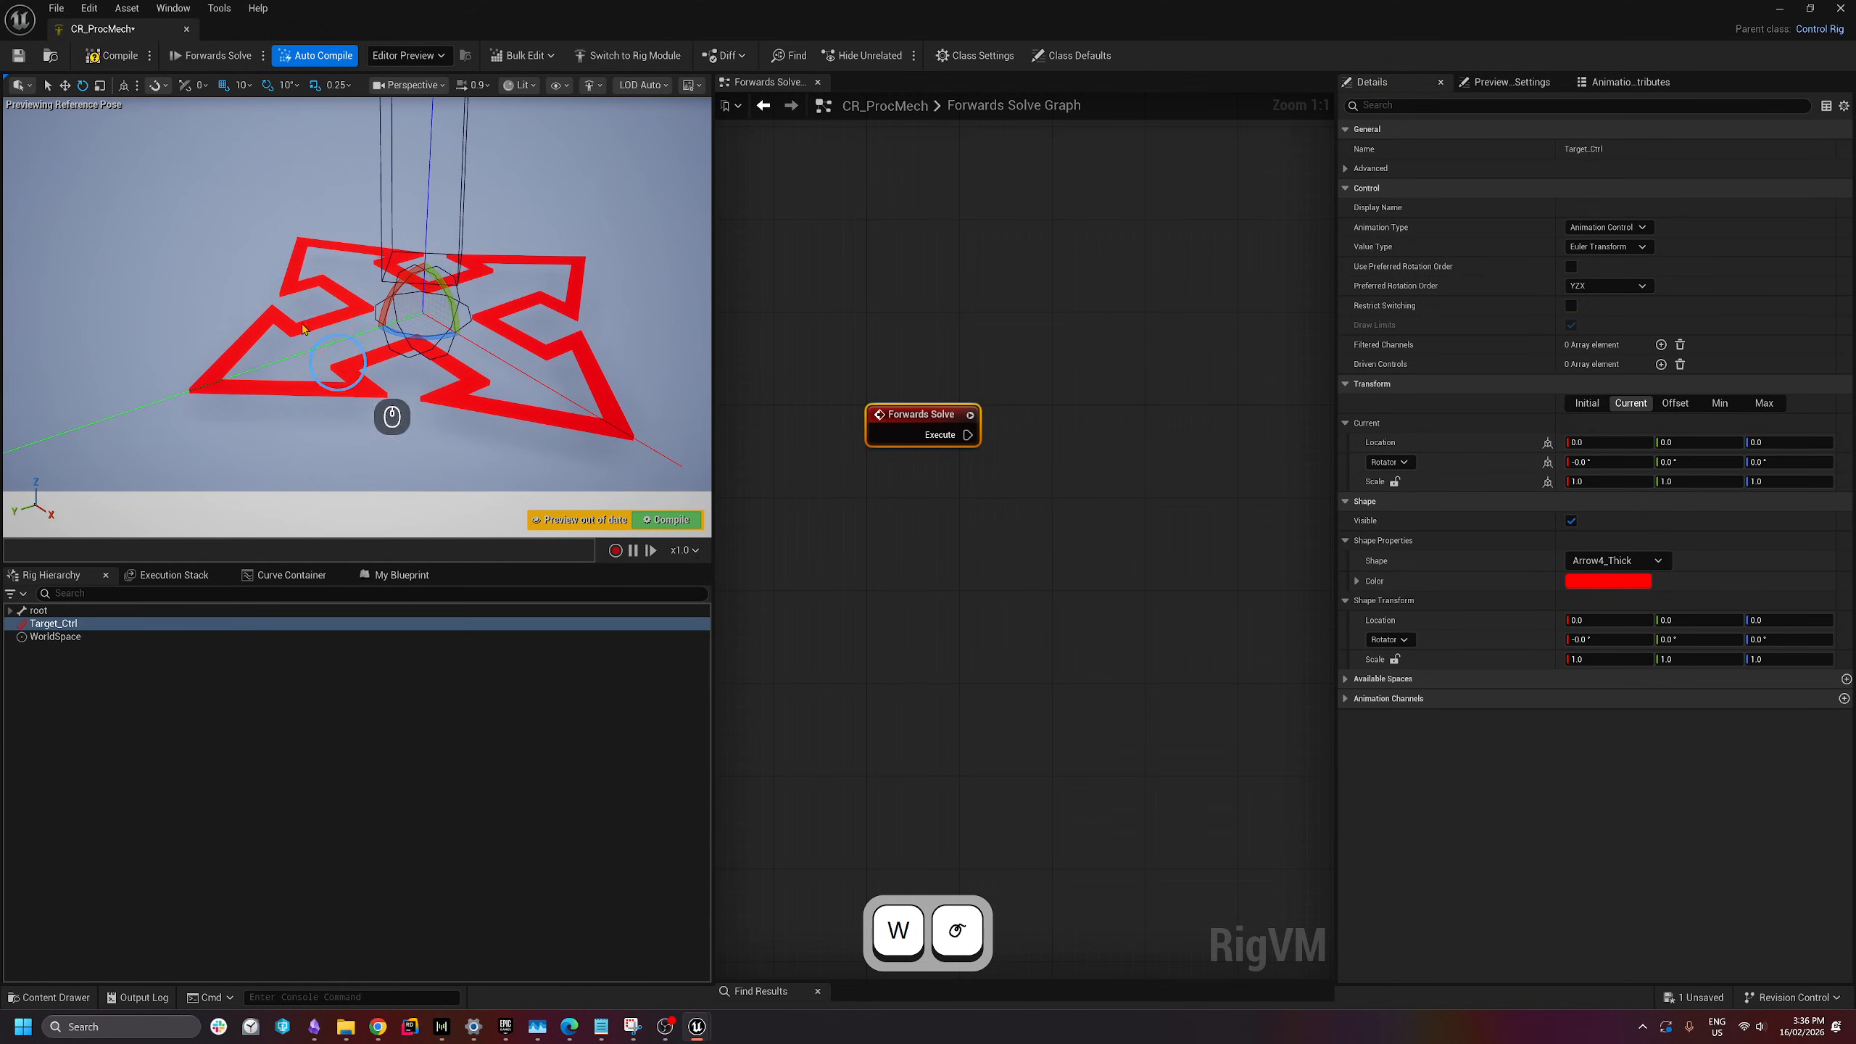
key("s")
right_click_drag(447, 370, 516, 523)
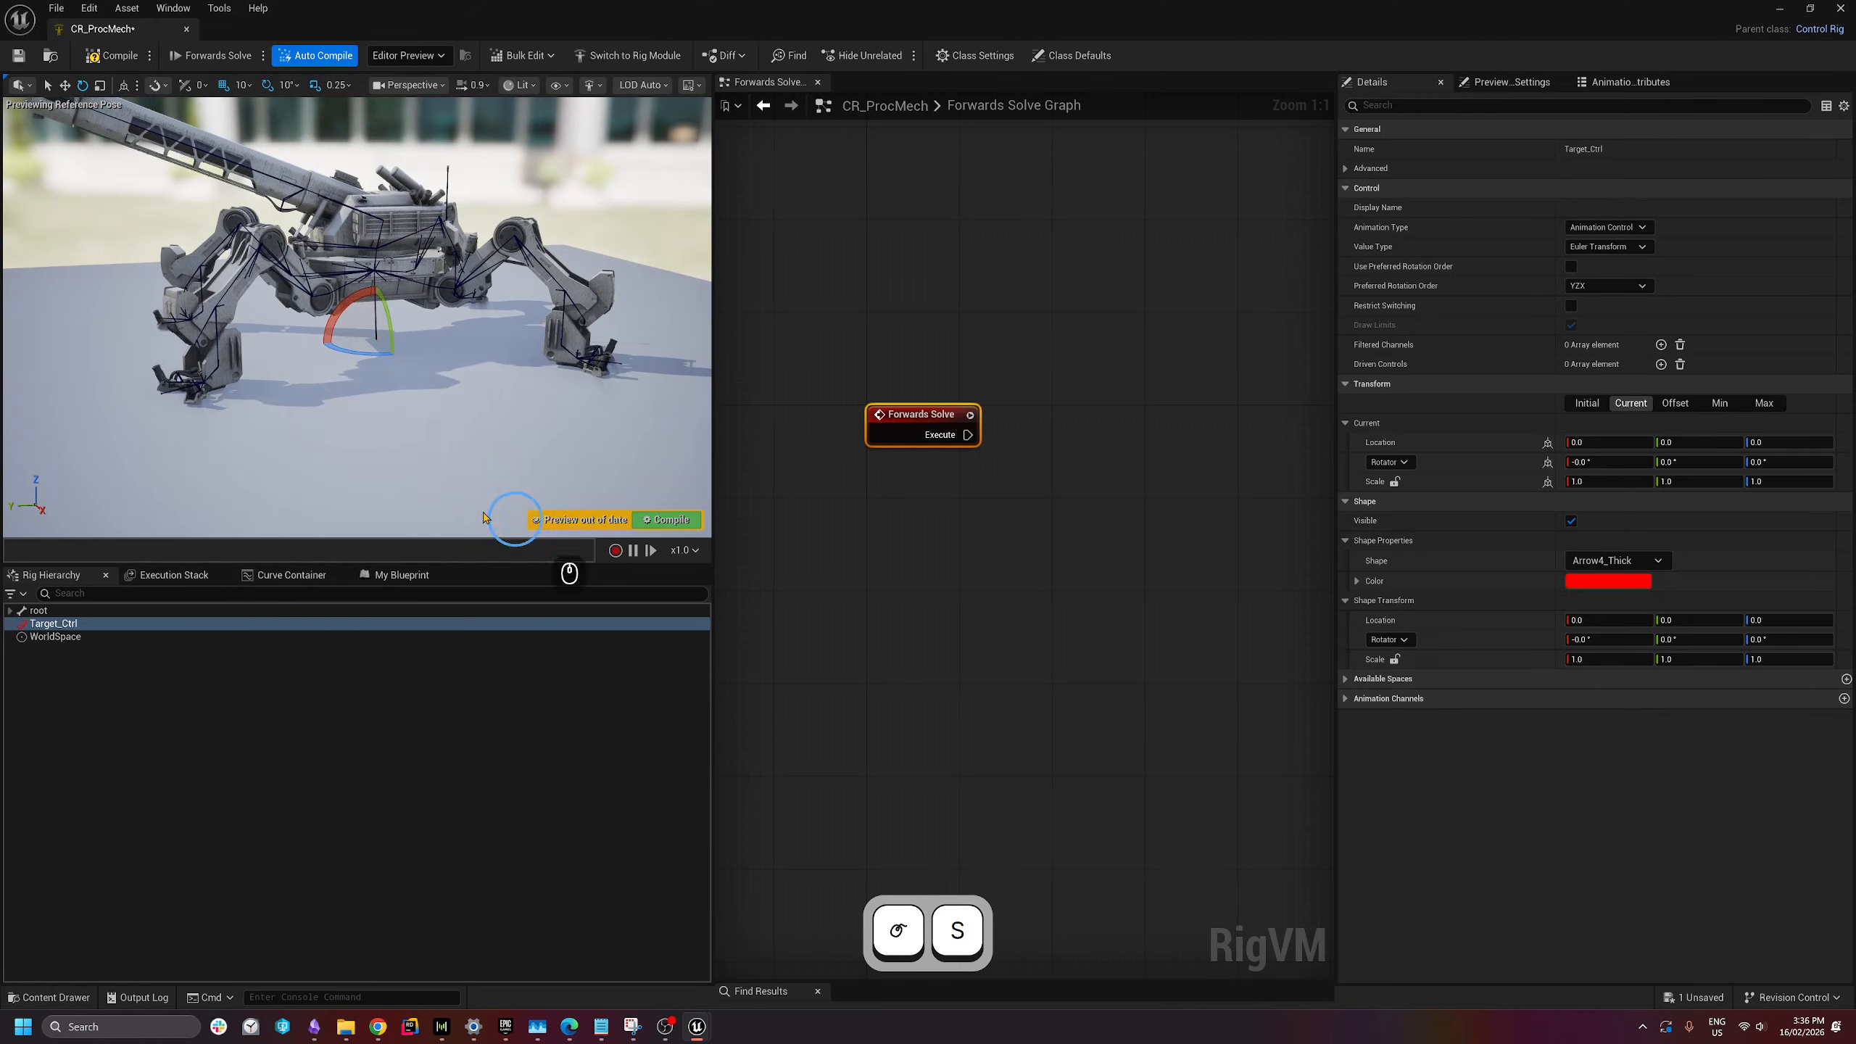
left_click(1224, 627)
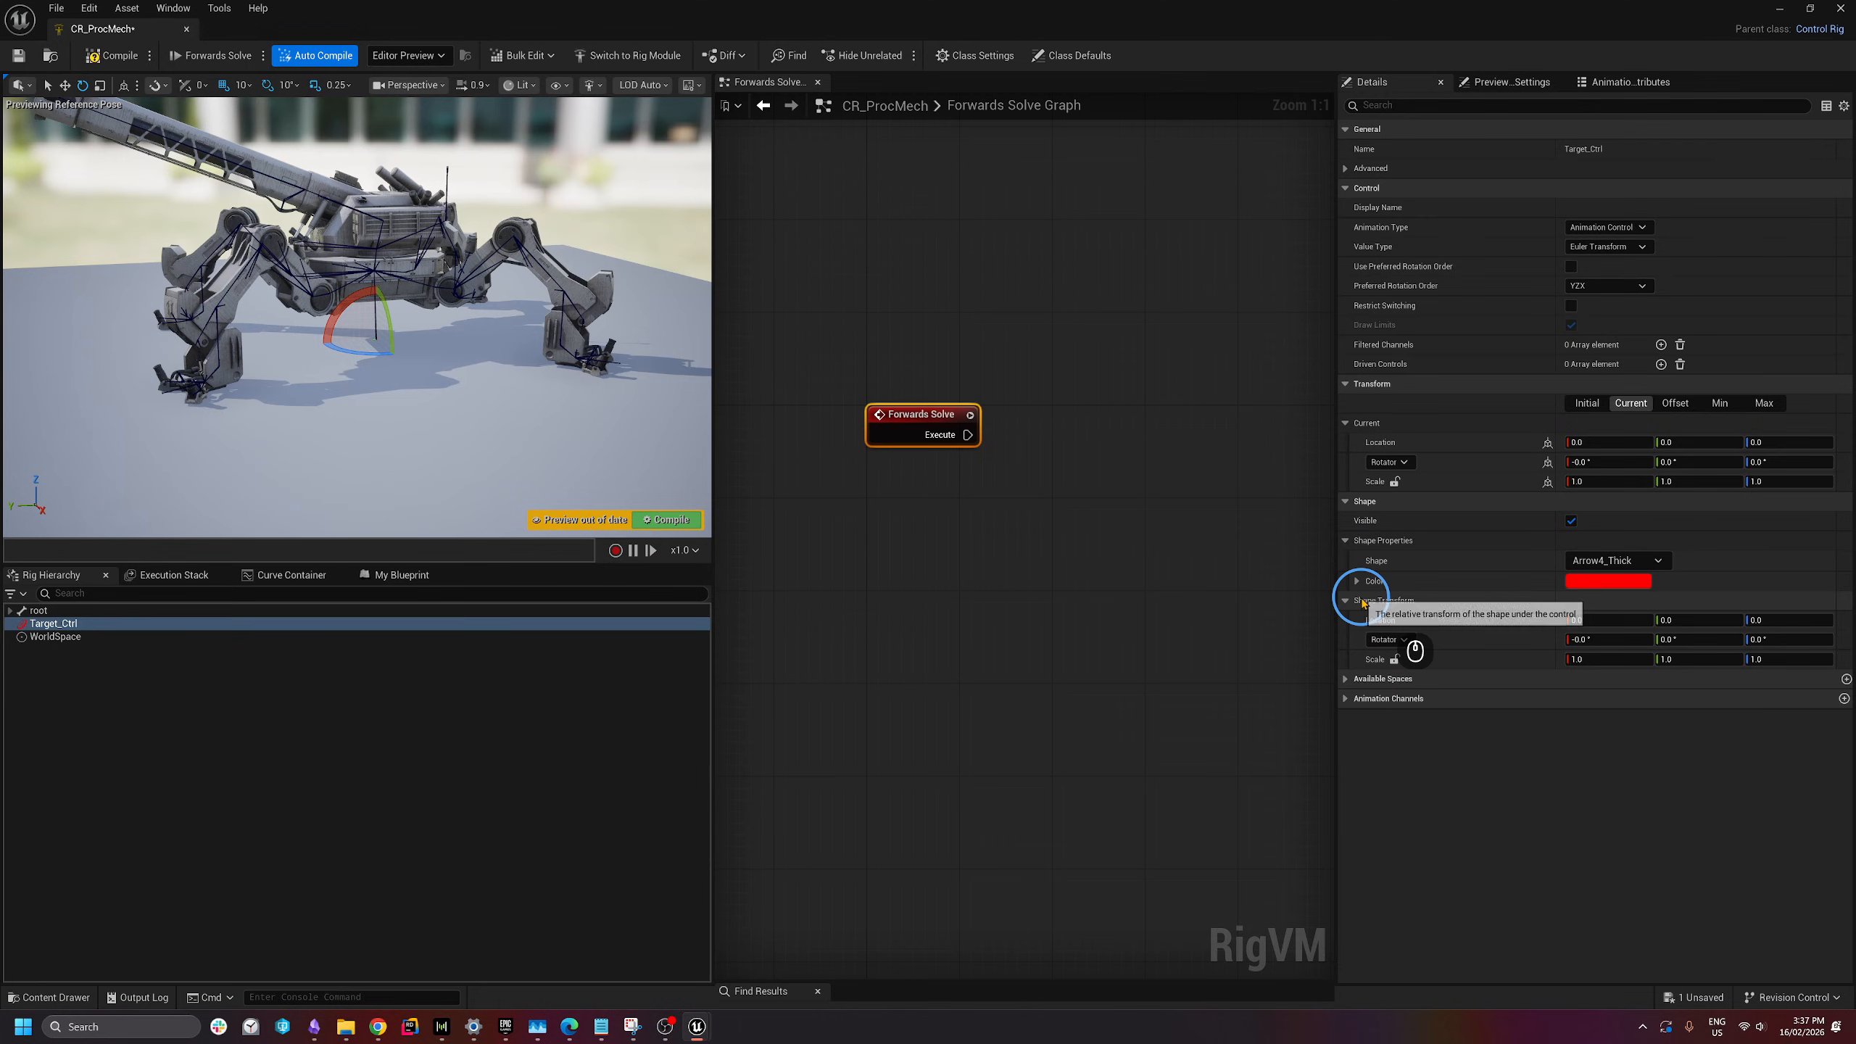
- Lock Target_Ctrl's shape scale and raise it to 50 on all axes, via 10 and 25
left_click(1394, 660)
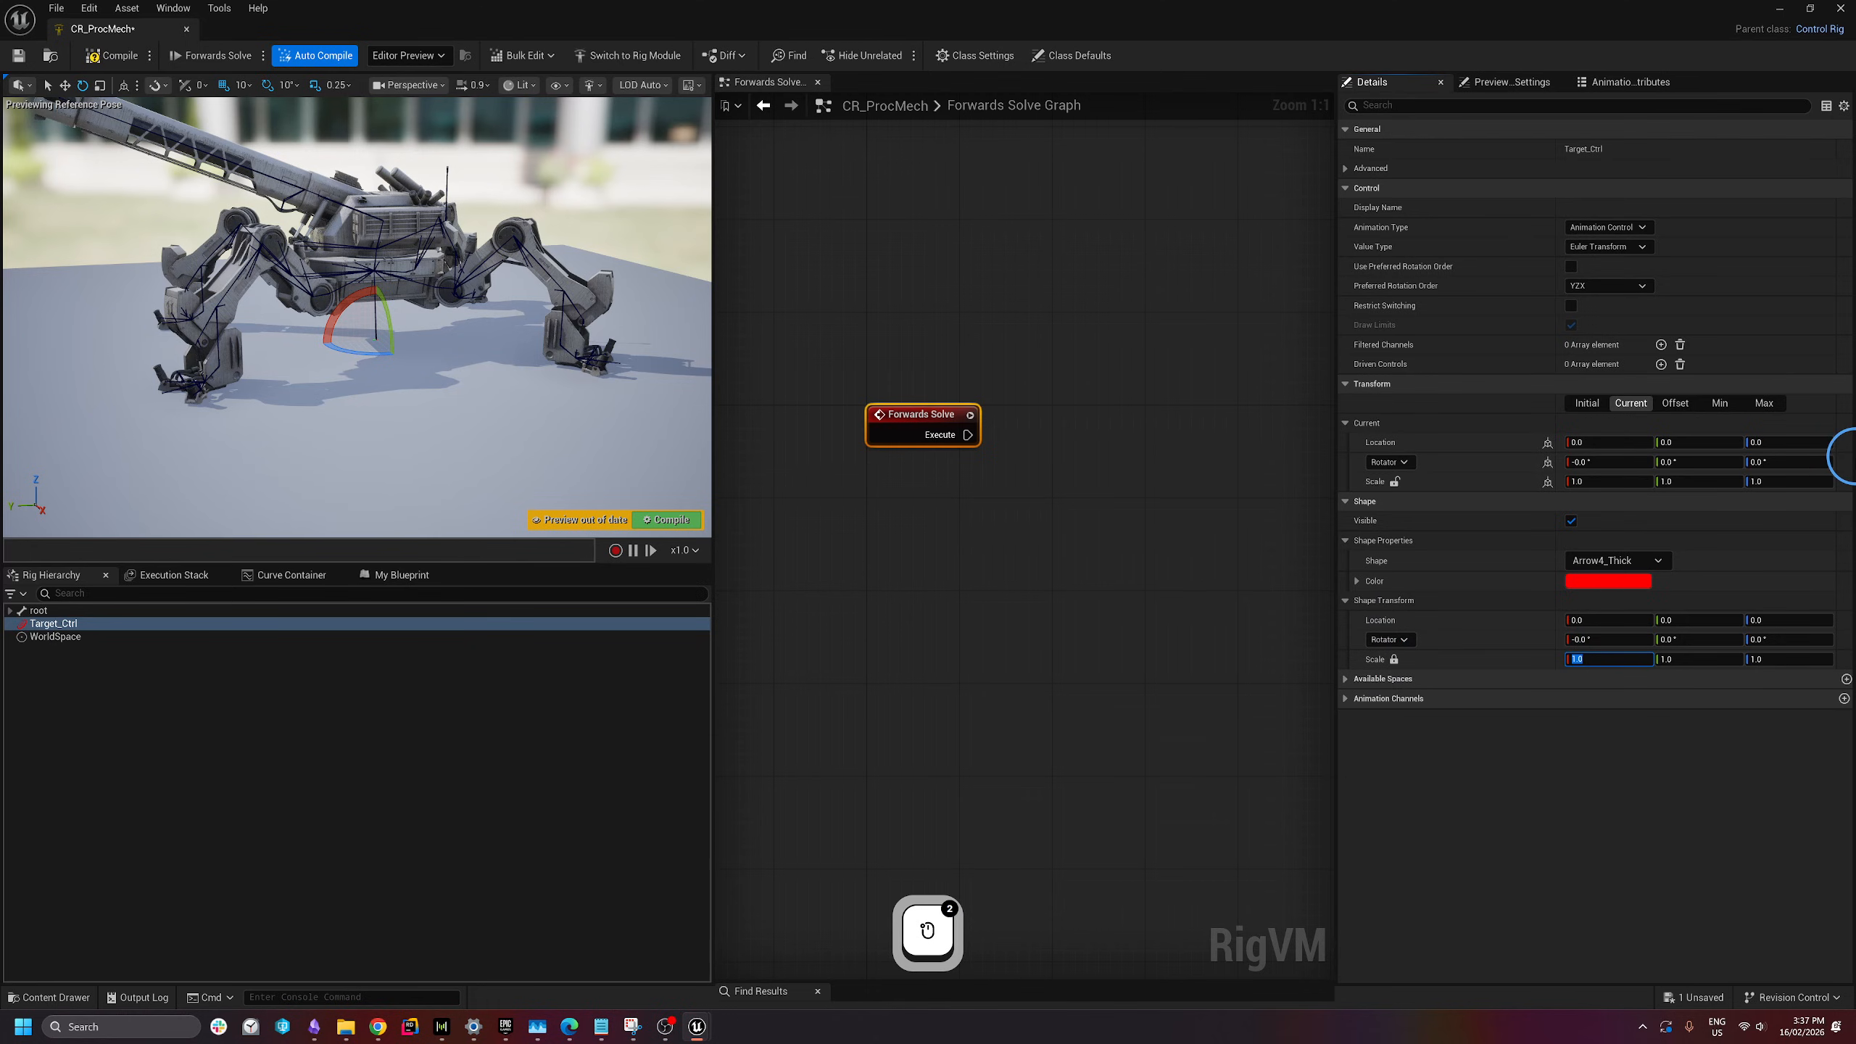
type("10")
key("Return")
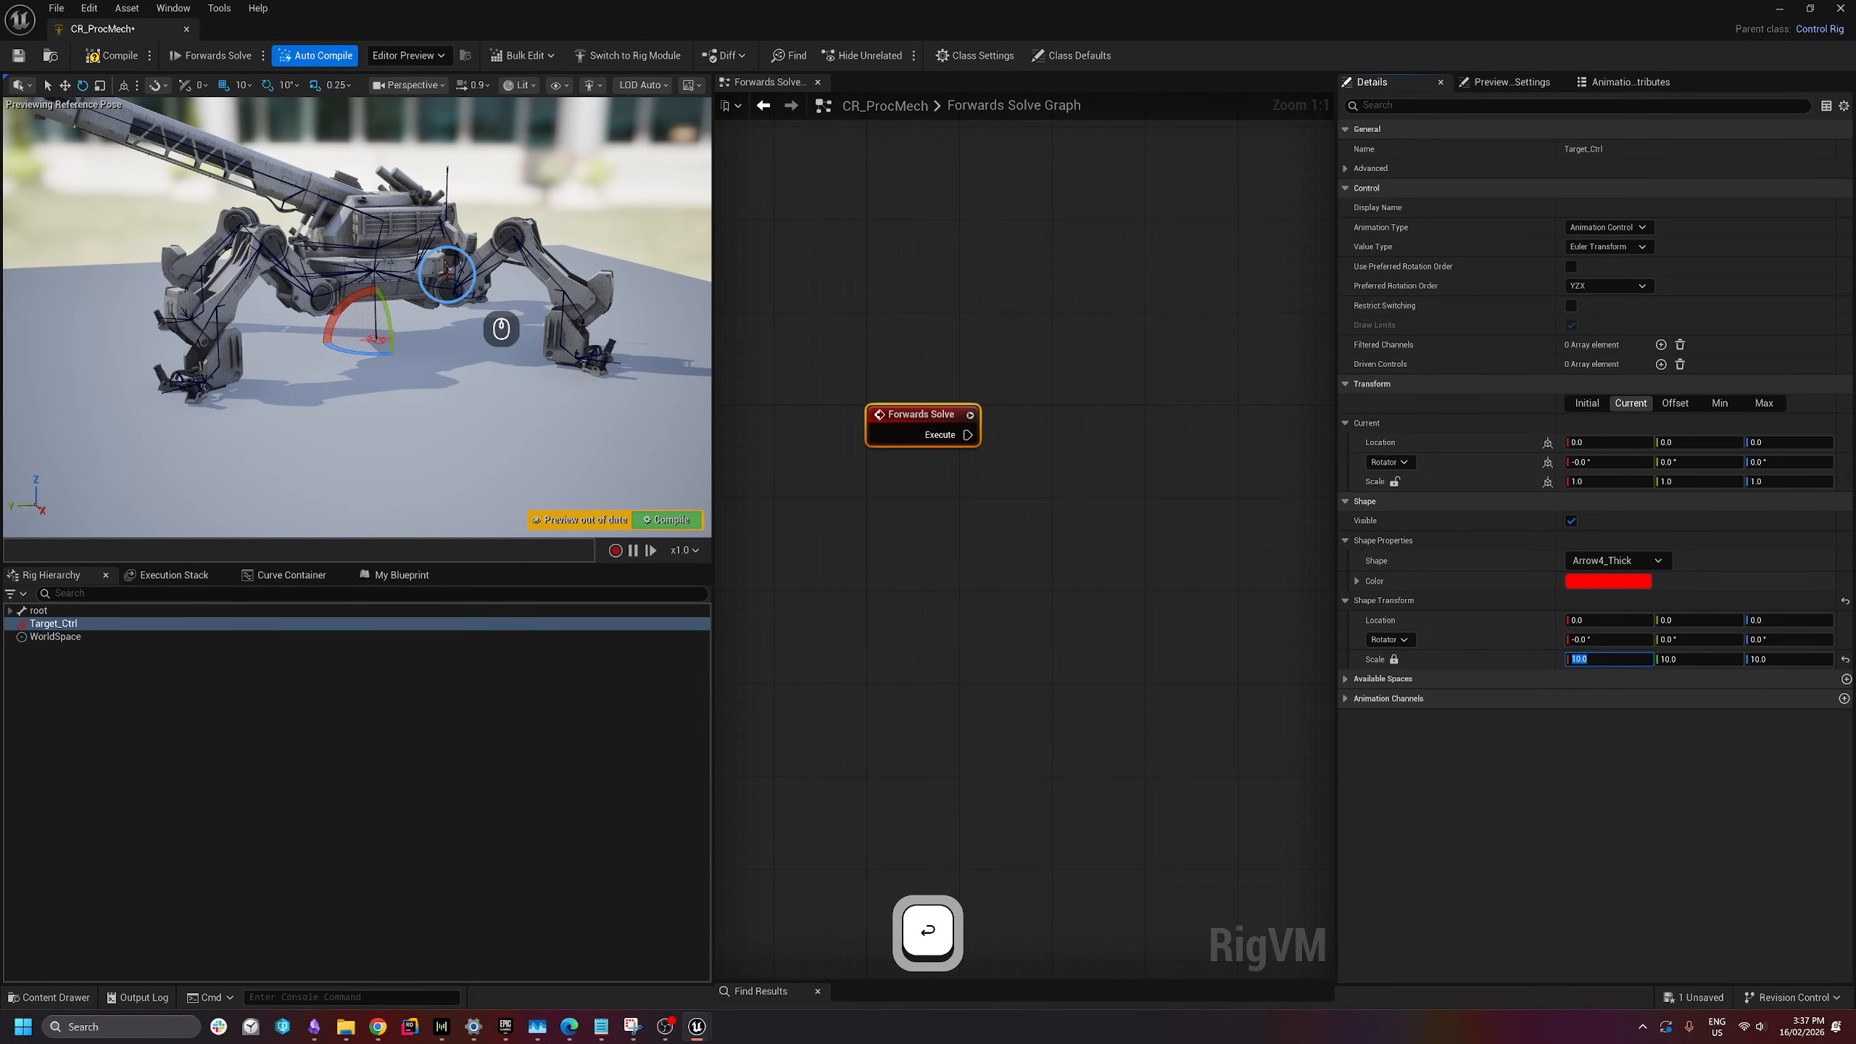
left_click(1819, 601)
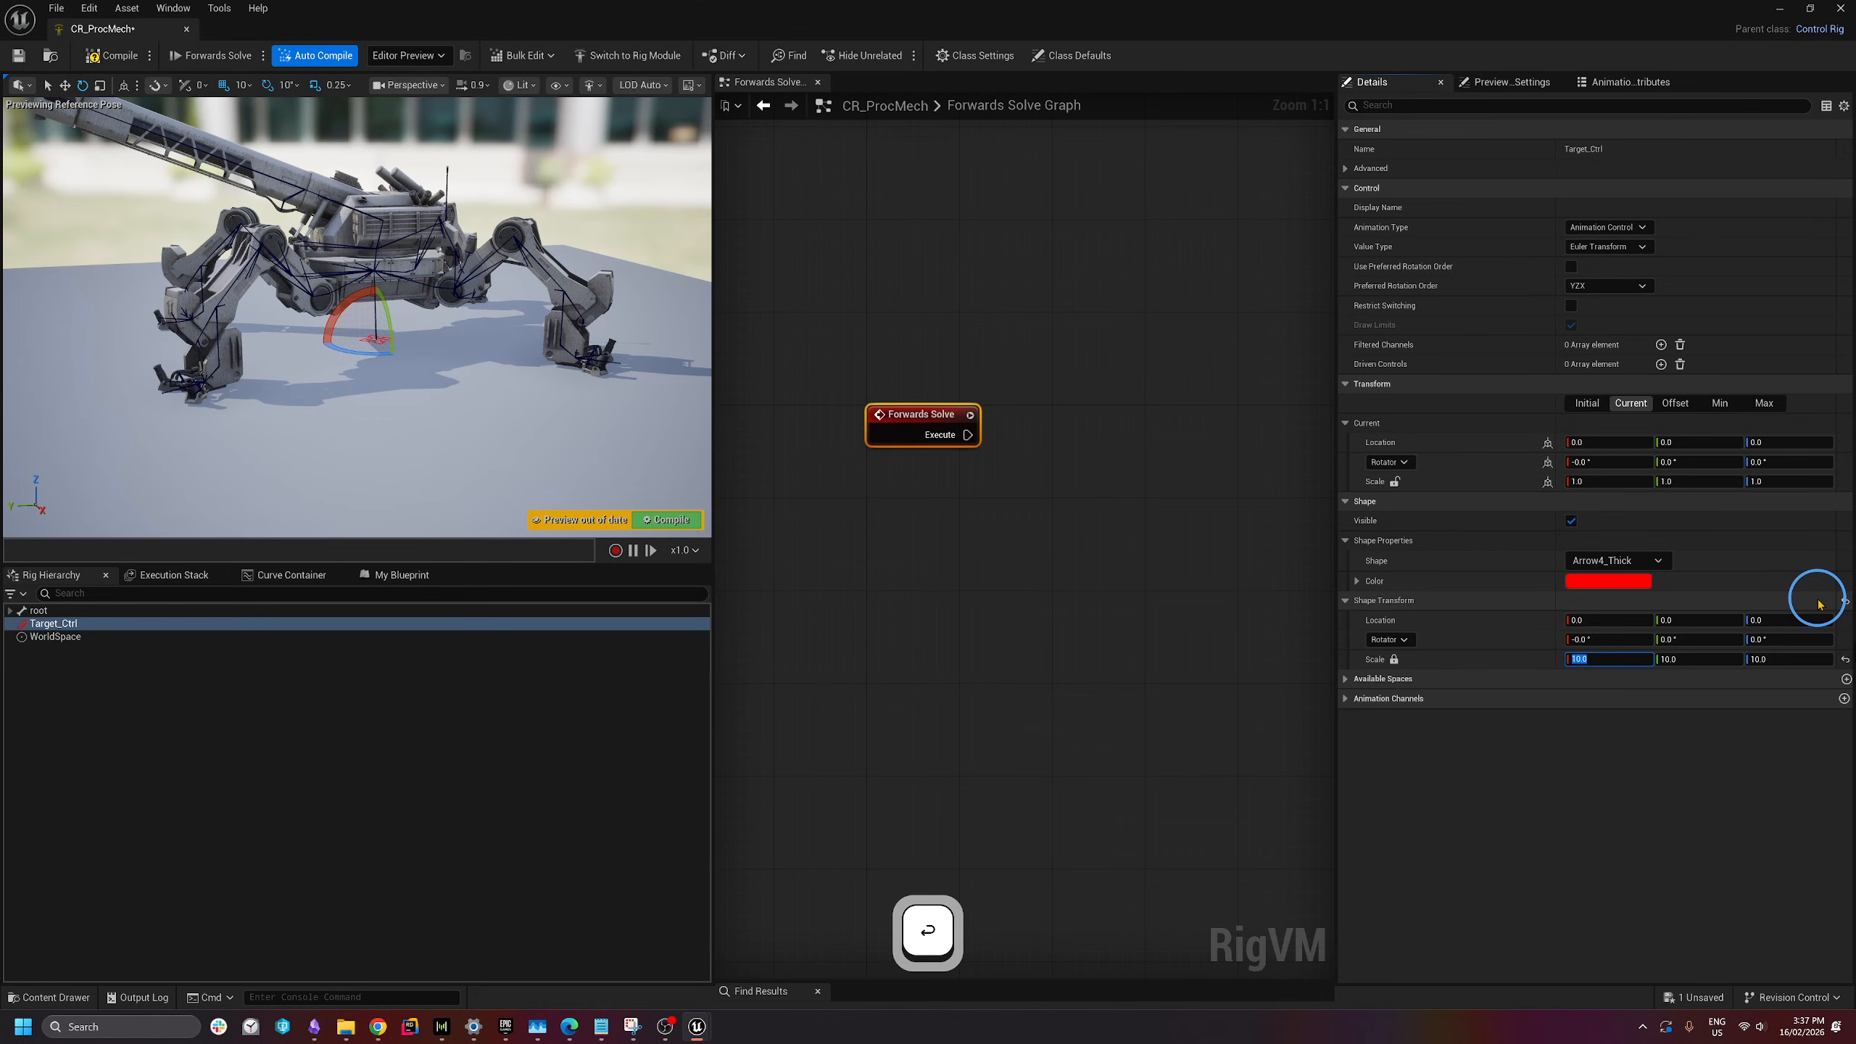
type("25")
key("Return")
type("50")
key("Return")
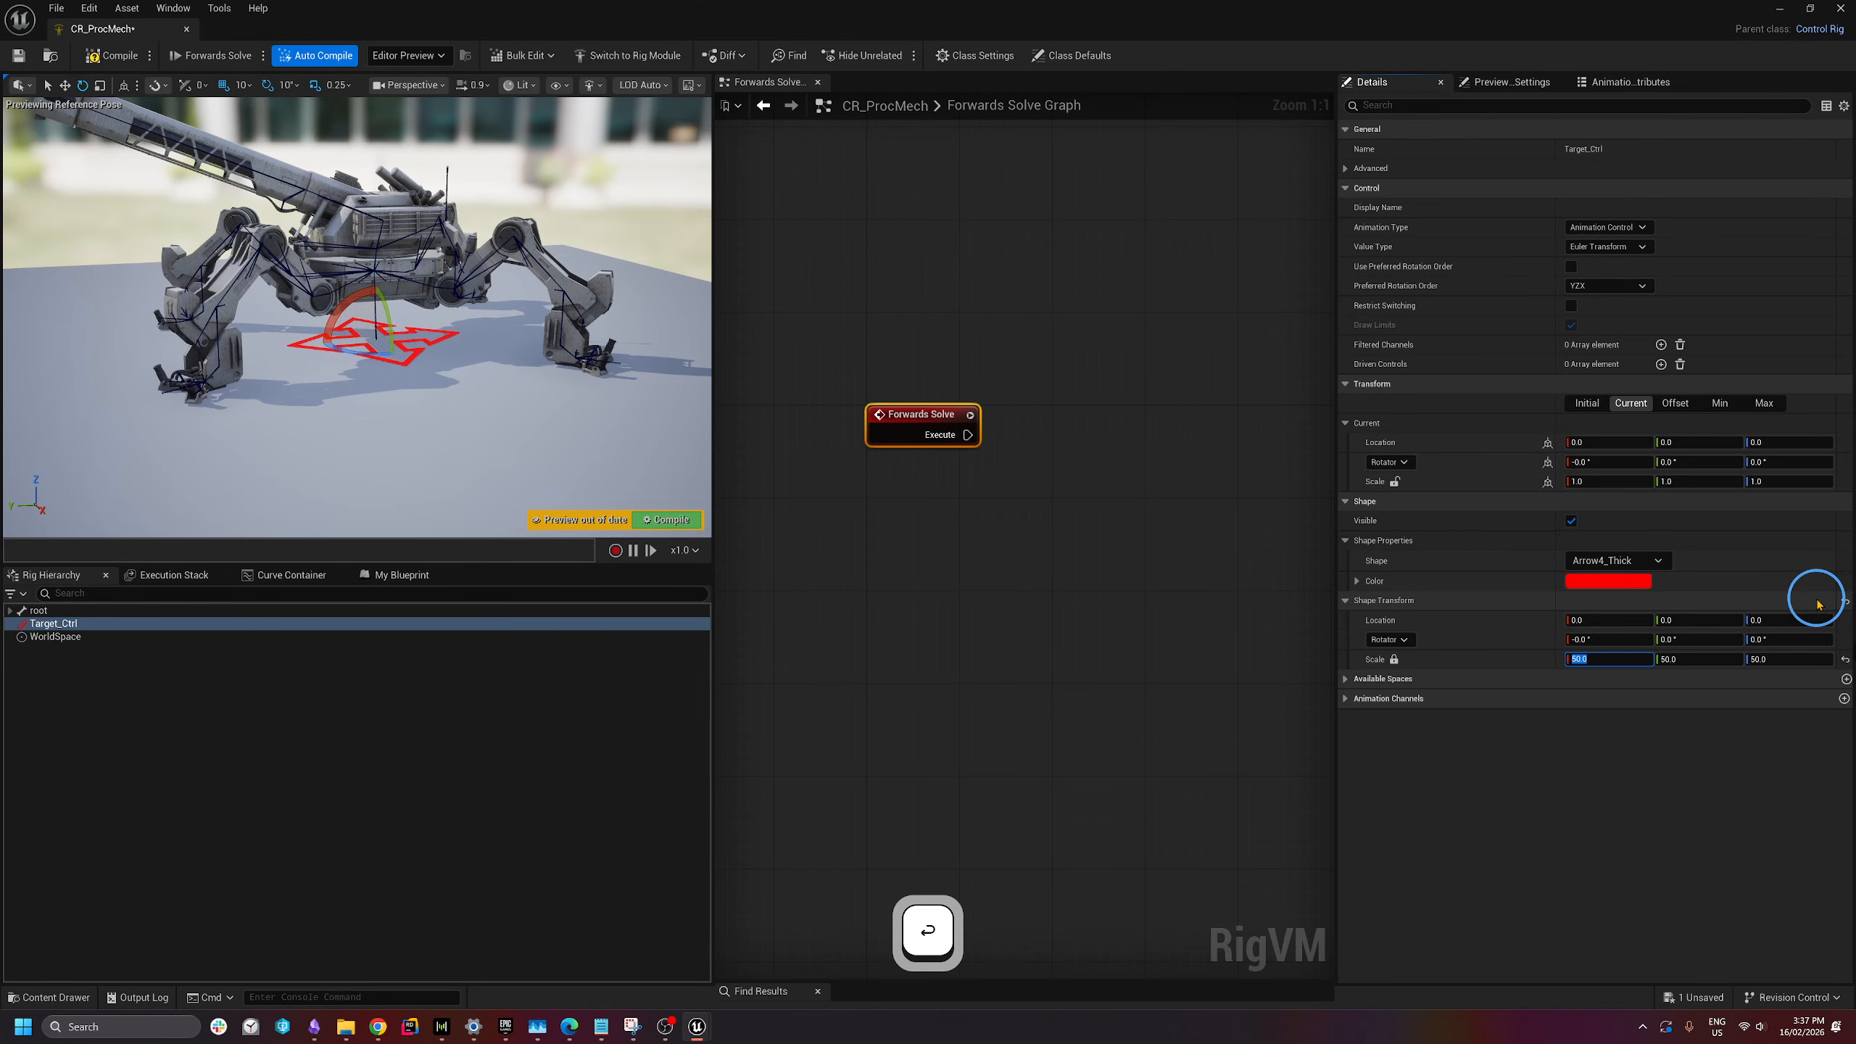
left_click(1557, 660)
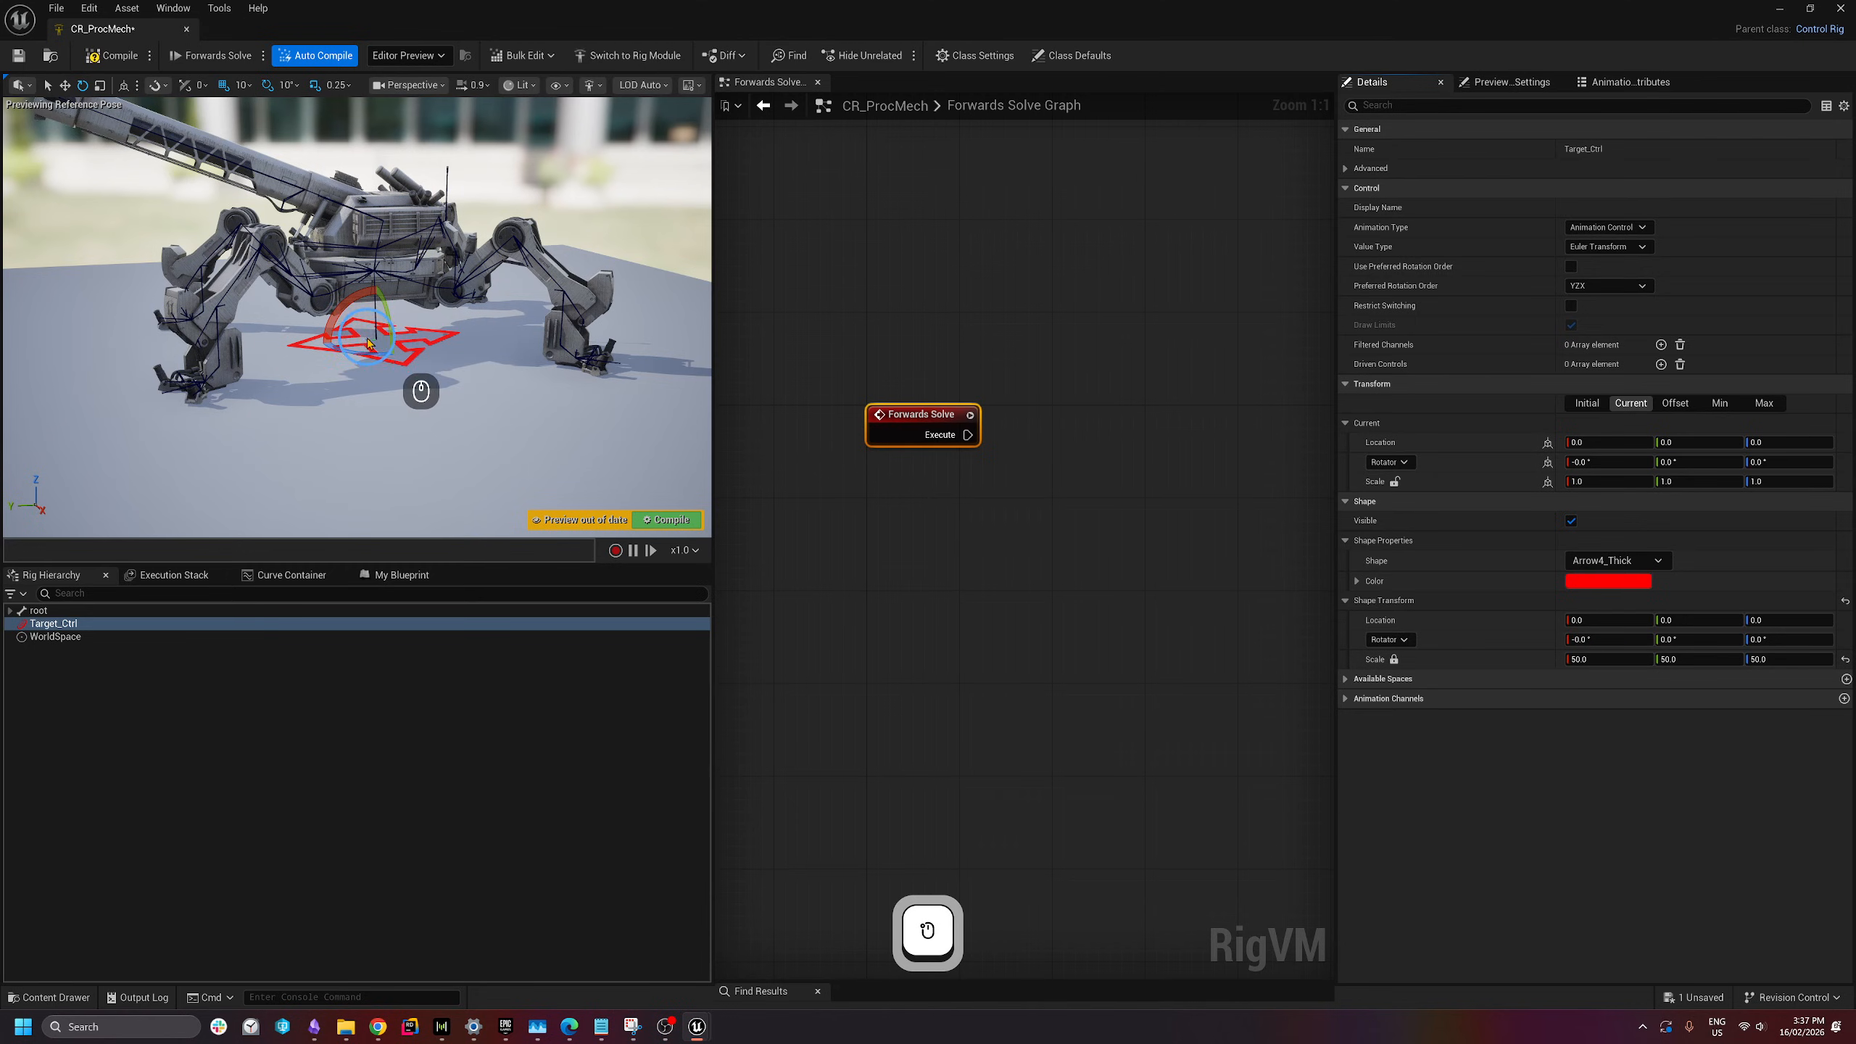
- Fly the viewport camera around the mech to check the enlarged arrow shape
key("d")
key("w")
key("q")
right_click_drag(504, 360, 454, 317)
key("w")
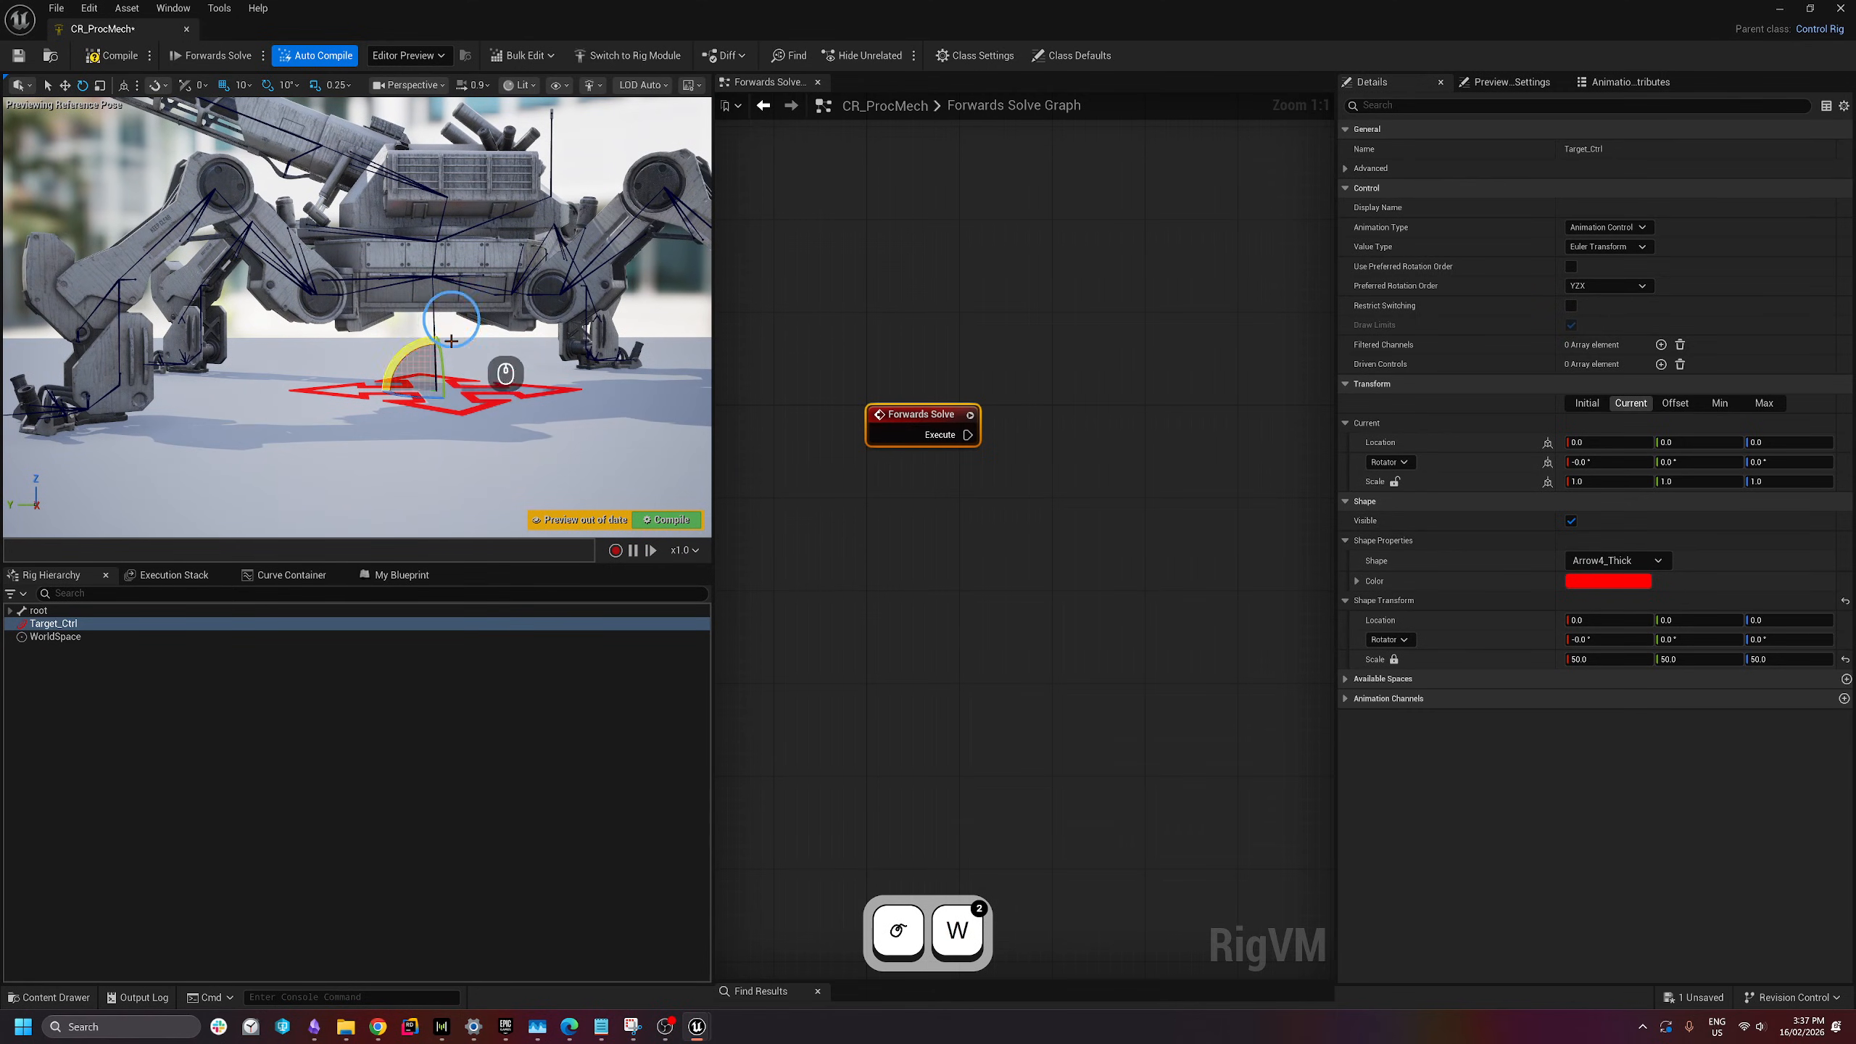
key("s")
key("e")
right_click_drag(394, 434, 594, 451)
key("a")
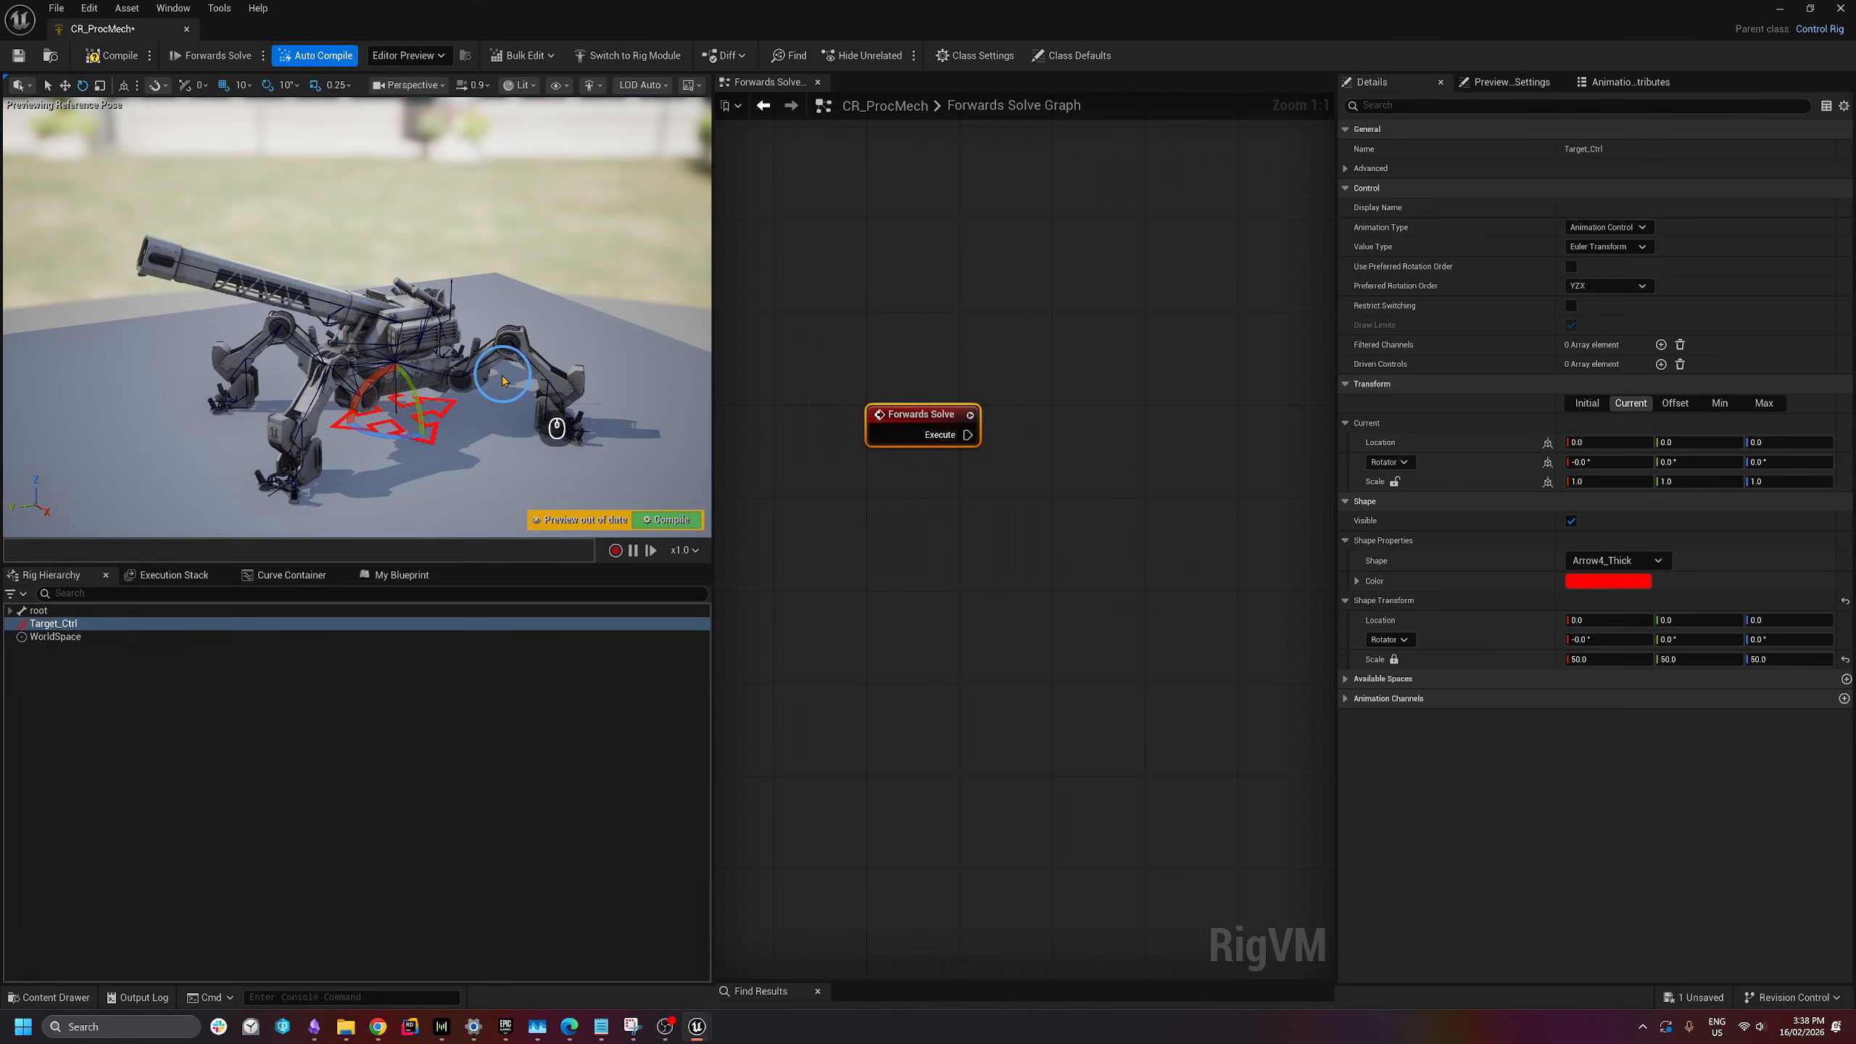
right_click_drag(448, 409, 449, 416)
- Compile and save the CR_ProcMech rig
key("w")
left_click(107, 57)
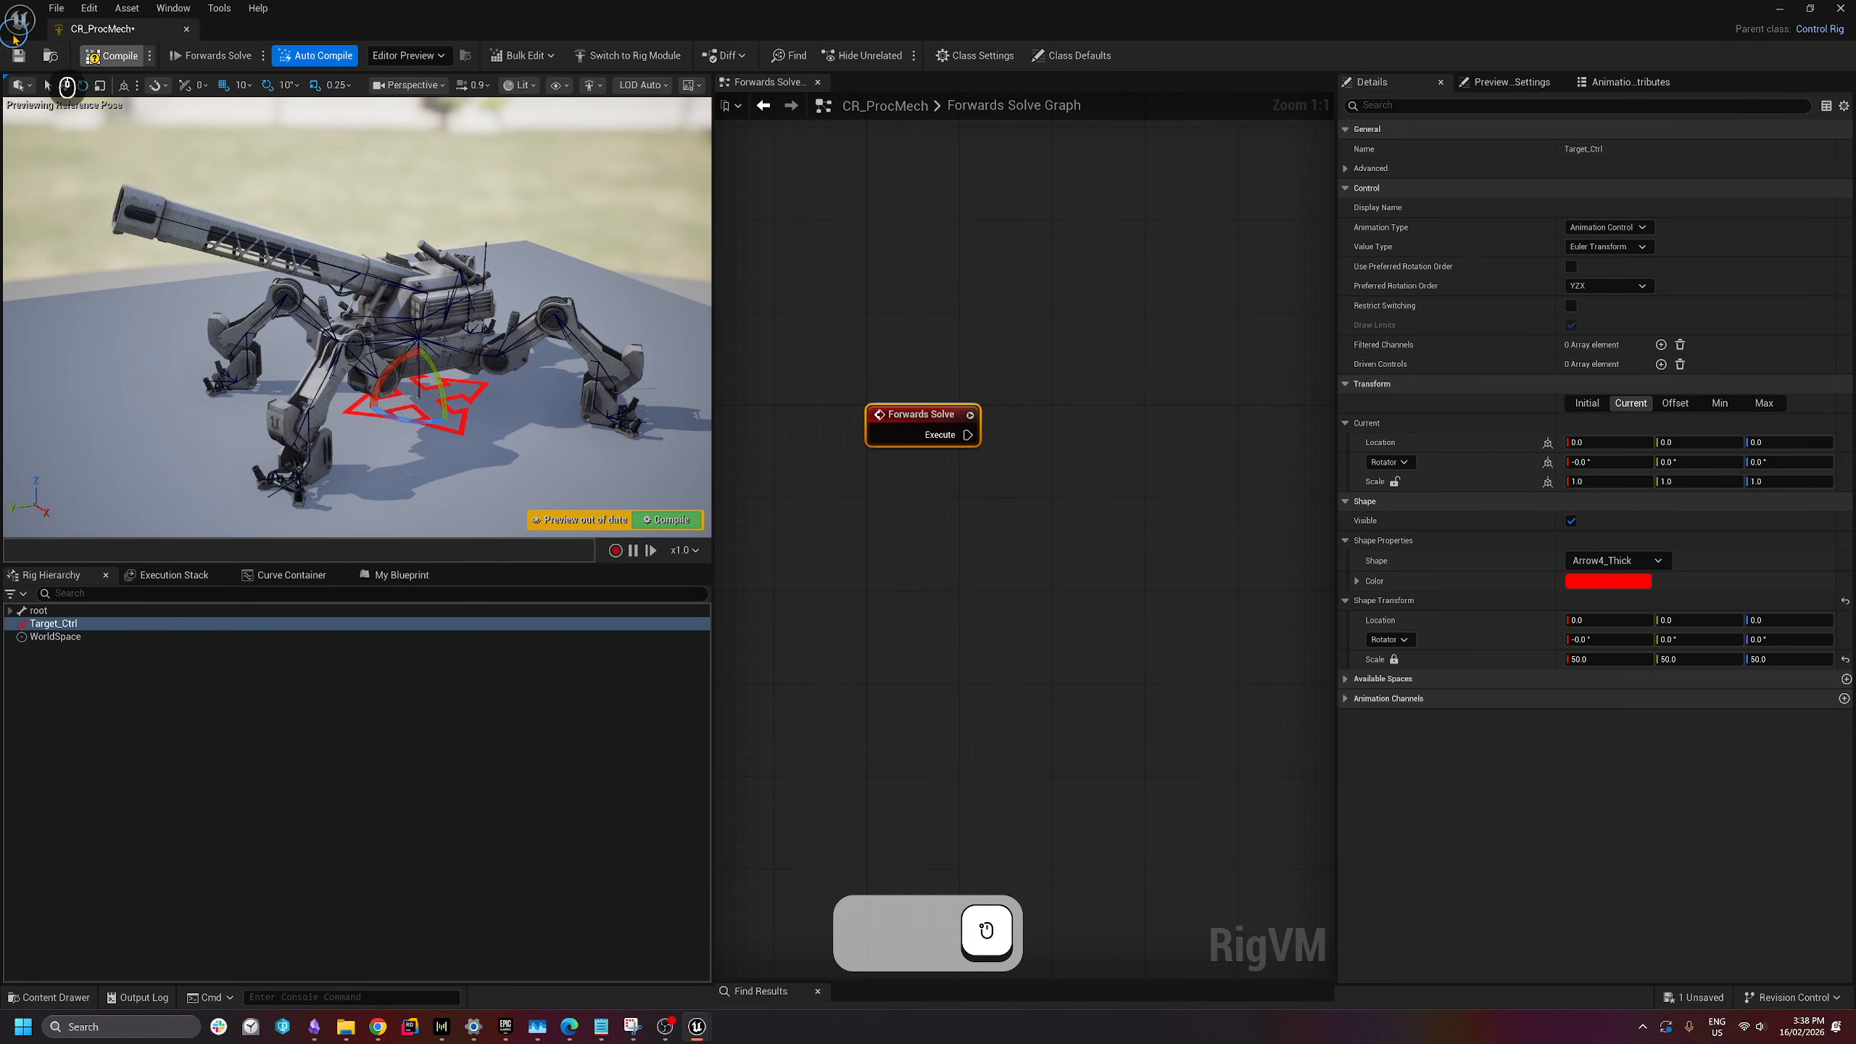
left_click(18, 55)
- Test-move Target_Ctrl along Y, then recompile to return it to the origin
right_click_drag(476, 451, 462, 461)
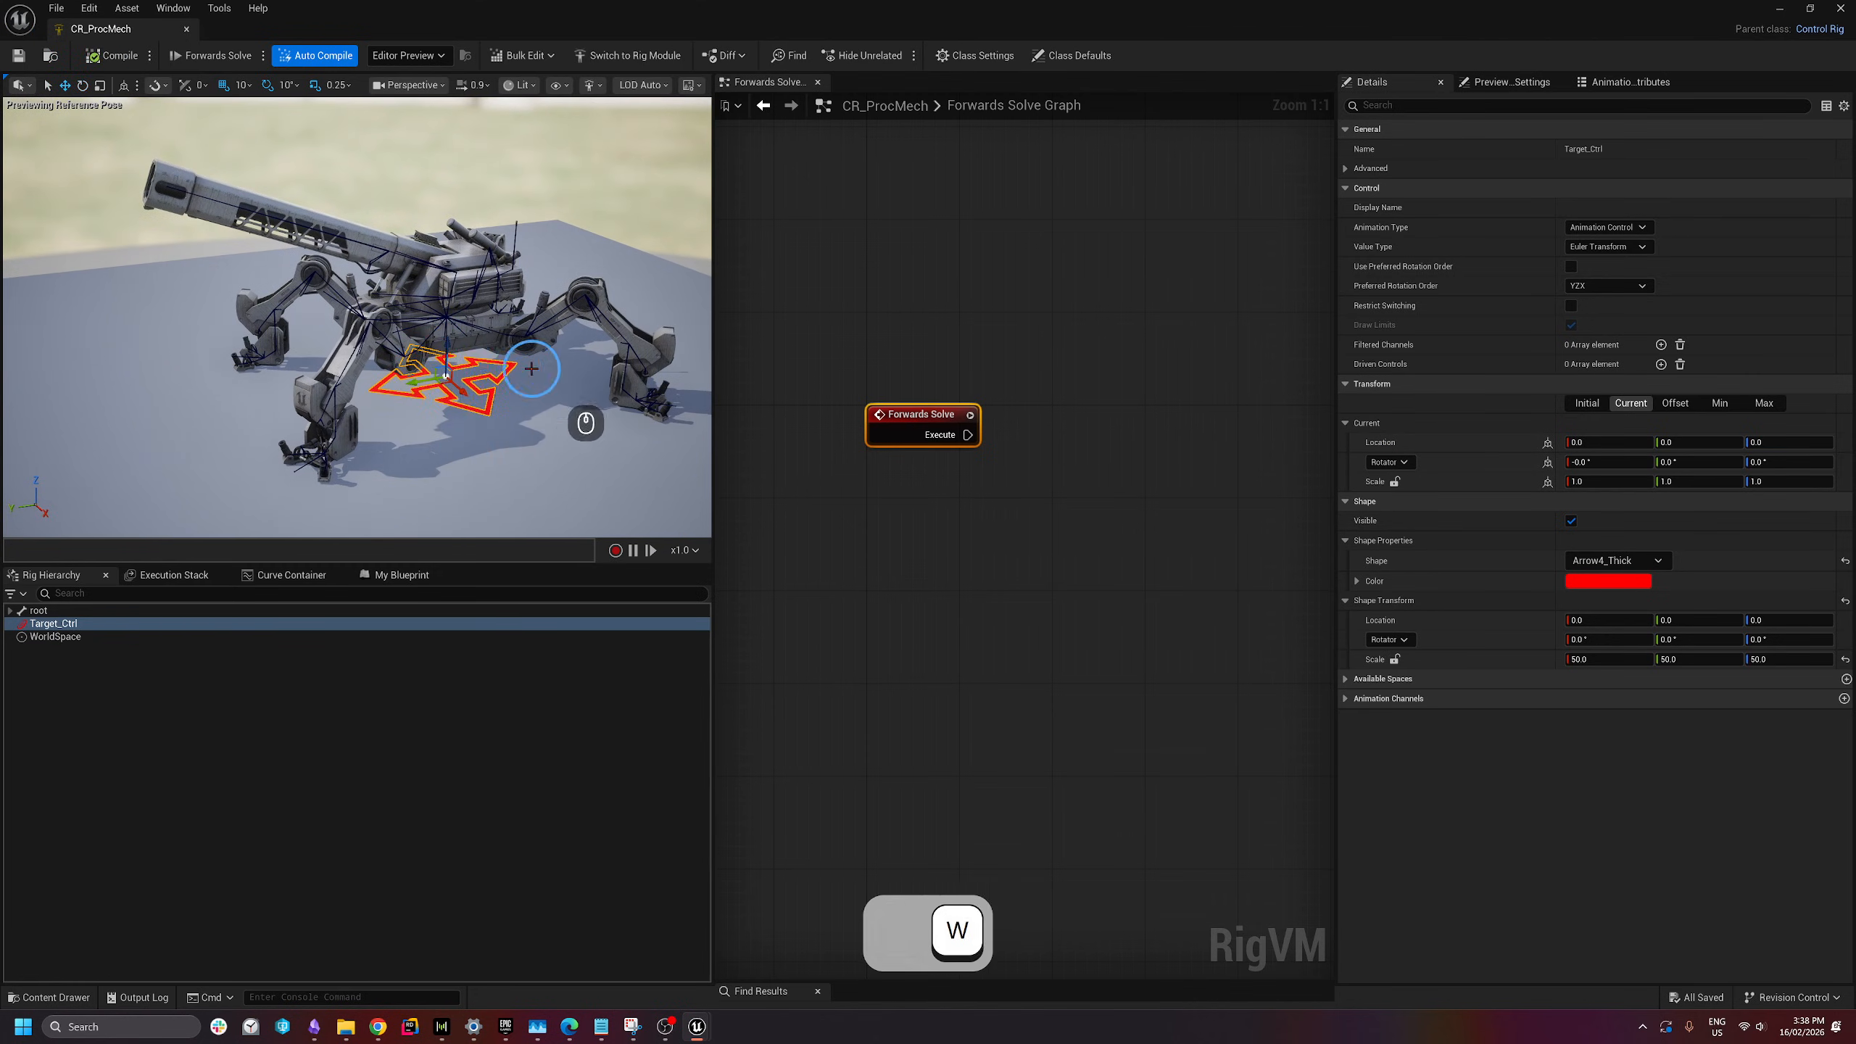
key("w")
left_click_drag(457, 425, 156, 384)
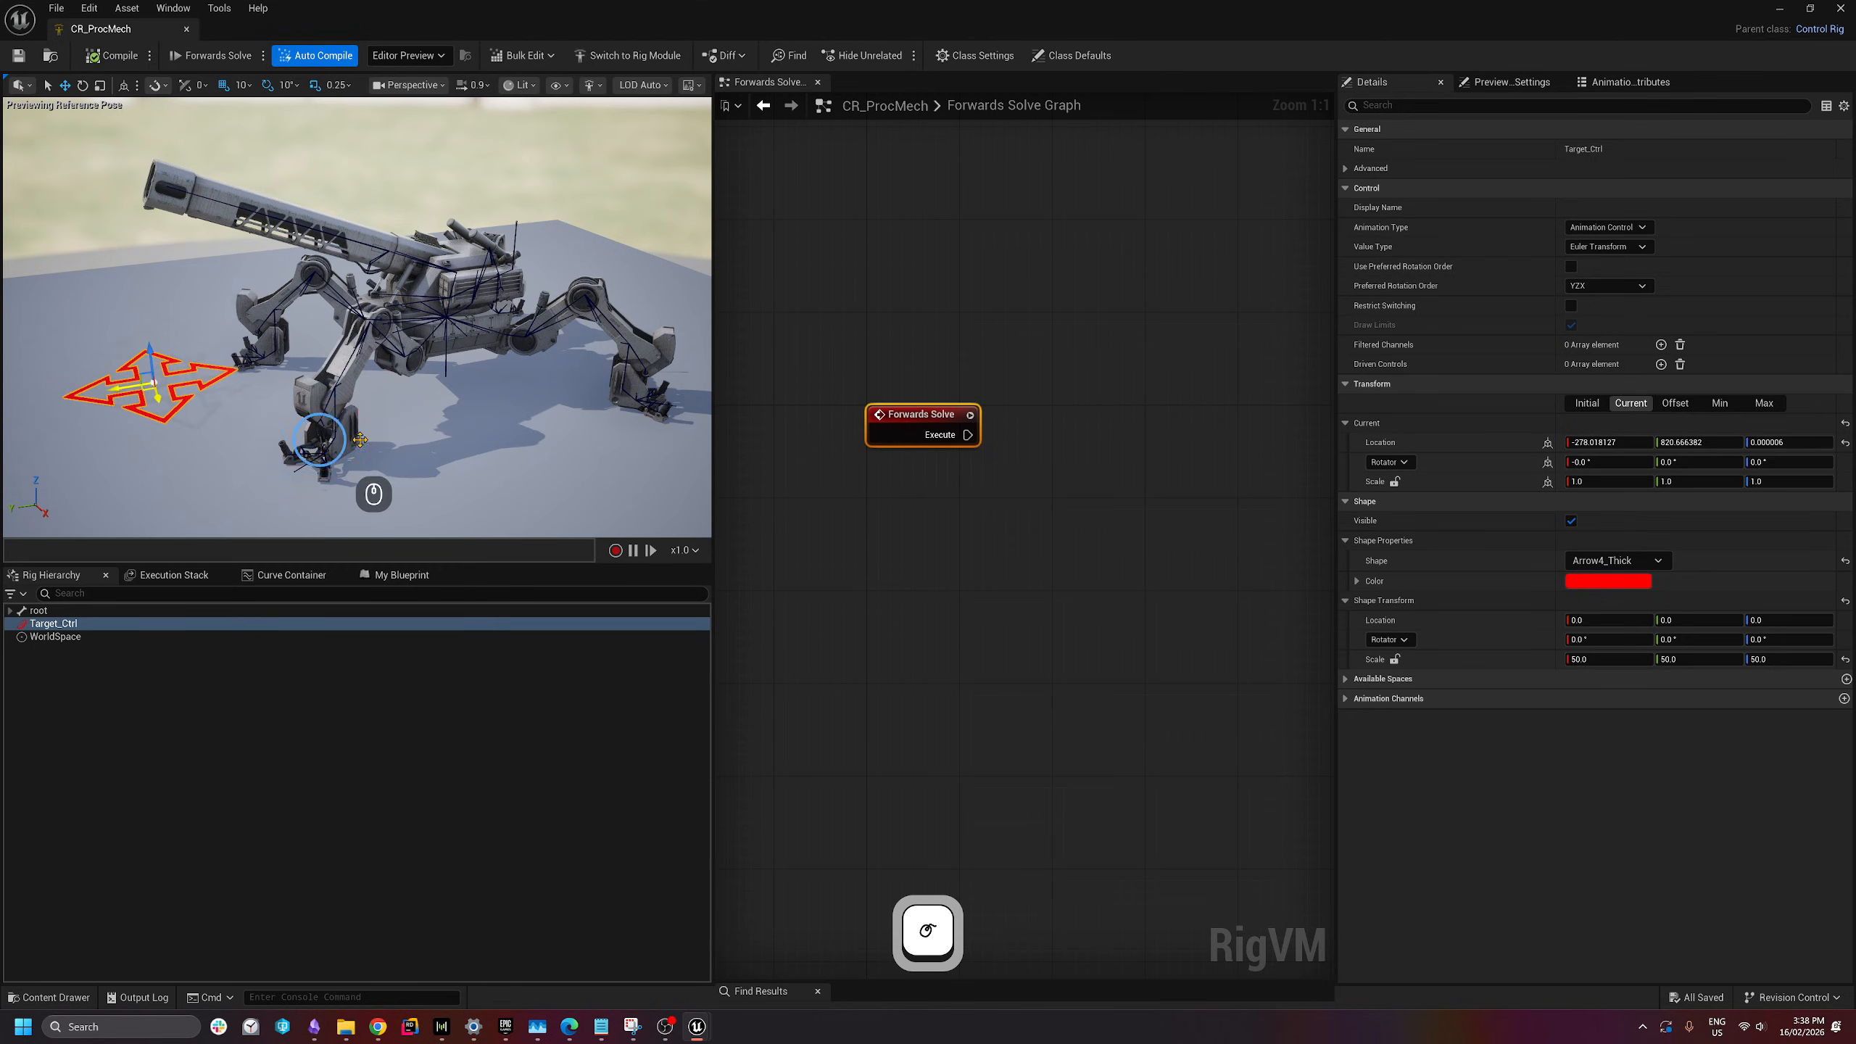
left_click(110, 56)
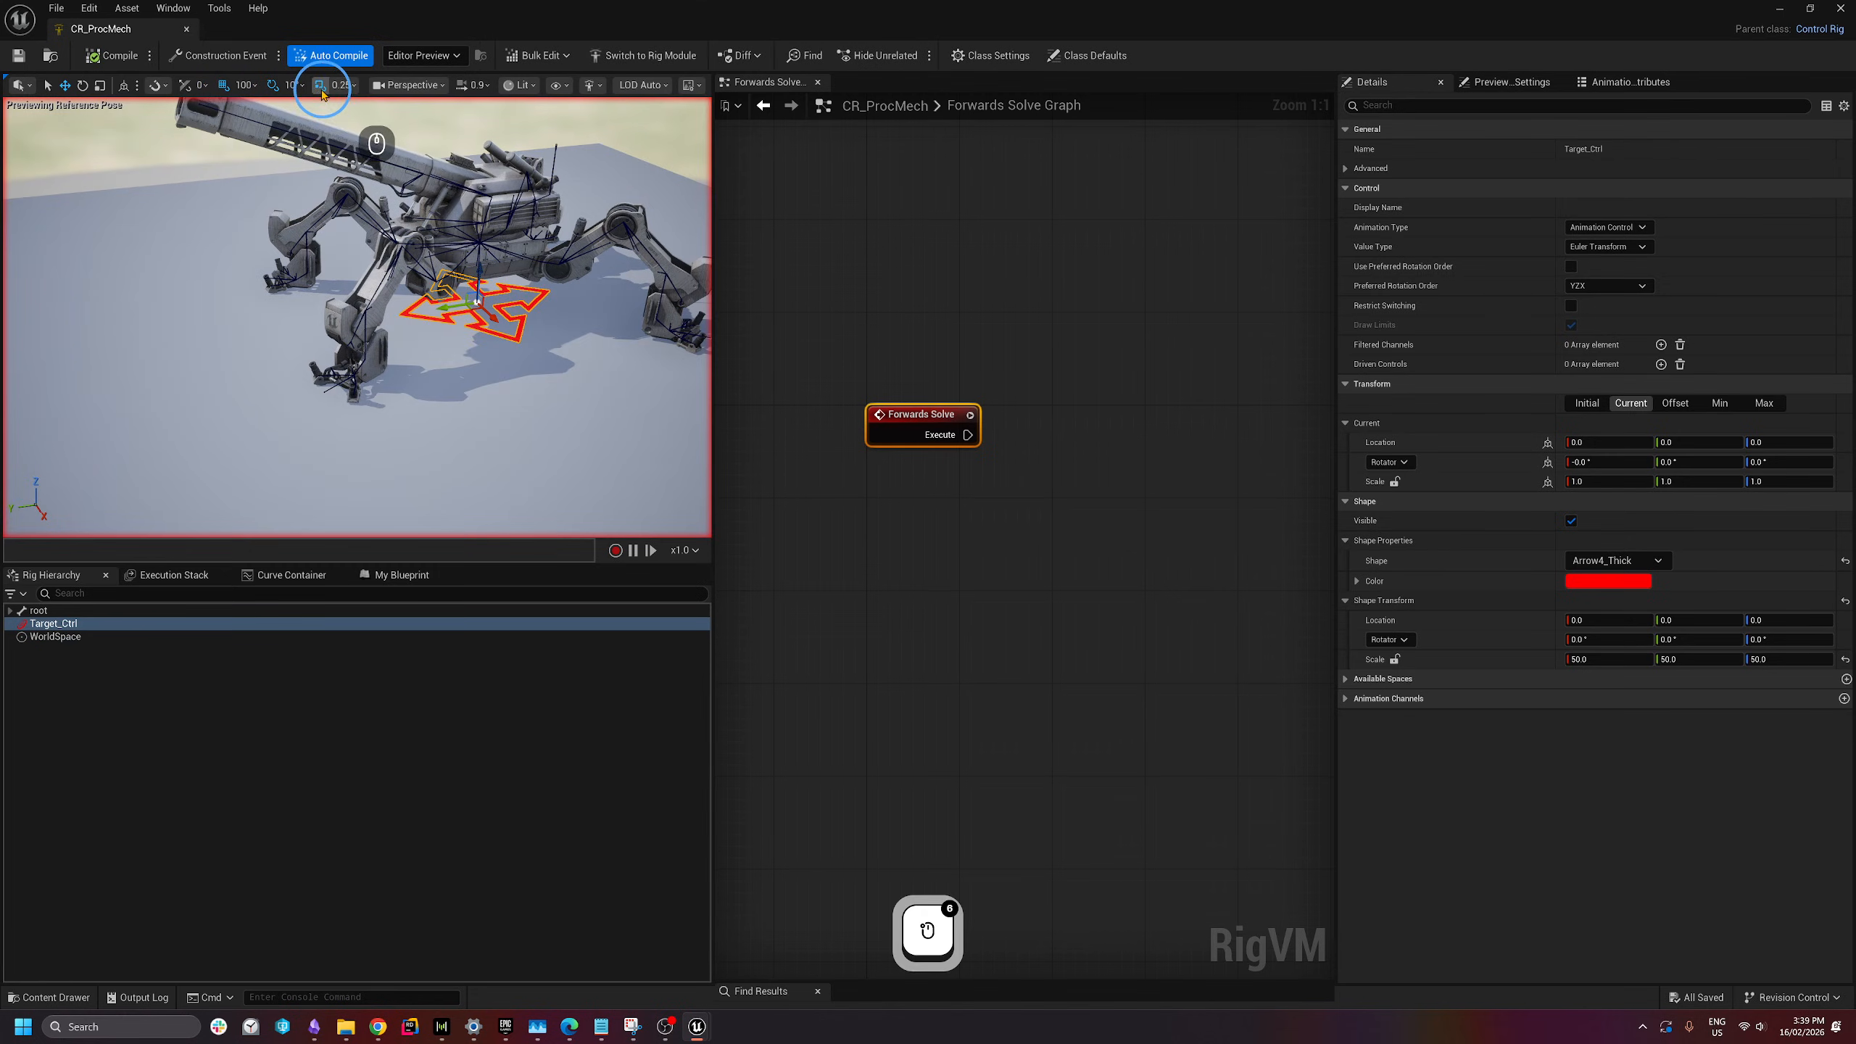
- Set the position snap to 10 and the rotation snap to 45°
left_click(243, 84)
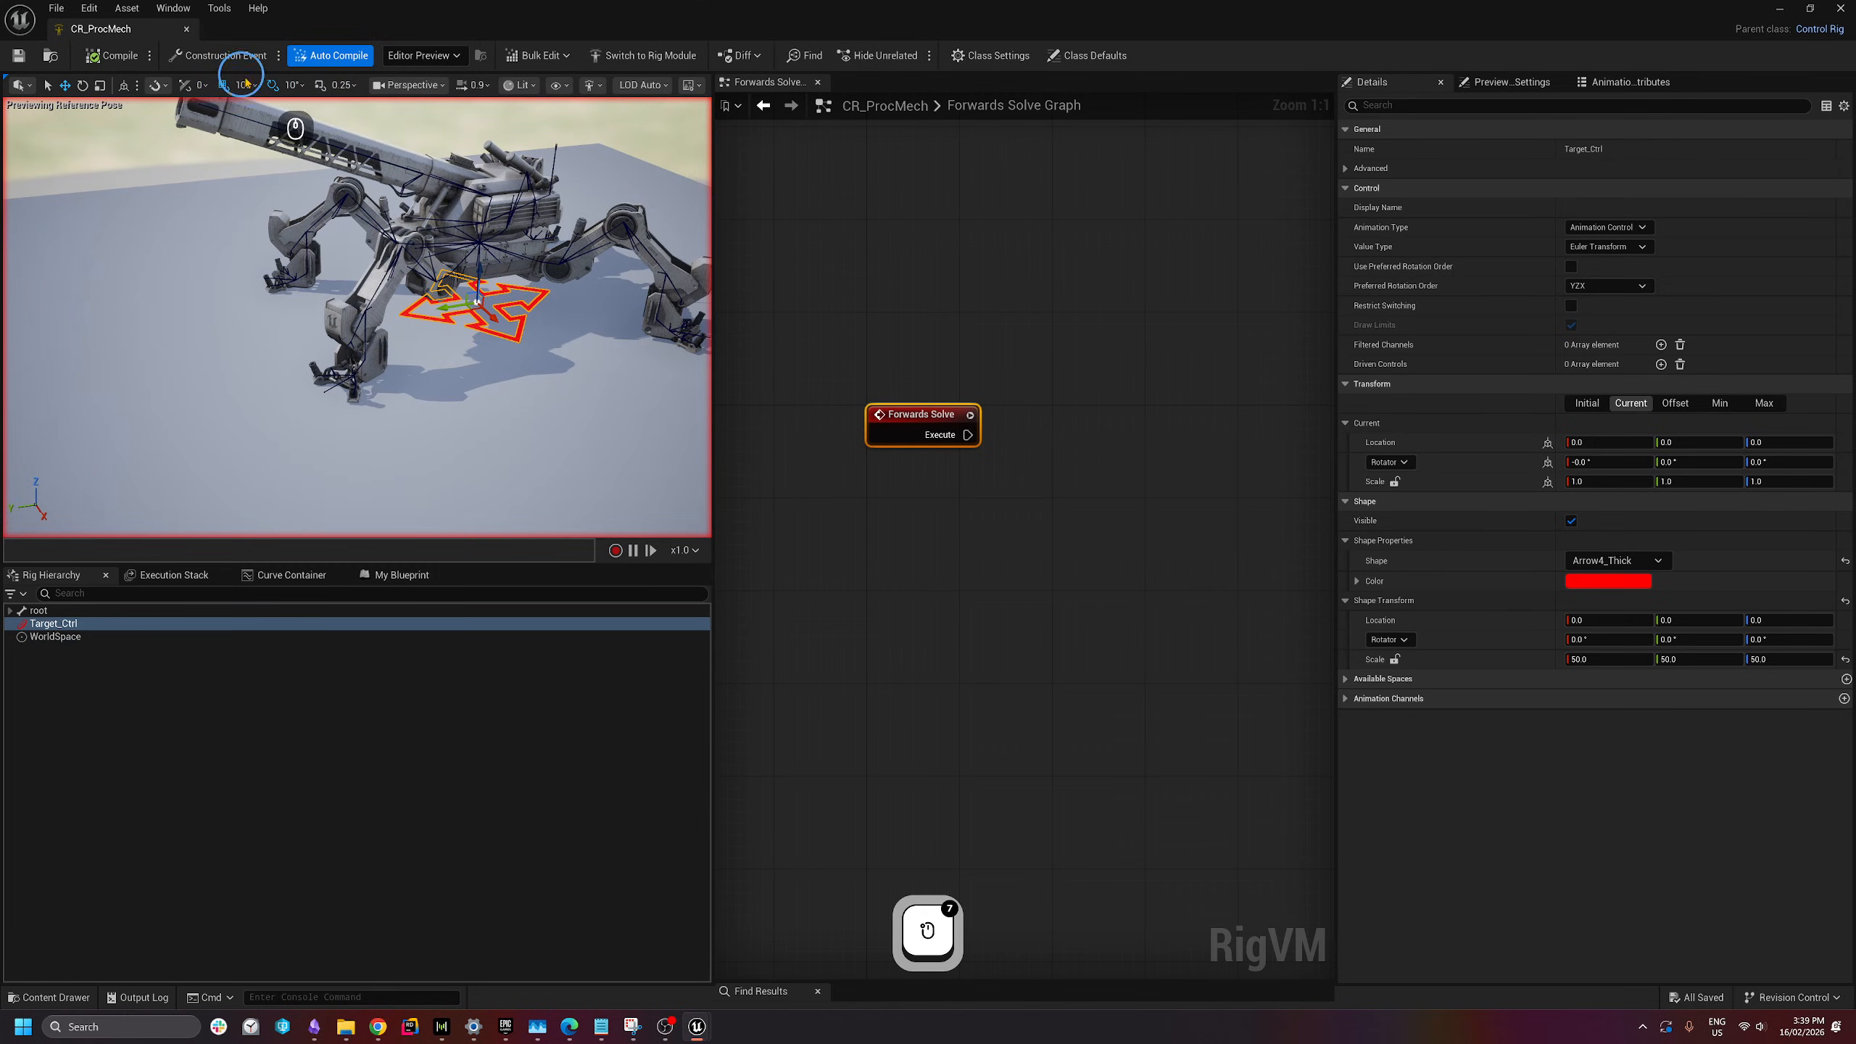
left_click(293, 86)
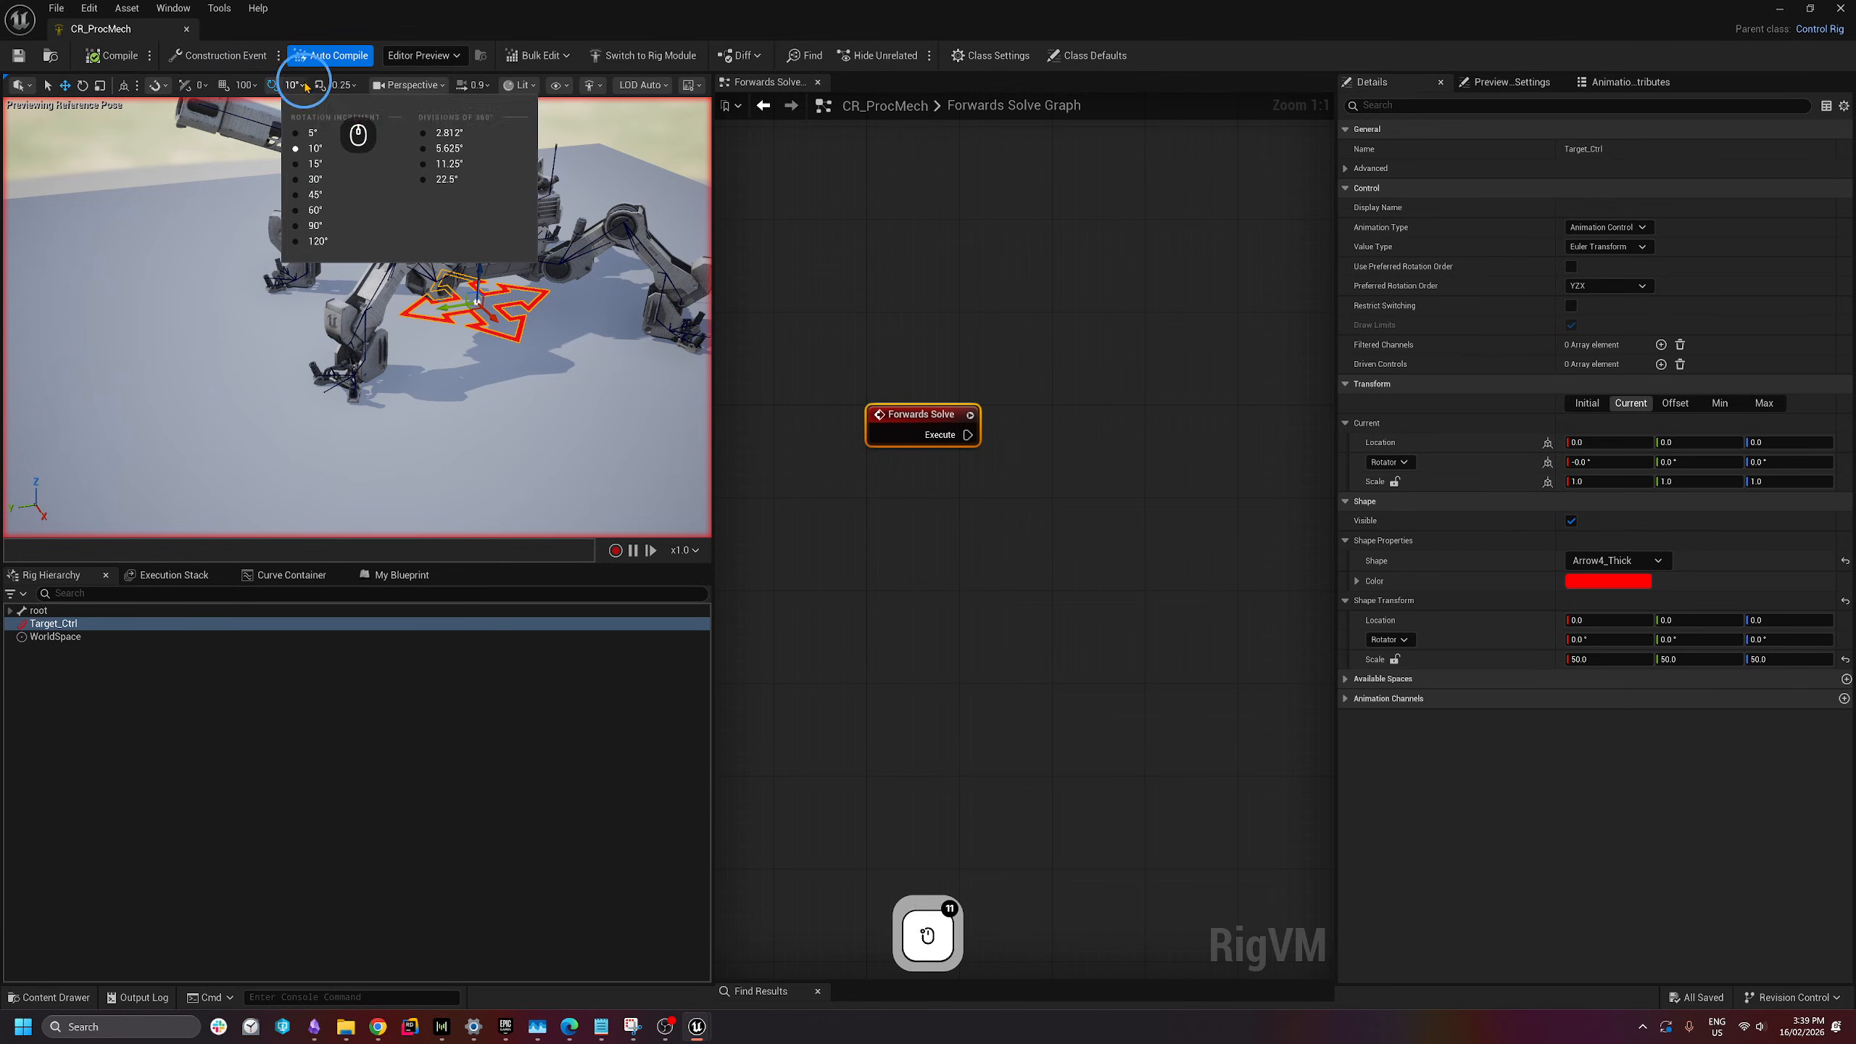
left_click(314, 194)
- Rotate Target_Ctrl by 45 degrees as a test, then undo it
mouse_move(431, 333)
right_mouse_down()
mouse_move(462, 331)
mouse_move(414, 341)
right_mouse_up()
key("w")
key("e")
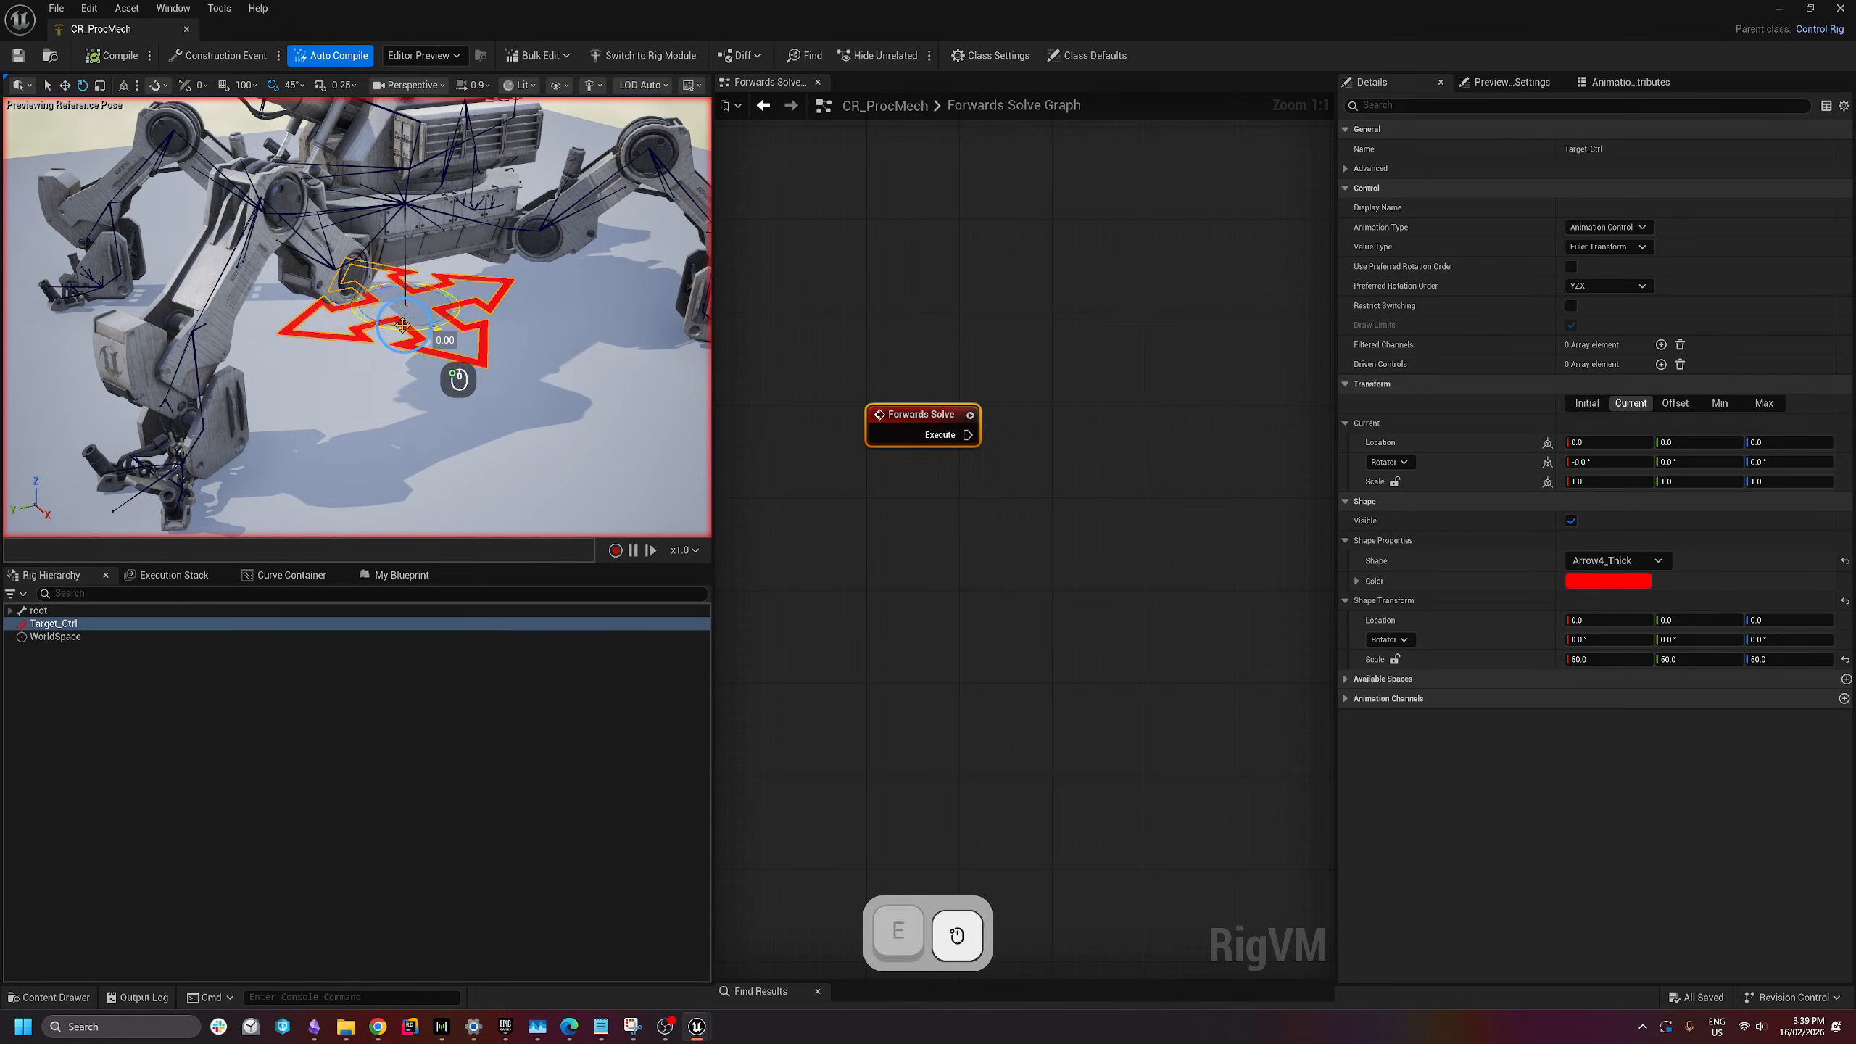
left_click_drag(431, 385, 342, 359)
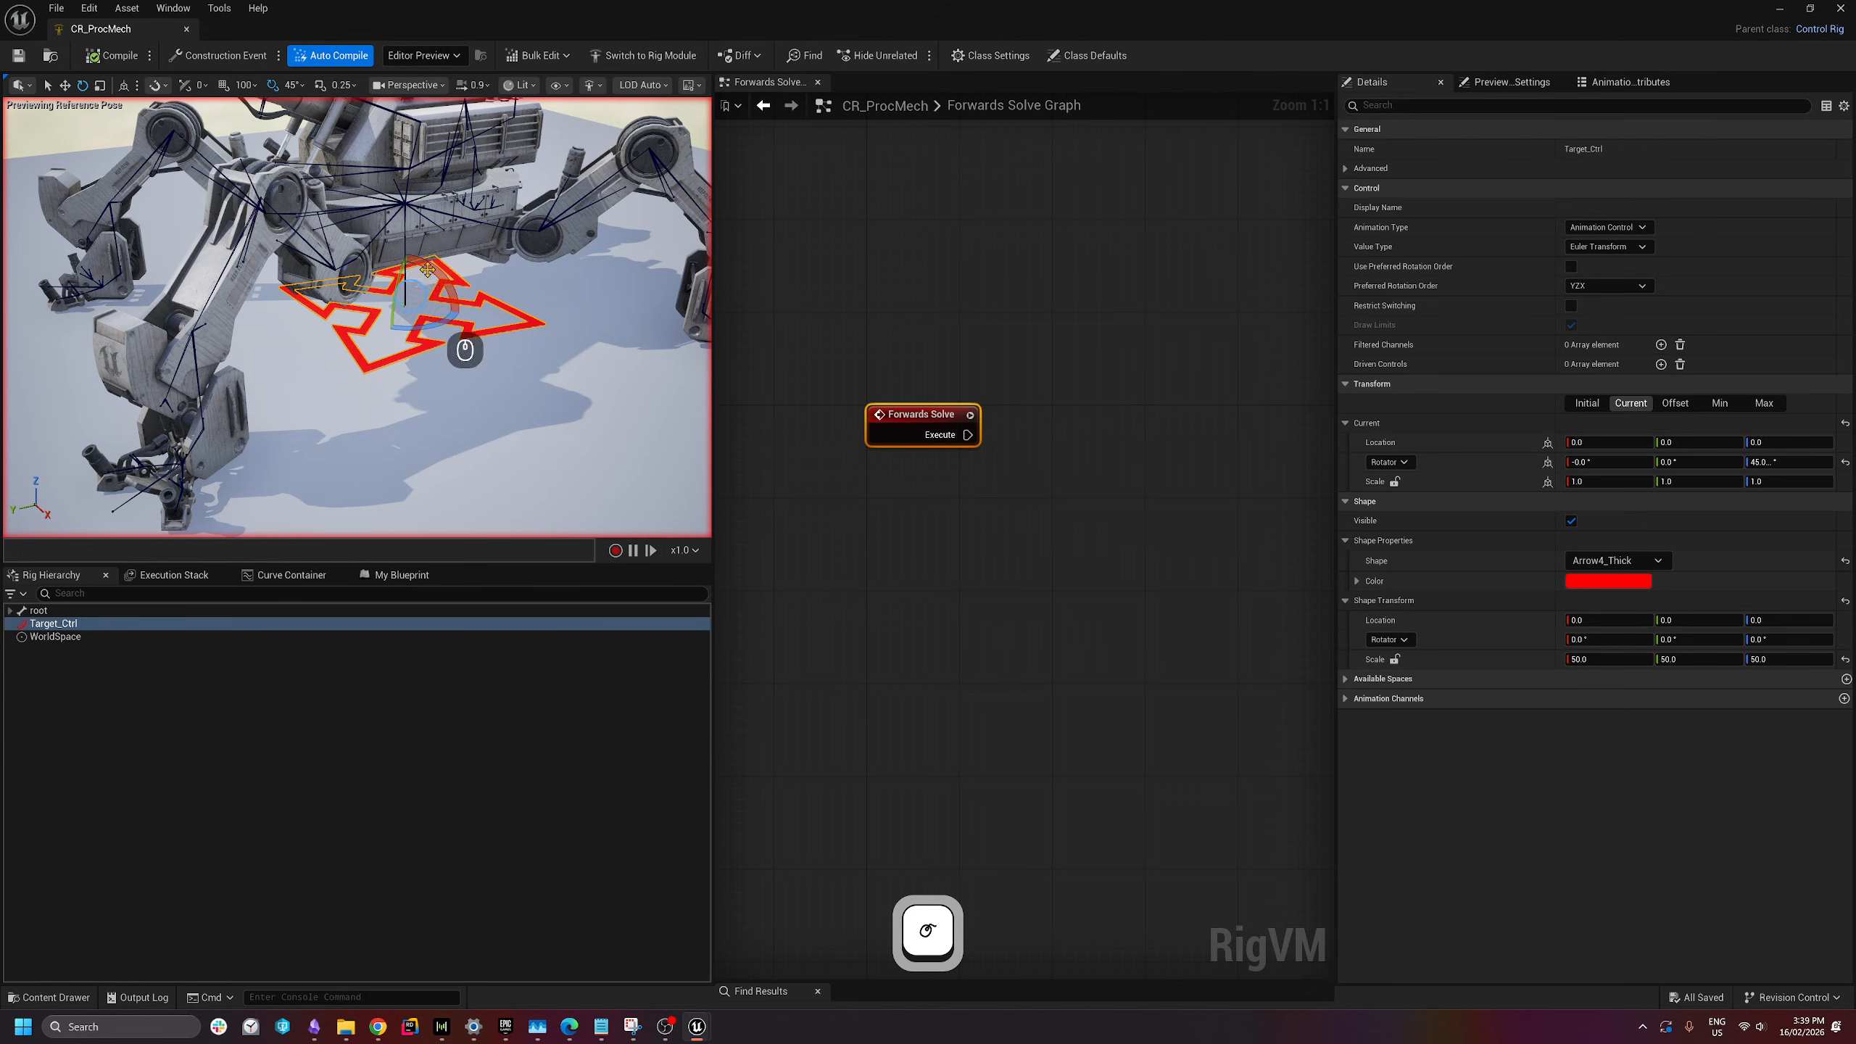
key("ctrl+z")
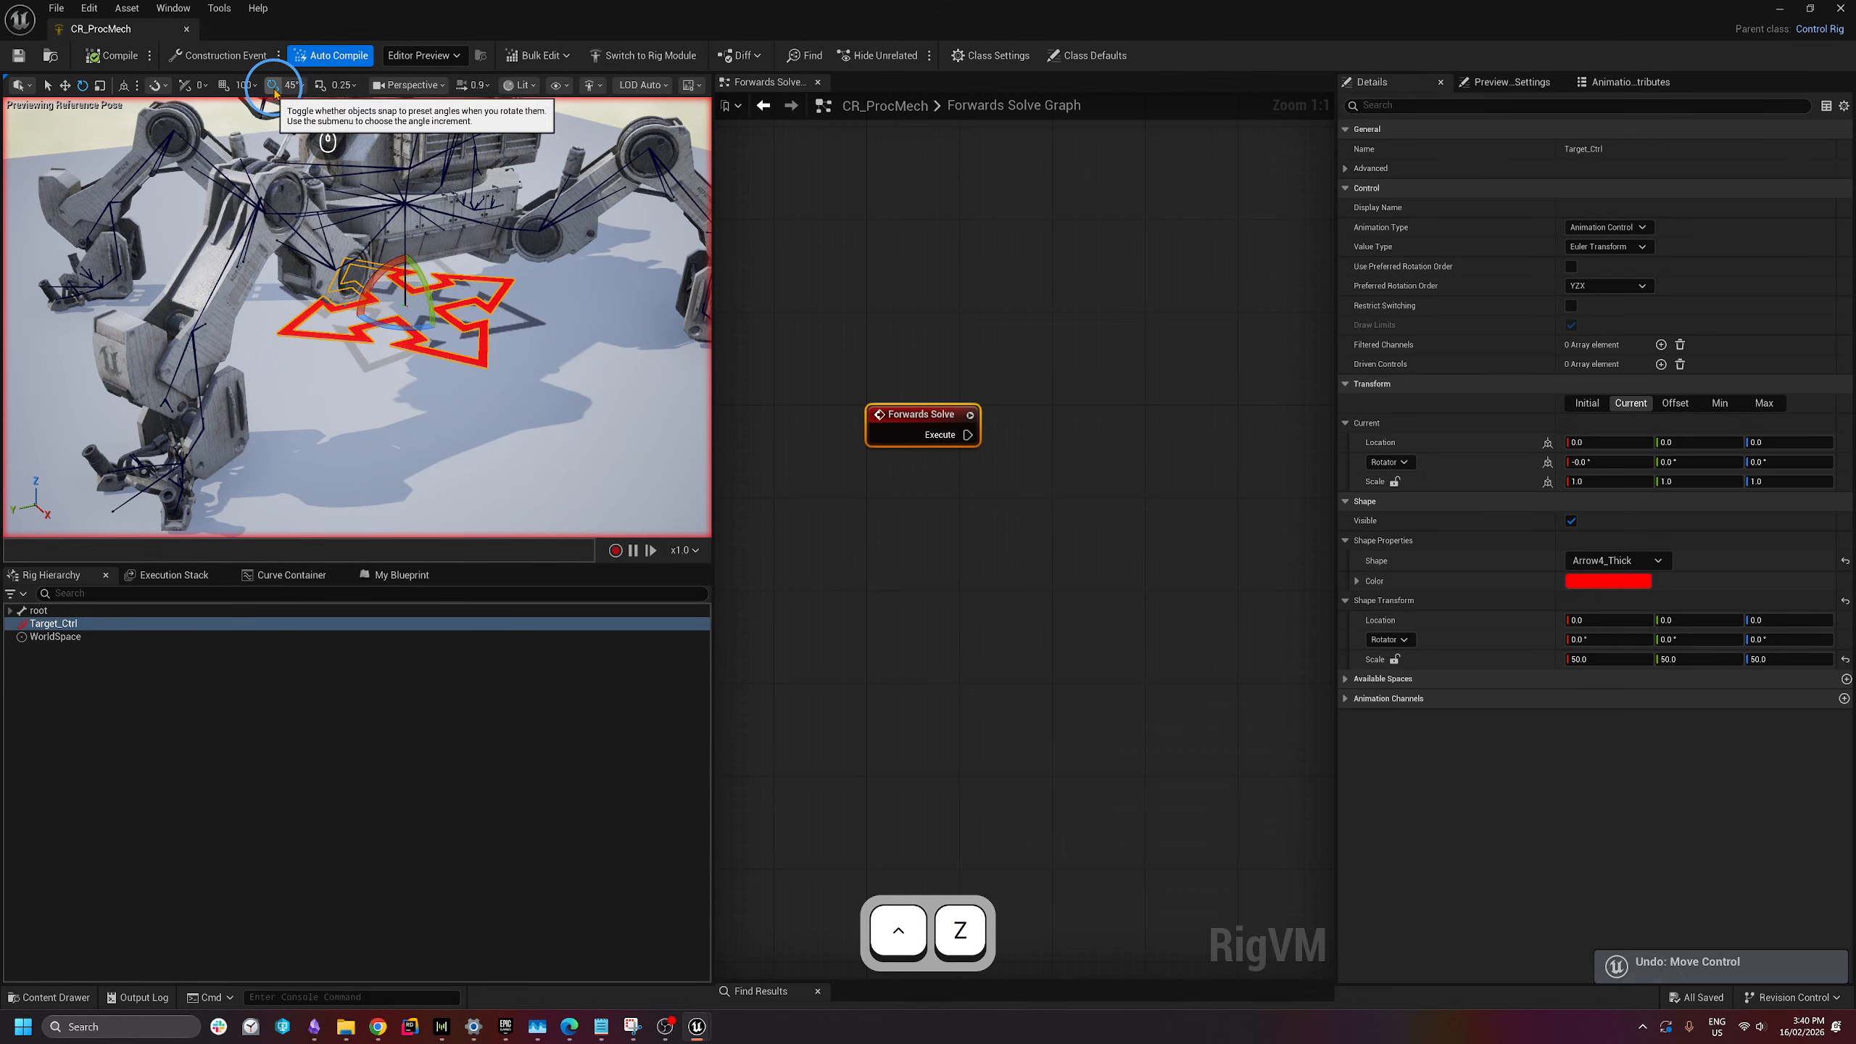
- Turn off rotation snapping, rotate Target_Ctrl freely around Z, then undo it
left_click(273, 86)
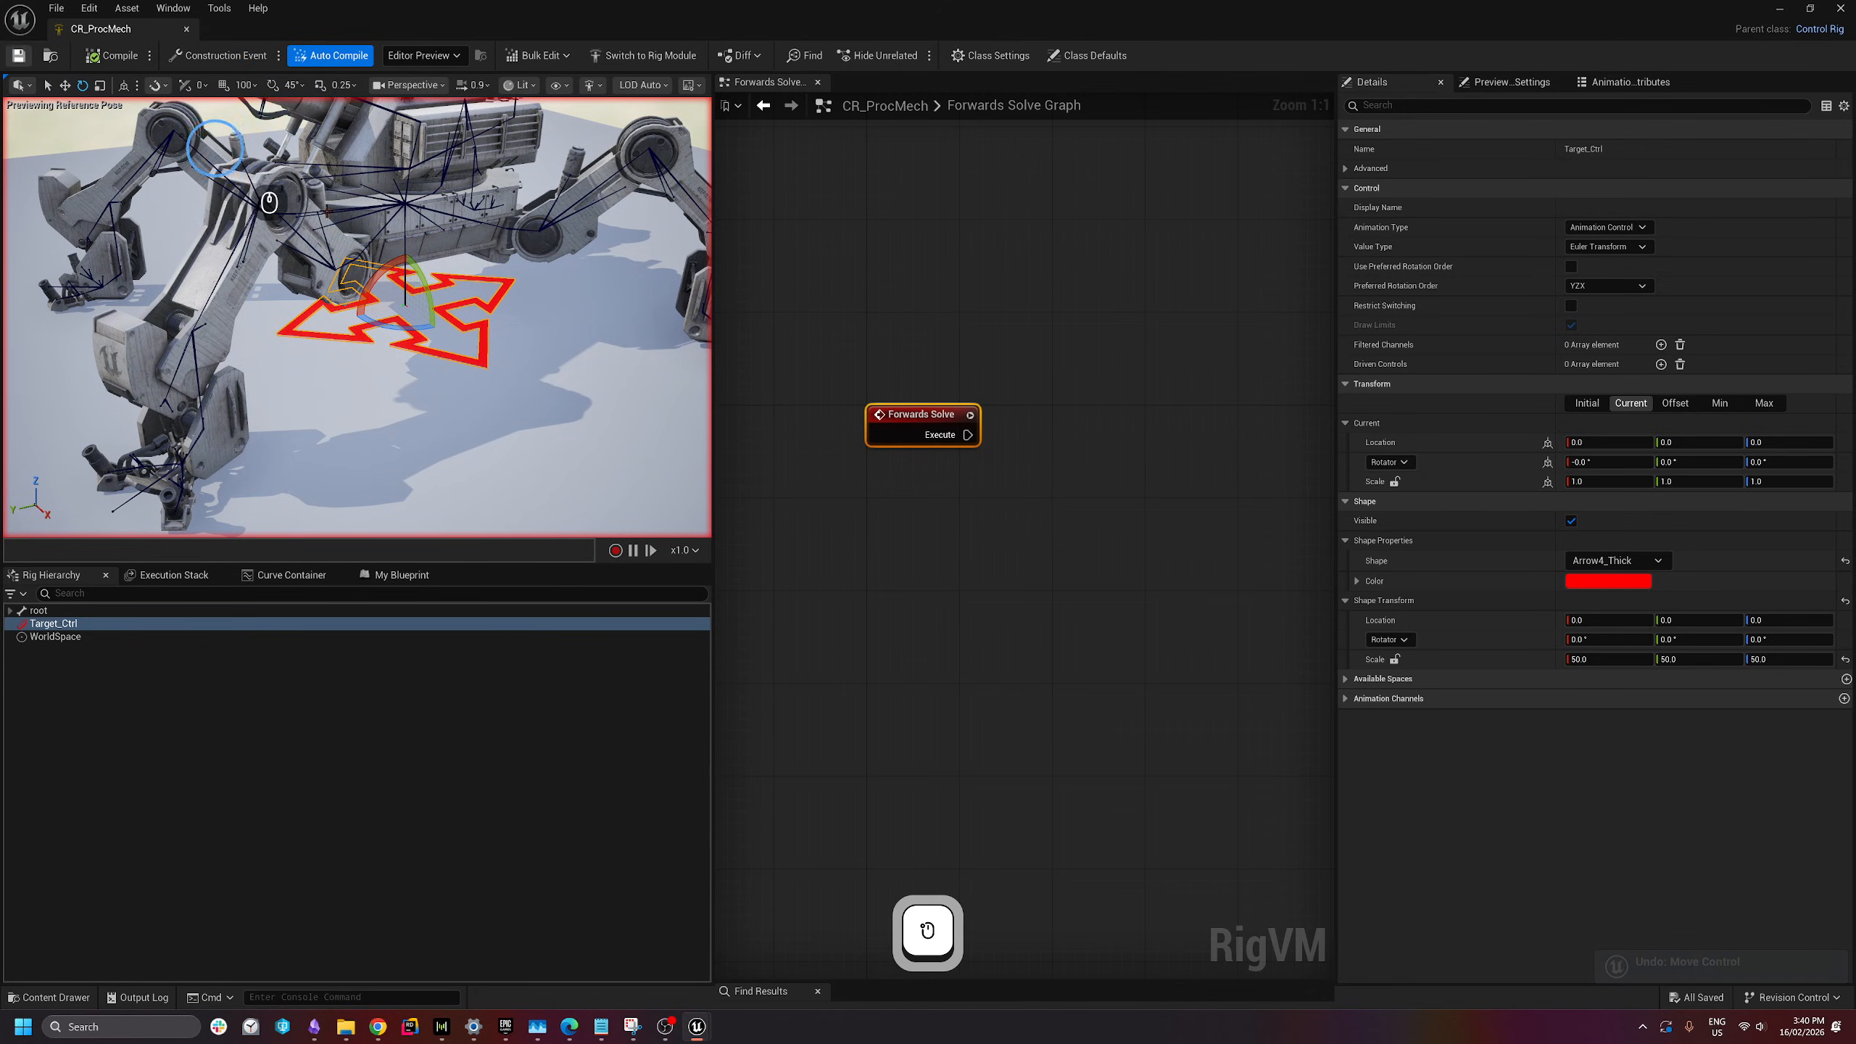
key("s")
key("d")
right_click_drag(468, 402, 348, 335)
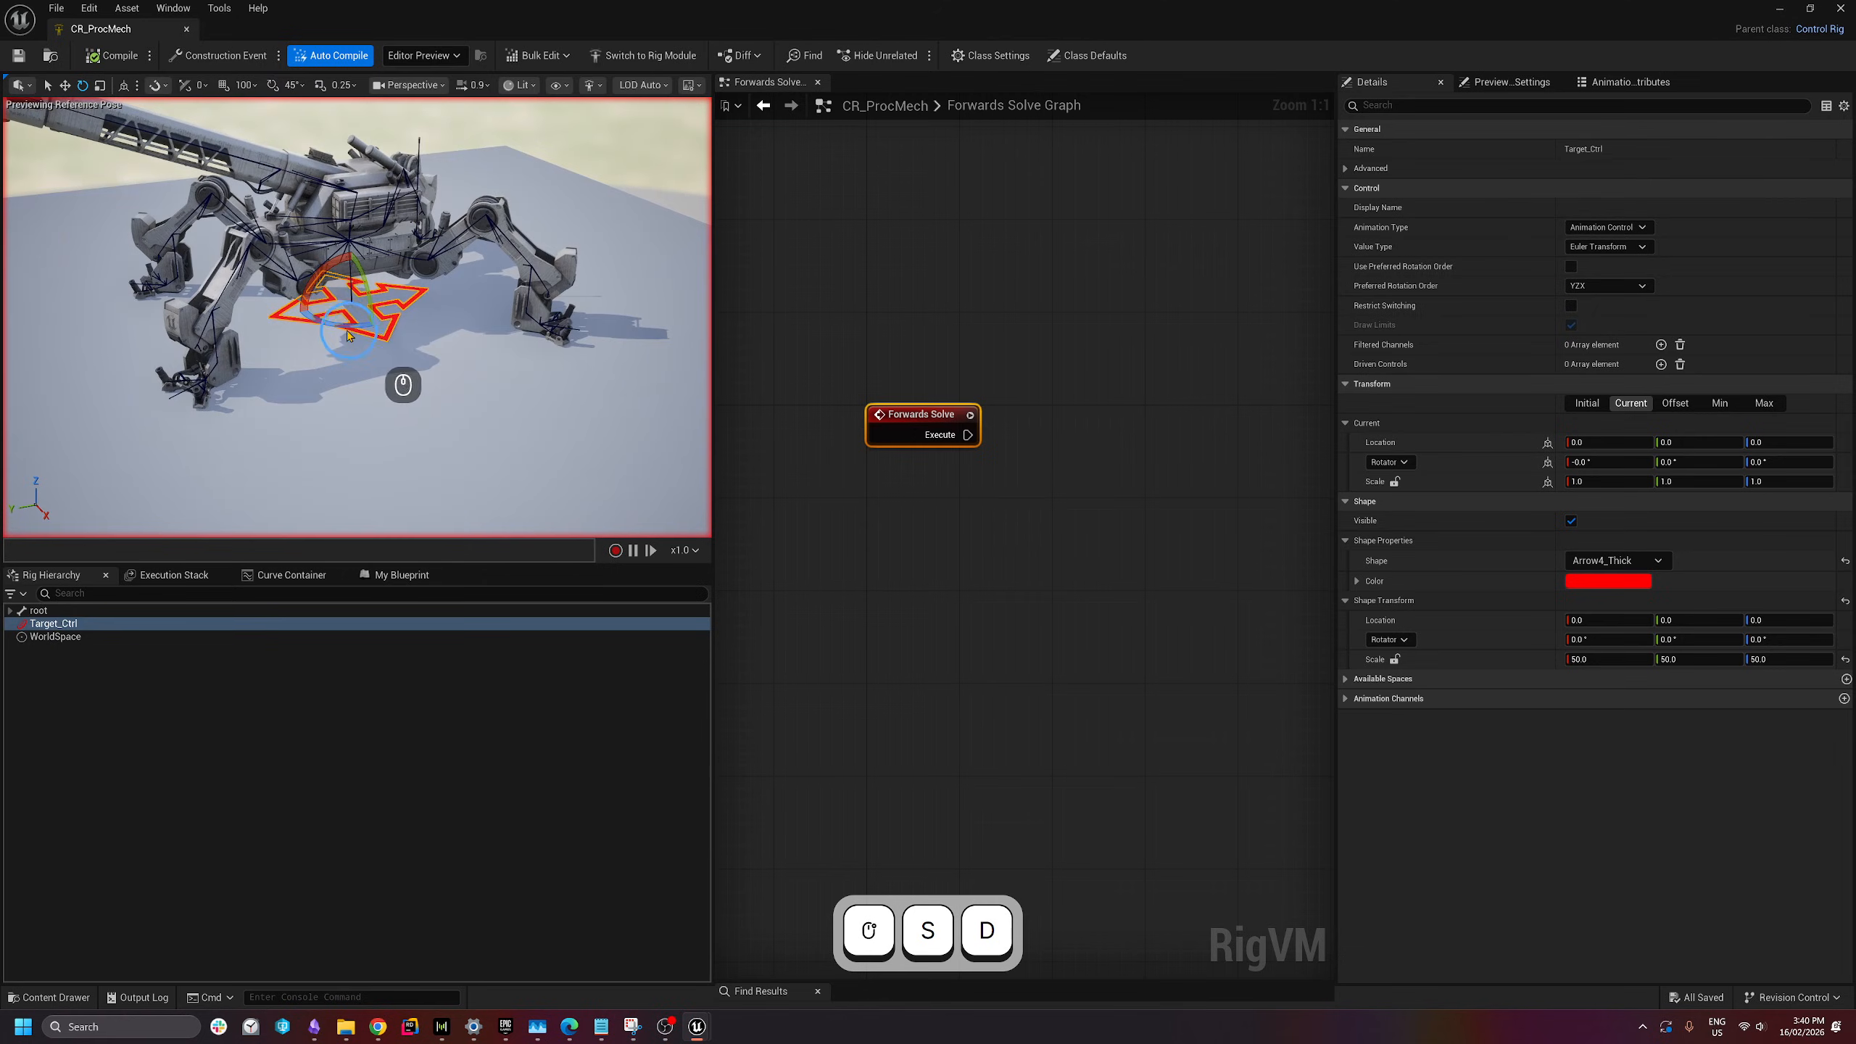
left_click_drag(344, 323, 724, 295)
key("ctrl+z")
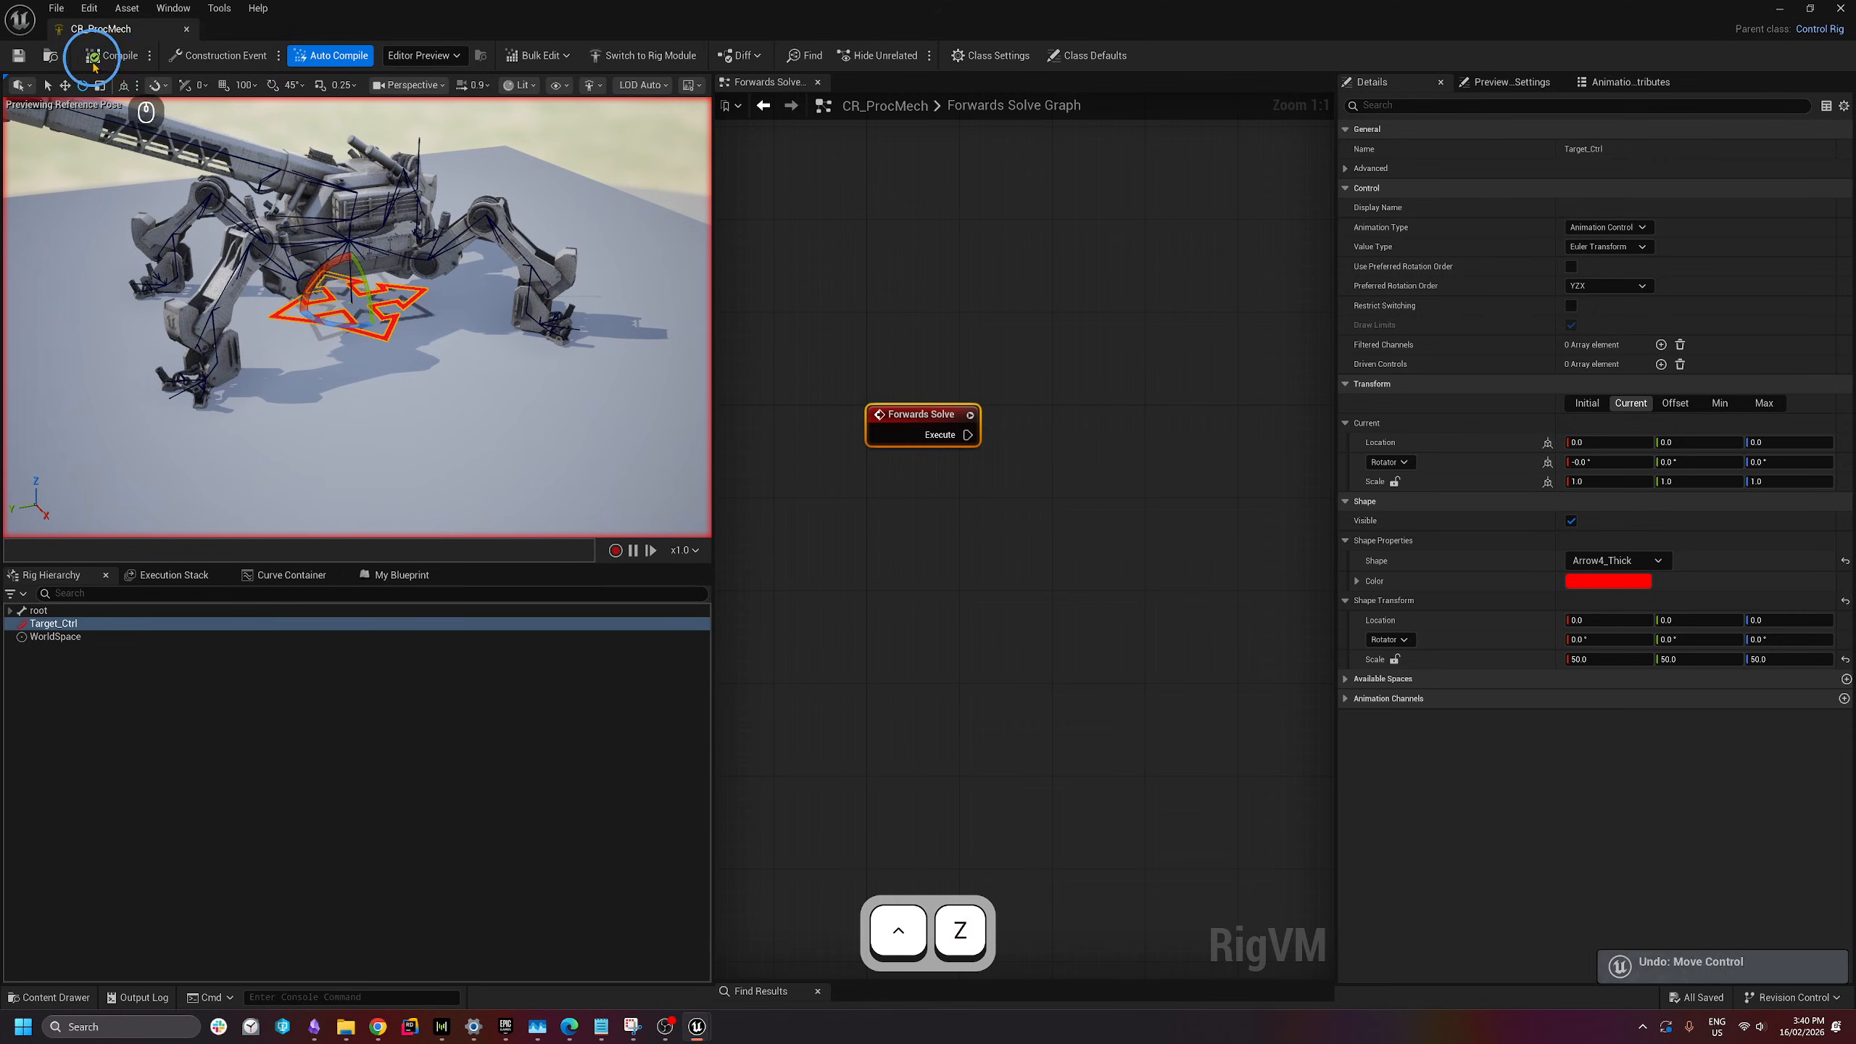
- Compile and save CR_ProcMech again, then frame the mech and the Forwards Solve graph
left_click(110, 57)
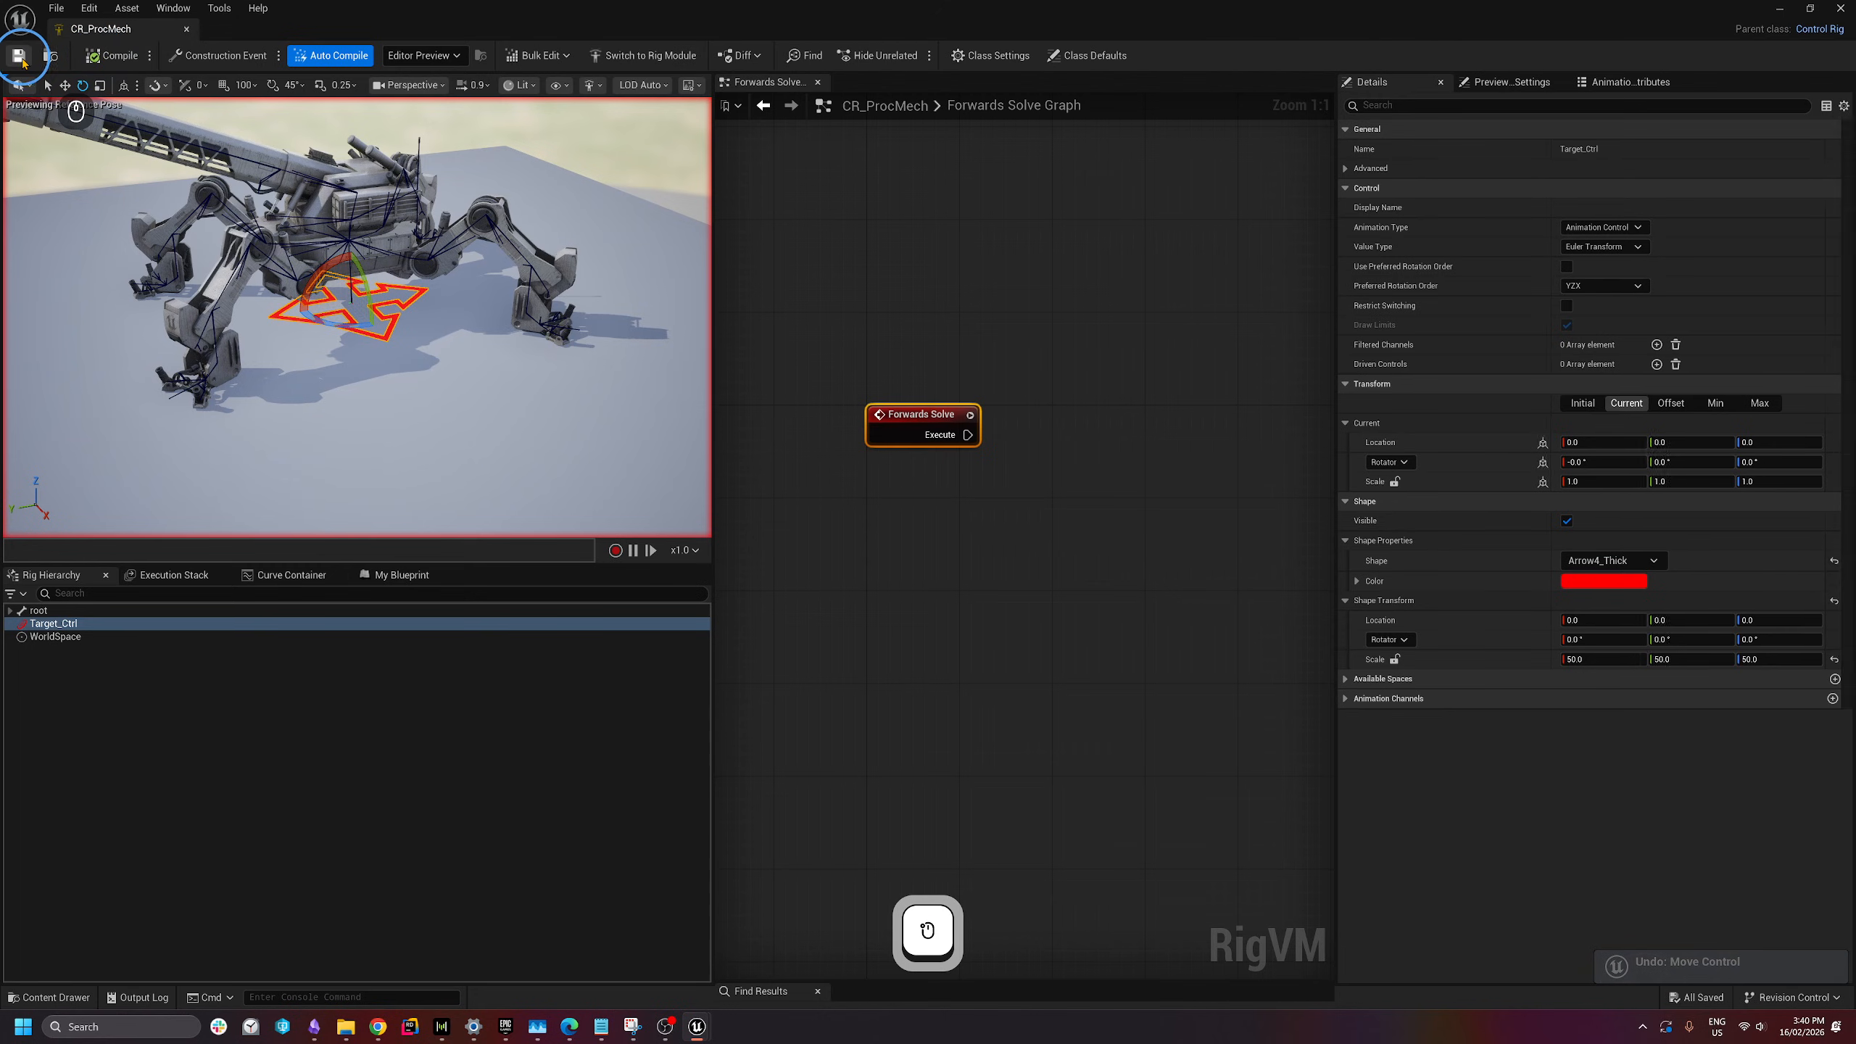
left_click(20, 58)
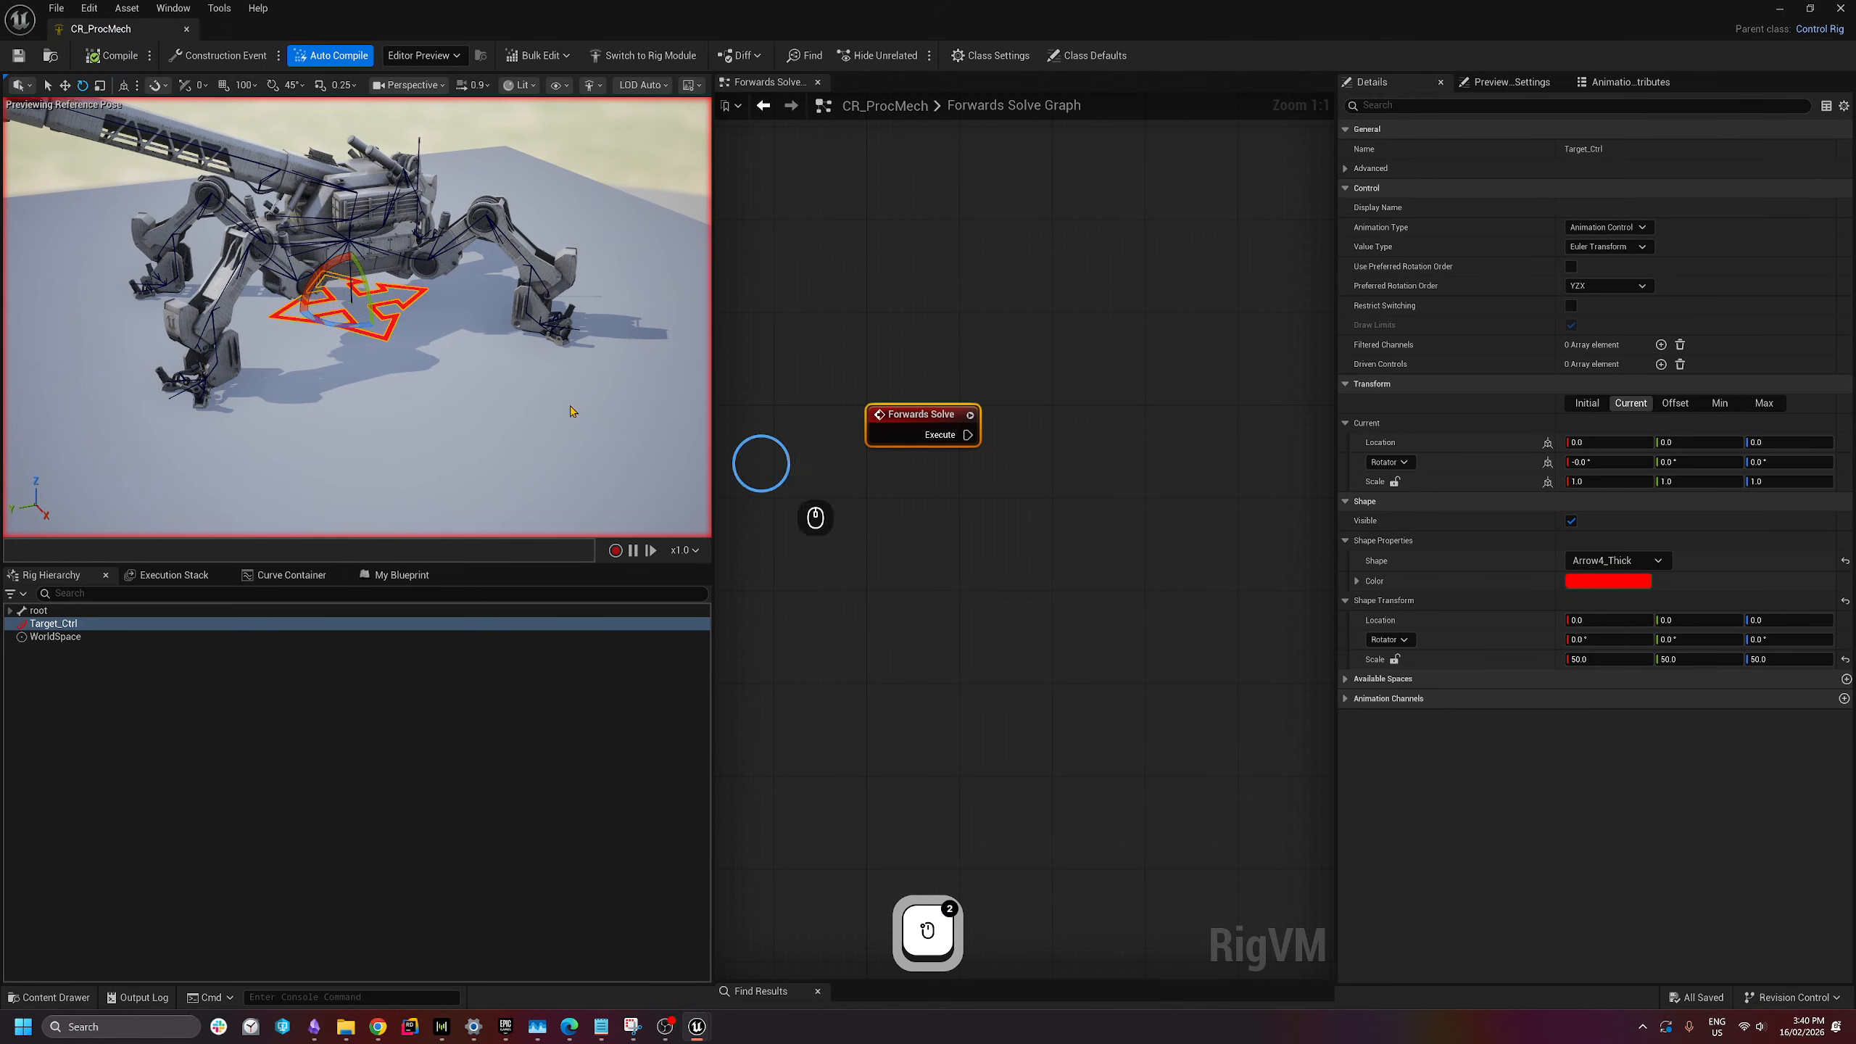
key("s")
key("d")
right_click_drag(352, 322, 263, 265)
key("q")
key("d")
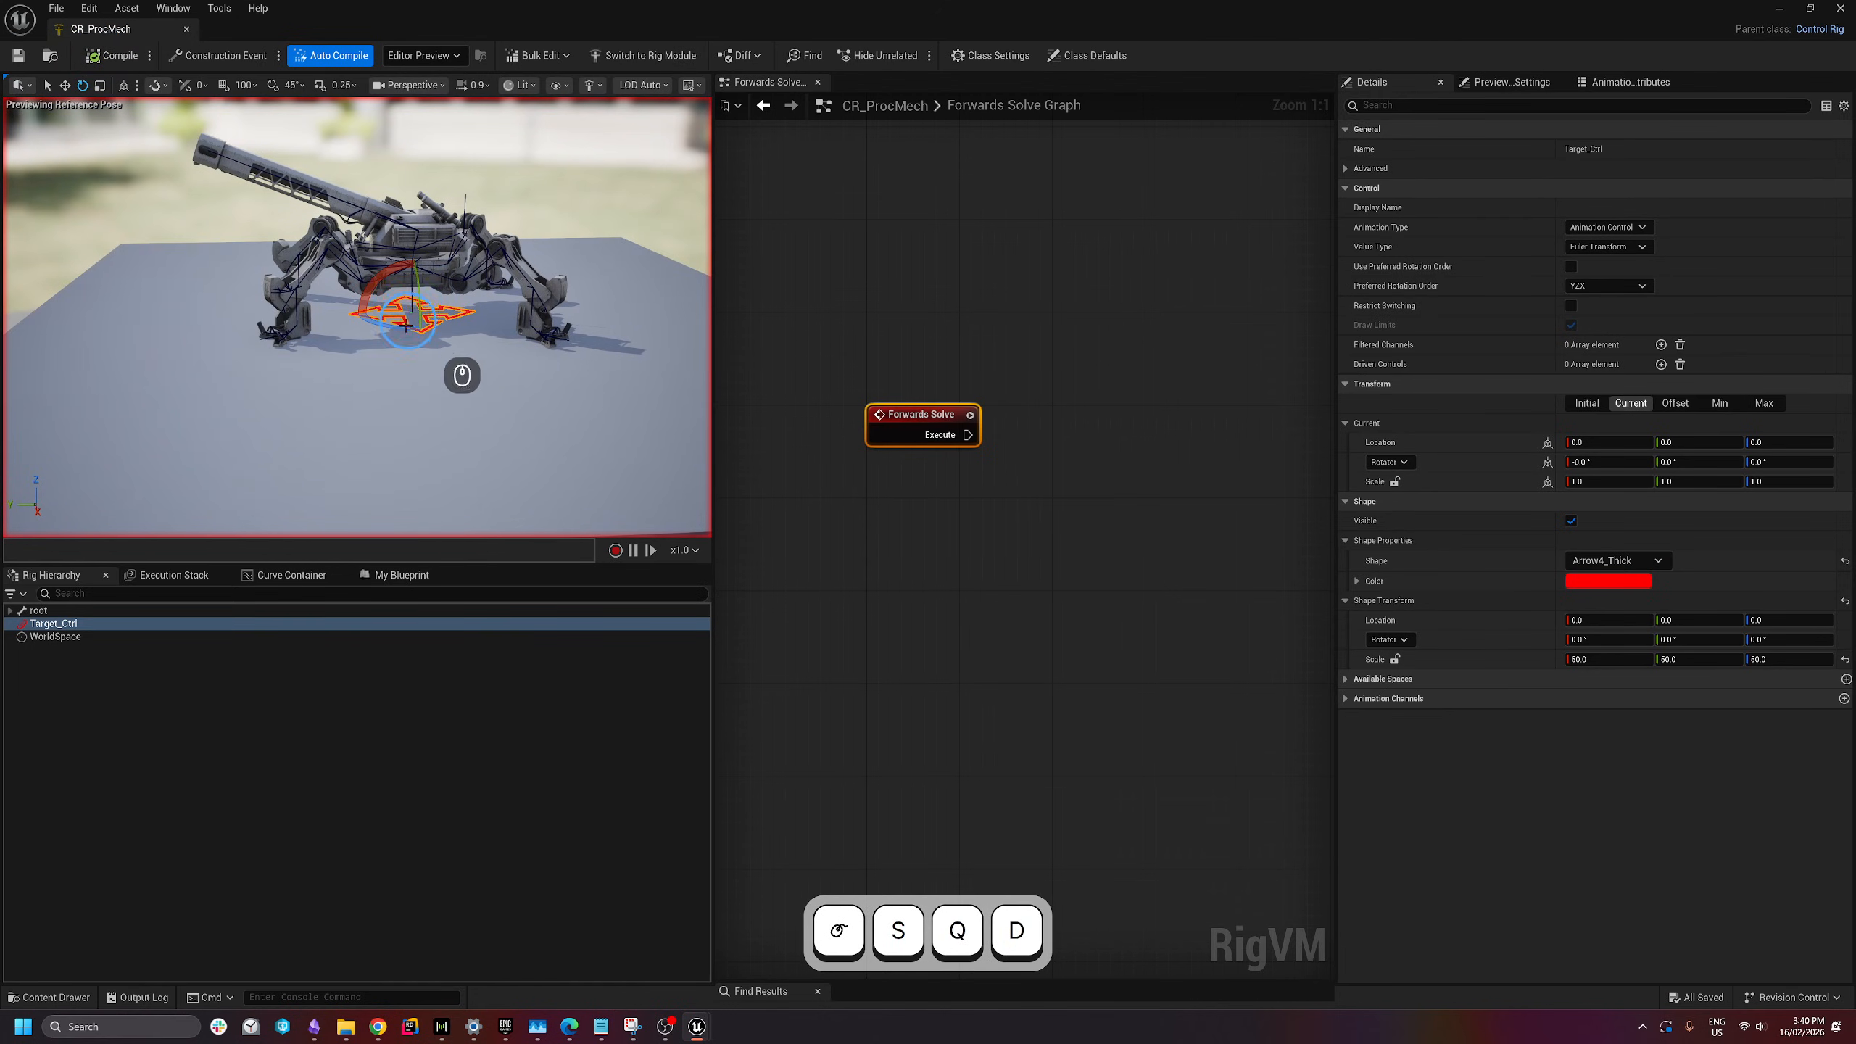
right_click_drag(332, 334, 290, 309)
key("w")
key("q")
key("e")
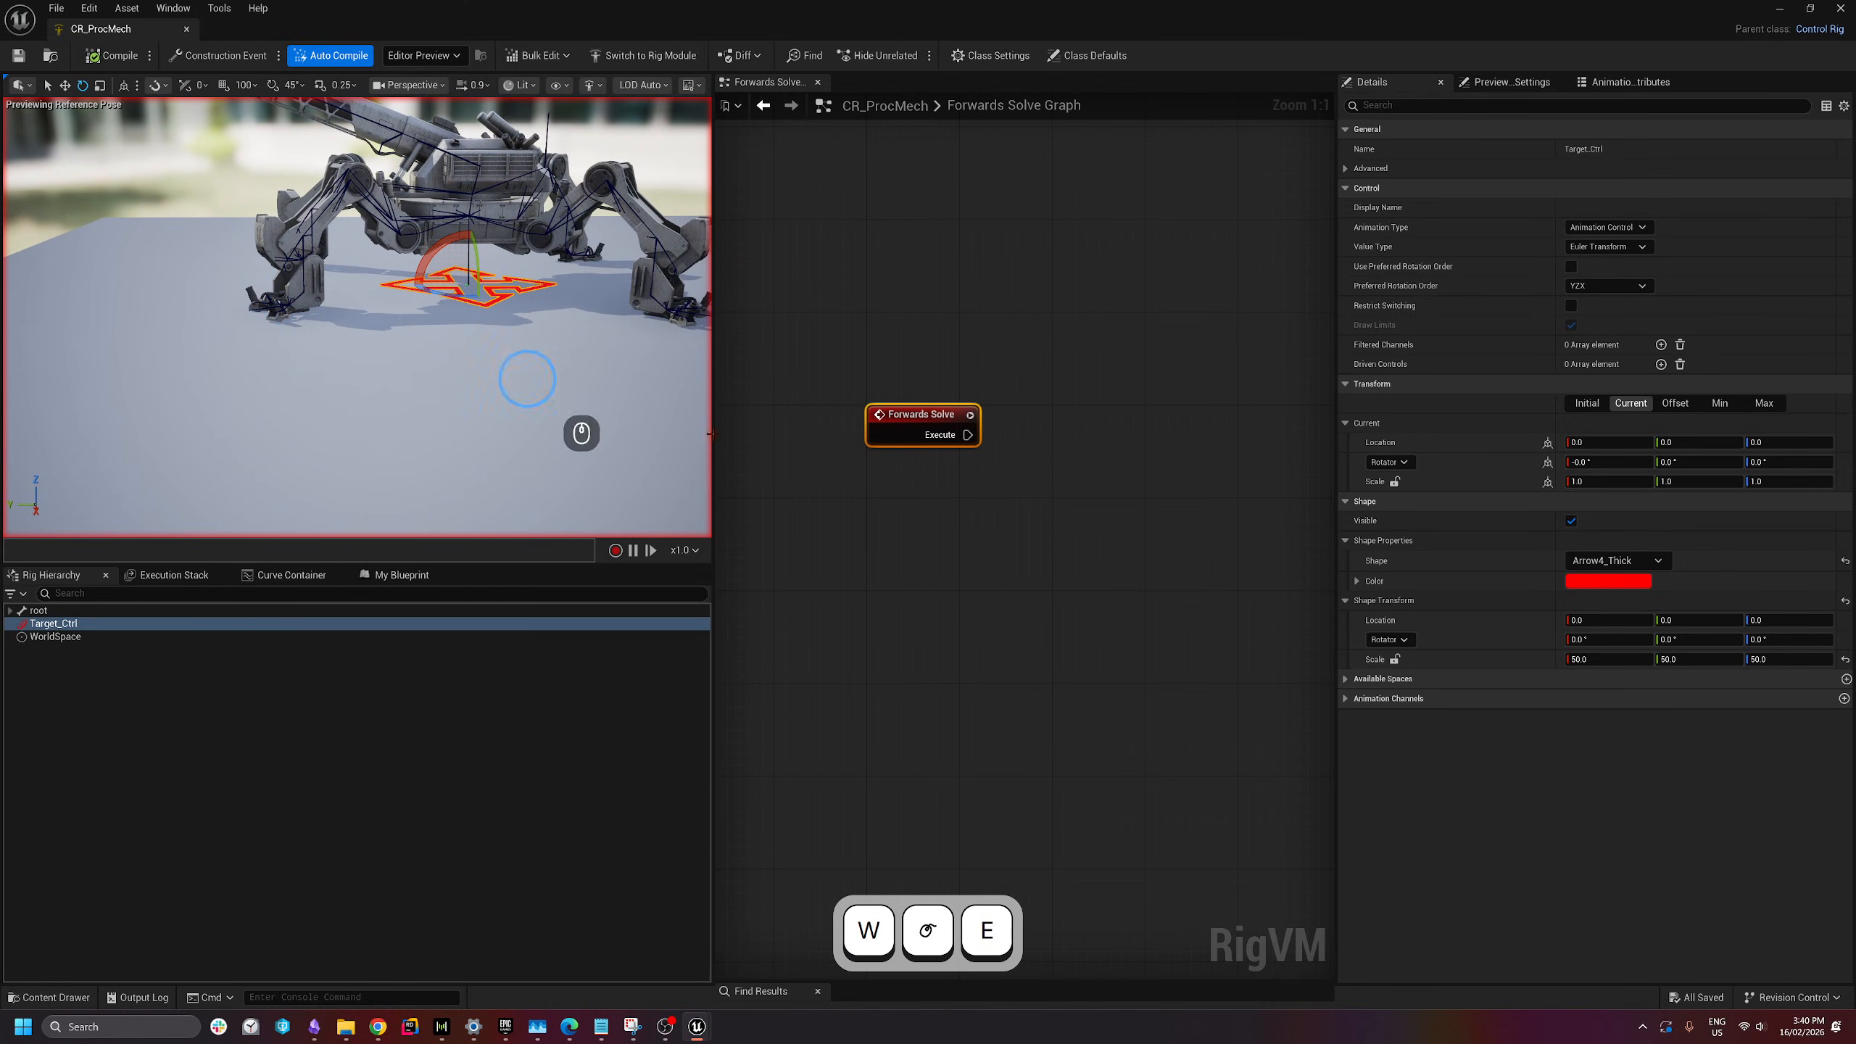
right_click_drag(877, 504, 781, 371)
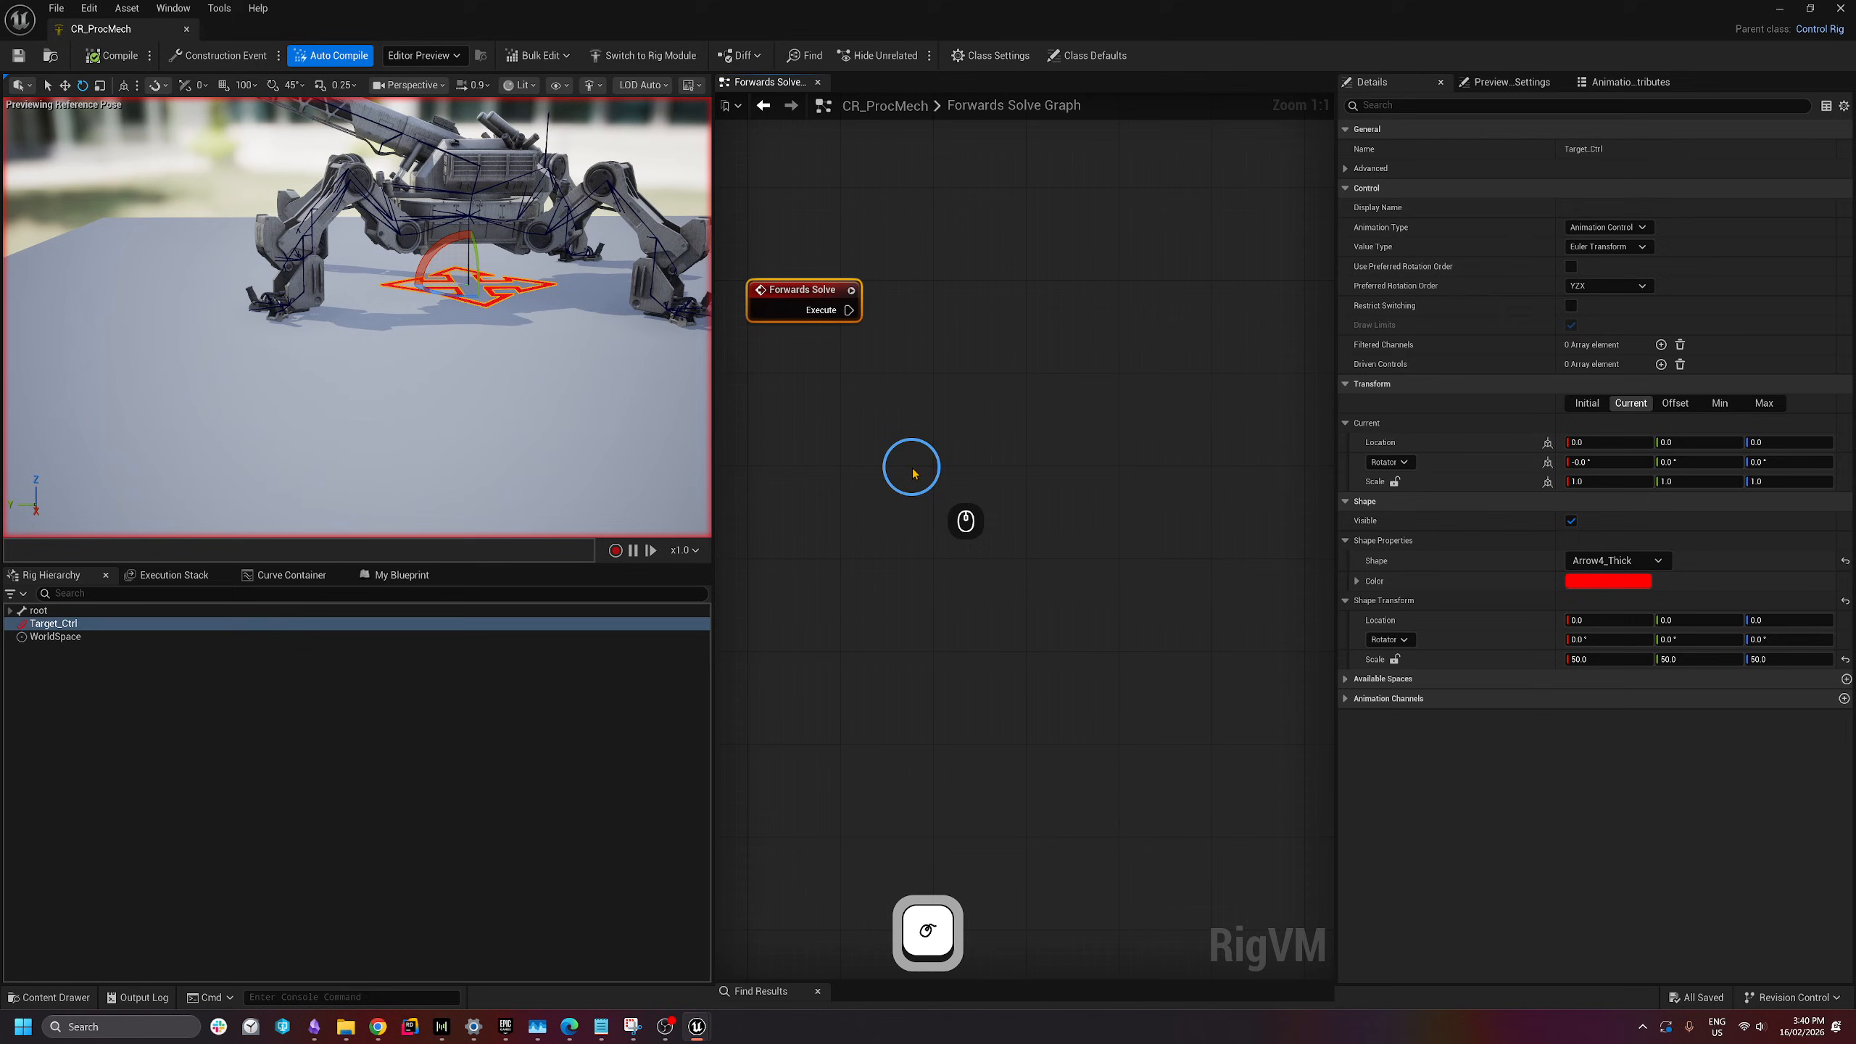
- Add a Locomotor node via a 'locomo' search and wire Forwards Solve's Execute into it
right_click(937, 402)
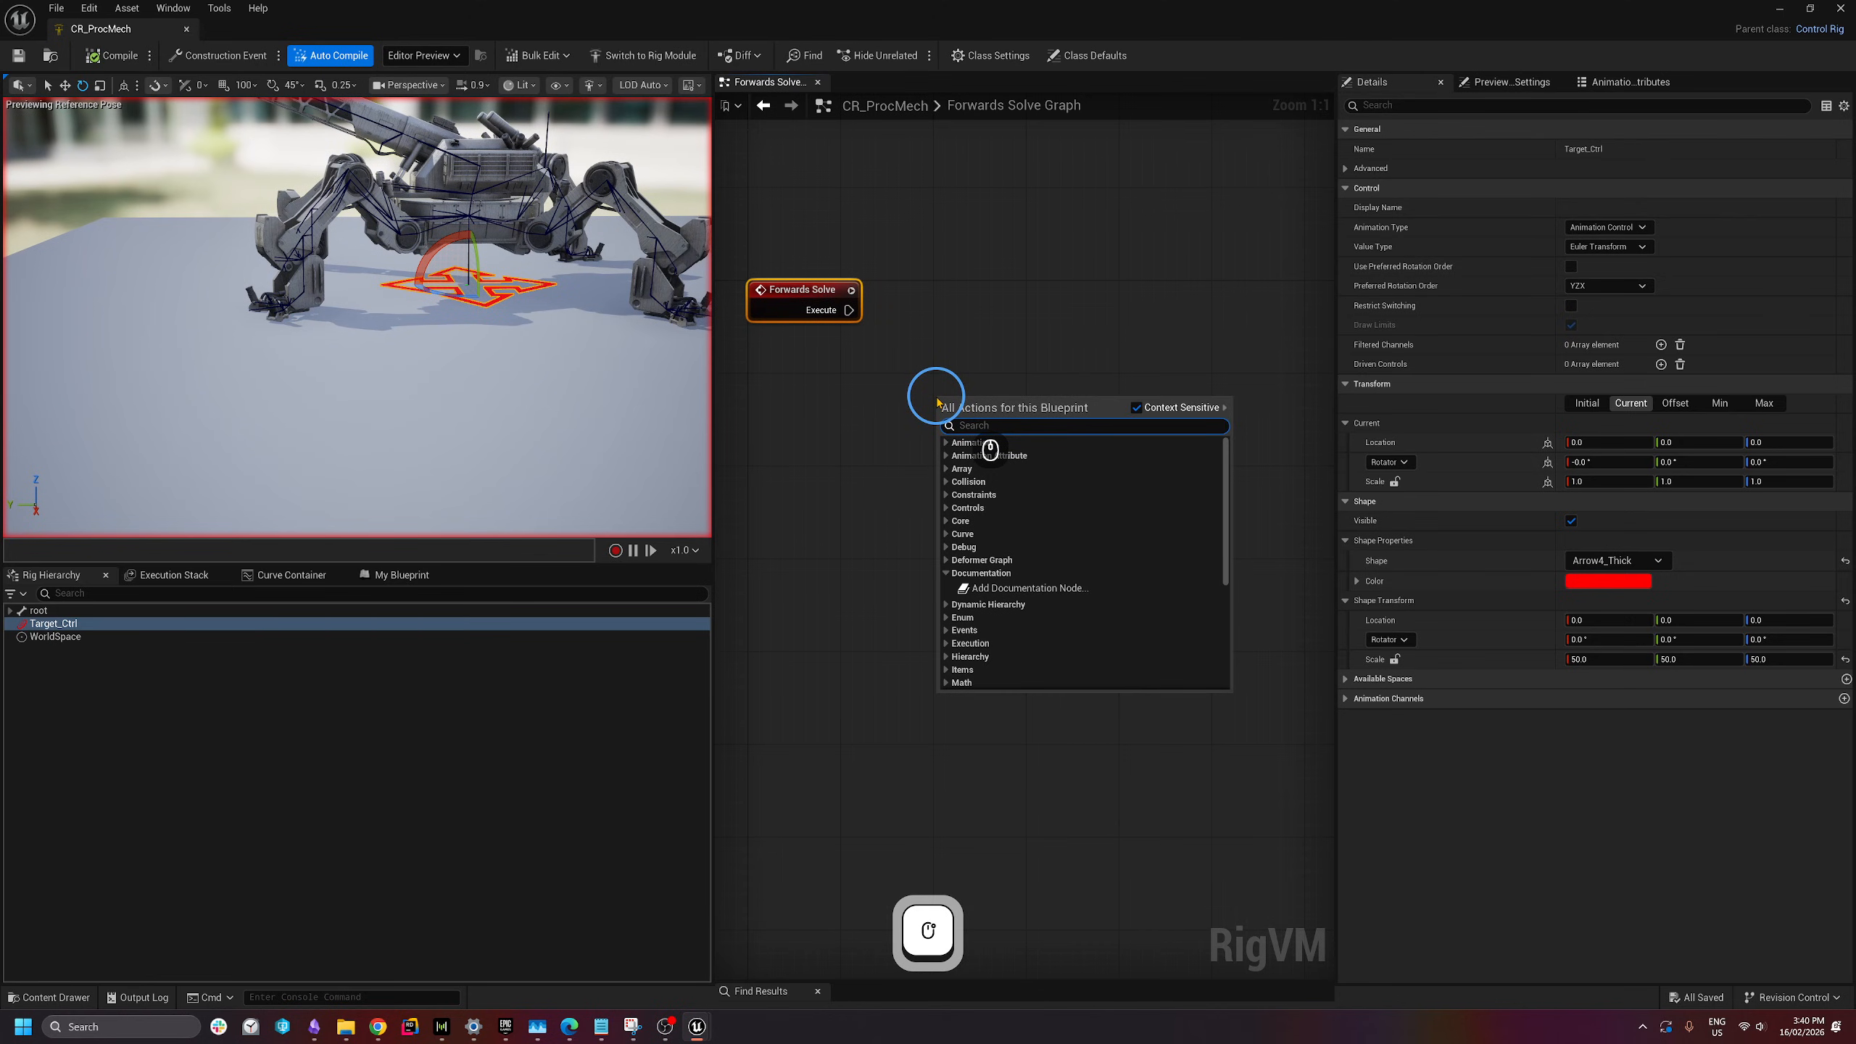
type("locomo")
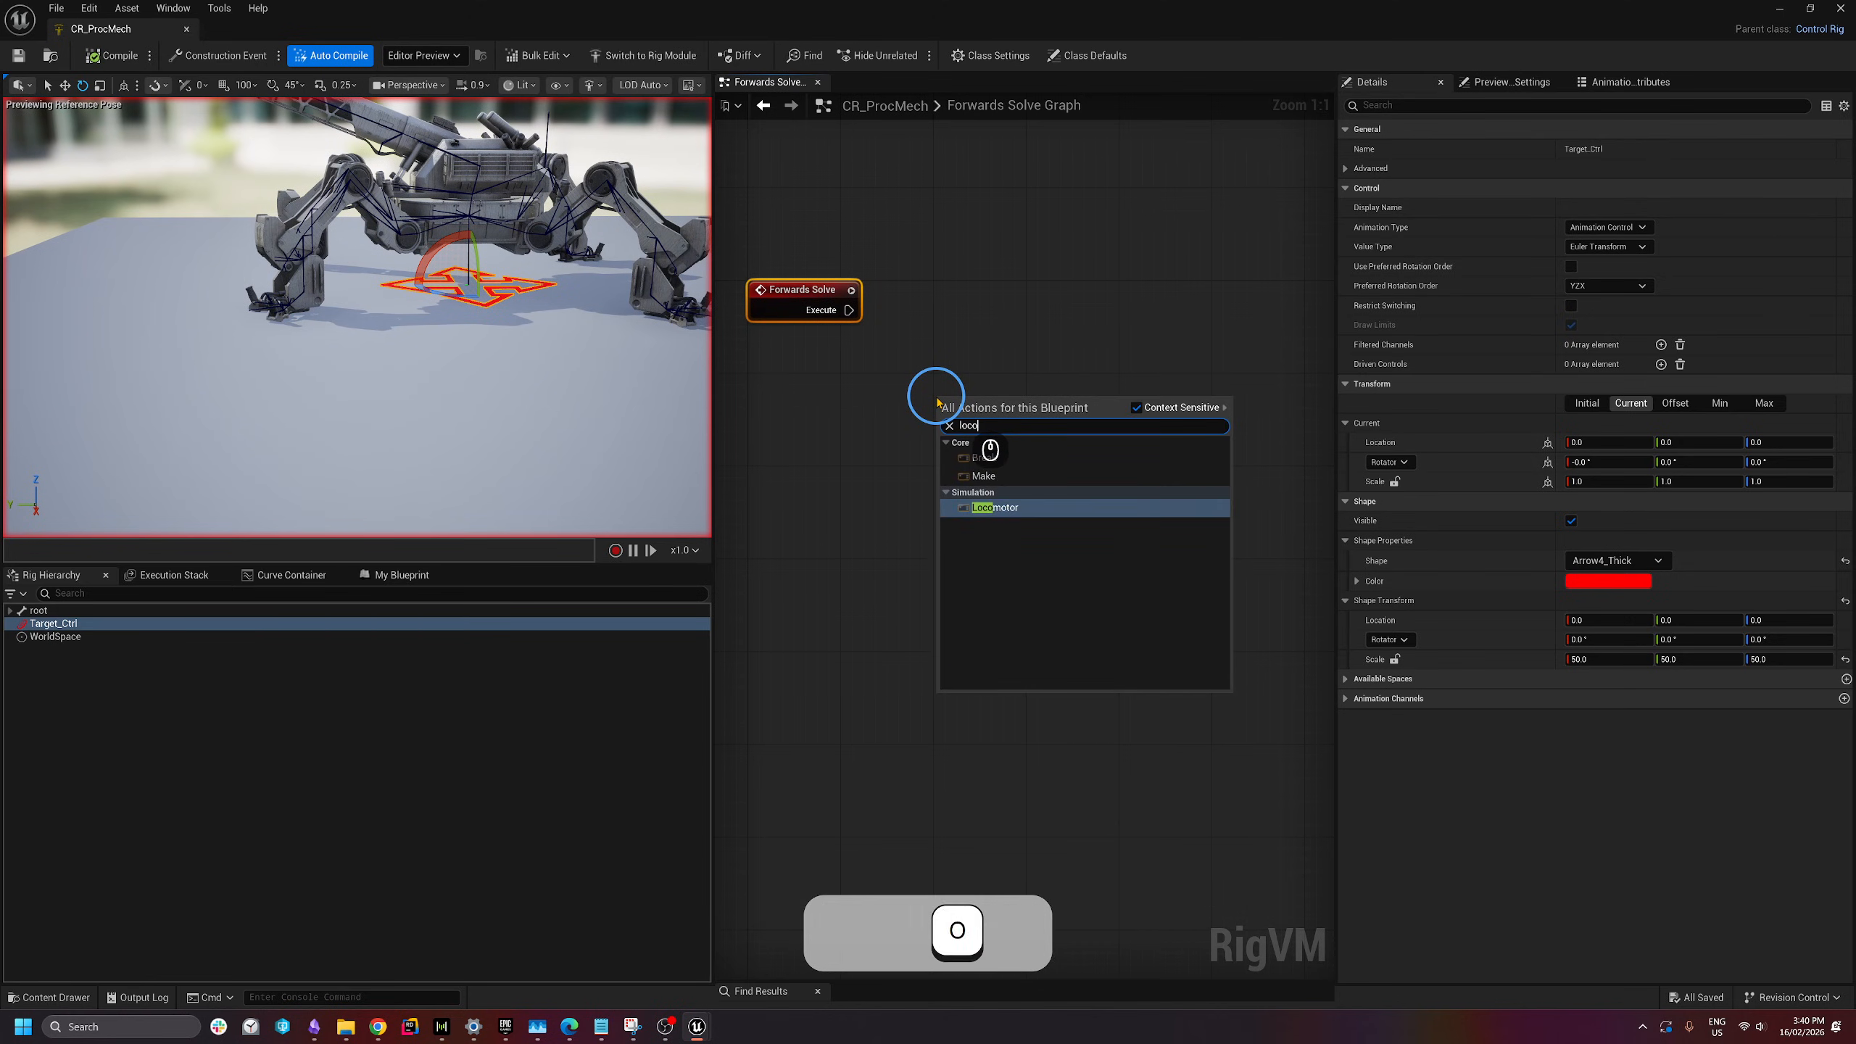
left_click(1010, 512)
left_click_drag(1017, 420, 1026, 306)
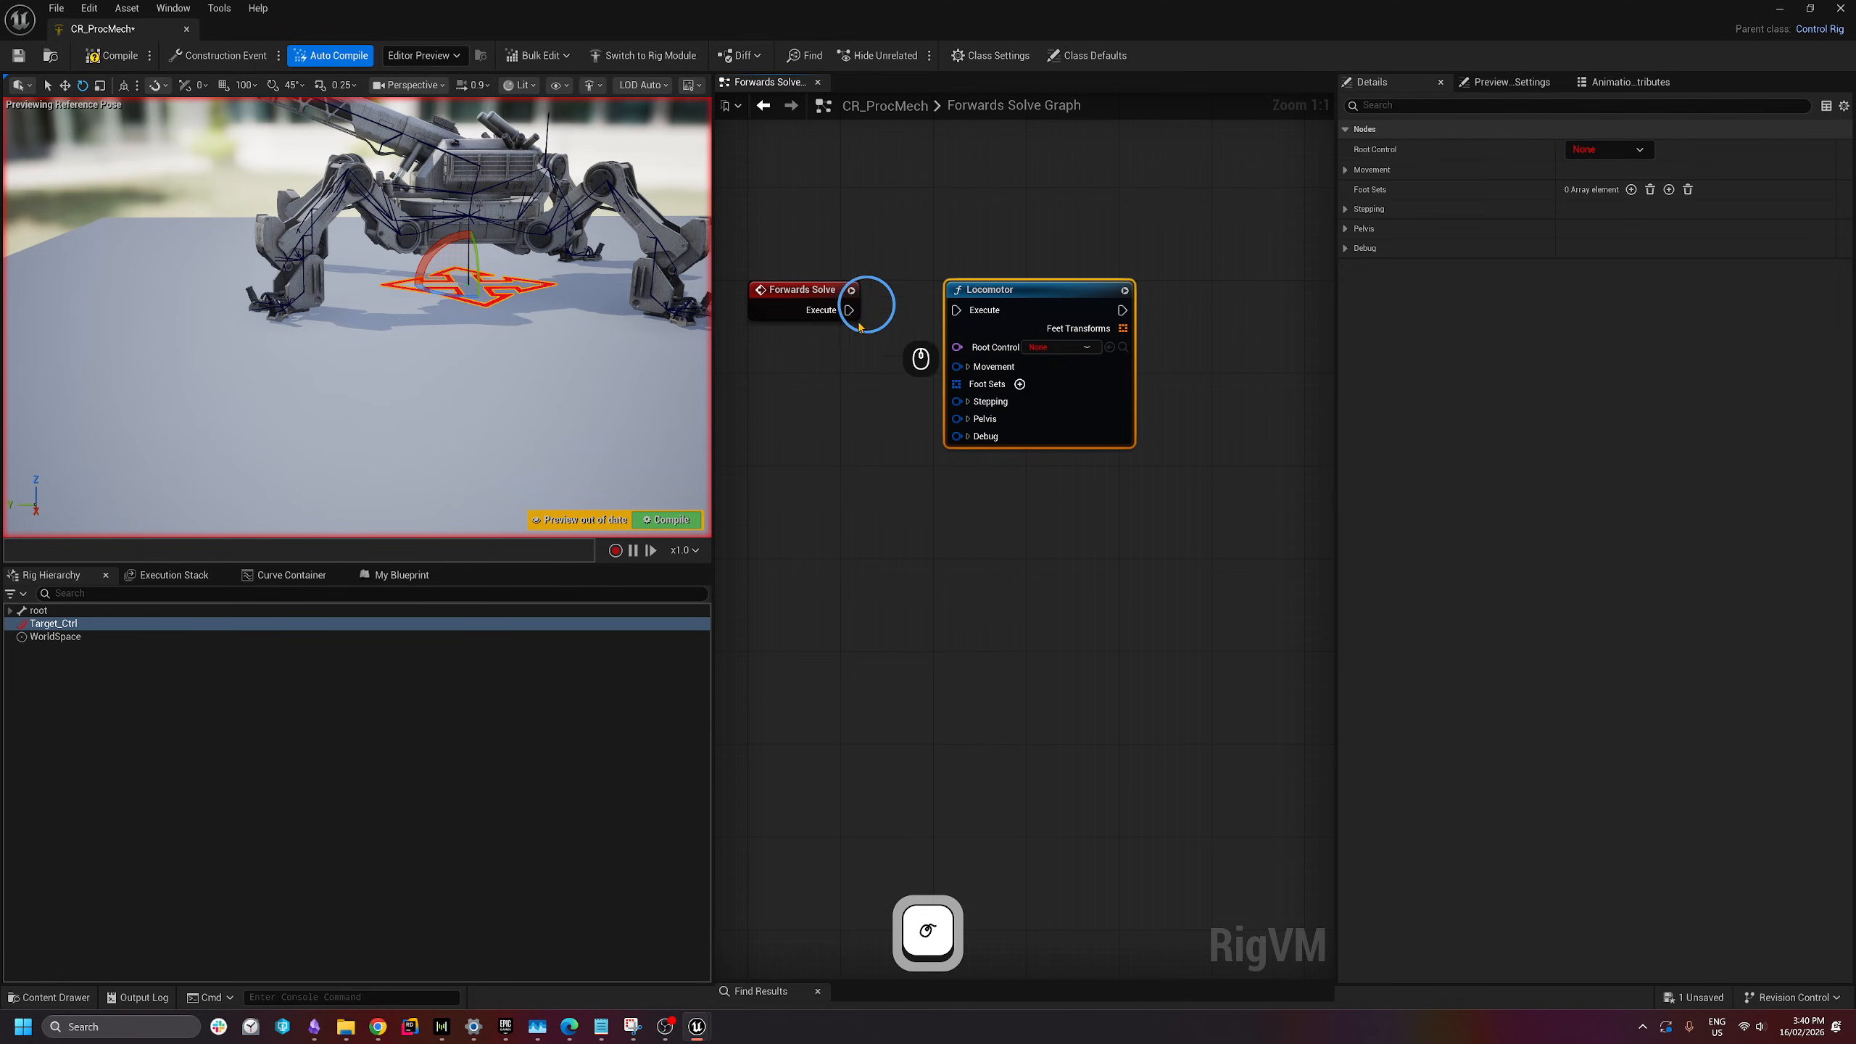
left_click(938, 299)
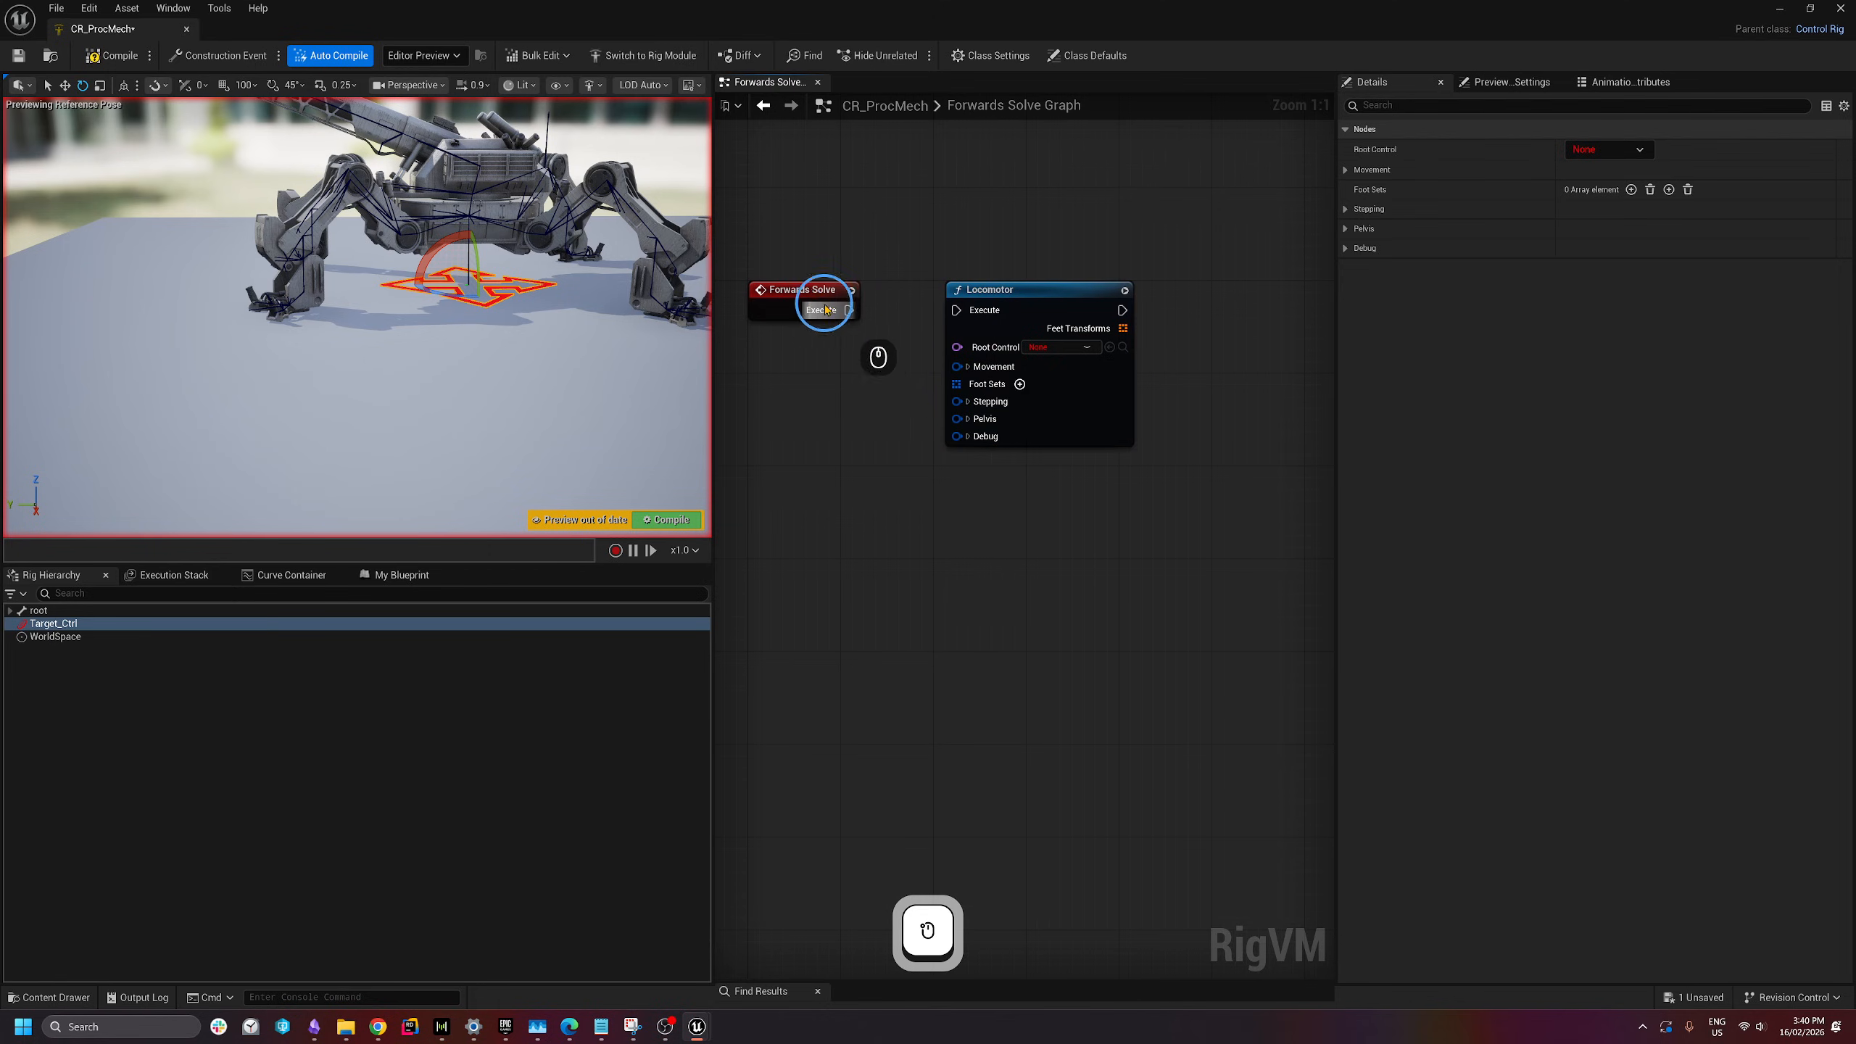
left_click_drag(849, 311, 963, 315)
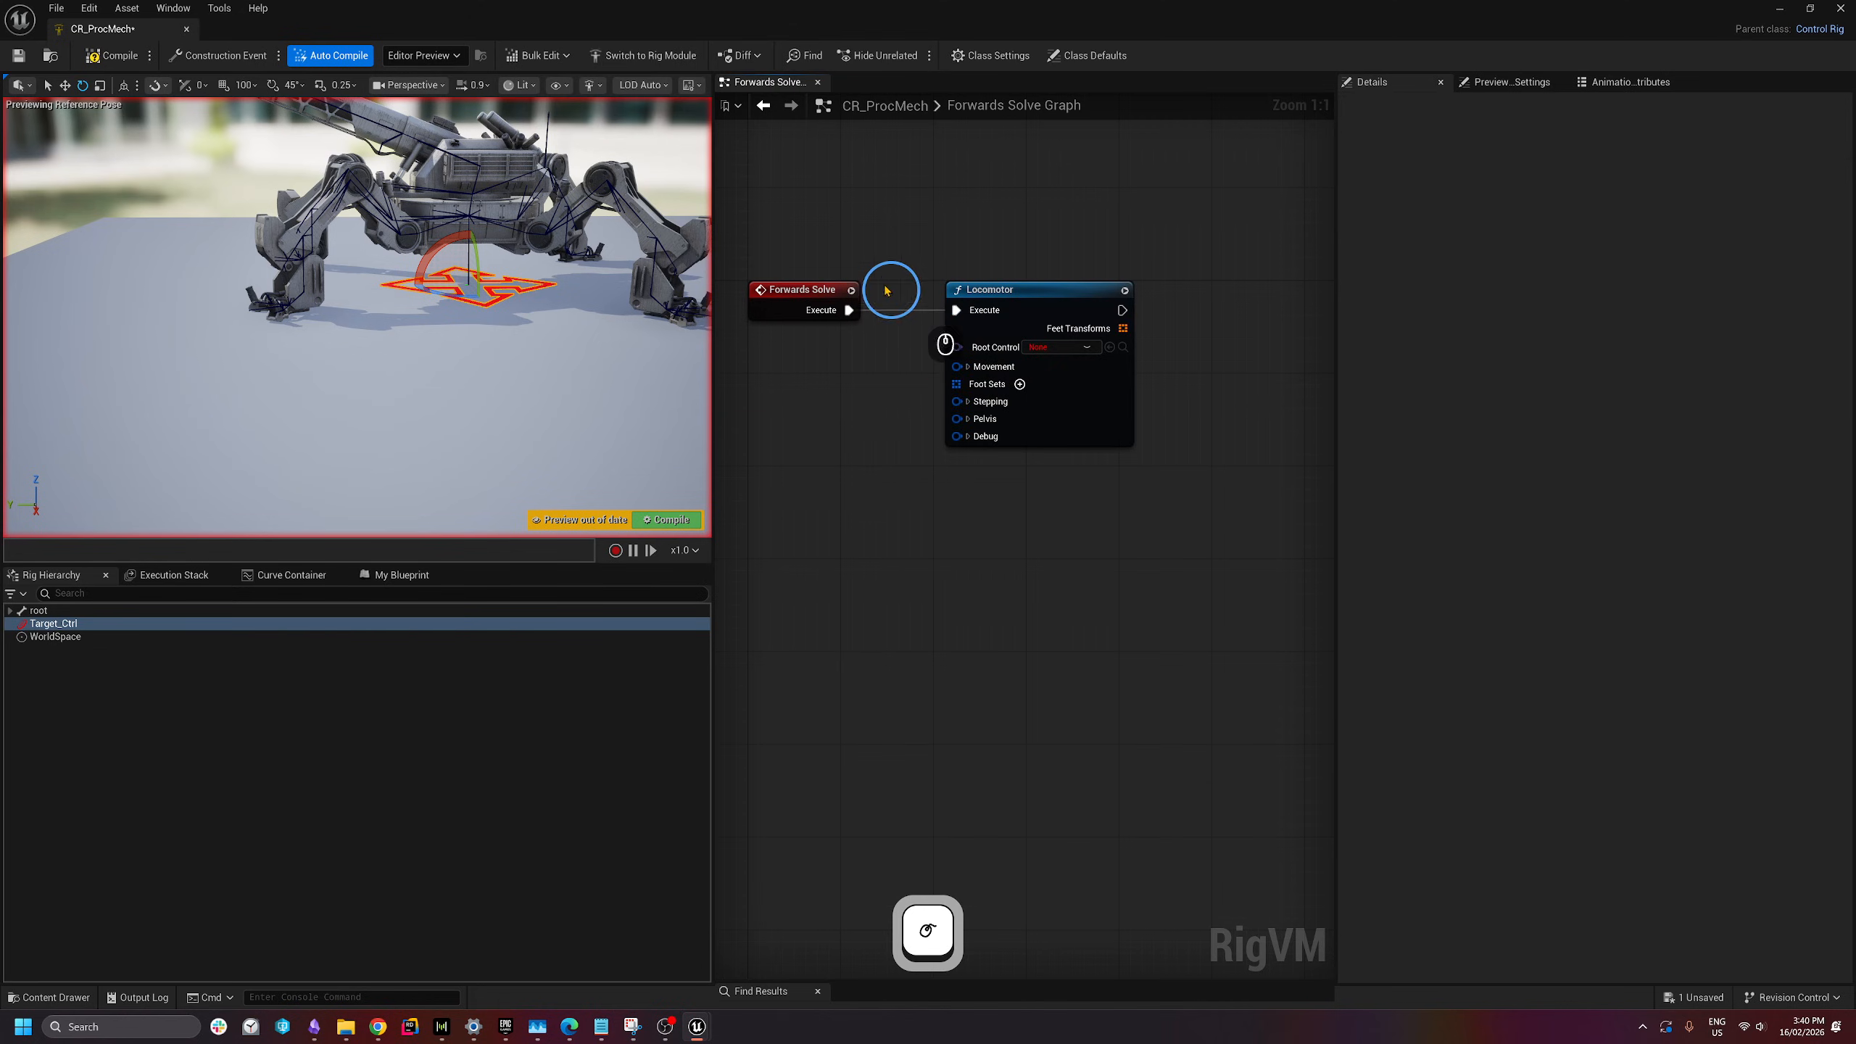
left_click_drag(790, 205, 1074, 487)
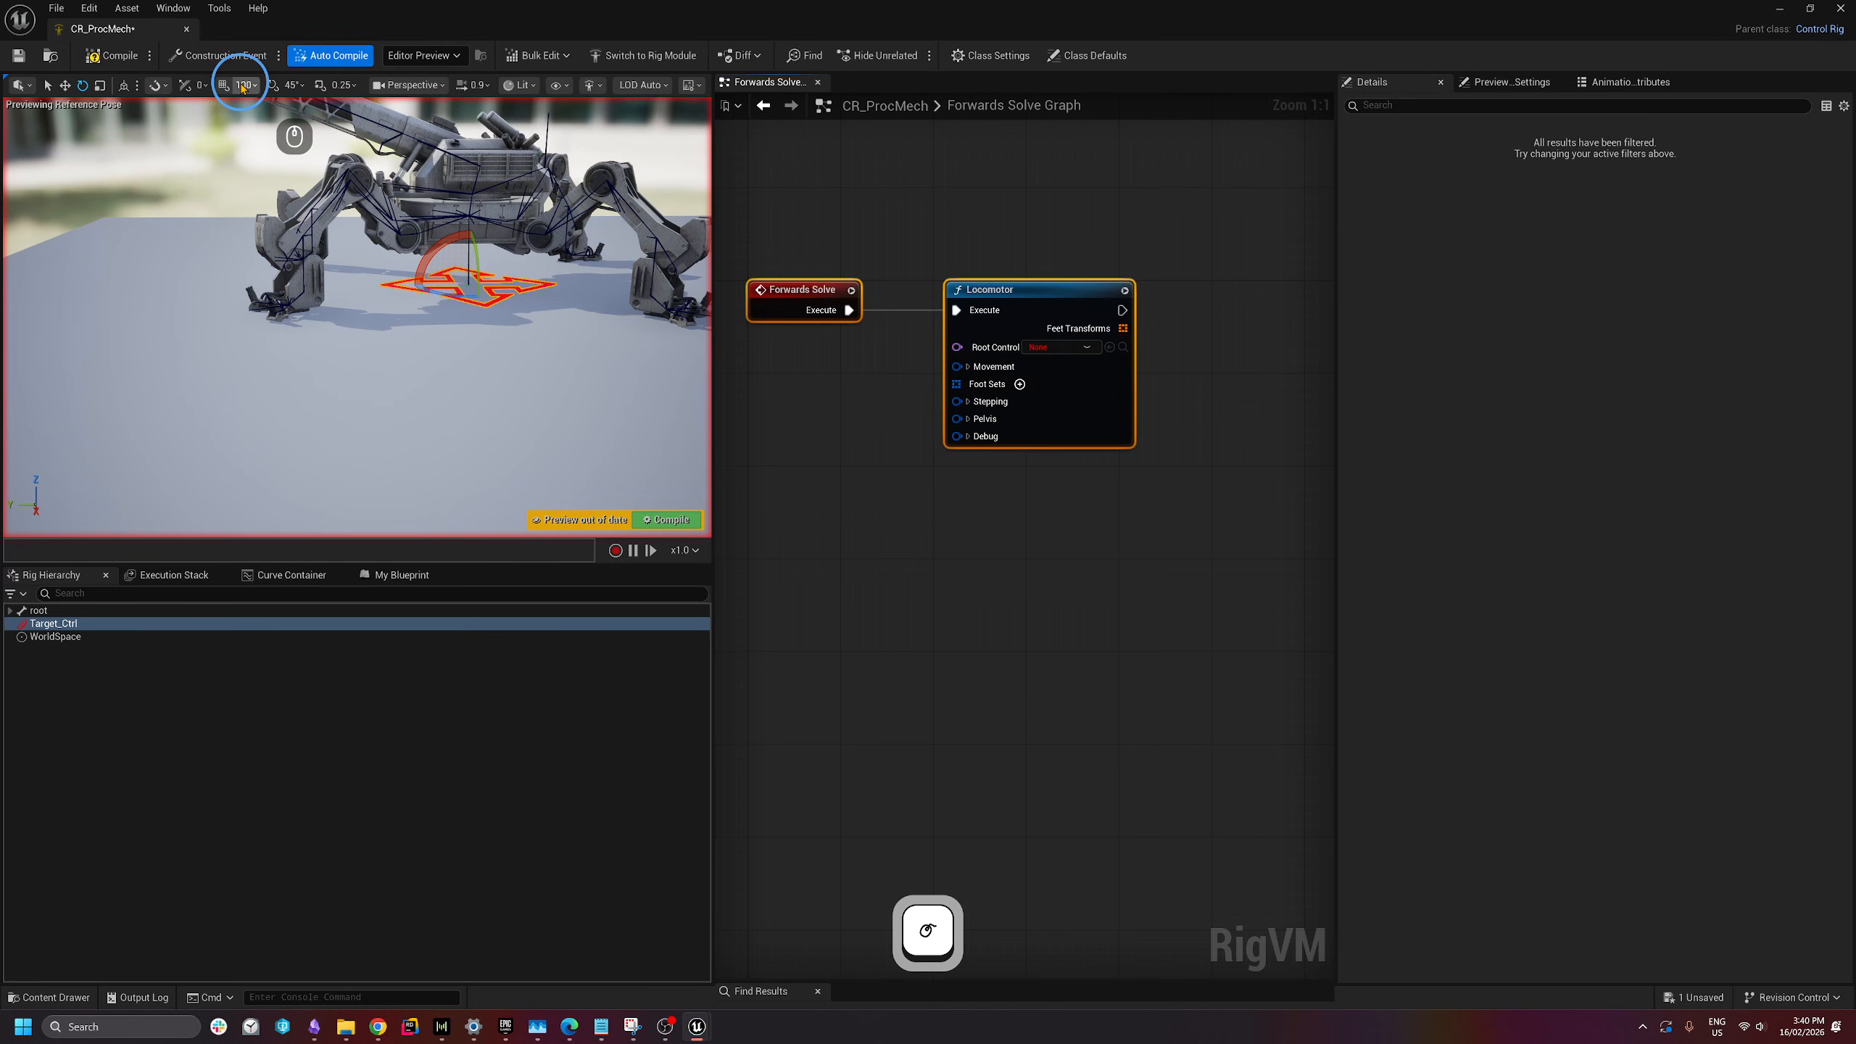
left_click(825, 137)
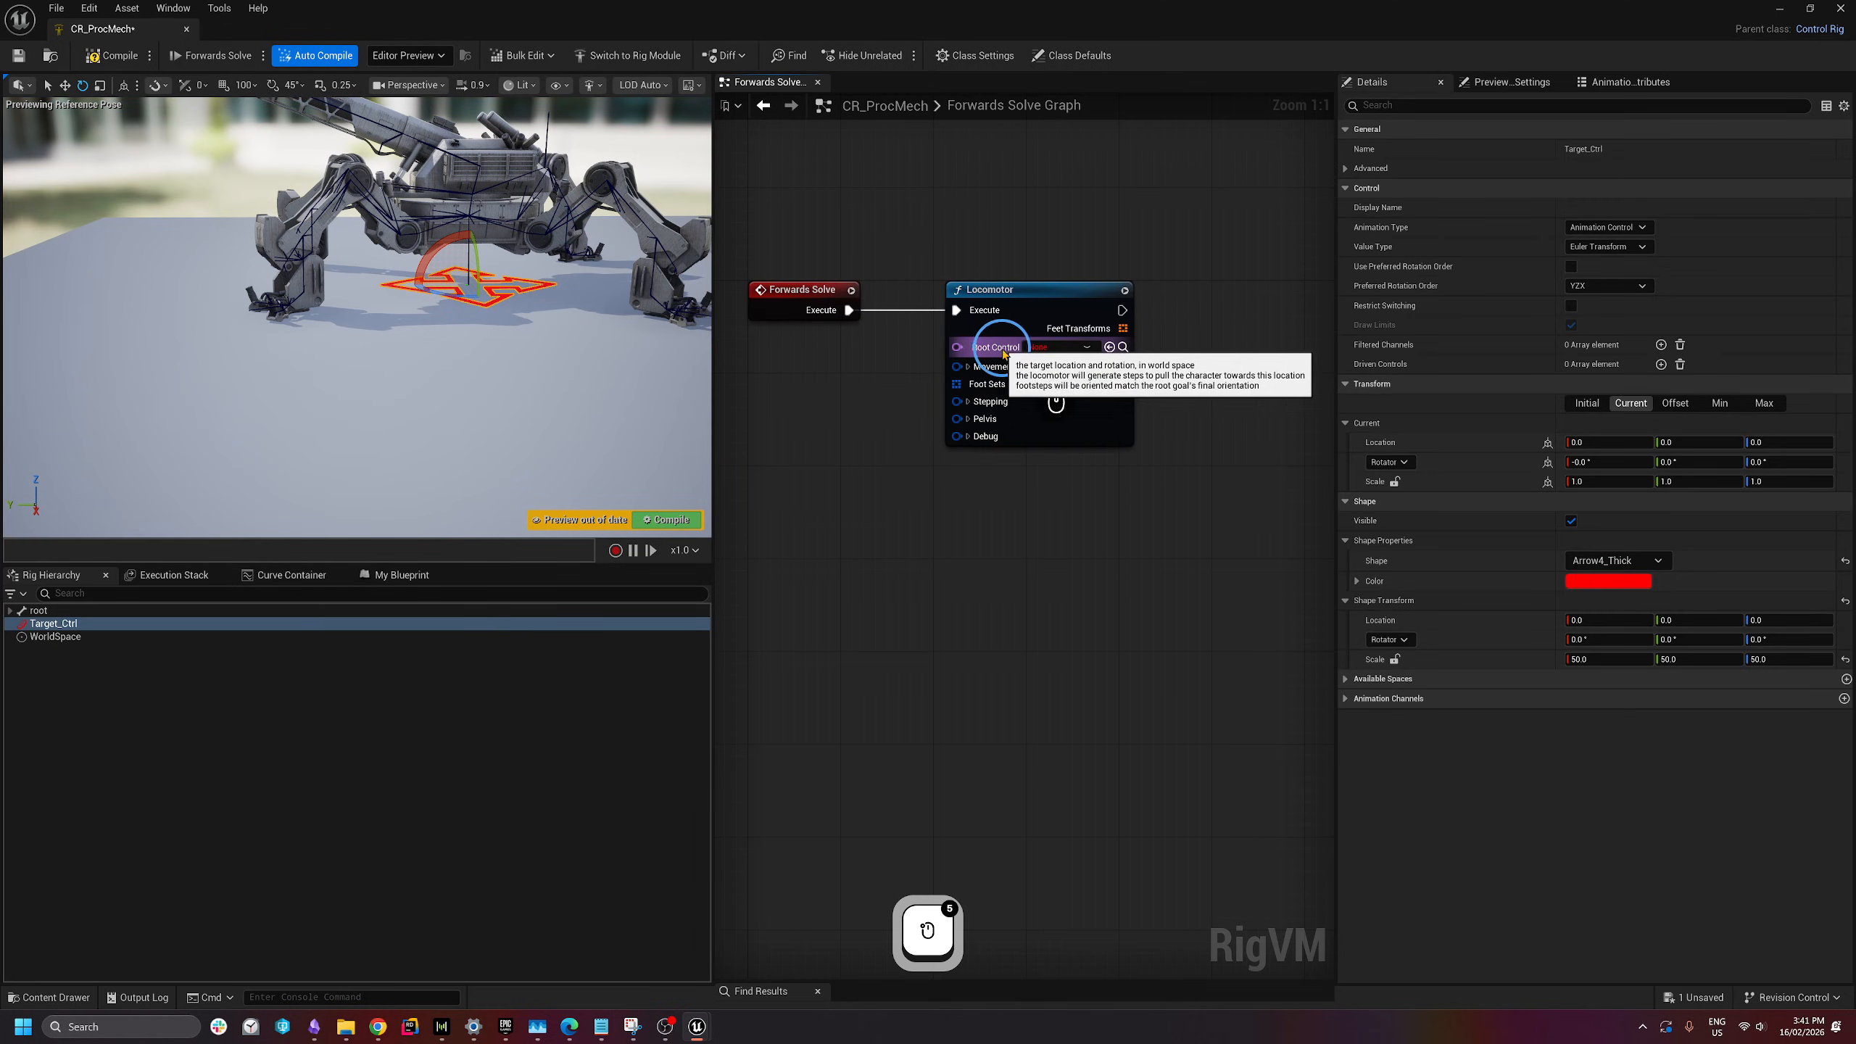
- Set the Locomotor node's Root Control to Target_Ctrl
left_click(1053, 348)
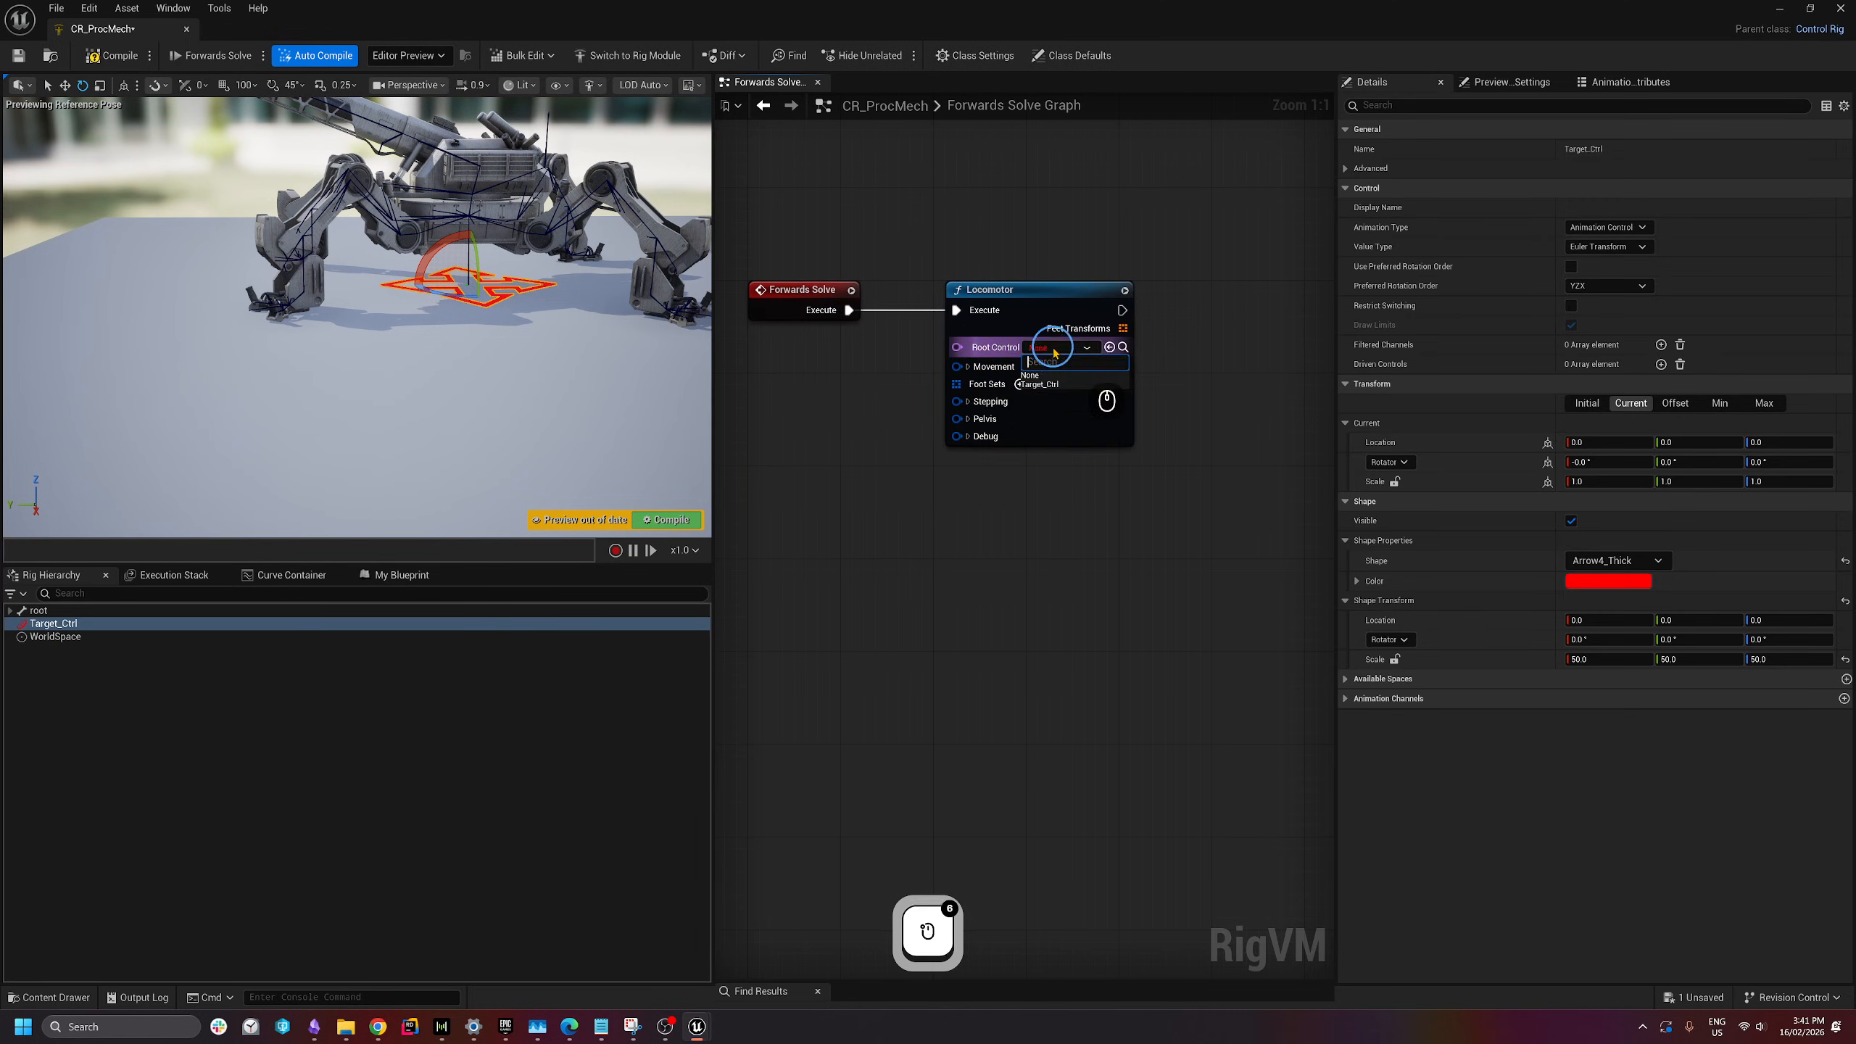
left_click(1050, 387)
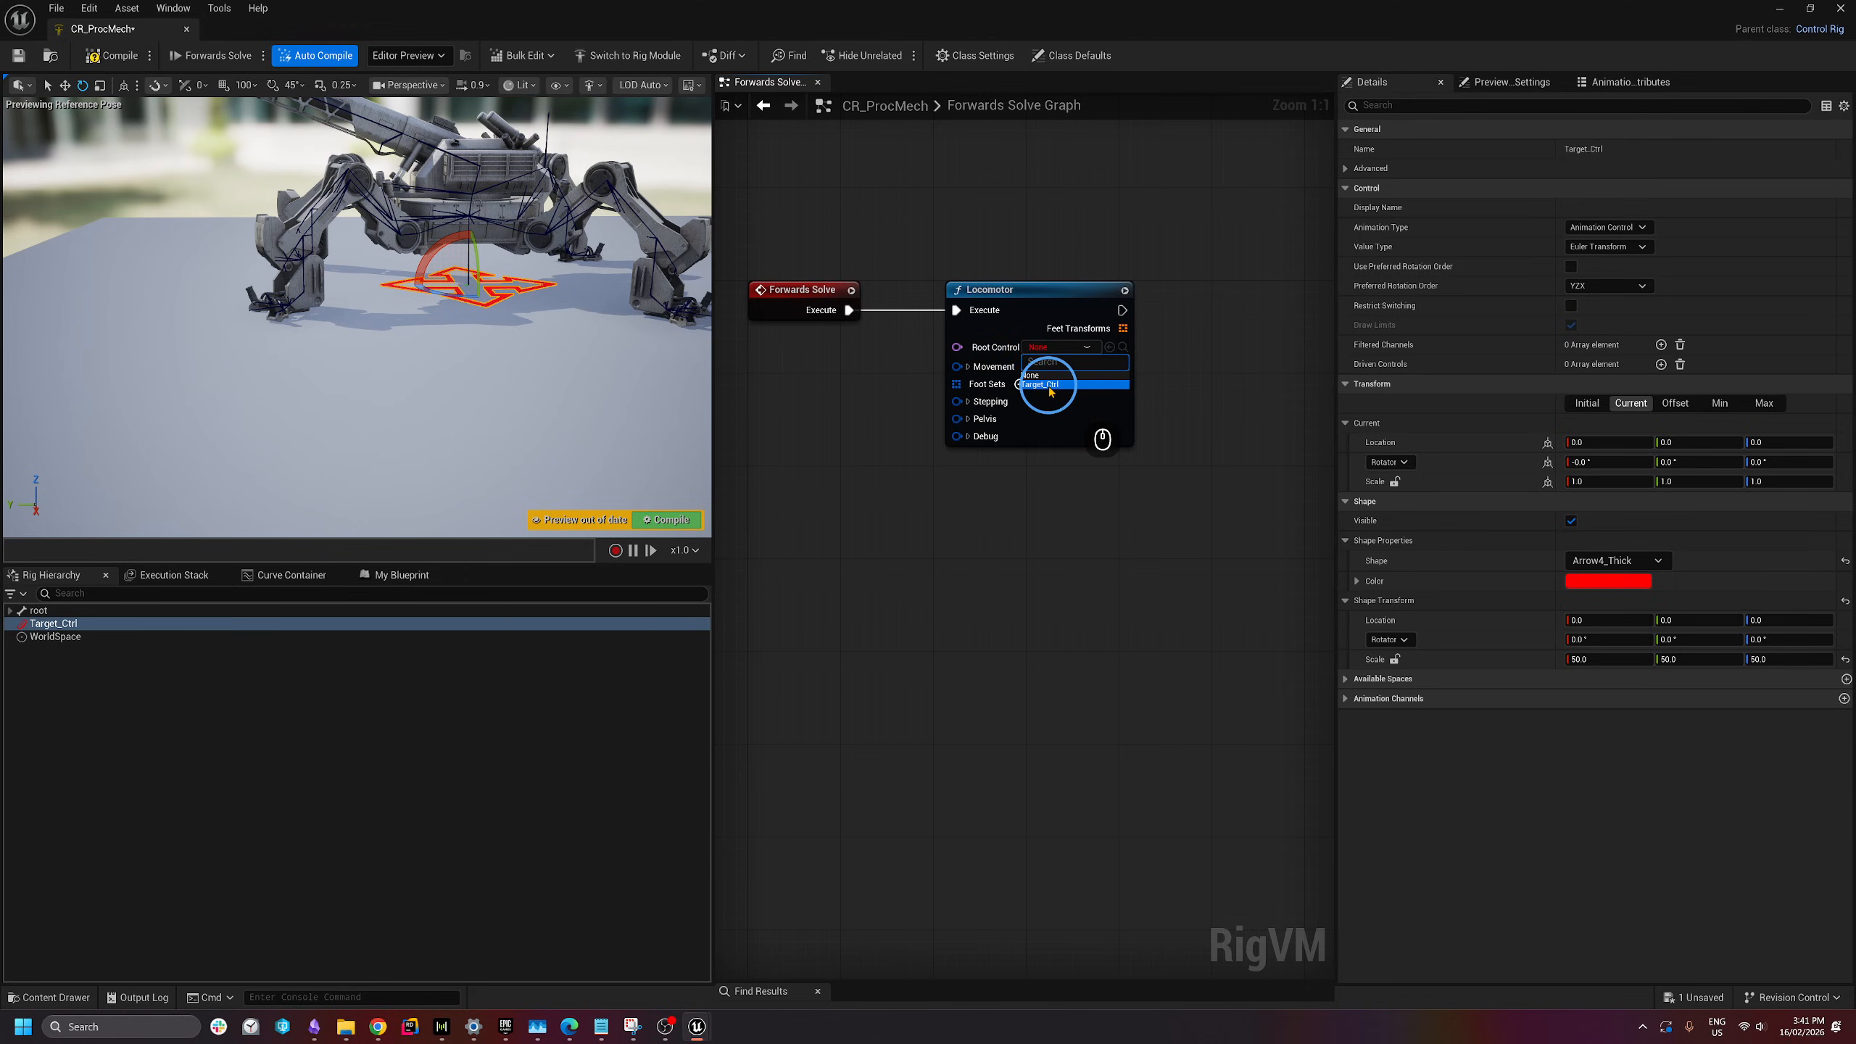
left_click(1026, 563)
right_click_drag(1021, 531, 1027, 524)
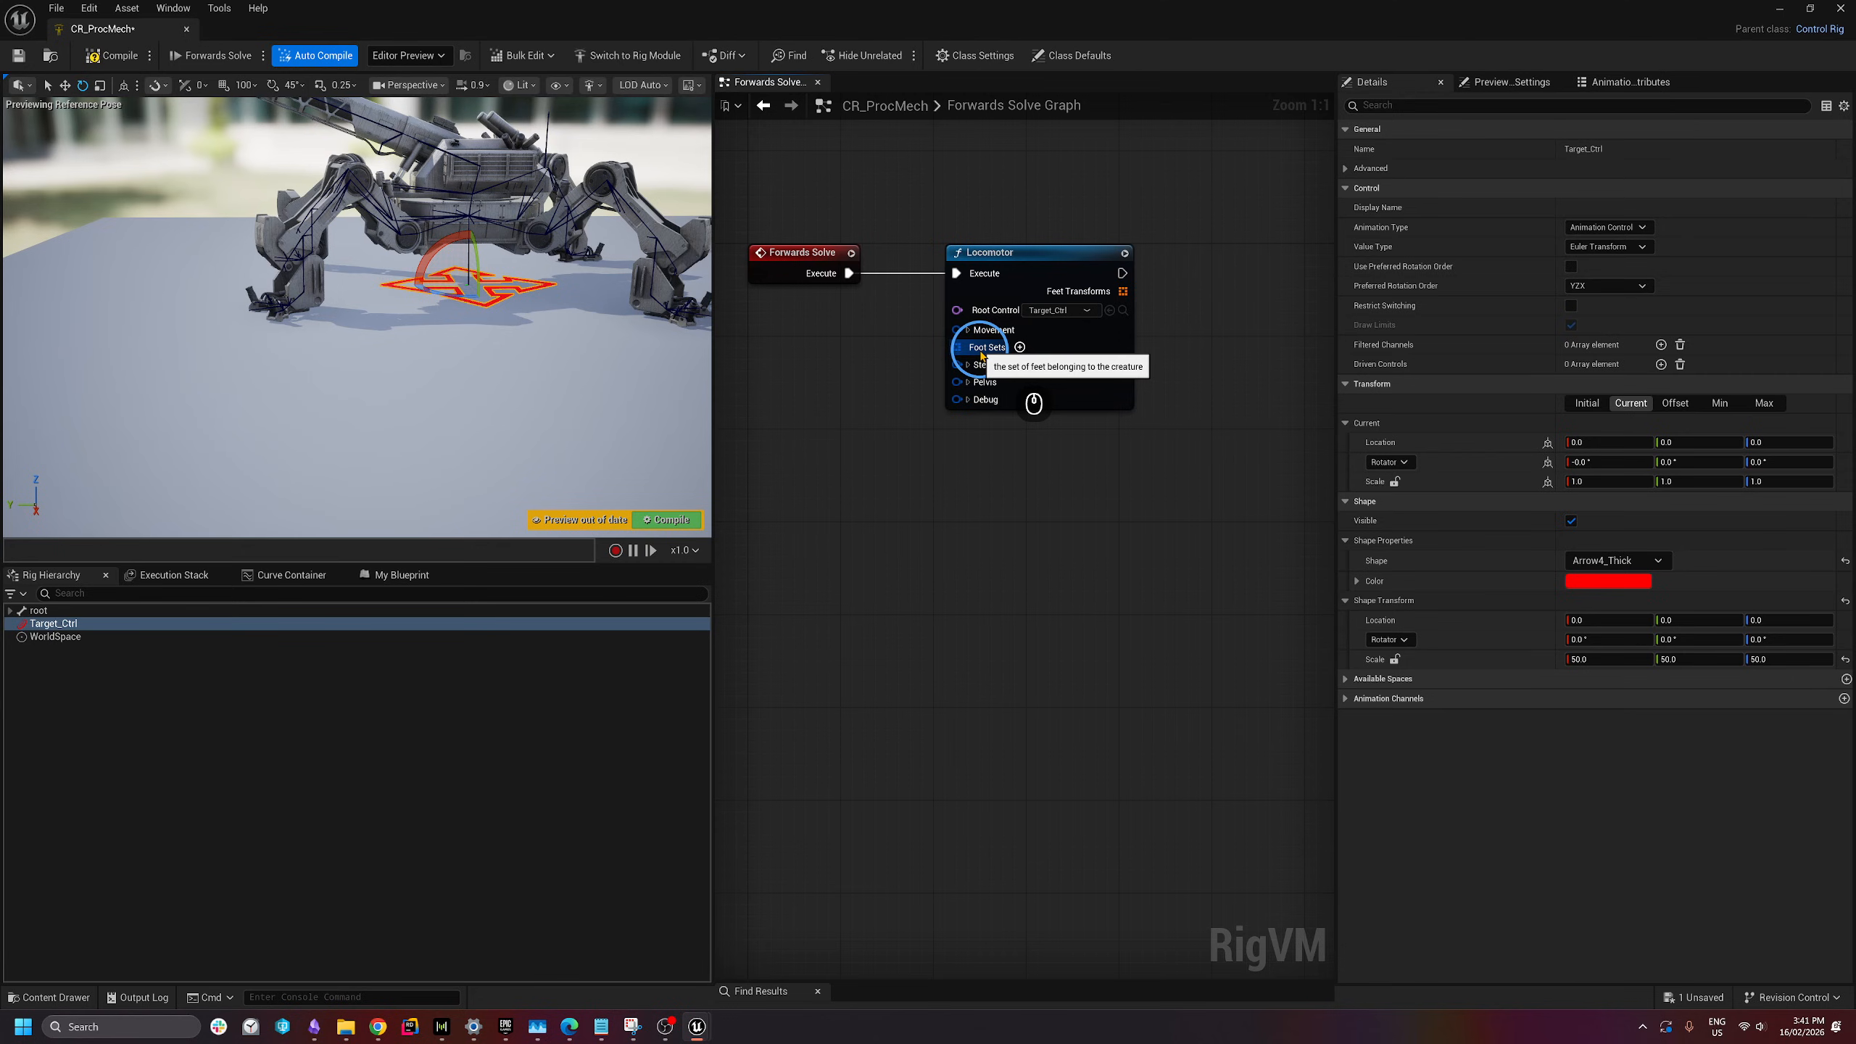
- Add two Foot Sets to the Locomotor node
right_click_drag(340, 289, 285, 358)
key("w")
key("e")
key("a")
key("d")
key("s")
right_click_drag(391, 416, 679, 293)
key("q")
key("a")
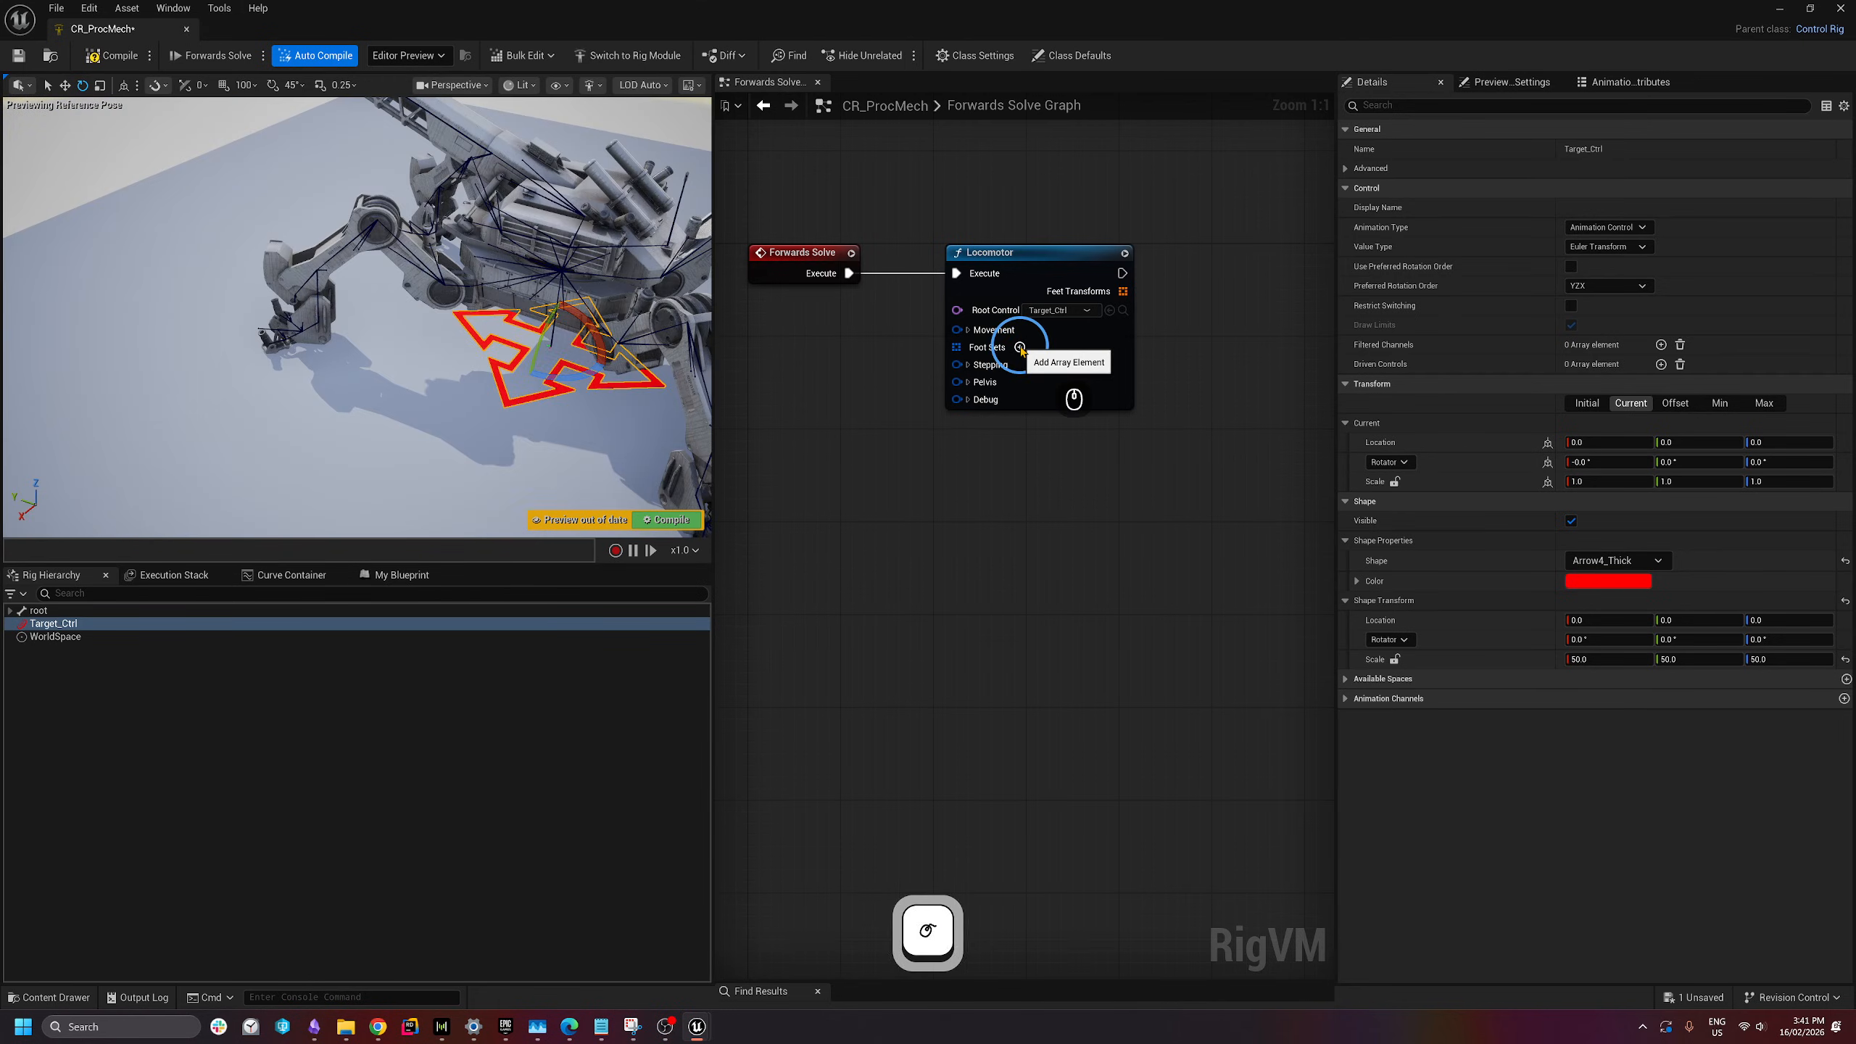
left_click(1021, 348)
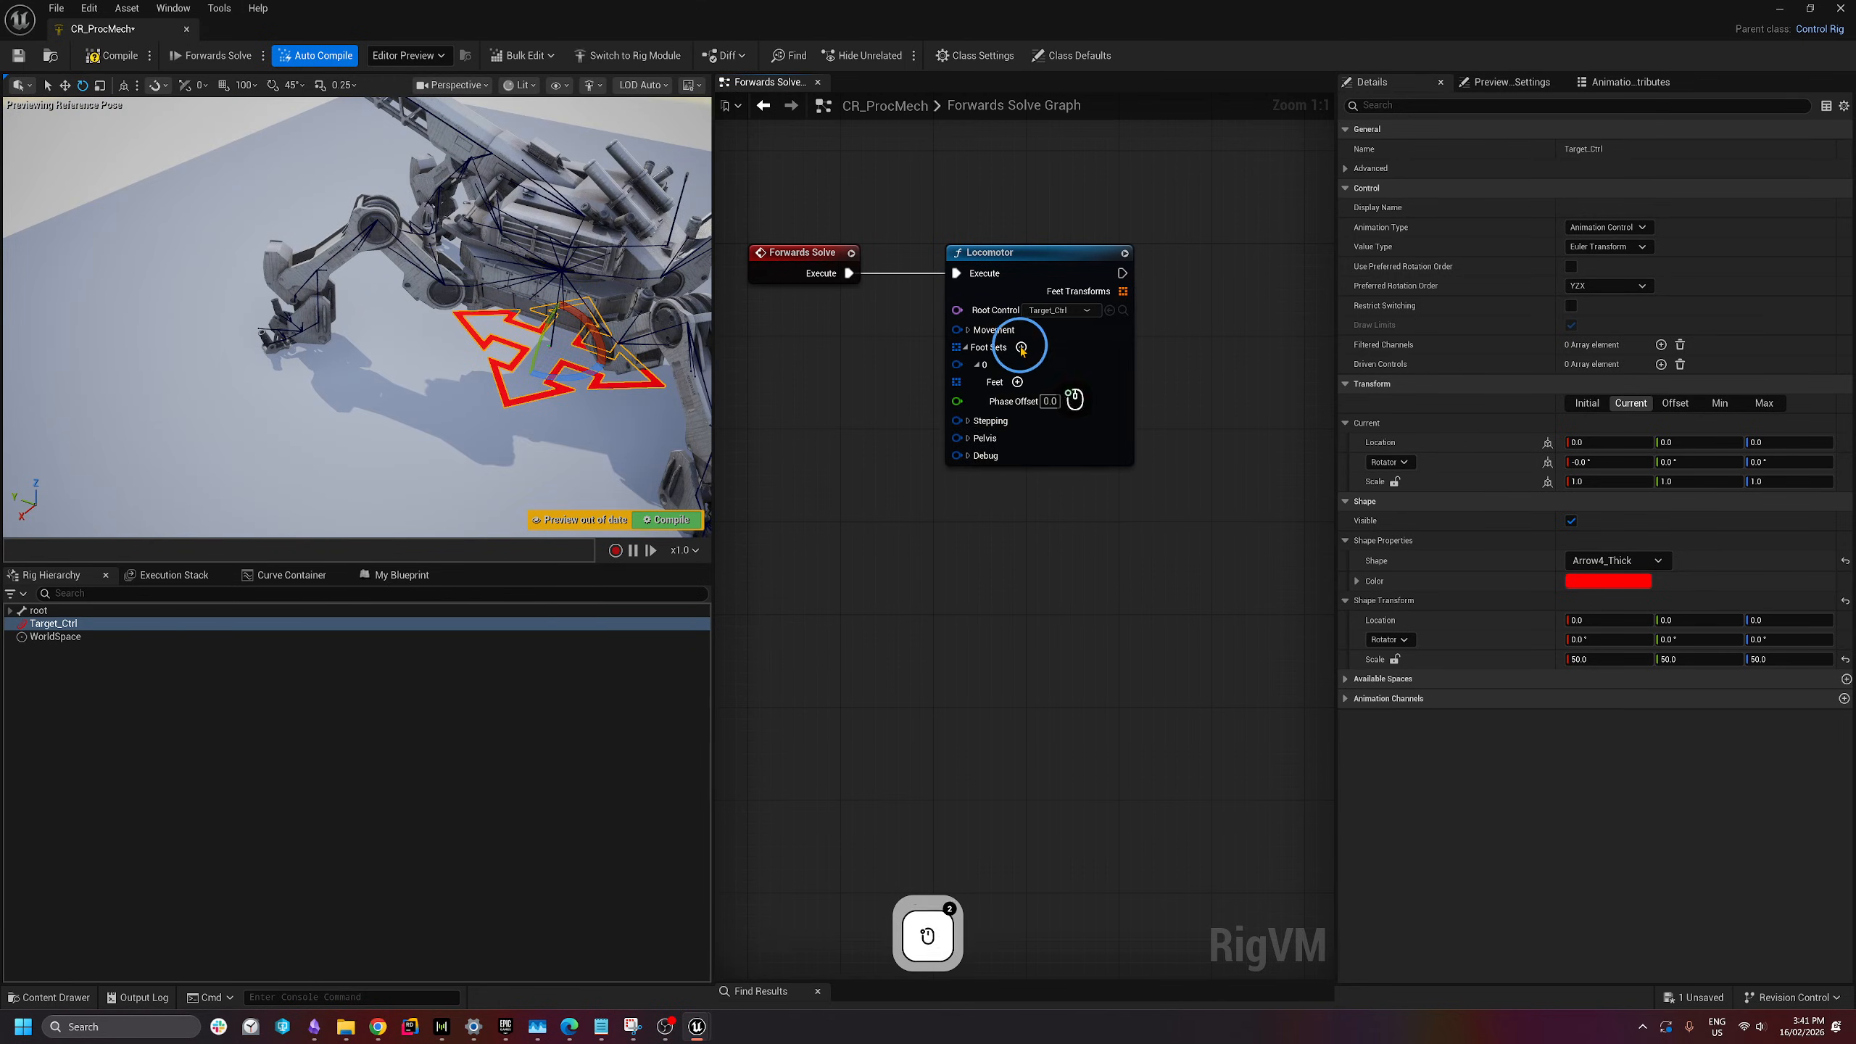
left_click(1021, 348)
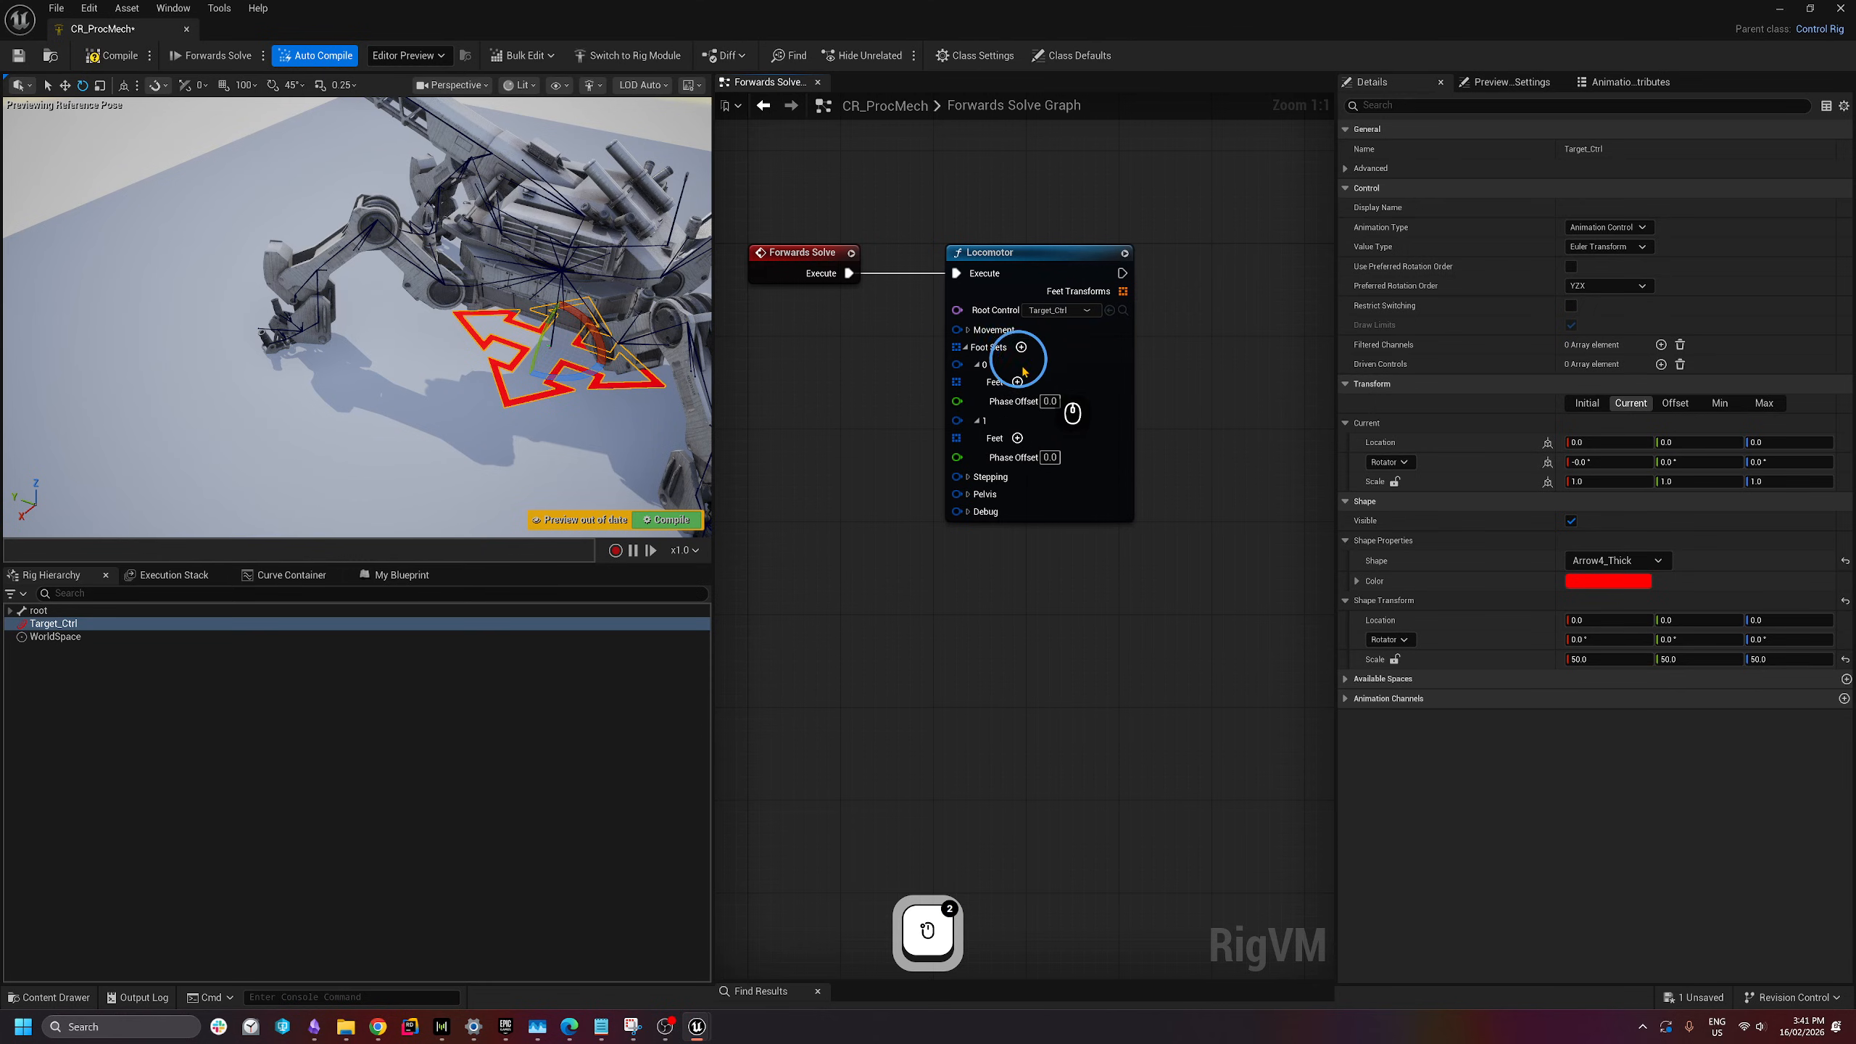
- Add two feet to each of the two foot sets
left_click(1018, 381)
left_click(1018, 381)
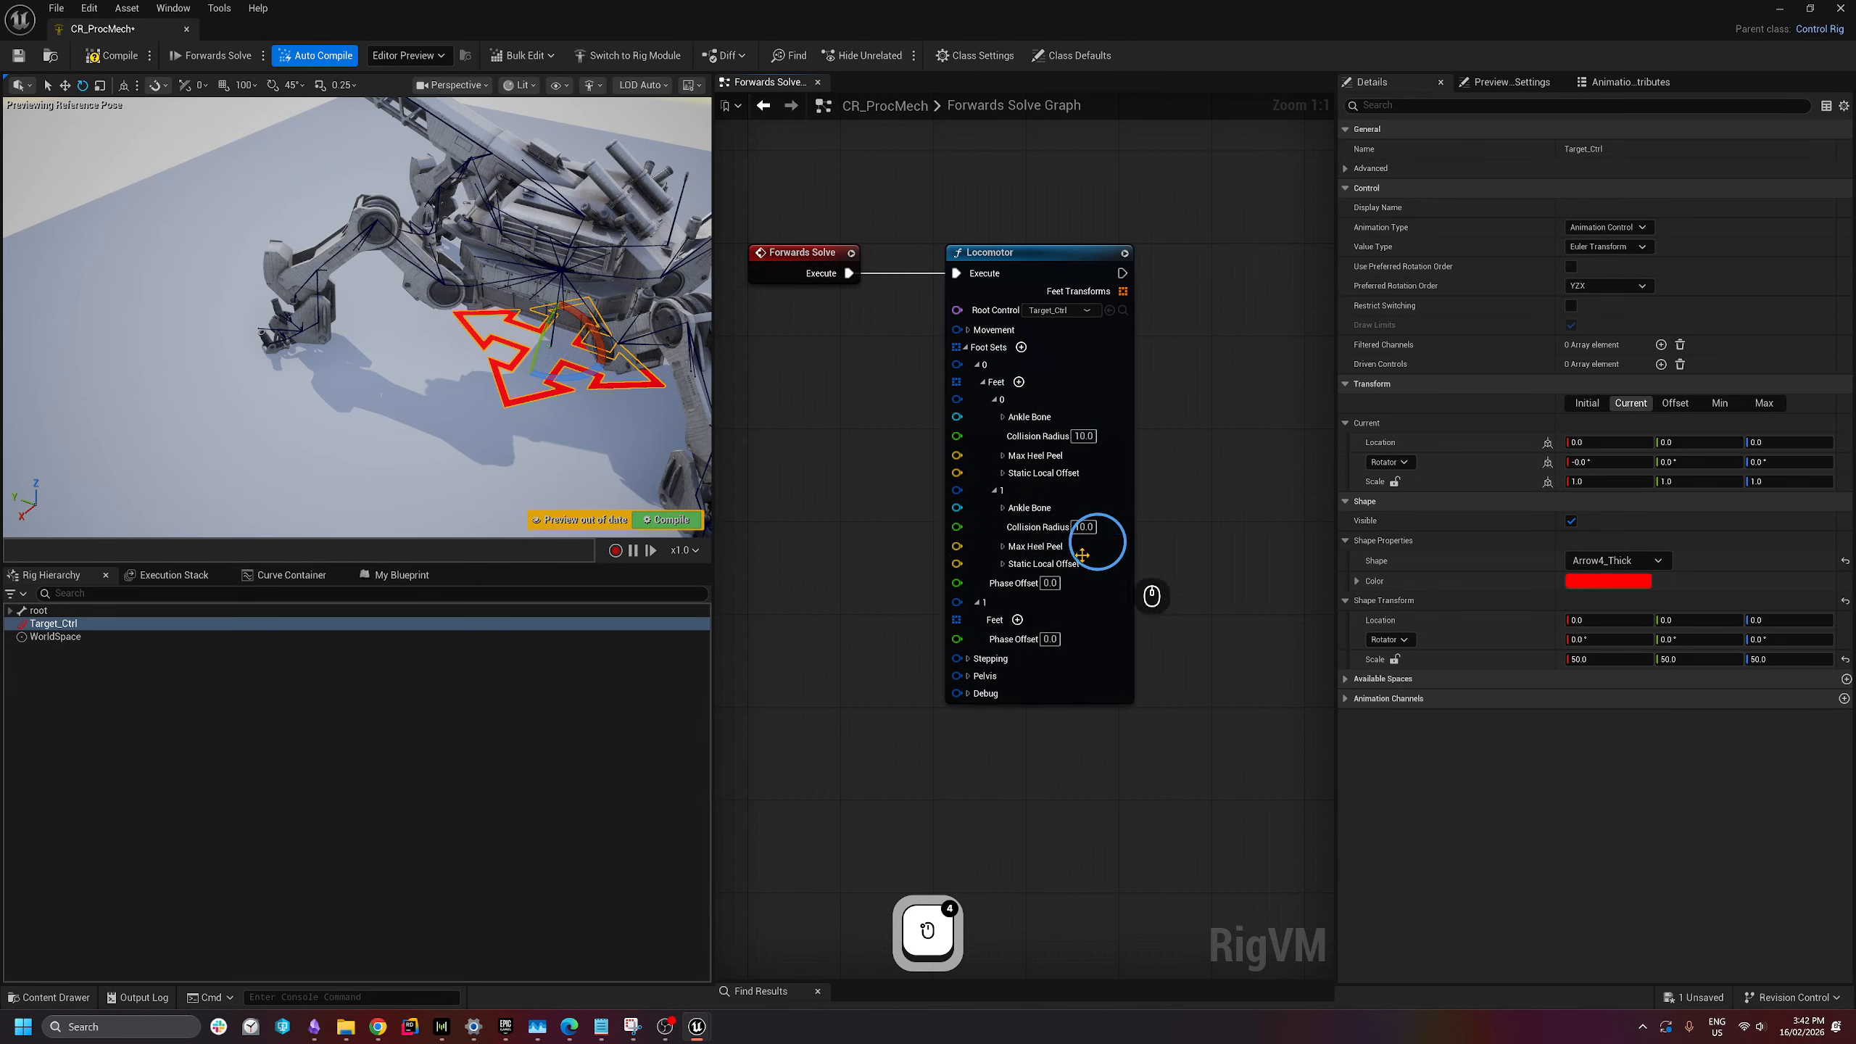
left_click(1018, 620)
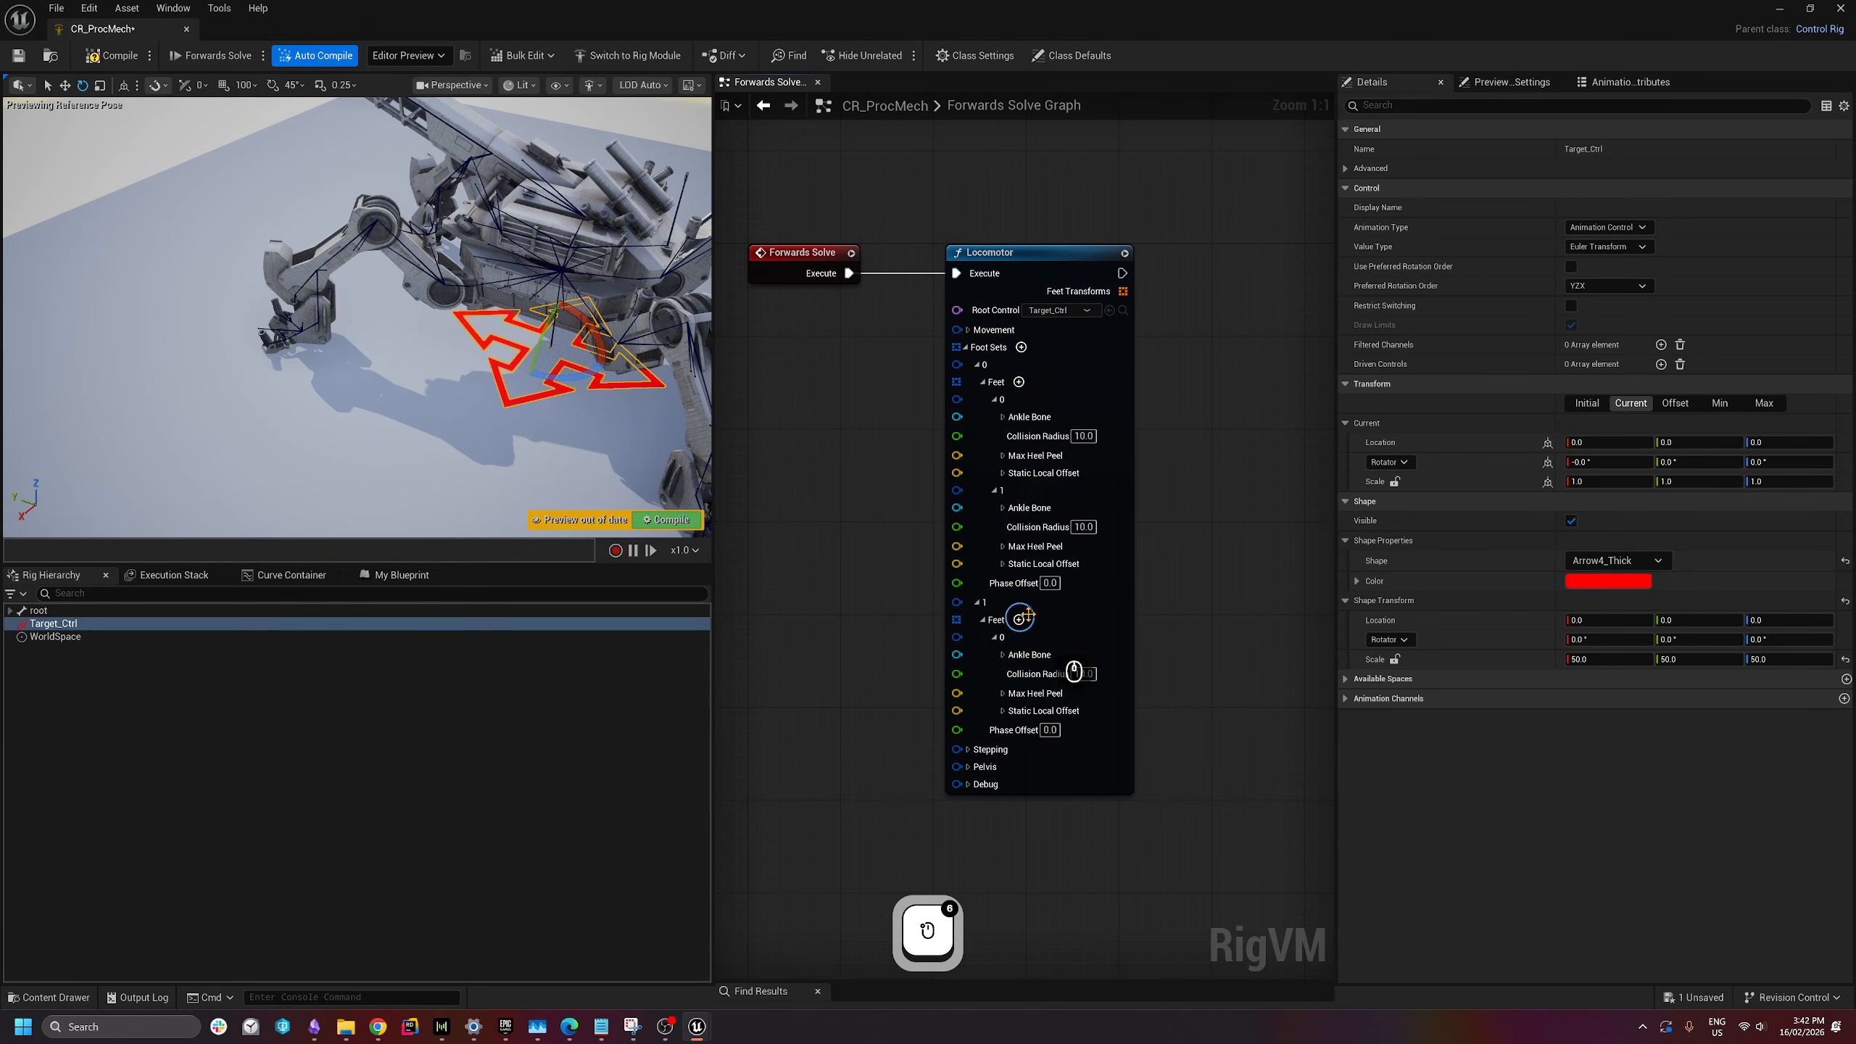
left_click(1019, 619)
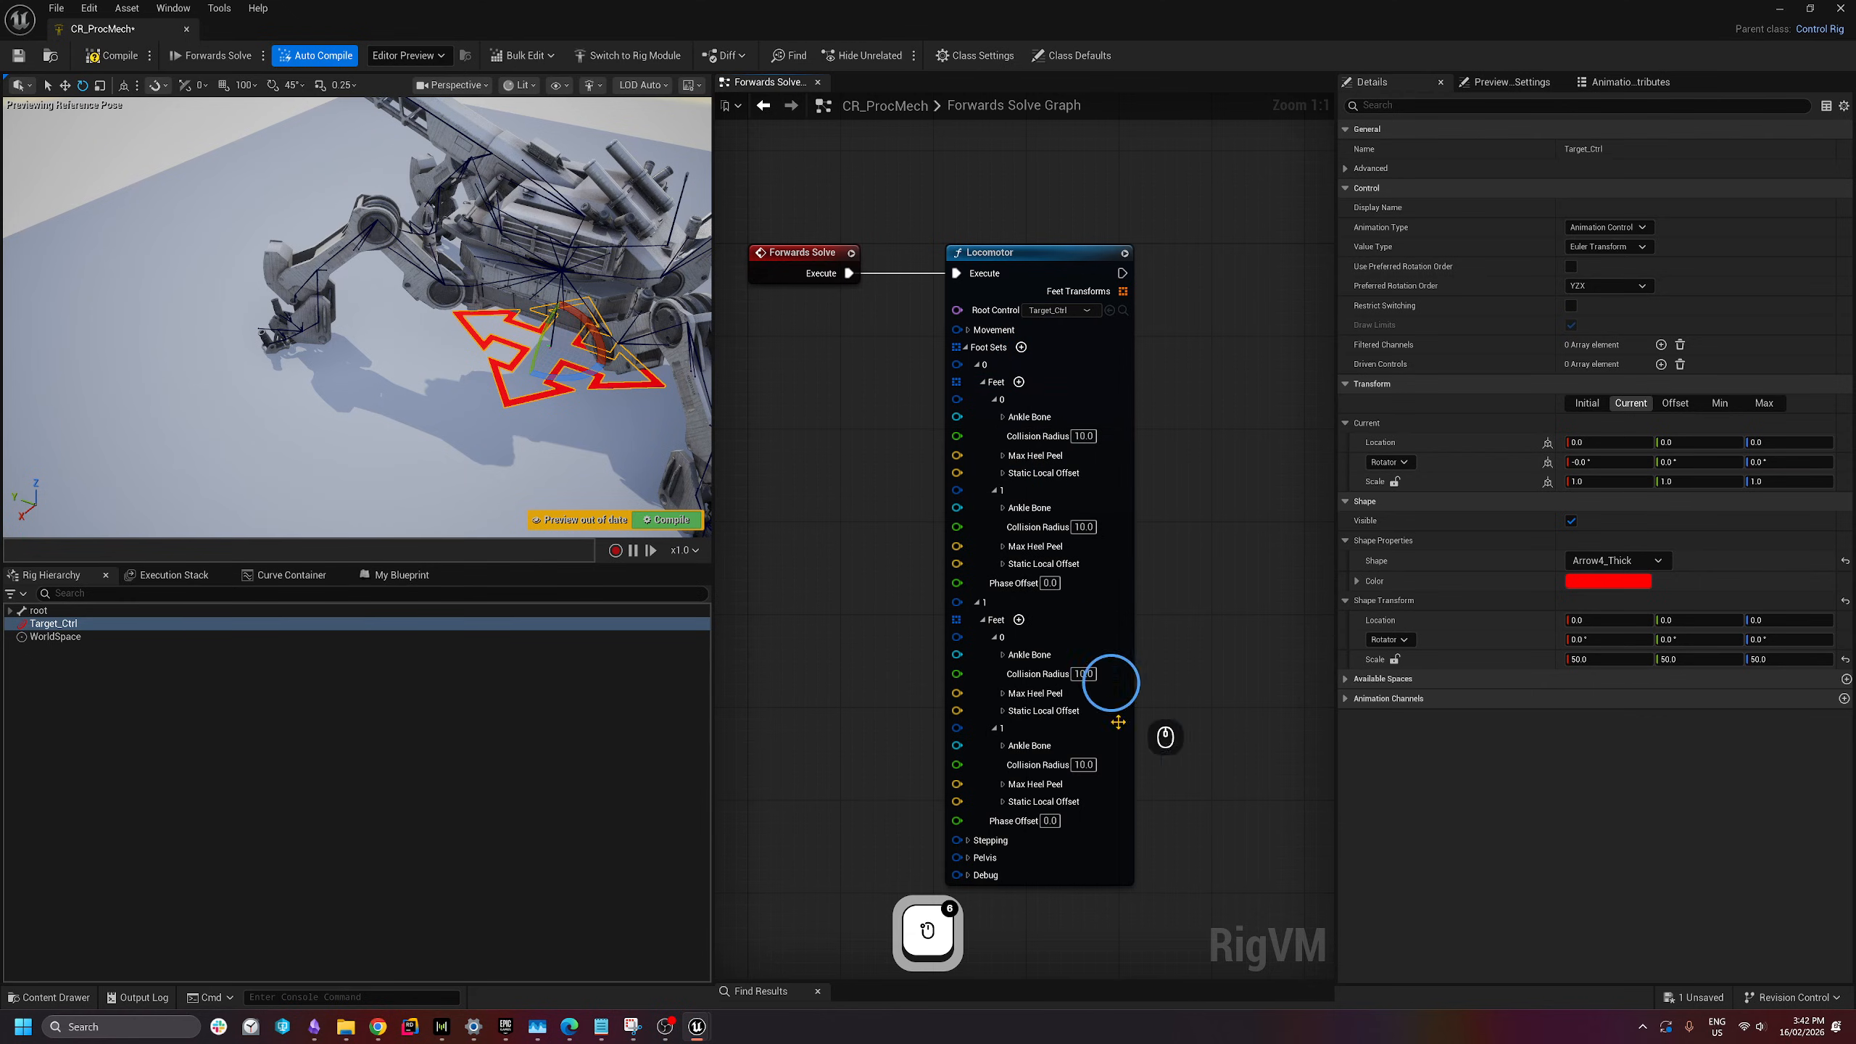
- Expand the Ankle Bone settings on both feet of foot set 0
left_click(1003, 418)
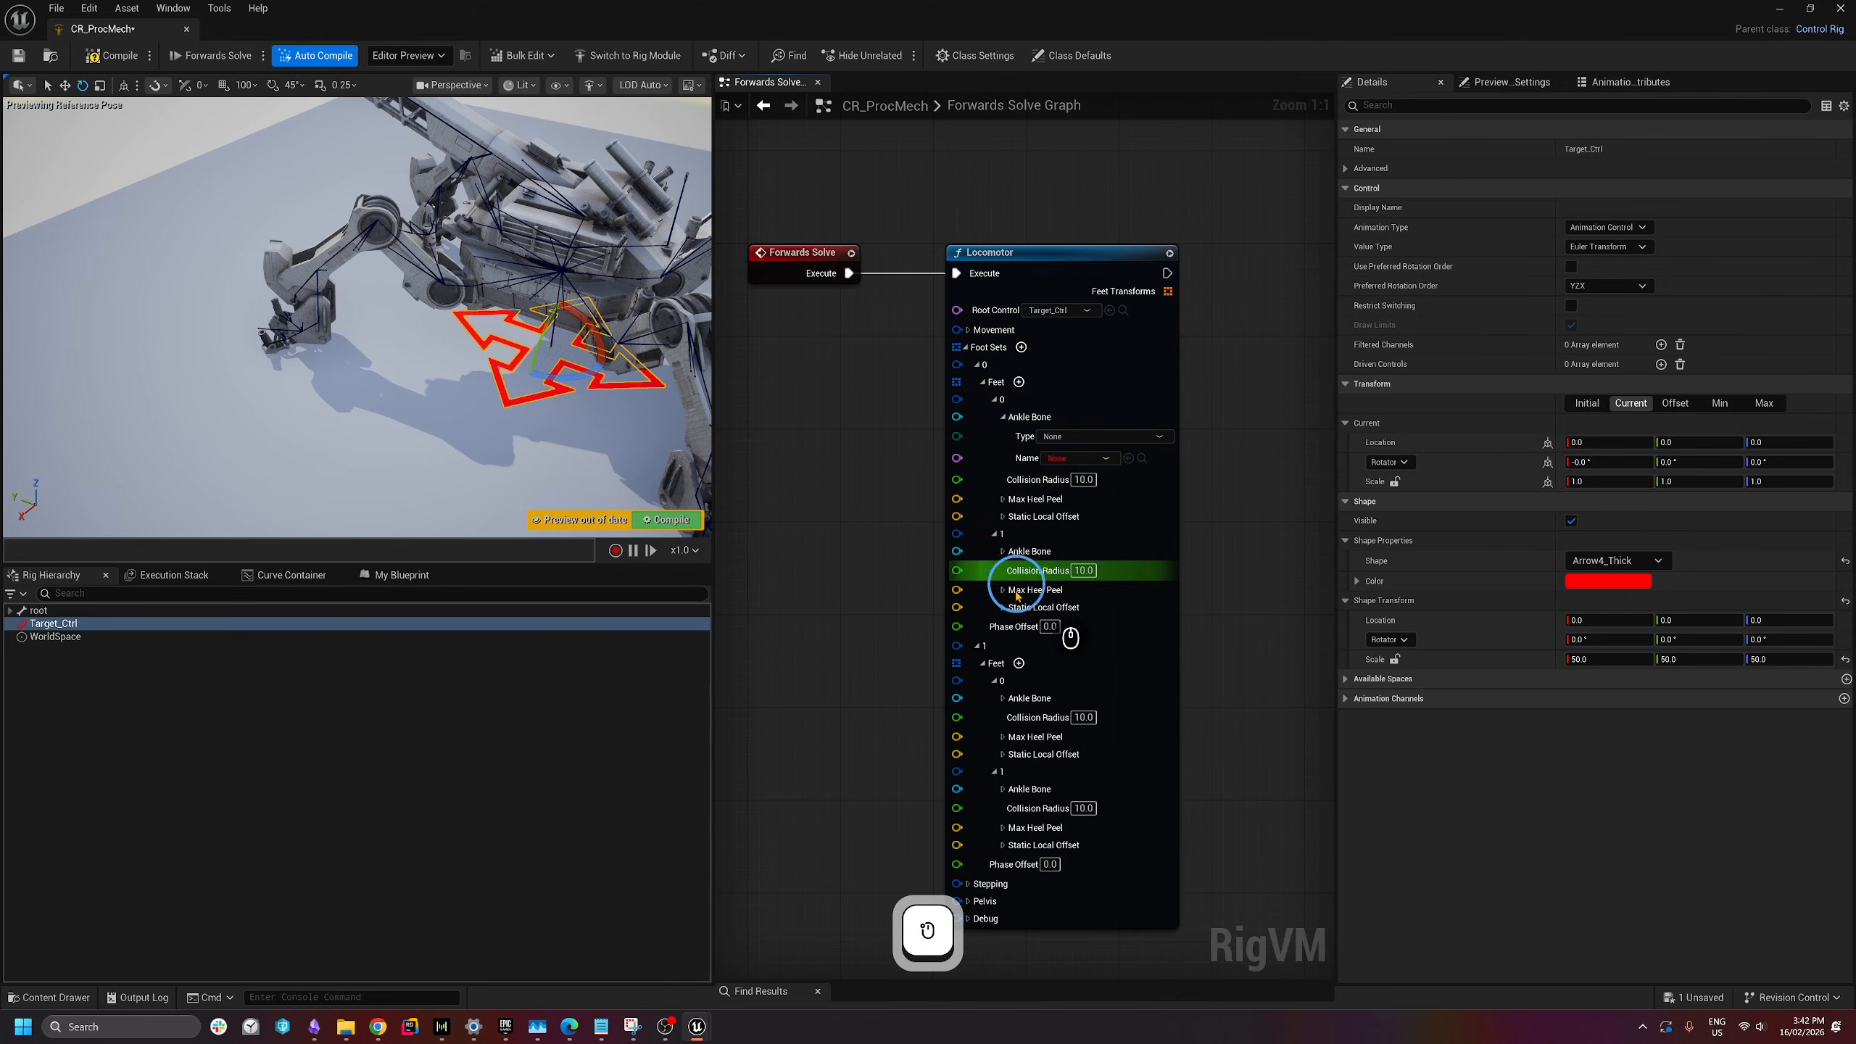
left_click(1003, 551)
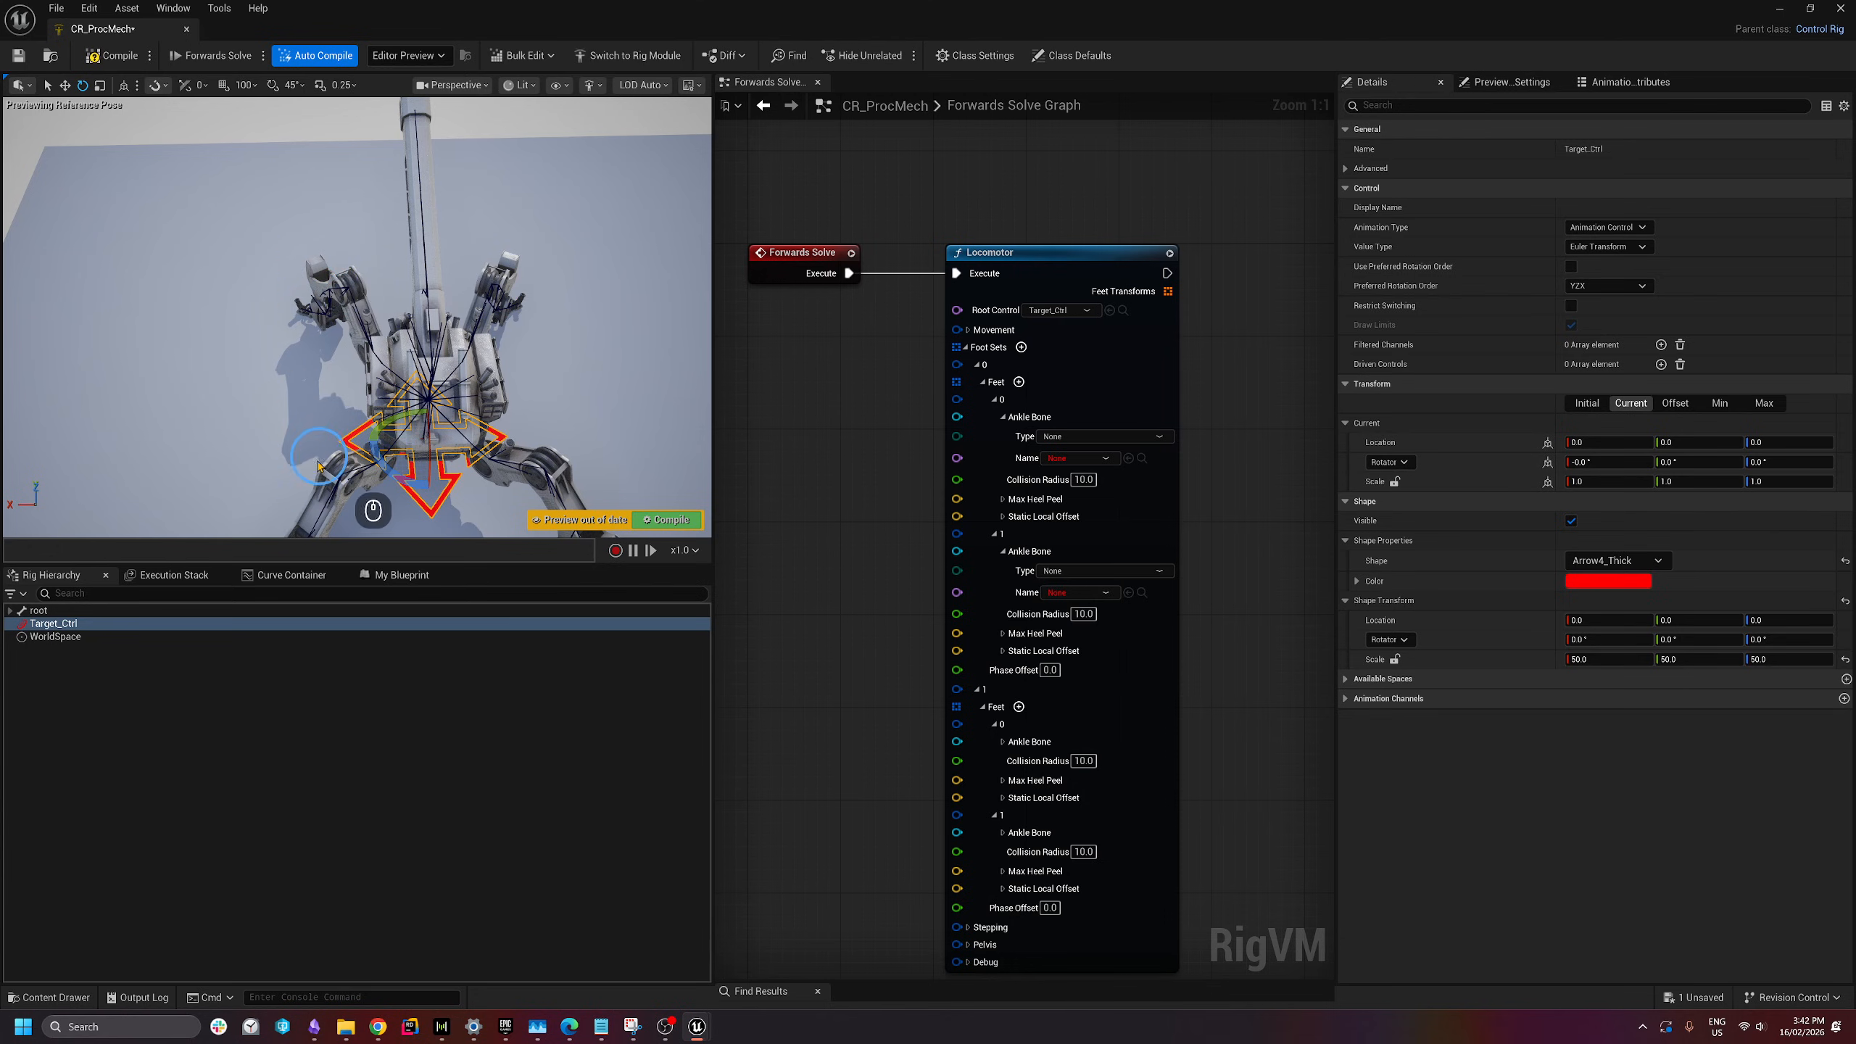
key("s")
key("d")
right_click_drag(315, 461, 338, 368)
key("q")
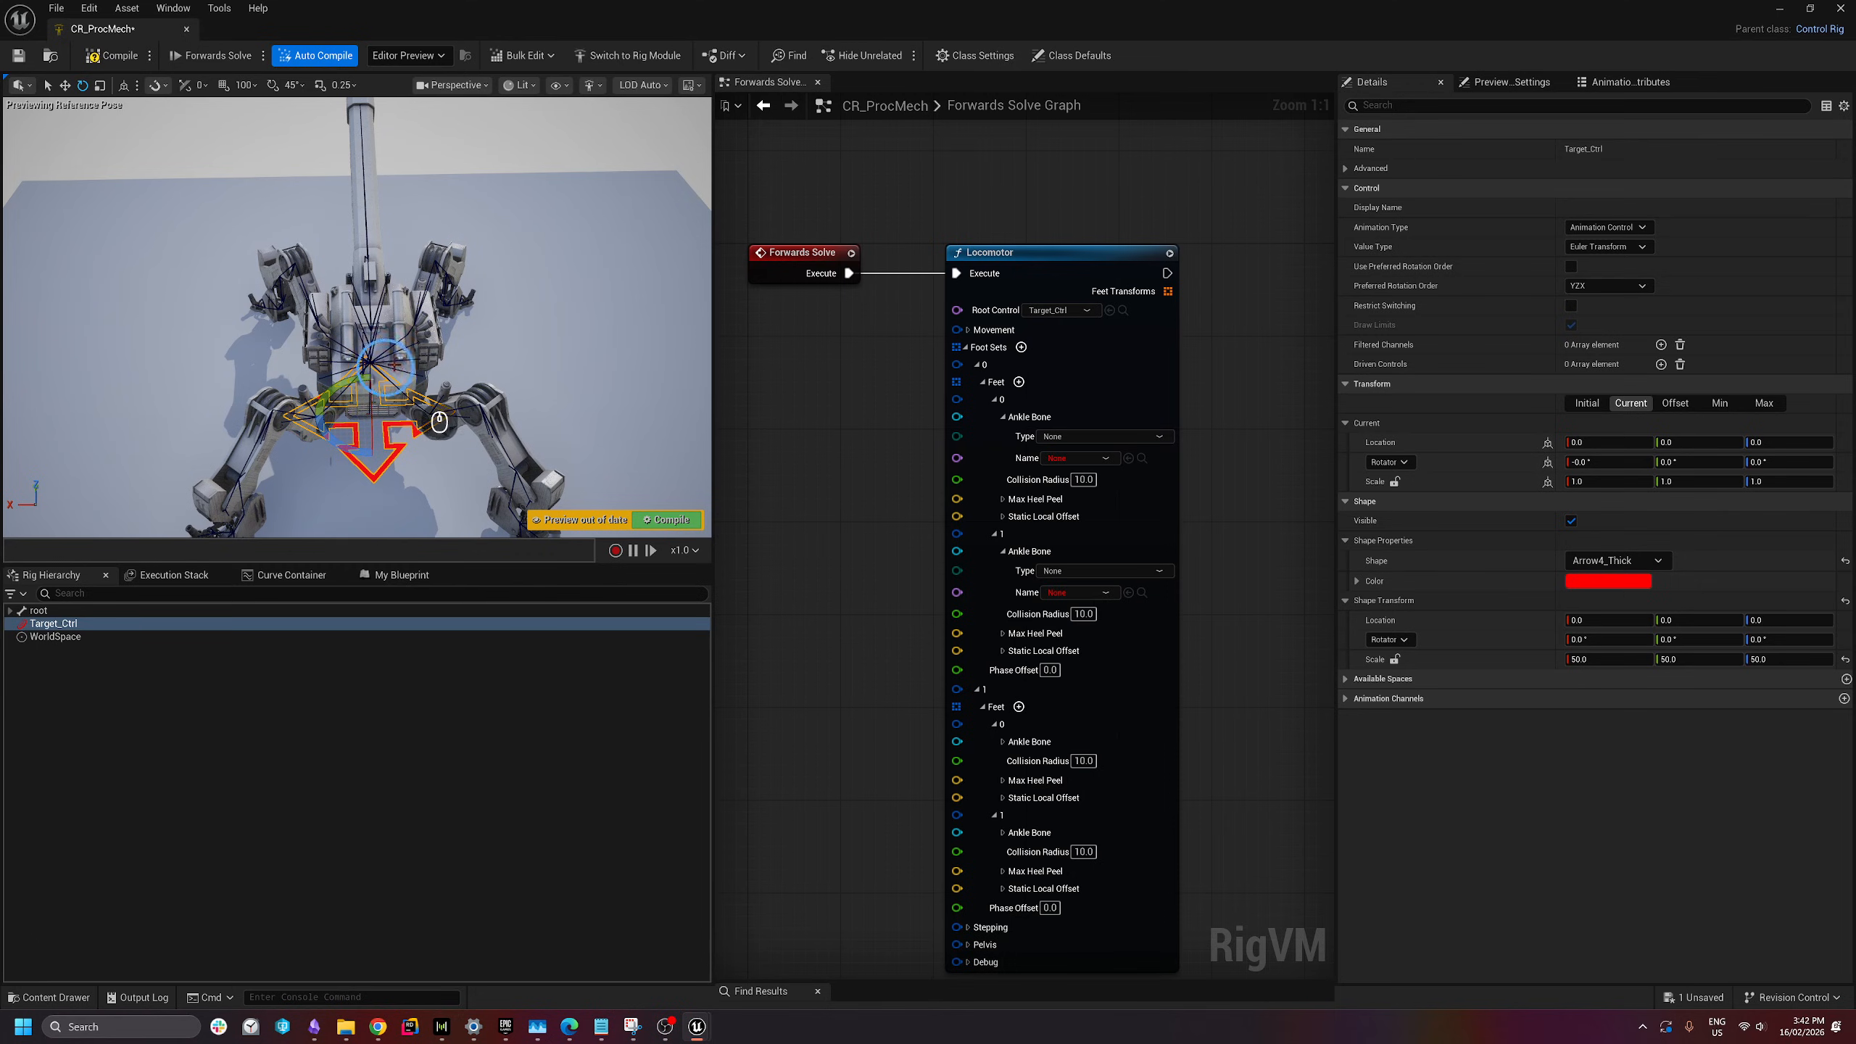
- Change the first foot's Ankle Bone type from None to Bone
left_click(1072, 438)
left_click(1058, 468)
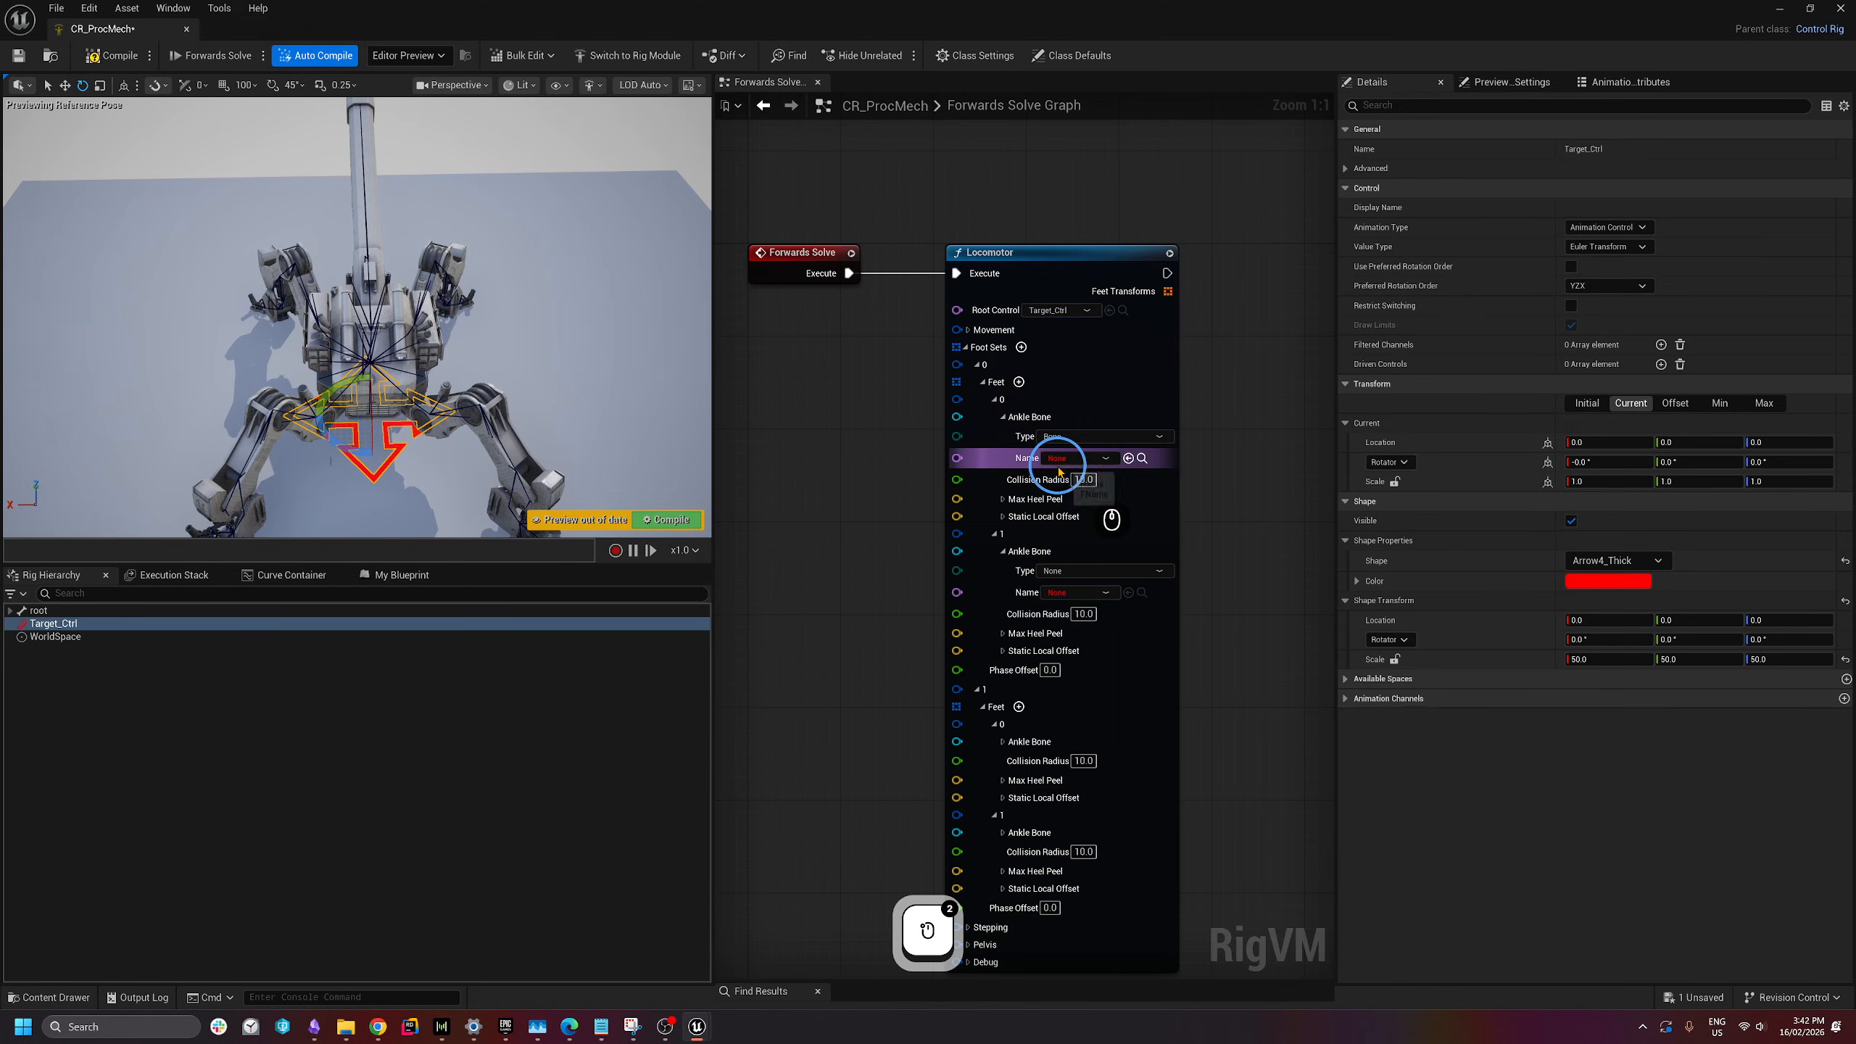
left_click(305, 399)
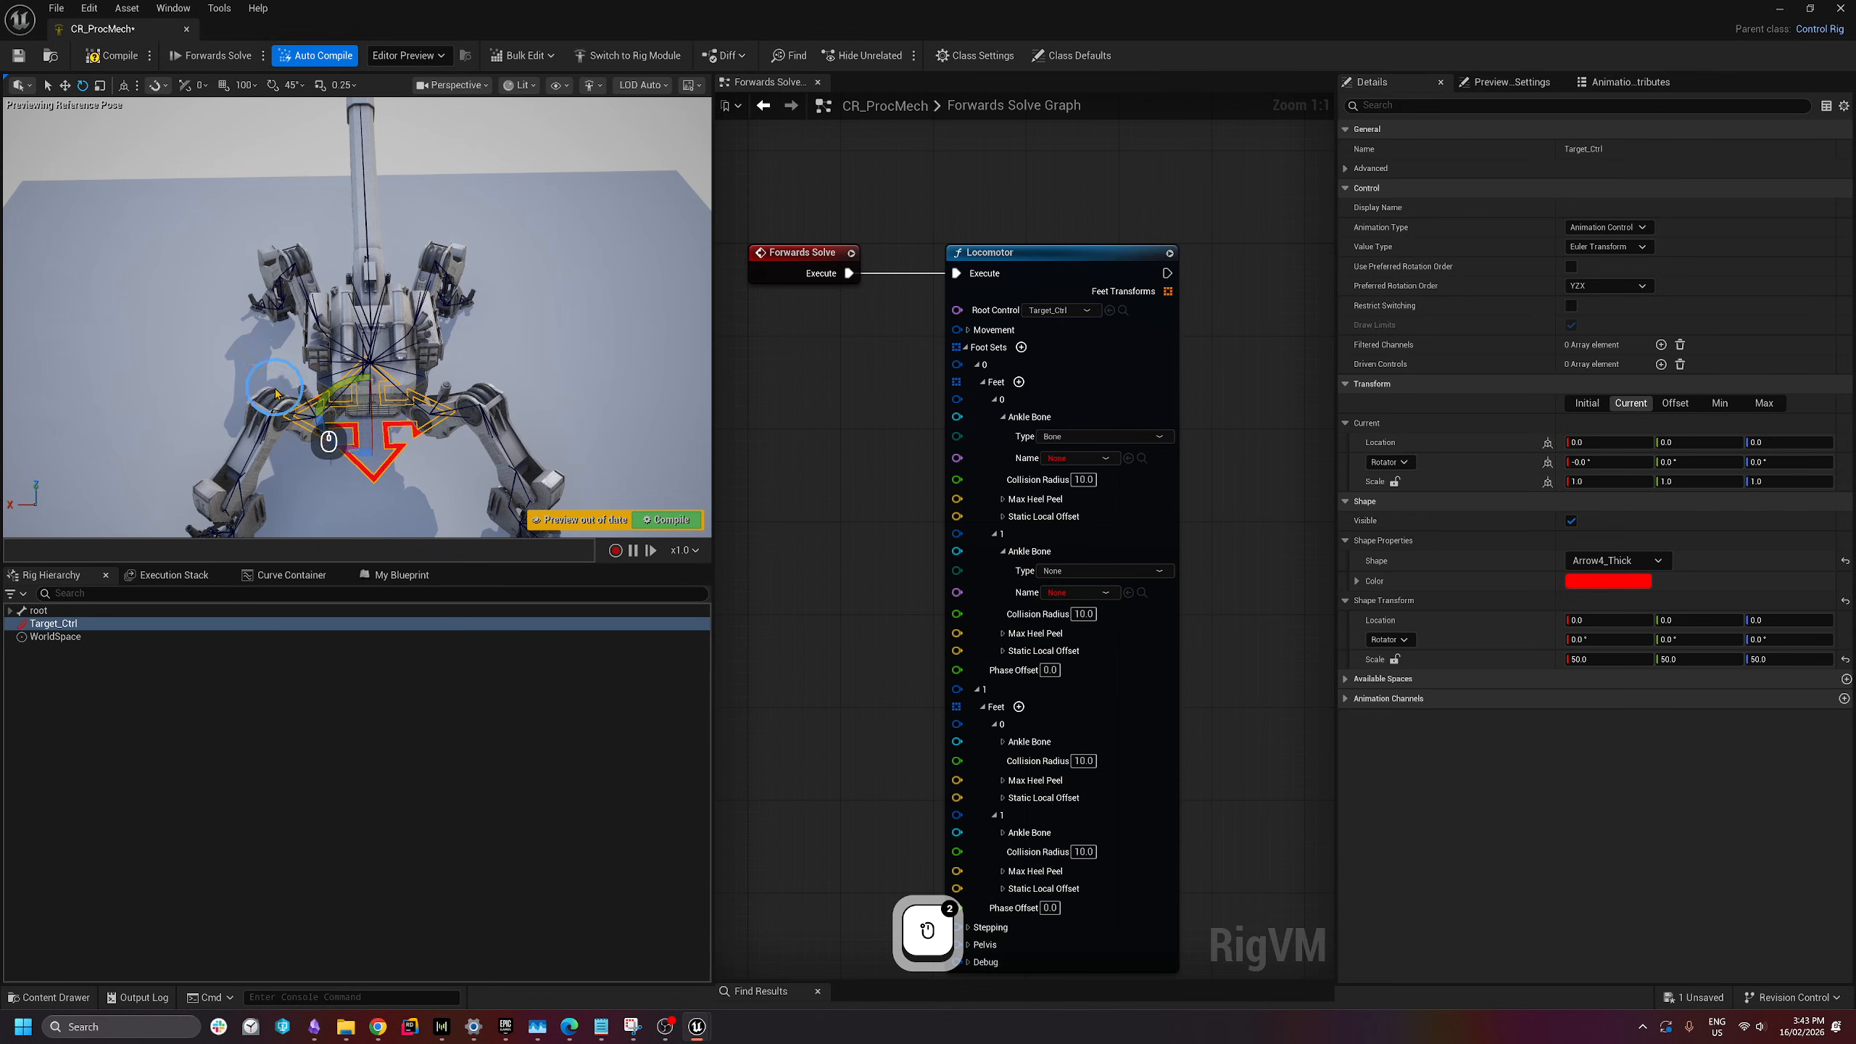
- Fly the preview camera down to close in on the mech's foot
key("w")
key("a")
right_click_drag(248, 372, 483, 272)
key("q")
key("e")
key("q")
key("w")
key("d")
key("s")
key("s")
key("a")
key("d")
key("w")
key("w")
key("d")
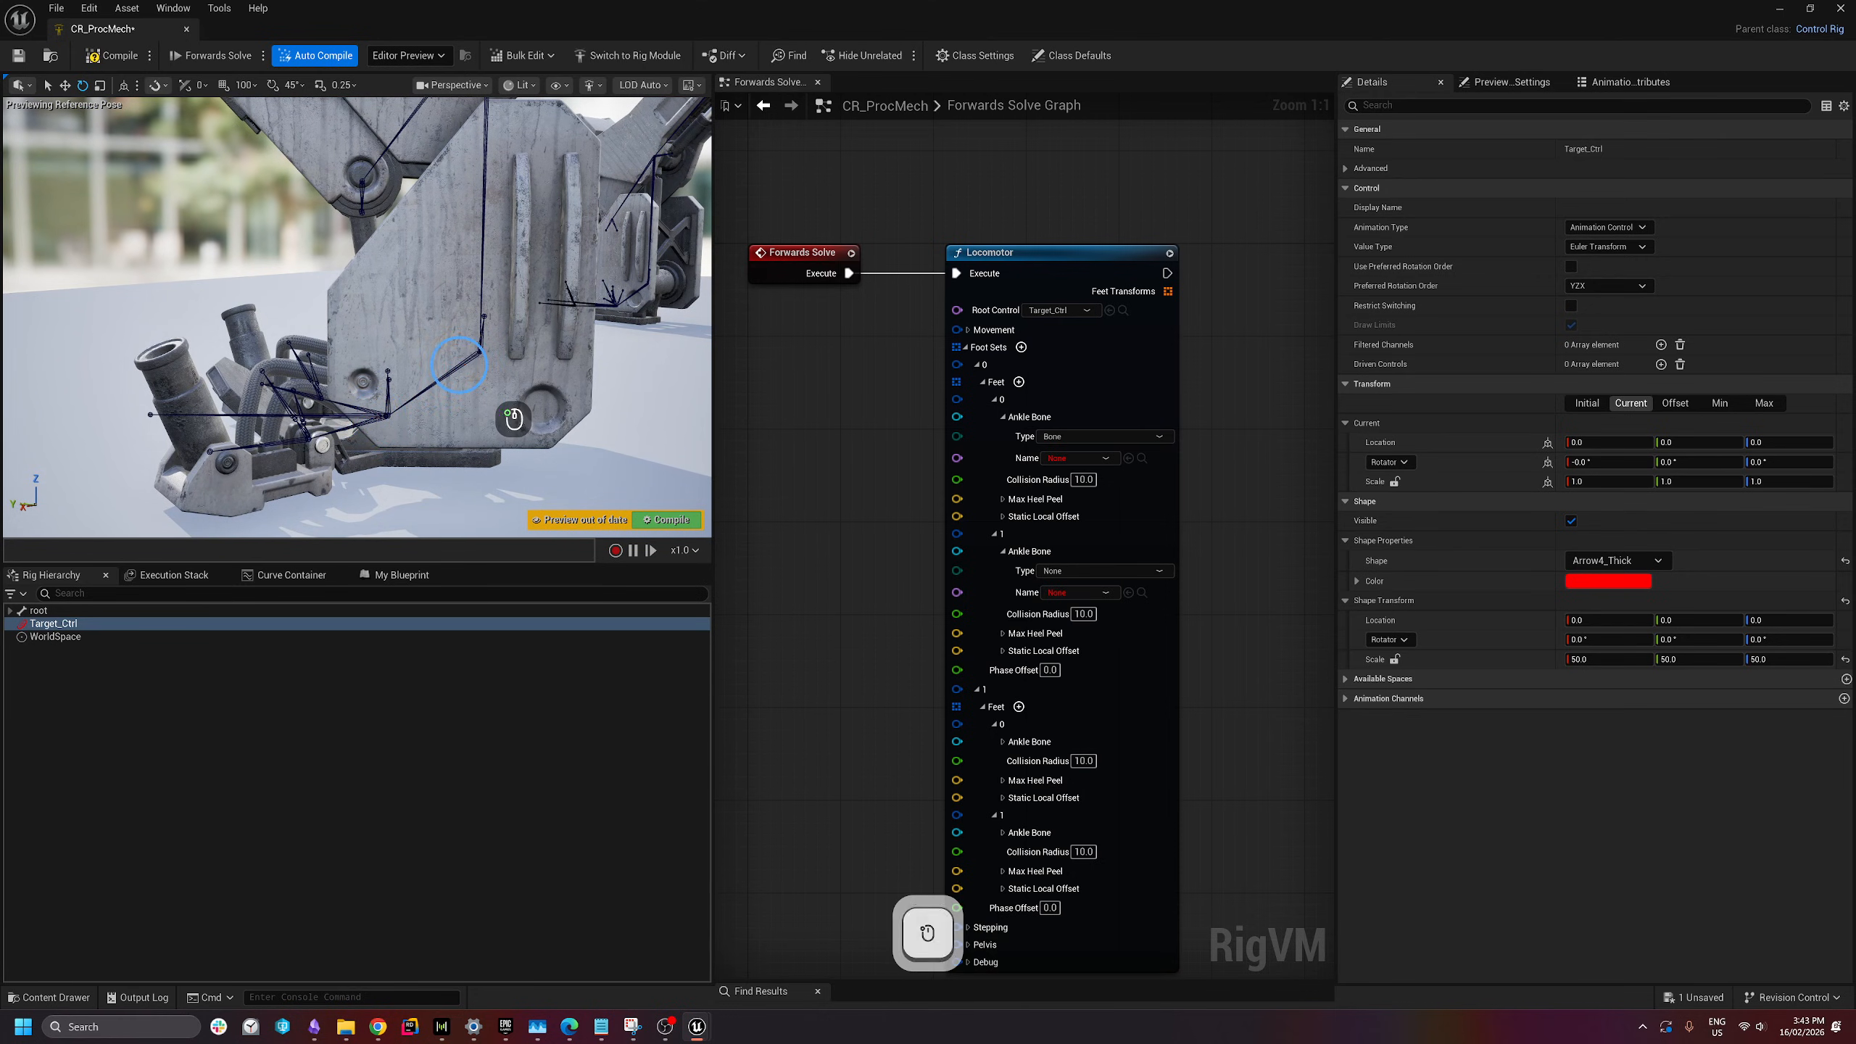
- Assign foot_fr_01_l as the first foot set's first ankle bone
left_click(458, 364)
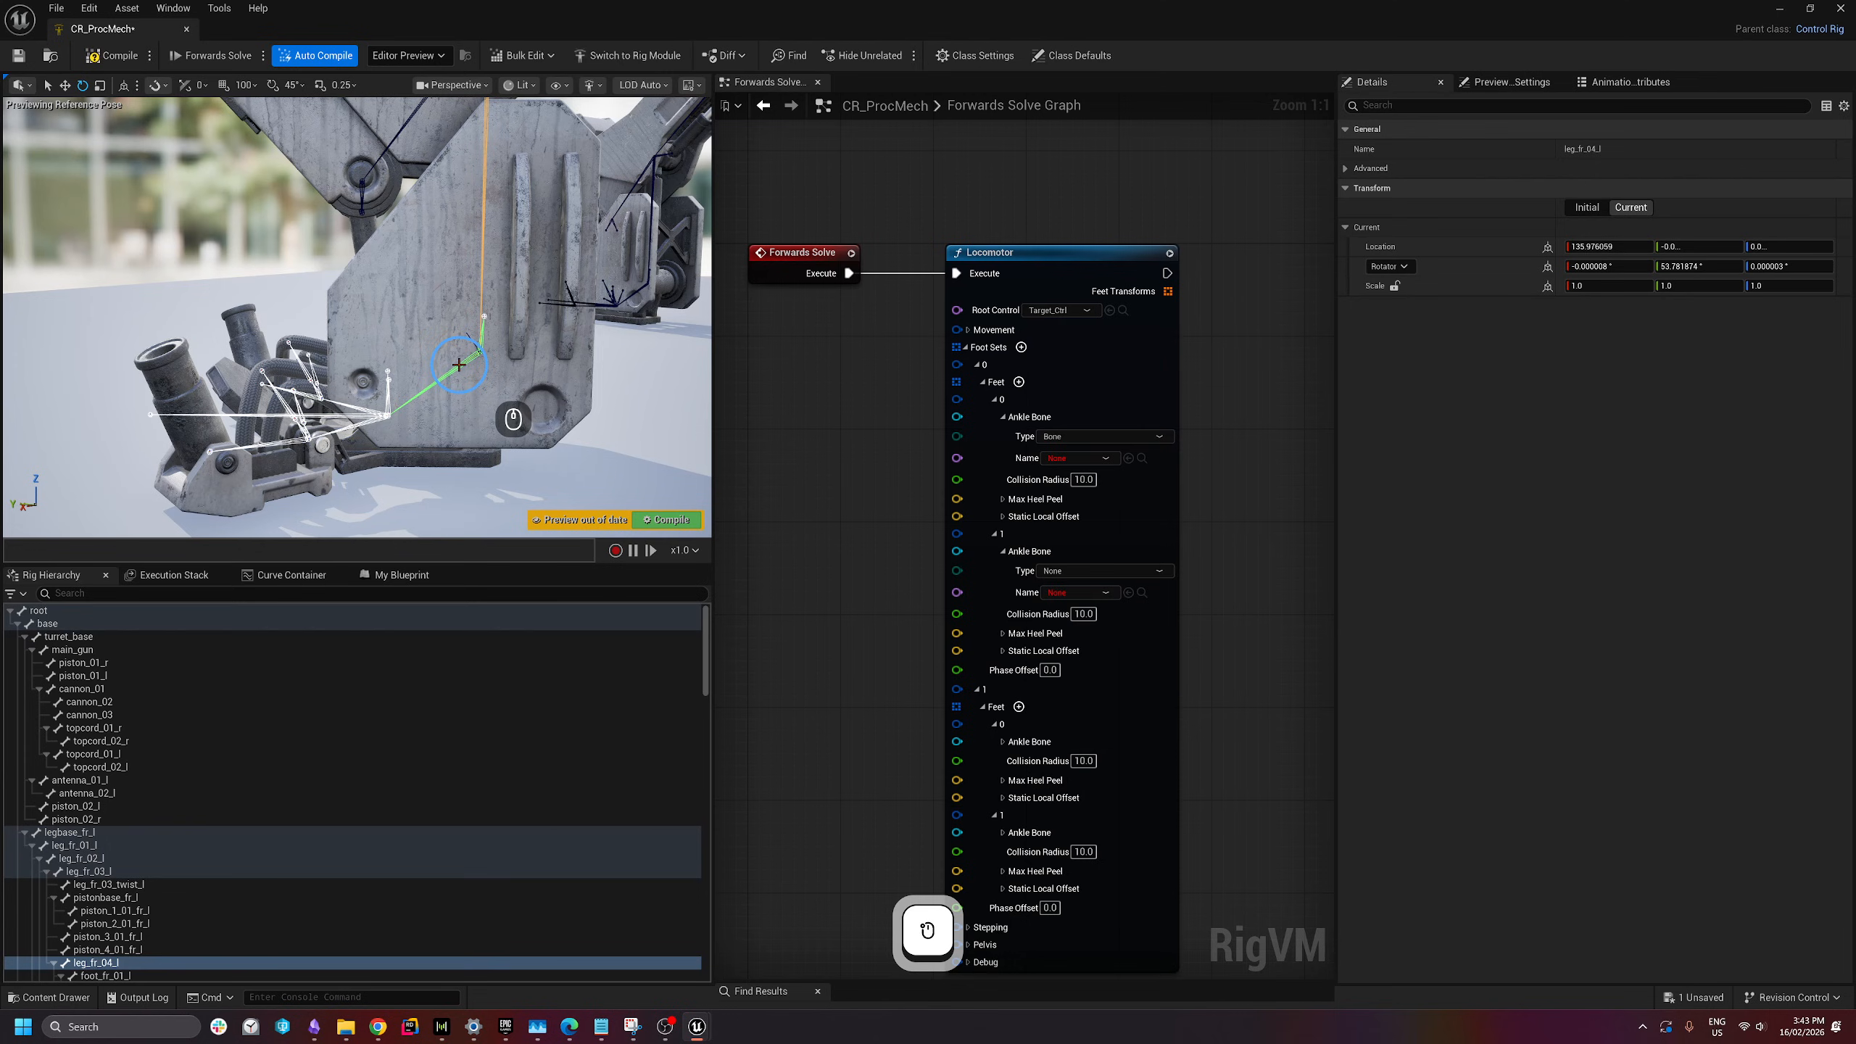
left_click(375, 415)
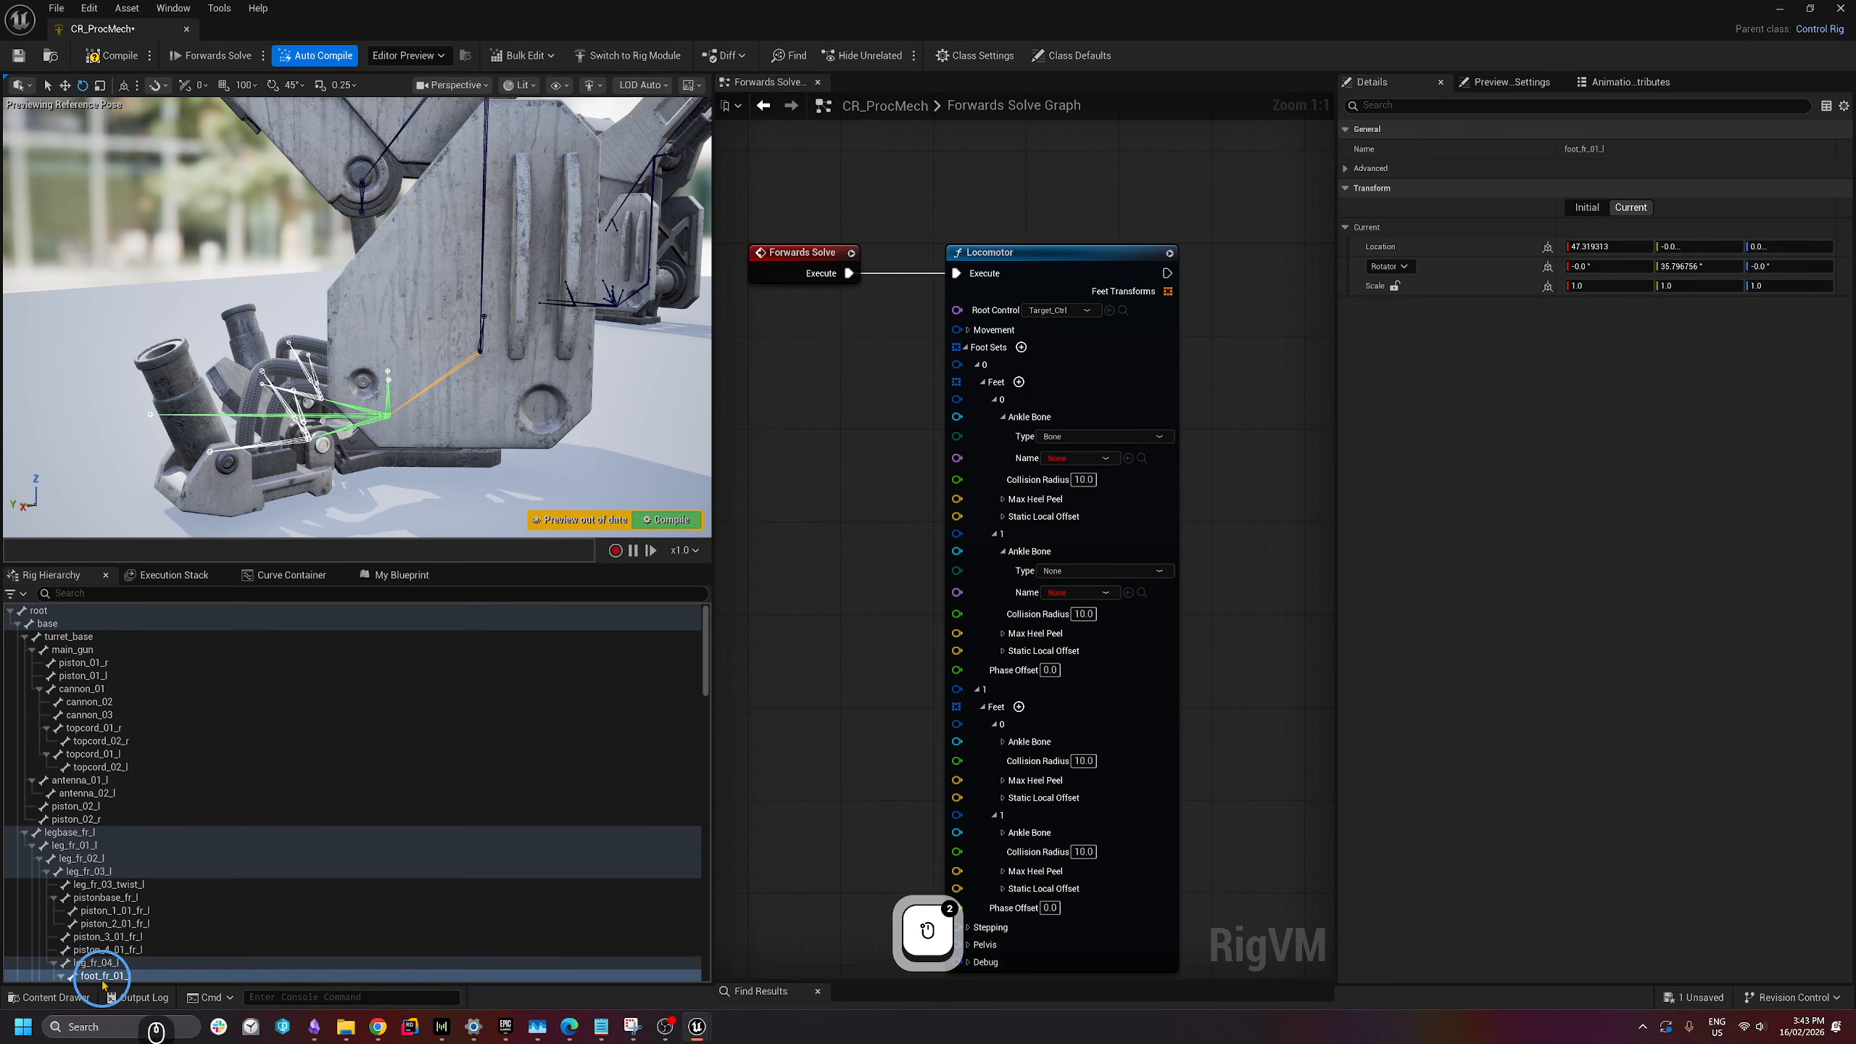
right_click_drag(328, 474, 341, 491)
key("s")
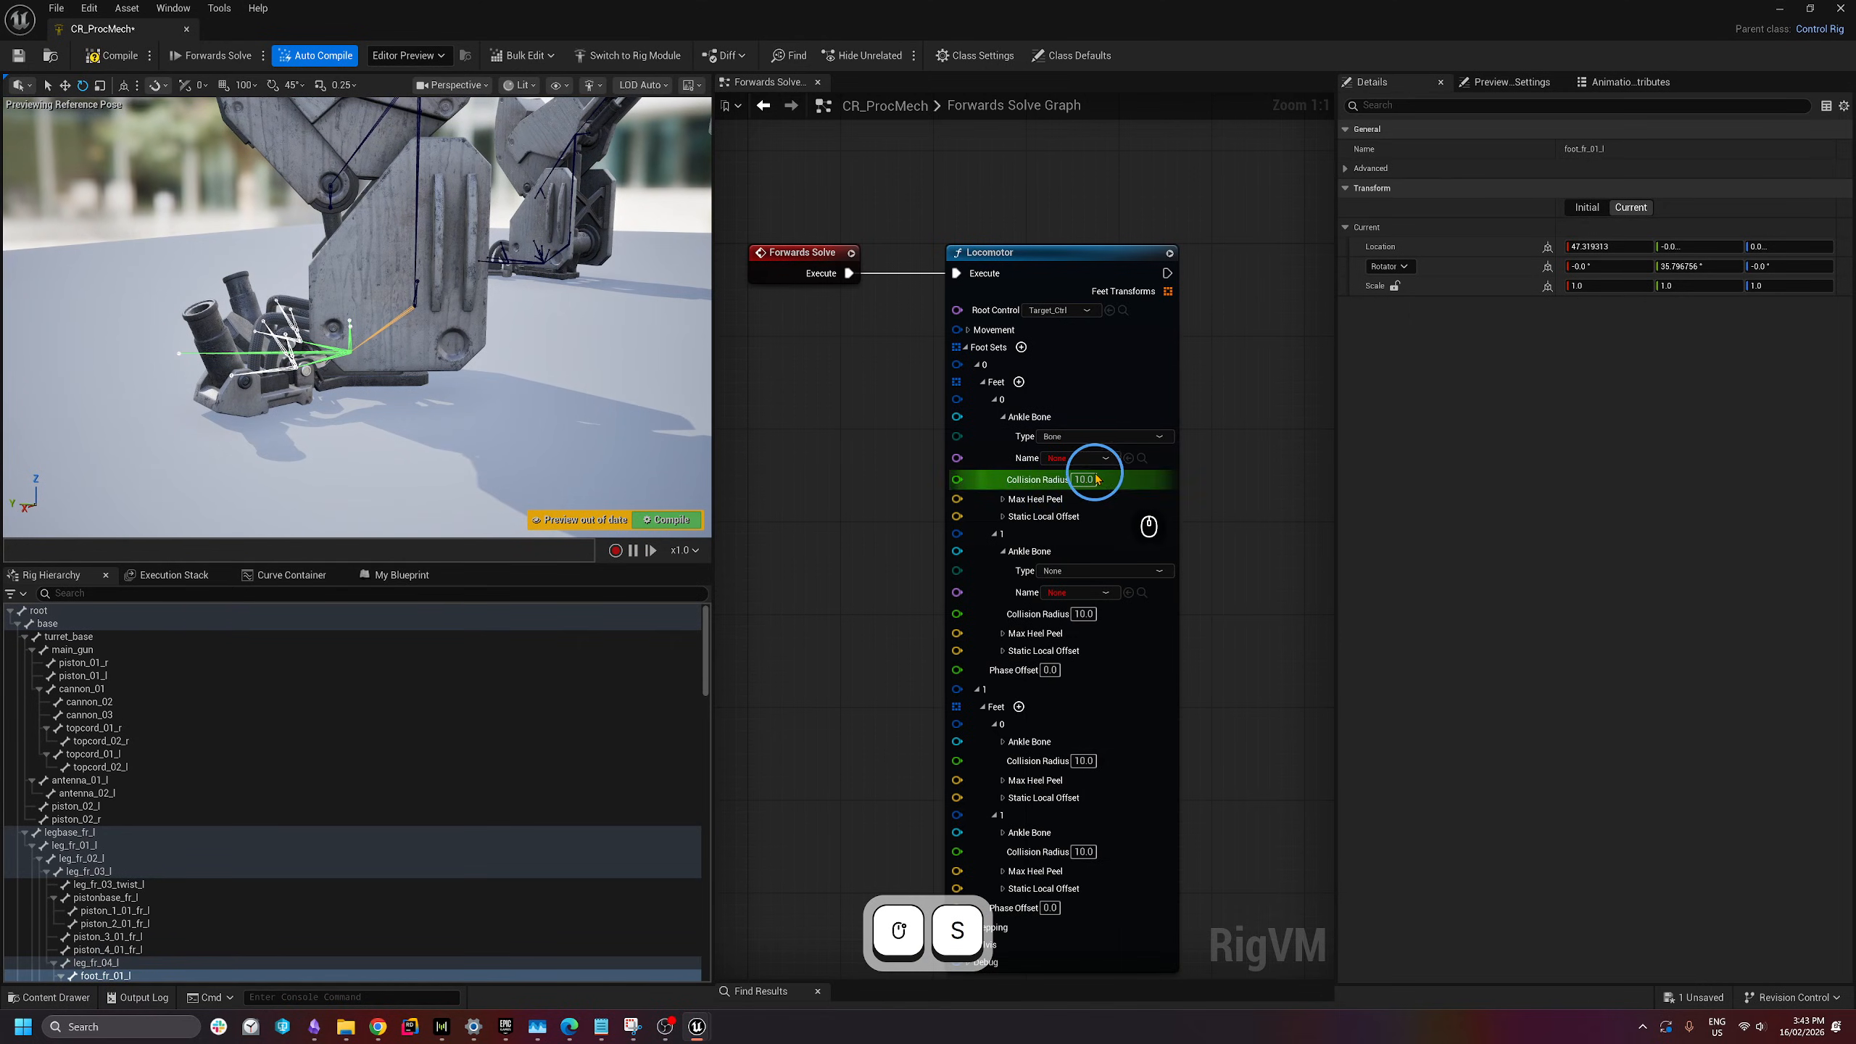
left_click(1085, 460)
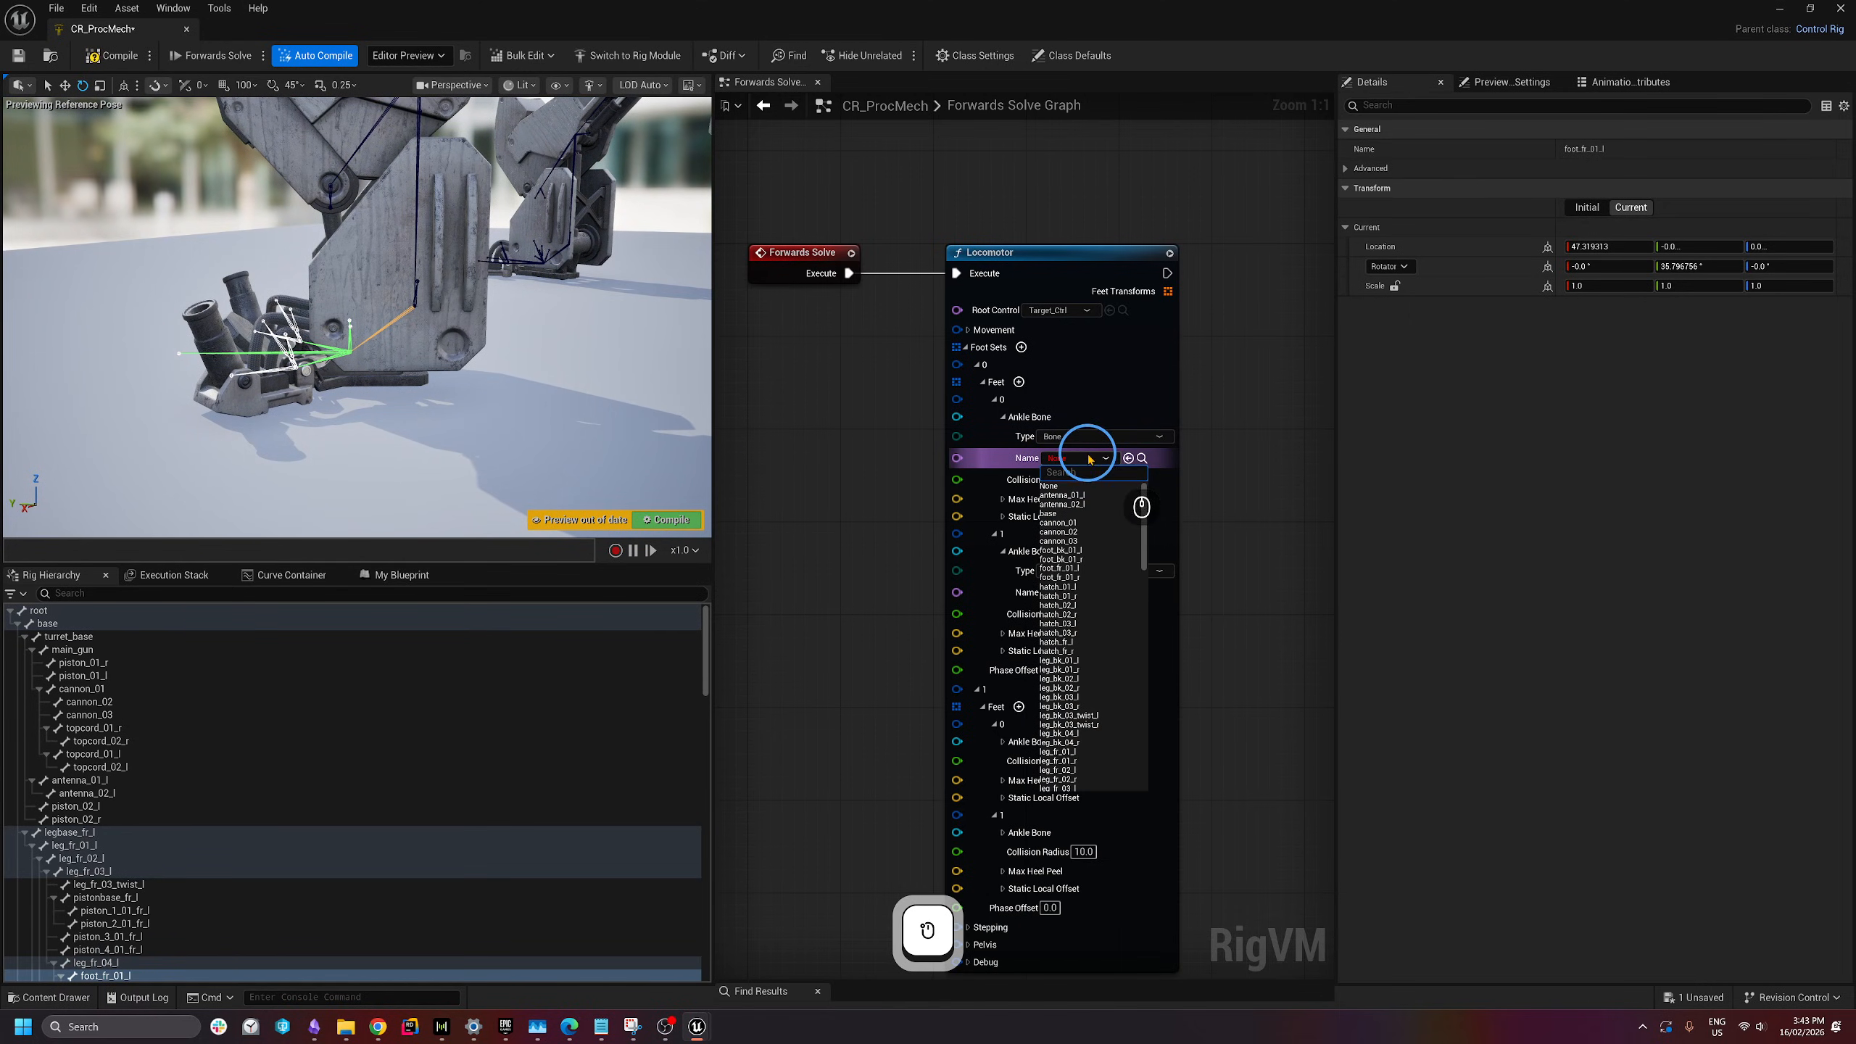
type("foot")
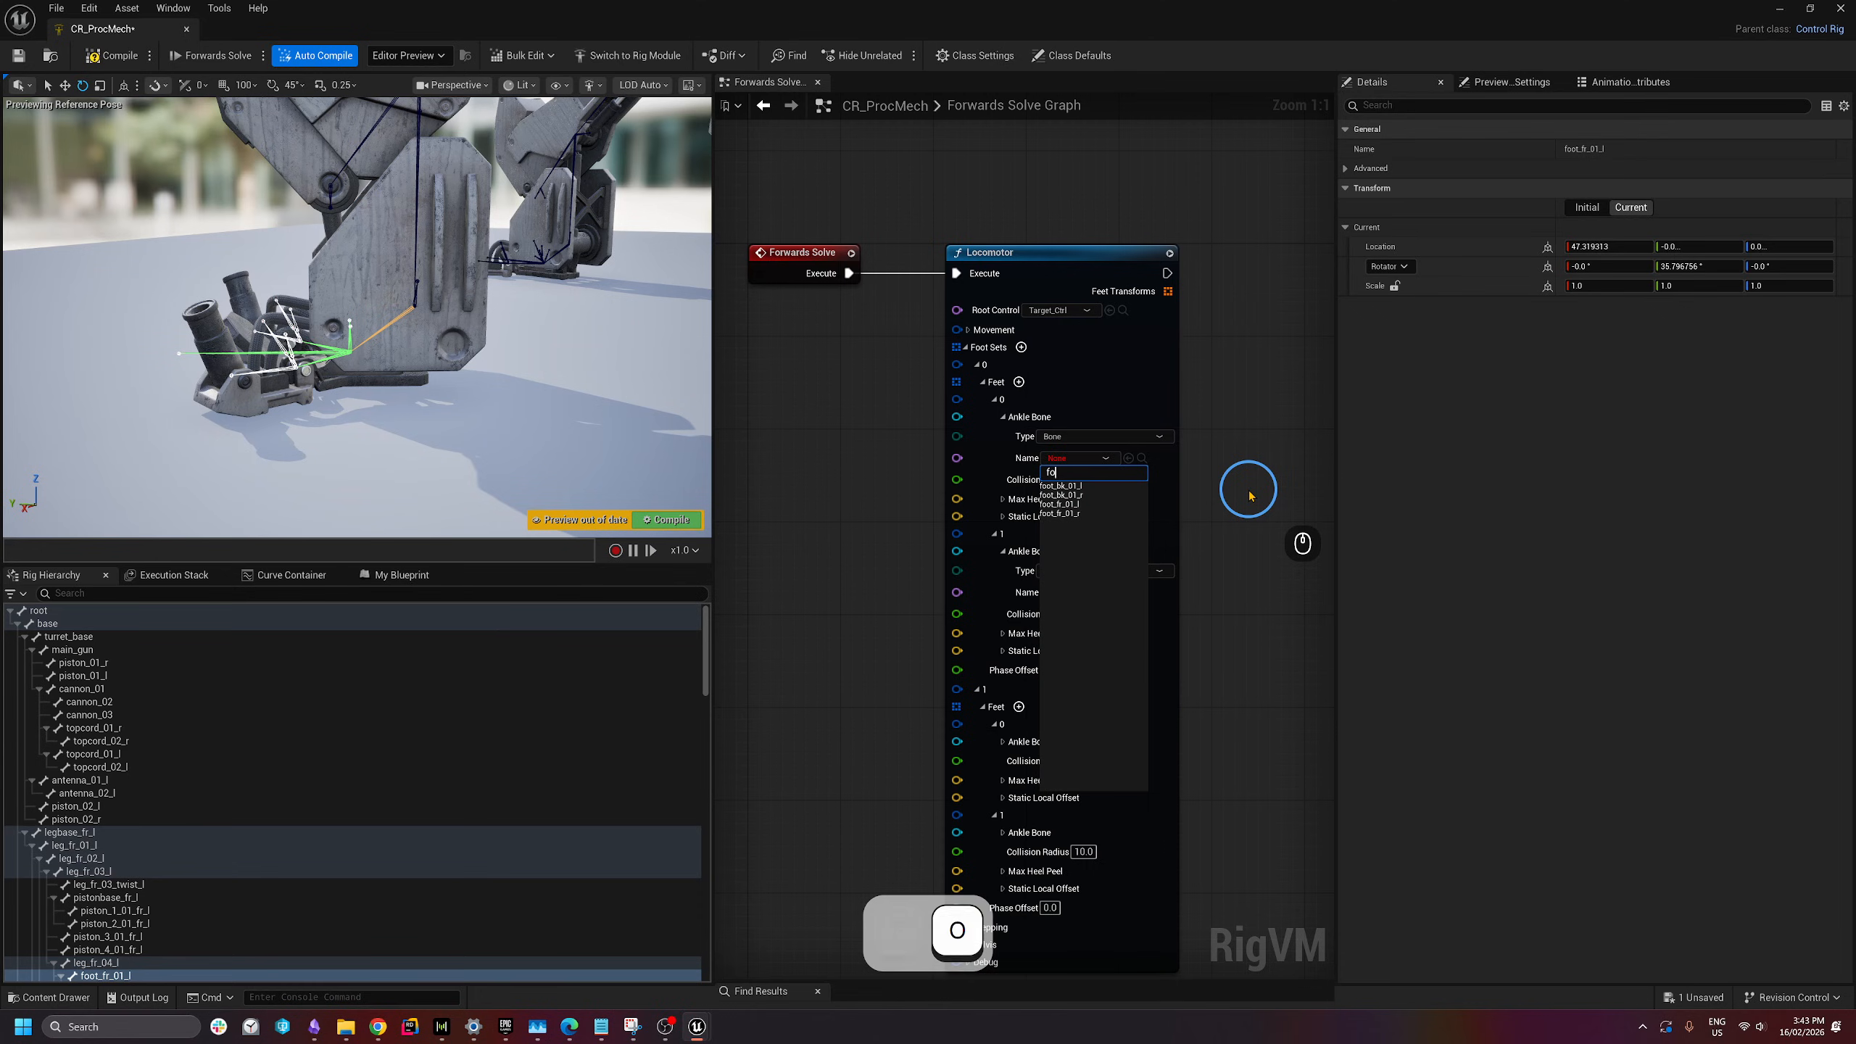
left_click(1059, 505)
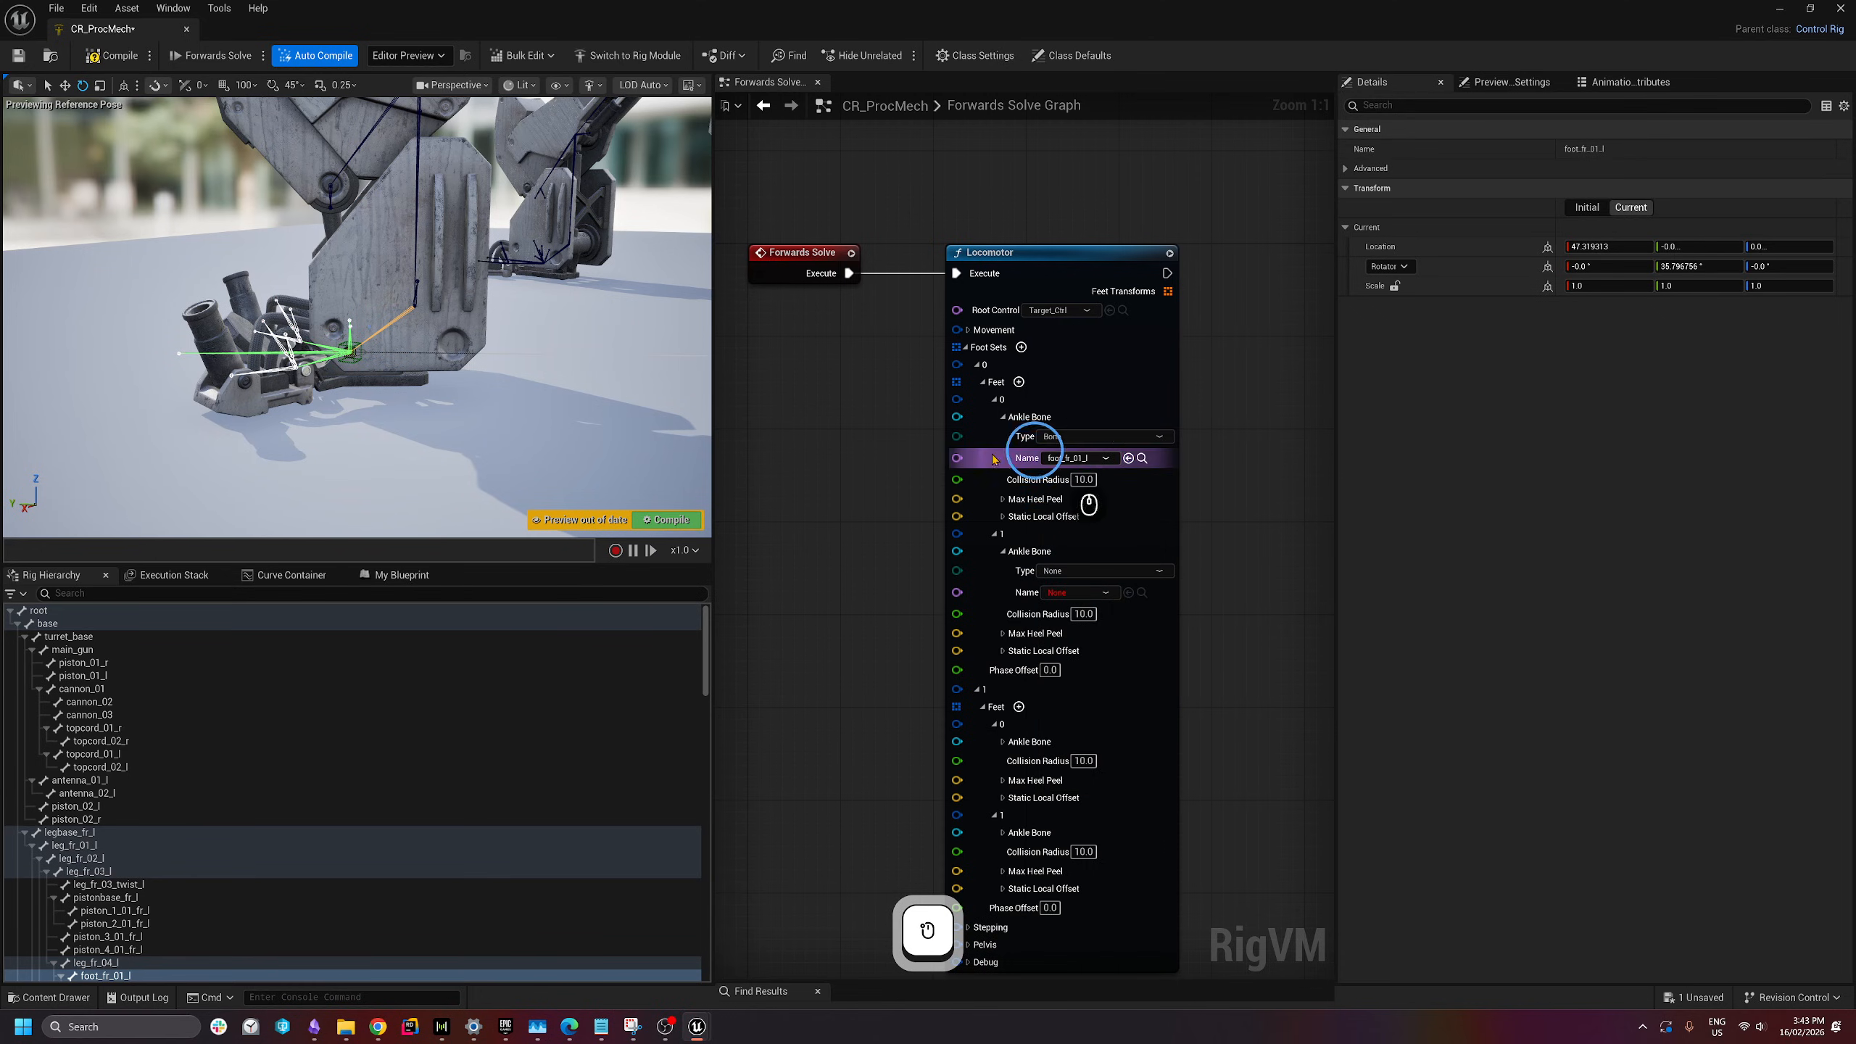
- Make the second ankle bone a Bone type and assign it foot_fr_01_r
key("w")
key("e")
key("d")
right_click_drag(409, 373, 188, 421)
key("s")
key("a")
key("q")
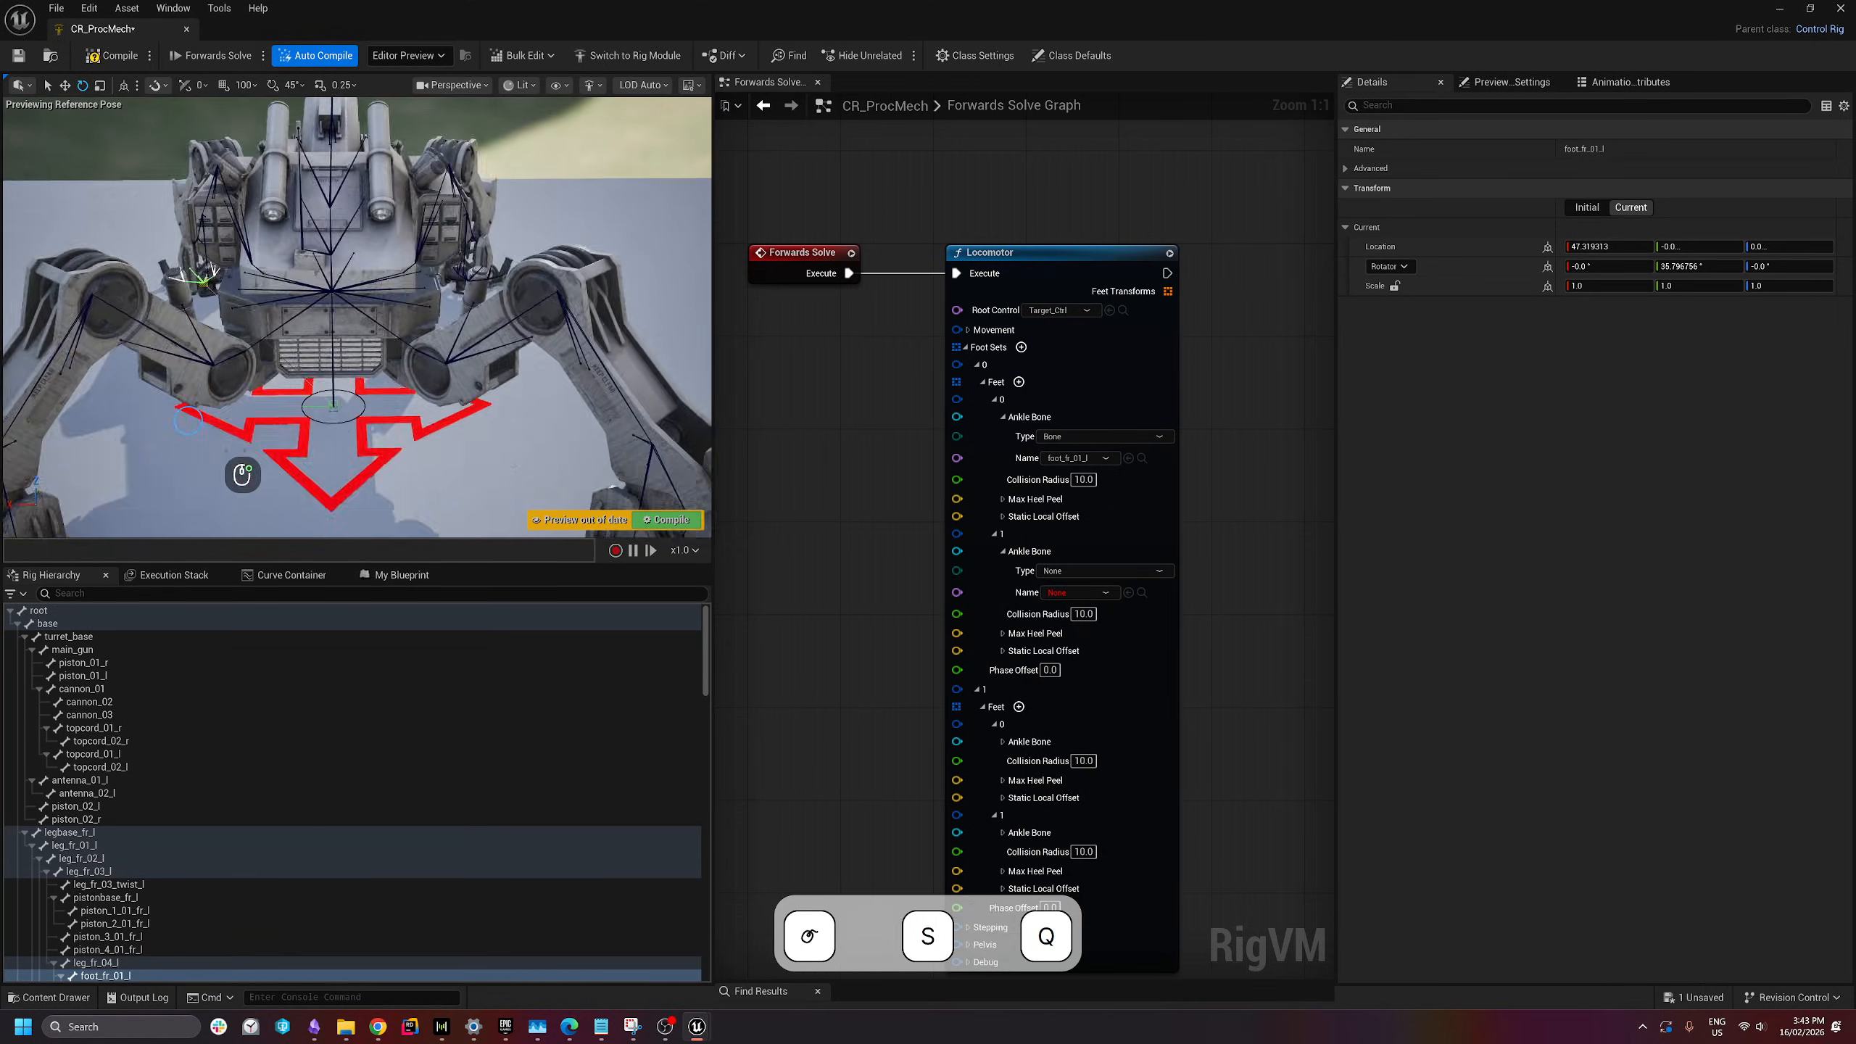
key("a")
key("e")
right_click_drag(242, 475, 486, 285)
key("a")
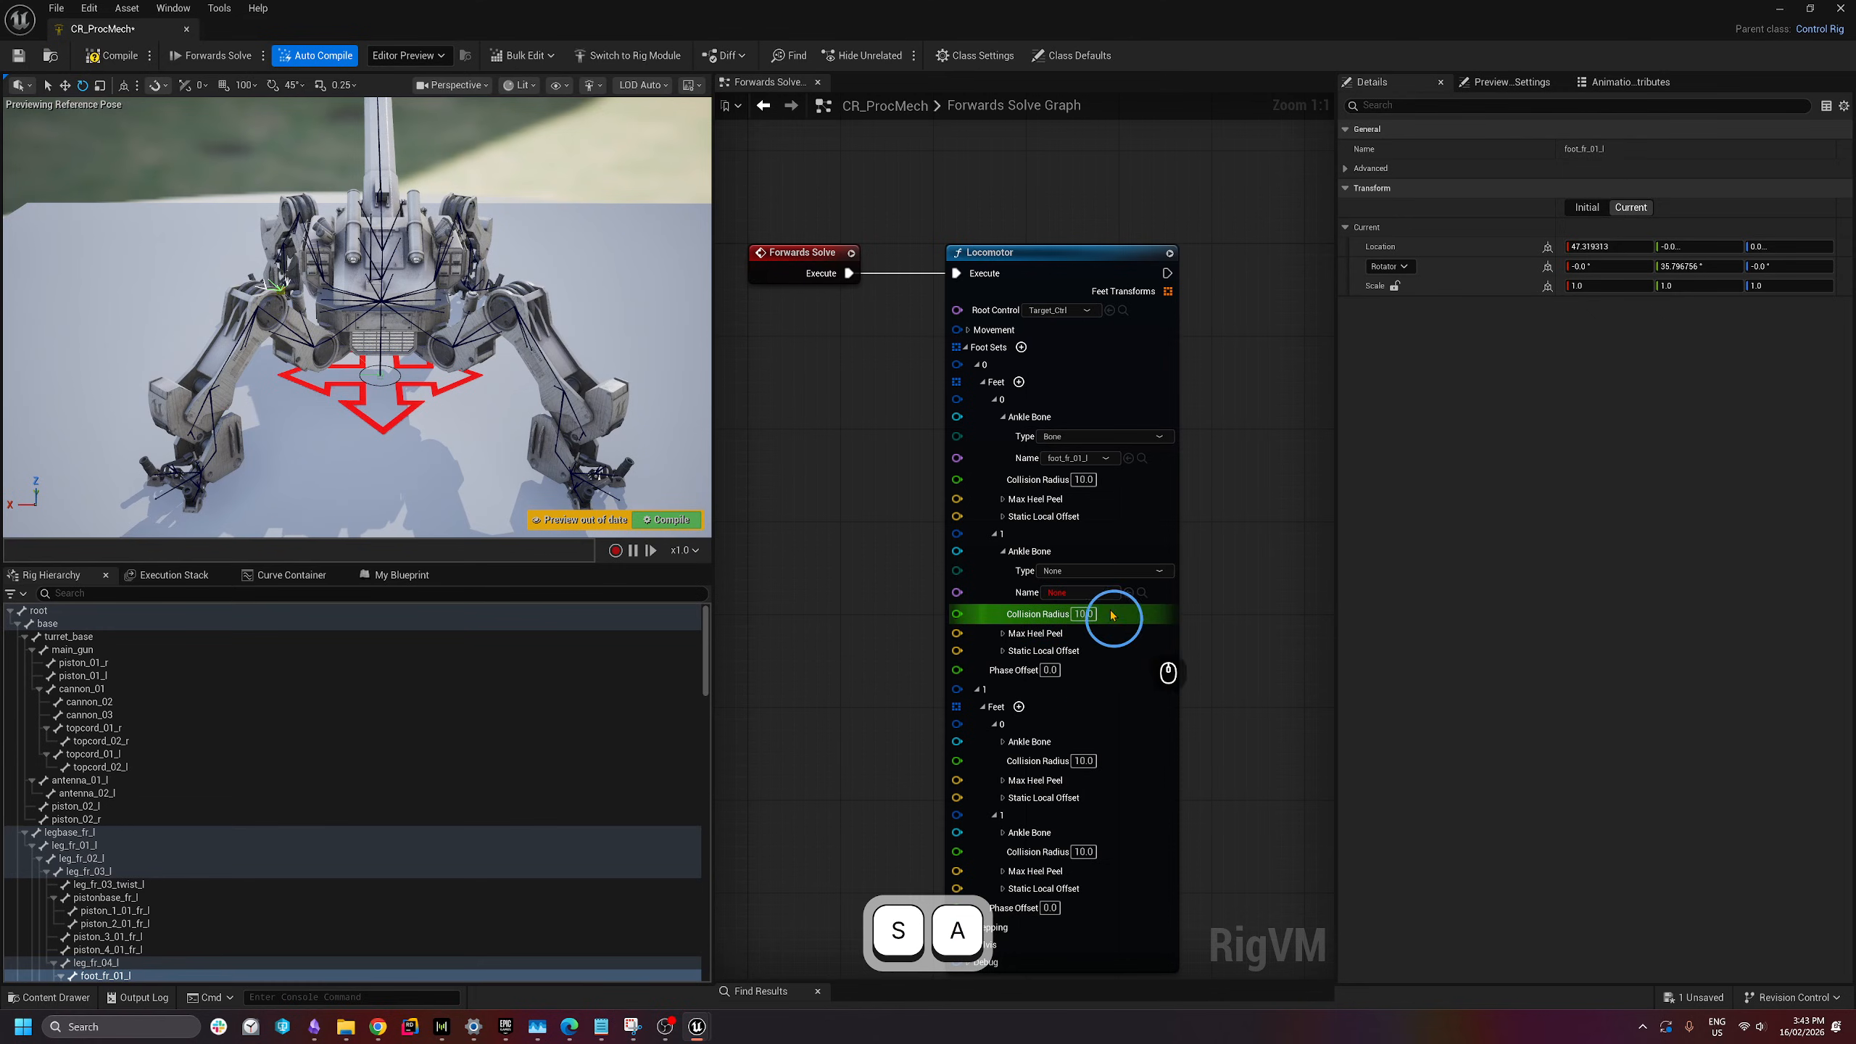
left_click(1071, 571)
left_click(1075, 604)
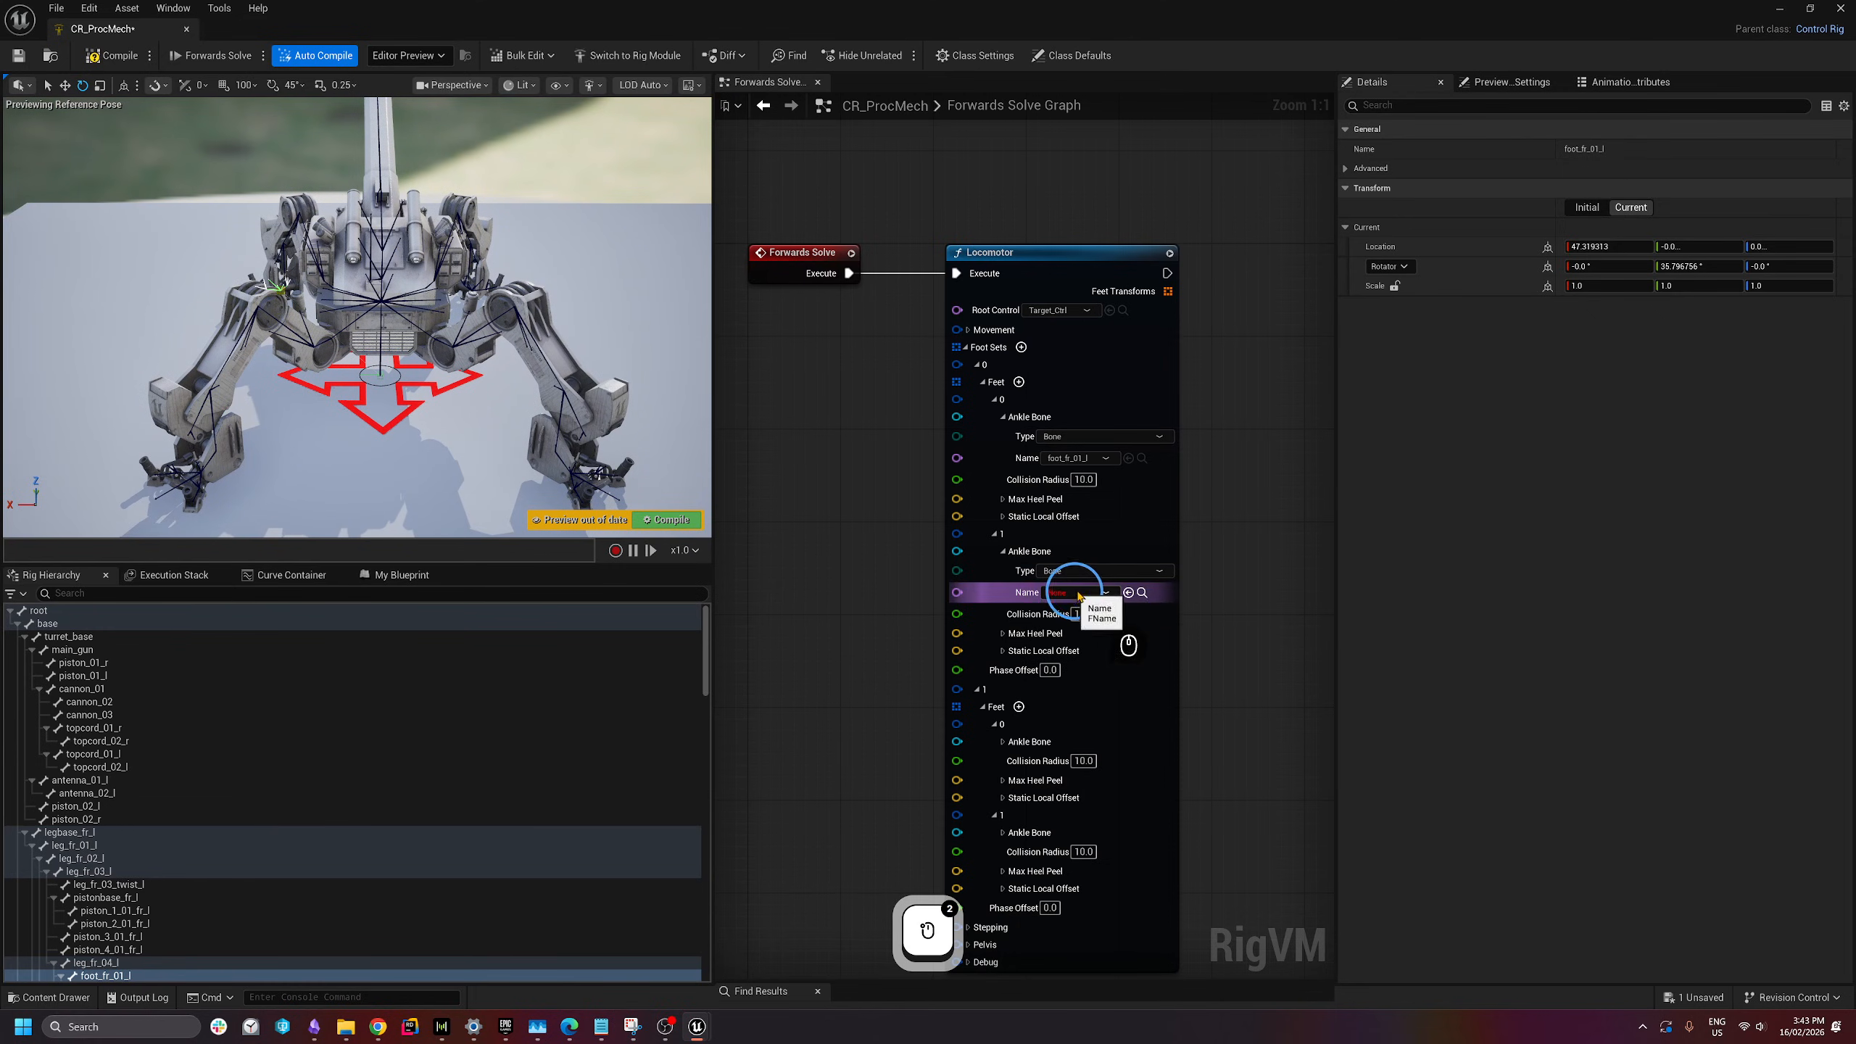
left_click(1081, 592)
type("foot")
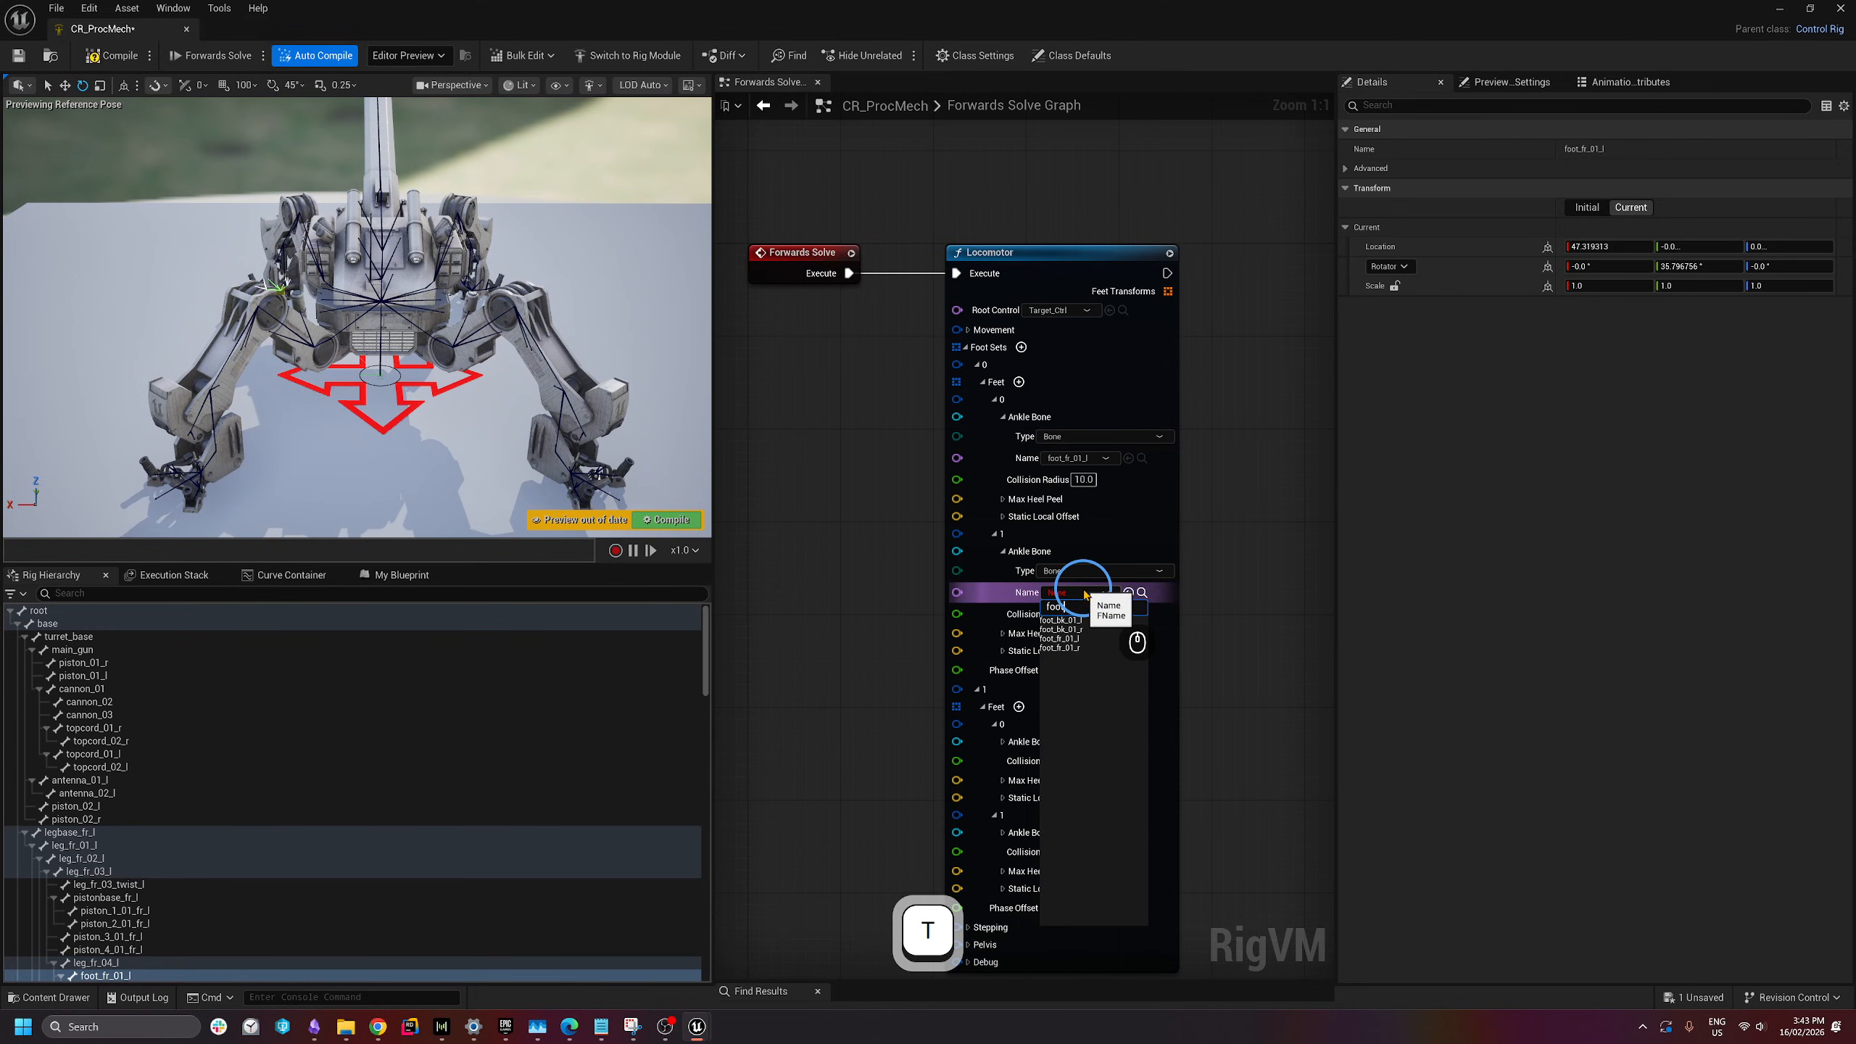
left_click(1065, 648)
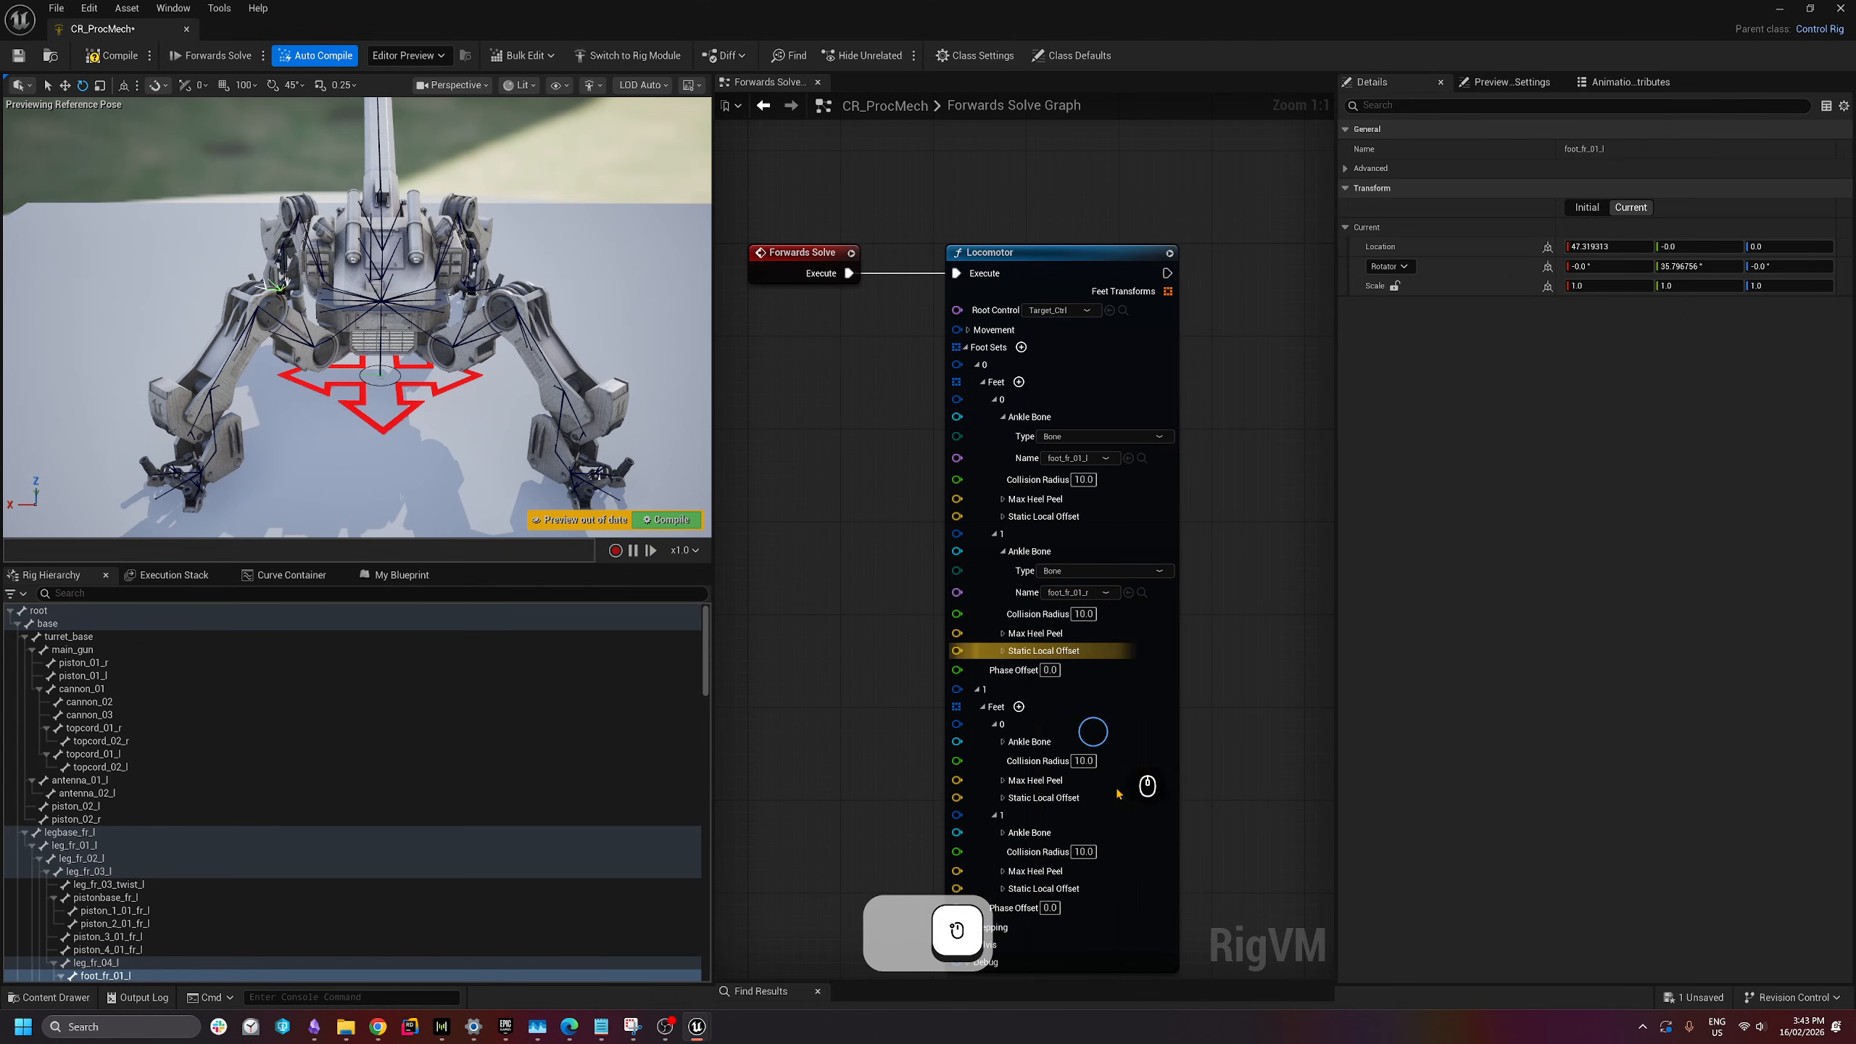
- Expand the second foot set's two ankle bones and set both to Bone type
left_click(338, 468)
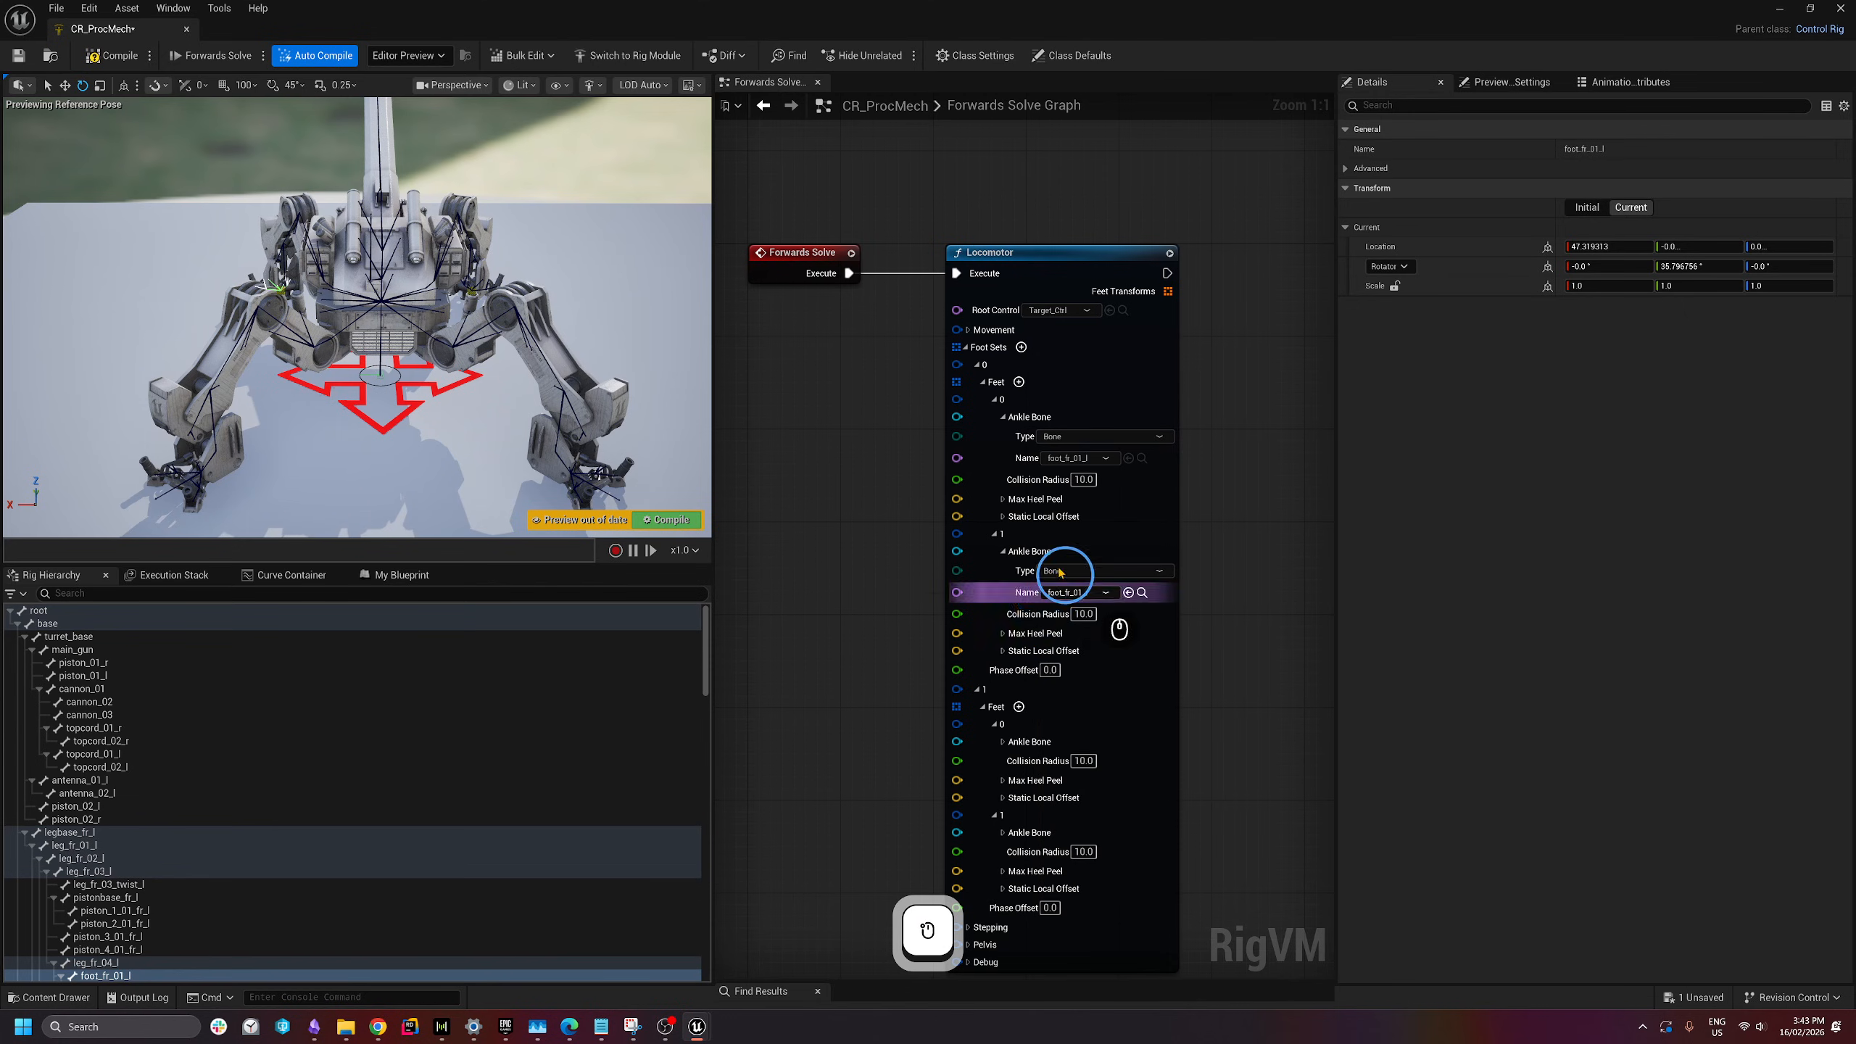
scroll(1052, 767, "down", 3)
scroll(1045, 848, "up", 3)
right_click_drag(1259, 822, 1256, 634)
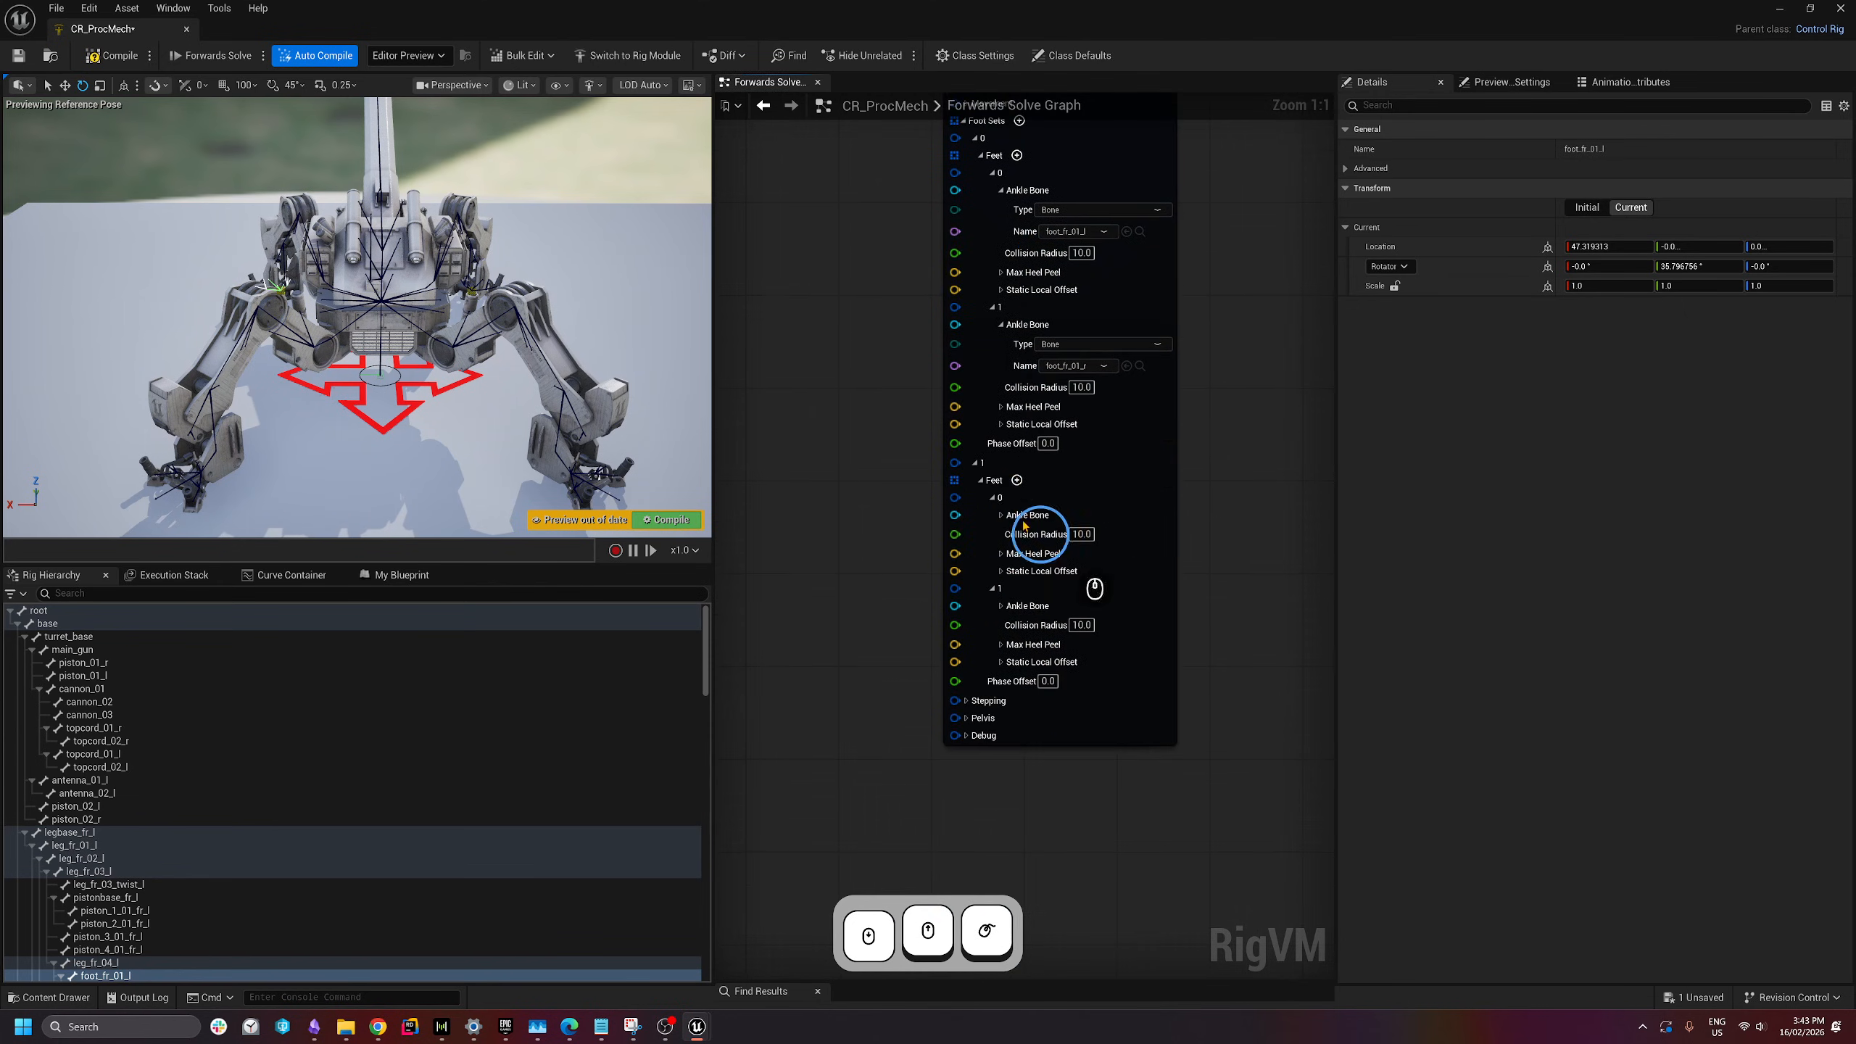
left_click(1001, 515)
left_click(1001, 650)
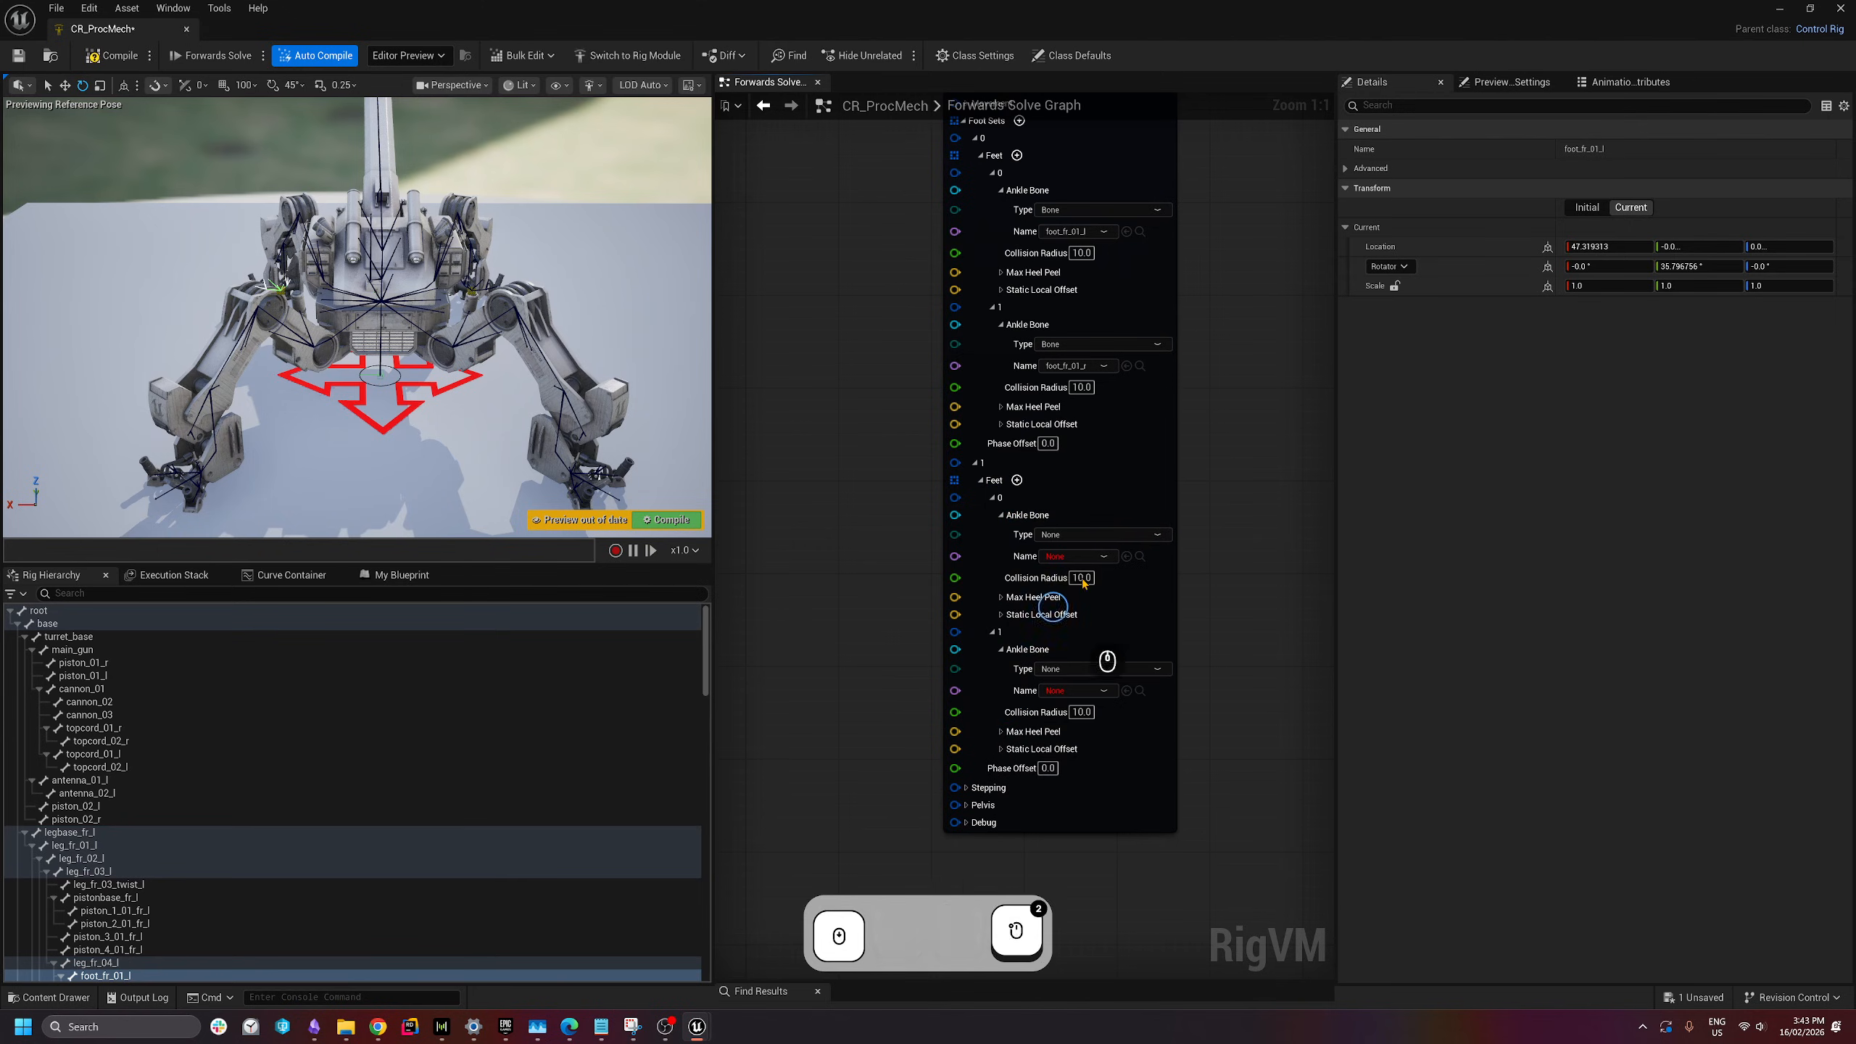
left_click(1100, 534)
left_click(1069, 568)
left_click(1071, 671)
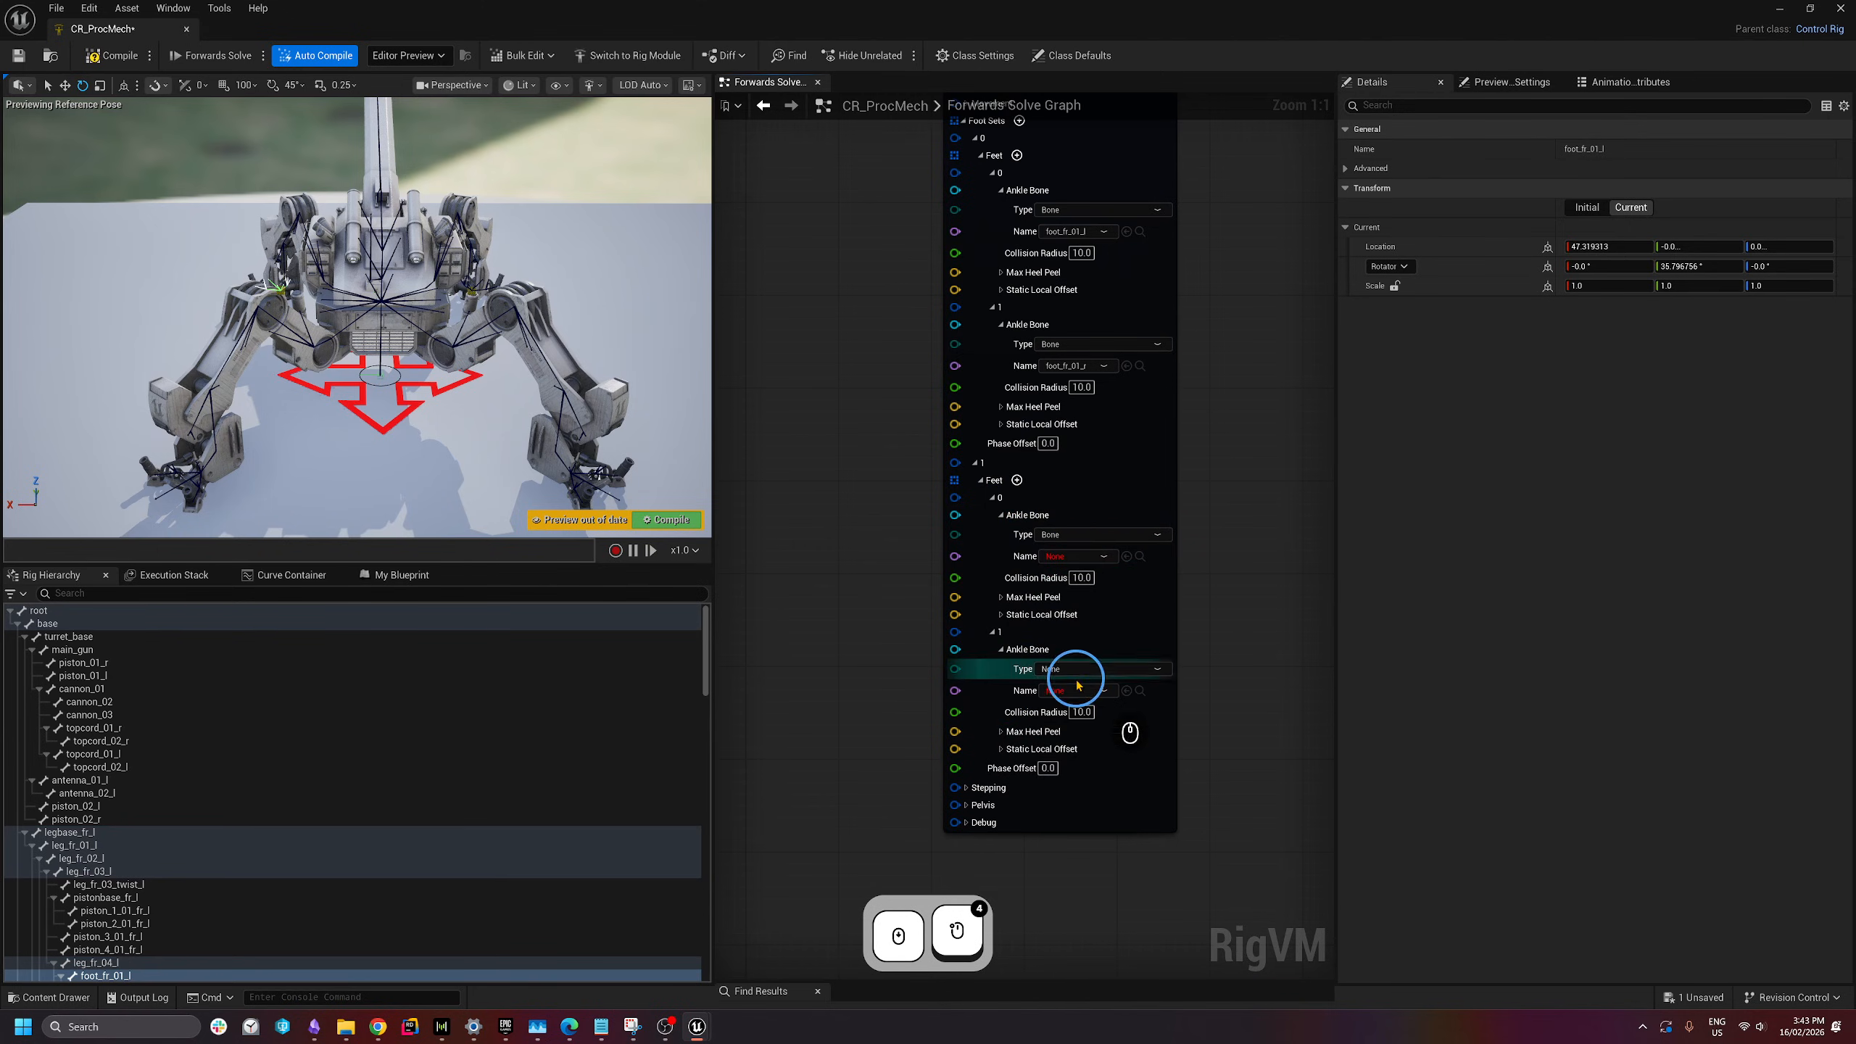
left_click(1069, 702)
- Assign foot_bk_01_l and the matching foot bone to the second set's ankles
left_click(1075, 555)
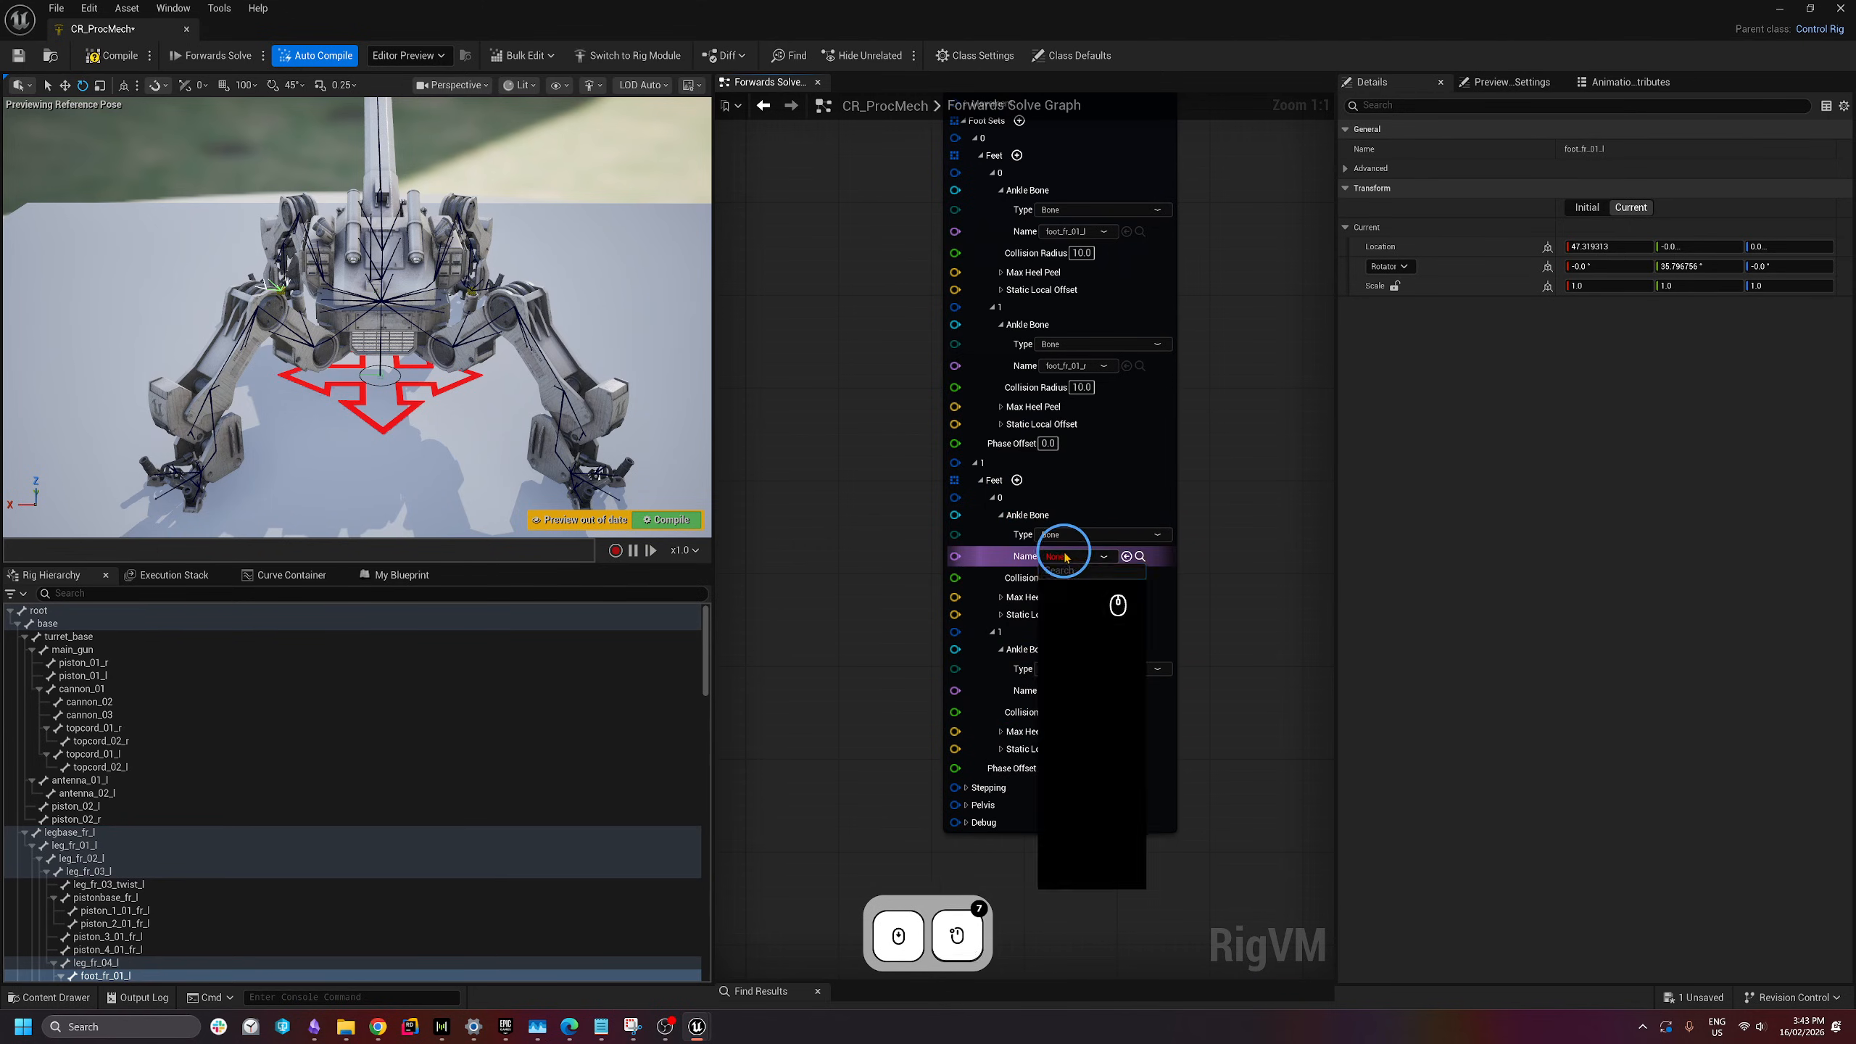
type("foot")
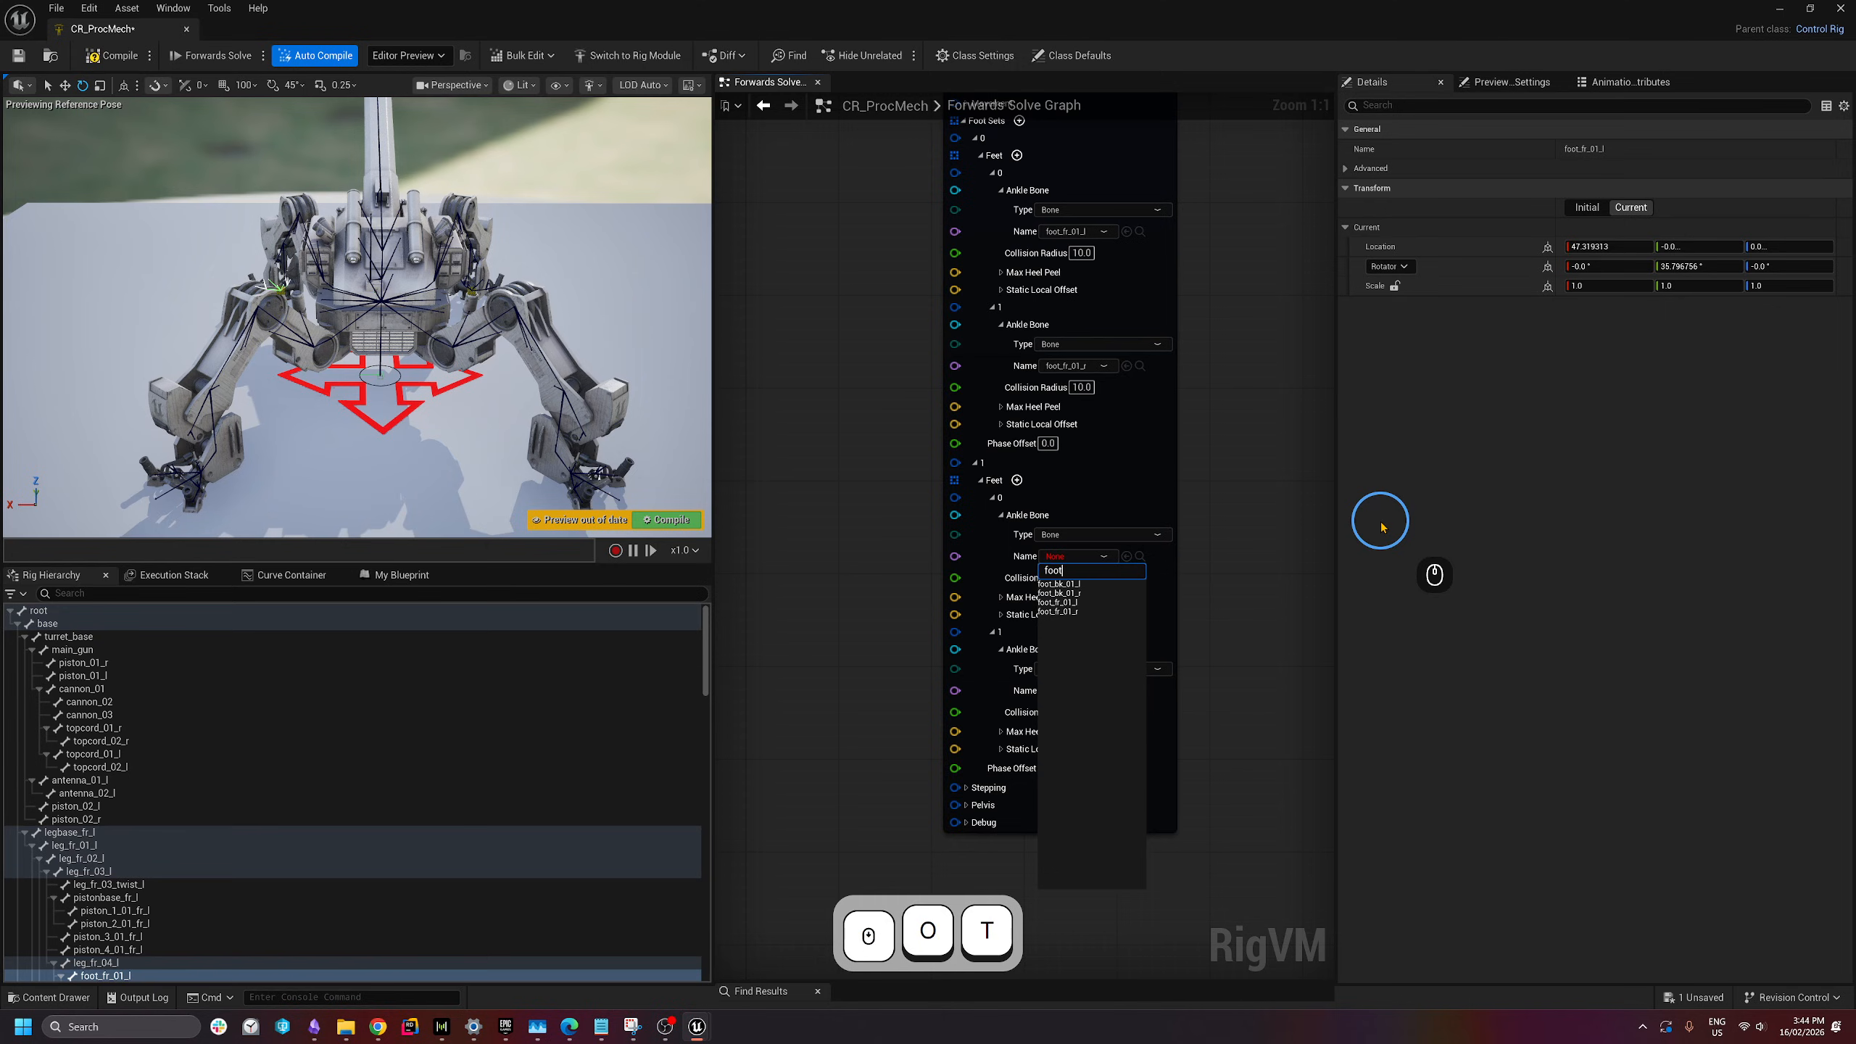
left_click(1079, 590)
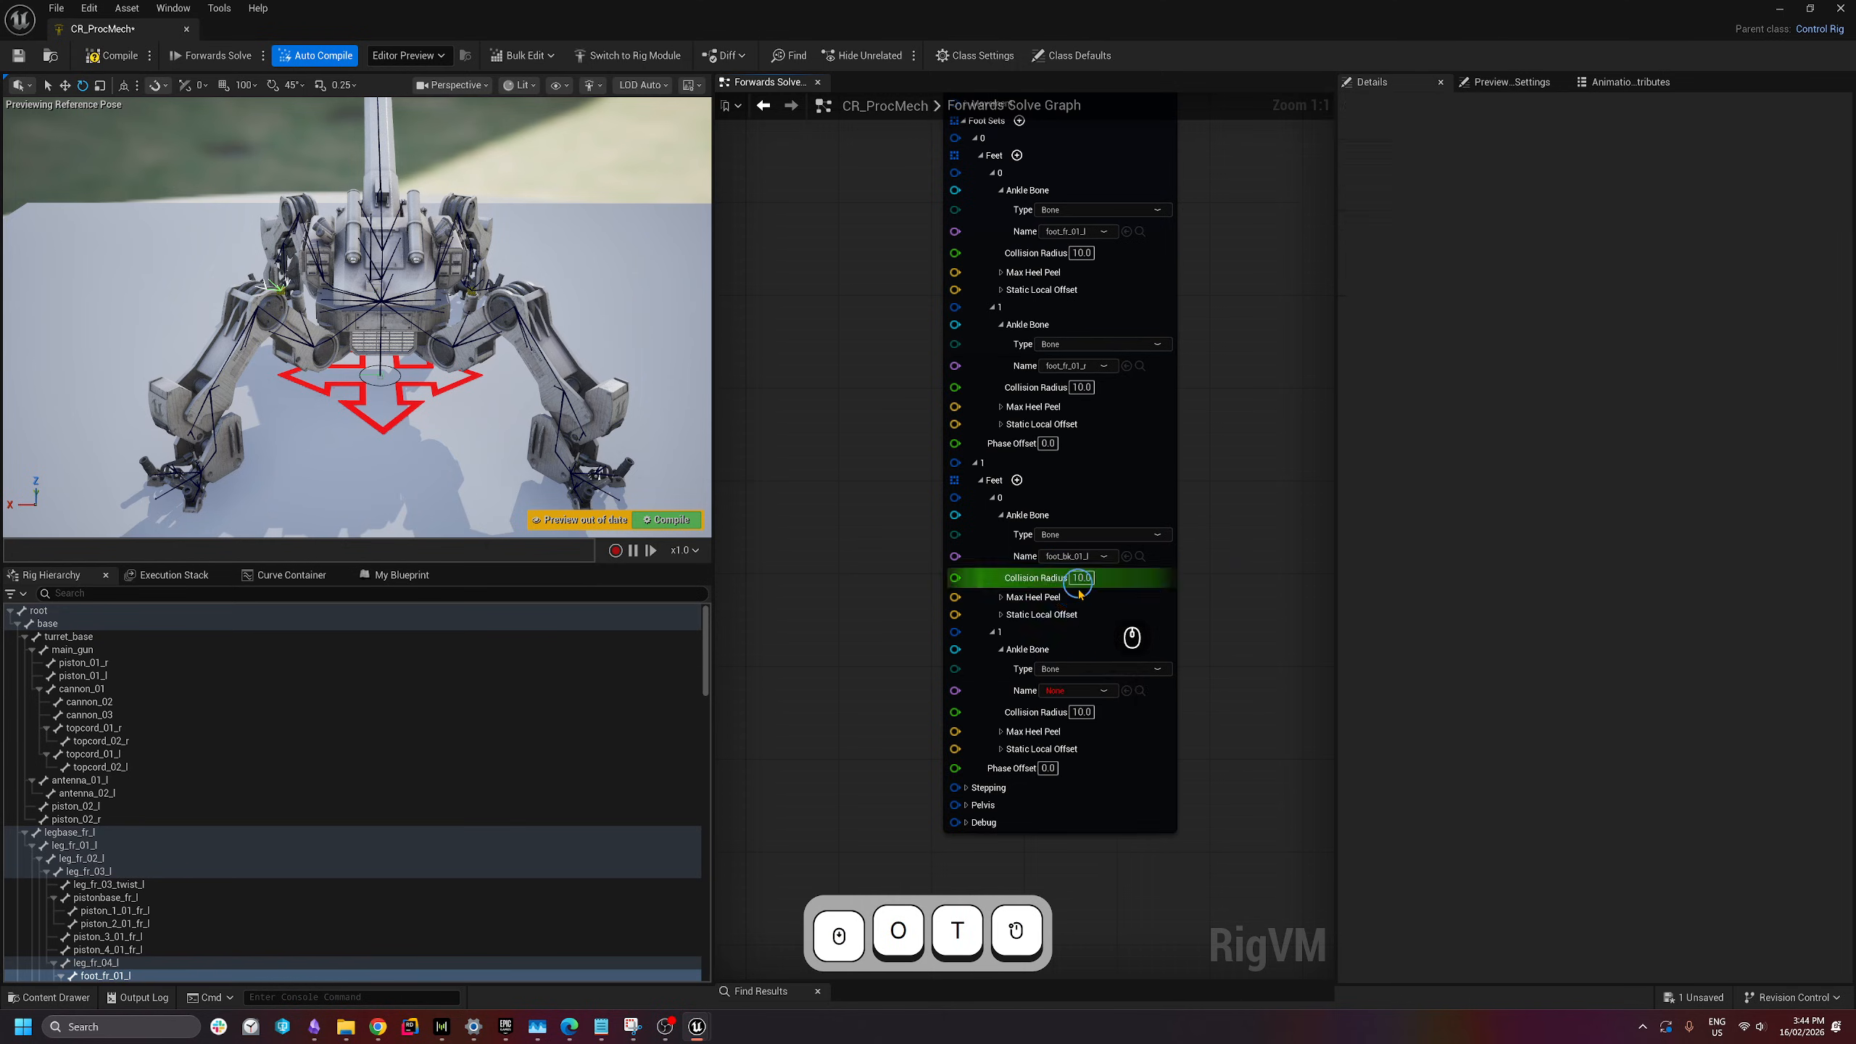
left_click(1074, 691)
type("foot")
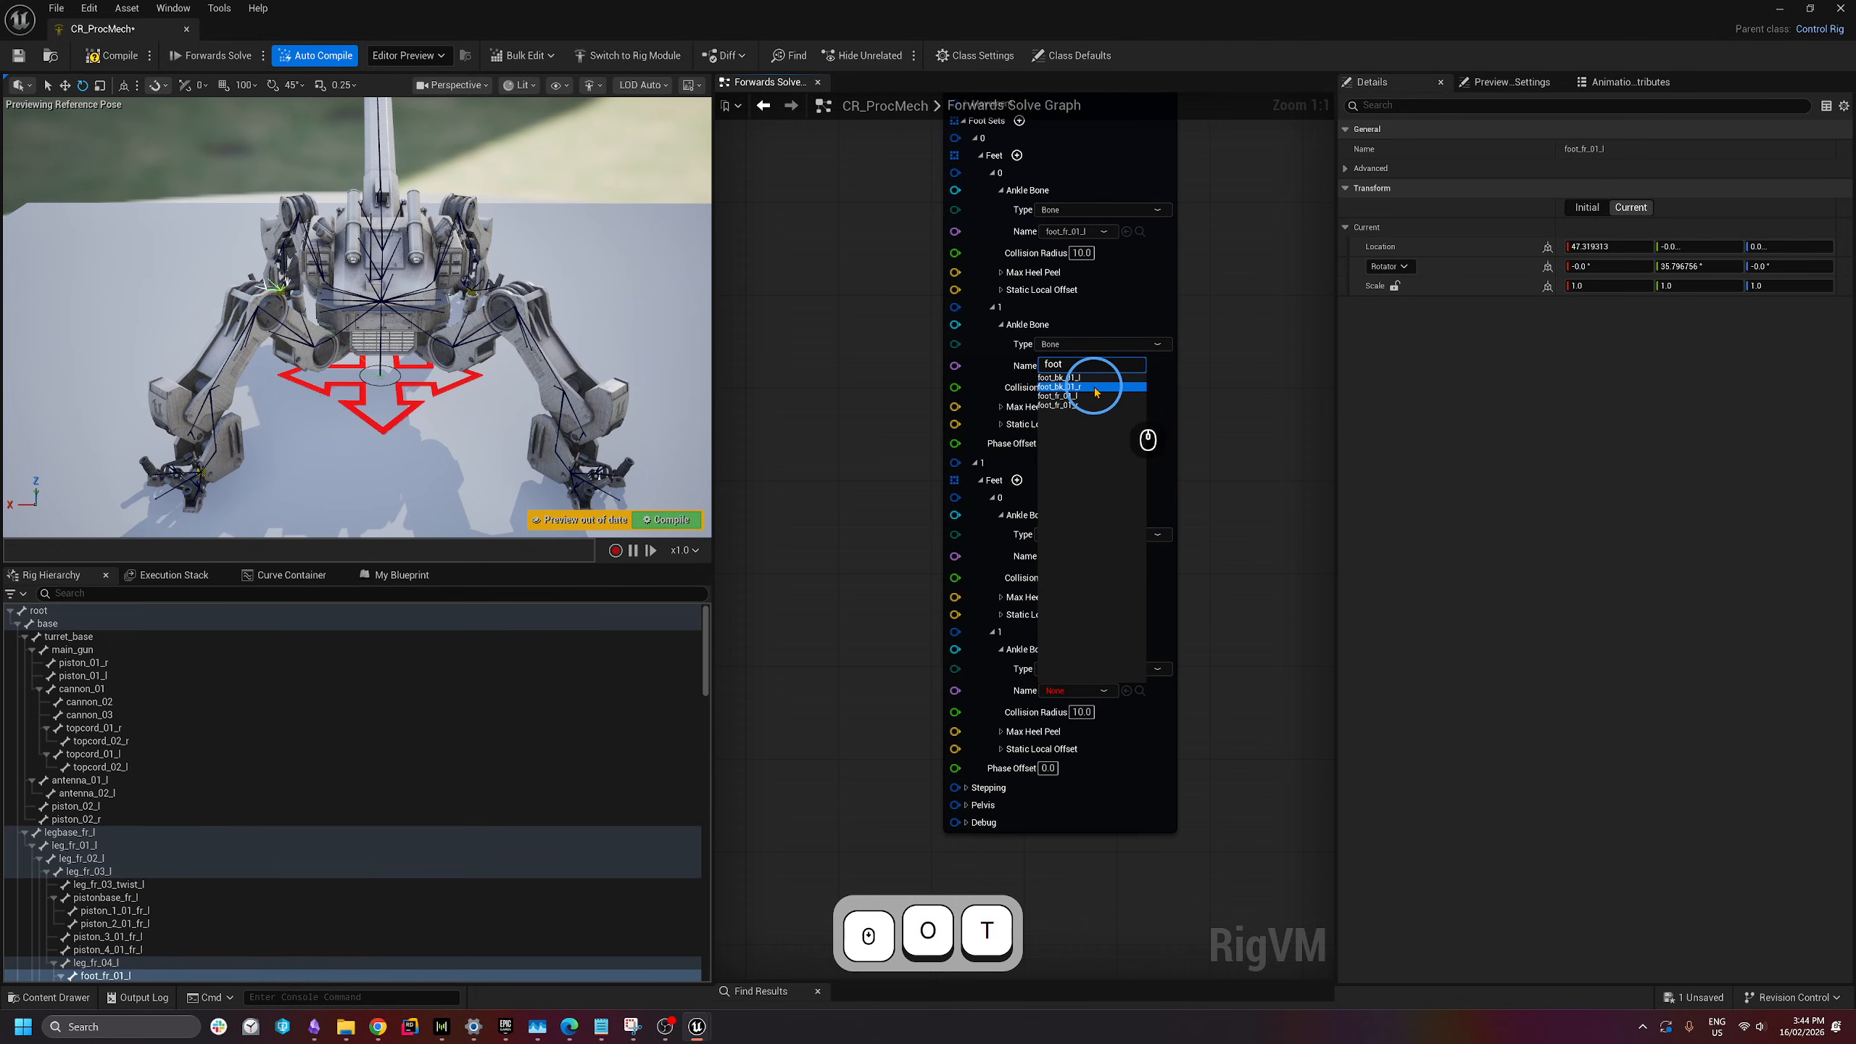
left_click(1129, 407)
scroll(1213, 702, "down", 2)
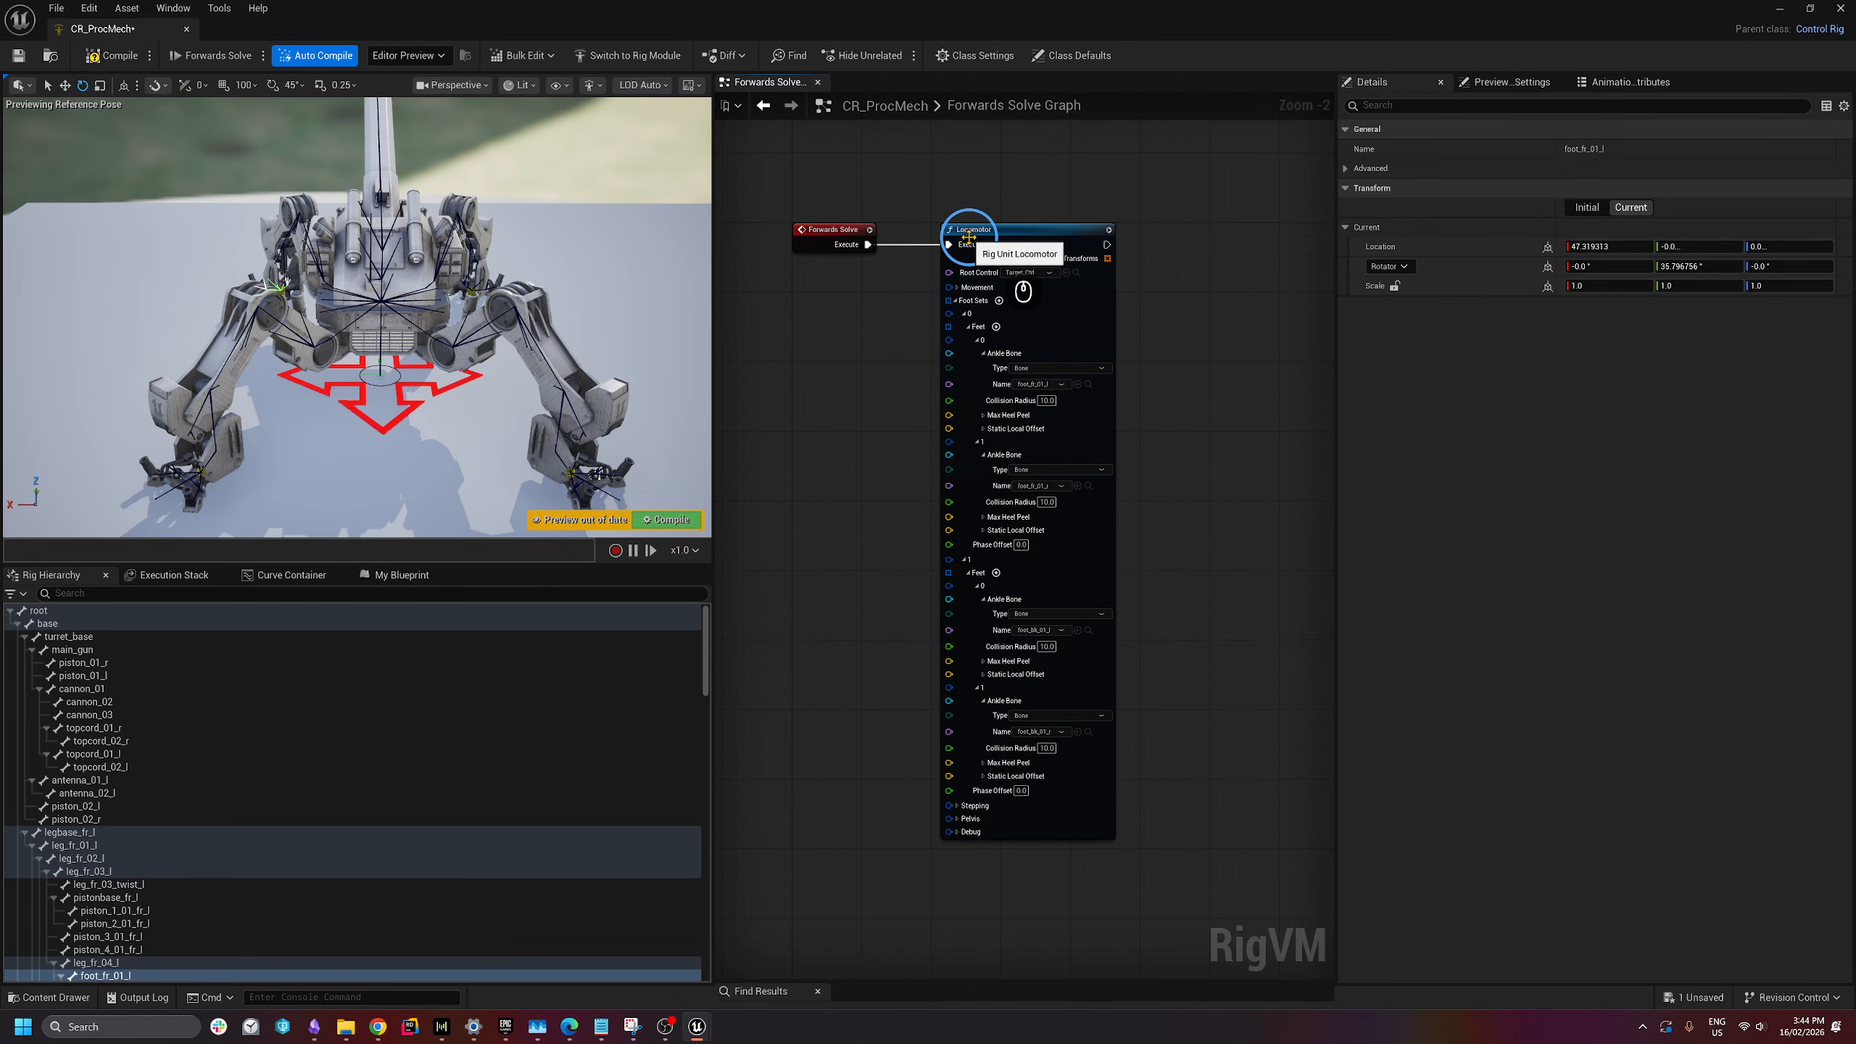
- Compile and save CR_ProcMech, then inspect the mech's front foot up close
left_click(104, 59)
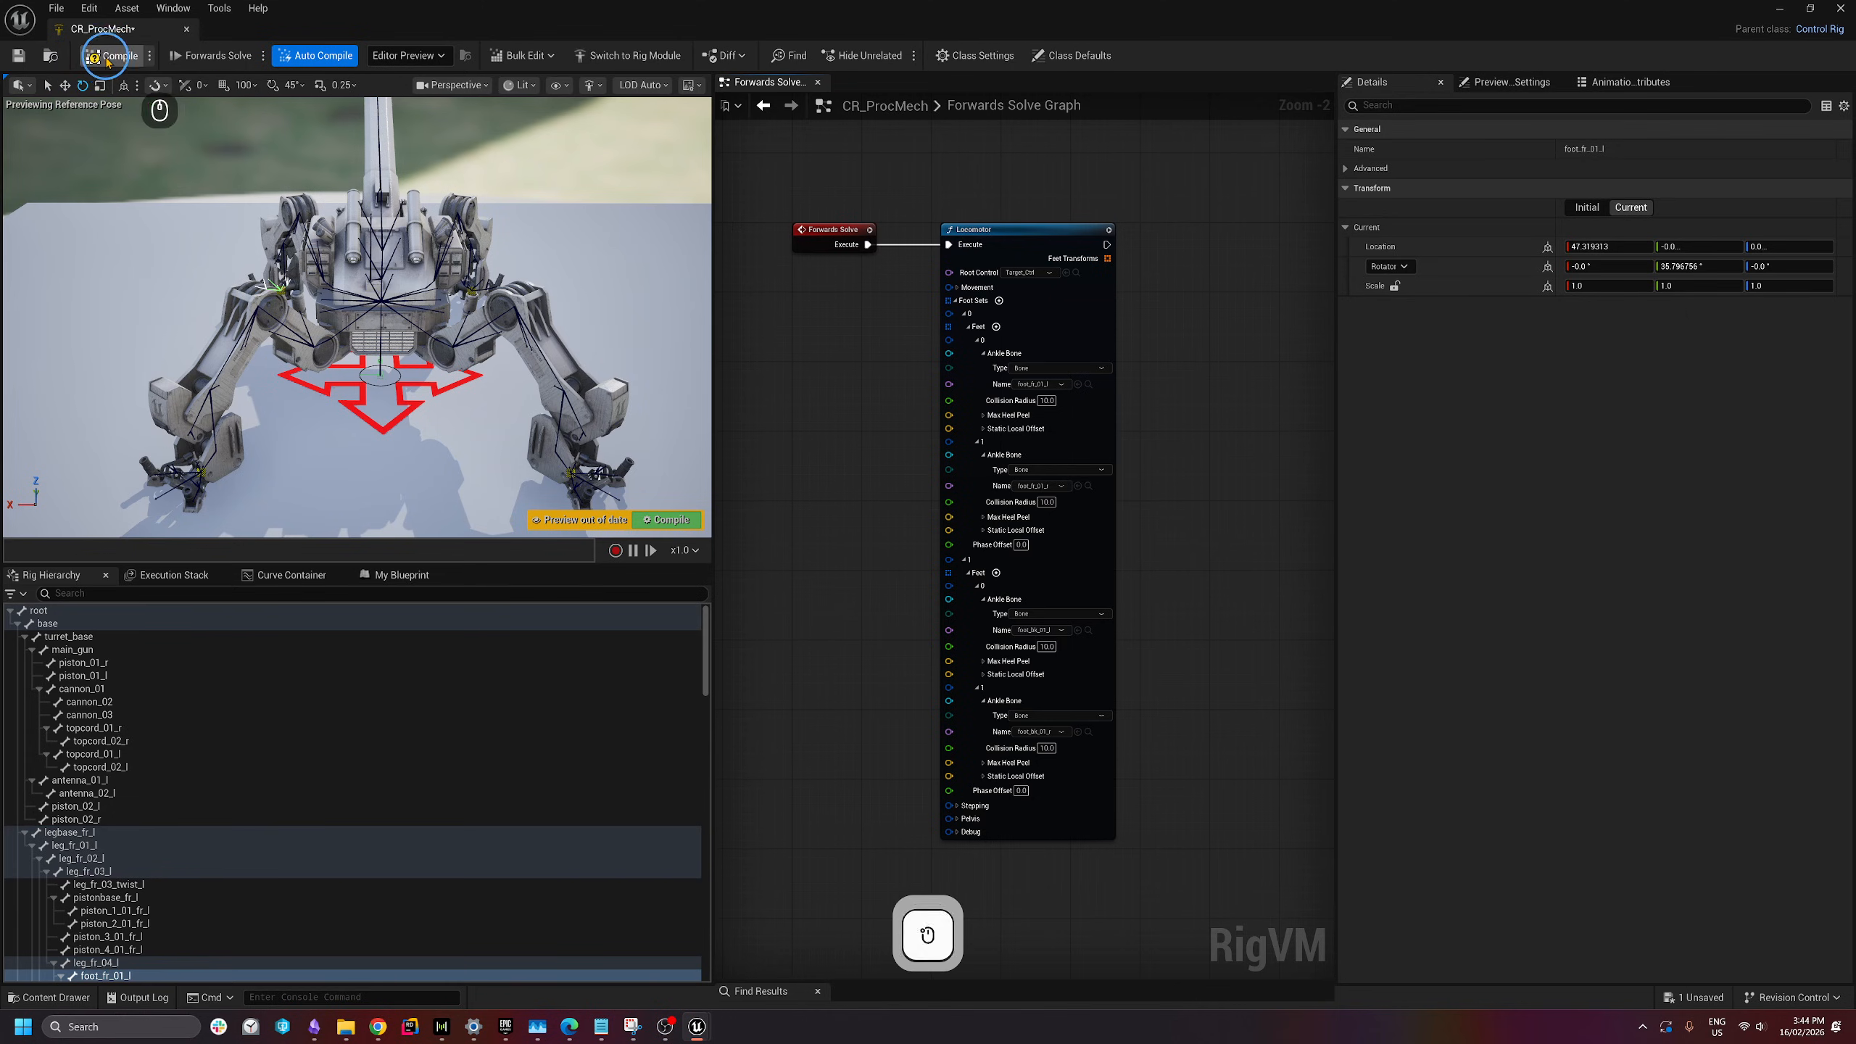
left_click(21, 57)
right_click_drag(284, 313, 371, 321)
key("w")
key("a")
scroll(409, 311, "up", 1)
key("a")
key("e")
key("w")
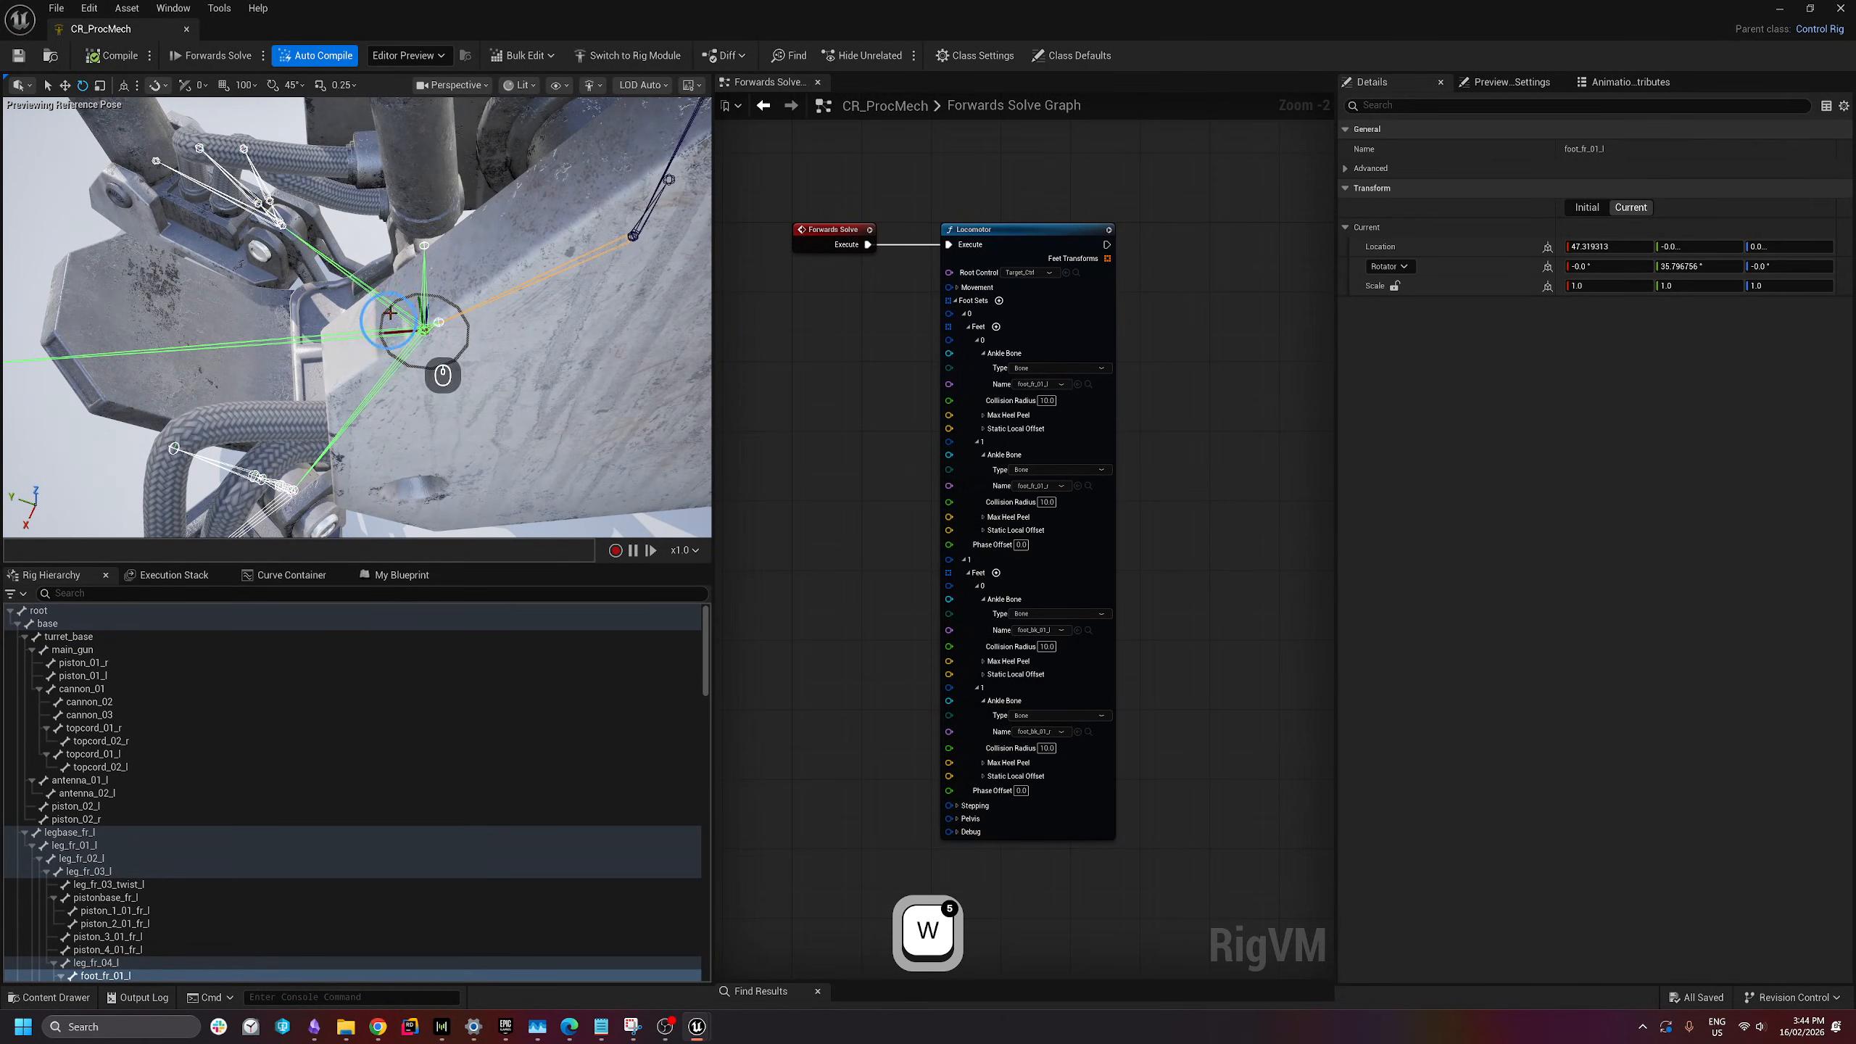
key("s")
right_click_drag(453, 405, 176, 491)
key("q")
key("w")
key("a")
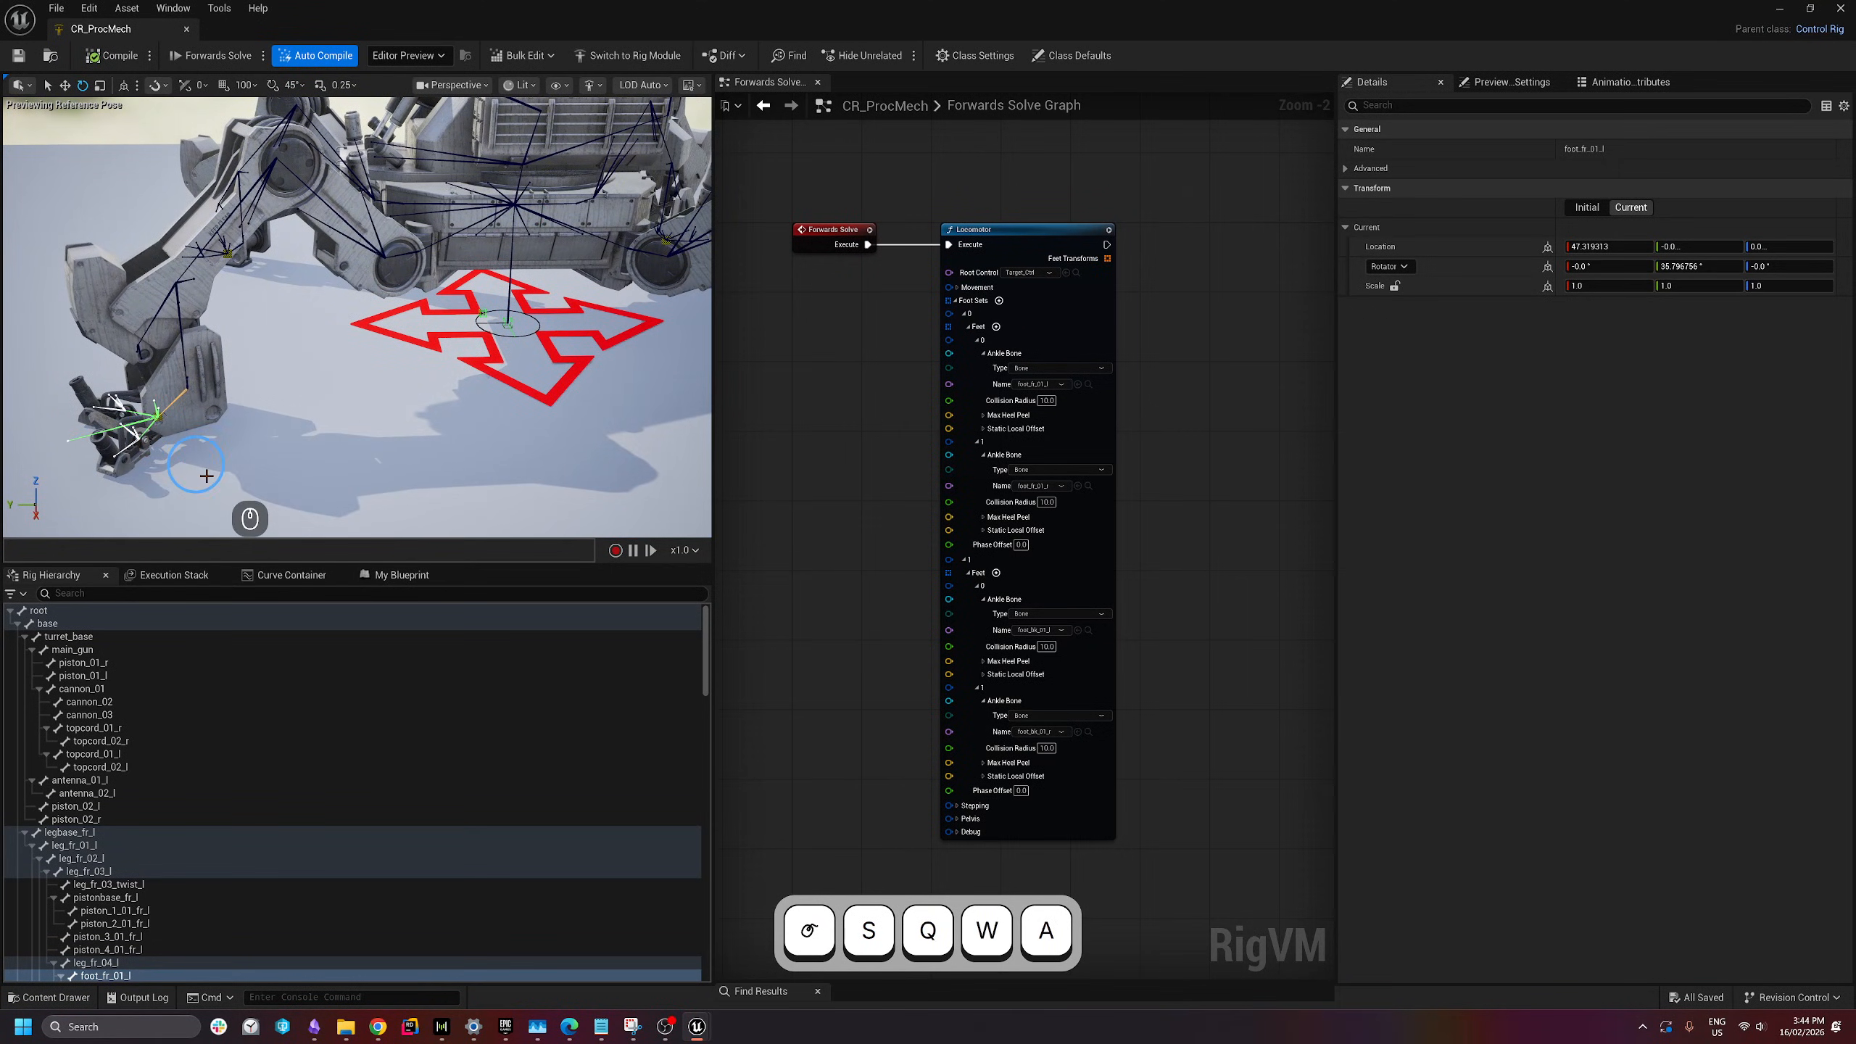
- Set the first foot's Collision Radius to 125
left_click(1050, 403)
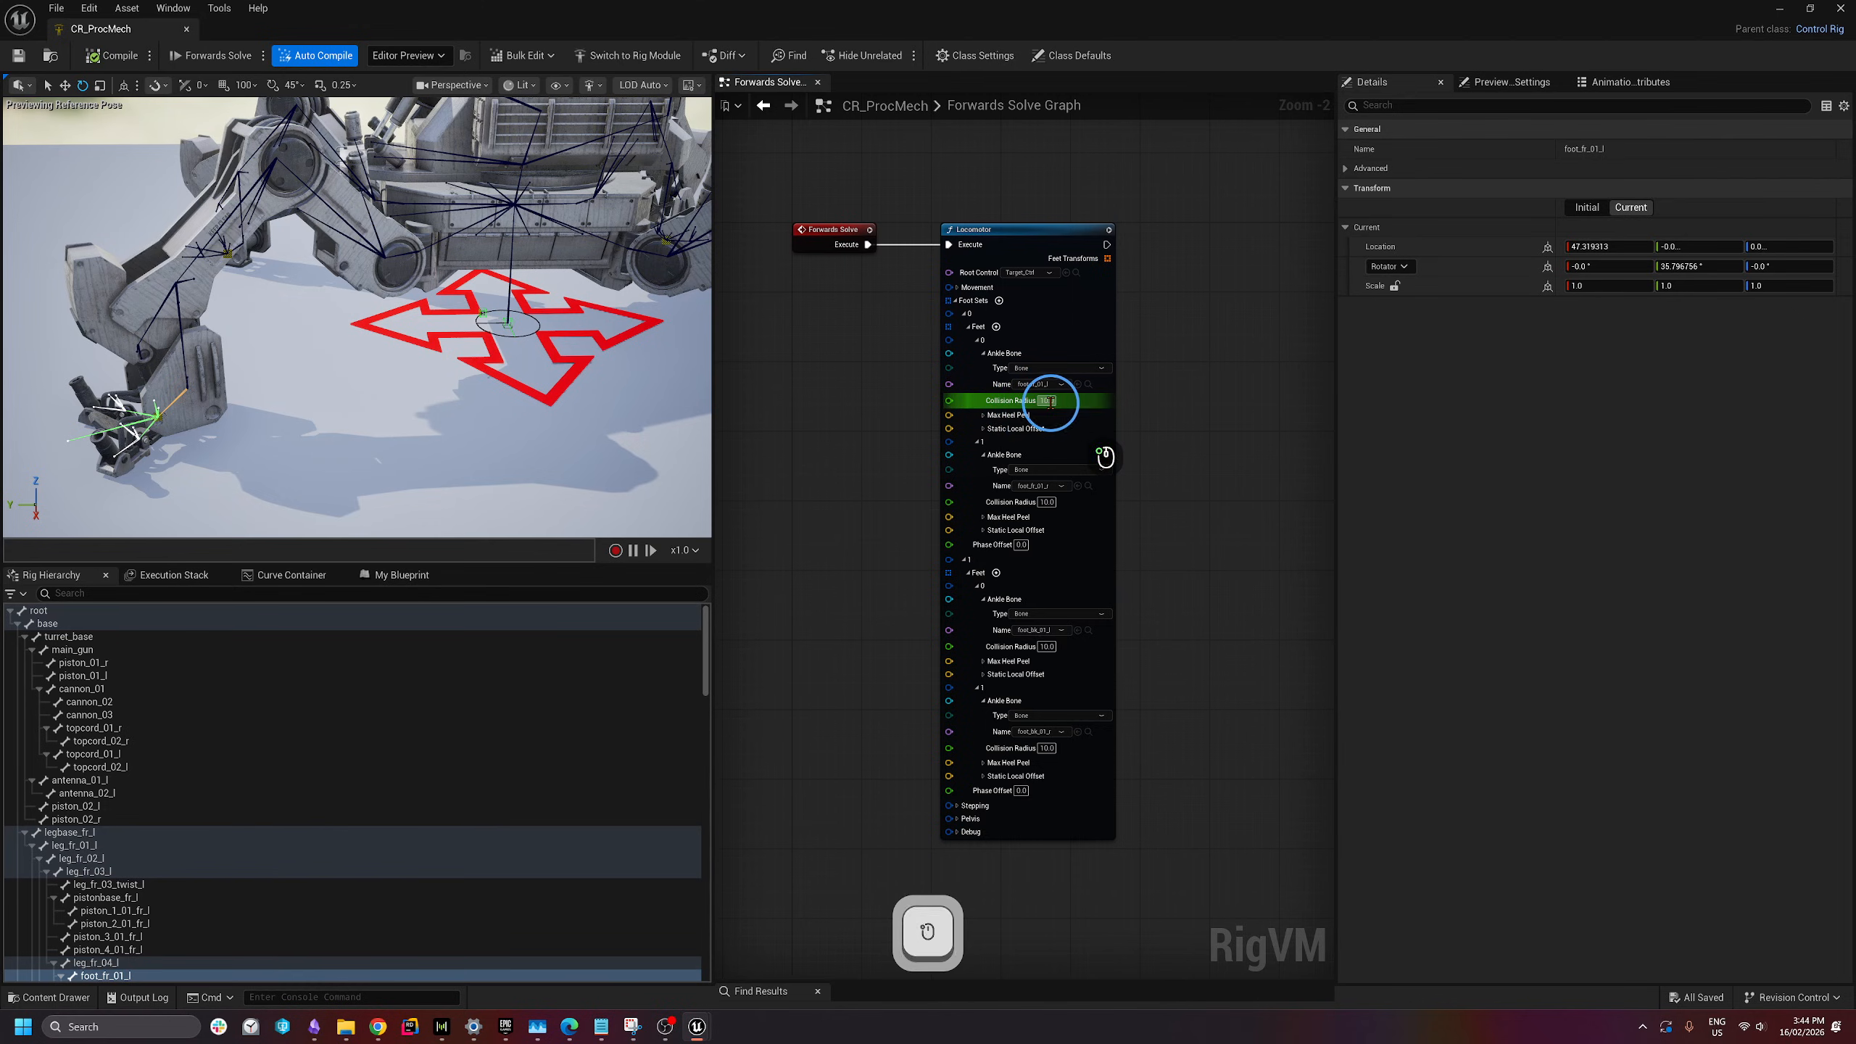
type("125")
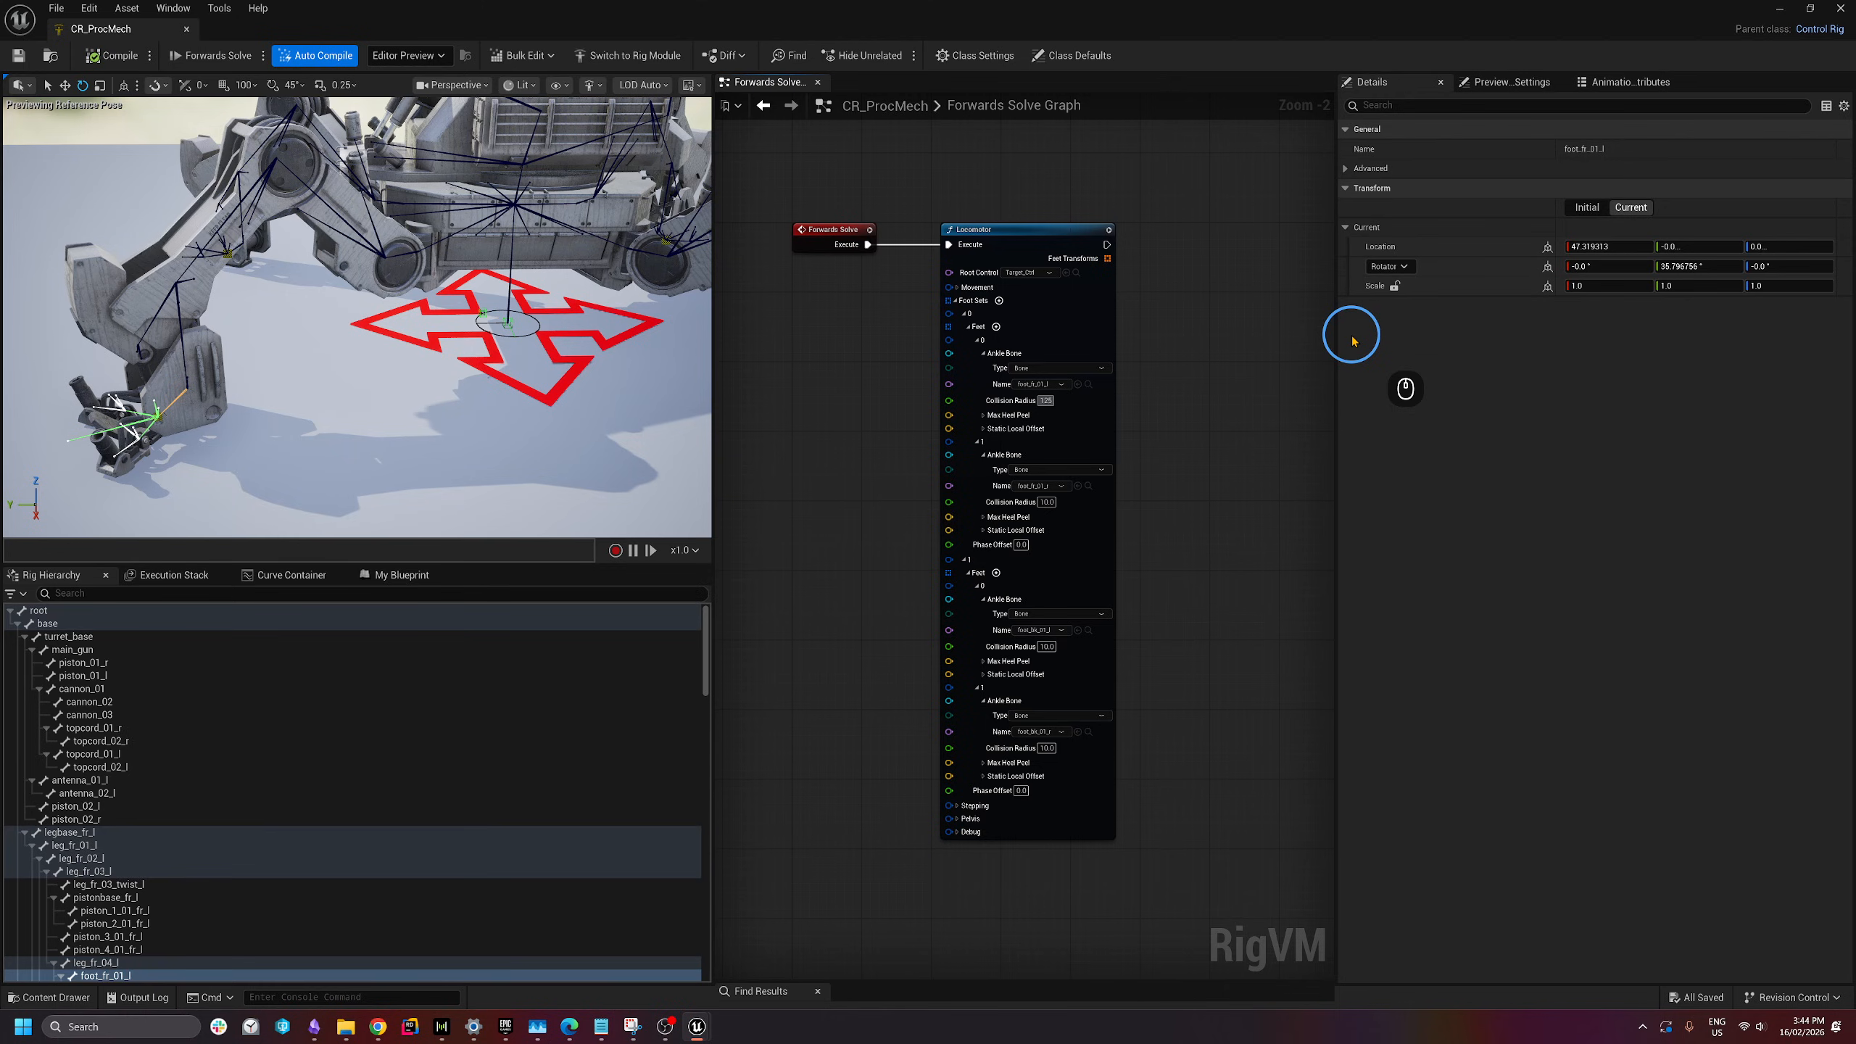
key("Return")
right_click_drag(285, 398, 296, 322)
key("a")
key("w")
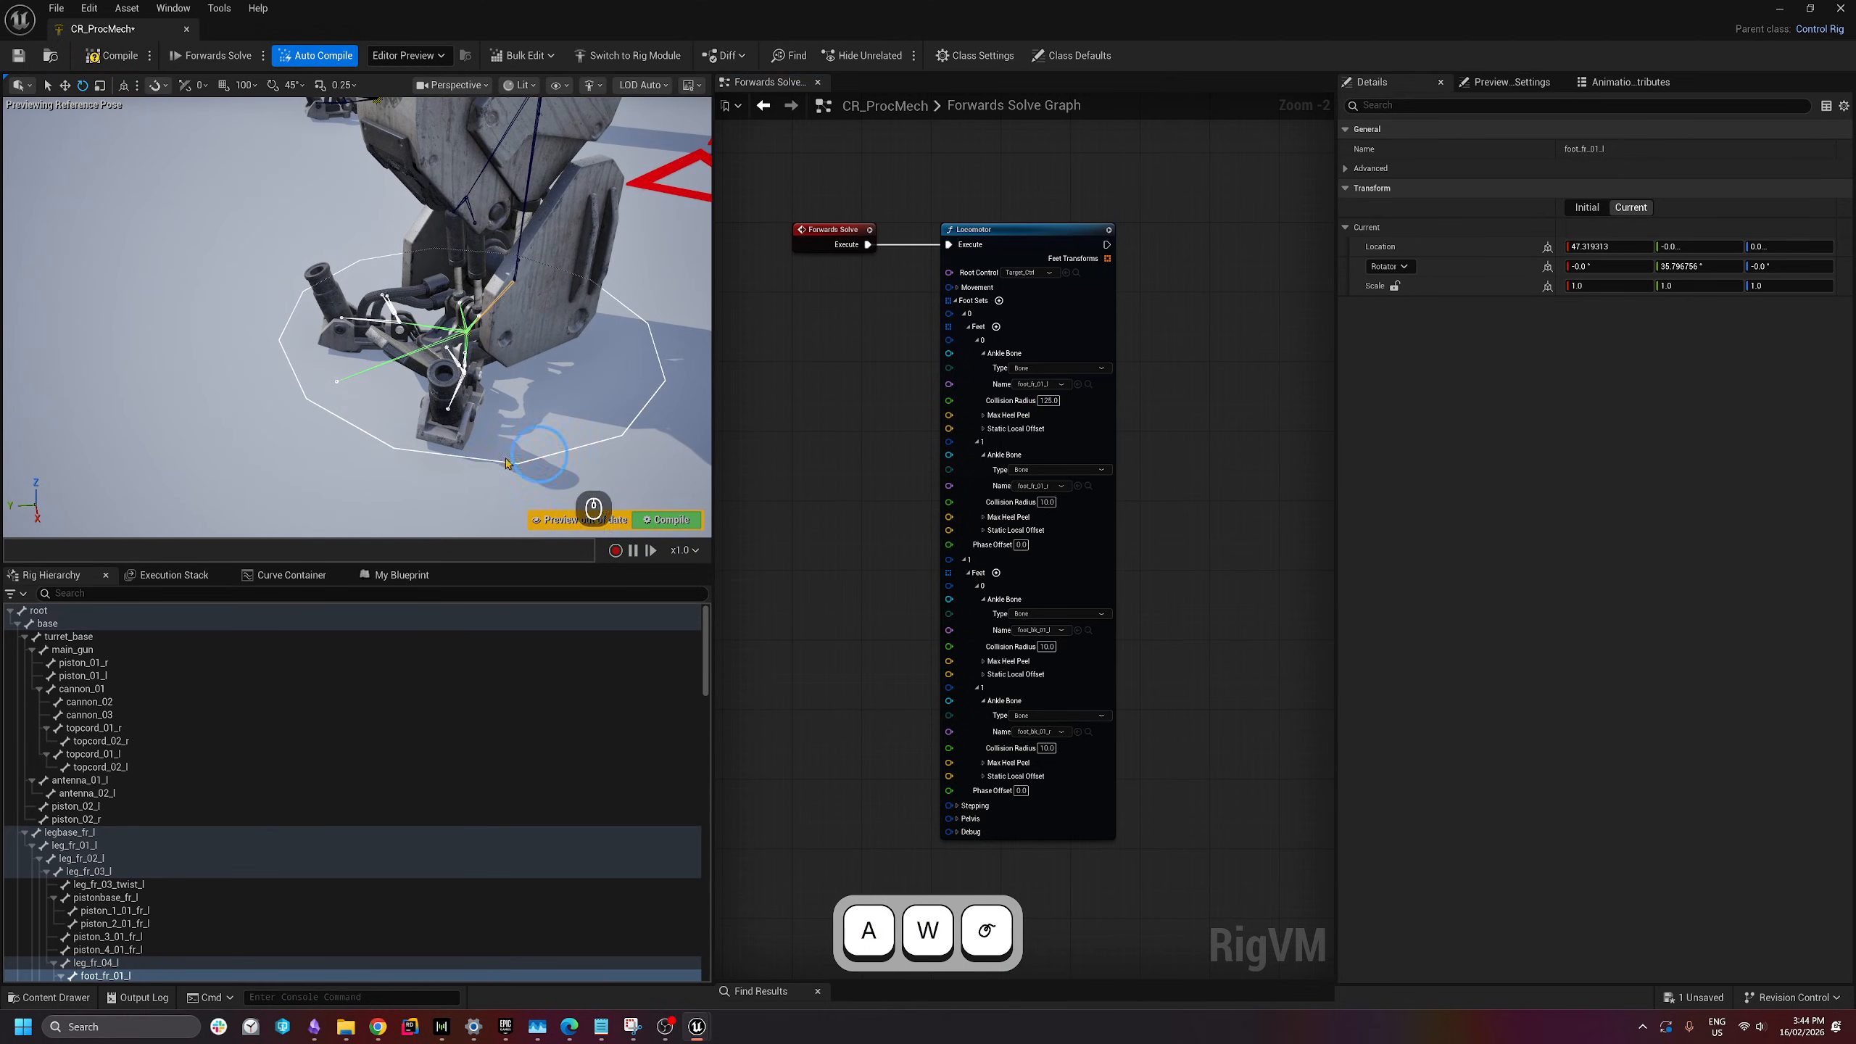
mouse_move(505, 462)
right_mouse_down()
mouse_move(439, 432)
mouse_move(482, 461)
right_mouse_up()
key("d")
key("s")
key("a")
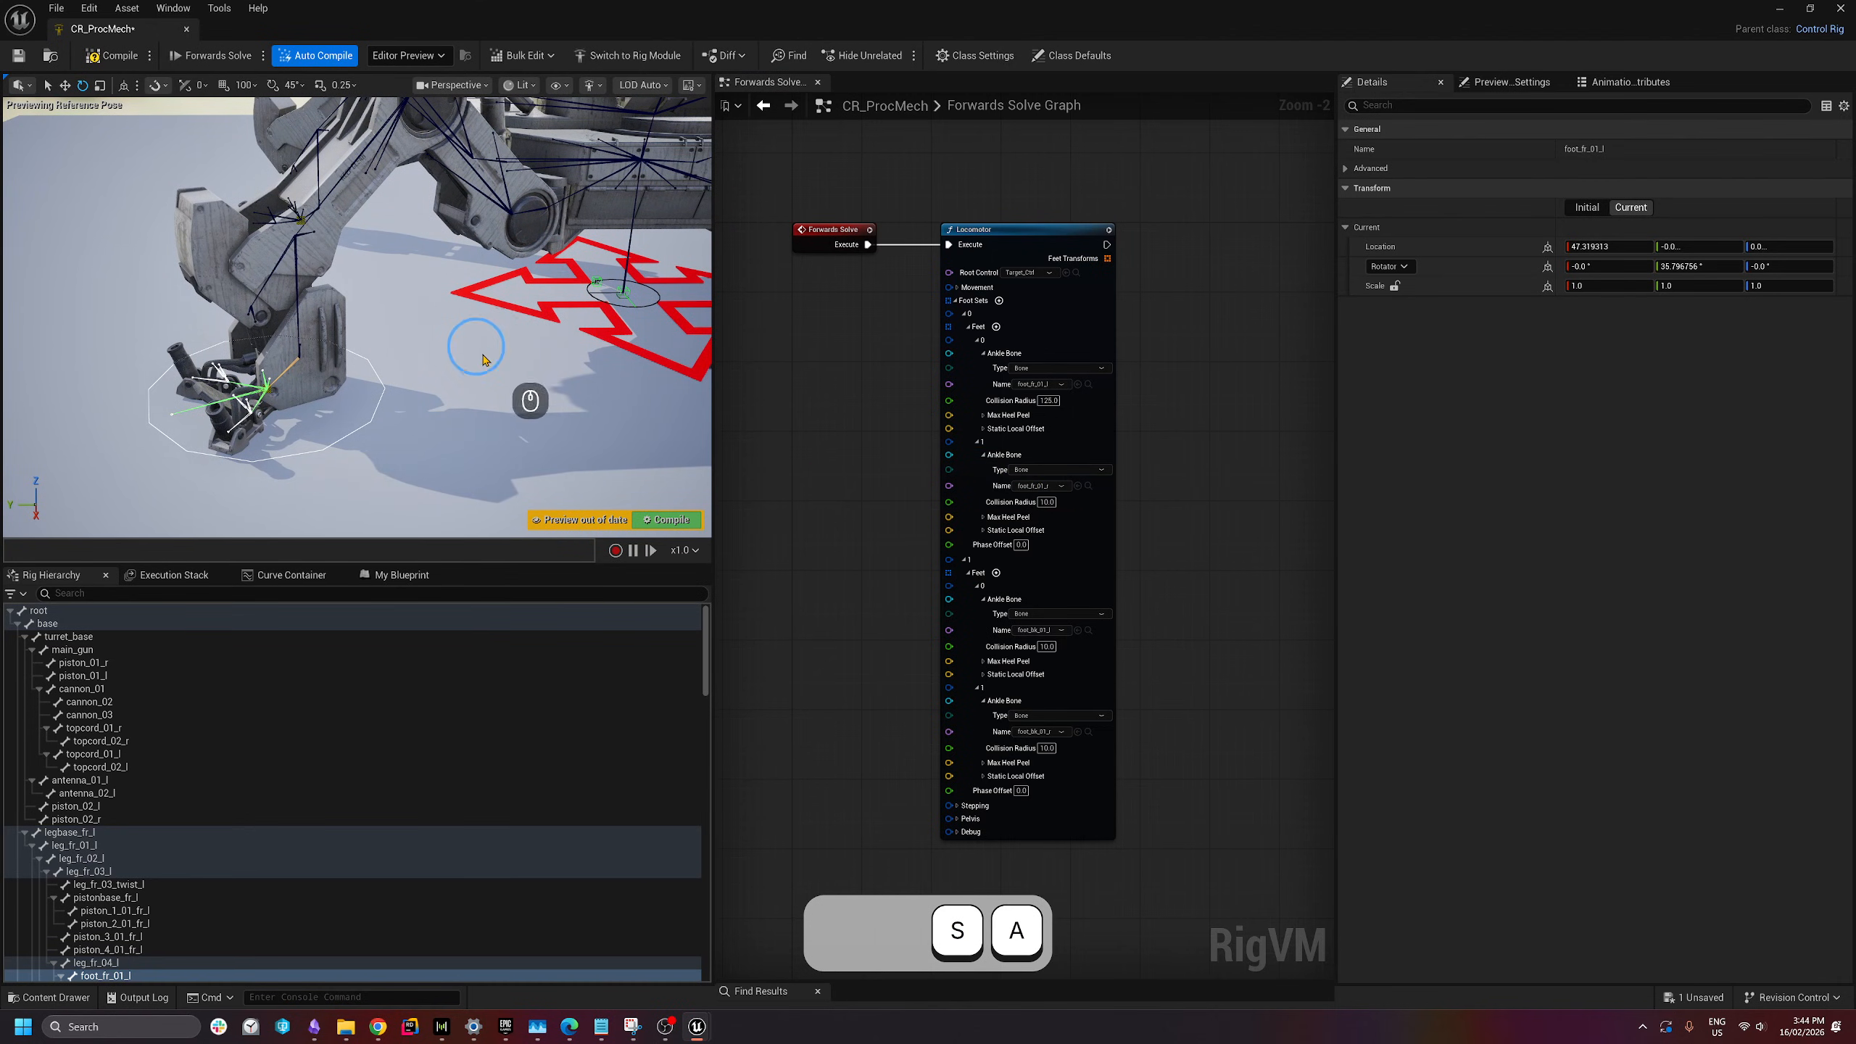
- Set the second, third and fourth feet's Collision Radius to 125
left_click(1047, 502)
left_click(1612, 463)
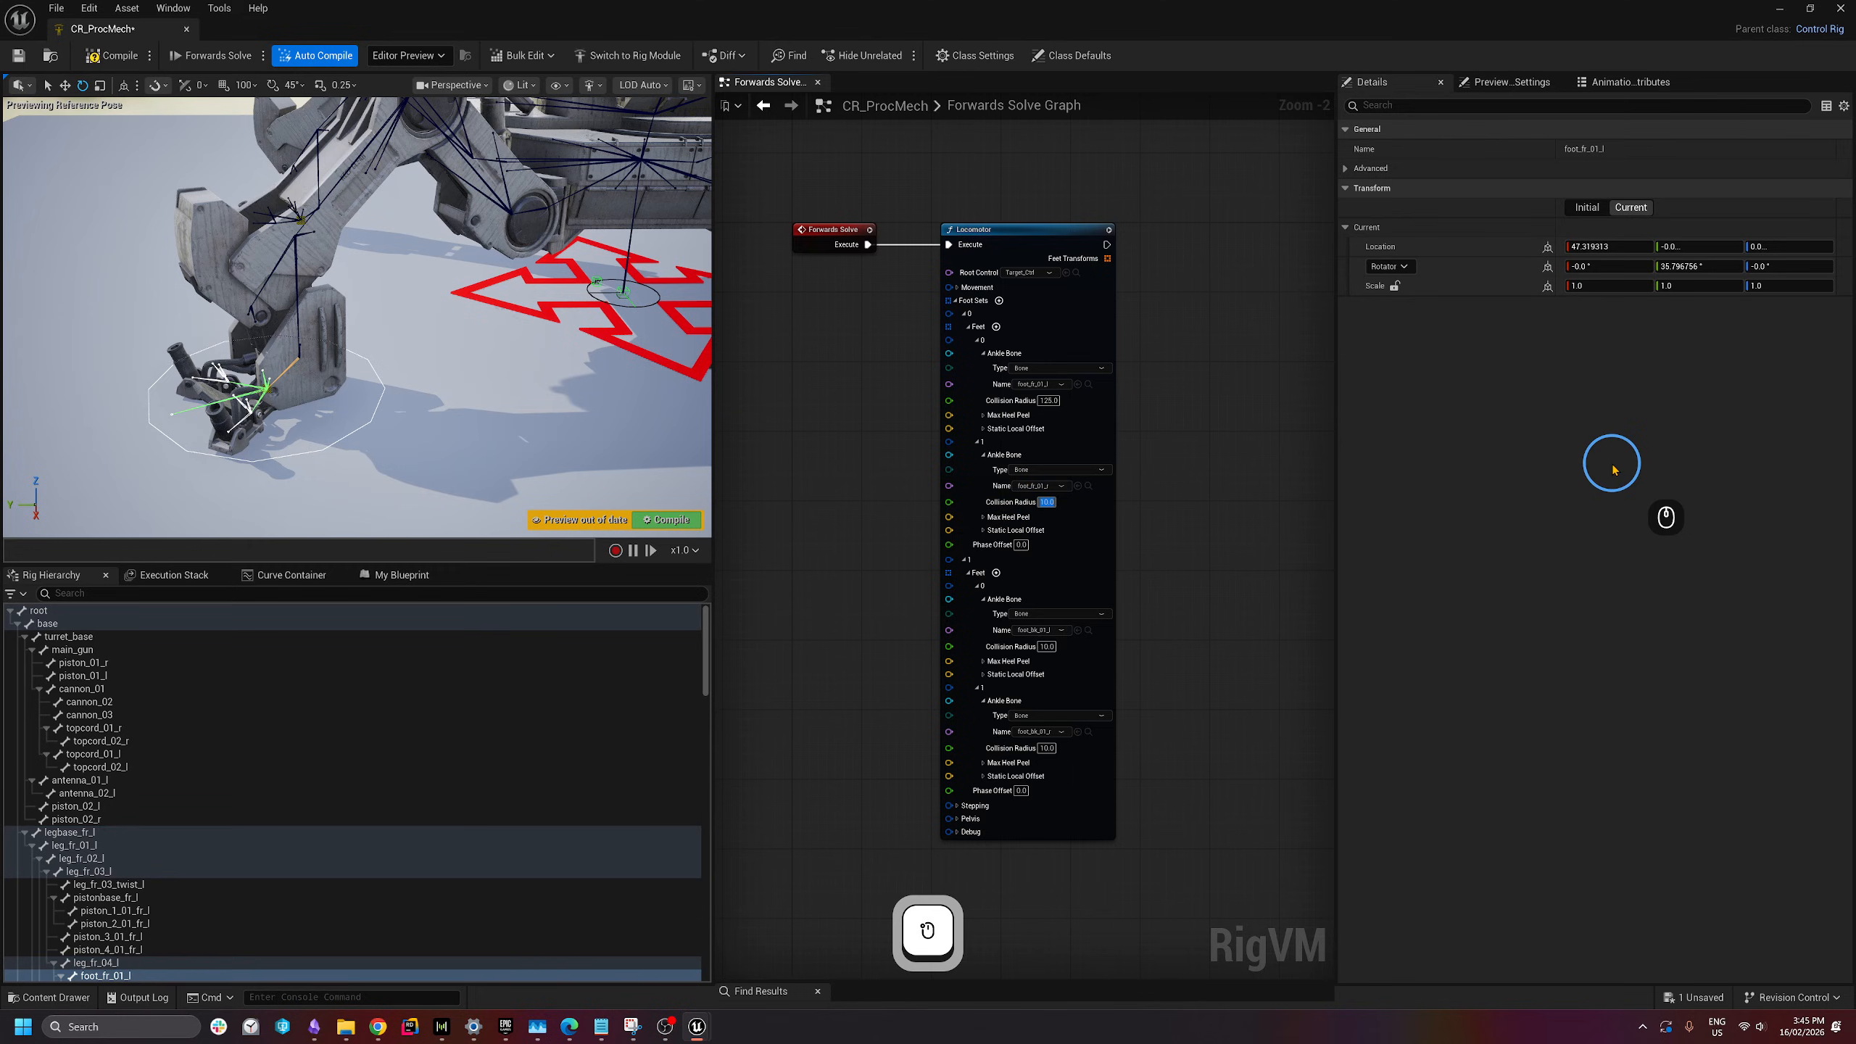
type("12")
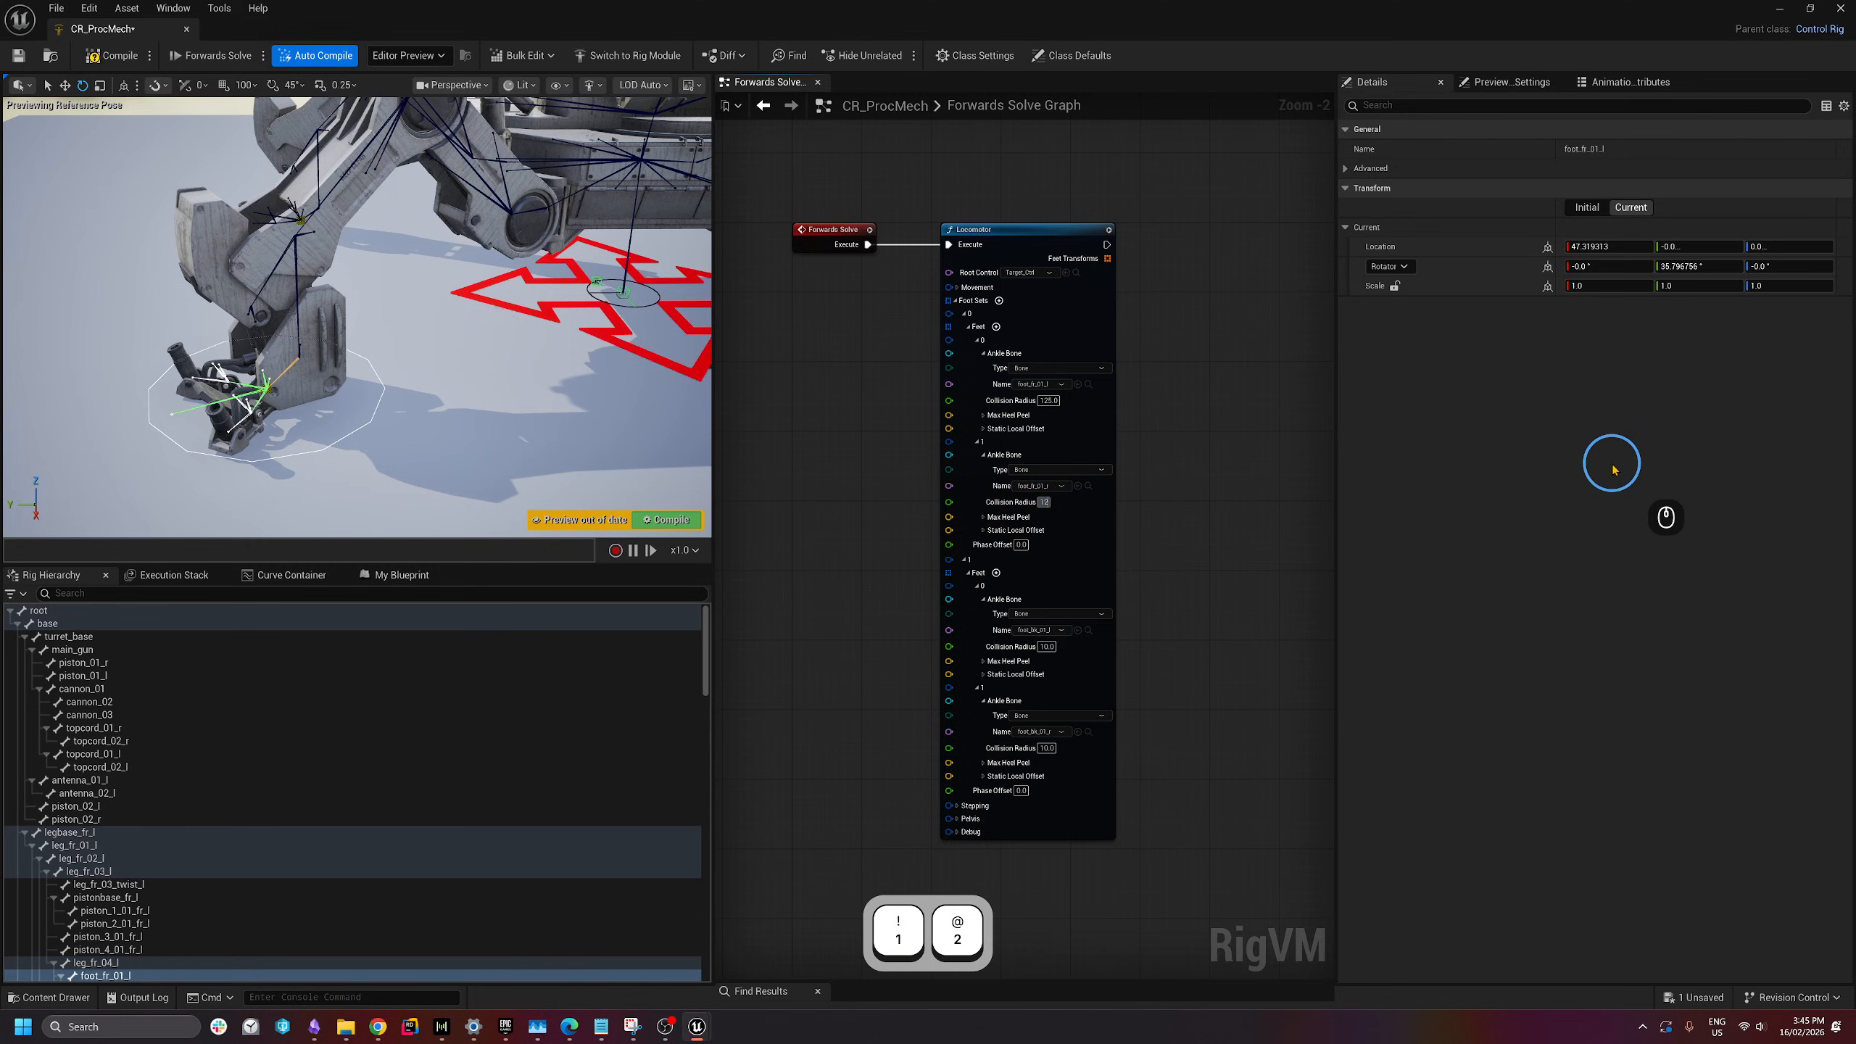
type("5")
left_click(1047, 646)
type("1")
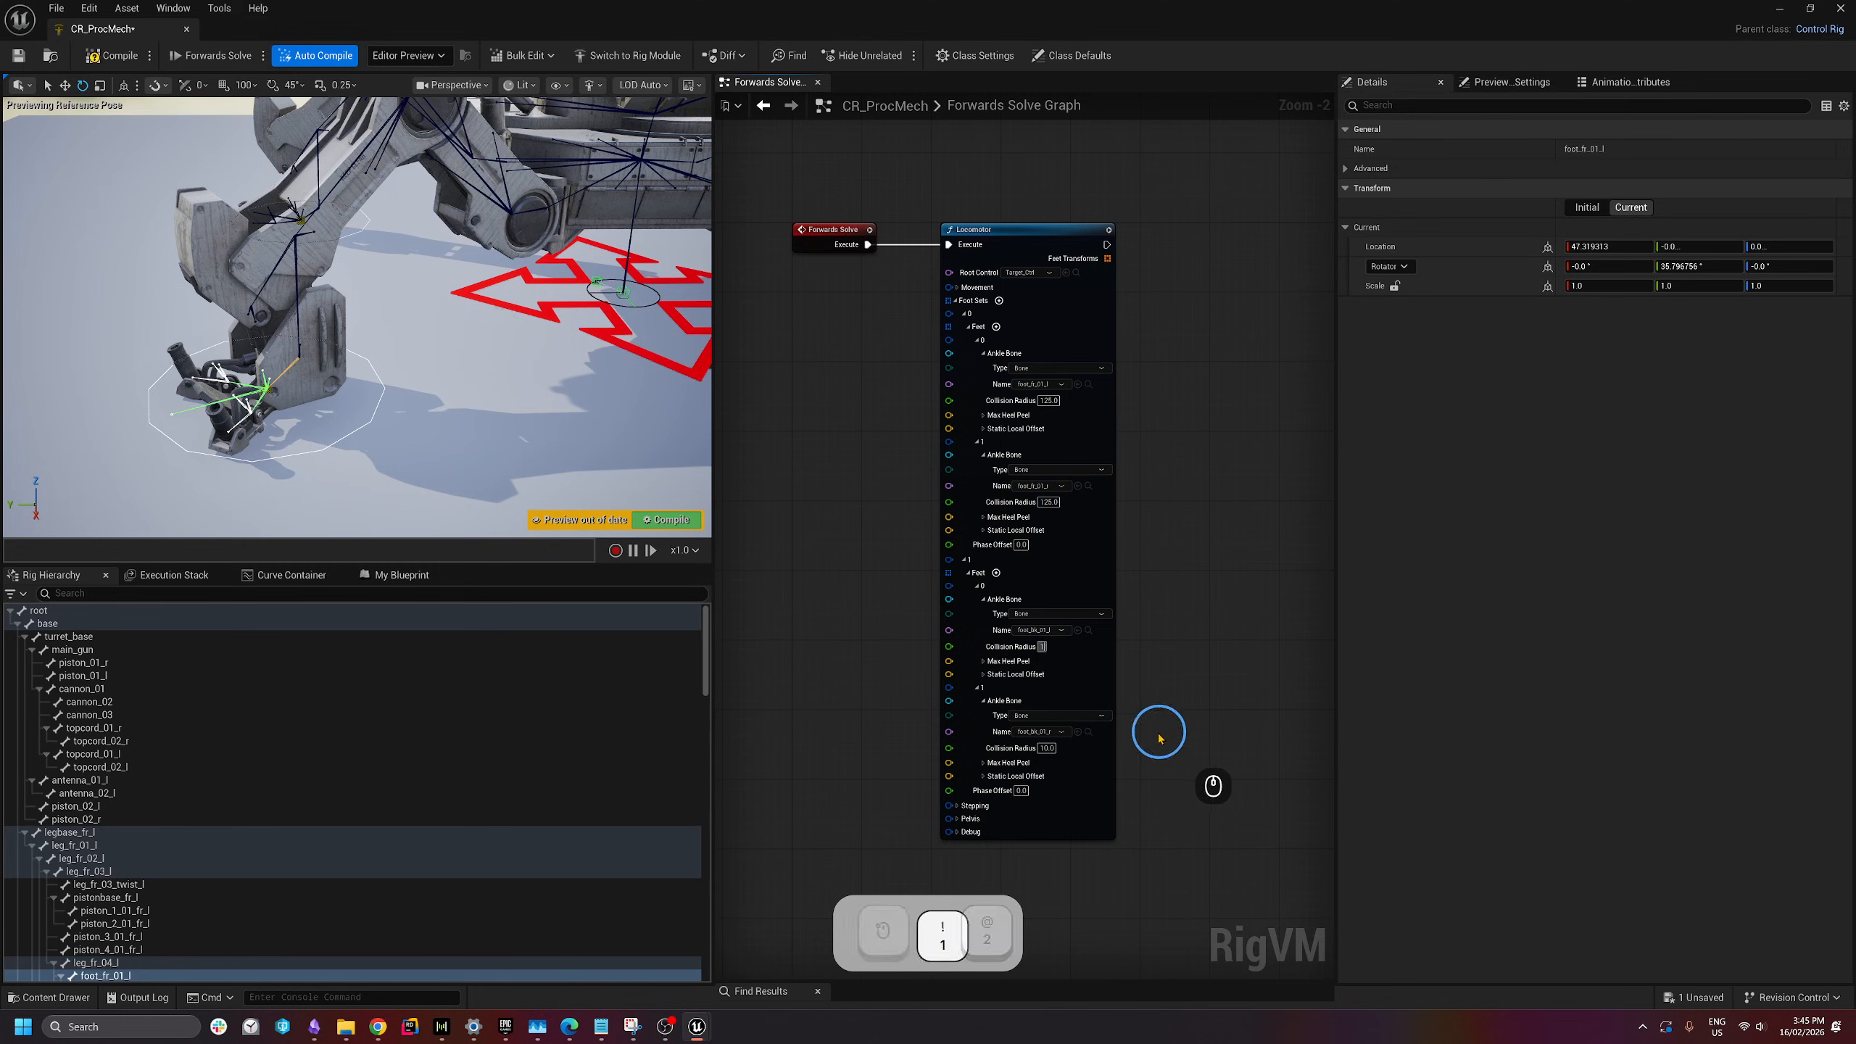
type("25\\")
key("Return")
type("21")
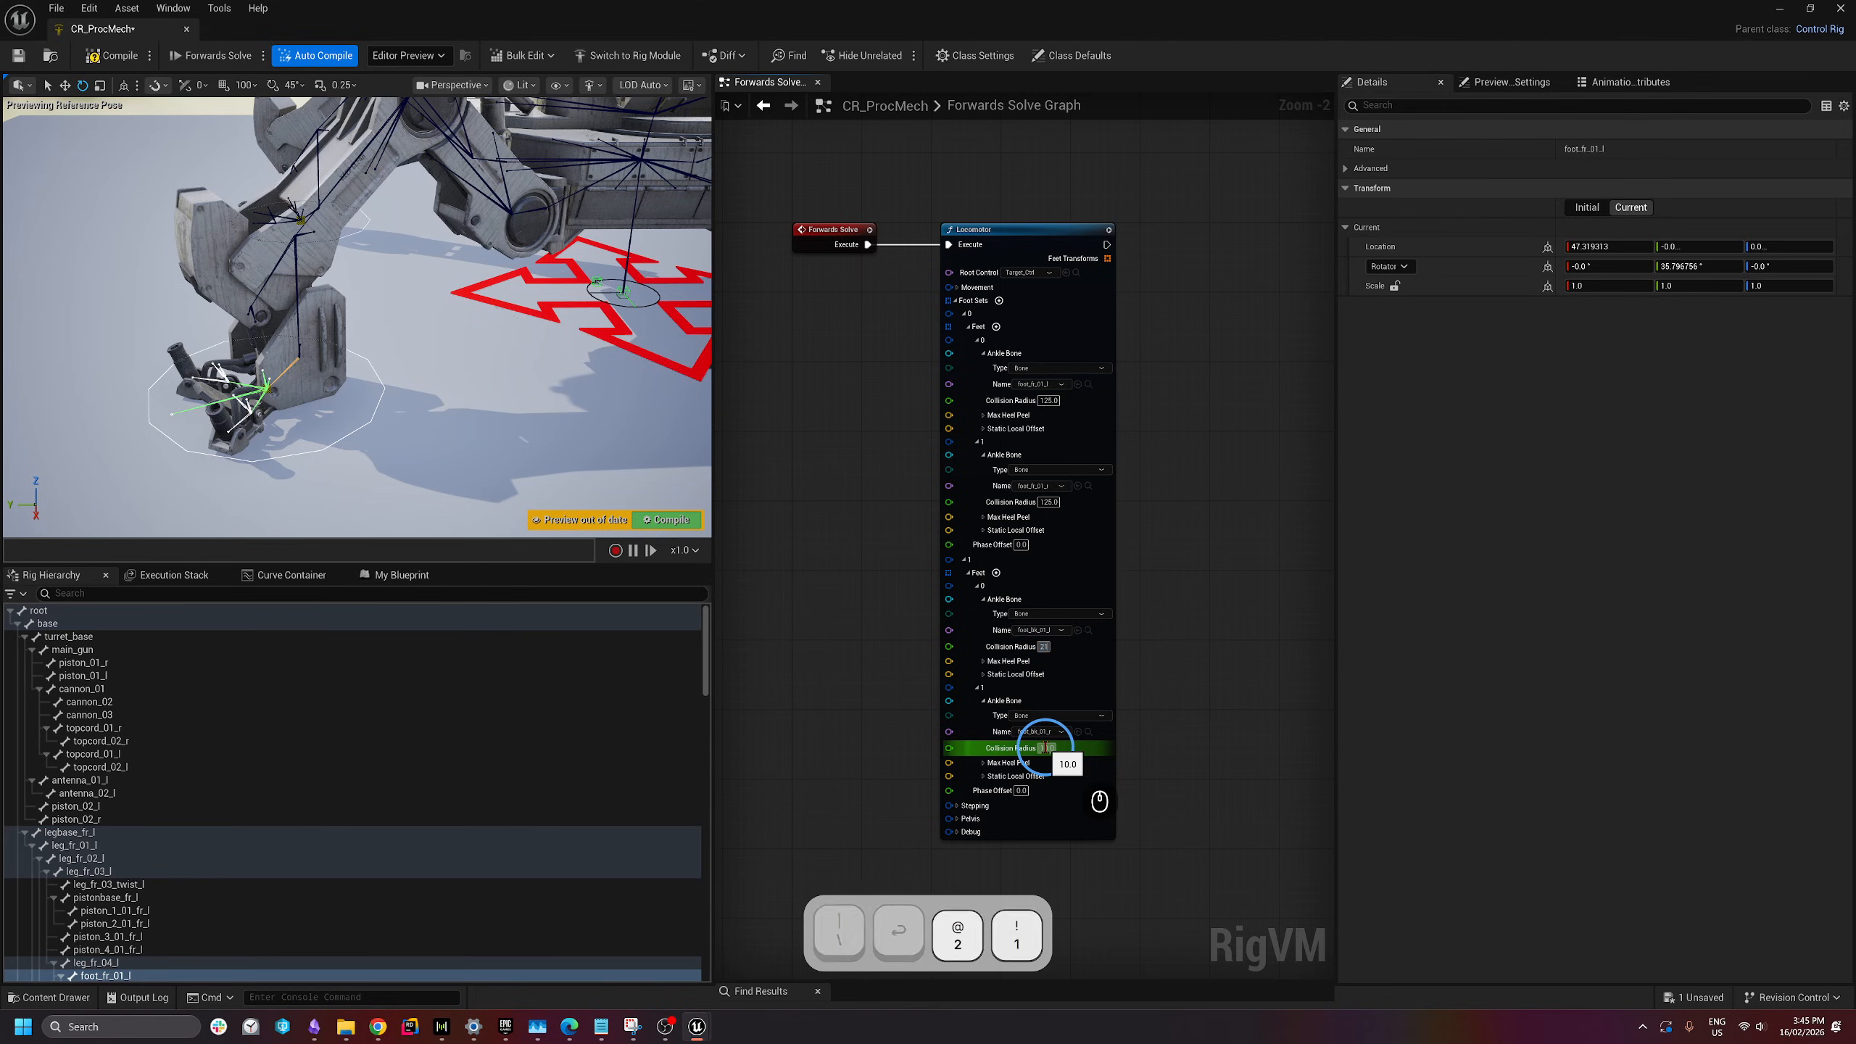
key("BackSpace")
key("BackSpace")
type("125")
key("Return")
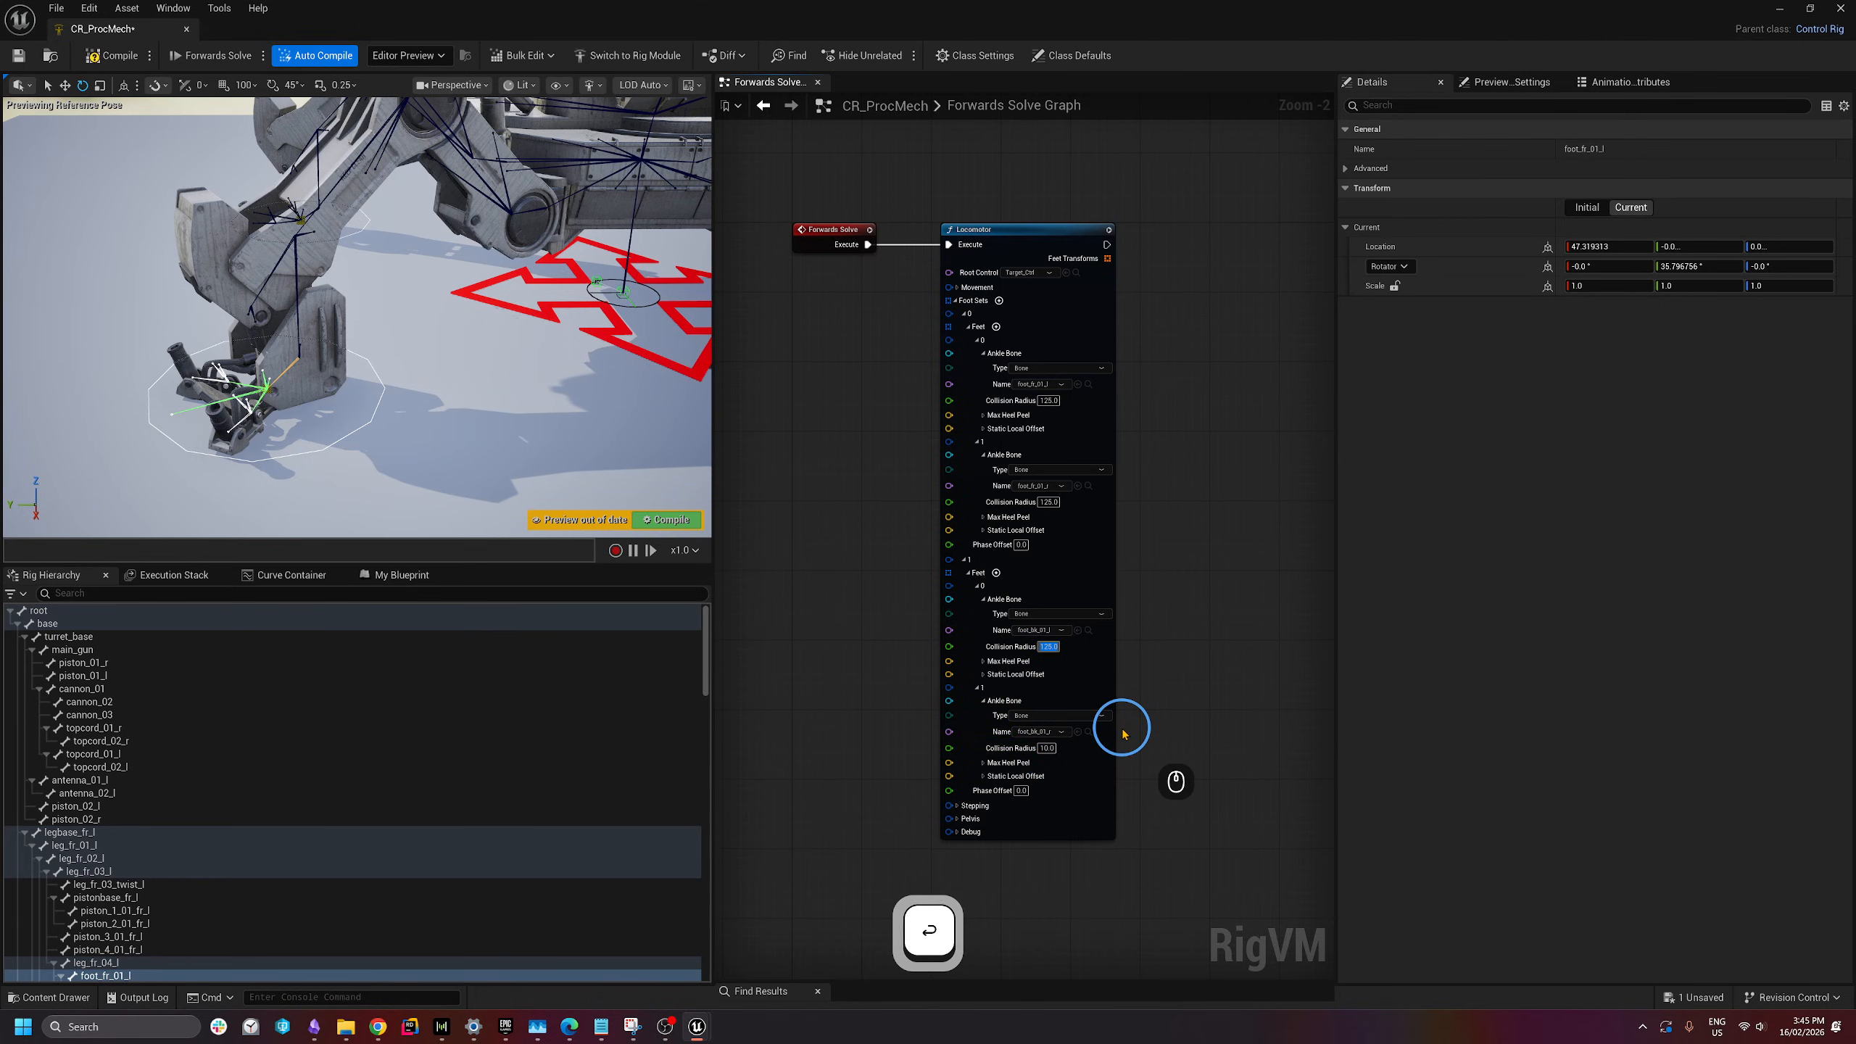
left_click(1046, 749)
type("125")
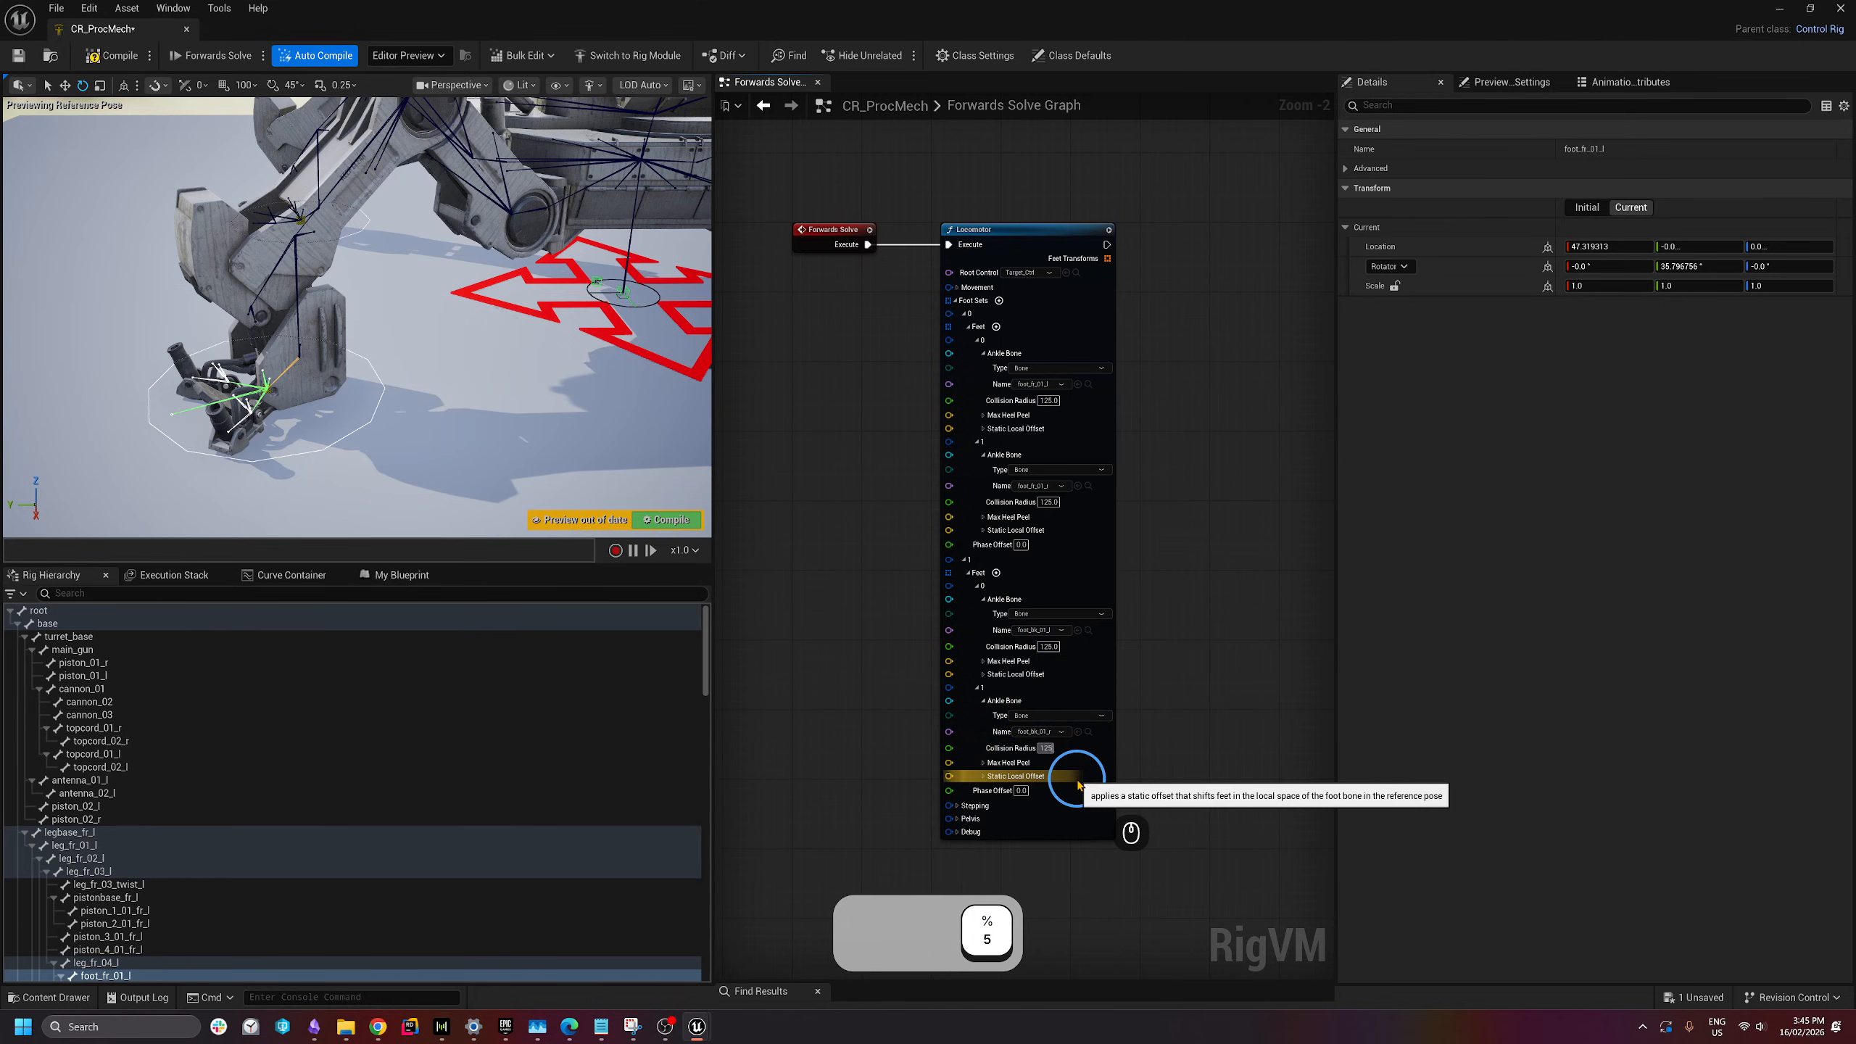
key("Return")
- Fly the preview camera in close to the mech's foot
right_click_drag(410, 449, 361, 417)
key("d")
key("a")
key("q")
key("w")
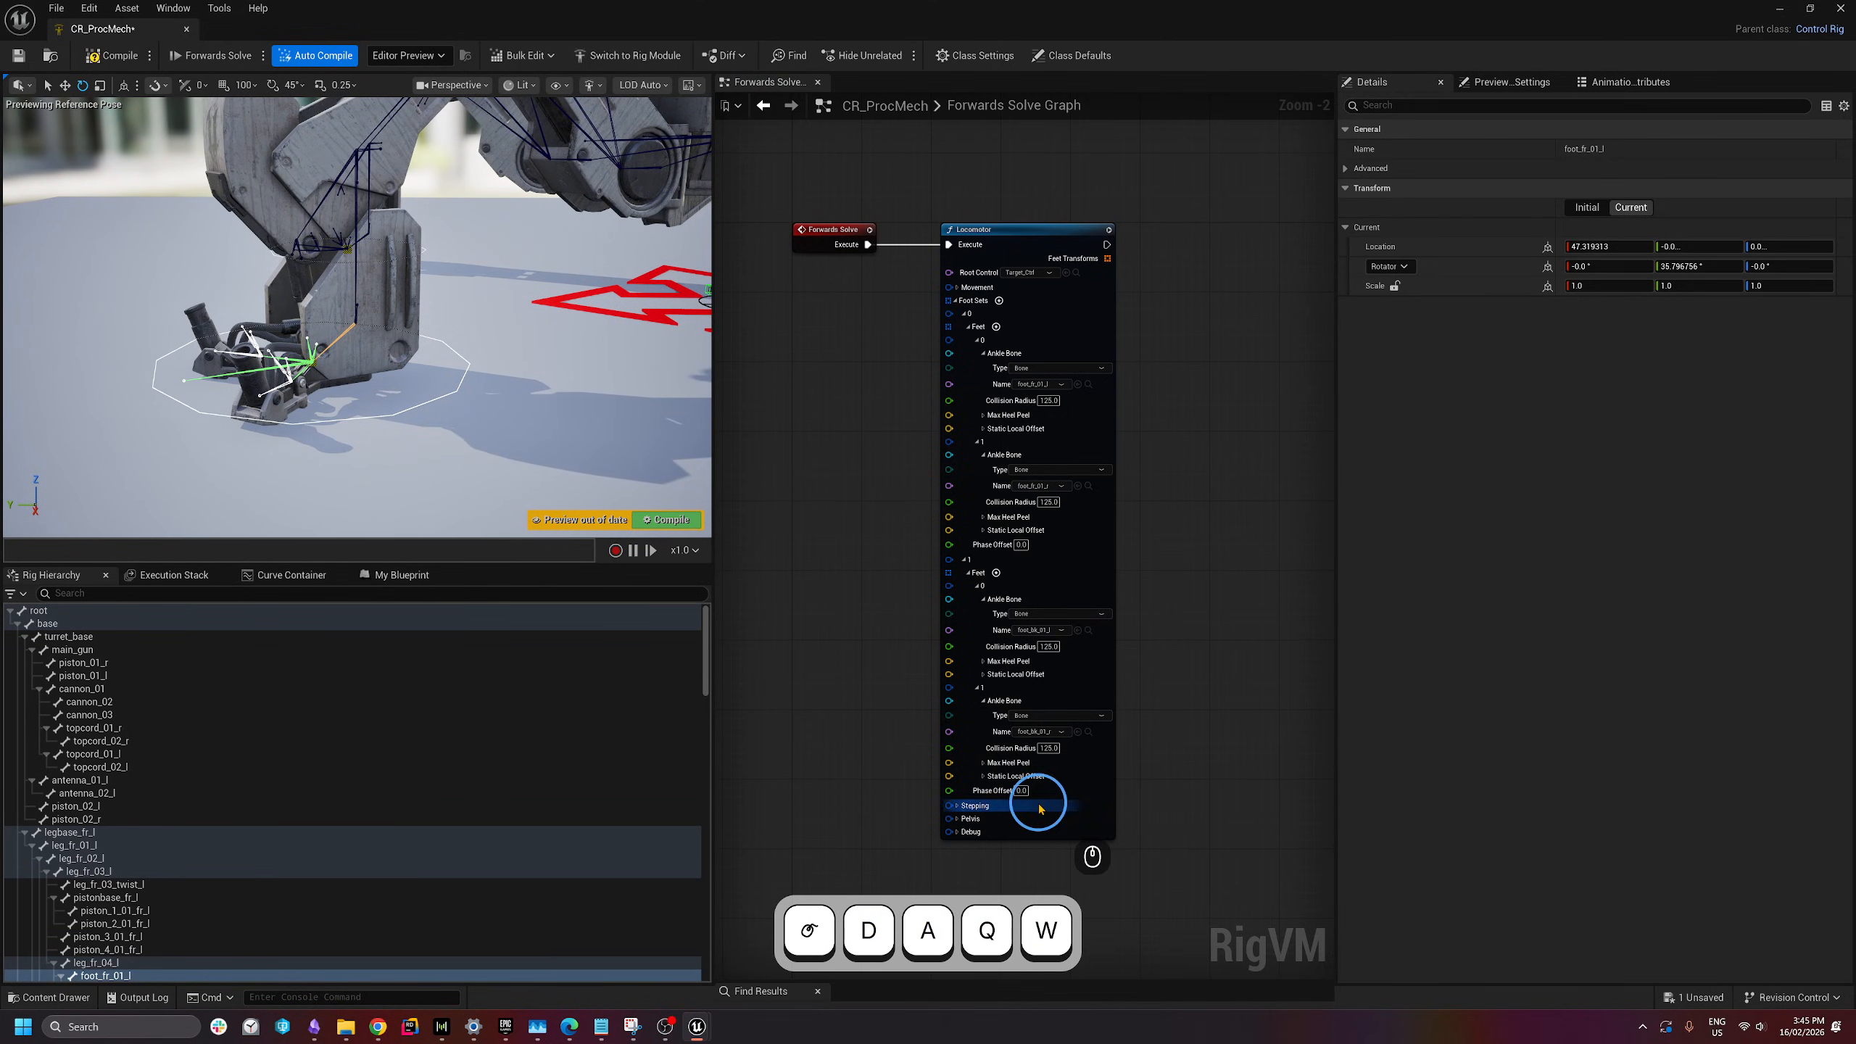
- Set the Locomotor's debug drawing Scale to 50
right_click_drag(994, 874, 1002, 751)
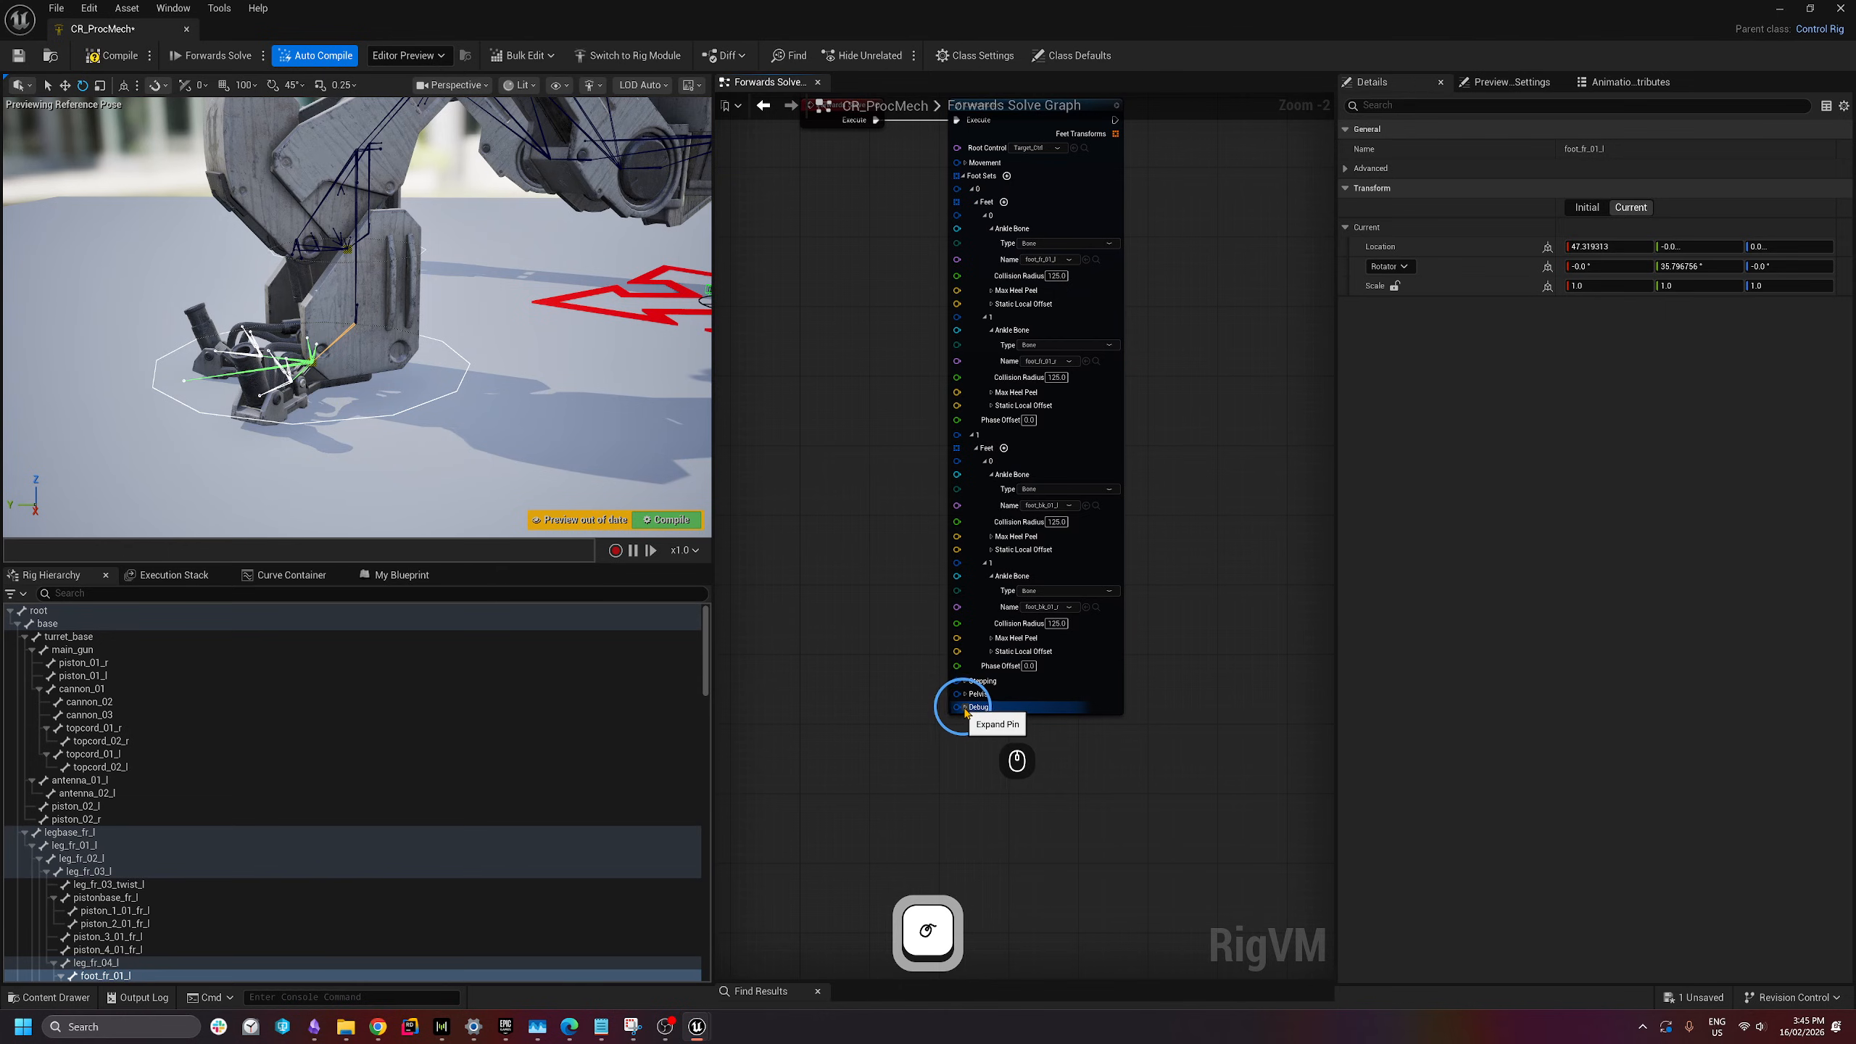
right_click_drag(881, 807, 898, 672)
left_click(1018, 722)
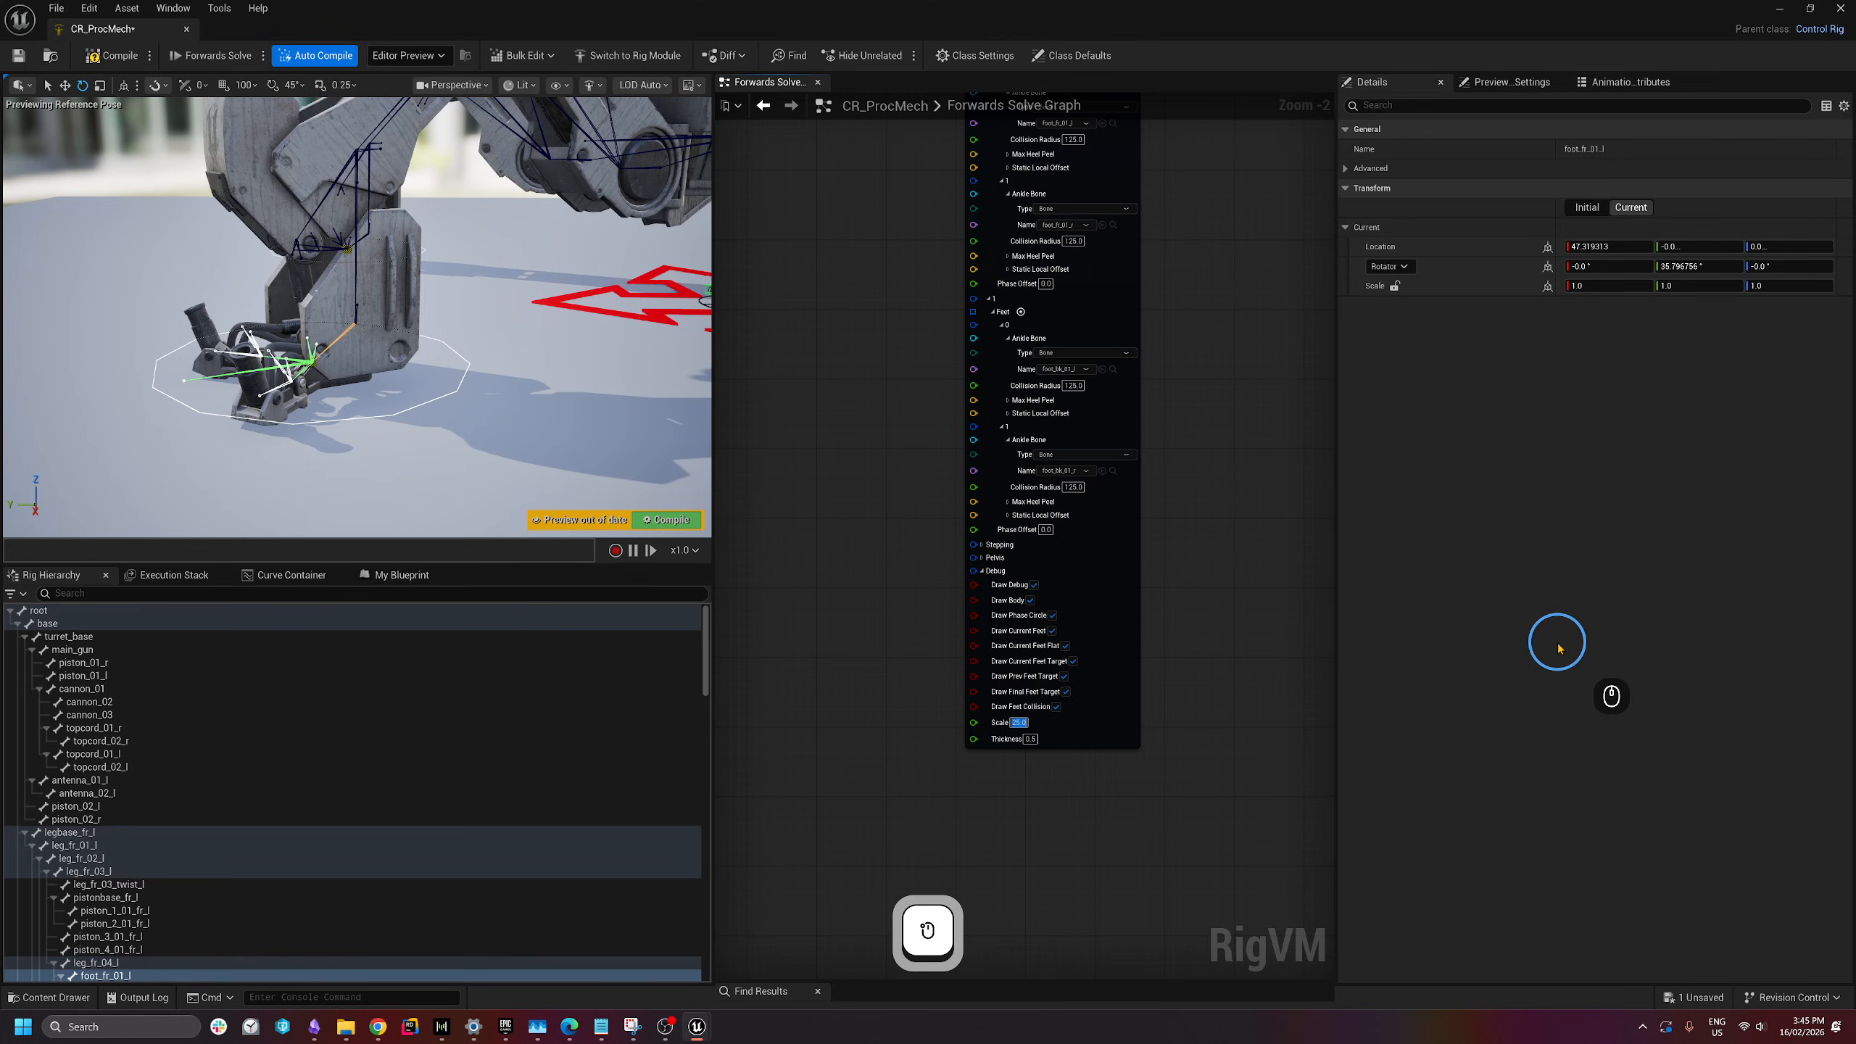
type("250")
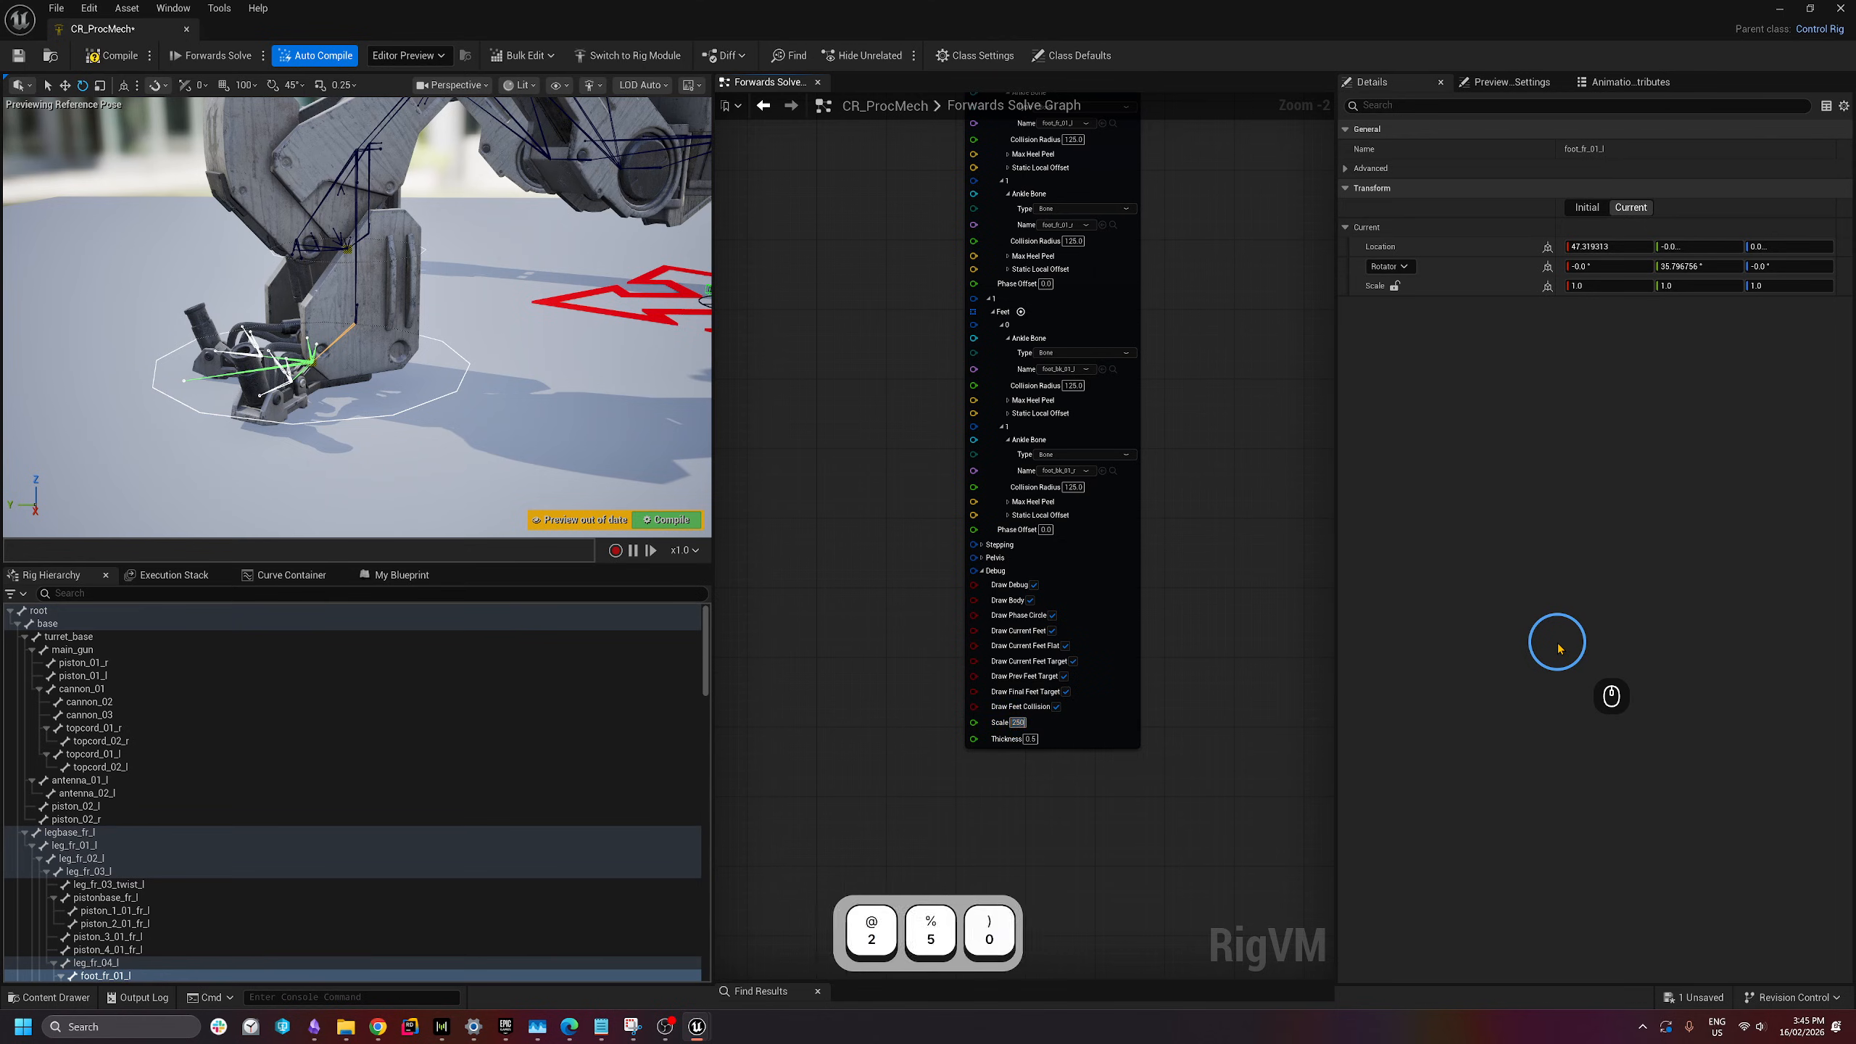
key("Return")
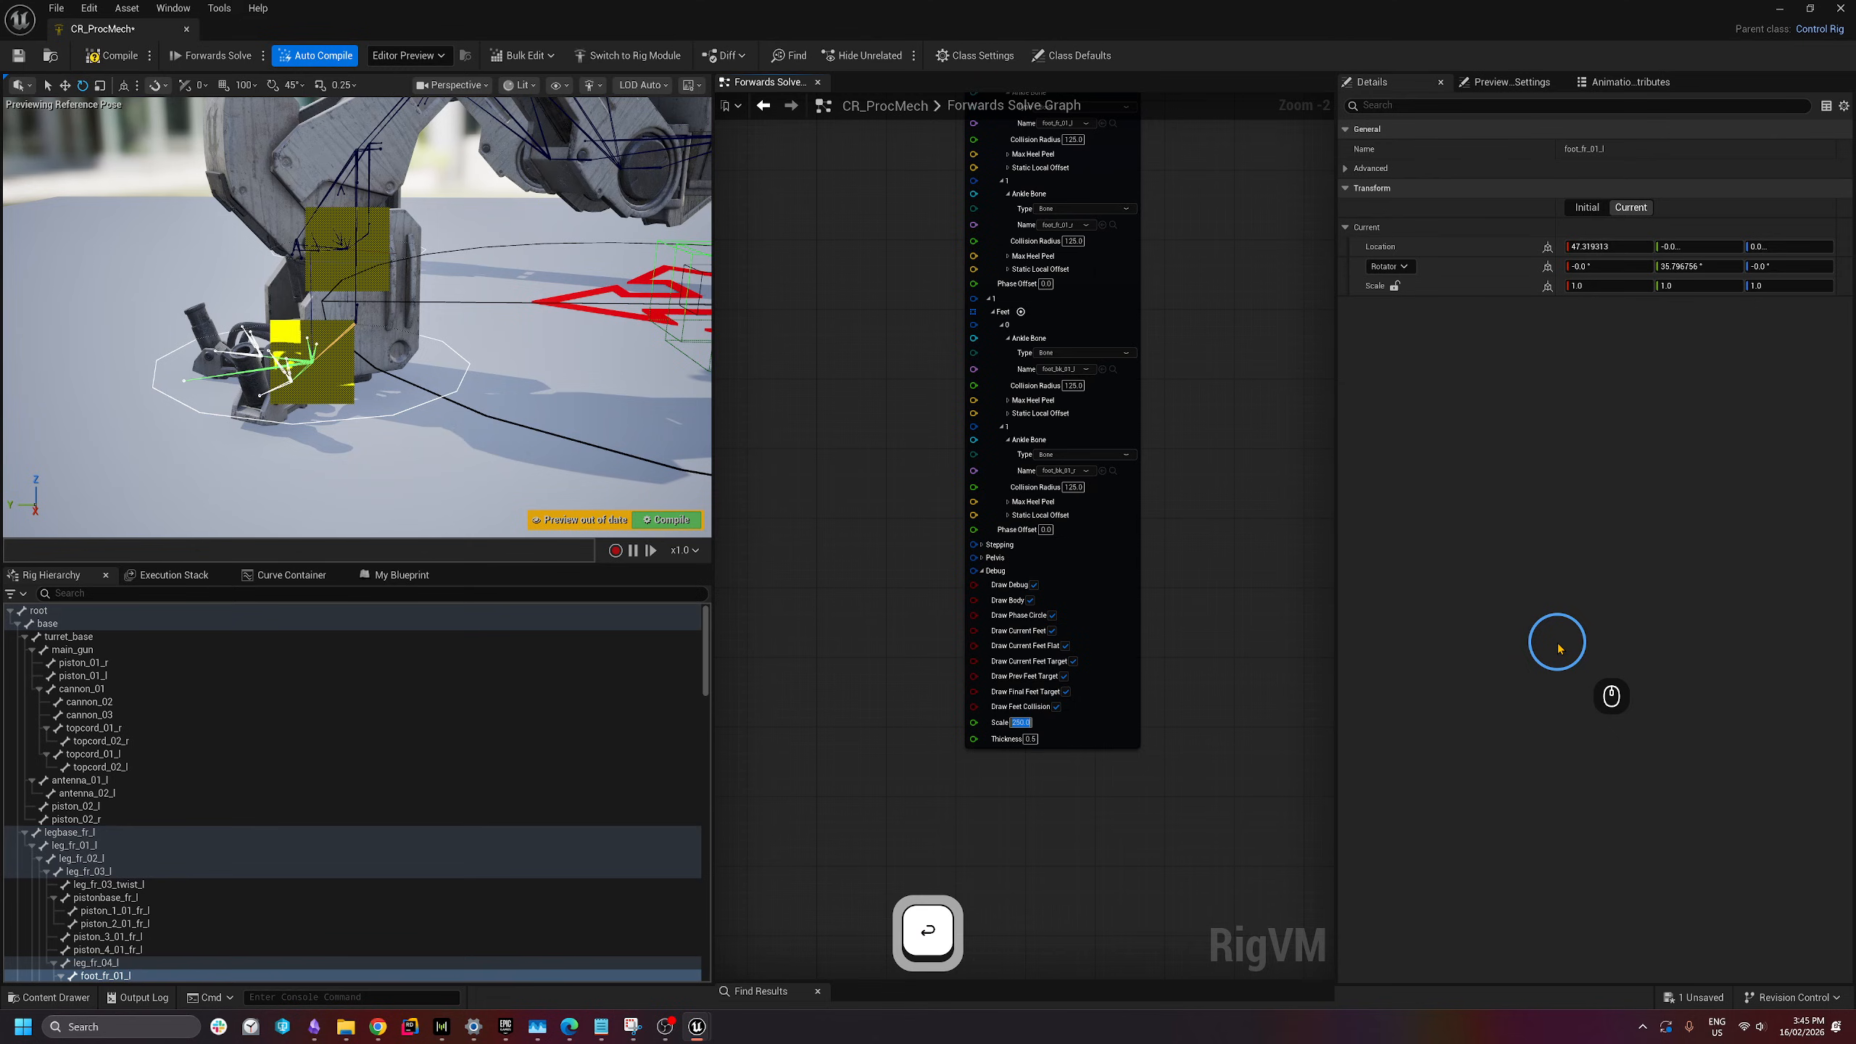
type("25")
key("Return")
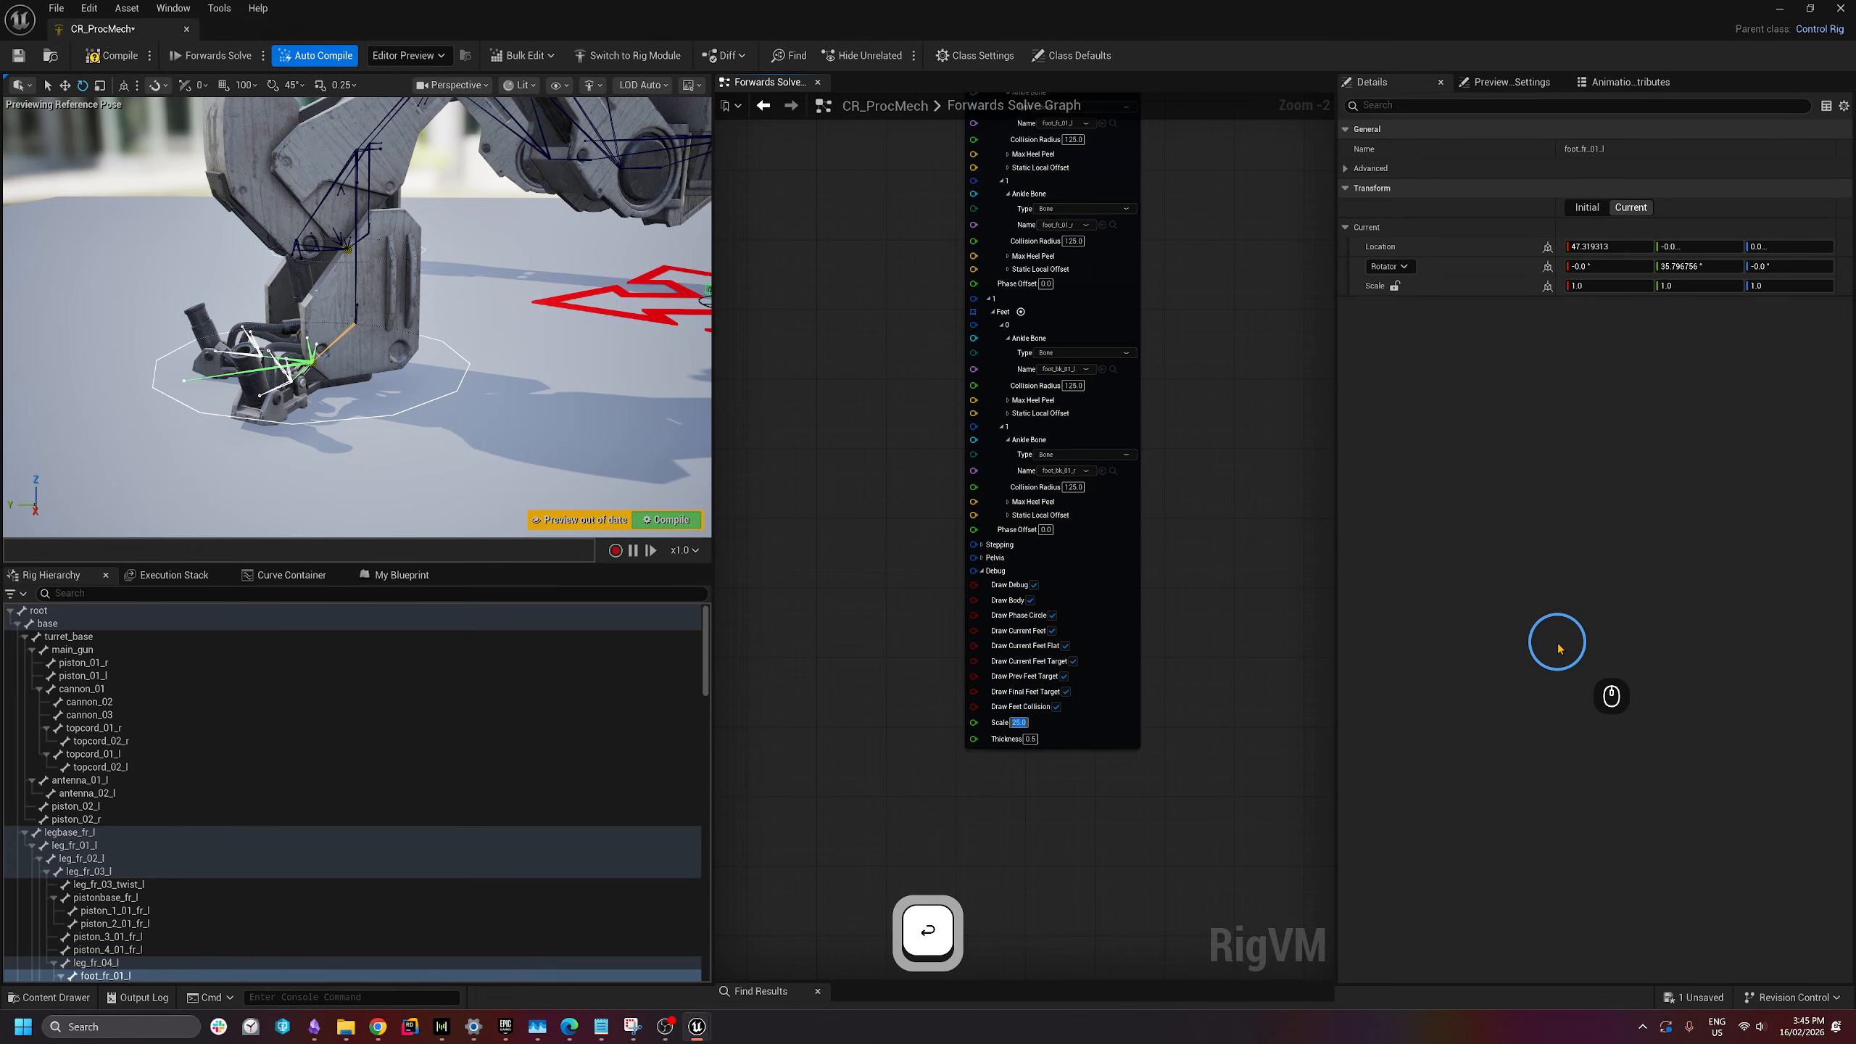
type("50")
key("Return")
- Set the debug line Thickness to 5
left_click(1029, 739)
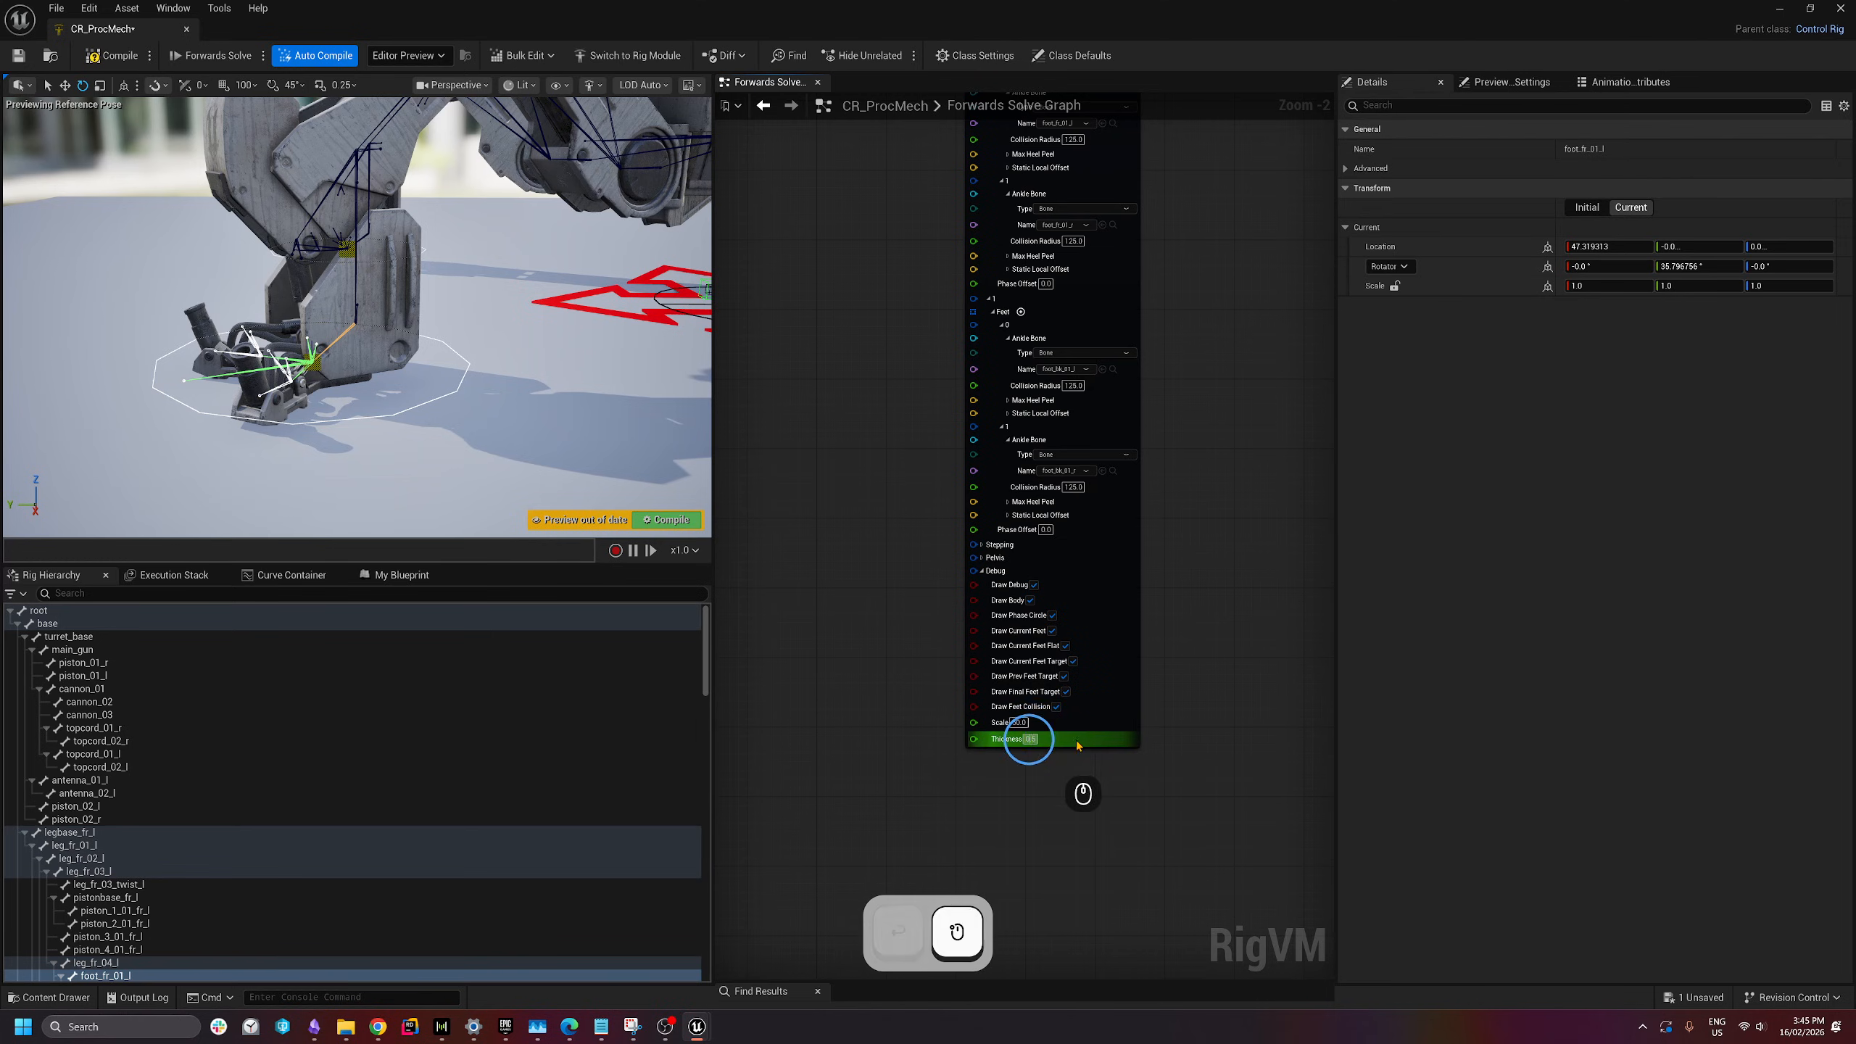
left_click(1402, 626)
type("5")
key("Return")
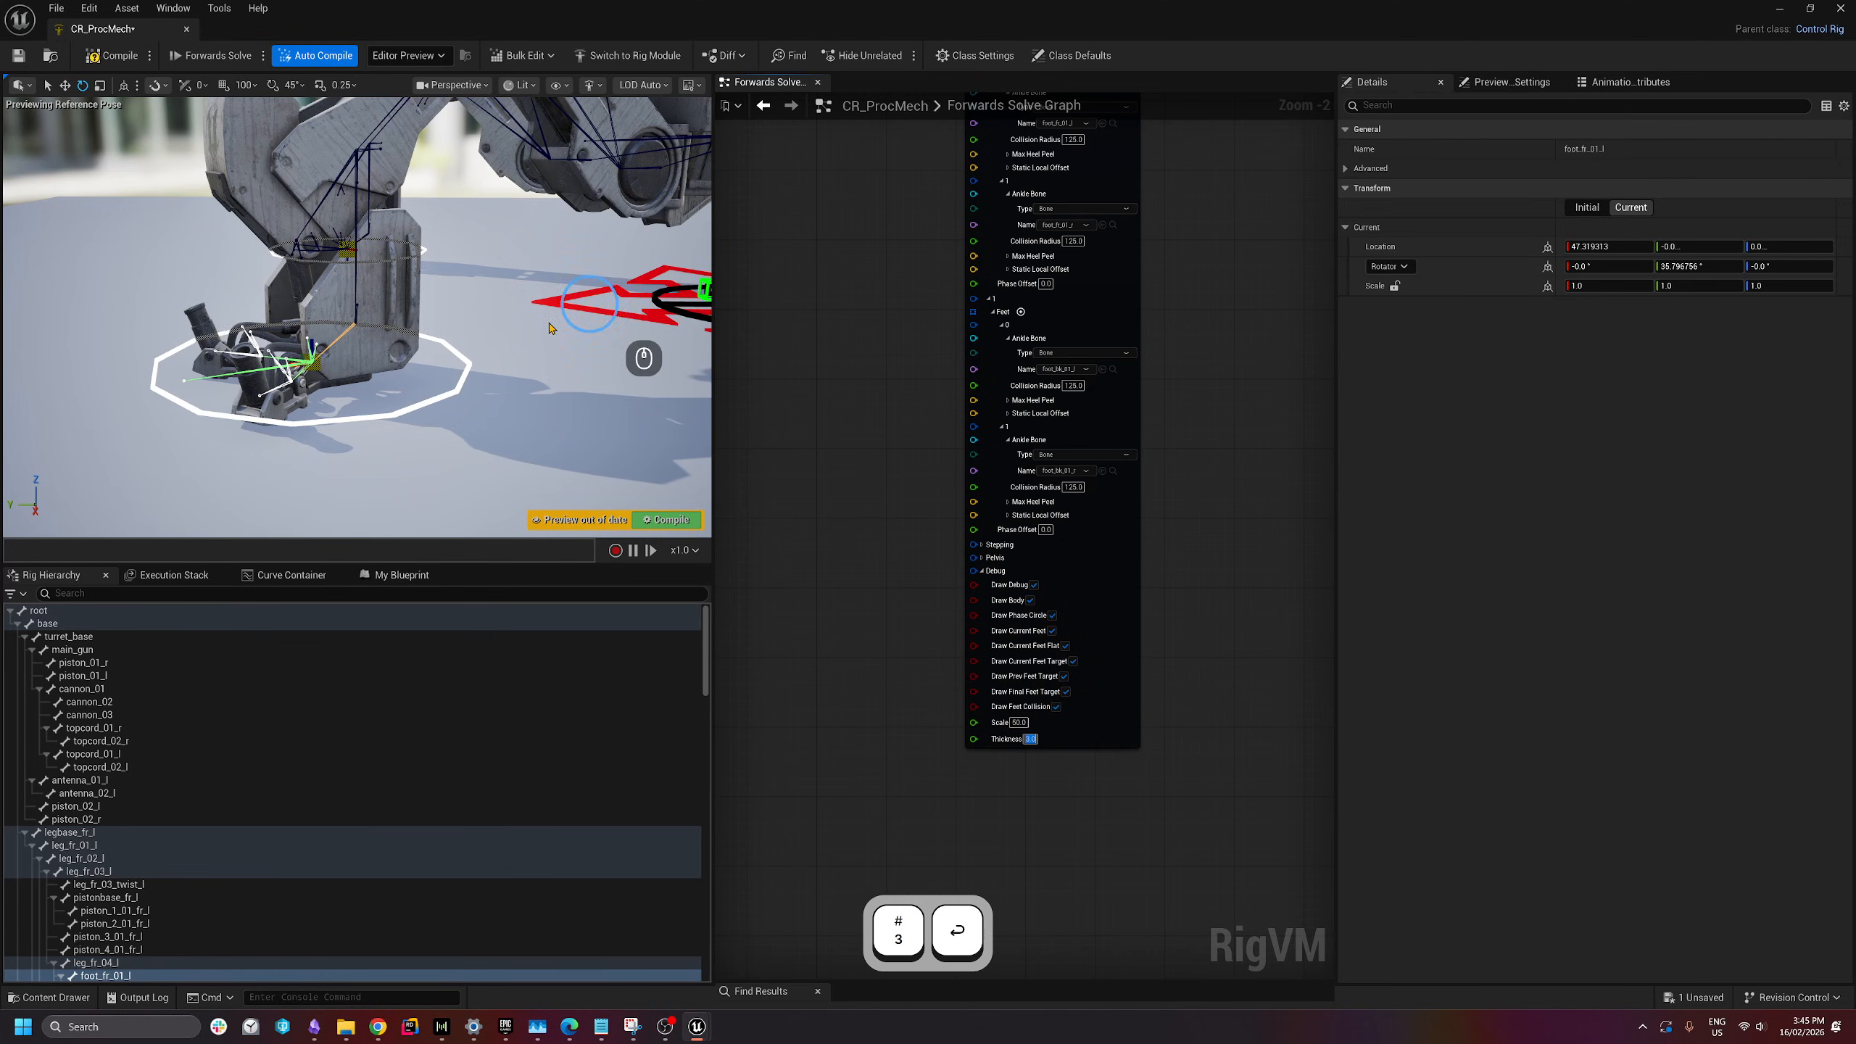
- Frame the whole mech in the preview, then compile and save CR_ProcMech
key("s")
right_click_drag(590, 311, 447, 401)
key("e")
key("d")
left_click(447, 401)
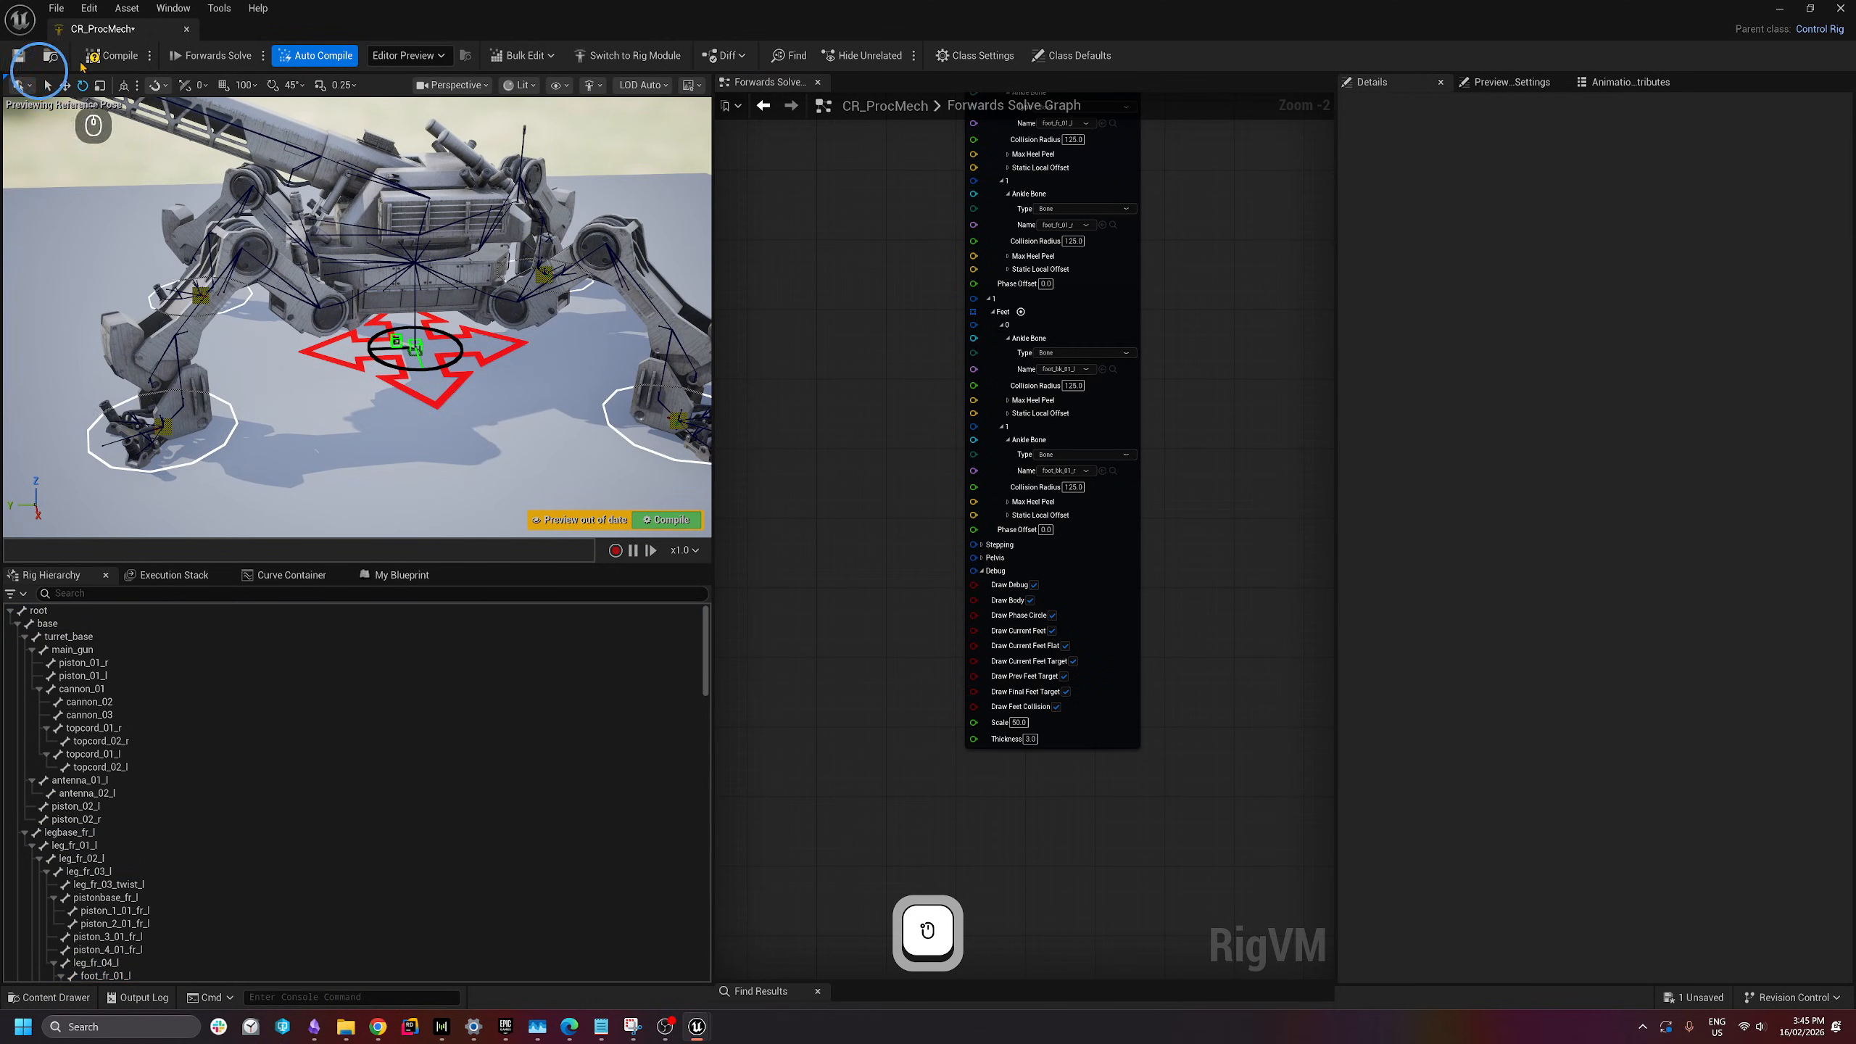
left_click(112, 57)
left_click(20, 57)
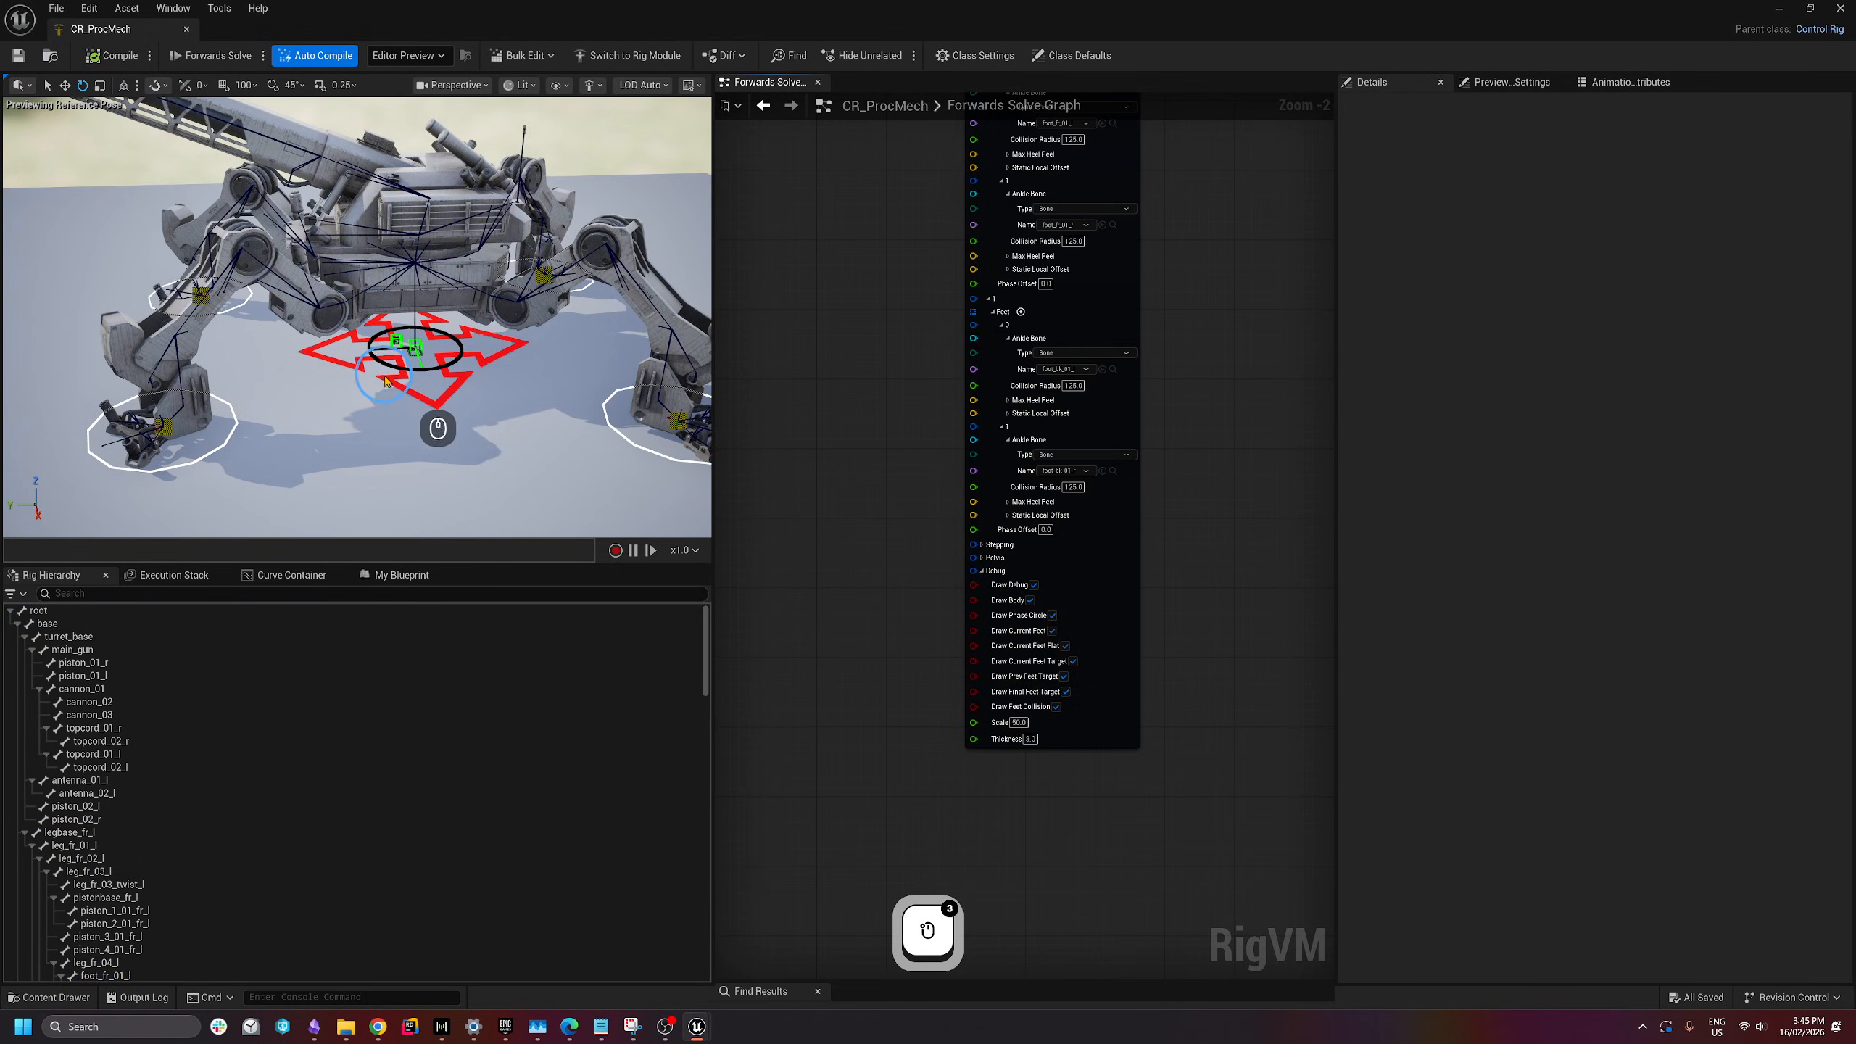
- Select Target_Ctrl in the preview and switch to the Move gizmo
left_click(387, 409)
right_click_drag(387, 409, 382, 410)
key("s")
key("w")
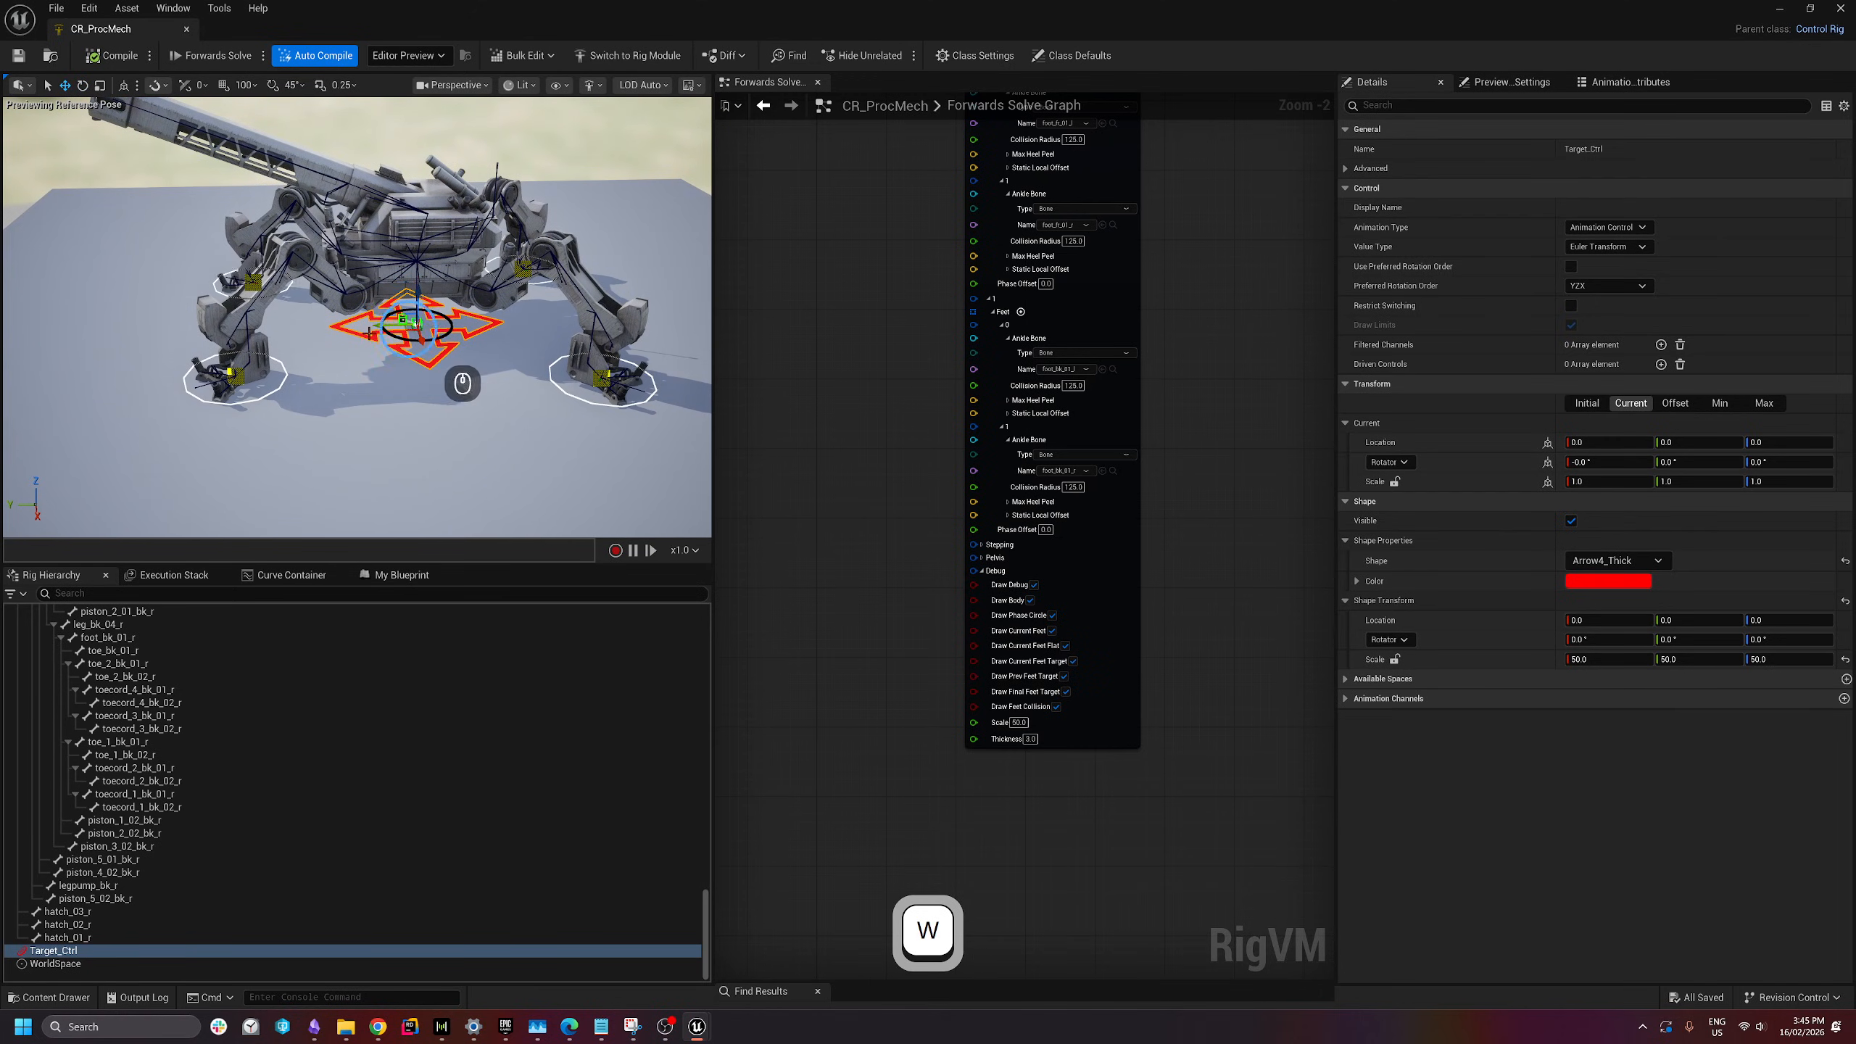
right_click_drag(839, 348, 867, 549)
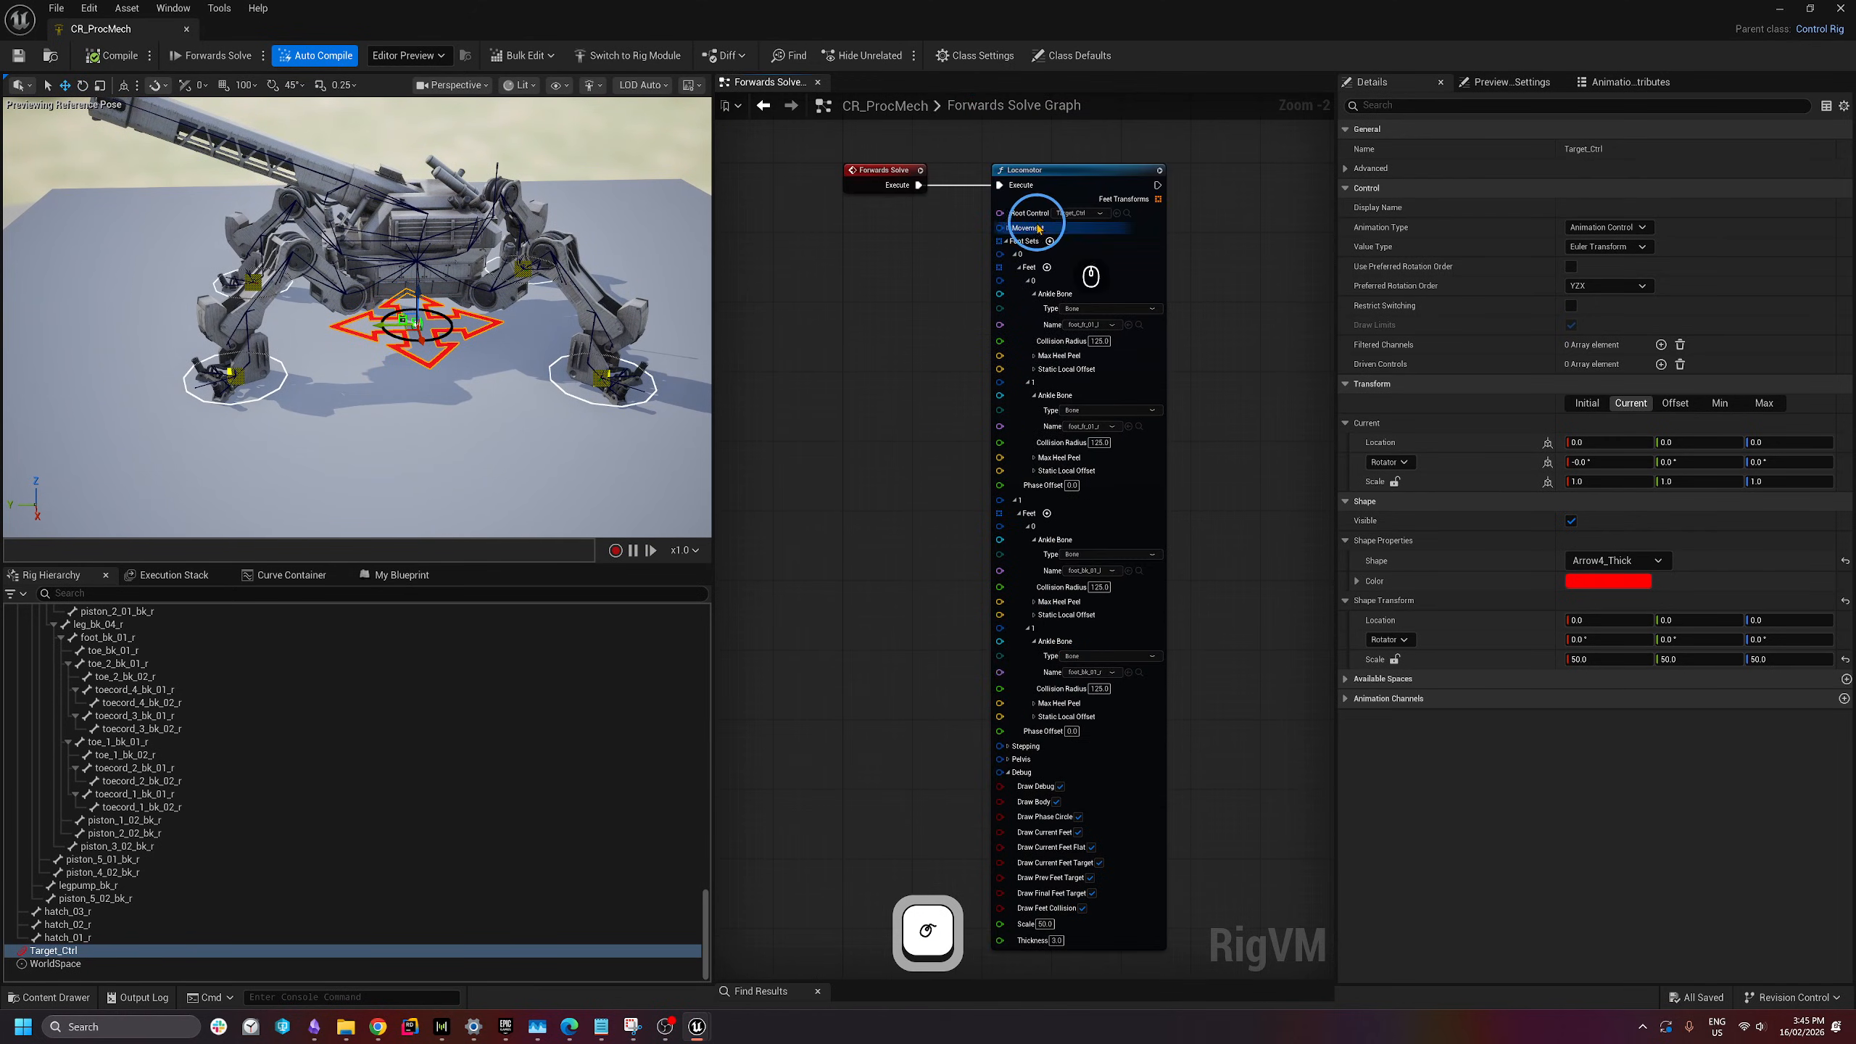
- Drag Target_Ctrl along Y to about 230, back past the origin, then left again
right_click_drag(890, 428, 887, 355)
left_click_drag(381, 325, 293, 344)
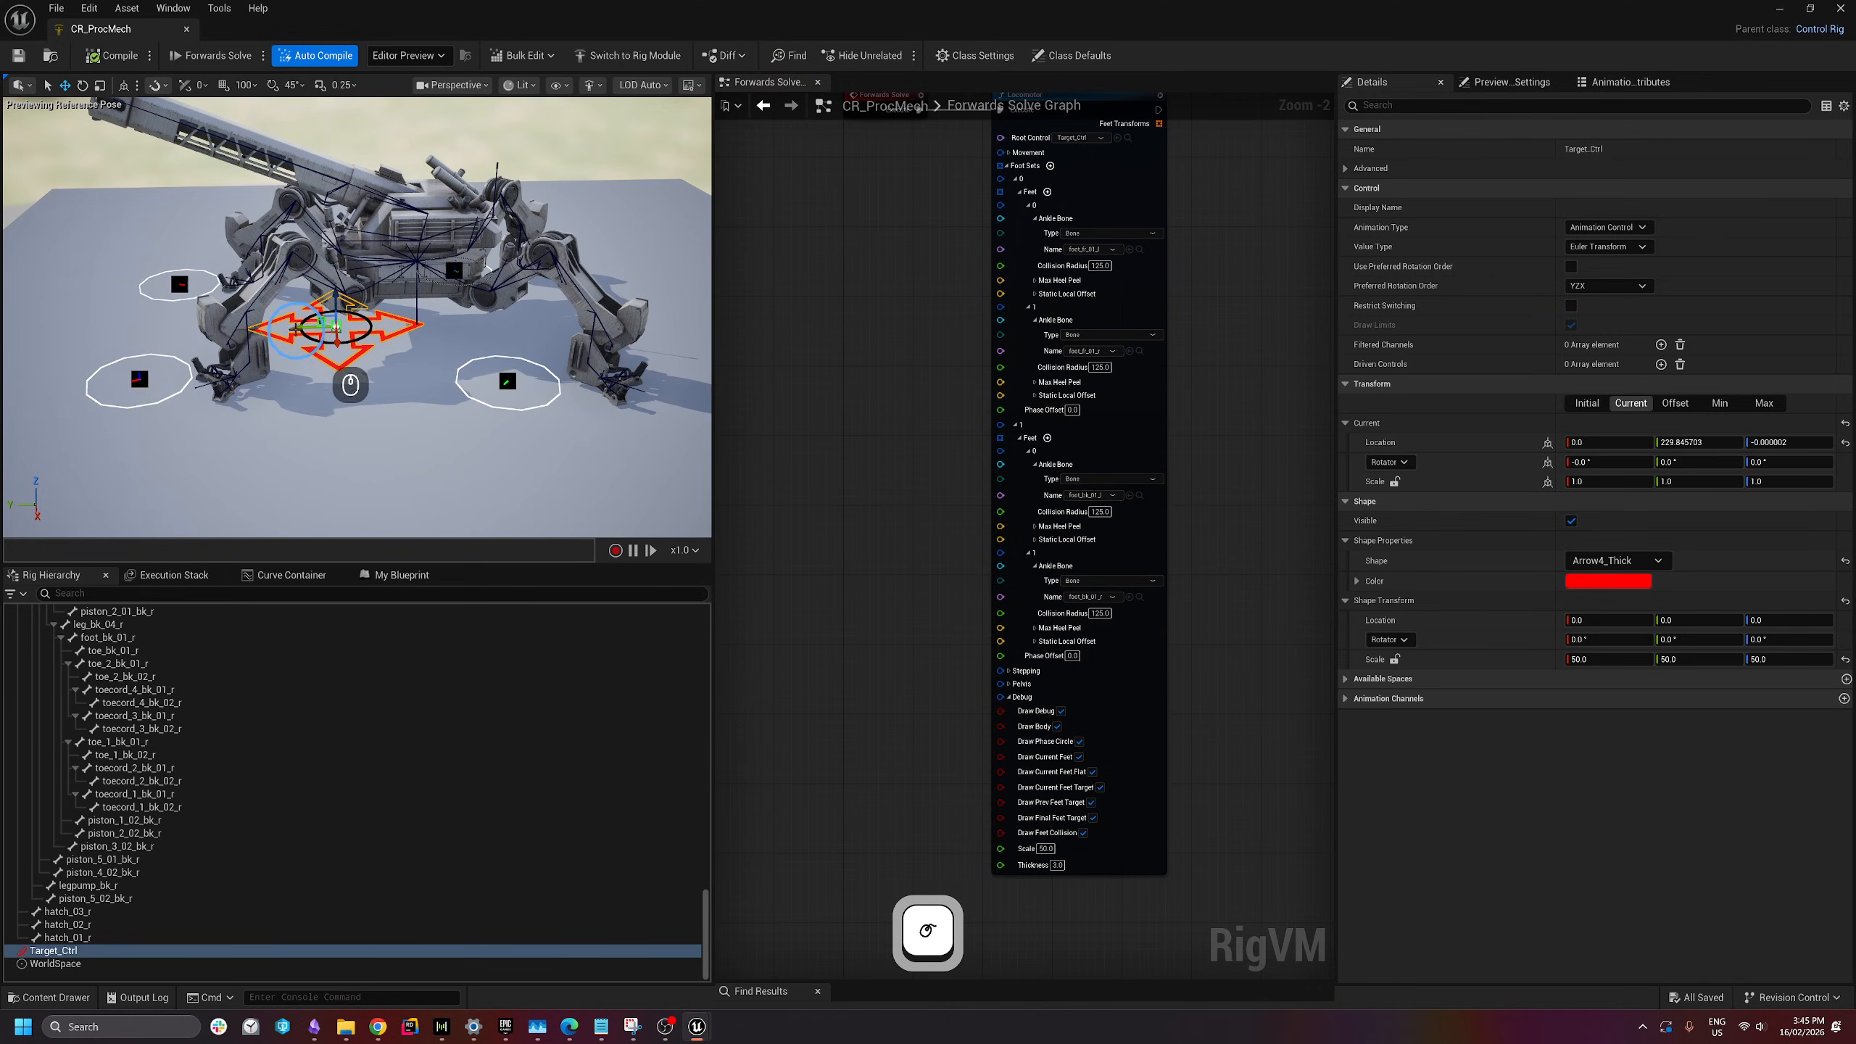
left_click_drag(351, 383, 478, 427)
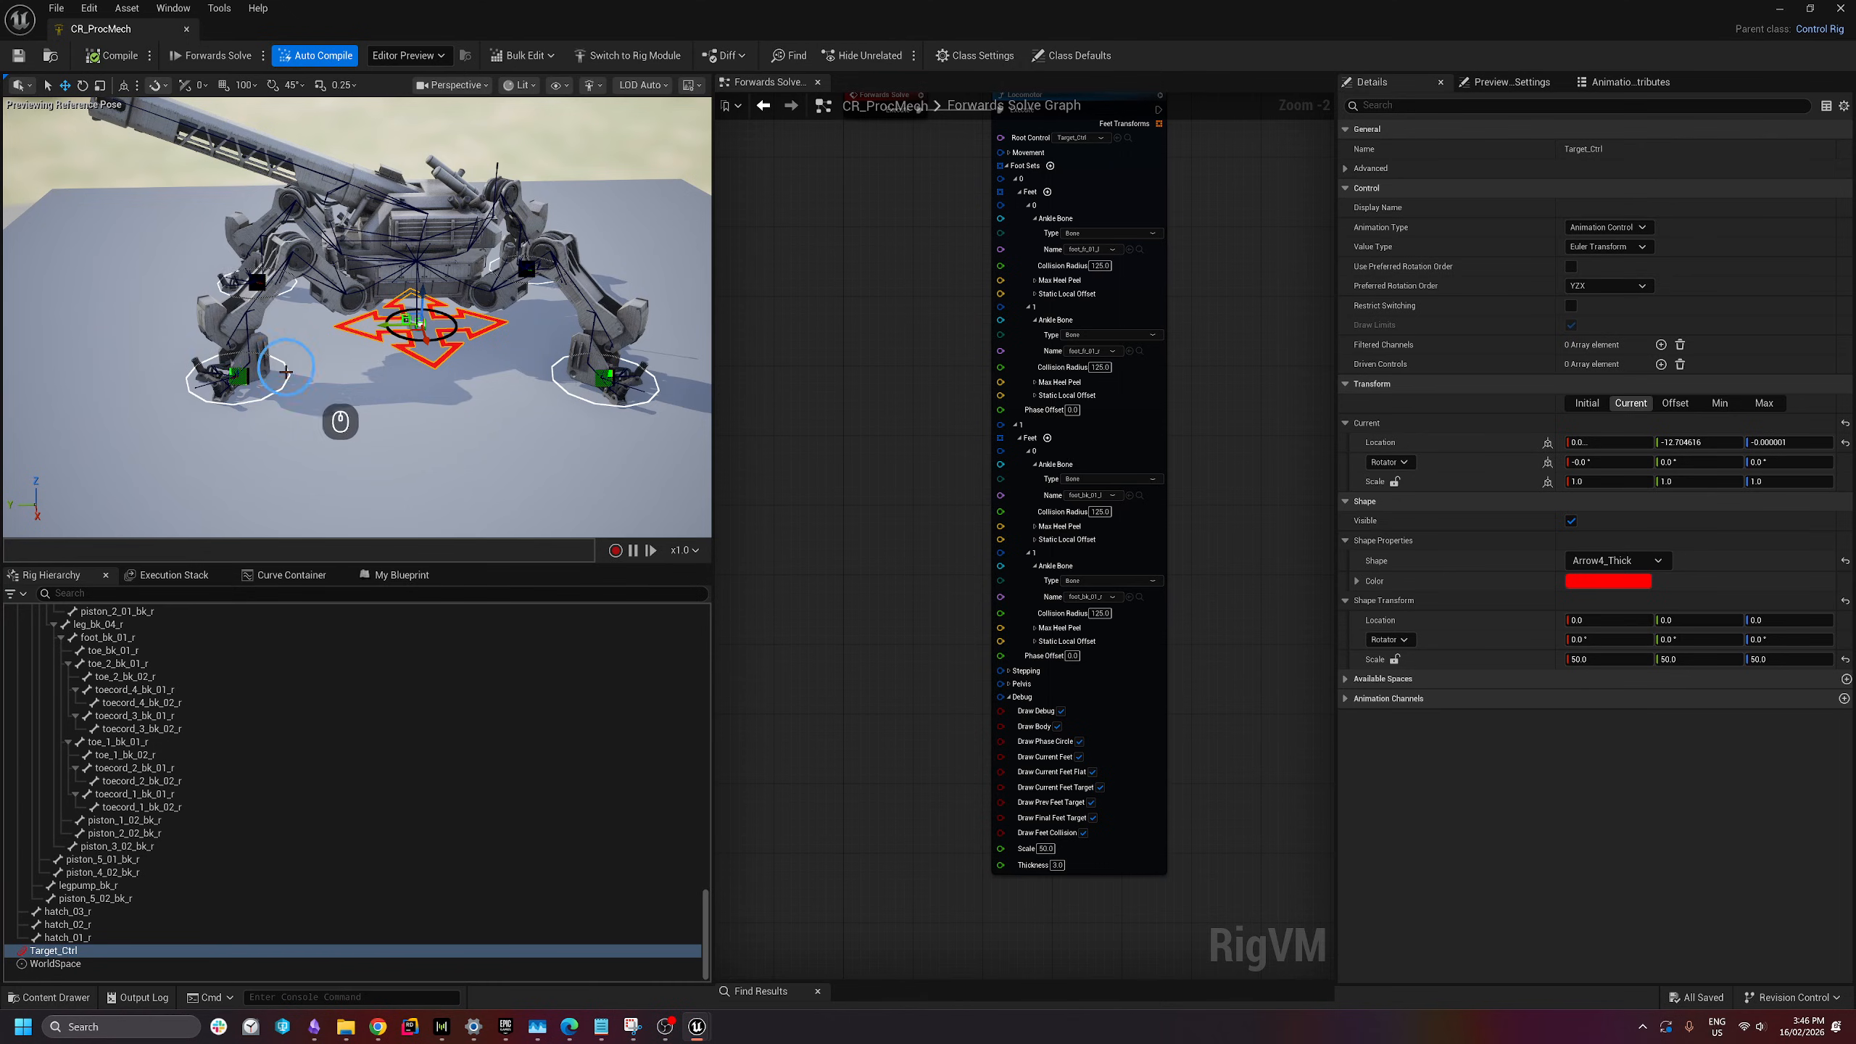
left_click_drag(434, 380, 388, 327)
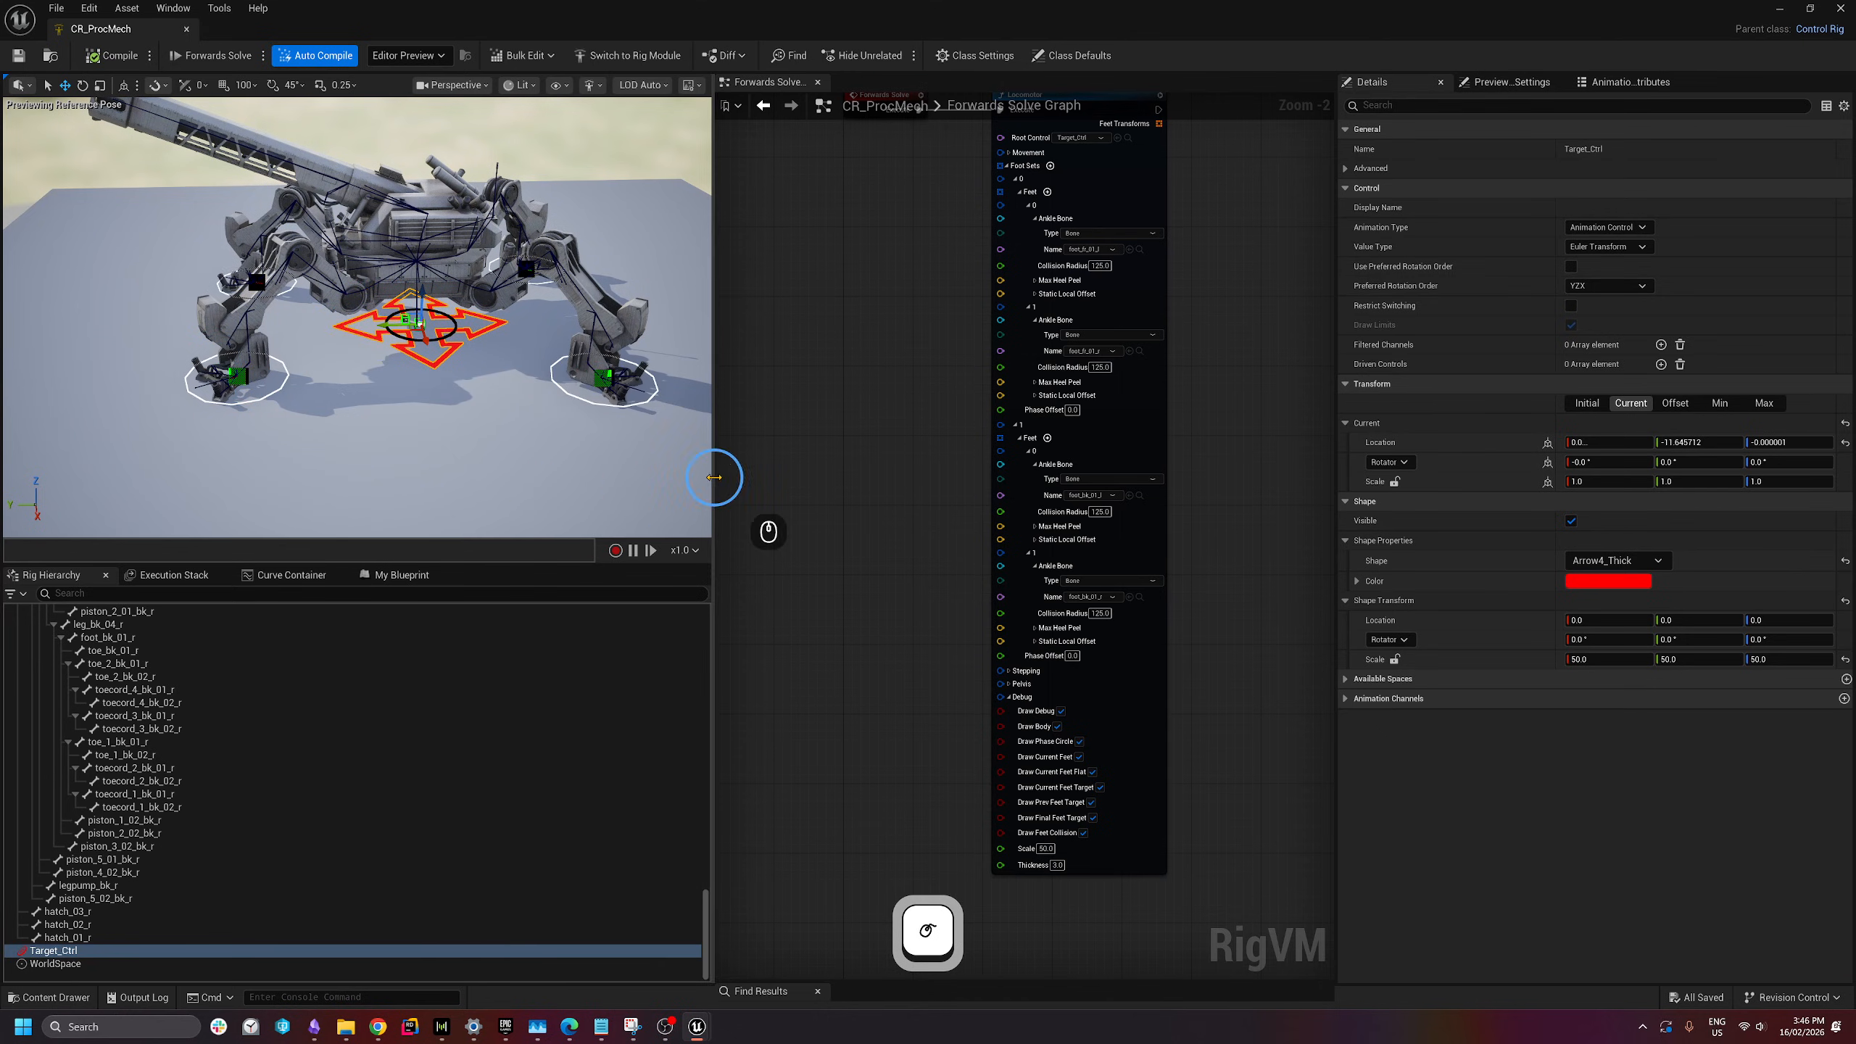
right_click_drag(884, 414, 846, 483)
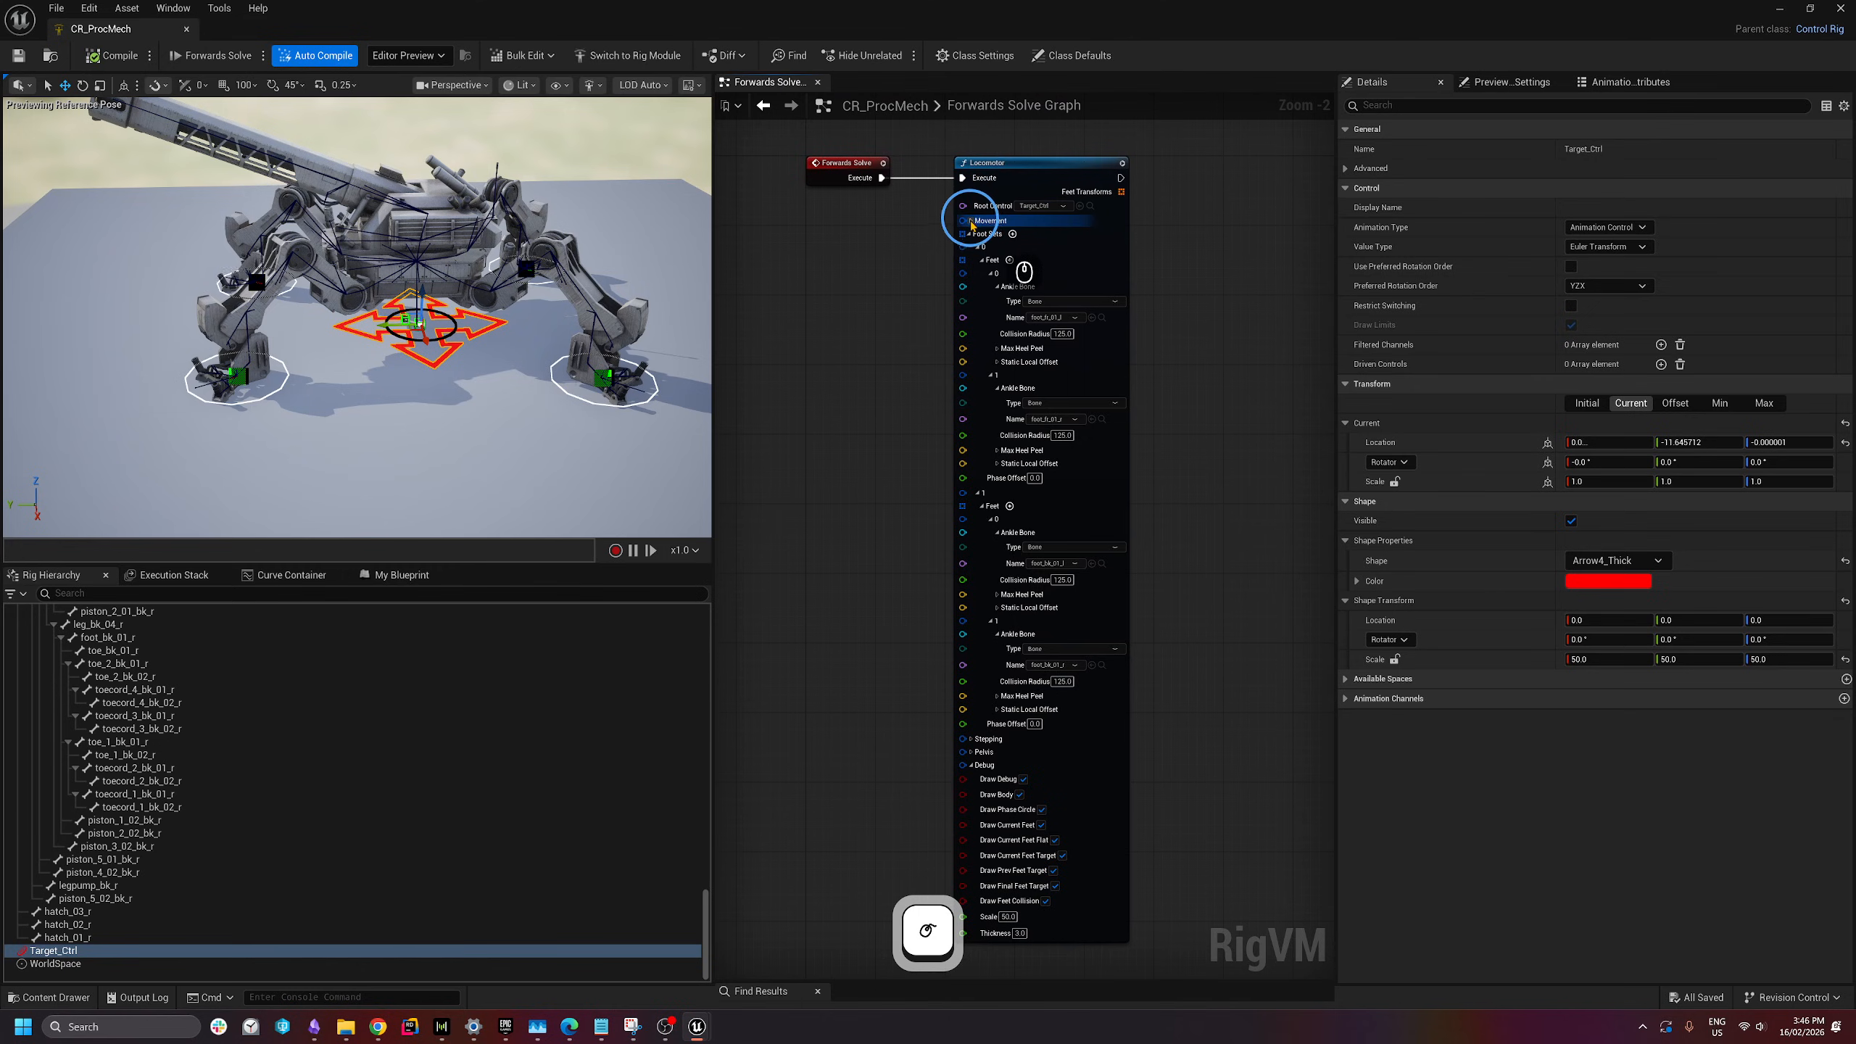
- Under Movement, enter Minimum Step Length 100, Speed Max 400, Speed Min 250, then test with Target_Ctrl
scroll(976, 263, "up", 4)
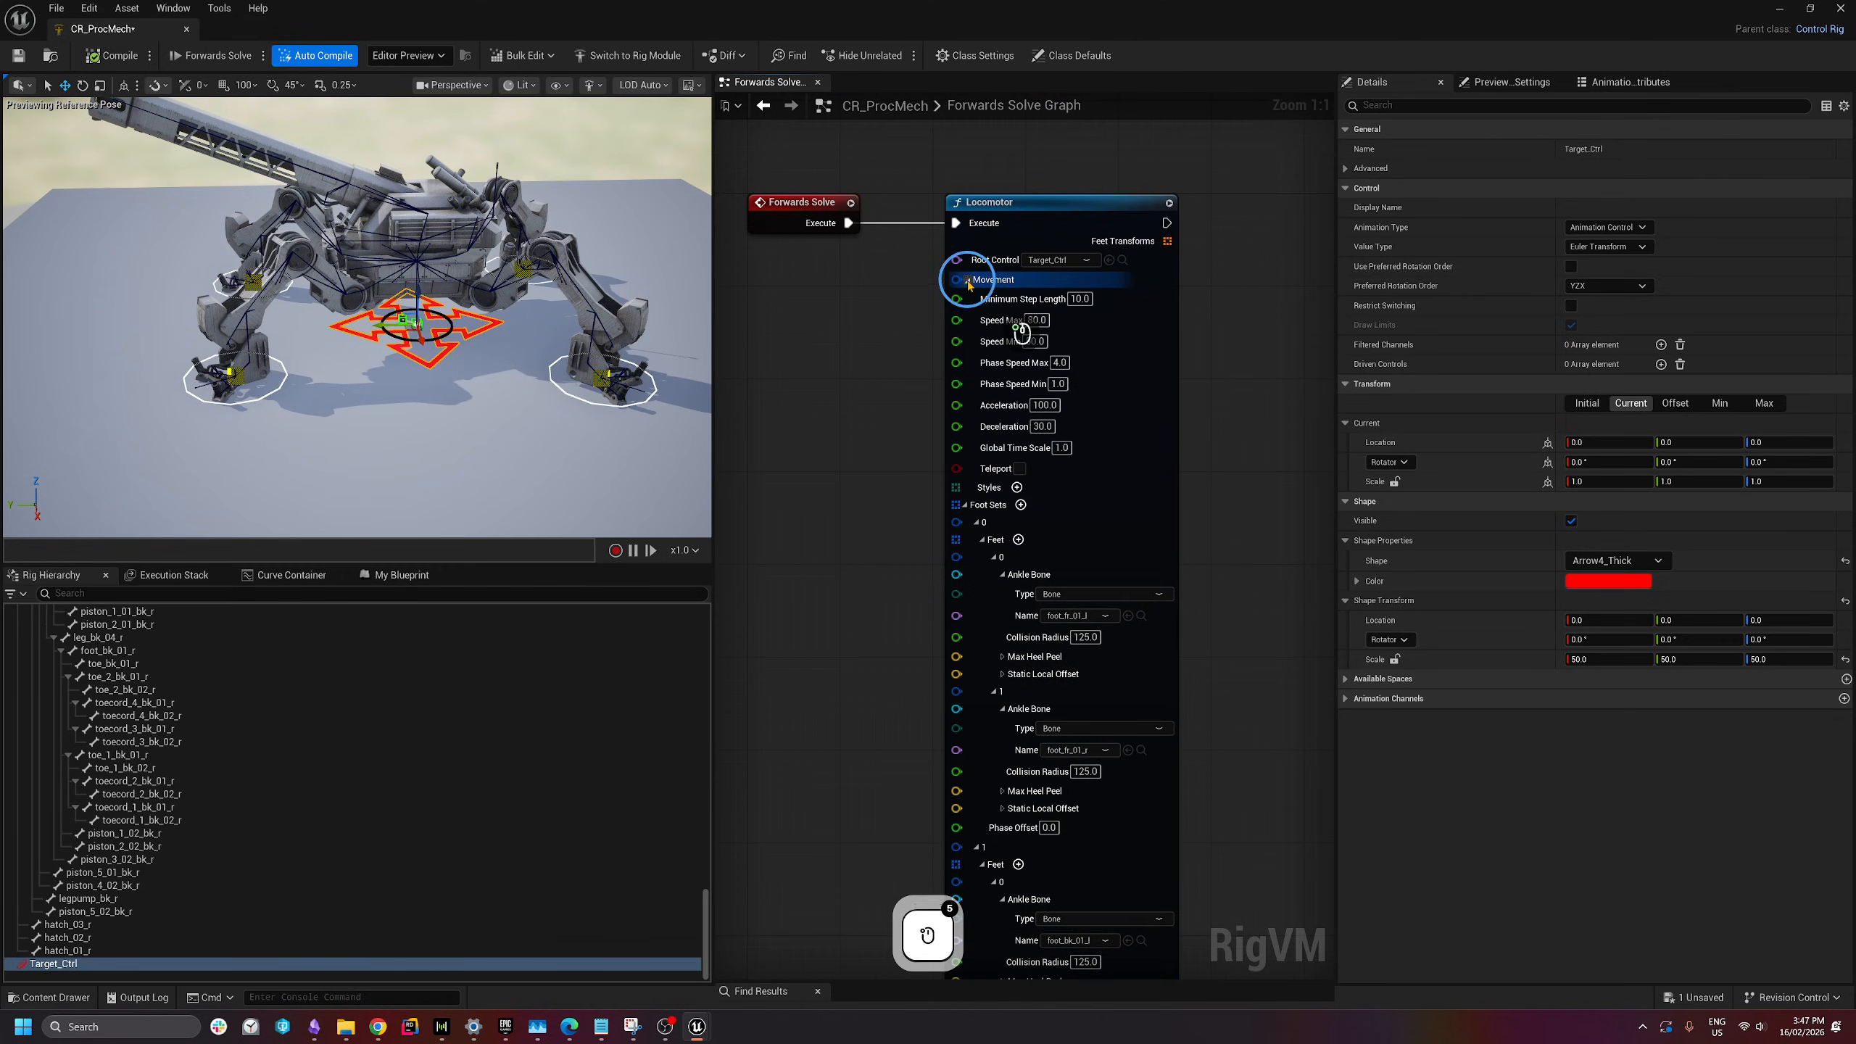
left_click(968, 280)
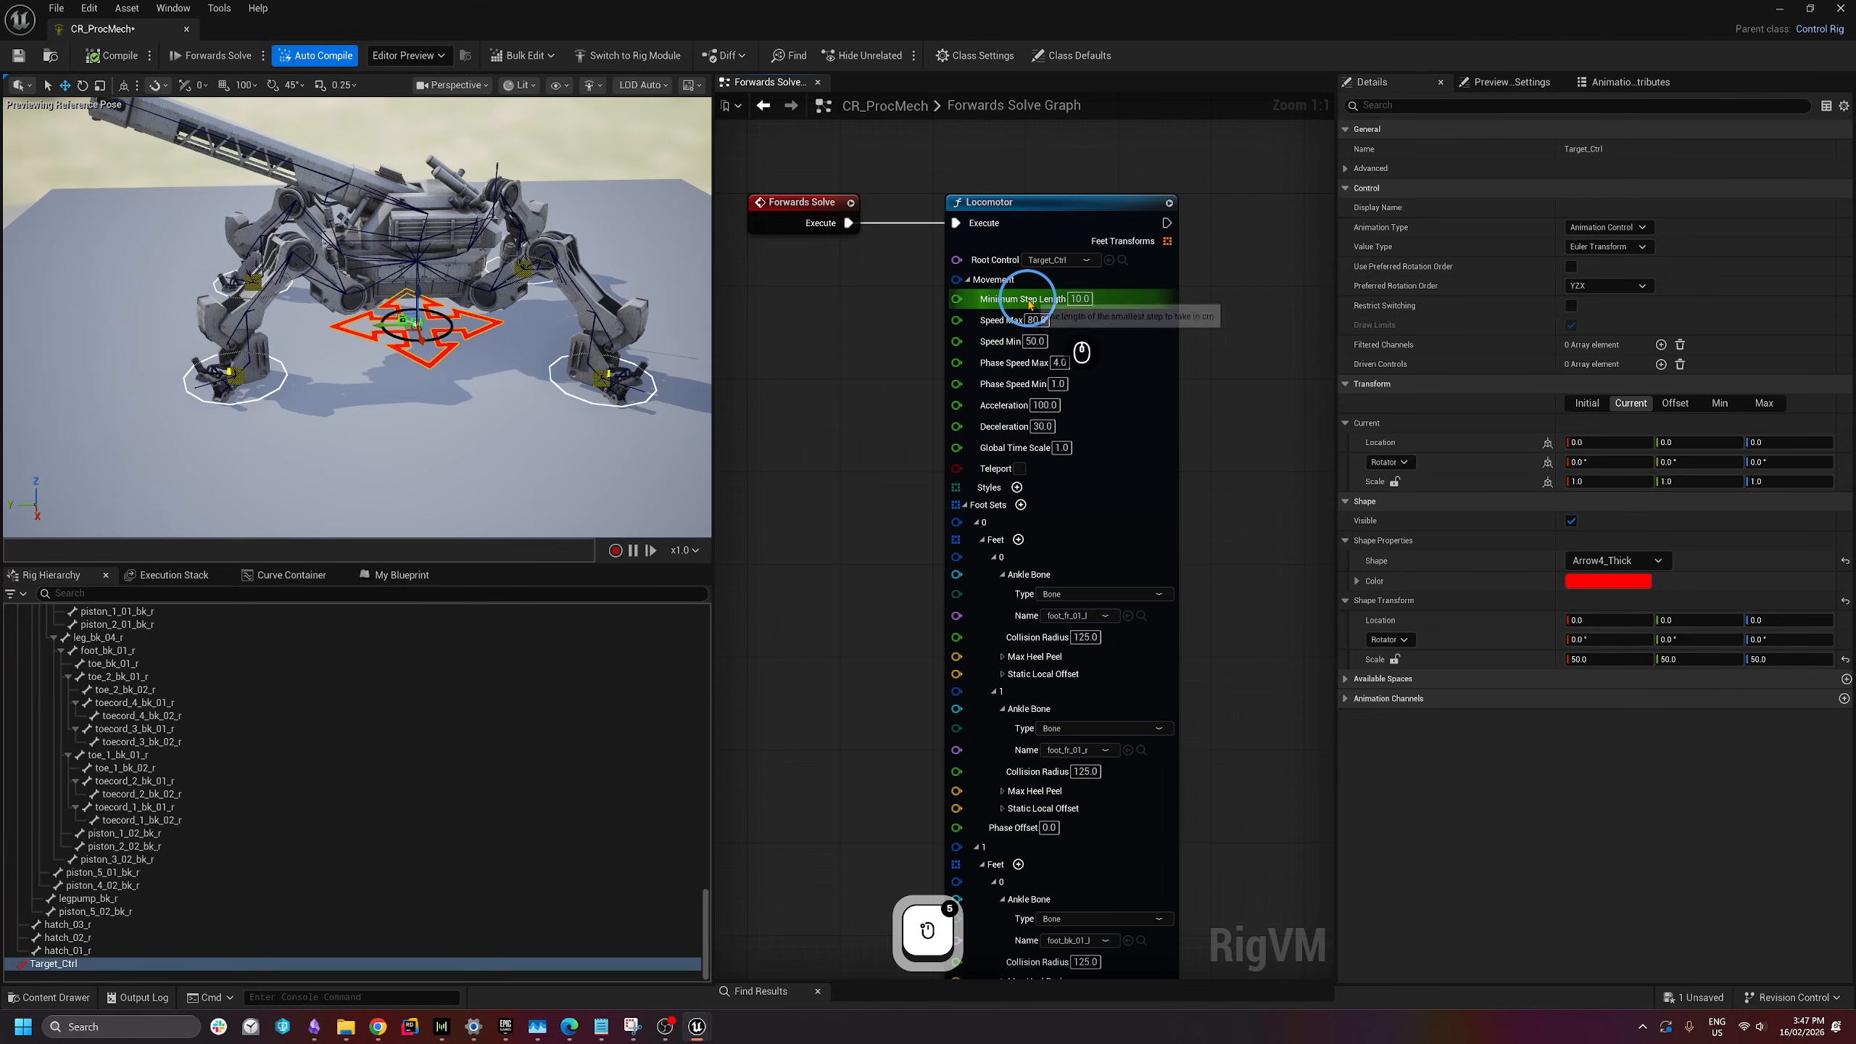
left_click(1076, 299)
left_click(1608, 313)
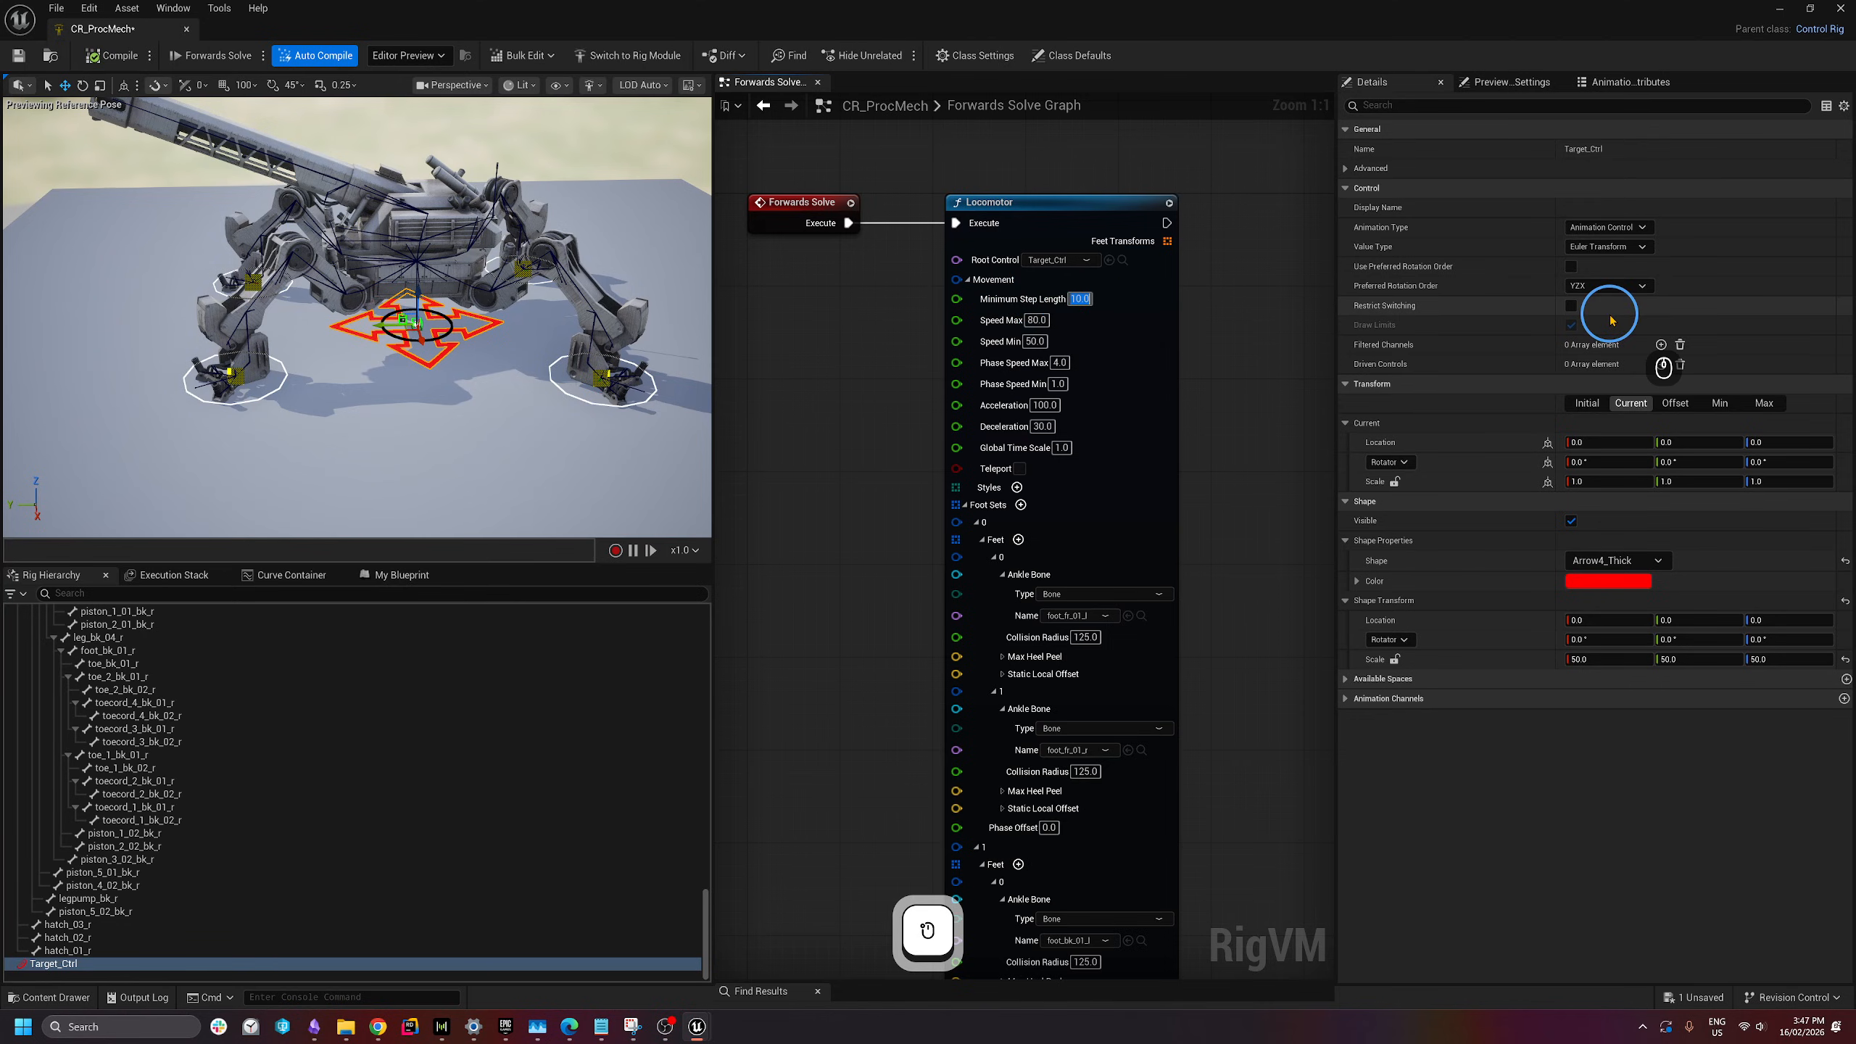
type("100")
key("Return")
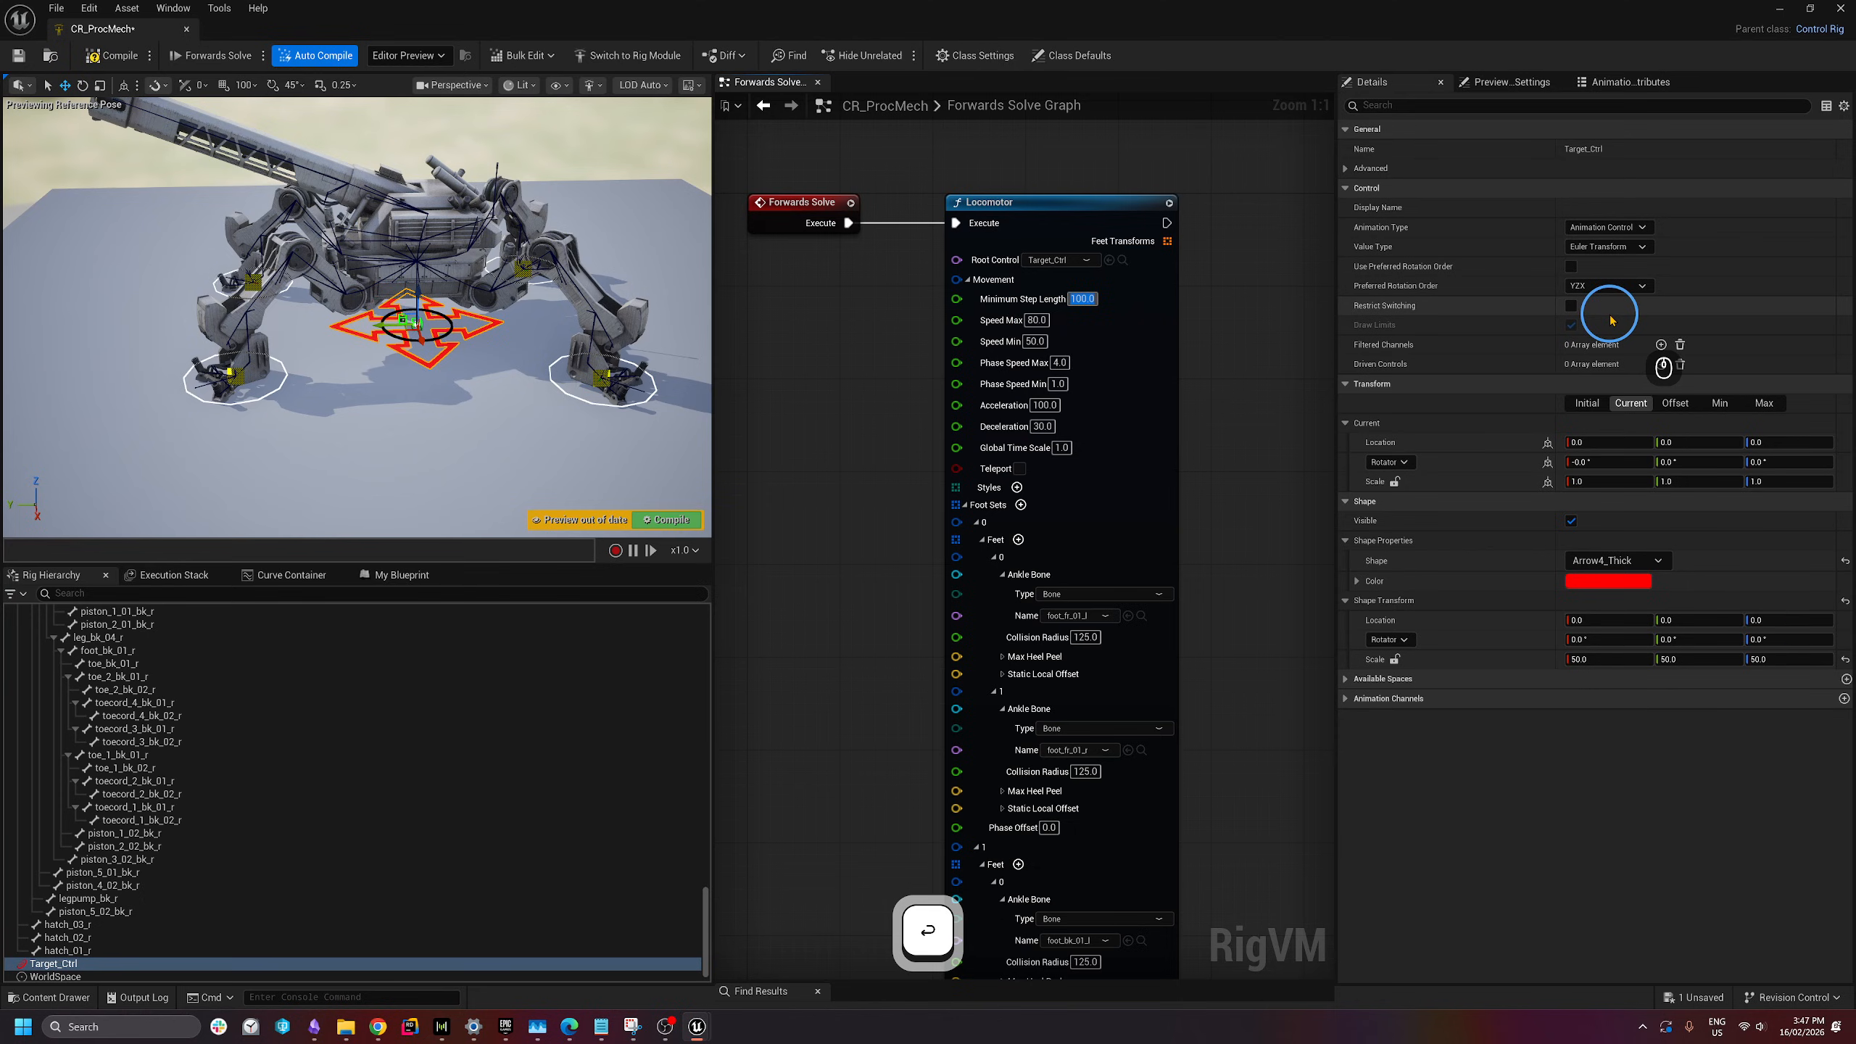
left_click(1037, 320)
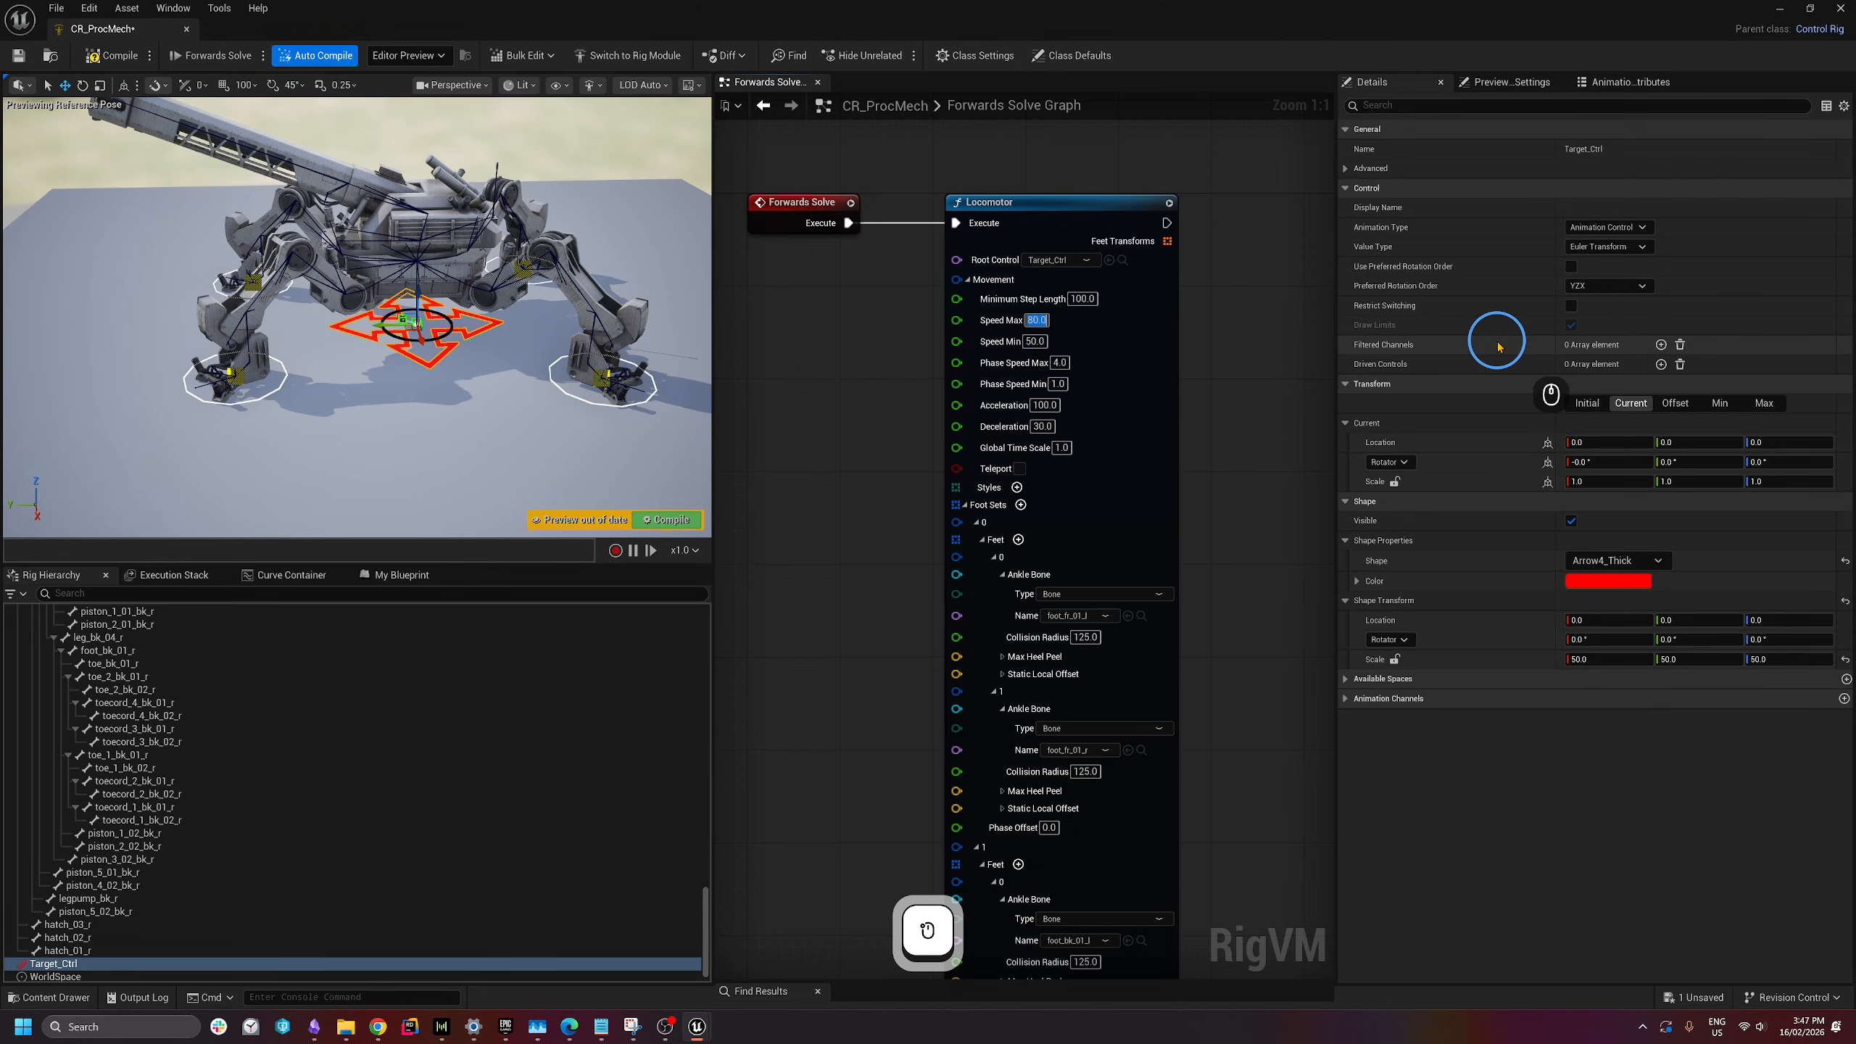
type("400")
key("Return")
left_click(1034, 342)
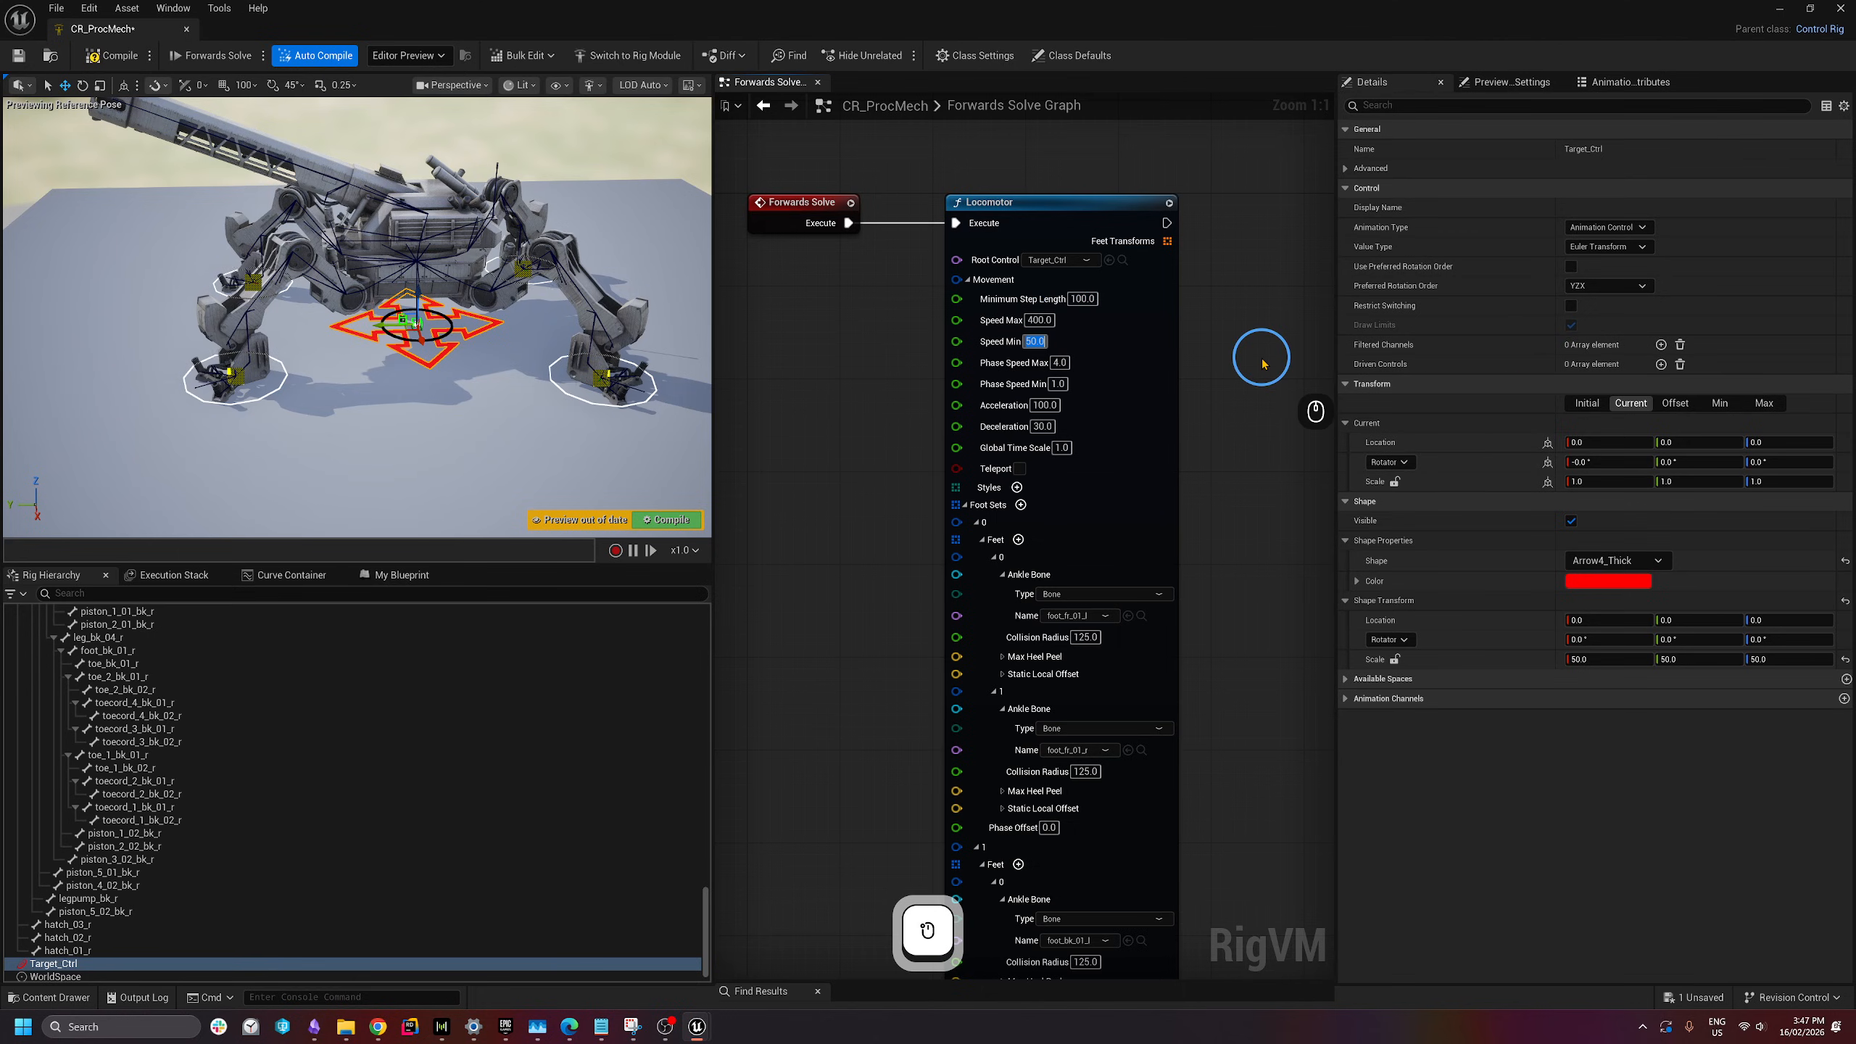
type("250")
key("Return")
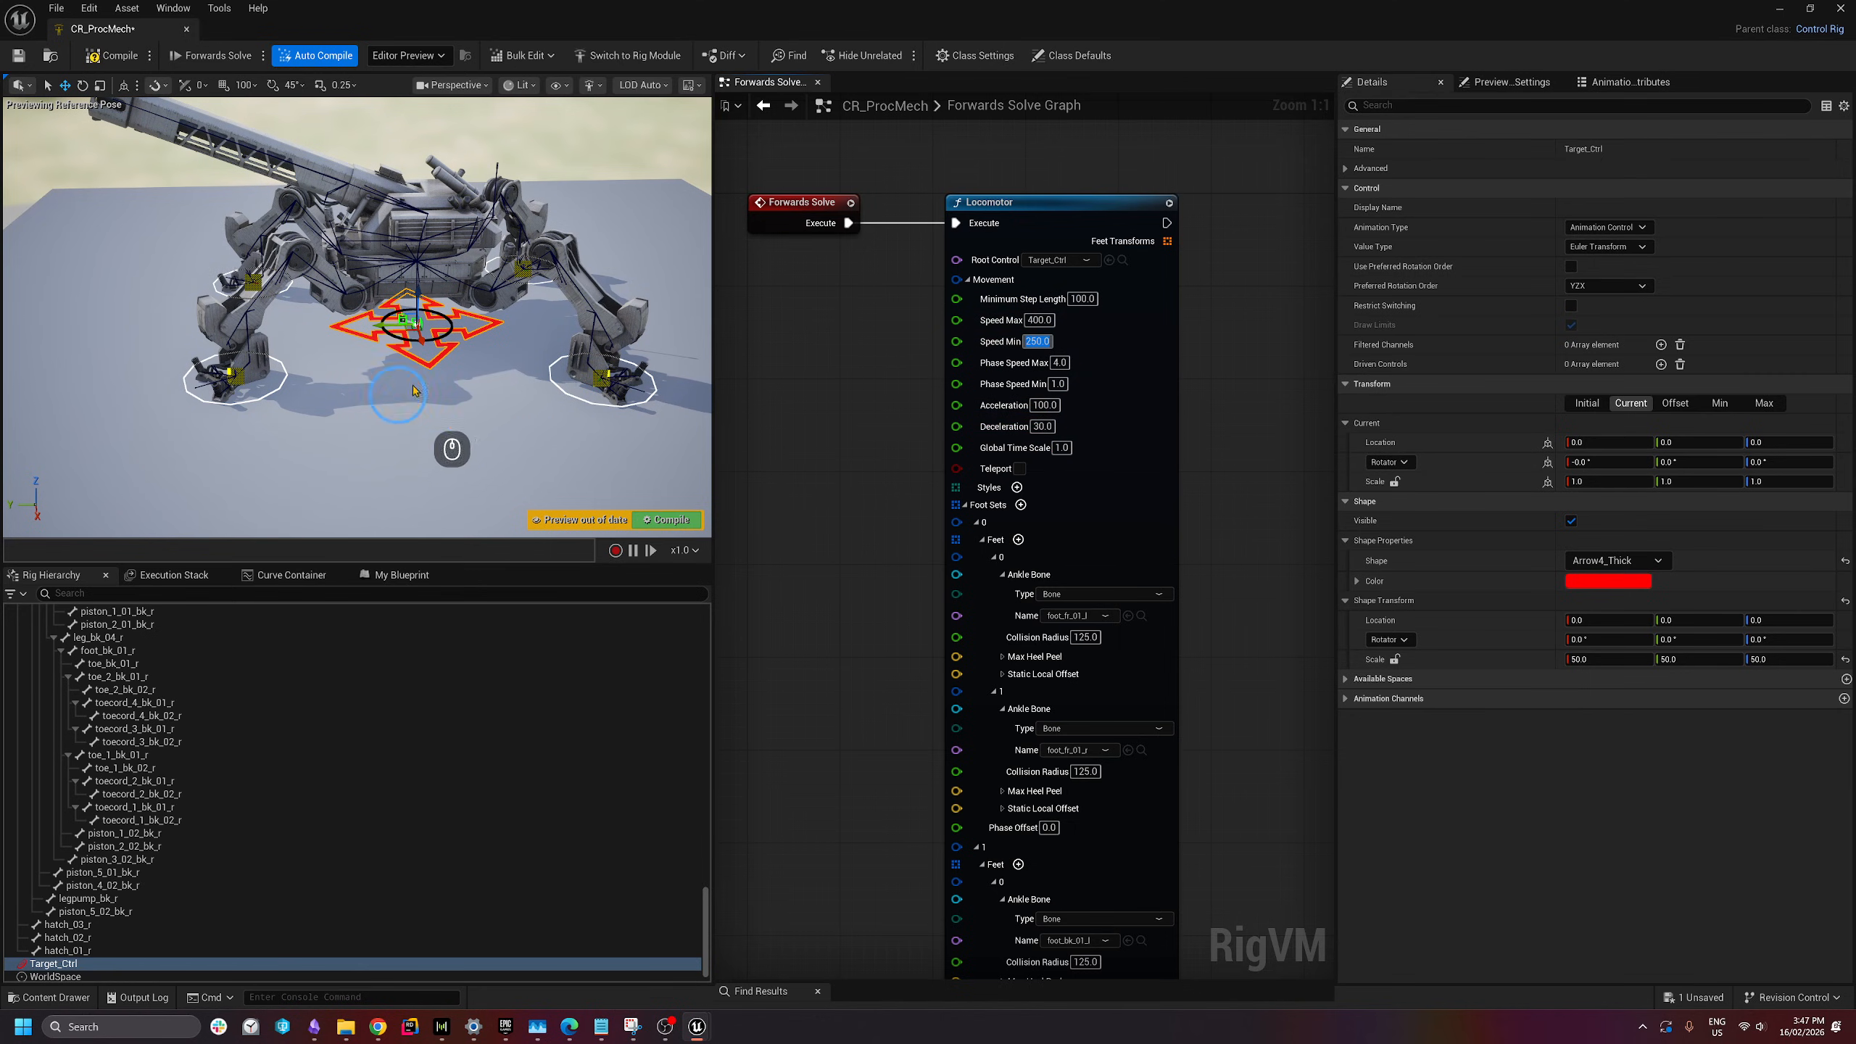
mouse_move(378, 324)
left_mouse_down()
mouse_move(256, 338)
mouse_move(559, 312)
mouse_move(264, 322)
mouse_move(500, 322)
mouse_move(377, 316)
left_mouse_up()
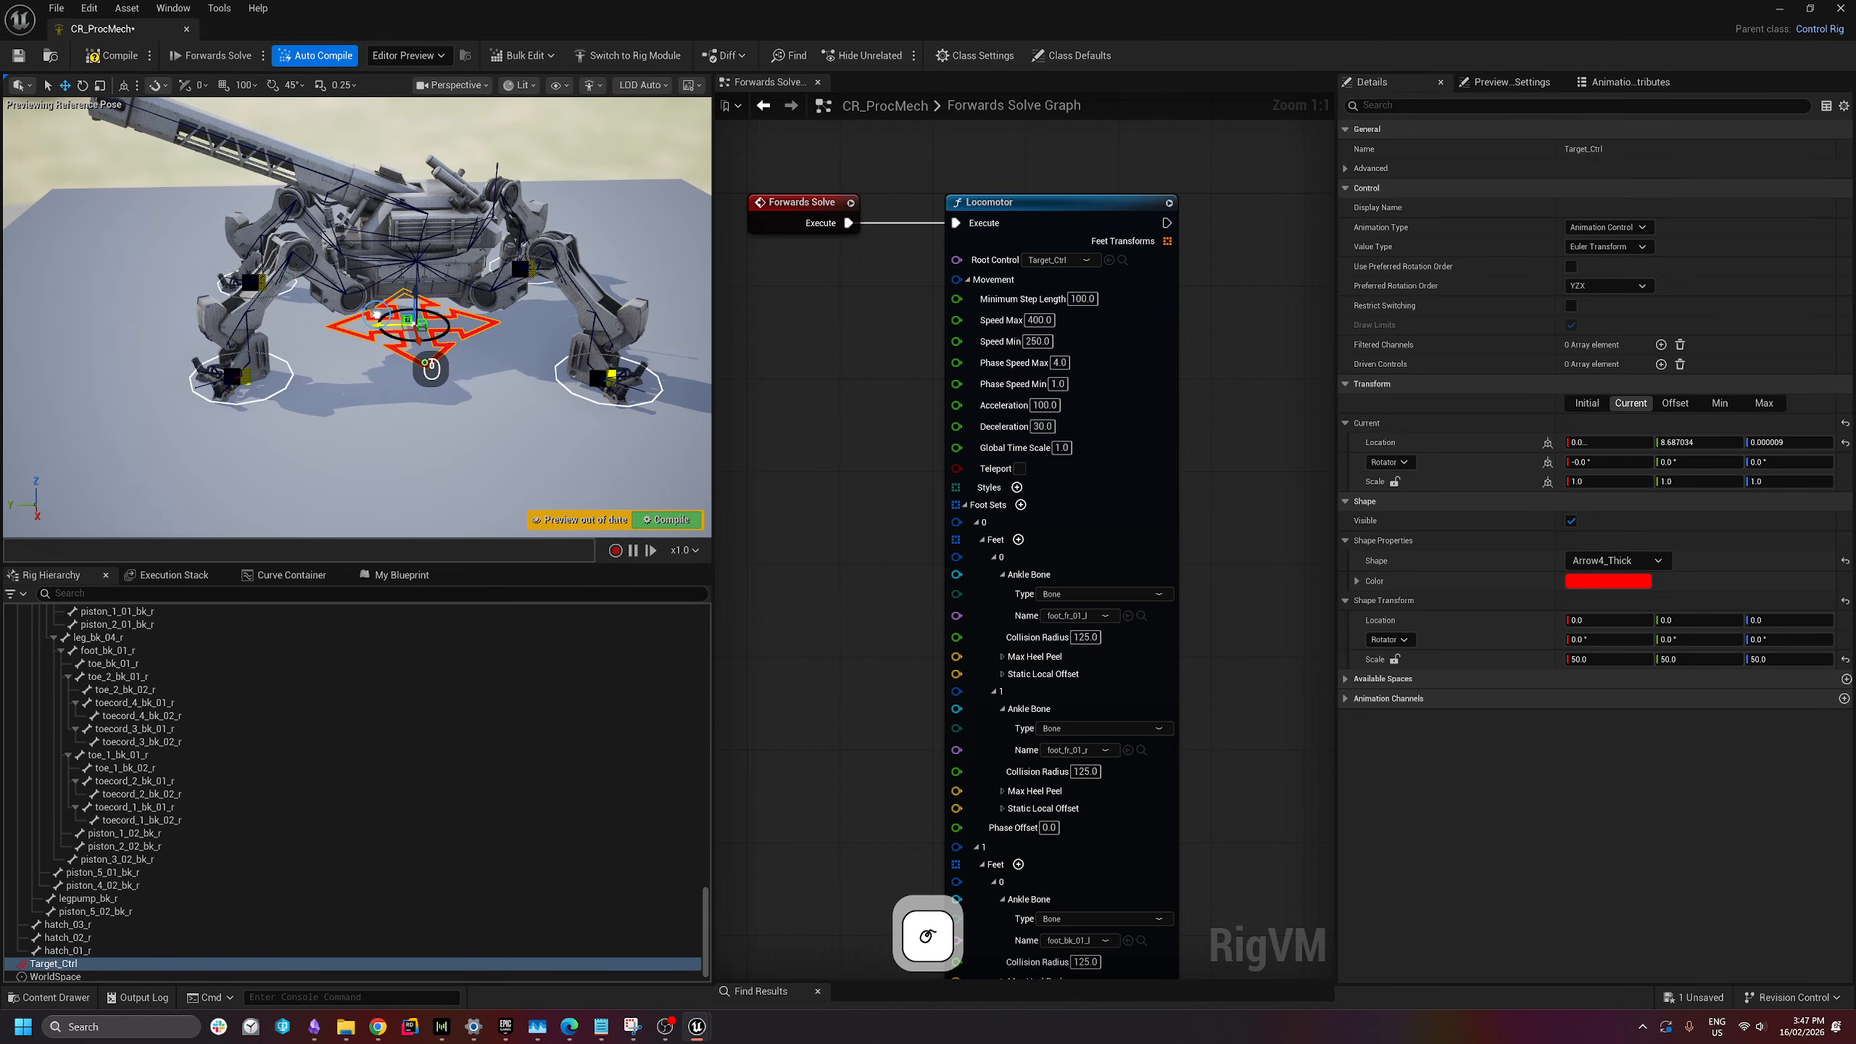
- Compile and save CR_ProcMech, widen the graph, and shrink the rig editor to reveal the main editor
left_click(104, 55)
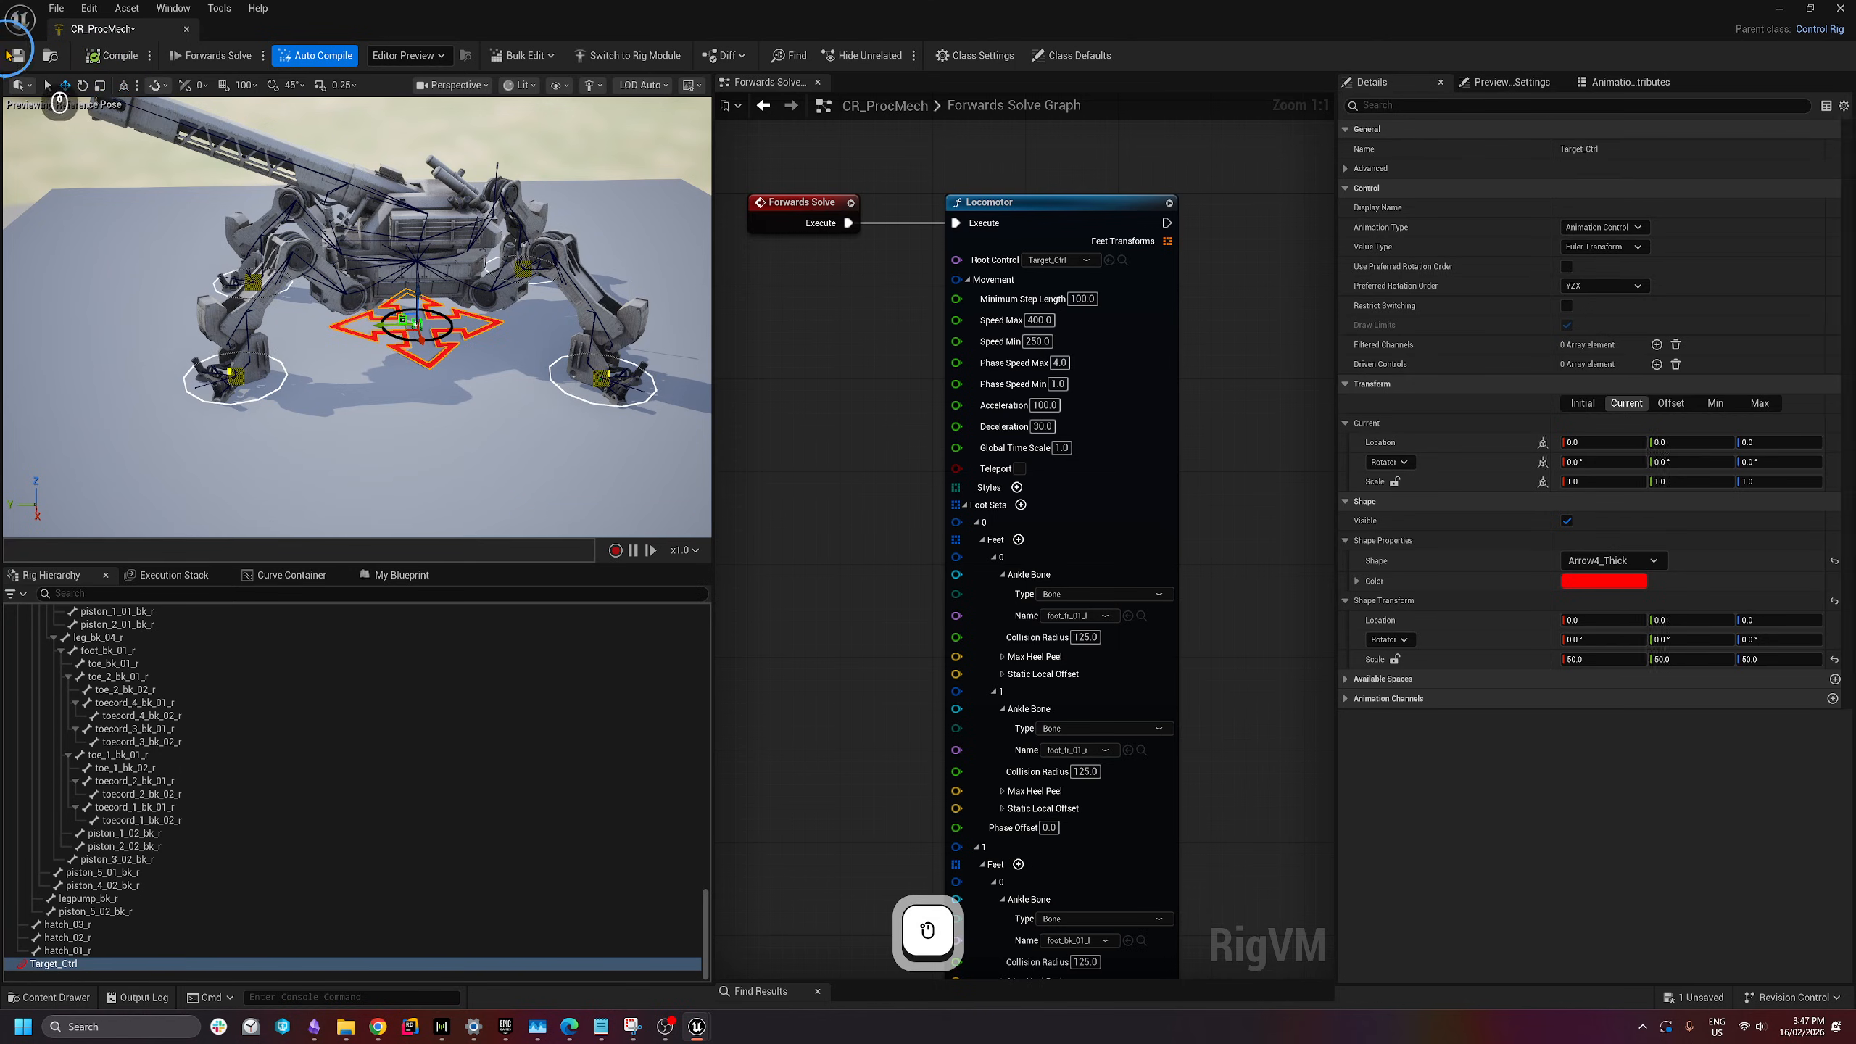
left_click(19, 56)
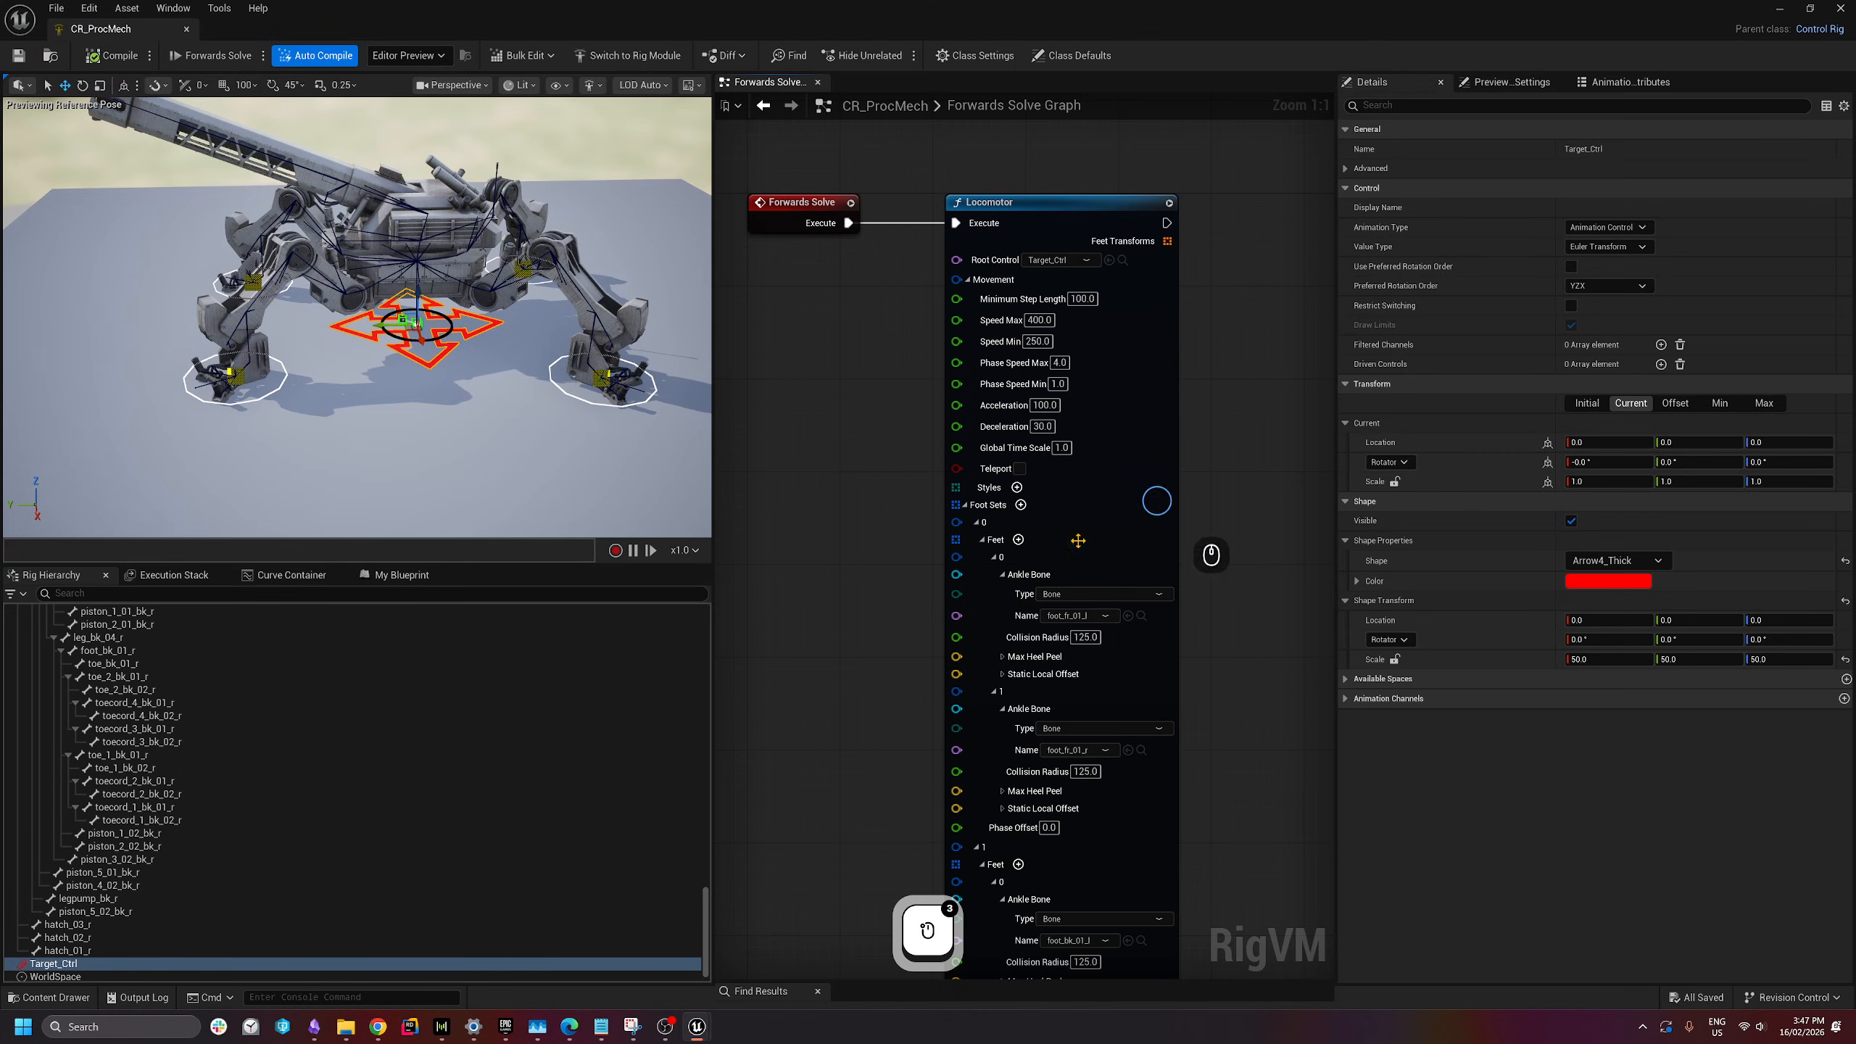
right_click_drag(1212, 468, 1119, 506)
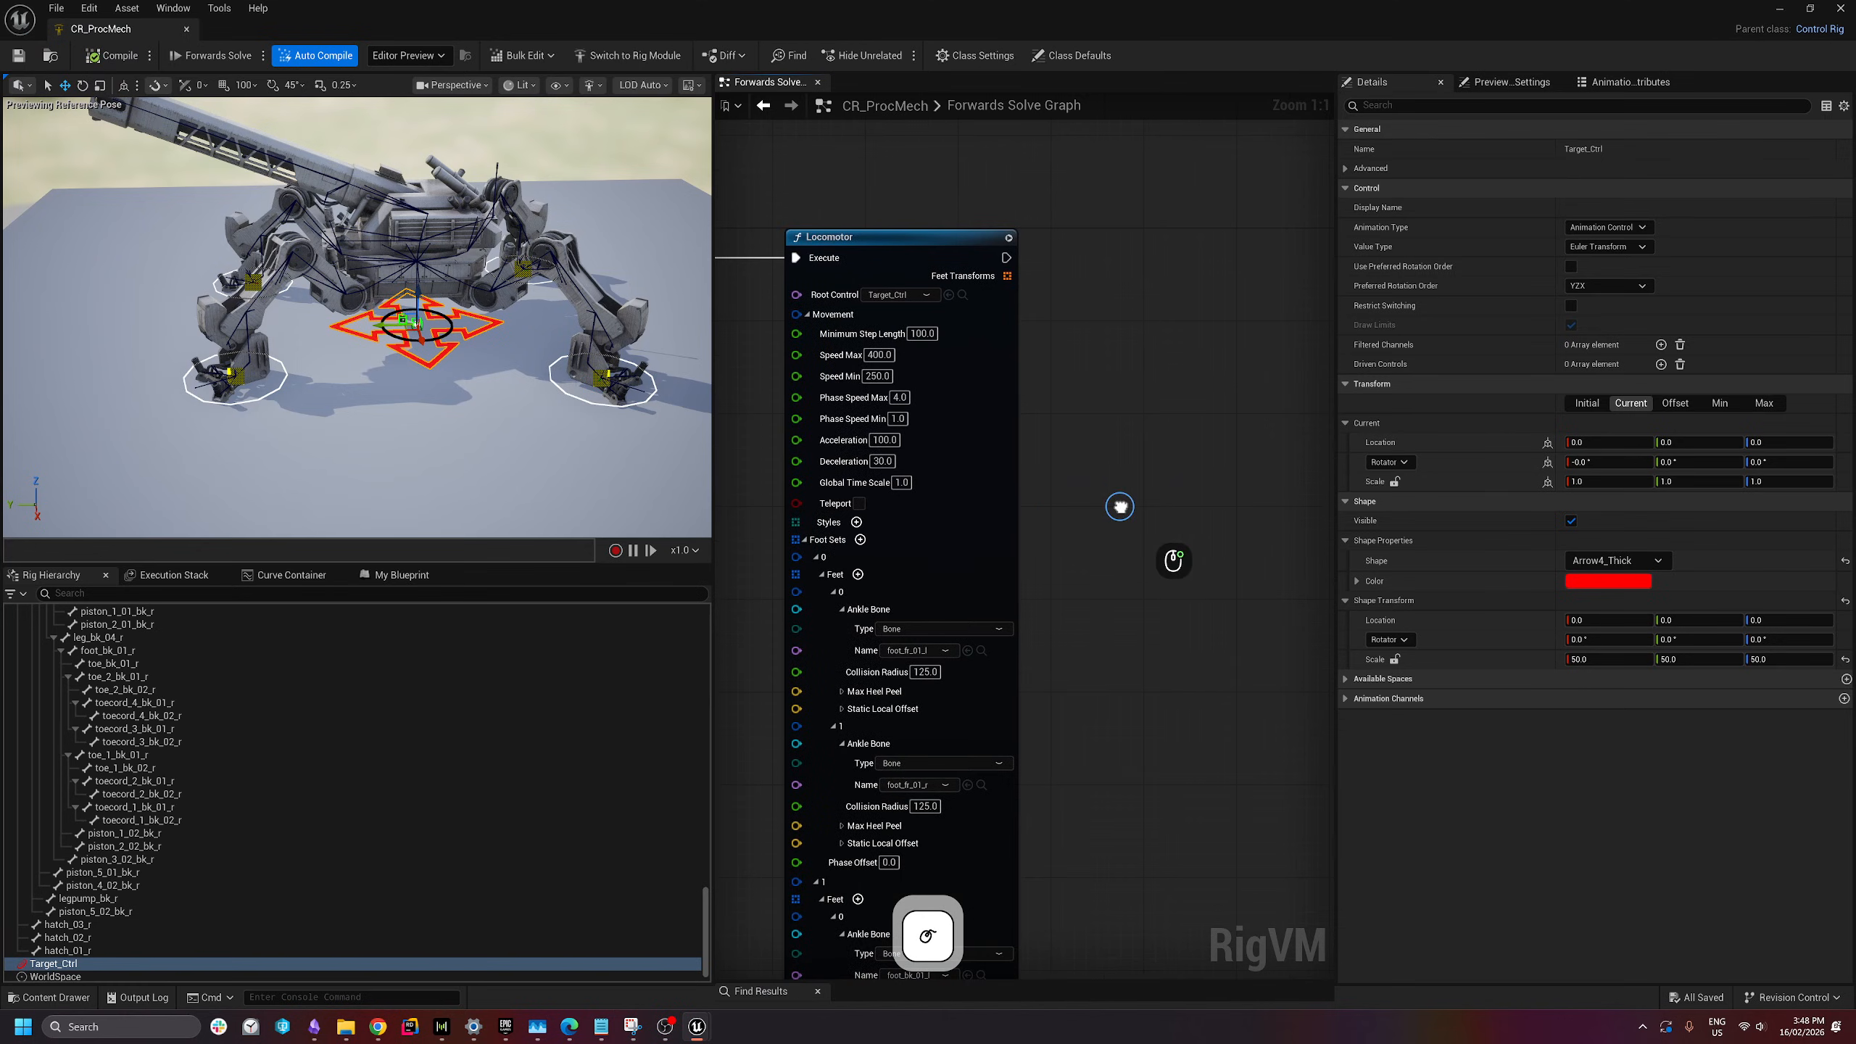
left_click_drag(1337, 604, 1417, 600)
right_click_drag(1232, 552, 1287, 506)
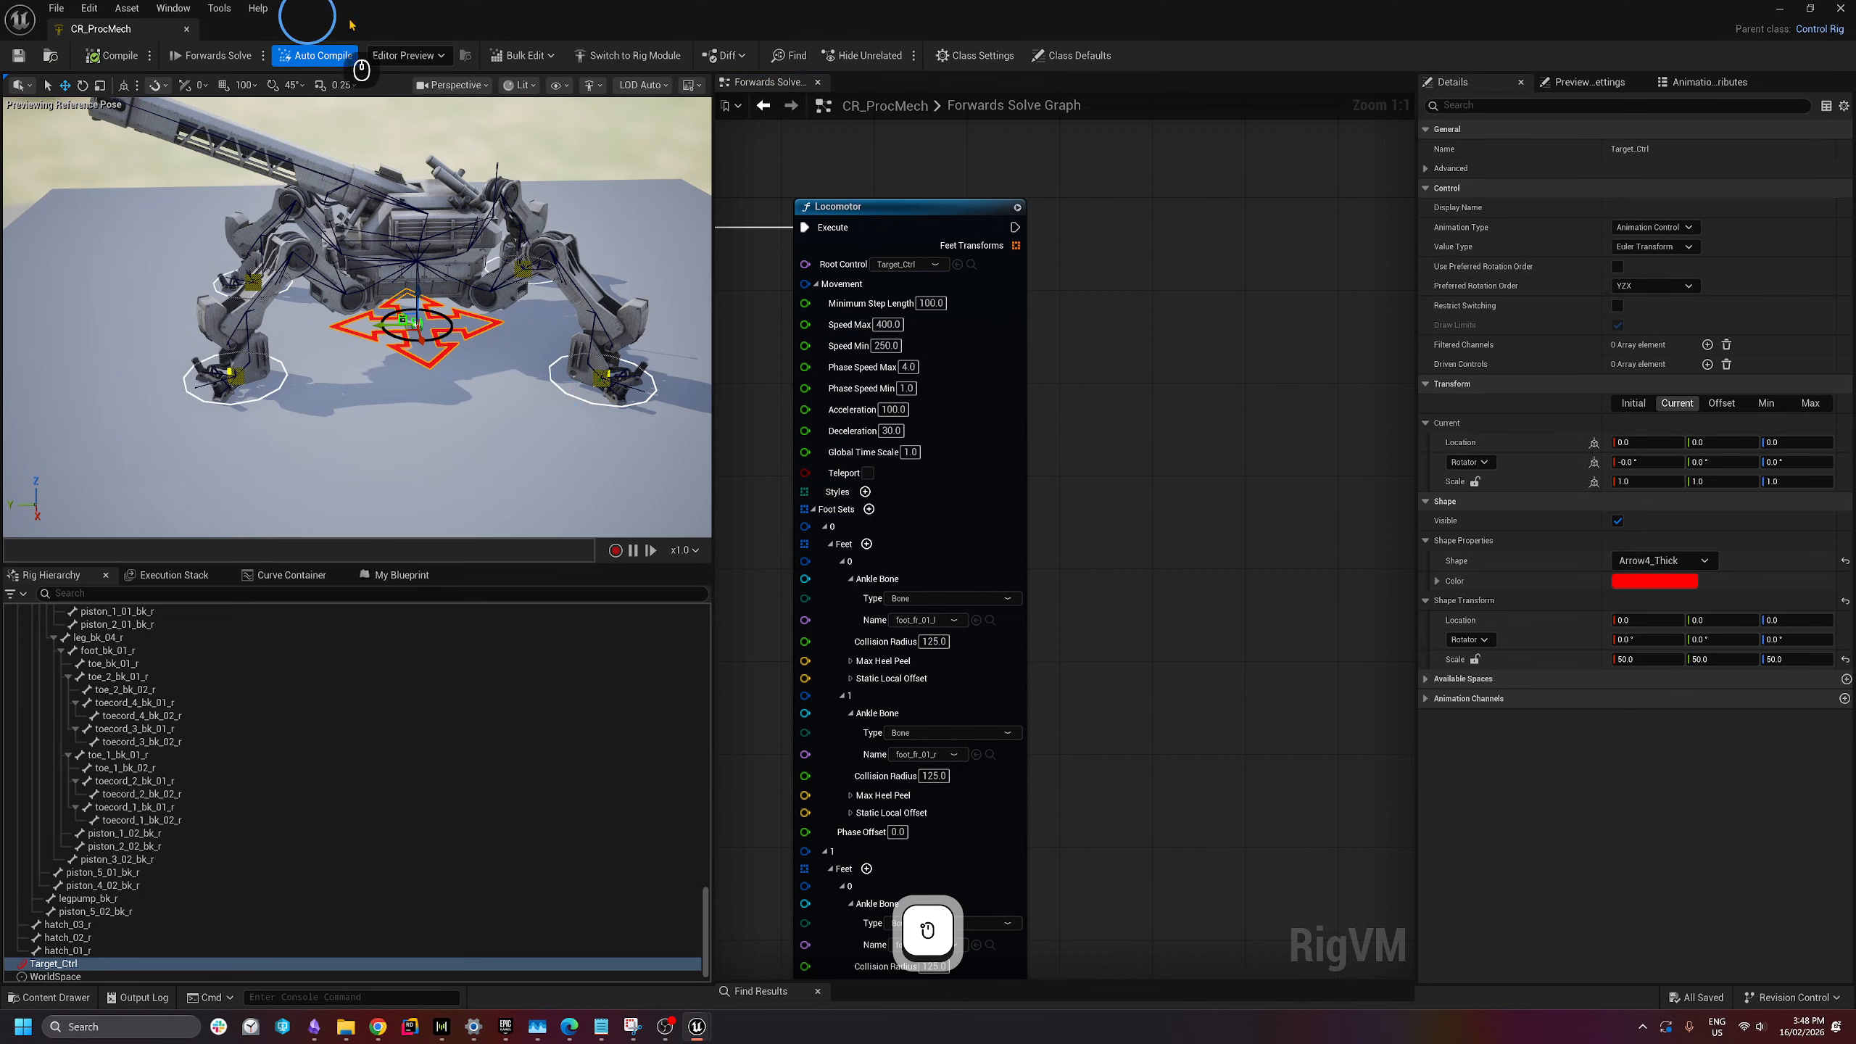
left_click_drag(356, 27, 930, 174)
- Open the MR_OnlyLeg modular rig from the OnlyLeg > Rigs folder
left_click(40, 314)
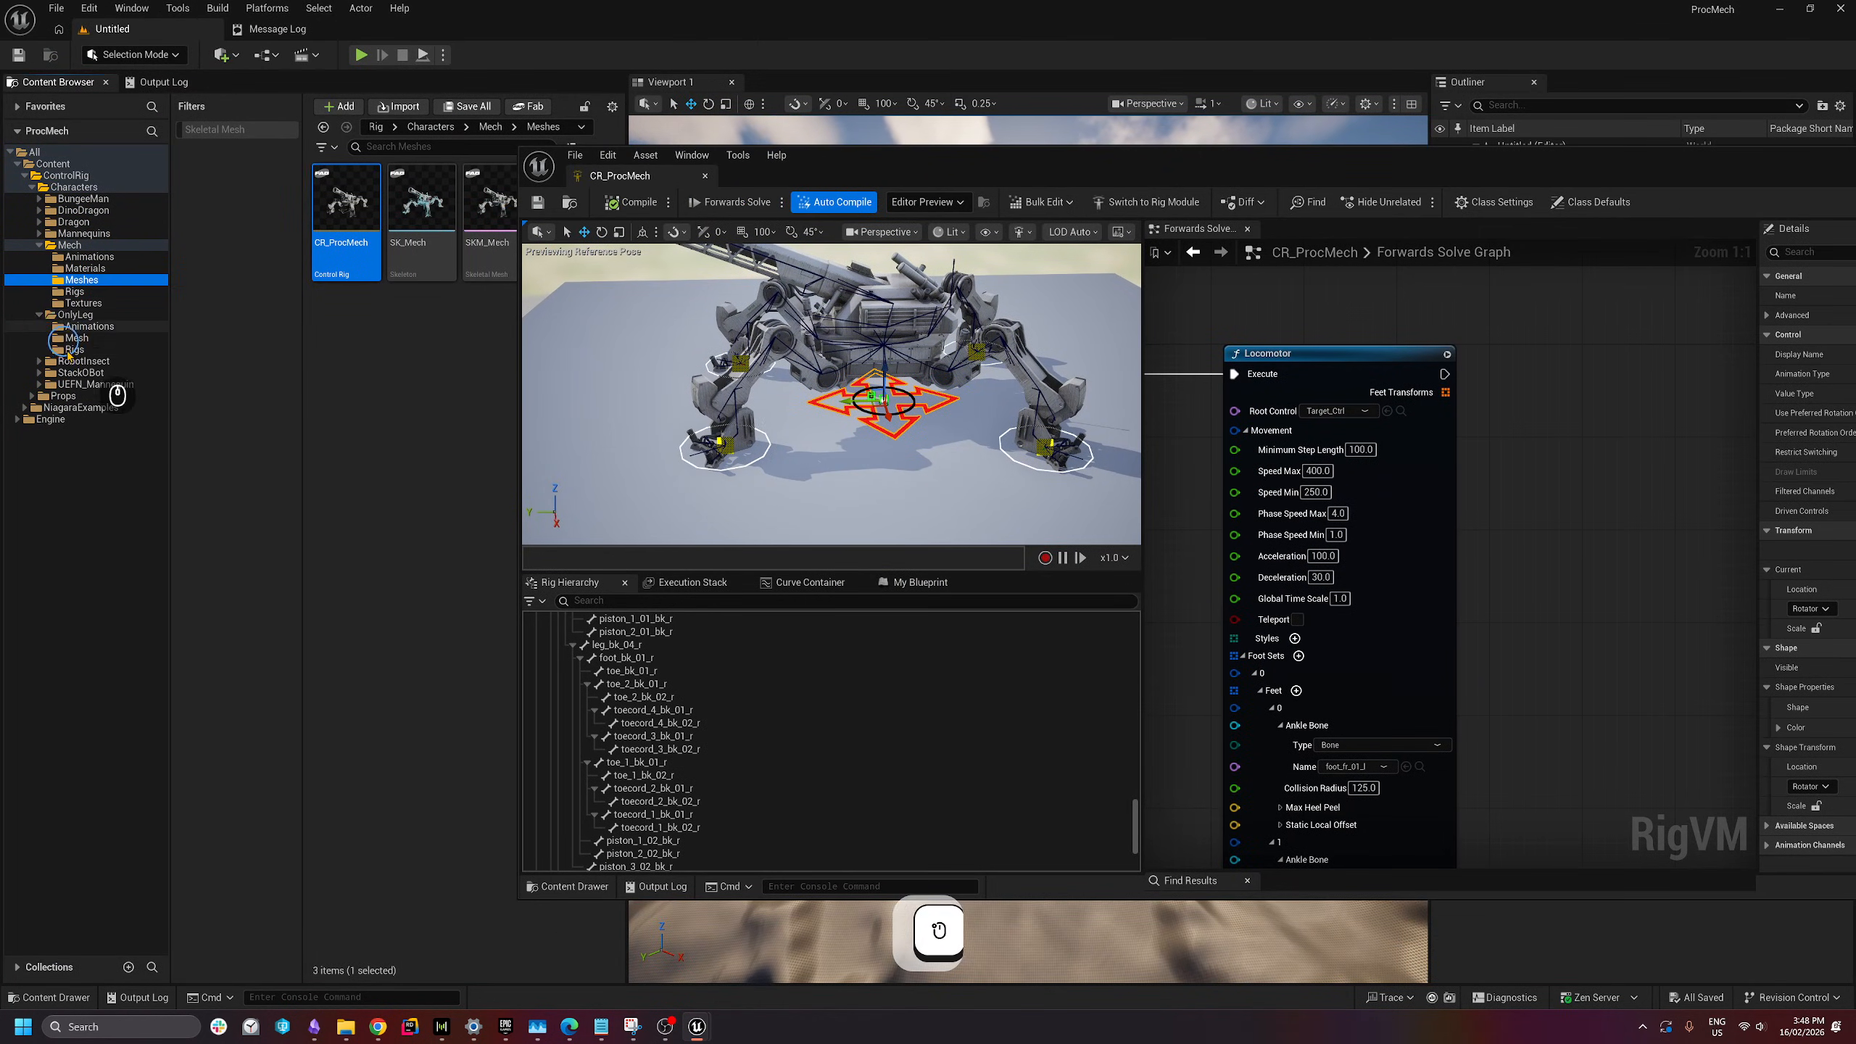
left_click(75, 350)
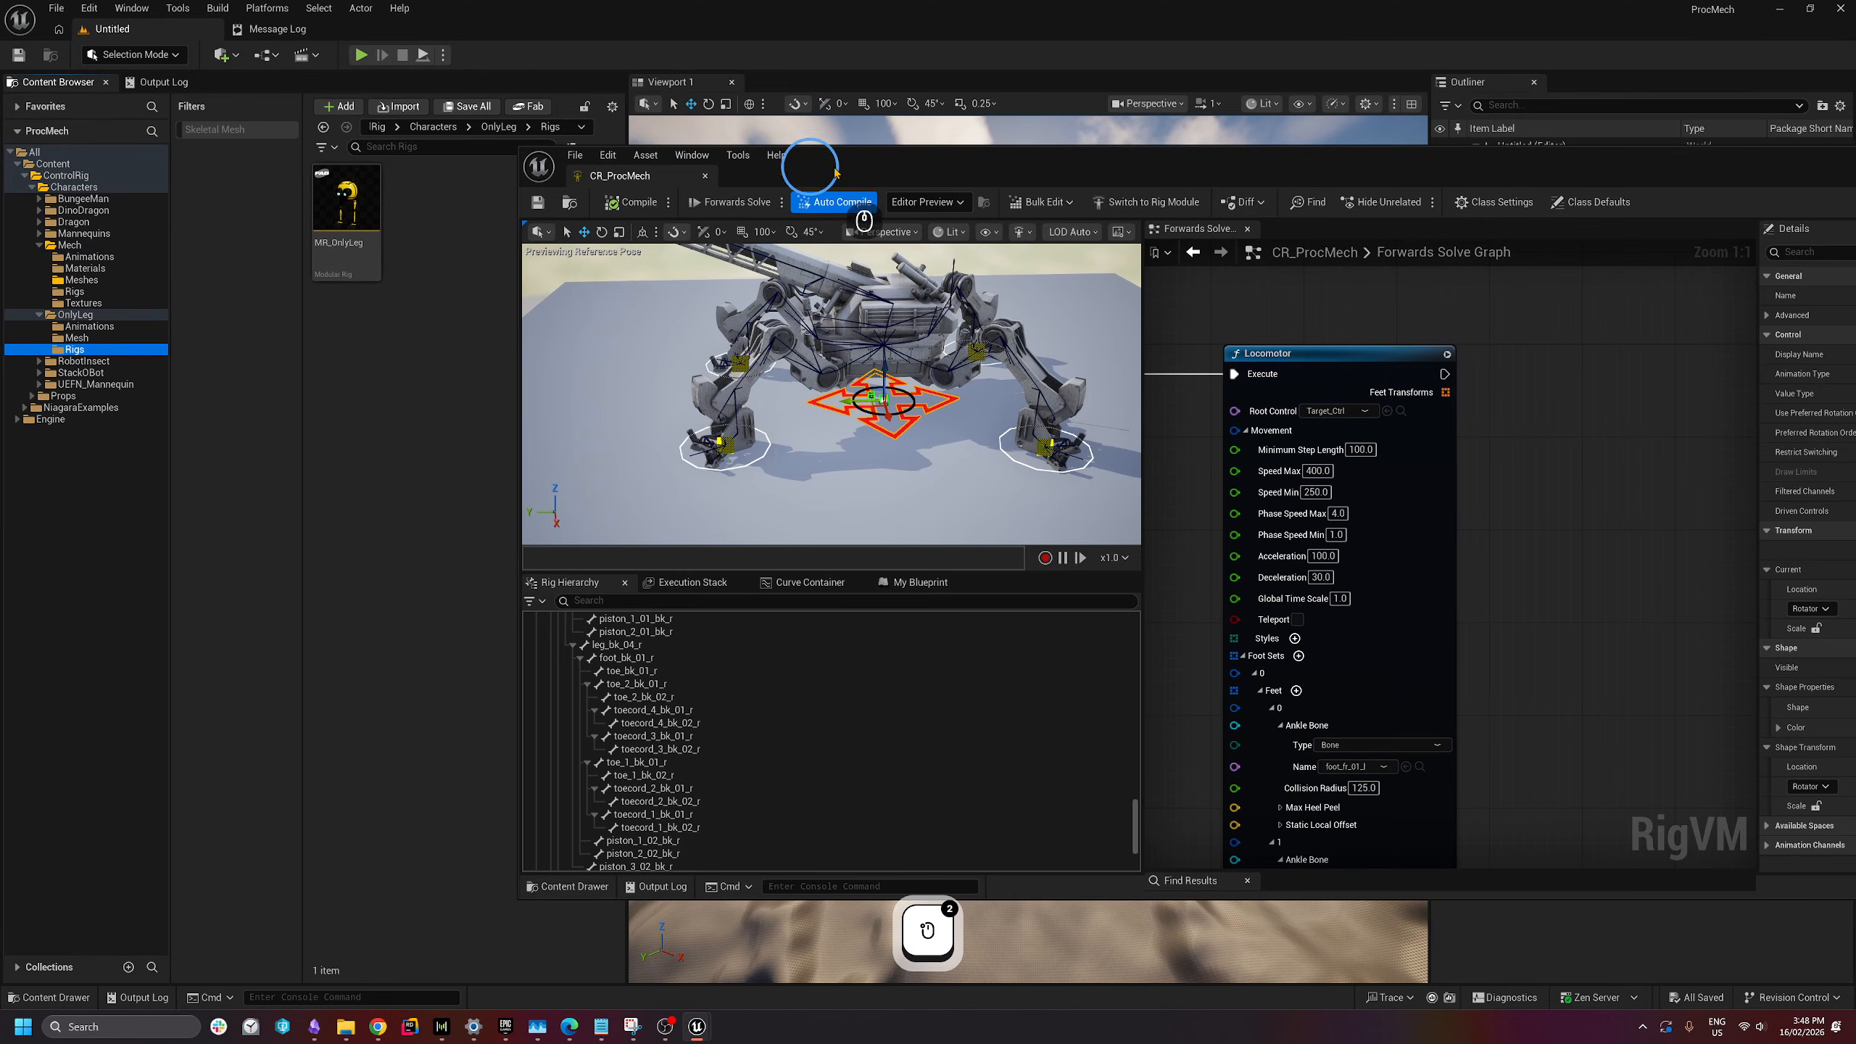
left_click_drag(812, 170, 894, 177)
double_click(341, 191)
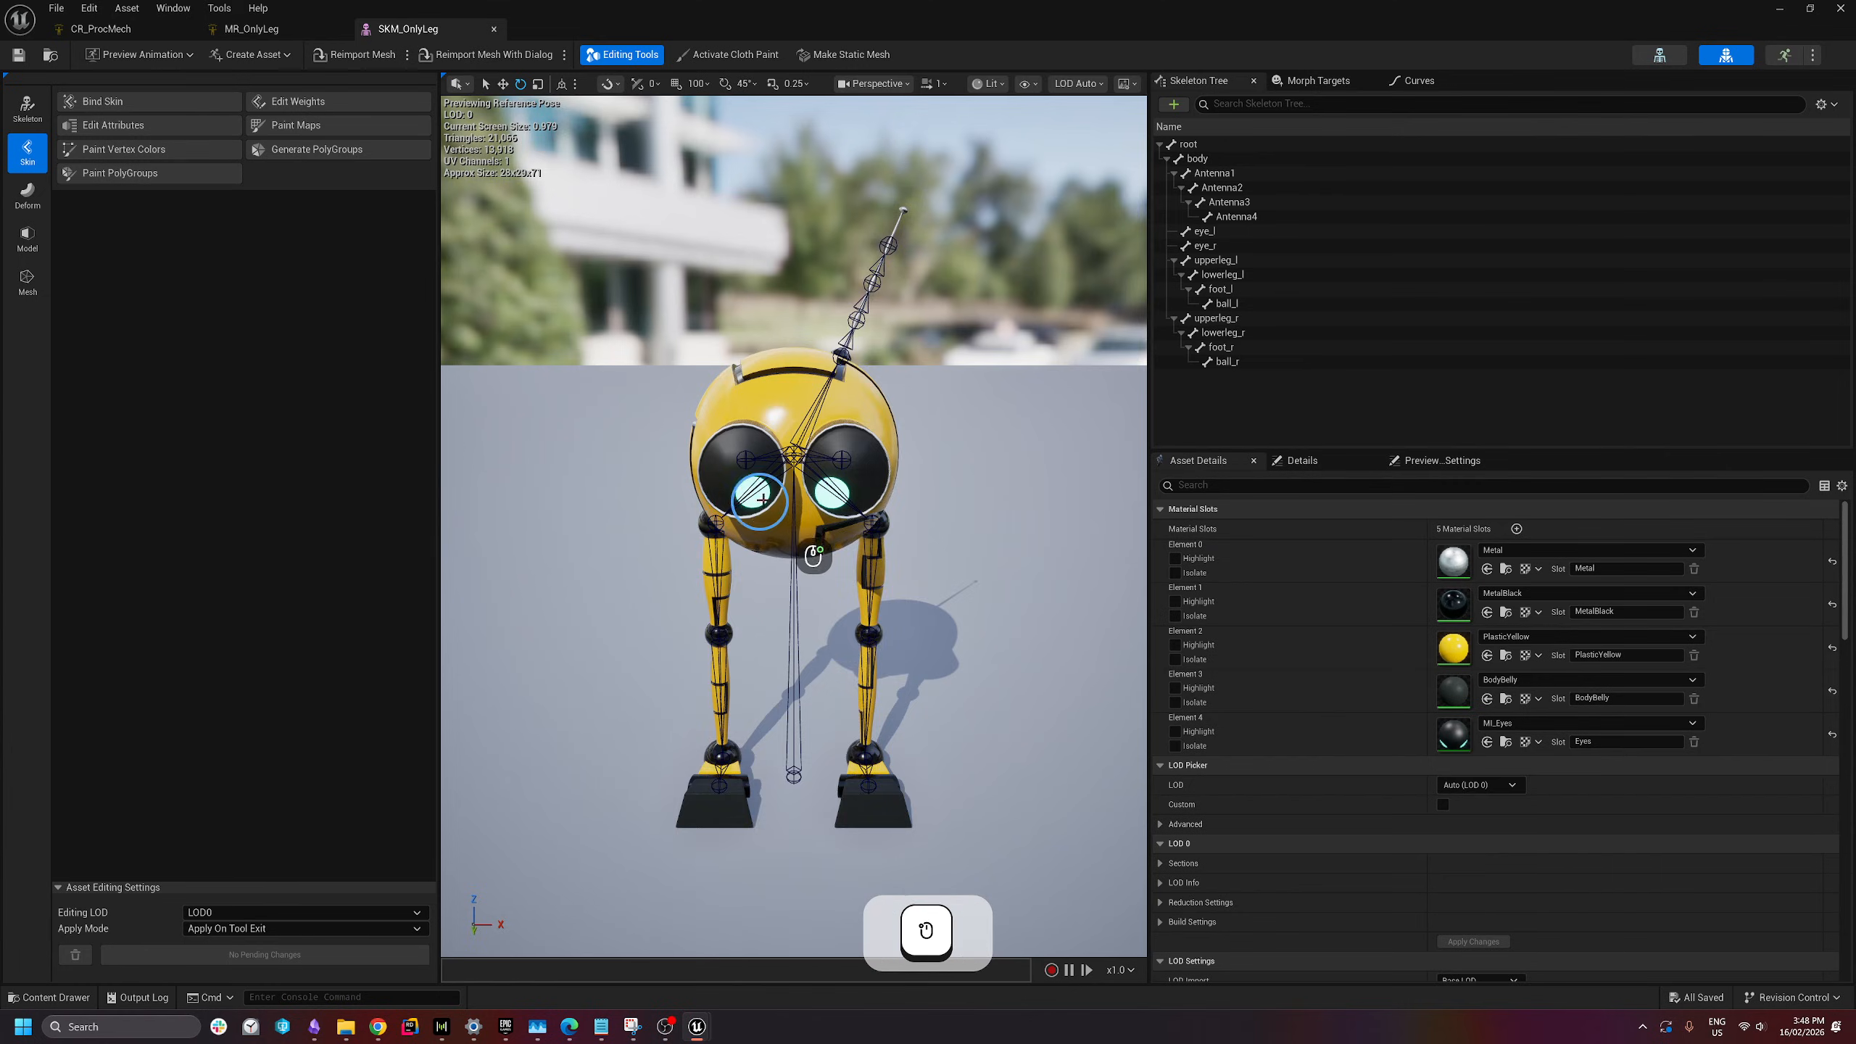
- Fly the viewport camera in close to the yellow two-legged robot
scroll(786, 543, "up", 3)
key("d")
key("w")
key("a")
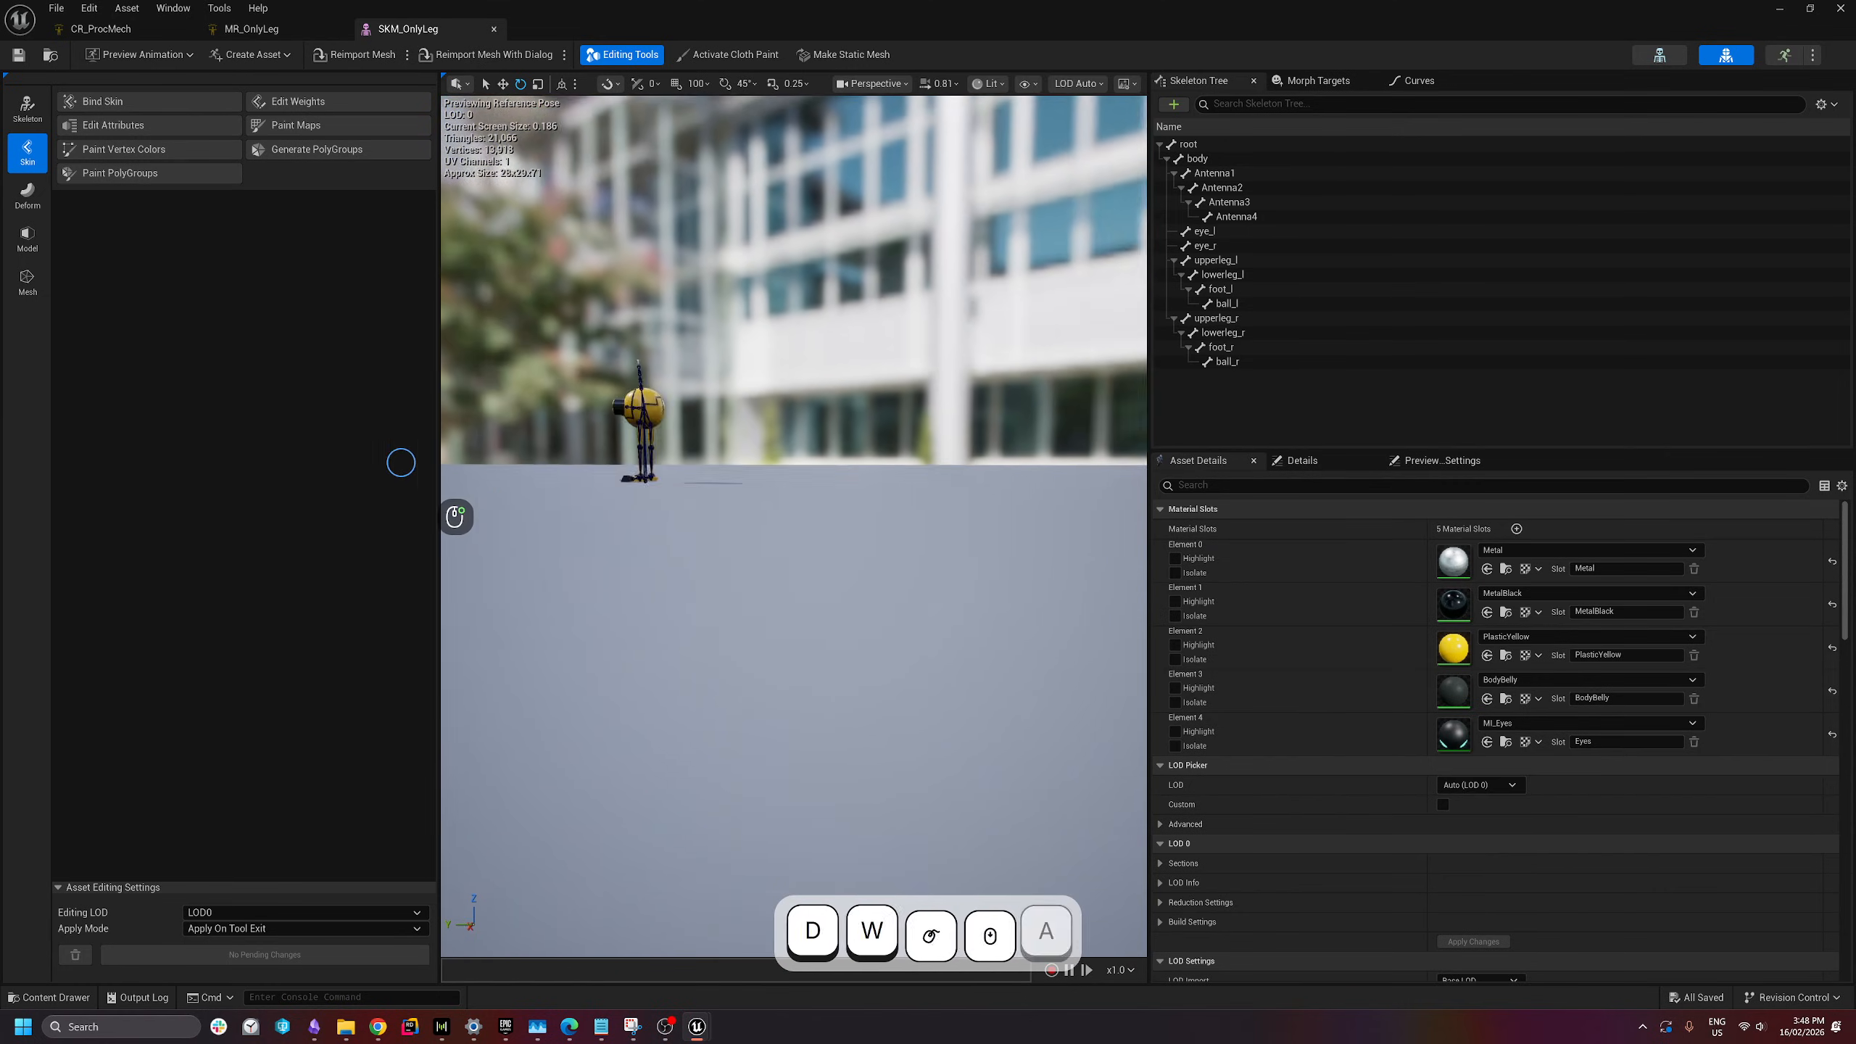
scroll(409, 463, "down", 4)
key("e")
right_click_drag(401, 463, 436, 466)
key("s")
key("q")
right_click_drag(936, 601, 812, 593)
key("w")
key("d")
scroll(908, 583, "down", 1)
key("d")
scroll(870, 589, "down", 3)
key("a")
key("w")
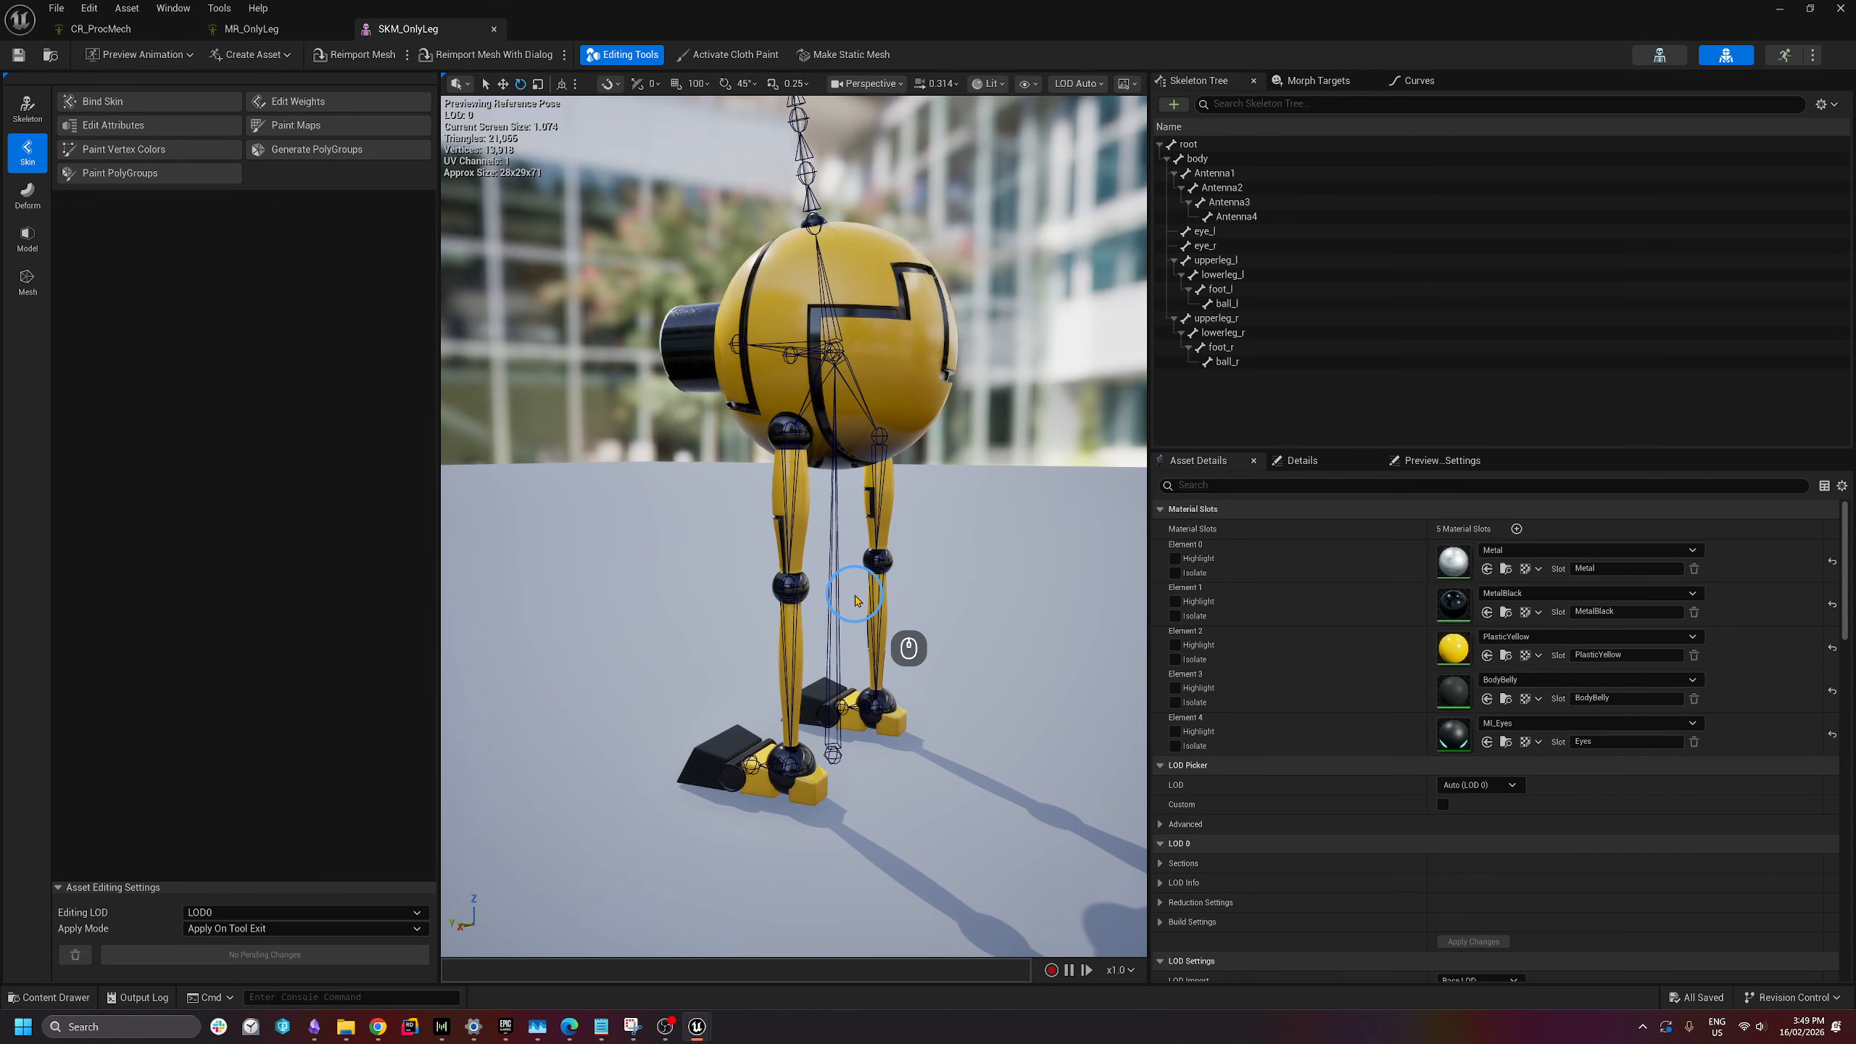
- Swing upperleg_l forward, bend lowerleg_l about 26° and tilt foot_l downward
left_click(787, 481)
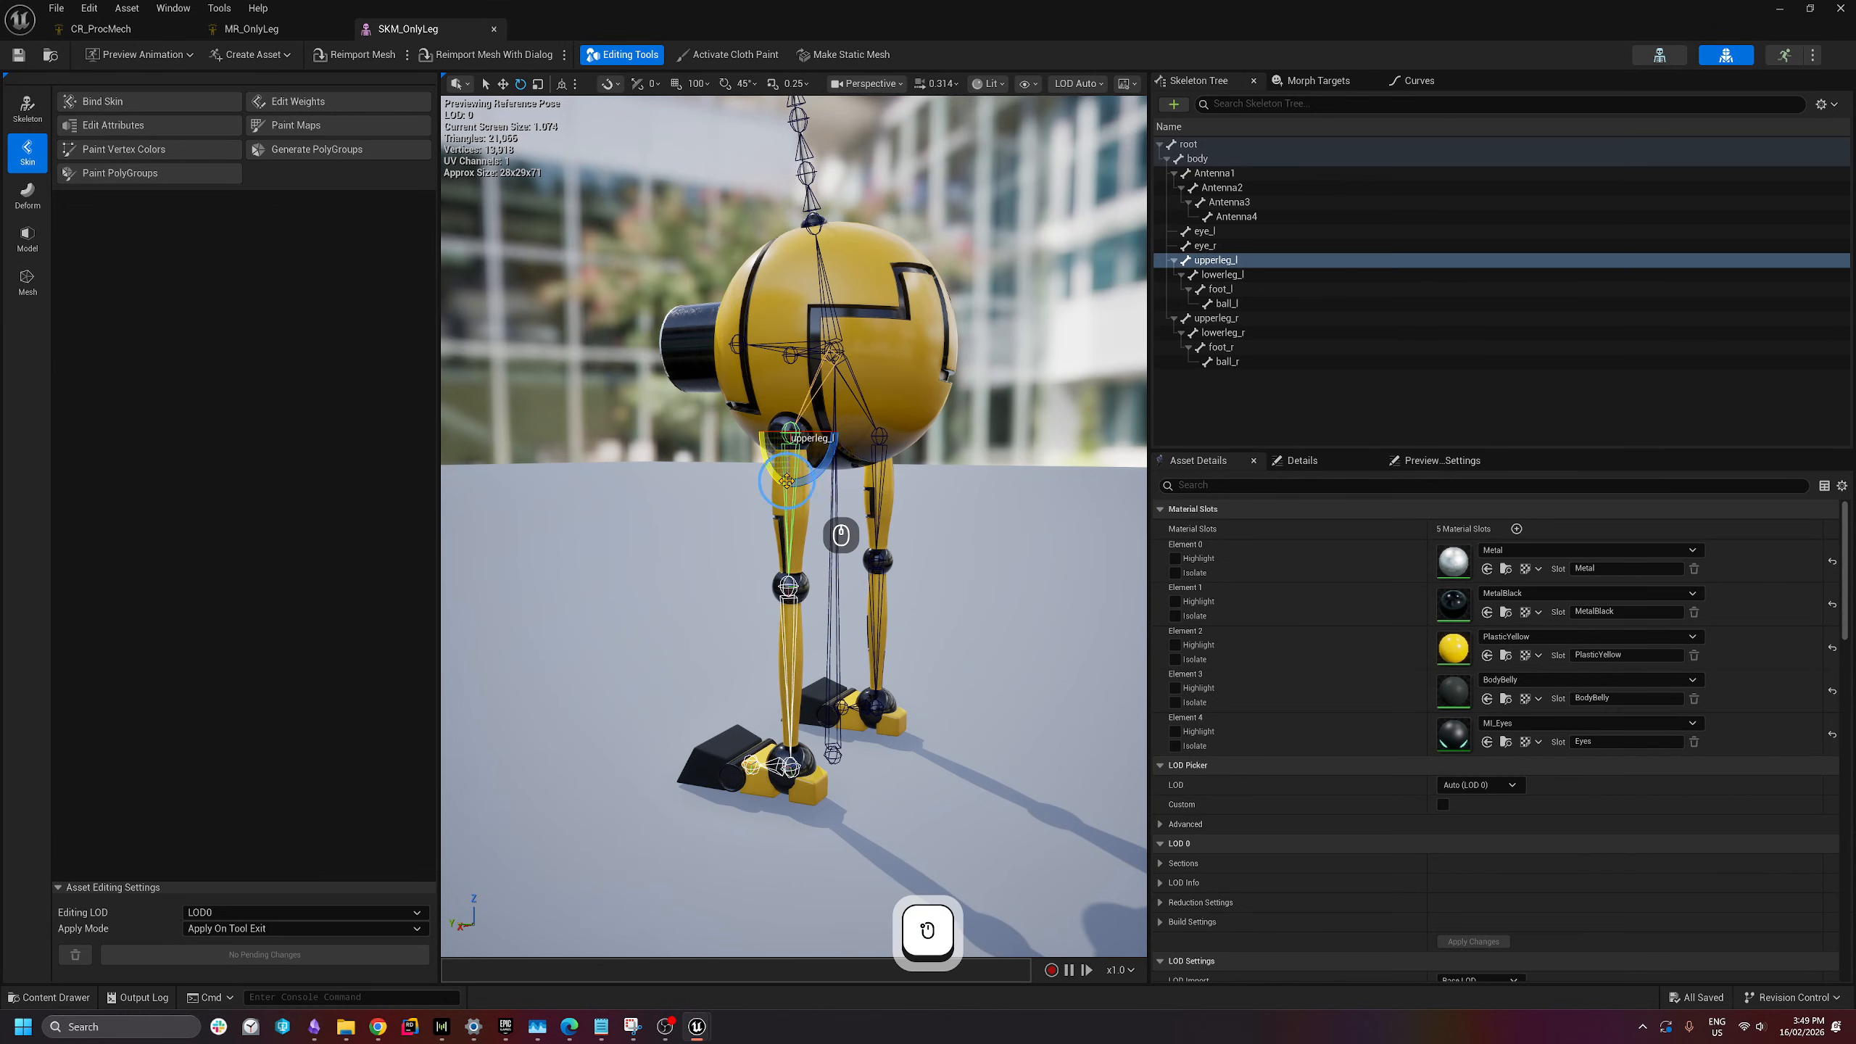
key("a")
right_click_drag(860, 546, 819, 529)
key("d")
scroll(870, 546, "down", 2)
left_click_drag(814, 486, 720, 383)
left_click(670, 594)
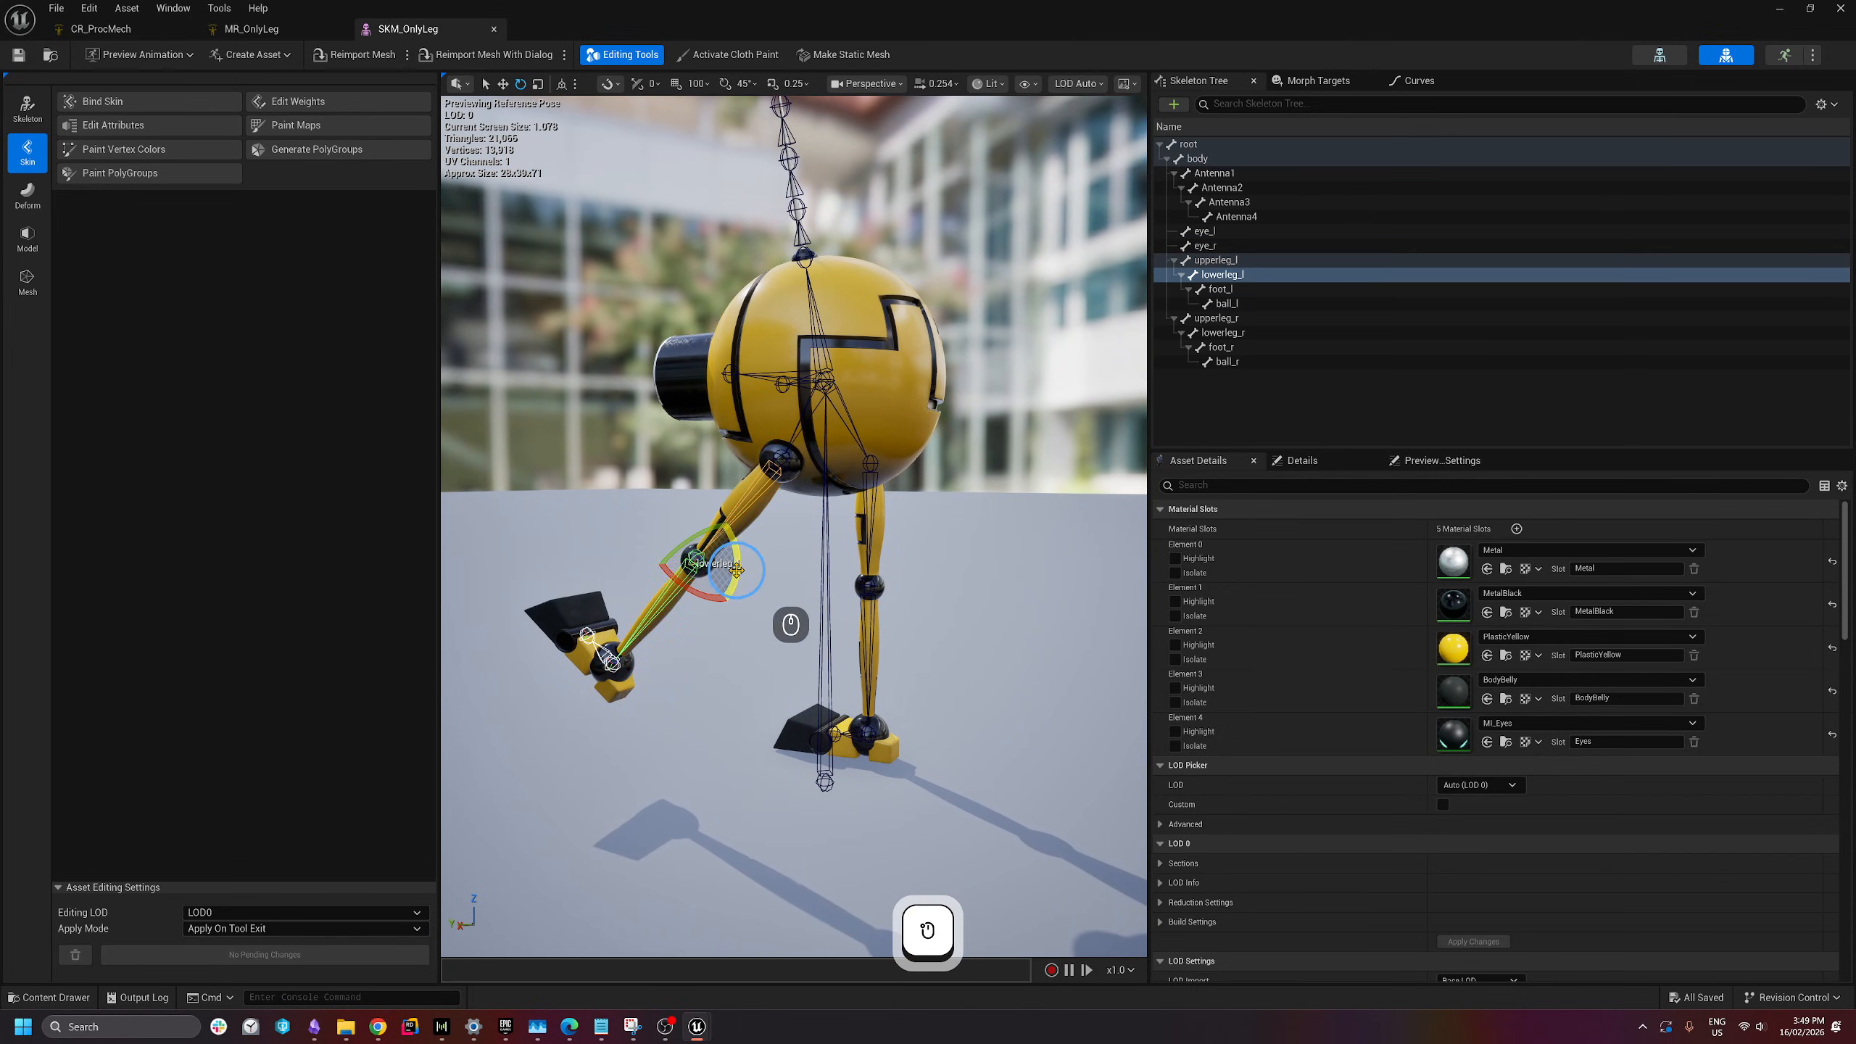
left_click_drag(736, 572, 681, 452)
left_click(673, 716)
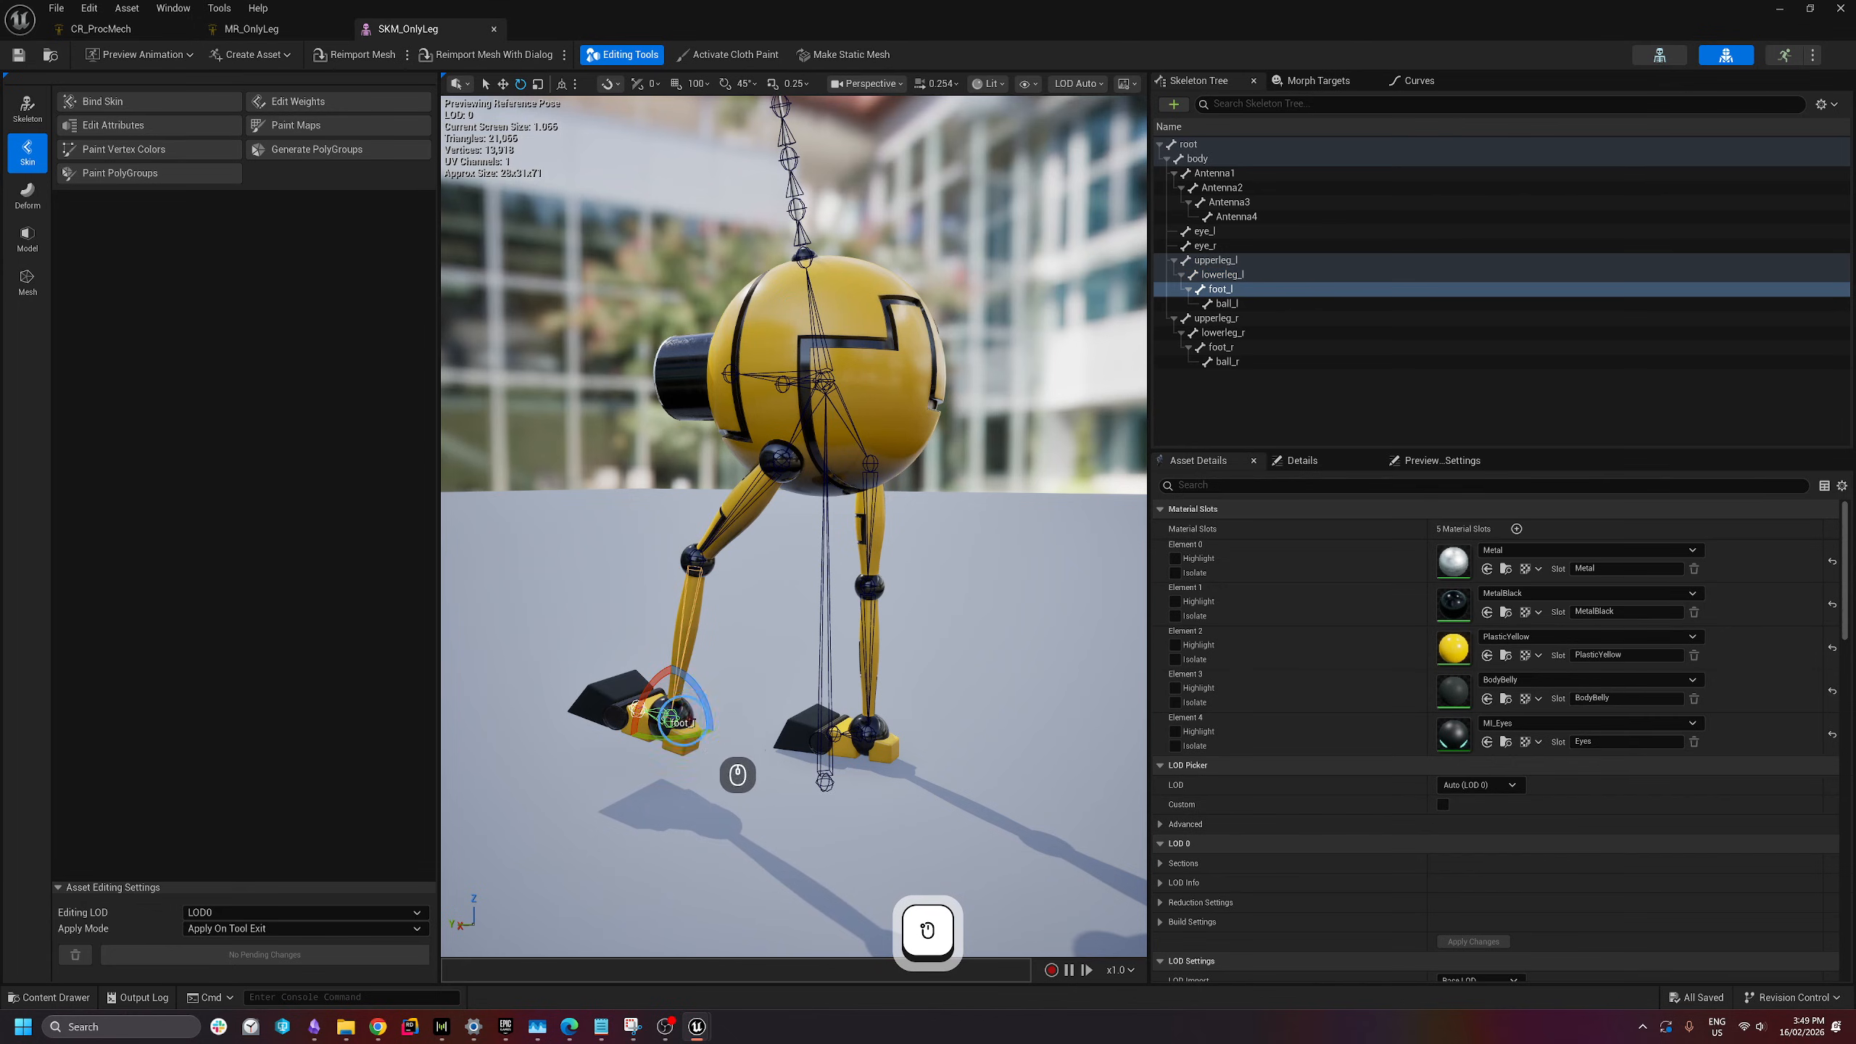
left_click_drag(706, 704, 986, 958)
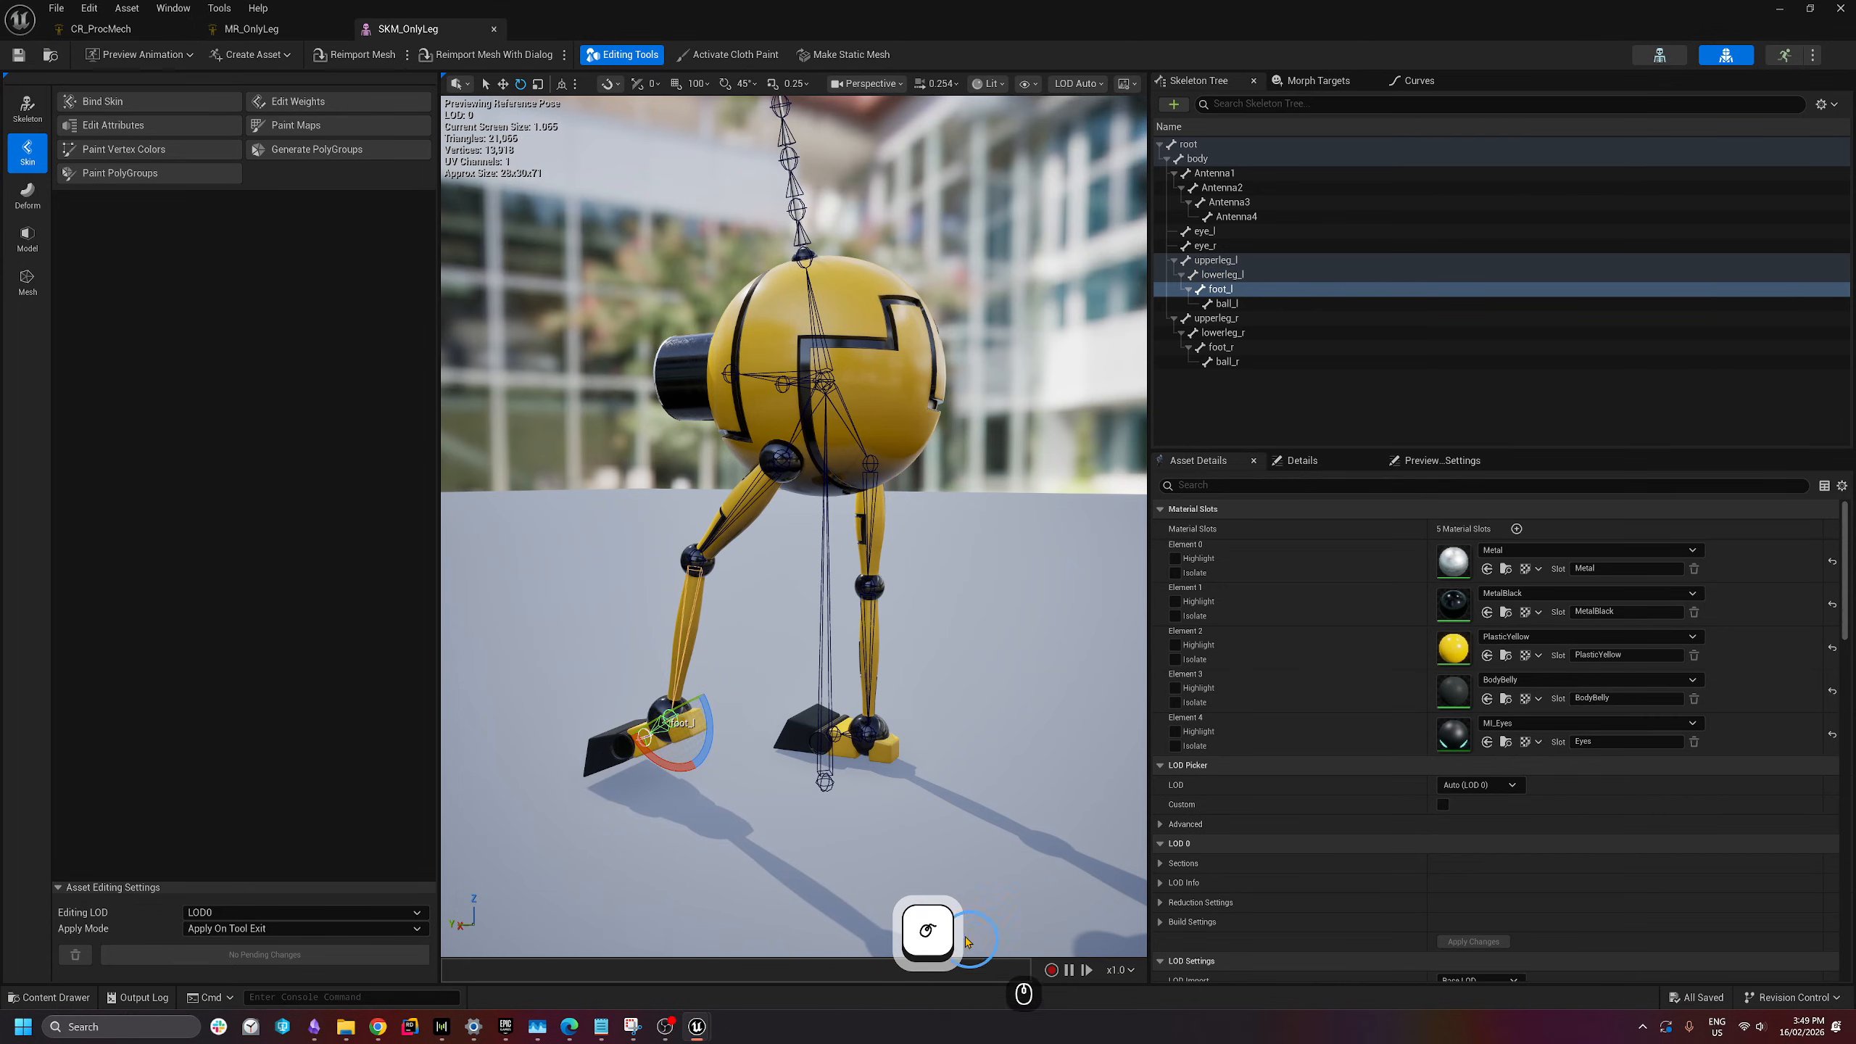
- Inspect the posed left leg from a low, close side view, reselecting upperleg_l and foot_l
left_click(817, 631)
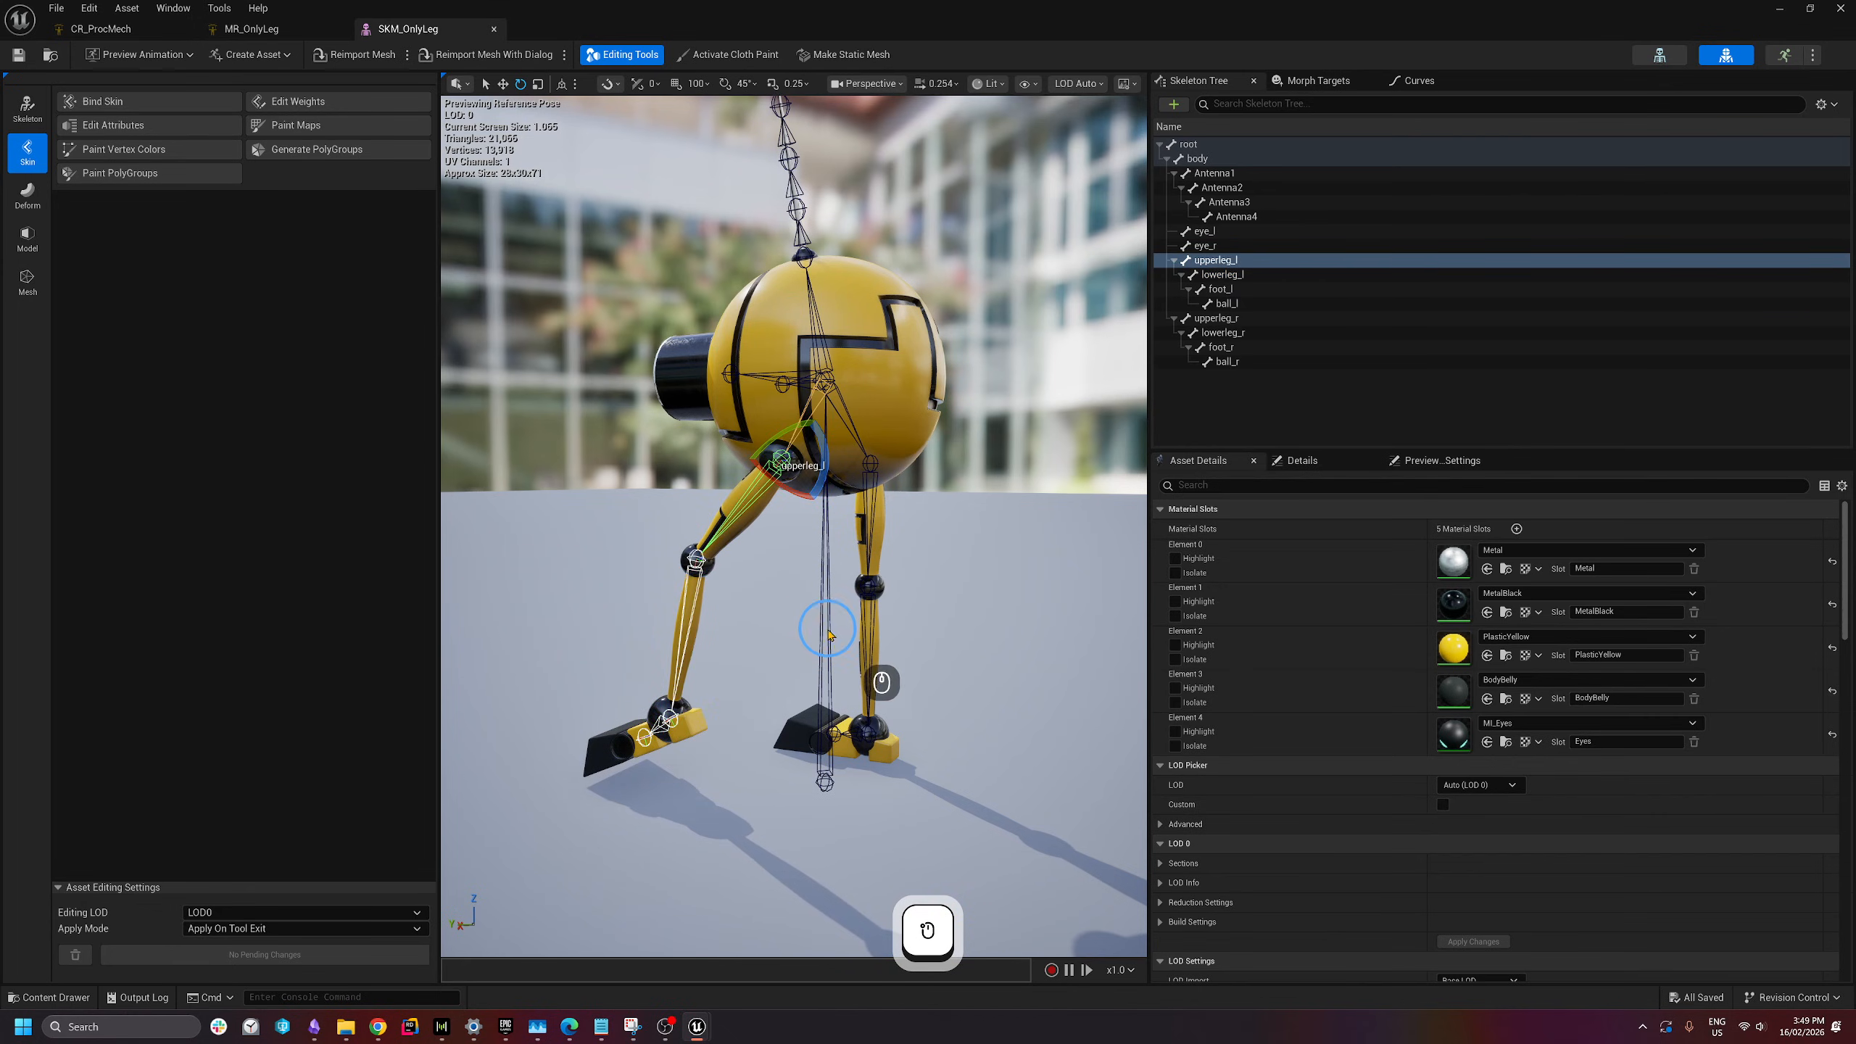
key("a")
mouse_move(804, 708)
right_mouse_down()
mouse_move(812, 725)
mouse_move(890, 705)
mouse_move(805, 704)
right_mouse_up()
key("d")
key("w")
key("s")
key("q")
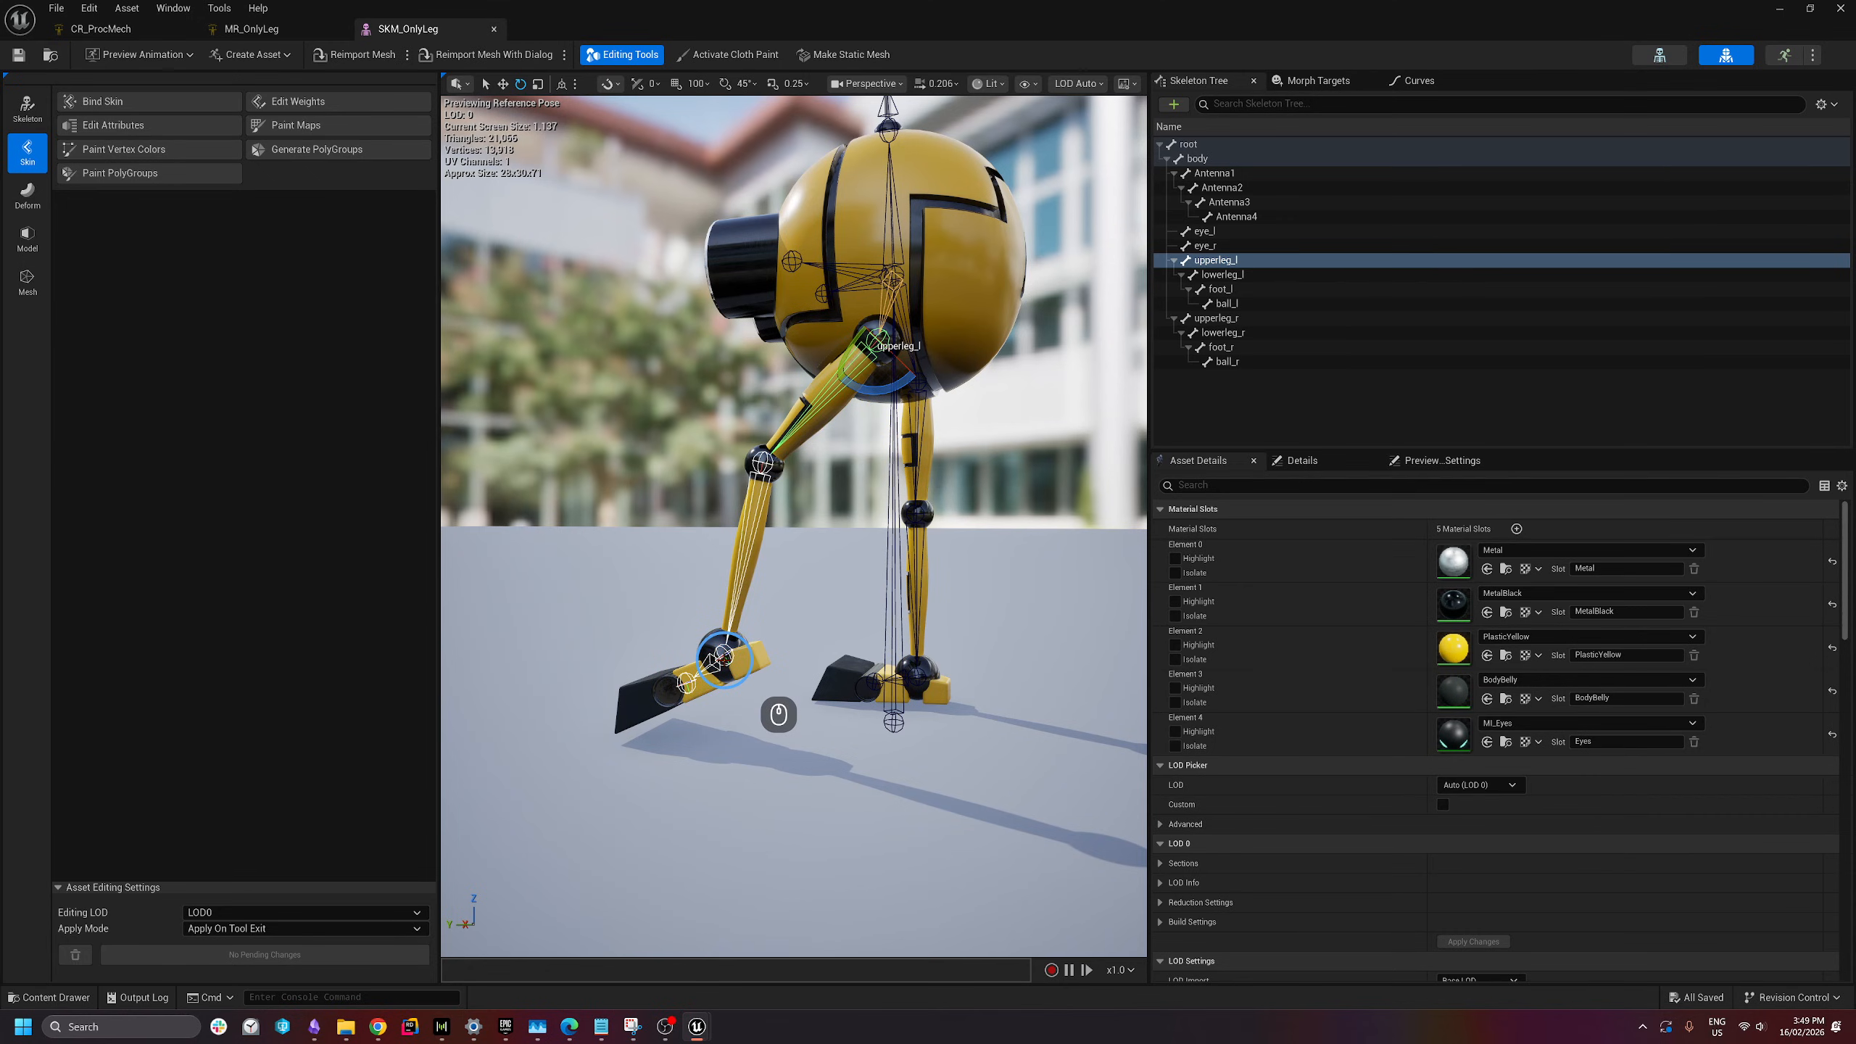
left_click(722, 656)
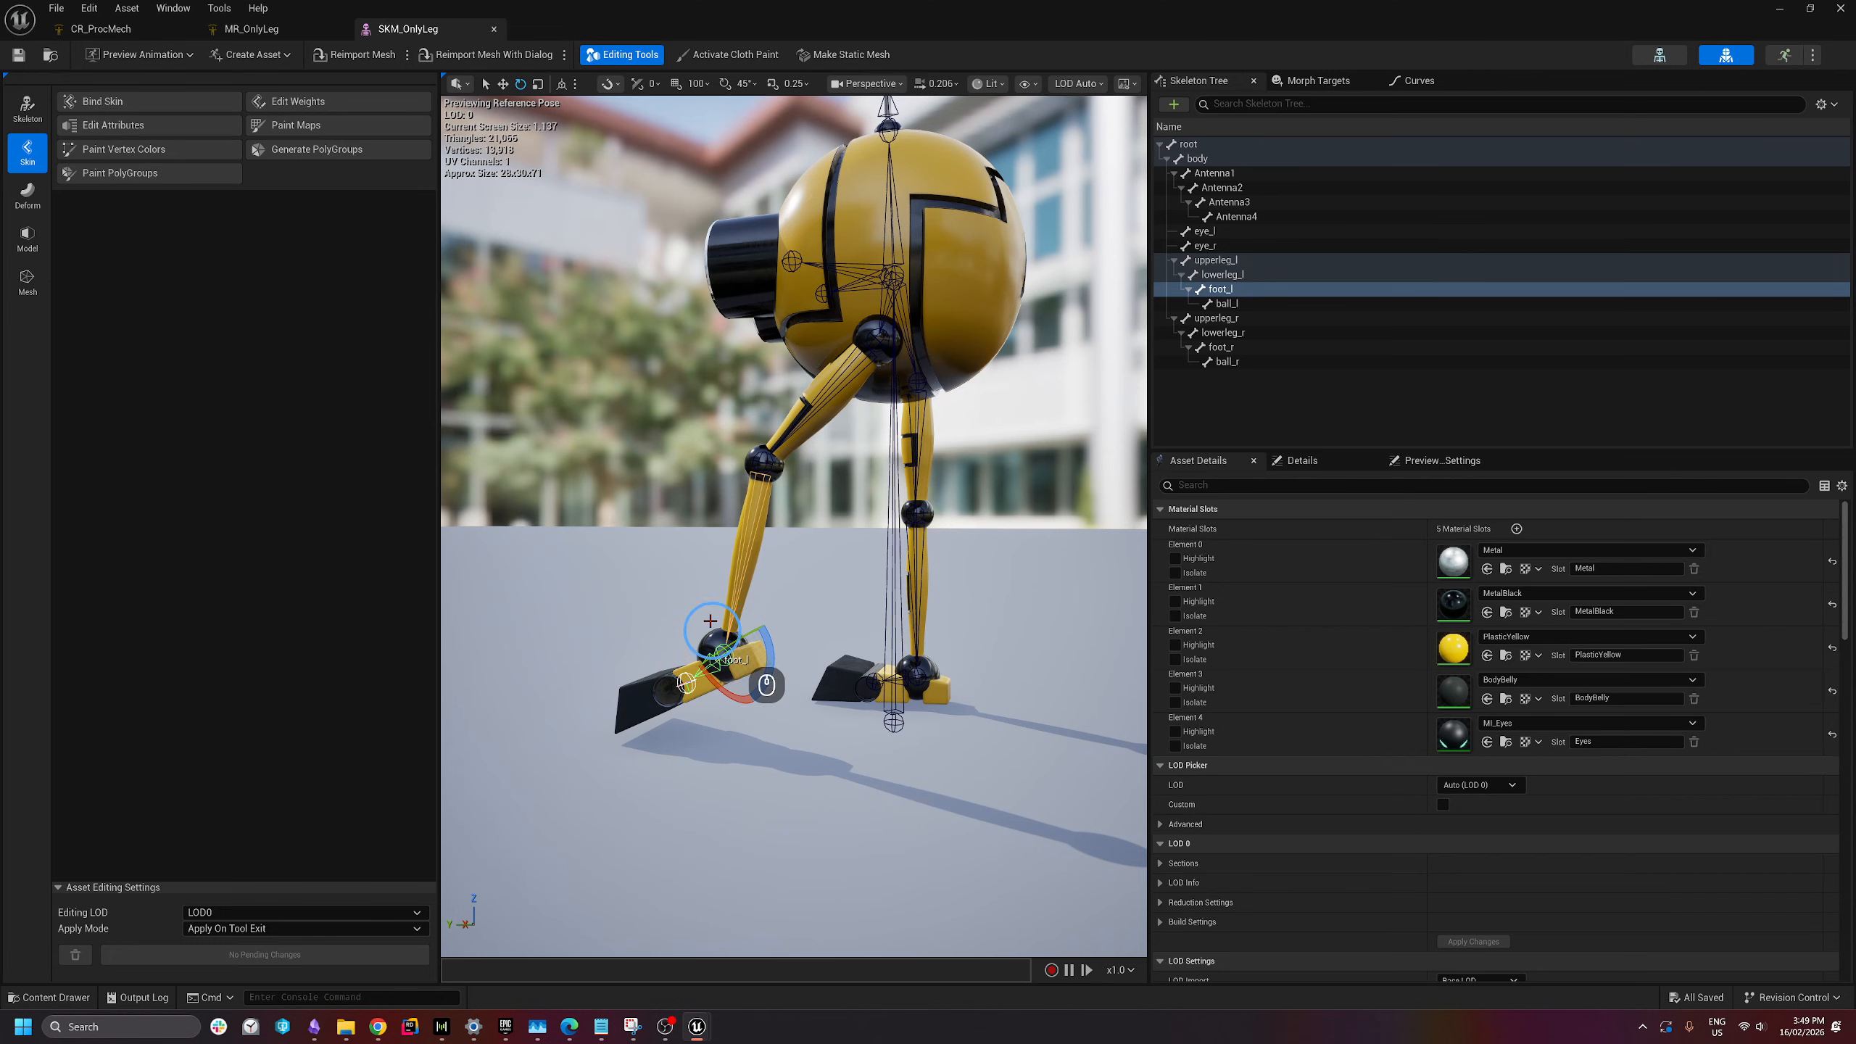
- Switch to the MR_OnlyLeg rig and frame the whole robot and its feet in the viewport
left_click(257, 29)
key("w")
key("d")
right_click_drag(1082, 630, 736, 619)
scroll(624, 585, "down", 1)
key("a")
scroll(701, 614, "down", 10)
key("e")
key("a")
key("w")
scroll(747, 619, "down", 3)
key("e")
key("s")
key("d")
key("d")
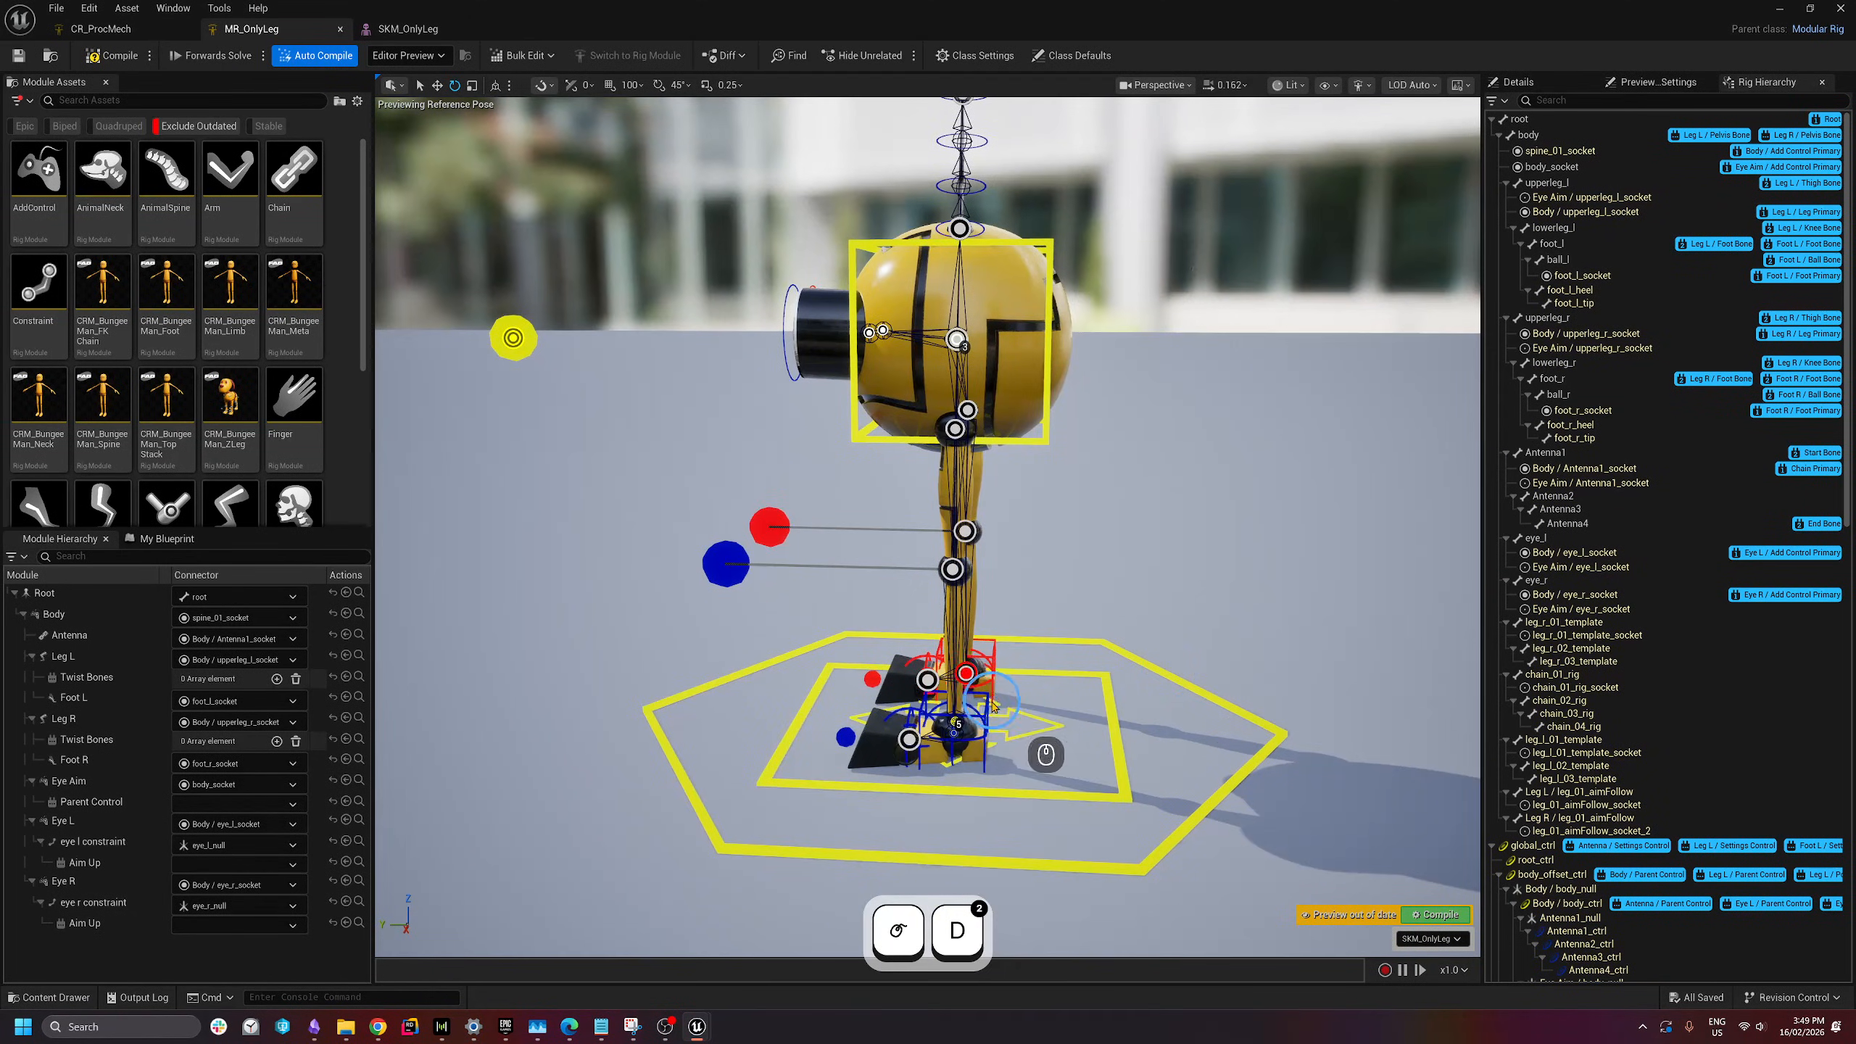
- Select the left foot control and move it left and up to bend the leg
left_click(987, 692)
left_click(1041, 764)
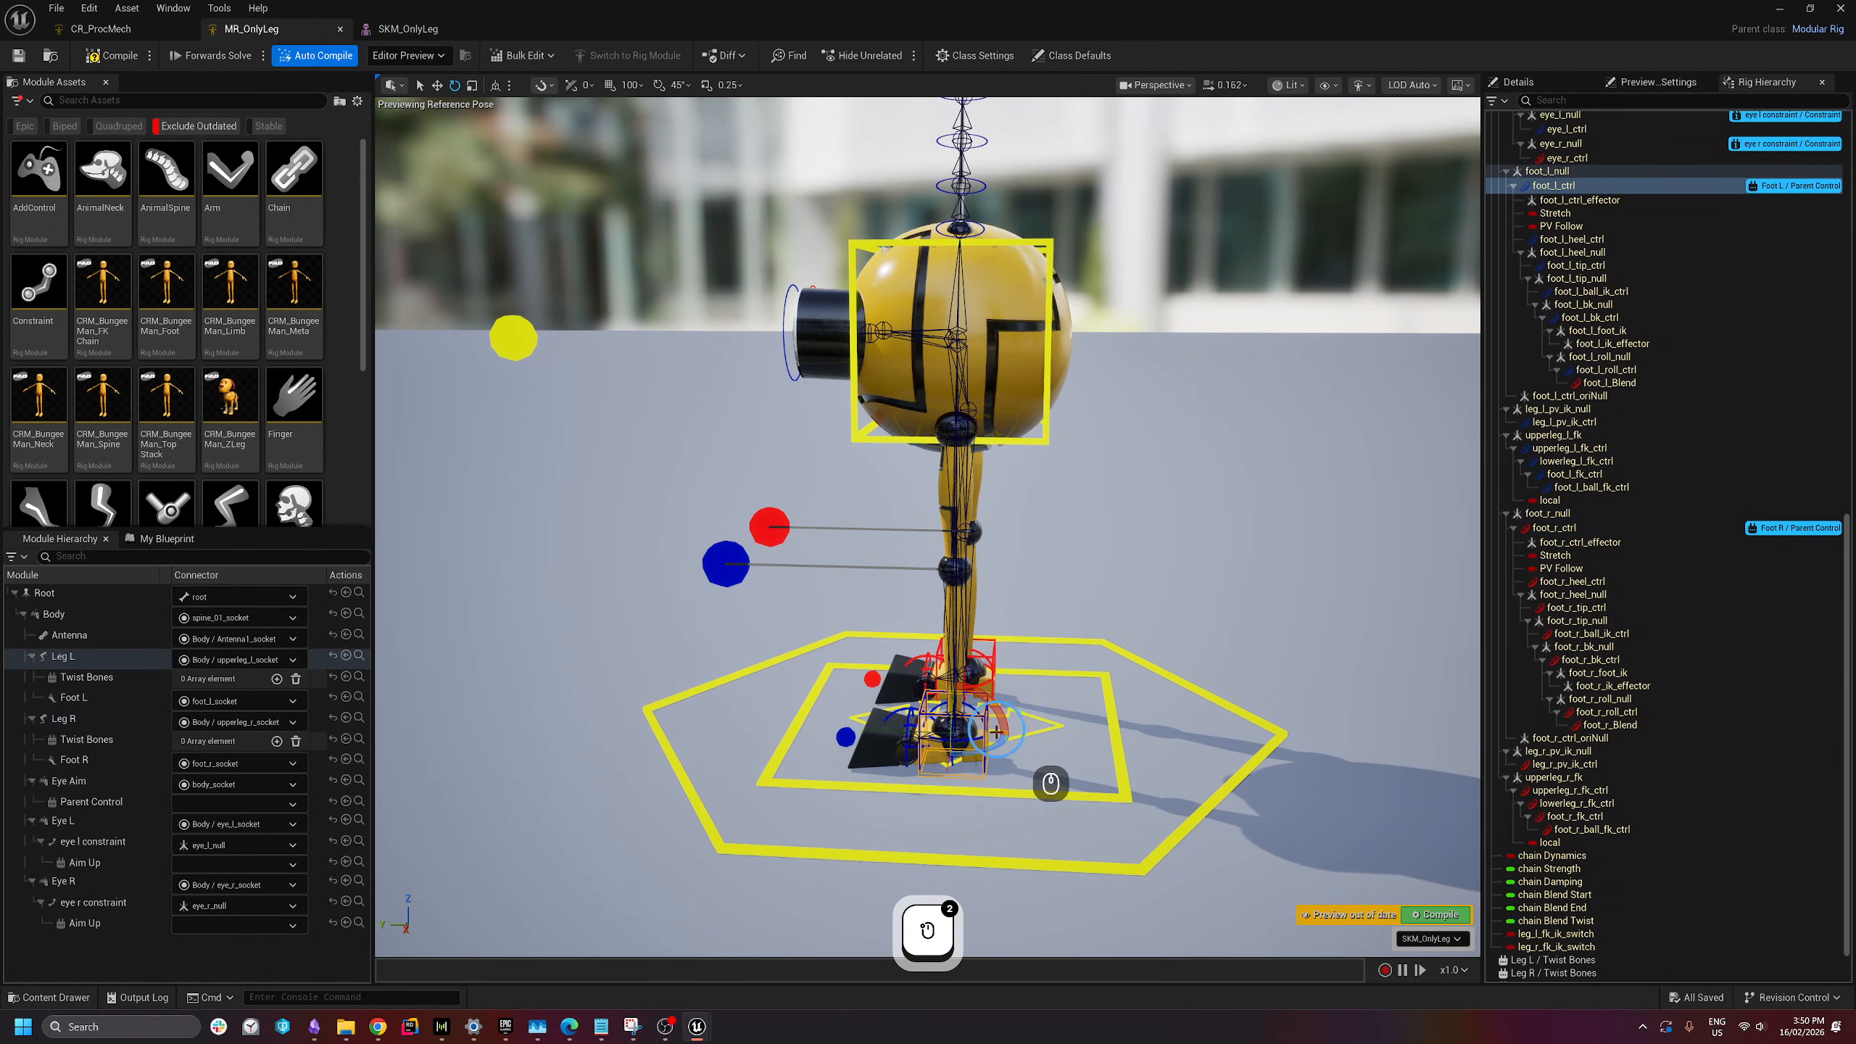
key("w")
key("q")
scroll(1092, 792, "down", 2)
right_click_drag(1086, 787, 1038, 724)
scroll(1038, 738, "down", 1)
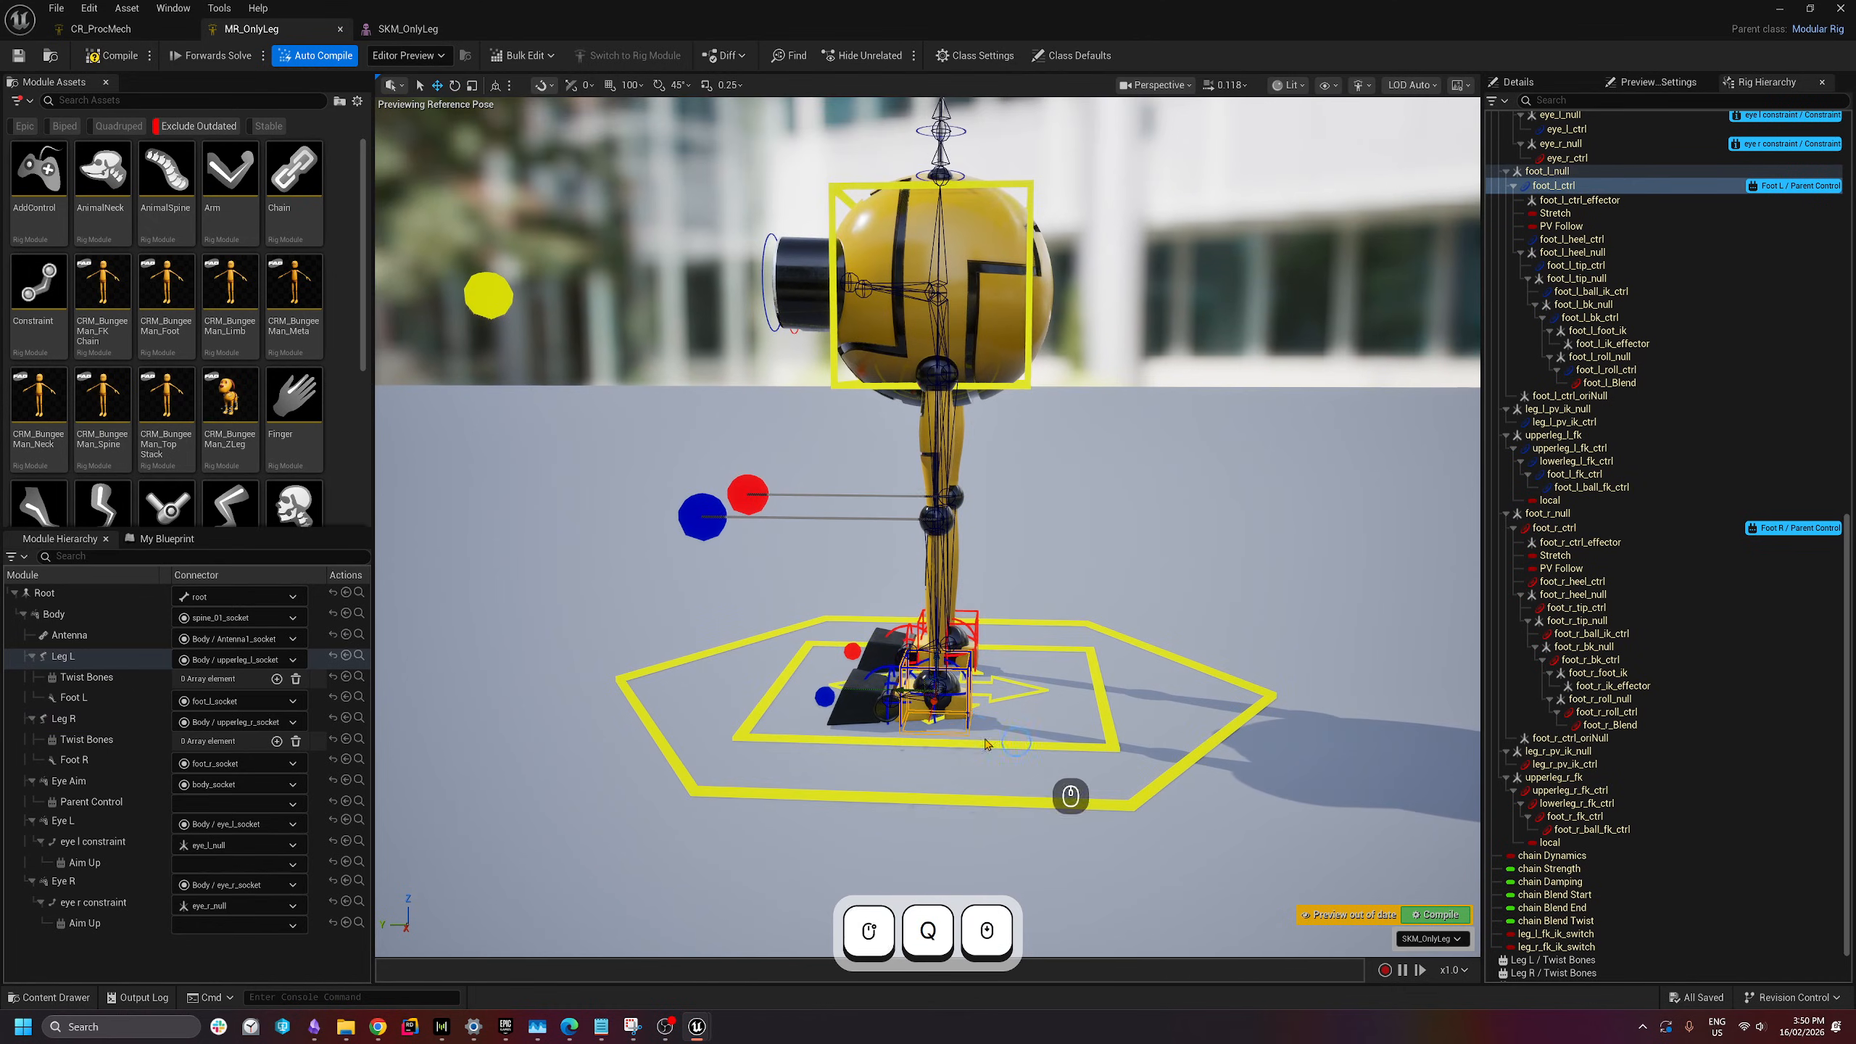
left_click_drag(927, 684, 888, 629)
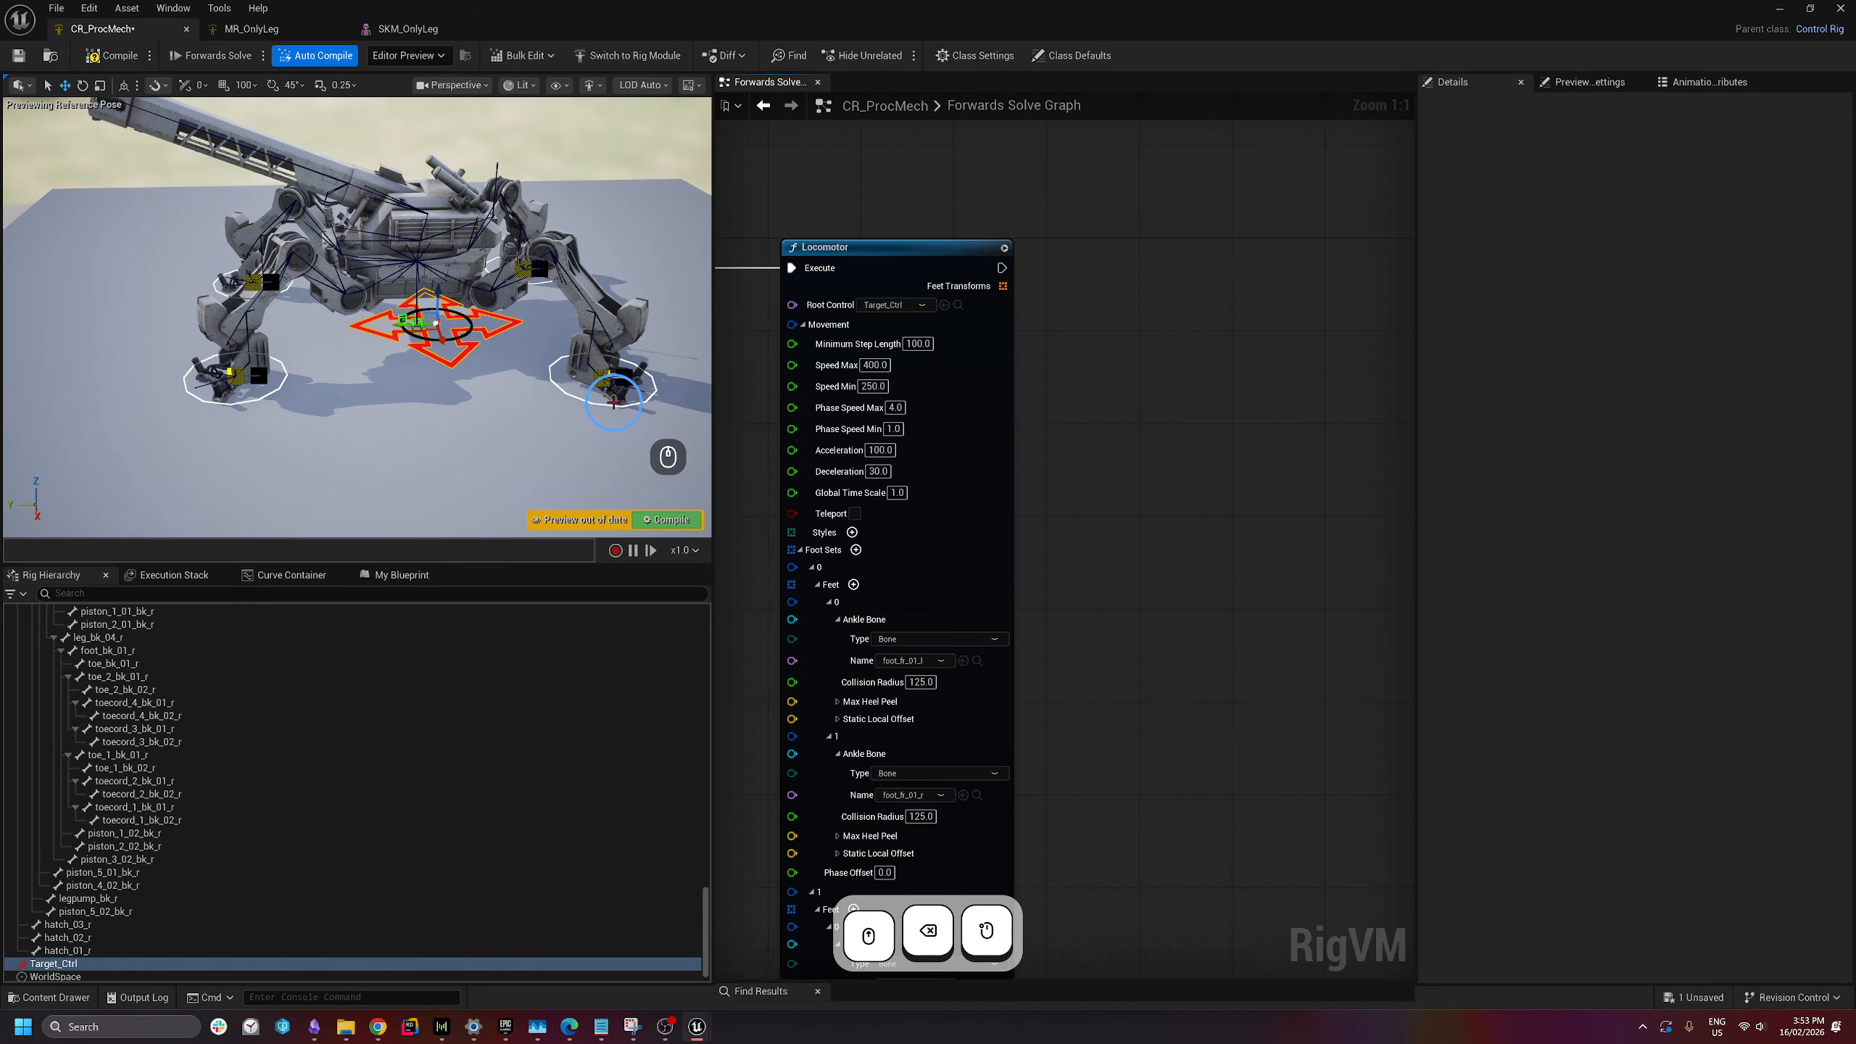
- Add a Full Body IK node via a 'full bod' search and frame it beside the Locomotor node
left_click(997, 292)
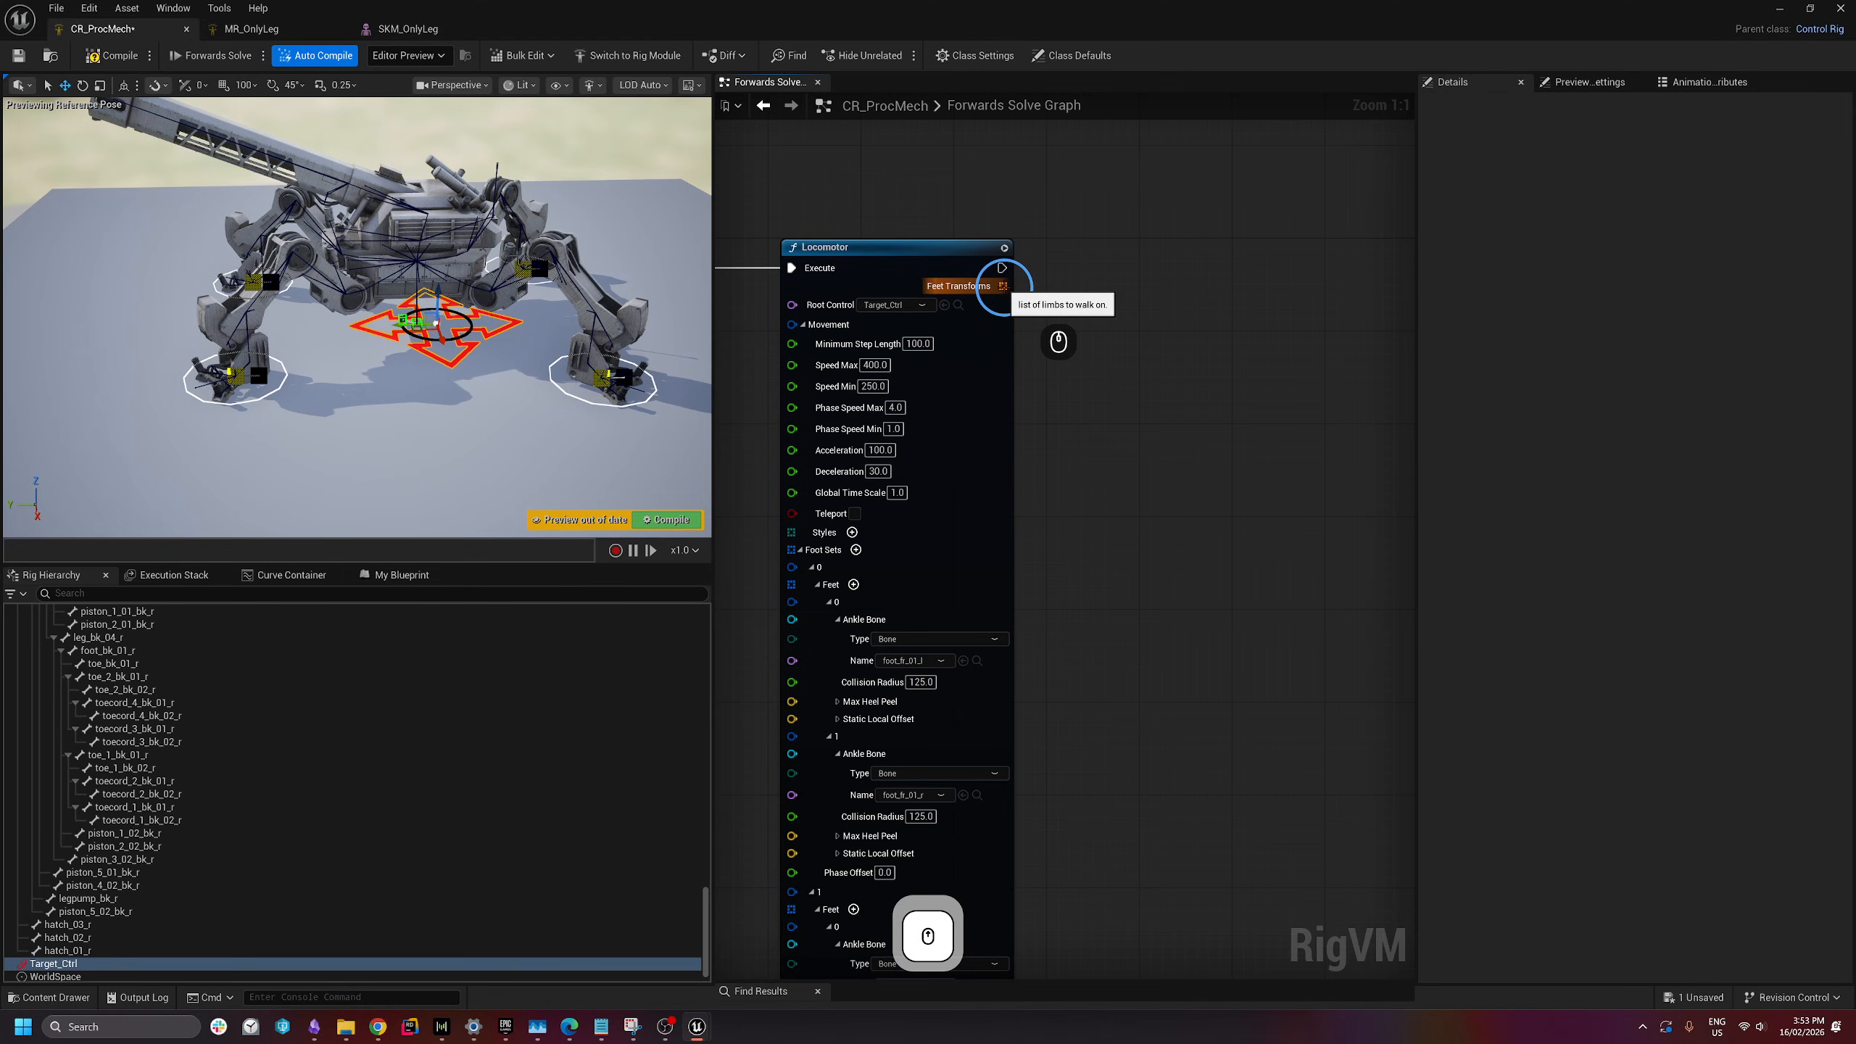
right_click(1196, 238)
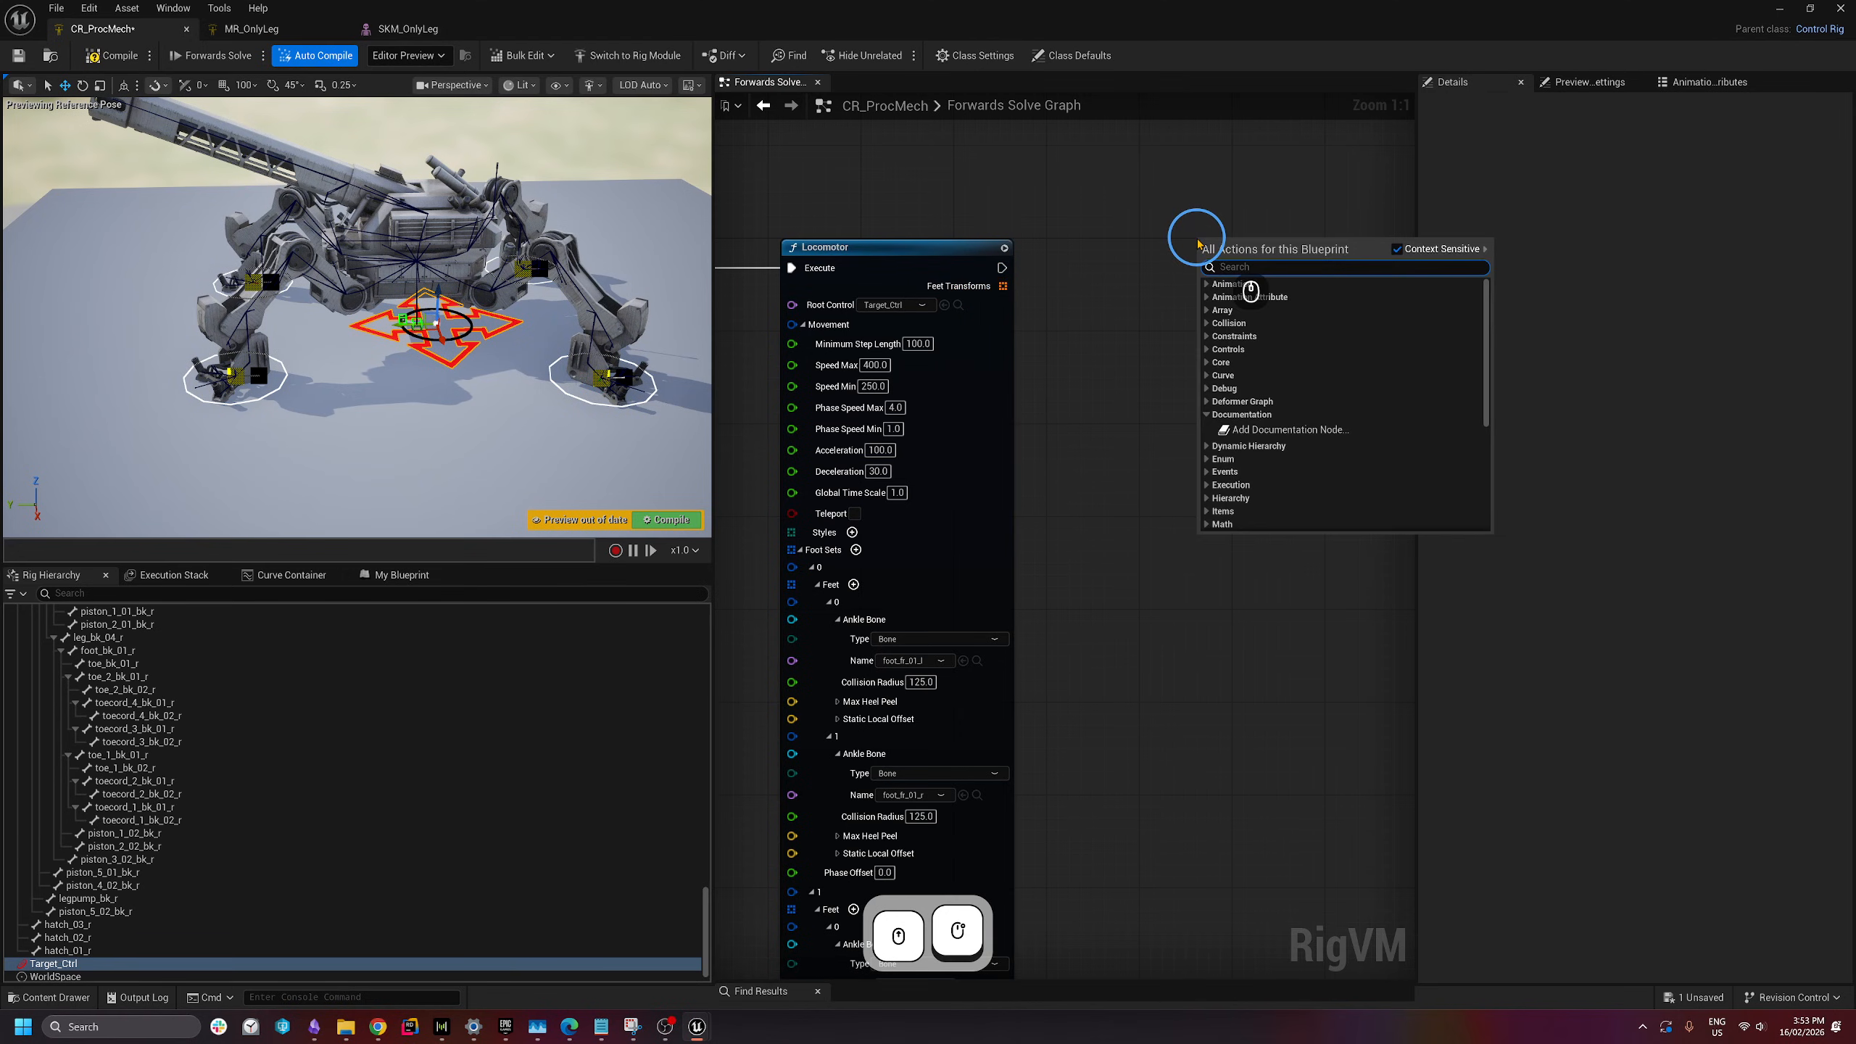
type("full bod")
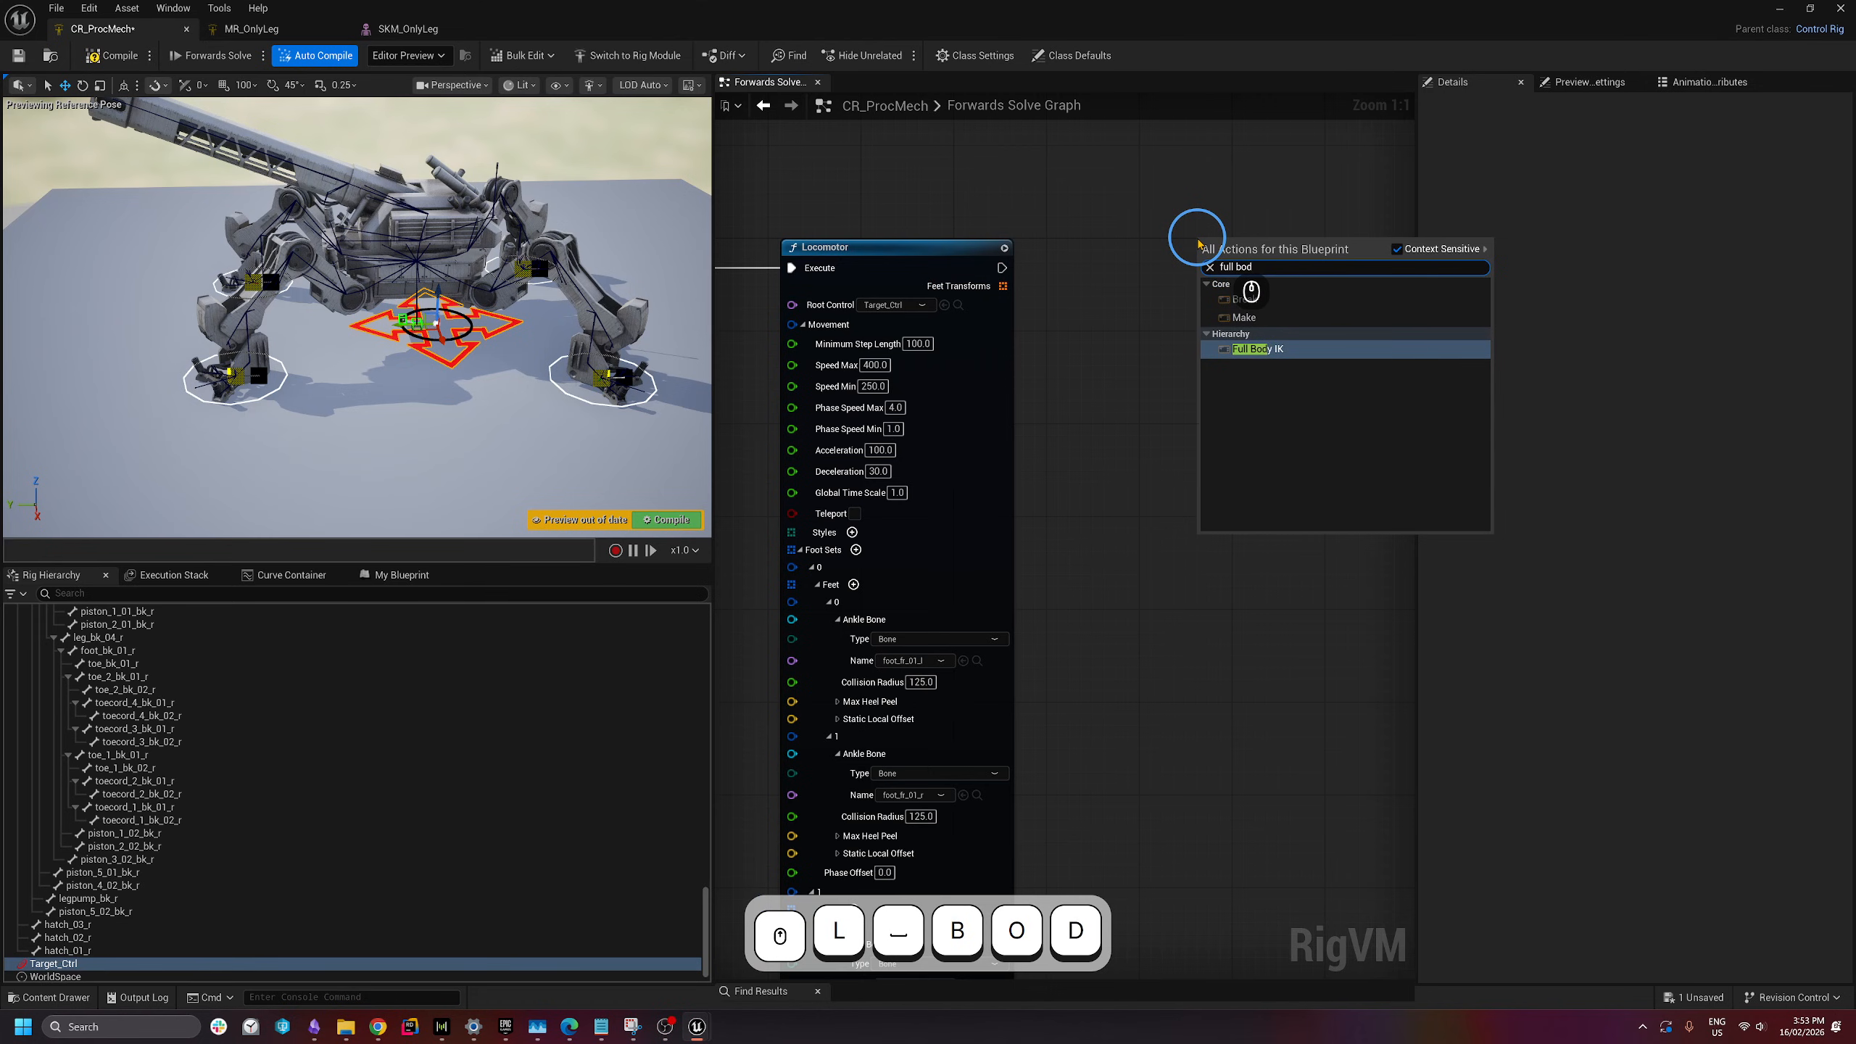
key("Return")
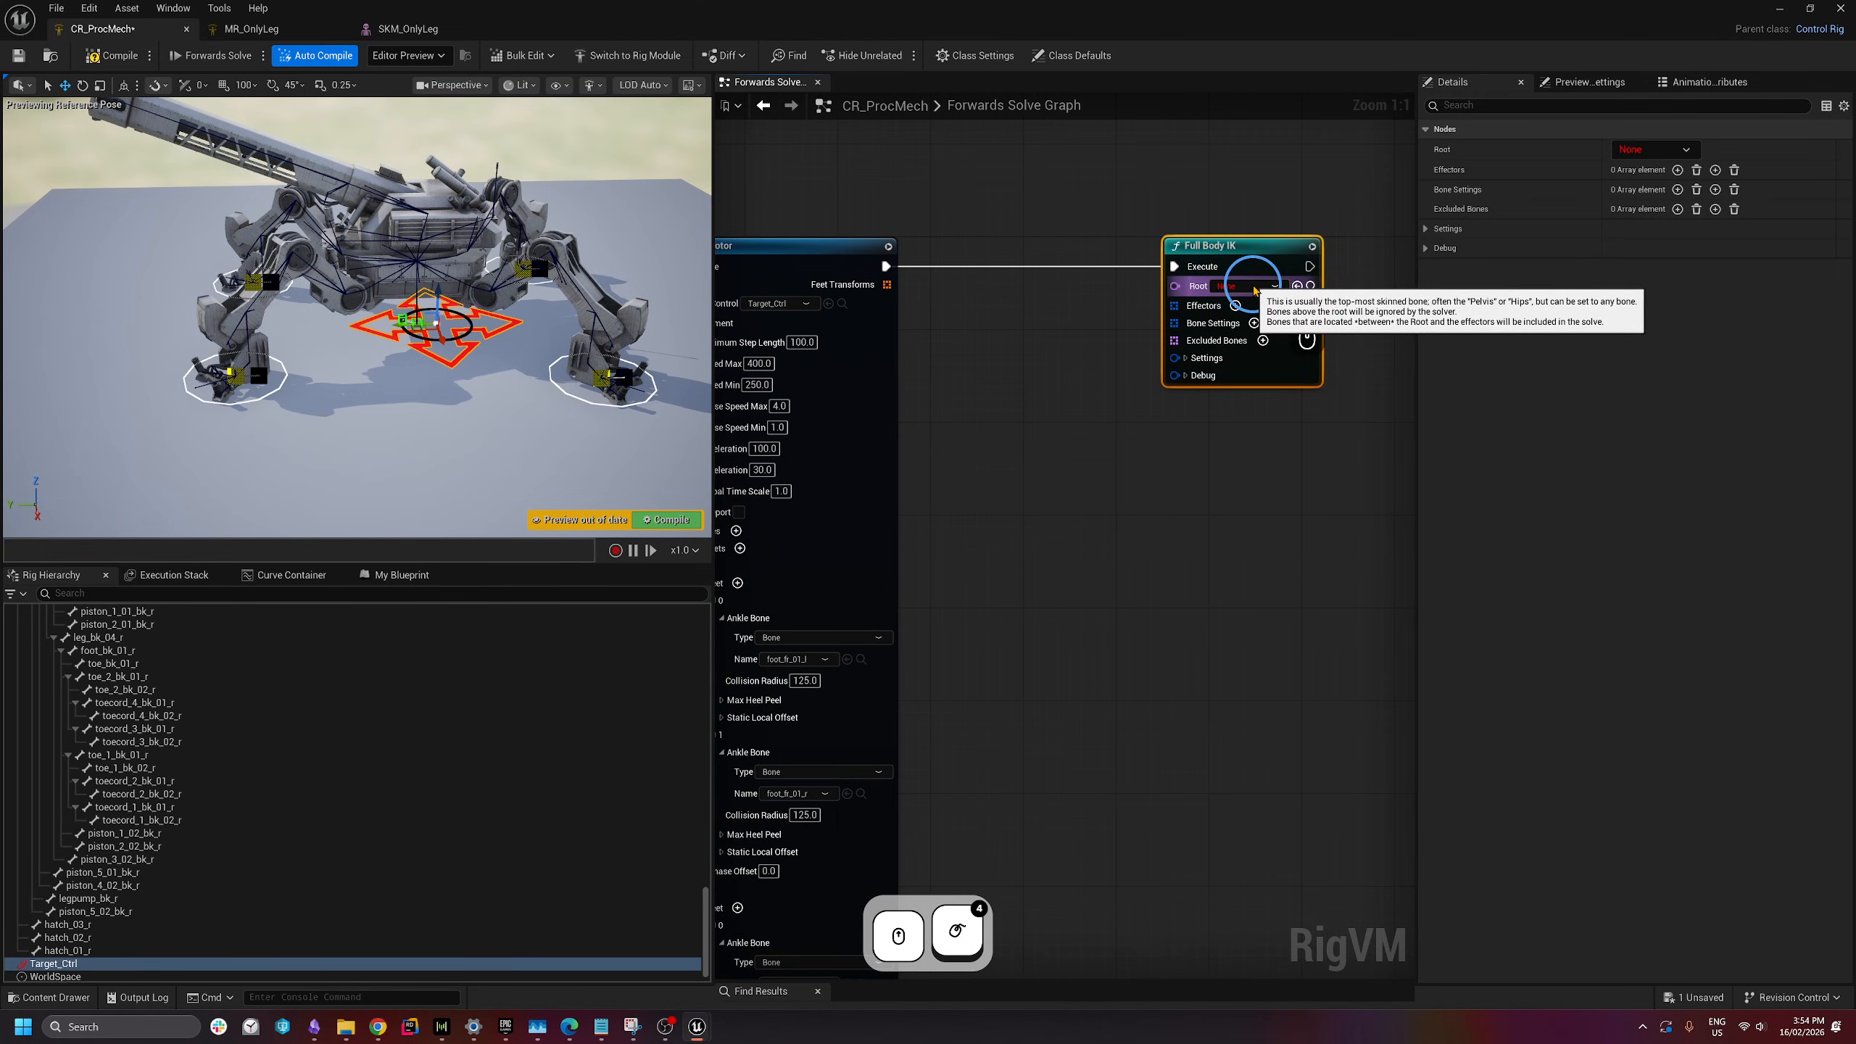
right_click_drag(1080, 290, 1152, 273)
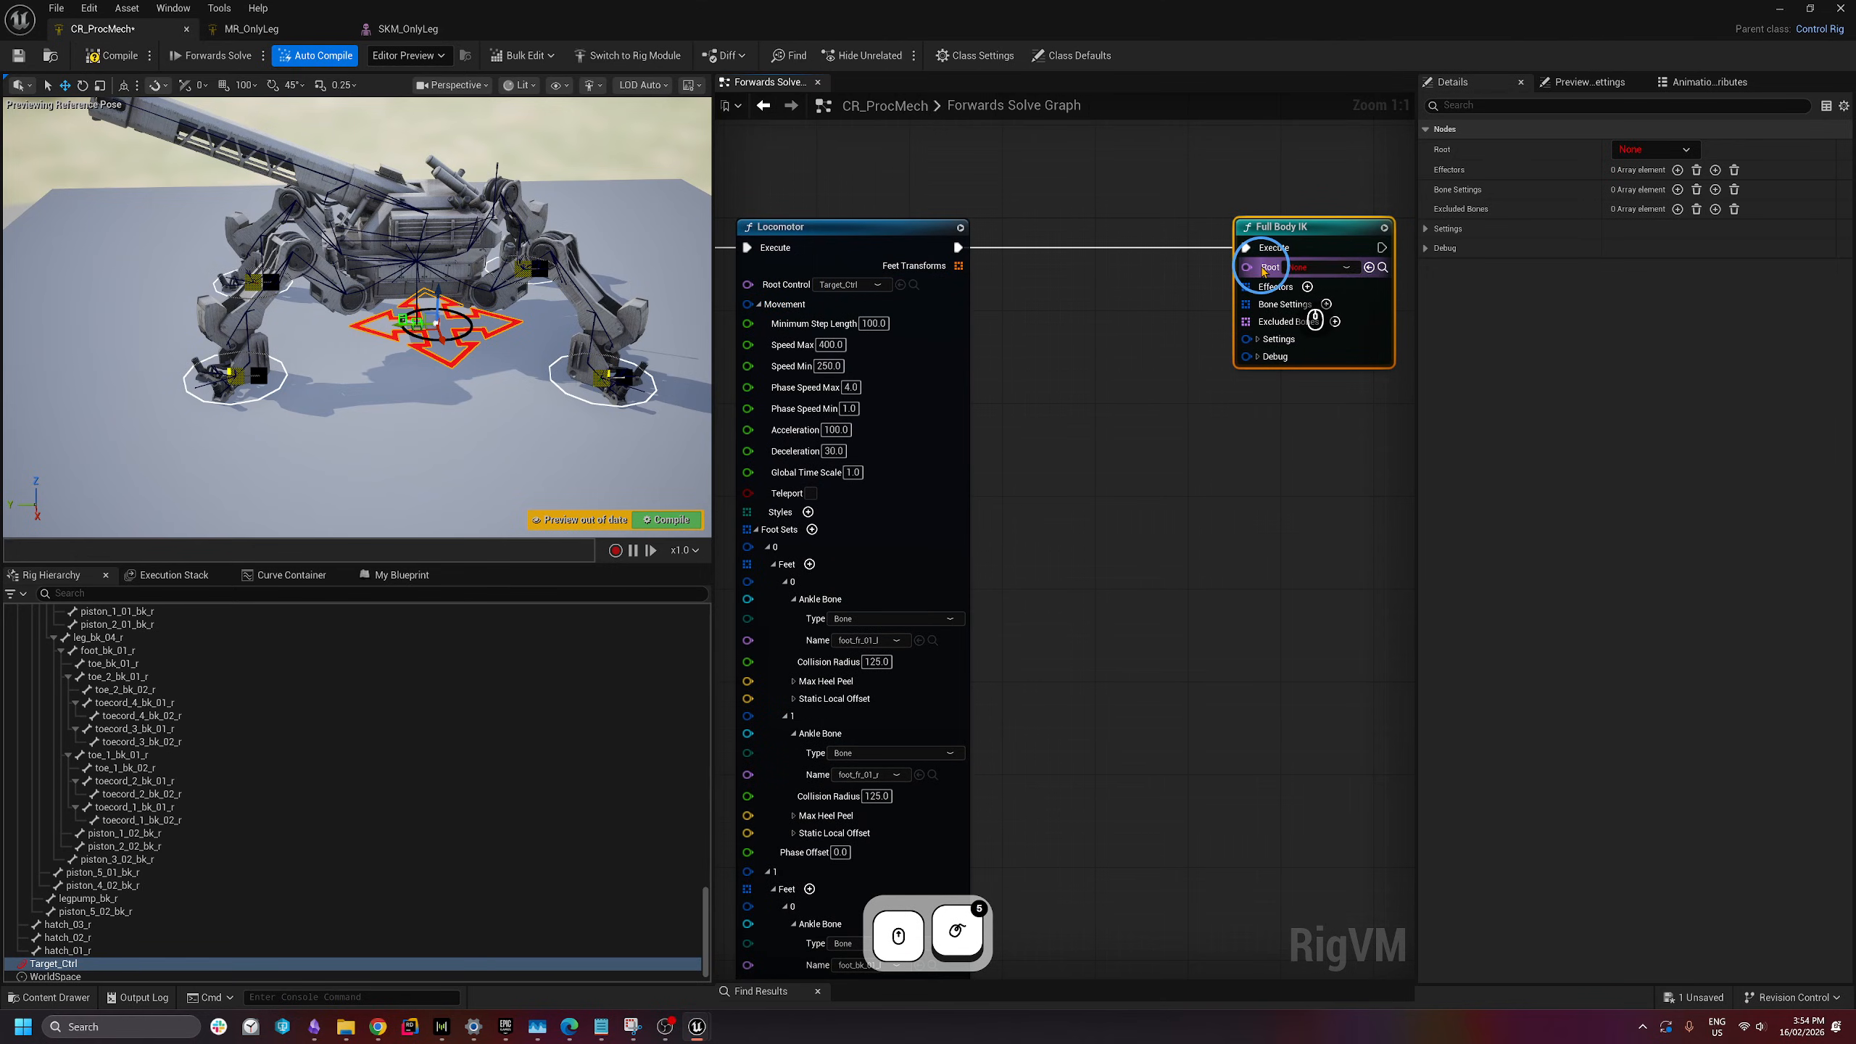
mouse_move(1264, 271)
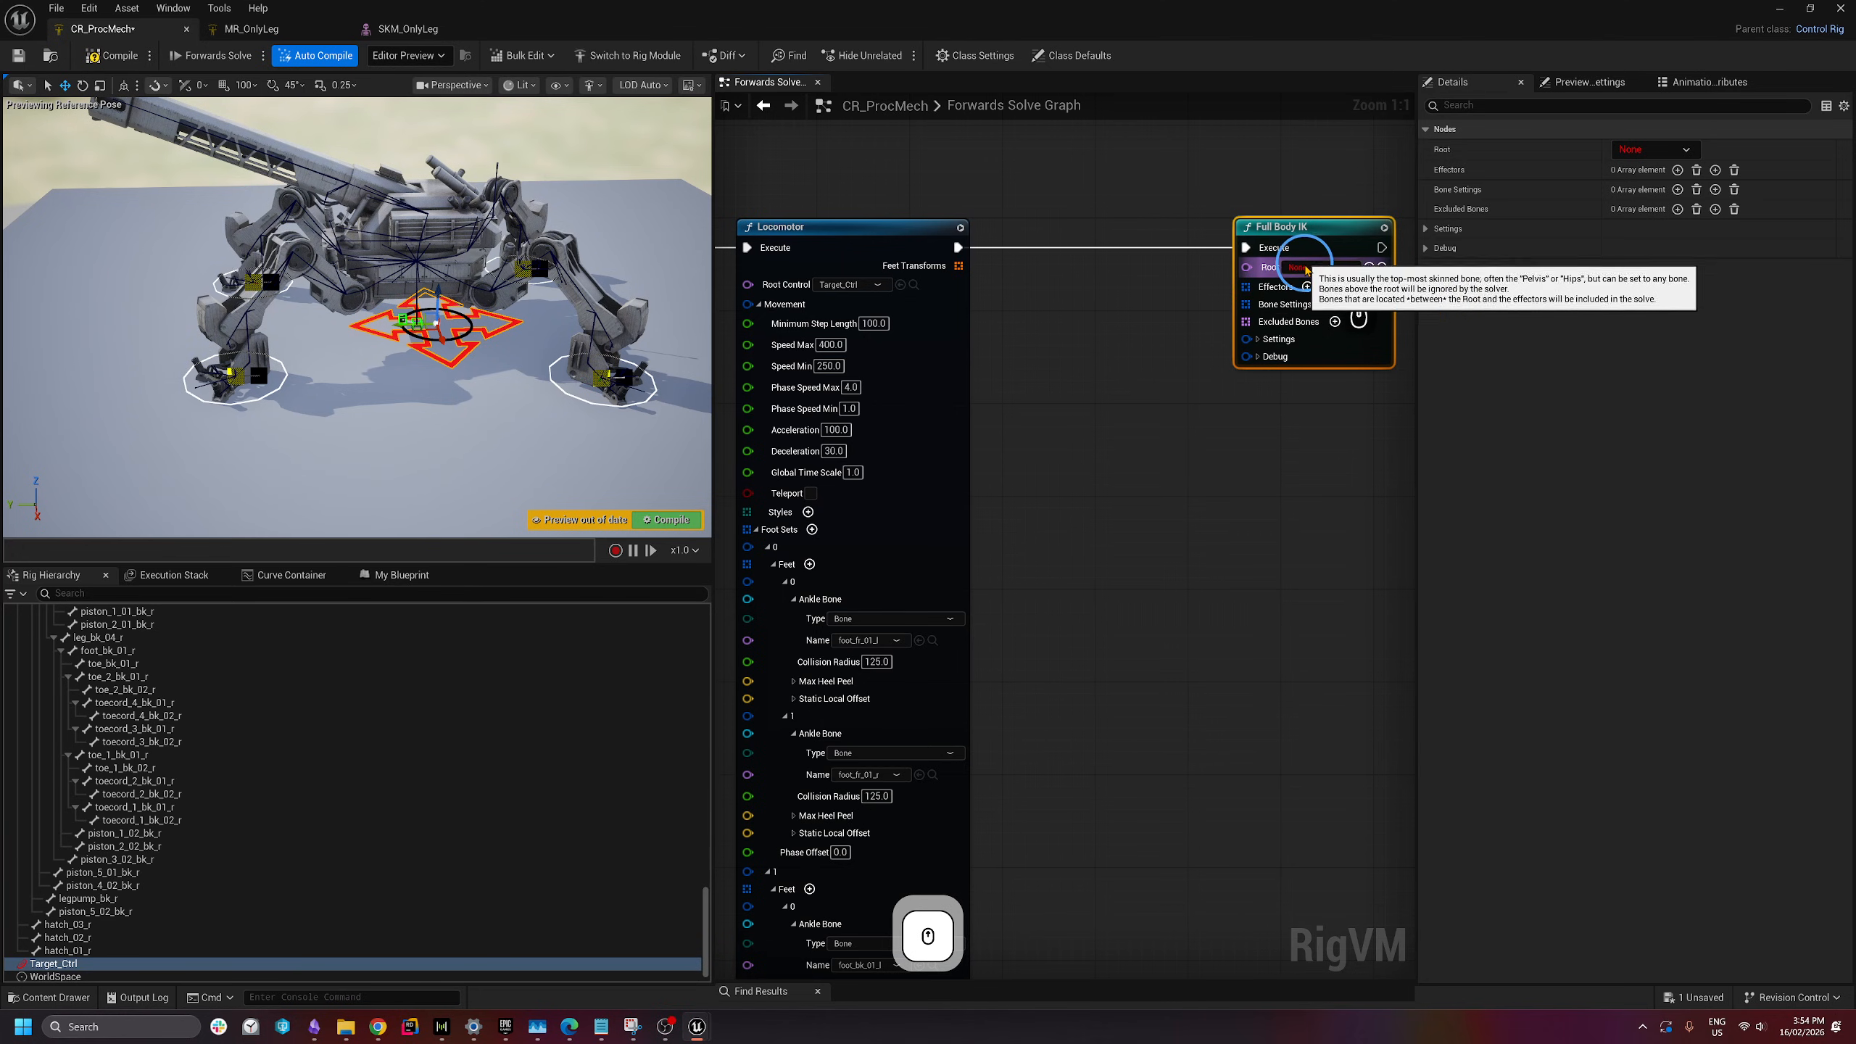
- Select root and base, then collapse the turret_base, legbase_fr_l and legbase_fr_r branches
key("w")
right_click_drag(467, 427, 479, 410)
key("w")
left_click_drag(702, 938, 713, 614)
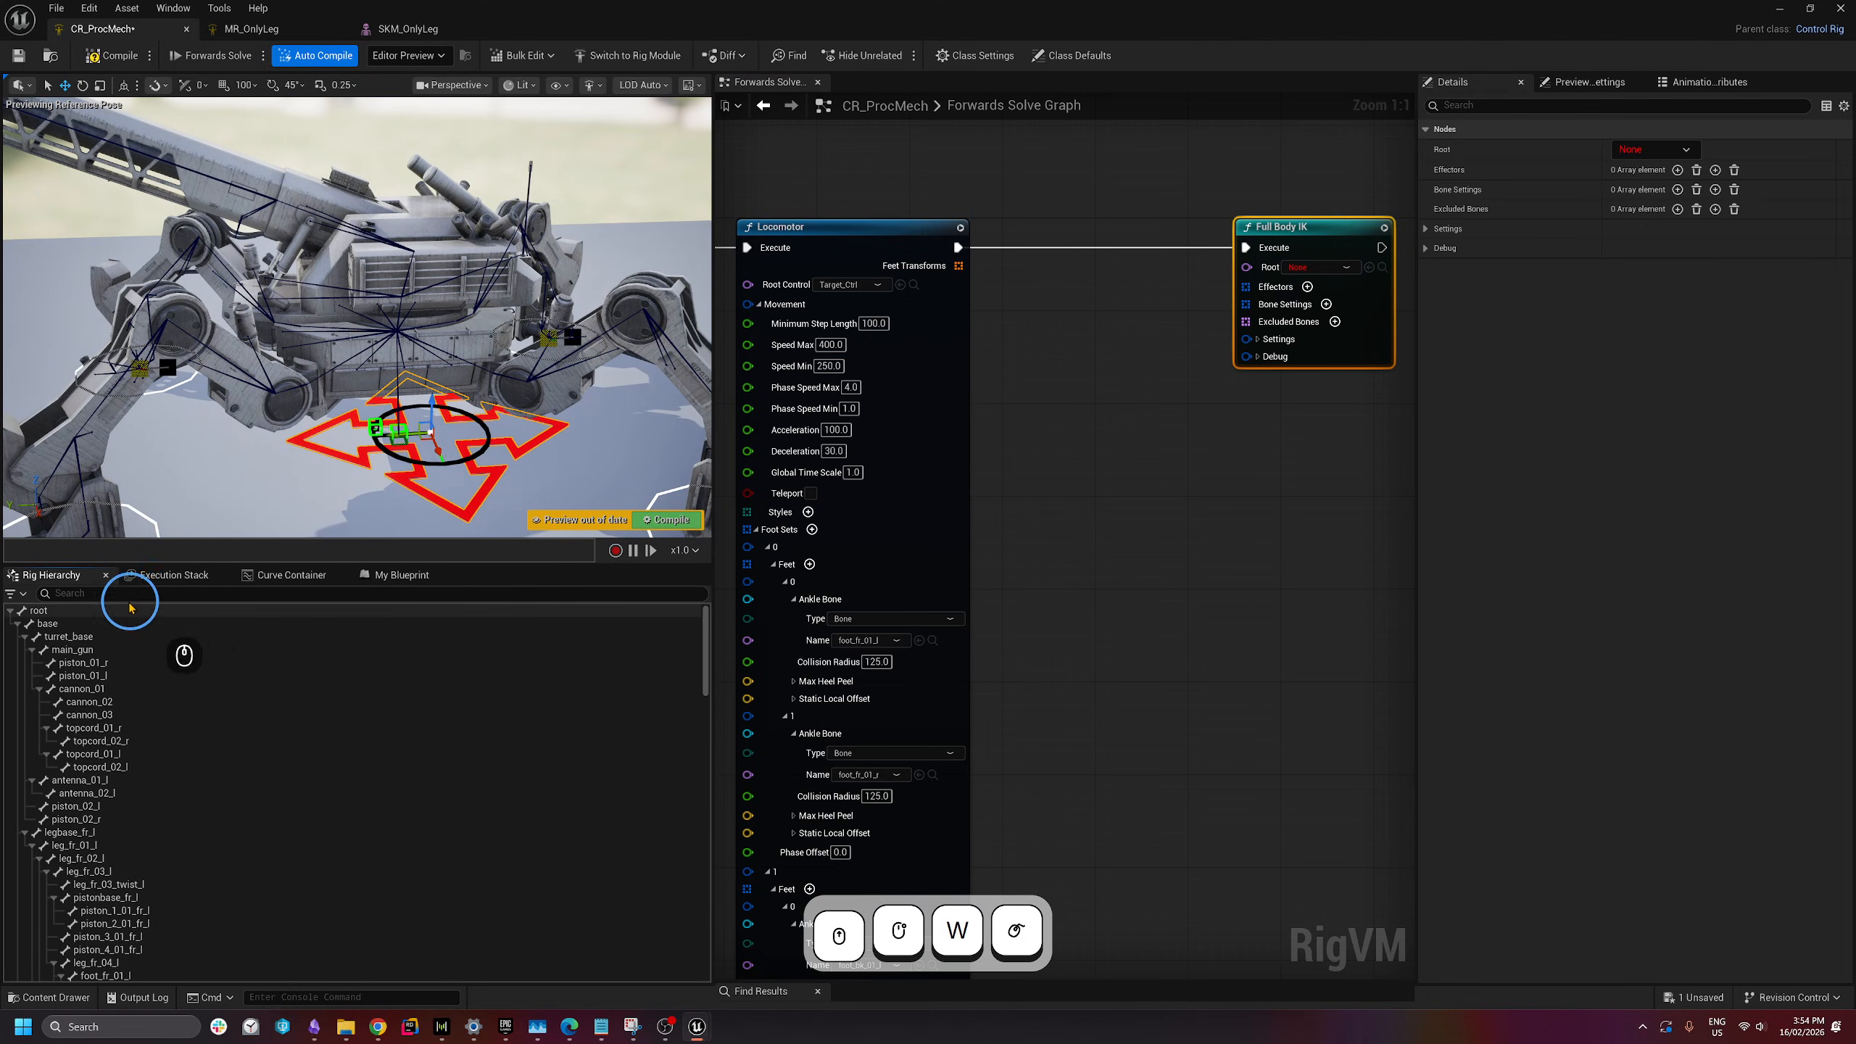
left_click(101, 611)
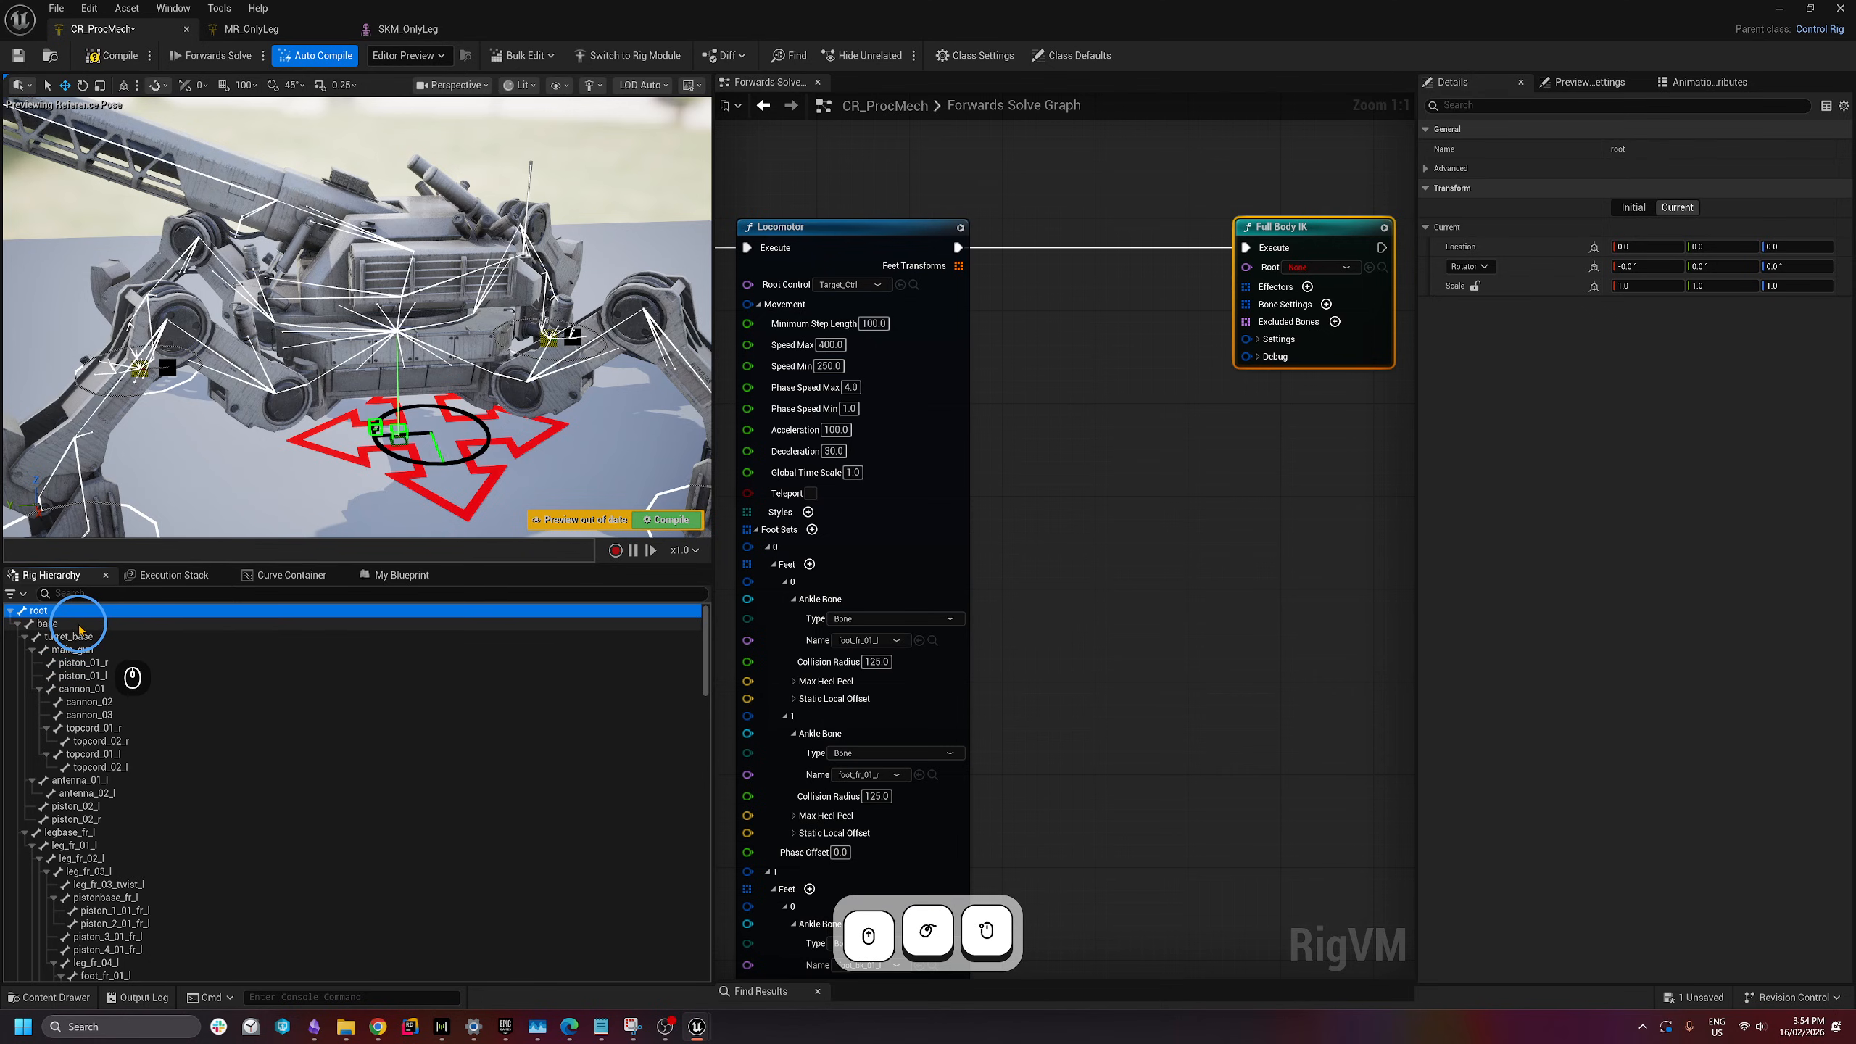
left_click(49, 624)
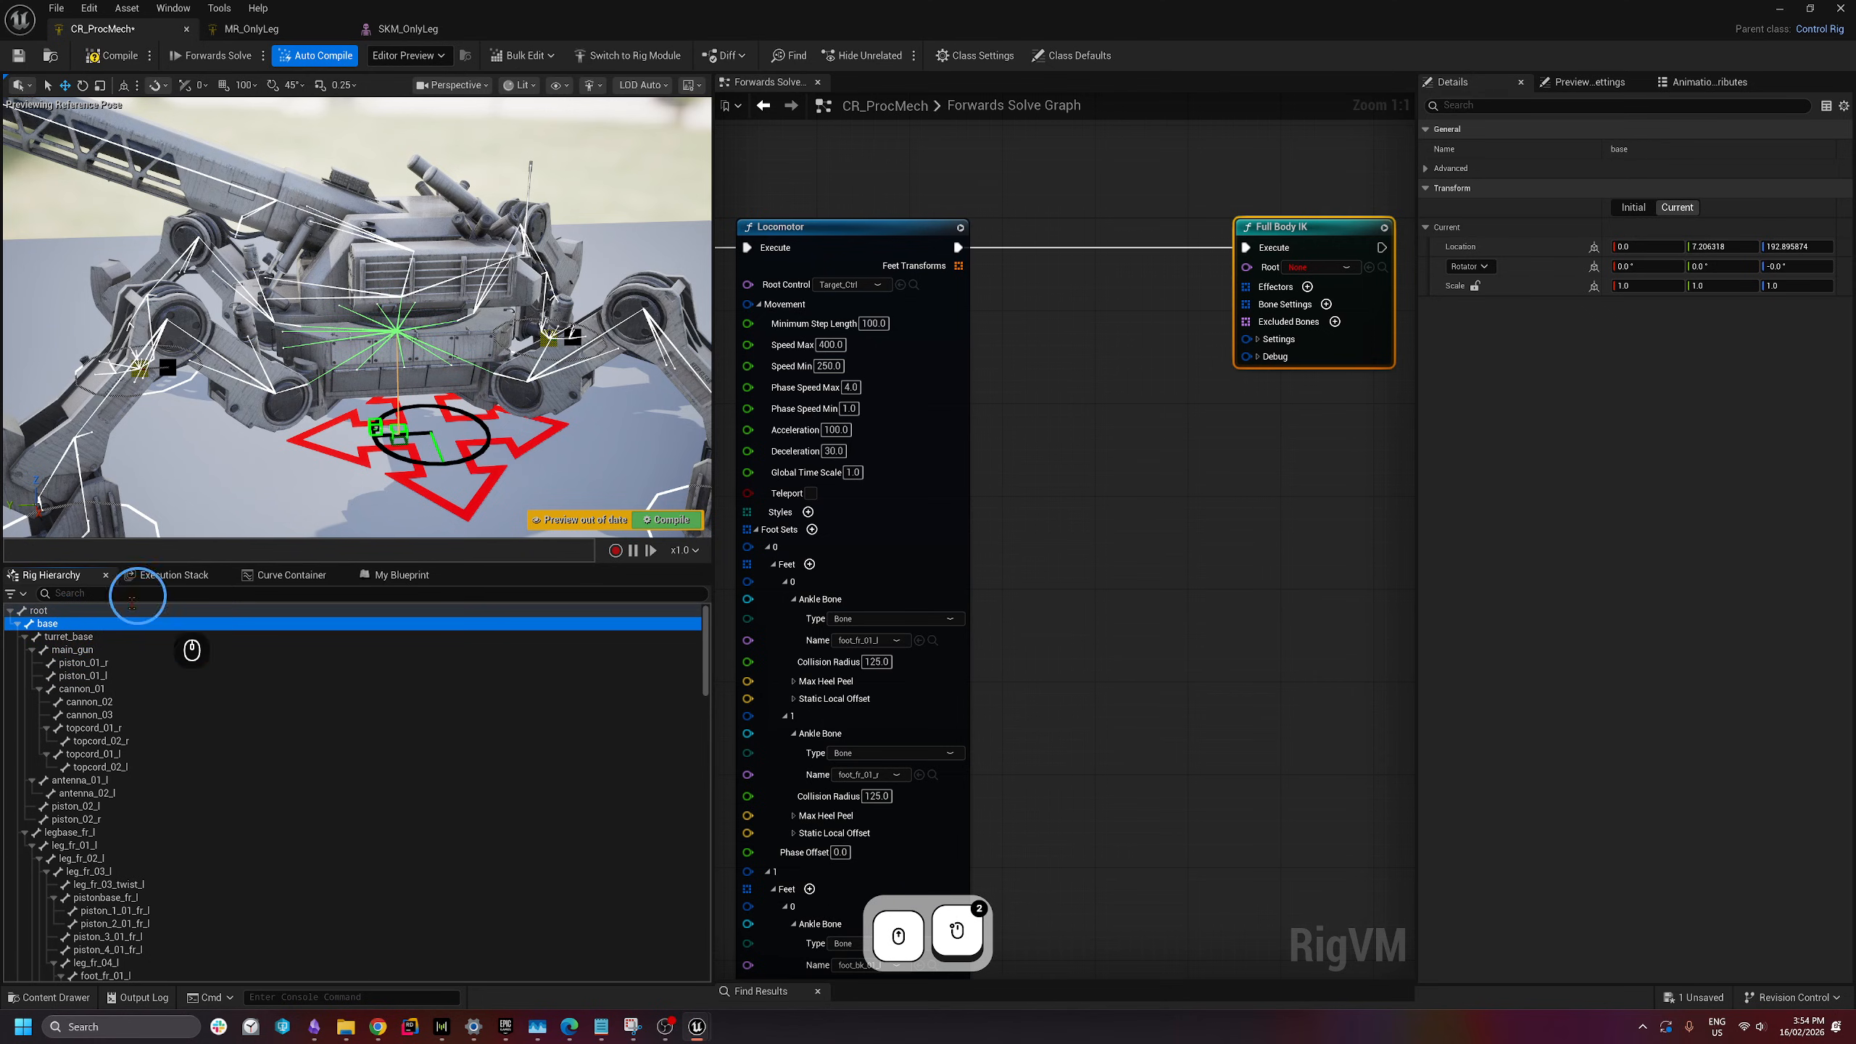
left_click(24, 637)
left_click(24, 649)
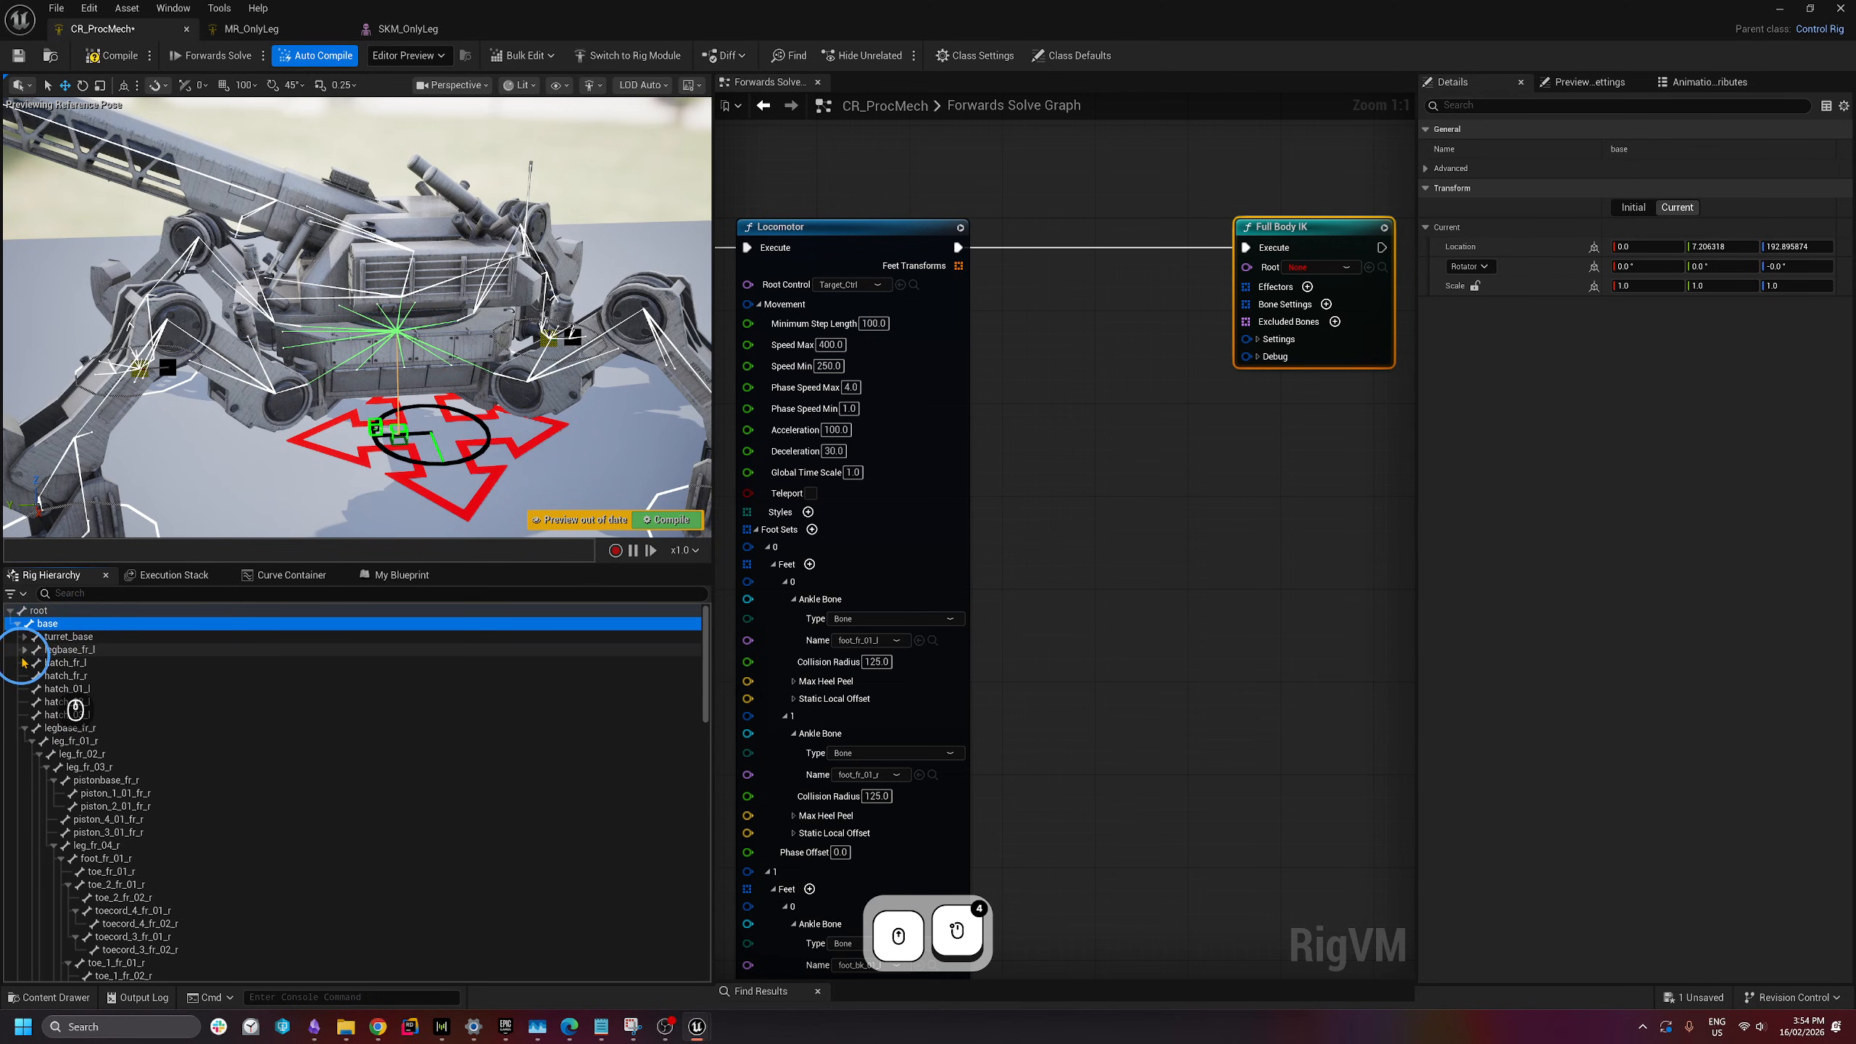
left_click(24, 728)
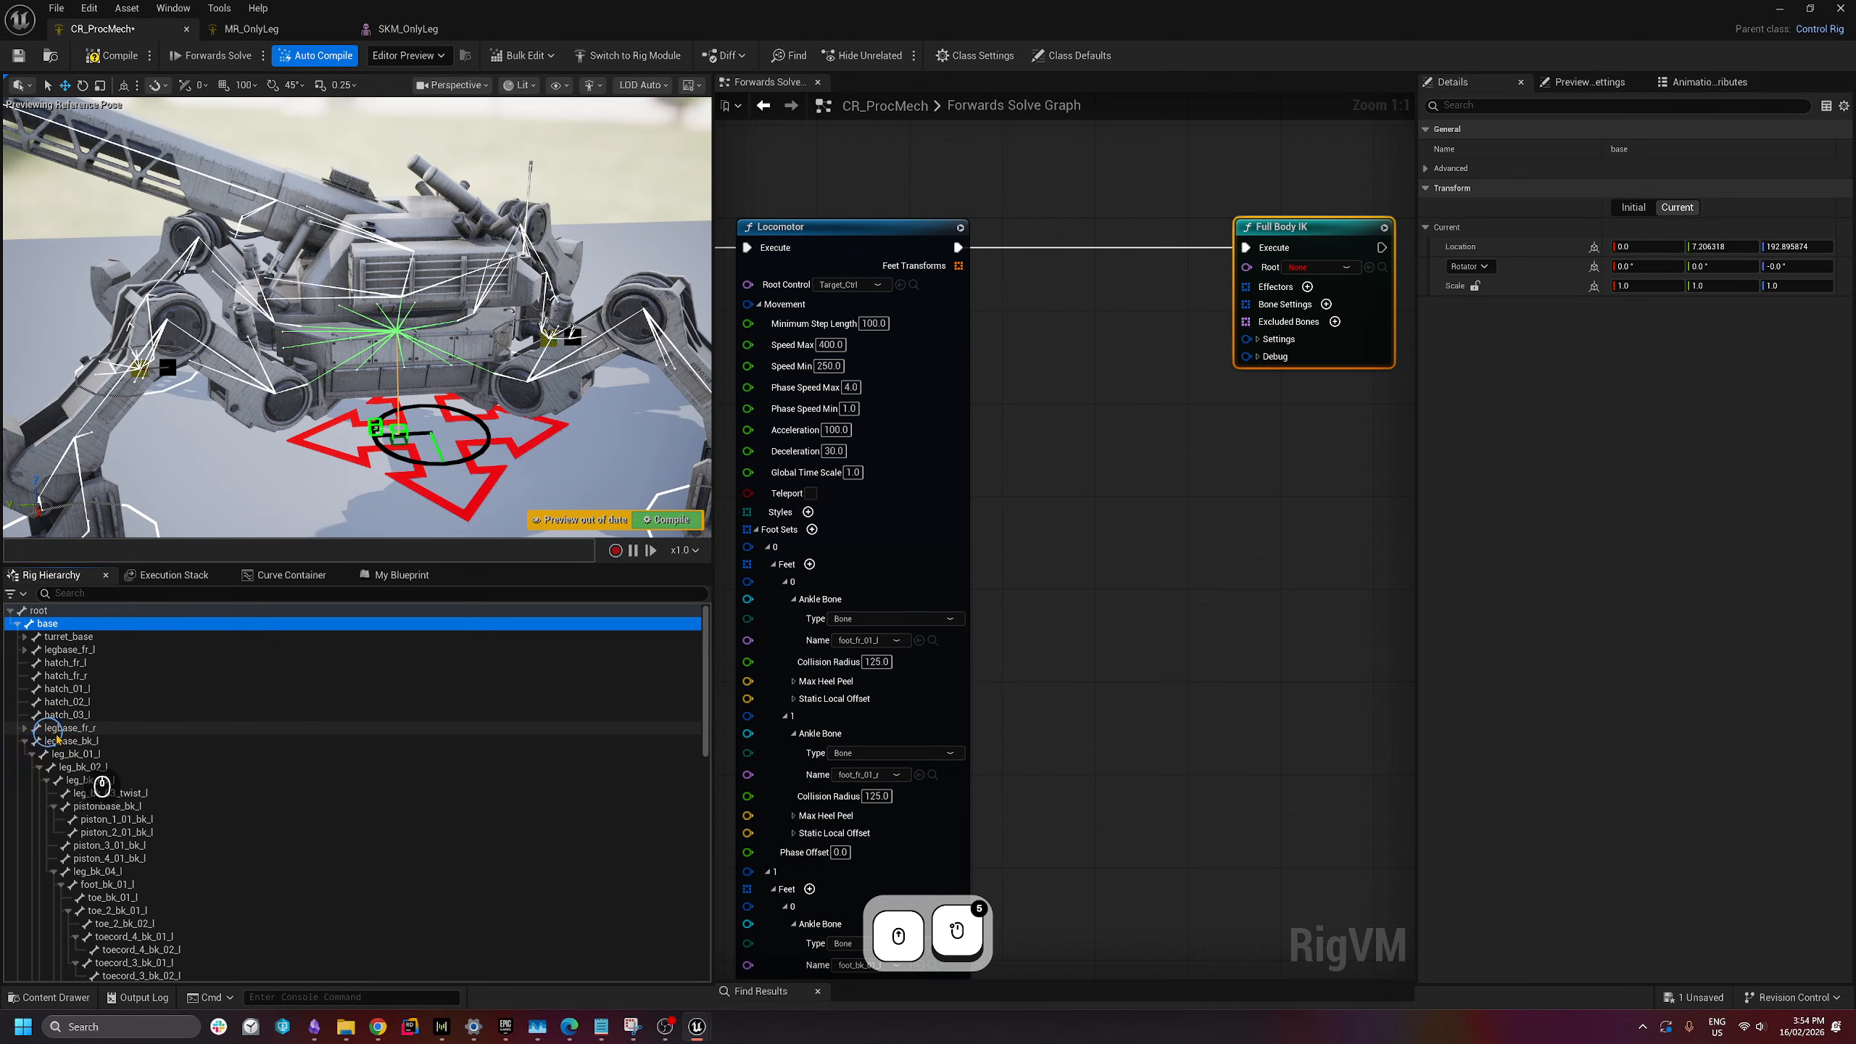
- Compare legbase_fr_l, legbase_fr_r, base and root, ending with base selected
left_click(66, 649)
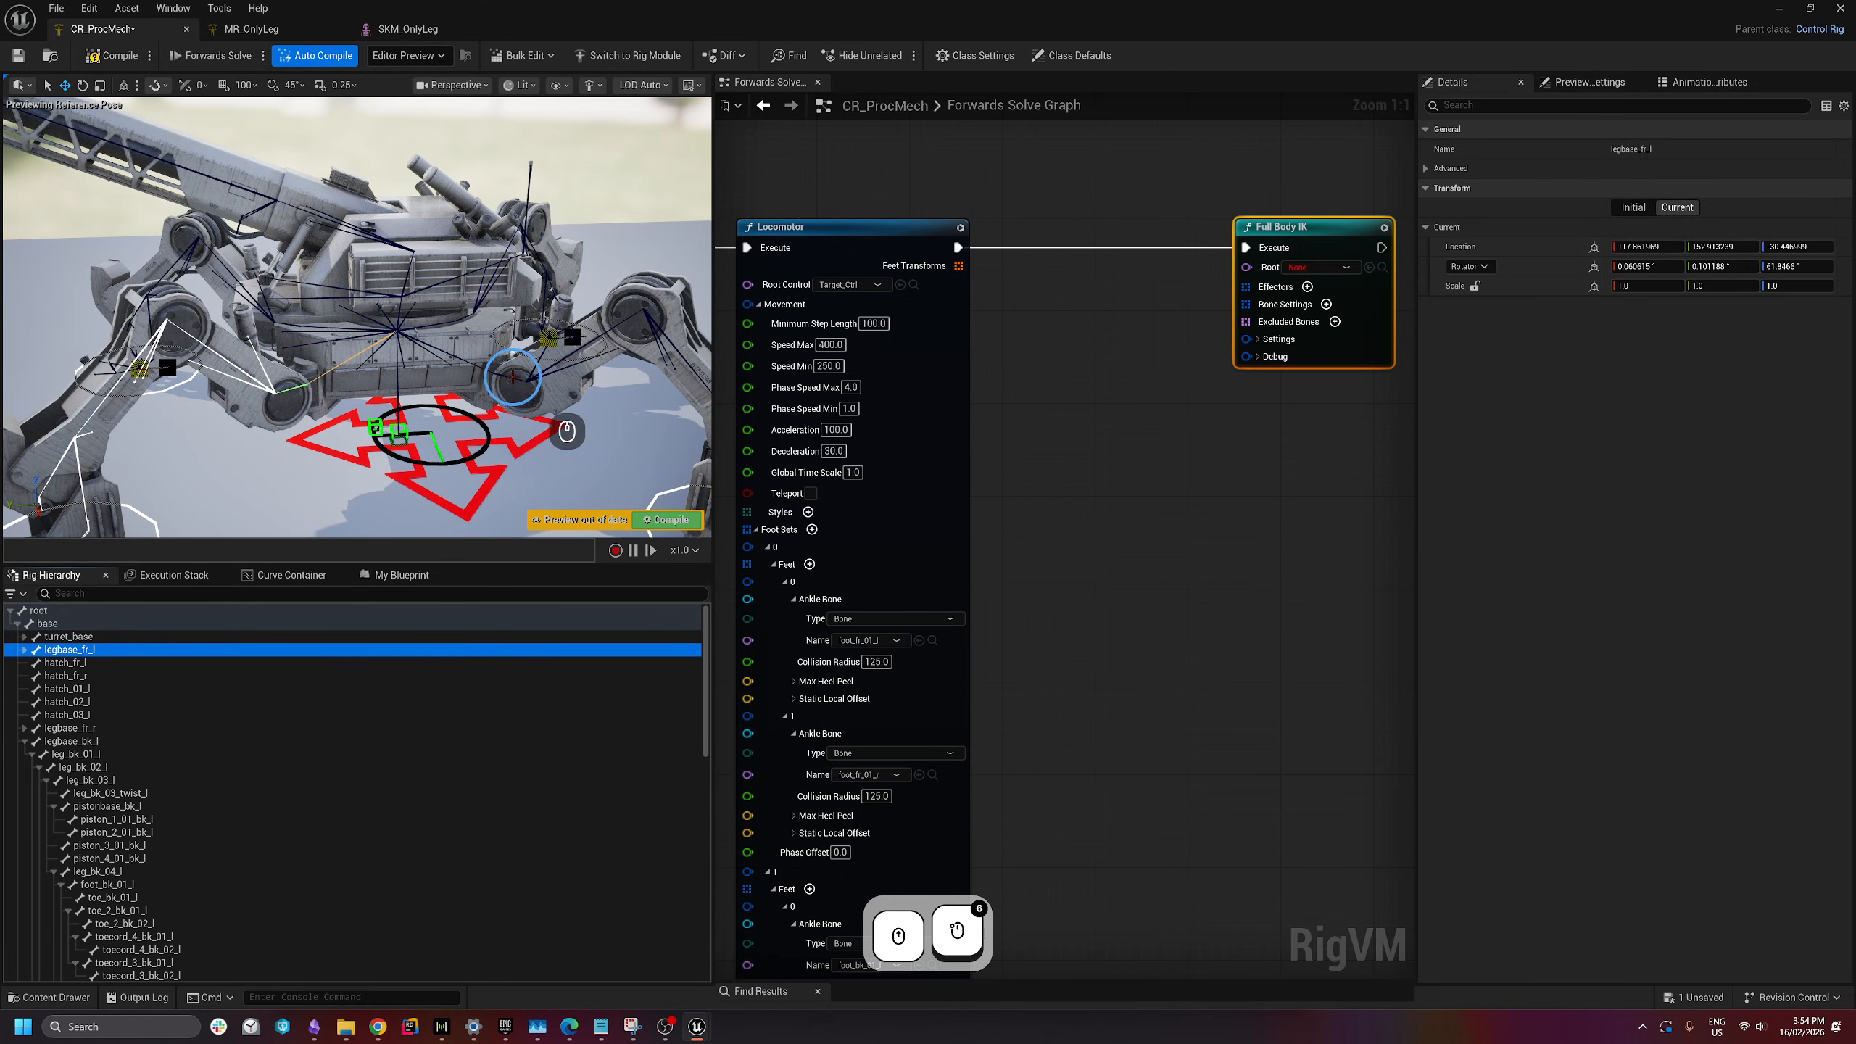
left_click(64, 730)
left_click(48, 623)
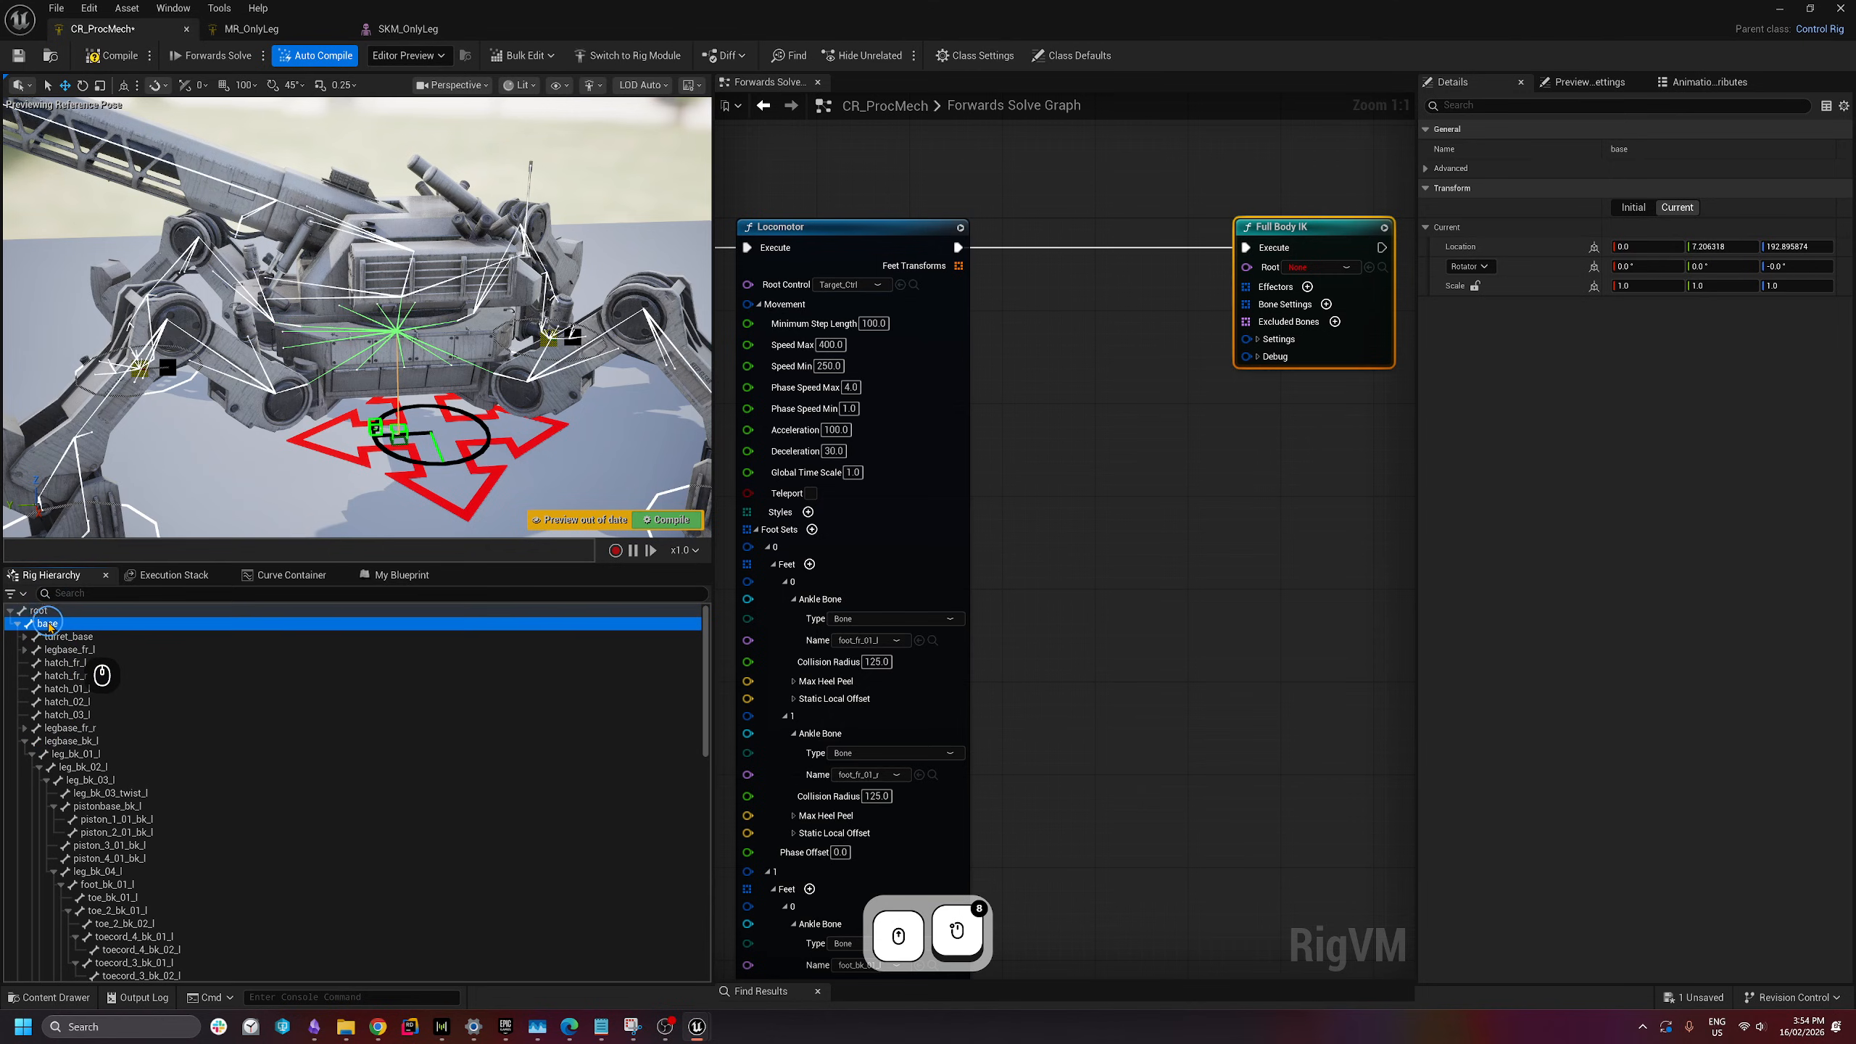
left_click(43, 611)
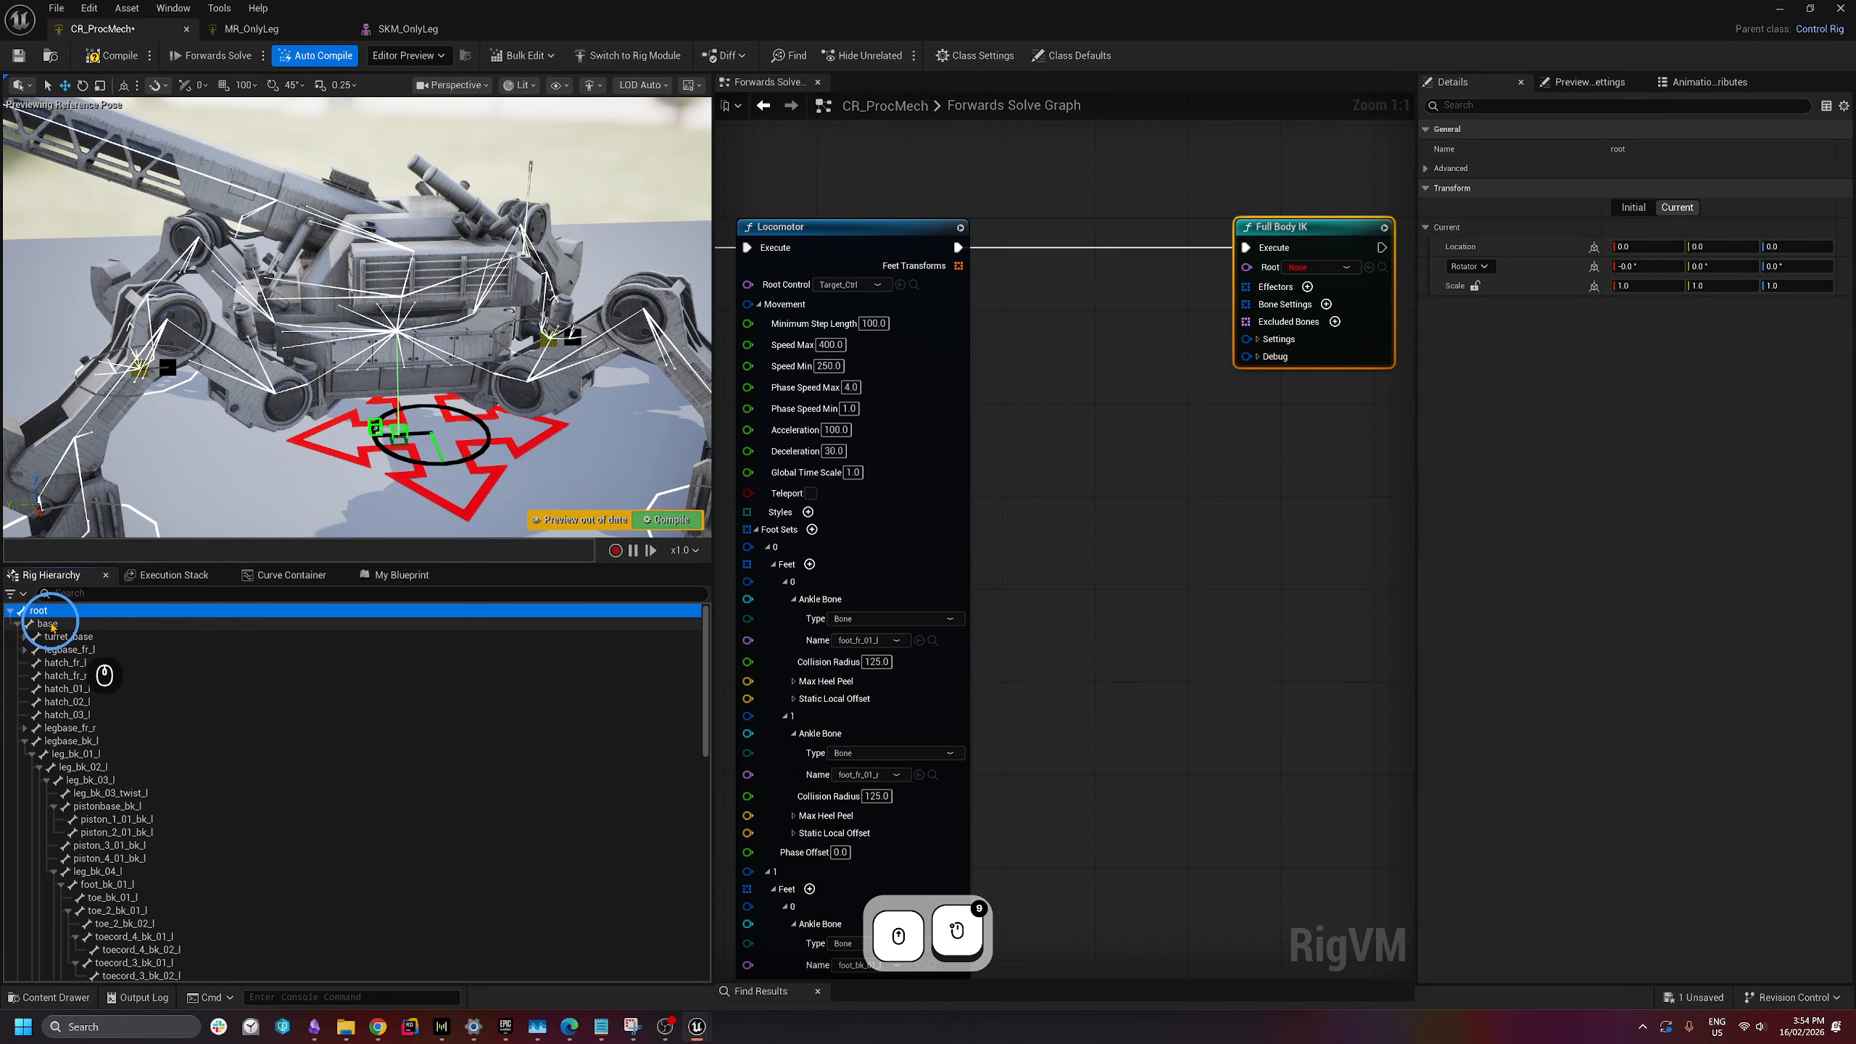
left_click(53, 625)
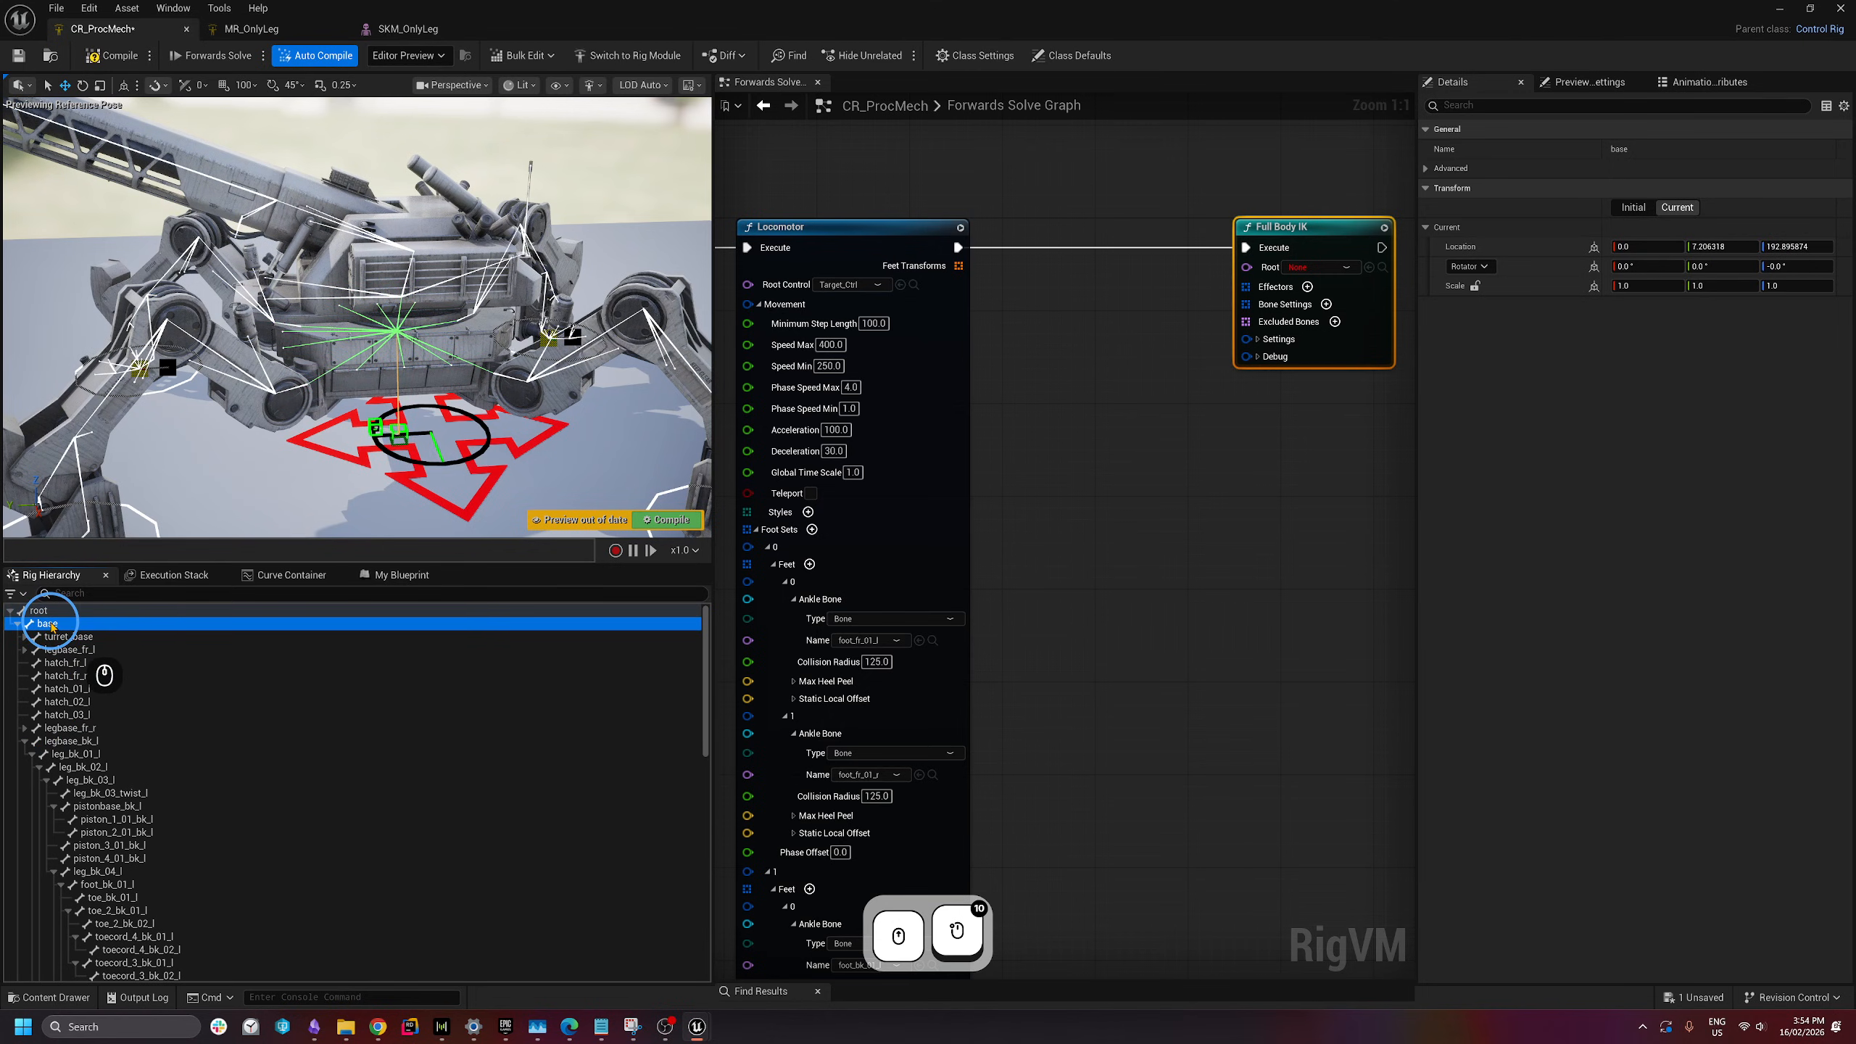
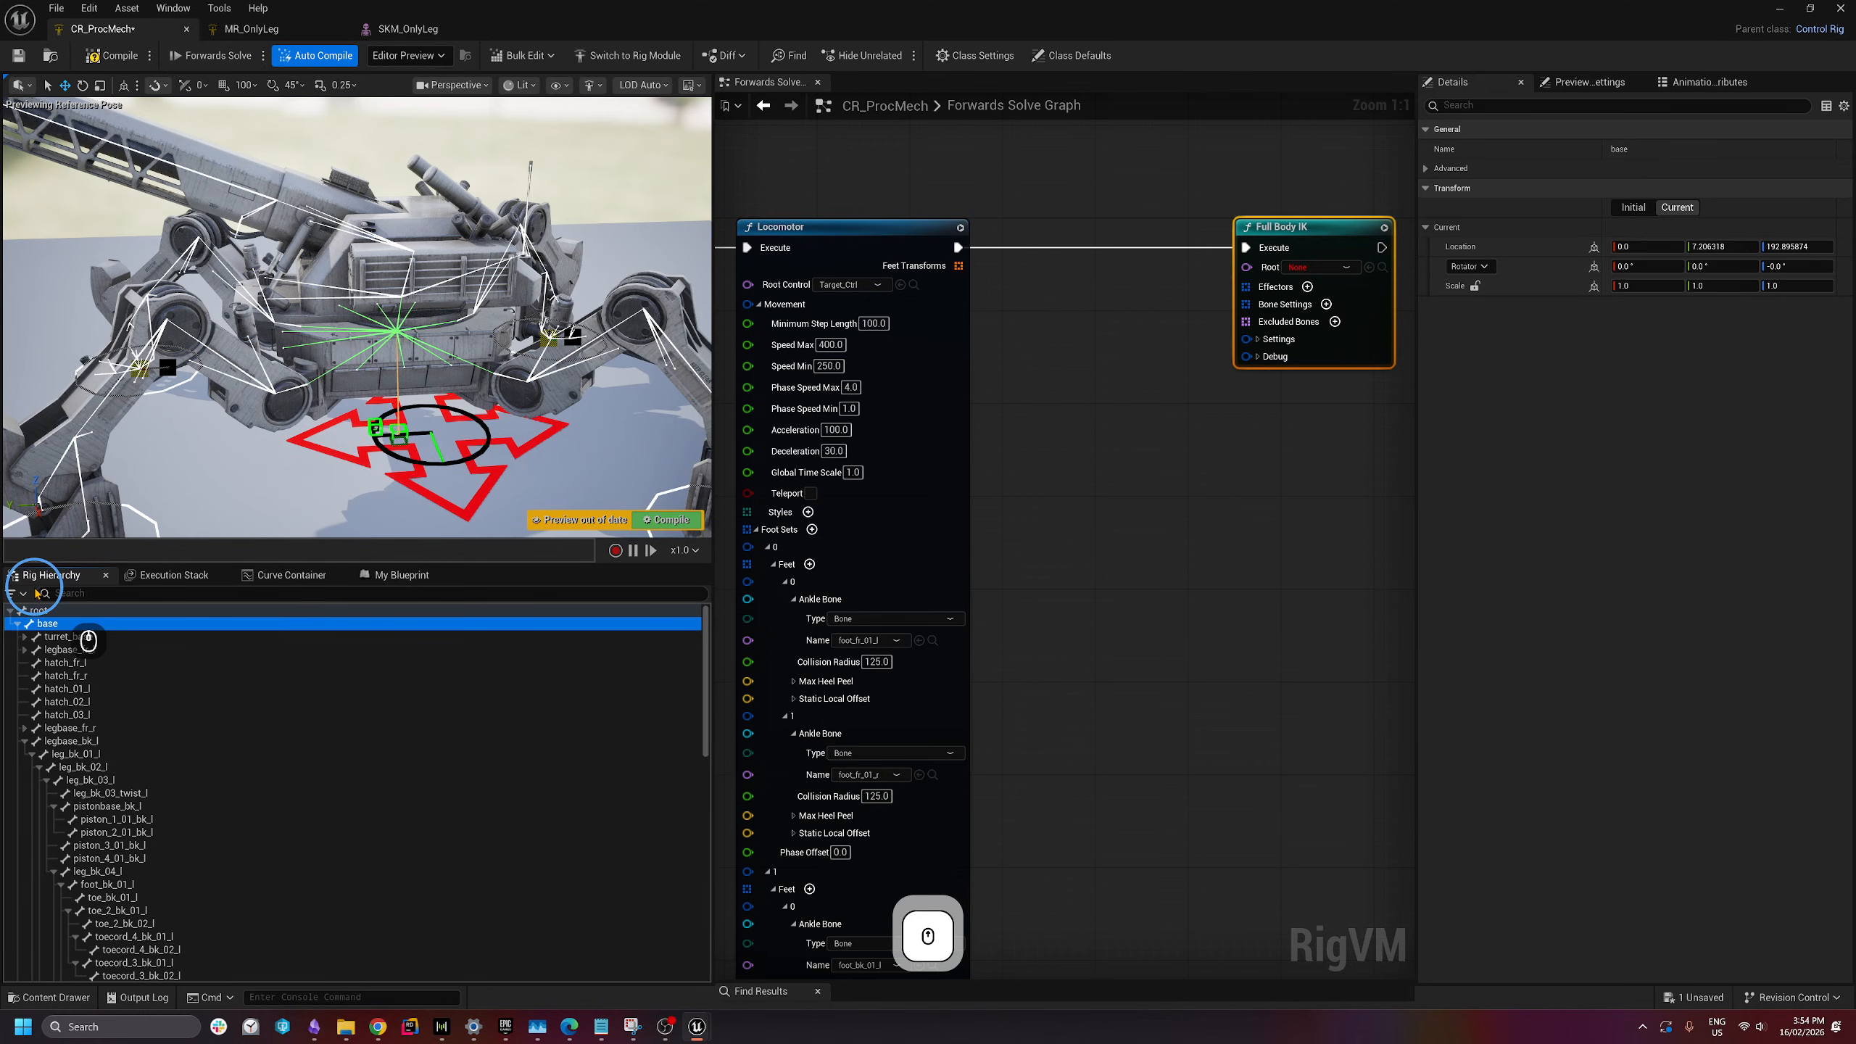
- Pick base from the Full Body IK node's Root bone list, then reposition the node beside the Locomotor
left_click(1319, 268)
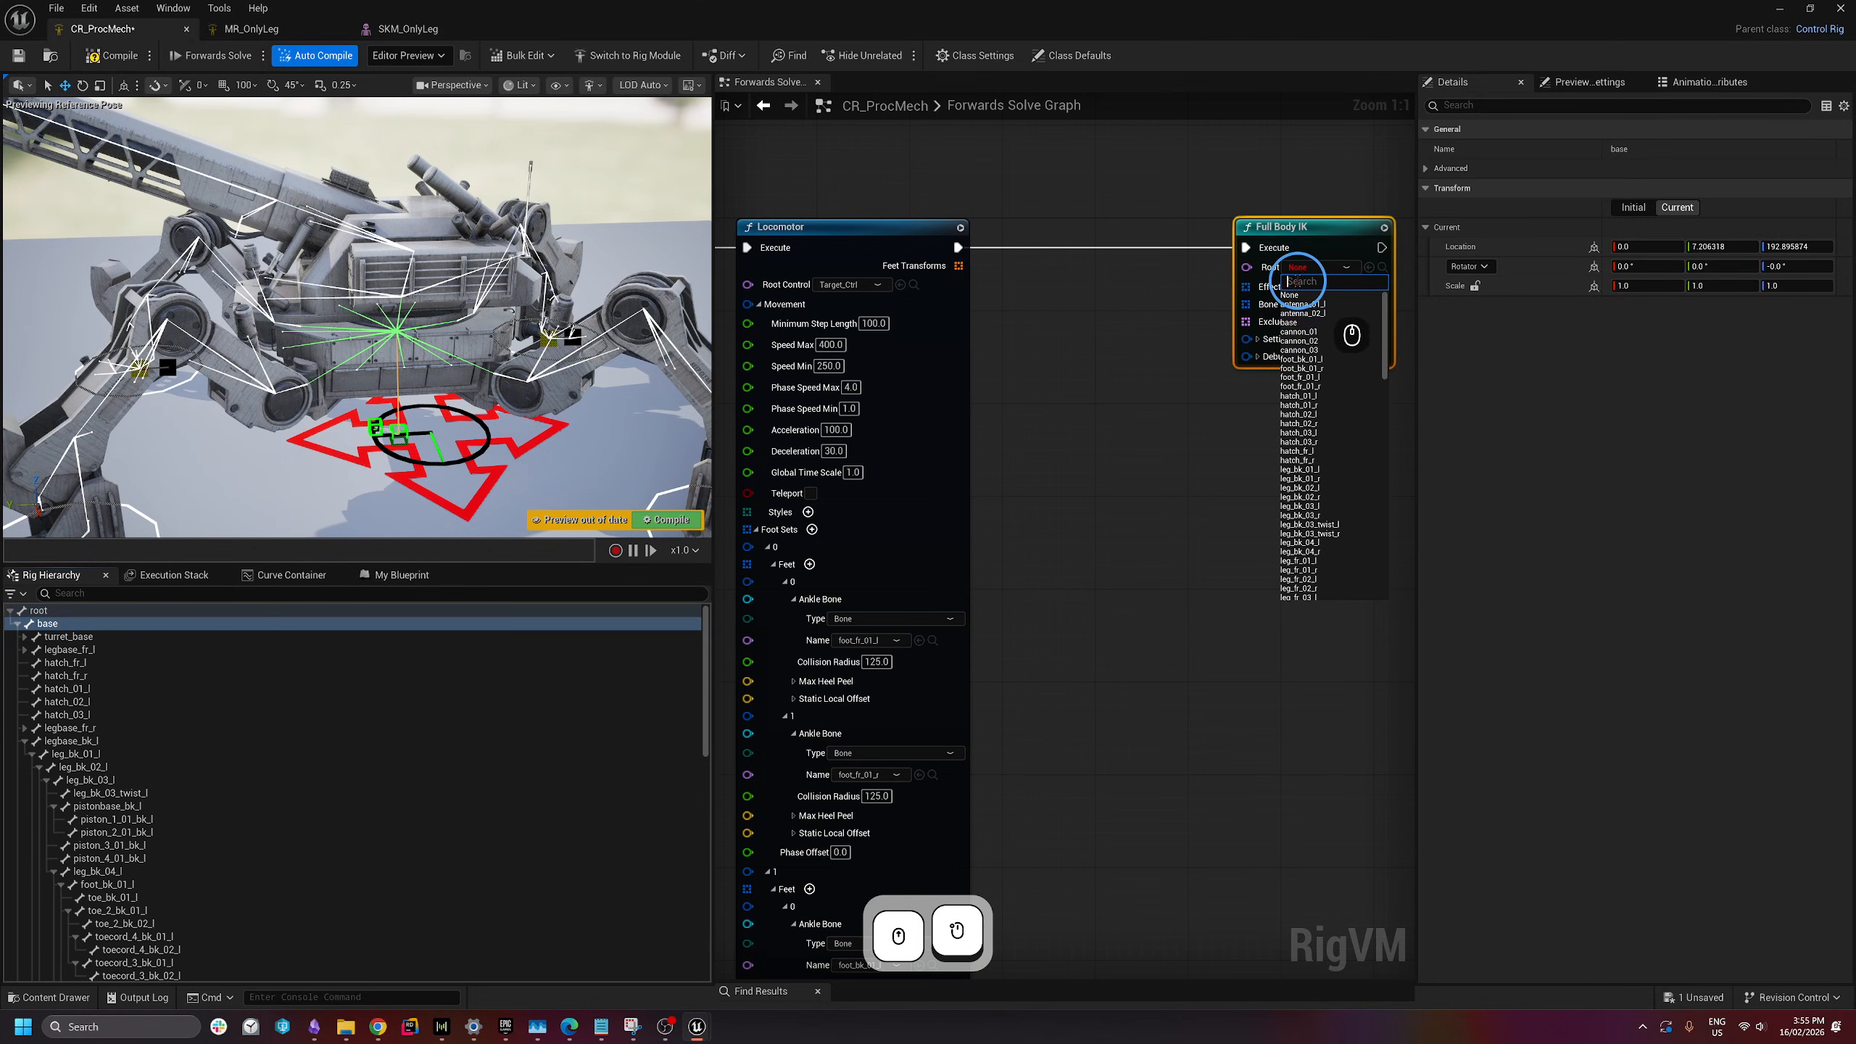
scroll(1320, 369, "down", 8)
type("base")
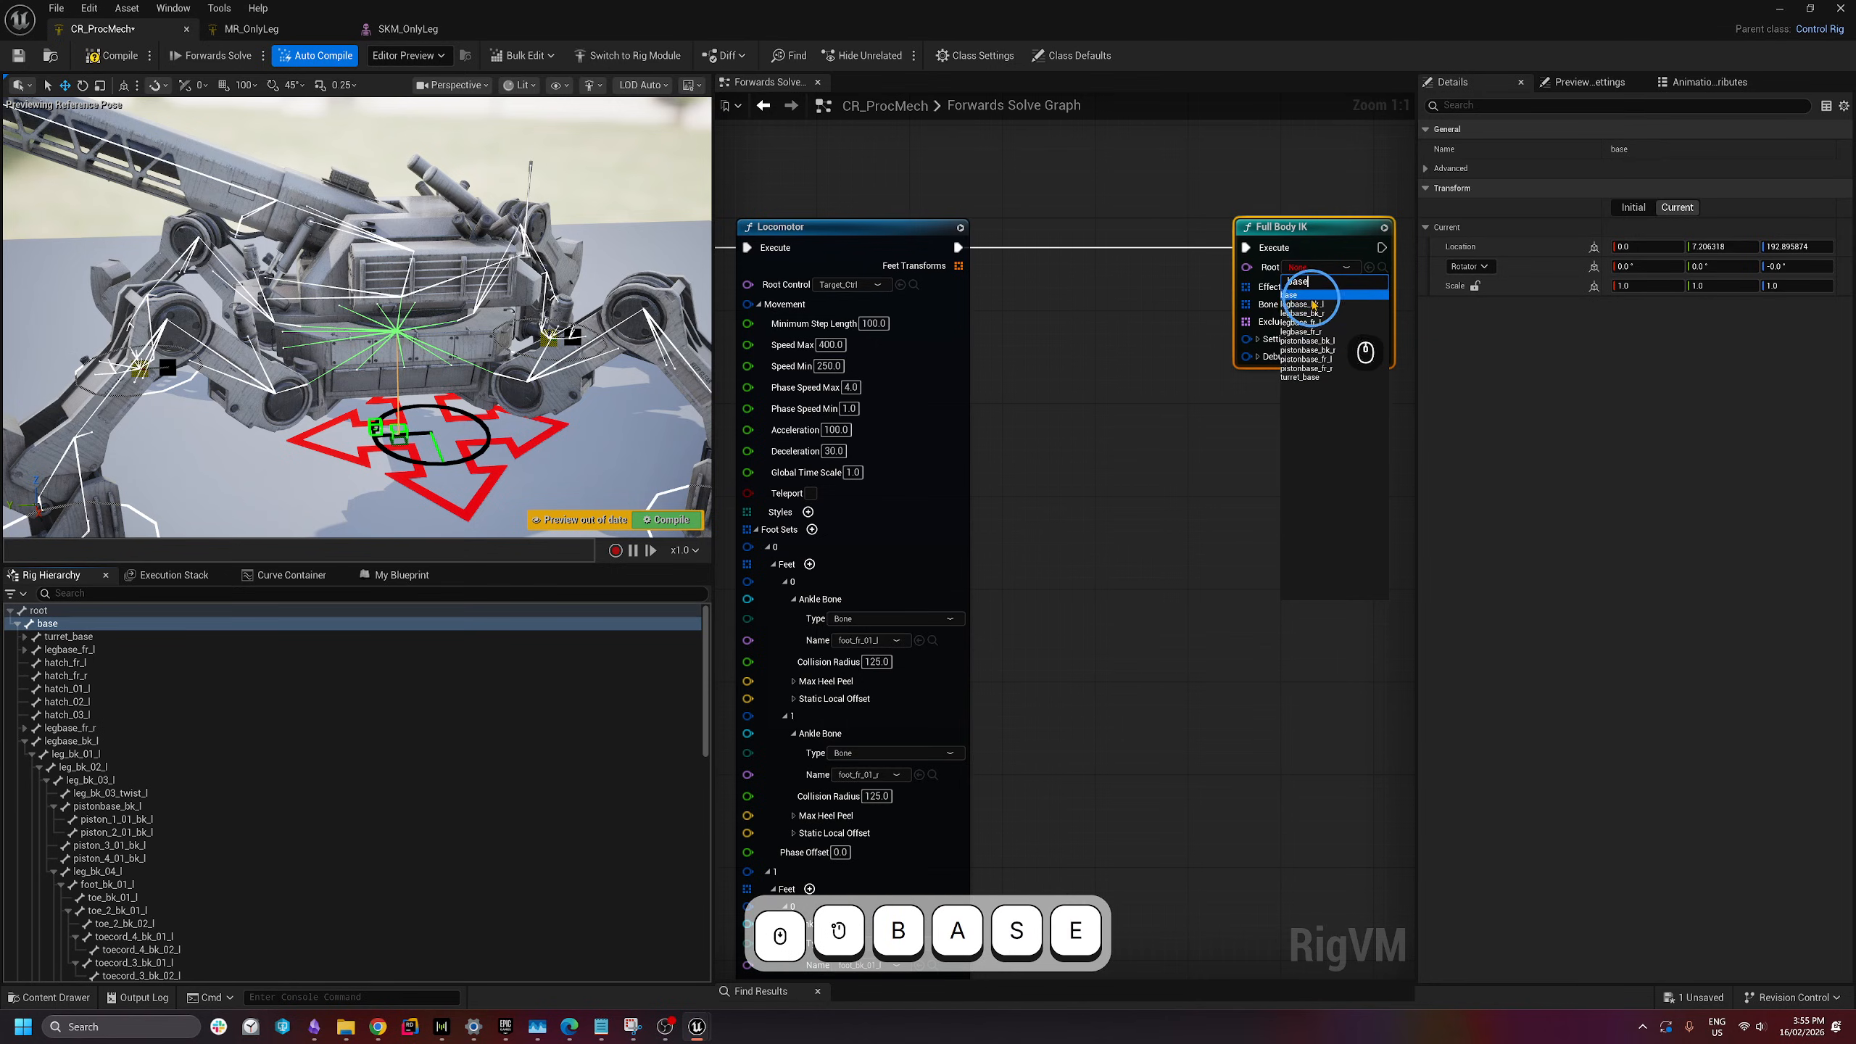
left_click(1309, 295)
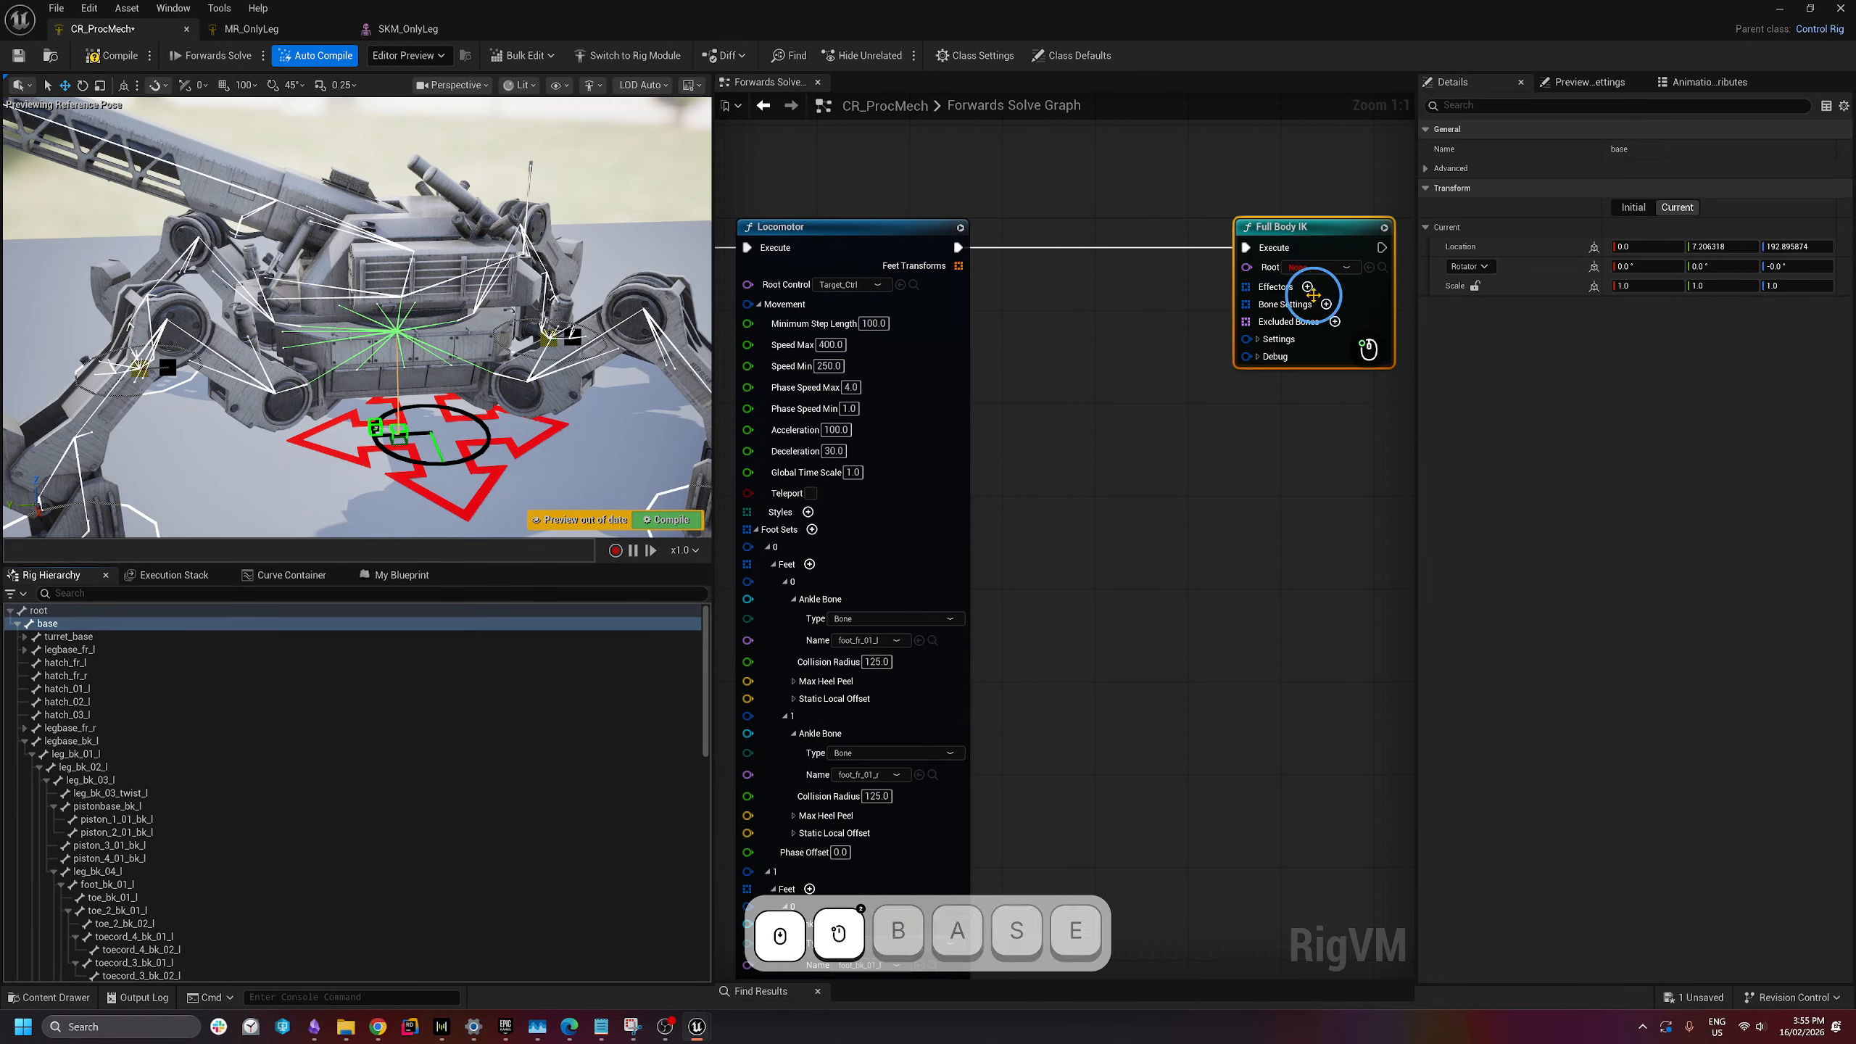
right_click_drag(1263, 526, 1058, 524)
left_click_drag(1112, 221, 1183, 223)
right_click_drag(951, 383, 952, 405)
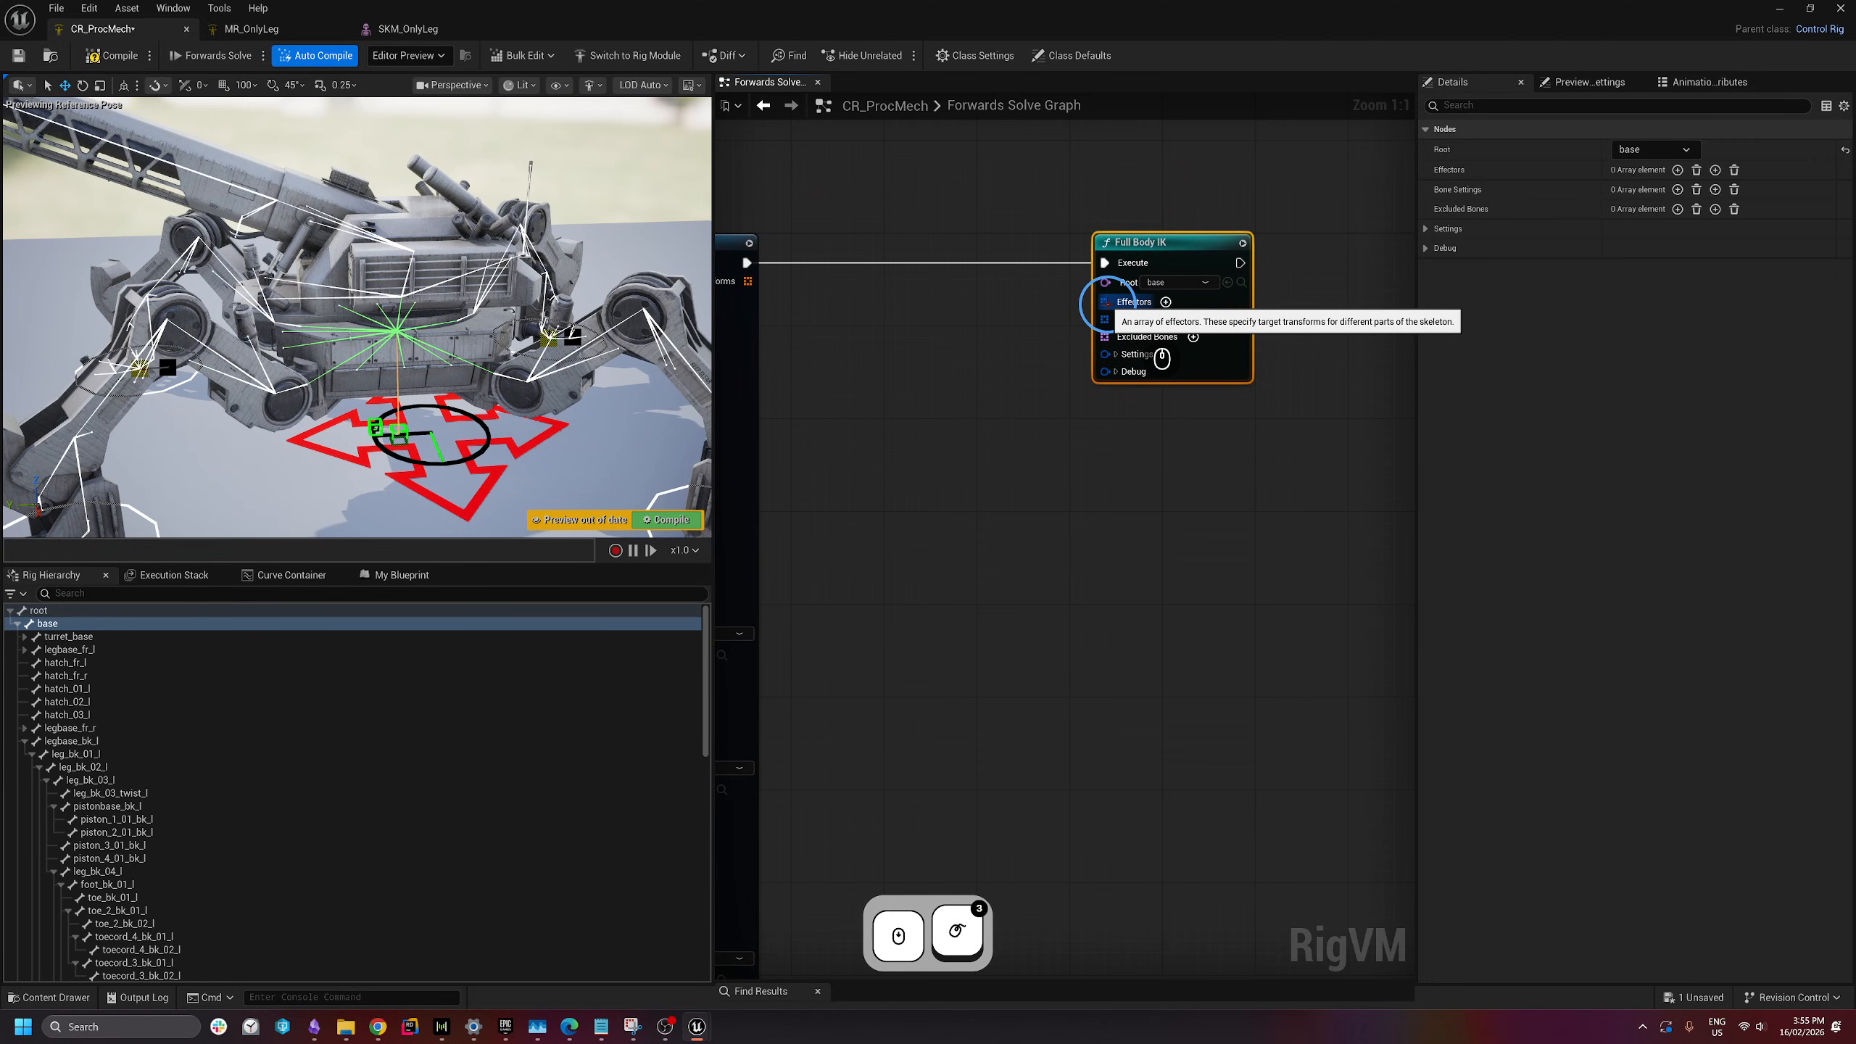
- Add four effectors to the Full Body IK node
right_click_drag(927, 368, 1030, 362)
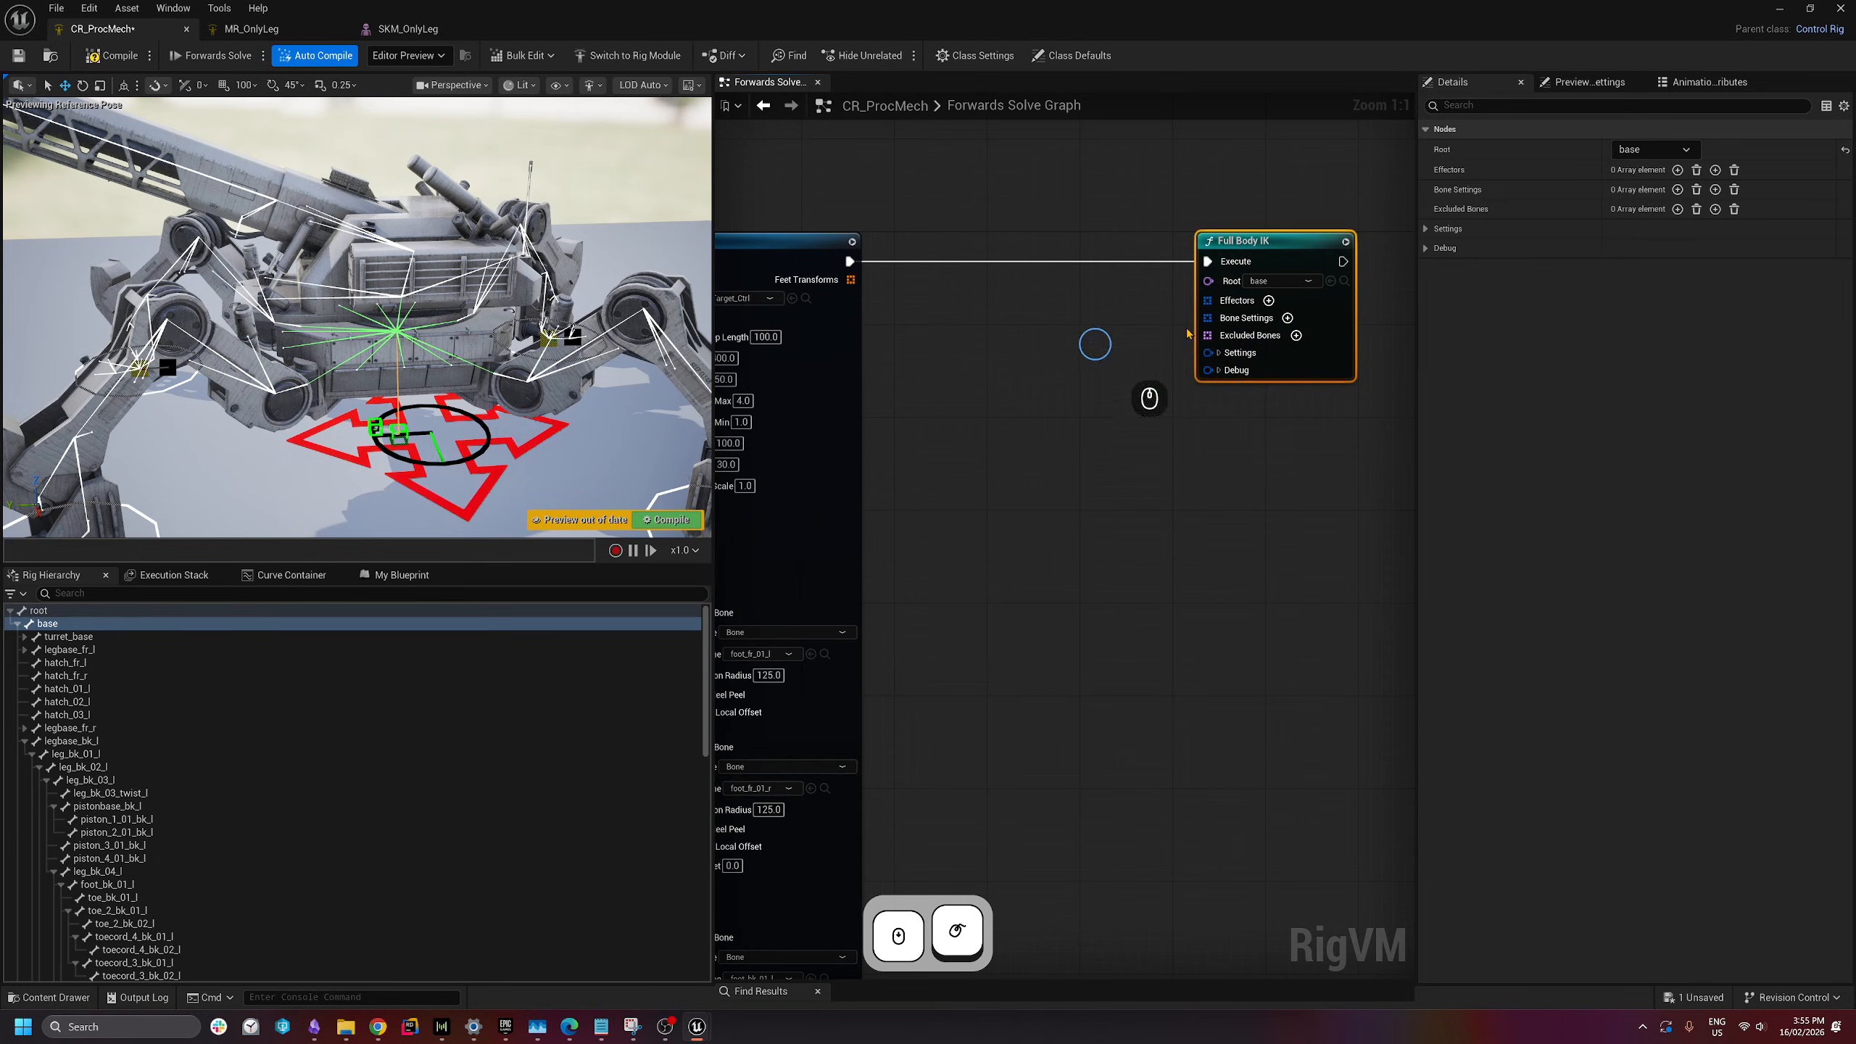
left_click(1270, 301)
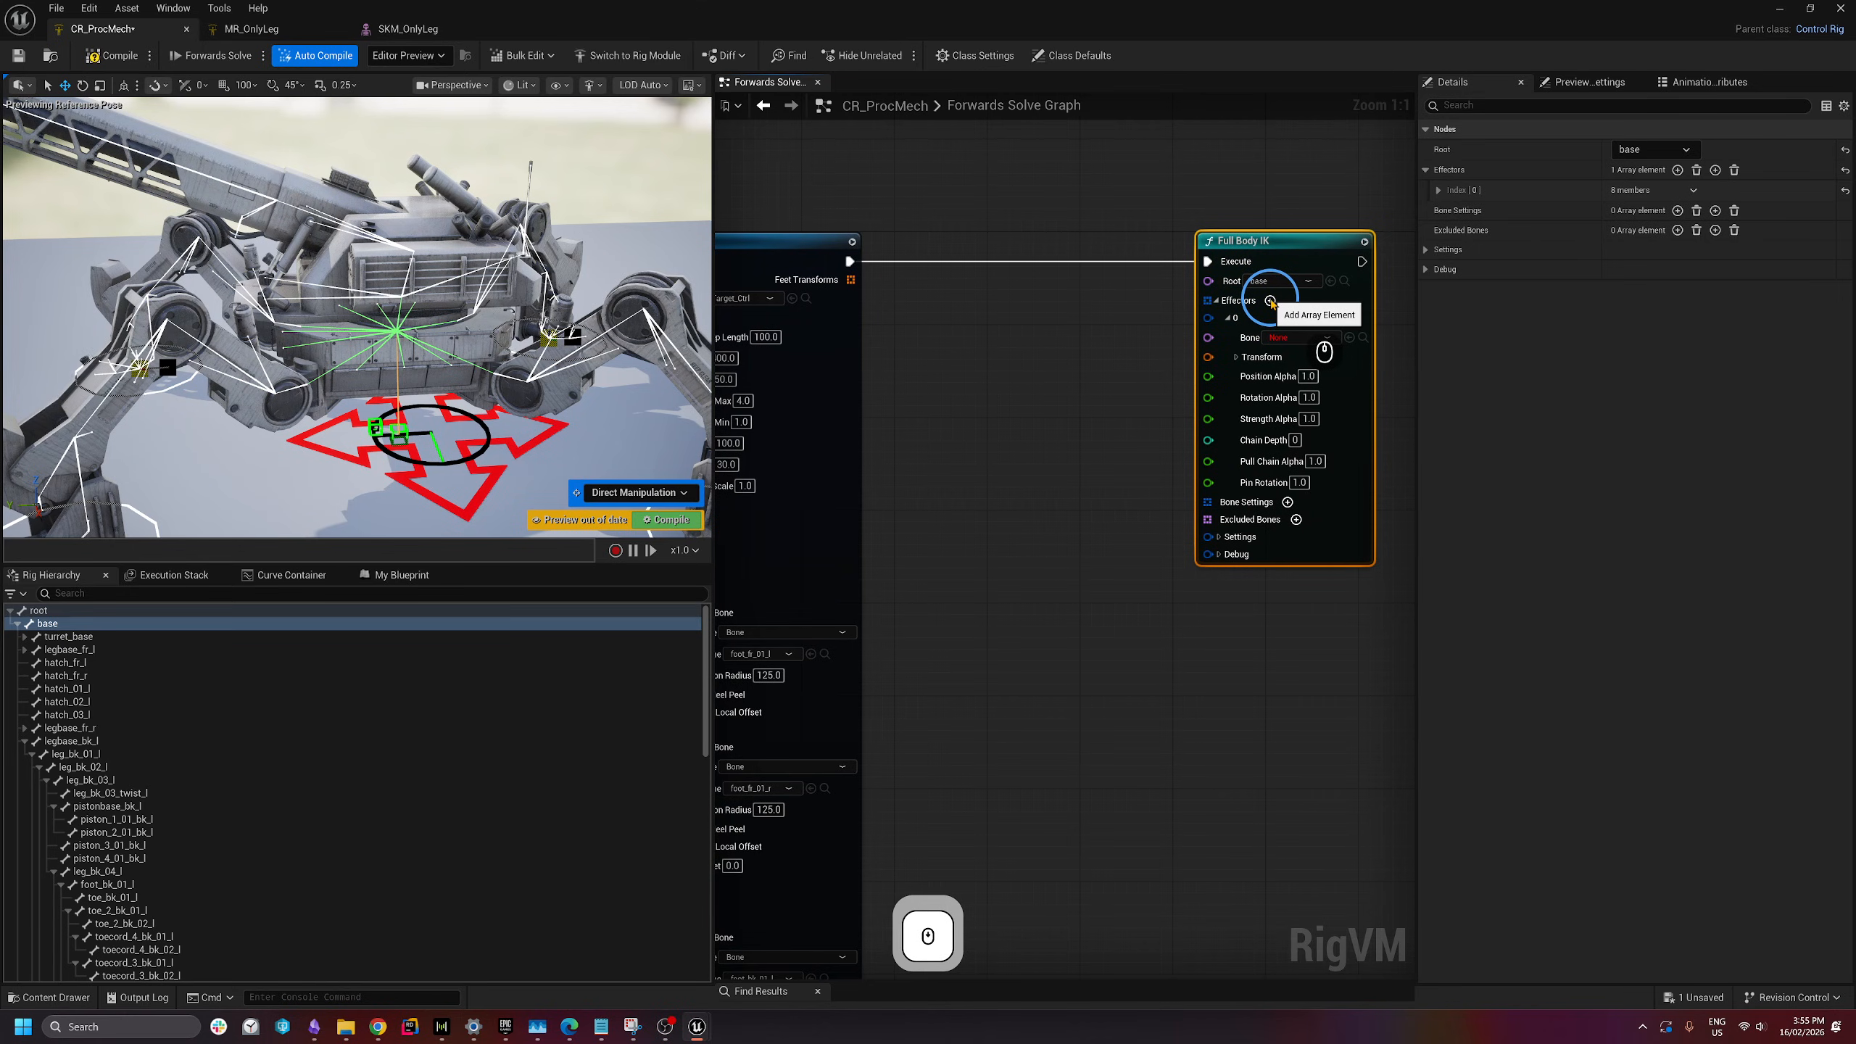
left_click(1271, 300)
left_click(1272, 300)
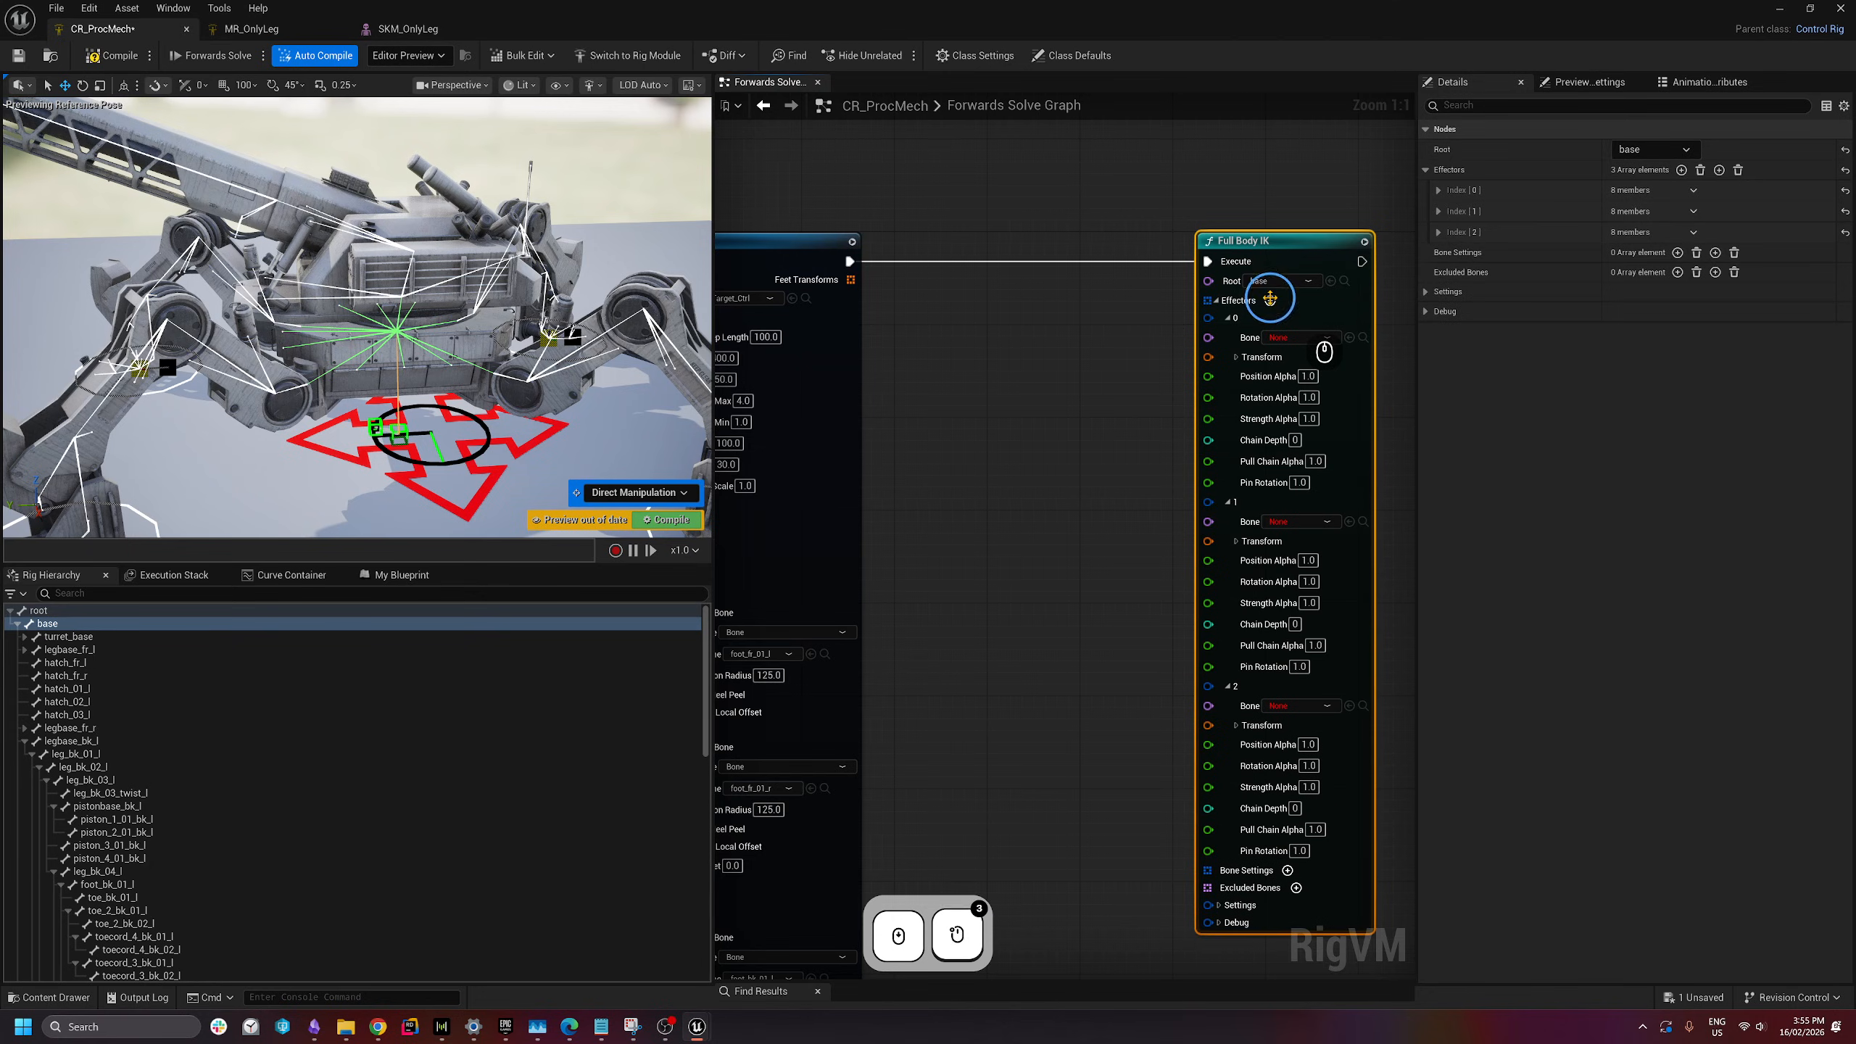
left_click(1271, 300)
- Assign foot_fr_01_l to effector 0 and foot_fr_01_r to effector 1
right_click_drag(1086, 518, 995, 415)
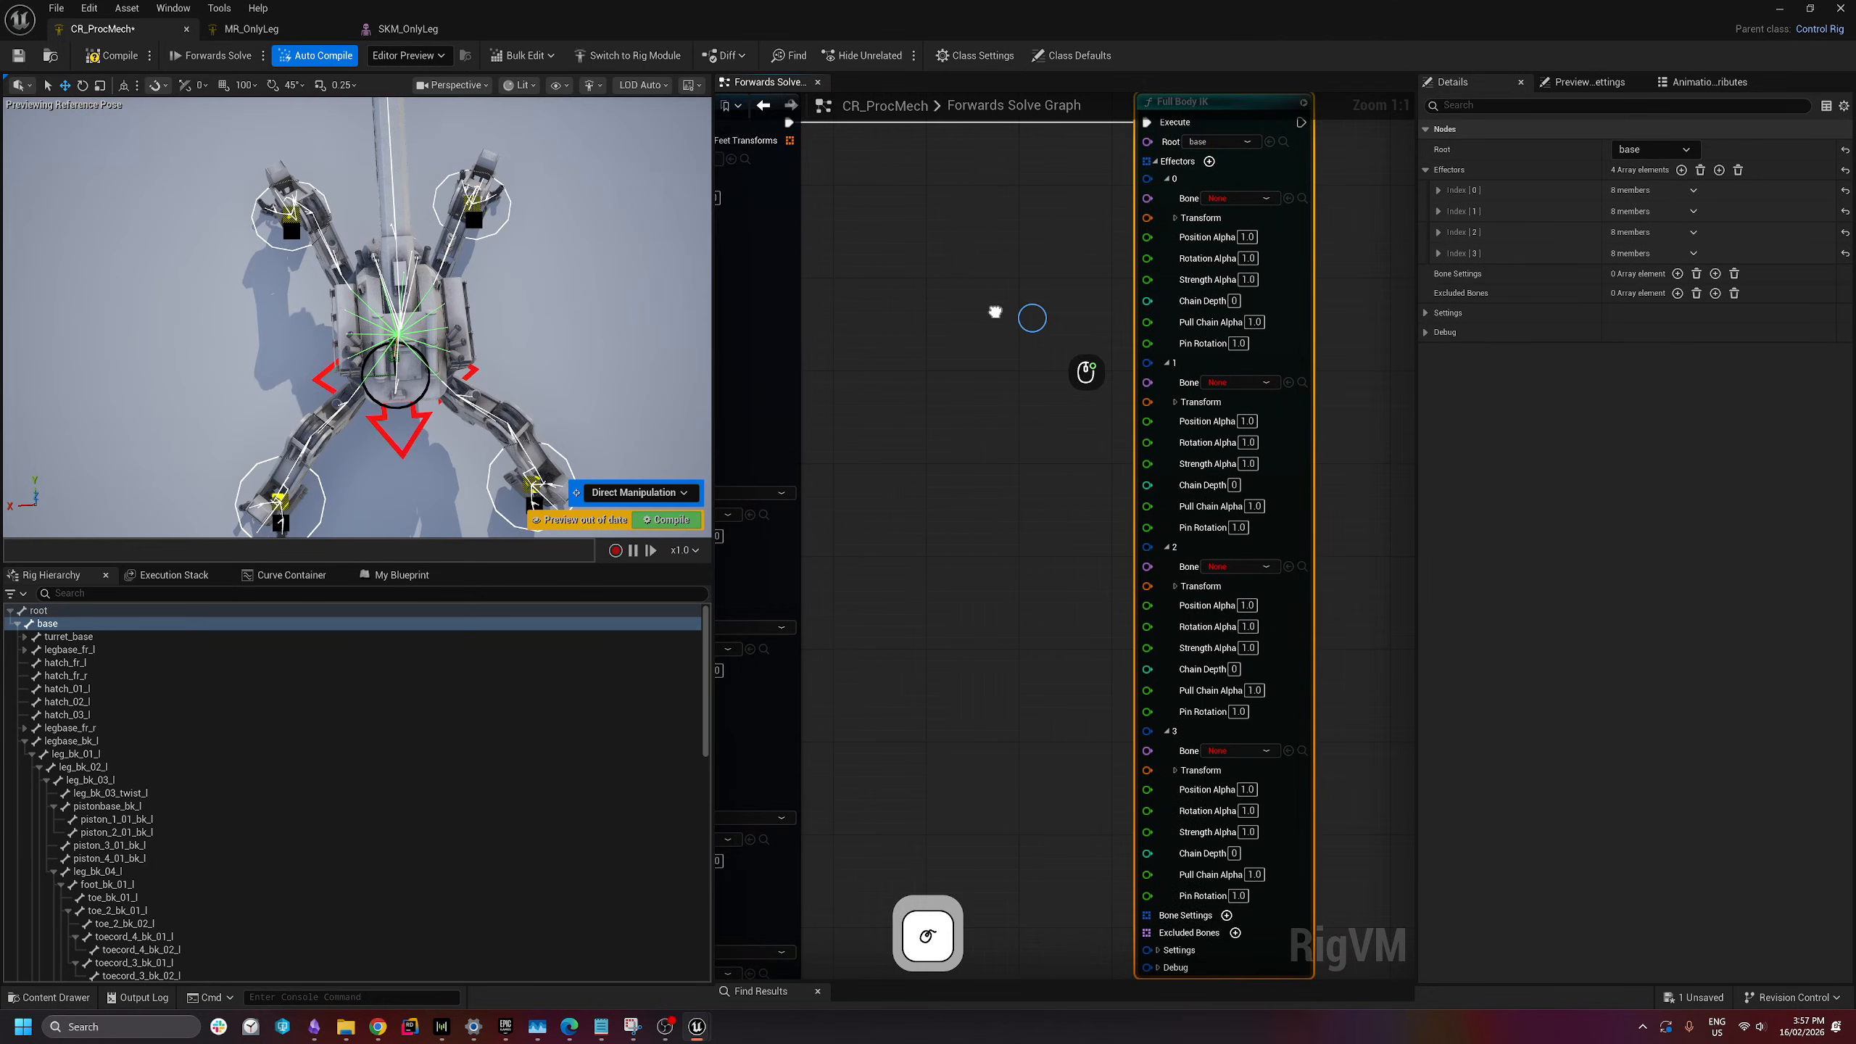
scroll(995, 312, "down", 2)
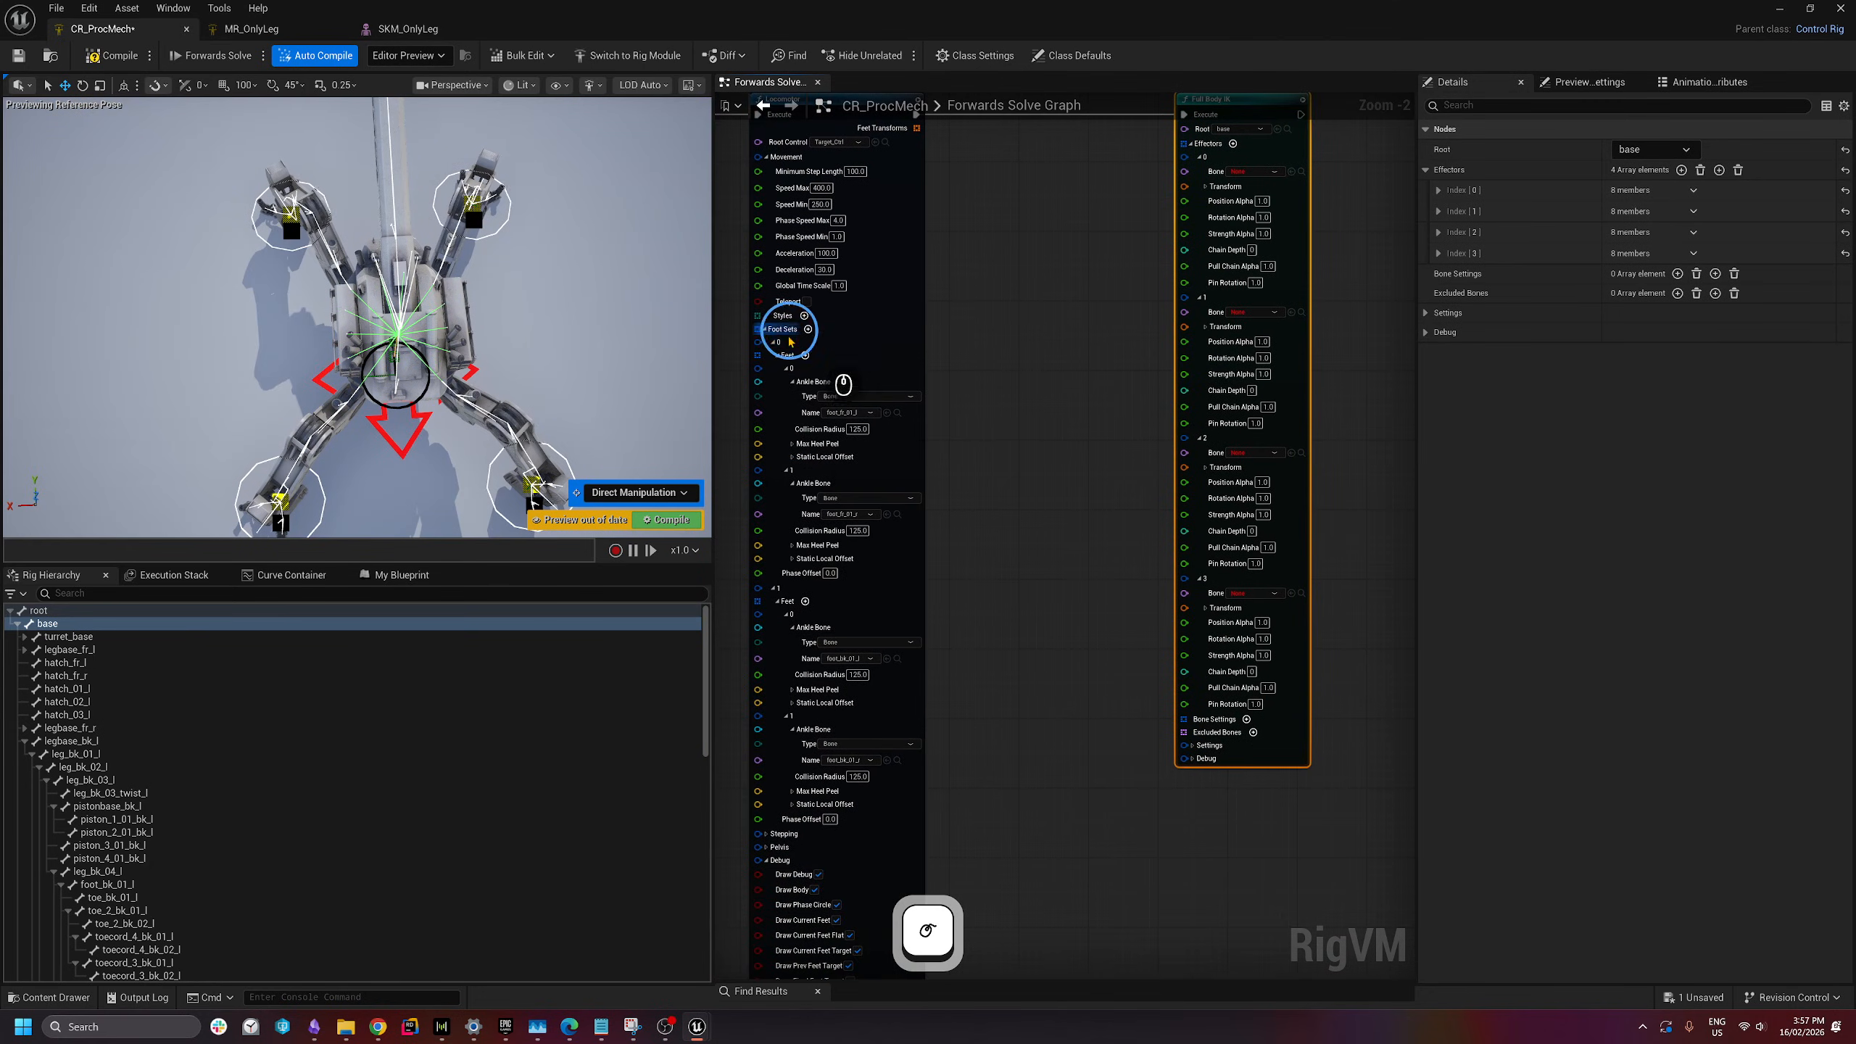
right_click_drag(1067, 453, 1048, 471)
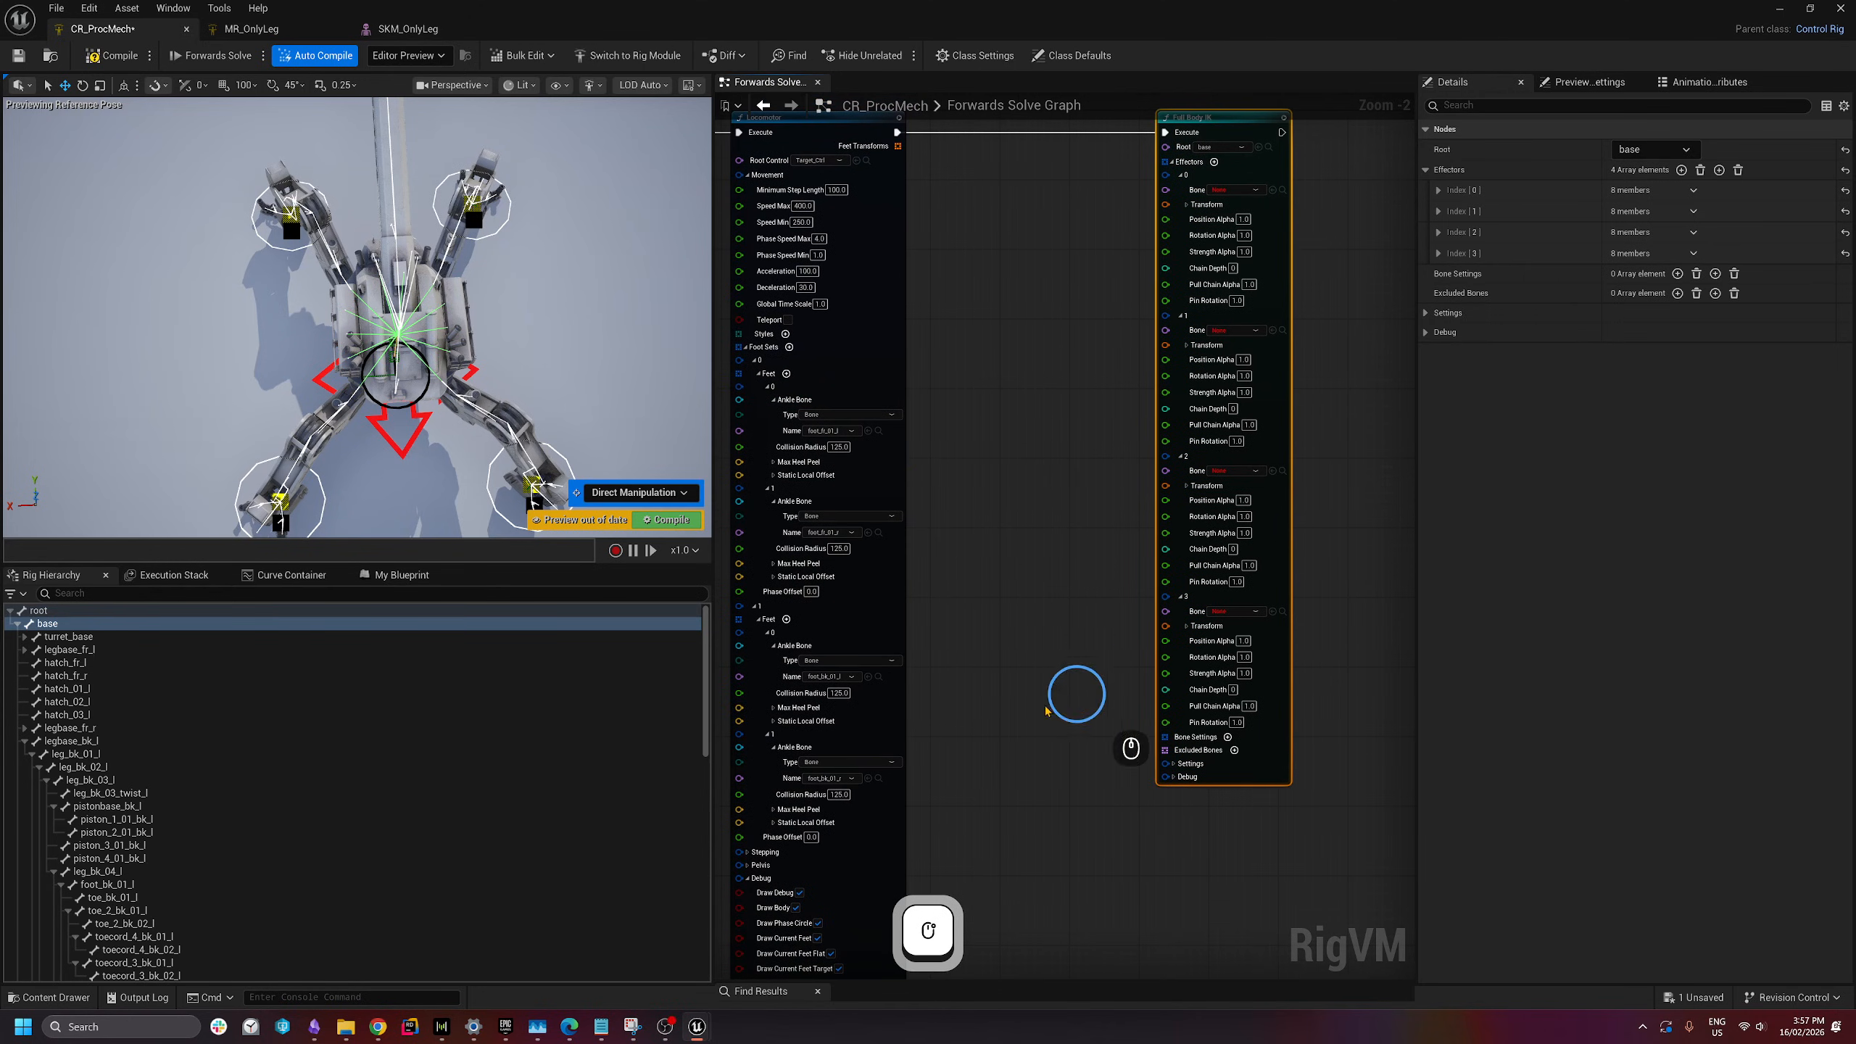
right_click_drag(1020, 422, 930, 626)
scroll(1087, 401, "up", 1)
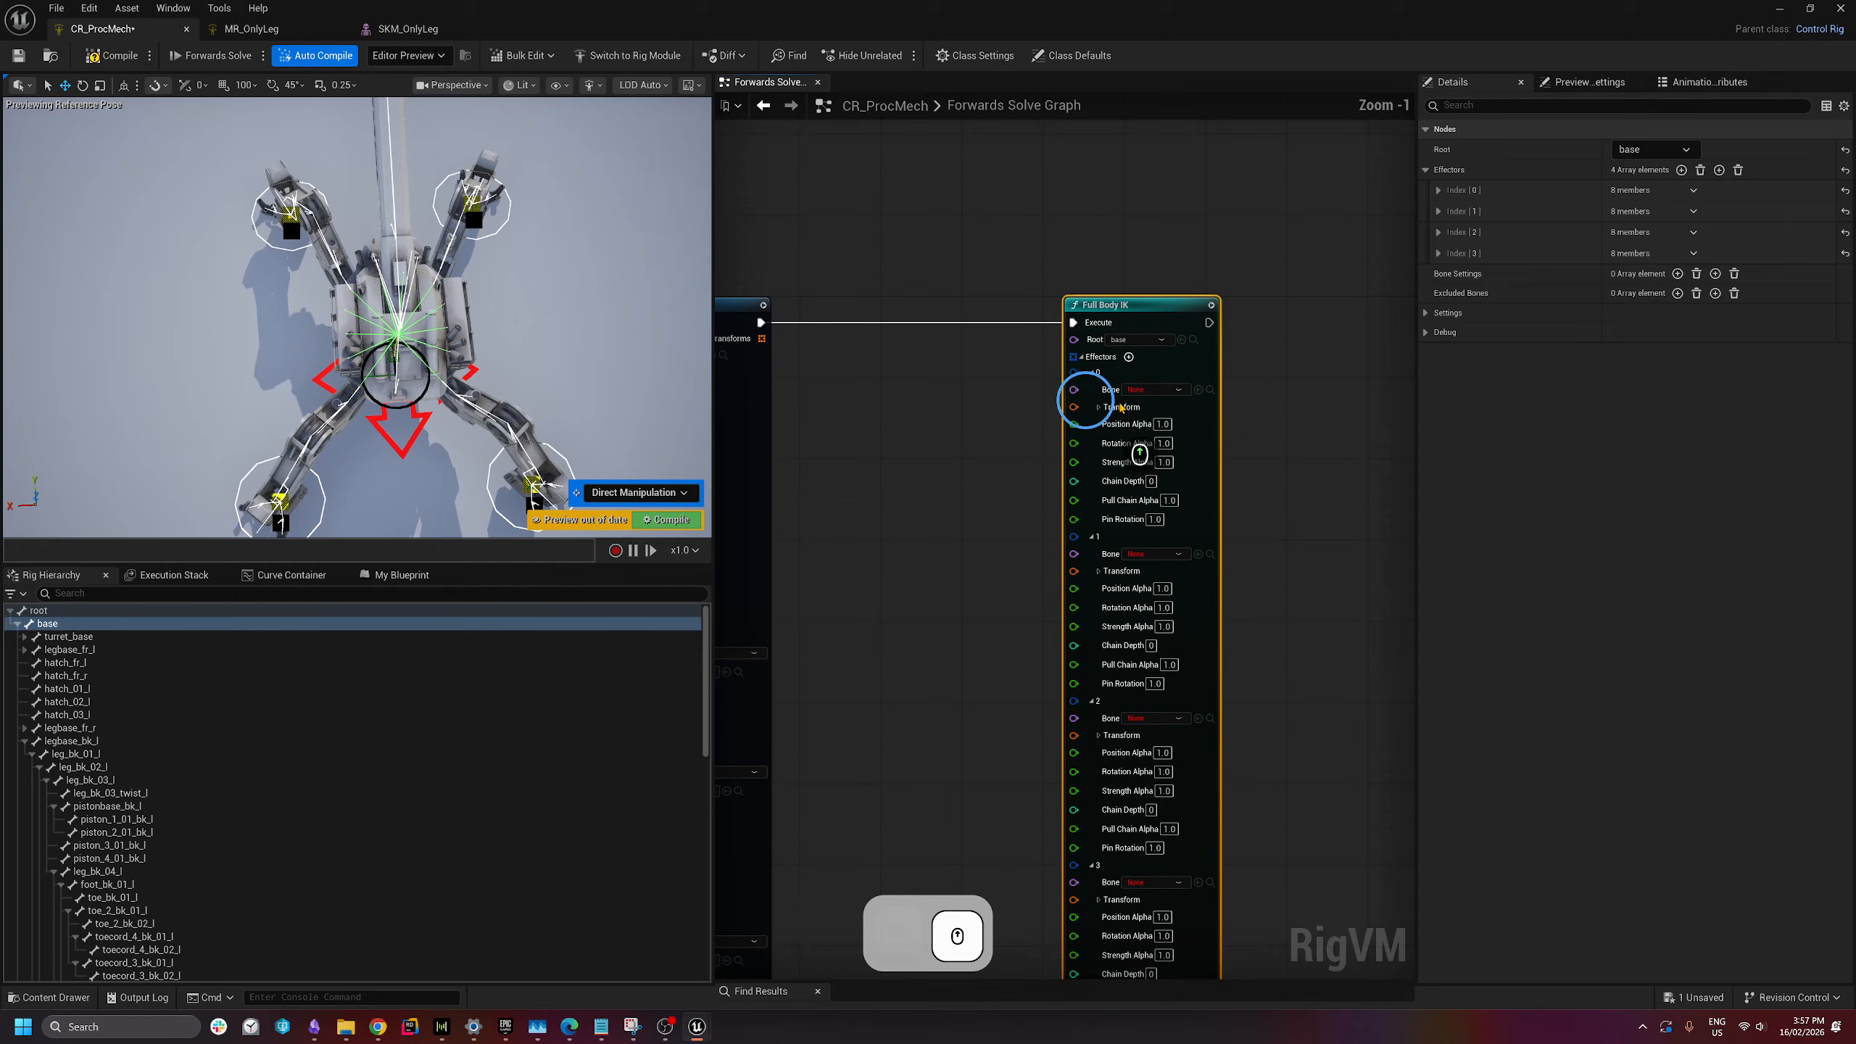
left_click(1169, 390)
type("foot")
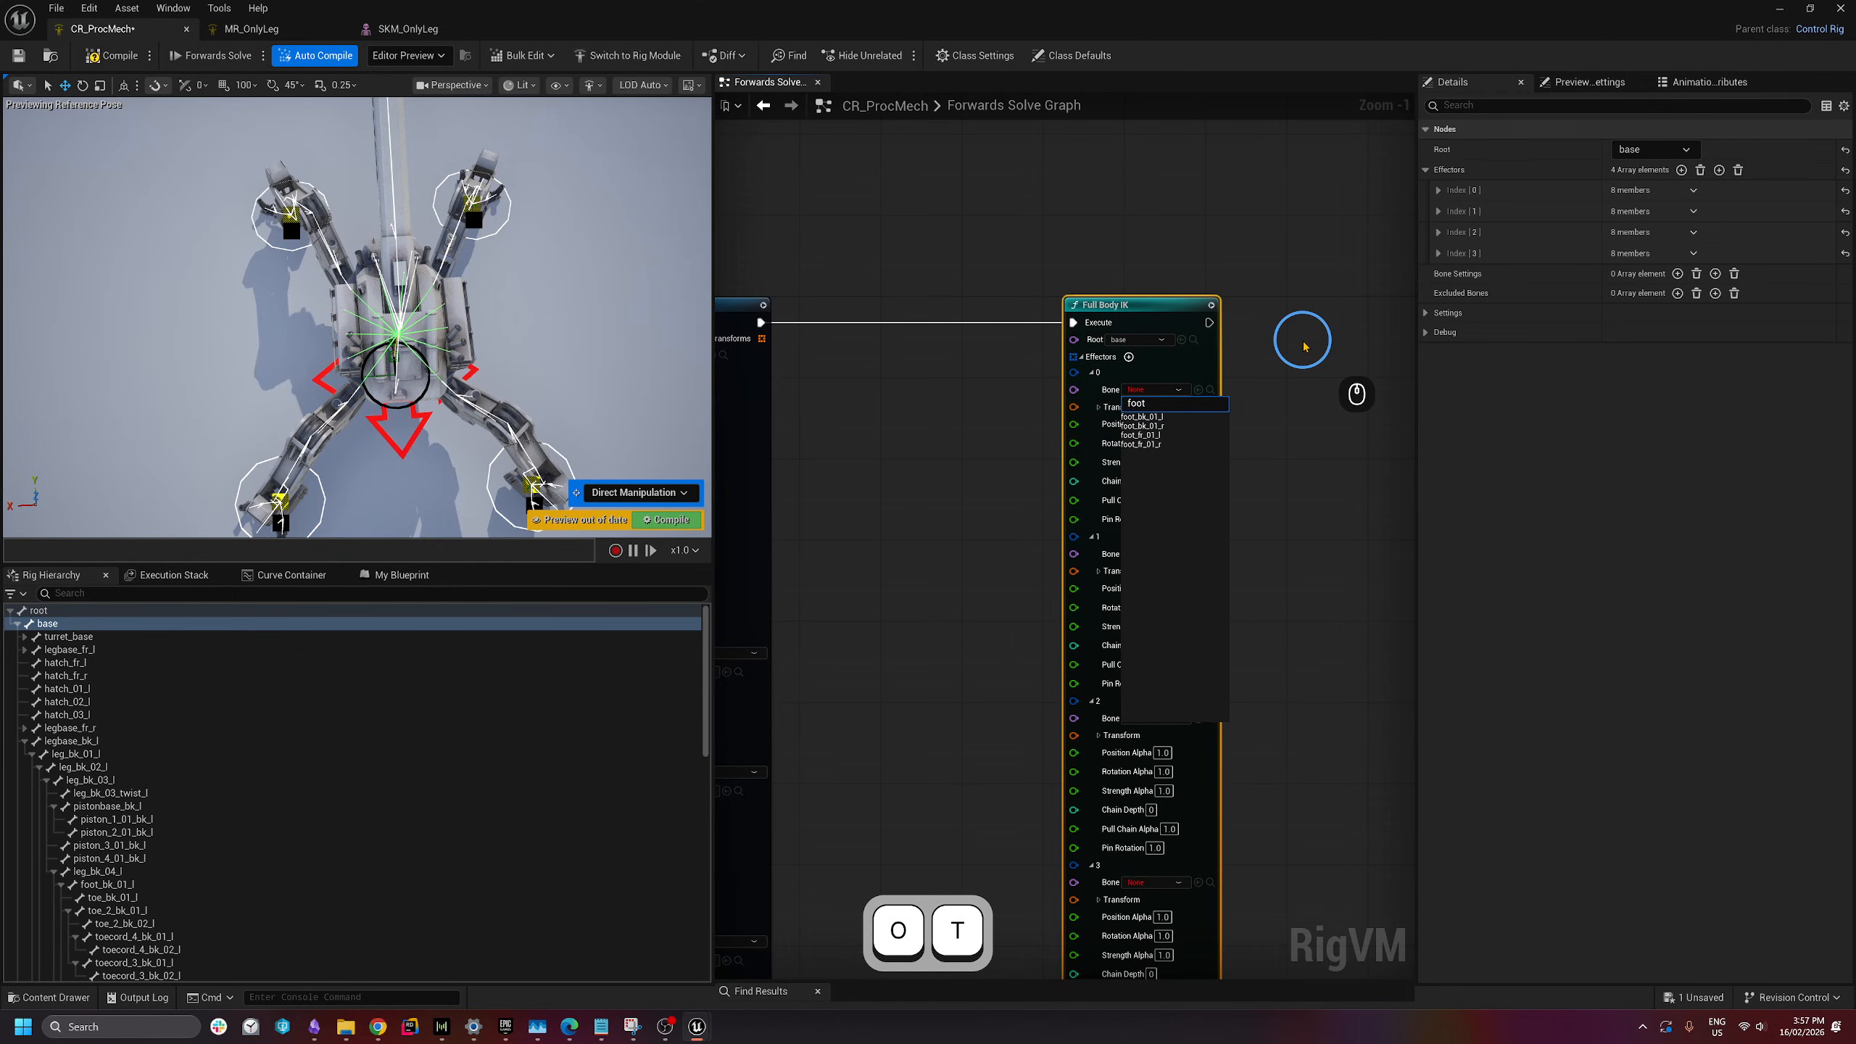
left_click(1163, 437)
left_click(1167, 553)
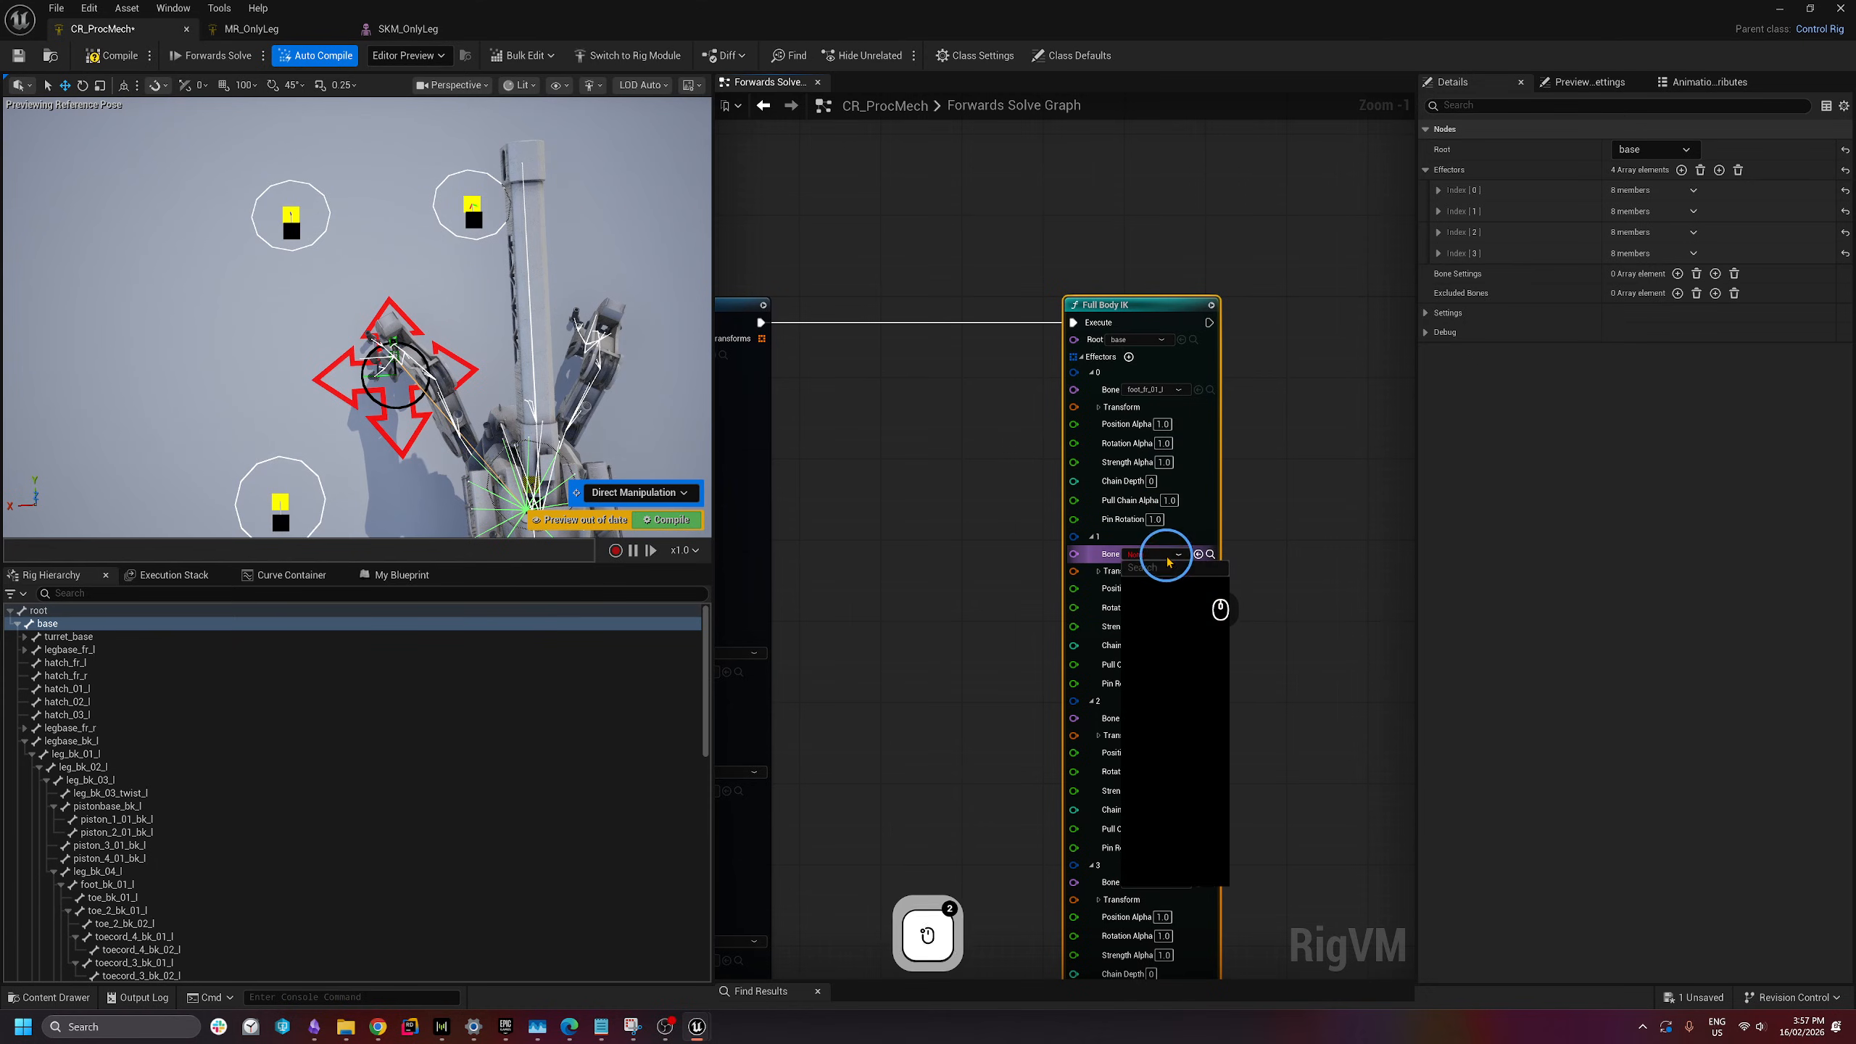
type("foot")
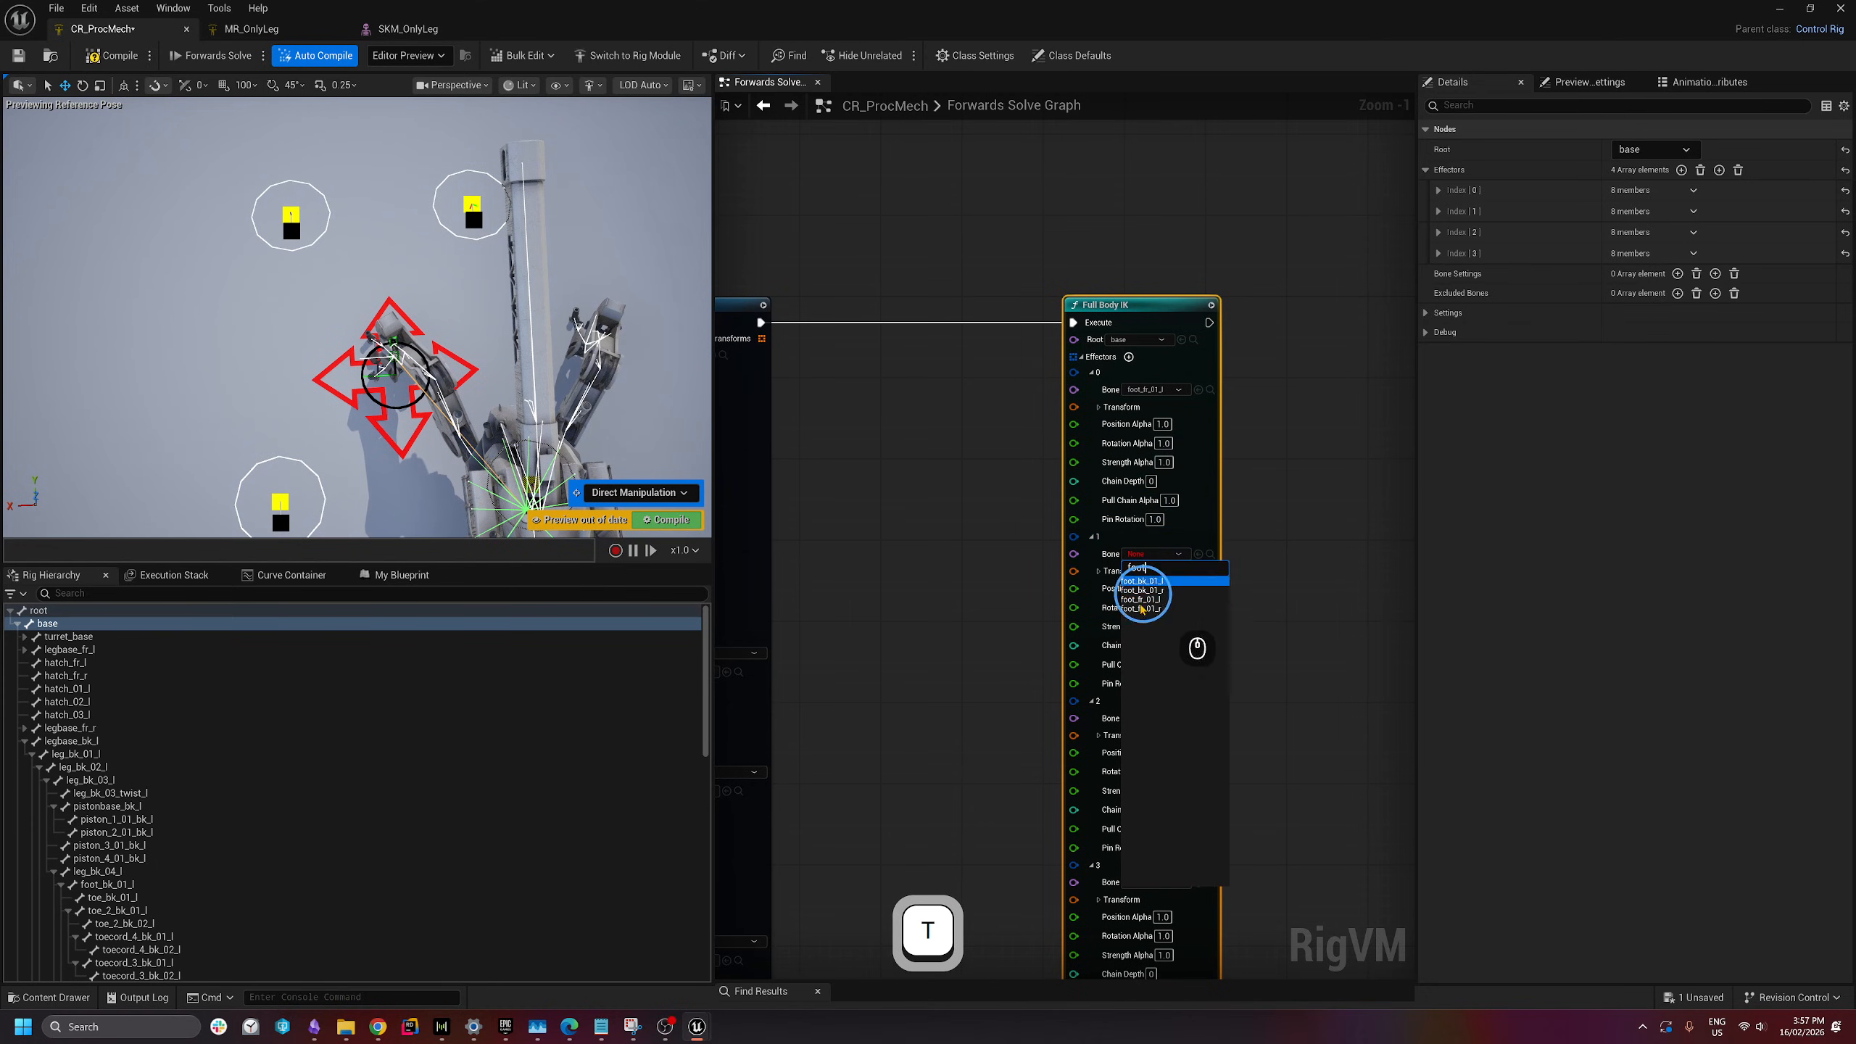
left_click(1150, 618)
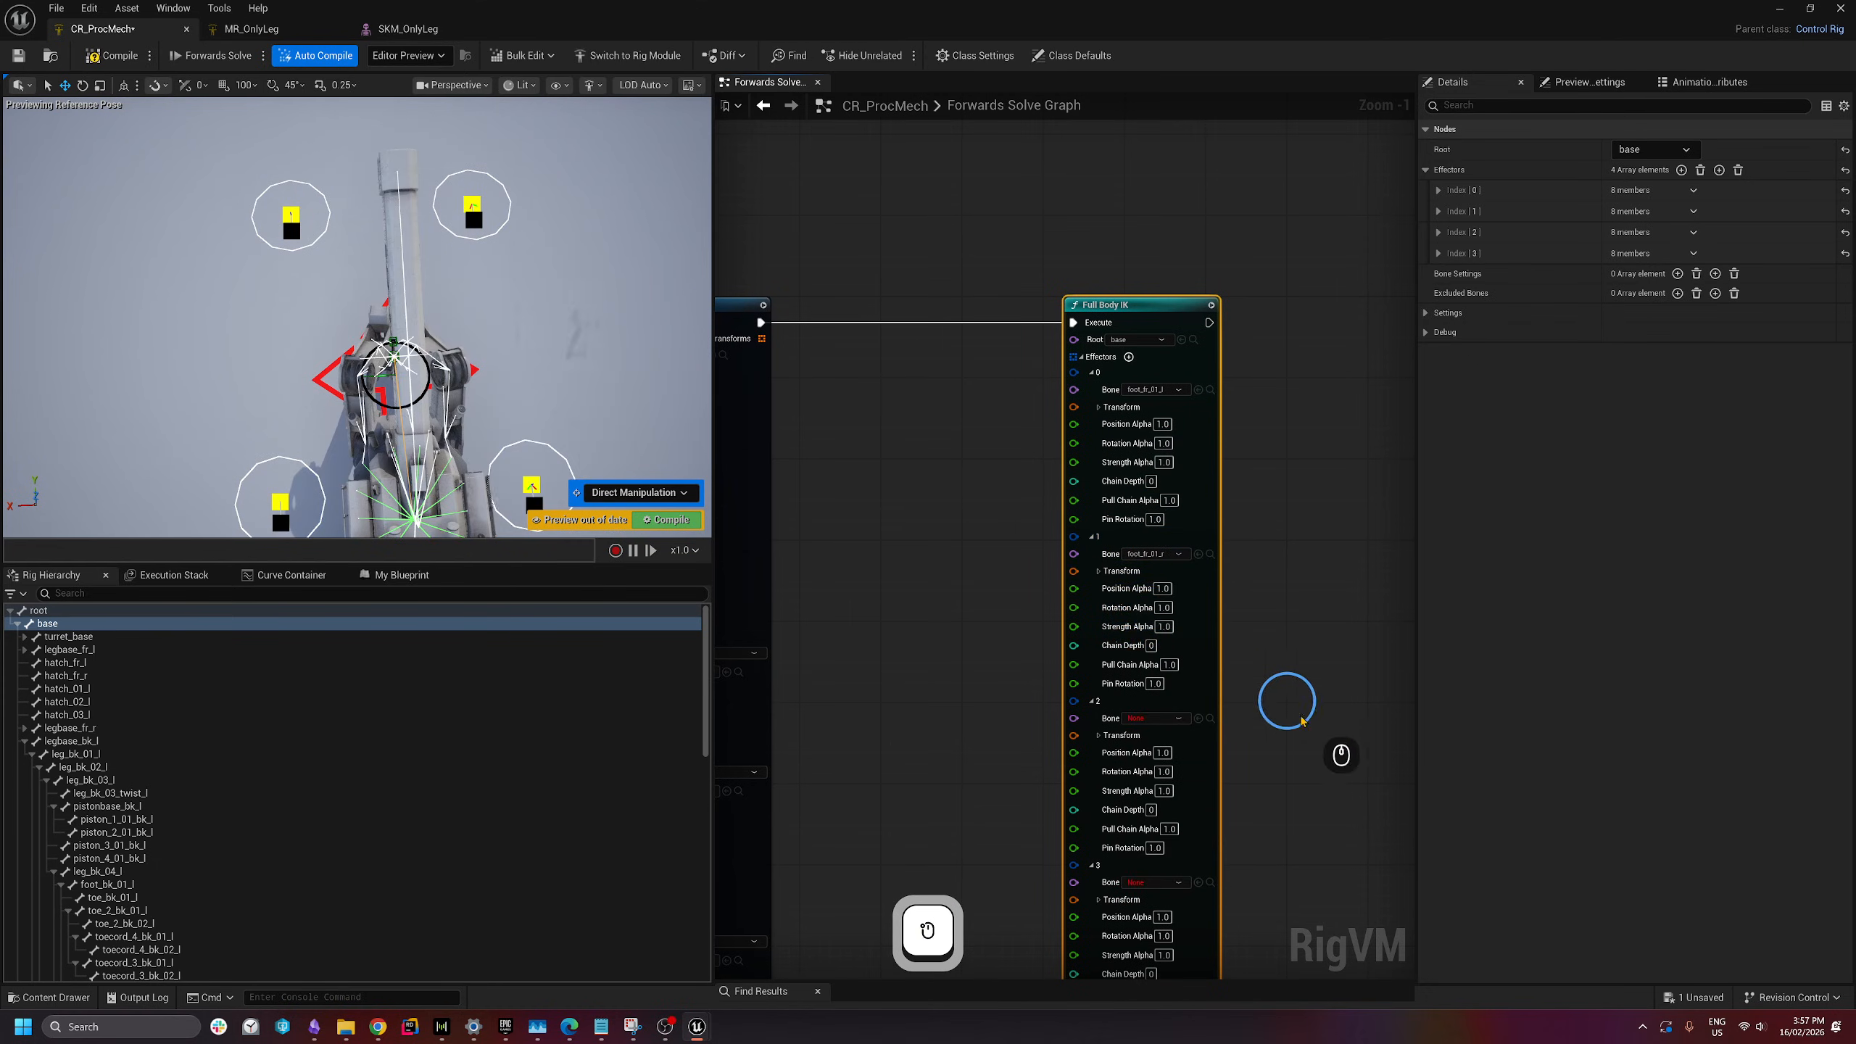
- Assign foot_bk_01_l to effector 2 and foot_bk_01_r to effector 3
right_click_drag(1285, 700, 1305, 519)
left_click(1153, 504)
type("foot")
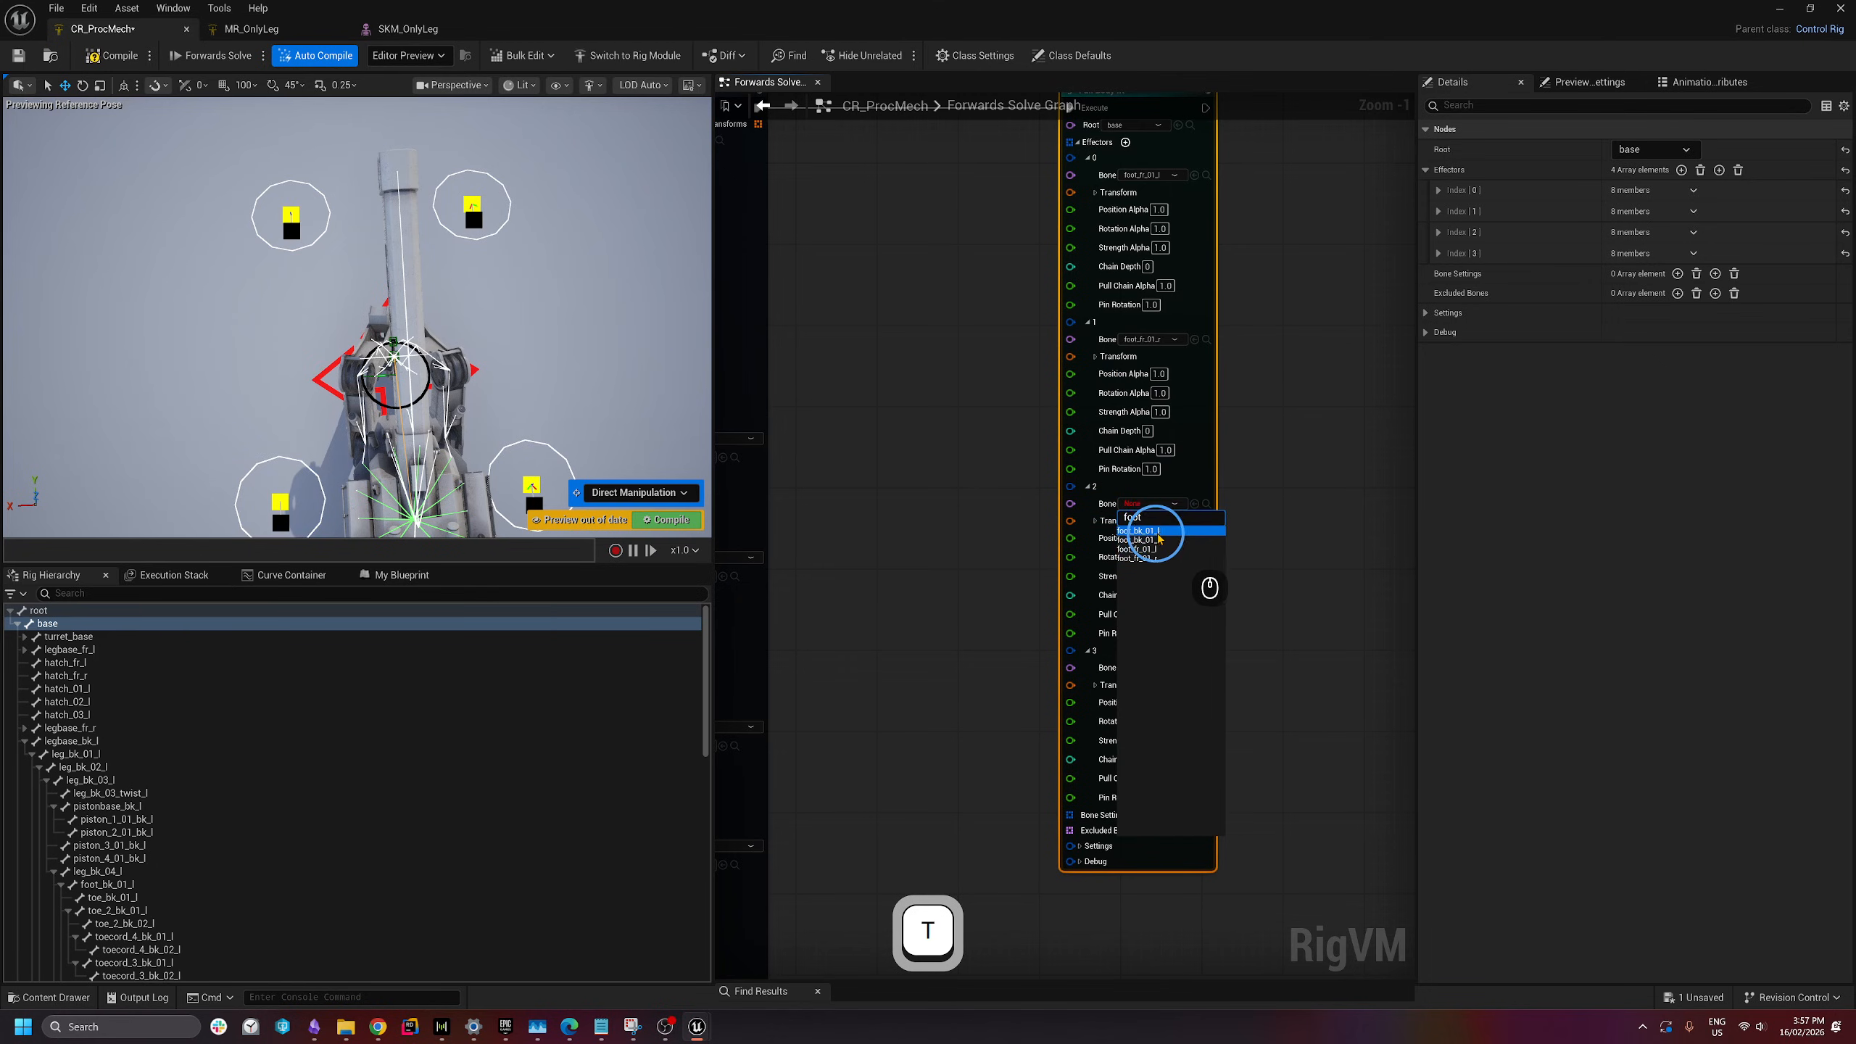
left_click(1155, 532)
left_click(1150, 668)
type("fo")
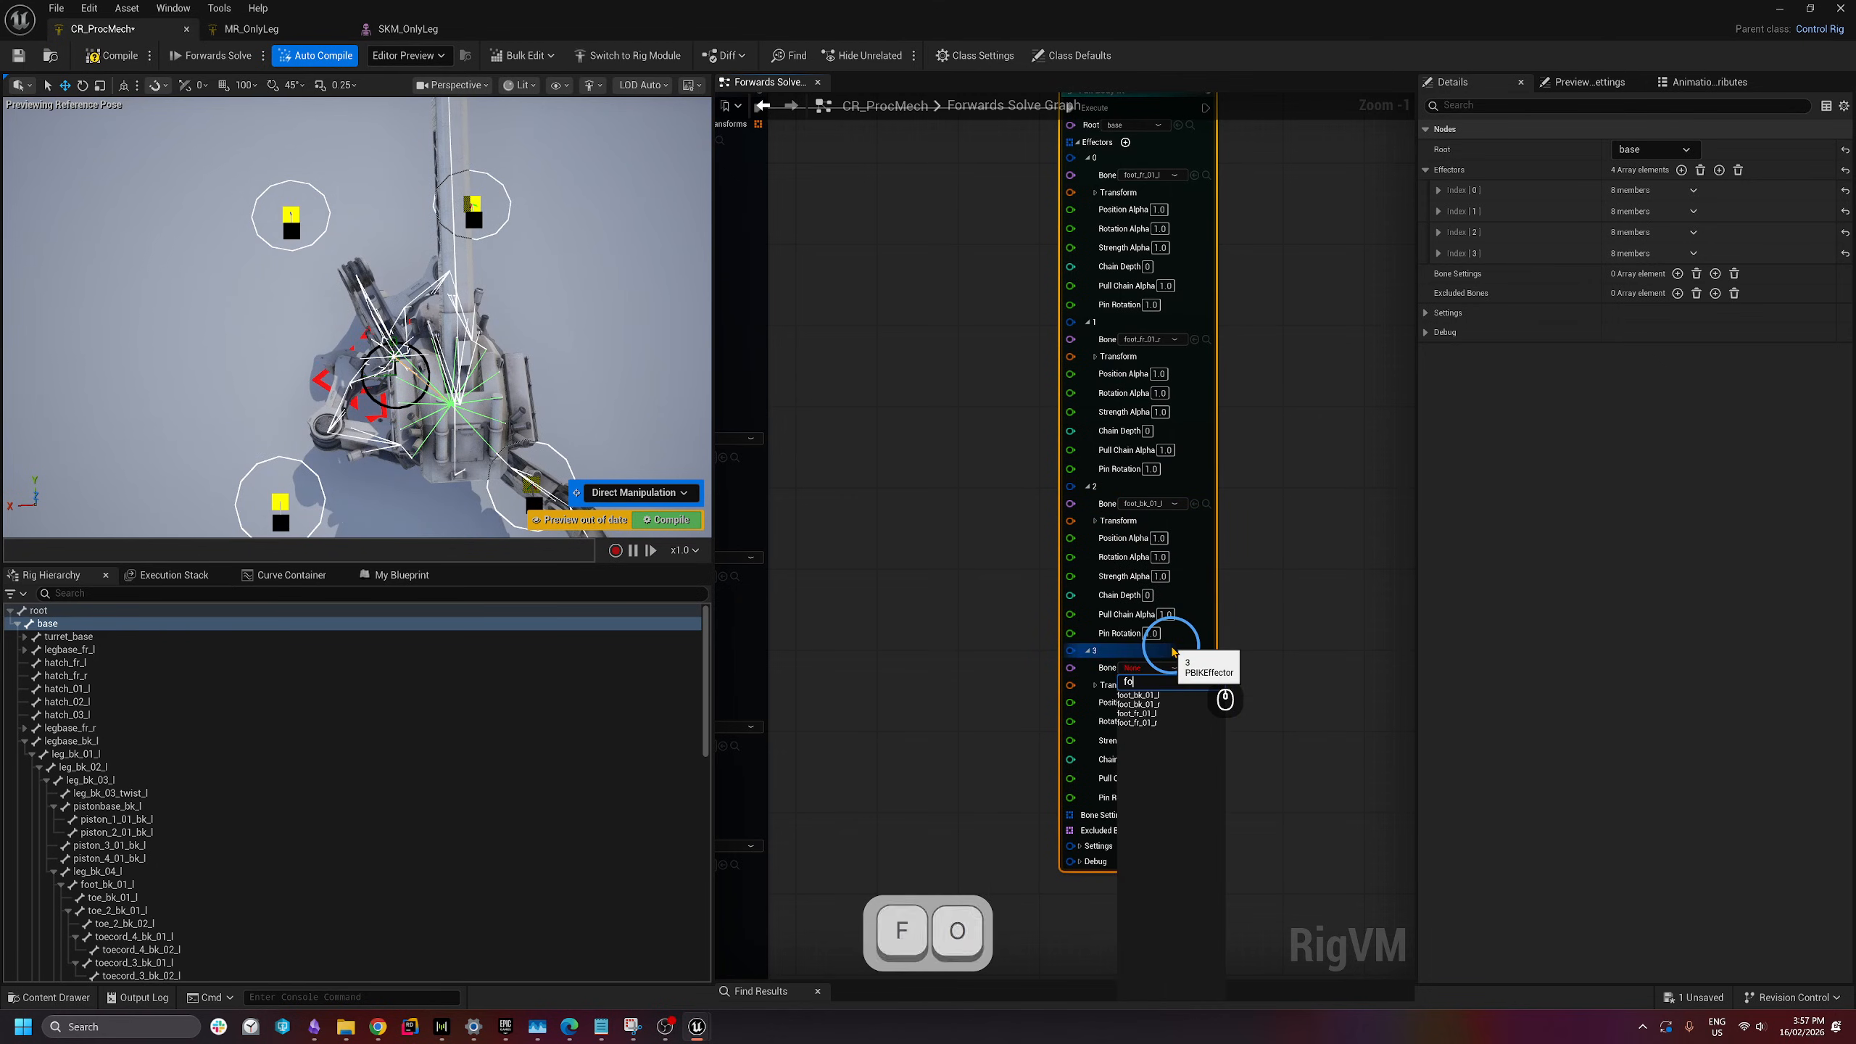
type("ot")
left_click(1173, 706)
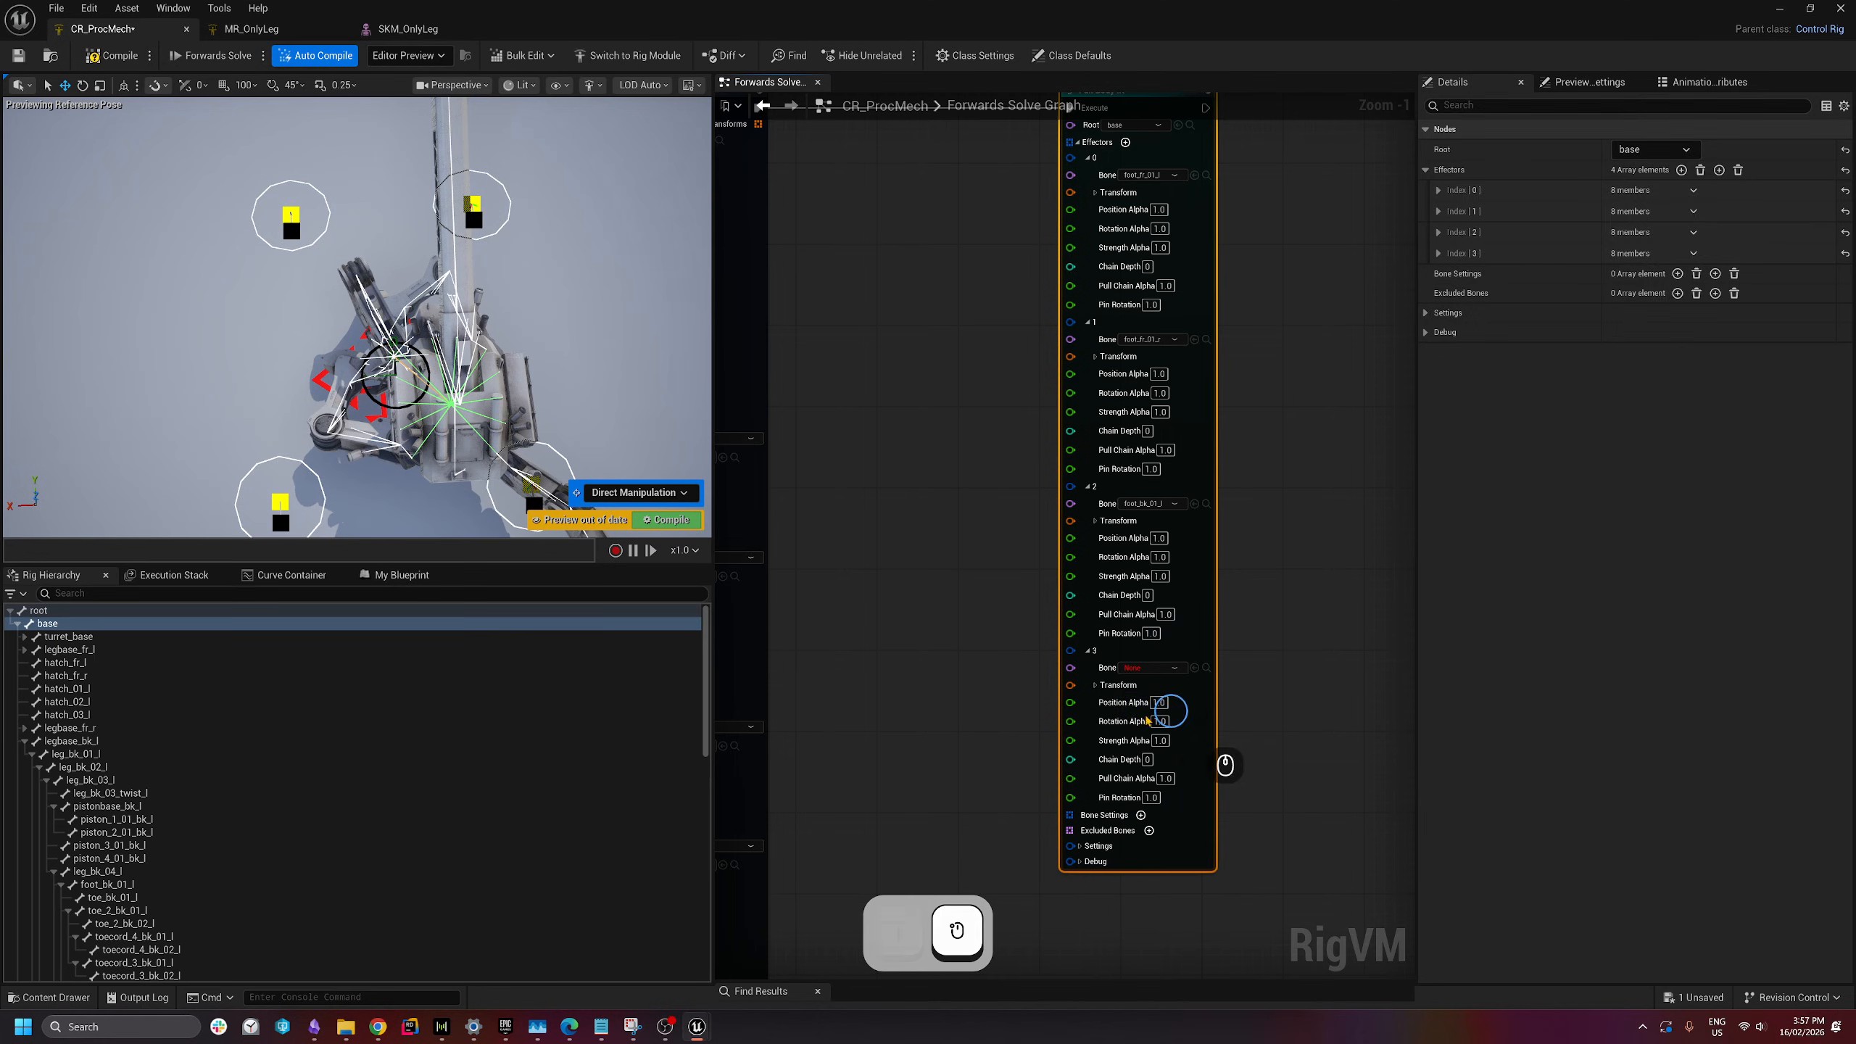
- Fly the preview camera around the mech to inspect it from an angled view
right_click_drag(258, 372, 516, 177)
key("a")
key("w")
scroll(402, 296, "up", 2)
key("q")
key("d")
key("a")
key("s")
key("d")
key("s")
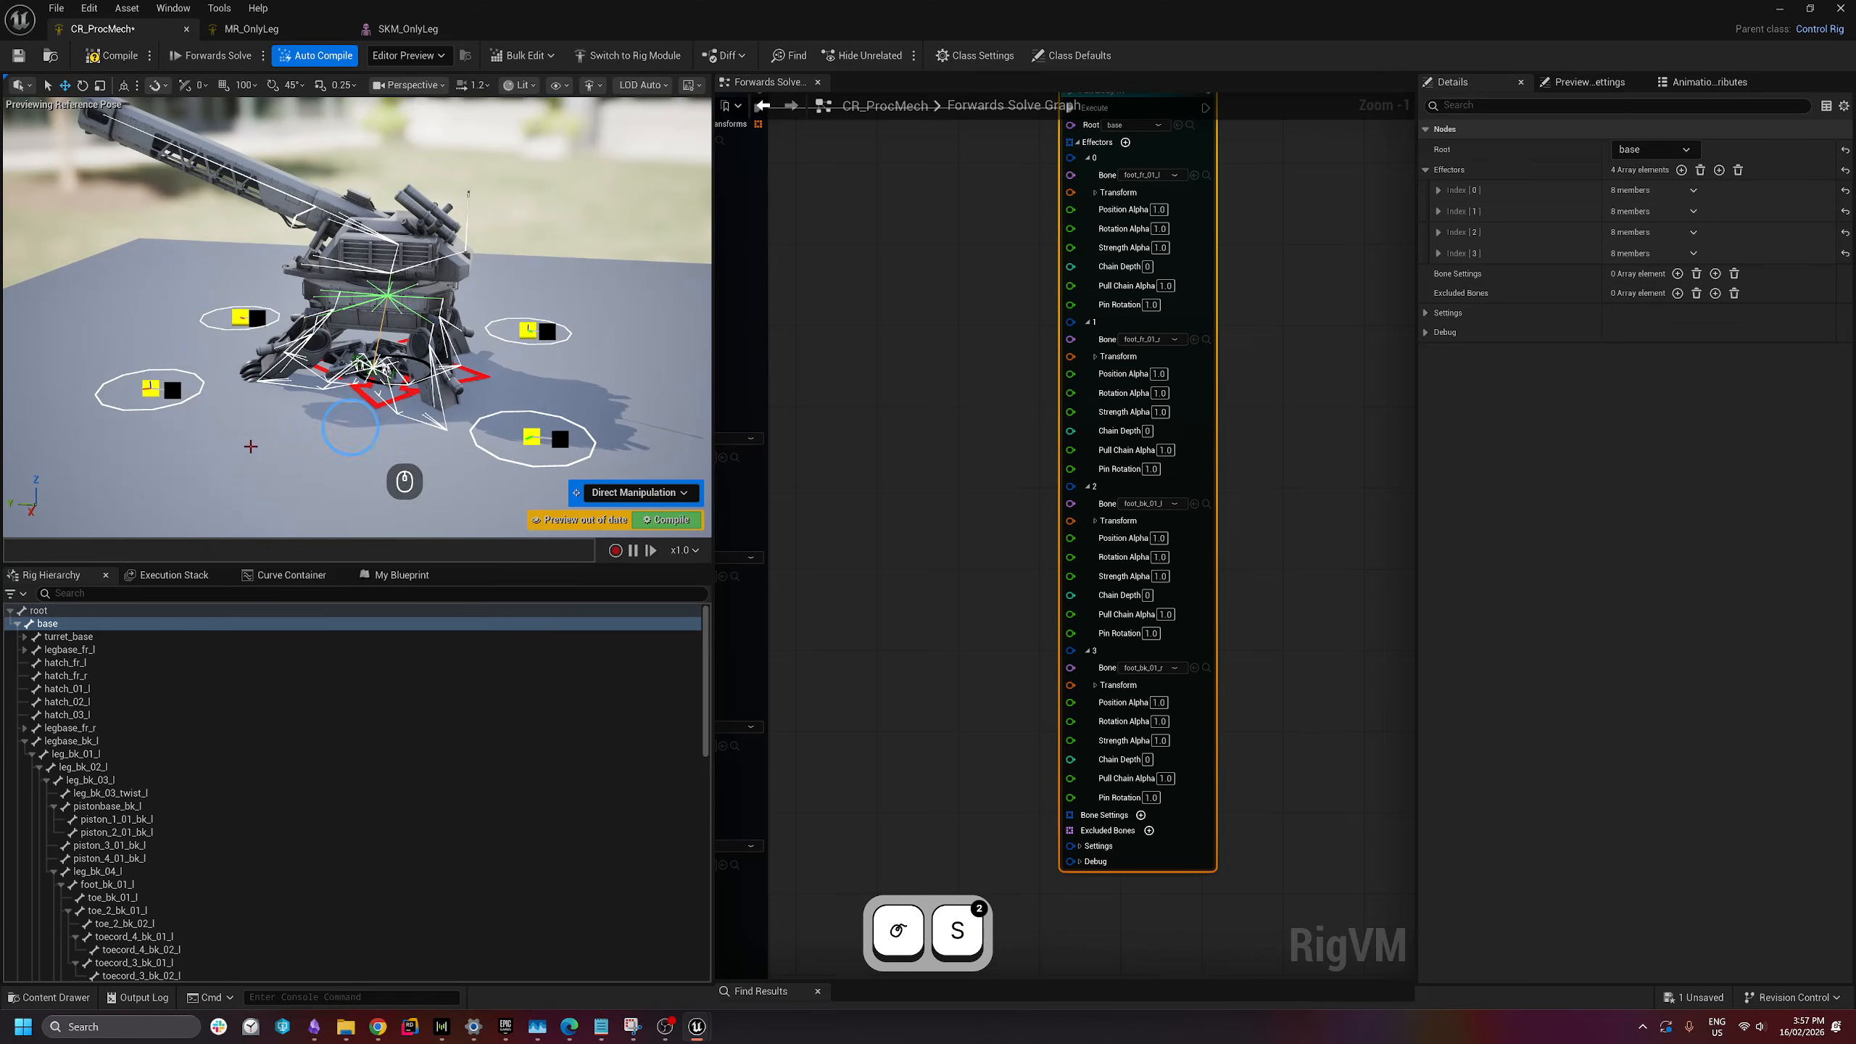
- Check effector 0's transform components, then return the graph view to the Locomotor node
right_click_drag(971, 460, 1043, 539)
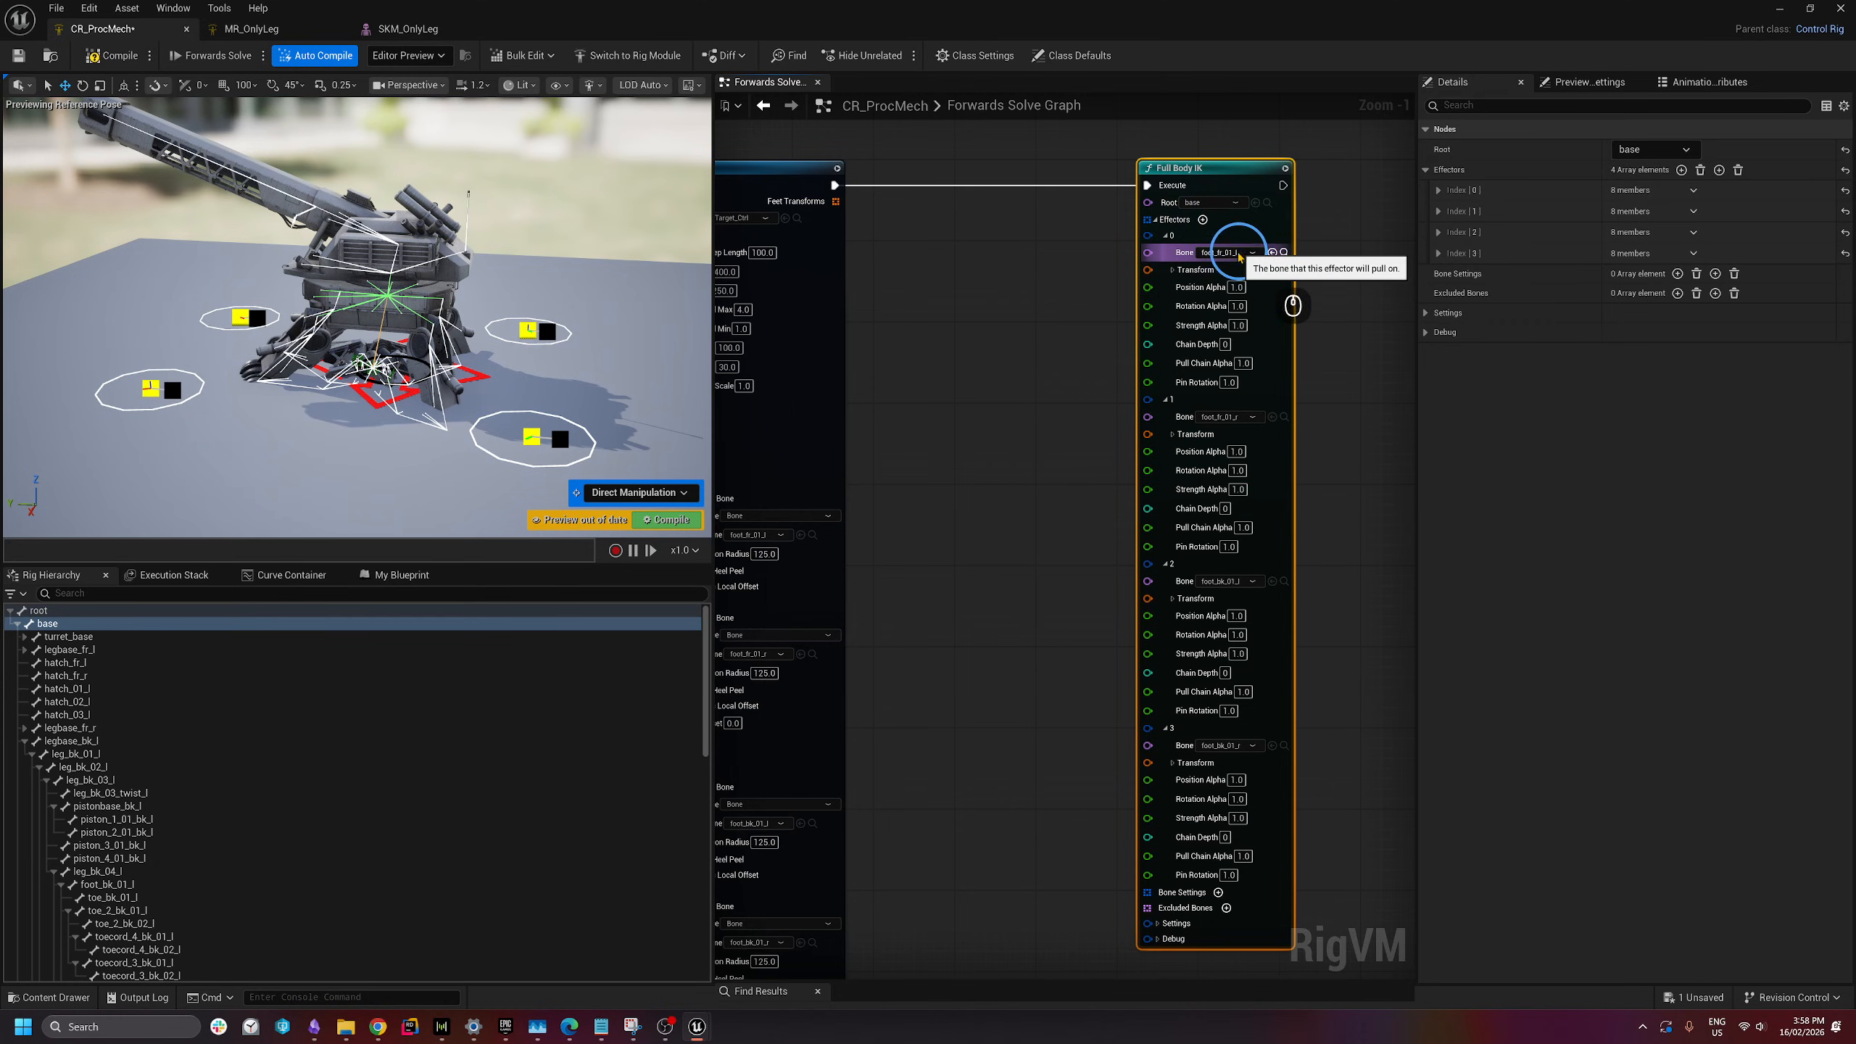
left_click(1173, 271)
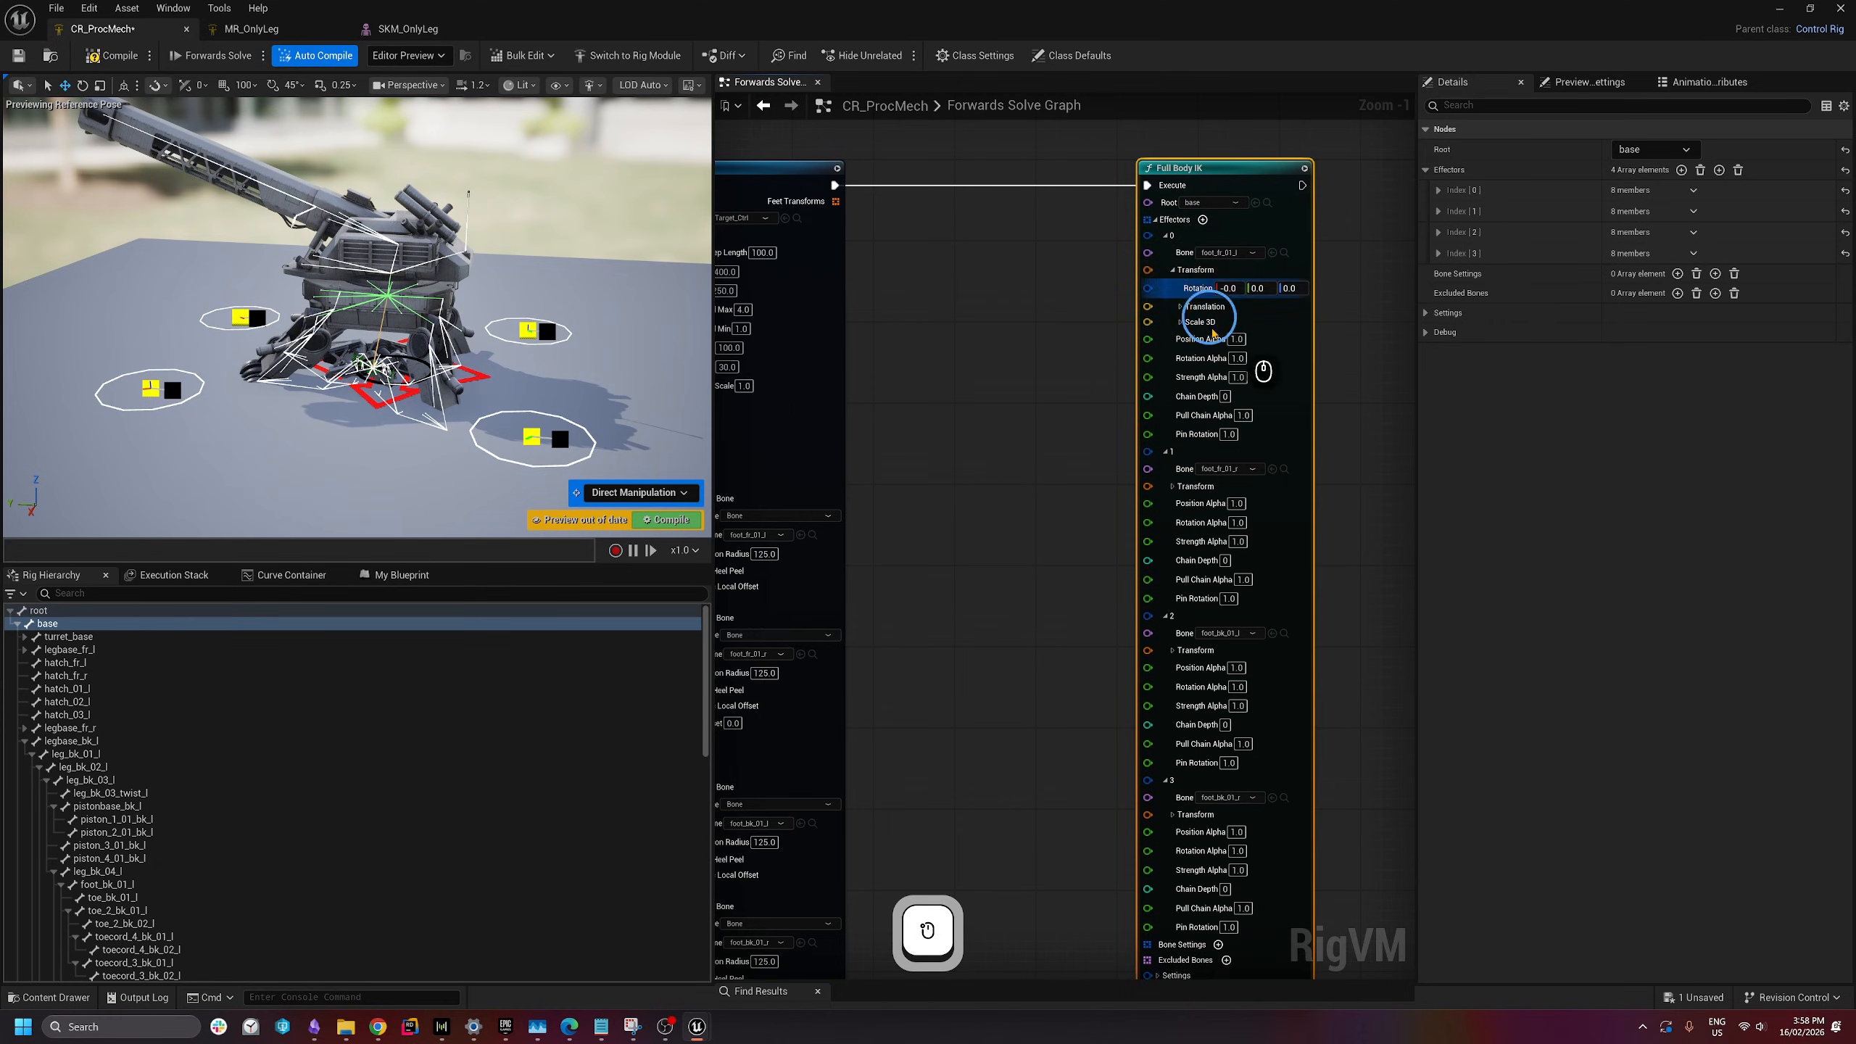
left_click(1173, 270)
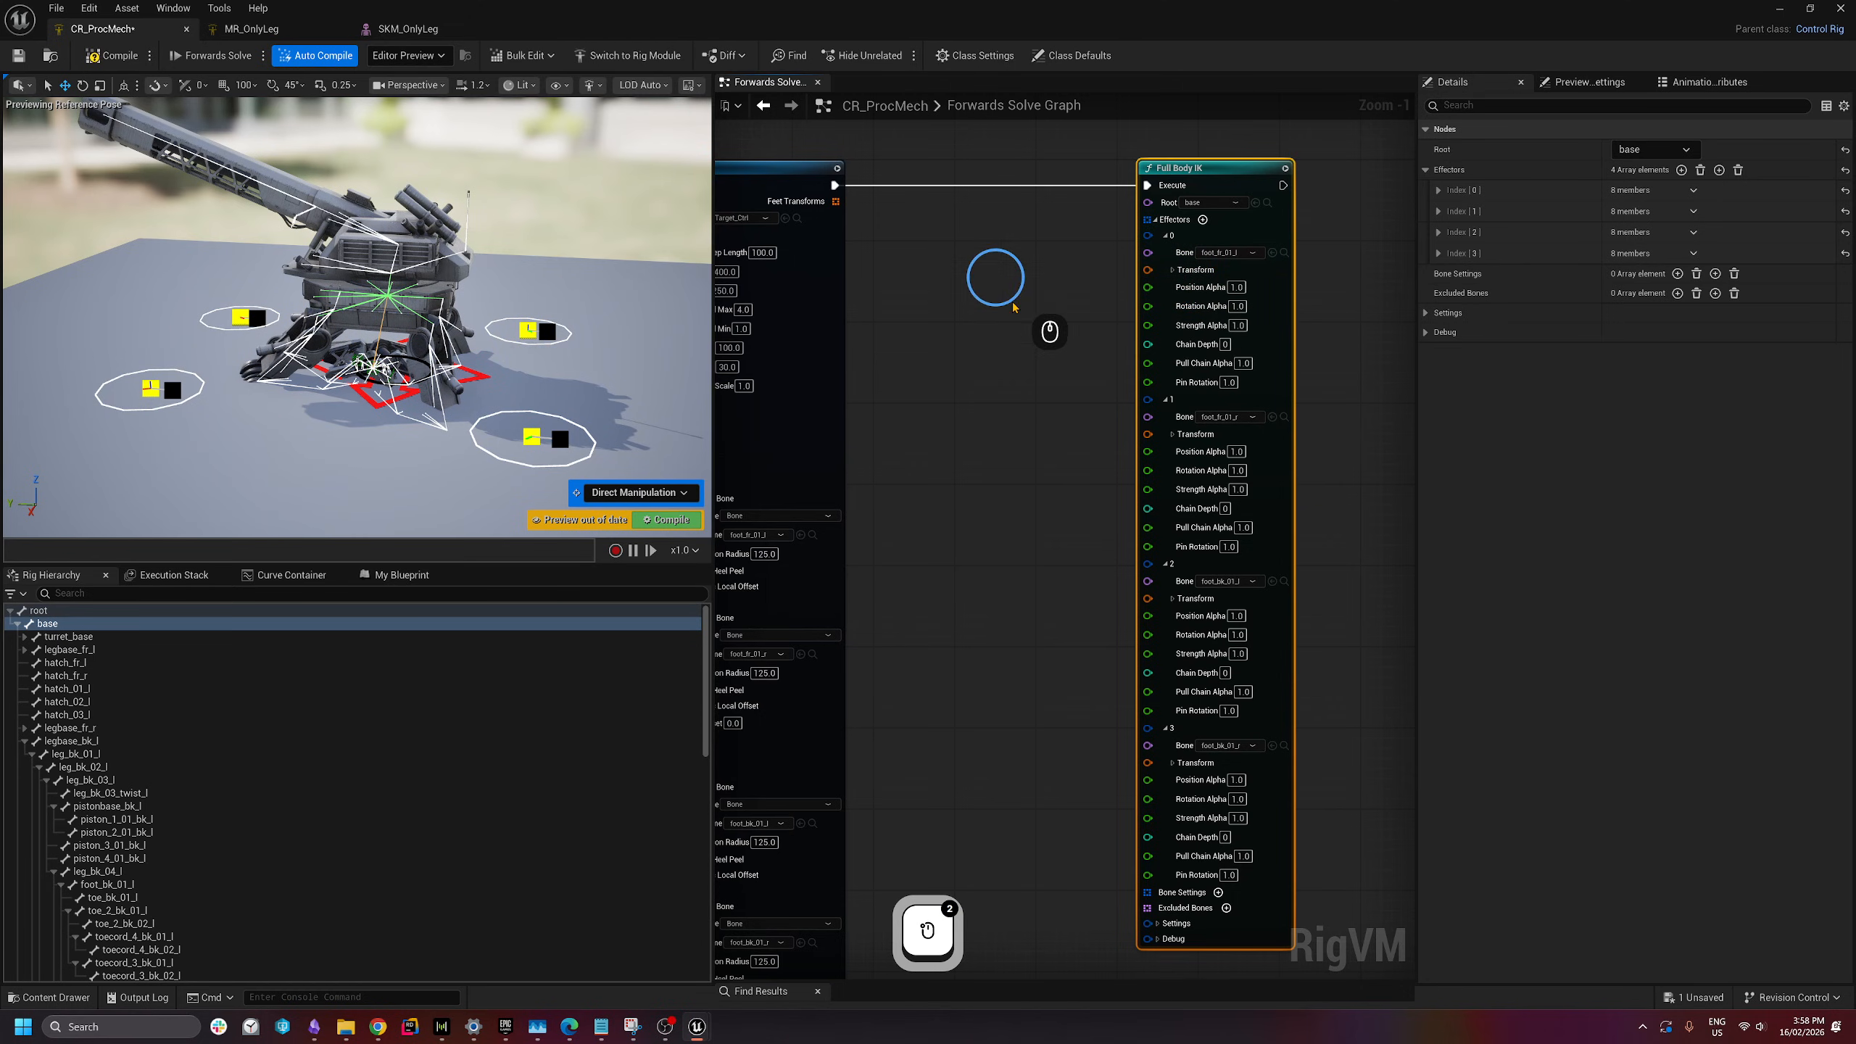
right_click_drag(1013, 307, 979, 332)
- Create an At node from Feet Transforms and wire its element into effector 0's transform
right_click_drag(889, 183, 921, 183)
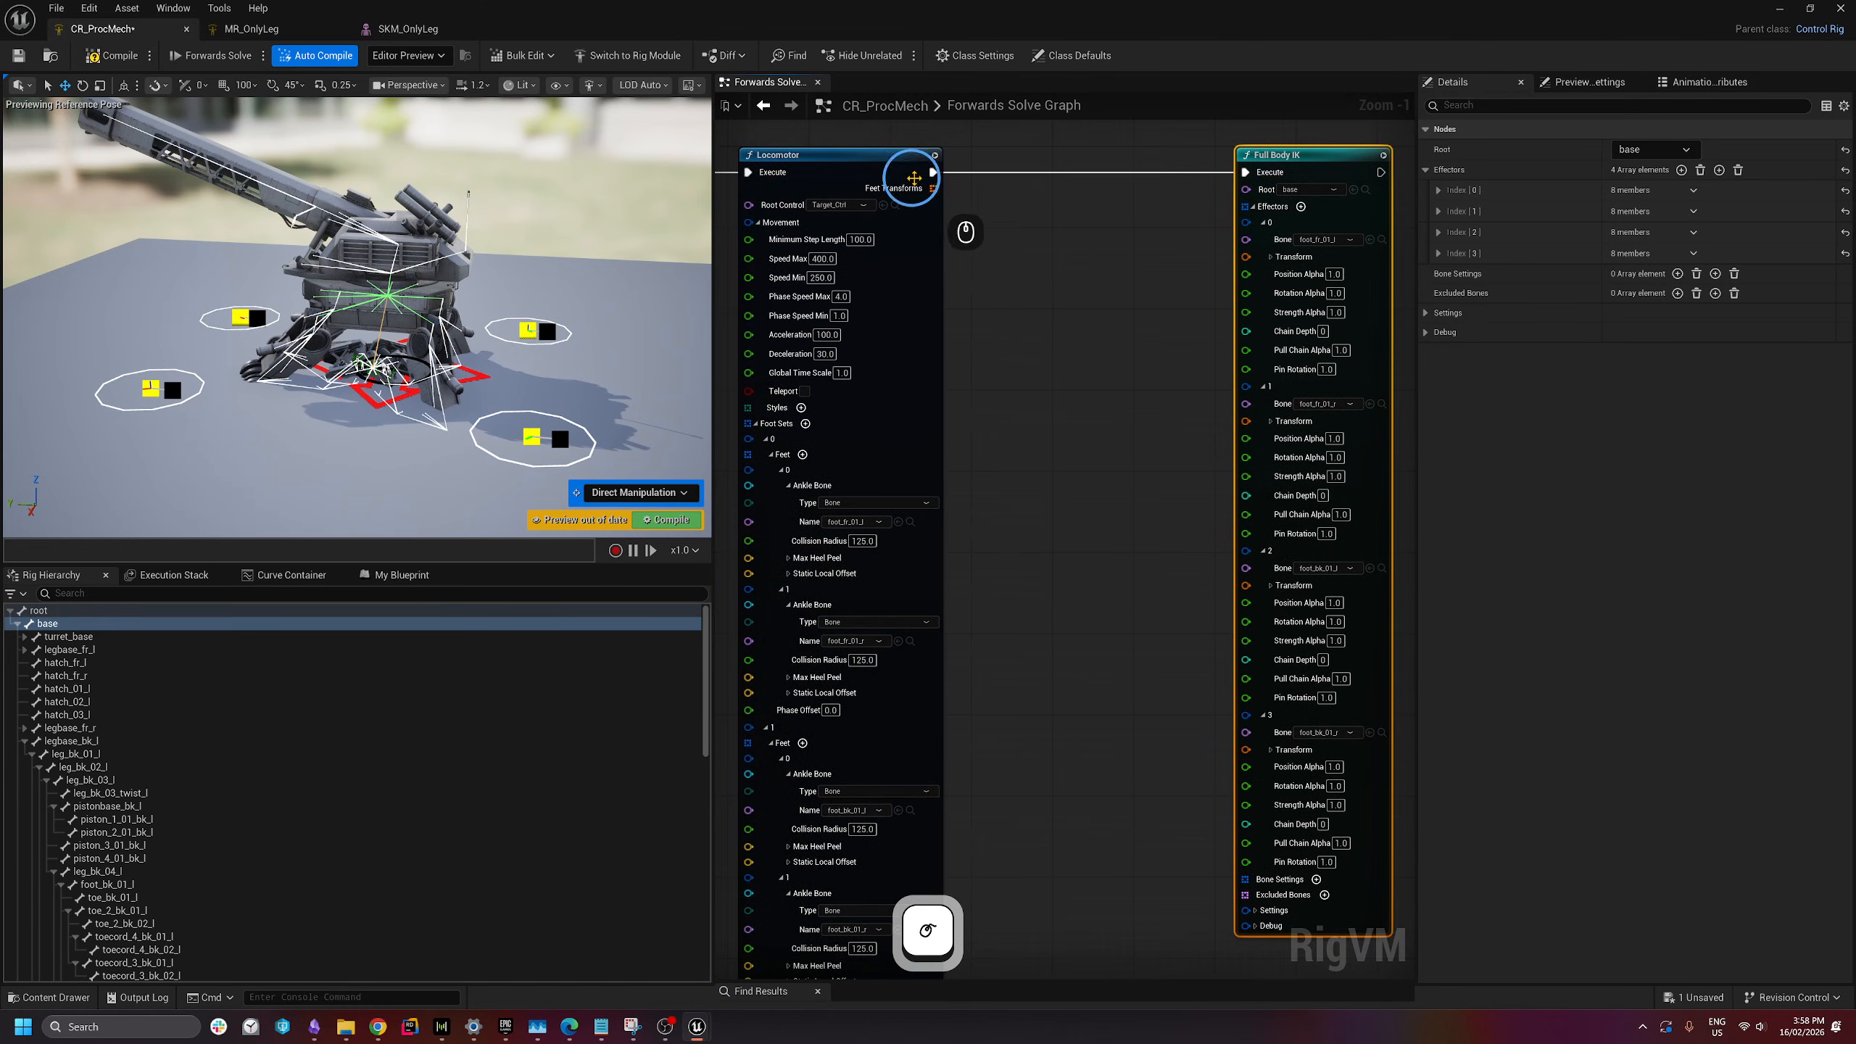
left_click_drag(934, 188, 1043, 272)
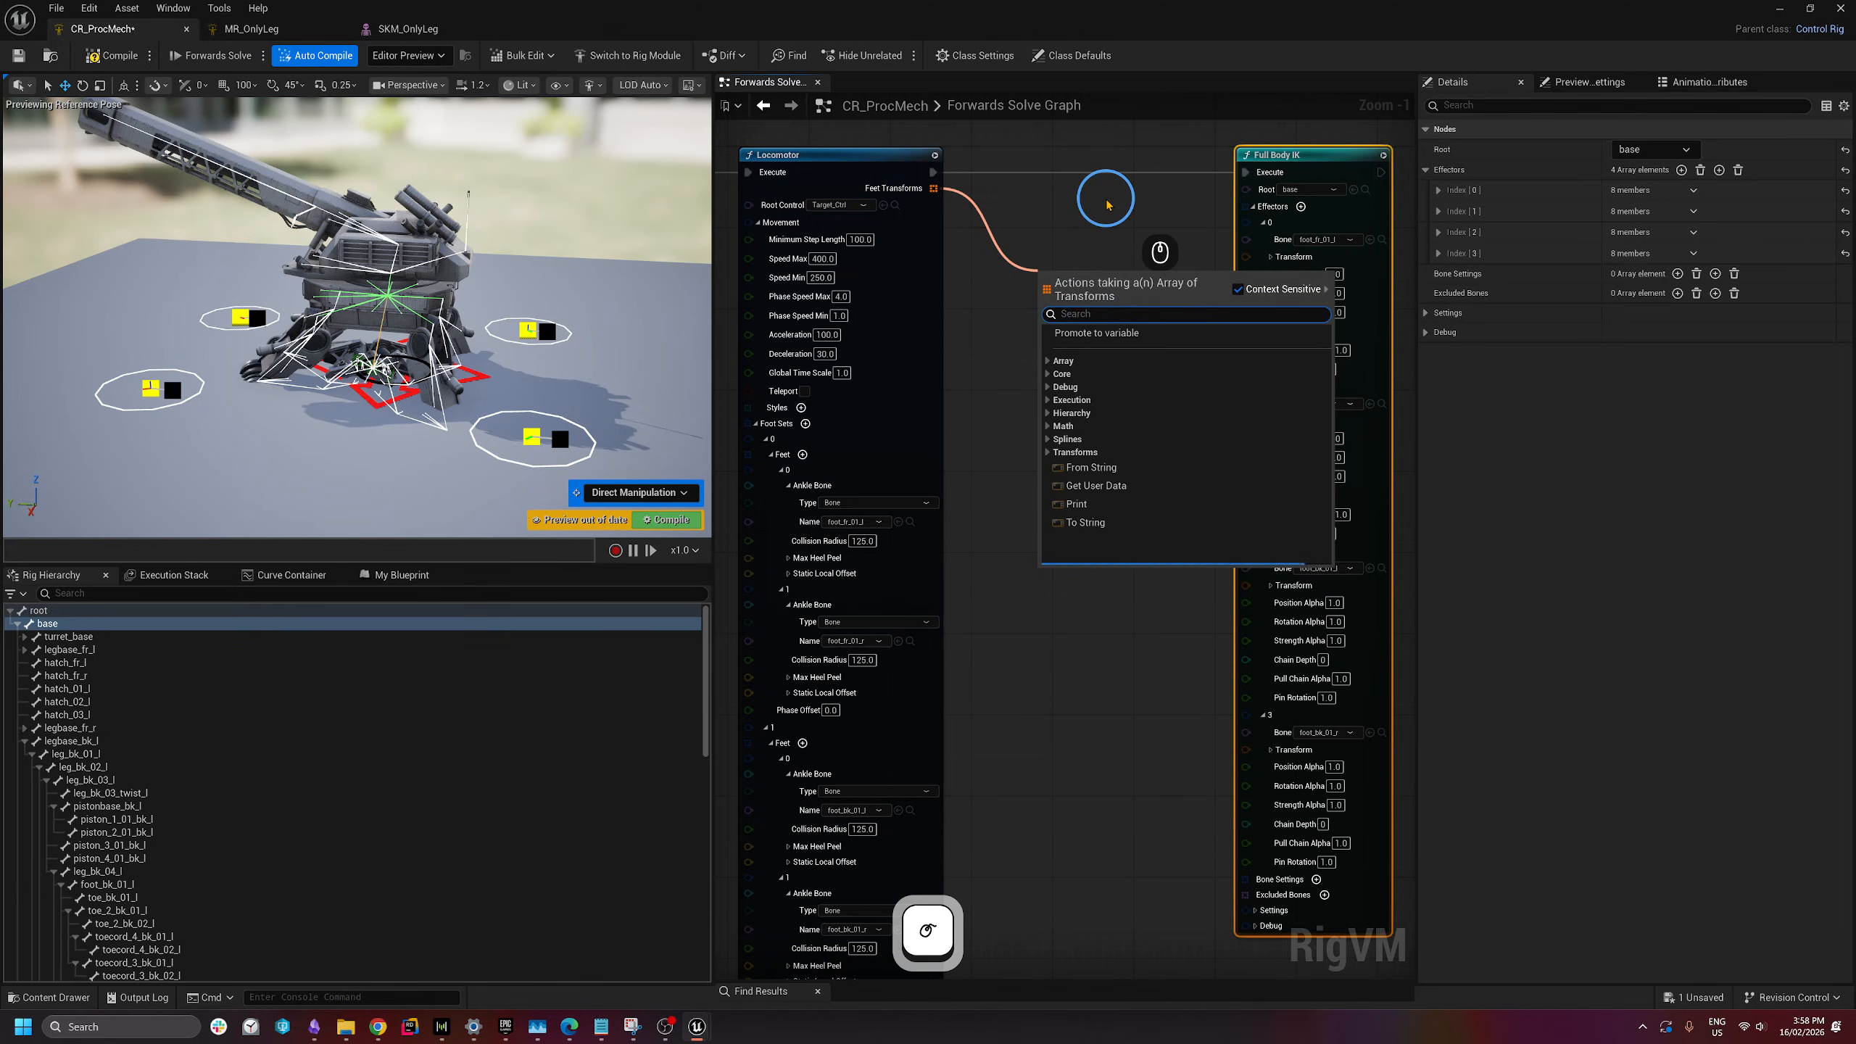
type("at")
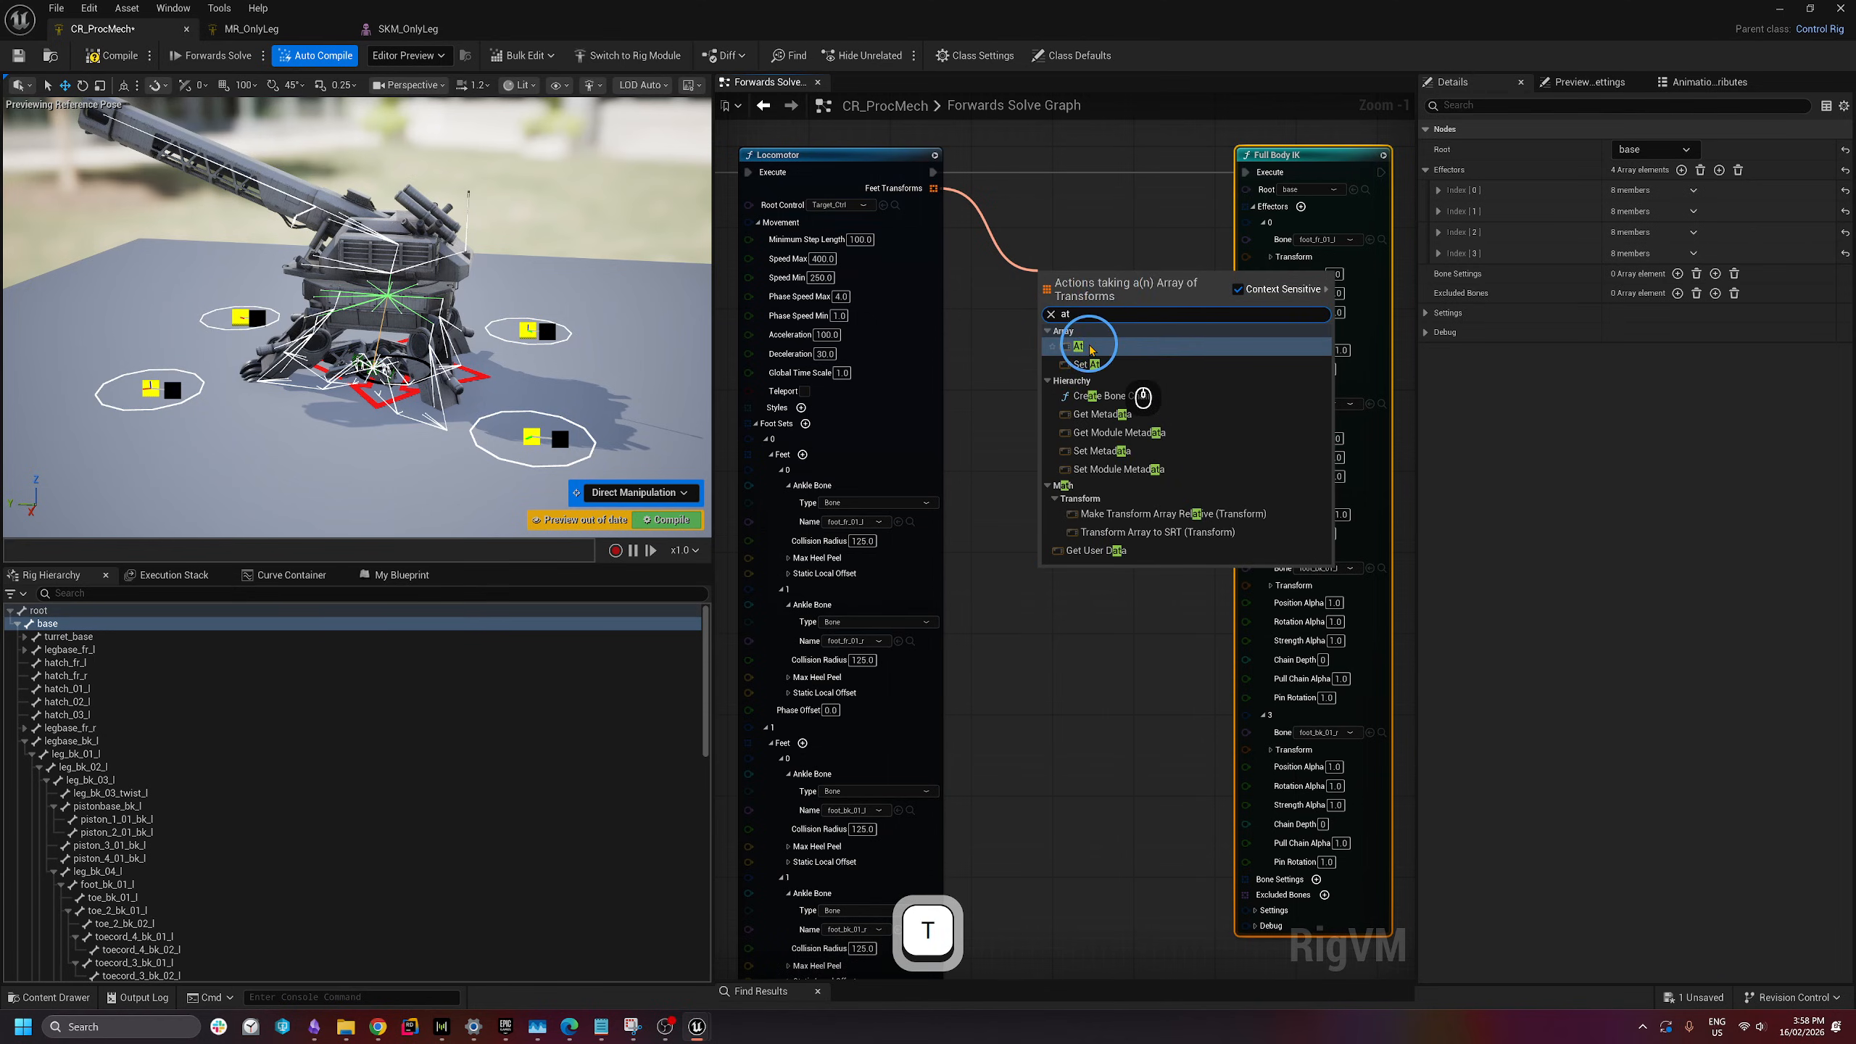
left_click(1088, 396)
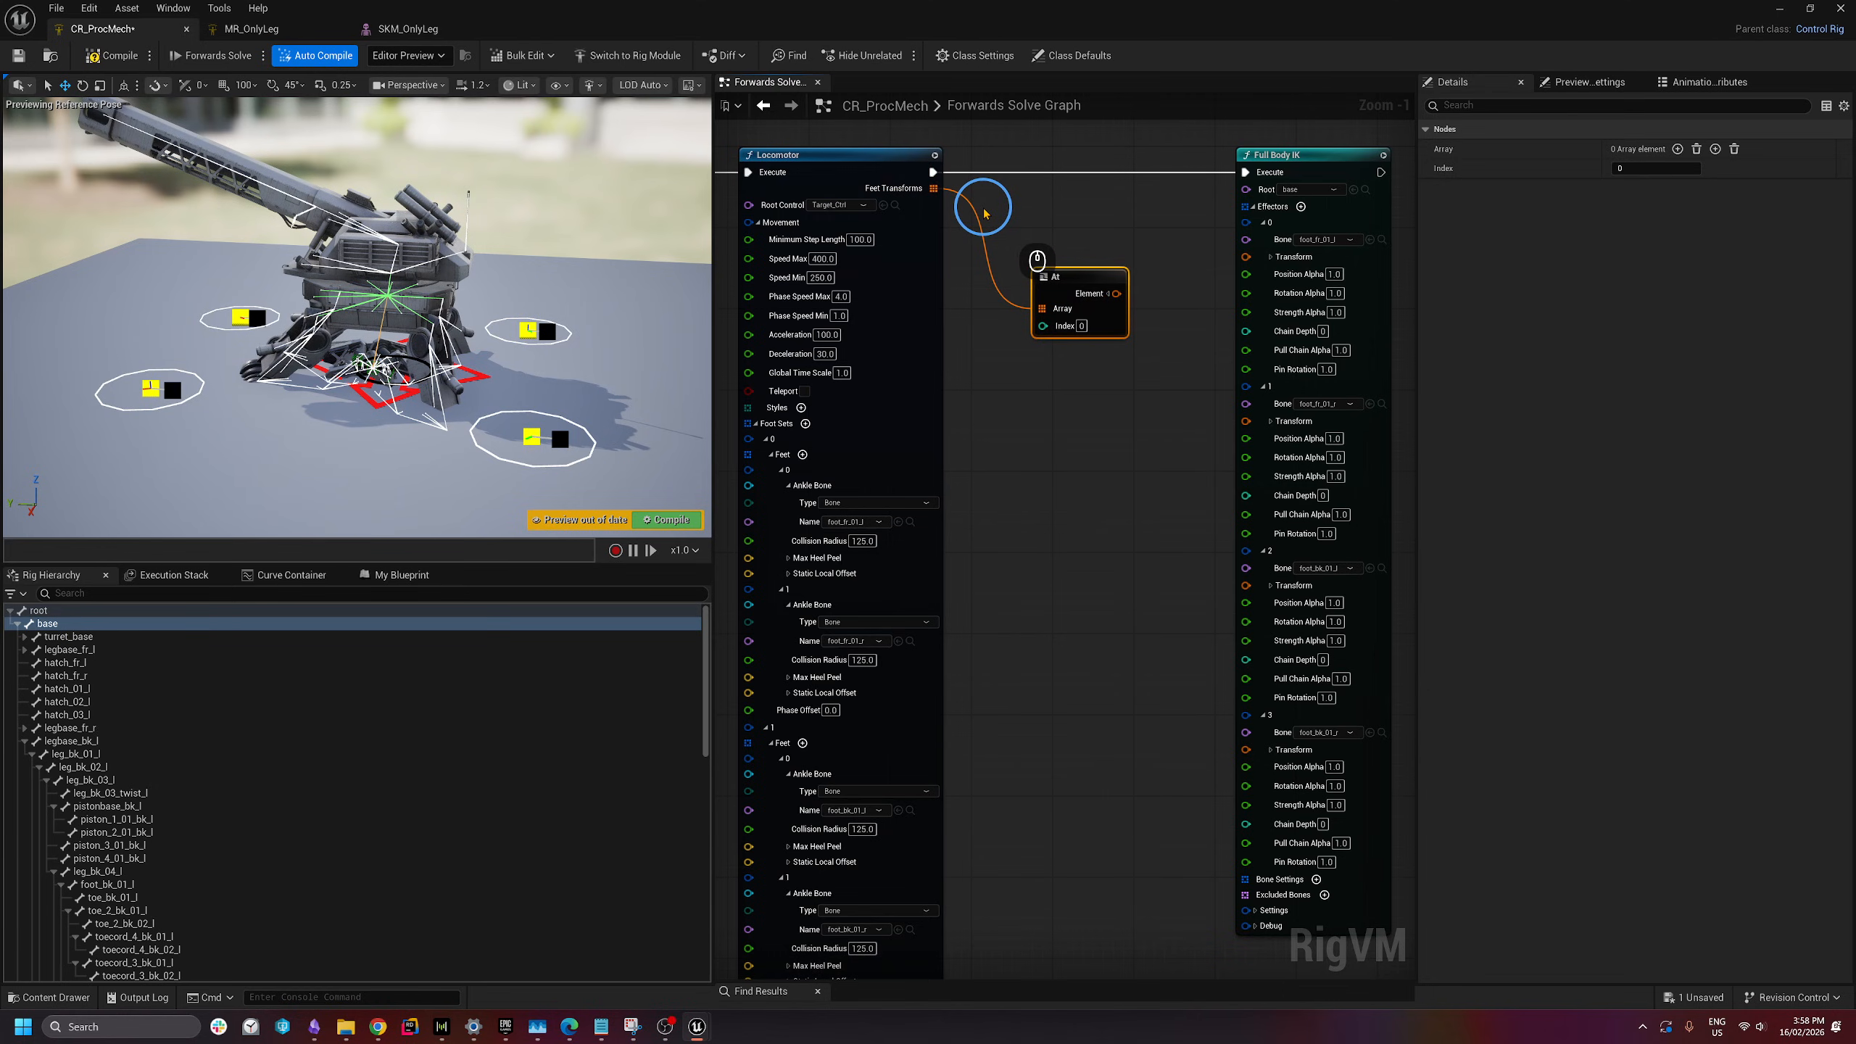
left_click(1081, 326)
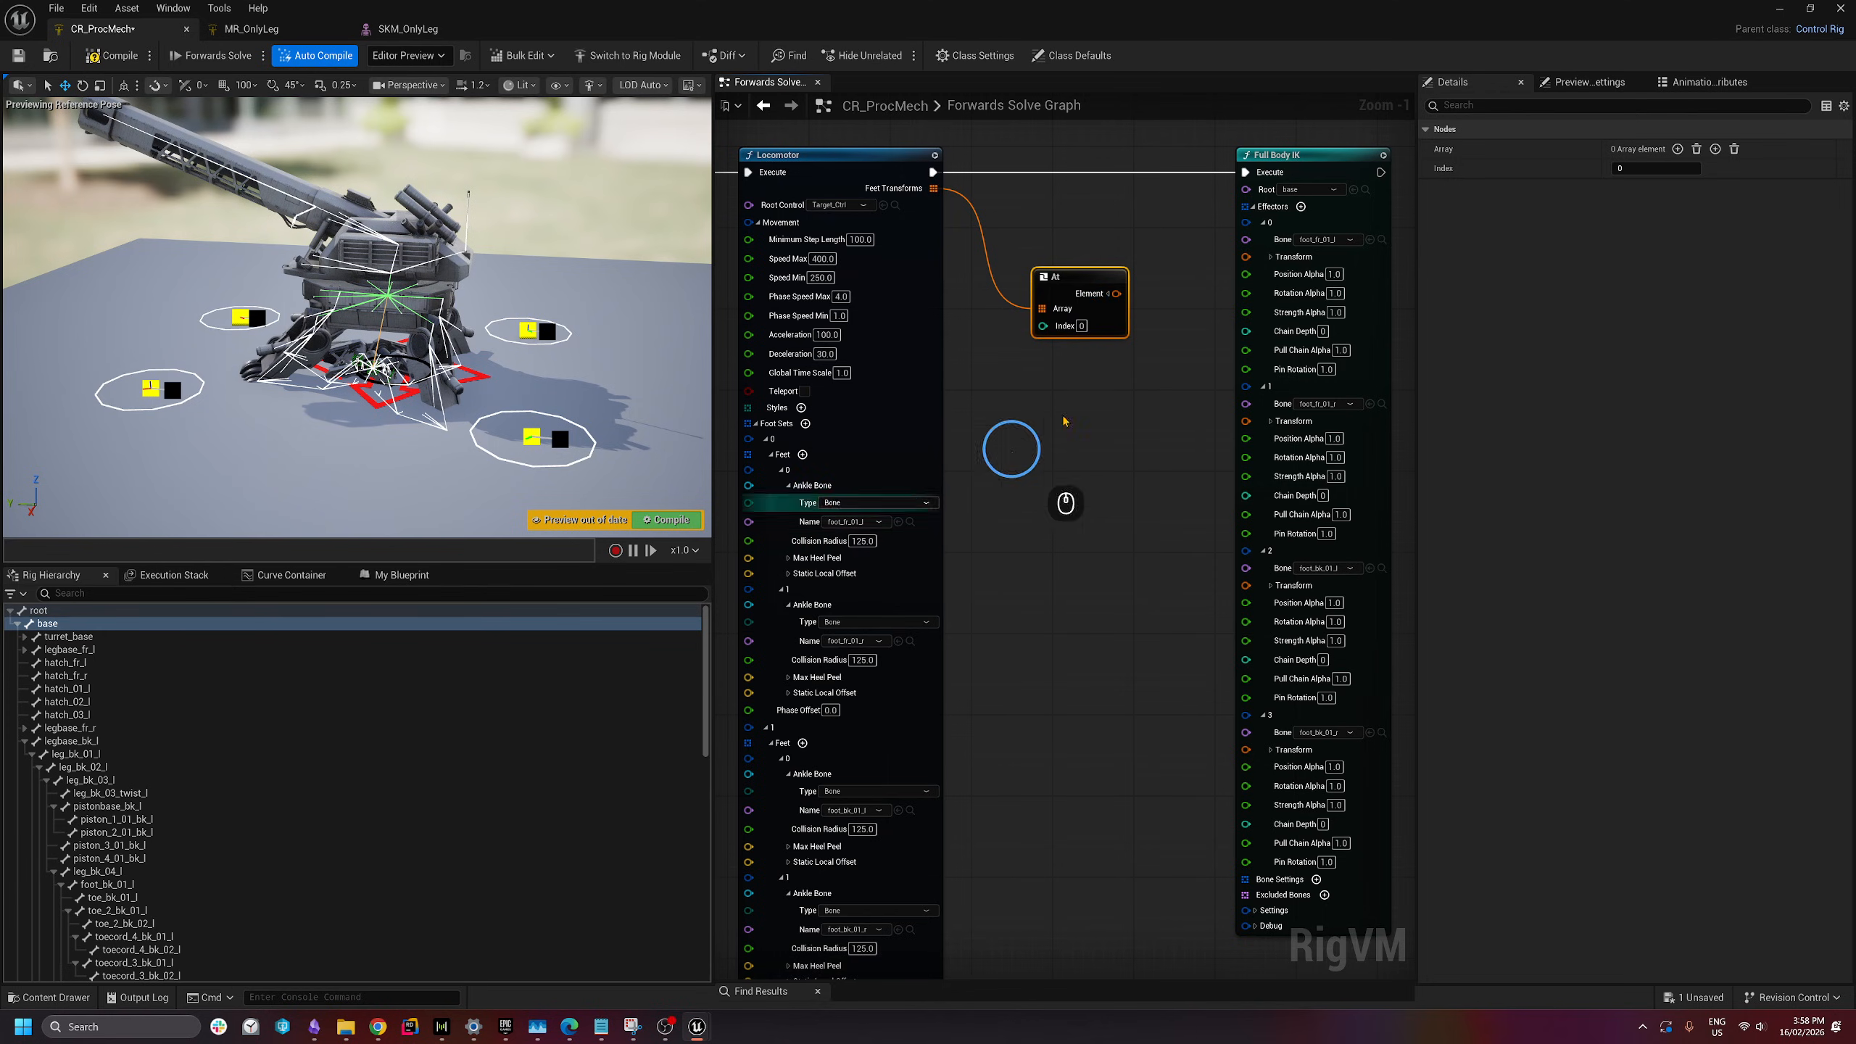
left_click_drag(1112, 293, 1247, 256)
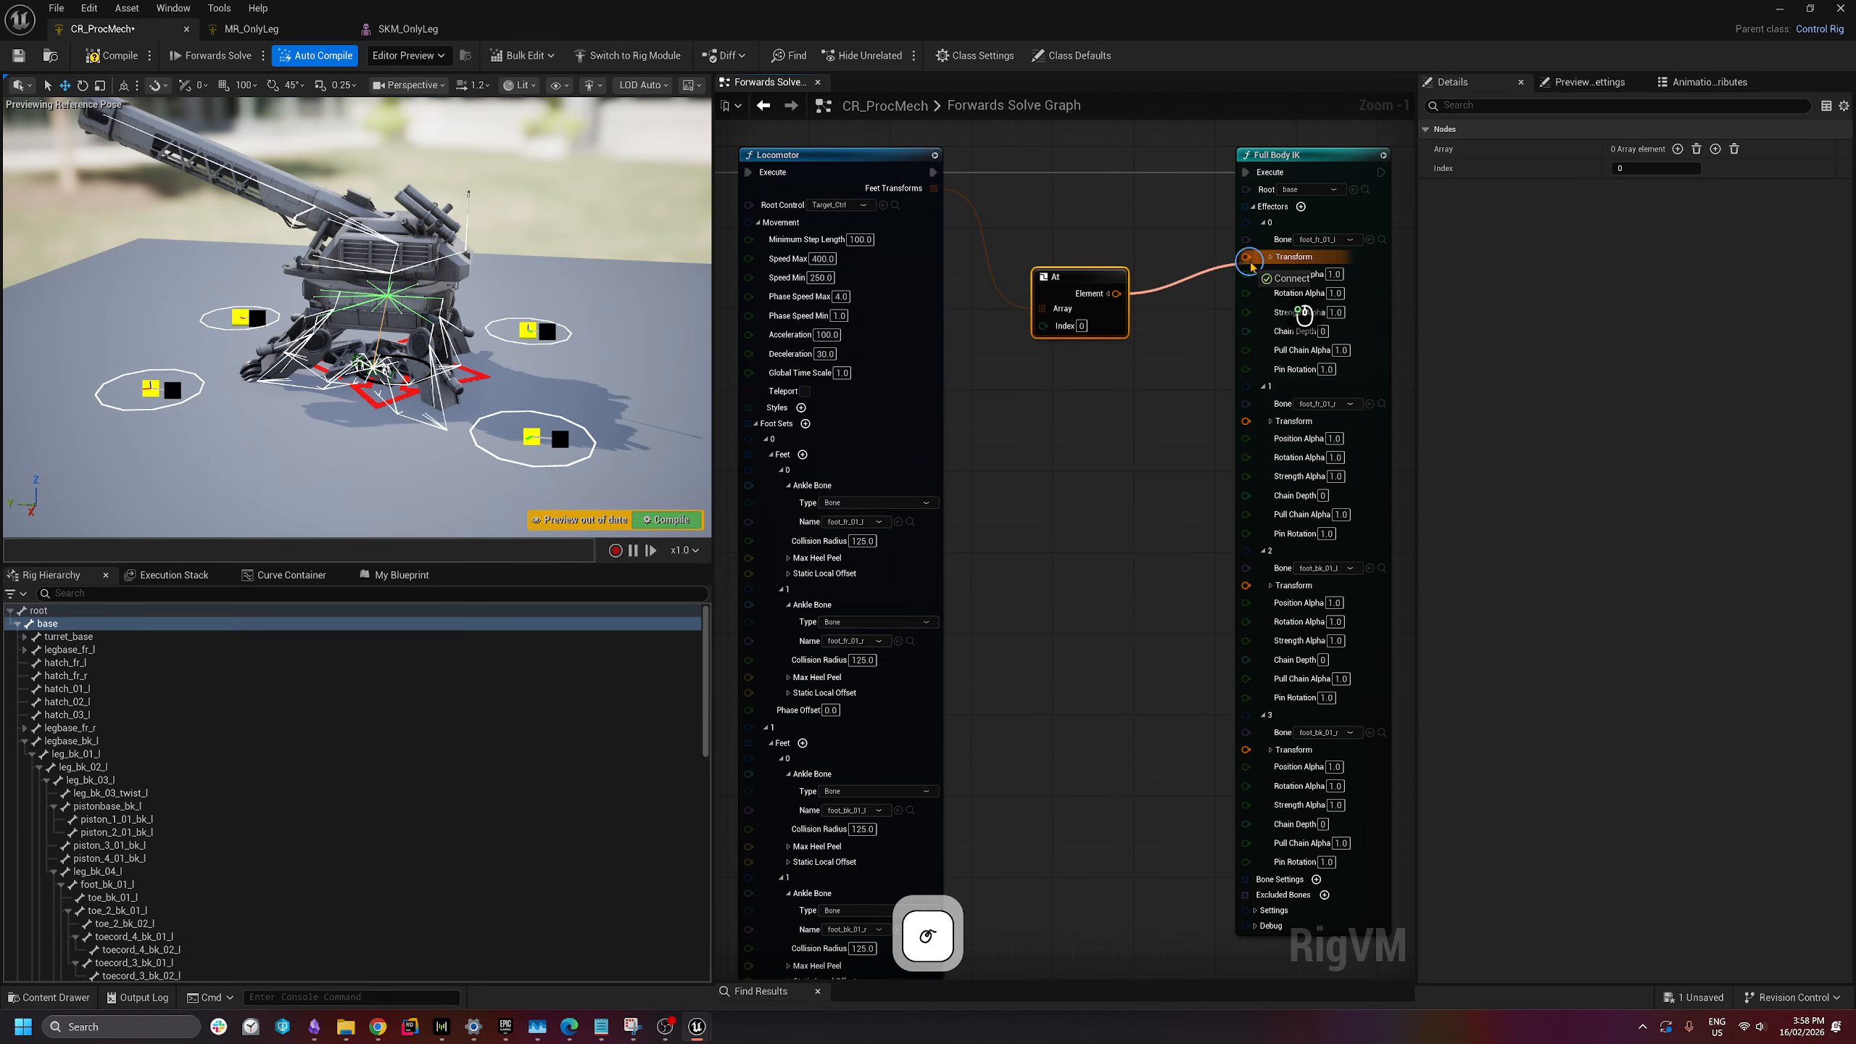
- Duplicate the At node and set the copies' indices to 1, 2 and 3
key("ctrl+c")
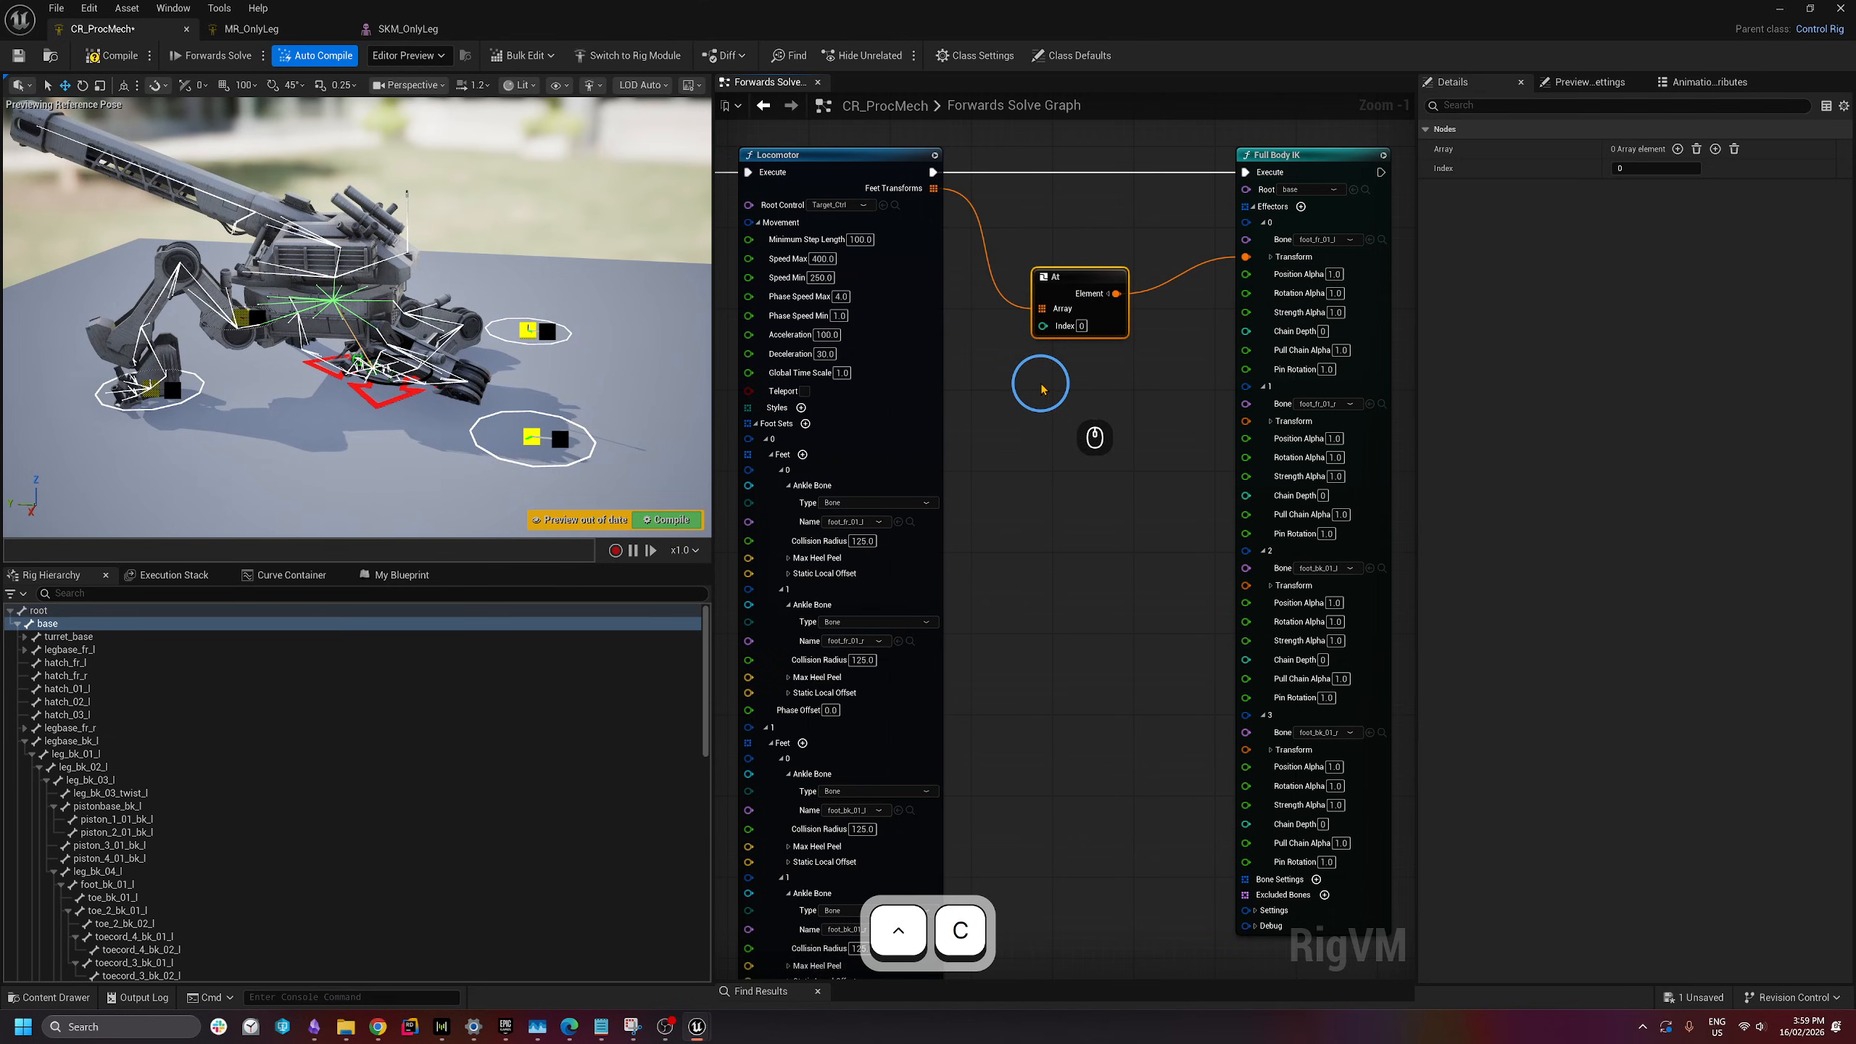
key("ctrl+v")
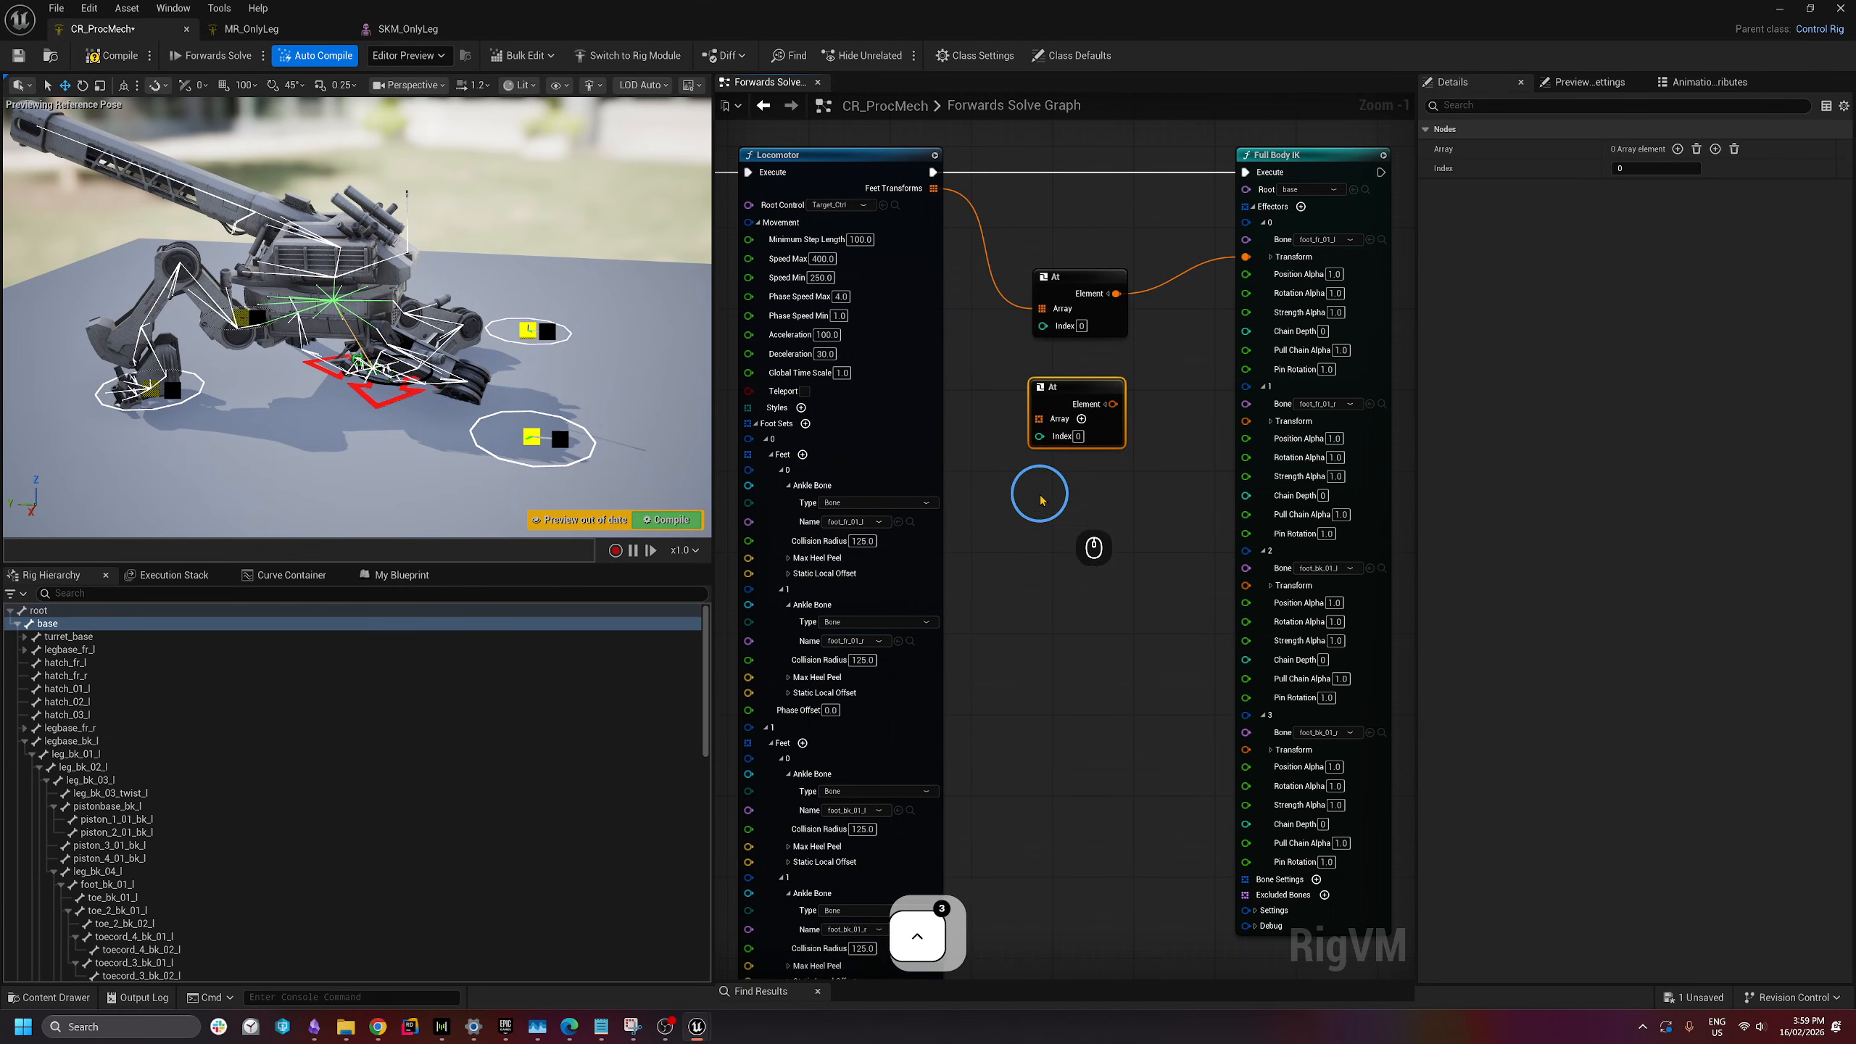
key("ctrl+v")
key("ctrl+v")
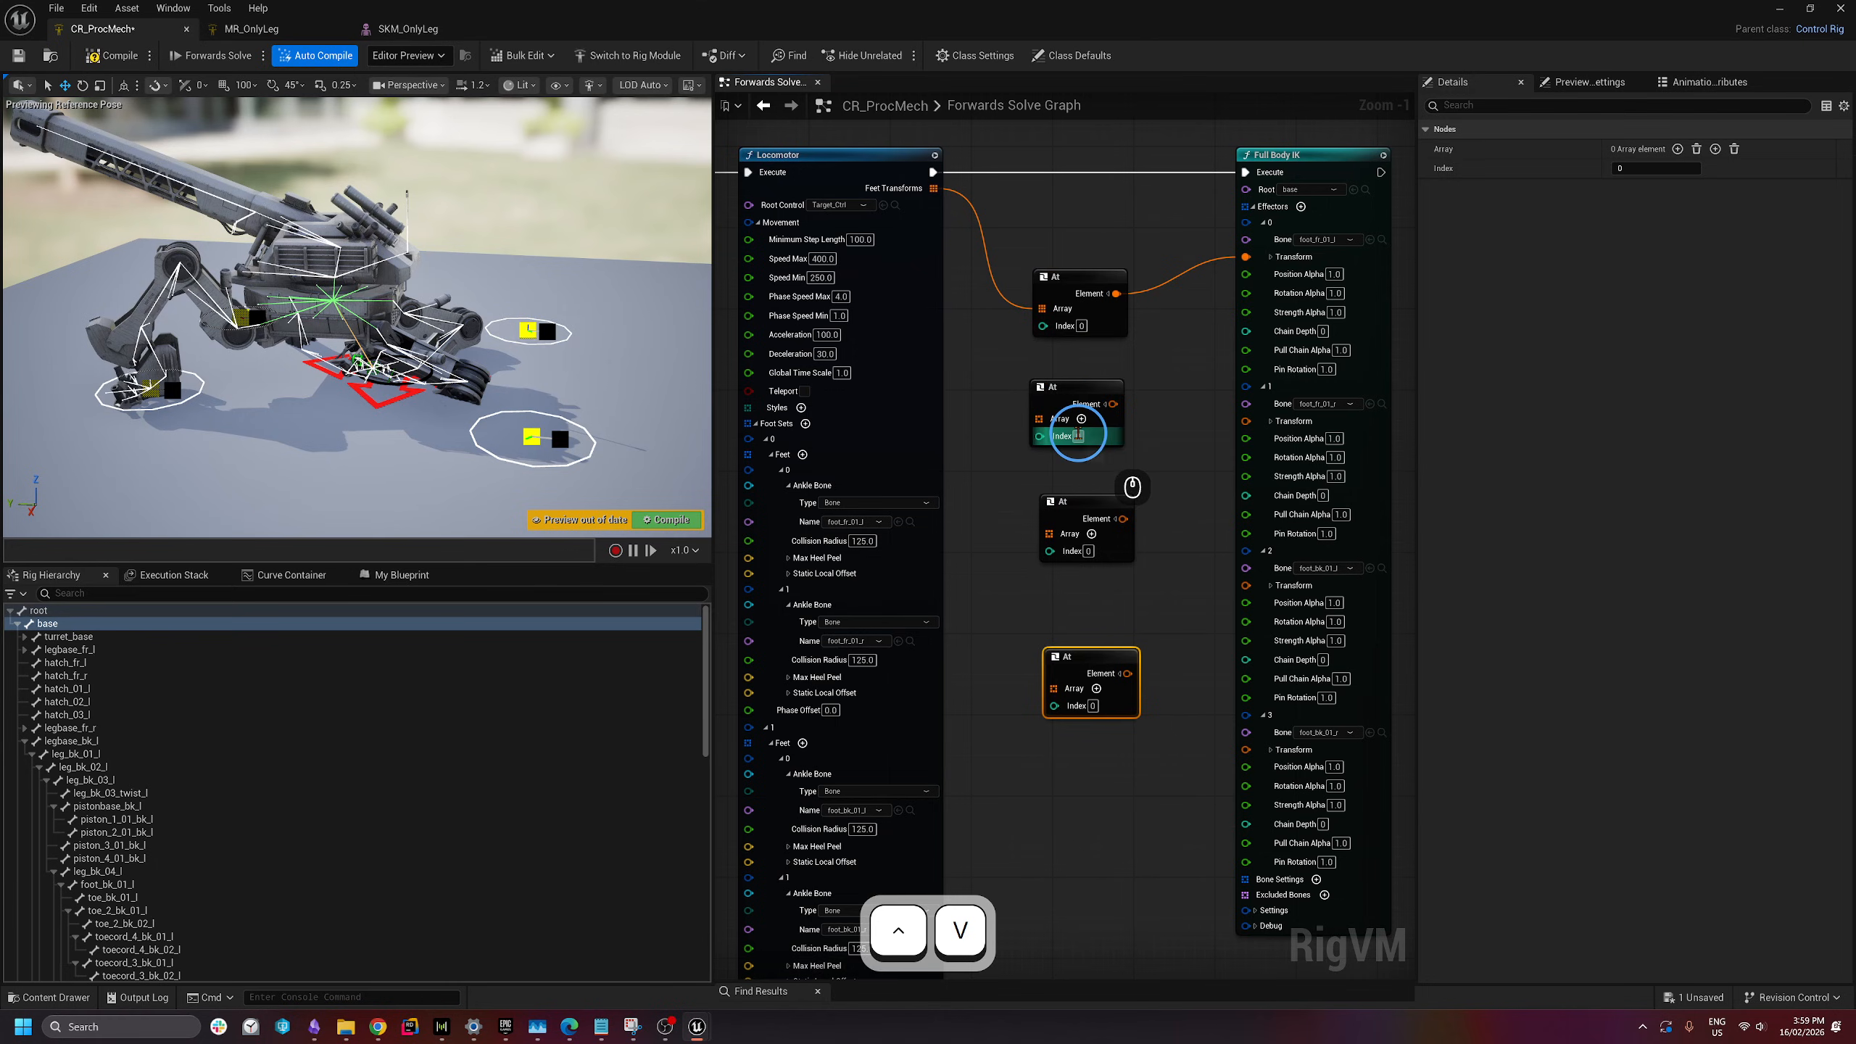
type("1")
key("Return")
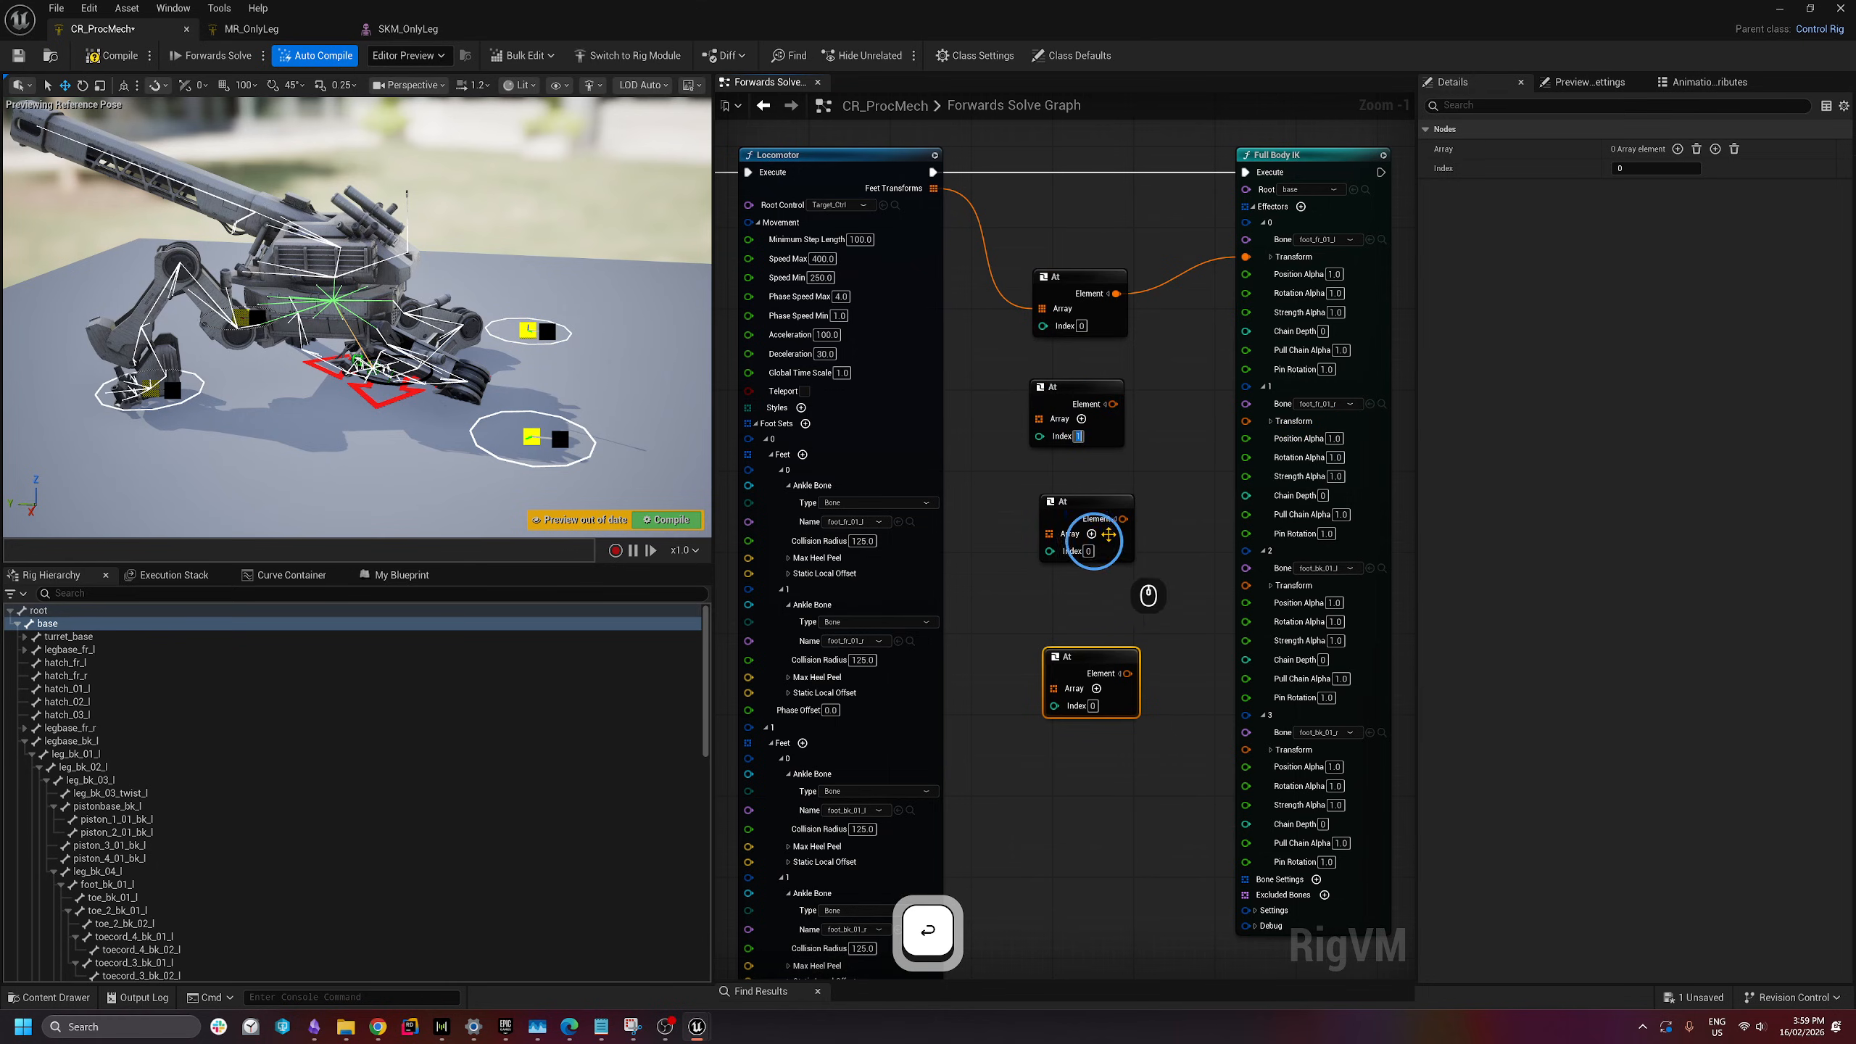
type("2")
key("Return")
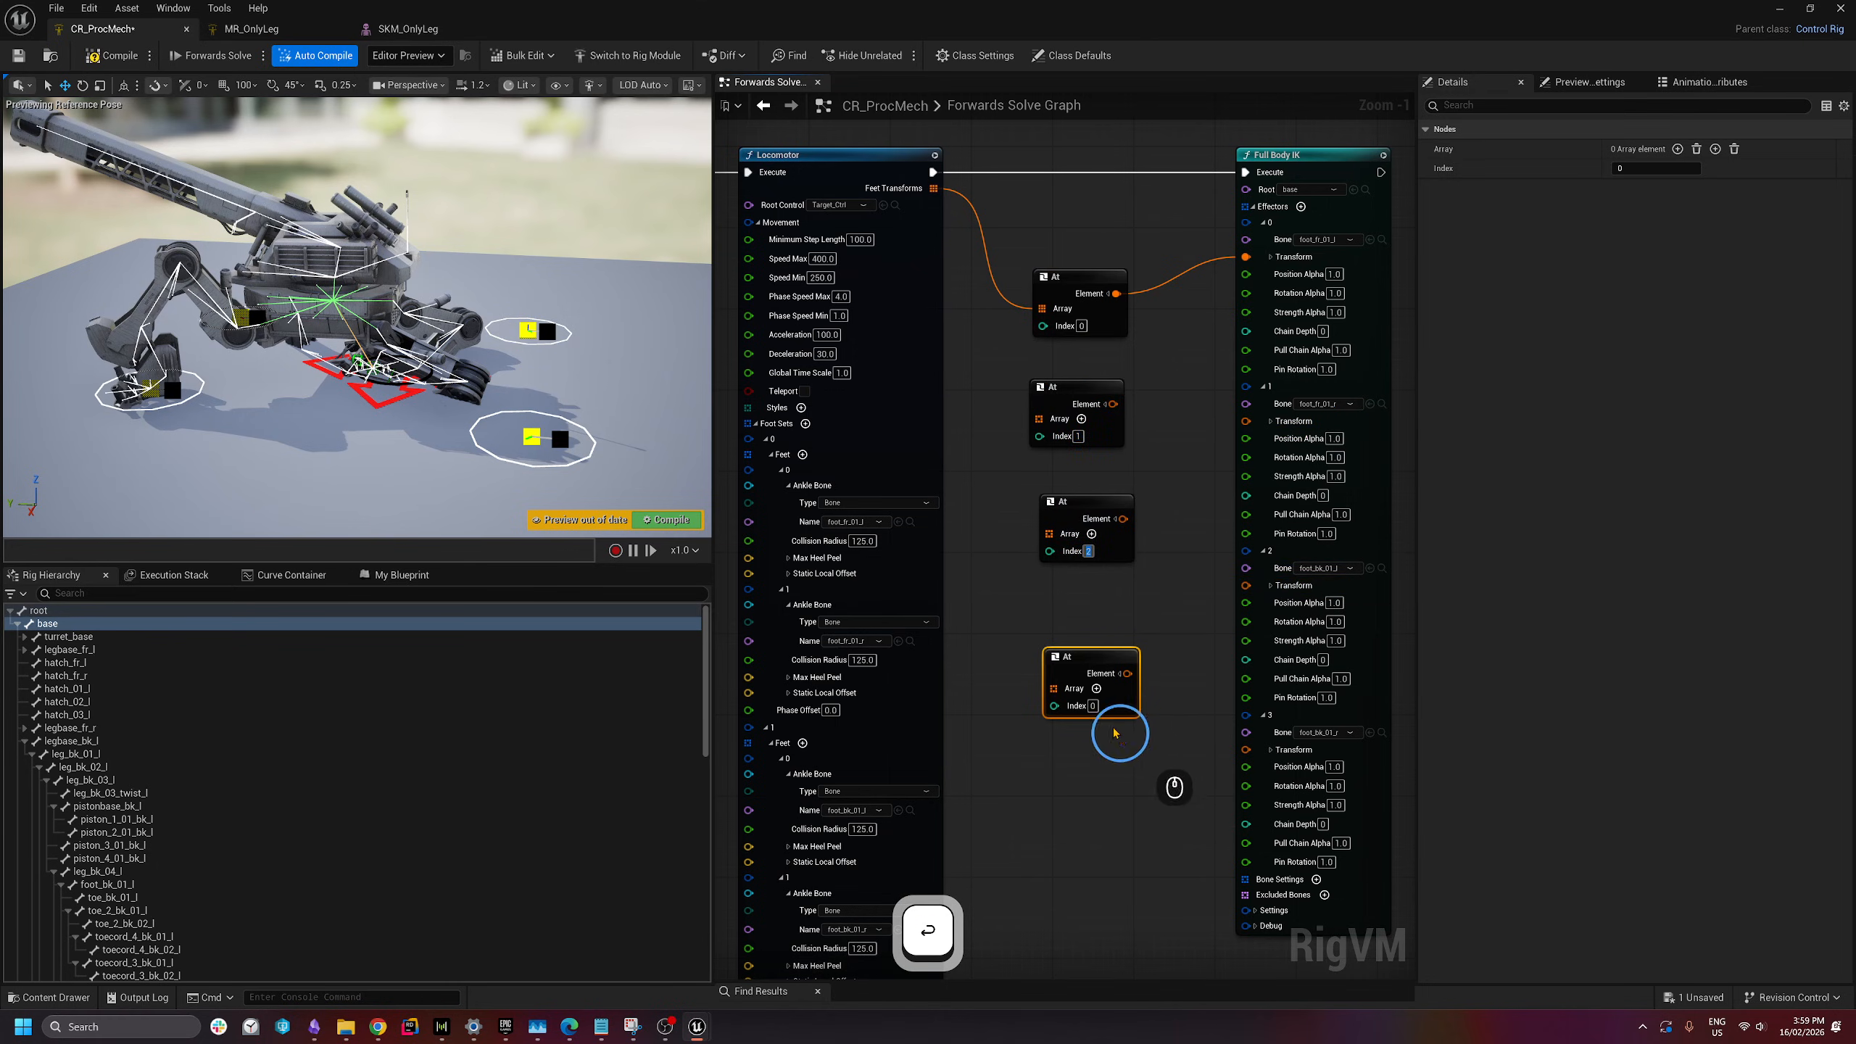
left_click(1094, 706)
type("3")
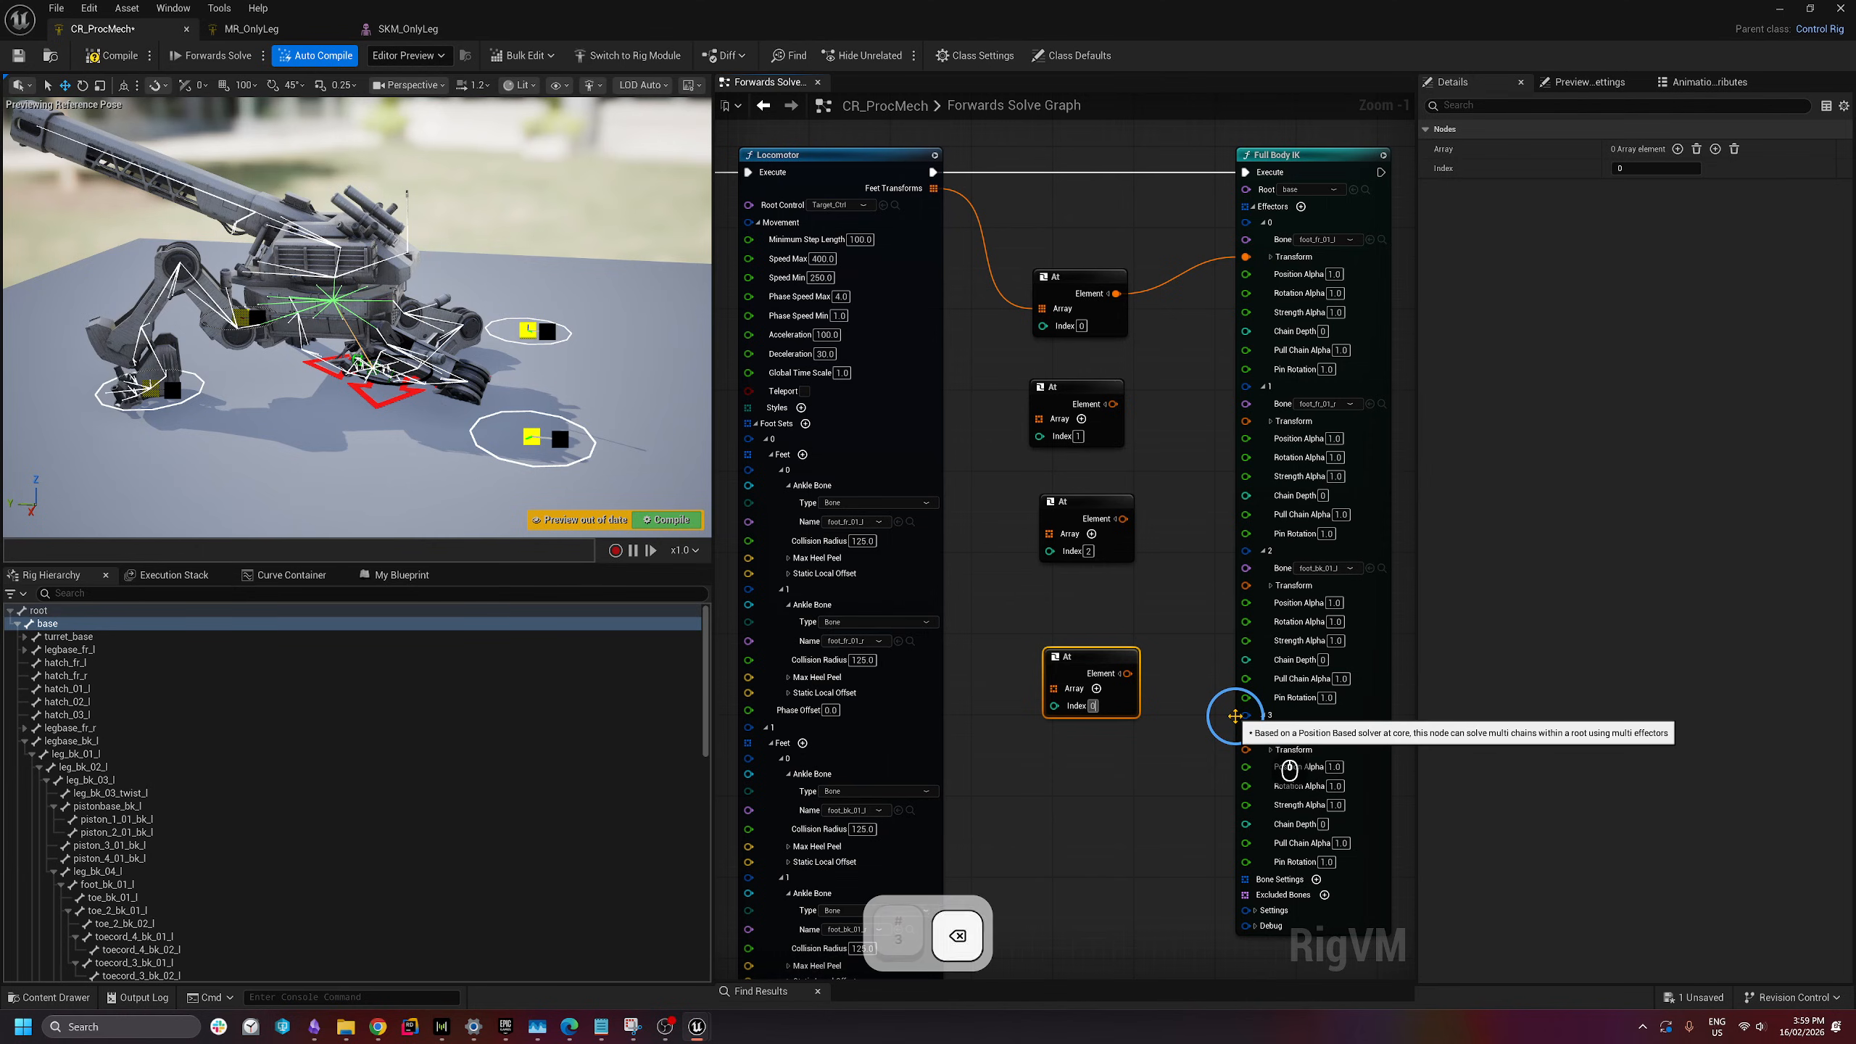
key("Return")
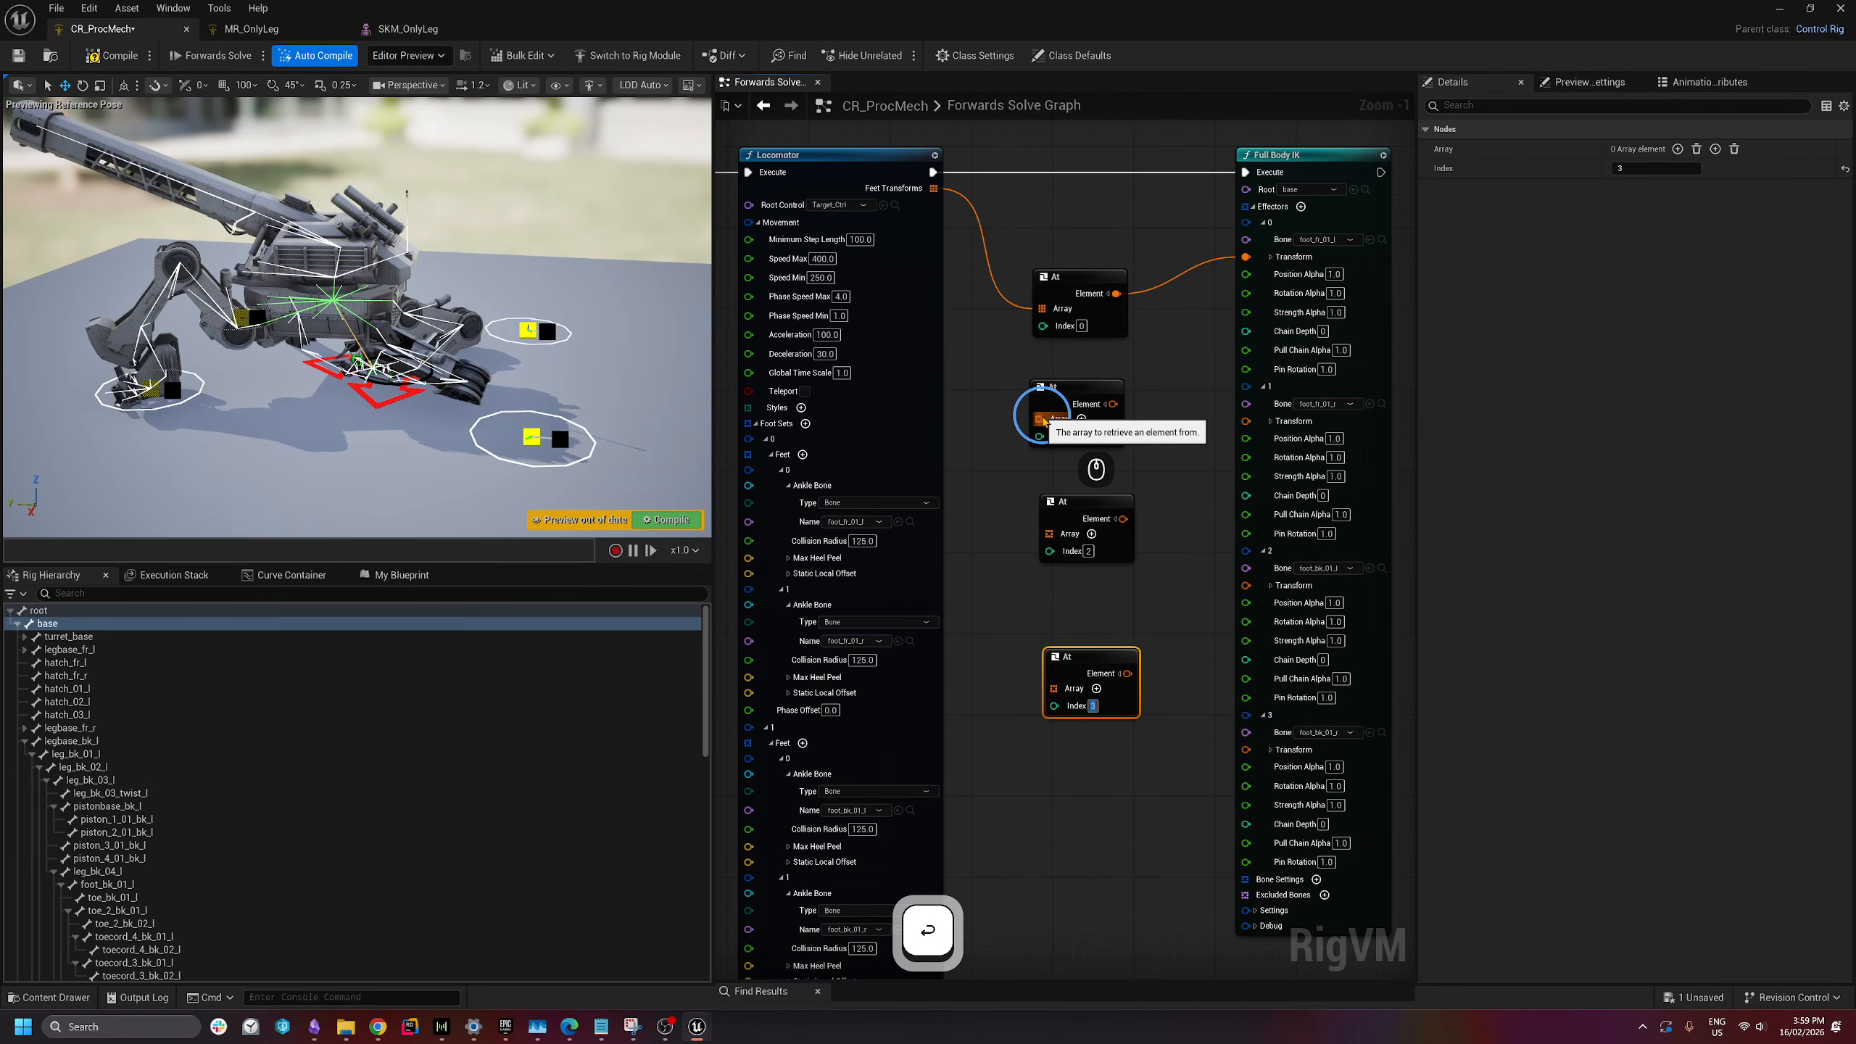
- Wire Feet Transforms into the copied At nodes' arrays and their elements into the remaining effector transforms
left_click_drag(1040, 419, 1049, 534)
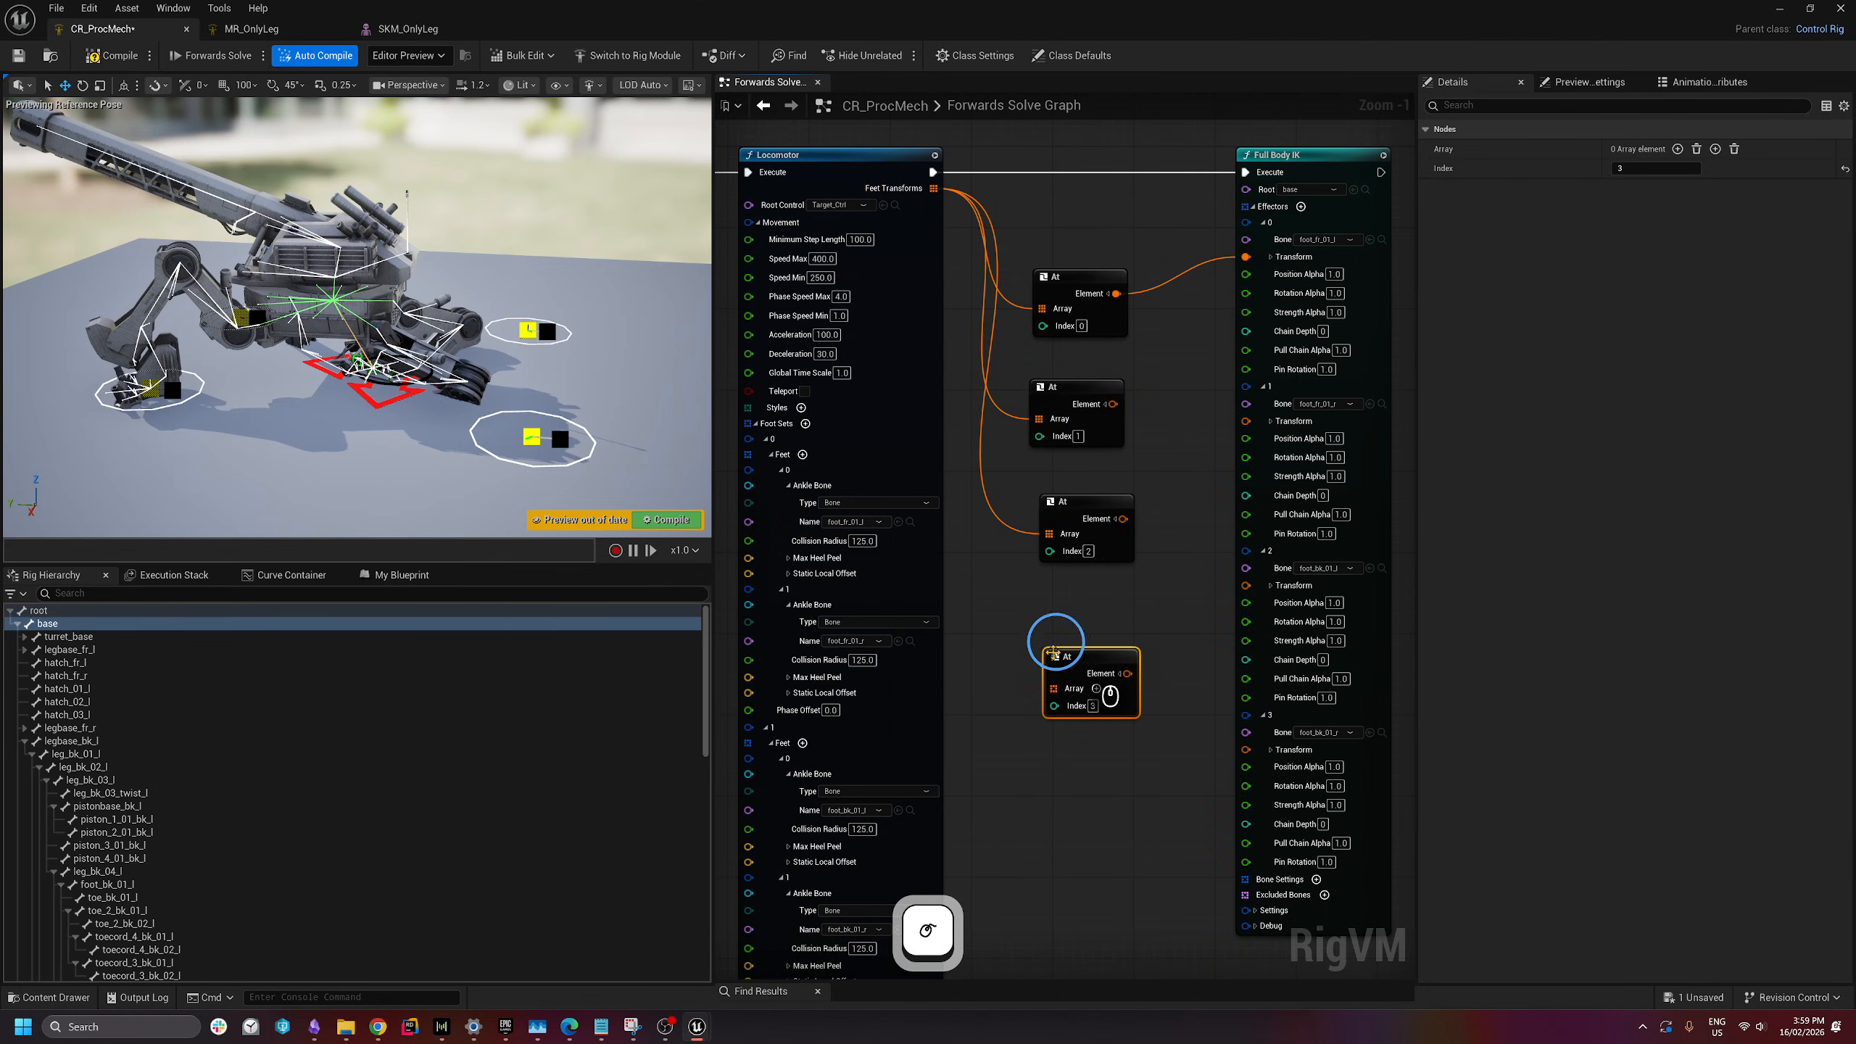
left_click_drag(1052, 688, 934, 189)
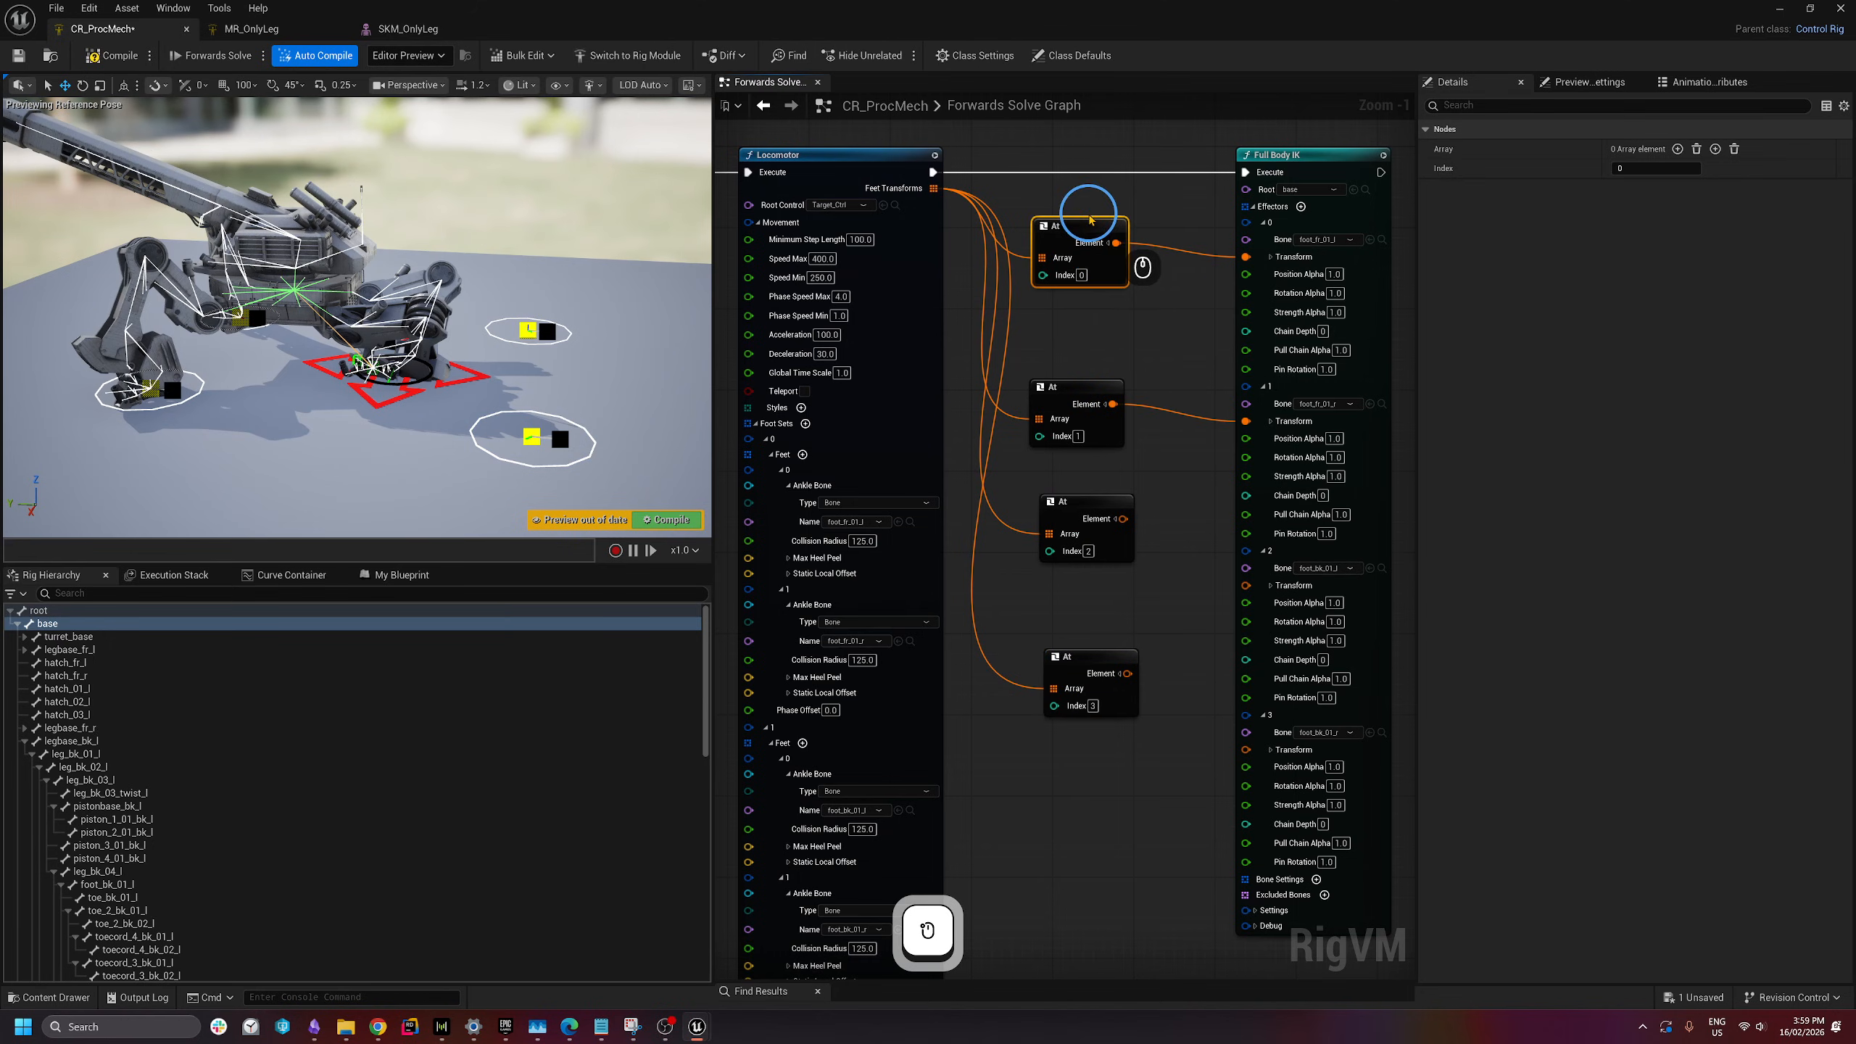
left_click_drag(1090, 221, 1093, 230)
left_click(1087, 393)
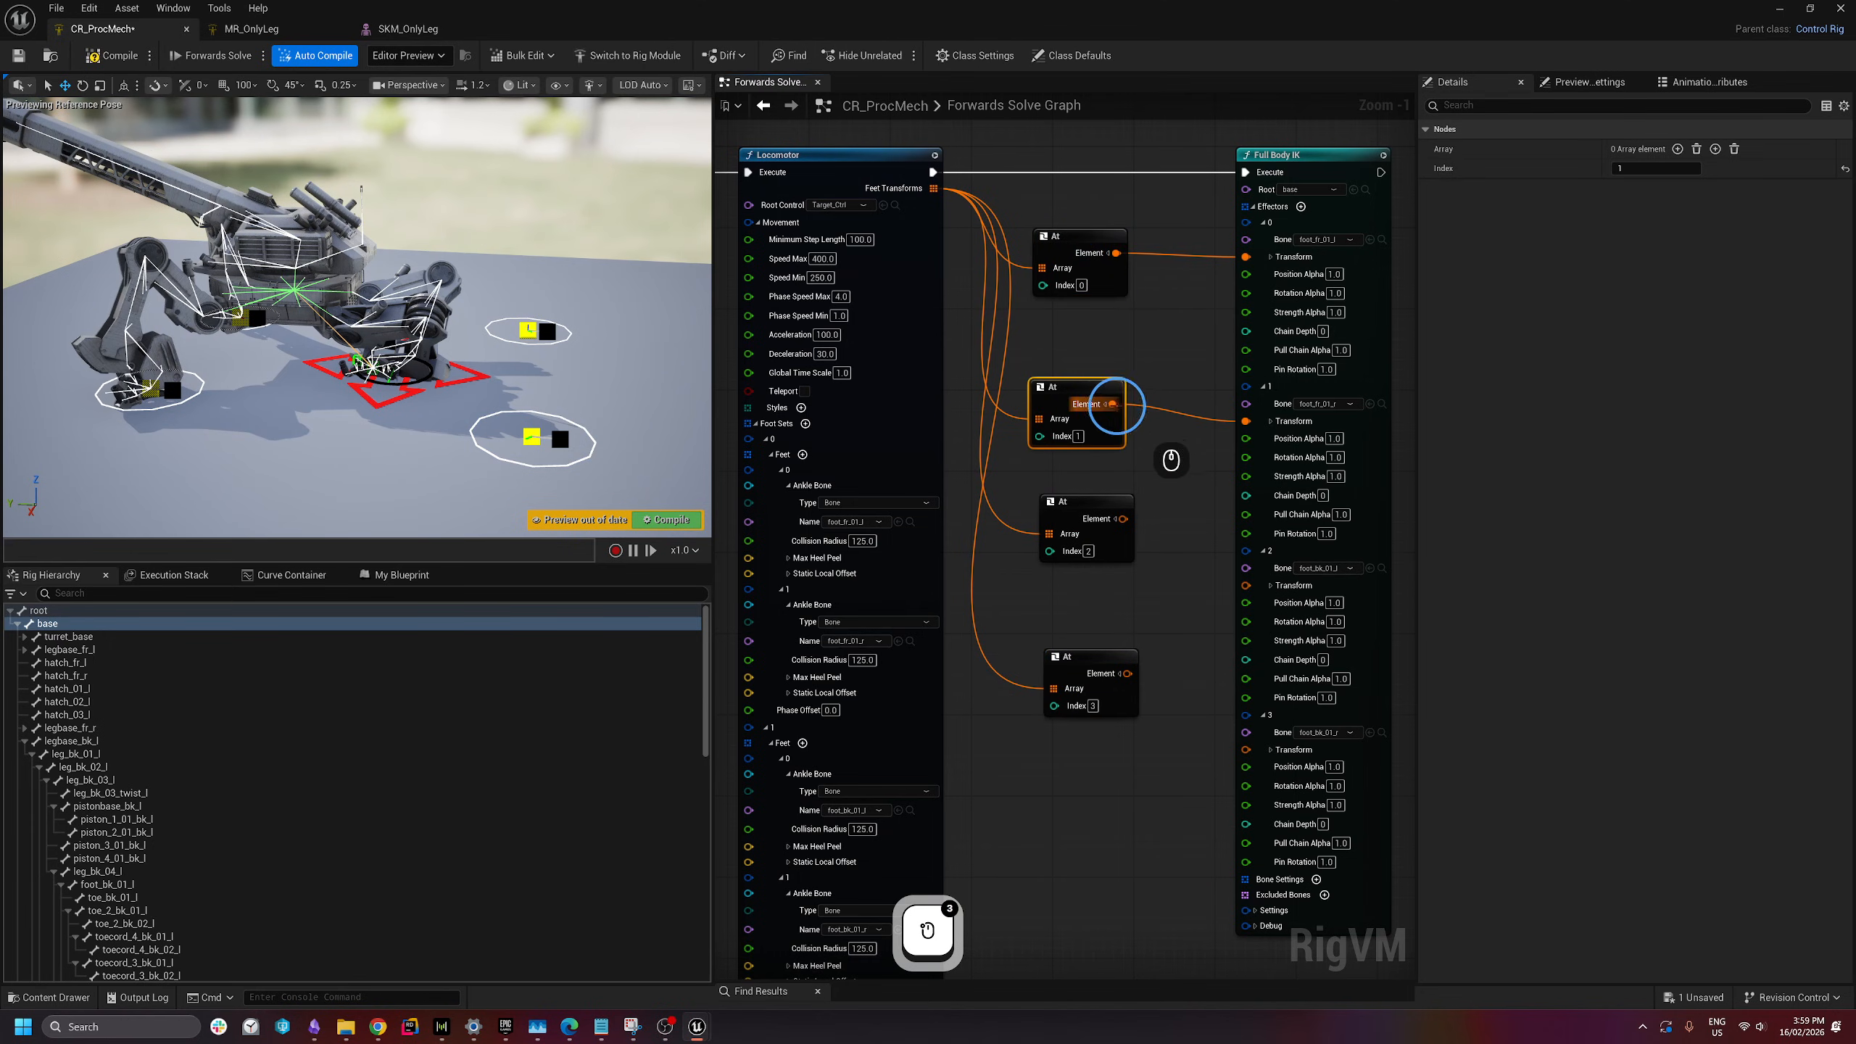
left_click_drag(1121, 521, 1246, 586)
right_click_drag(1139, 717, 1088, 585)
left_click_drag(1073, 543, 1193, 618)
right_click_drag(1104, 94, 1110, 155)
left_click_drag(1104, 147, 970, 689)
left_click(1018, 713)
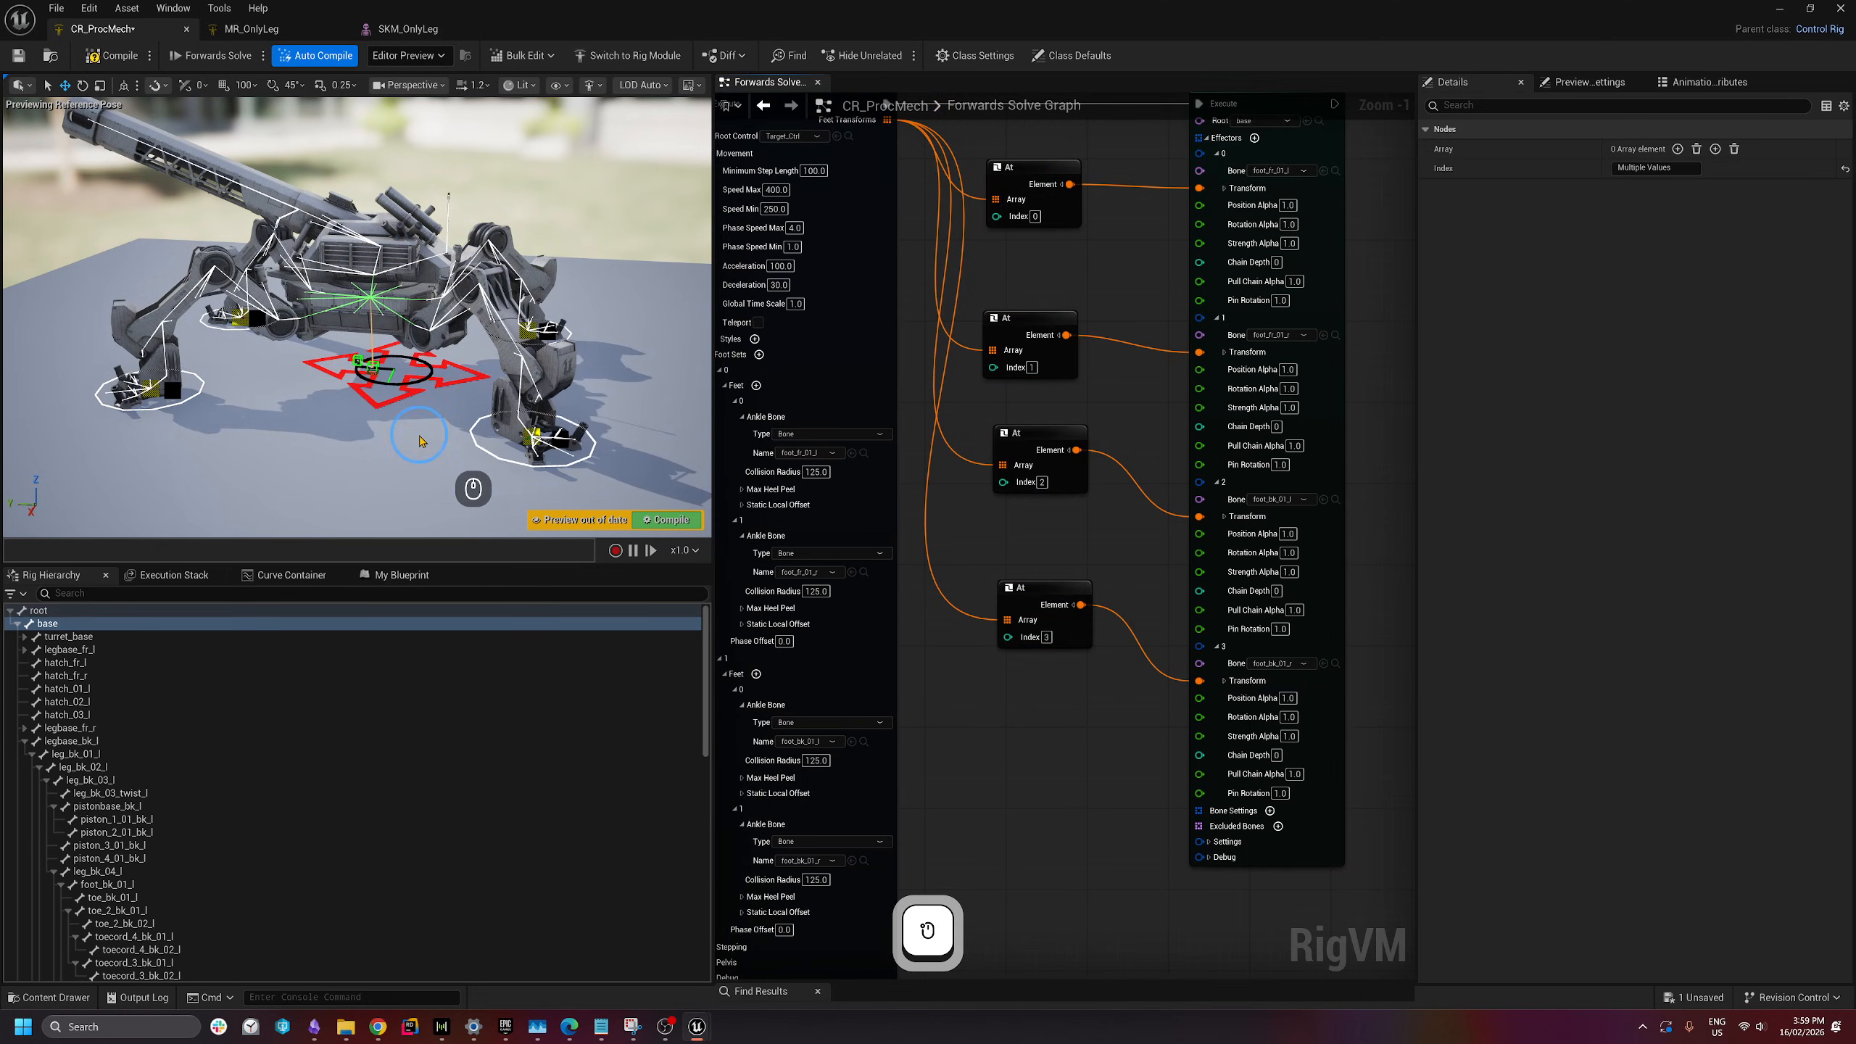
right_click_drag(421, 440, 303, 364)
- Compile and save the rig, then drag Target_Ctrl sideways to test the walk
key("d")
key("w")
key("s")
left_click(111, 59)
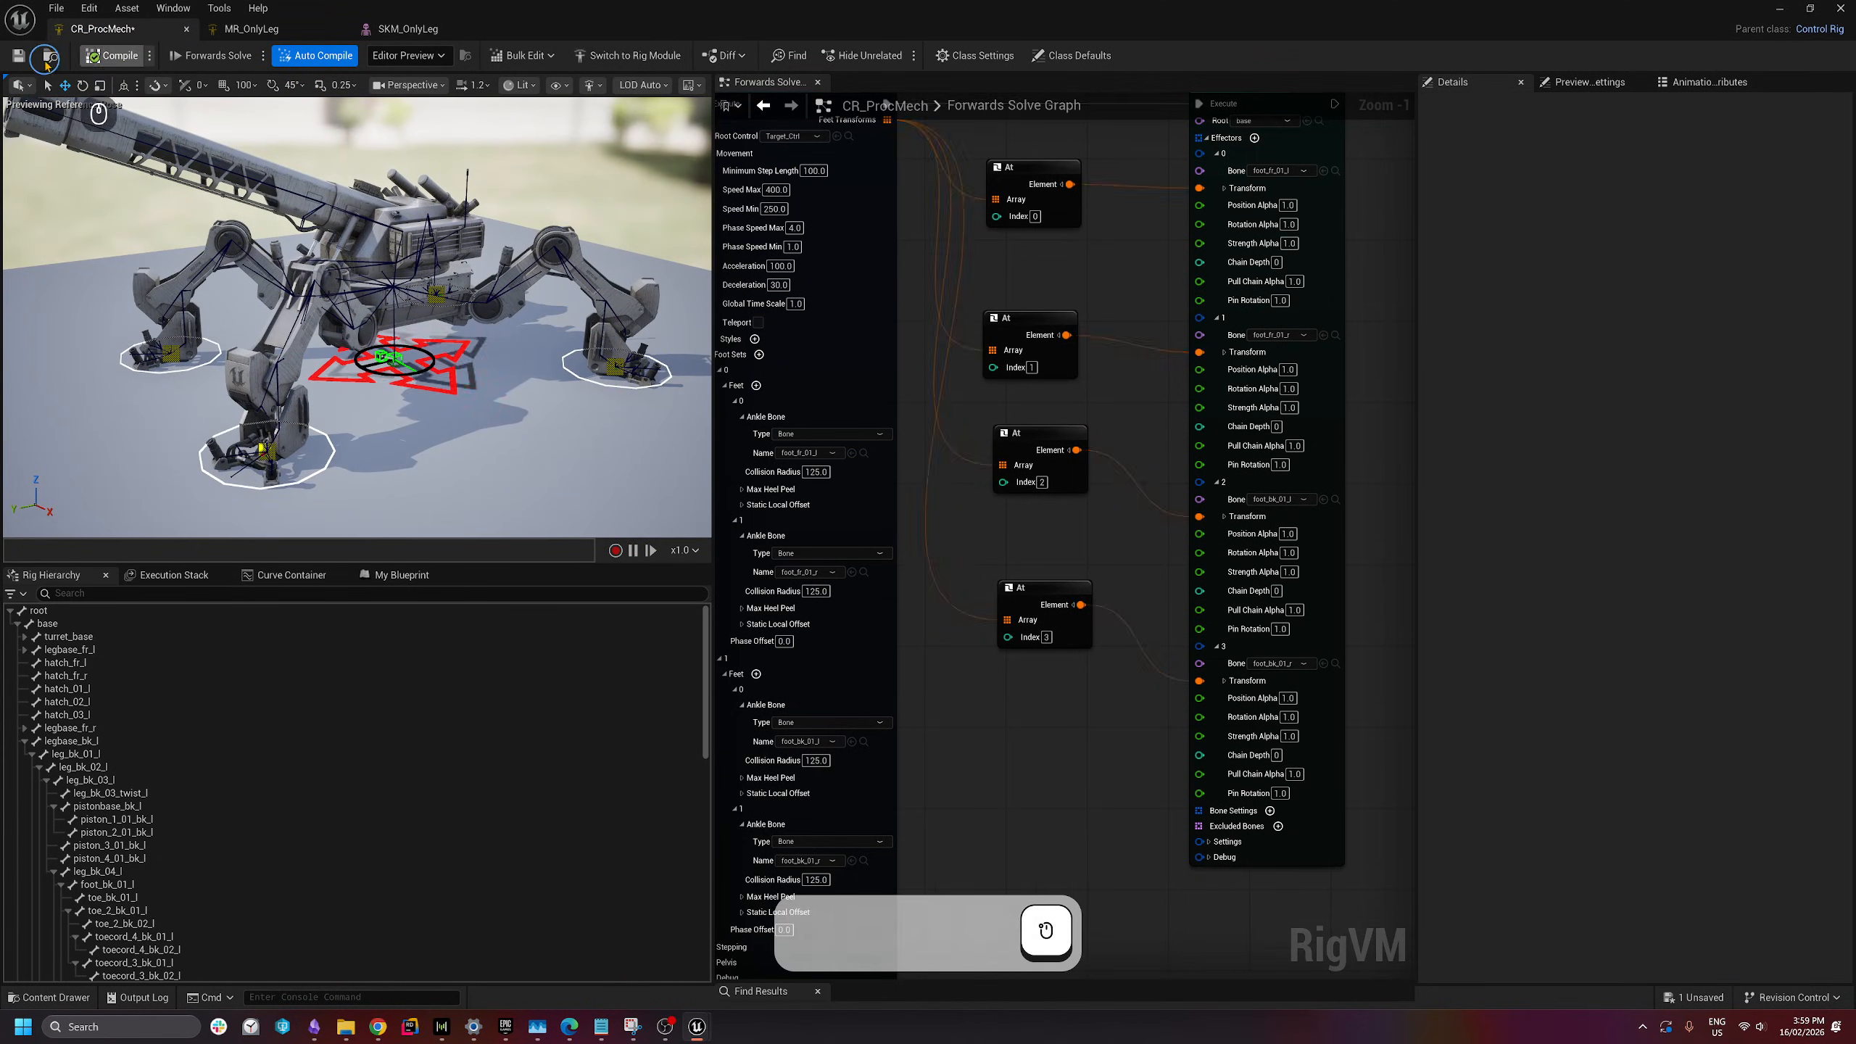
left_click(24, 58)
left_click(434, 378)
left_click_drag(365, 364, 443, 327)
left_click(105, 60)
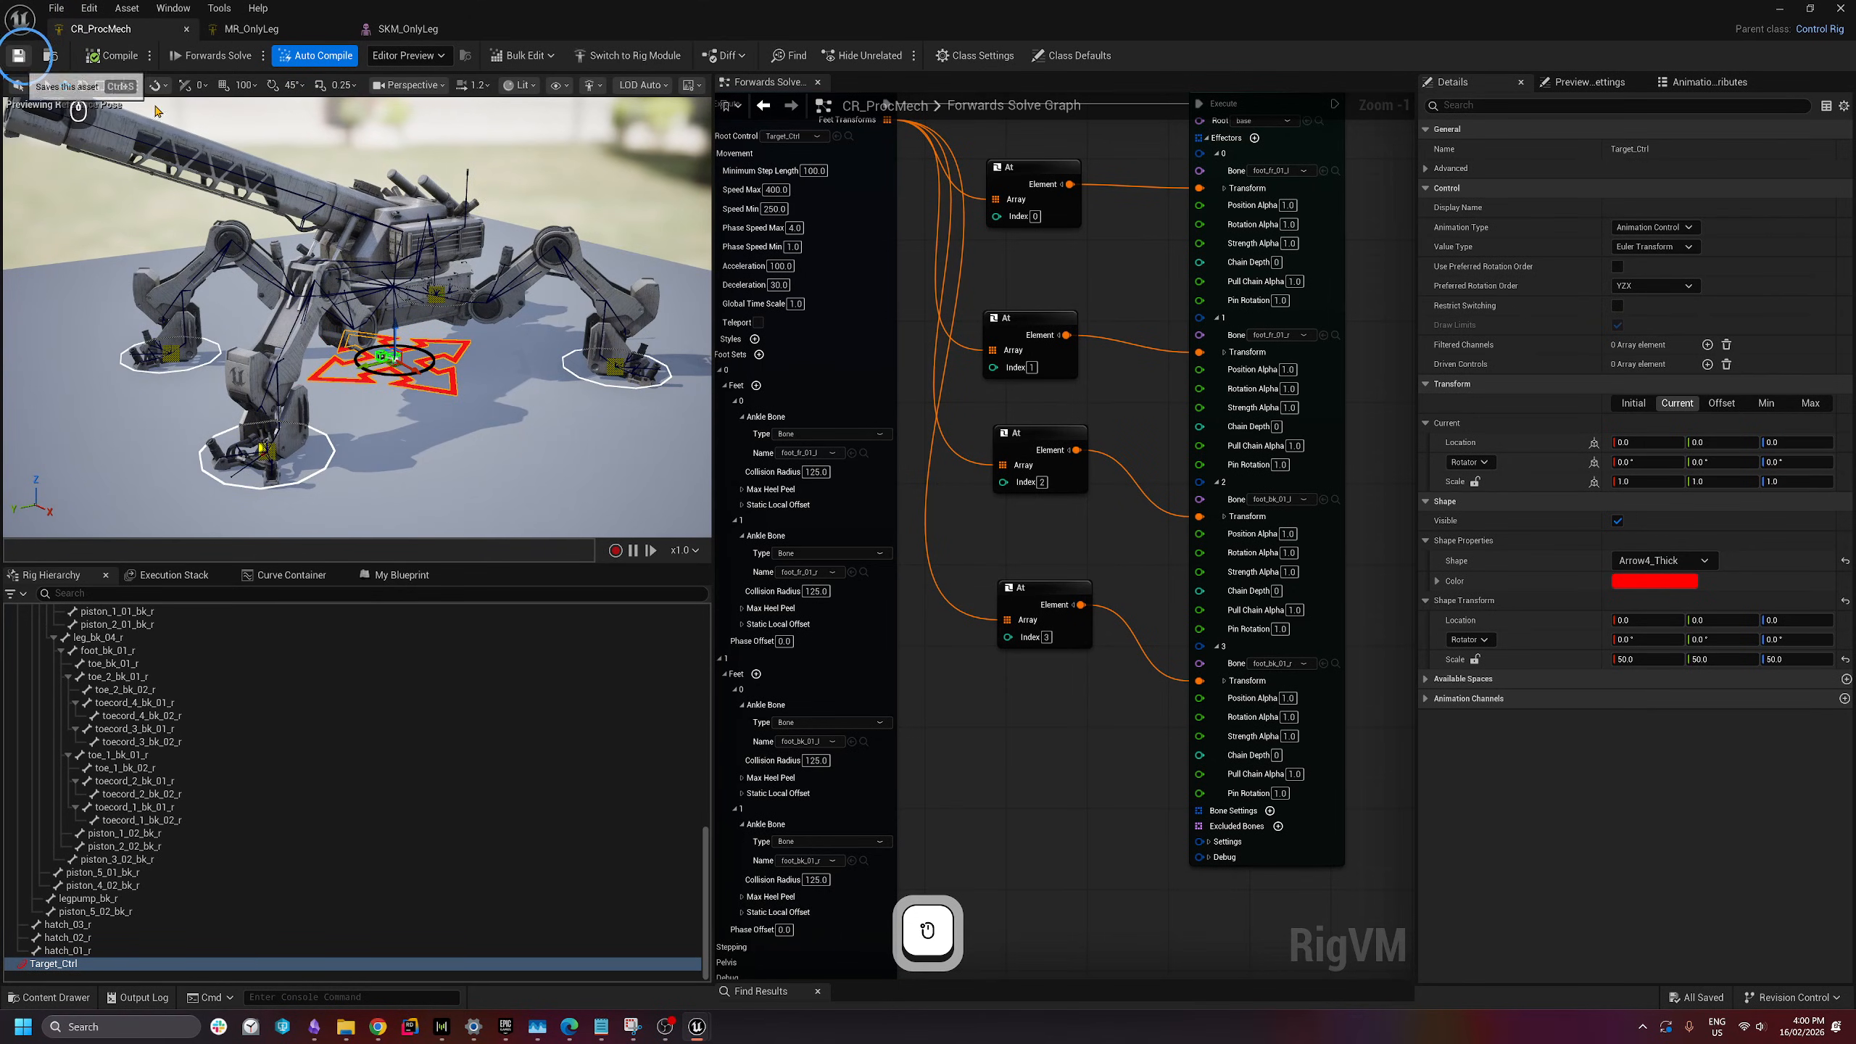
- Set the Locomotor's Pelvis > Pelvis Bone name to base
right_click_drag(945, 498, 1236, 375)
scroll(1151, 577, "down", 1)
right_click_drag(1169, 677, 1167, 447)
scroll(903, 572, "up", 2)
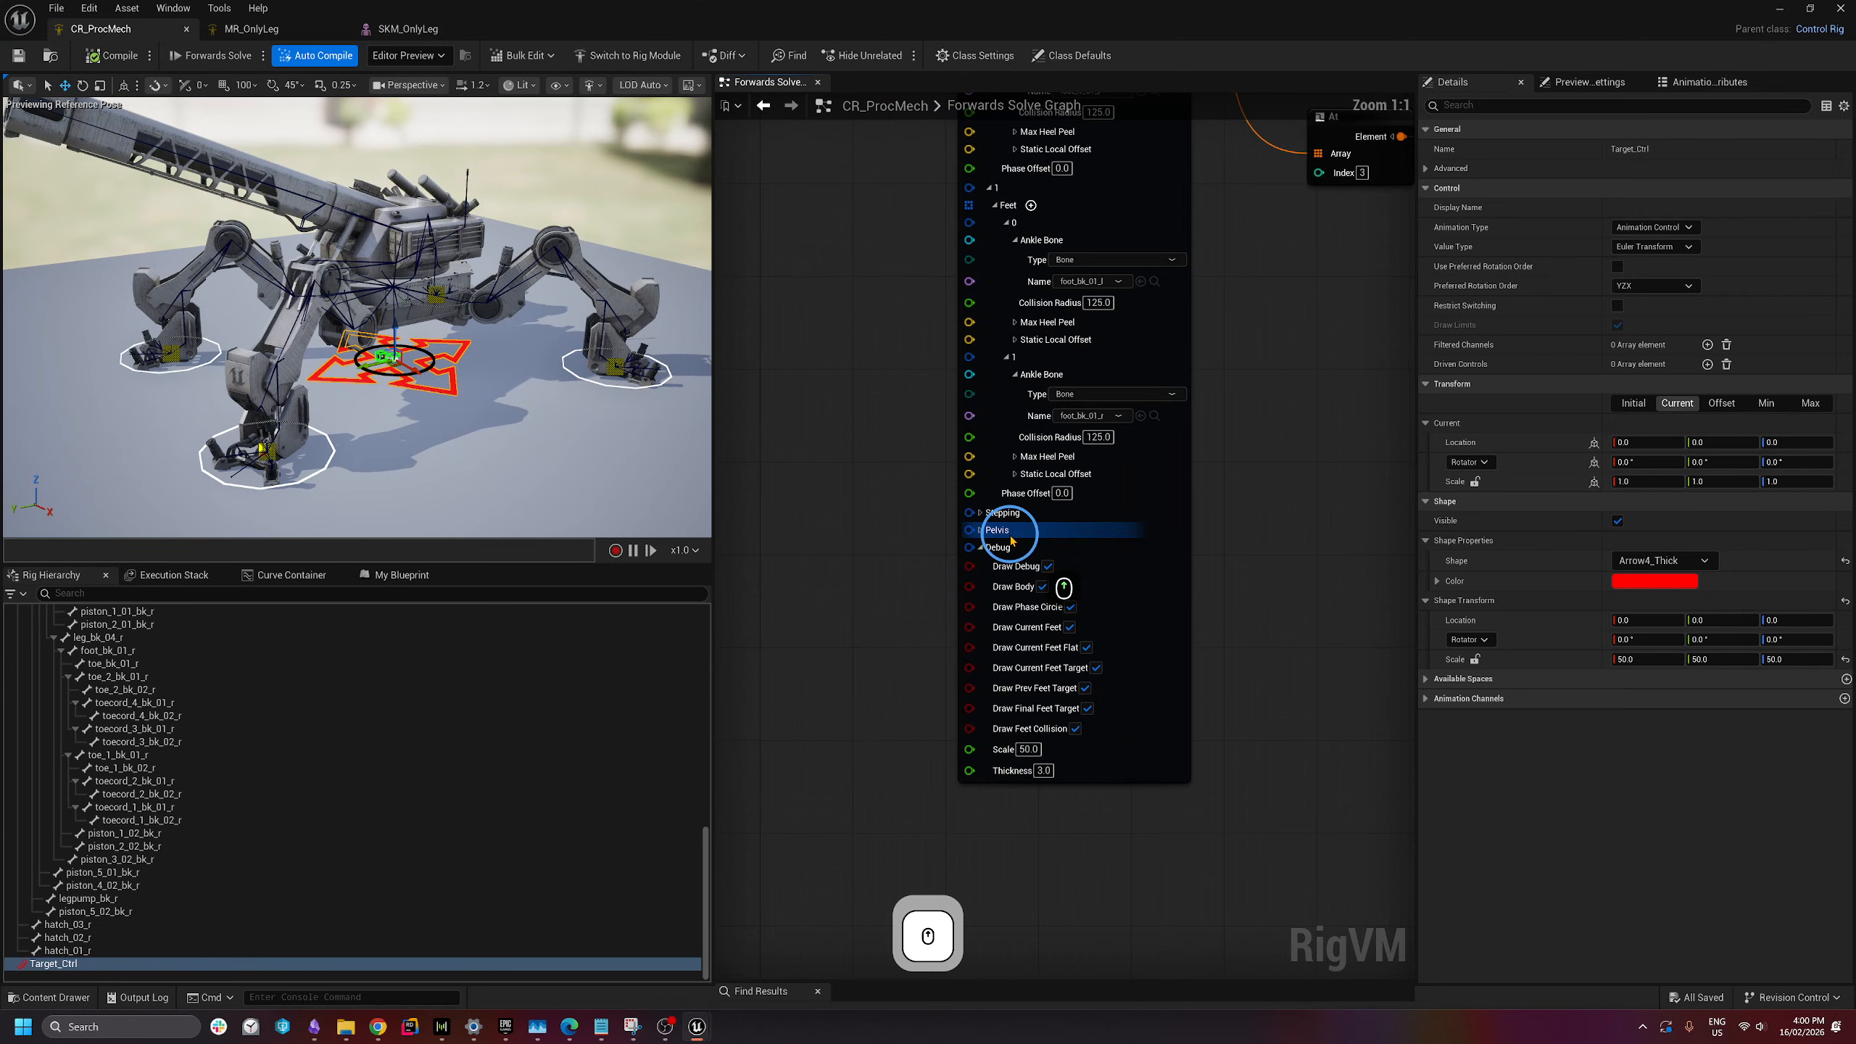
left_click(981, 533)
left_click(980, 531)
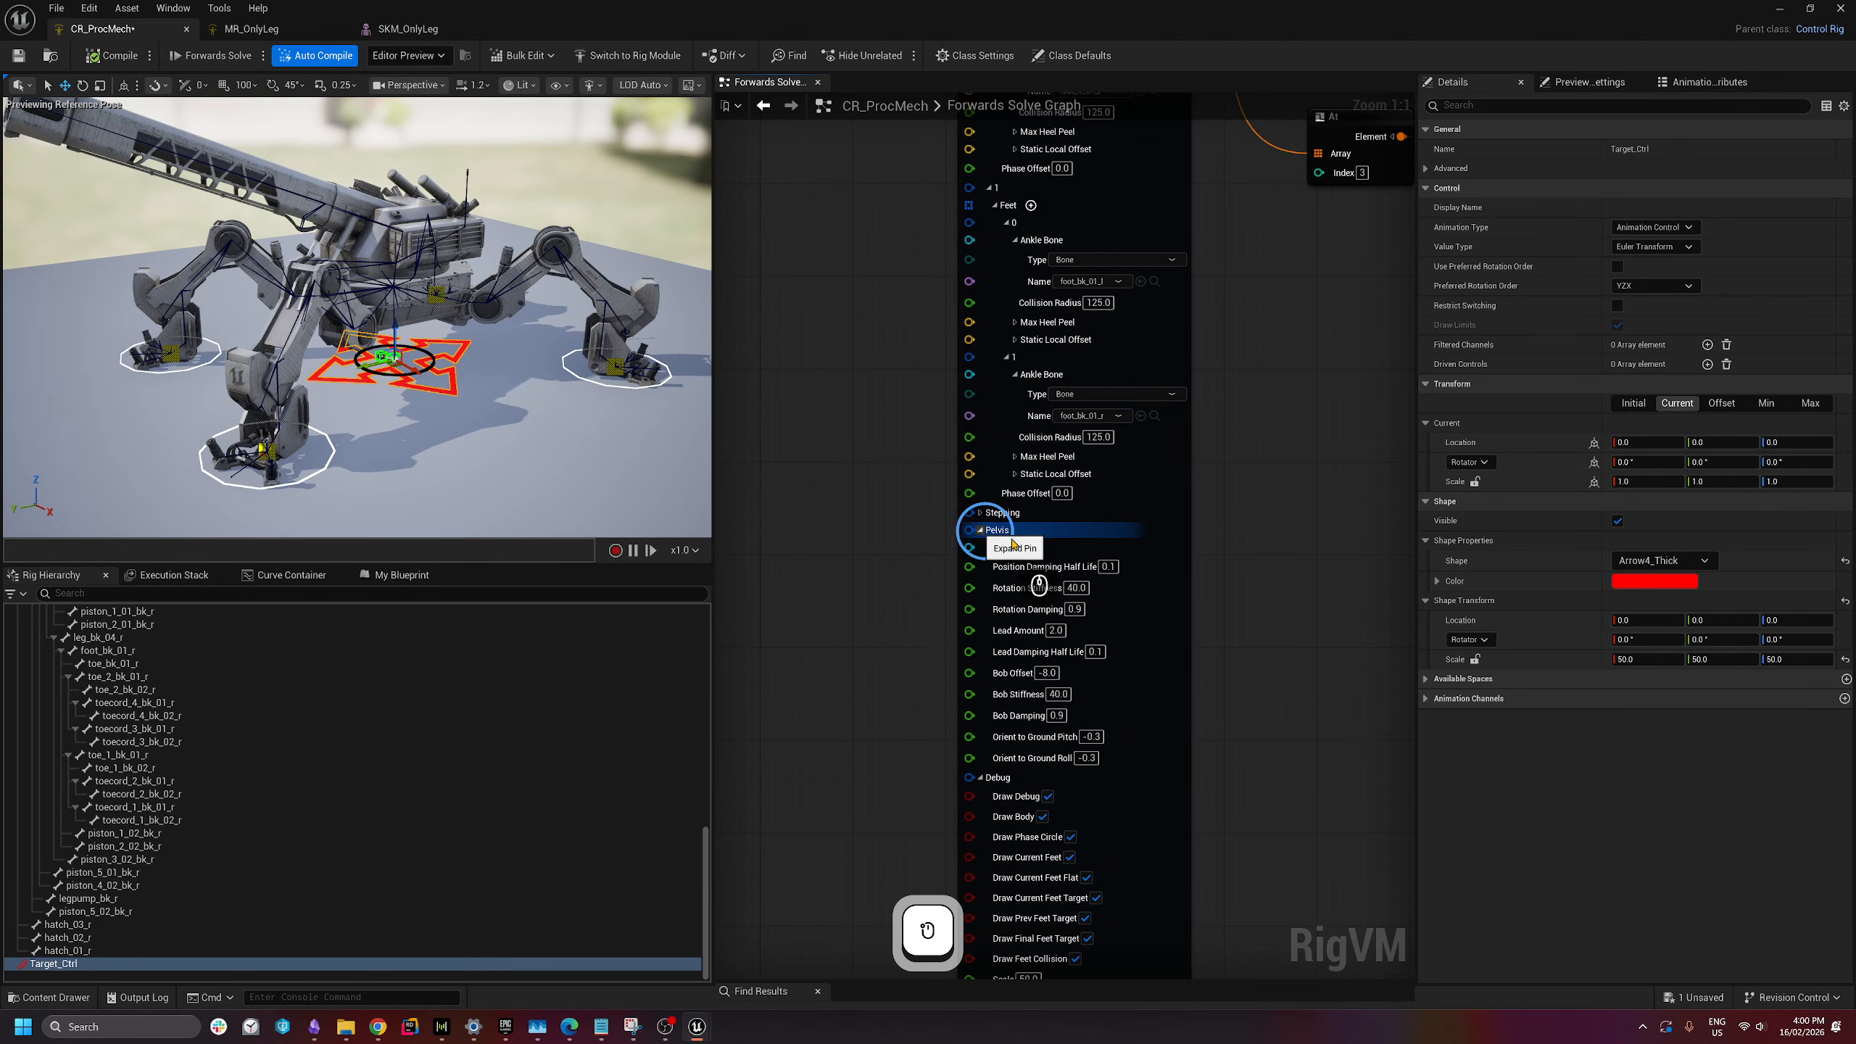
left_click(989, 547)
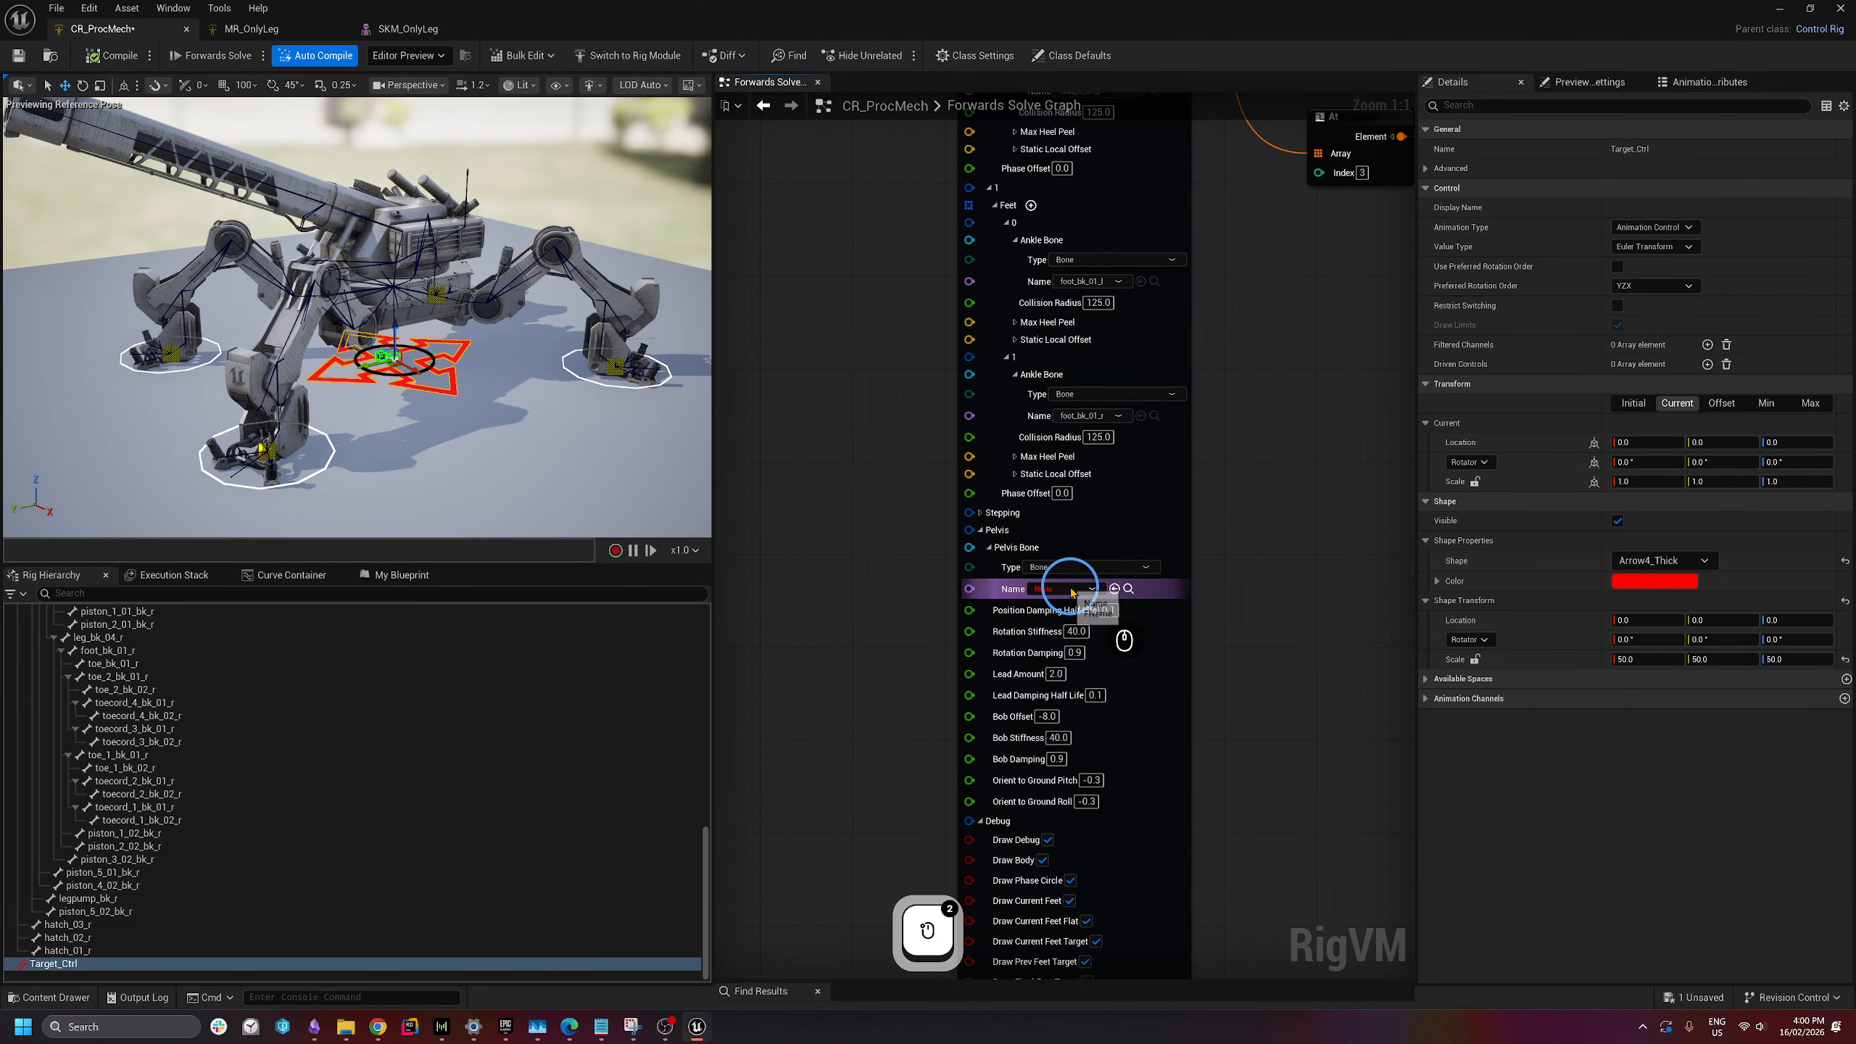
right_click_drag(1287, 542, 1020, 747)
right_click_drag(991, 636, 1181, 428)
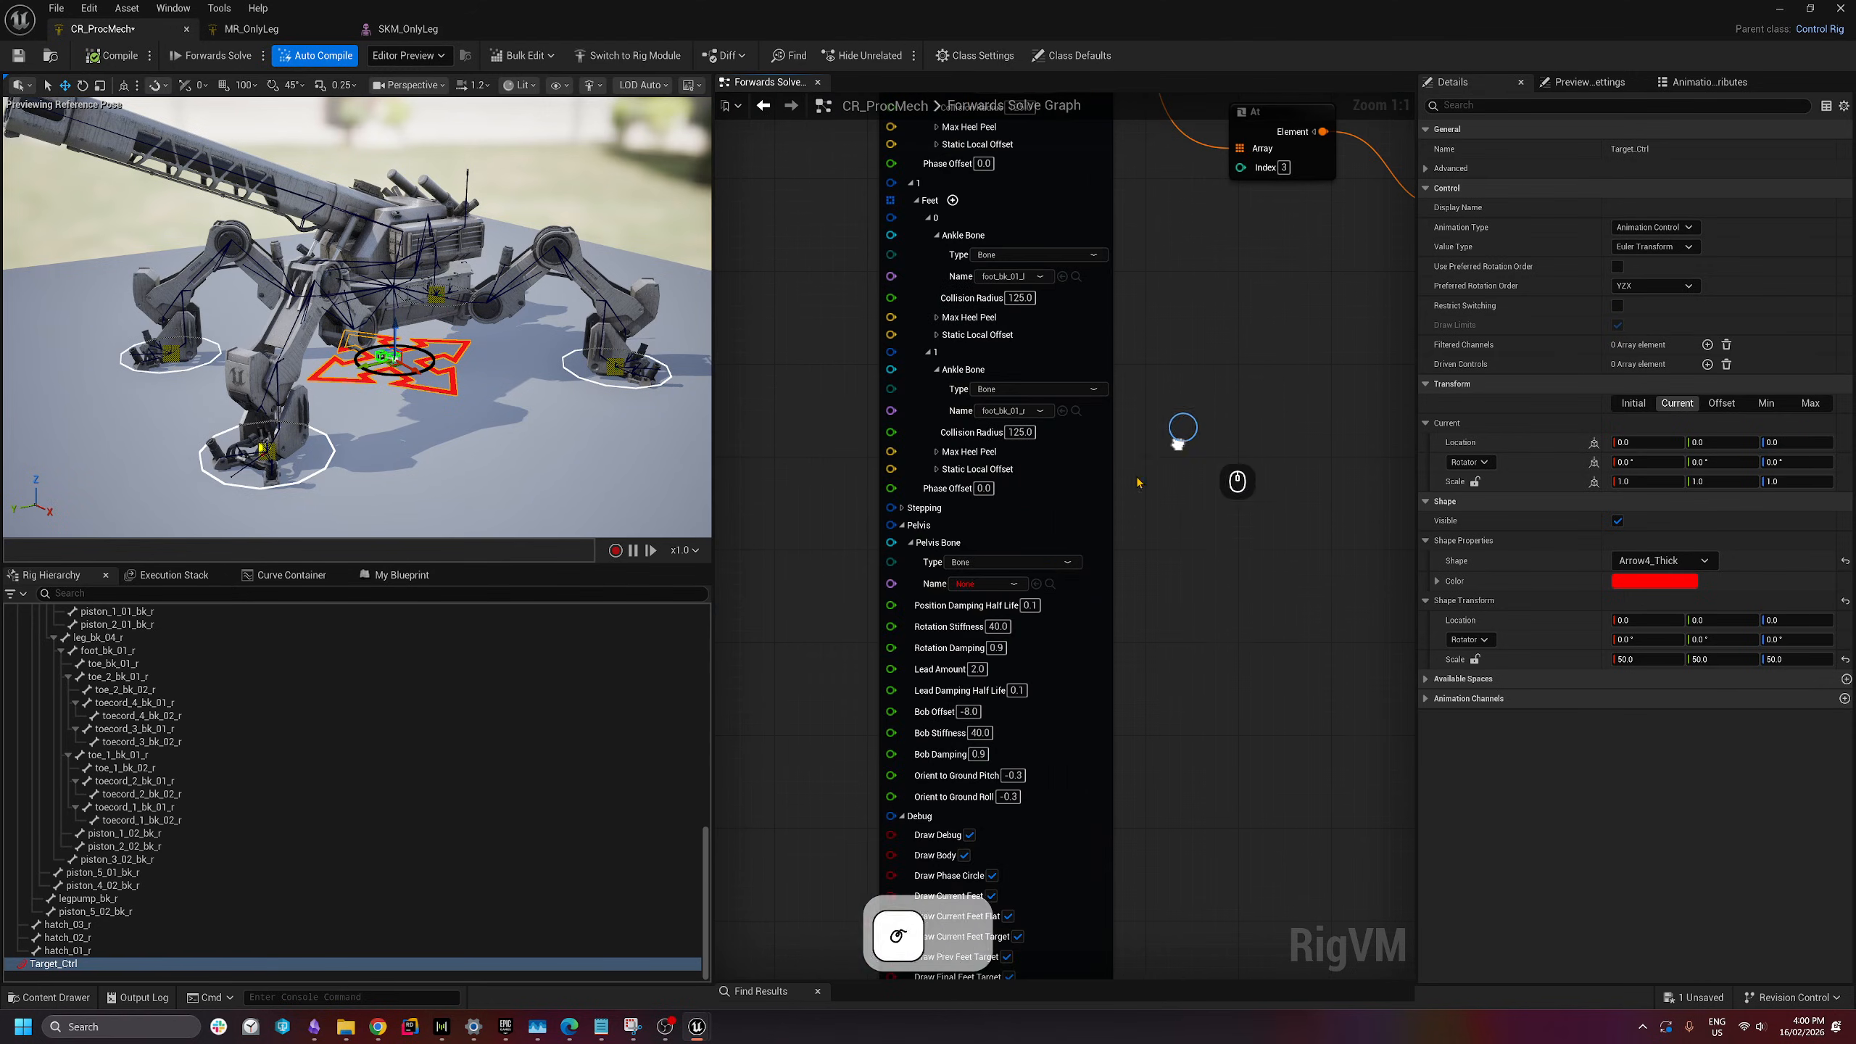
left_click(987, 584)
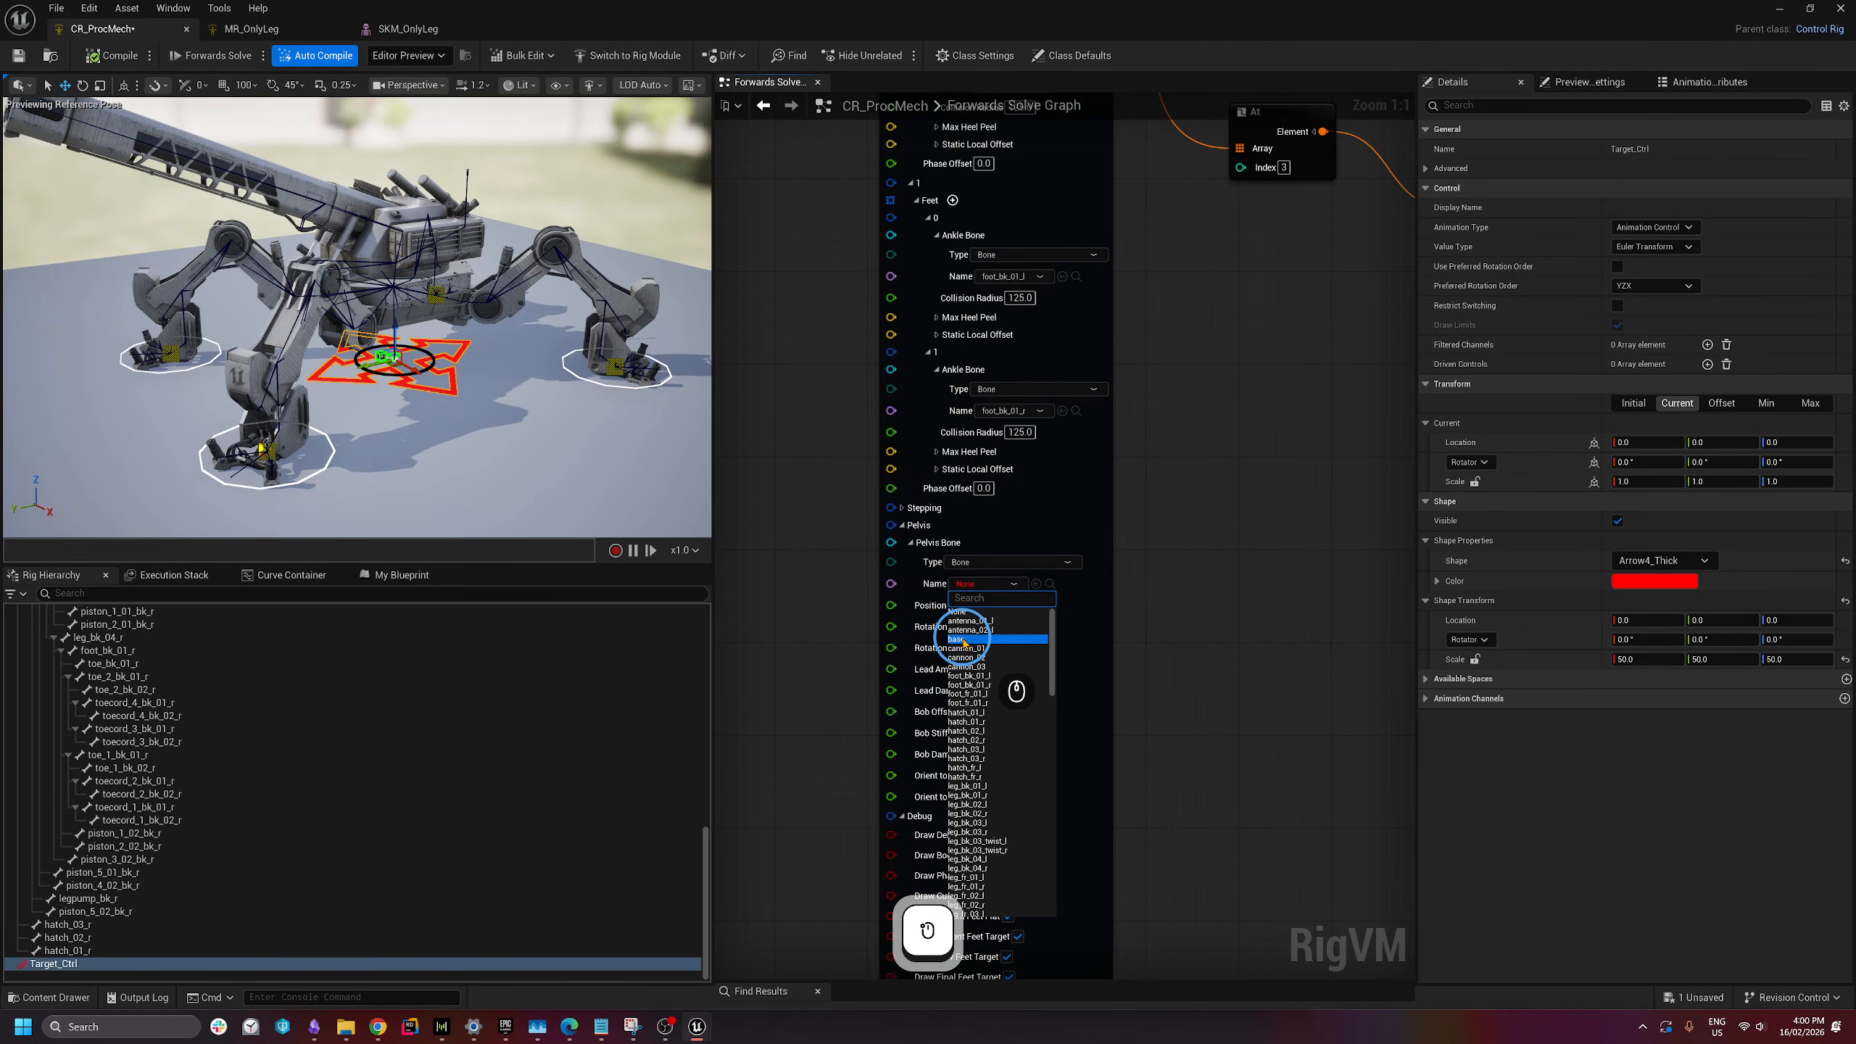
left_click(963, 640)
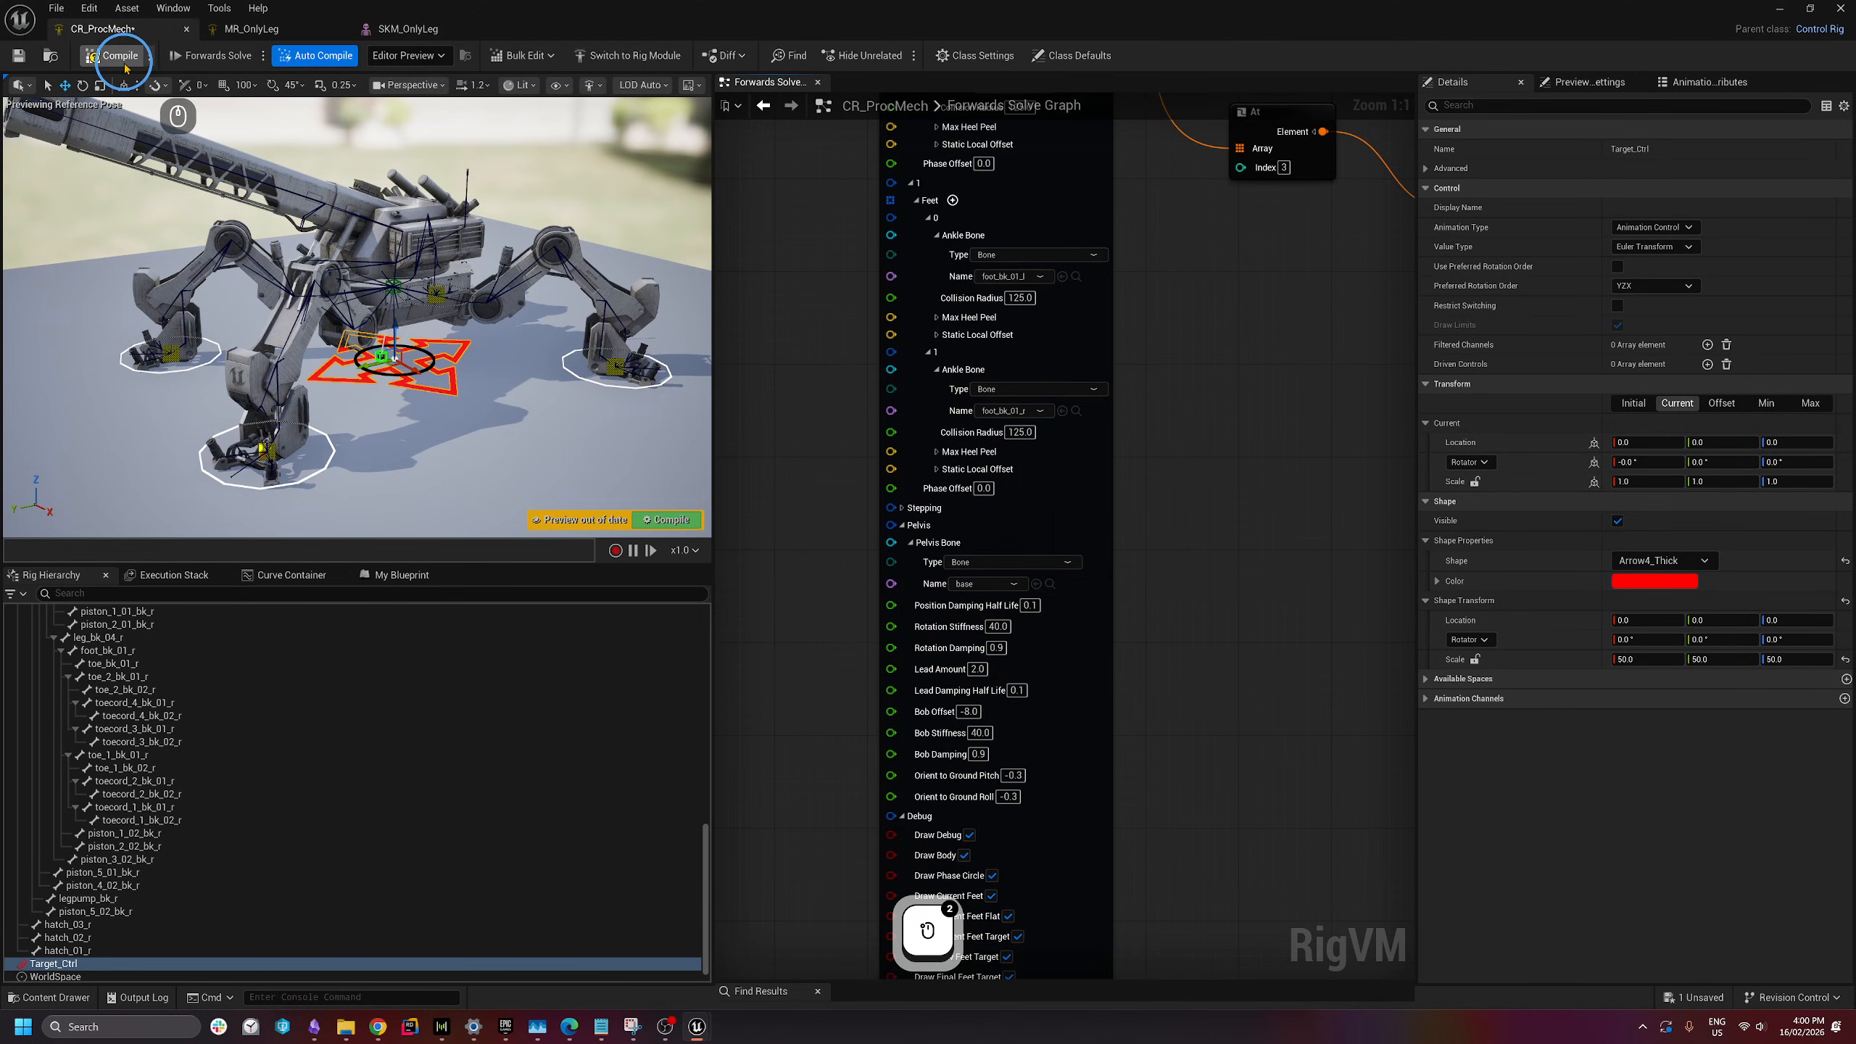
- Recompile and save the rig with the new pelvis bone
left_click(369, 380)
right_click_drag(363, 369, 709, 605)
key("ctrl+s")
mouse_move(359, 362)
right_mouse_down()
mouse_move(249, 373)
mouse_move(256, 348)
mouse_move(348, 337)
right_mouse_up()
- Drag Target_Ctrl along its Y axis so the mech starts walking
key("q")
key("a")
key("w")
key("a")
key("a")
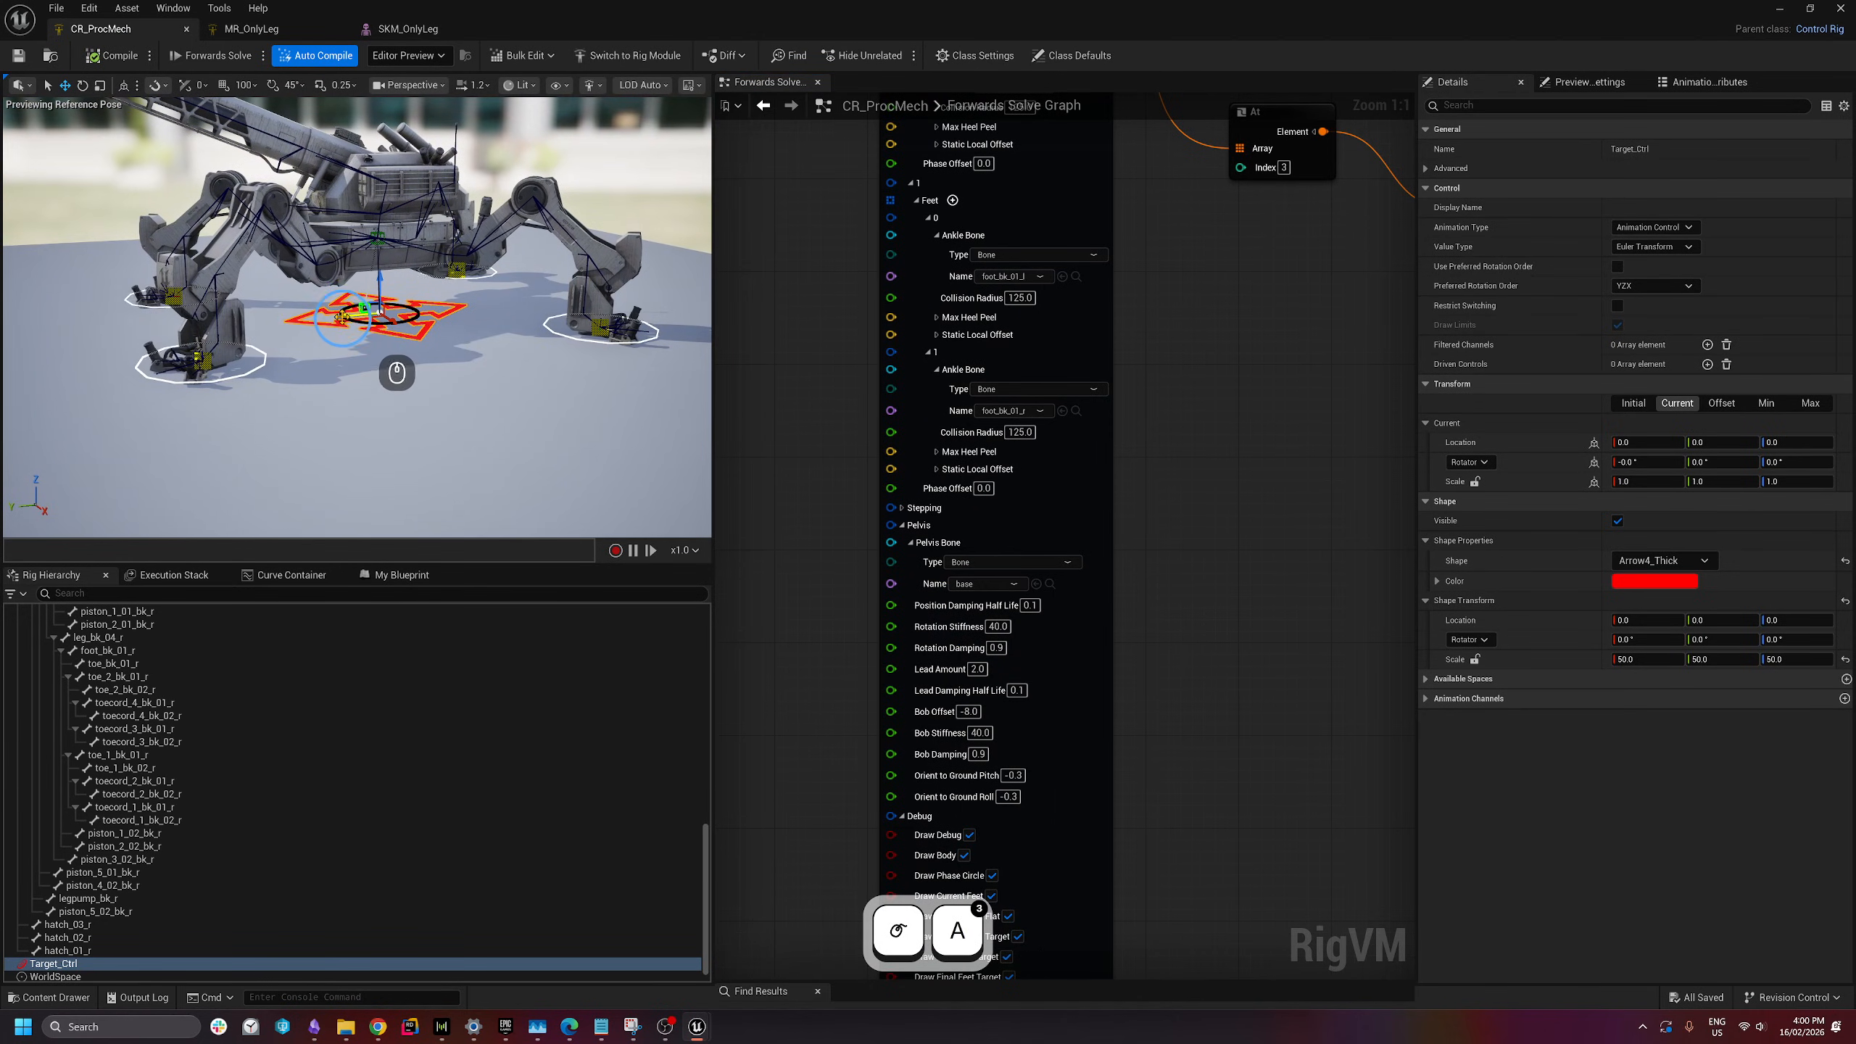
left_click_drag(342, 316, 208, 340)
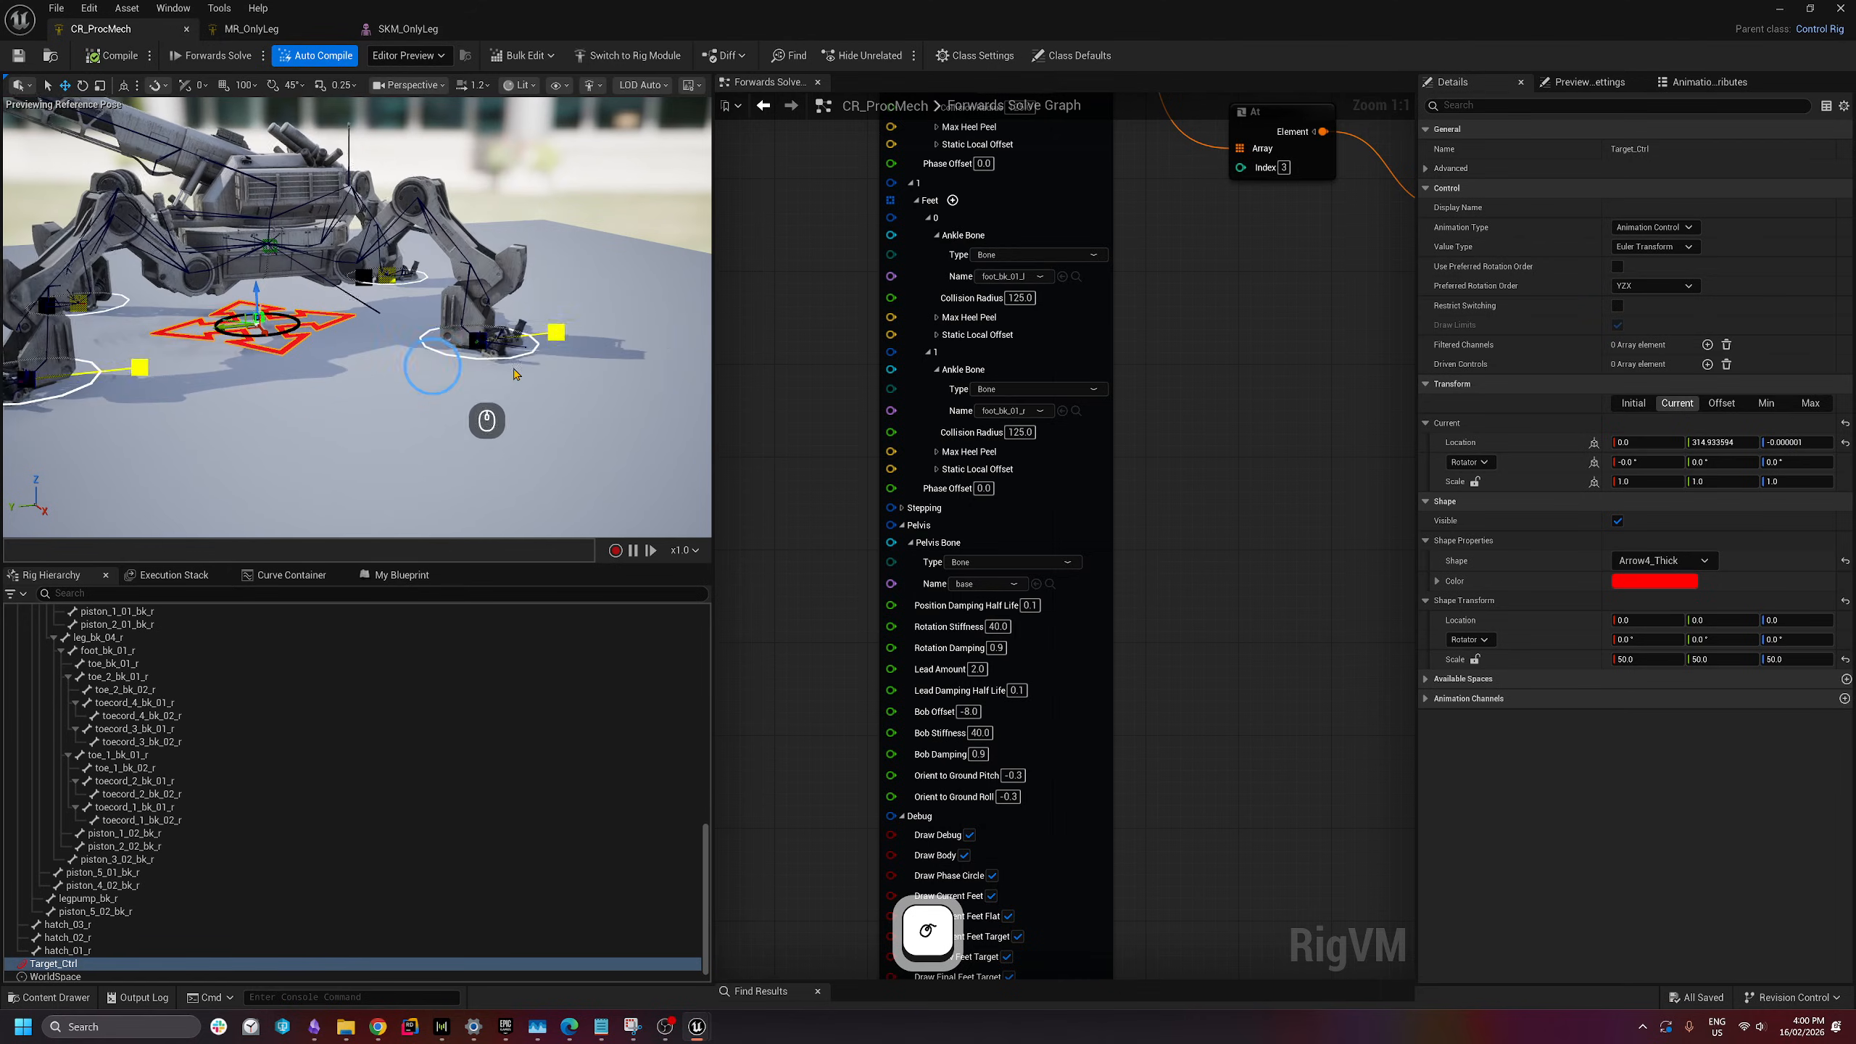
- From a top-down view, push Target_Ctrl forward to about Y 180 so the legs follow
key("w")
right_click_drag(150, 404, 392, 360)
key("e")
key("d")
key("s")
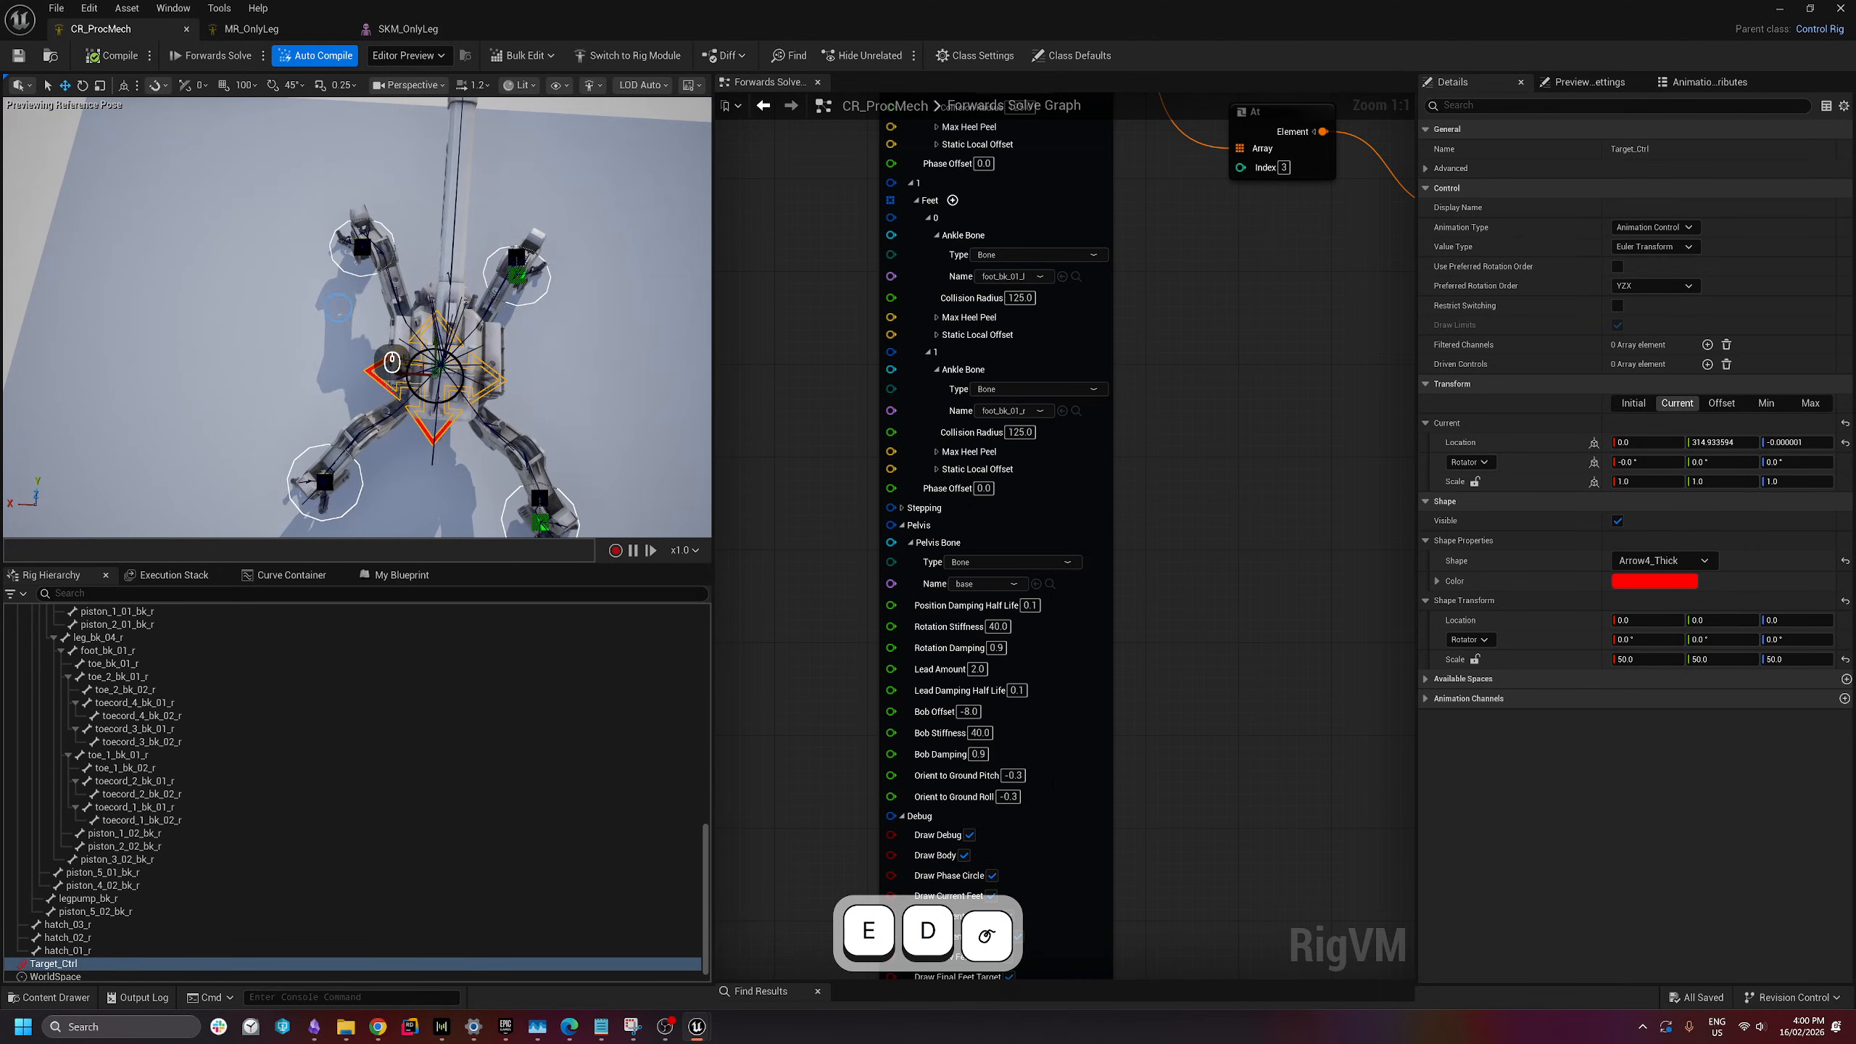
left_click_drag(438, 338, 446, 379)
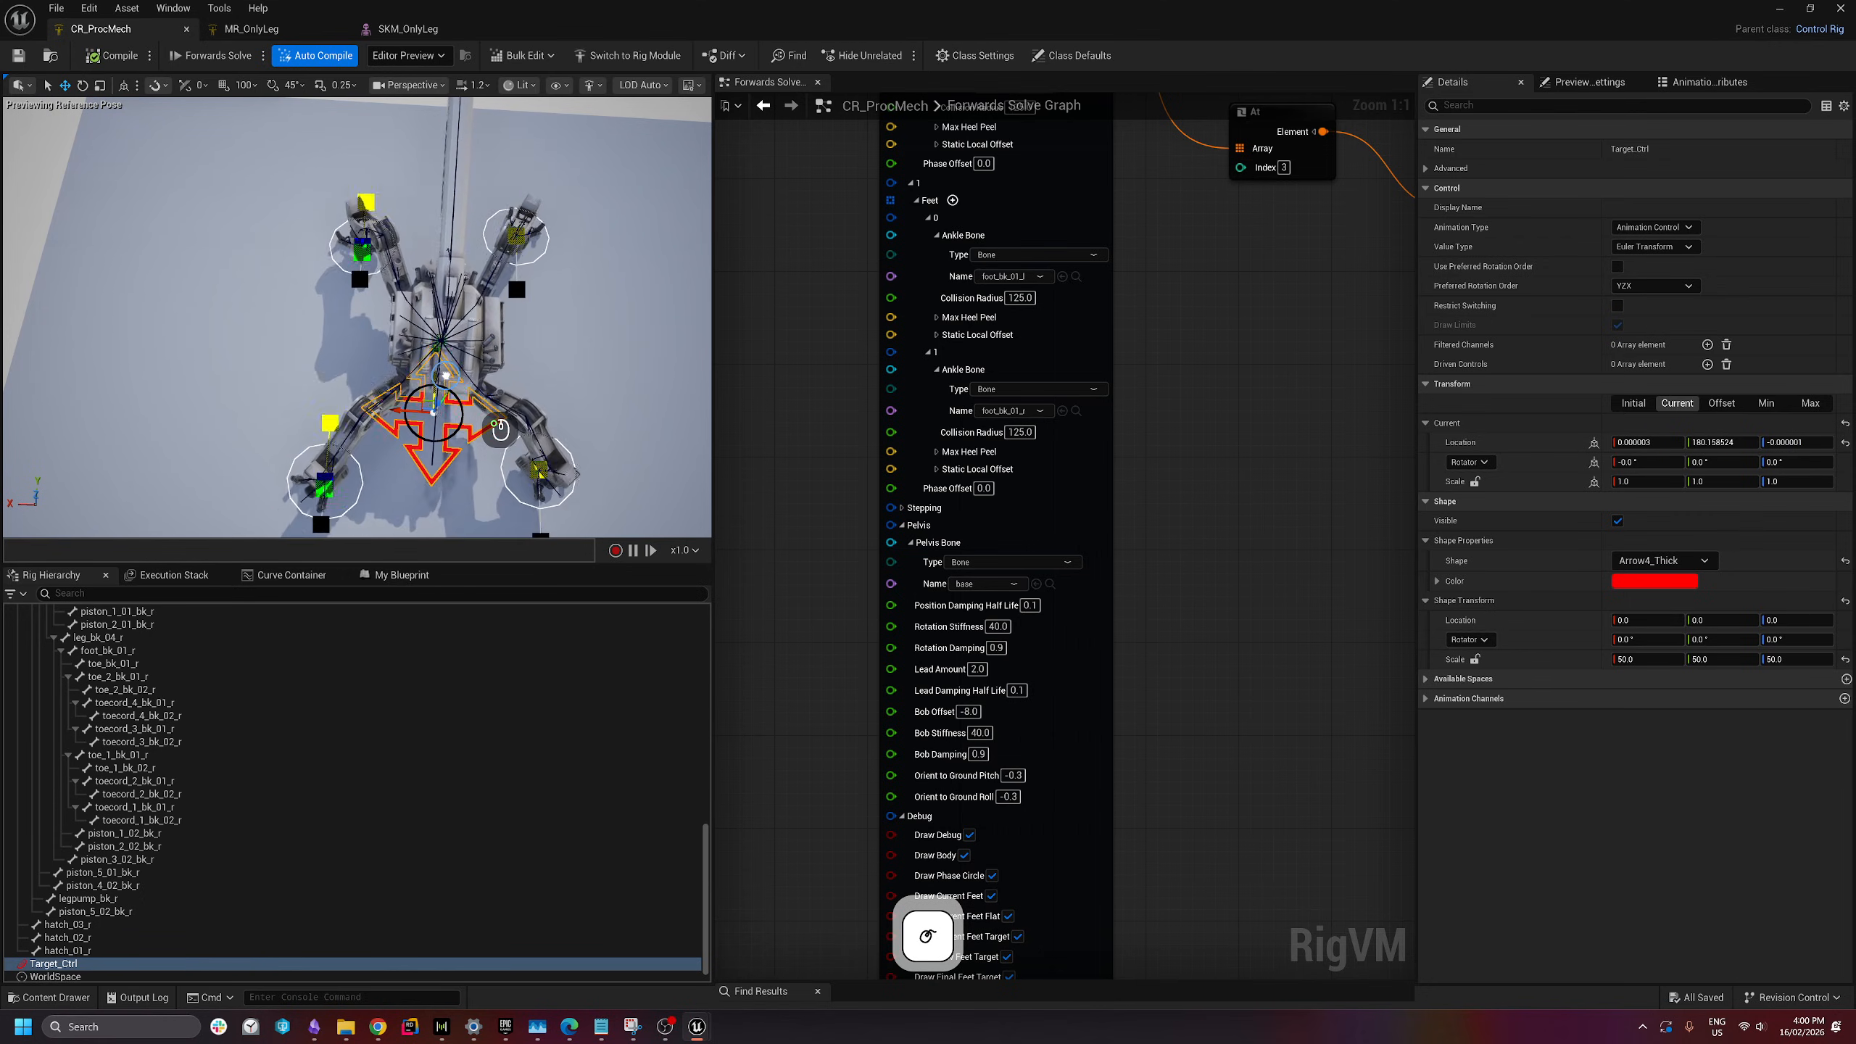
- Zoom and pan the Forwards Solve graph to the Locomotor node's Foot Sets
left_click(1184, 463)
scroll(1154, 486, "down", 3)
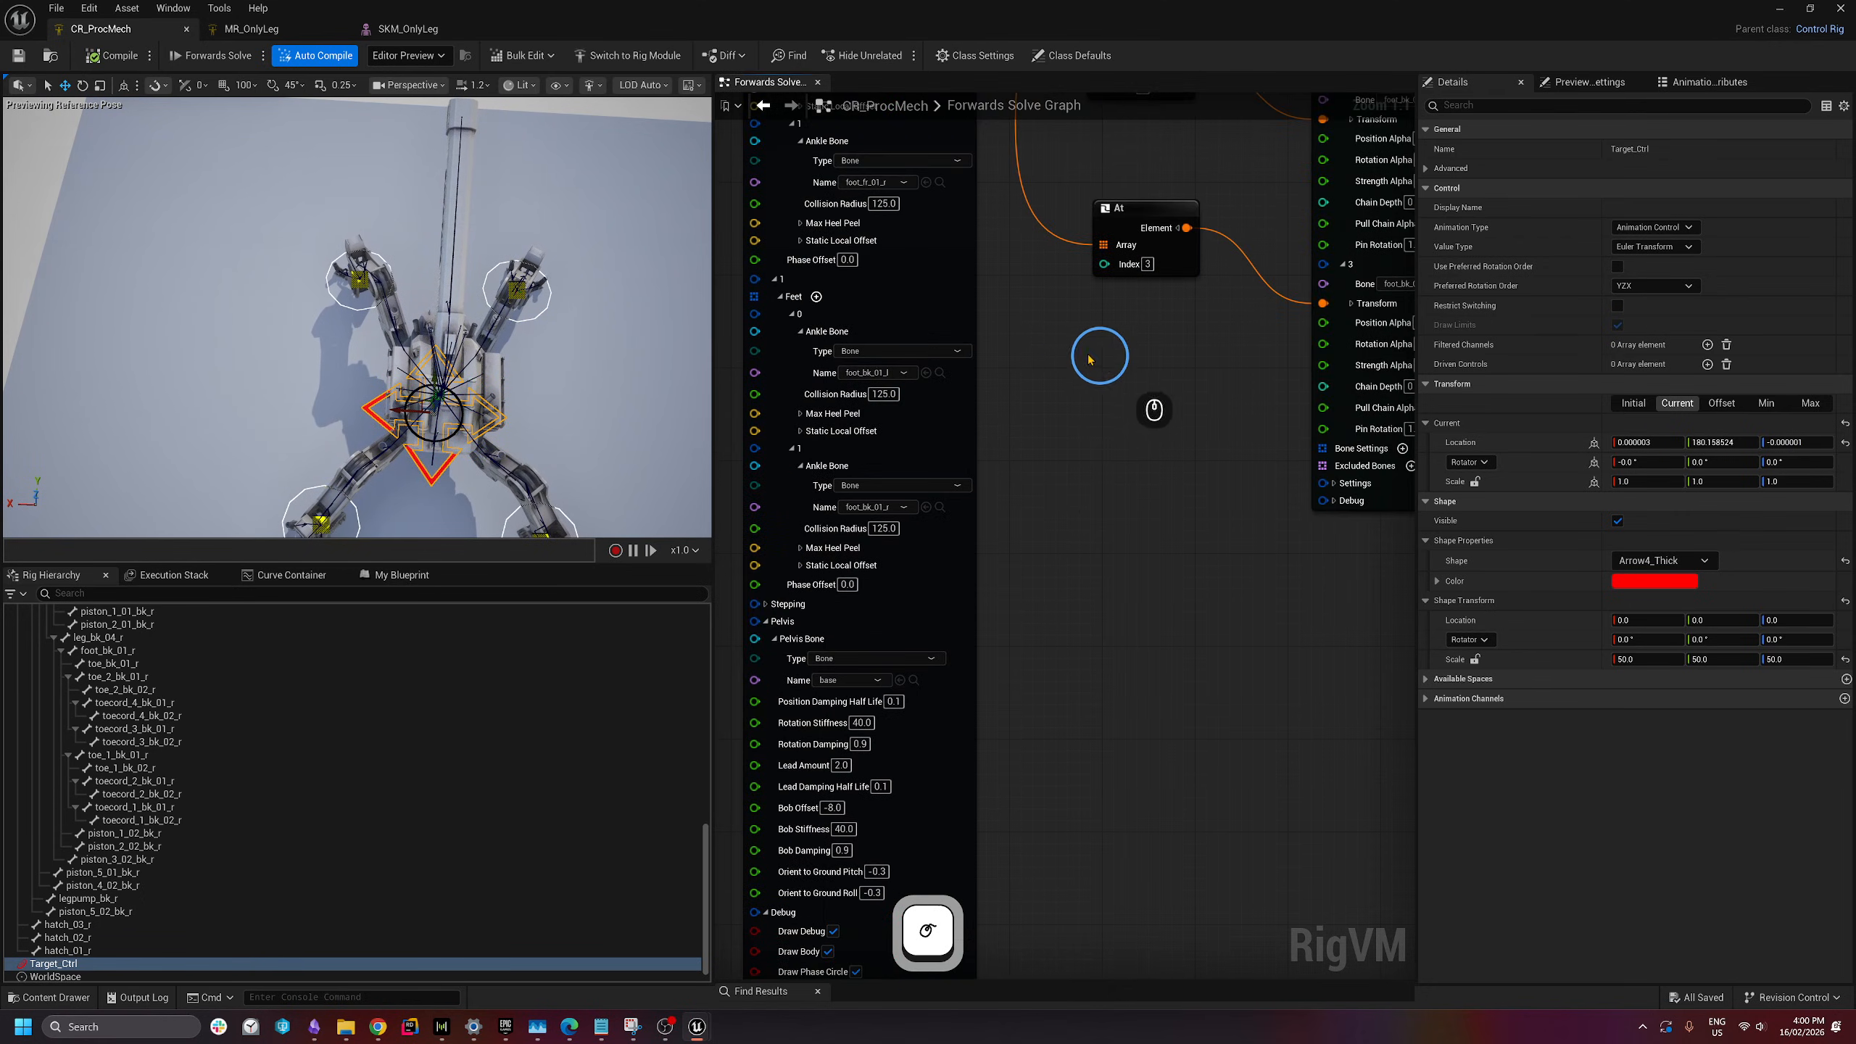
right_click_drag(1073, 422, 1149, 500)
right_click_drag(1115, 352, 1113, 549)
right_click_drag(1102, 315, 1126, 354)
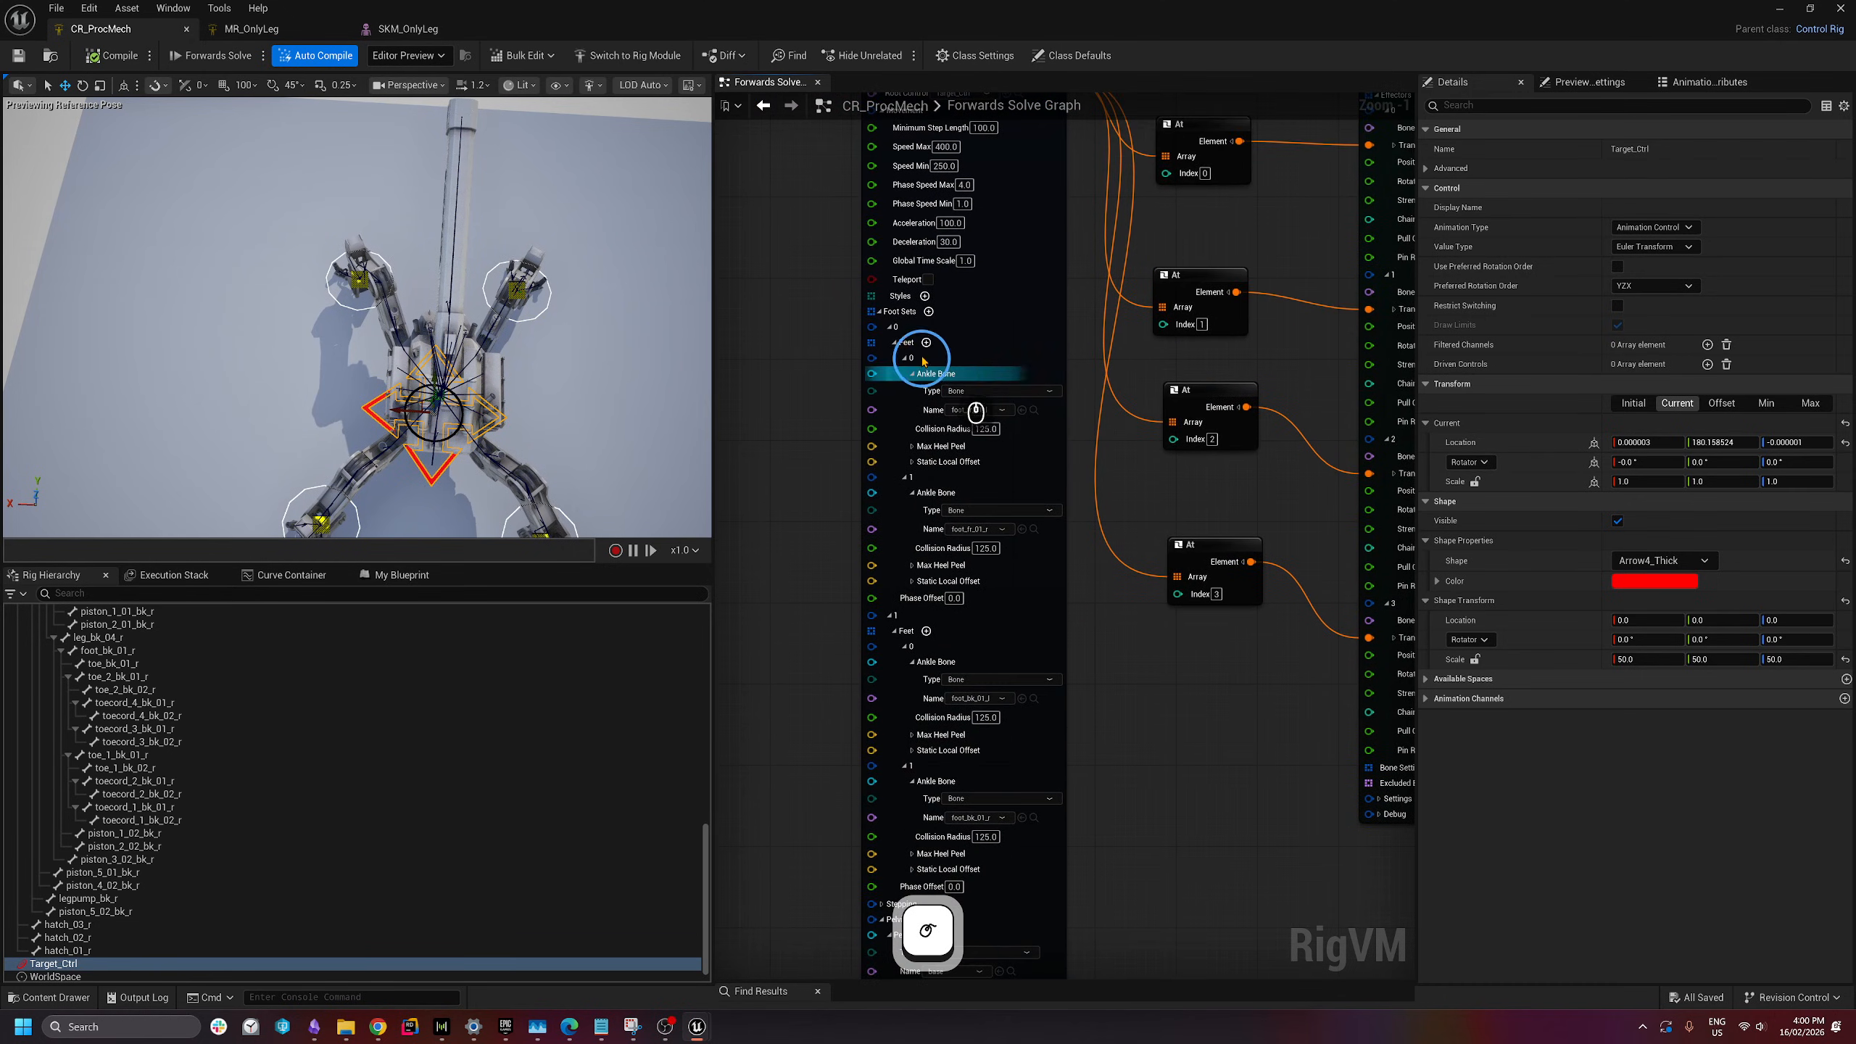
- Set foot set 1's Phase Offset to 0.75 in the Locomotor's Foot Sets
left_click(879, 313, "shift")
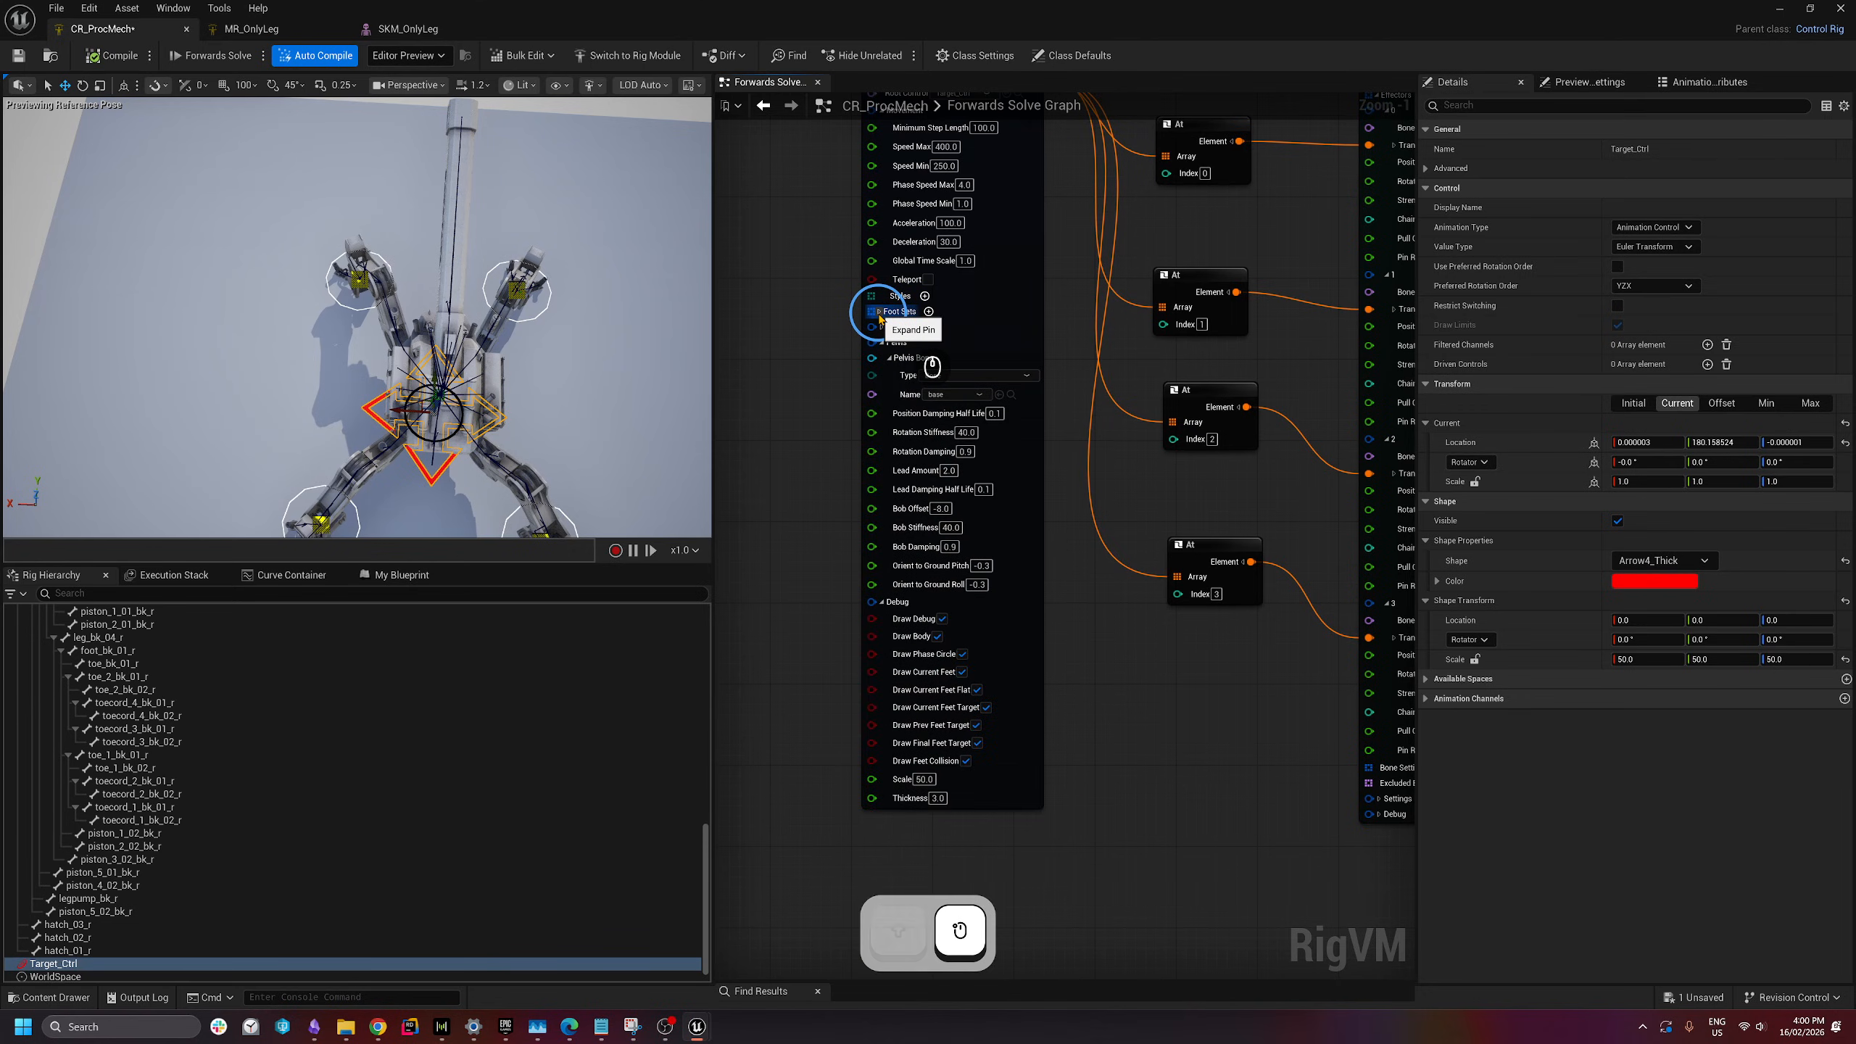
left_click(880, 313)
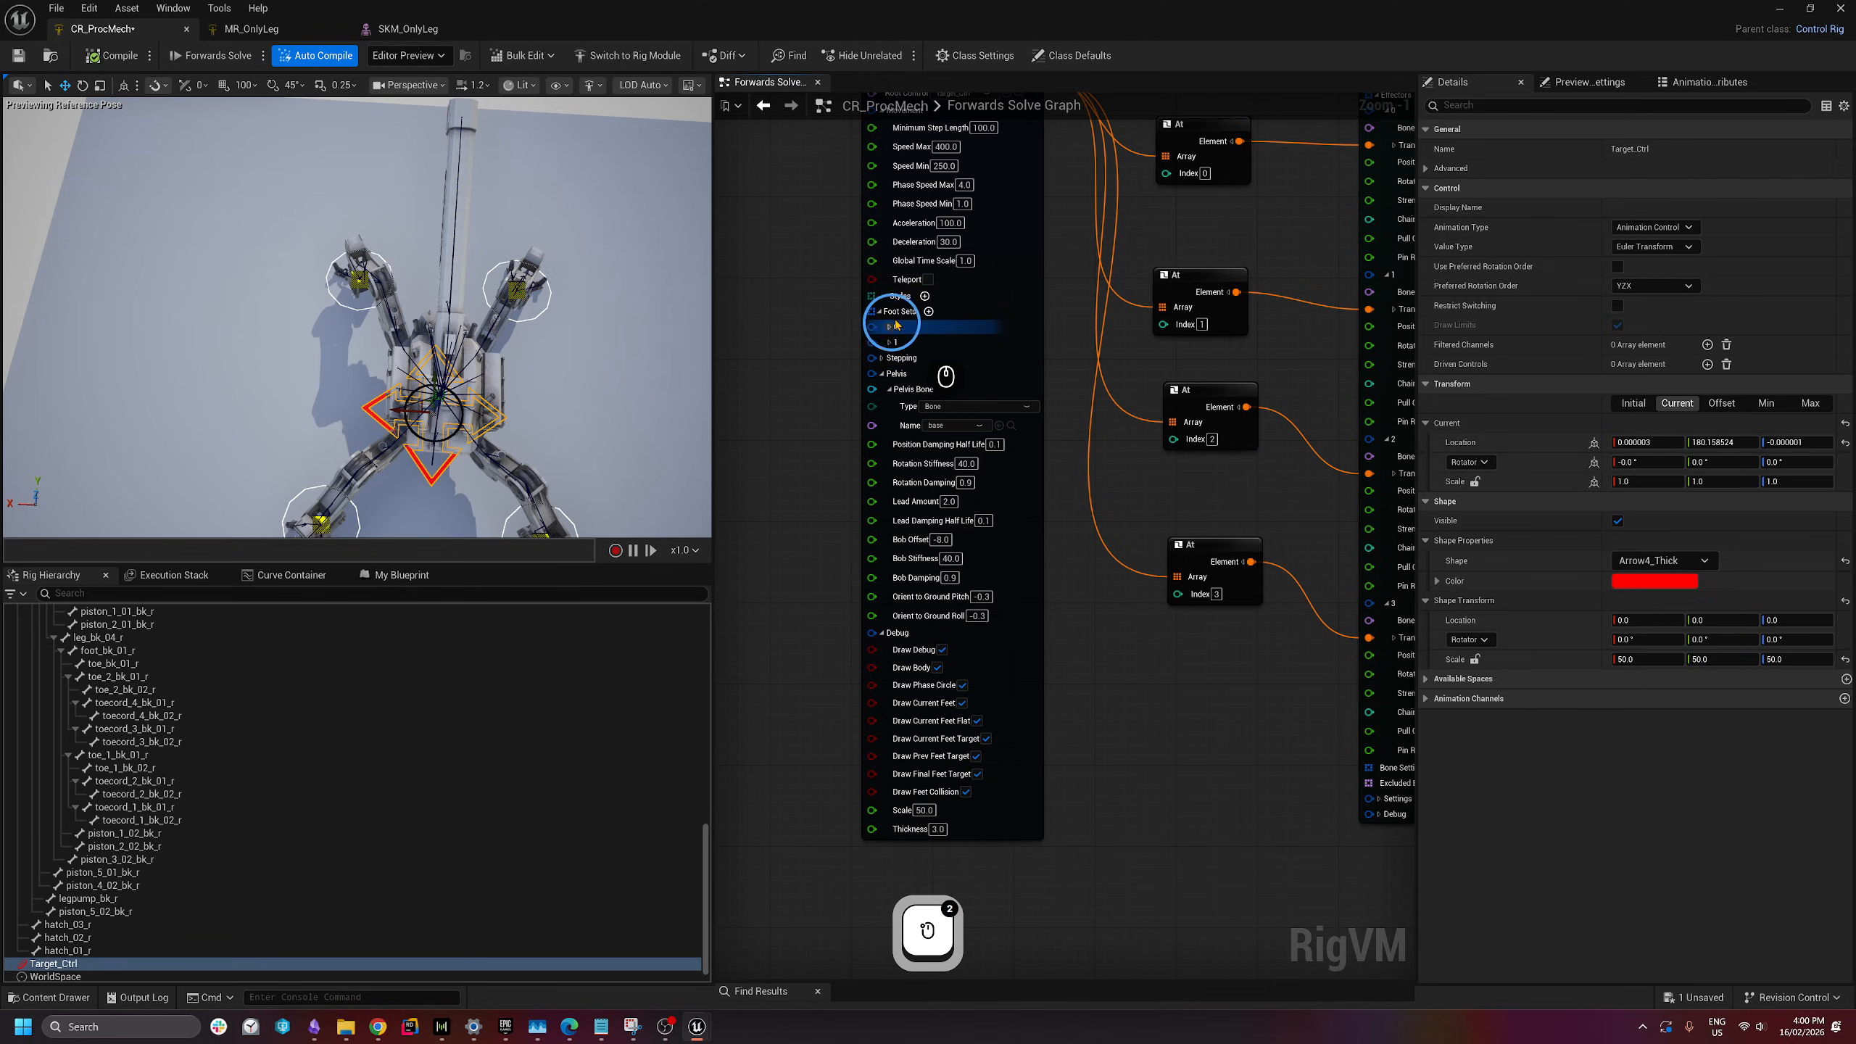
left_click(880, 314)
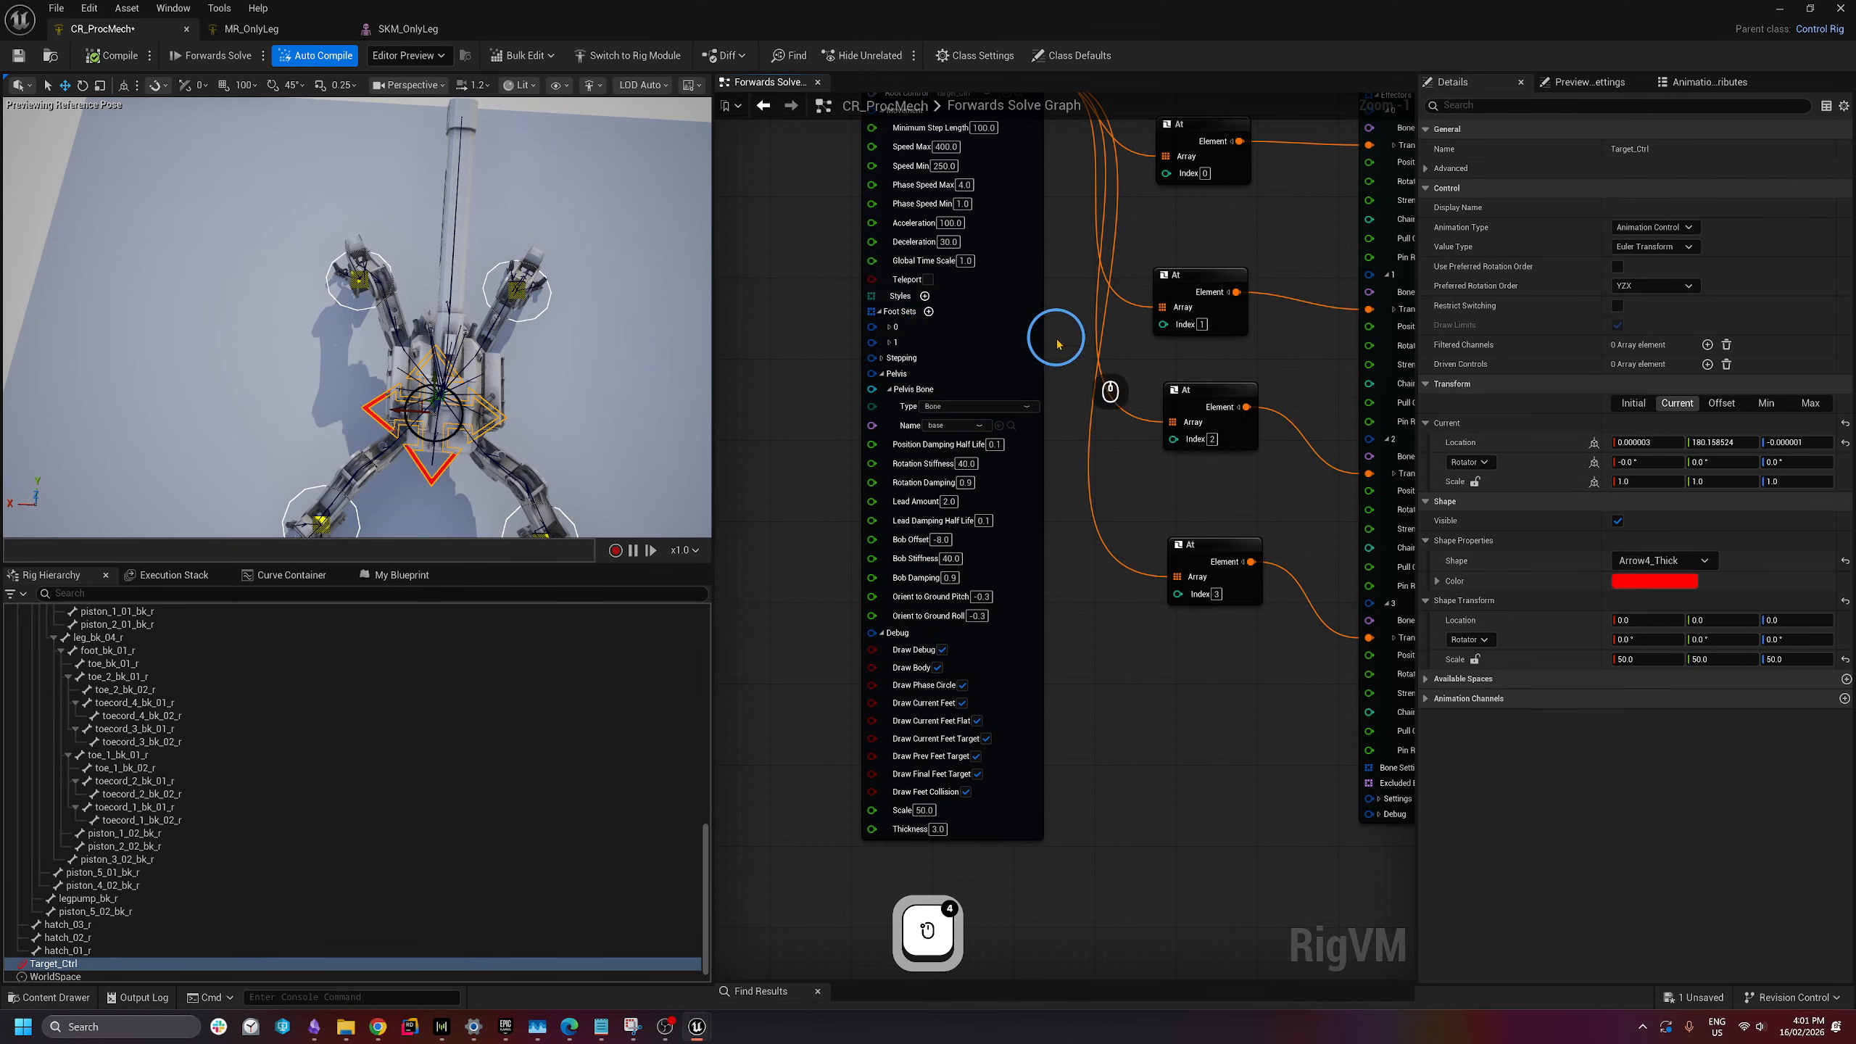
left_click(879, 313)
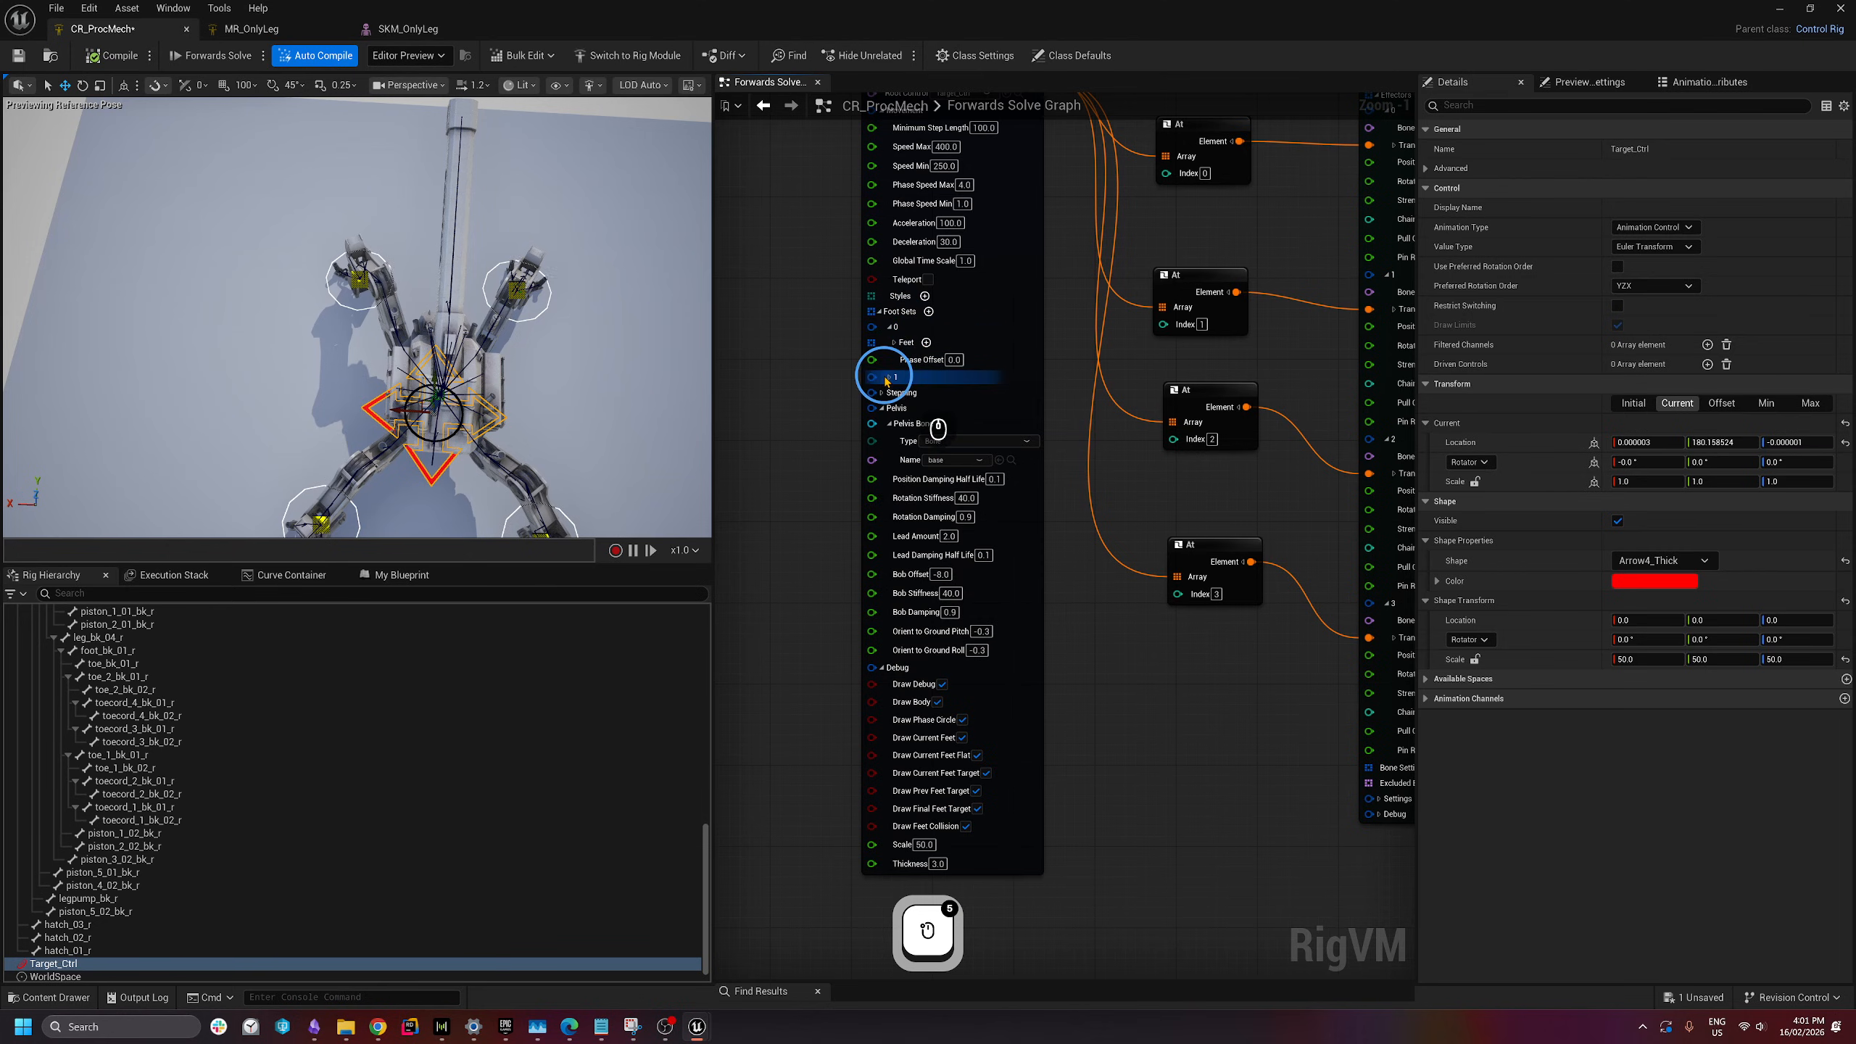
left_click(890, 377)
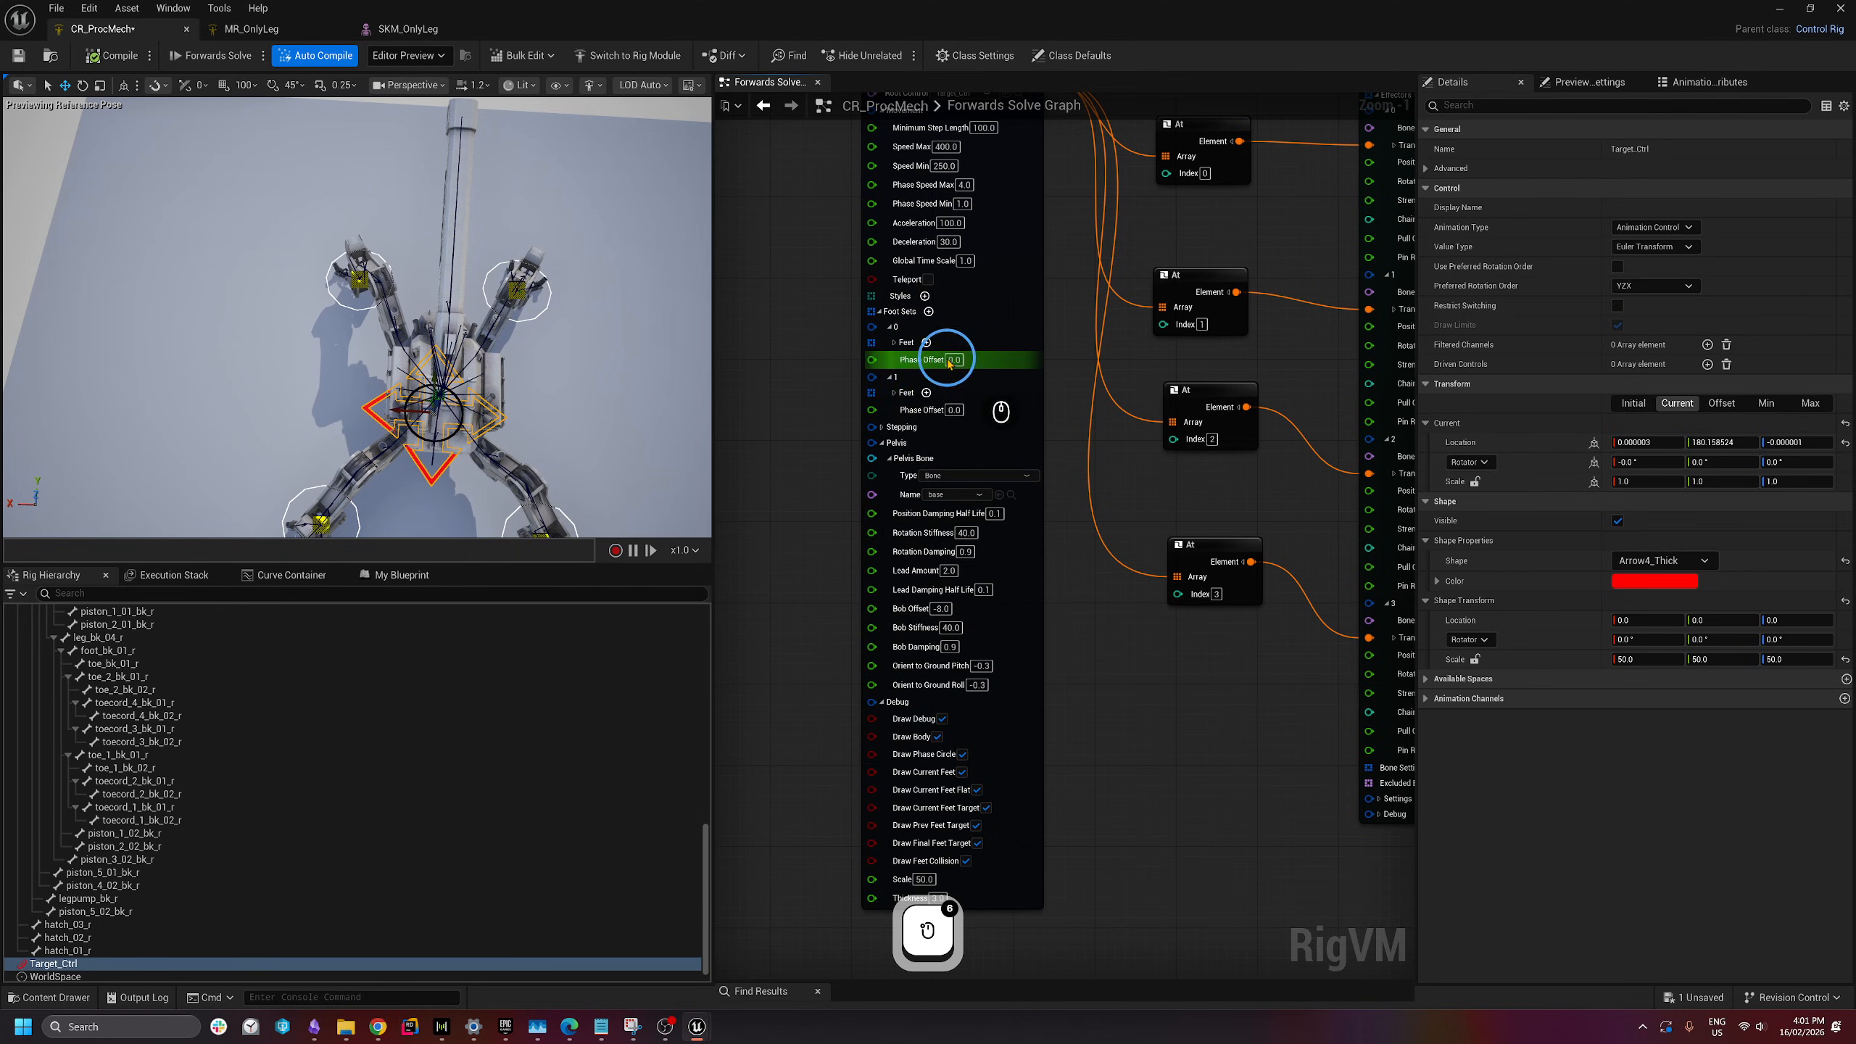
left_click(955, 409)
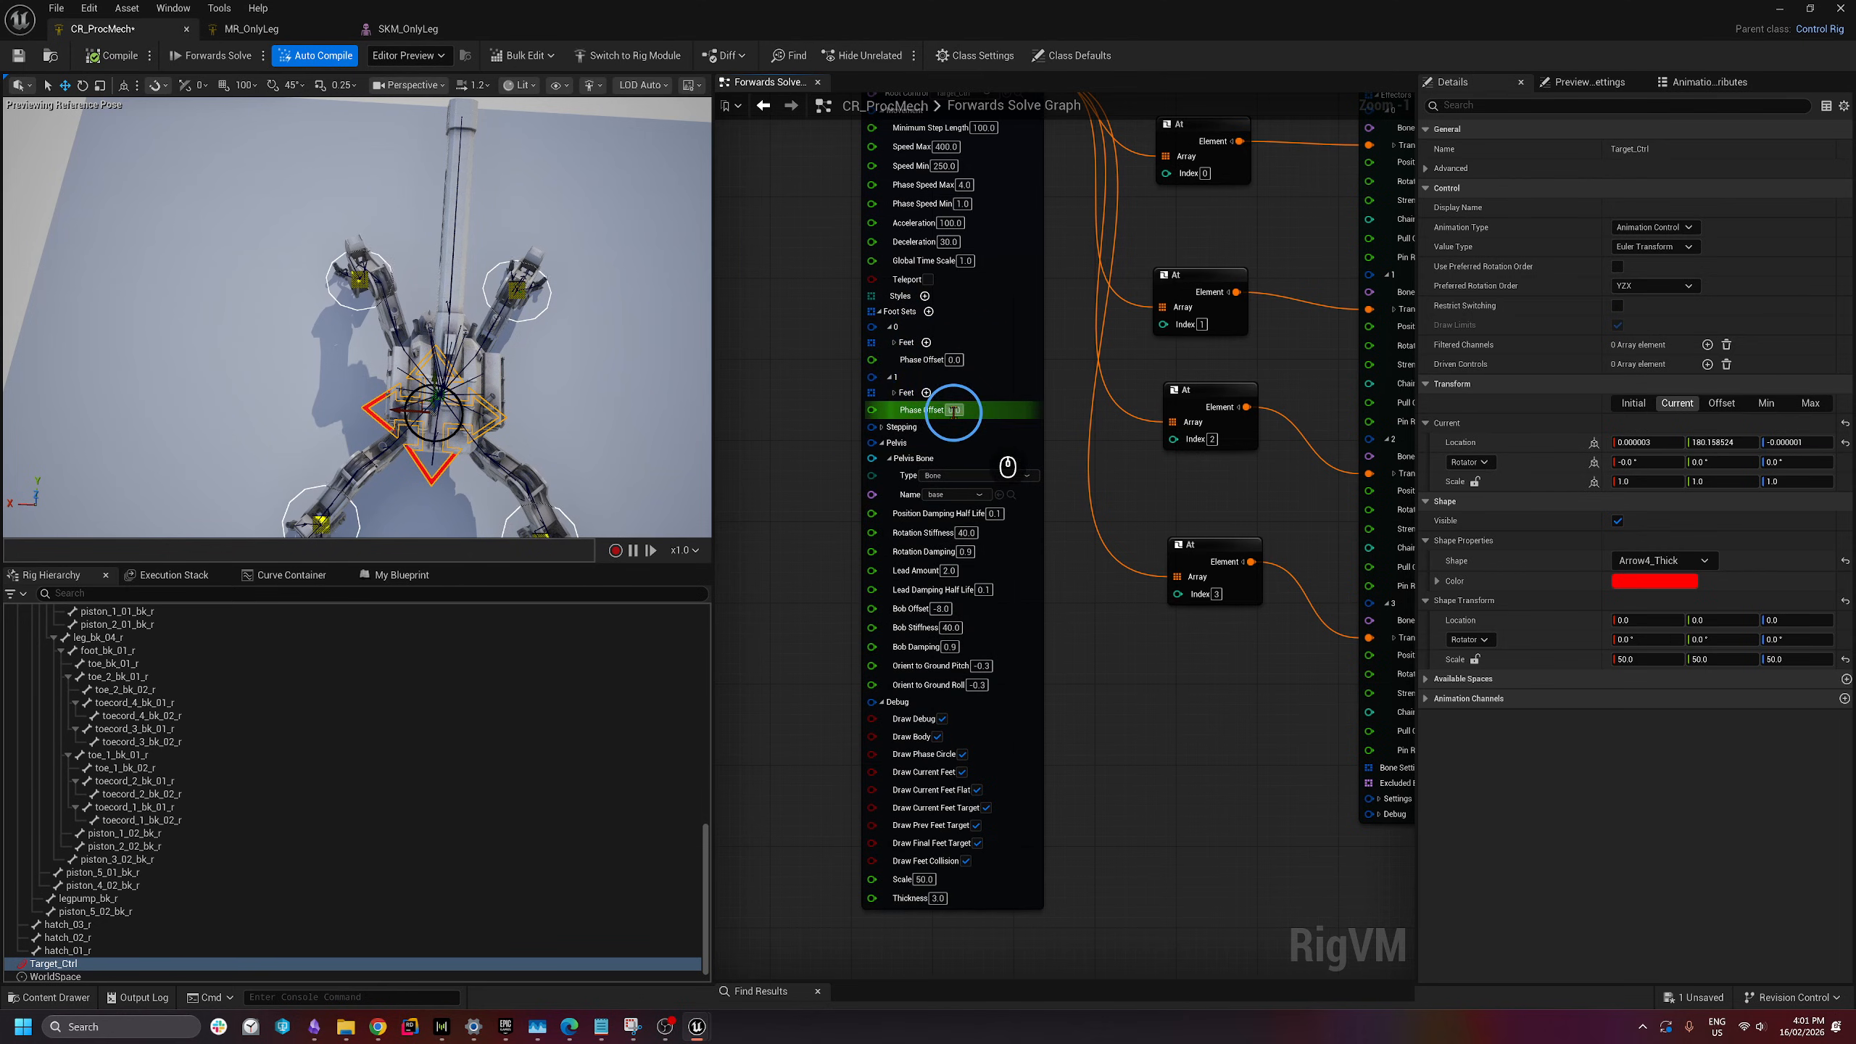
type(".")
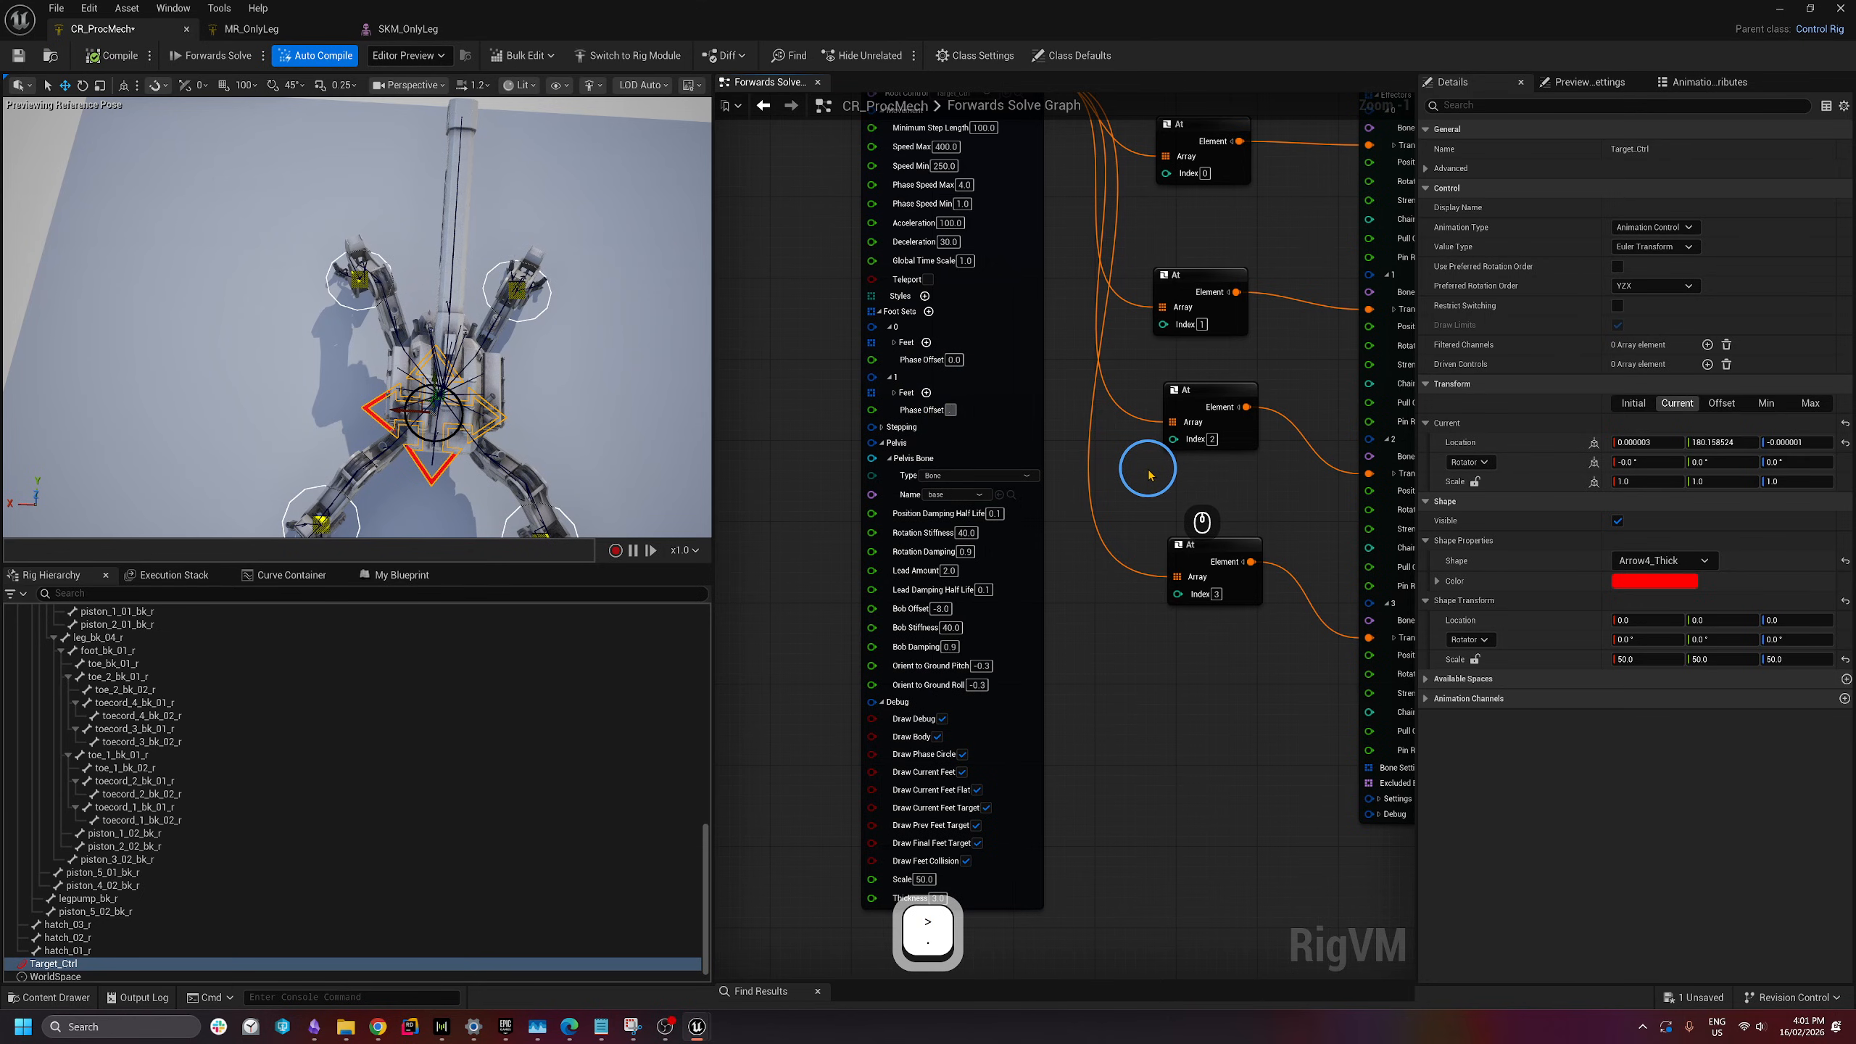
type("75")
key("Return")
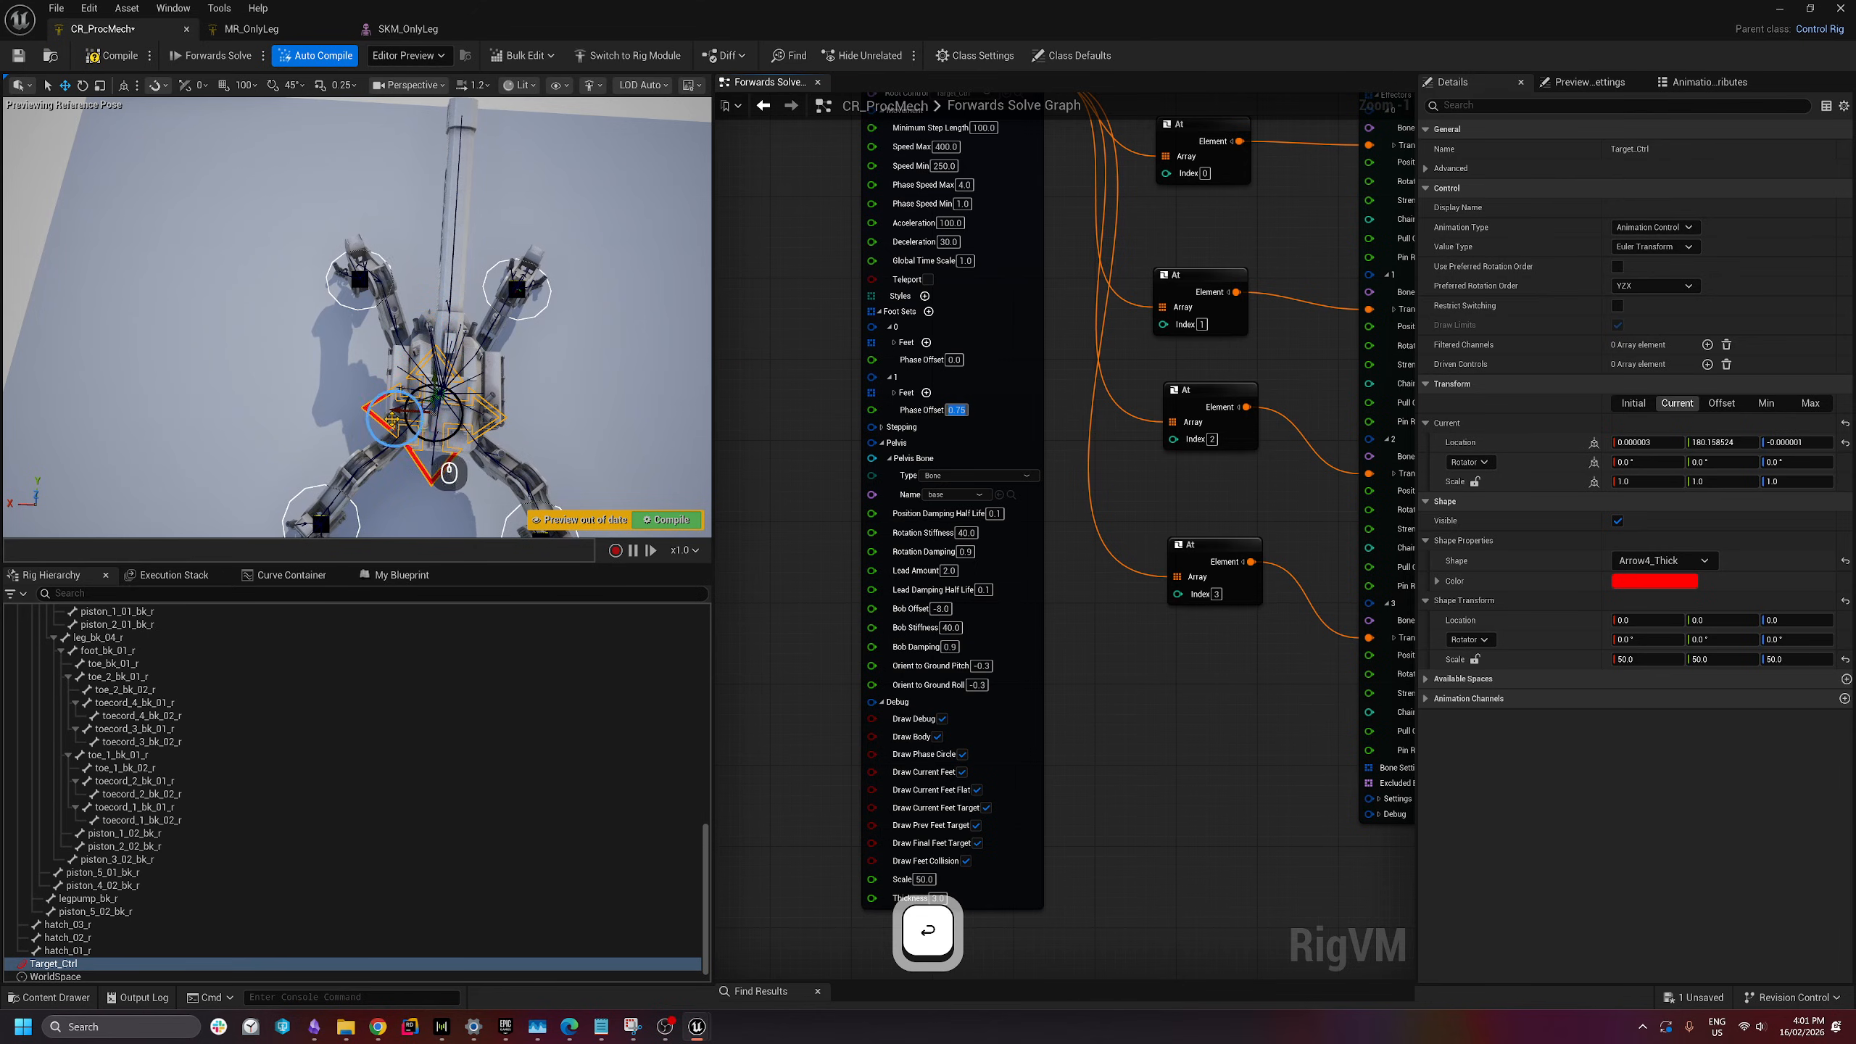
- Test the walk with the target control, compile and save, and bring up the tutorial browser
left_click(375, 419)
left_click_drag(488, 436, 520, 330)
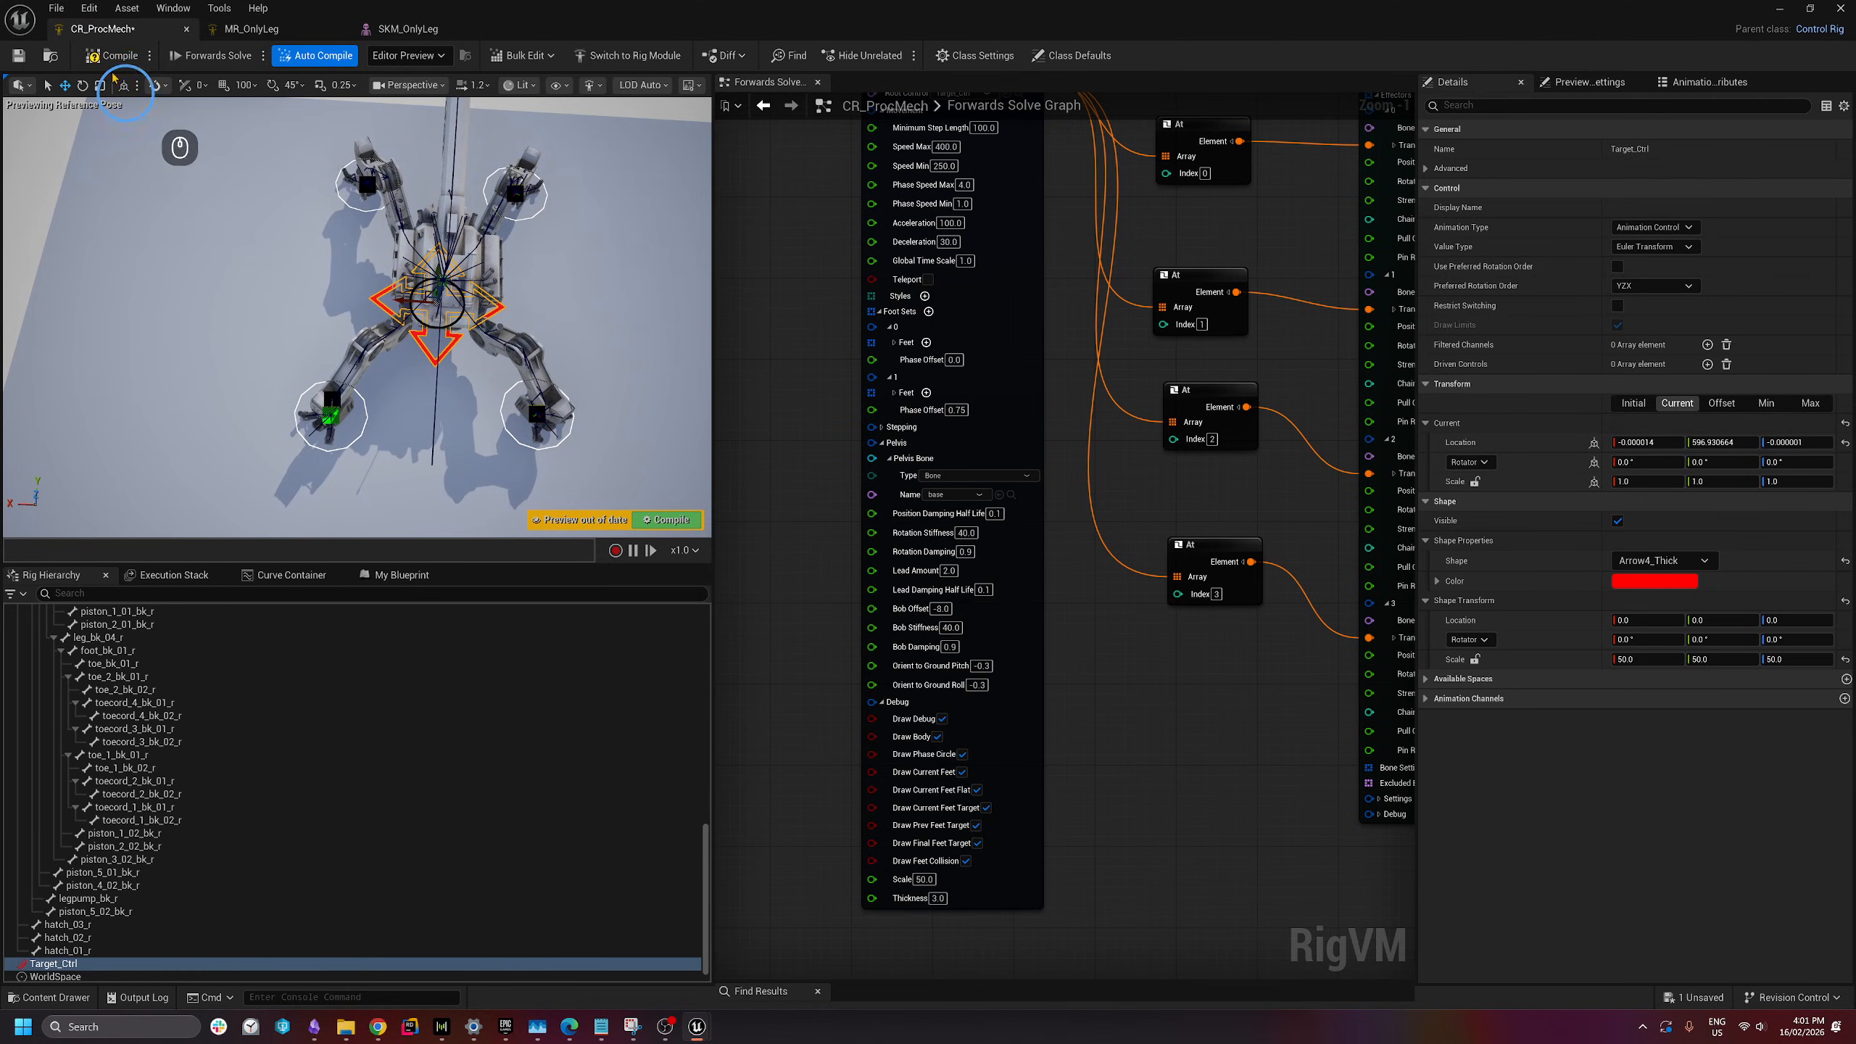
left_click(114, 57)
left_click(20, 56)
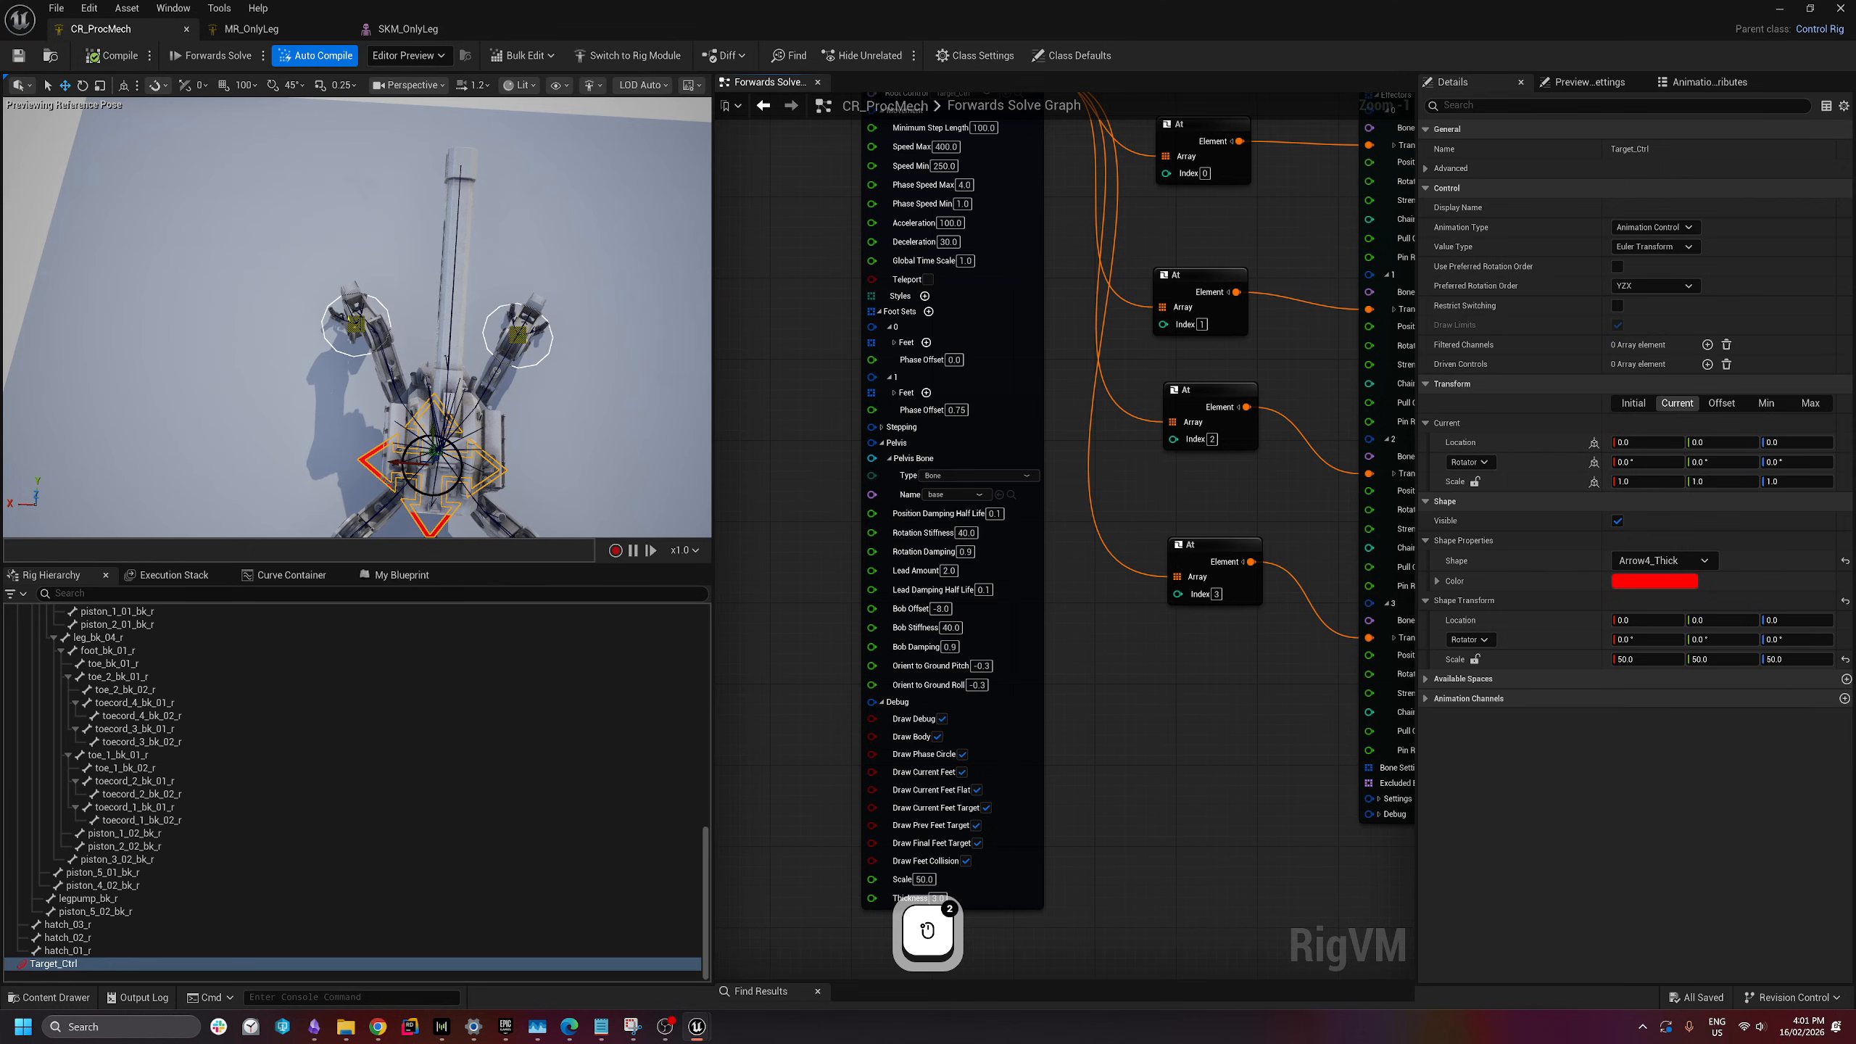
left_click_drag(1855, 73, 798, 168)
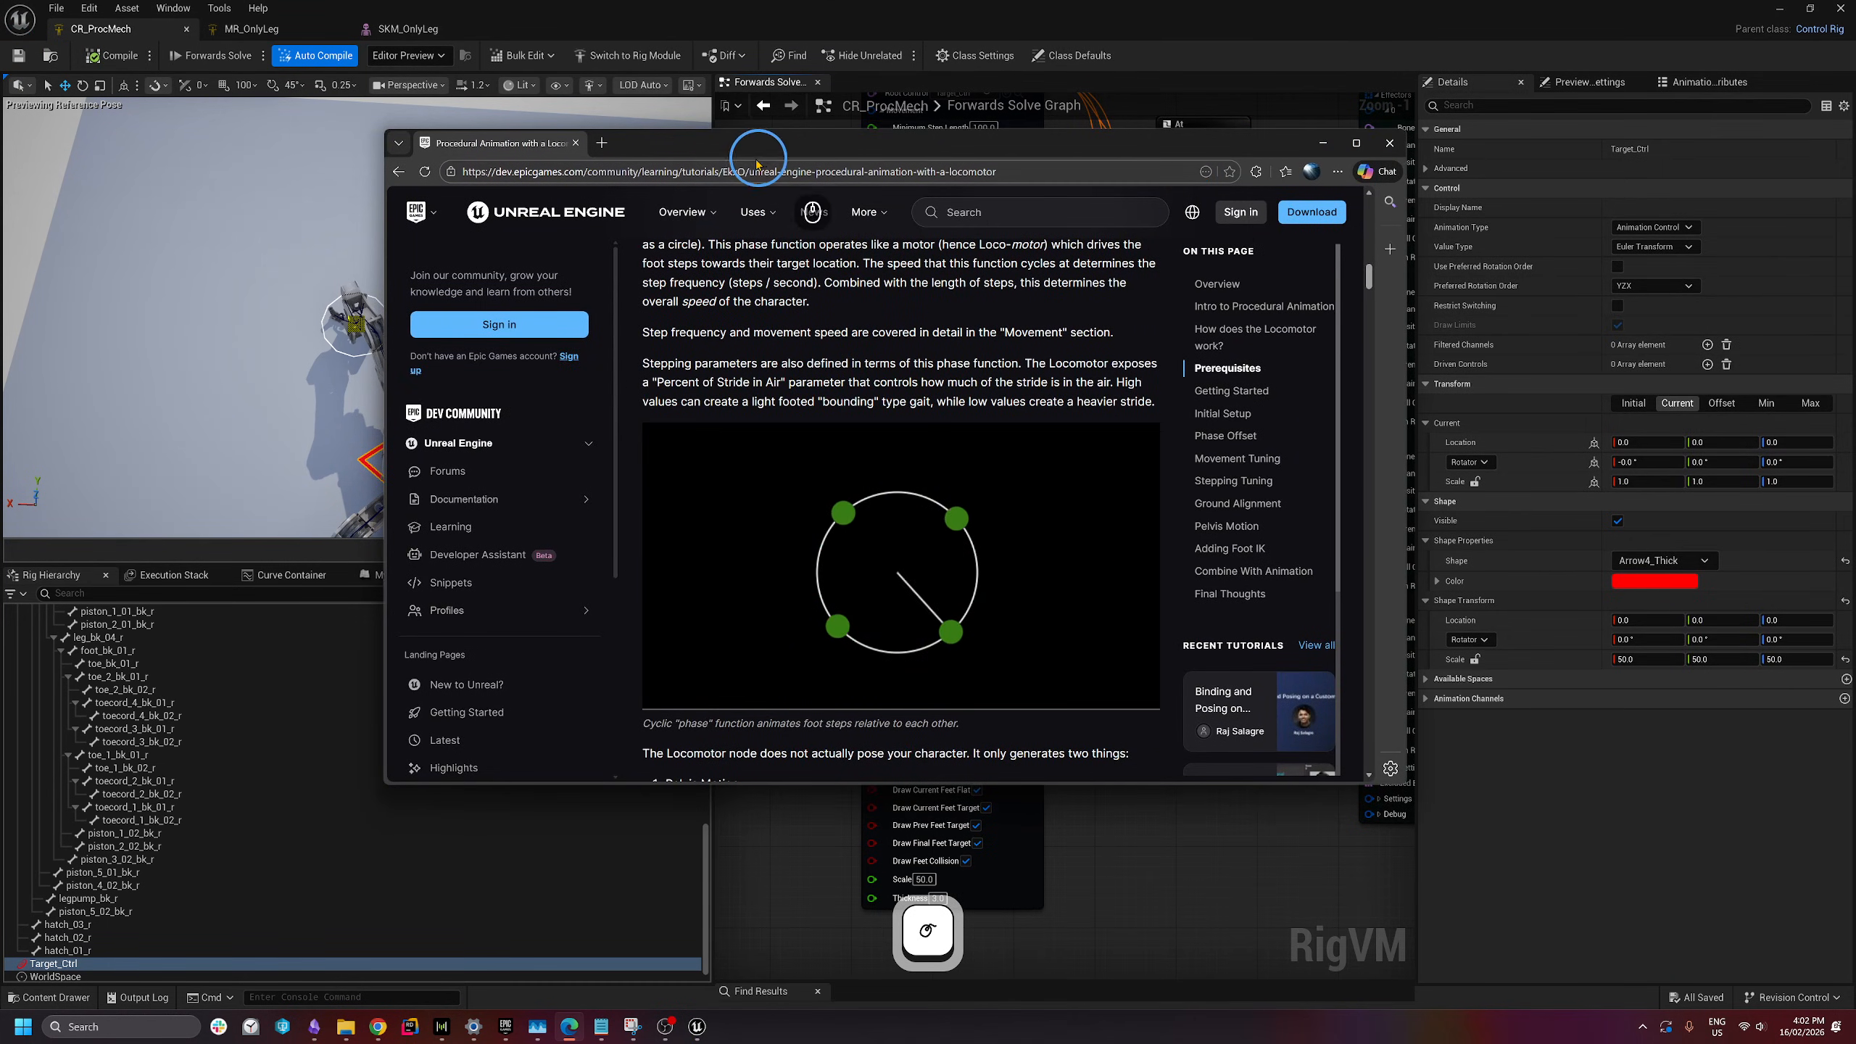
- Maximize the Locomotor tutorial and select its caption about the cyclic phase function
left_click(1362, 143)
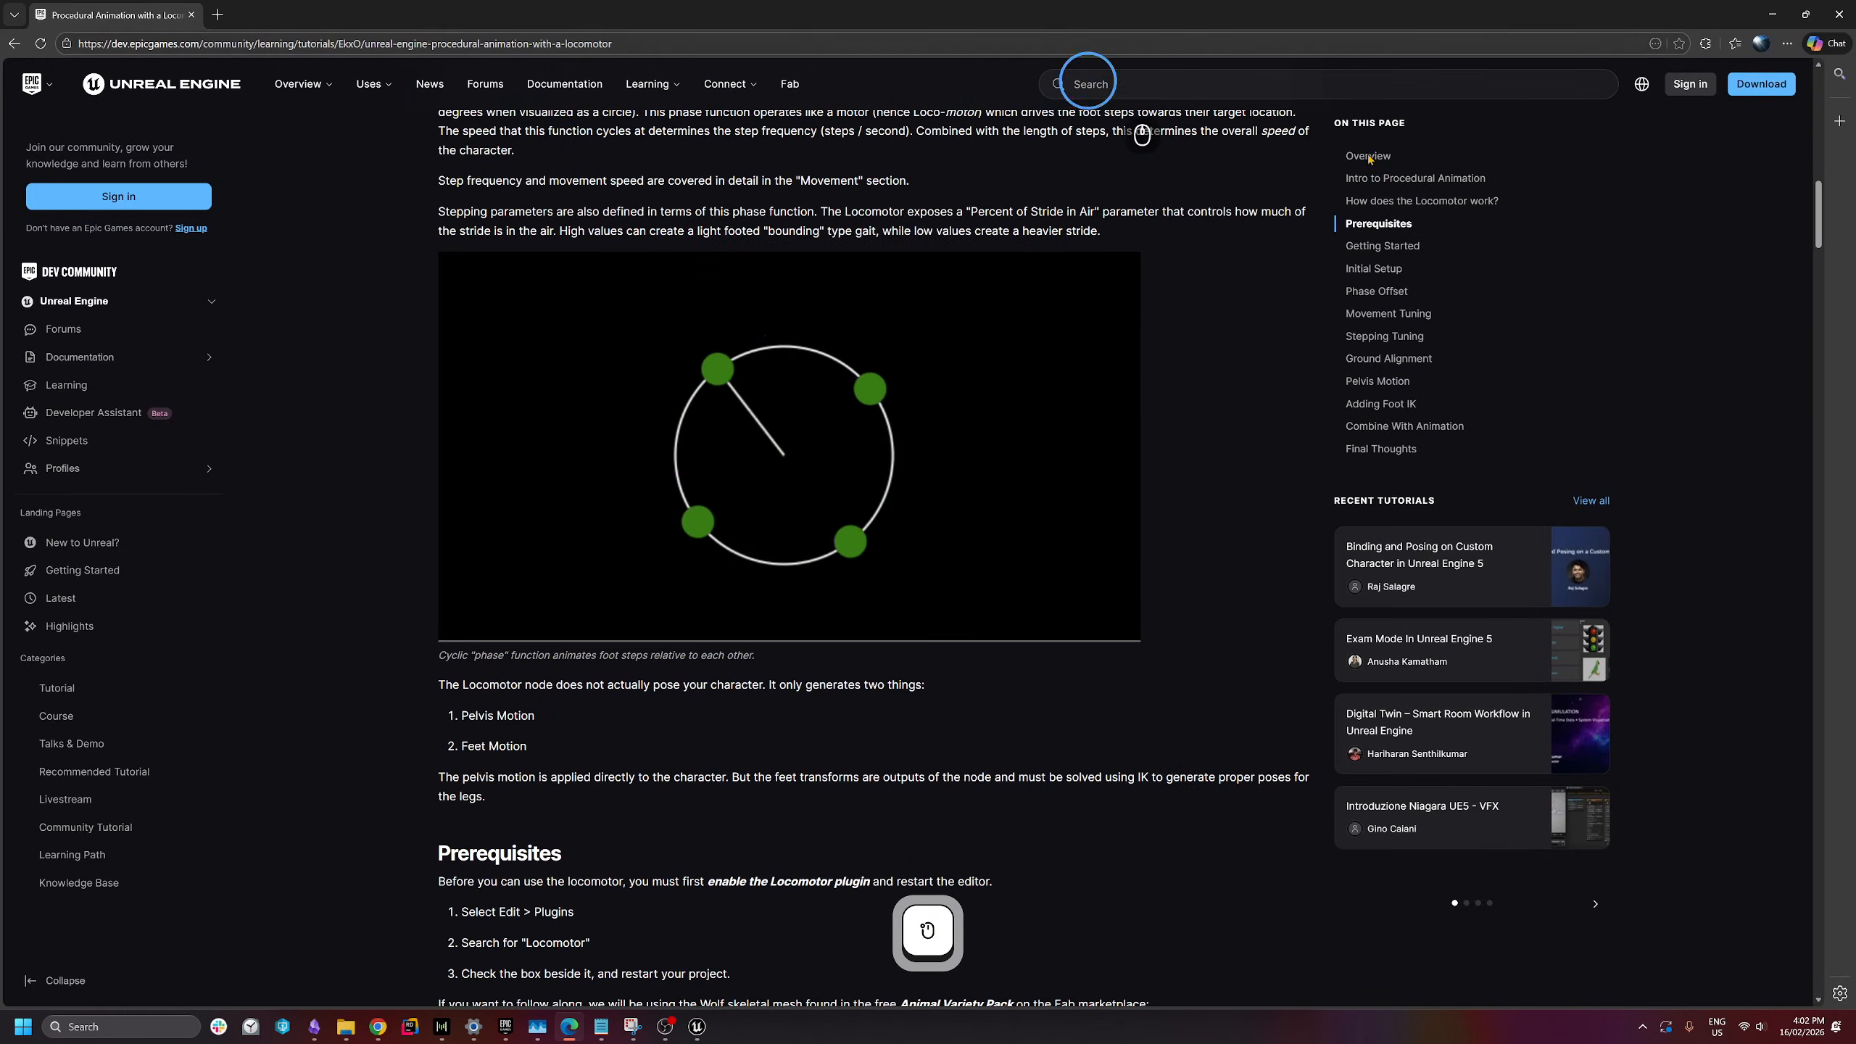
left_click(1829, 124)
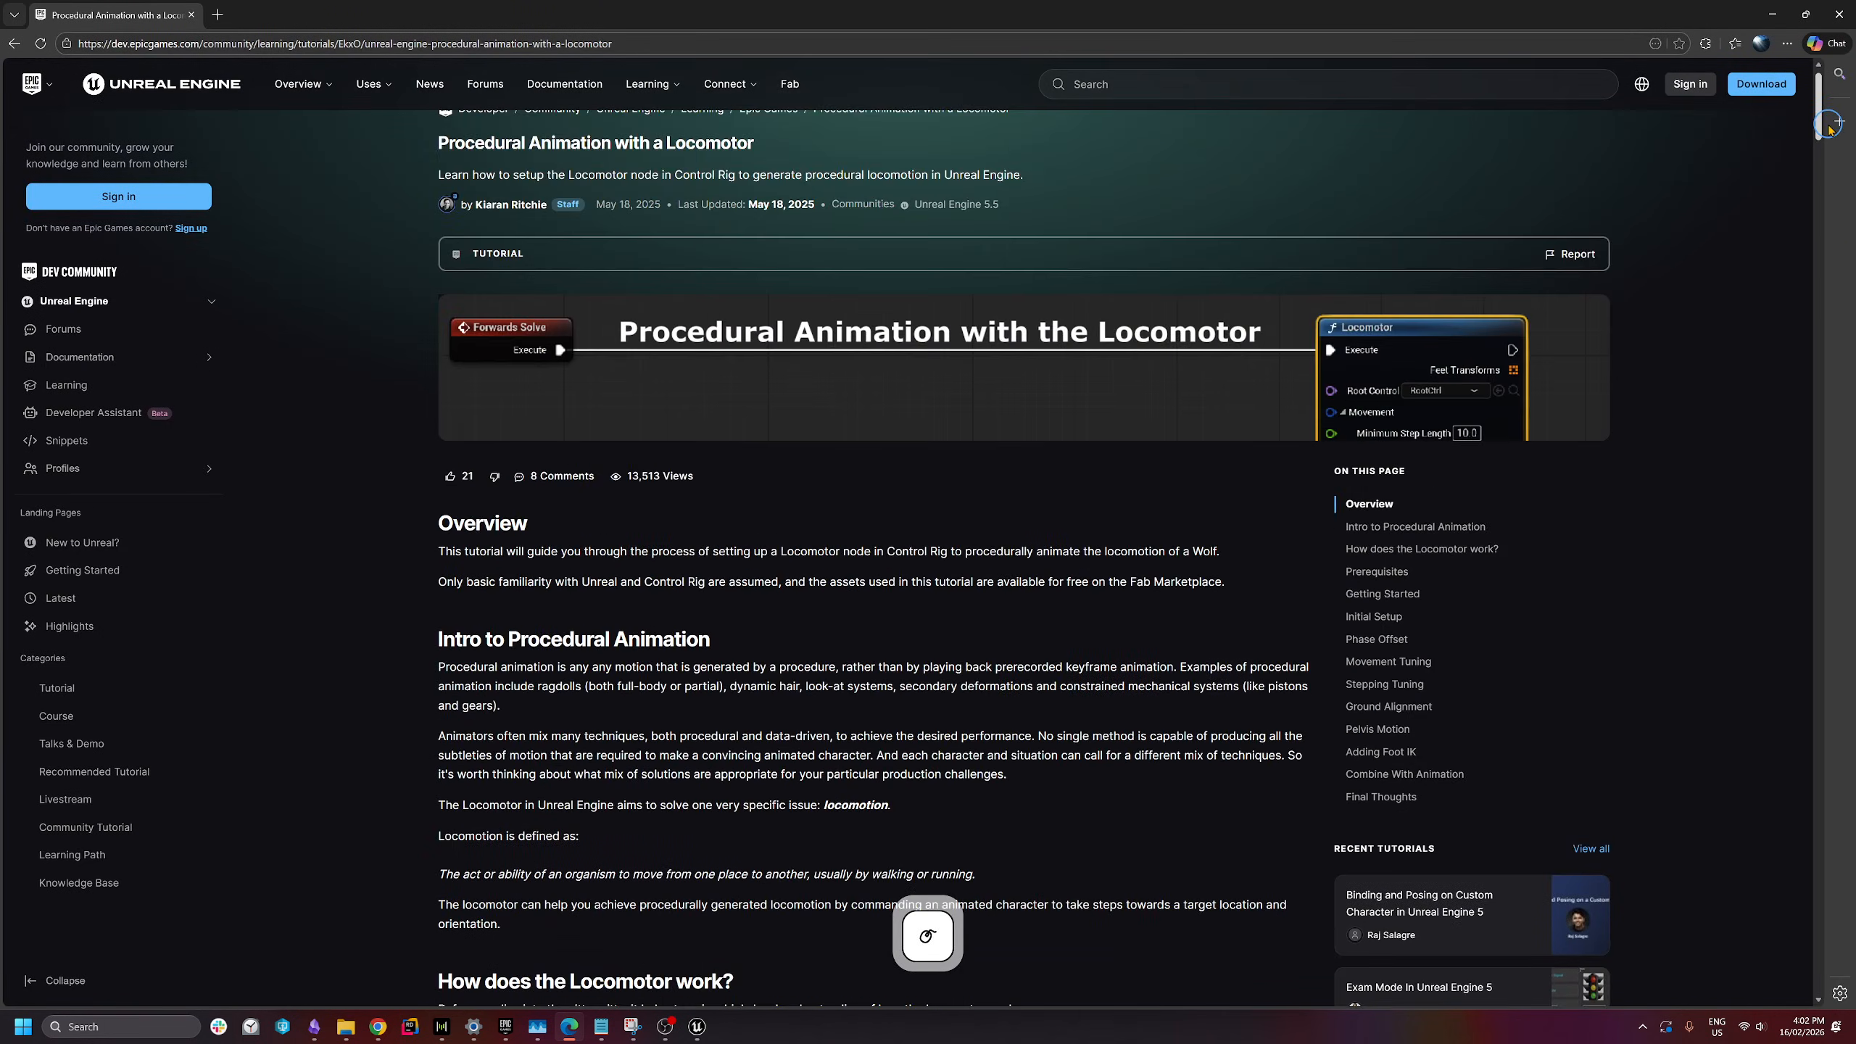
scroll(1830, 124, "down", 3)
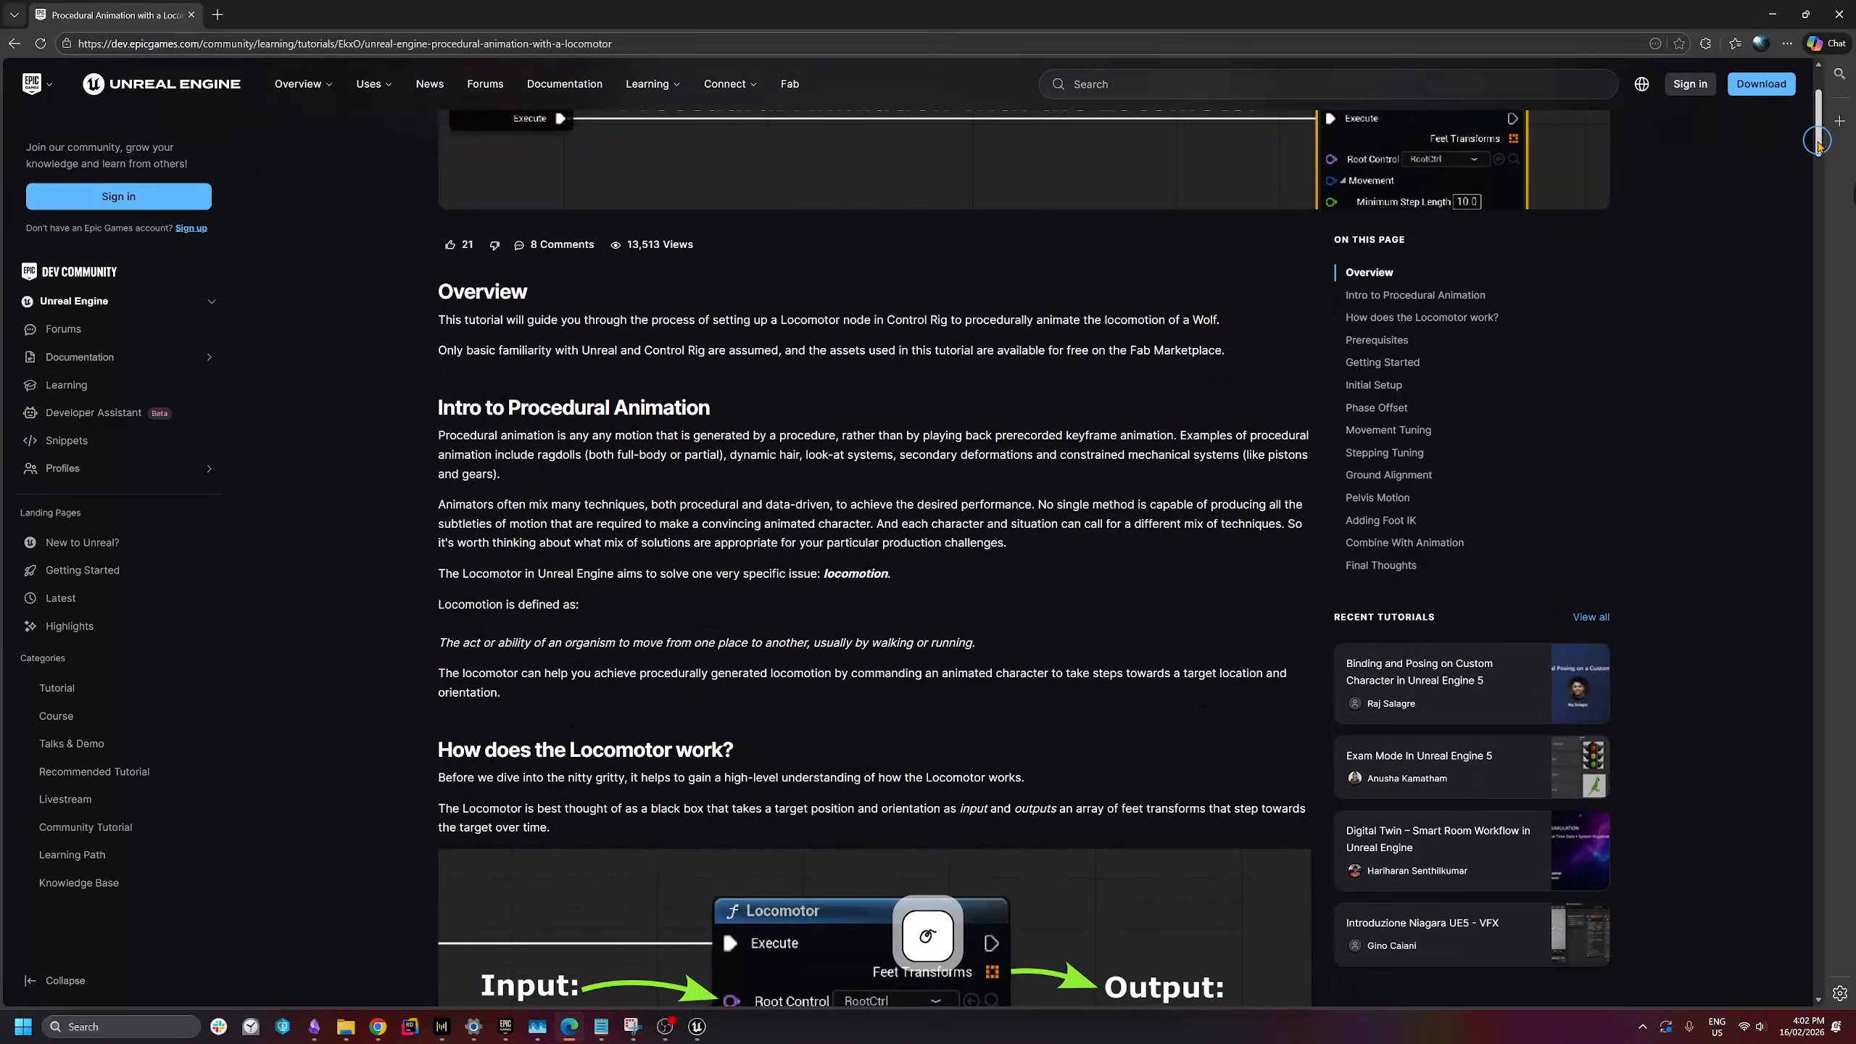
left_click_drag(1818, 143, 1812, 176)
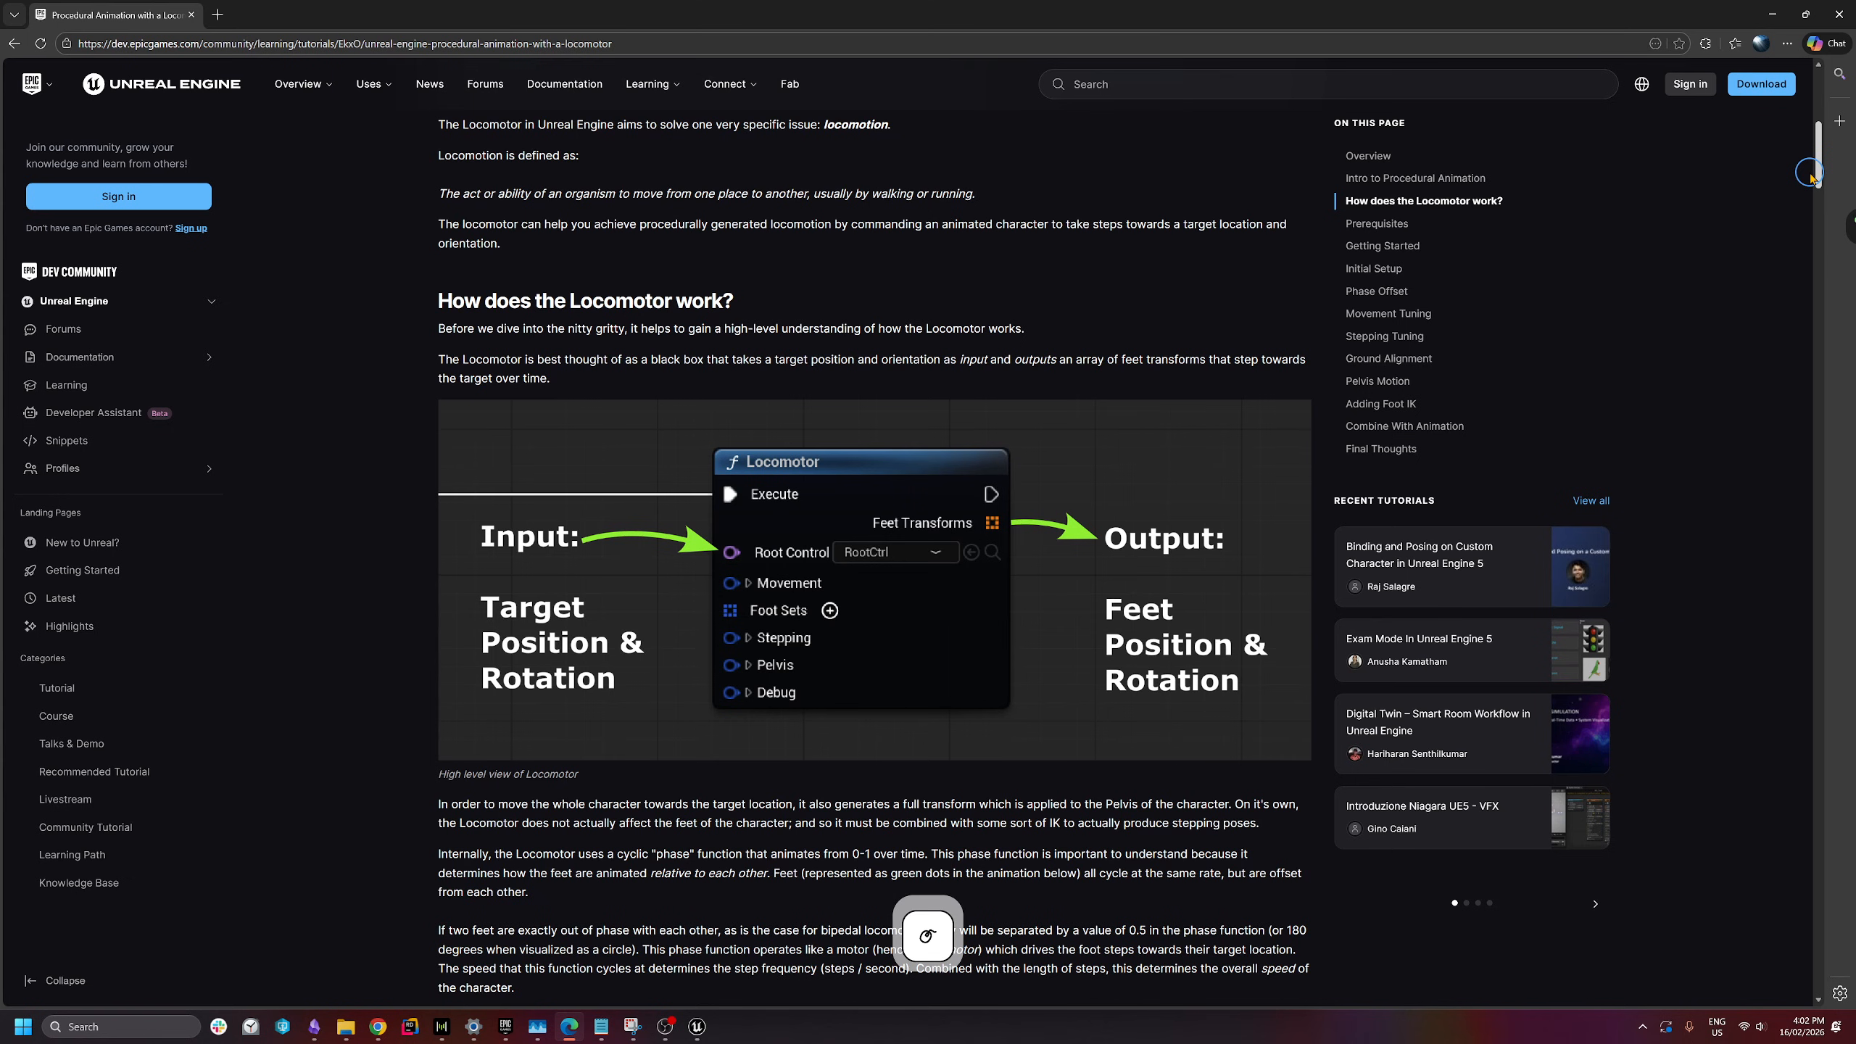
scroll(1090, 609, "up", 5)
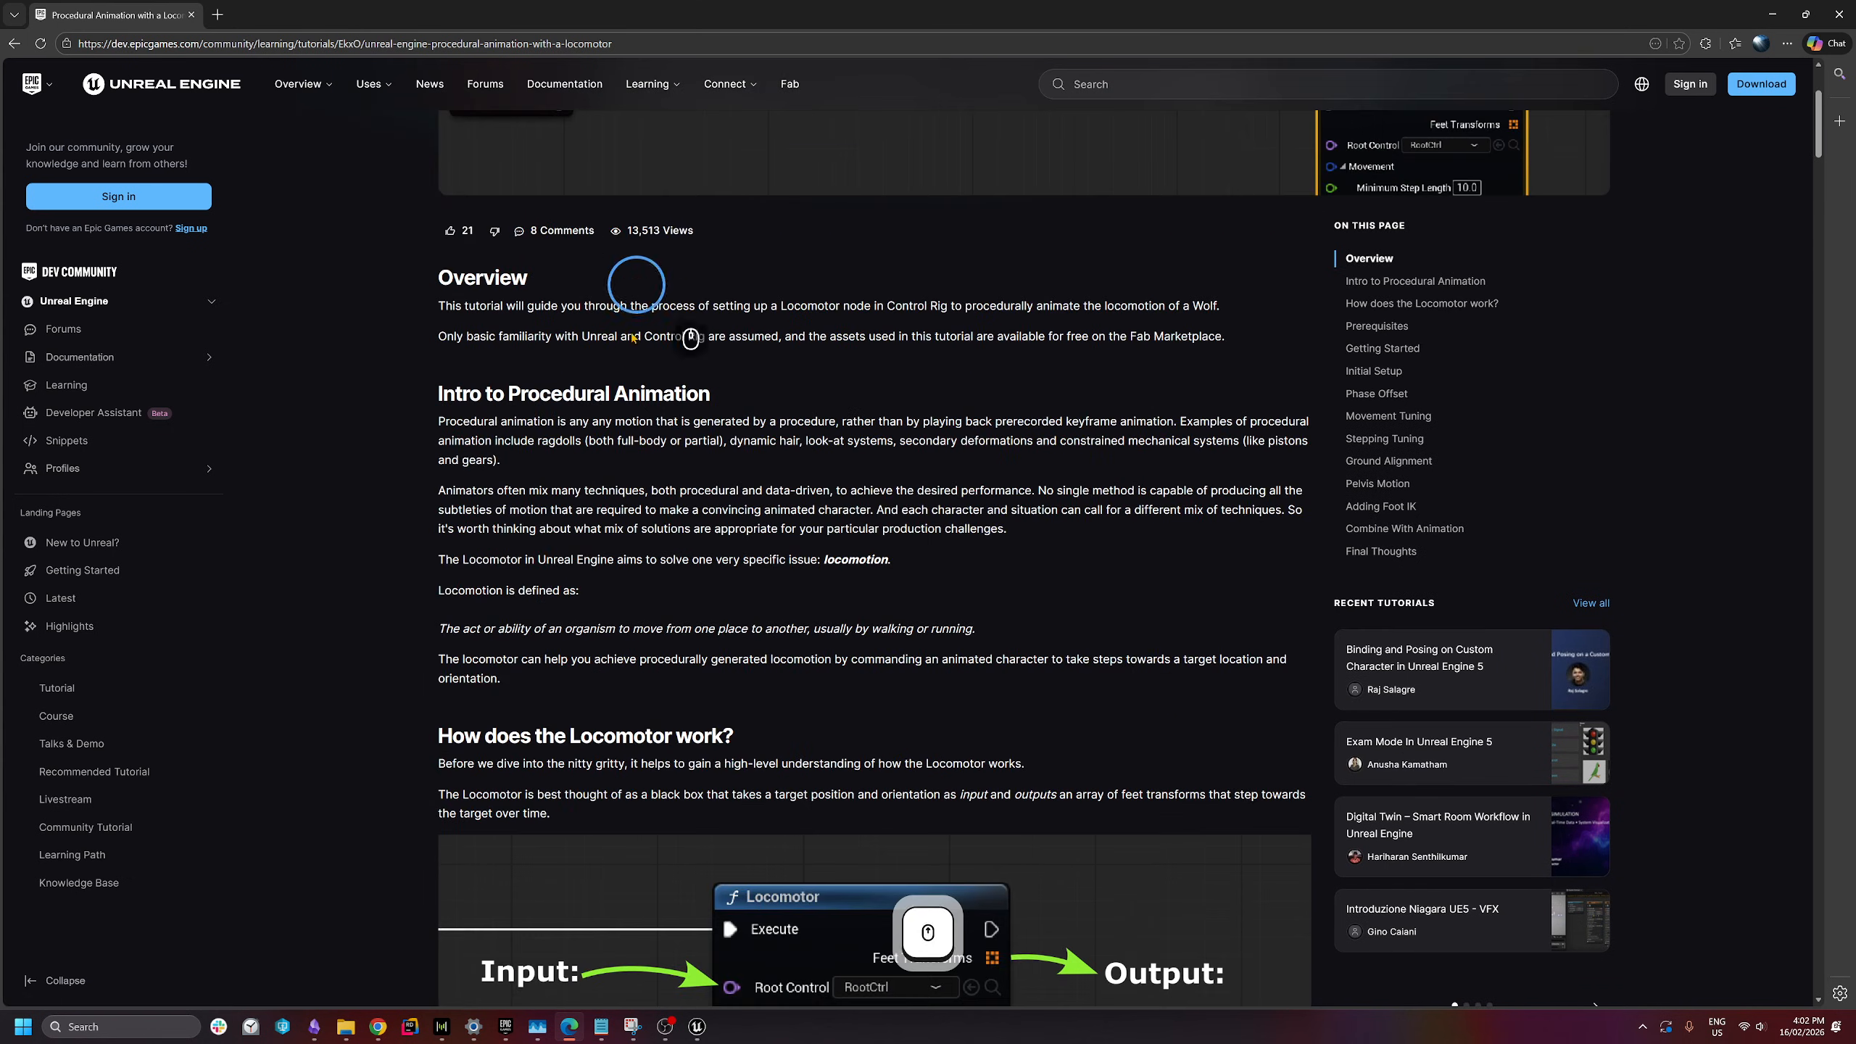
scroll(608, 394, "down", 12)
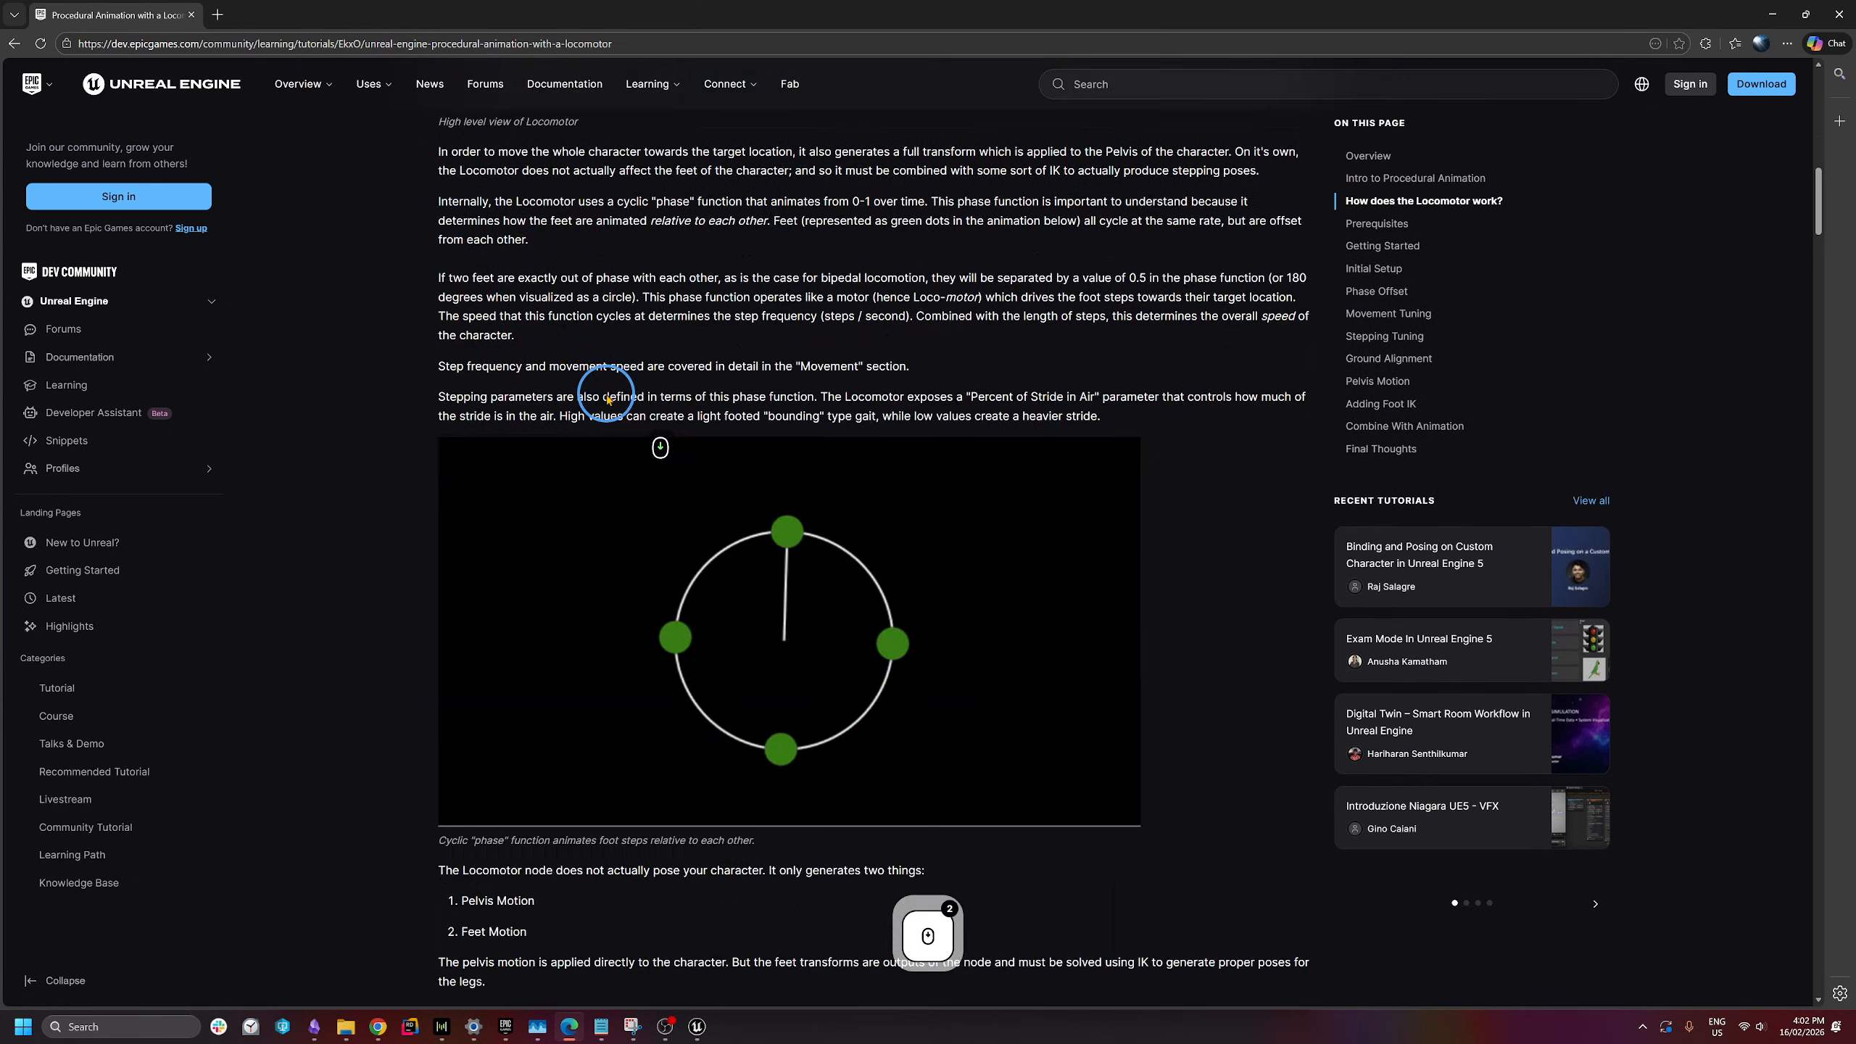
scroll(506, 481, "up", 1)
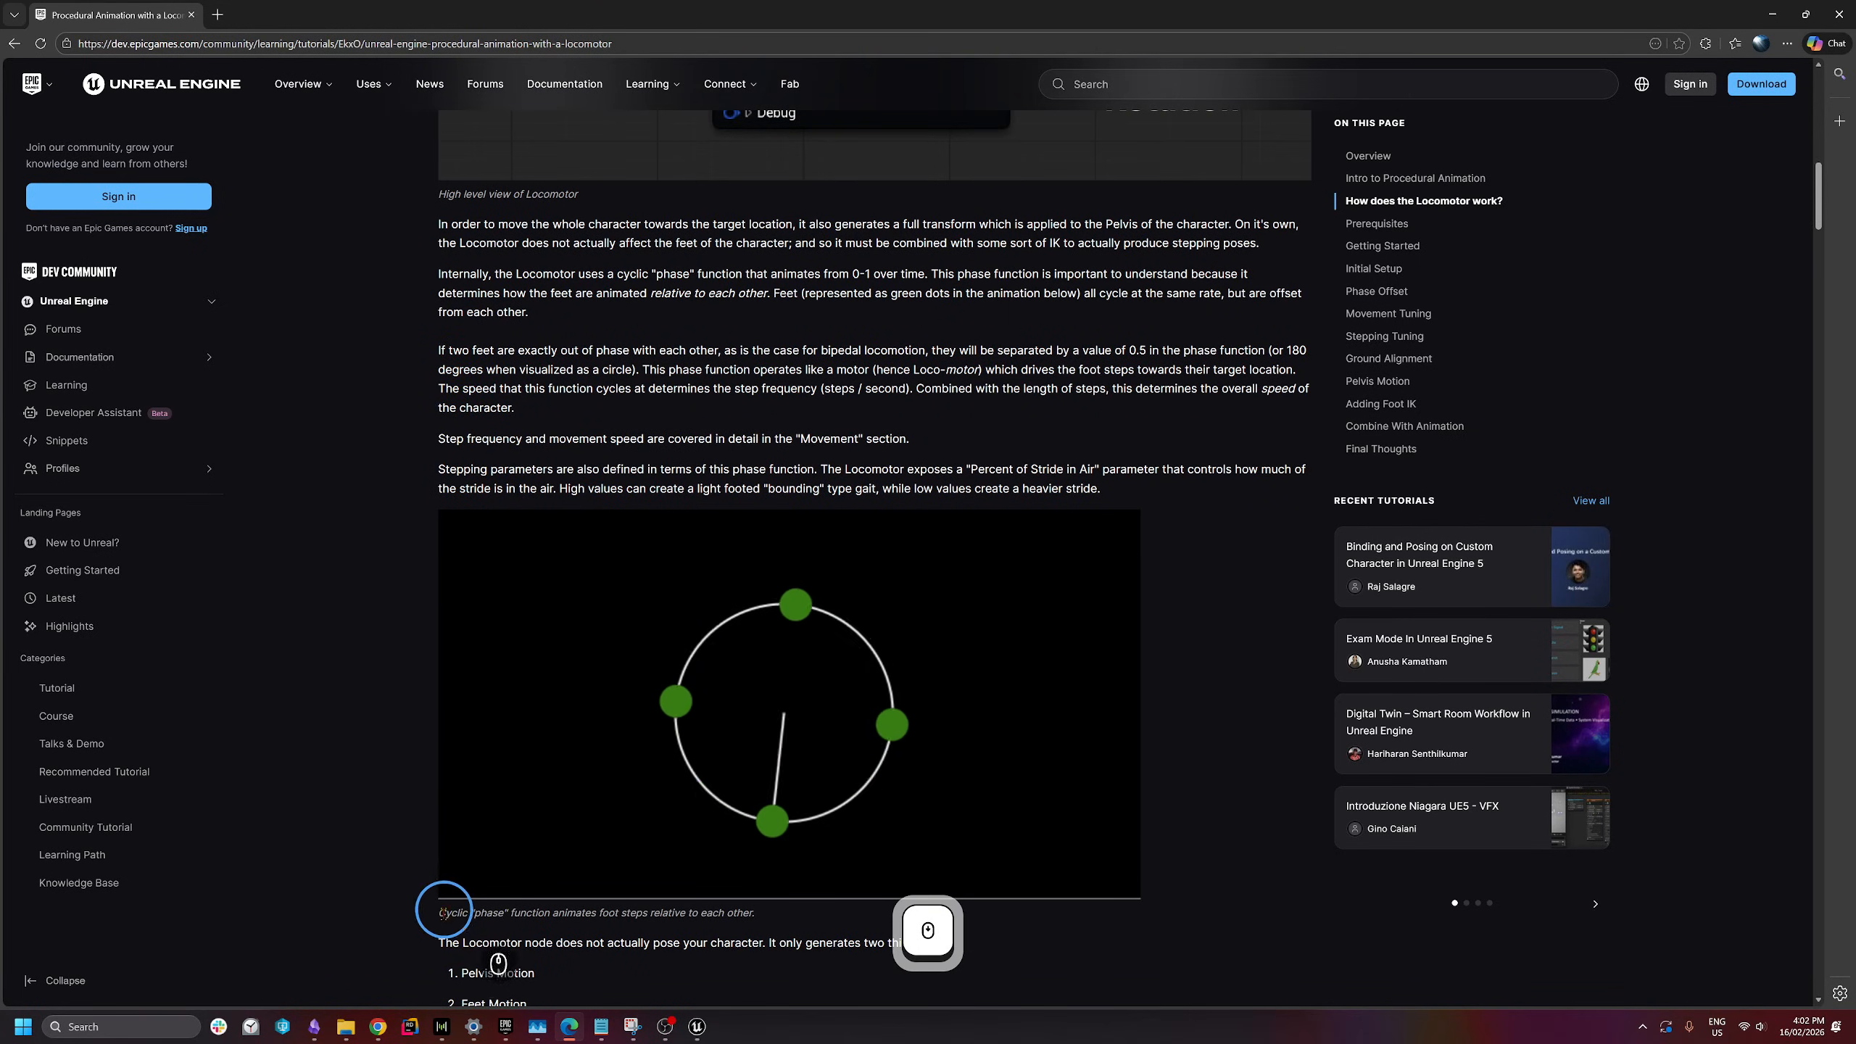
left_click_drag(443, 912, 560, 914)
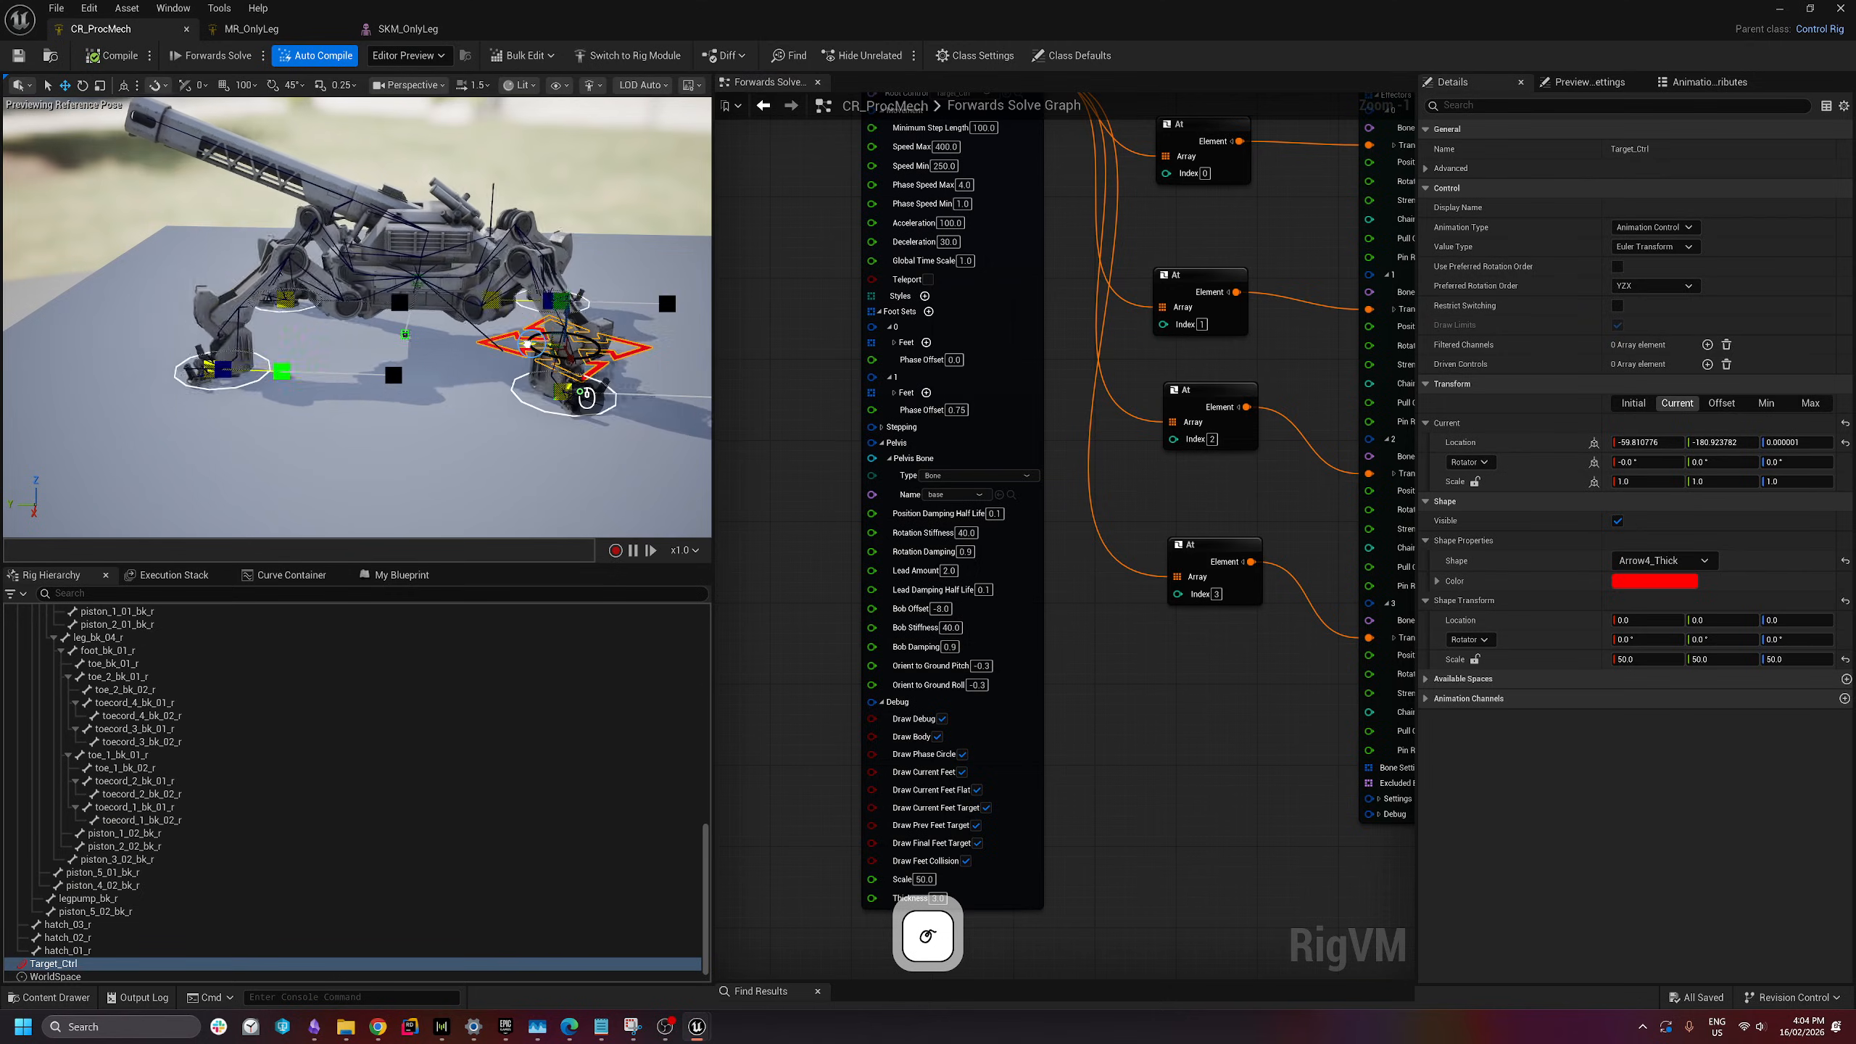
- Drag Target_Ctrl to about (-59.8, 175.7, 0) so the mech walks after it
left_click_drag(550, 347, 395, 347)
key("w")
key("q")
right_click_drag(395, 346, 351, 333)
key("a")
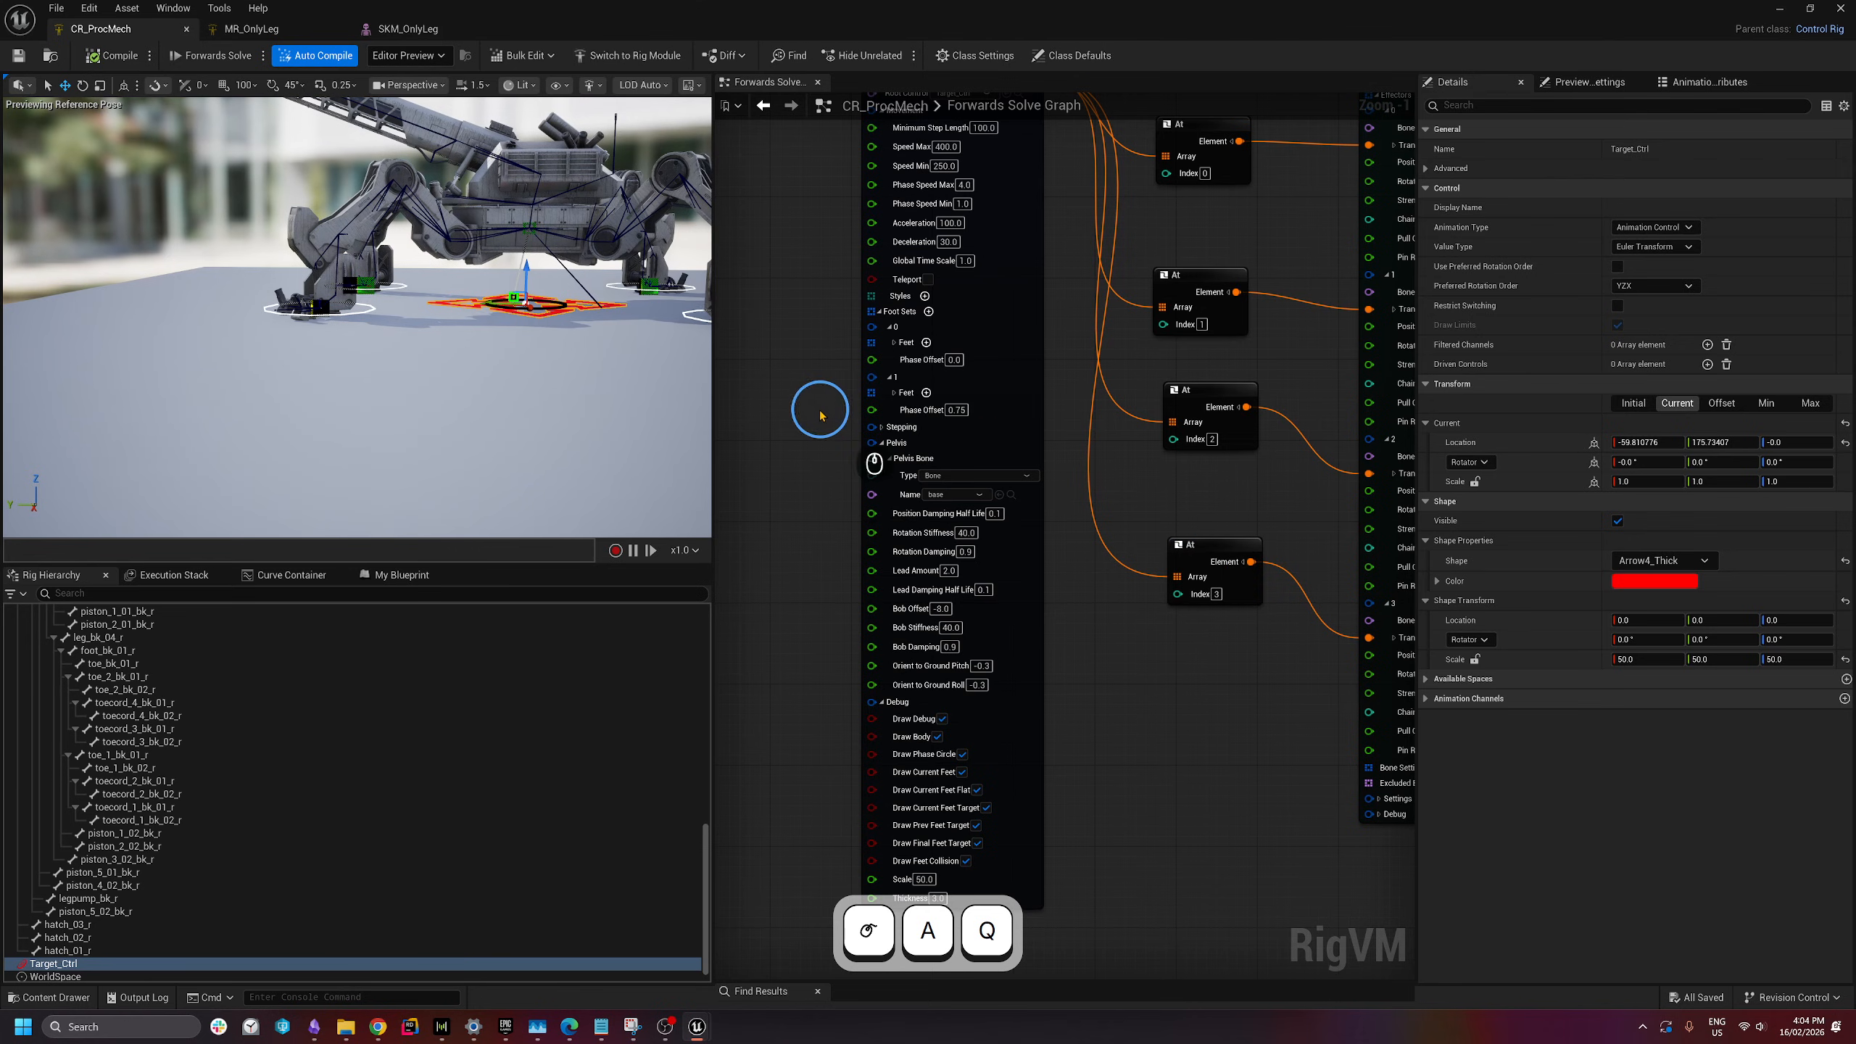
- Collapse the Locomotor node's Foot Sets, Pelvis, Debug and Movement pin groups
right_click_drag(808, 419, 817, 514)
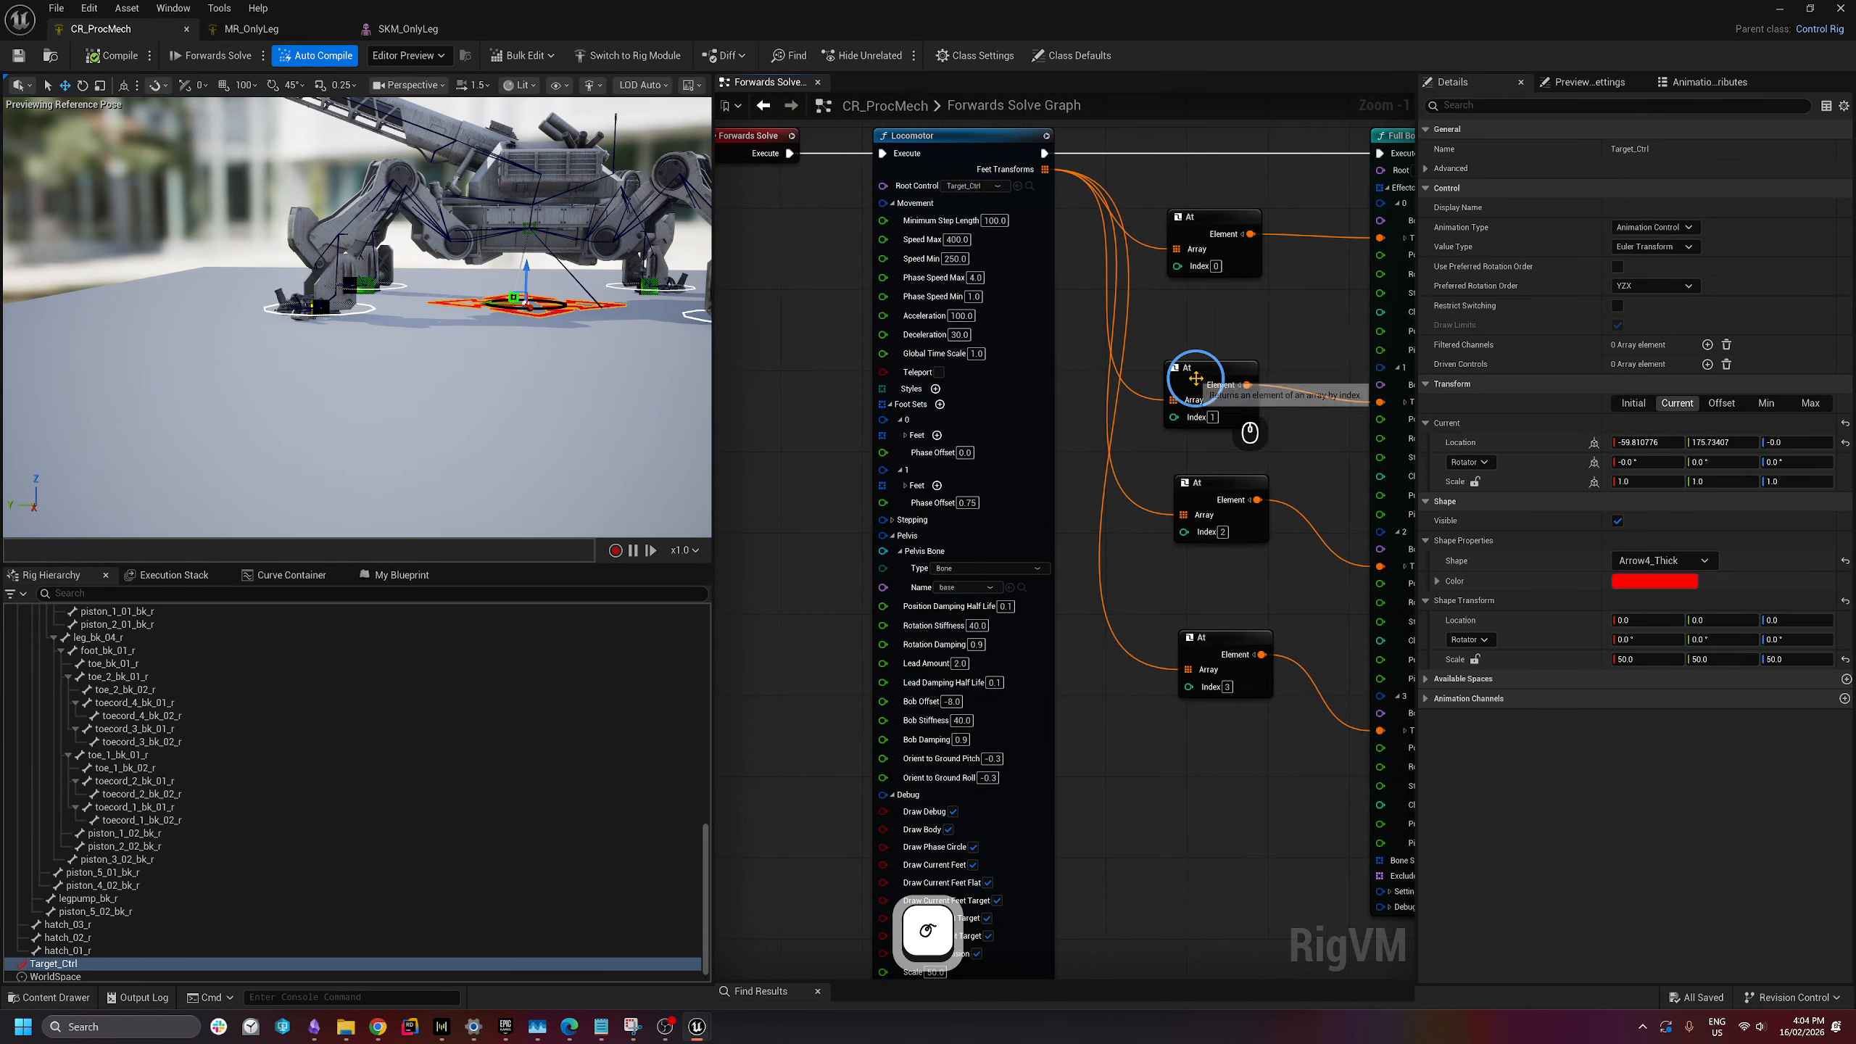
left_click(906, 435)
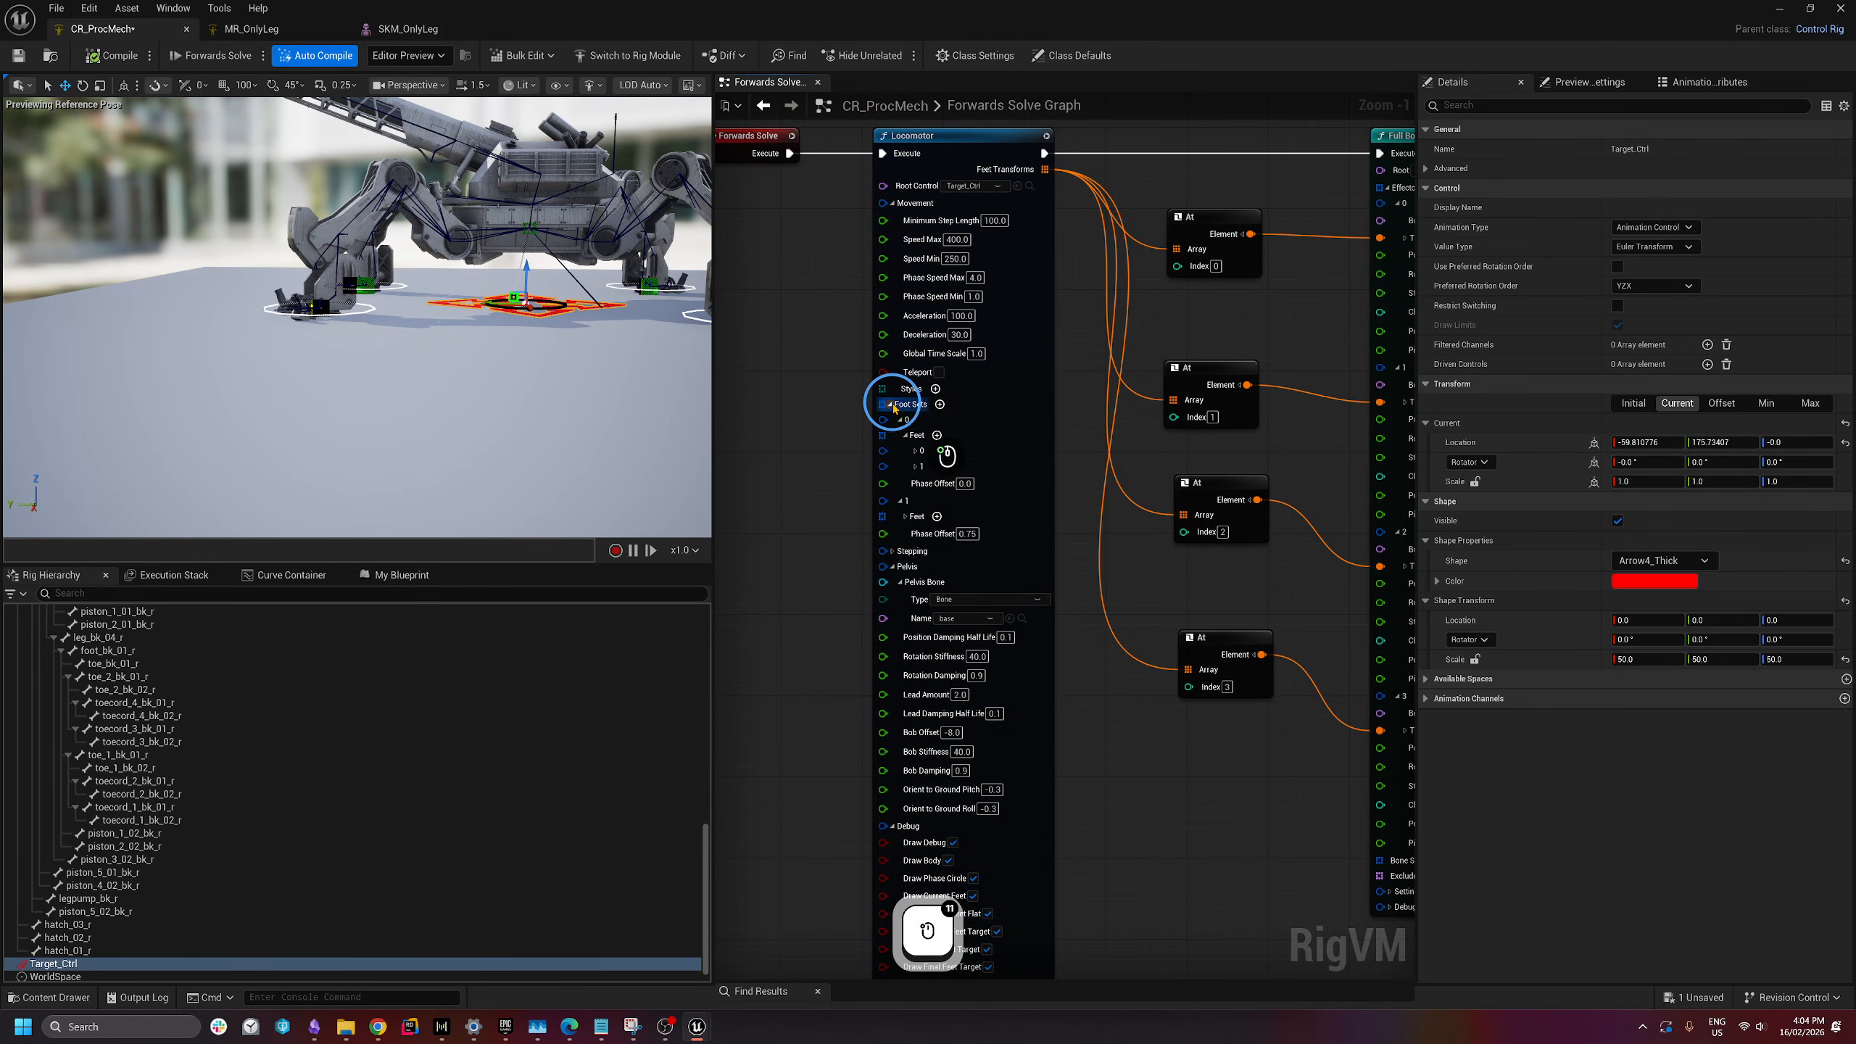
left_click(893, 406)
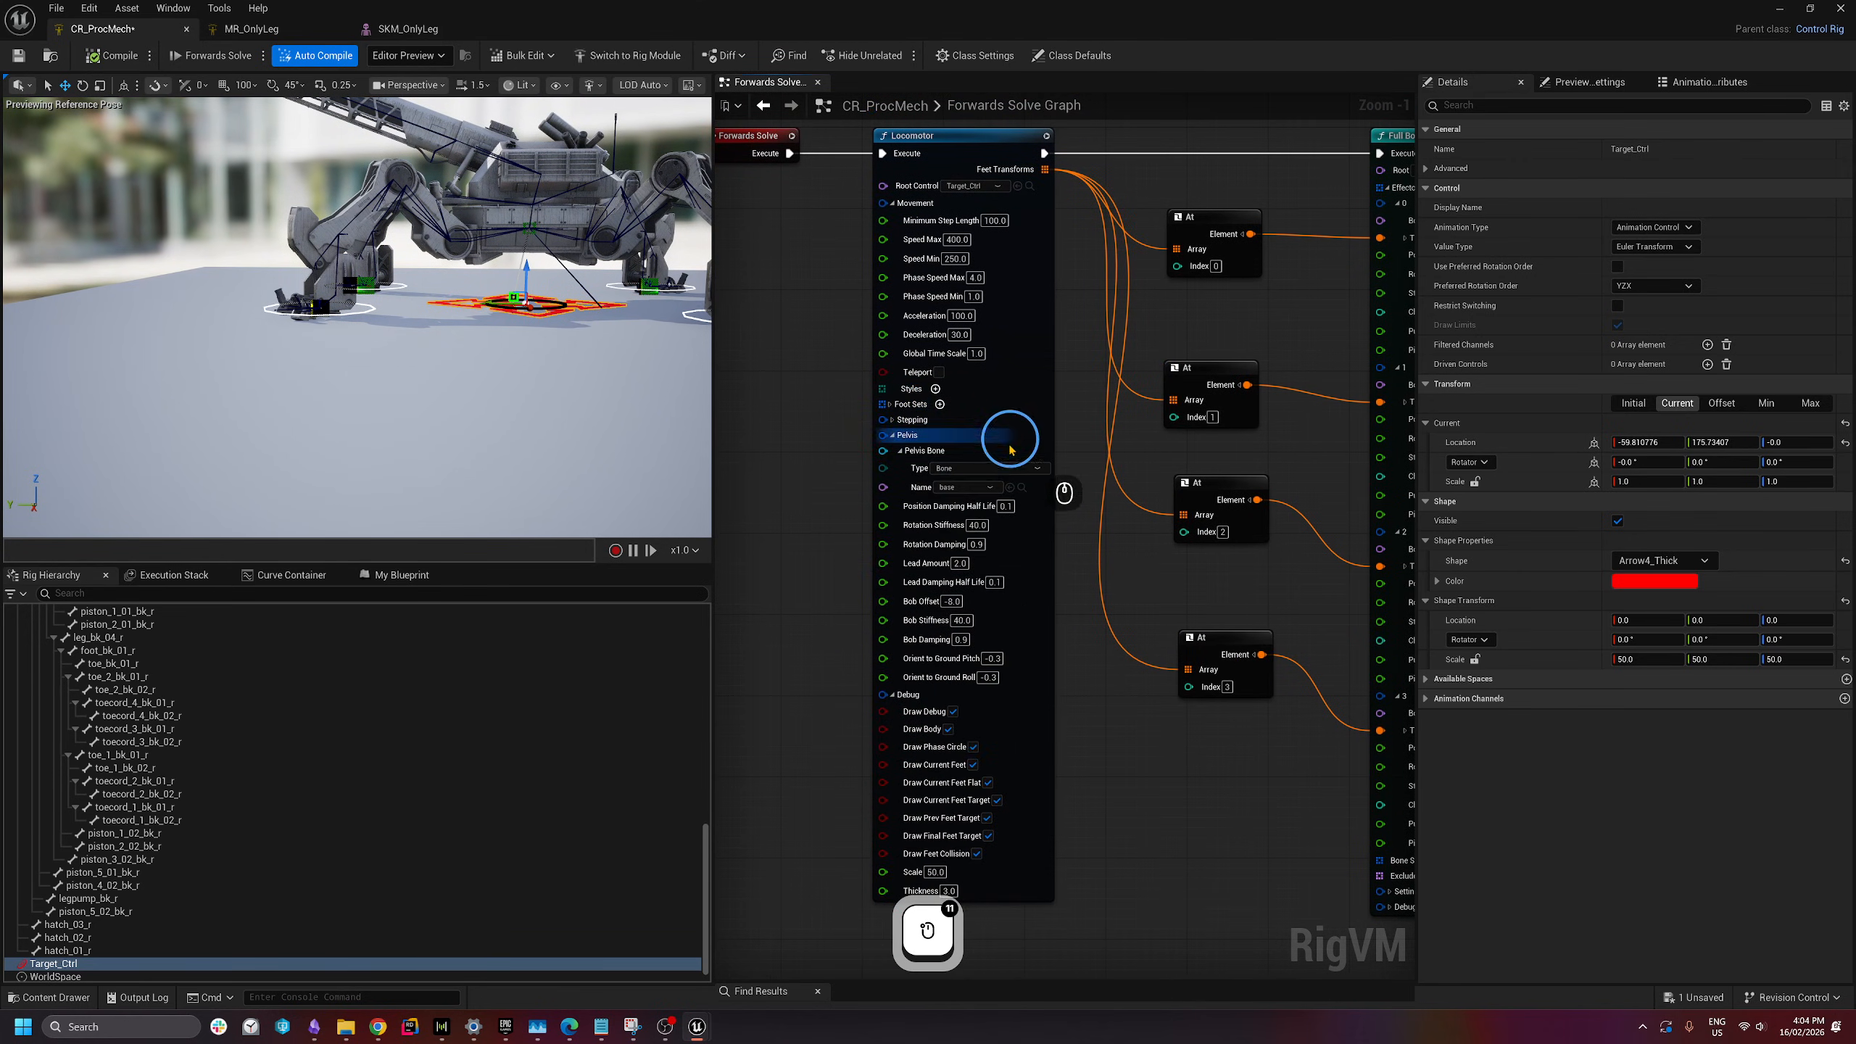
left_click(894, 437)
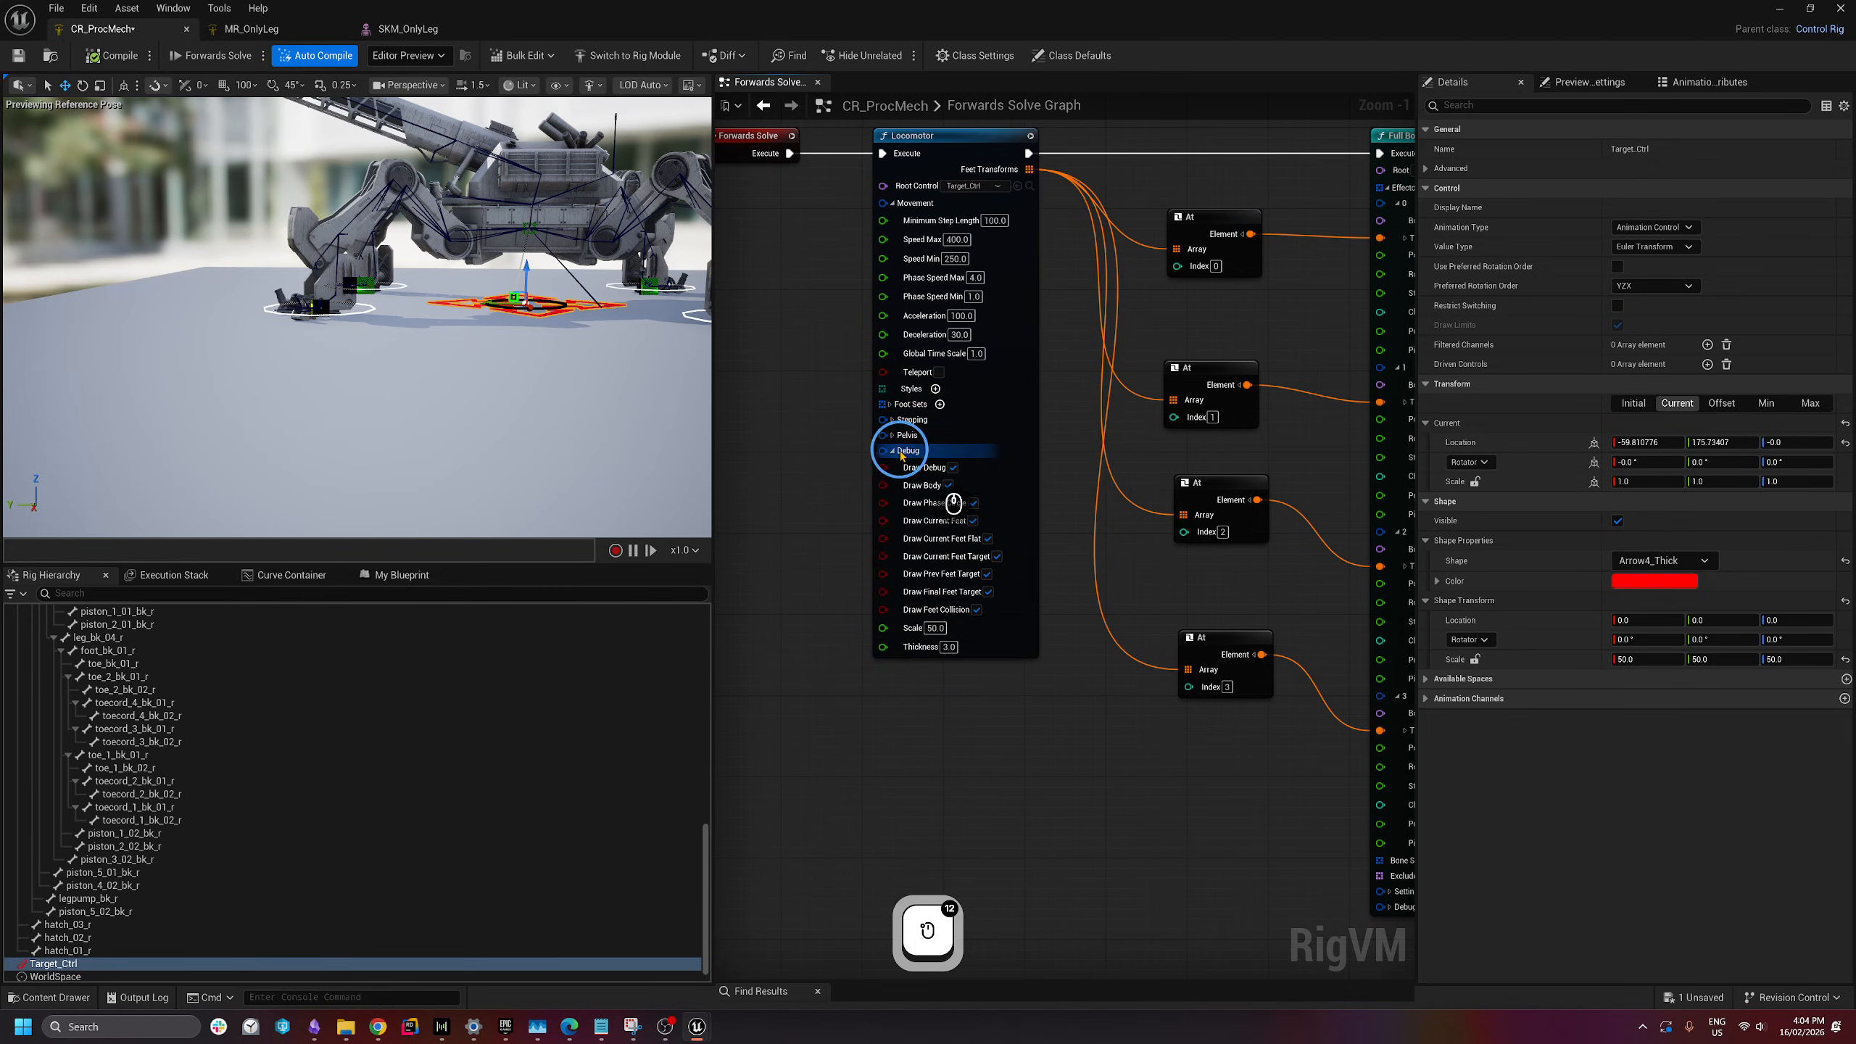
left_click(892, 452)
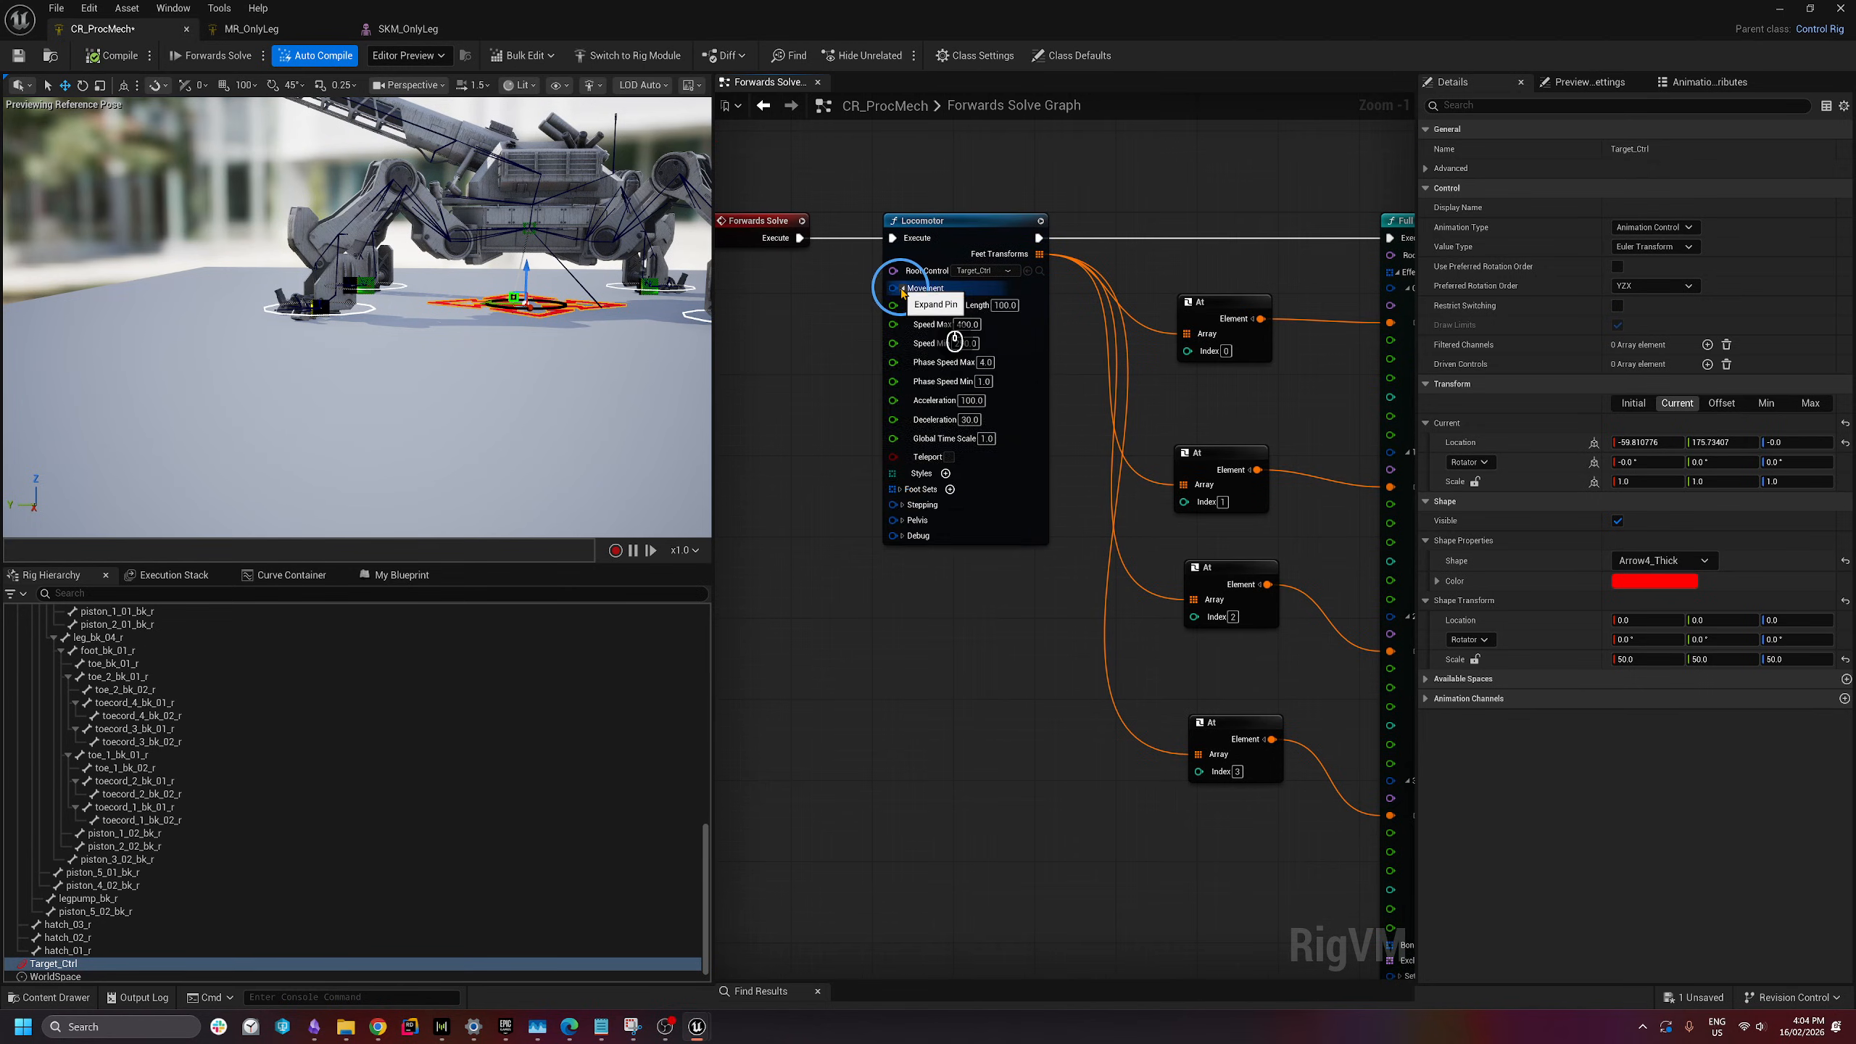
left_click(903, 288)
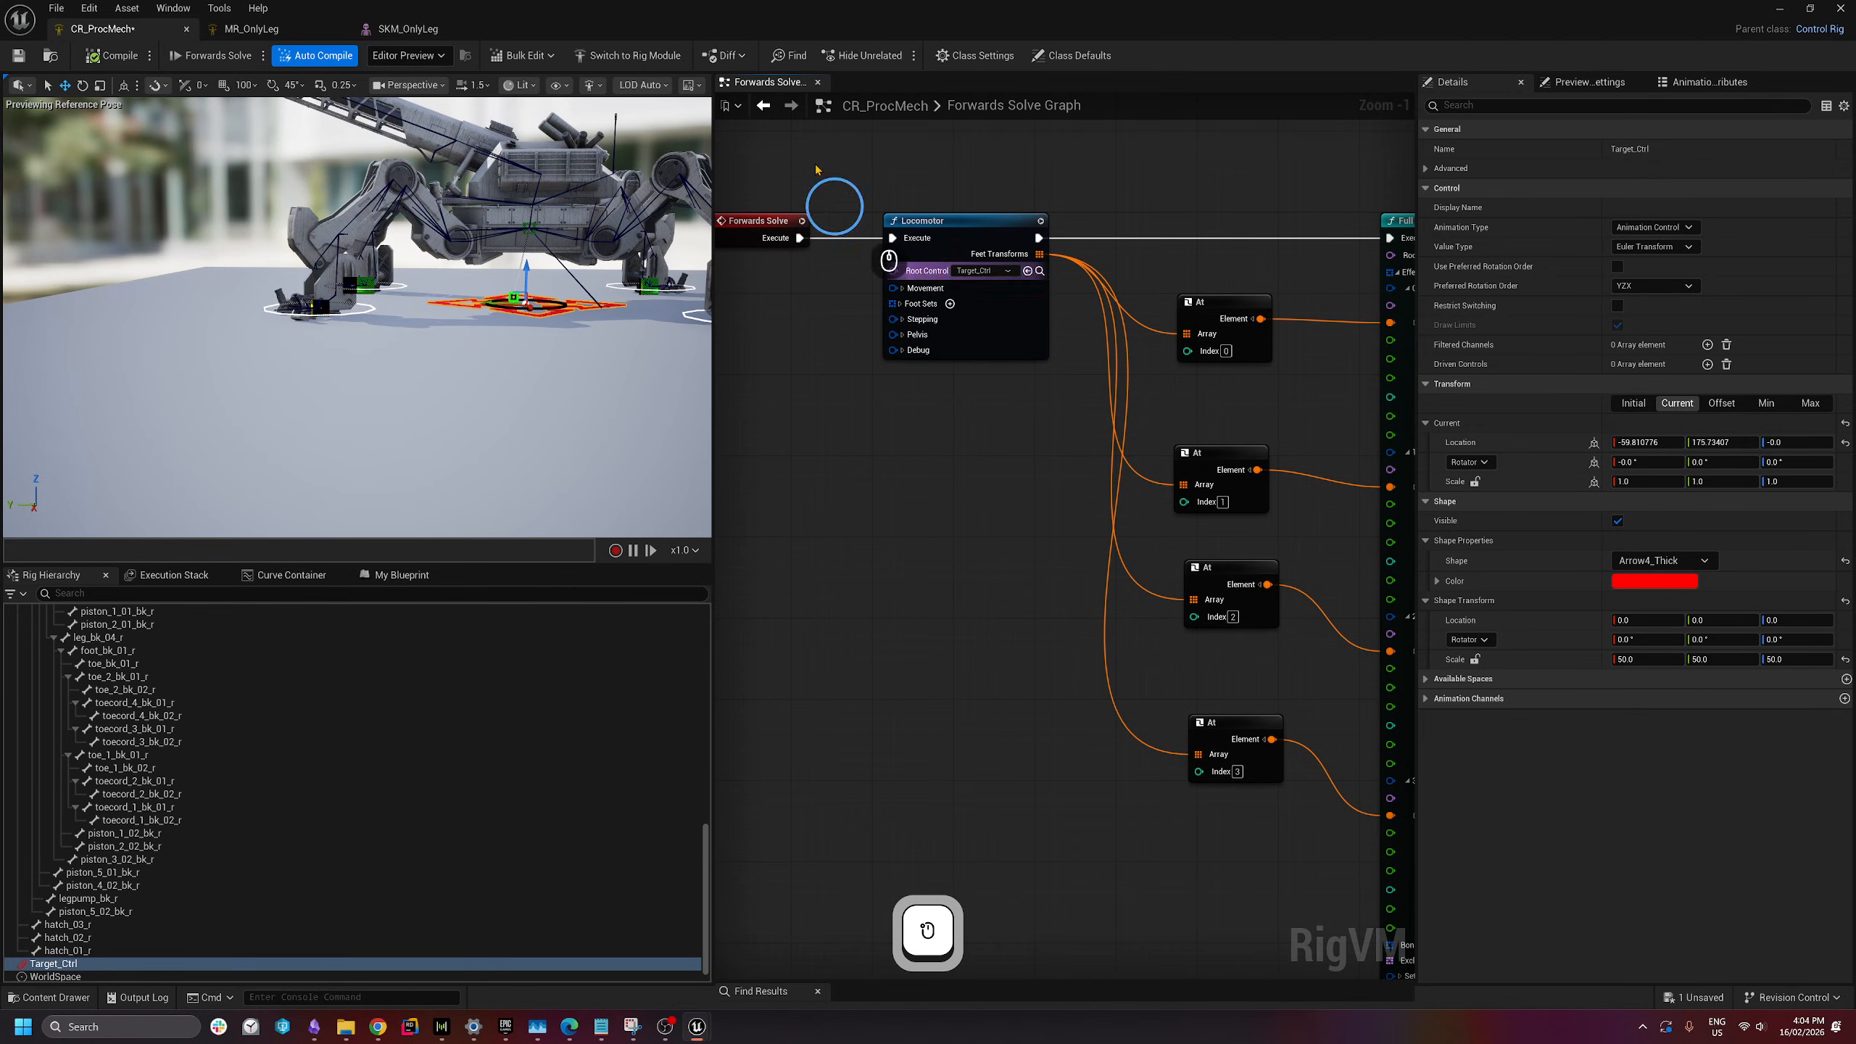
- Expand the Locomotor's Stepping settings, set Step Height to 100 and test by dragging Target_Ctrl
left_click(903, 321)
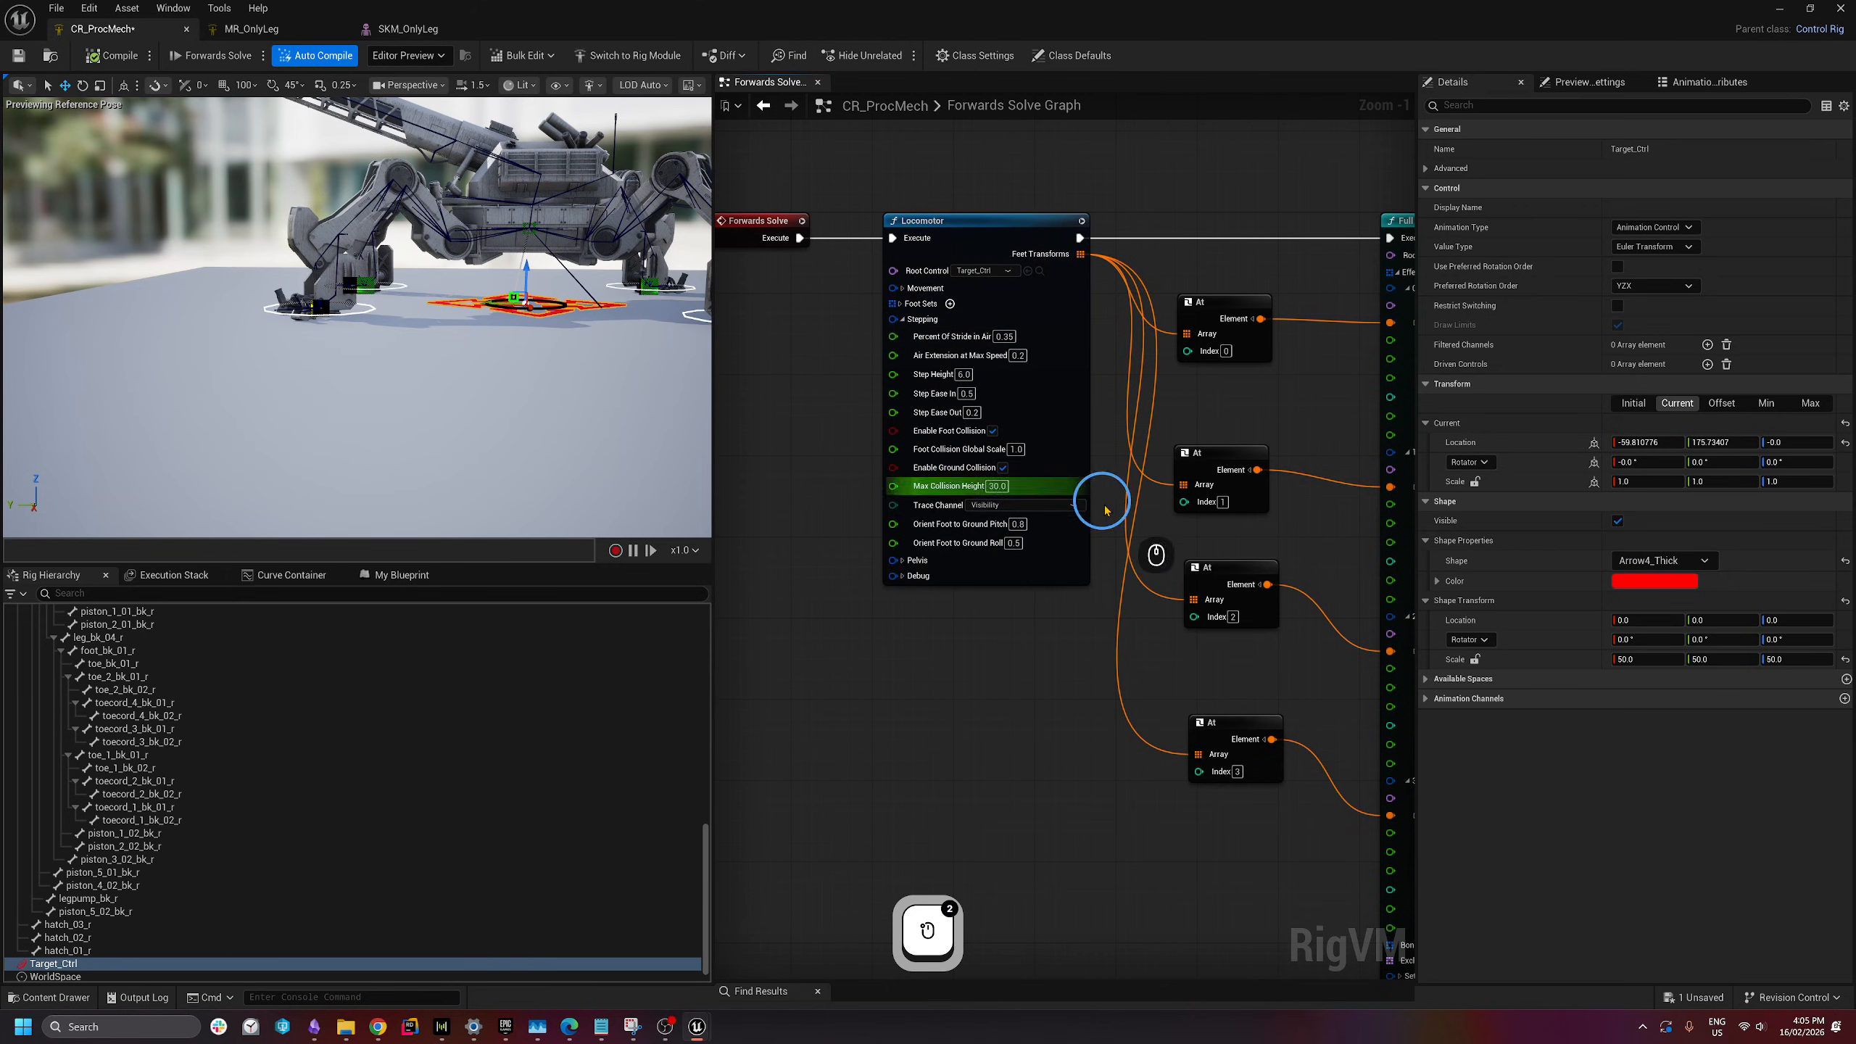
right_click_drag(924, 621, 920, 637)
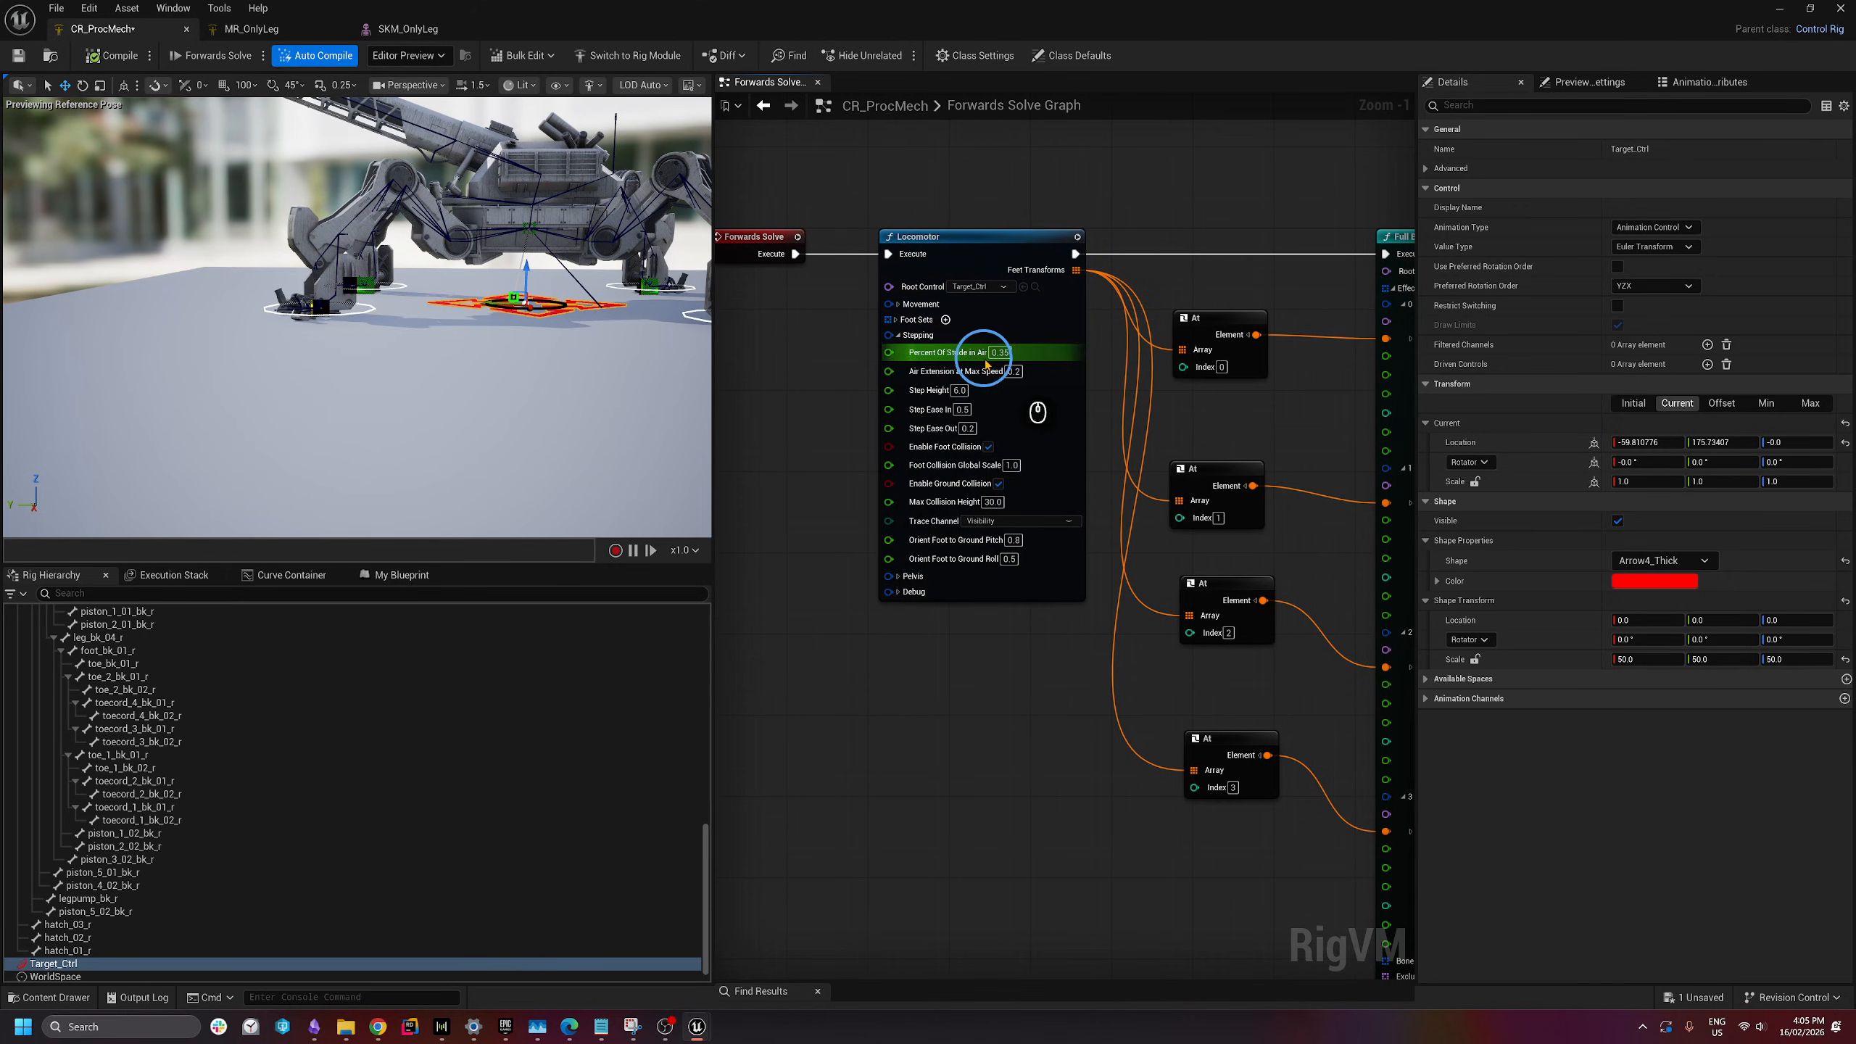
mouse_move(1044, 380)
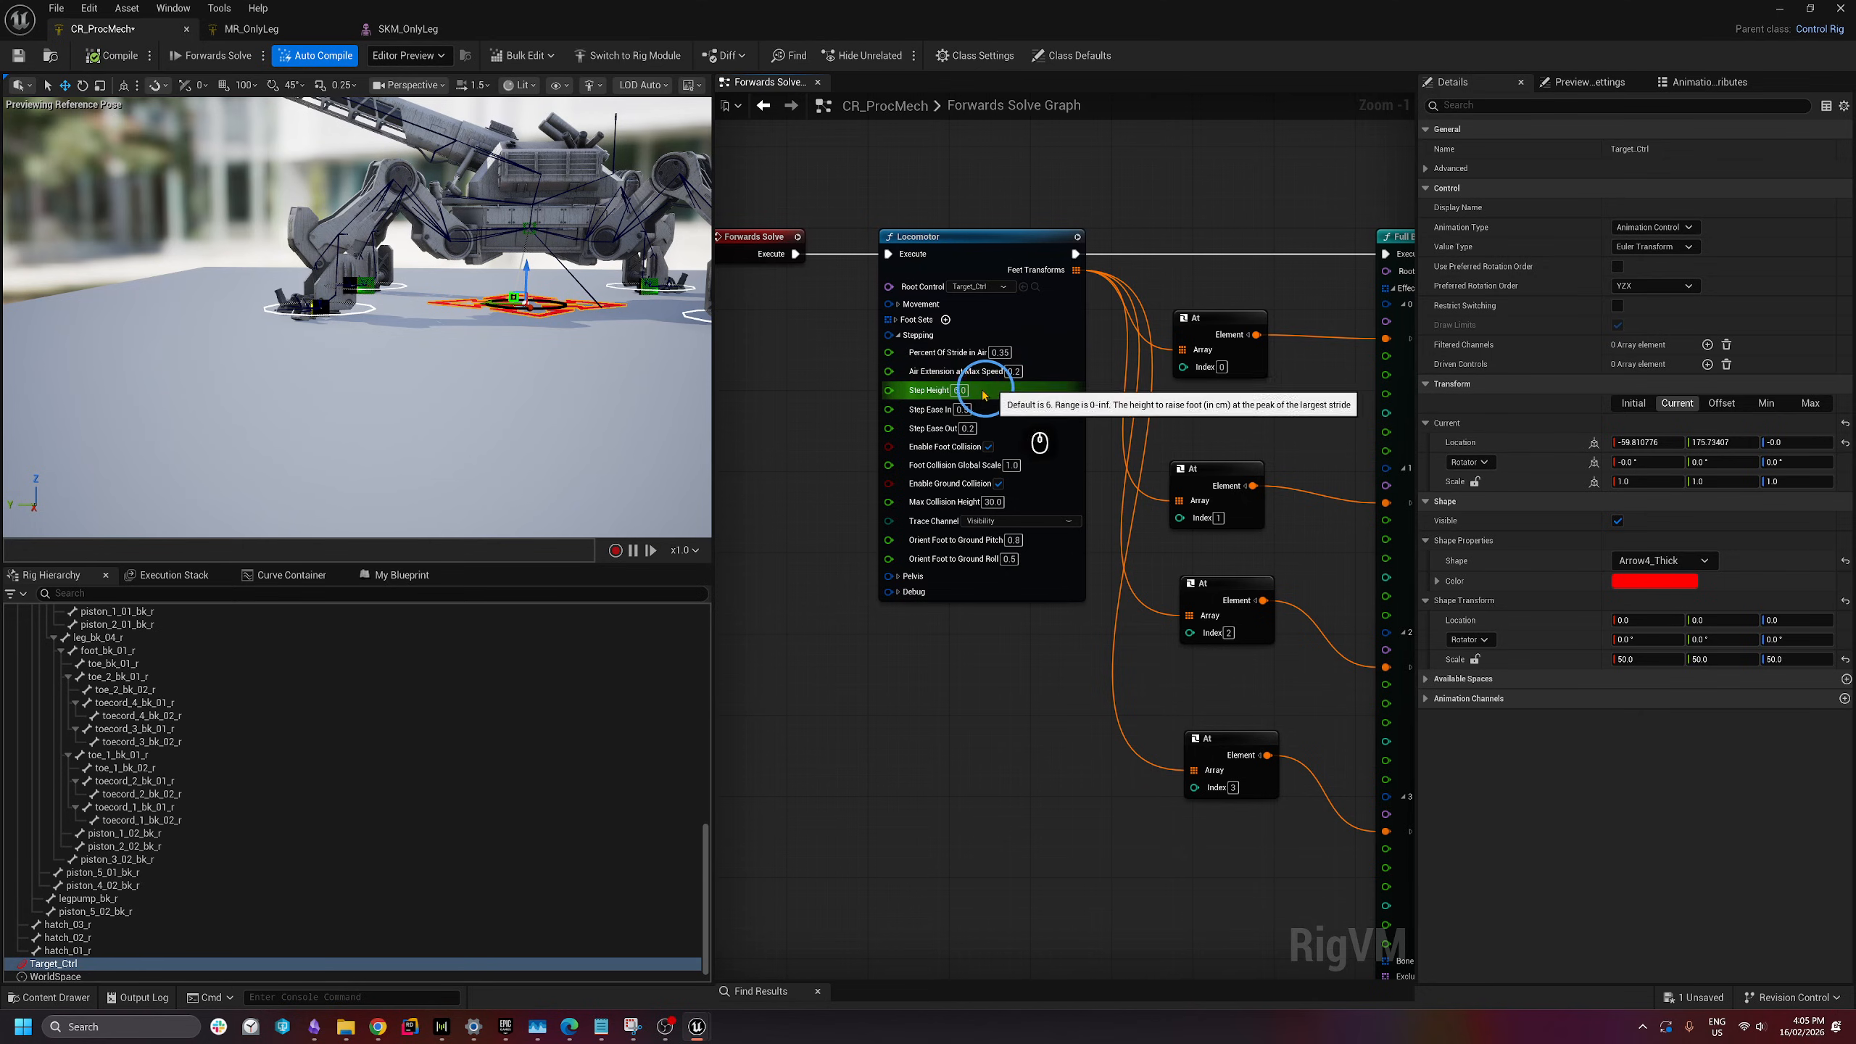
mouse_move(935, 399)
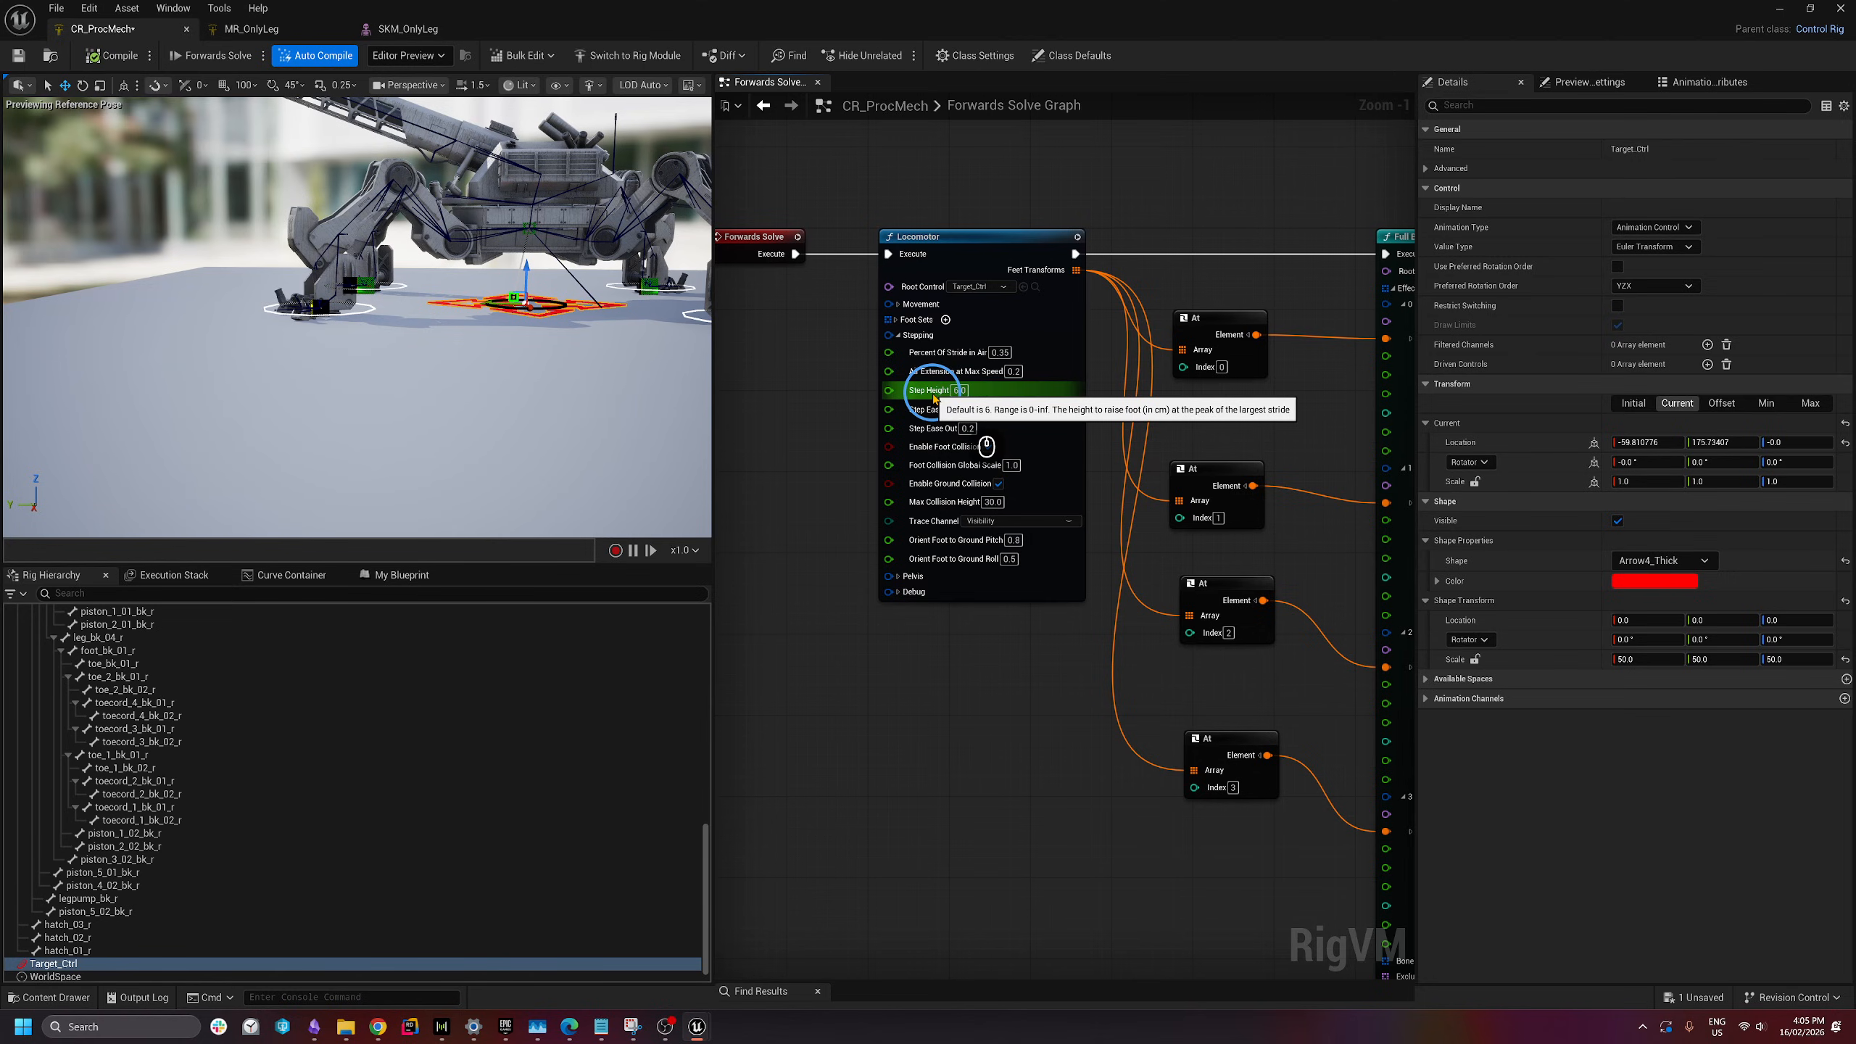
left_click(958, 394)
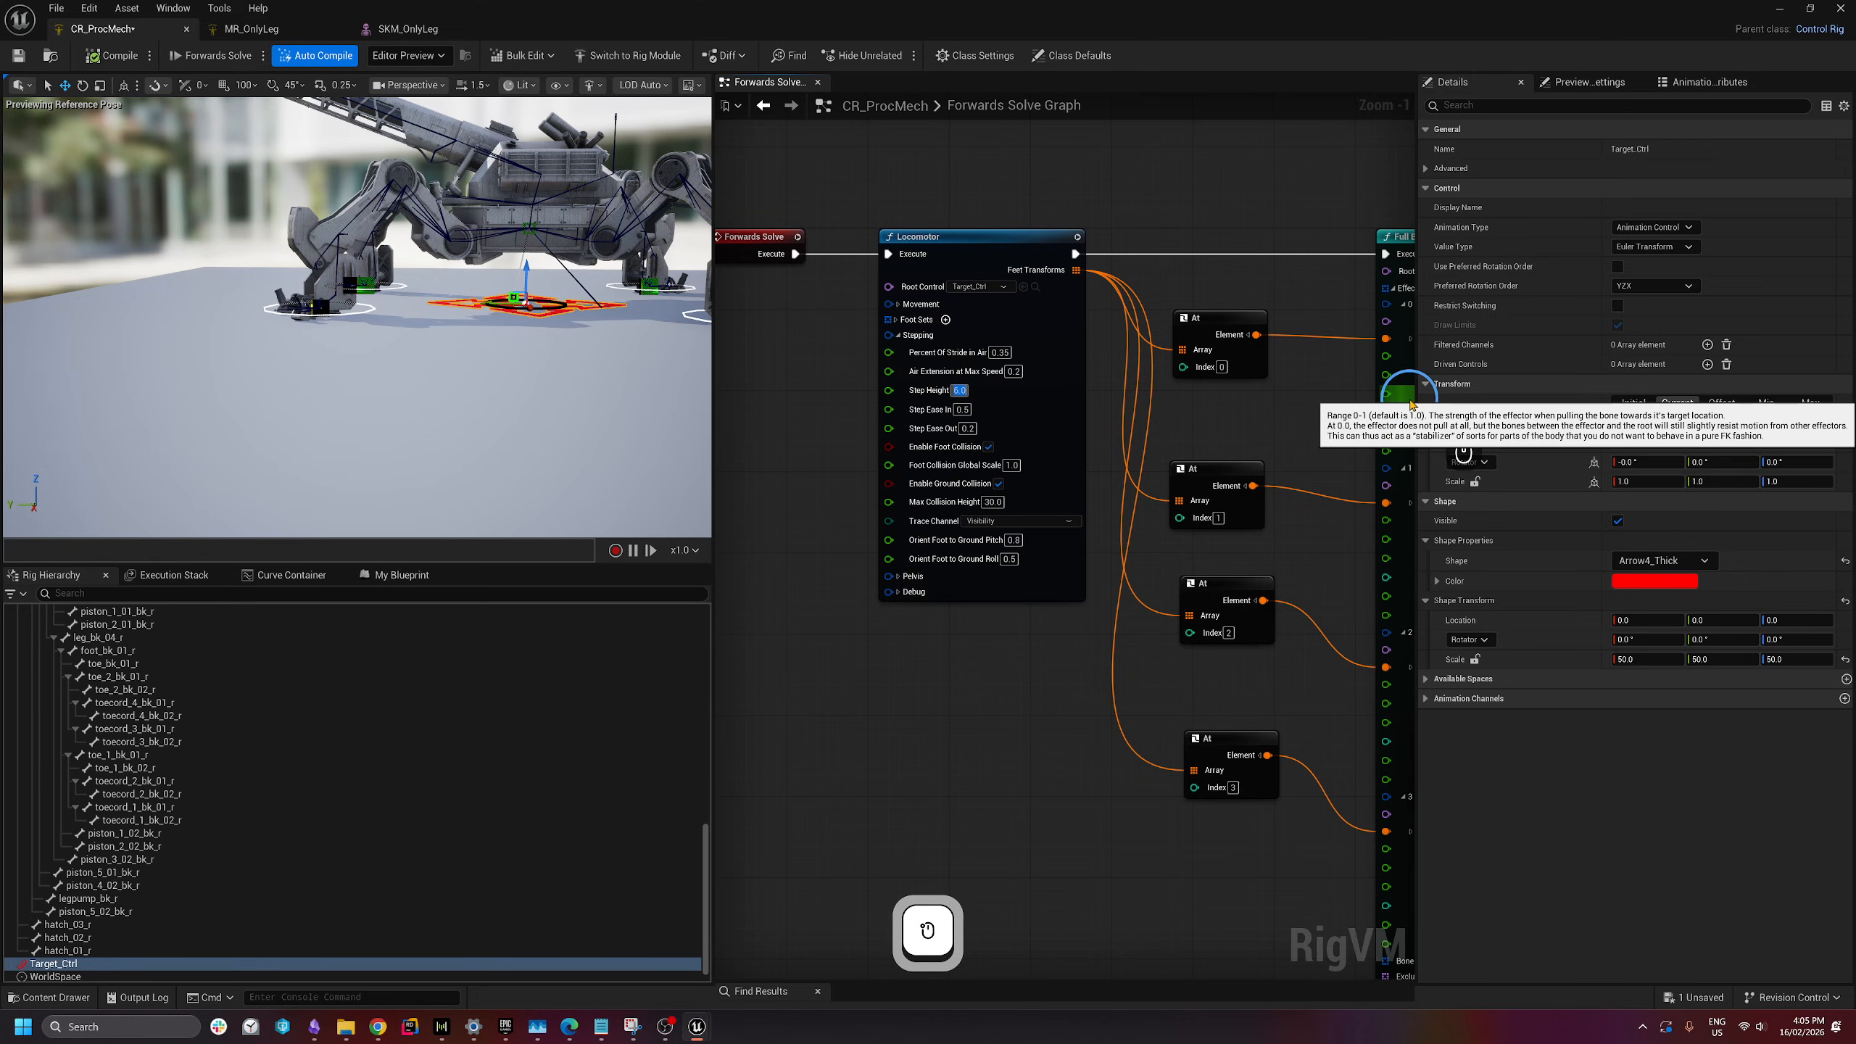
type("100")
key("Return")
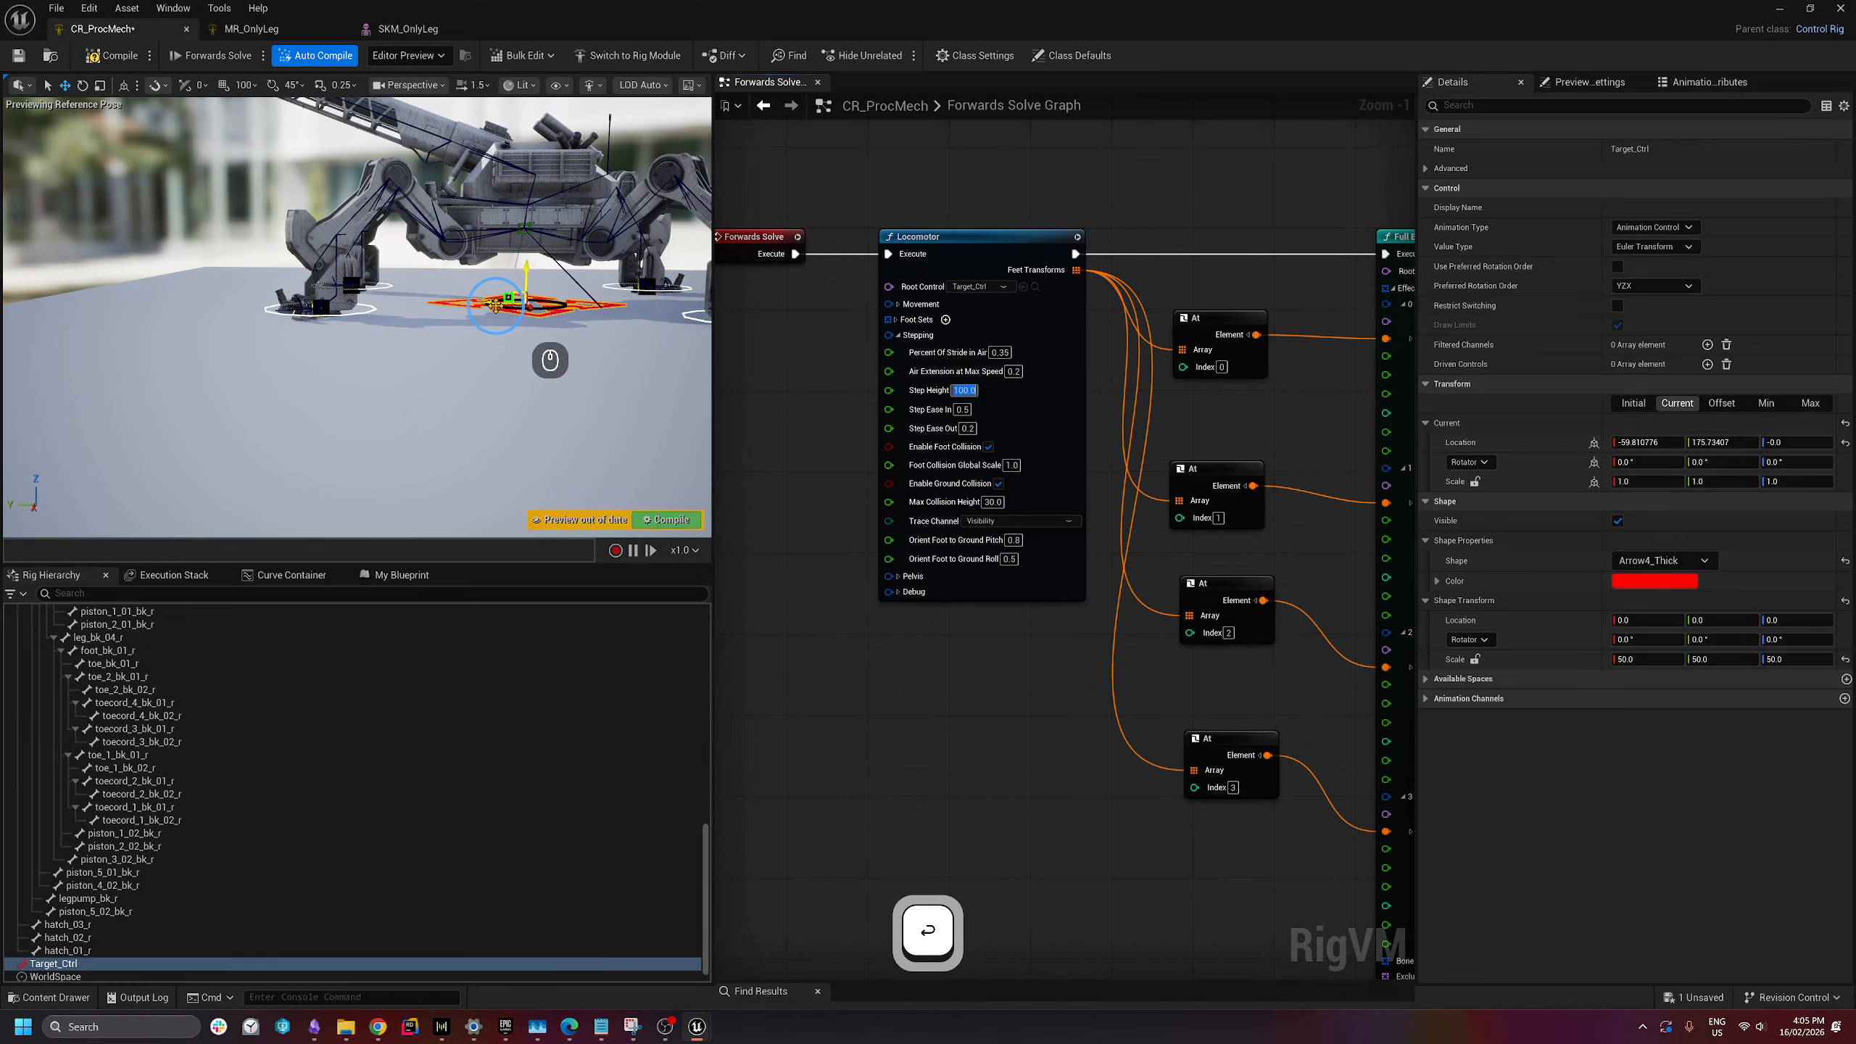
left_click_drag(485, 306, 591, 312)
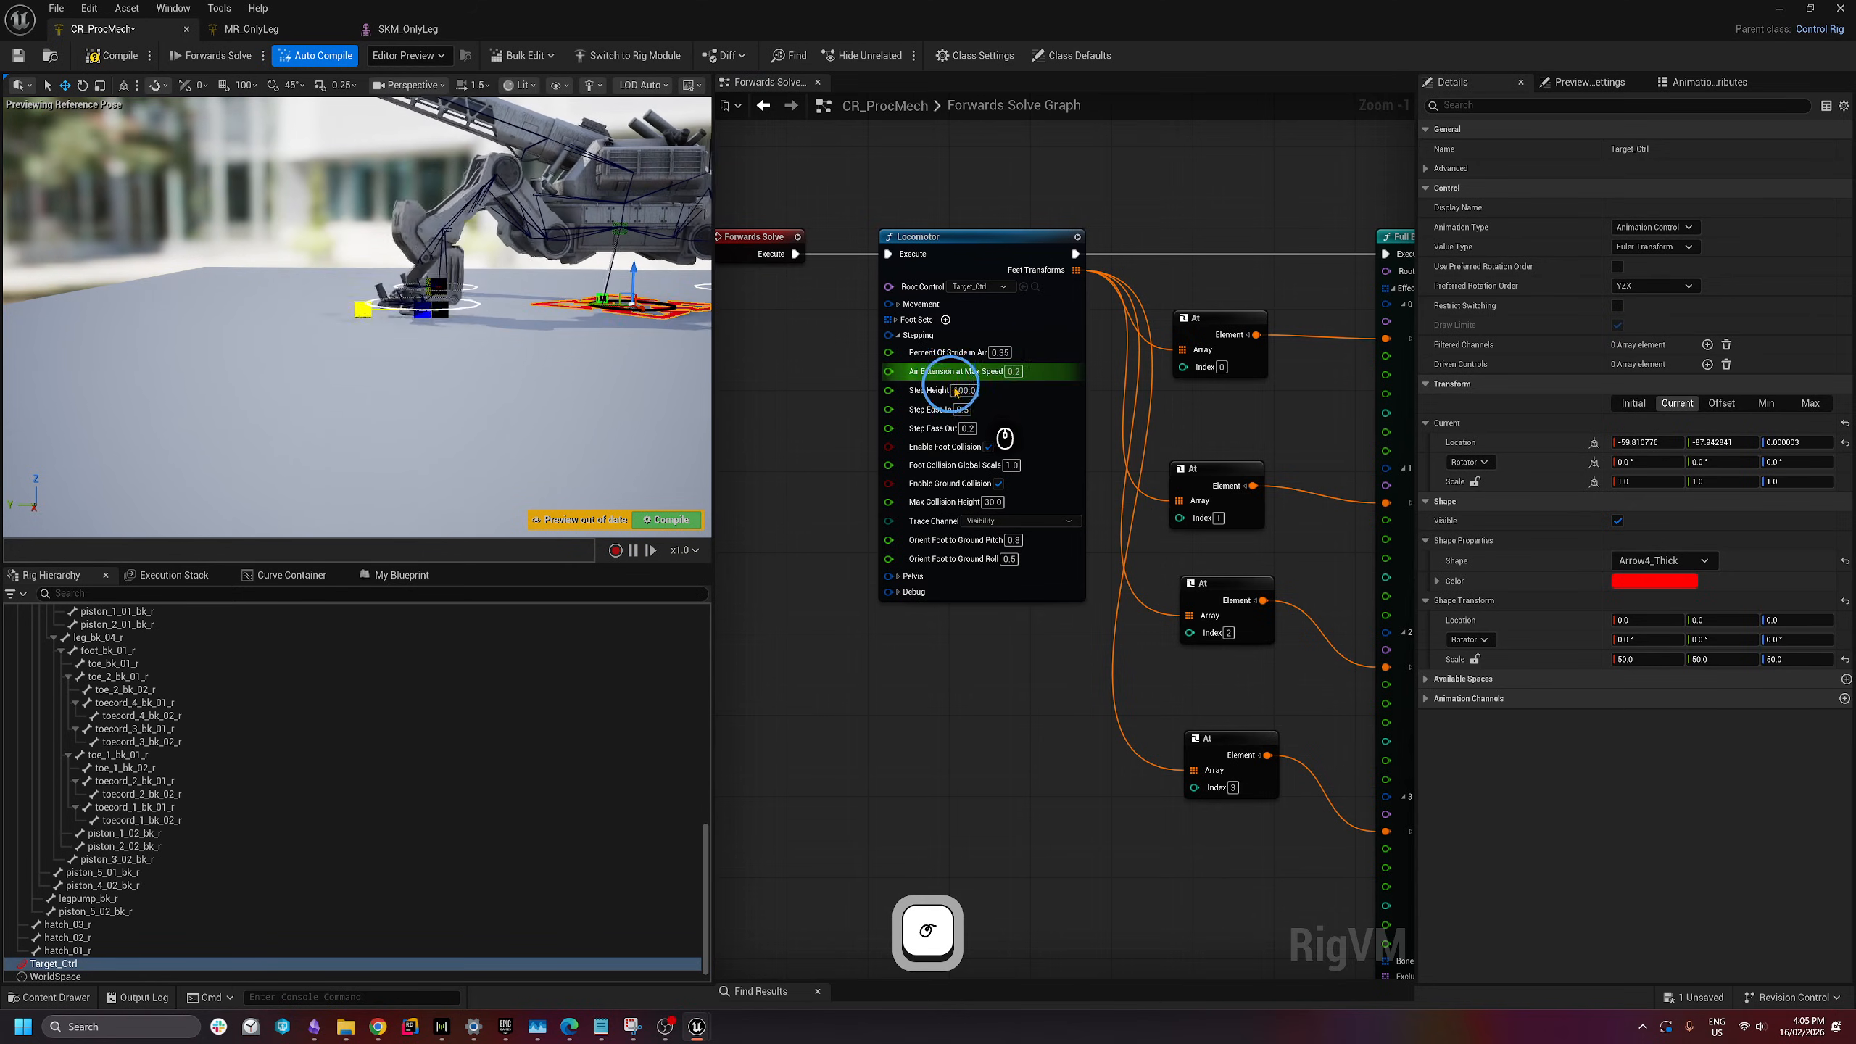
- Raise Step Height to 200 and move Target_Ctrl to about (-59.8, 255.9, 0)
left_click(963, 391)
type("200")
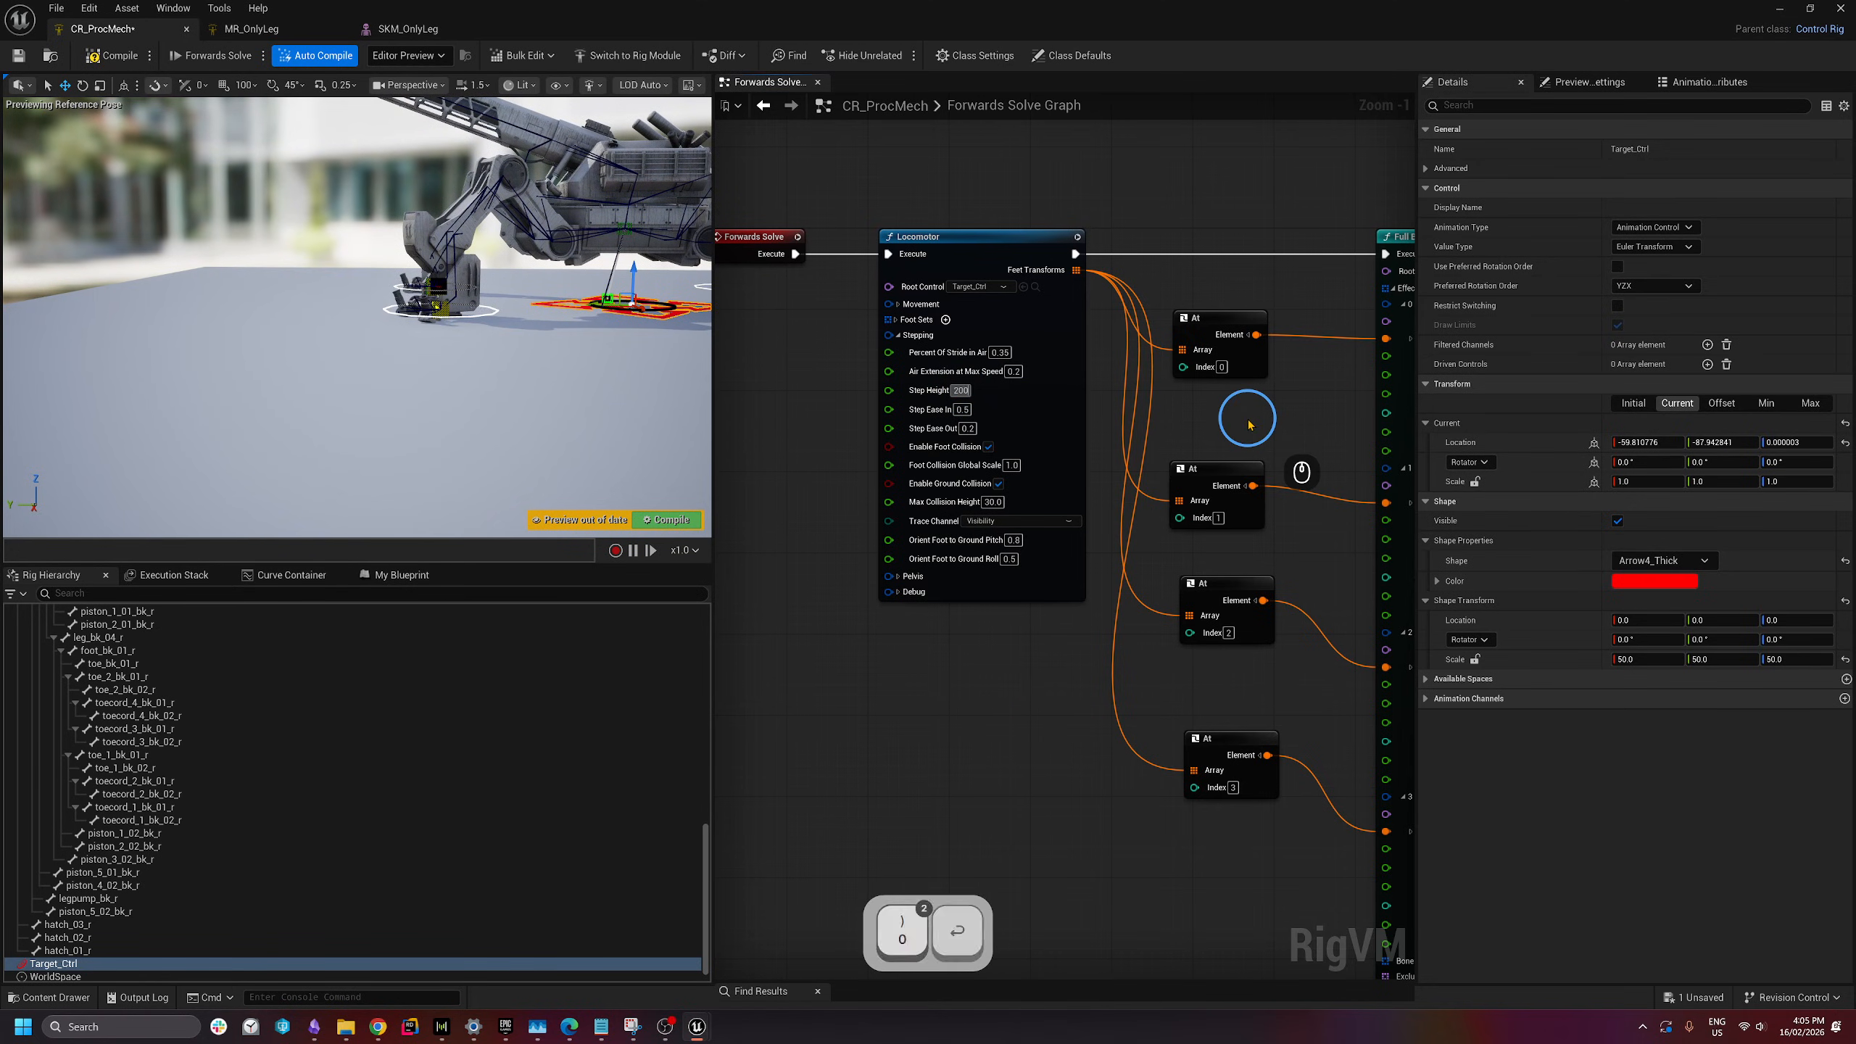
key("Return")
left_click_drag(588, 315, 464, 326)
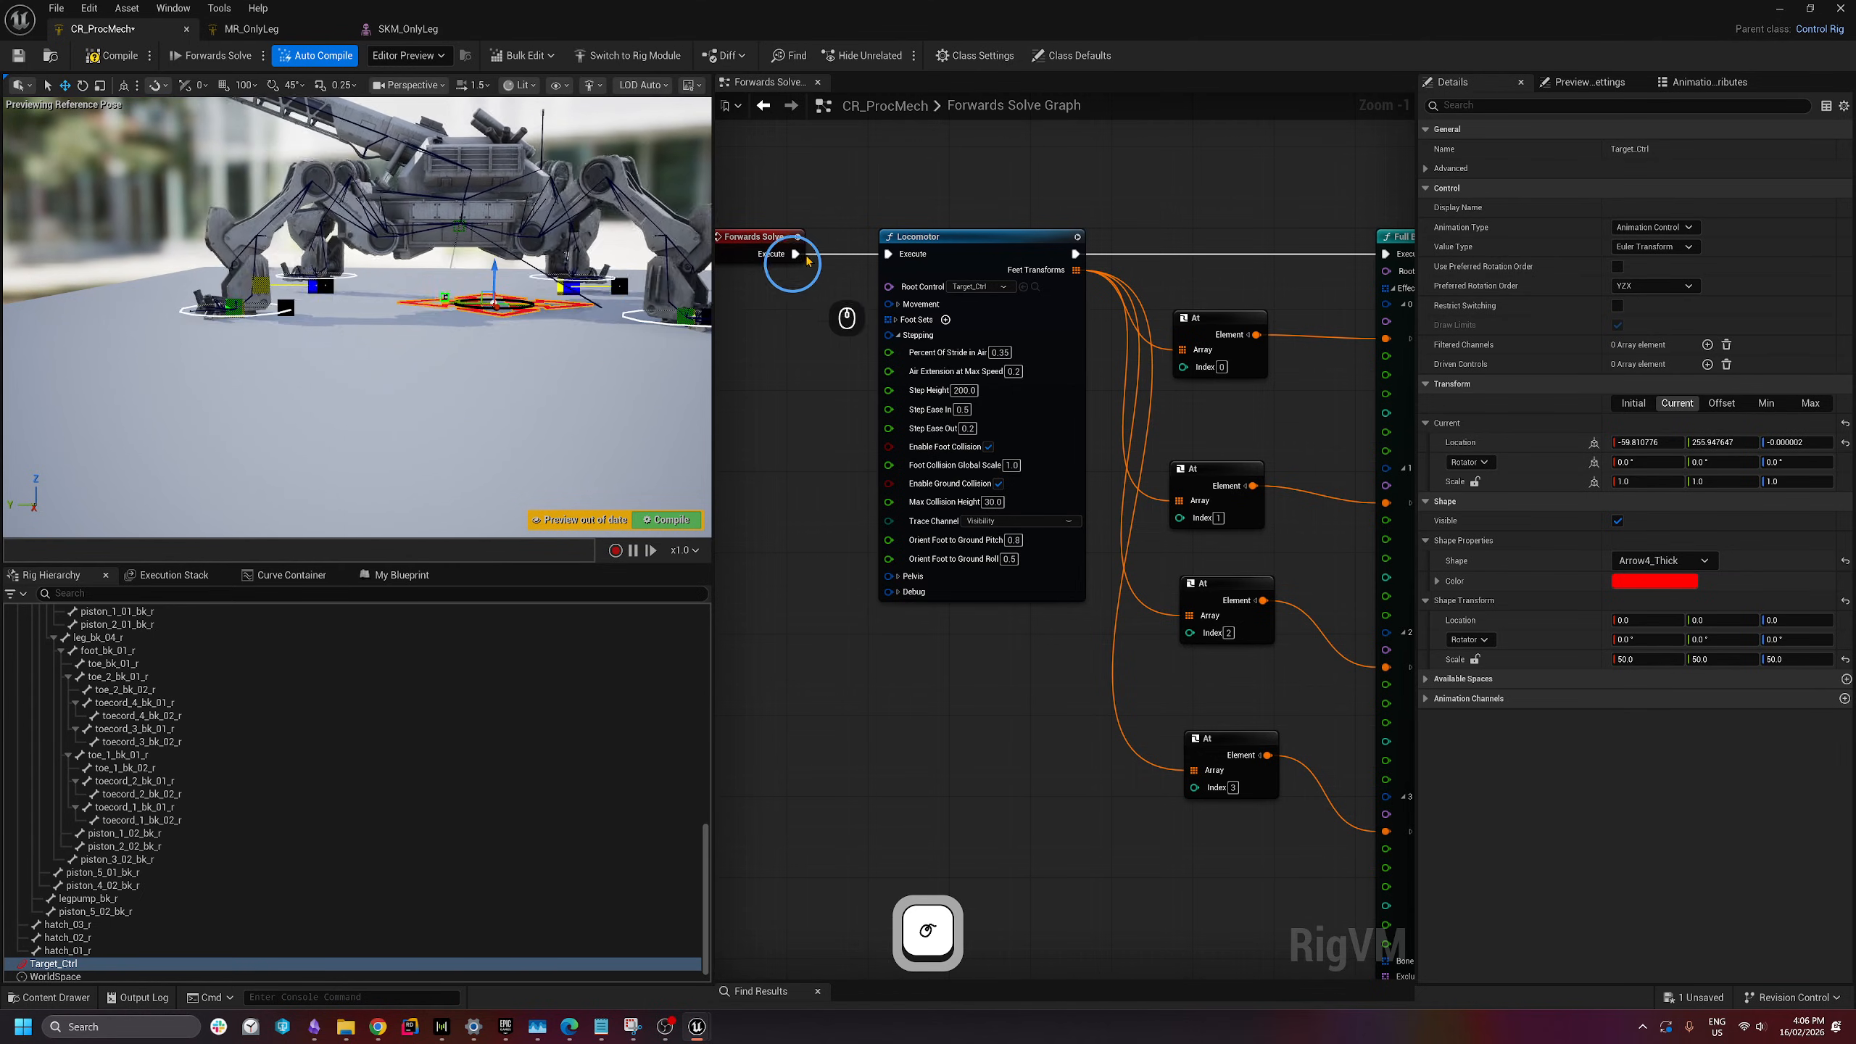
- Collapse the Locomotor's Stepping pins, expand its Movement pins, and bring up the Locomotor tutorial page
left_click(898, 335)
left_click(899, 304)
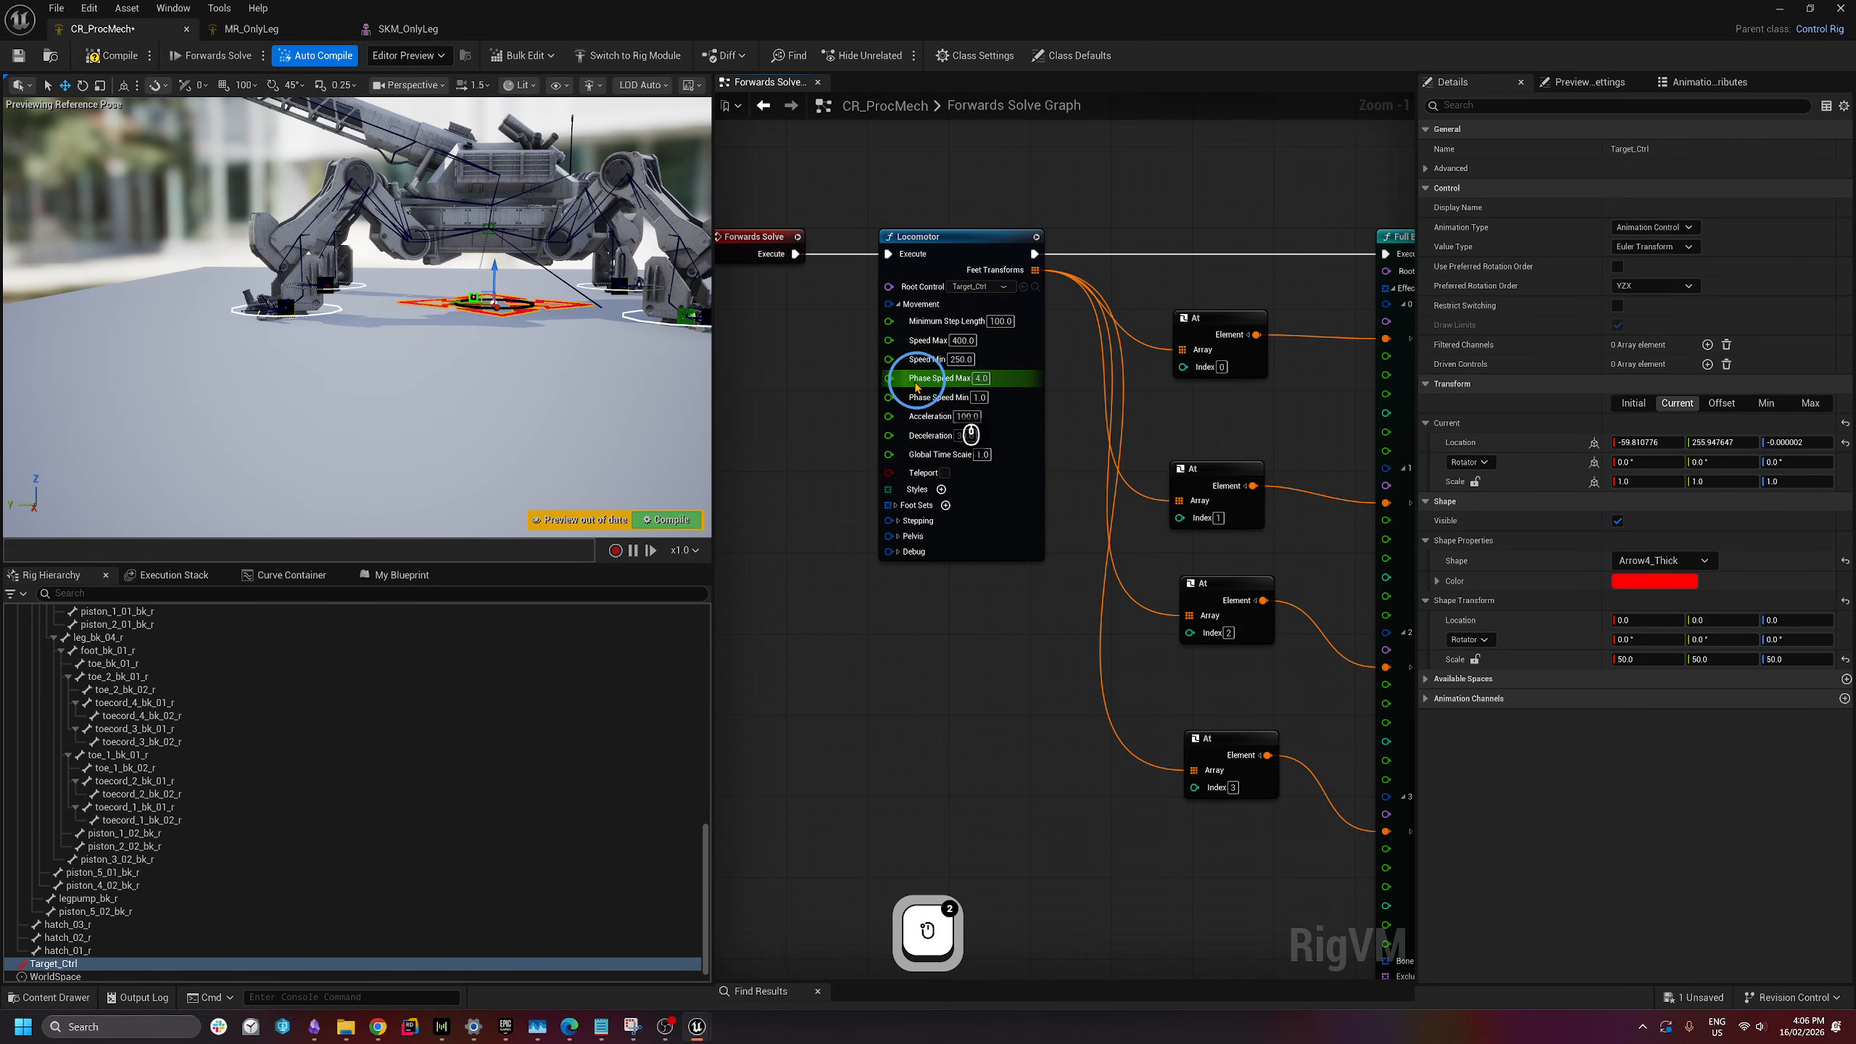
key("alt+Tab")
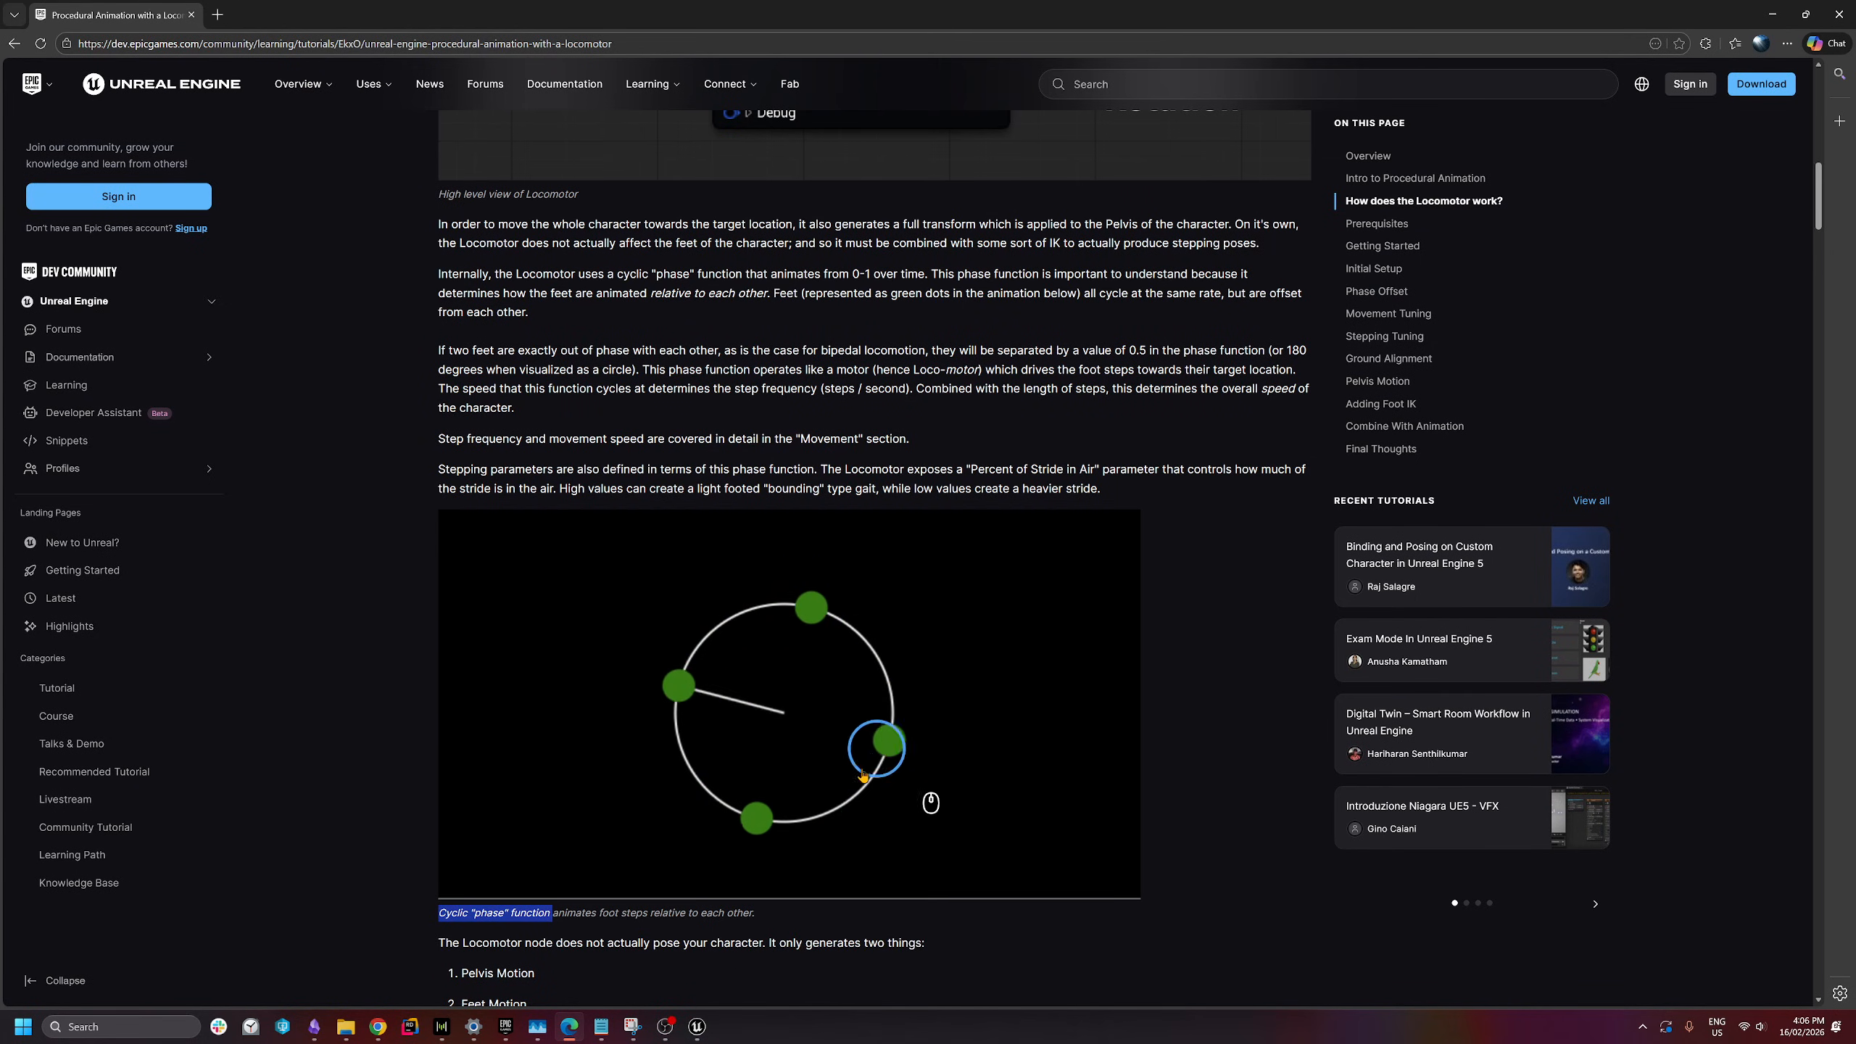
- Return to the CR_ProcMech control rig graph in Unreal Engine
key("alt+Tab")
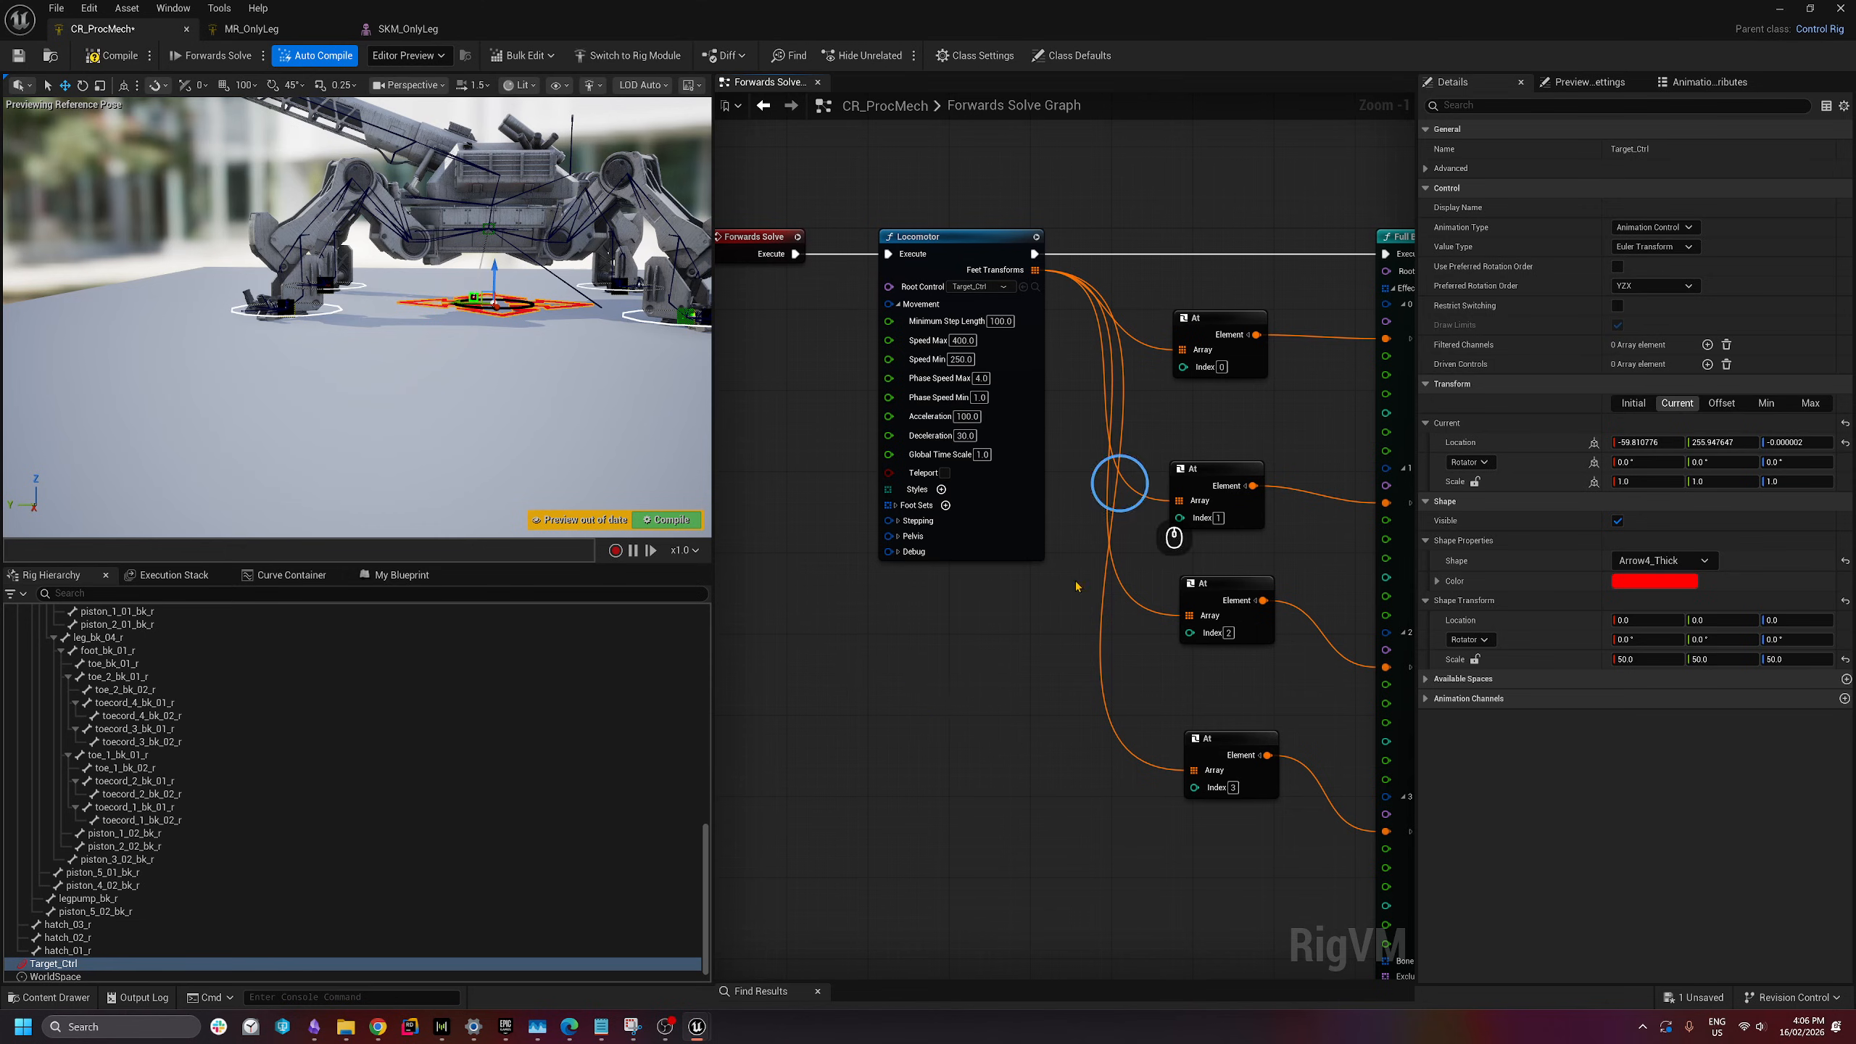
- Set the Locomotor's Phase Speed Max to 2 and Phase Speed Min to 0.5
double_click(982, 378)
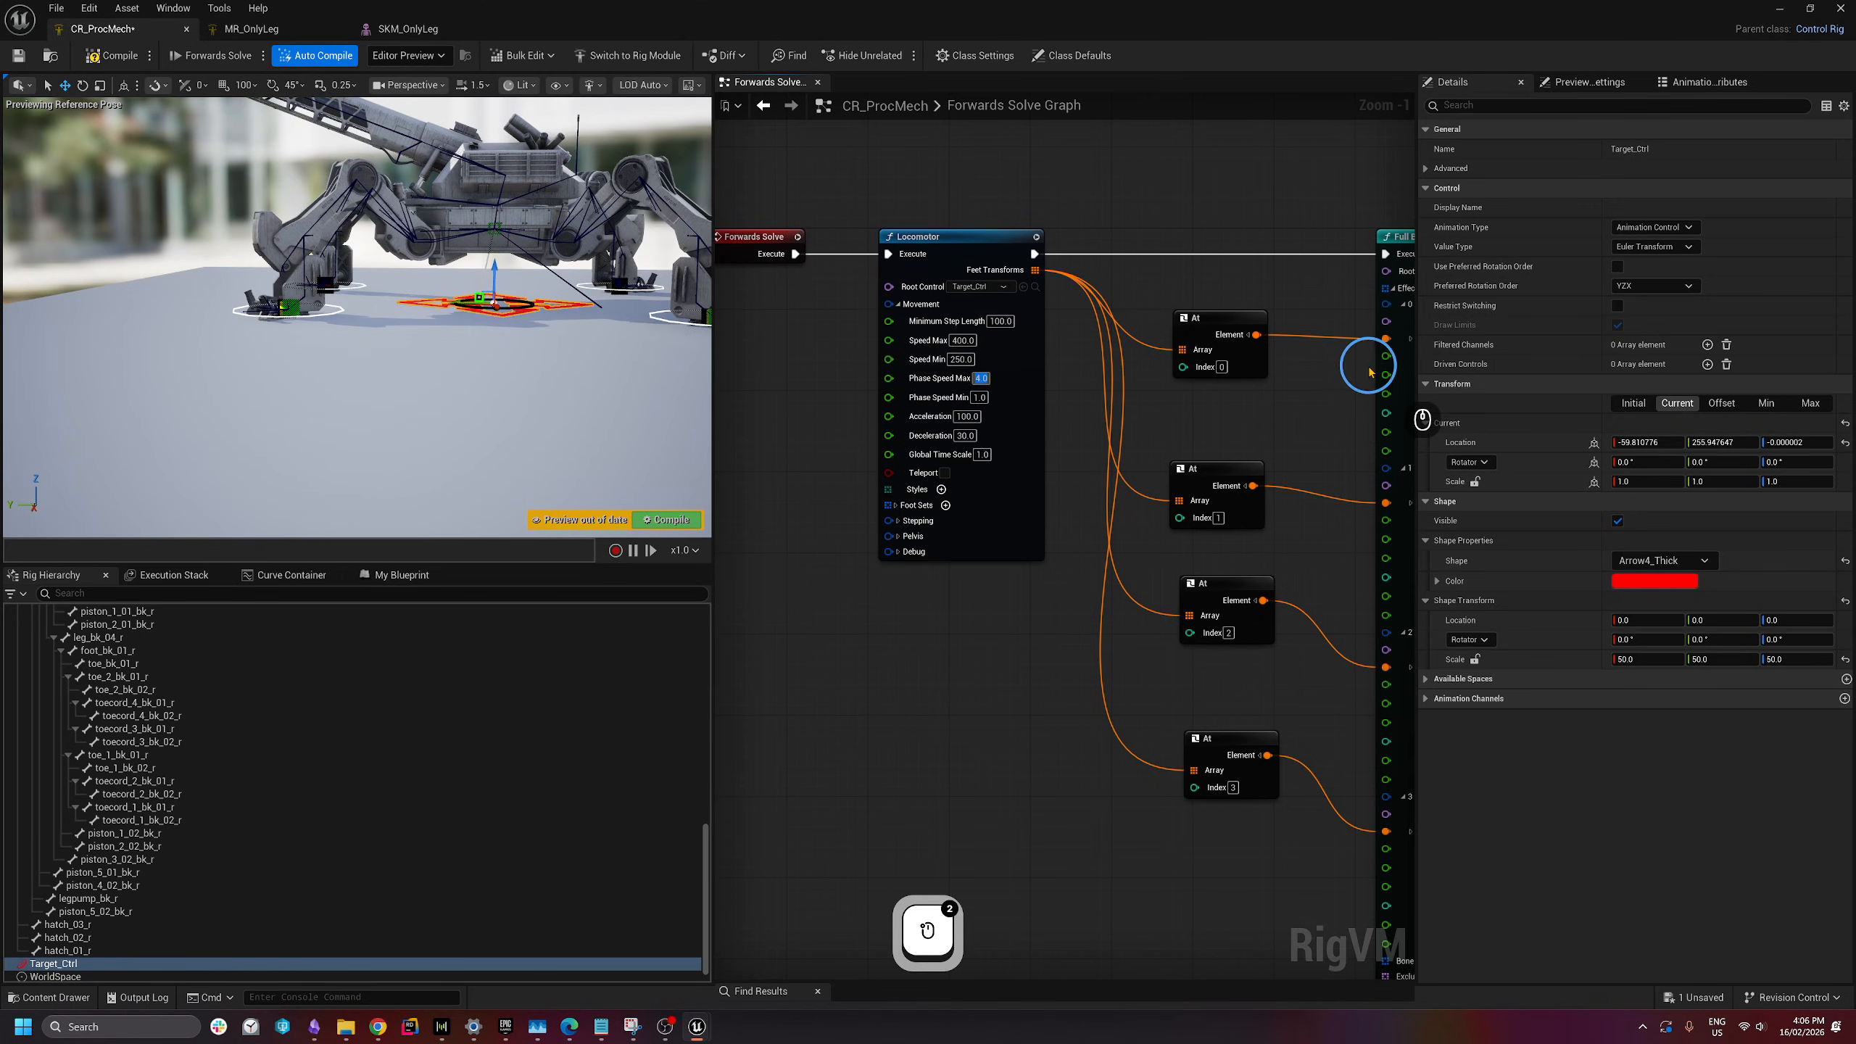
type("2")
left_click(980, 397)
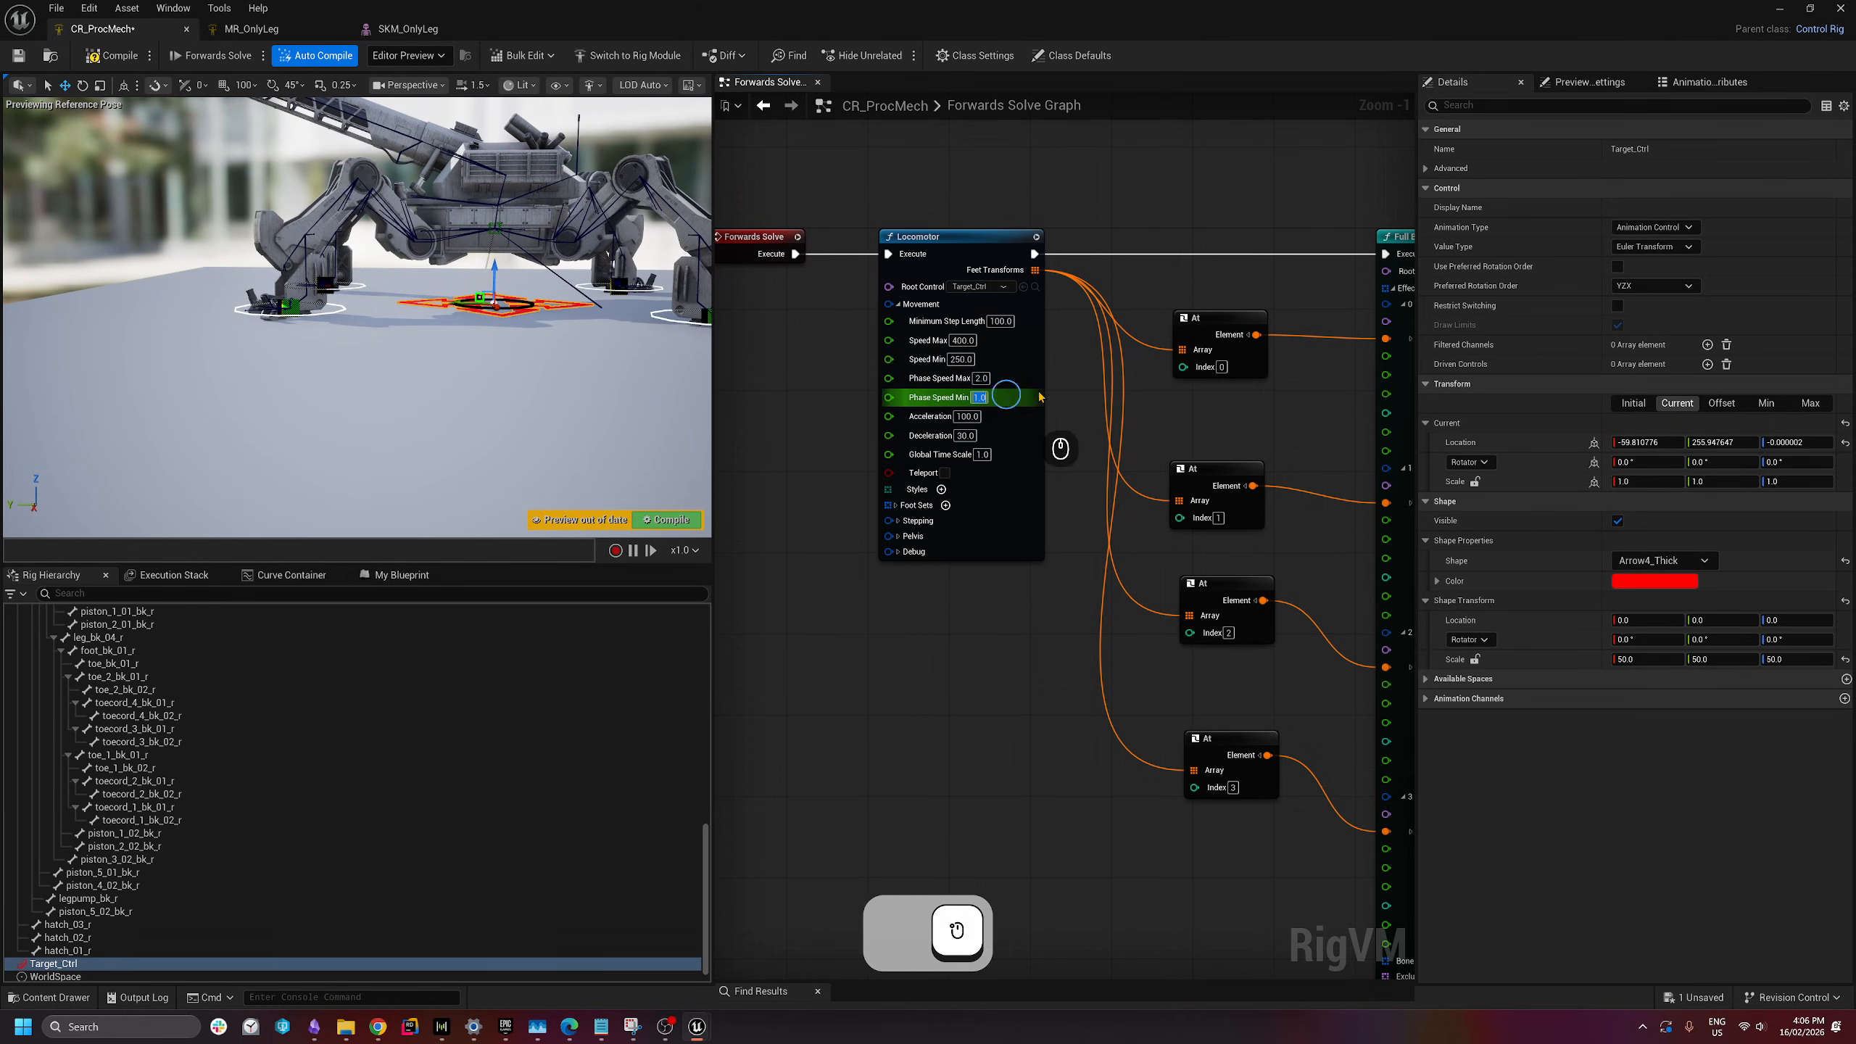
type("0.5")
key("Return")
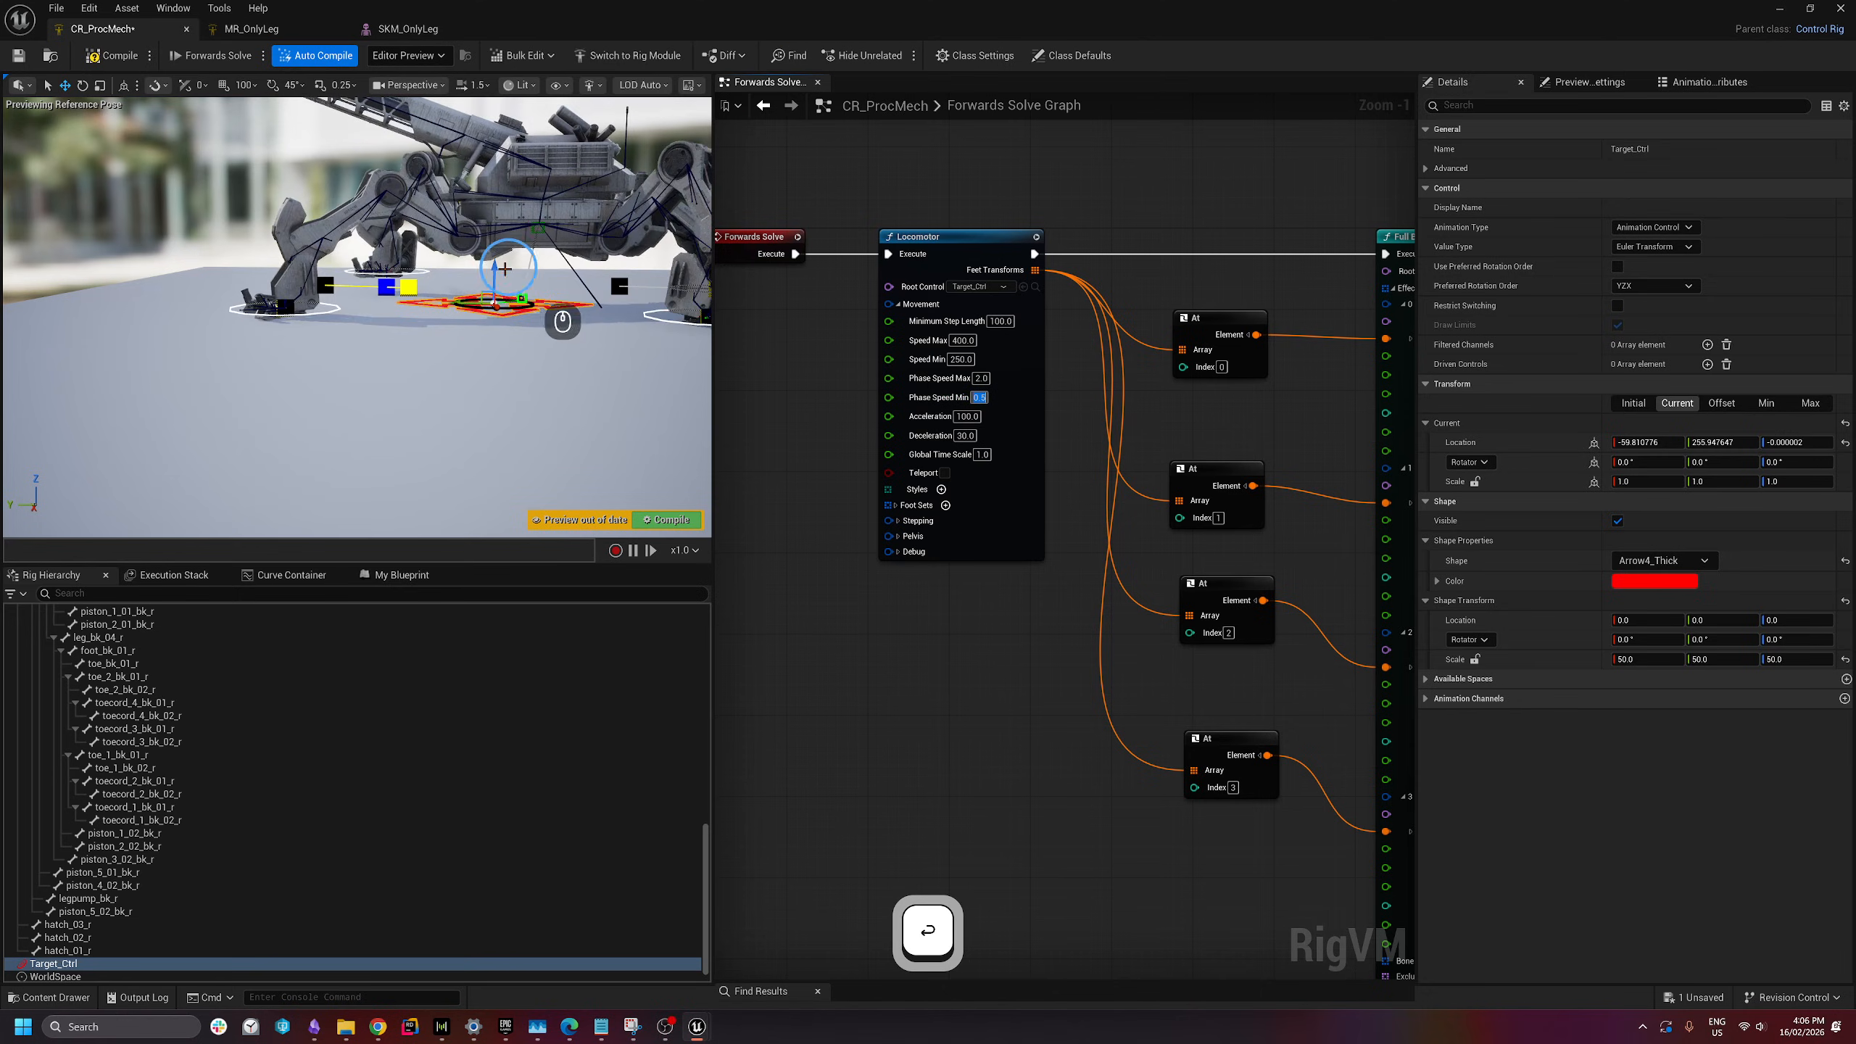
- Drag Target_Ctrl left in the viewport to watch the legs step with the new speeds
left_click_drag(459, 302, 291, 302)
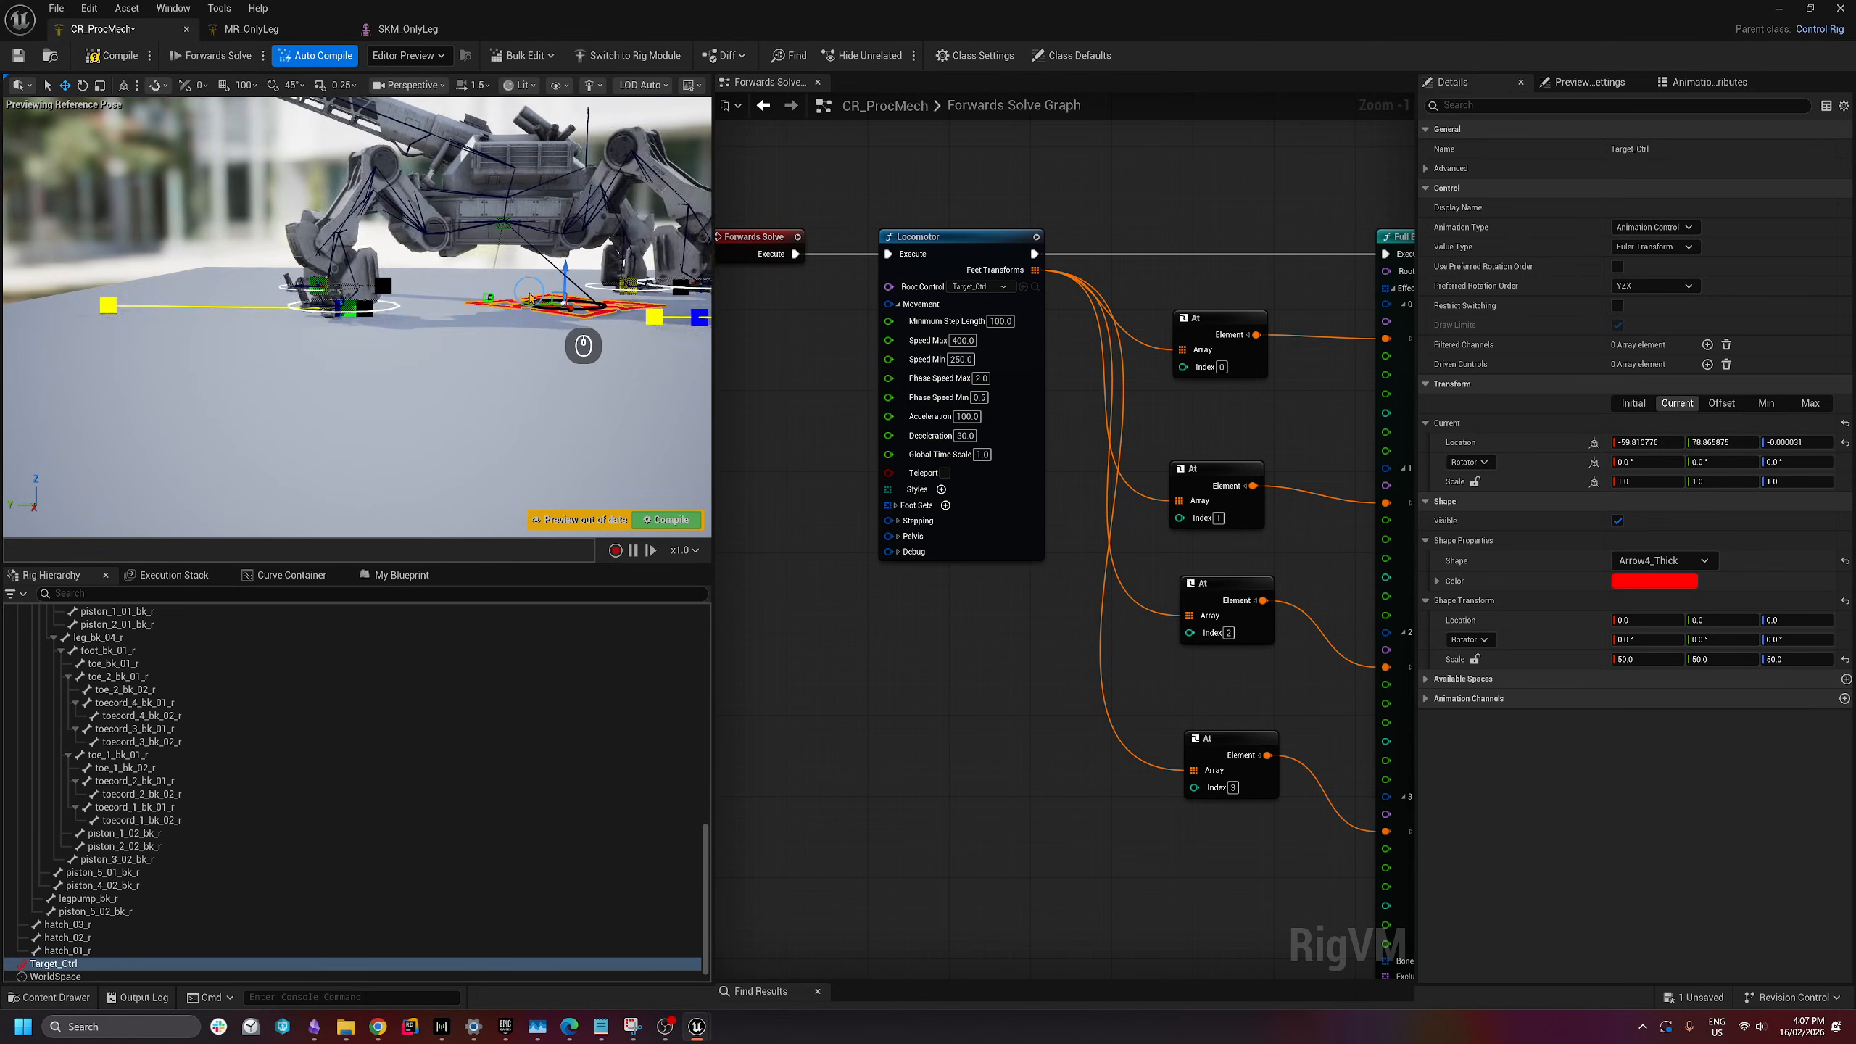
key("w")
key("a")
key("e")
right_click_drag(491, 373, 456, 446)
key("s")
key("d")
scroll(333, 264, "down", 3)
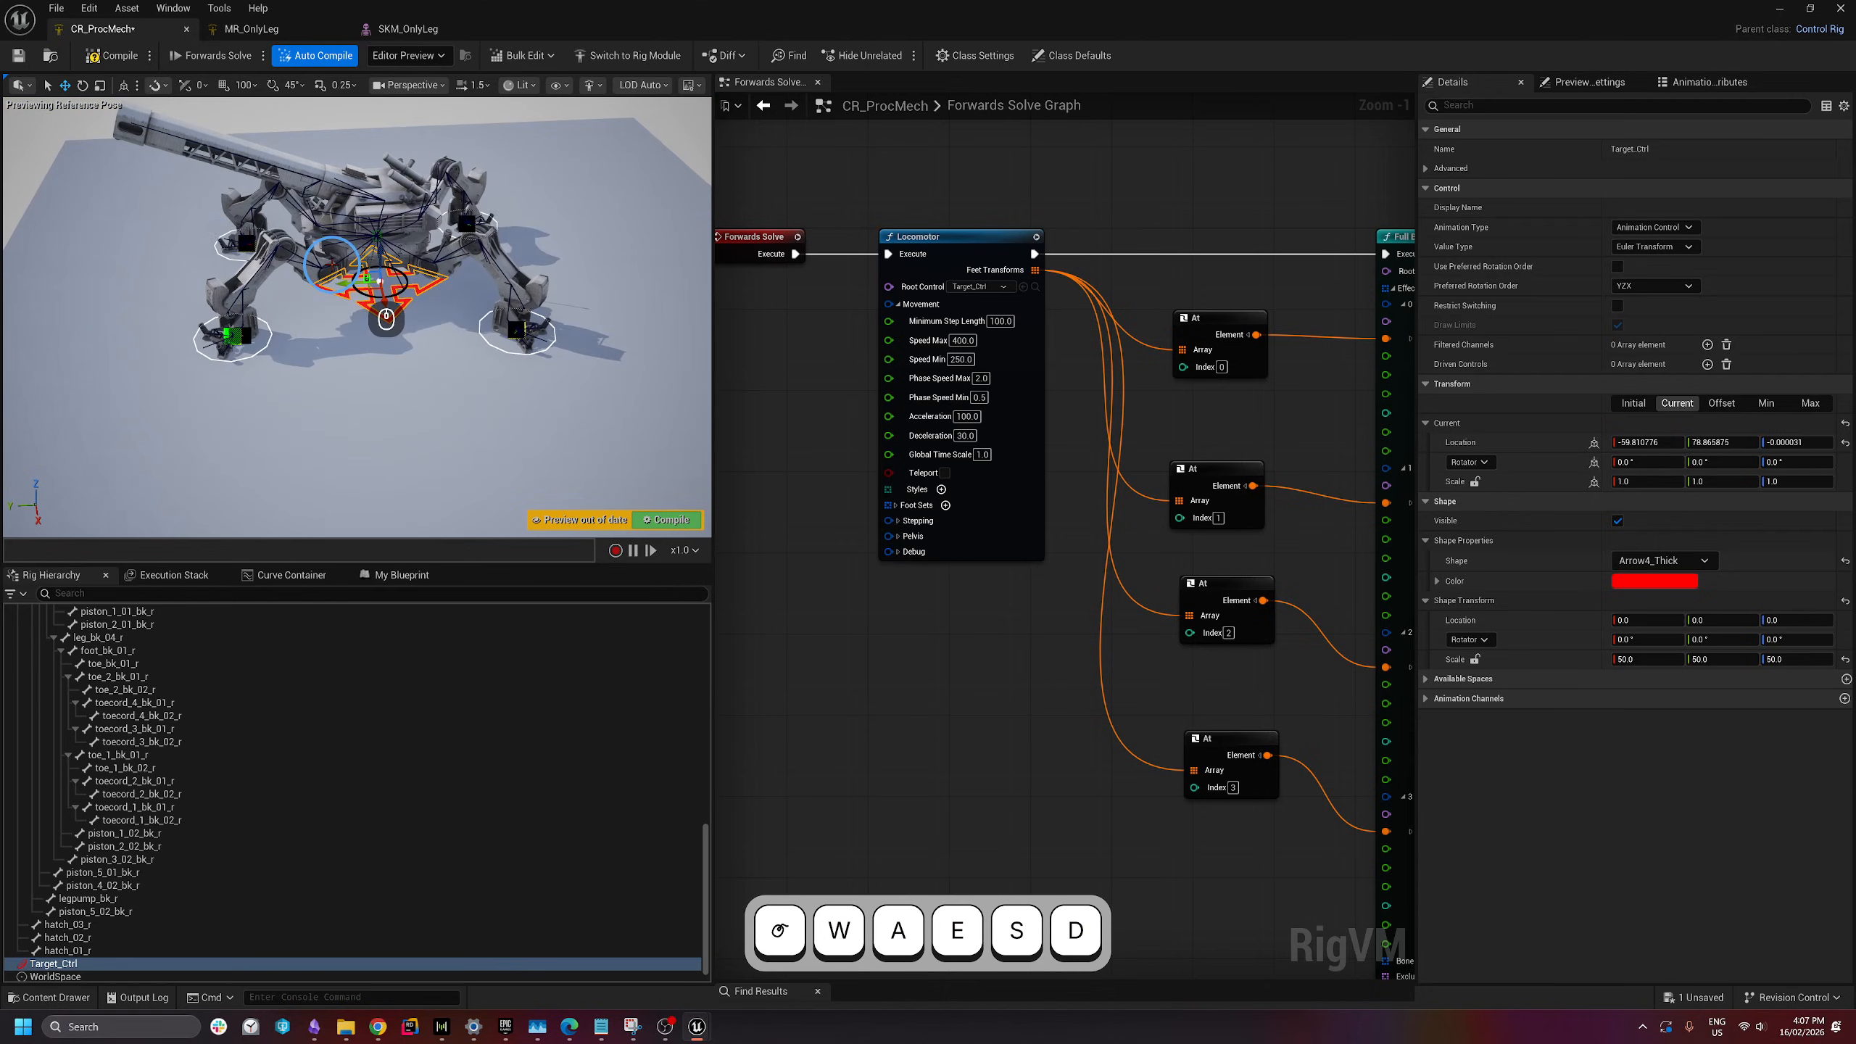
left_click_drag(347, 294, 411, 301)
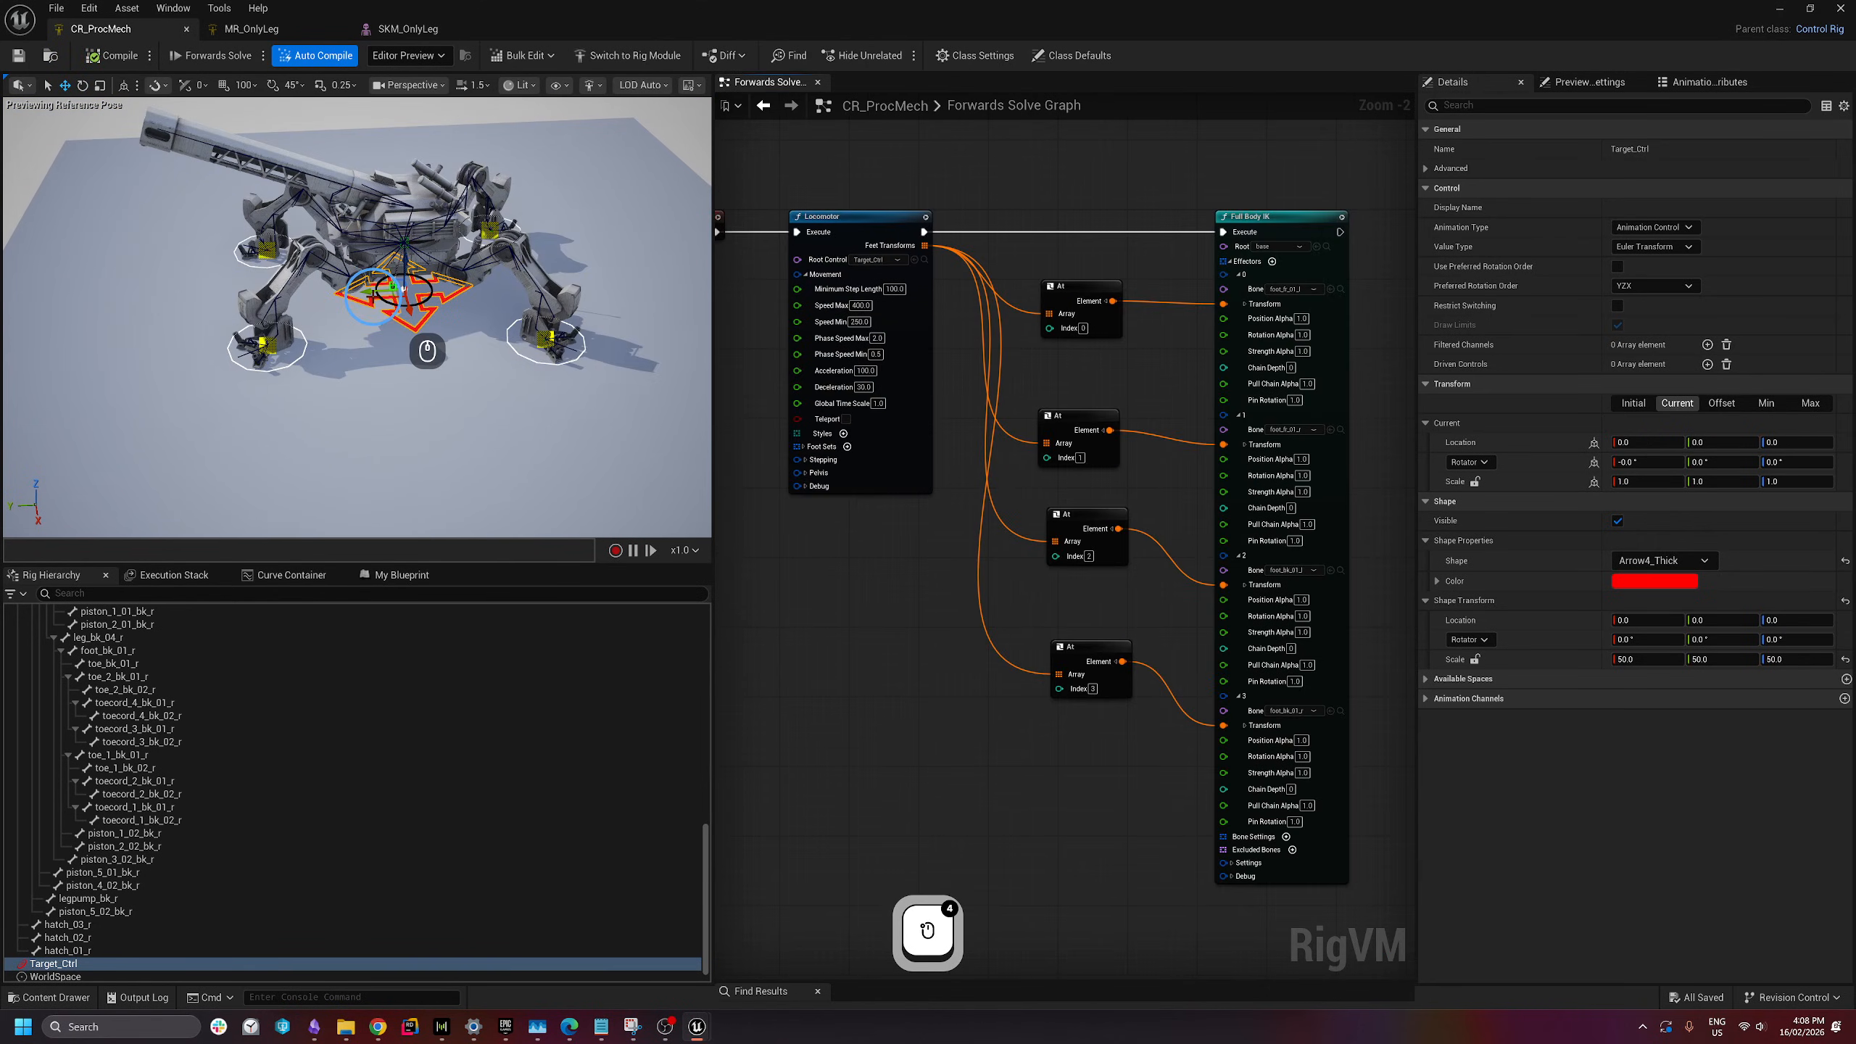
left_click_drag(375, 293, 431, 343)
- Compile and save CR_ProcMech, then close the control rig editor
left_click(112, 56)
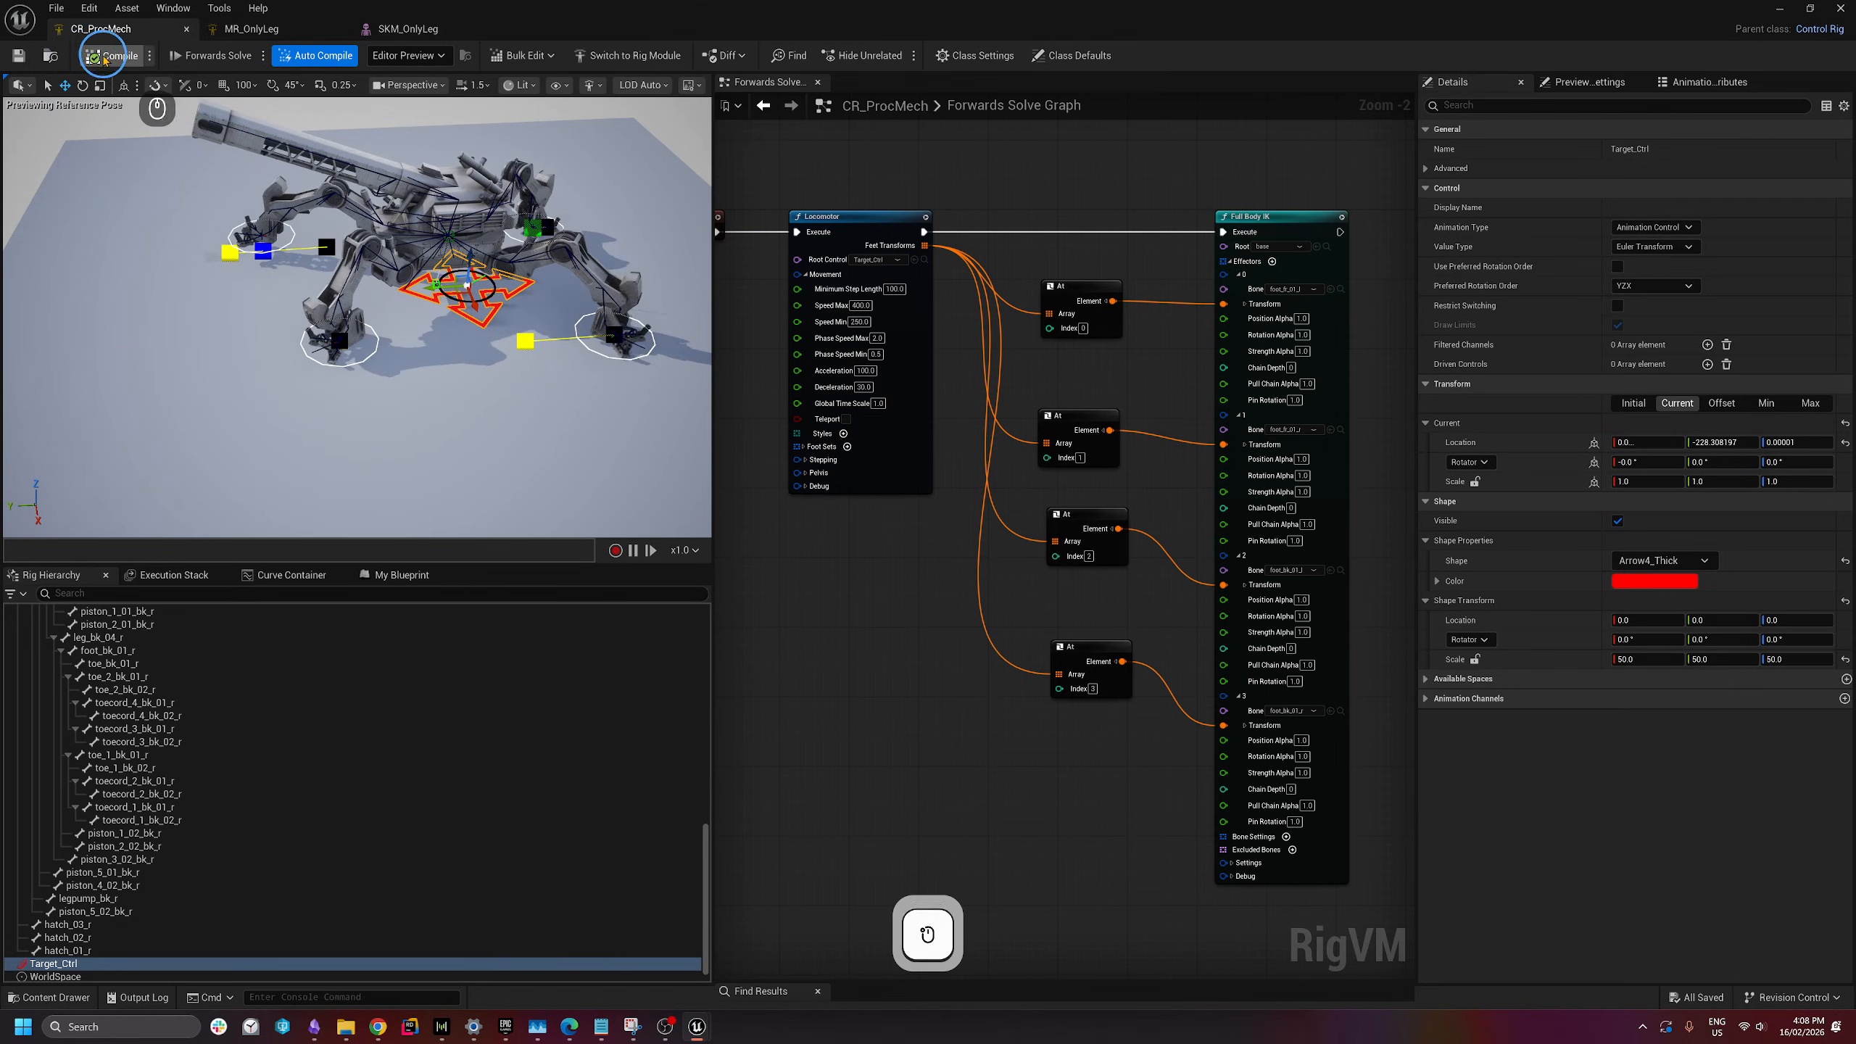
left_click(20, 57)
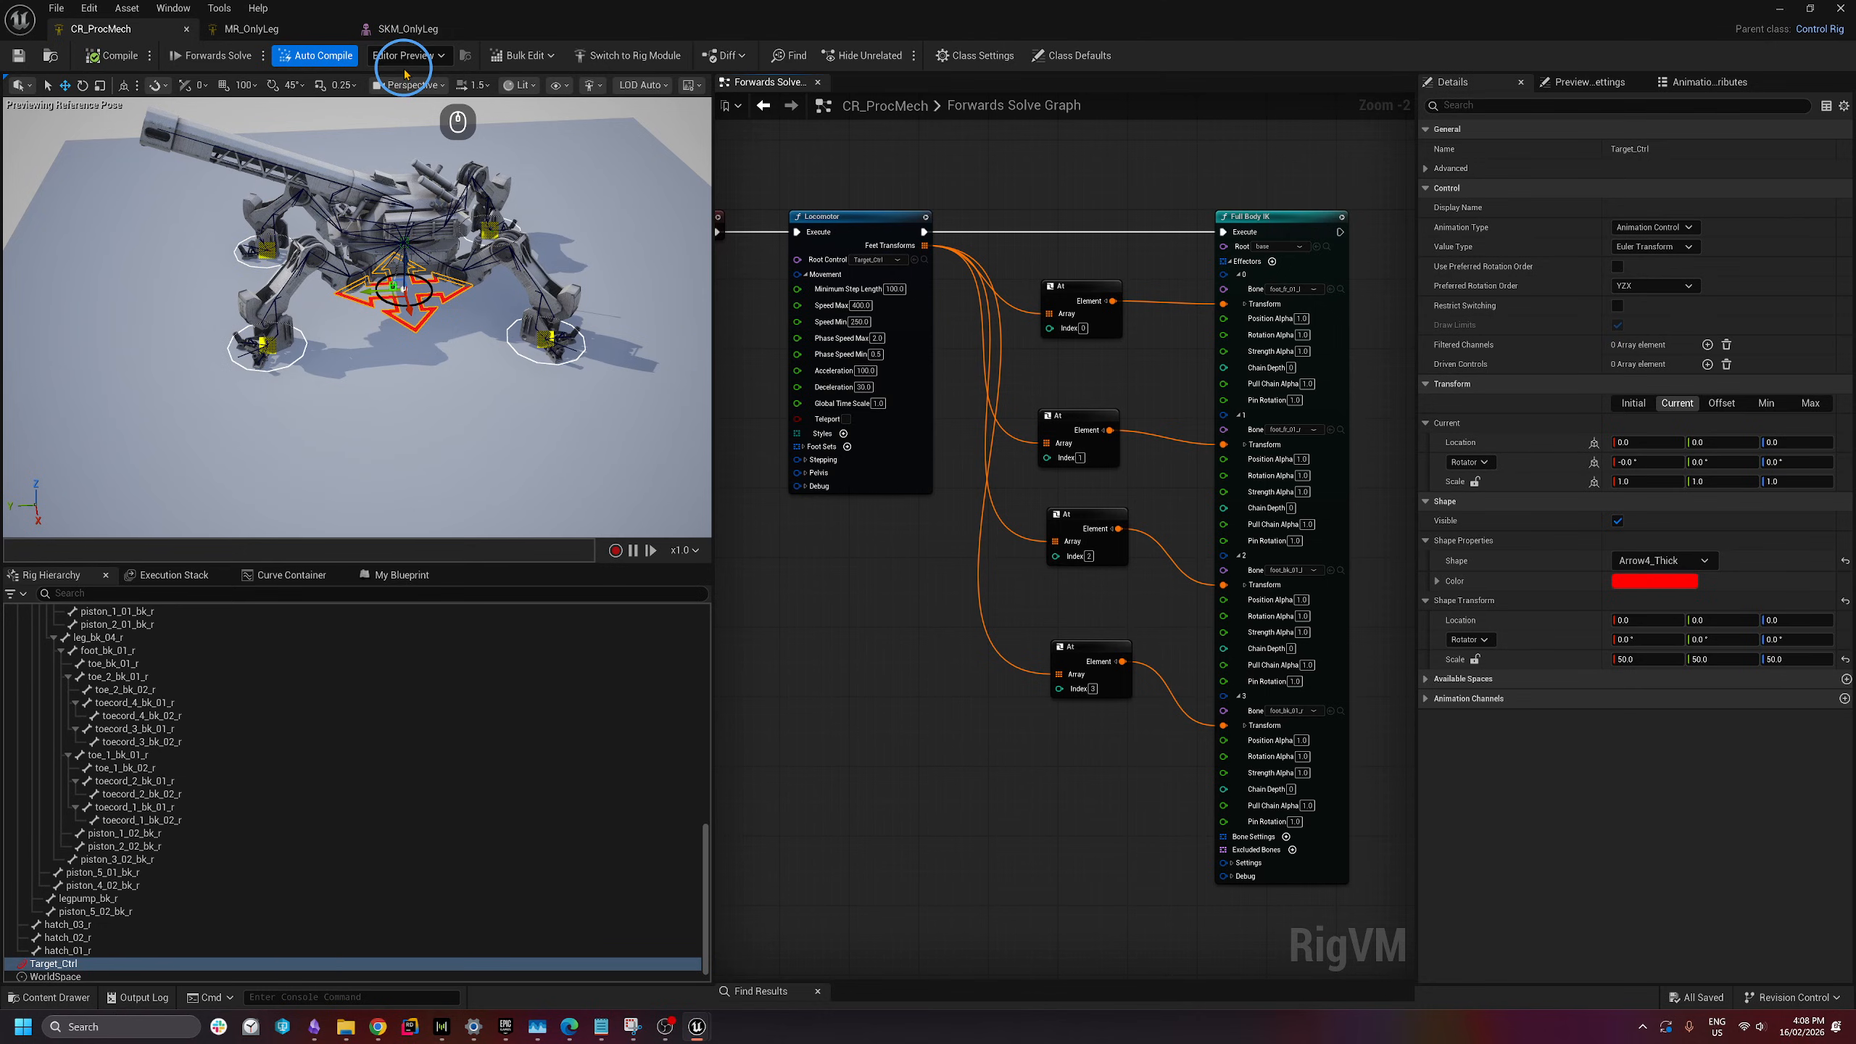
left_click(1841, 9)
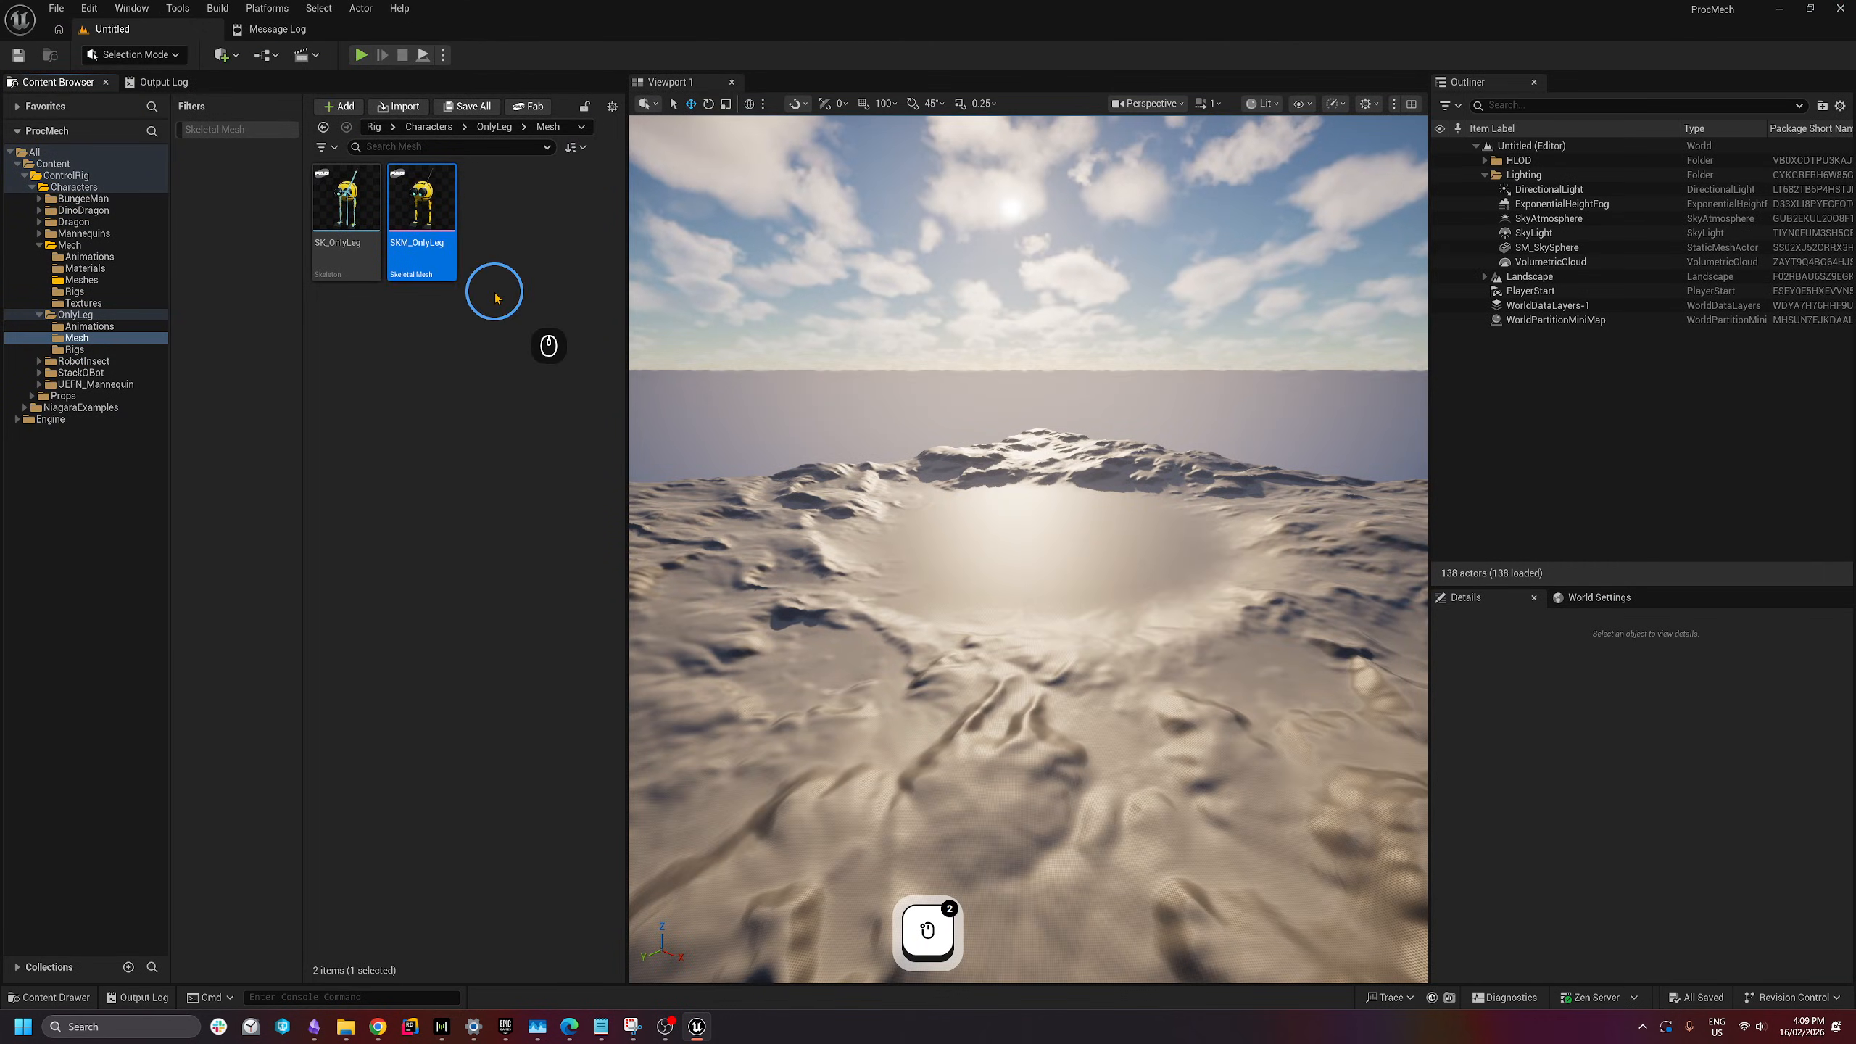
- Create a new level from the Basic template
left_click(497, 290)
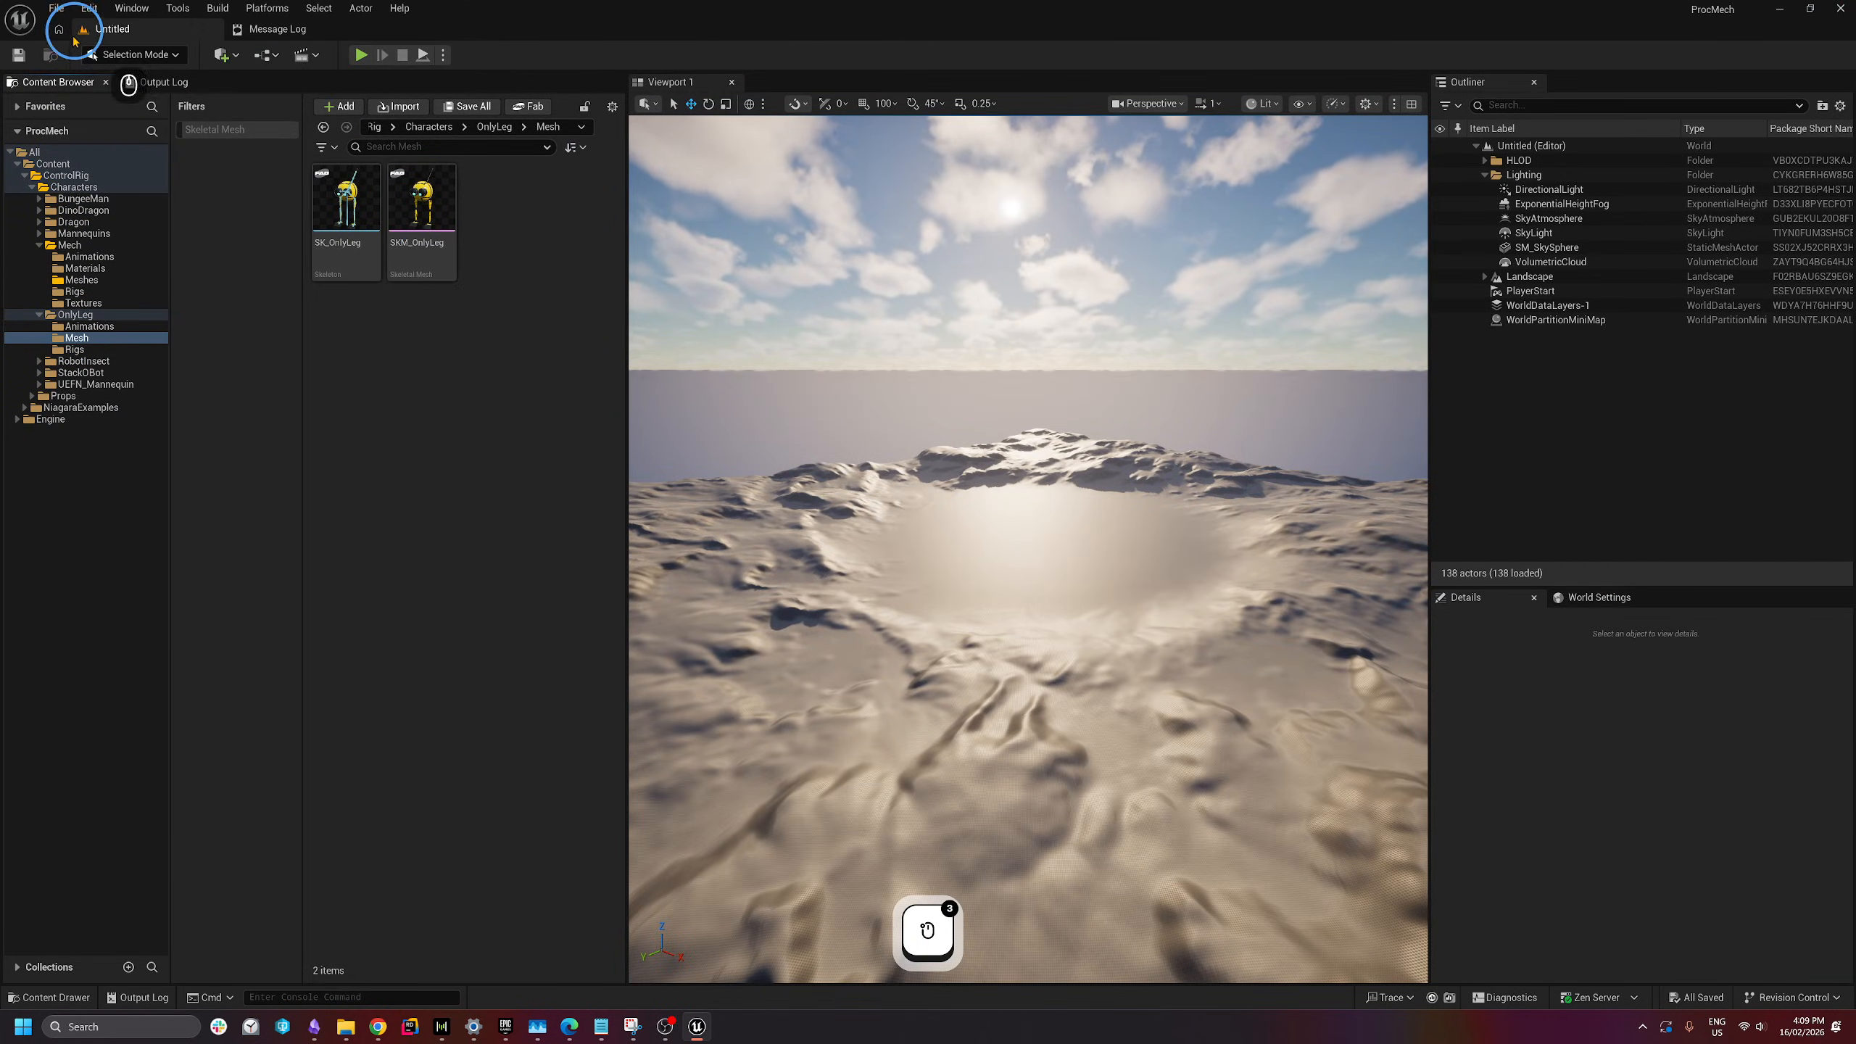
left_click(49, 164)
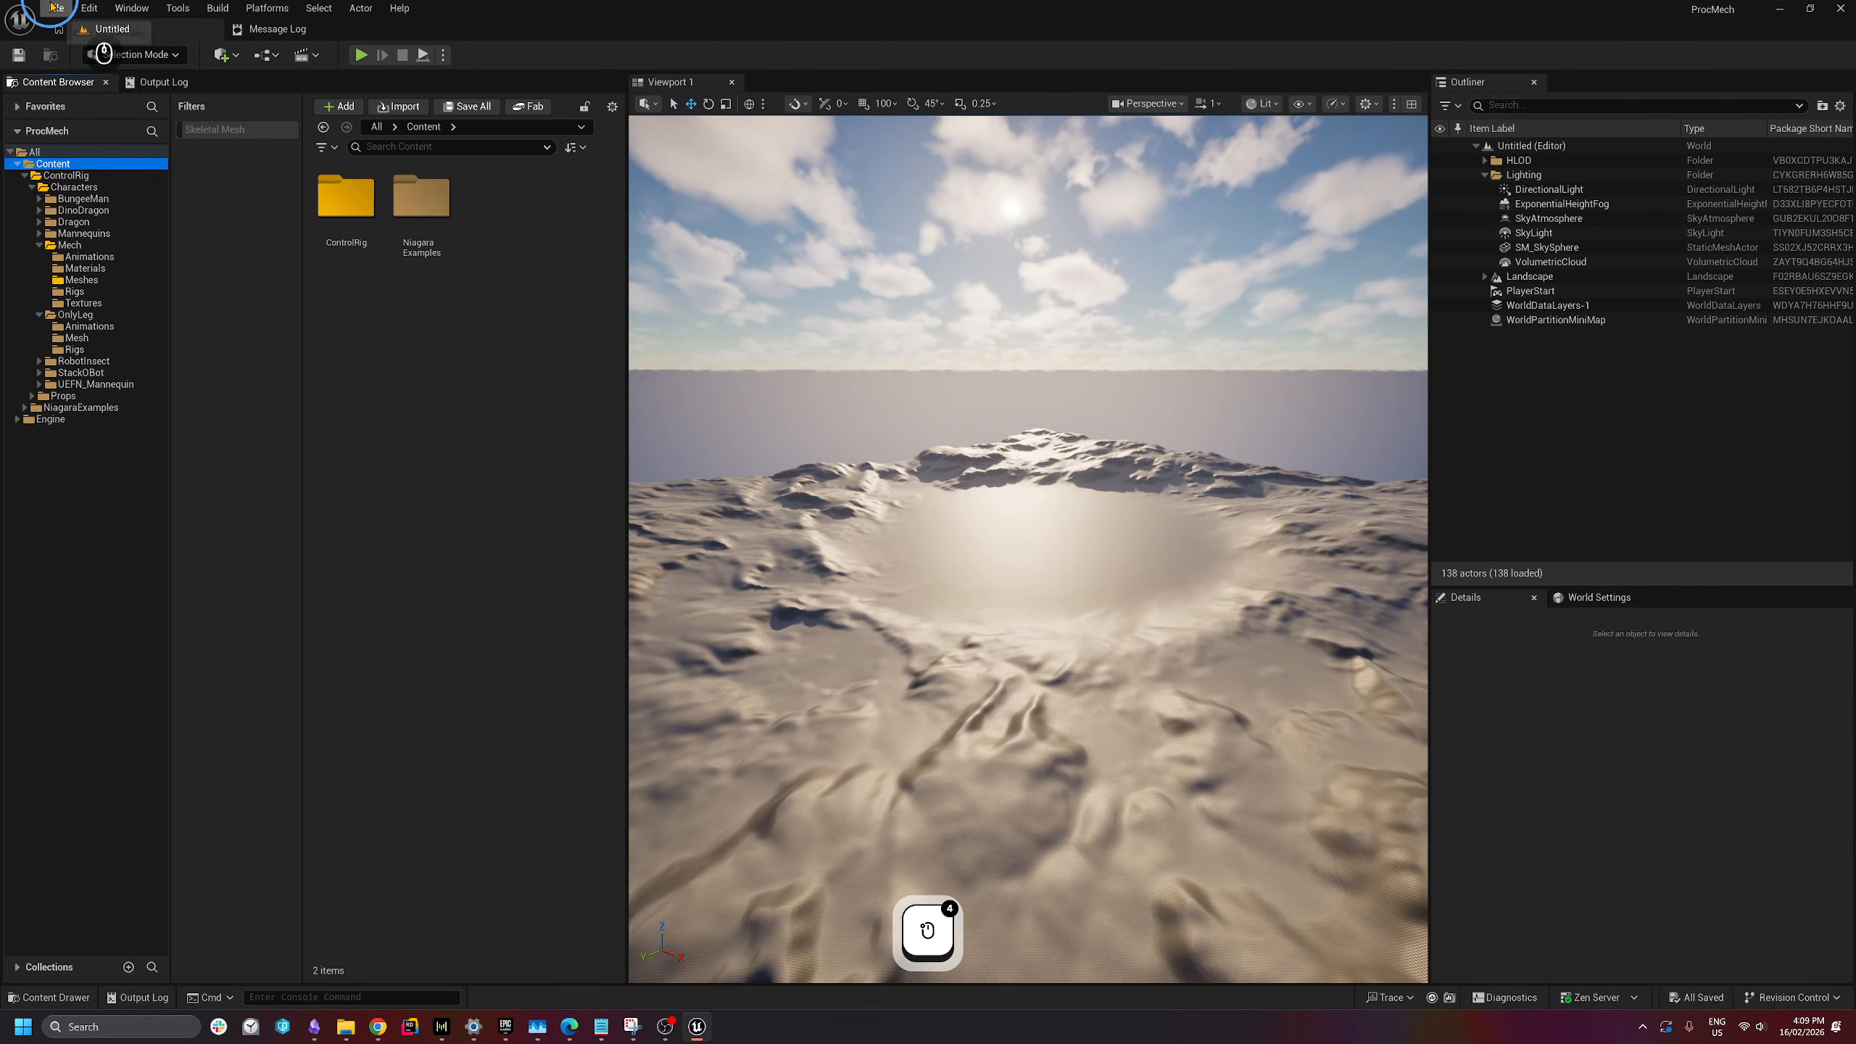
left_click(53, 7)
left_click(91, 41)
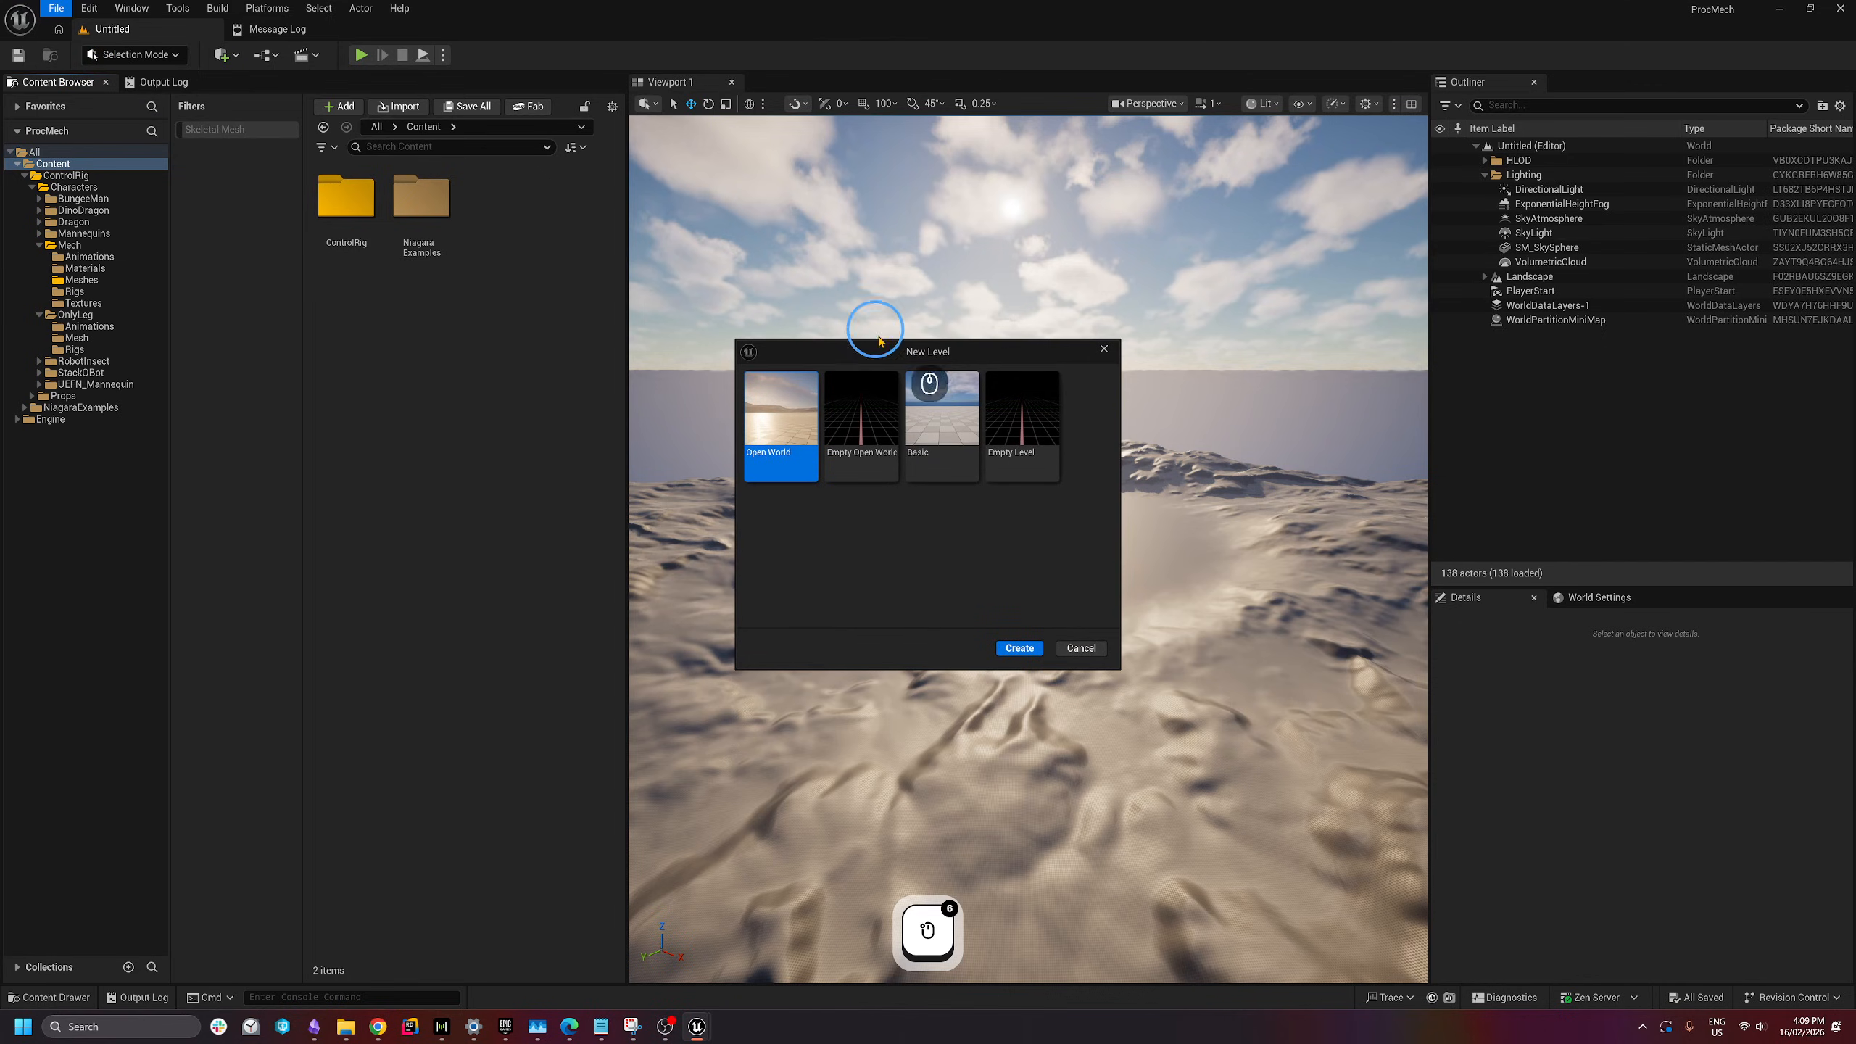
left_click(943, 438)
left_click(1041, 649)
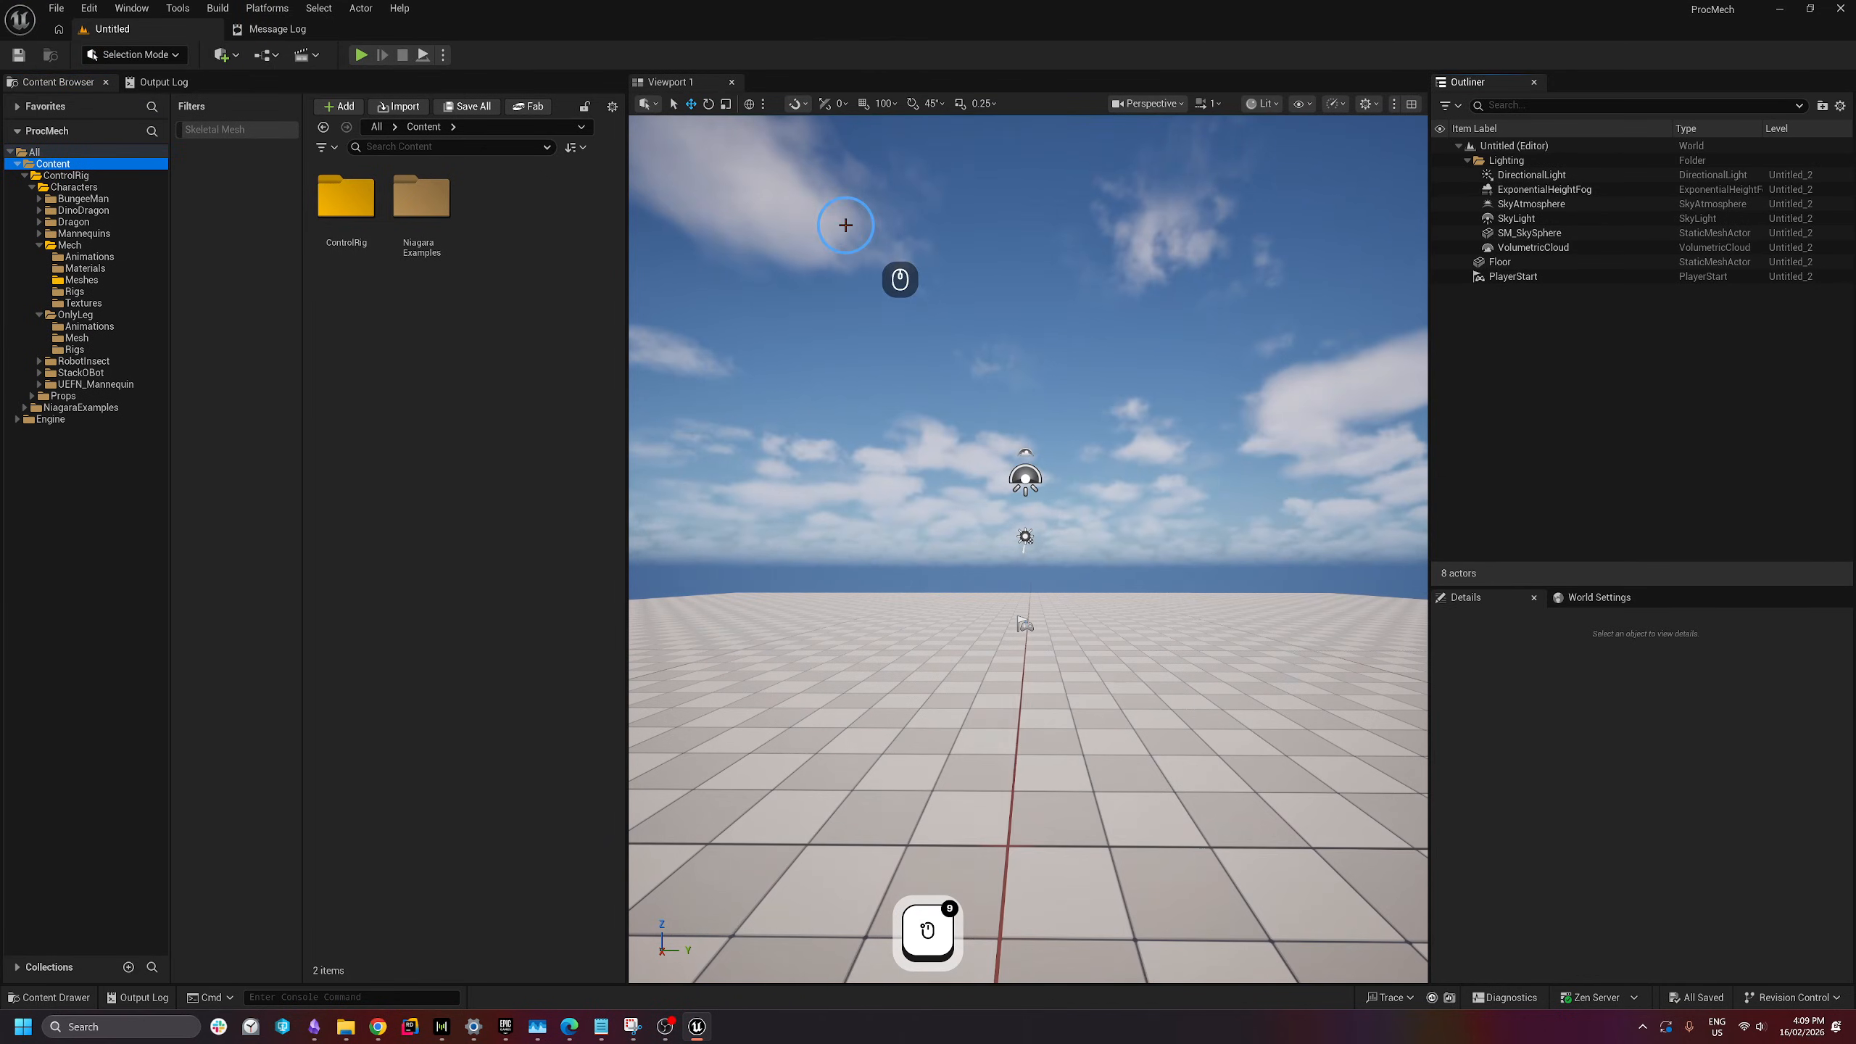
- Save the level as CharacterTestMap inside a new Maps folder under Content
left_click(59, 8)
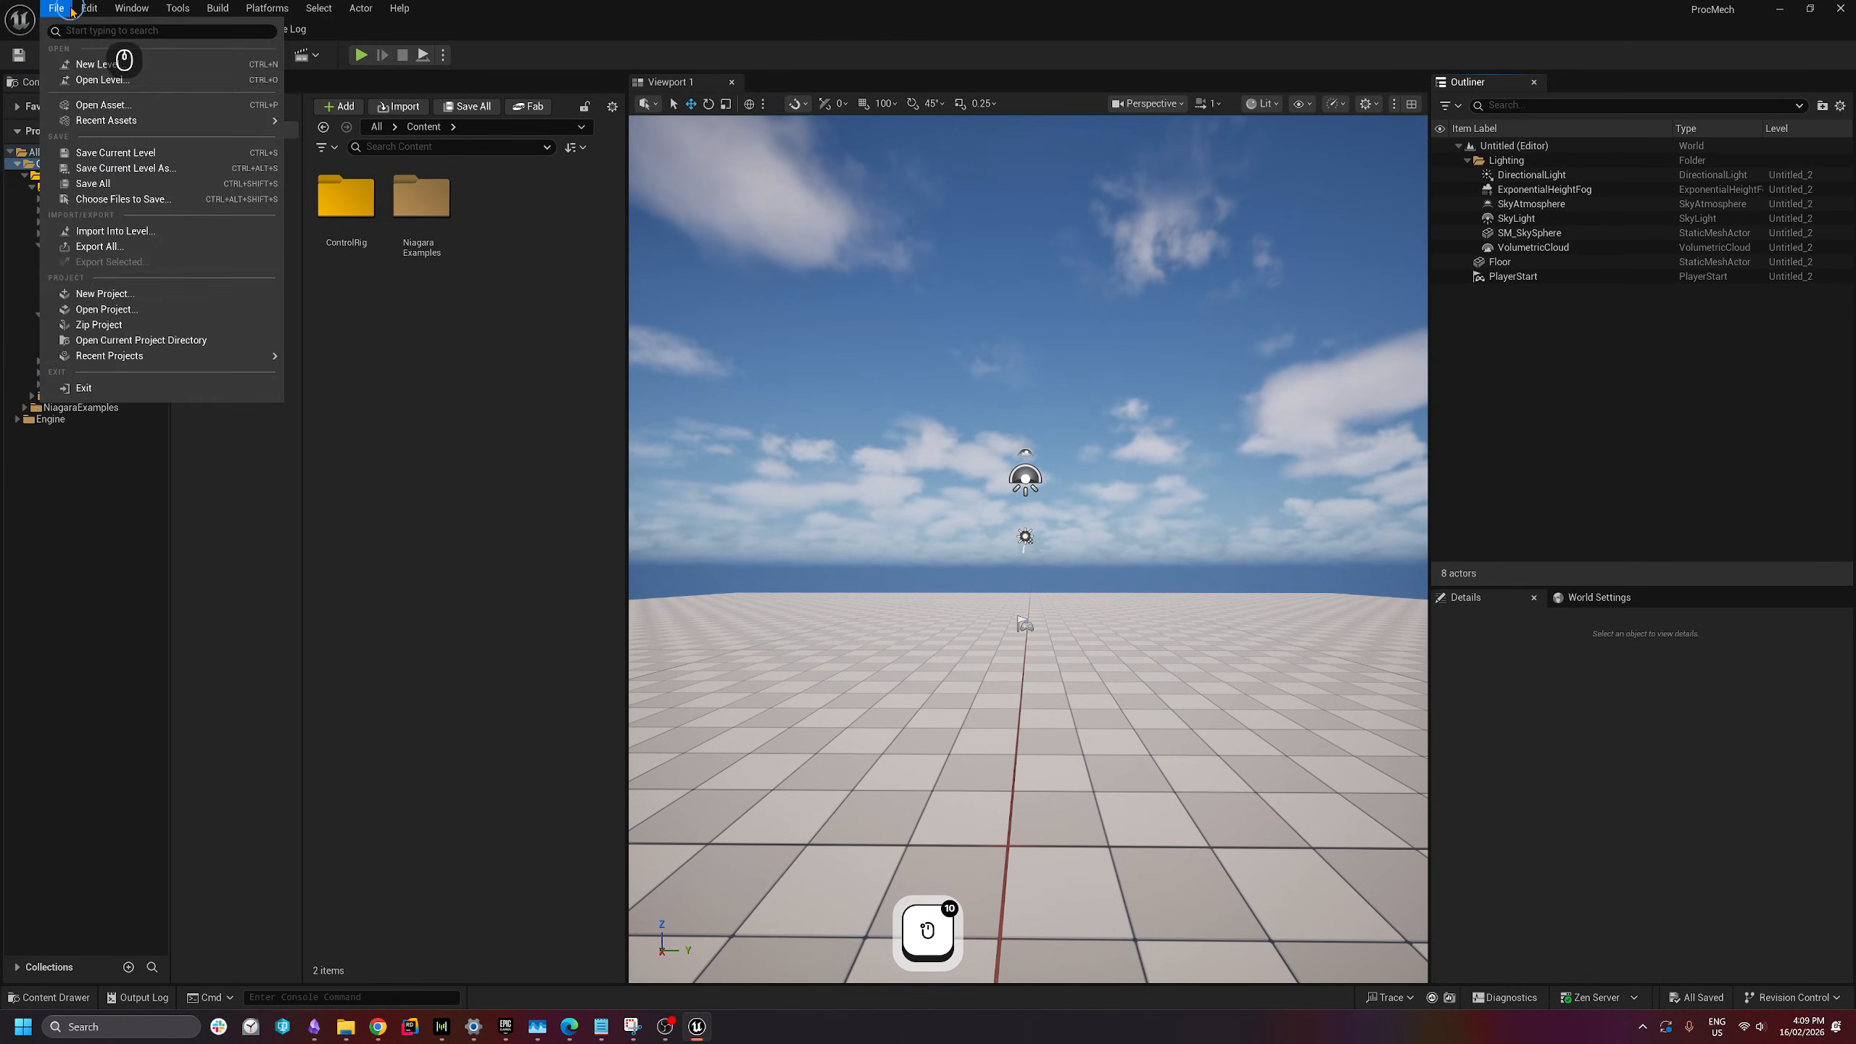
left_click(124, 167)
right_click(845, 525)
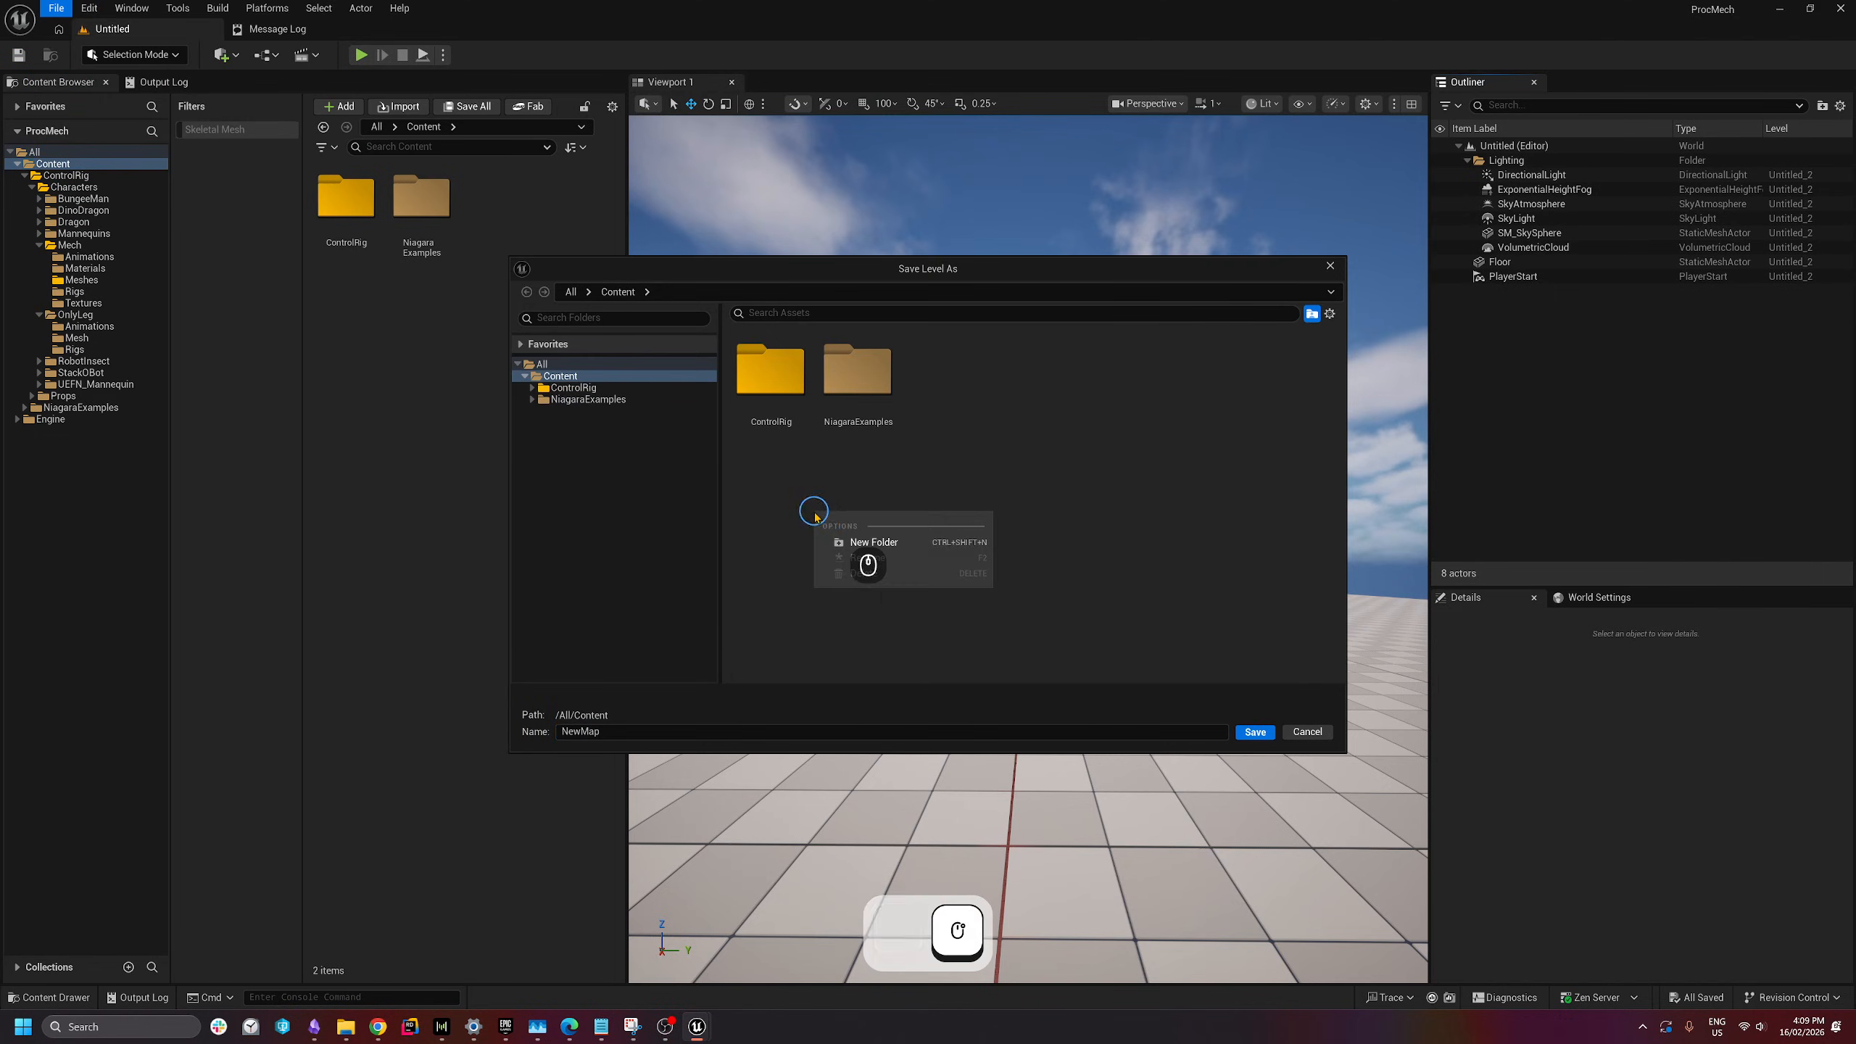
left_click(858, 541)
type("s")
key("Return")
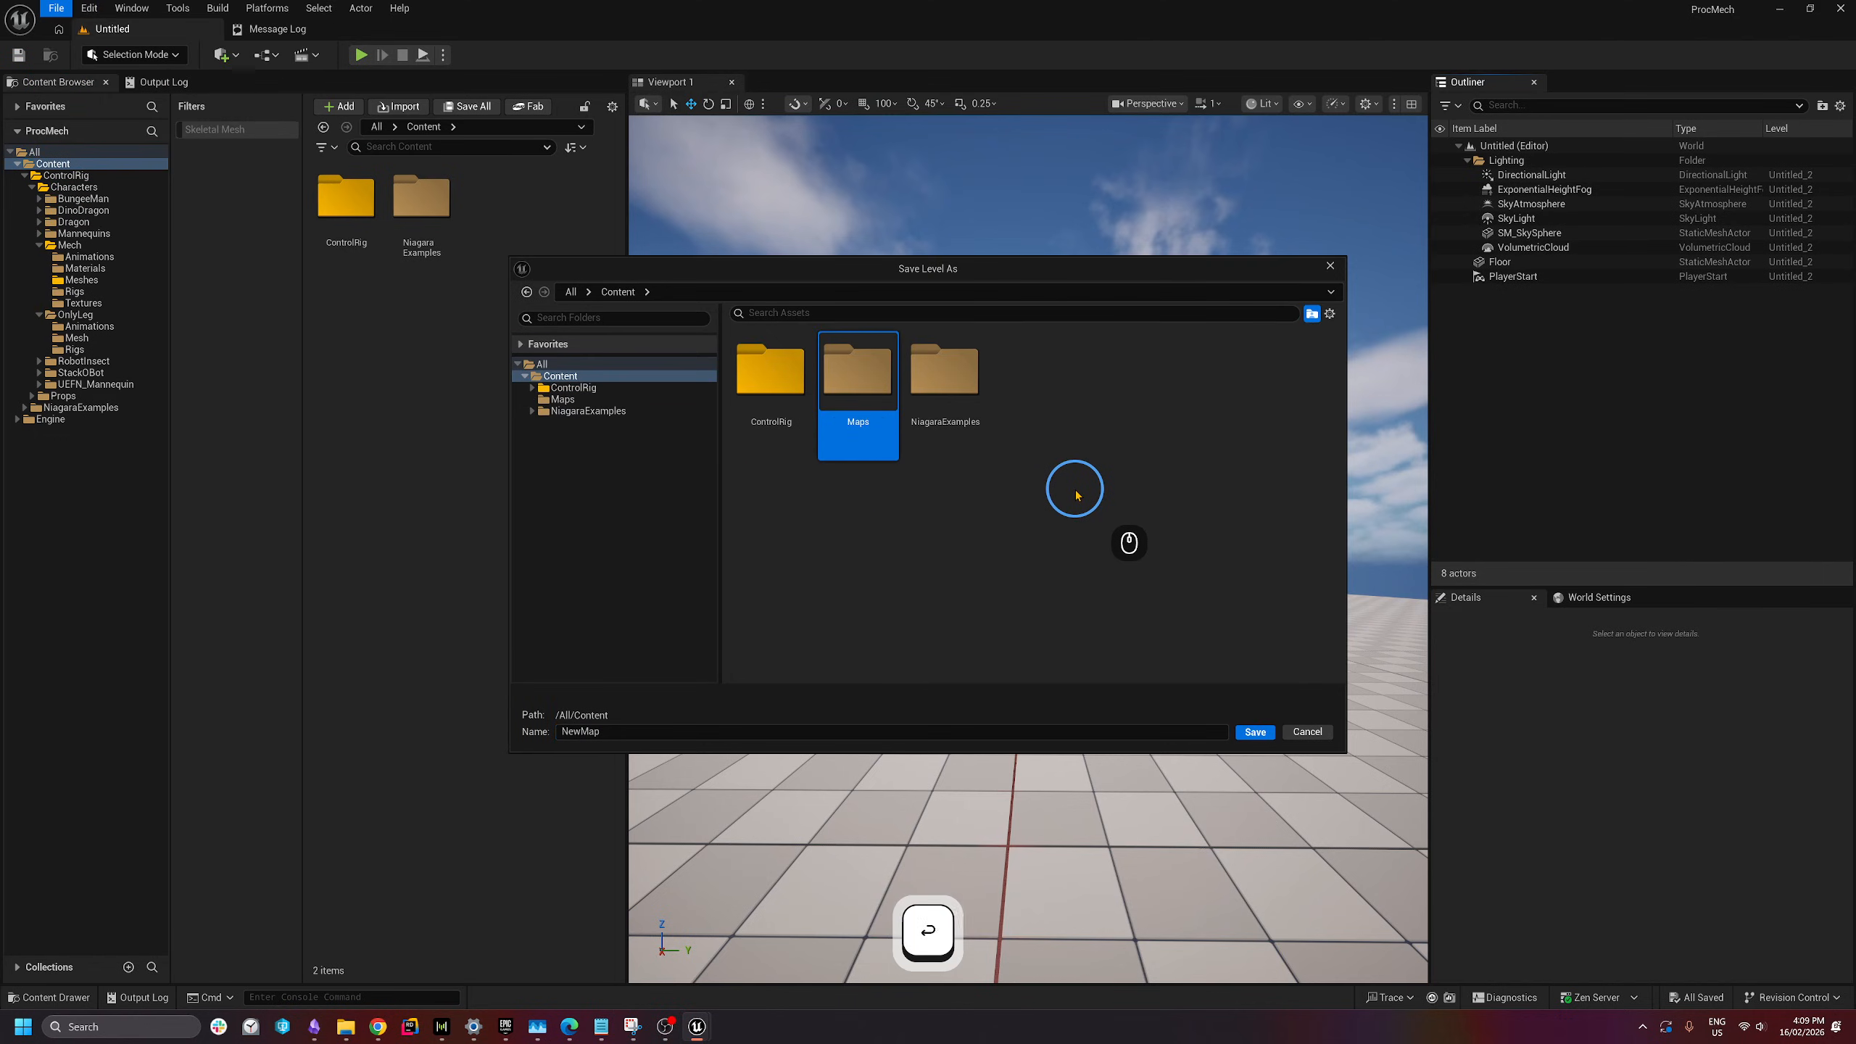
double_click(563, 731)
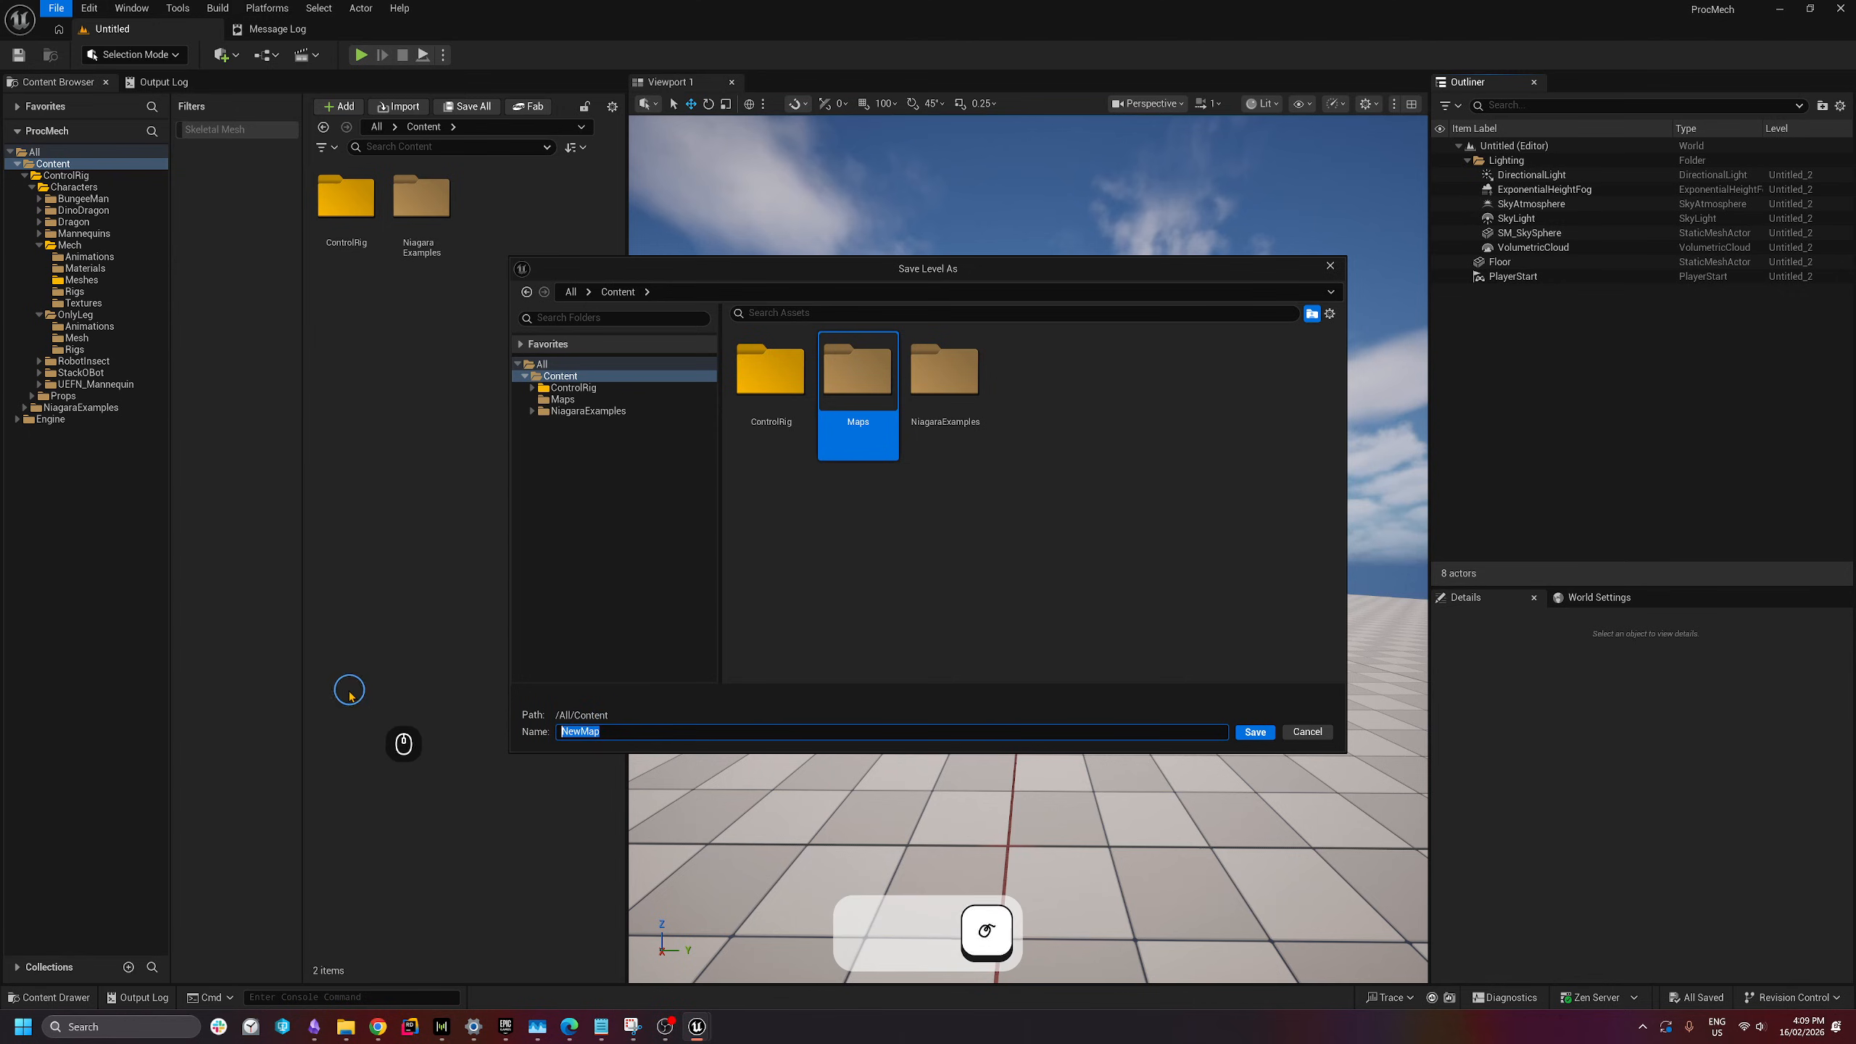
type("CharacterTestMap")
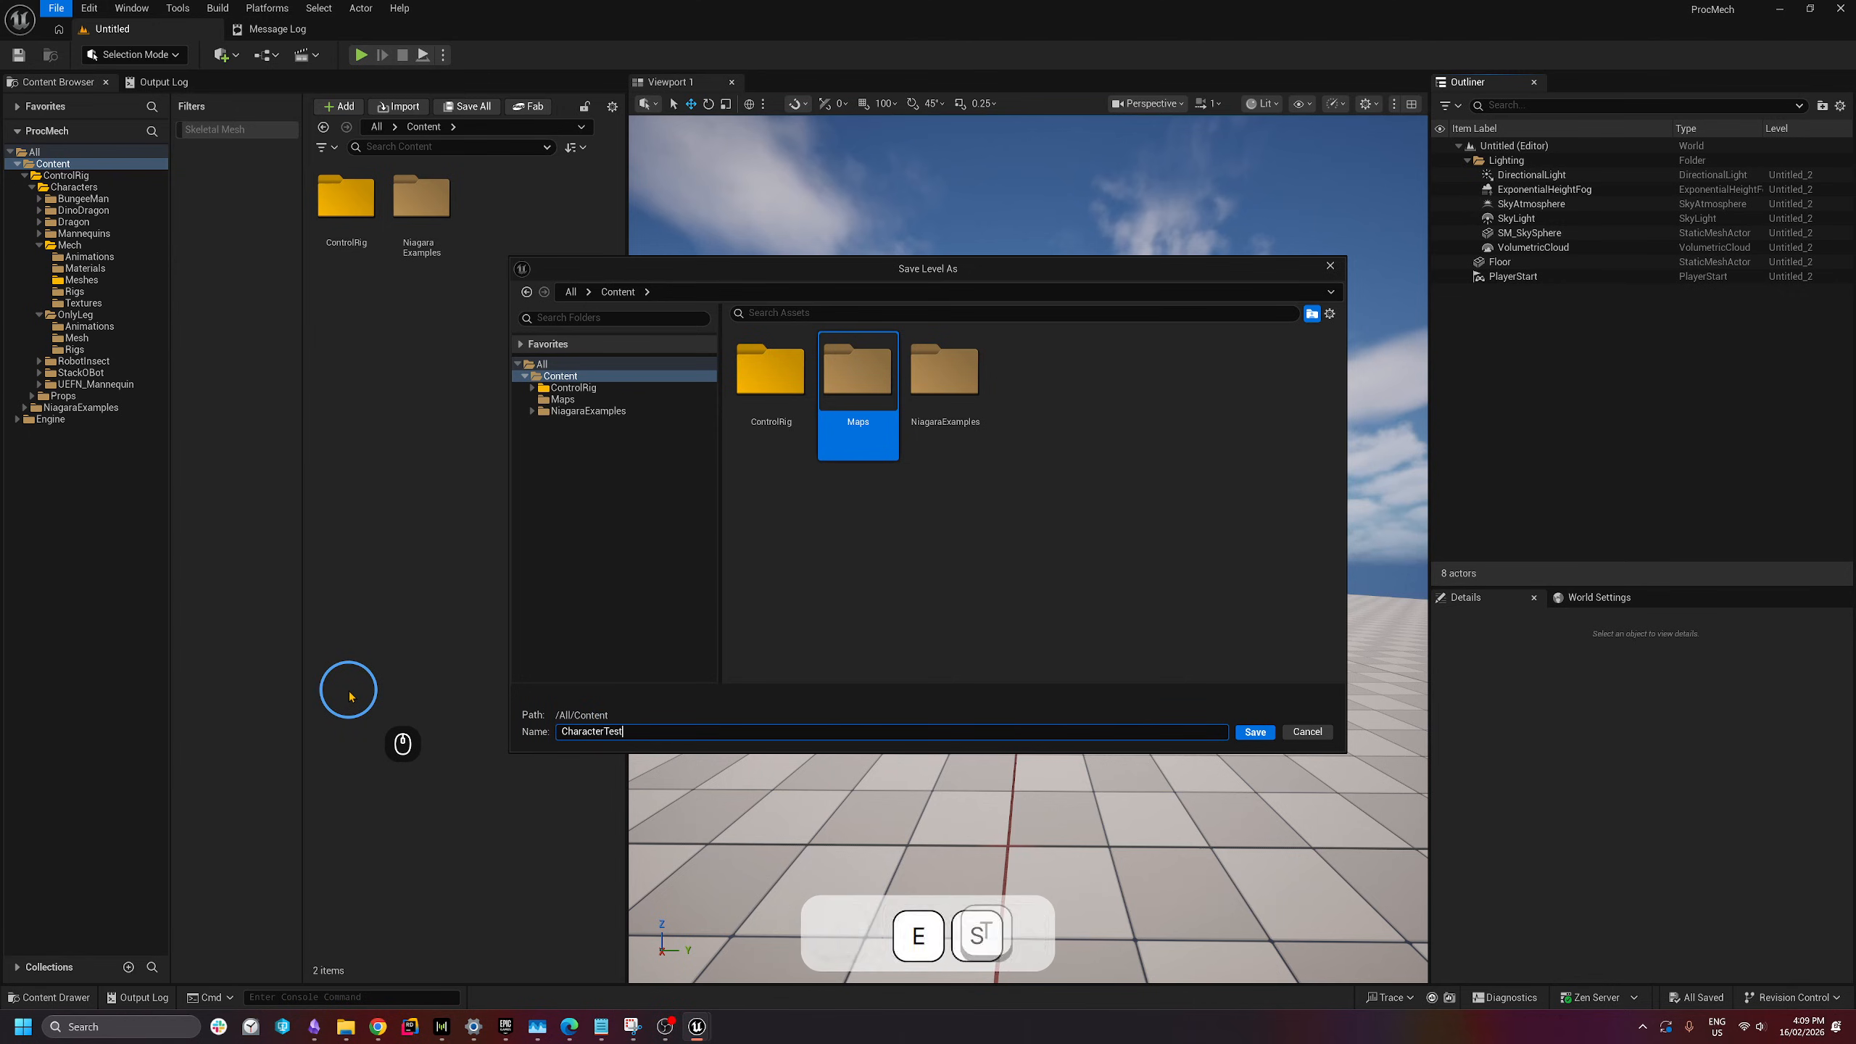
left_click(1255, 731)
left_click(428, 456)
- Collapse the ControlRig folder and create a new Blueprints folder under Content
left_click(433, 456)
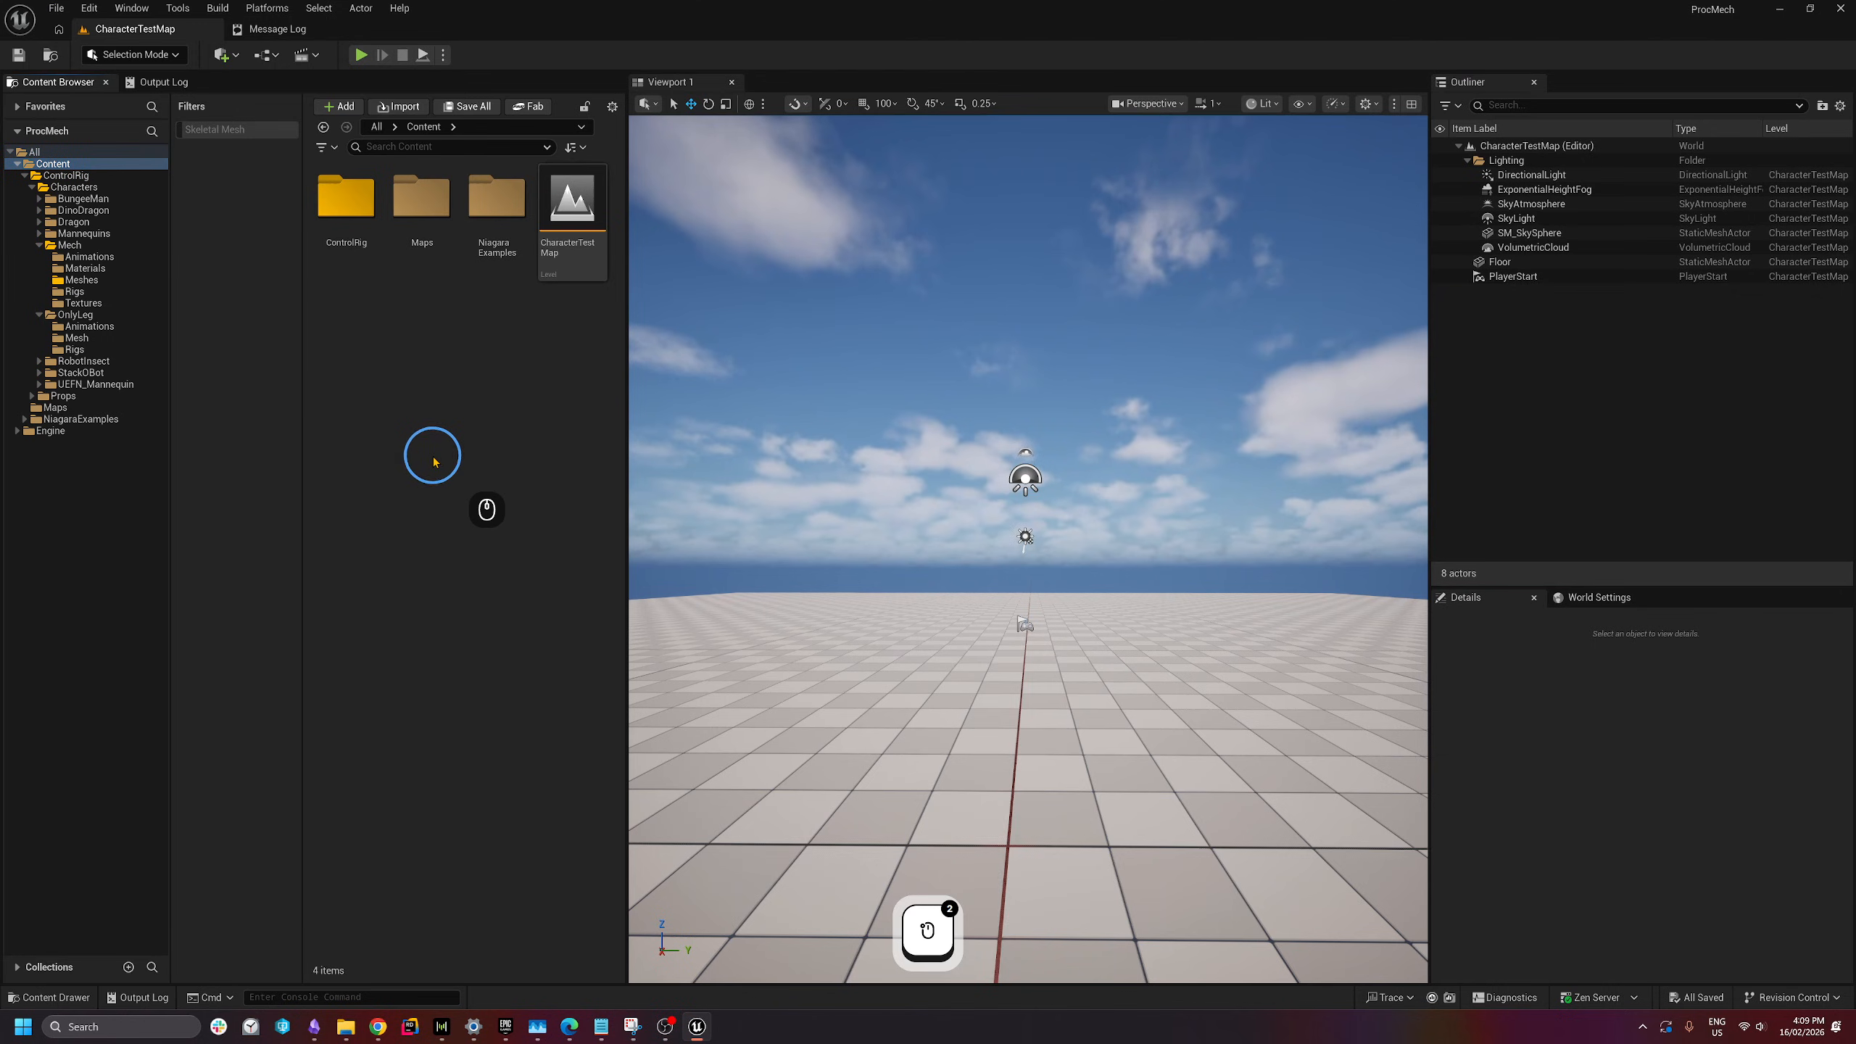
double_click(88, 176)
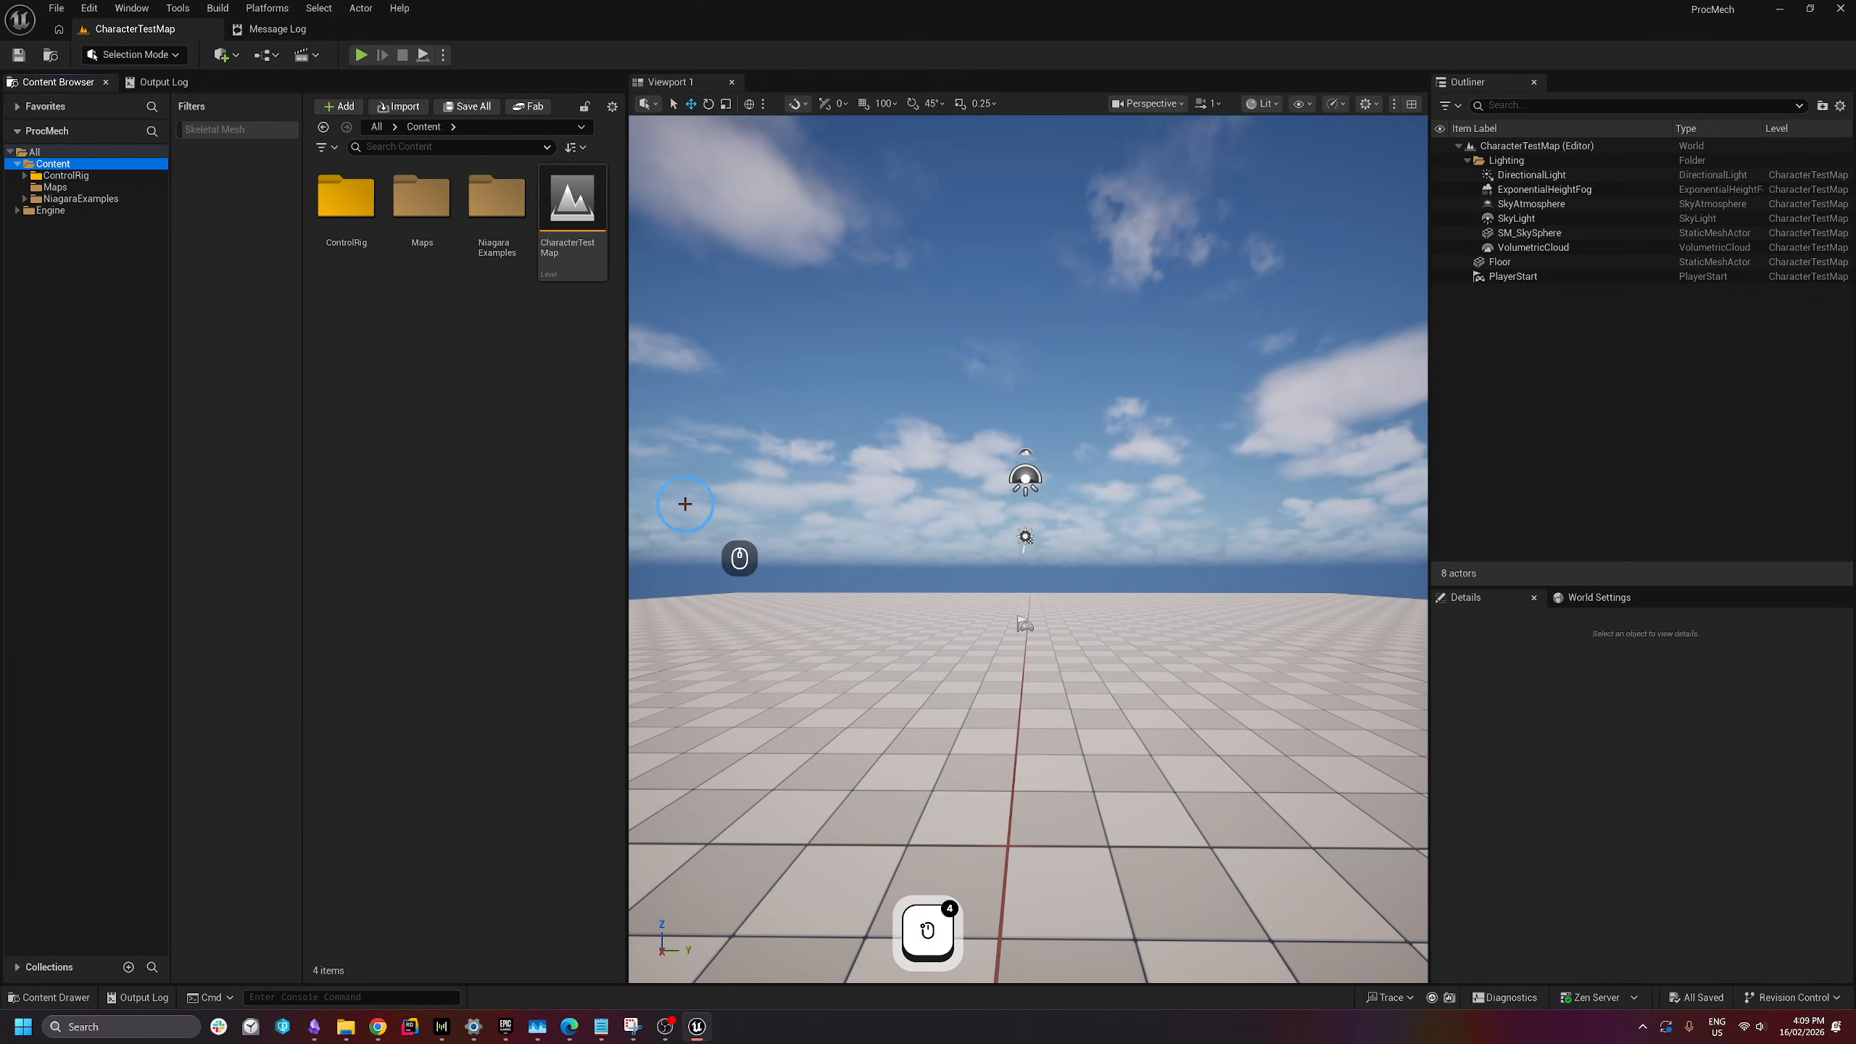
left_click(394, 473)
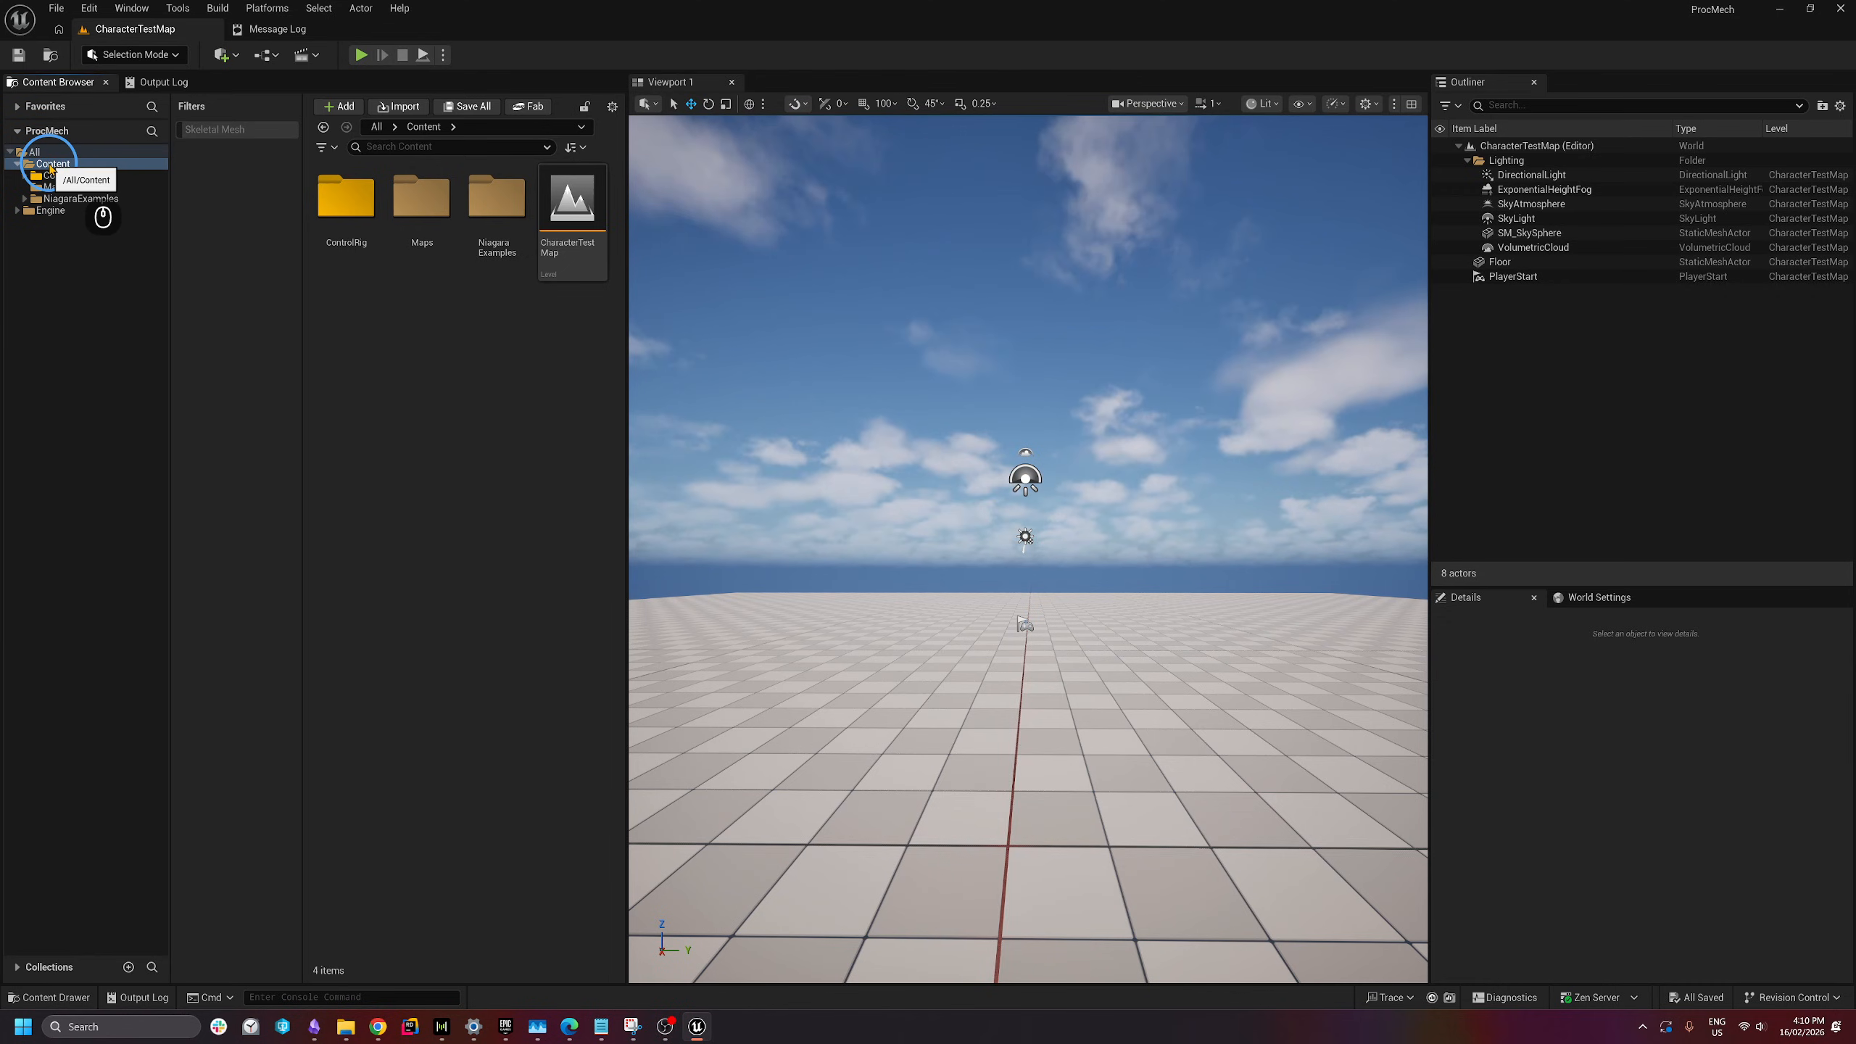
right_click(398, 356)
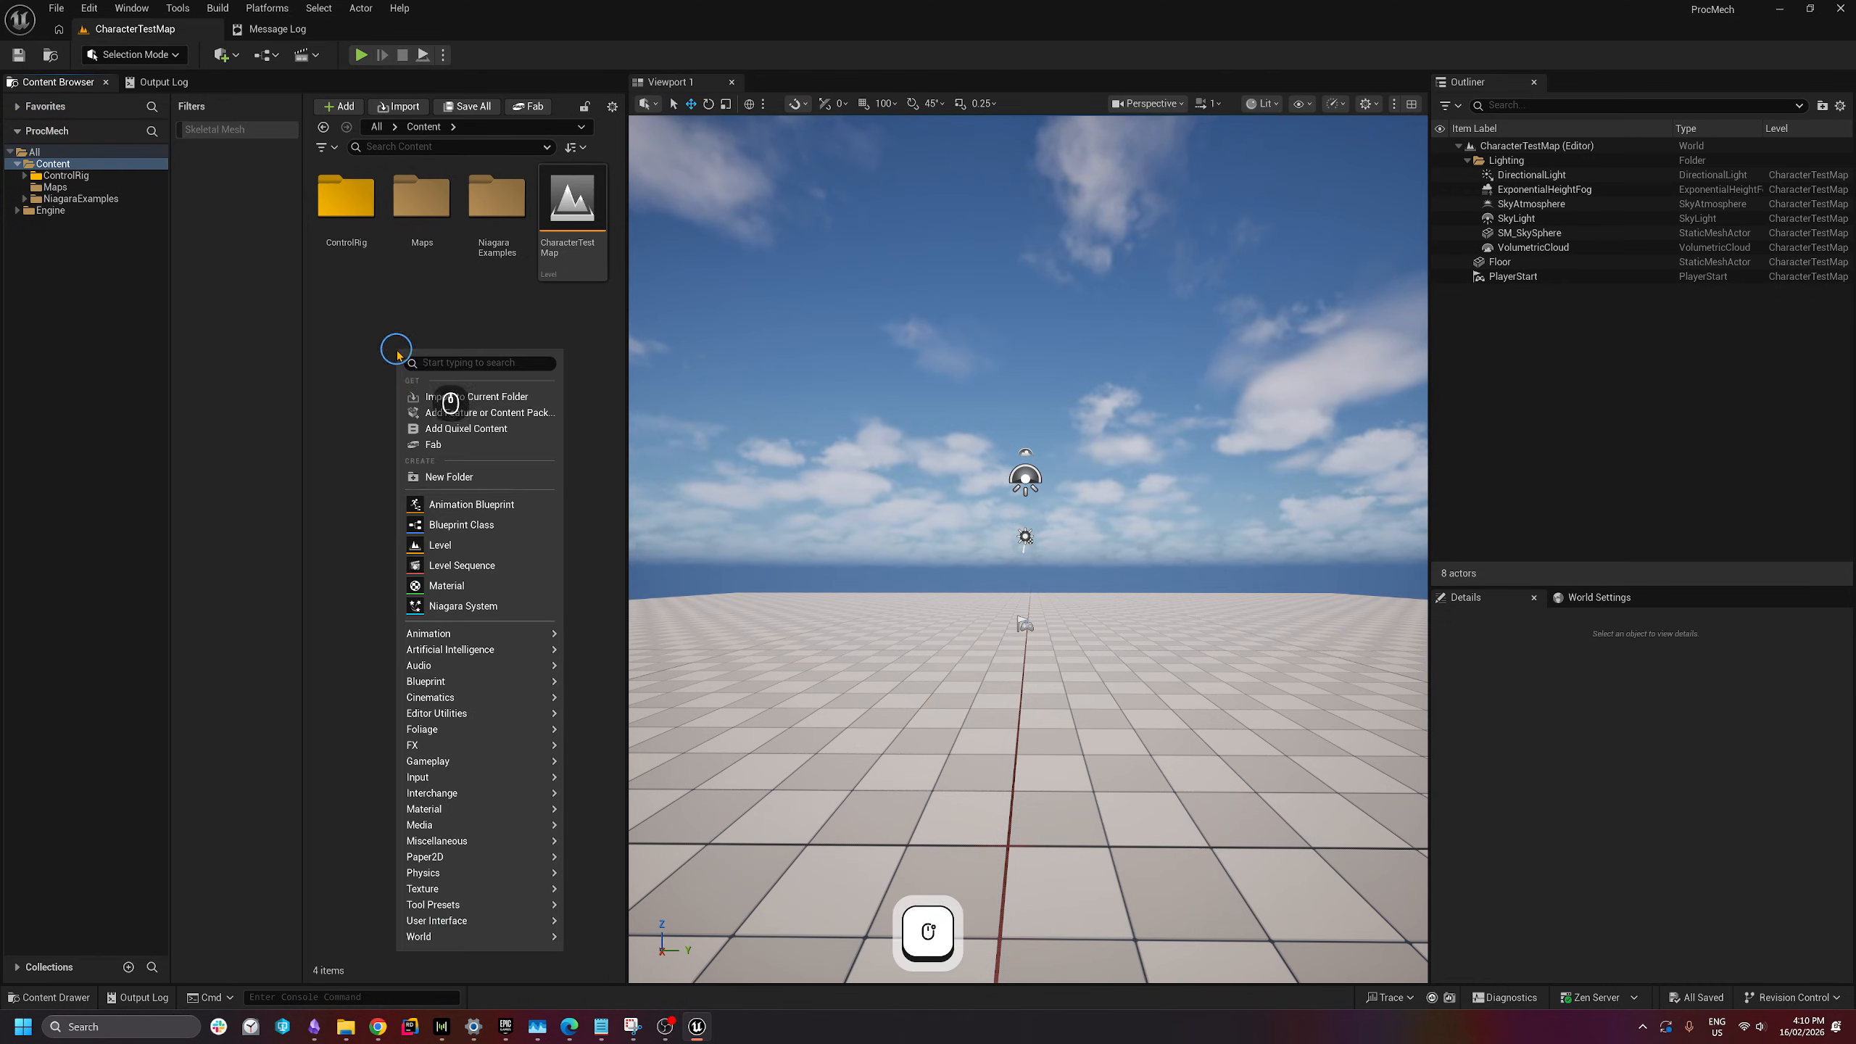
left_click(447, 476)
type("Blueprints")
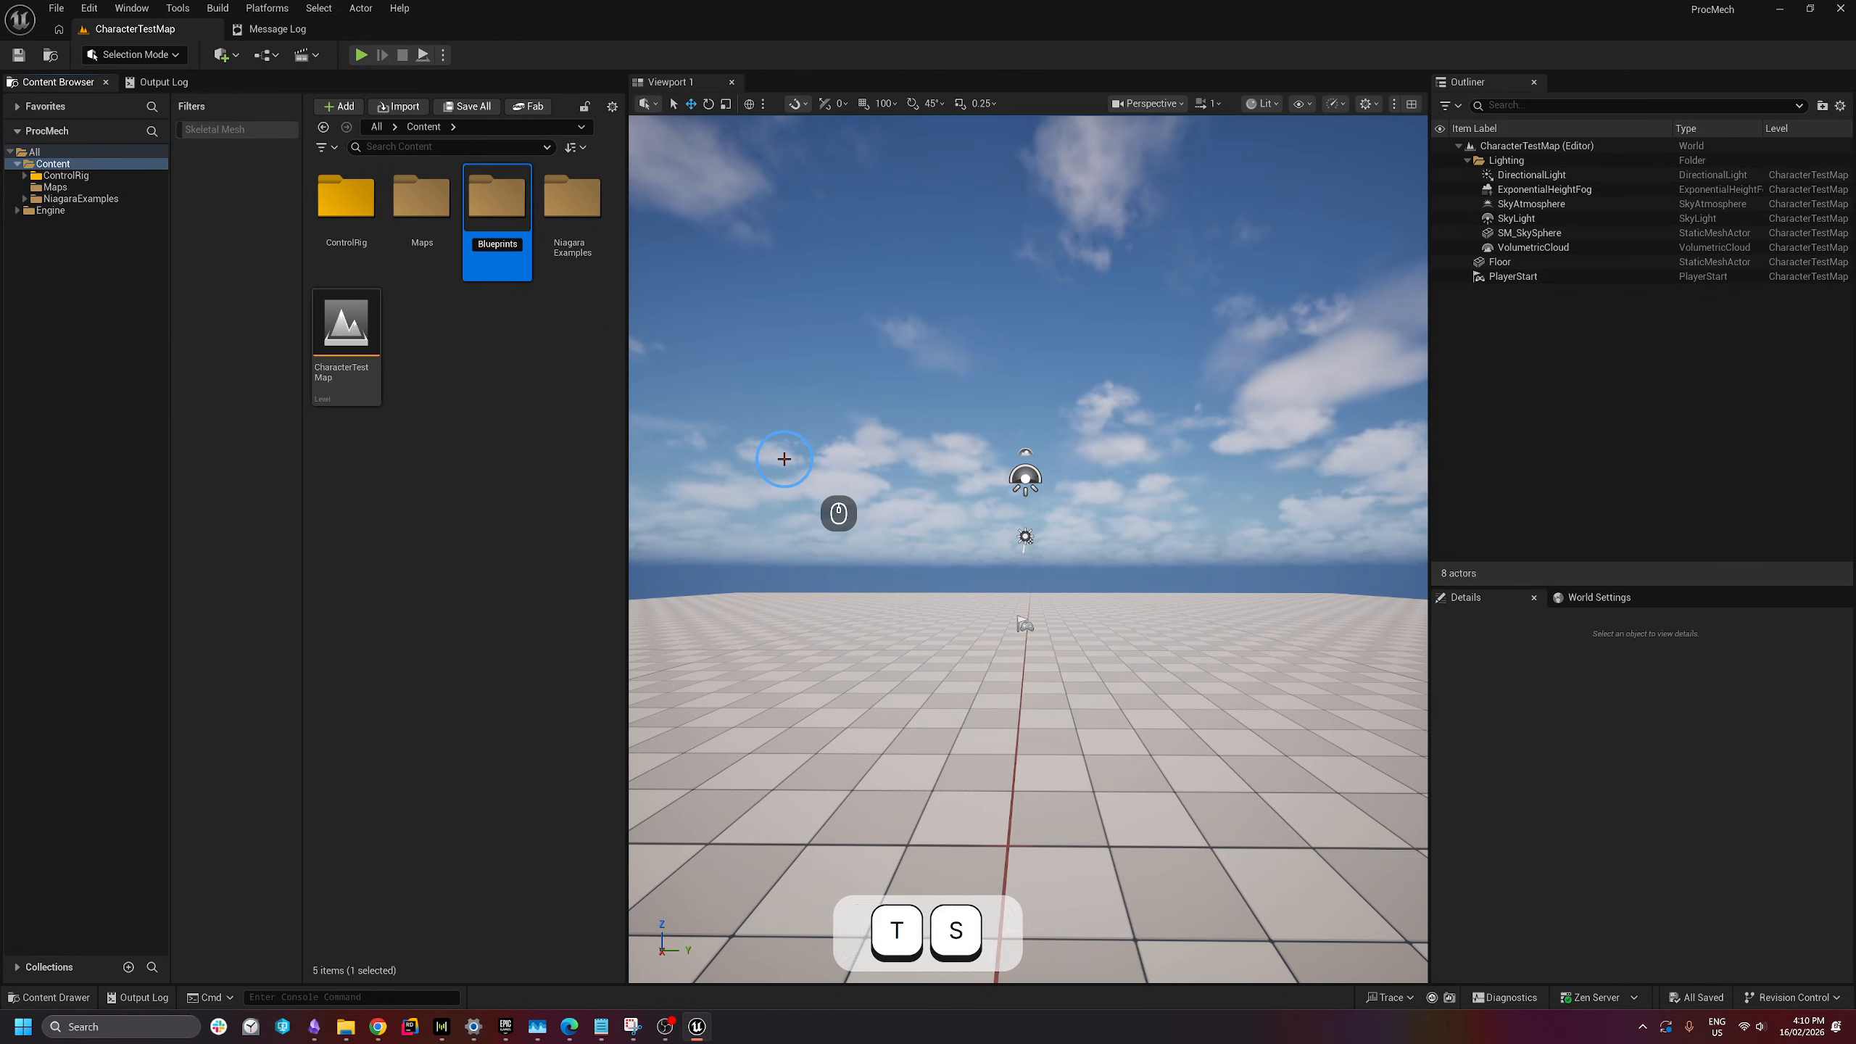
key("Return")
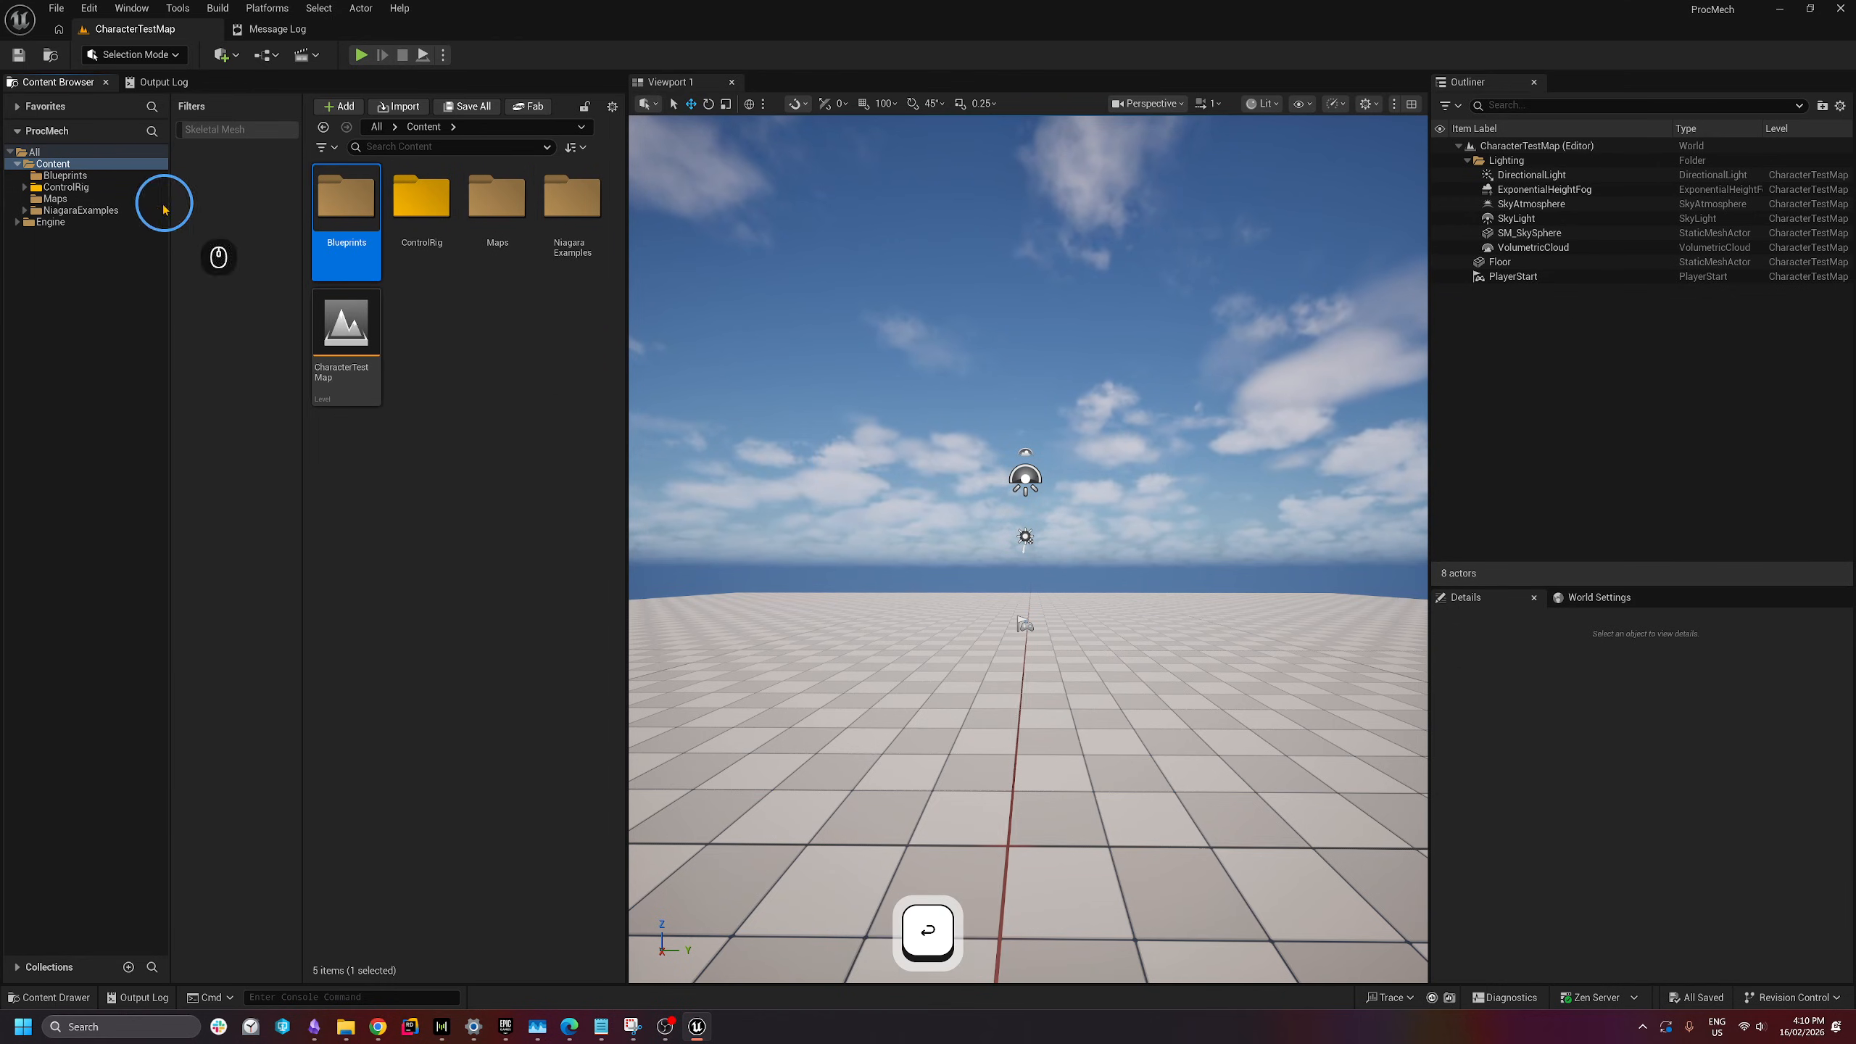
- Set the Blueprints folder colour to a saturated cyan-blue and open the folder
left_click(63, 176)
right_click(65, 176)
mouse_move(168, 322)
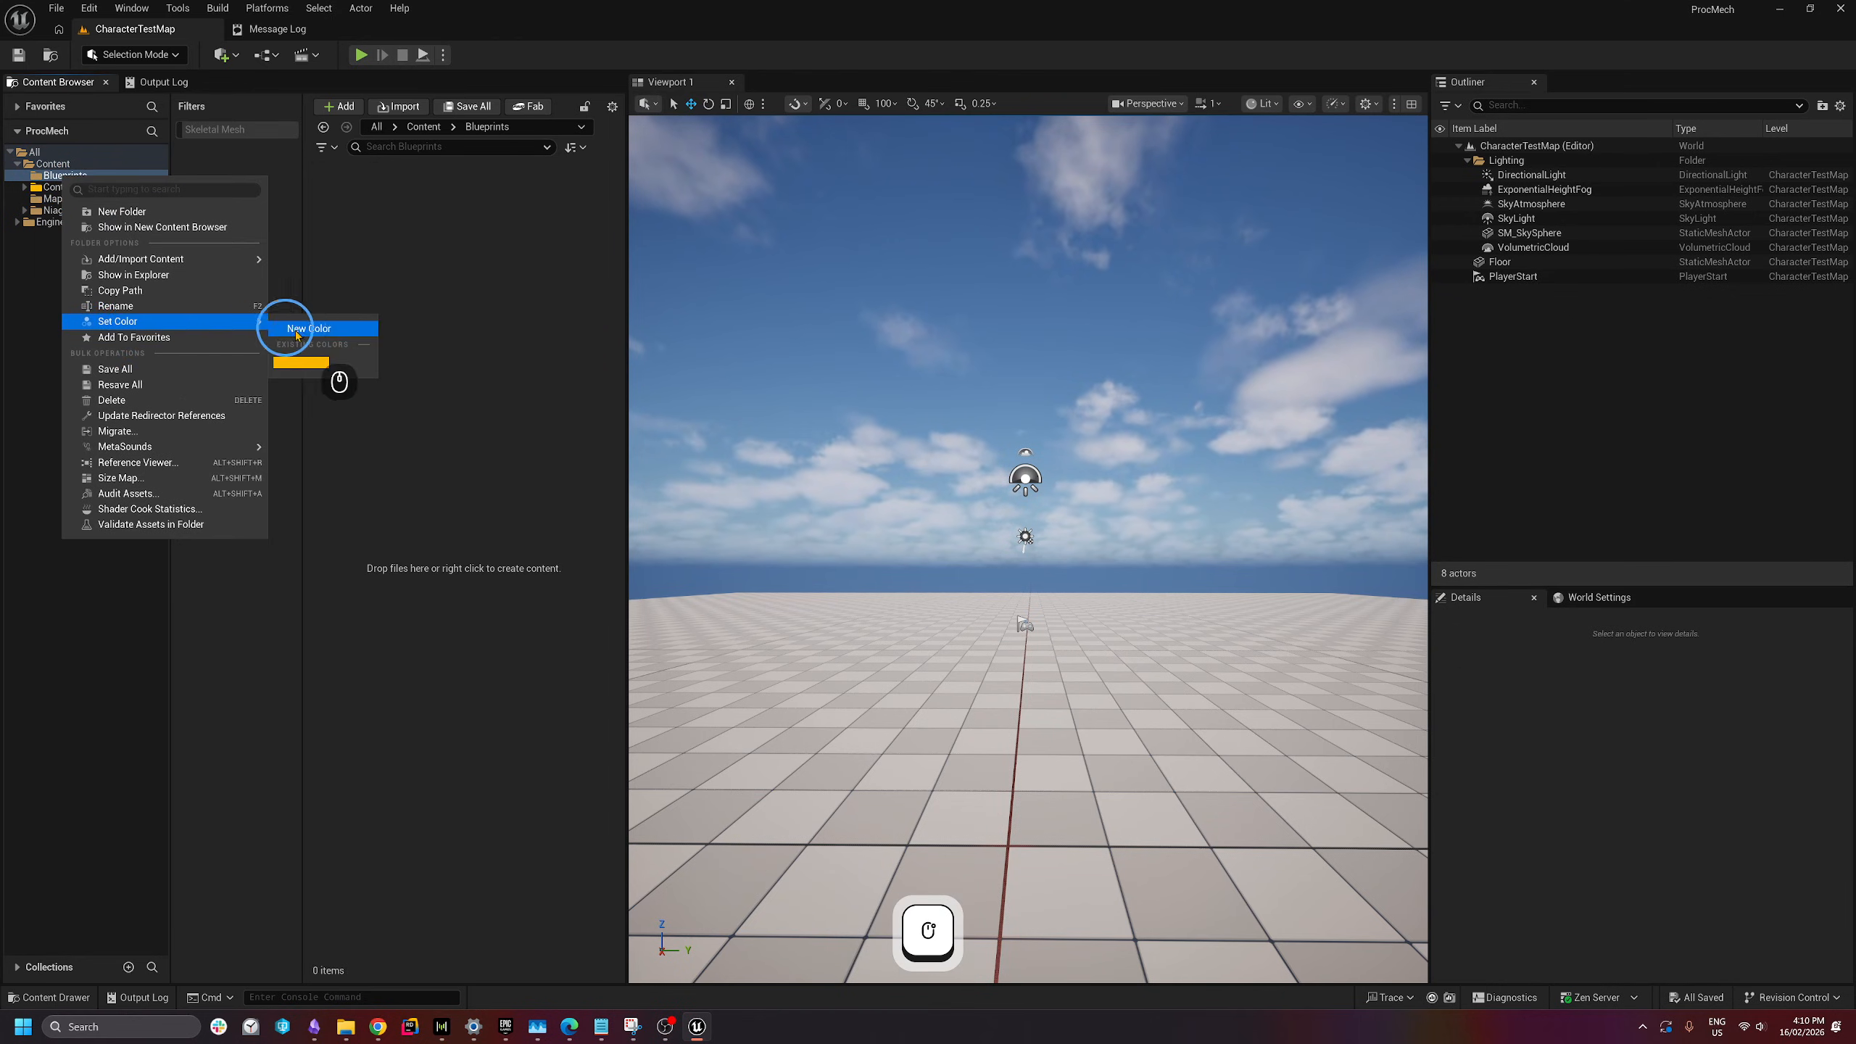
left_click(309, 332)
mouse_move(382, 425)
left_mouse_down()
mouse_move(324, 385)
mouse_move(294, 402)
mouse_move(368, 424)
left_mouse_up()
left_click_drag(490, 401, 490, 370)
left_click(526, 406)
left_click(549, 661)
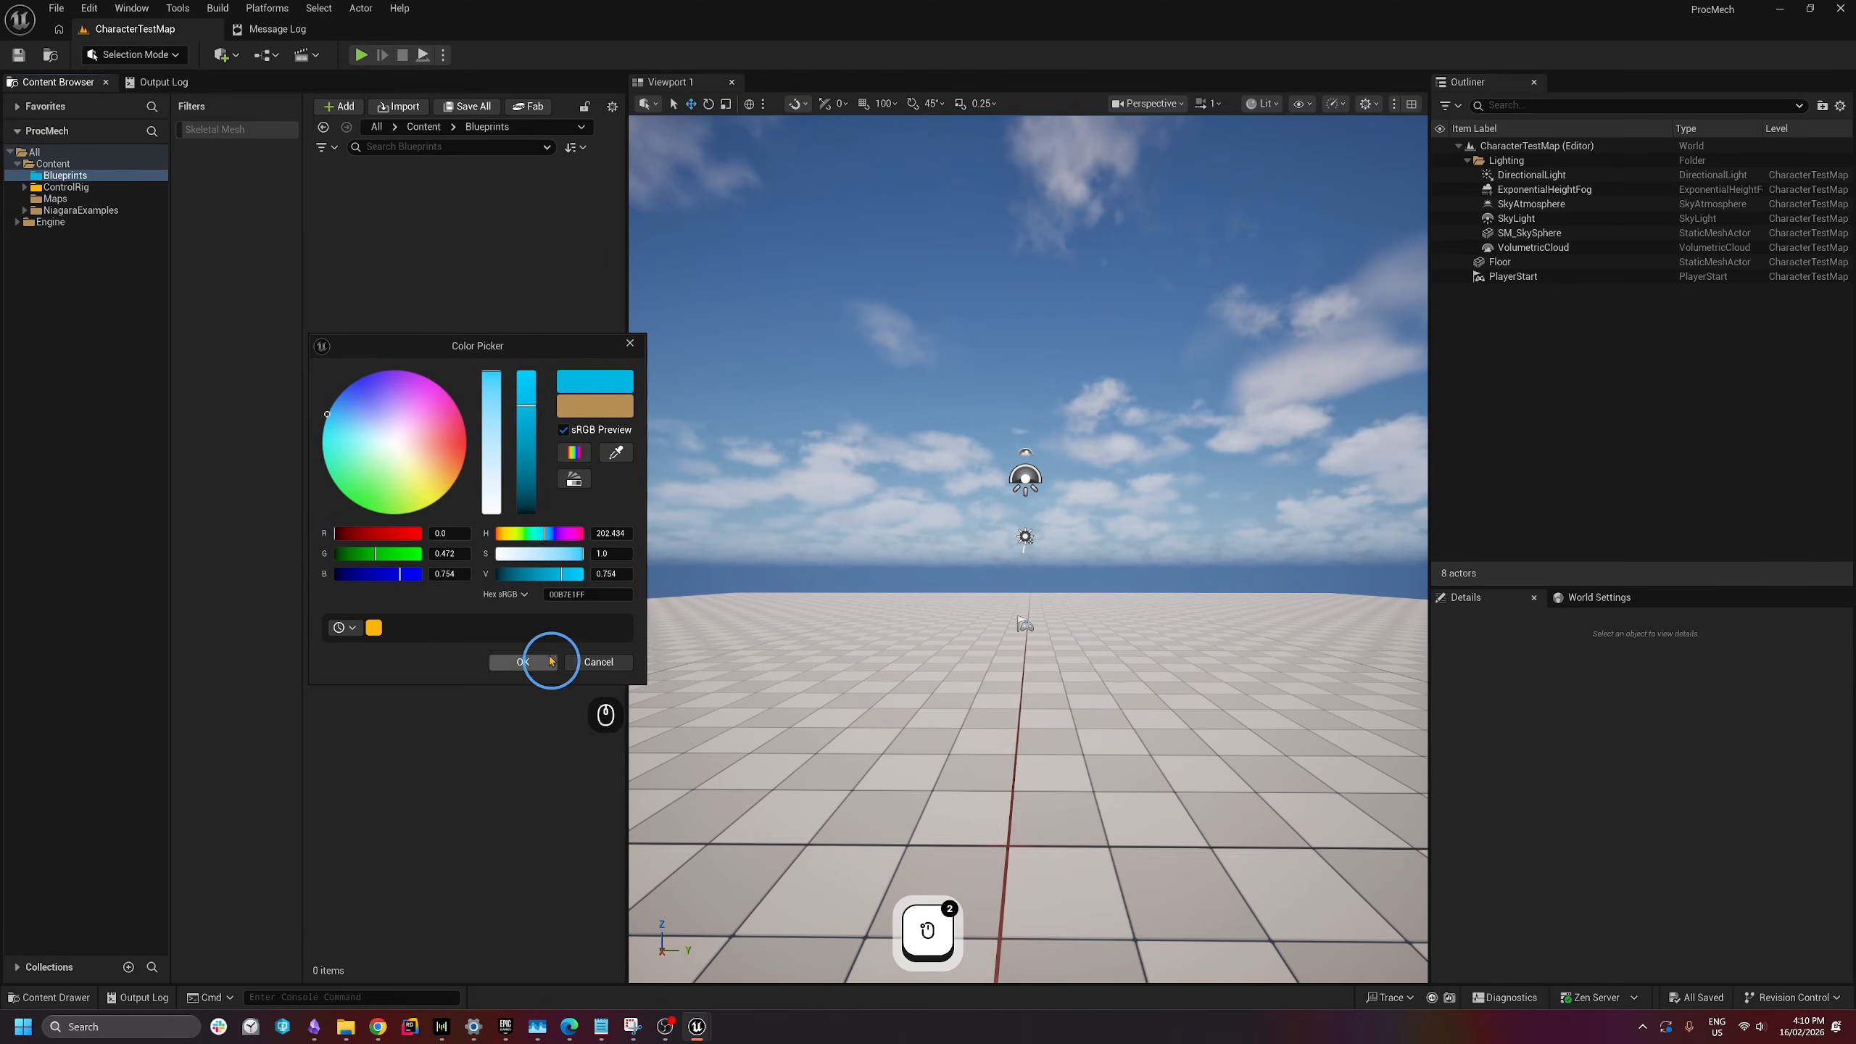
left_click(534, 661)
left_click(115, 211)
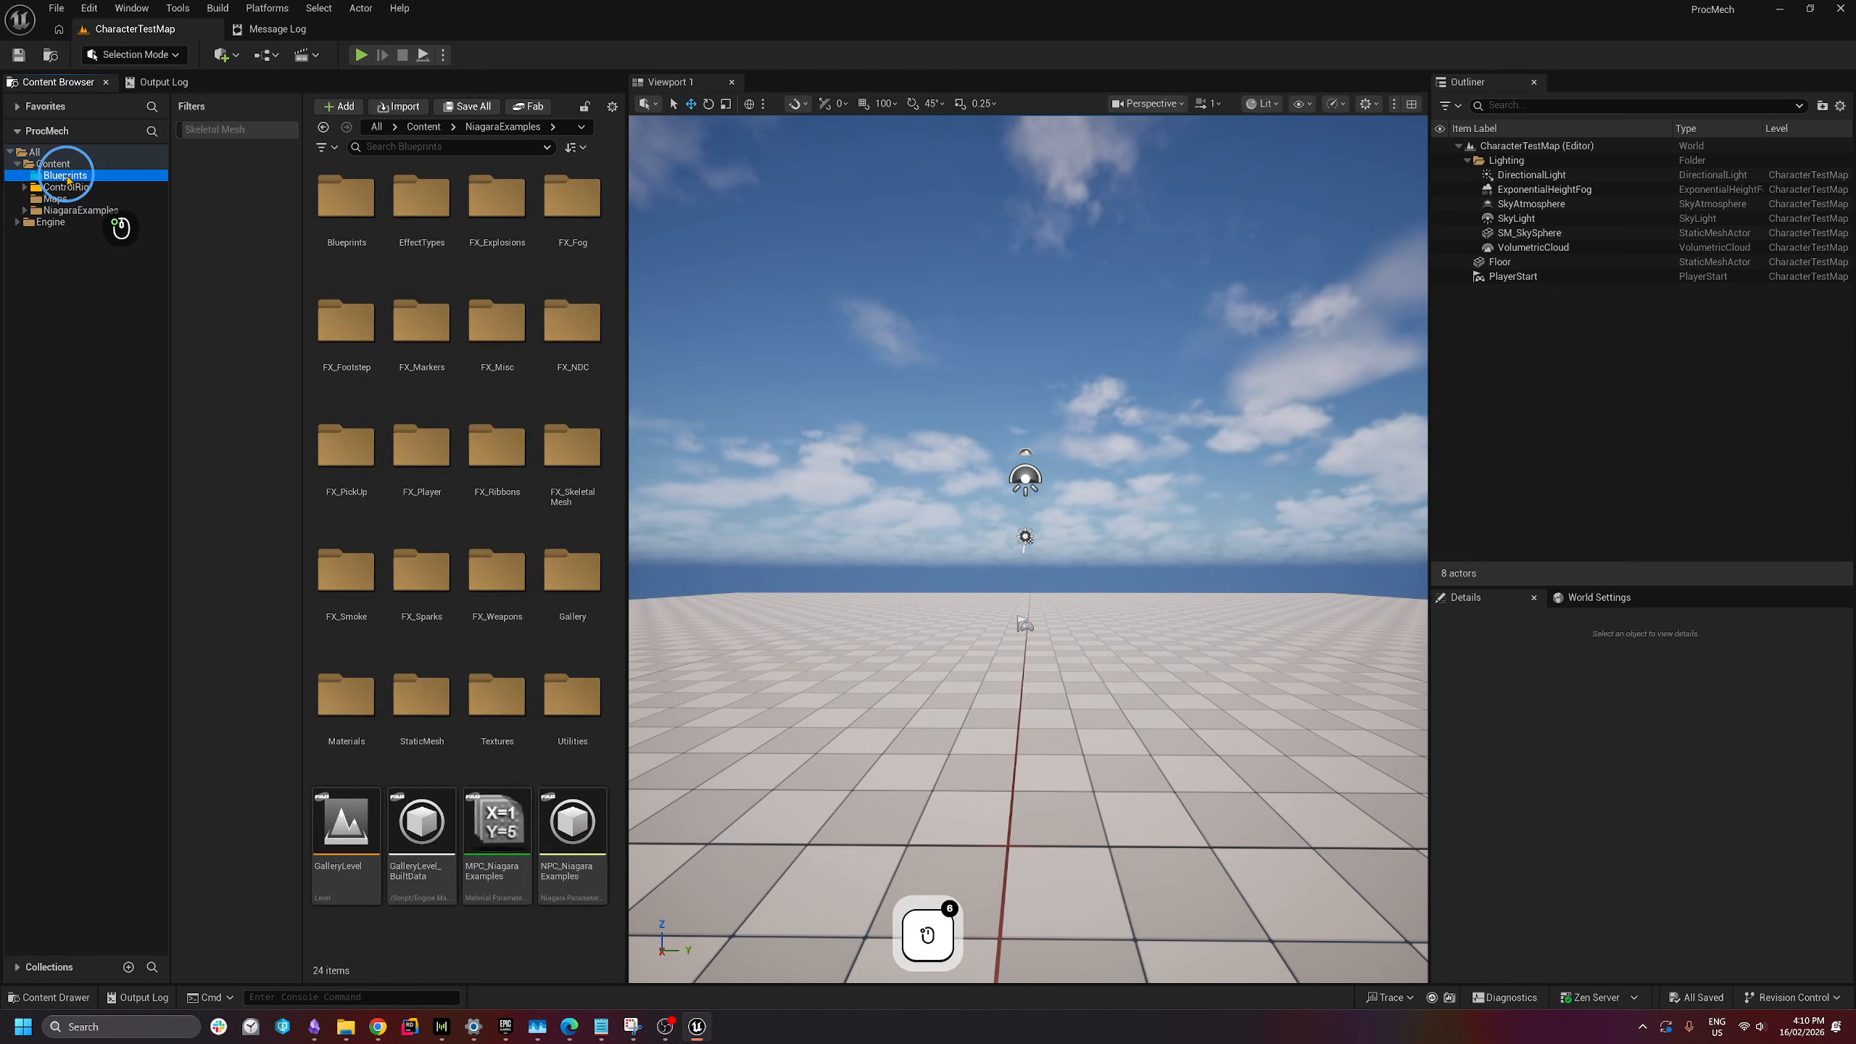
left_click(64, 175)
- Create a Blueprint class with parent Pawn in Blueprints, named Pawn_ProcMech
right_click(388, 223)
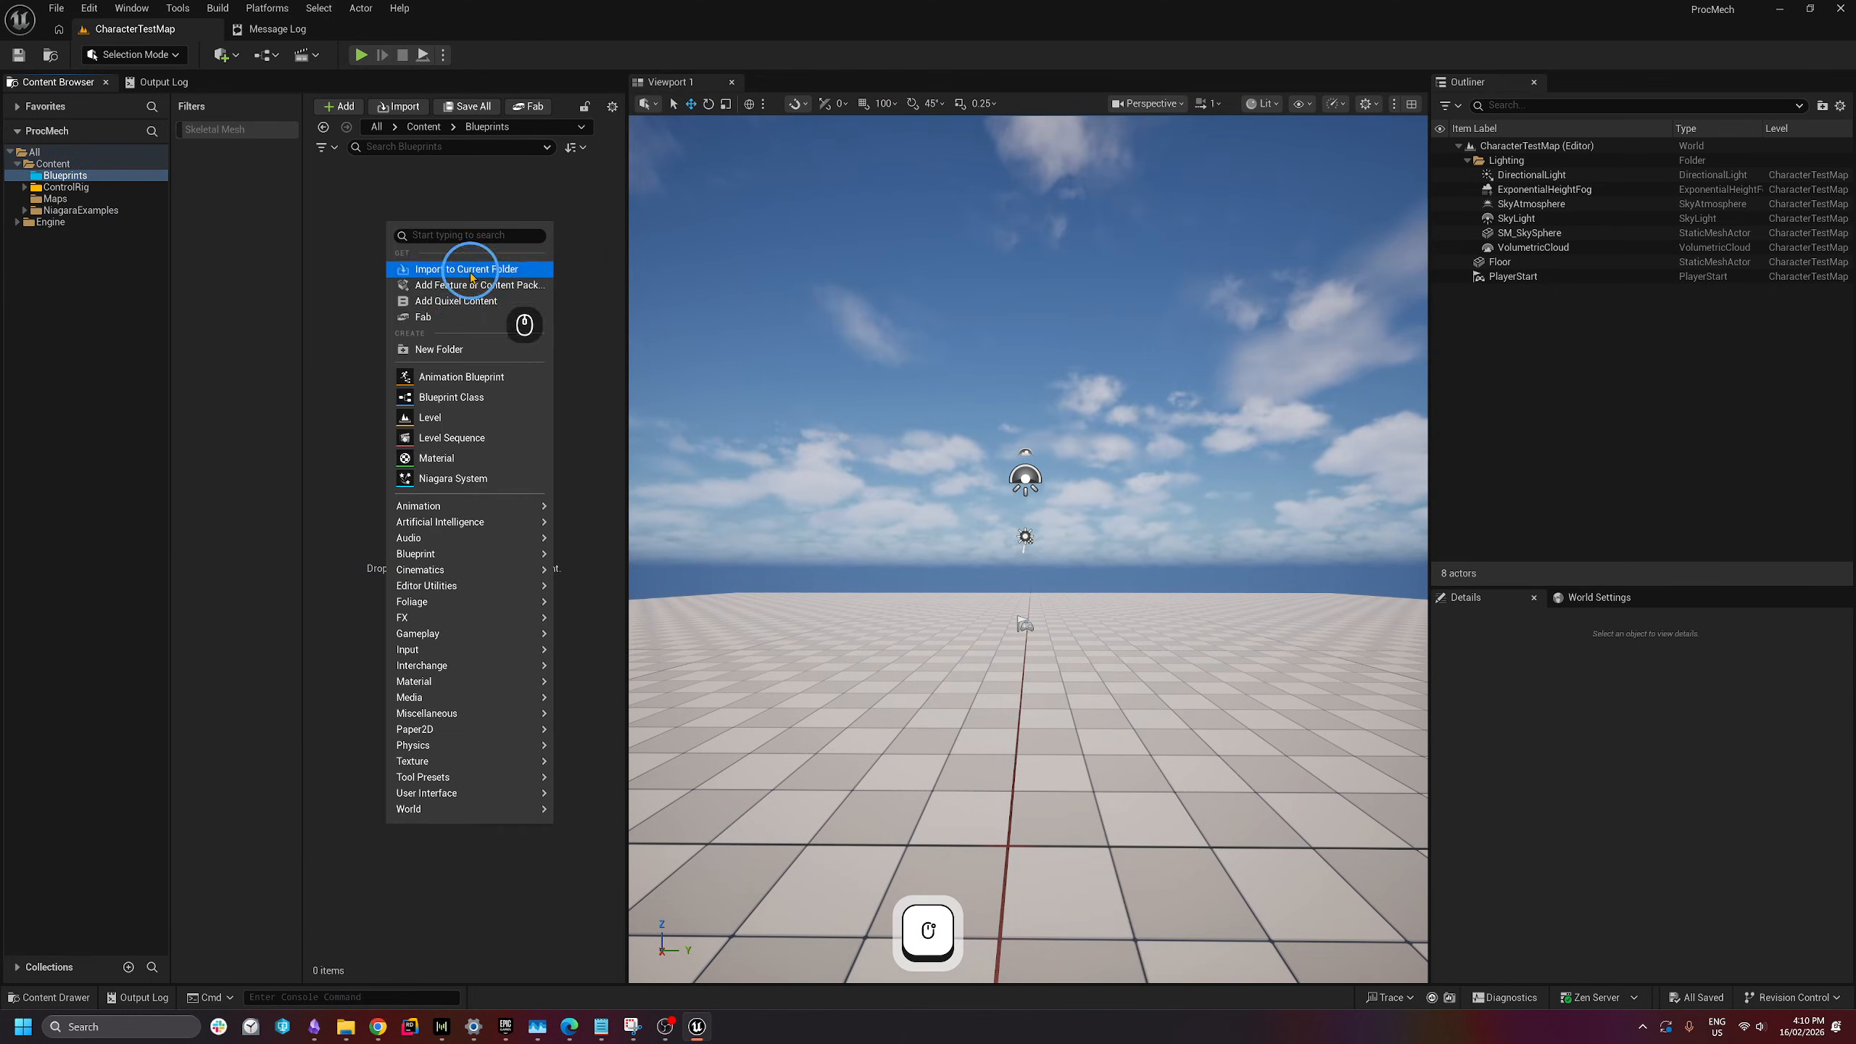
left_click(457, 398)
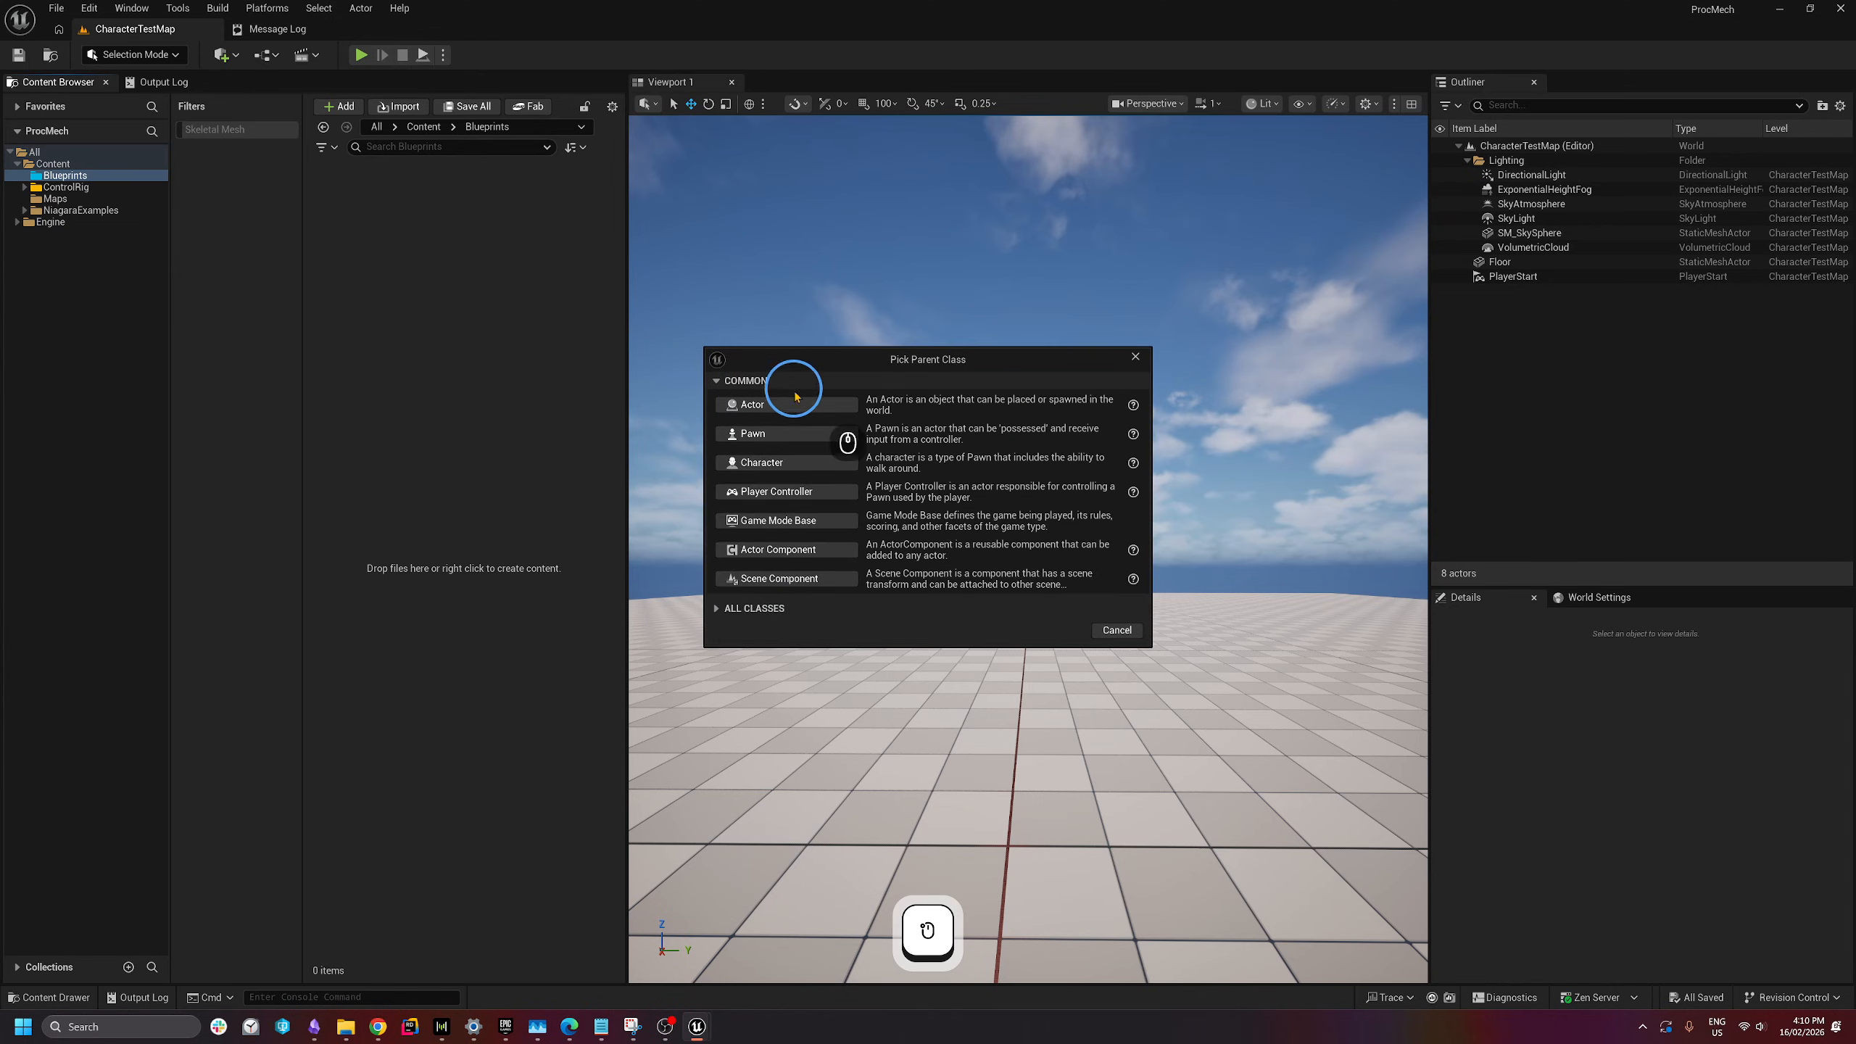
left_click(752, 433)
type("PawnM")
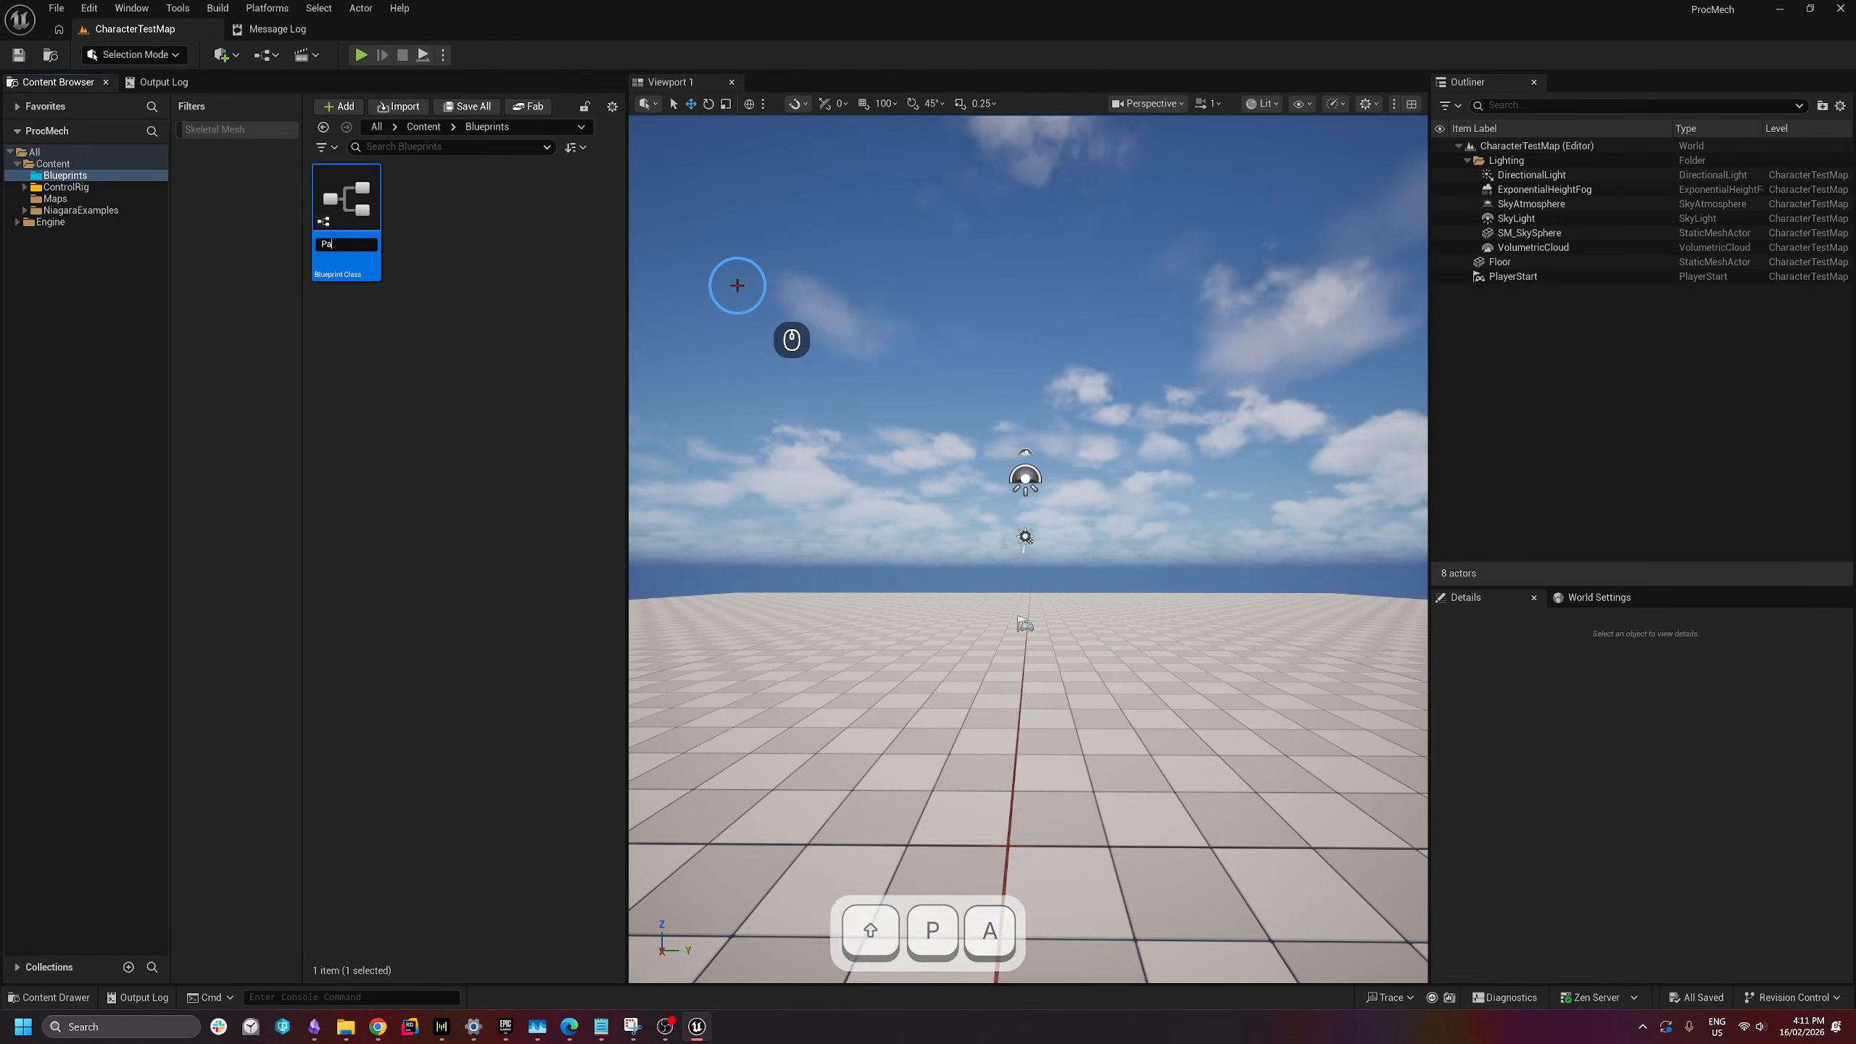
key("BackSpace")
key("BackSpace")
type("n_")
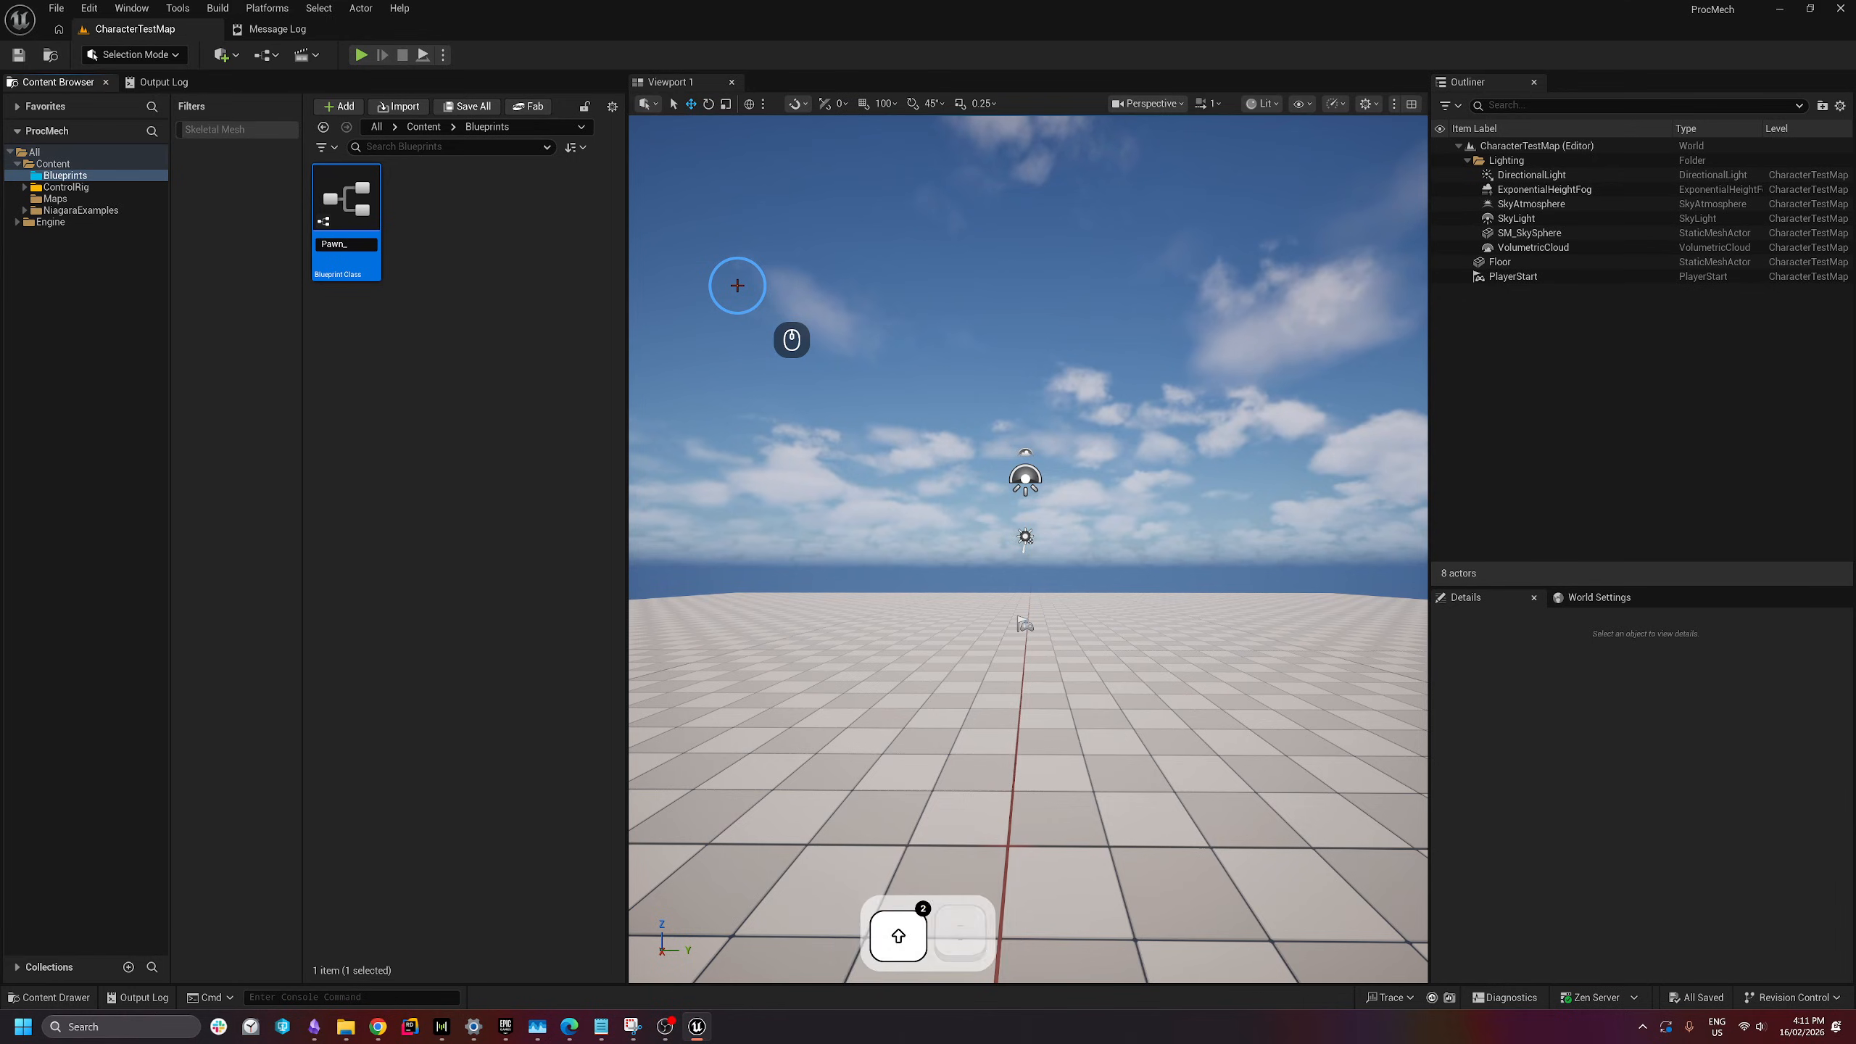
type("ProcMech")
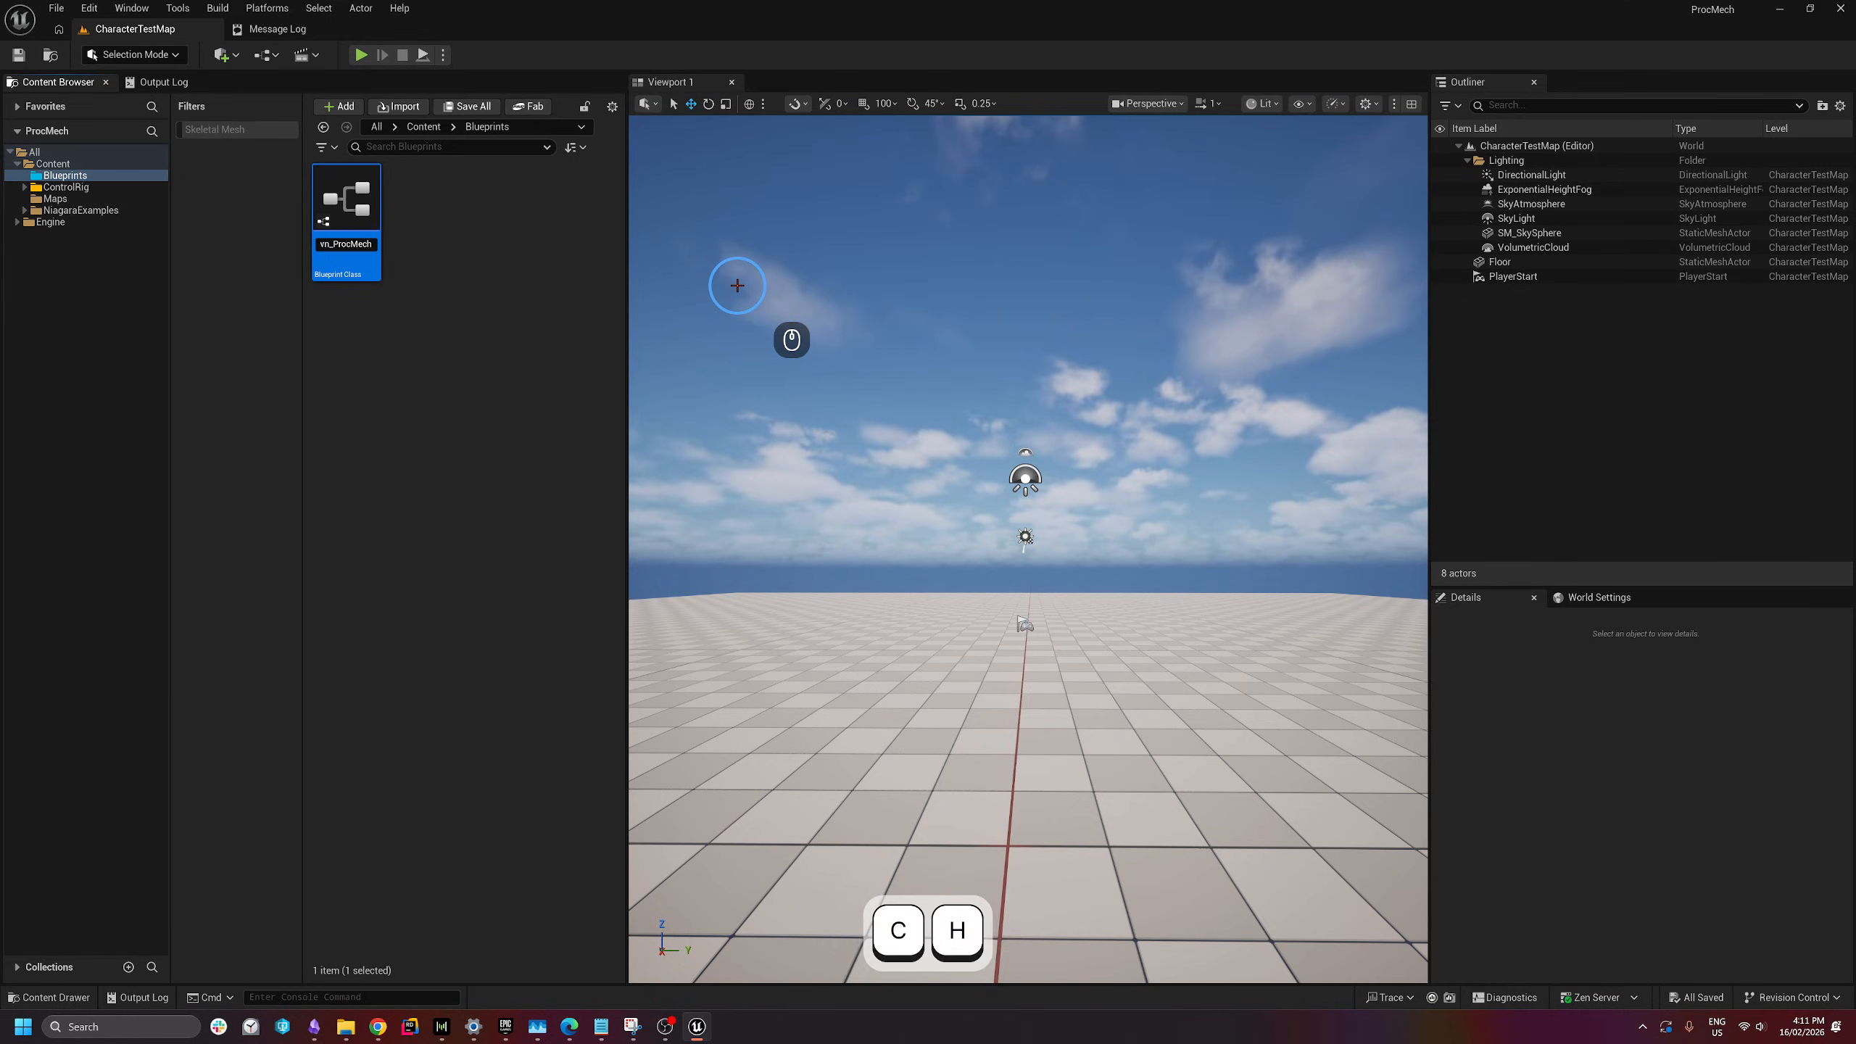
key("Return")
- Open Pawn_ProcMech and add a Capsule Collision component as the new root
double_click(352, 201)
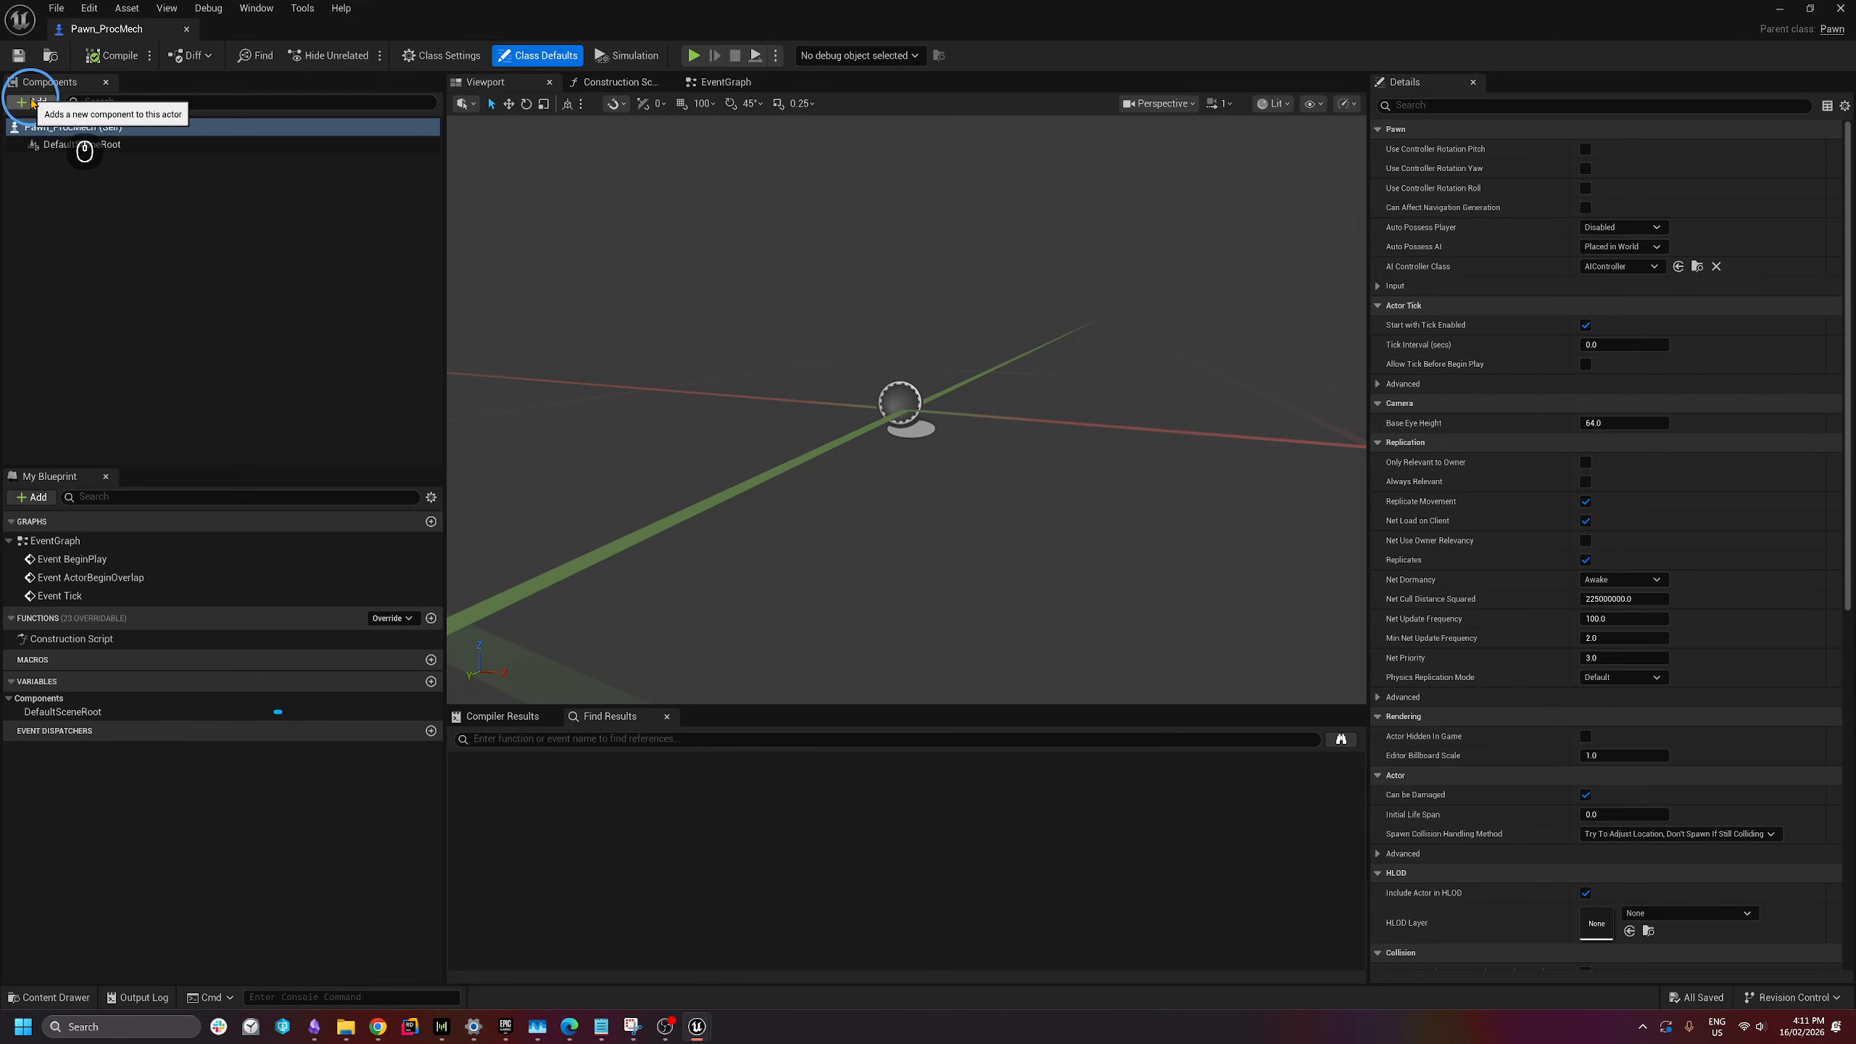
left_click(32, 102)
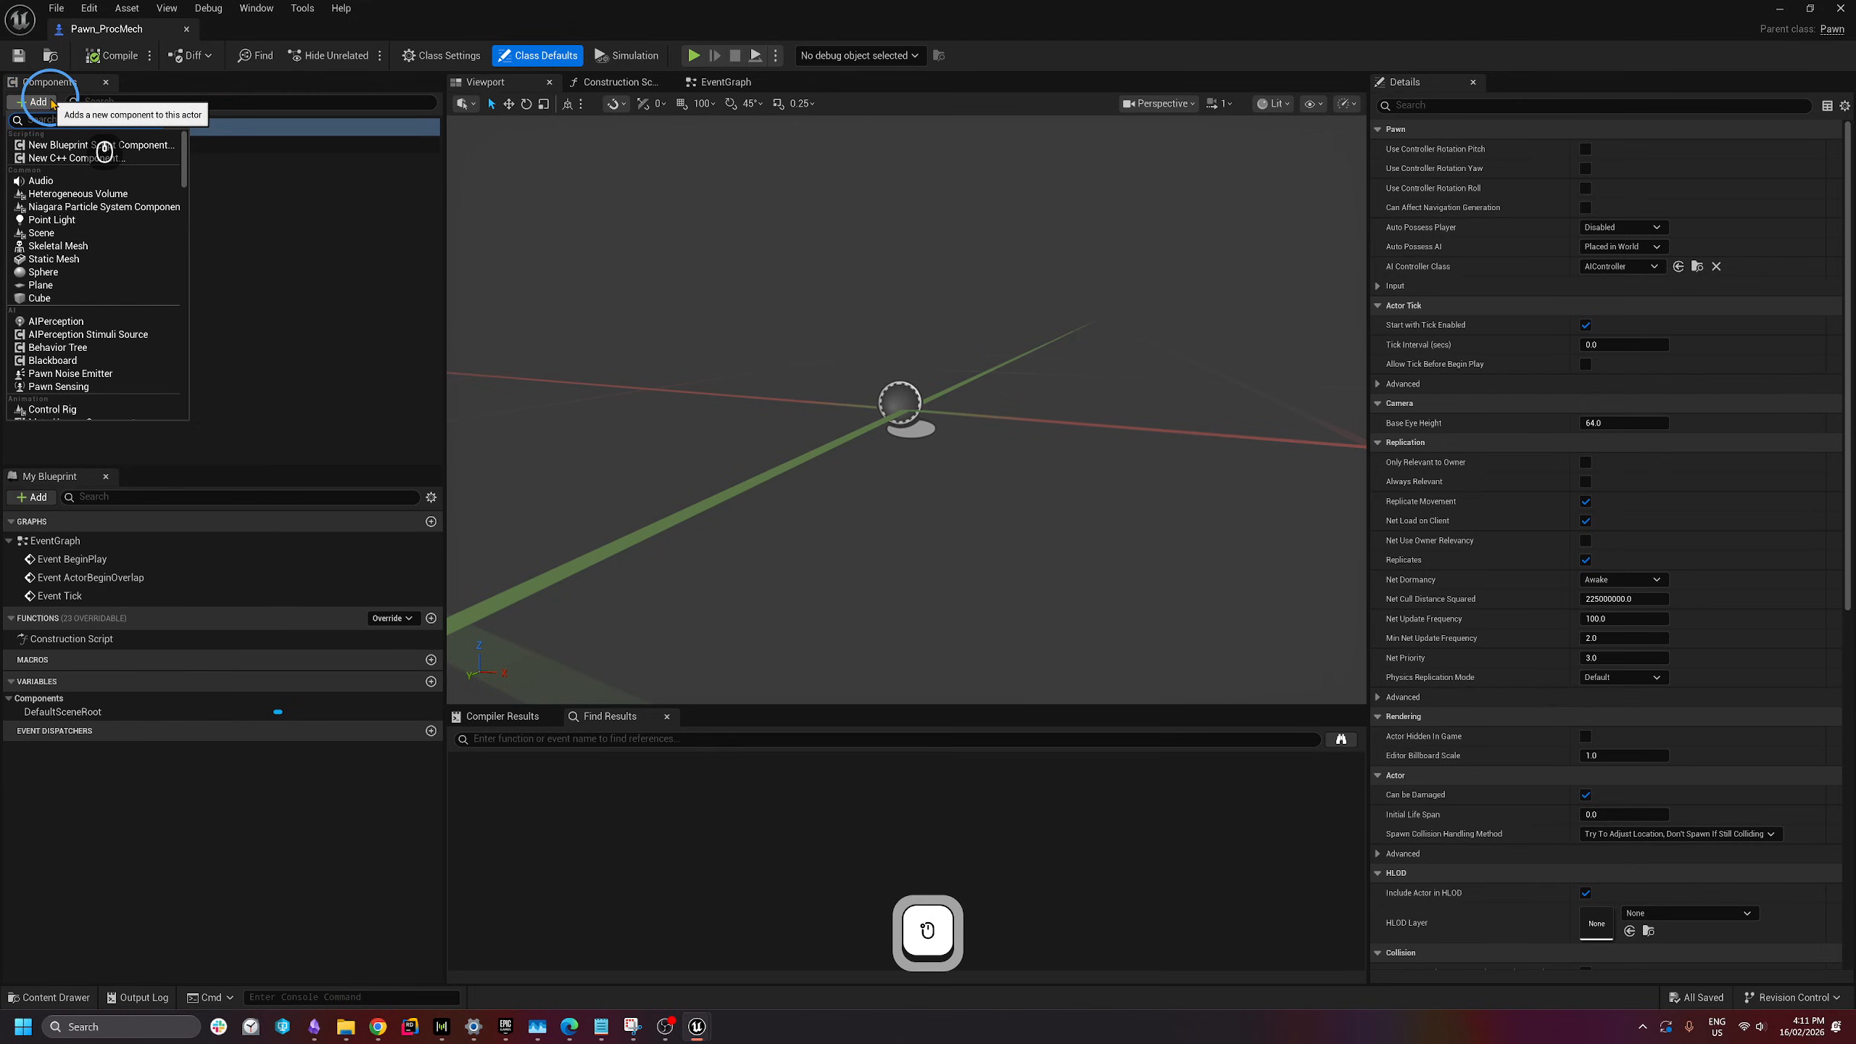
type("cap")
left_click(43, 145)
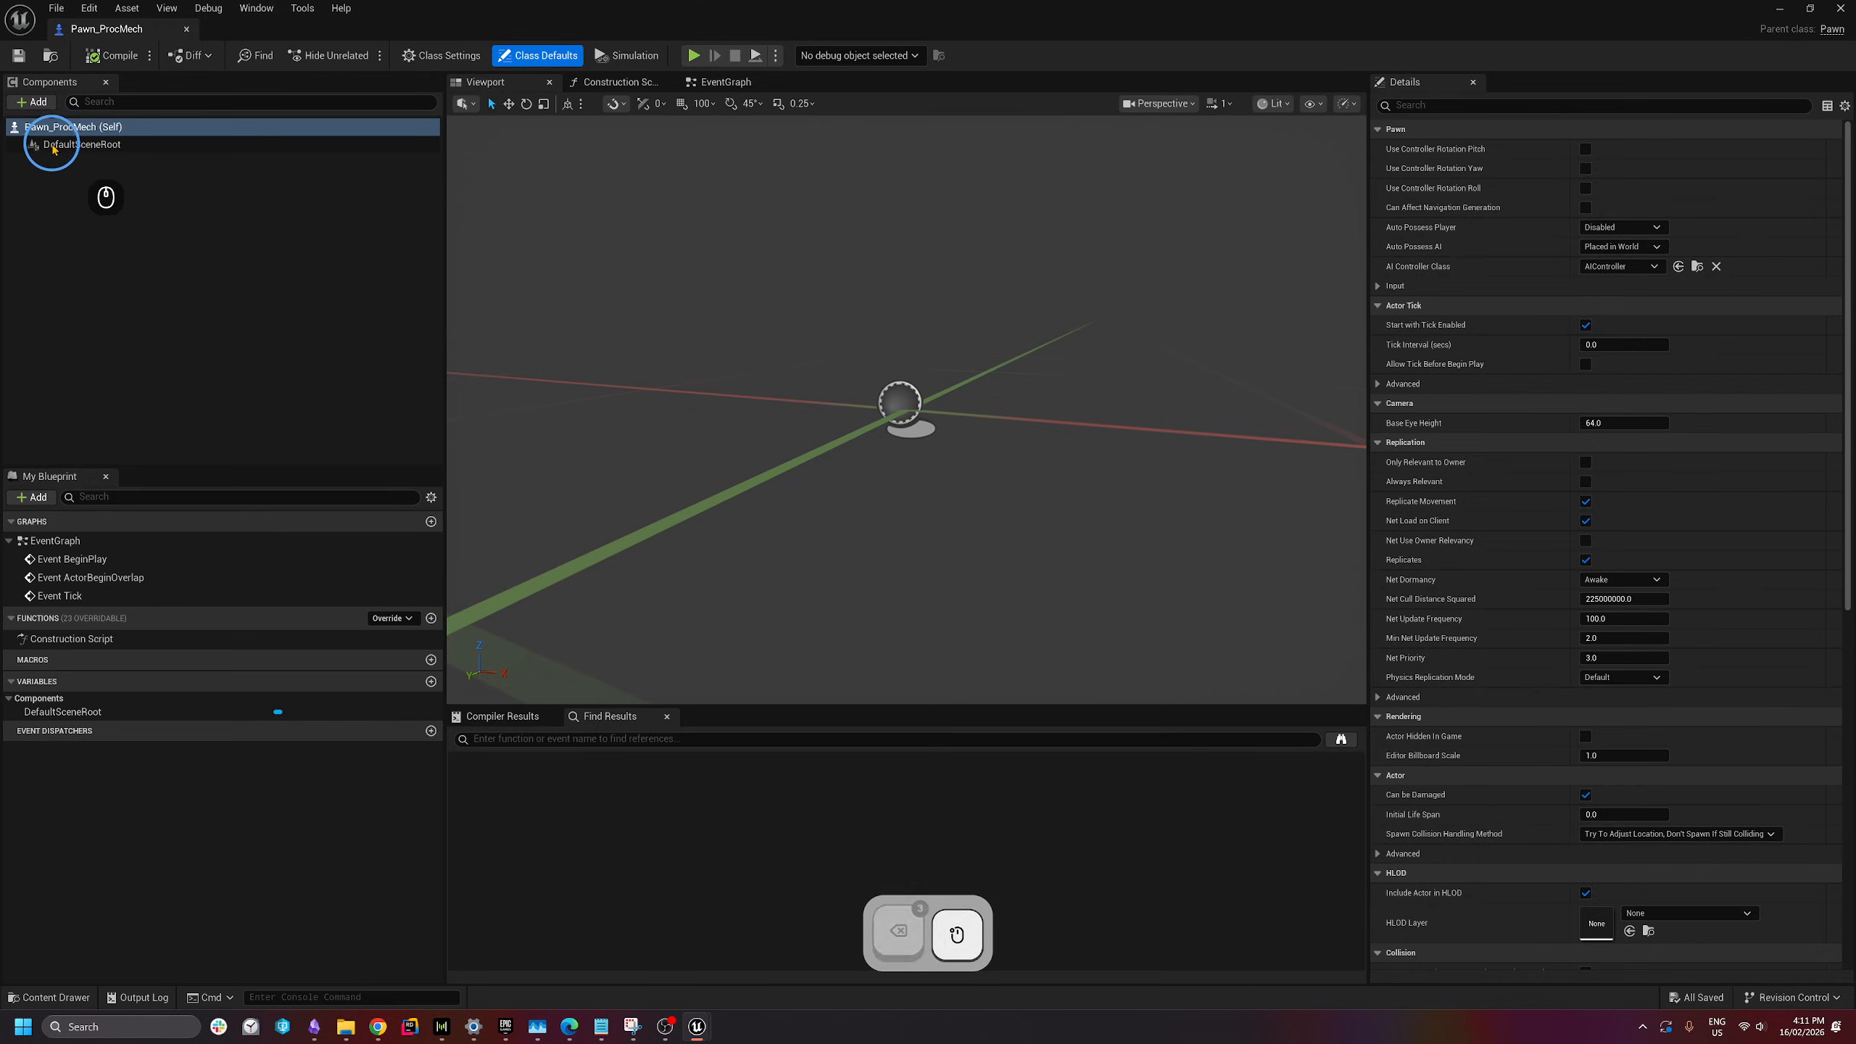
left_click(96, 199)
left_click_drag(73, 162, 83, 153)
- Add a Skeletal Mesh component under the capsule and assign it SKM_Mech
left_click(41, 104)
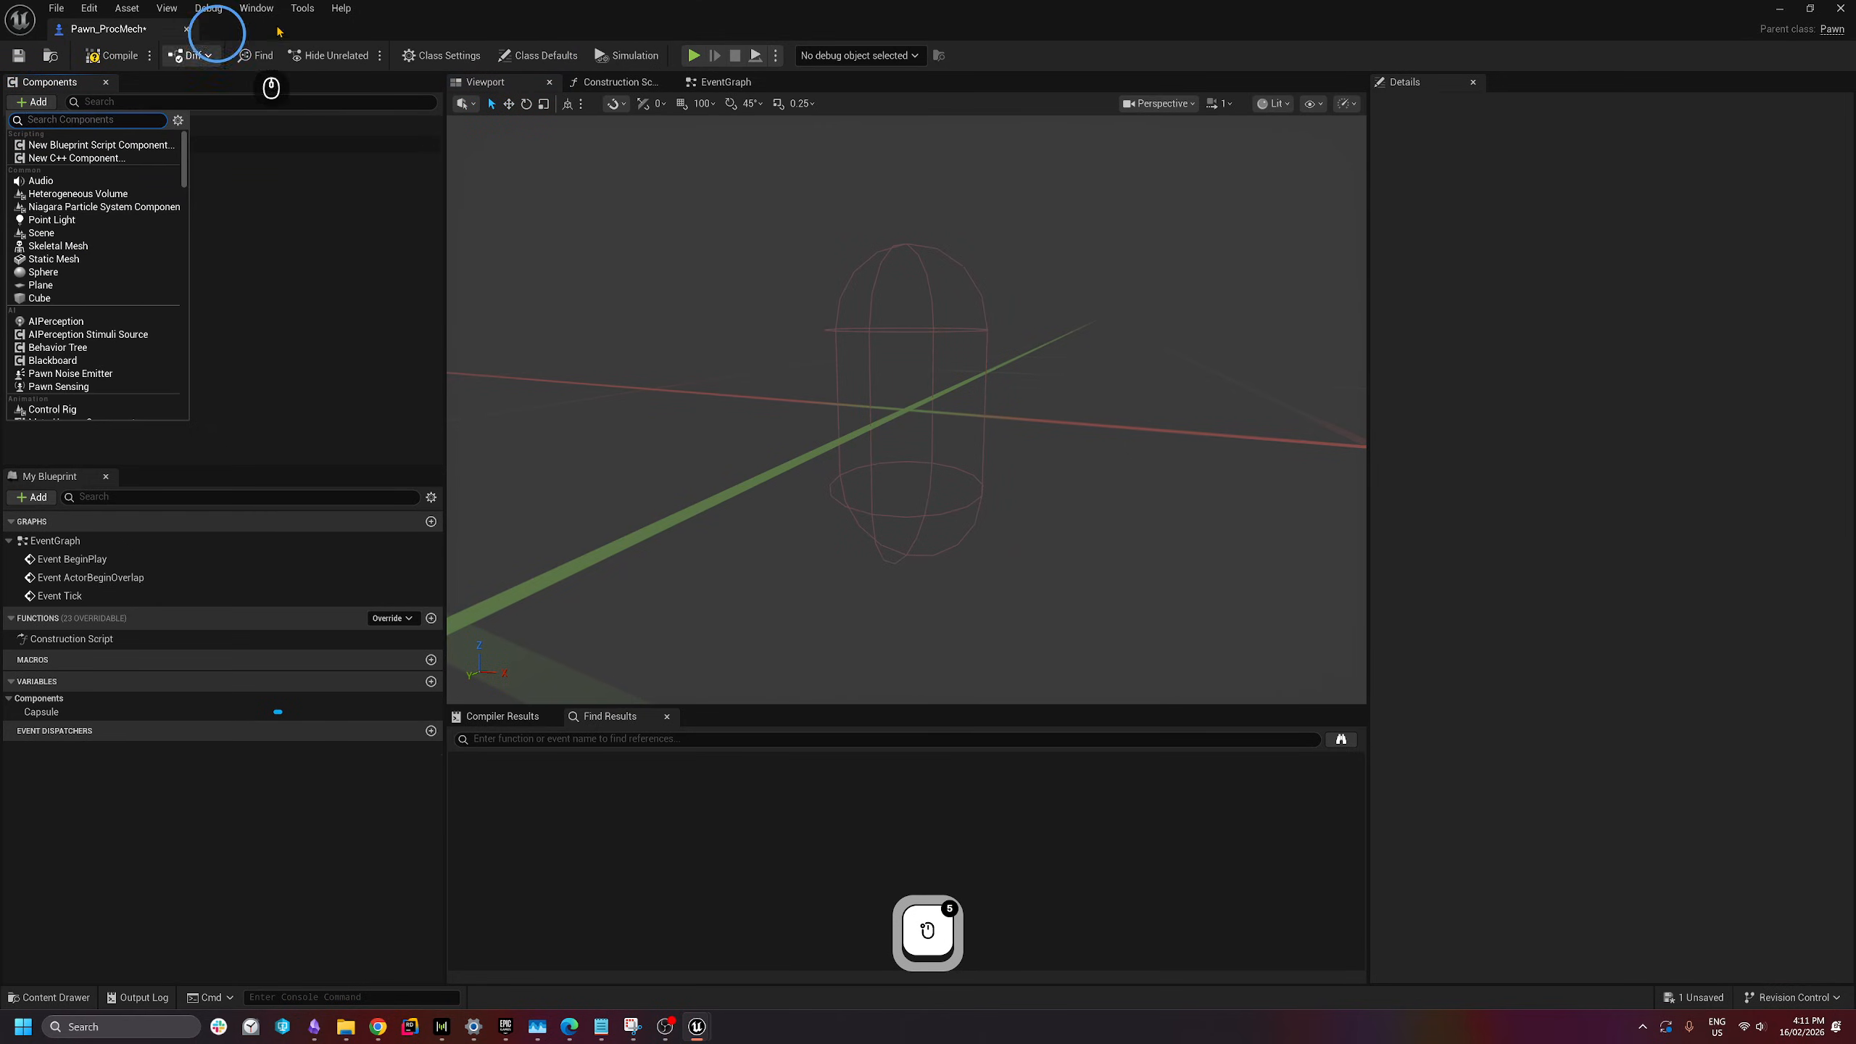
type("skeletal")
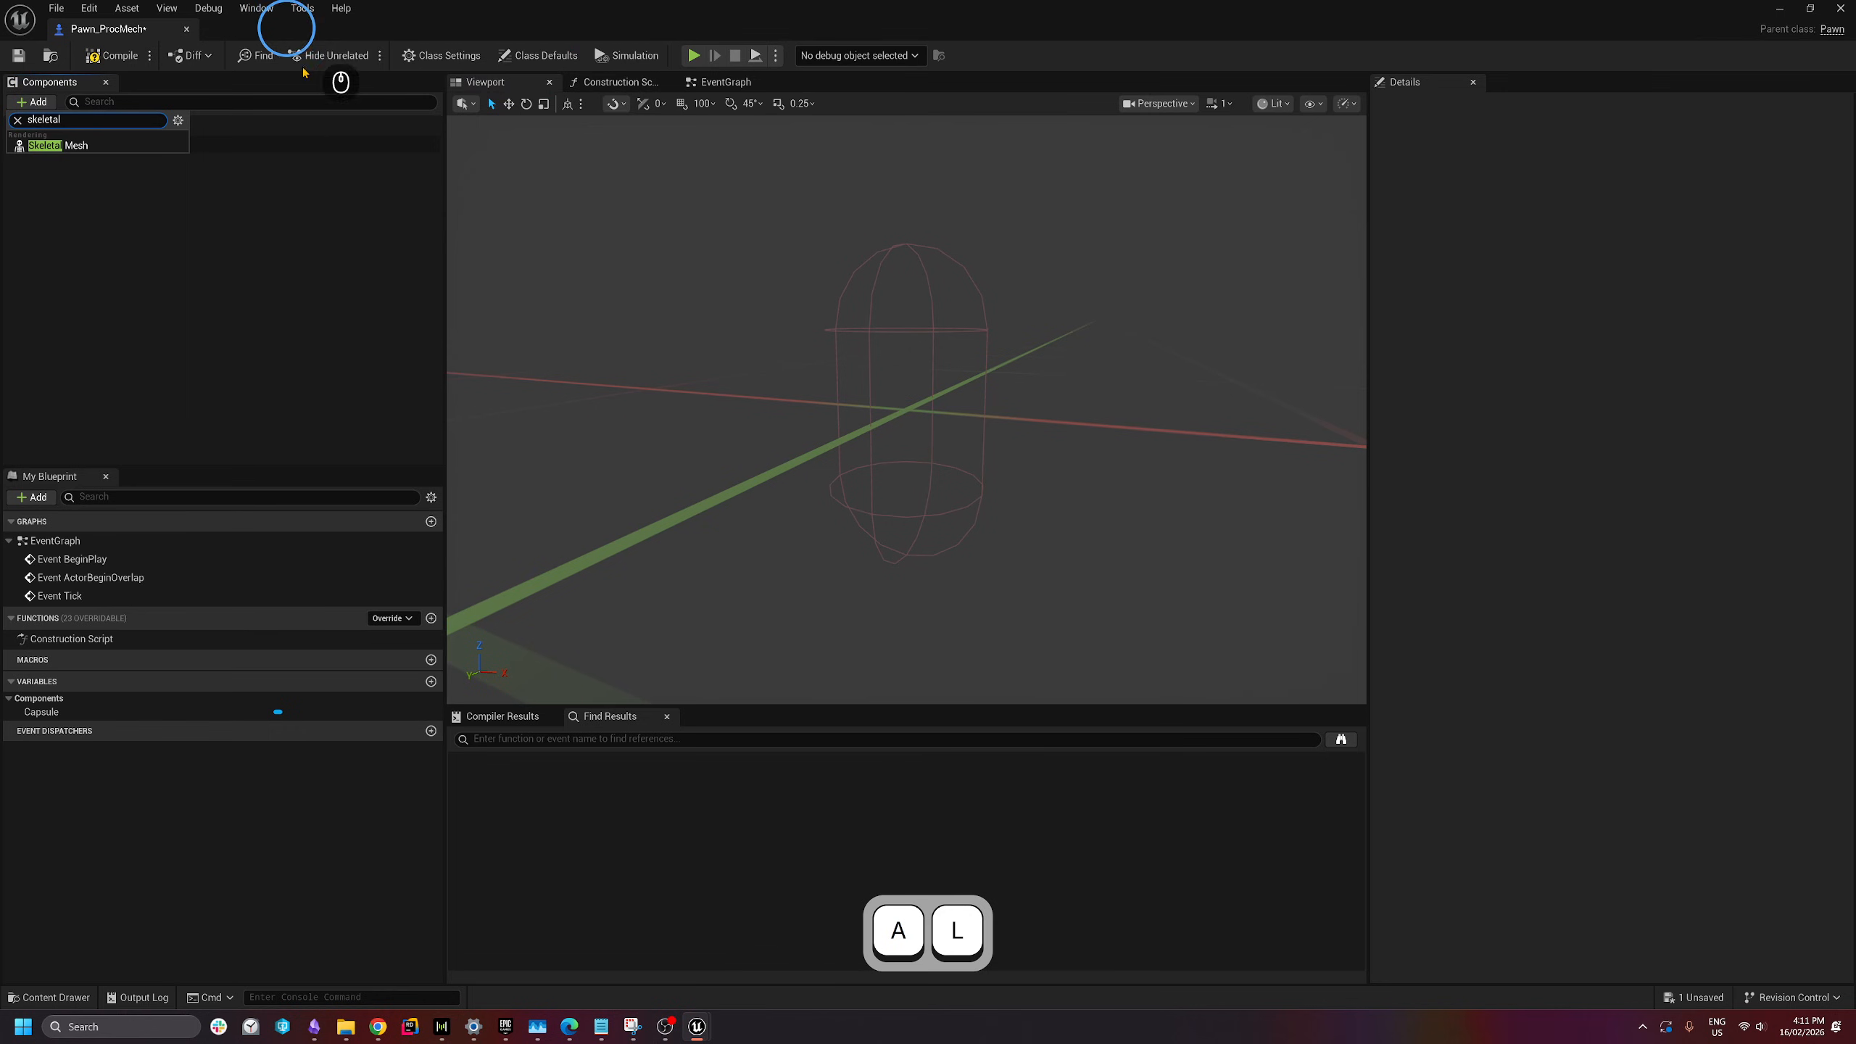
left_click(52, 145)
left_click(124, 157)
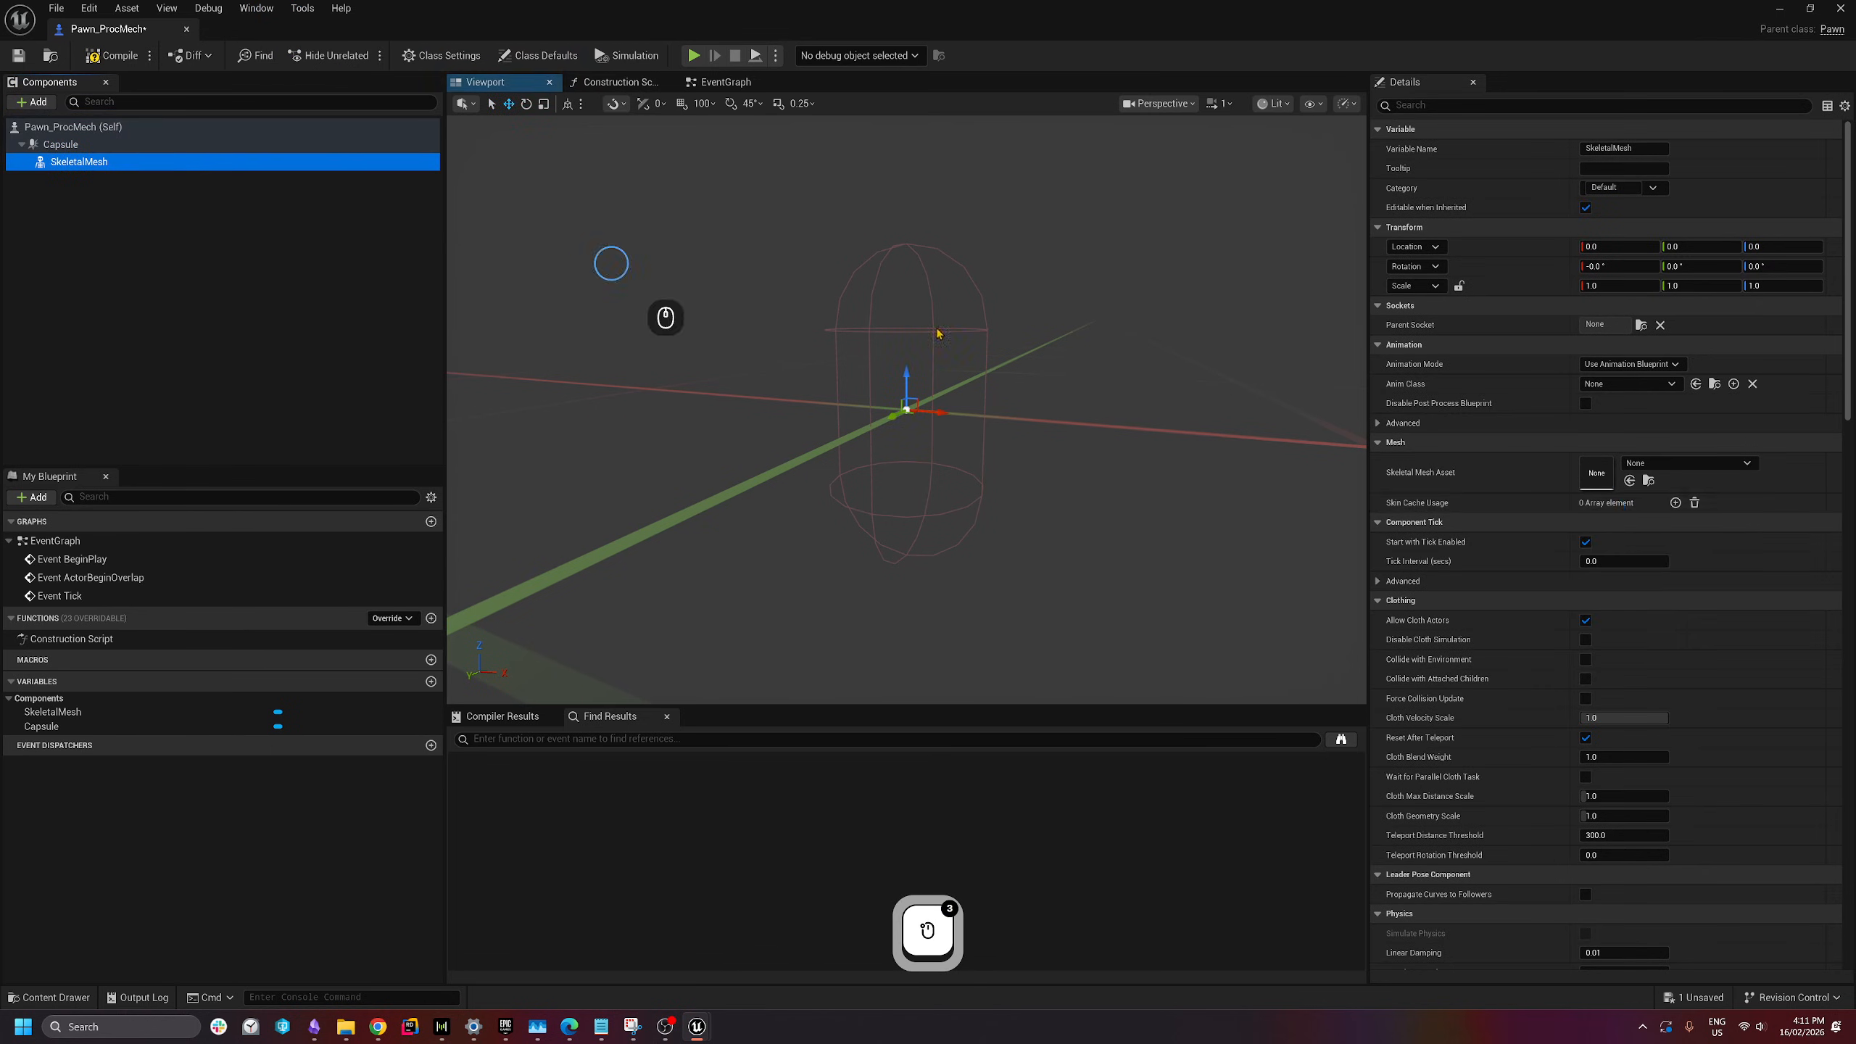
left_click(1678, 470)
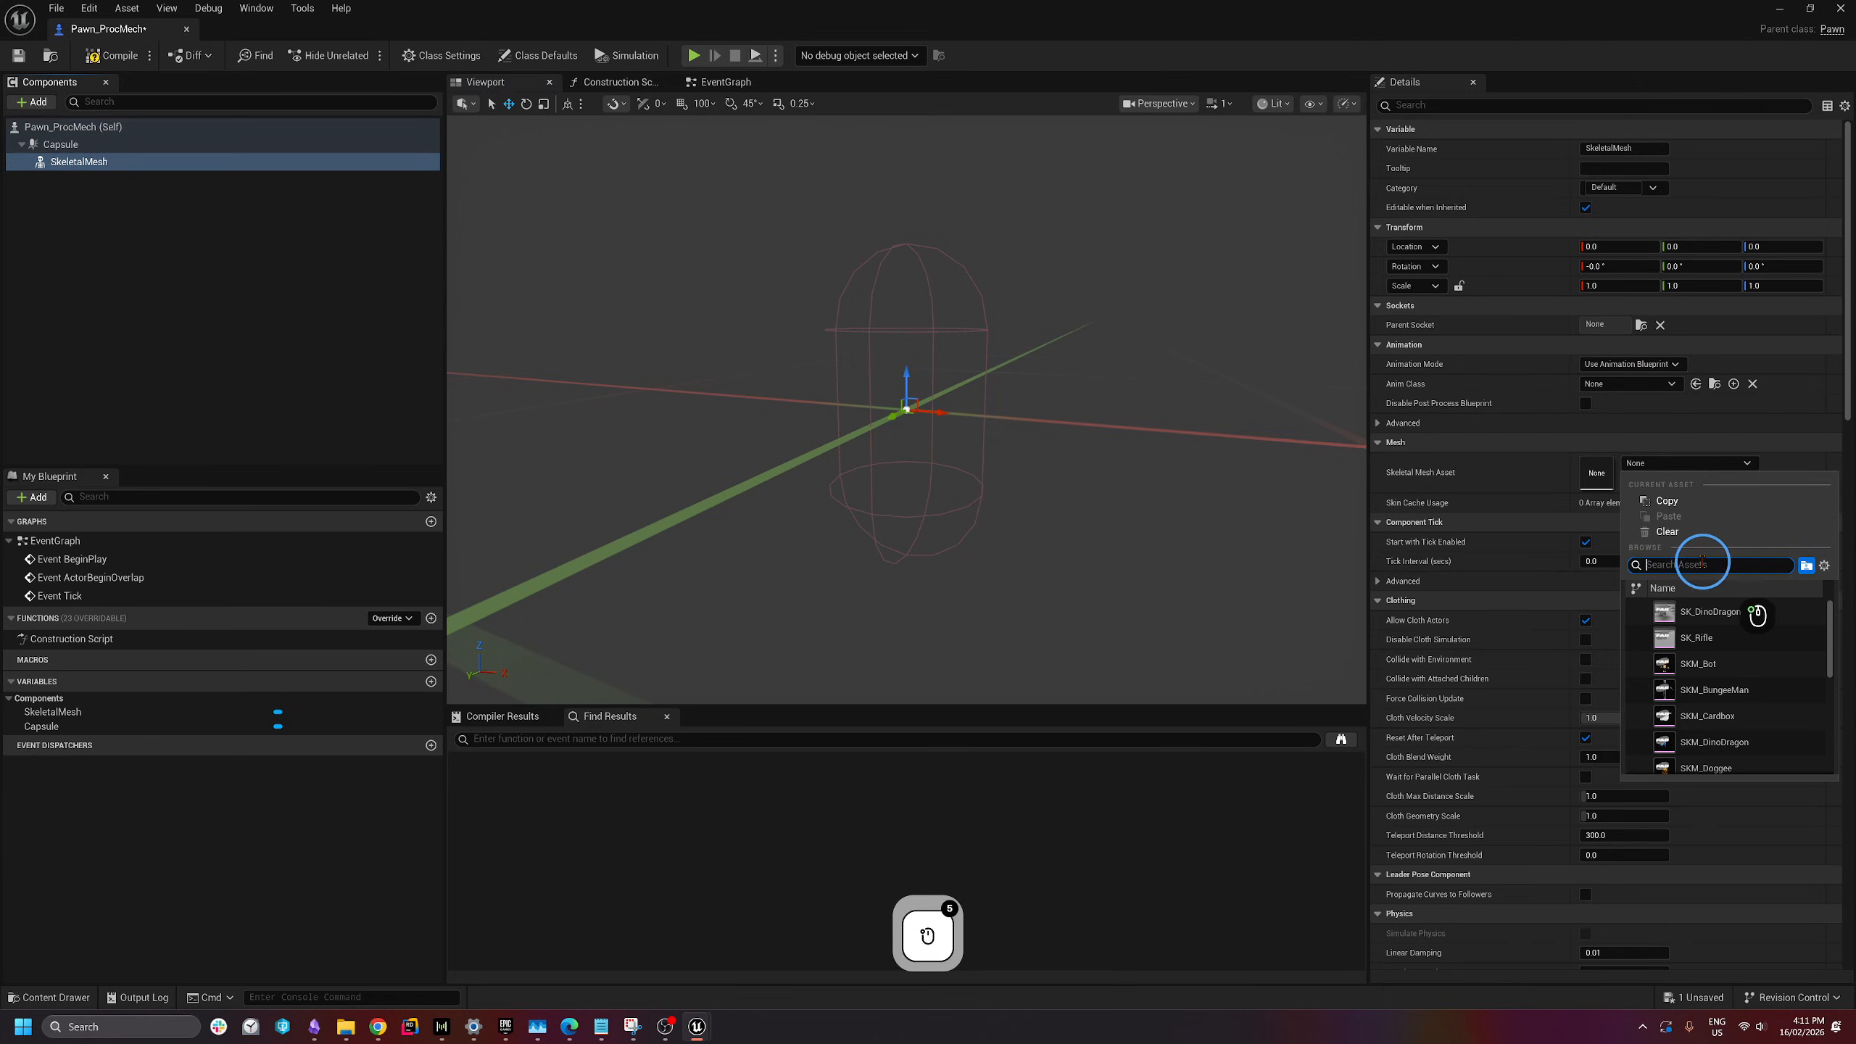
type("mech")
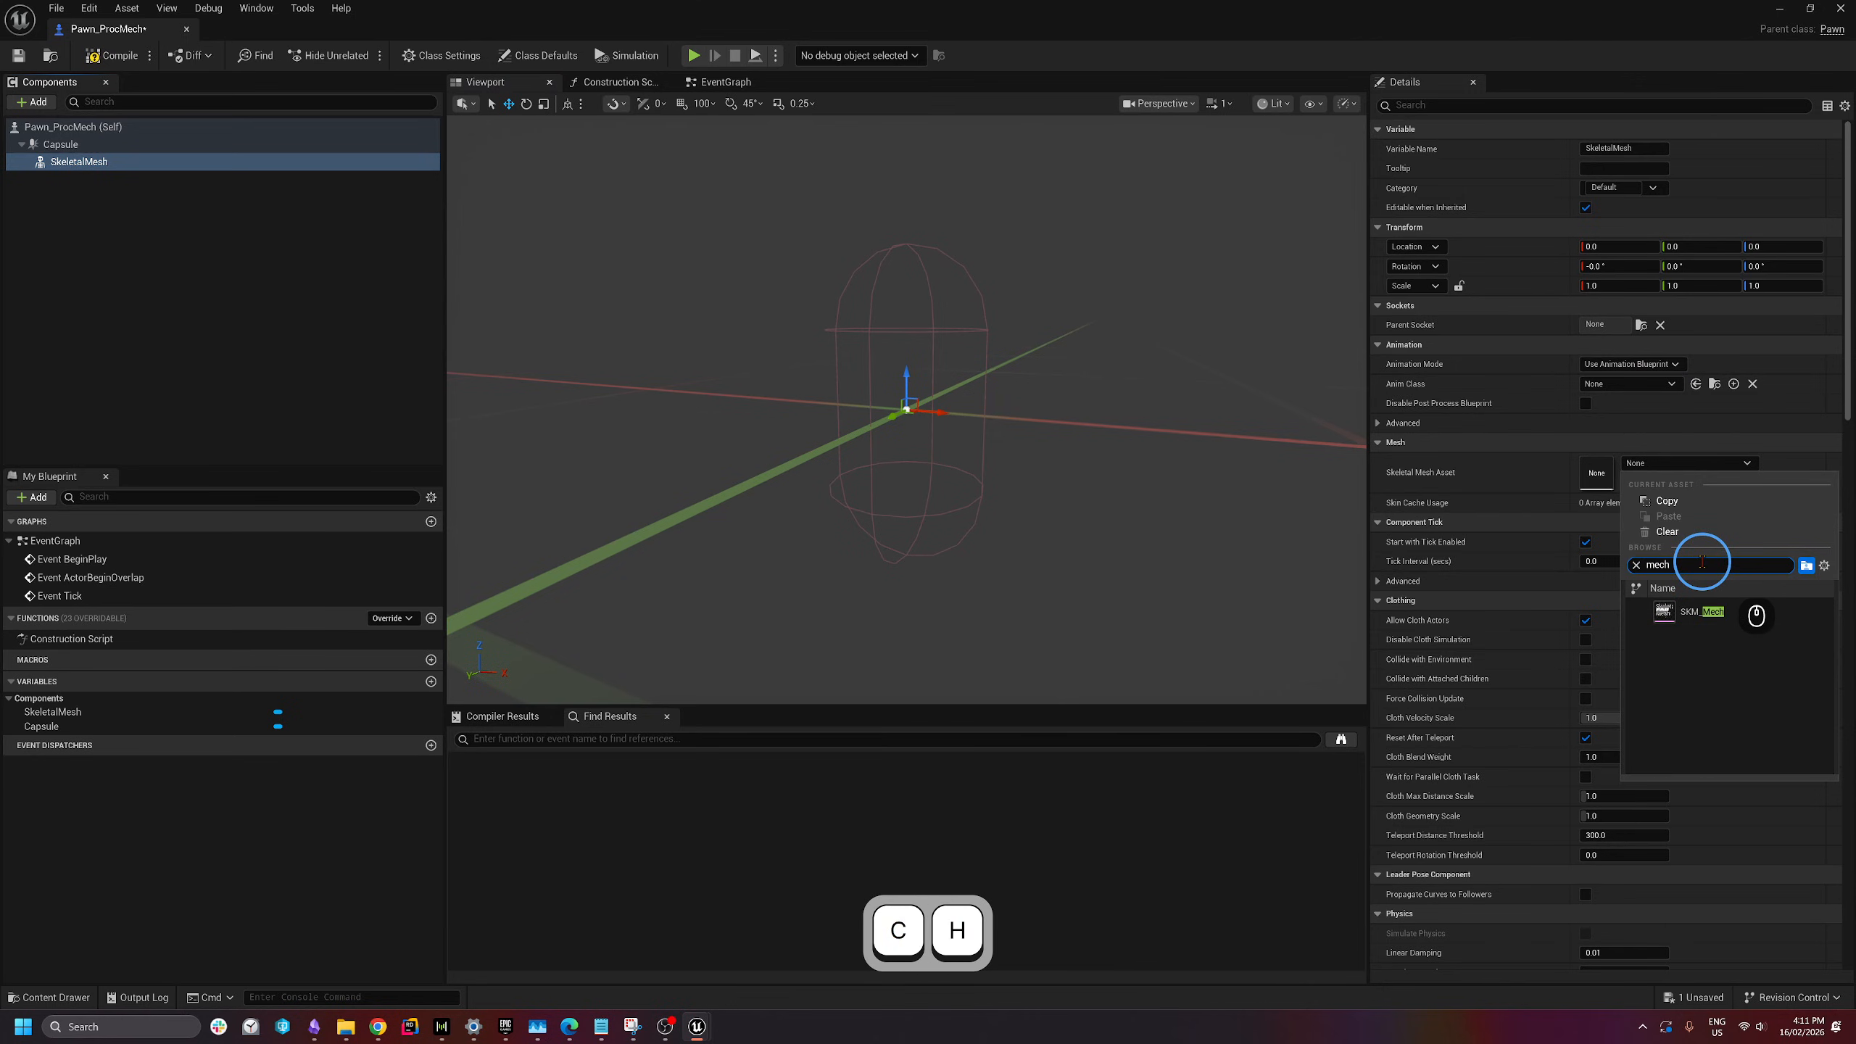
mouse_move(1705, 618)
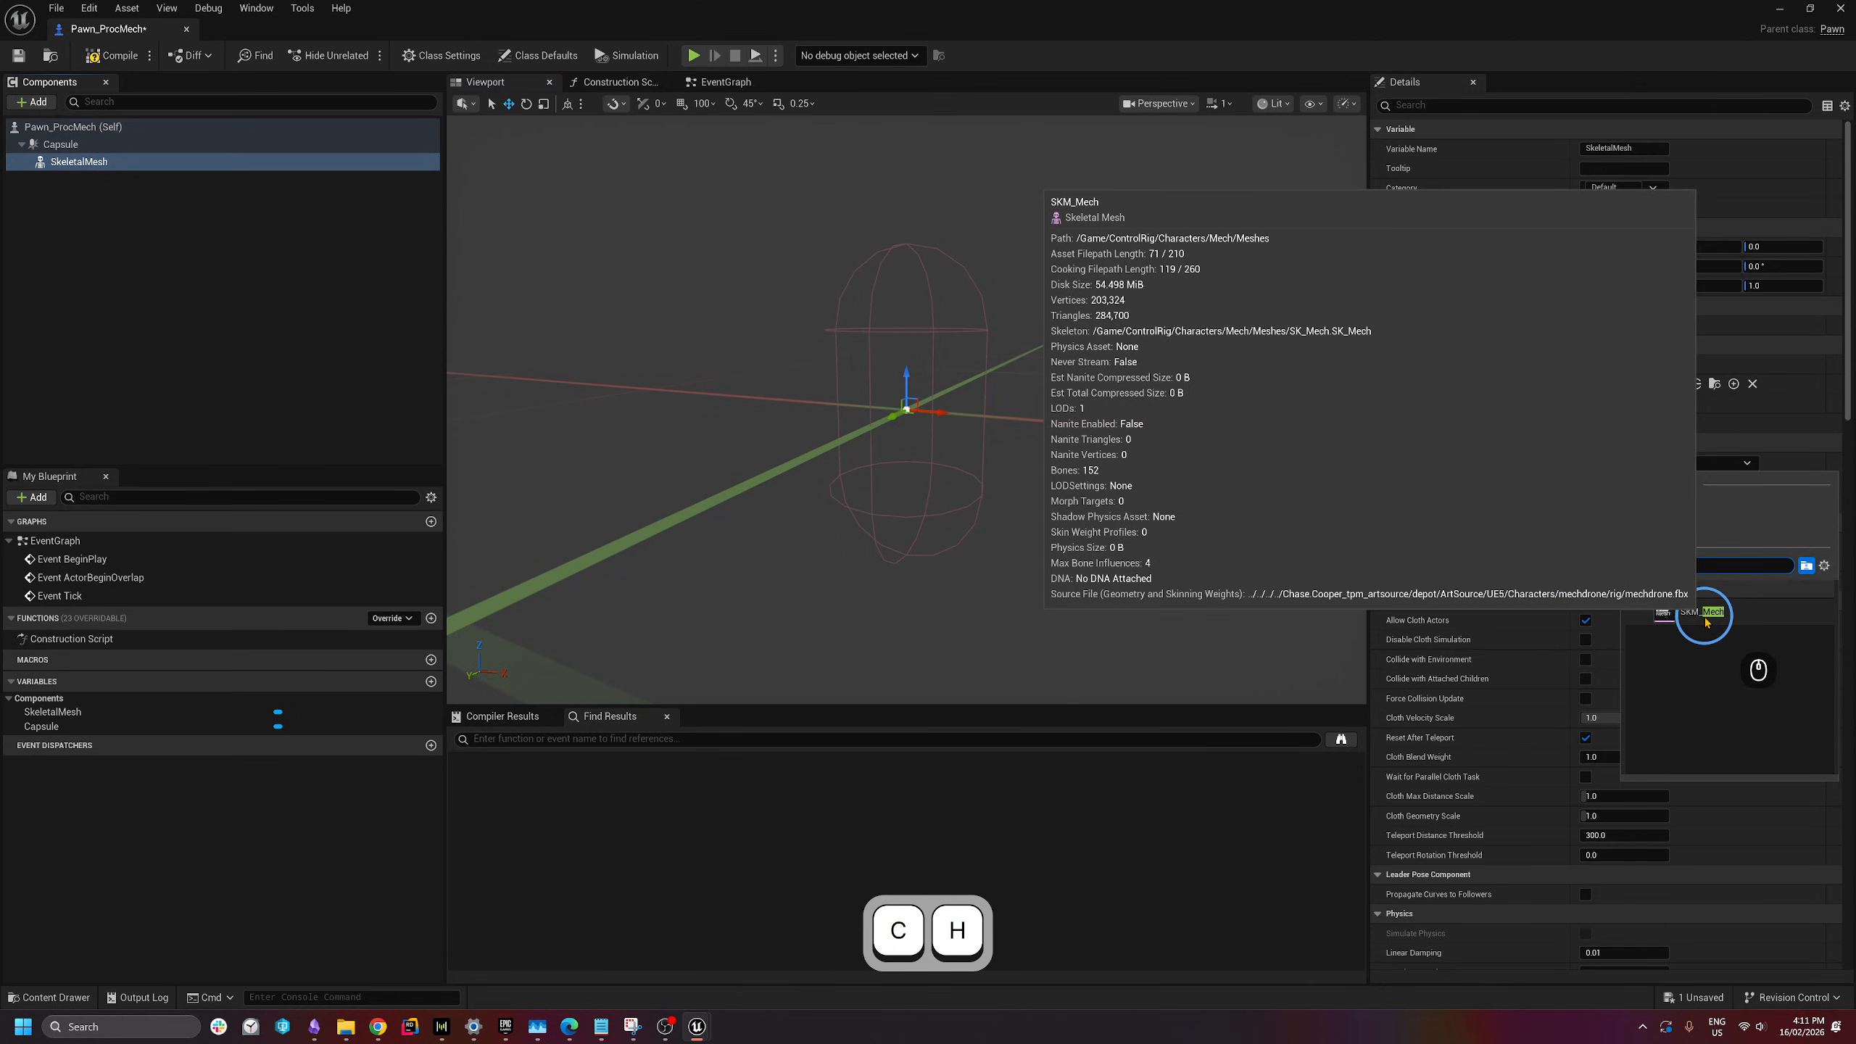
left_click(1705, 619)
right_click_drag(995, 438, 1069, 480)
key("s")
key("a")
key("e")
key("d")
key("q")
- Give the capsule half height 200, radius 100 and line thickness 10
left_click(116, 211)
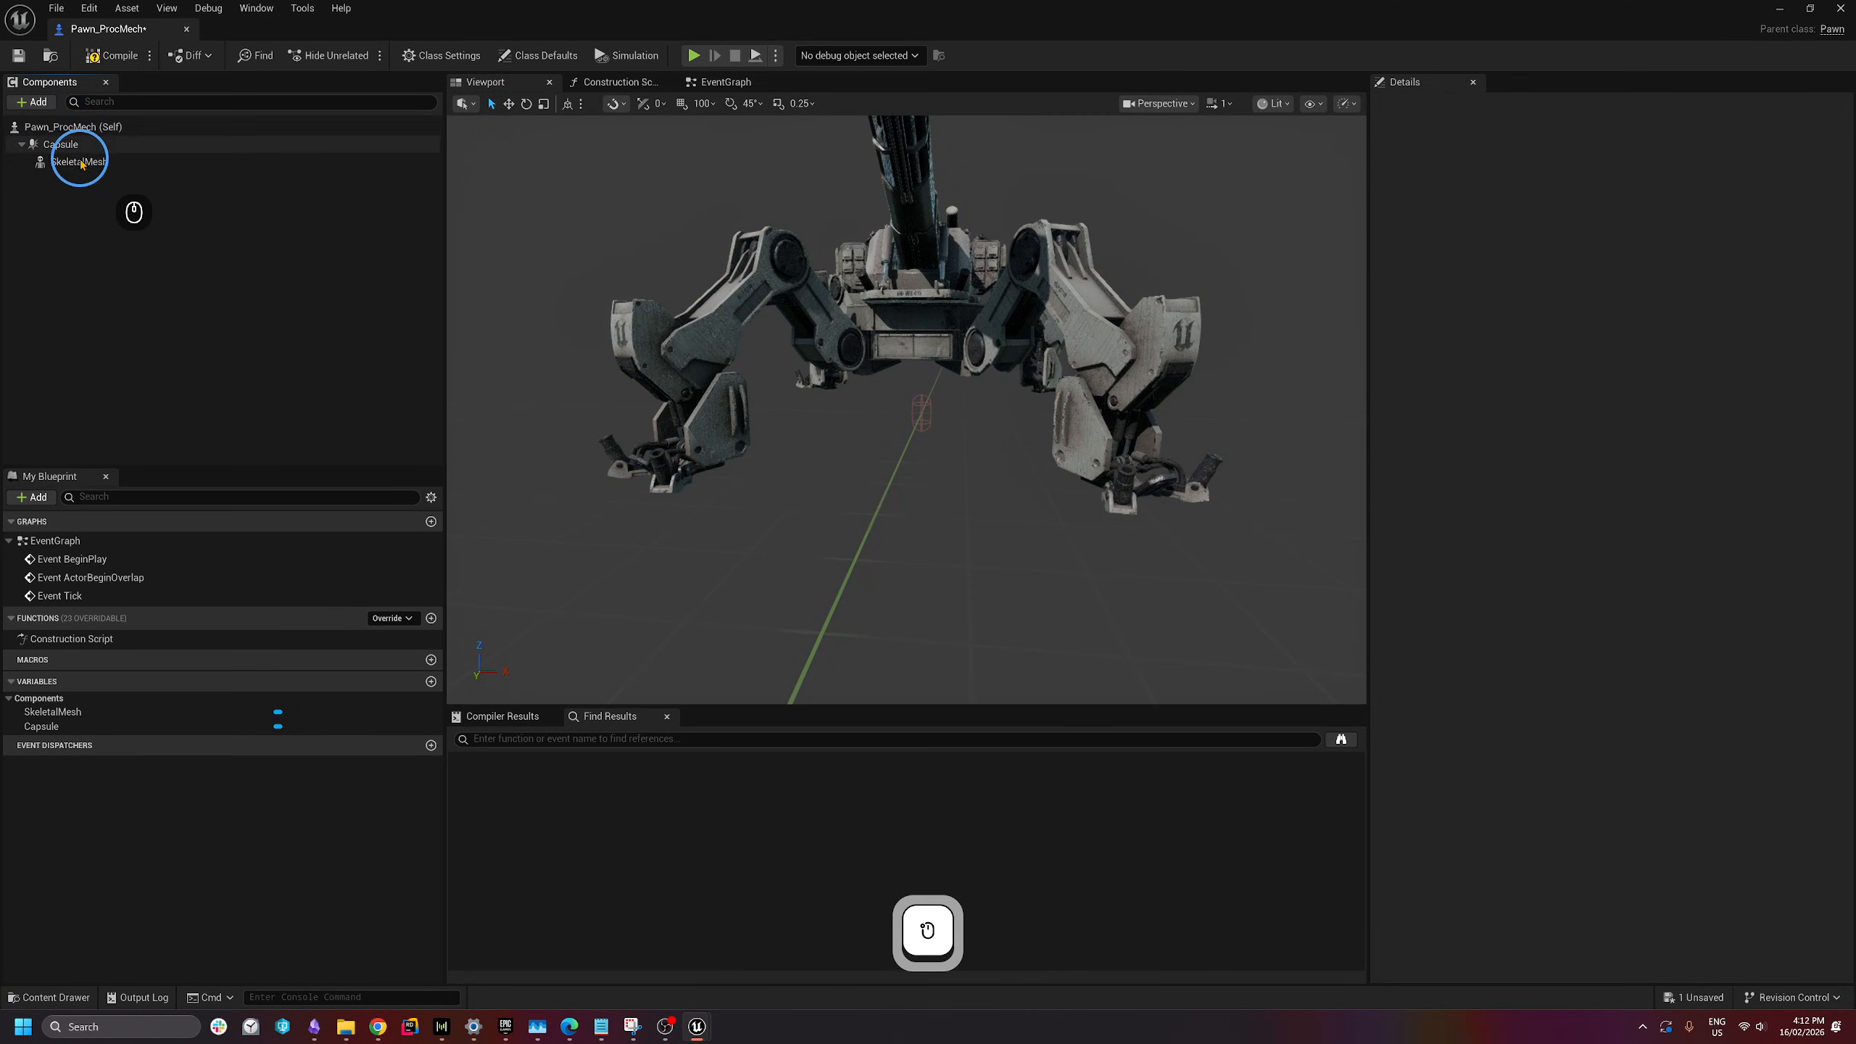
left_click(61, 144)
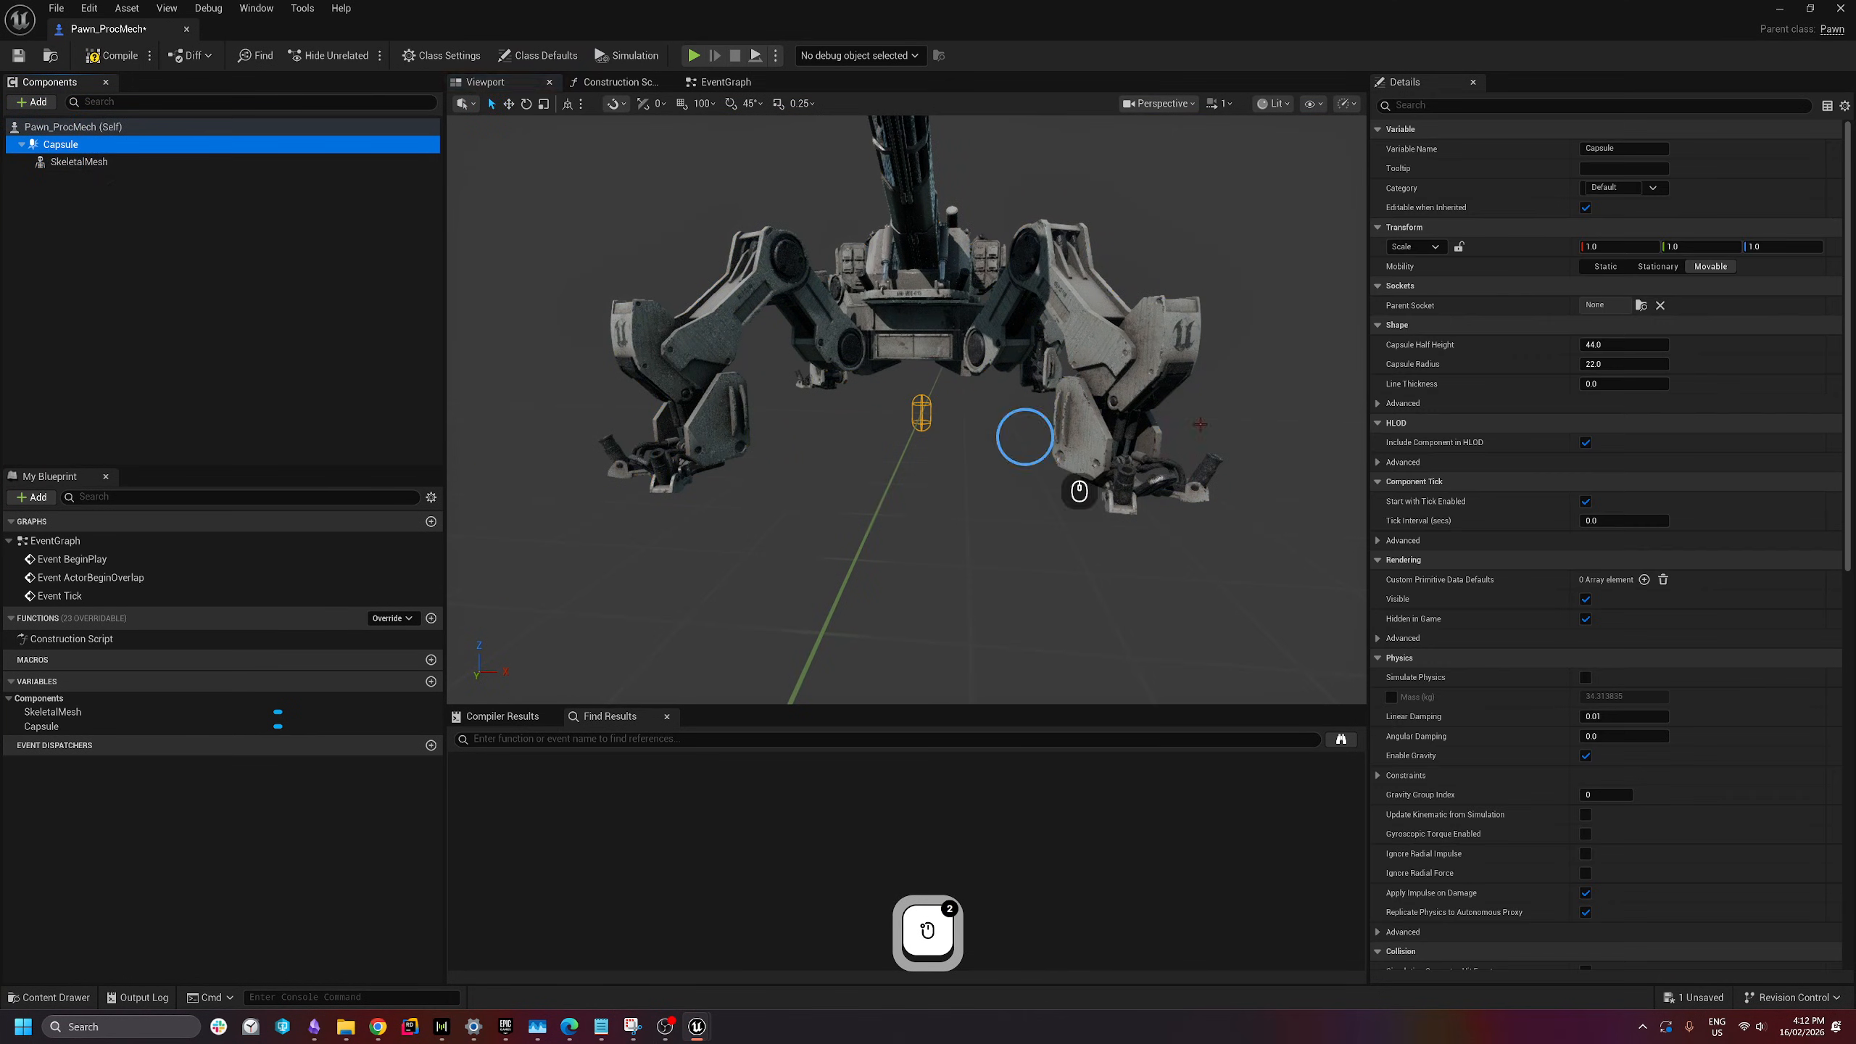
left_click(1625, 345)
type("200")
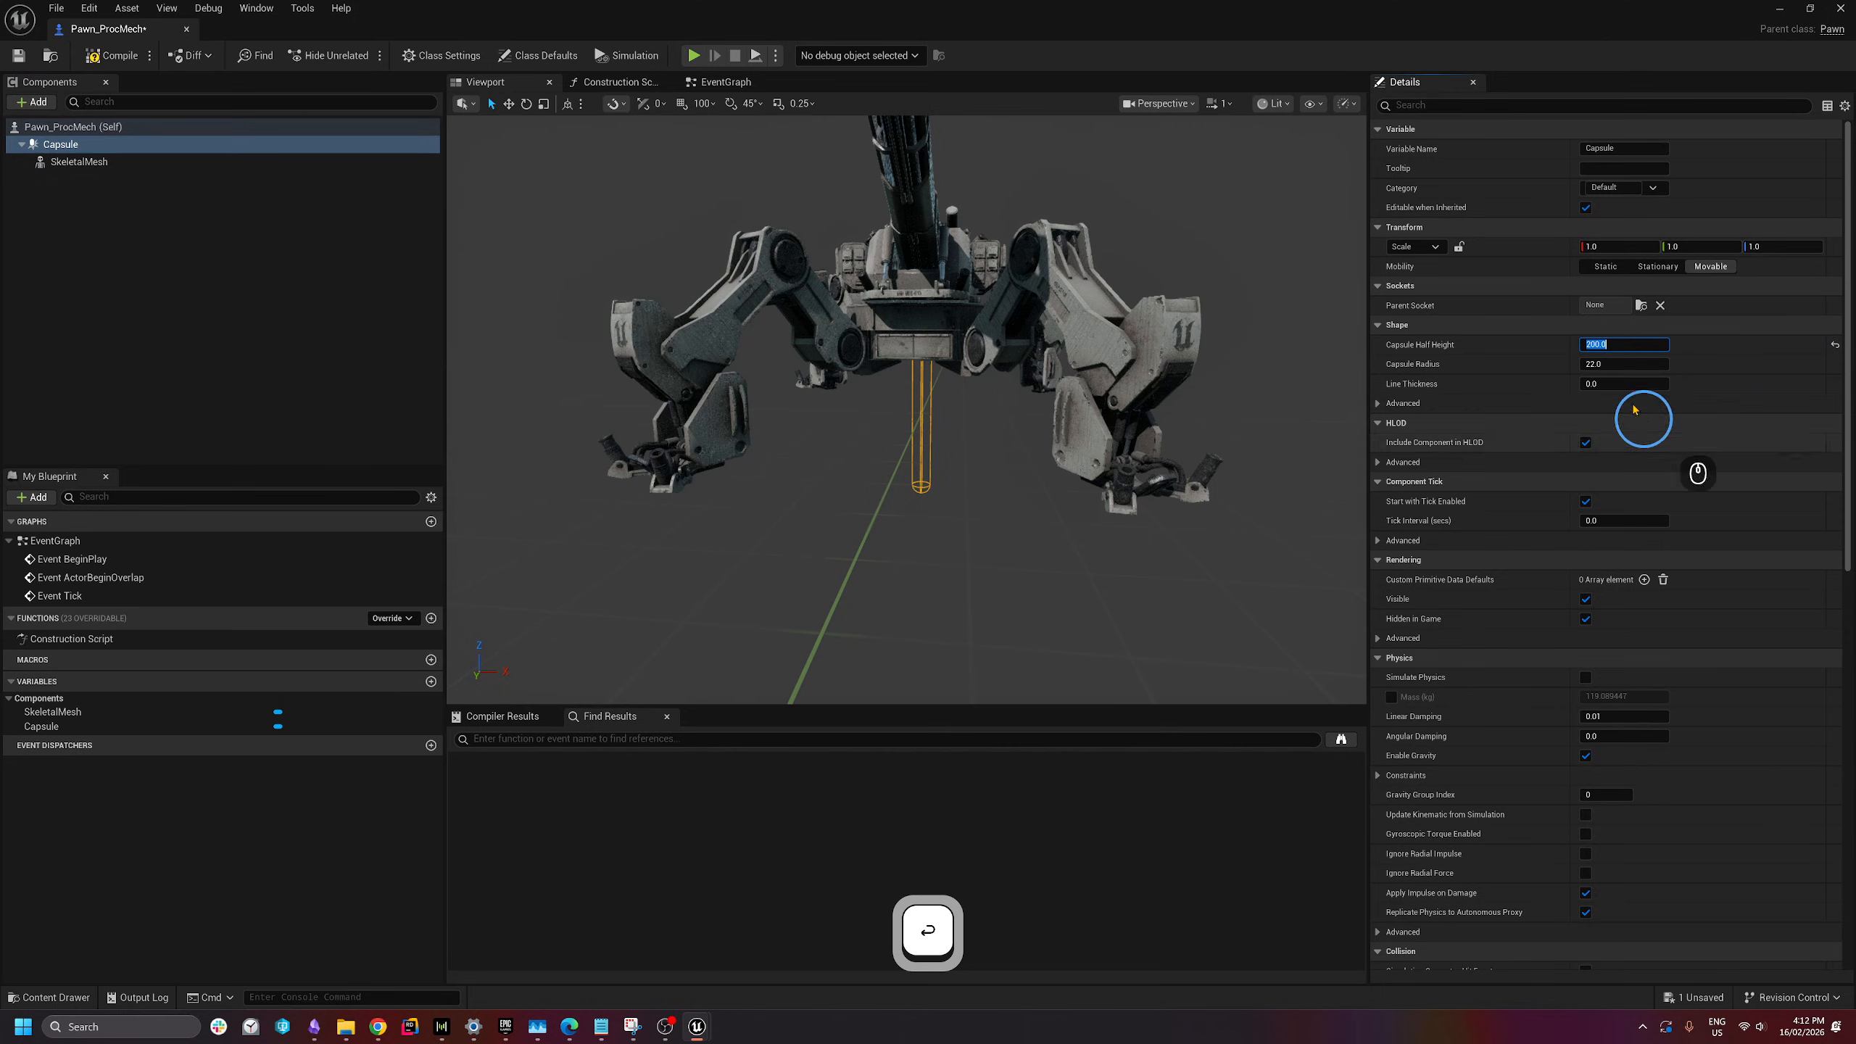
left_click(1619, 364)
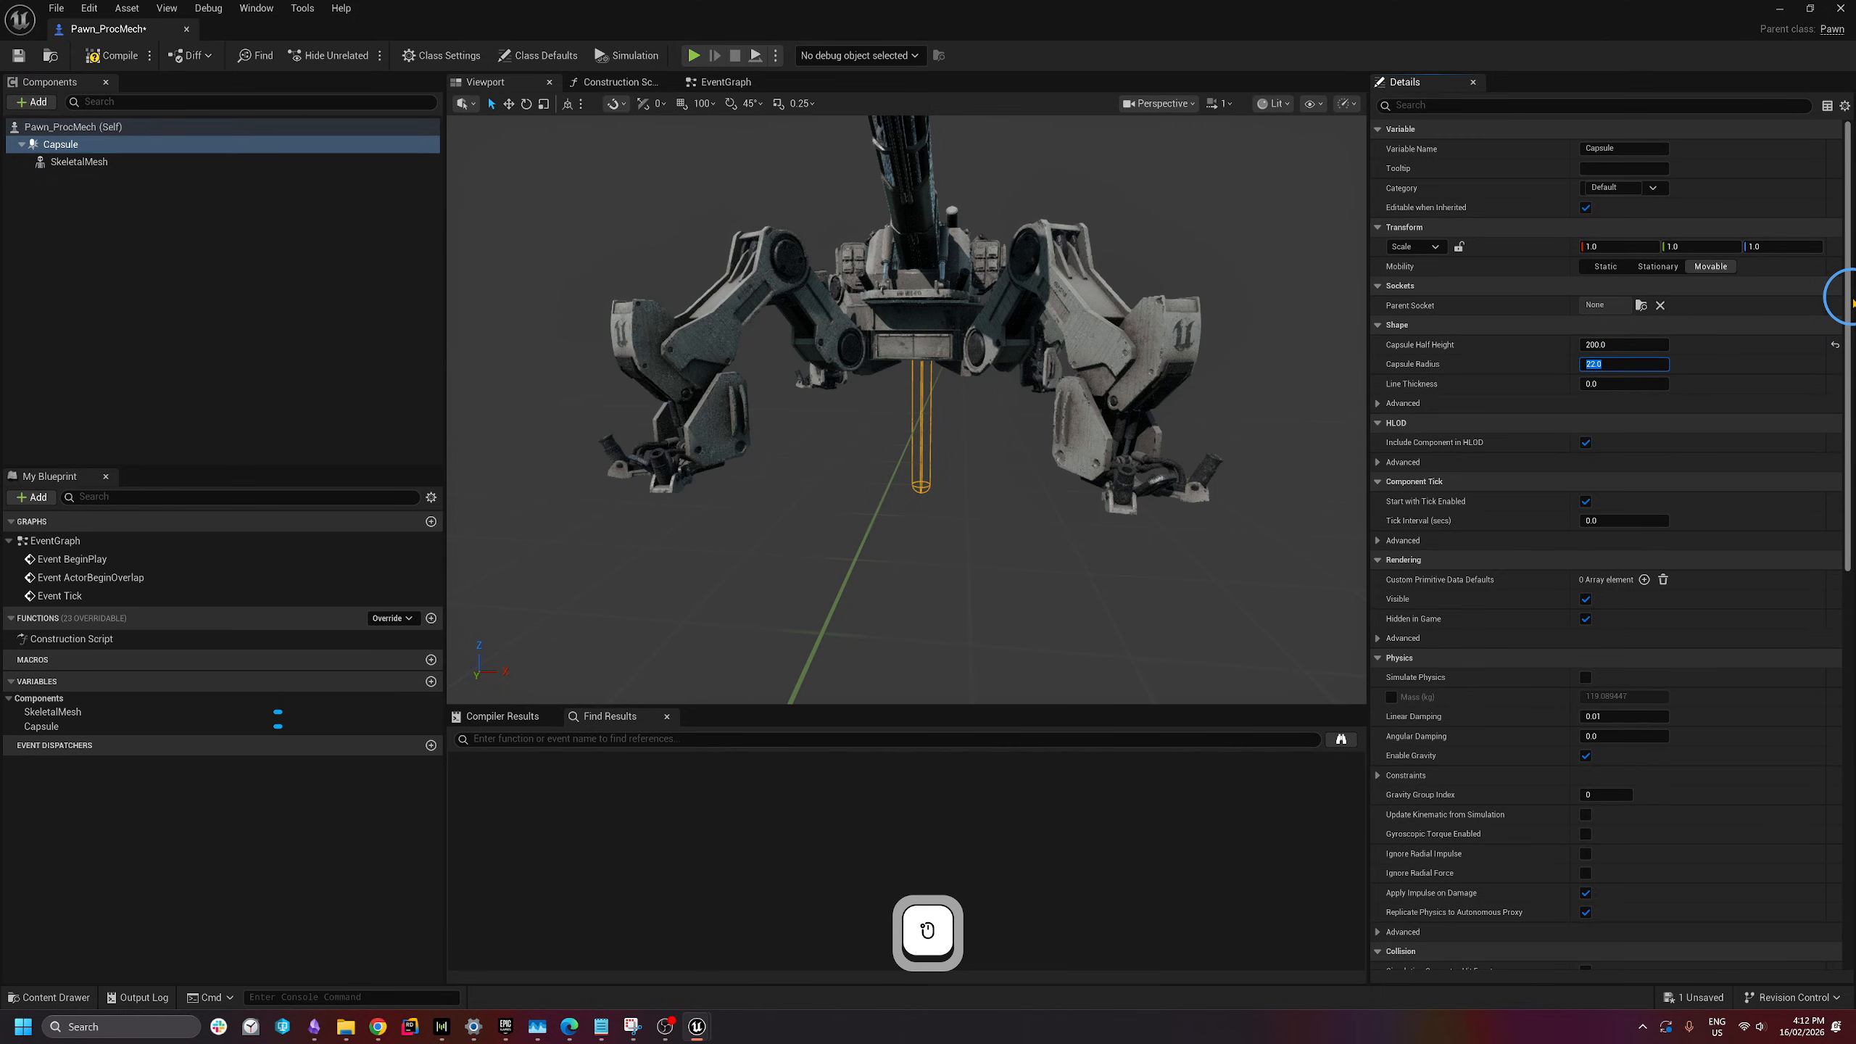
type("50")
key("Return")
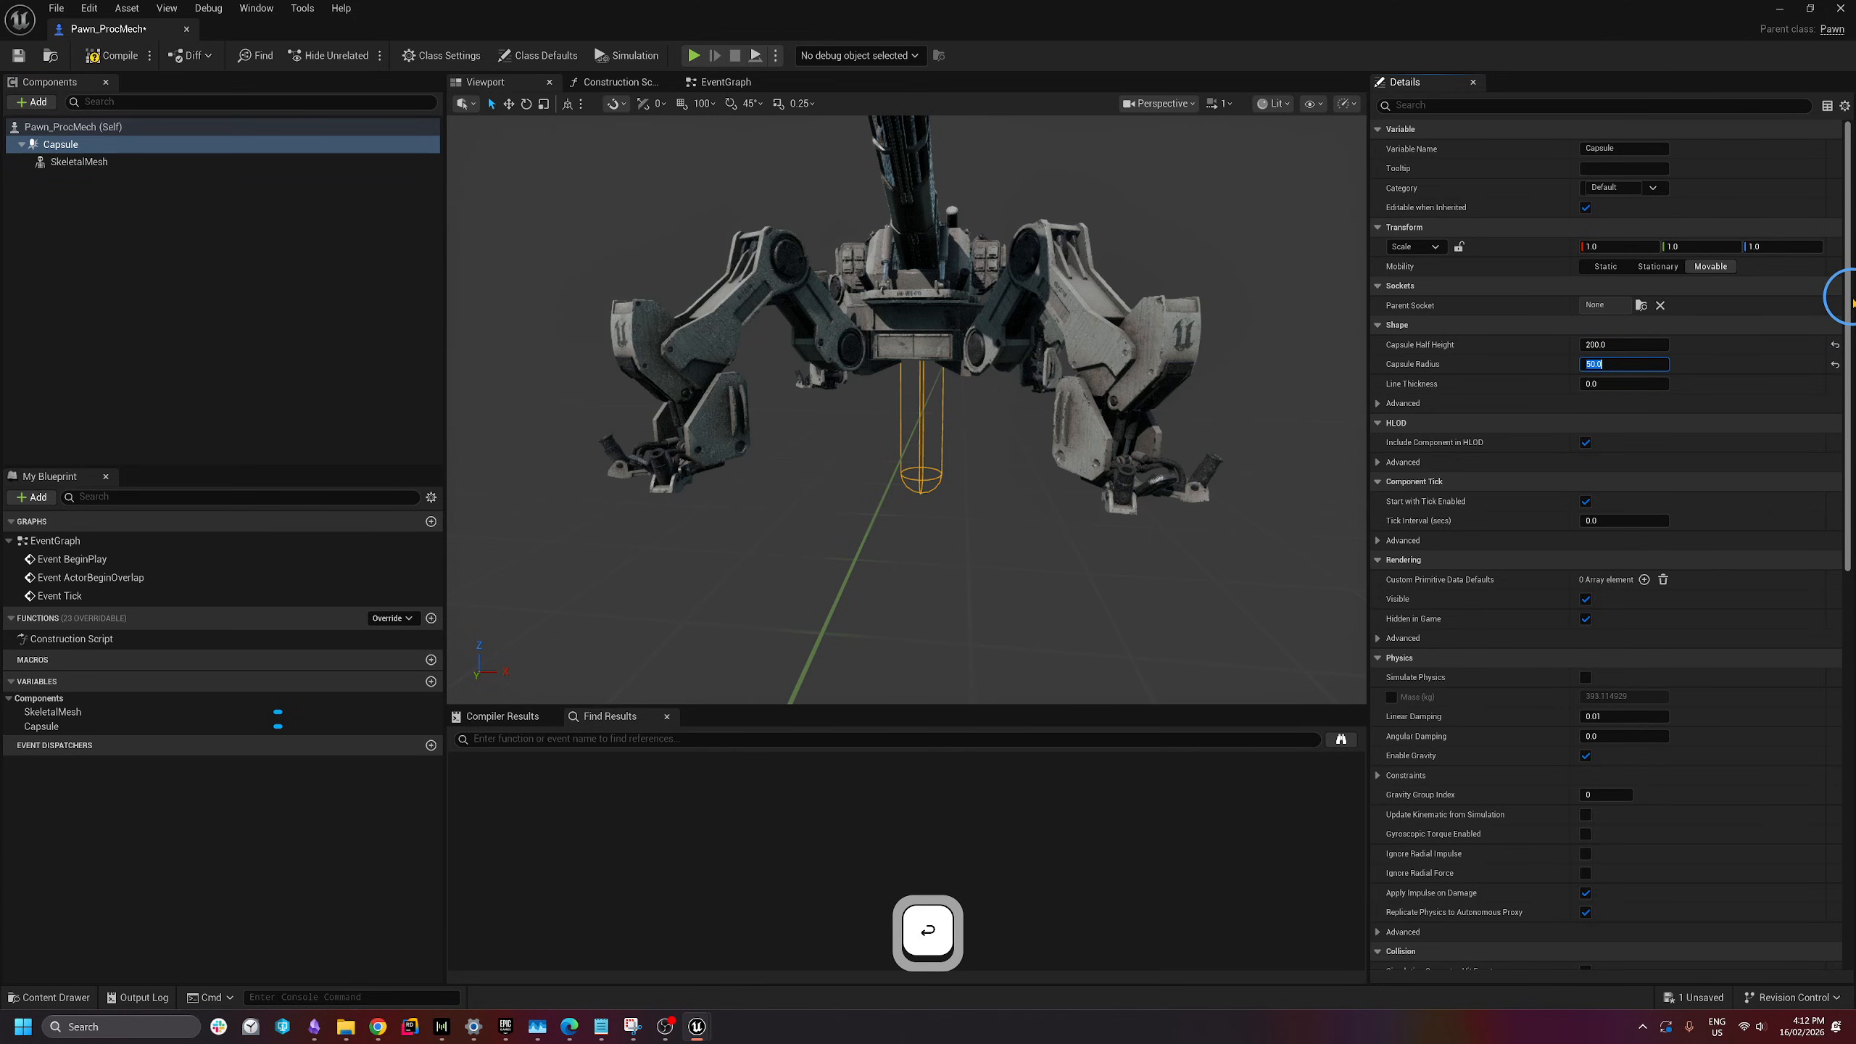
type("100")
key("Return")
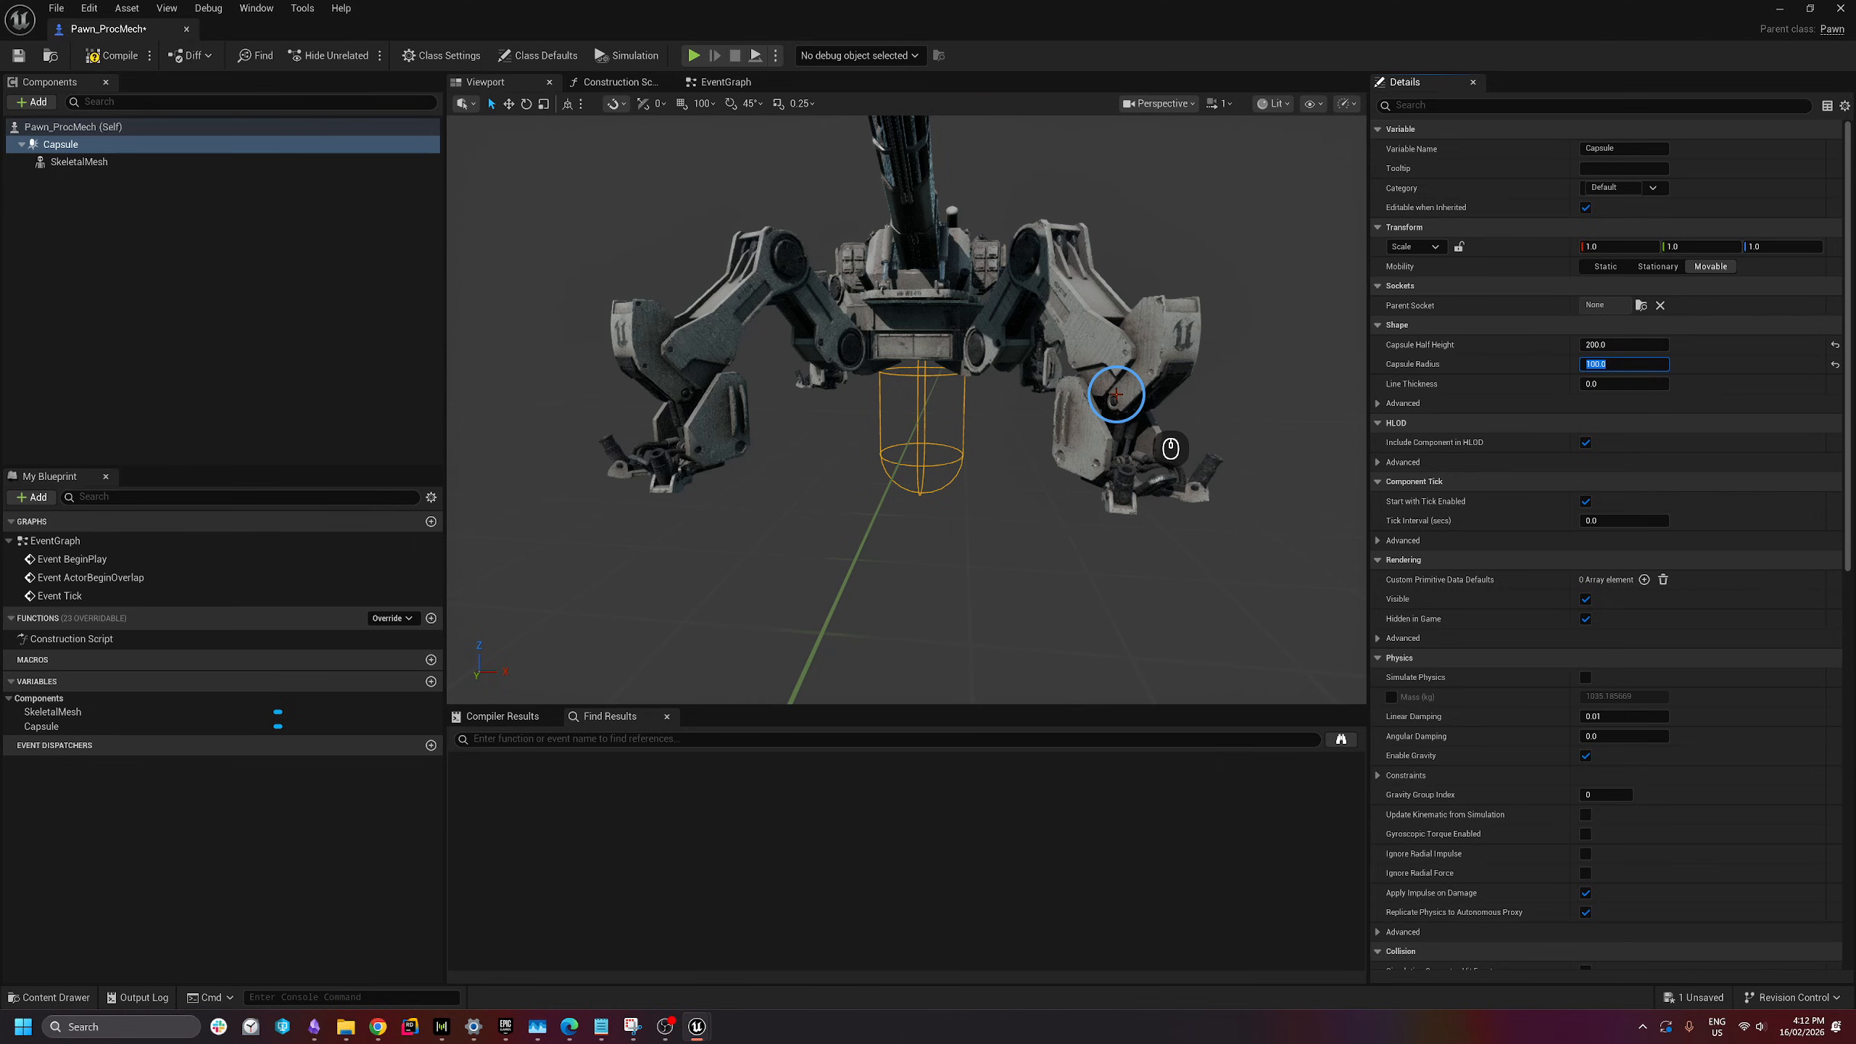
left_click(1624, 383)
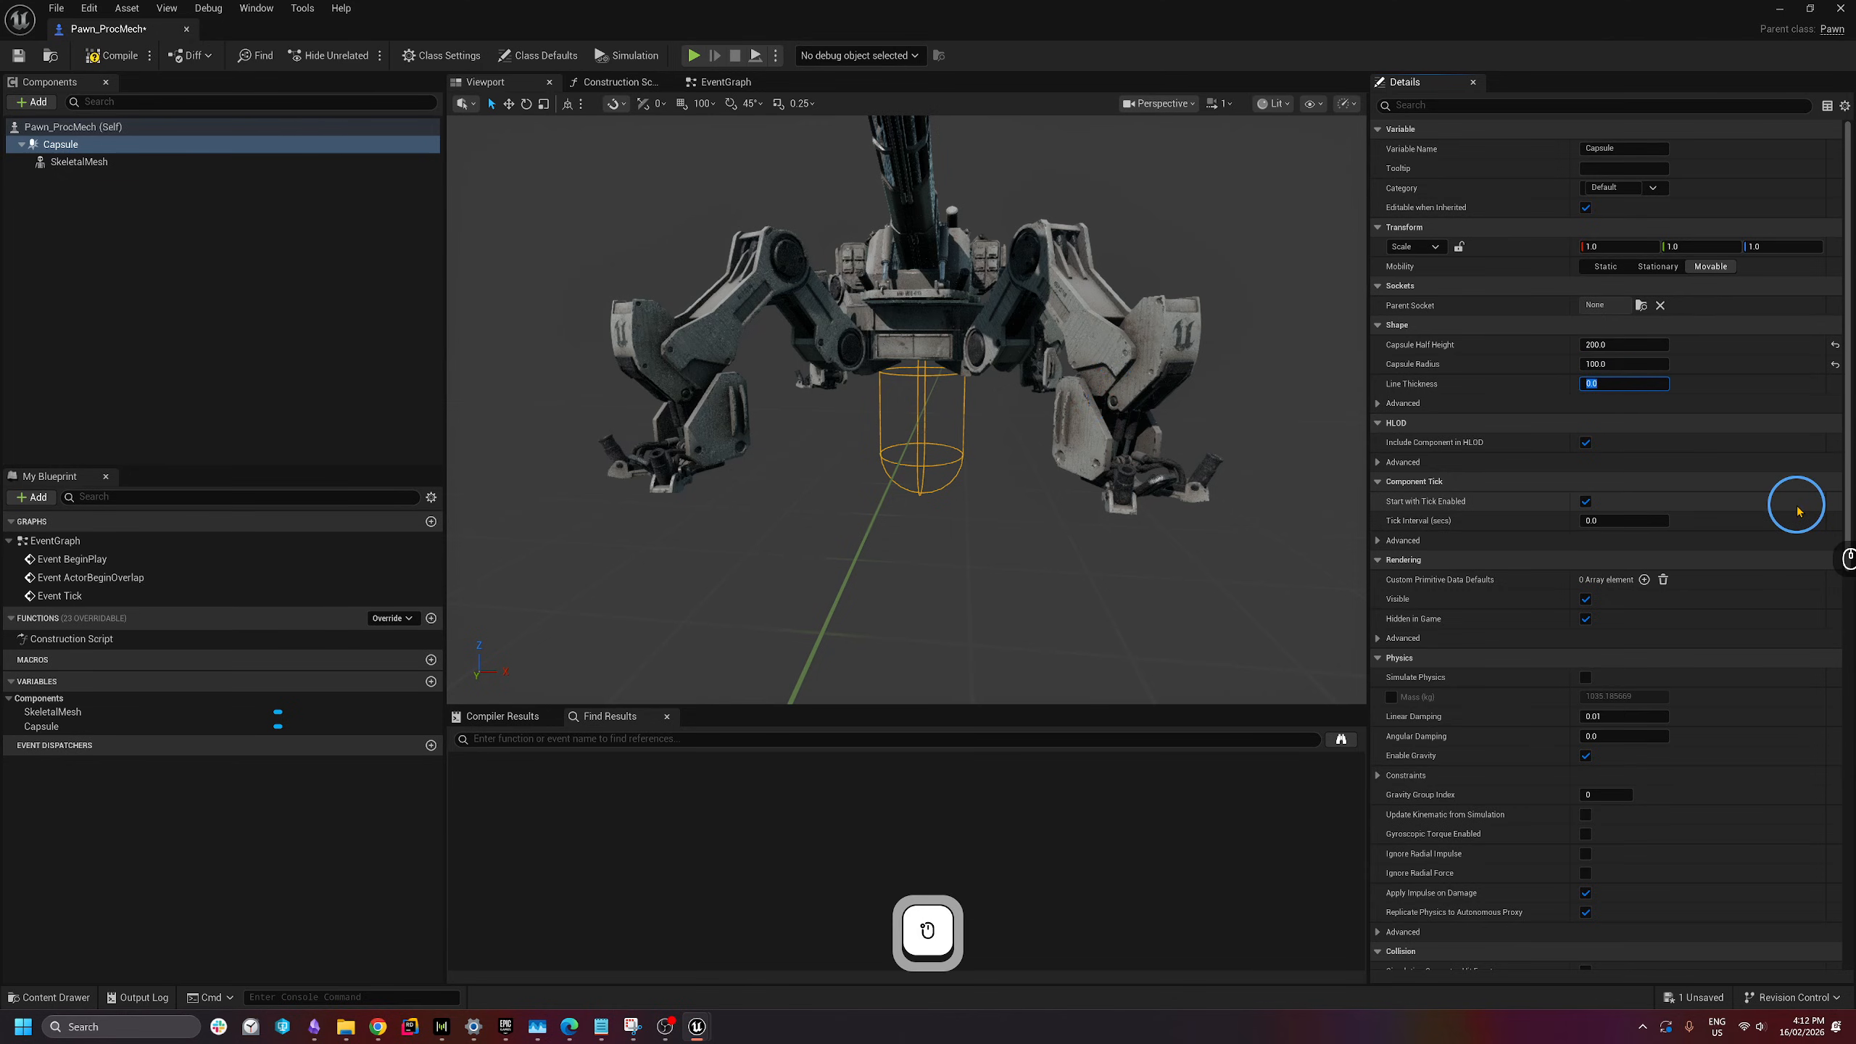
type("10")
key("Return")
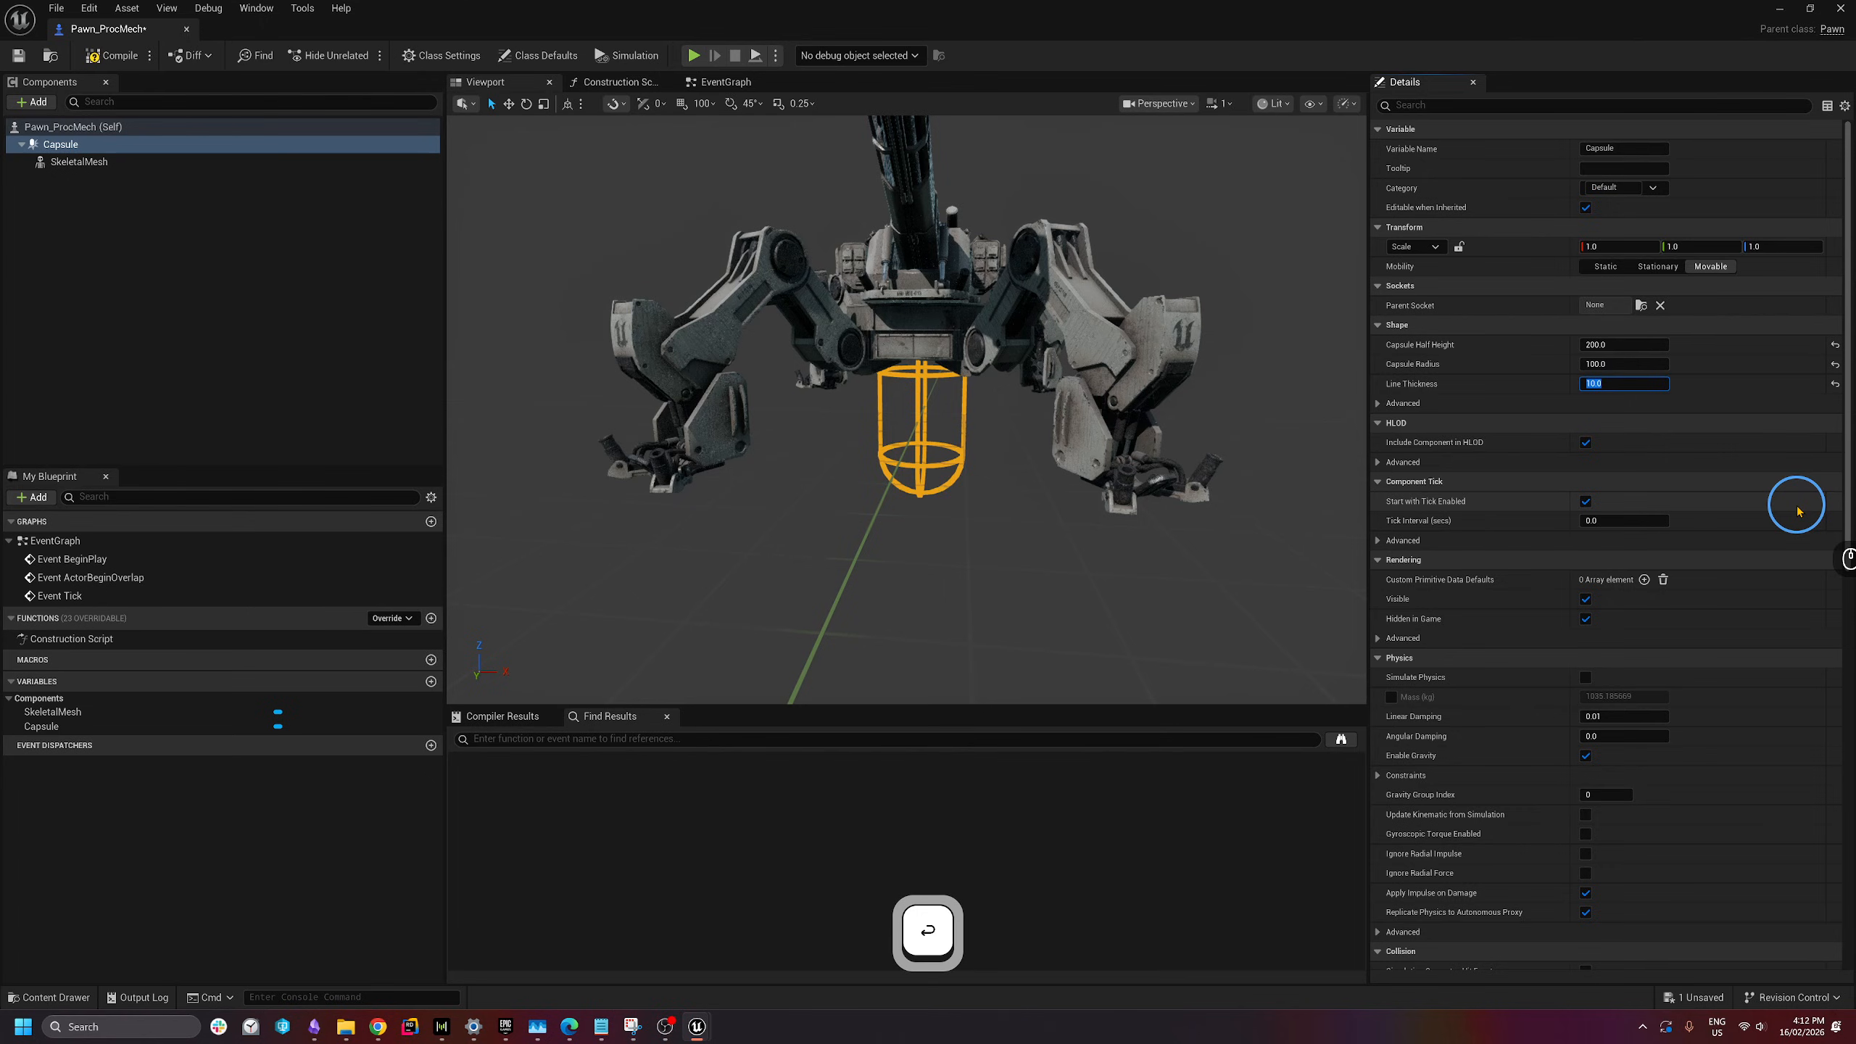
- Uncheck the capsule's Hidden in Game property so it shows during play
left_click(1458, 103)
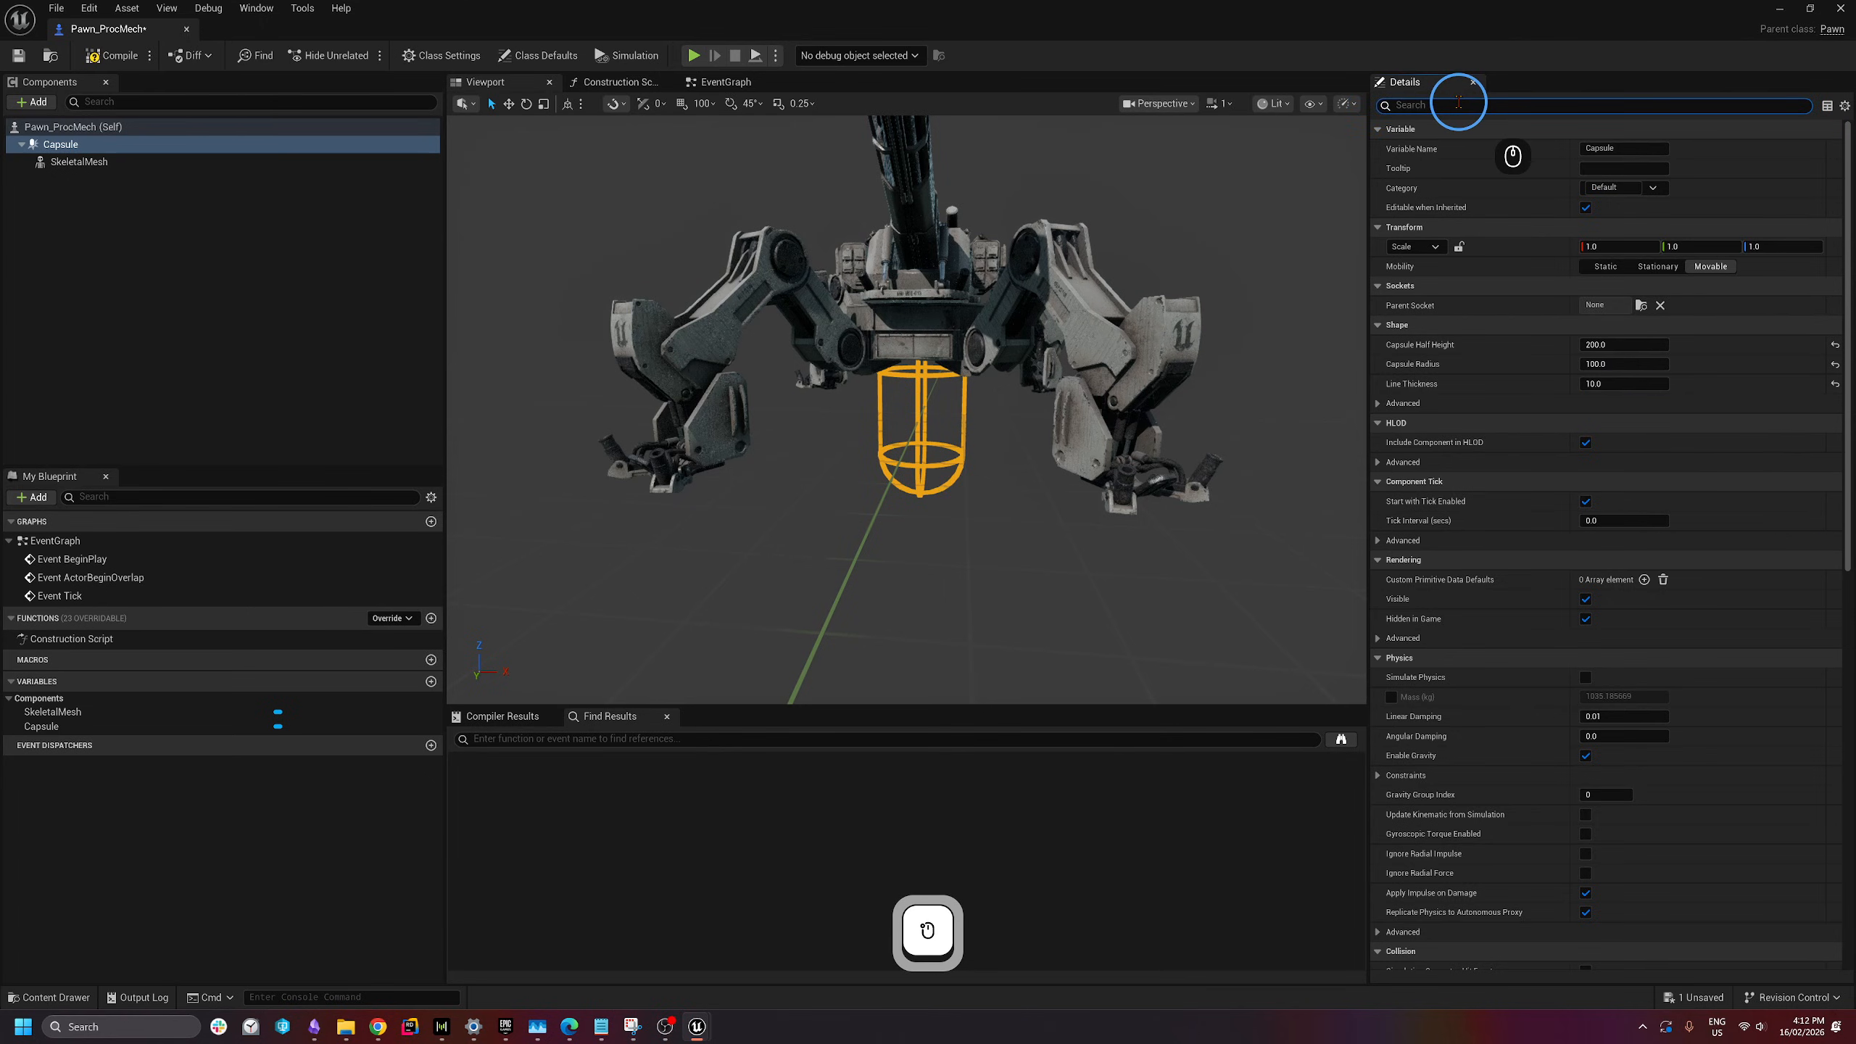
type("hidden")
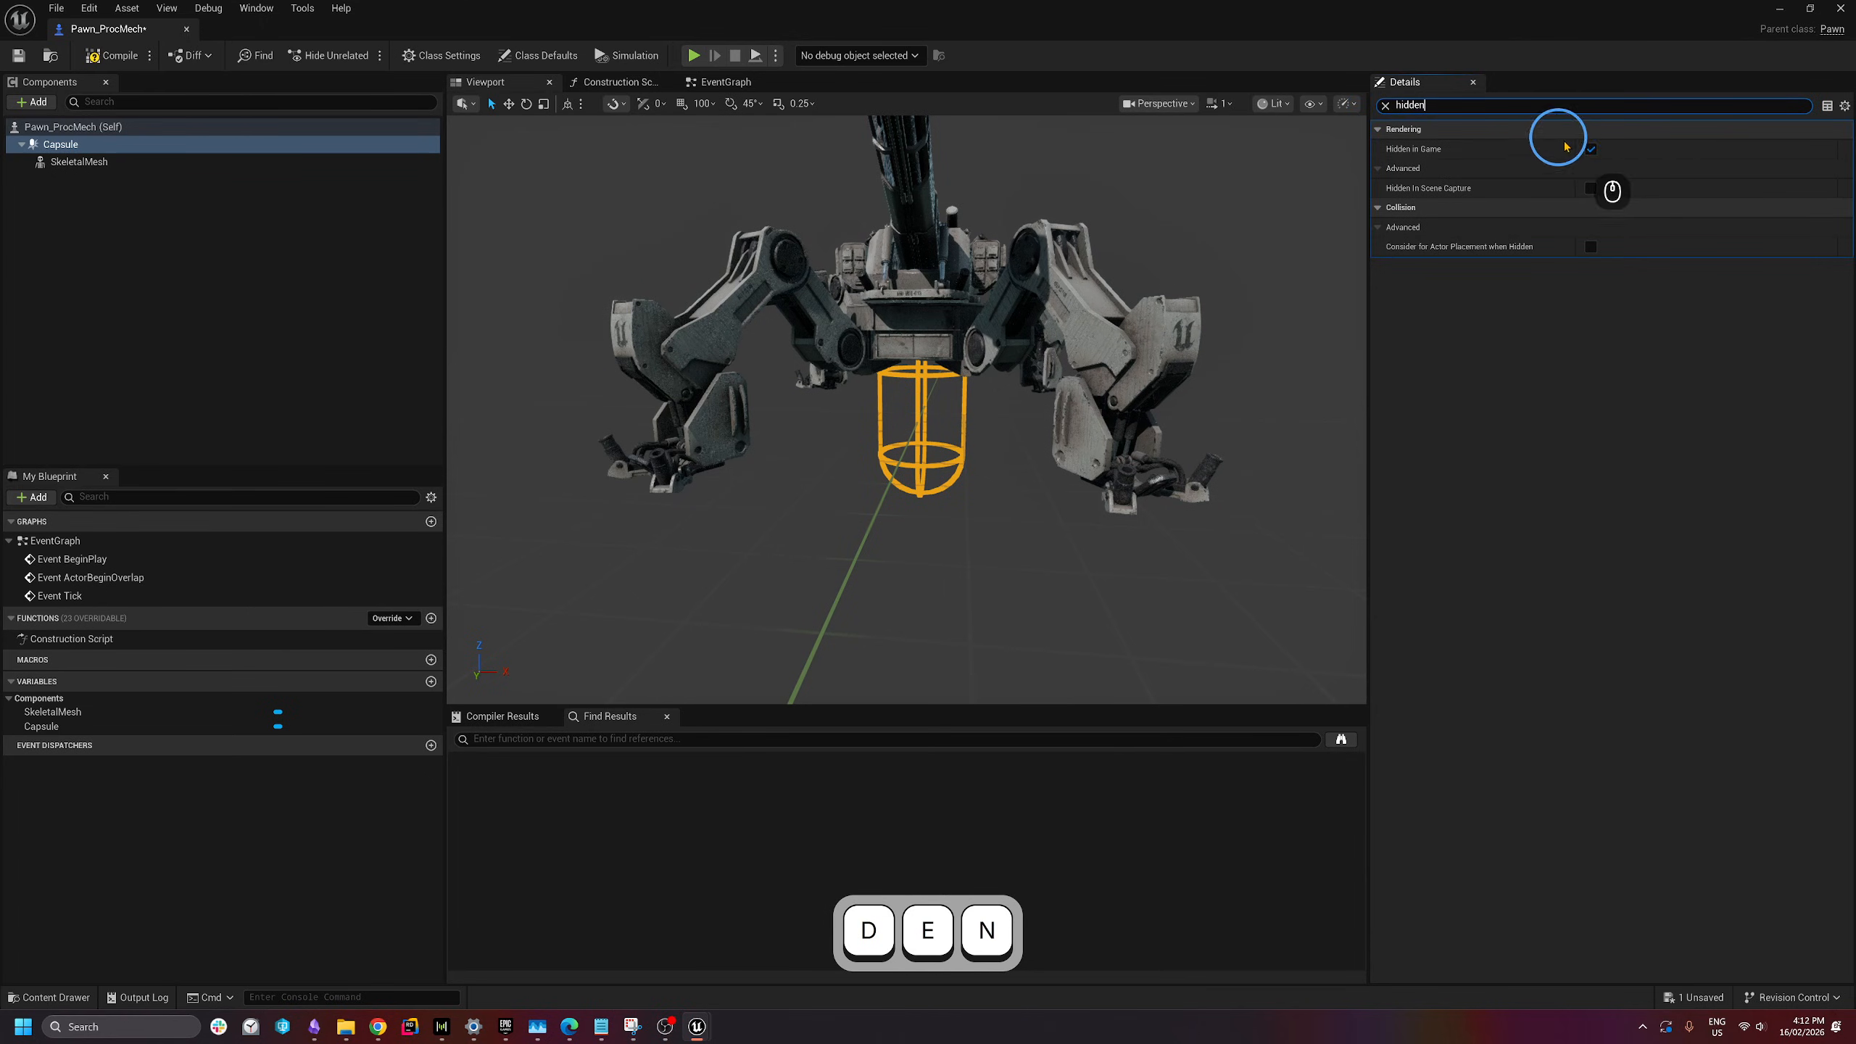
left_click(1590, 149)
double_click(1478, 109)
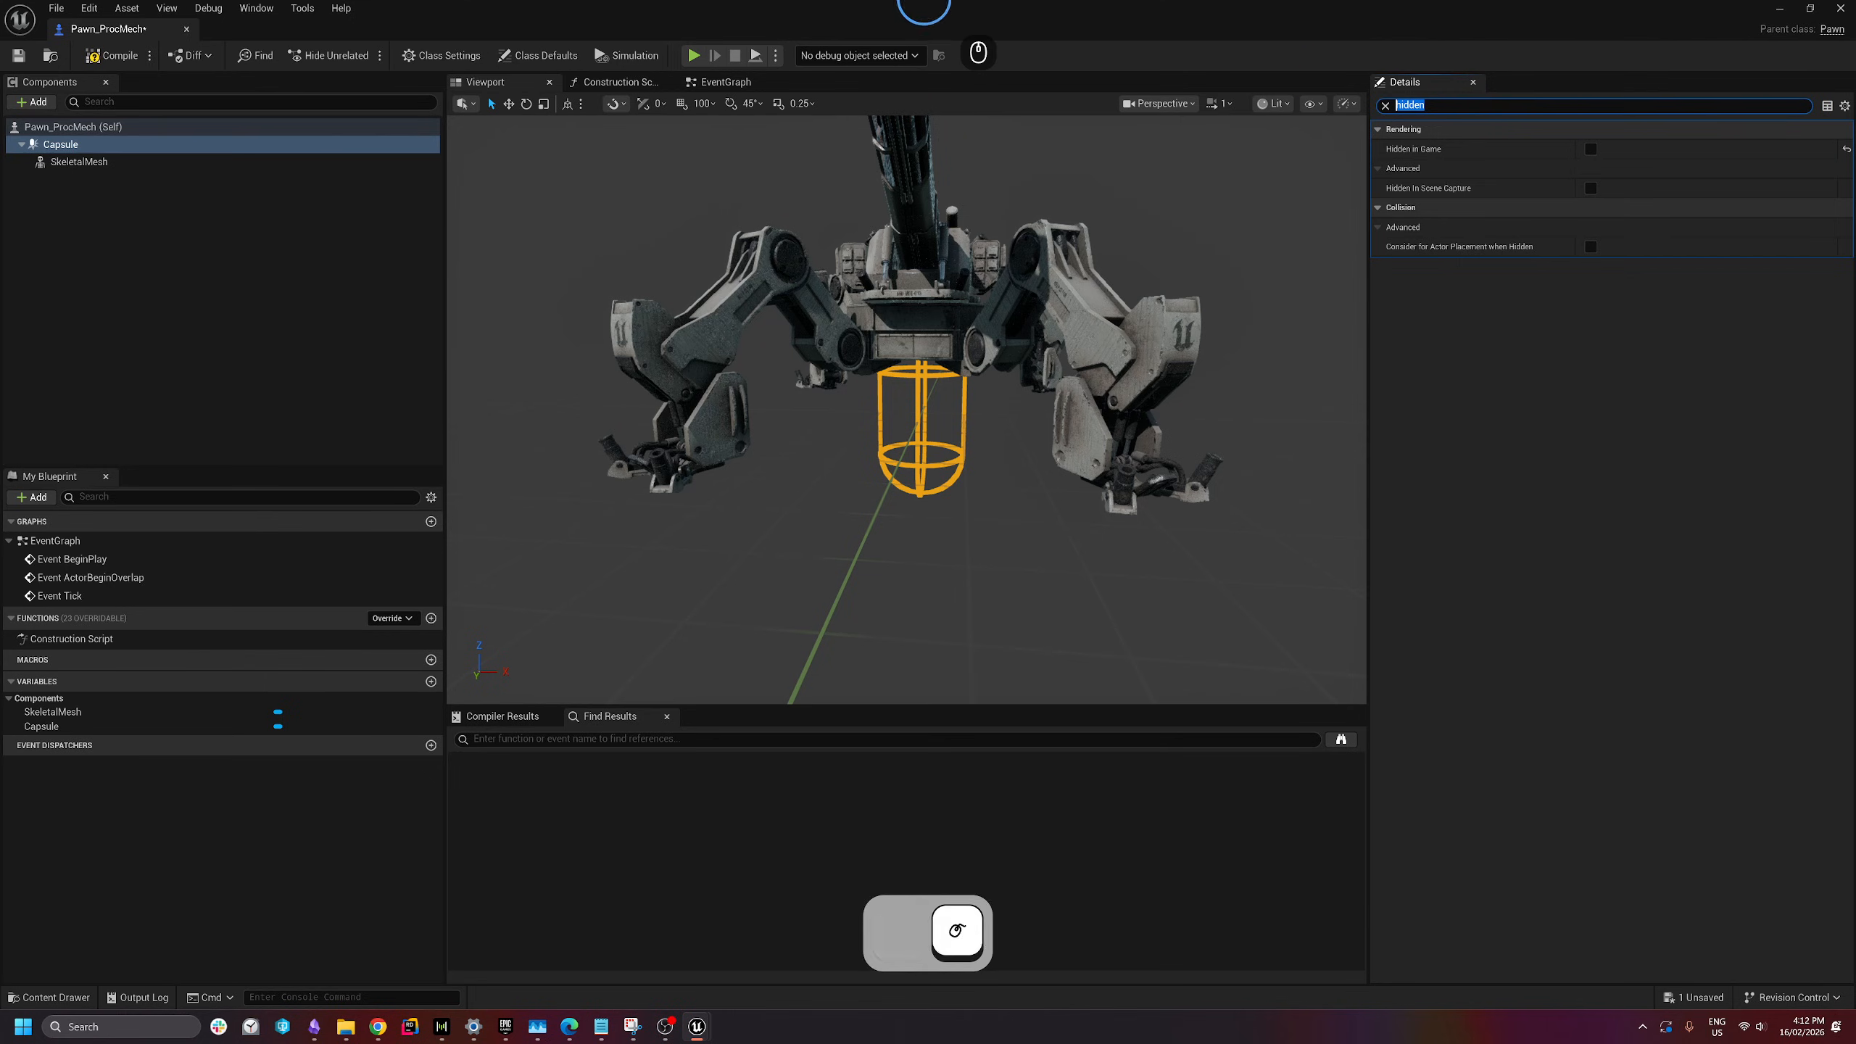
type("visibl")
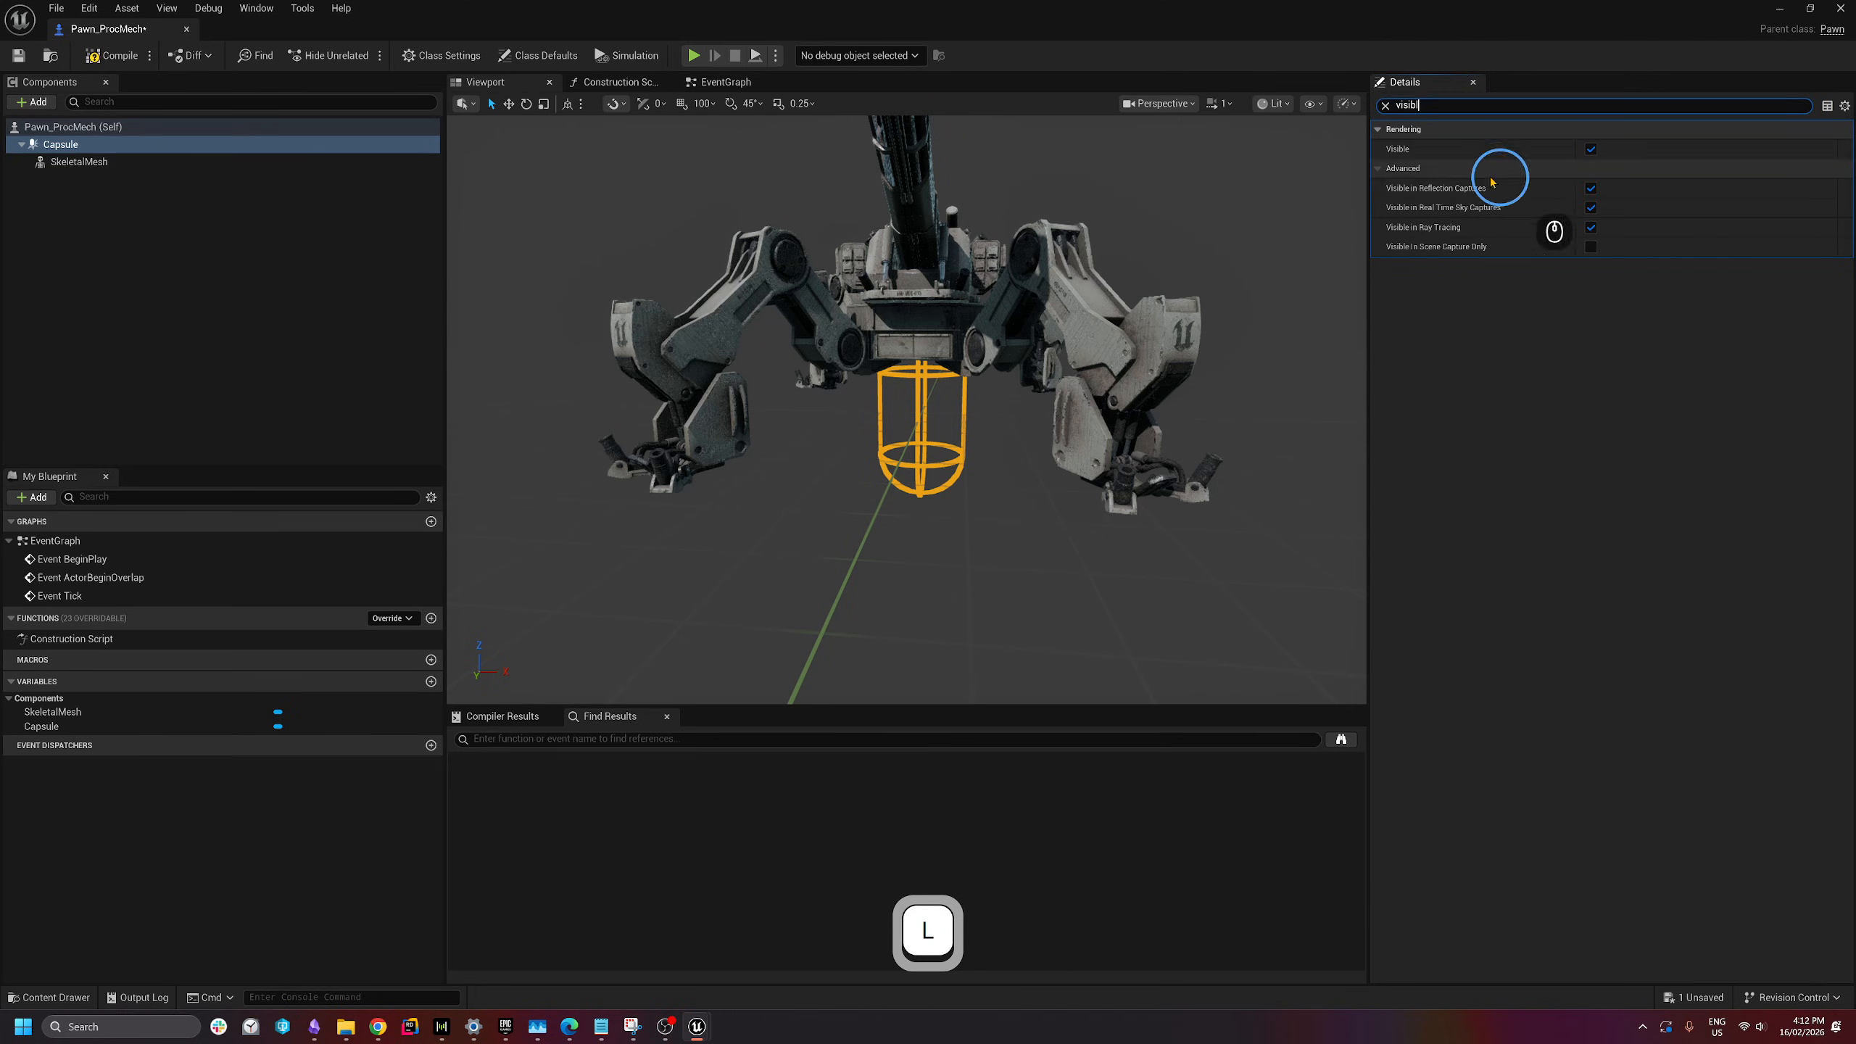
left_click(1387, 105)
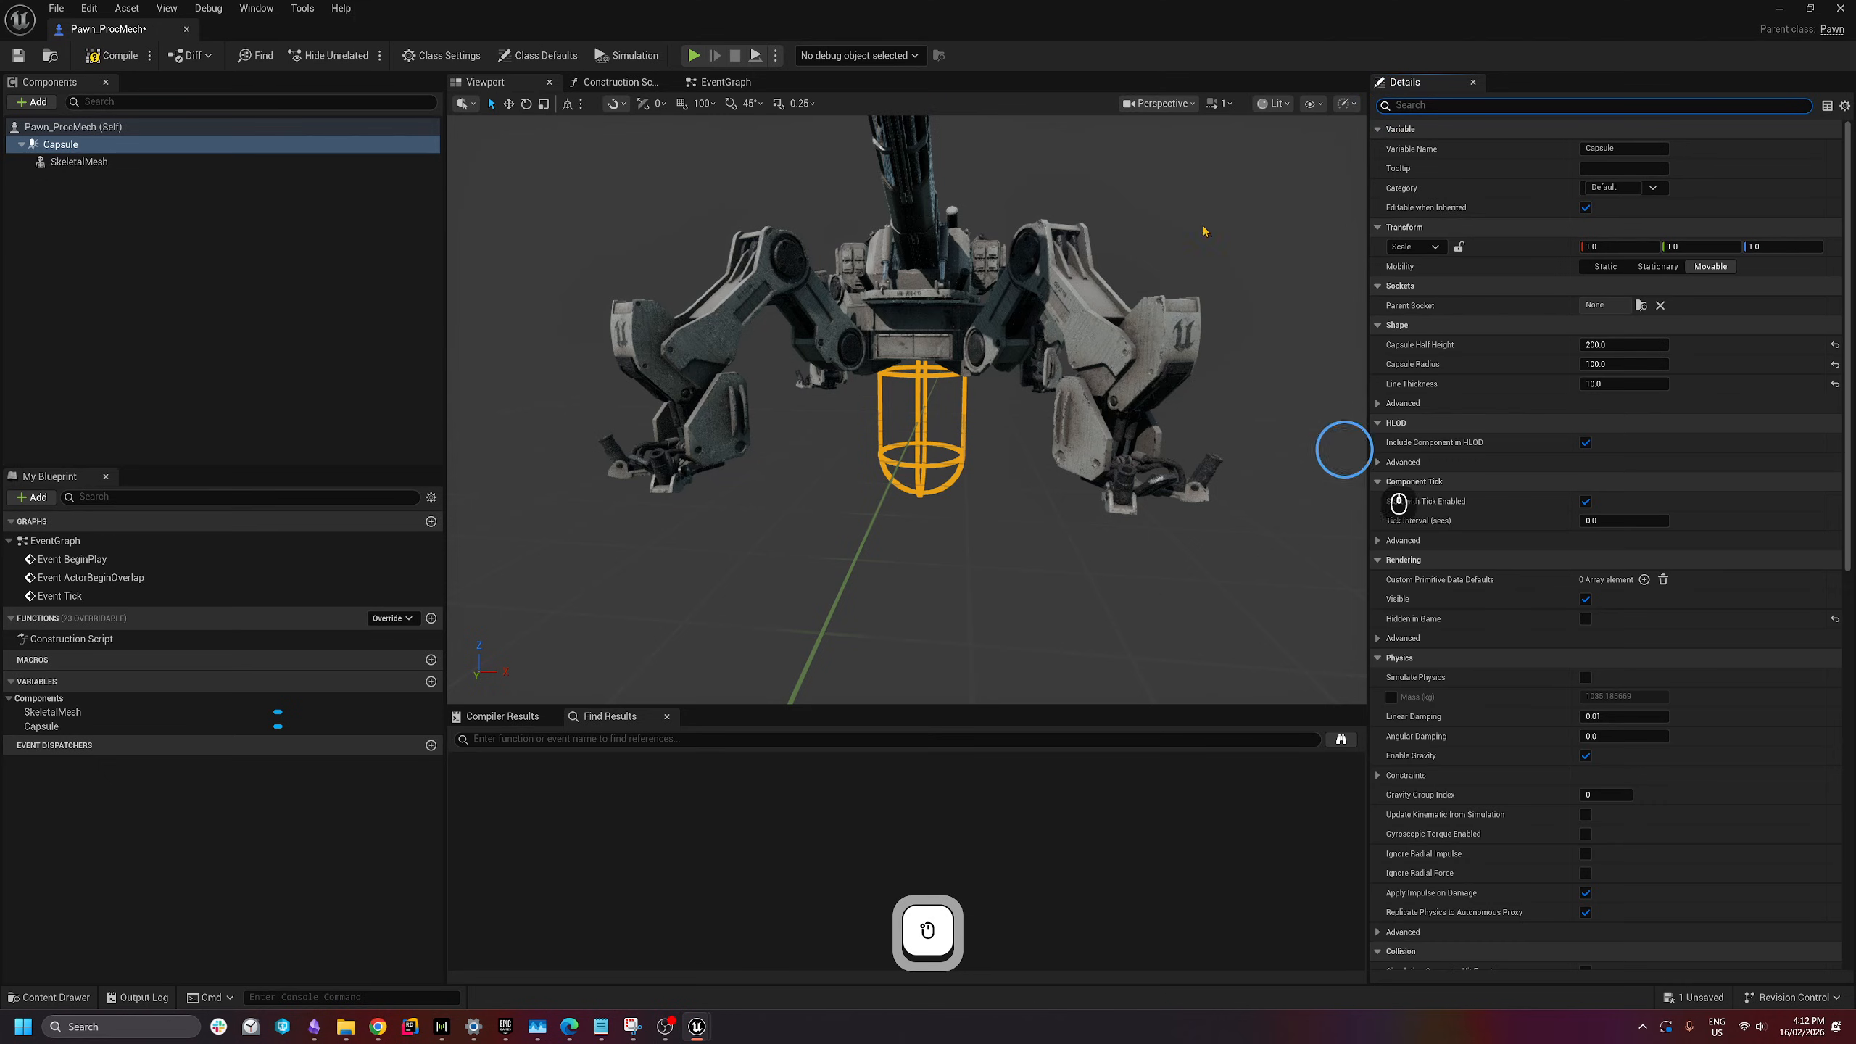
- In Right view, lower the SkeletalMesh to about Z -200 inside the capsule
key("q")
right_click_drag(1206, 231, 940, 418)
key("a")
key("e")
scroll(935, 415, "down", 2)
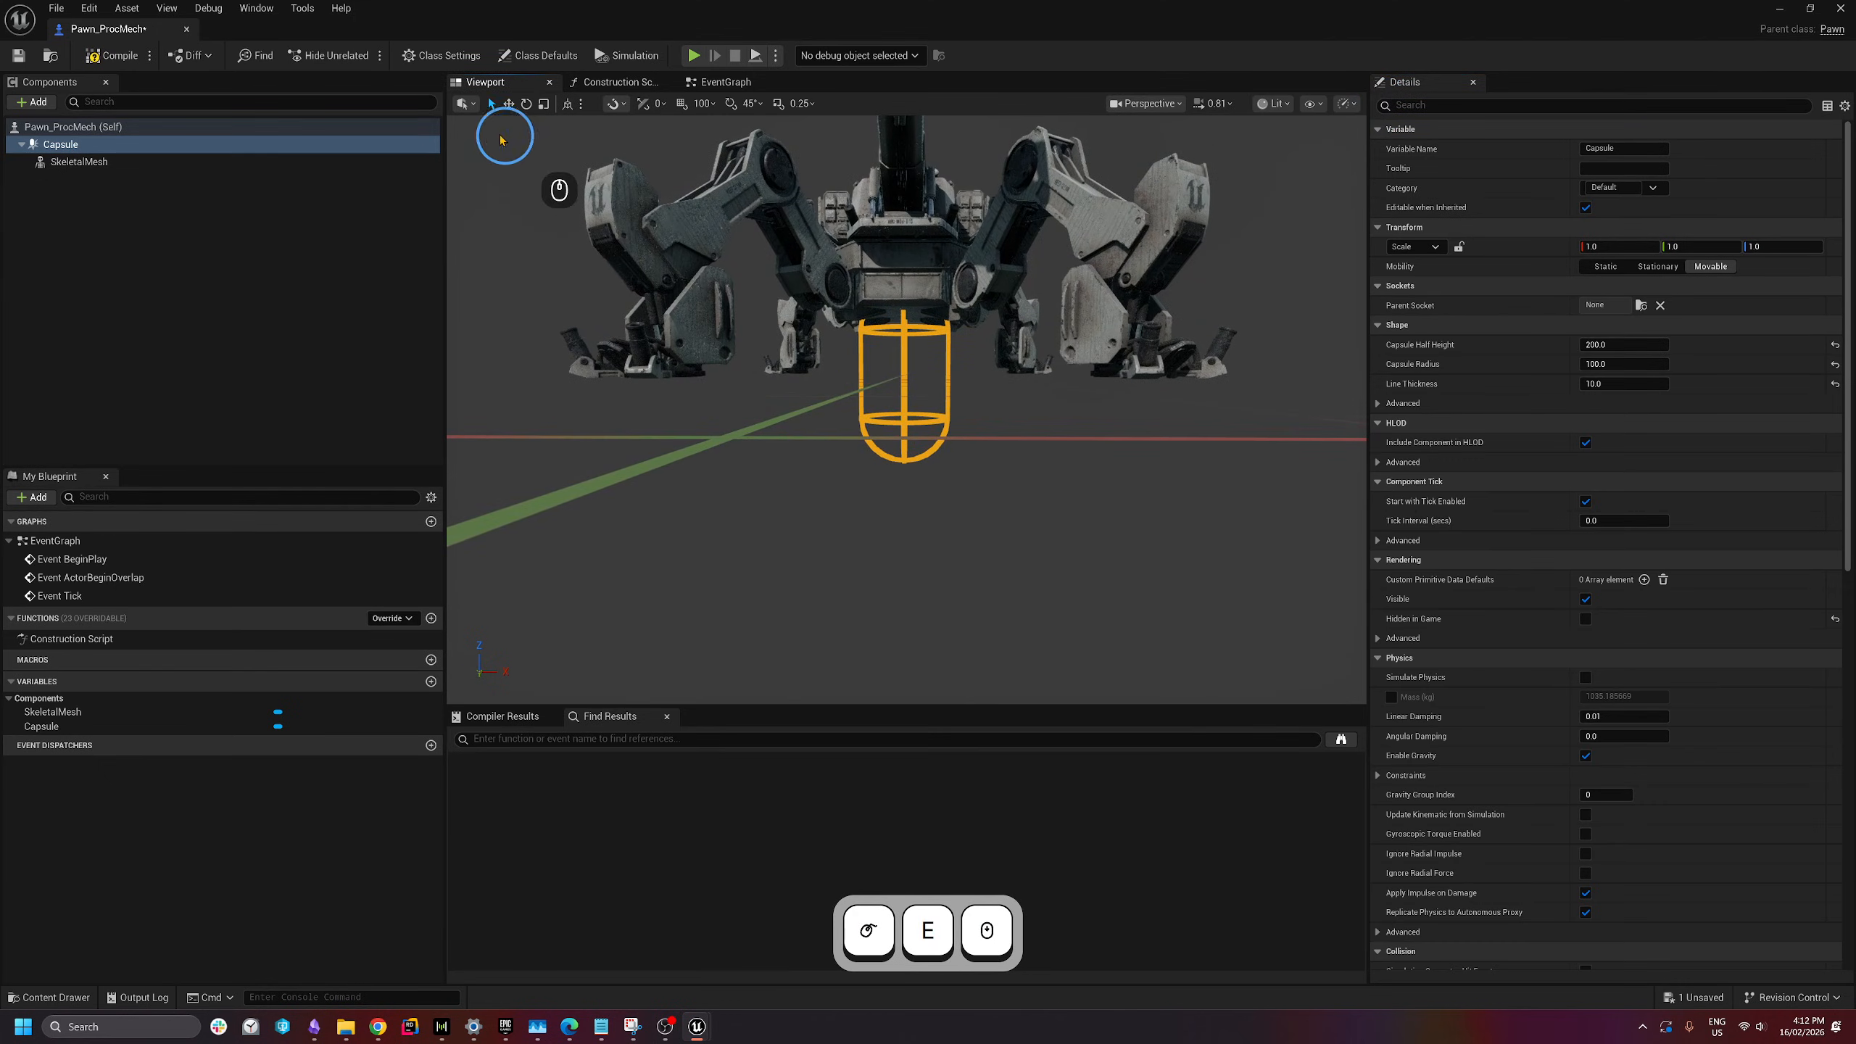
left_click(1147, 103)
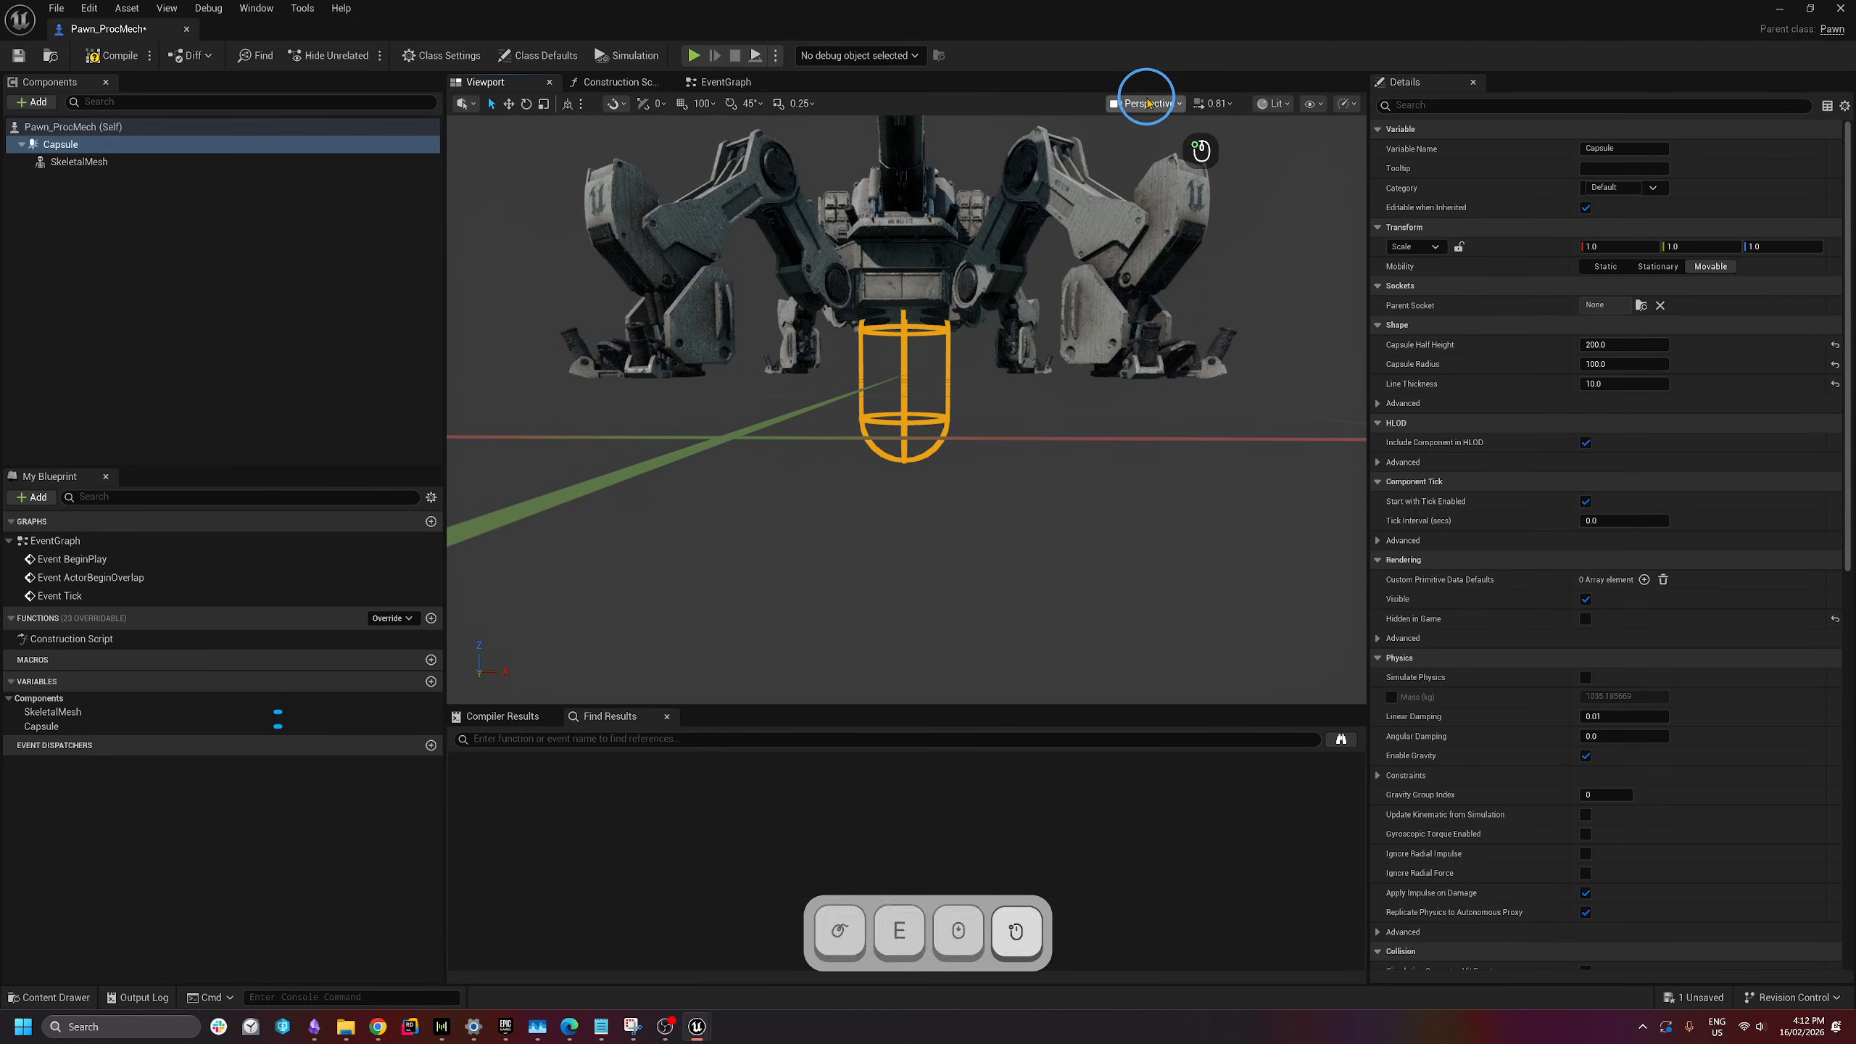
left_click(1164, 244)
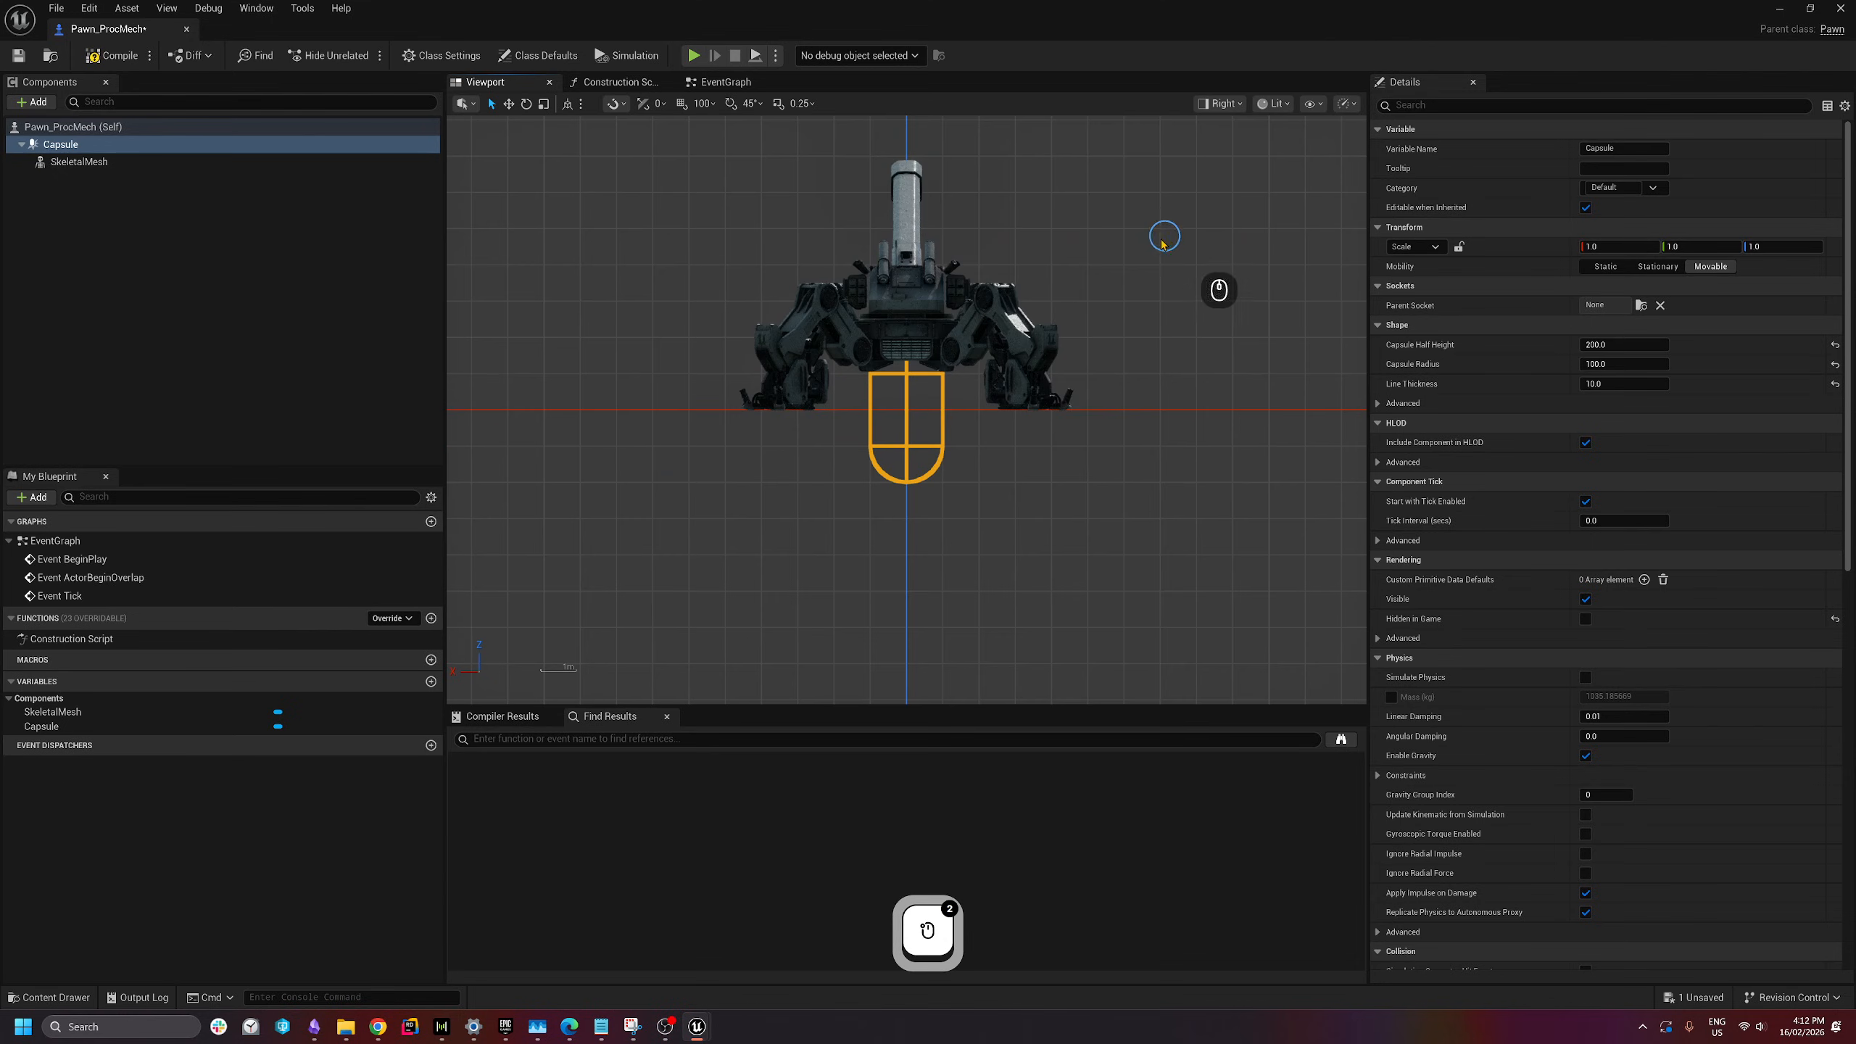
left_click(993, 356)
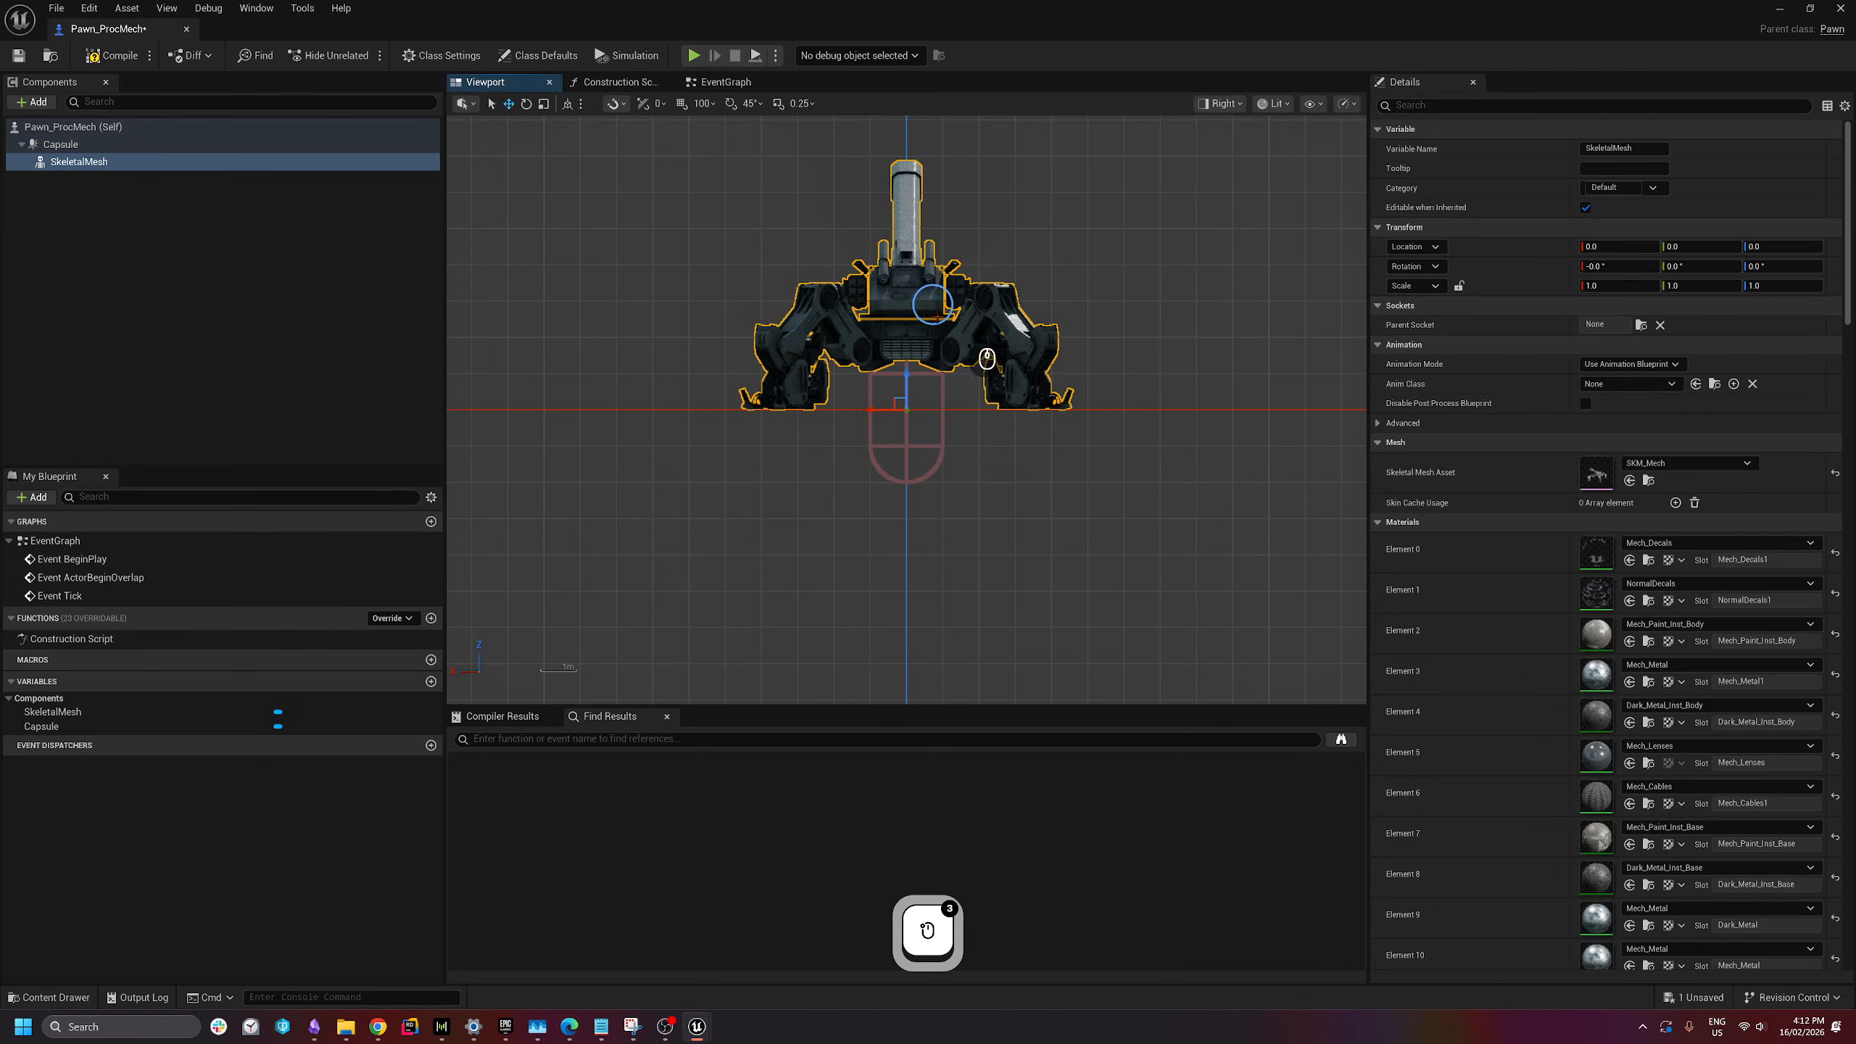
left_click_drag(960, 426, 959, 534)
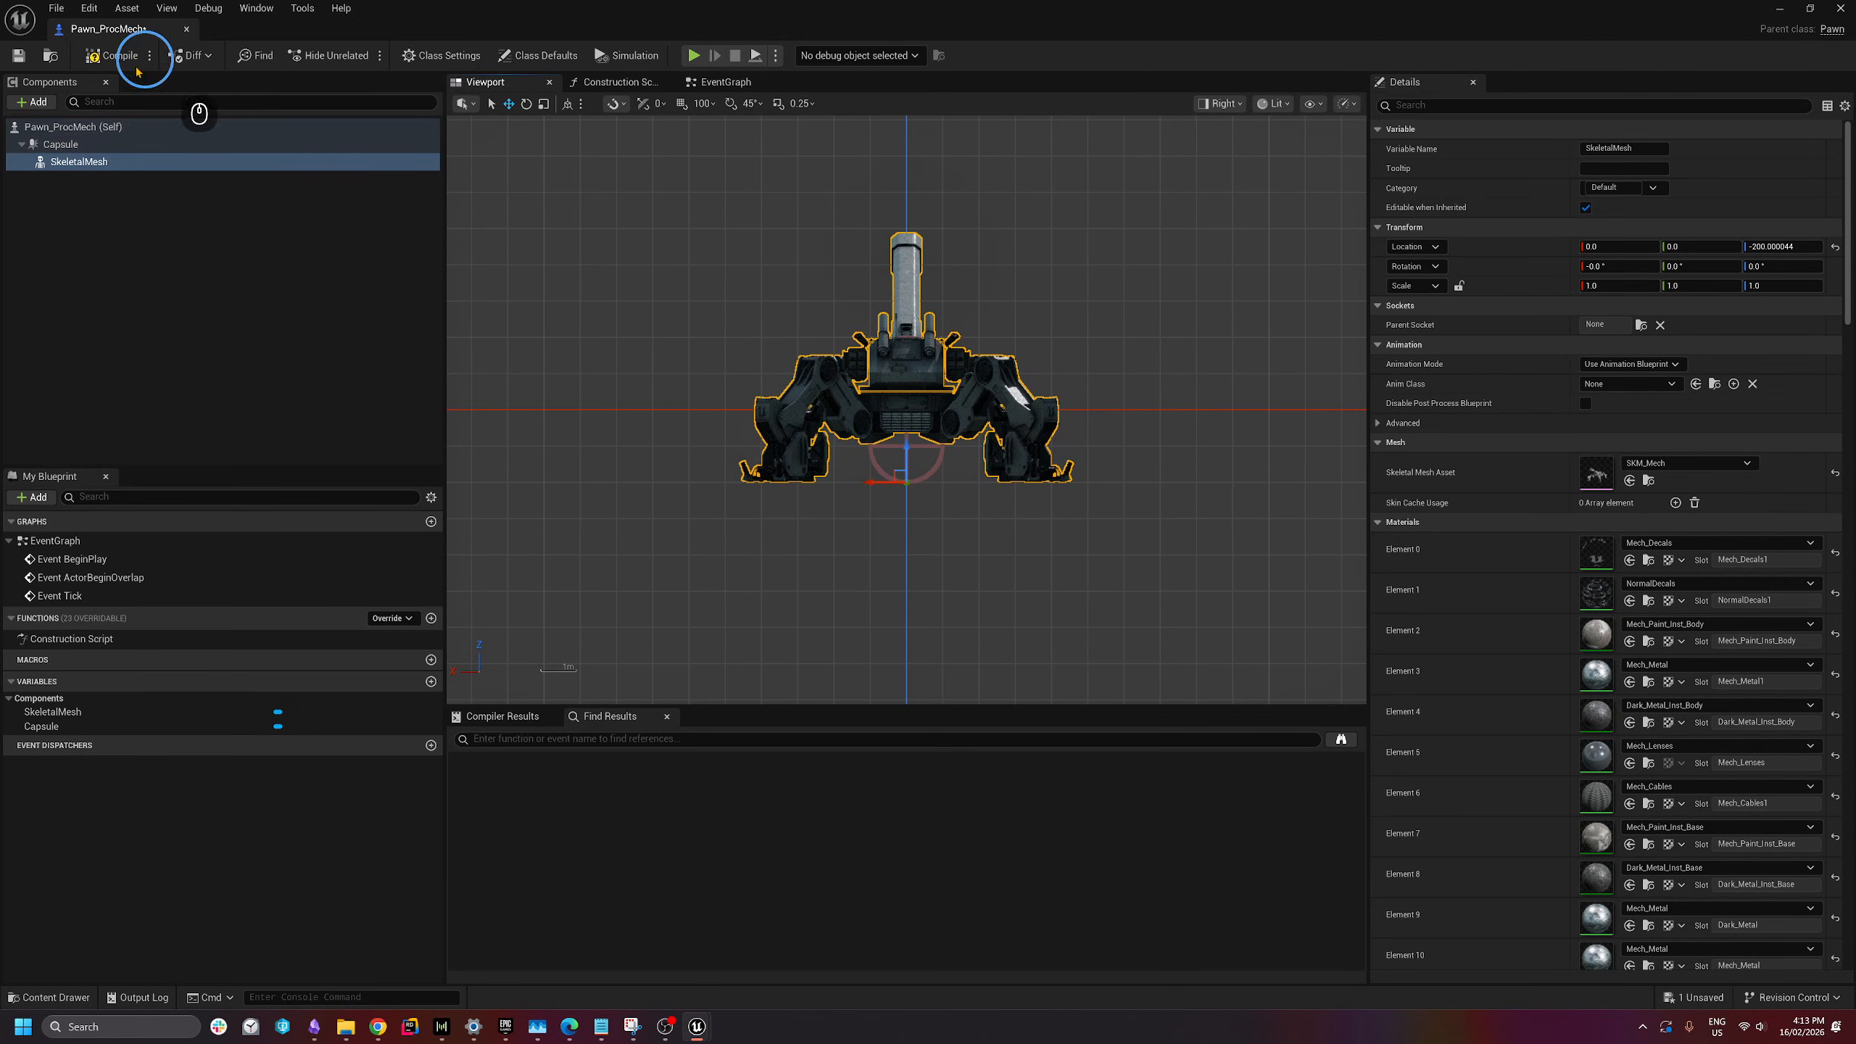
- Compile and save Pawn_ProcMech, then return the viewport to Perspective
left_click(117, 56)
left_click(18, 56)
left_click(205, 247)
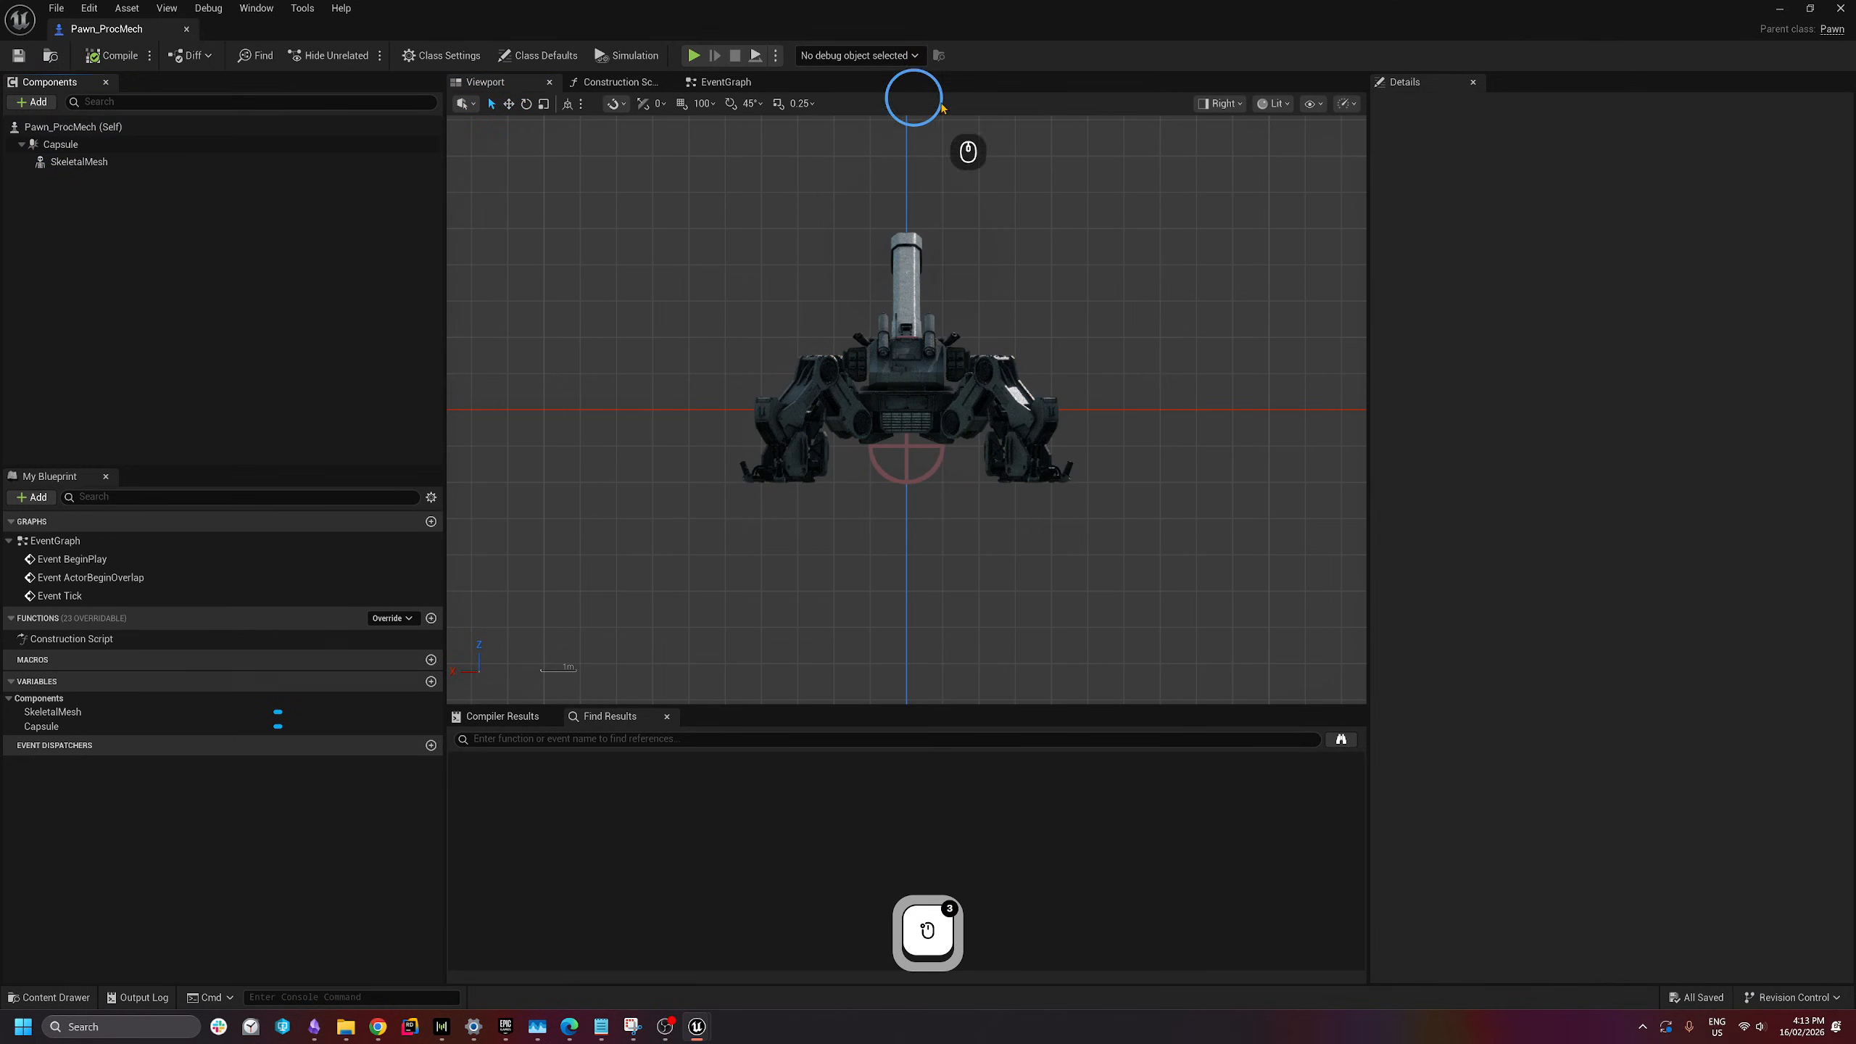
left_click(1221, 103)
left_click(1243, 157)
key("a")
right_click_drag(1111, 352, 878, 403)
- Add a Control Rig component to Pawn_ProcMech
key("s")
key("d")
key("e")
key("w")
left_click(128, 286)
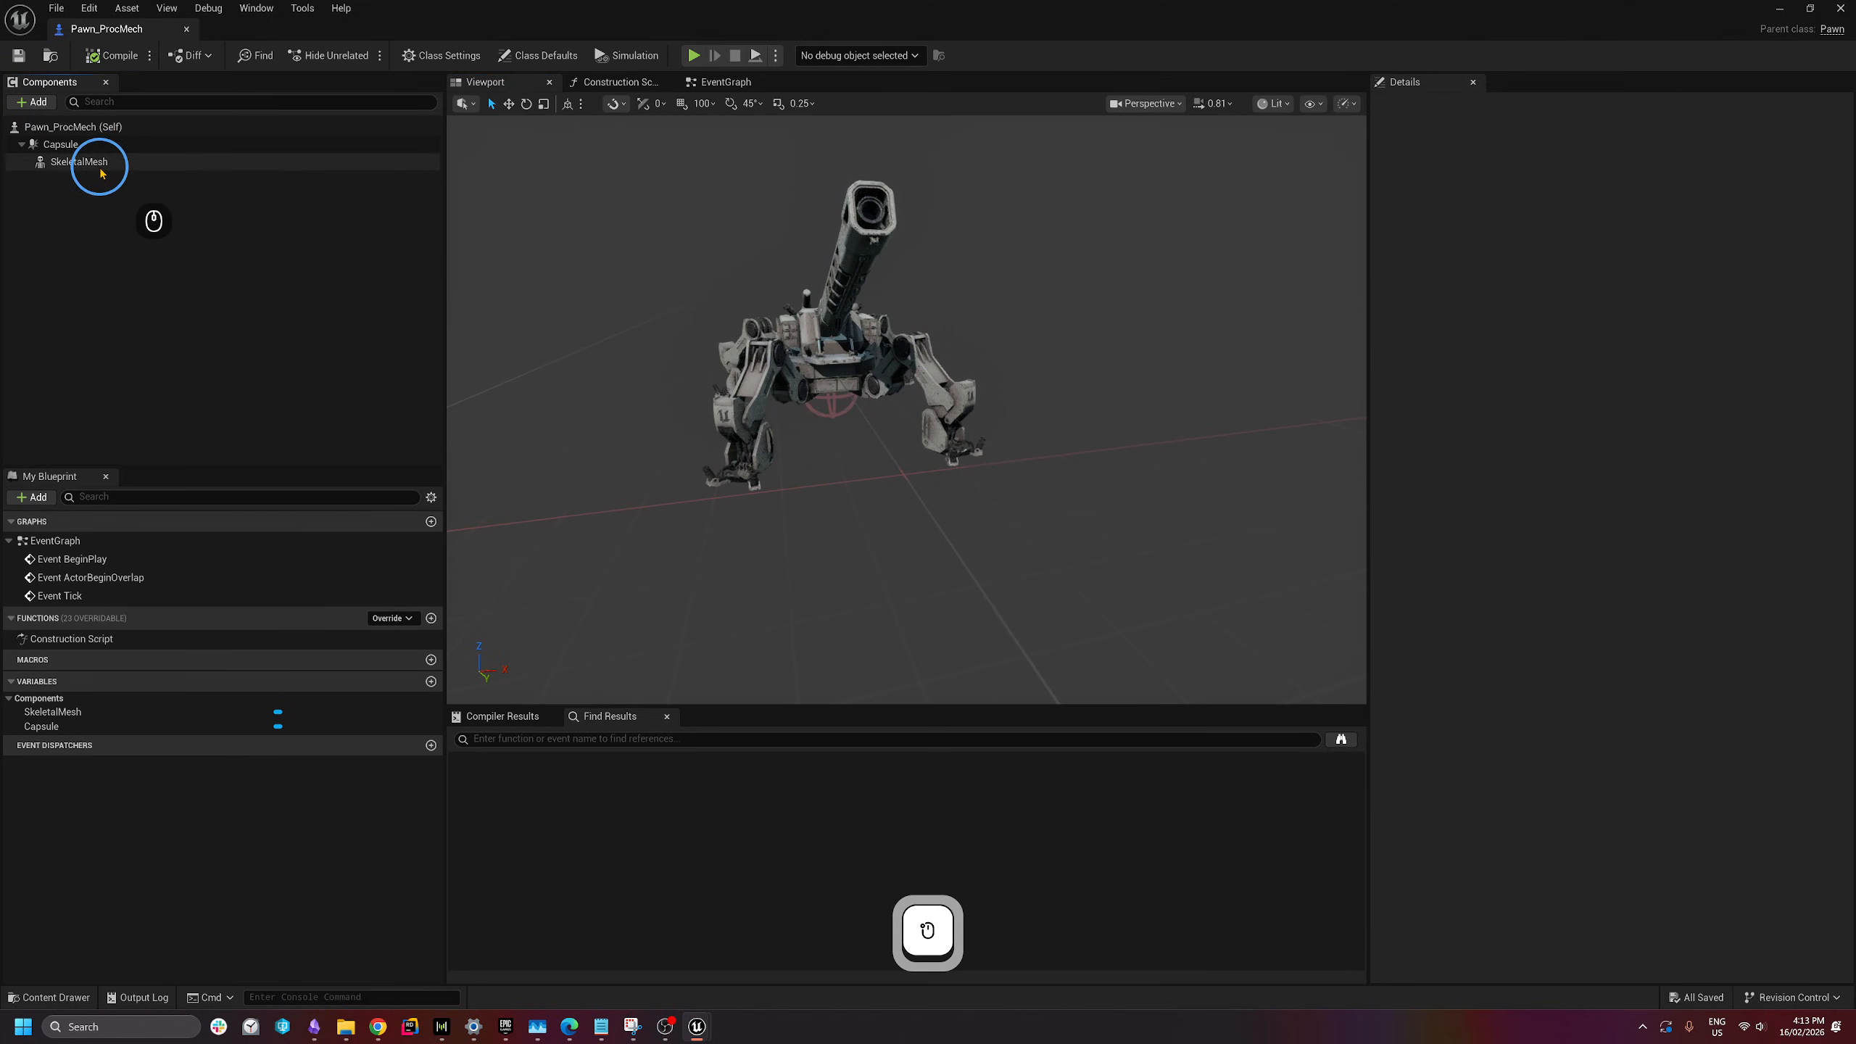
left_click(42, 105)
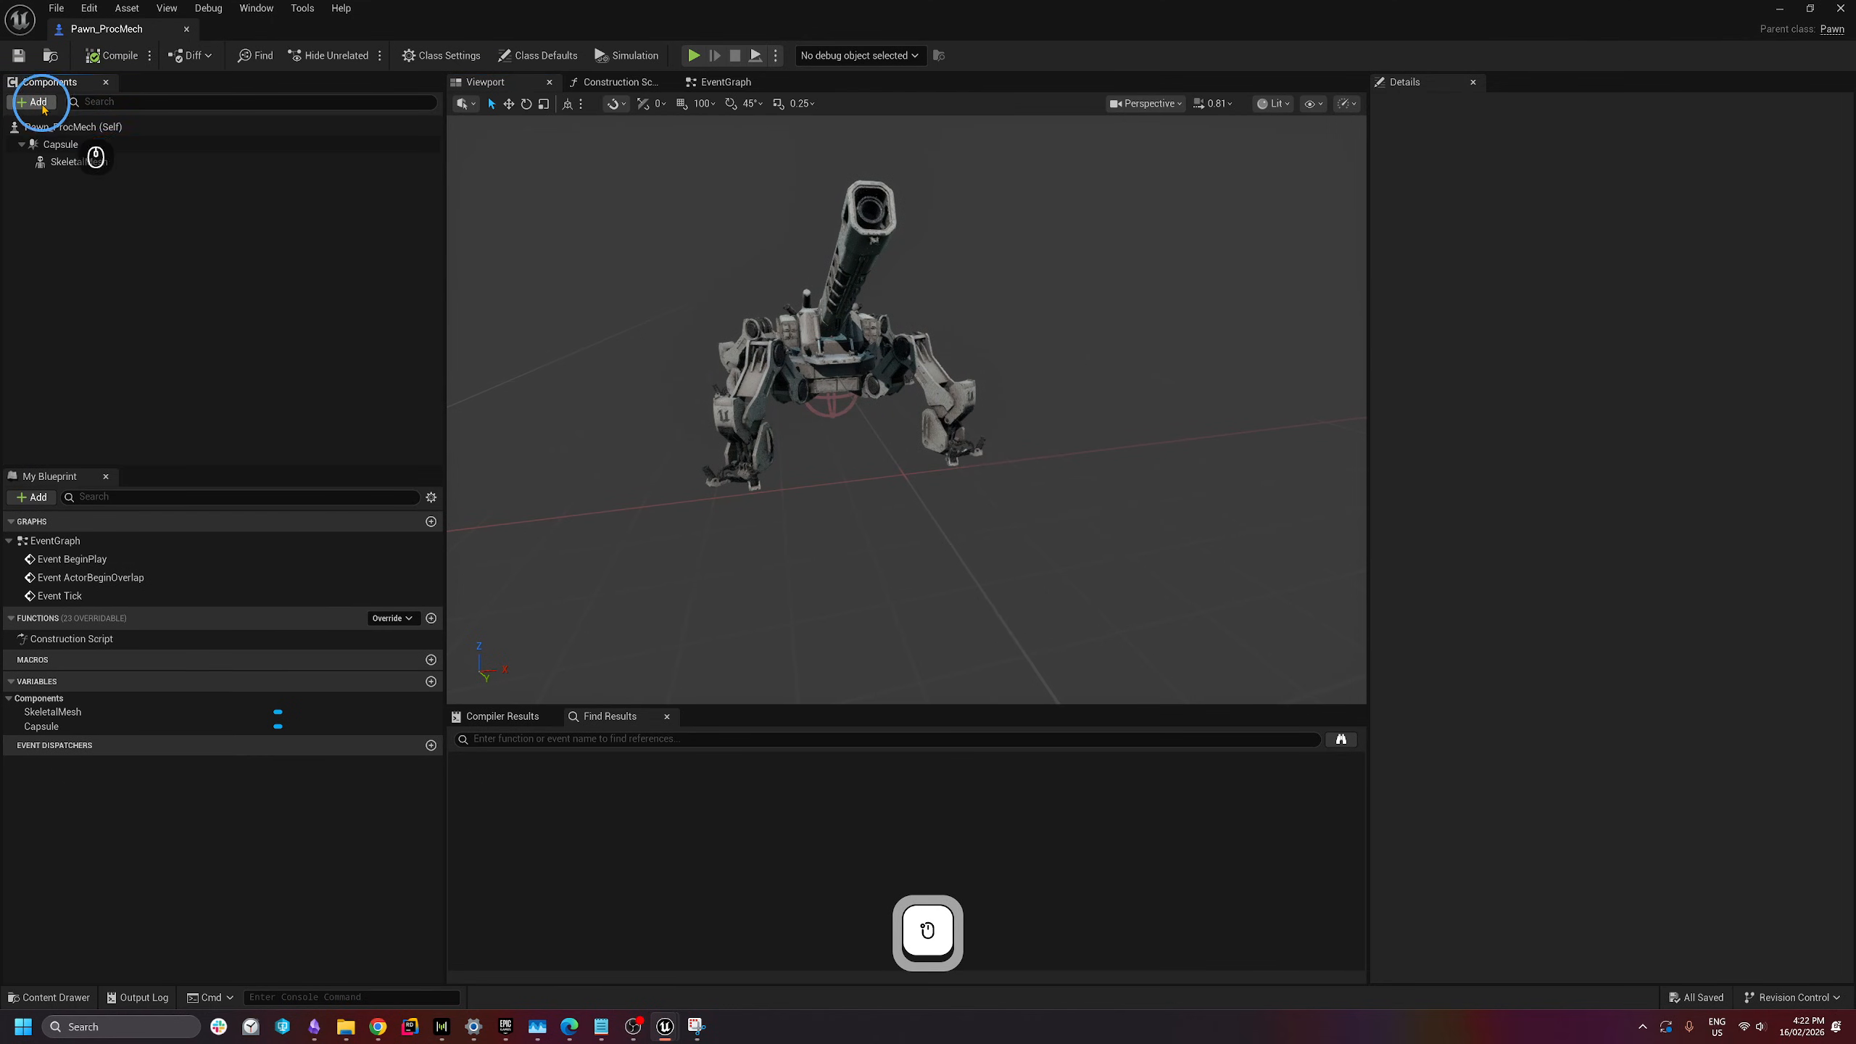
left_click(44, 103)
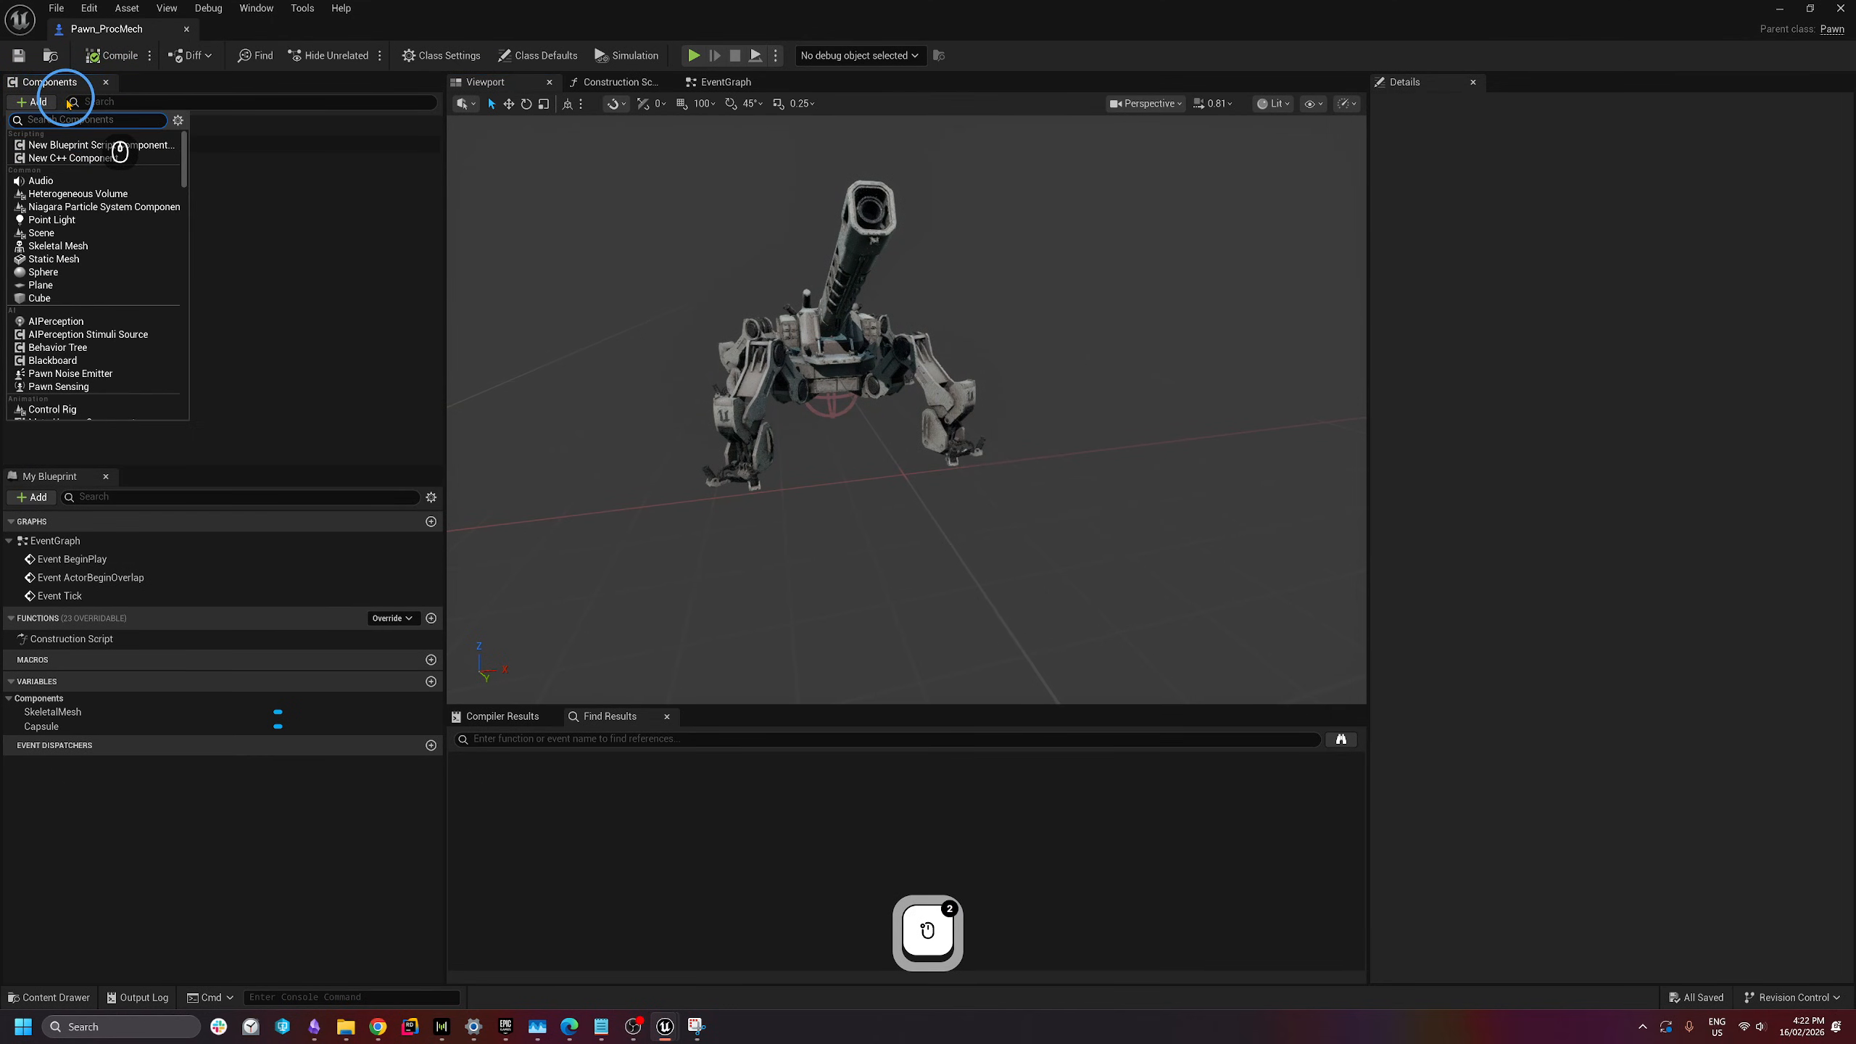
type("control")
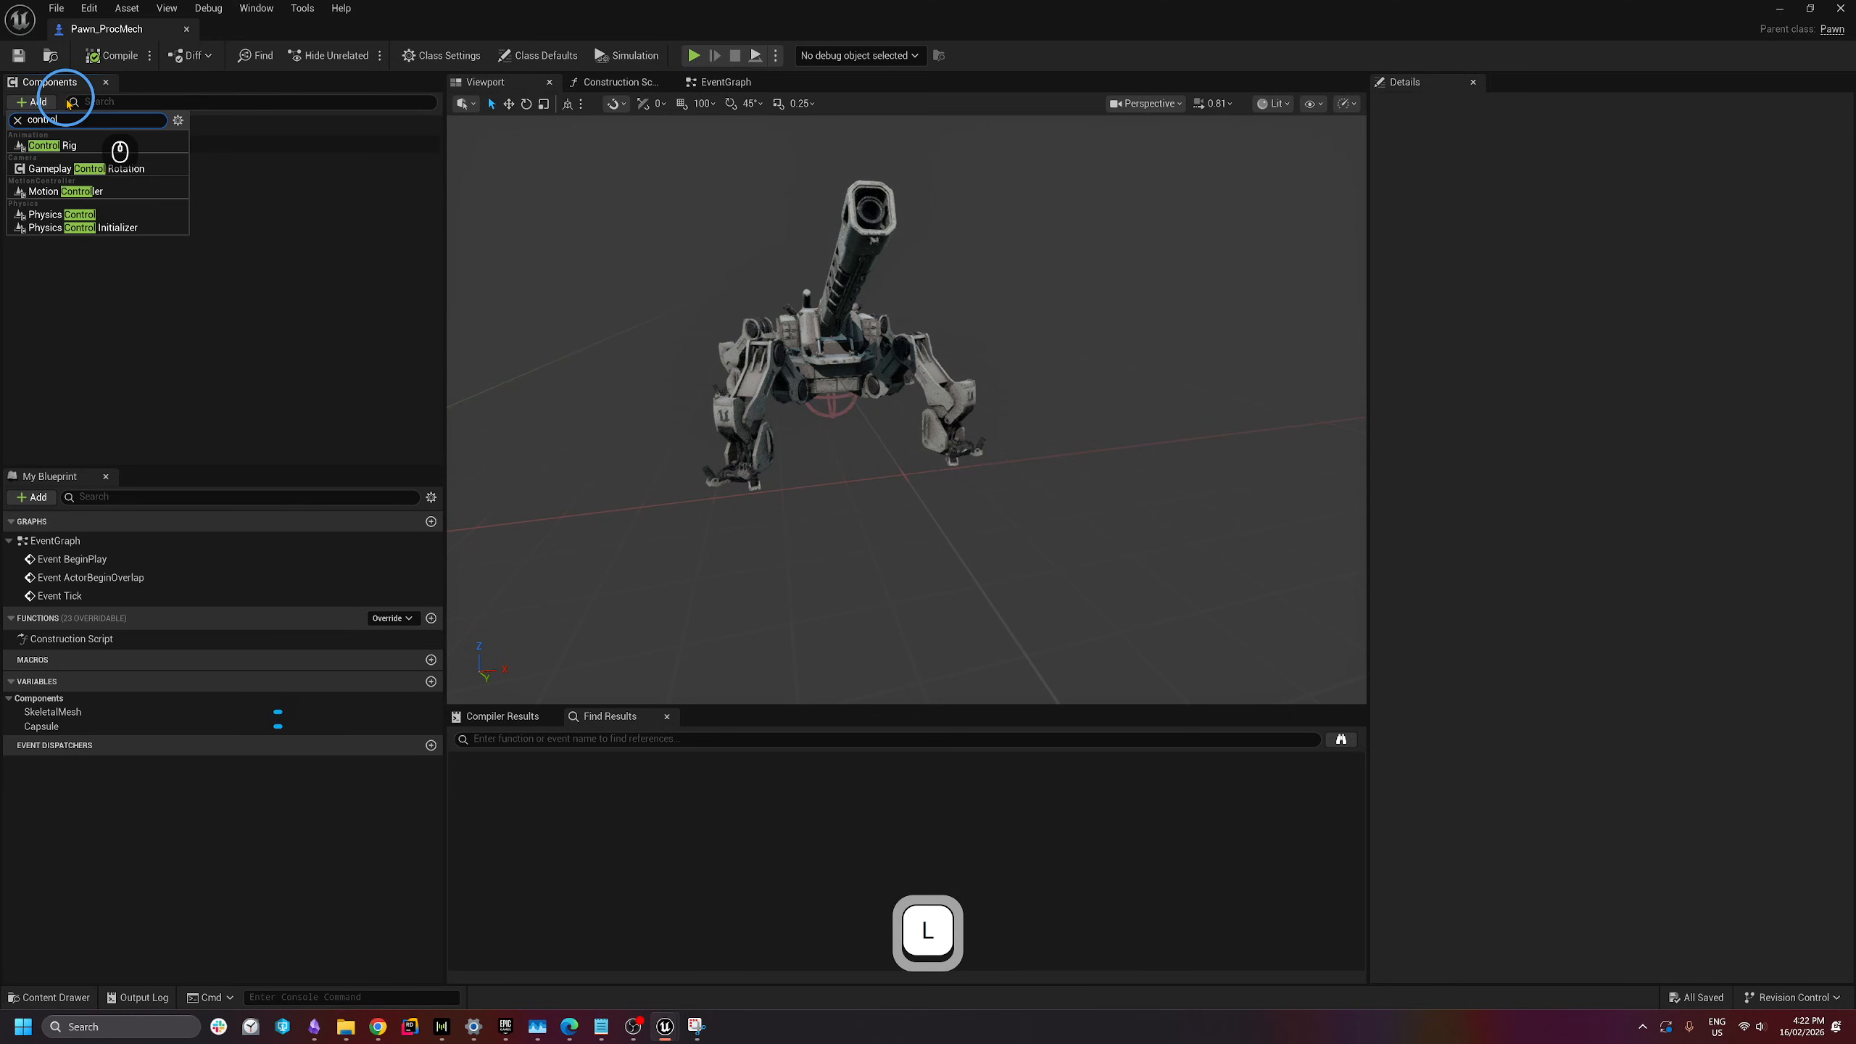
left_click(67, 146)
- Set the ControlRig component's Control Rig Class to CR_ProcMech
left_click(142, 212)
left_click(128, 161)
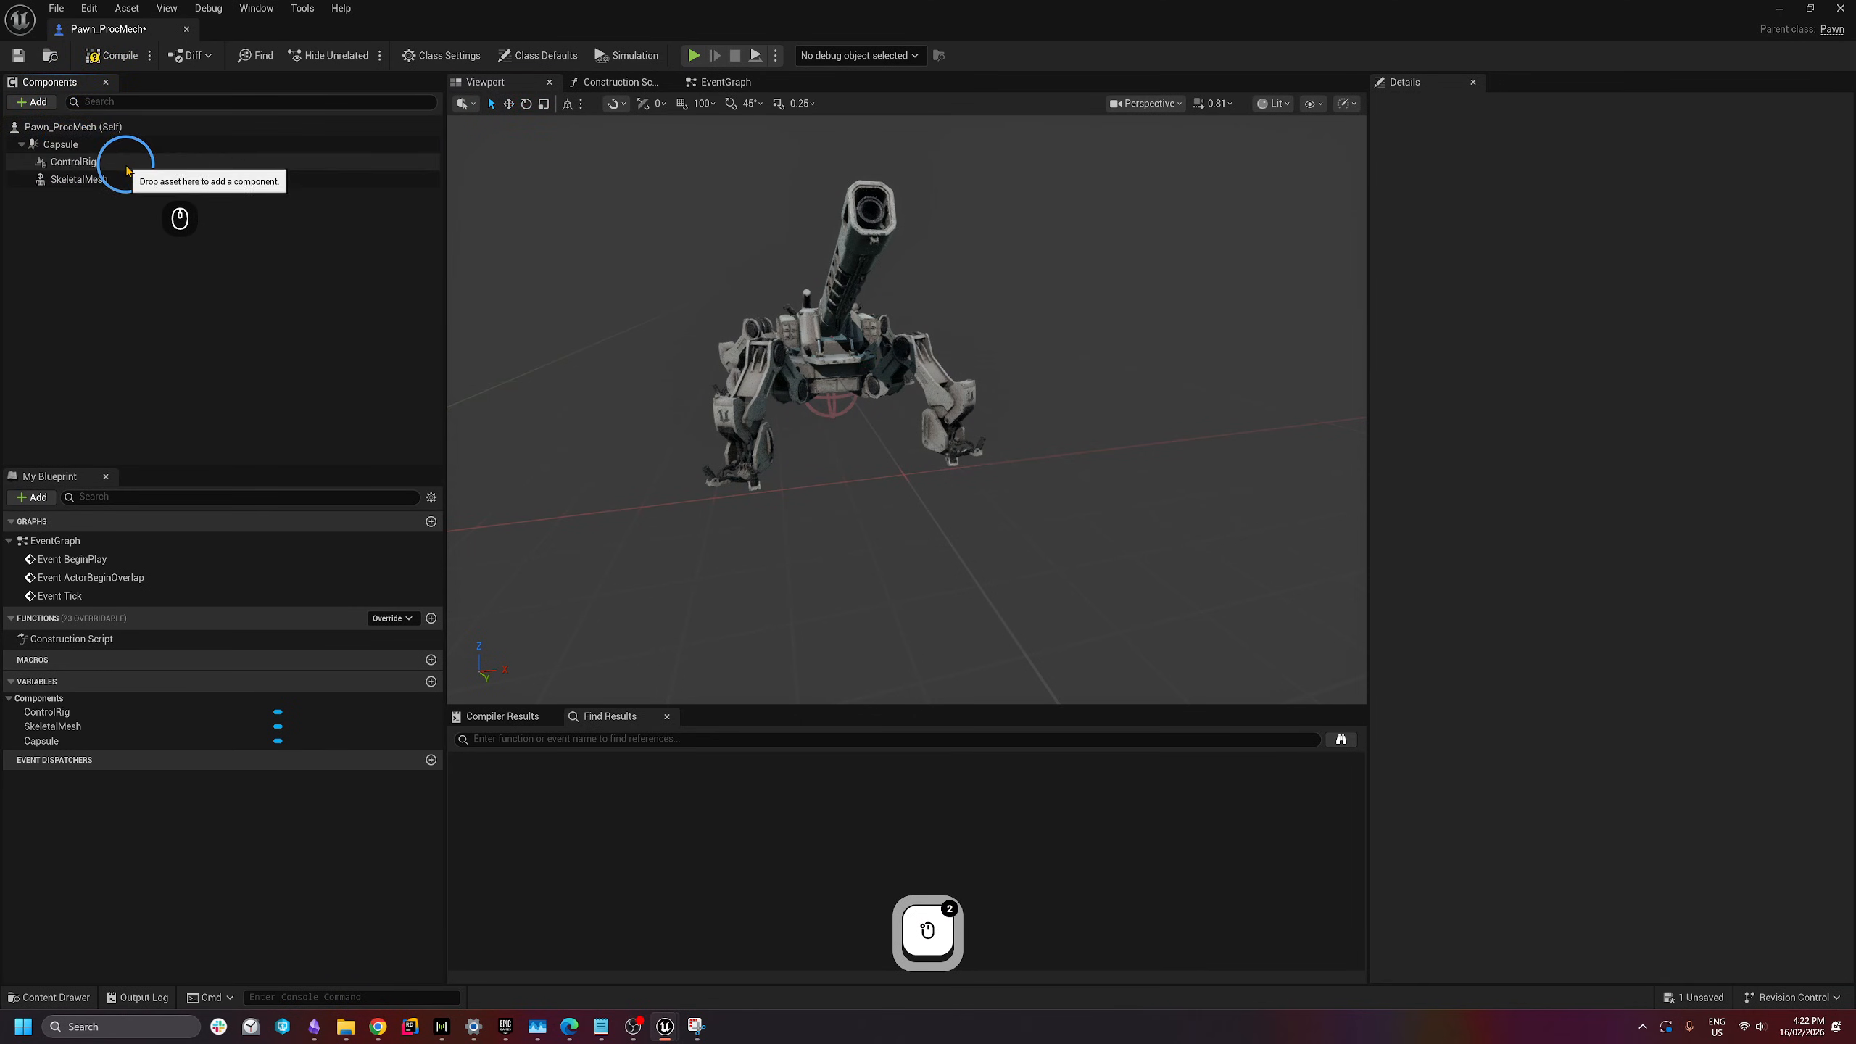
left_click(1616, 364)
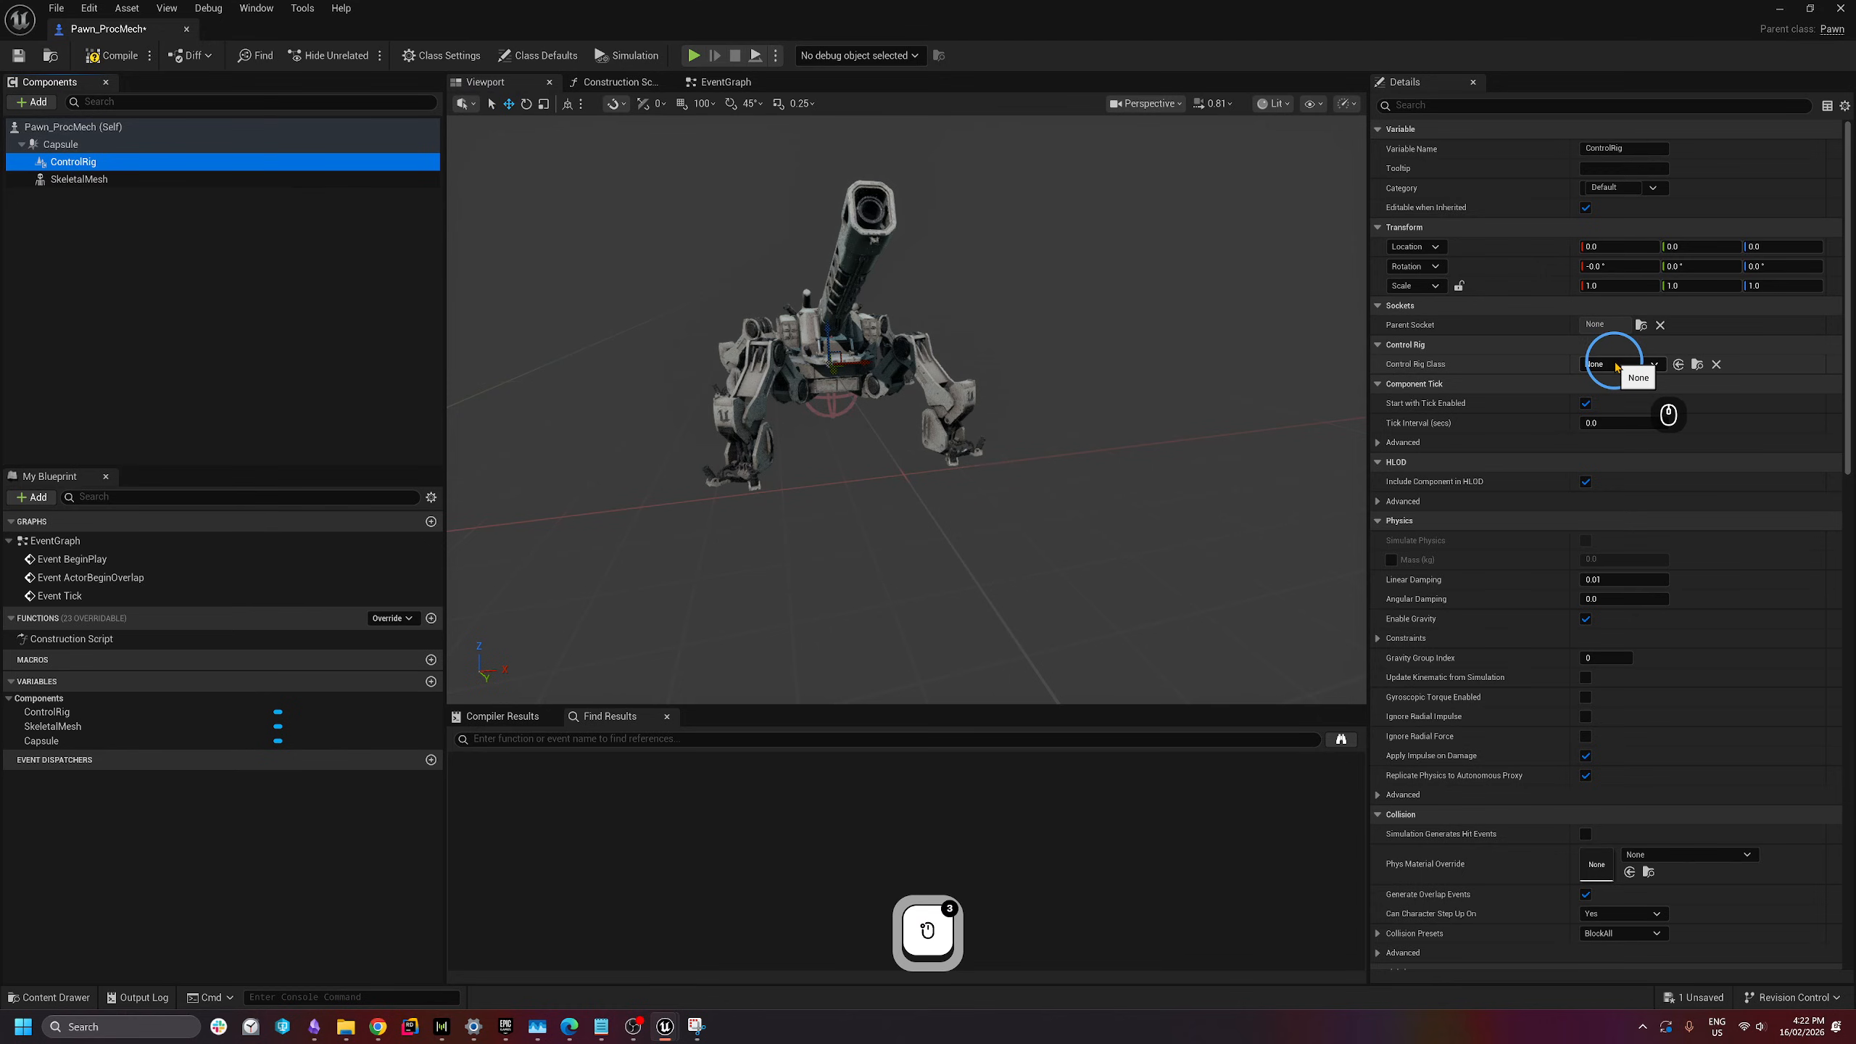
left_click(1620, 366)
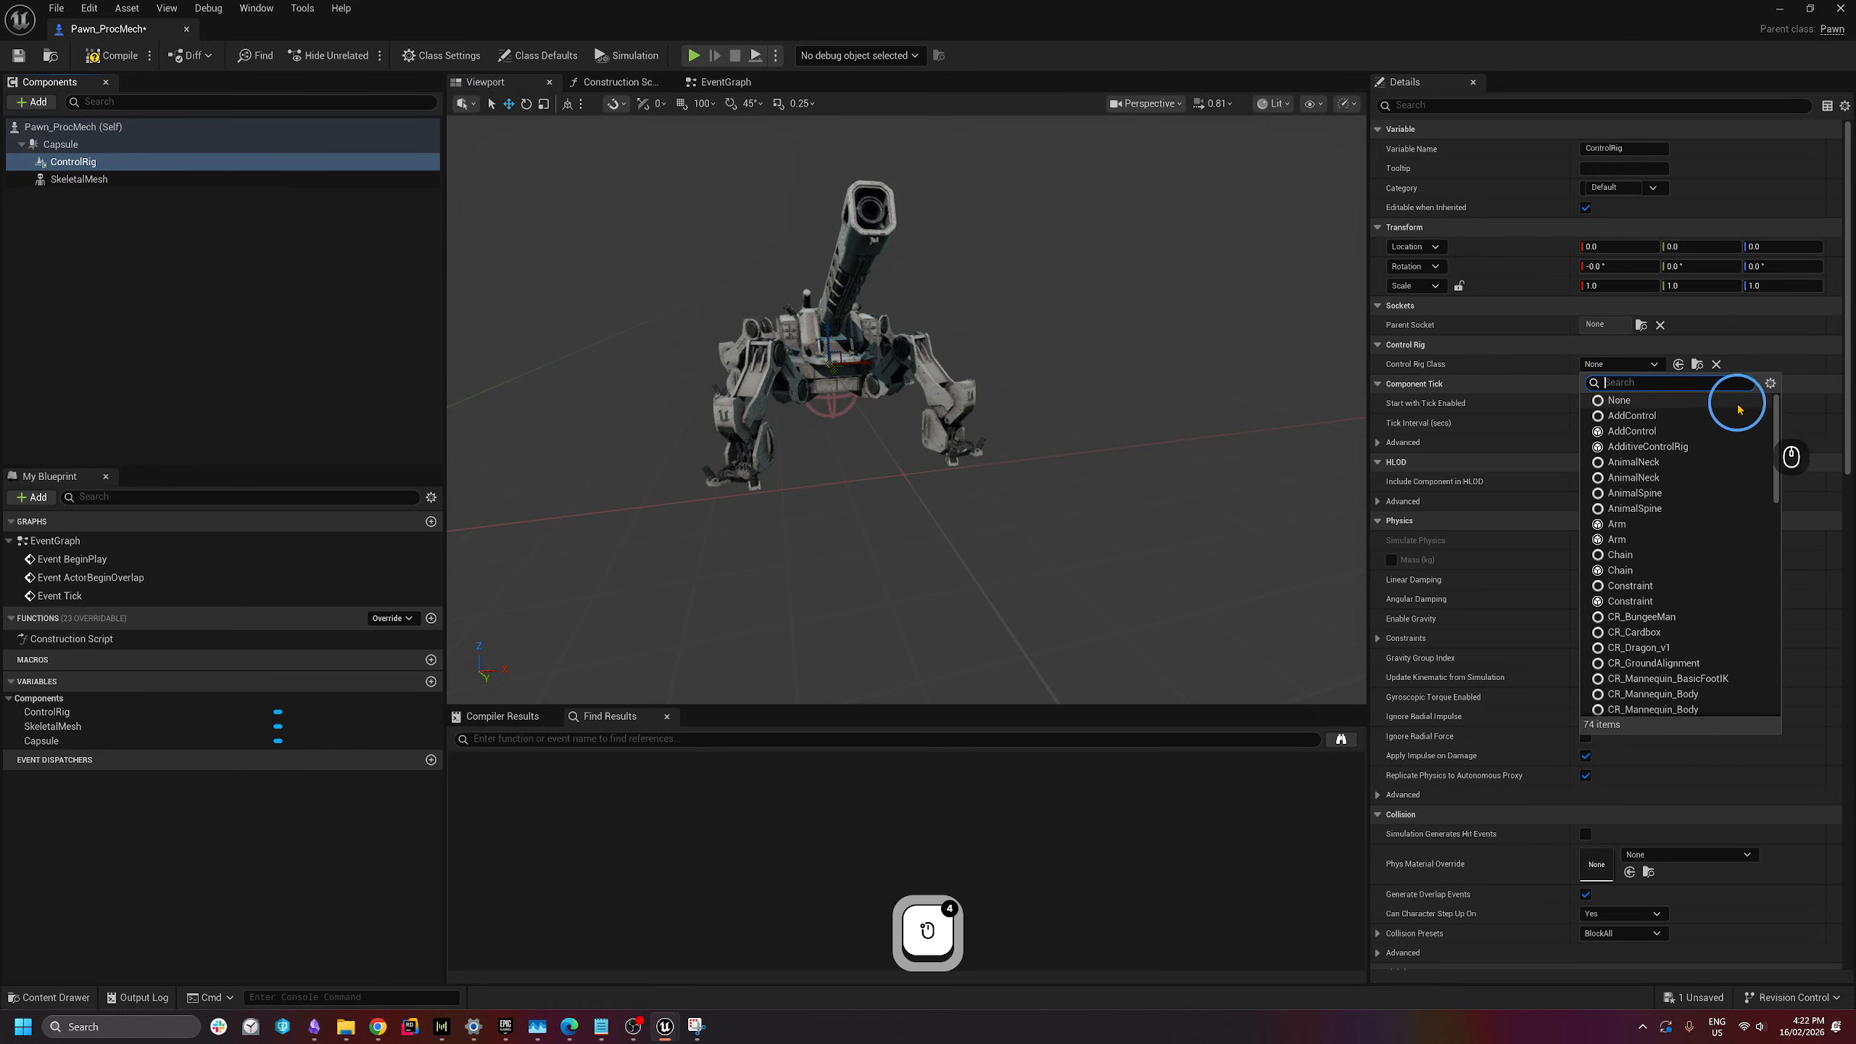
type("mech")
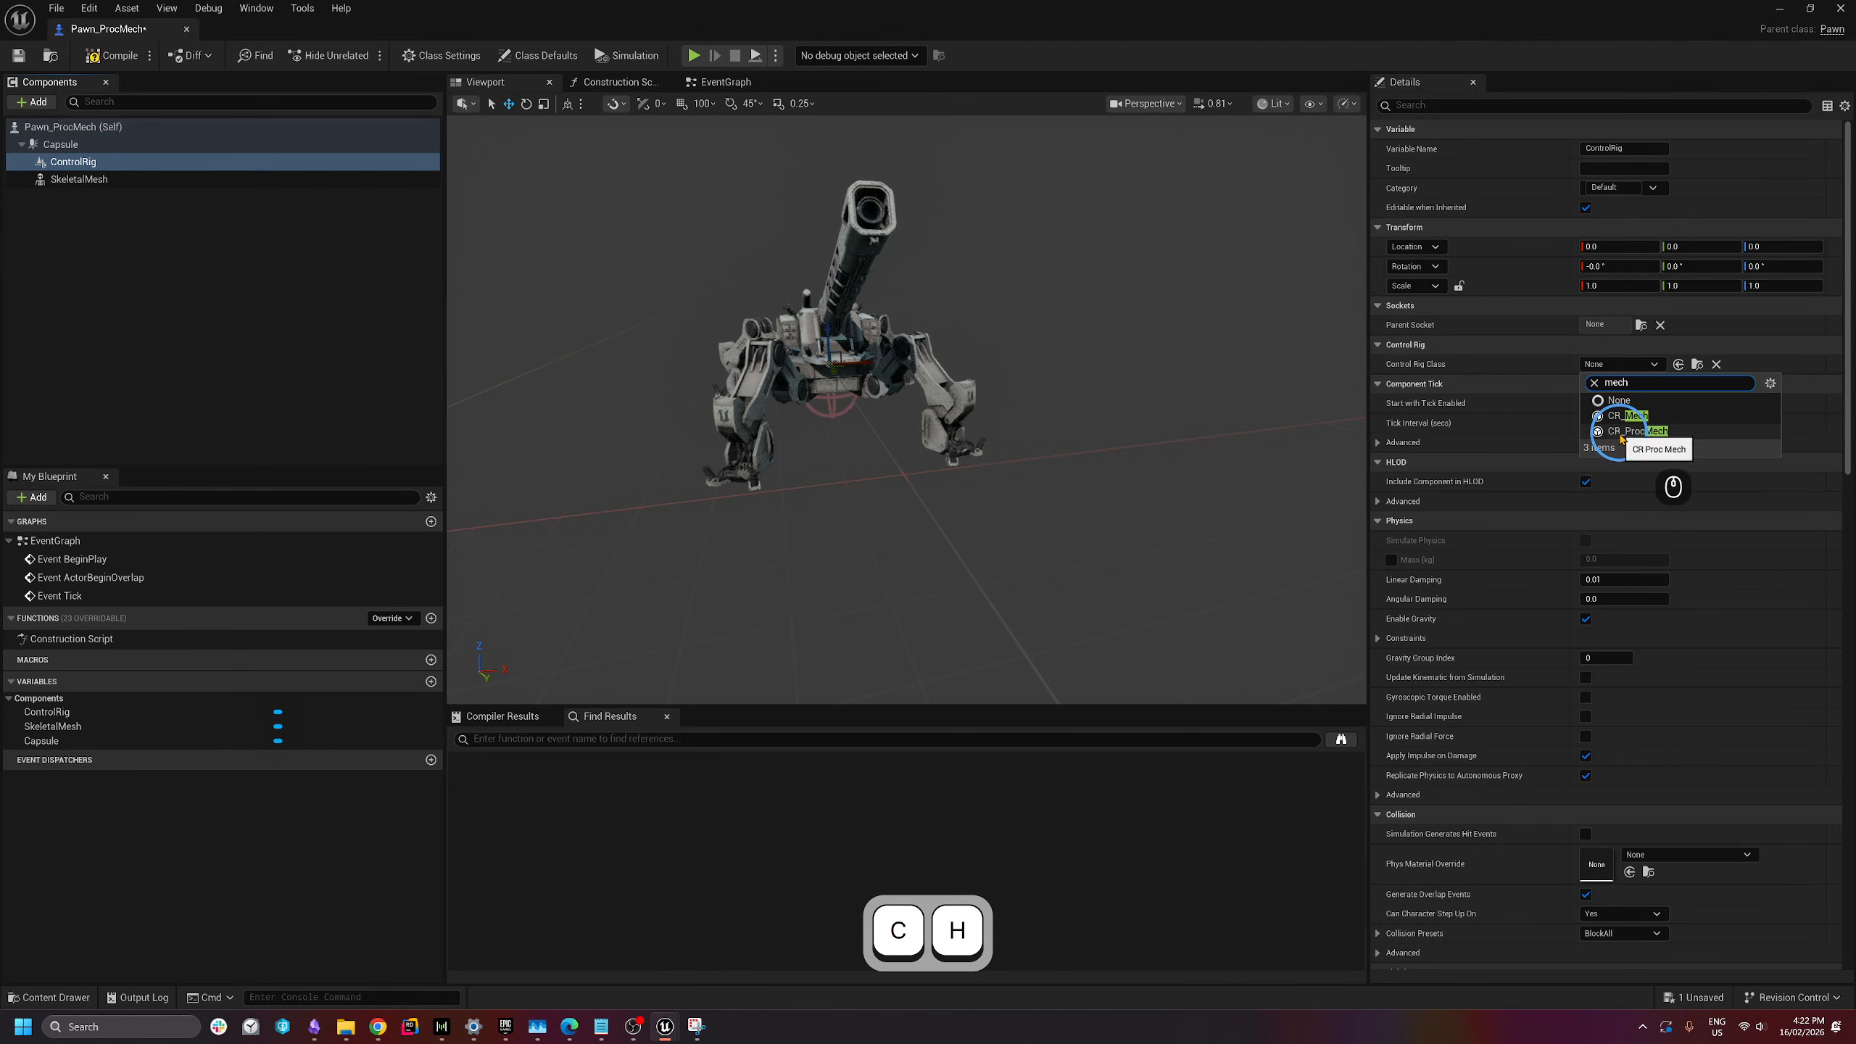
left_click(1648, 432)
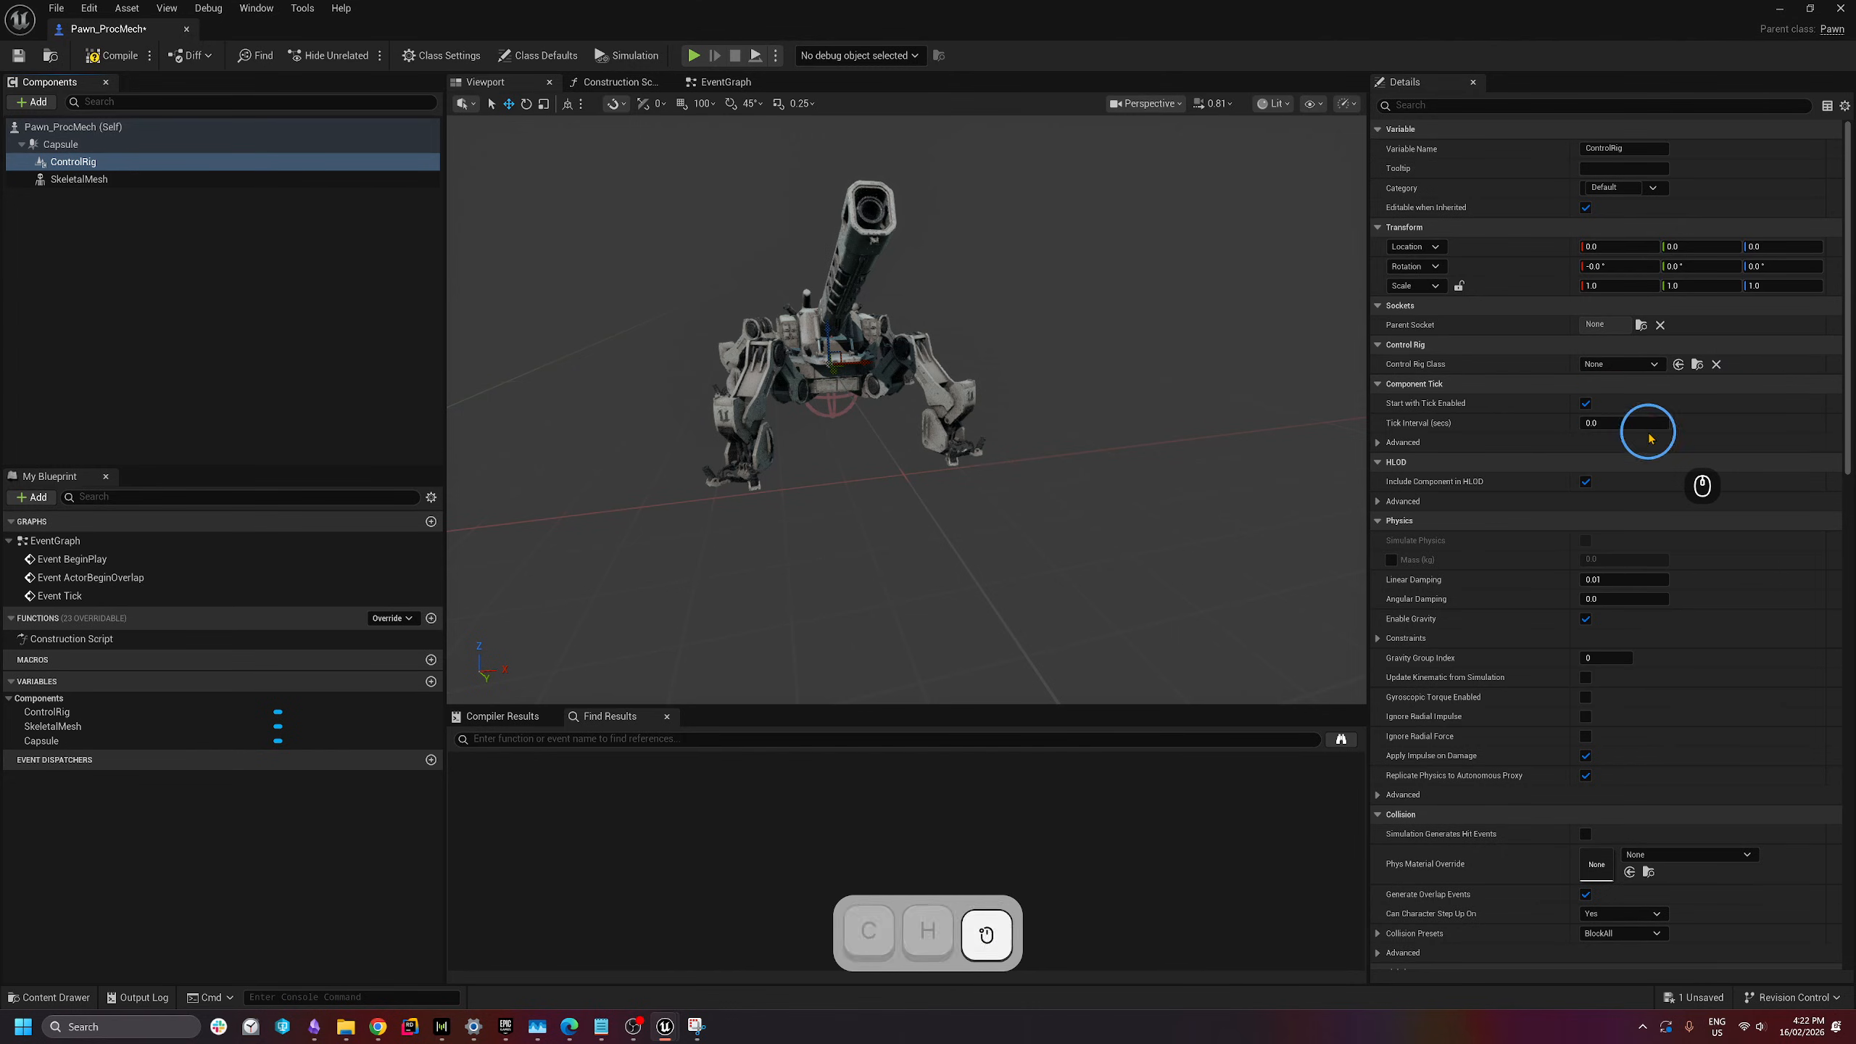
- Attach ControlRig under SkeletalMesh with its location reset to zero, then compile and save
right_click_drag(1024, 435, 630, 395)
key("d")
key("w")
key("s")
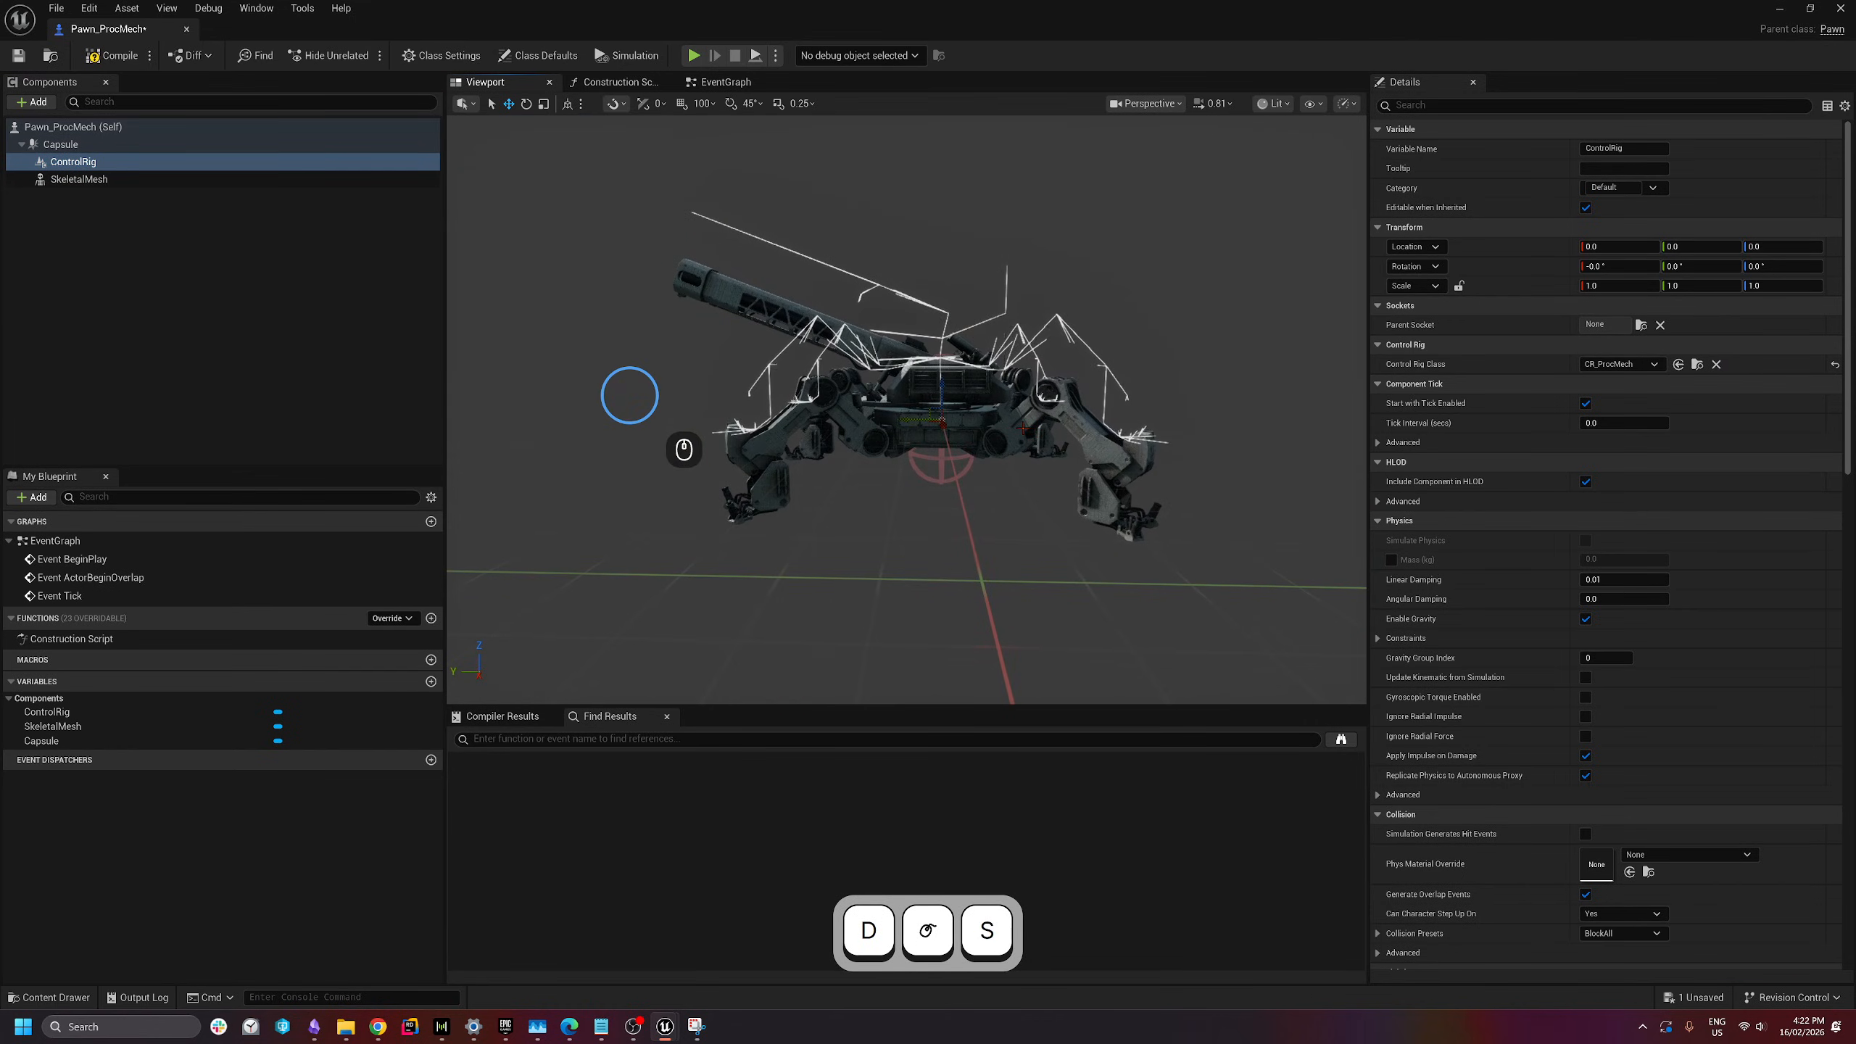
left_click(78, 164)
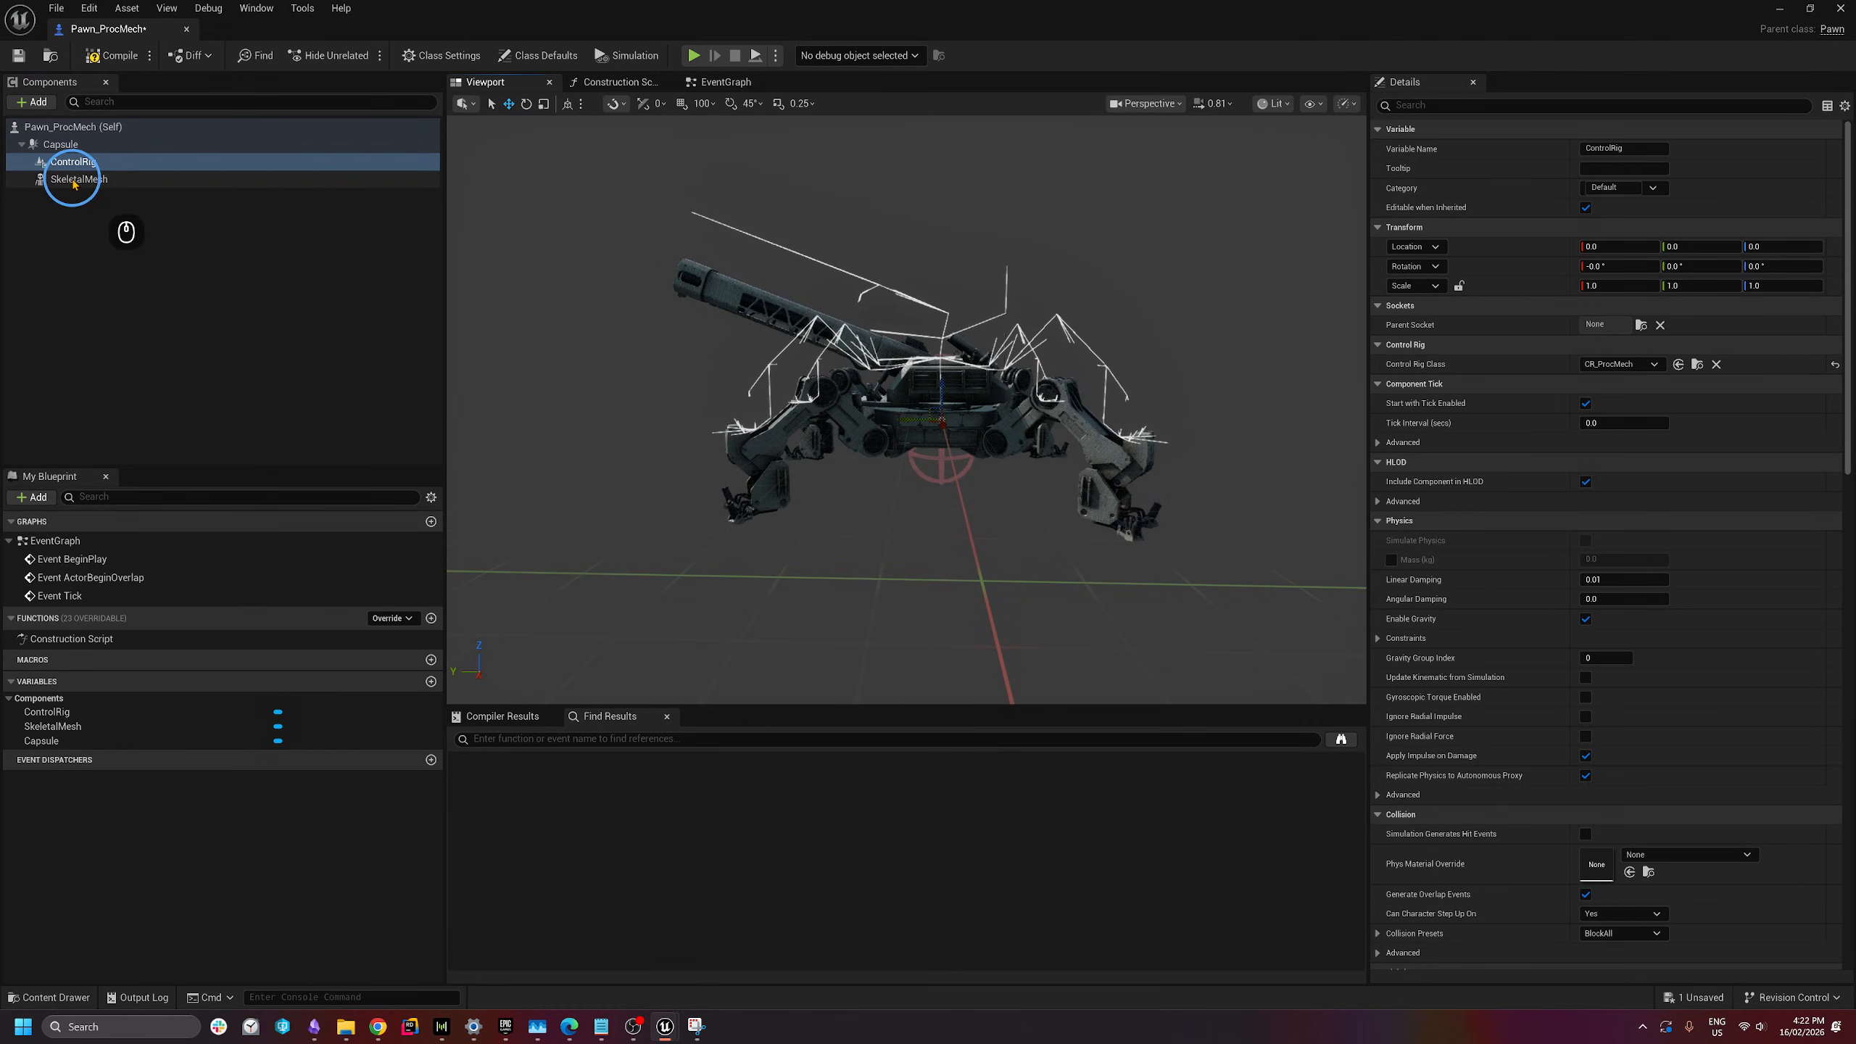
left_click_drag(79, 169, 66, 183)
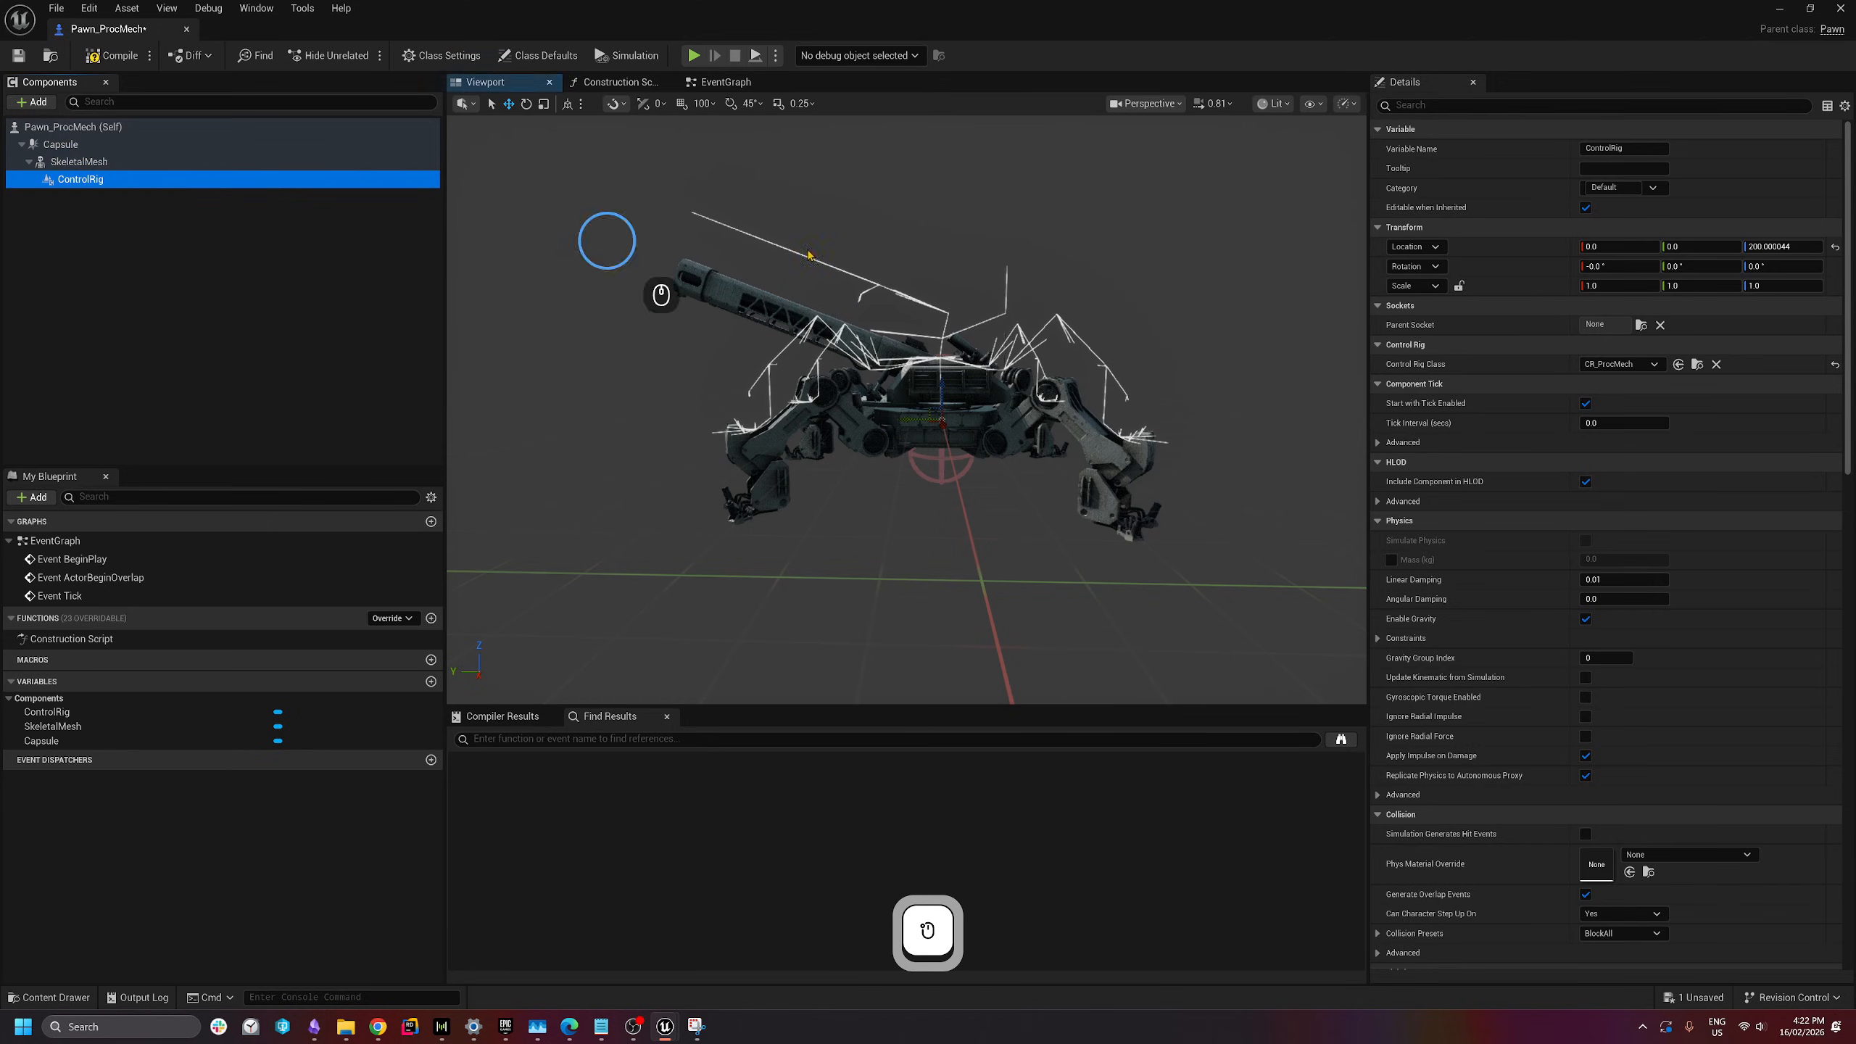
left_click(1836, 248)
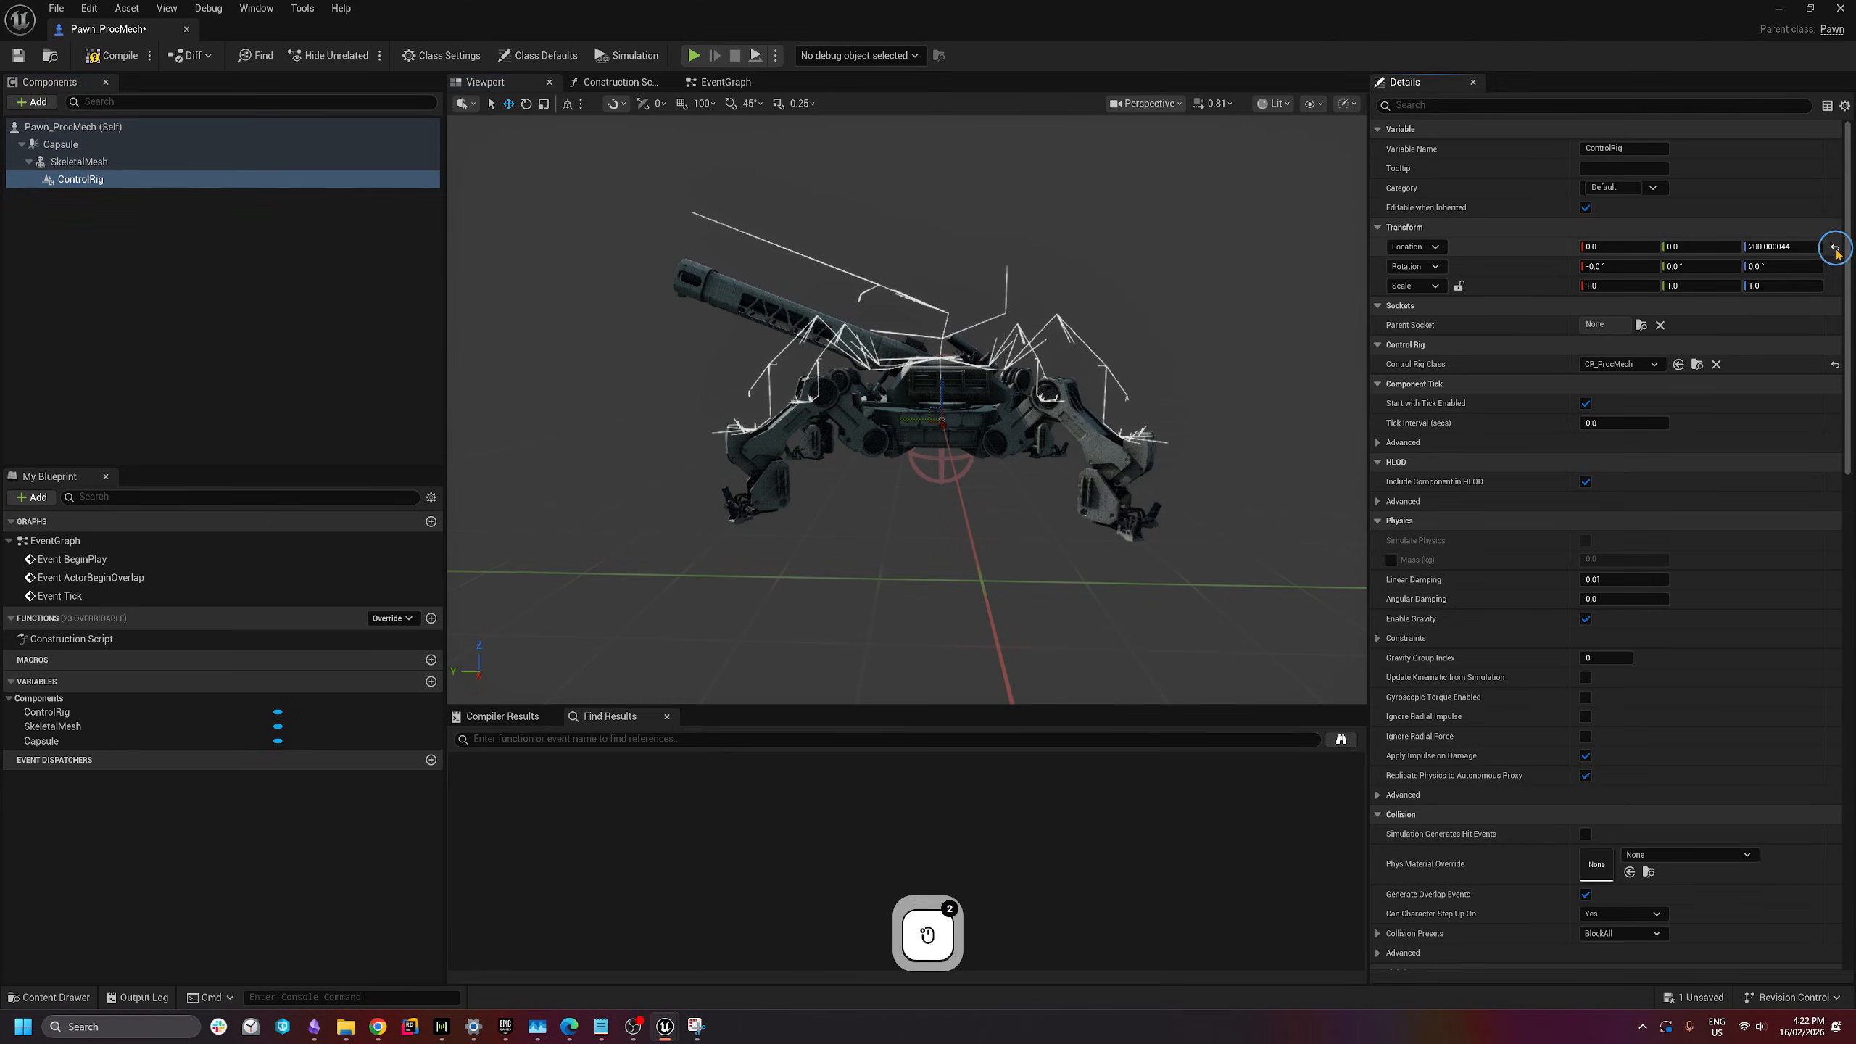
left_click(89, 58)
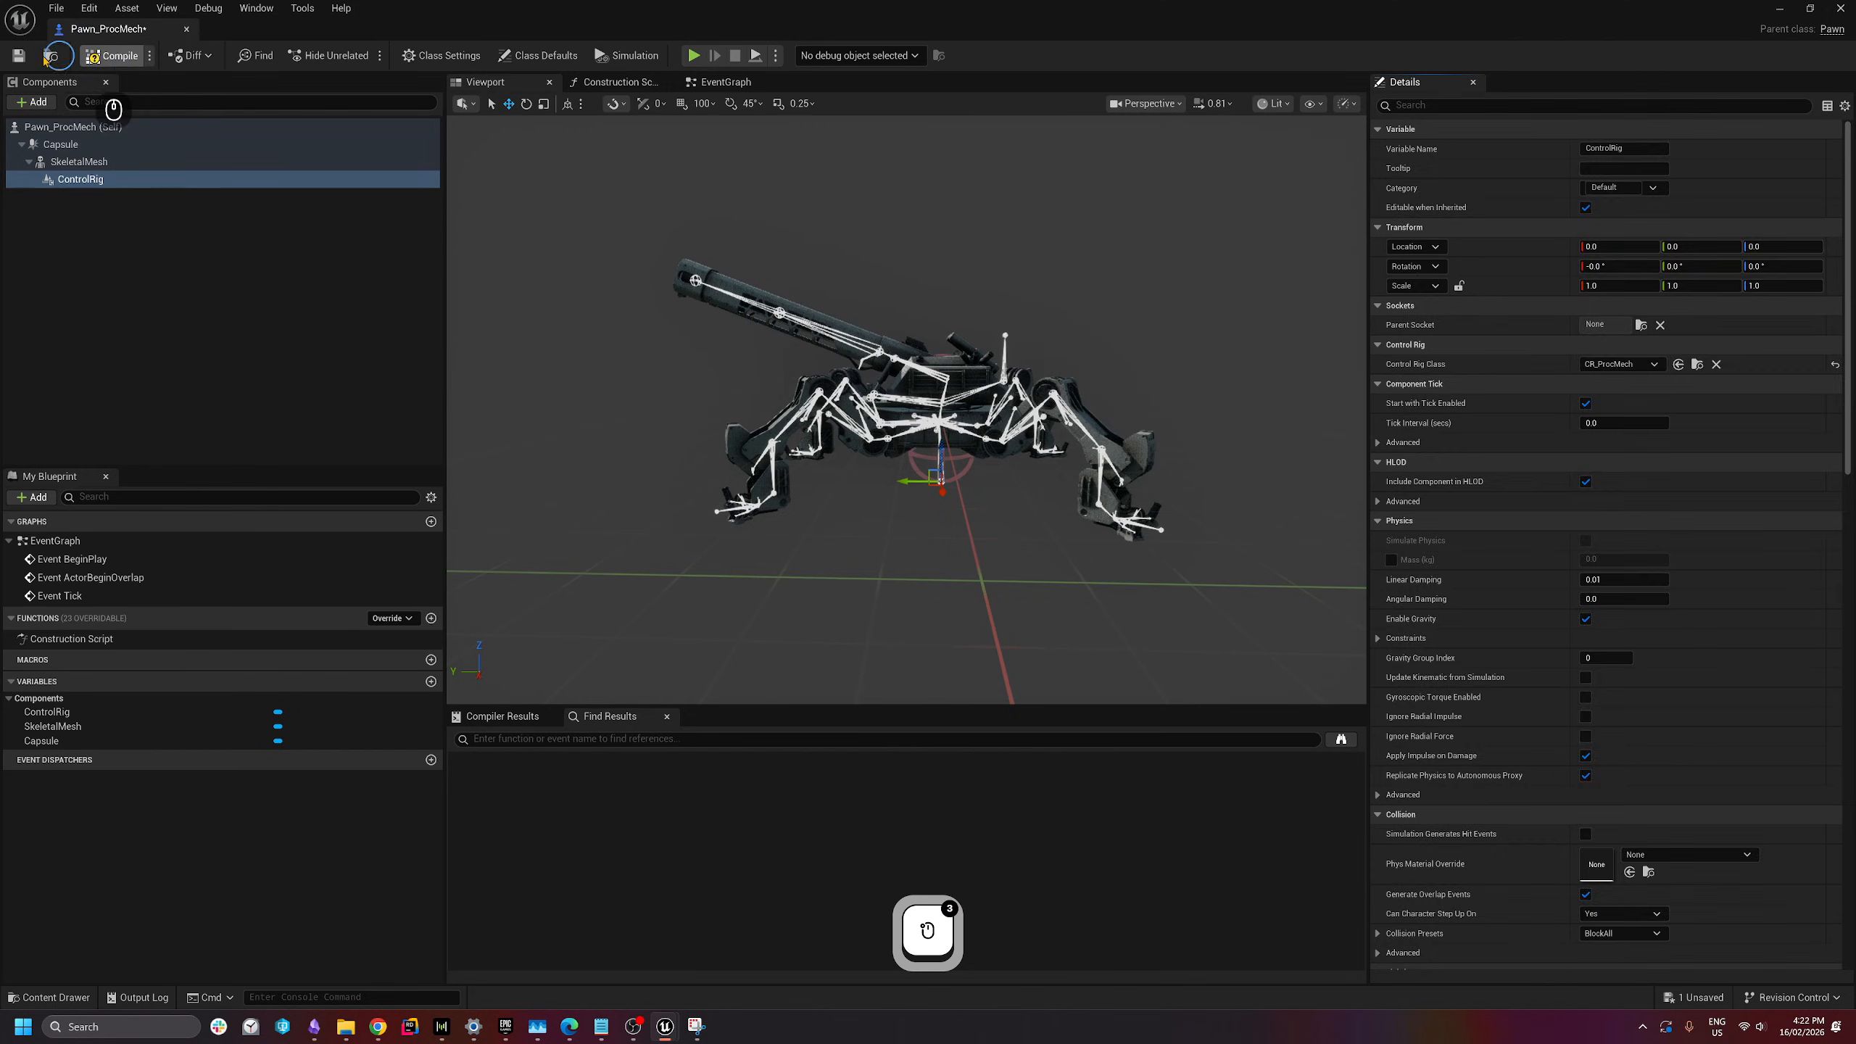
left_click(18, 56)
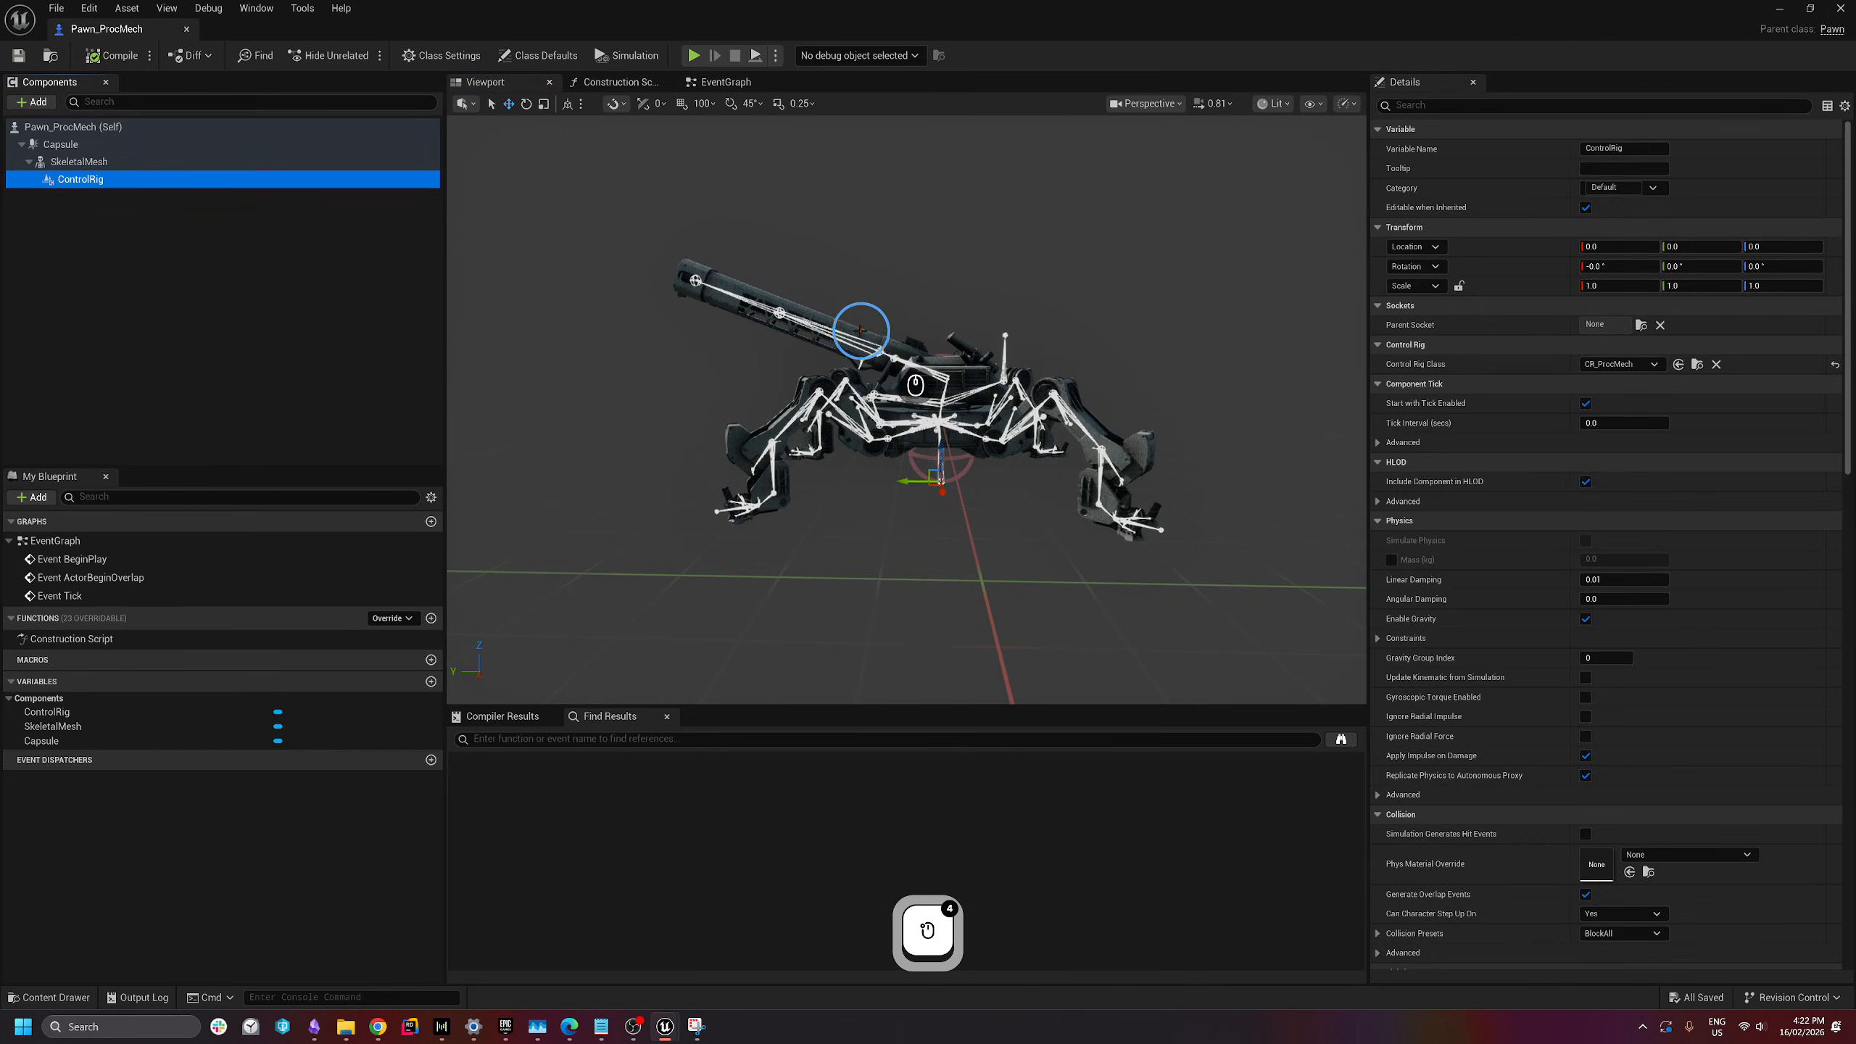
left_click(290, 306)
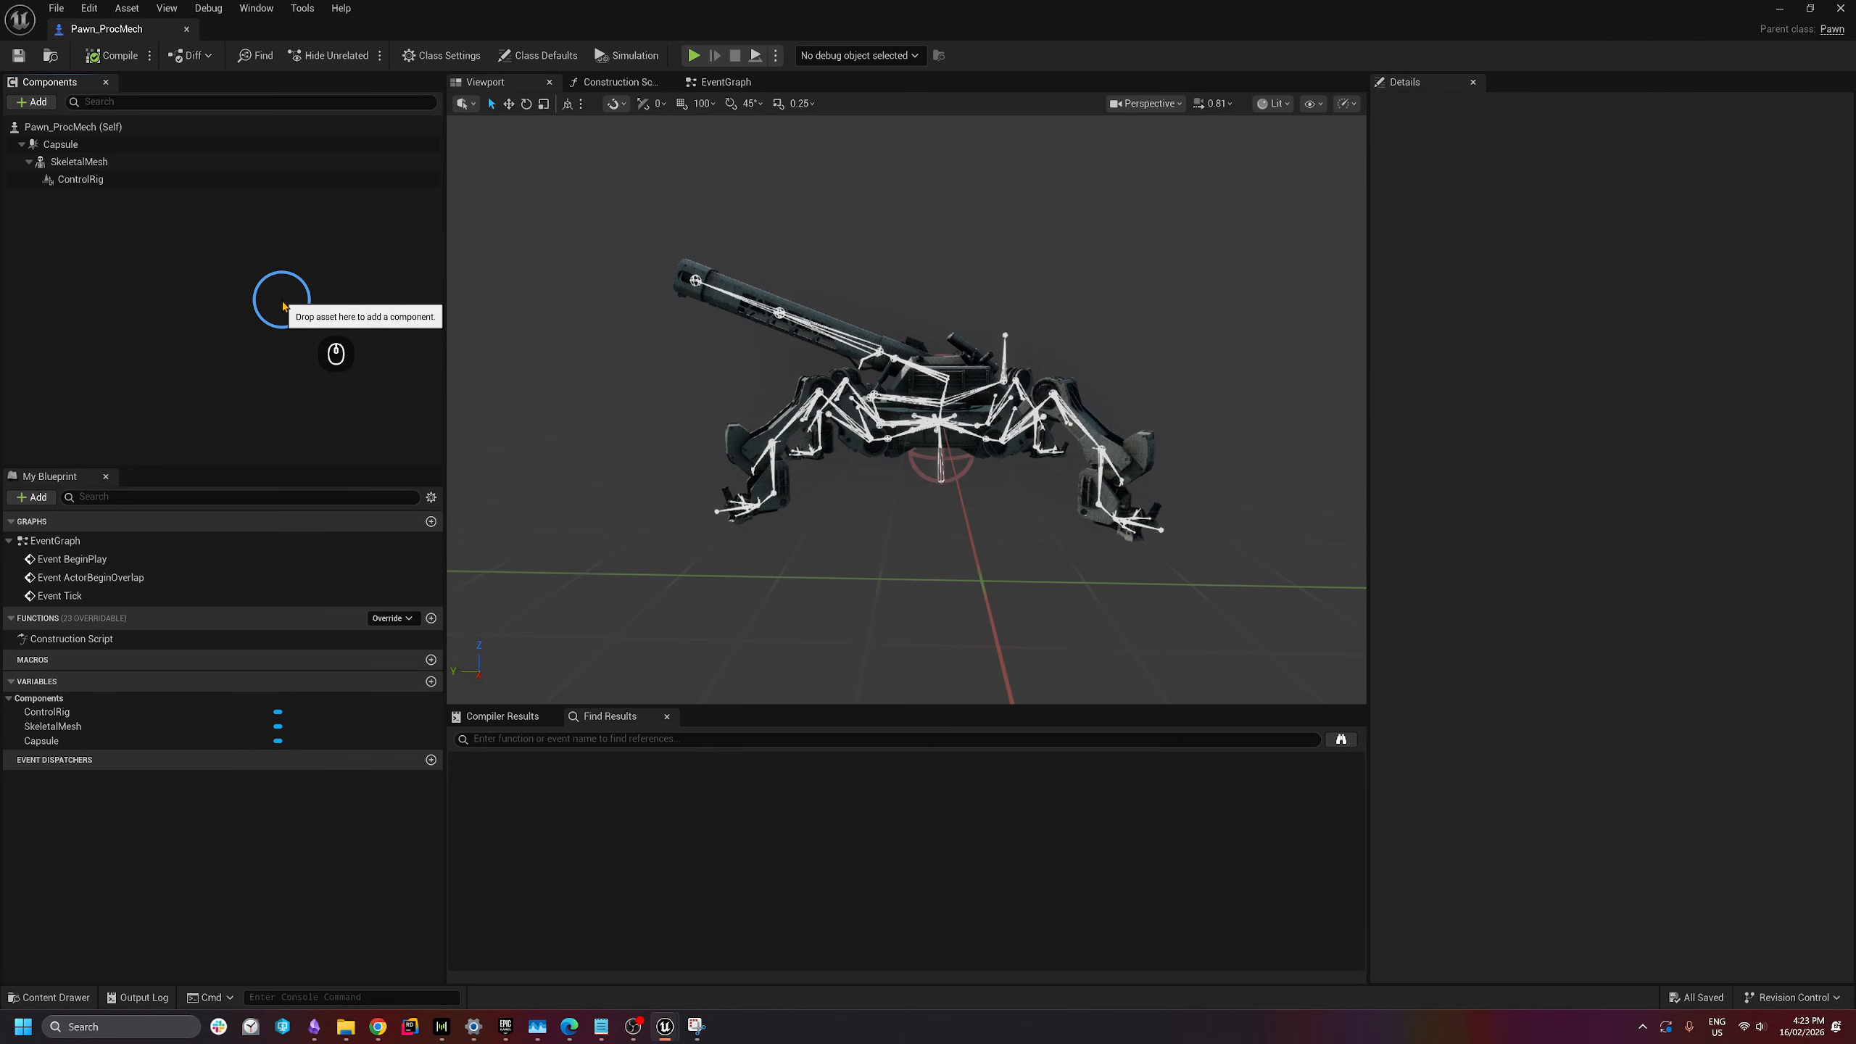
left_click_drag(283, 306, 179, 160)
right_click_drag(702, 365, 592, 436)
- Add a Spring Arm component to the pawn
key("a")
key("s")
key("q")
key("d")
scroll(1032, 339, "up", 1)
key("q")
key("s")
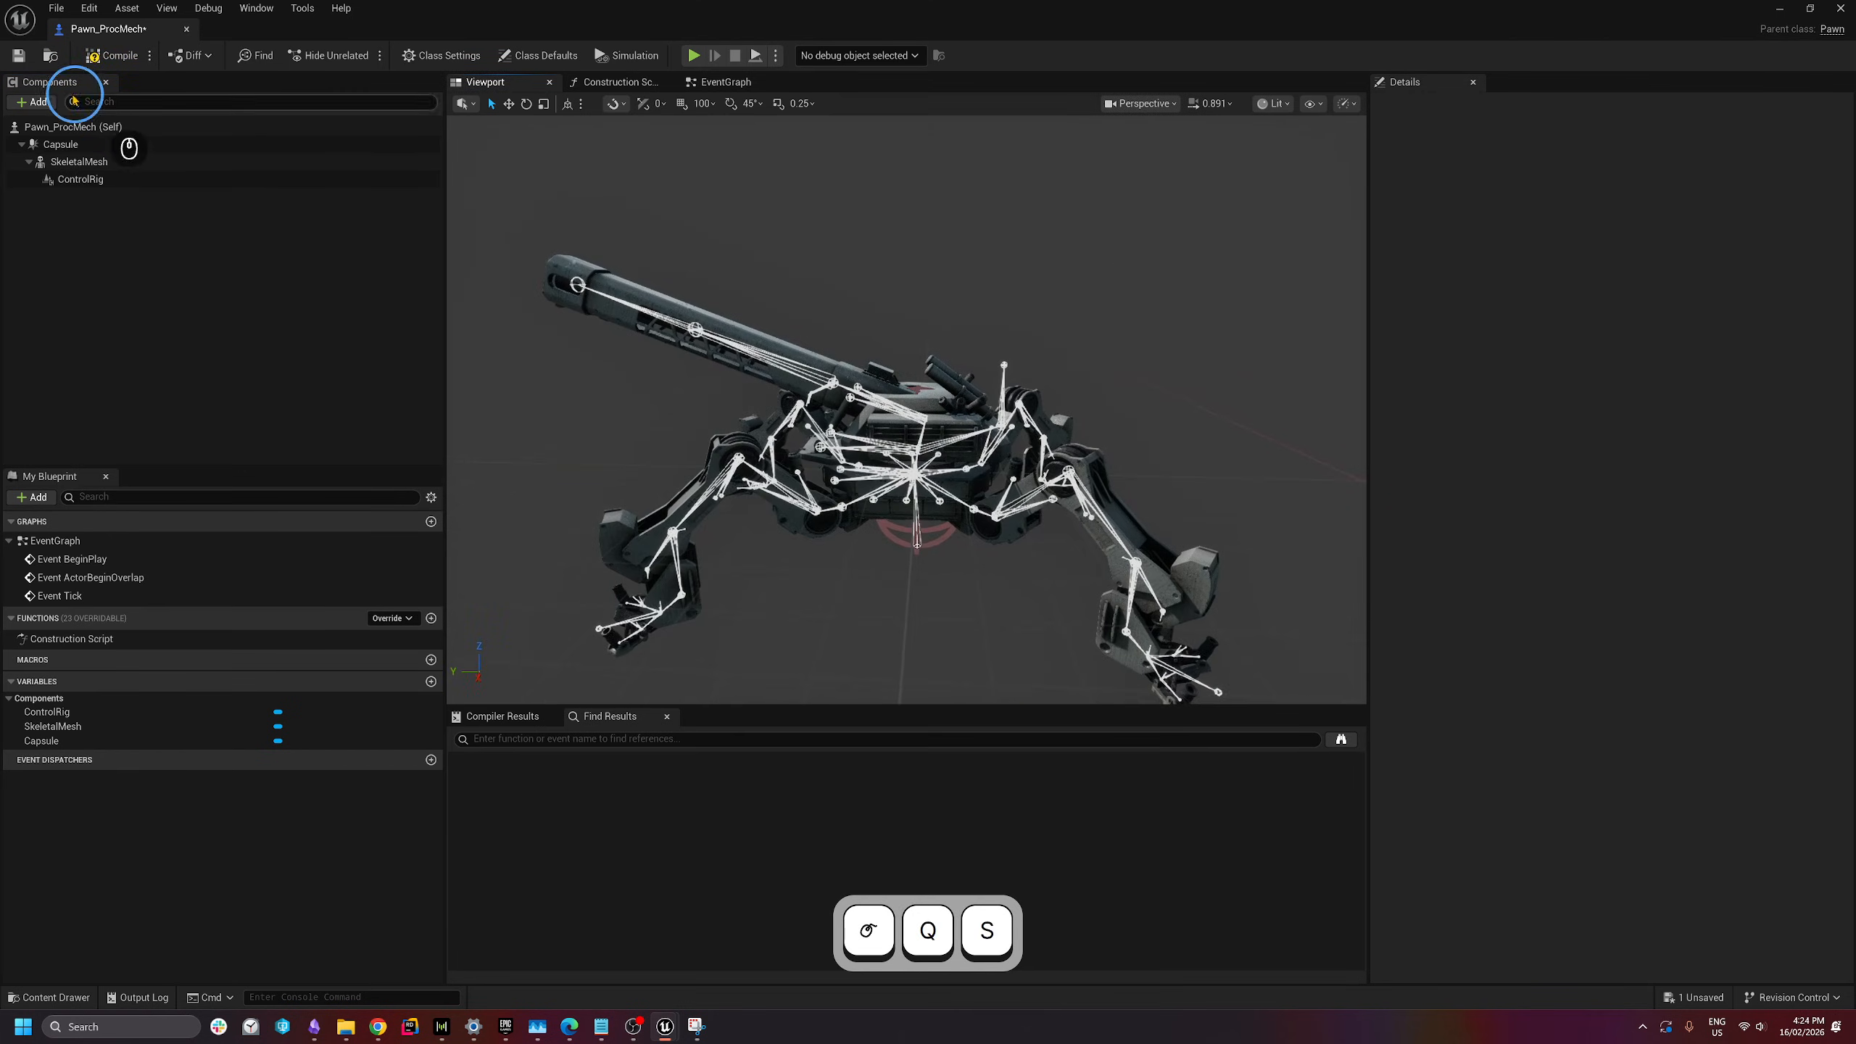
left_click(33, 102)
type("pring")
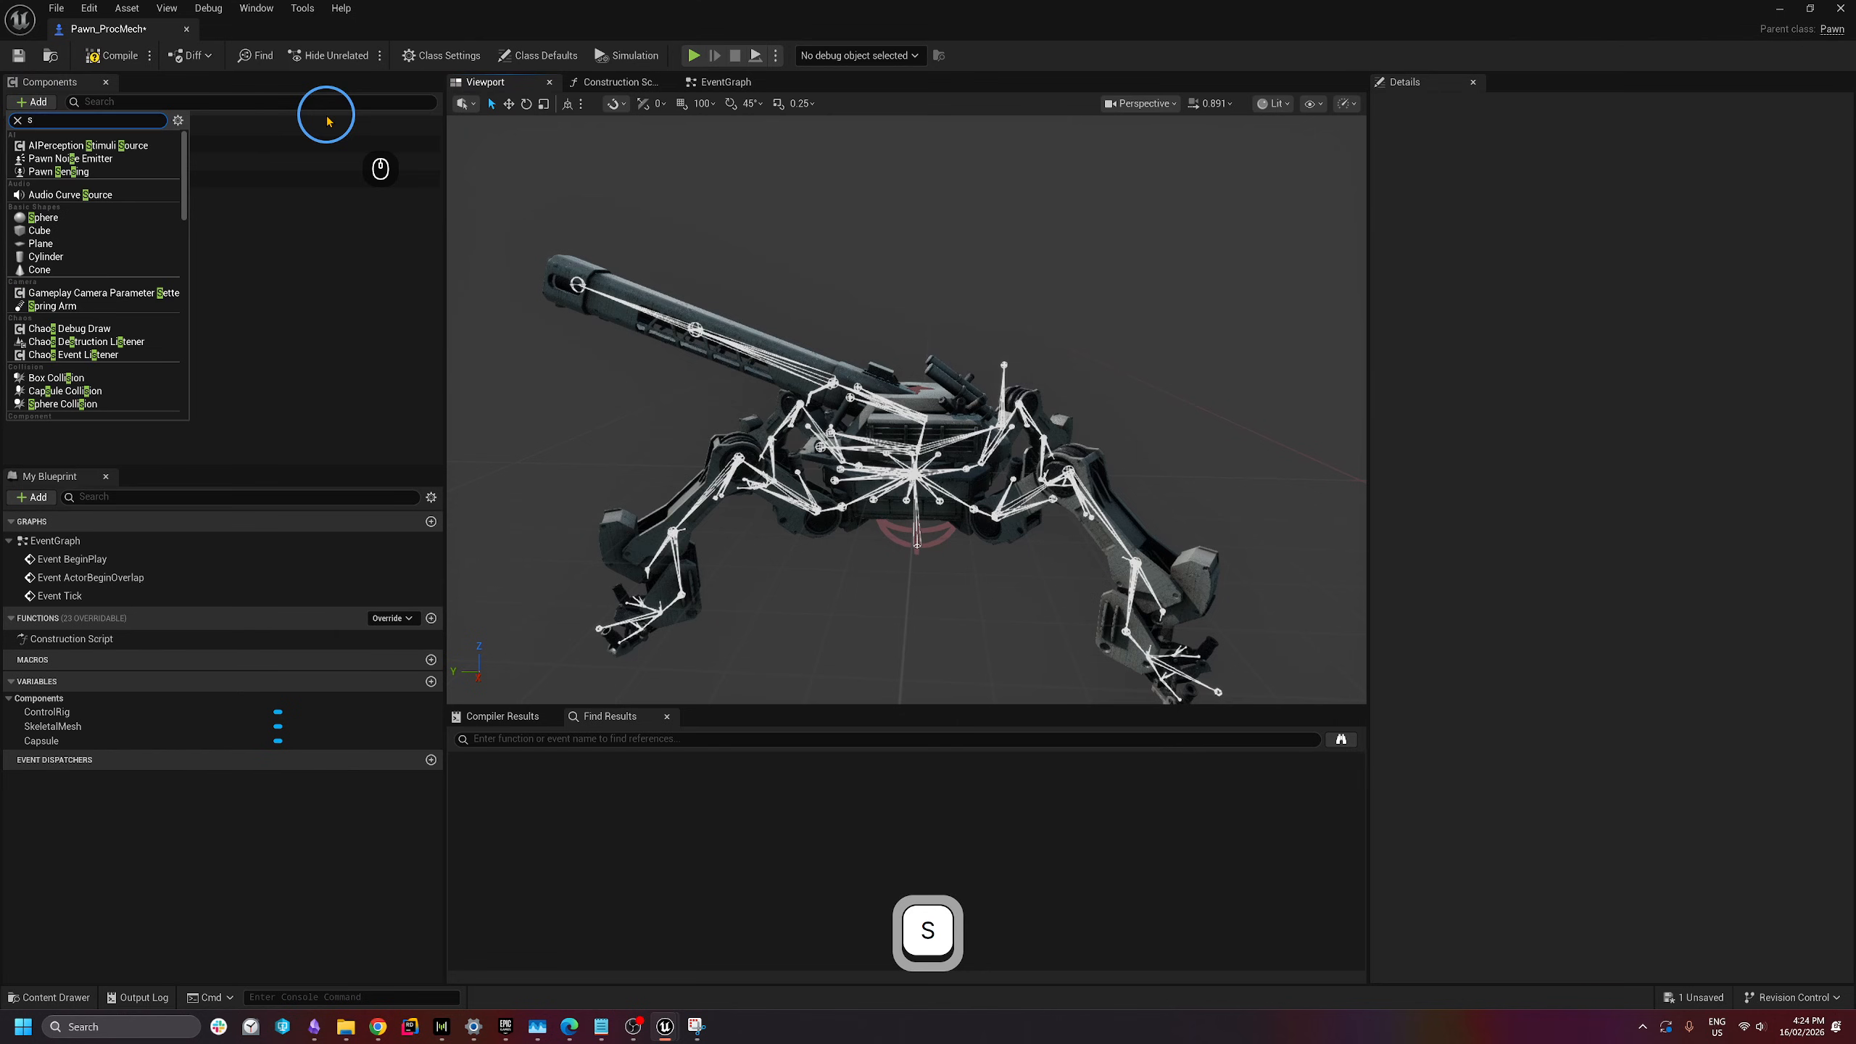
left_click(50, 144)
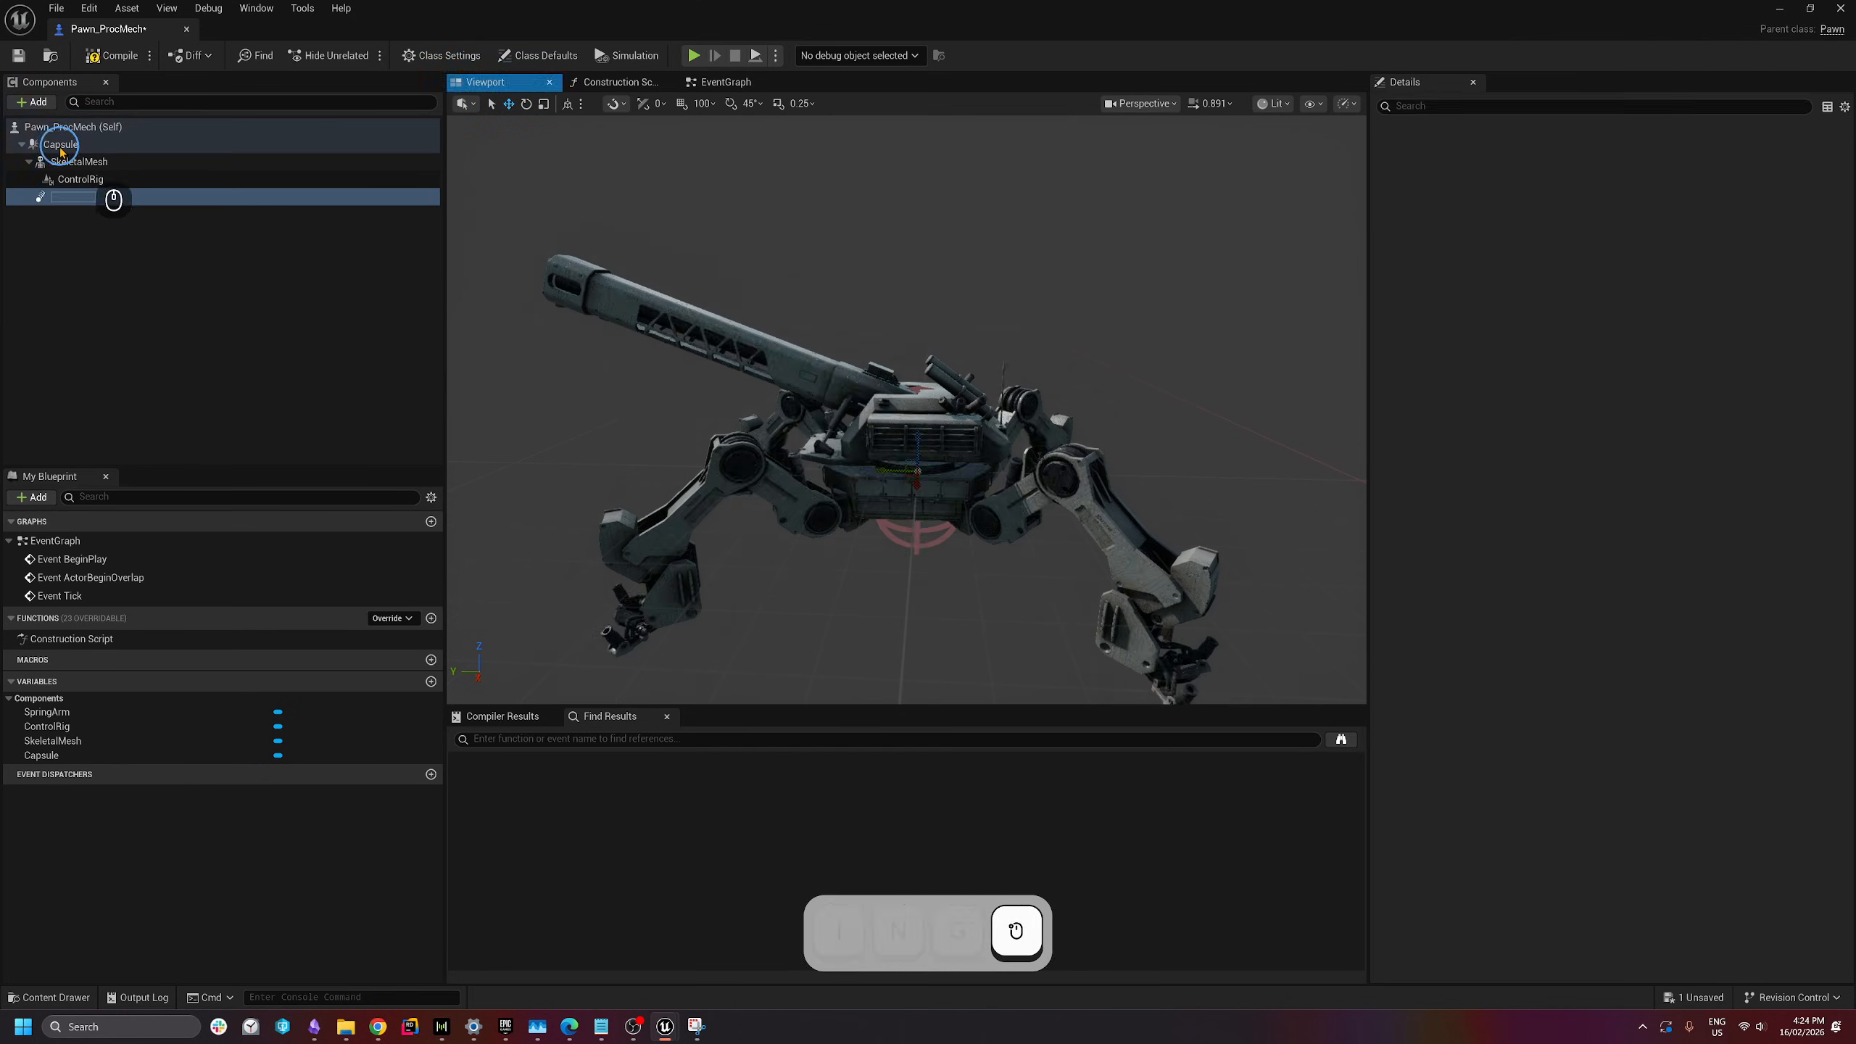
- Add a Camera component under the SpringArm
left_click(54, 103)
type("camera")
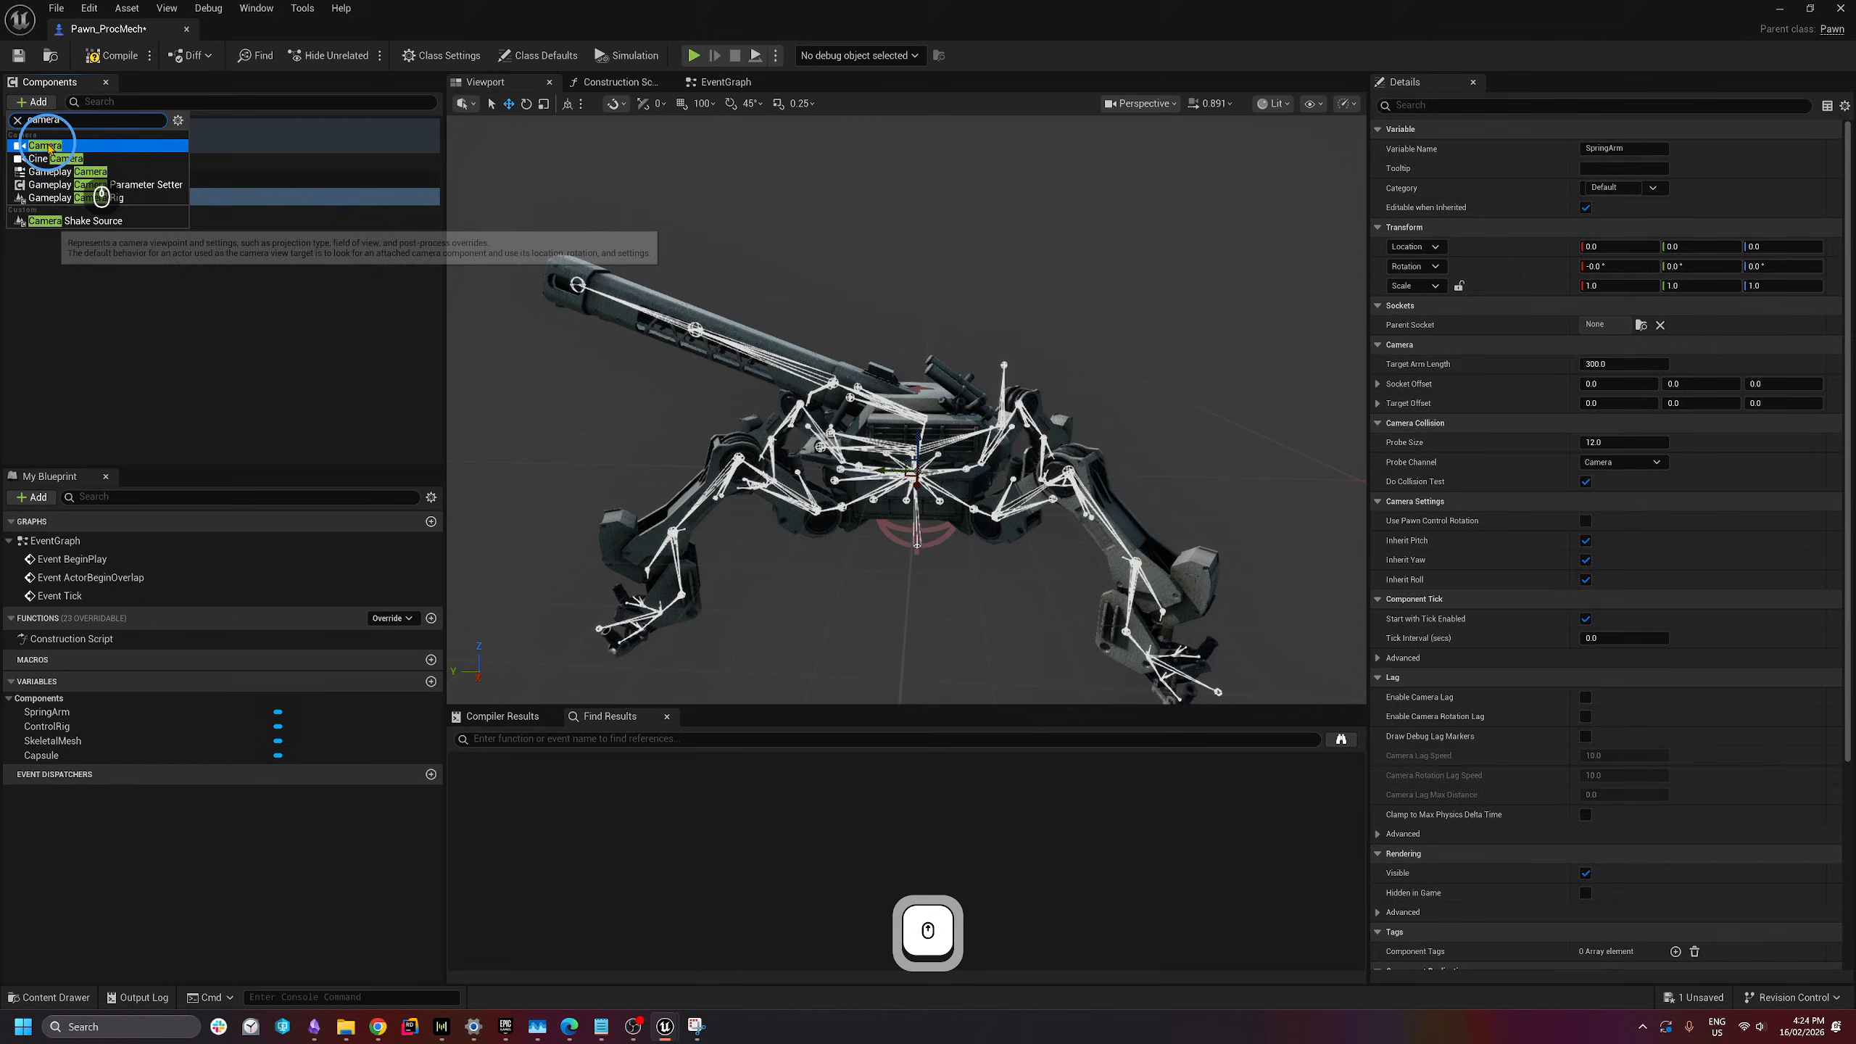
left_click(49, 147)
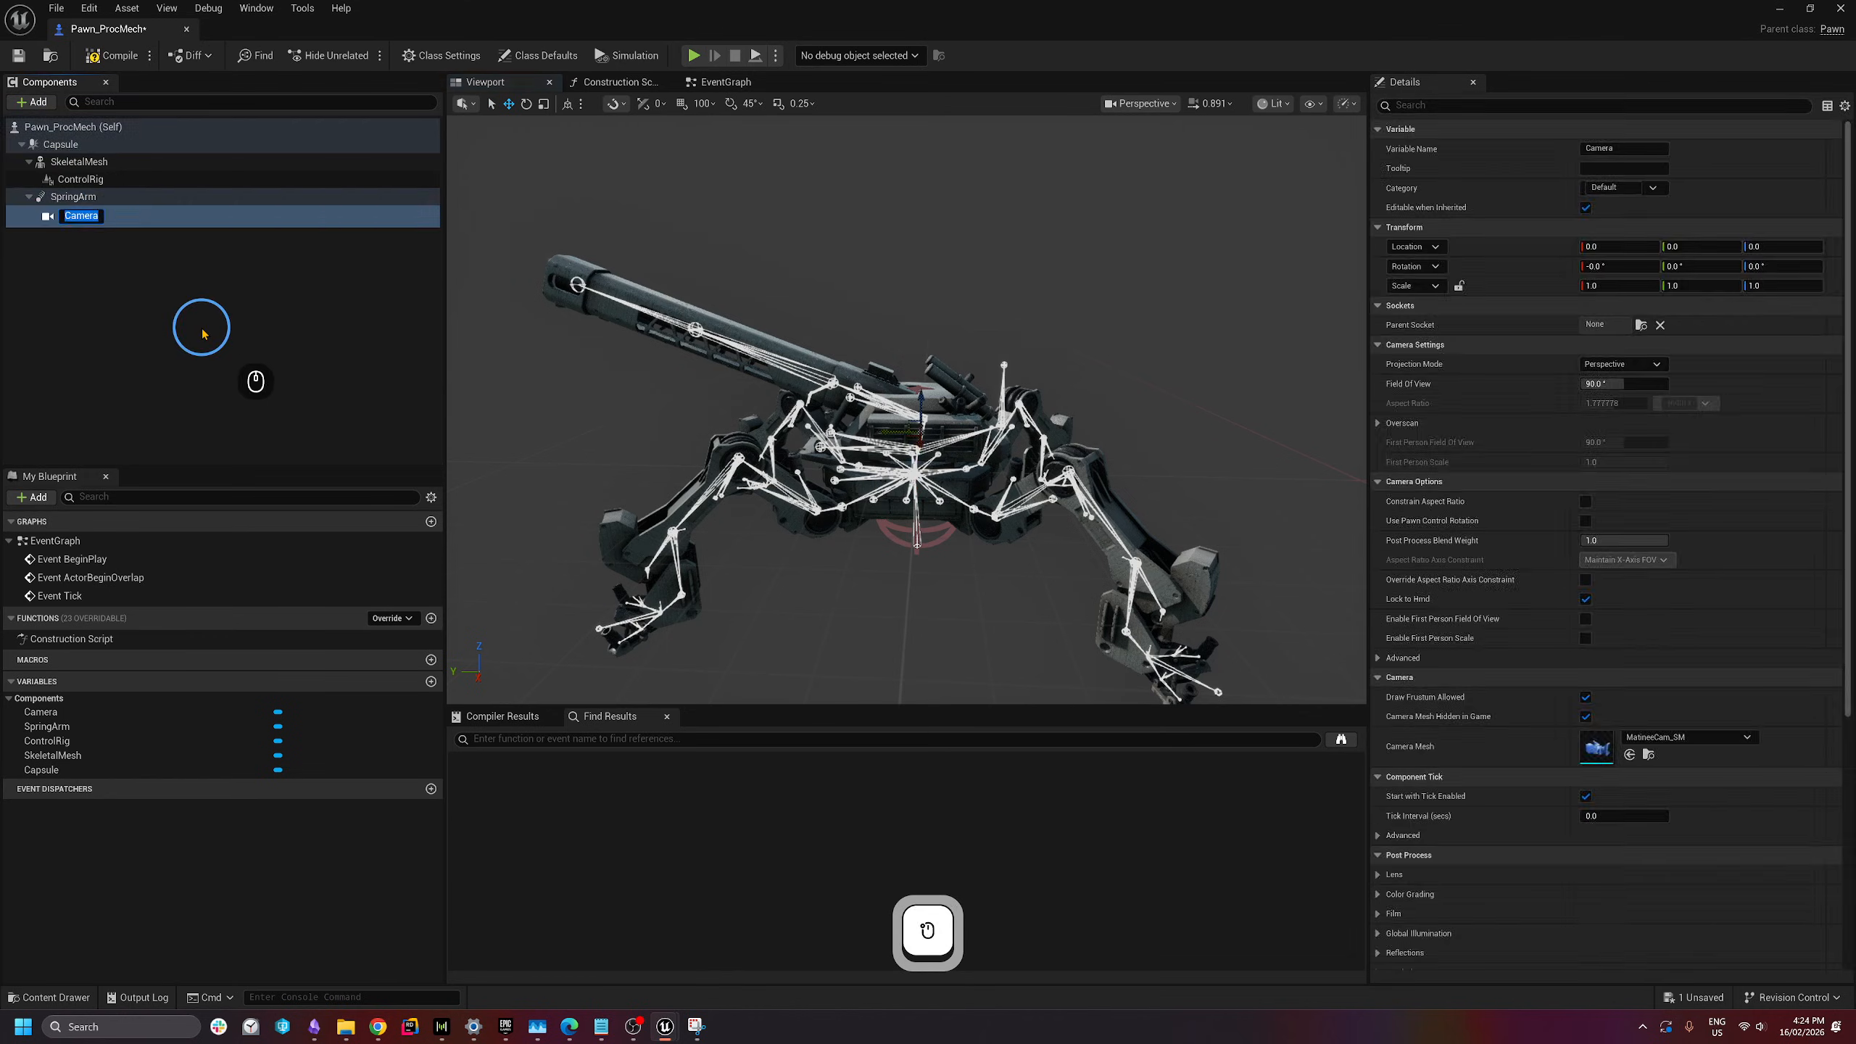
left_click(194, 323)
left_click(63, 214)
- Attach the SpringArm under SkeletalMesh at the base bone and compile
left_click(74, 197)
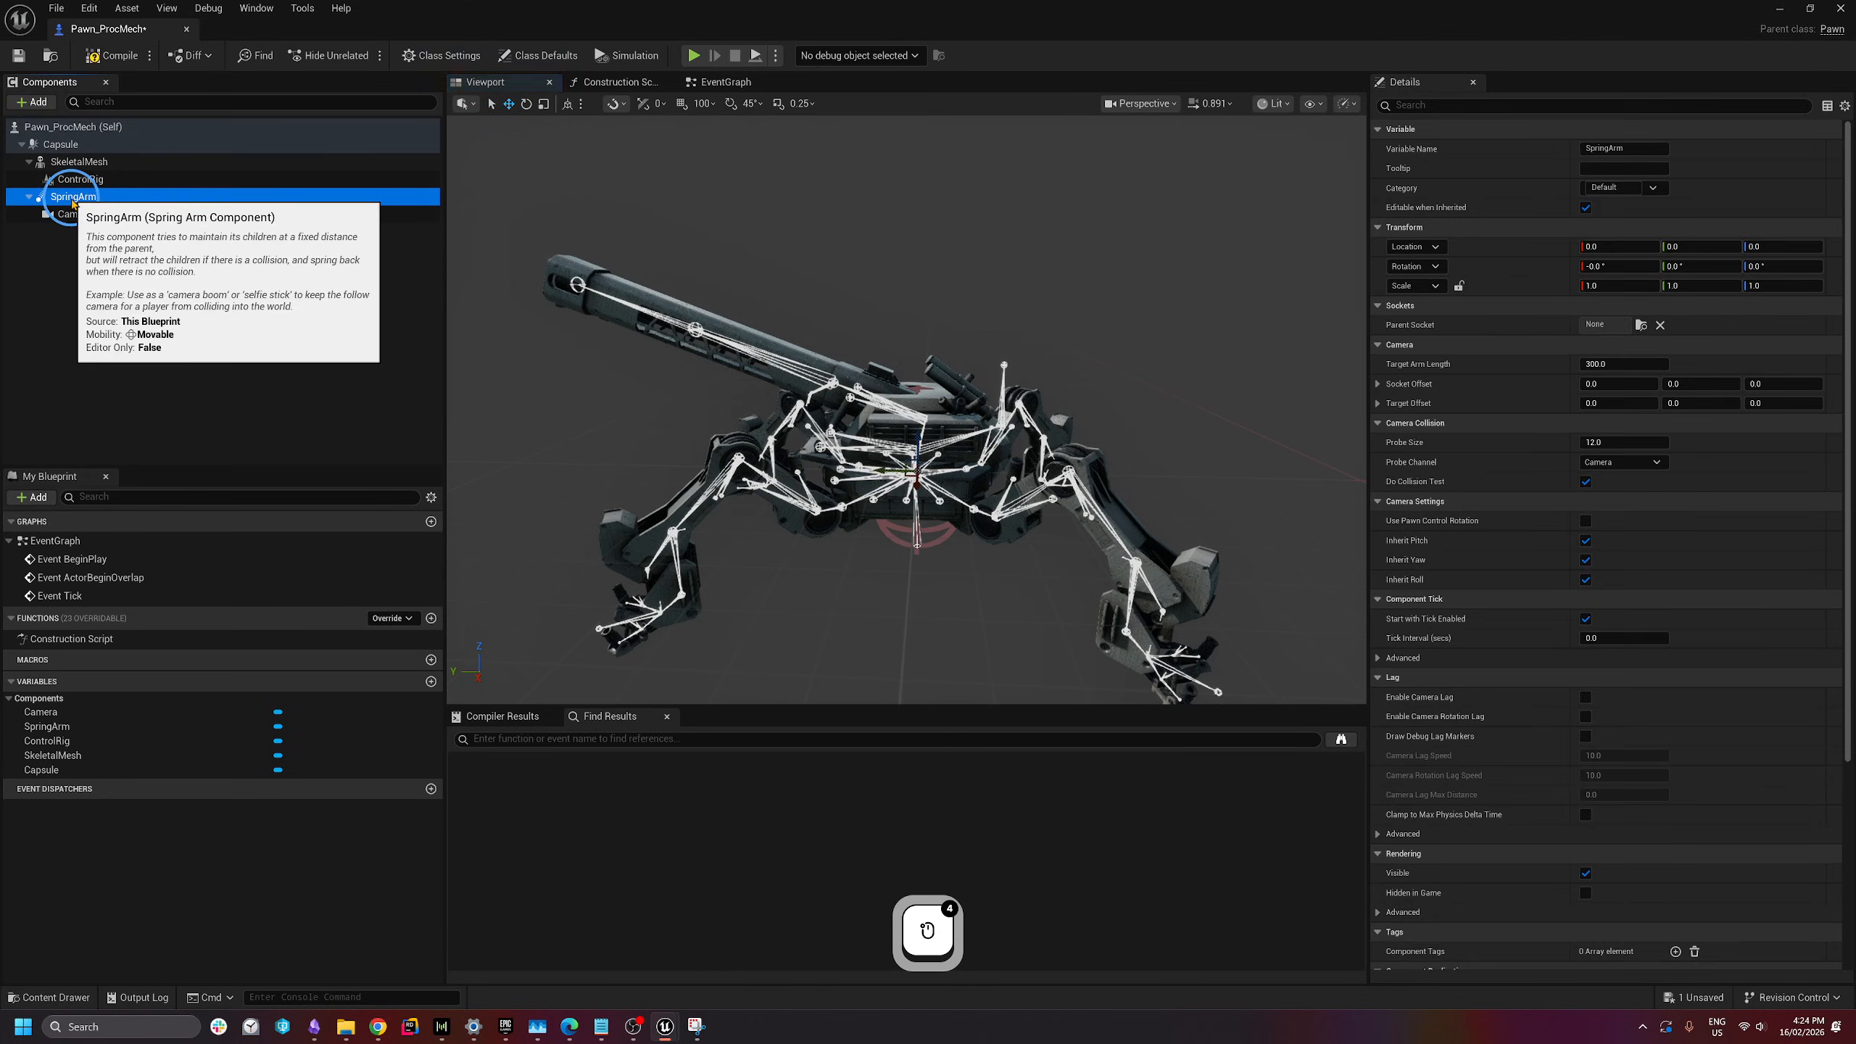
left_click_drag(73, 204, 105, 165)
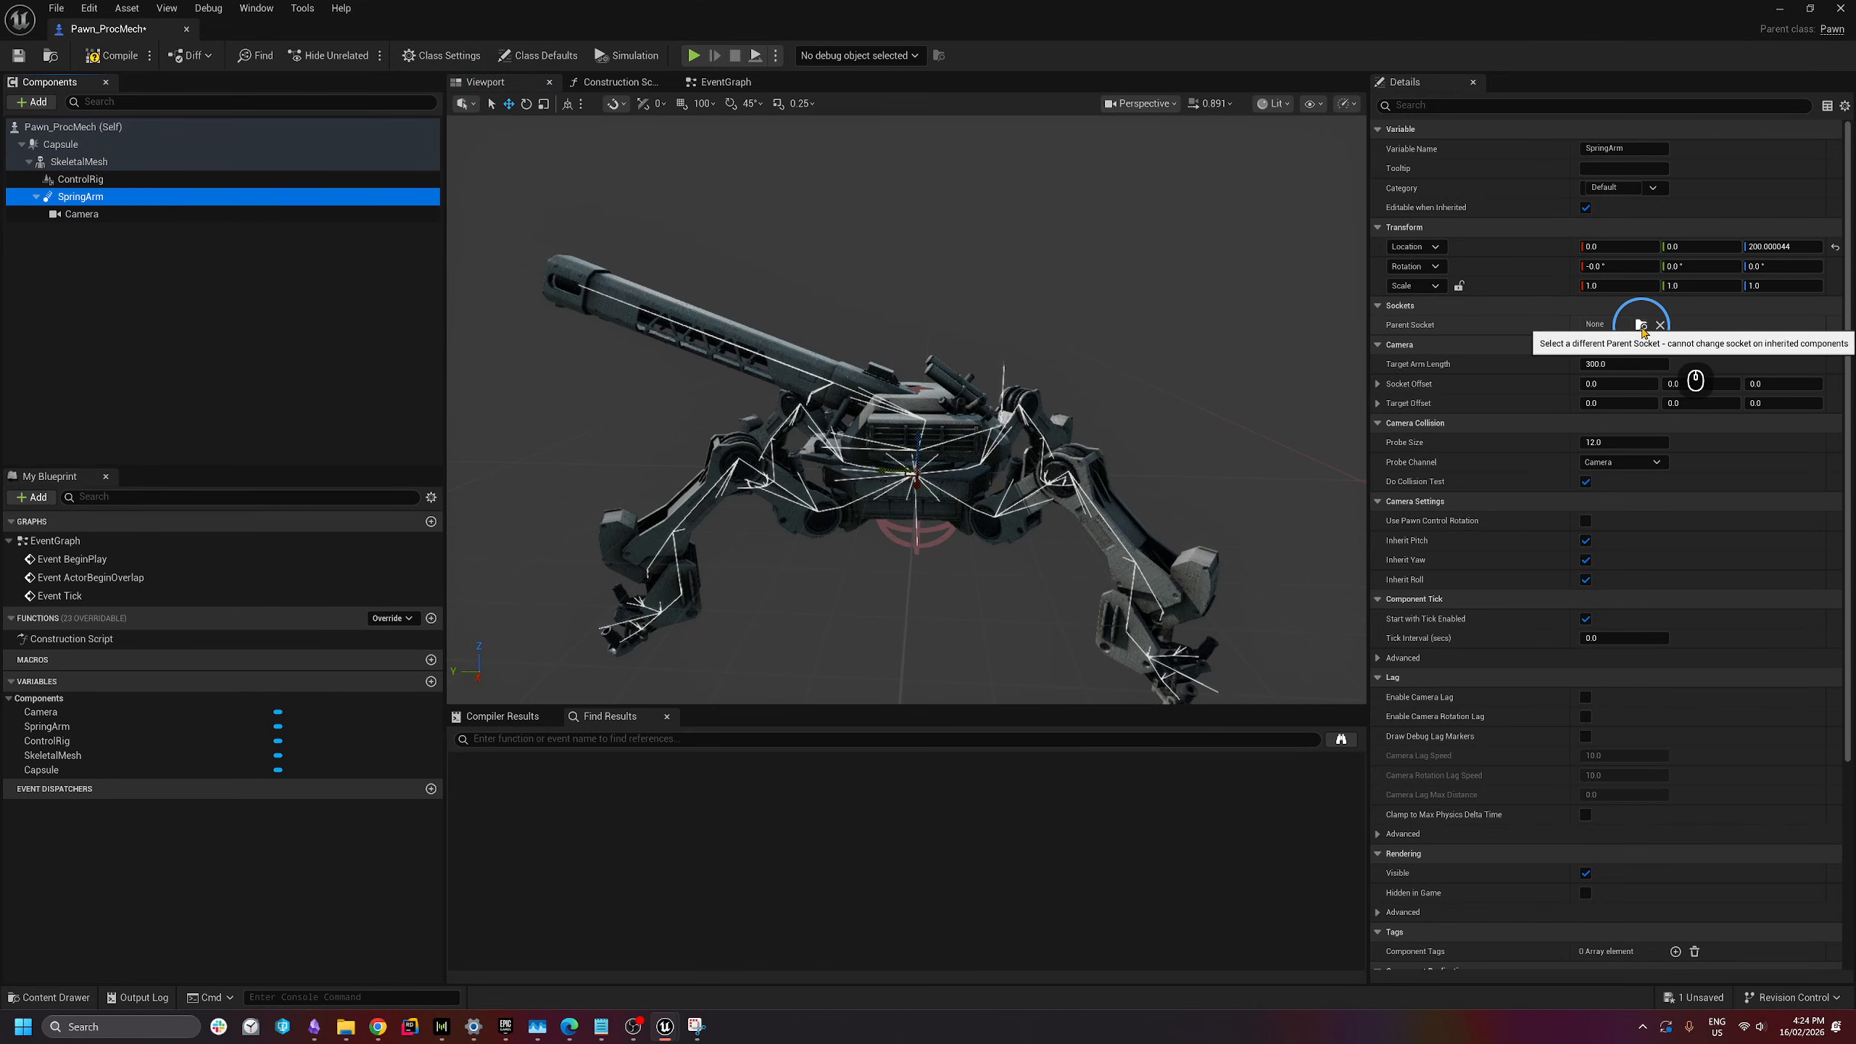
left_click(1641, 325)
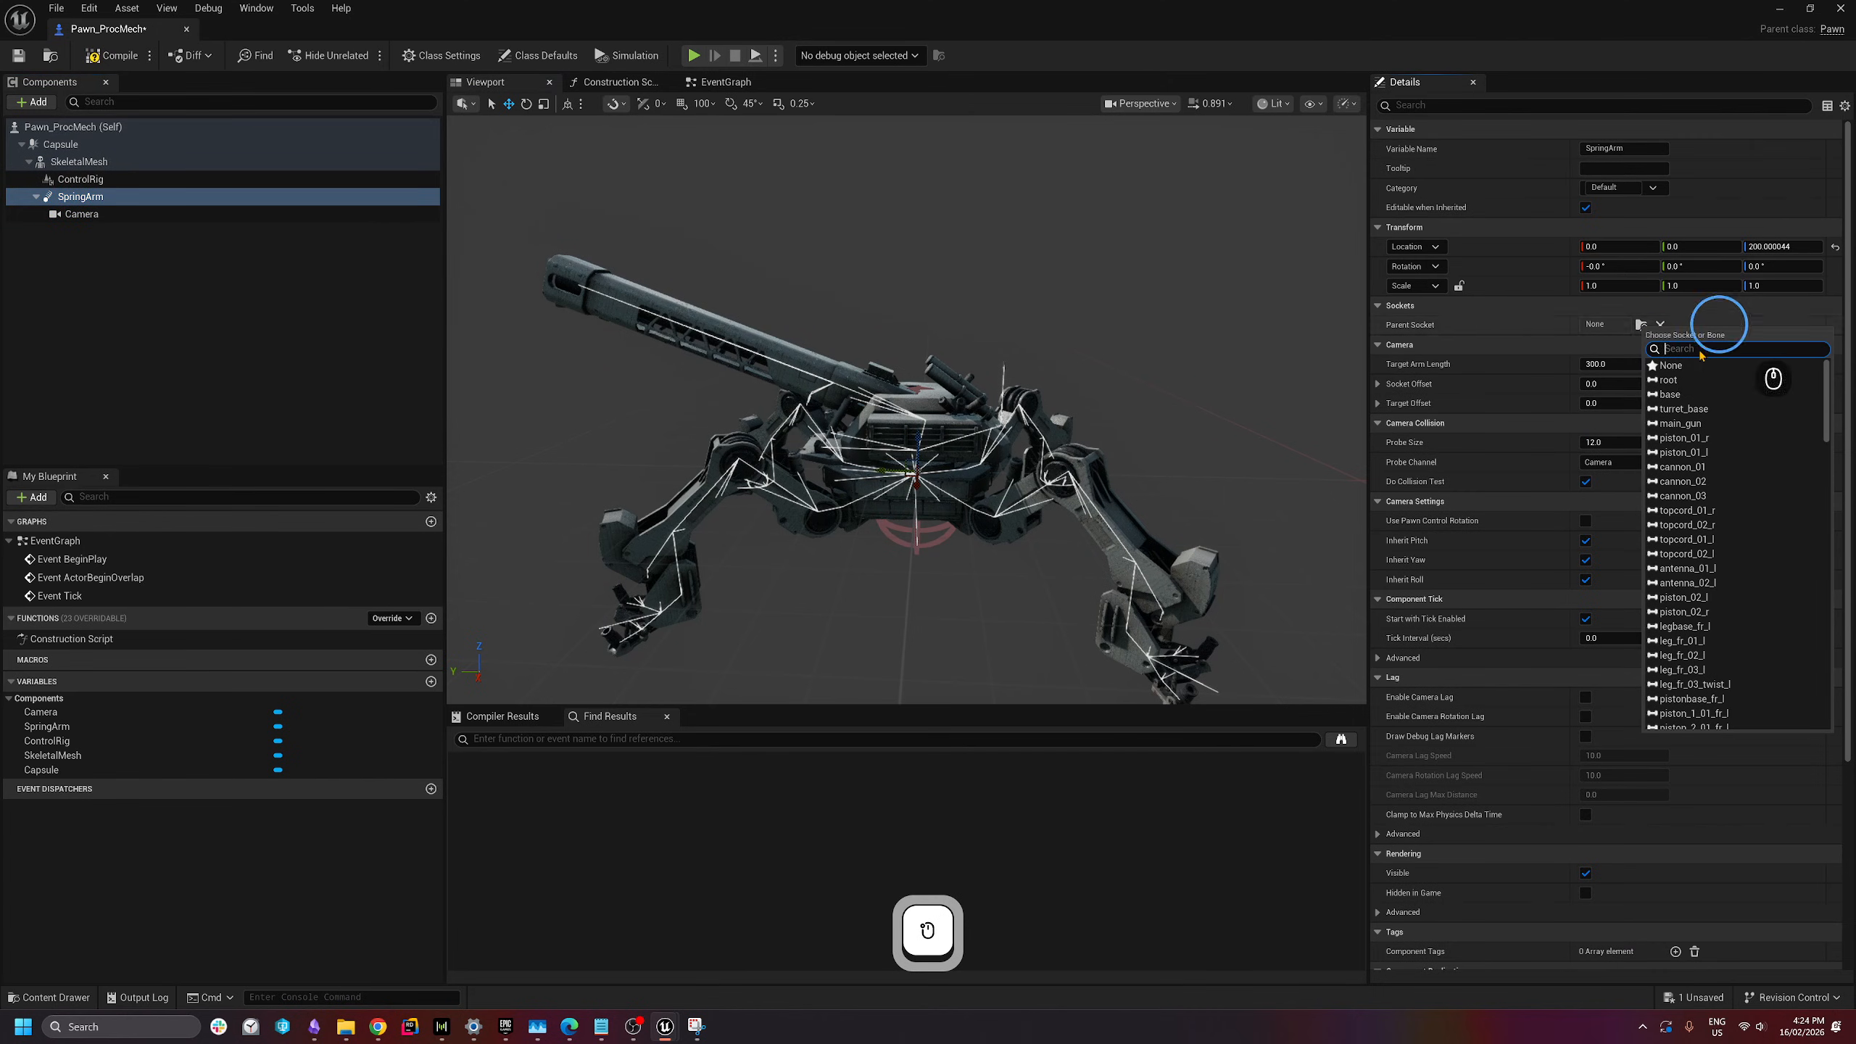
left_click(1672, 395)
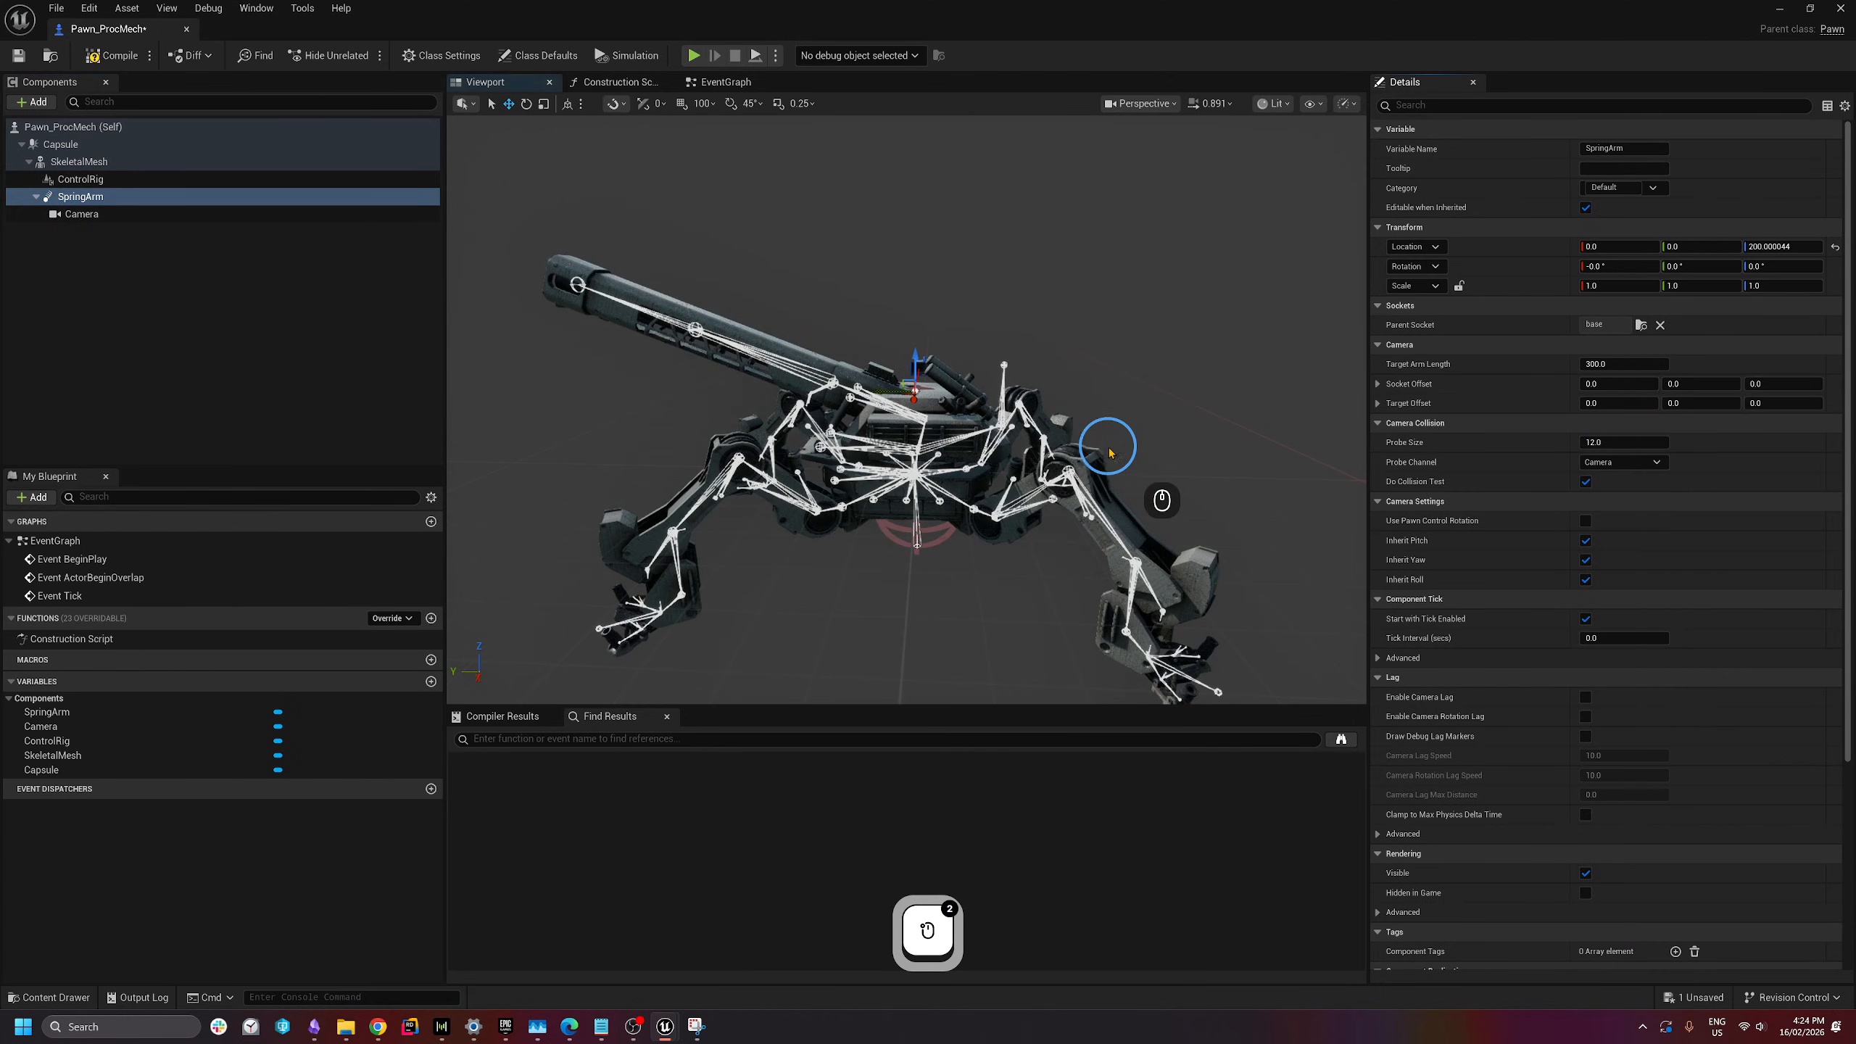
left_click(117, 56)
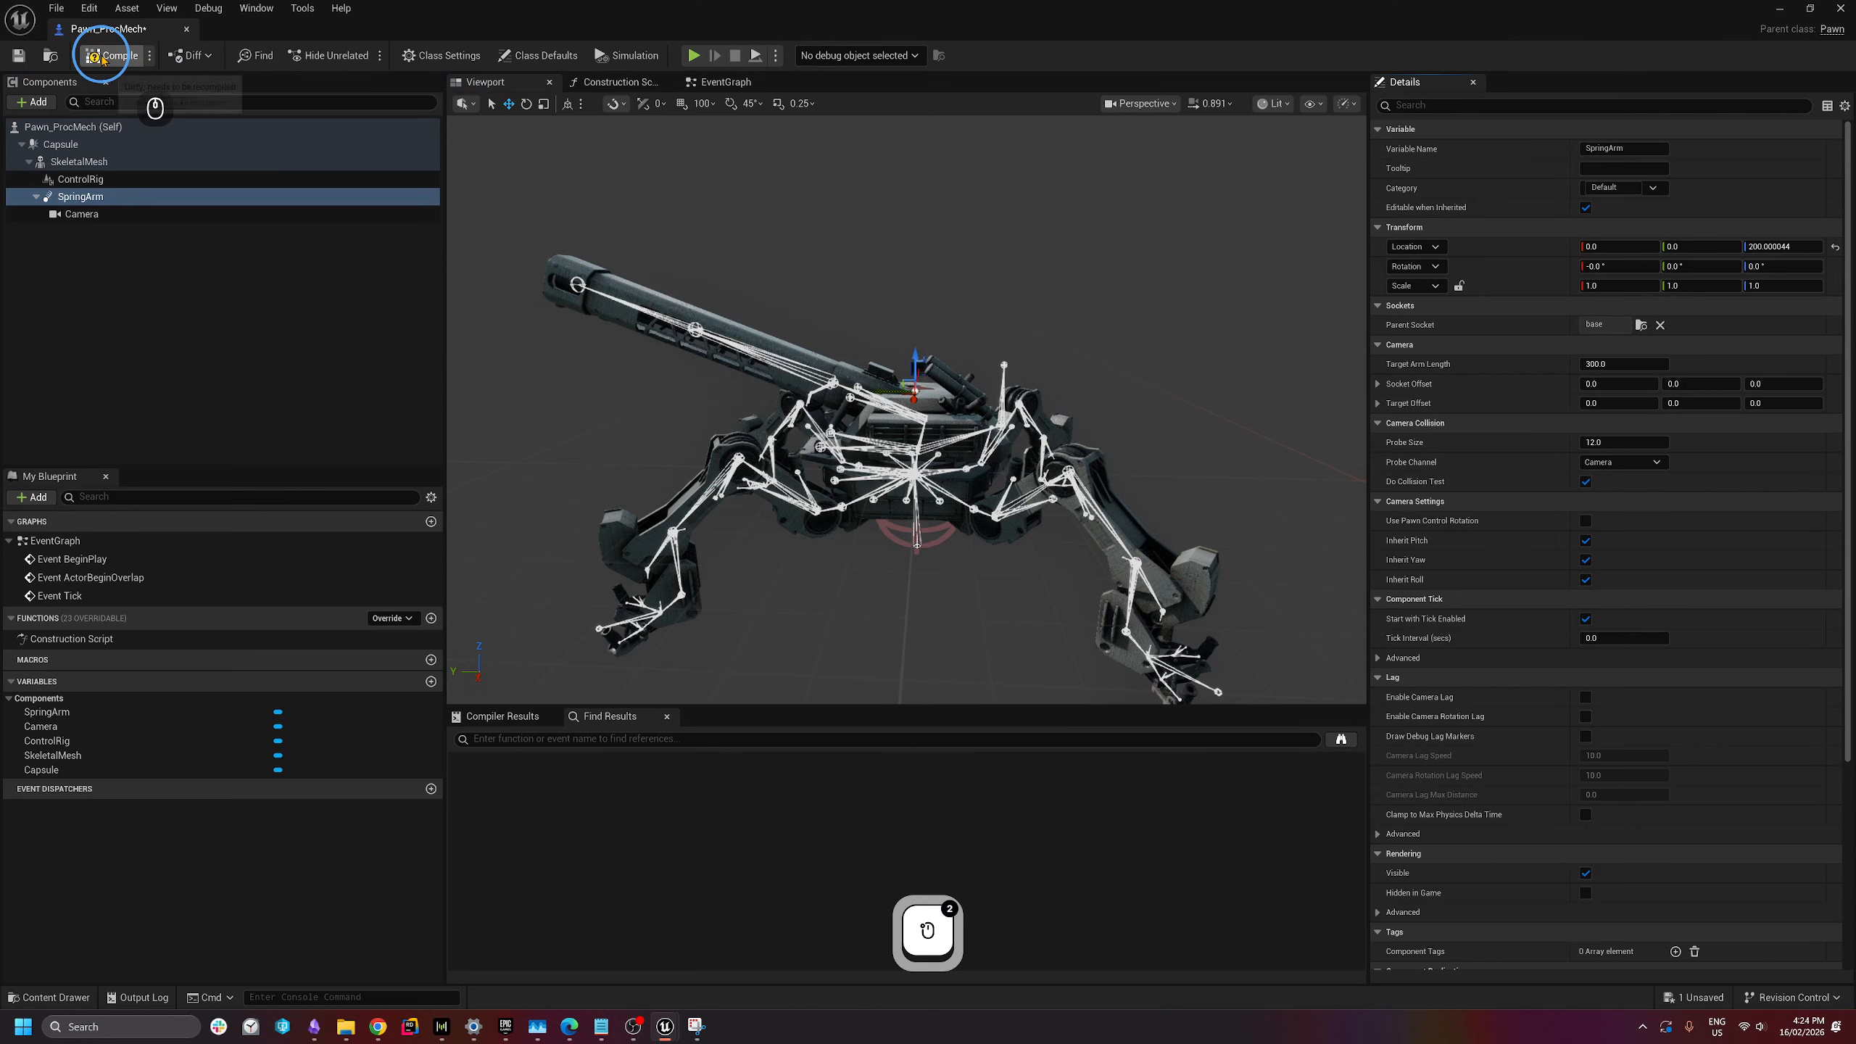
- View the mech from behind and inspect the Camera and SpringArm components
key("d")
key("w")
right_click_drag(992, 426, 746, 530)
key("e")
key("a")
key("s")
key("a")
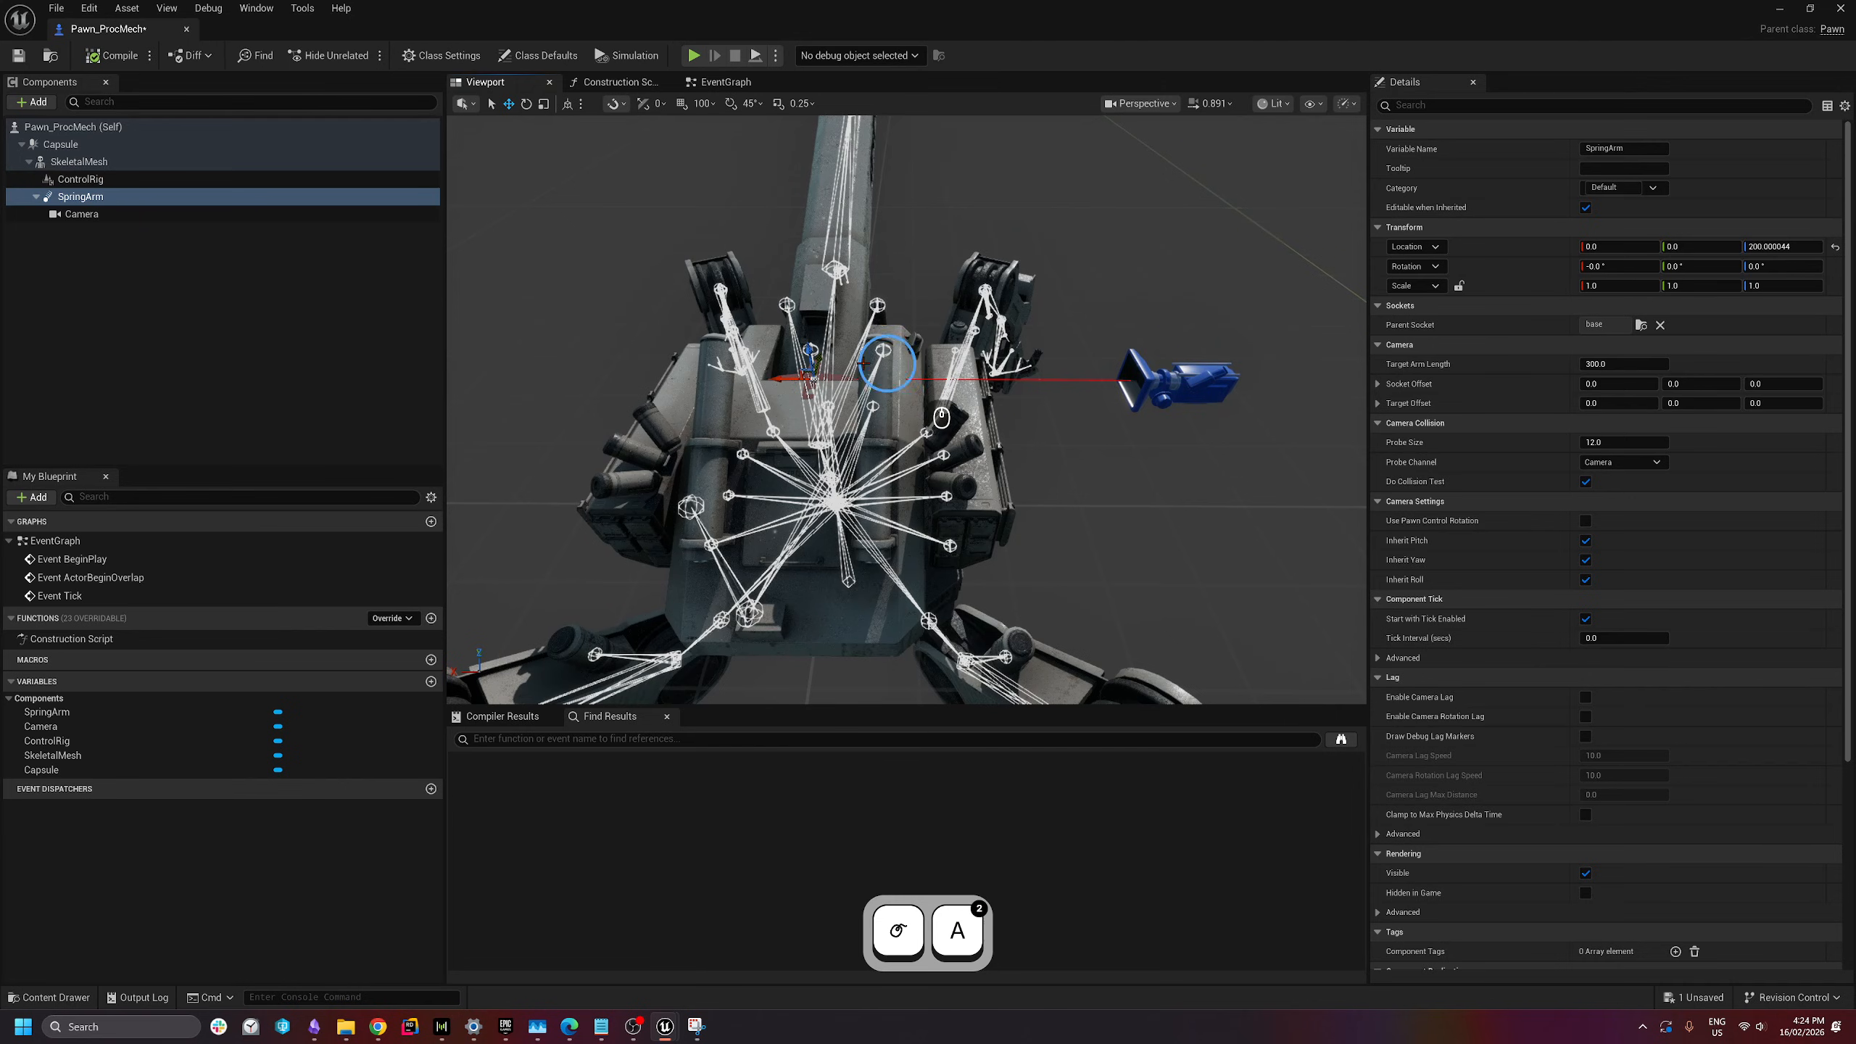
left_click(103, 218)
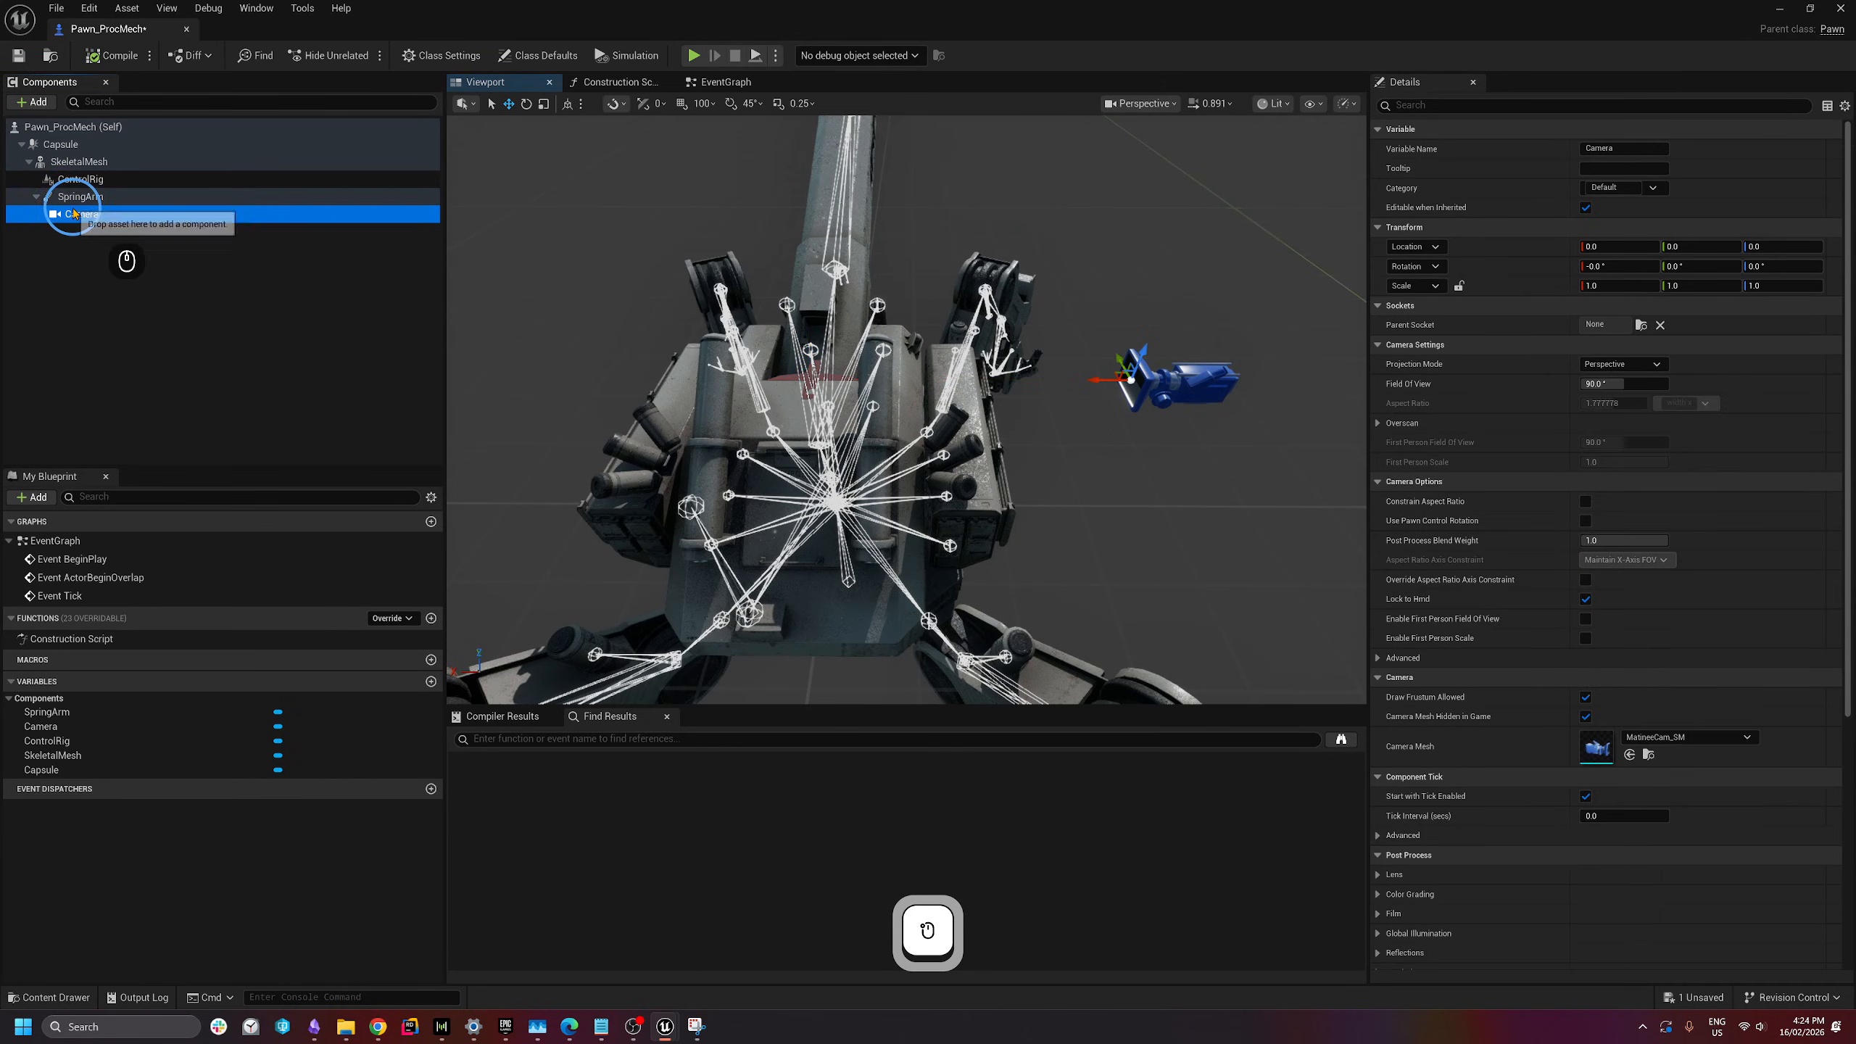
left_click(1116, 331)
left_click(84, 196)
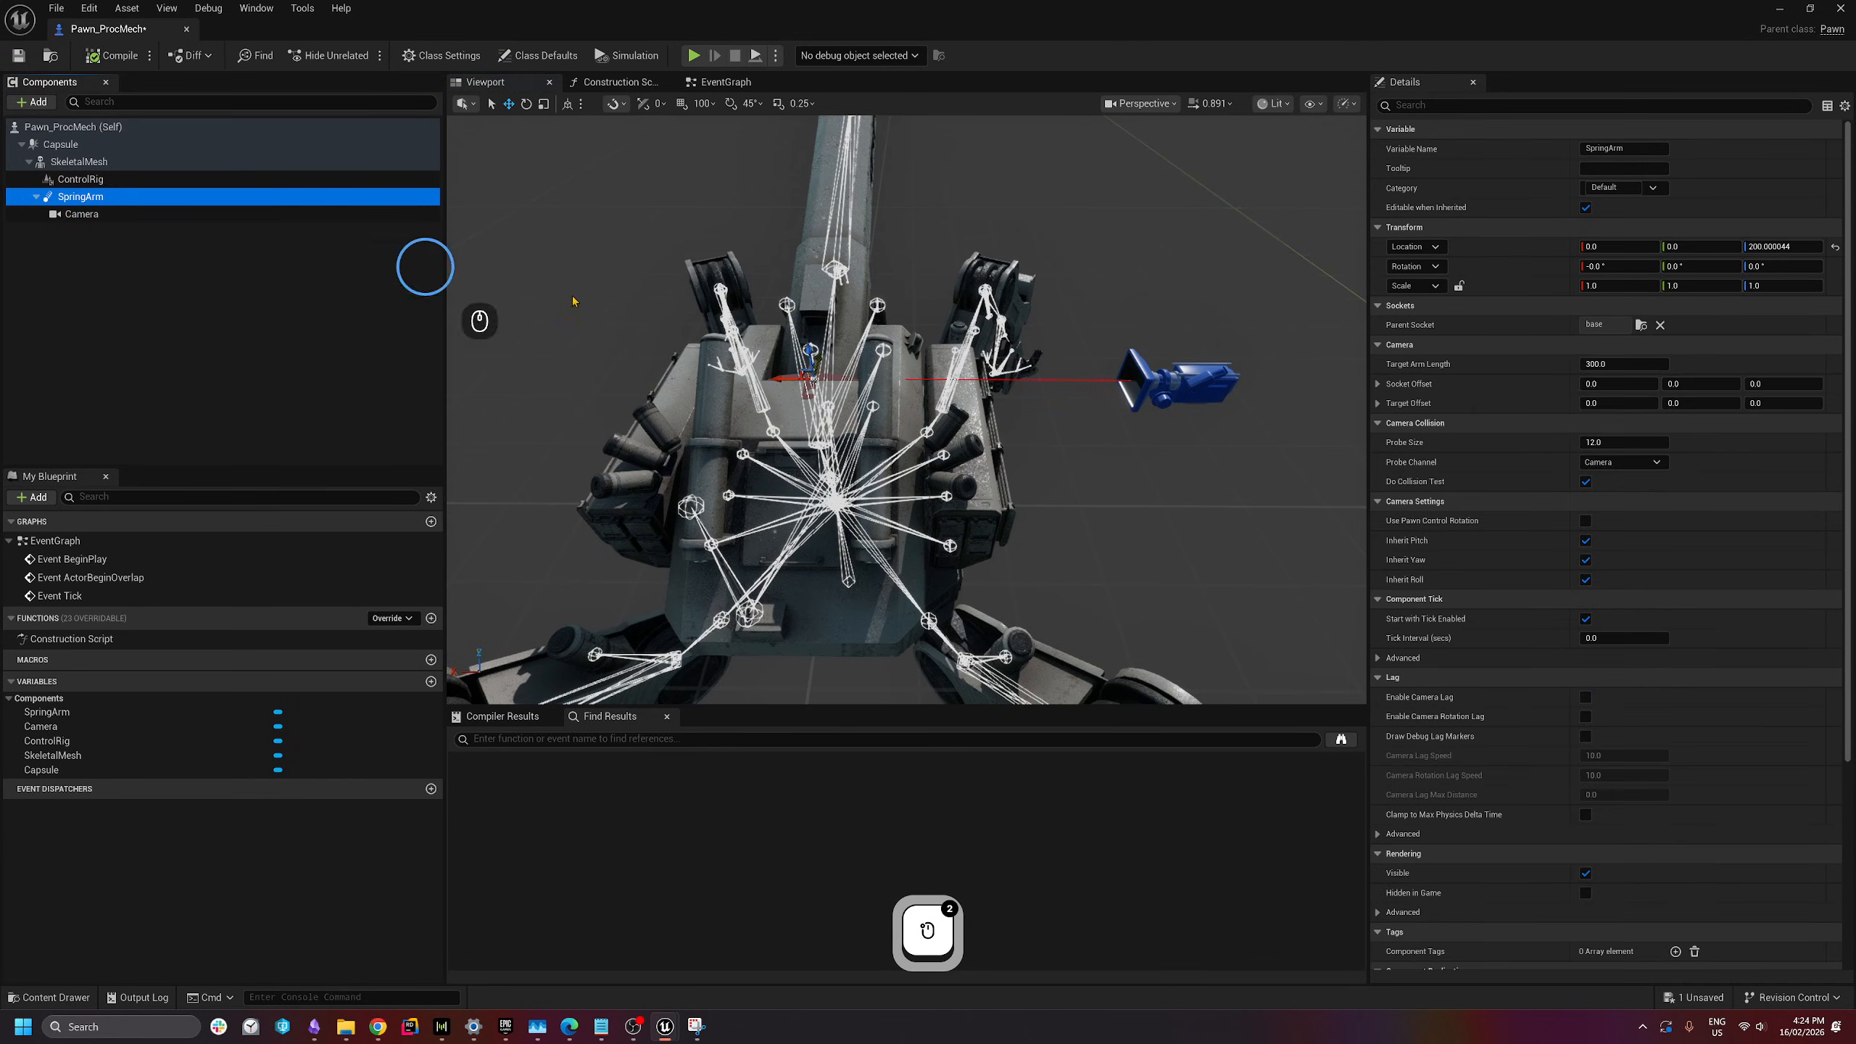
left_click(786, 362)
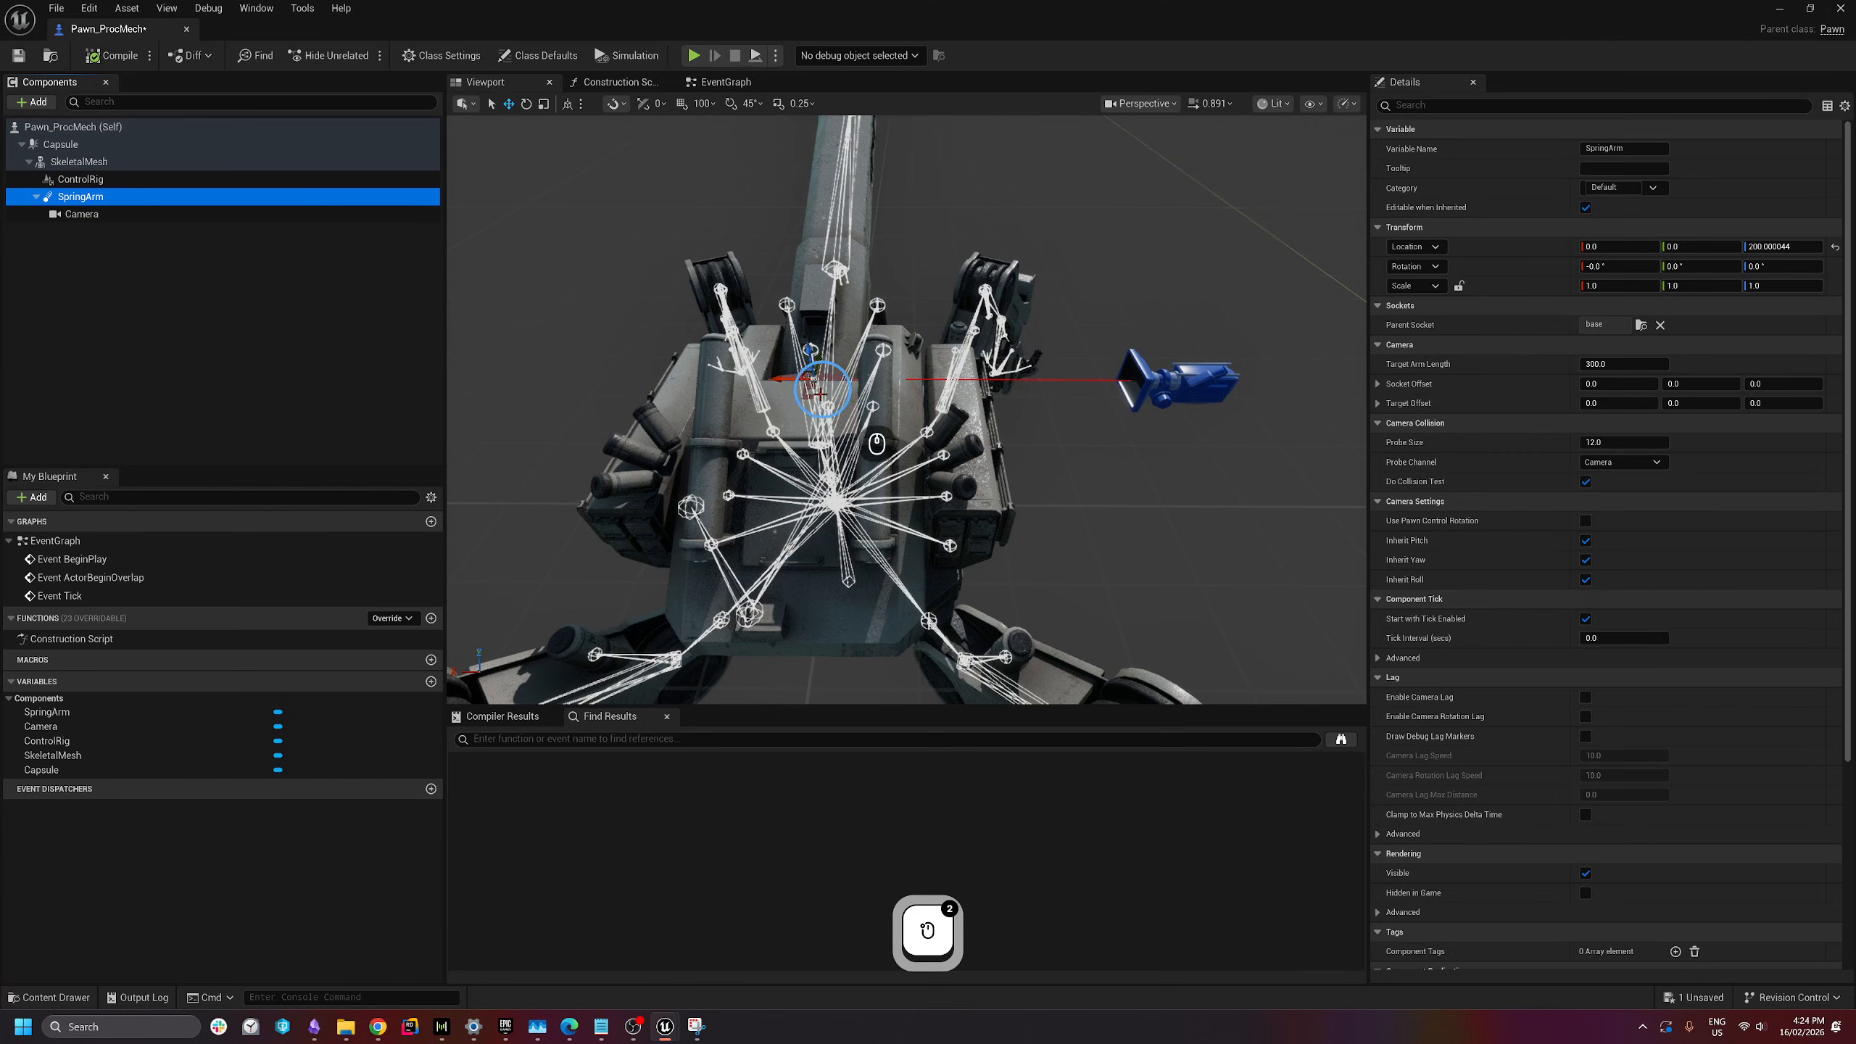
- Reset the SpringArm's Z location to zero
left_click(1195, 417)
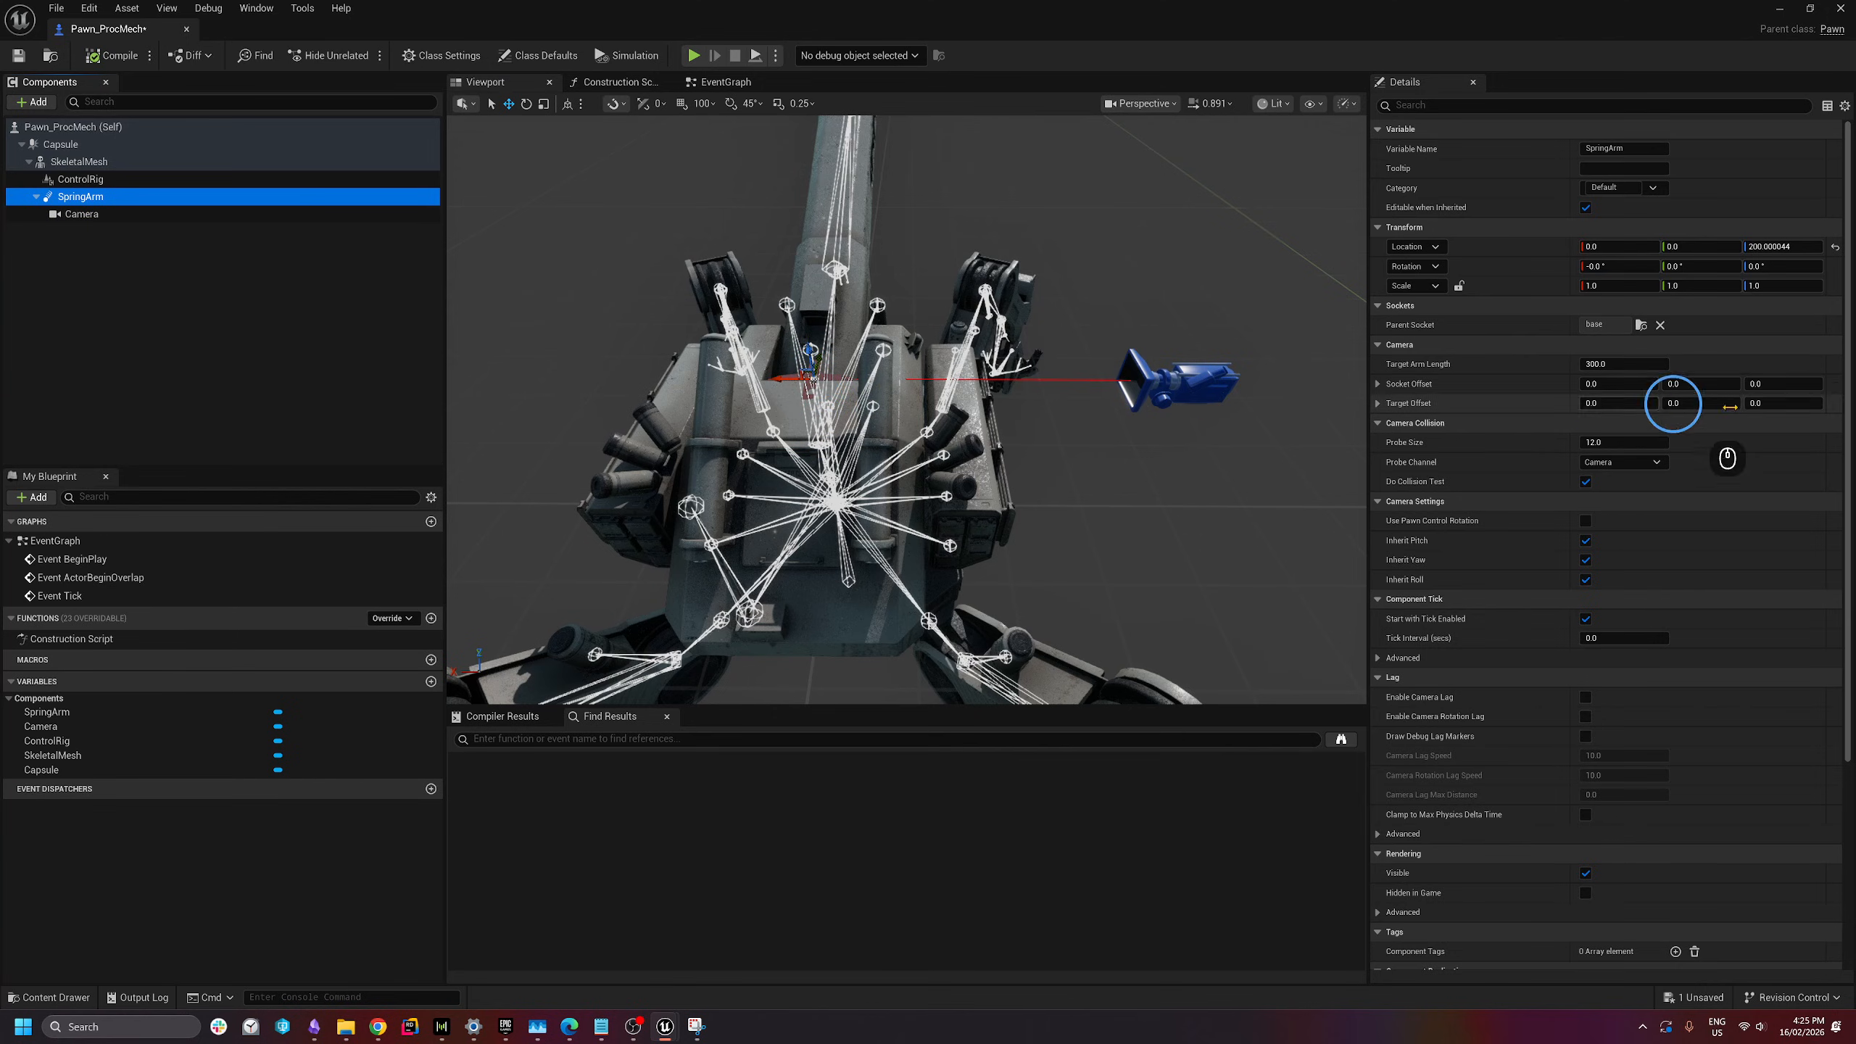
right_click_drag(1132, 458, 1013, 498)
key("d")
key("q")
key("a")
key("s")
key("a")
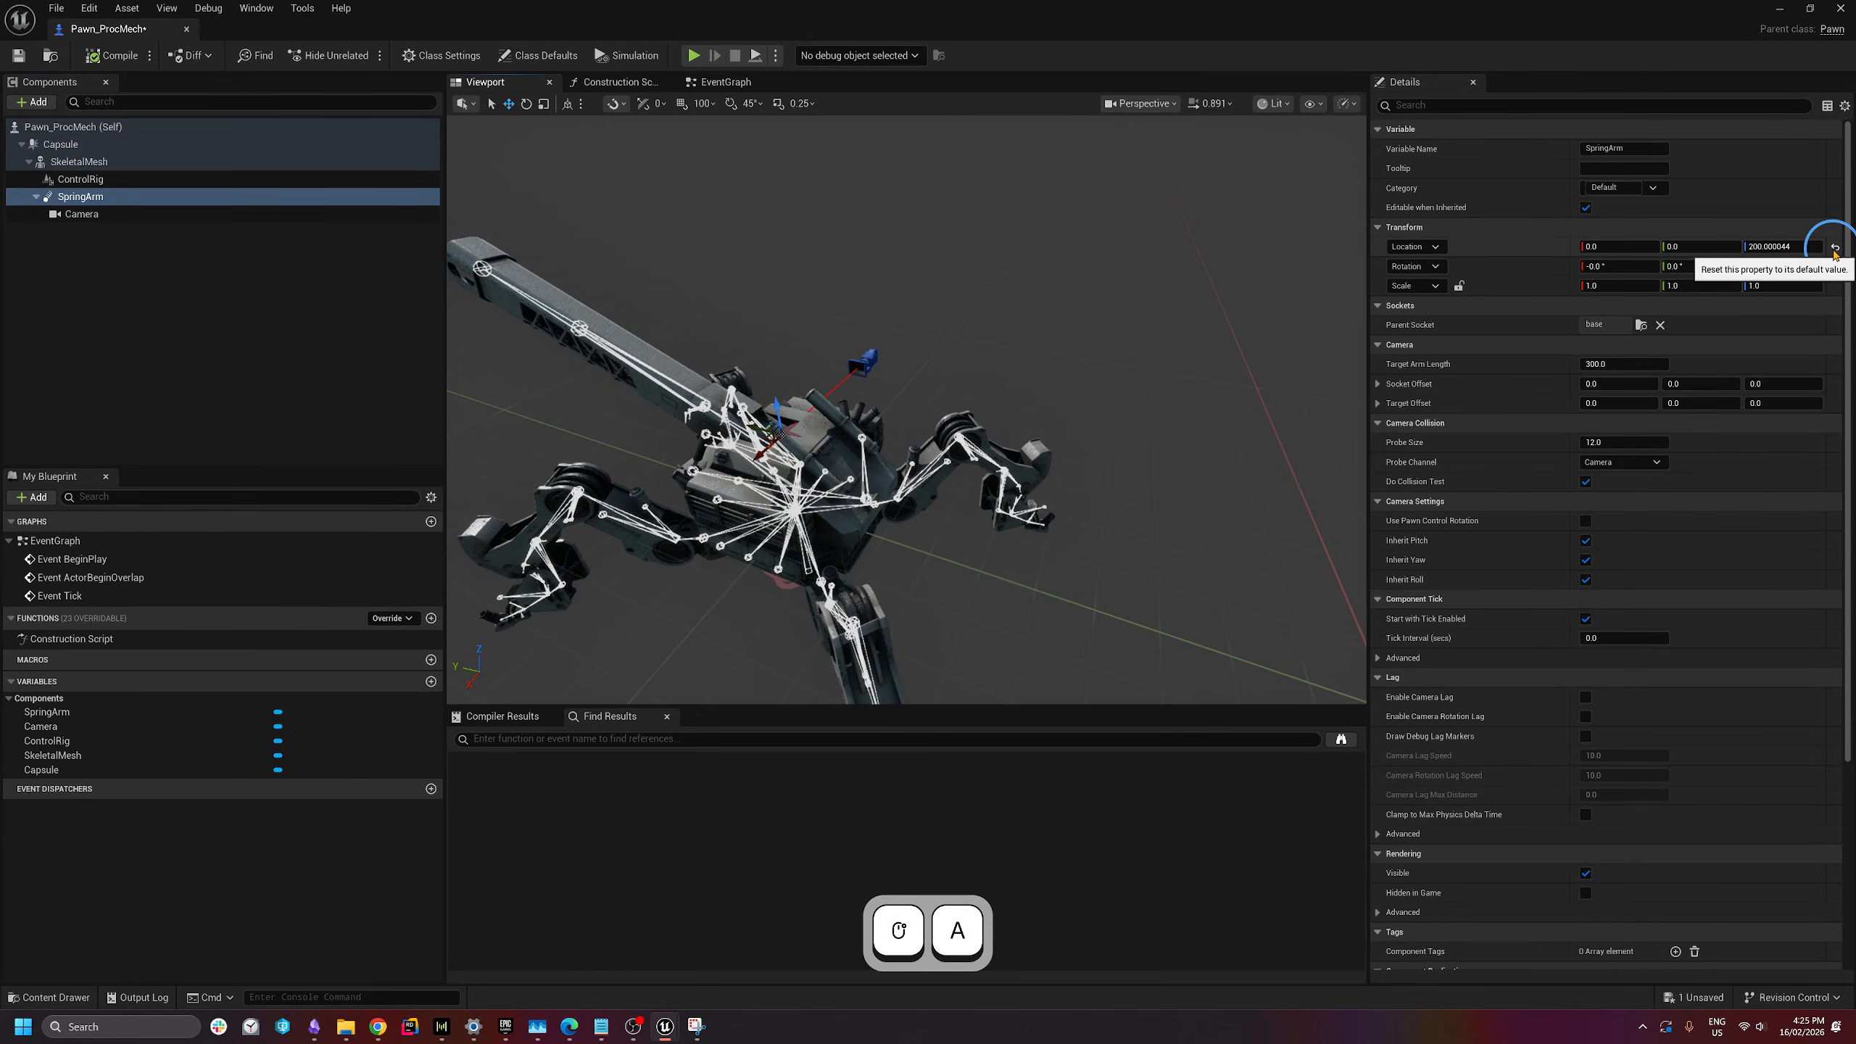
left_click(1835, 249)
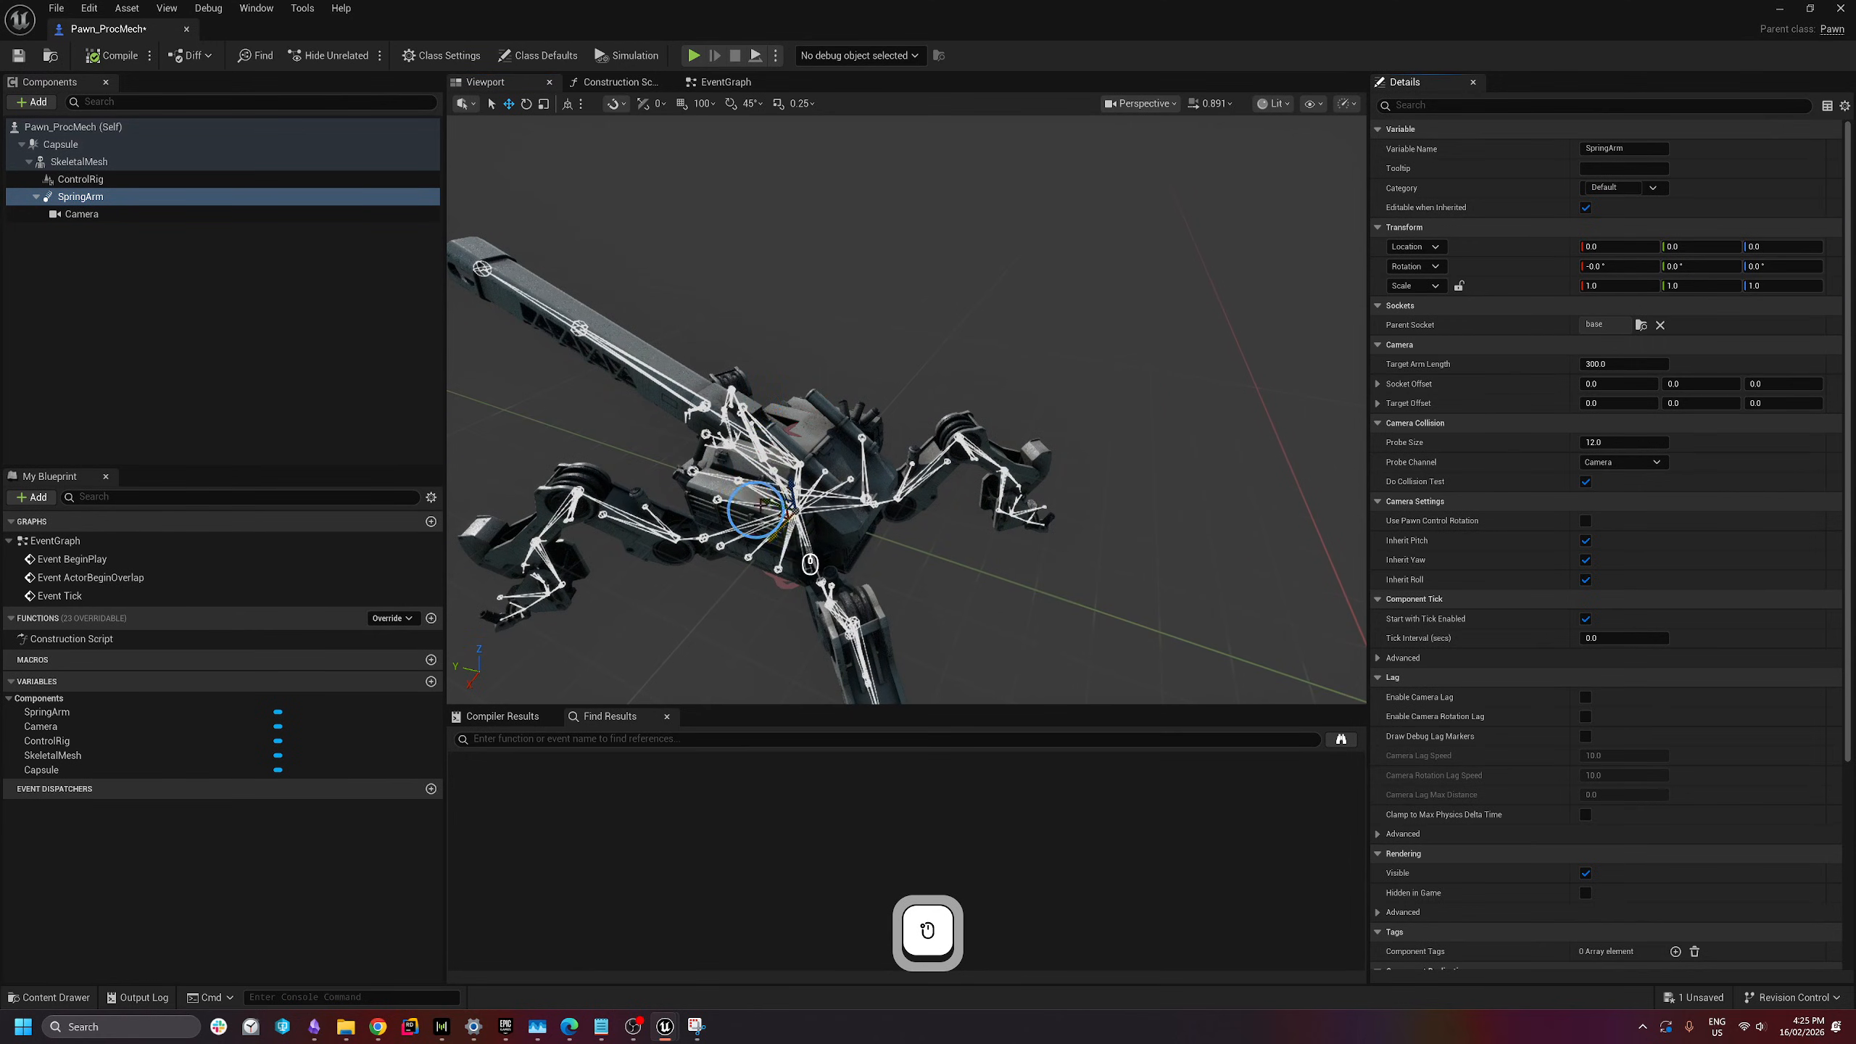
- Rotate the SpringArm 90 degrees in yaw
right_click_drag(822, 526, 982, 593)
key("a")
key("s")
key("w")
key("e")
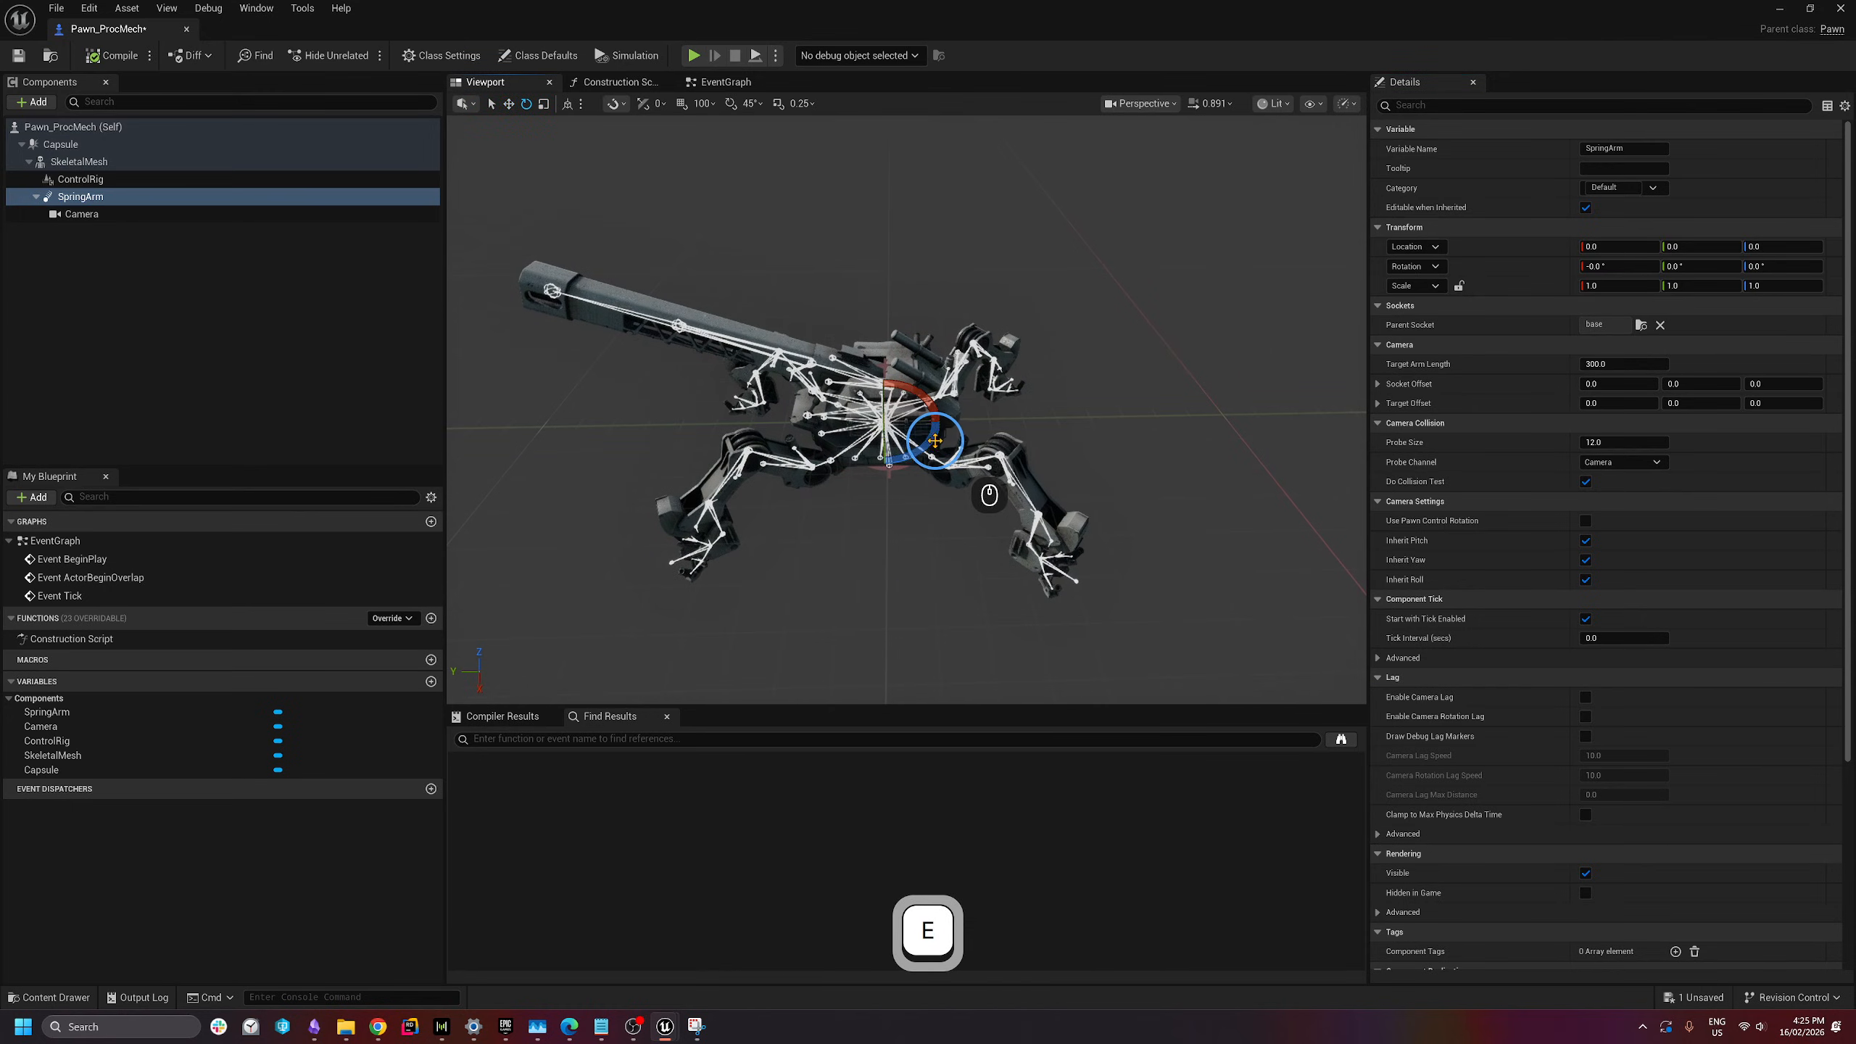
left_click_drag(935, 441, 575, 539)
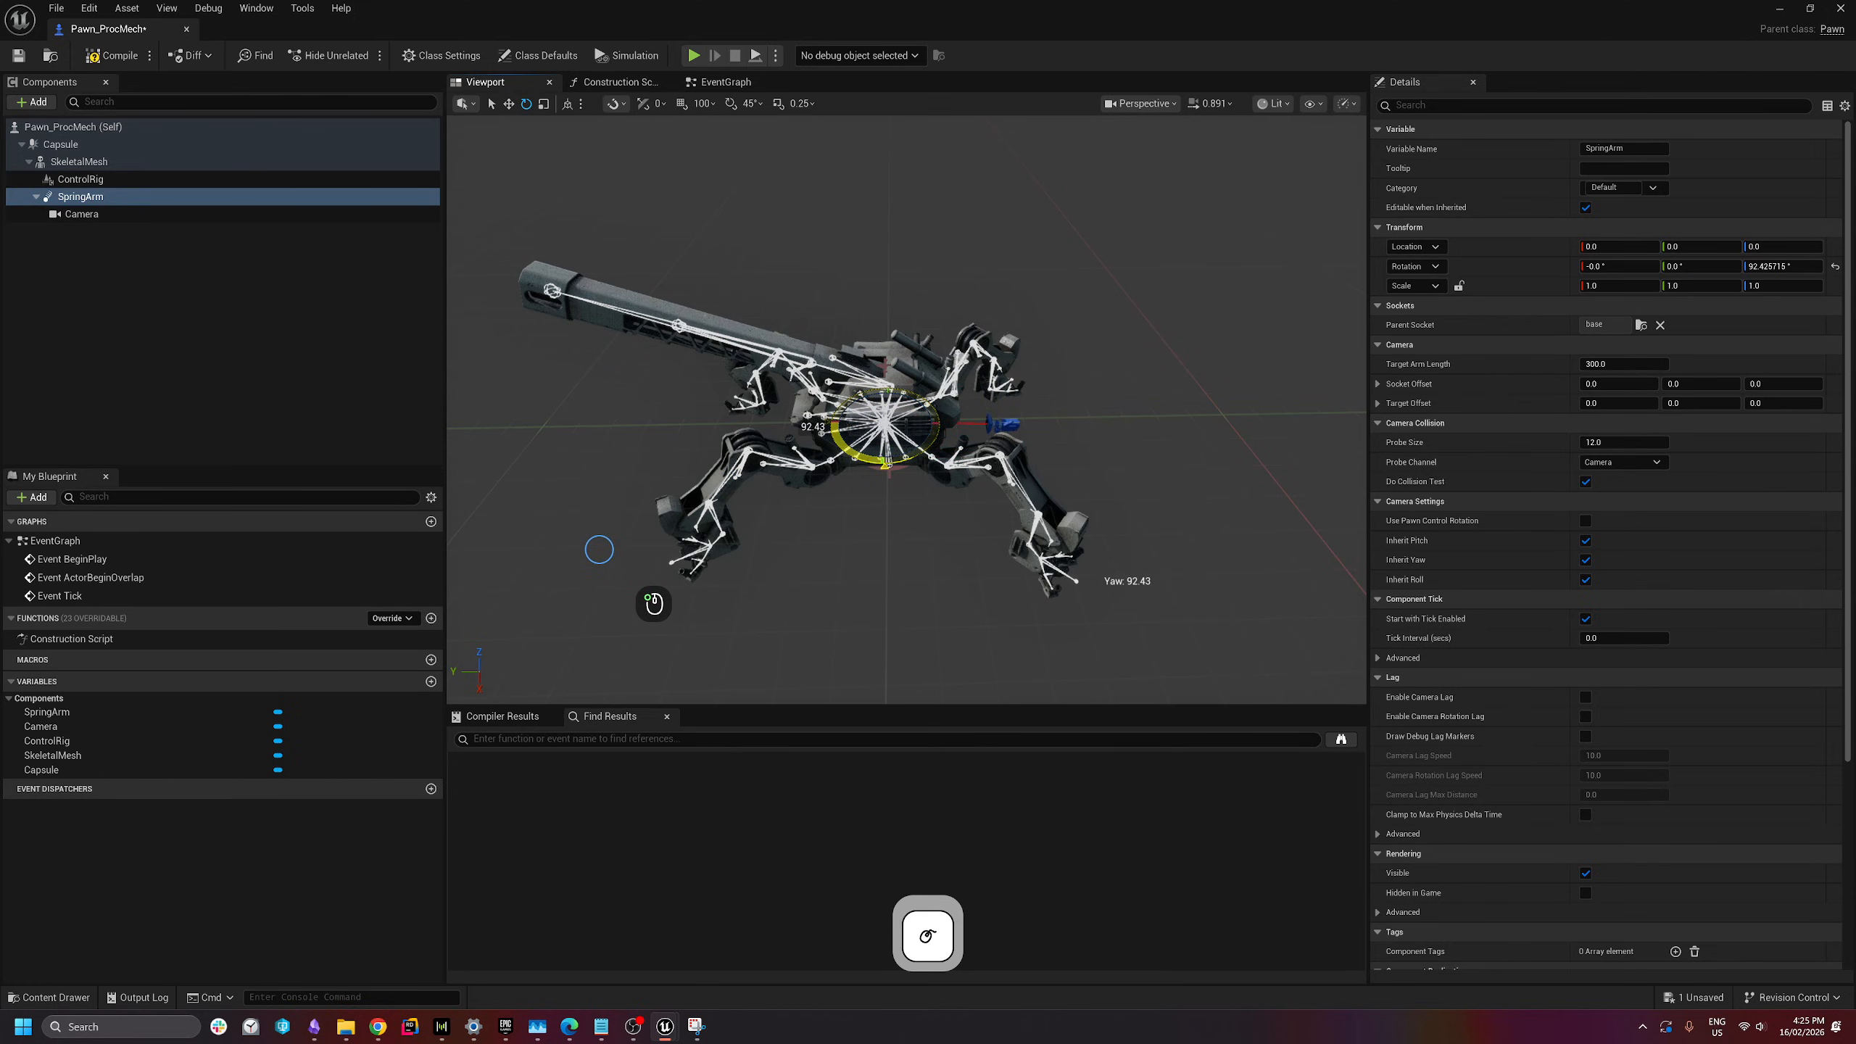
left_click(1782, 266)
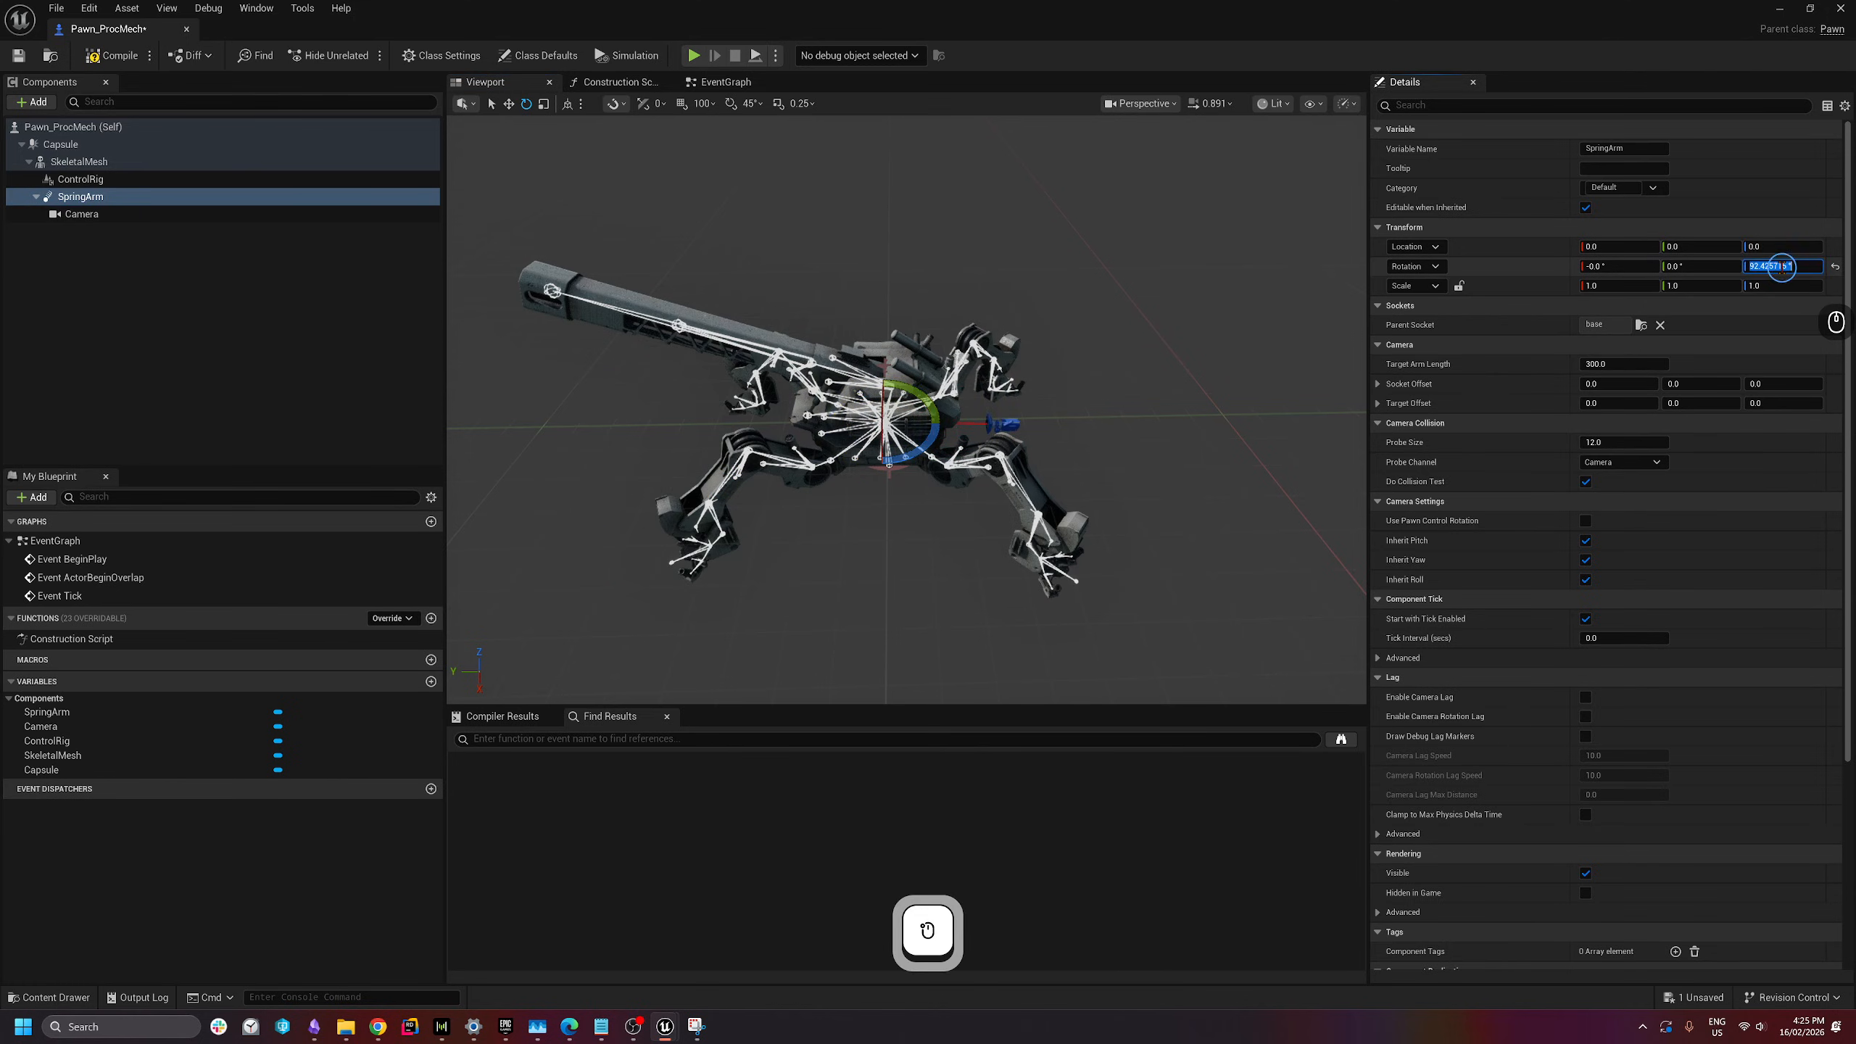
- Try SpringArm Target Arm Length values of 1500 and then 800
left_click(77, 213)
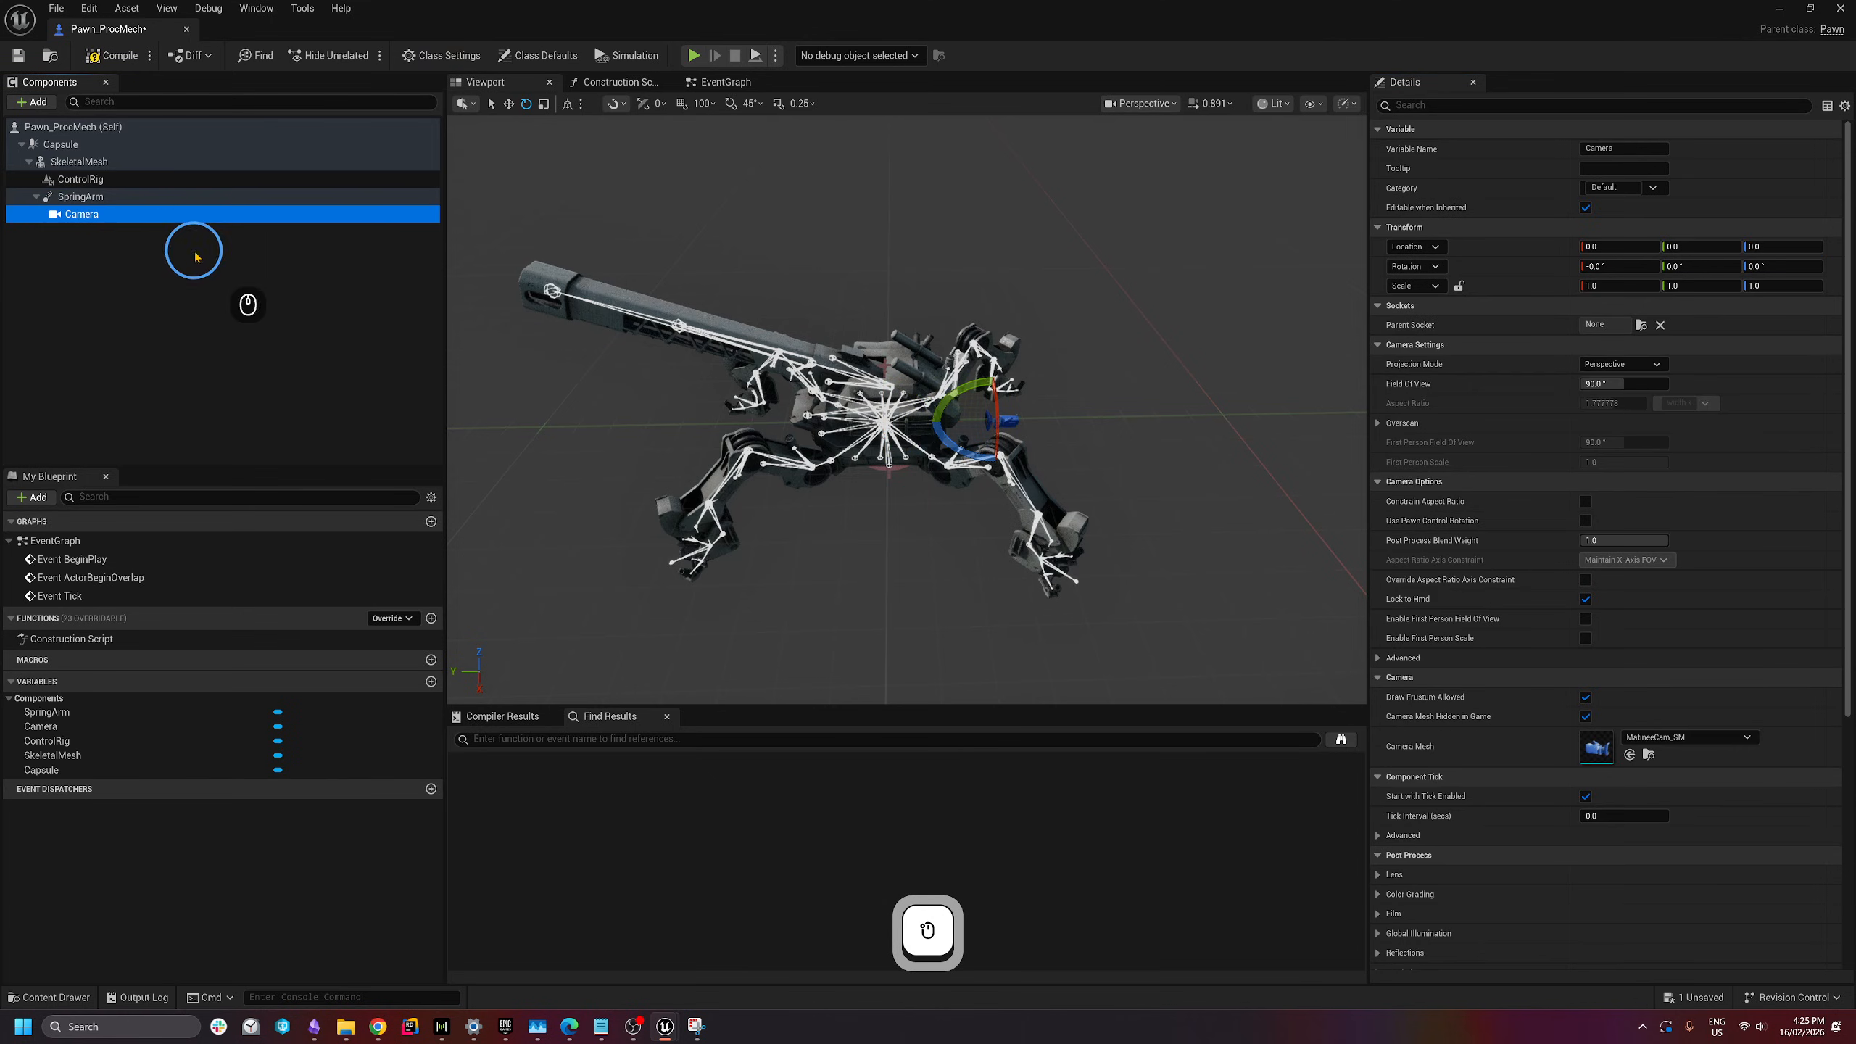
left_click(131, 196)
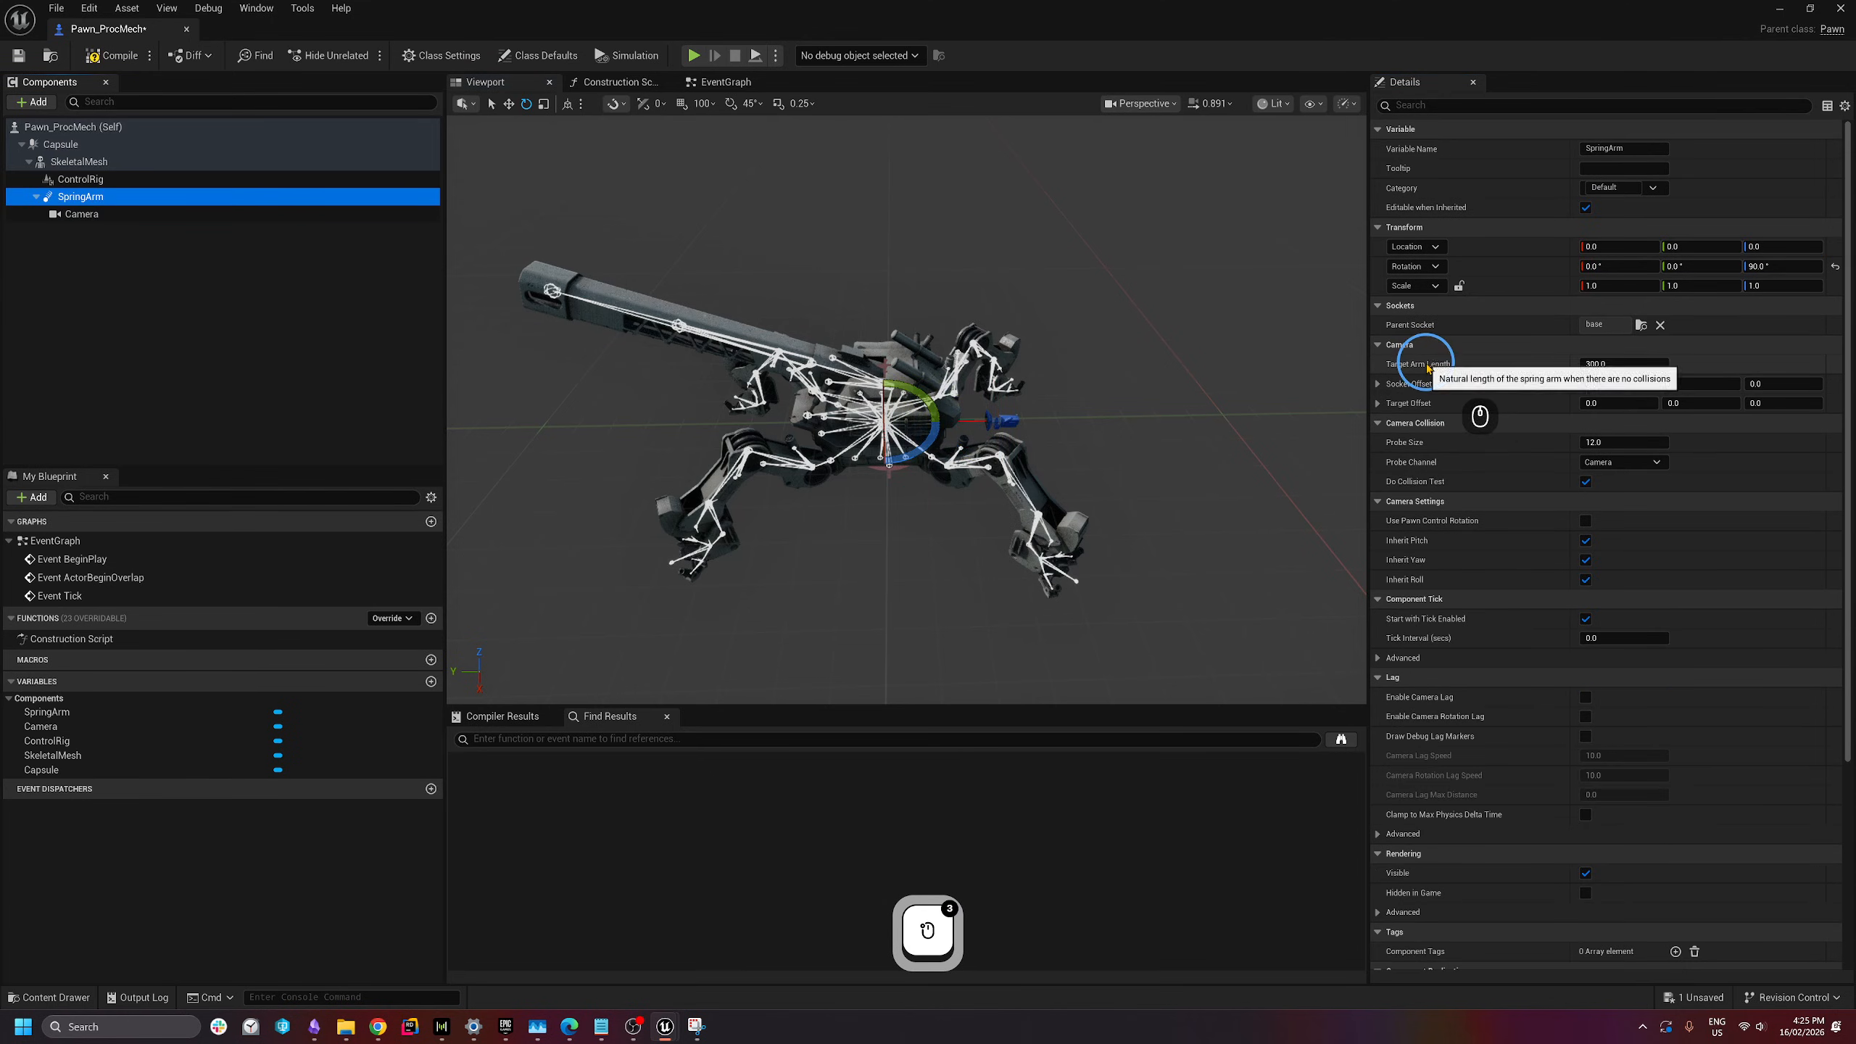
left_click(1604, 364)
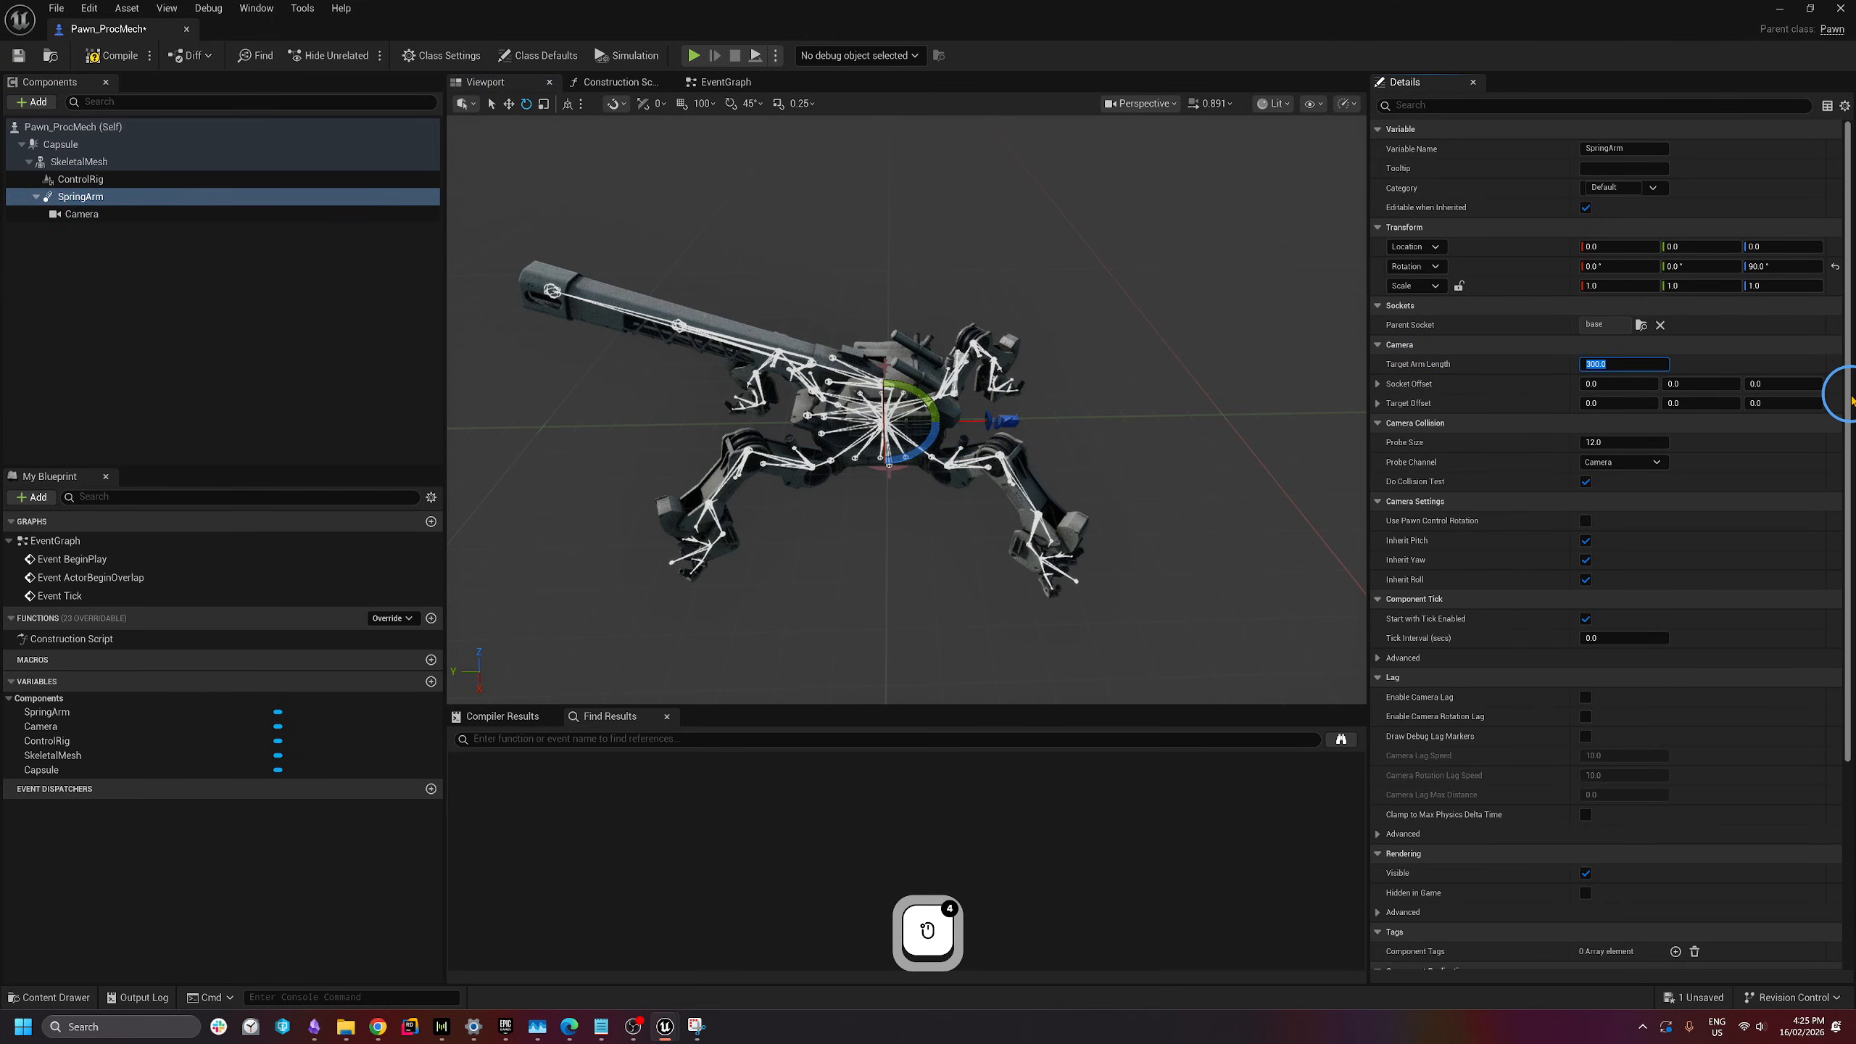
type("1500")
key("Return")
right_click_drag(1147, 419, 1197, 414)
left_click(1637, 364)
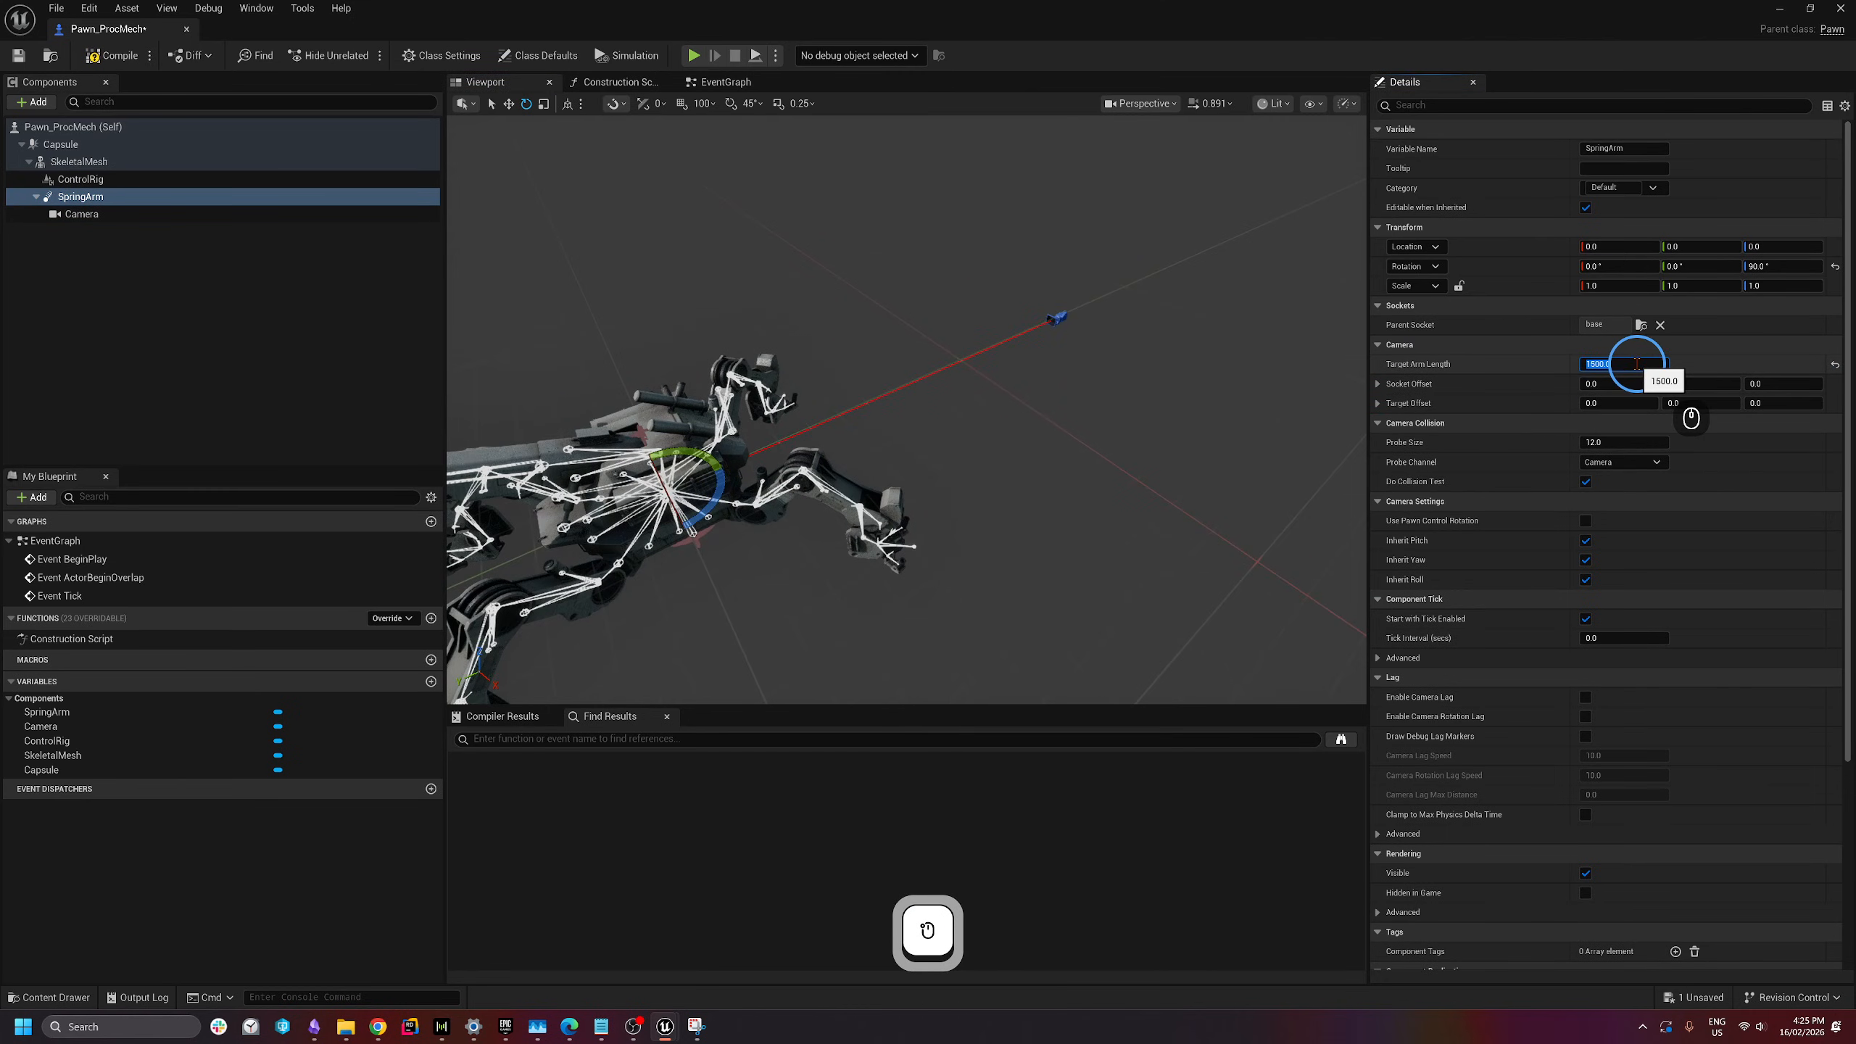
type("800")
key("Return")
- Set the SpringArm's Target Arm Length to 1200
key("q")
key("d")
right_click_drag(853, 399, 723, 223)
key("s")
key("a")
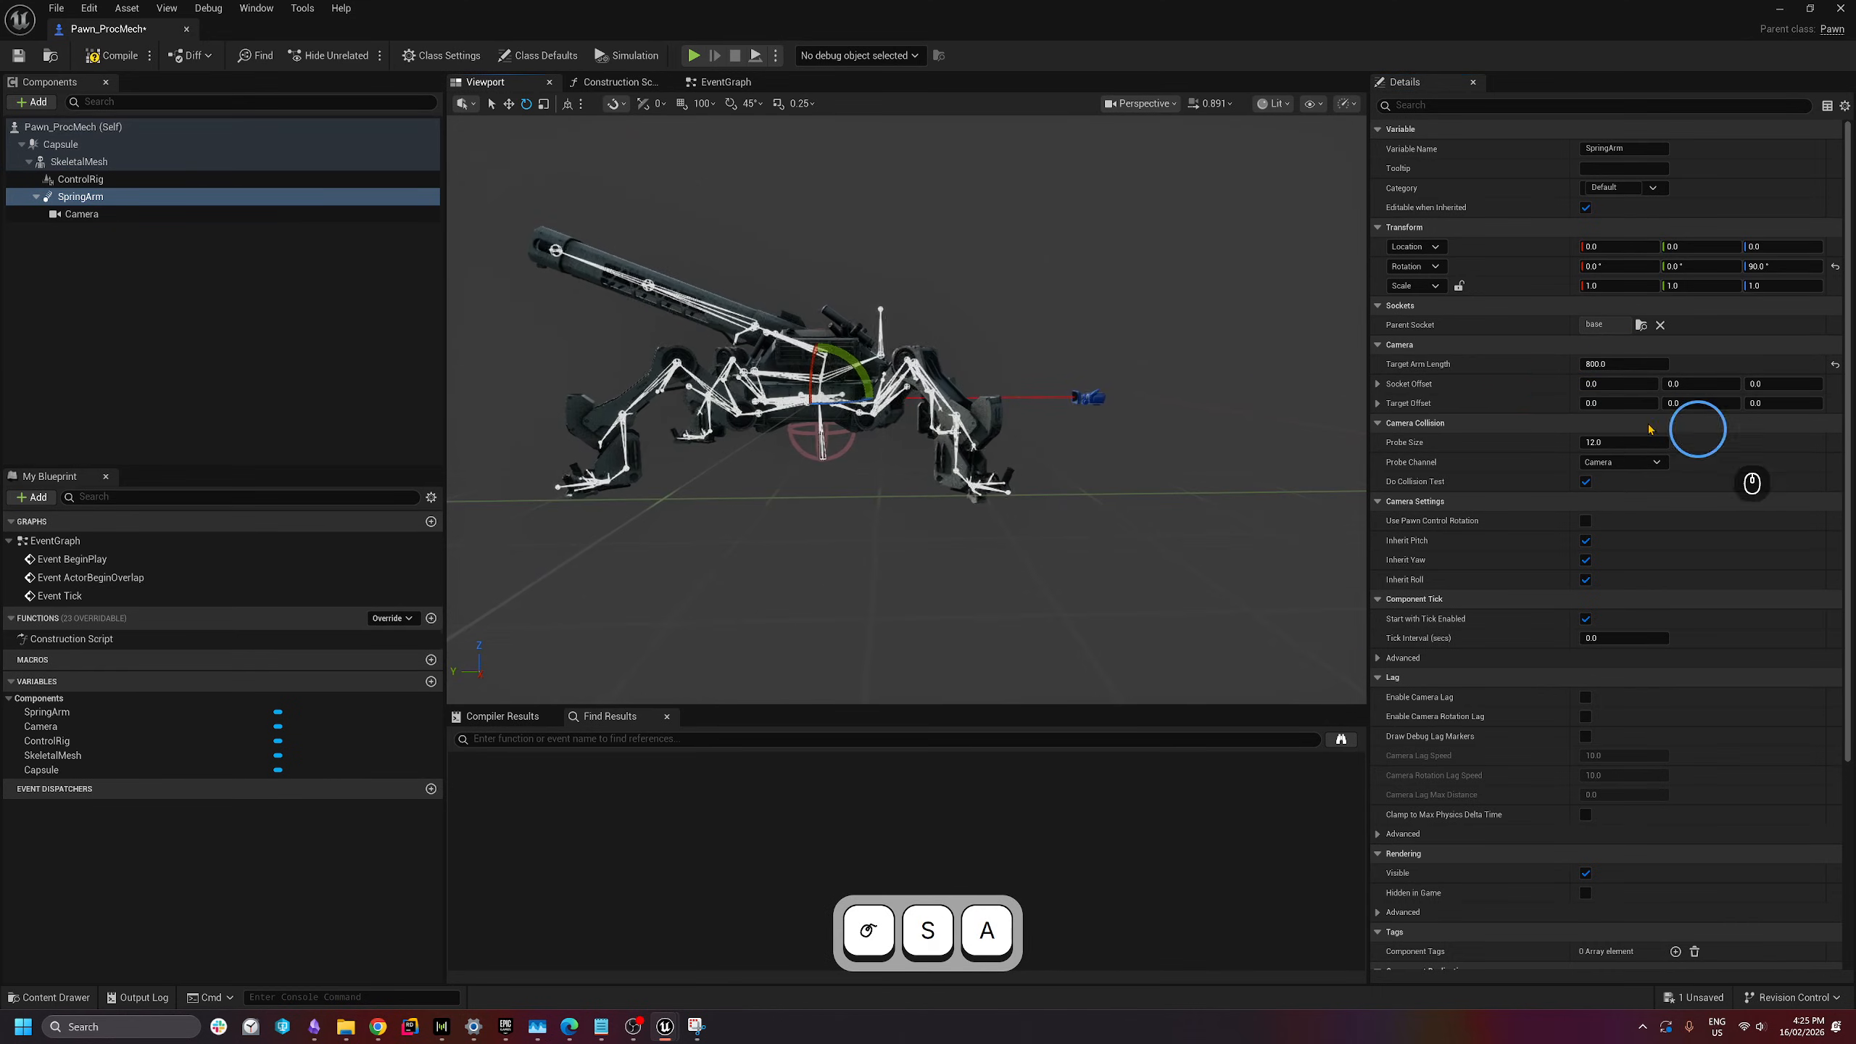
left_click(1619, 364)
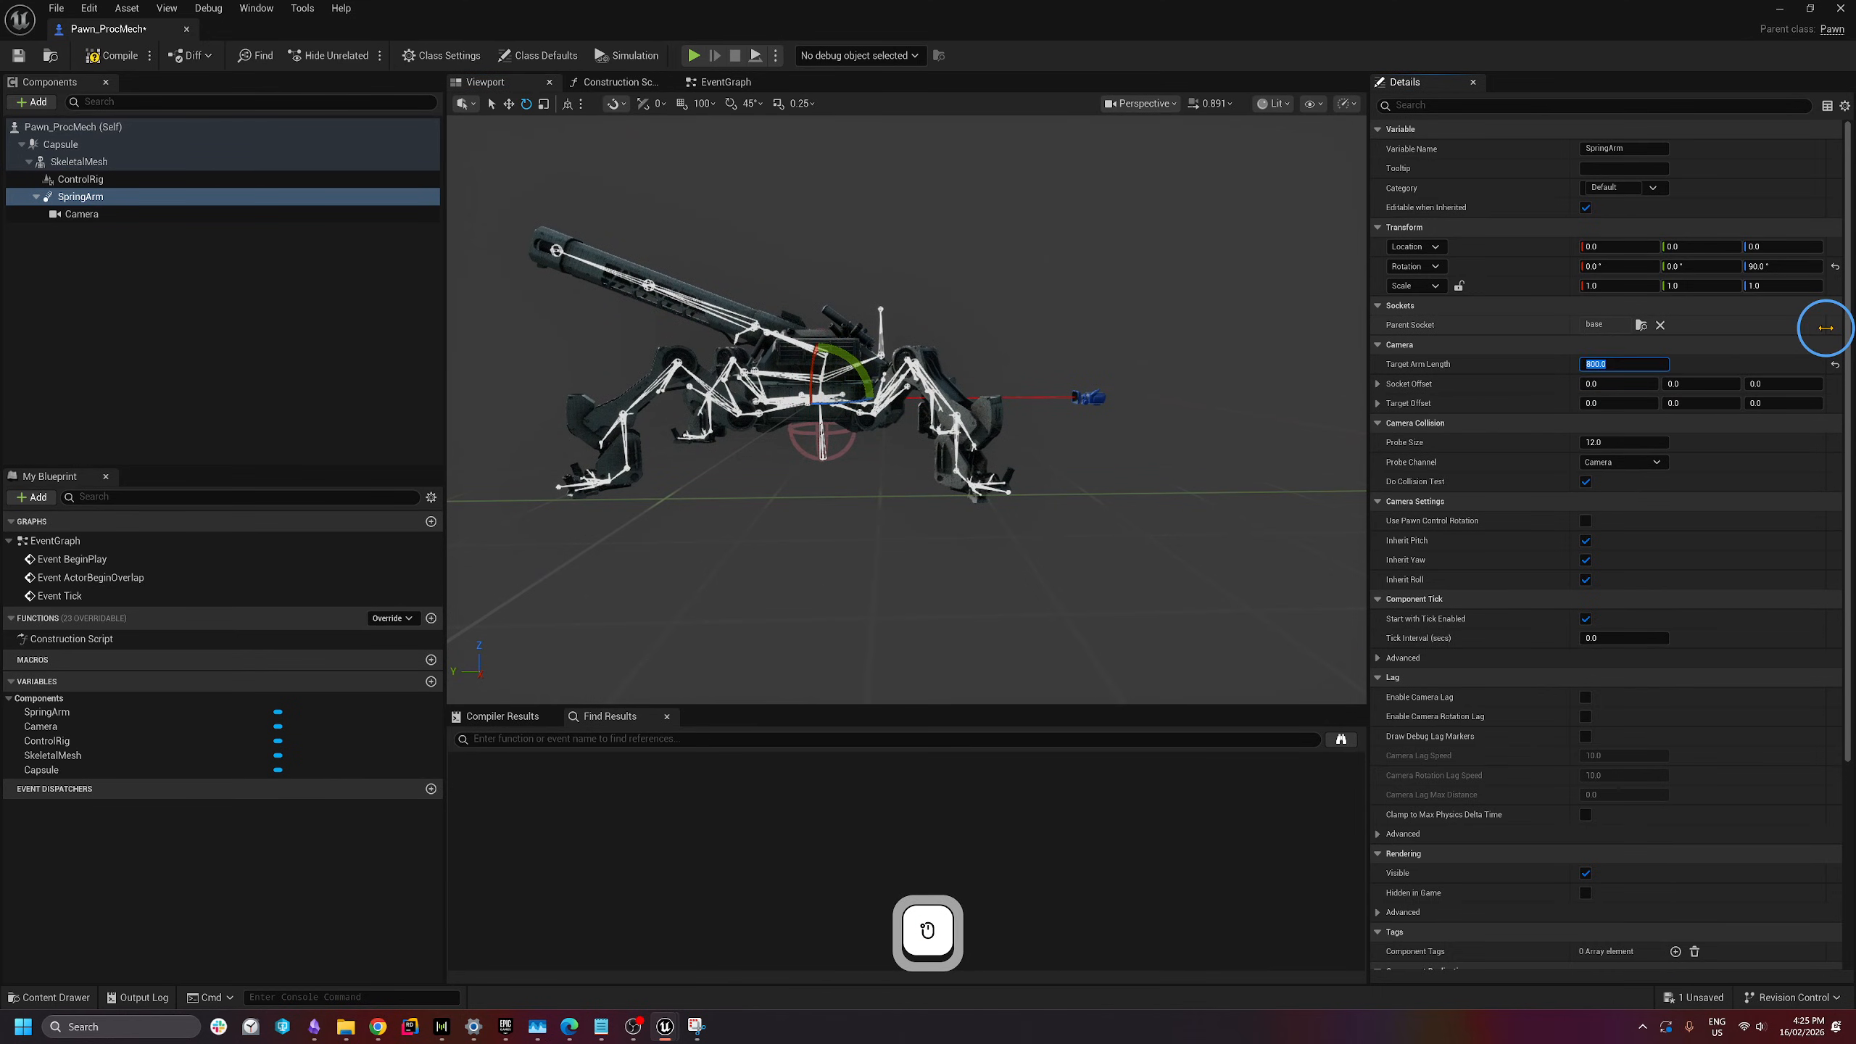
type("1200")
key("Return")
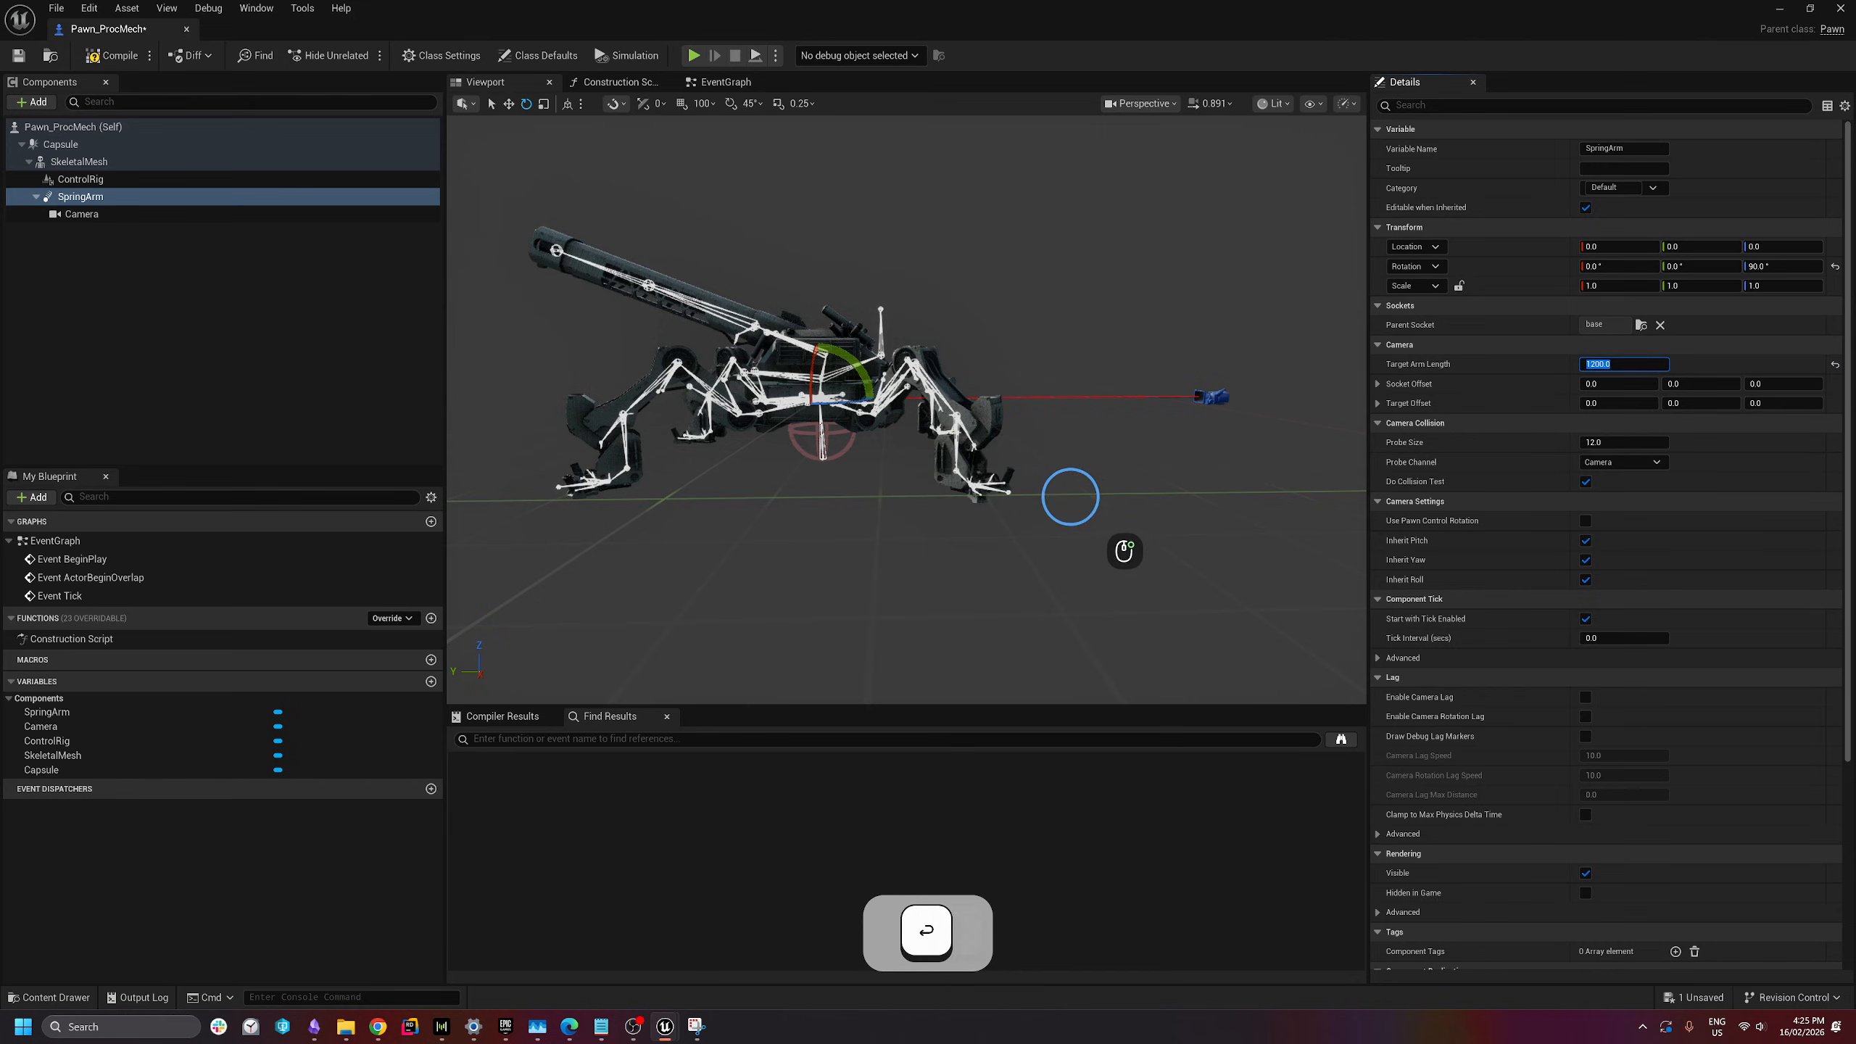
- Compile and save Pawn_ProcMech
key("d")
key("w")
key("e")
right_click_drag(1071, 496, 1019, 456)
key("a")
key("d")
key("a")
key("e")
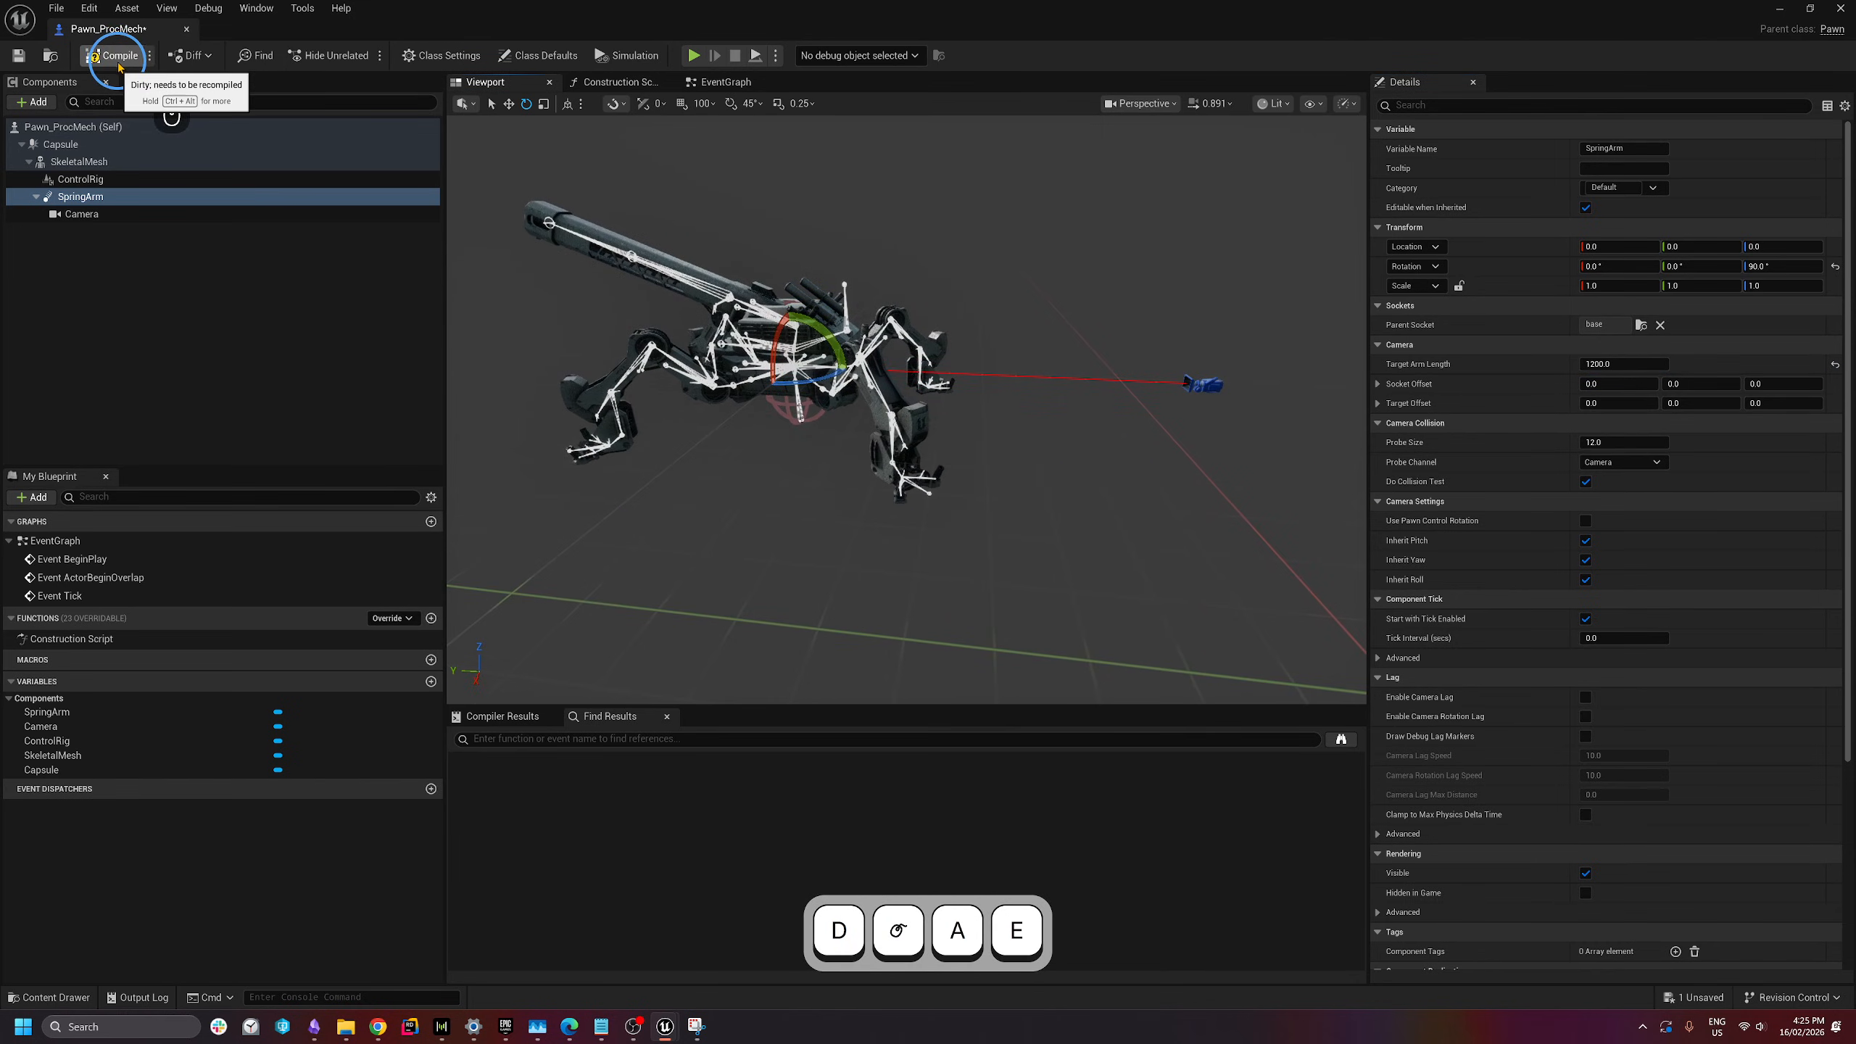
left_click(119, 64)
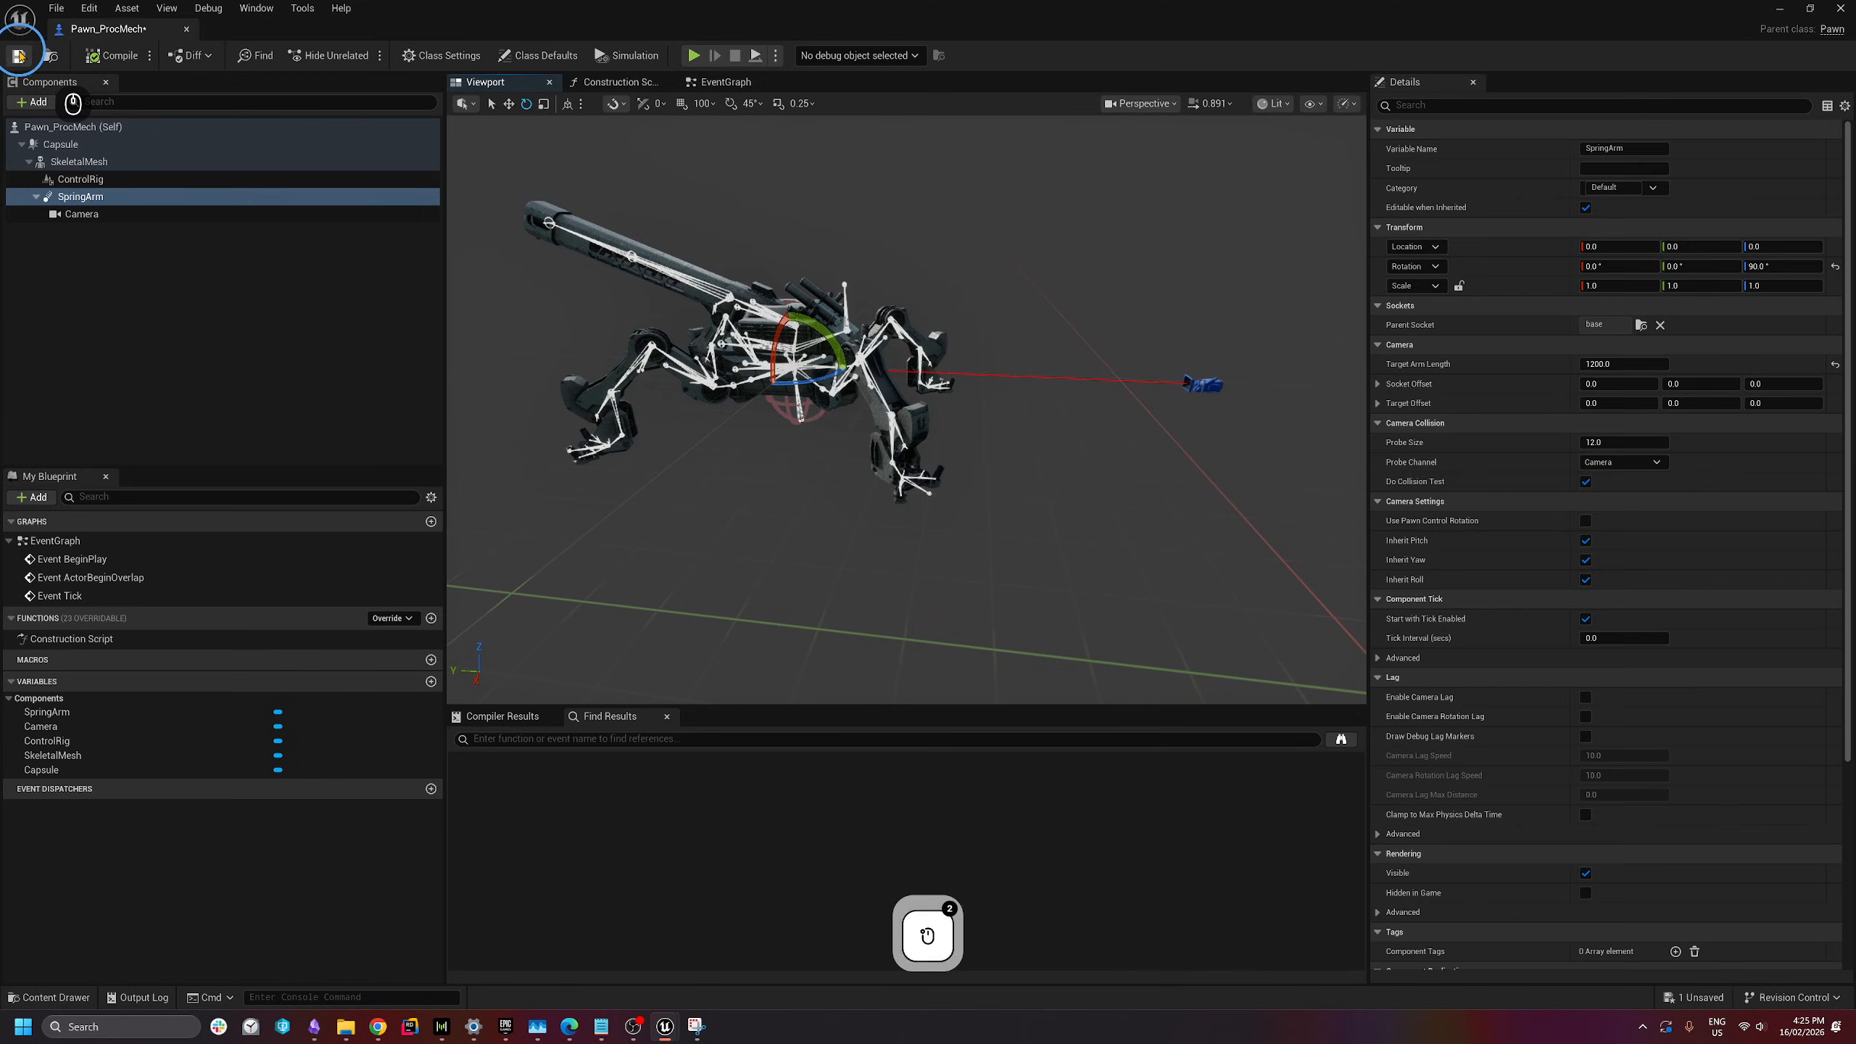
left_click(276, 160)
left_click(270, 292)
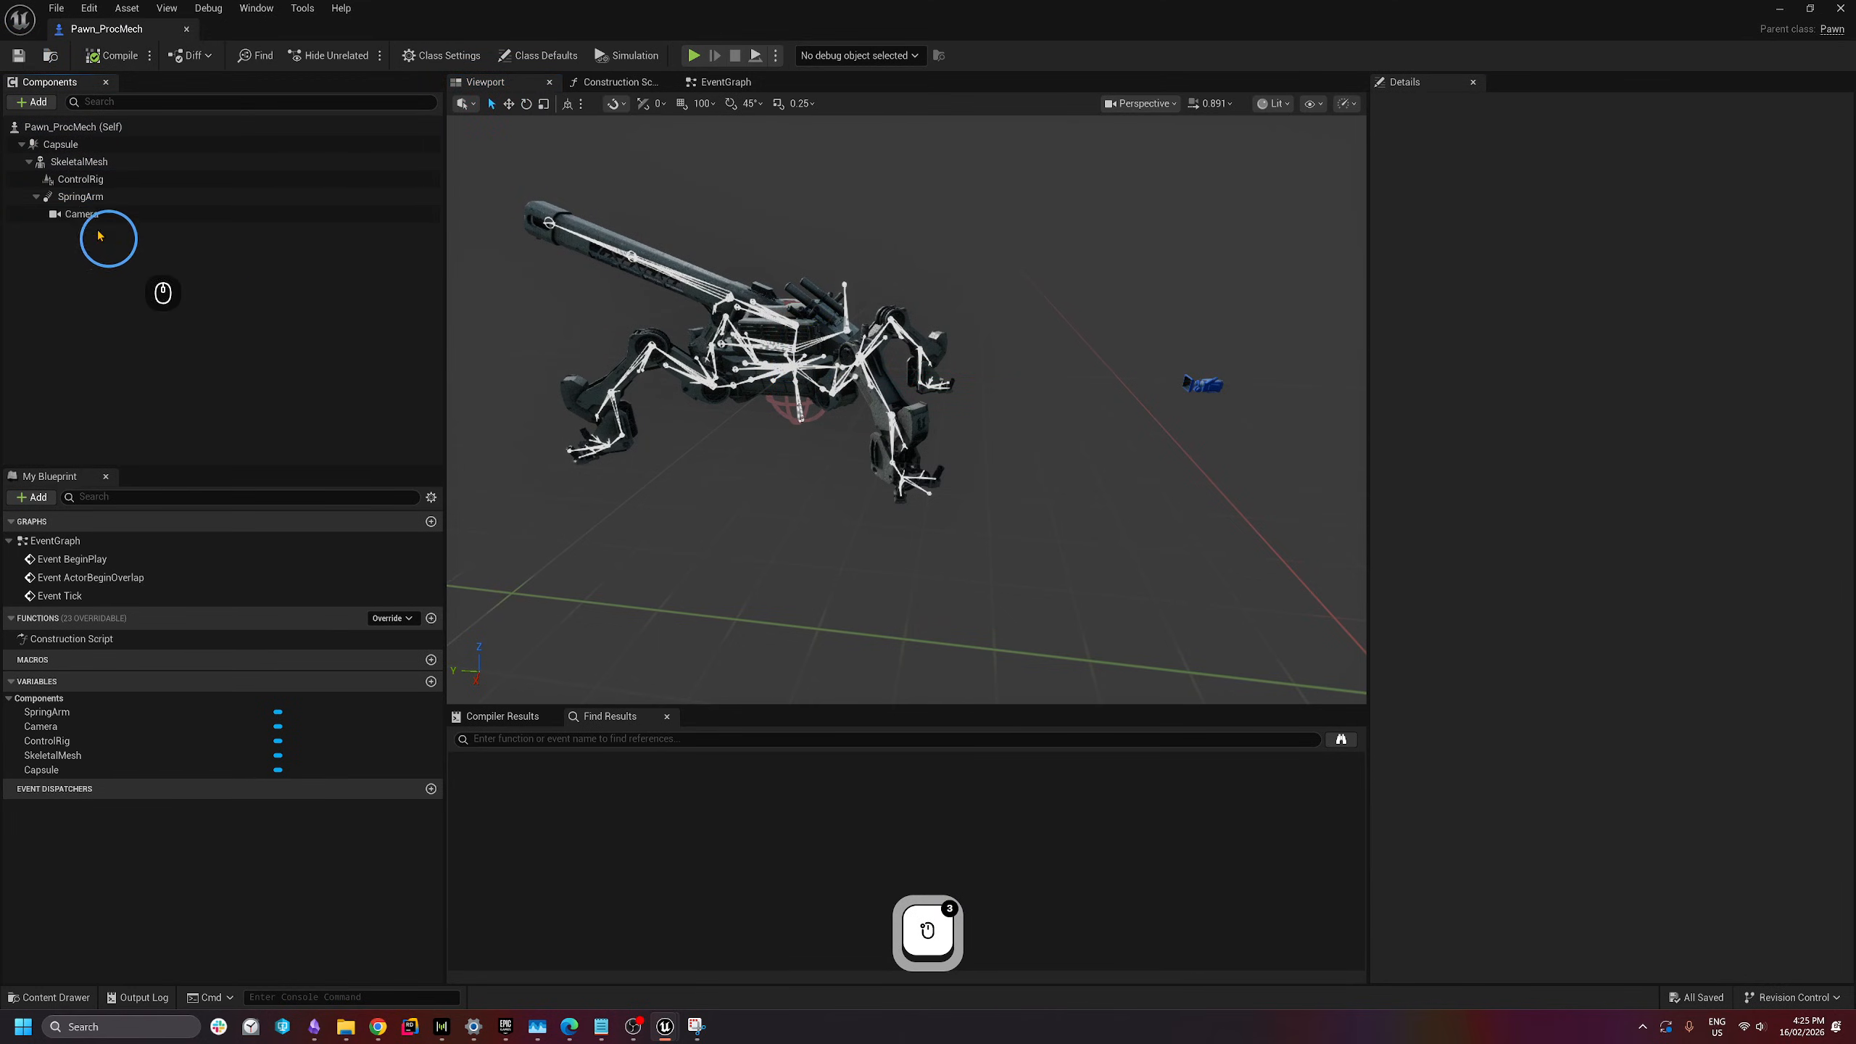
- Add a Floating Pawn Movement component to the mech
left_click(174, 302)
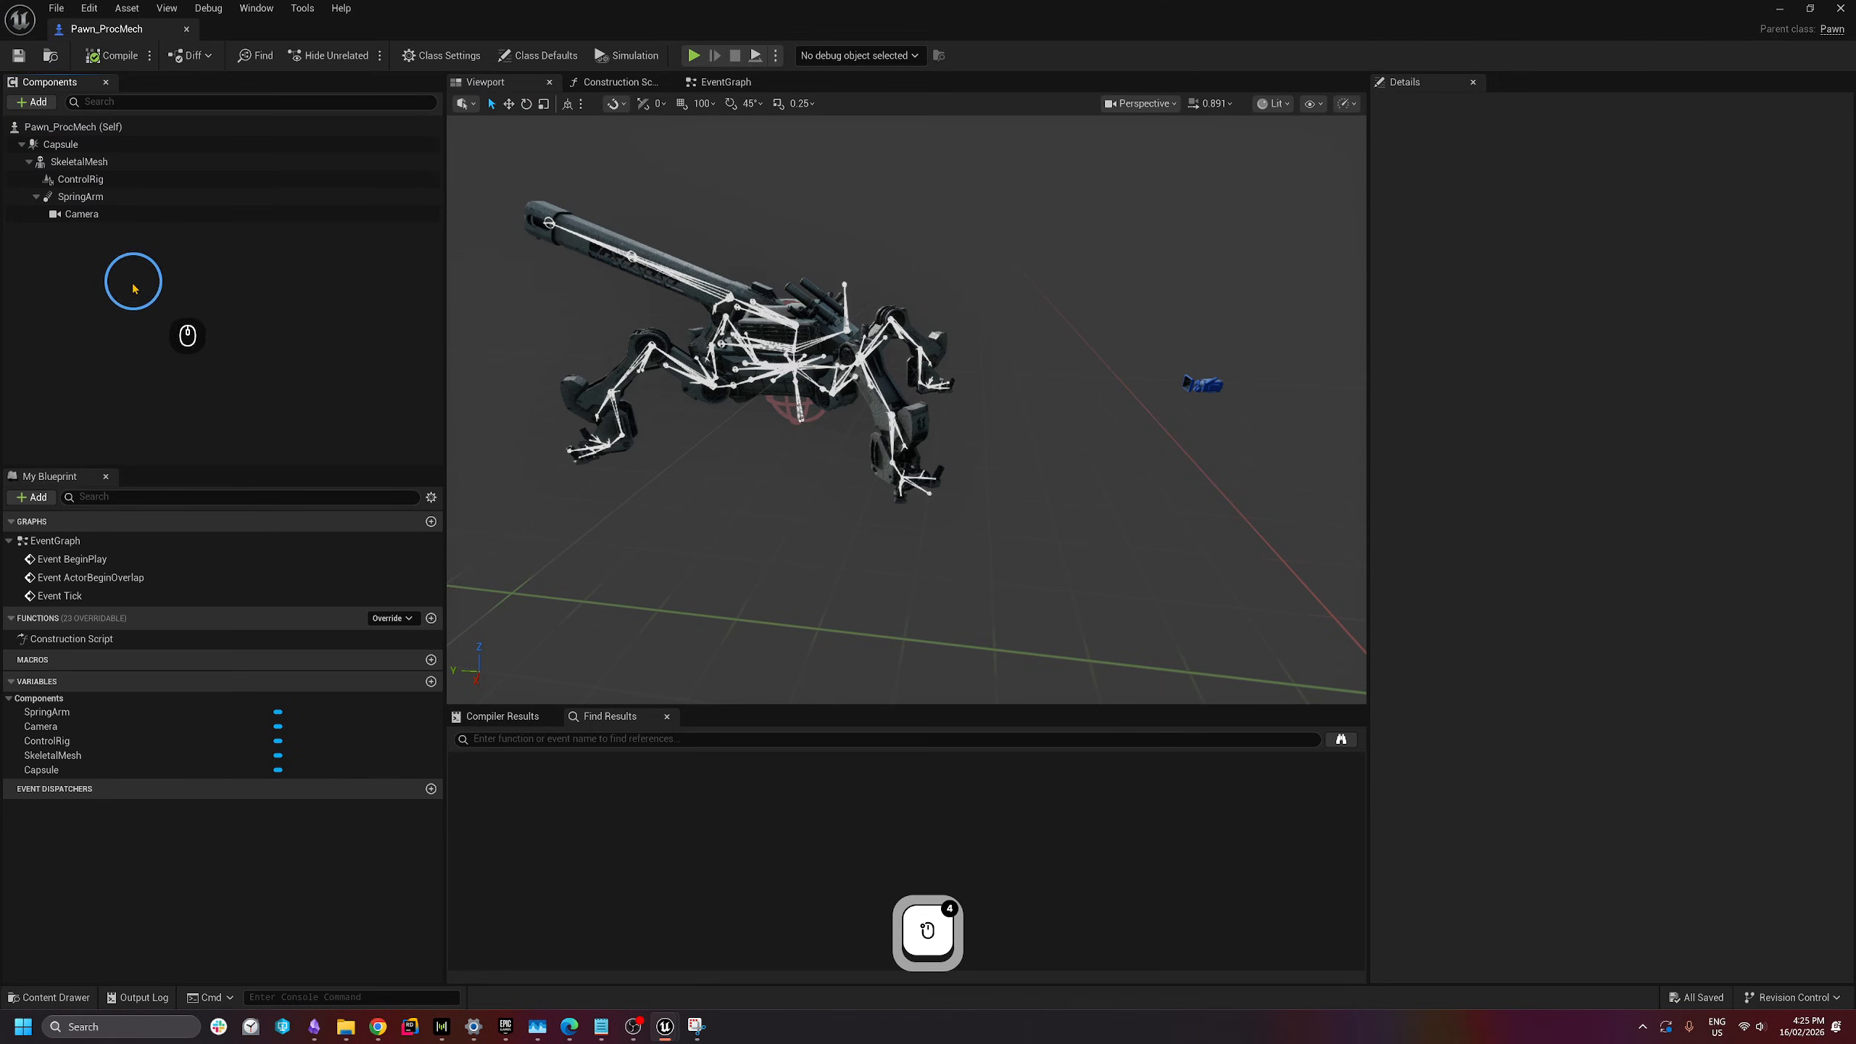
left_click(39, 103)
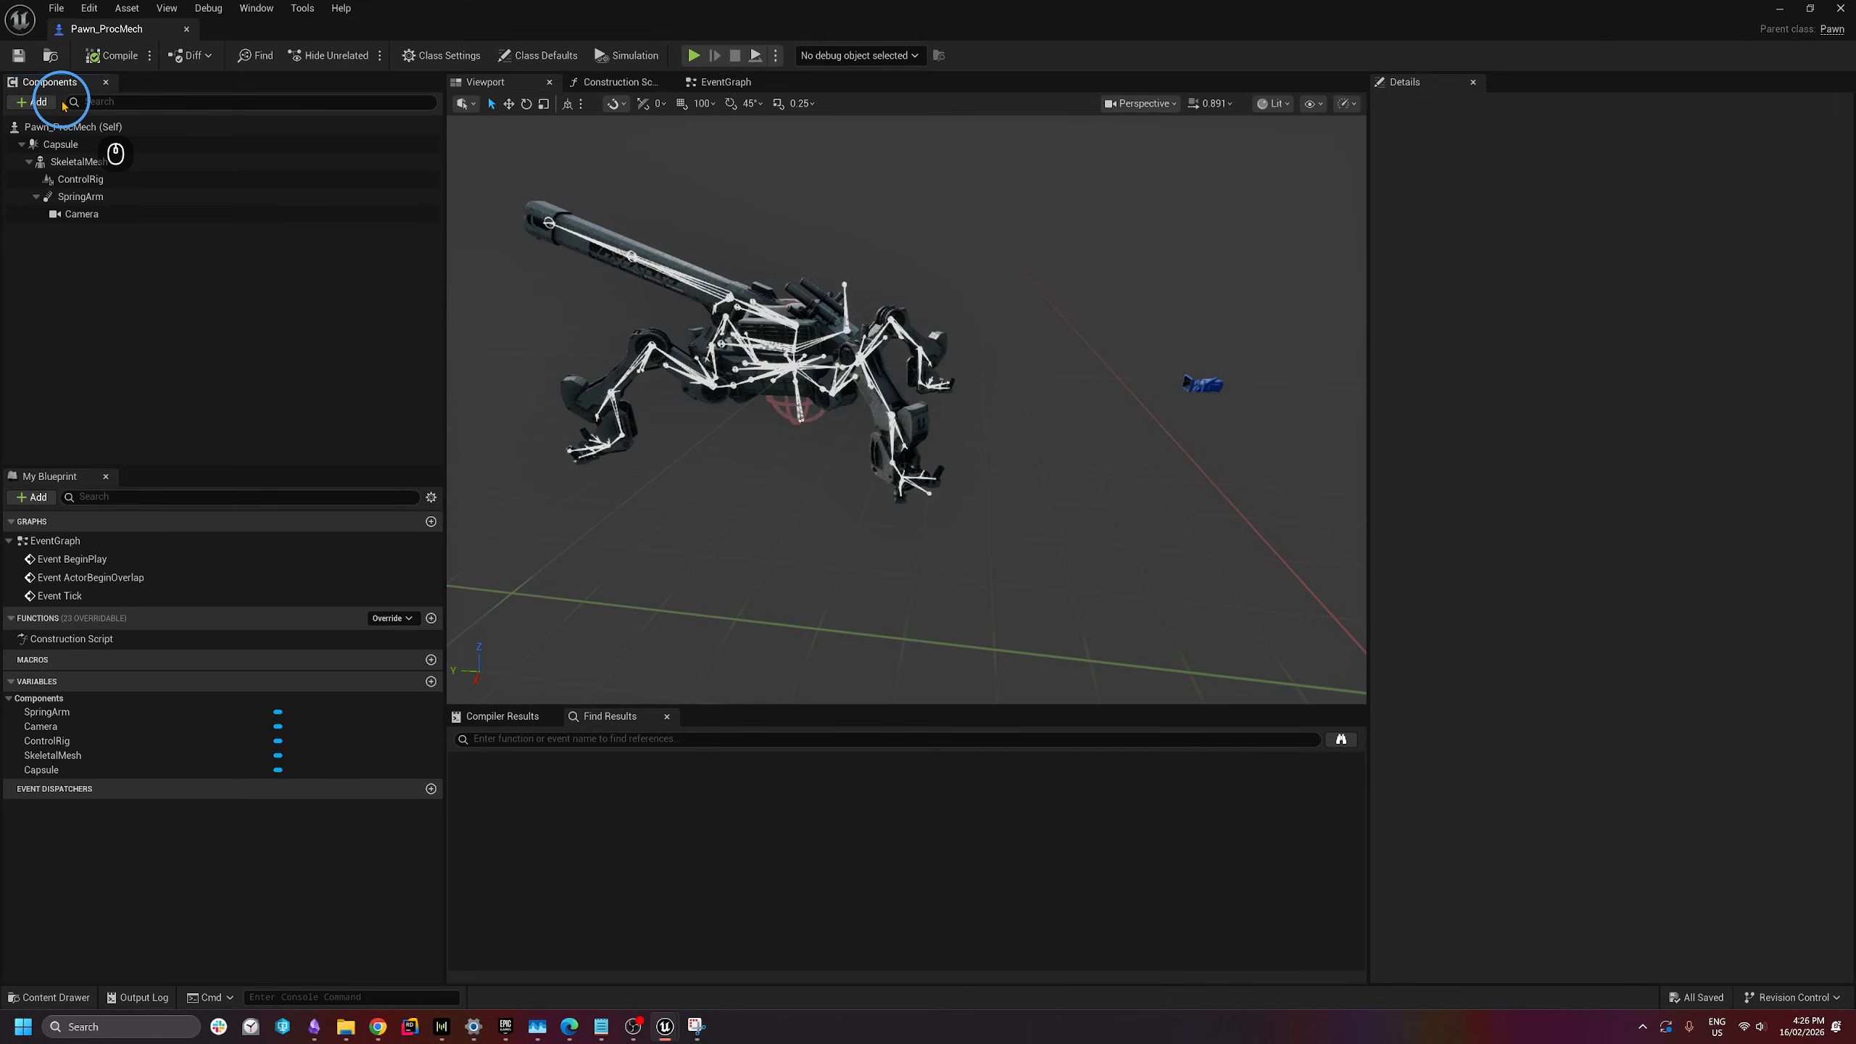
left_click(51, 103)
type("floating")
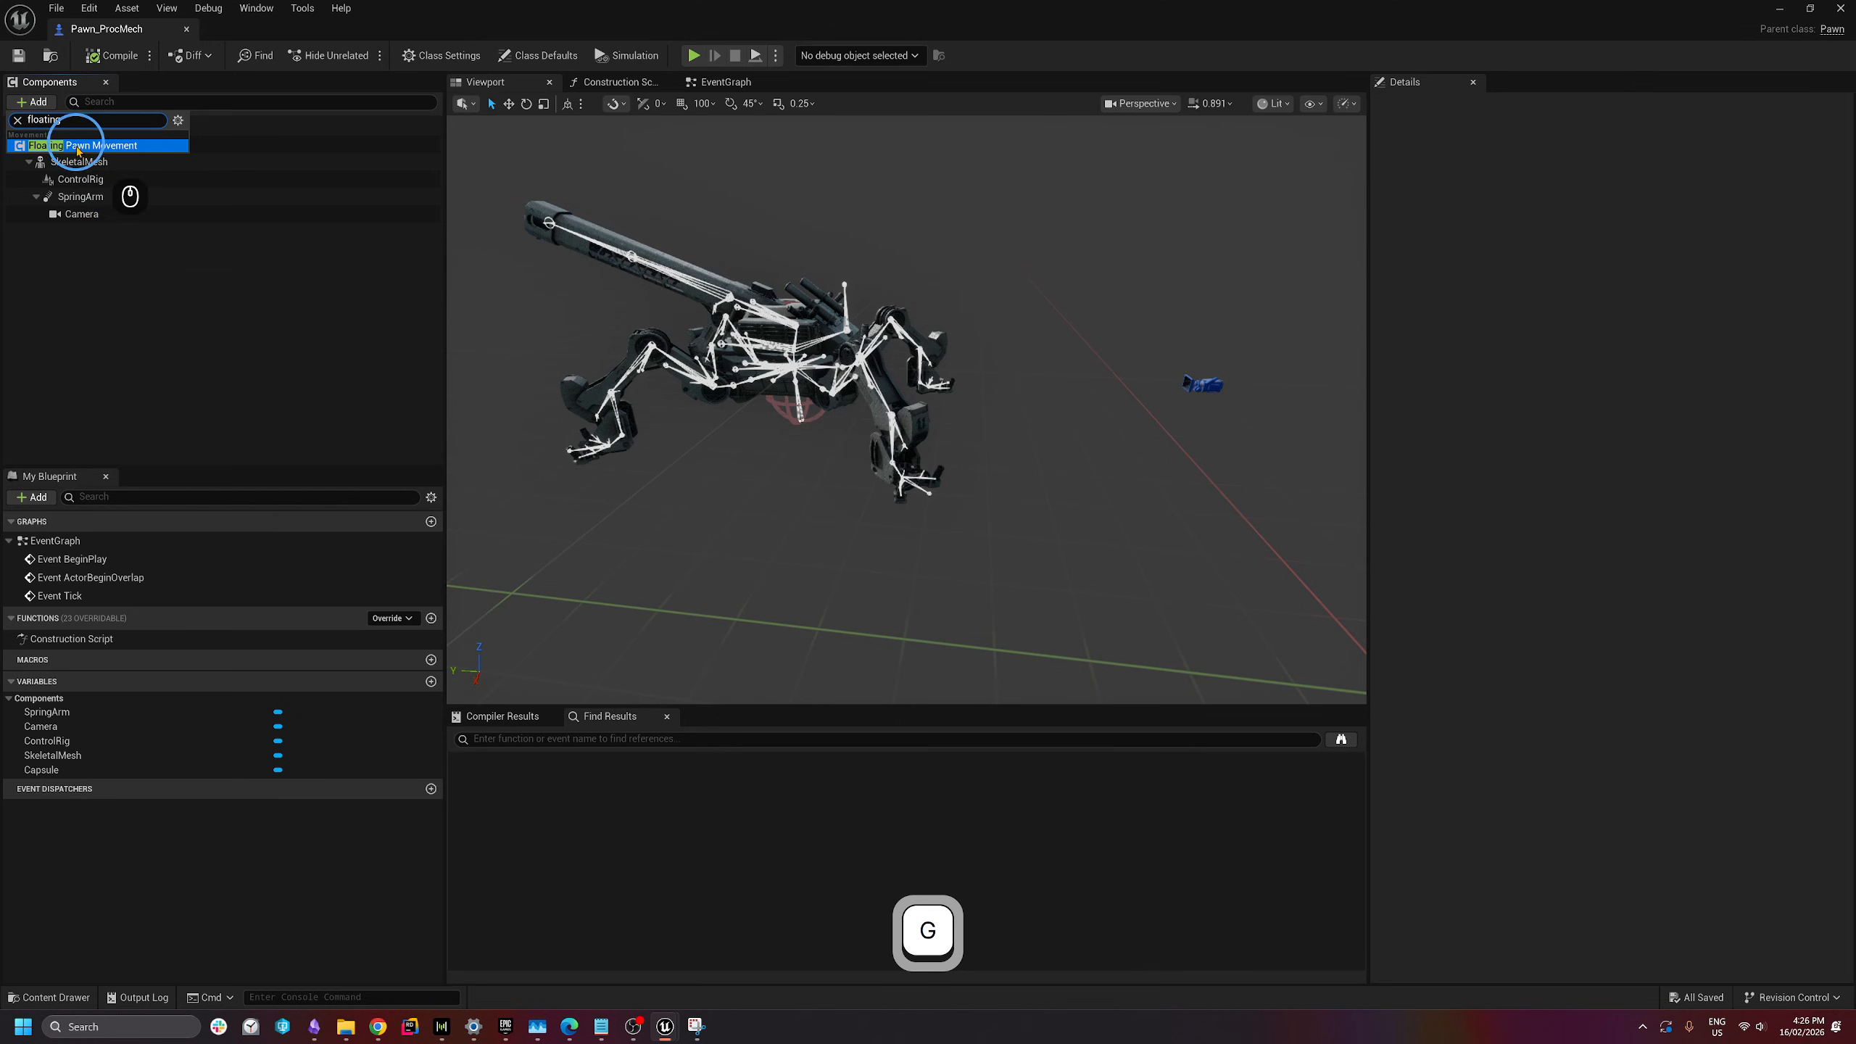
left_click(79, 146)
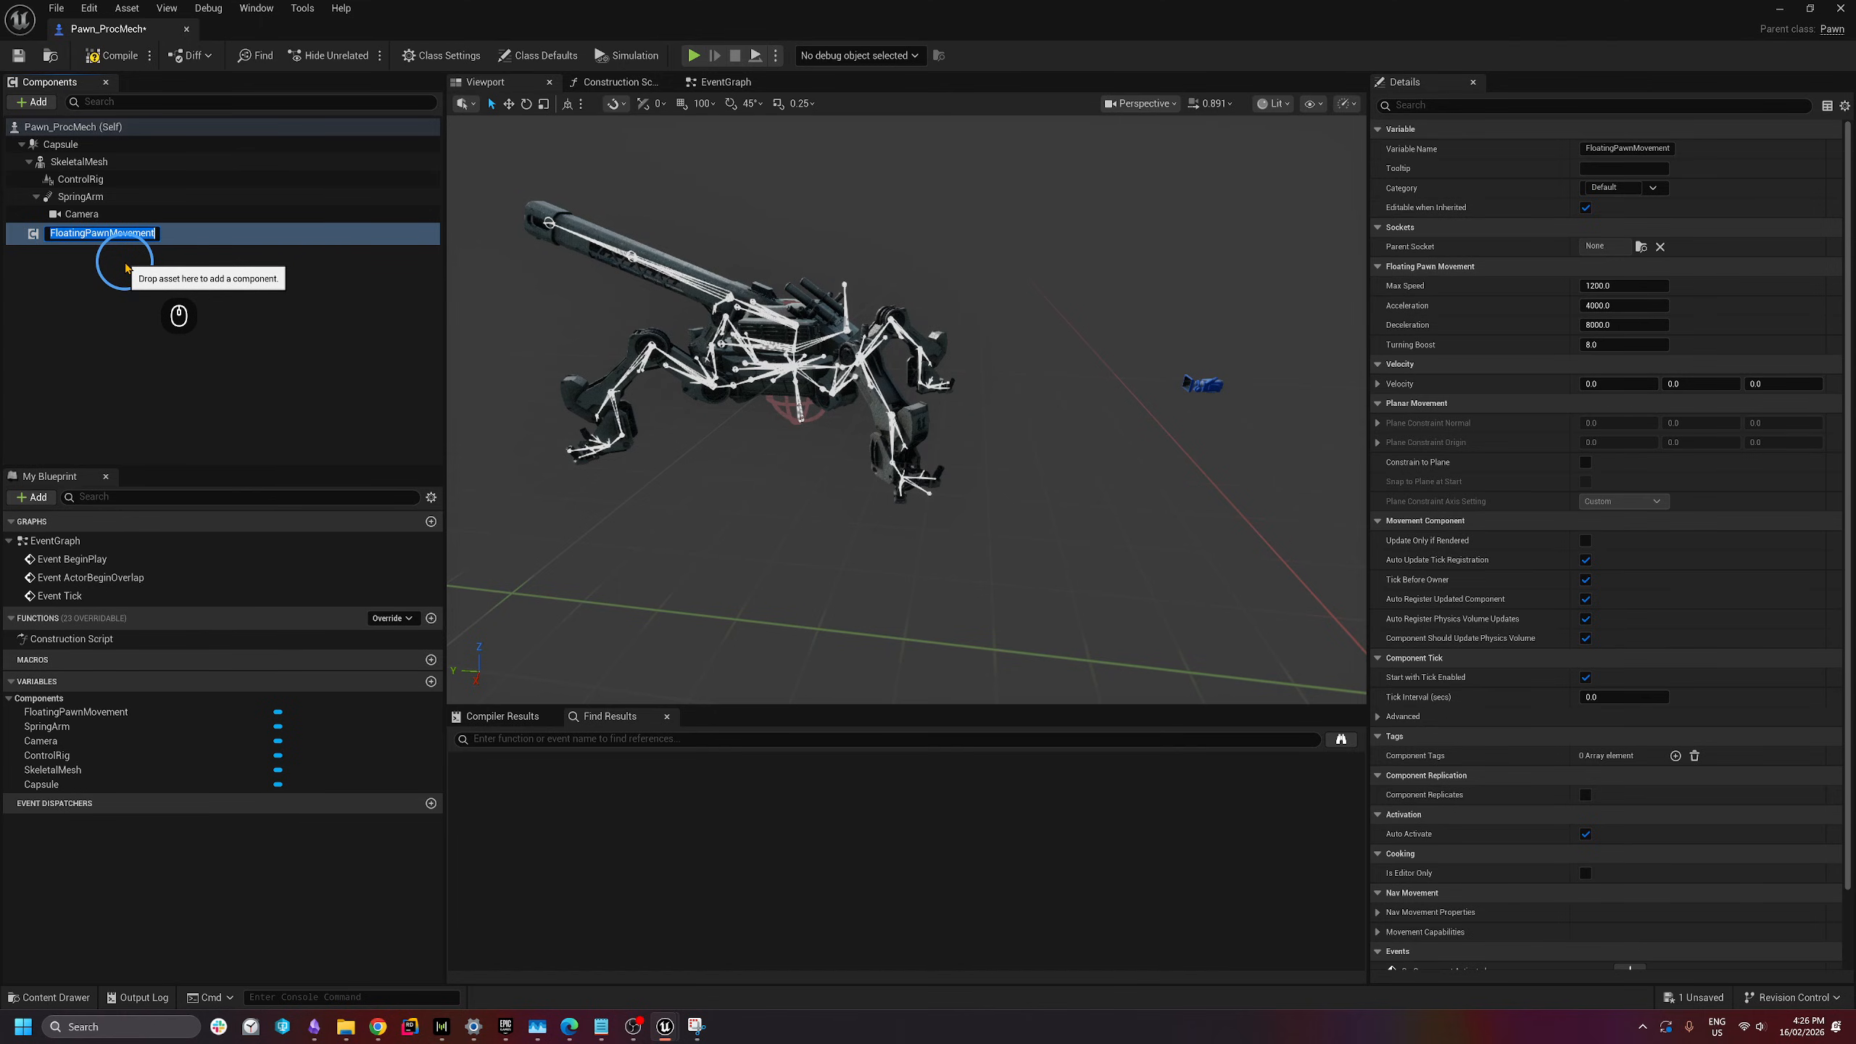
left_click(123, 273)
left_click(168, 241)
left_click(151, 235)
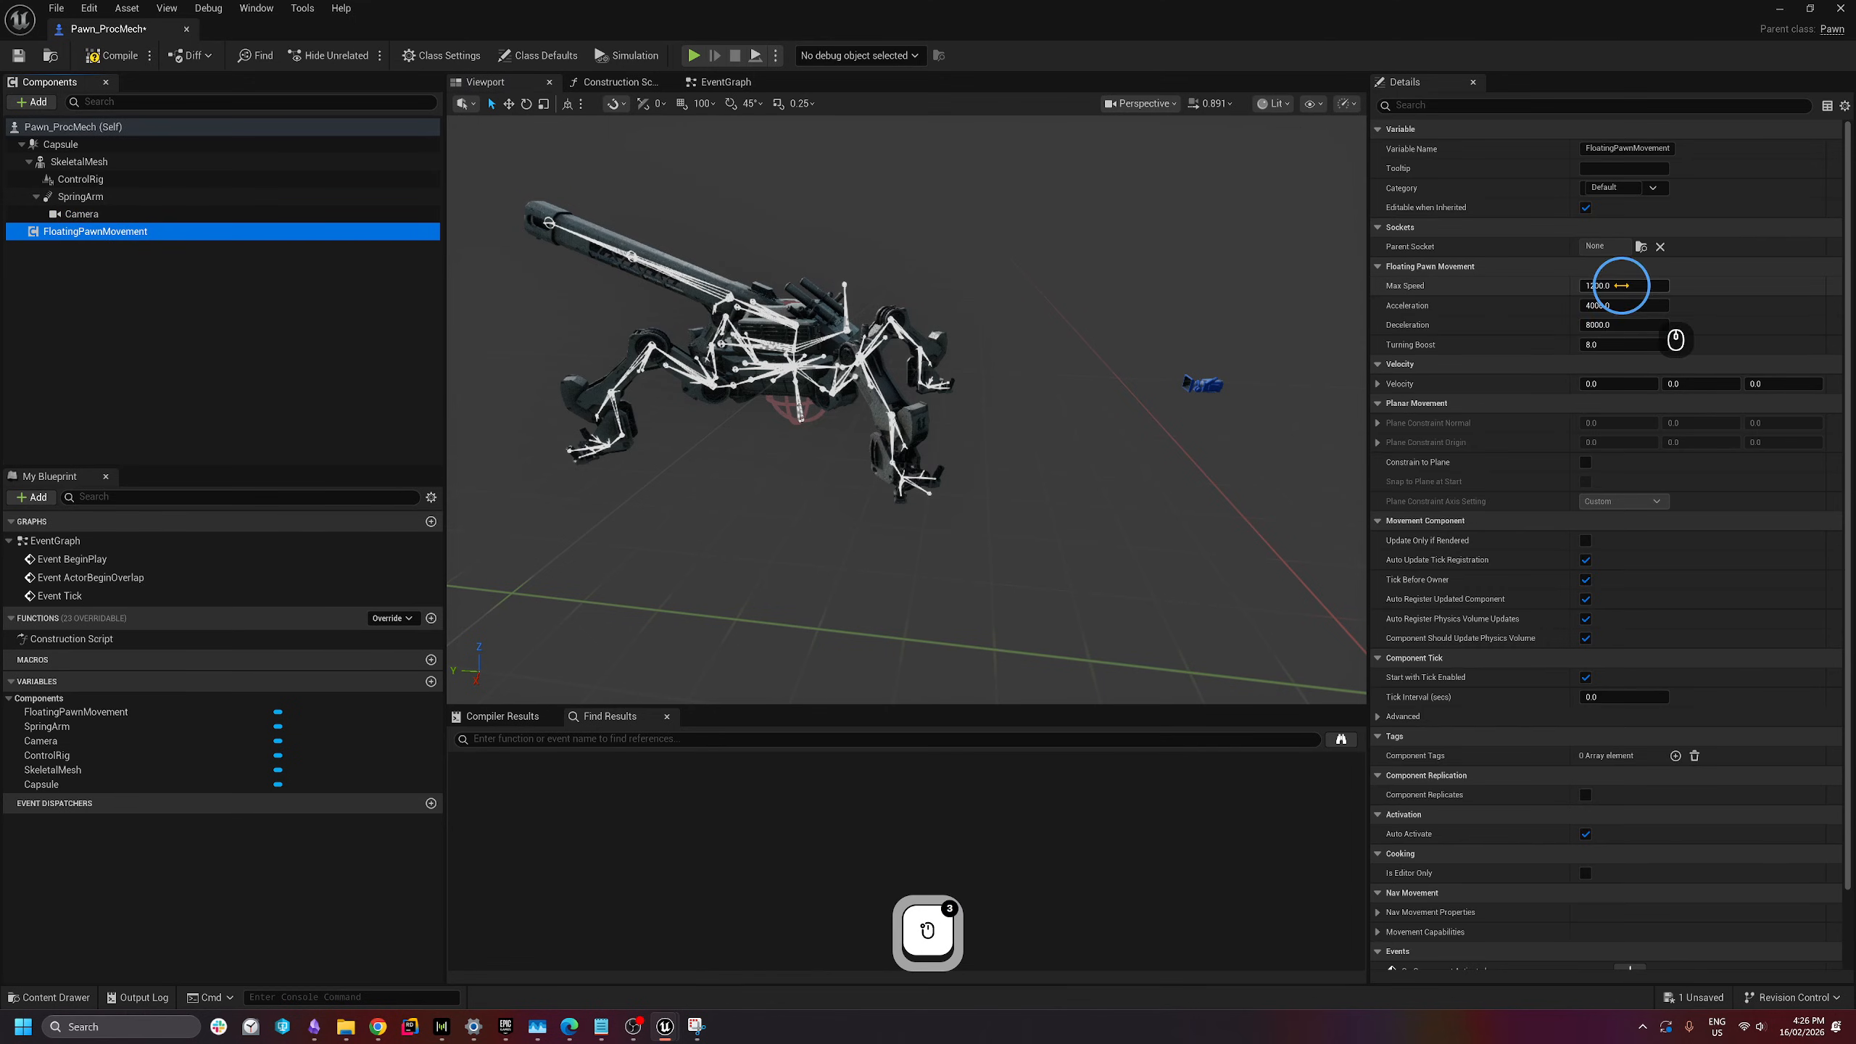
- Set Max Speed 400, Acceleration 40 and Deceleration 80, then compile and save
left_click(1621, 285)
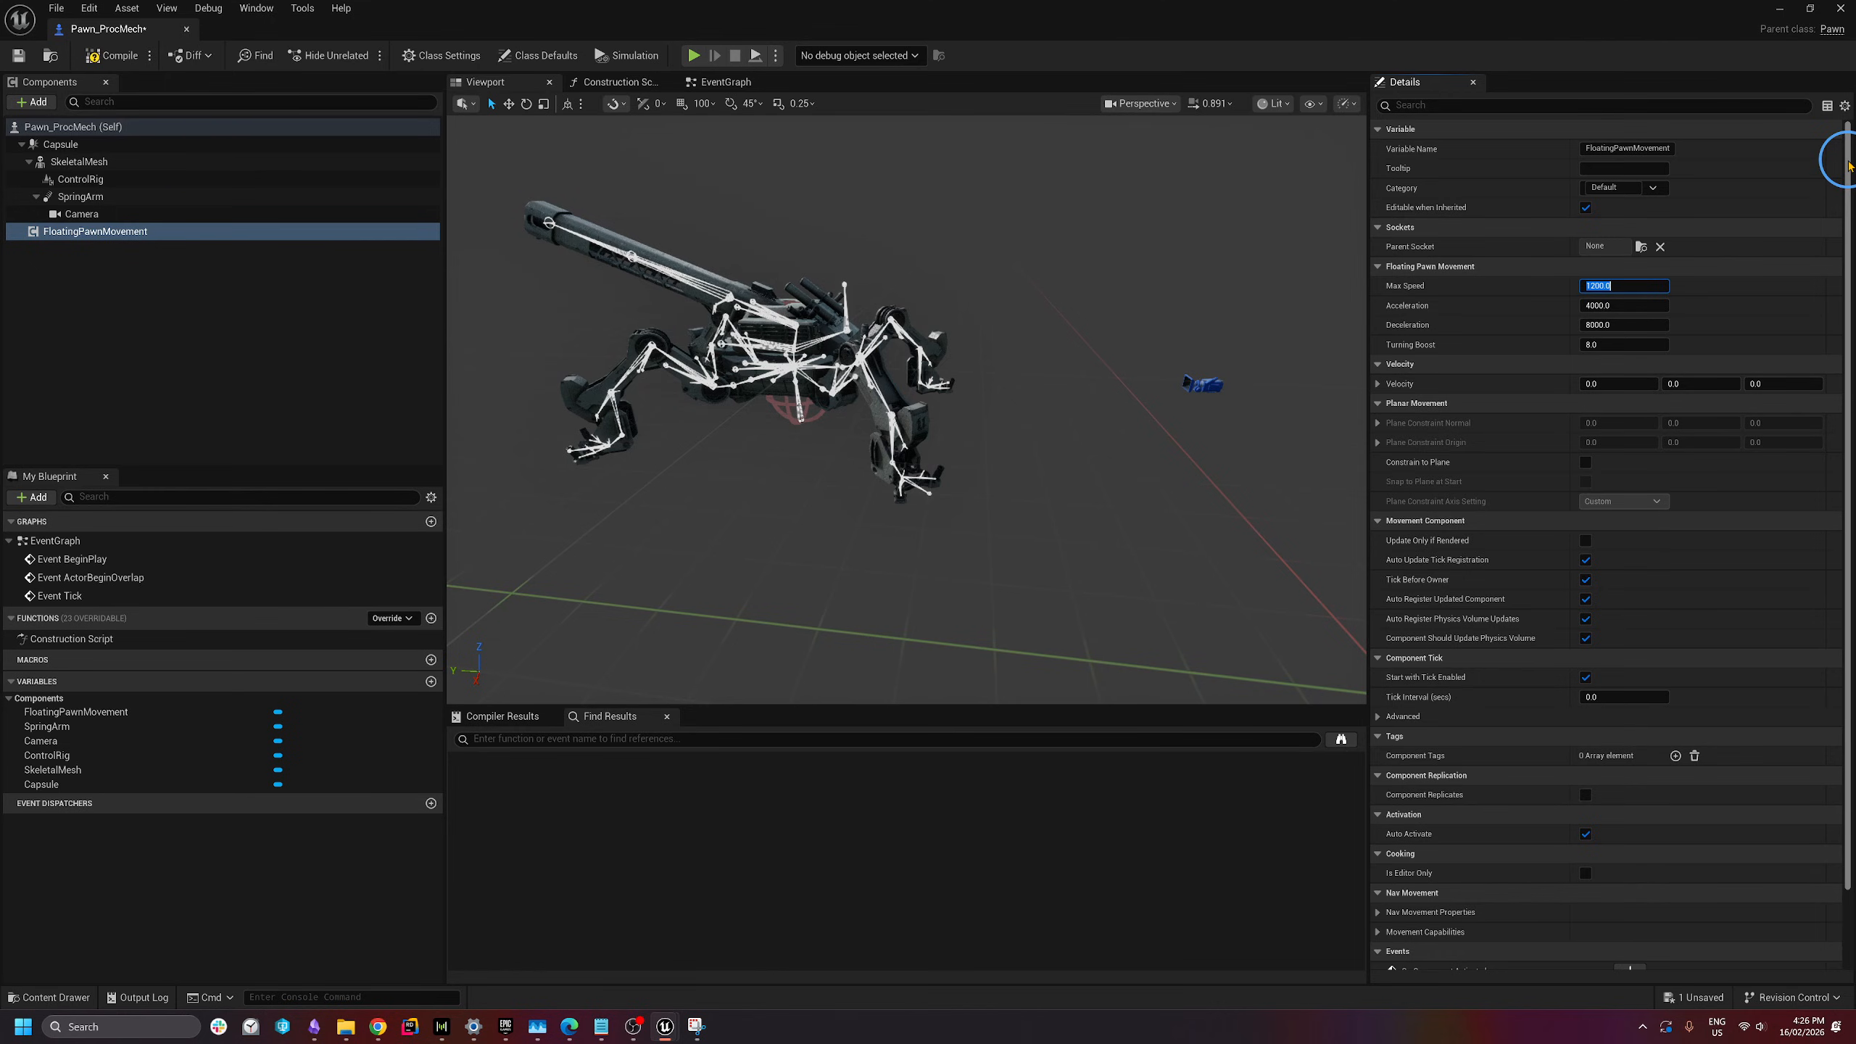
type("6")
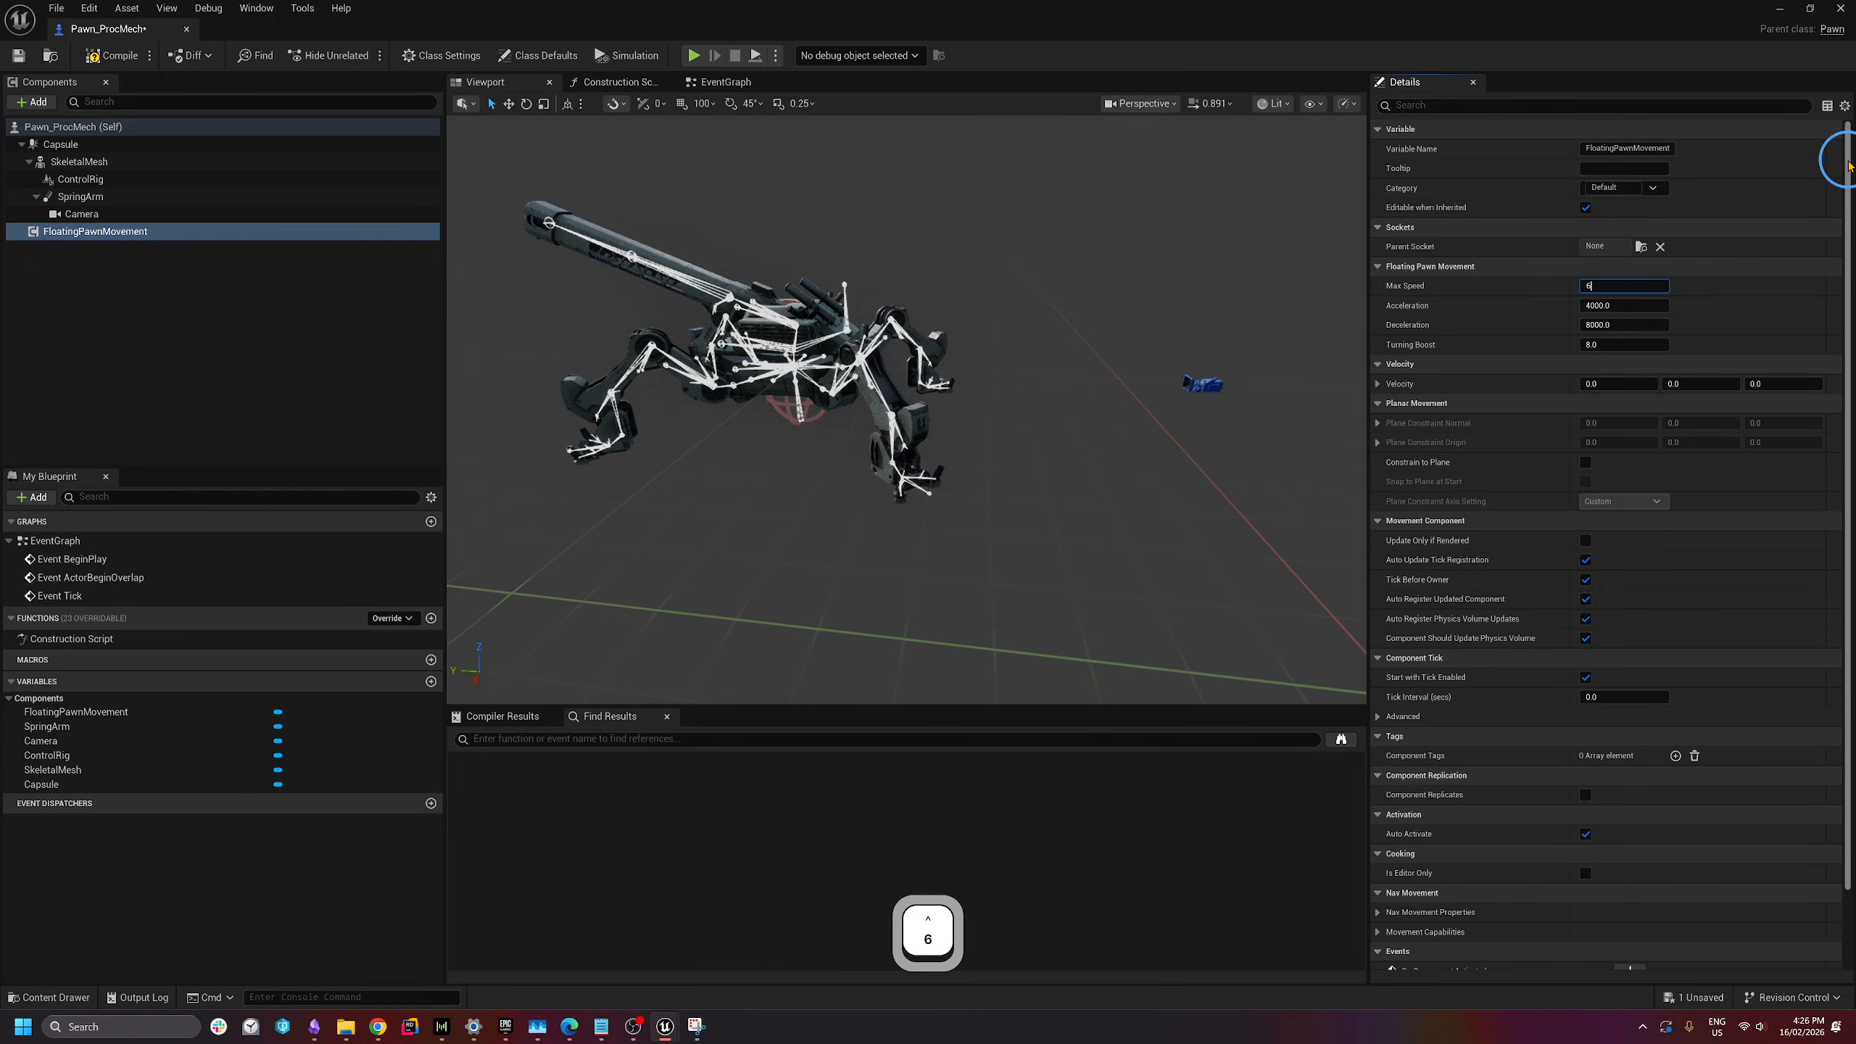
key("BackSpace")
type("40")
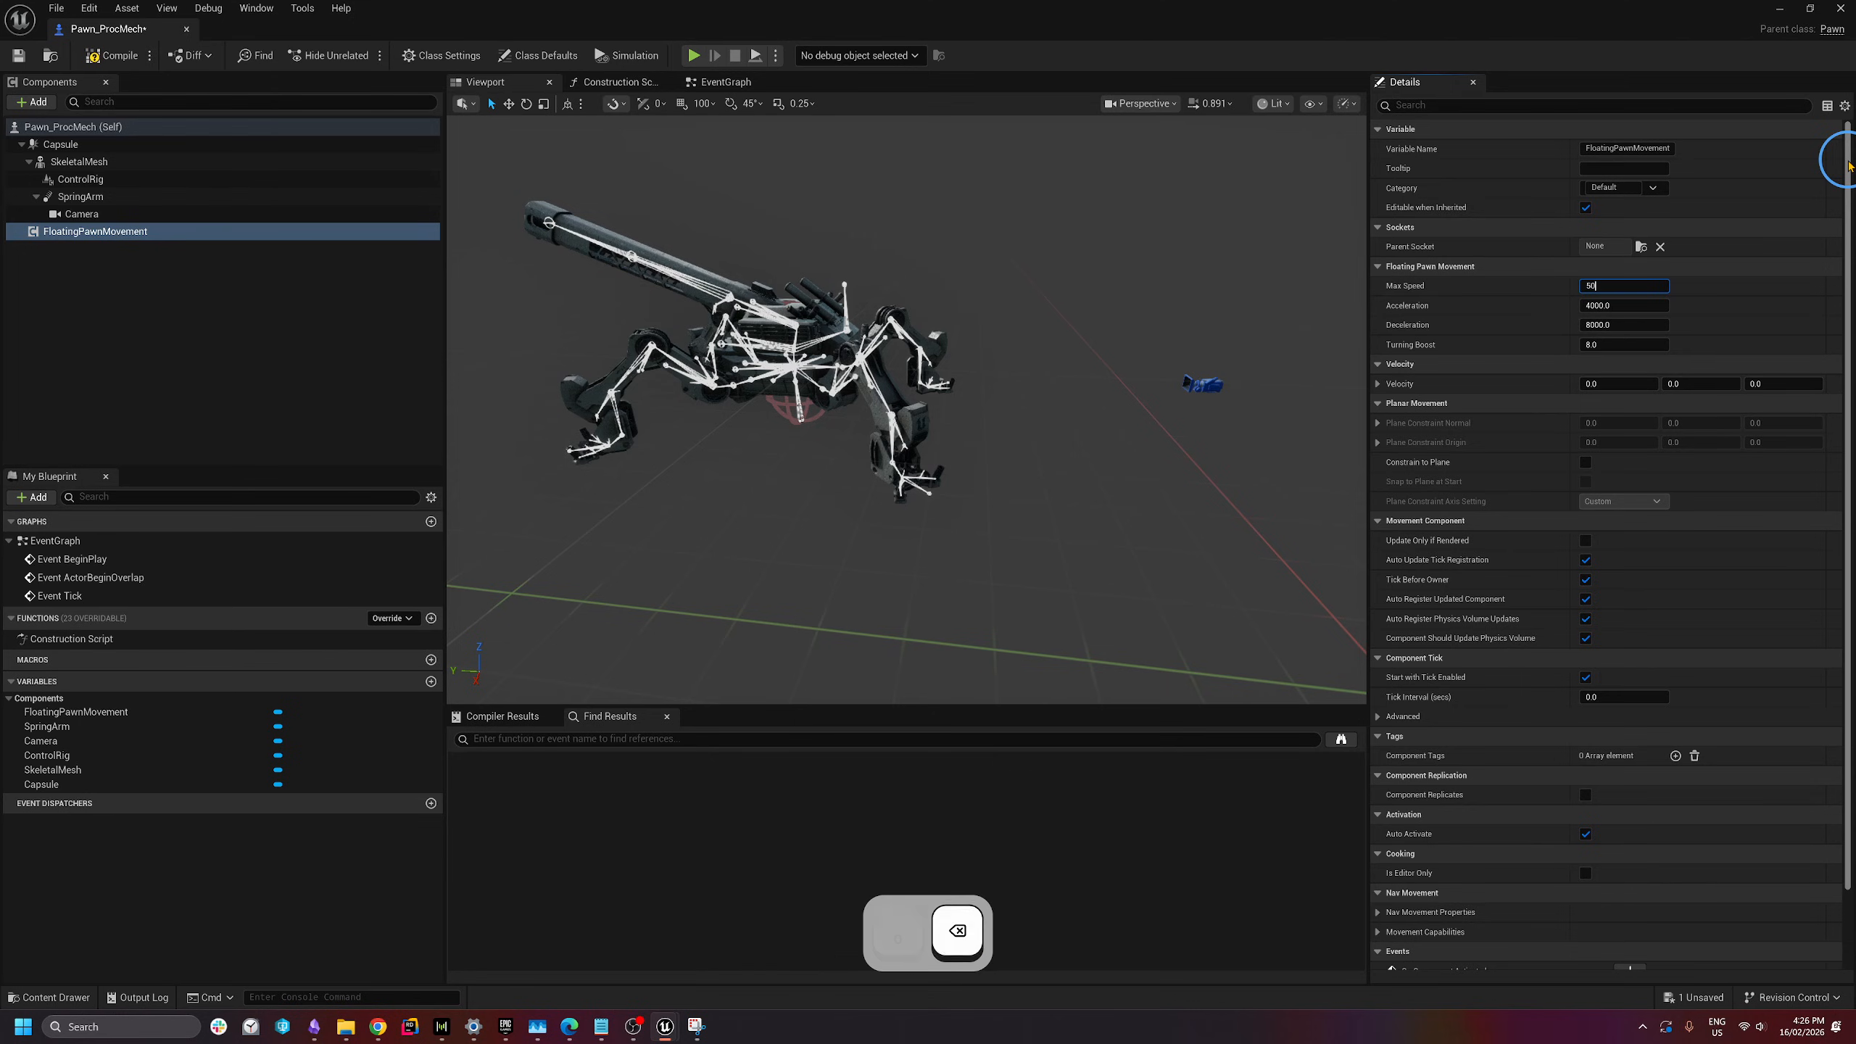
type("0")
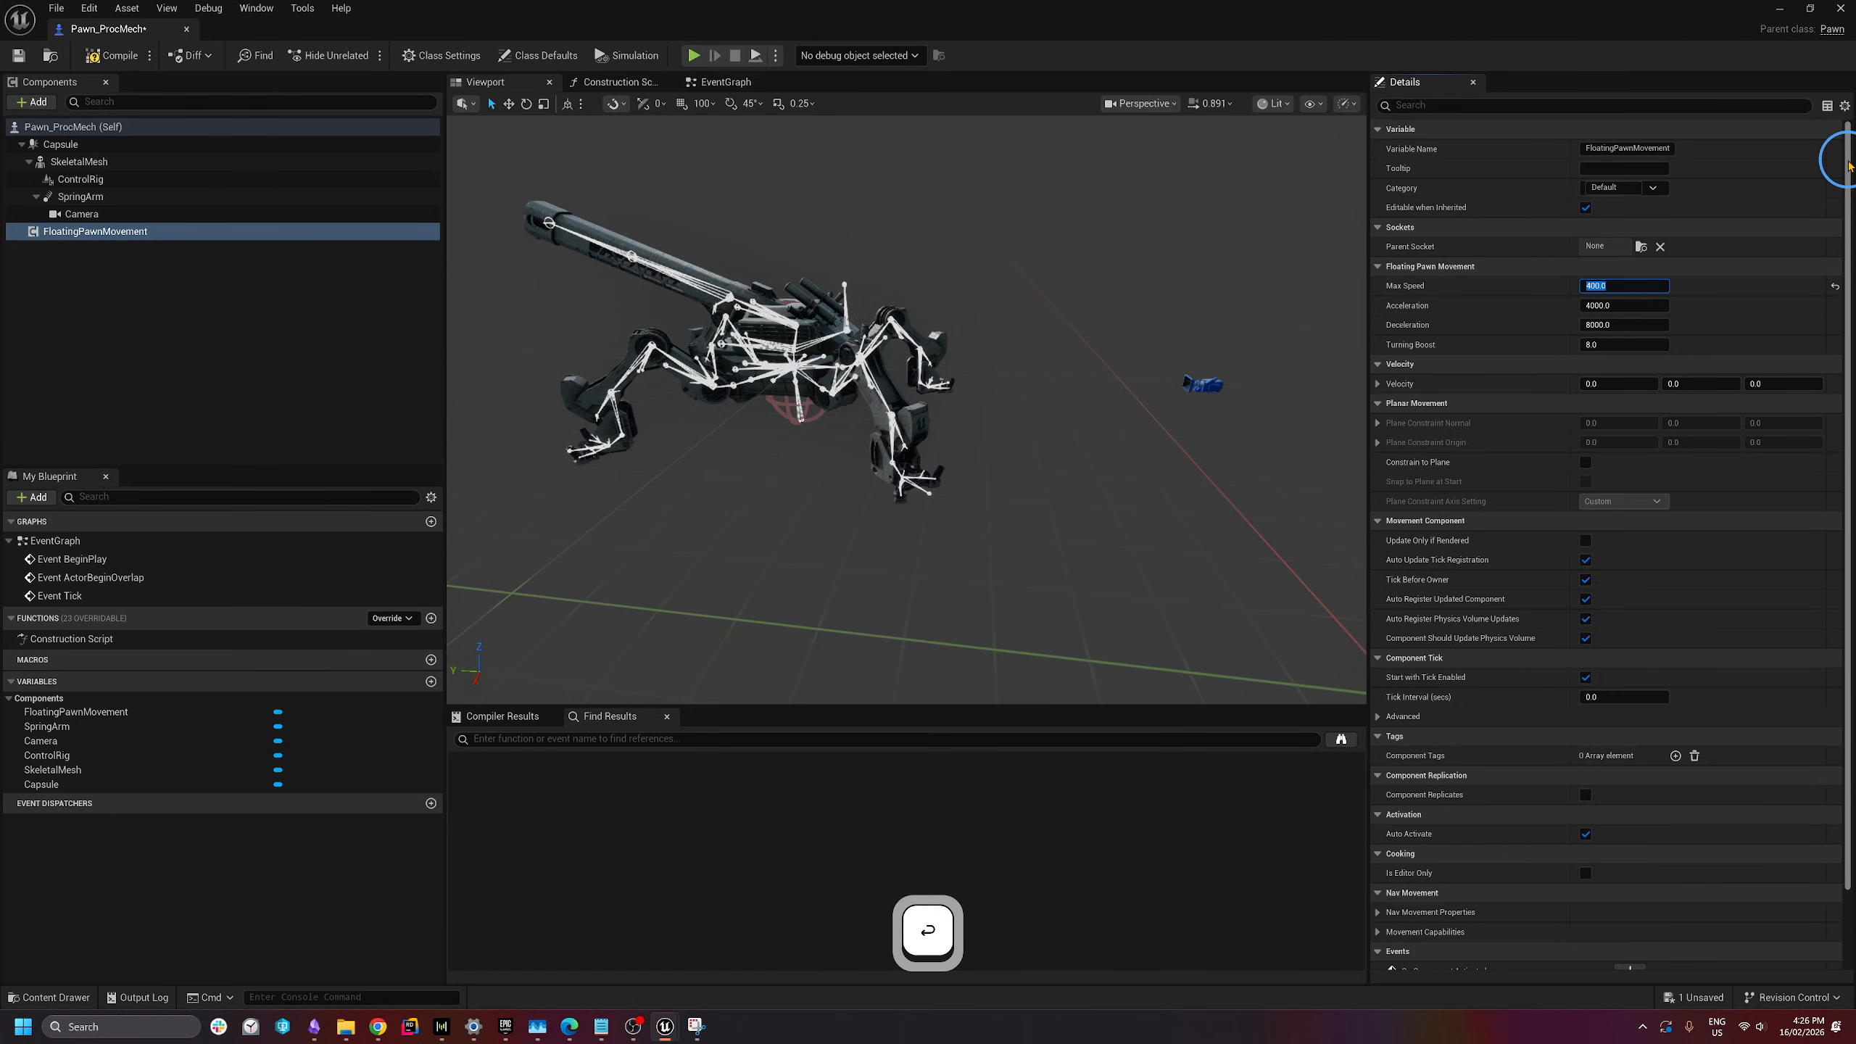
left_click(1624, 306)
type("40")
key("Tab")
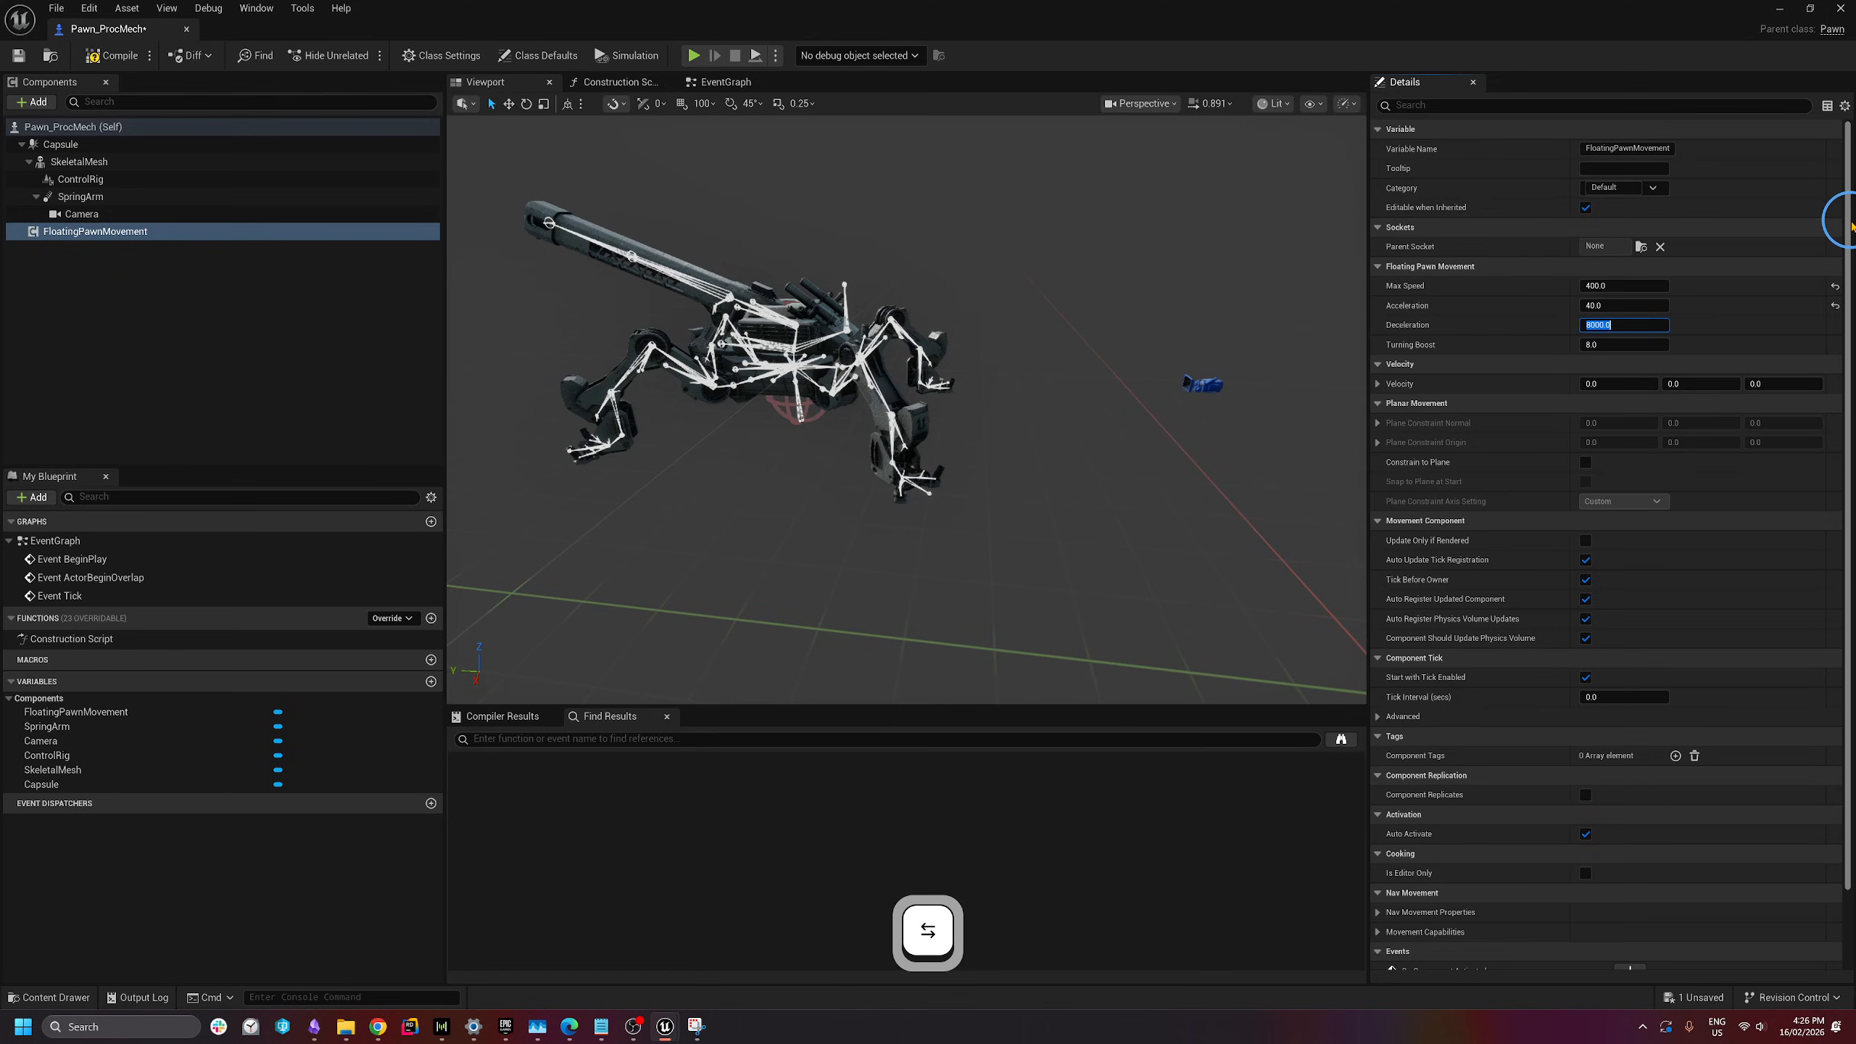
type("80")
key("Return")
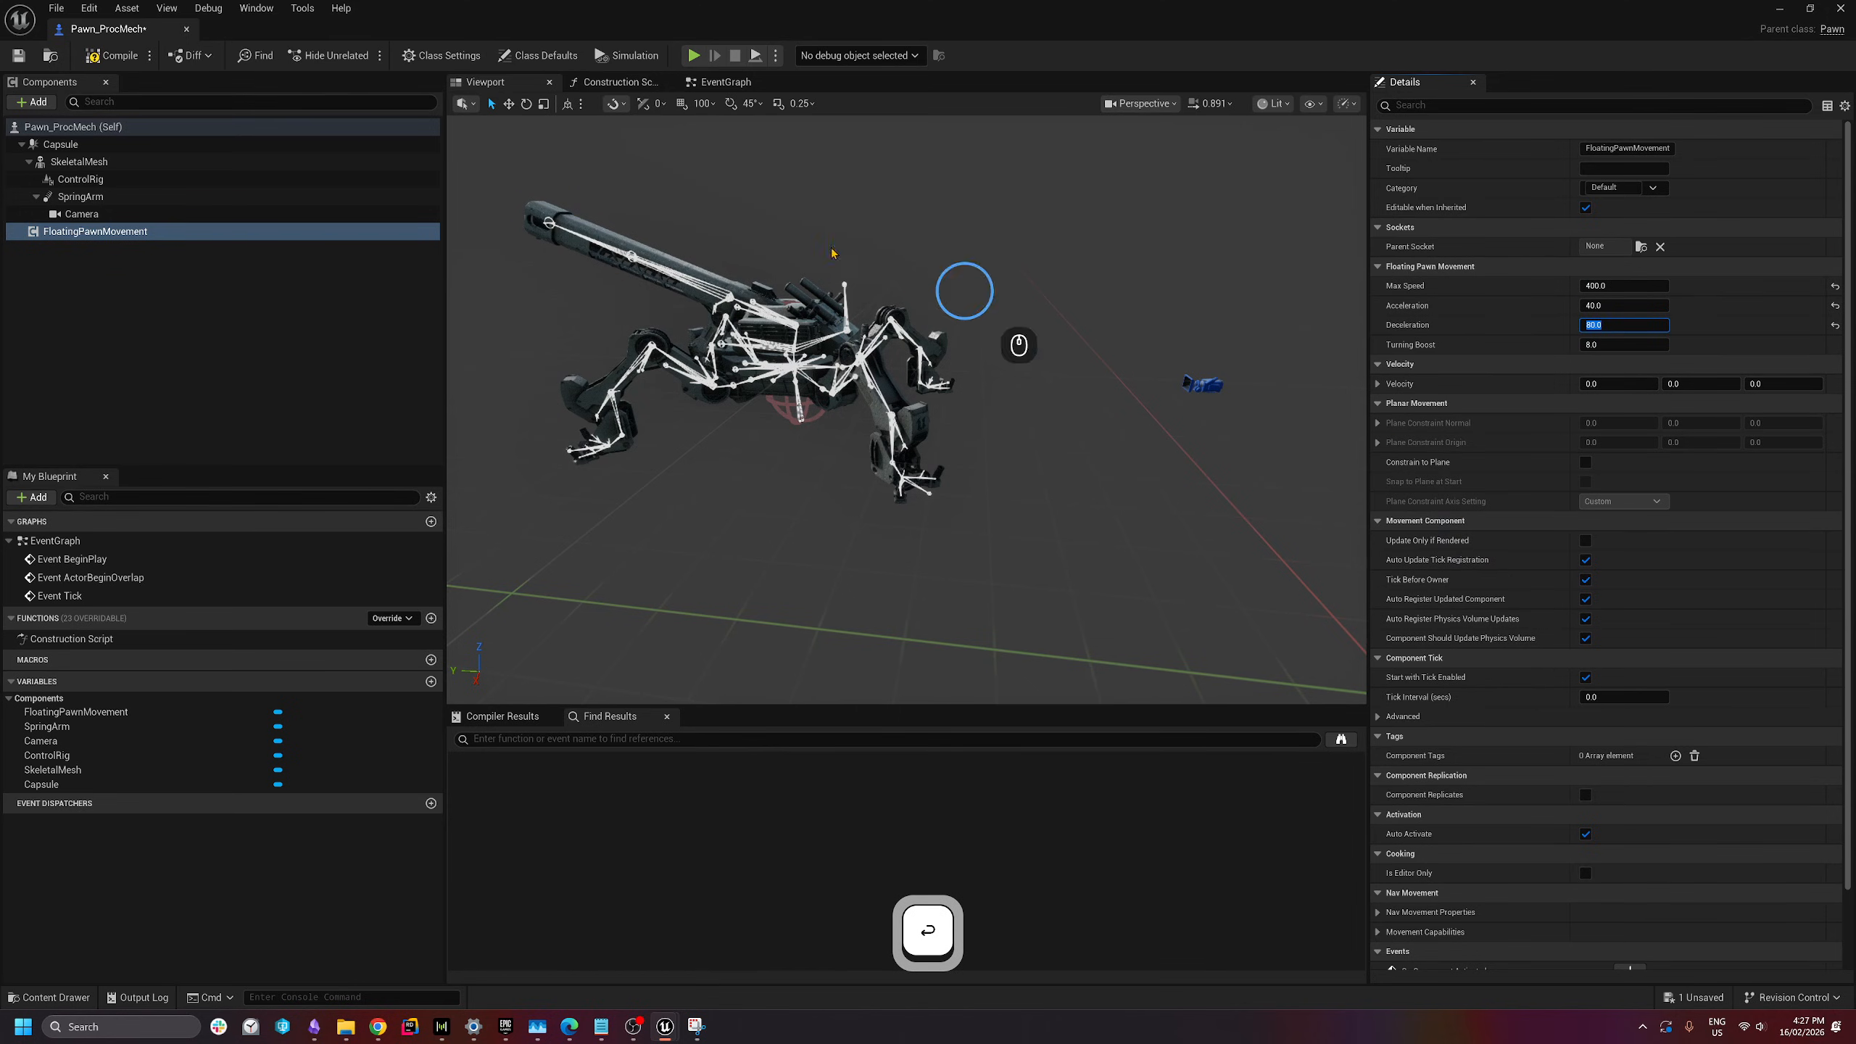
left_click(111, 56)
left_click(112, 223)
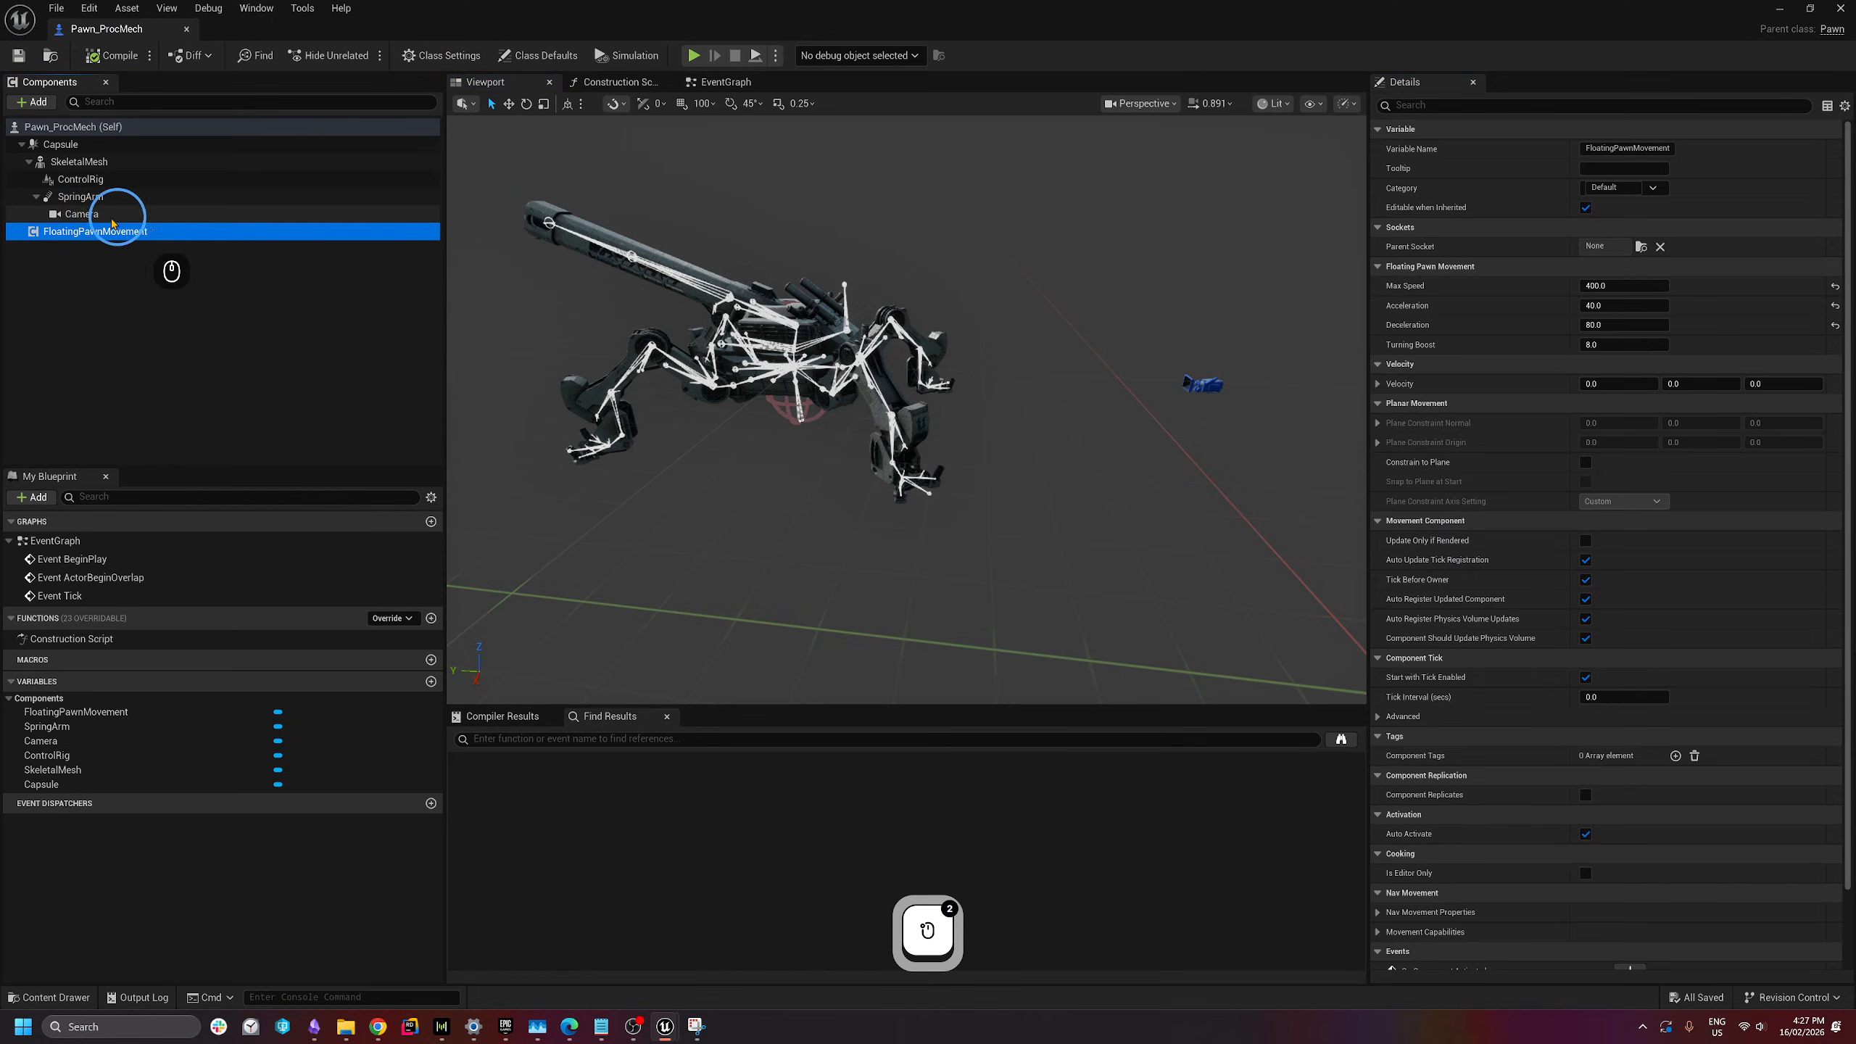
left_click(85, 234)
- Switch to the Event Graph and pan around its nodes
left_click(1846, 262)
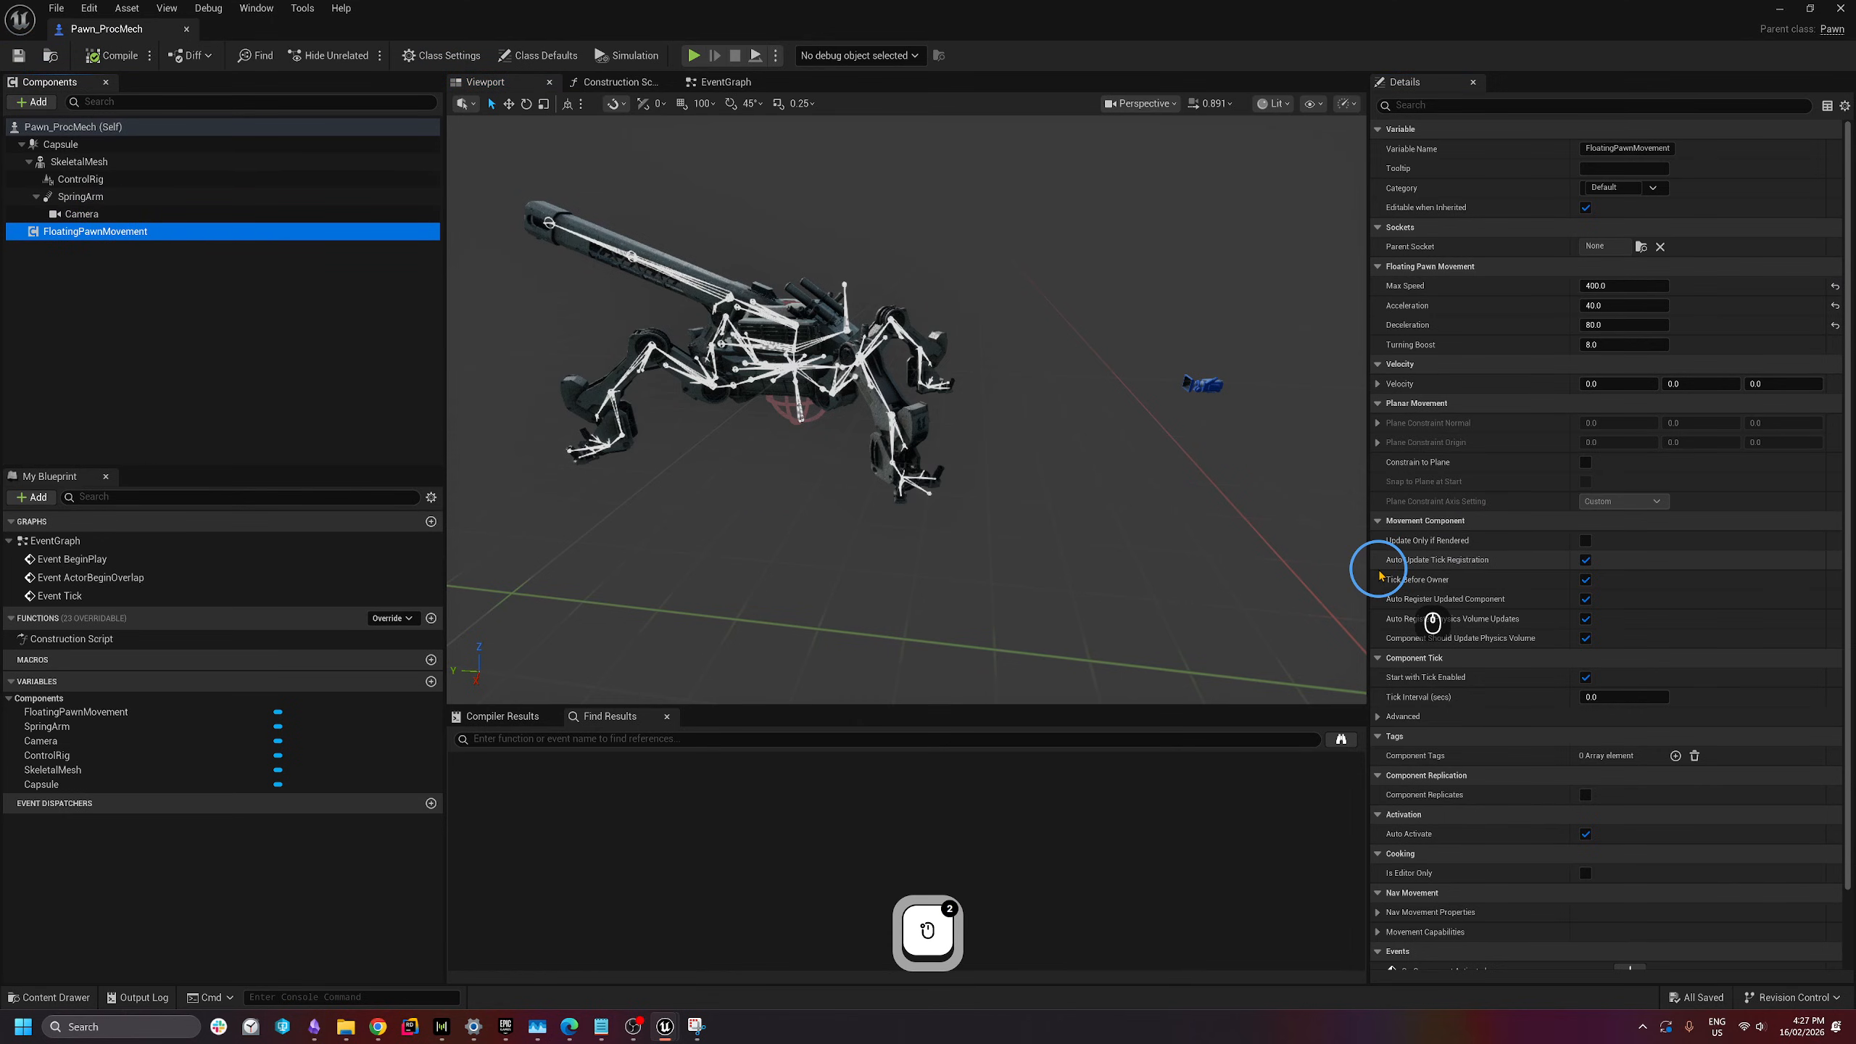
left_click(732, 86)
left_click(731, 87)
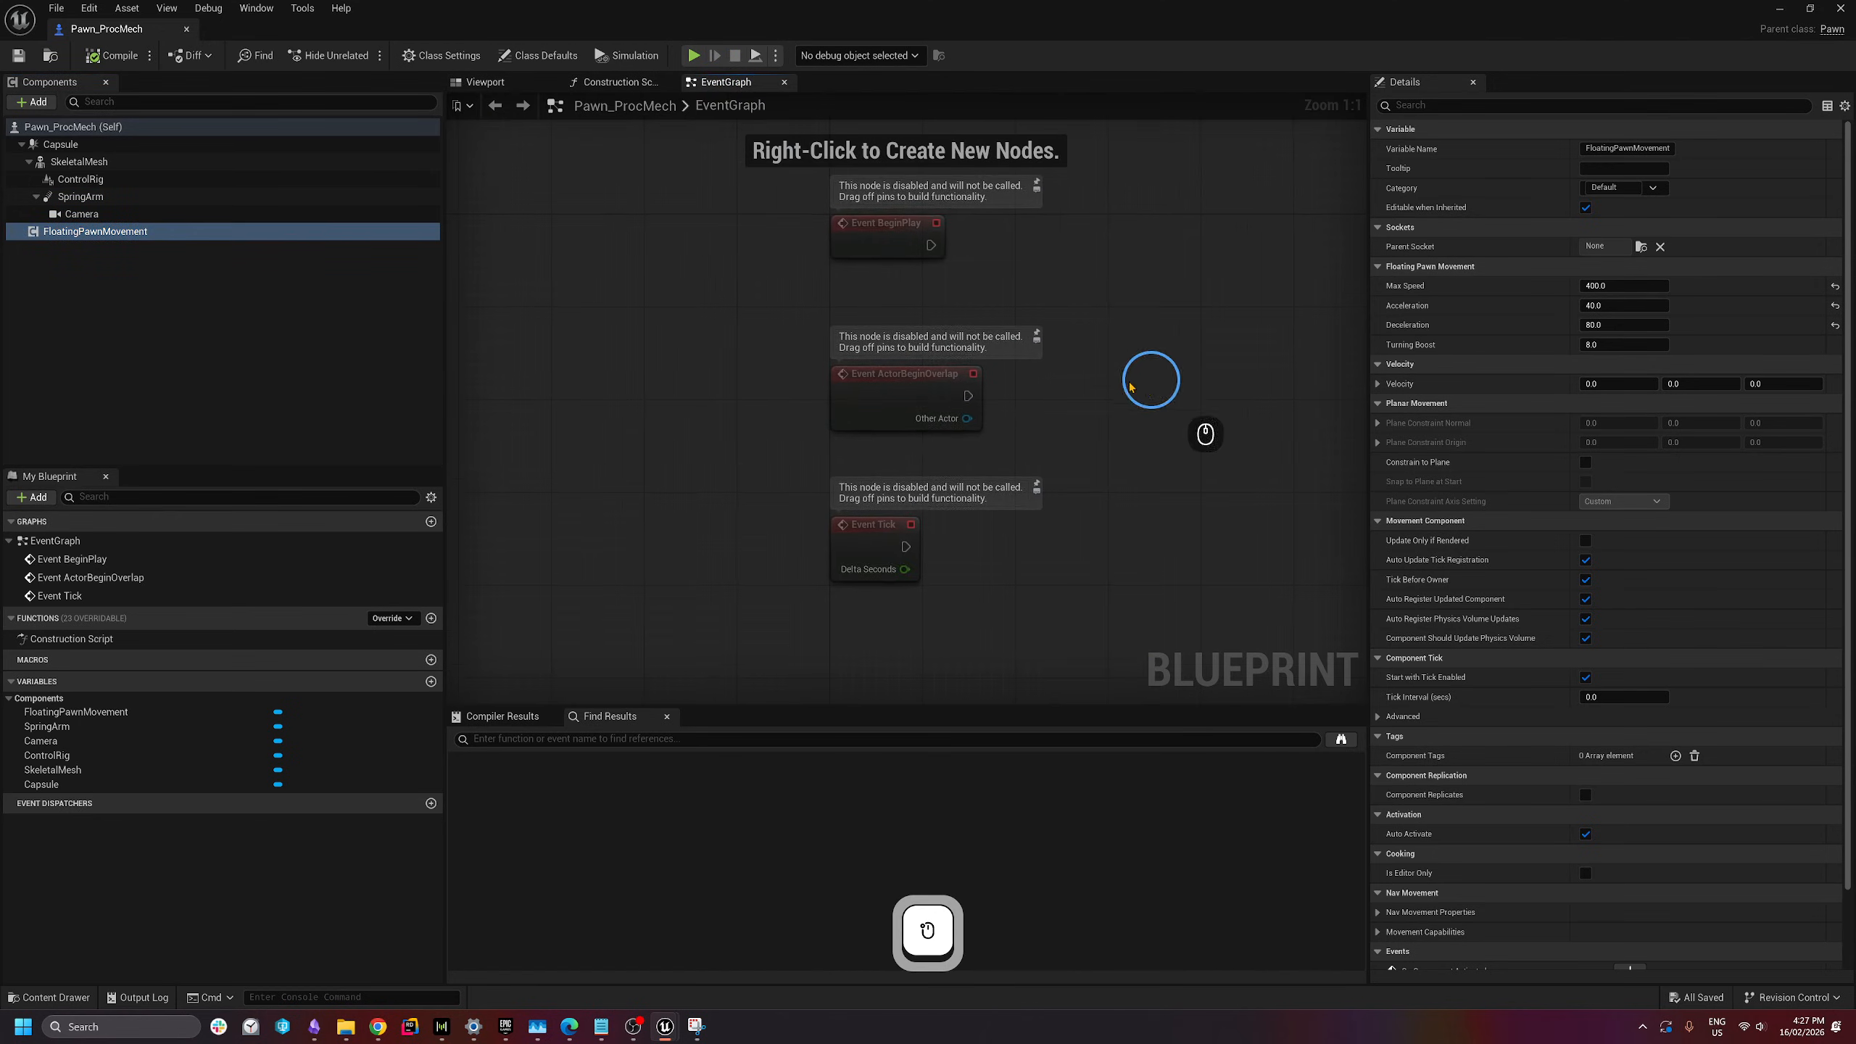
right_click_drag(1126, 378, 855, 276)
scroll(864, 275, "down", 1)
scroll(980, 402, "down", 1)
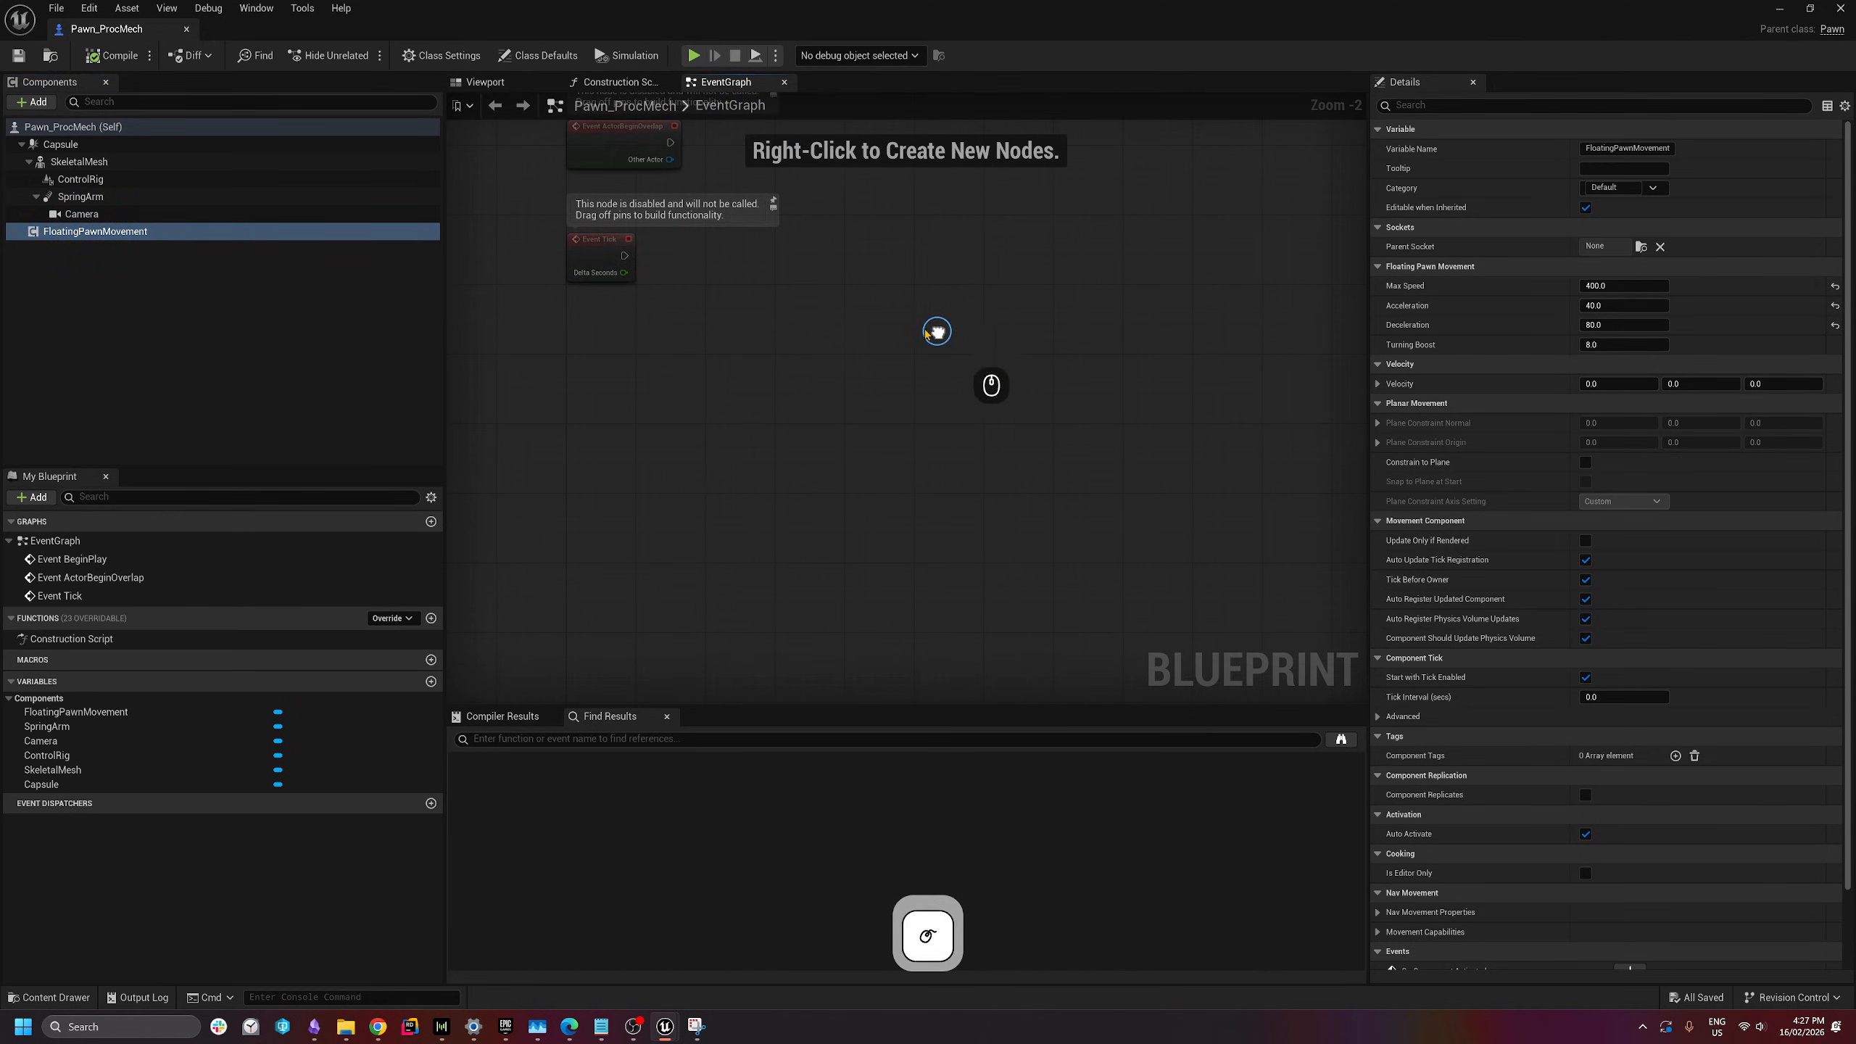
left_click_drag(510, 295, 1160, 696)
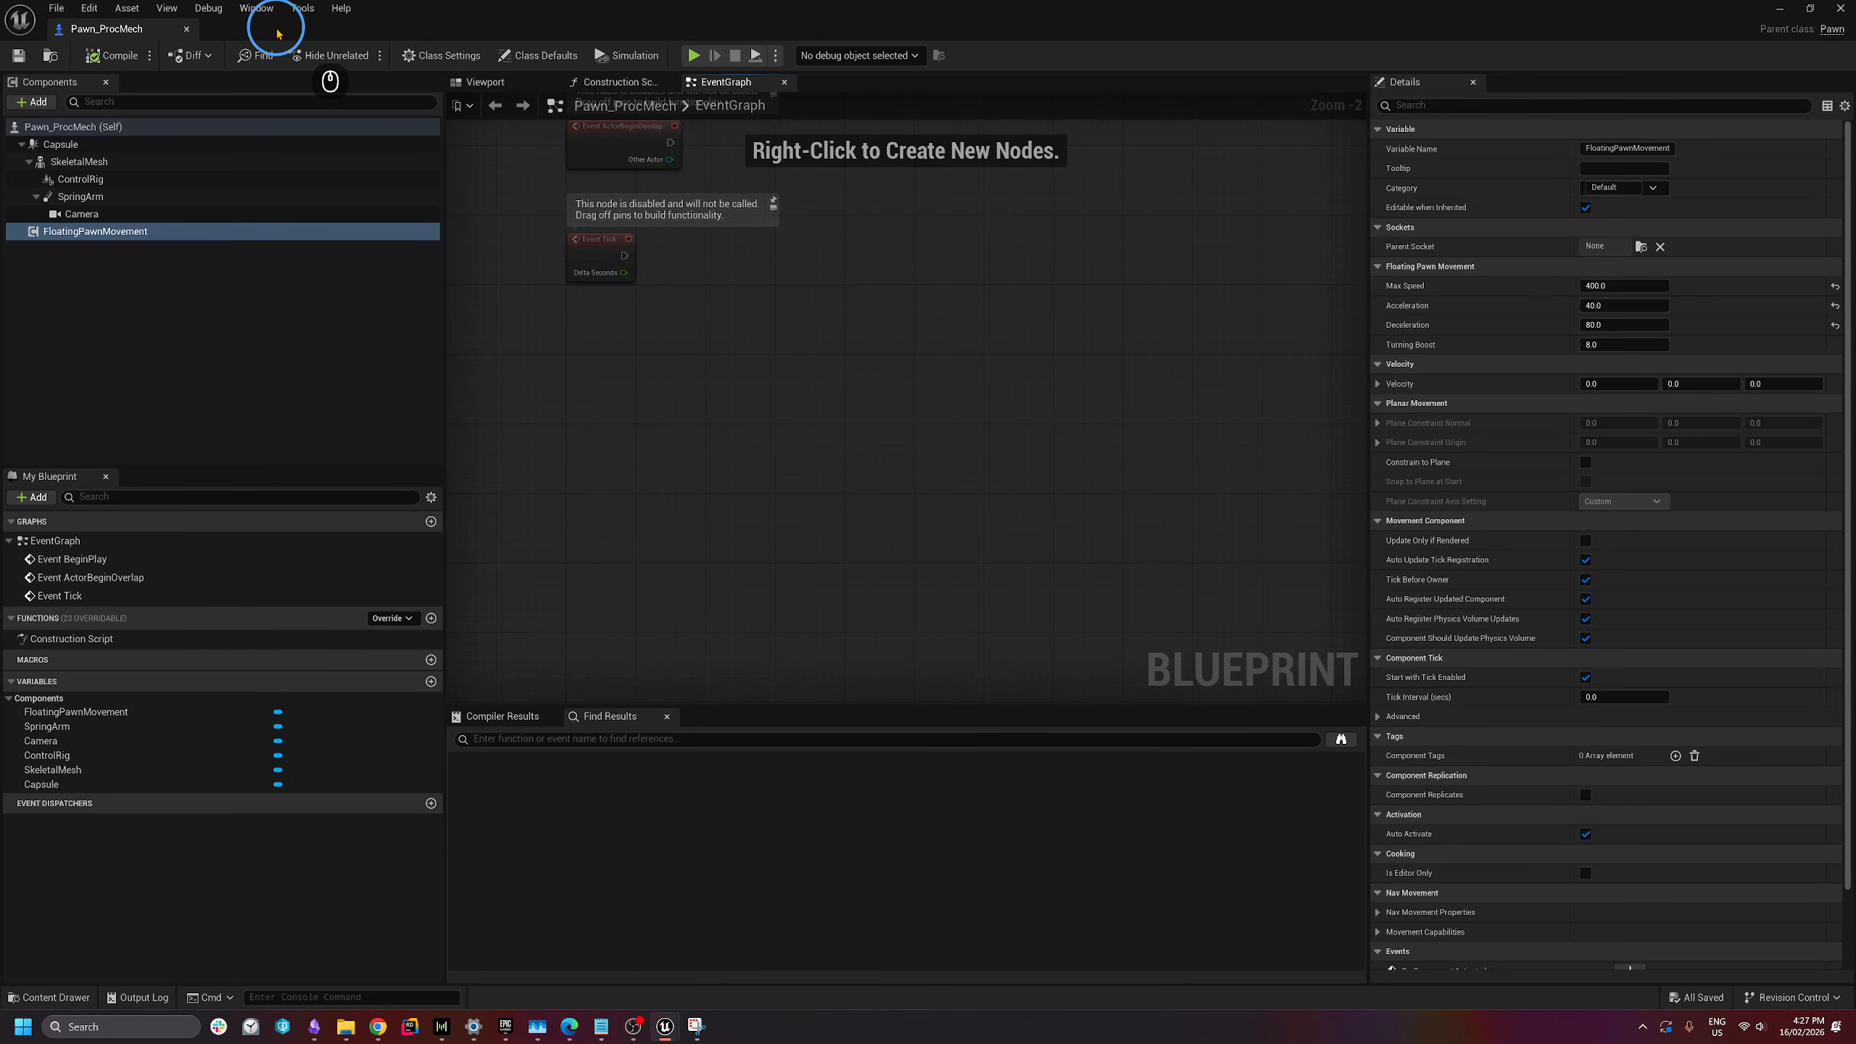
- Minimize the Pawn_ProcMech window and show the top-level Content folder
left_click_drag(220, 31, 282, 117)
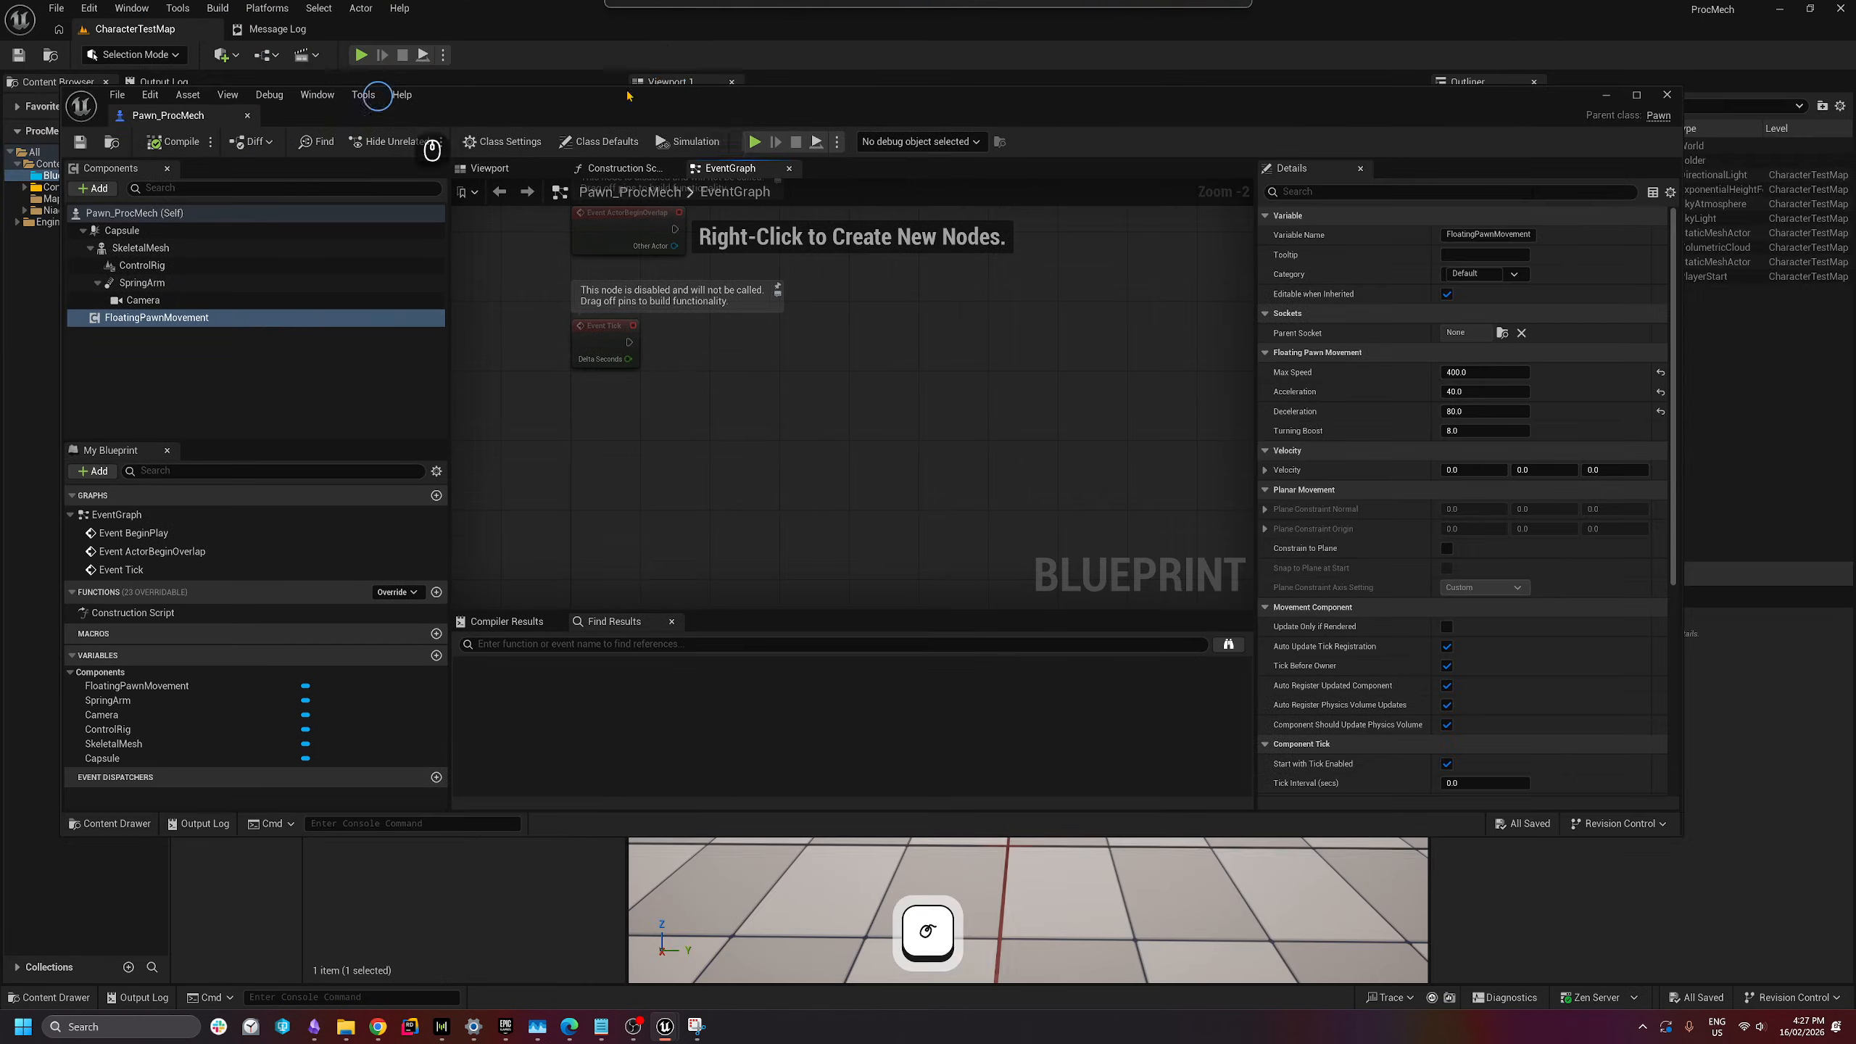
left_click(1607, 96)
left_click(73, 180)
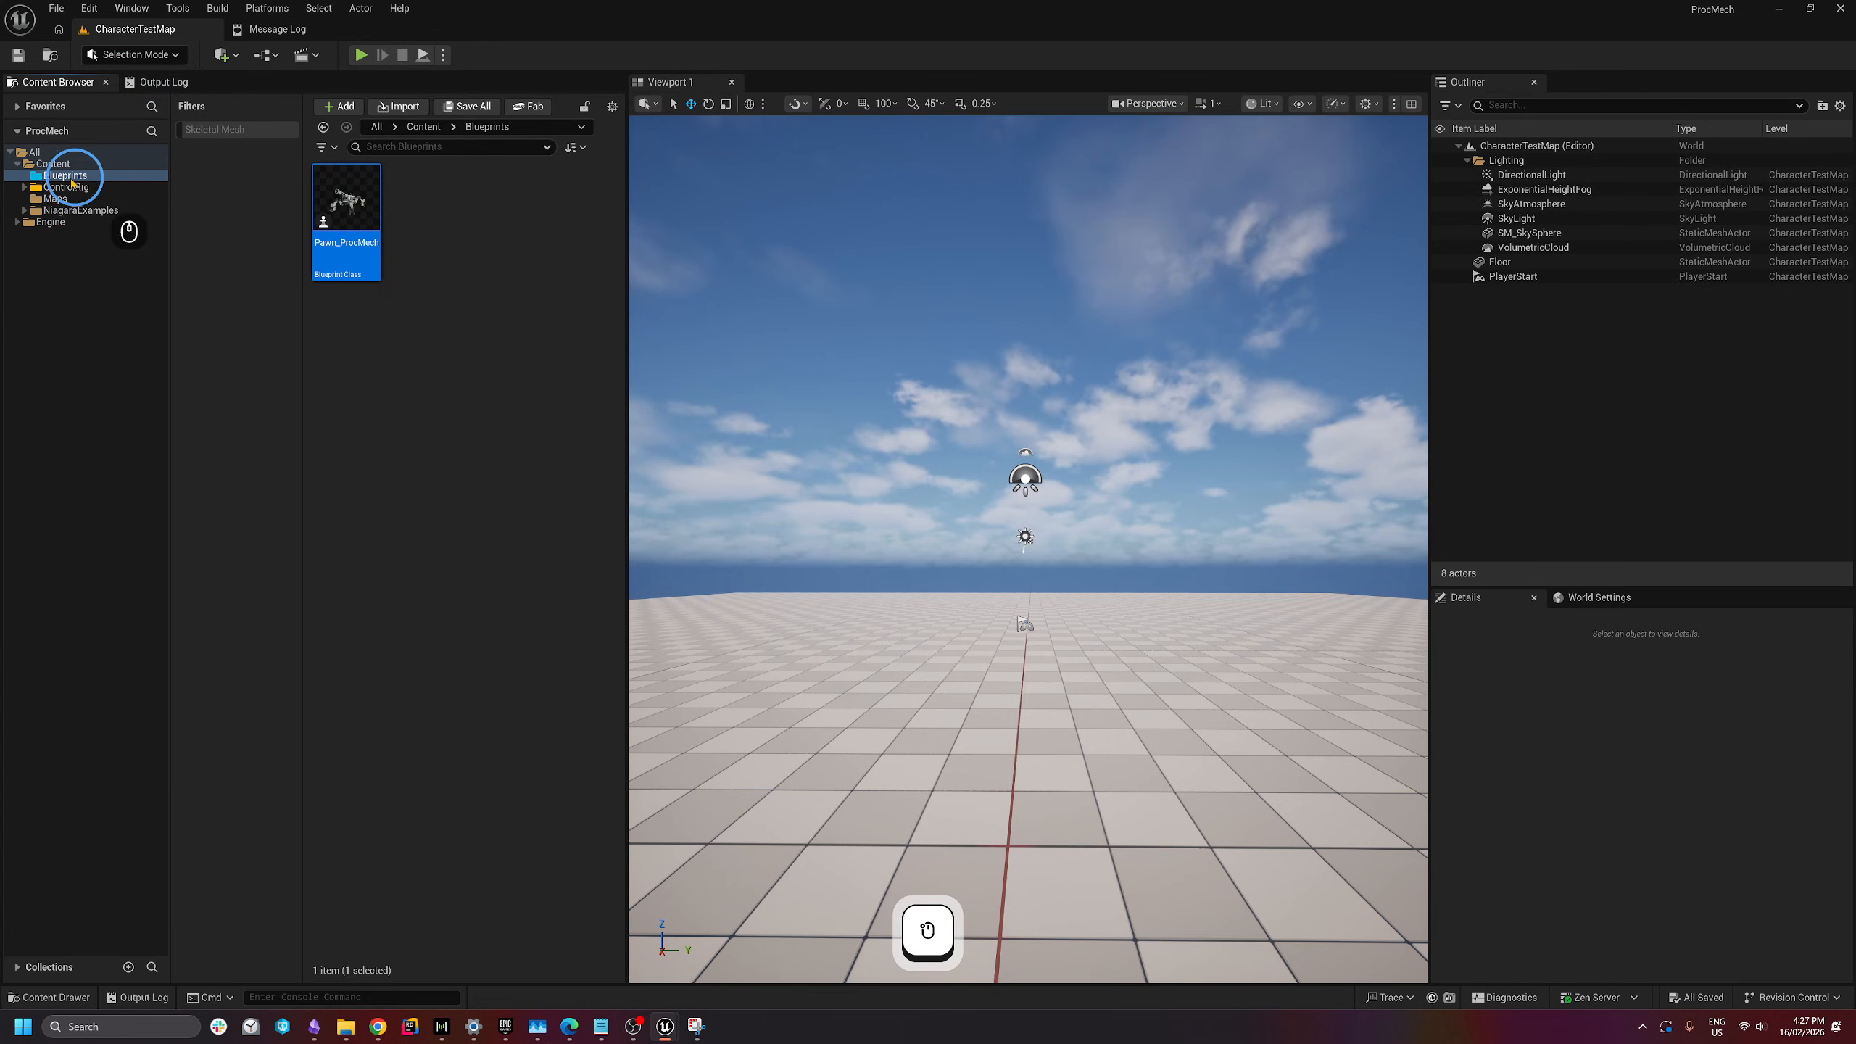
left_click(53, 164)
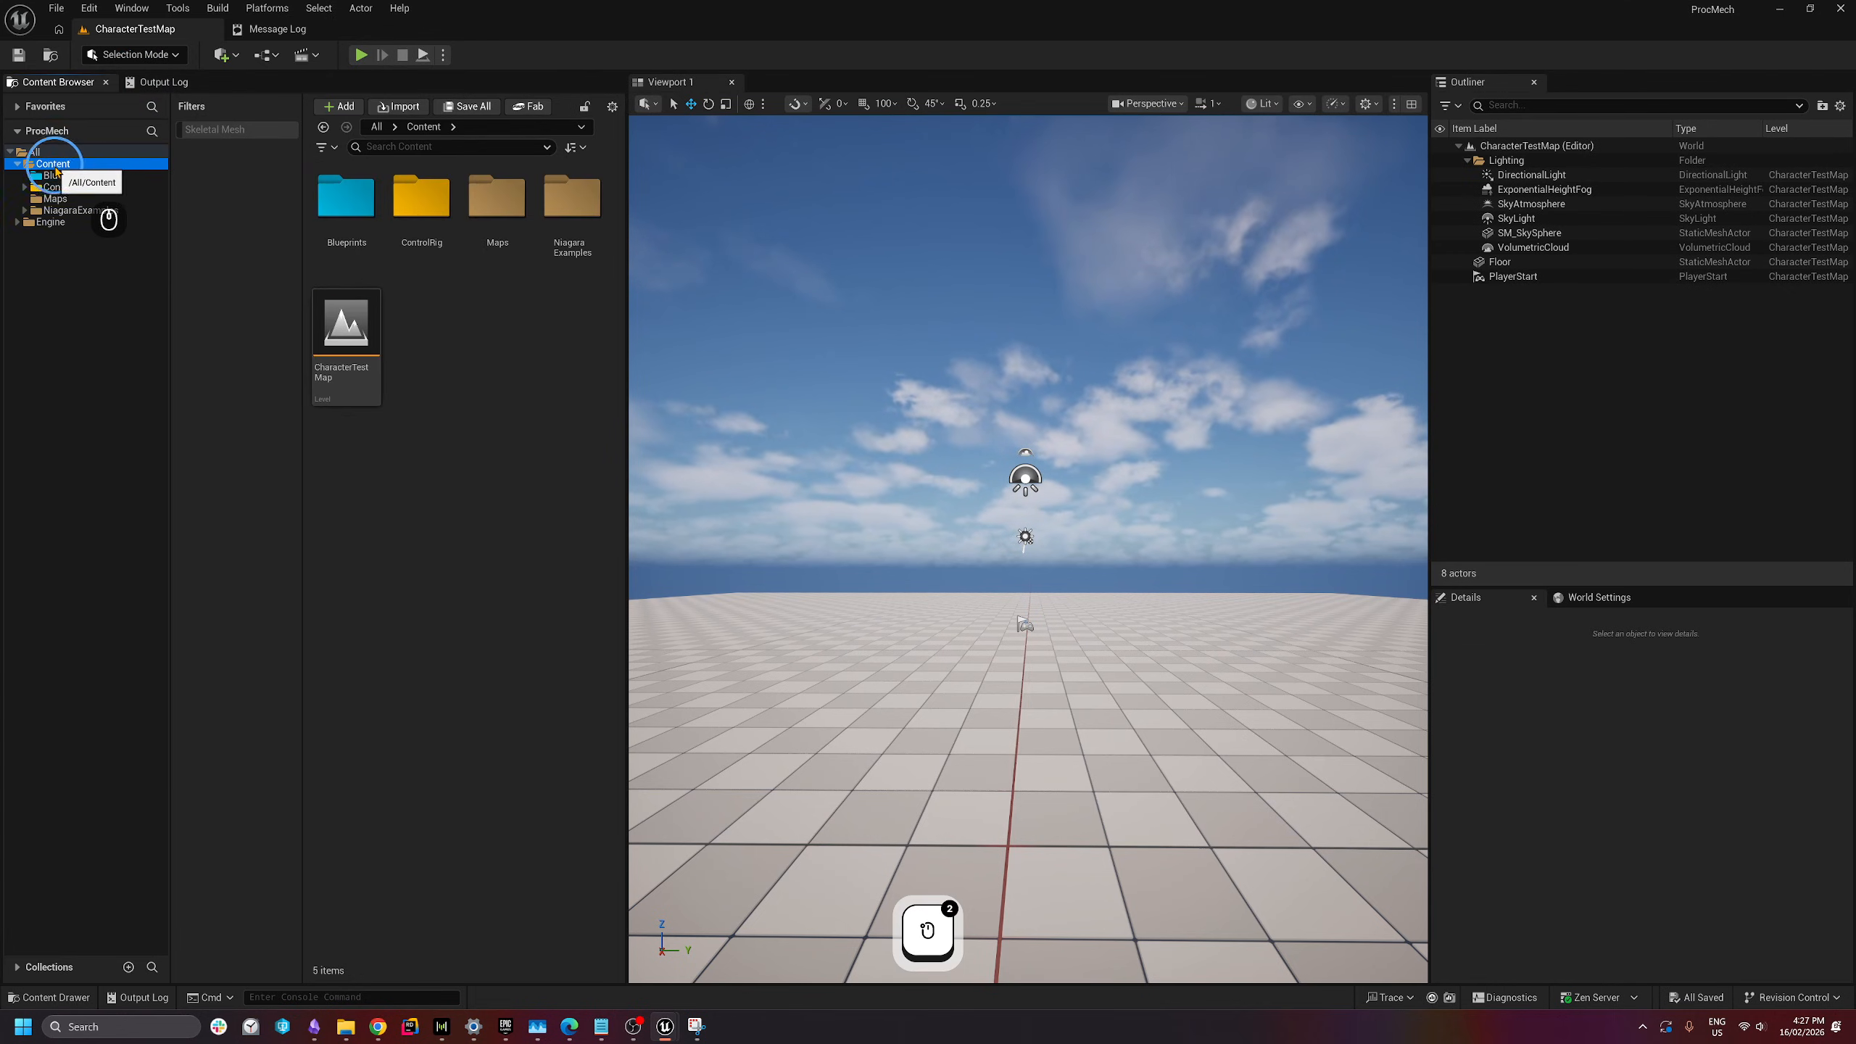
- Create a folder named Input in Content and open it
right_click(459, 327)
left_click(512, 450)
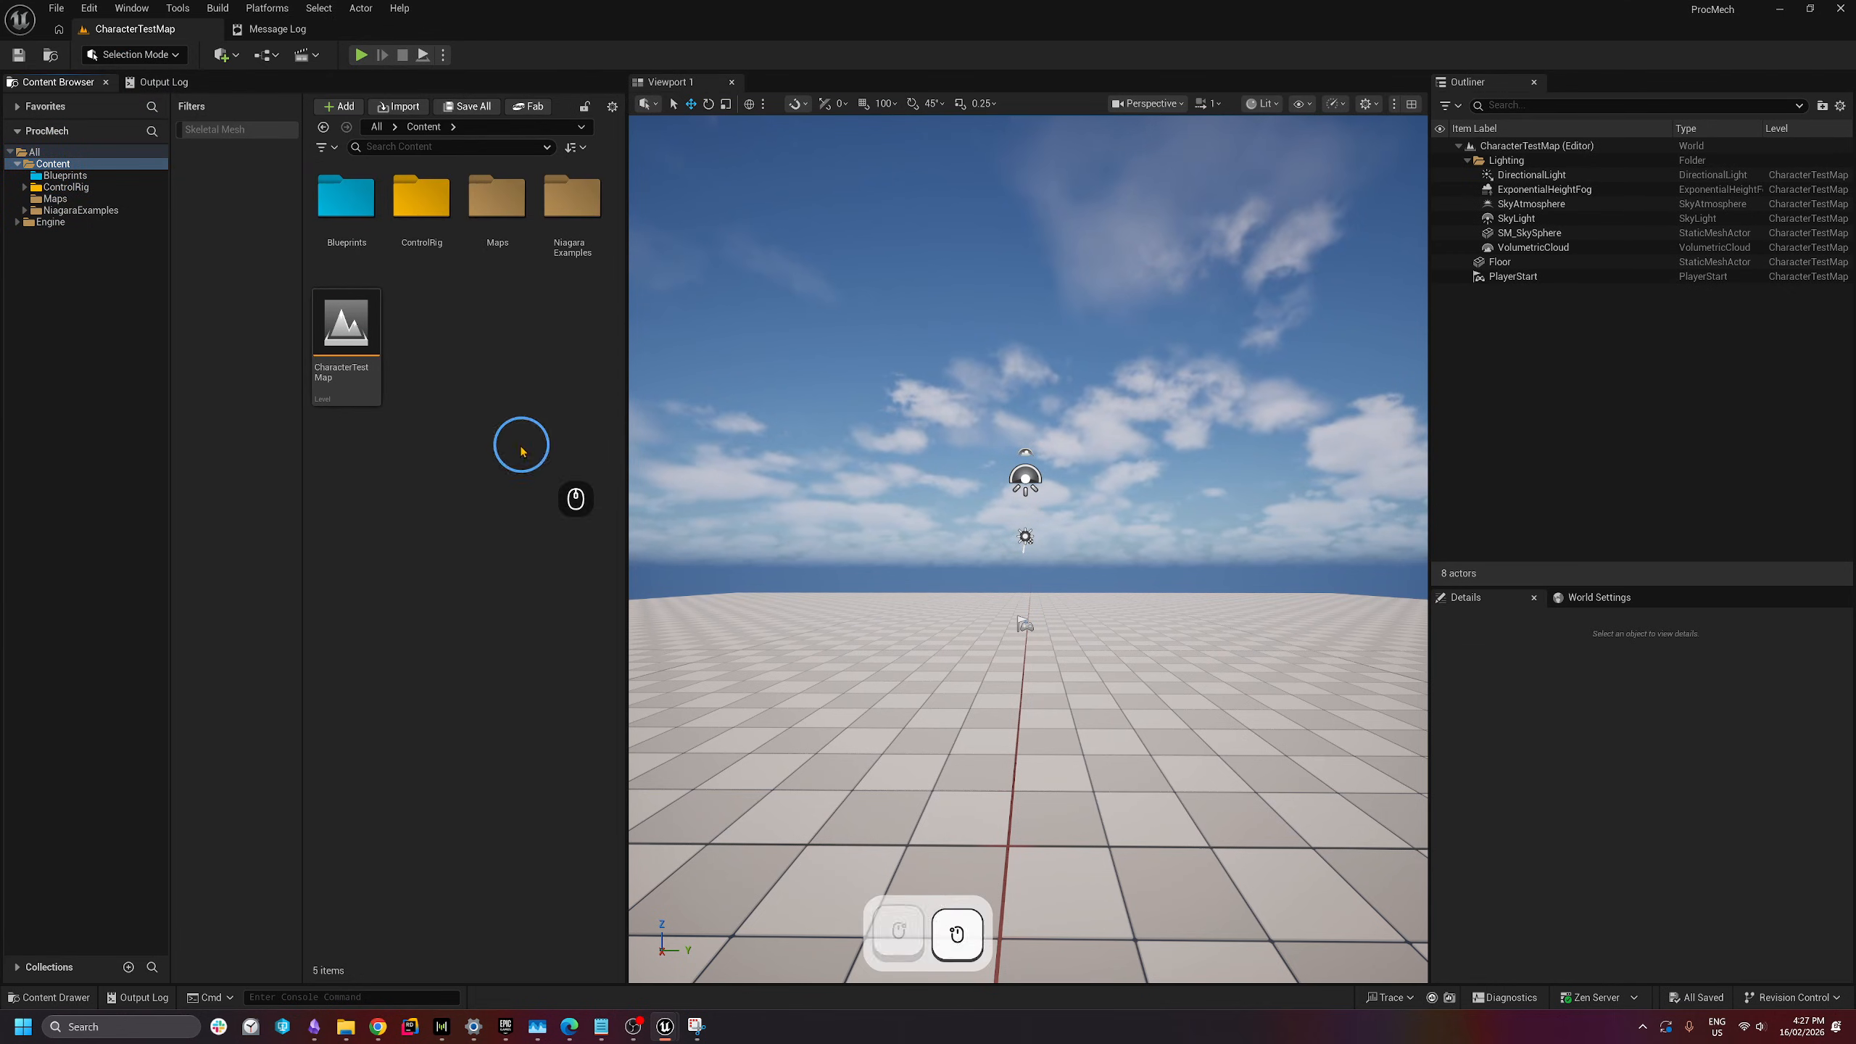
type("Input")
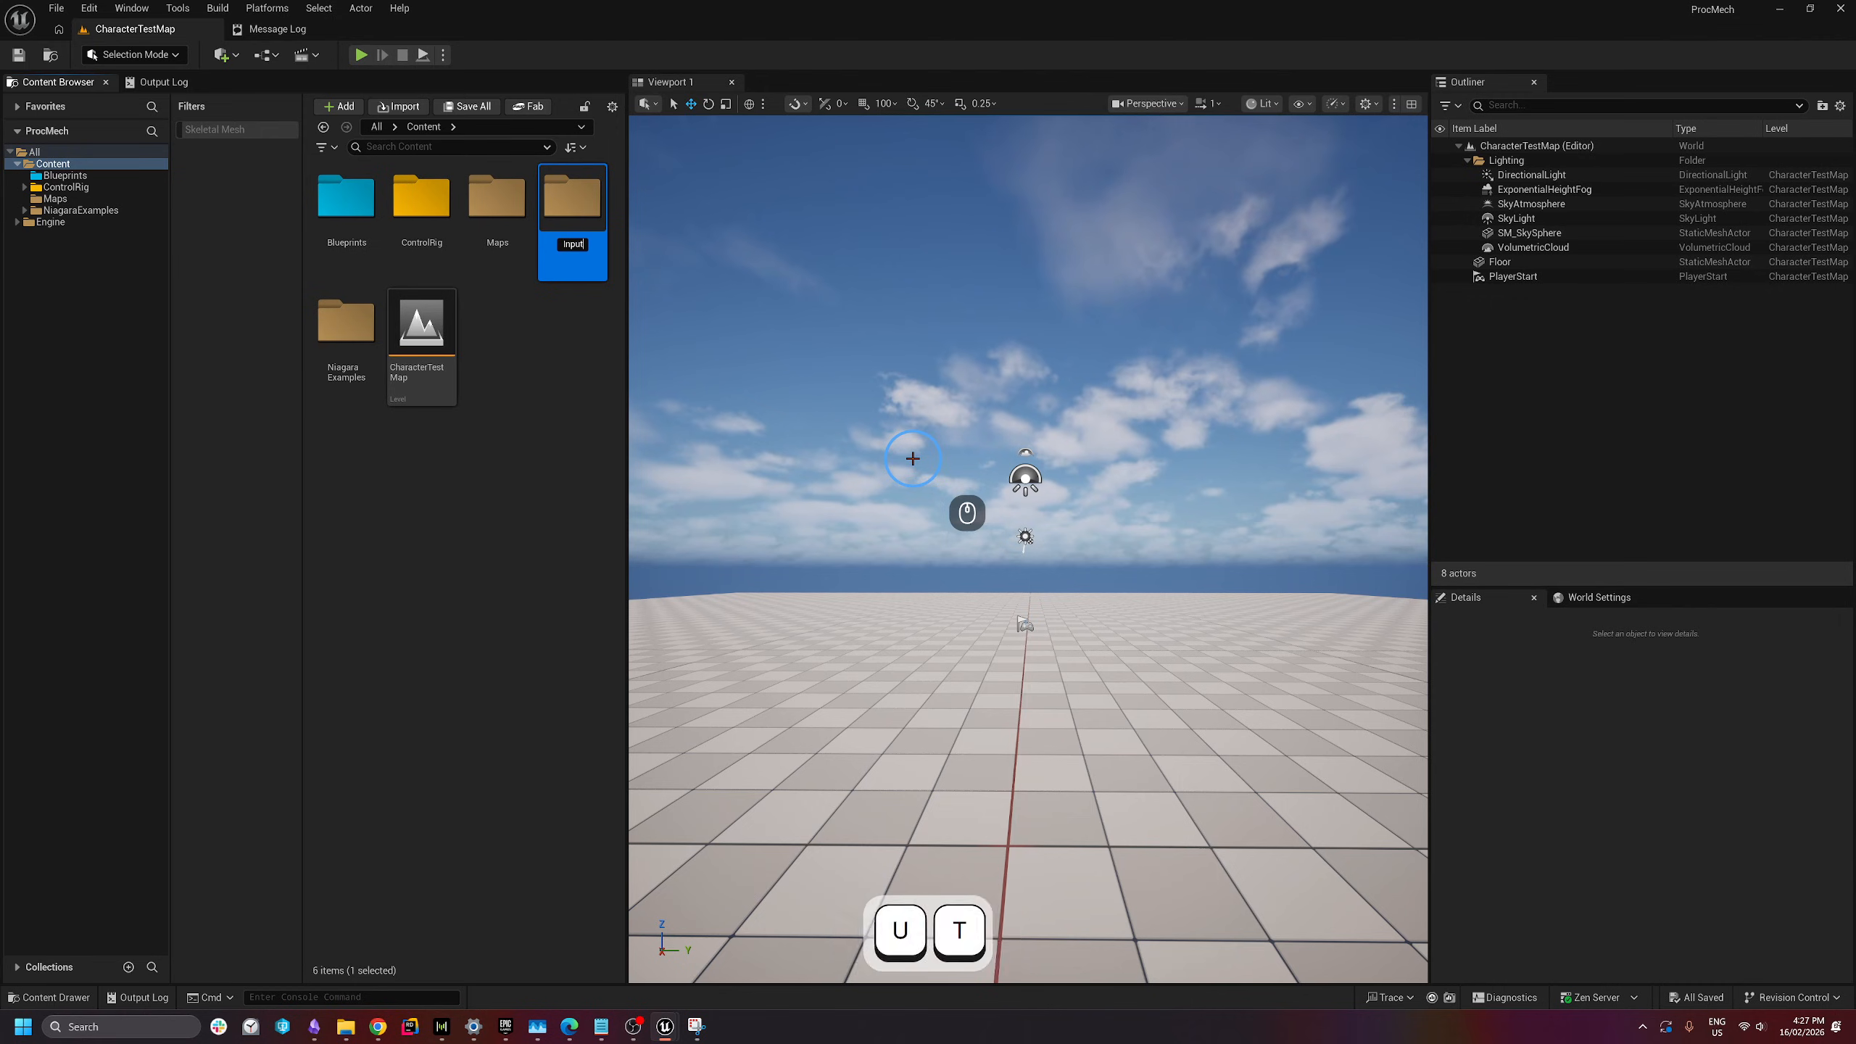
key("Return")
double_click(486, 198)
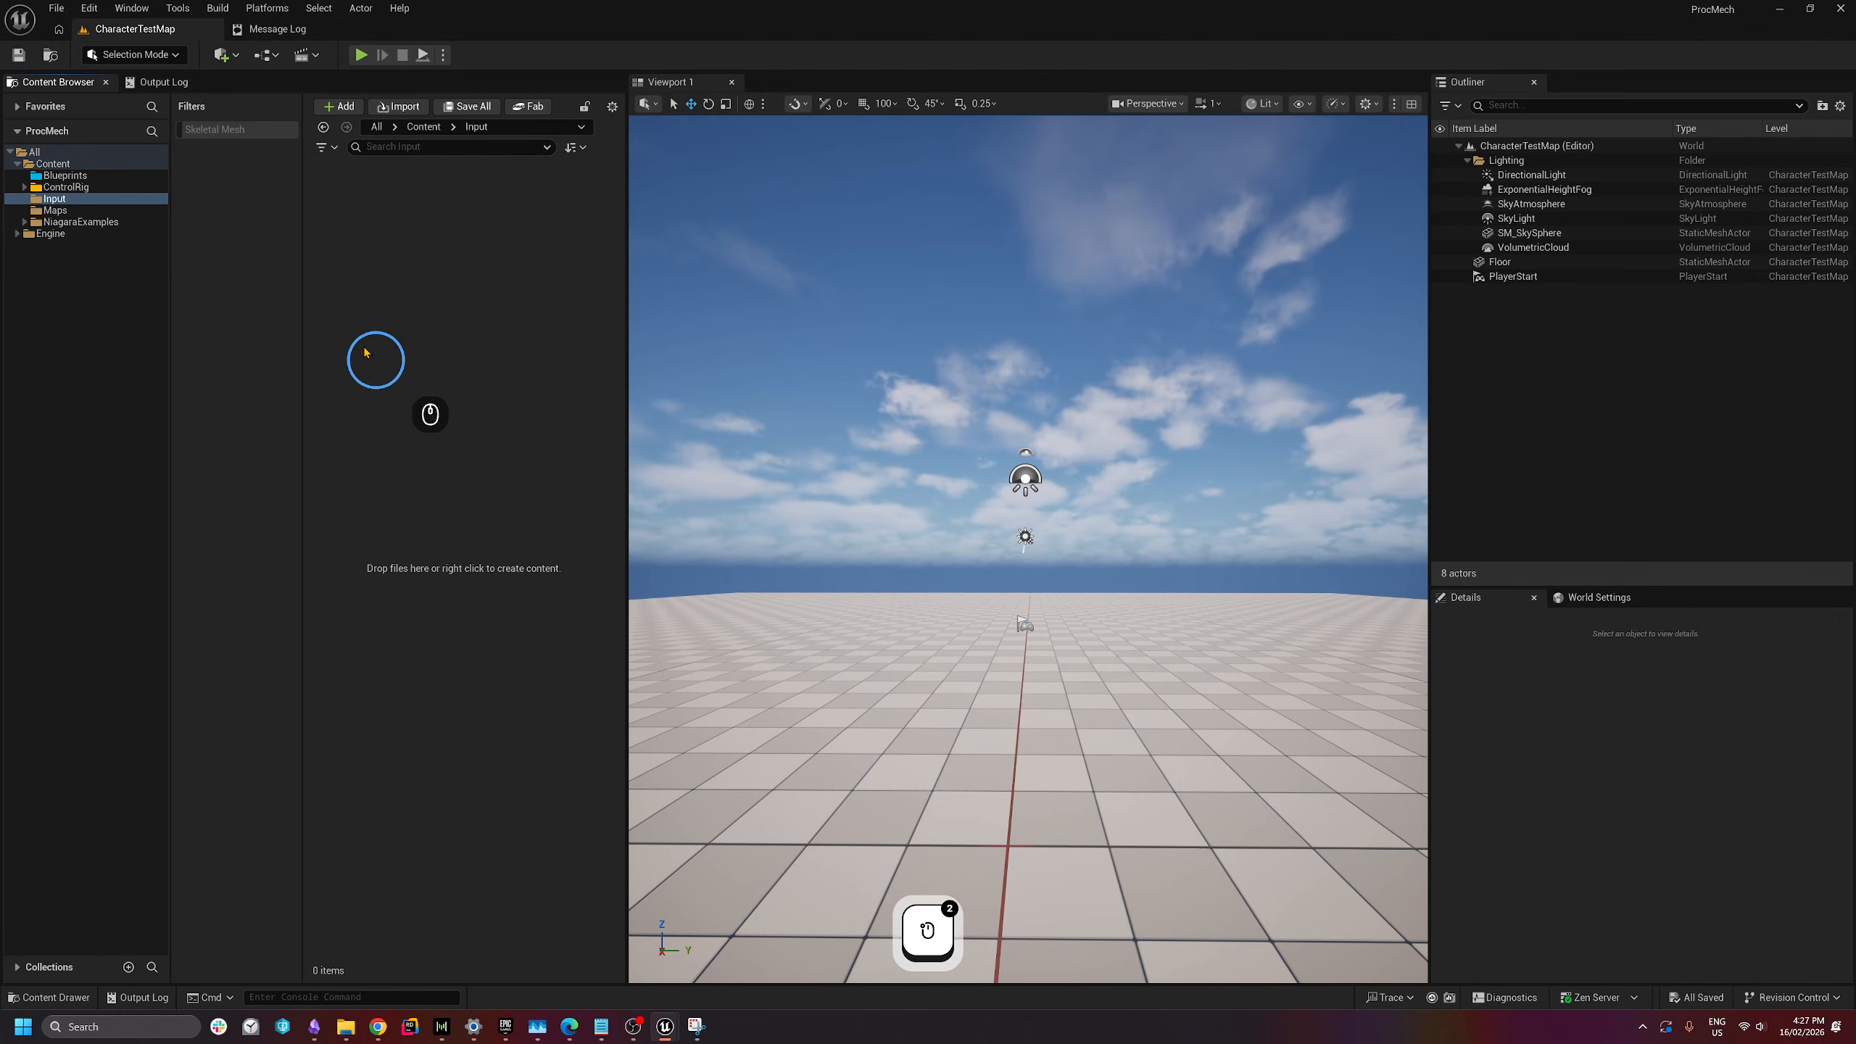
right_click(345, 314)
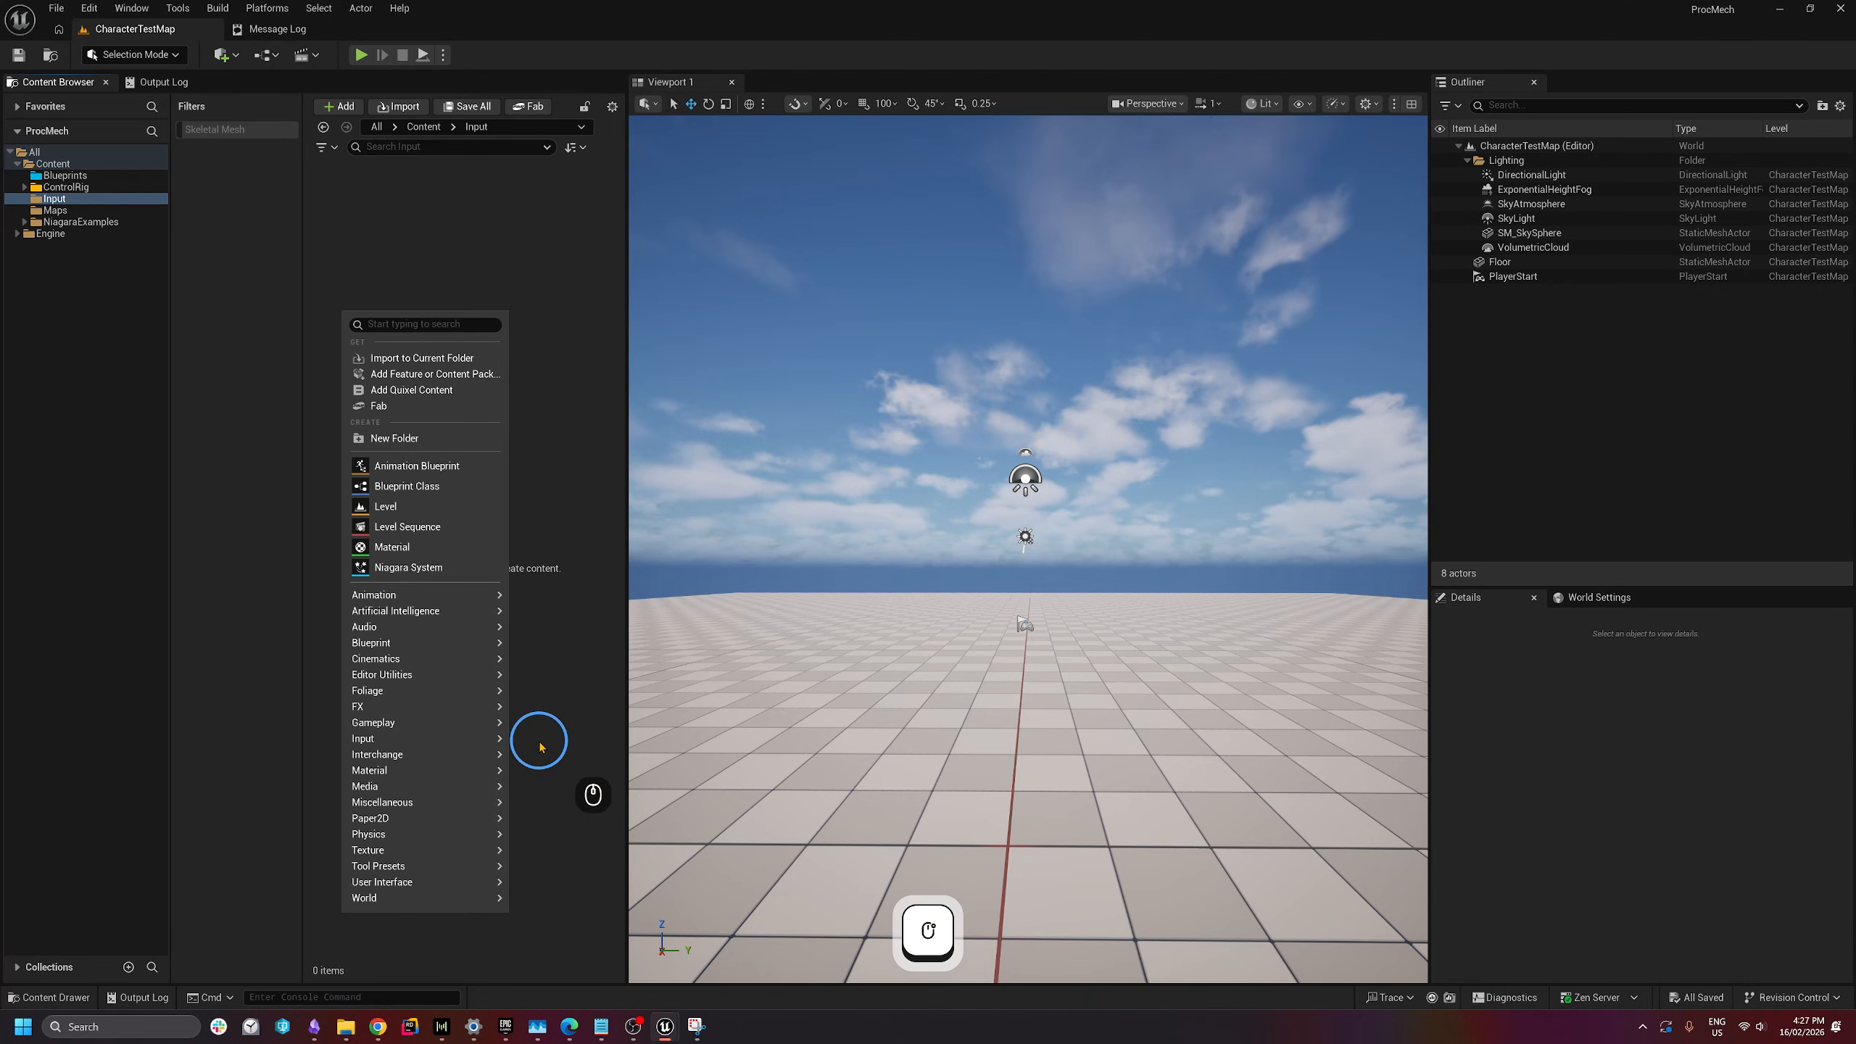
- Create an Input Mapping Context named IMC_Default in the Input folder and open it
mouse_move(489, 739)
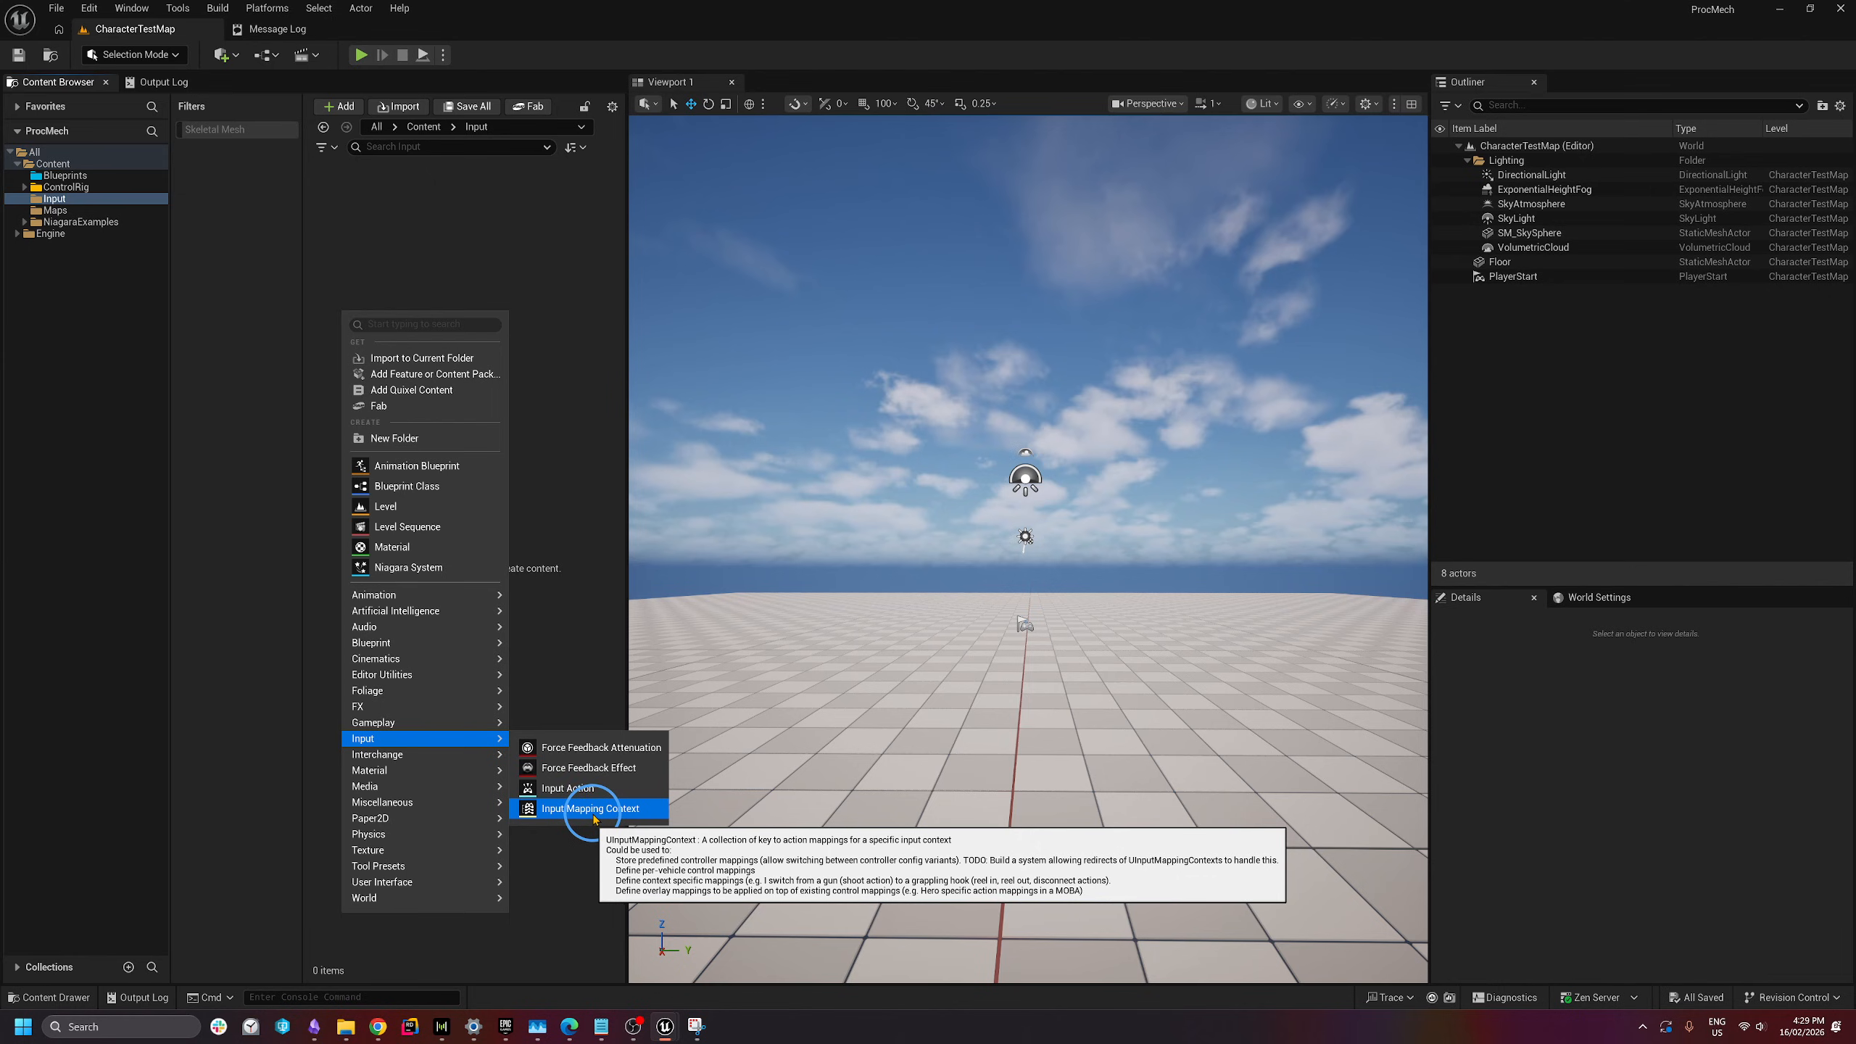
left_click(594, 809)
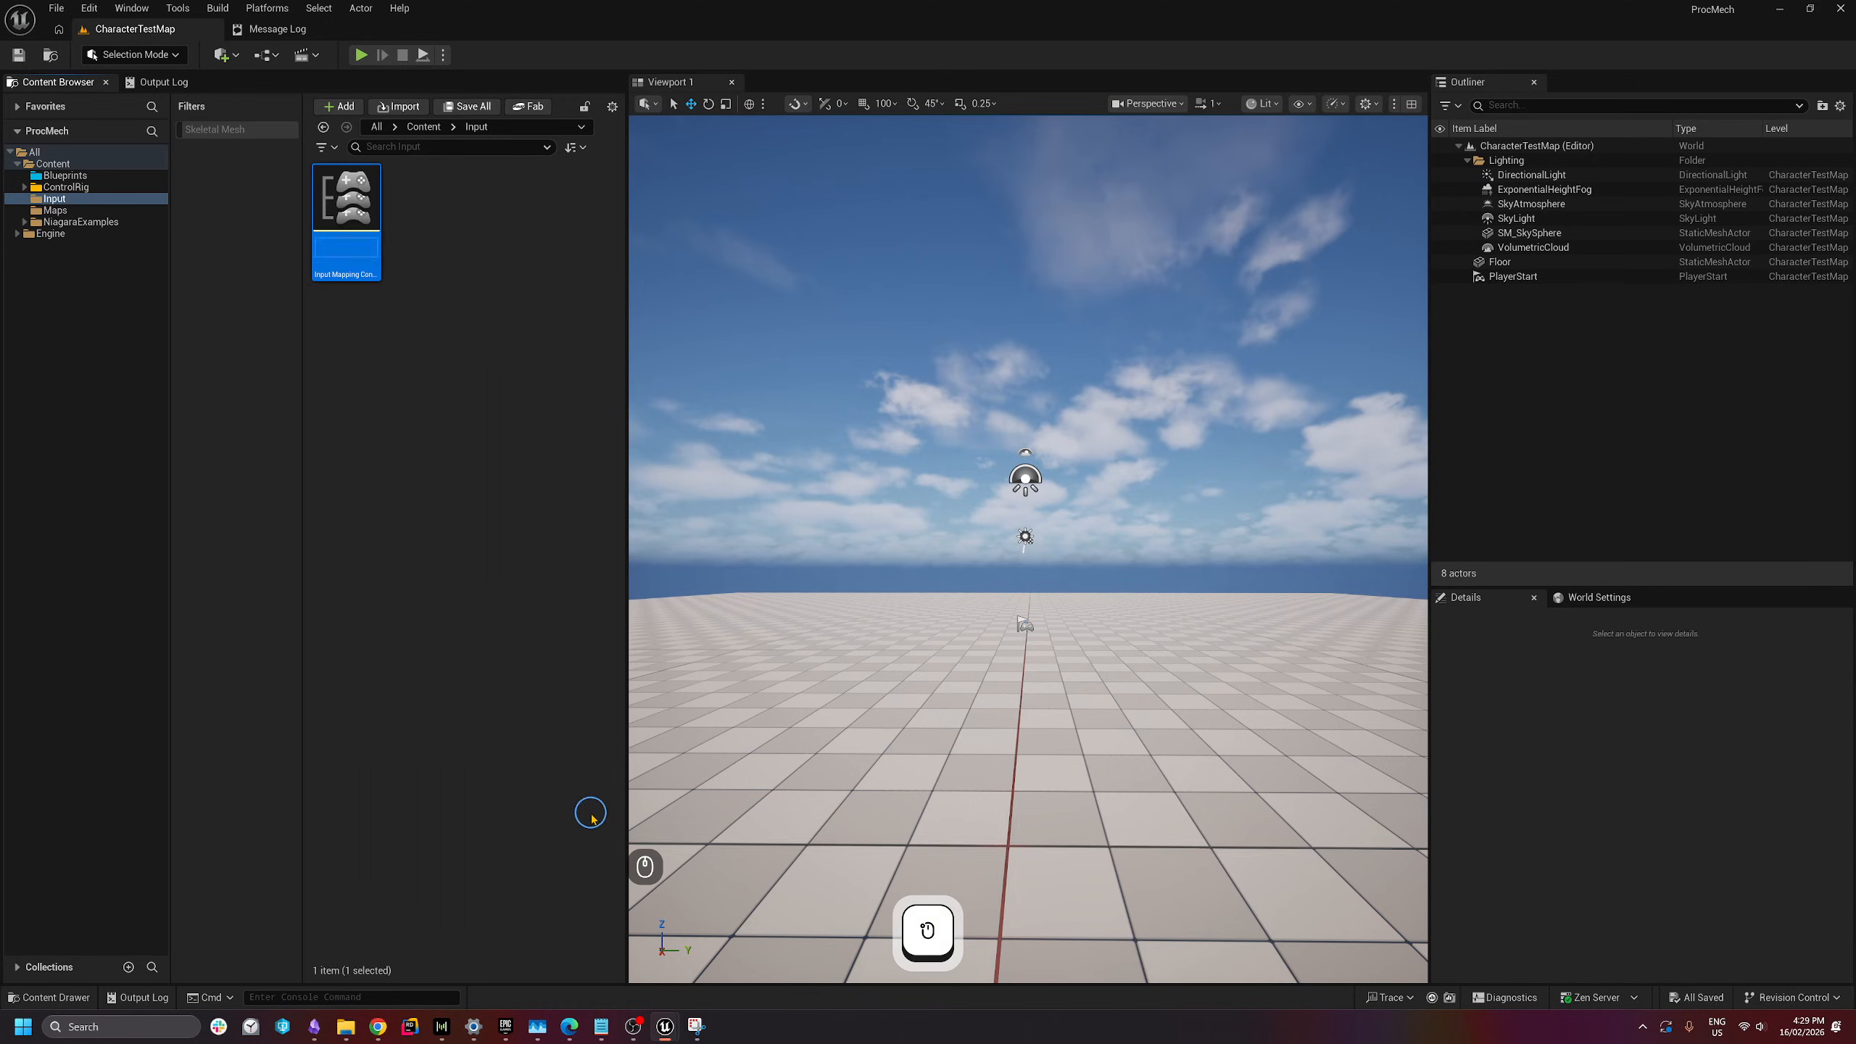
type("IM")
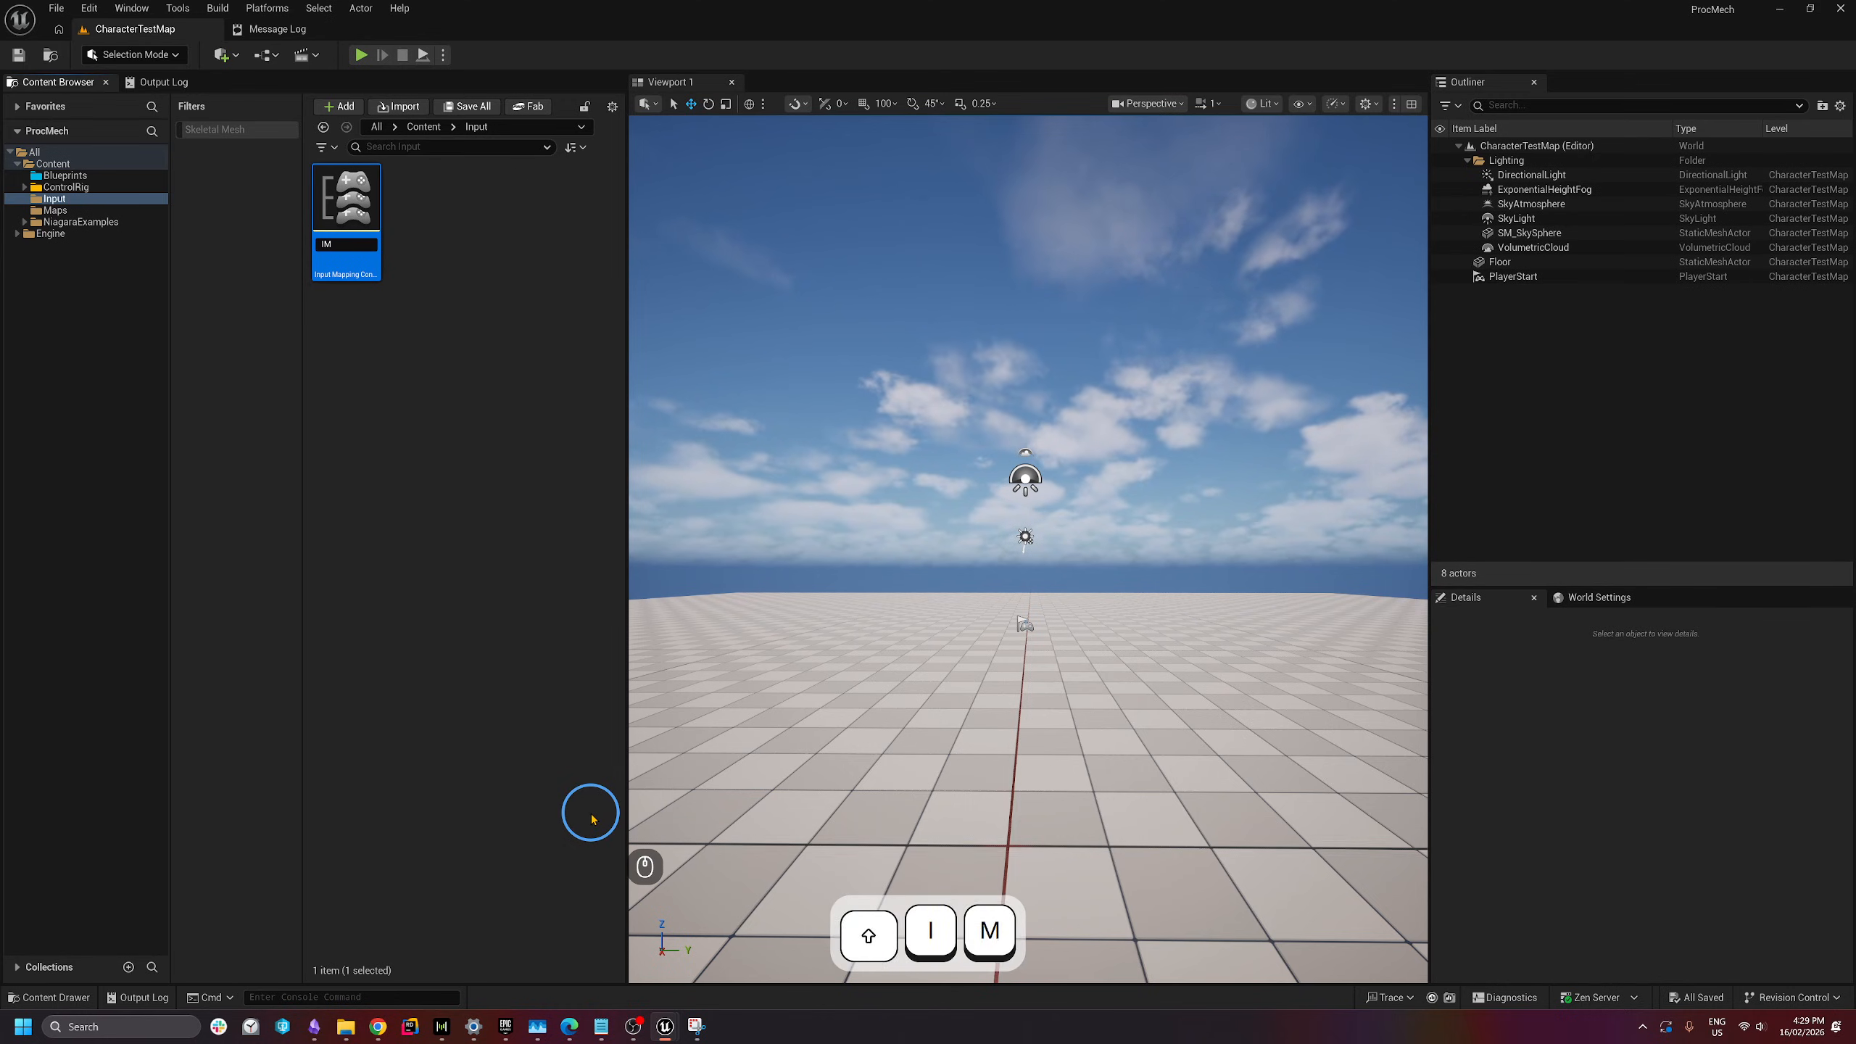
type("C_")
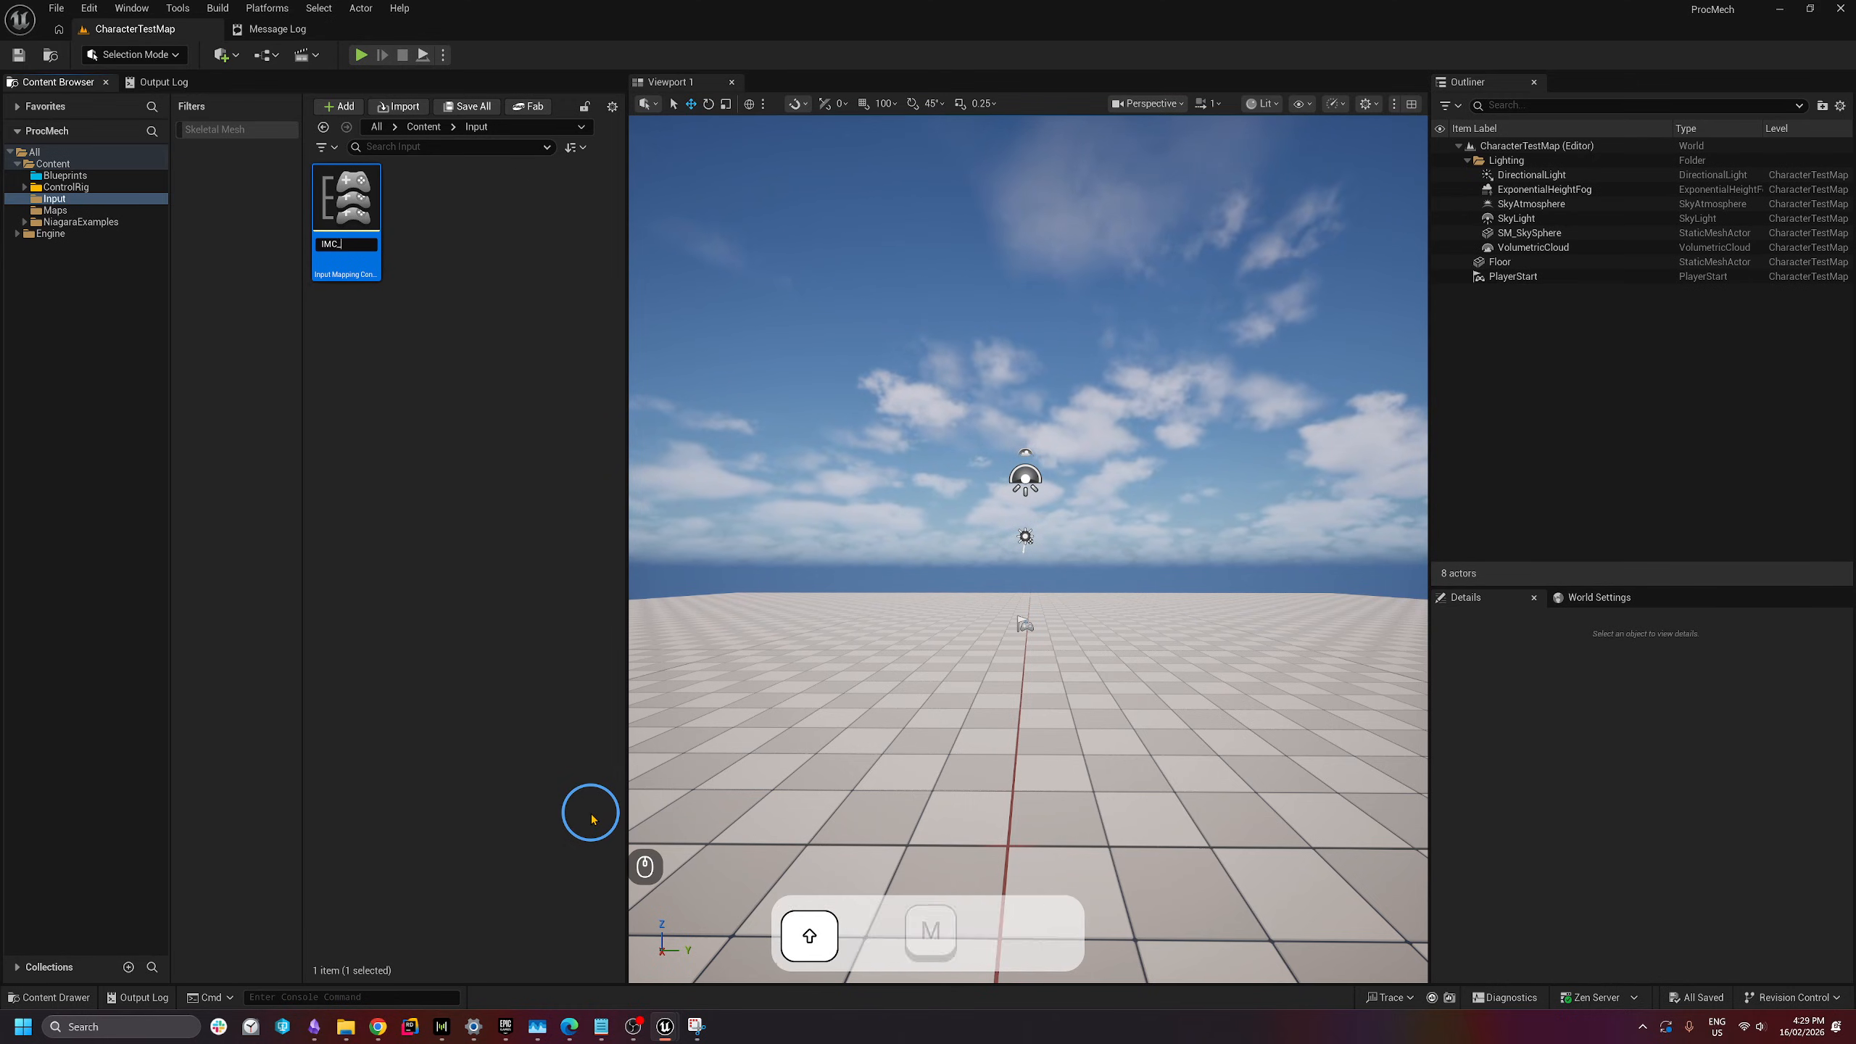
type("M")
key("BackSpace")
type("Default")
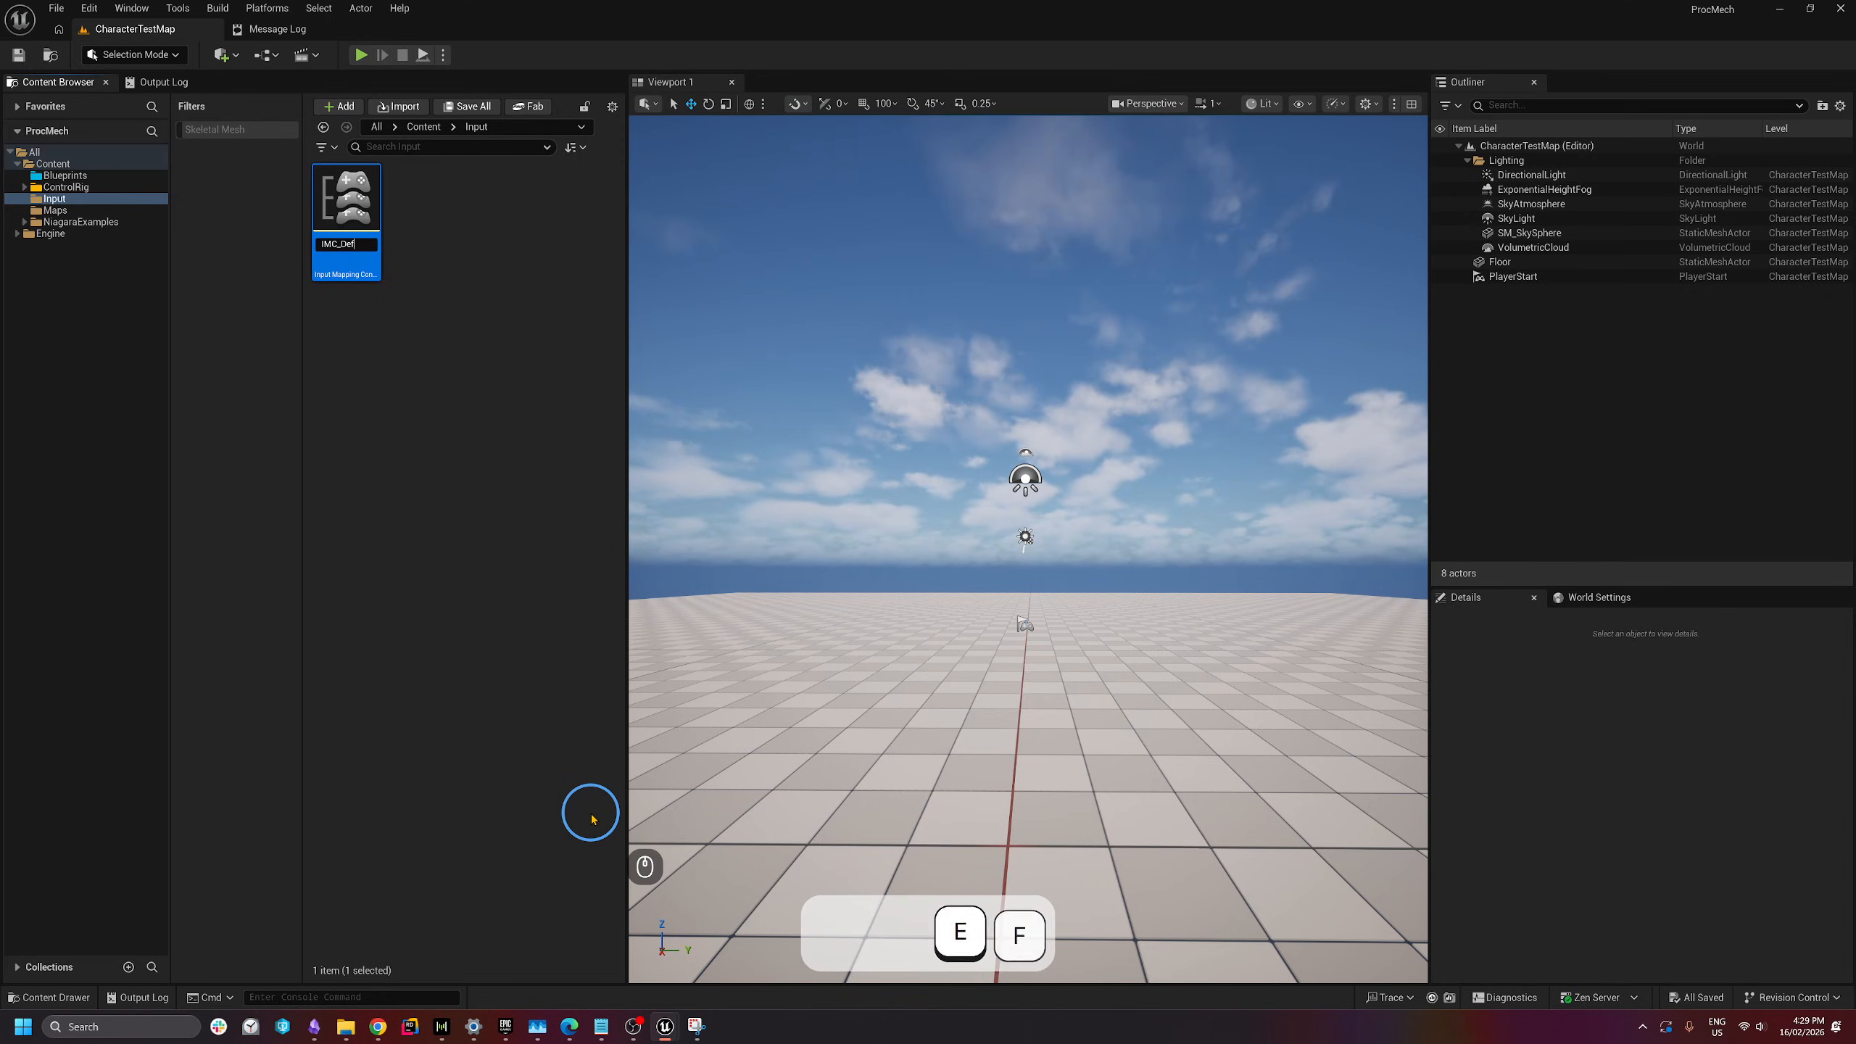
key("Return")
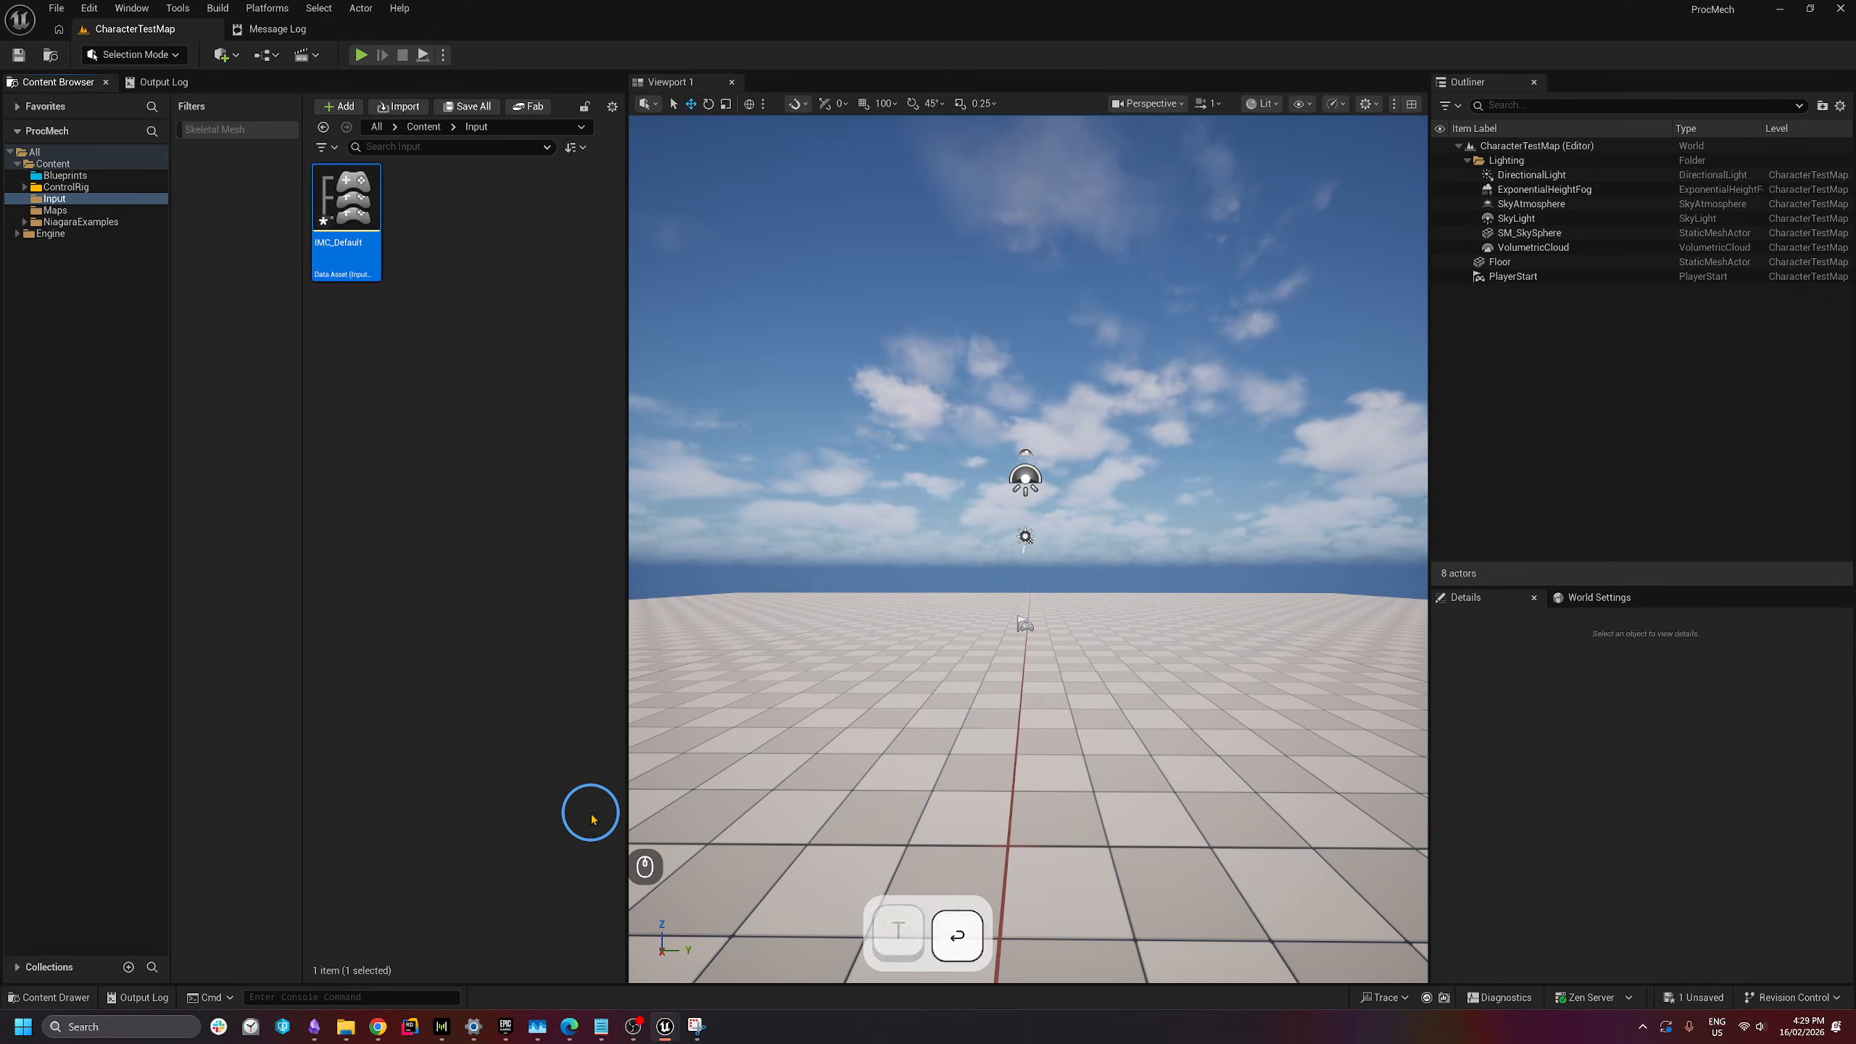
left_click(392, 316)
double_click(394, 210)
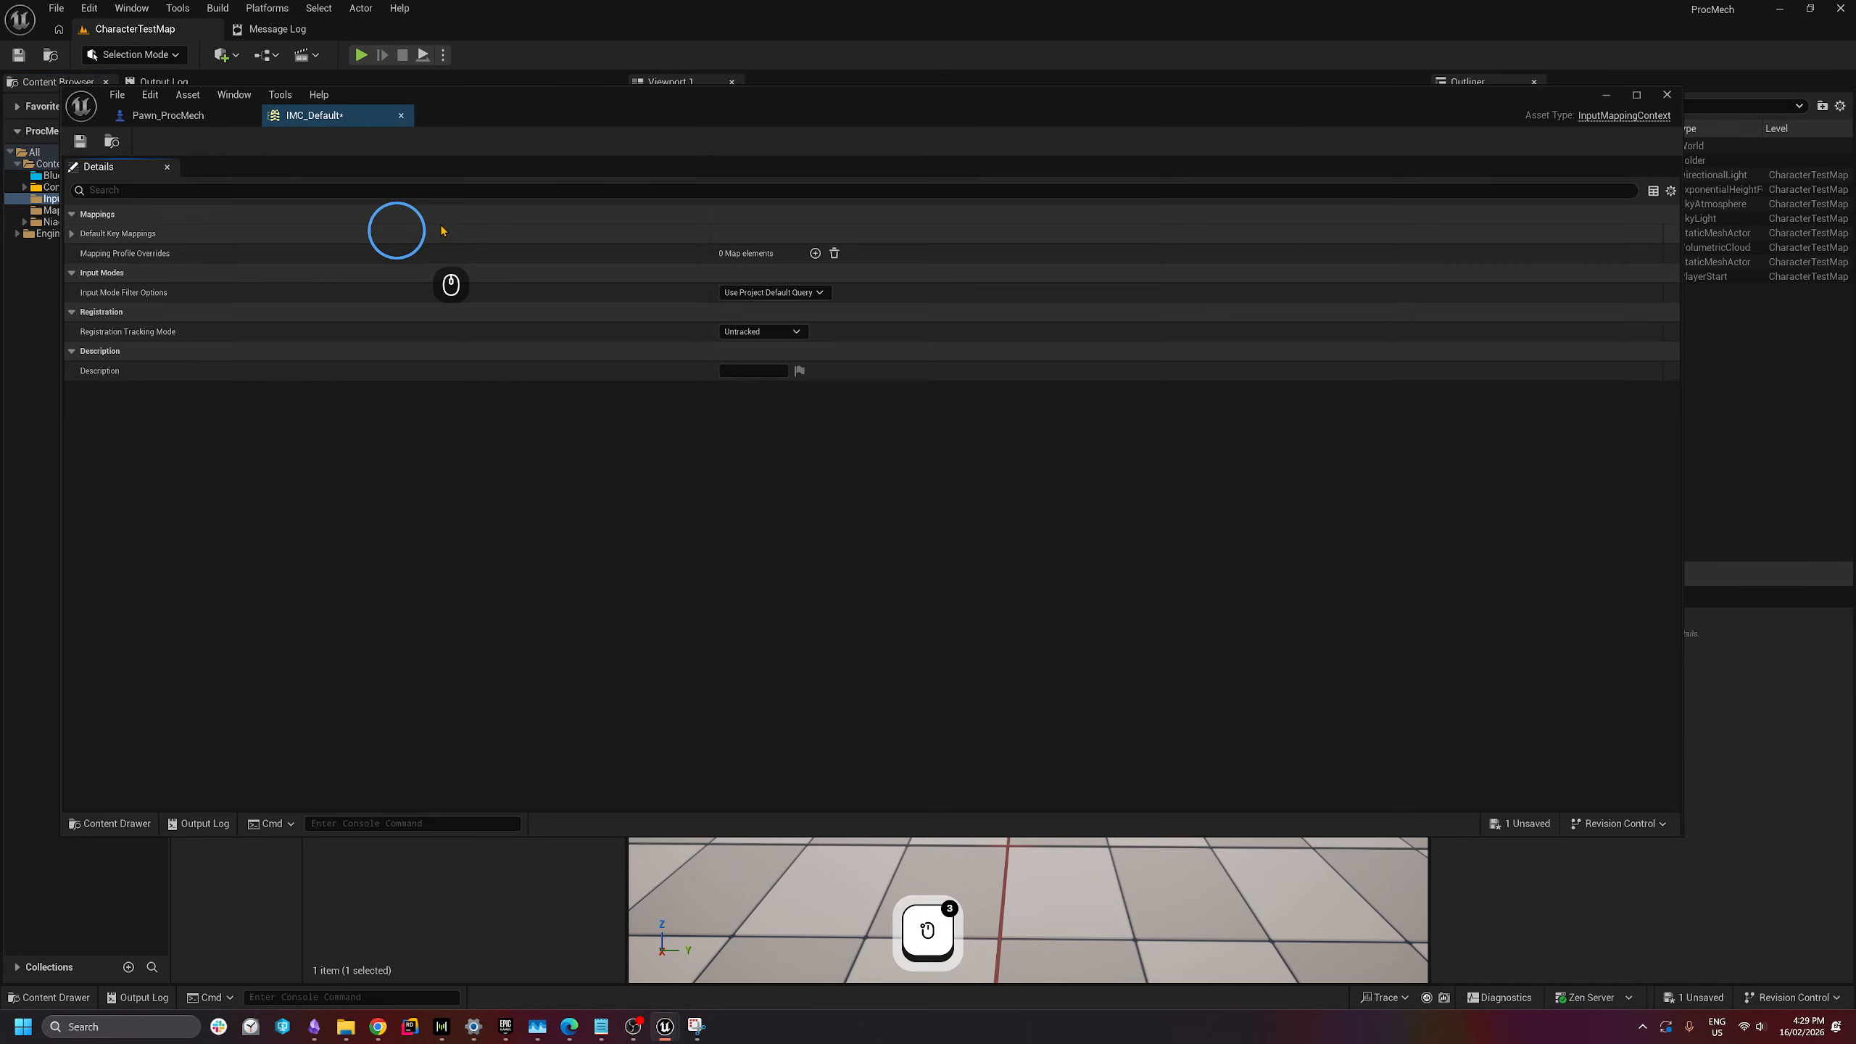
- Dock the IMC_Default editor on the right half and add one empty Default Key Mappings entry
left_click_drag(666, 145, 1853, 539)
left_click(866, 151)
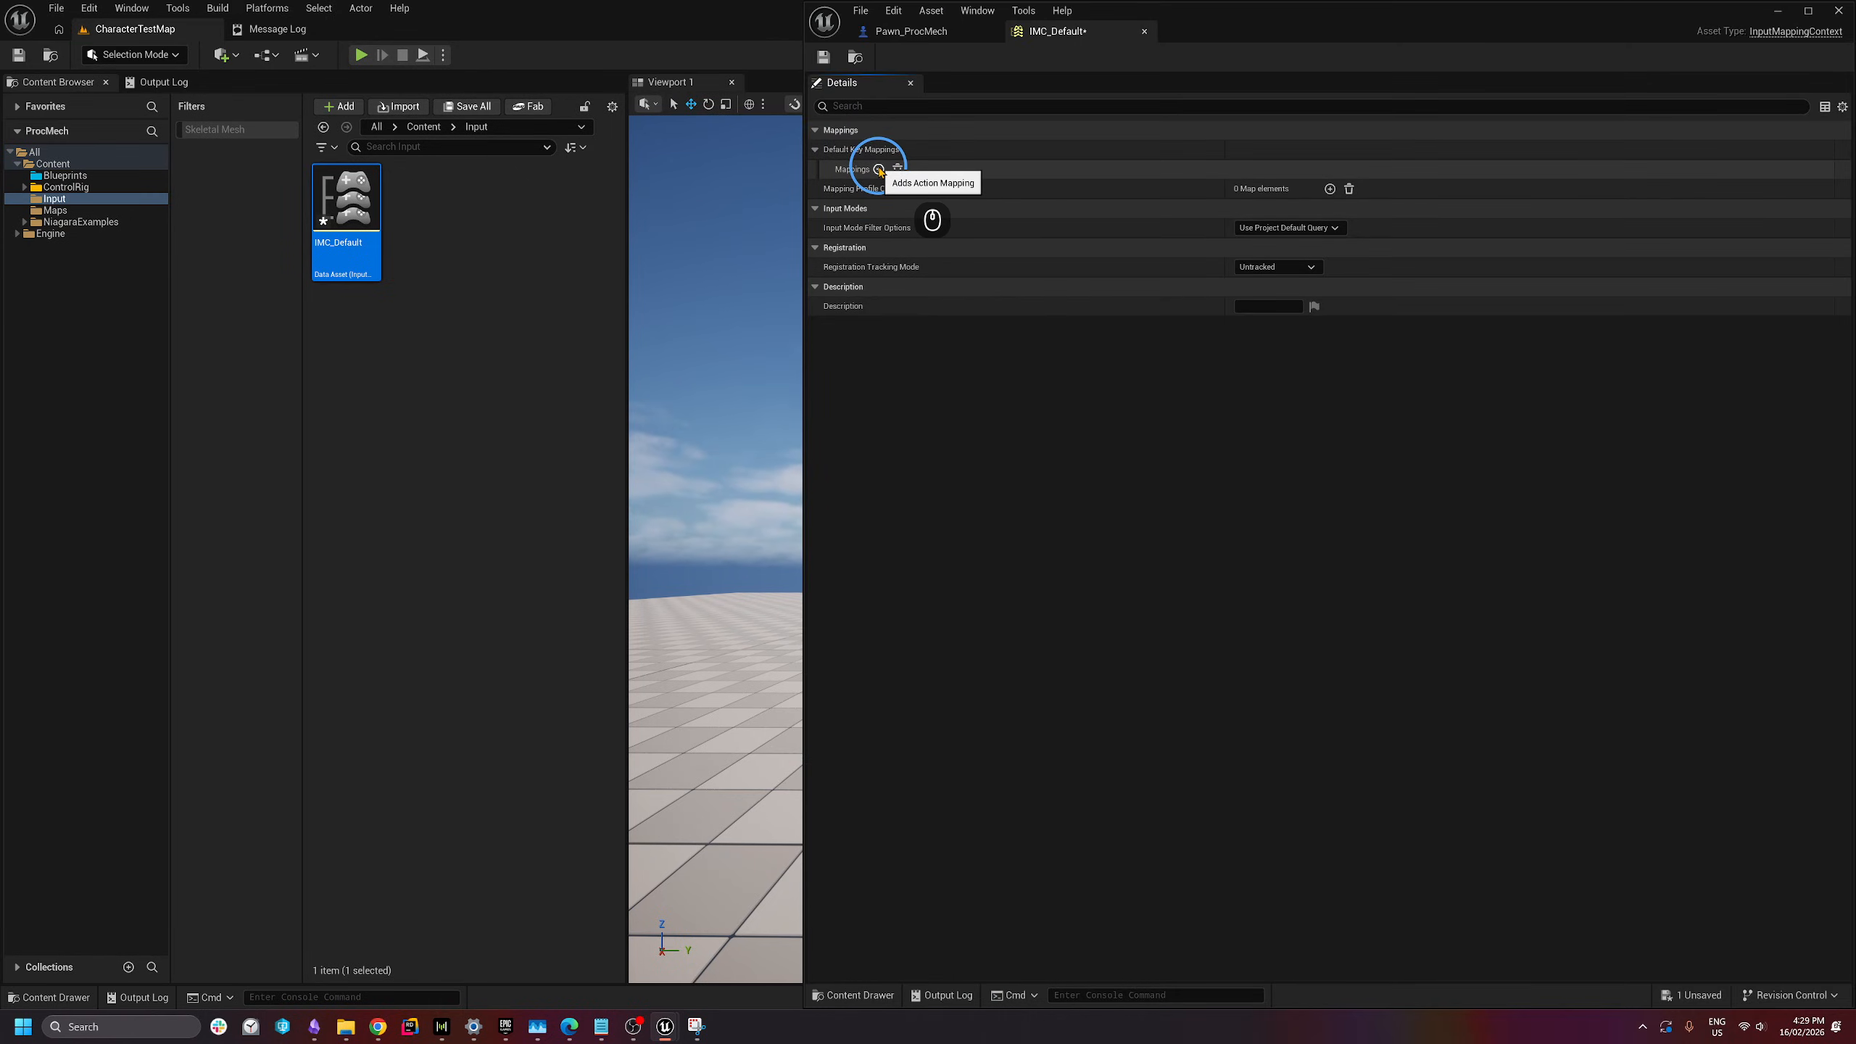
left_click(877, 171)
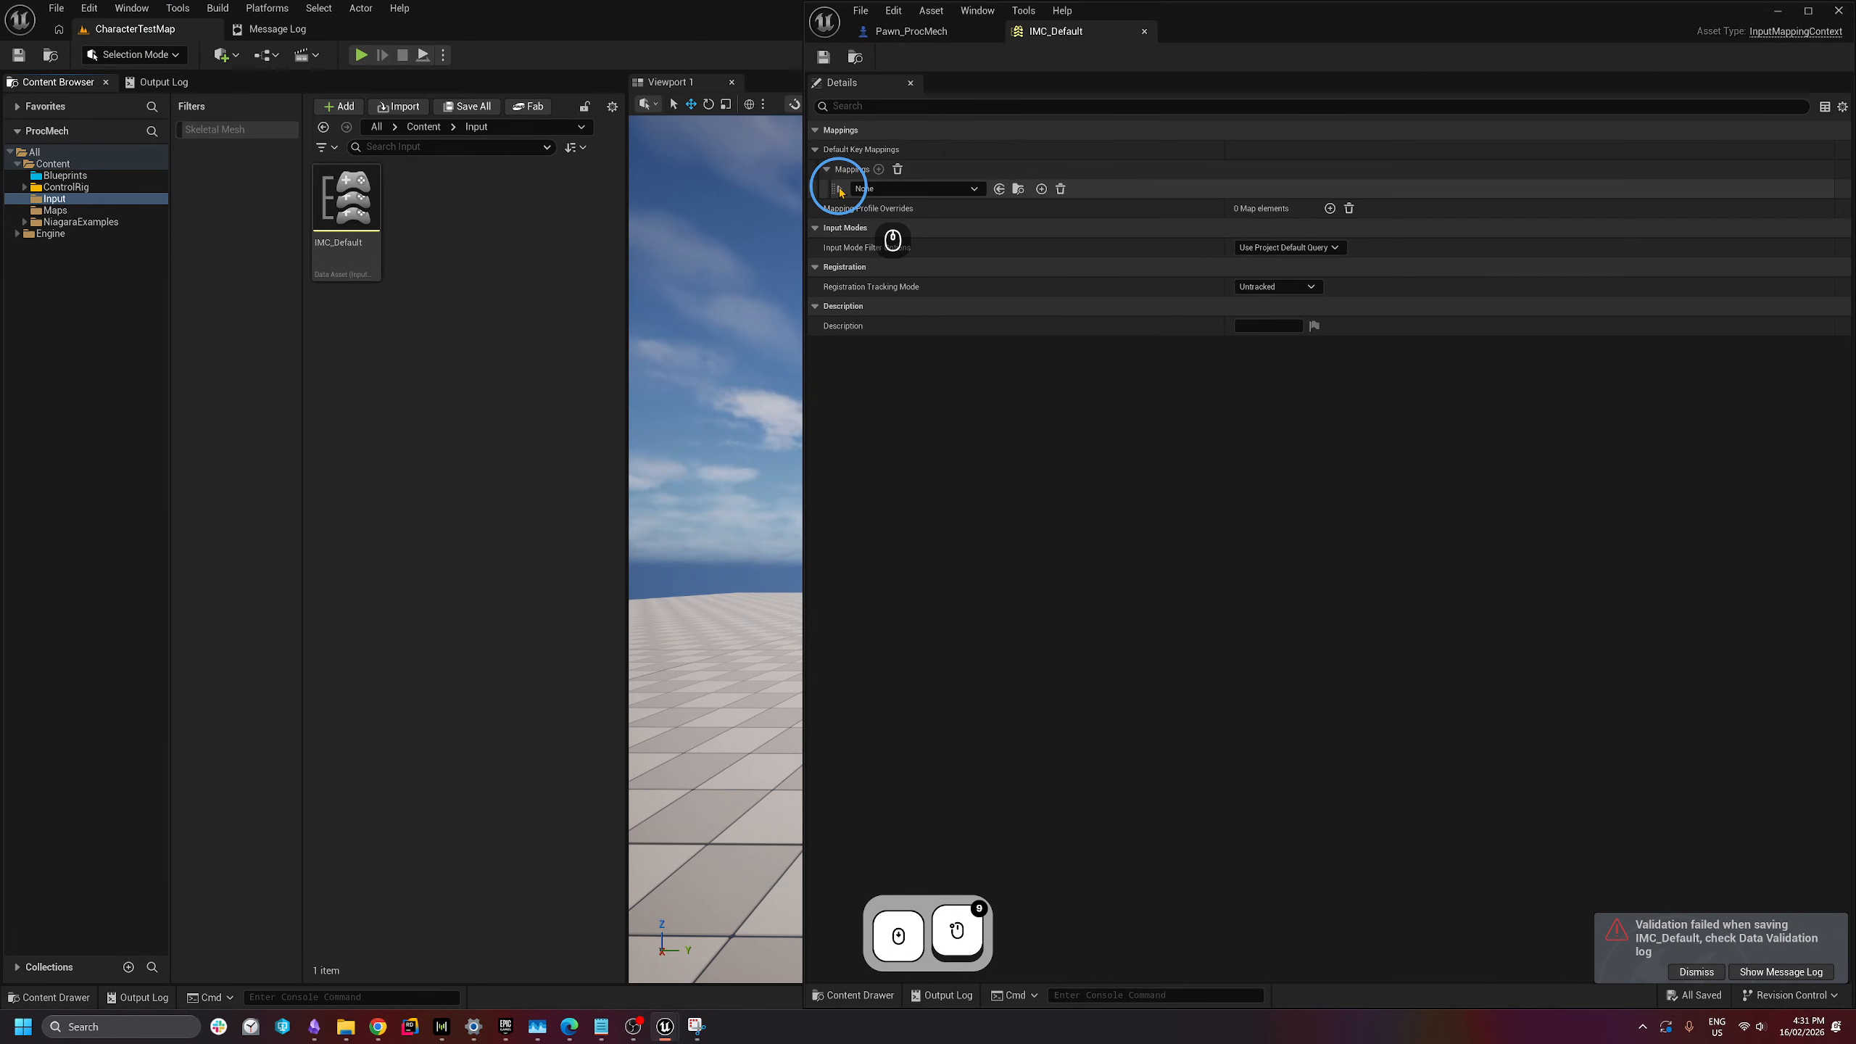
scroll(840, 191, "down", 4)
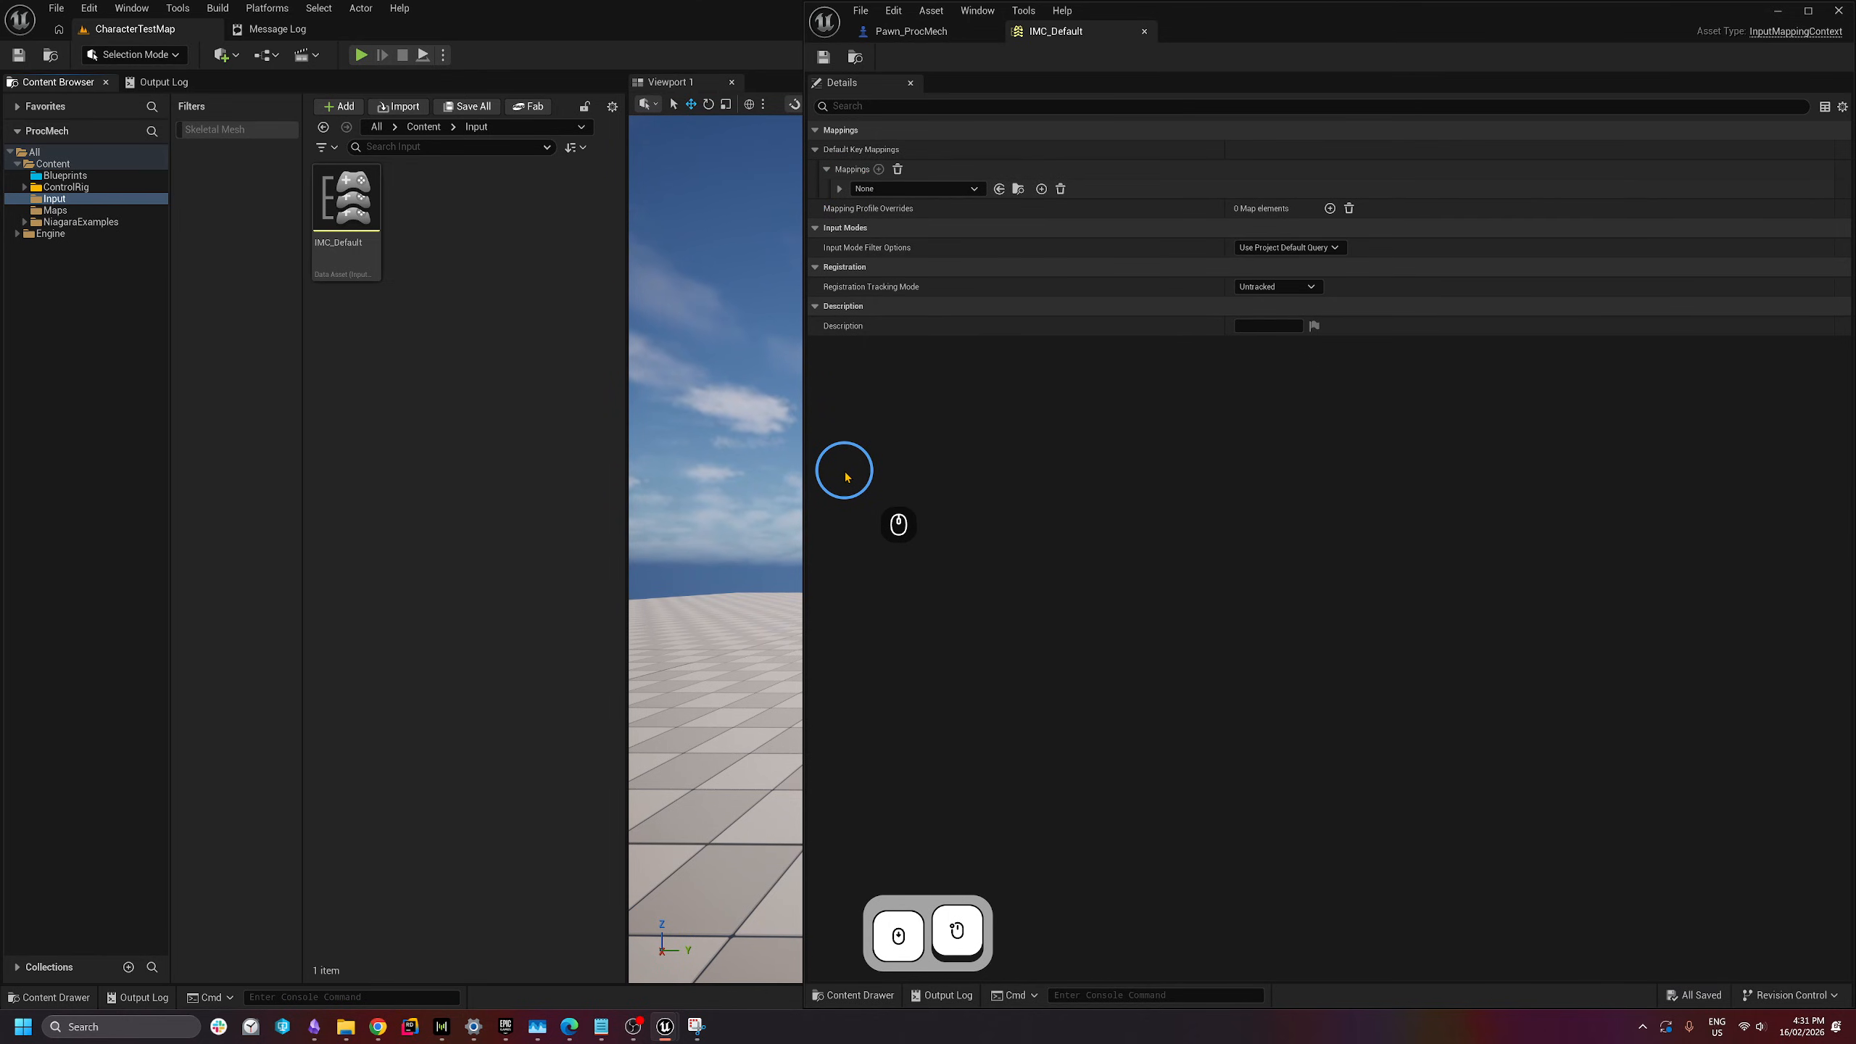
scroll(846, 477, "down", 5)
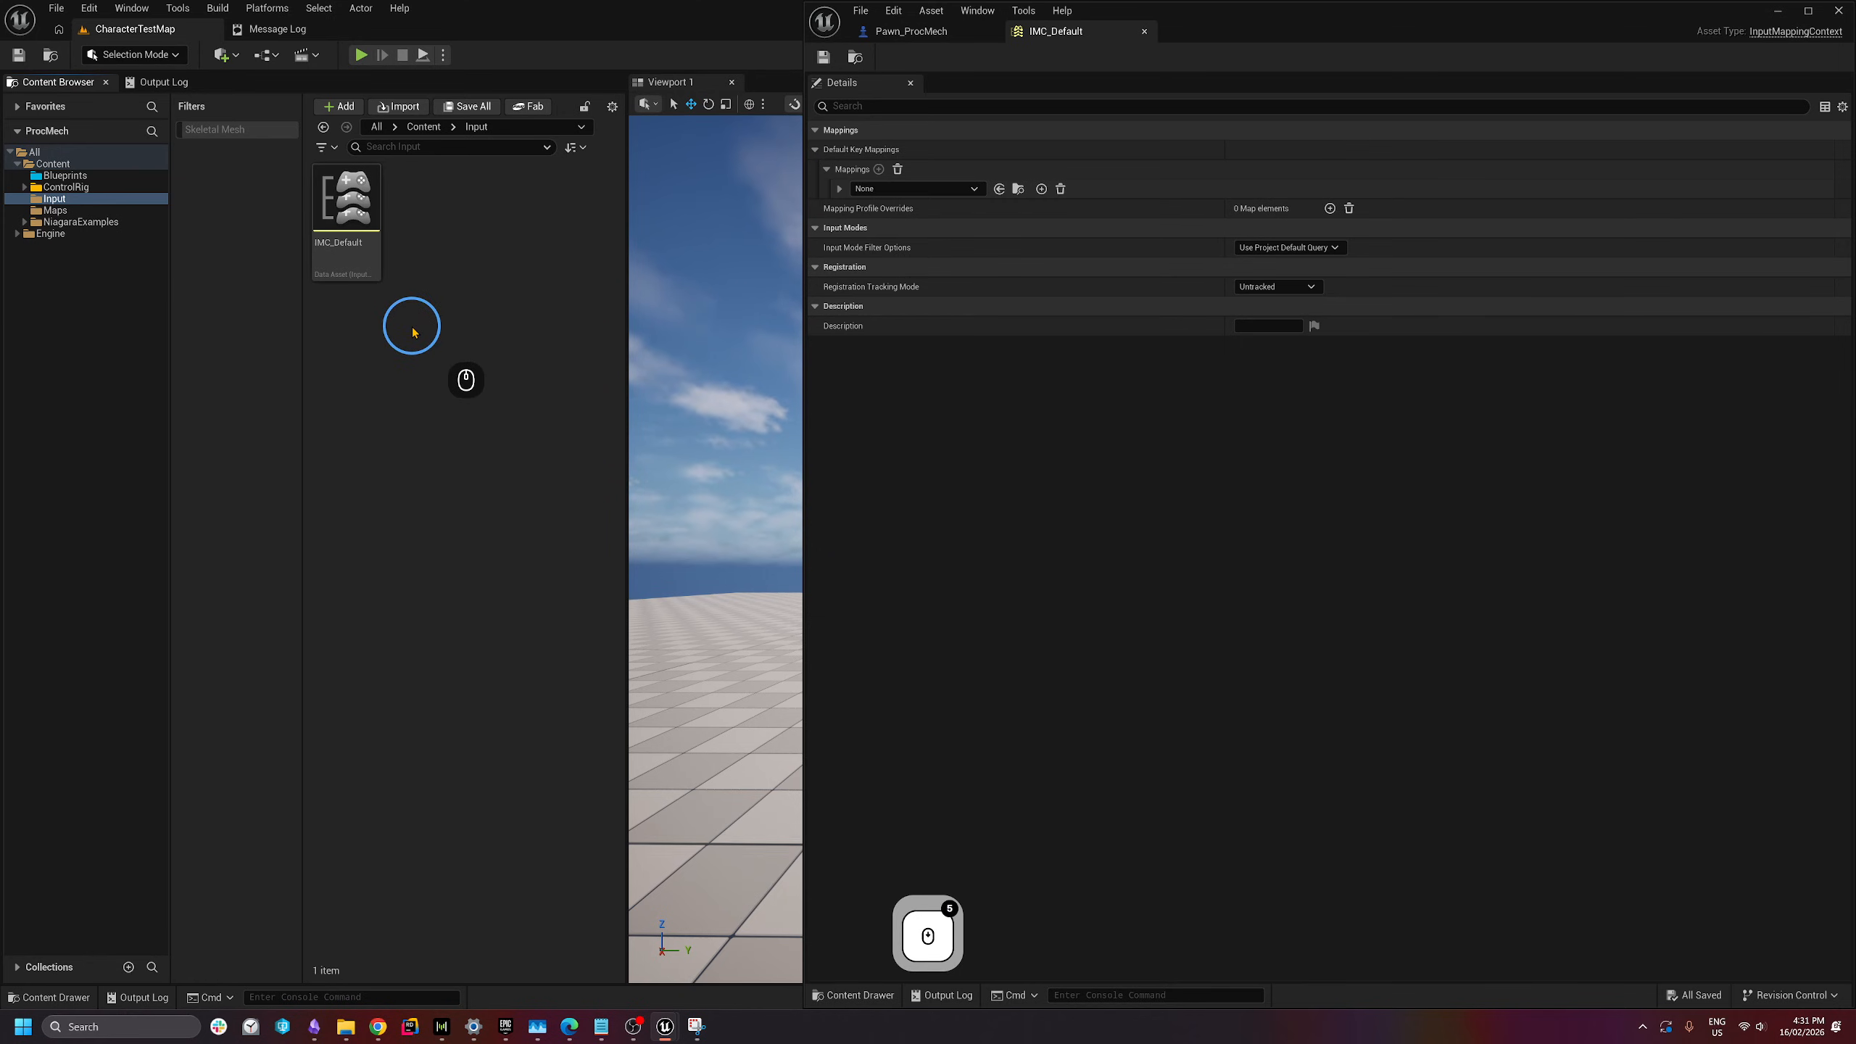
- Create three Input Actions in the Input folder: IA_Movement, IA_Look and IA_FireCannon
right_click(417, 254)
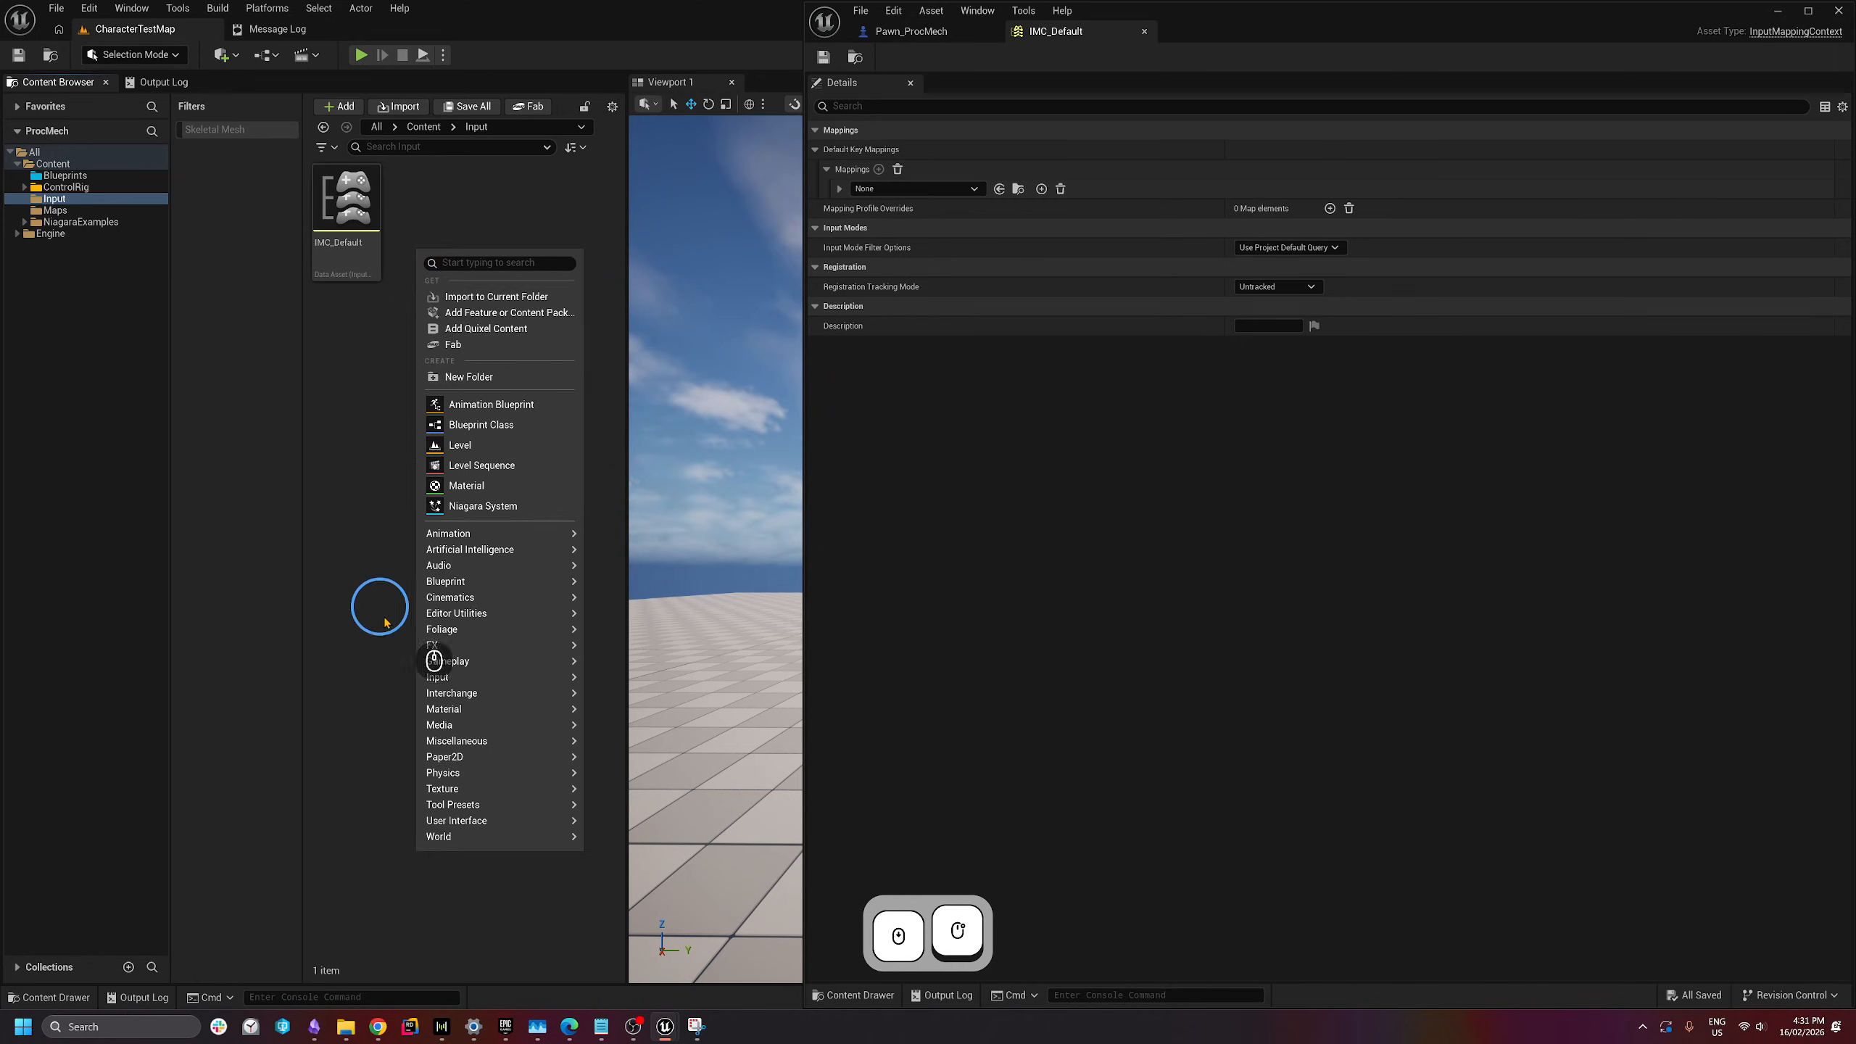
mouse_move(449, 676)
left_click(681, 728)
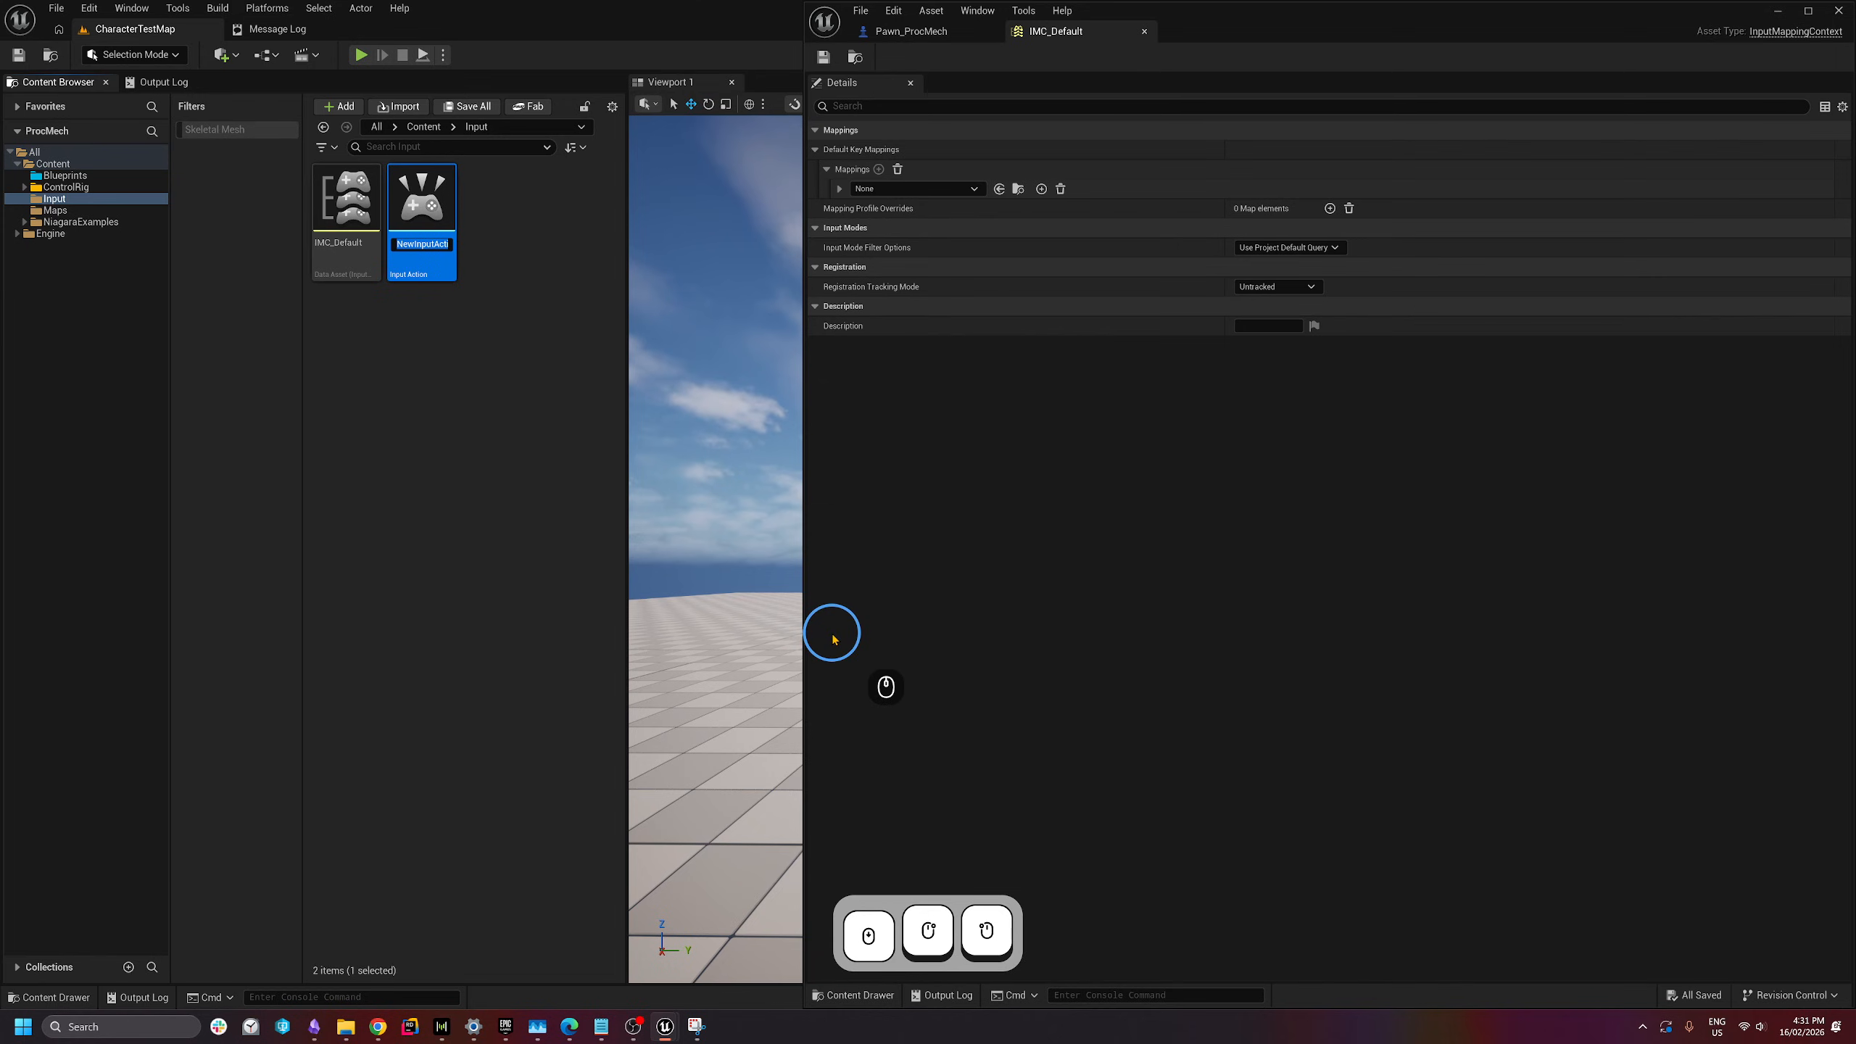
type("IA")
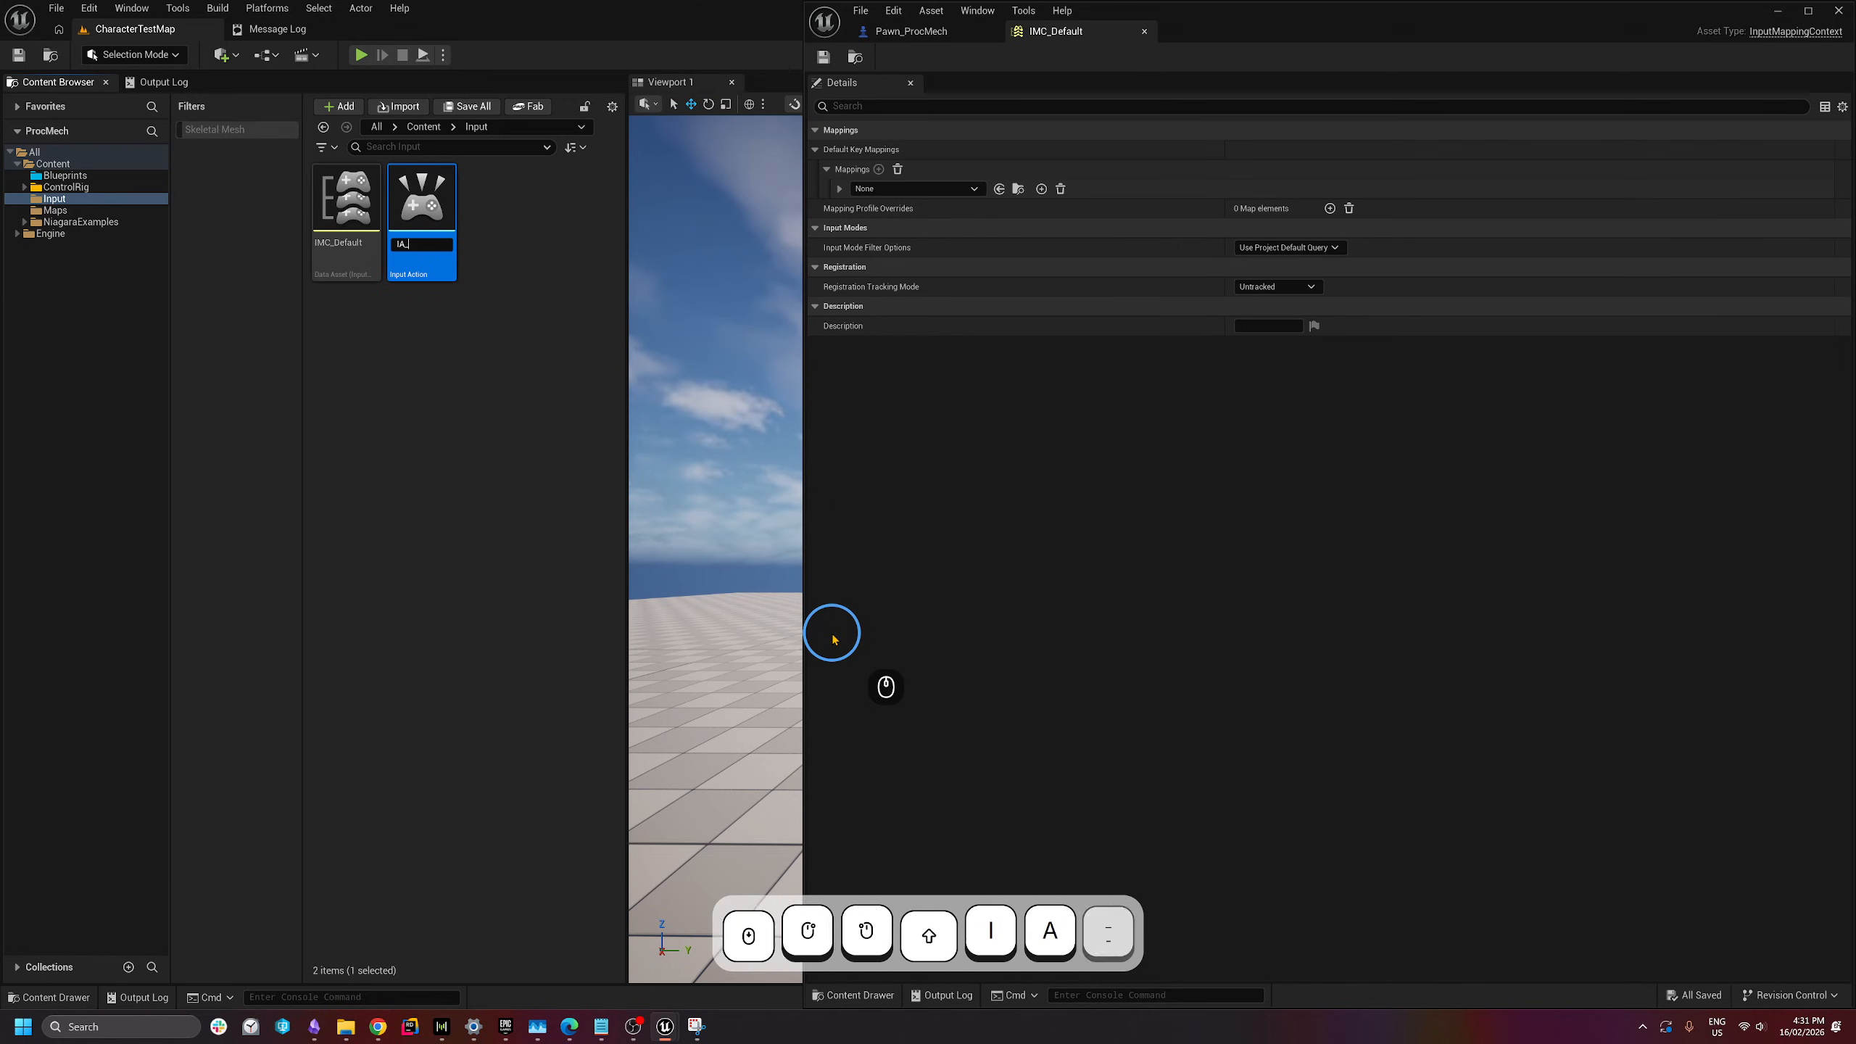
type("_Movement")
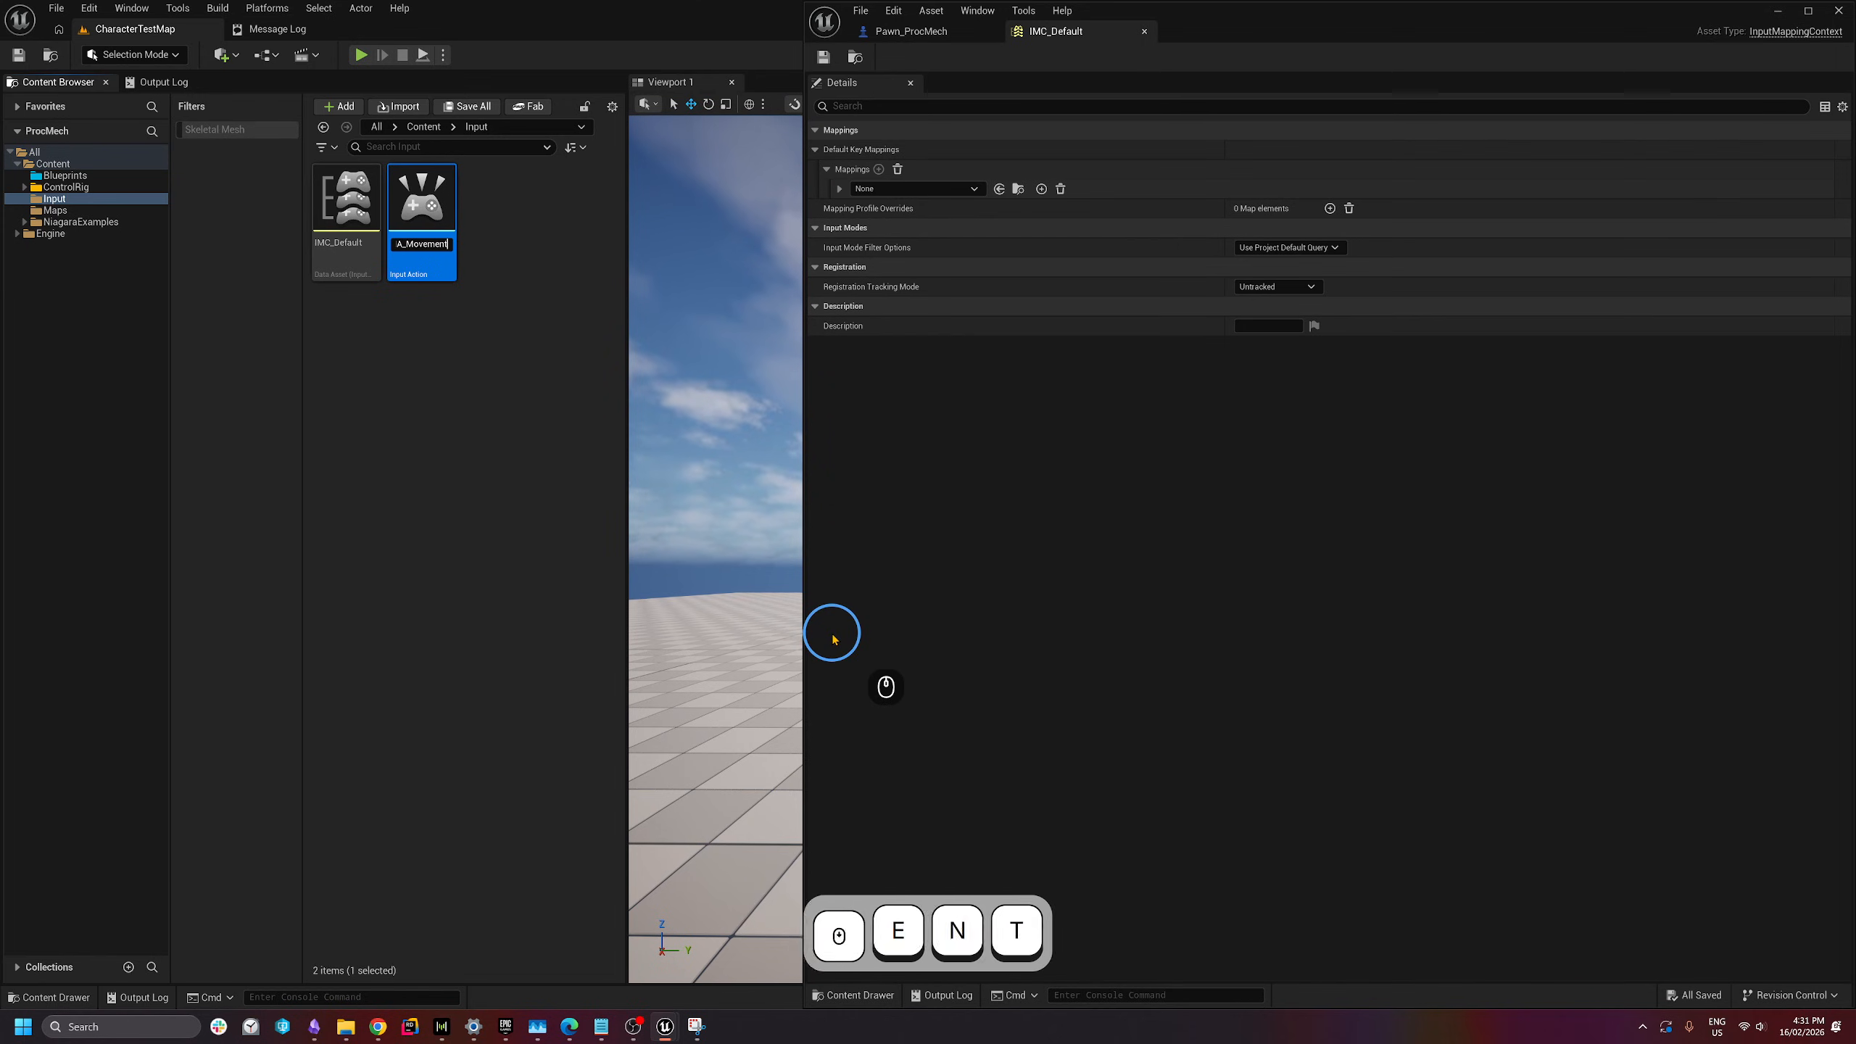
key("Return")
right_click(348, 366)
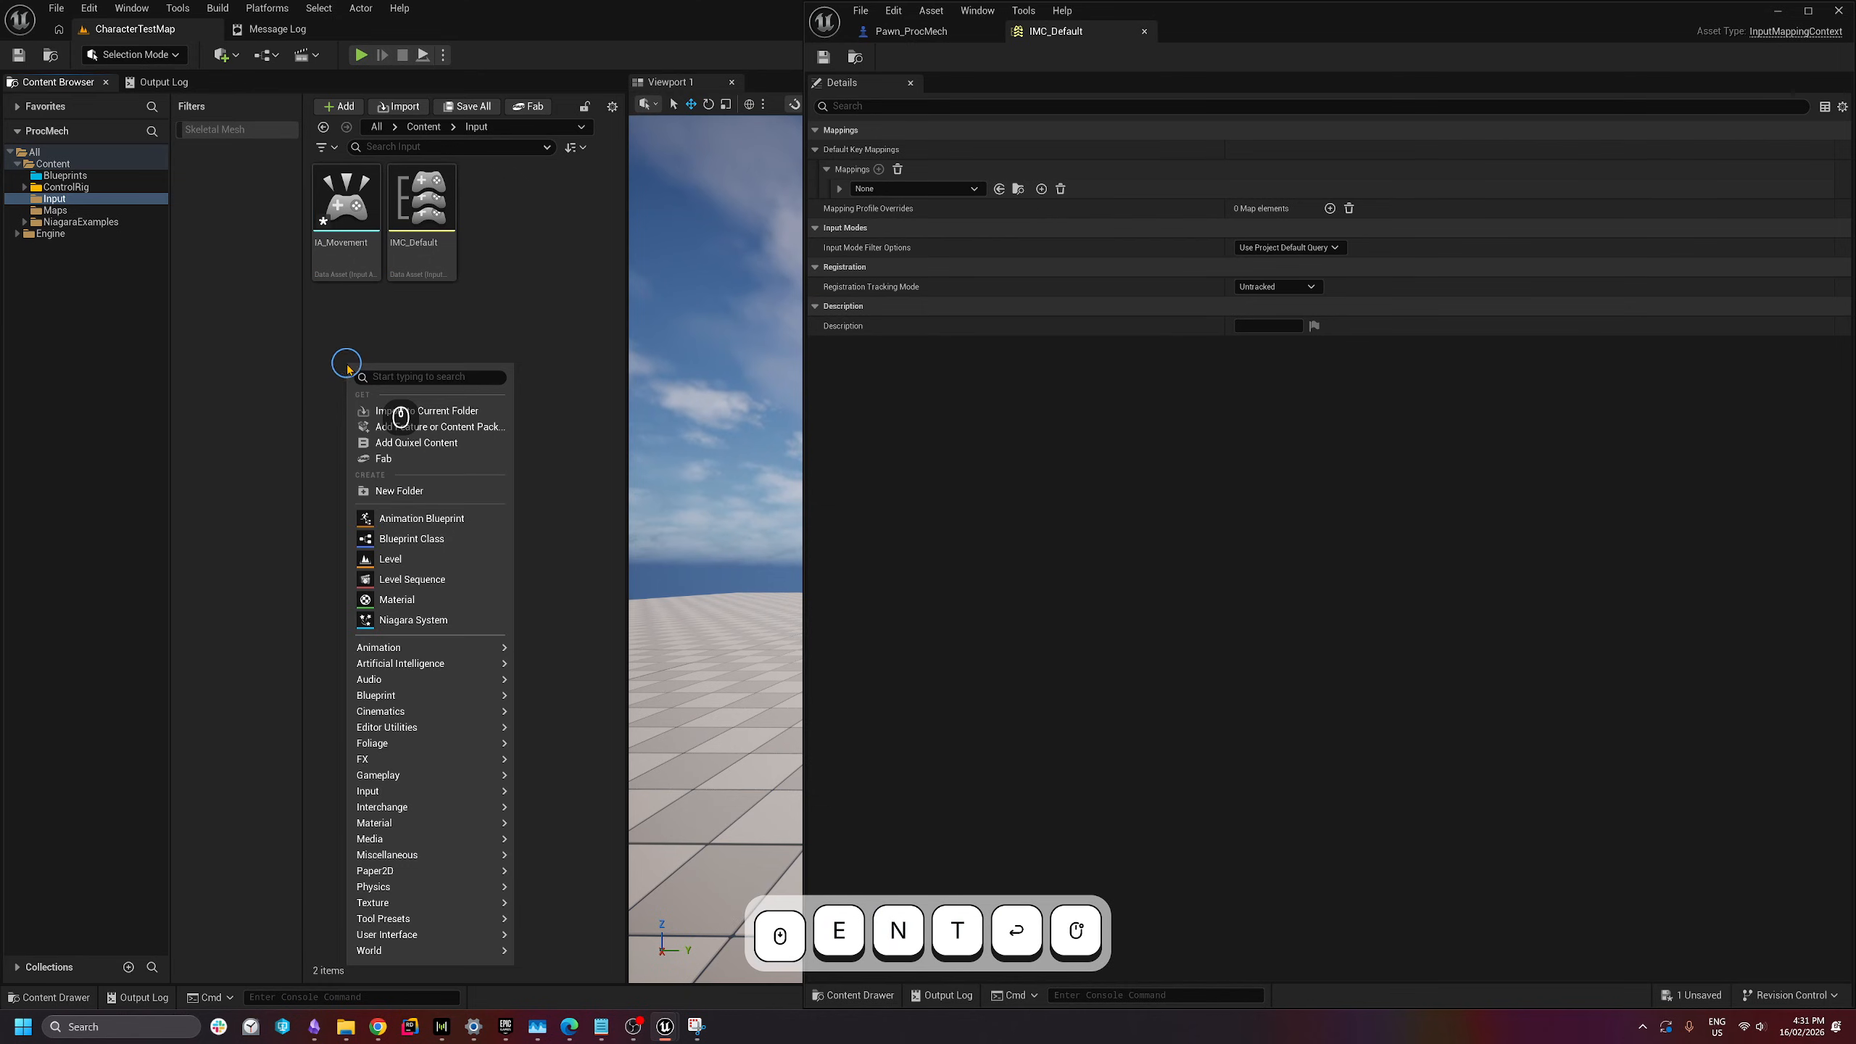
mouse_move(440, 797)
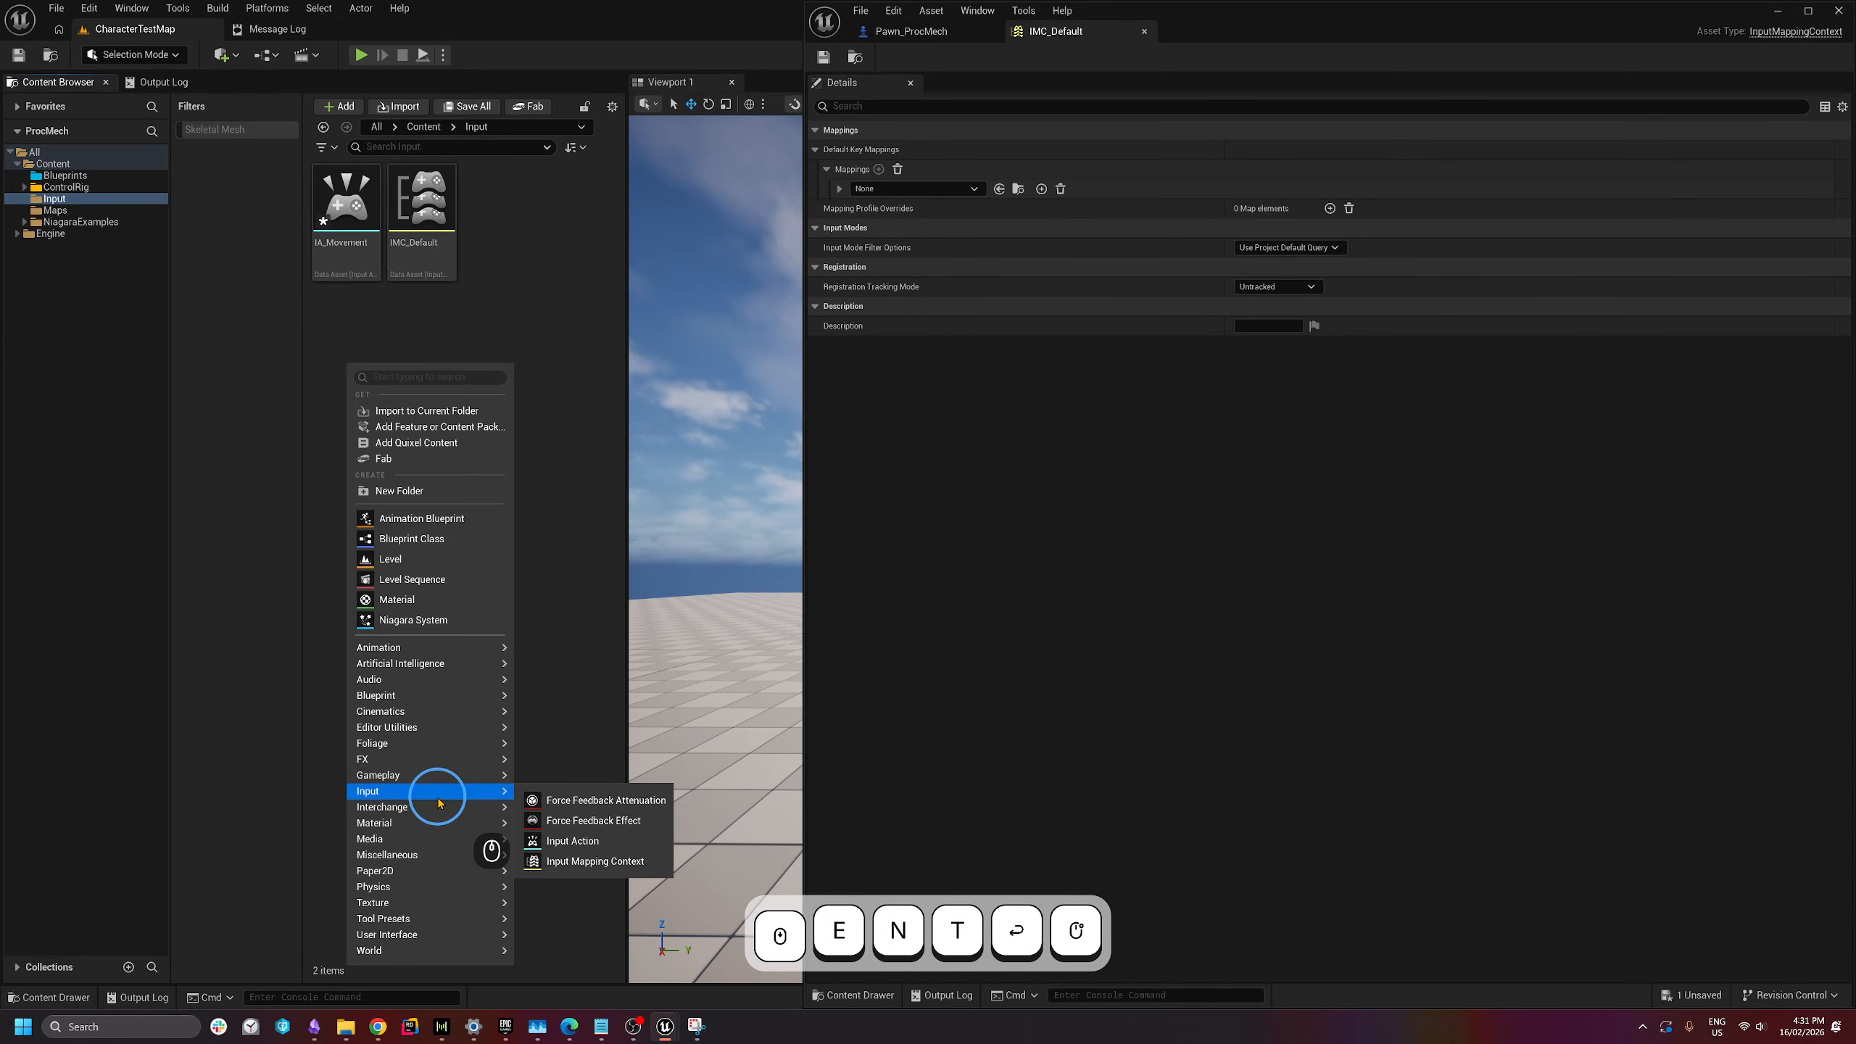
left_click(572, 841)
type("IA")
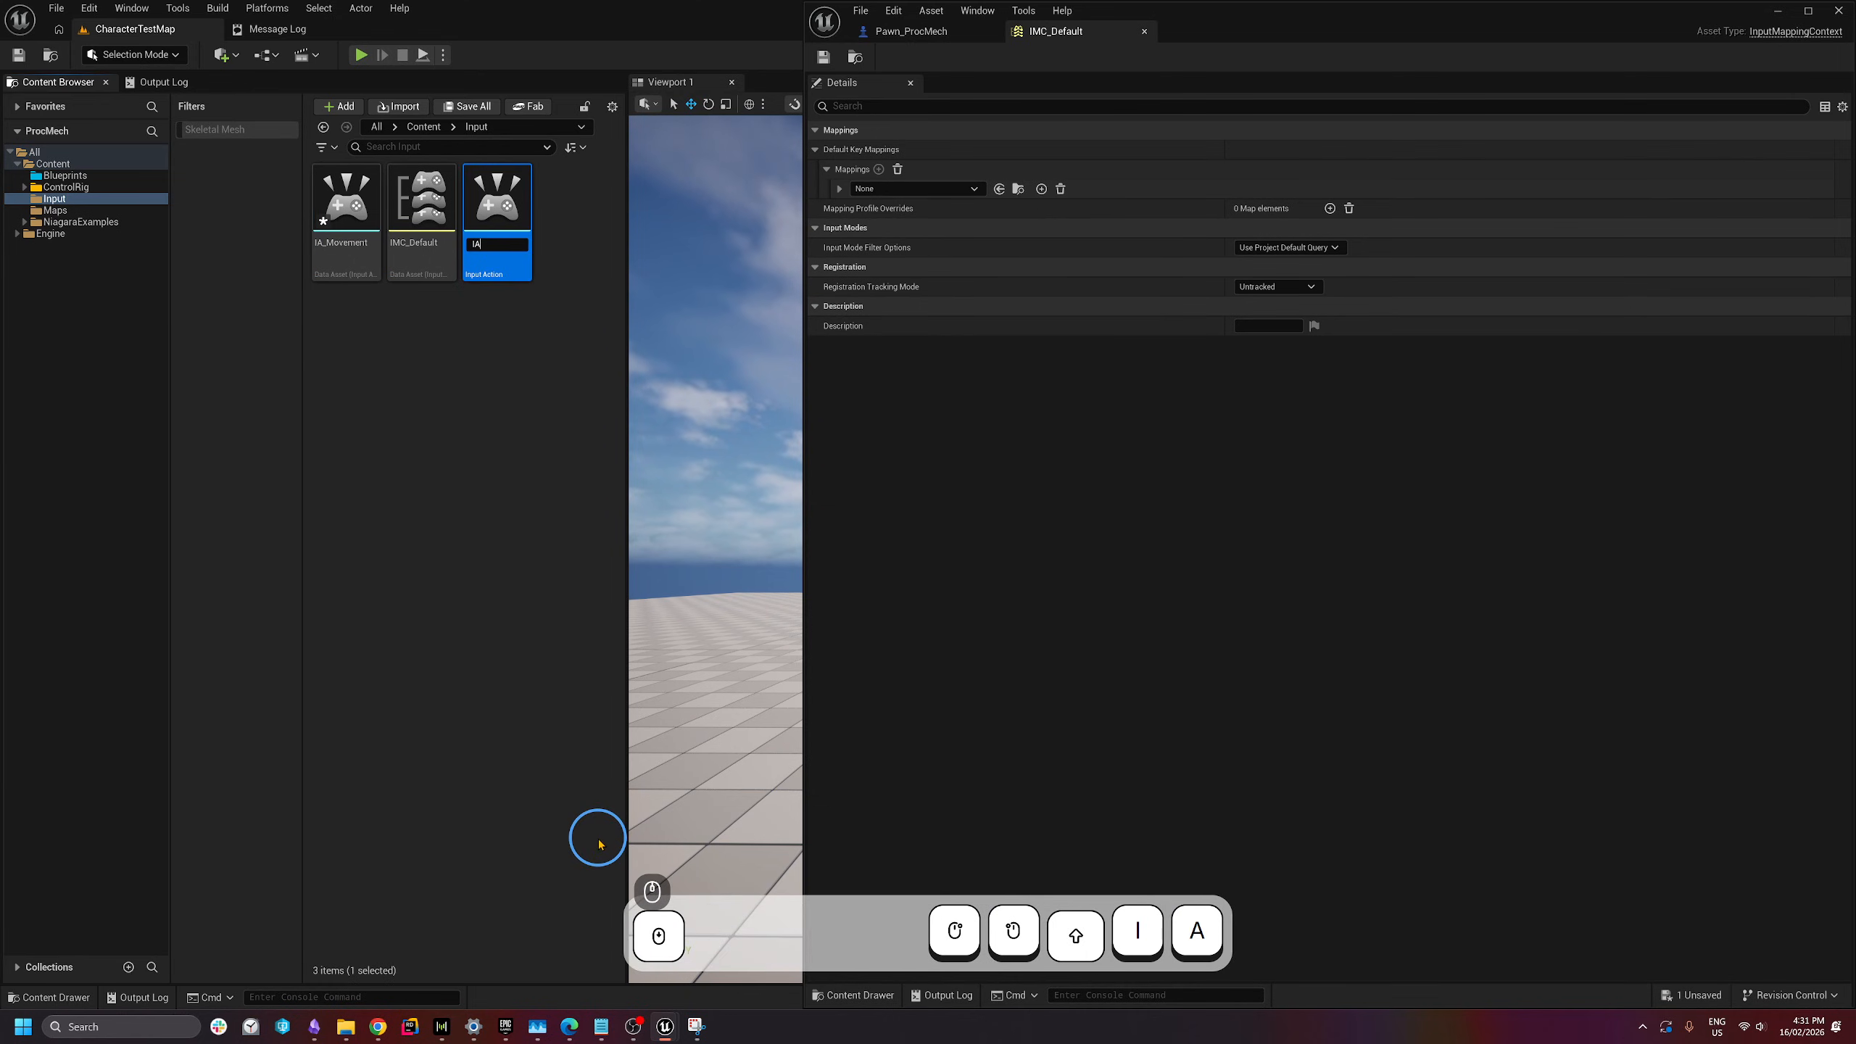
type("_Look")
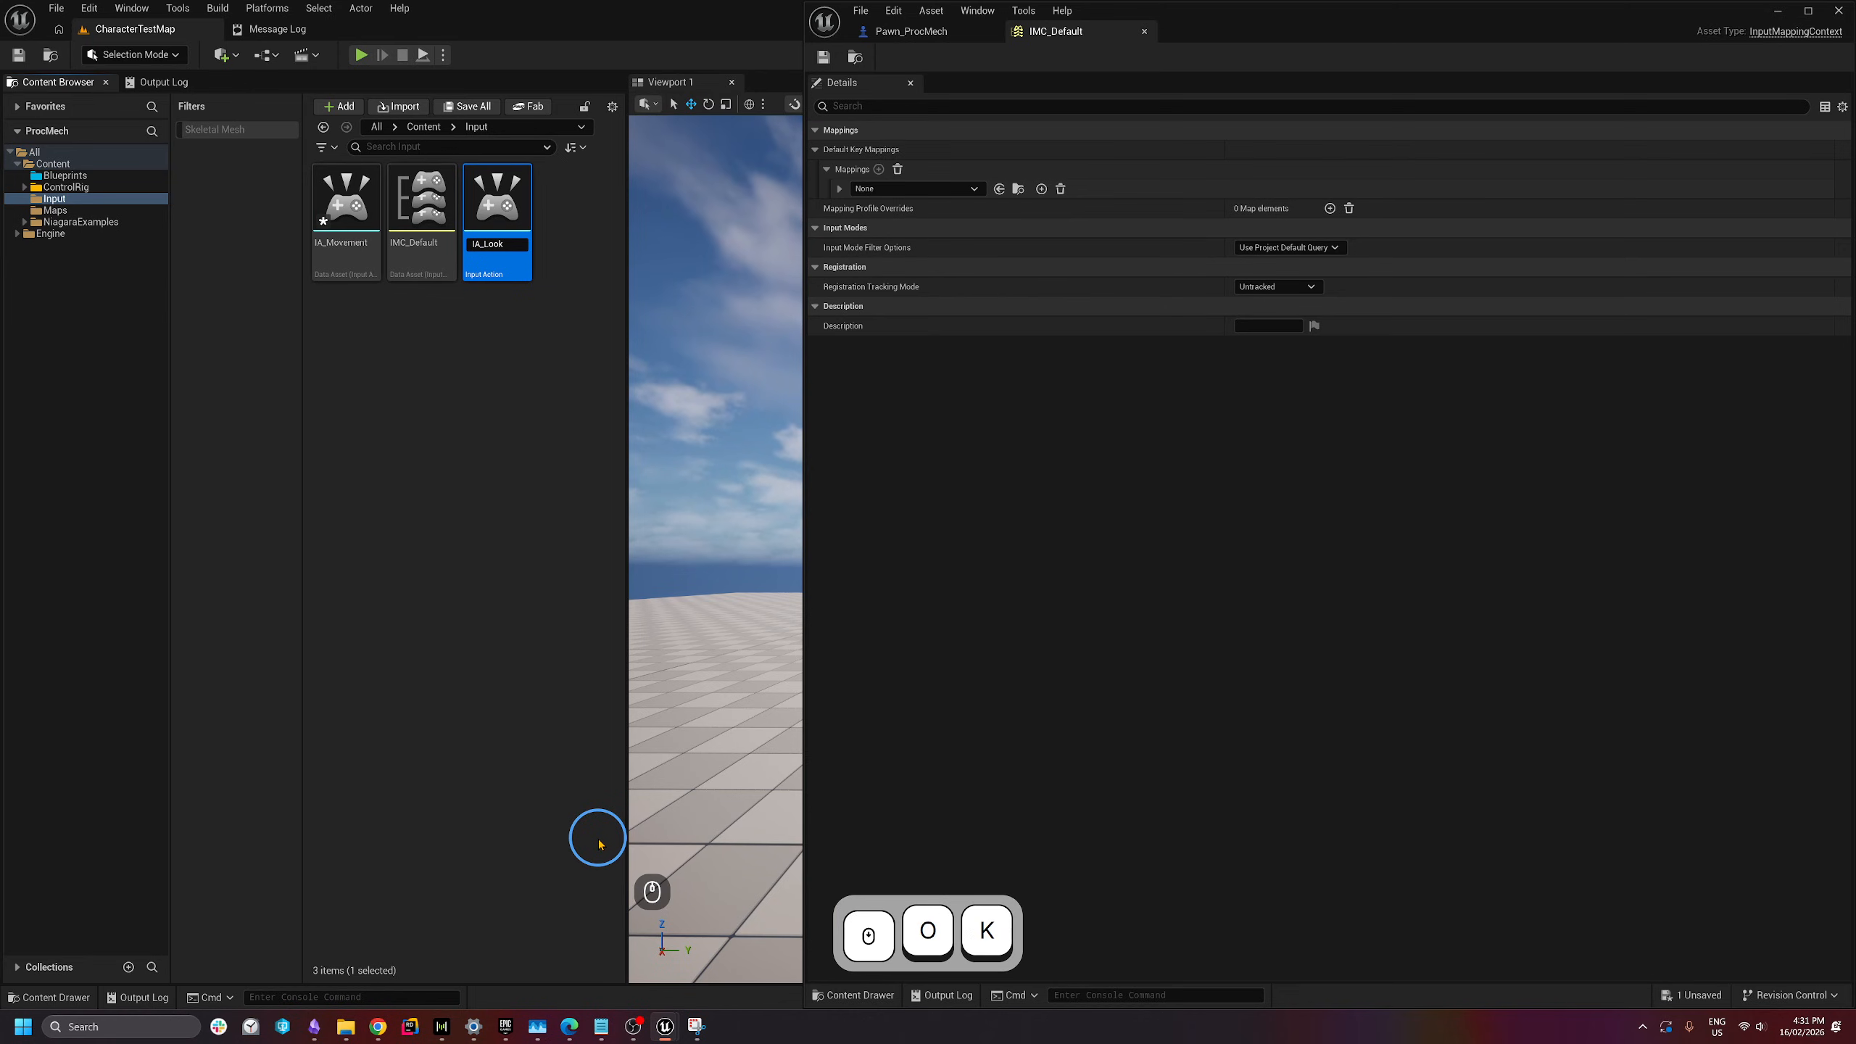
key("Return")
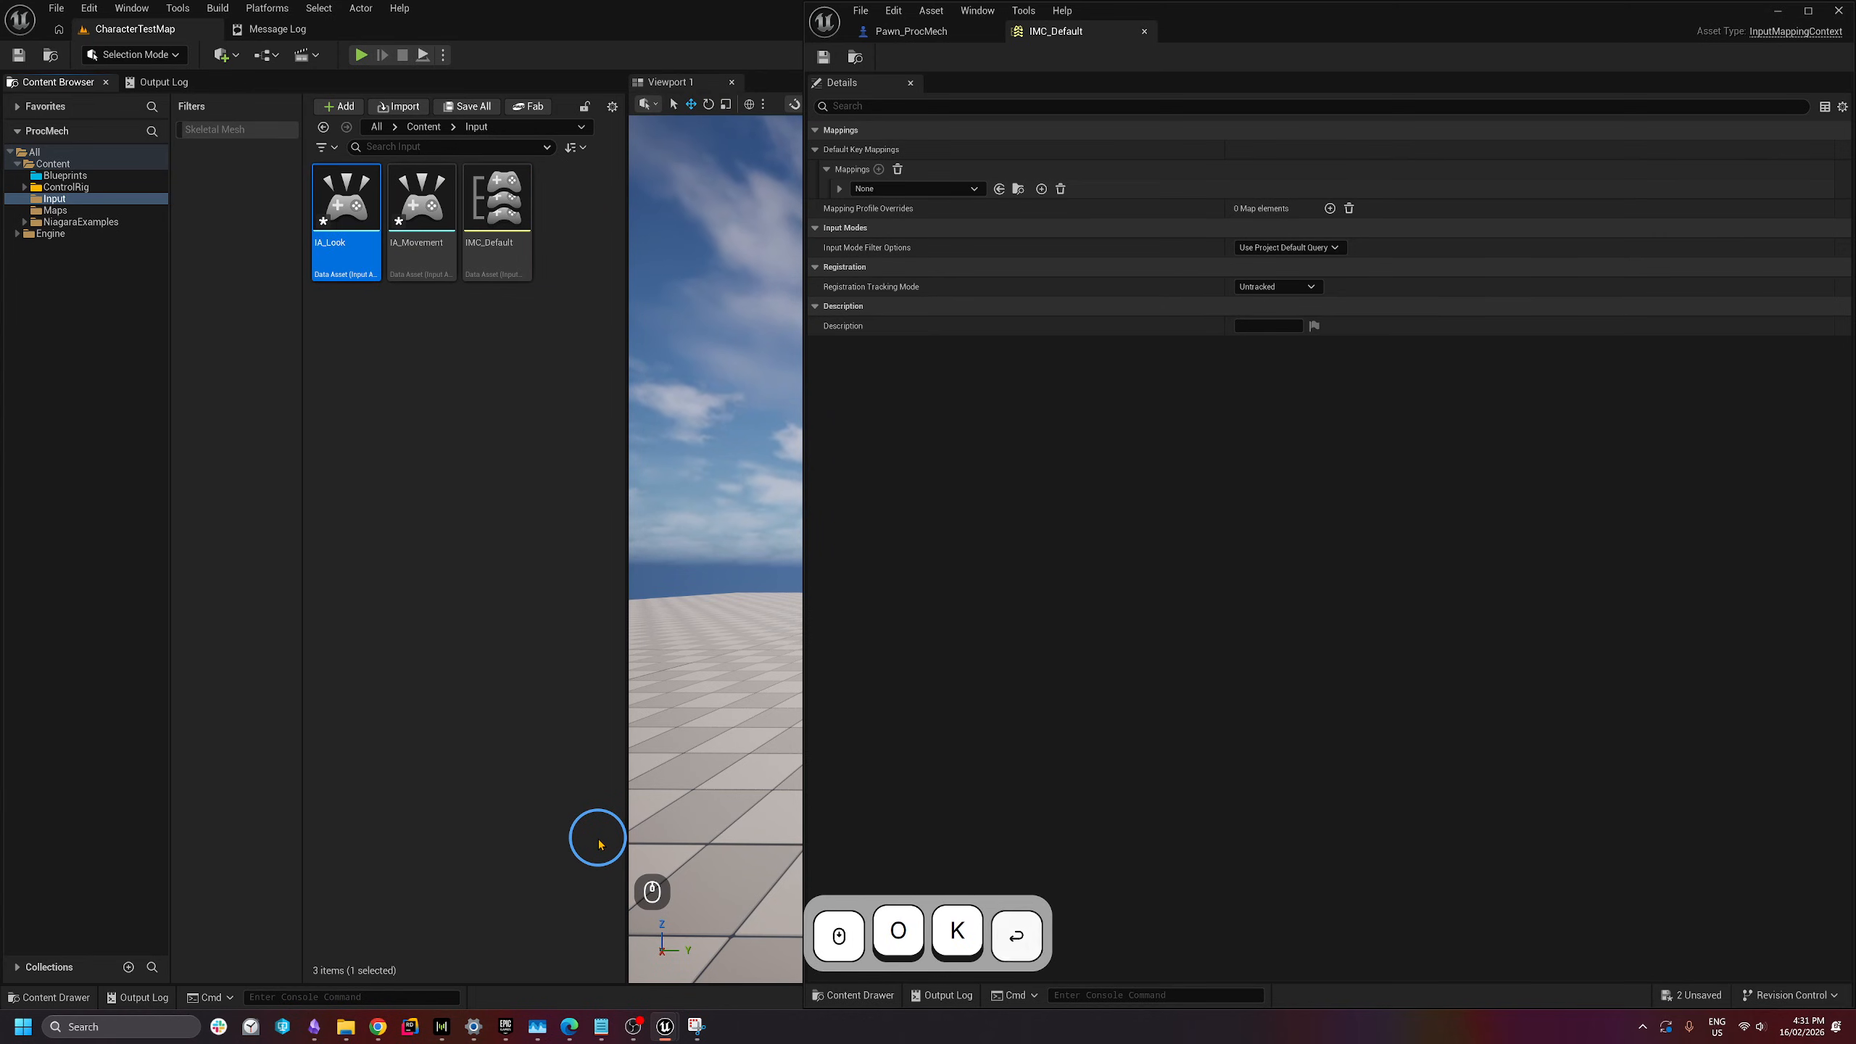
right_click(398, 359)
mouse_move(420, 787)
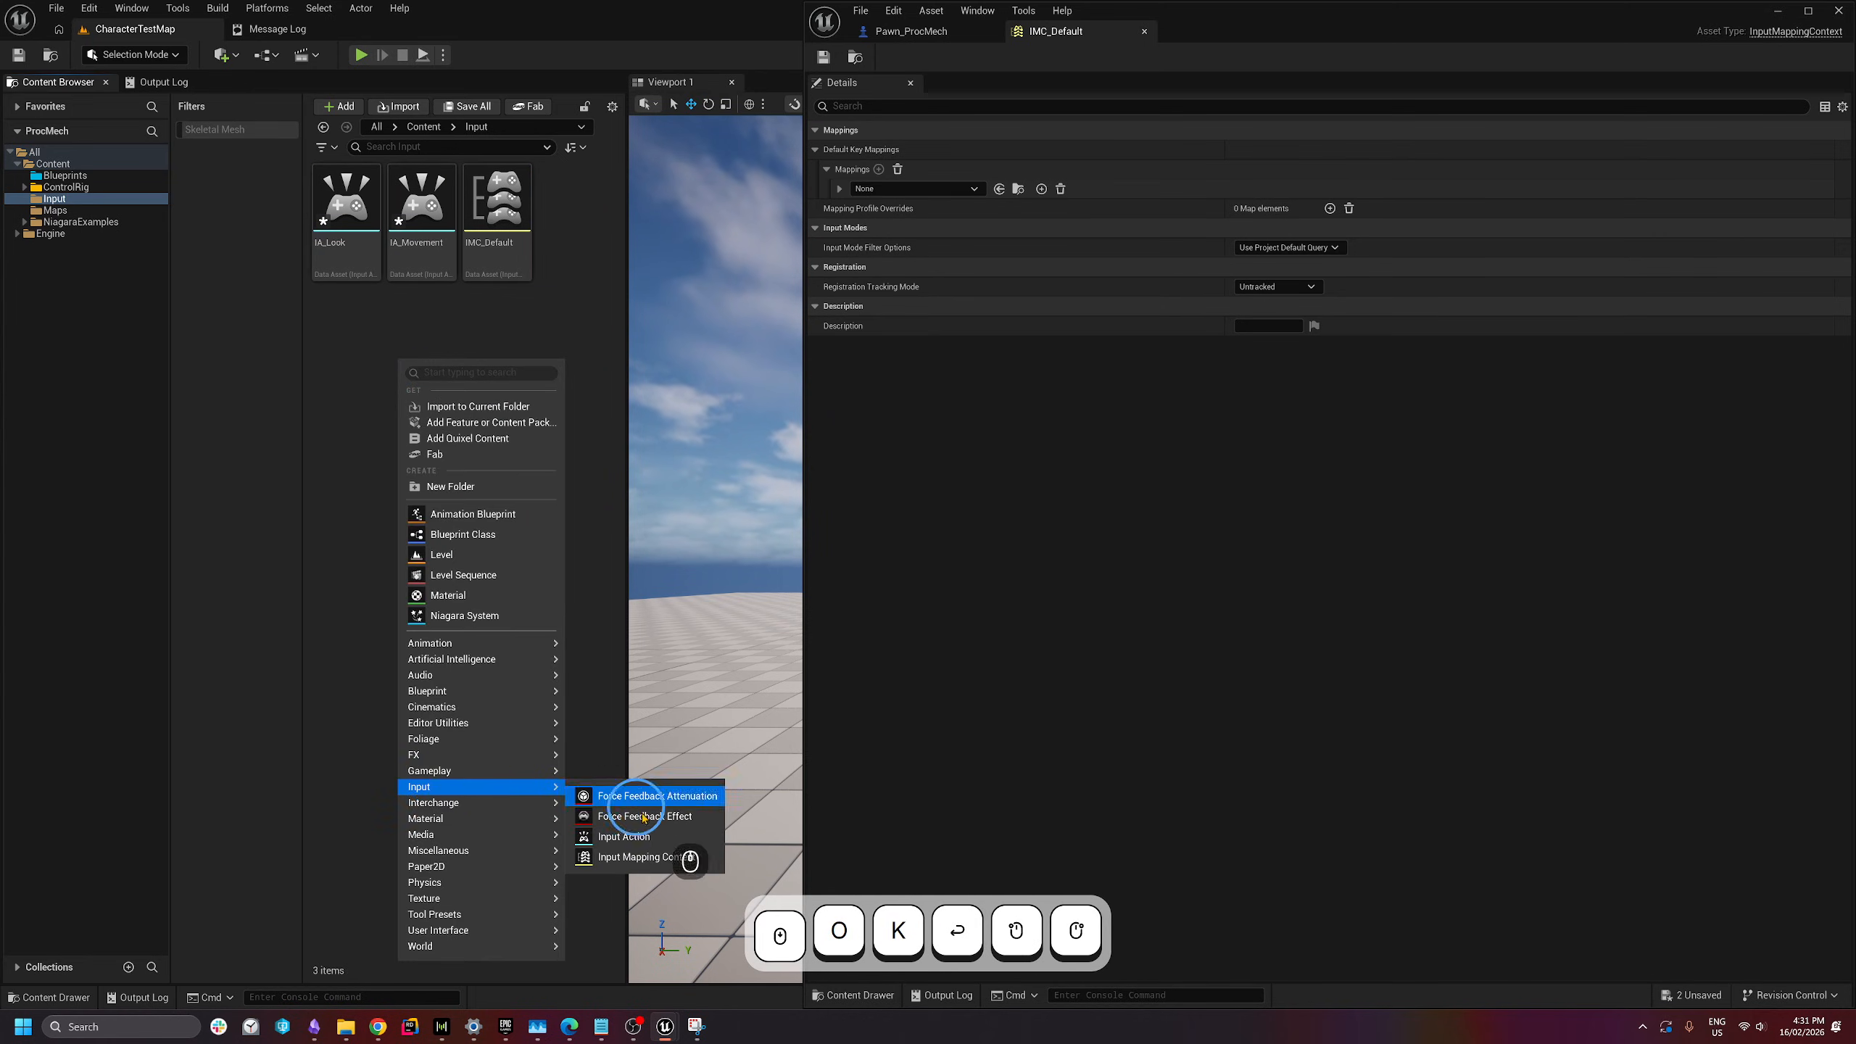
left_click(643, 792)
type("IA")
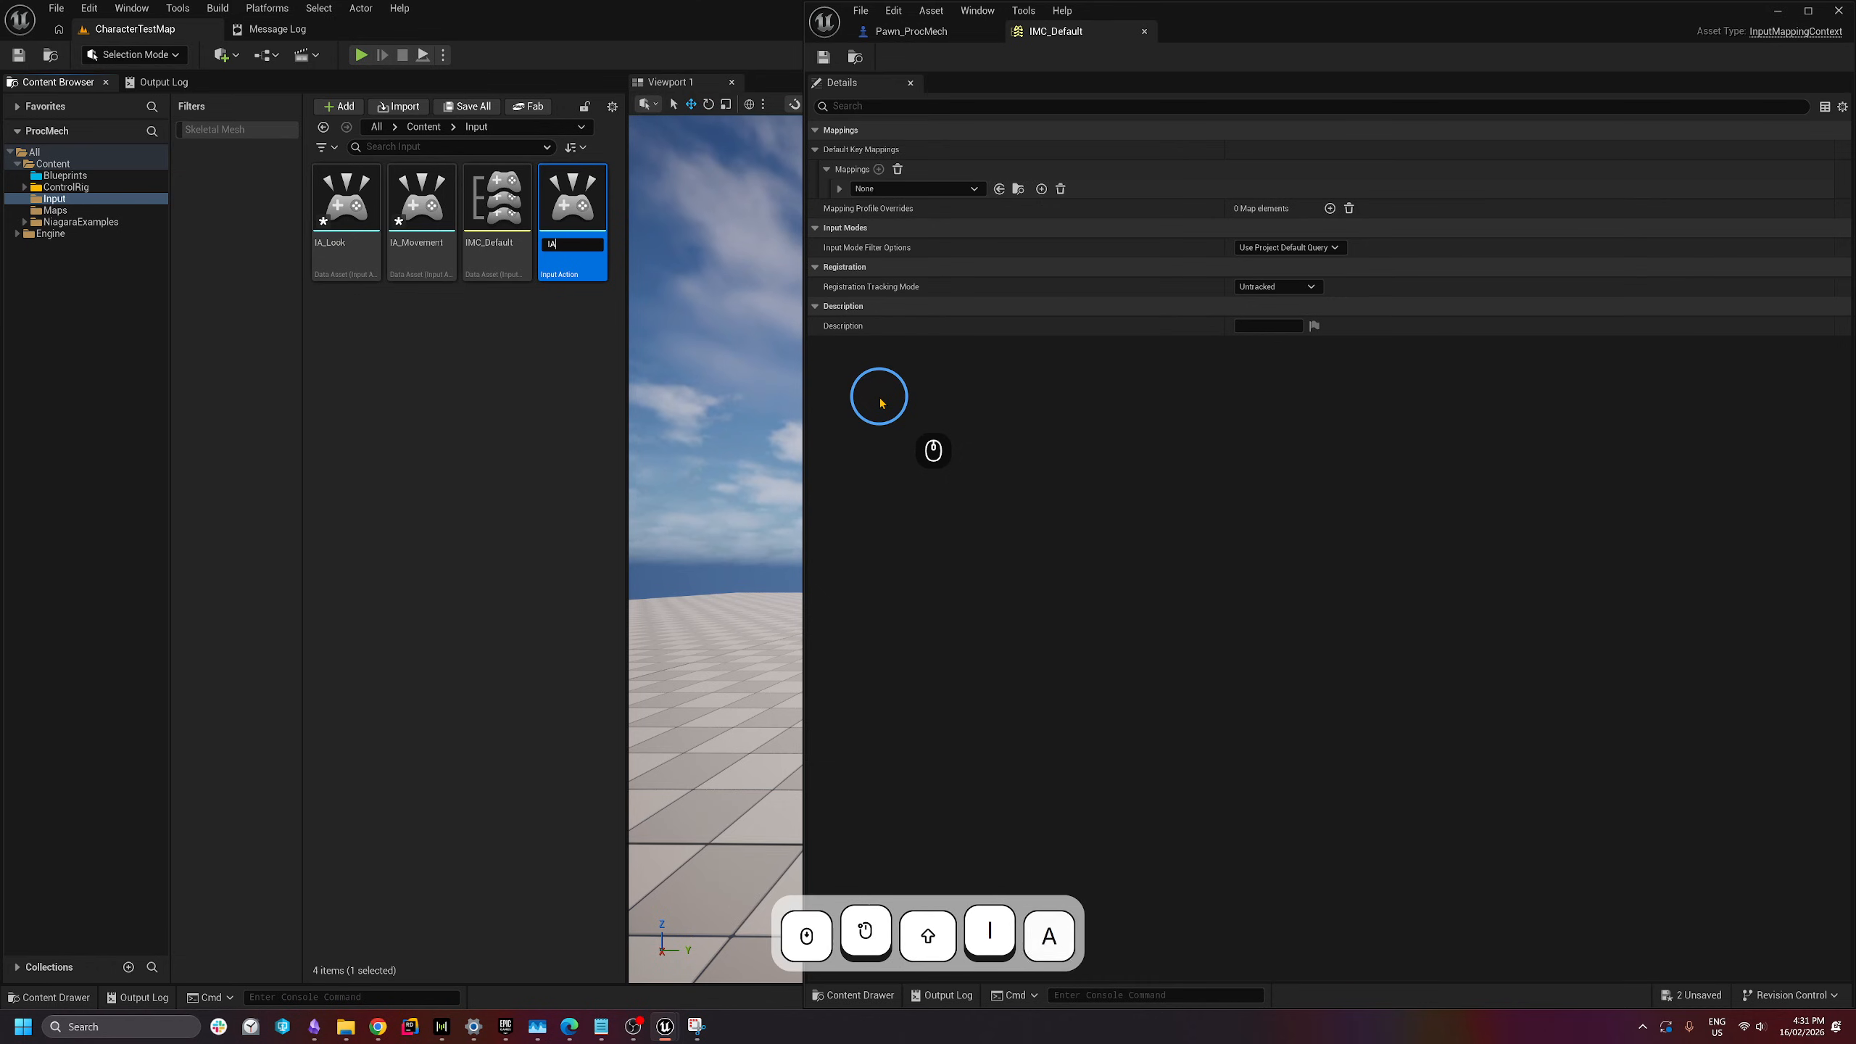
type("_FireCannon")
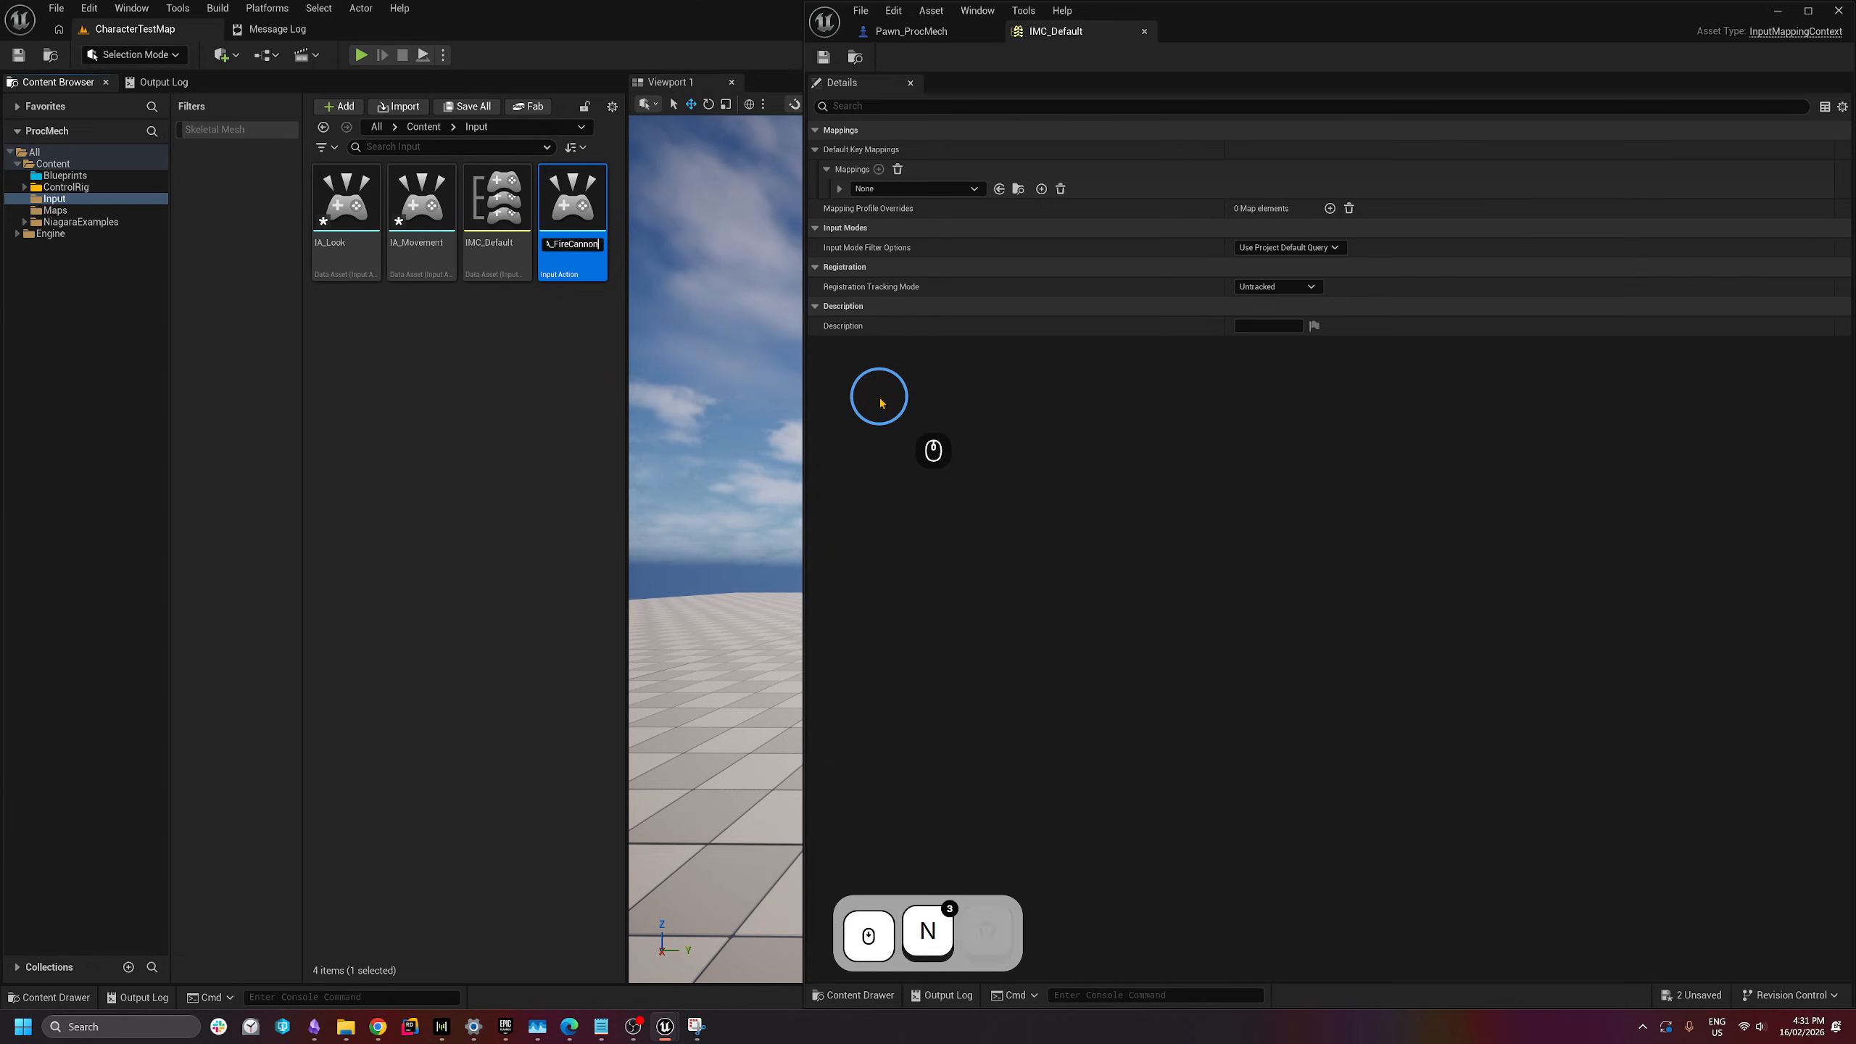
key("Return")
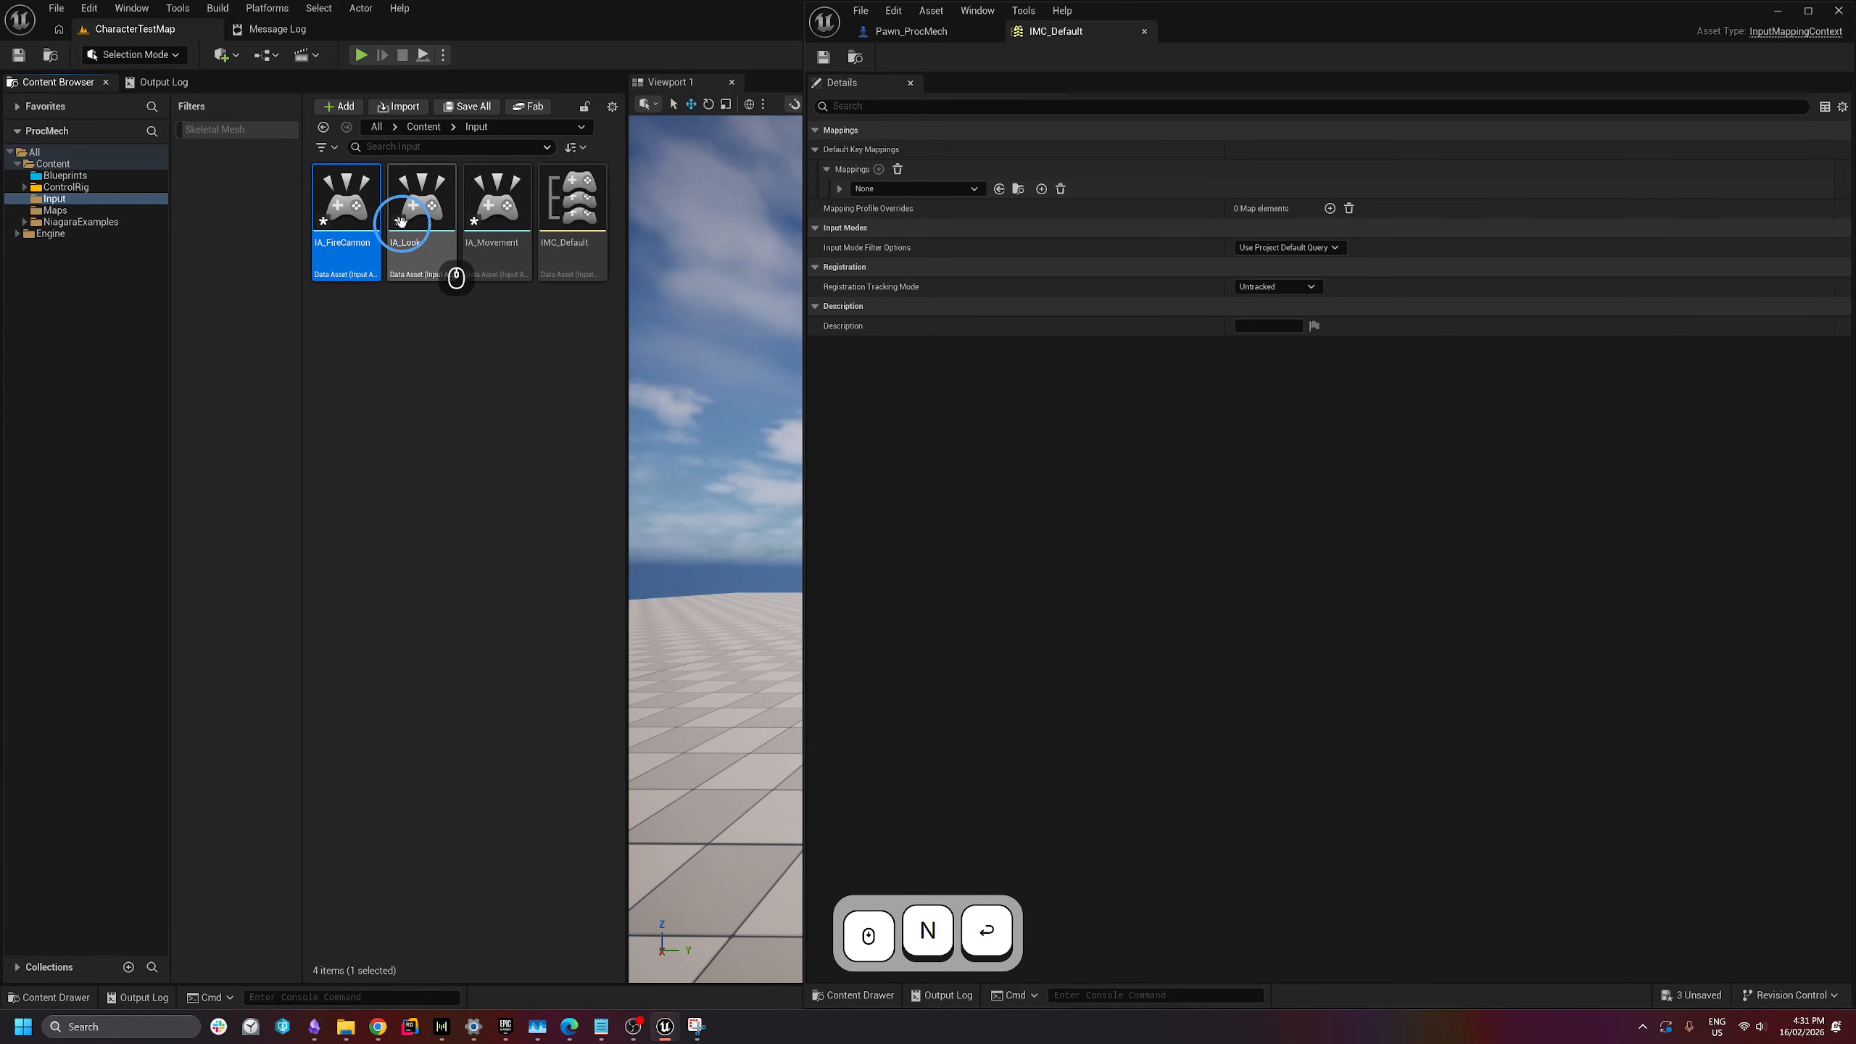
- Save all unsaved levels and assets with File > Save All
left_click(456, 356)
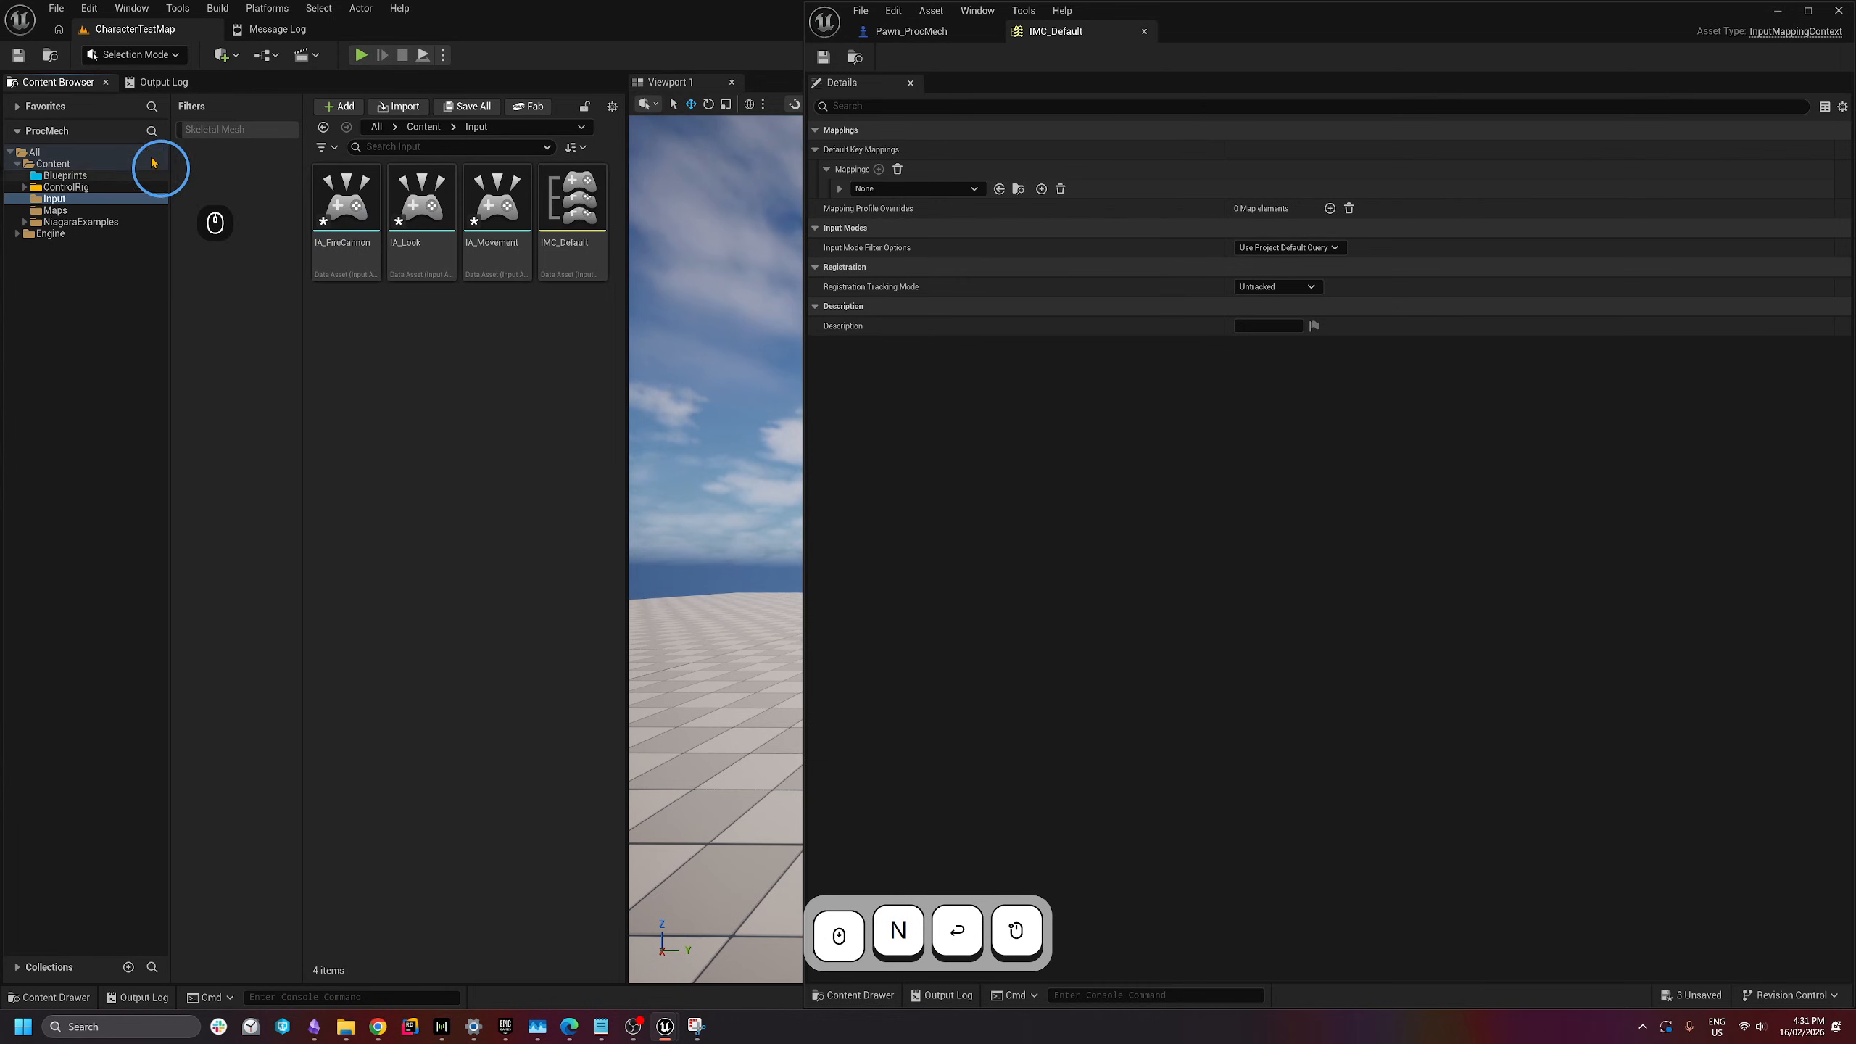
left_click(56, 9)
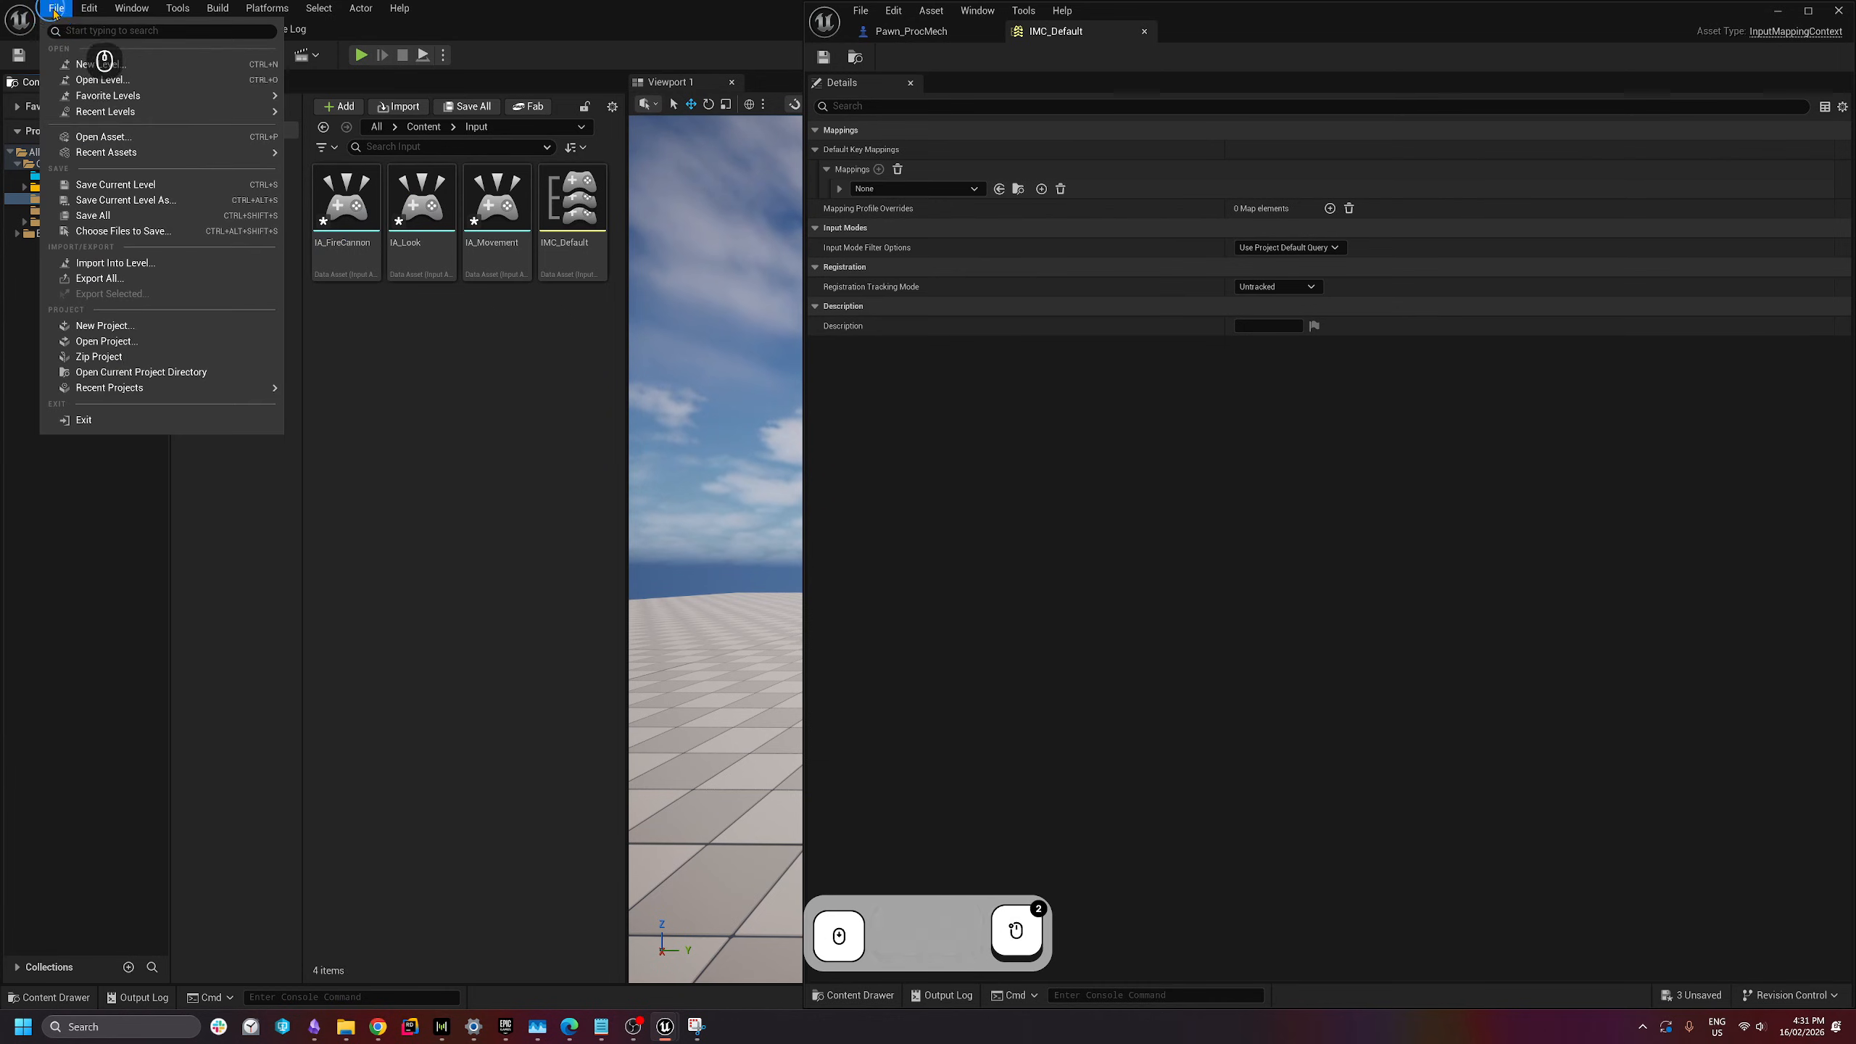
left_click(156, 219)
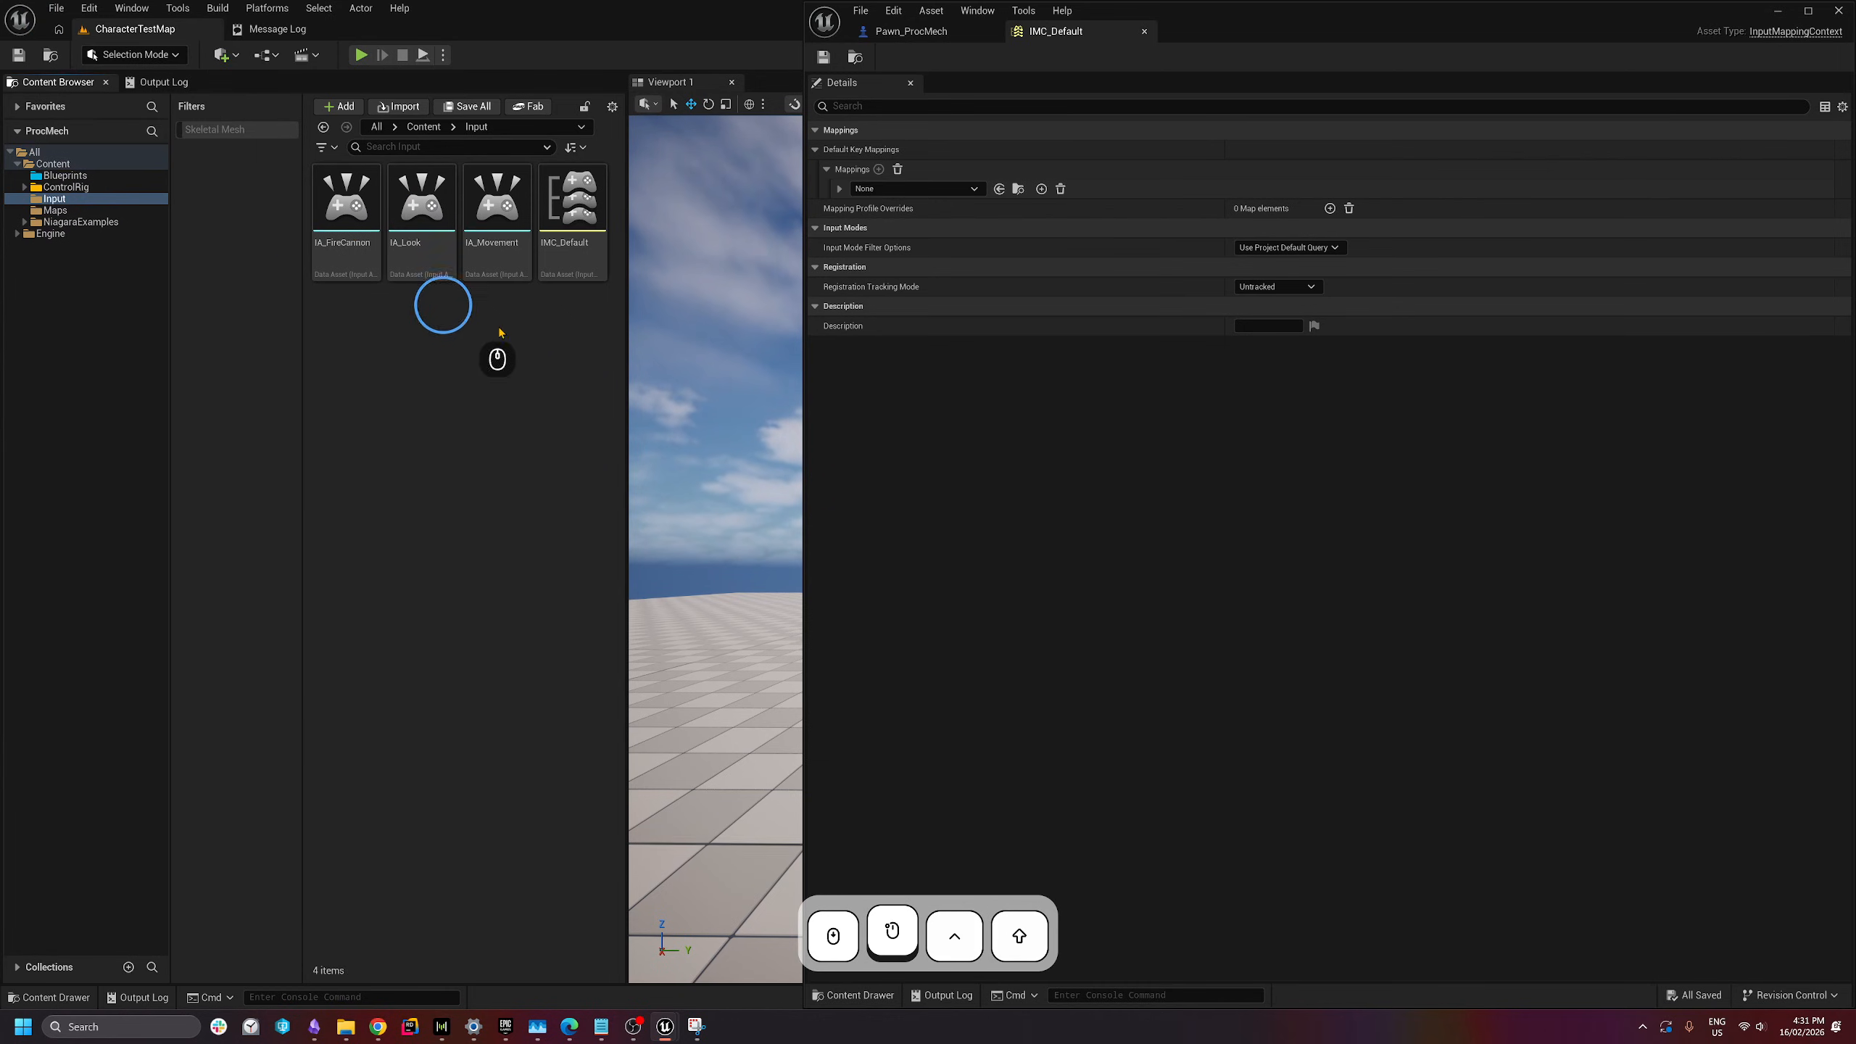
- Assign IA_Movement to IMC_Default's empty mapping and expand it to reveal its None key binding
key("ctrl+shift+s")
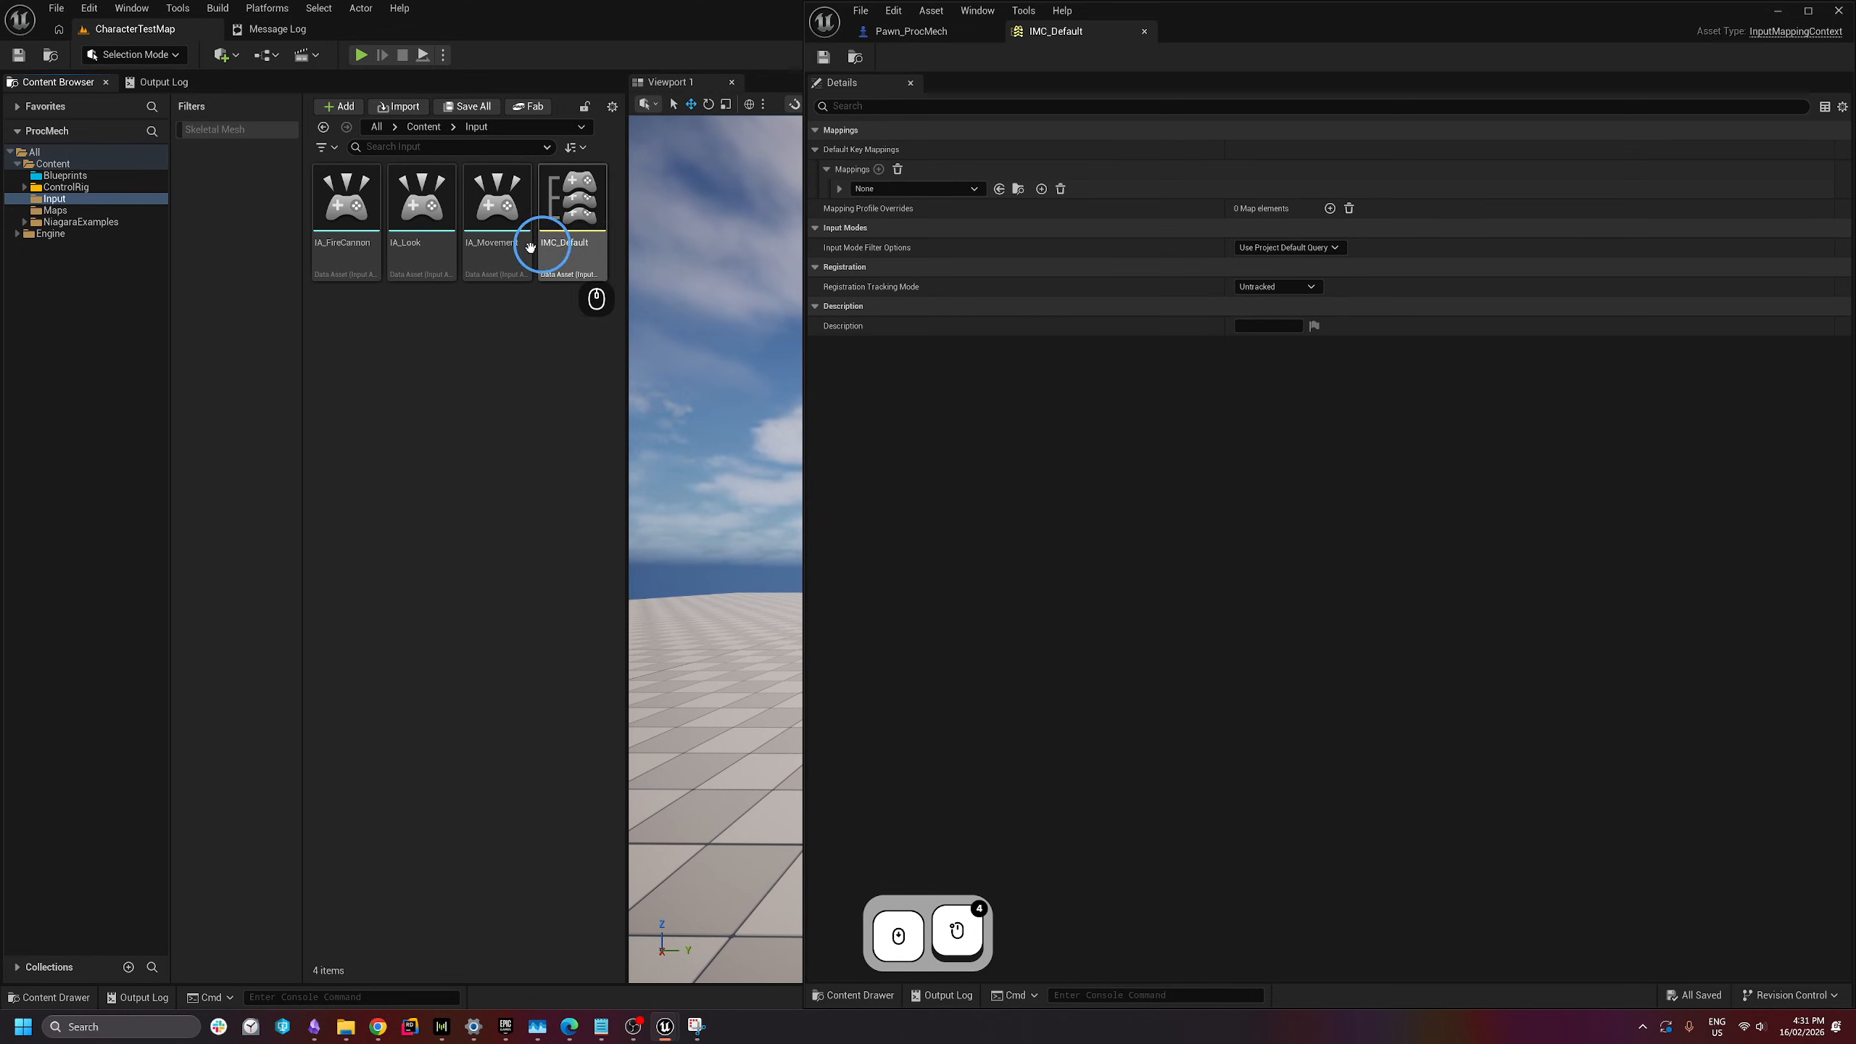
left_click_drag(496, 252, 897, 203)
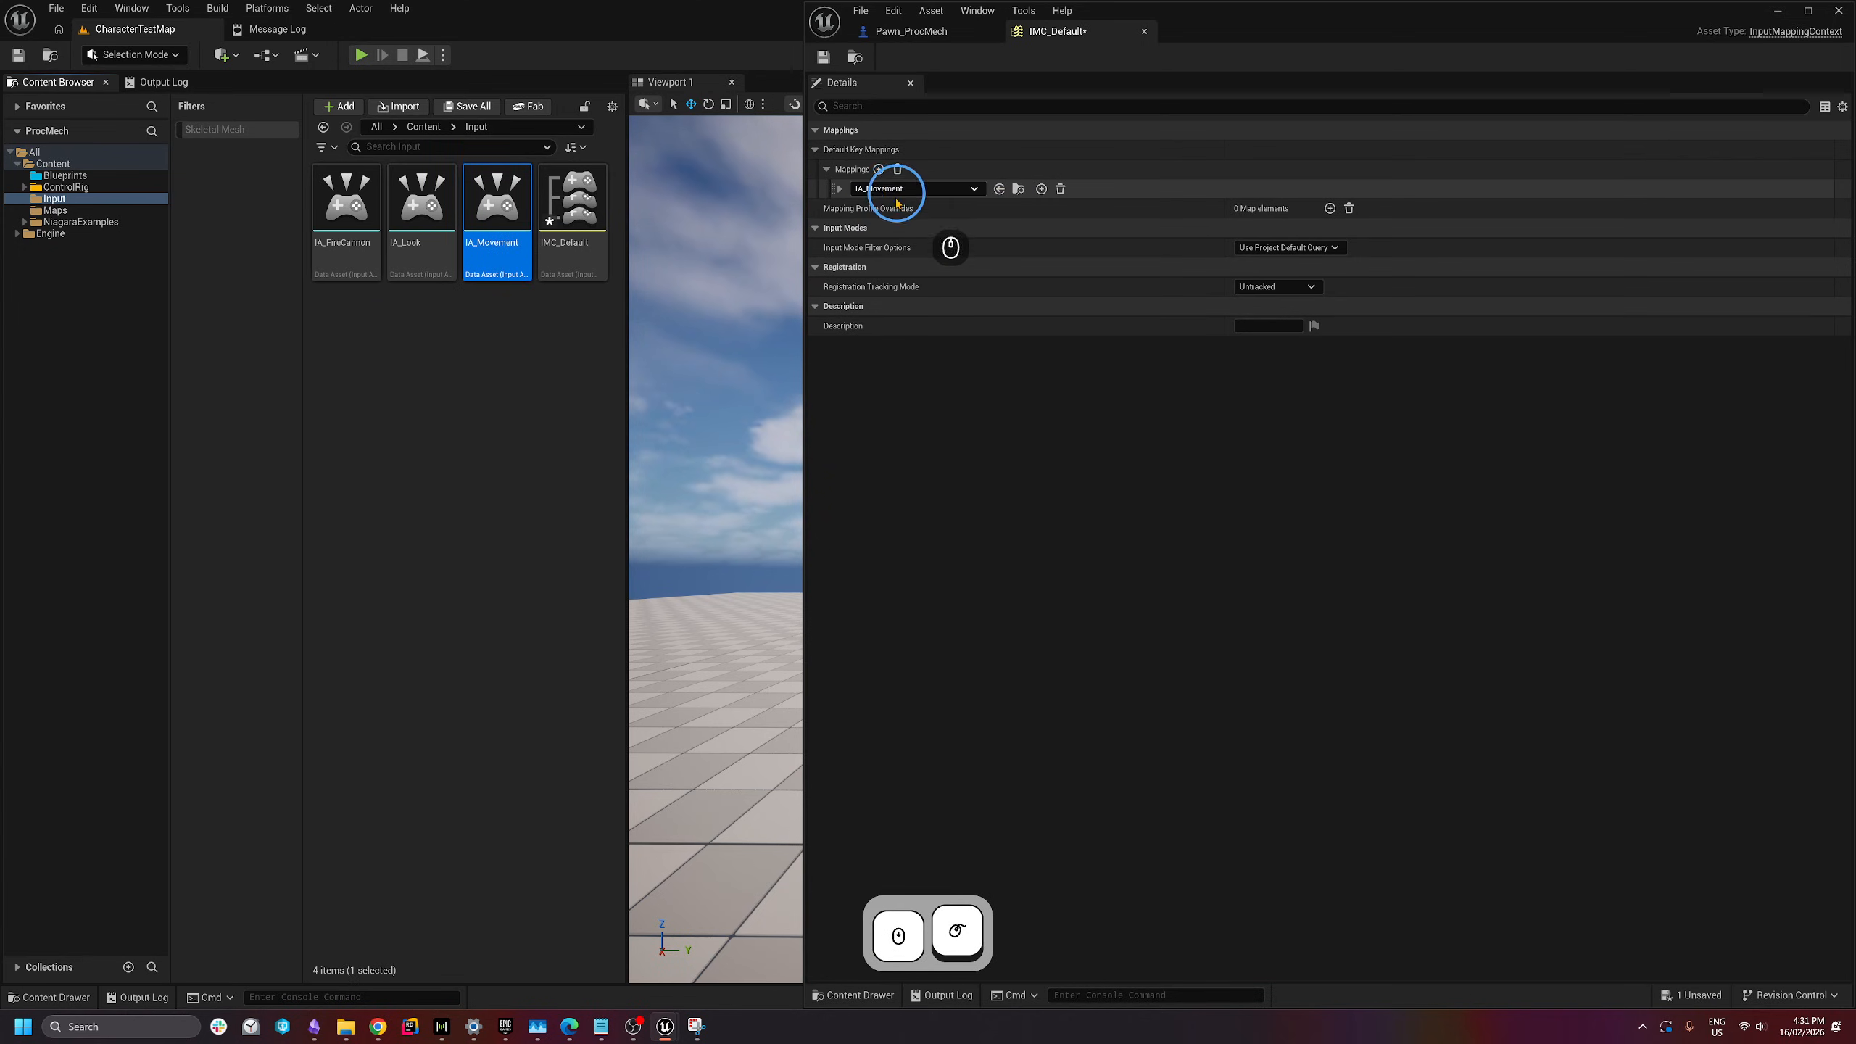
left_click(841, 189)
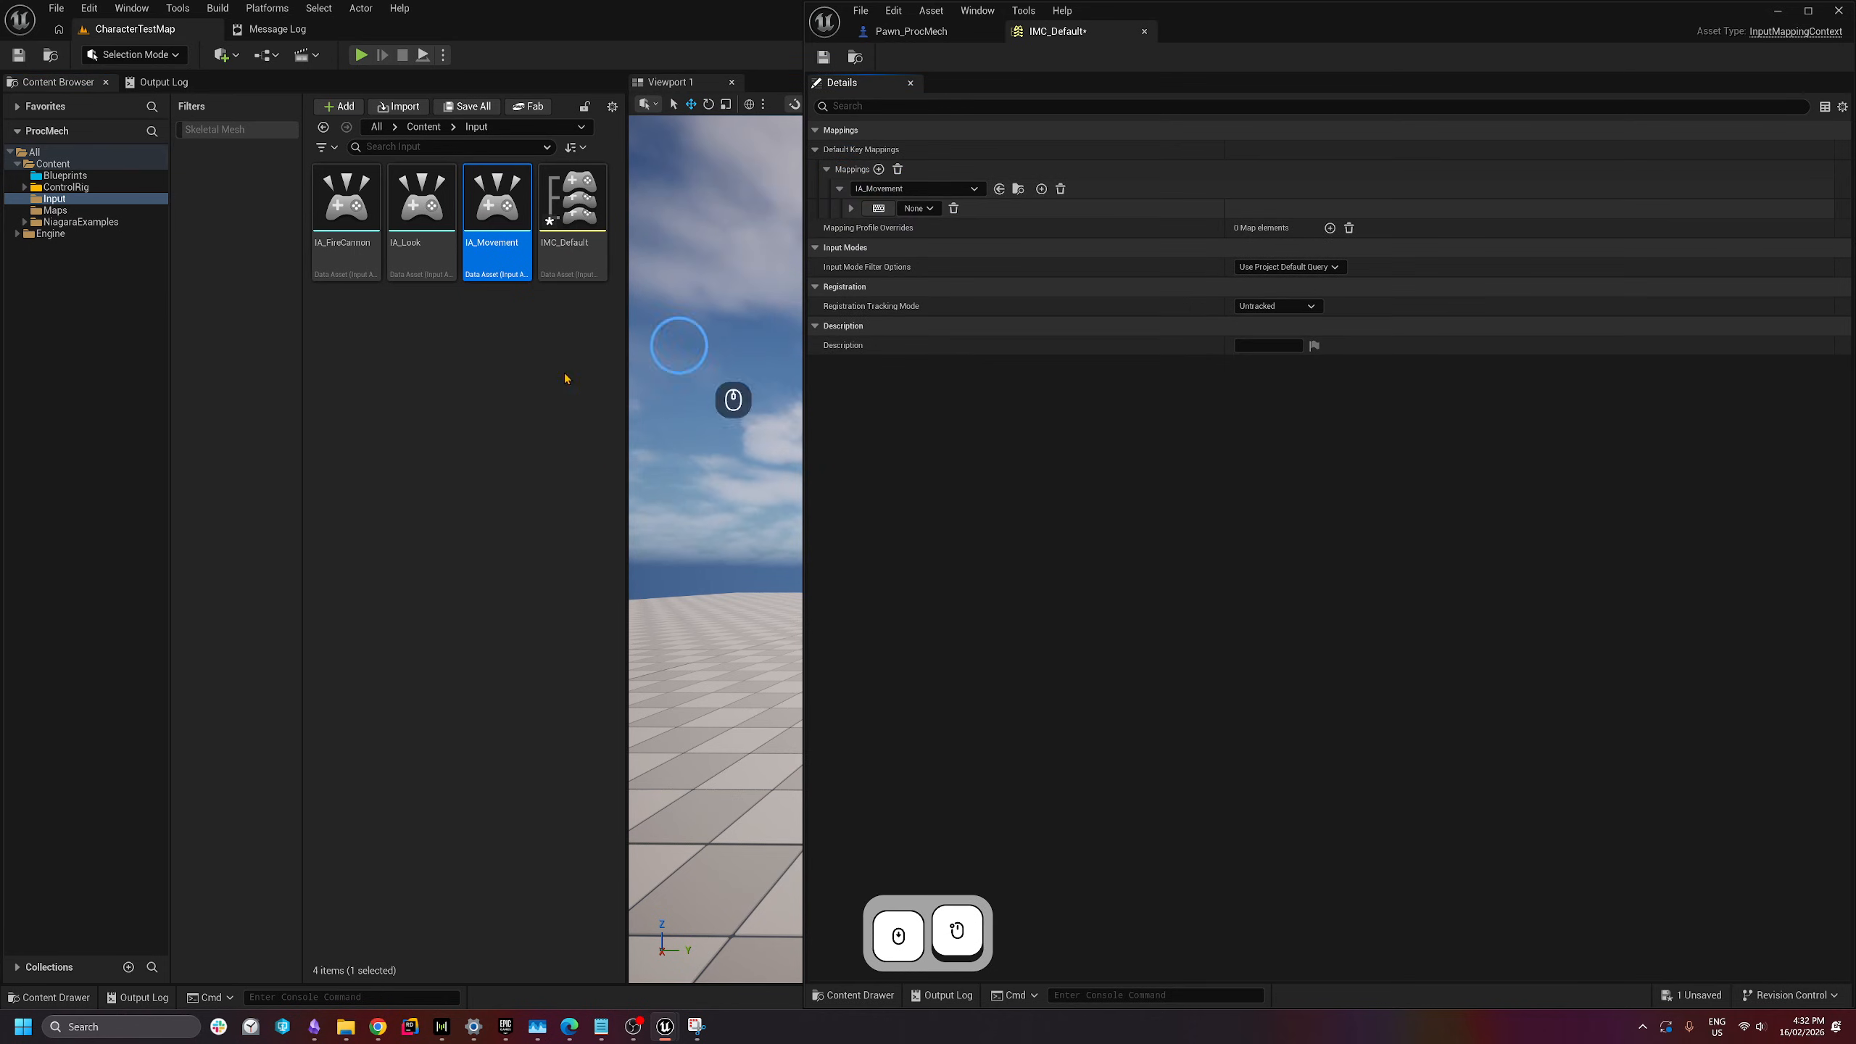
left_click(498, 351)
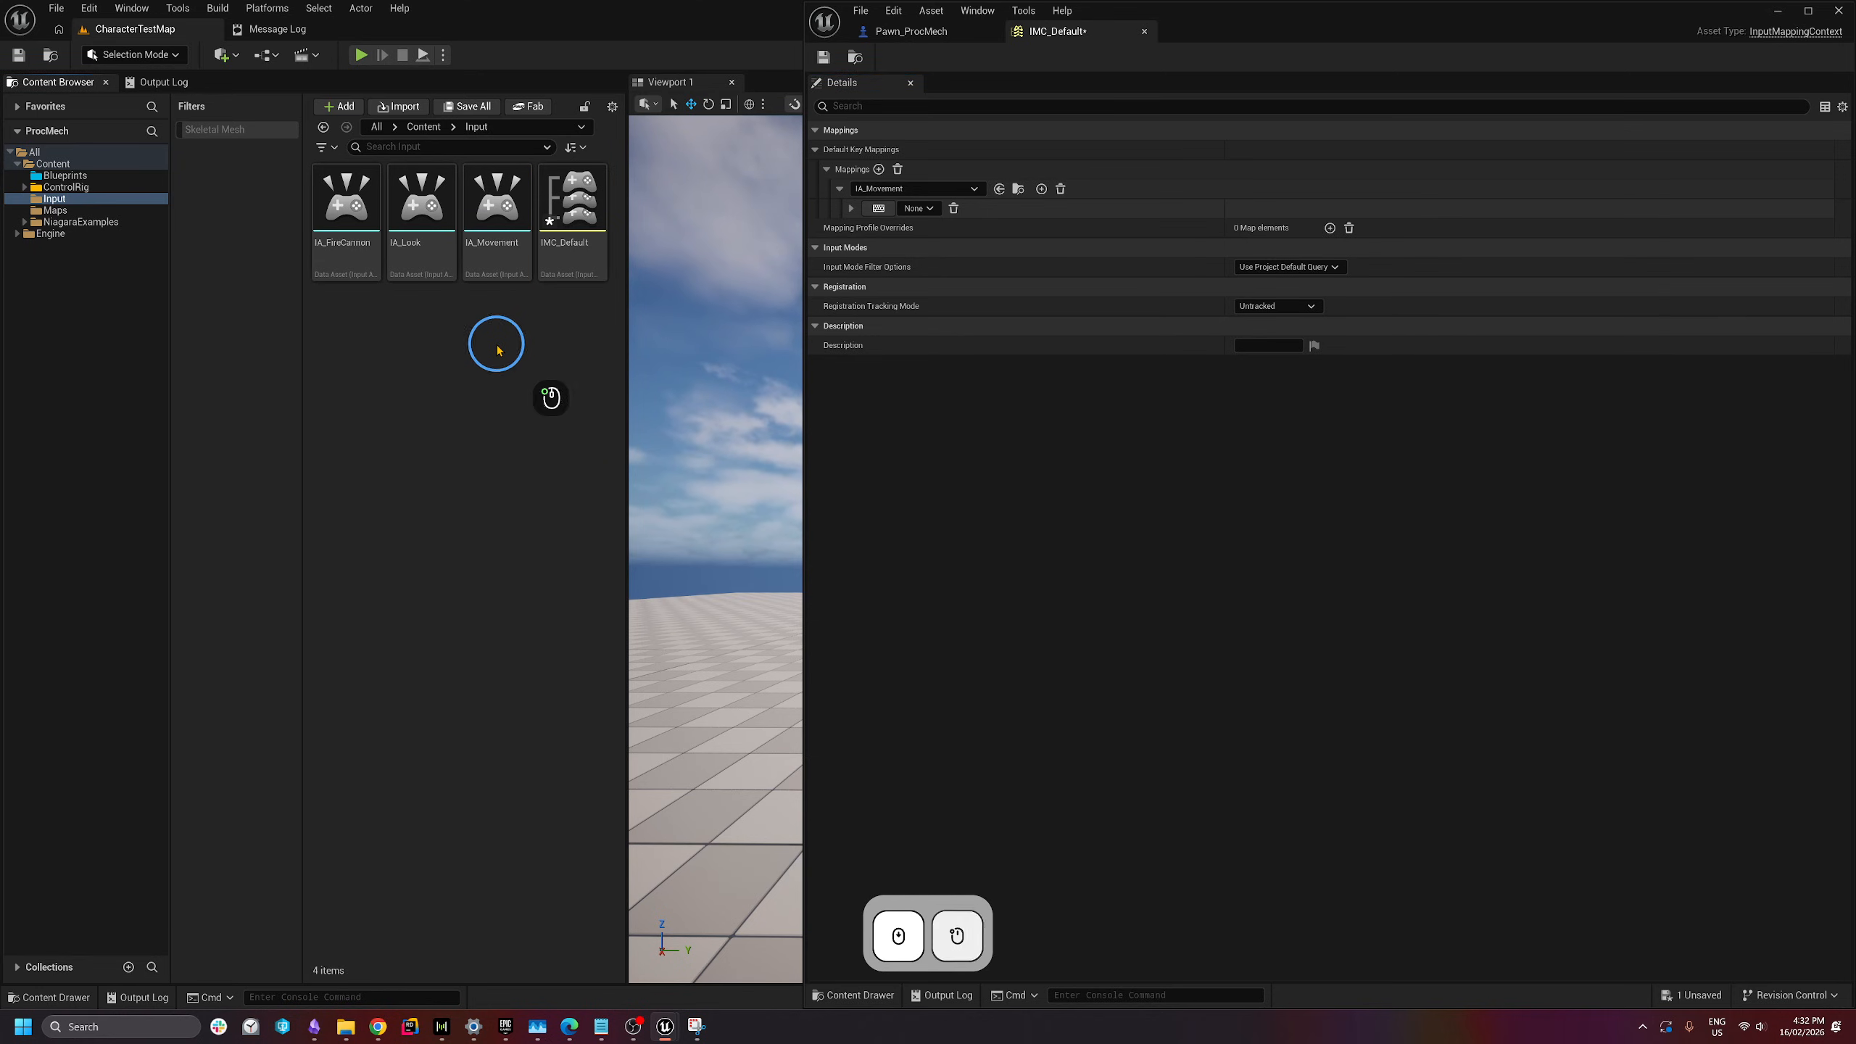
- Set IA_Movement's value type to Axis2D (Vector2D) and save it
double_click(516, 246)
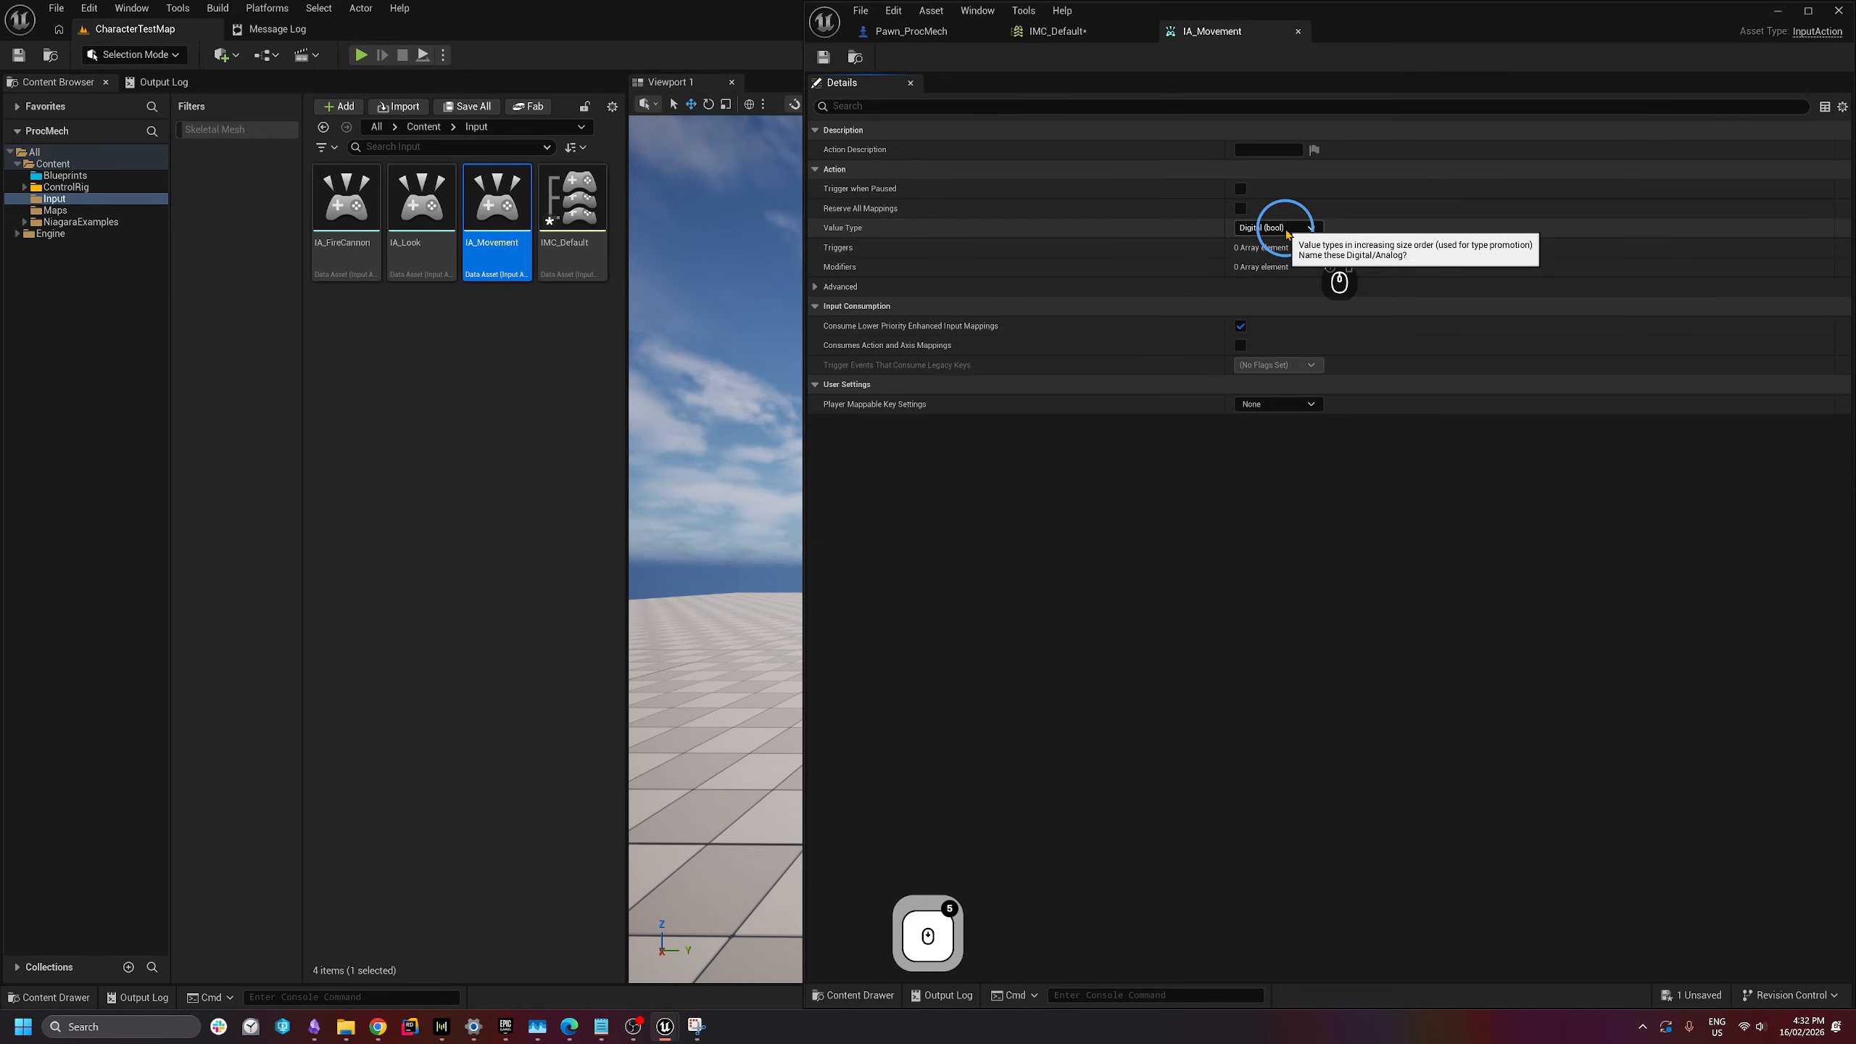
left_click(1288, 234)
left_click(1288, 234)
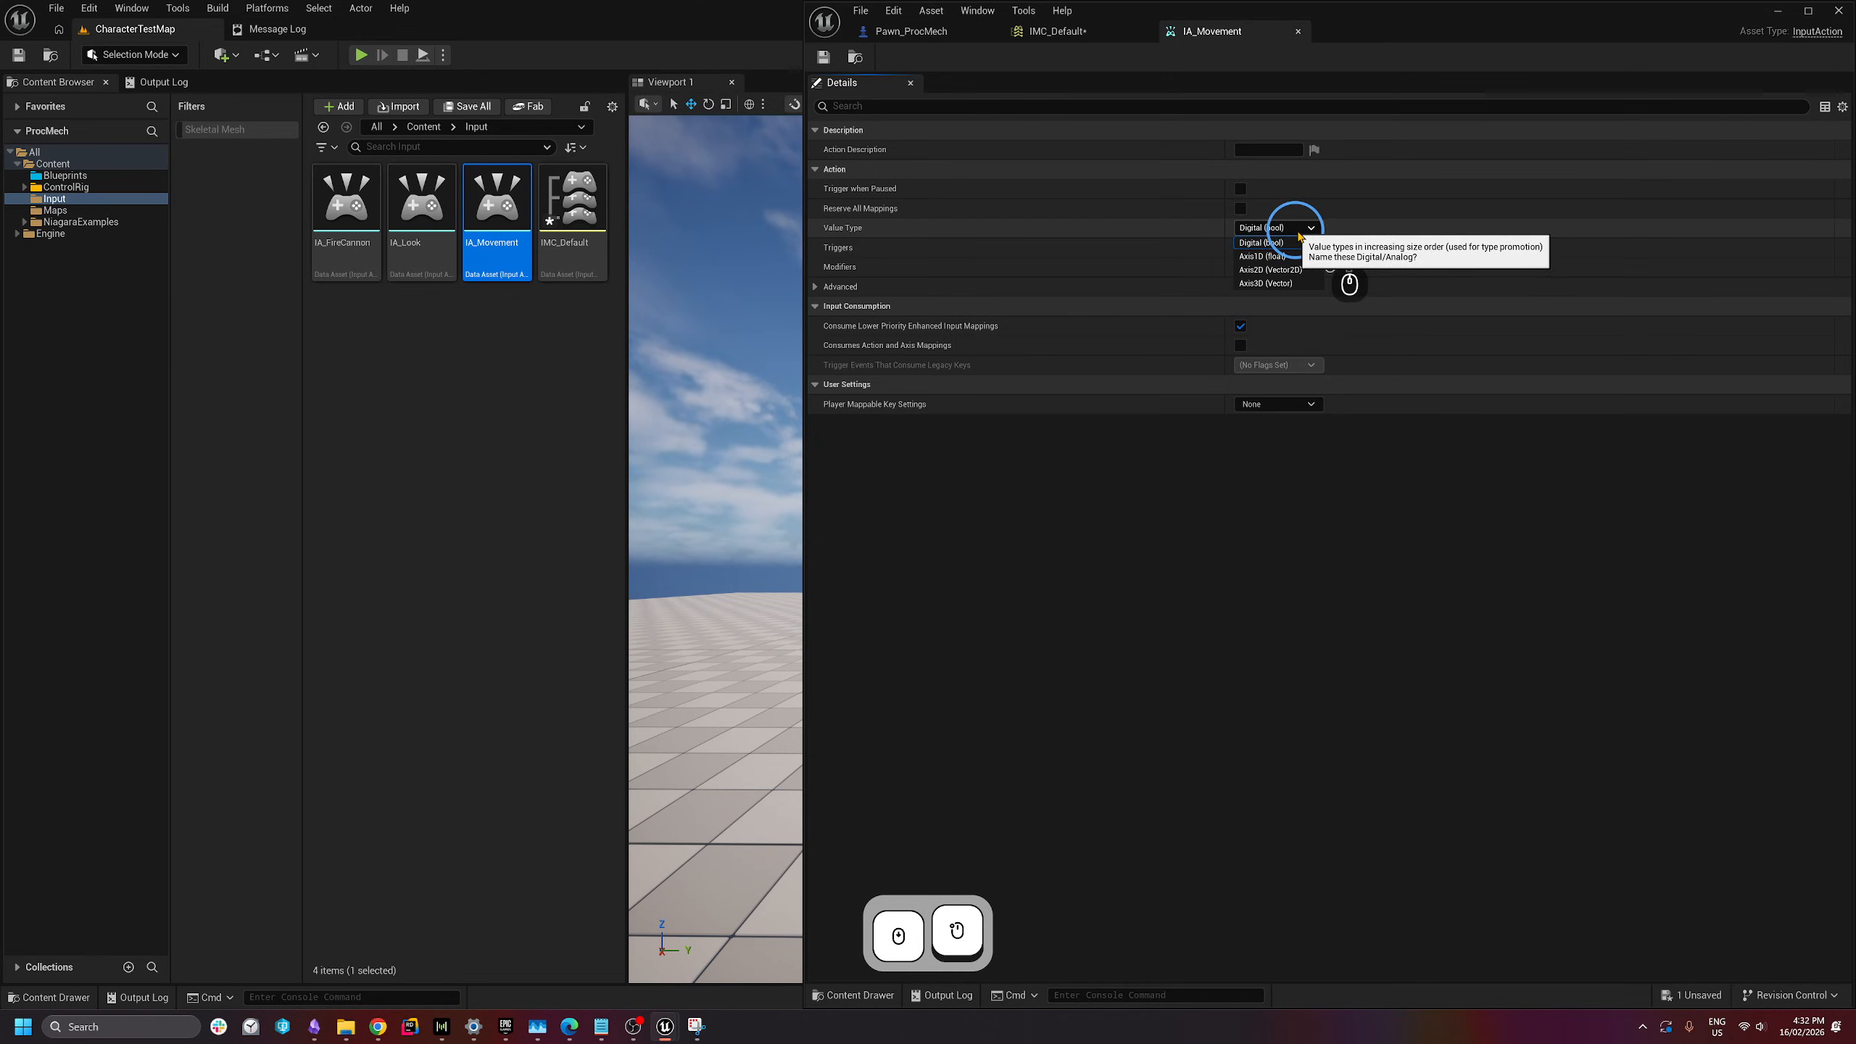
left_click(1288, 234)
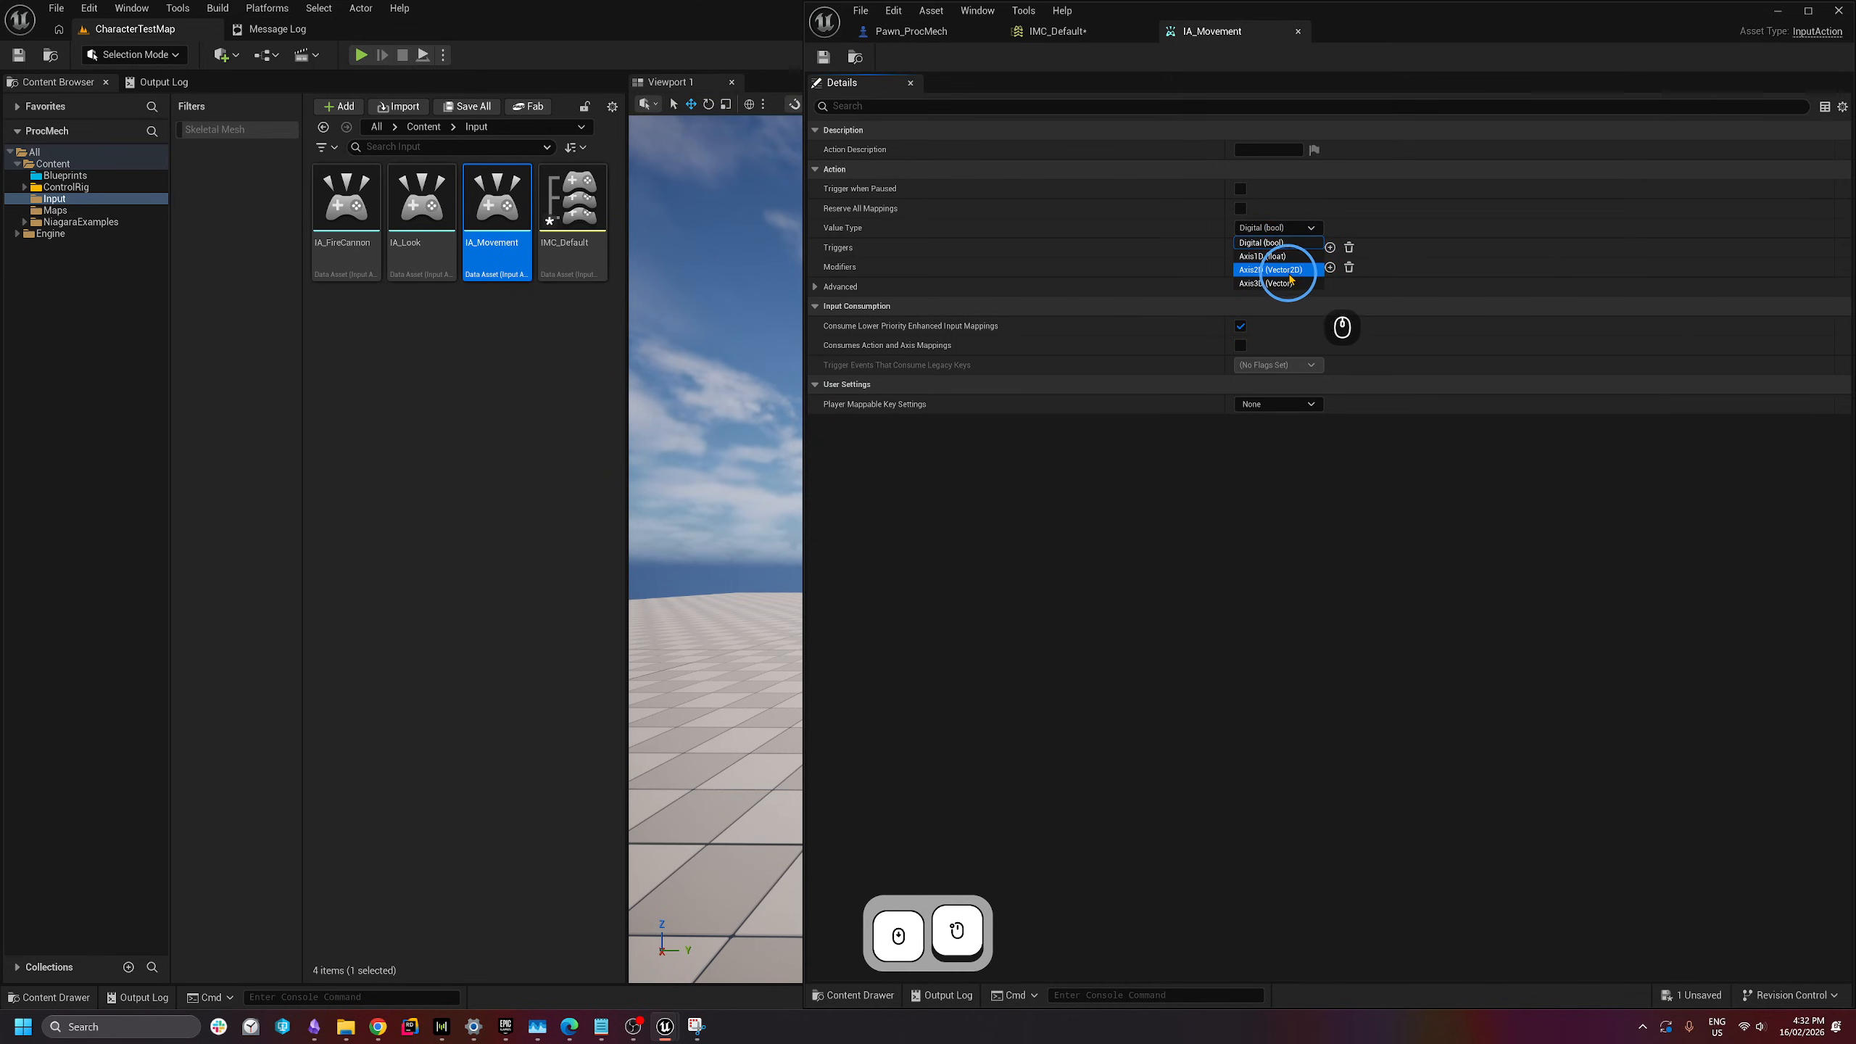
left_click(1301, 272)
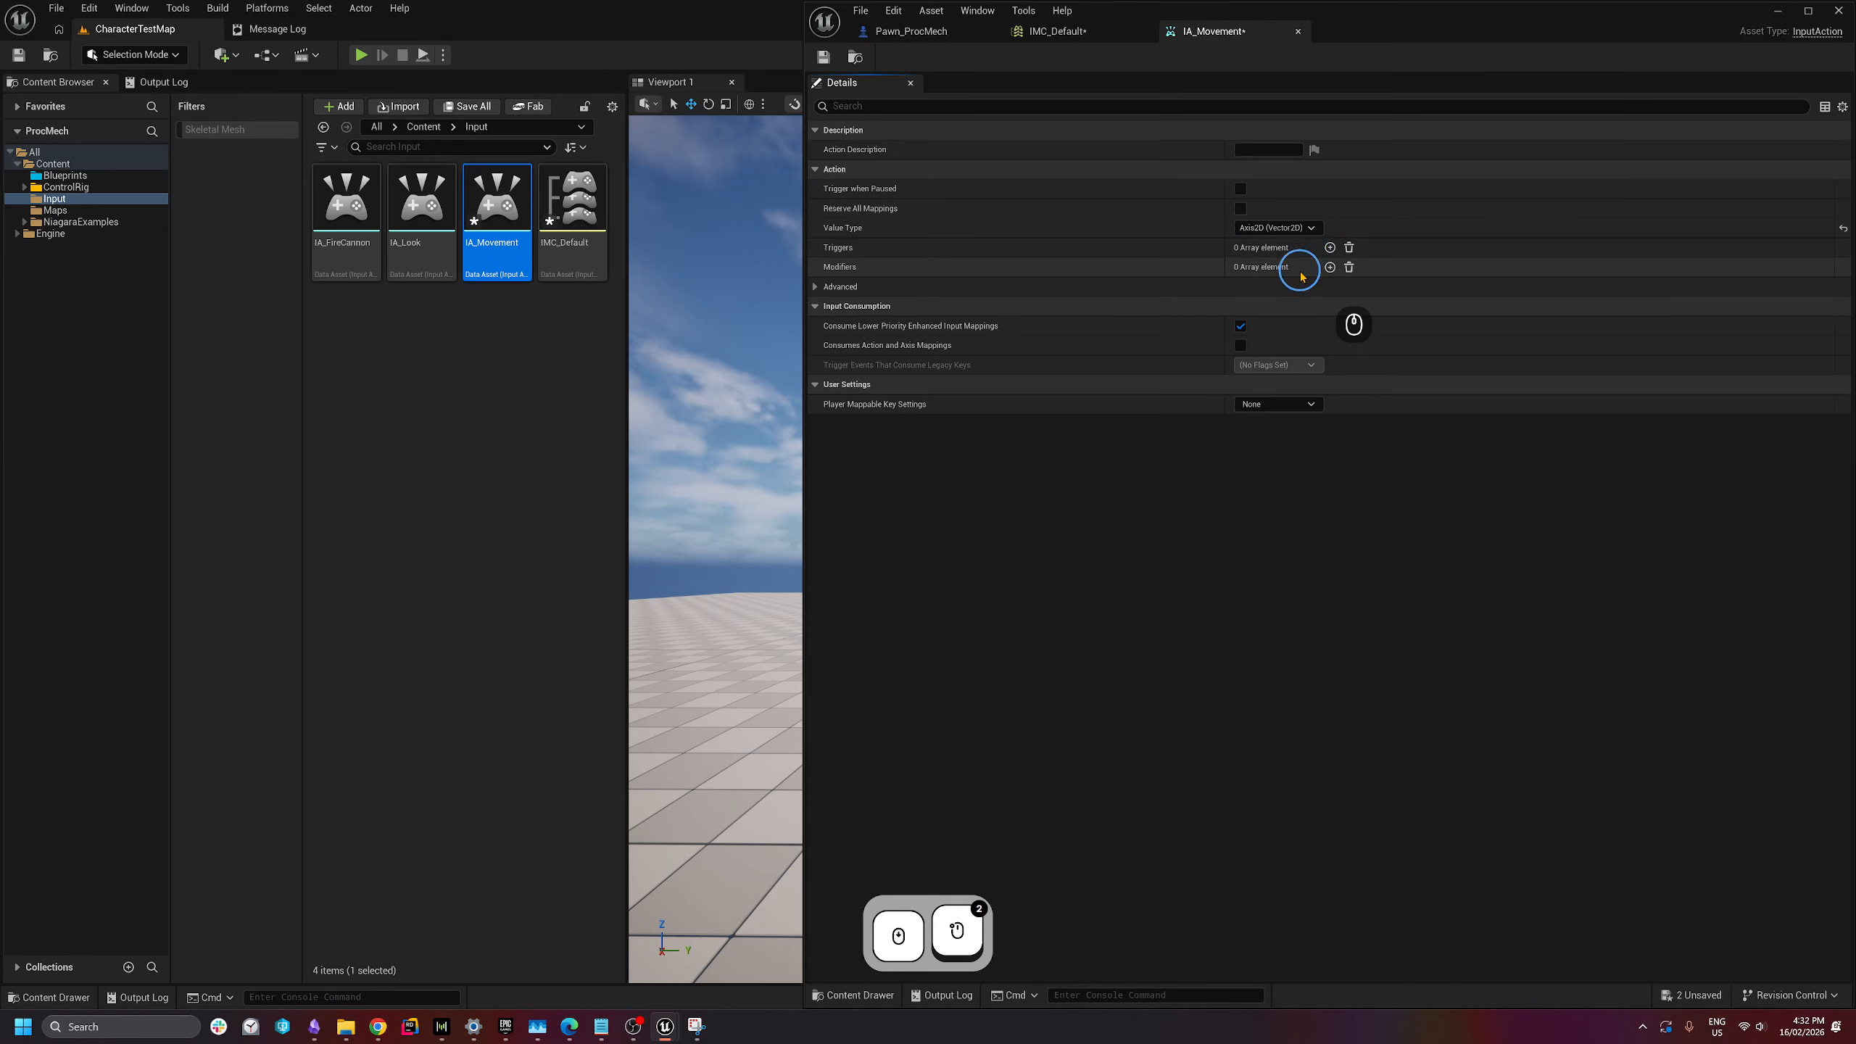
left_click(825, 59)
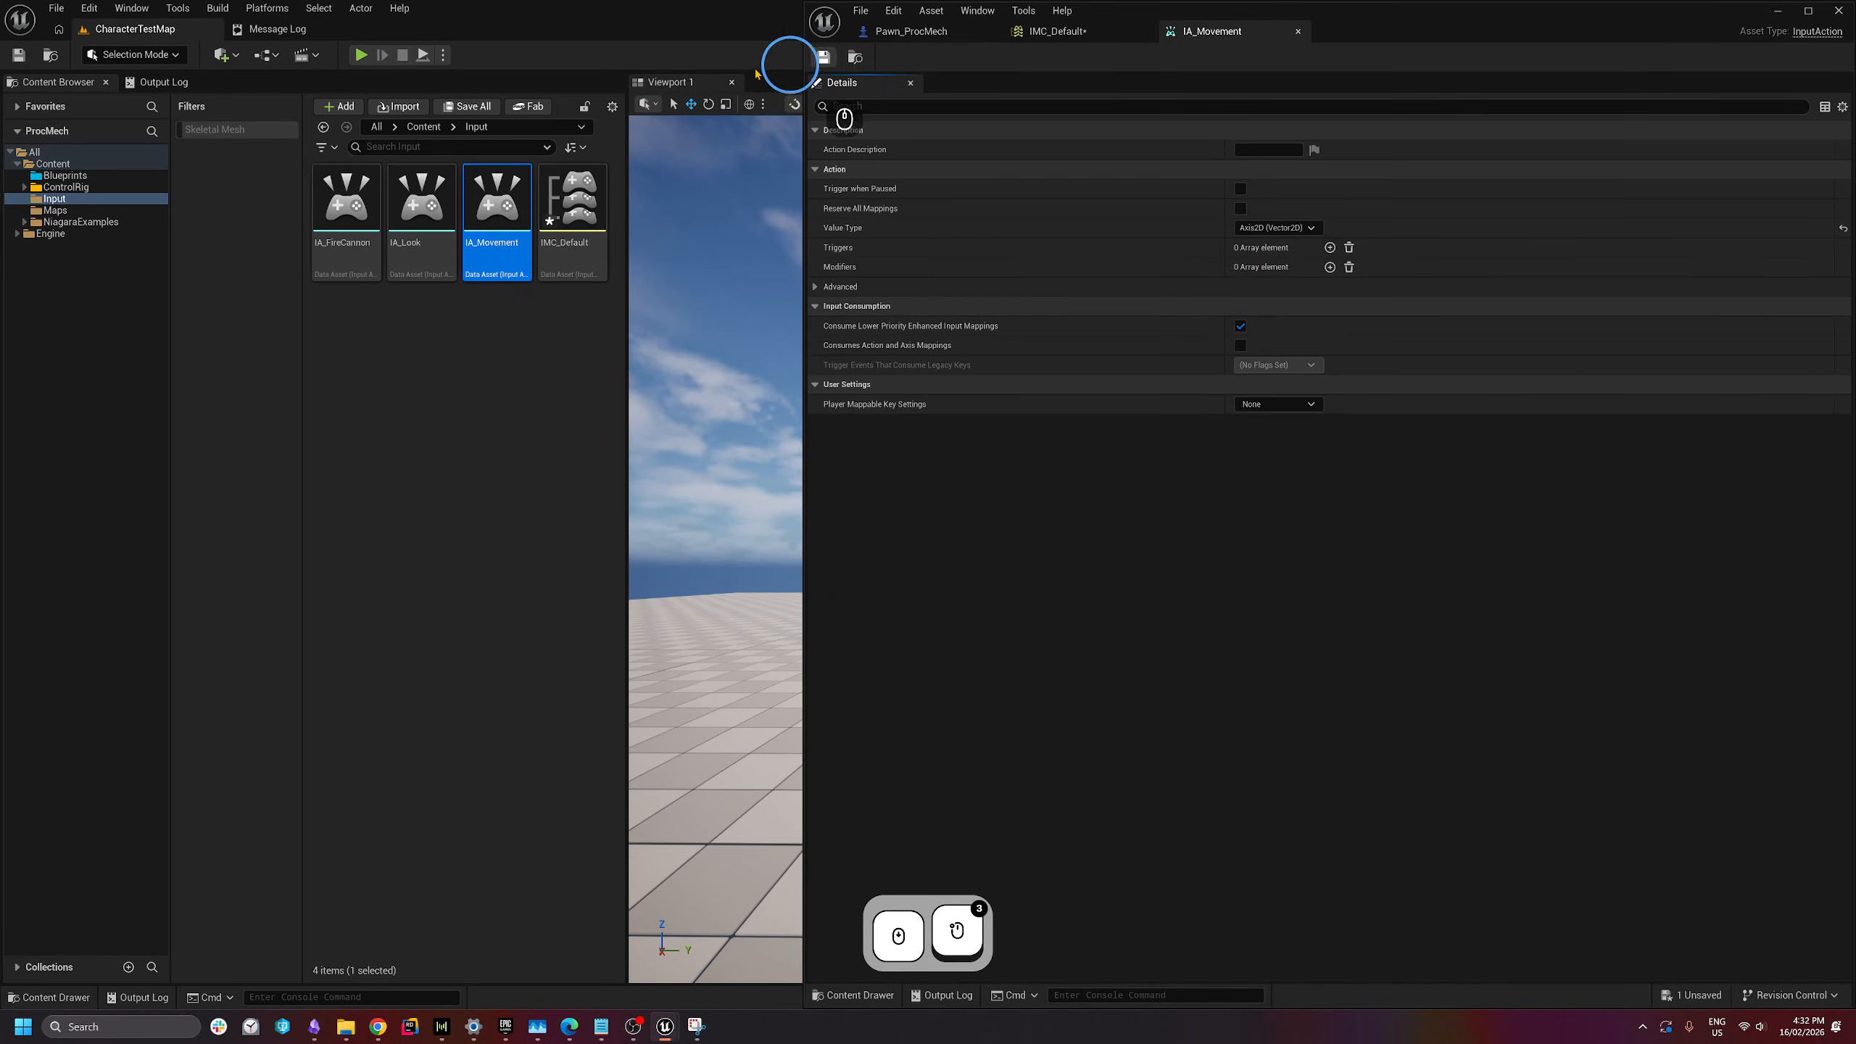
- Set IA_Look's value type to Axis2D (Vector2D) and save it
double_click(428, 250)
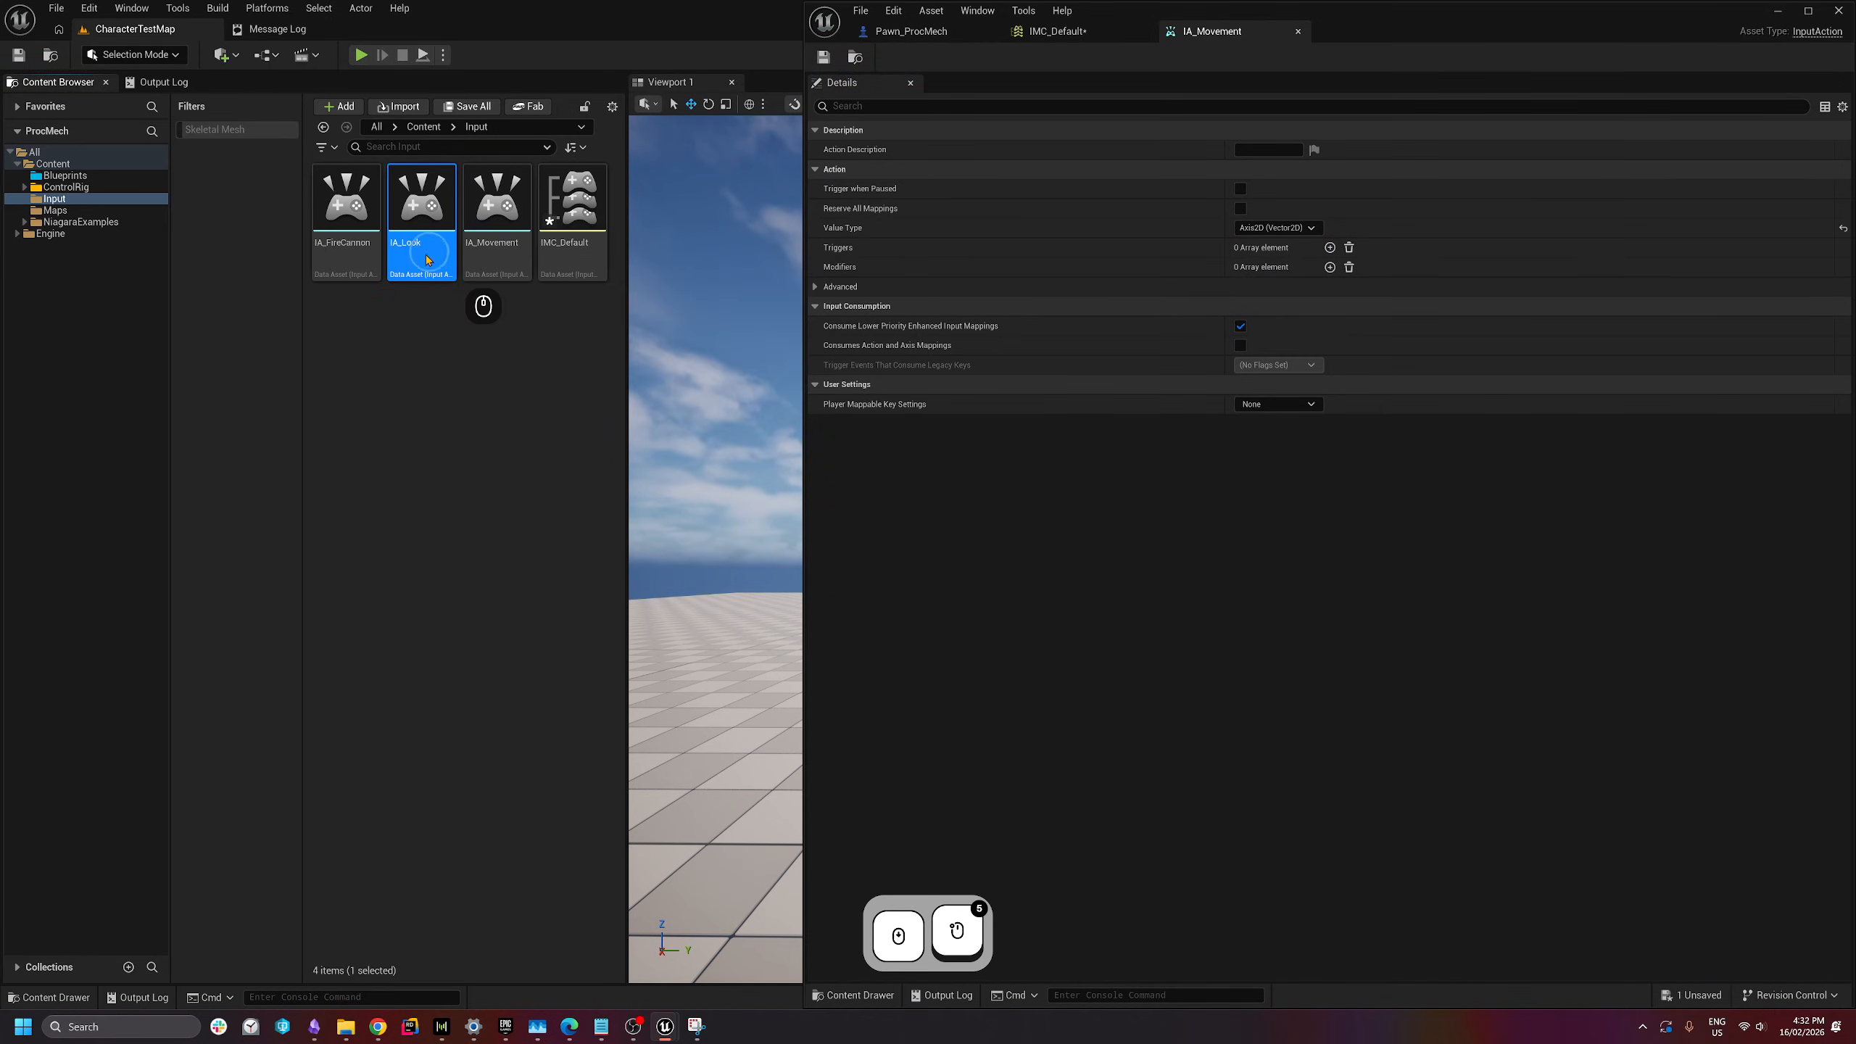
left_click(1273, 228)
left_click(1254, 264)
left_click(824, 57)
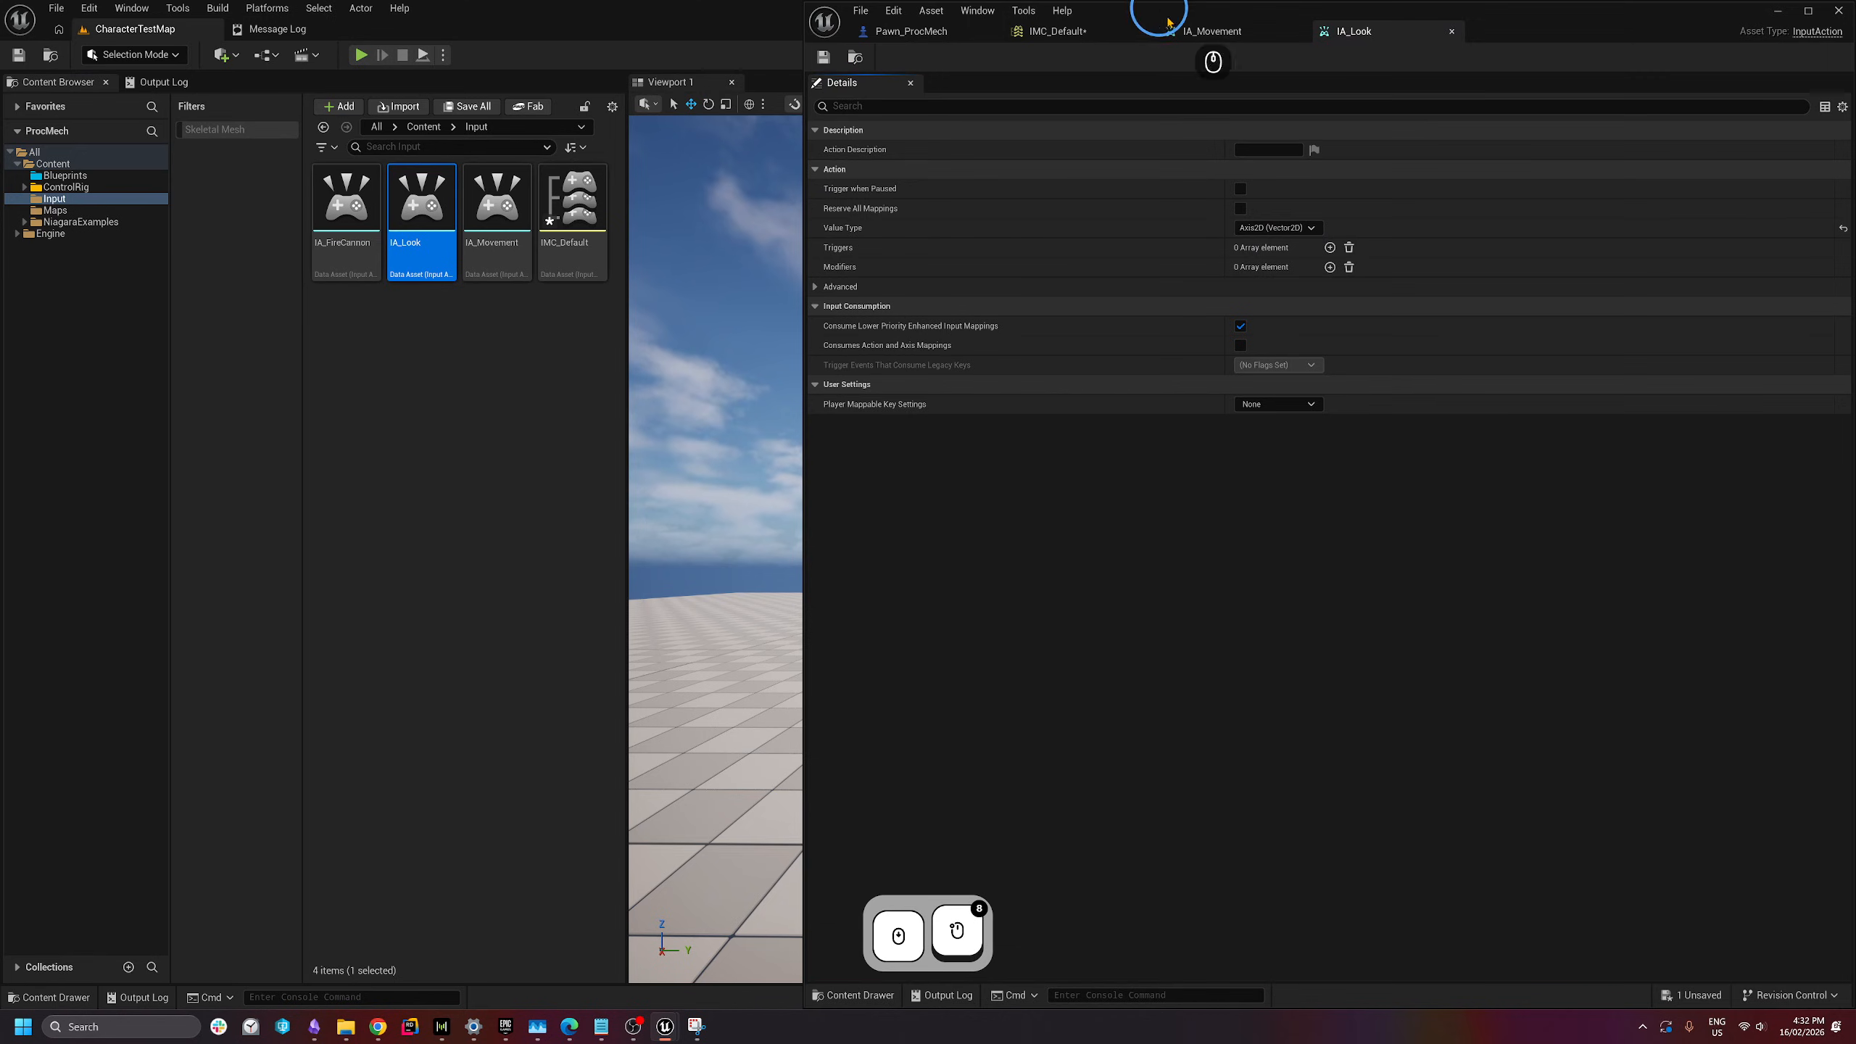
- Add three more key bindings to IA_Movement in IMC_Default, making four in total
left_click(1088, 31)
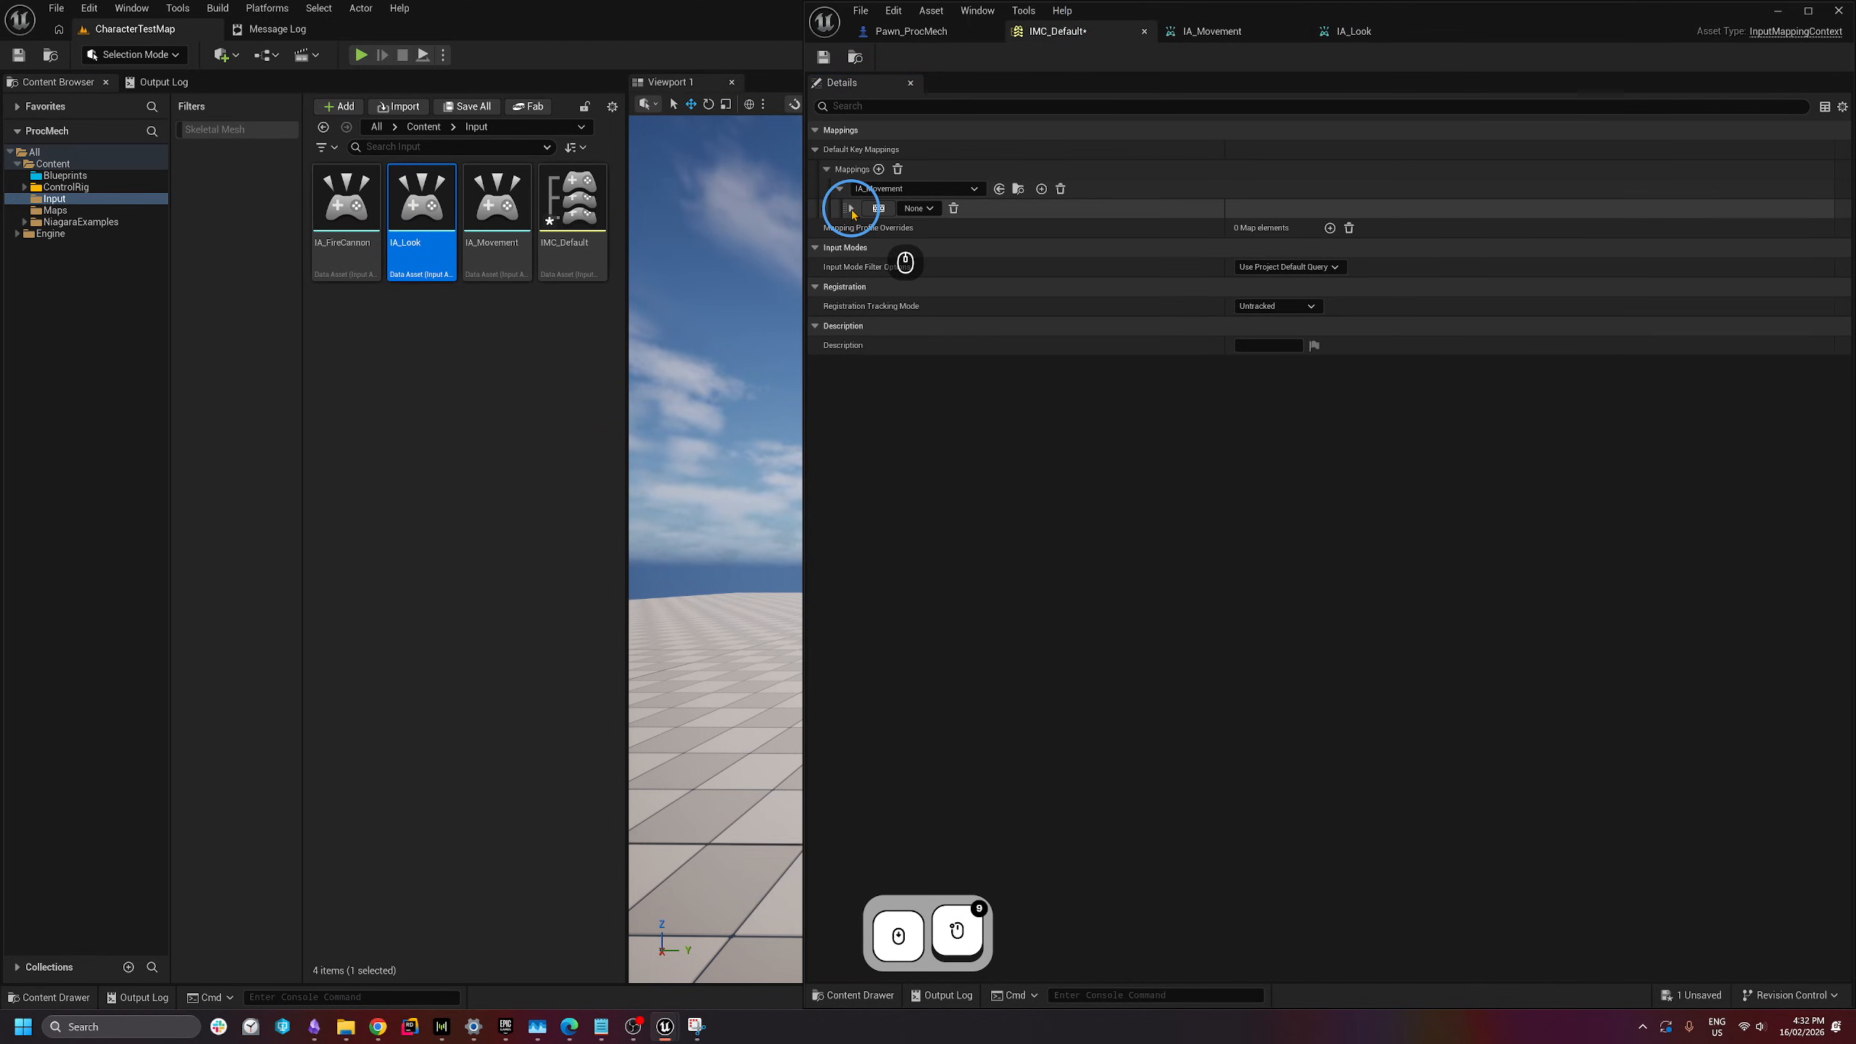
scroll(852, 211, "down", 4)
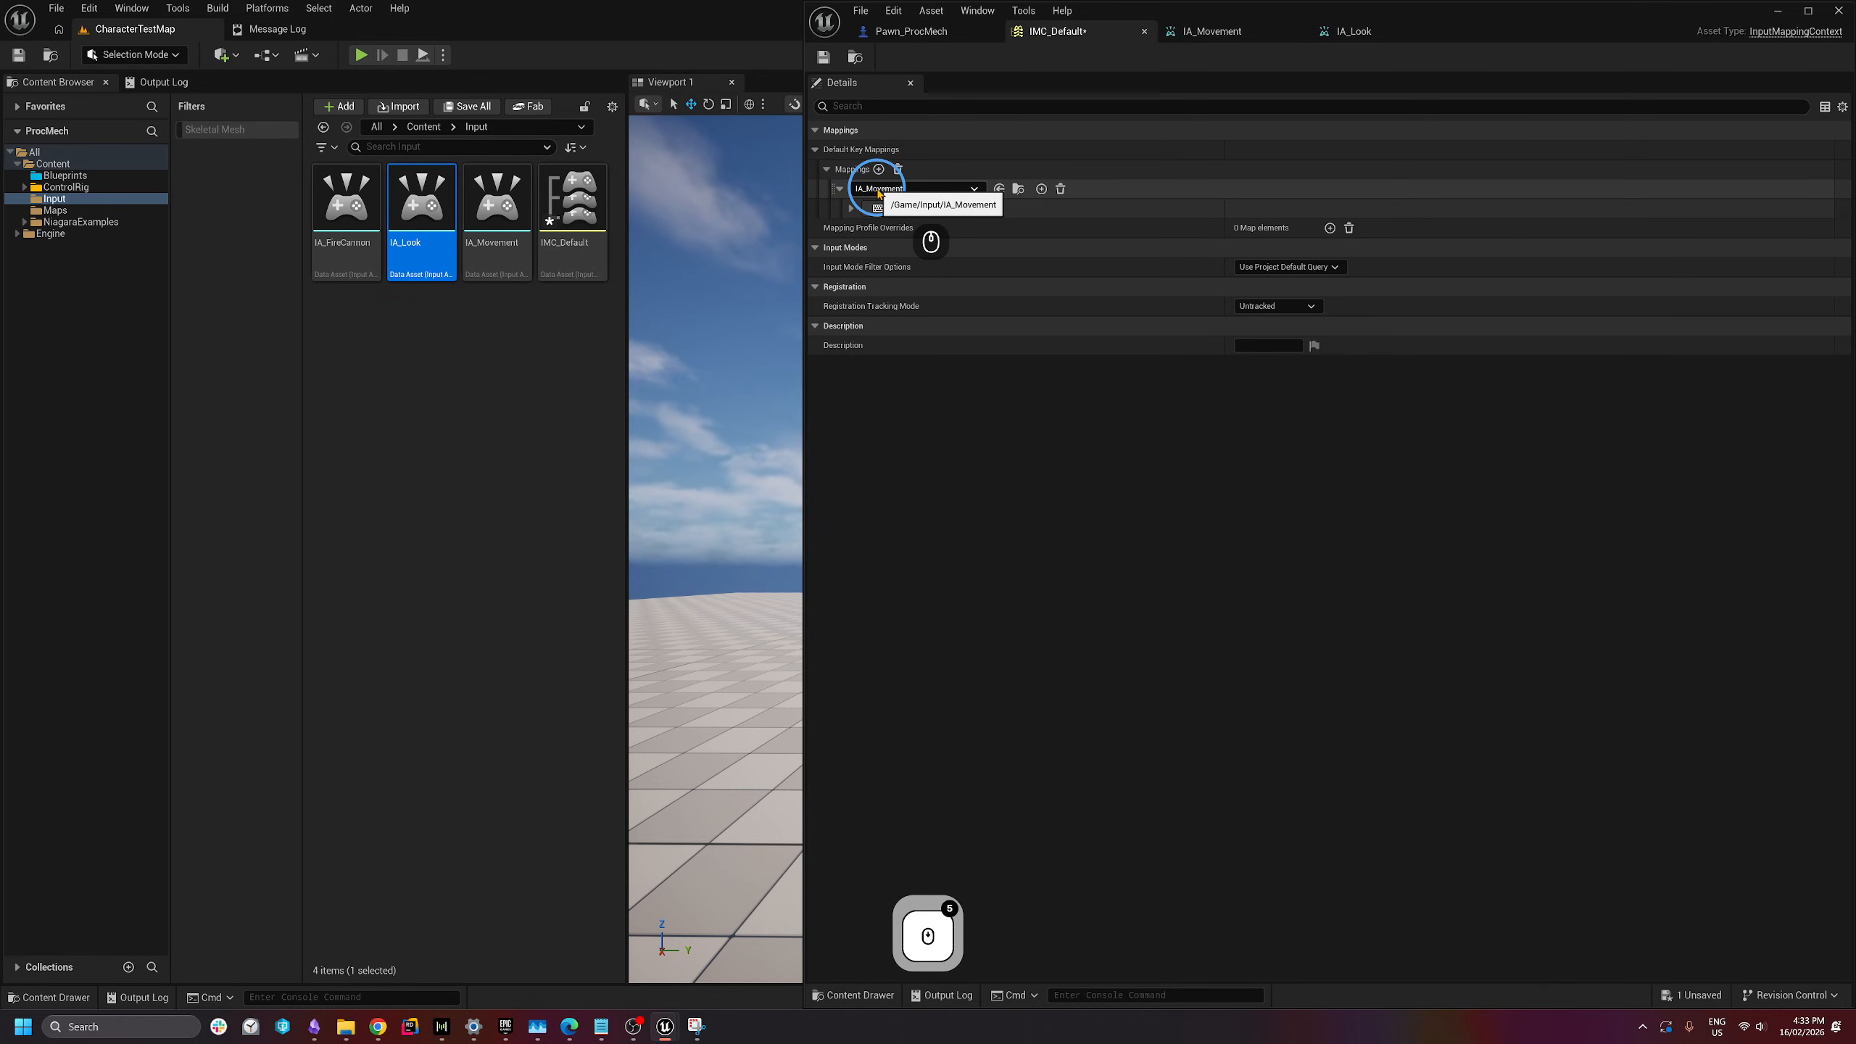
left_click(1041, 189)
left_click(1041, 190)
left_click(1041, 190)
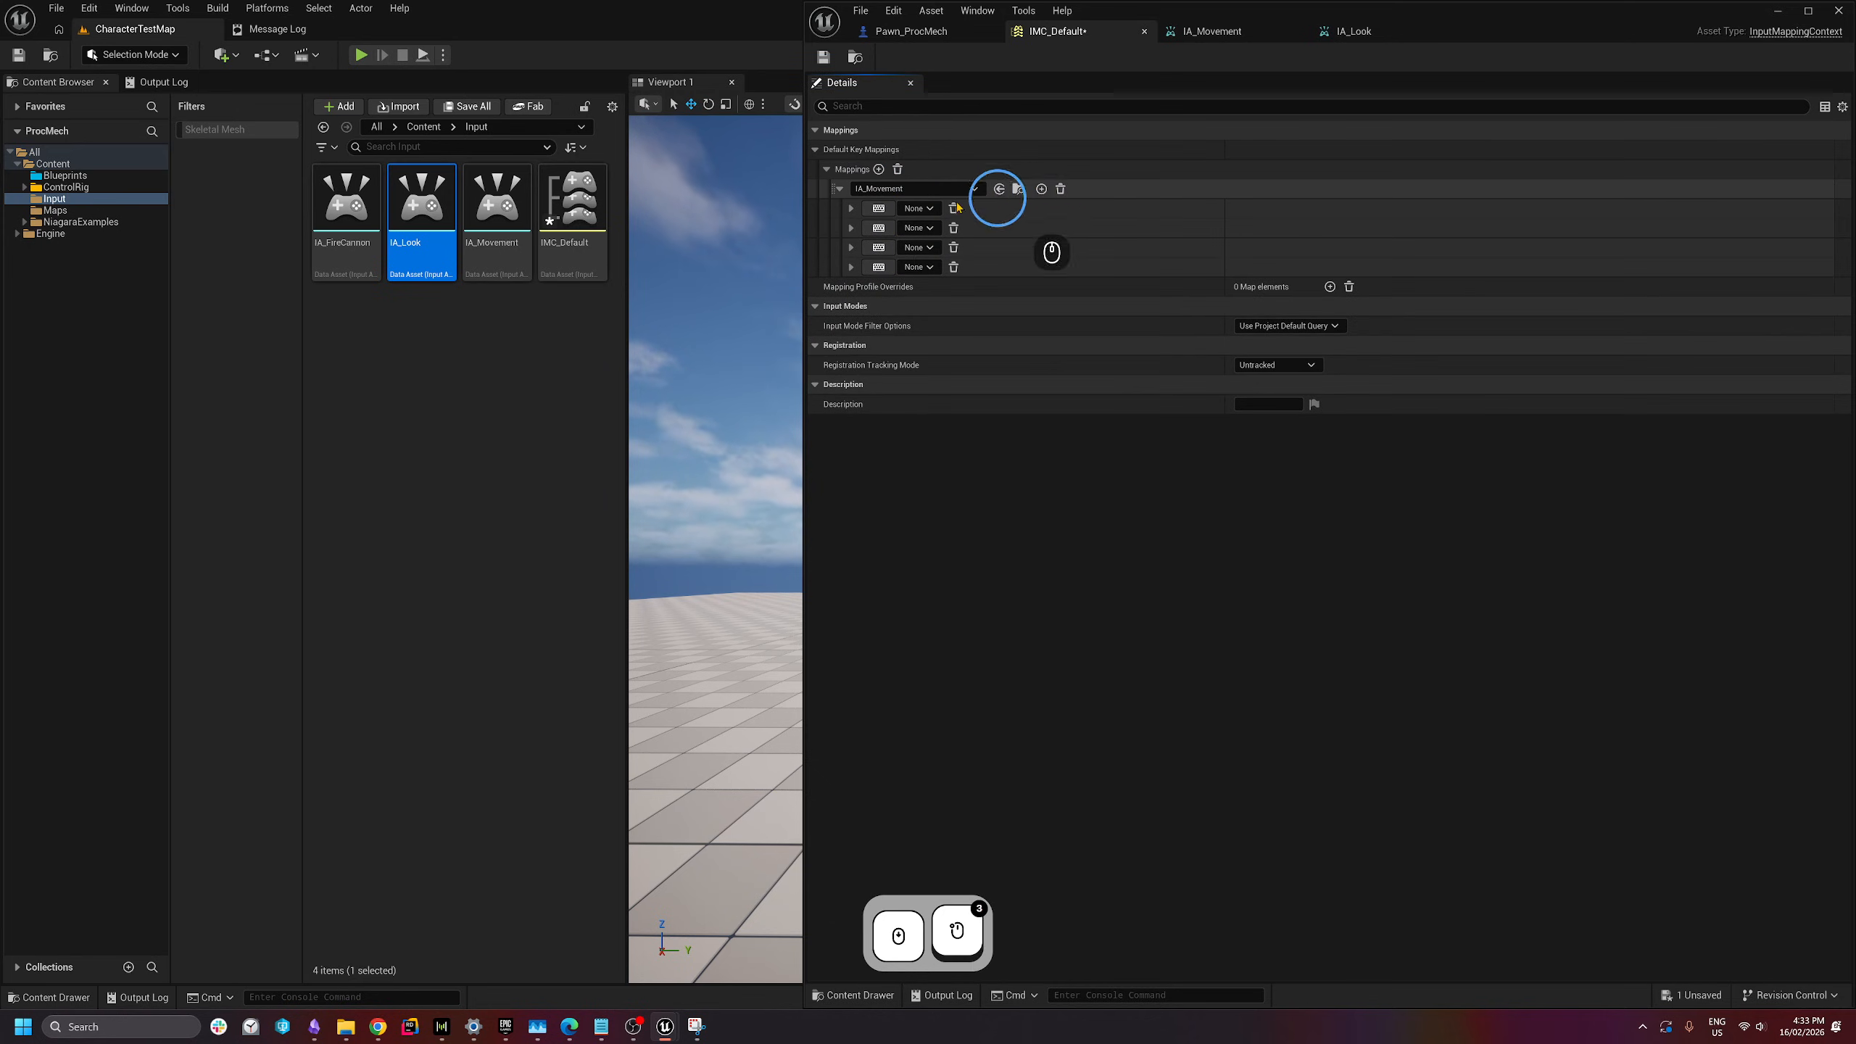
- Bind the first IA_Movement key to W and the second to S
left_click(879, 209)
key("w")
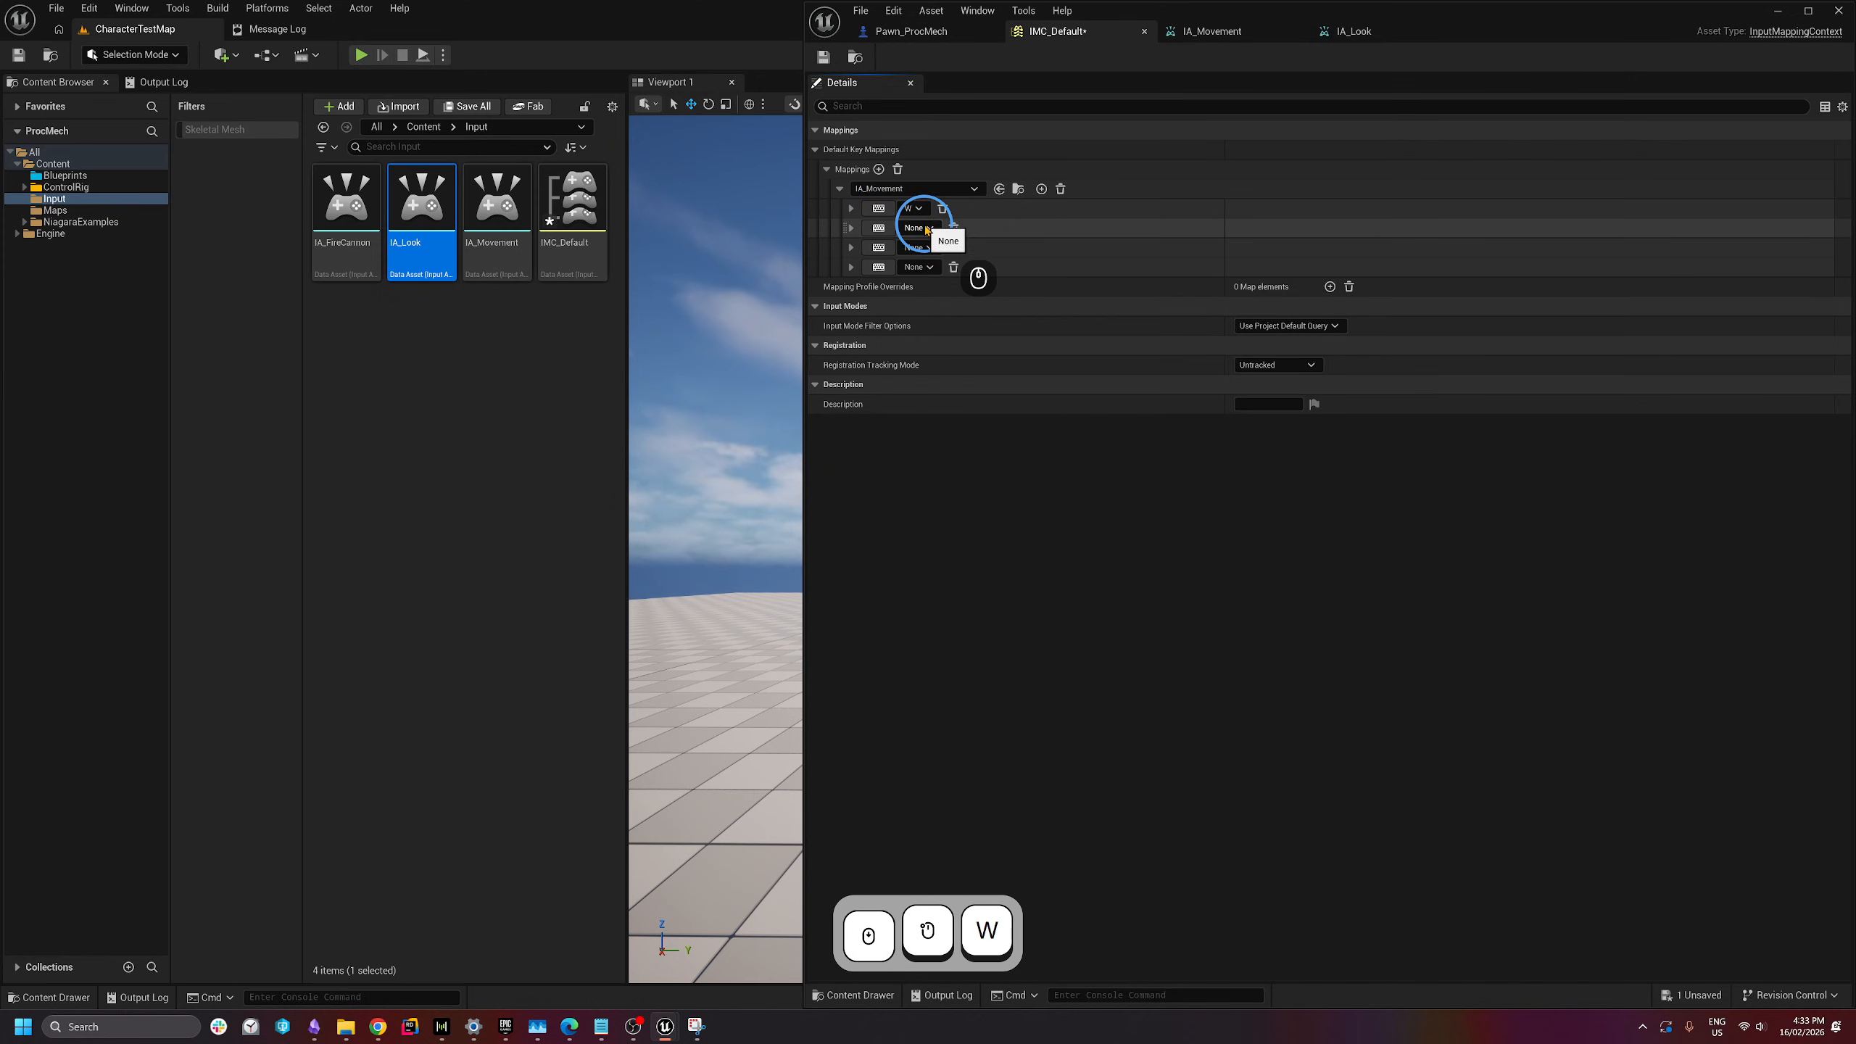
left_click(926, 227)
type("s")
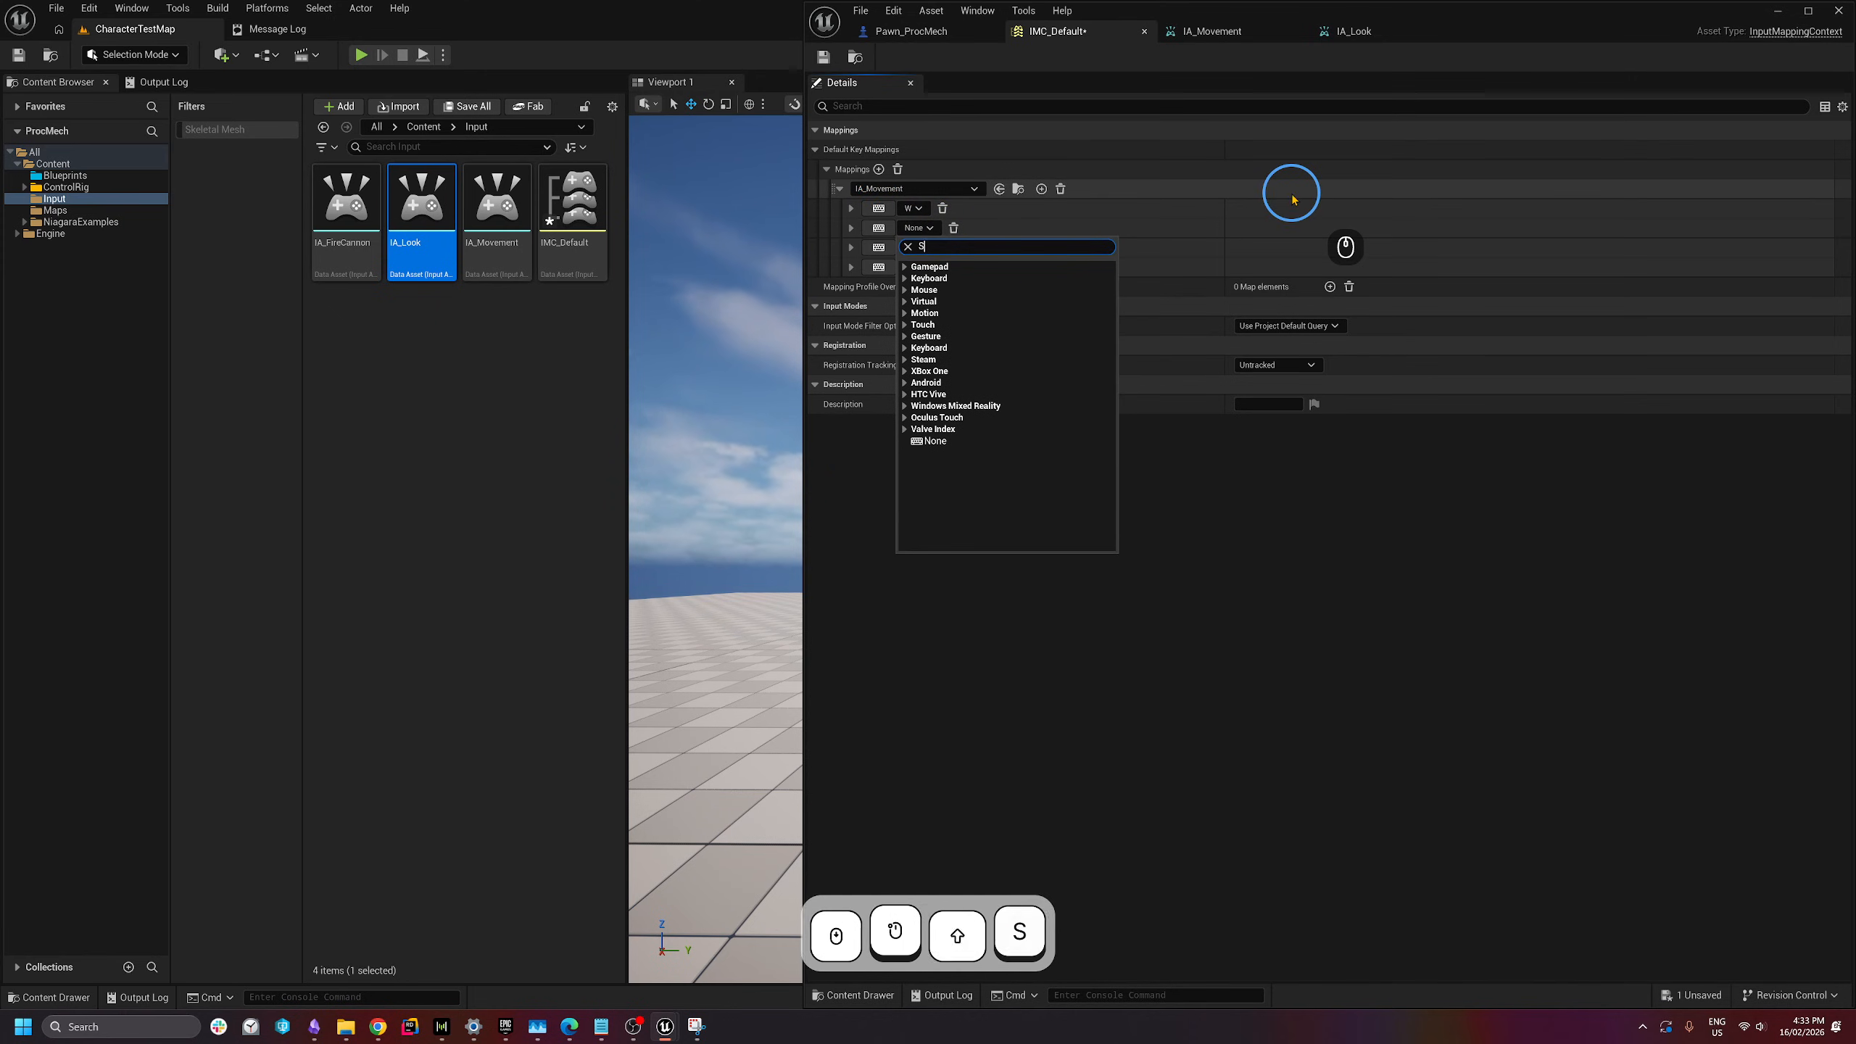
scroll(1112, 360, "down", 3)
left_click_drag(1112, 359, 1111, 313)
left_click(938, 465)
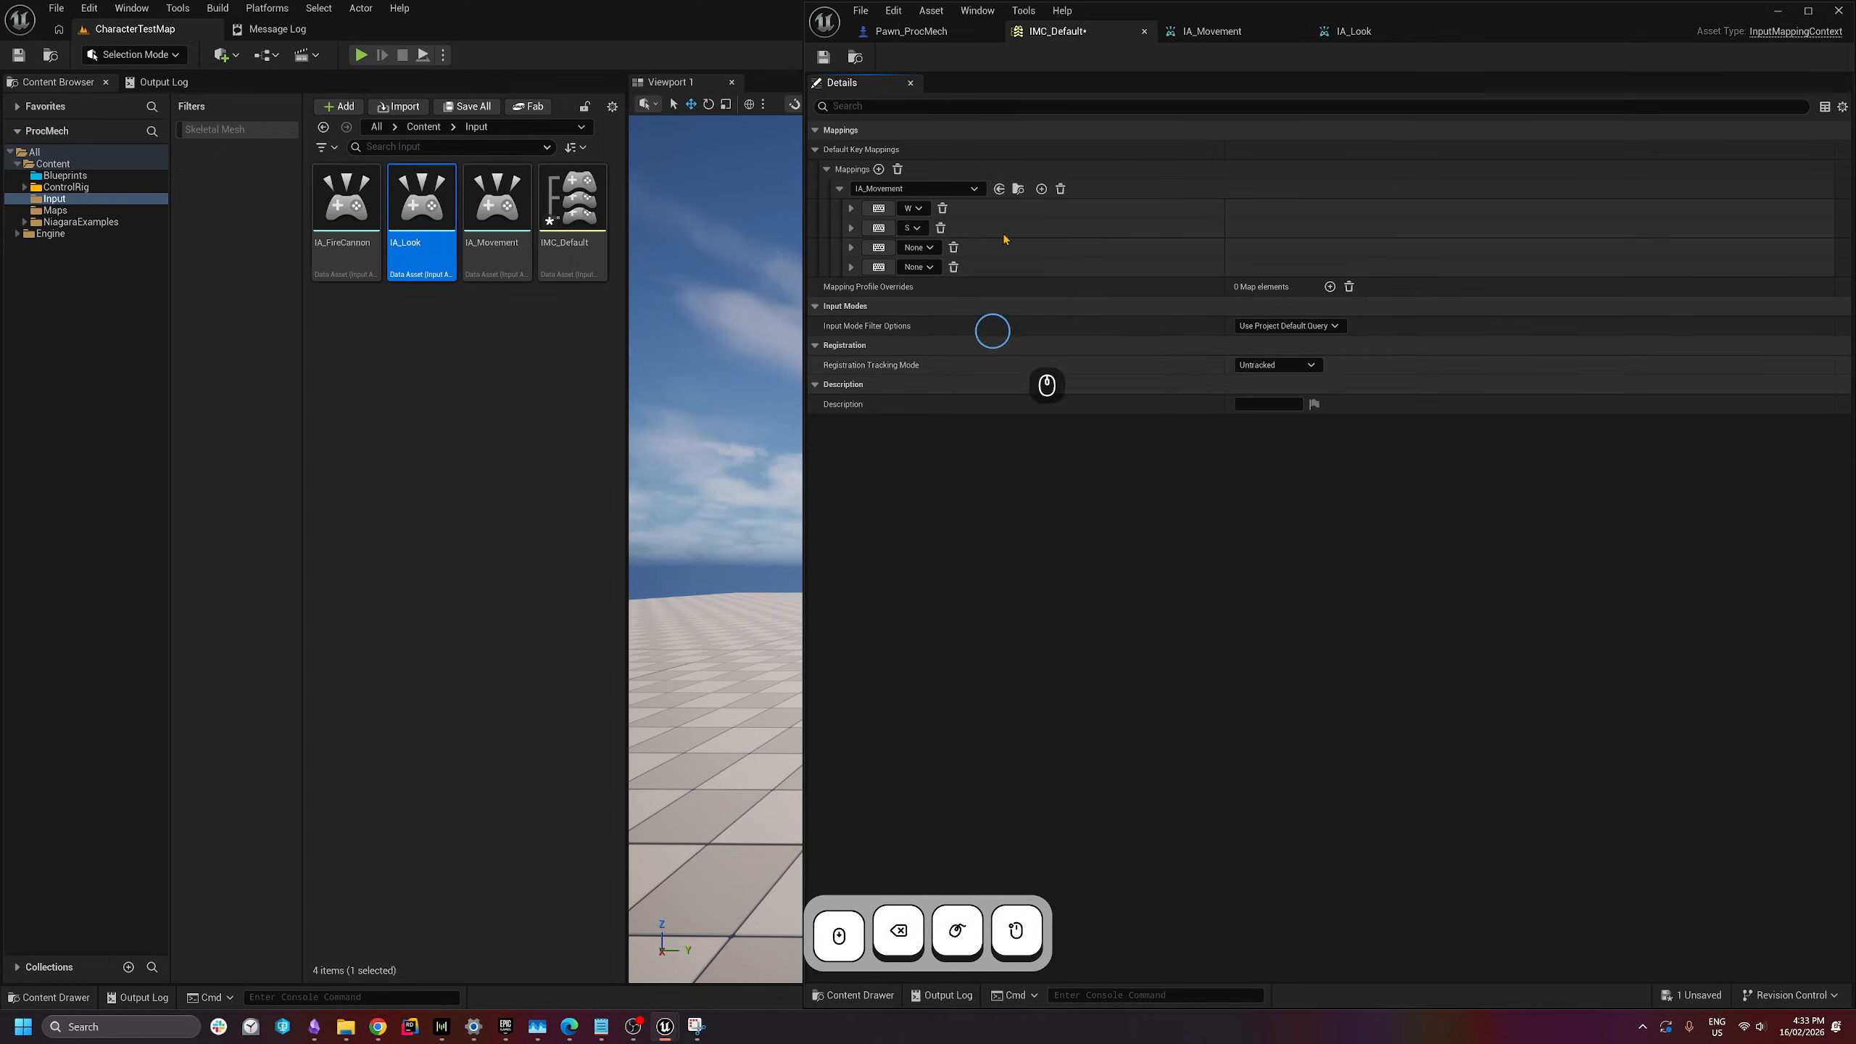
- Bind the third key to A and the fourth to D, then expand all four bindings
left_click(880, 248)
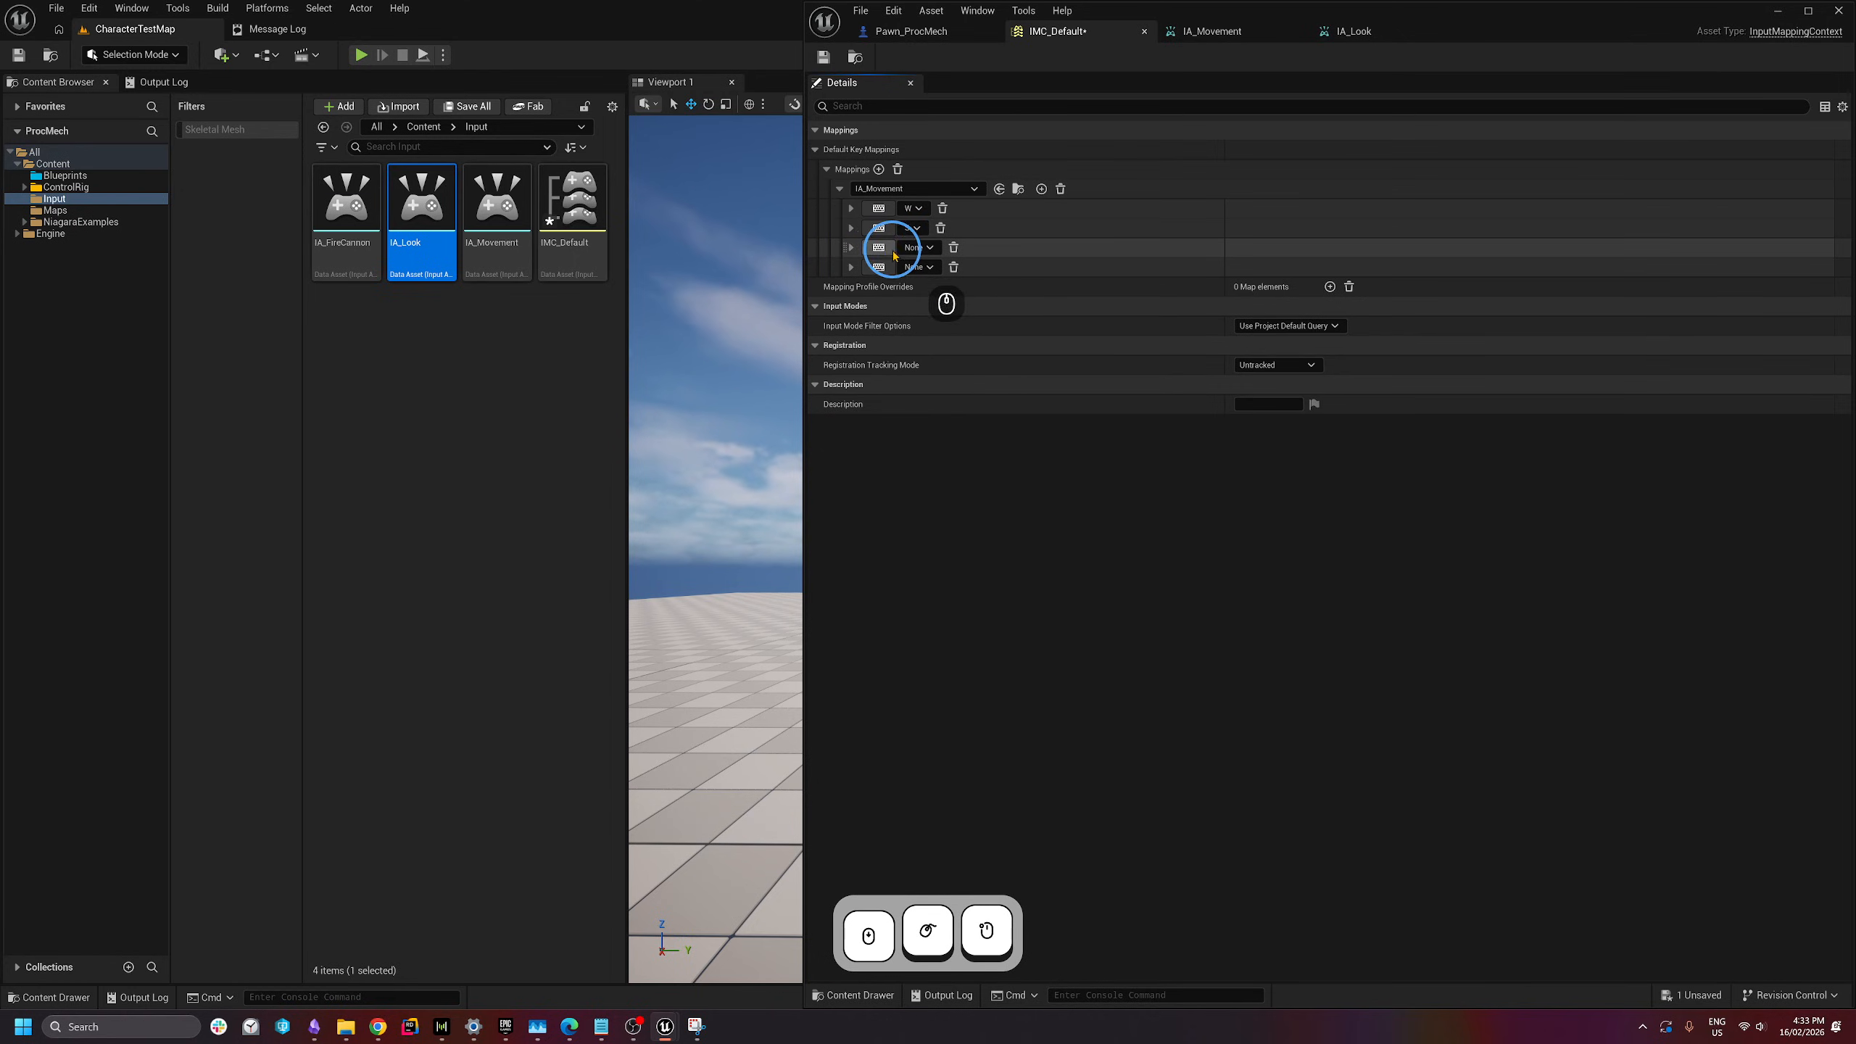
key("a")
left_click(1077, 292)
left_click(880, 267)
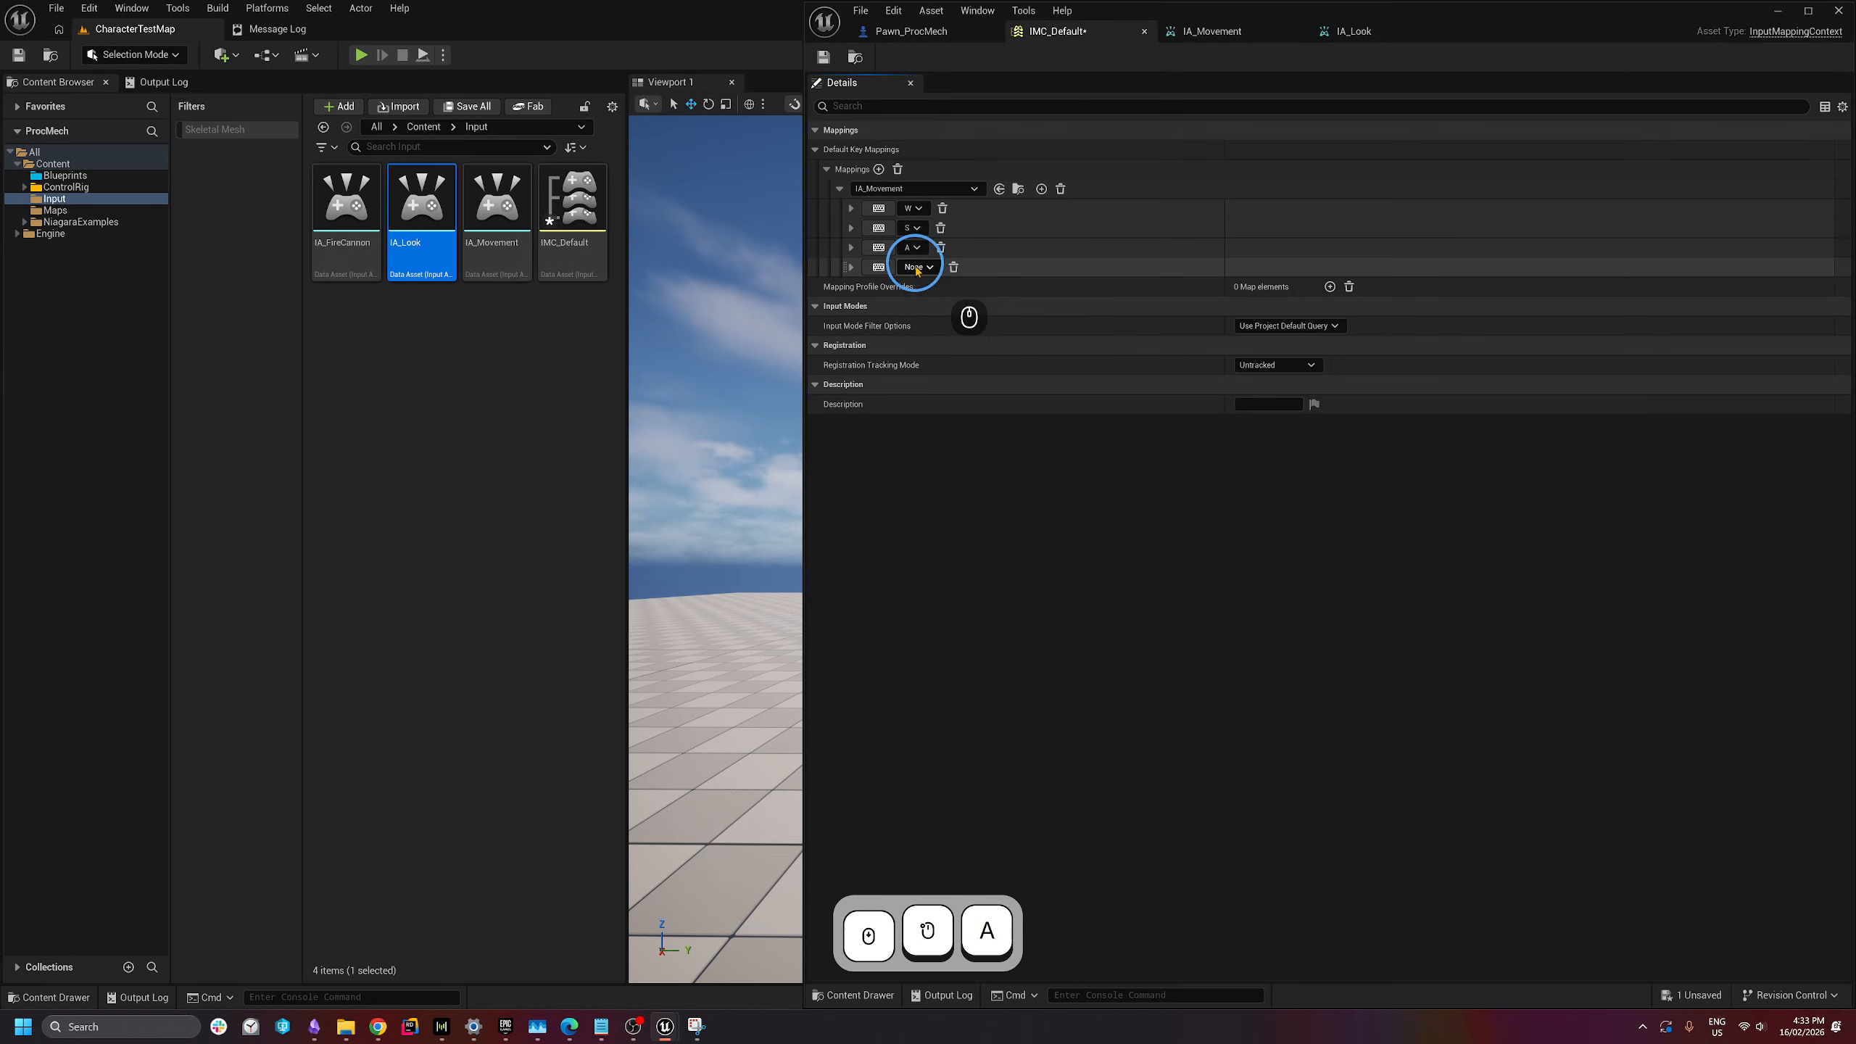
key("d")
left_click(1056, 247)
left_click(851, 267)
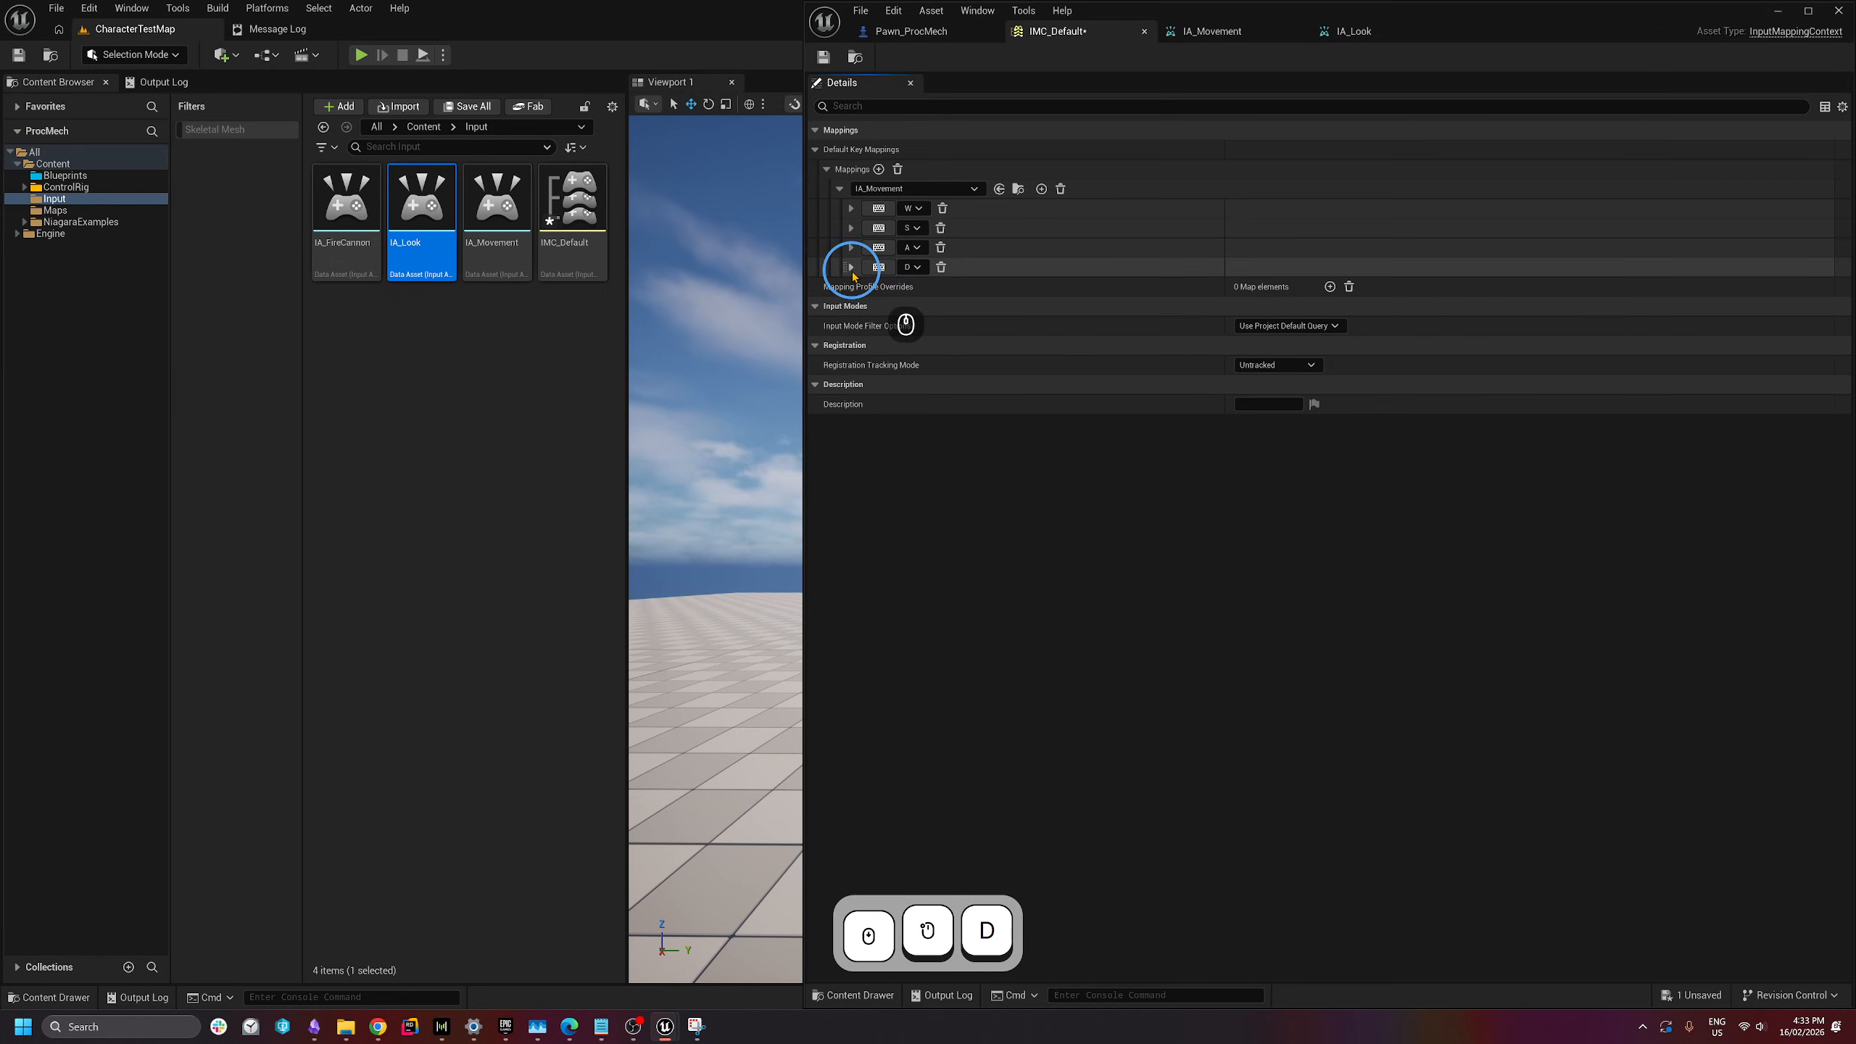
left_click(851, 247)
left_click(851, 229)
left_click(850, 208)
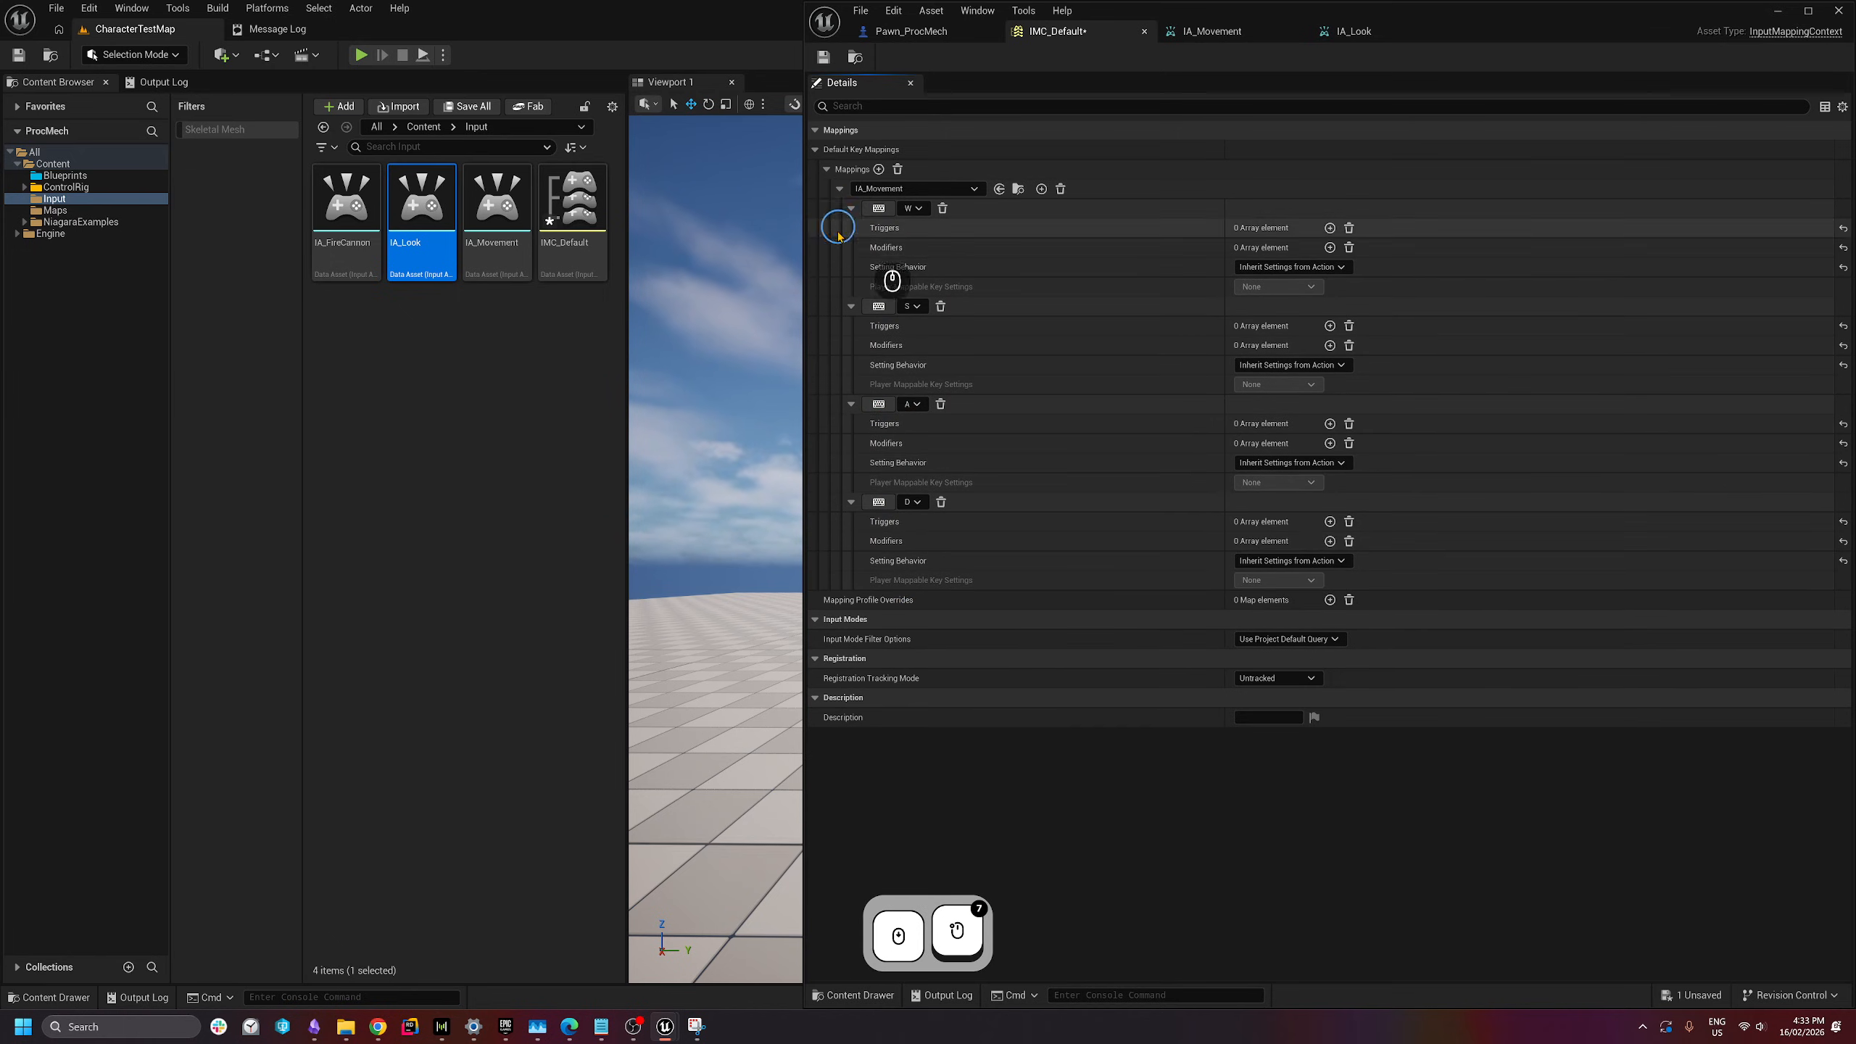
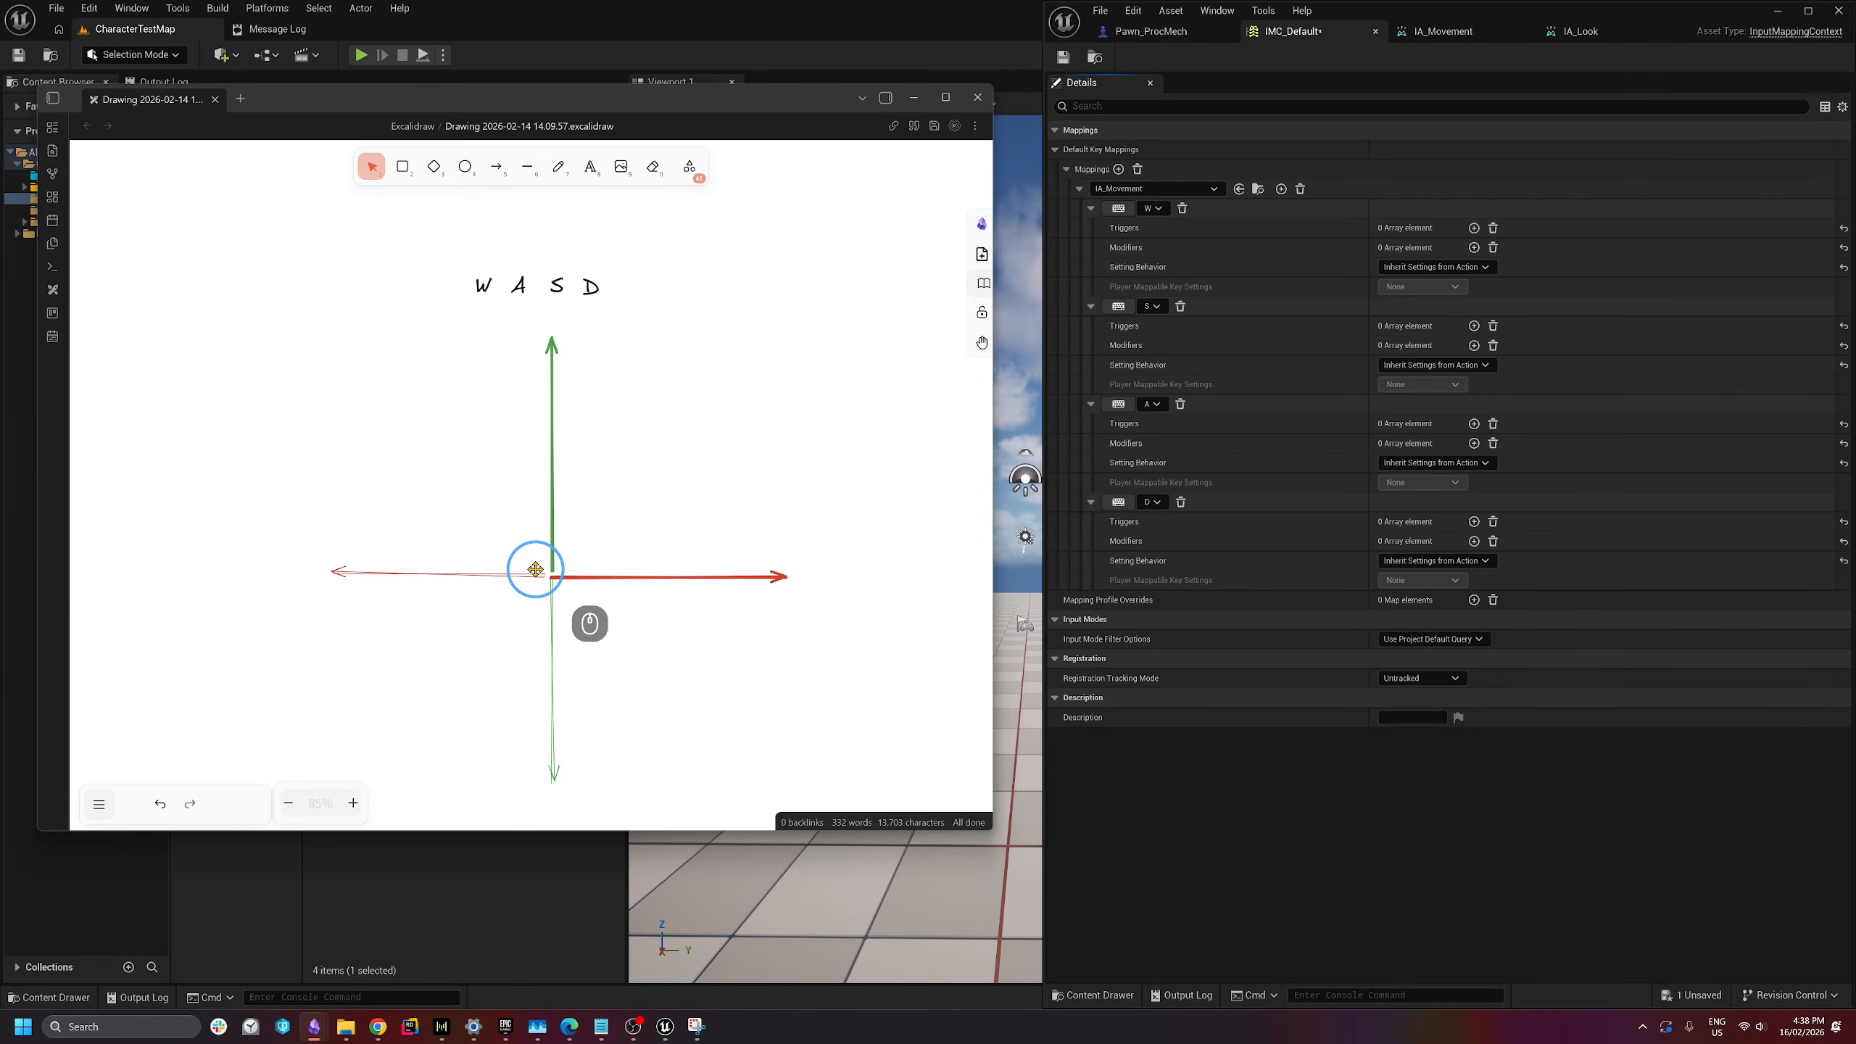
- Move the D, A and W labels to the tips of the right, left and top arrows
left_click(591, 288)
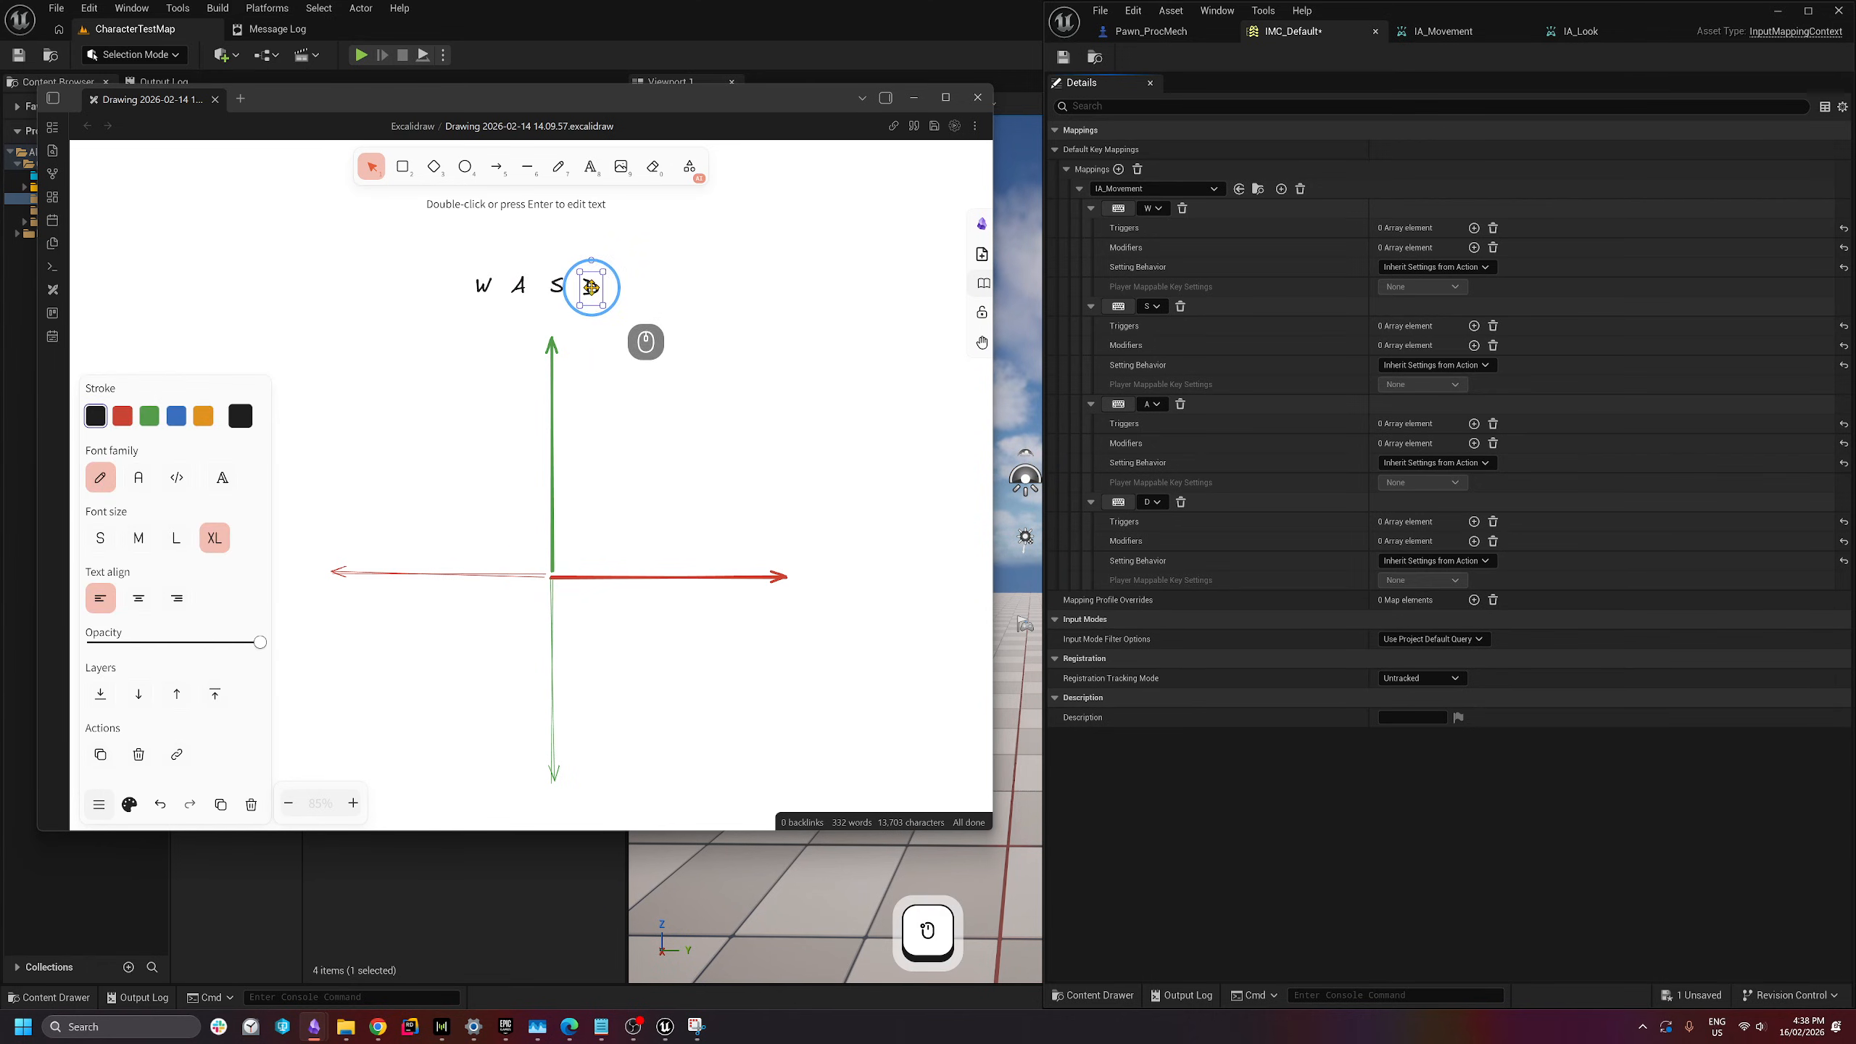
left_click_drag(591, 287, 782, 555)
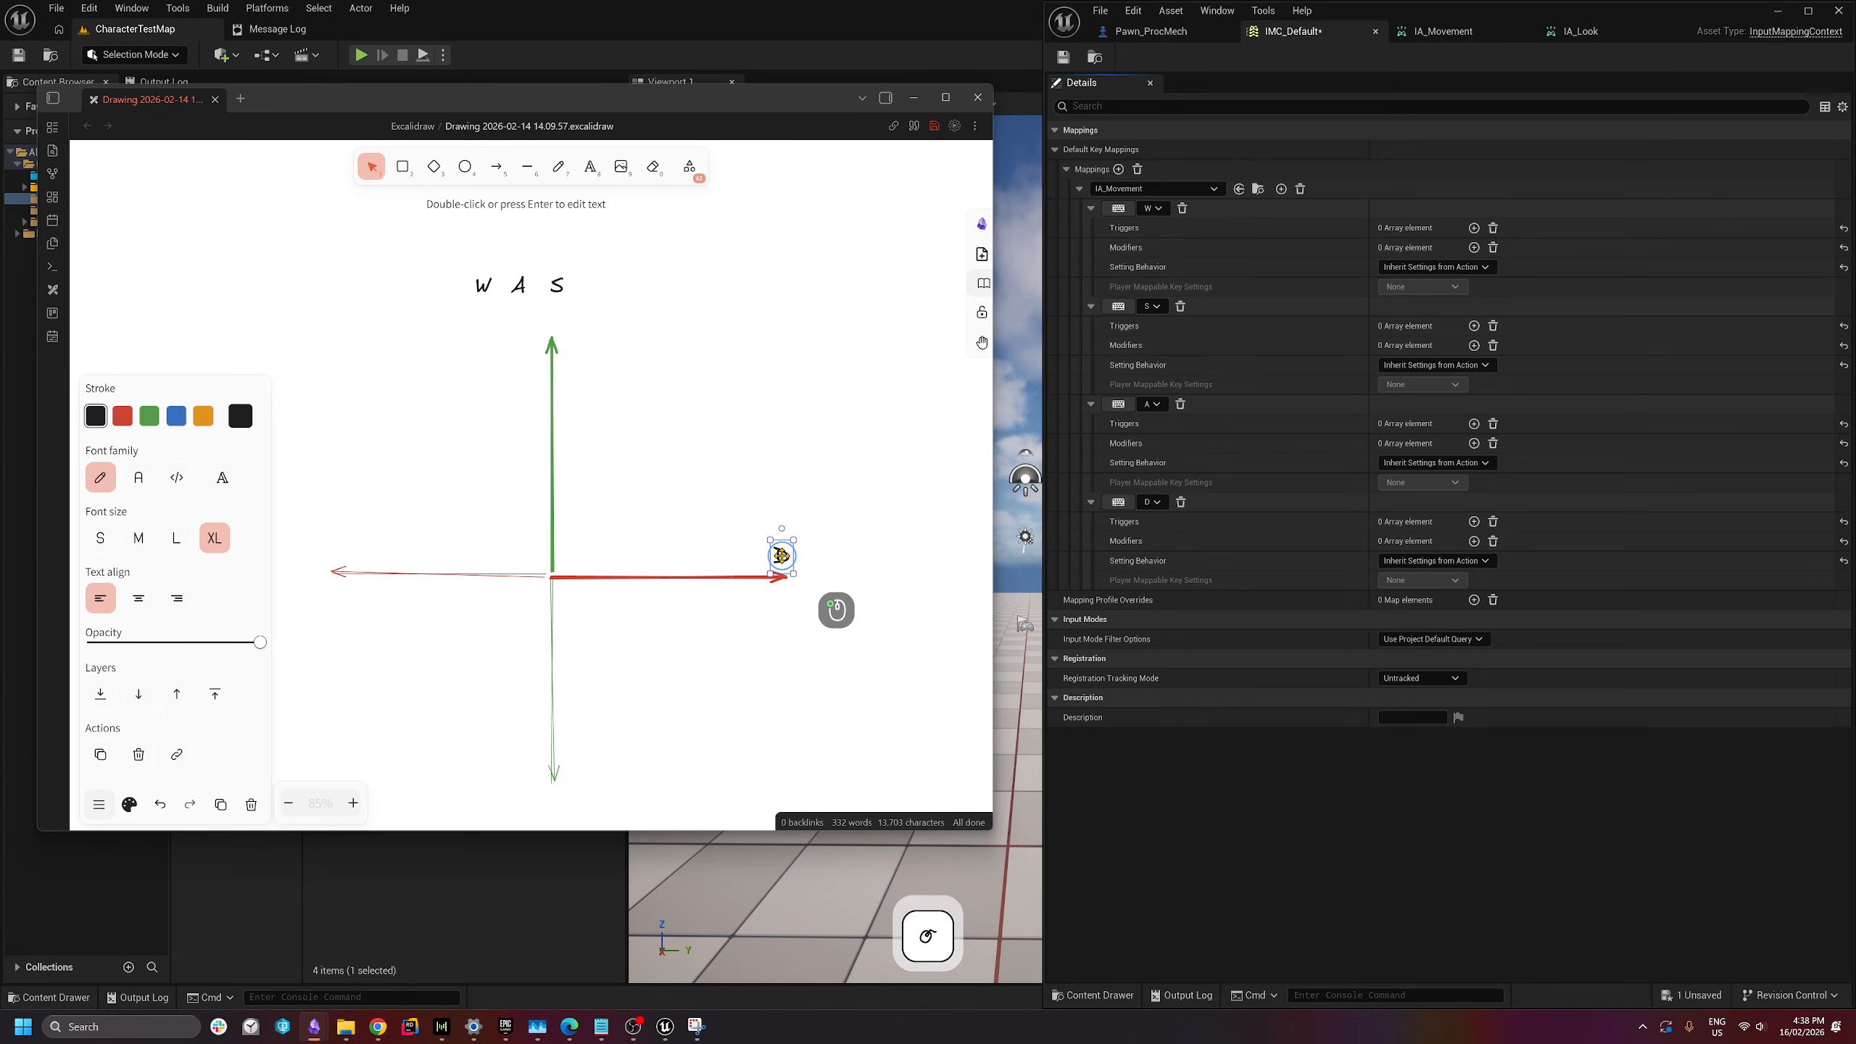
left_click(822, 615)
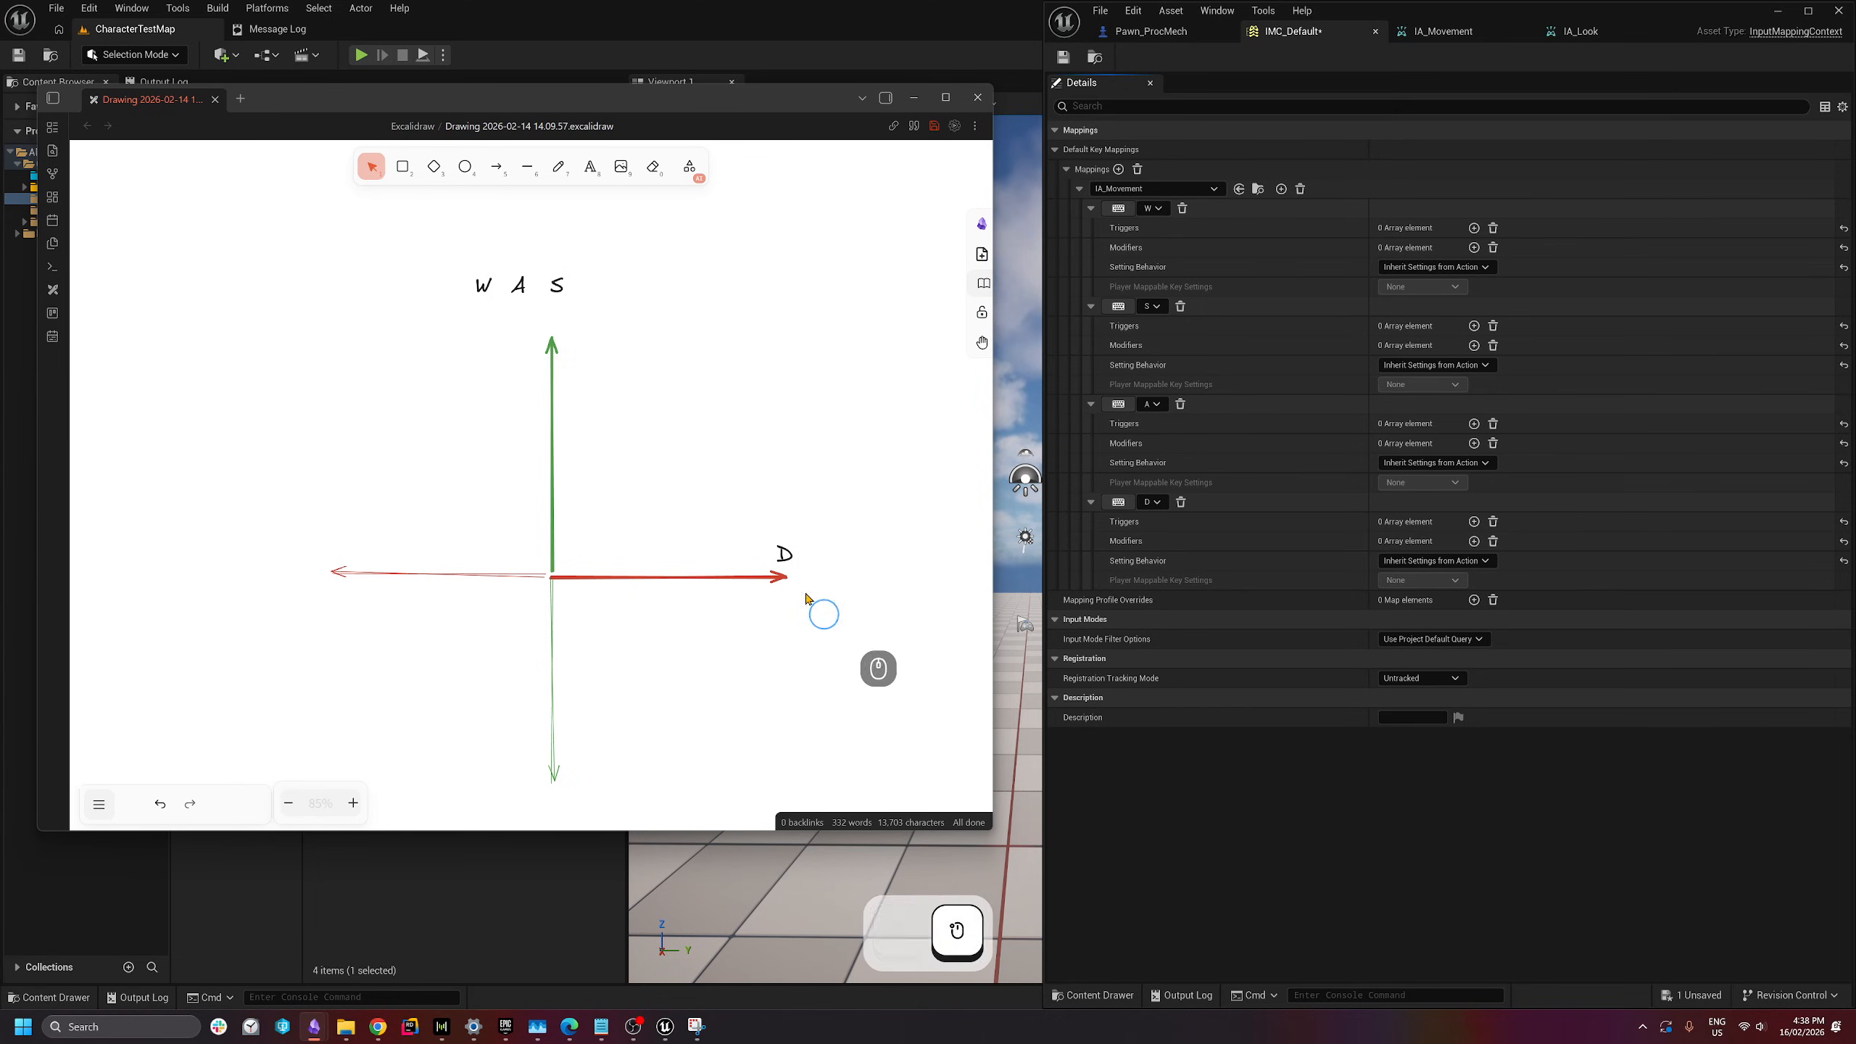
left_click_drag(519, 285, 553, 802)
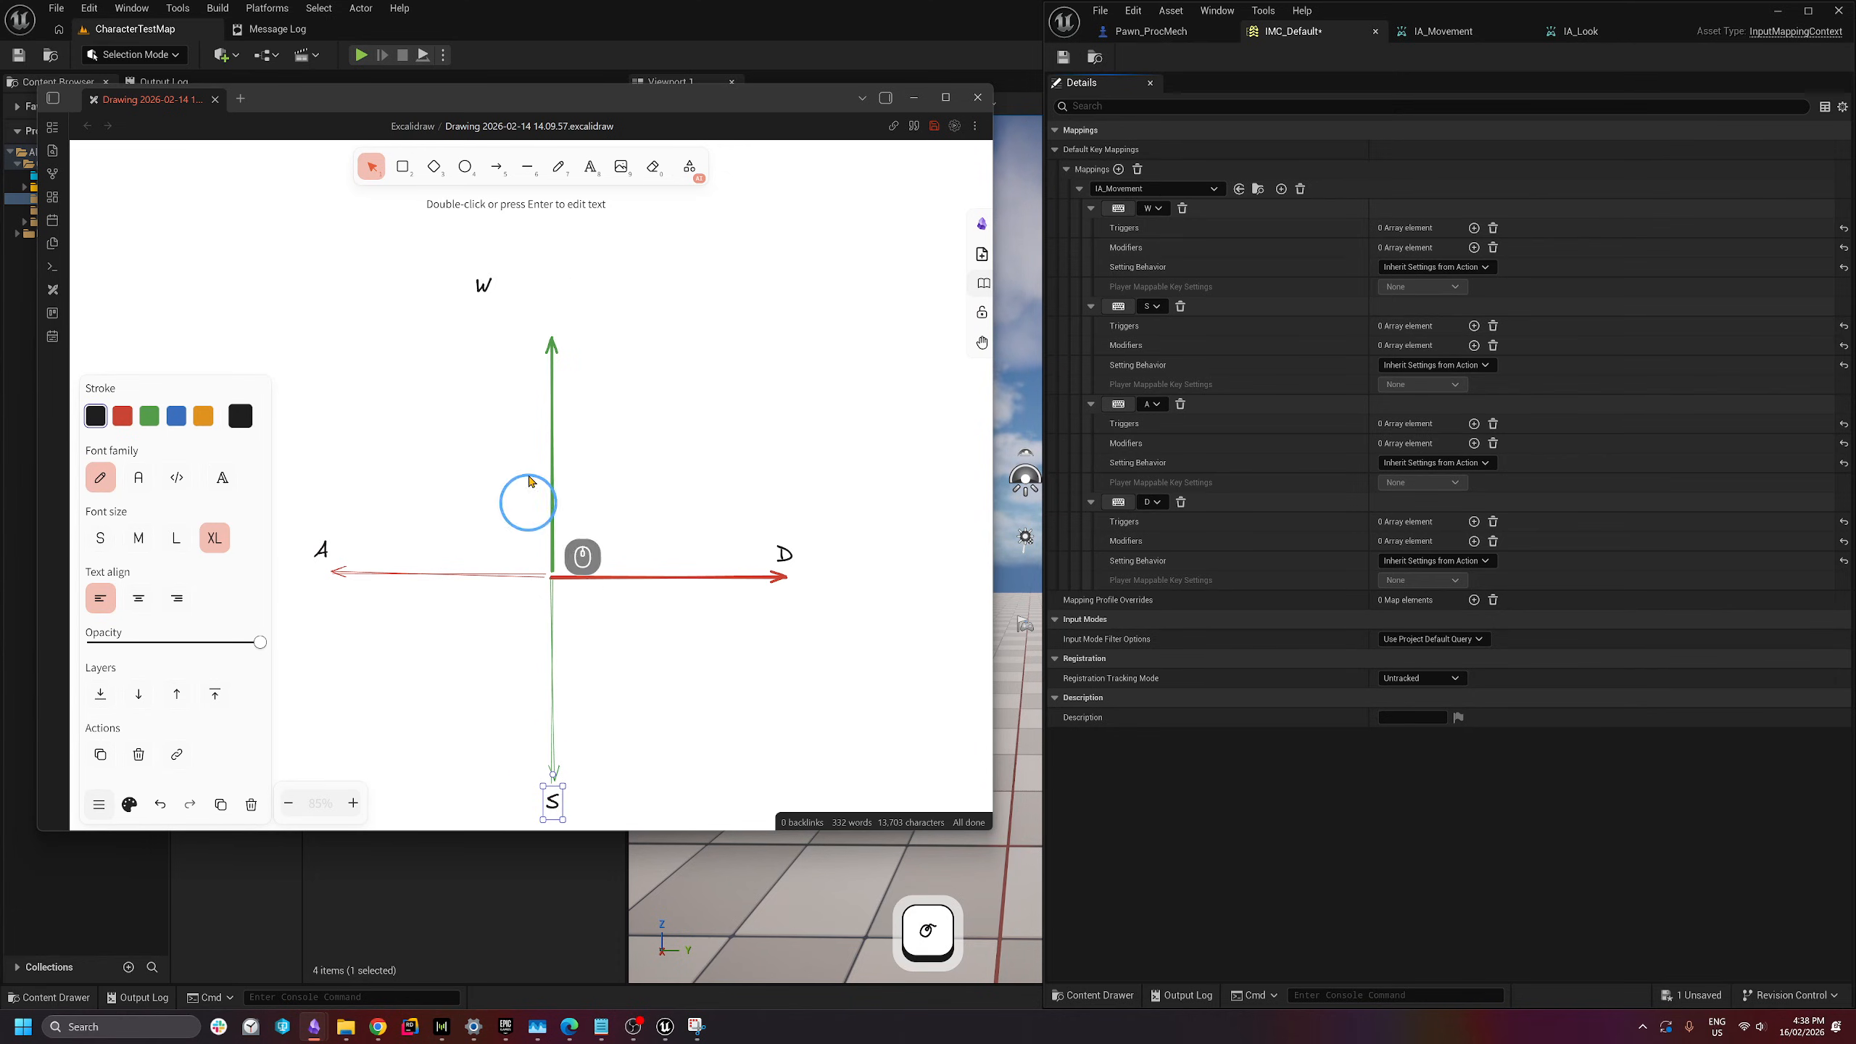
left_click_drag(493, 287, 552, 314)
left_click(839, 374)
left_click(680, 81)
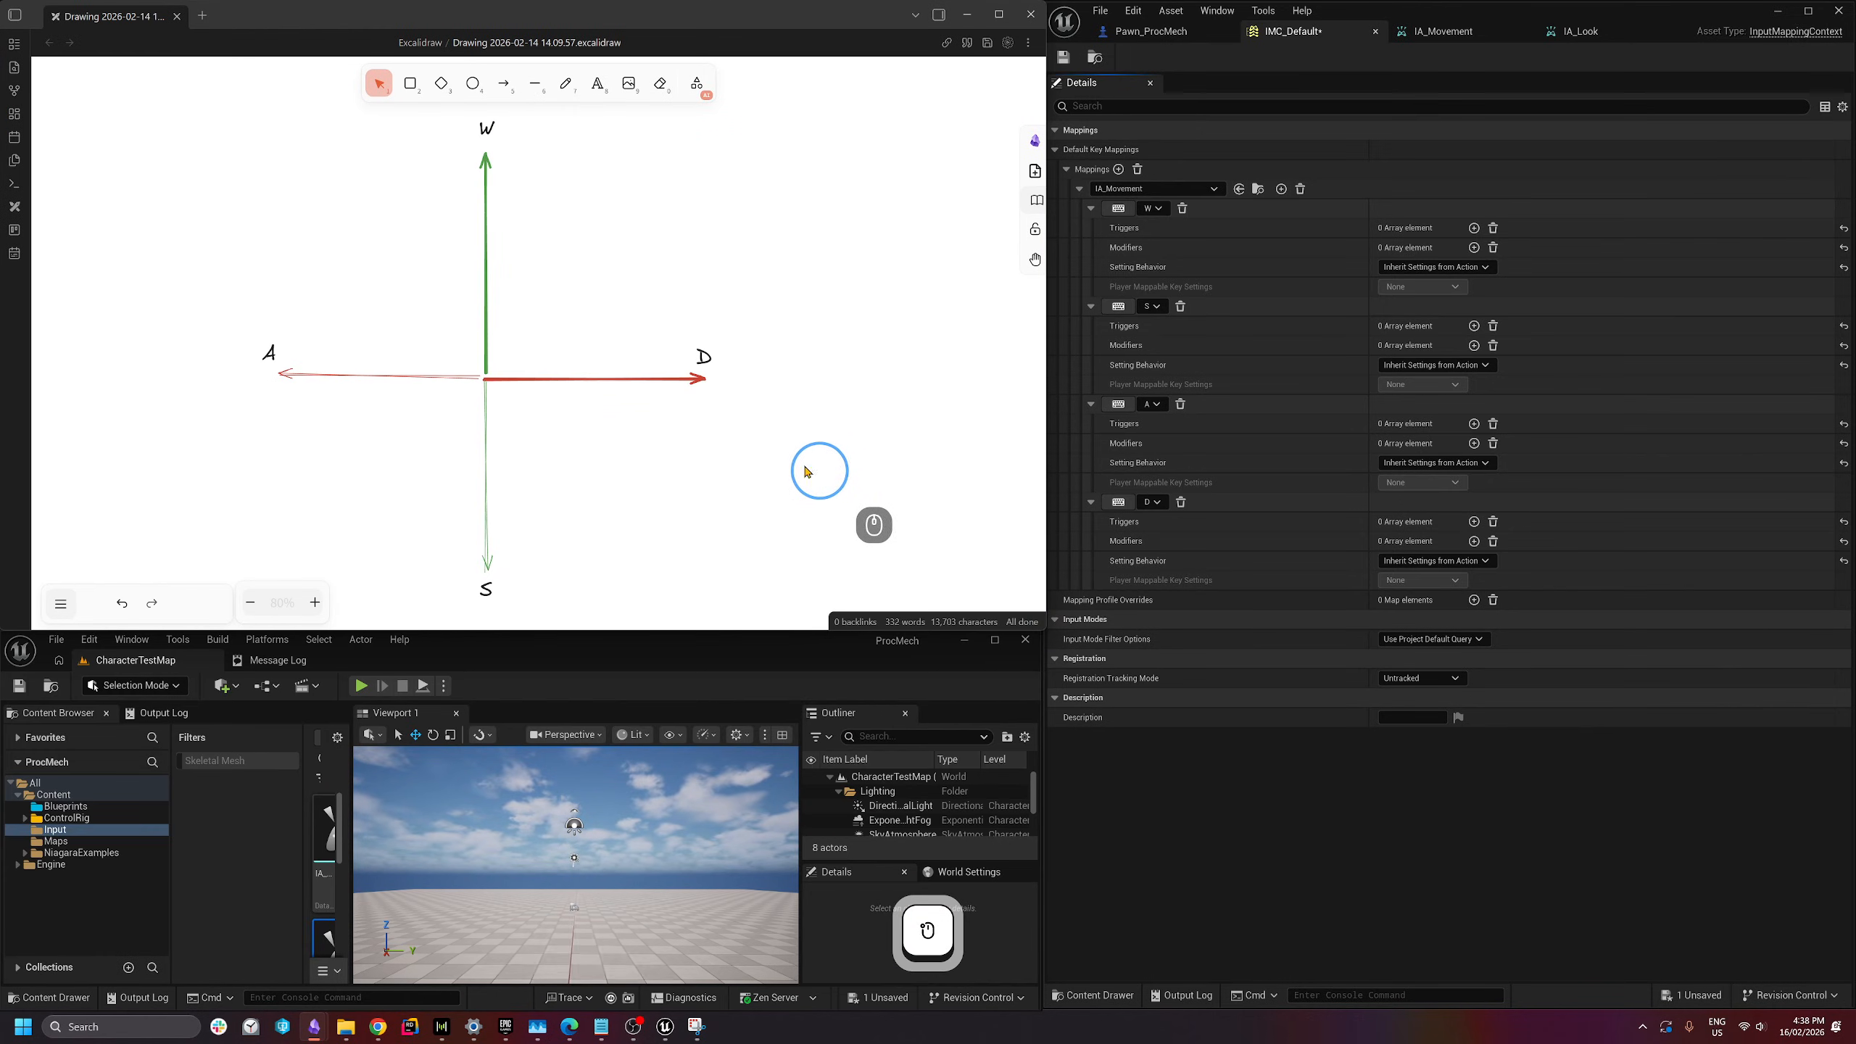
- Assign the D key to the fourth IA_Movement mapping in IMC_Default
left_click(708, 366)
left_click(770, 446)
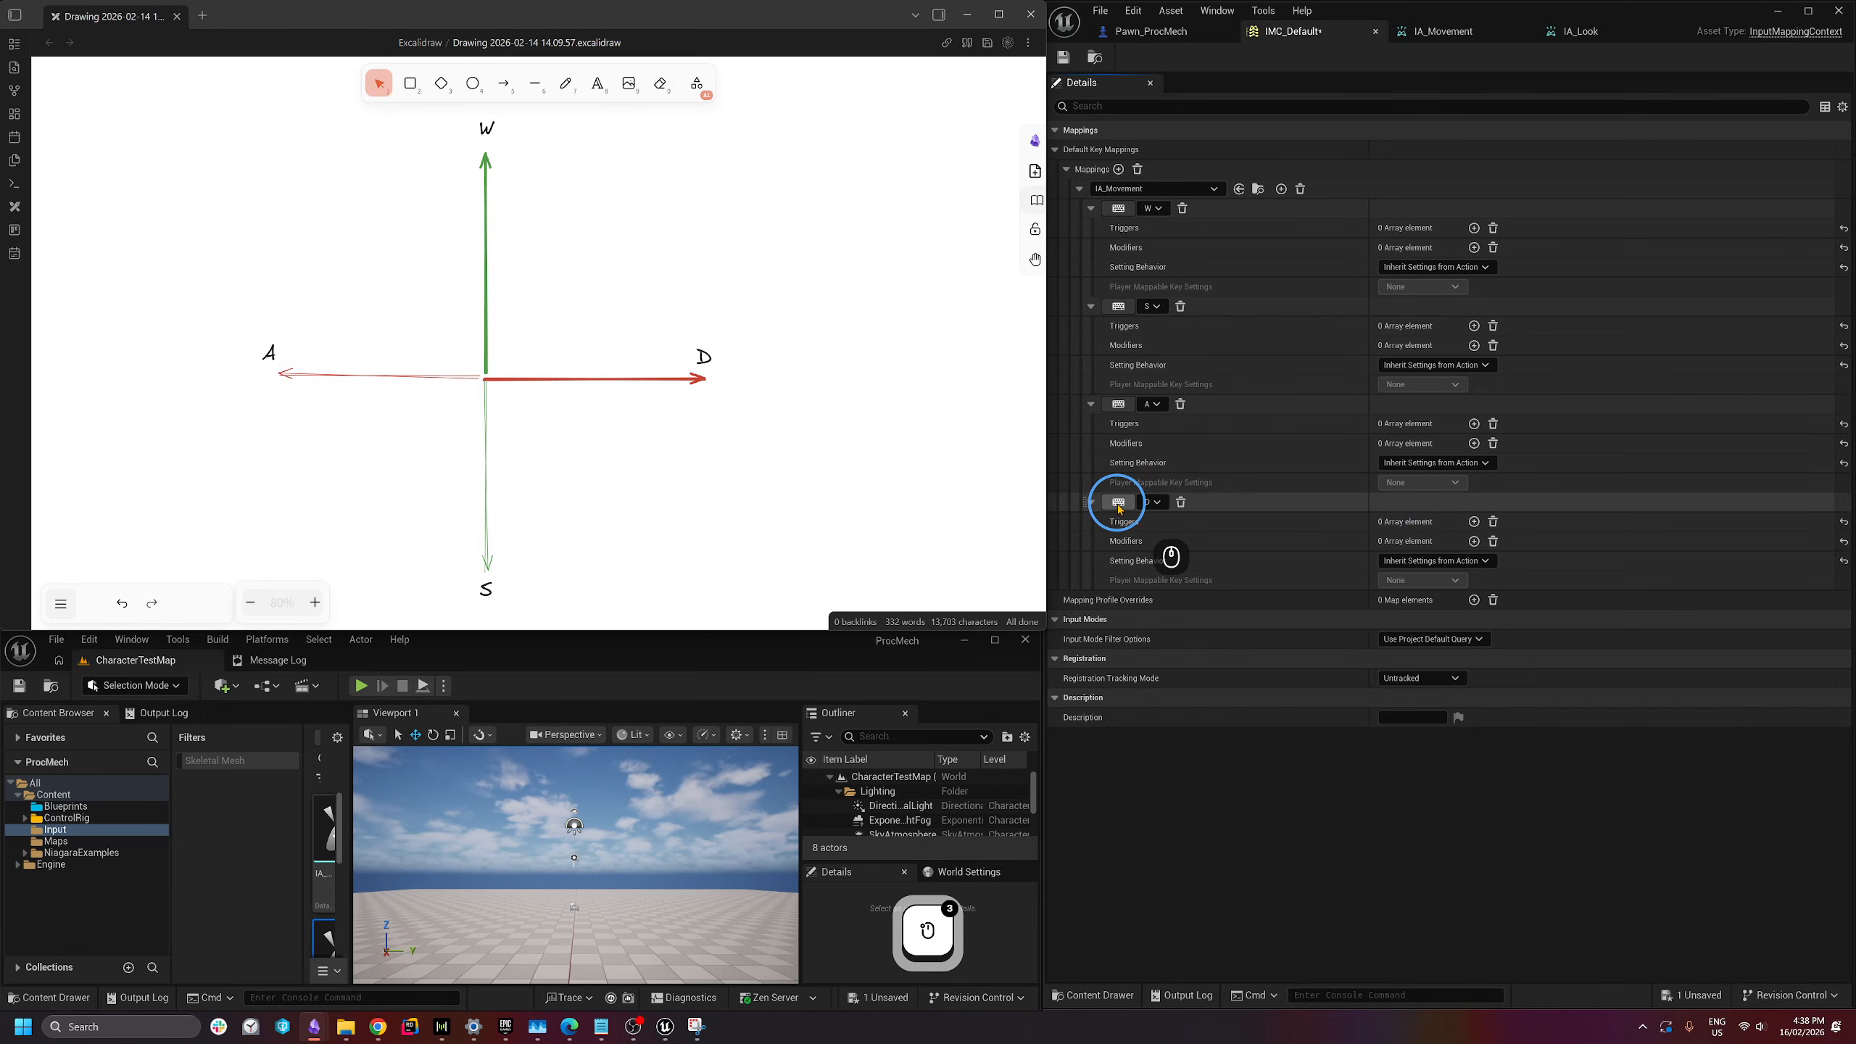
left_click(1119, 502)
key("d")
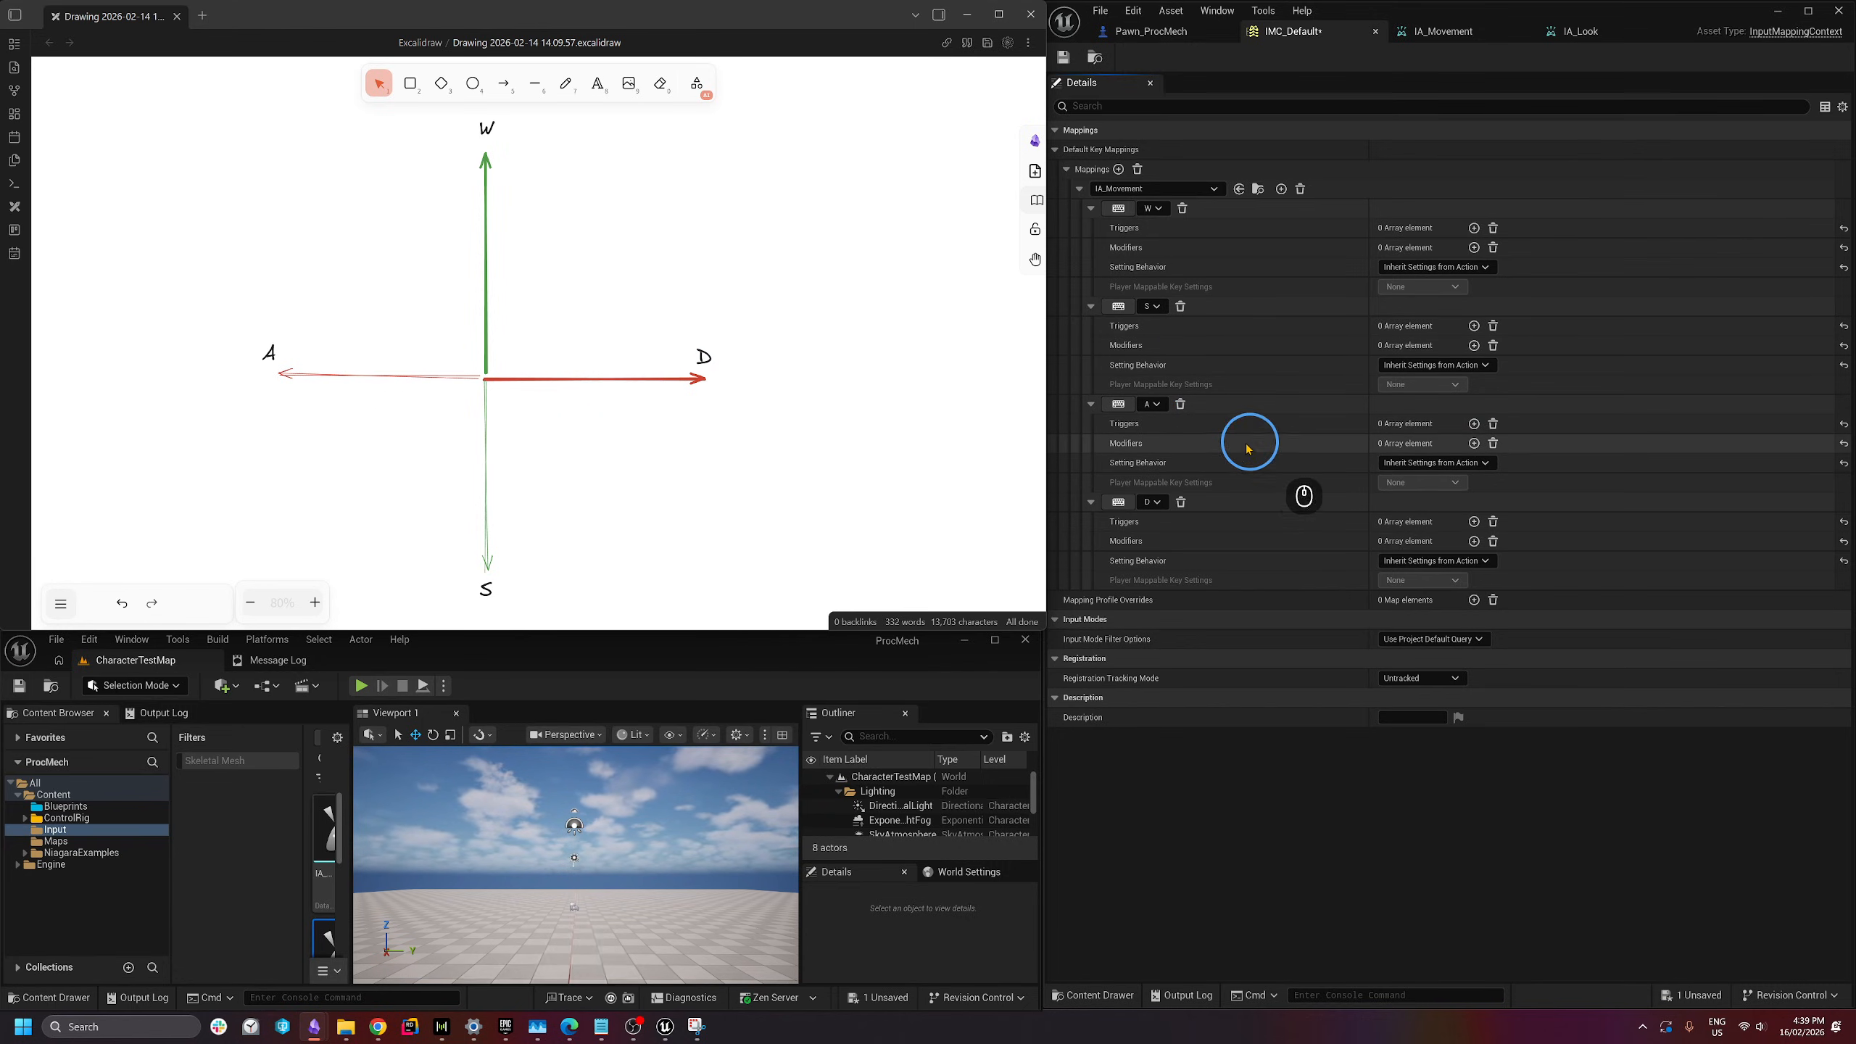
- Give the A mapping a Negate modifier and the W mapping a Swizzle Input Axis Values modifier
left_click(1474, 443)
left_click(1455, 466)
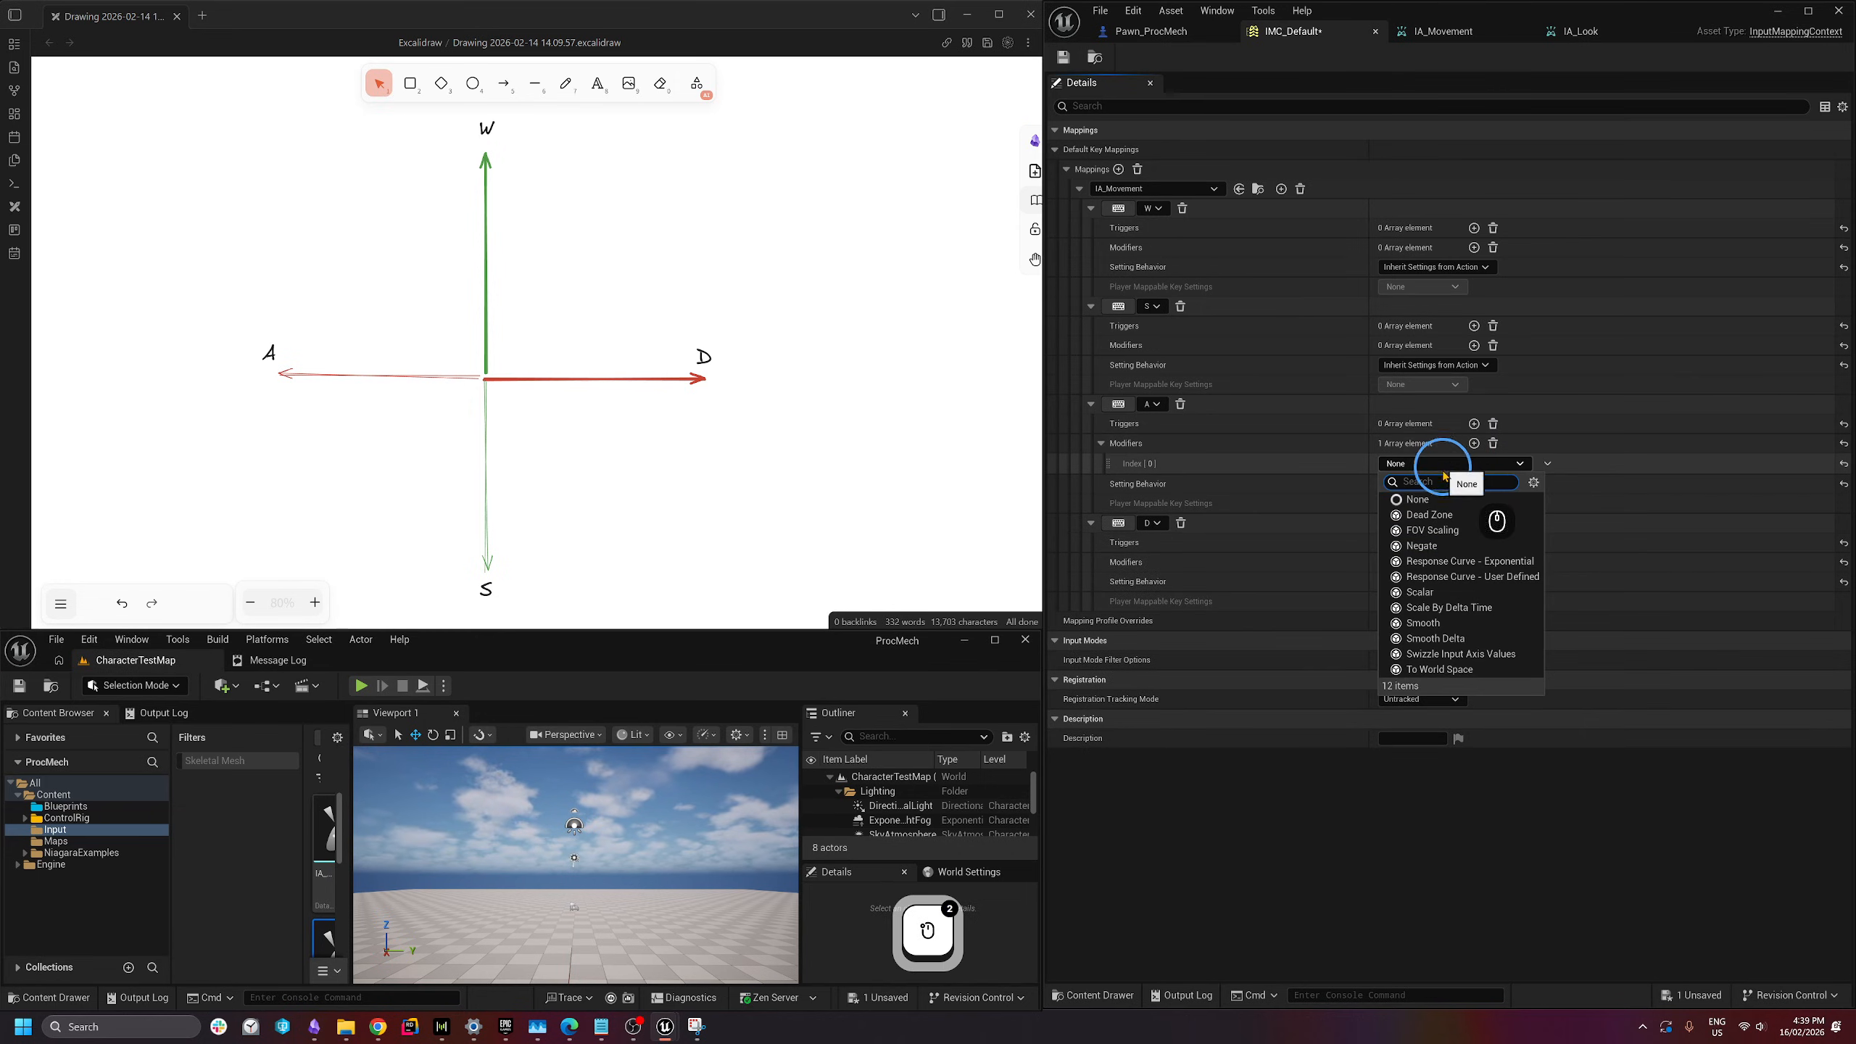
left_click(1425, 541)
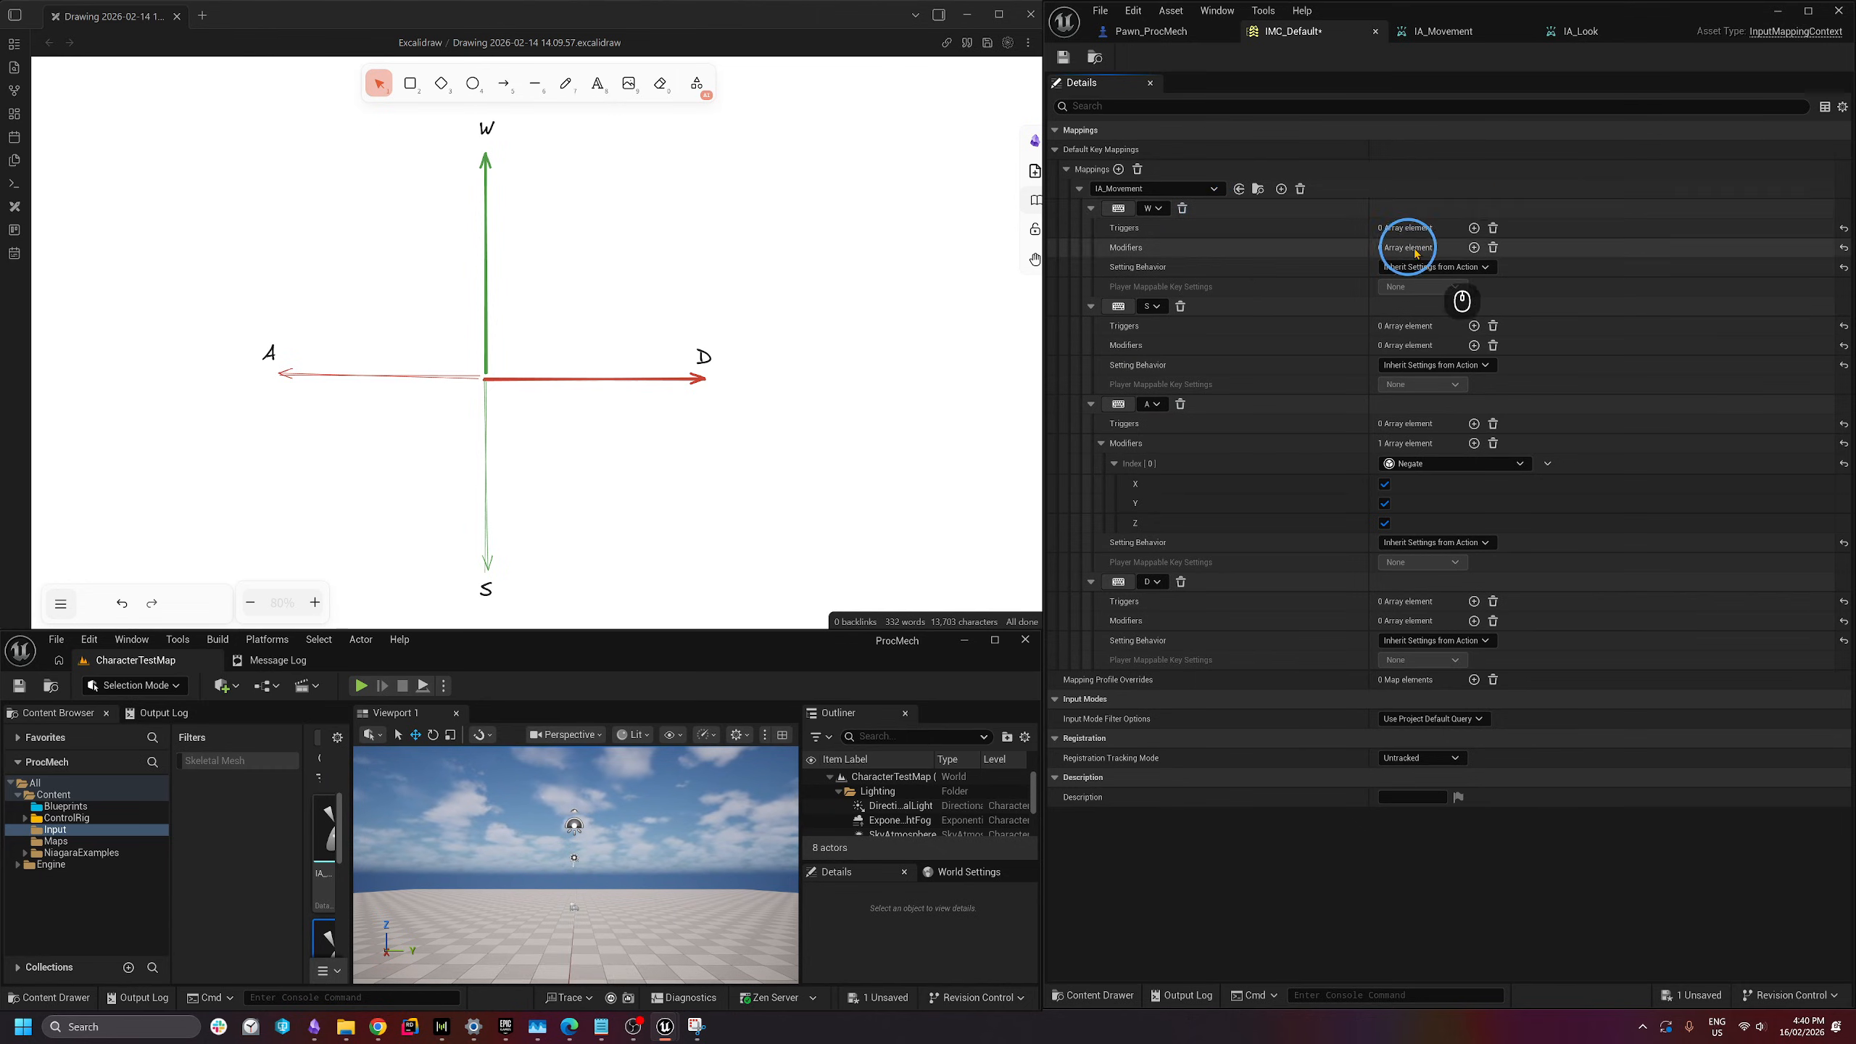
left_click(1476, 251)
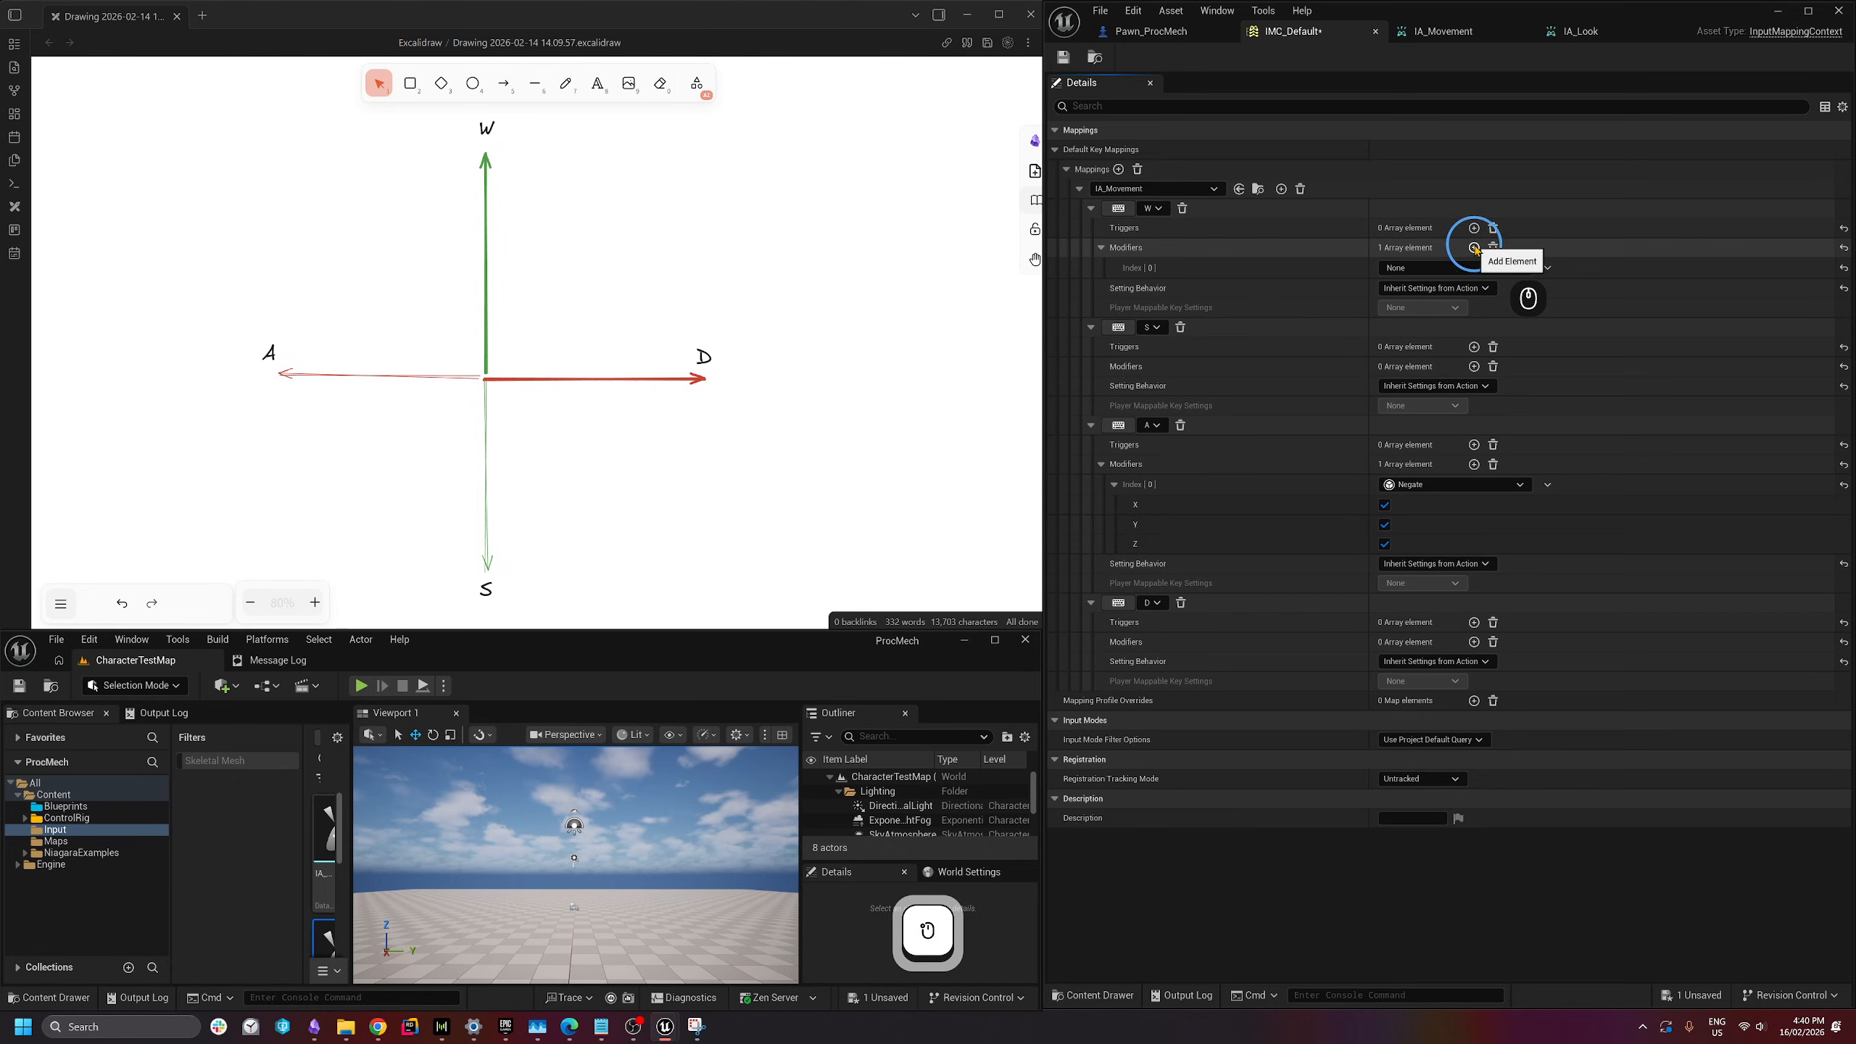
left_click(1440, 269)
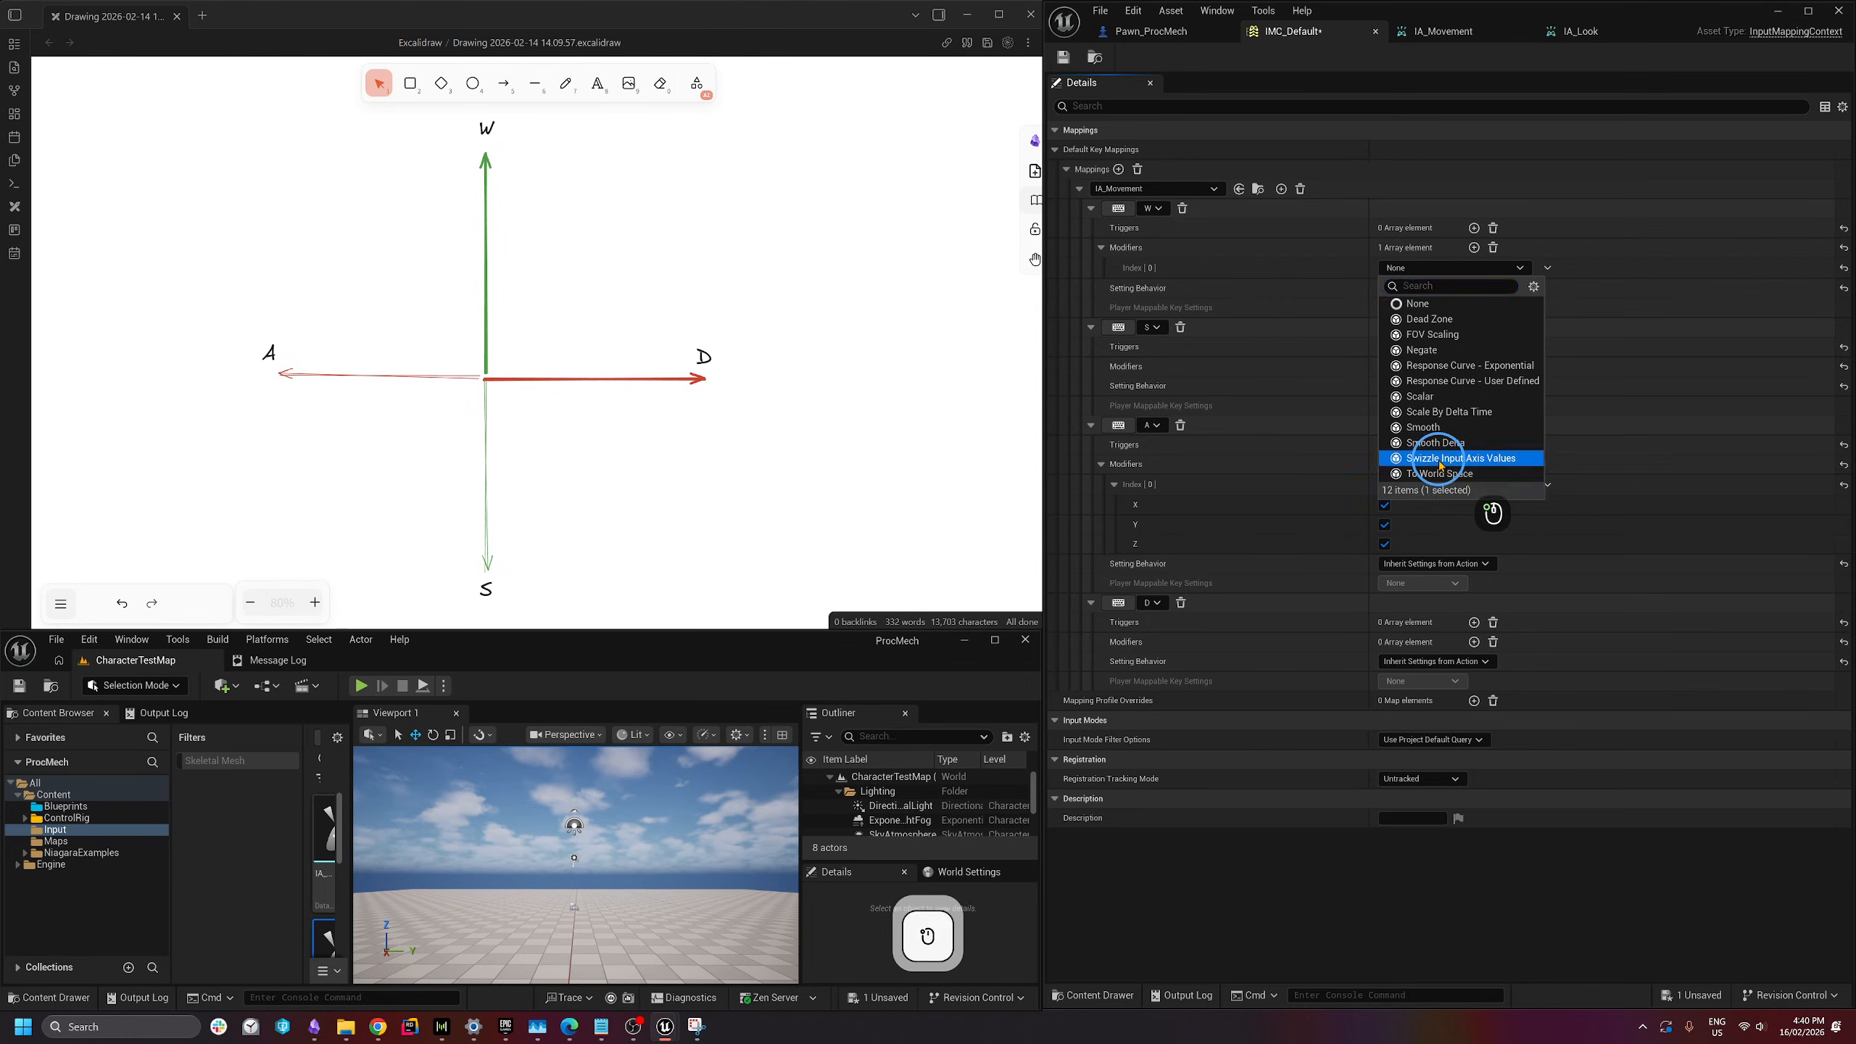
left_click(1442, 459)
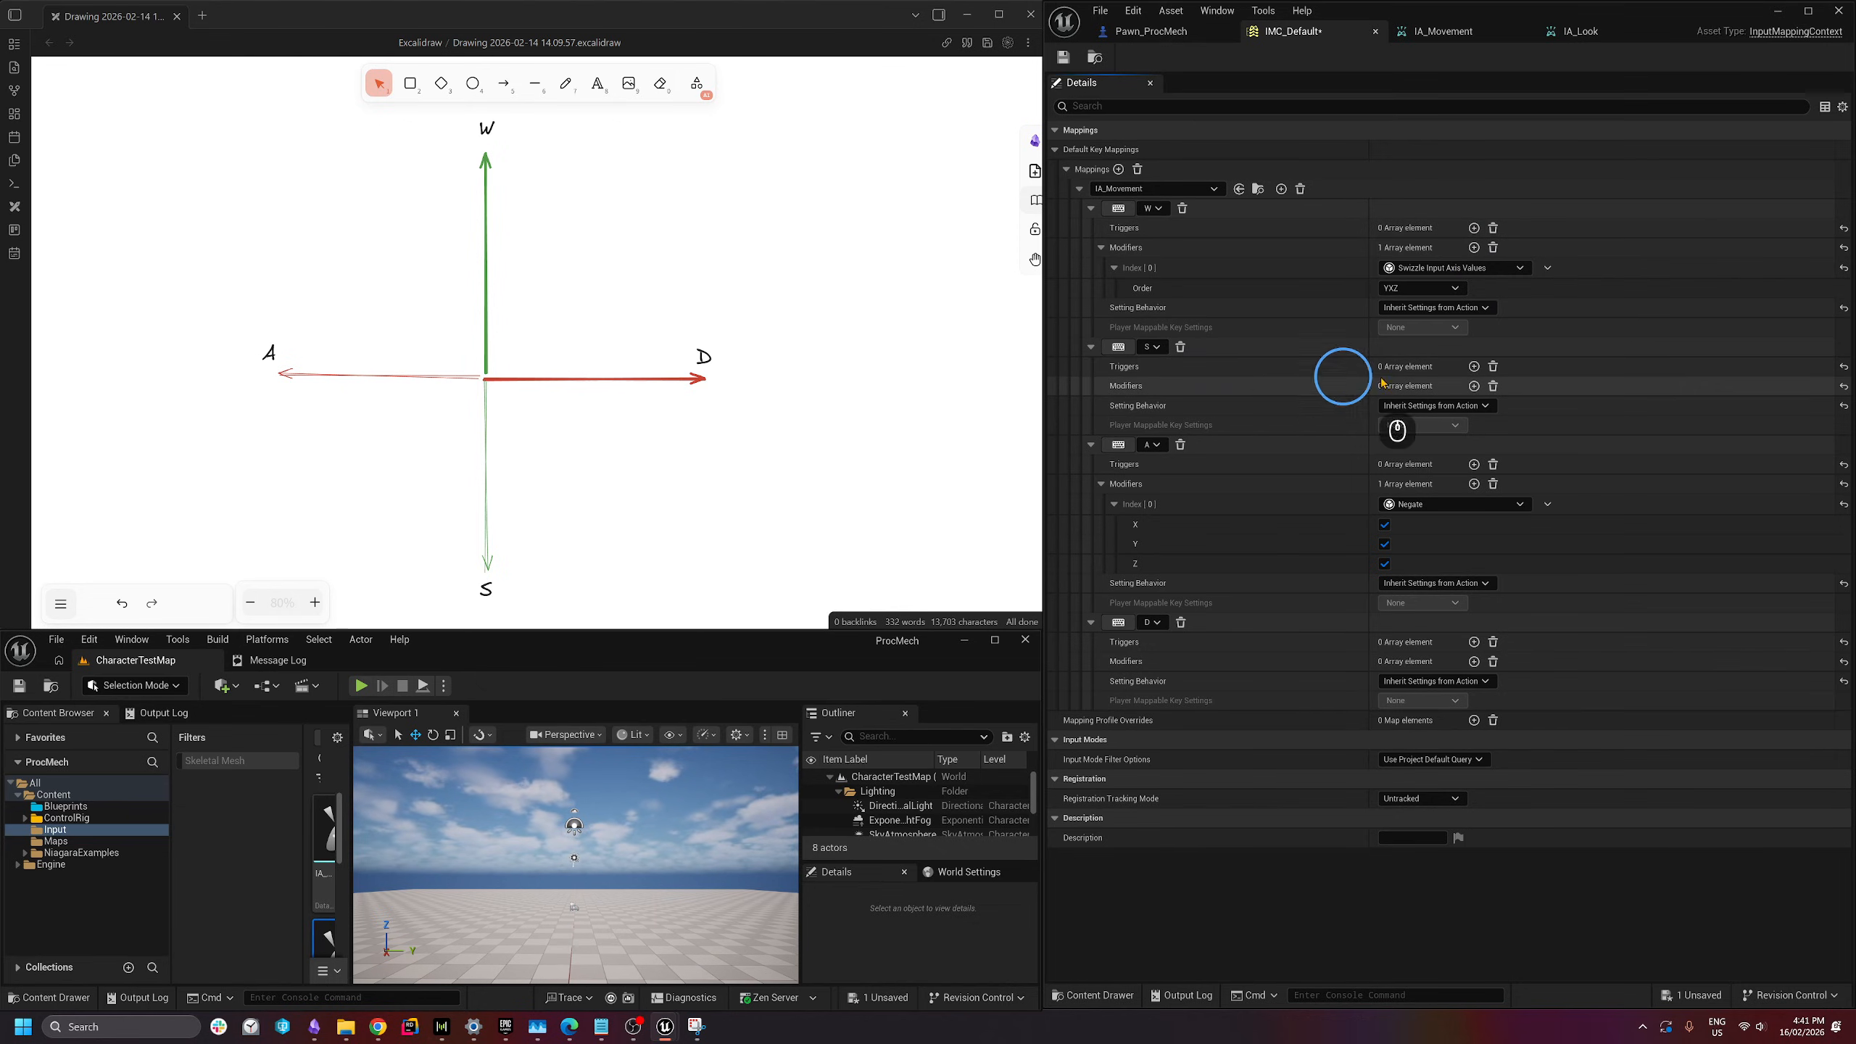
- Give S both Swizzle Input Axis Values and Negate modifiers, then save IMC_Default
left_click(1474, 386)
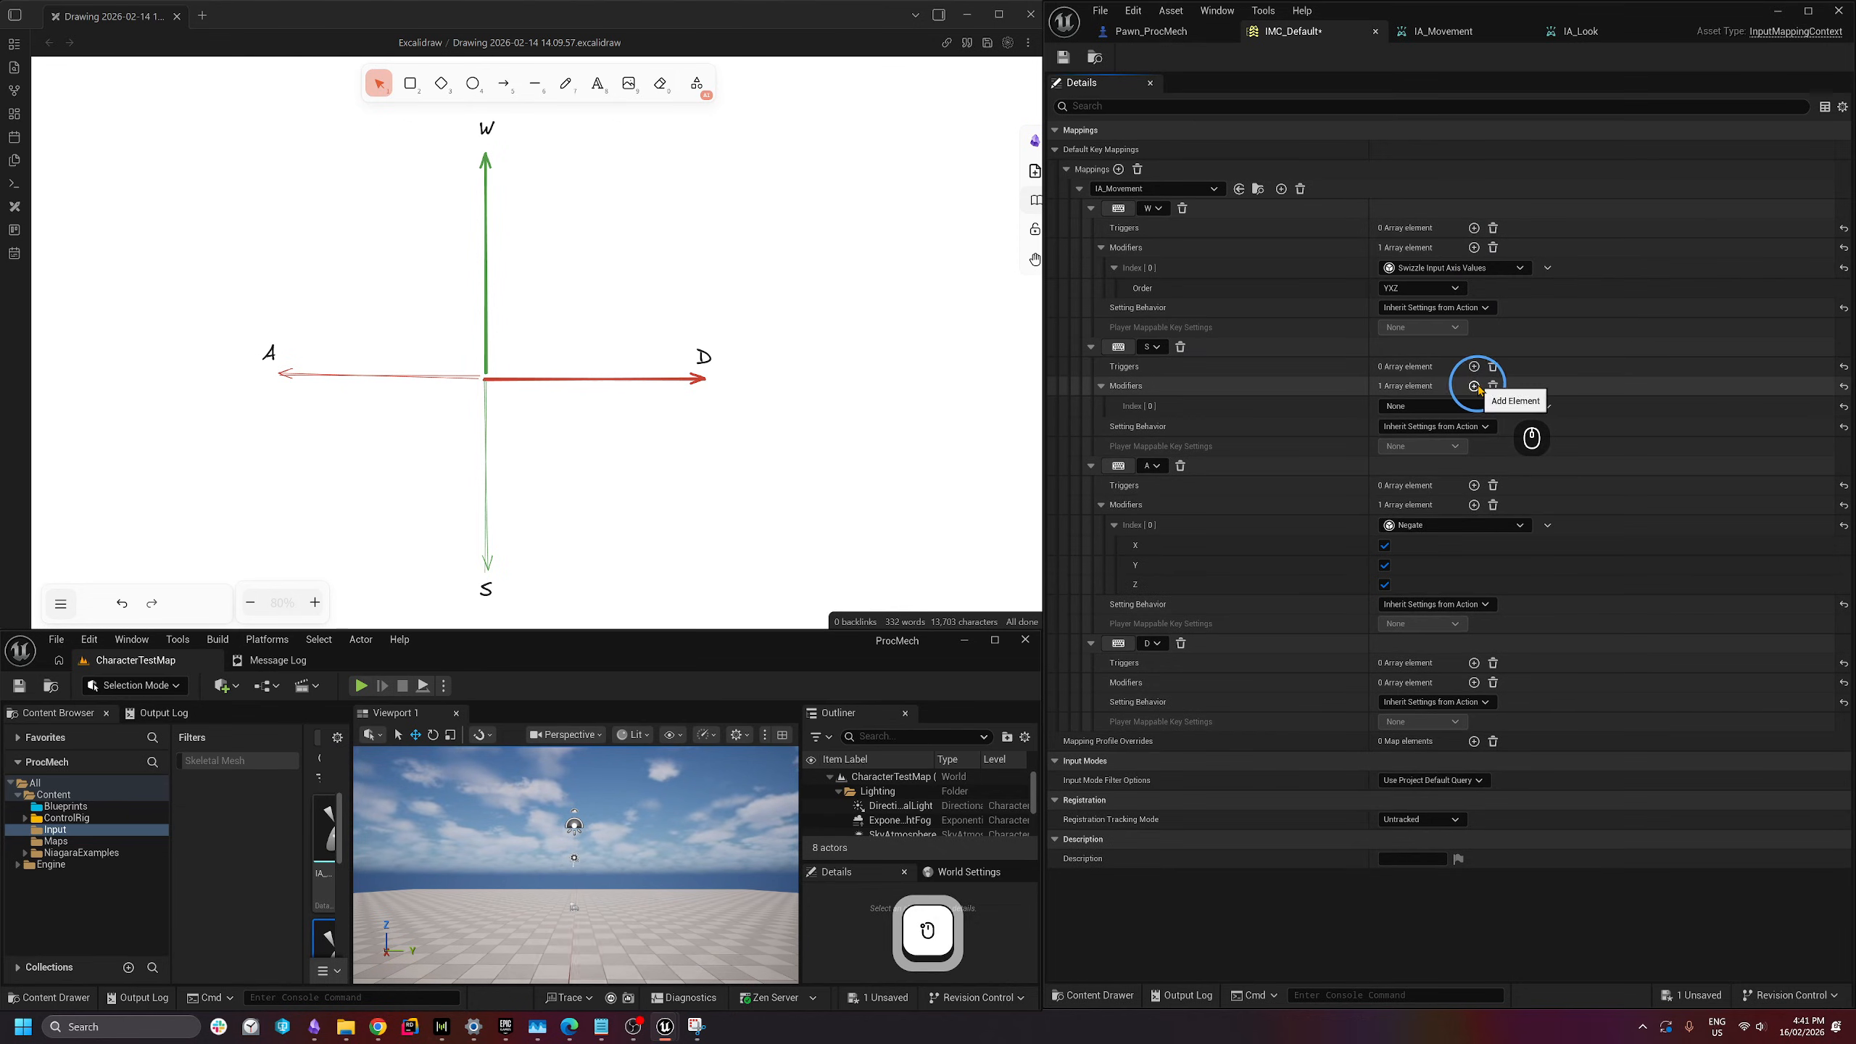
left_click(1474, 386)
left_click(1469, 407)
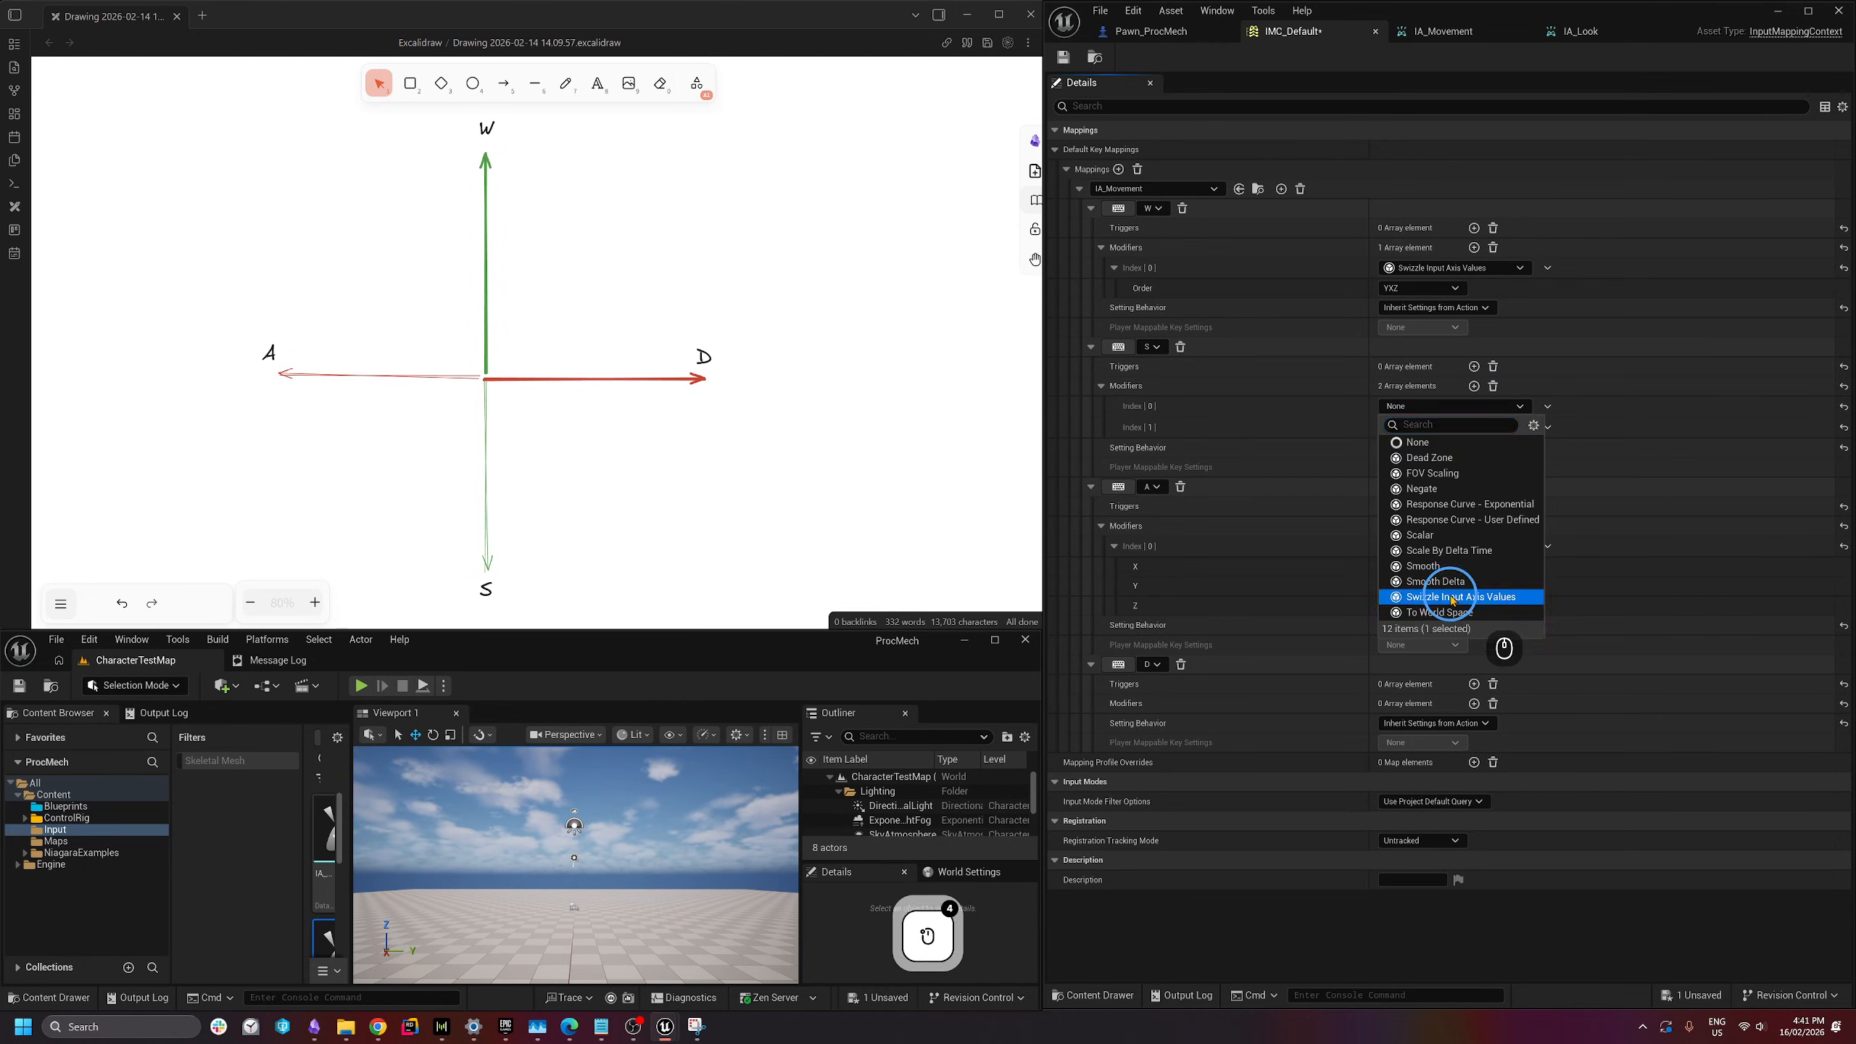
left_click(1452, 597)
left_click(1400, 447)
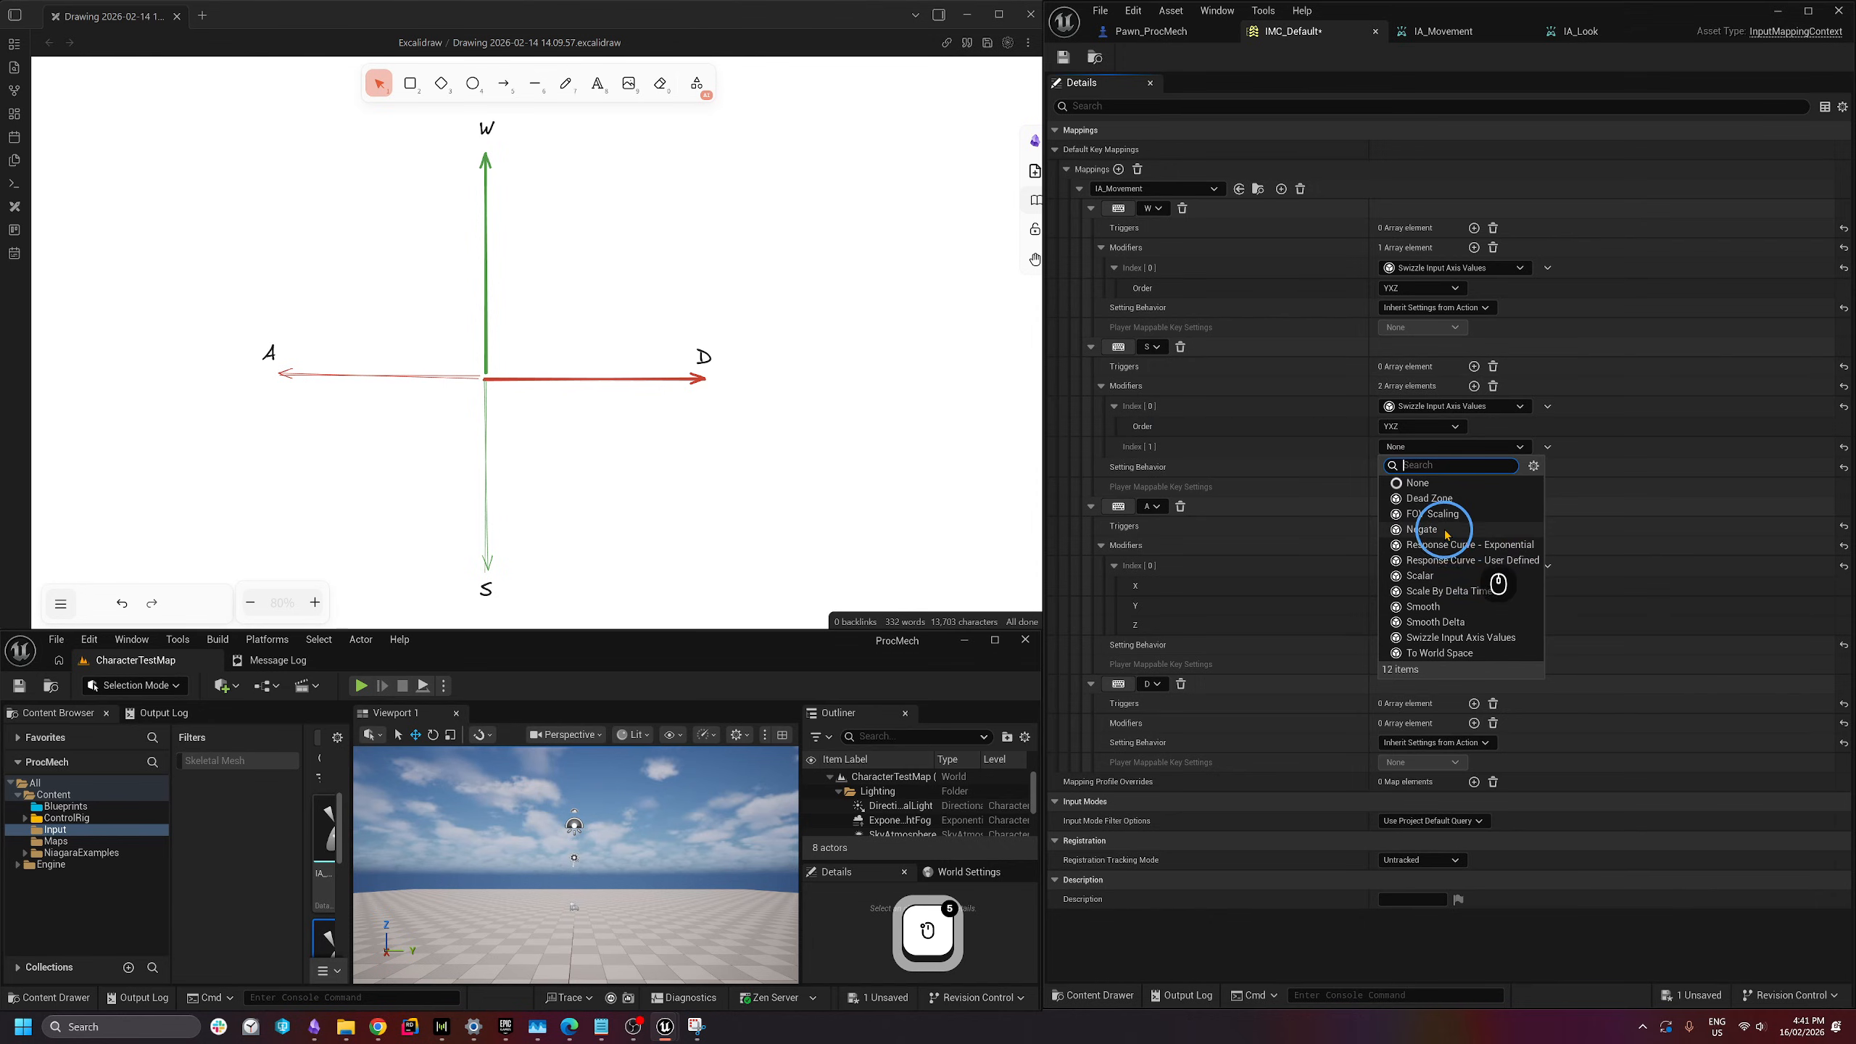
left_click(1415, 530)
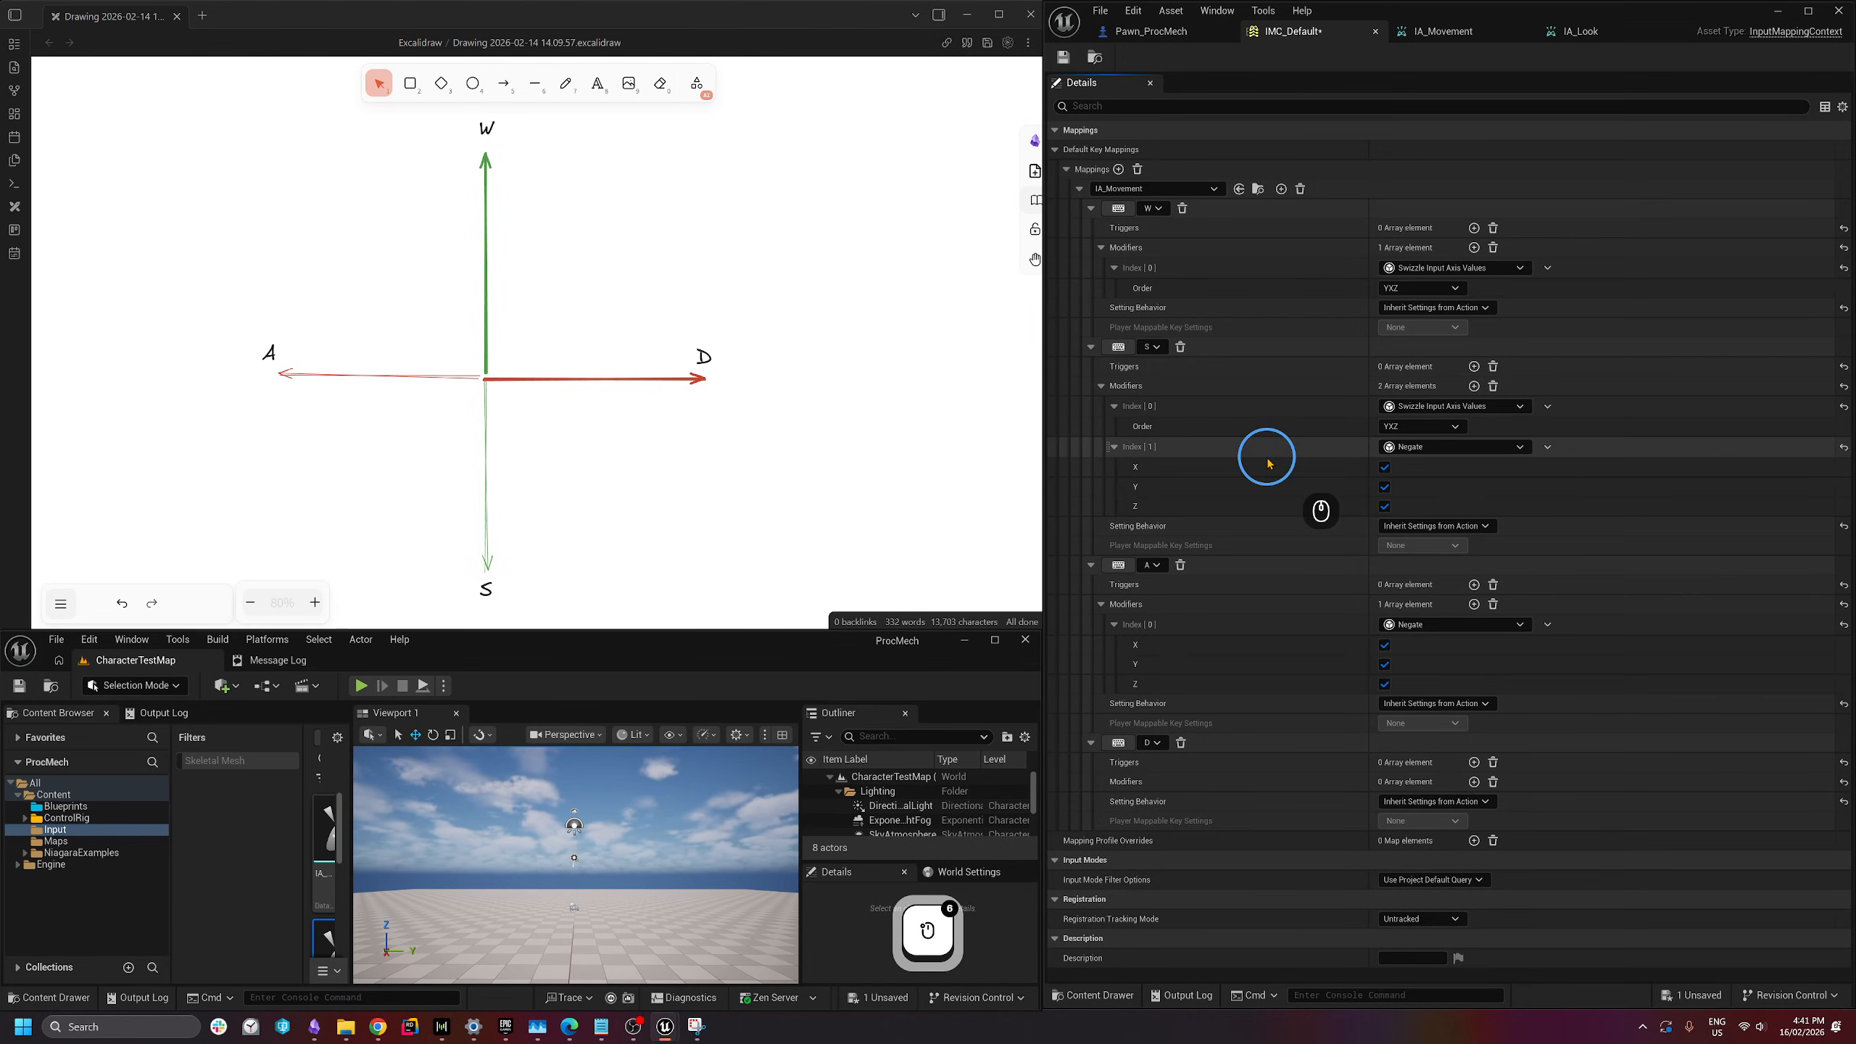
left_click(1063, 58)
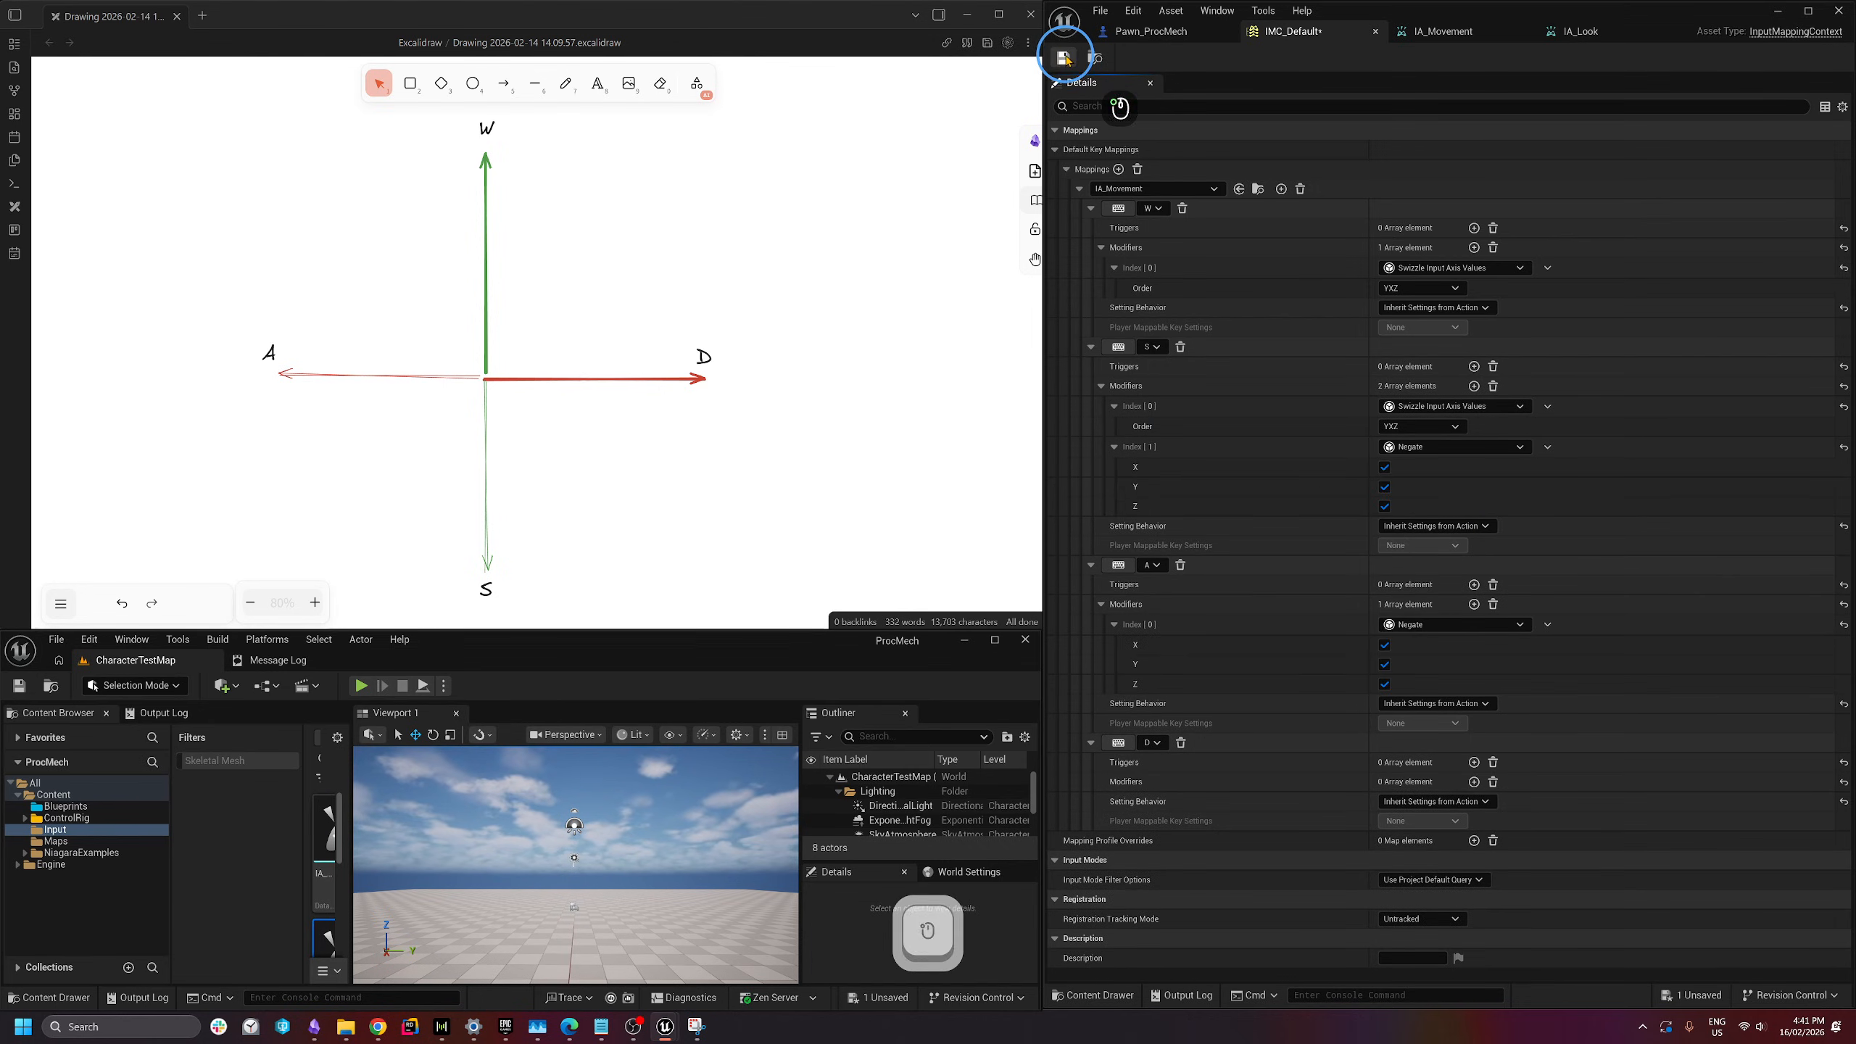
left_click(1070, 173, "shift")
- Collapse IA_Movement, add a new mapping entry, and set its action to IA_Look
left_click(1070, 172)
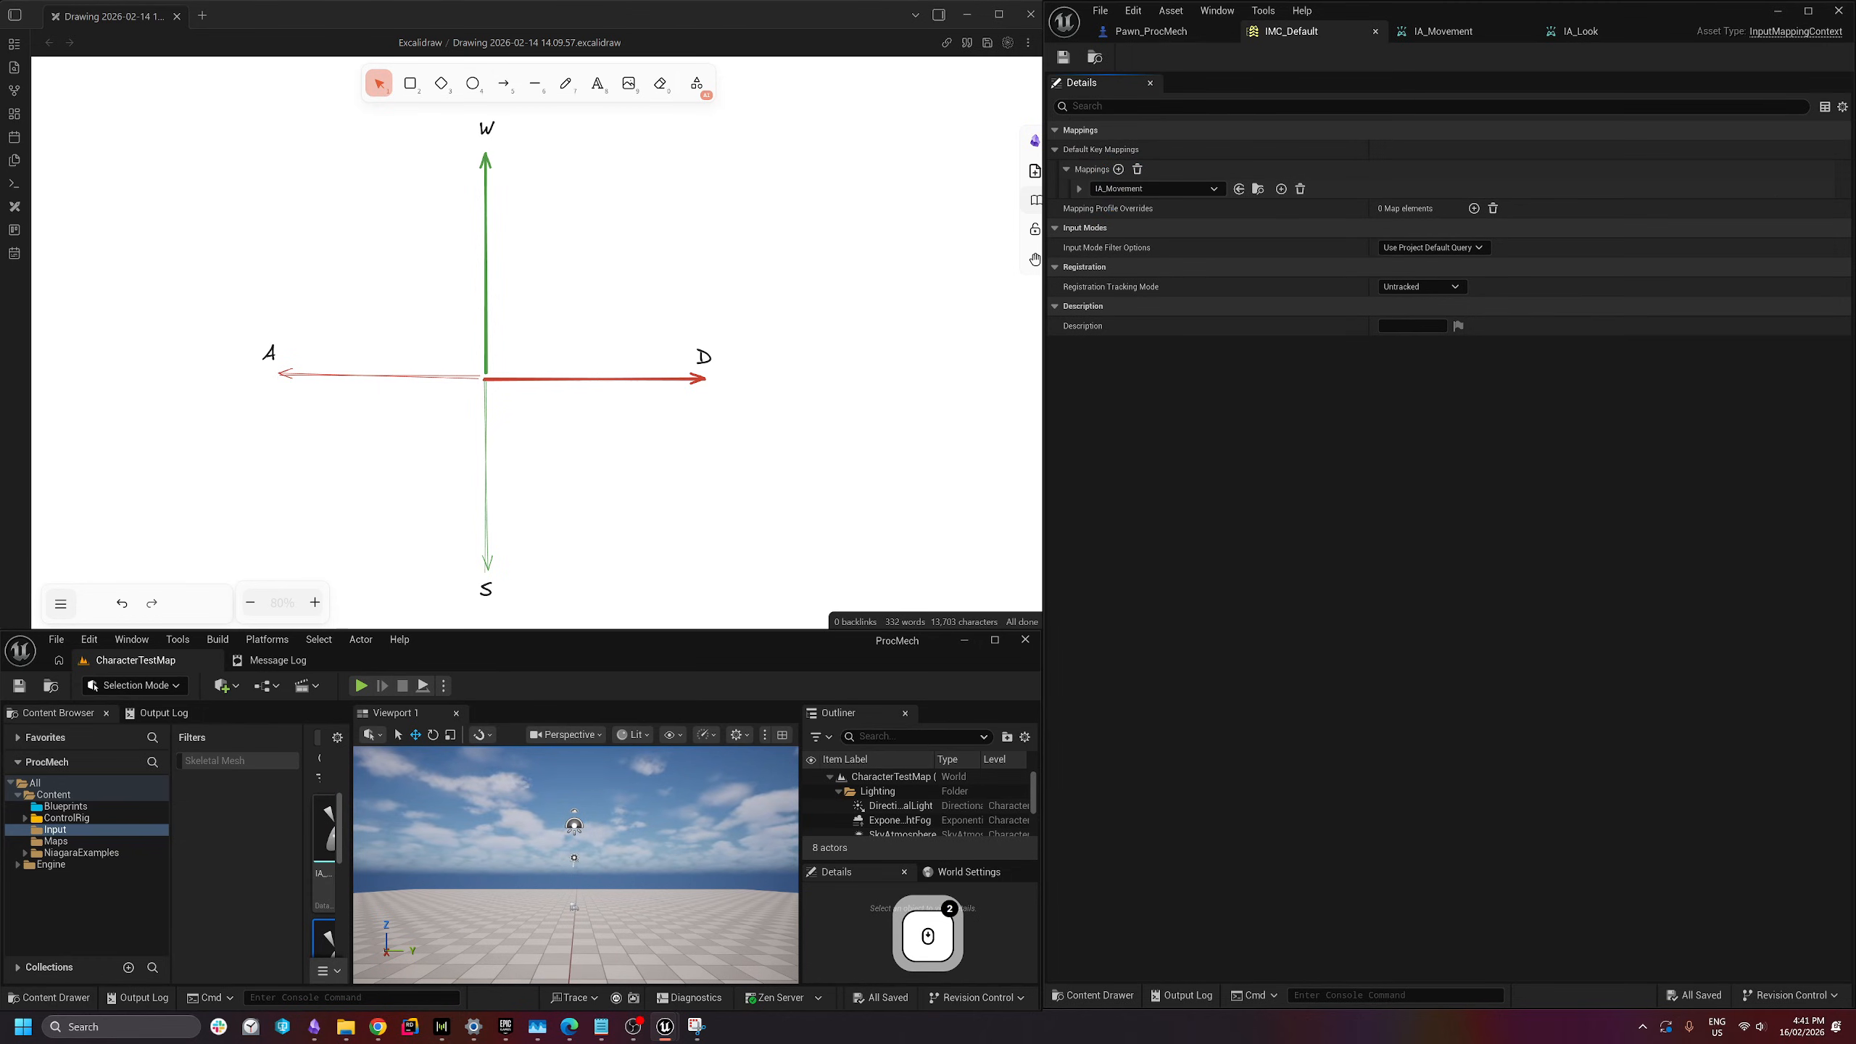
scroll(537, 343, "up", 1)
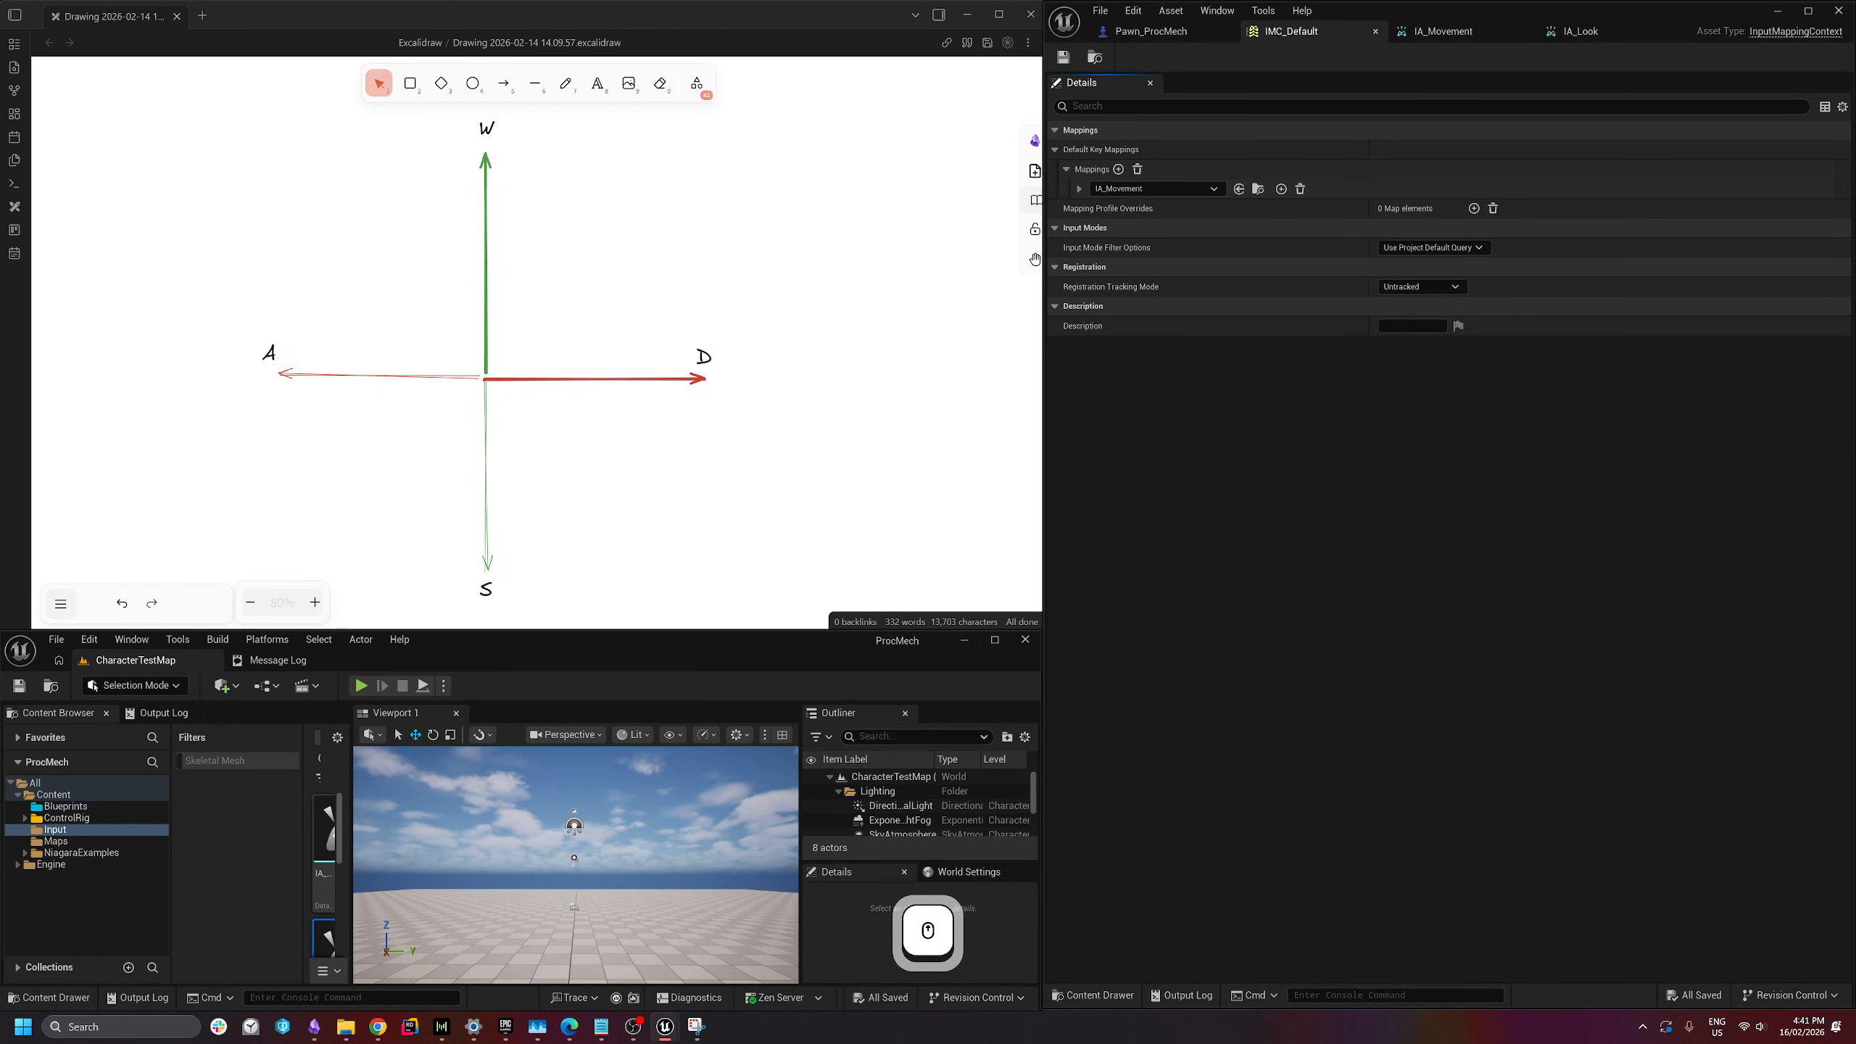
left_click(1119, 170)
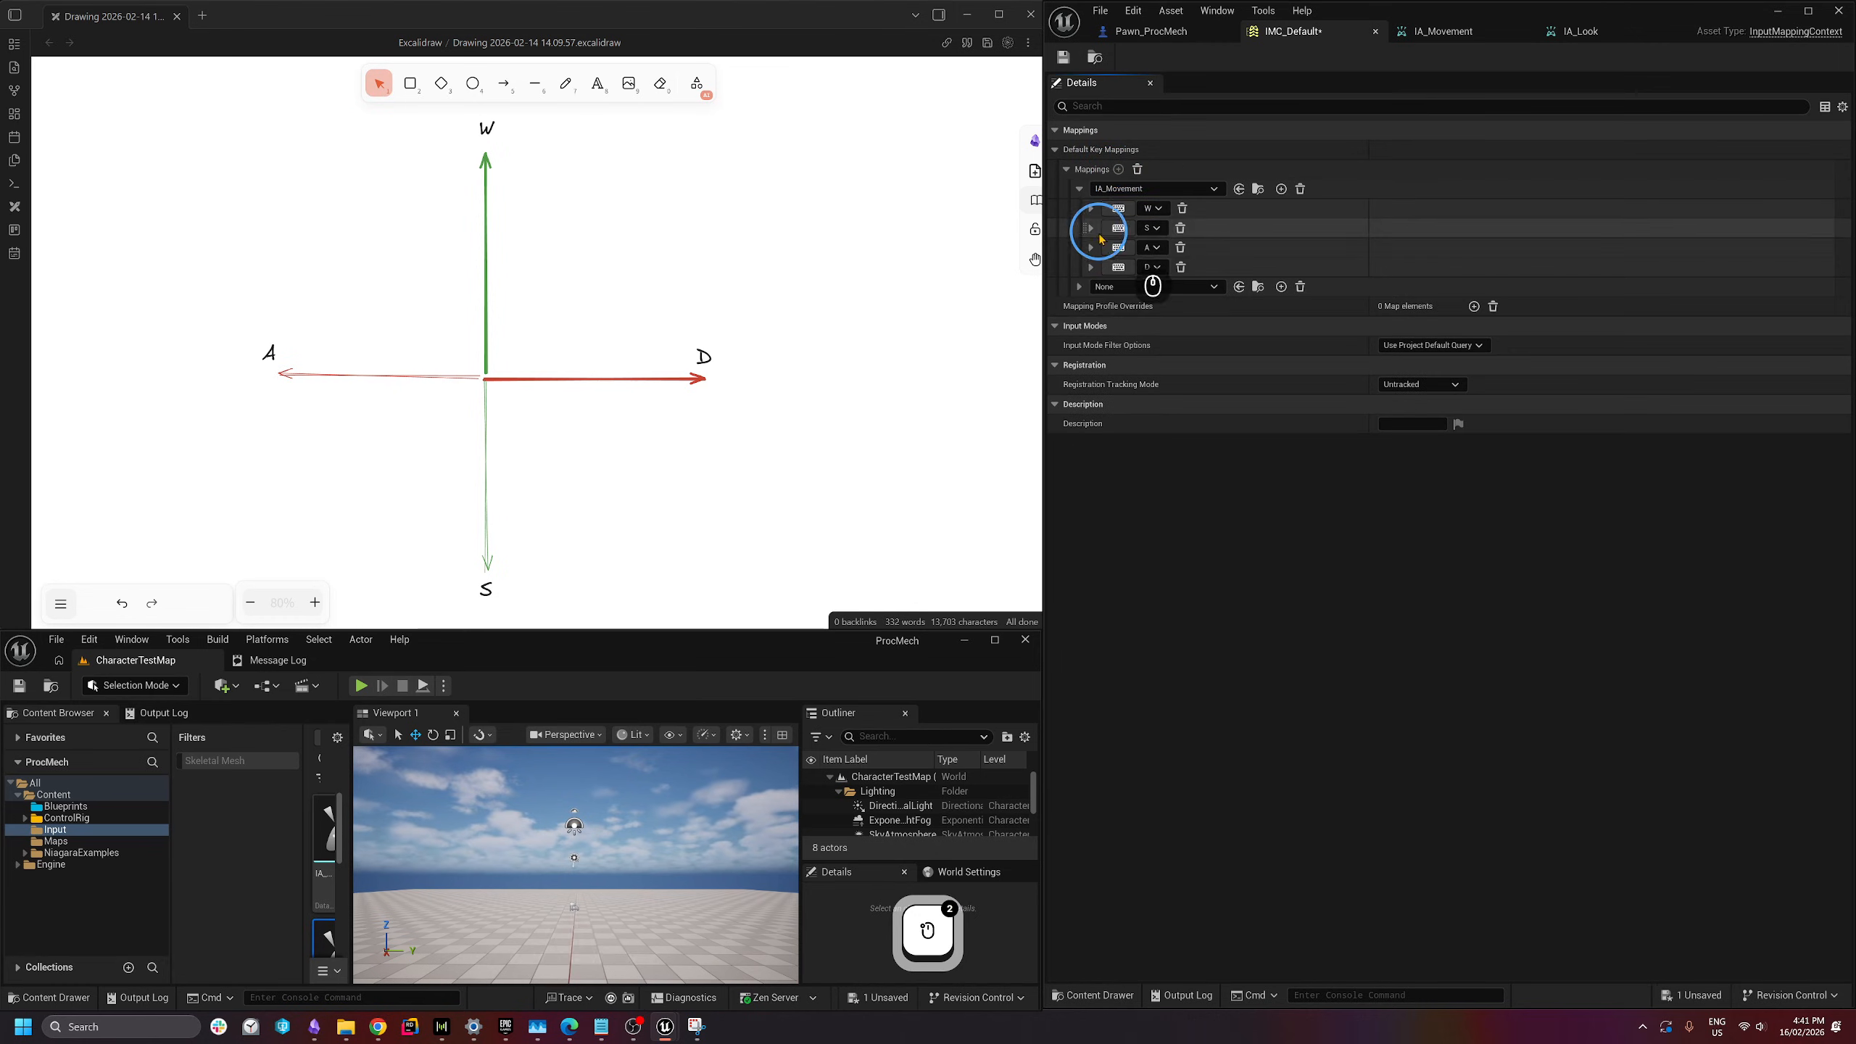
left_click(1129, 286)
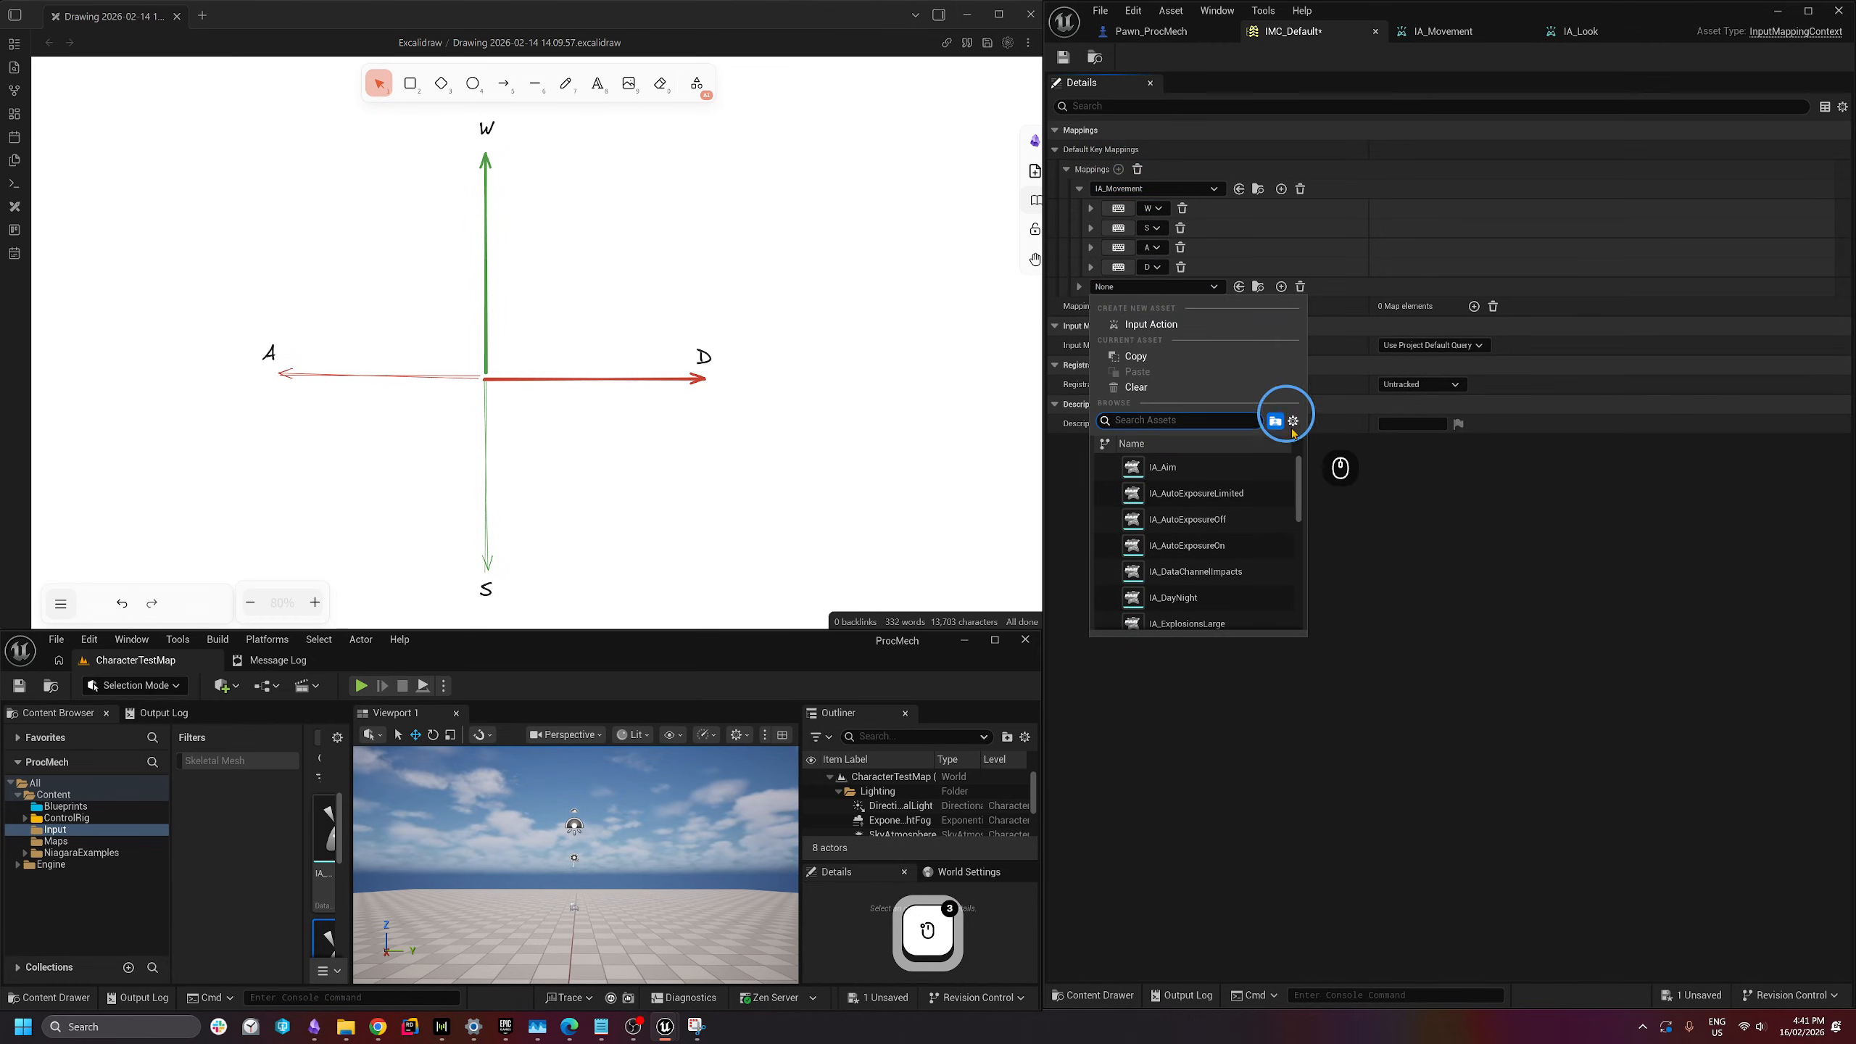
left_click_drag(1298, 483, 1305, 544)
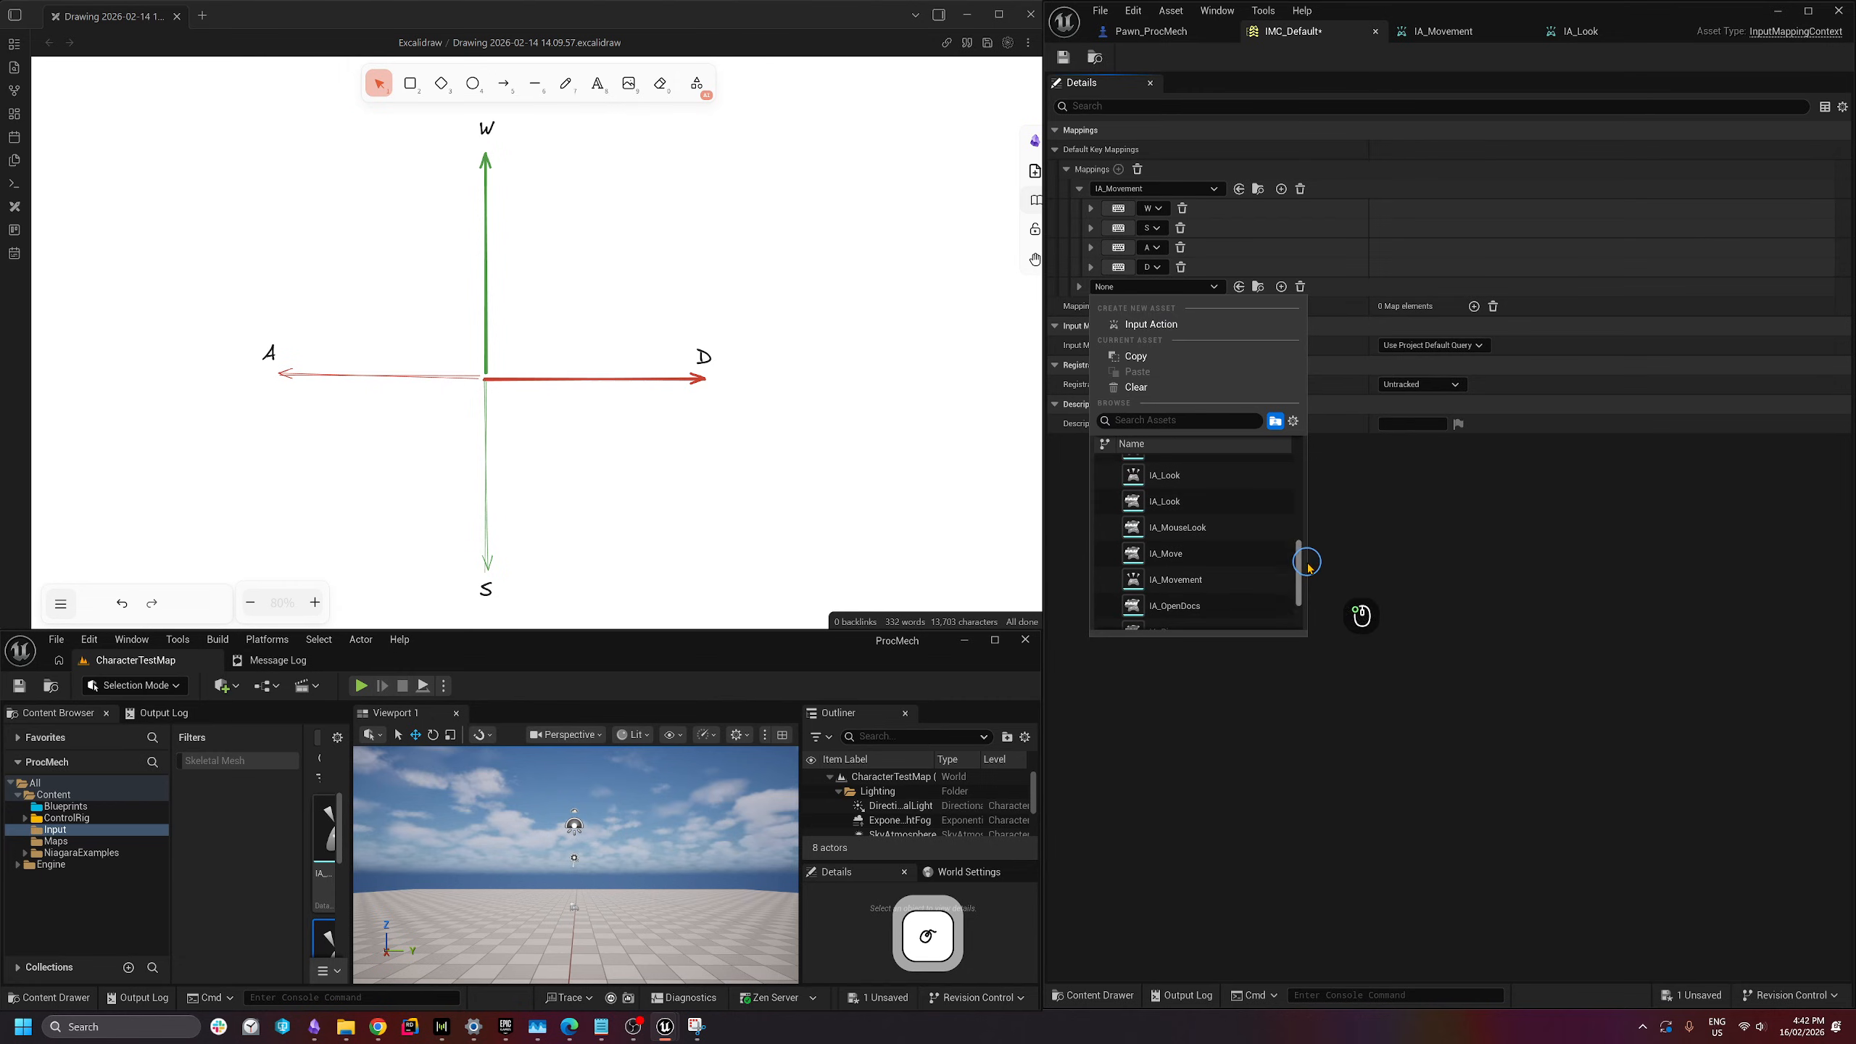
scroll(1258, 489, "down", 3)
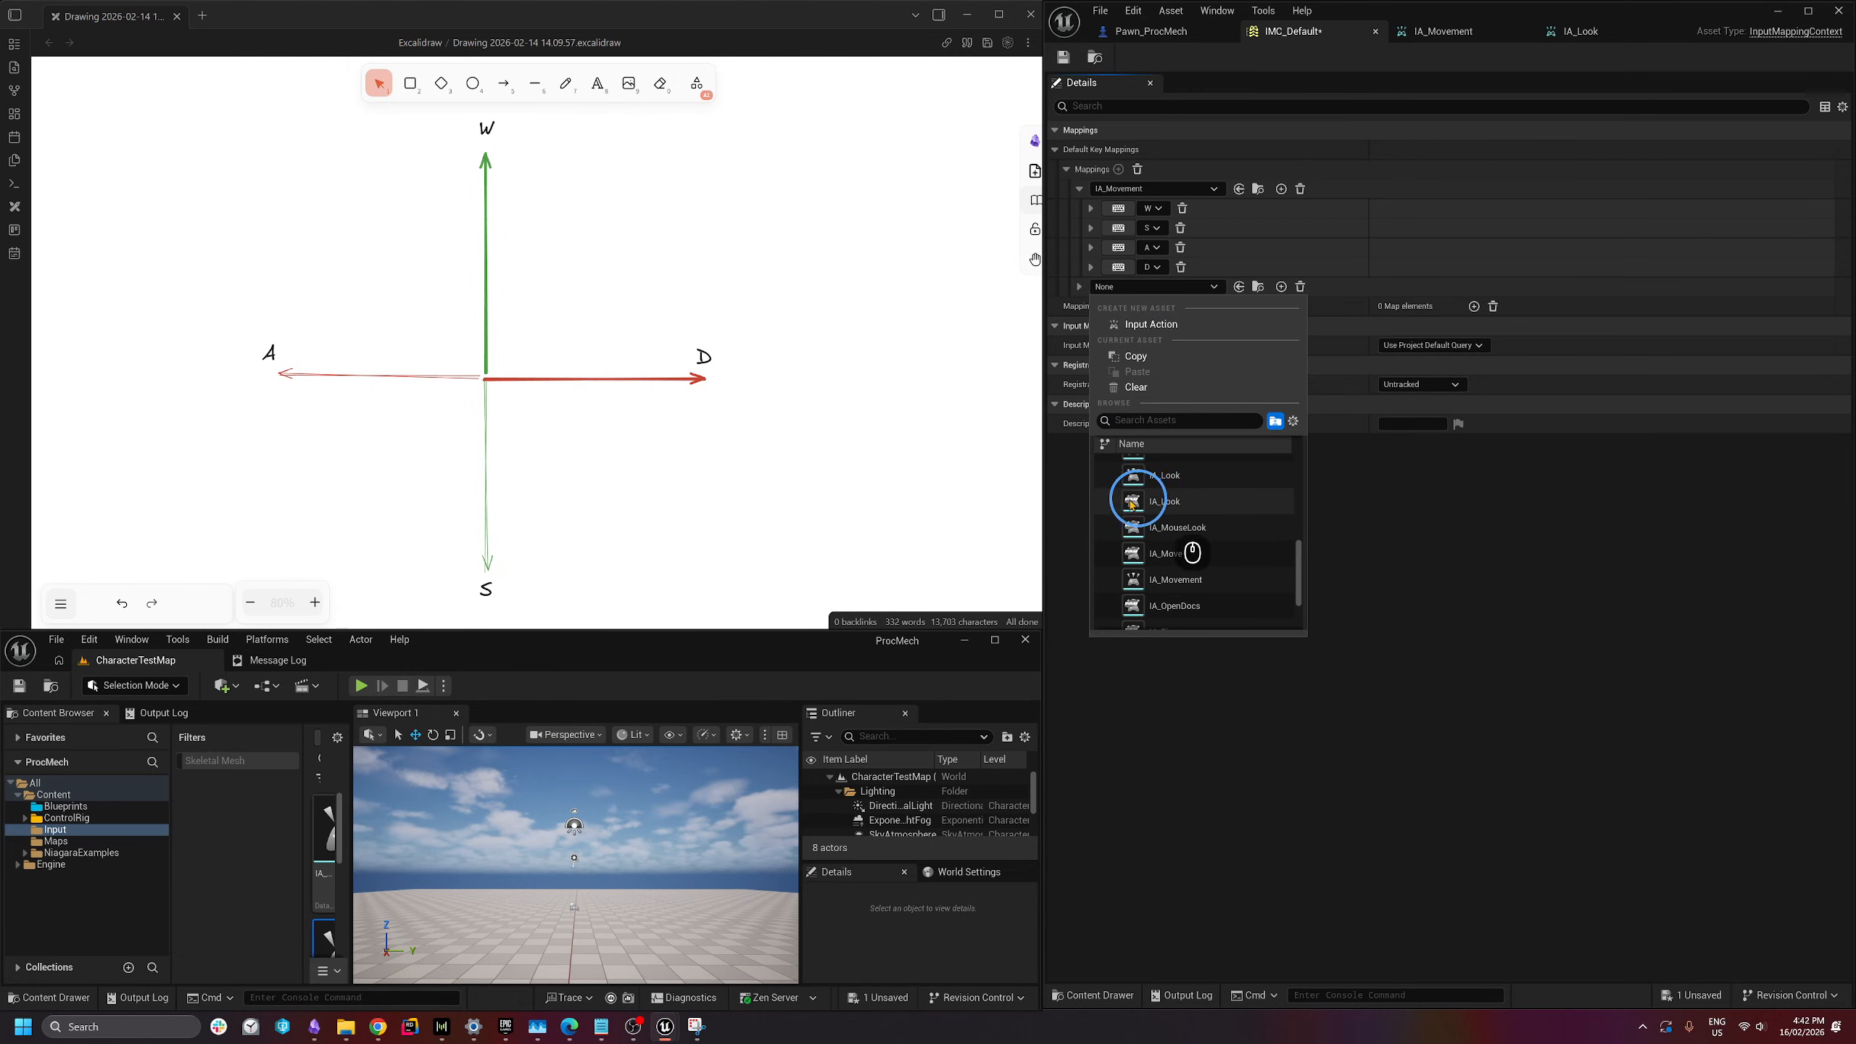
mouse_move(1167, 511)
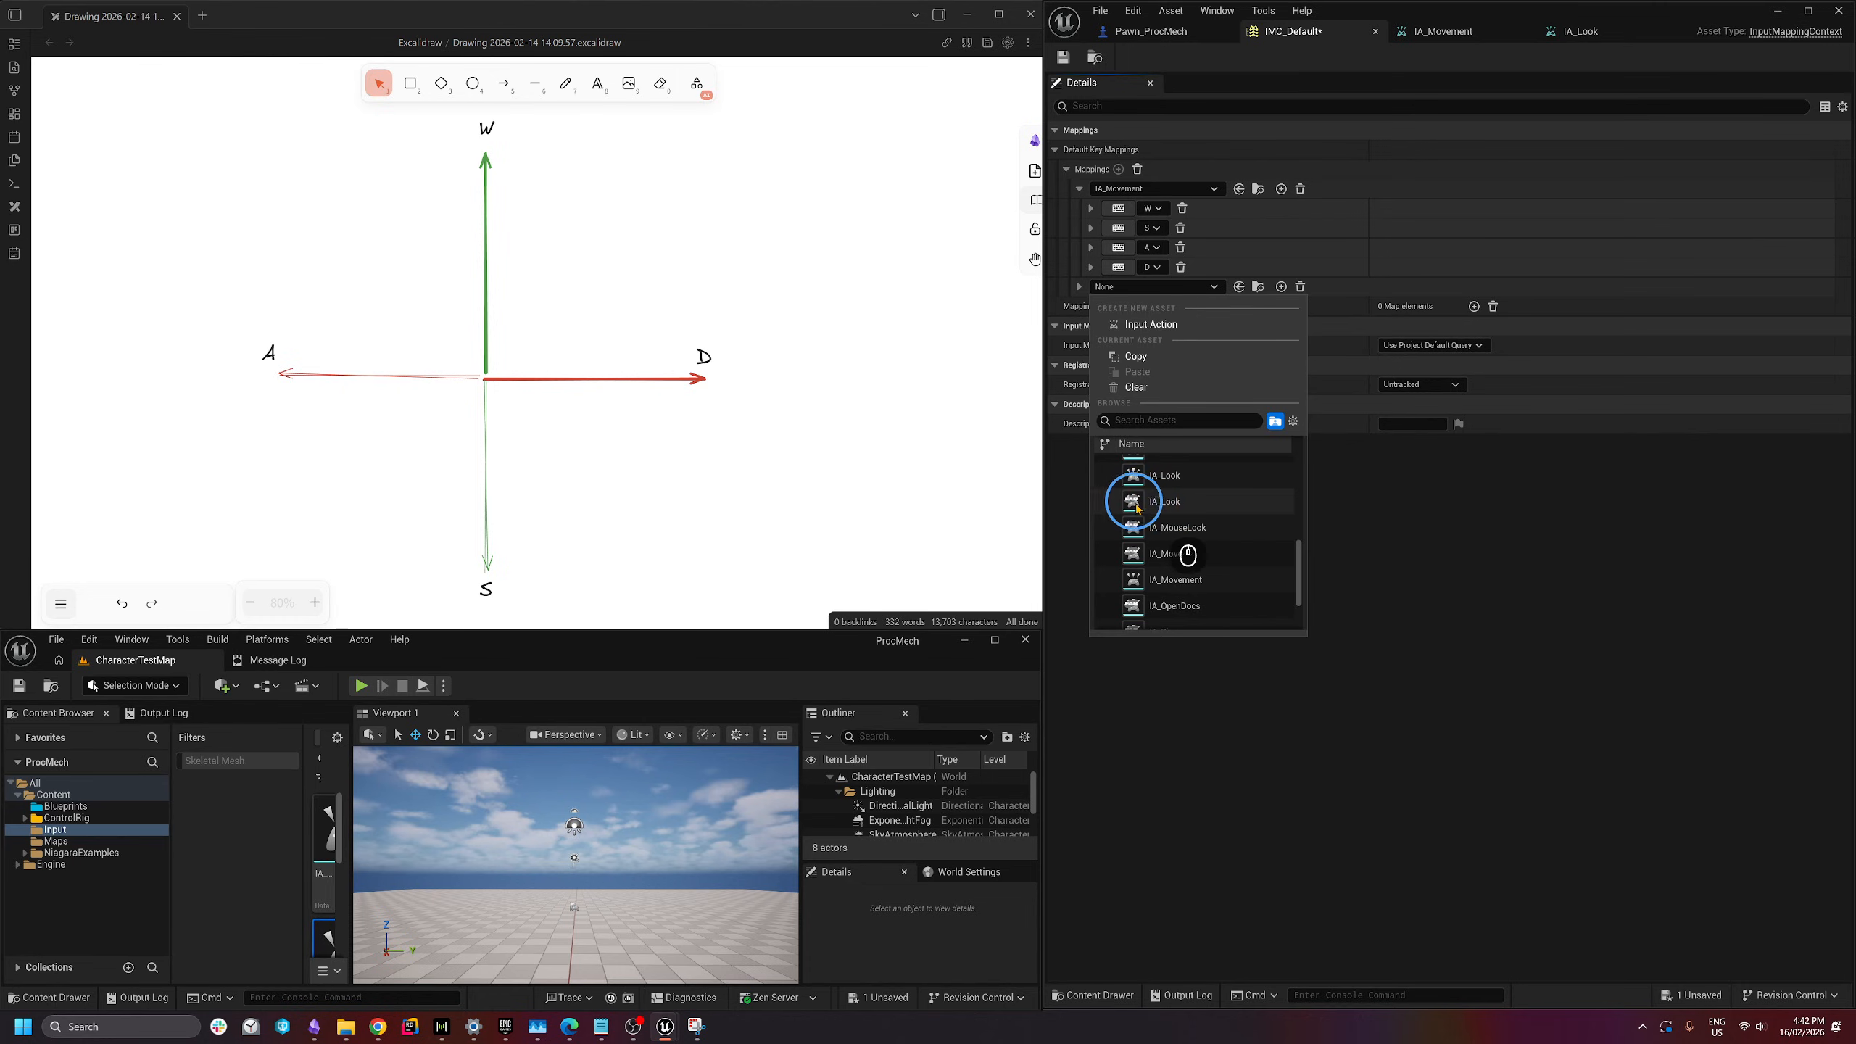
mouse_move(1140, 479)
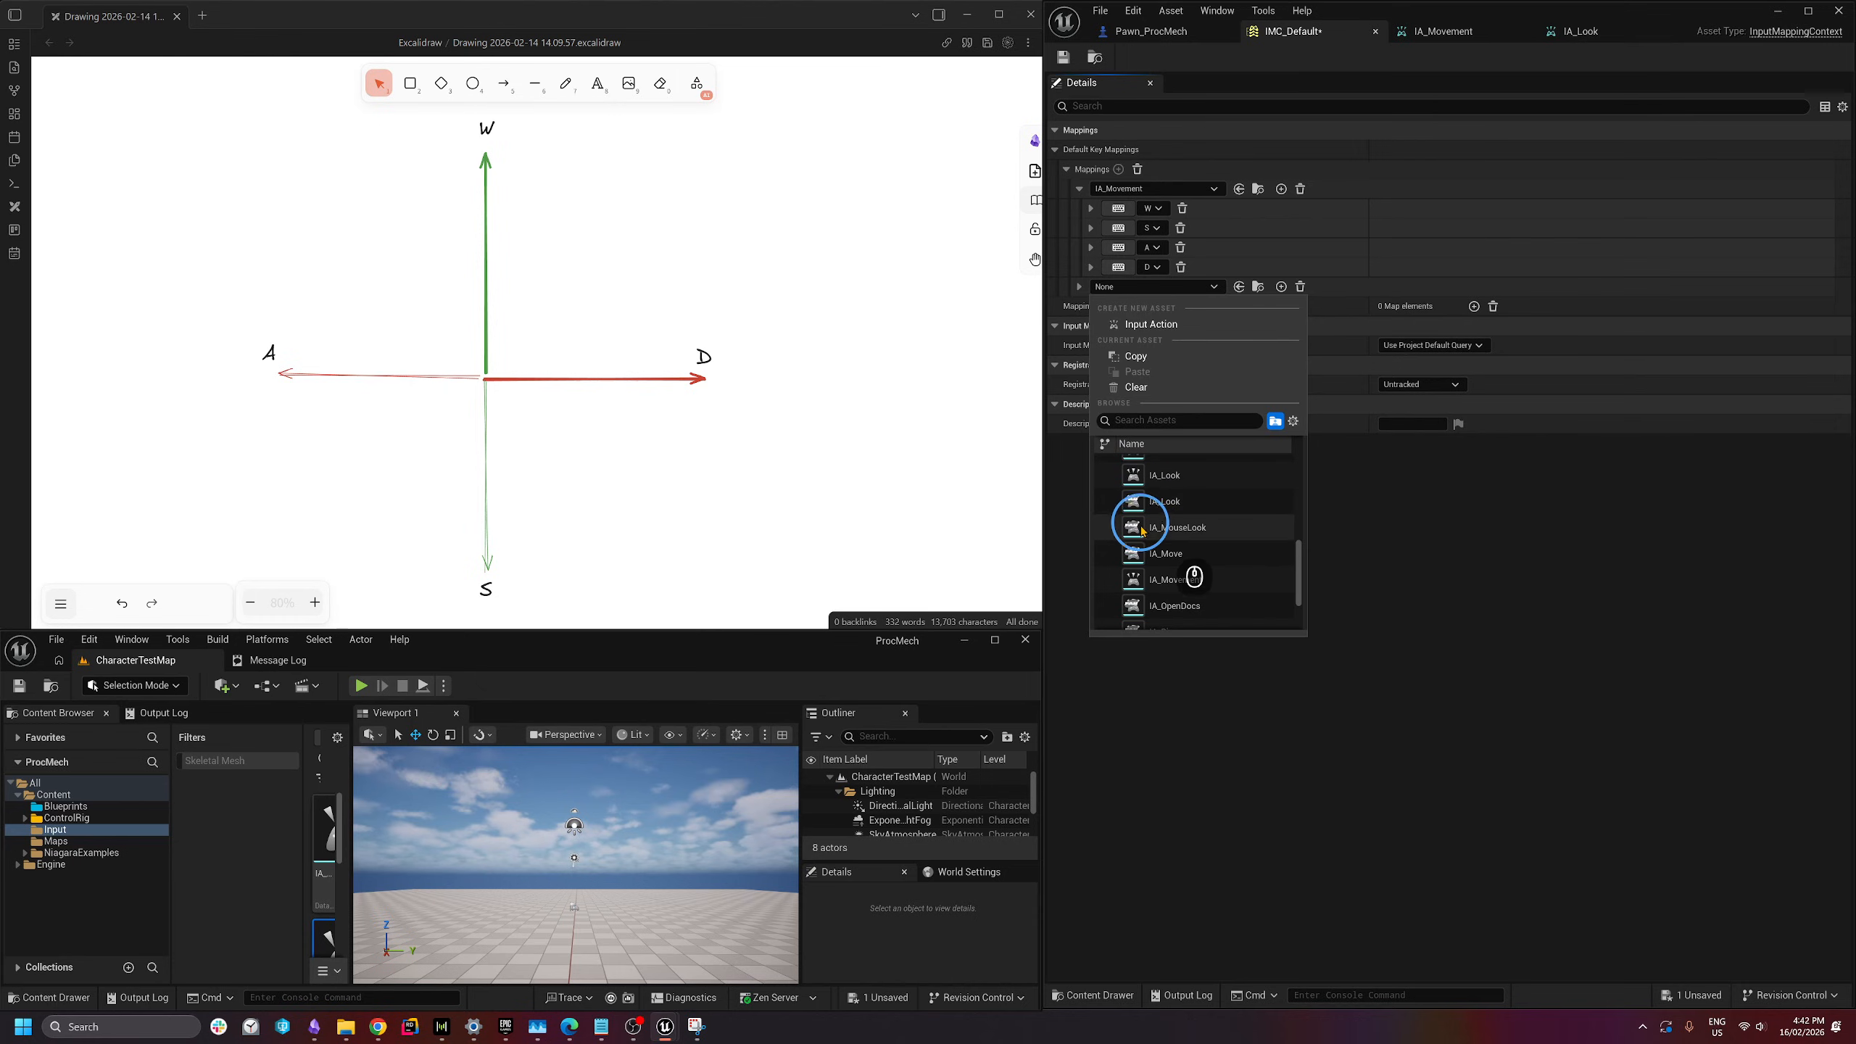
left_click(1142, 483)
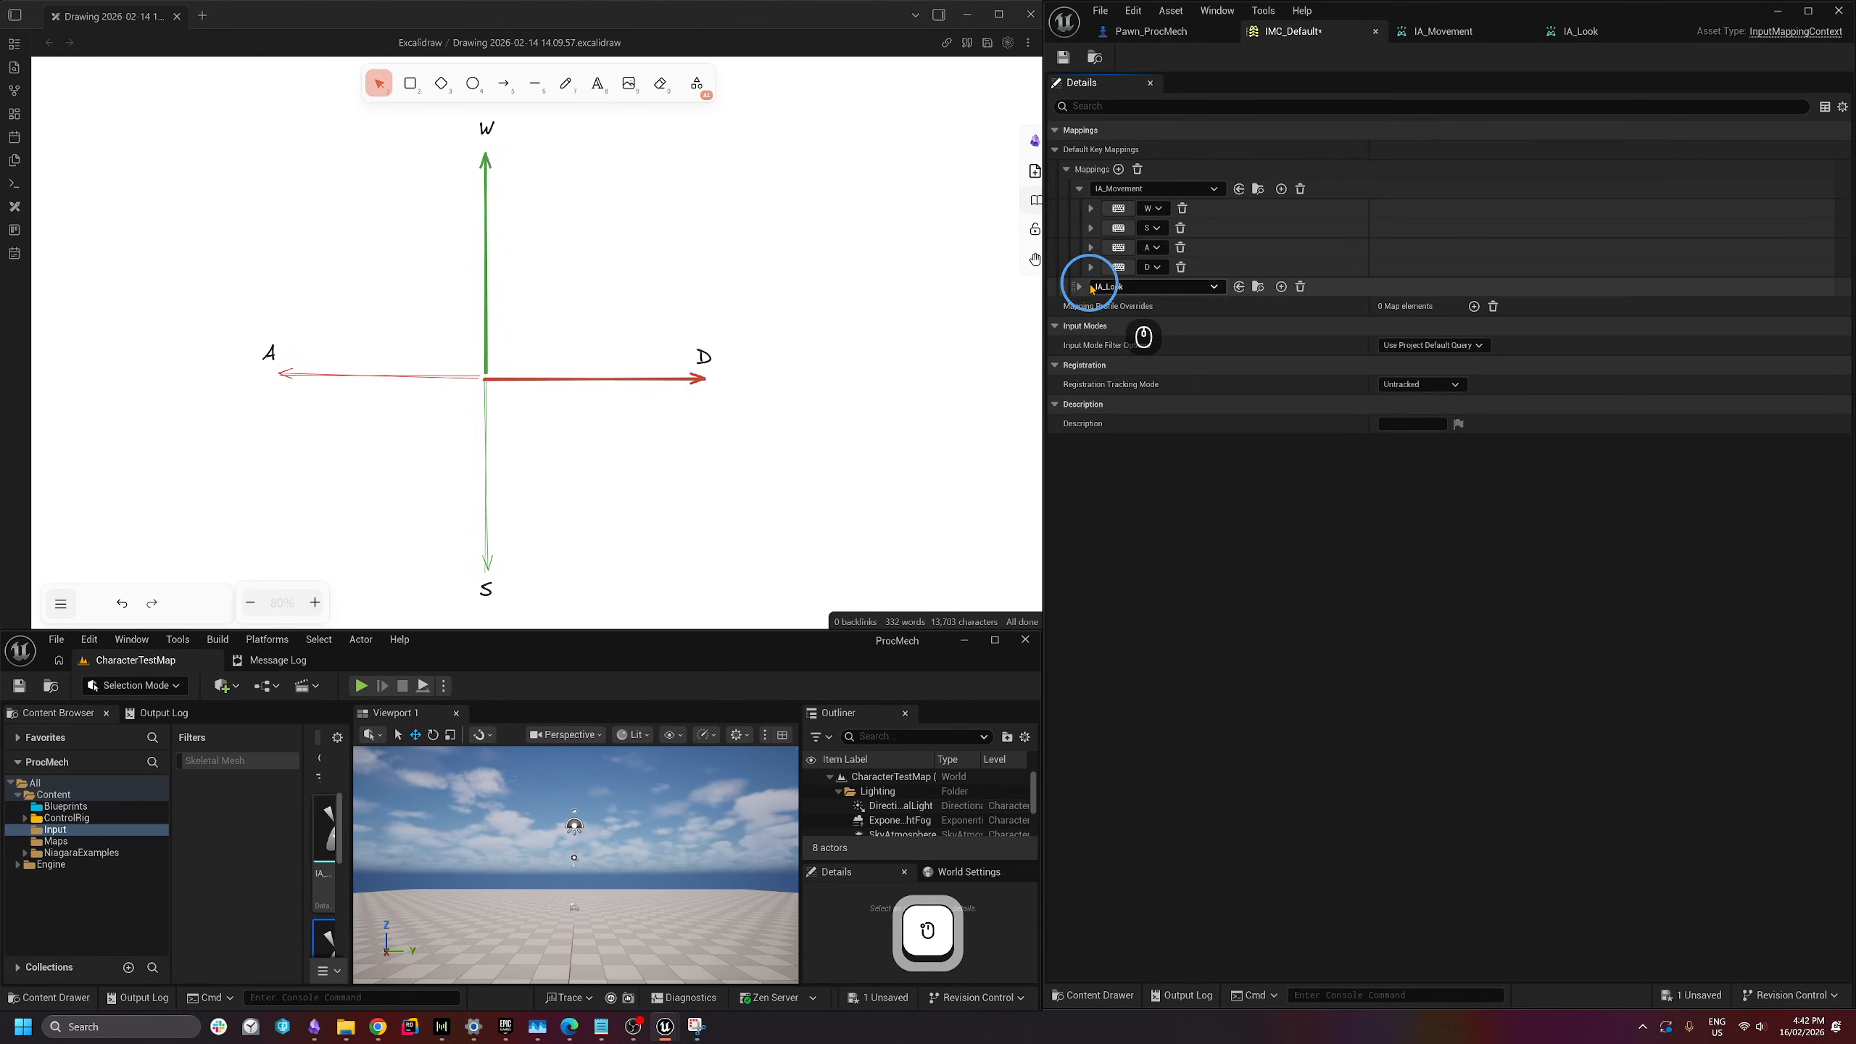
- Bind the IA_Look mapping to the Mouse XY 2D-Axis key
left_click(1081, 288)
left_click(1092, 307)
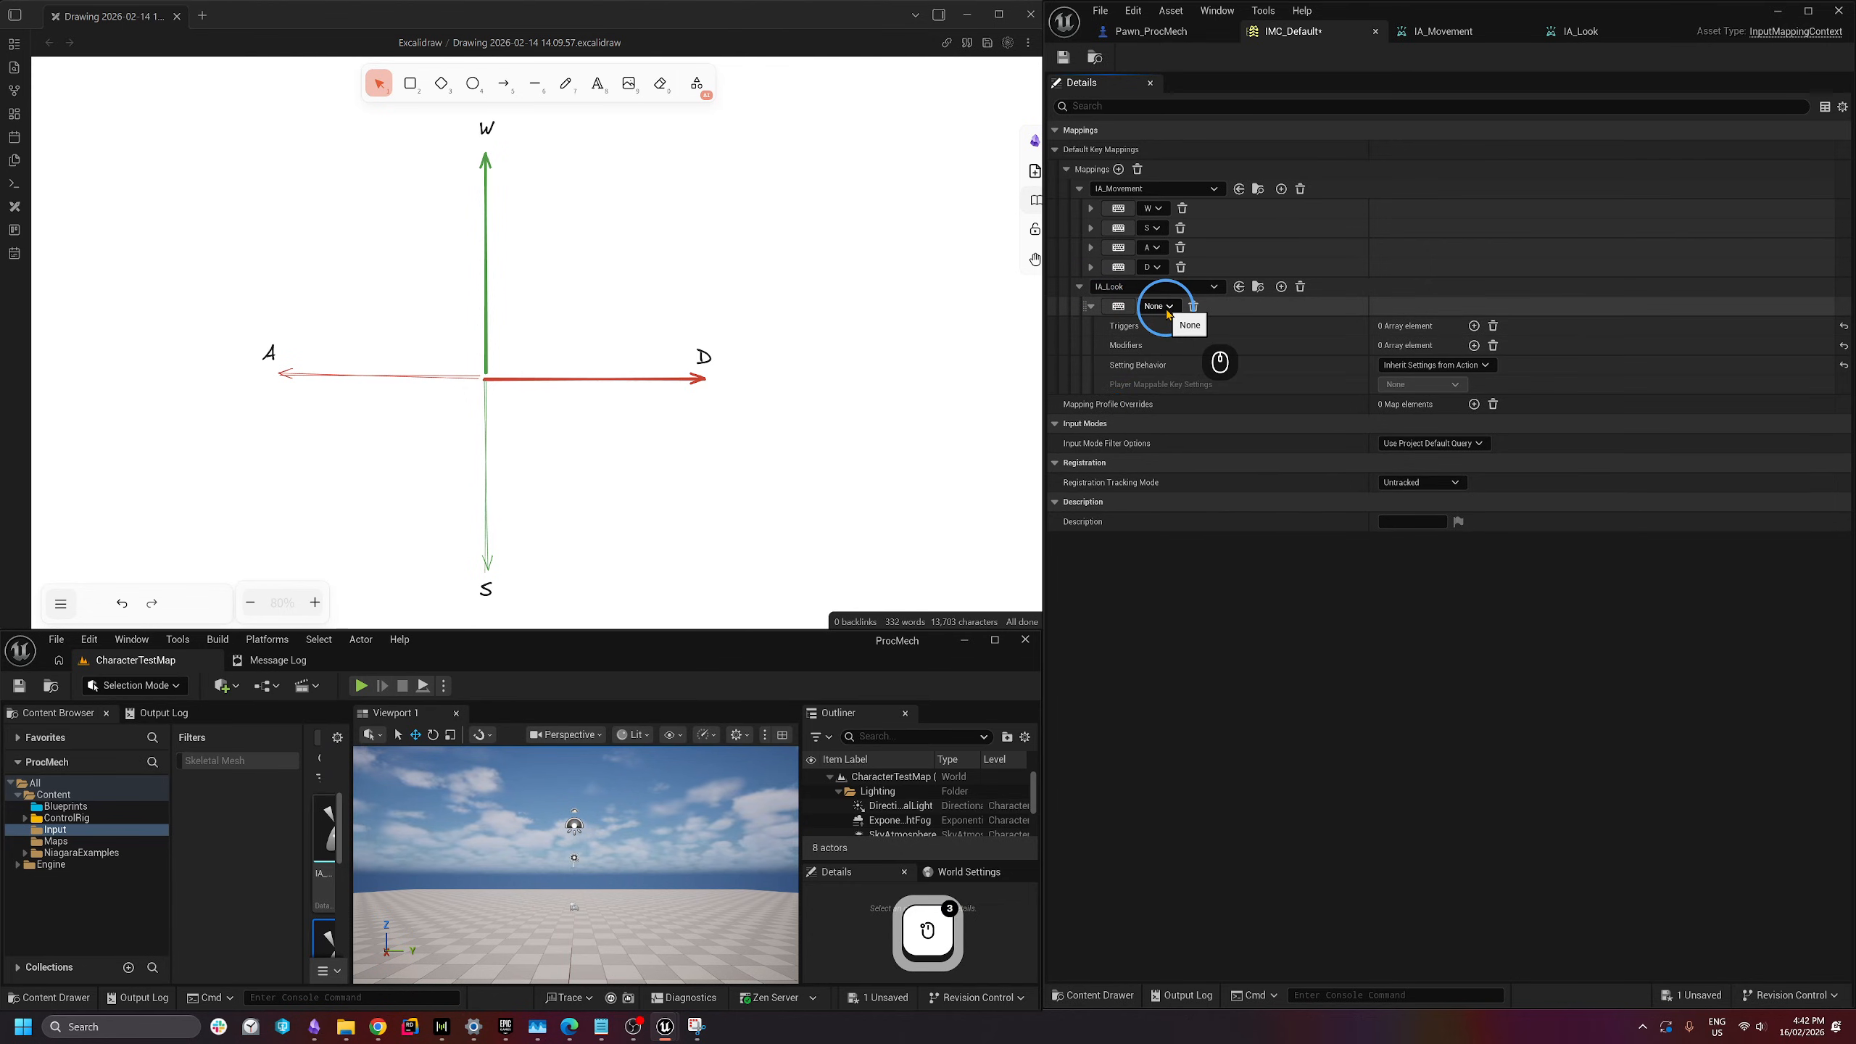
left_click(1119, 307)
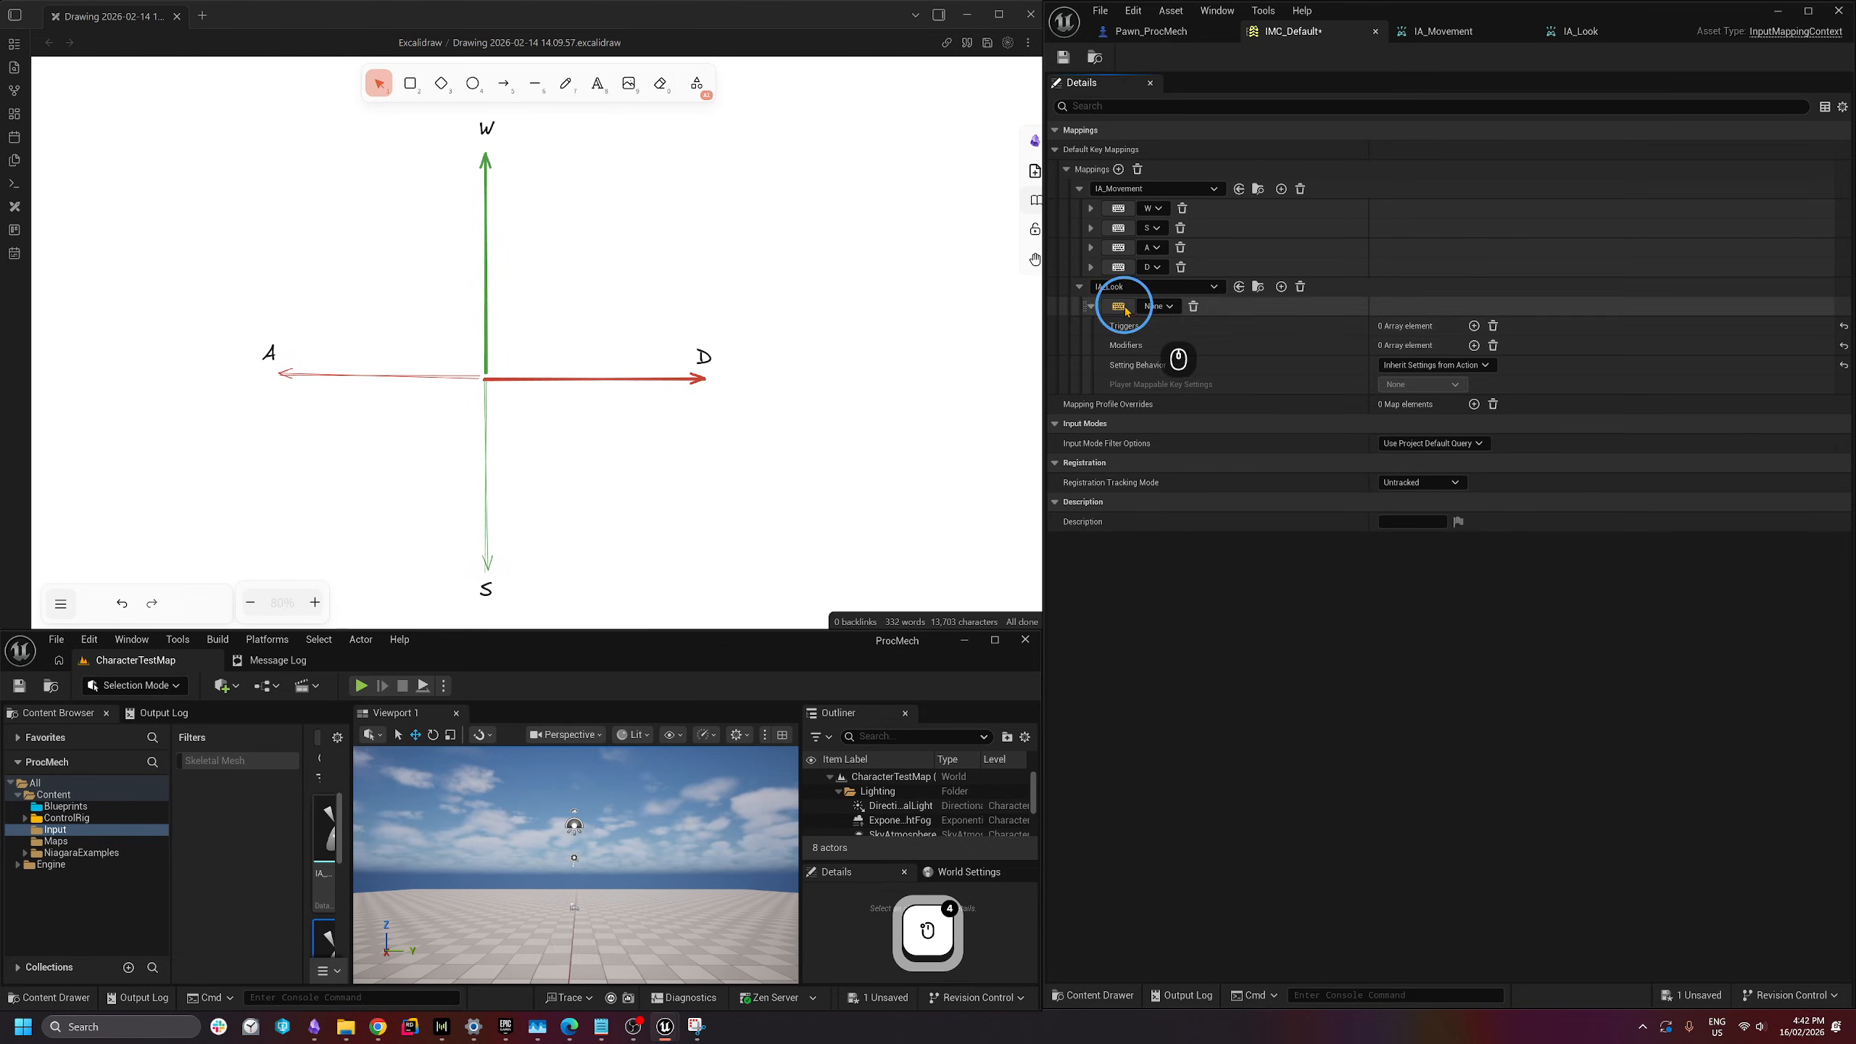
key("ctrl+z")
key("ctrl+z")
left_click(1159, 306)
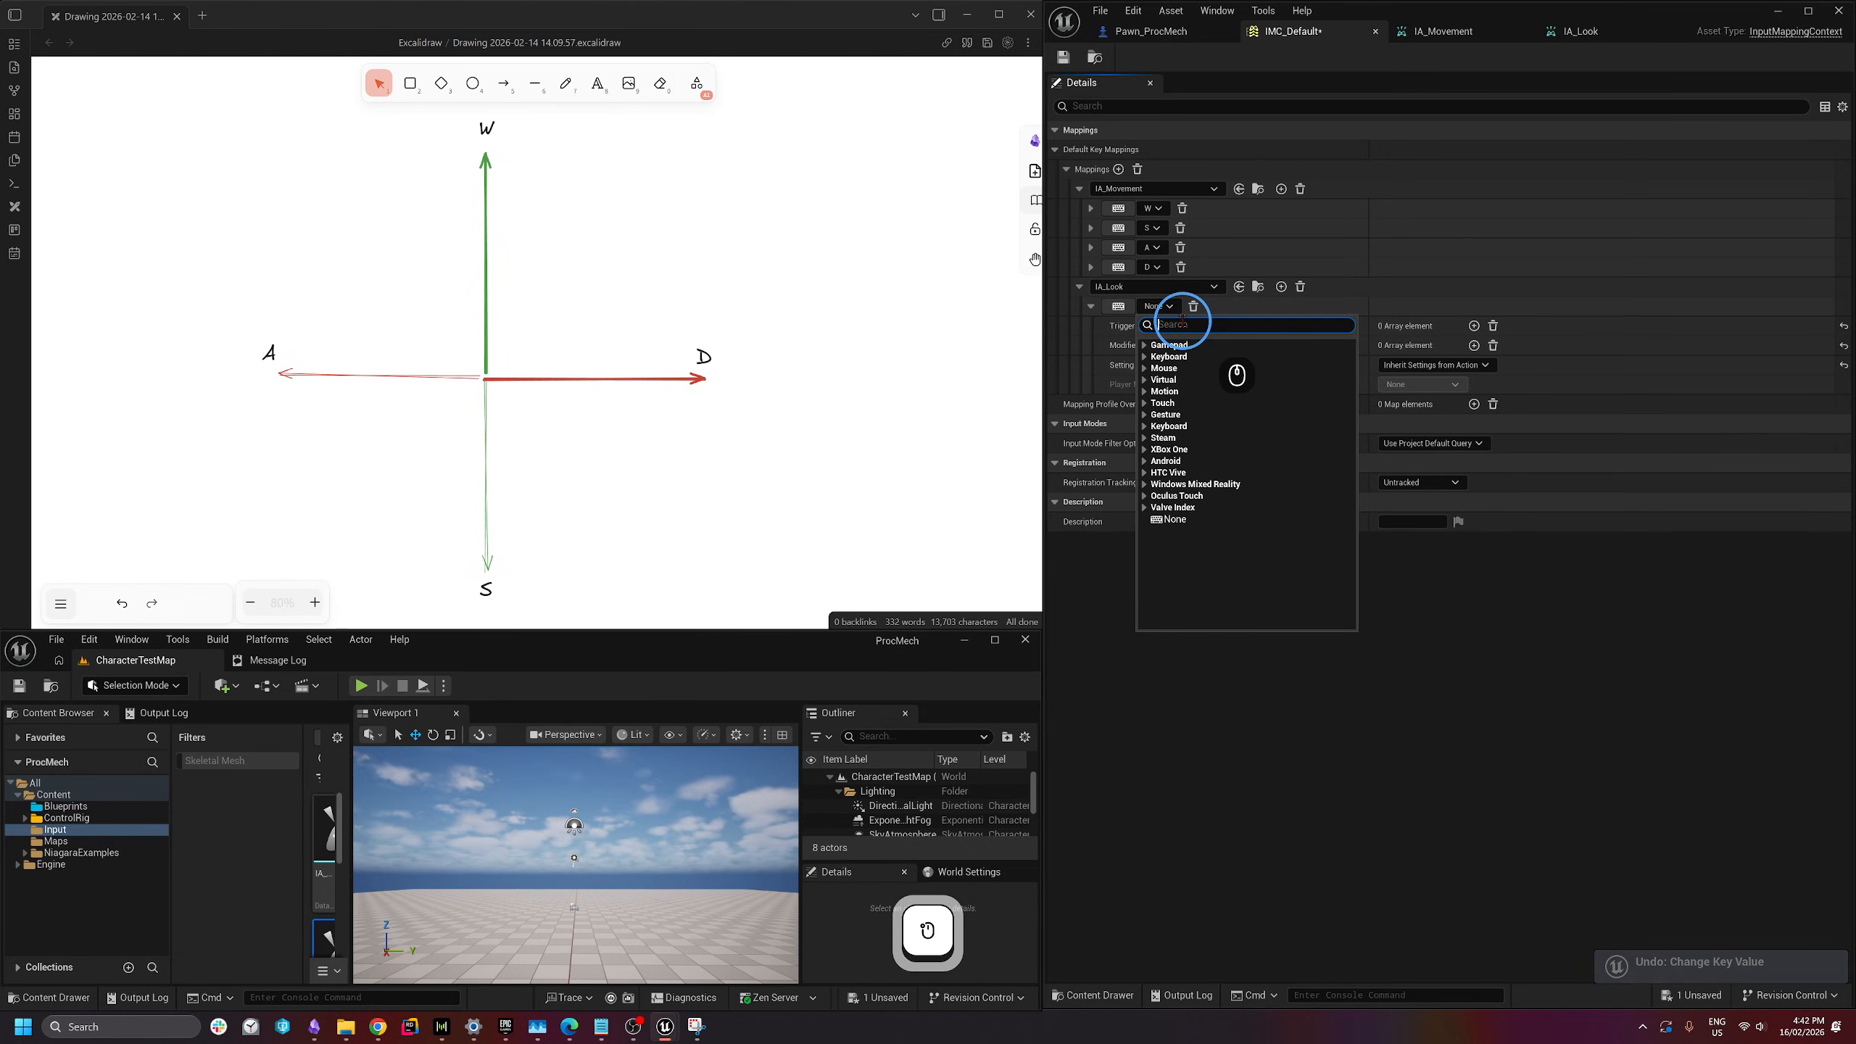
type("mouse")
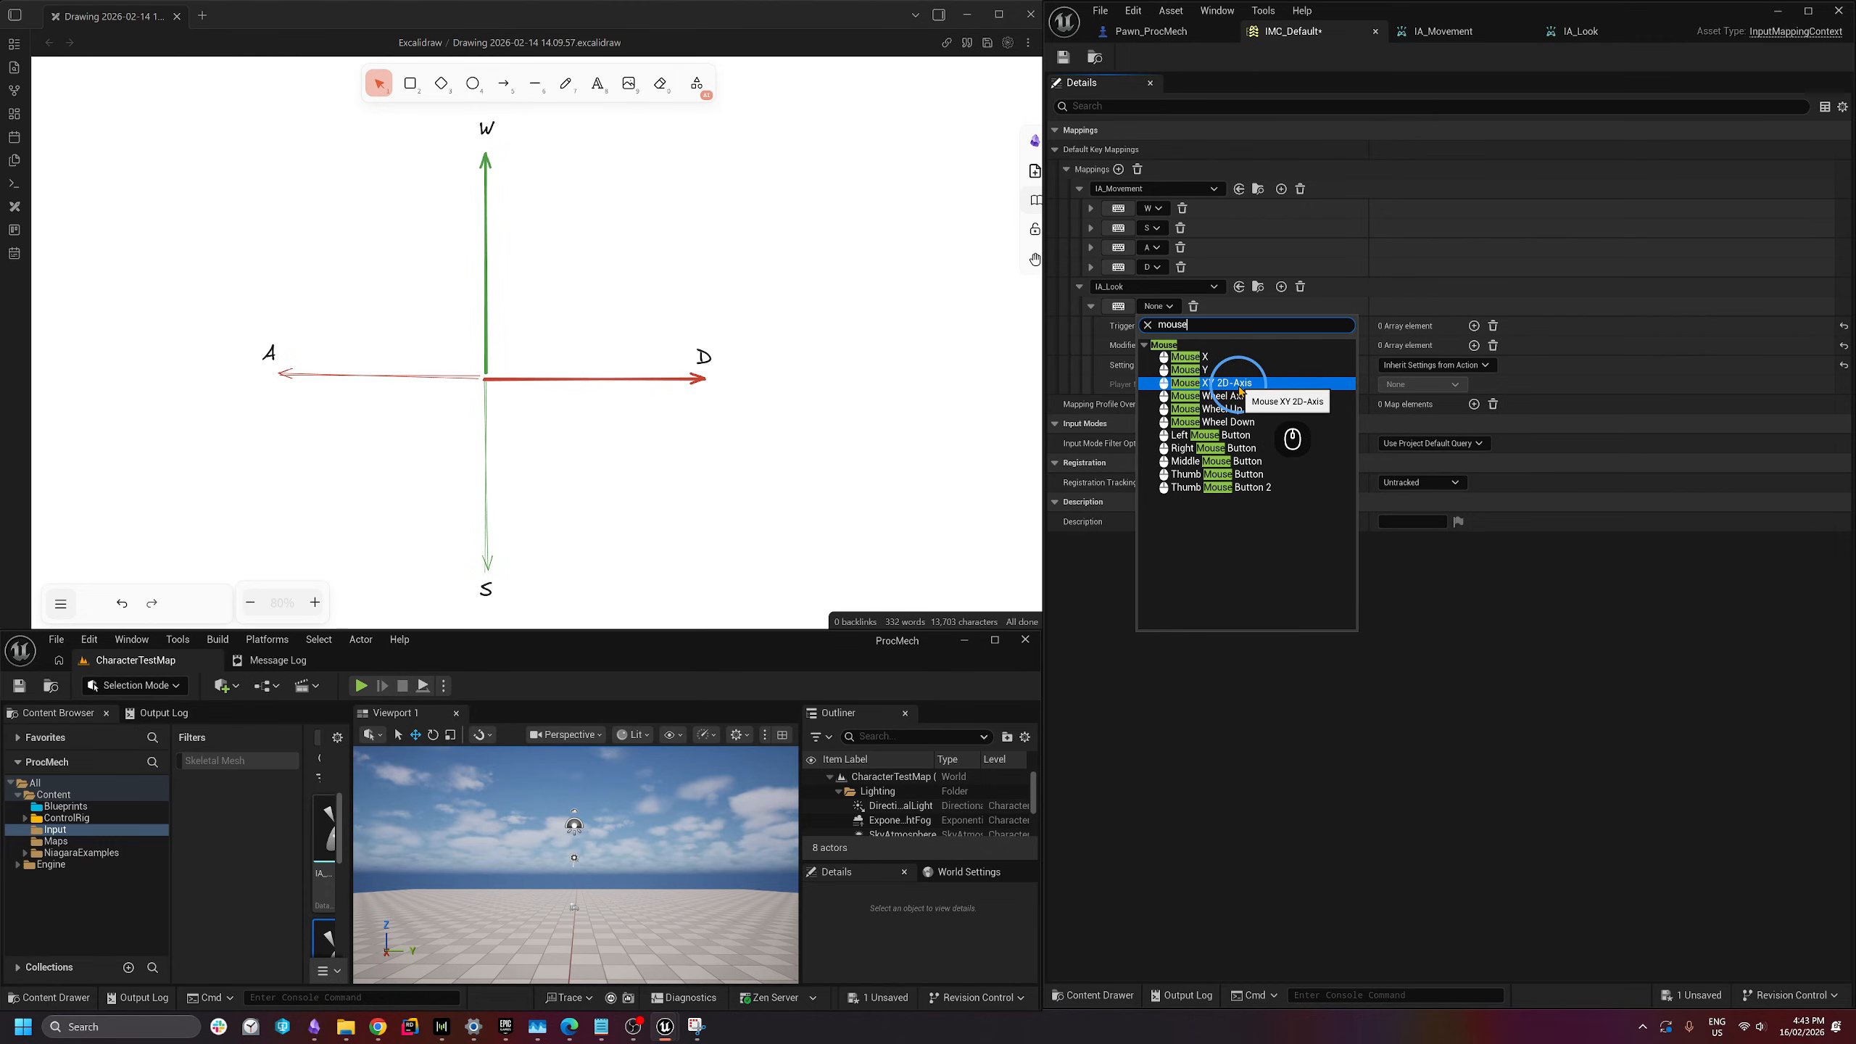
left_click(1230, 383)
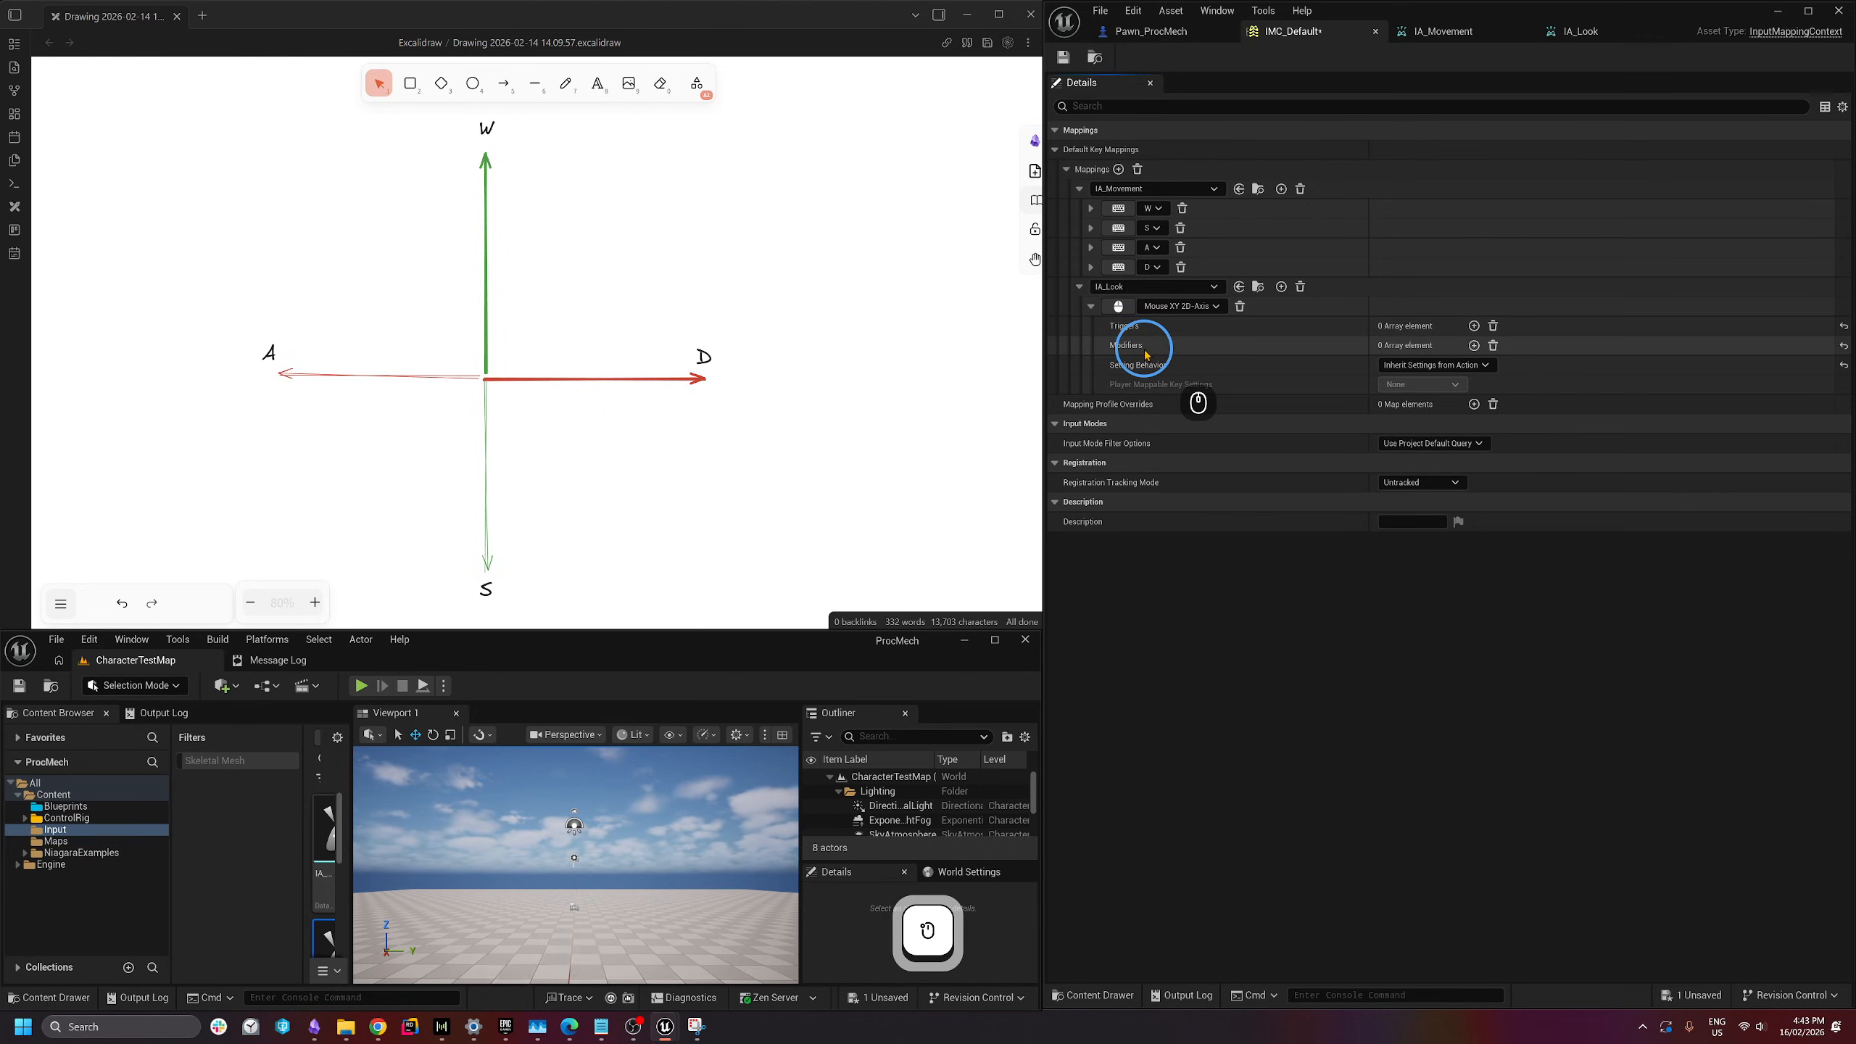
- Add a Negate modifier to IA_Look with X and Z unchecked, inverting only Y
left_click(1474, 348)
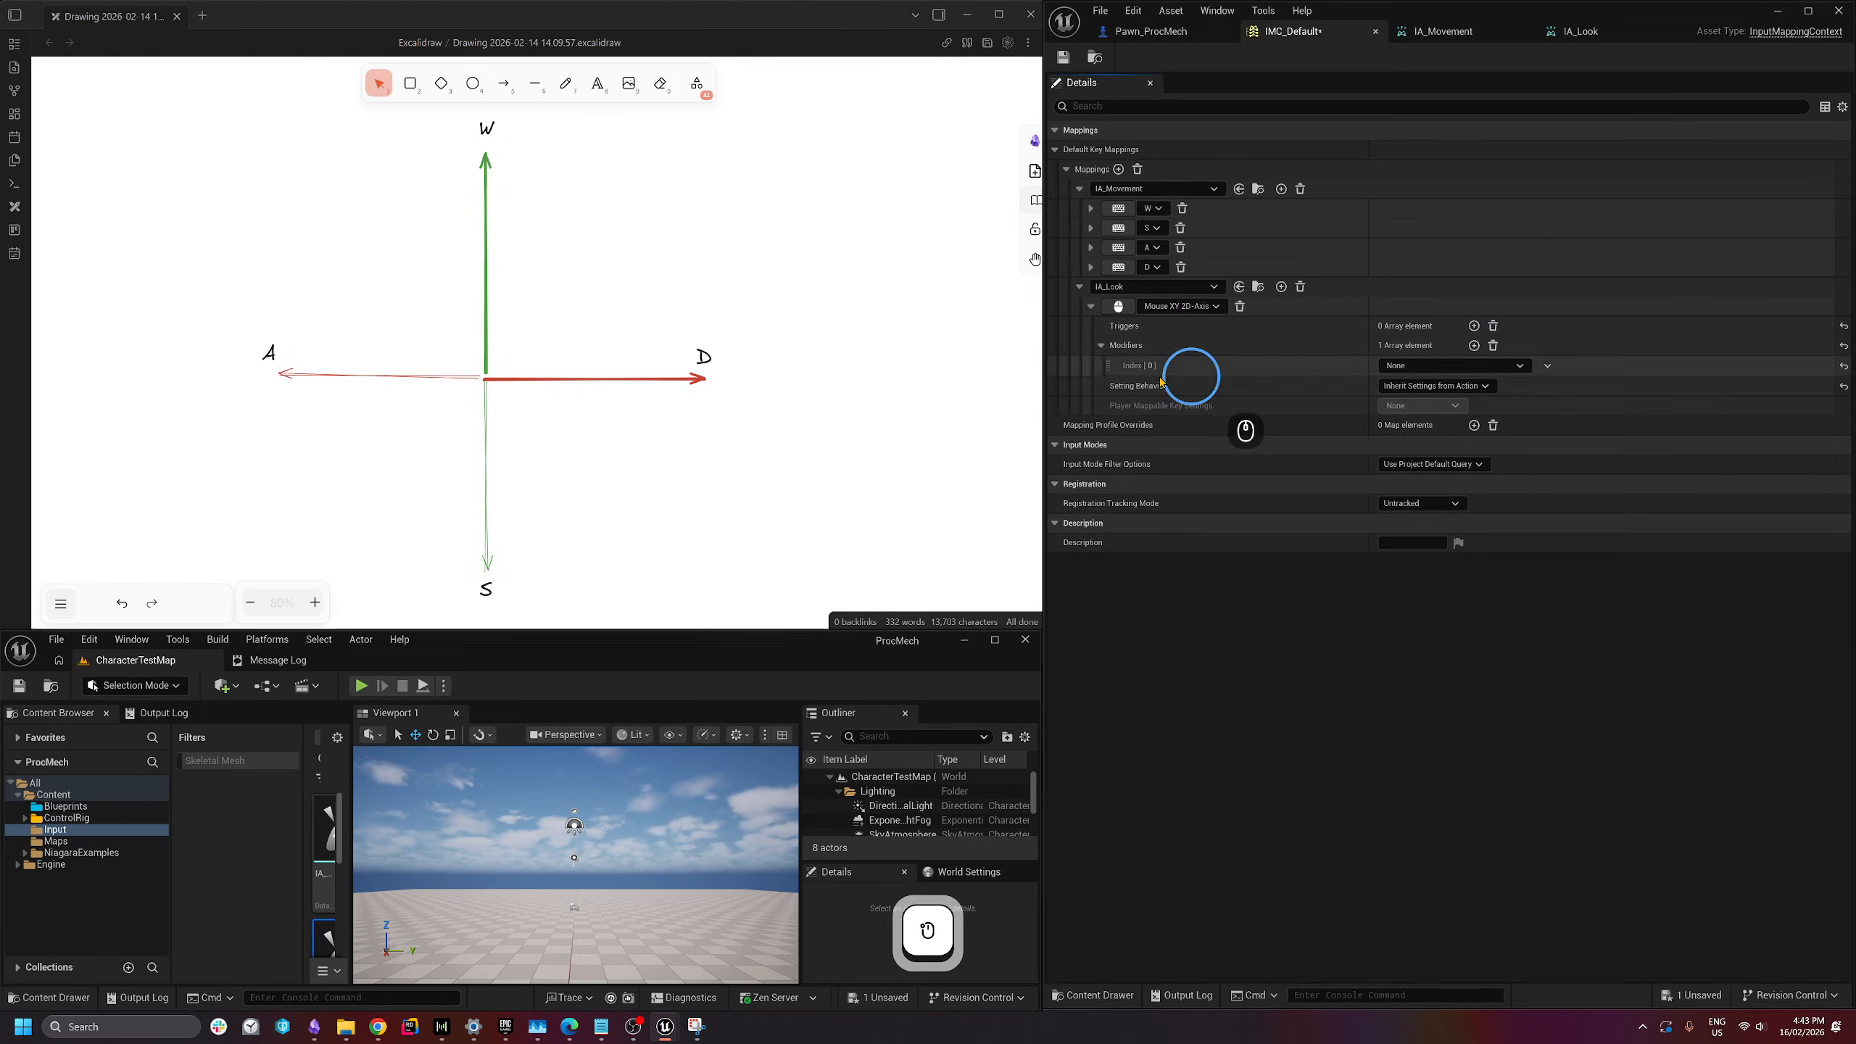
left_click(1399, 365)
left_click(1422, 448)
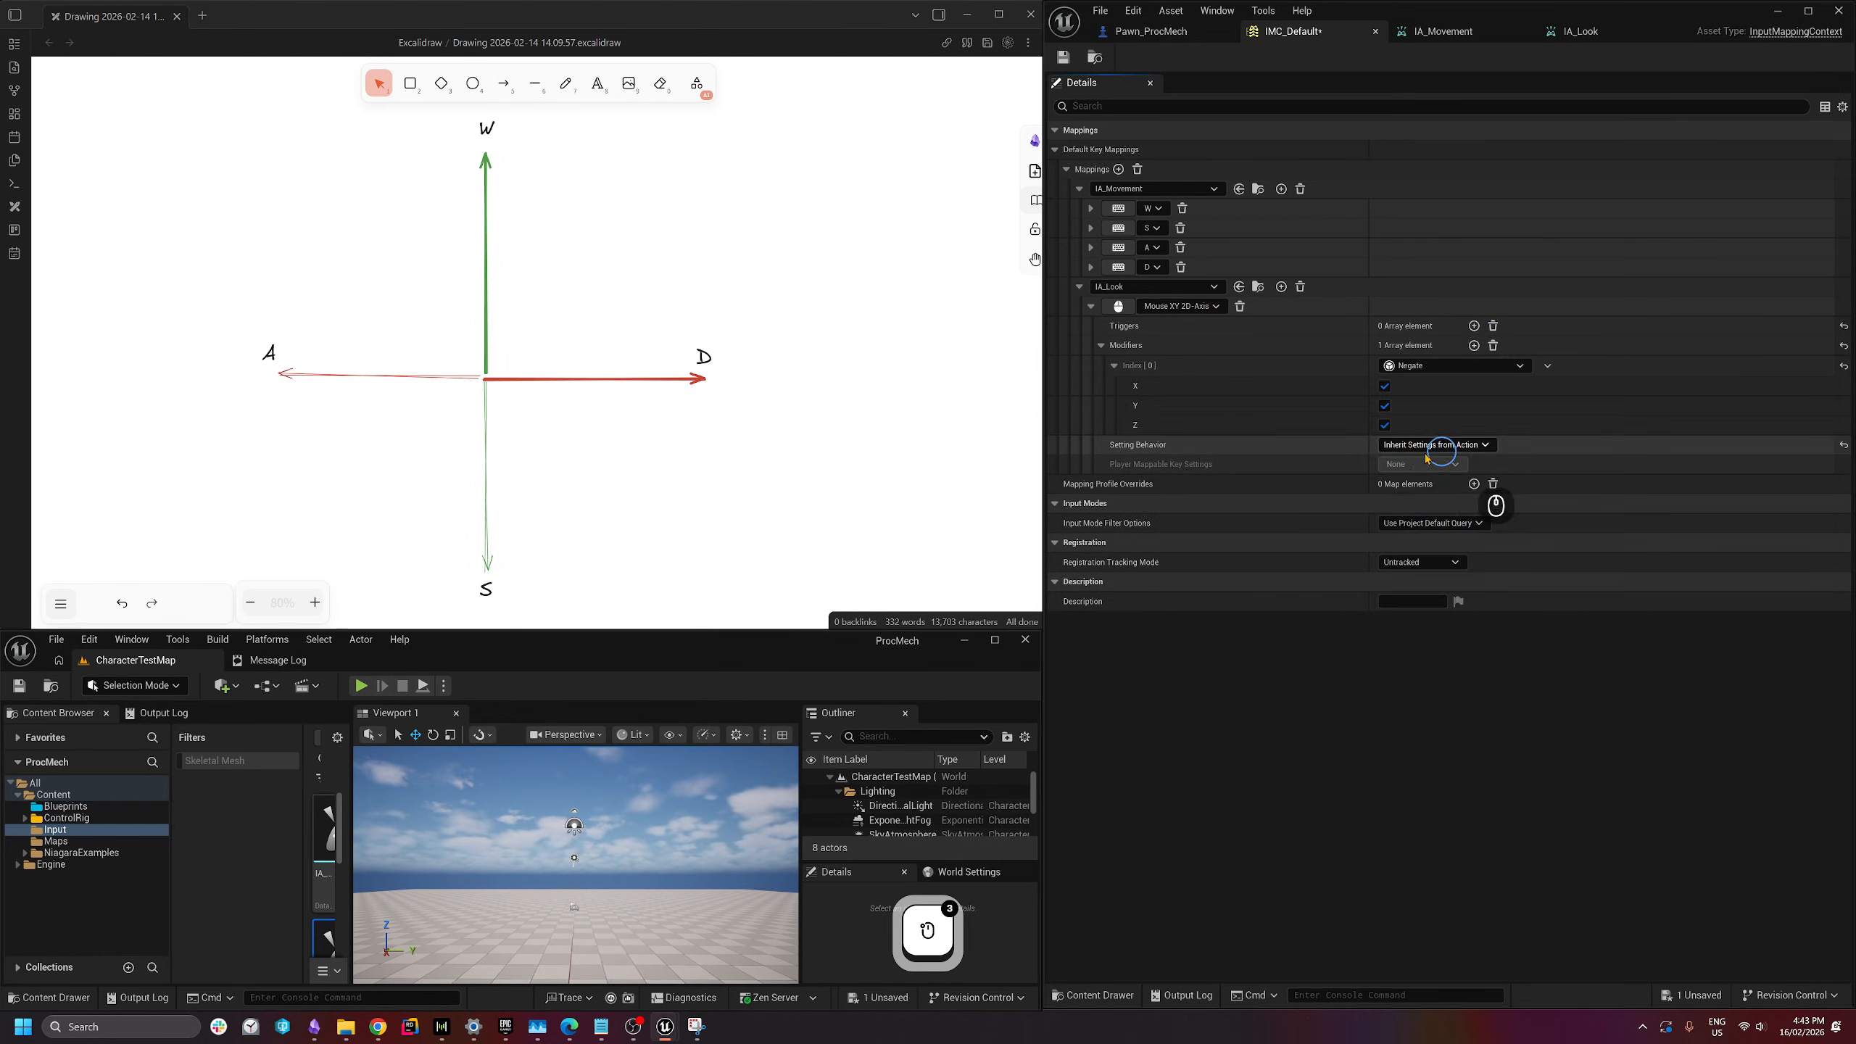
left_click(1385, 386)
left_click(1385, 424)
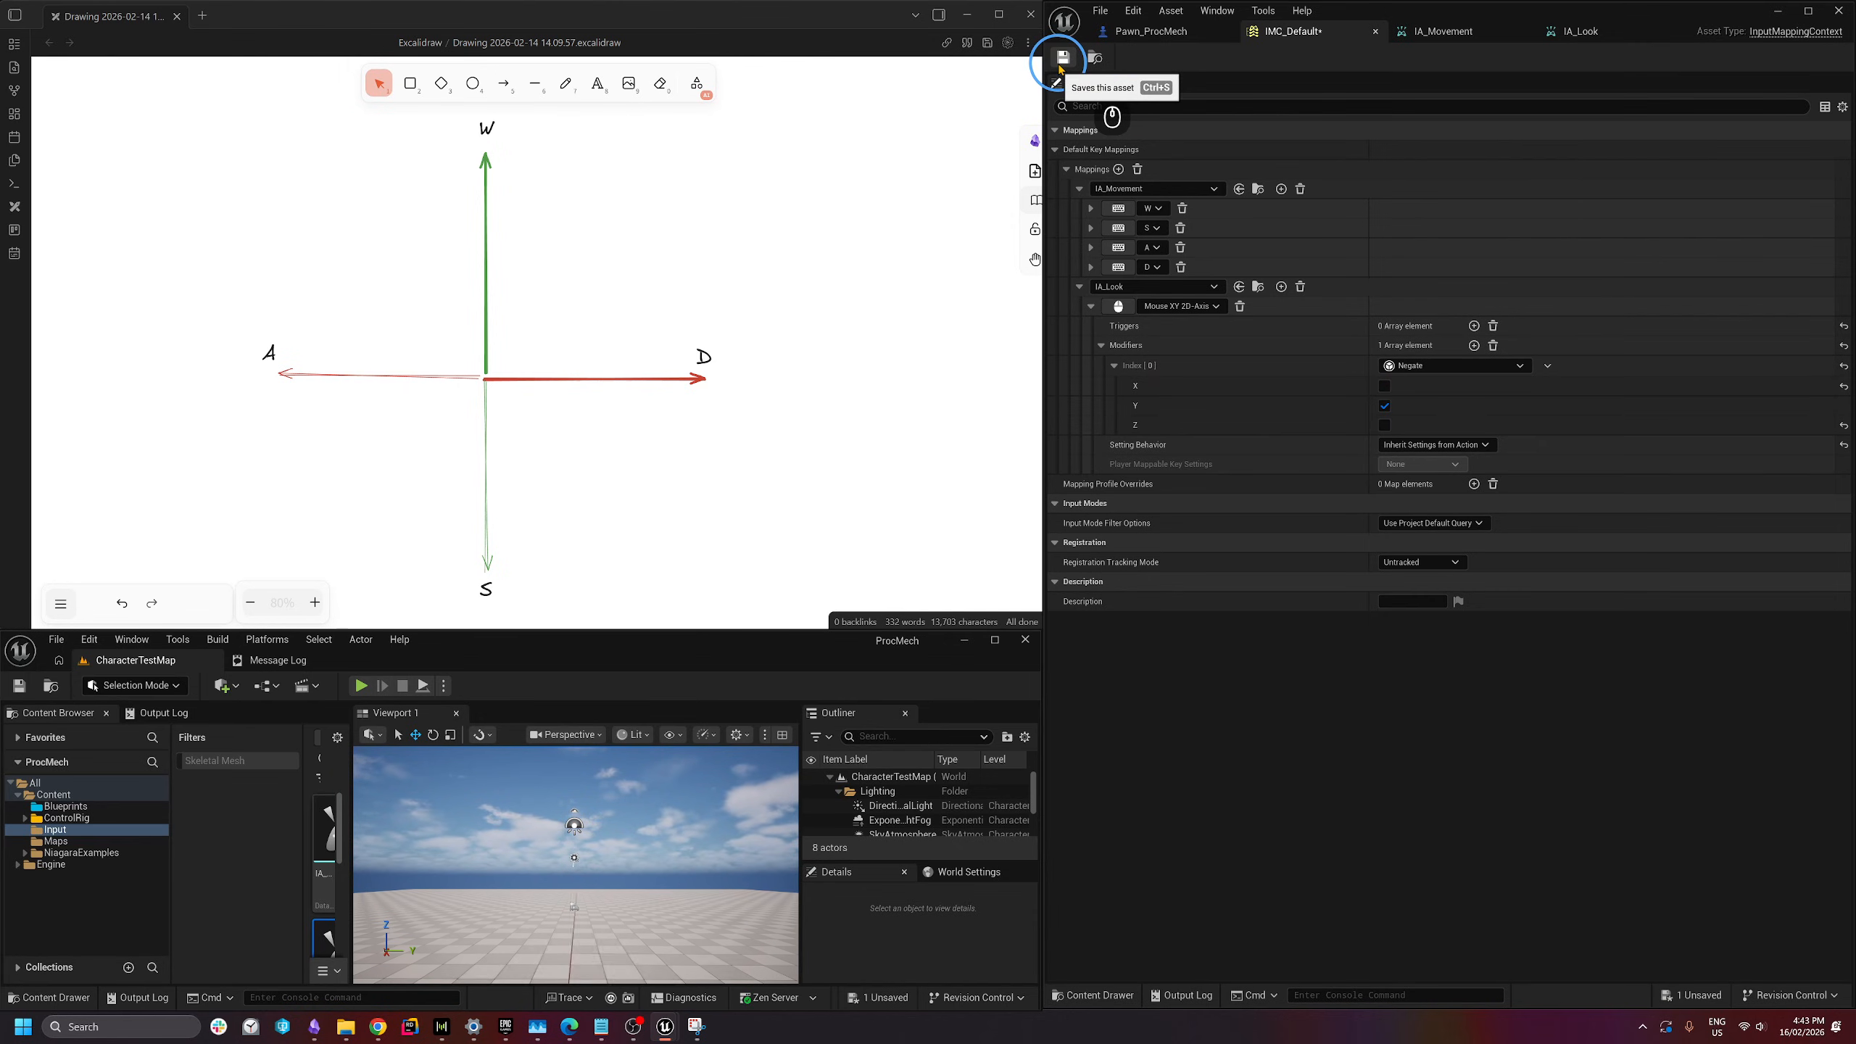
- Add a third mapping to IMC_Default assigned to IA_FireCannon
left_click(1118, 169)
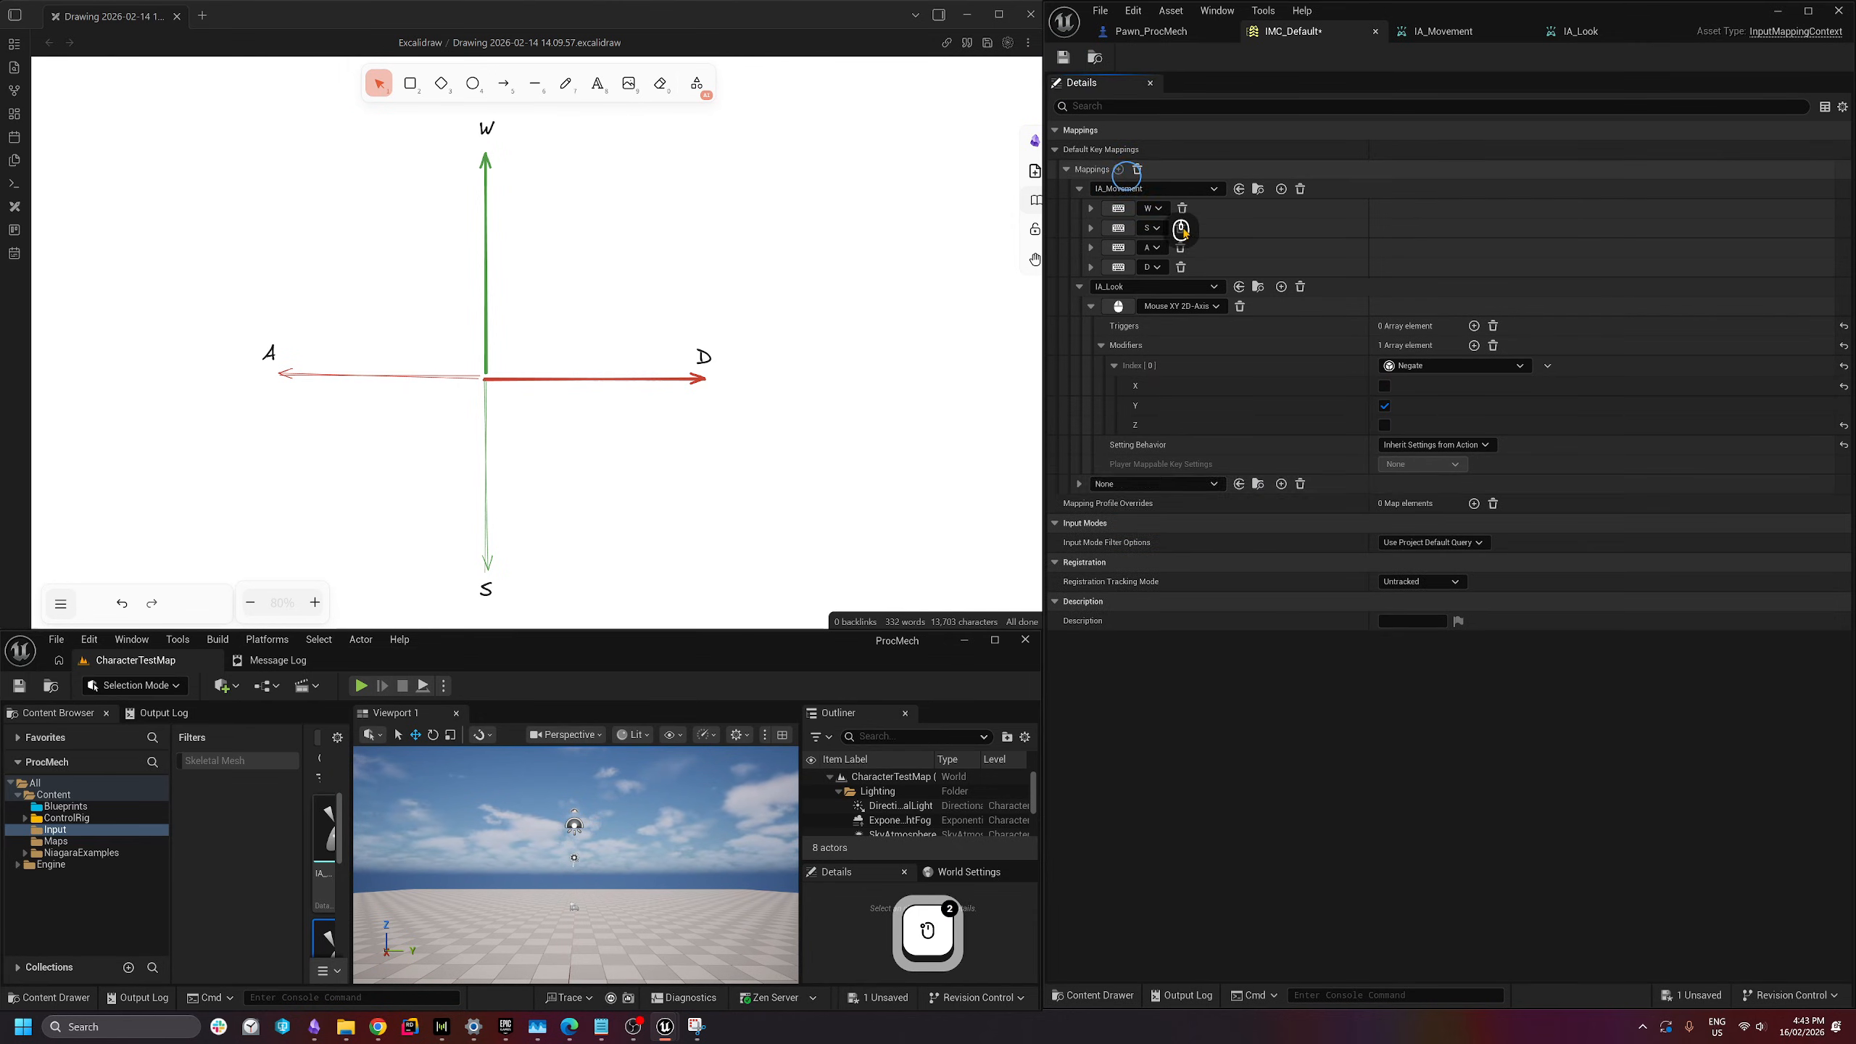
left_click(1148, 485)
scroll(1206, 724, "down", 3)
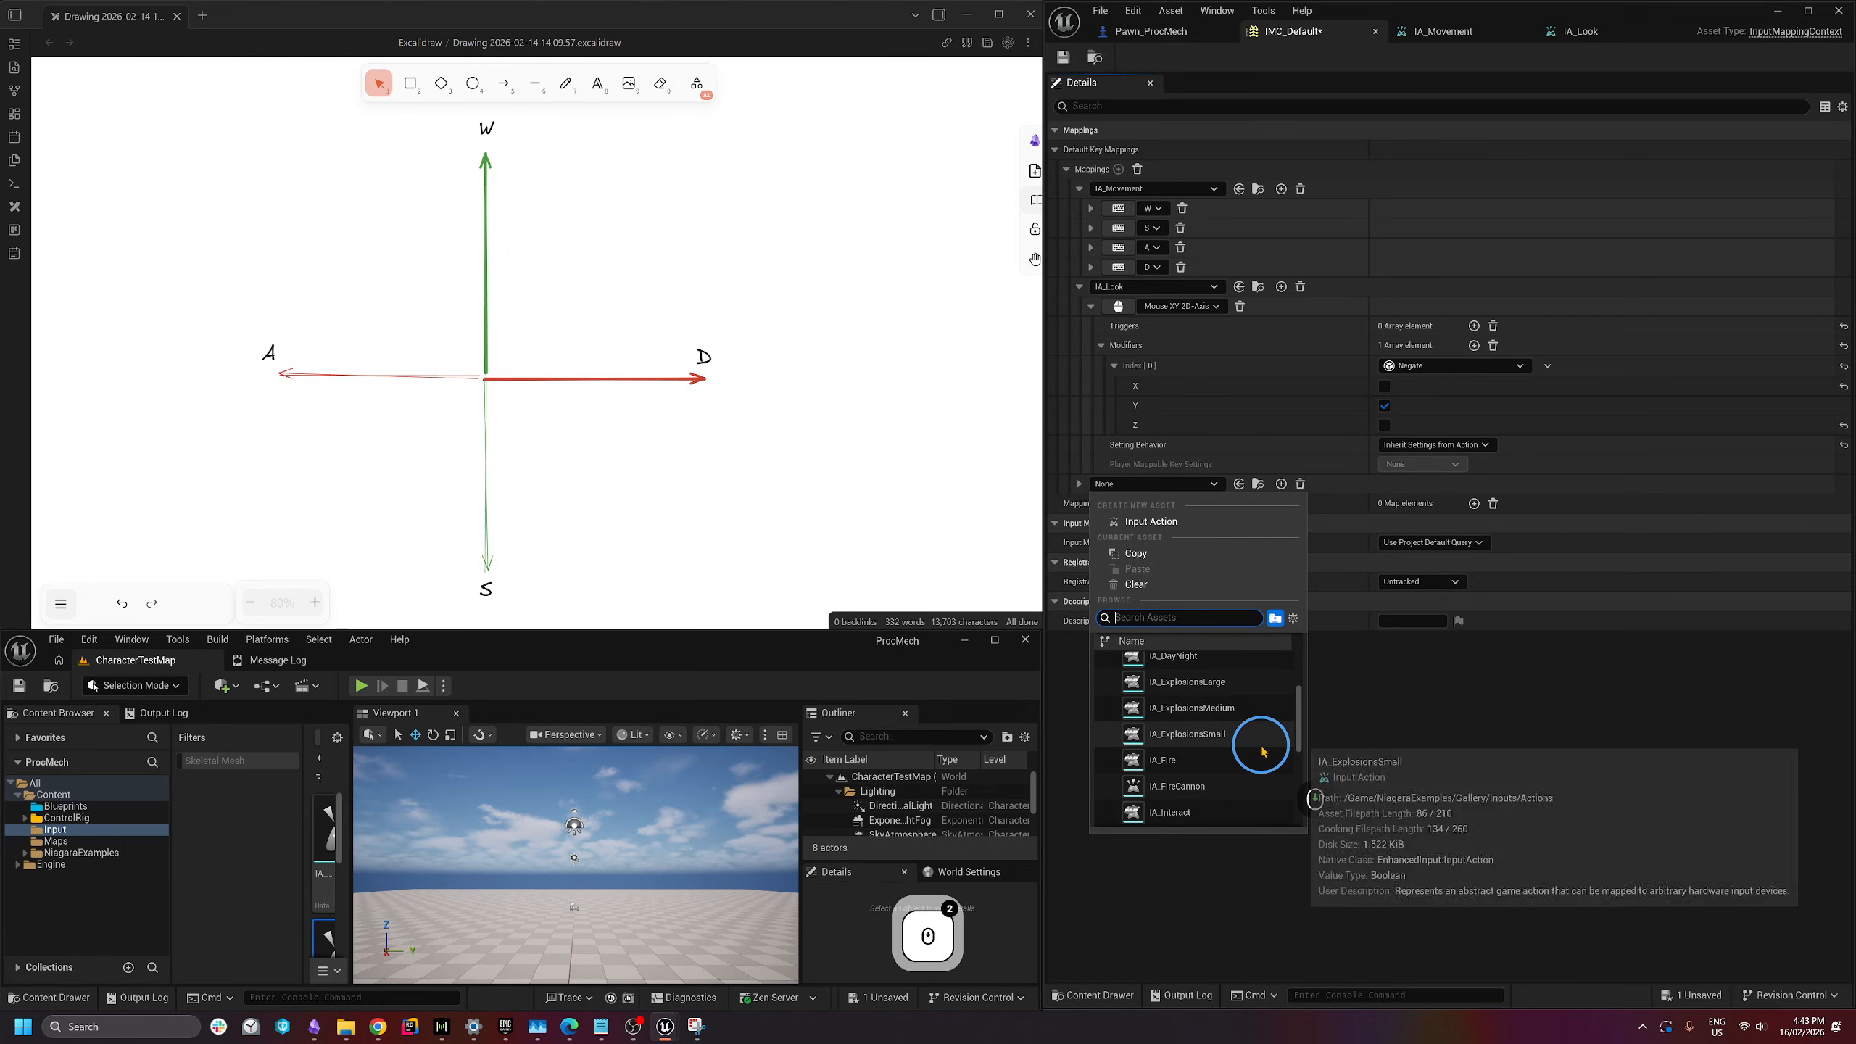
left_click(1180, 786)
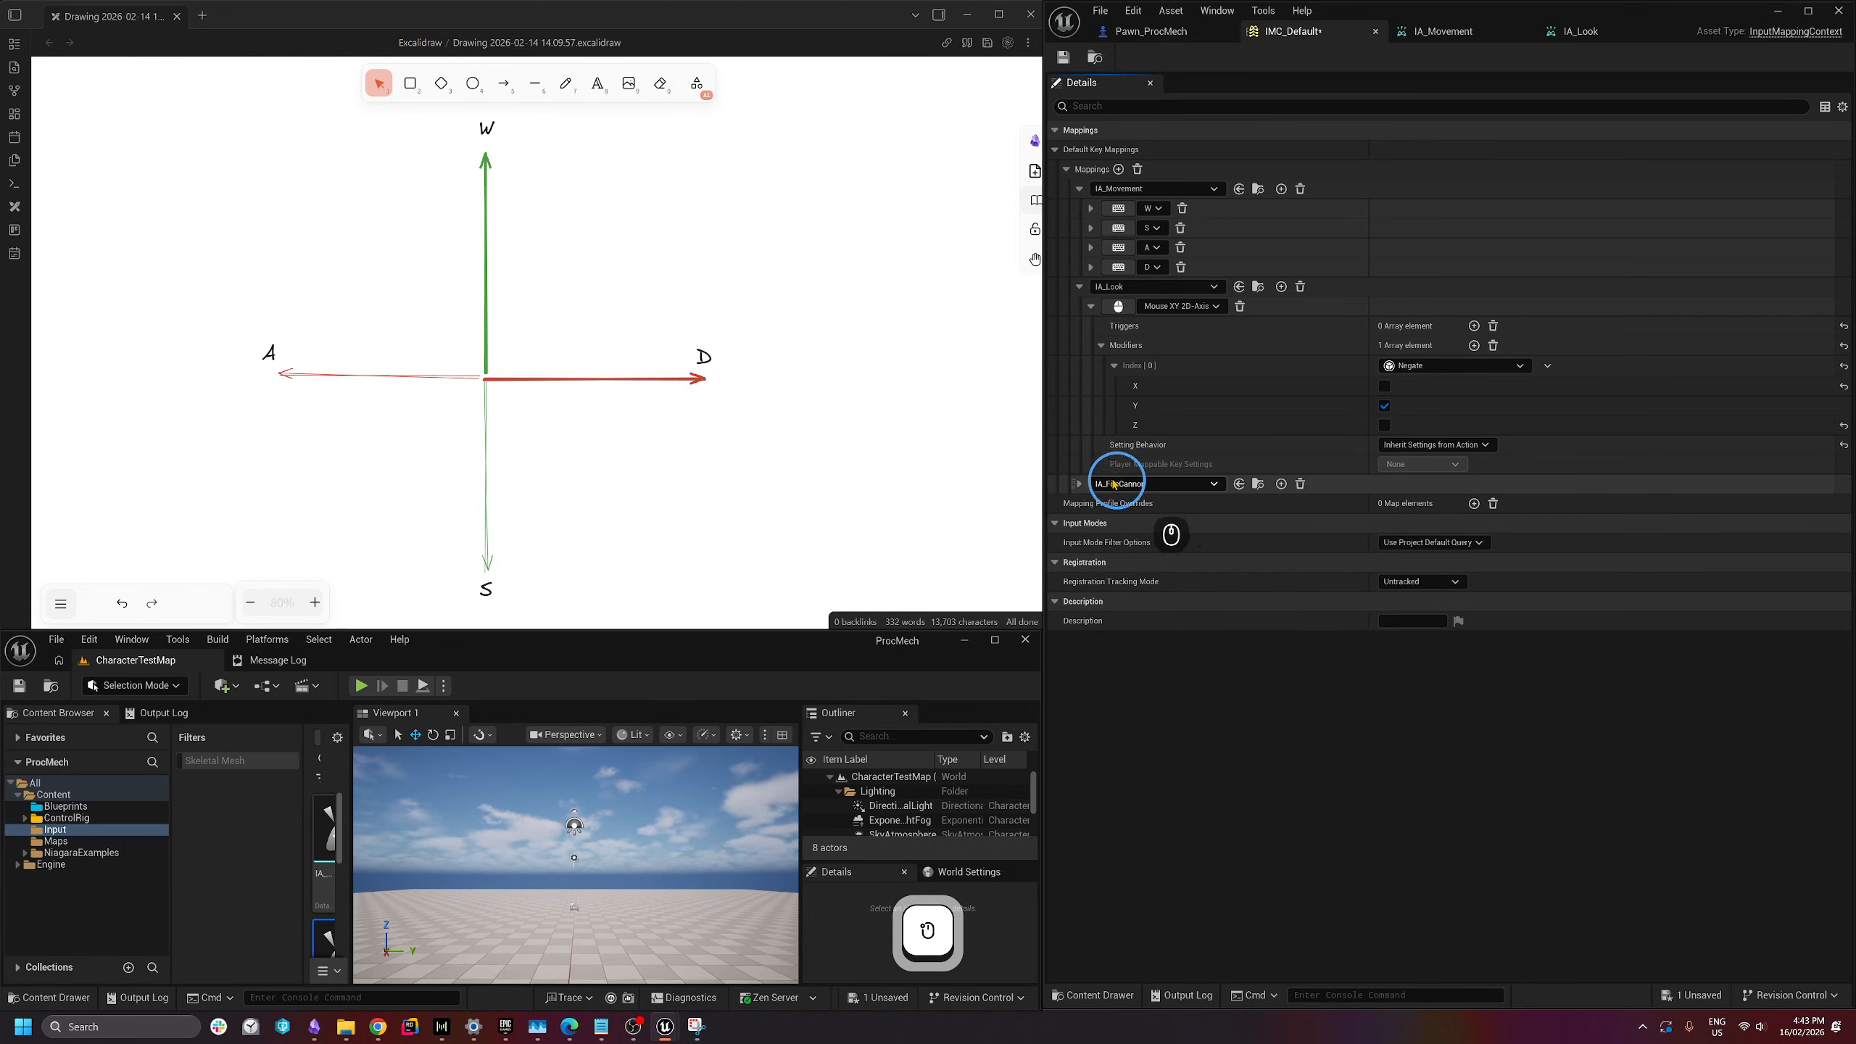
- Bind IA_FireCannon to Left Mouse Button, save IMC_Default, and bring up Pawn_ProcMech
left_click(1079, 484)
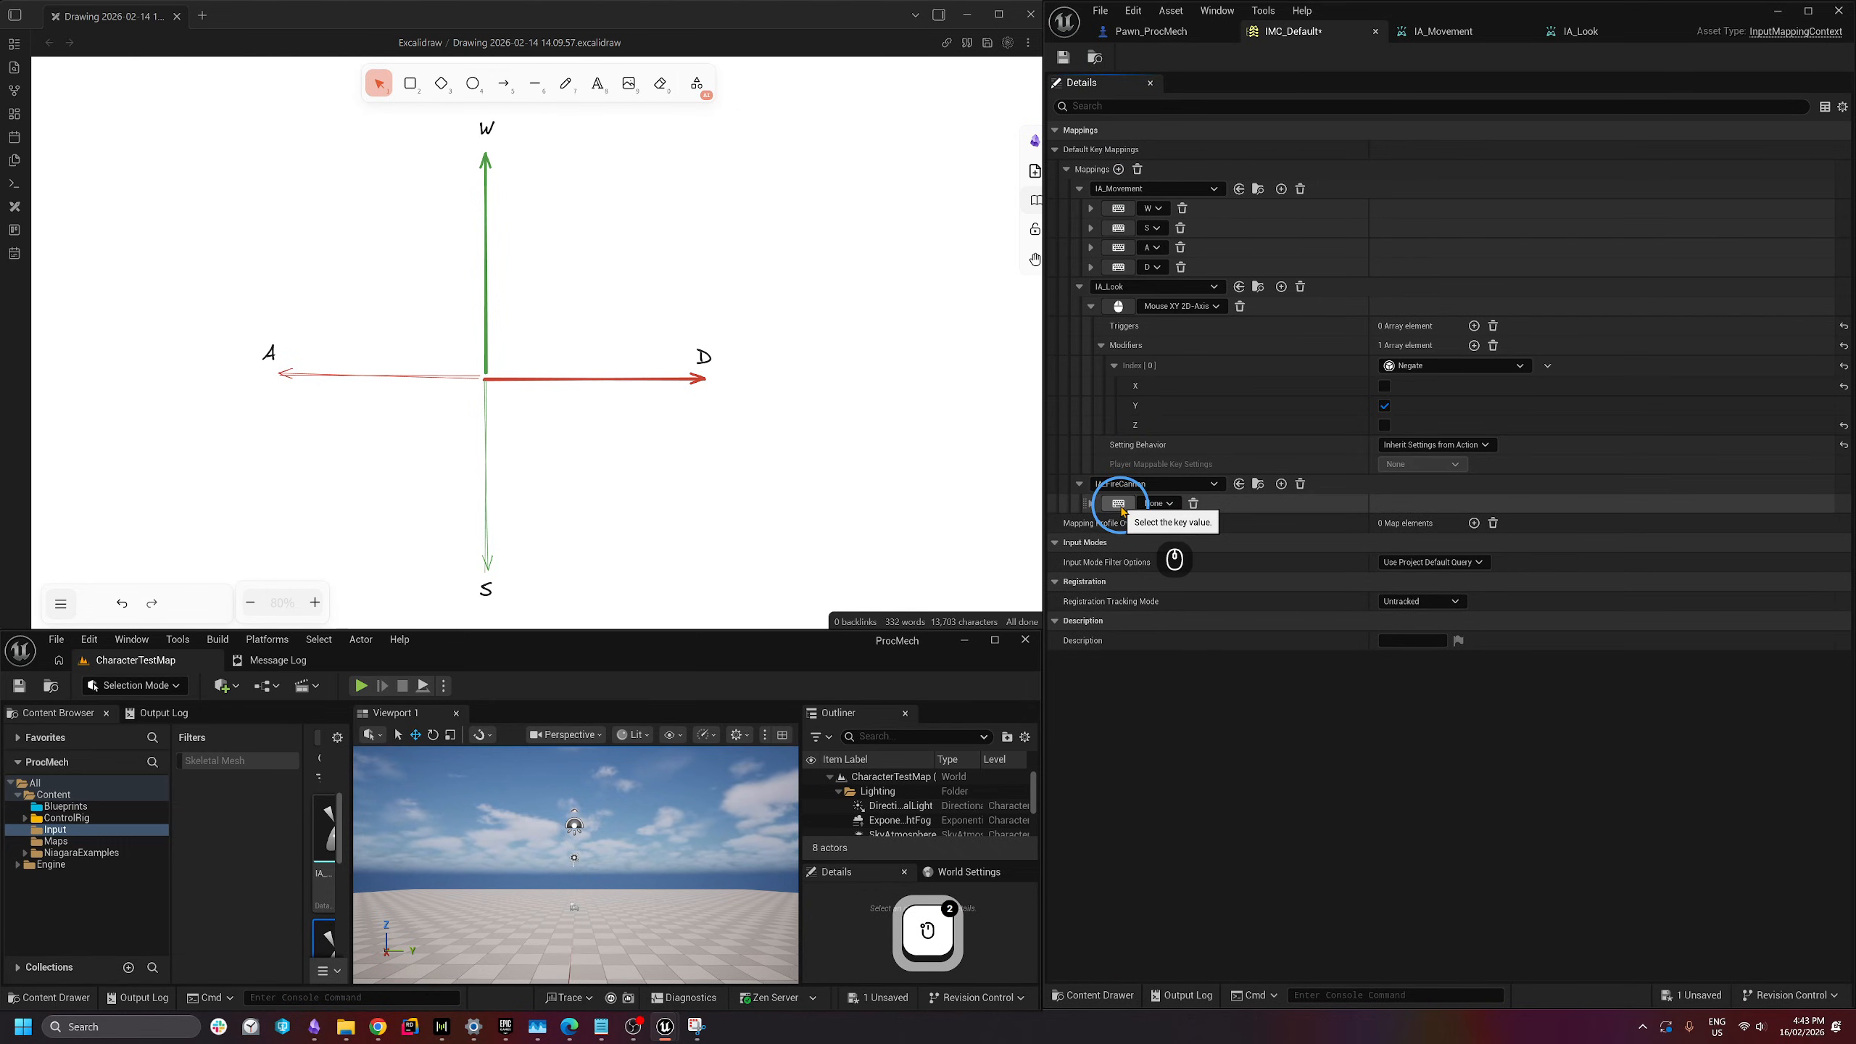
left_click(1119, 504)
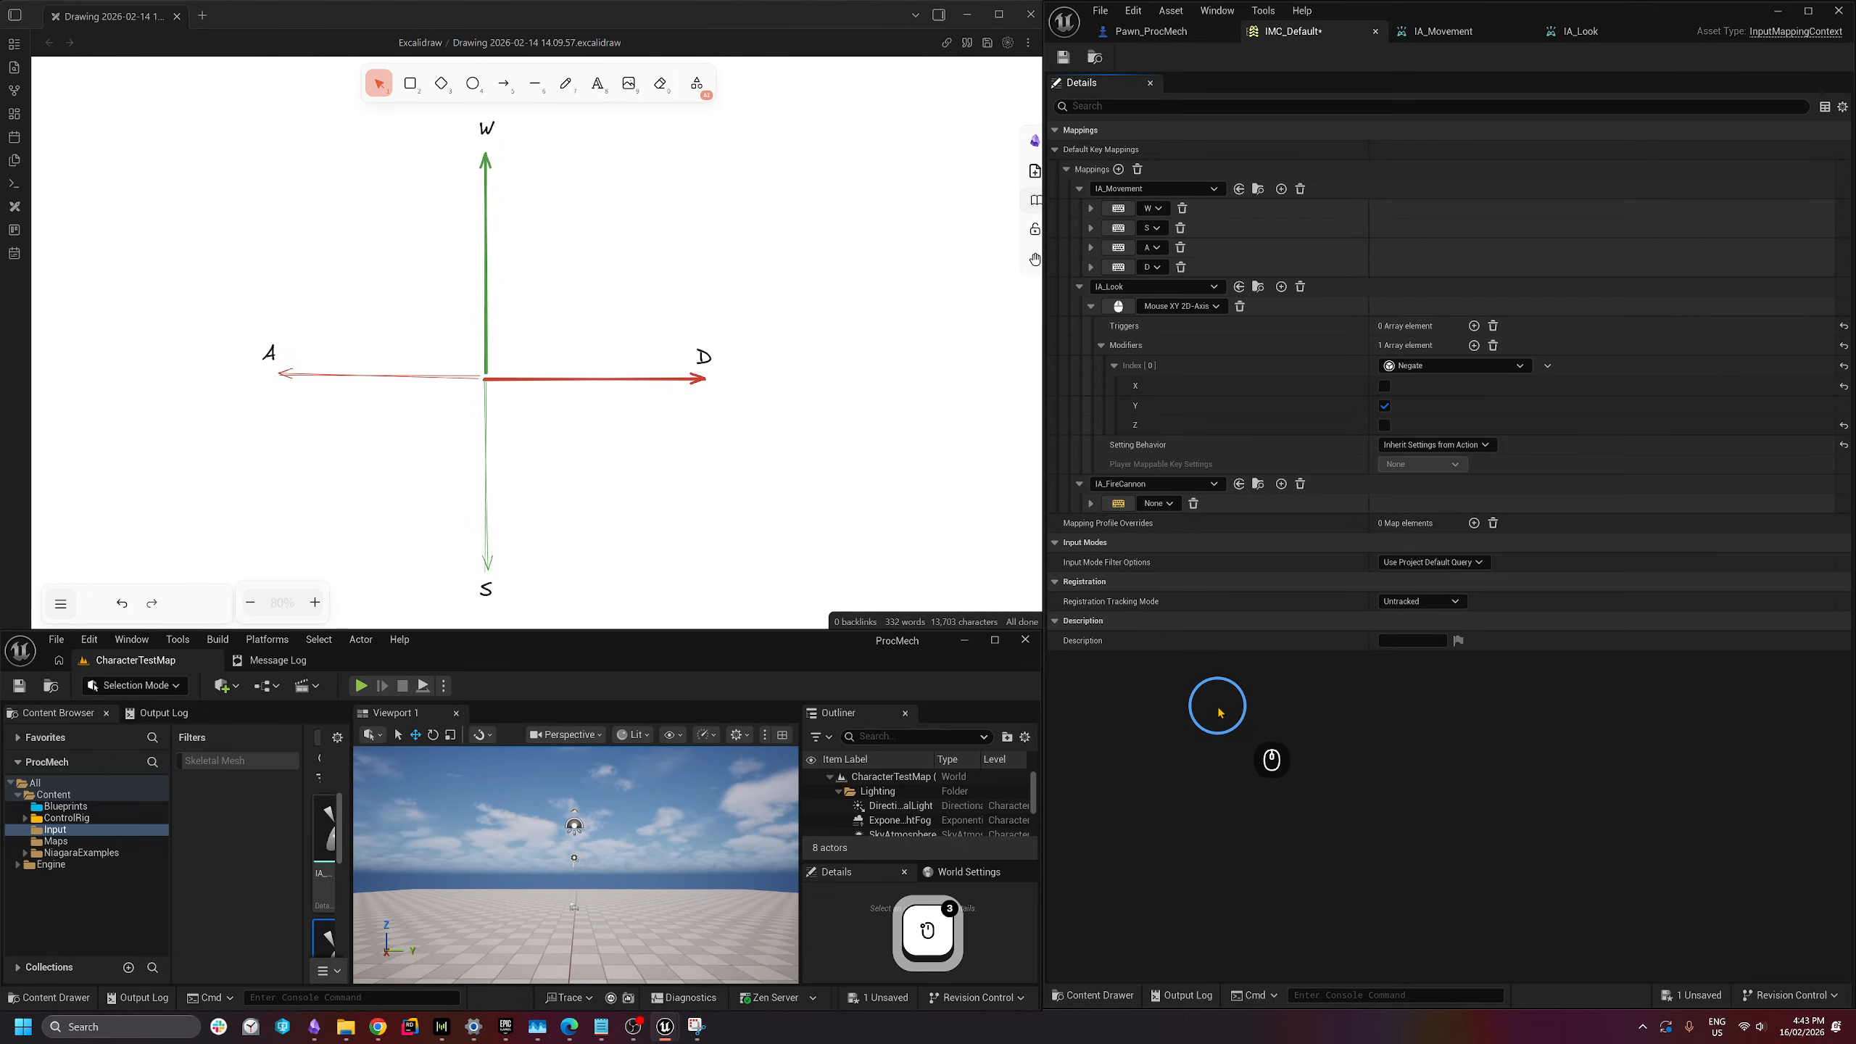
left_click(1091, 504)
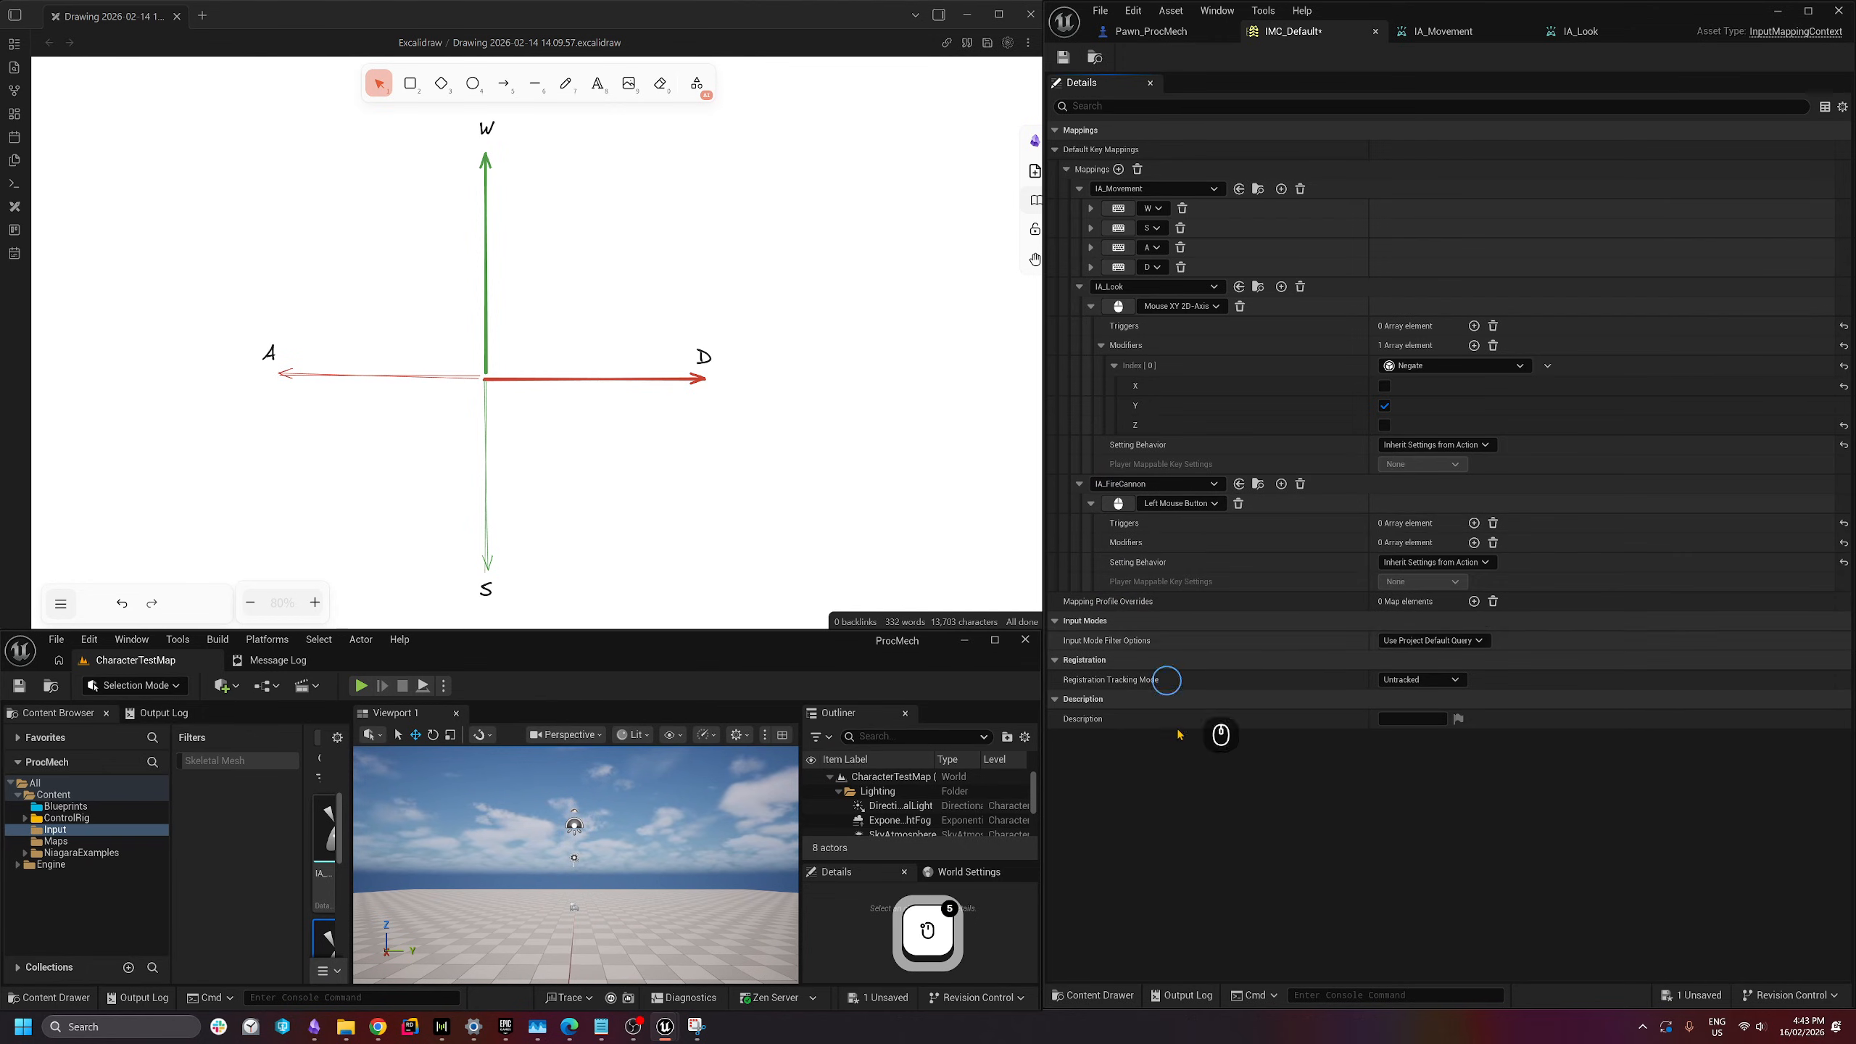
left_click(1063, 57)
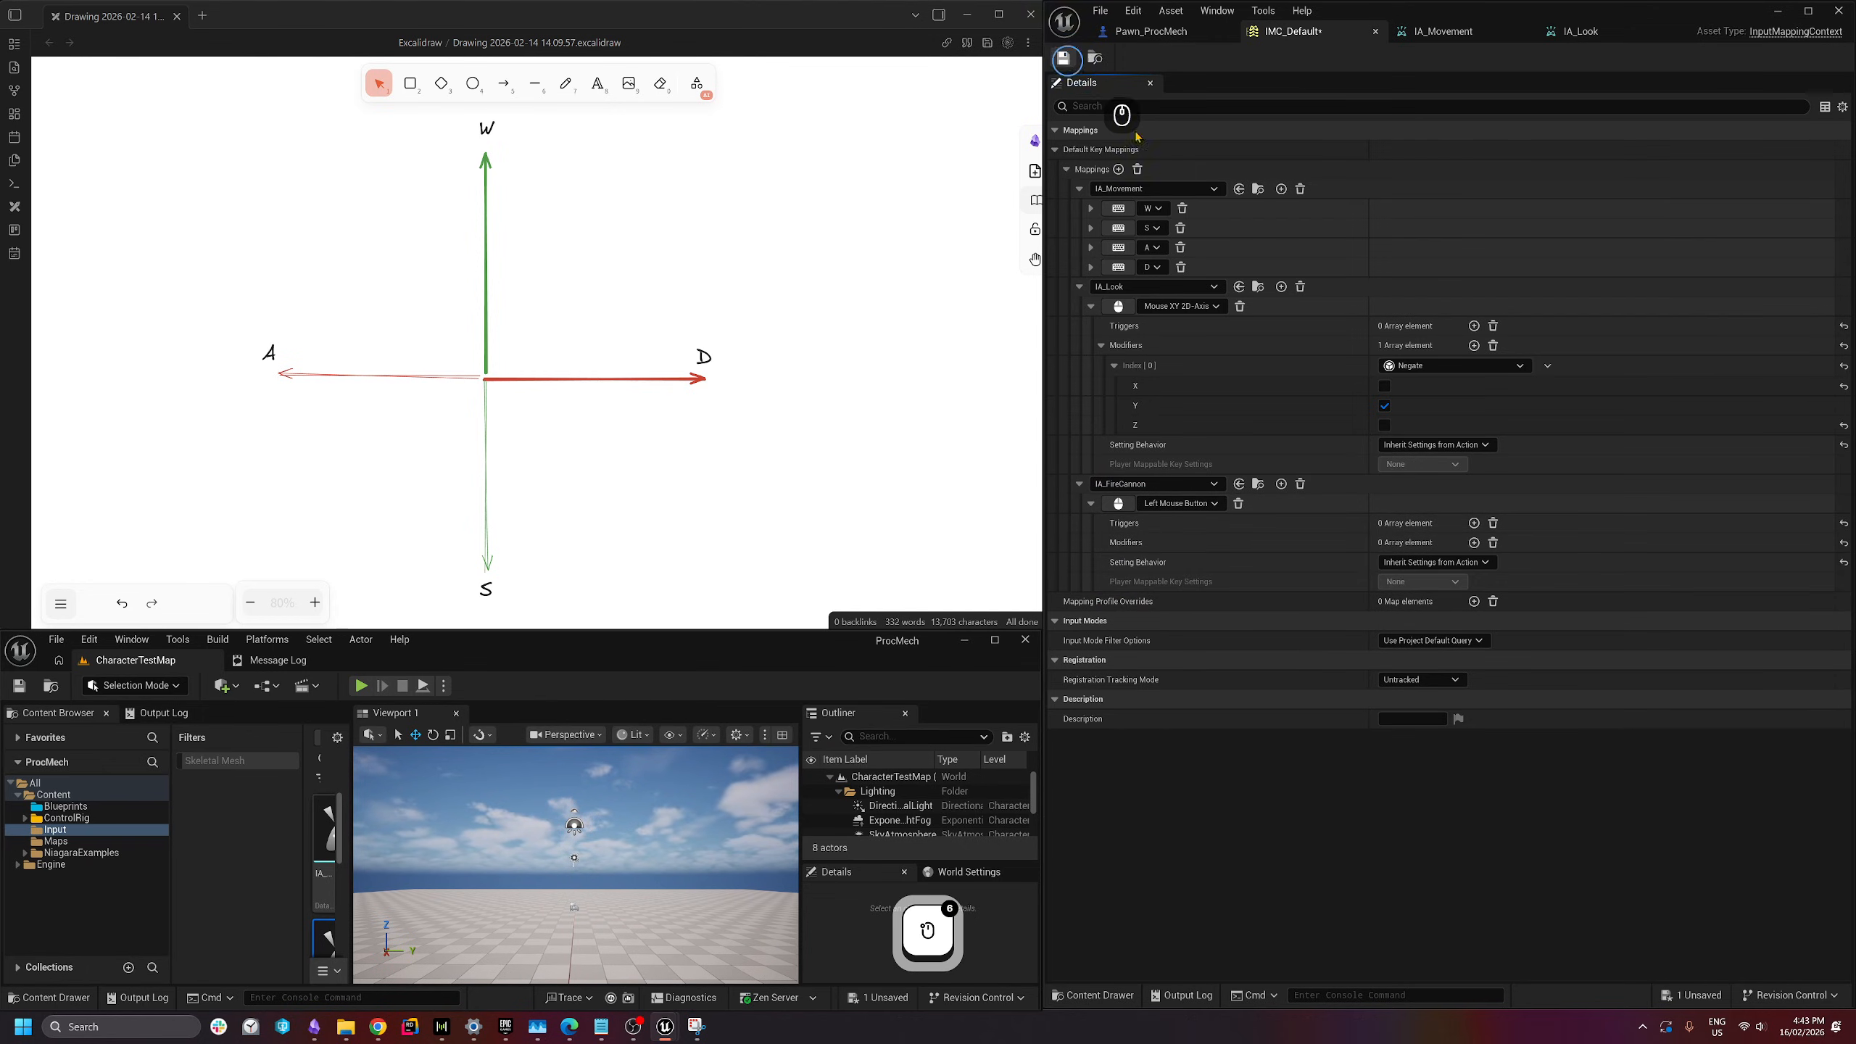
left_click(1185, 29)
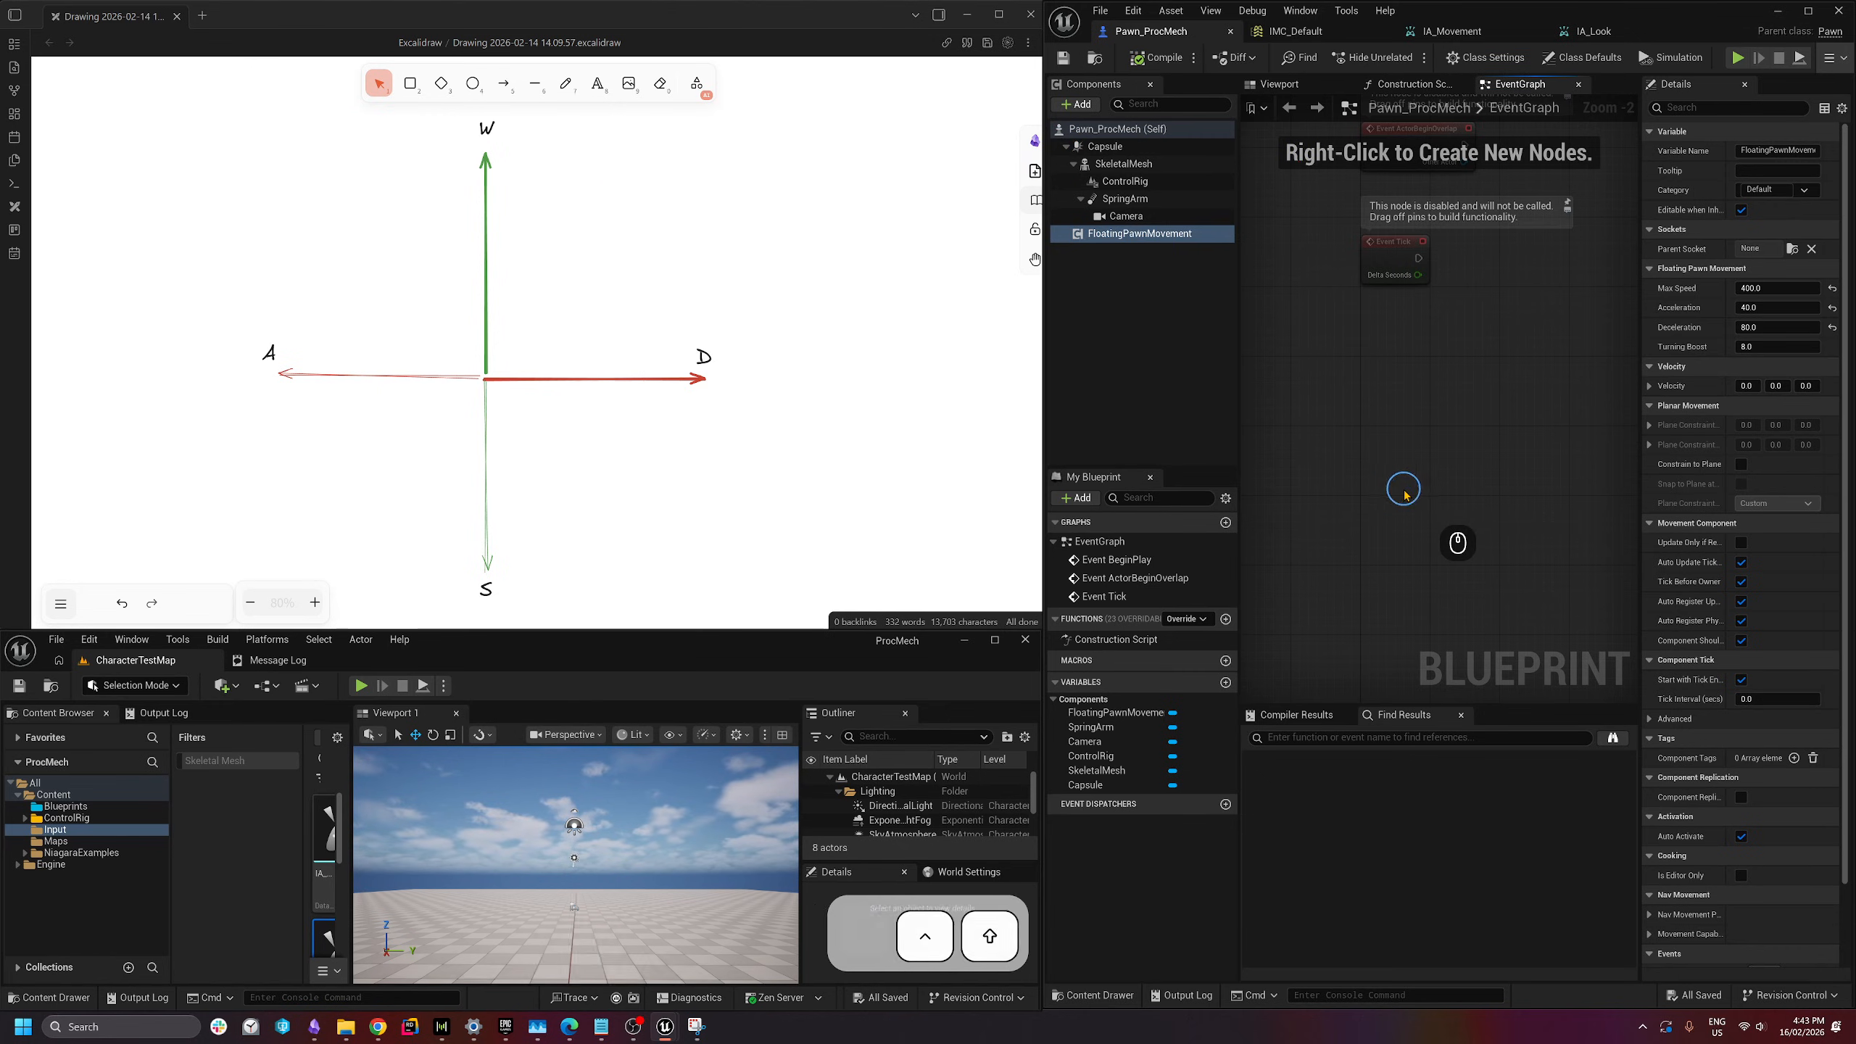
- Save all assets, maximize the Pawn_ProcMech Blueprint window, and toggle Hide Unrelated
key("ctrl+shift+s")
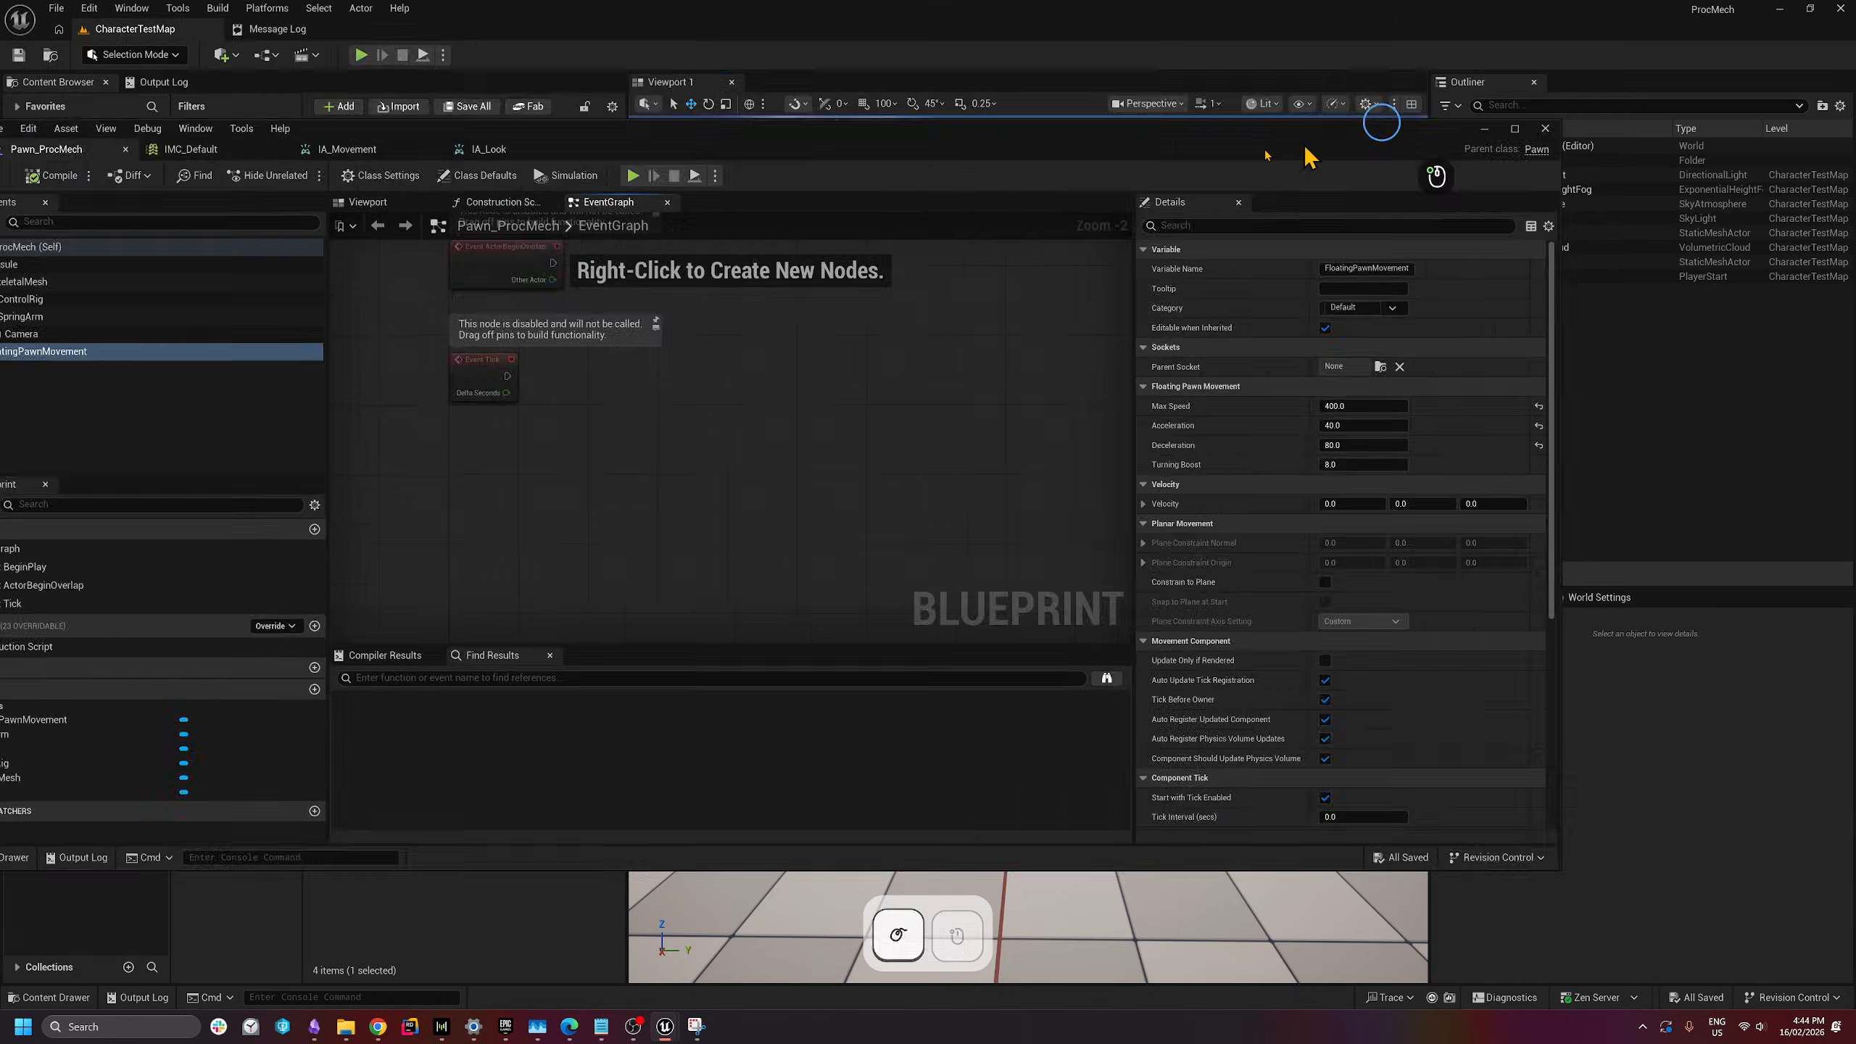
left_click_drag(1305, 152, 1170, 3)
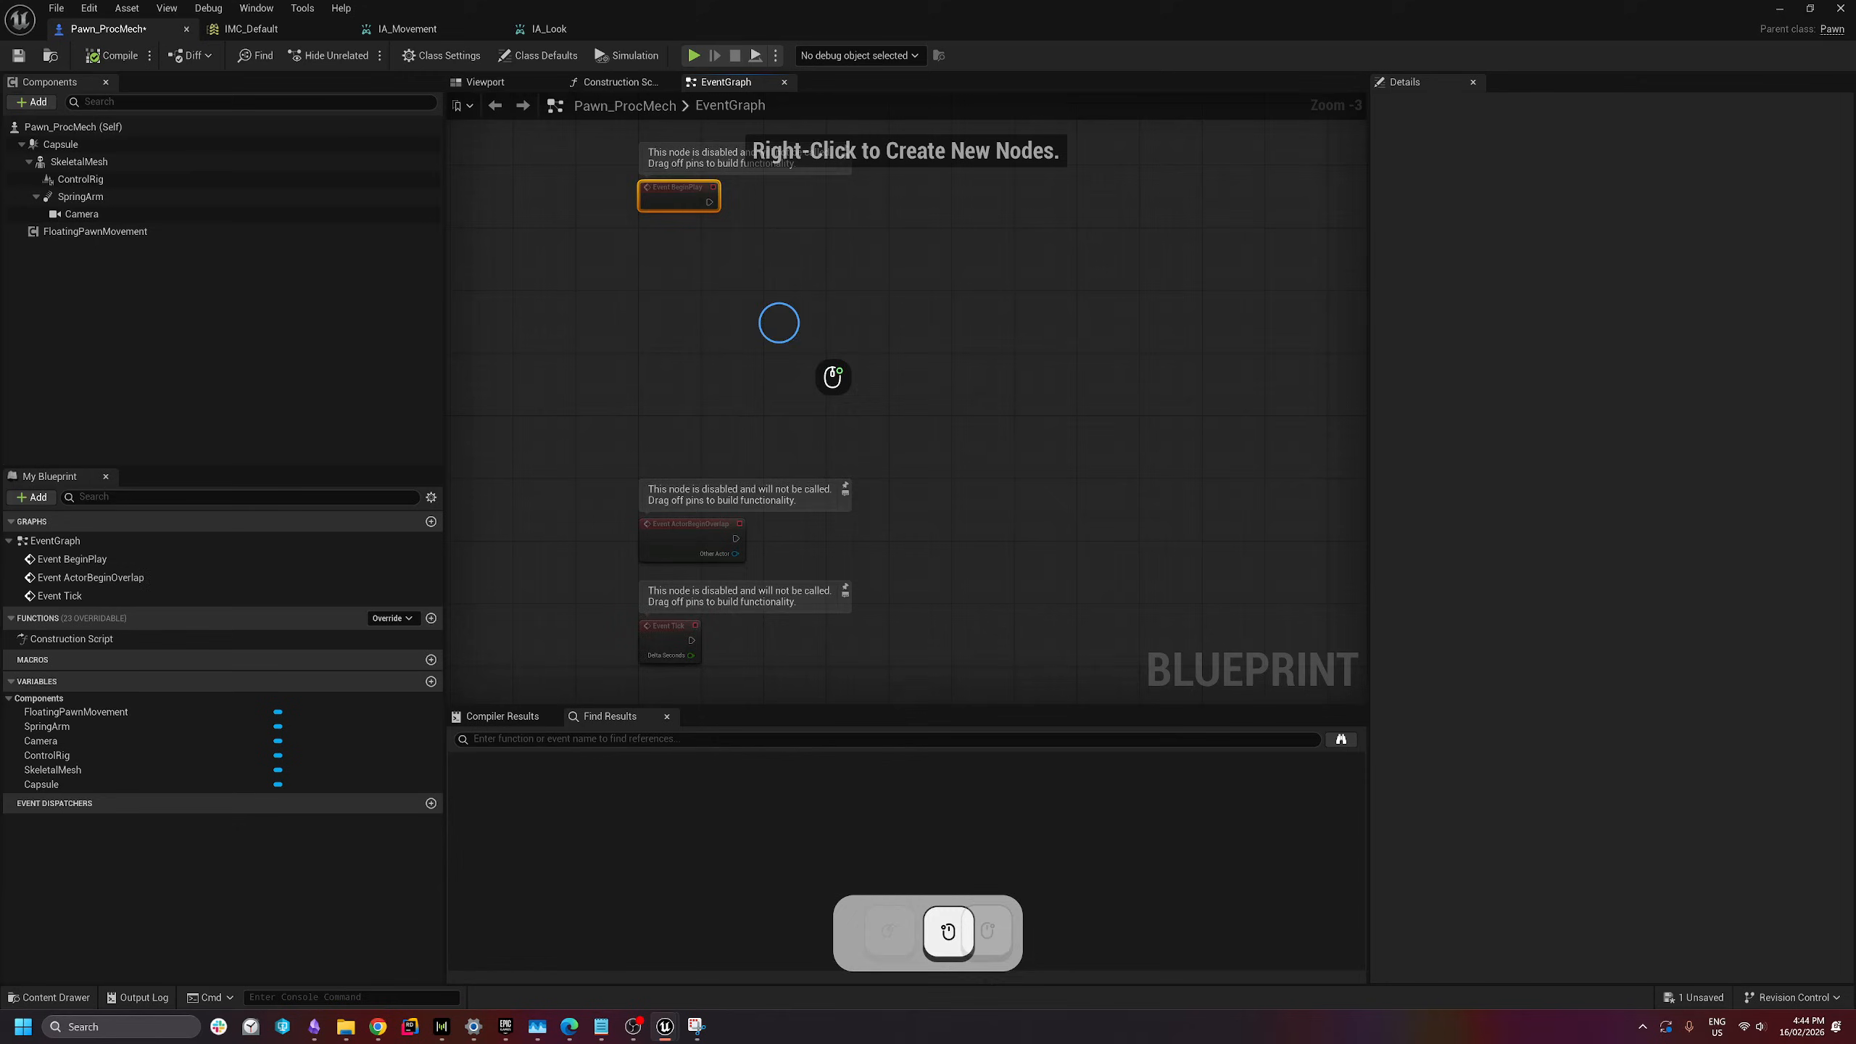
right_click_drag(778, 324, 895, 364)
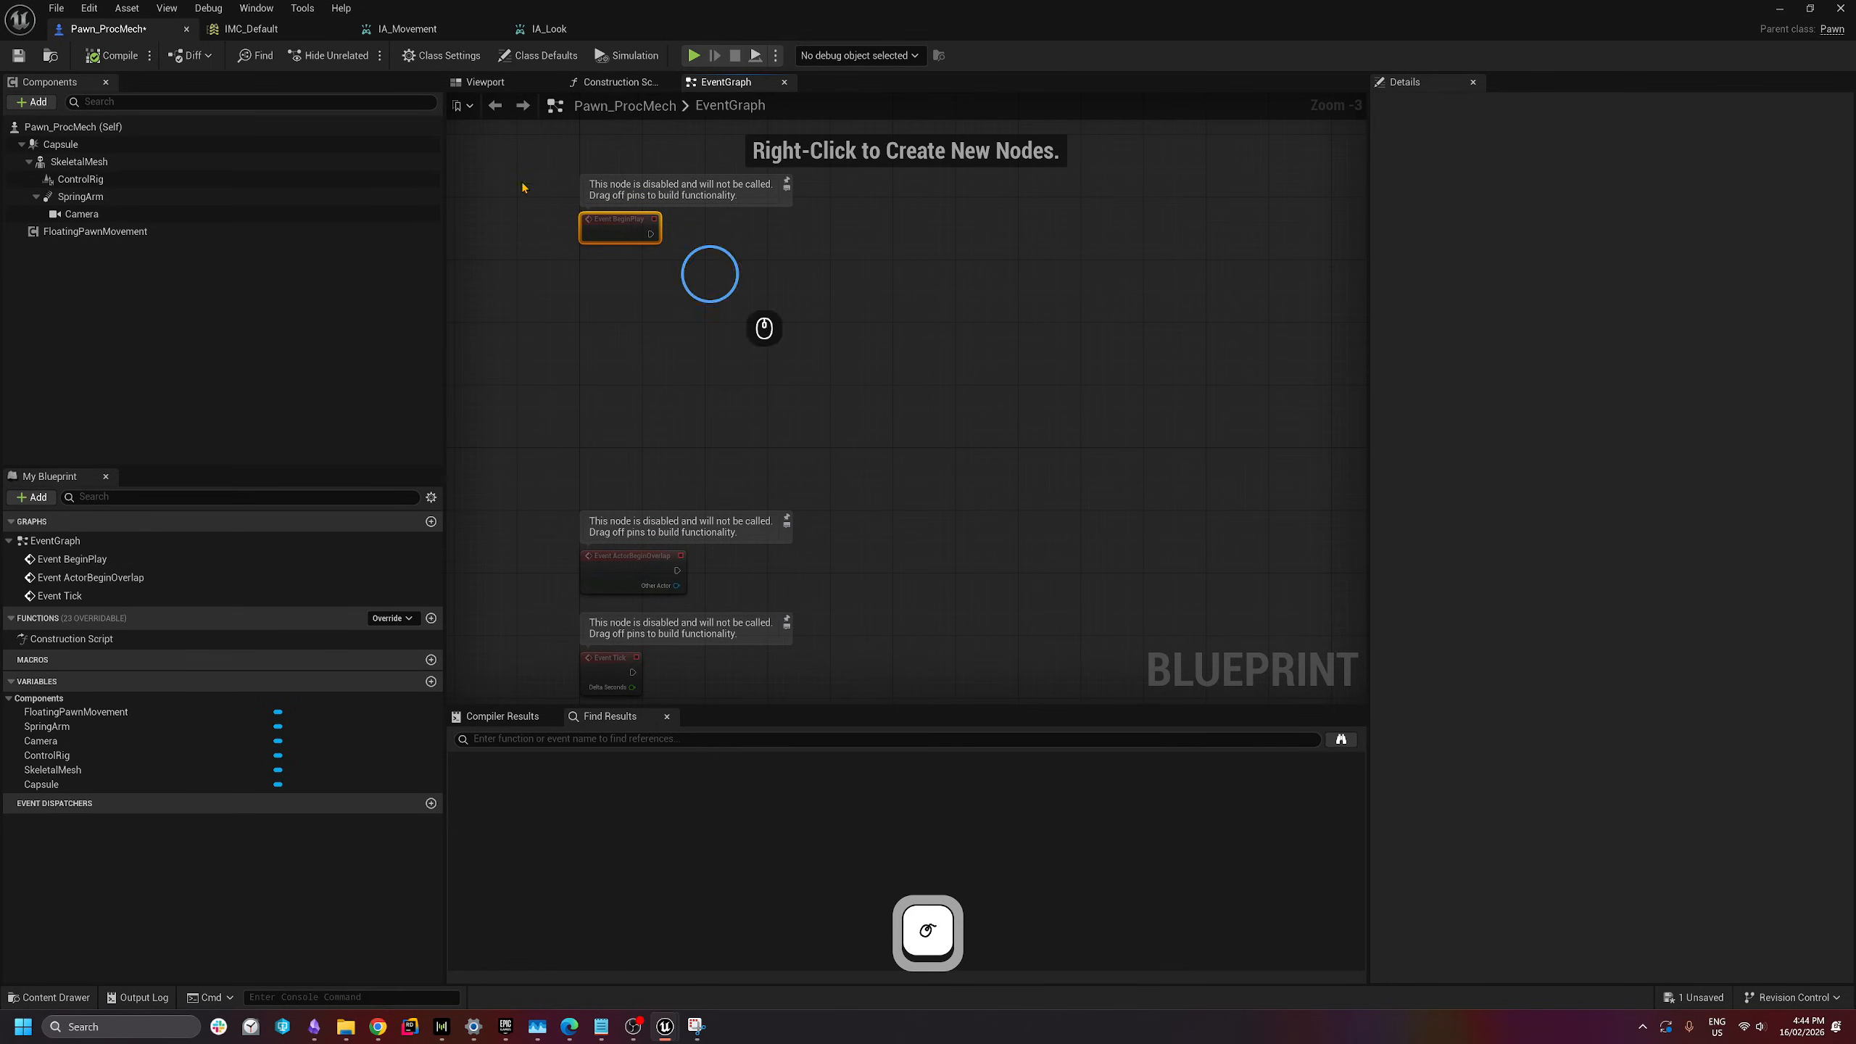
left_click(322, 56)
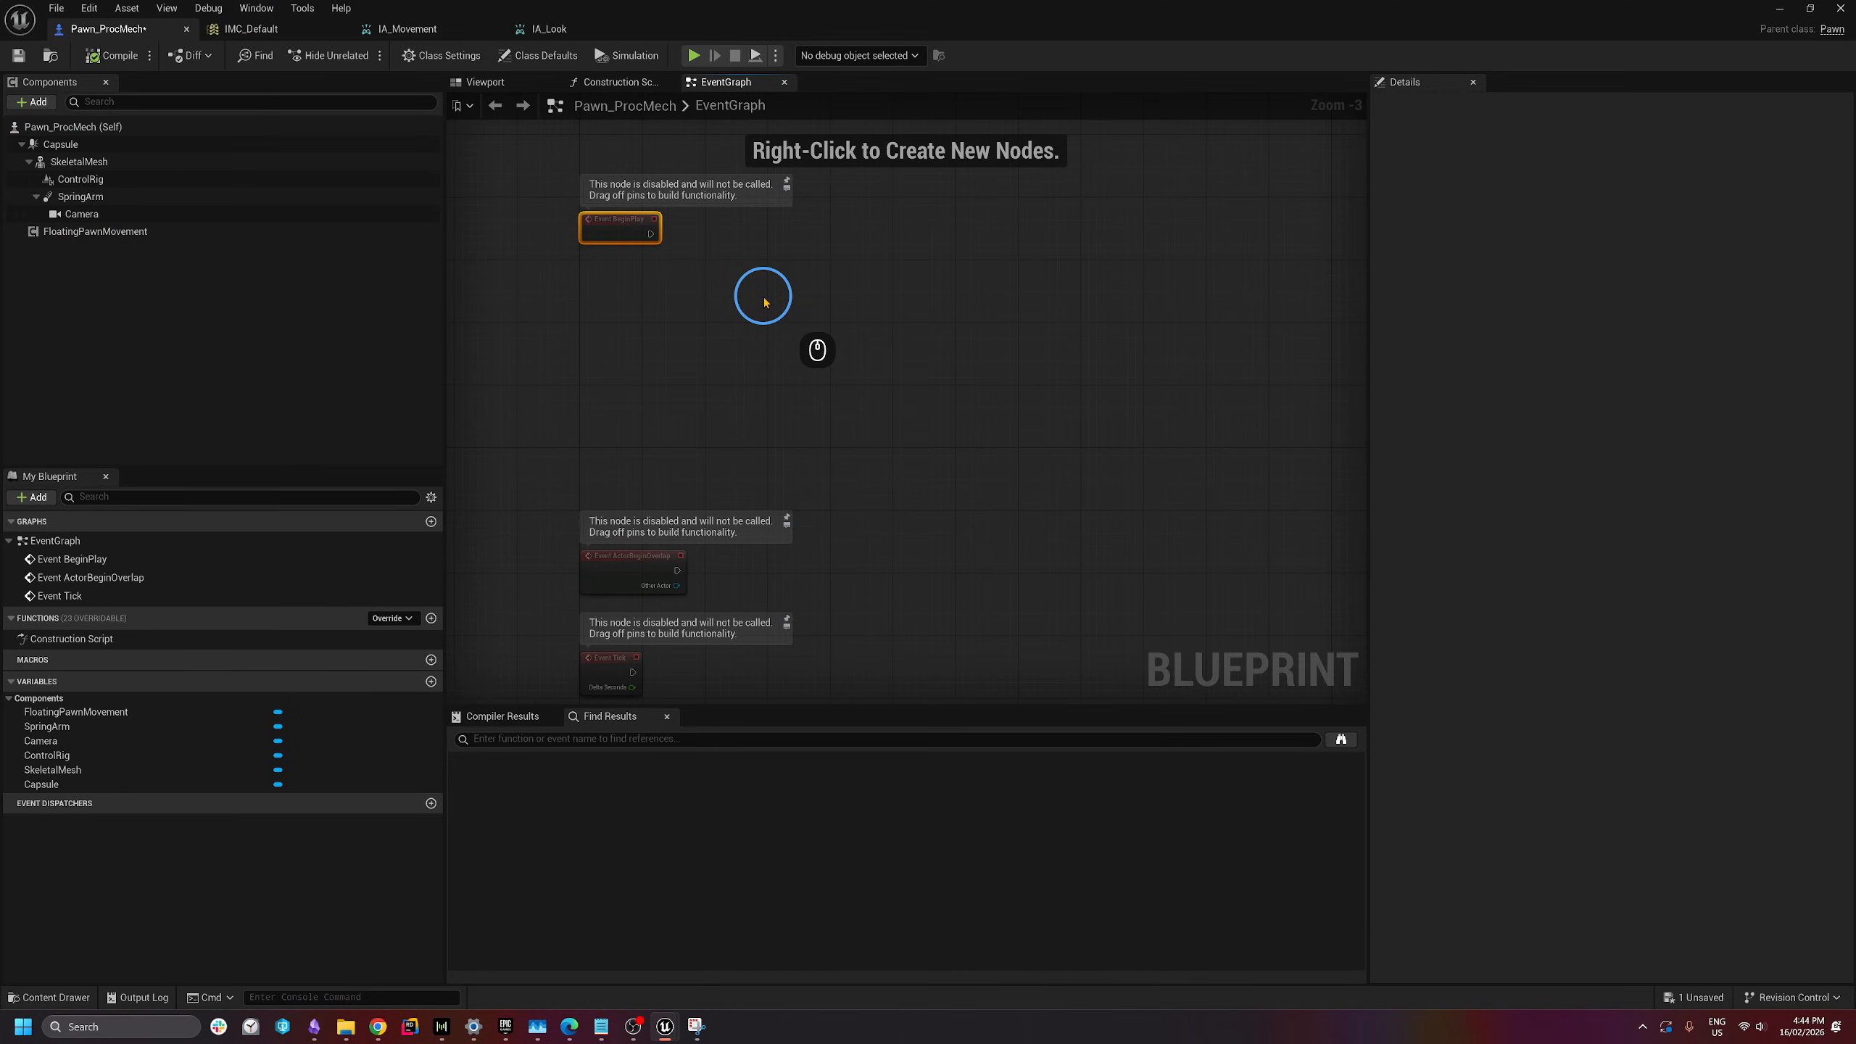
- Nudge Event BeginPlay and search the EventGraph node list for 'enhanced input'
scroll(626, 407, "up", 3)
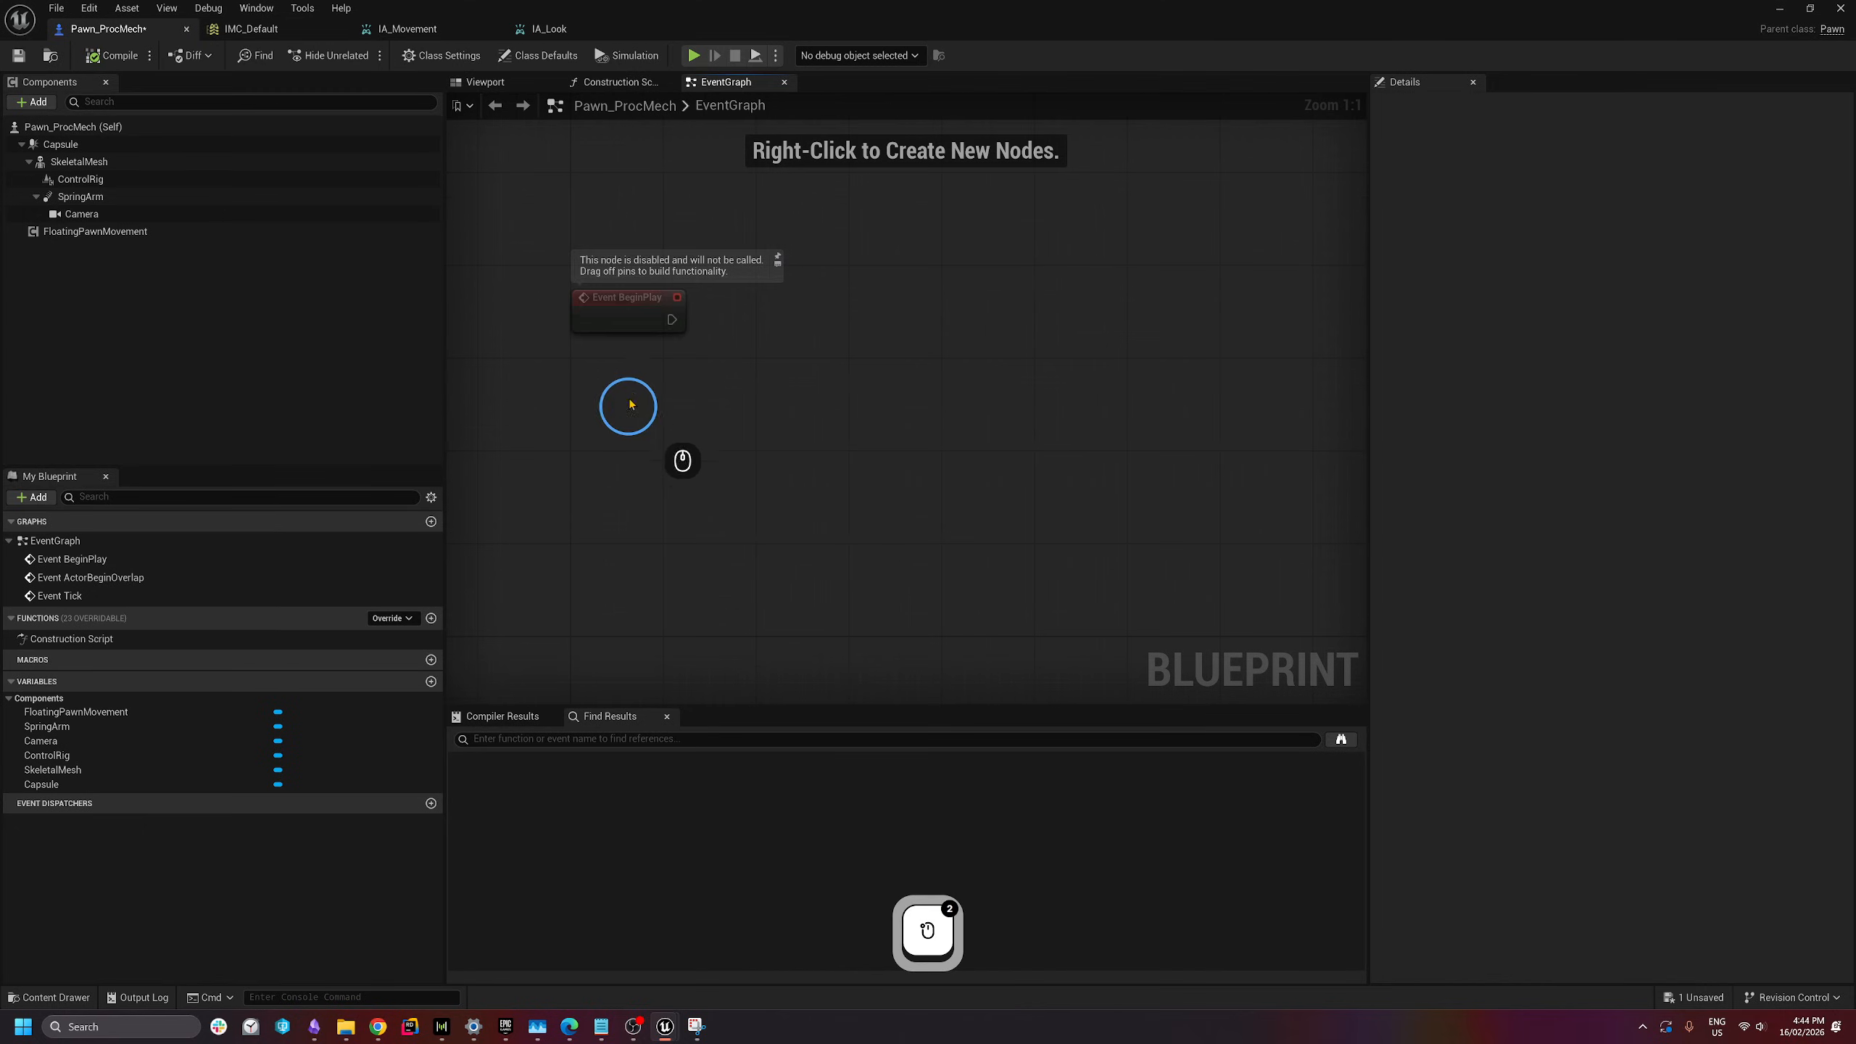
left_click_drag(598, 287, 610, 276)
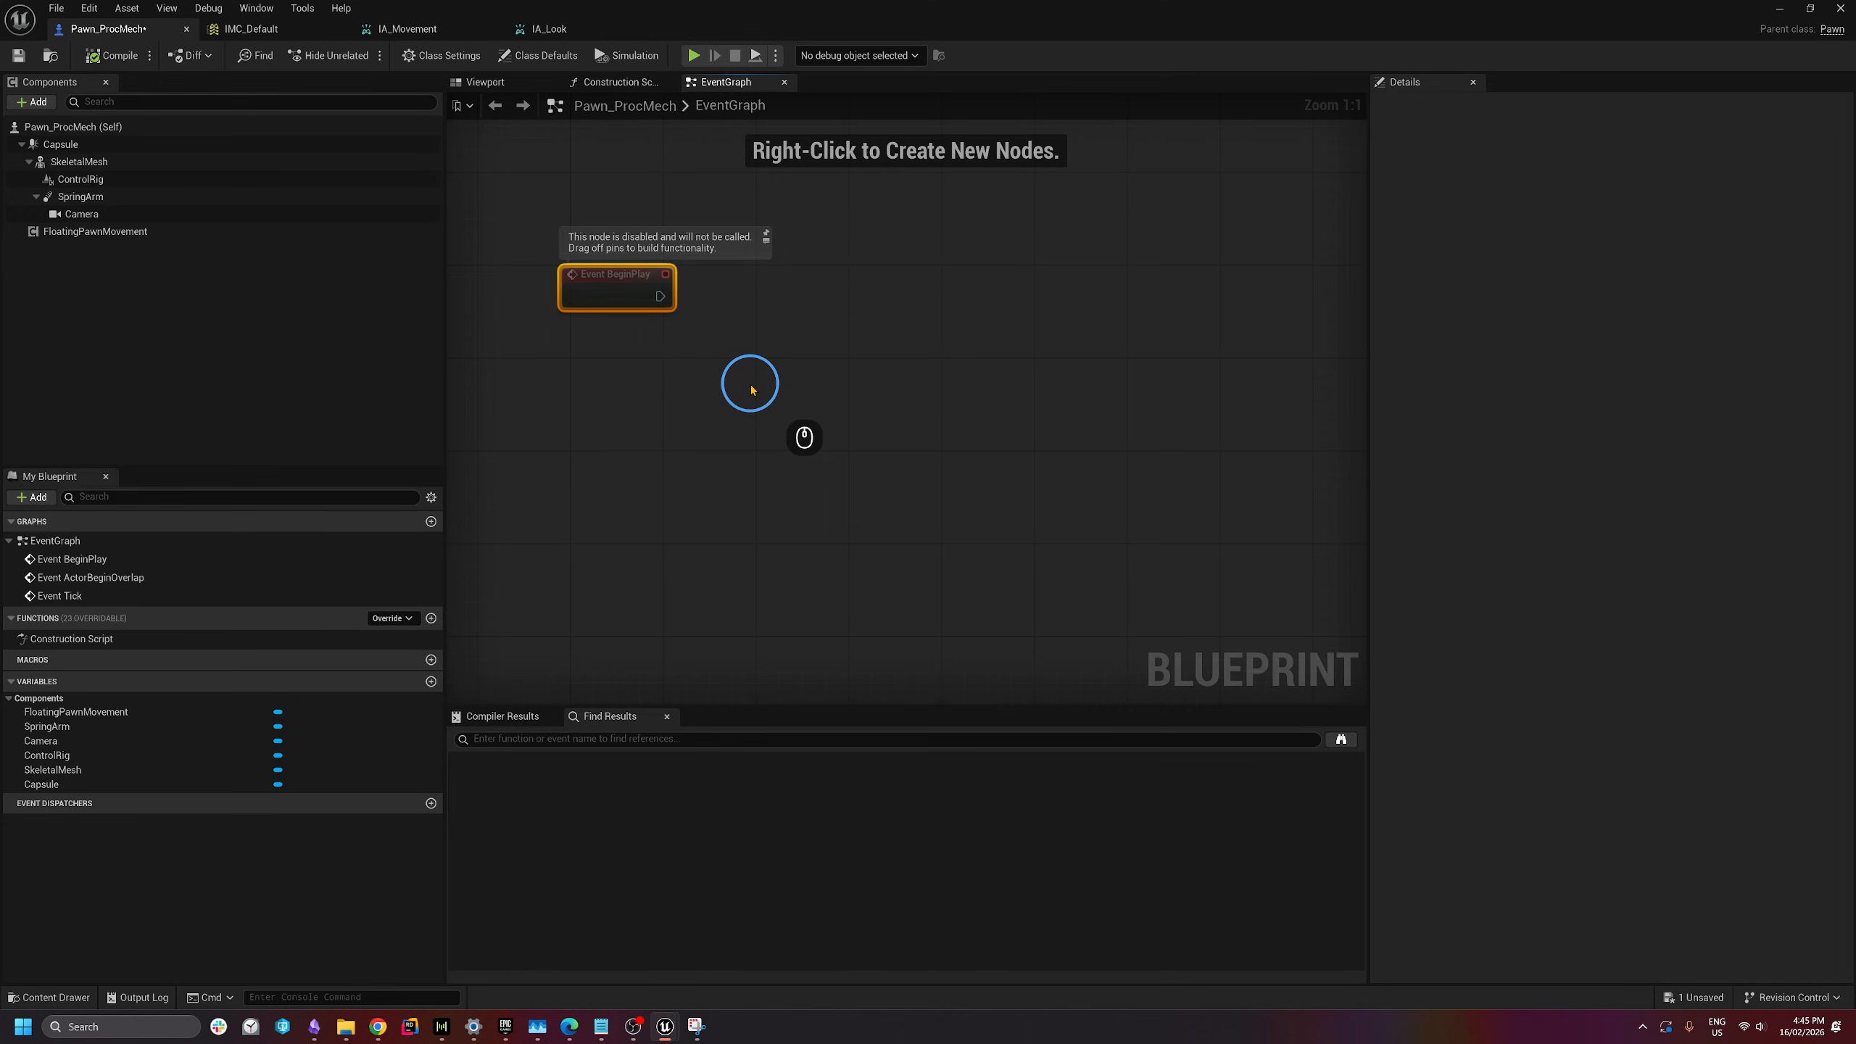
right_click(626, 424)
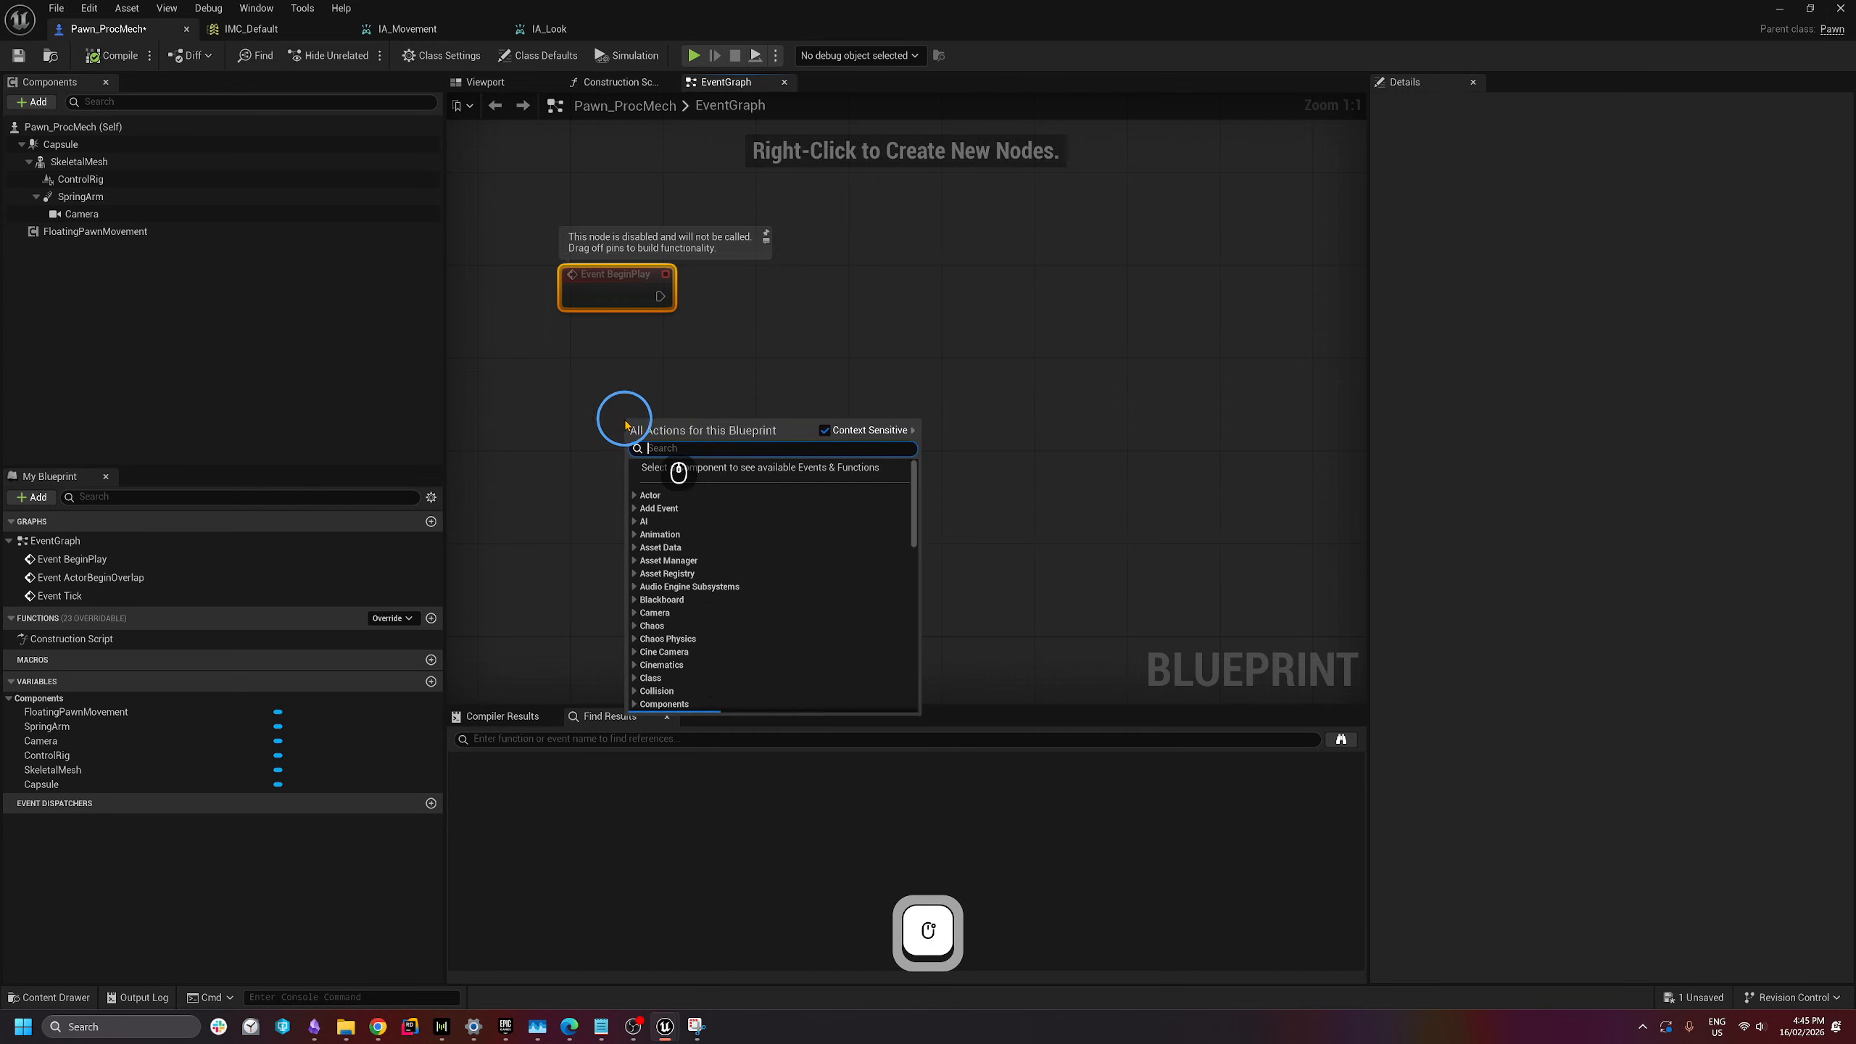
type("enh")
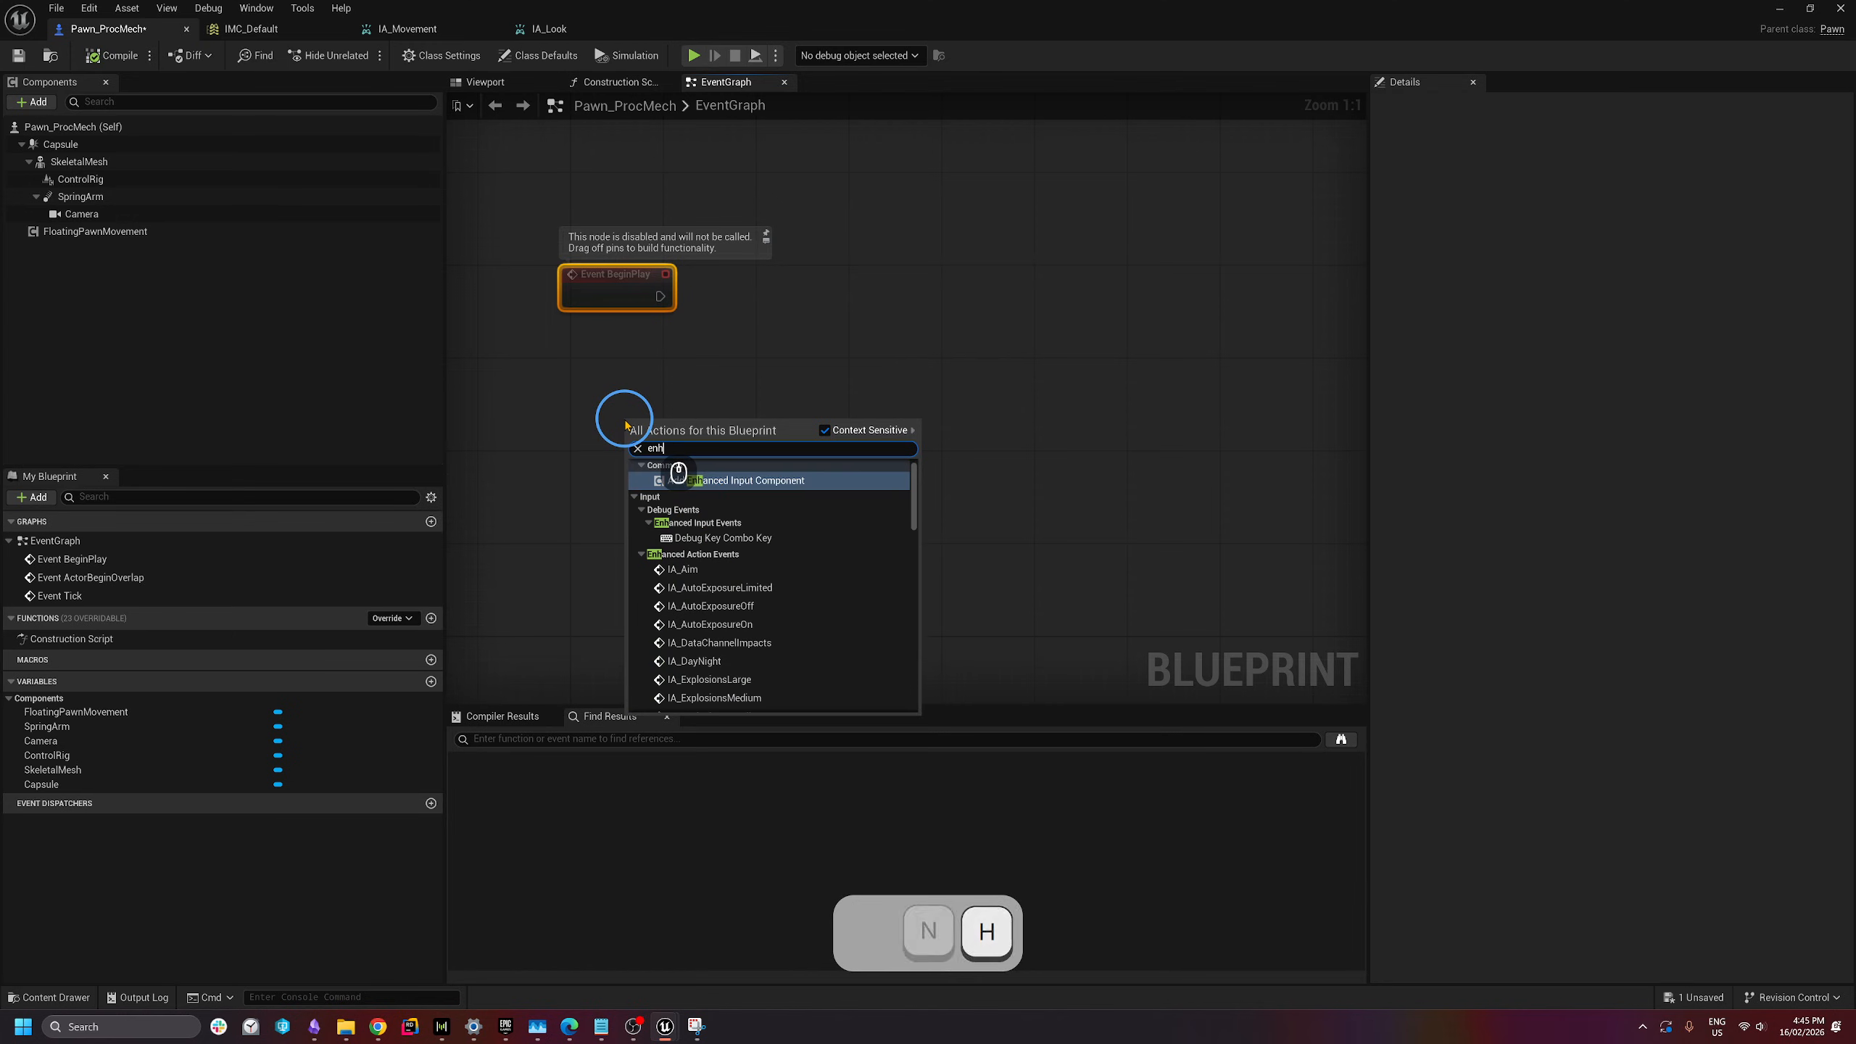
type("anced input")
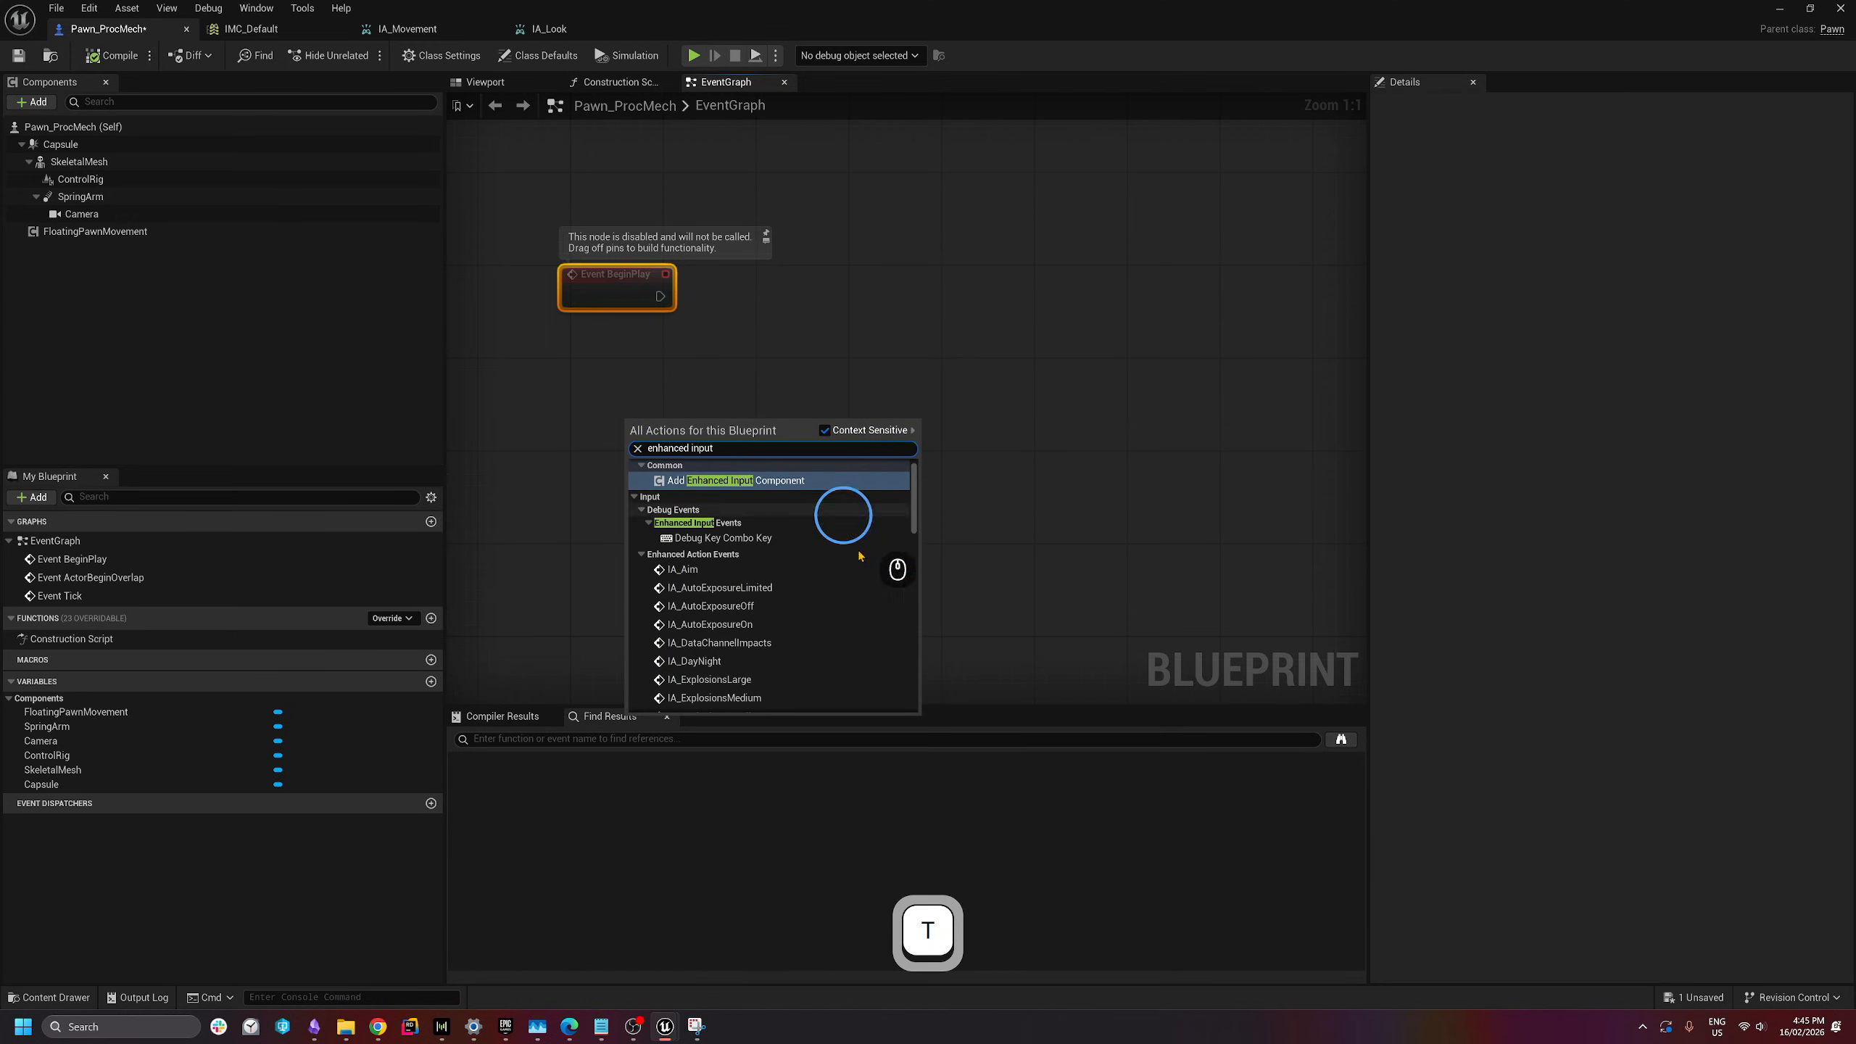
- Add a Get Enhanced Input Local Player Subsystem node feeding a new Add Mapping Context node
left_click_drag(918, 510, 931, 674)
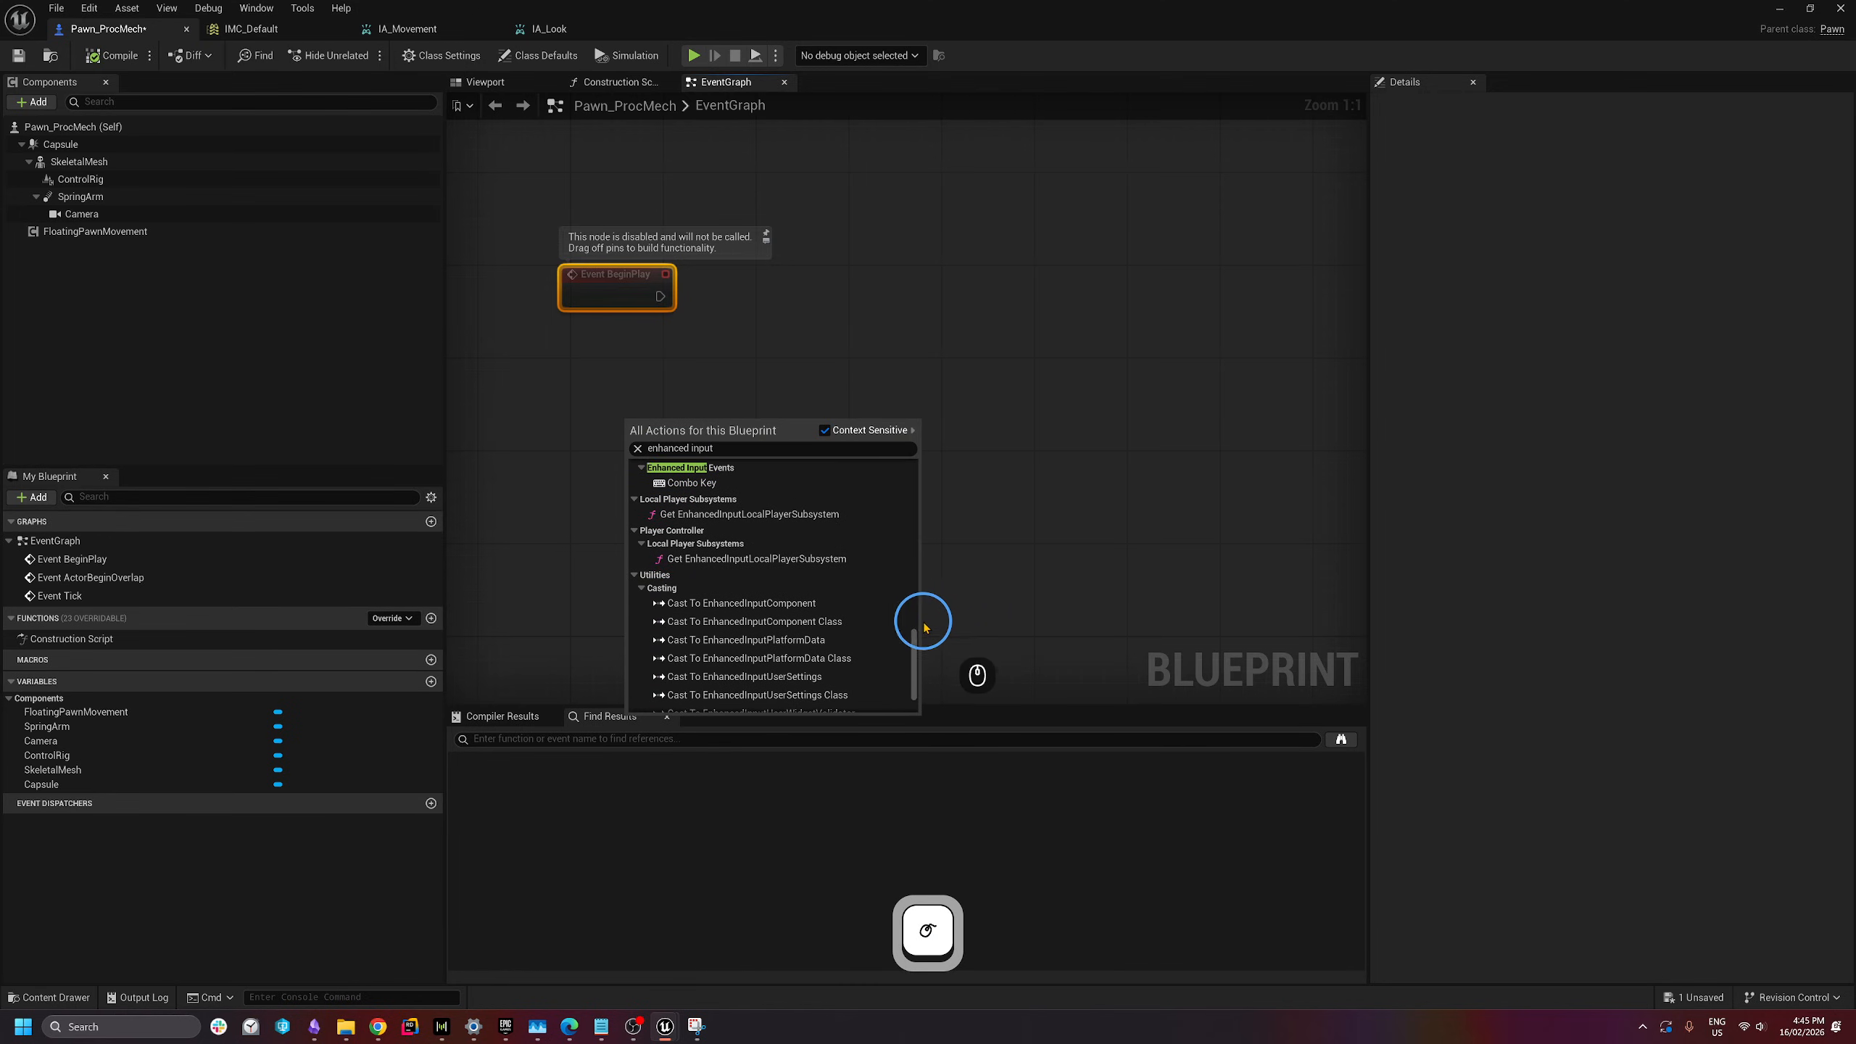
left_click(857, 516)
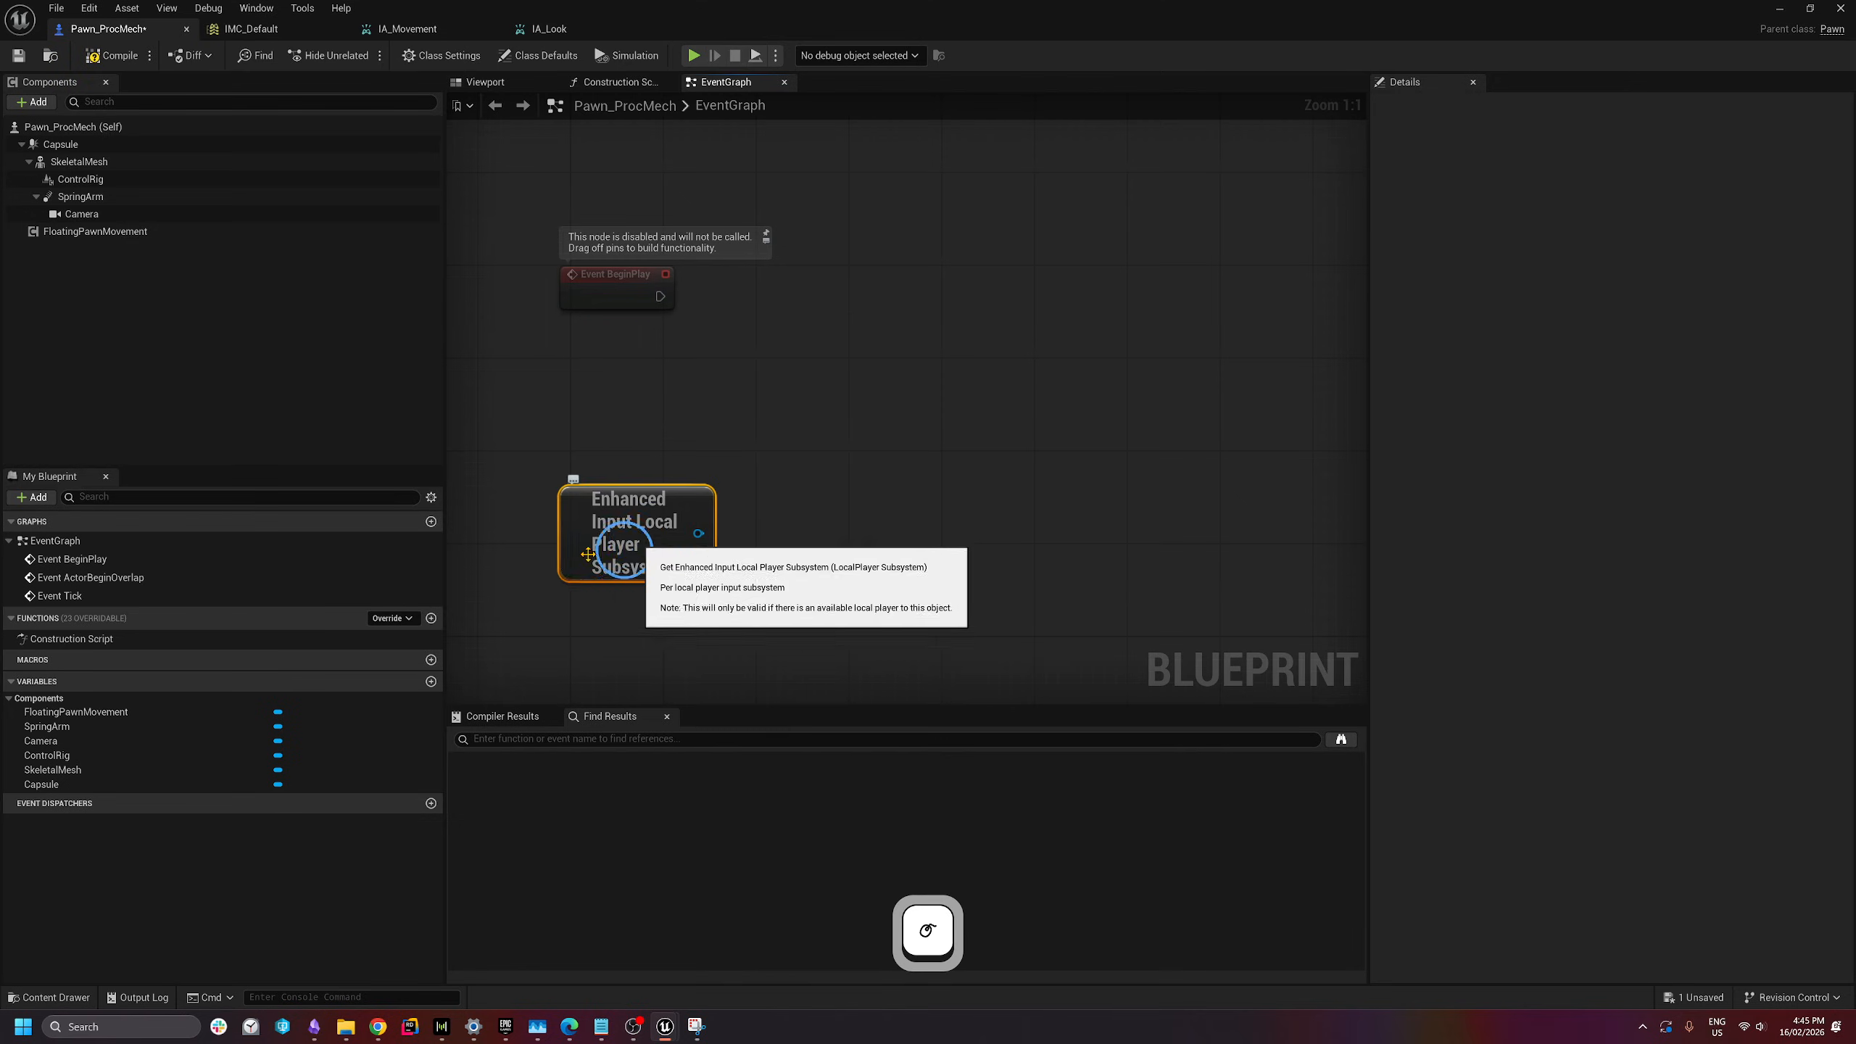
left_click_drag(635, 519, 604, 481)
left_click(757, 483)
right_click_drag(764, 494, 729, 590)
left_click_drag(629, 594, 873, 369)
type("add m")
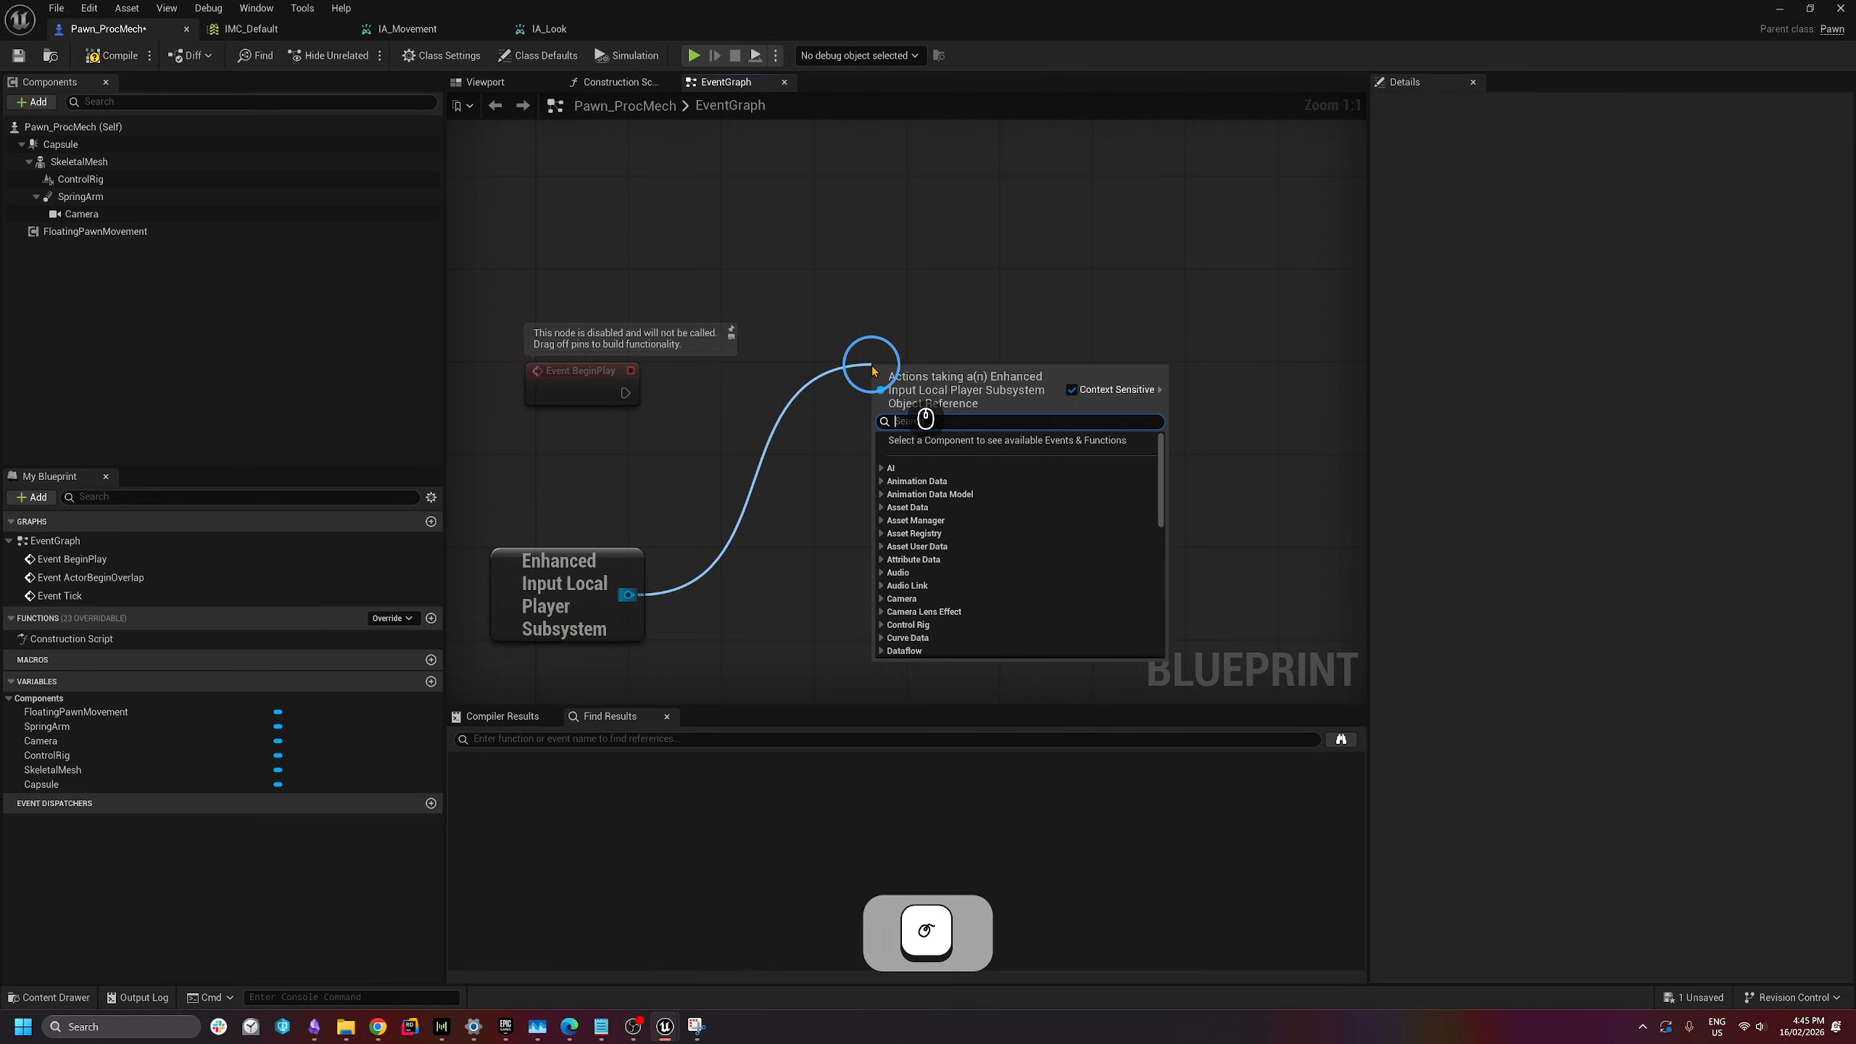
type("apping")
key("Return")
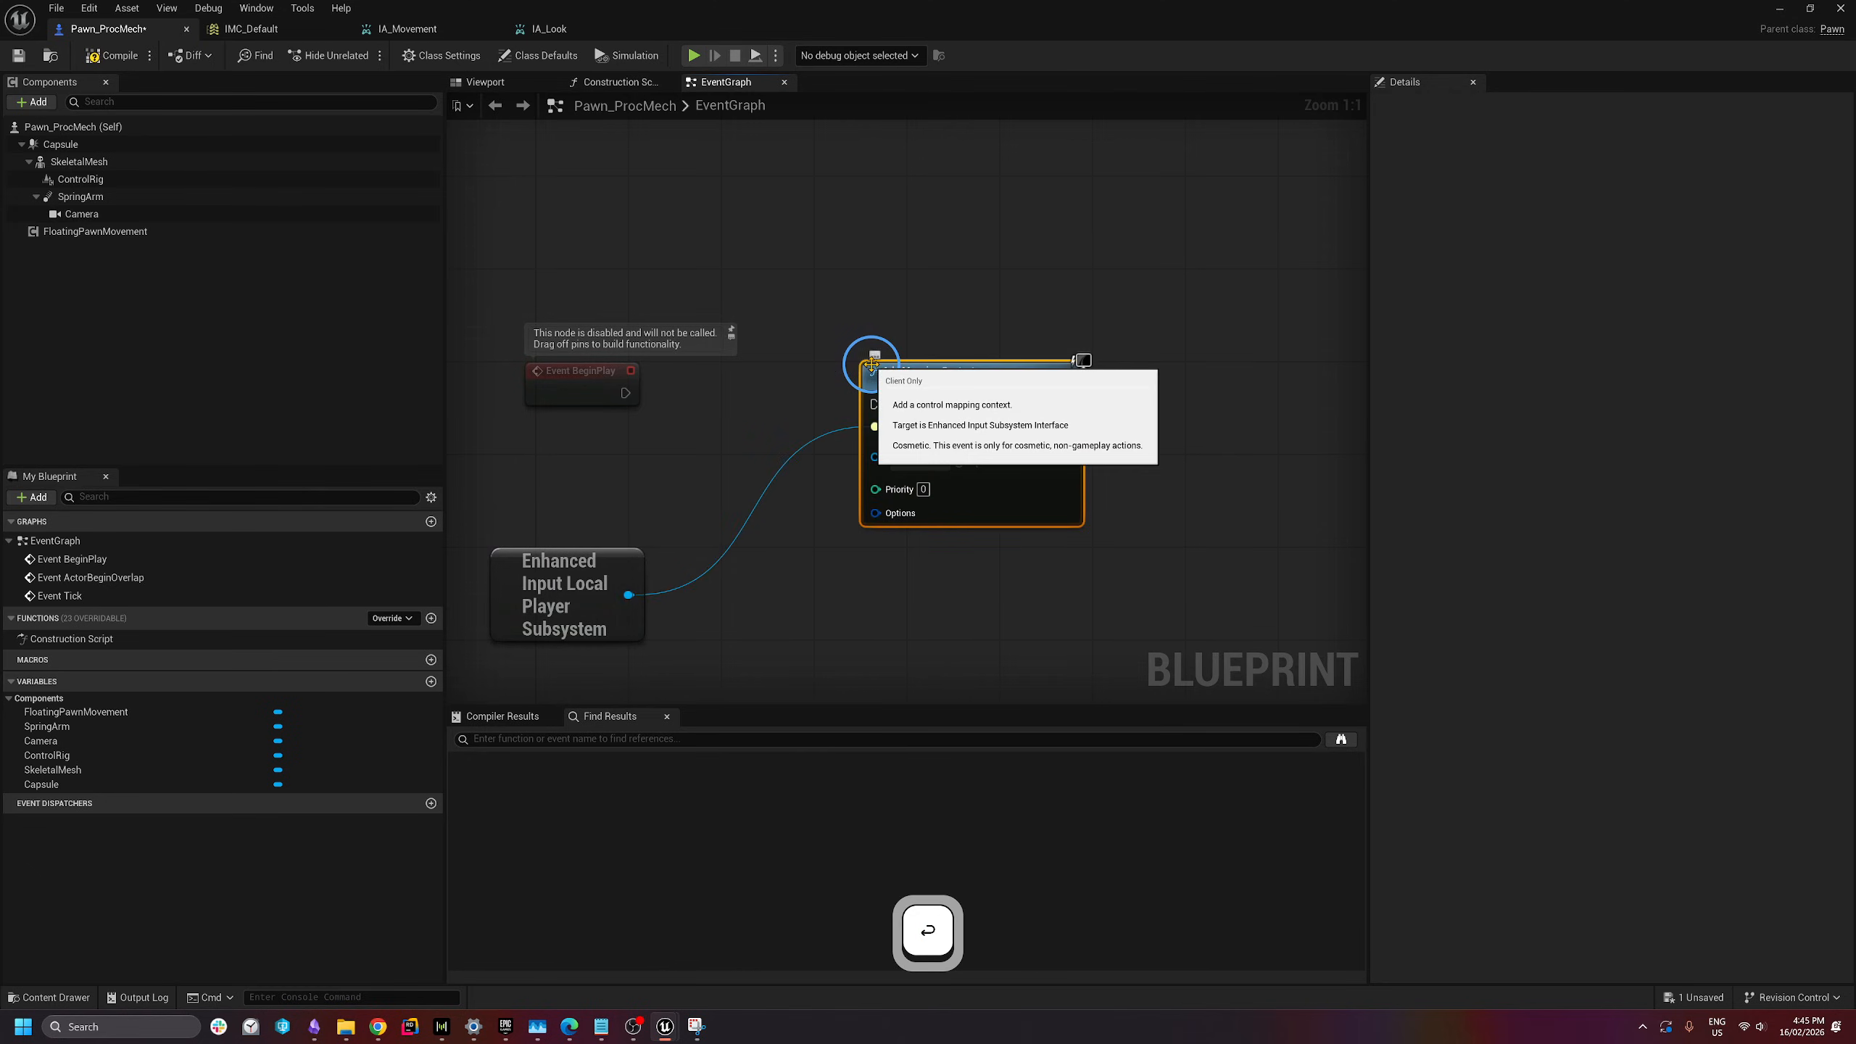
- Wire Event BeginPlay into Add Mapping Context and set its mapping context to IMC_Default
left_click_drag(601, 395, 886, 404)
left_click_drag(952, 390, 963, 382)
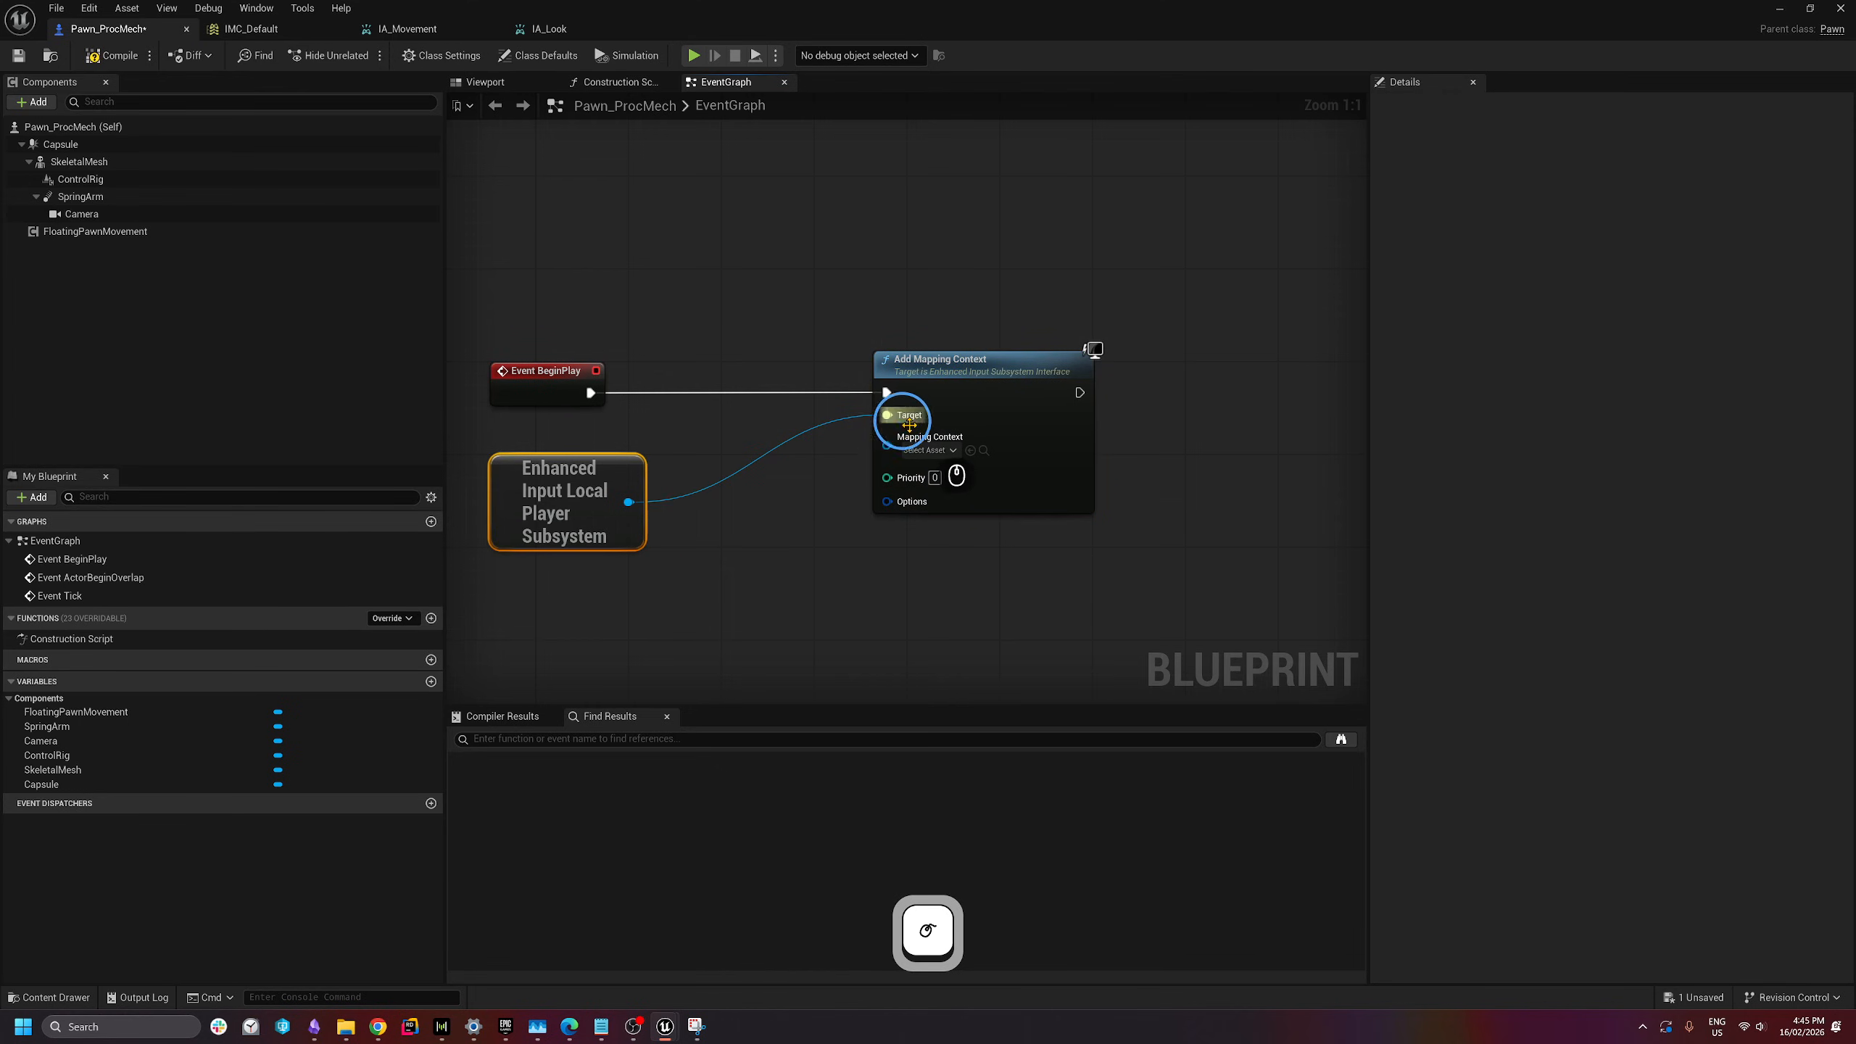
left_click(933, 450)
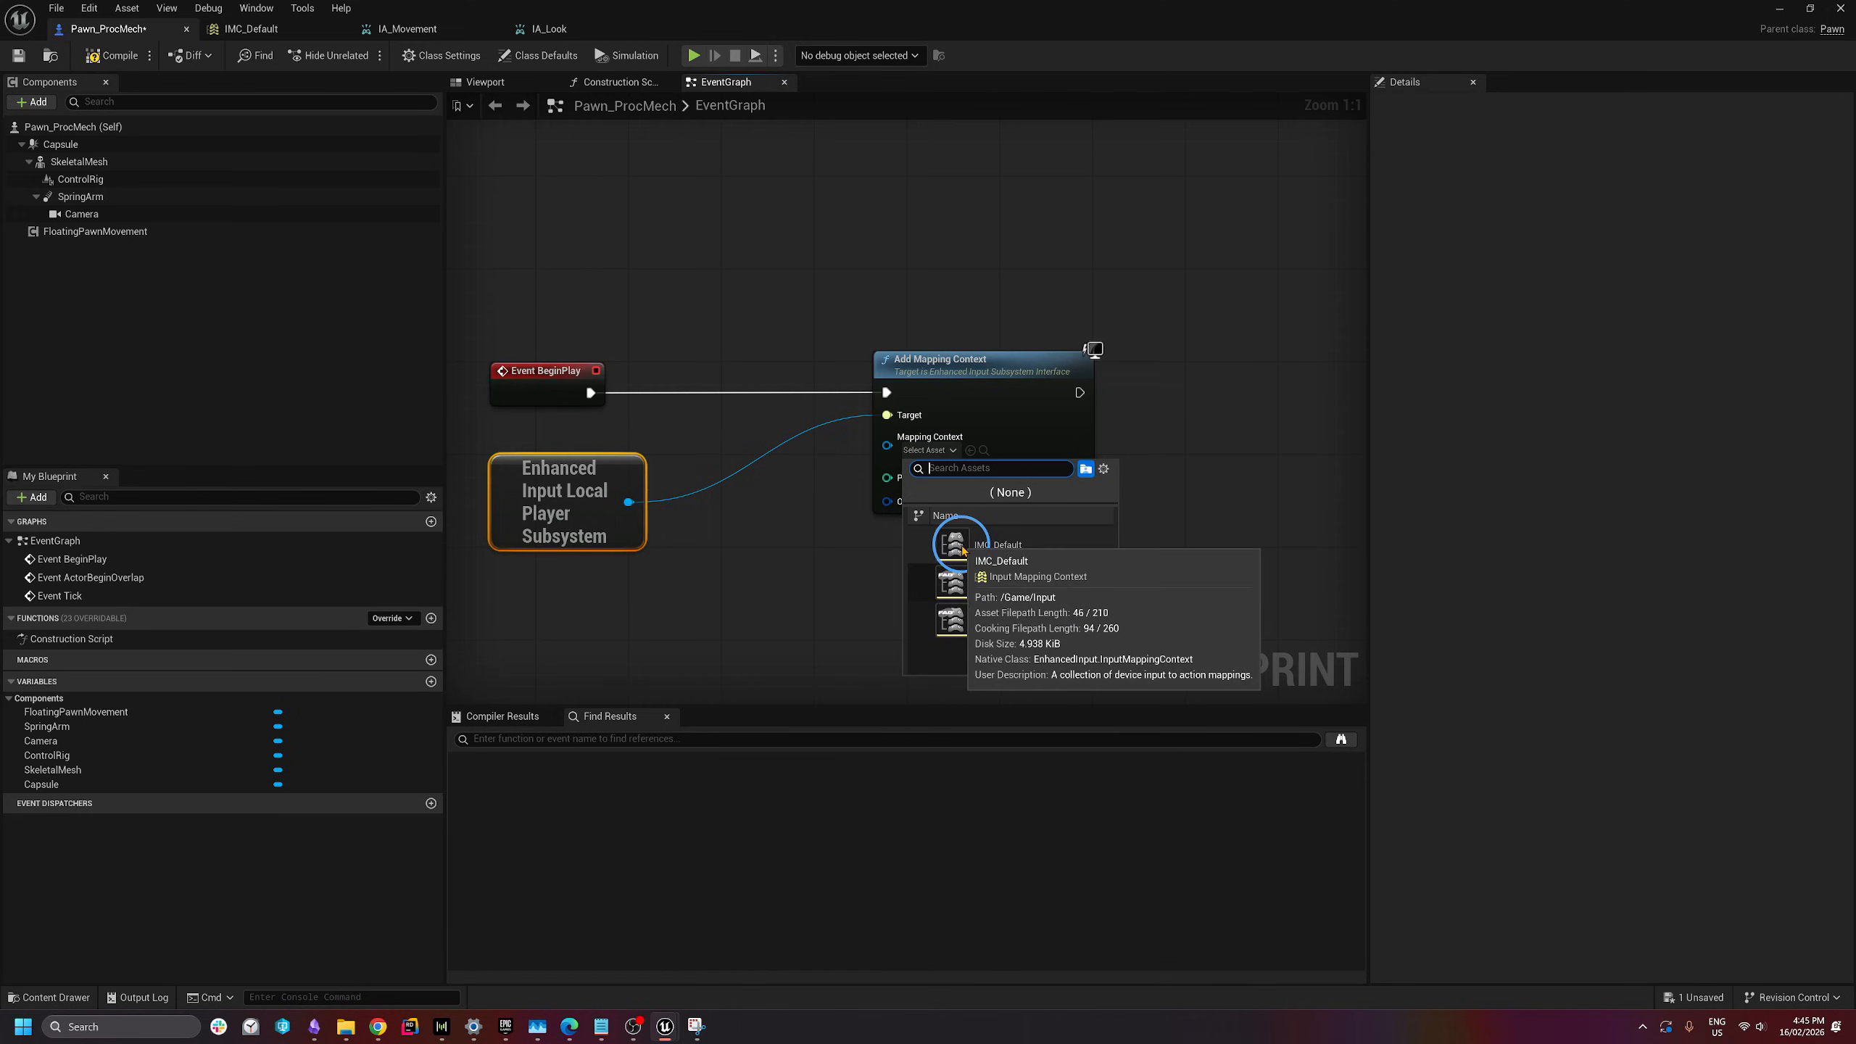
left_click(962, 550)
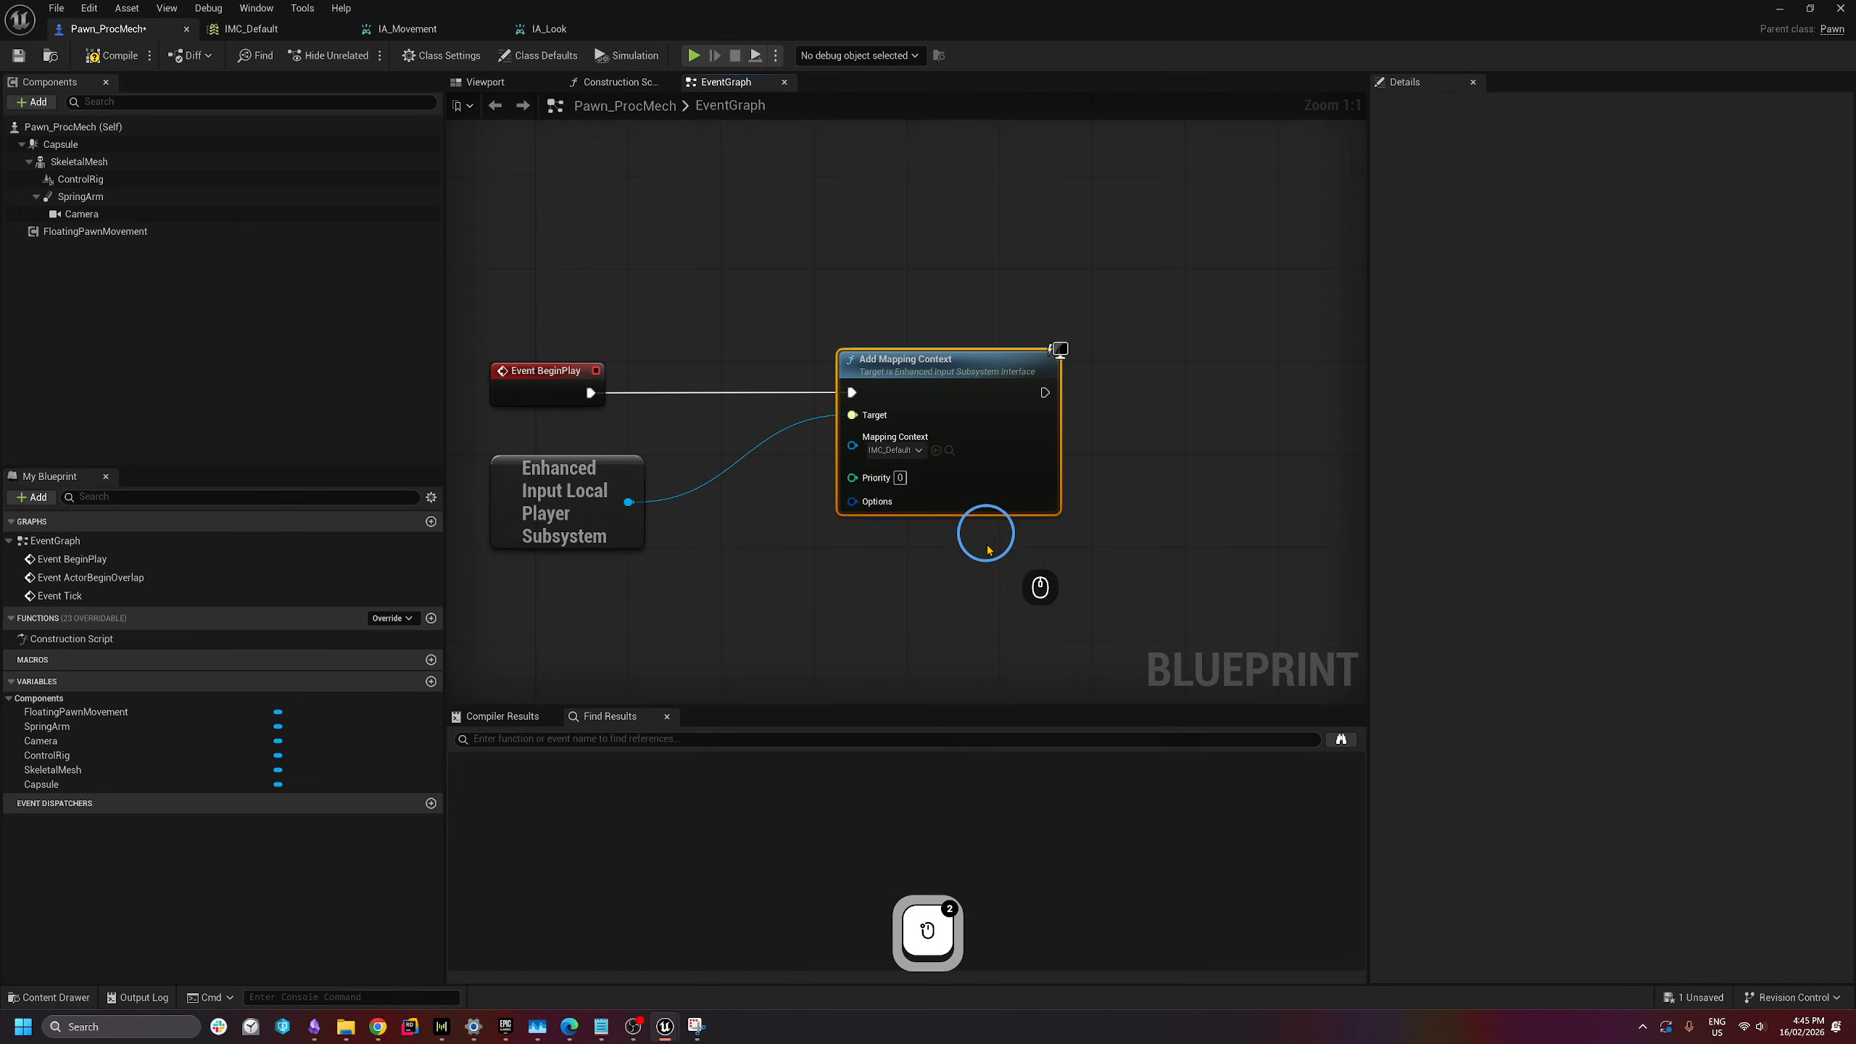
left_click(905, 570)
right_click_drag(905, 570, 986, 527)
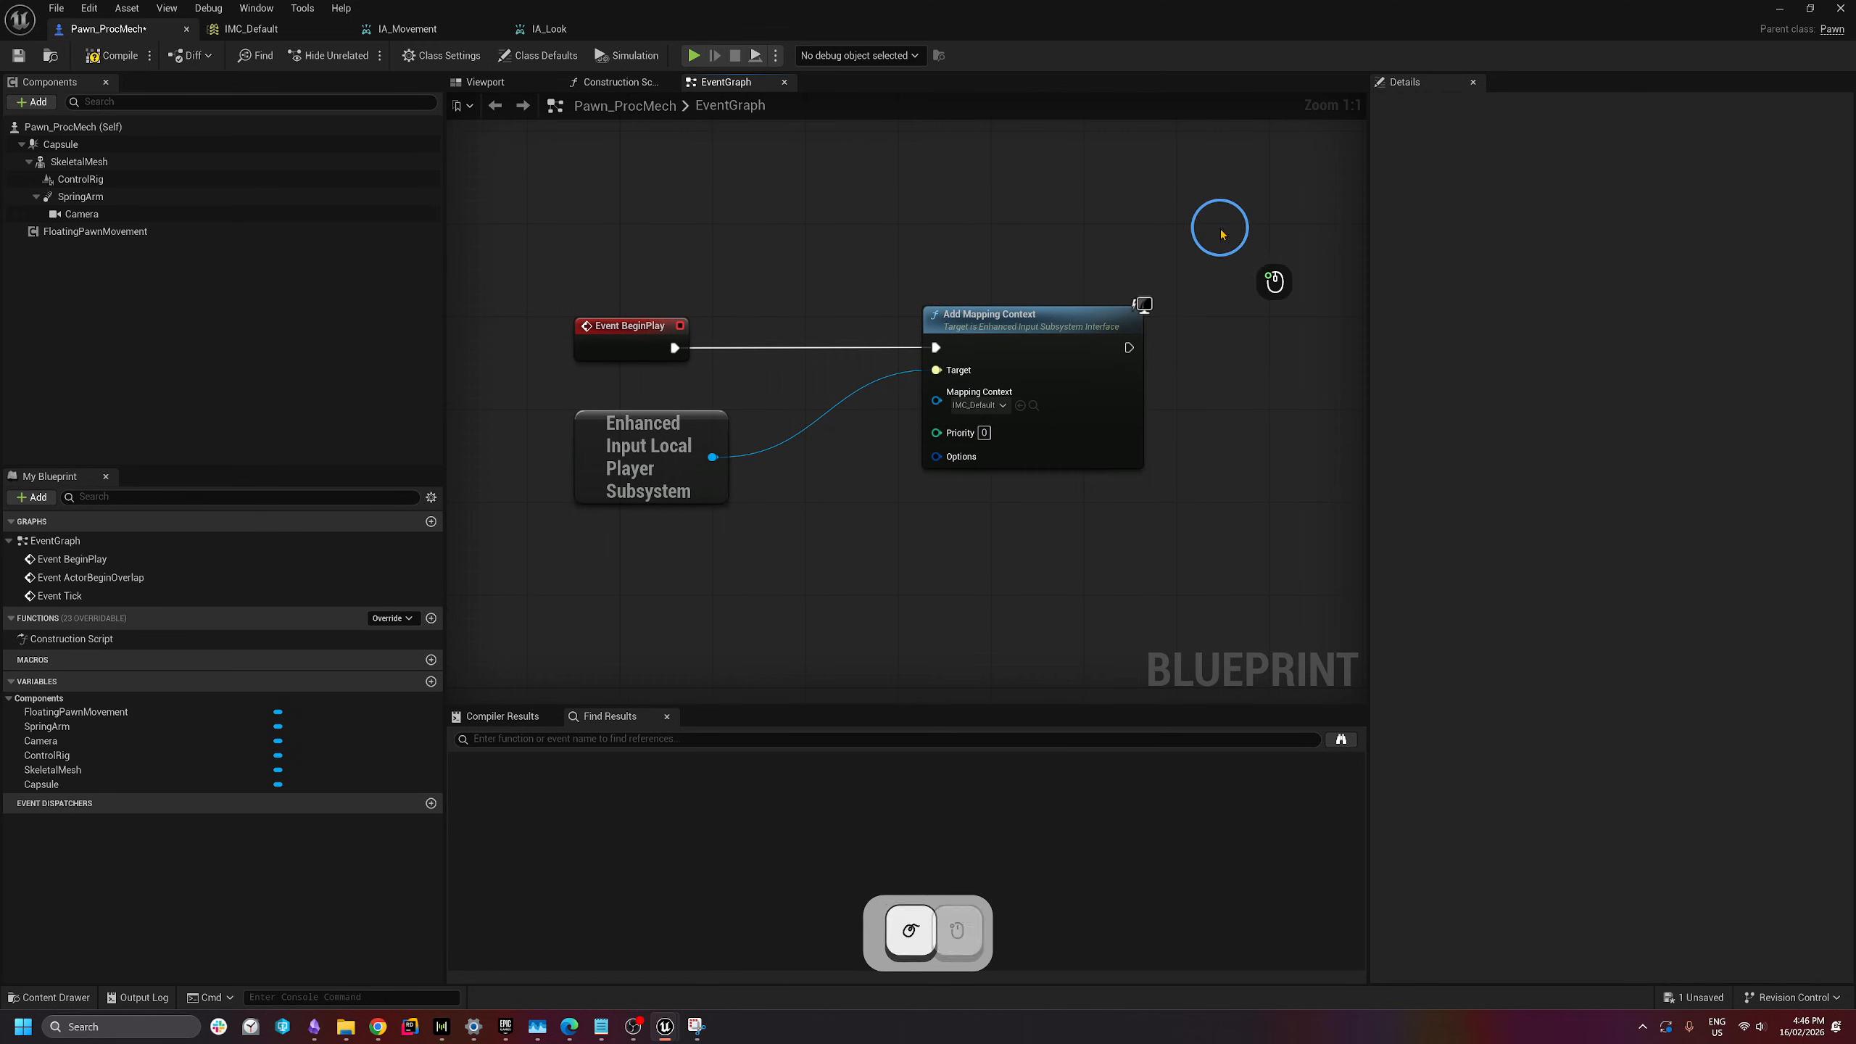
- Box-select the disabled Tick and Overlap event nodes
mouse_move(1221, 230)
left_mouse_down()
mouse_move(512, 576)
mouse_move(1211, 265)
left_mouse_up()
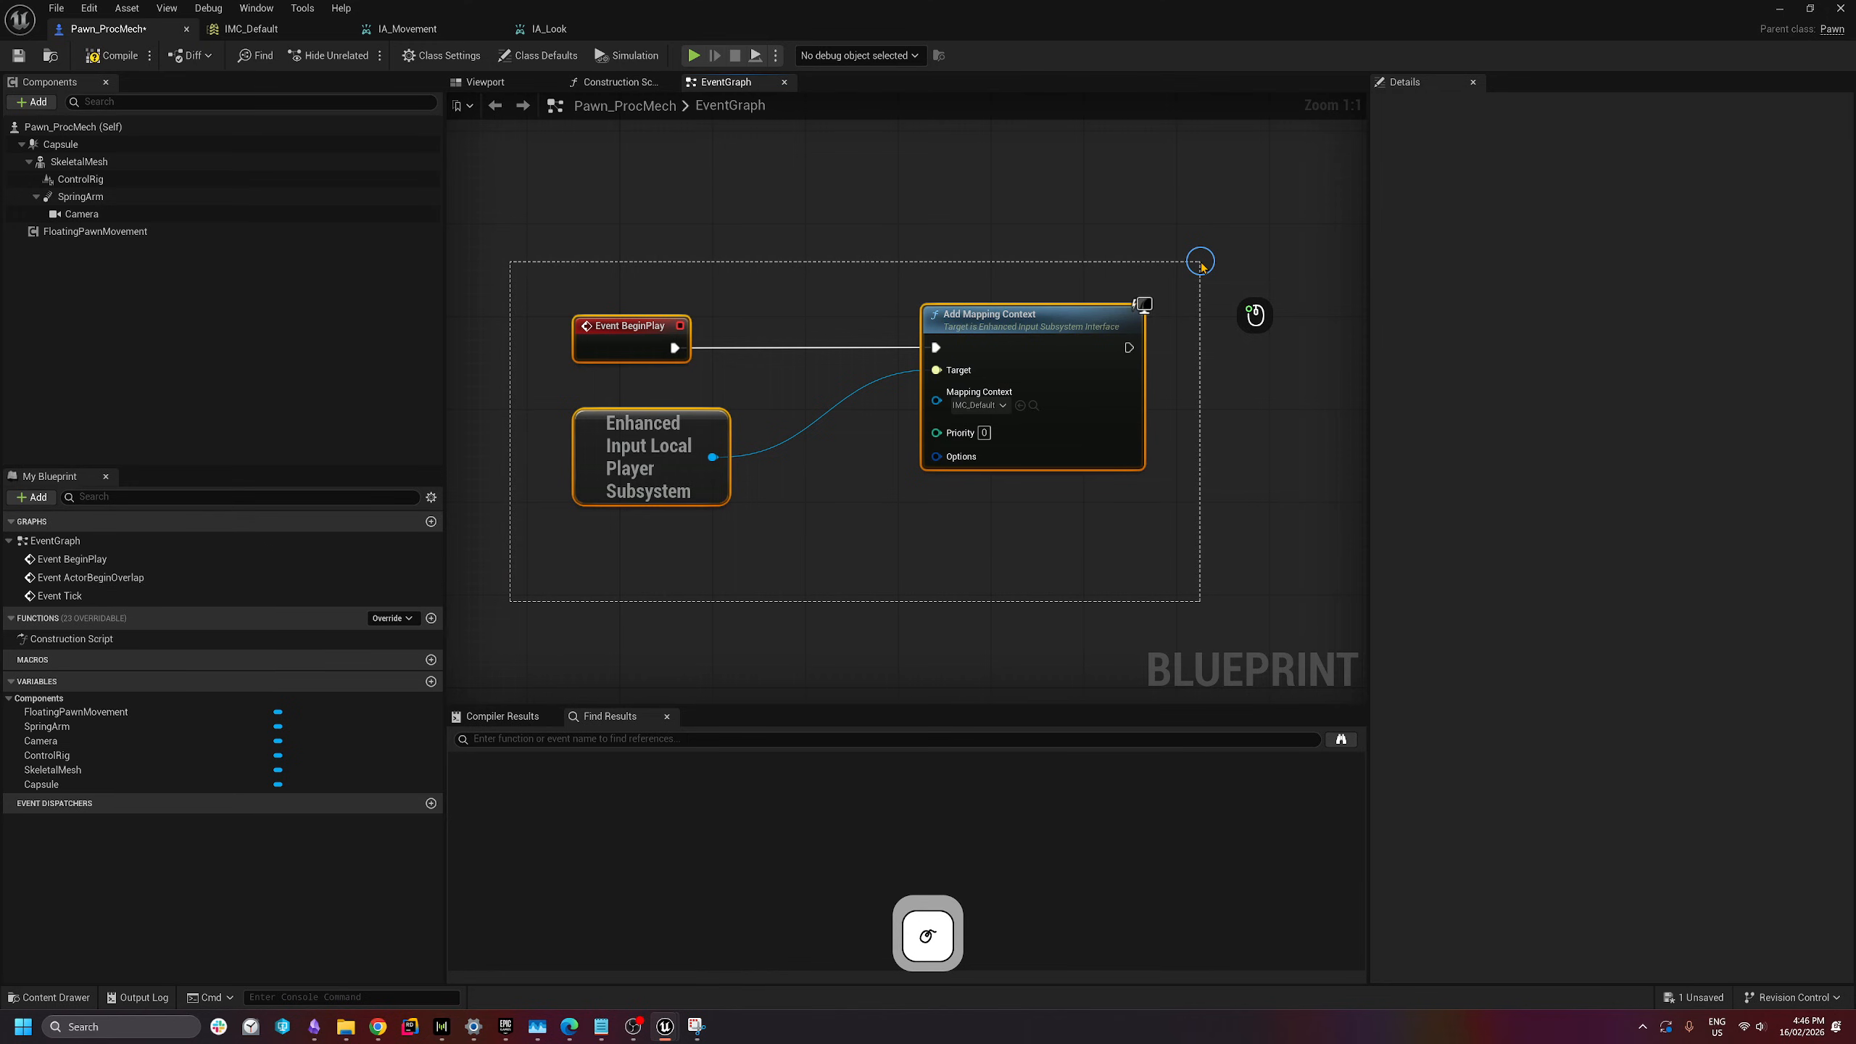
left_click_drag(1203, 265, 1202, 264)
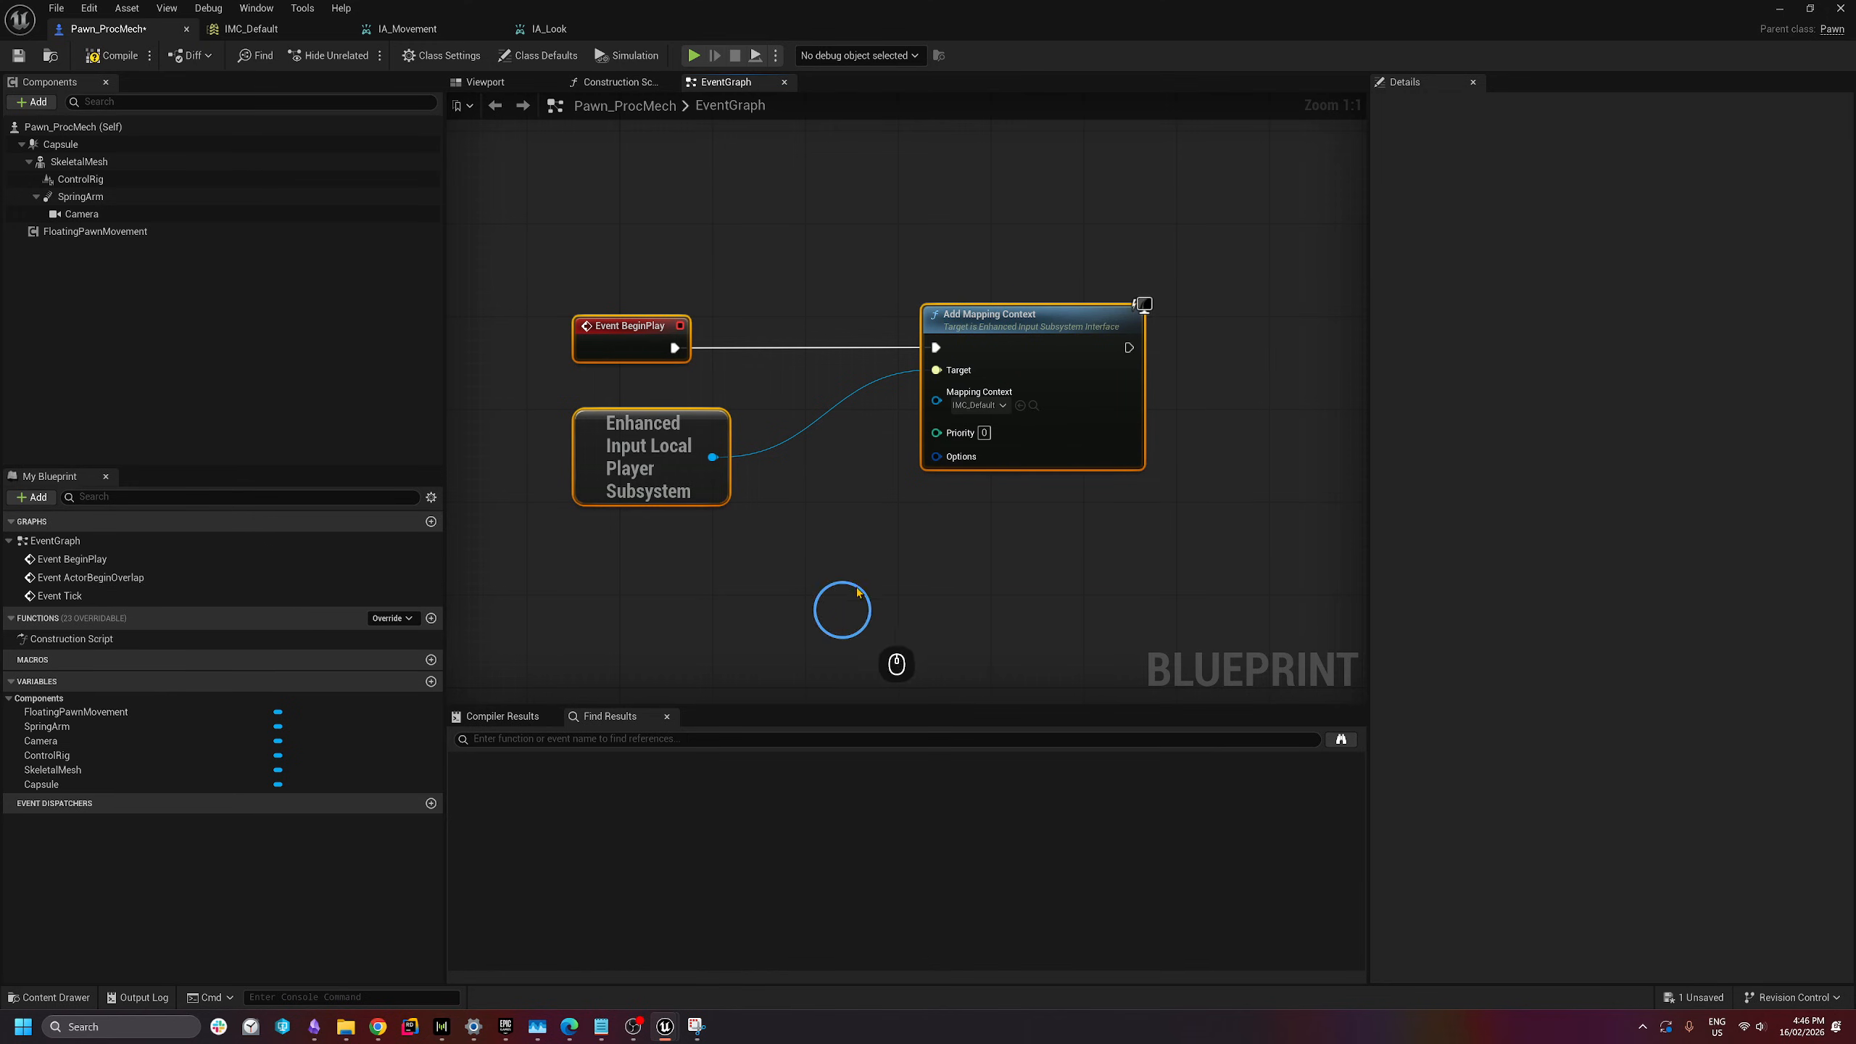
scroll(880, 376, "down", 2)
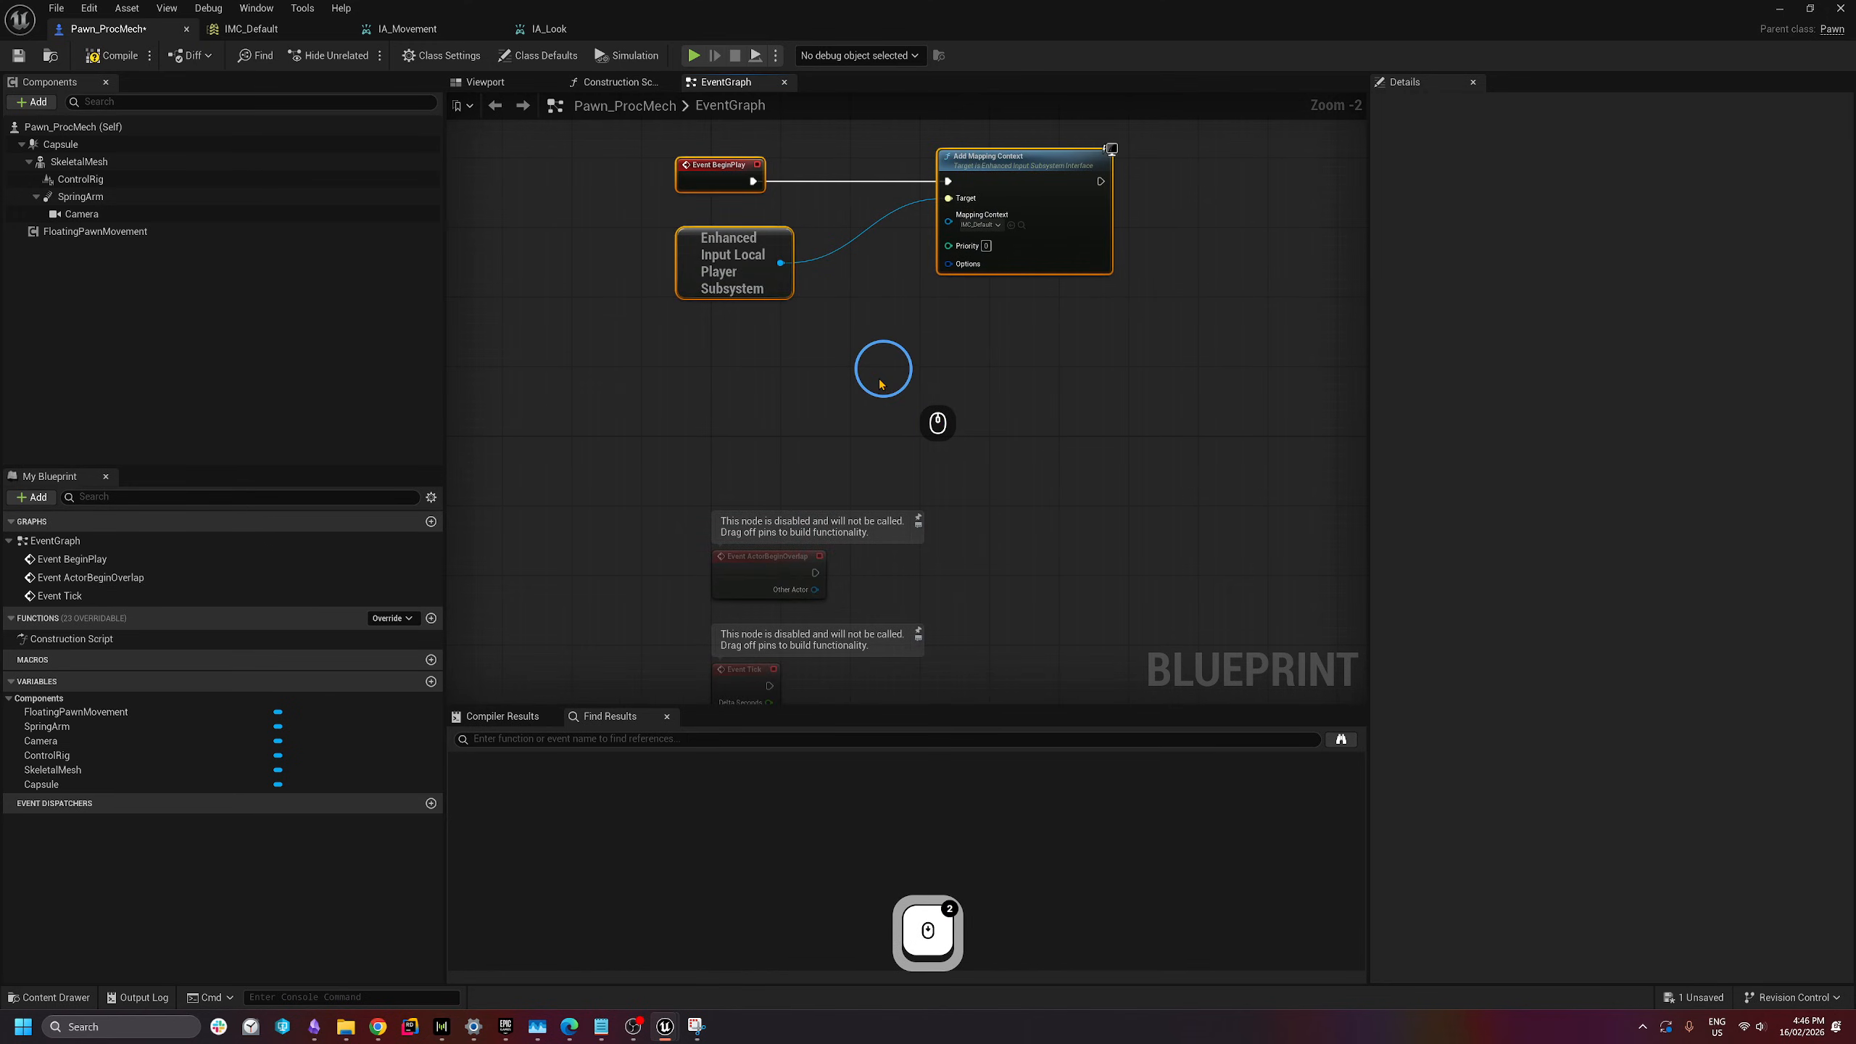
scroll(980, 498, "down", 3)
scroll(929, 571, "up", 2)
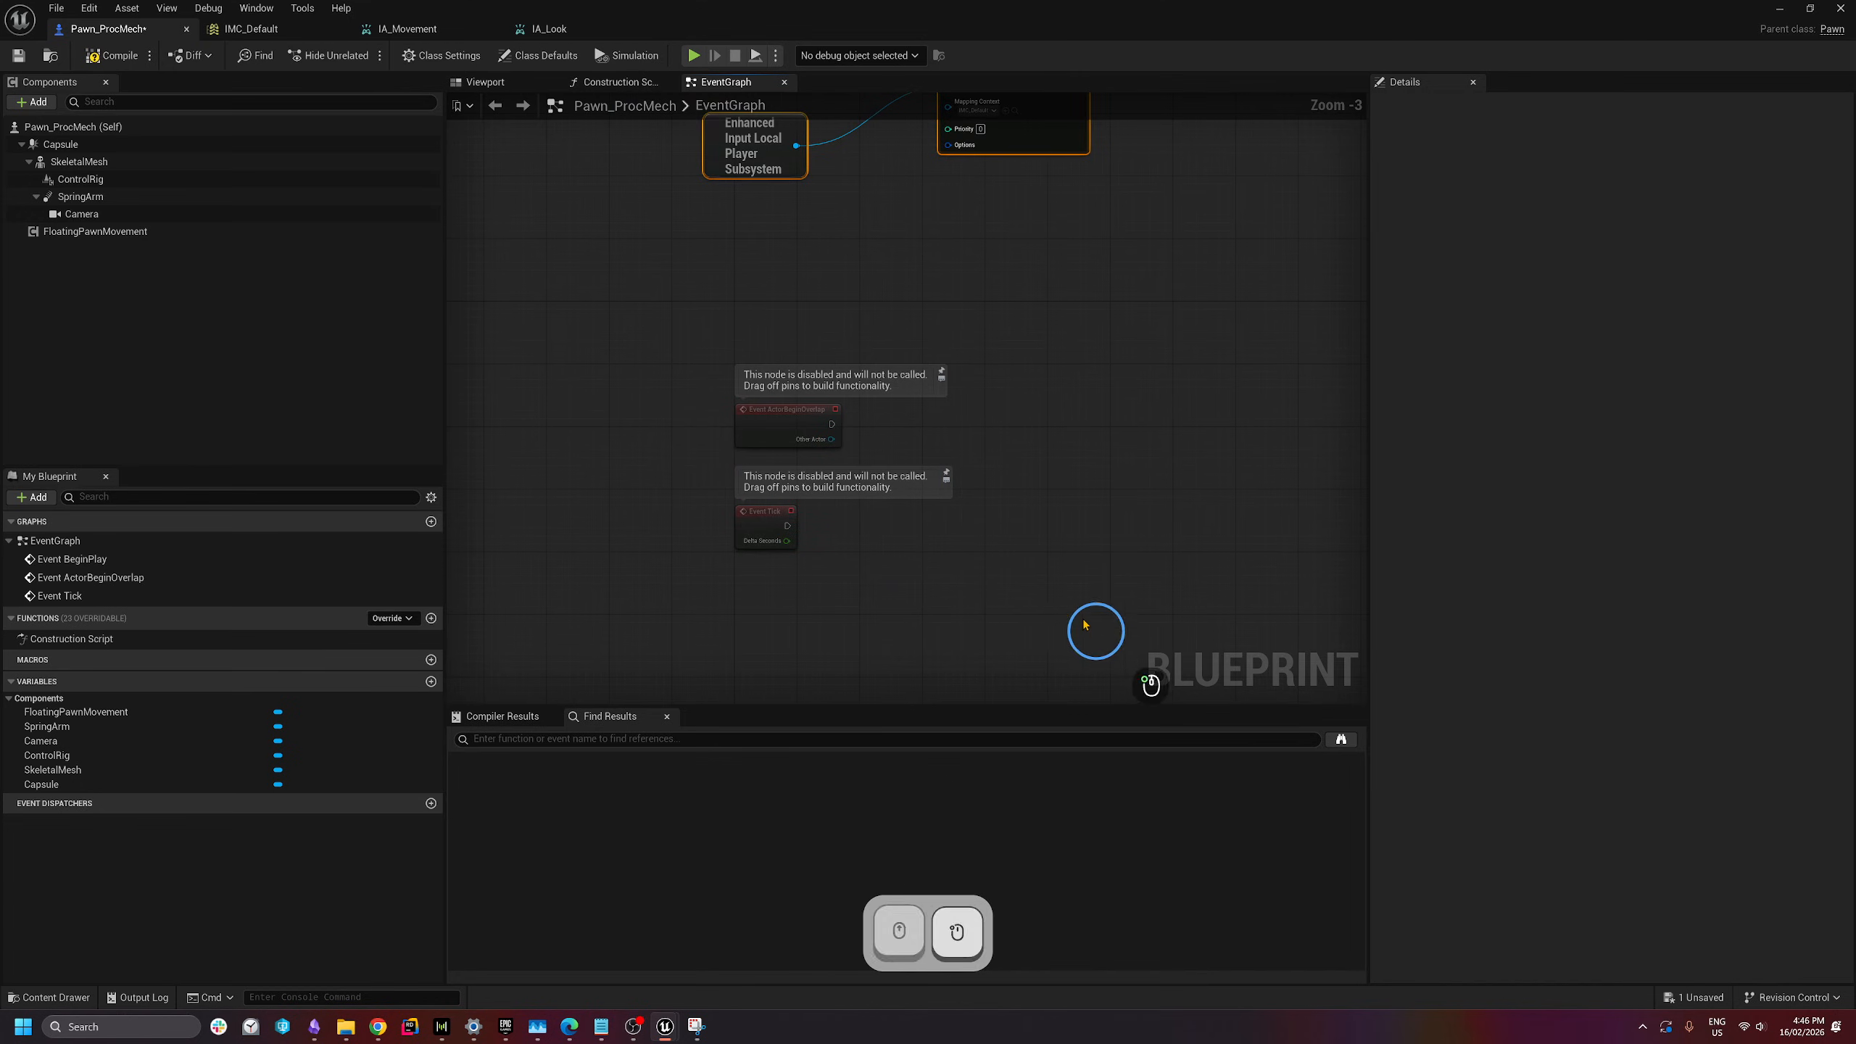
left_click_drag(1085, 625, 698, 384)
- Delete the disabled Tick and Overlap events and clear the node selection
key("BackSpace")
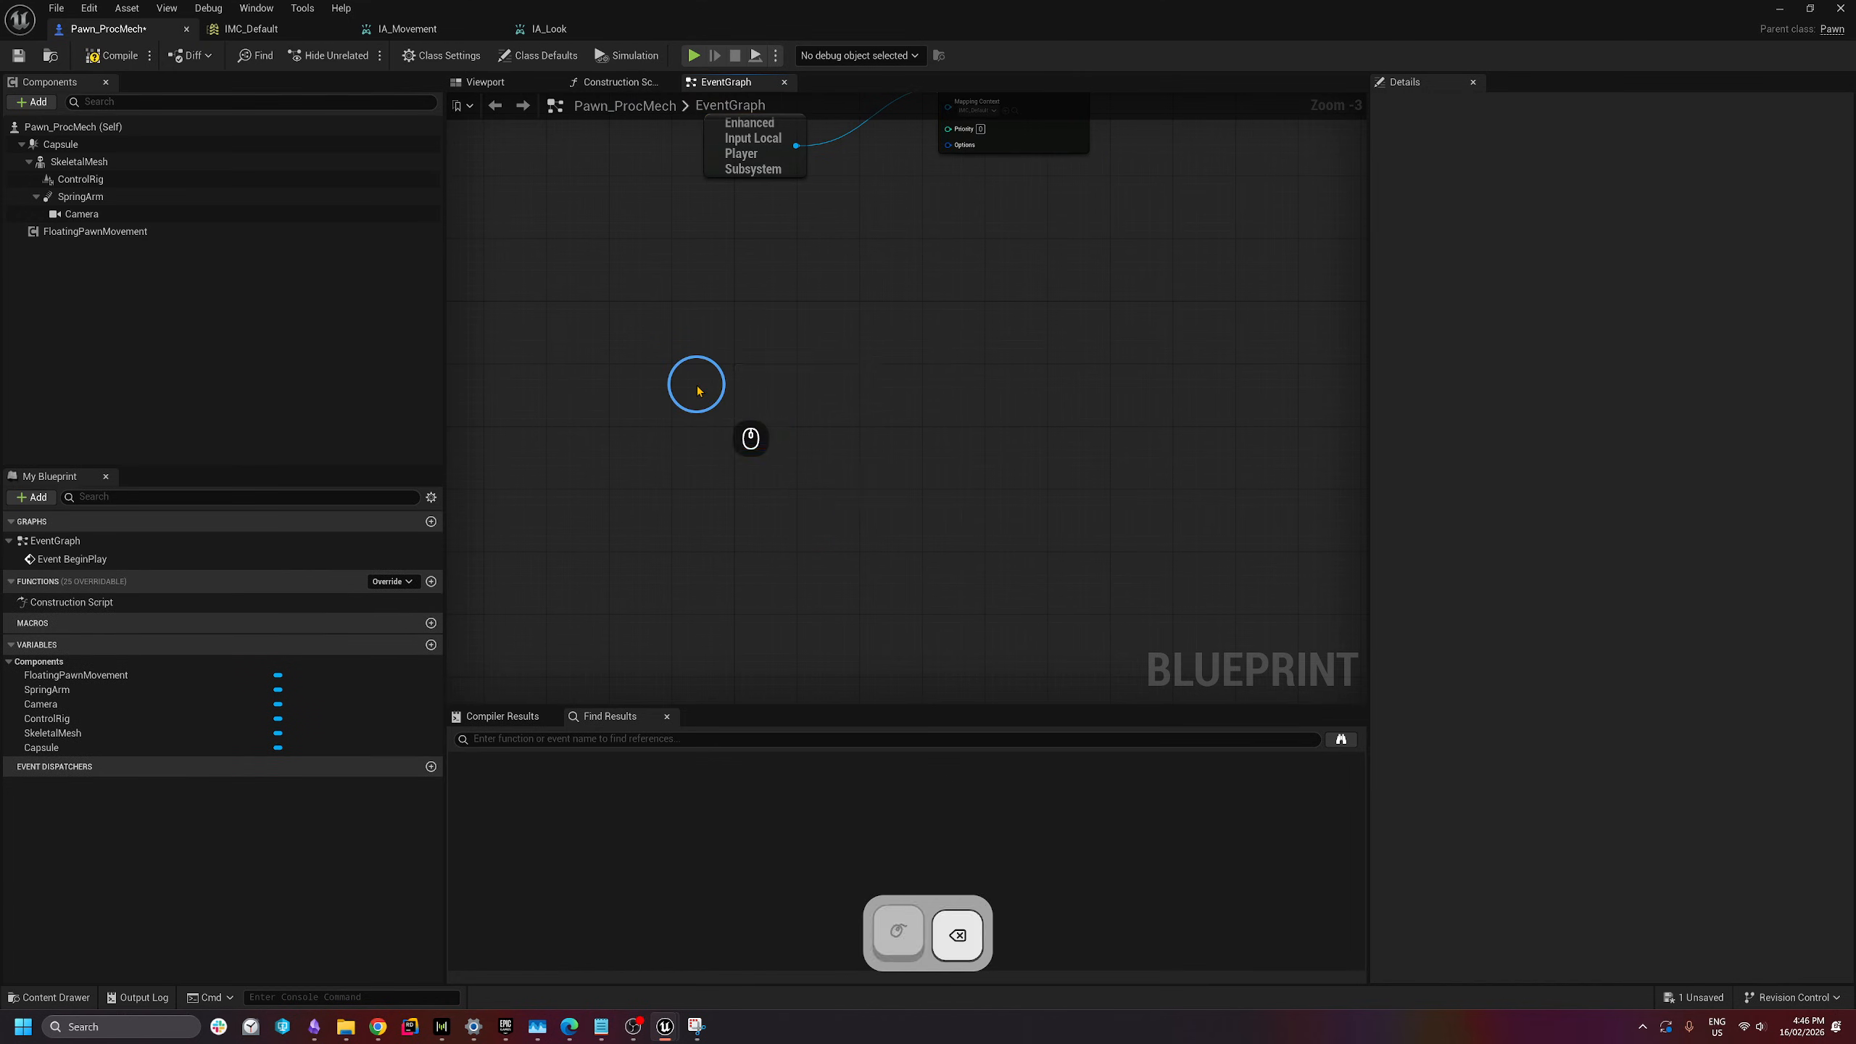
scroll(698, 391, "up", 1)
left_click_drag(478, 405, 1077, 142)
left_click_drag(1070, 349, 705, 625)
right_click_drag(705, 625, 702, 573)
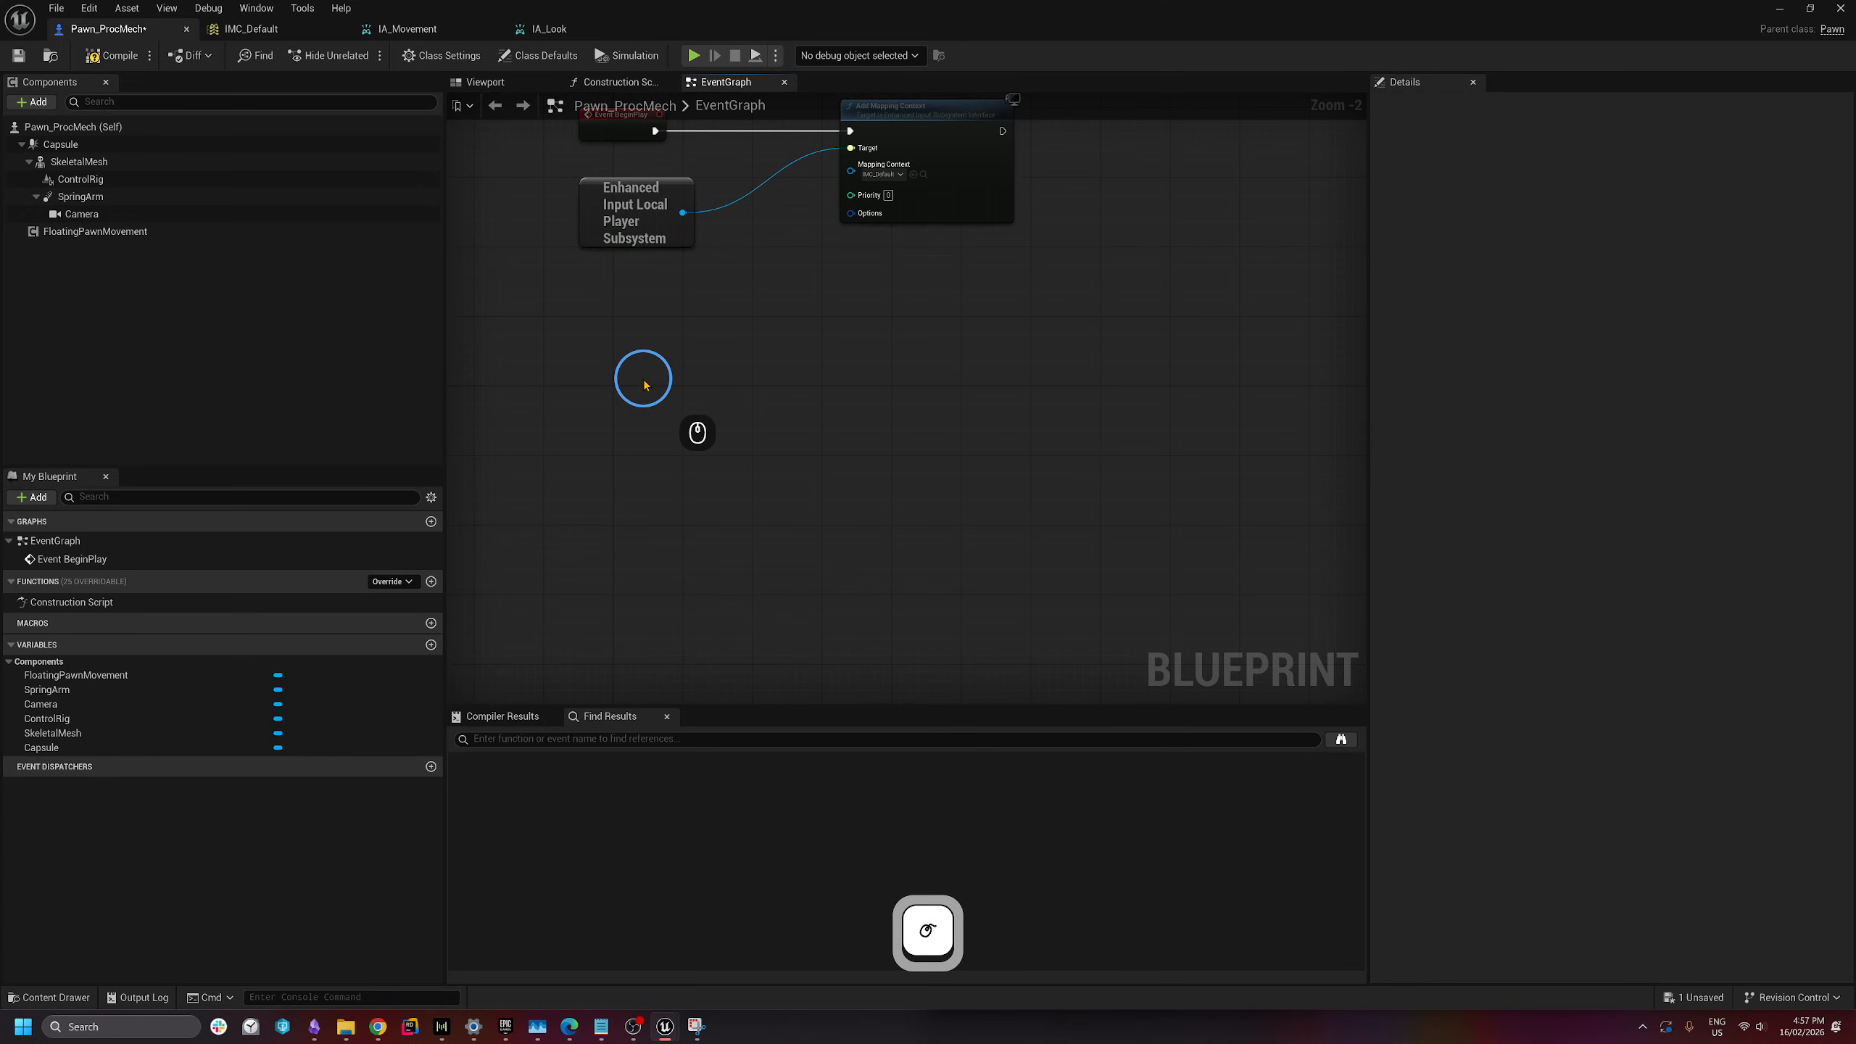
right_click_drag(633, 388, 634, 420)
- Add an EnhancedInputAction IA_Movement event node and position it in the graph
right_click(643, 411)
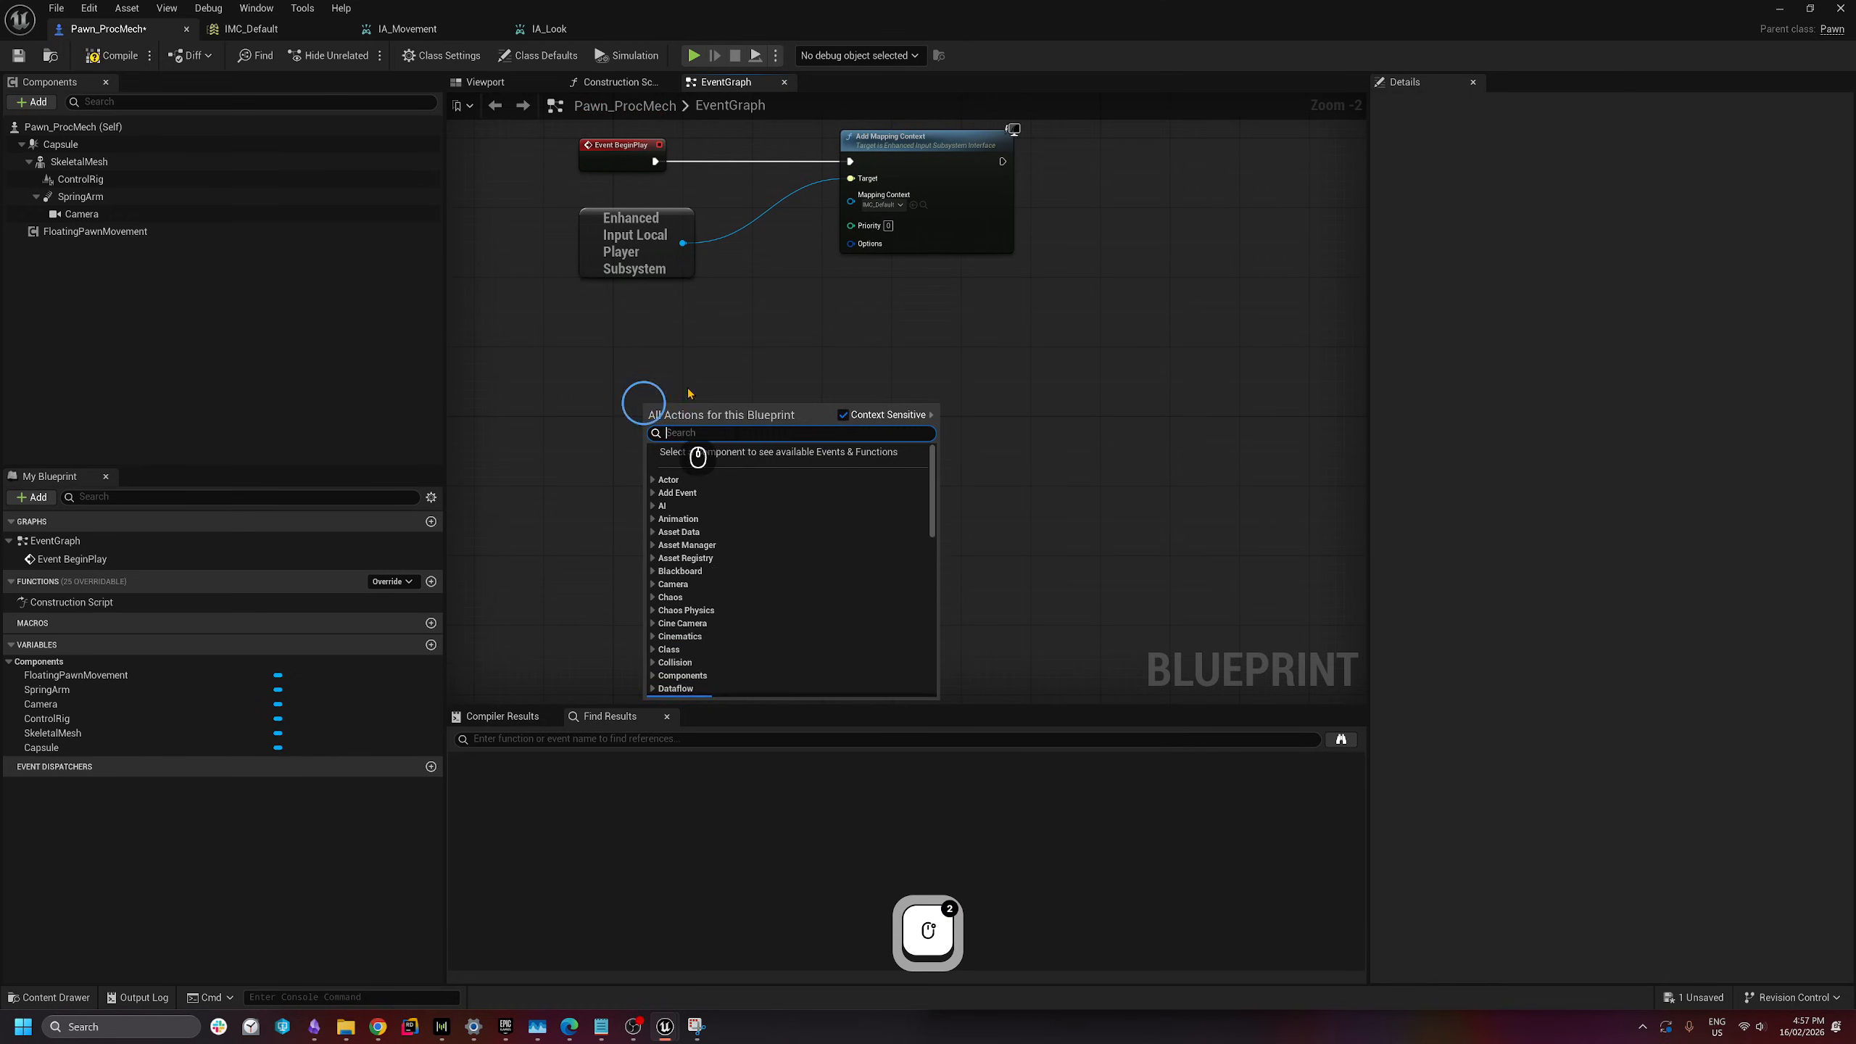
type("IA")
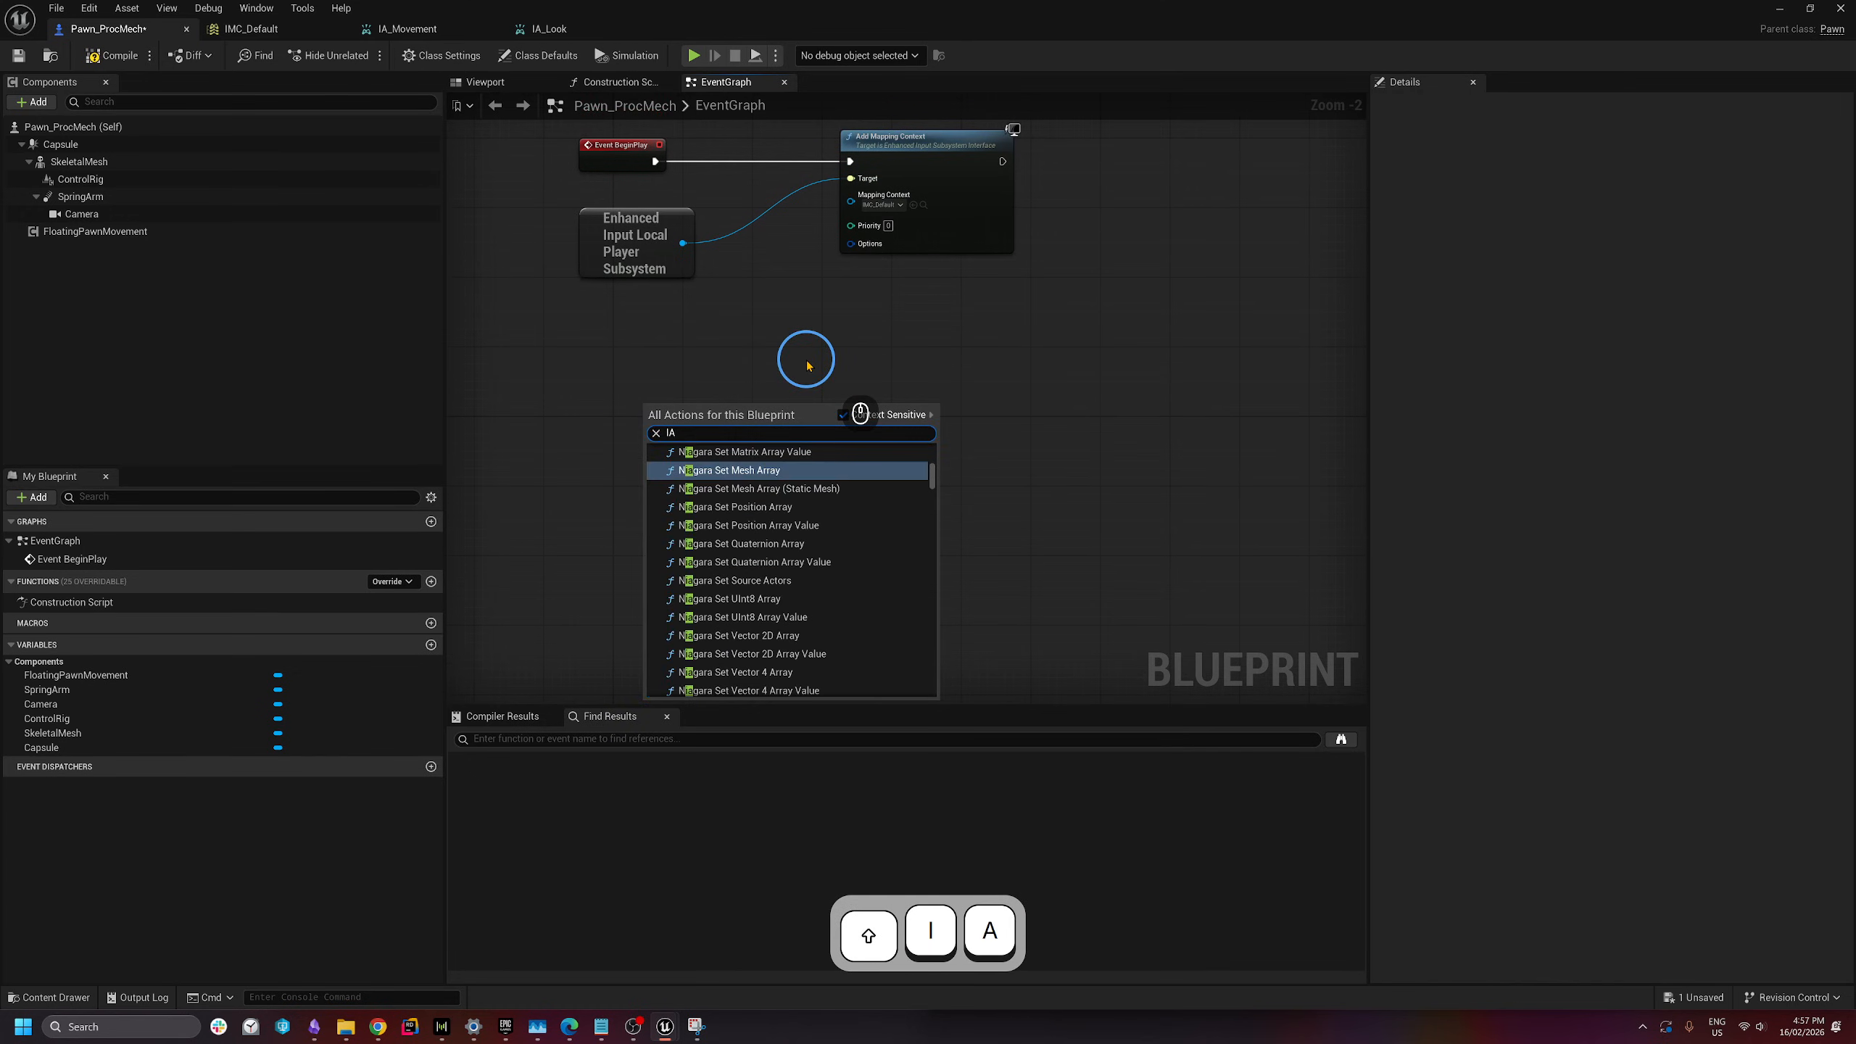
type("_Movement")
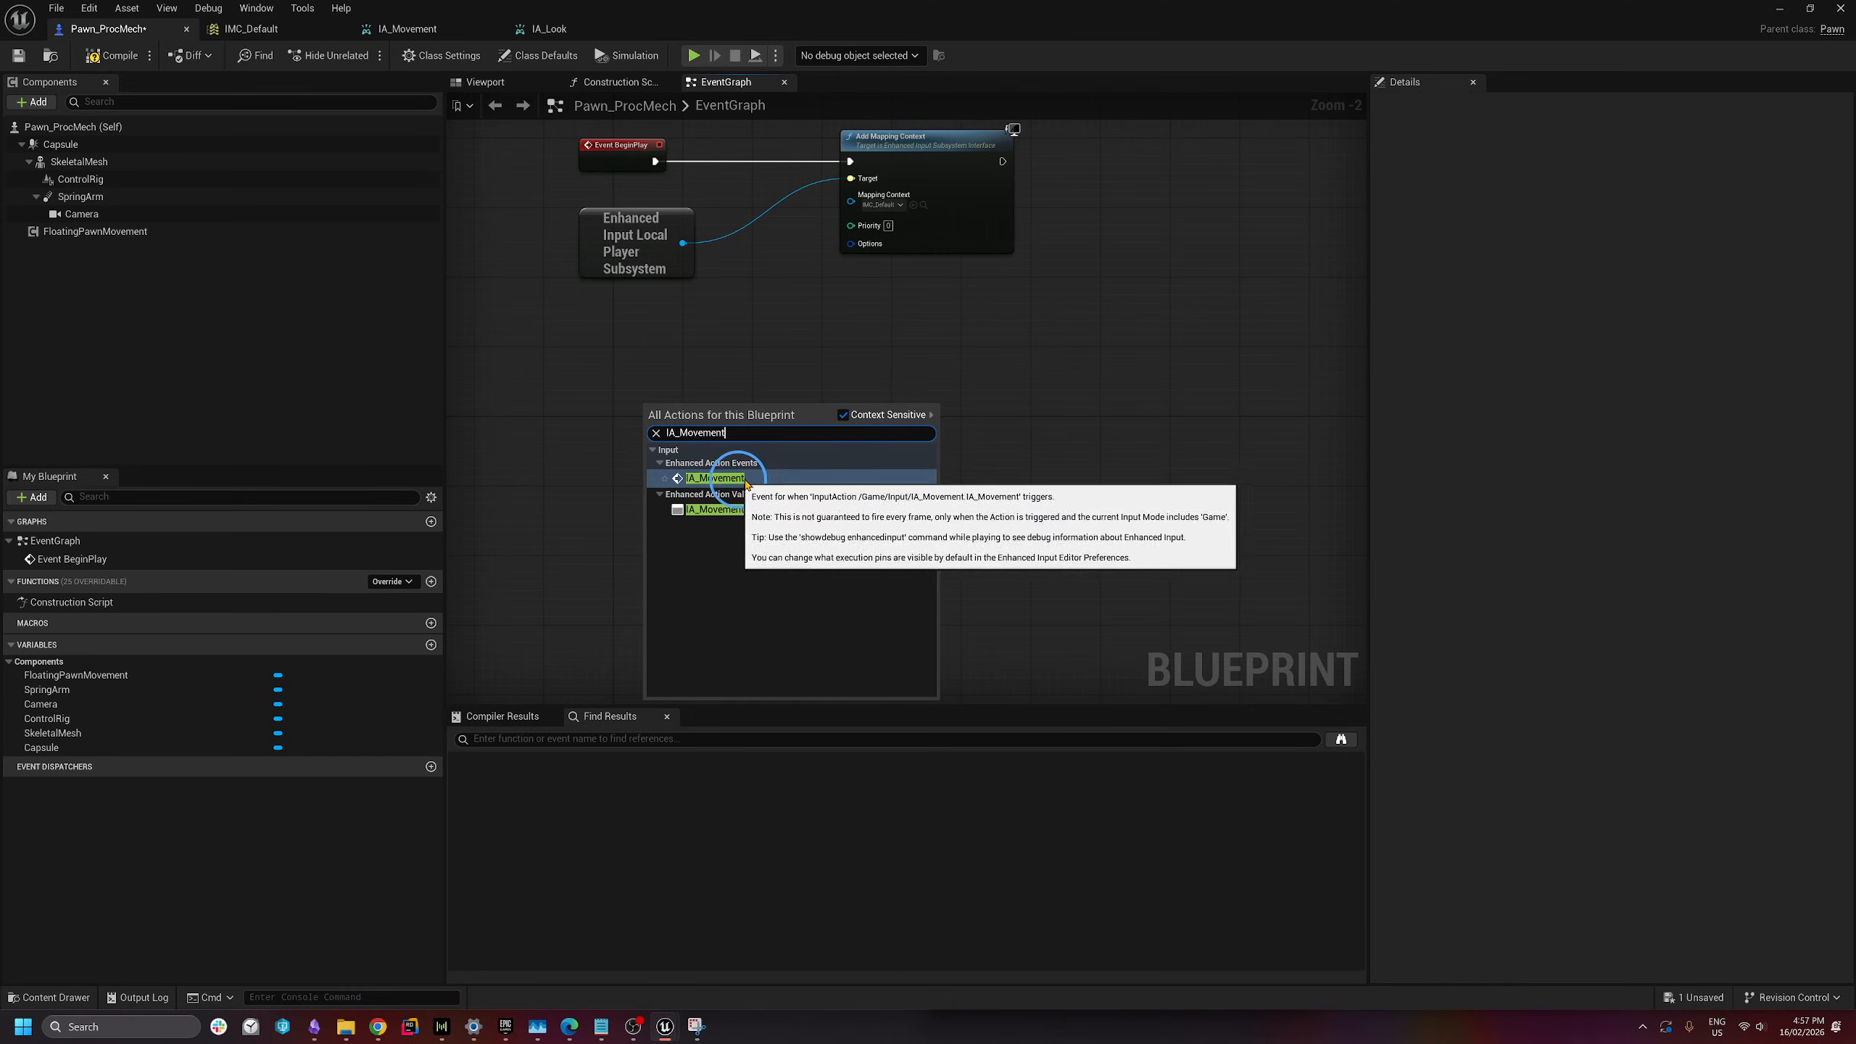
left_click(749, 479)
left_click_drag(714, 426, 576, 433)
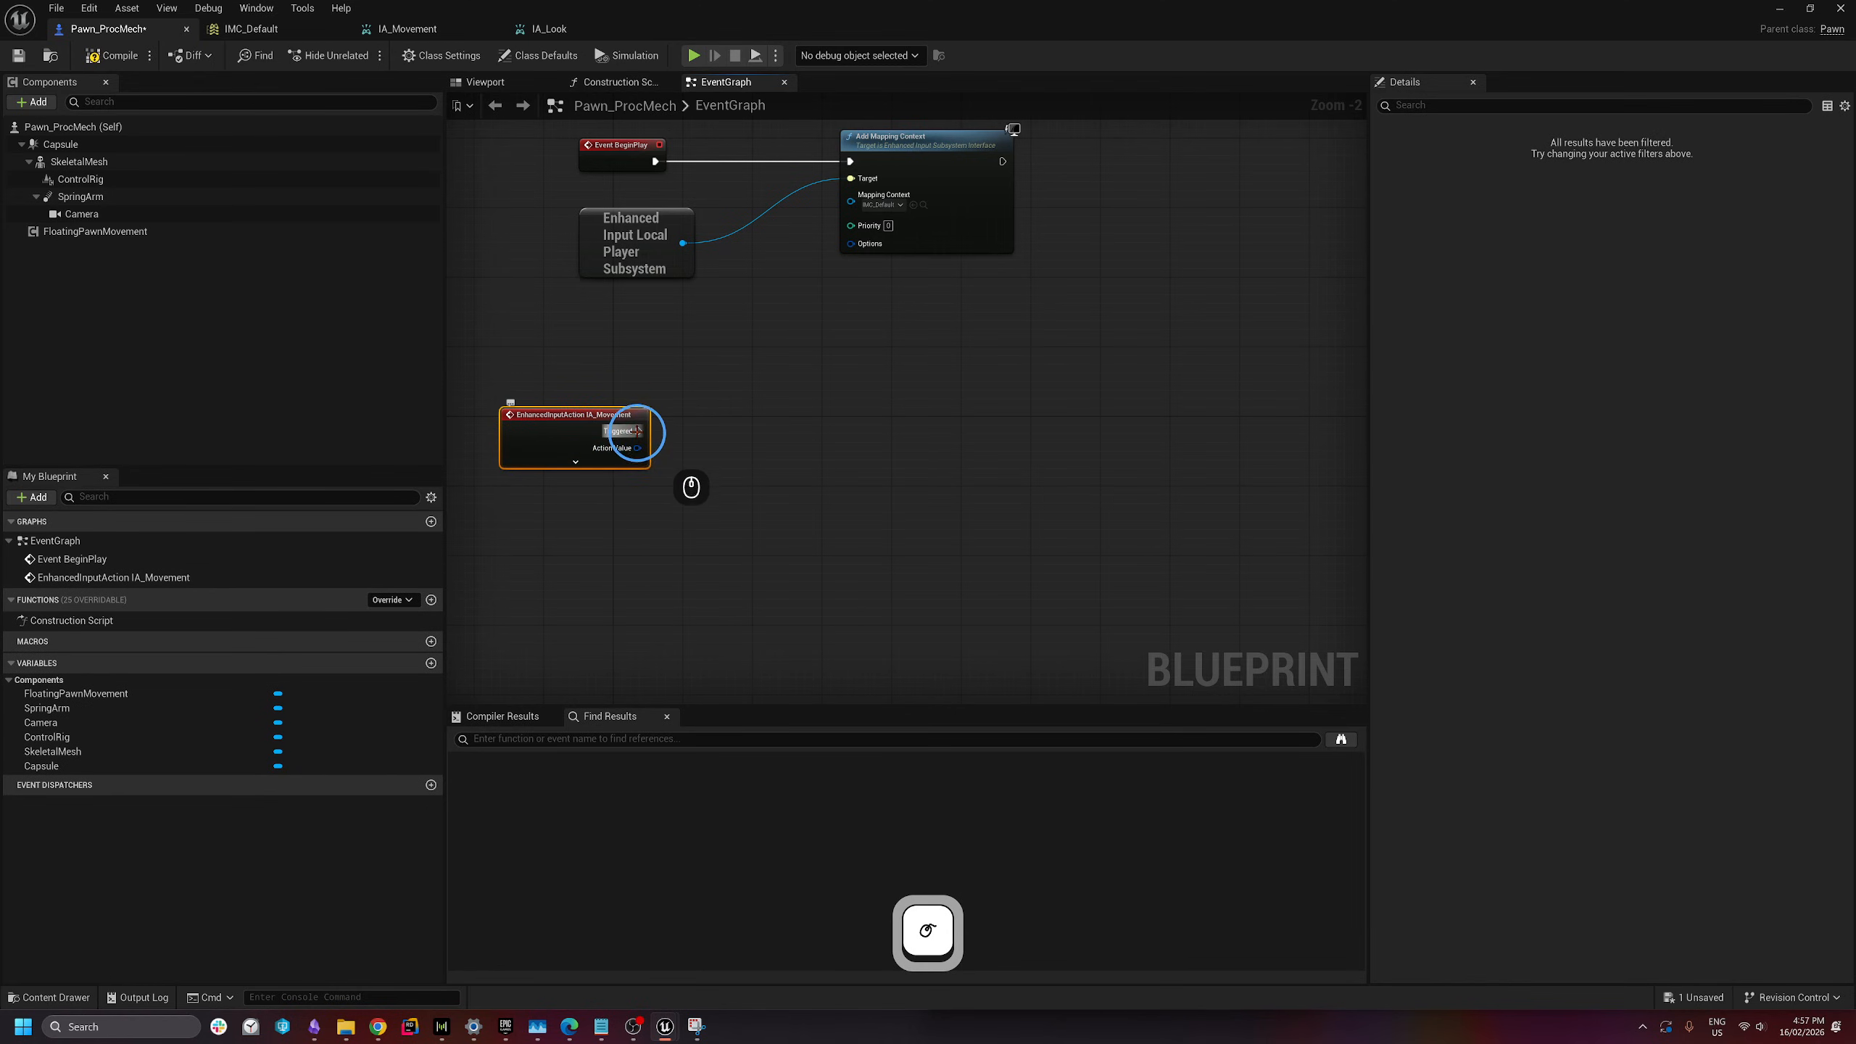
left_click_drag(618, 416, 628, 470)
left_click(739, 582)
right_click_drag(741, 584, 714, 557)
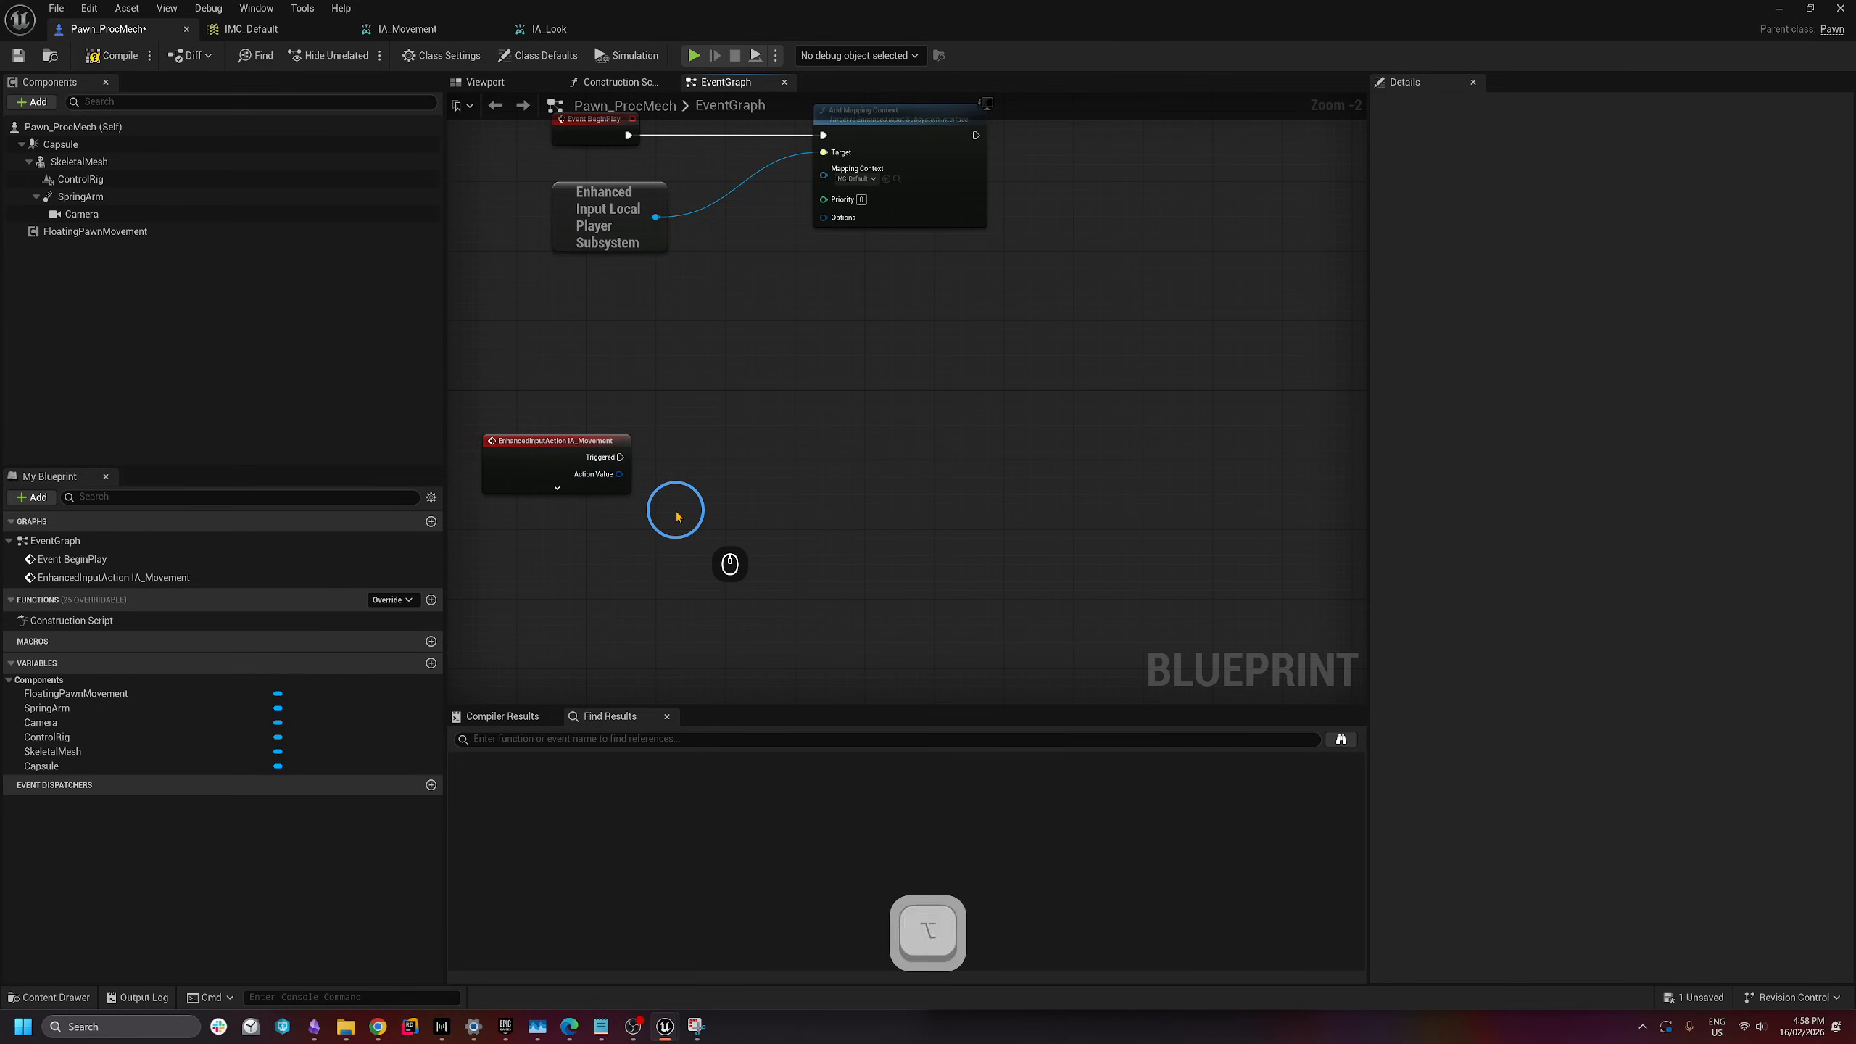
- Check the Excalidraw direction sketch, then drag a wire from IA_Movement's Action Value
key("alt+Tab")
key("Tab")
key("Tab")
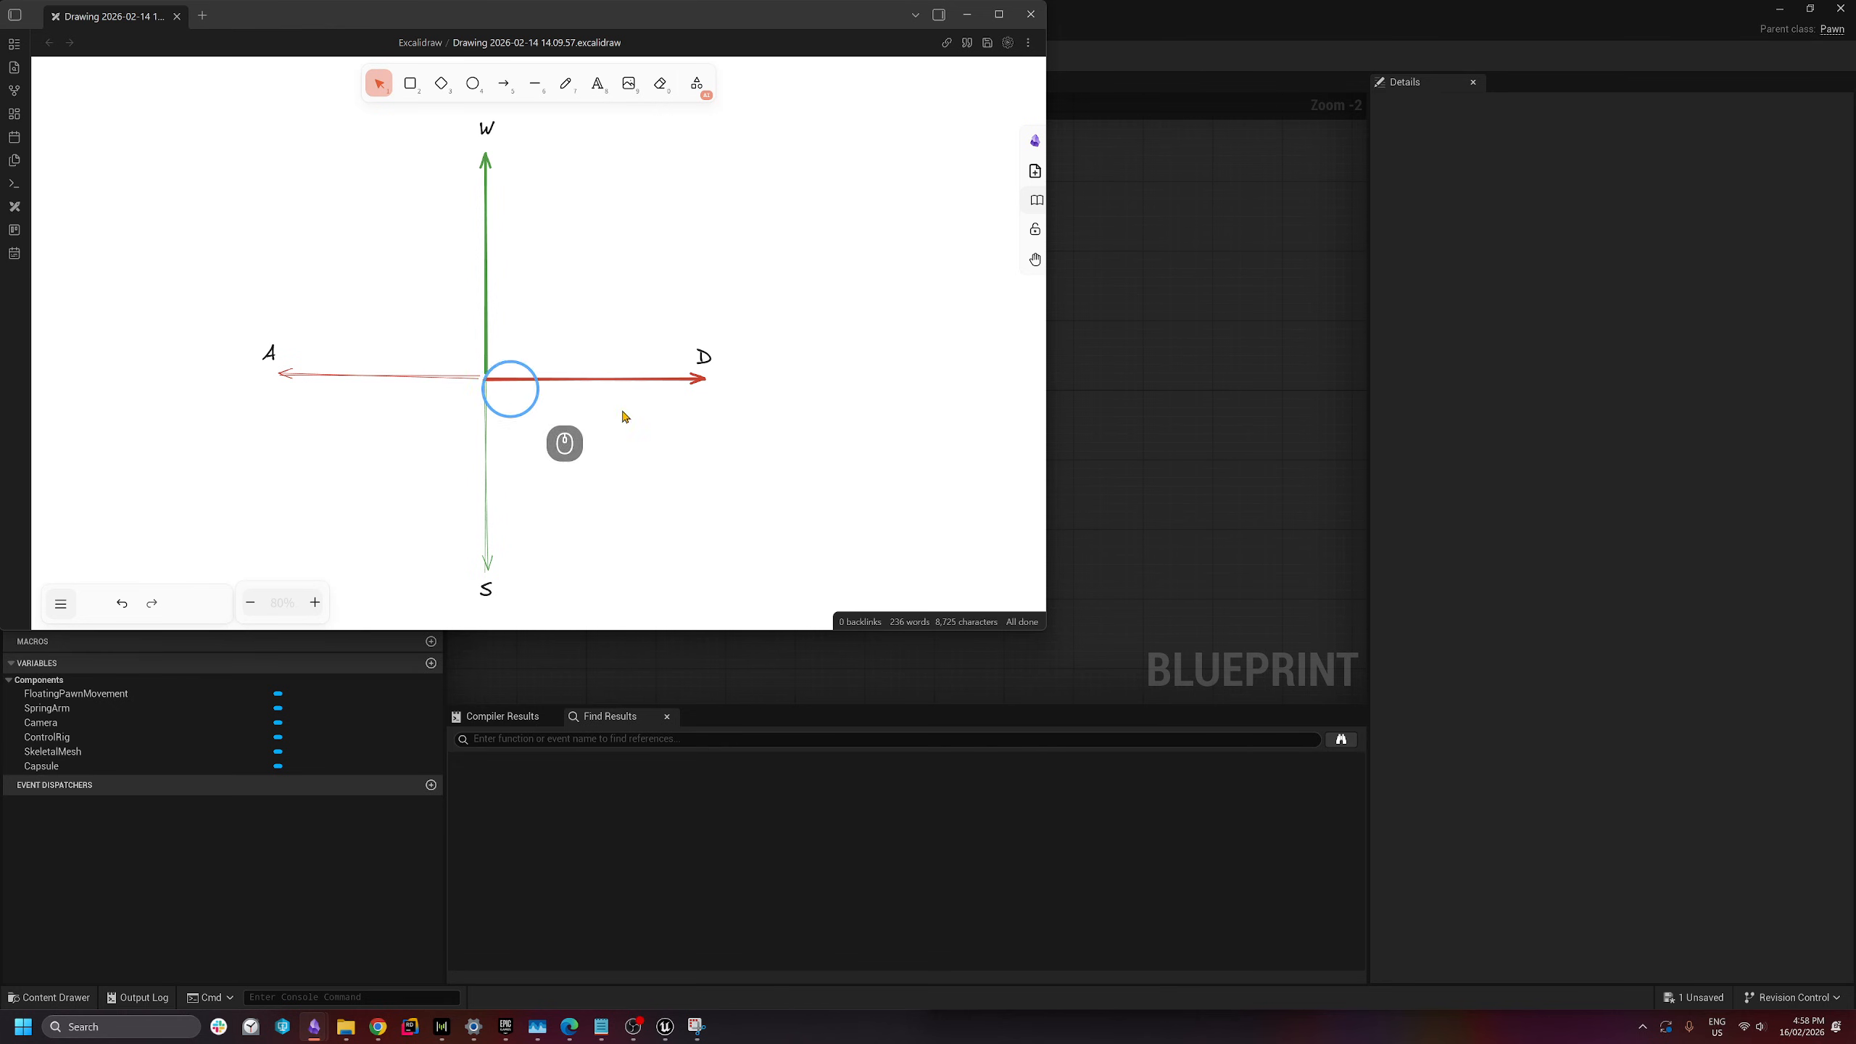
left_click(1214, 381)
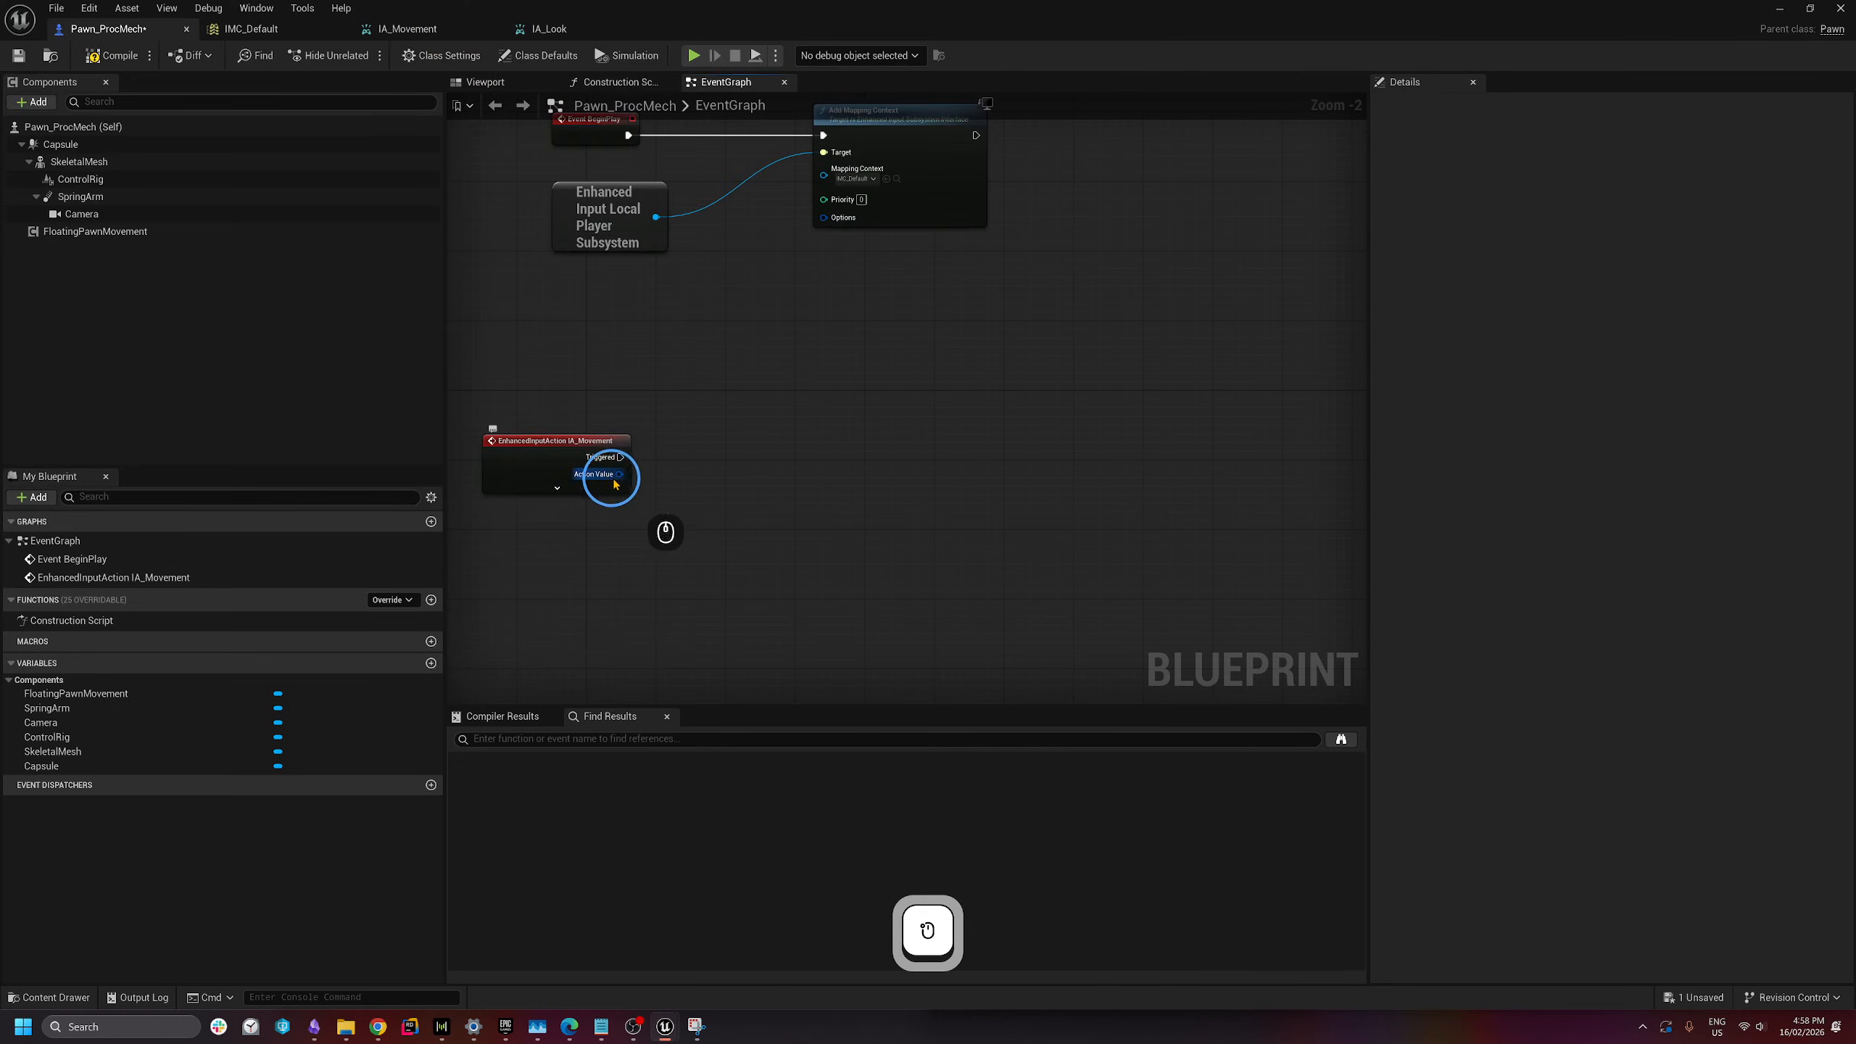
left_click_drag(616, 483, 687, 564)
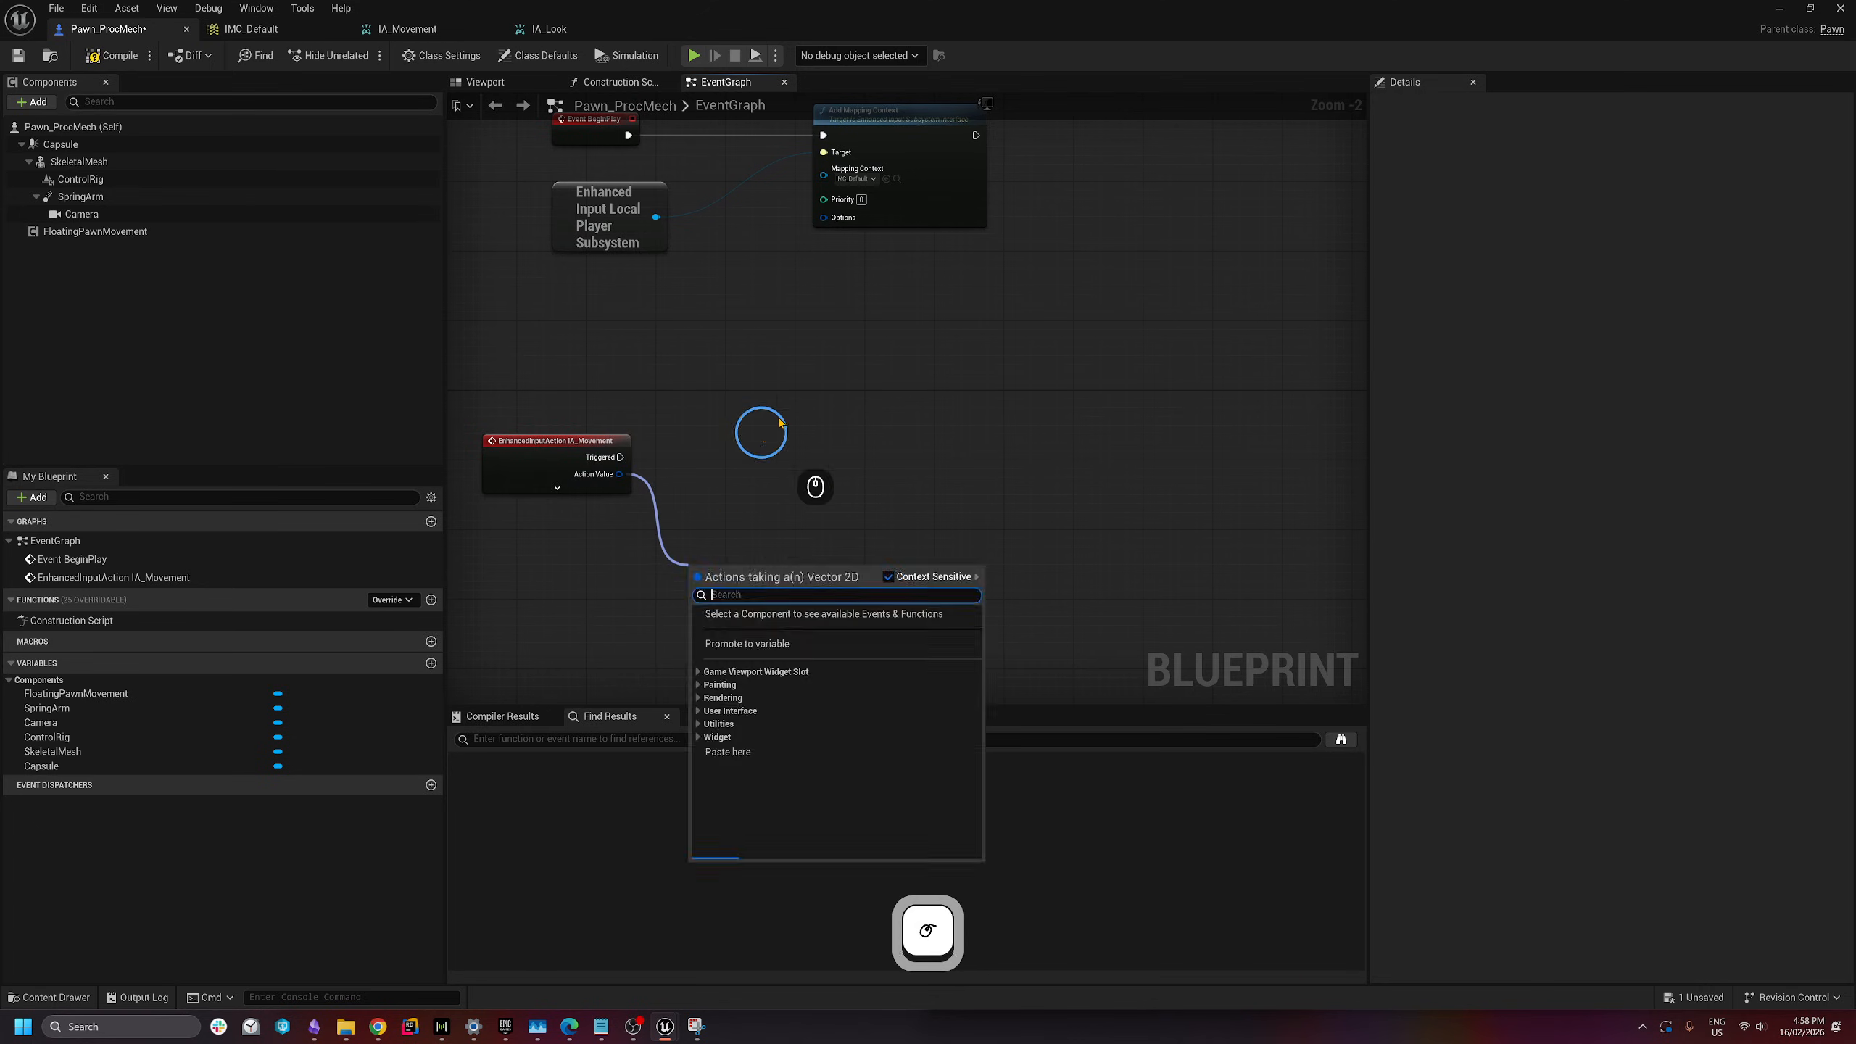
- Add a Break Vector 2D node fed by IA_Movement's Action Value
left_click(756, 448)
left_click_drag(620, 474, 721, 599)
type("brea")
left_click(782, 657)
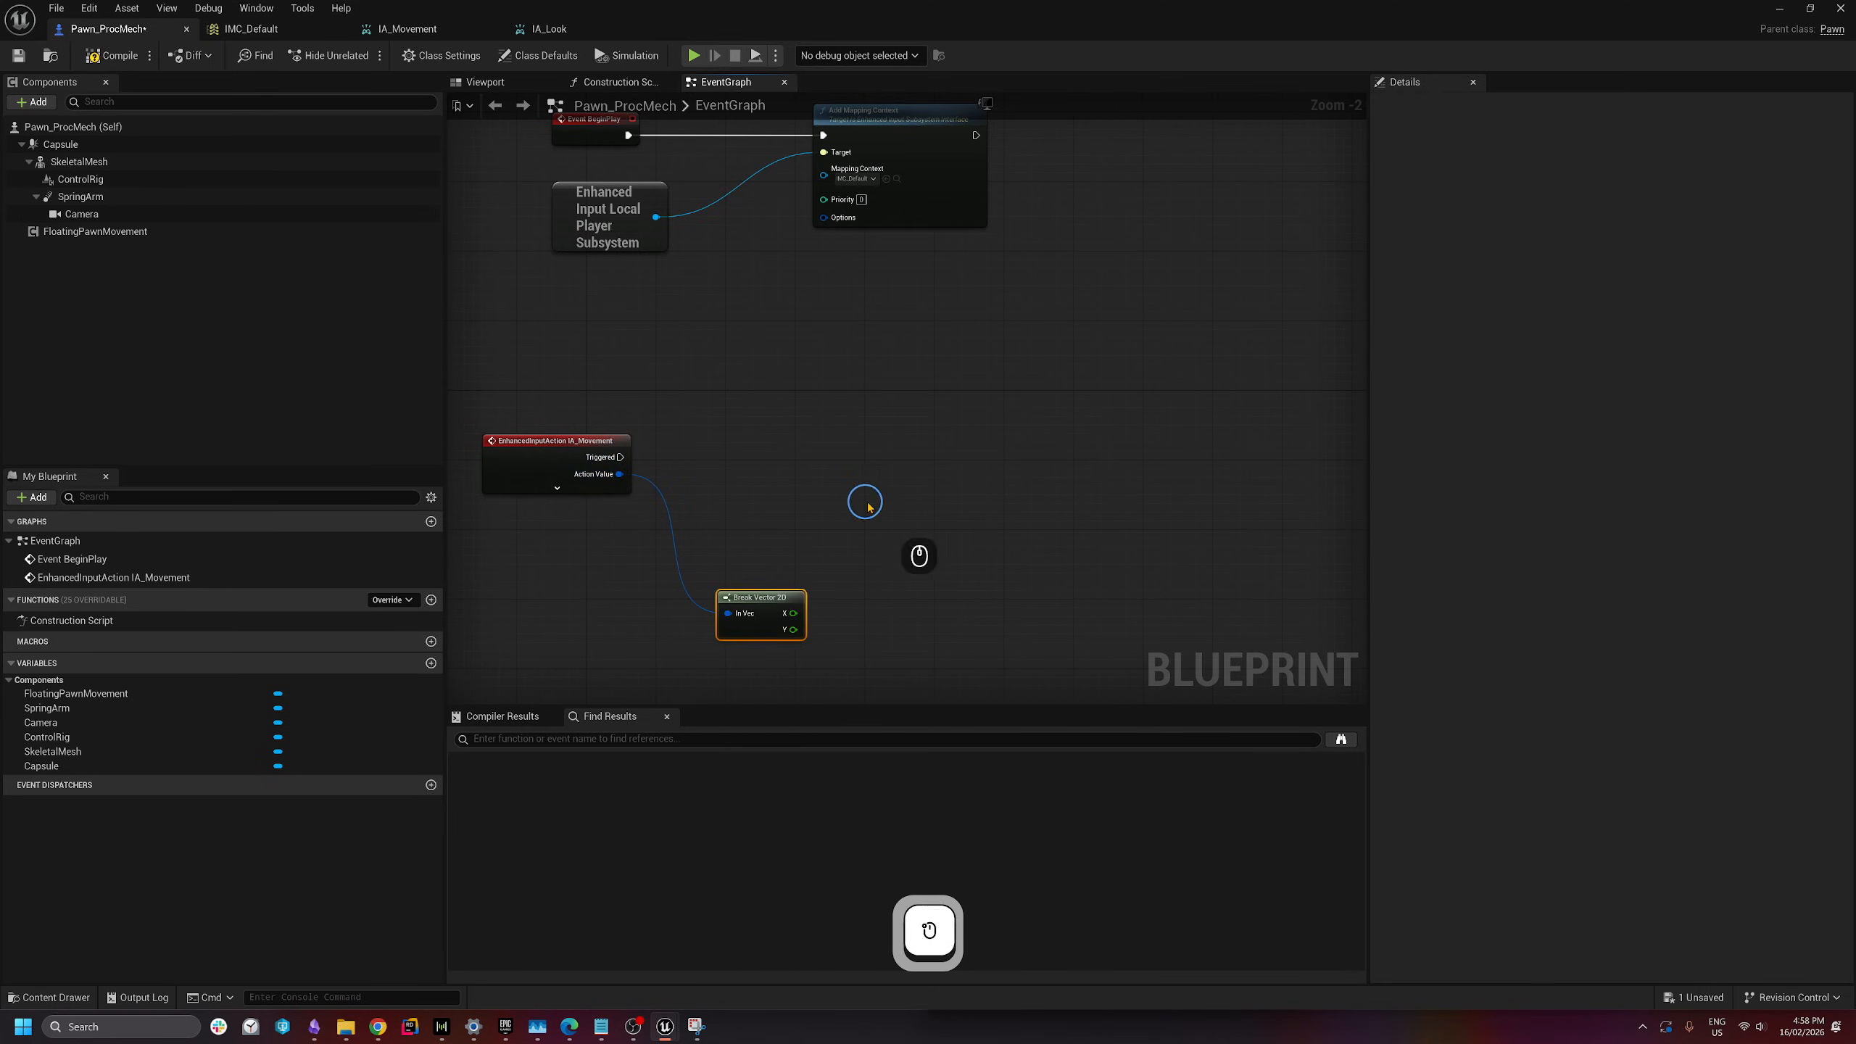
left_click(763, 602)
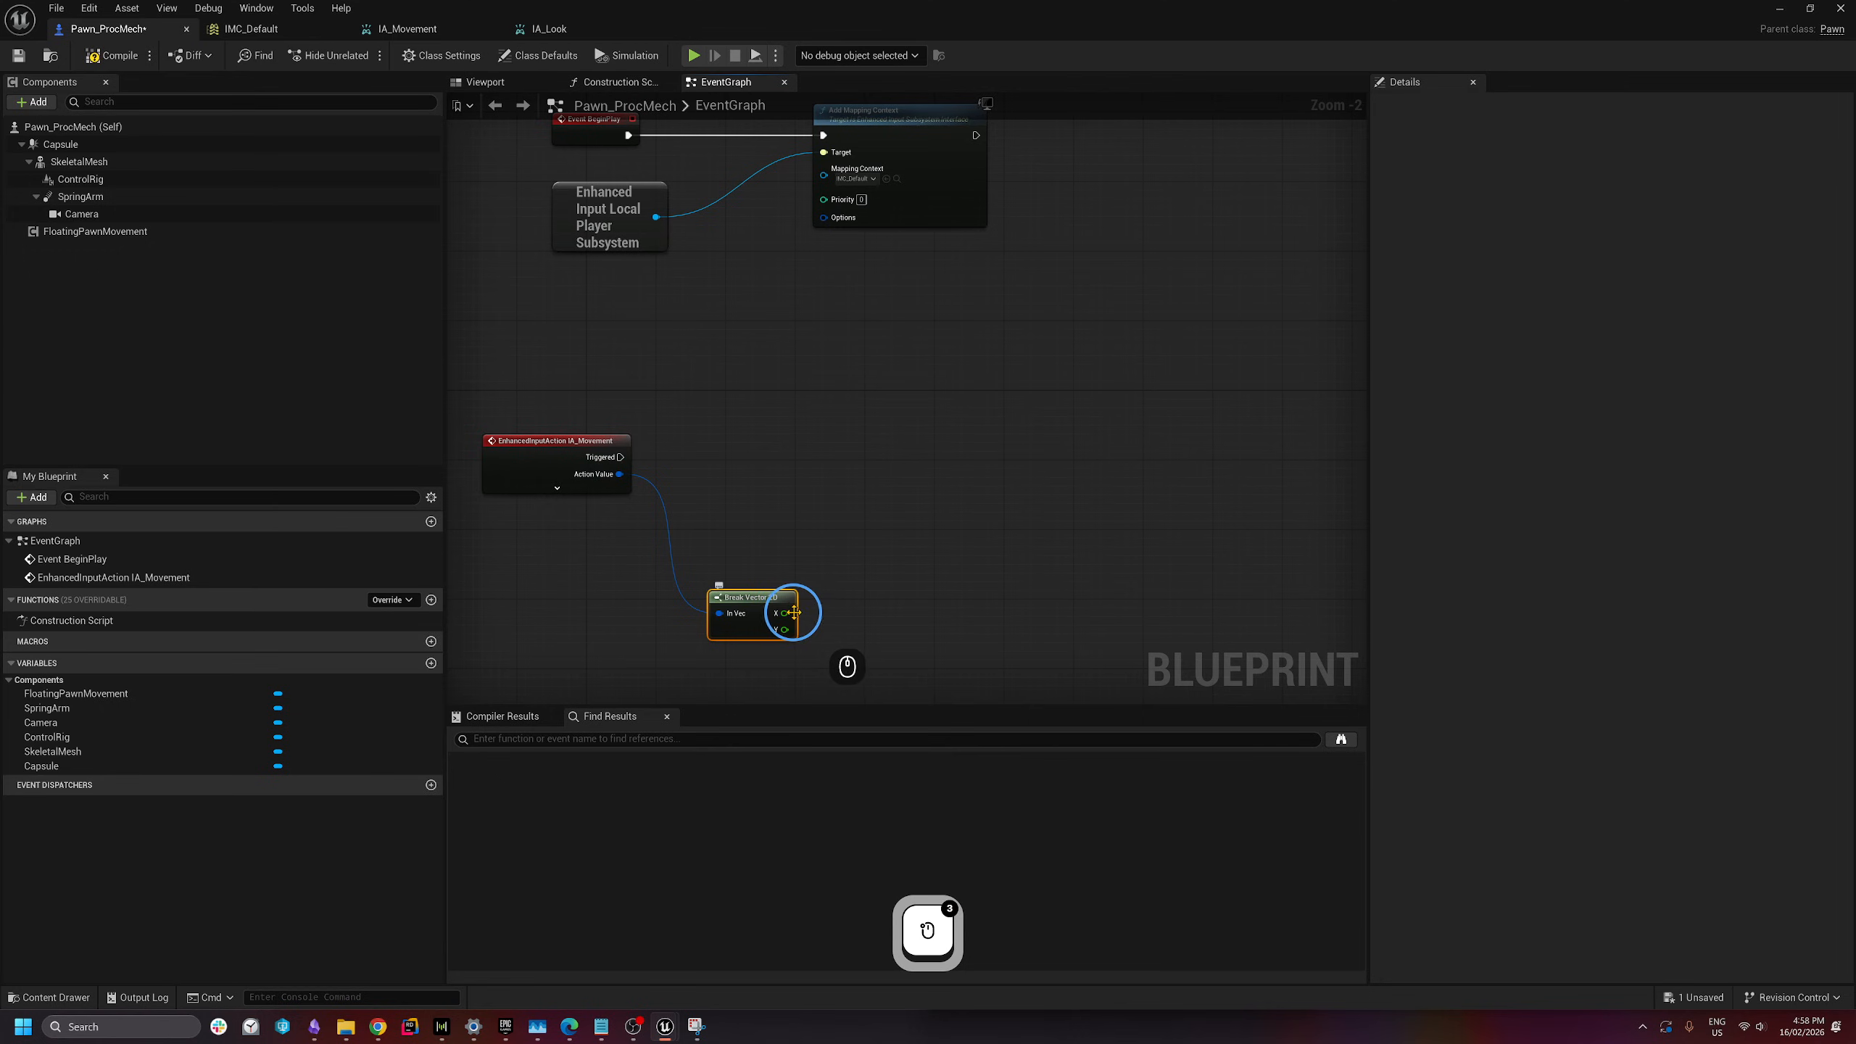
right_click_drag(846, 586, 815, 541)
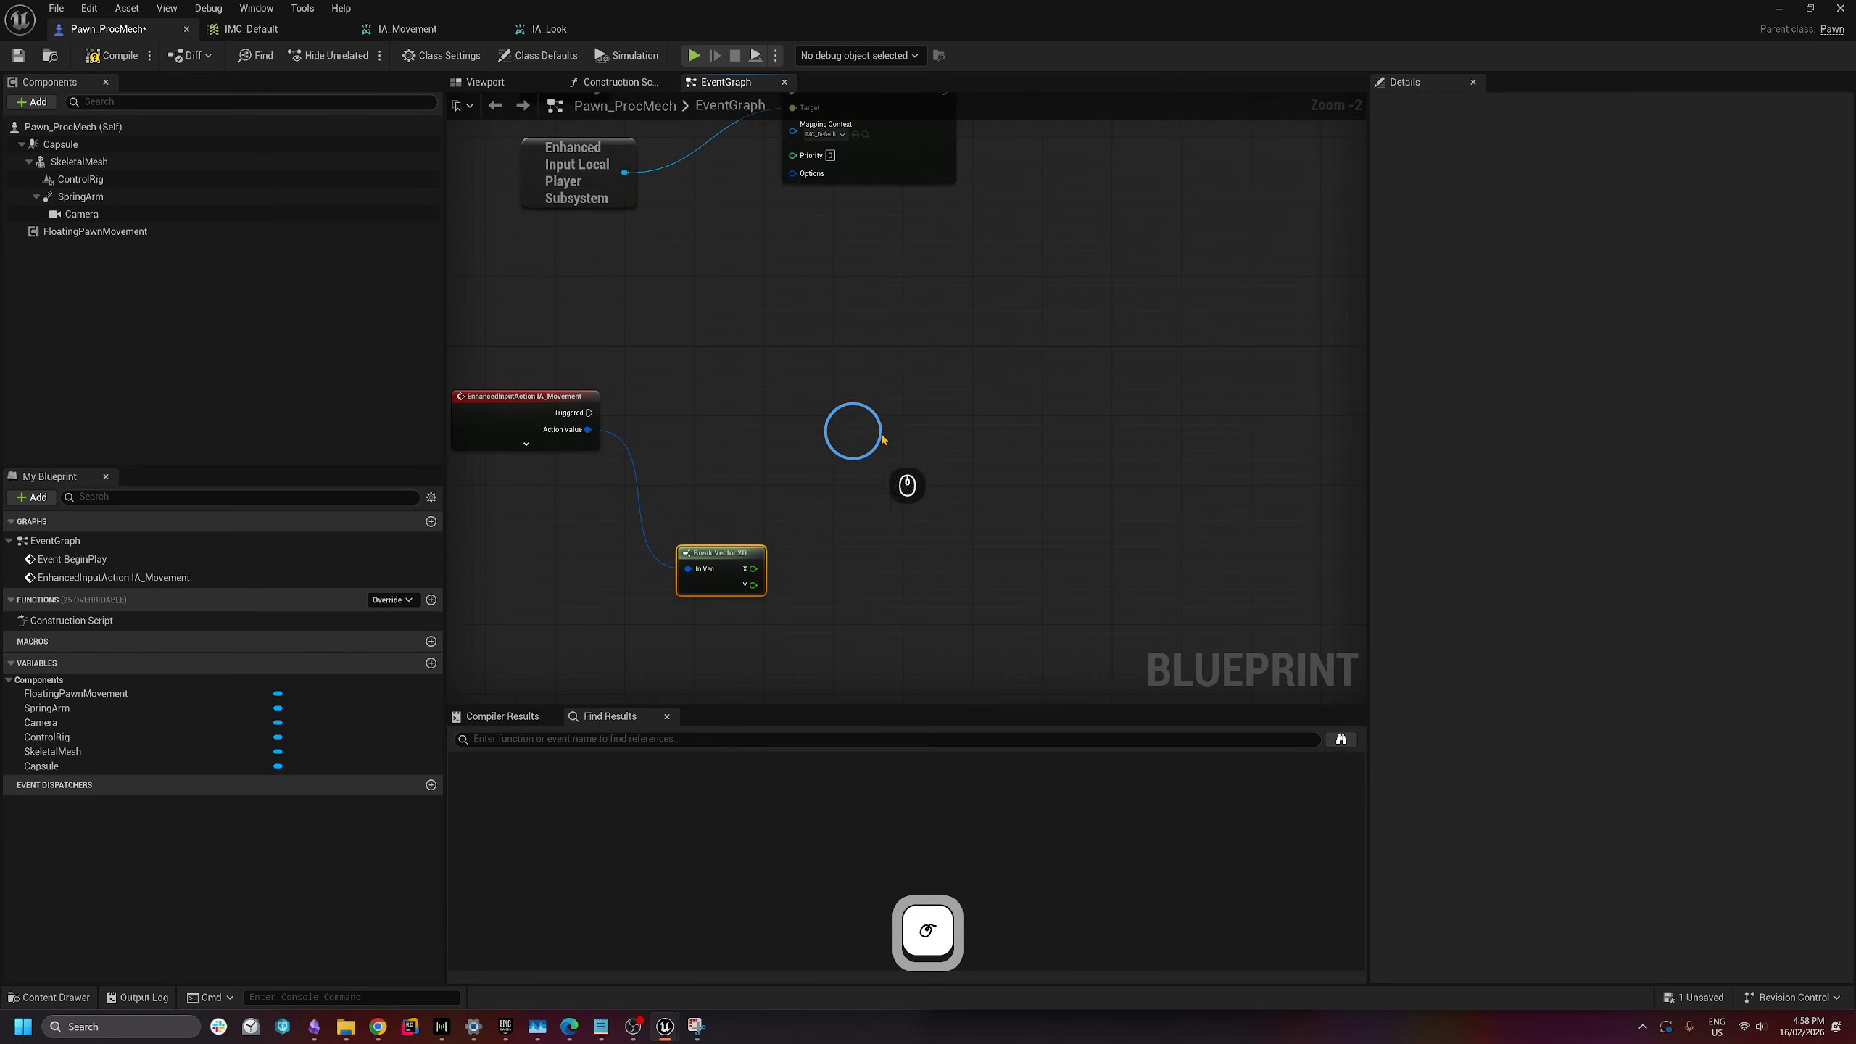
- Add an Add Movement Input node fired by Triggered, with X wired to Scale Value
right_click(950, 378)
type("add movement in")
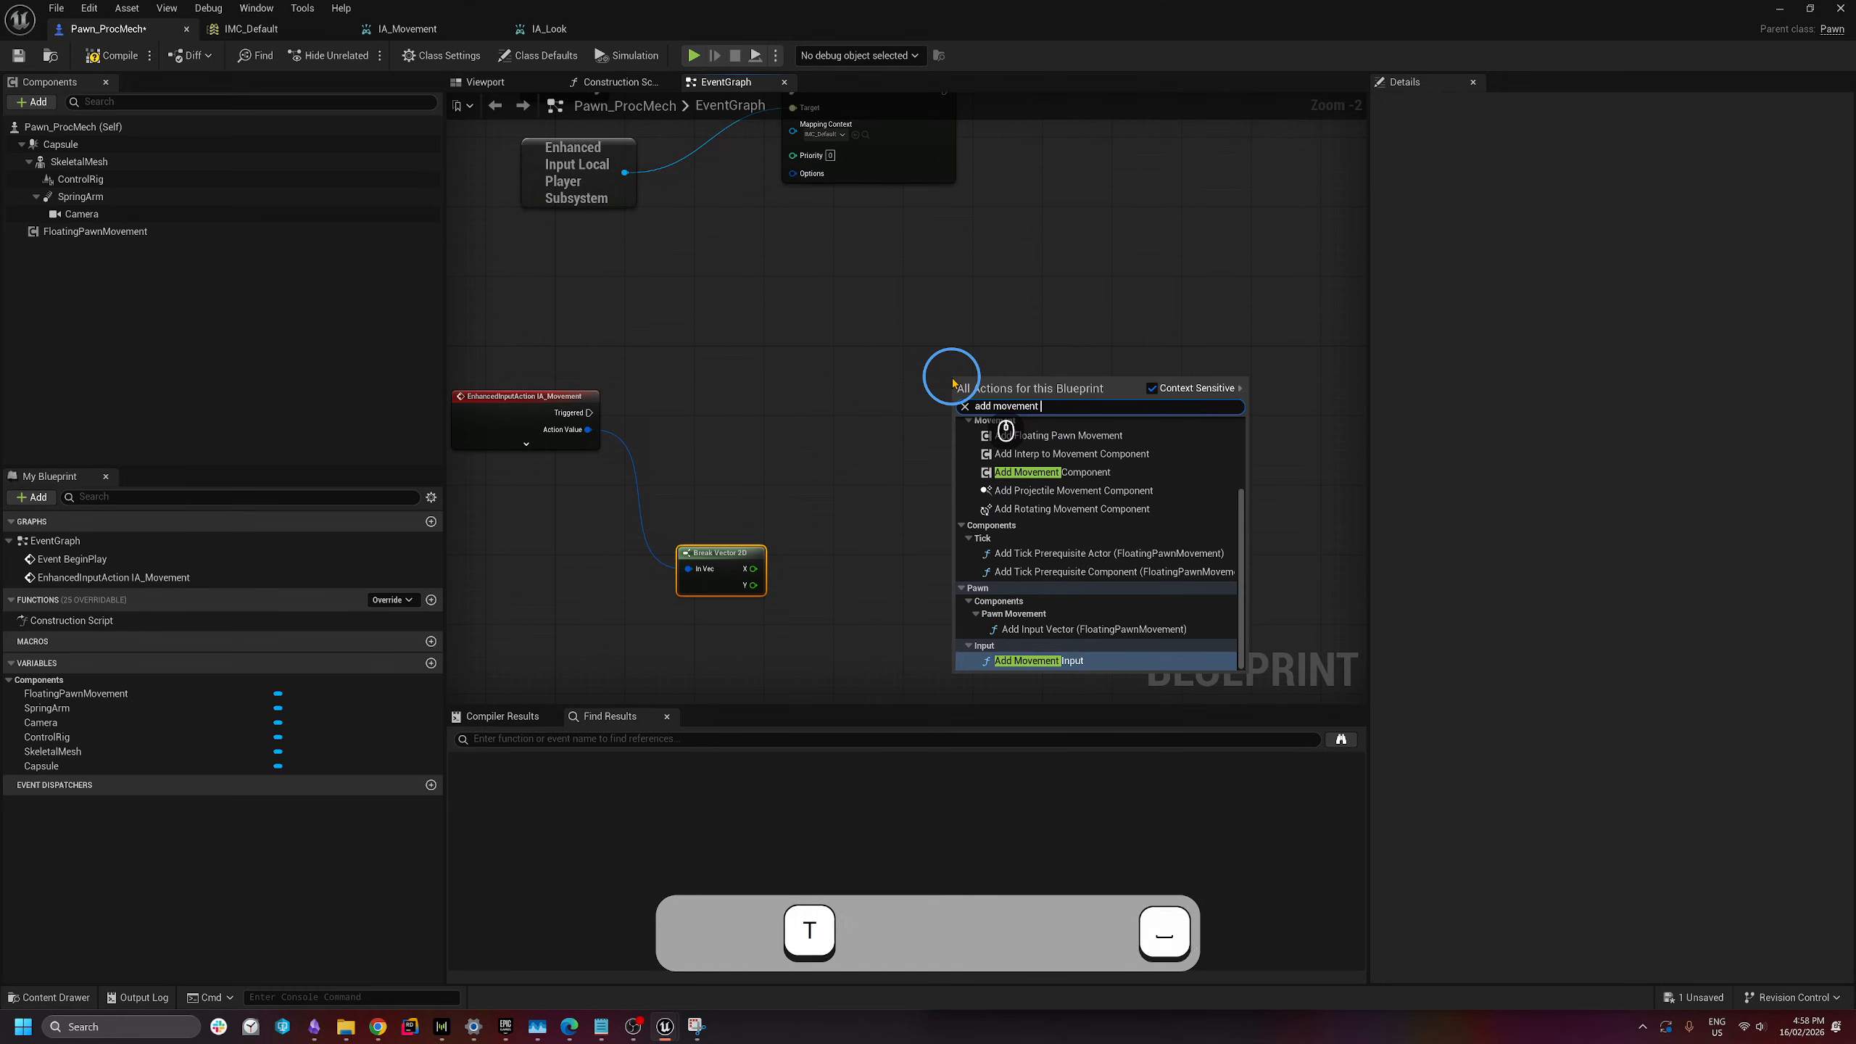
key("Return")
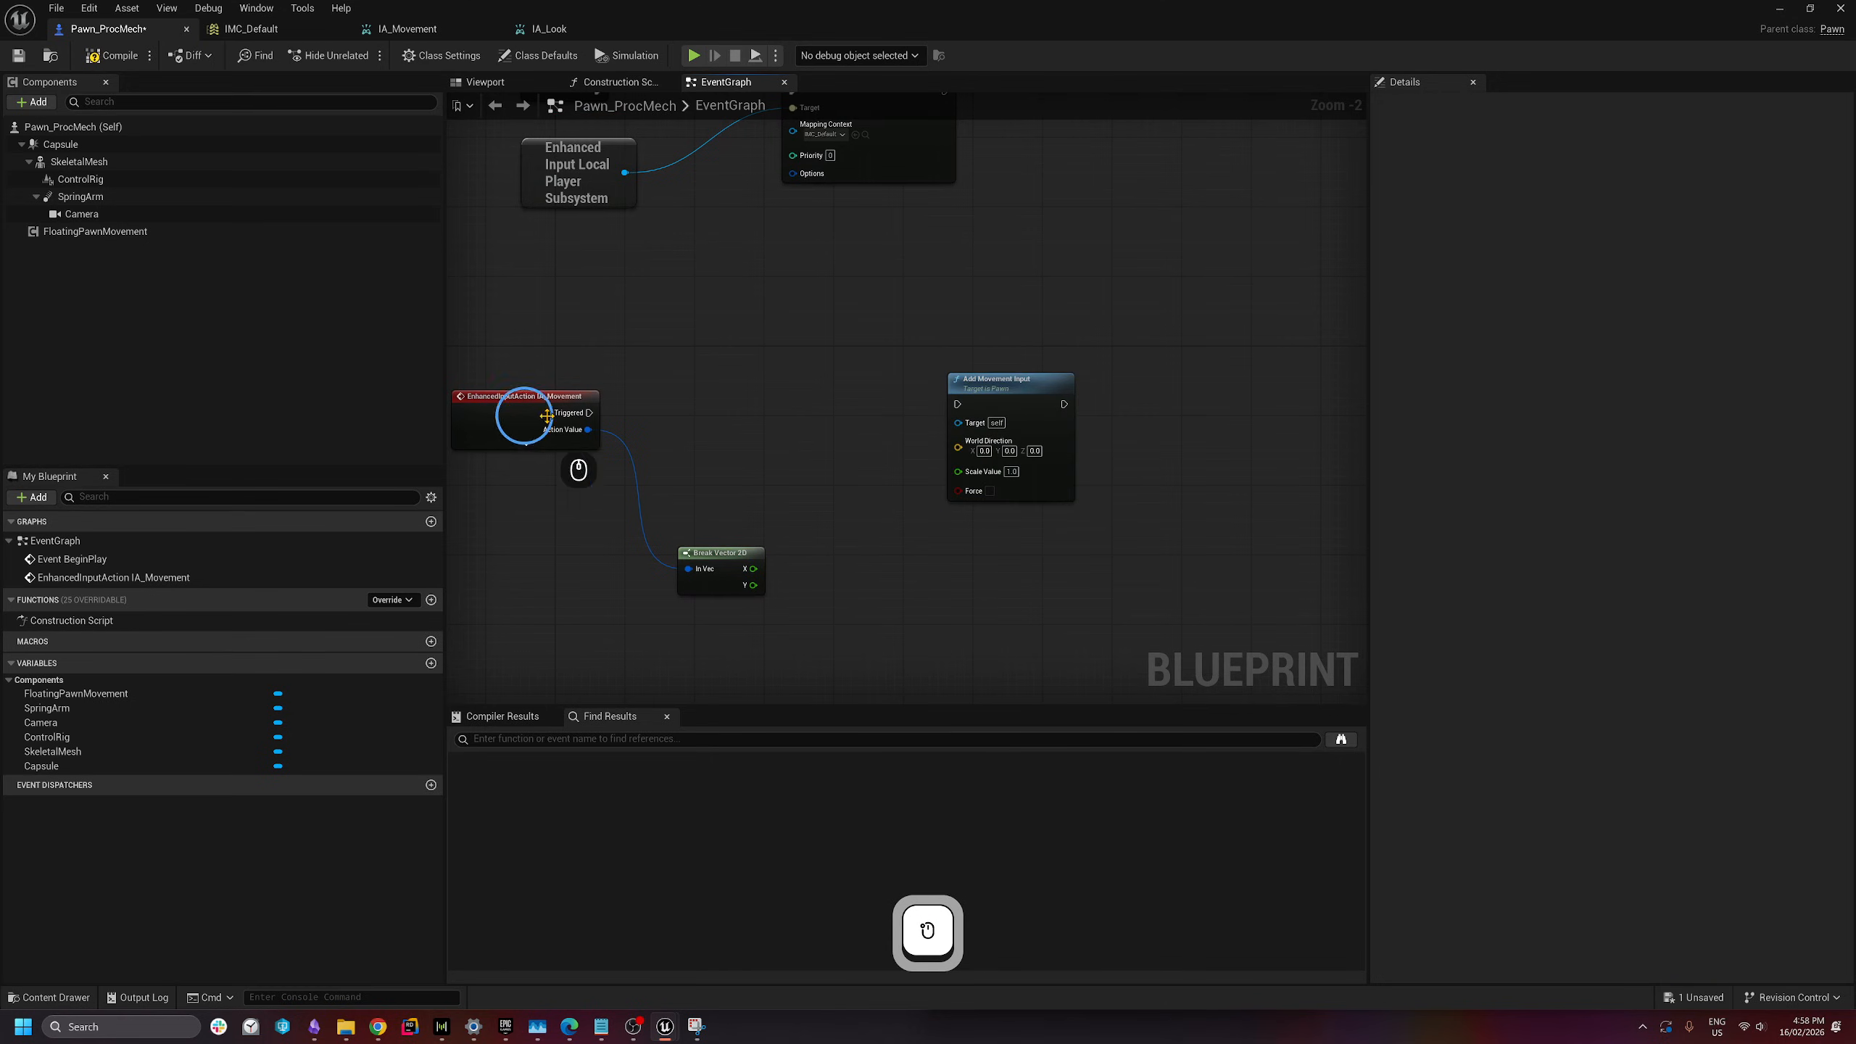
left_click_drag(589, 413, 972, 407)
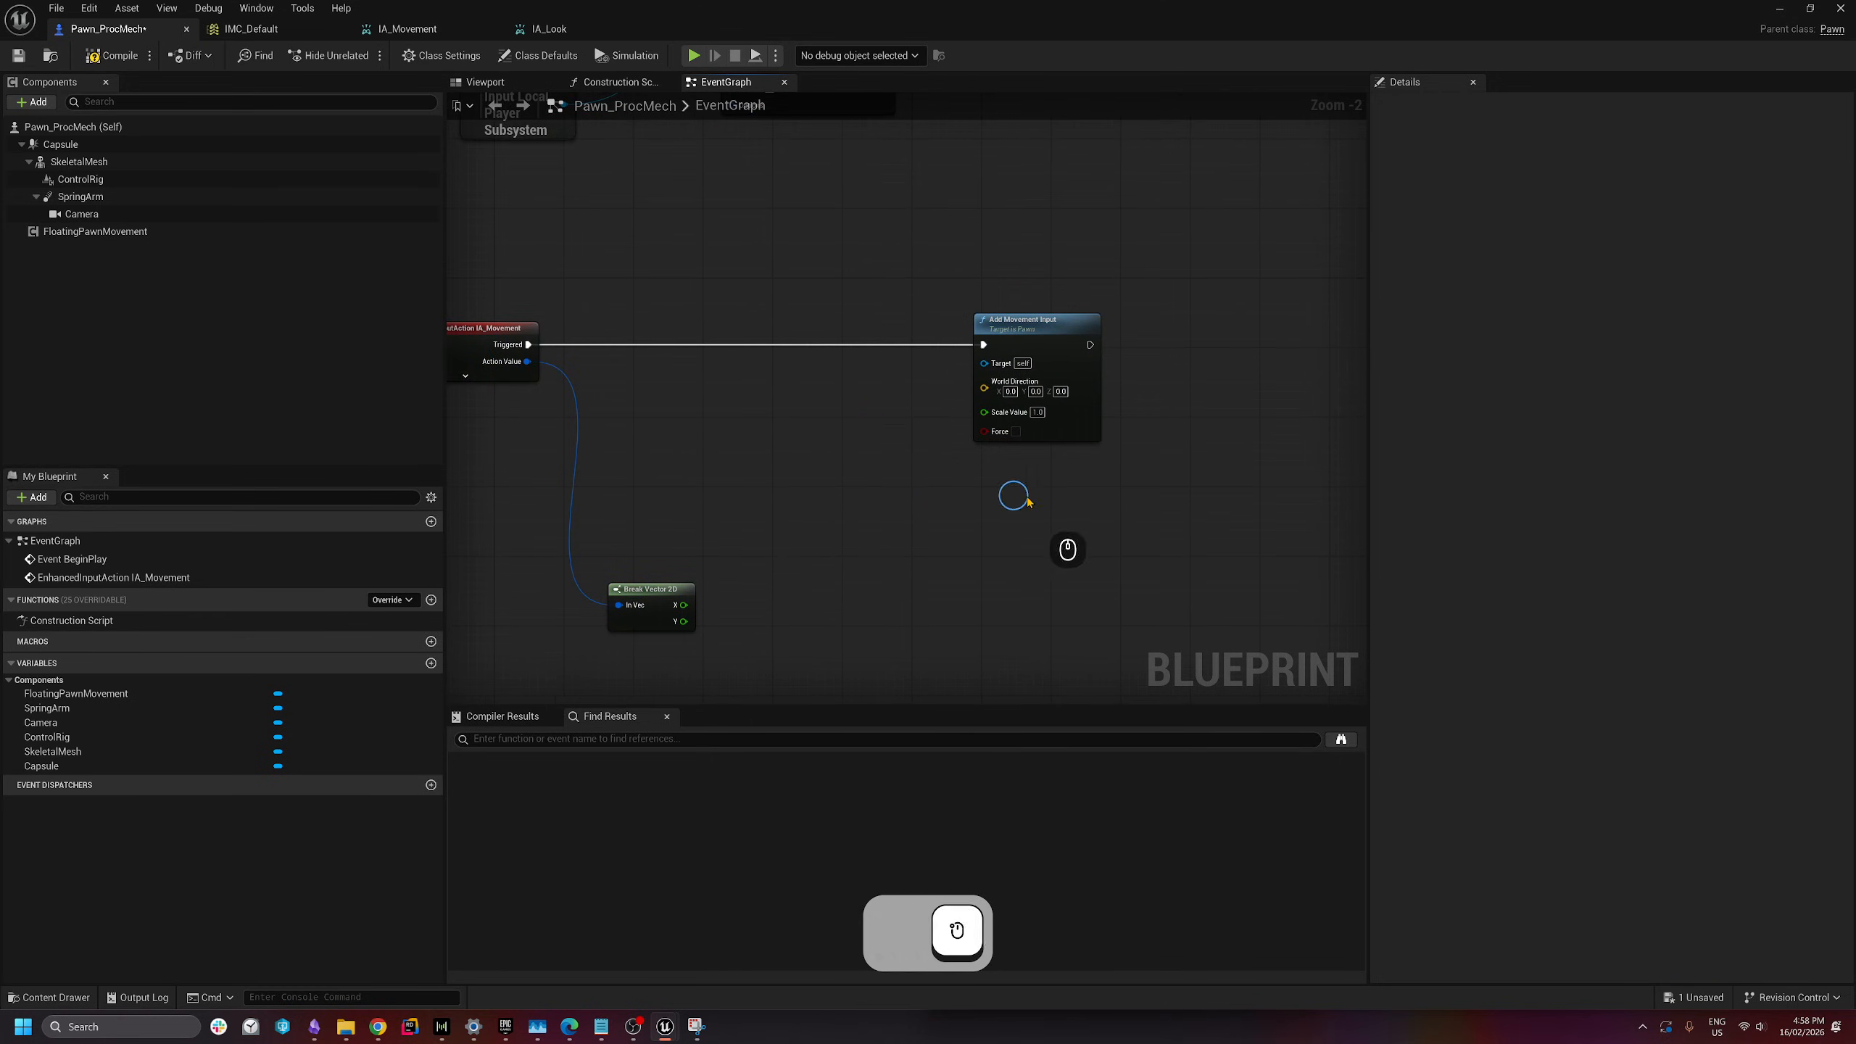
left_click(1016, 433)
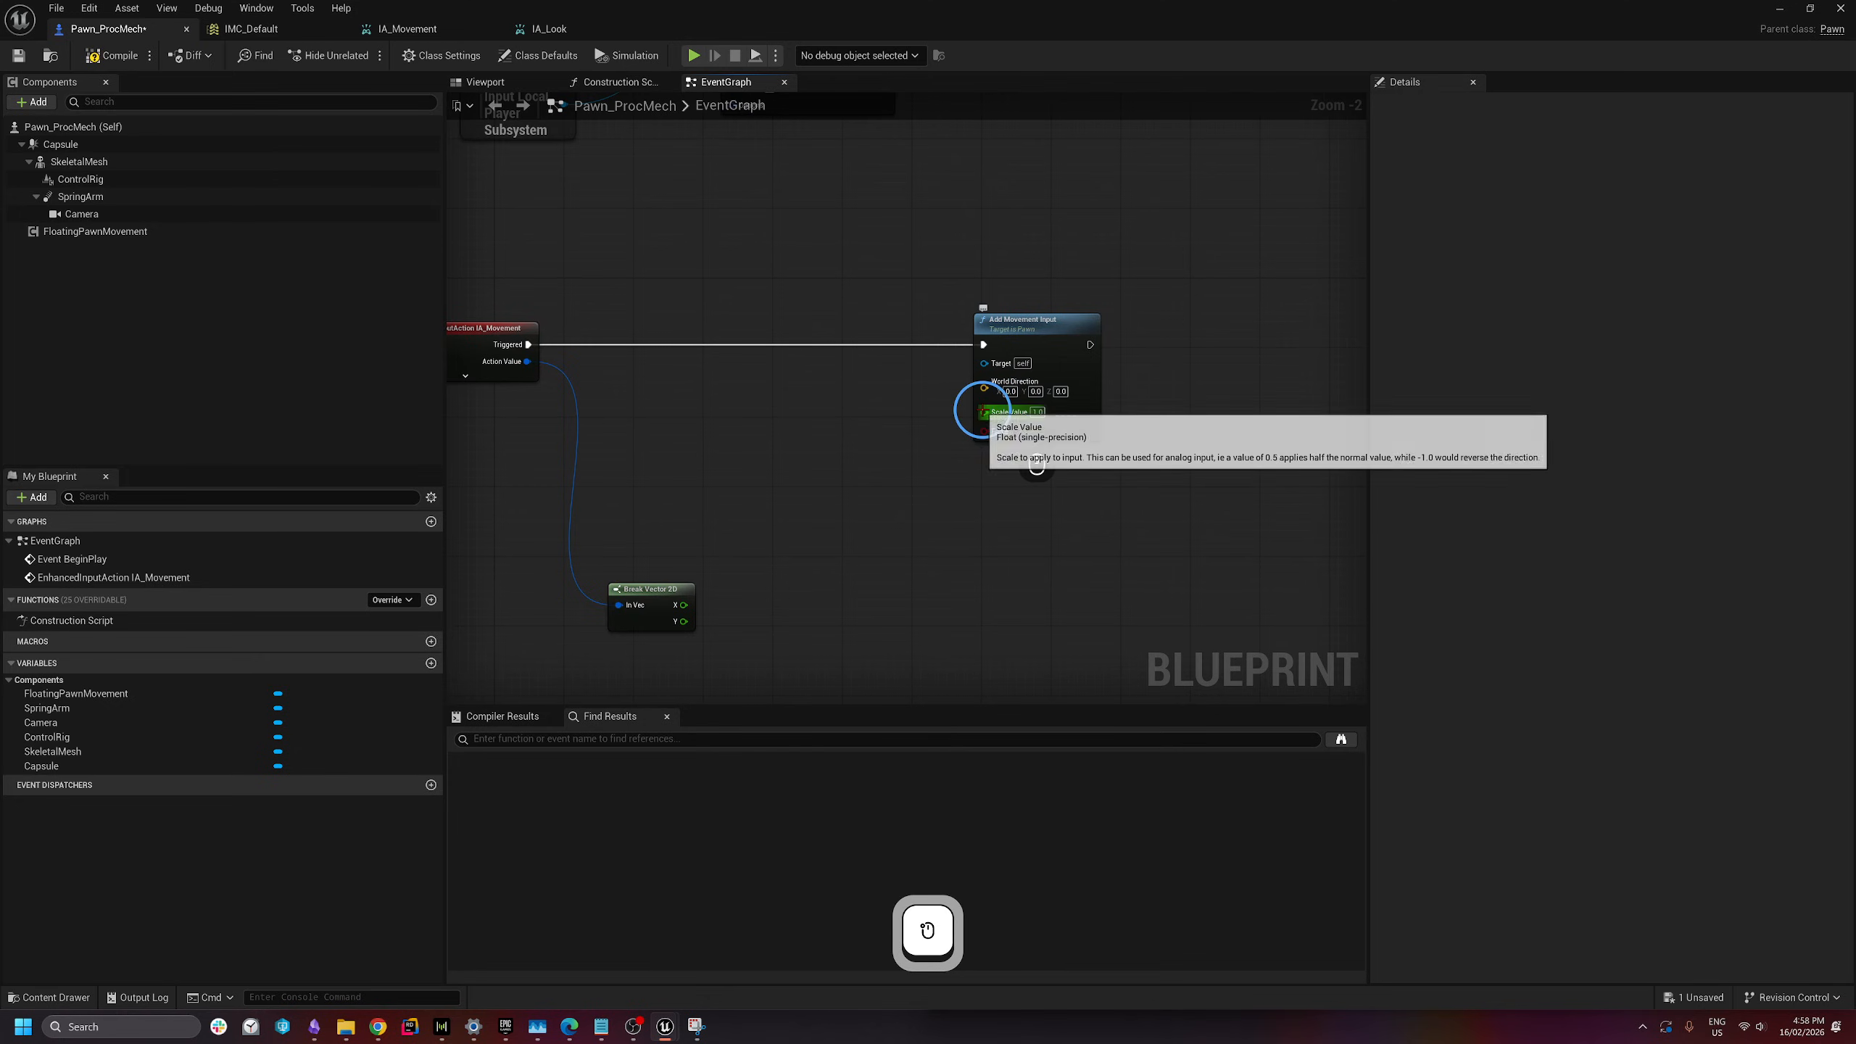
left_click_drag(984, 412, 748, 573)
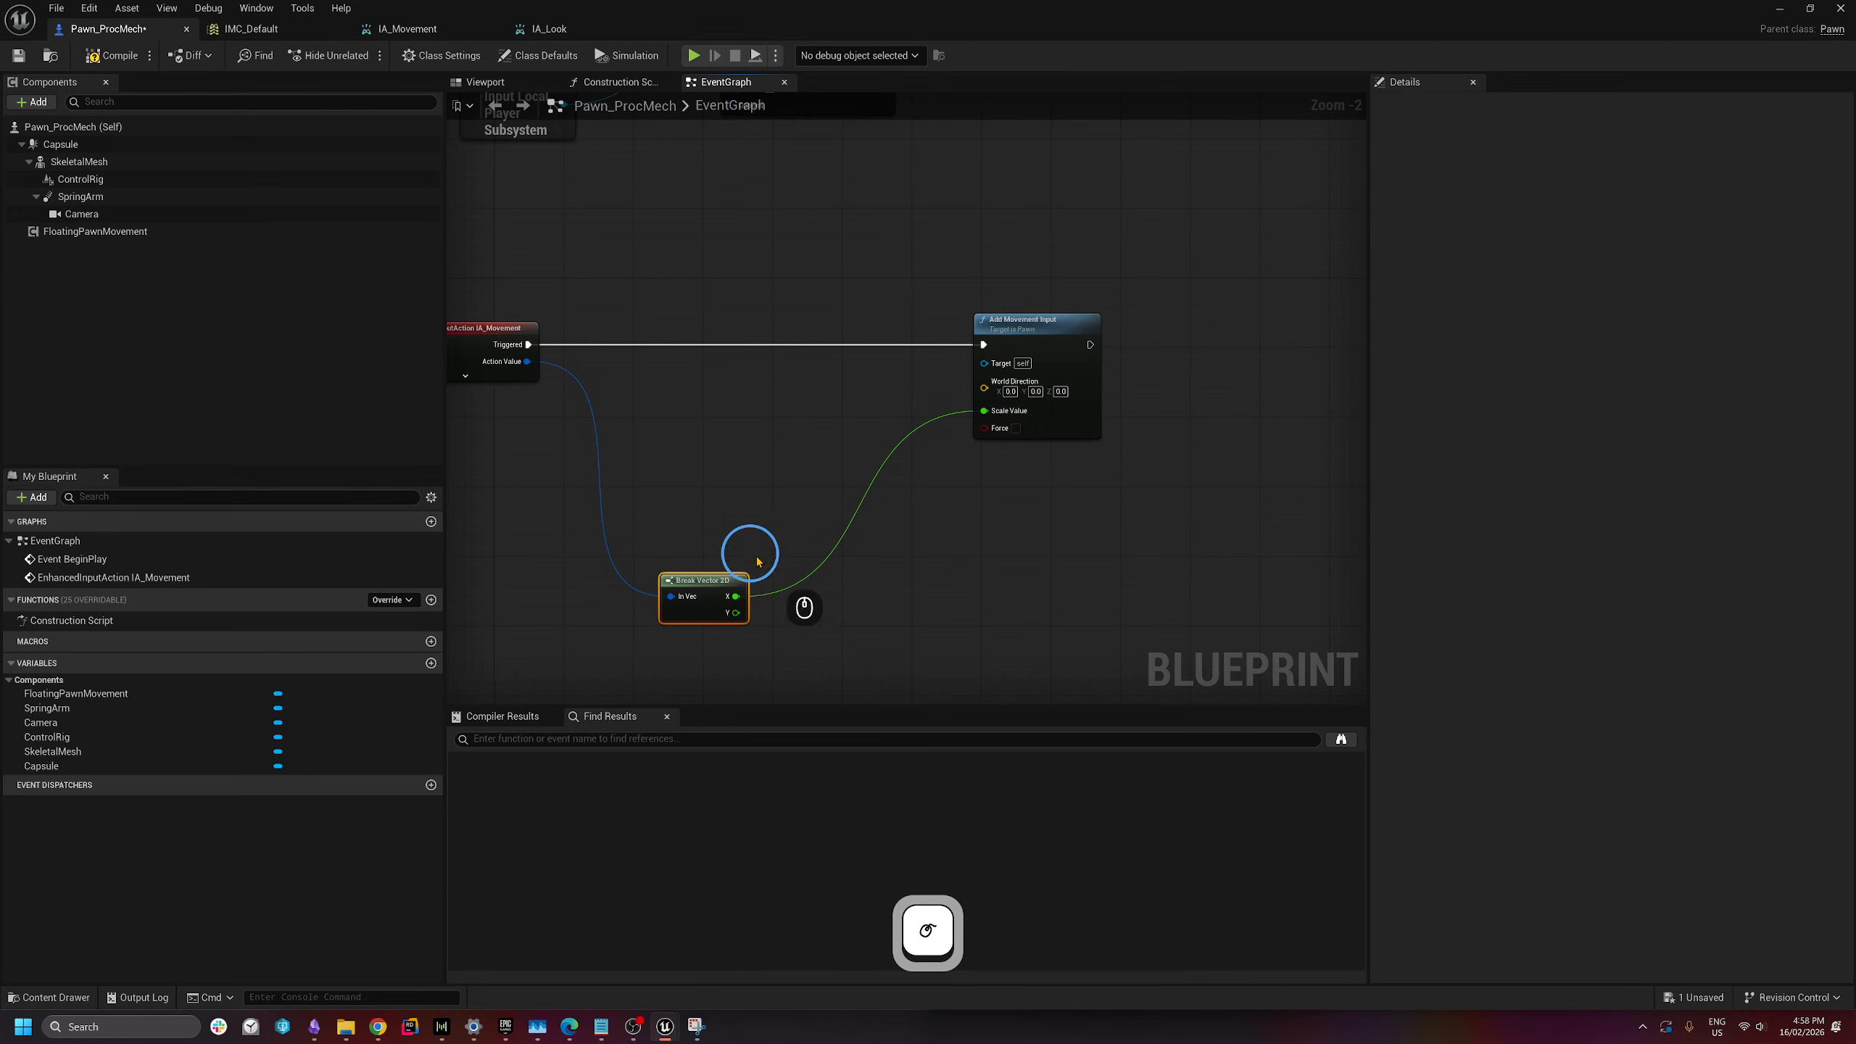
left_click_drag(1046, 412, 1194, 411)
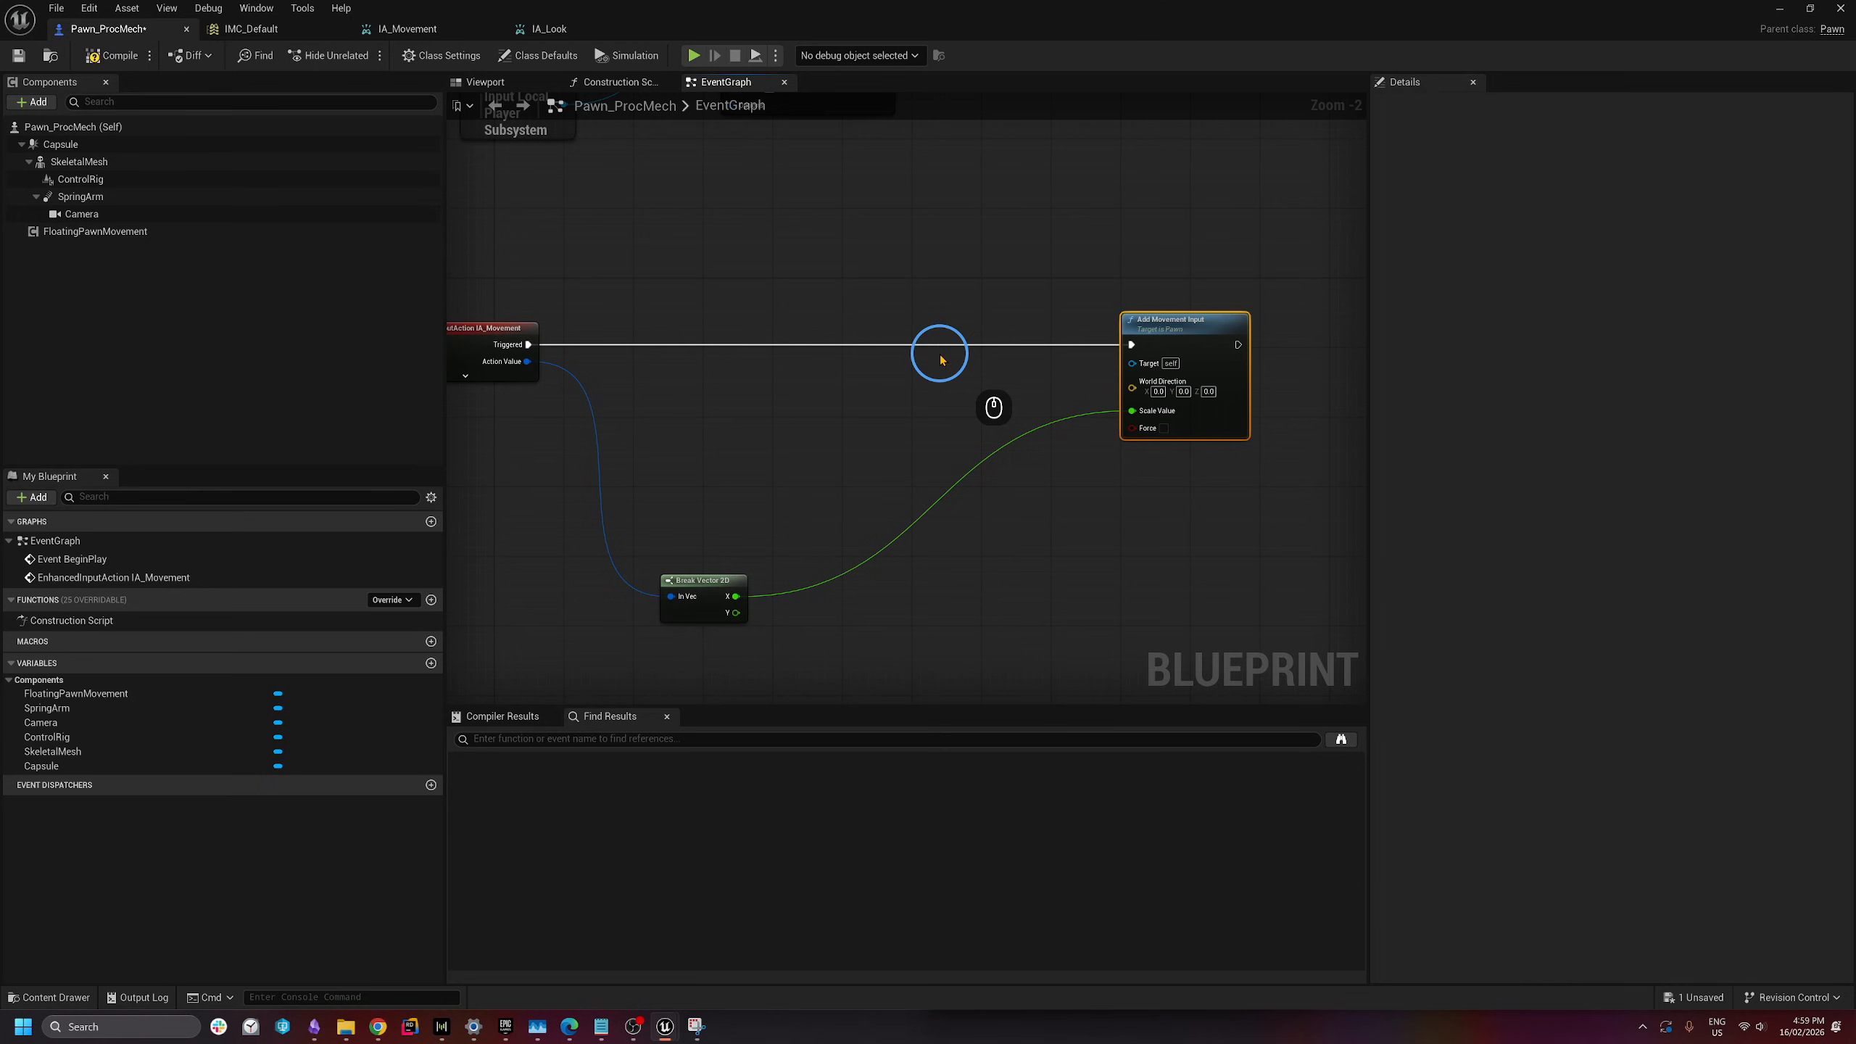
- Add a Get Control Rotation node and split its Return Value into roll, pitch and yaw
right_click(647, 428)
type("ge")
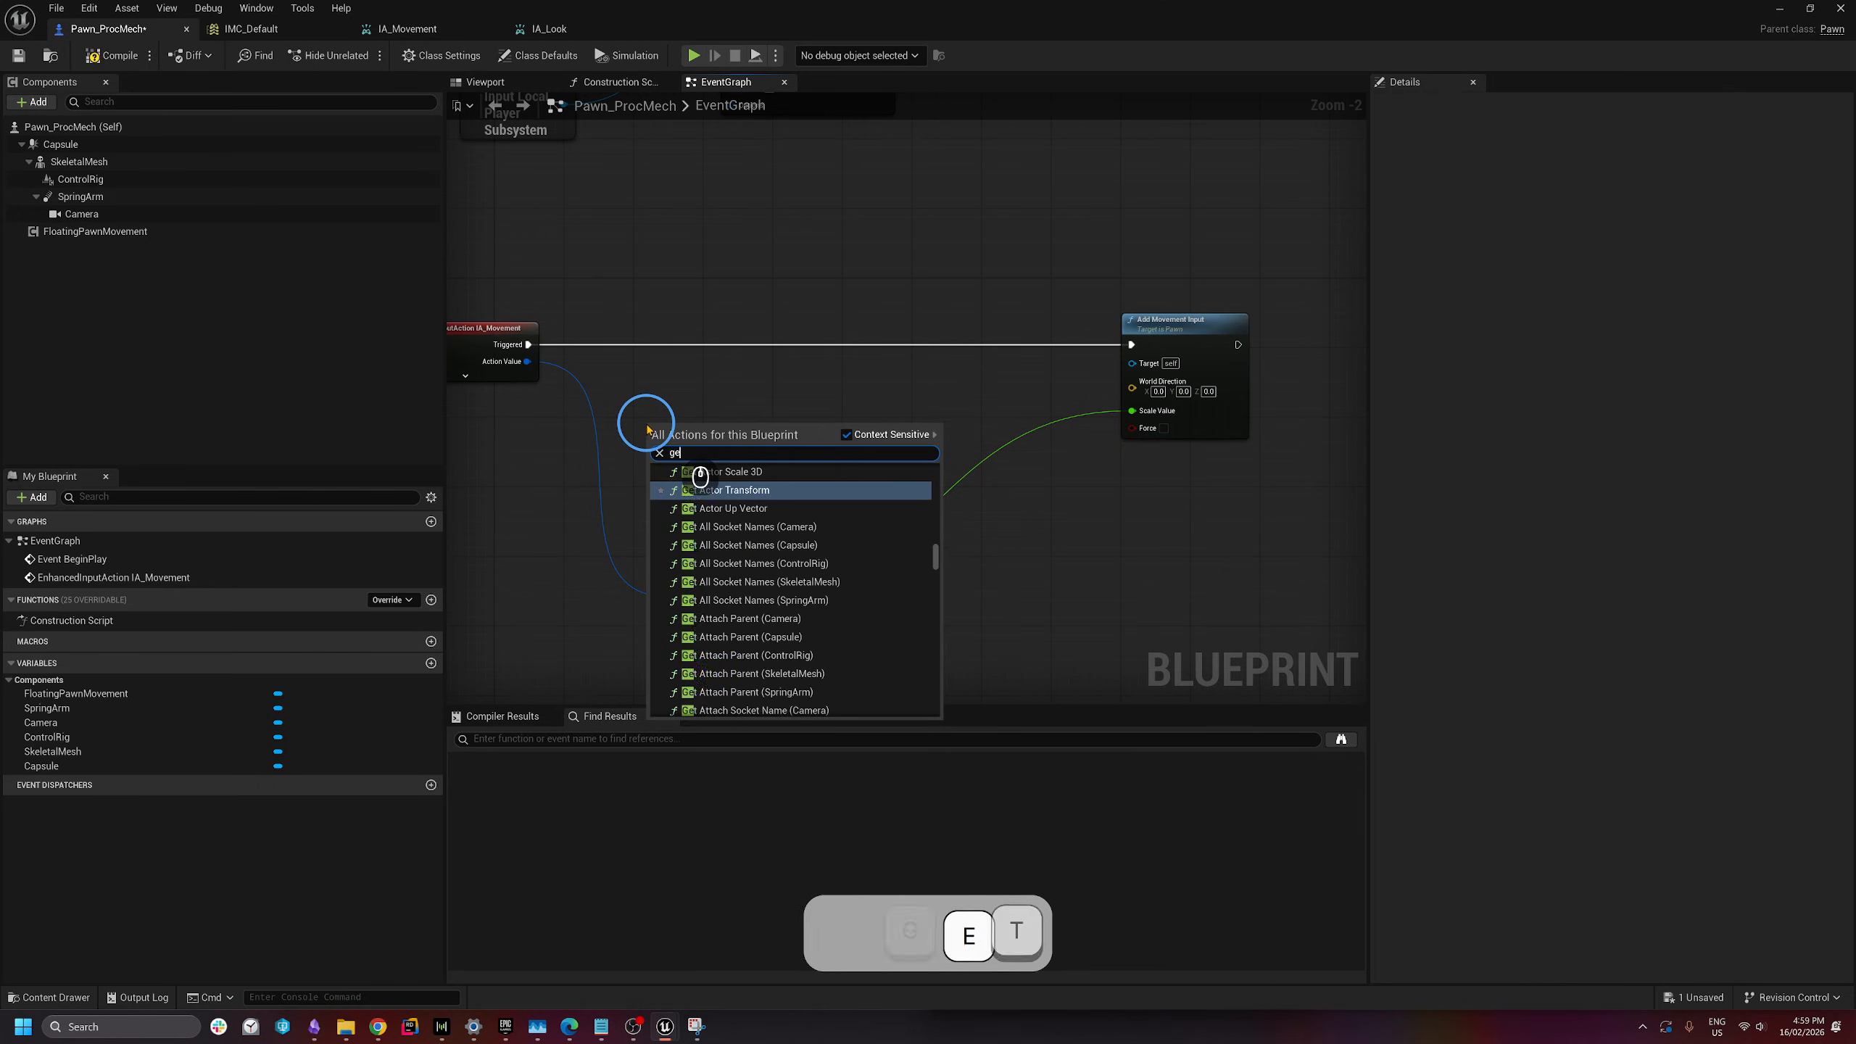
type("t control rotation")
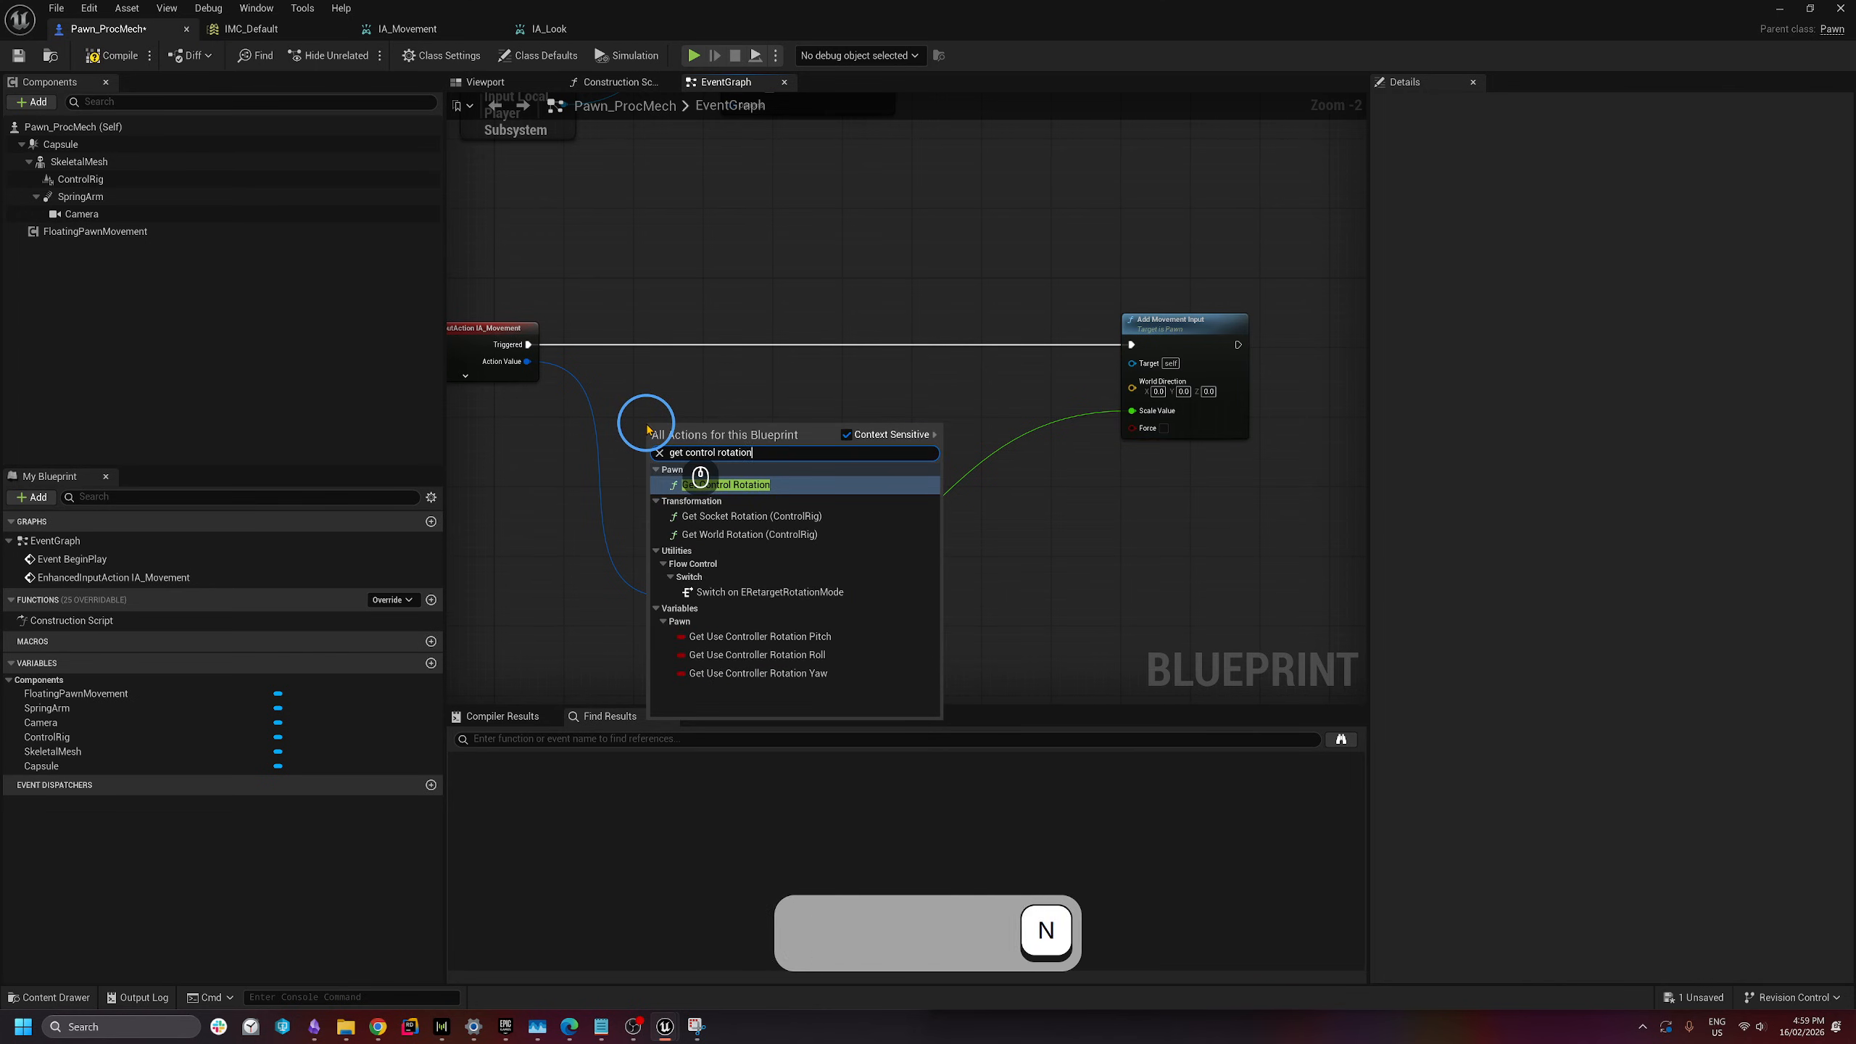
left_click(709, 495)
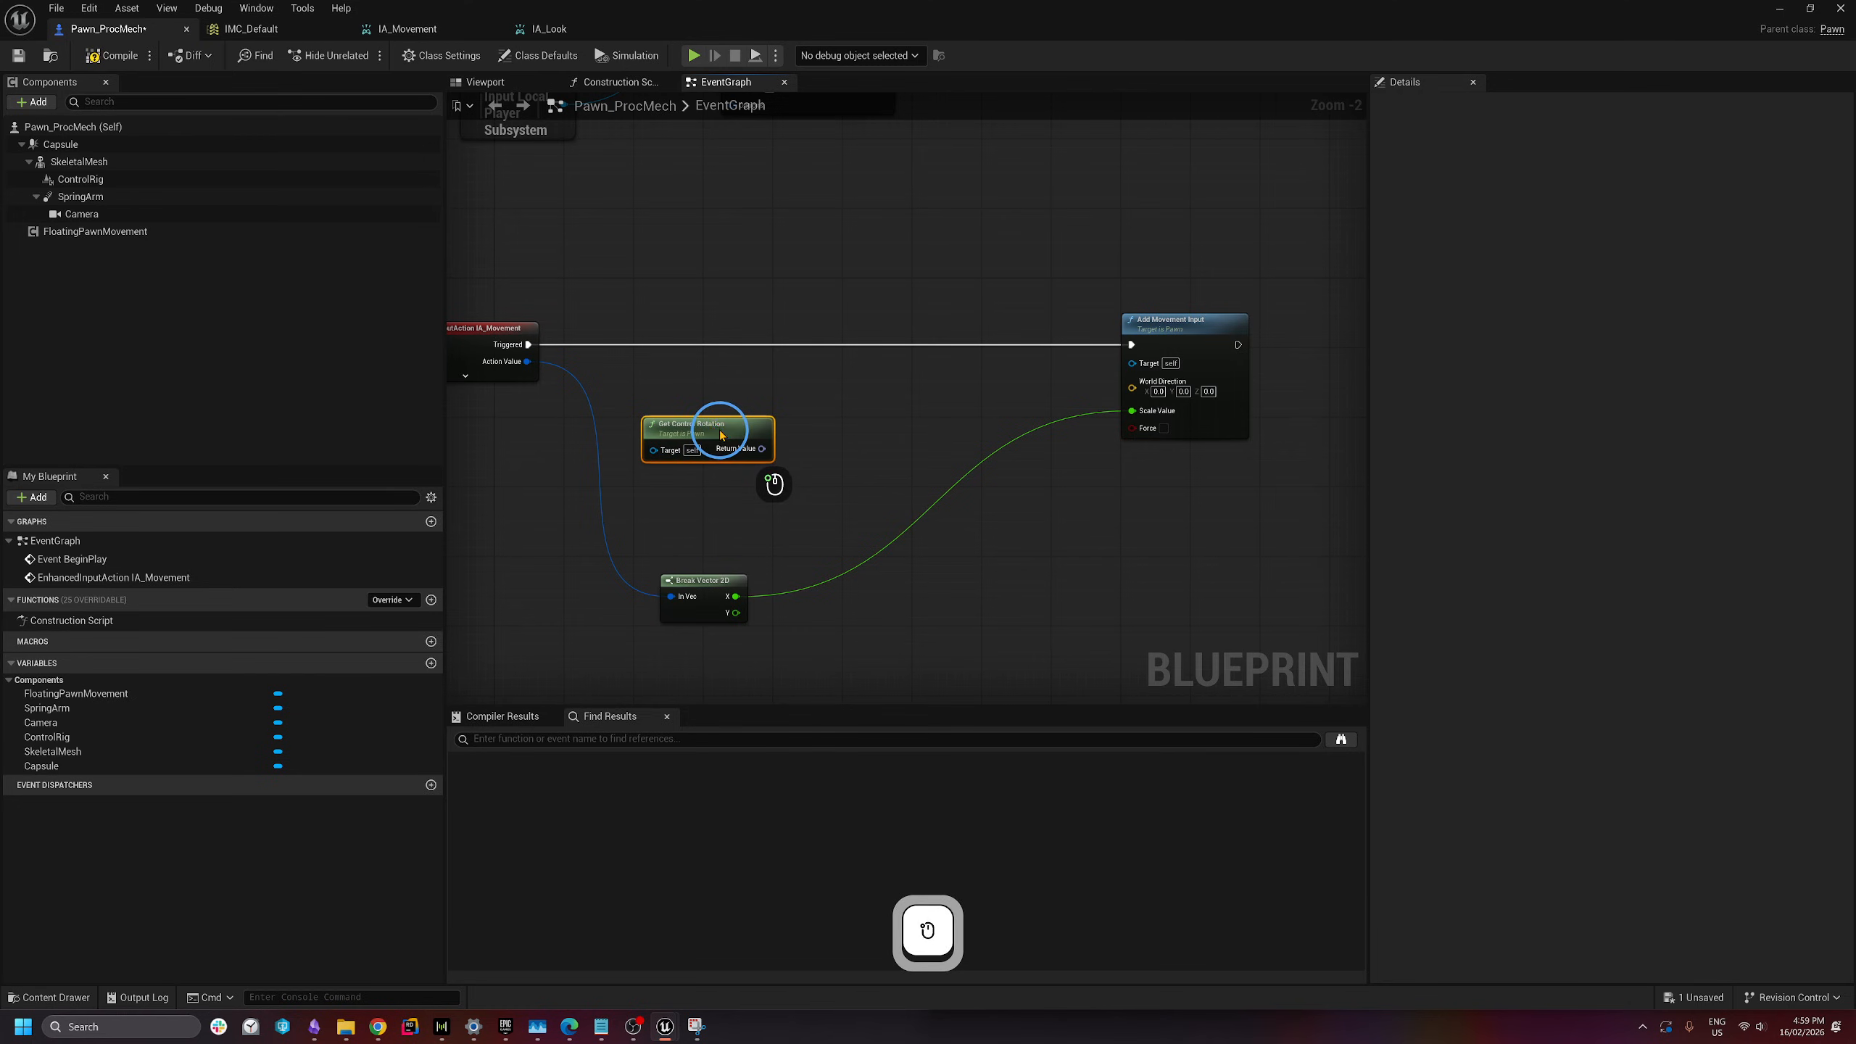
left_click_drag(737, 435, 712, 394)
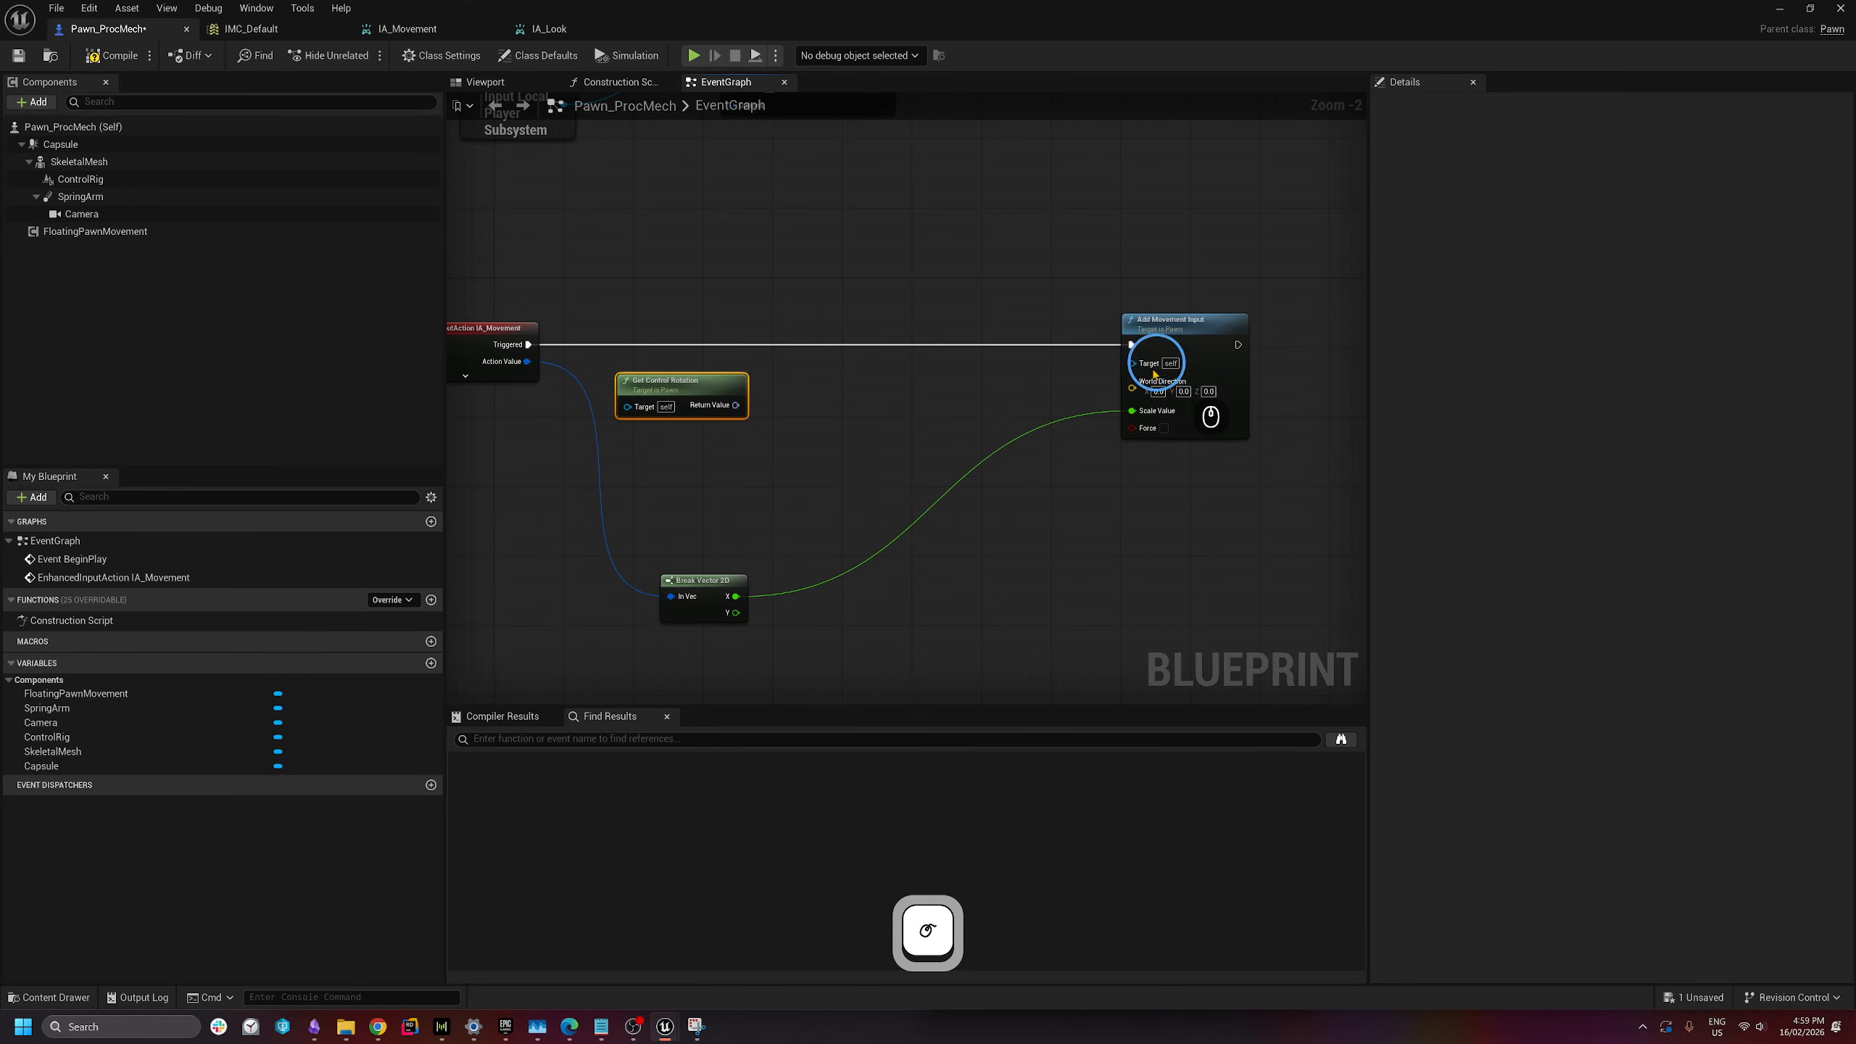
left_click_drag(1179, 332, 1257, 334)
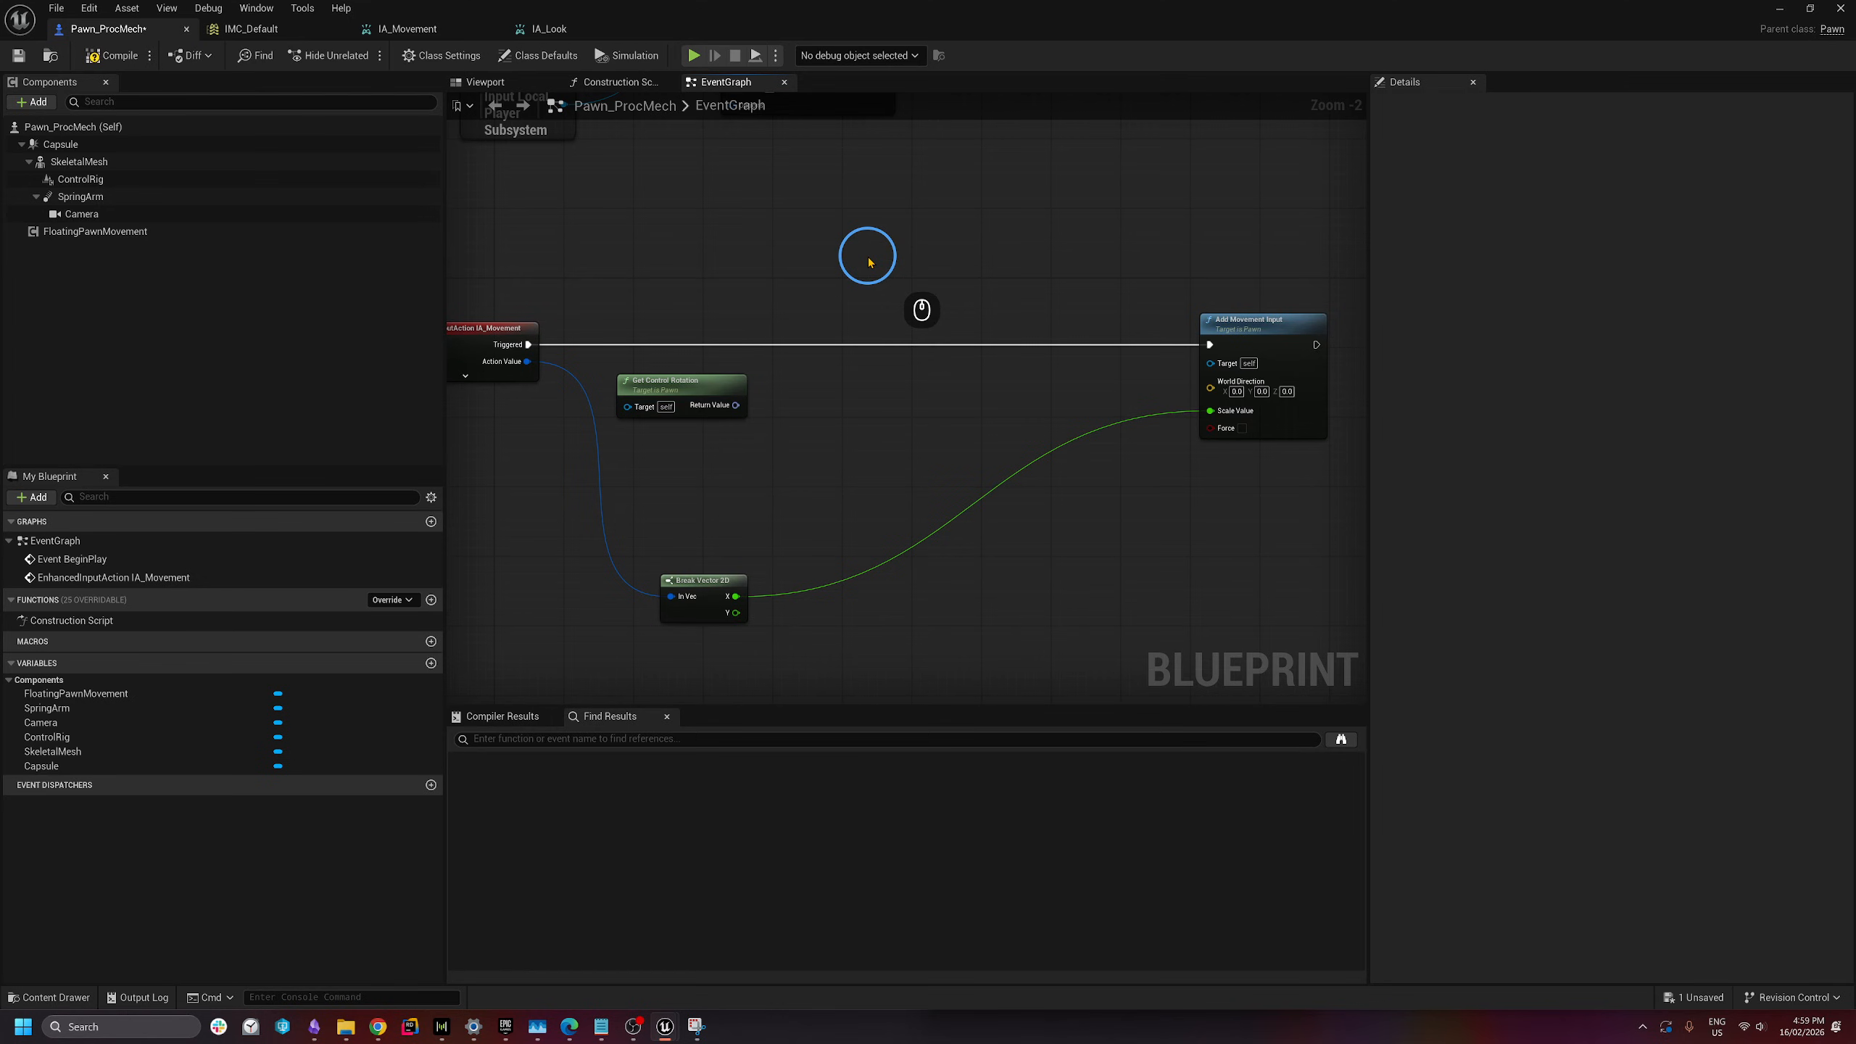
right_click(730, 407)
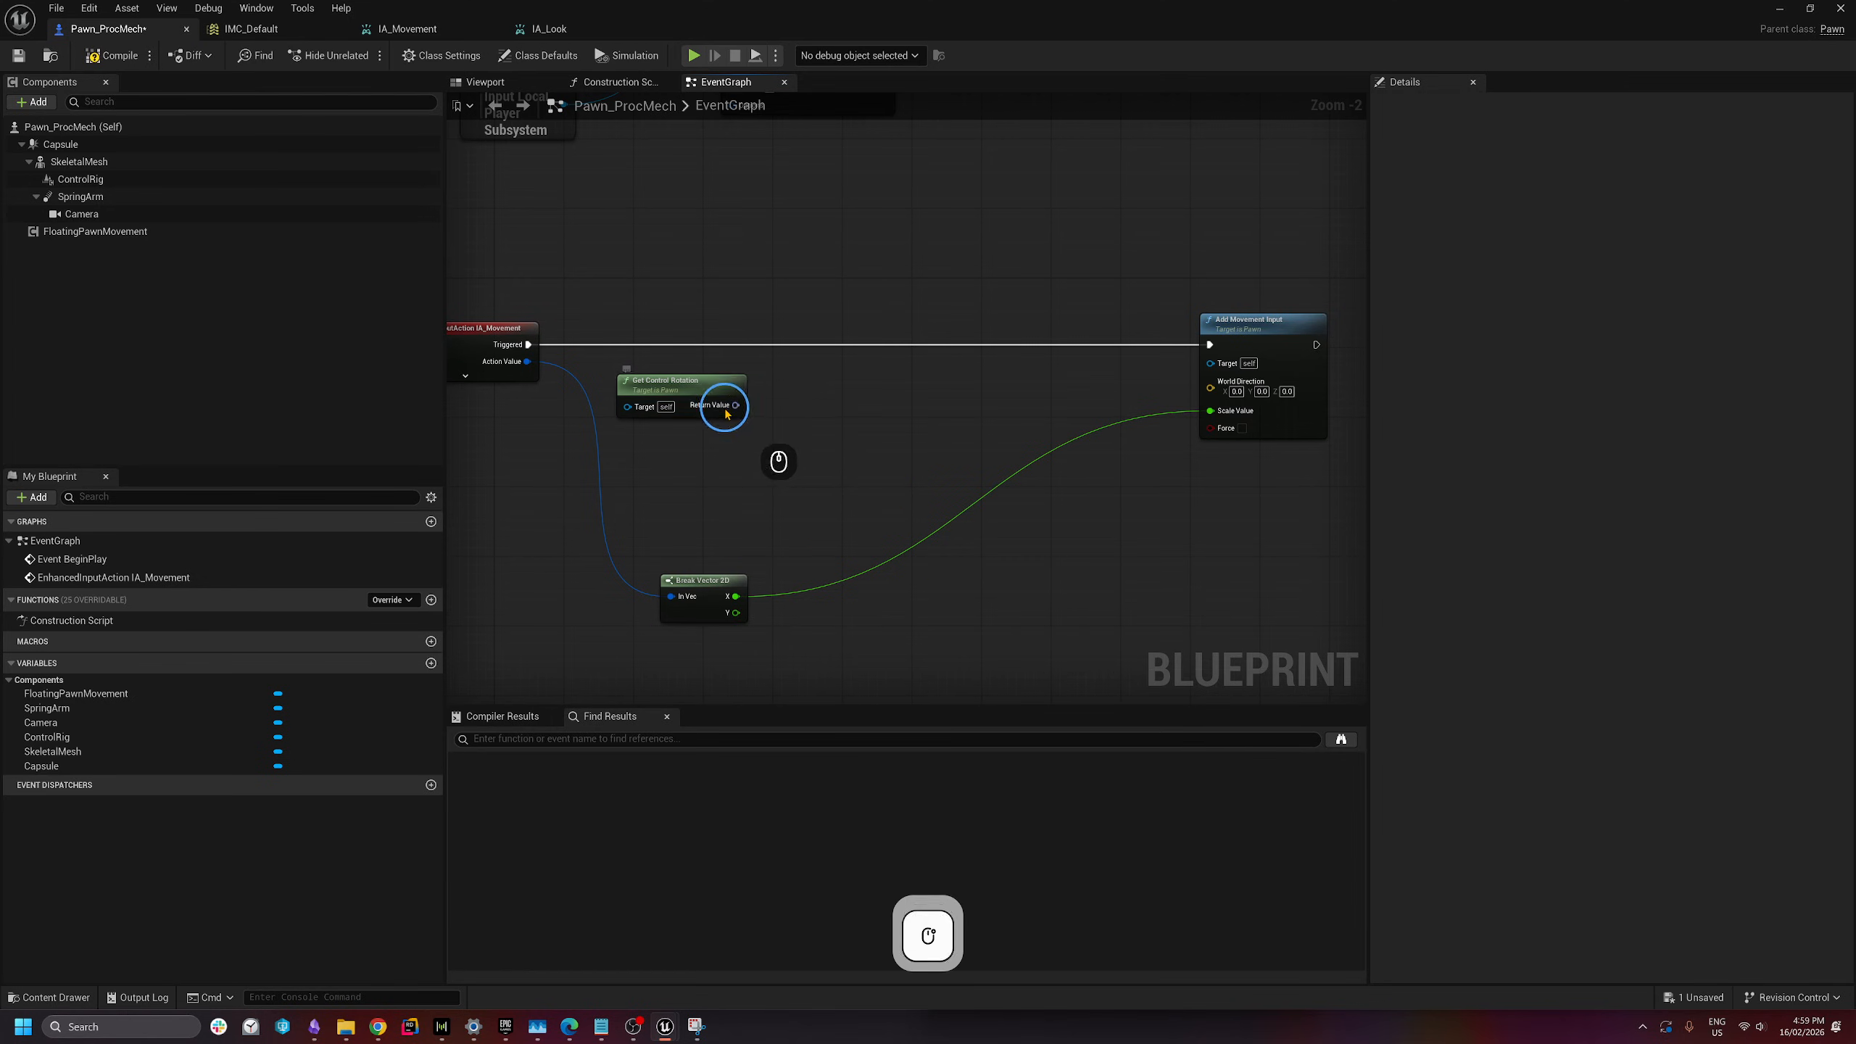
left_click(757, 473)
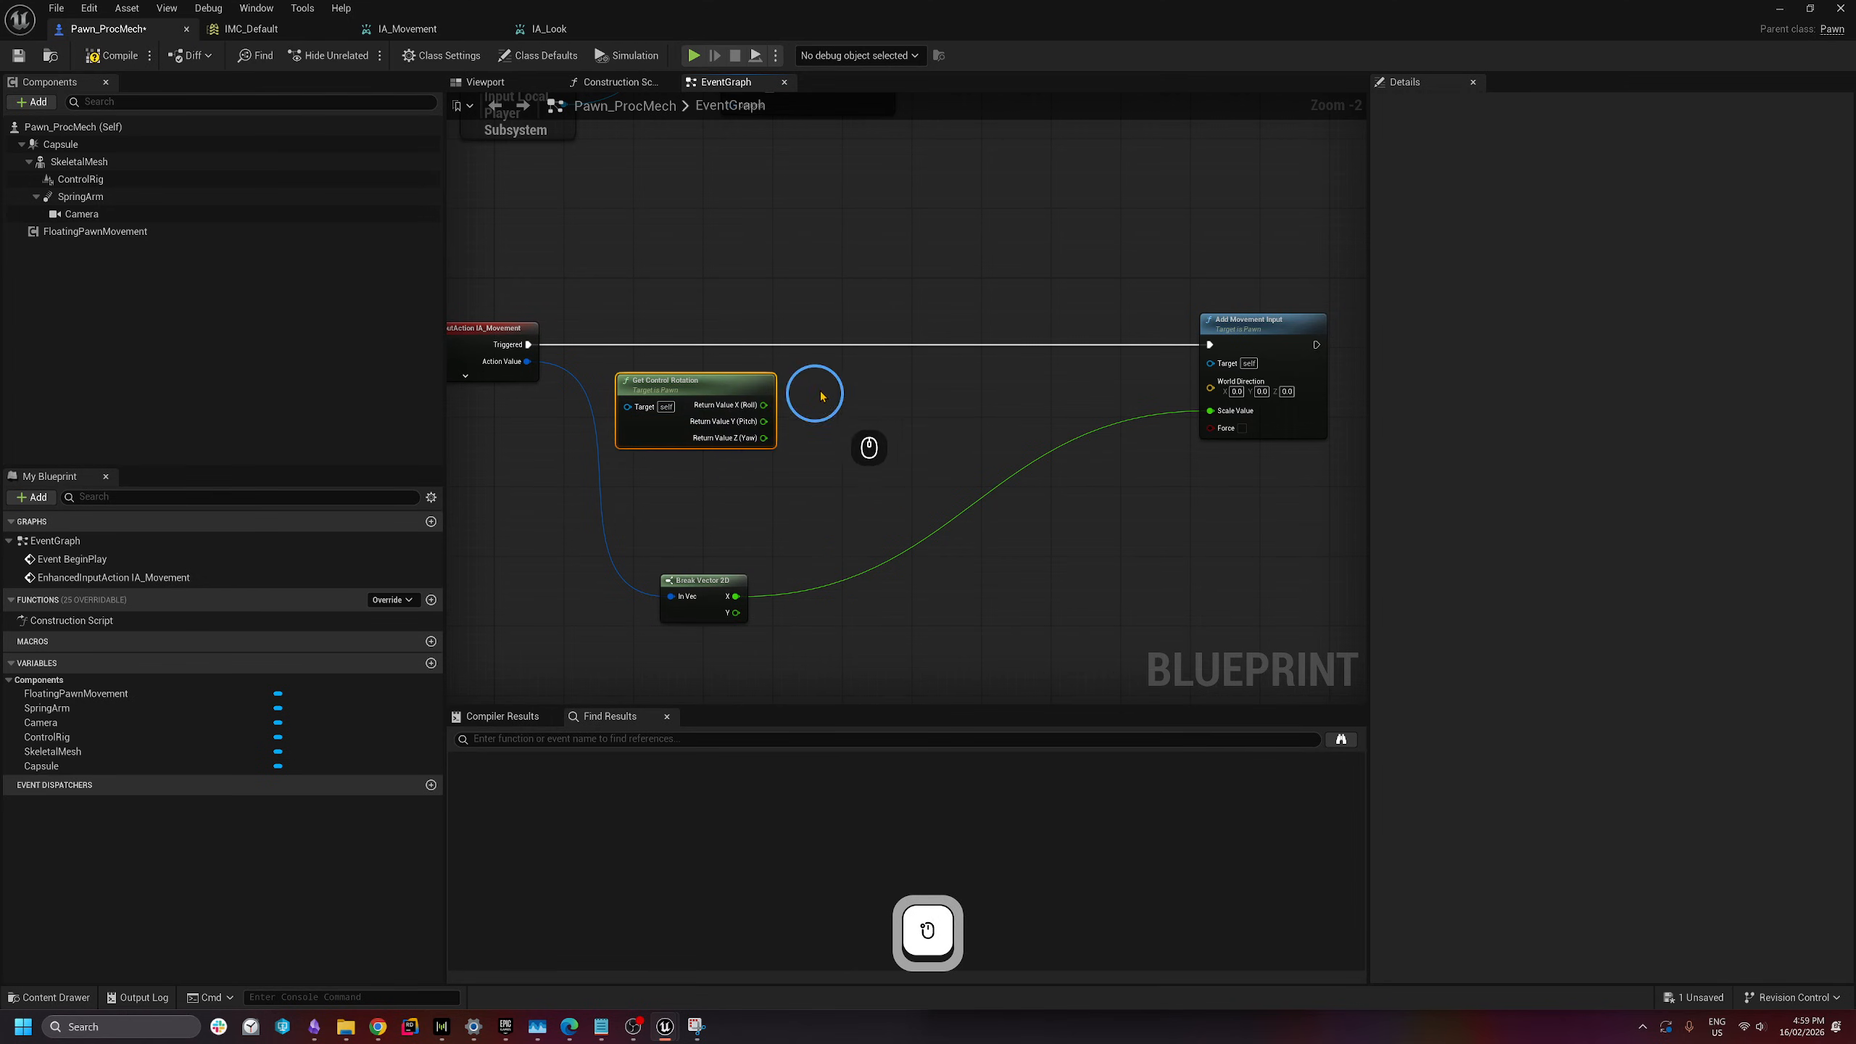
left_click_drag(748, 393, 729, 388)
left_click(886, 399)
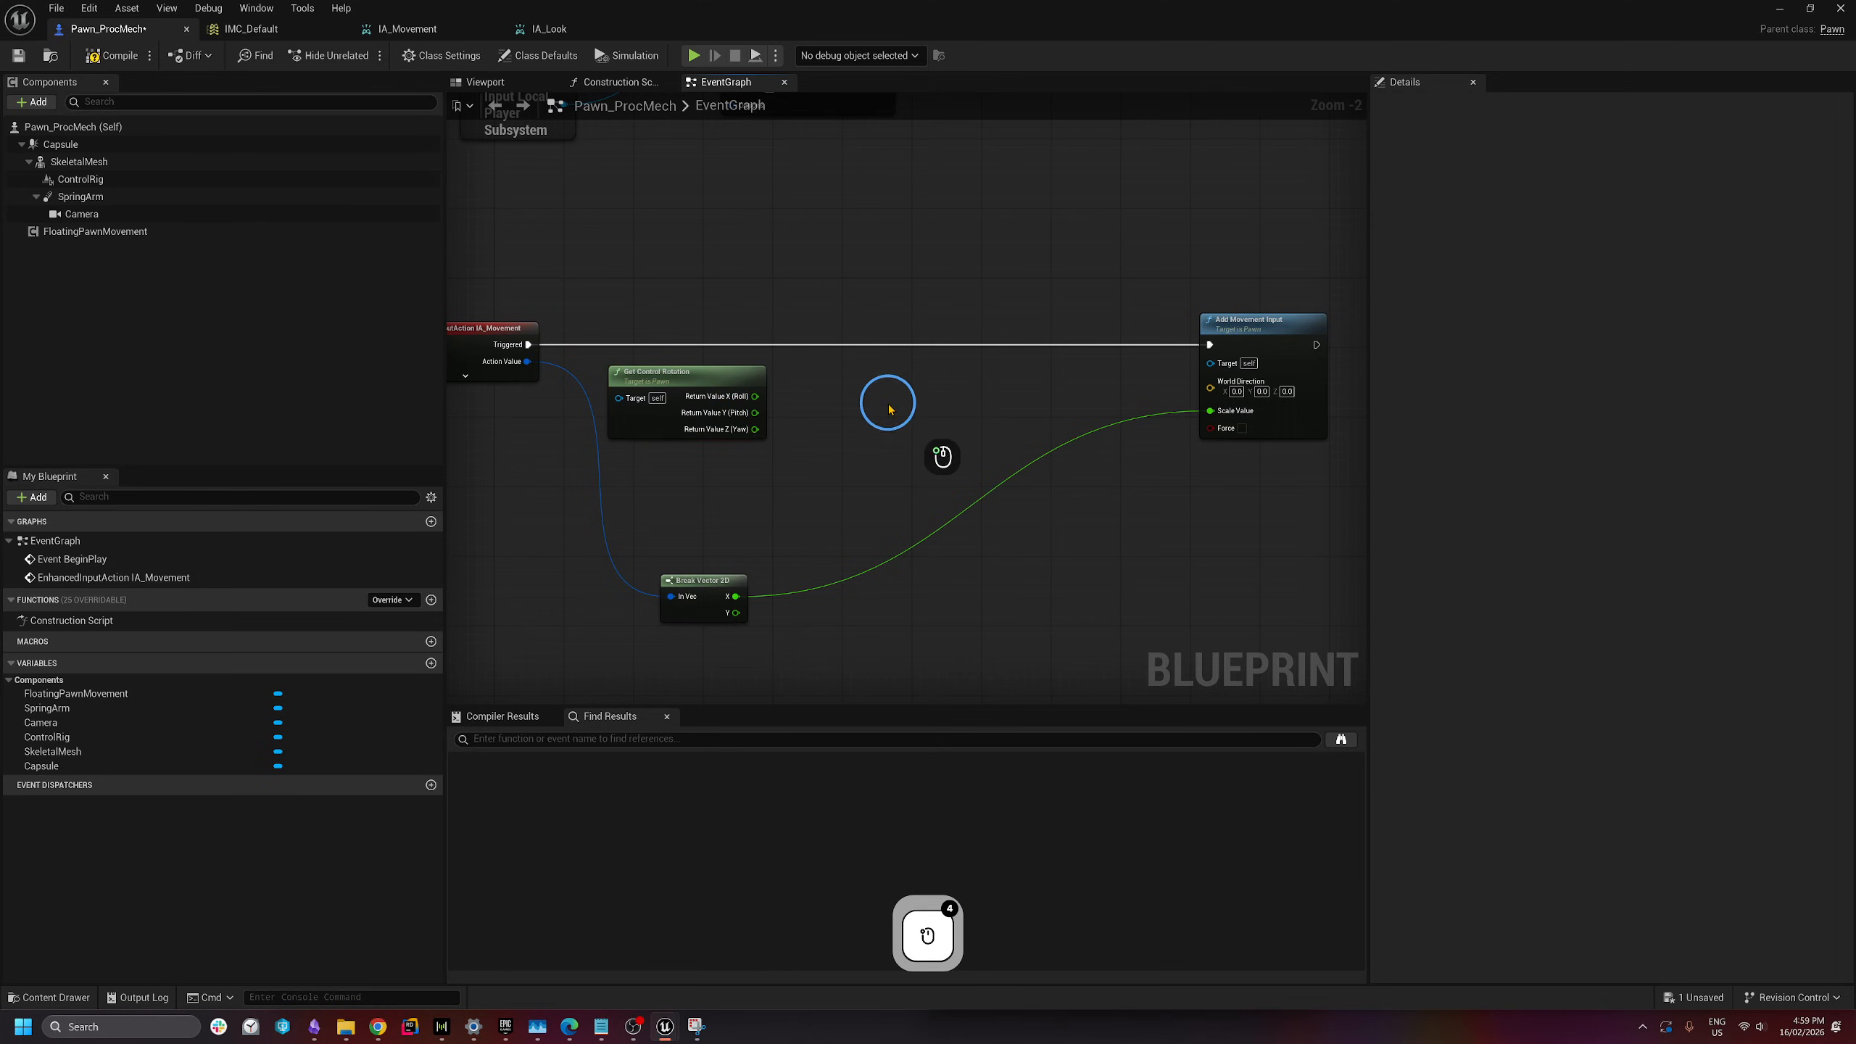
- Add a Get Right Vector node and arrange it beside the rotation node
right_click(874, 392)
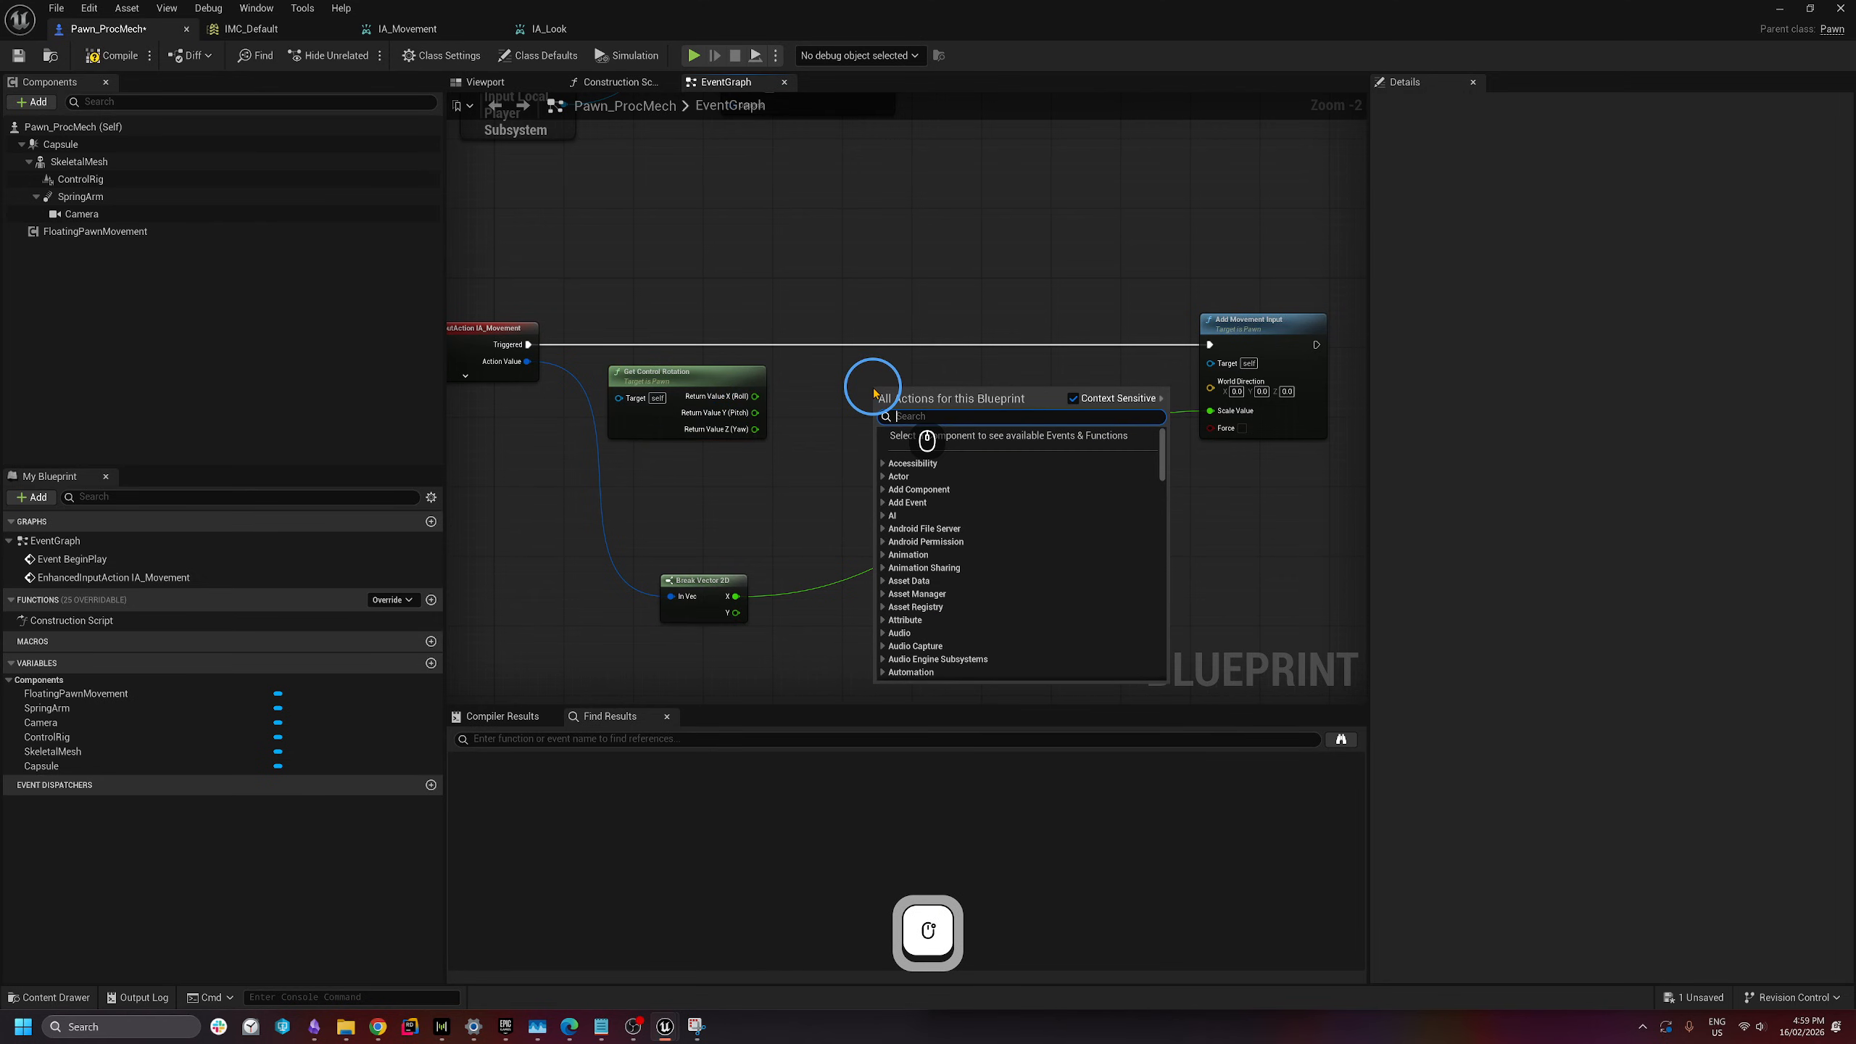
type("get right vec")
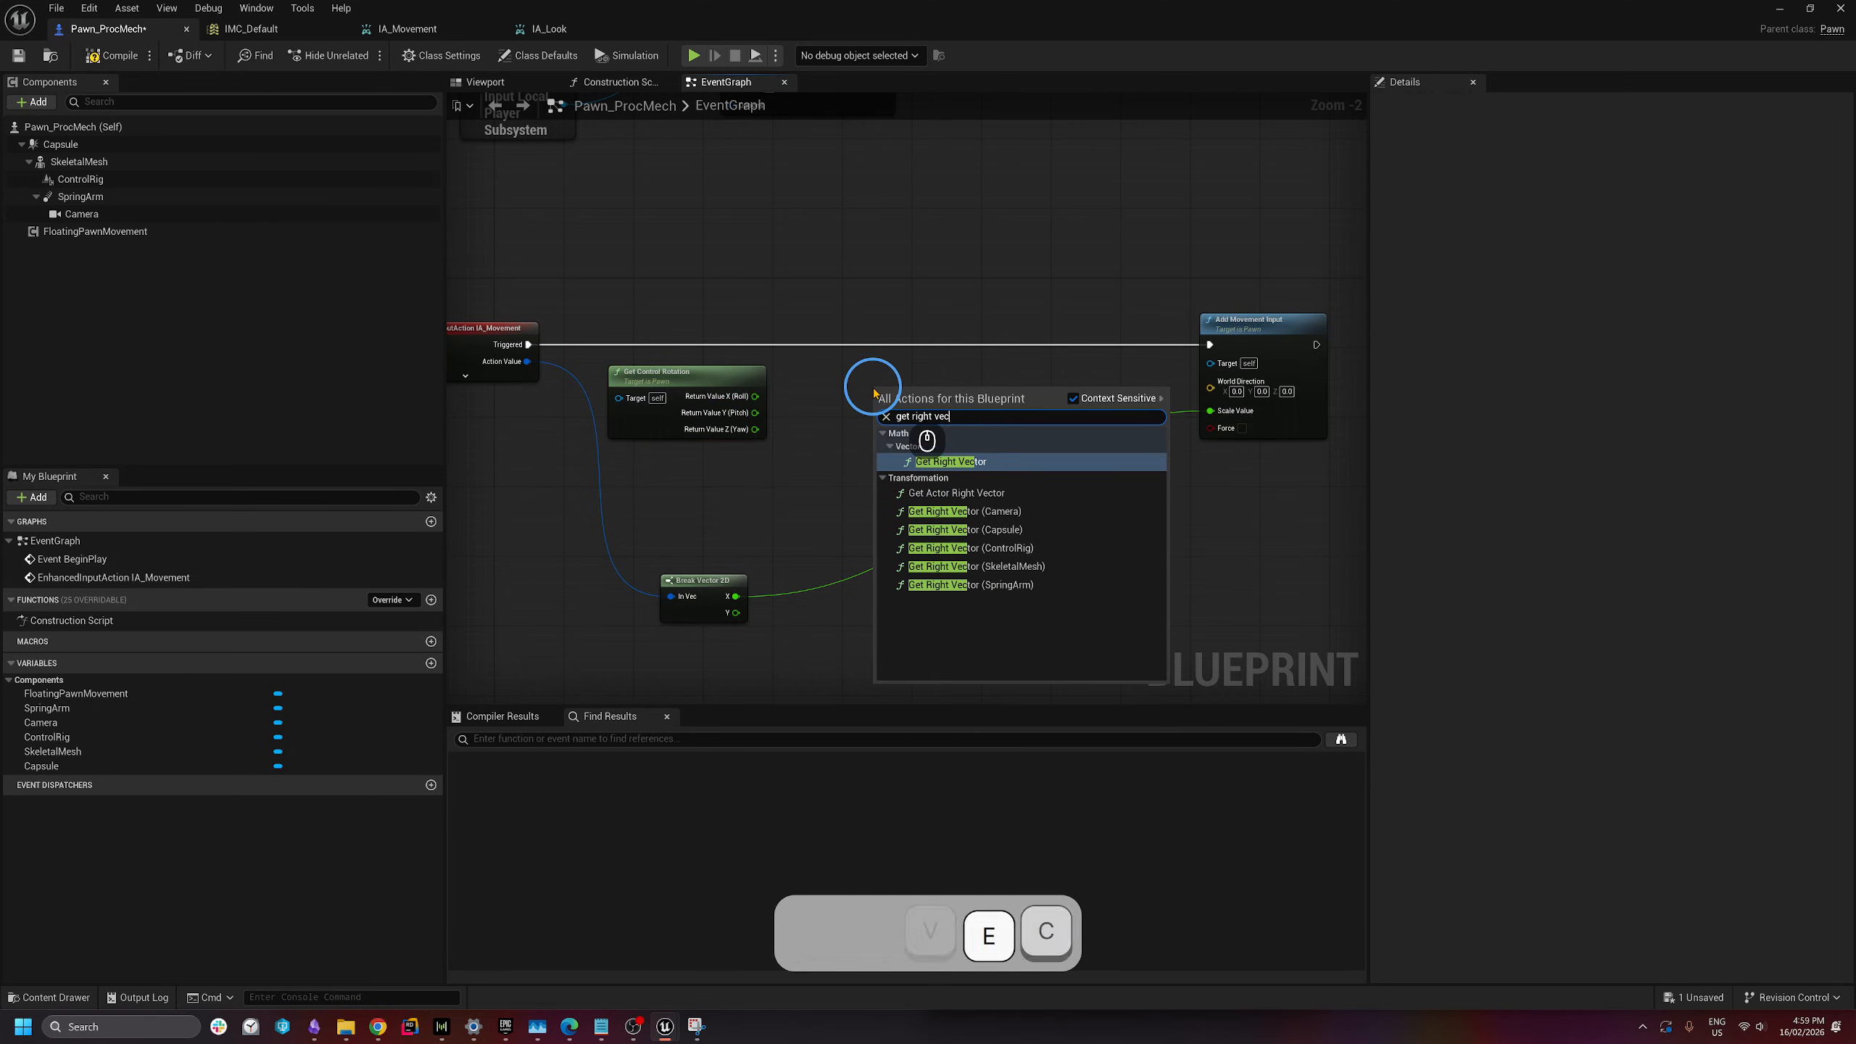
key("Return")
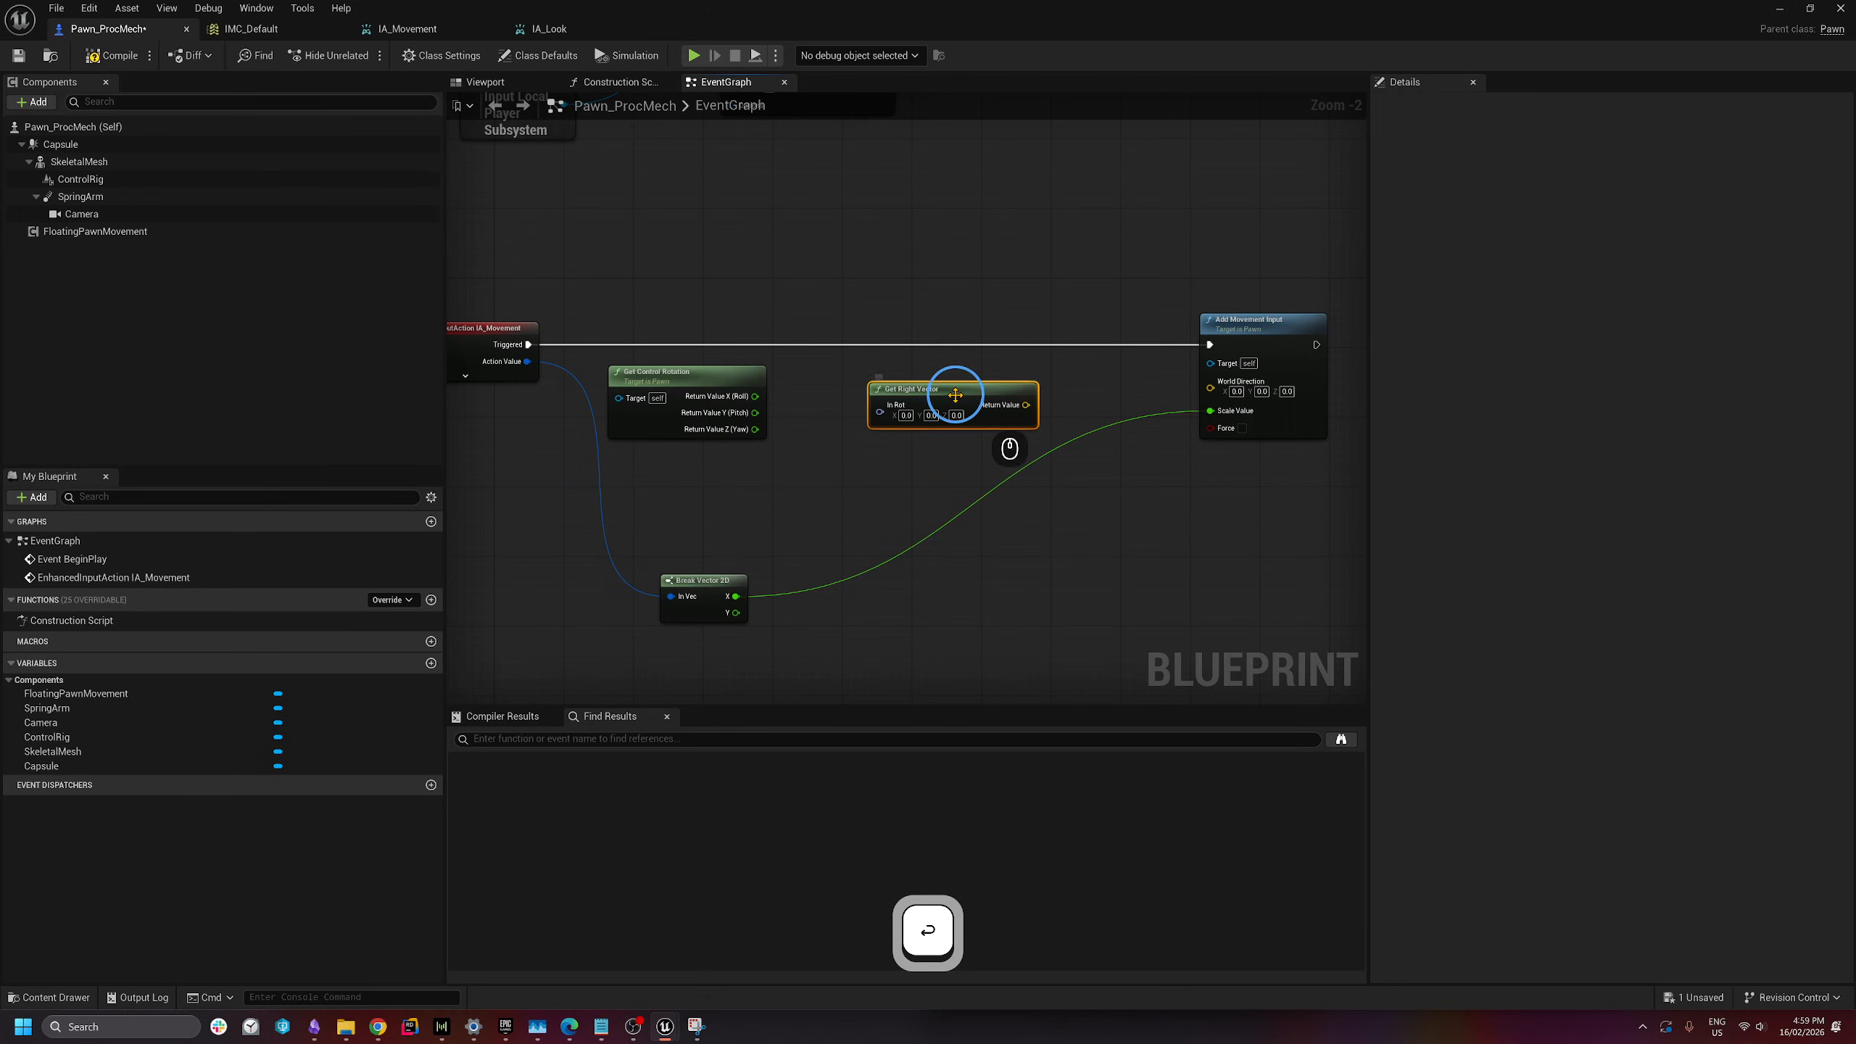
left_click_drag(955, 395, 952, 377)
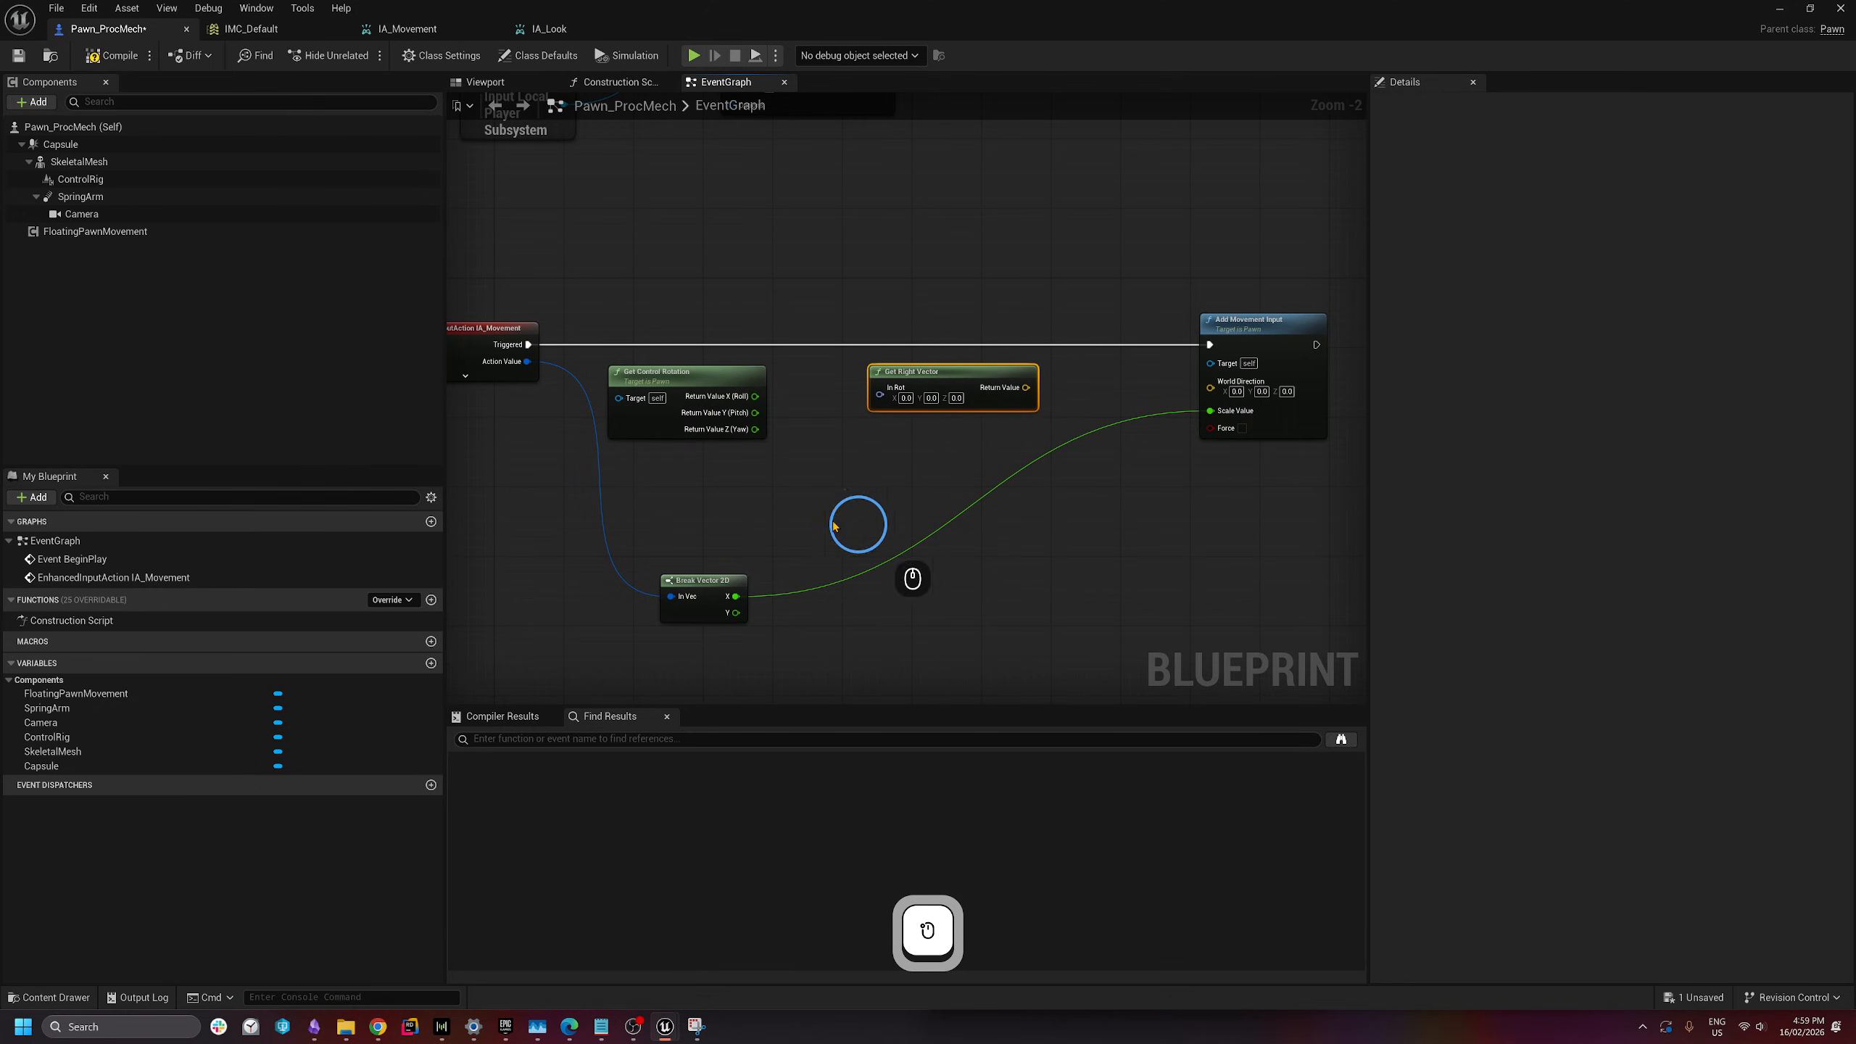
left_click_drag(806, 518, 1096, 513)
left_click_drag(934, 655, 948, 199)
left_click_drag(786, 487, 1091, 502)
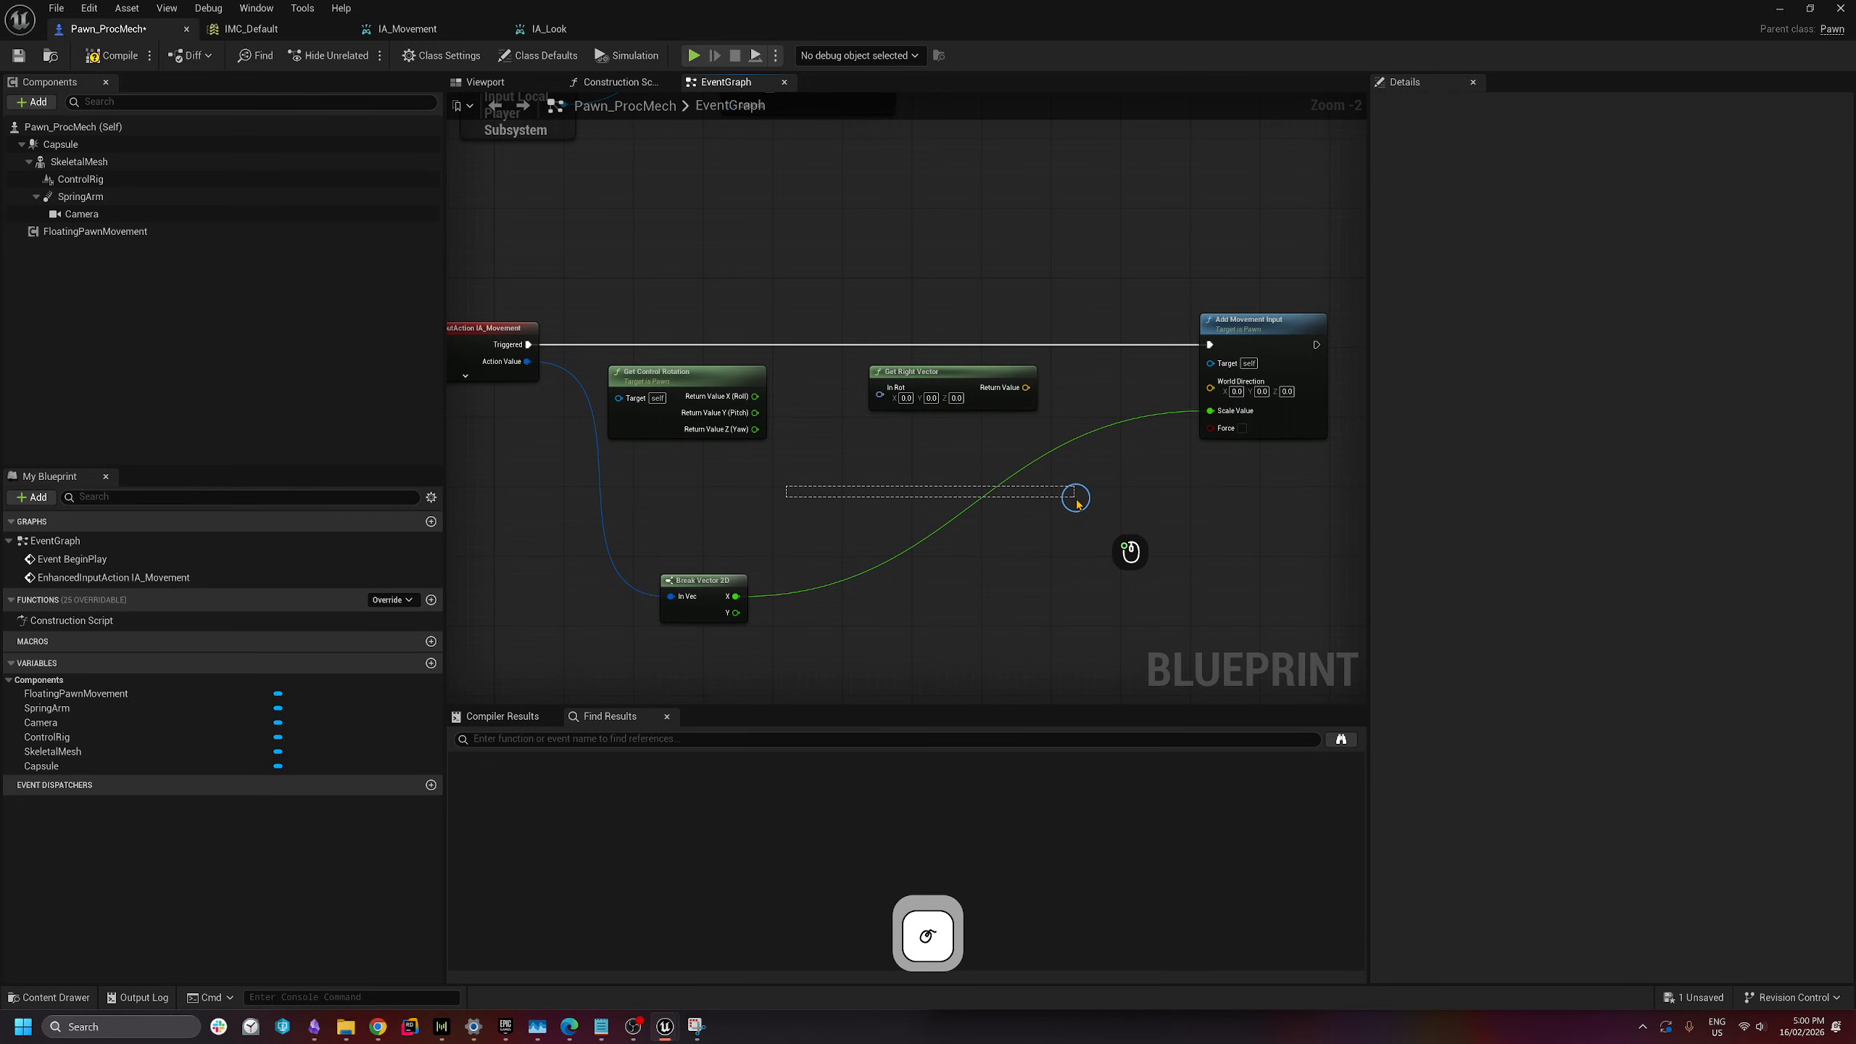
- Split Get Right Vector's In Rot, wiring Roll to In Rot X and Yaw to In Rot Z
key("alt+Tab")
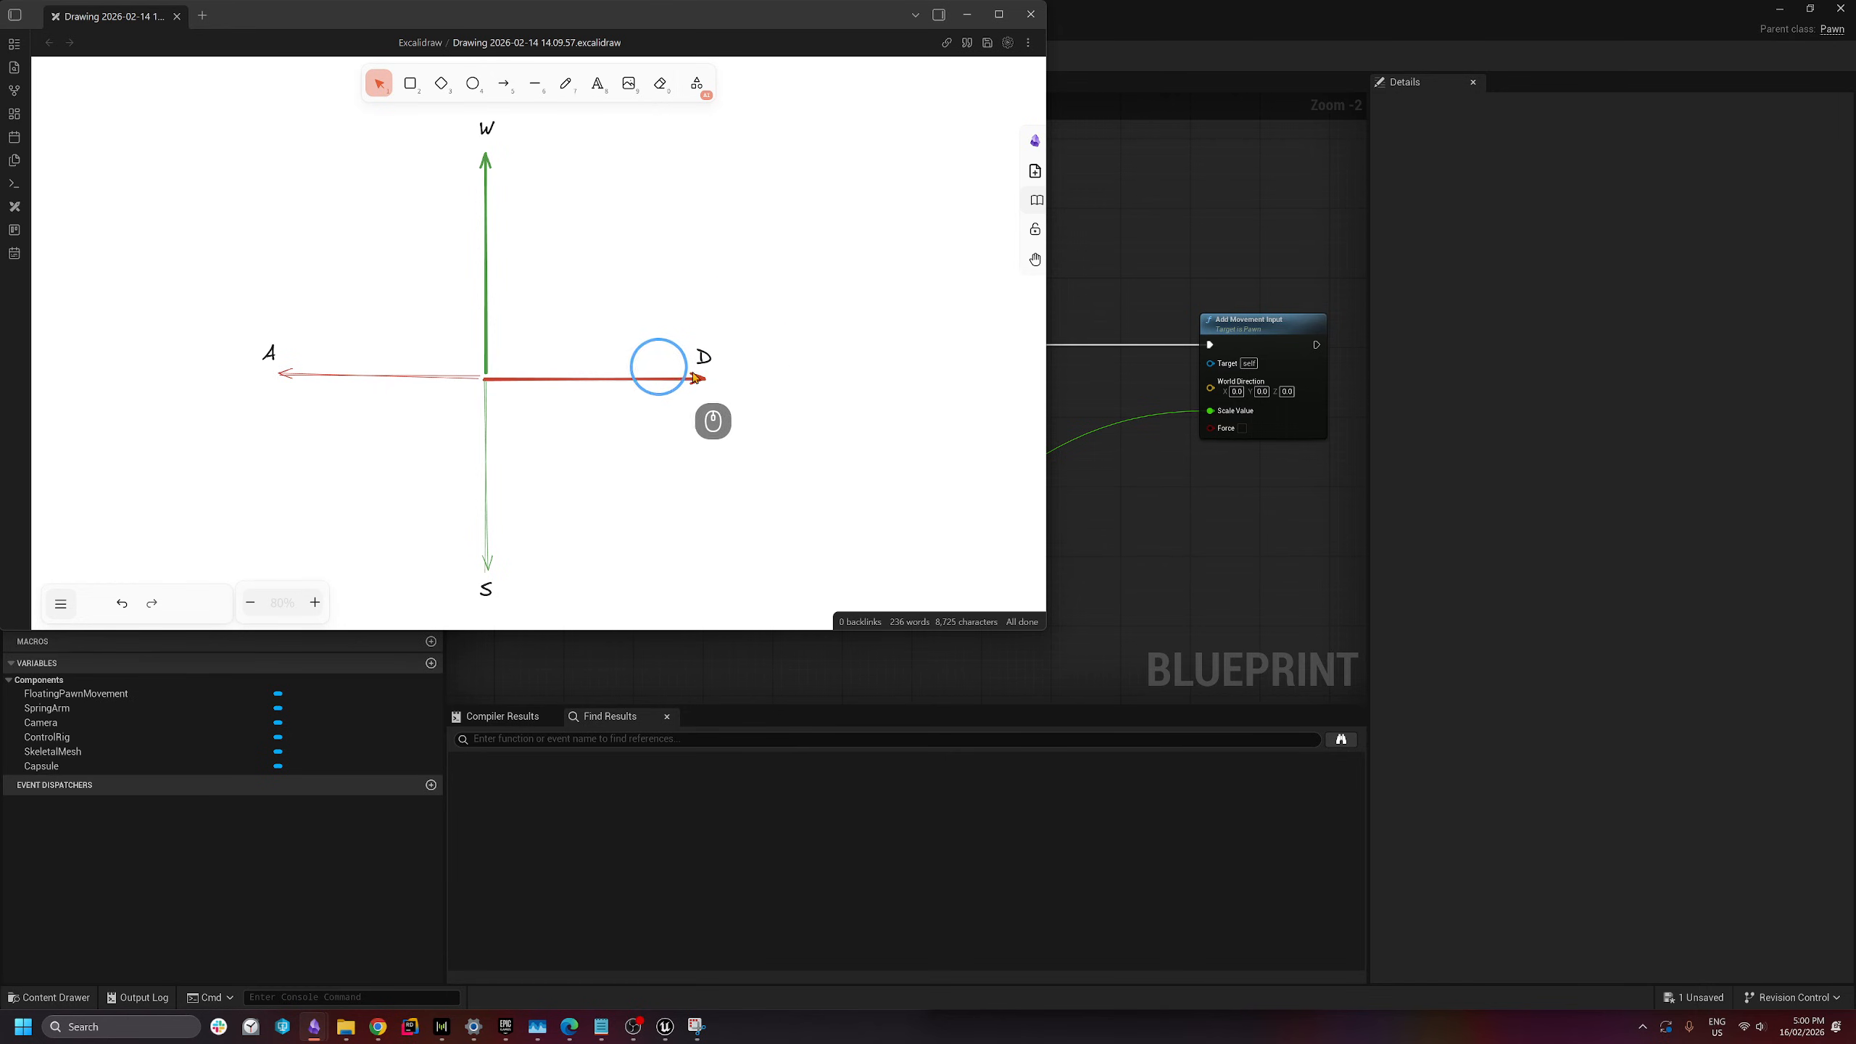
left_click(1298, 543)
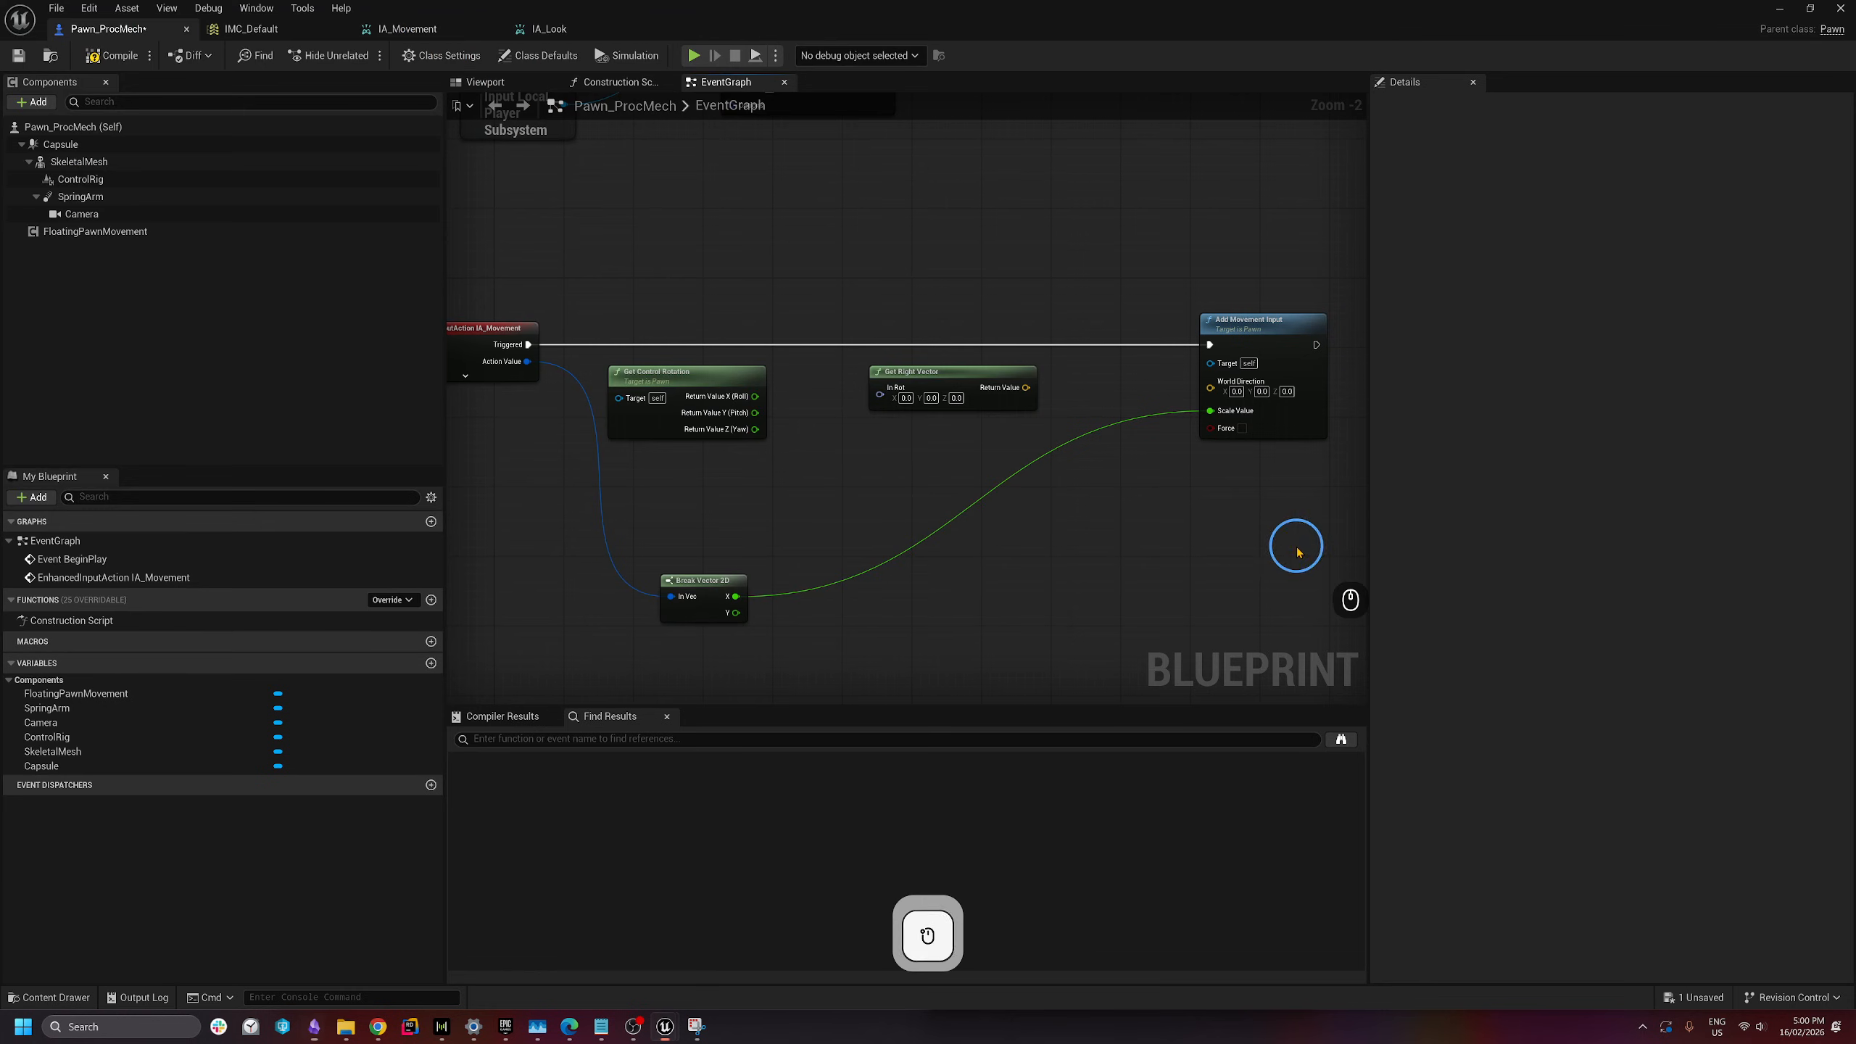
right_click(919, 410)
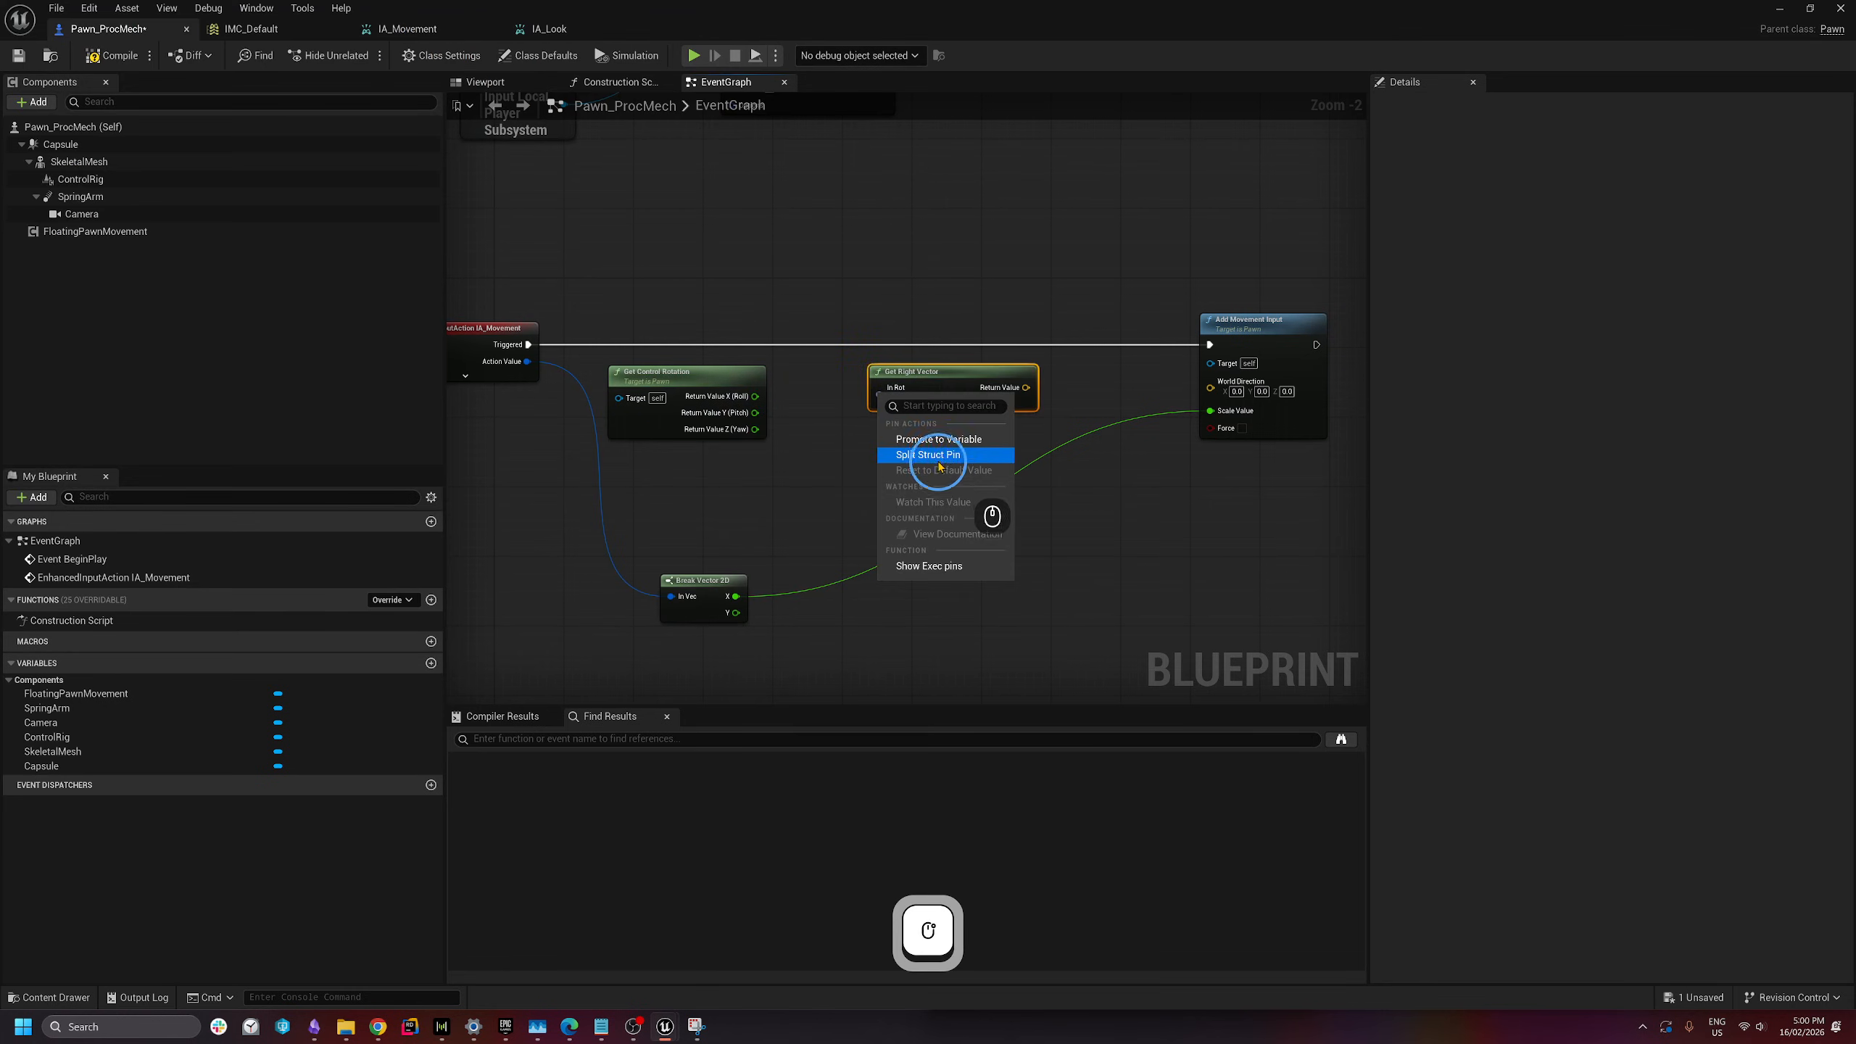
left_click(932, 453)
left_click_drag(756, 398, 880, 388)
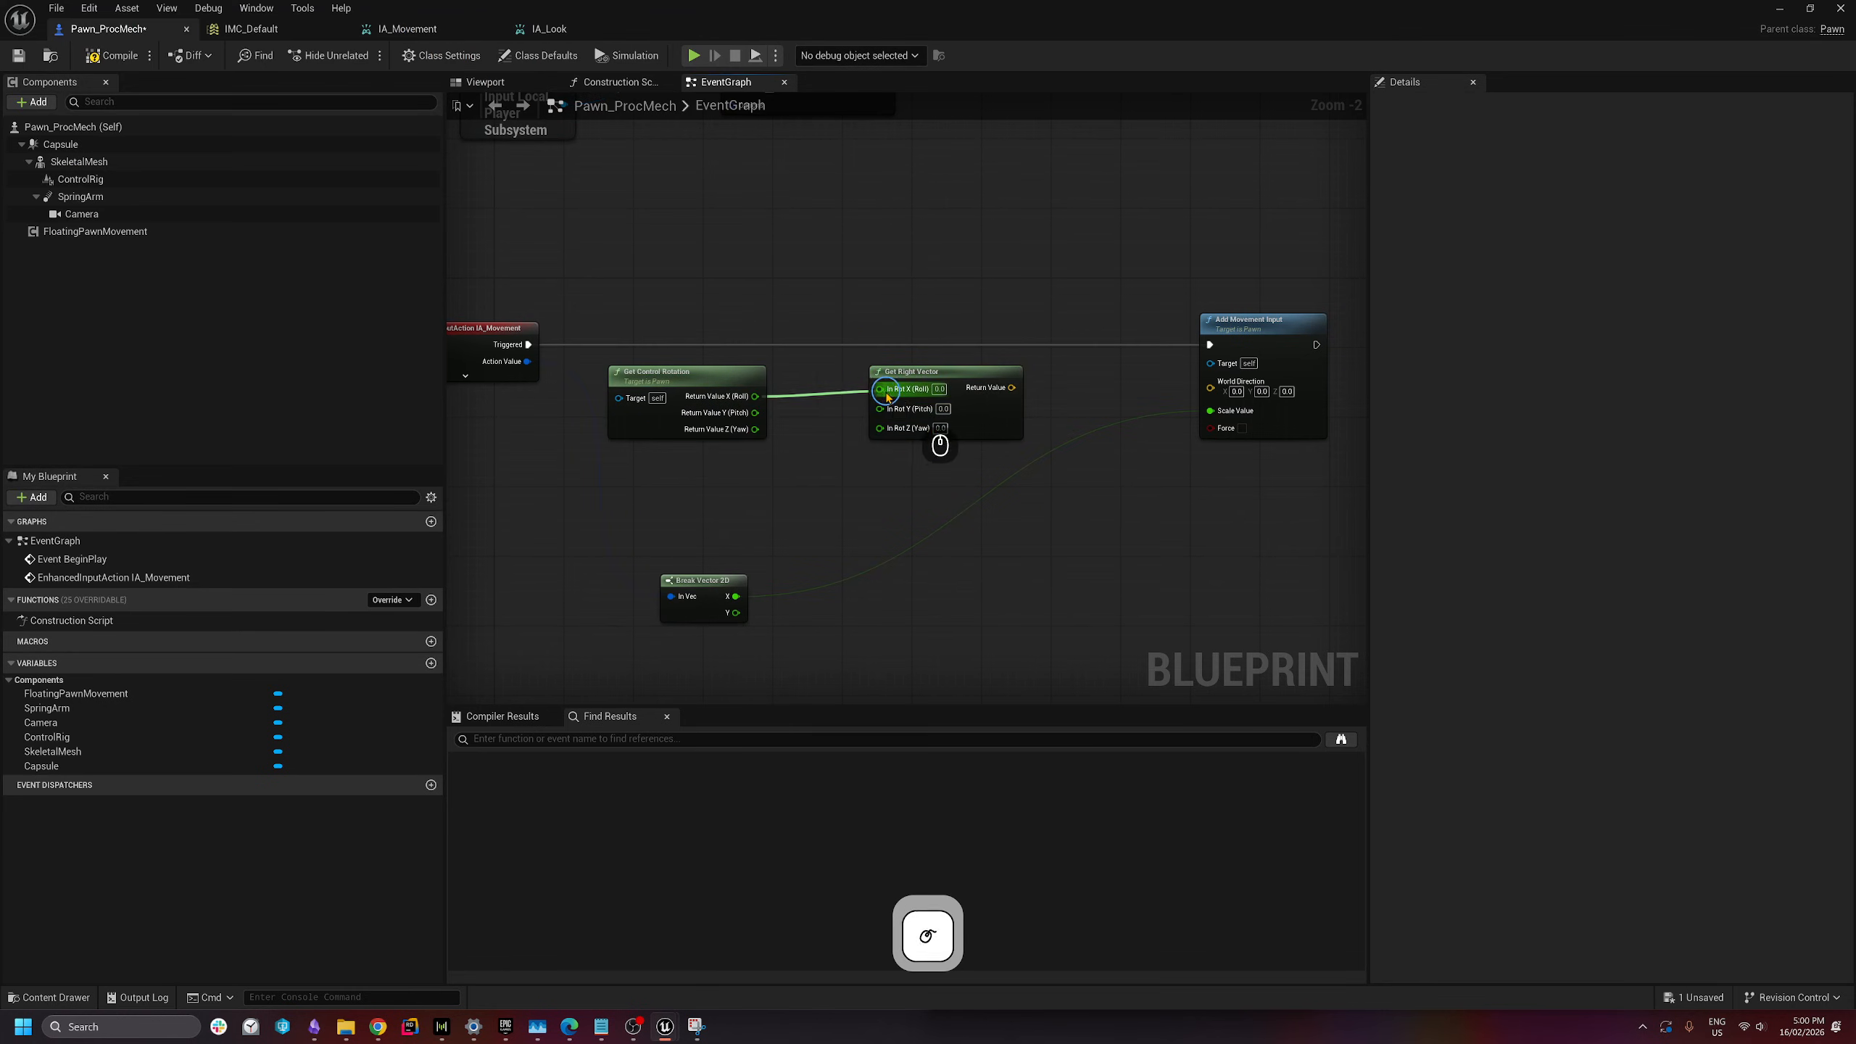
left_click_drag(755, 429, 881, 425)
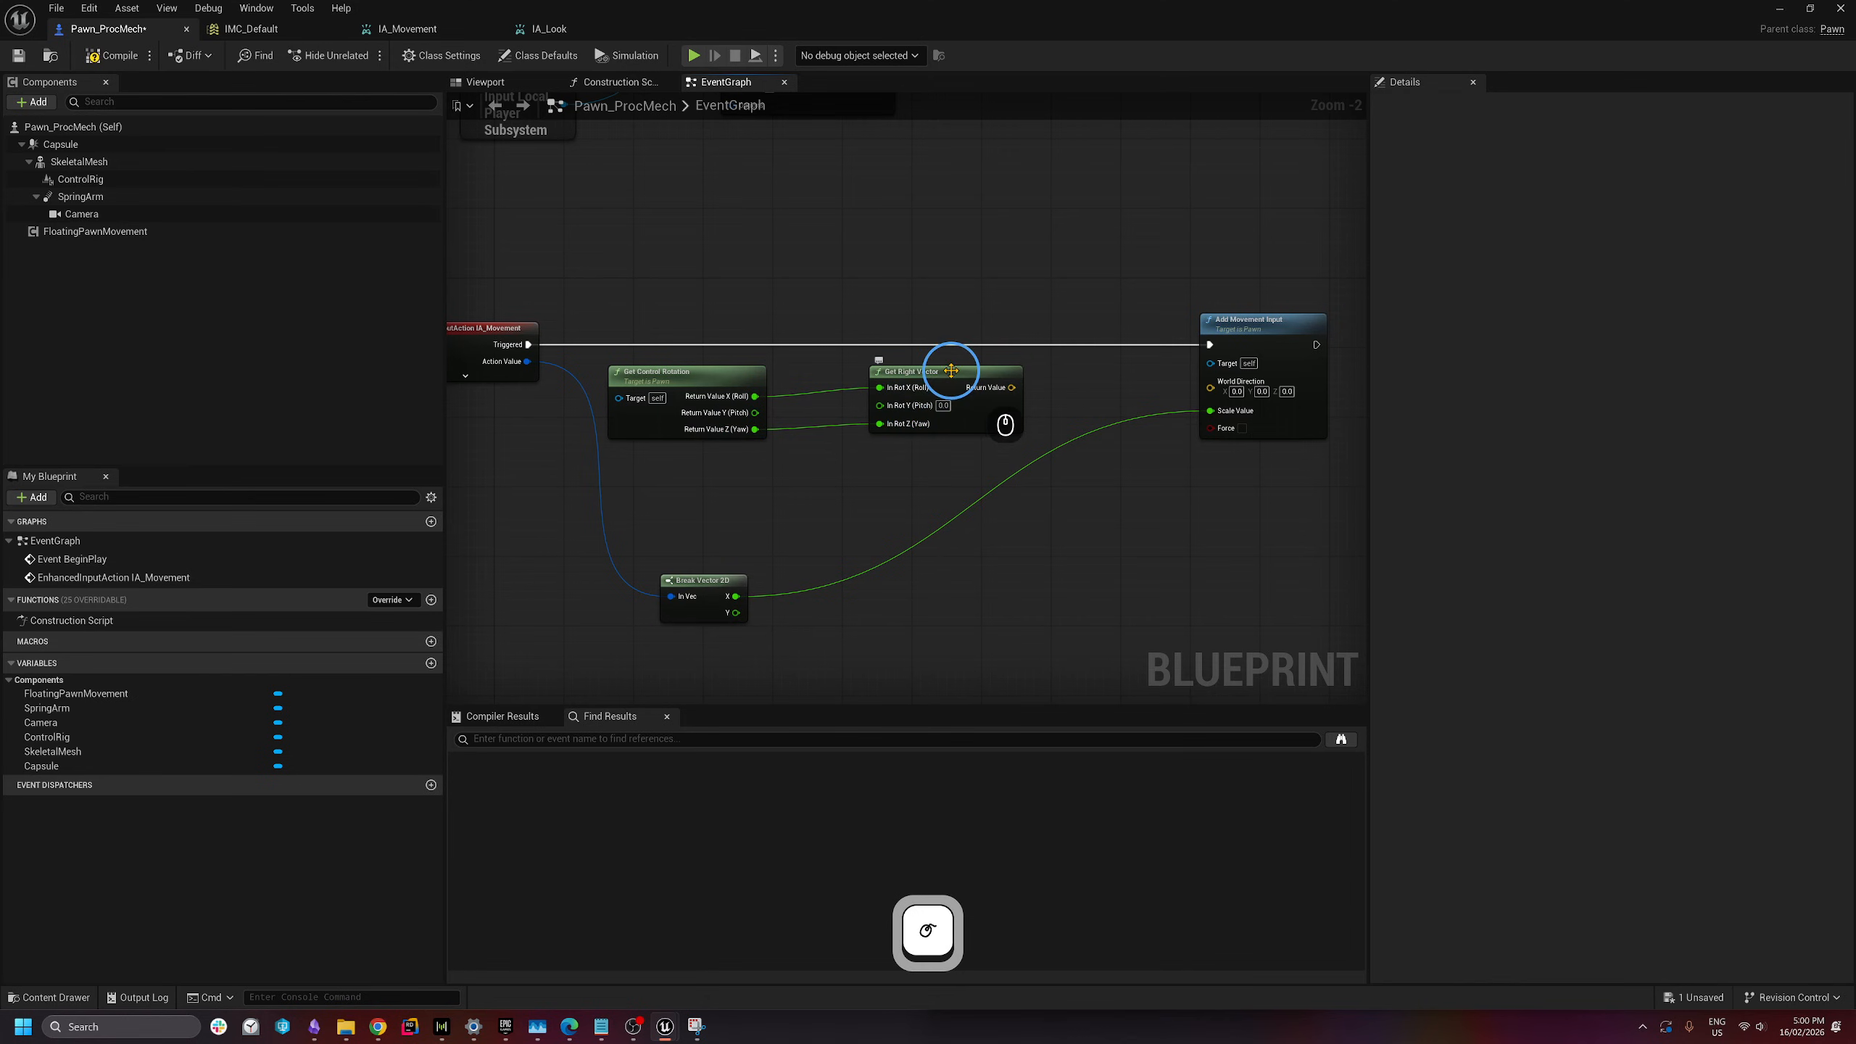
- Move Get Right Vector to feed Add Movement Input's World Direction and clear space for new nodes
left_click_drag(949, 369, 1210, 387)
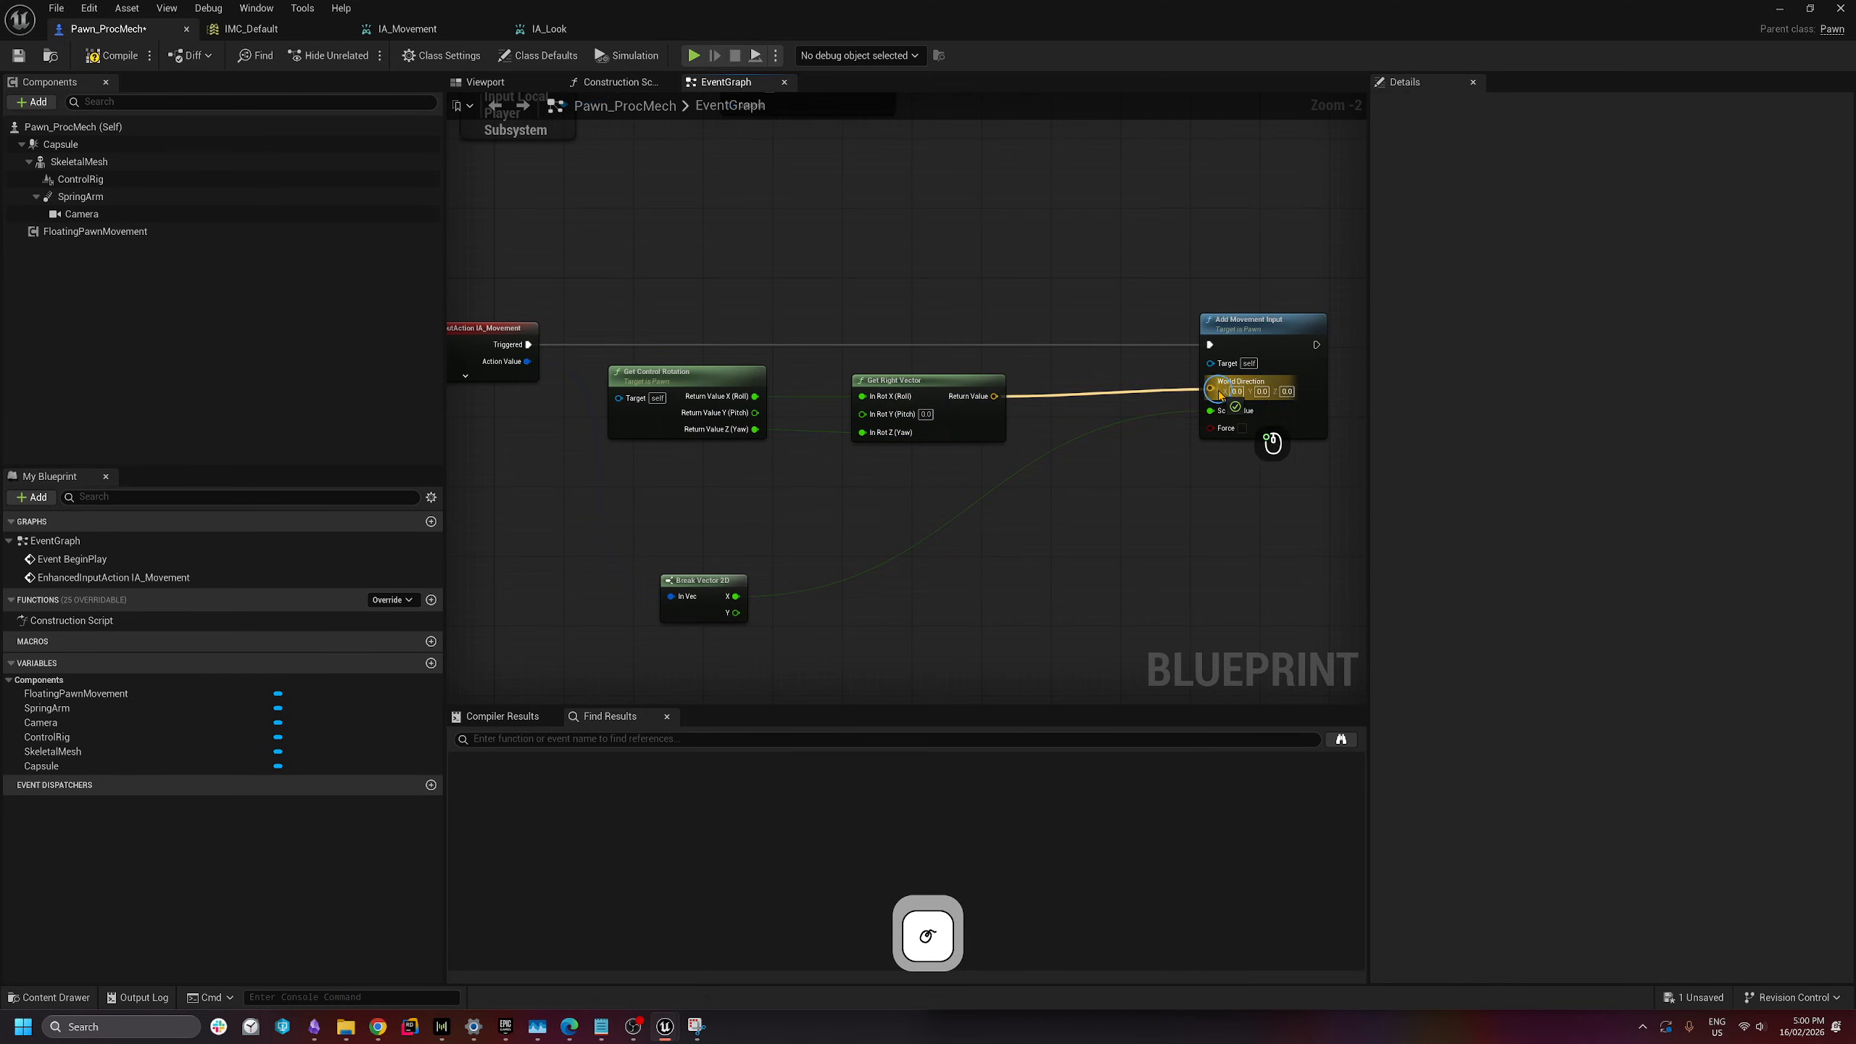
scroll(1184, 439, "down", 1)
left_click_drag(1255, 265, 666, 591)
left_click(834, 617)
scroll(845, 624, "down", 2)
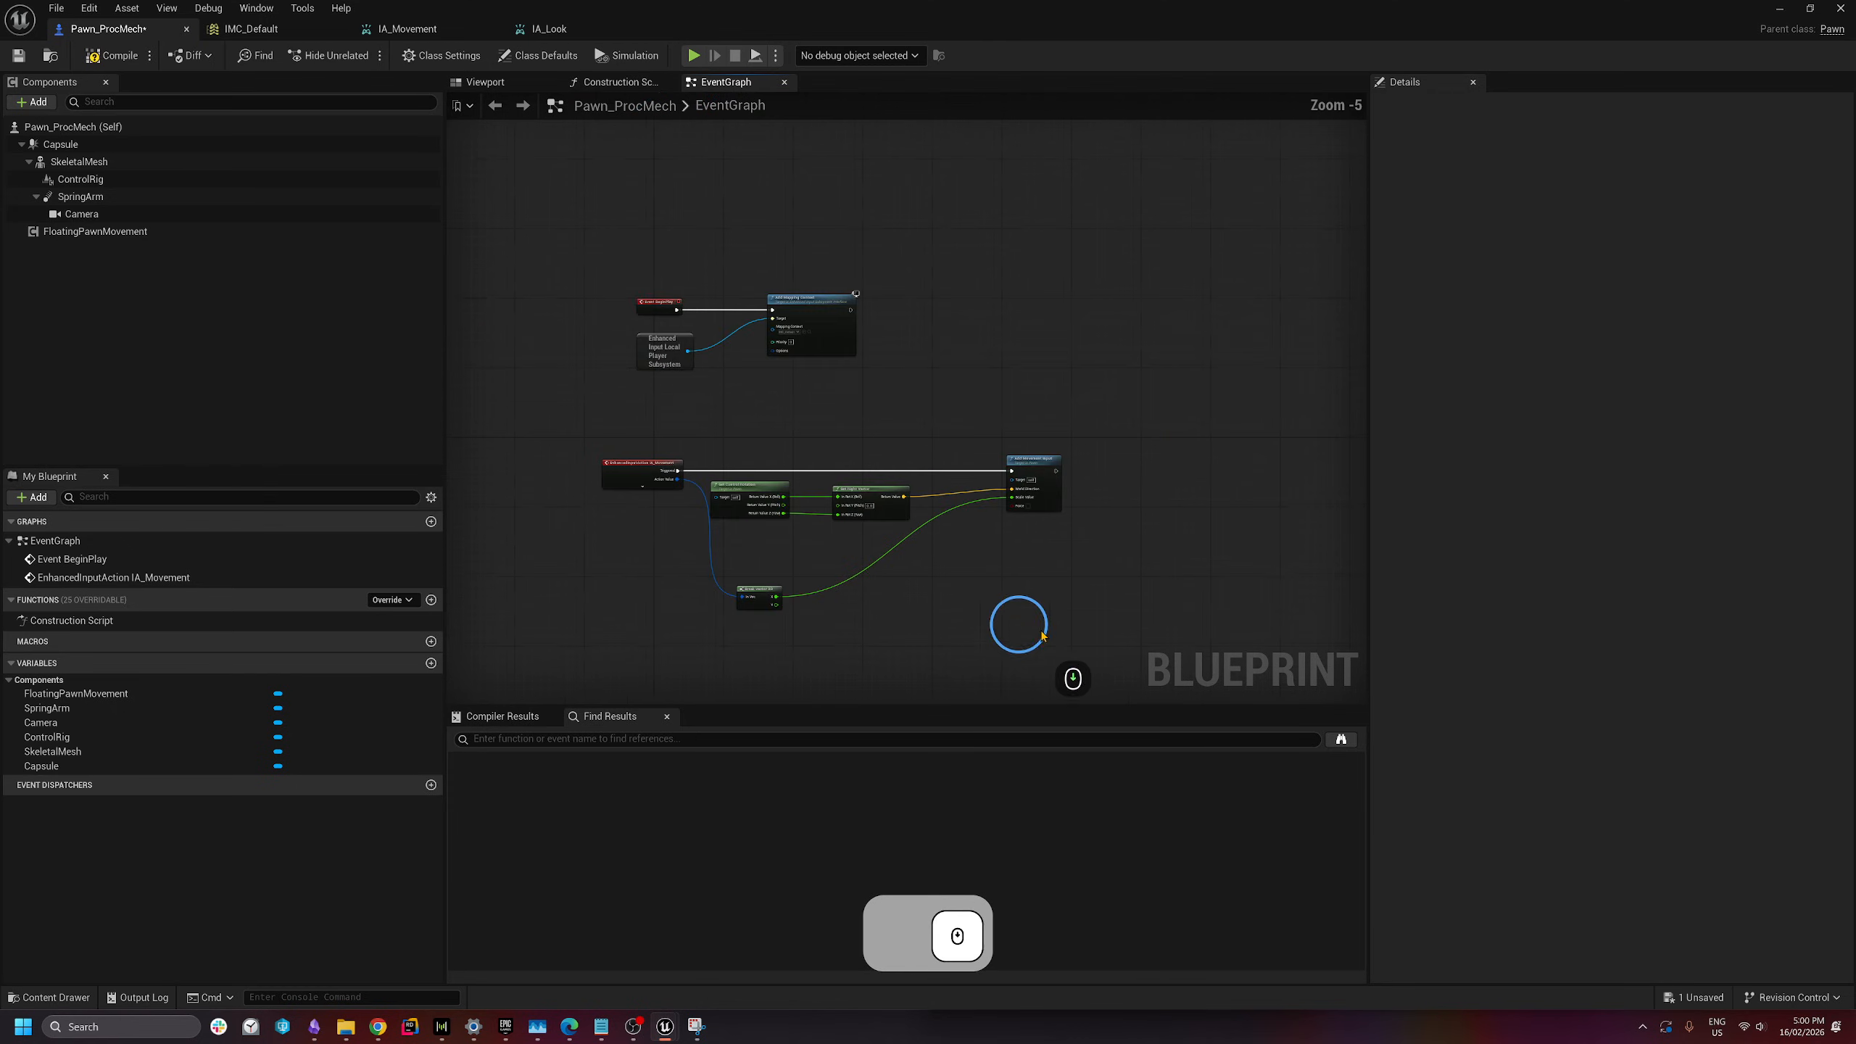
right_click_drag(1041, 629, 948, 557)
scroll(949, 557, "up", 1)
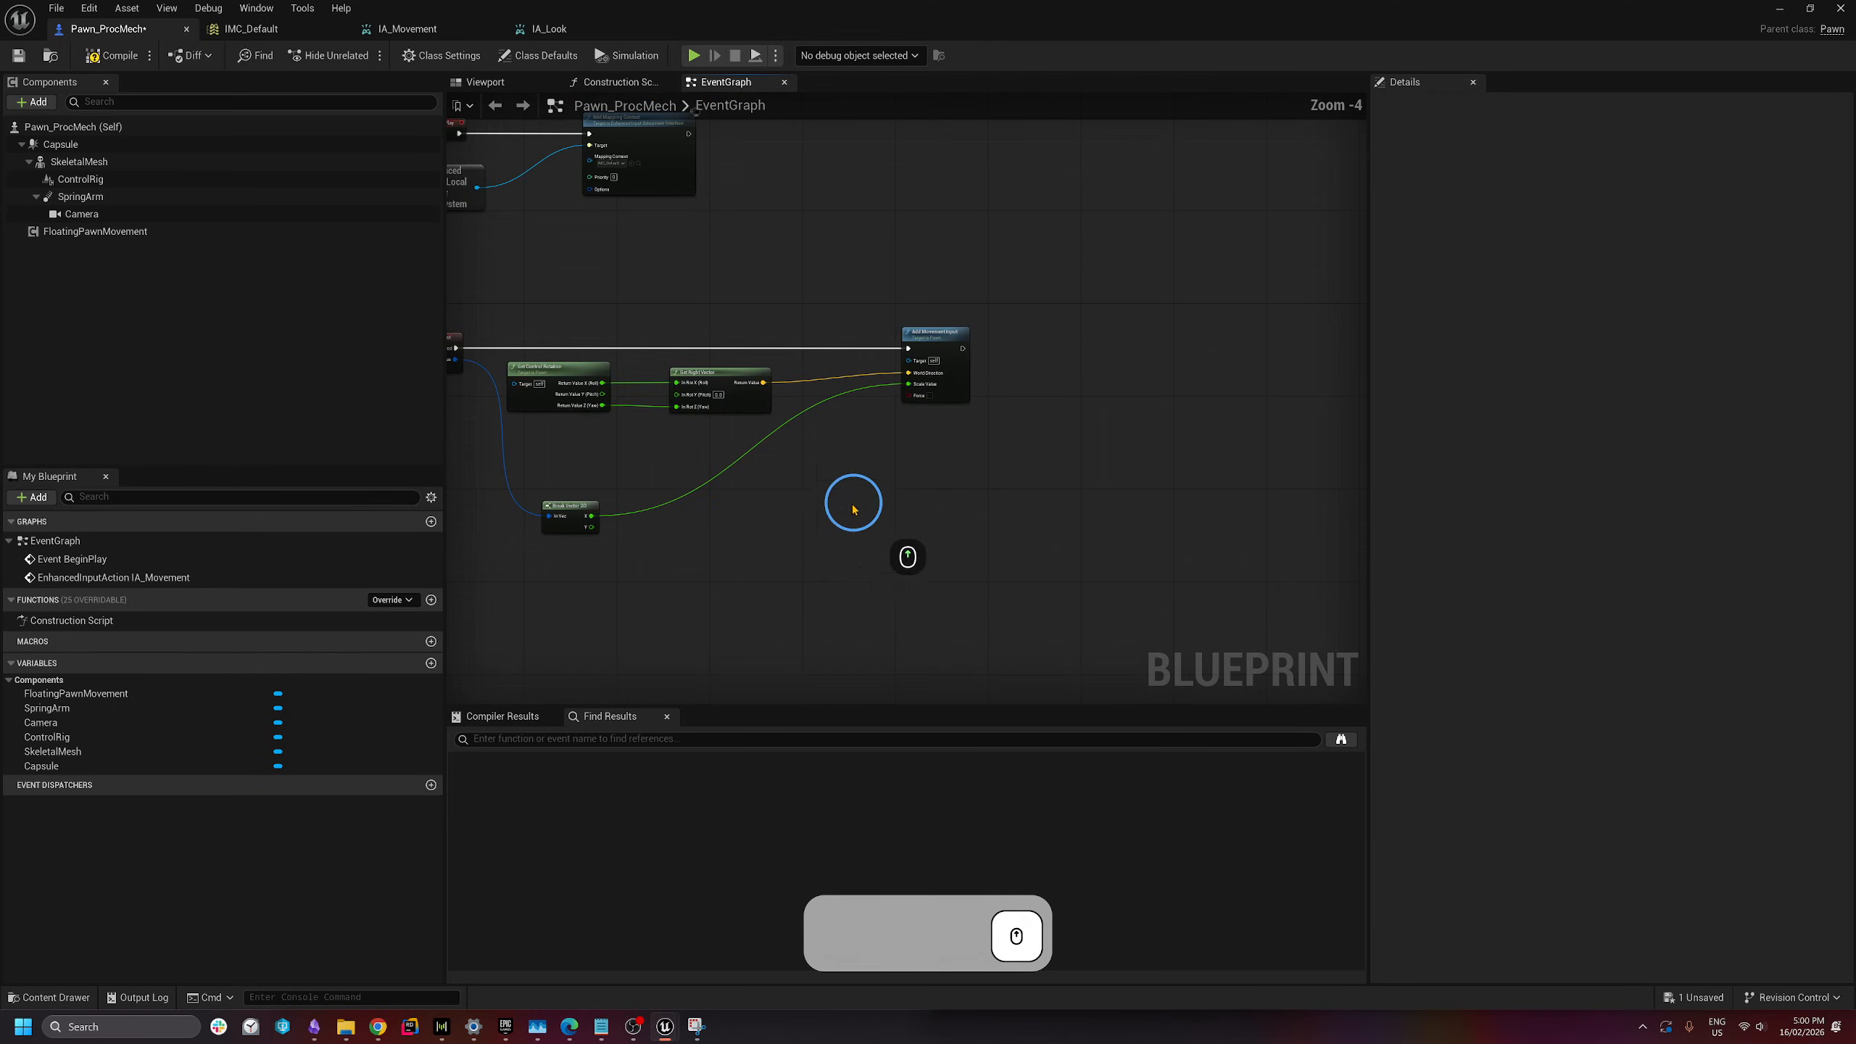
- Add a second Get Control Rotation node with its output split into roll, pitch and yaw
right_click(1048, 409)
type("get contro")
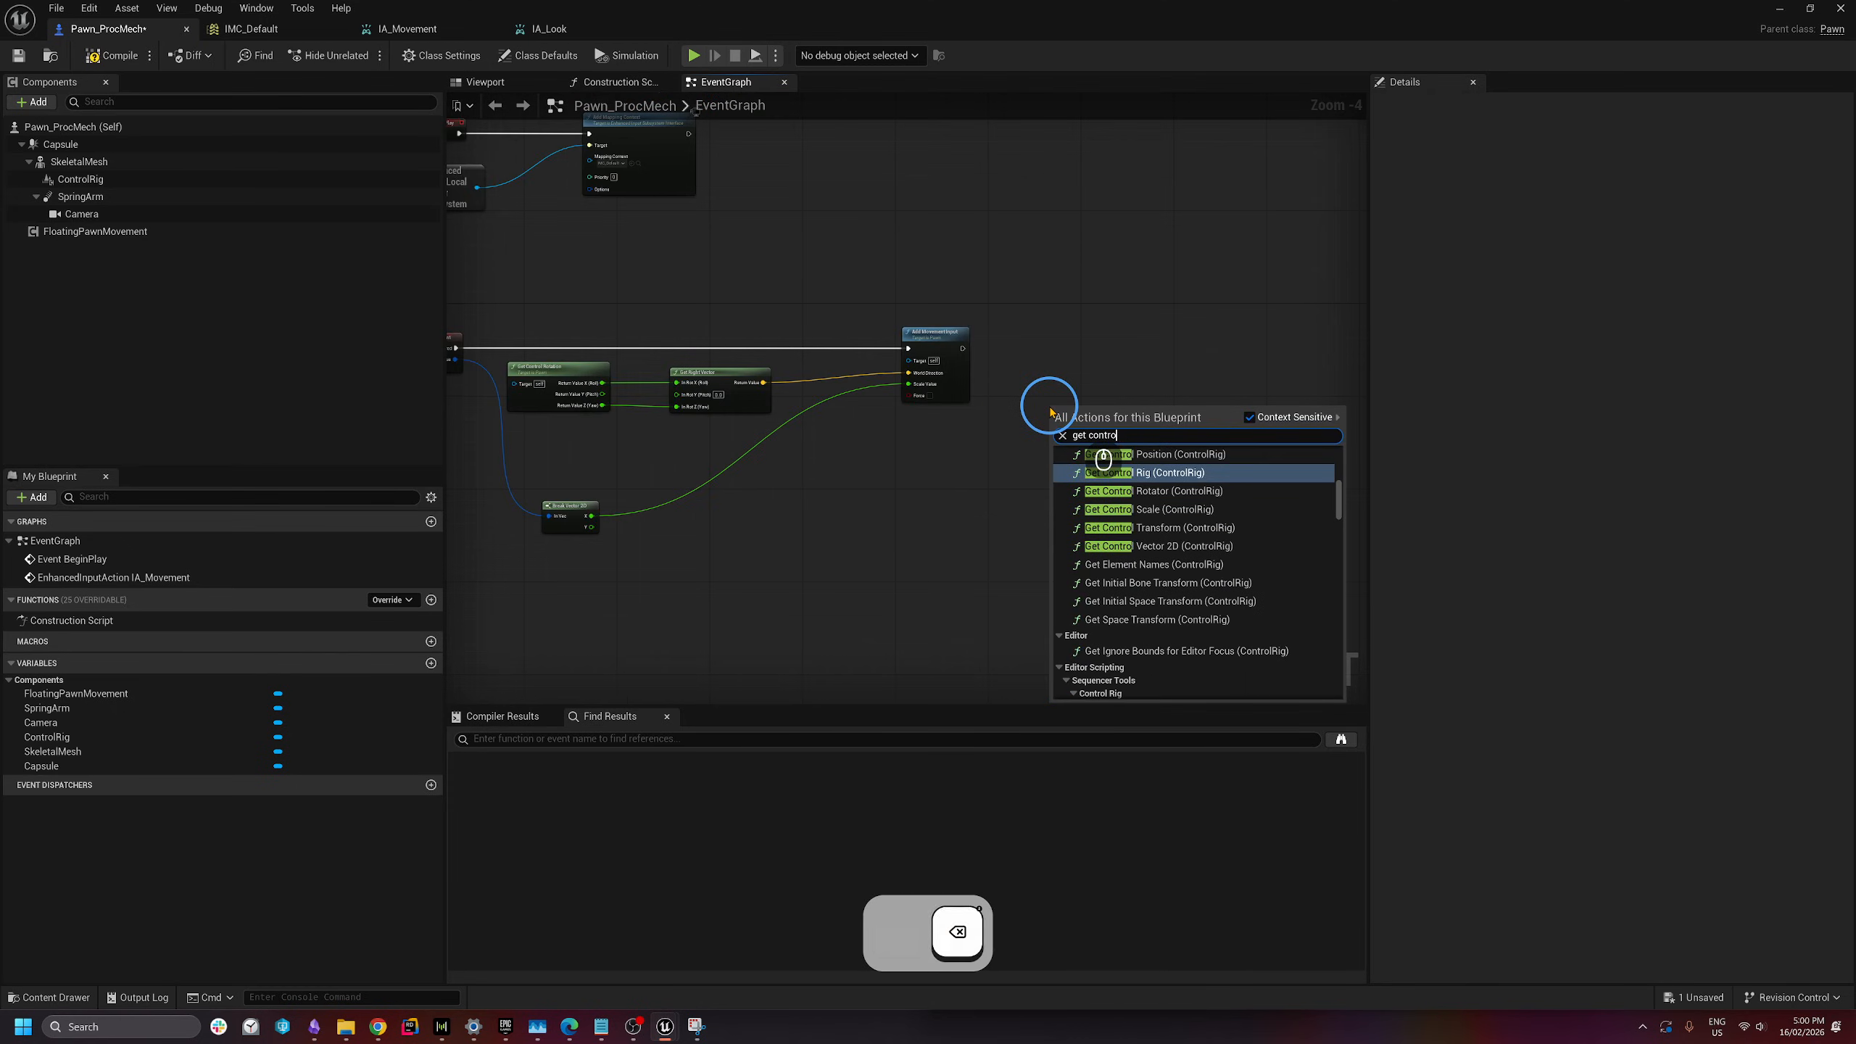
type("l rotat")
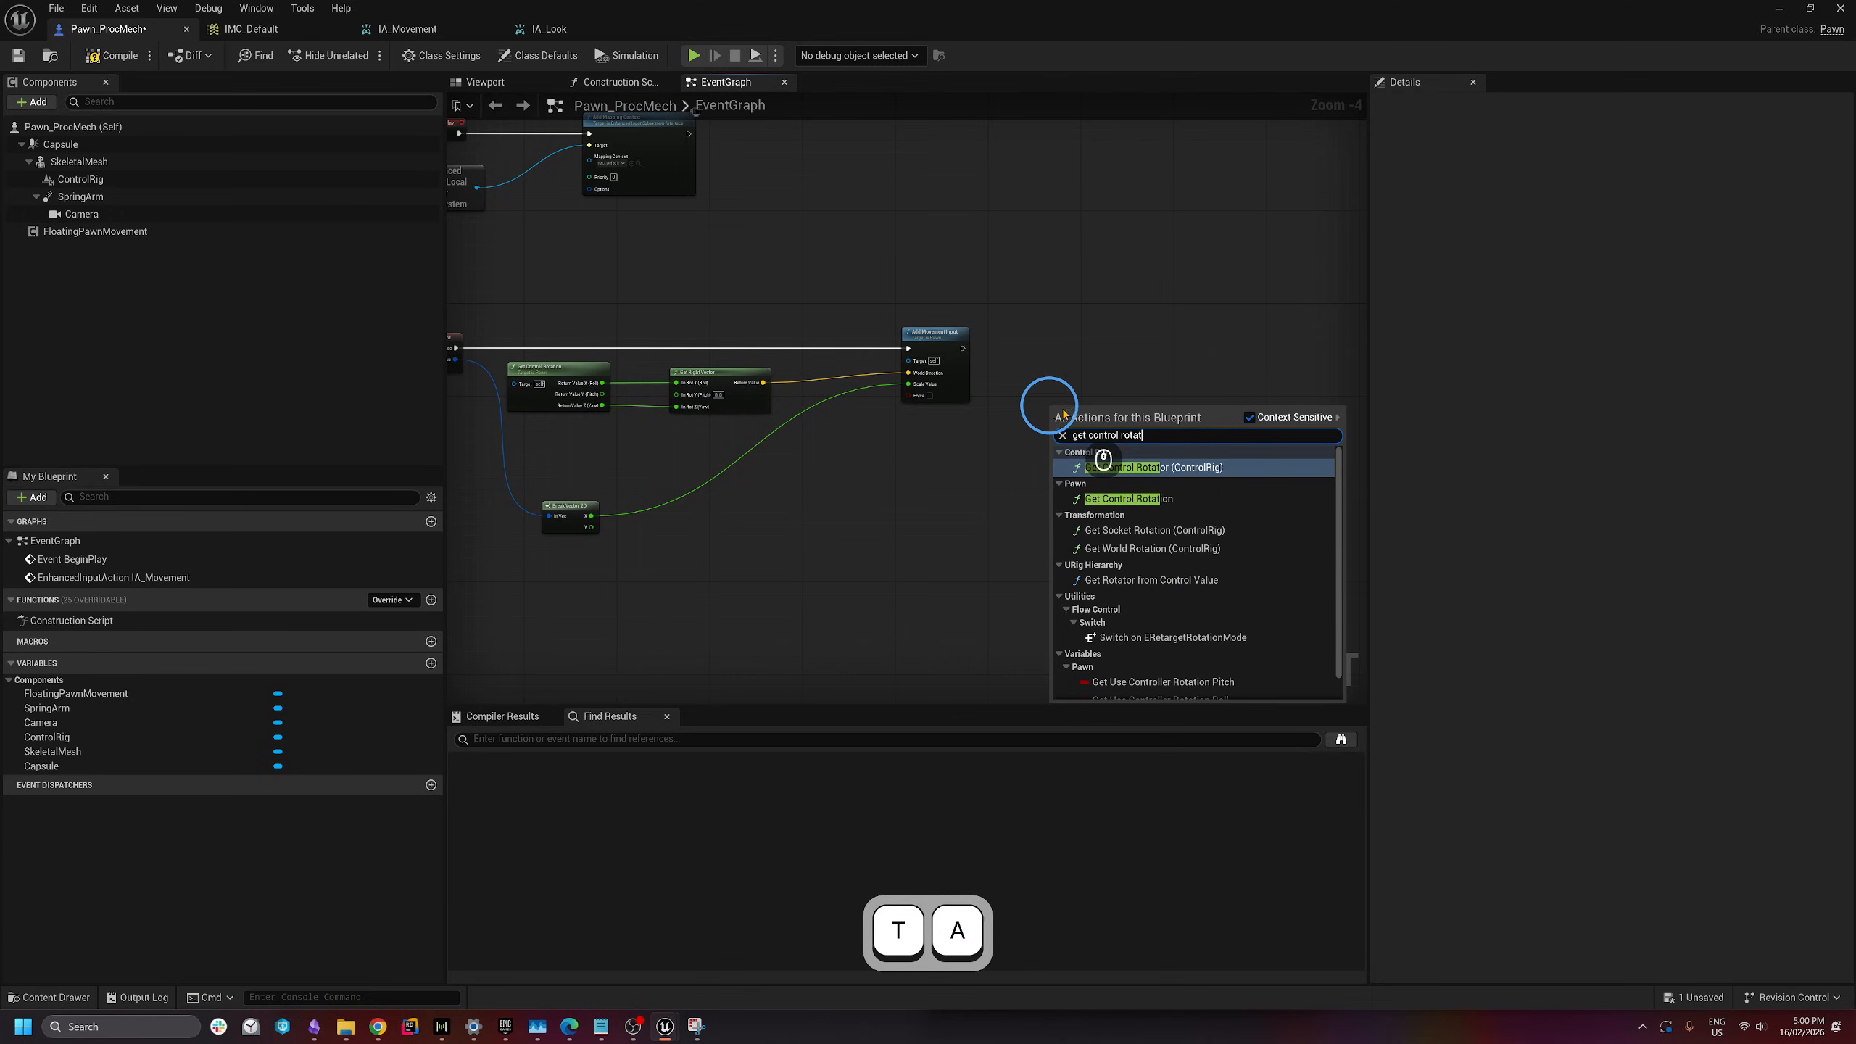
left_click(1118, 499)
right_click_drag(1049, 485, 1027, 398)
left_click_drag(1028, 398, 939, 401)
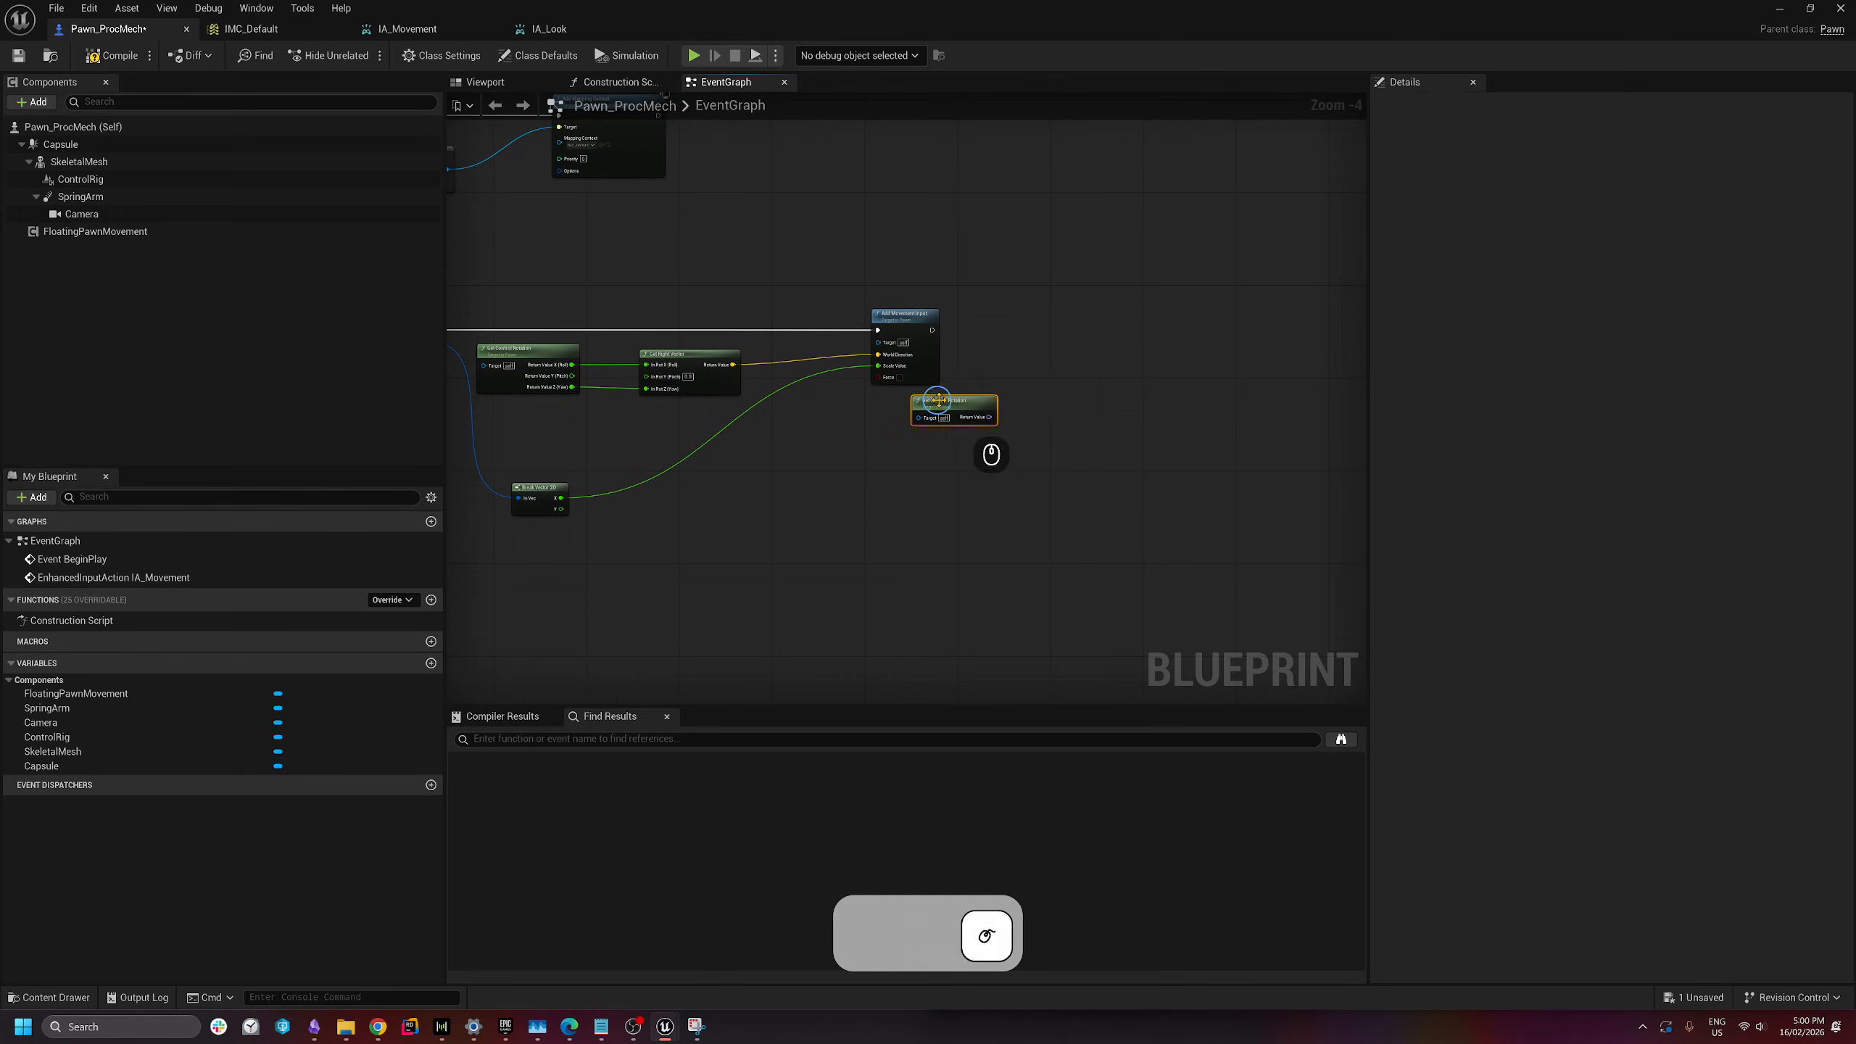
right_click(987, 417)
left_click(1038, 476)
scroll(1052, 479, "down", 2)
scroll(1027, 512, "up", 2)
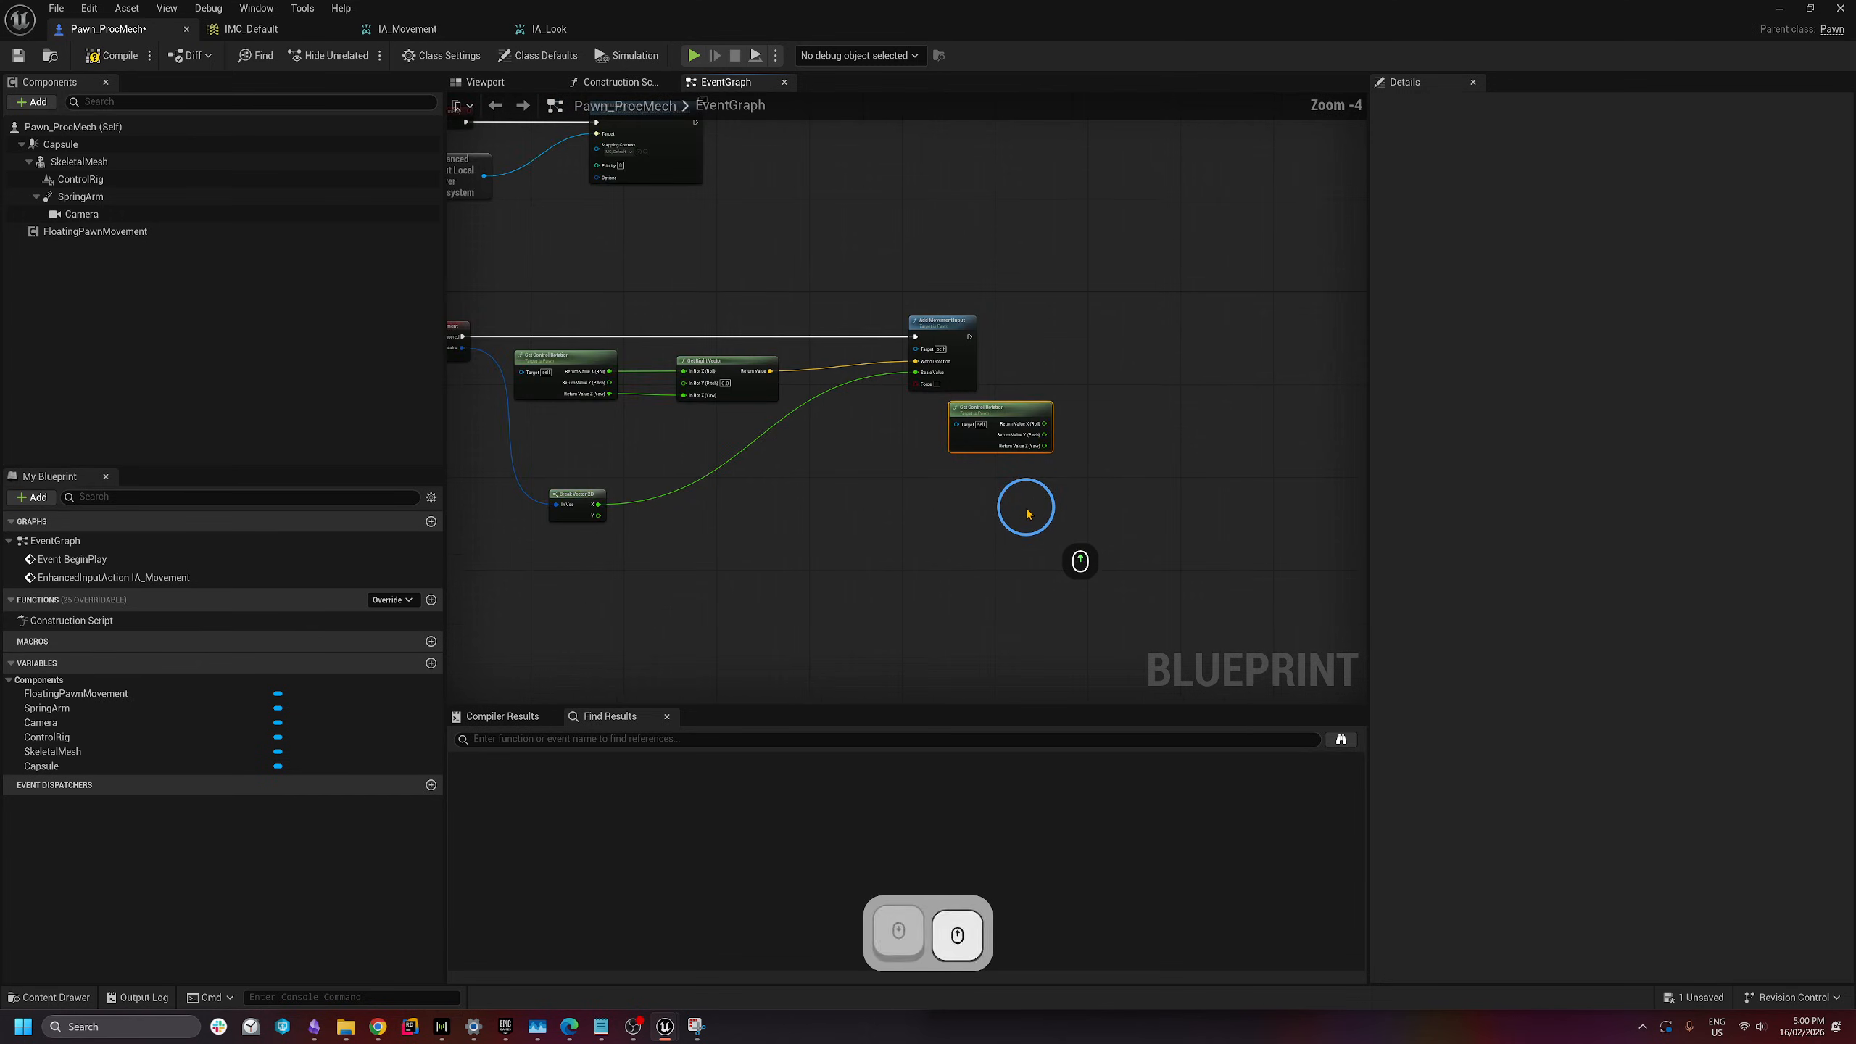
right_click_drag(988, 531, 1048, 493)
left_click_drag(1051, 365, 1034, 370)
right_click_drag(1169, 444, 1092, 434)
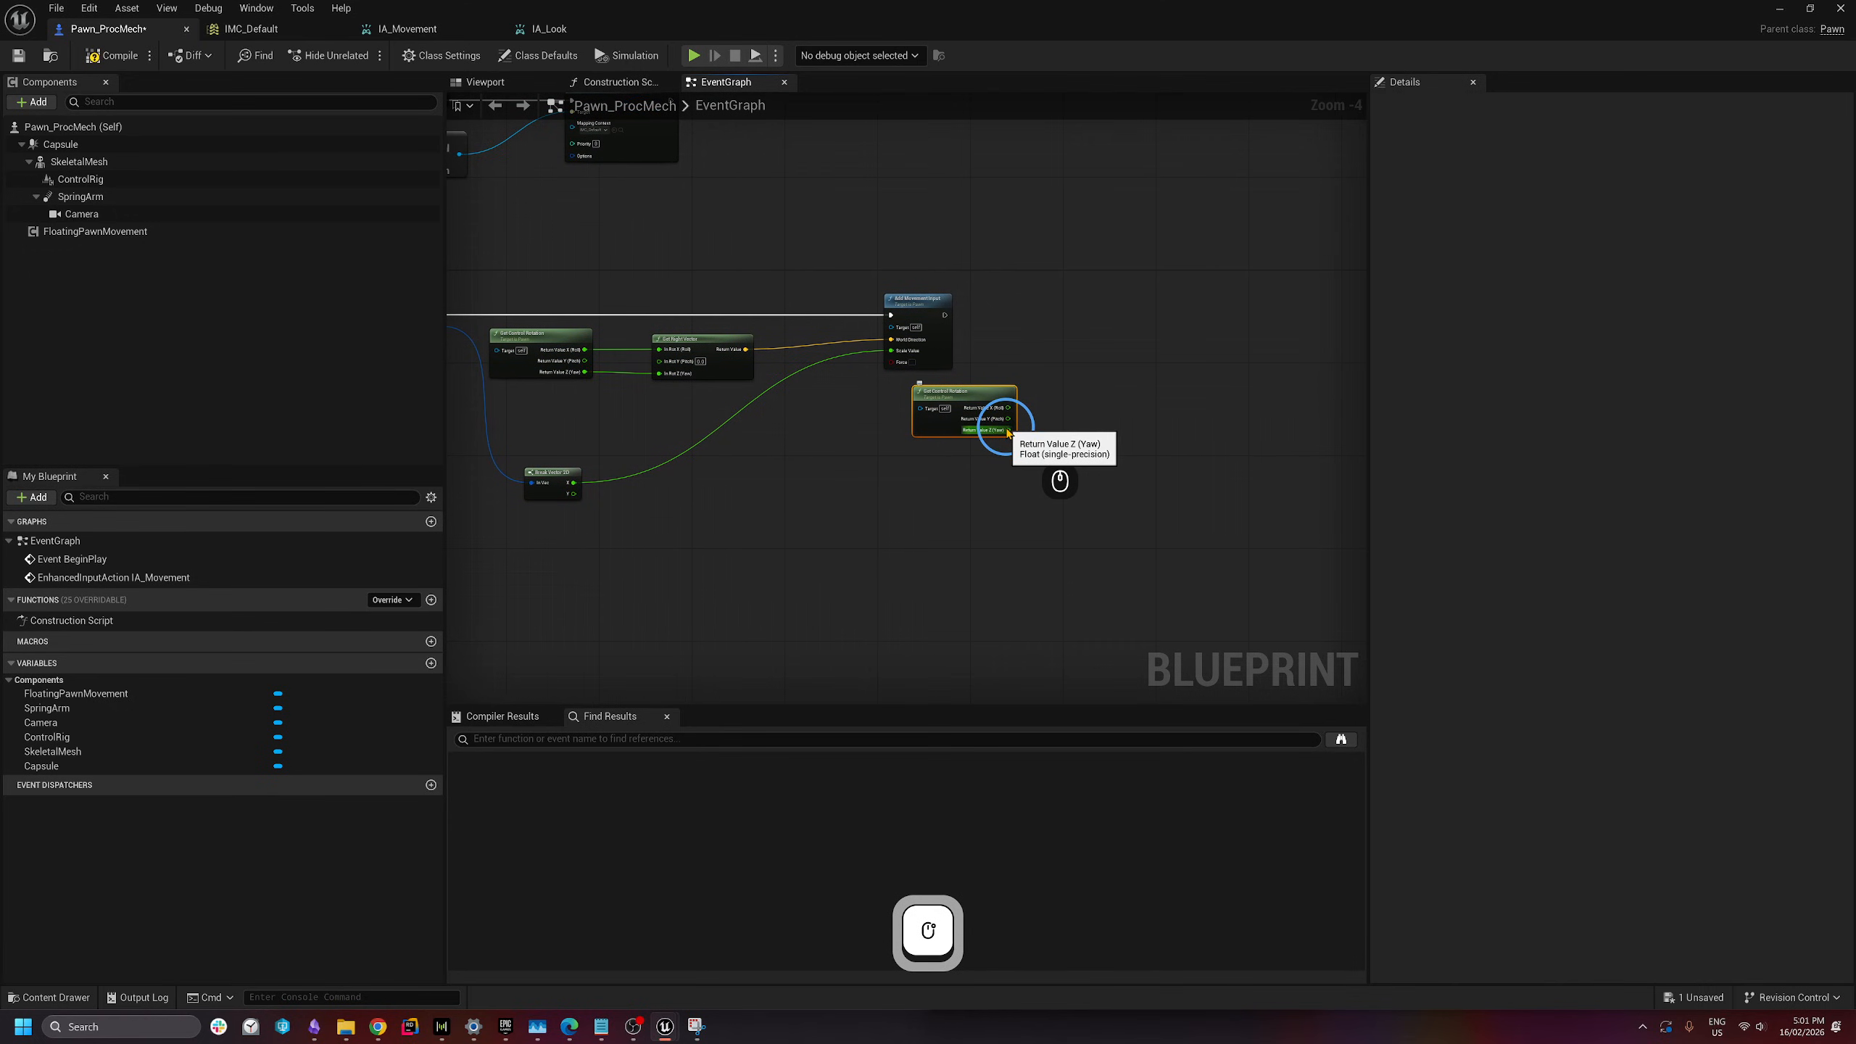
- Add a Get Forward Vector node, split its In Rot, and wire Yaw into In Rot Z
left_click_drag(1007, 433, 1115, 406)
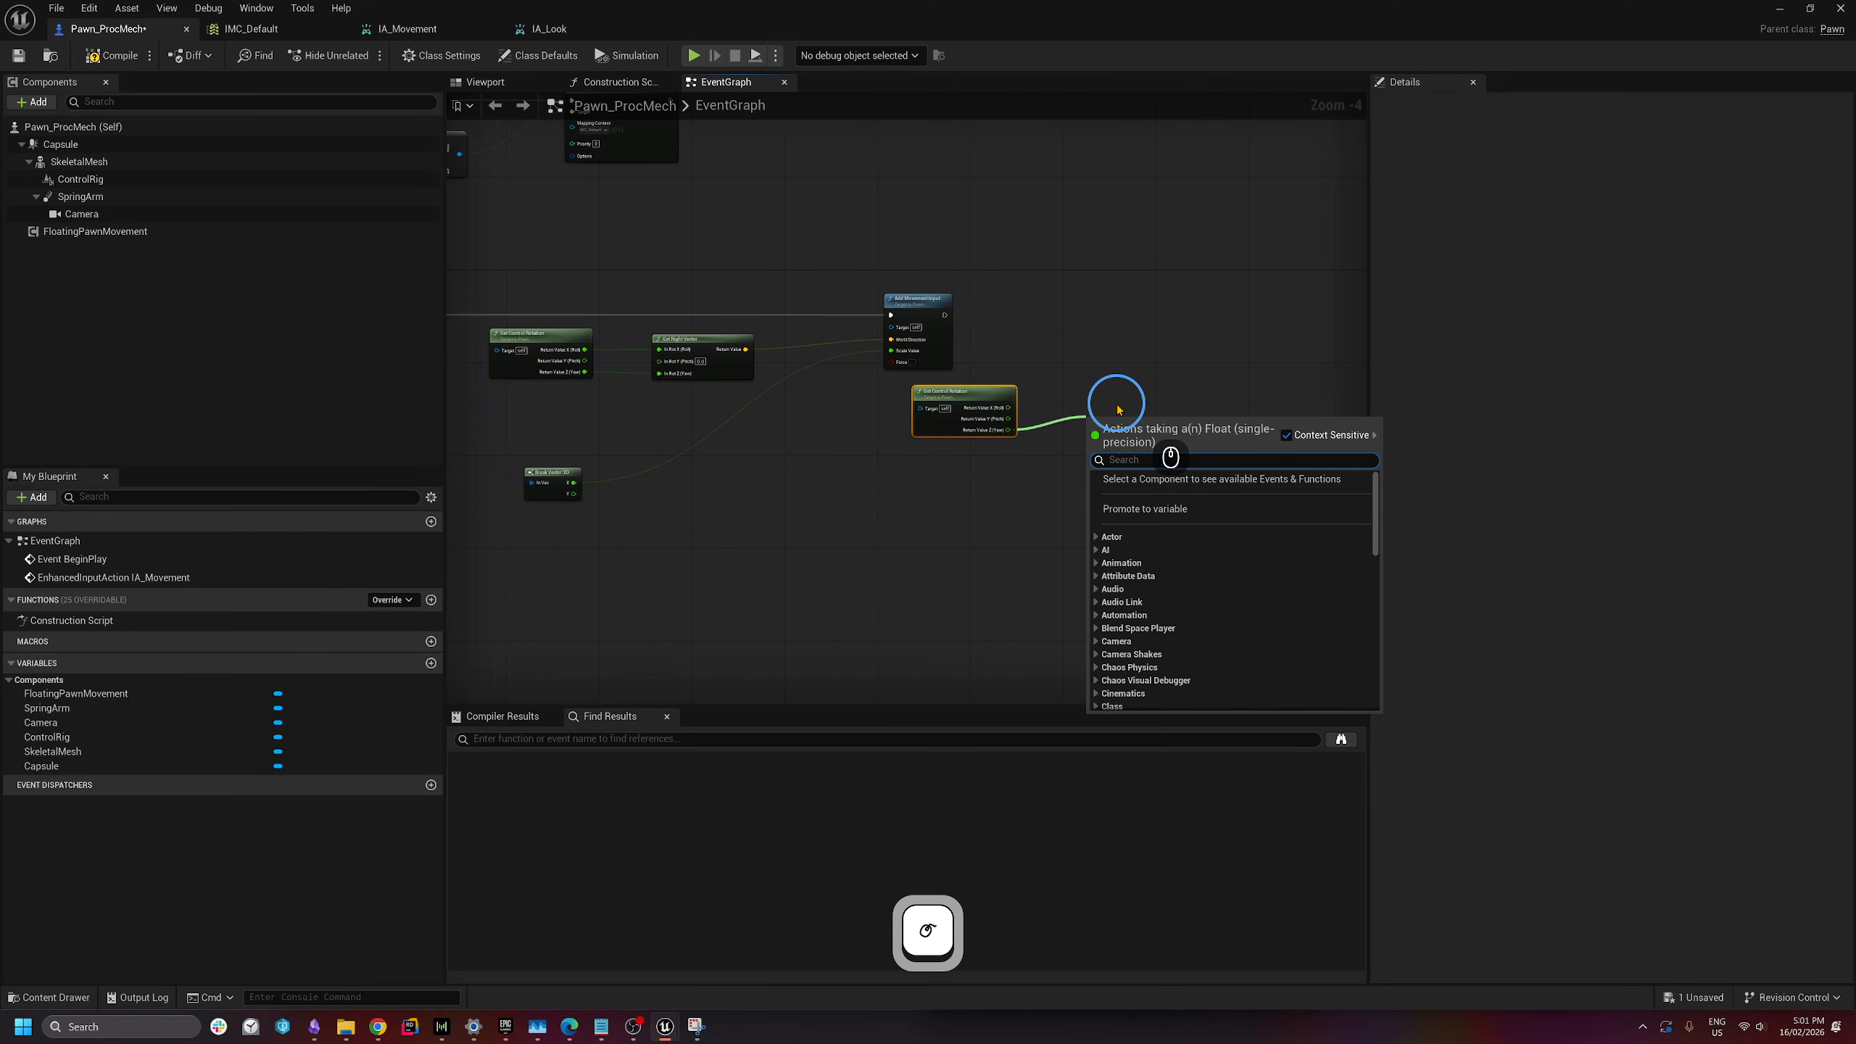
left_click(1083, 376)
right_click(1126, 420)
type("get forward")
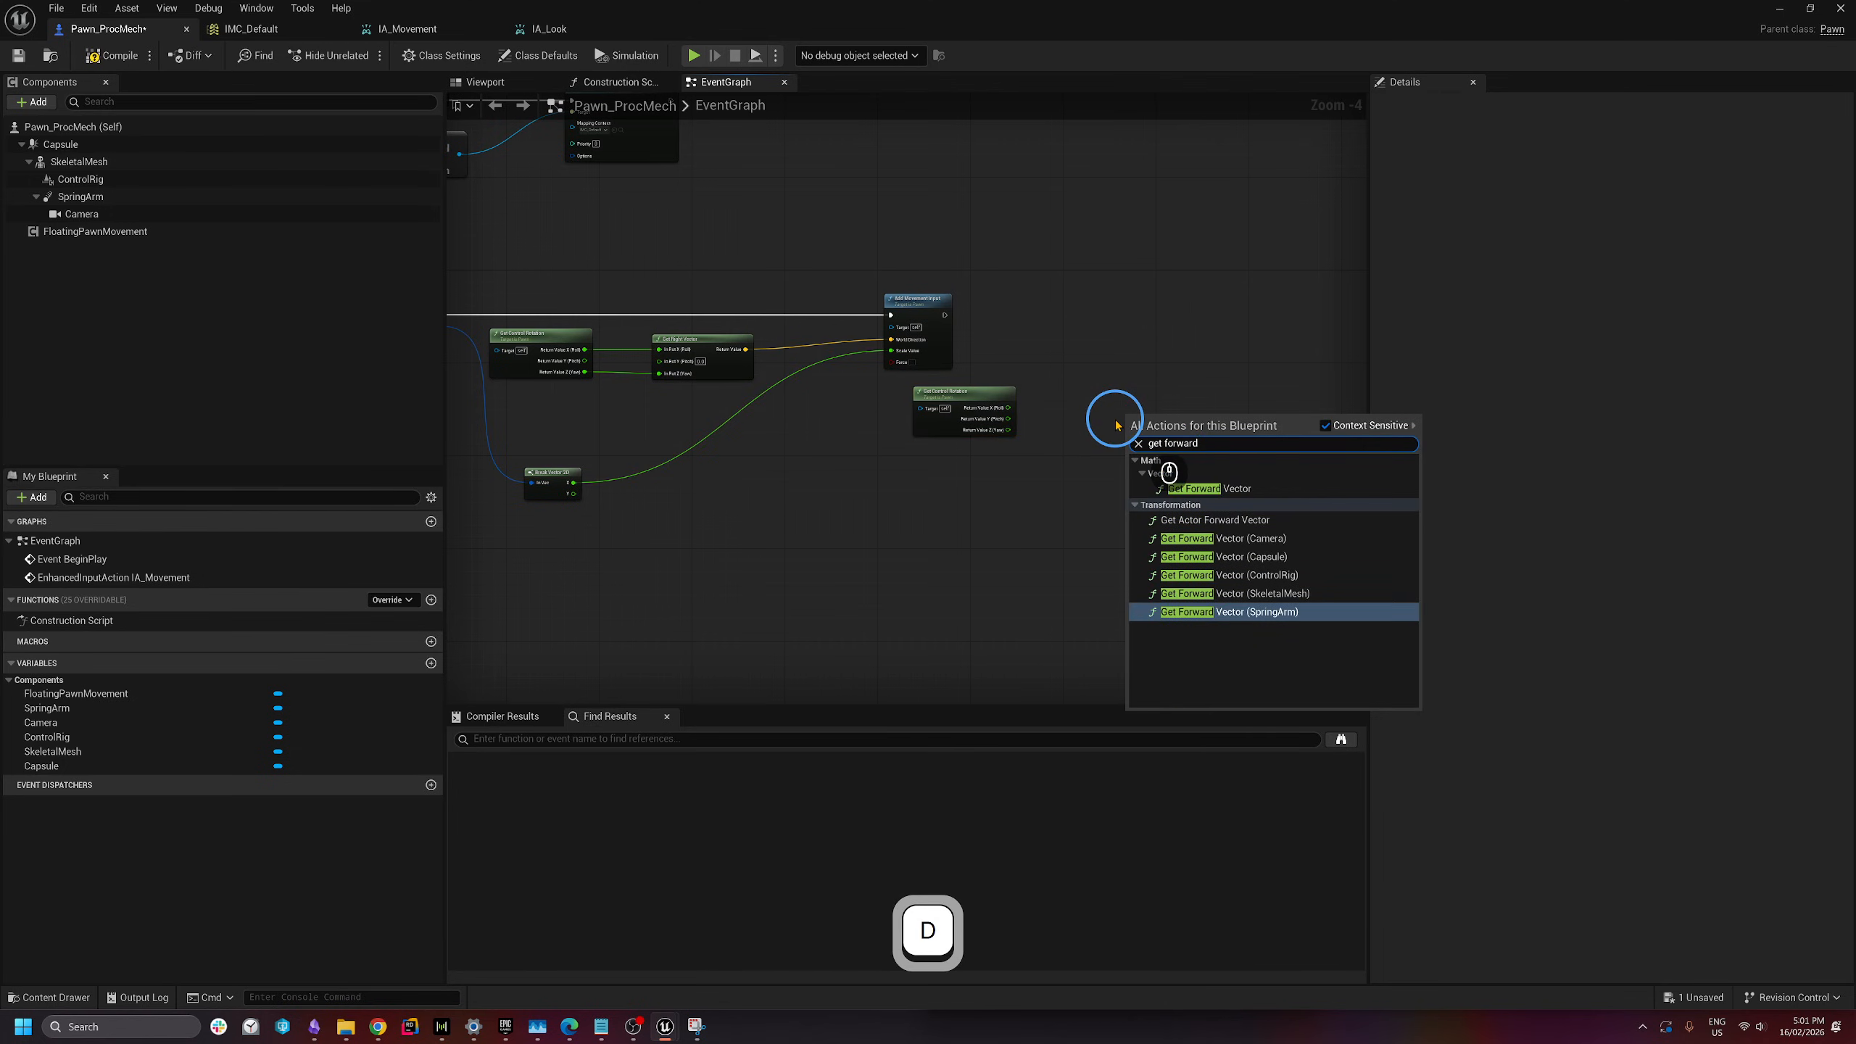
left_click(1208, 488)
right_click(1132, 431)
left_click(1165, 490)
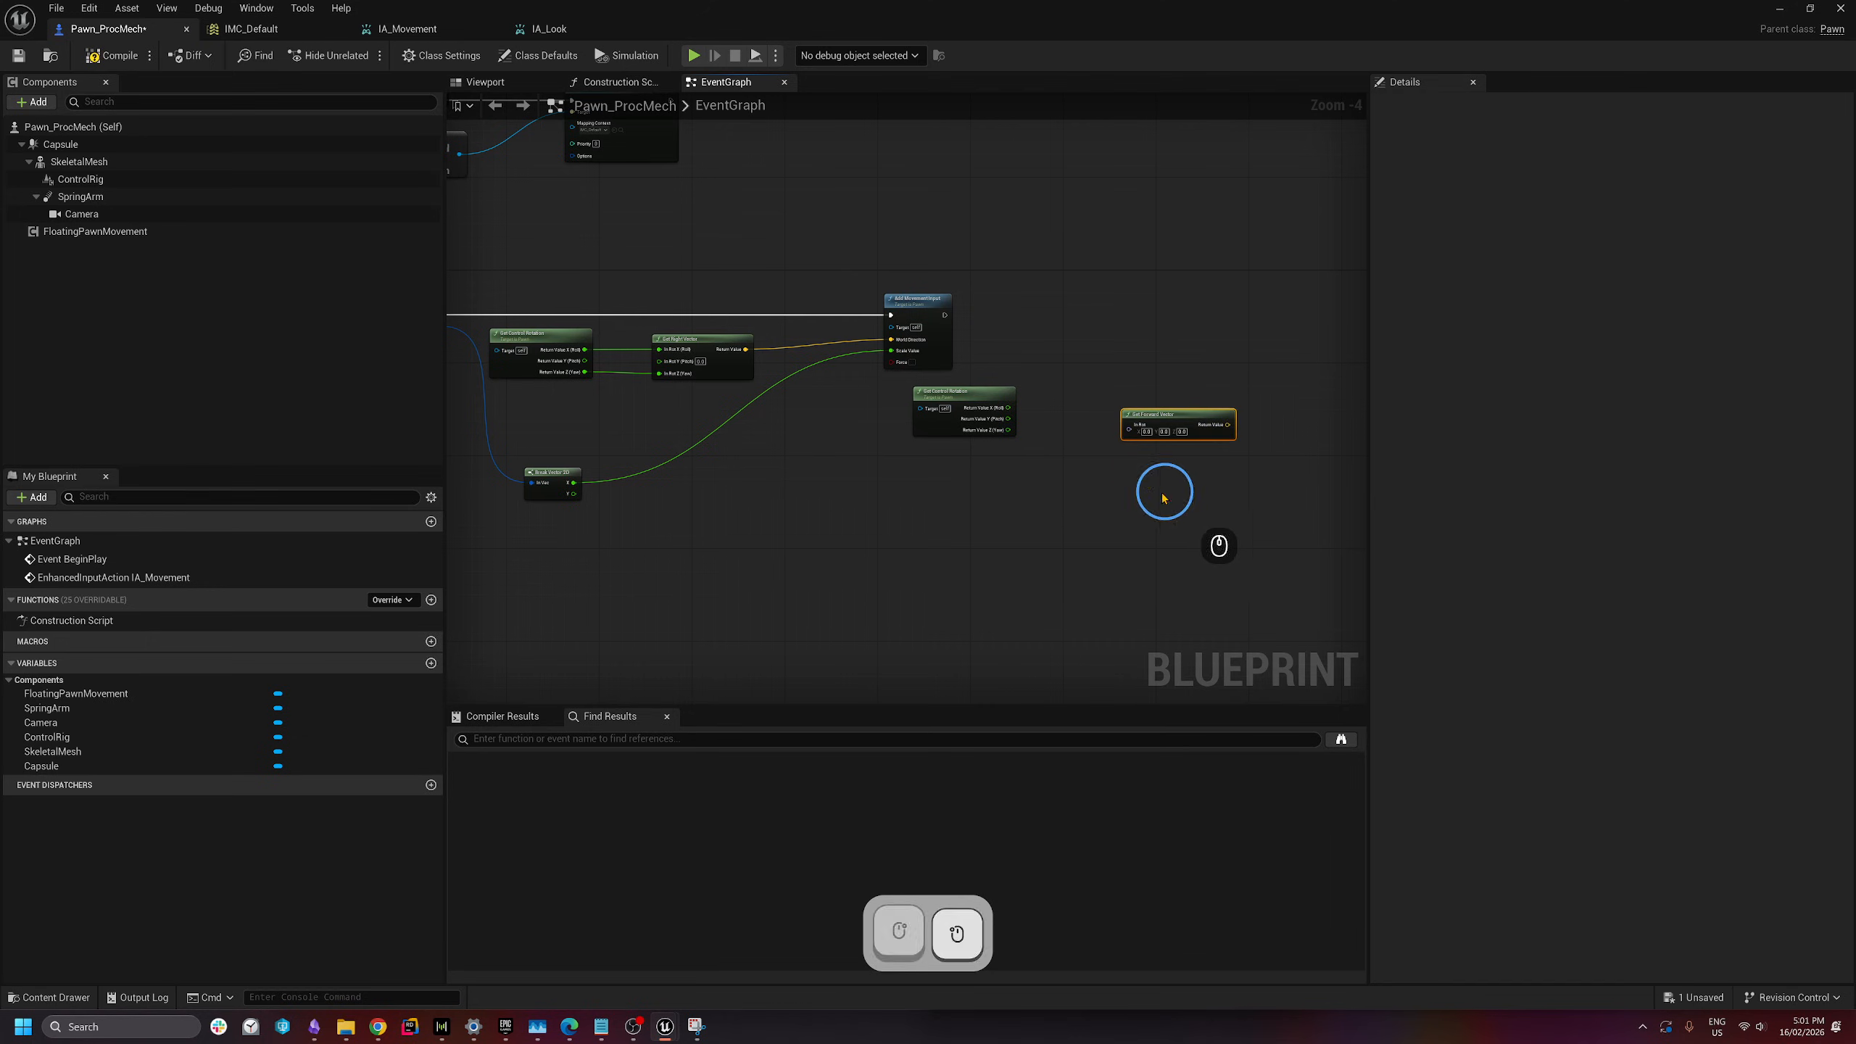
left_click_drag(1006, 436, 1126, 405)
right_click_drag(1148, 411, 1165, 352)
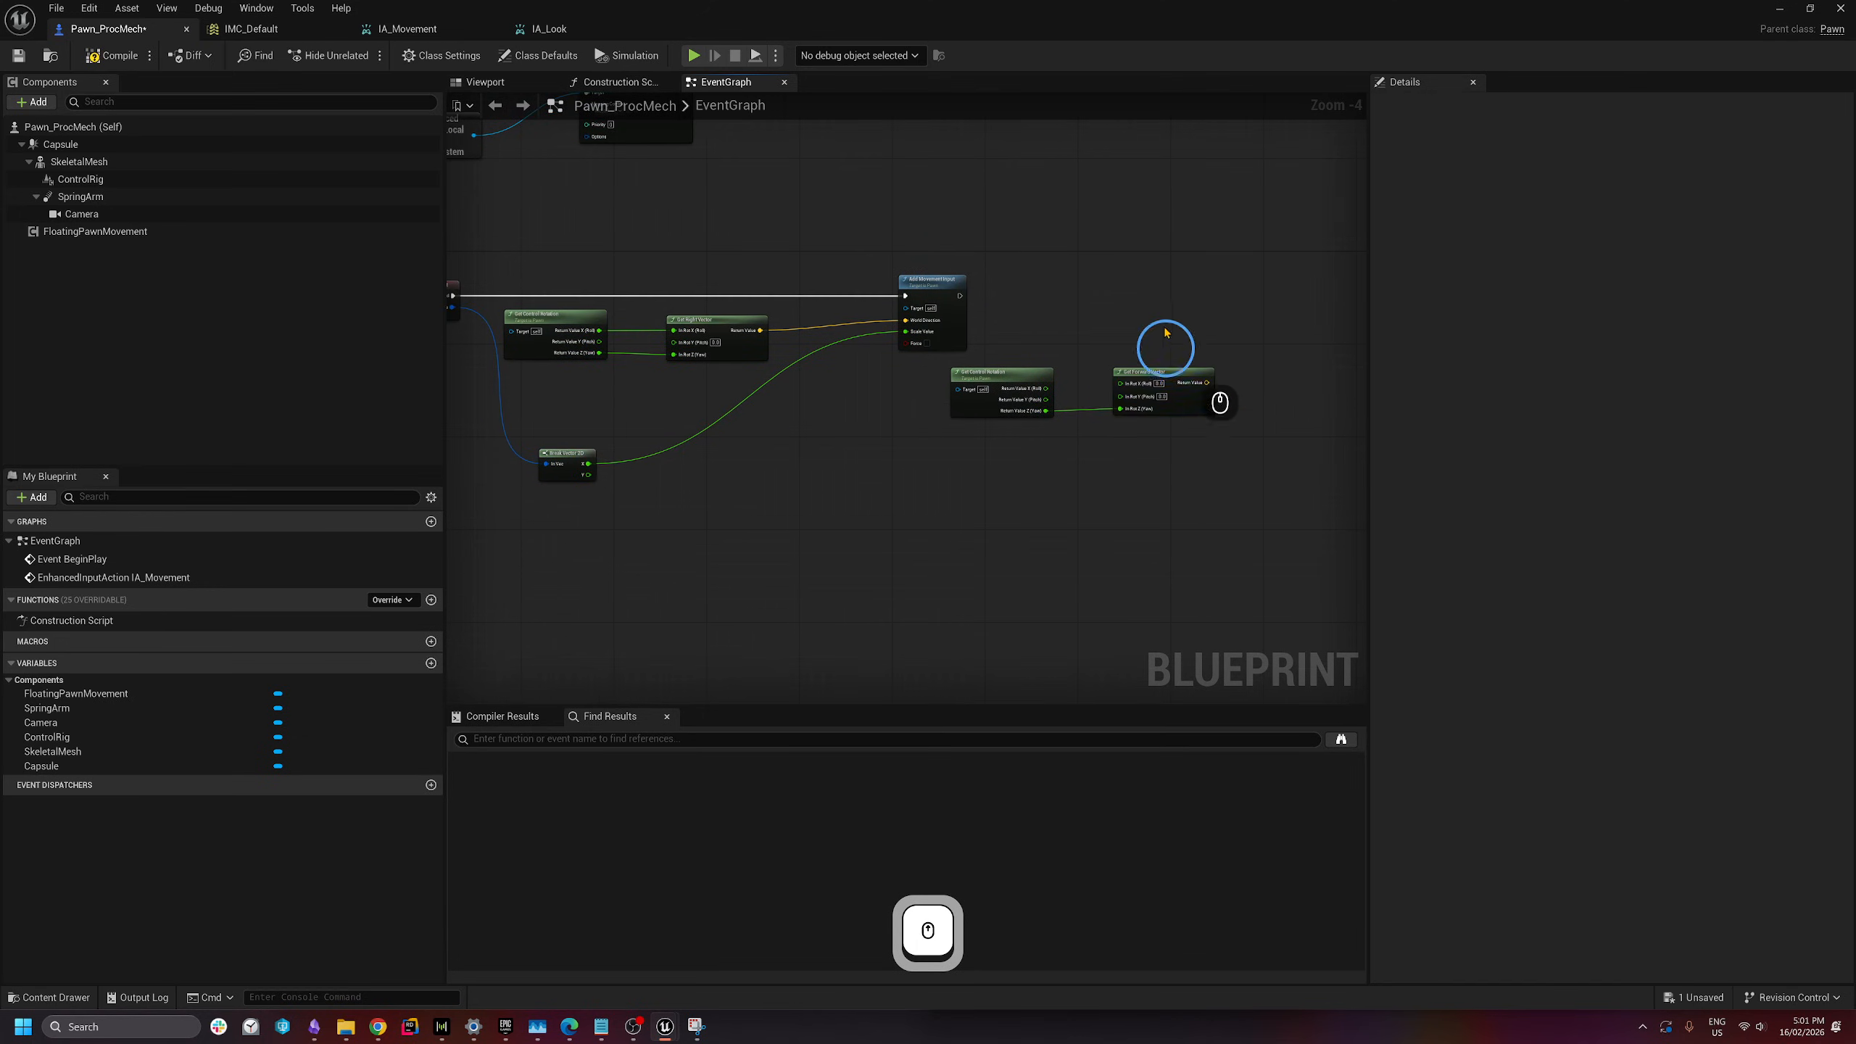
- Add a second Add Movement Input node to the right of the first
right_click(1214, 291)
type("add movement input")
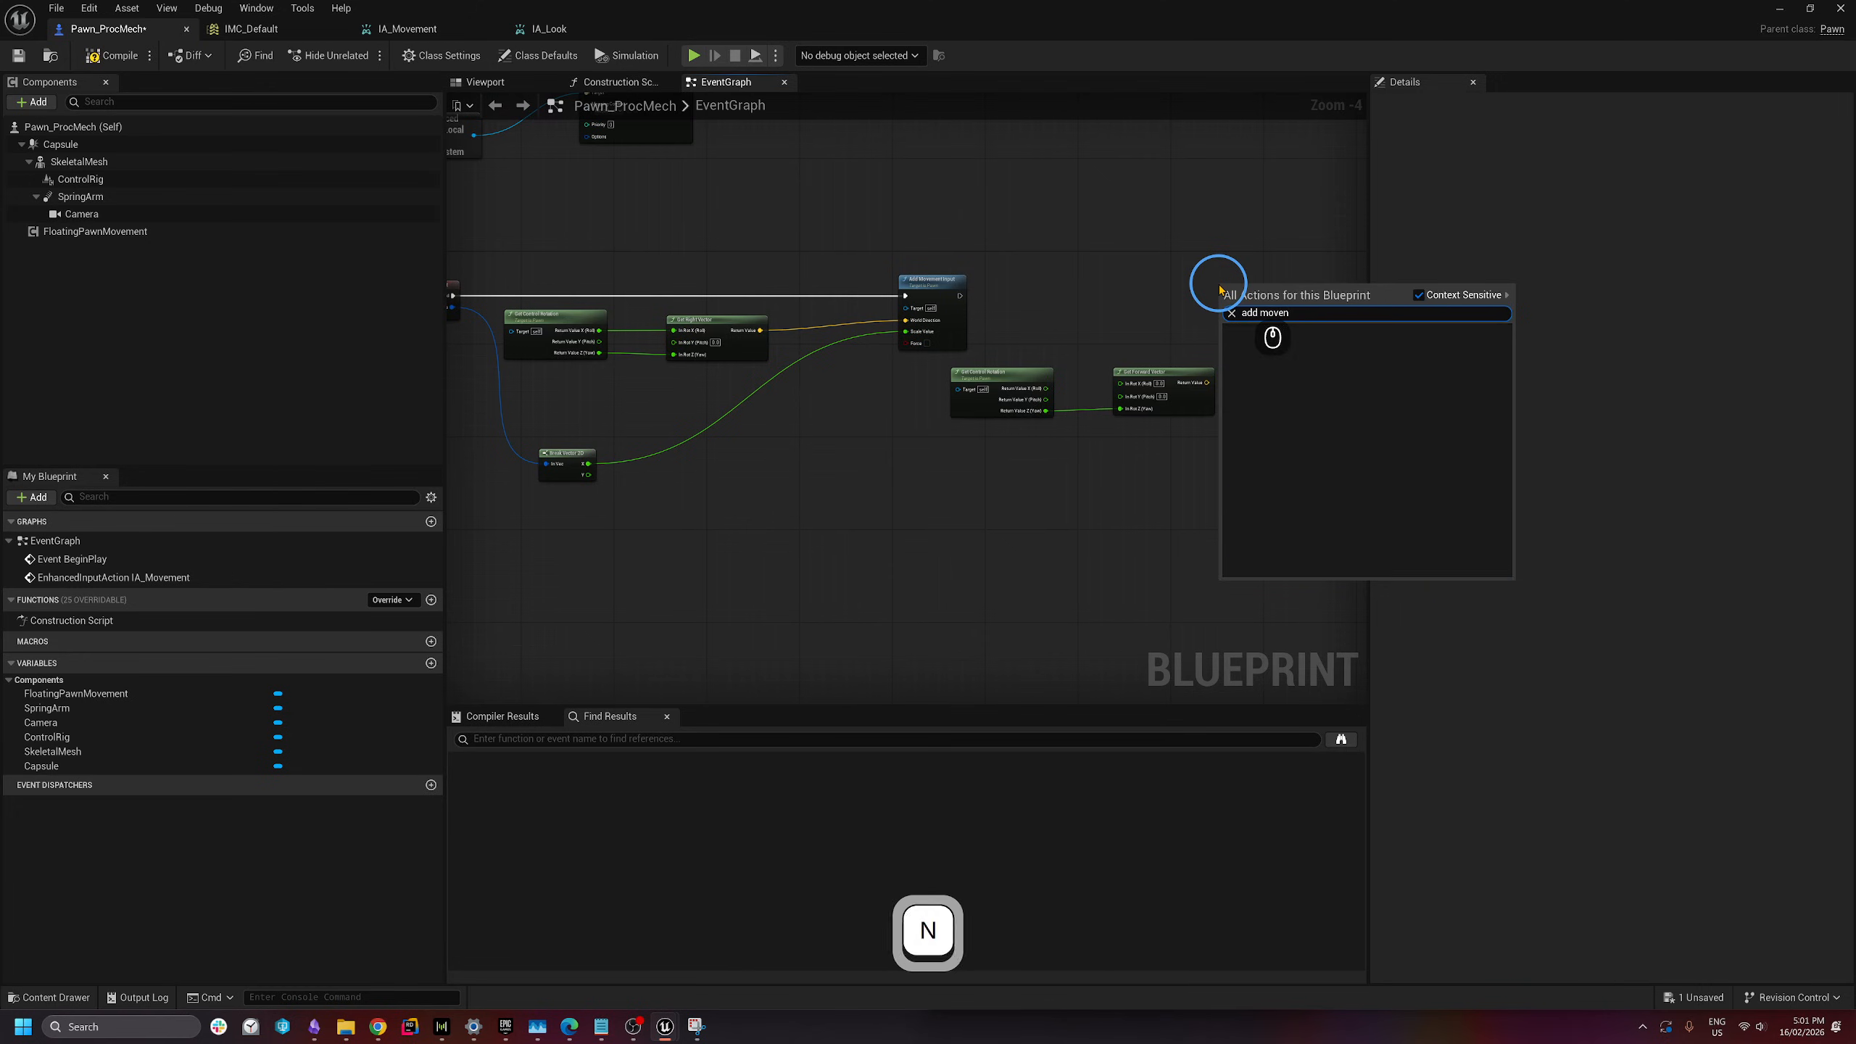
key("Return")
right_click_drag(1140, 310, 1016, 278)
left_click(997, 227)
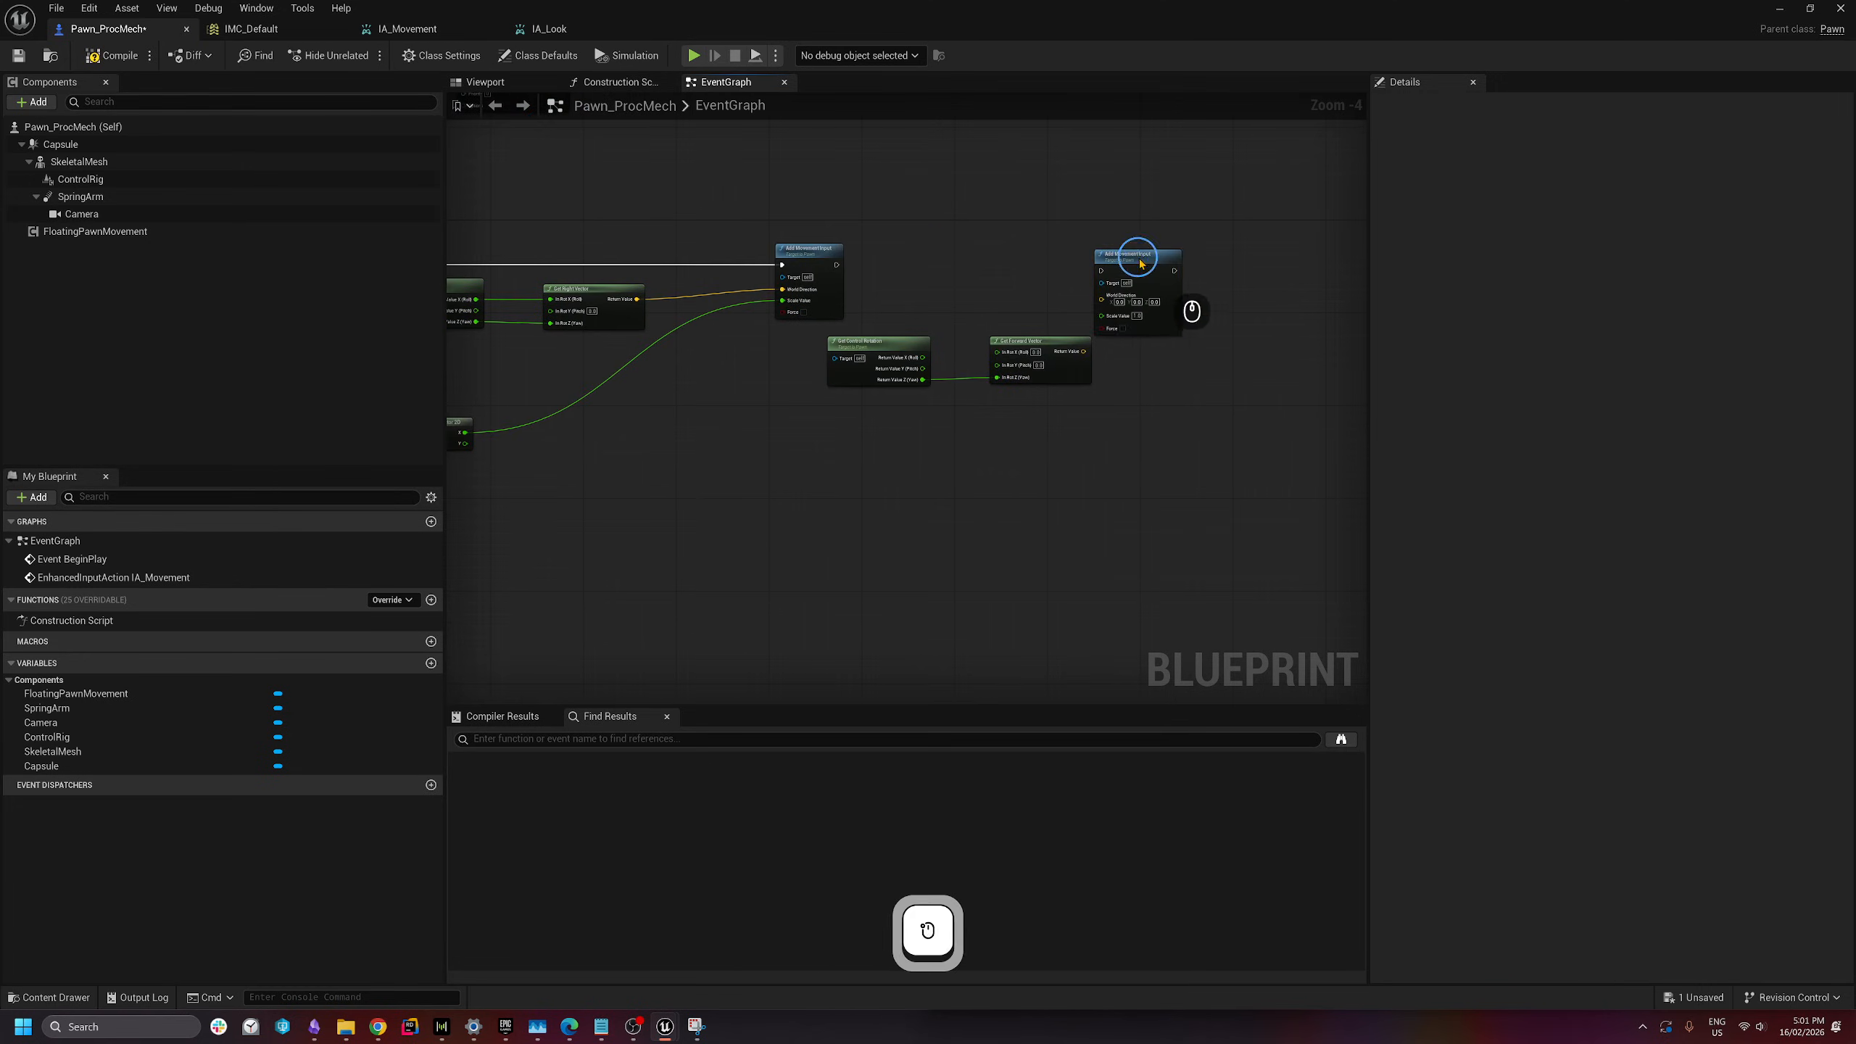
left_click_drag(1139, 258, 1228, 264)
left_click(929, 250)
- Chain execution into it, wire the forward vector to World Direction, and reroute Y into Scale Value
left_click_drag(837, 265, 1189, 276)
left_click_drag(1081, 352, 552, 444)
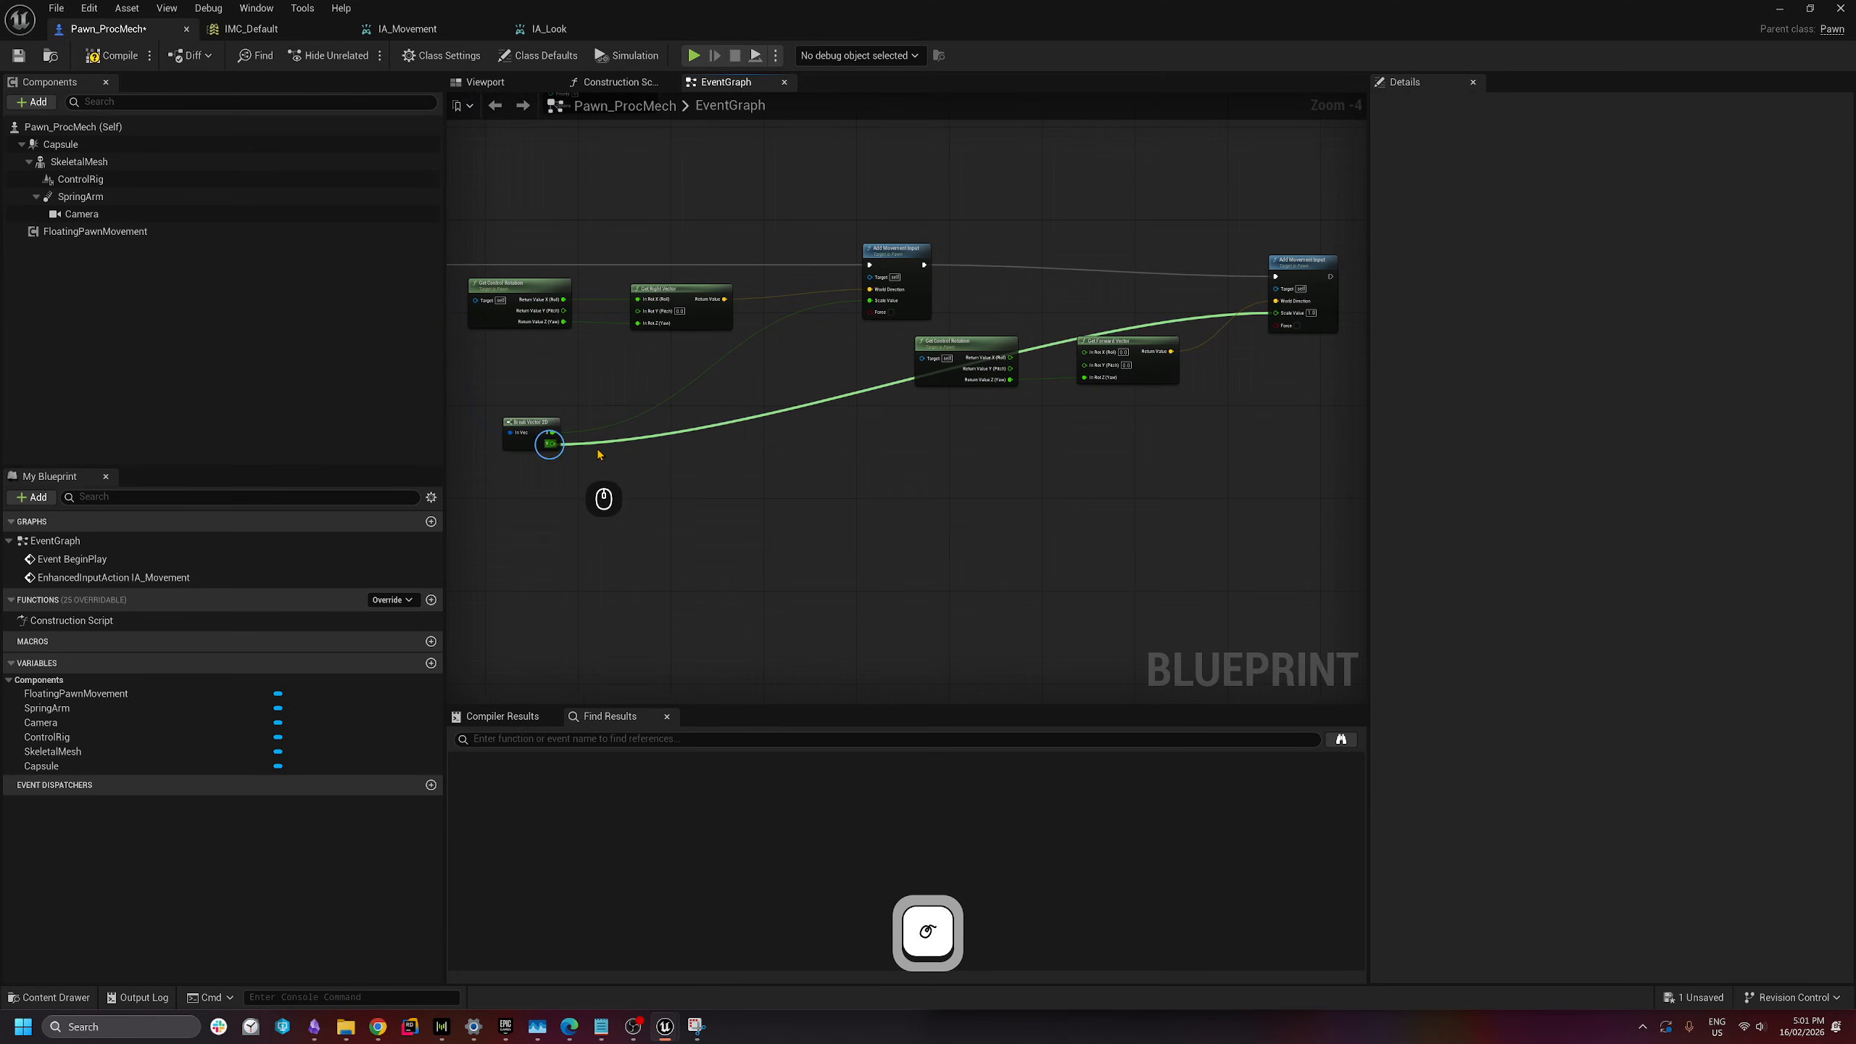
double_click(885, 385)
left_click_drag(880, 381, 1184, 448)
left_click(1358, 289)
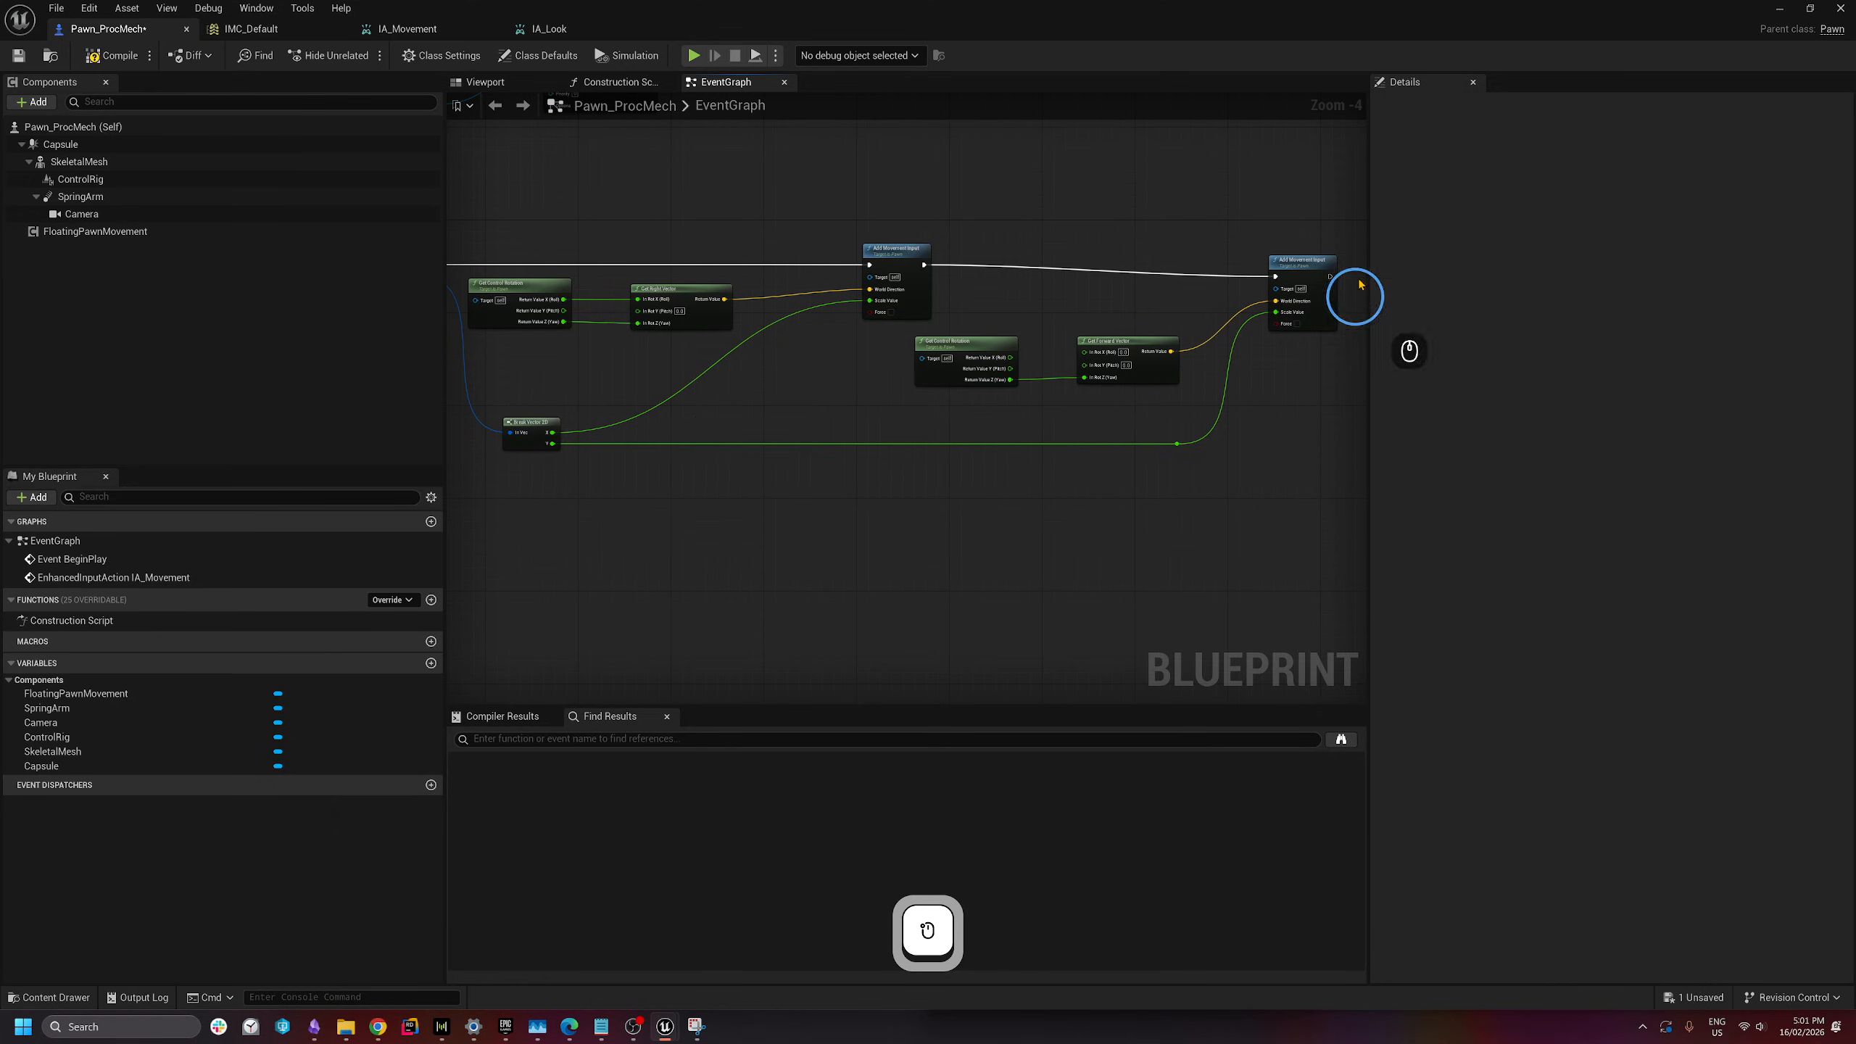
left_click_drag(1312, 270, 1325, 262)
- Compile and save Pawn_ProcMech, then close the input asset tabs to the right
scroll(1104, 298, "down", 2)
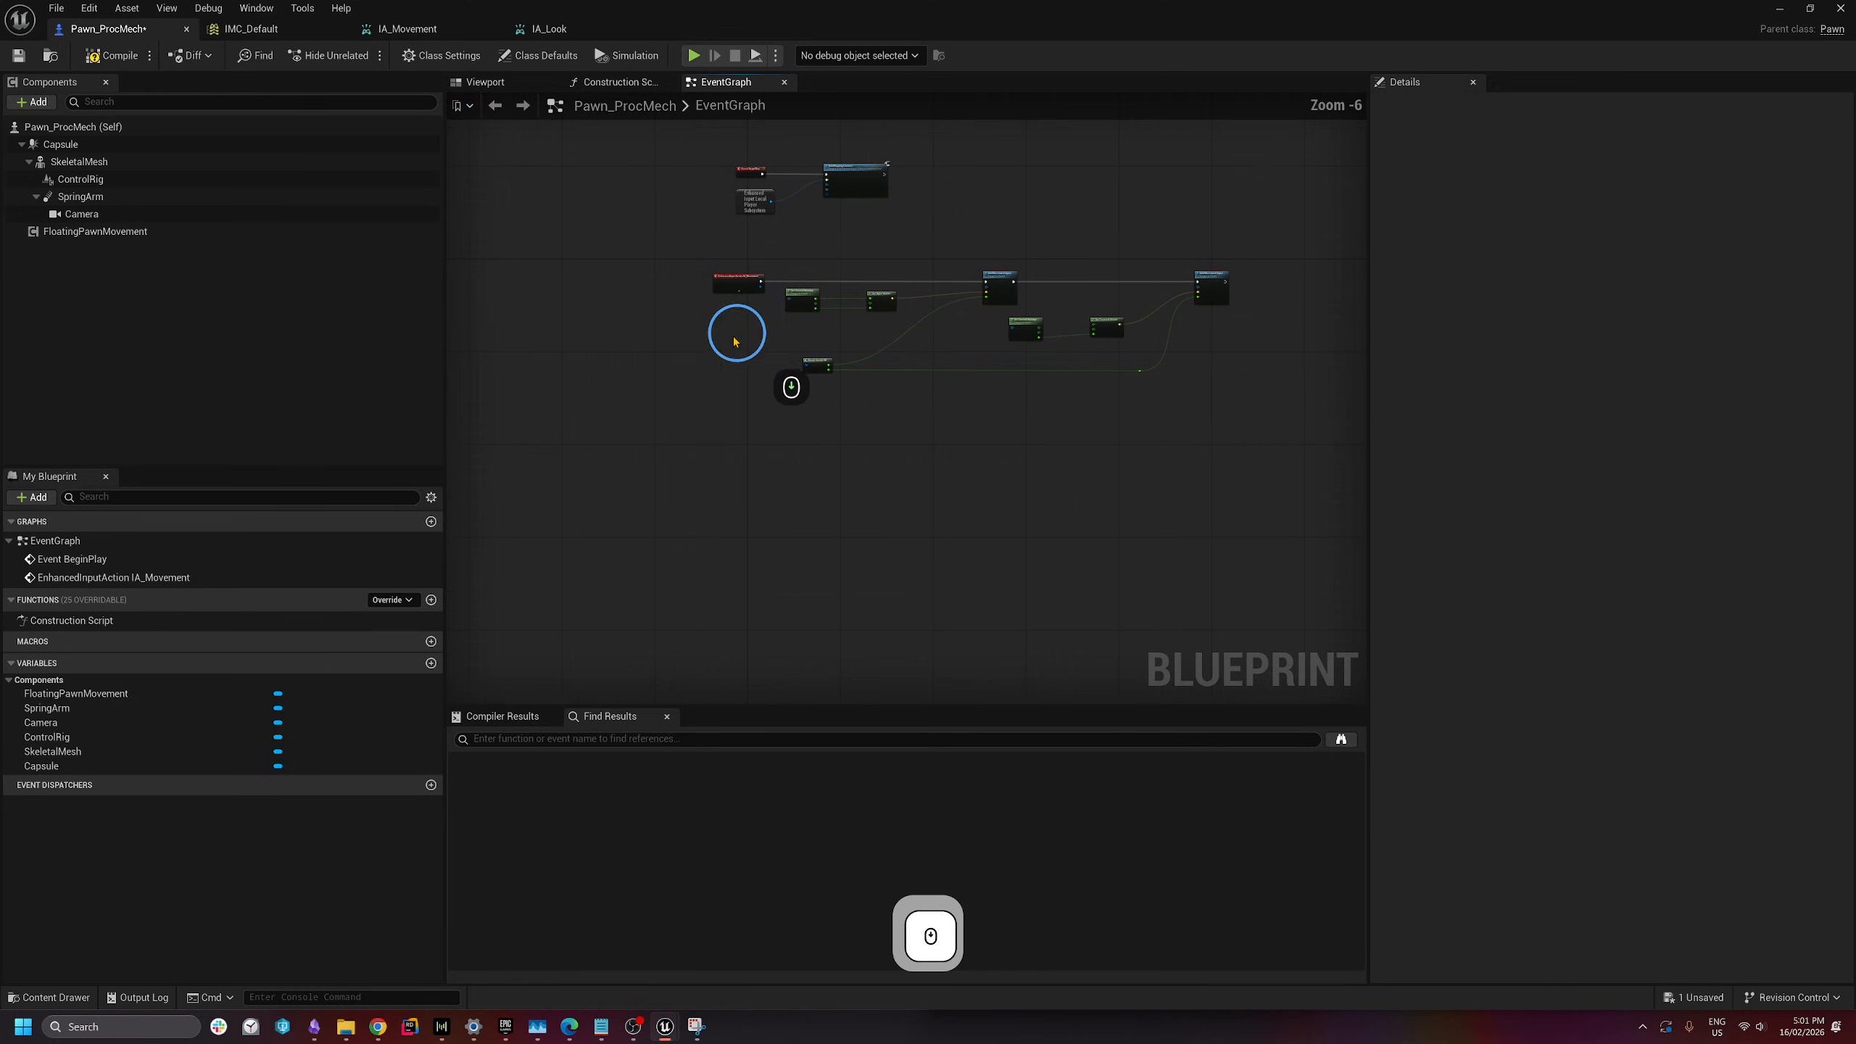
left_click_drag(609, 239, 1283, 443)
left_click(857, 333)
left_click(111, 56)
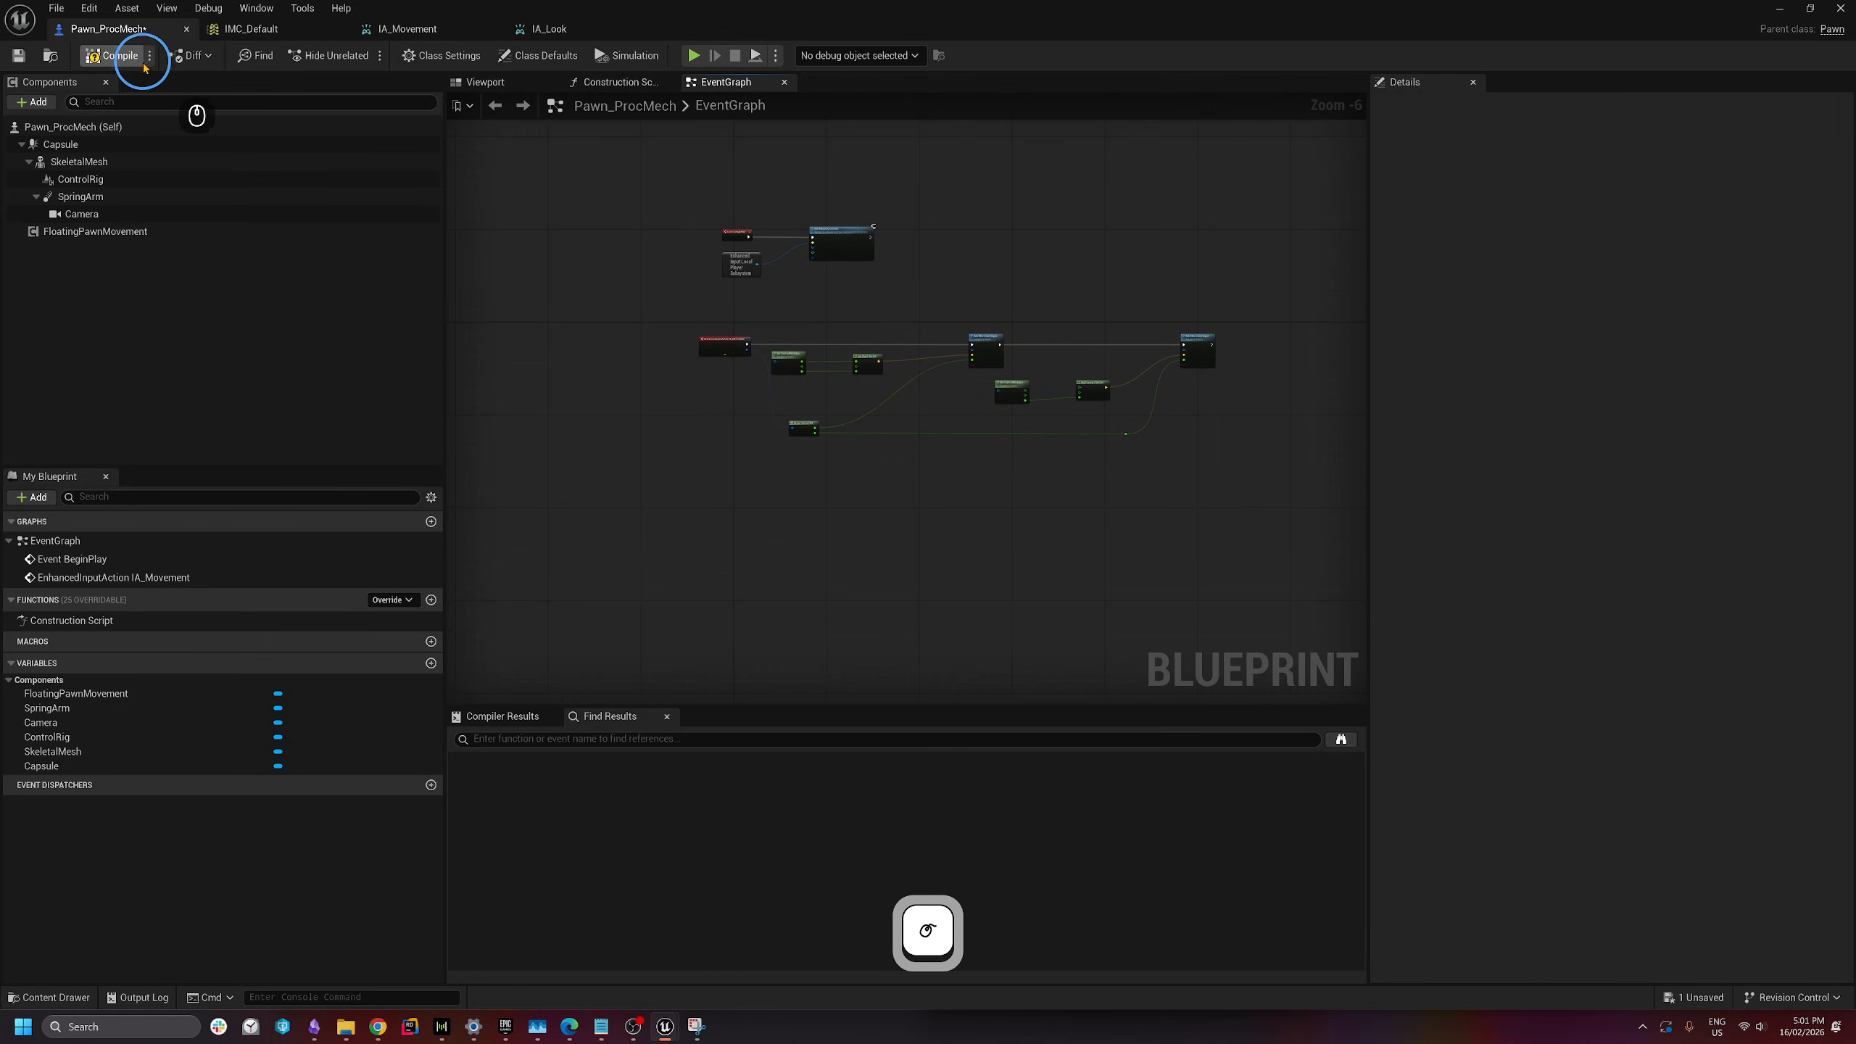
key("ctrl+s")
left_click(692, 56)
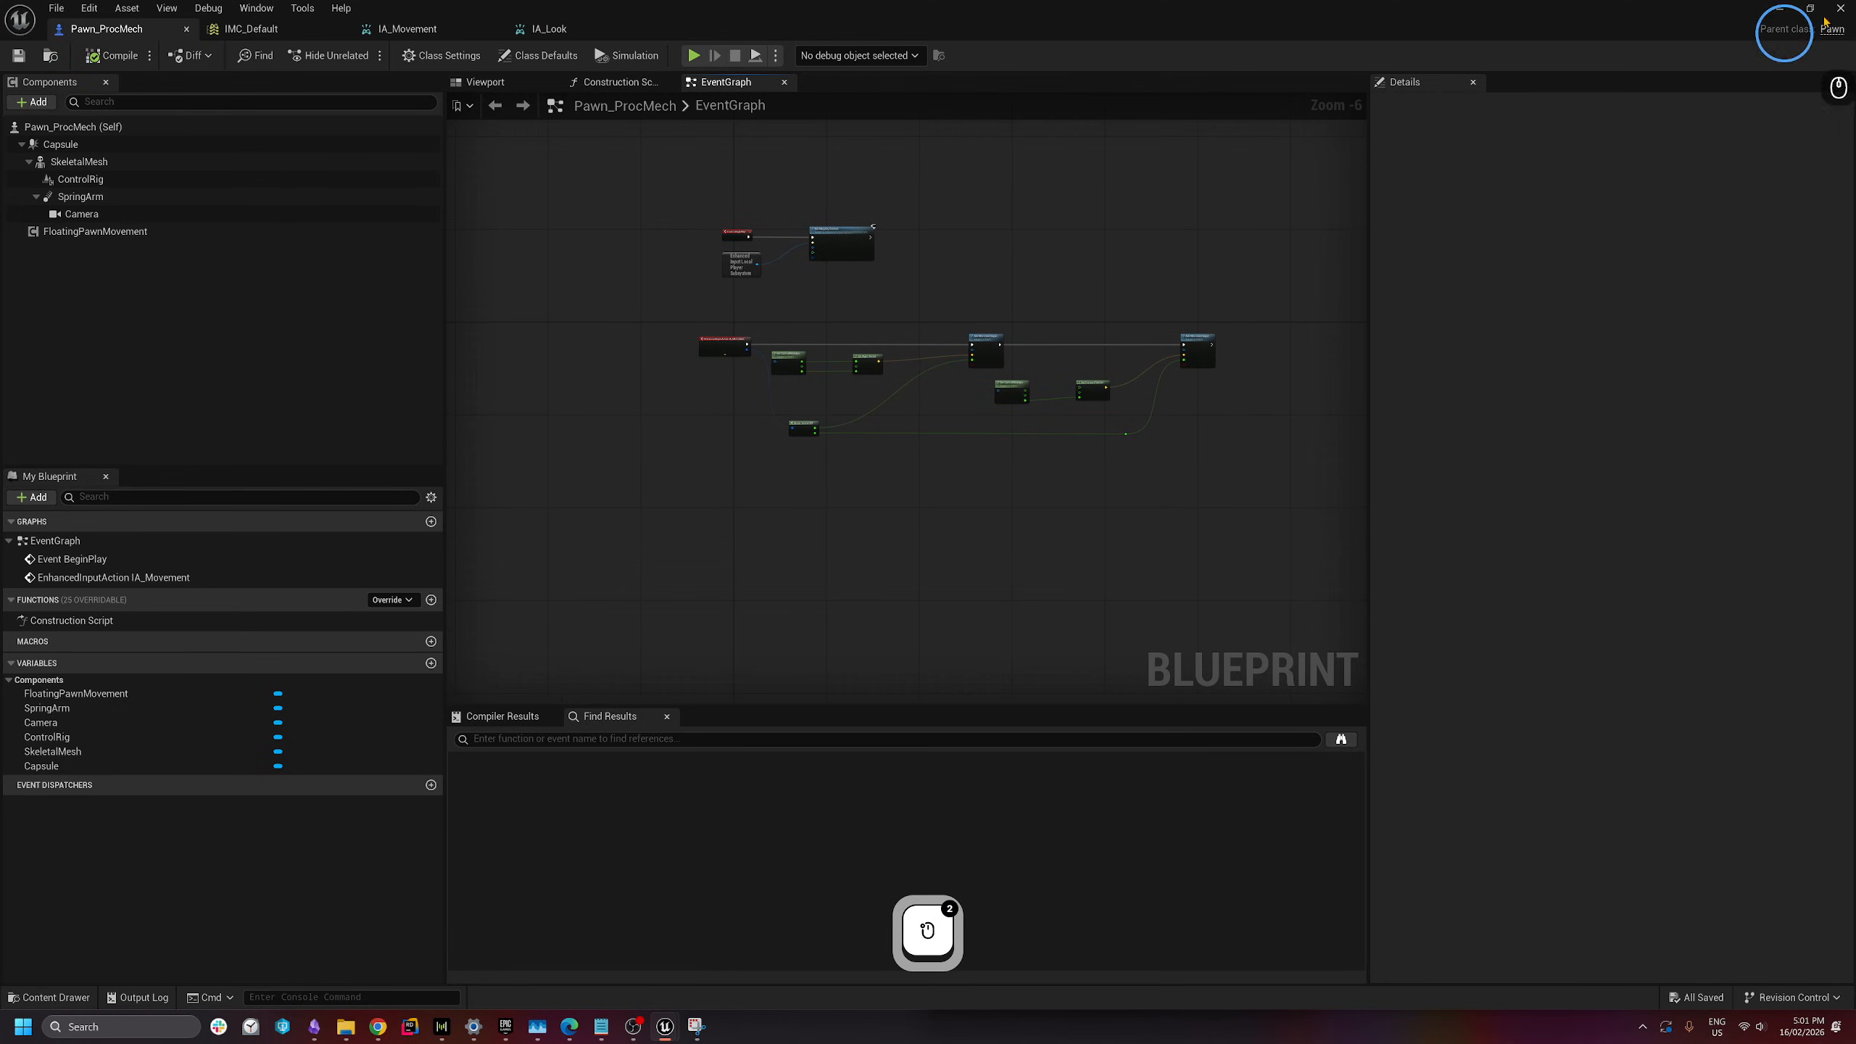
right_click(159, 32)
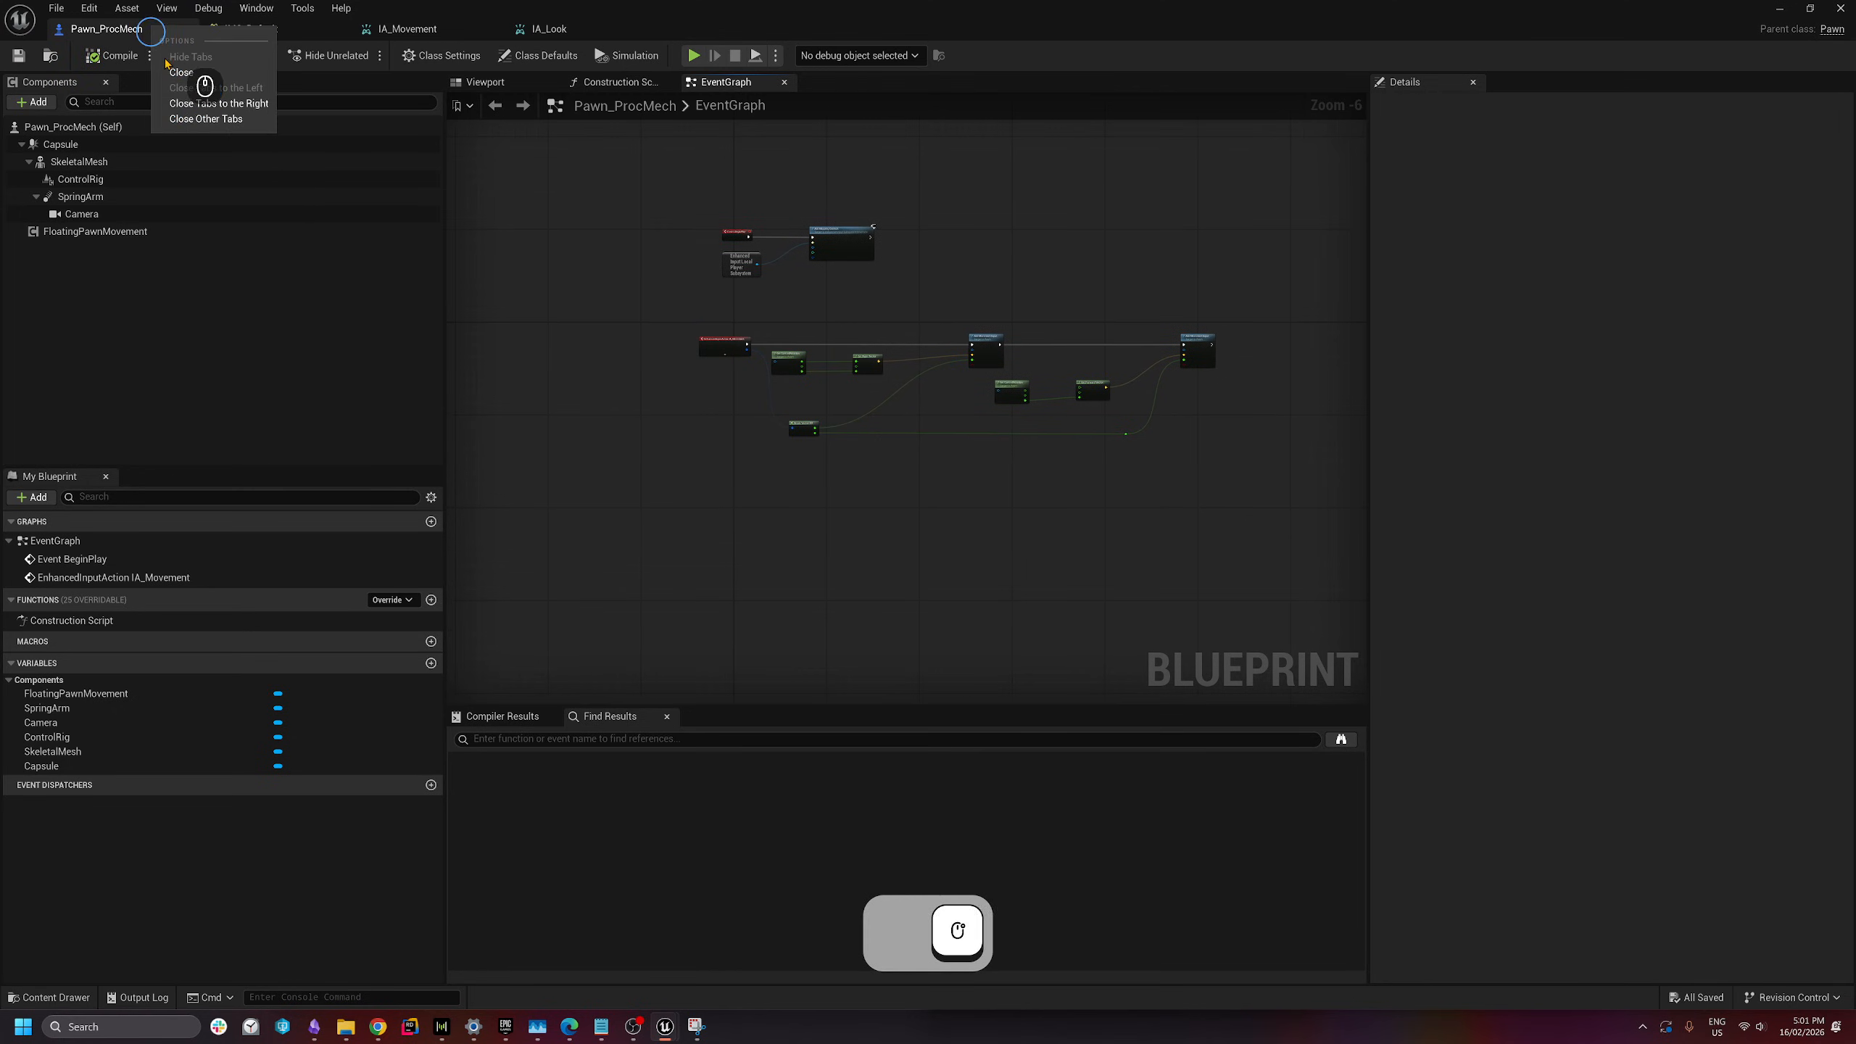
left_click(194, 115)
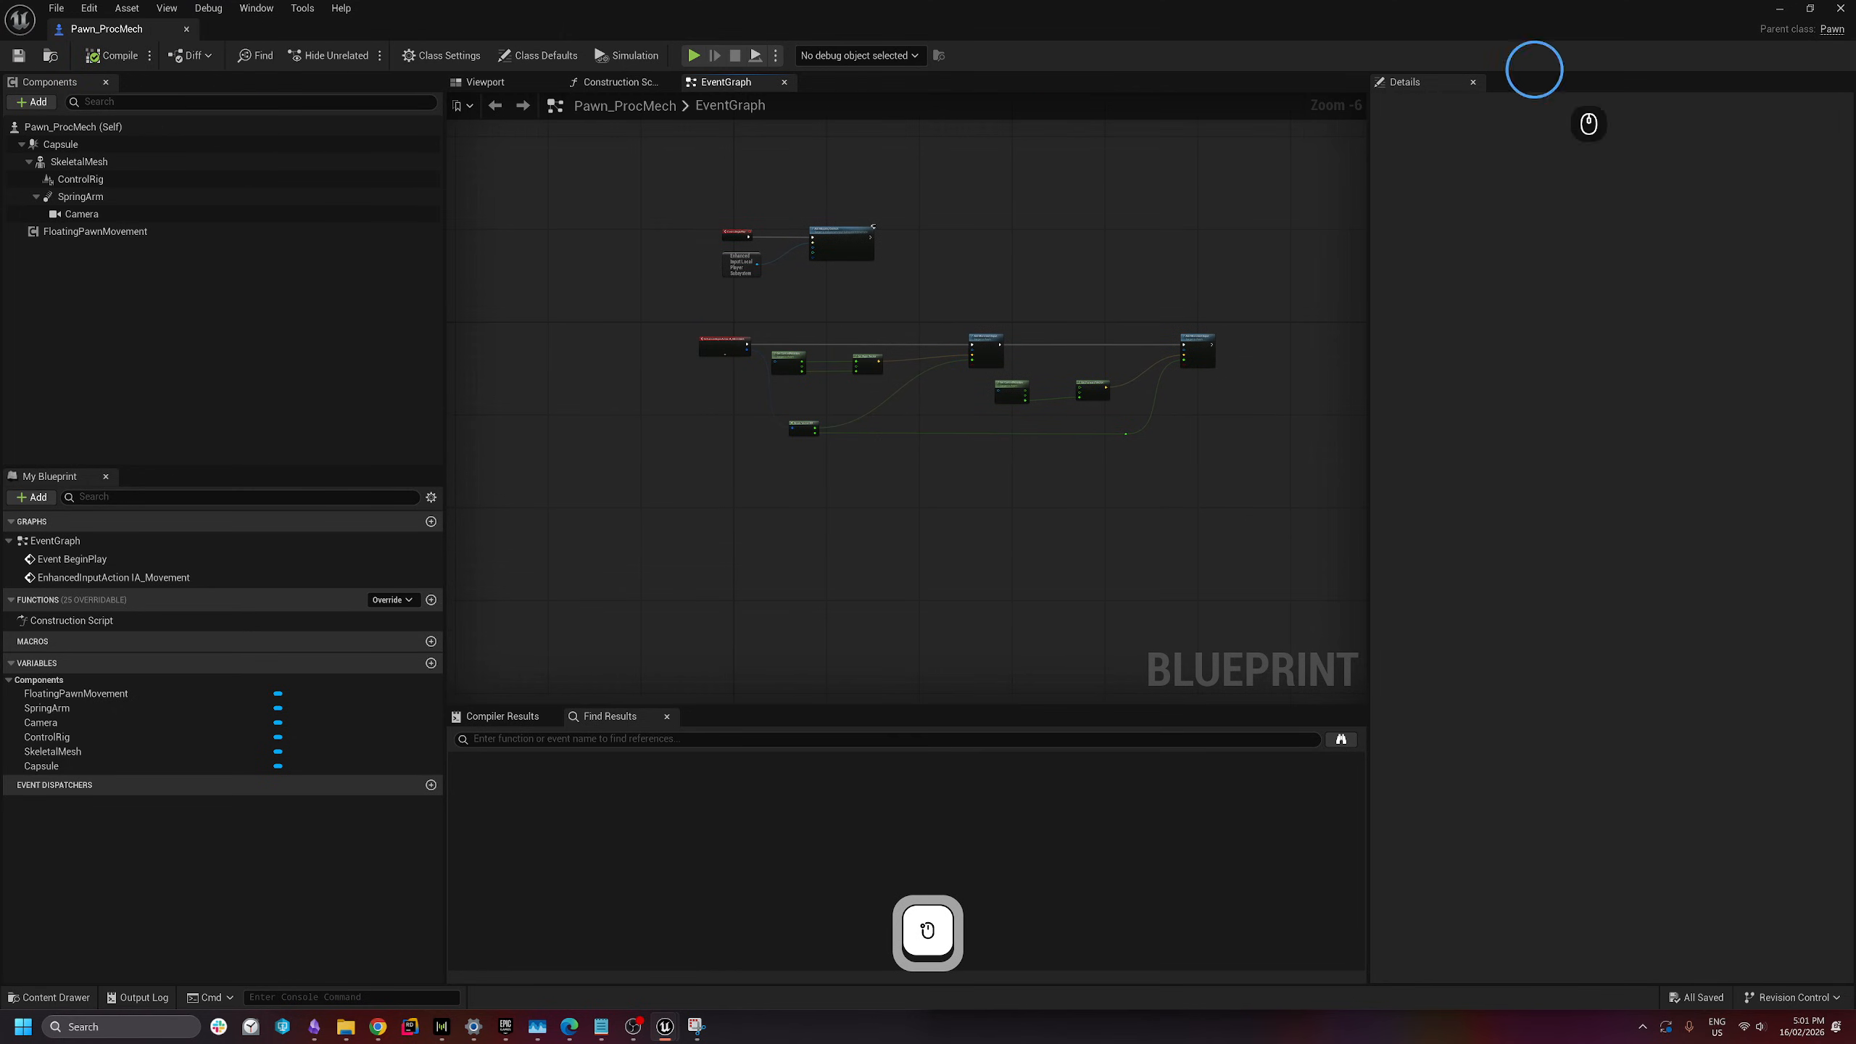
left_click(1780, 10)
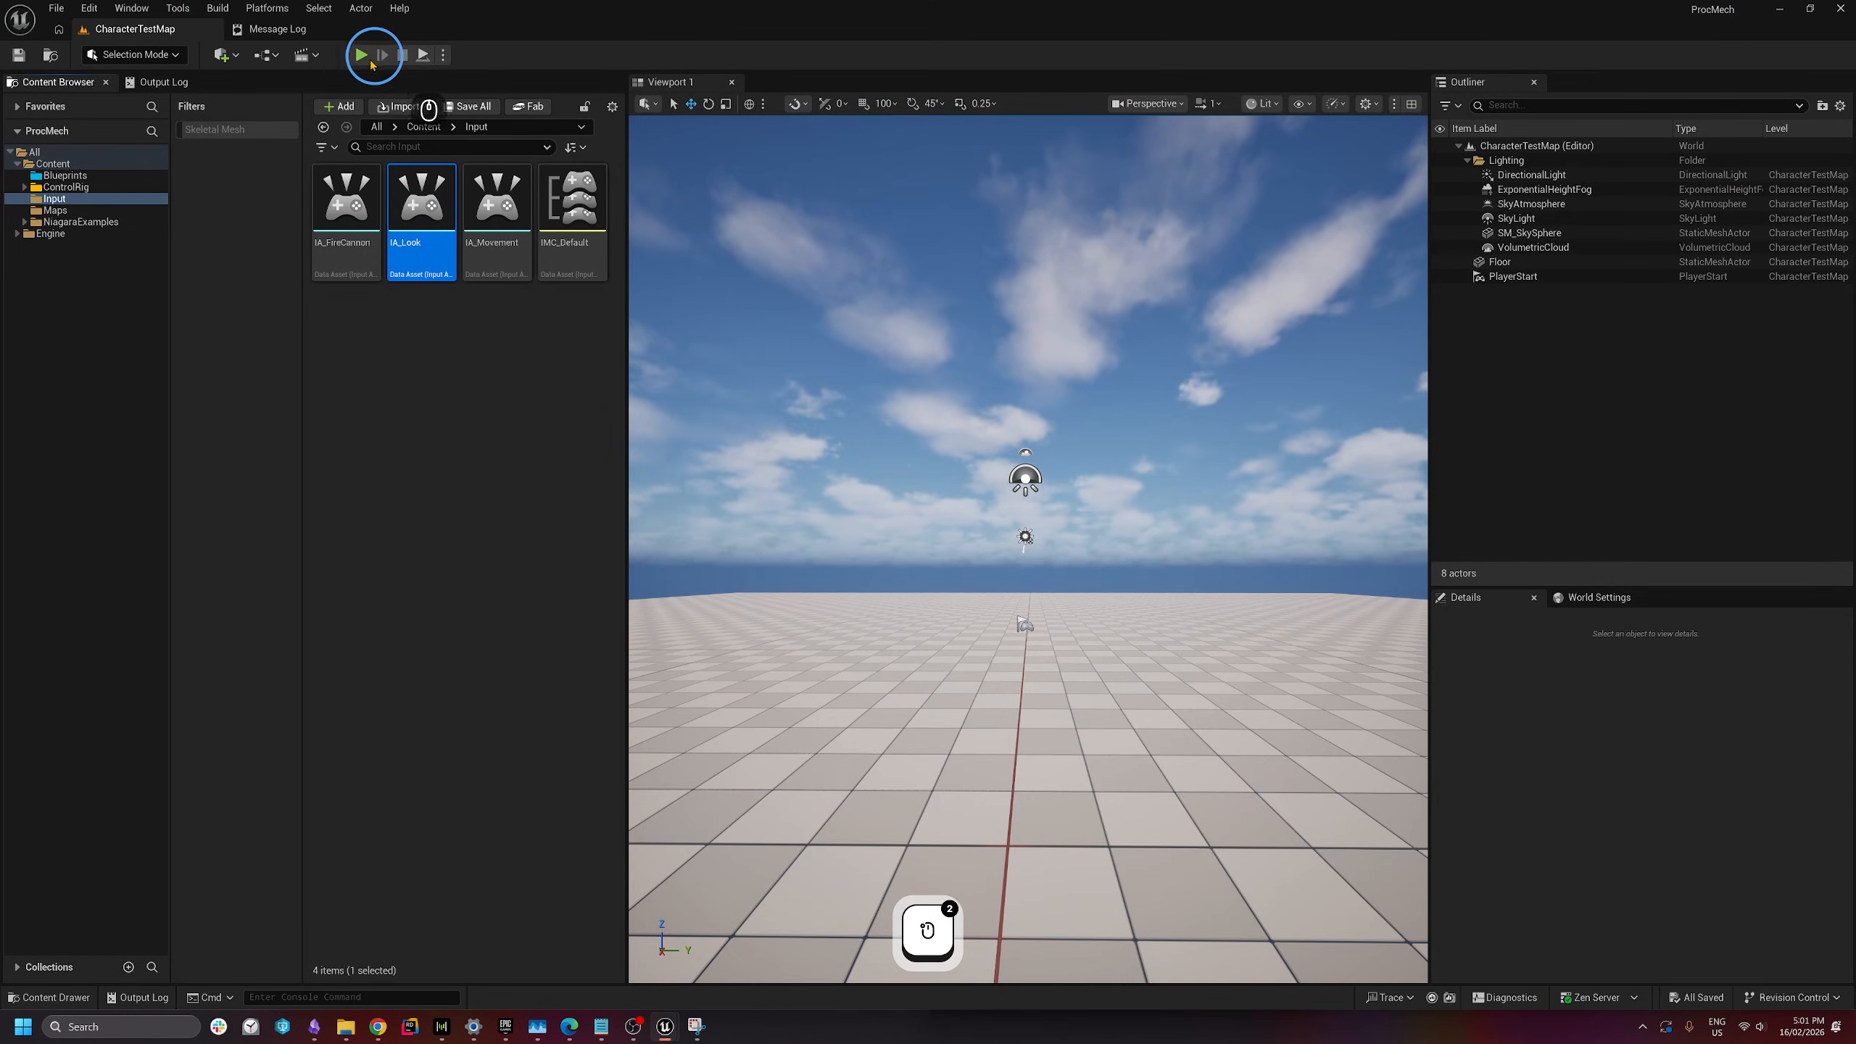
- Play-test CharacterTestMap, moving the pawn with A, S and D, then stop the session
left_click(366, 58)
left_click(924, 480)
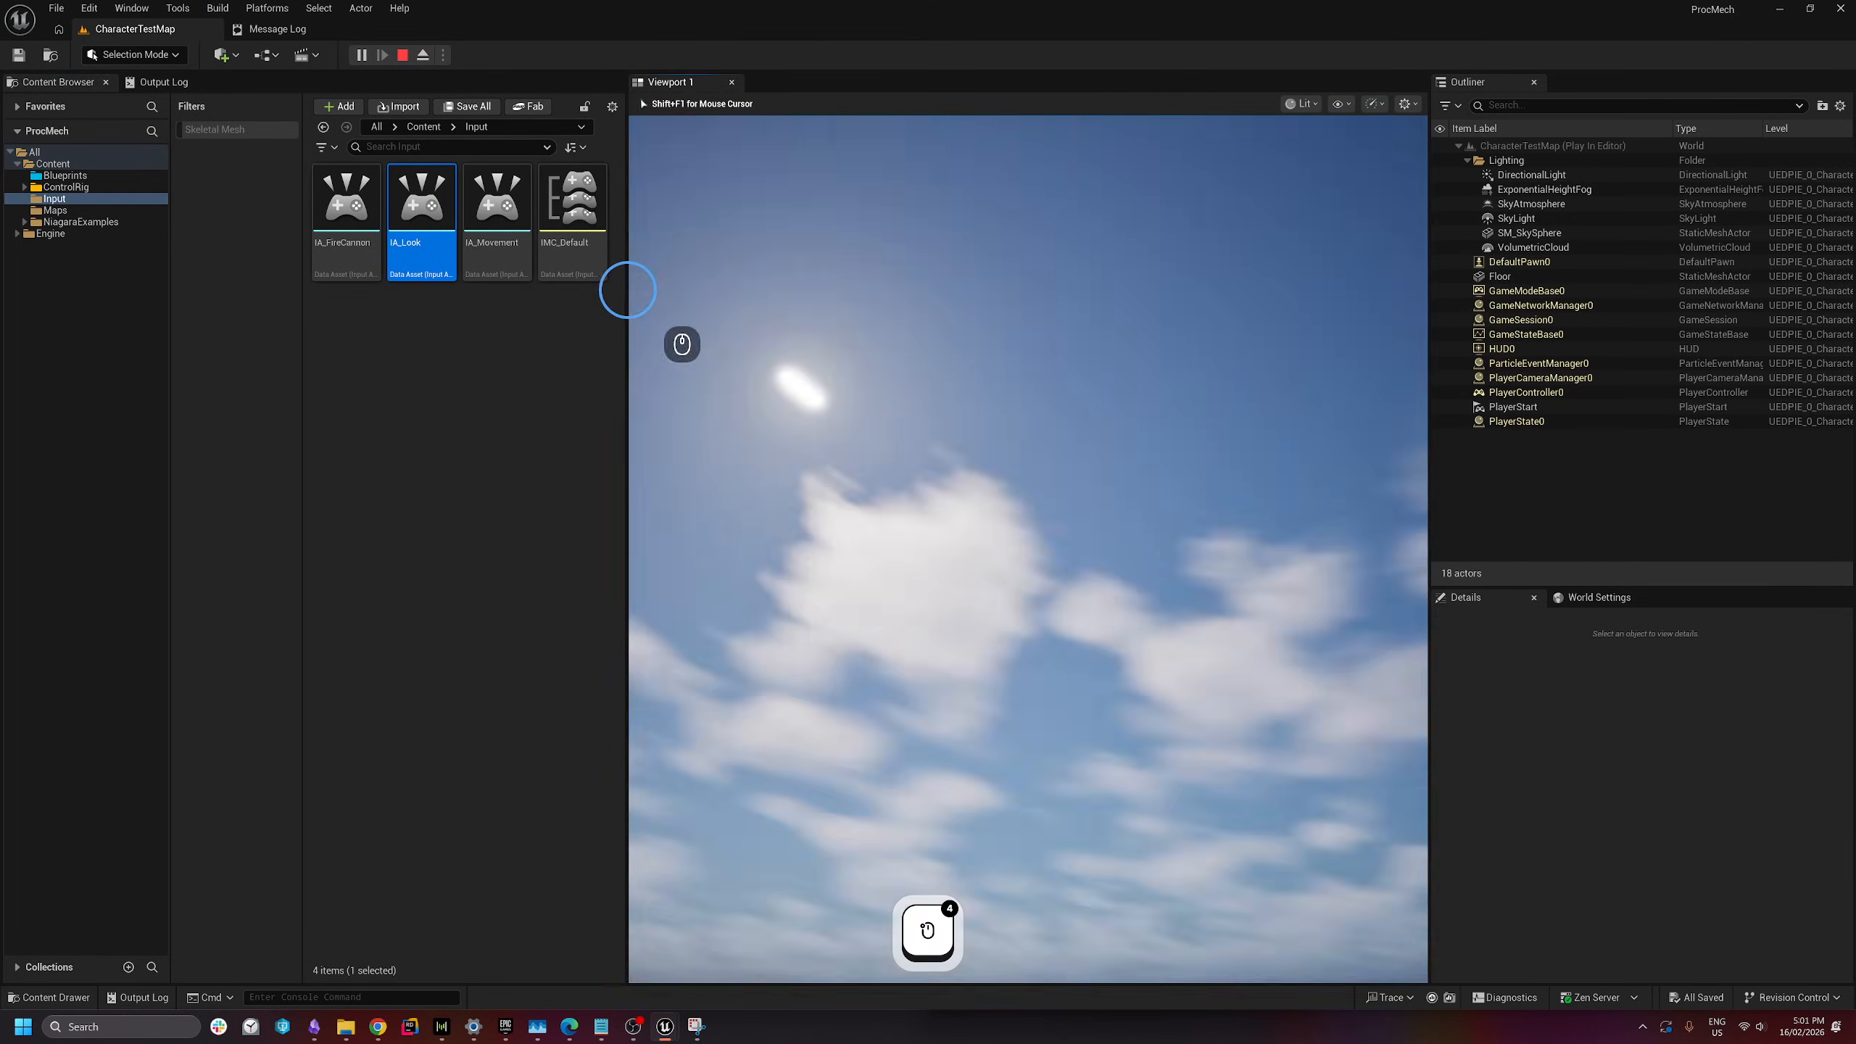
key("a")
key("s")
key("d")
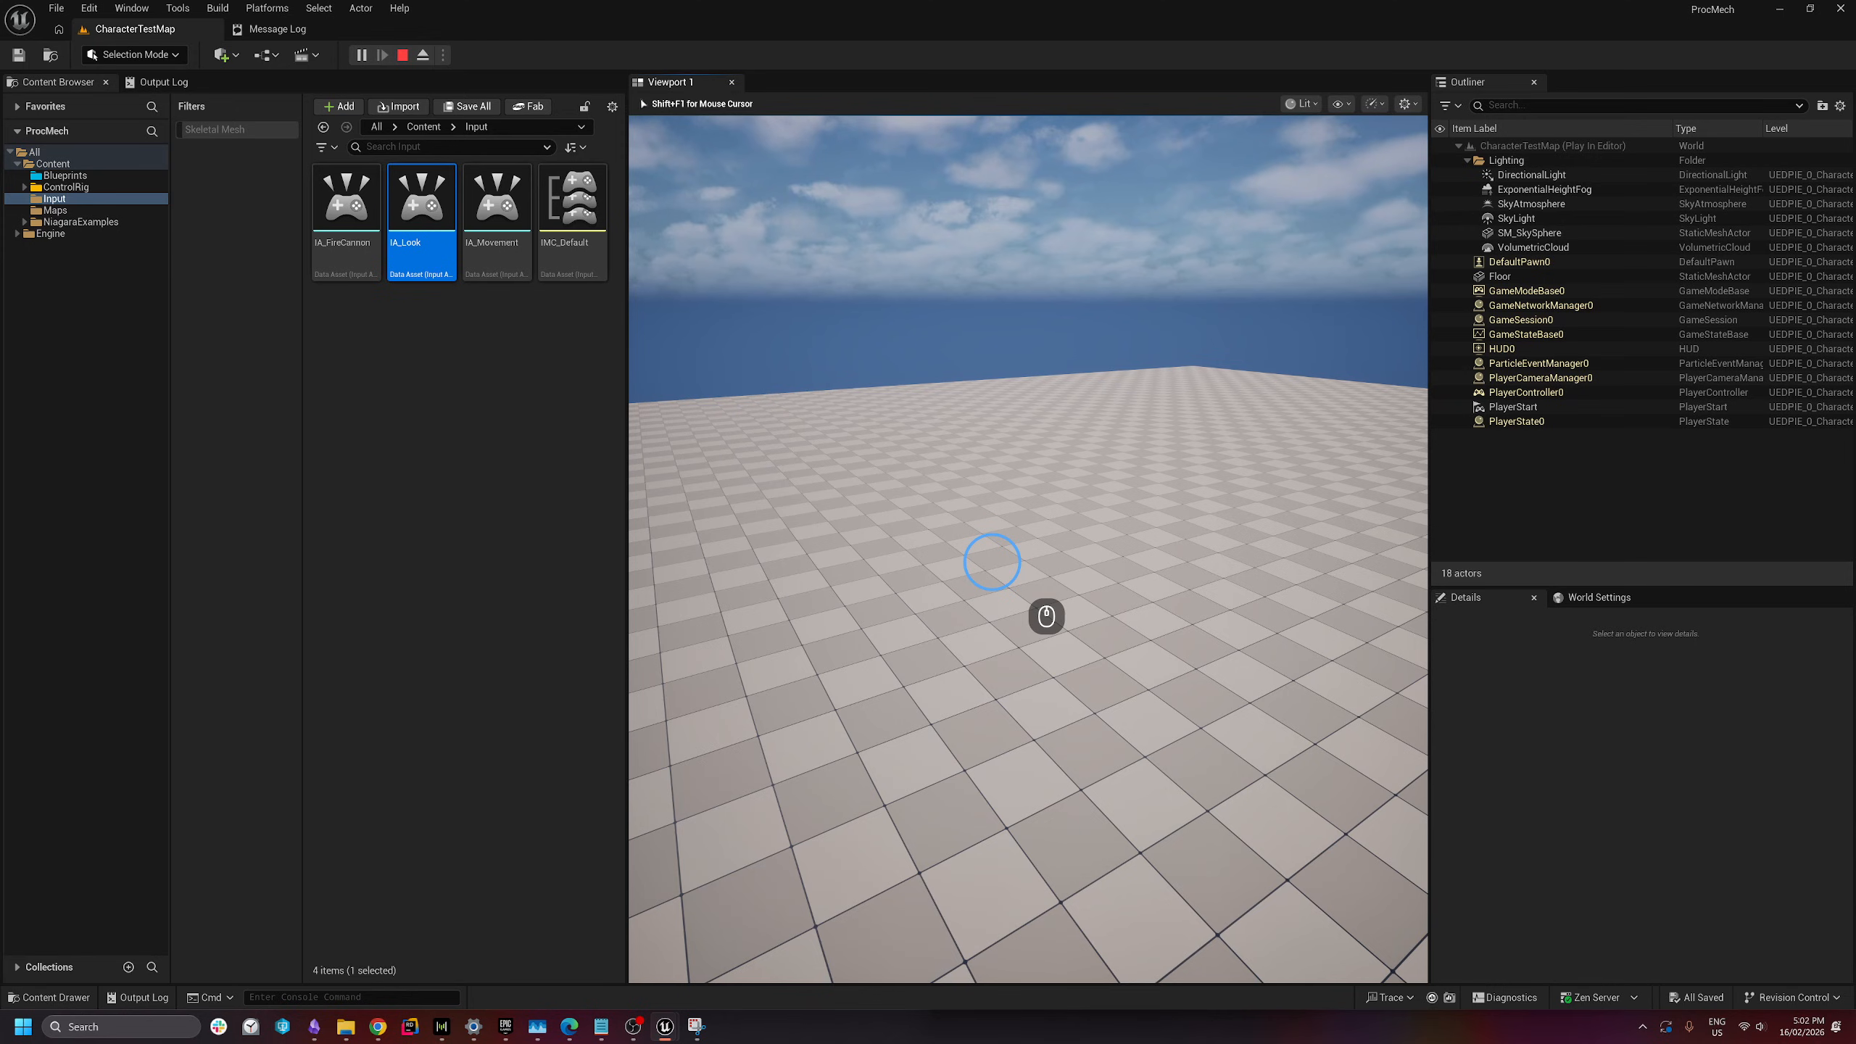
key("Escape")
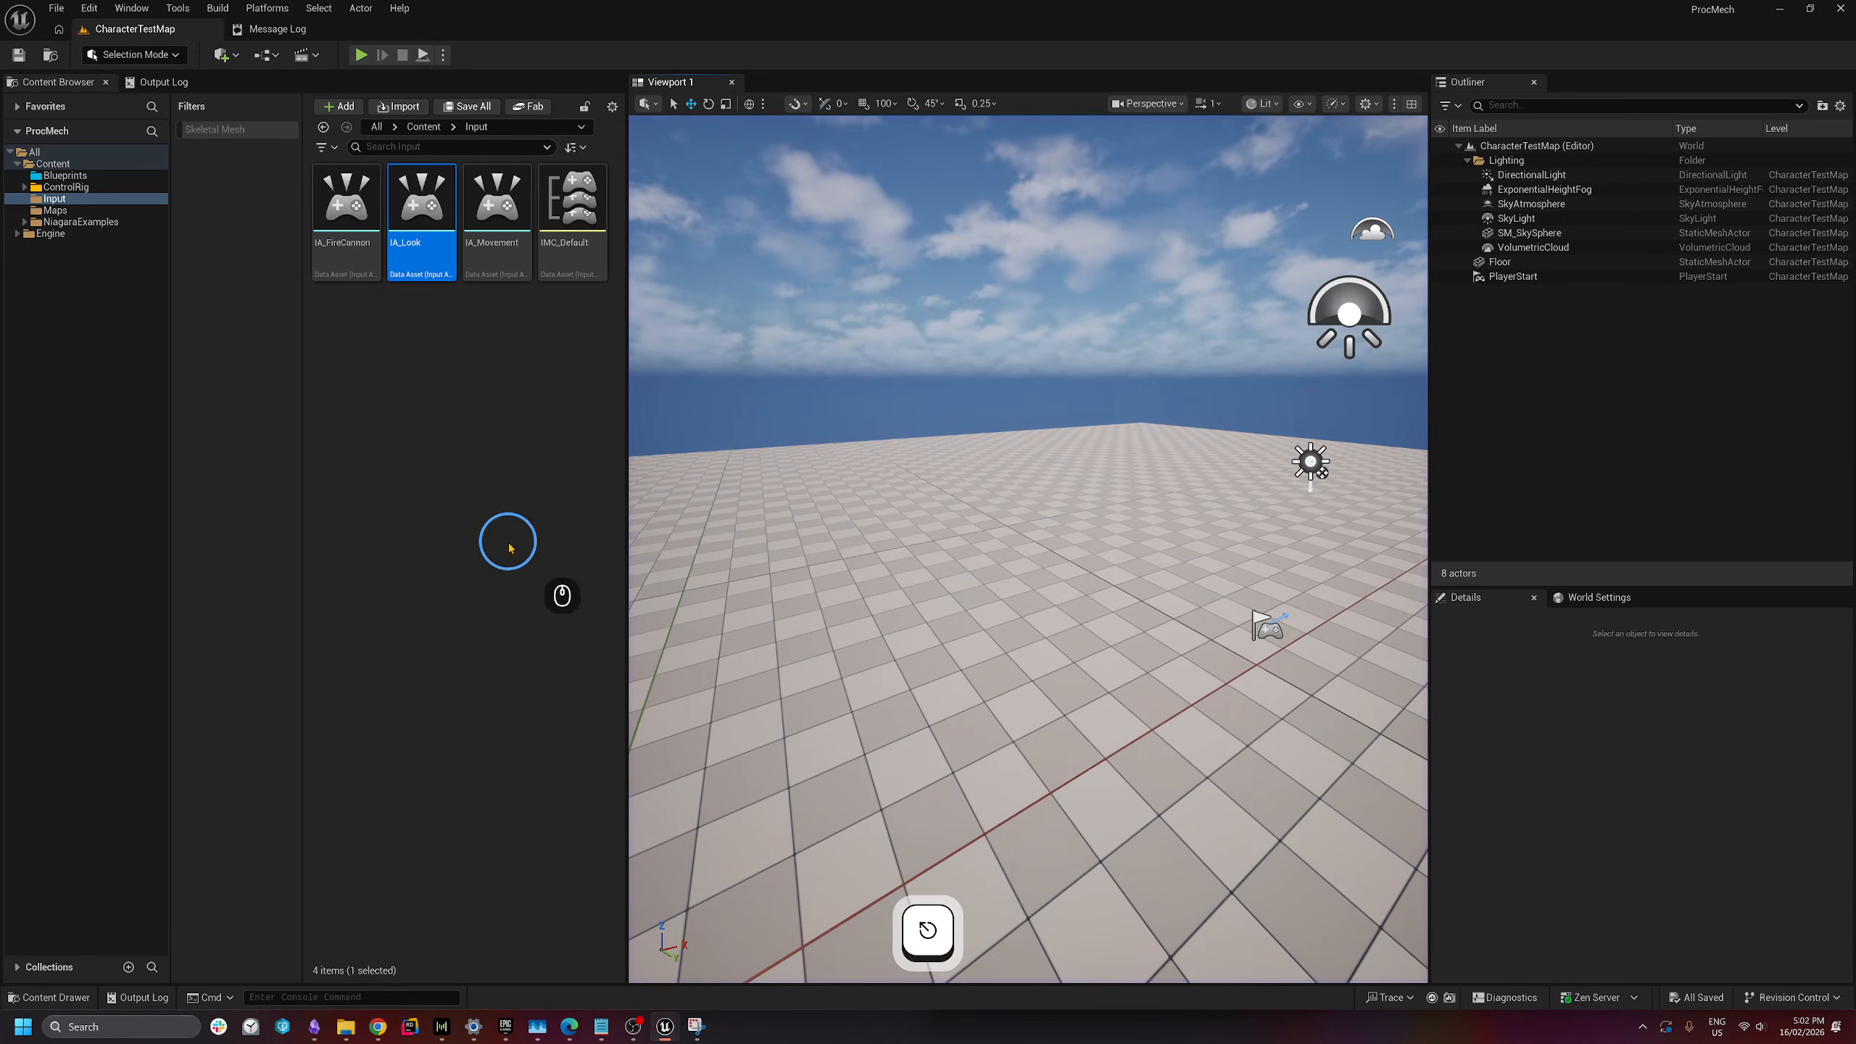
- Create a Game Mode Base Blueprint named GM_Mech in the Blueprints folder, then show World Settings
left_click(77, 182)
left_click(401, 390)
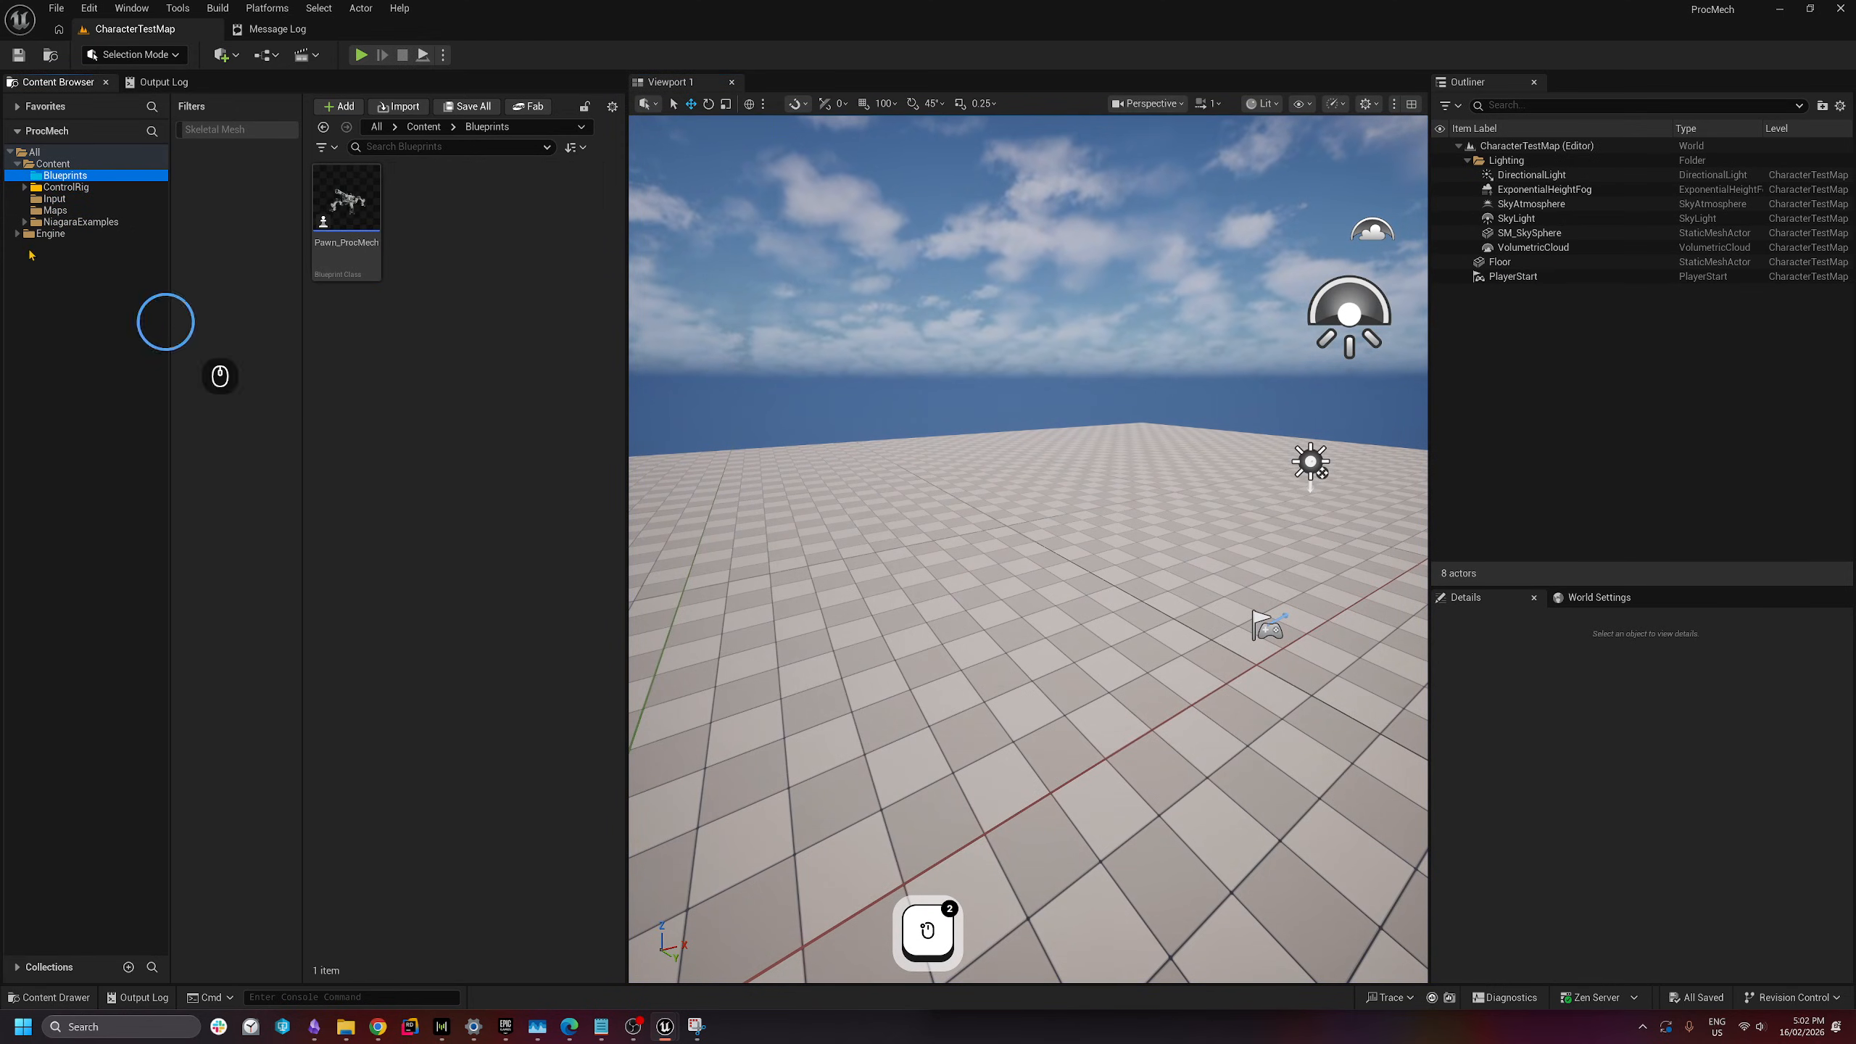
left_click(446, 197)
right_click(443, 265)
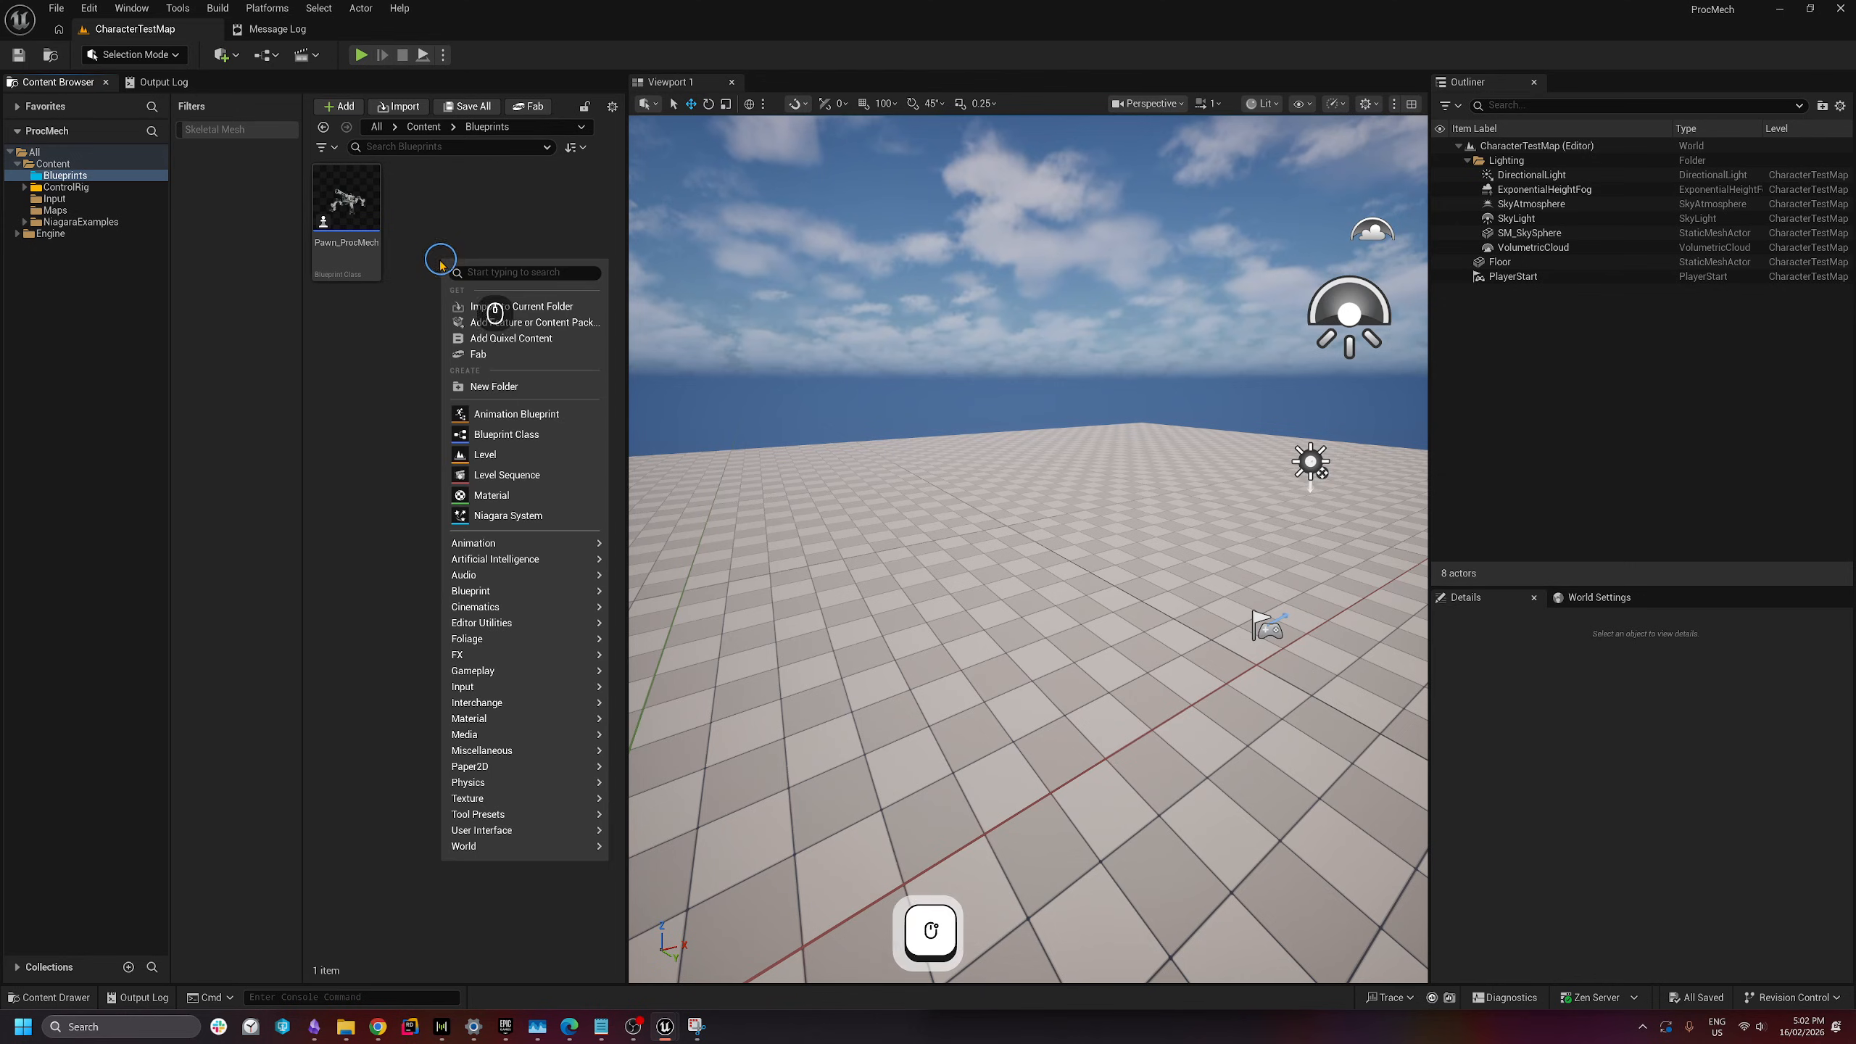
left_click(510, 439)
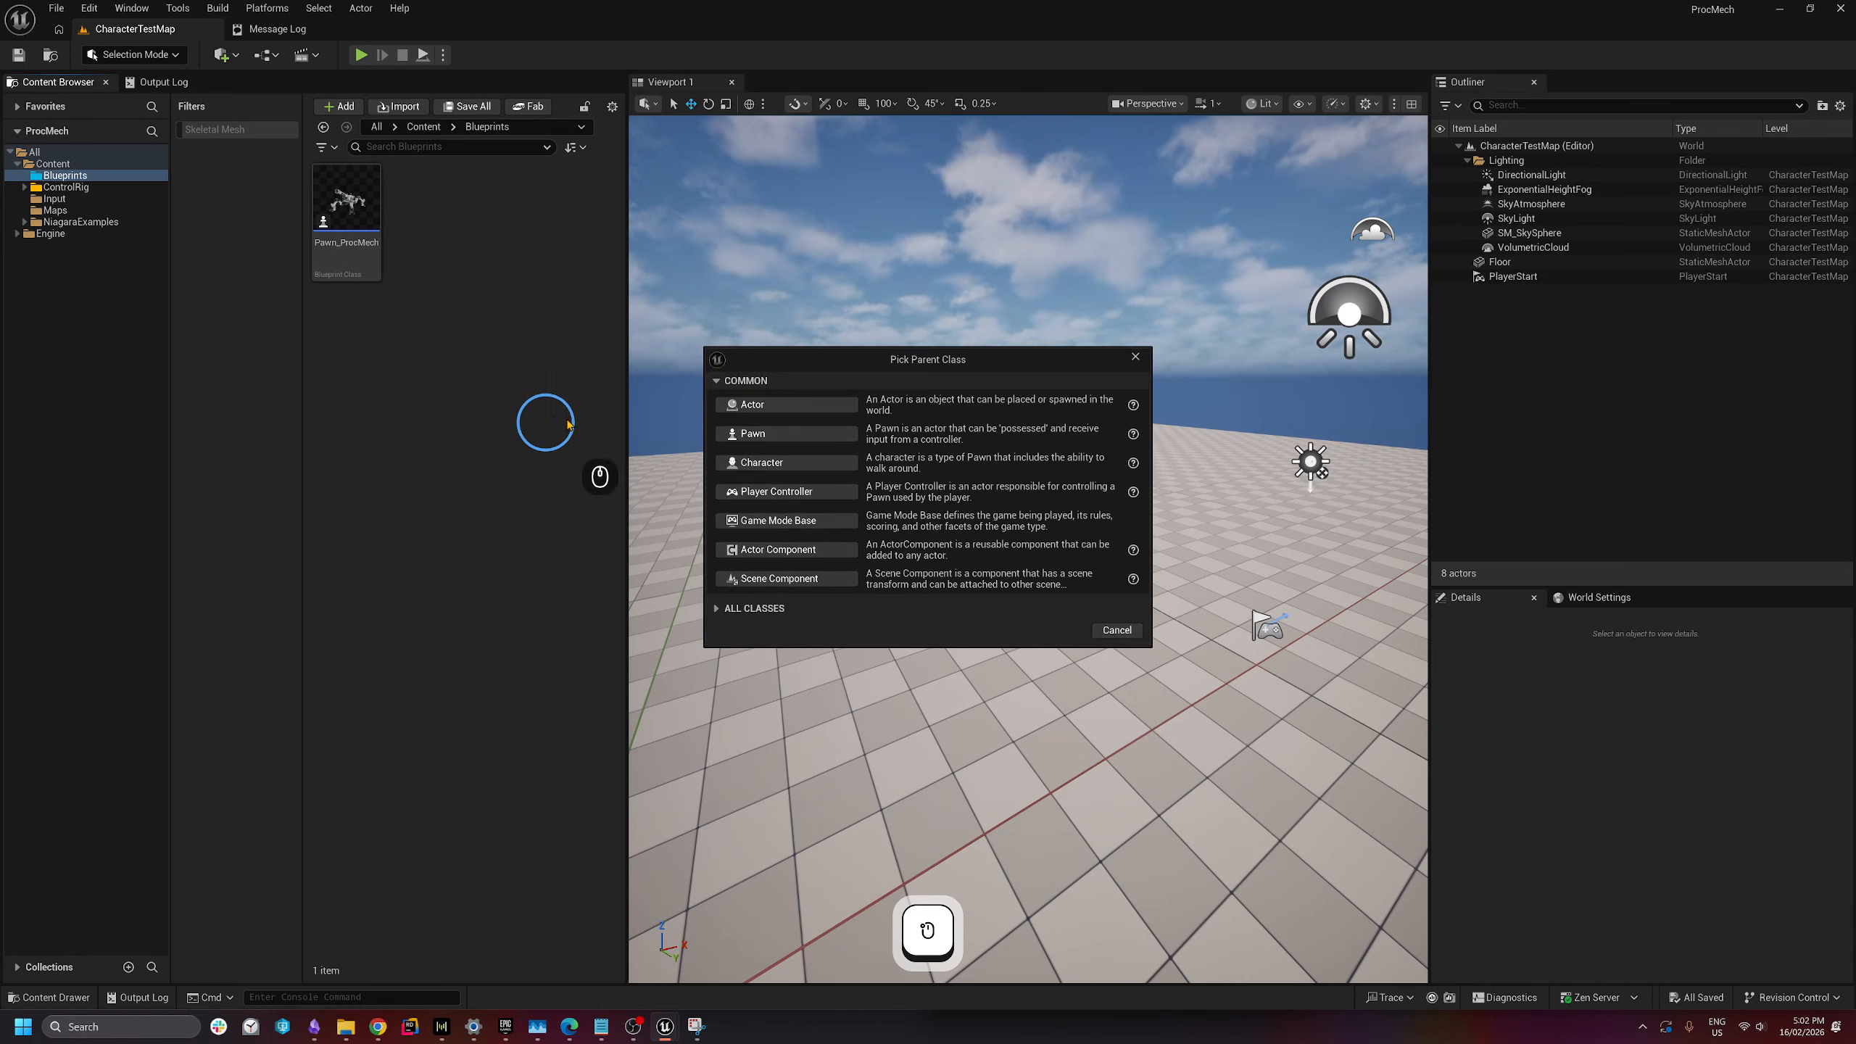
left_click(828, 518)
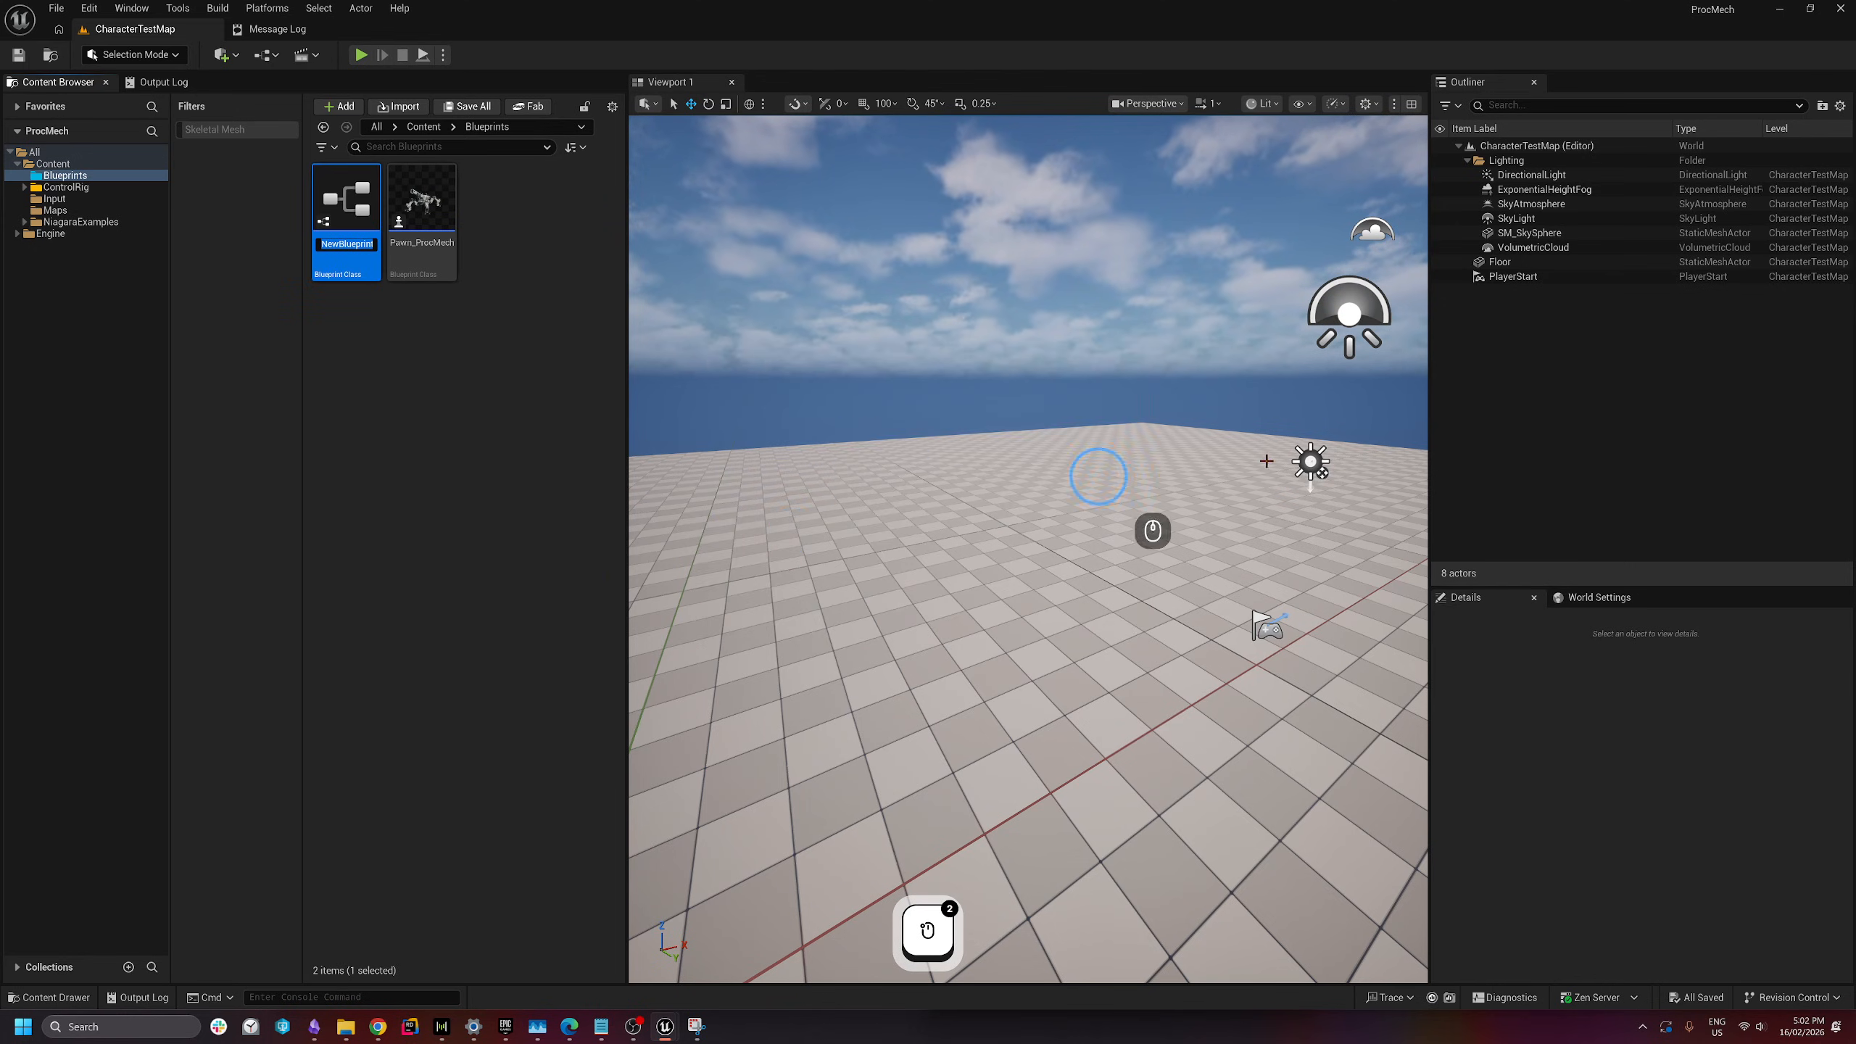
key("shift")
type("GM")
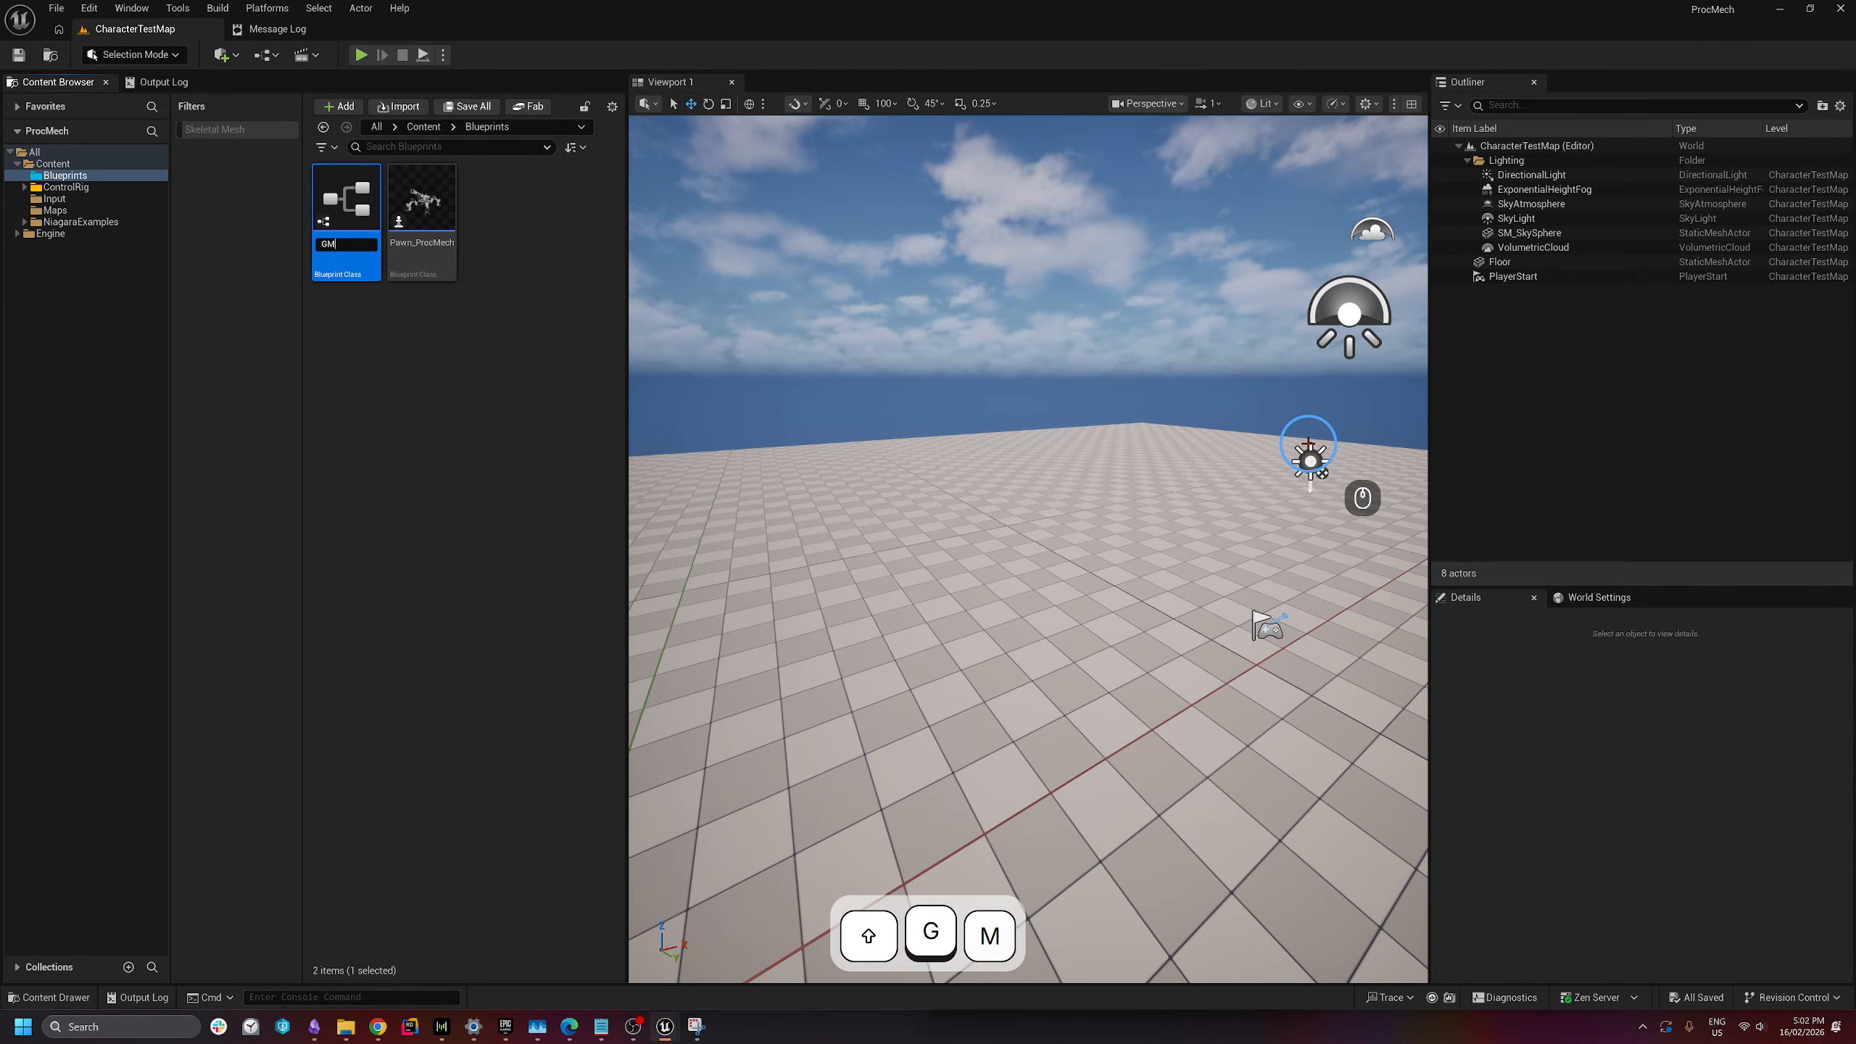
type("_")
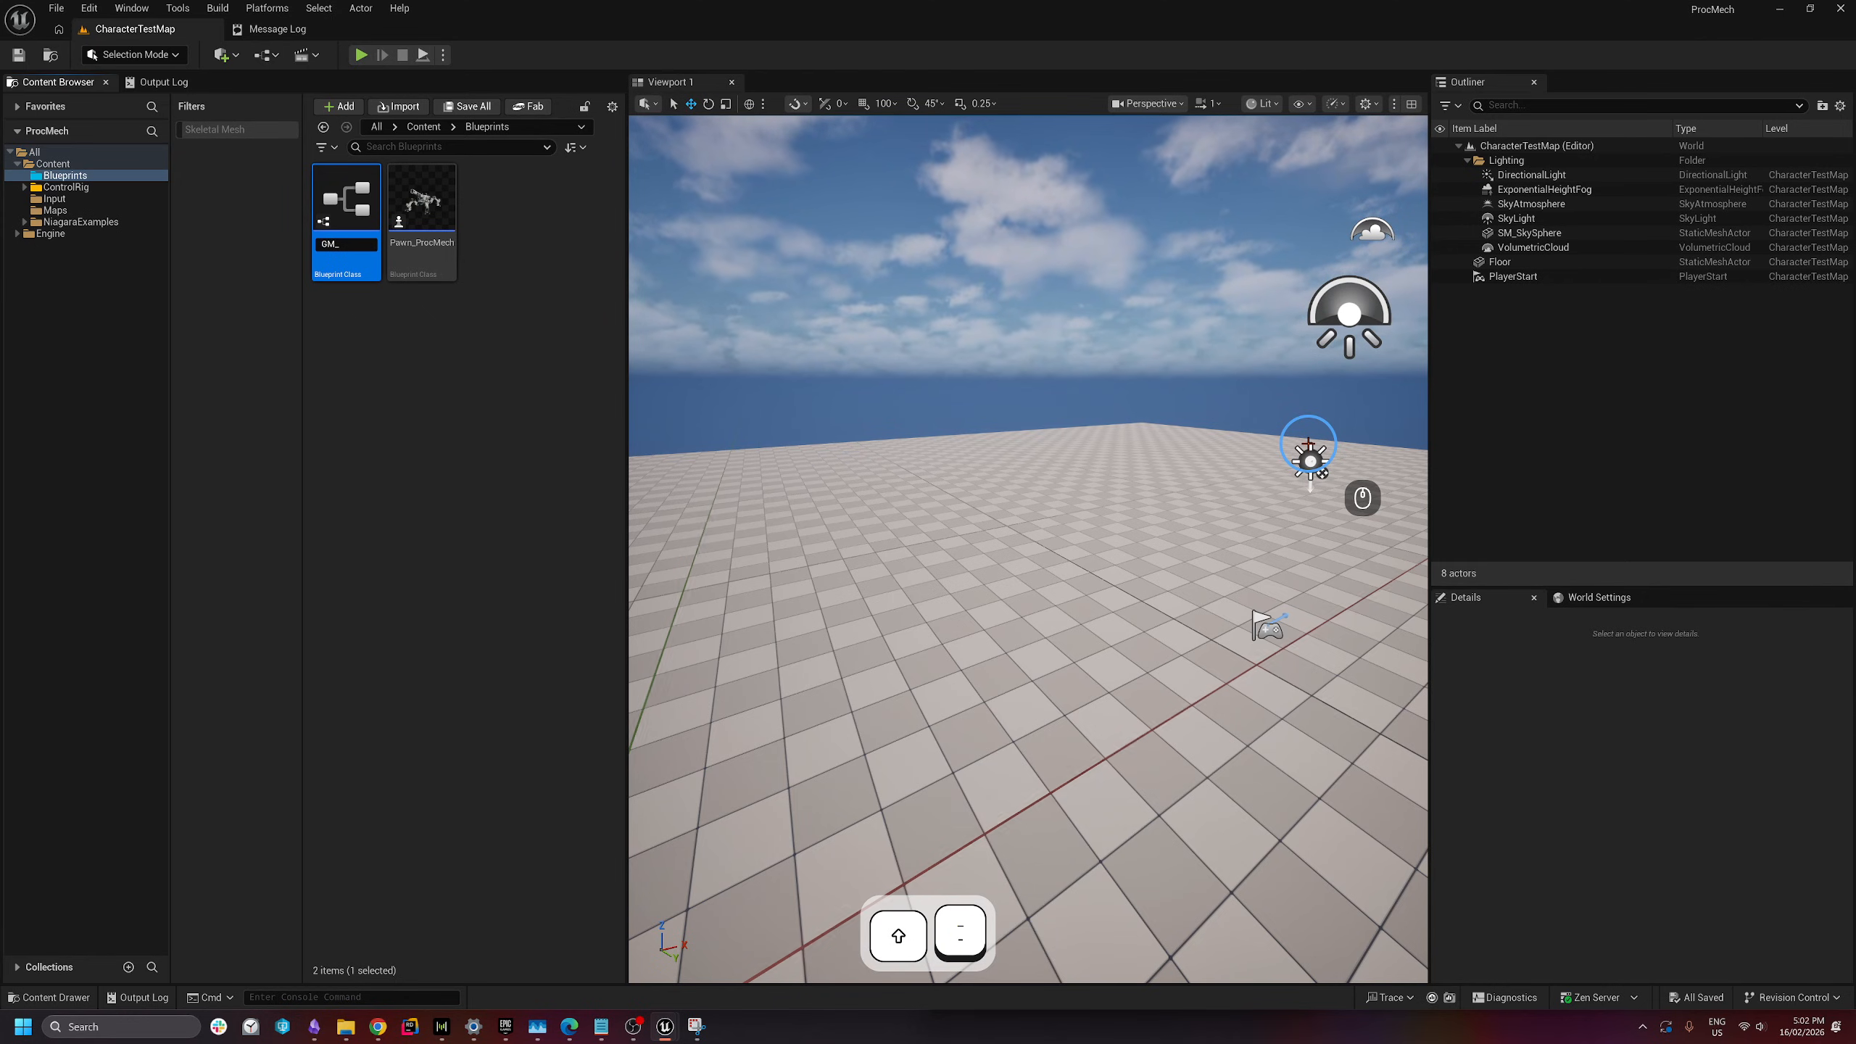
type("Mech")
key("Return")
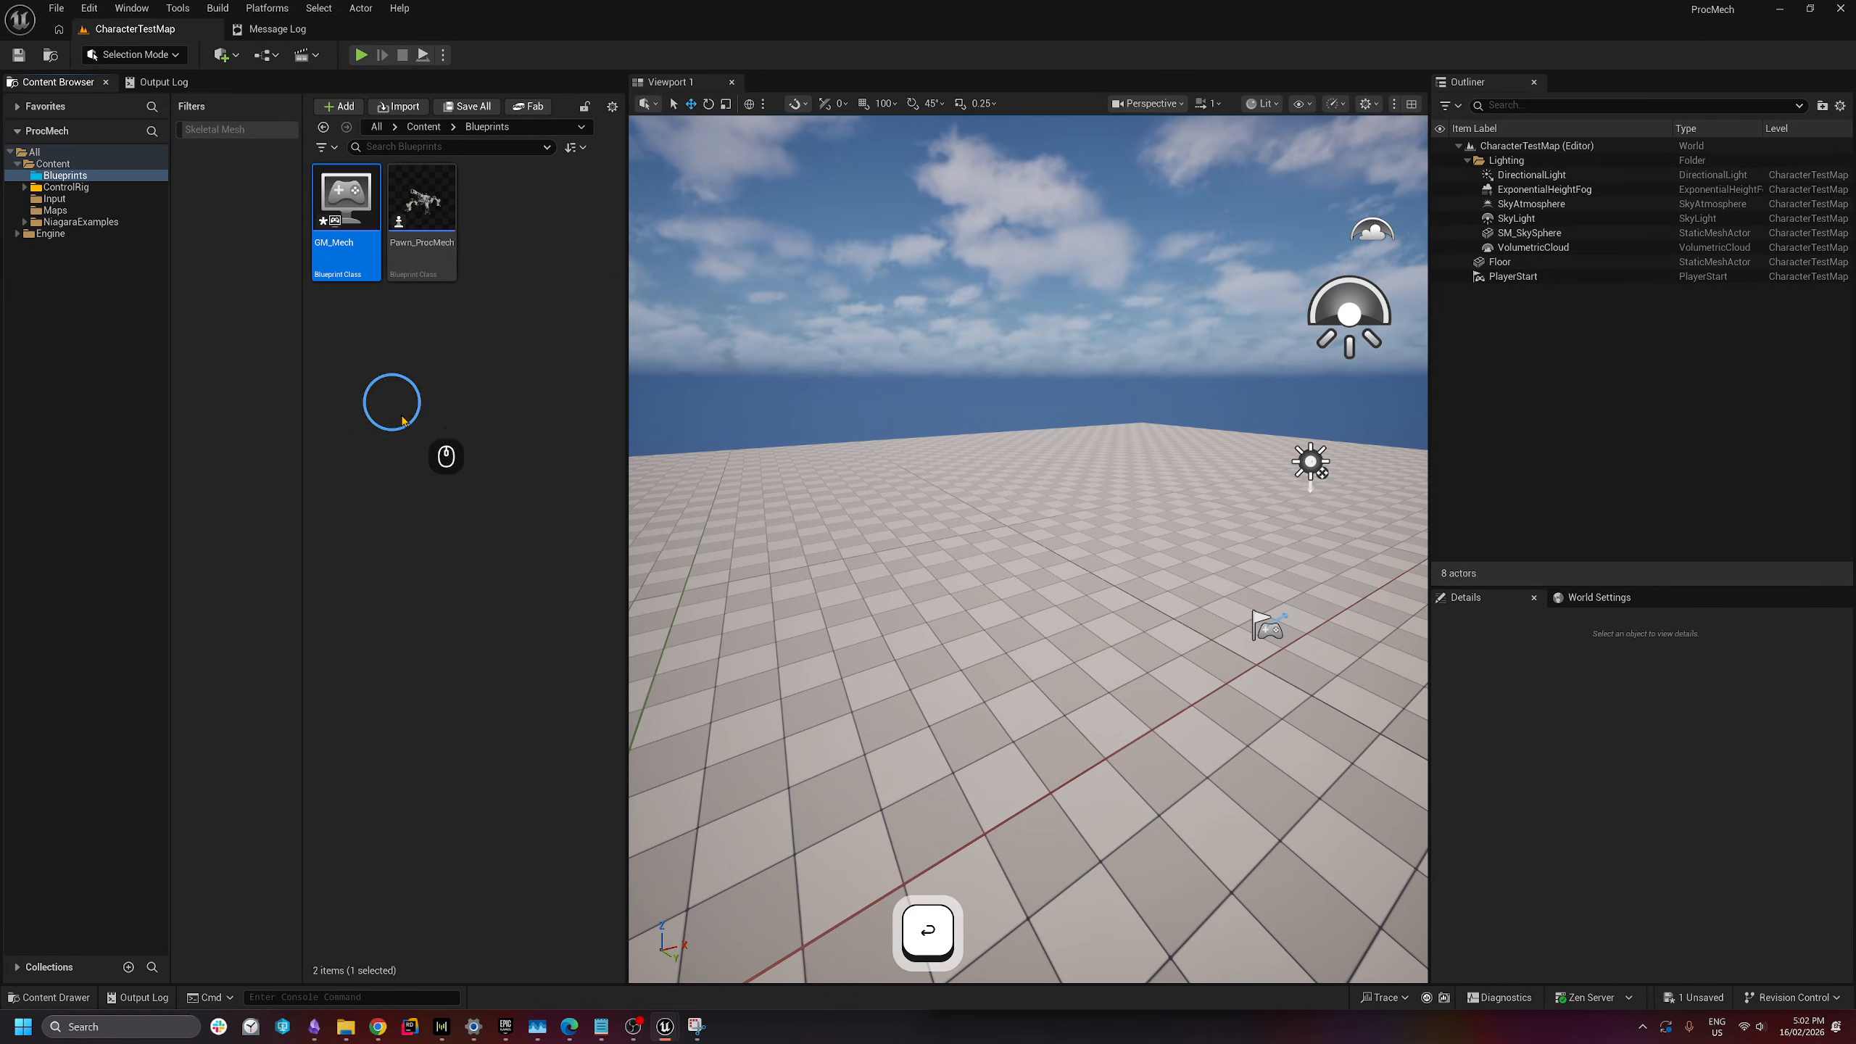
left_click(1586, 593)
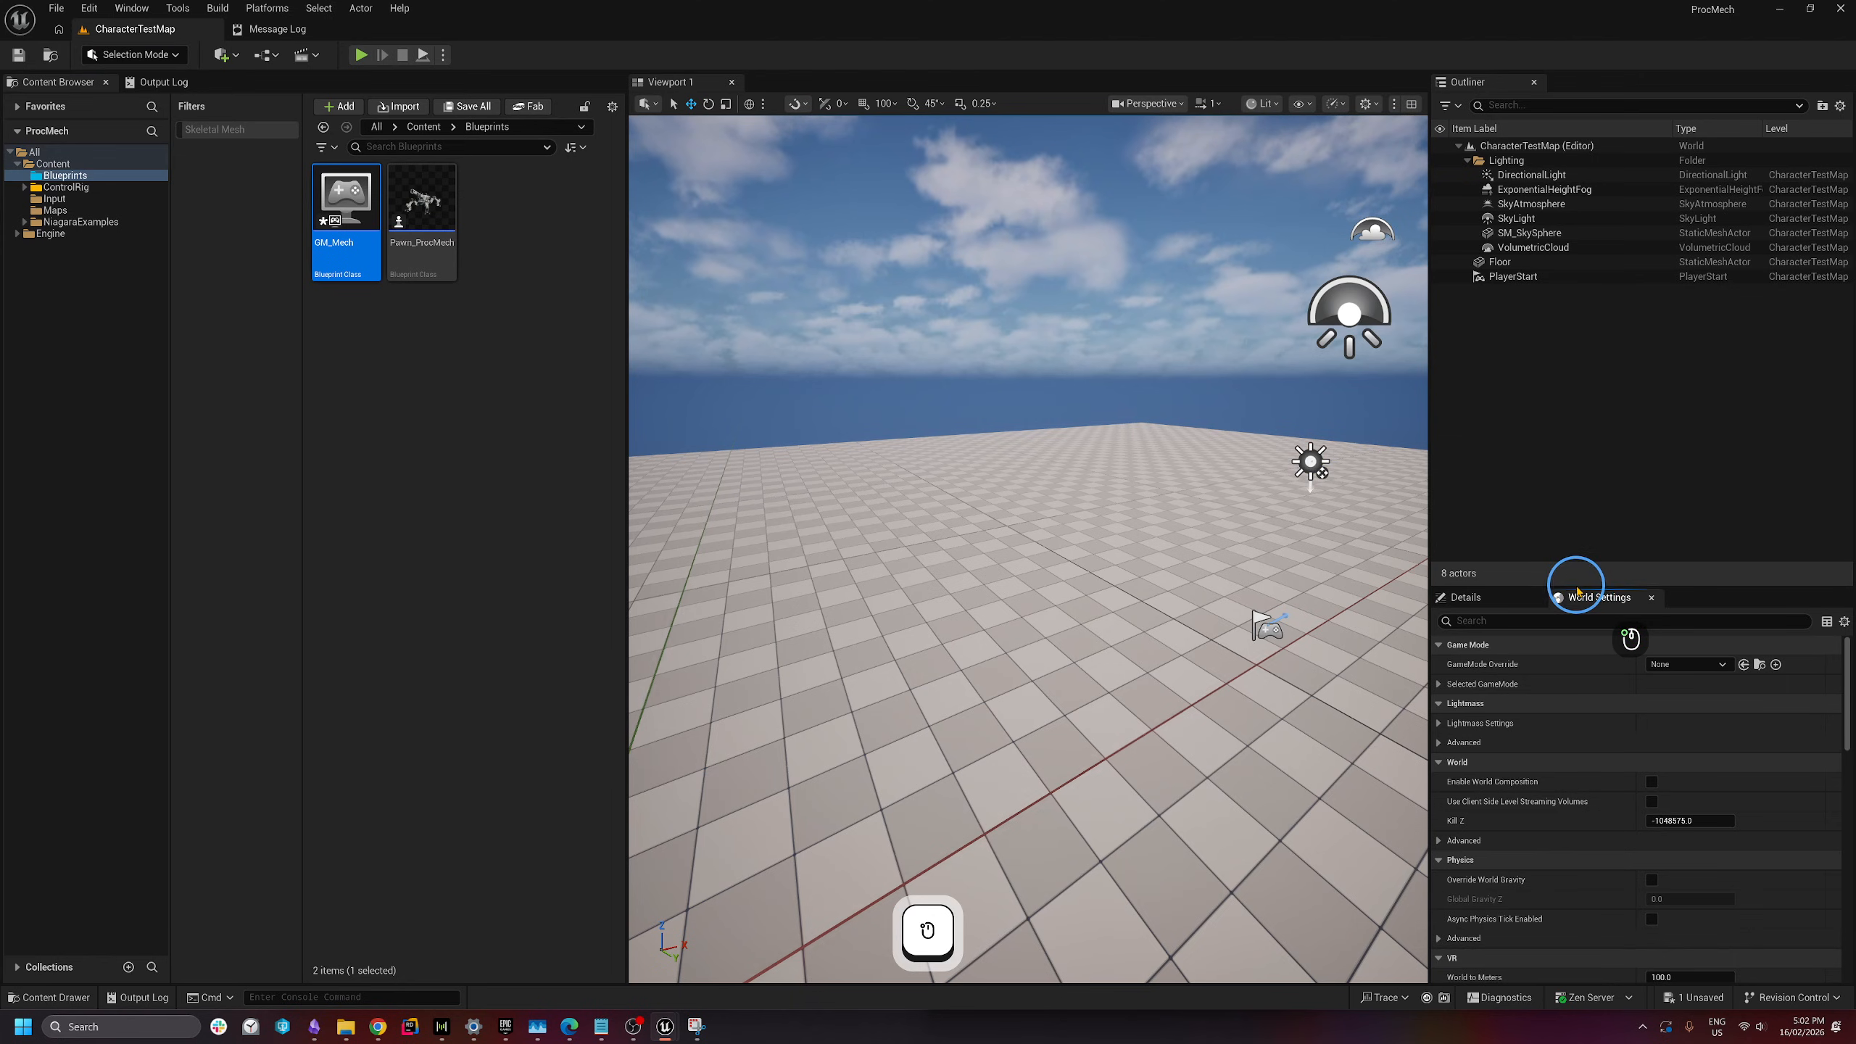
- Set World Settings' GameMode Override to GM_Mech and expand the Selected GameMode properties
left_click_drag(1560, 588, 1573, 465)
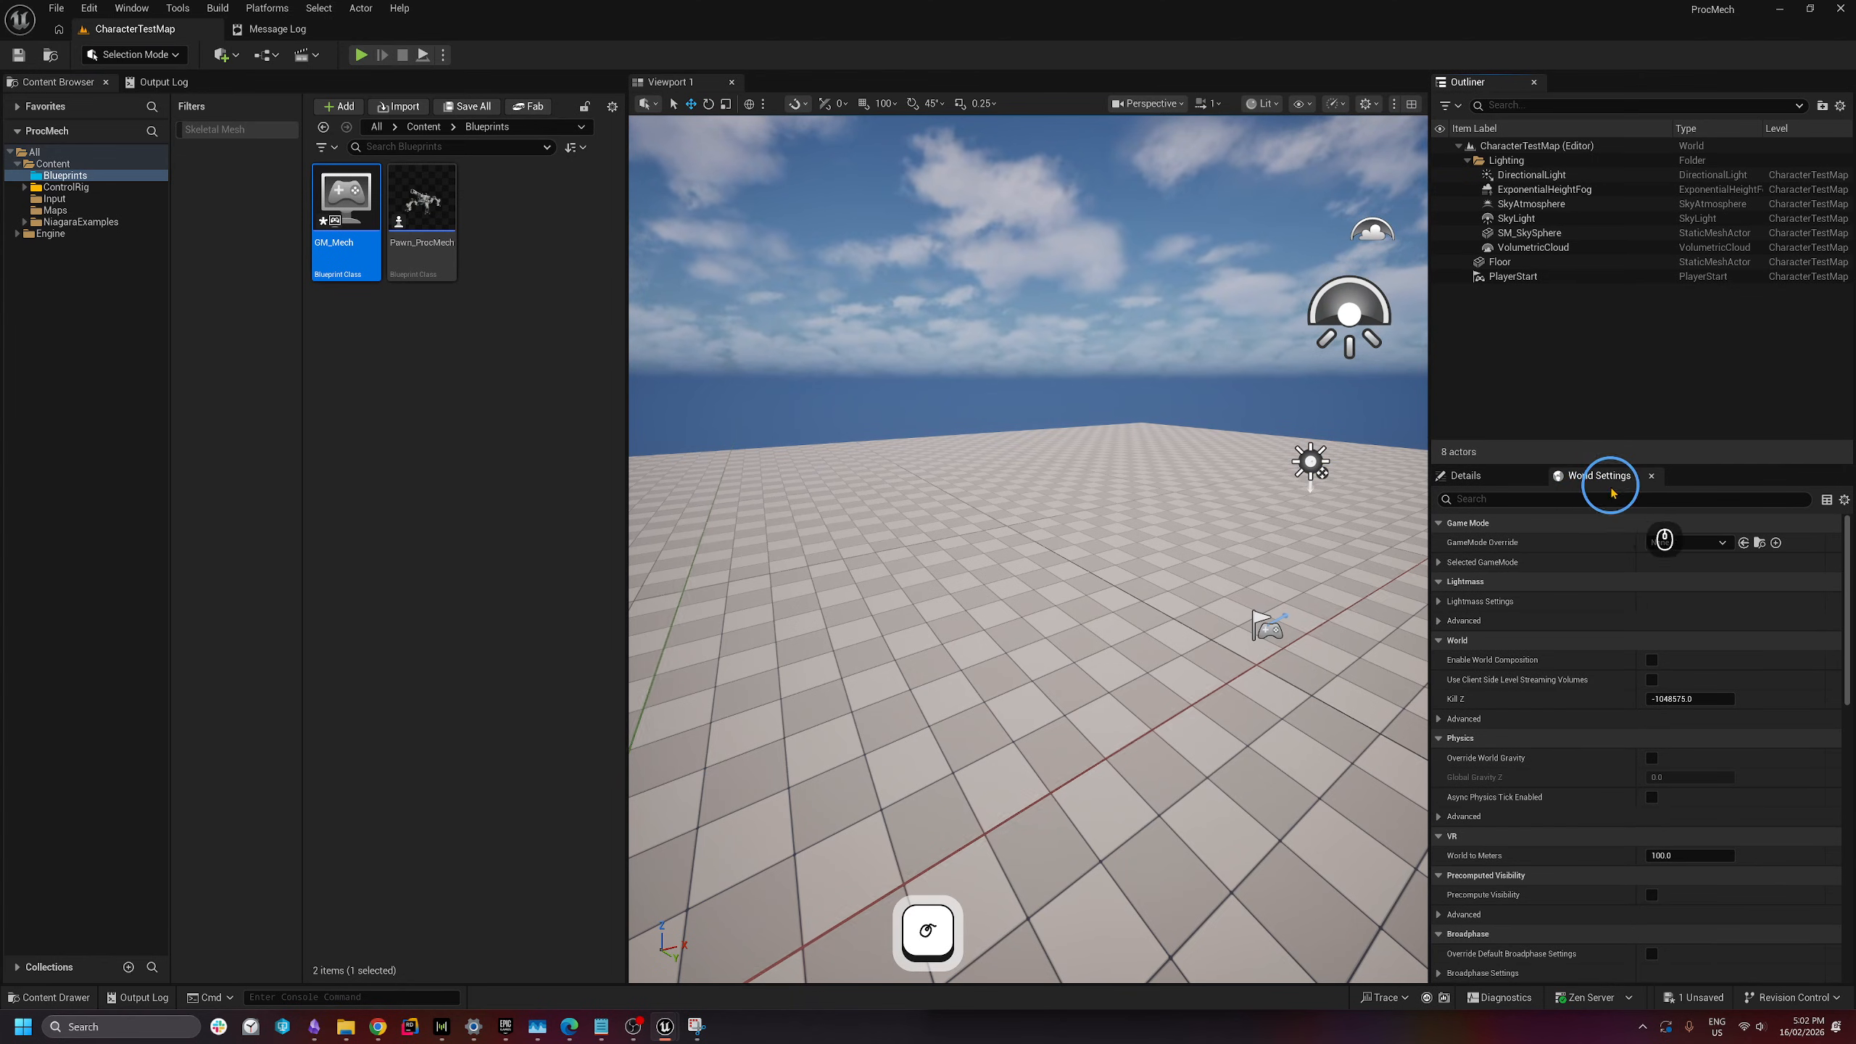
left_click(132, 9)
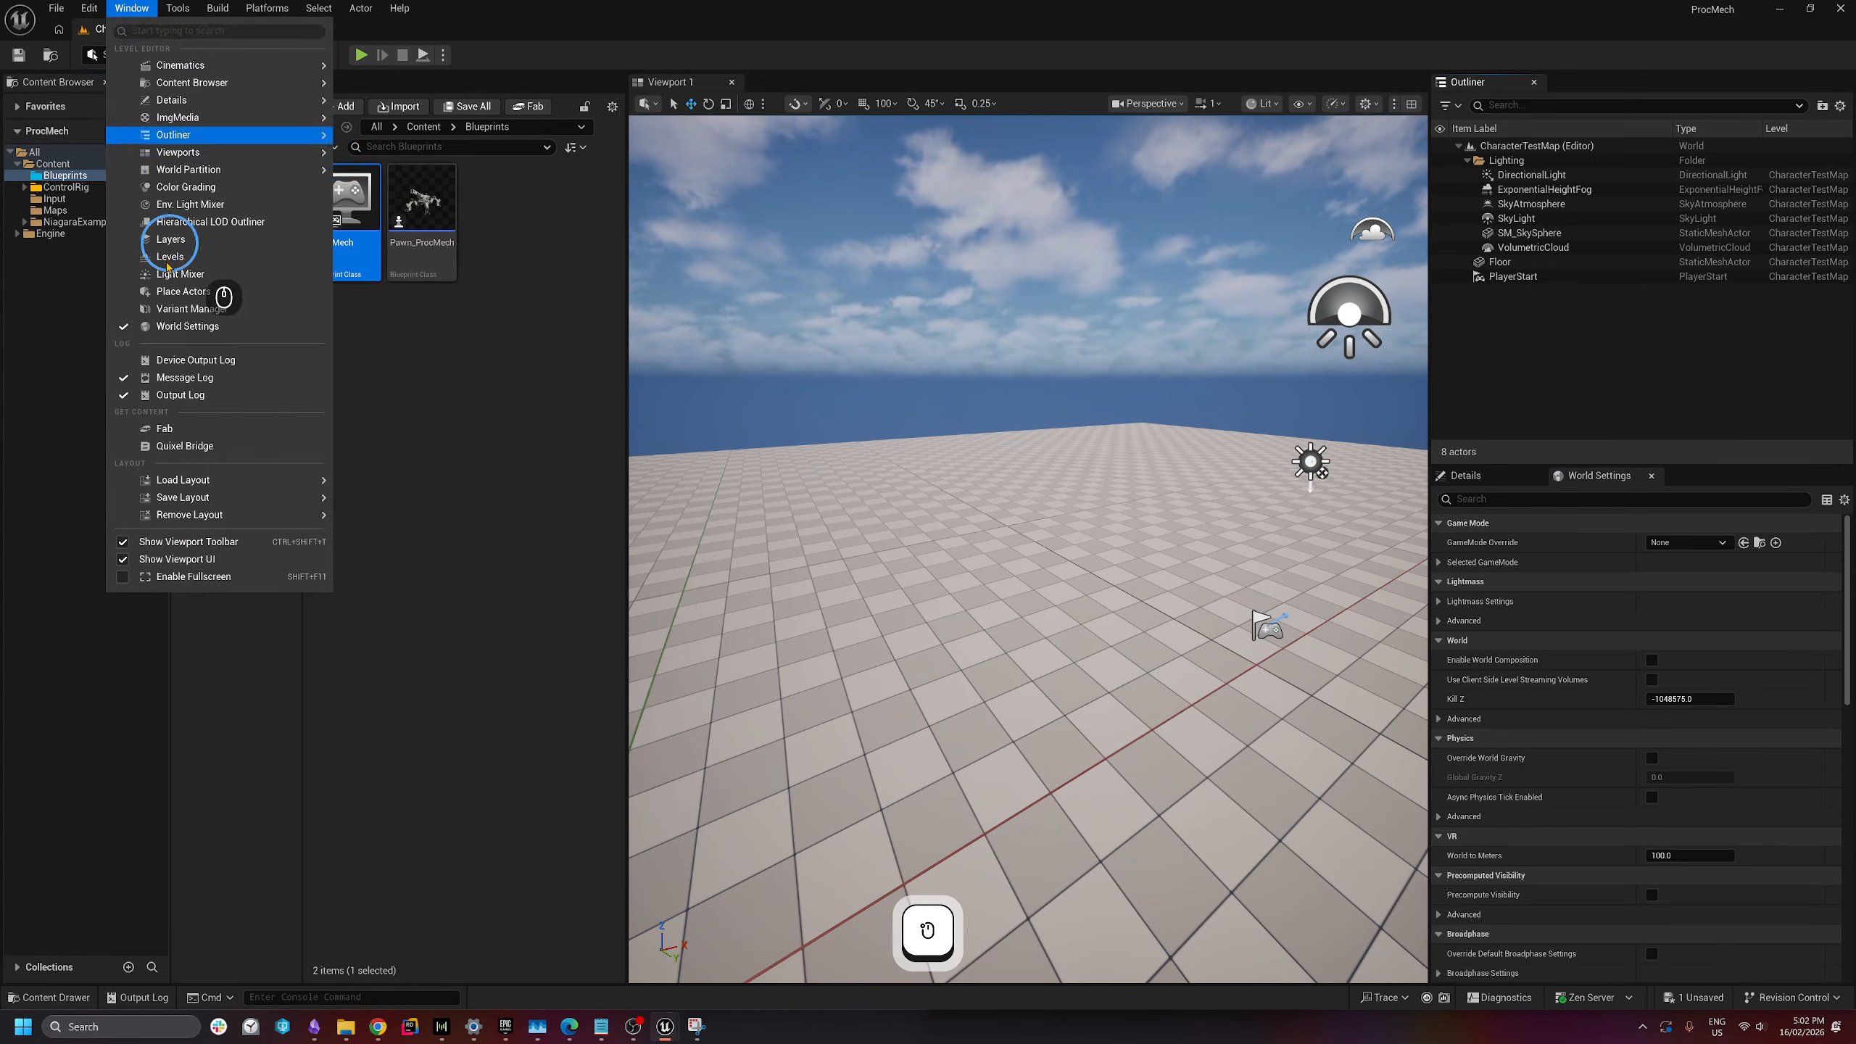
left_click(1587, 375)
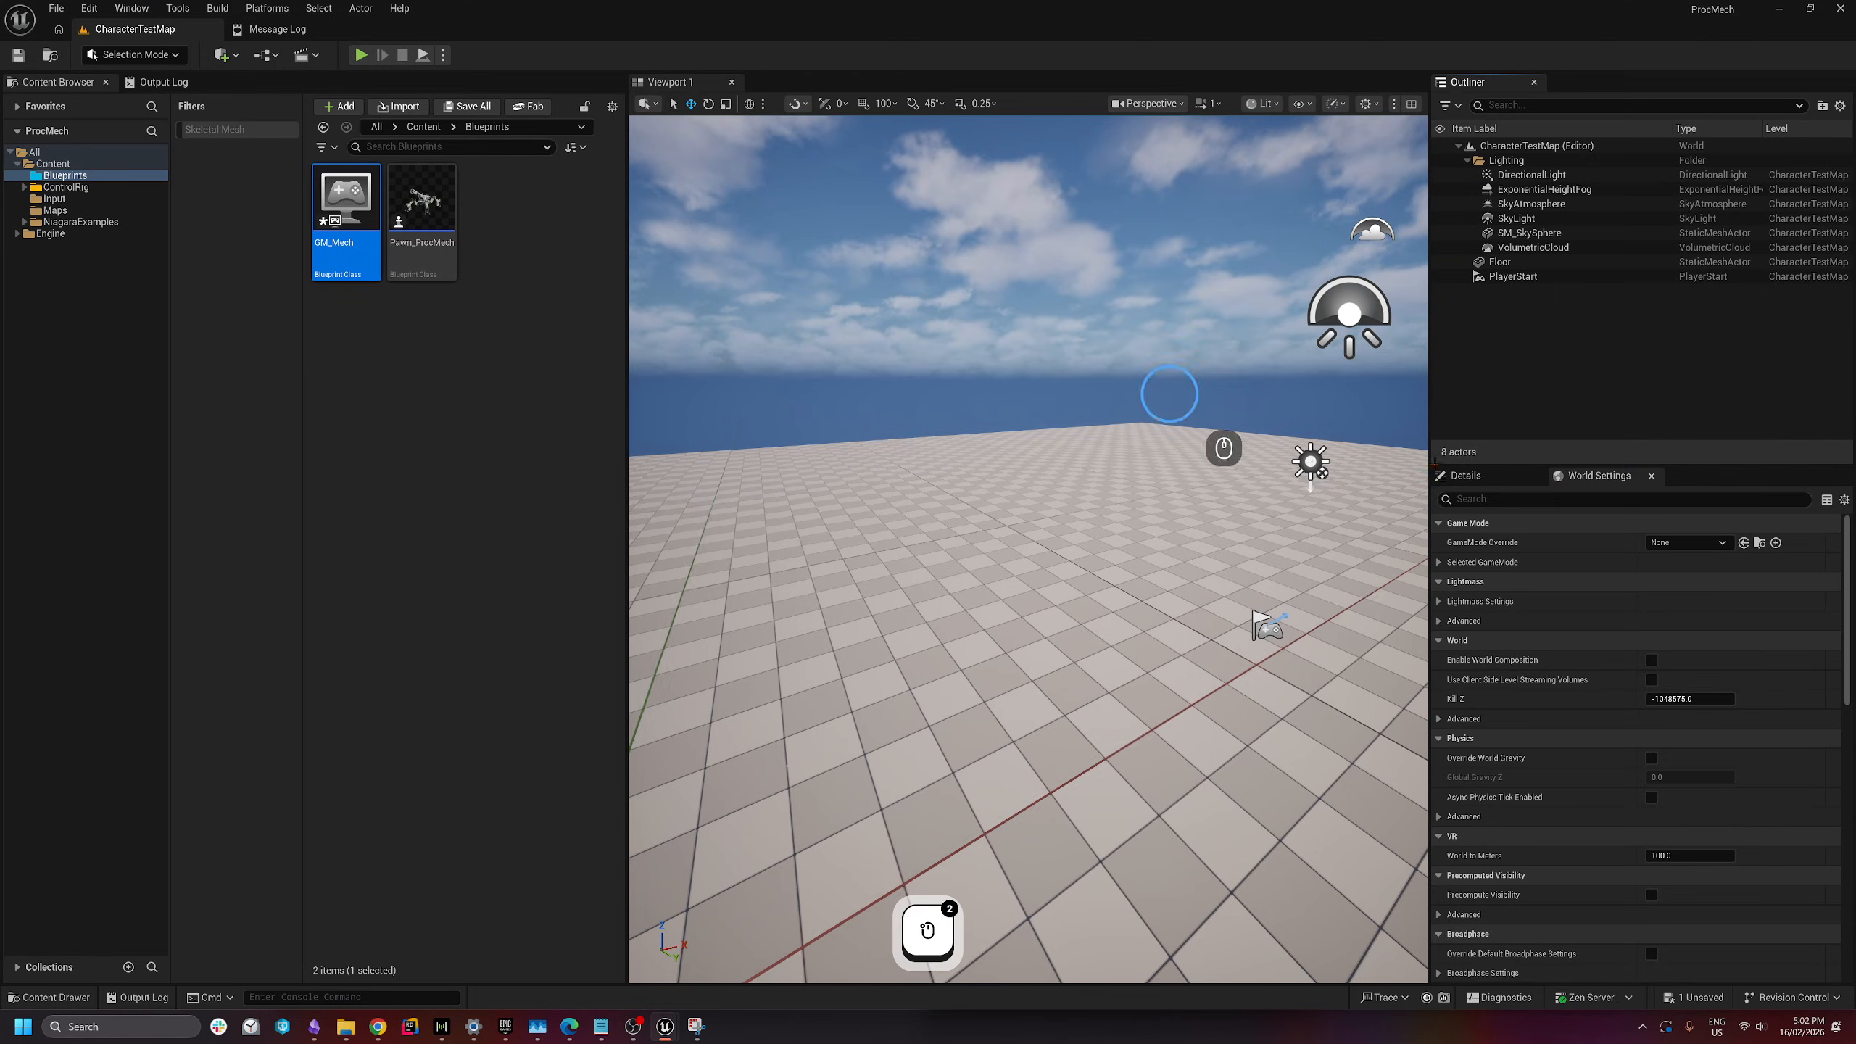
left_click(1700, 545)
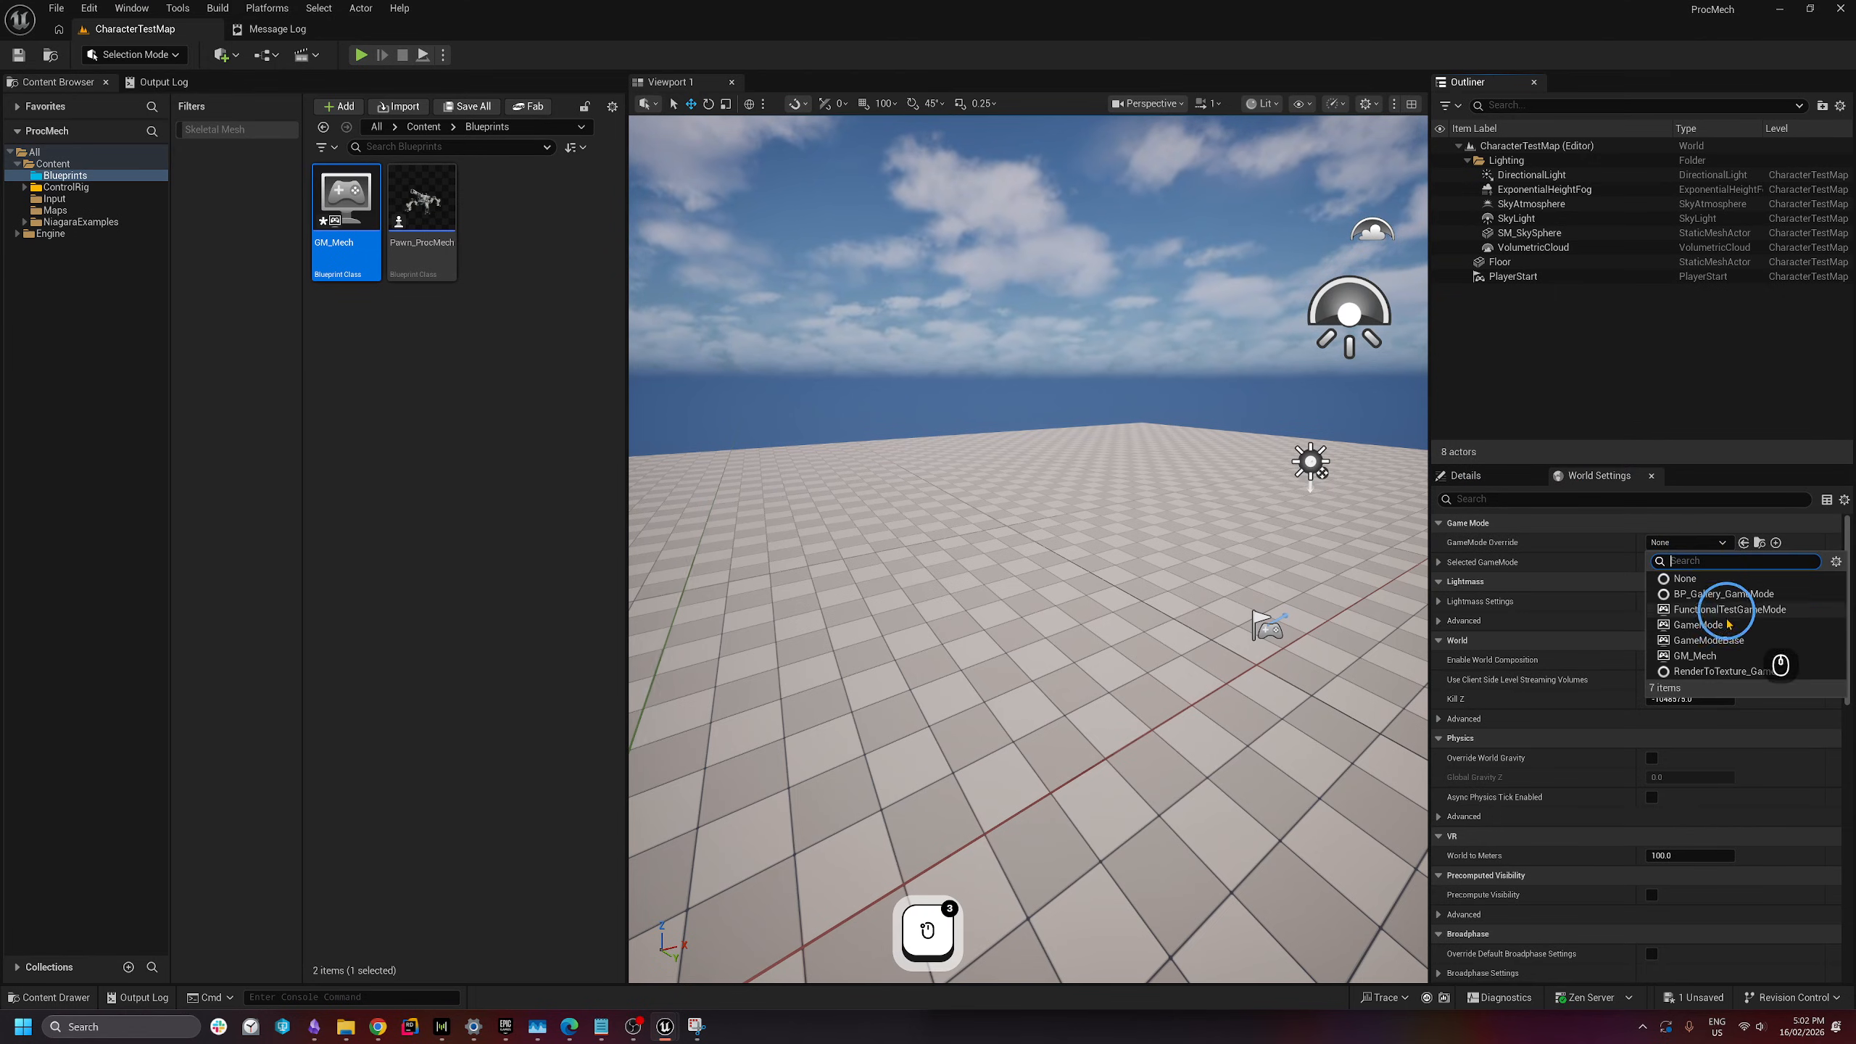
left_click(1713, 653)
left_click(1440, 561)
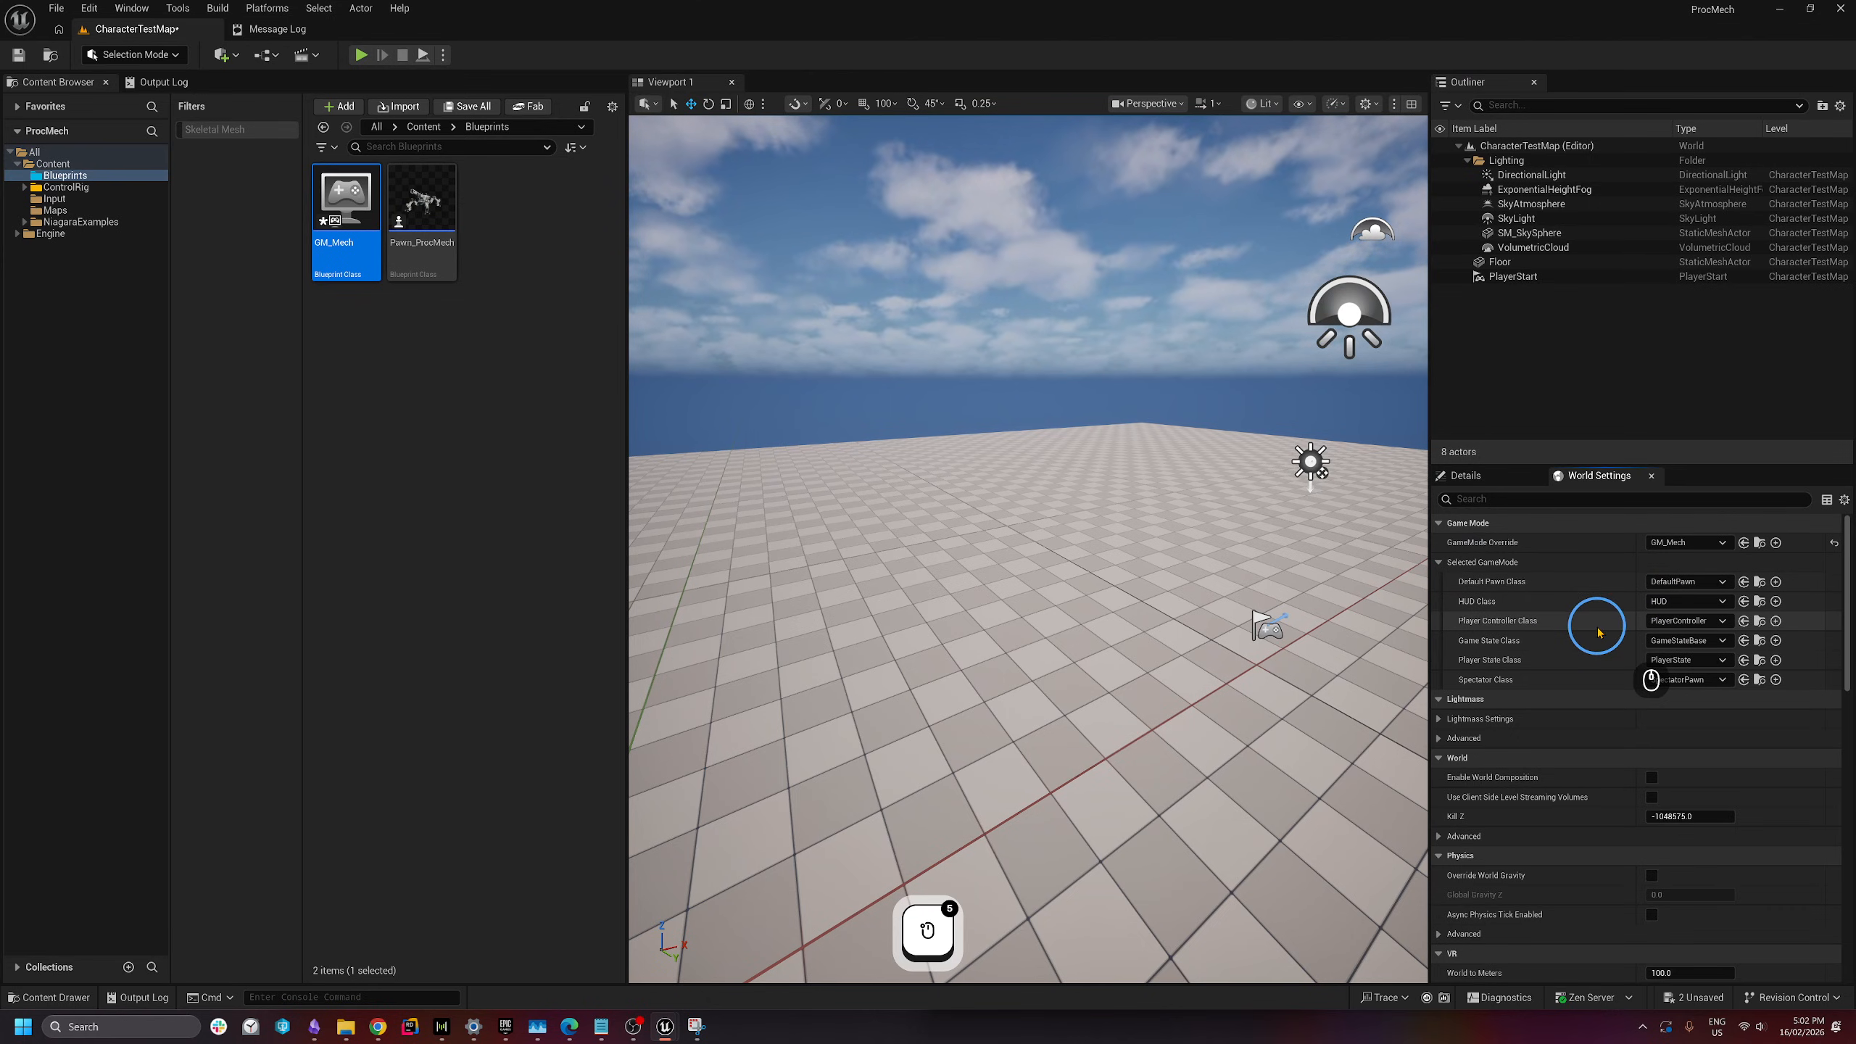
left_click(1688, 582)
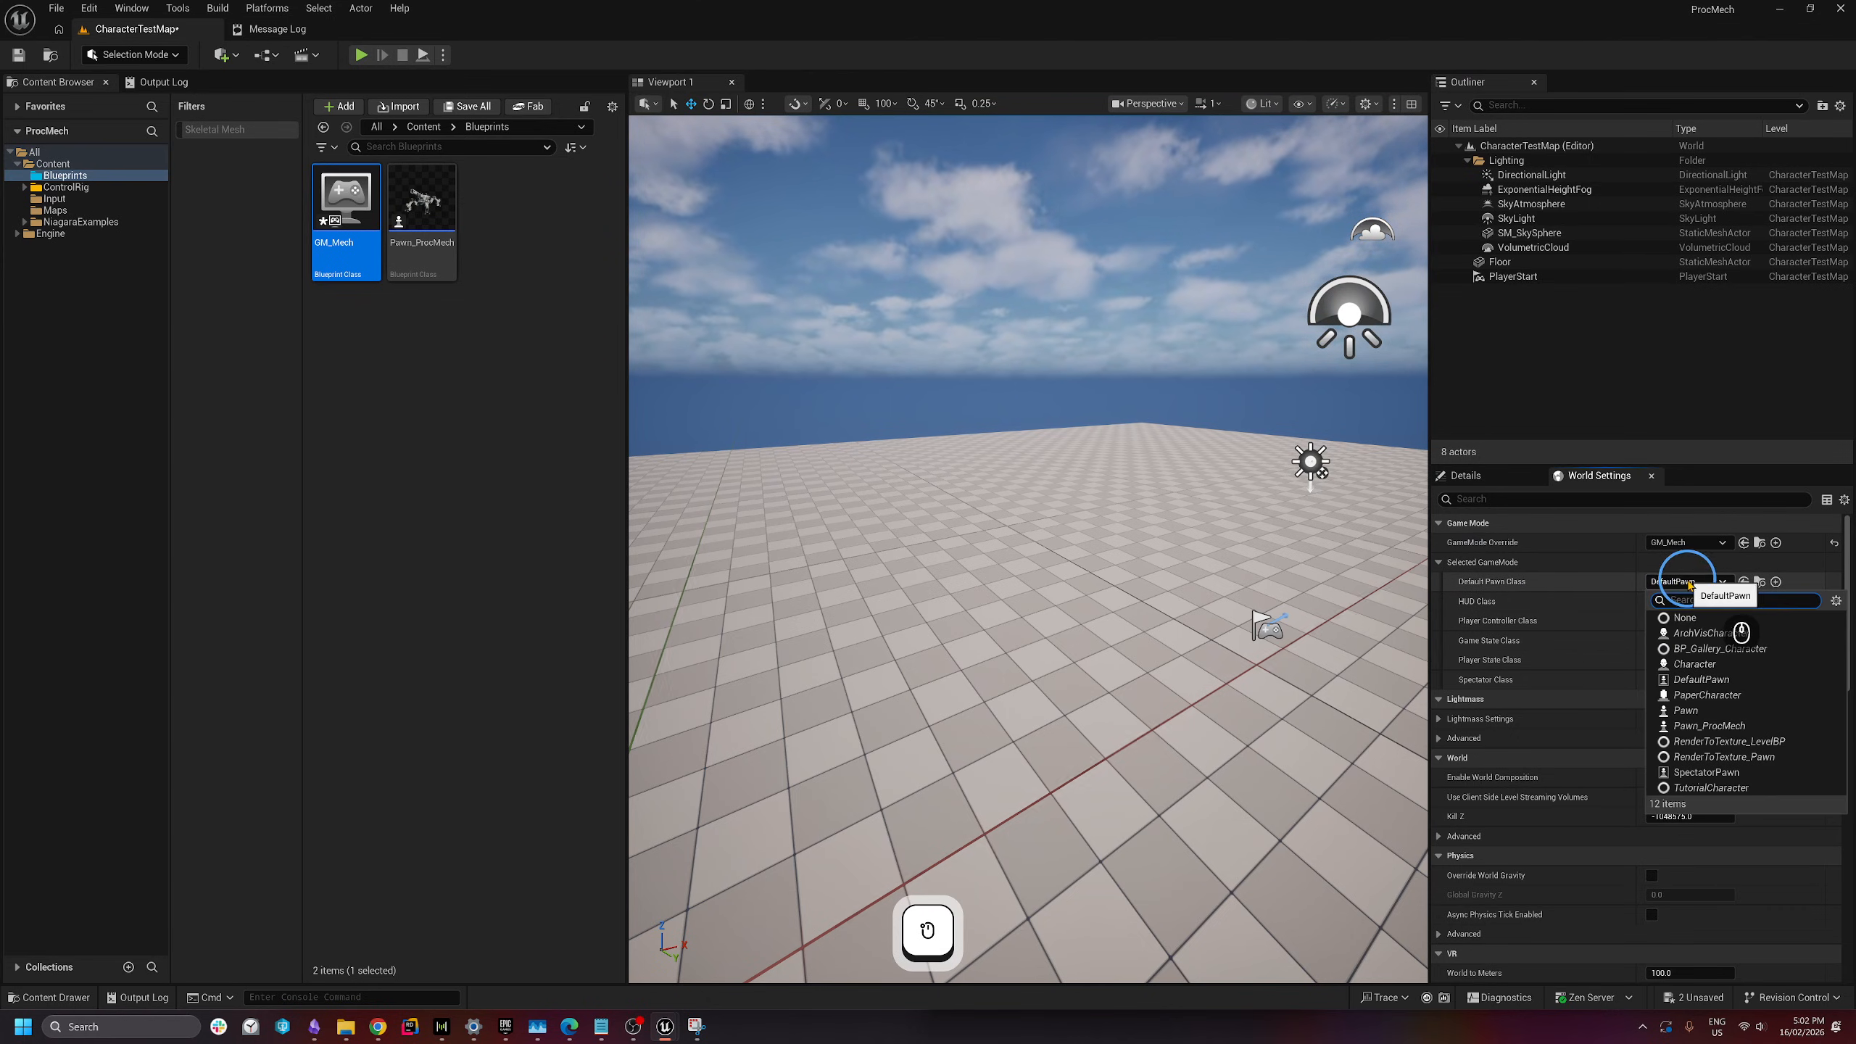
- Set Default Pawn Class to Pawn_ProcMech, then play and walk the mech with W, S, A, D
left_click(1769, 725)
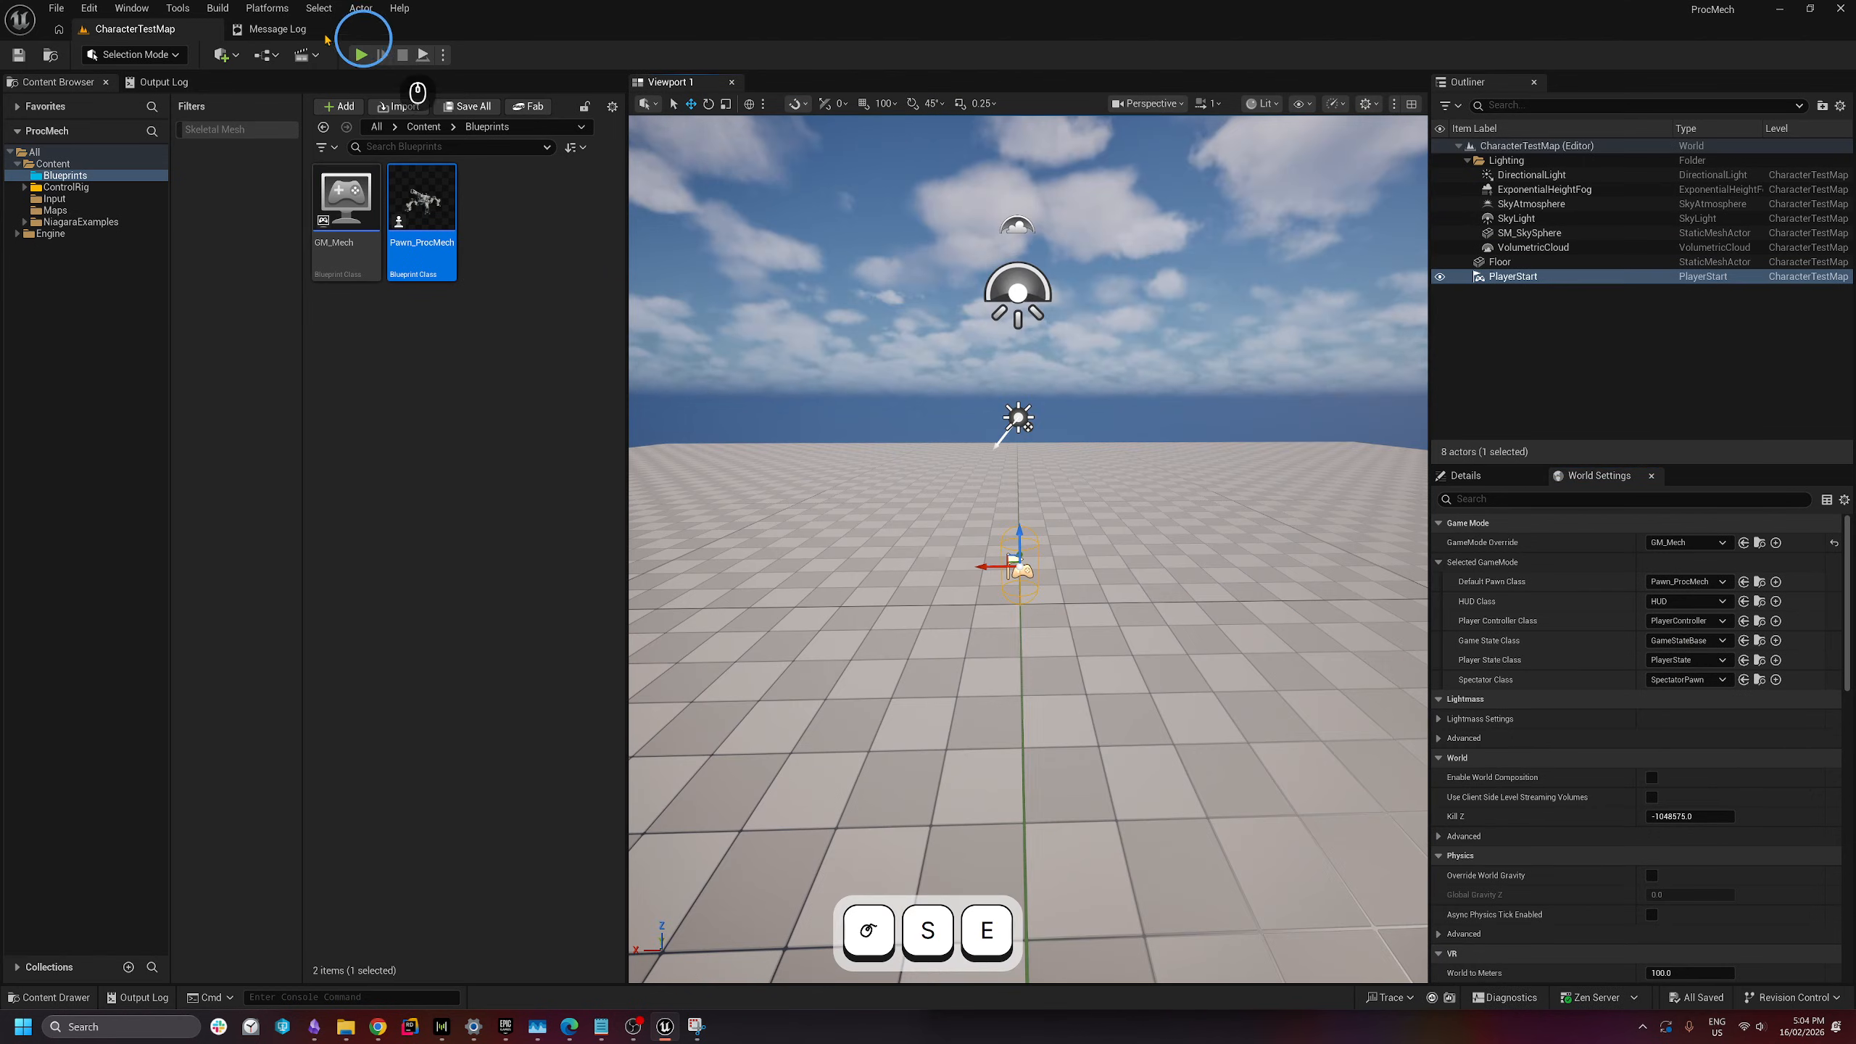
left_click(364, 56)
left_click(957, 313)
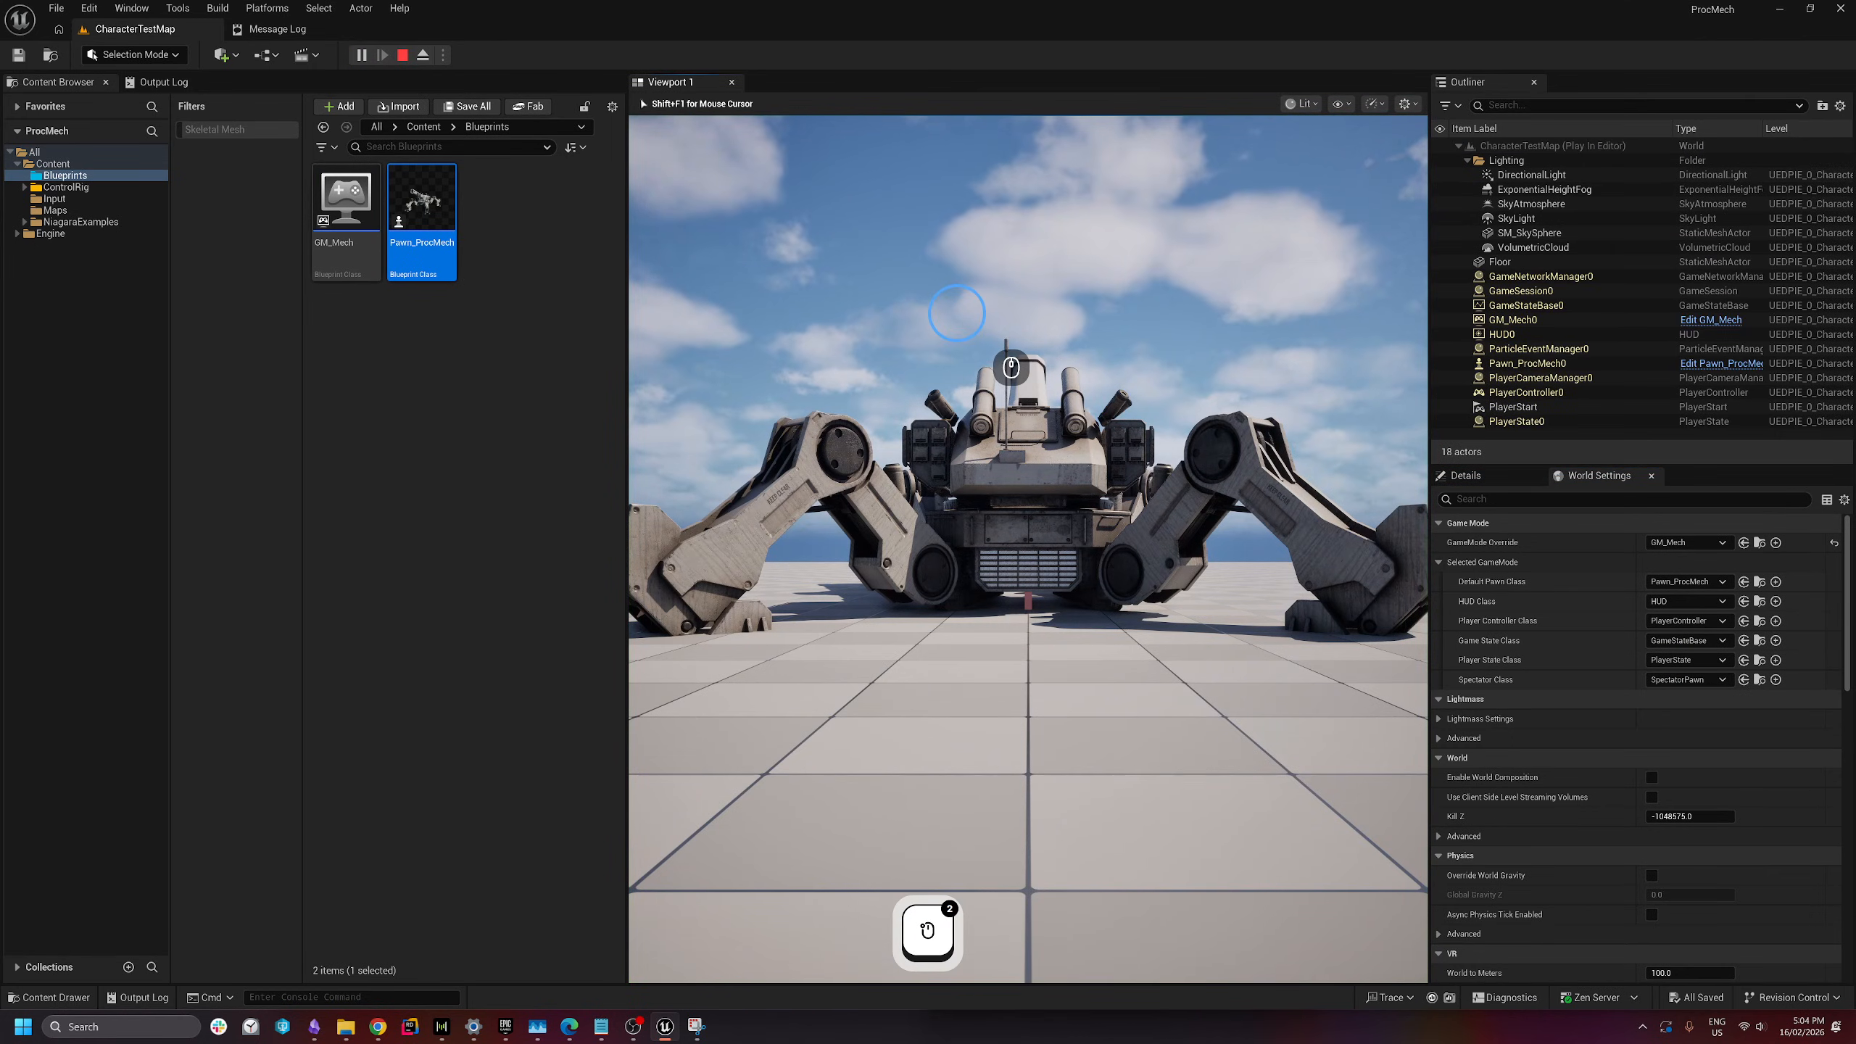
key("w")
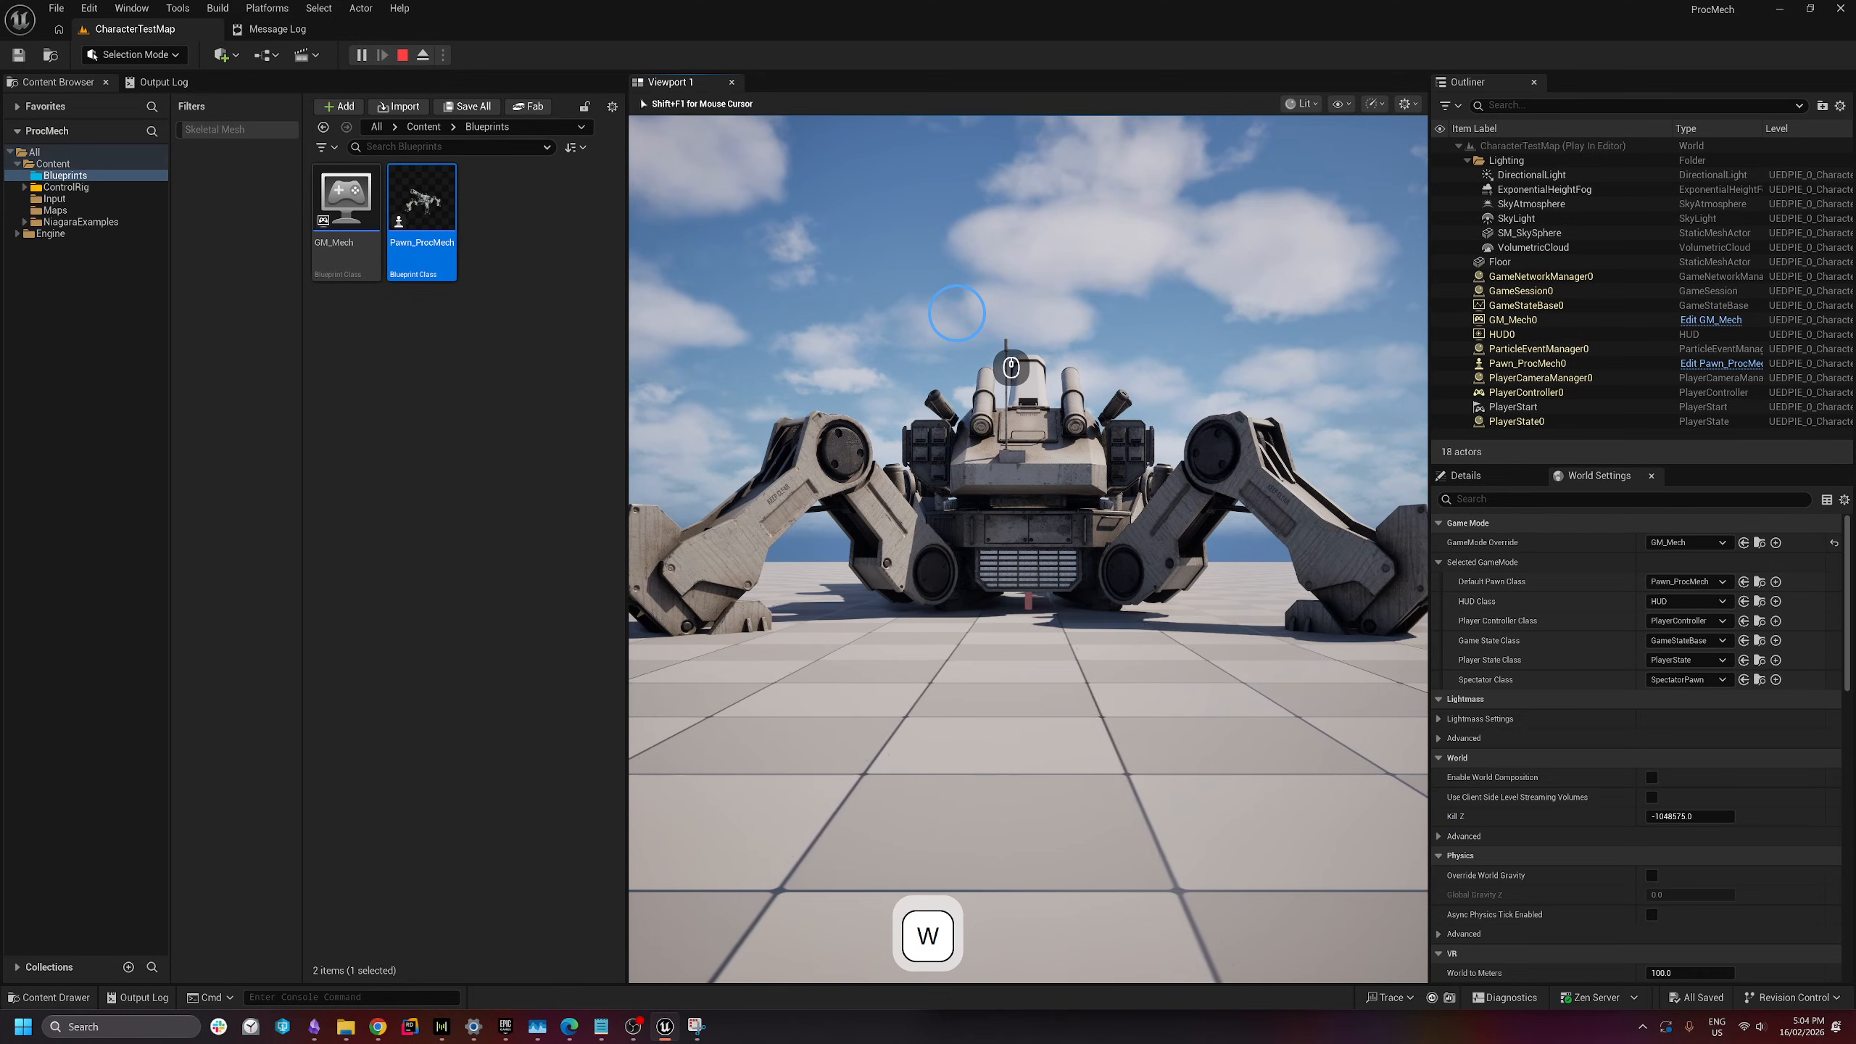
key("s")
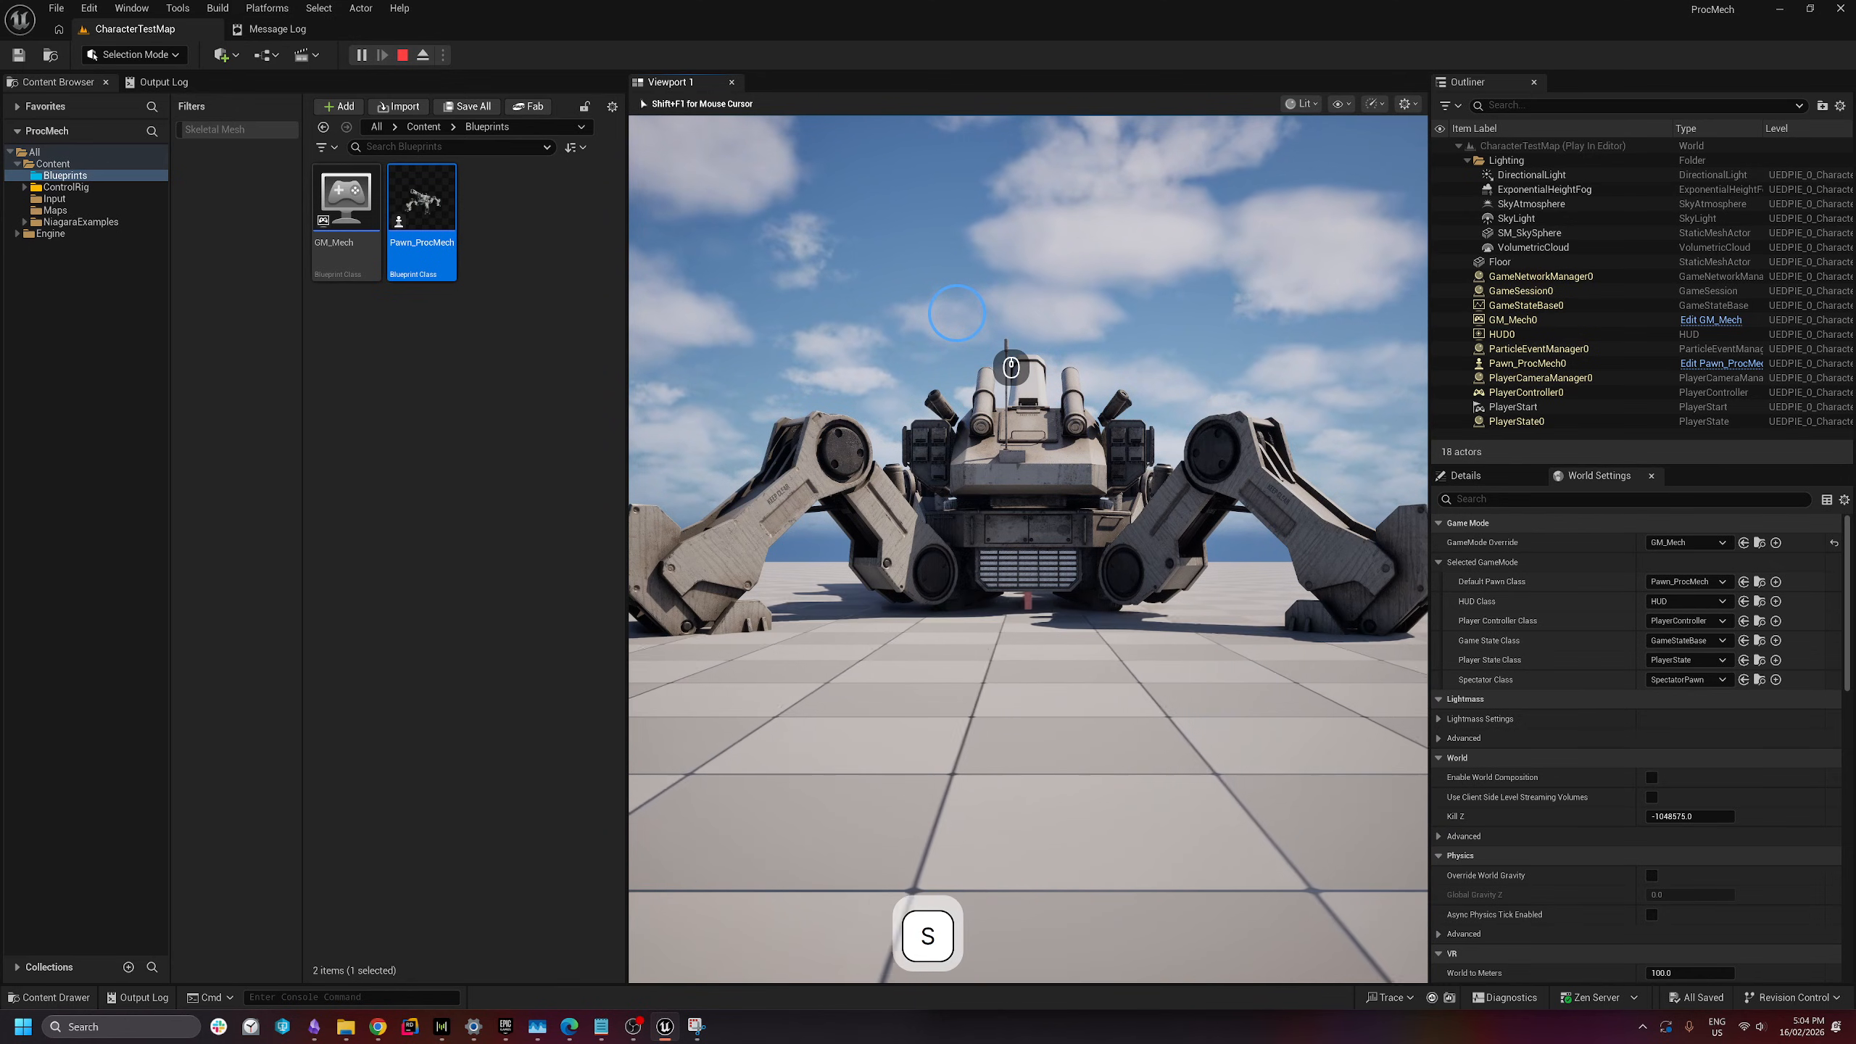
key("a")
key("d")
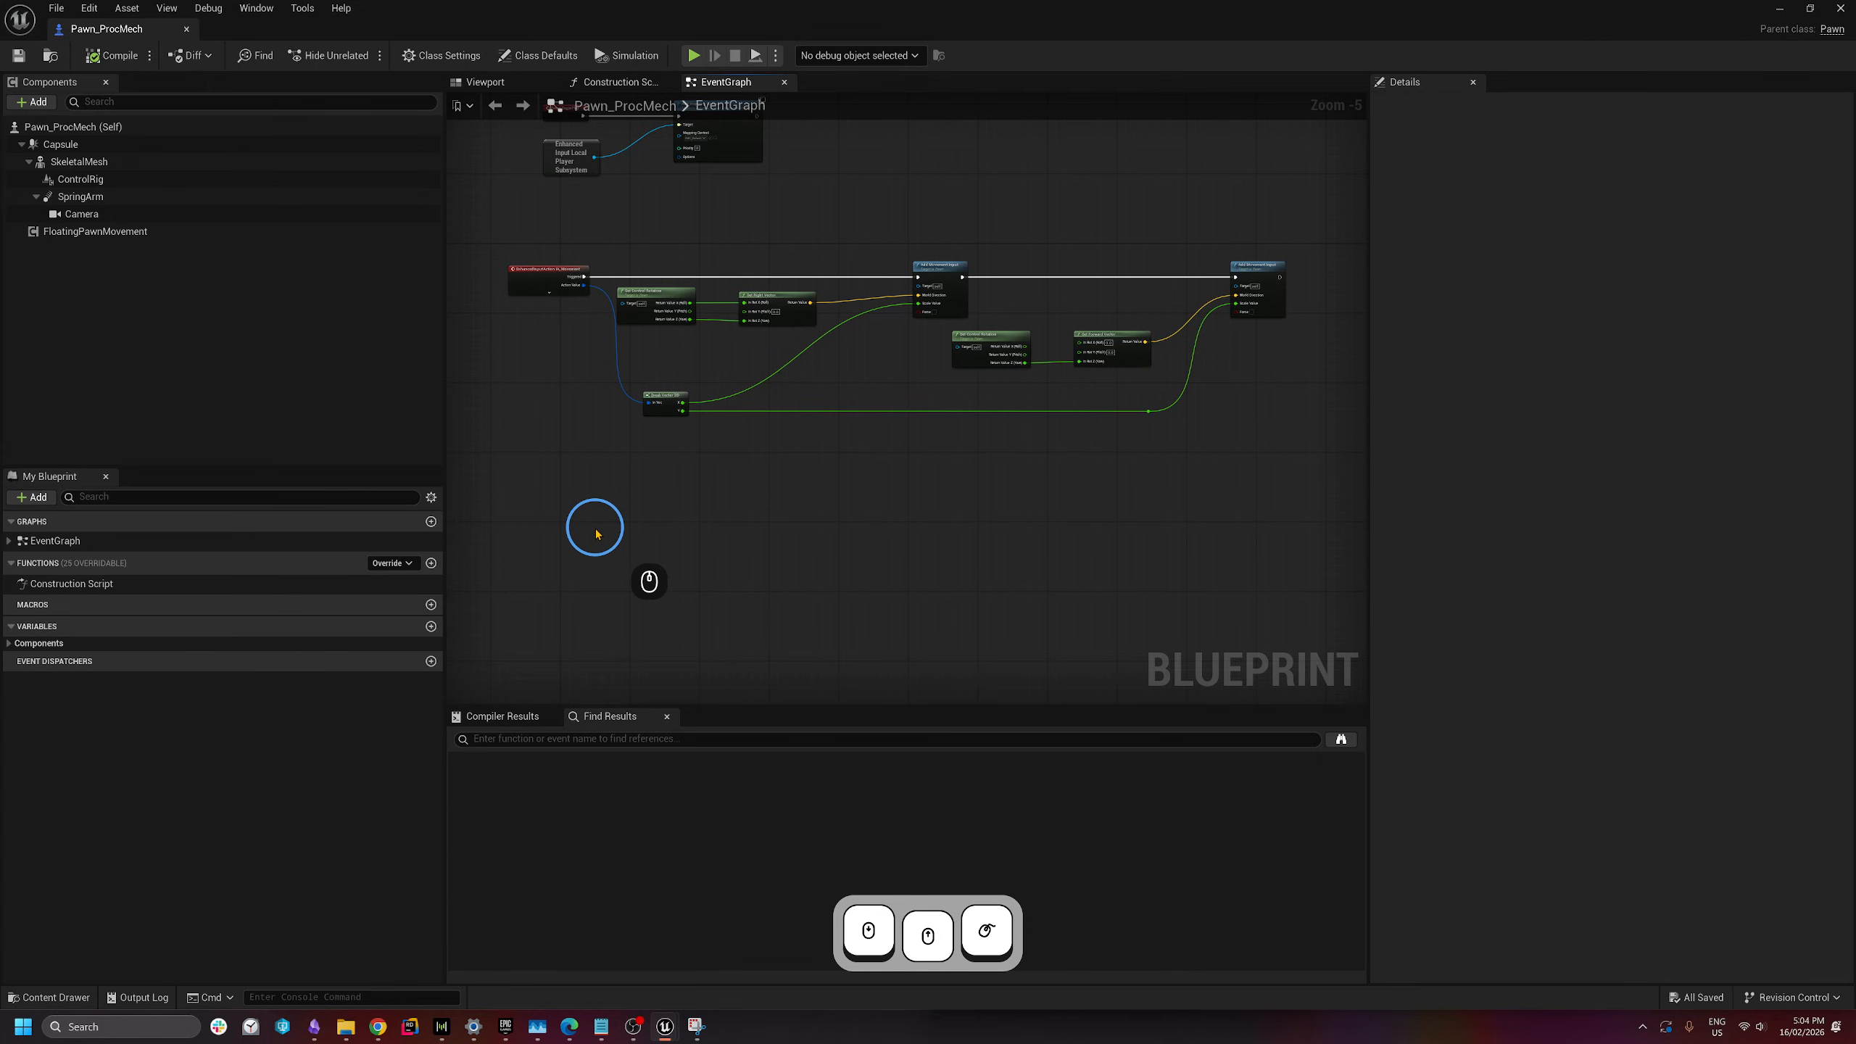
- Add an IA_Look input event beside the existing movement nodes
right_click(596, 533)
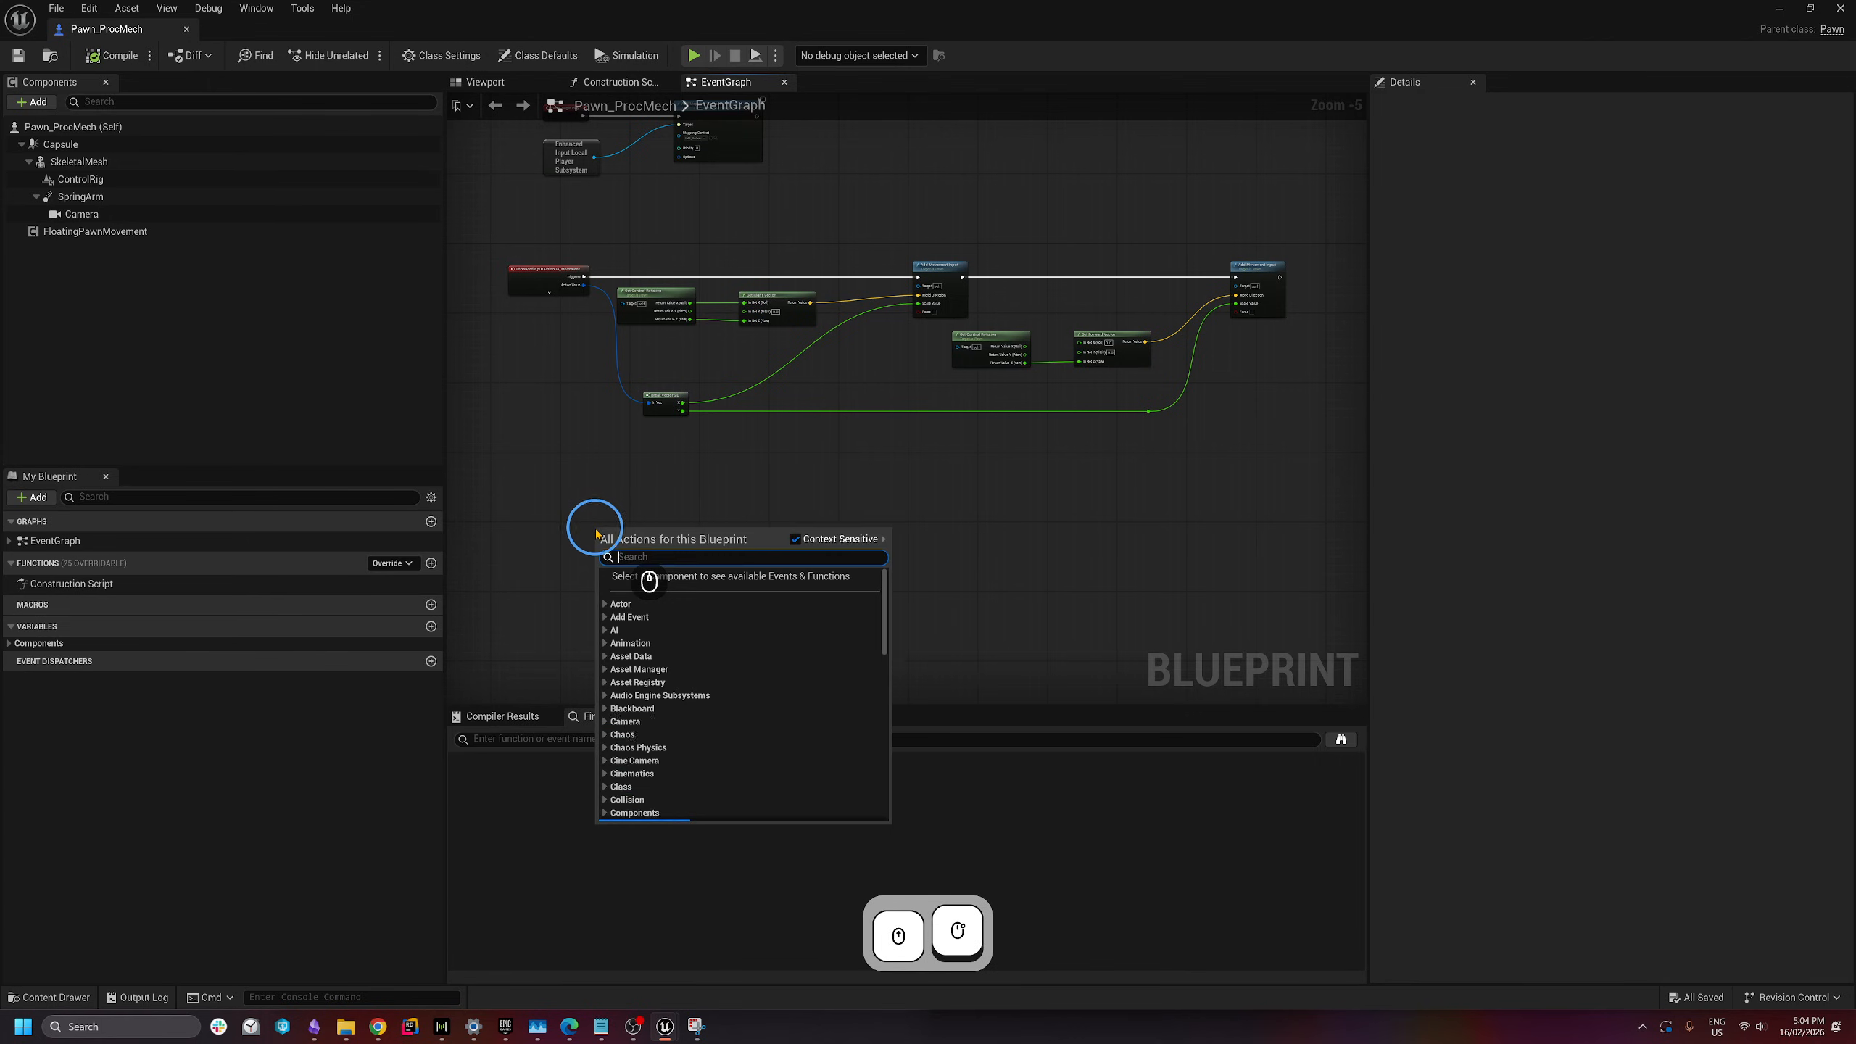
type("IA_")
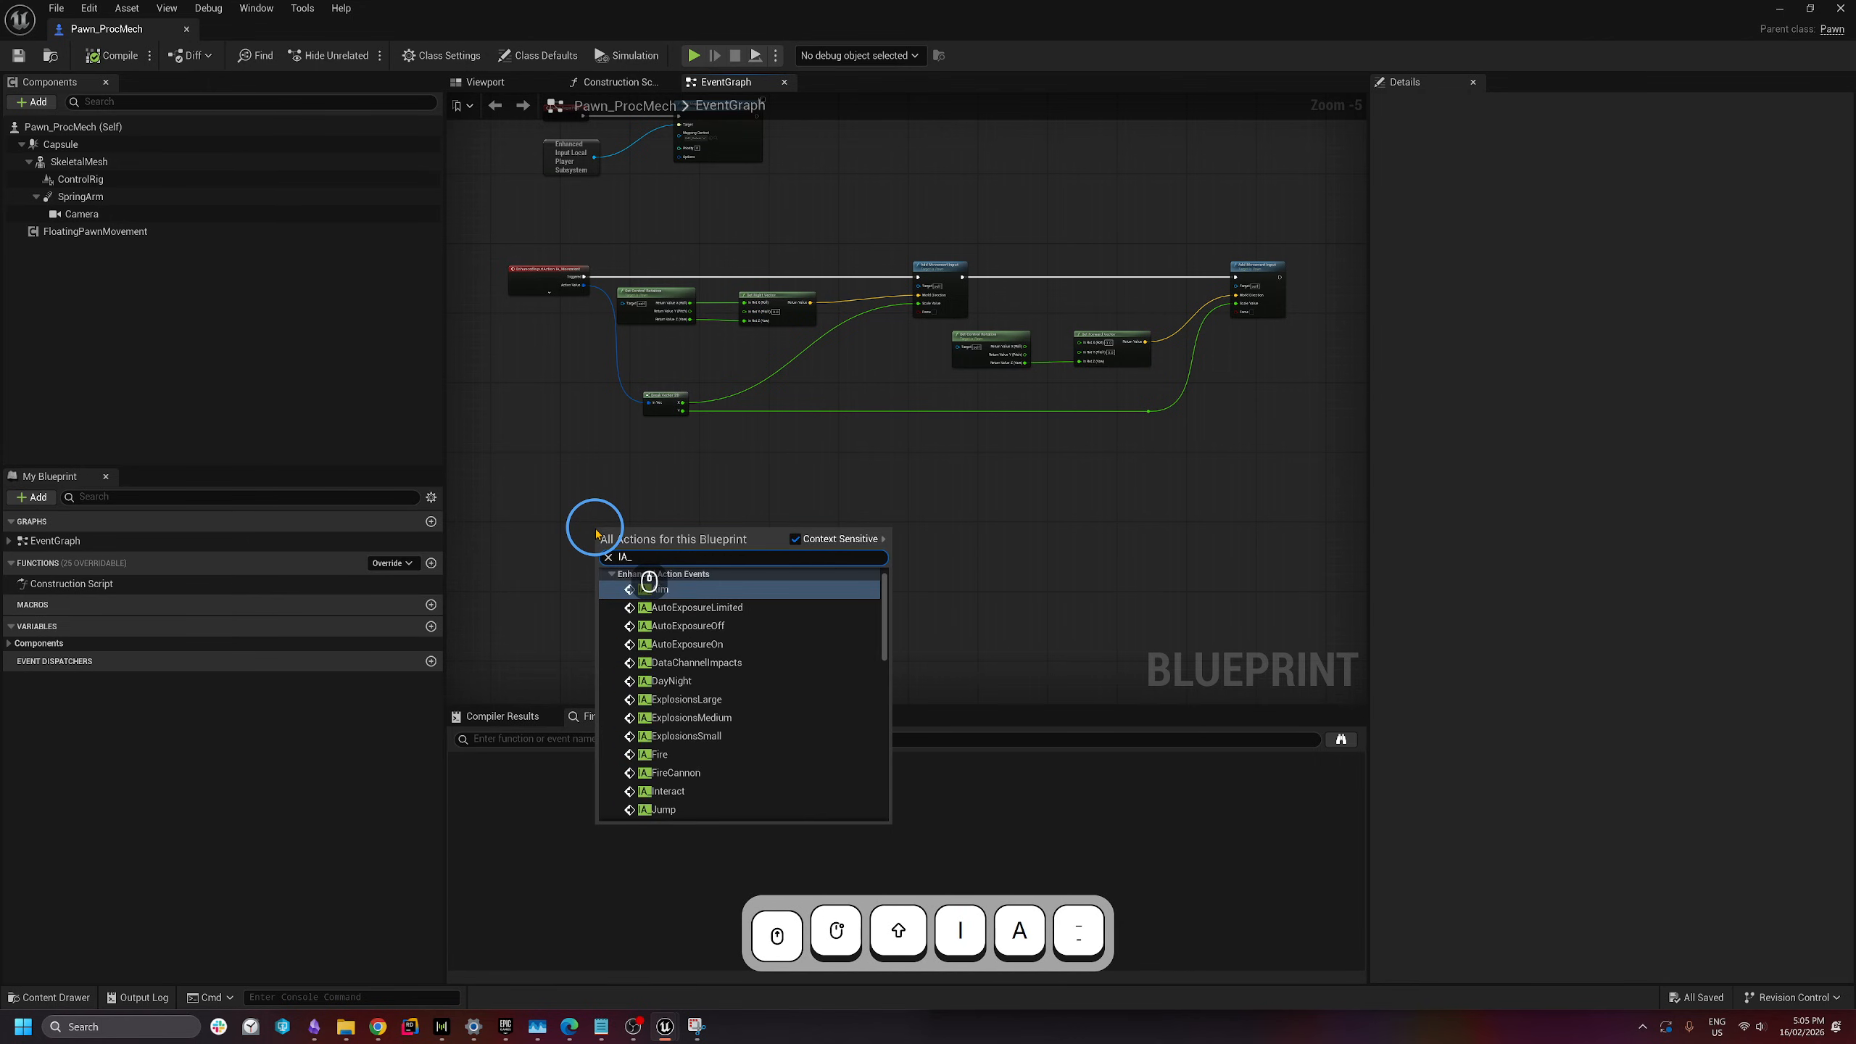
type("Look")
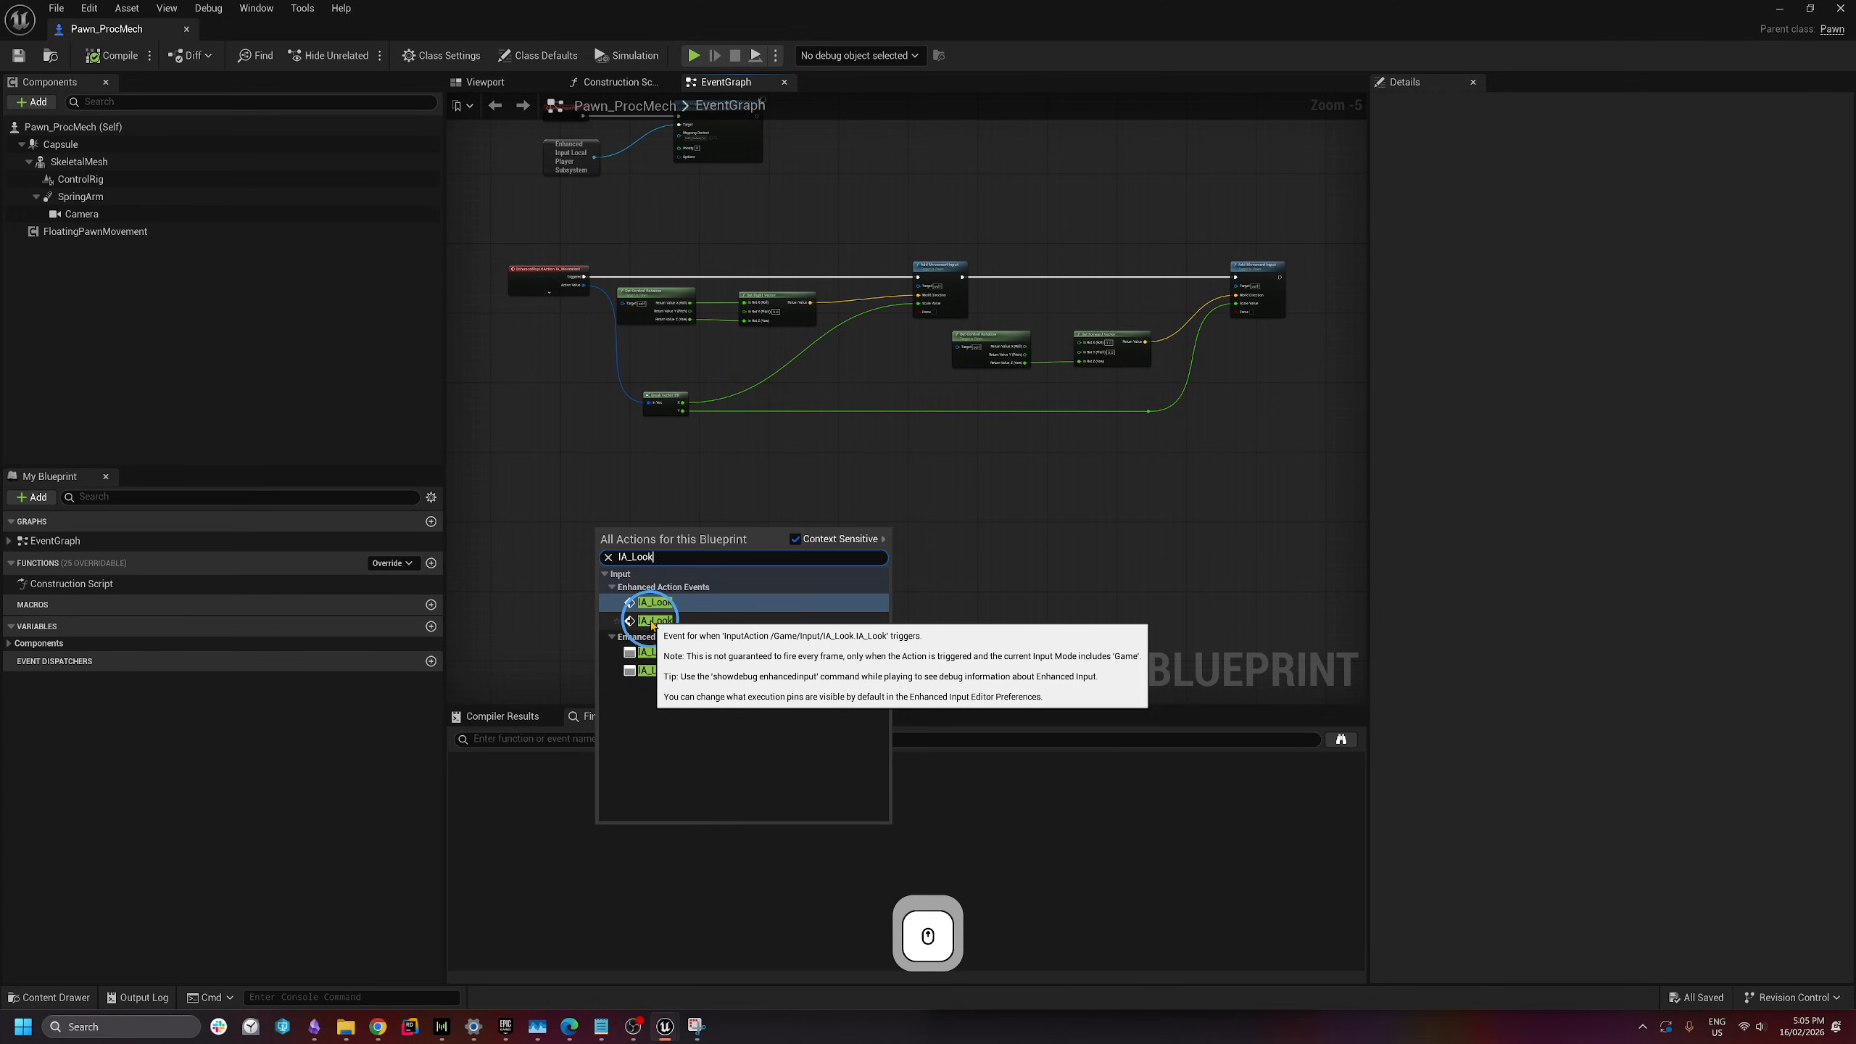
left_click(652, 623)
scroll(608, 538, "up", 2)
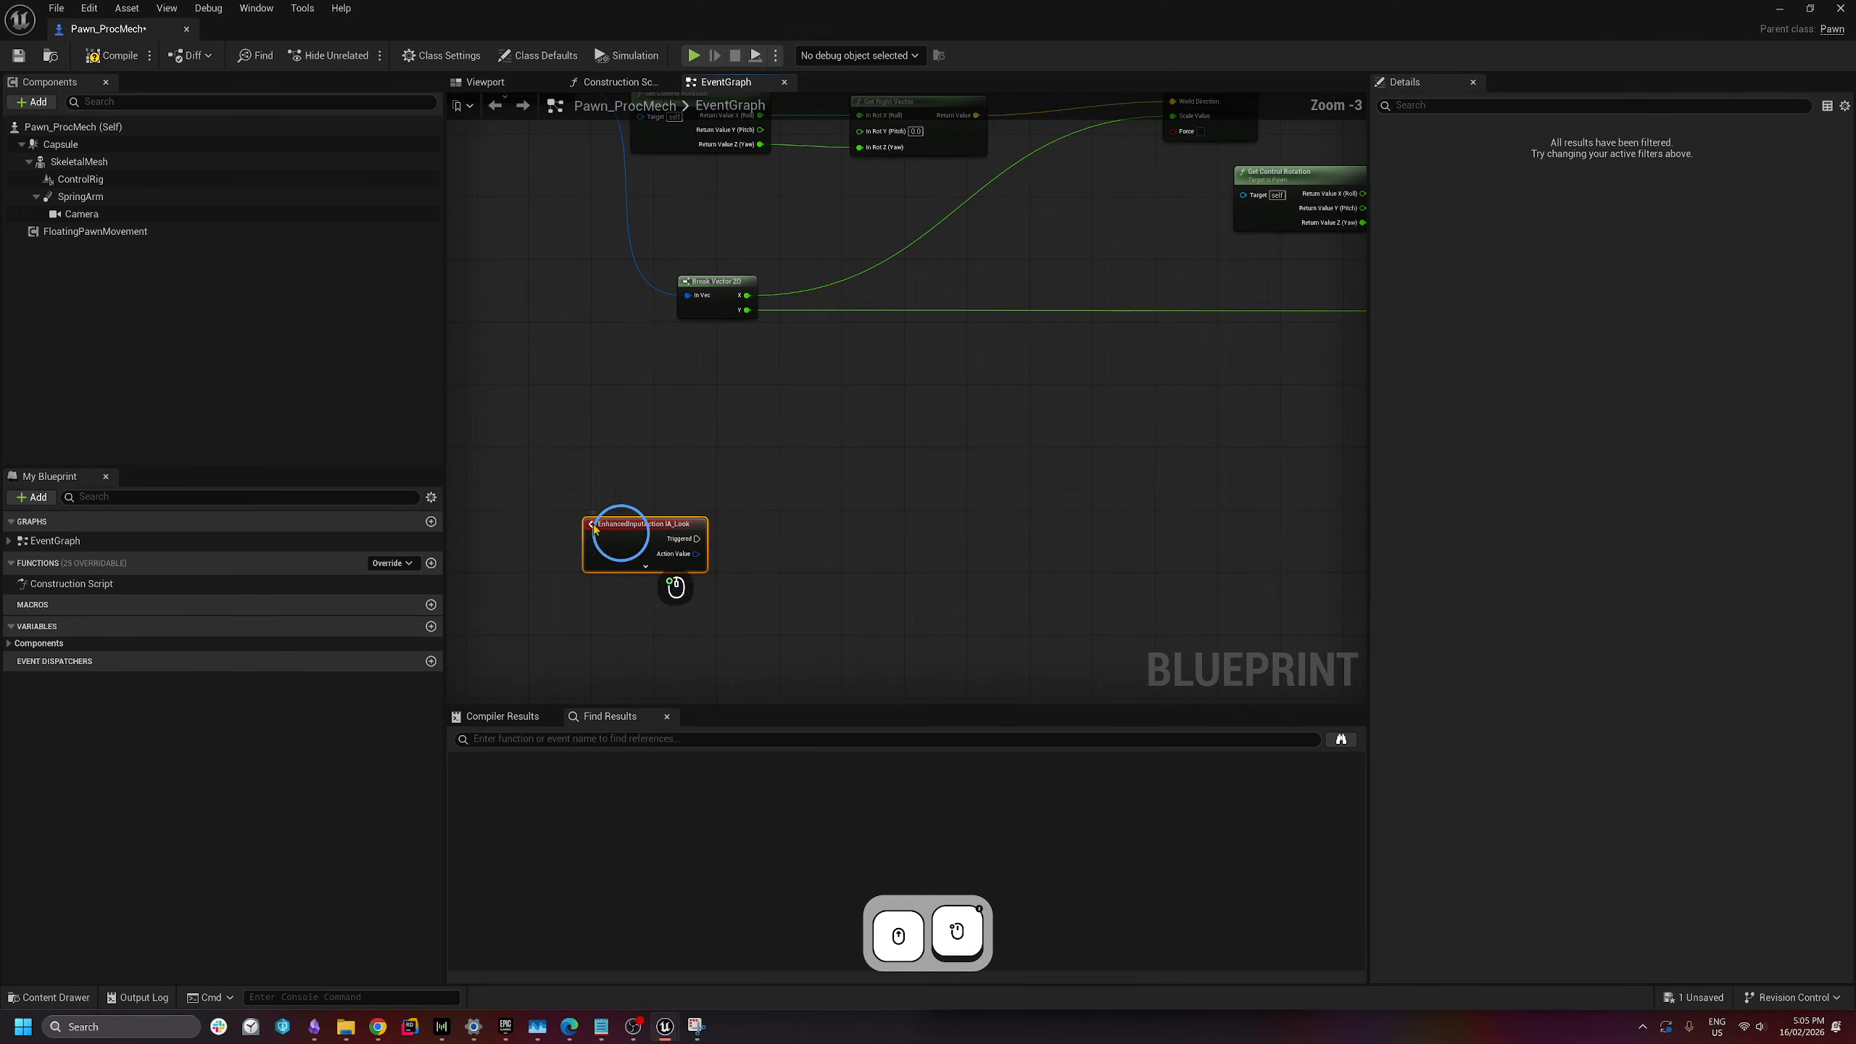
left_click_drag(621, 535, 478, 500)
scroll(545, 503, "down", 1)
scroll(545, 502, "down", 1)
right_click_drag(634, 513, 700, 492)
scroll(698, 491, "up", 1)
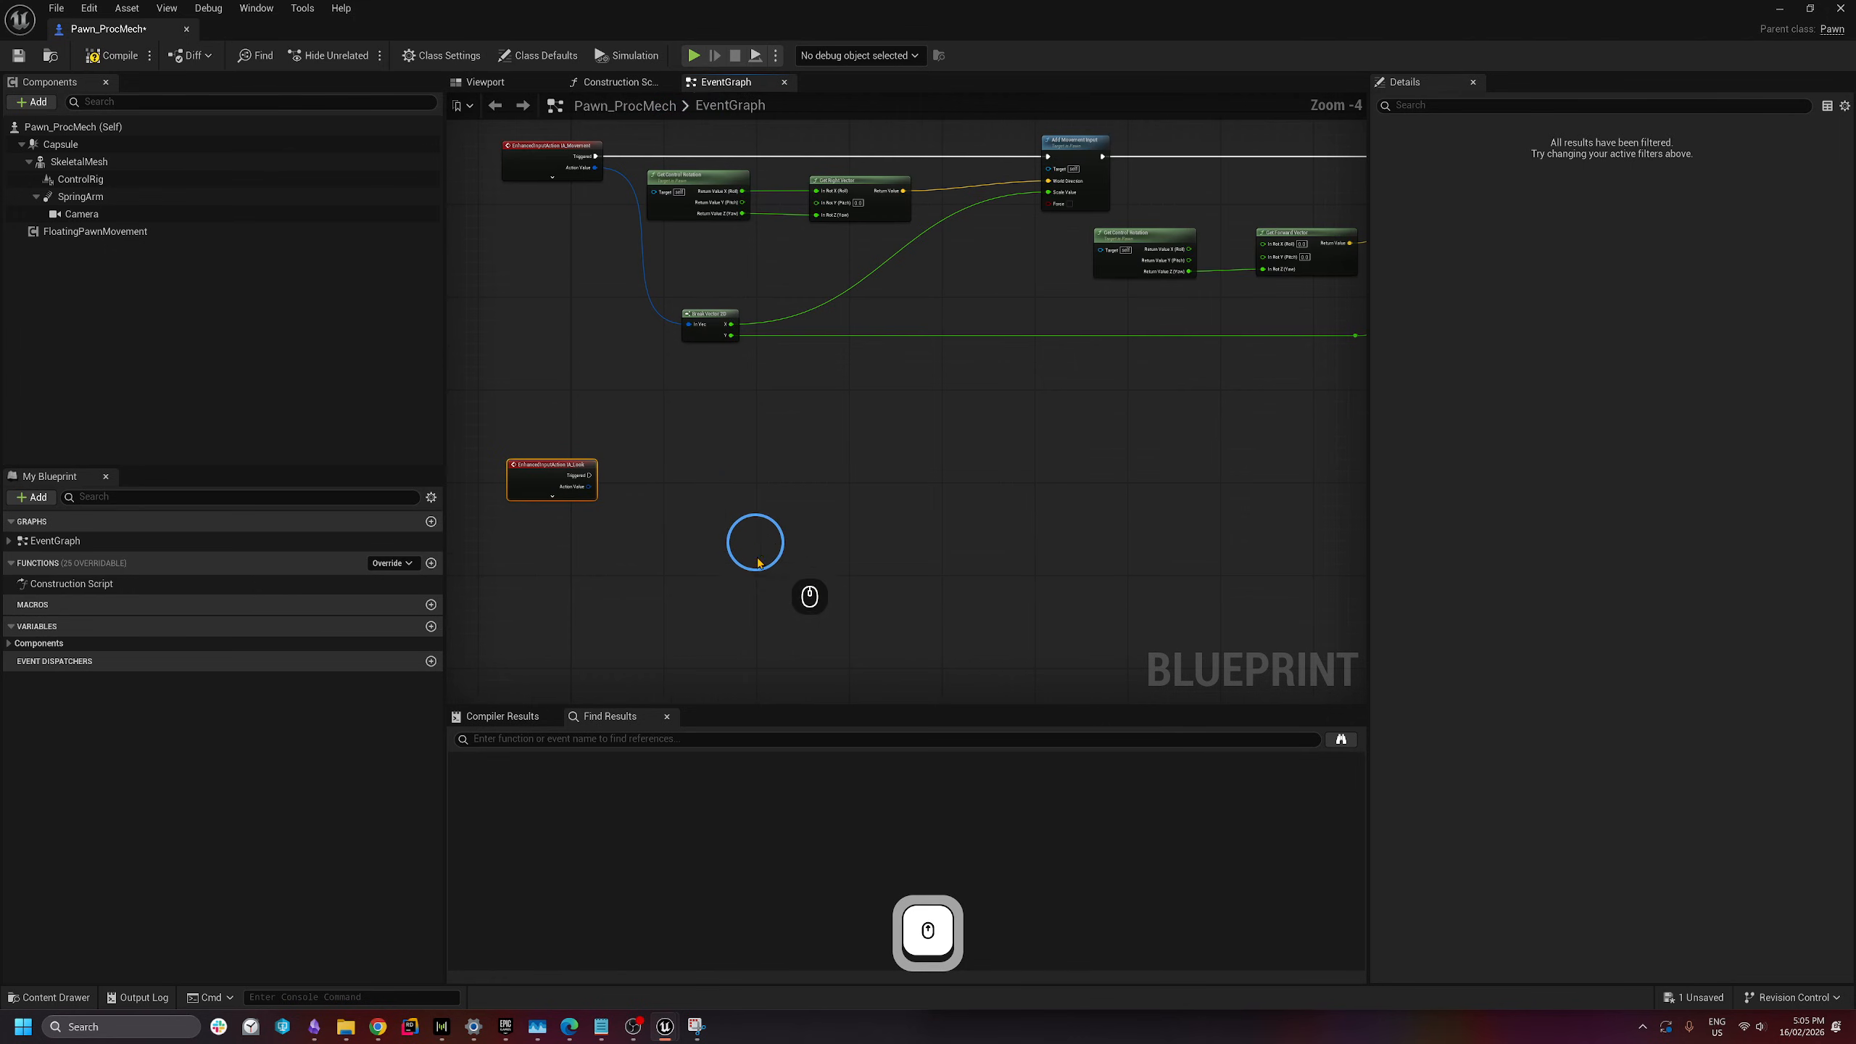
left_click(733, 565)
- Drive an Add Controller Yaw Input from IA_Look's Triggered, feeding it Action Value X
right_click_drag(734, 563, 796, 552)
left_click_drag(651, 464, 840, 459)
type("add ")
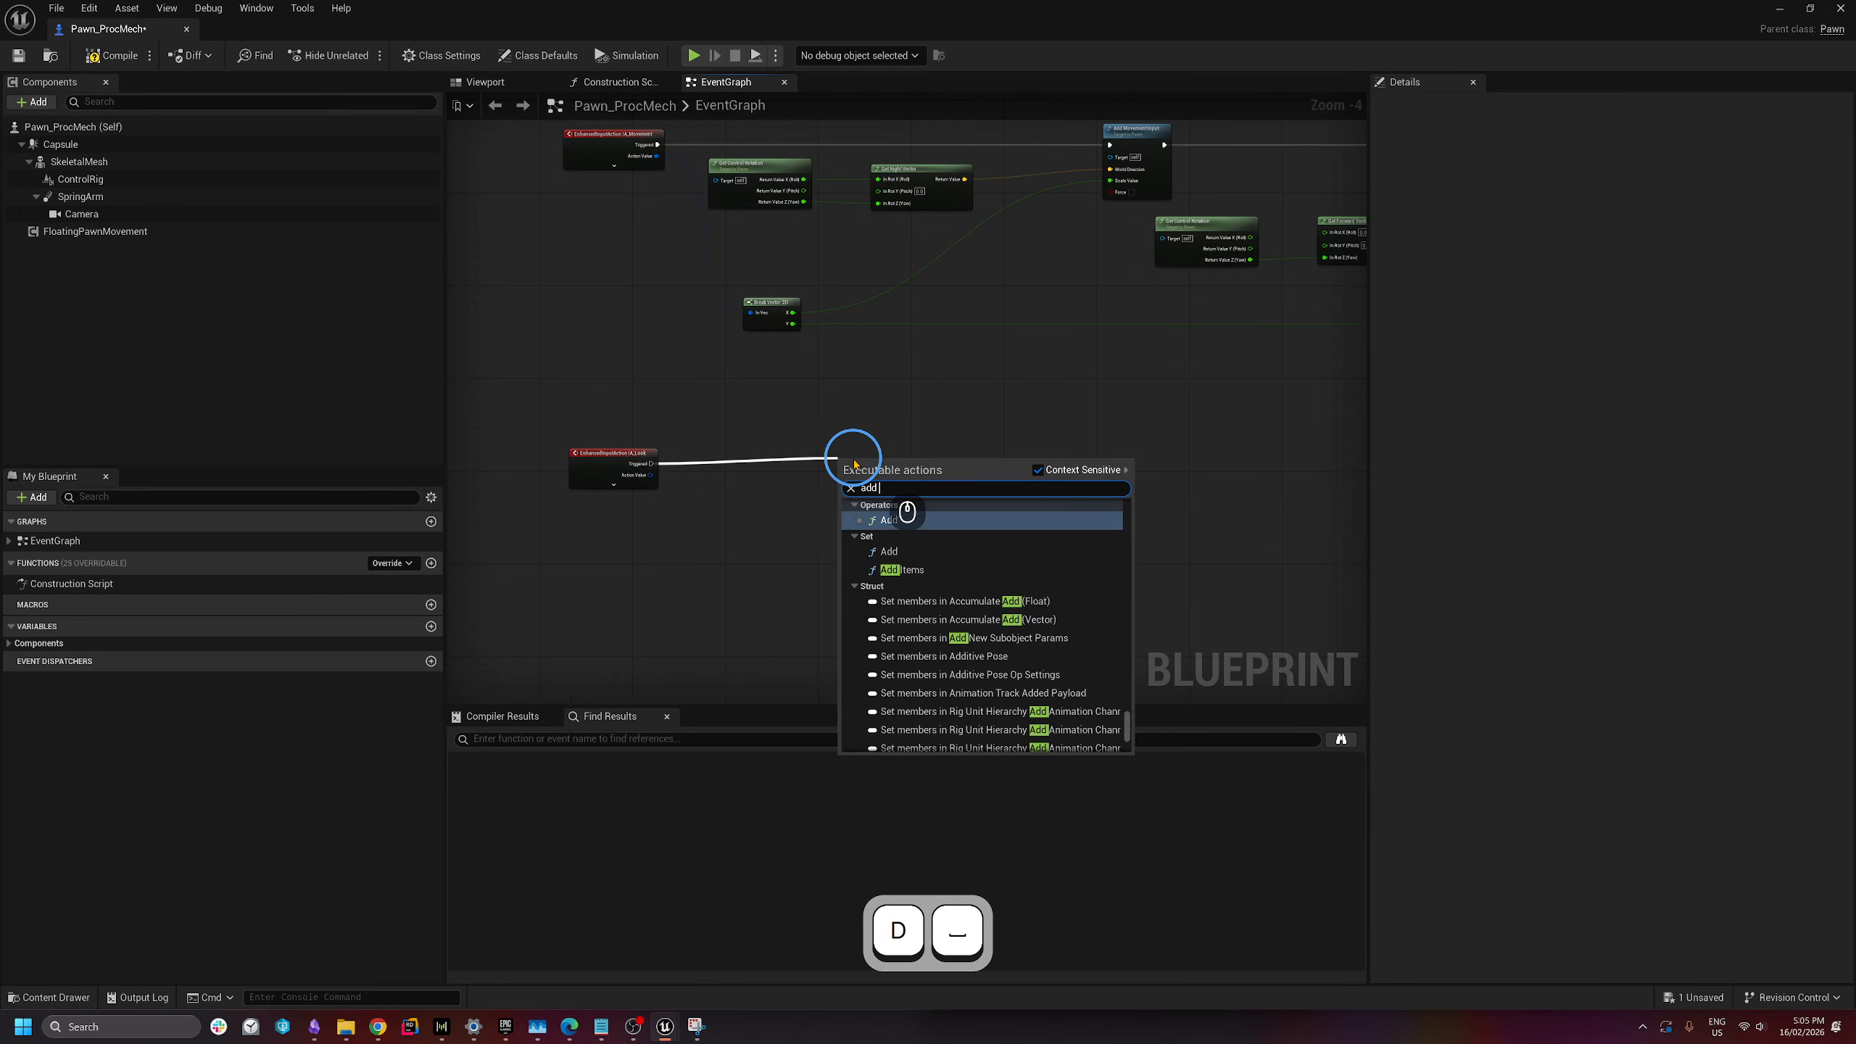
type("controller")
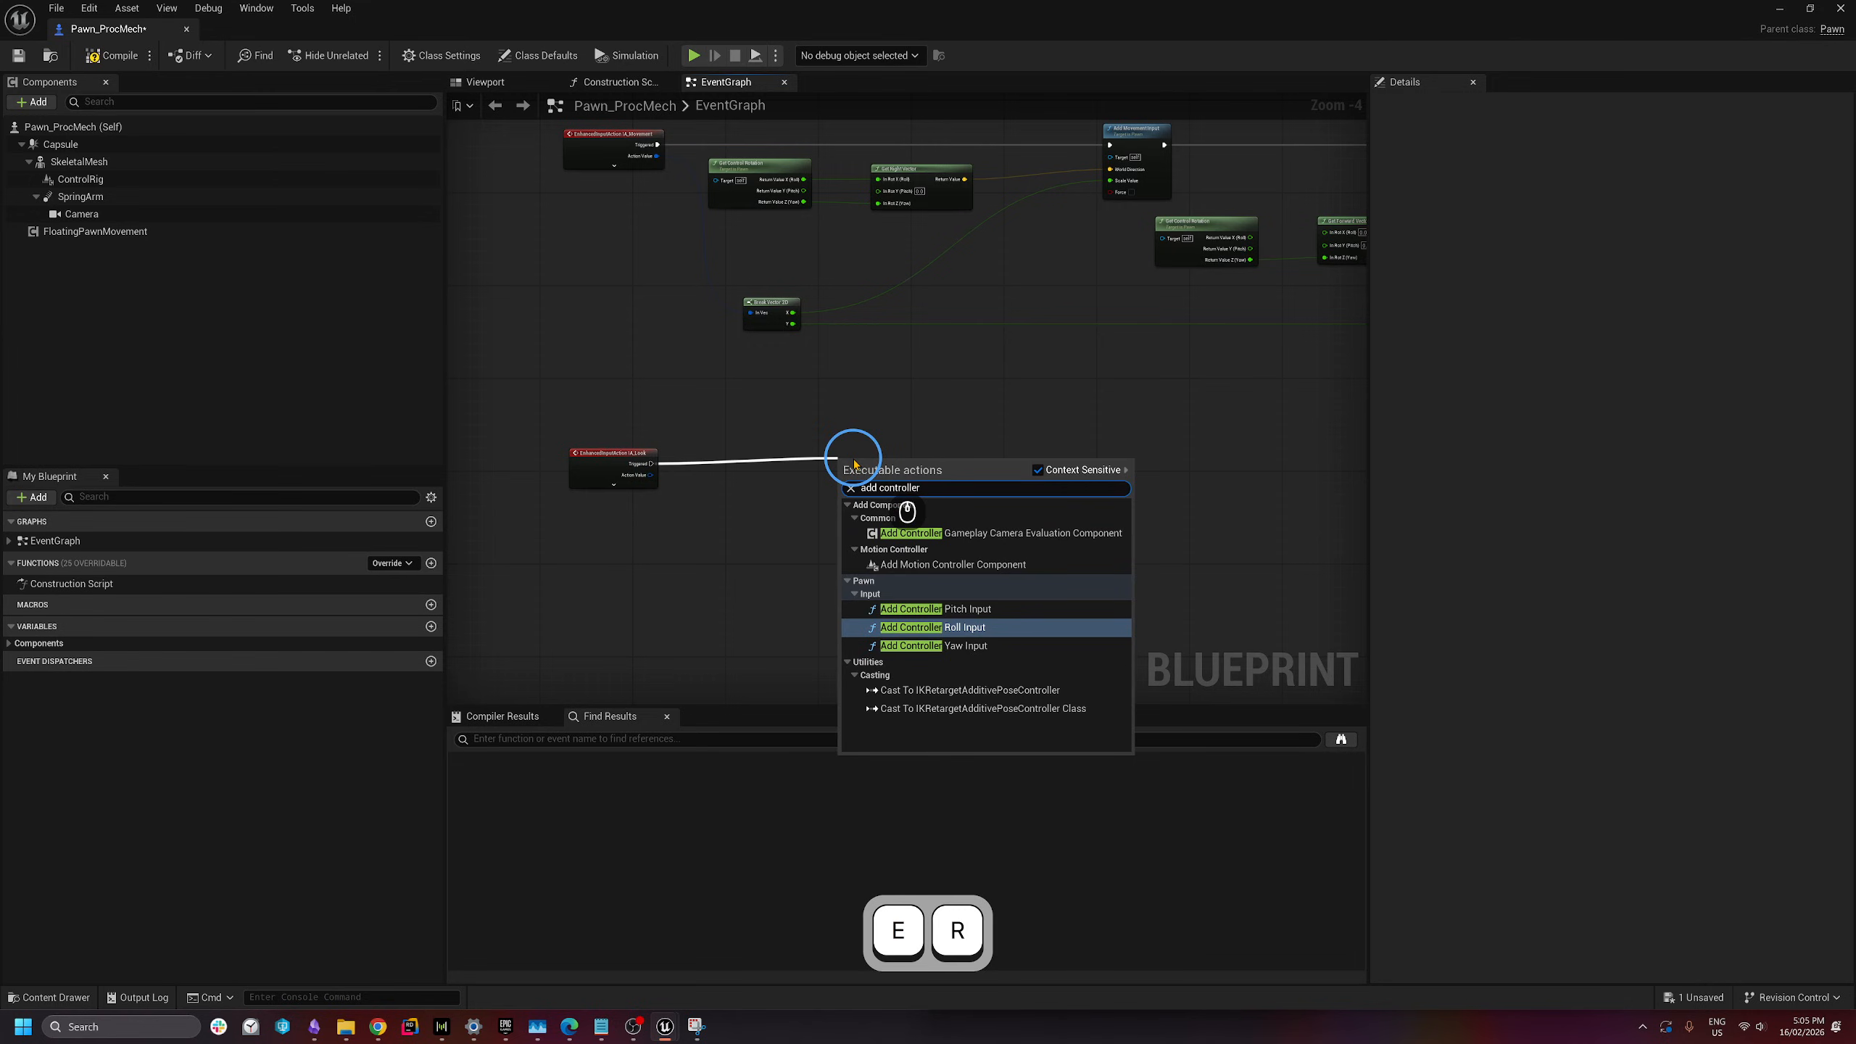
left_click(942, 646)
scroll(704, 542, "up", 2)
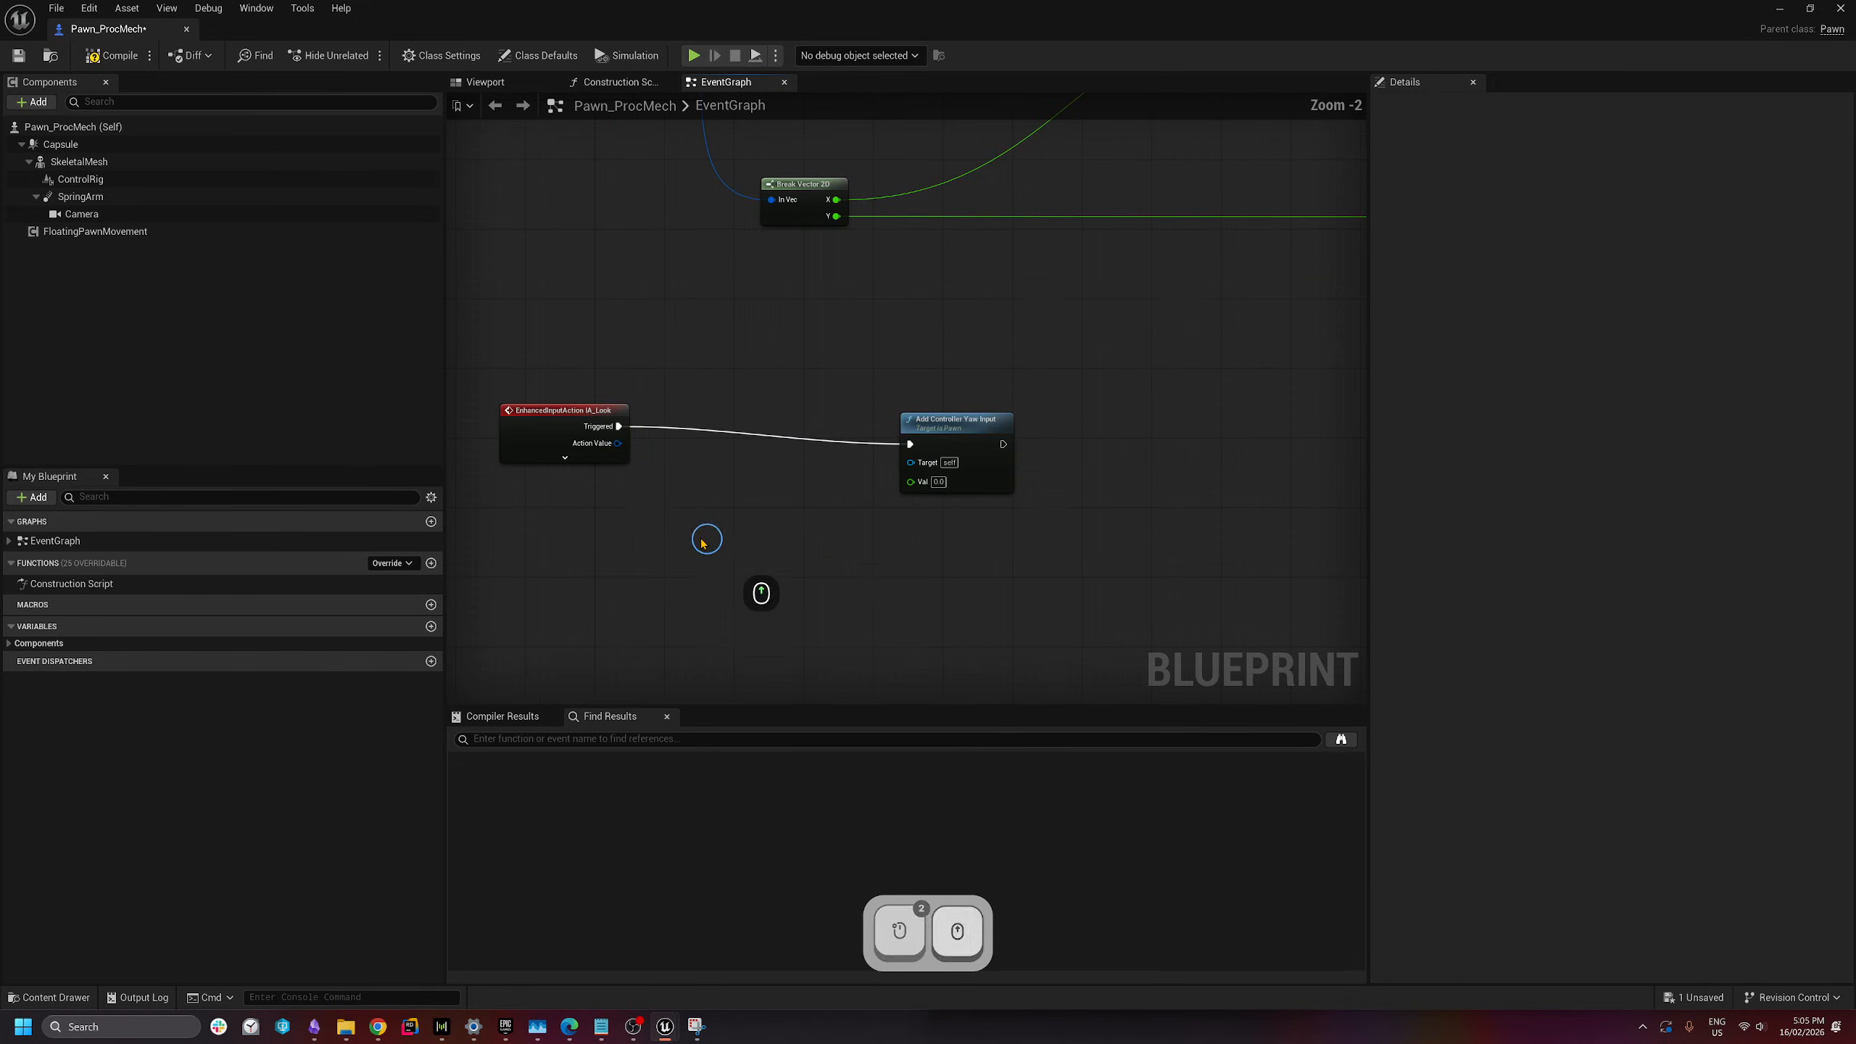
right_click(618, 443)
left_click(677, 512)
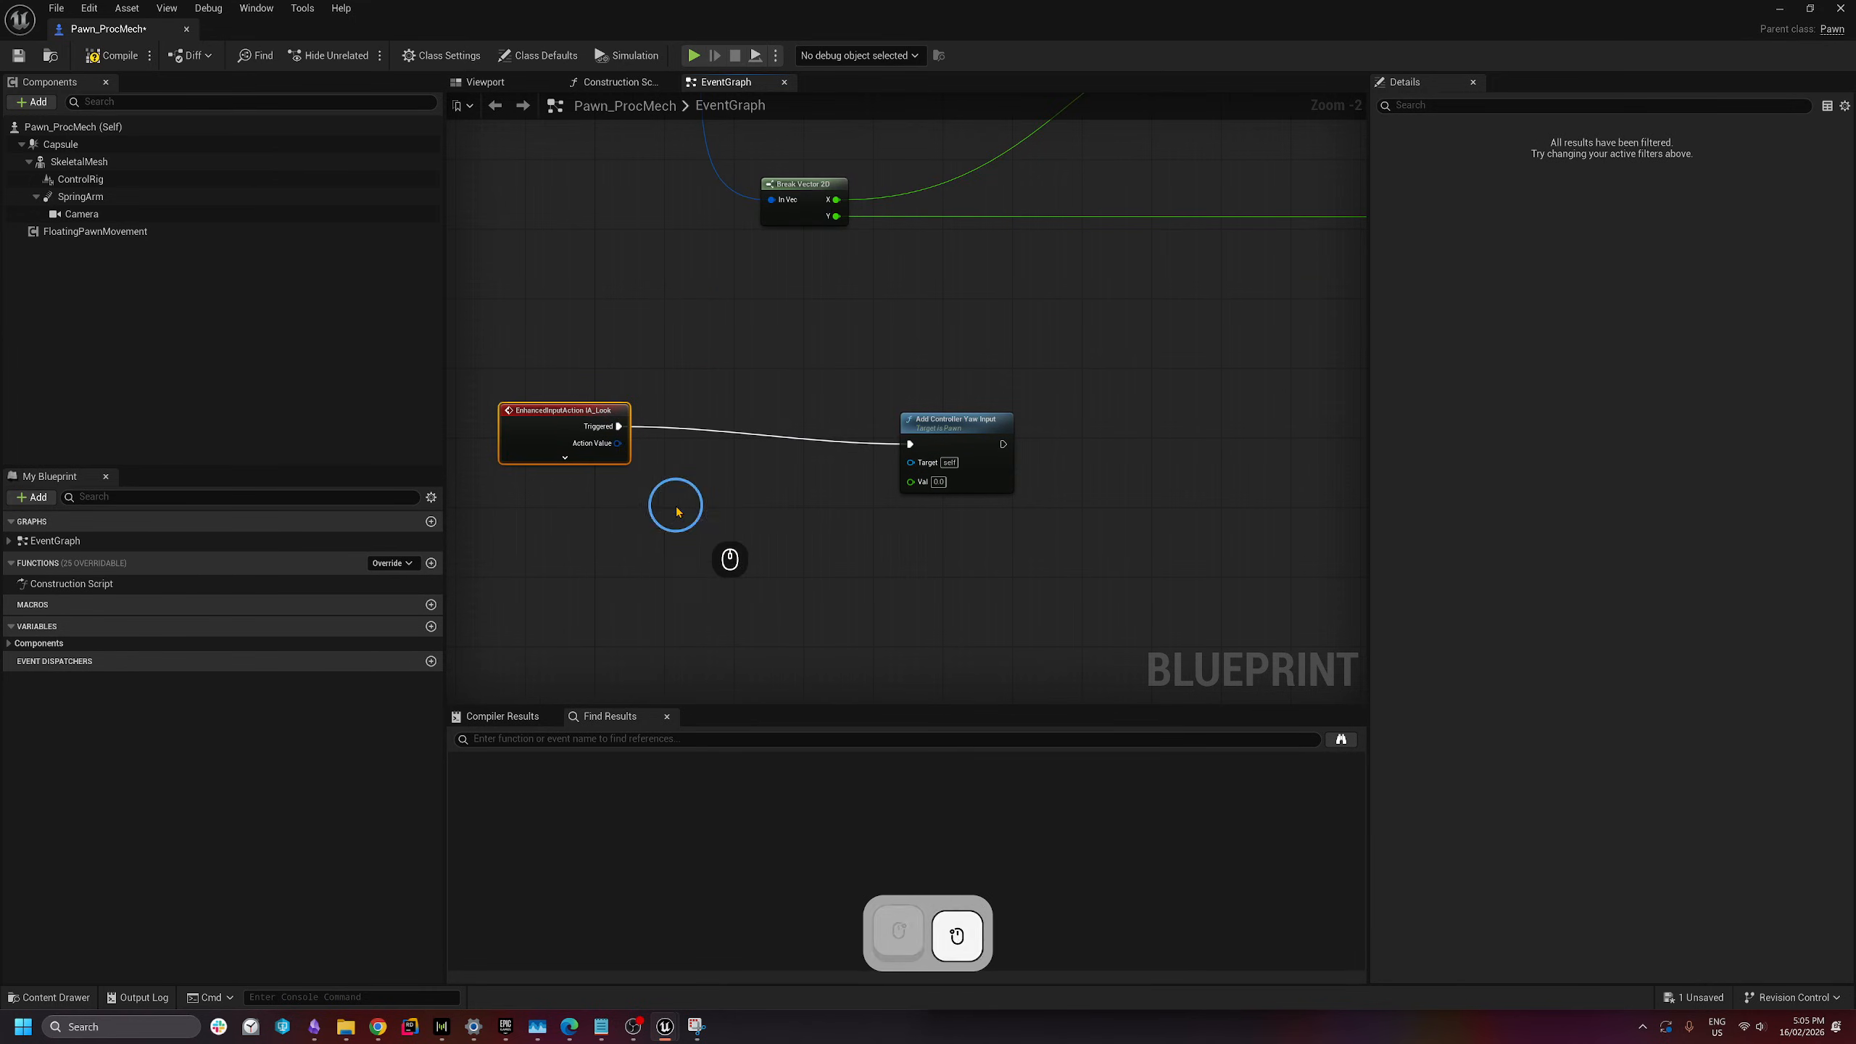
left_click(744, 508)
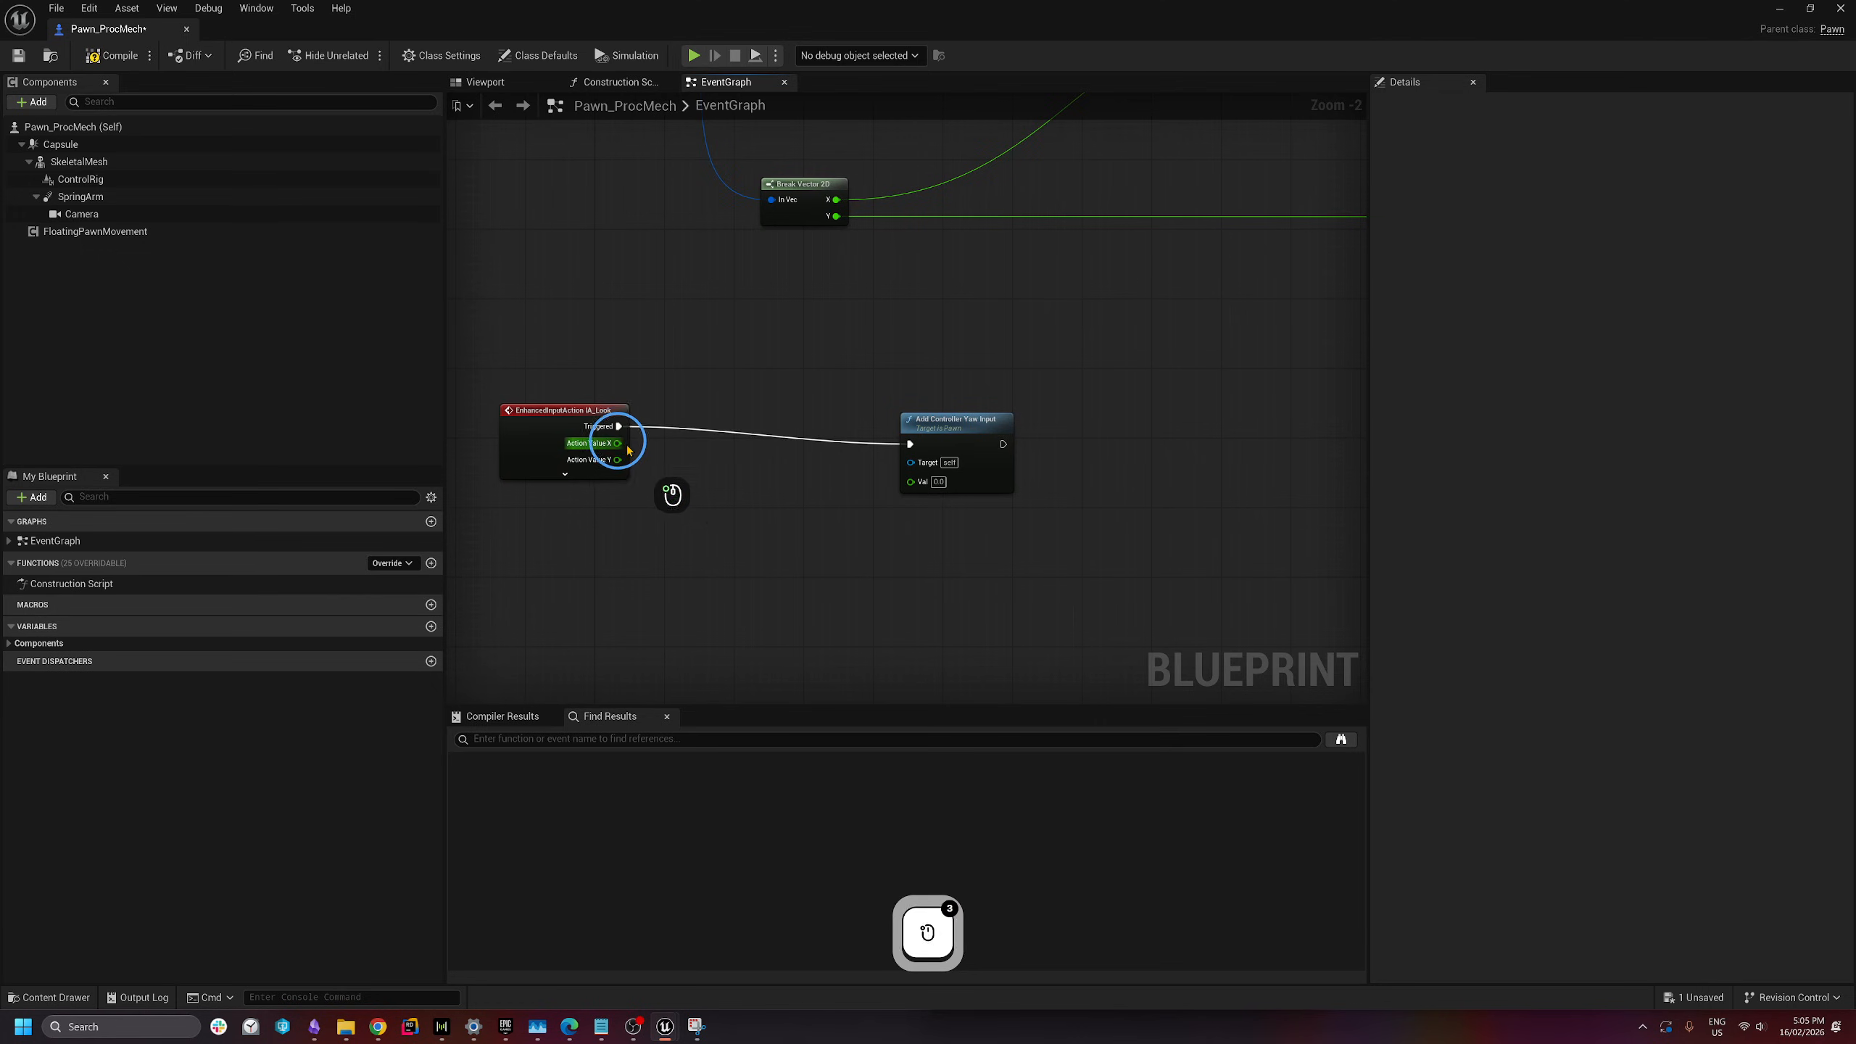
left_click_drag(618, 443, 925, 441)
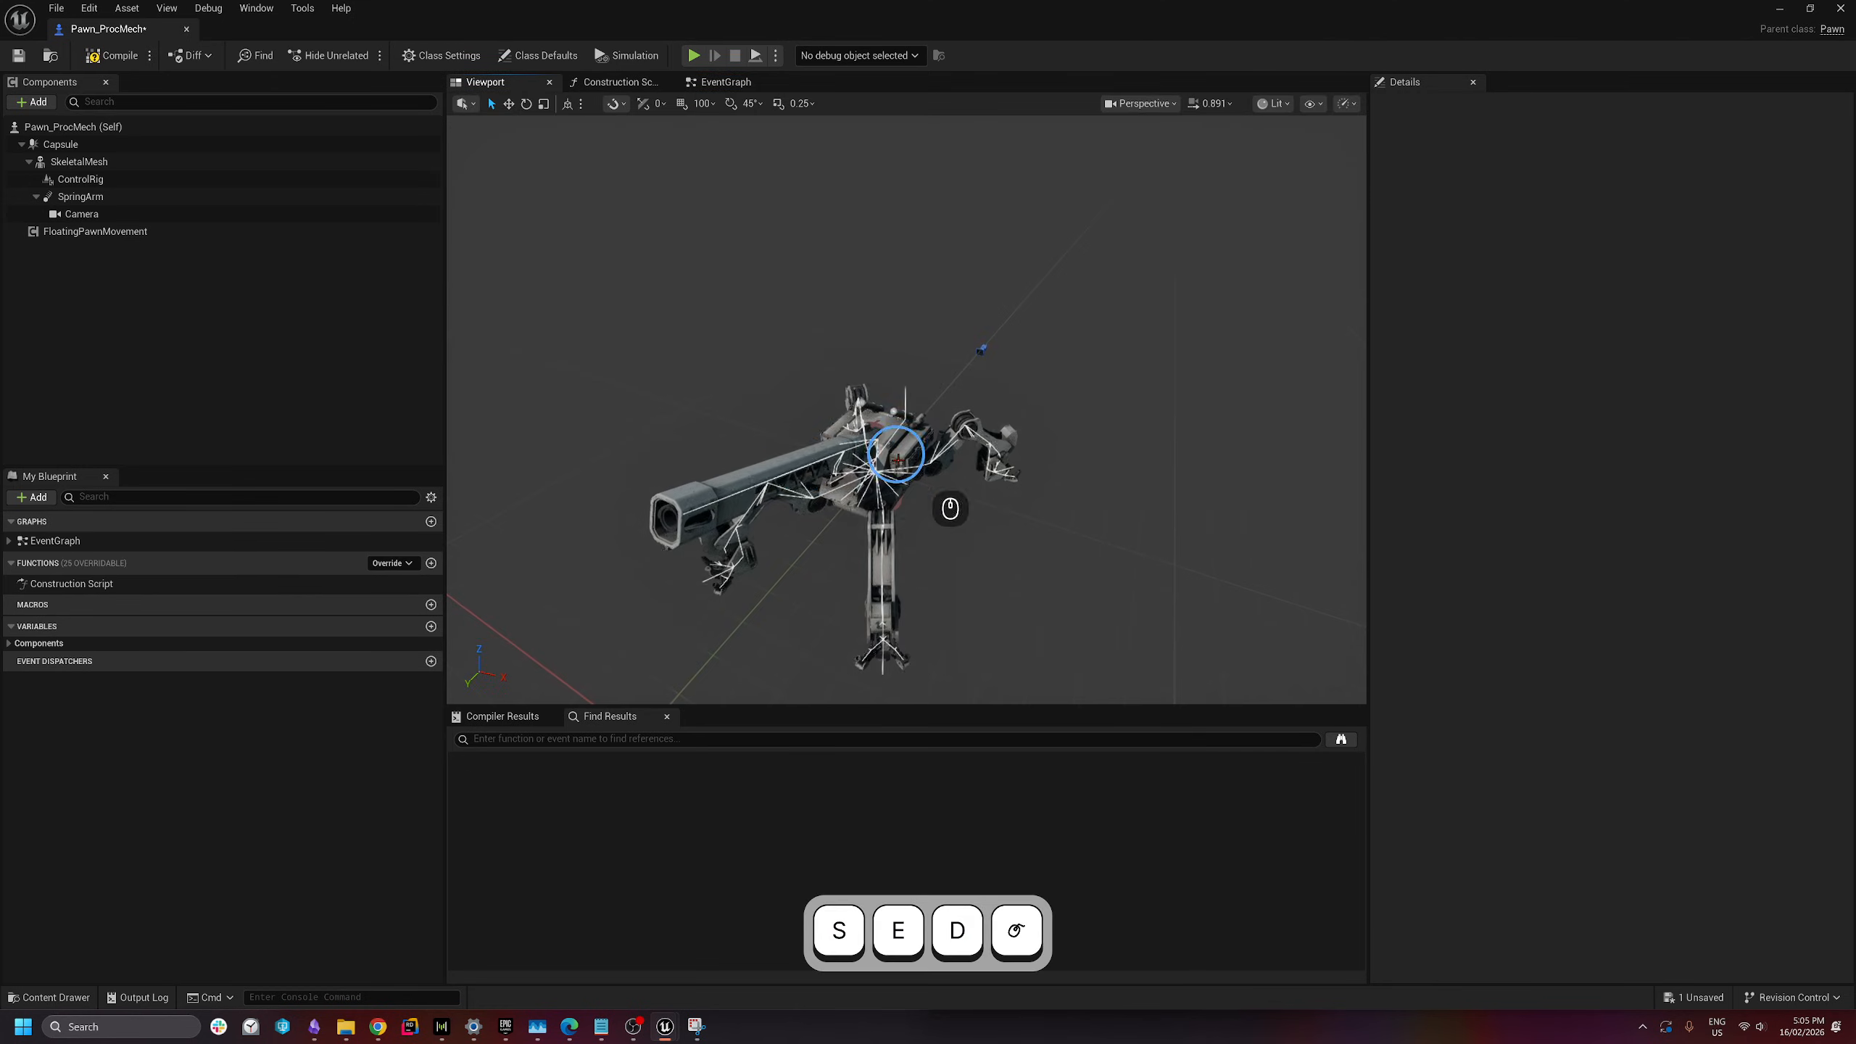
- Add Add Controller Pitch Input after the yaw node, fed by Action Value Y
left_click(717, 379)
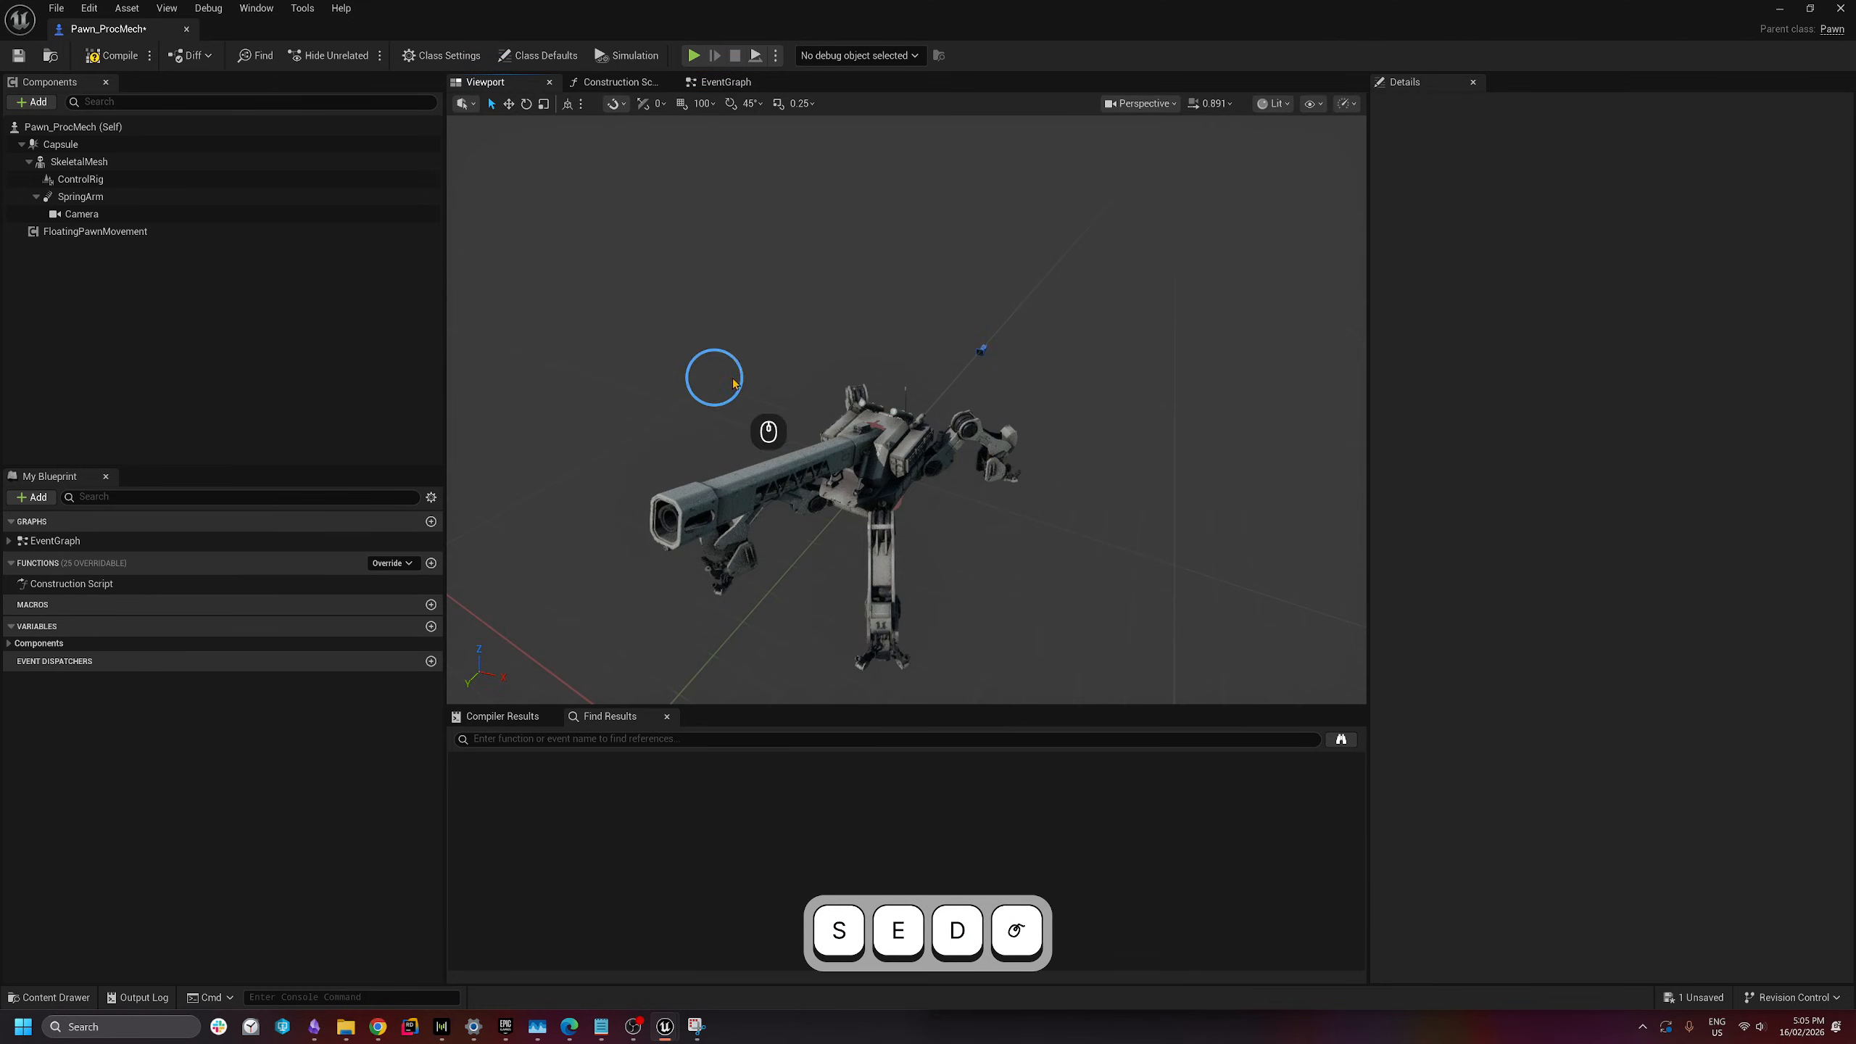
left_click(686, 82)
right_click_drag(1024, 494, 725, 439)
right_click(985, 366)
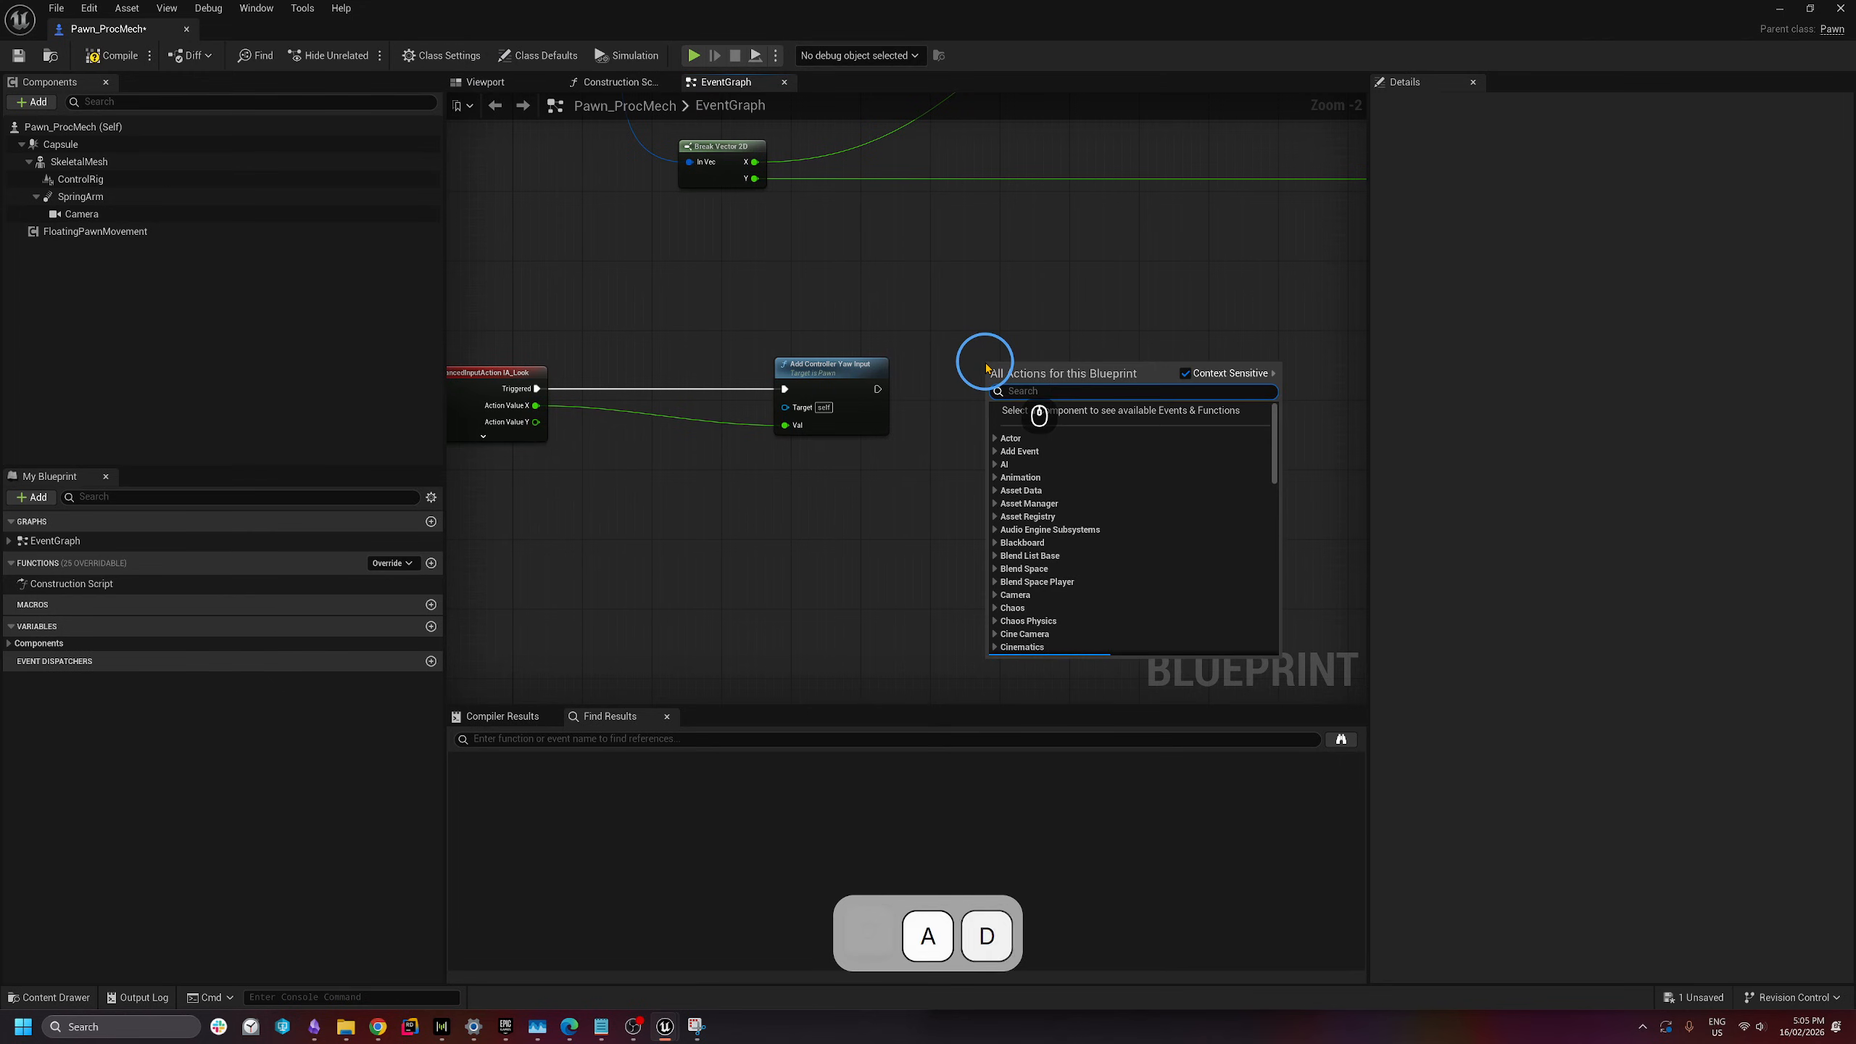
type("add controler")
key("BackSpace")
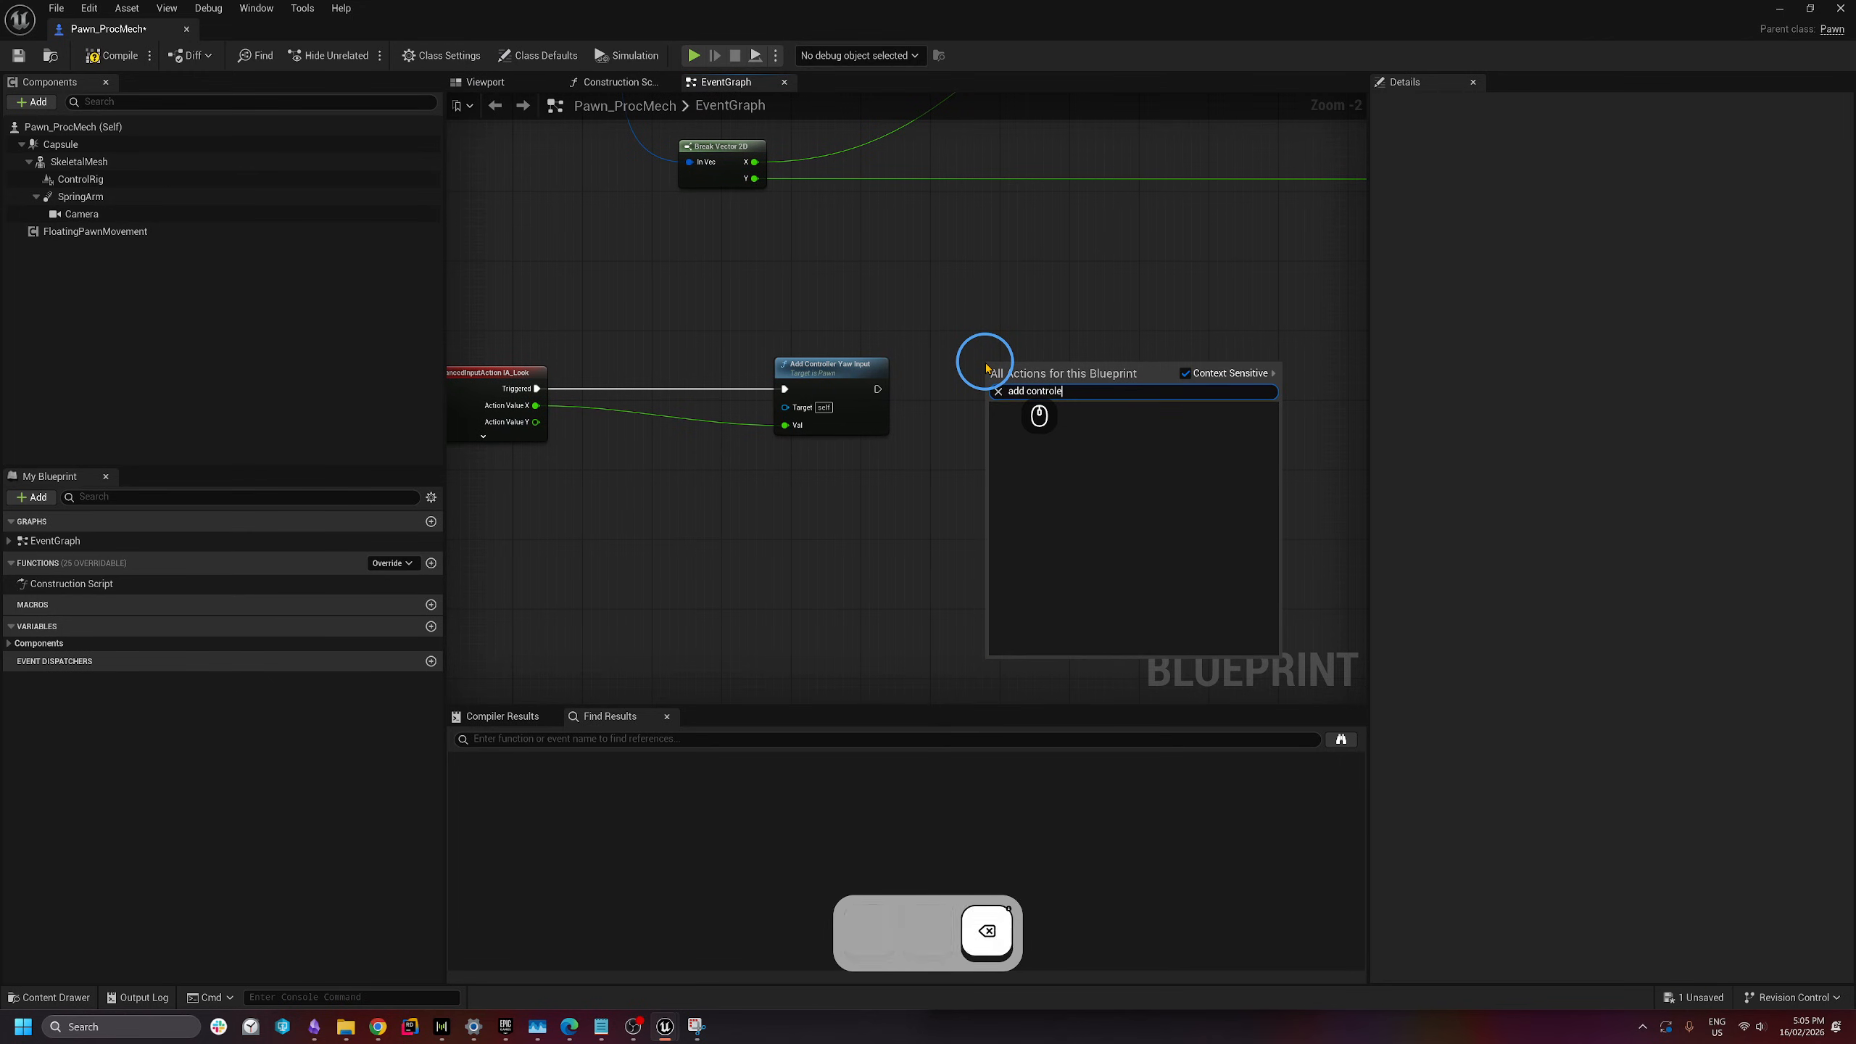
key("BackSpace")
type("ller pitch")
key("Return")
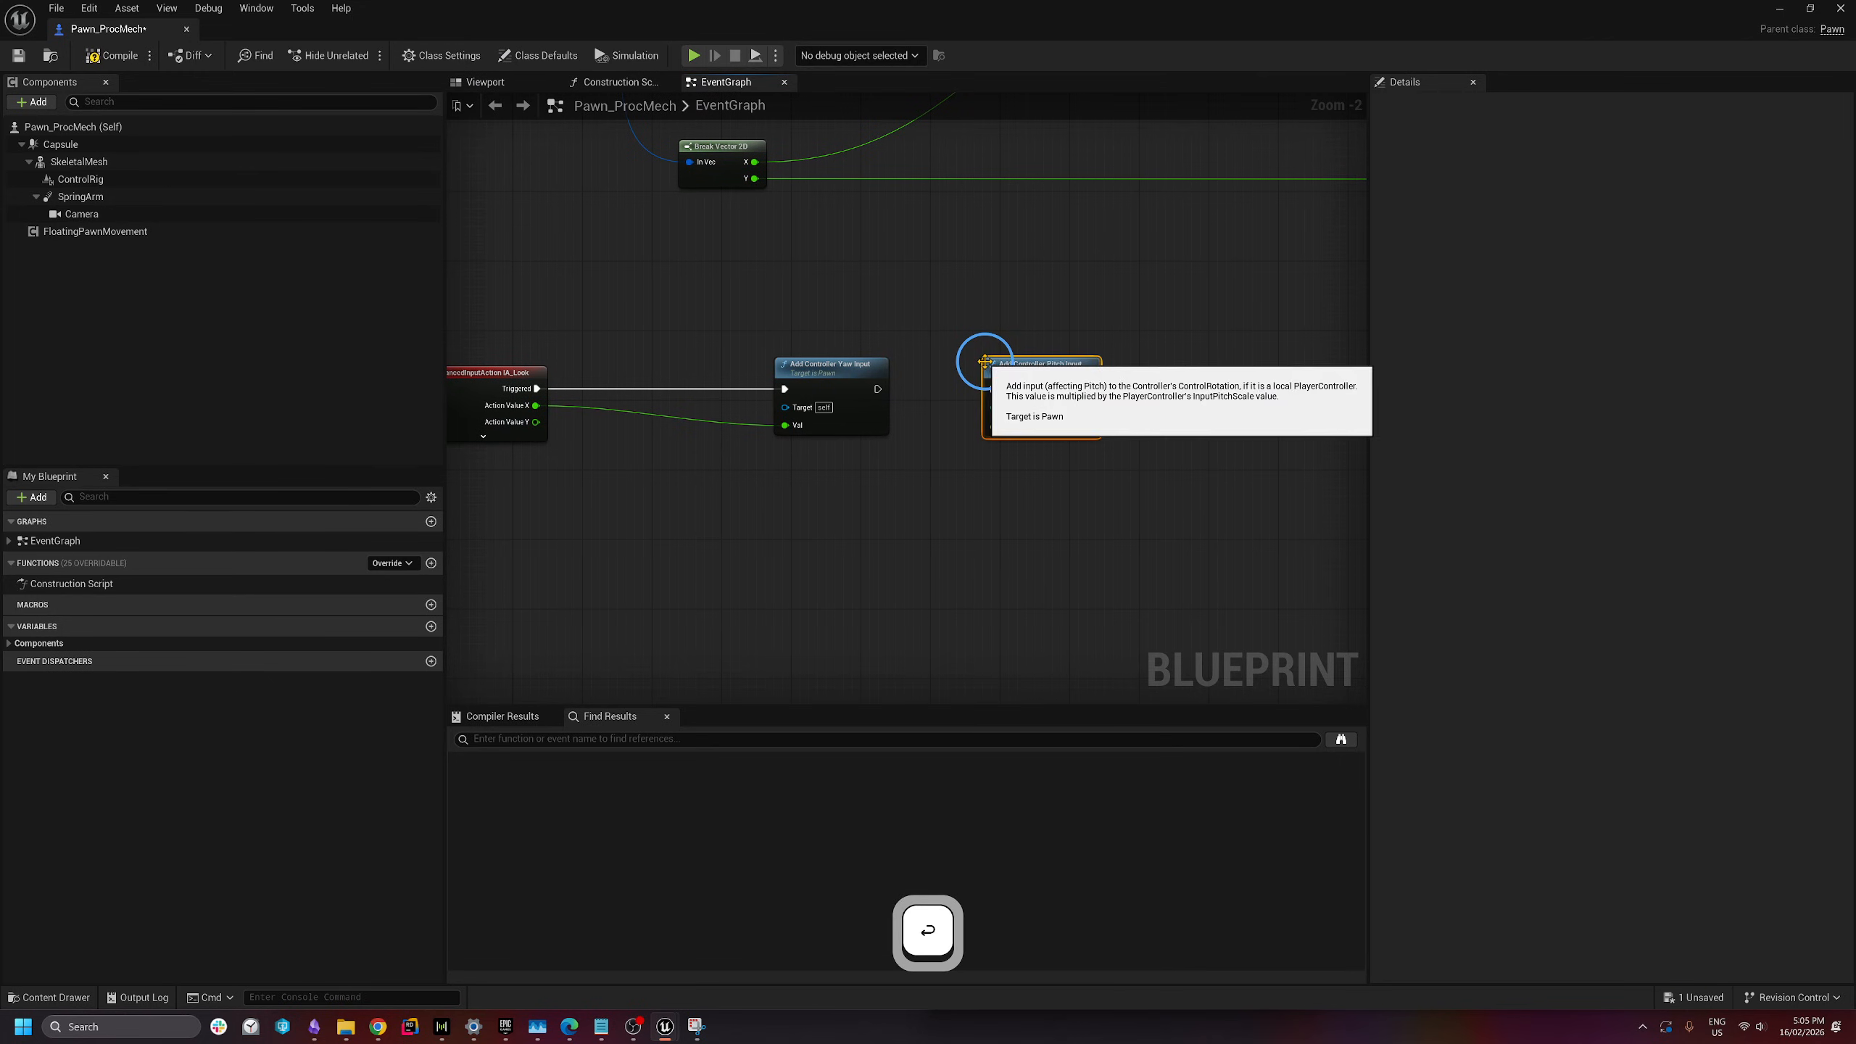
left_click_drag(877, 388, 994, 388)
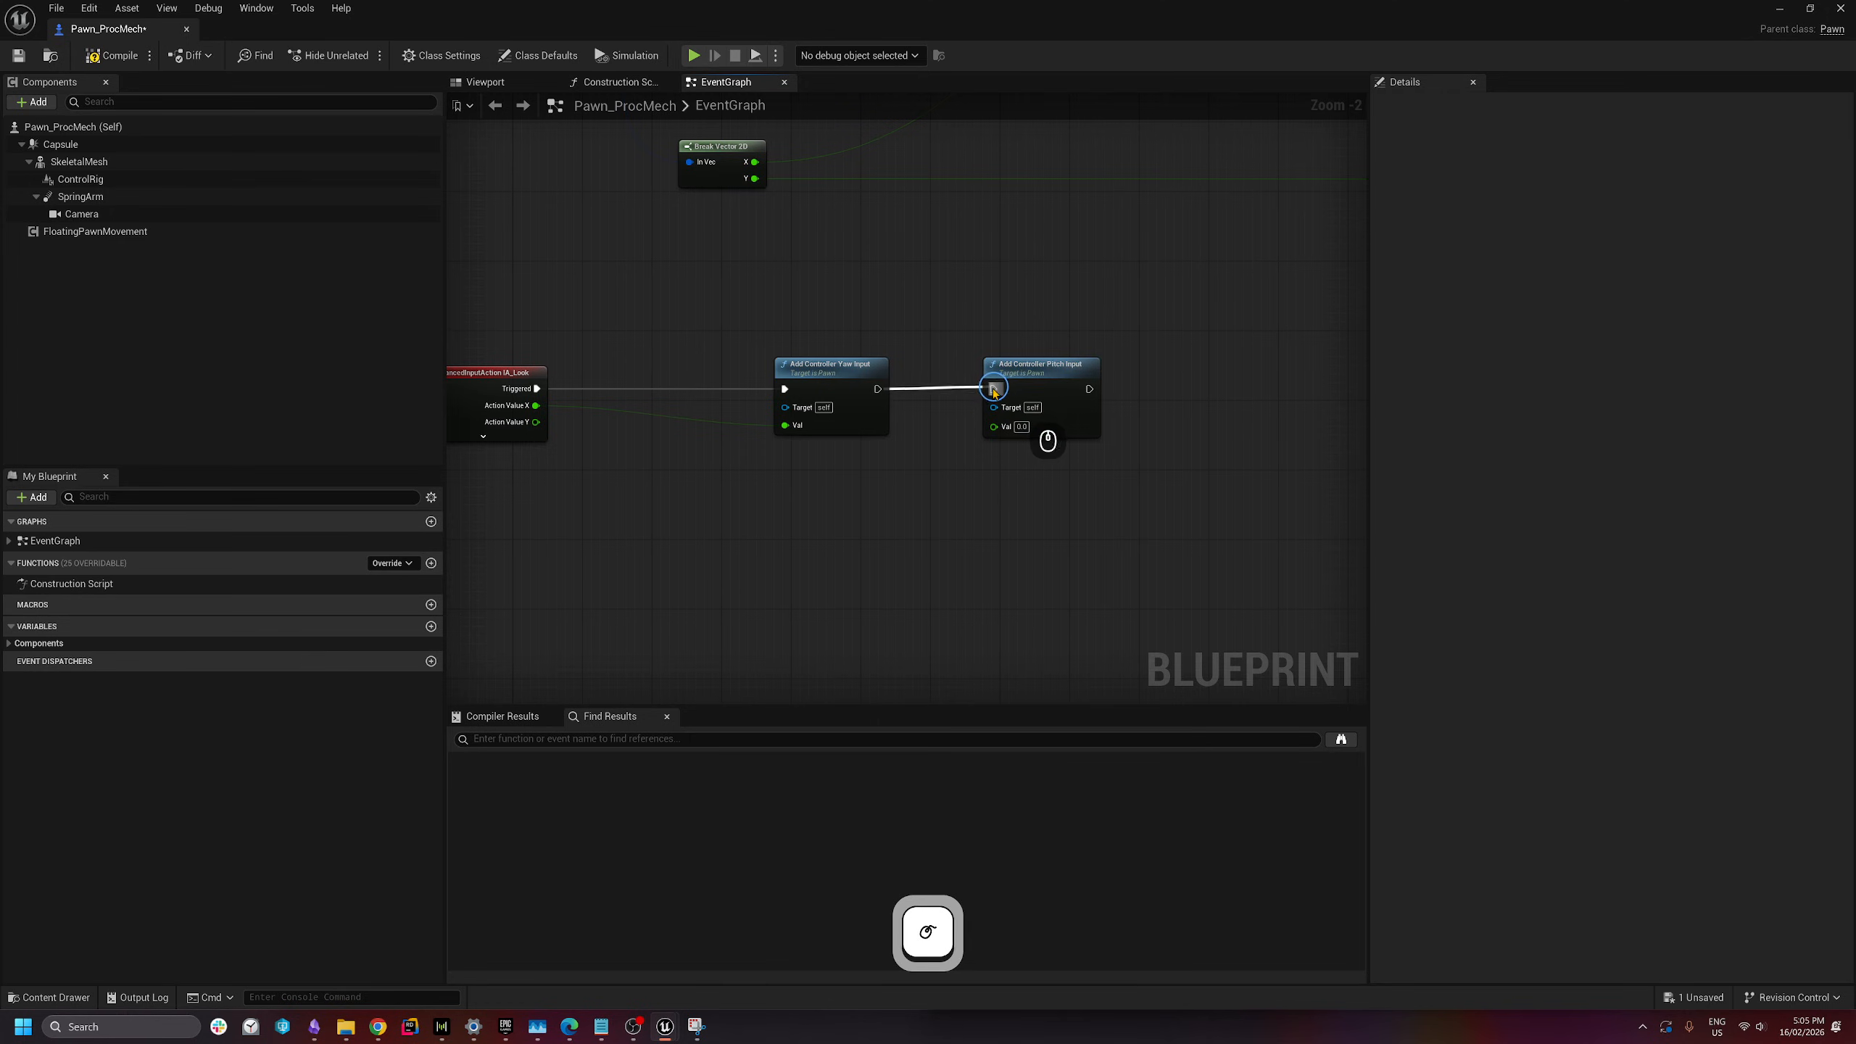
left_click_drag(536, 422, 1006, 436)
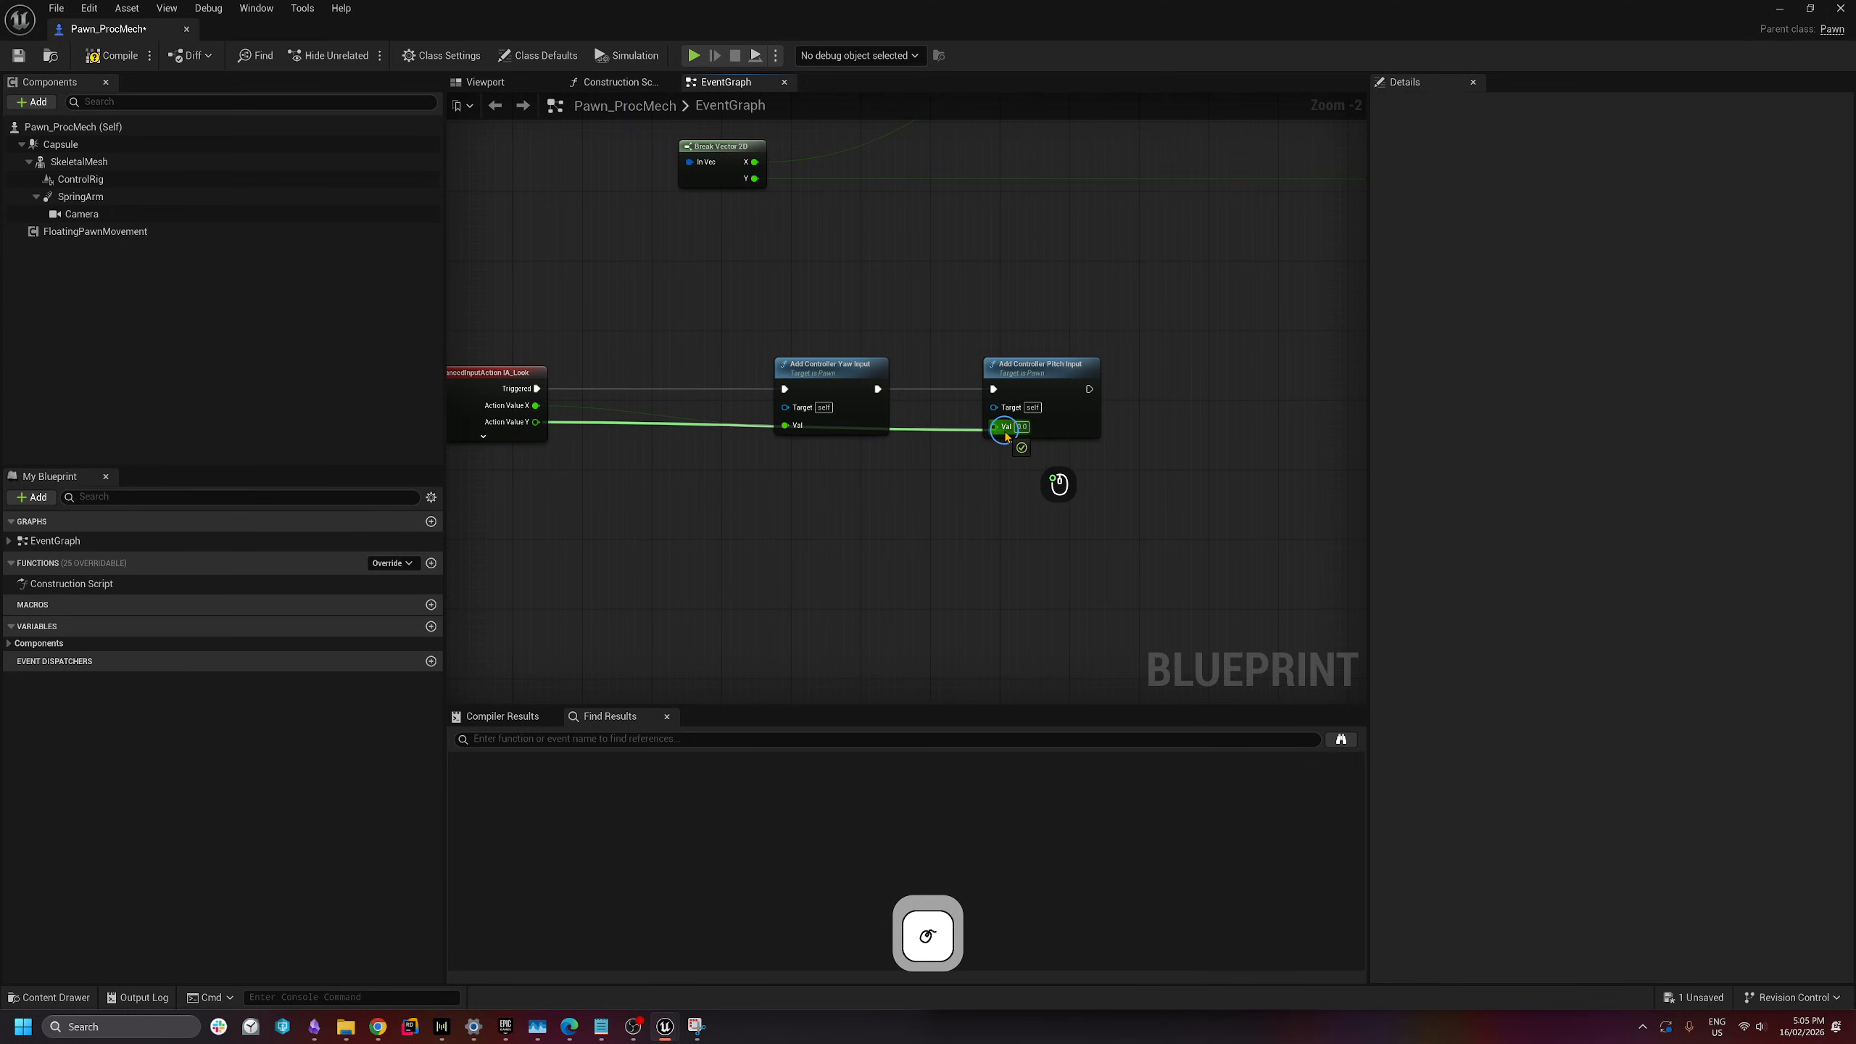
- Route the pitch Val wire through a reroute knot below the nodes, then compile and save
double_click(917, 427)
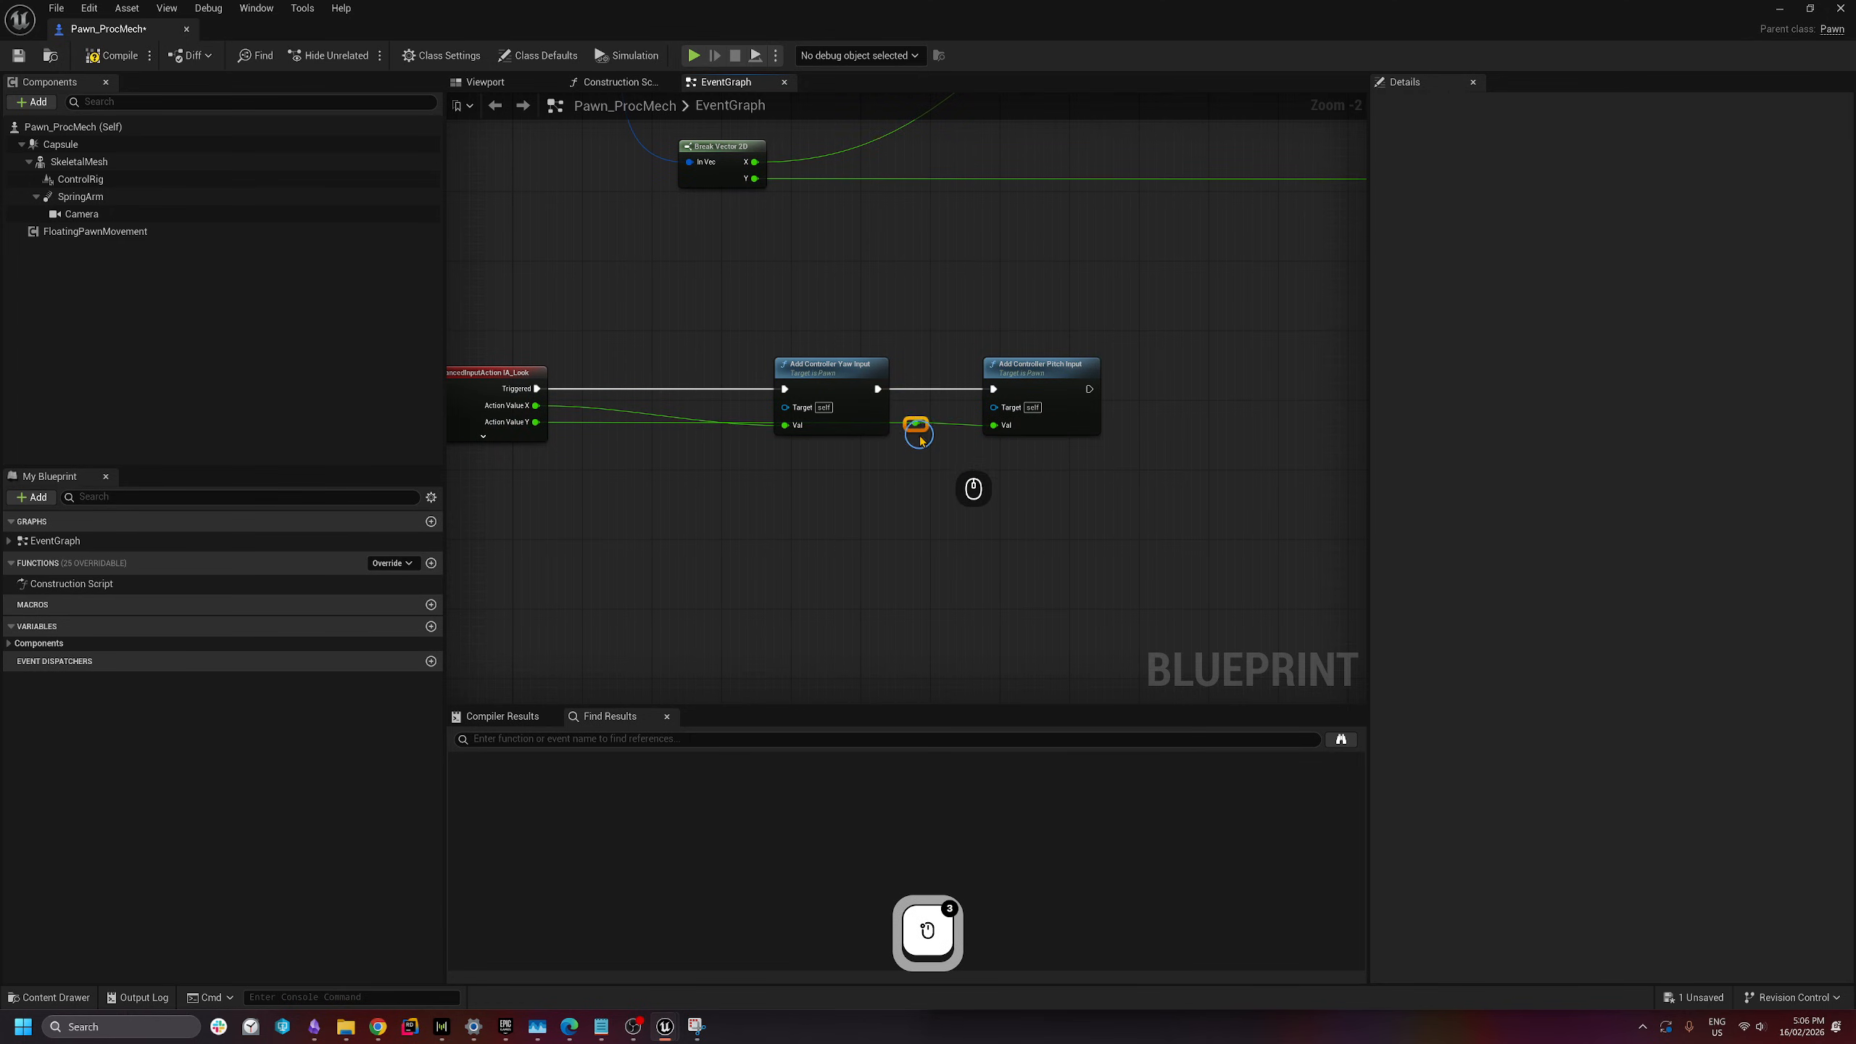
left_click_drag(916, 427, 724, 510)
left_click(872, 548)
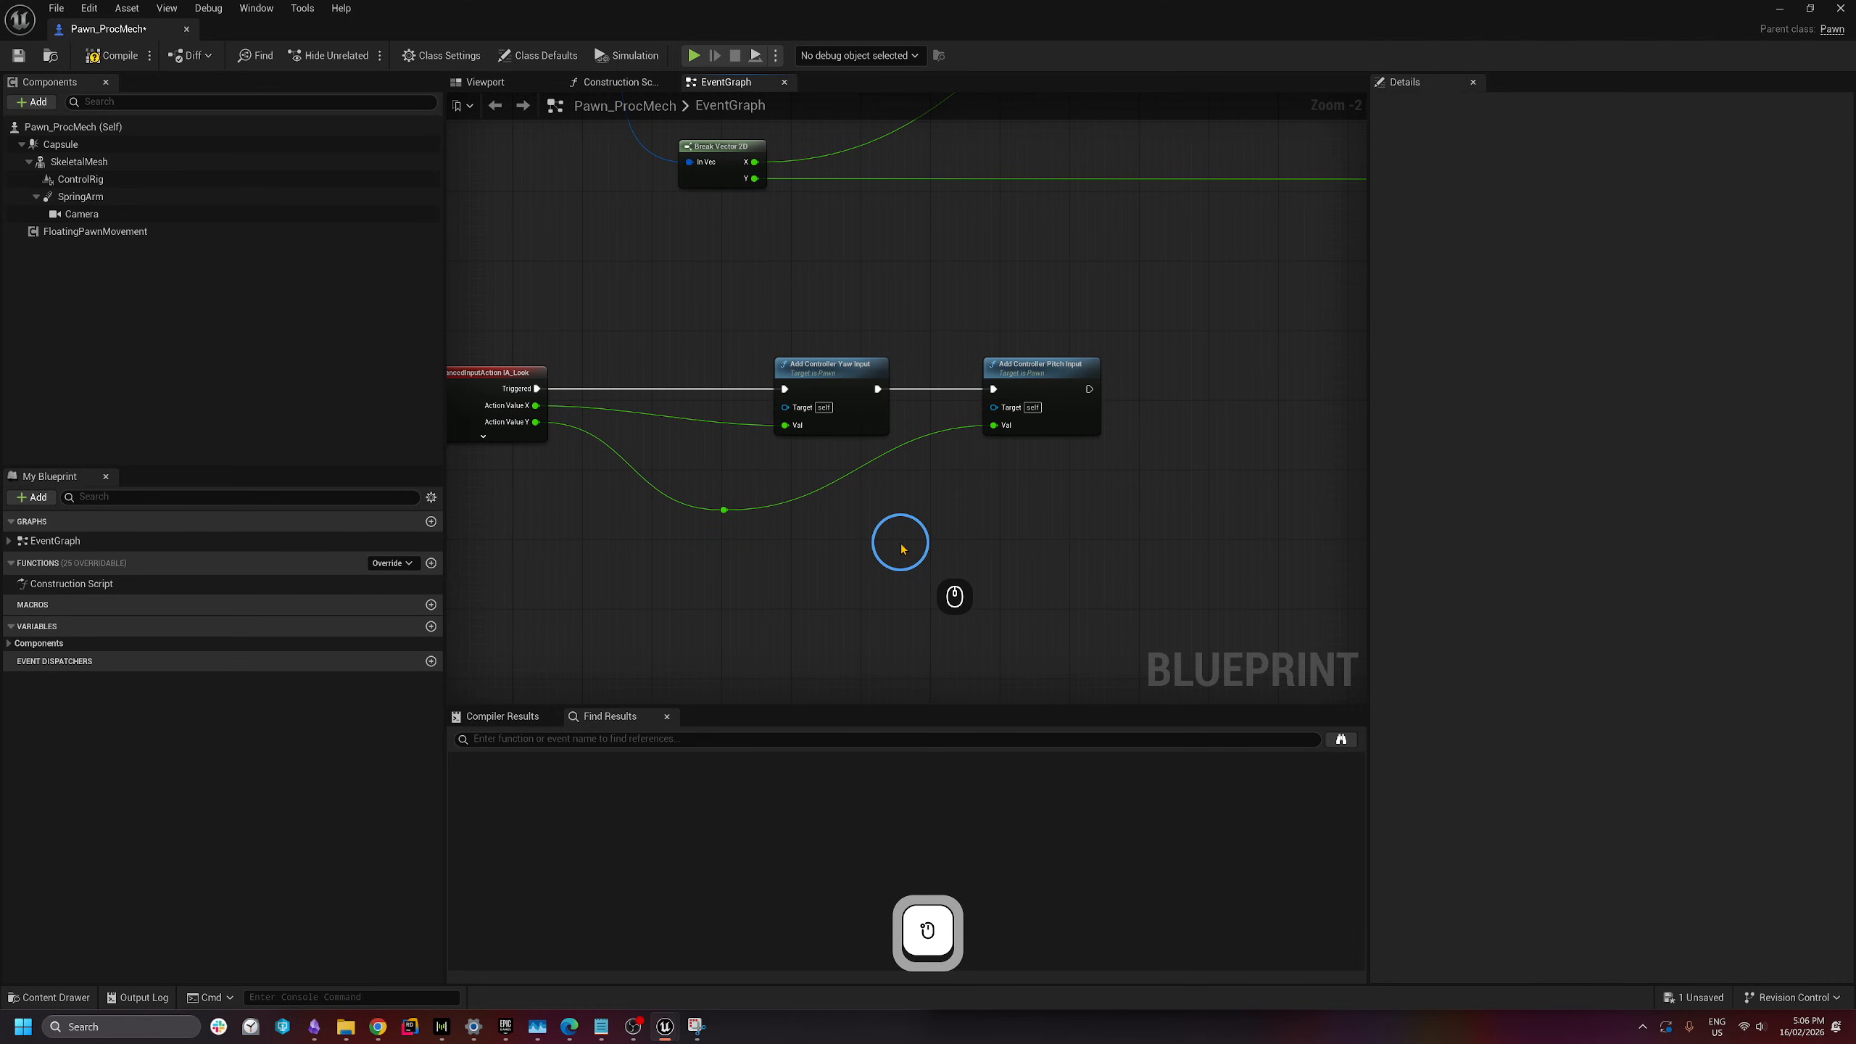
right_click_drag(833, 522, 934, 475)
left_click(108, 67)
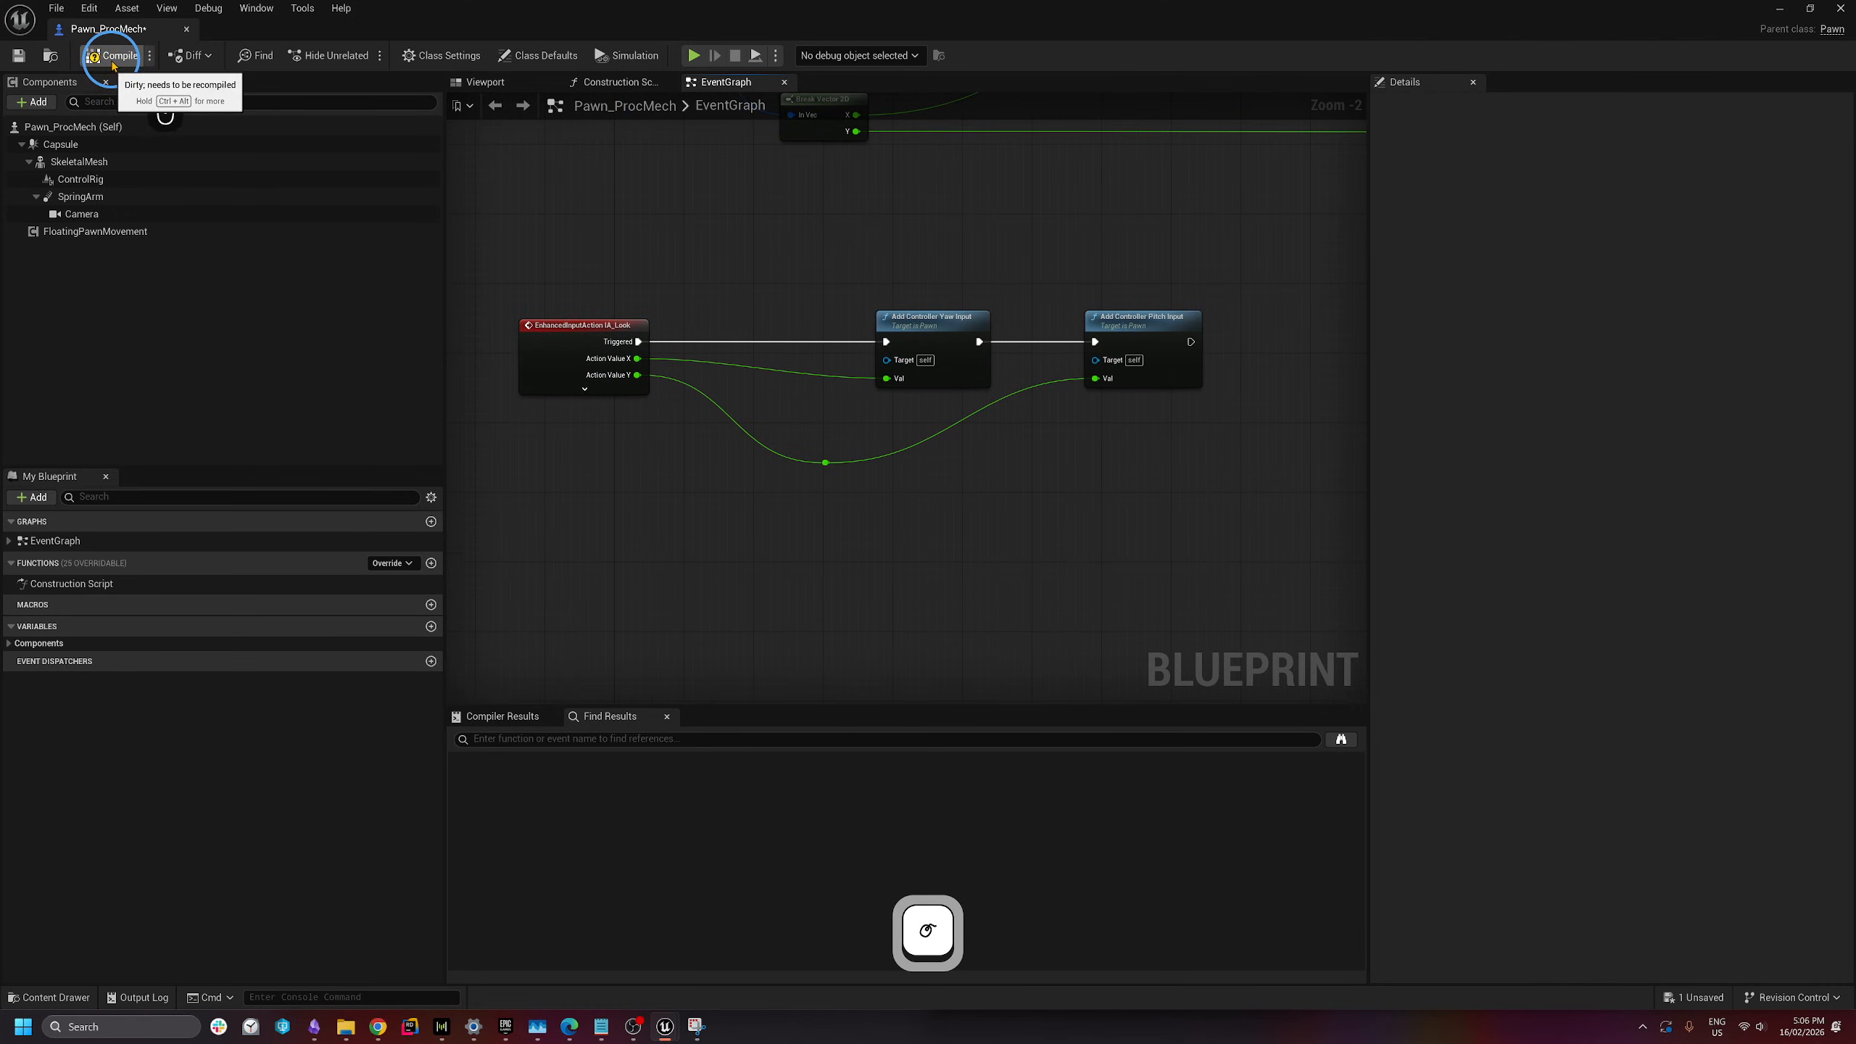
left_click(18, 56)
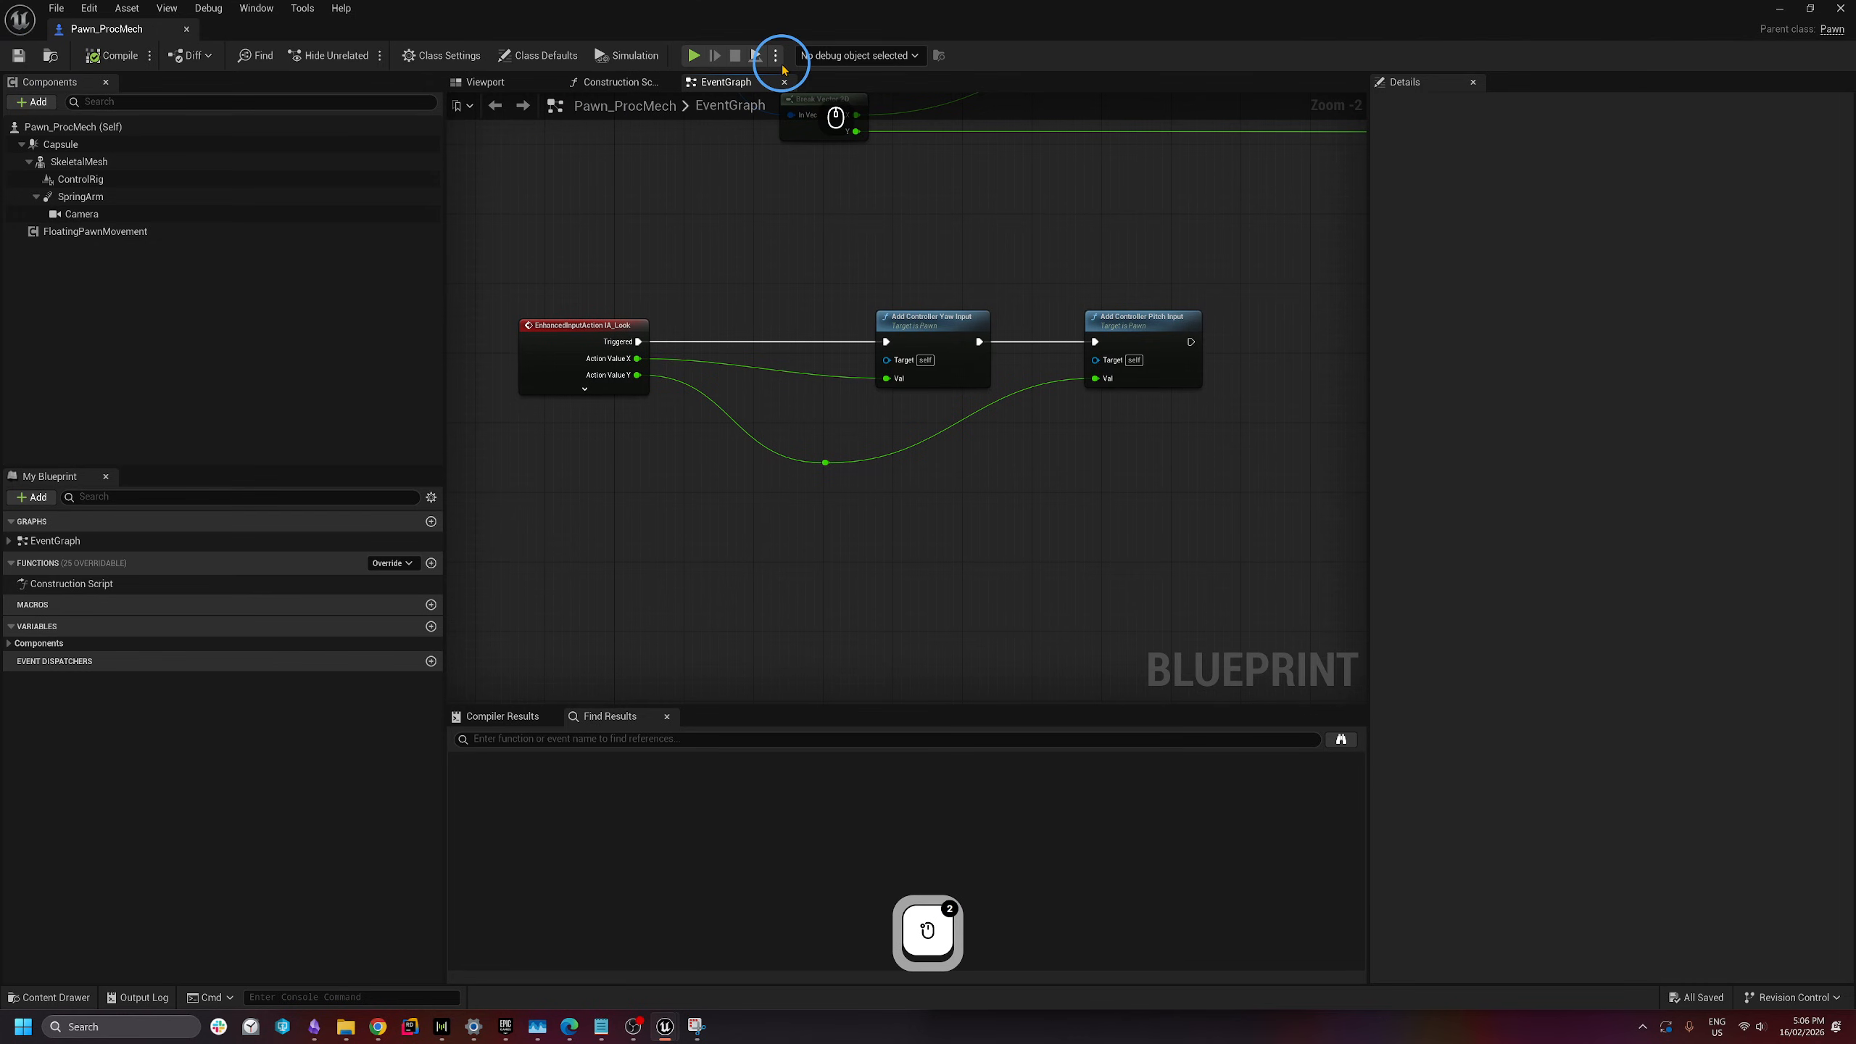
left_click_drag(826, 463, 811, 426)
left_click(303, 287)
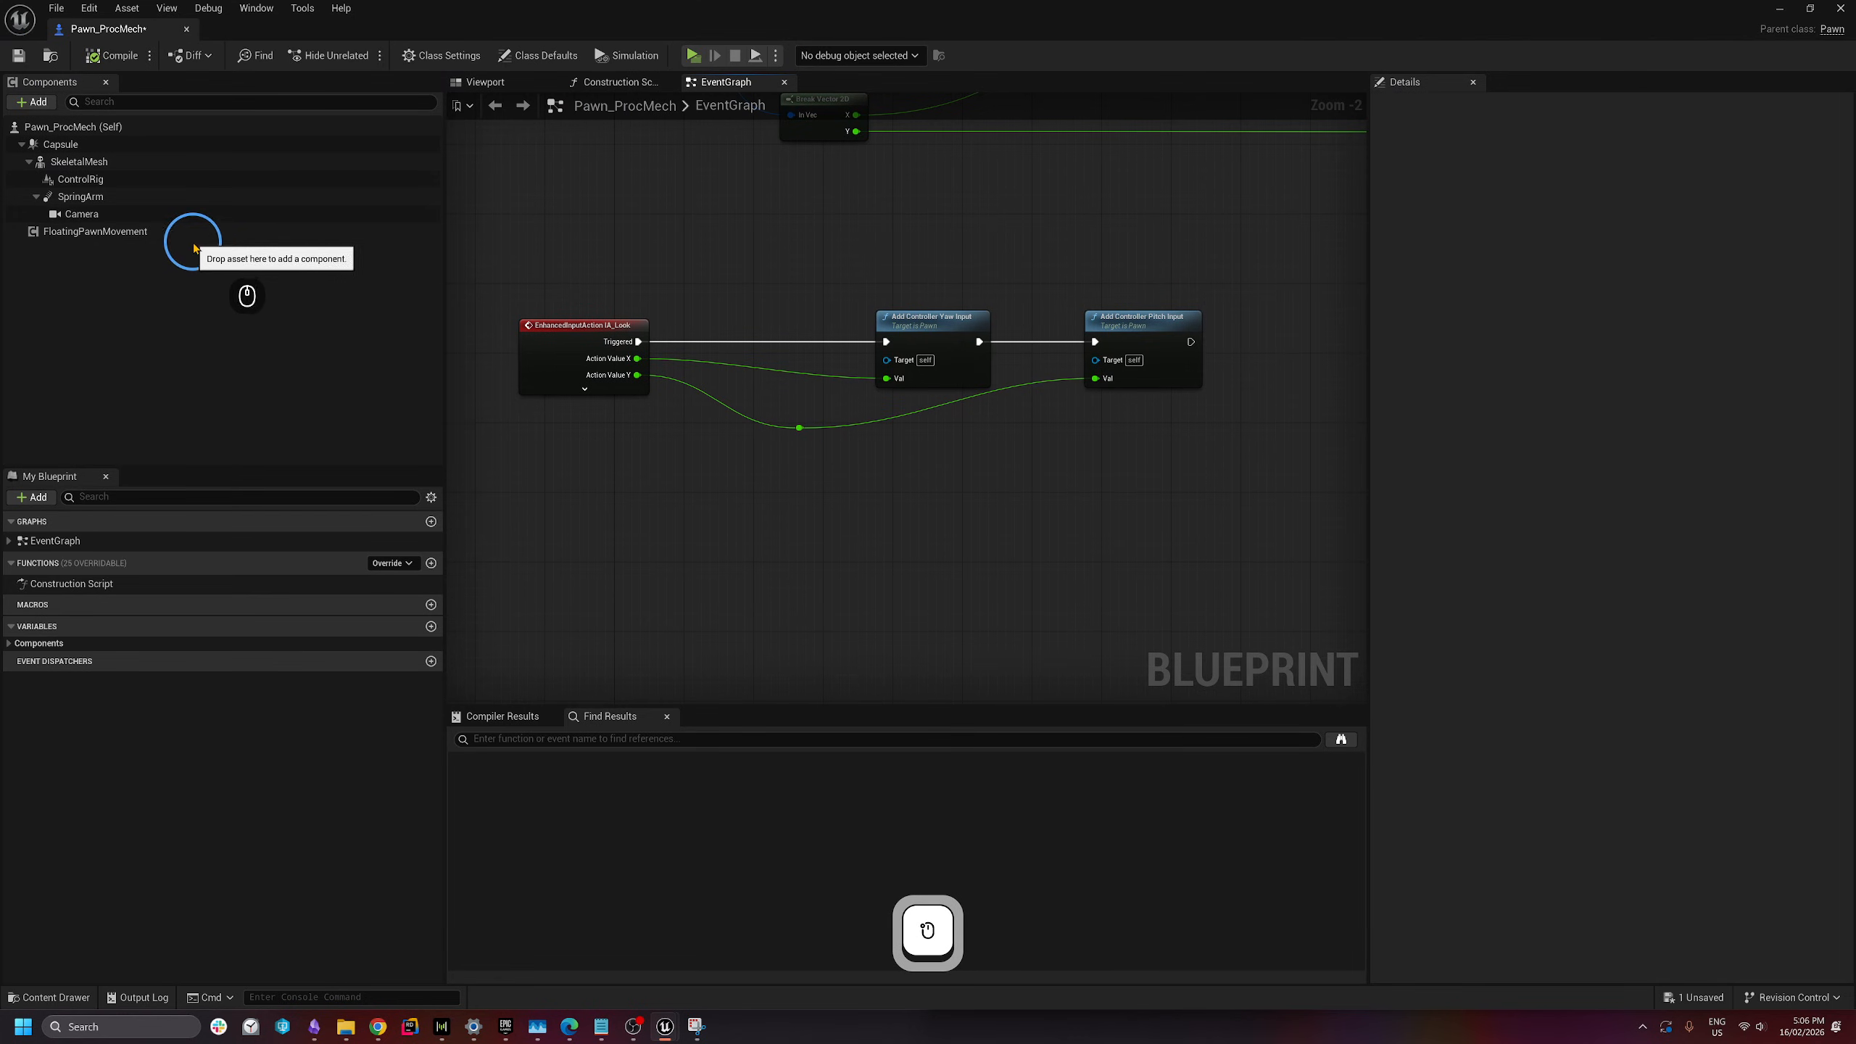
- Enable Use Pawn Control Rotation on the SpringArm, then compile and save the blueprint
left_click(233, 207)
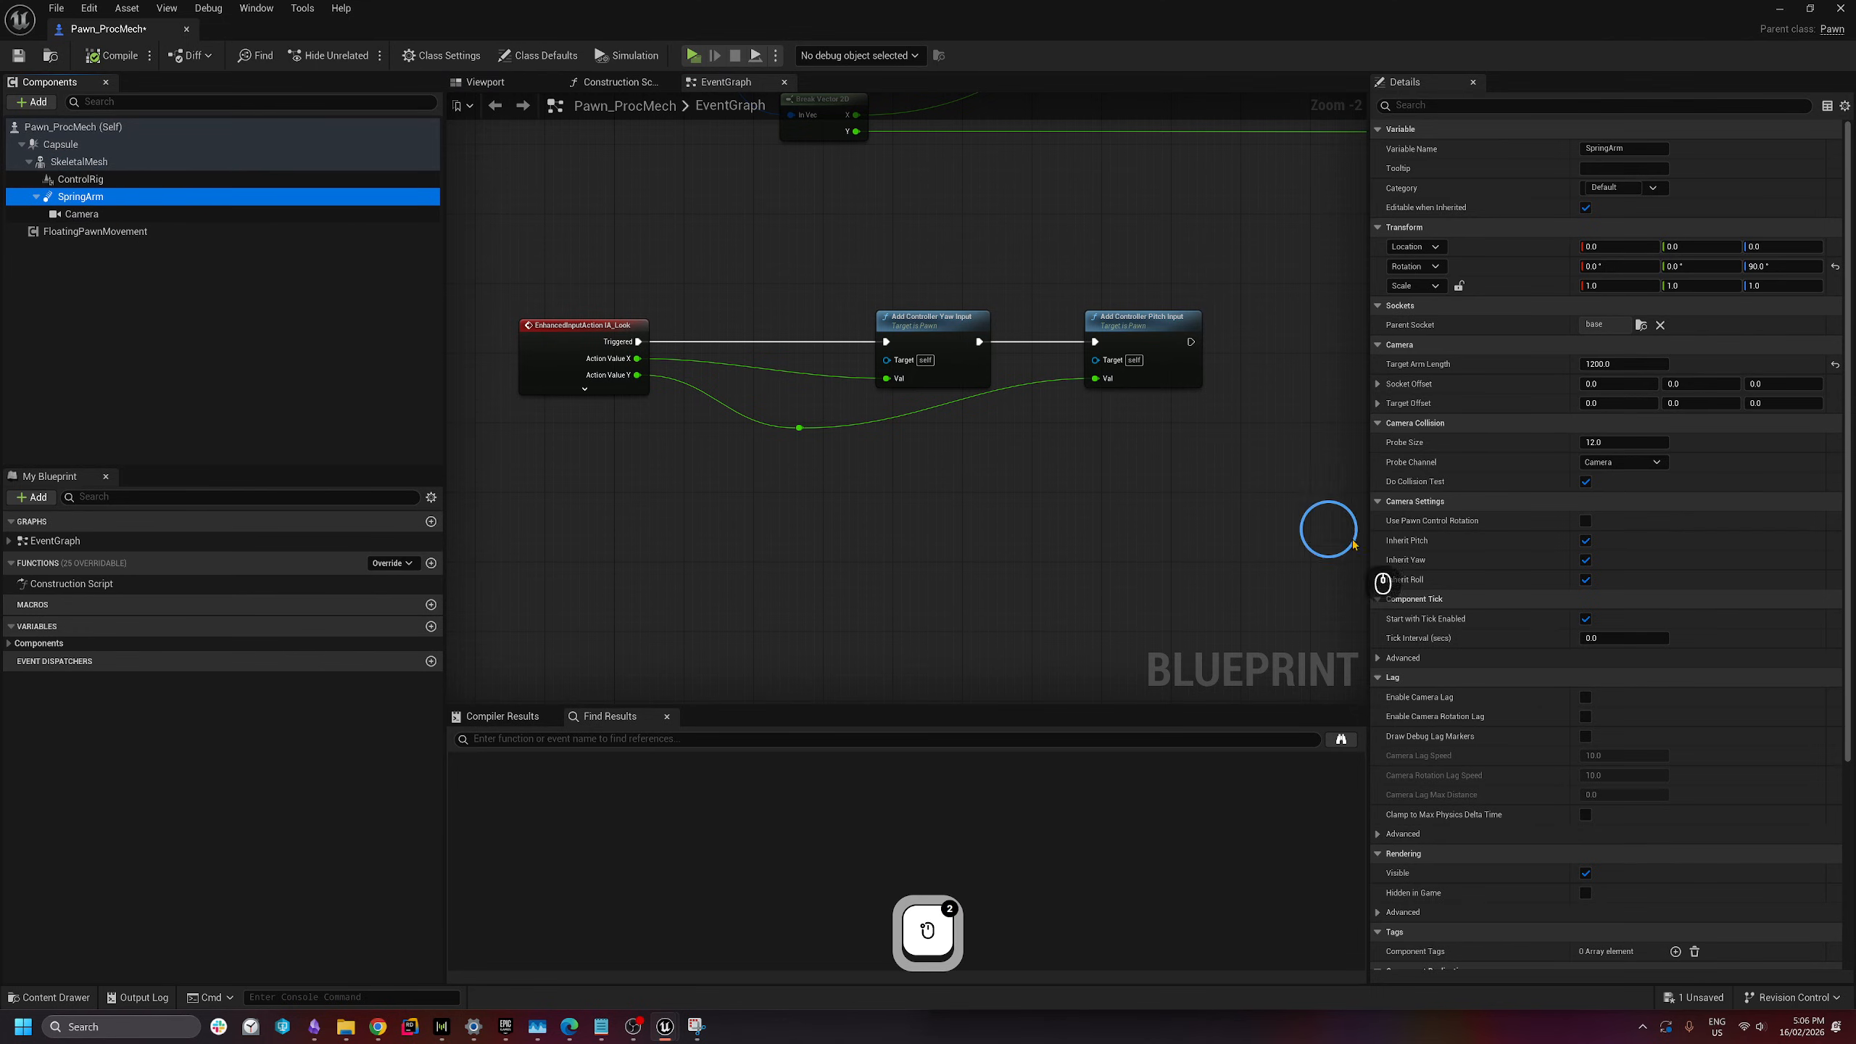
left_click(1586, 522)
left_click(513, 173)
left_click(117, 56)
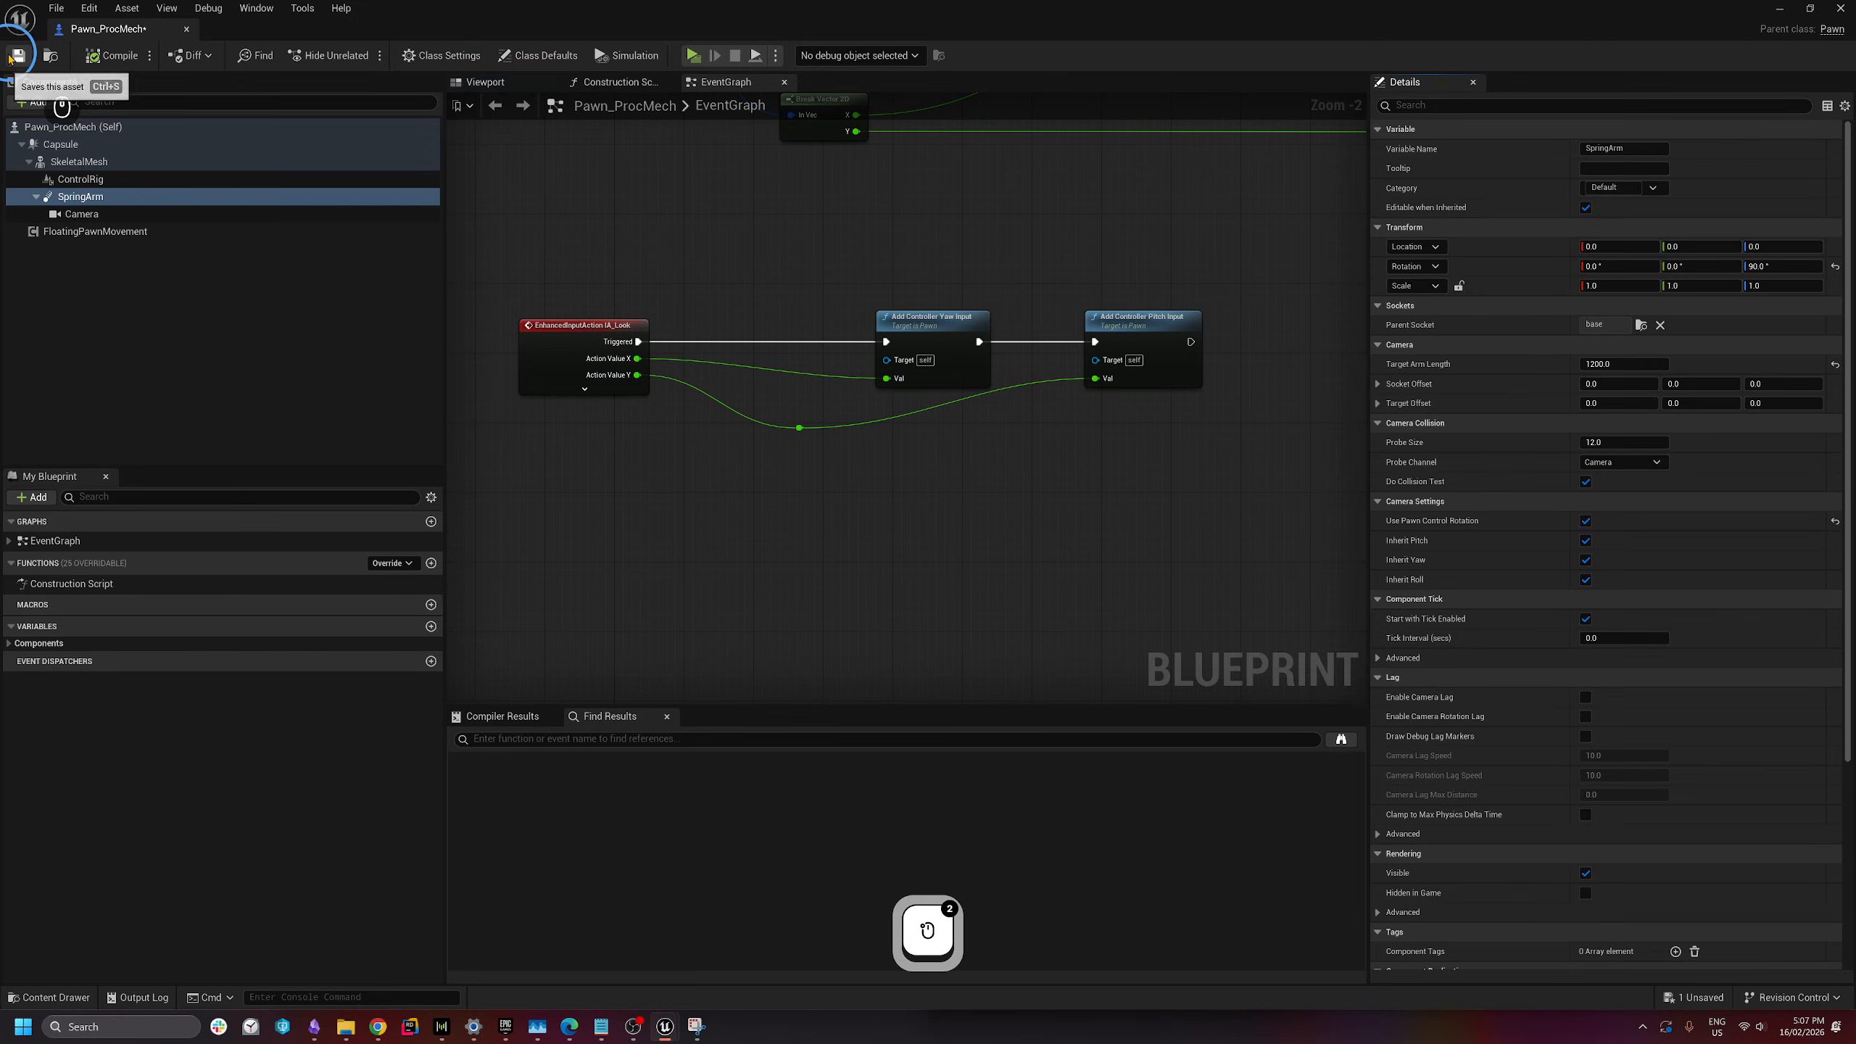
left_click(16, 56)
- Play the level in a new editor window, drive forward with W, then stop with Esc
left_click(776, 57)
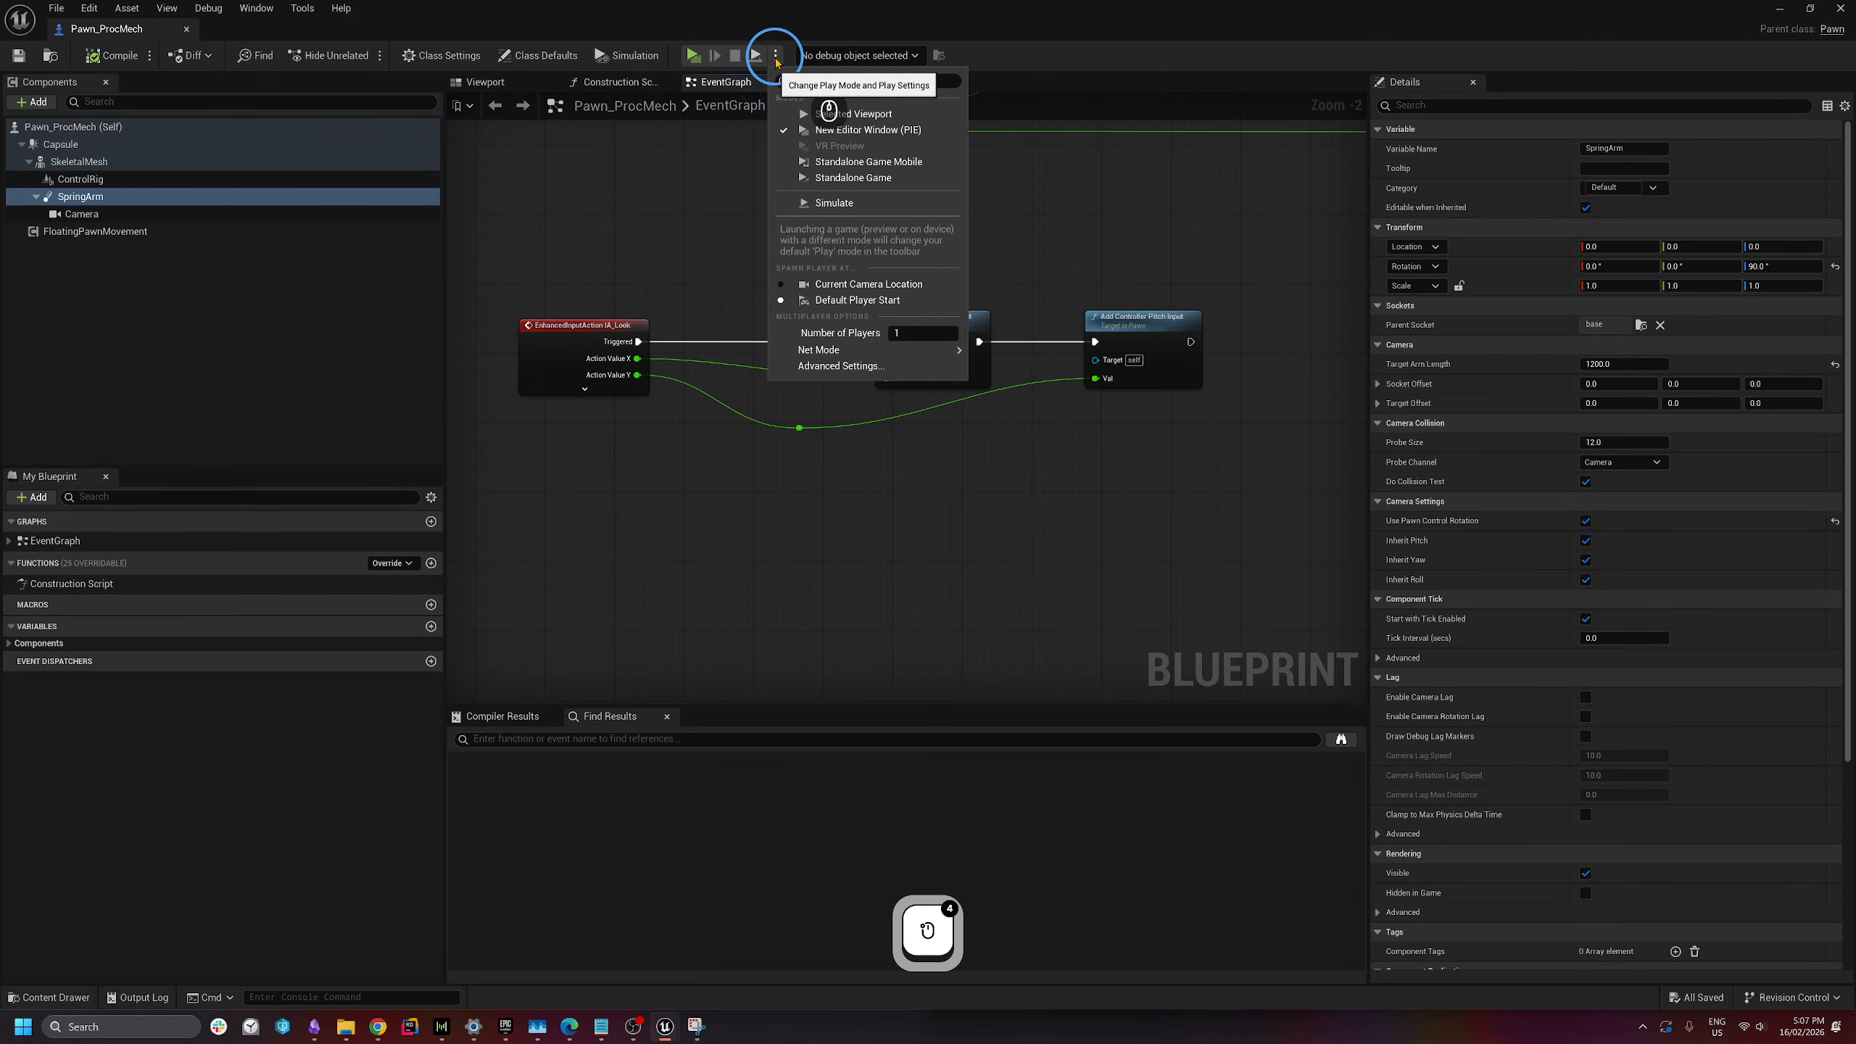
left_click(814, 136)
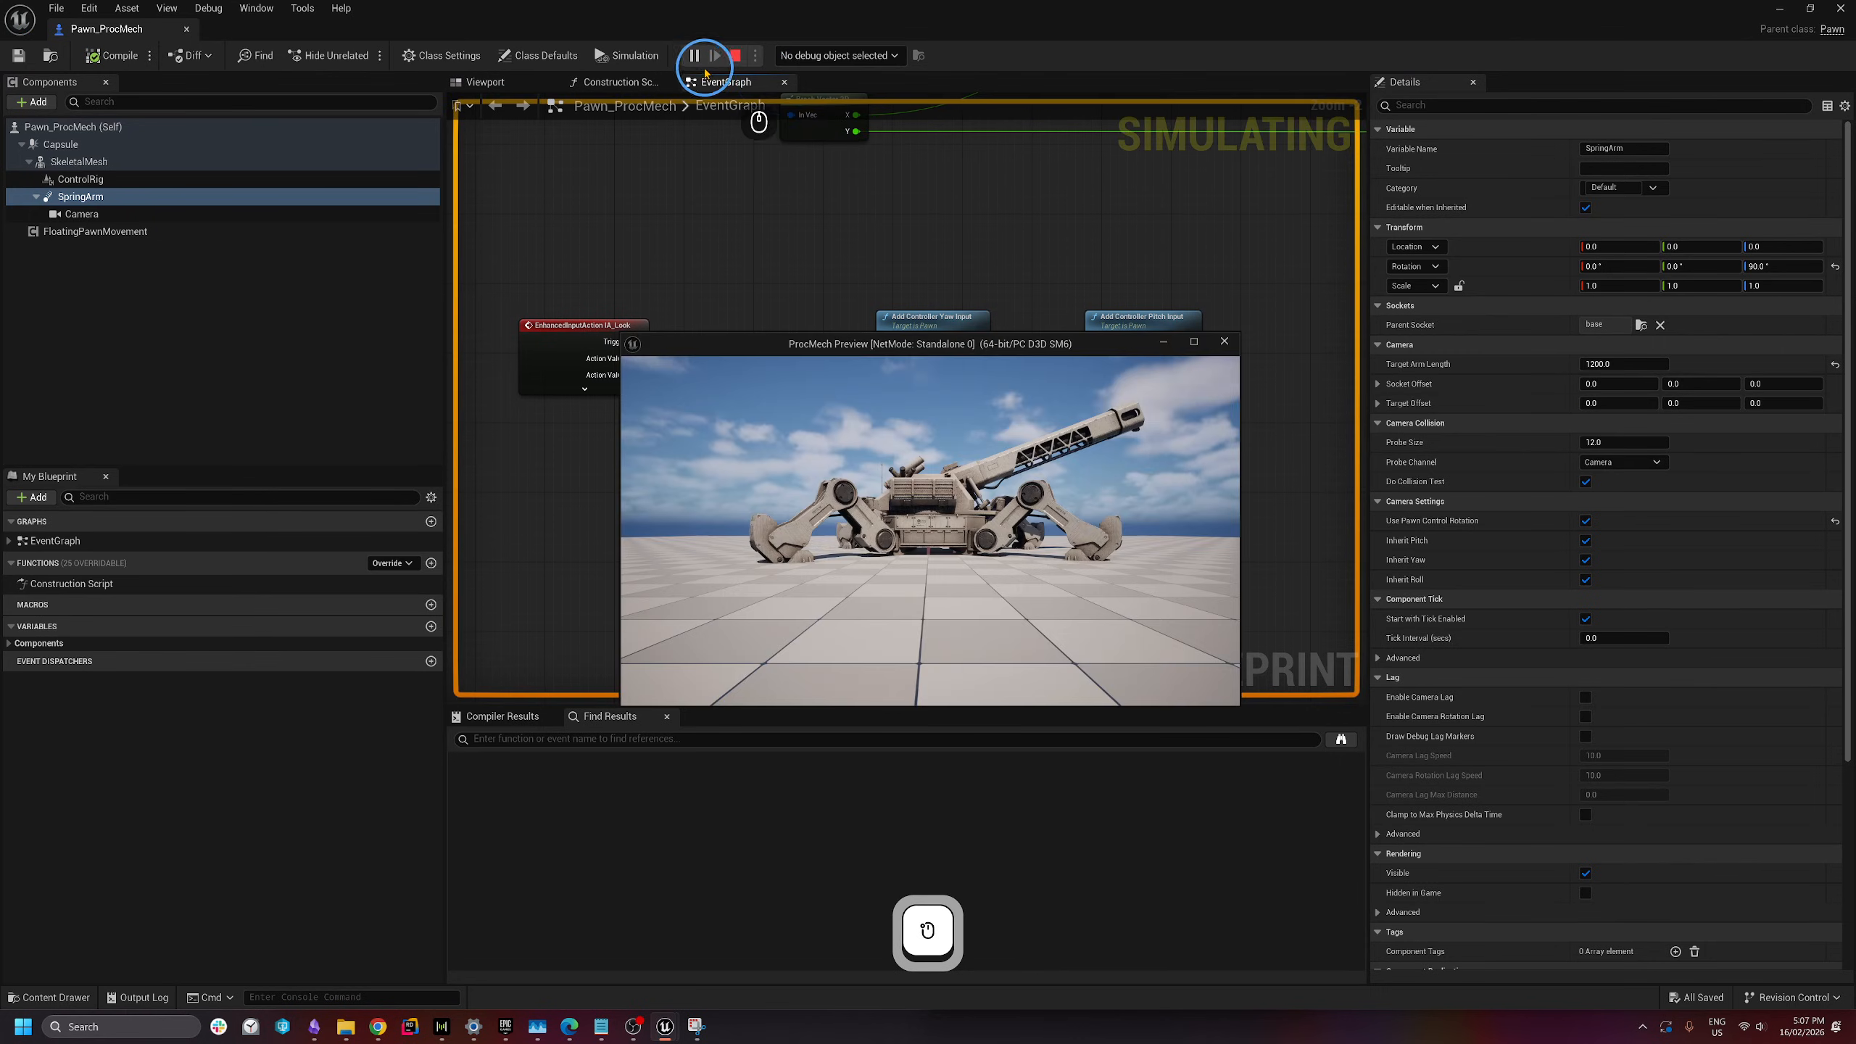
left_click(993, 503)
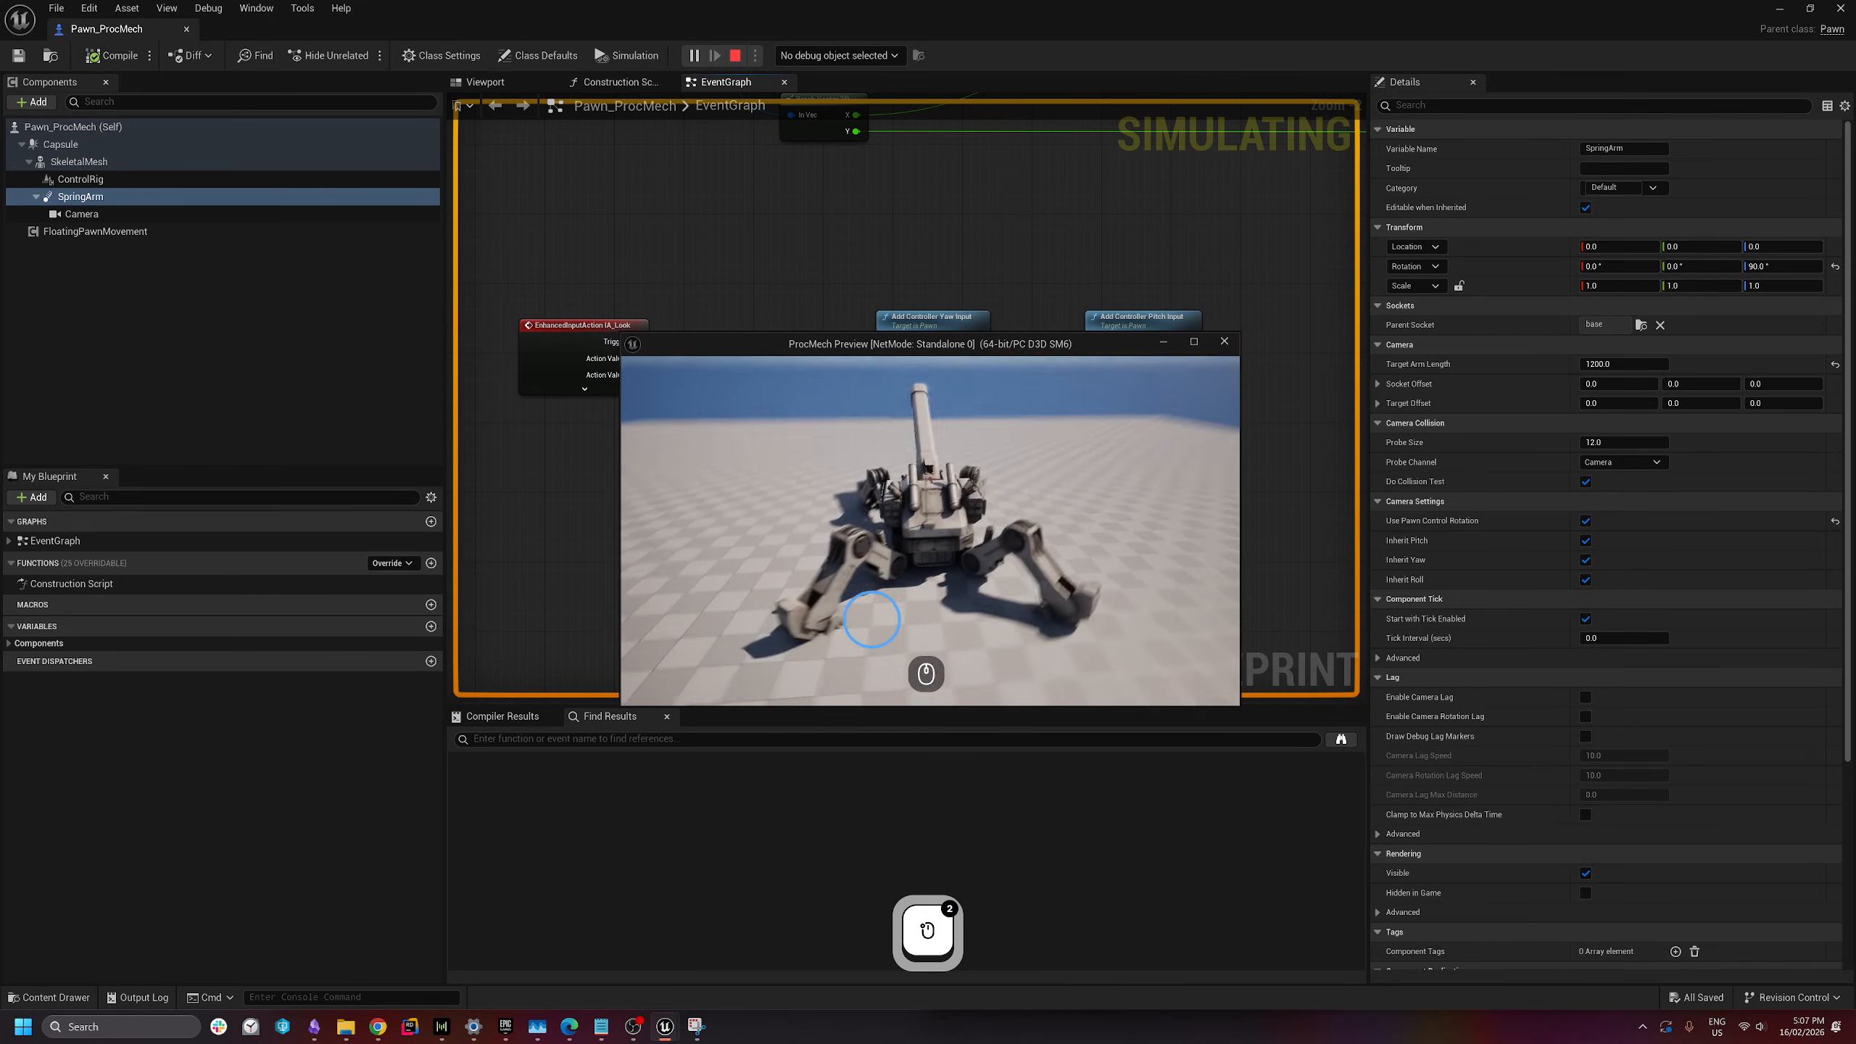
key("w")
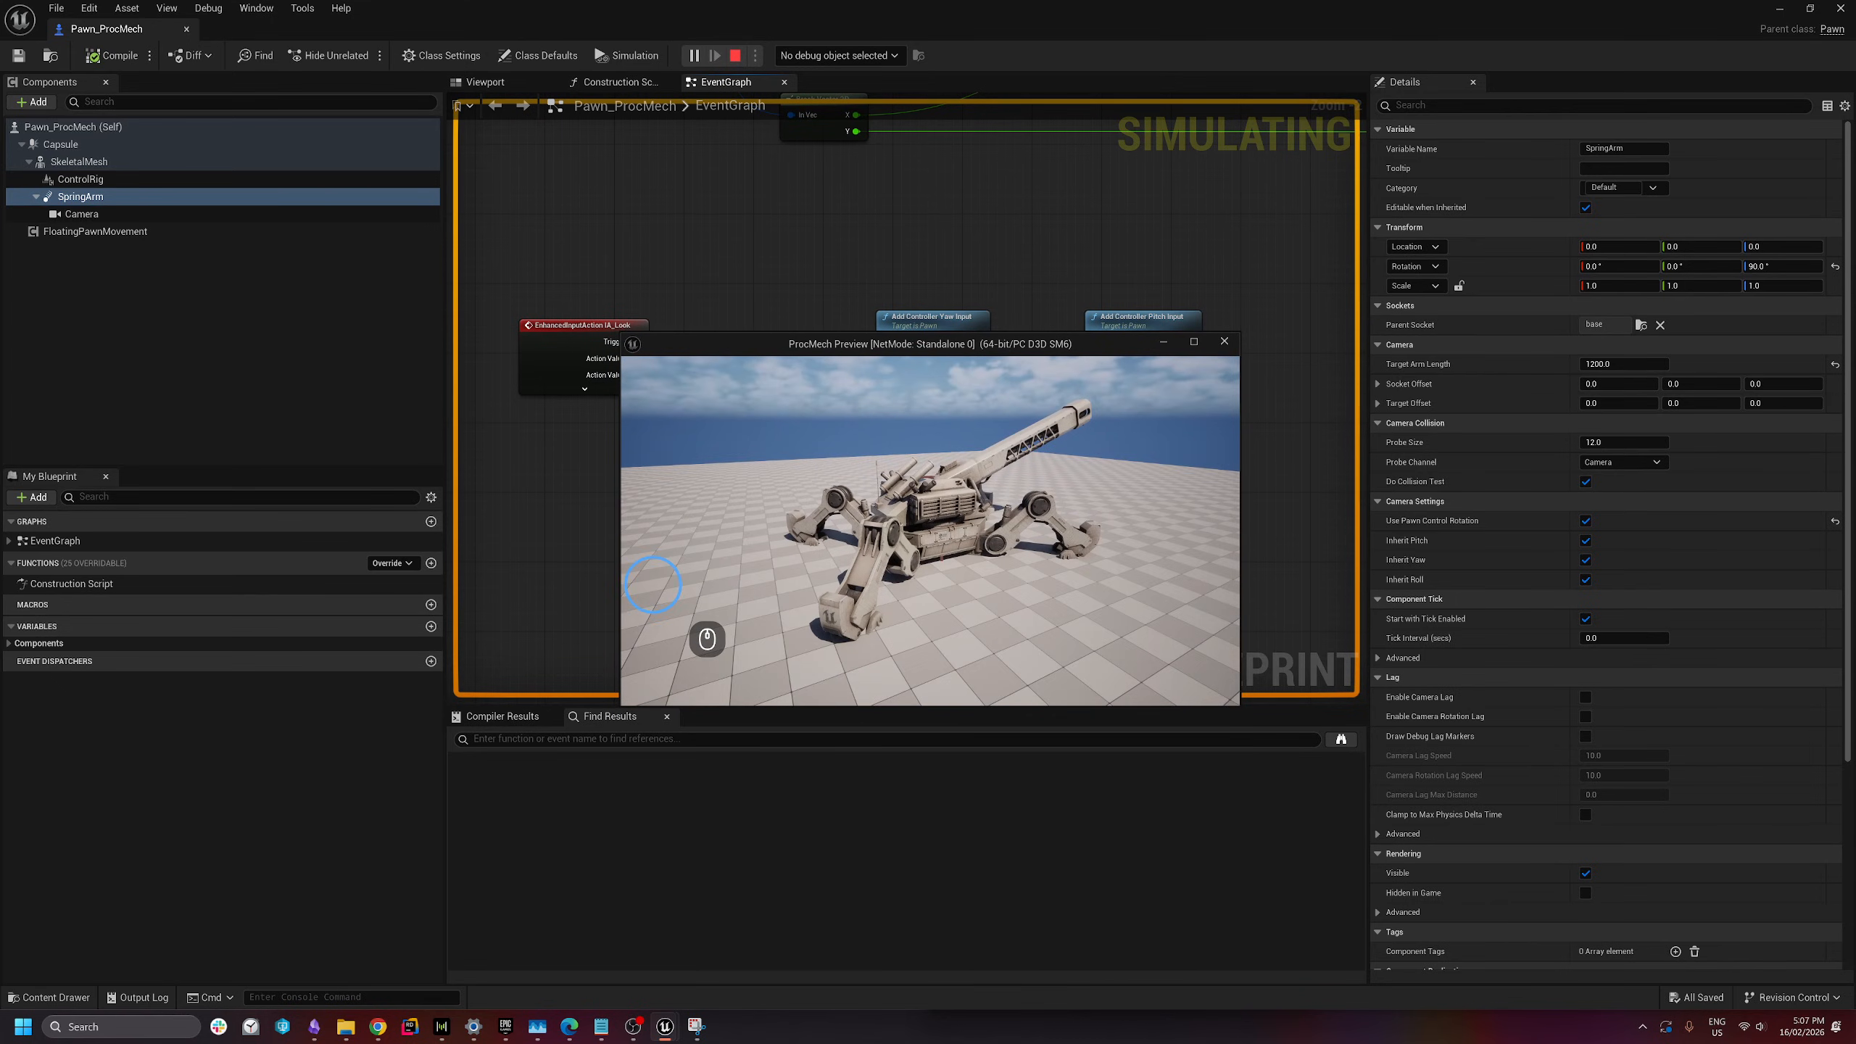
key("w")
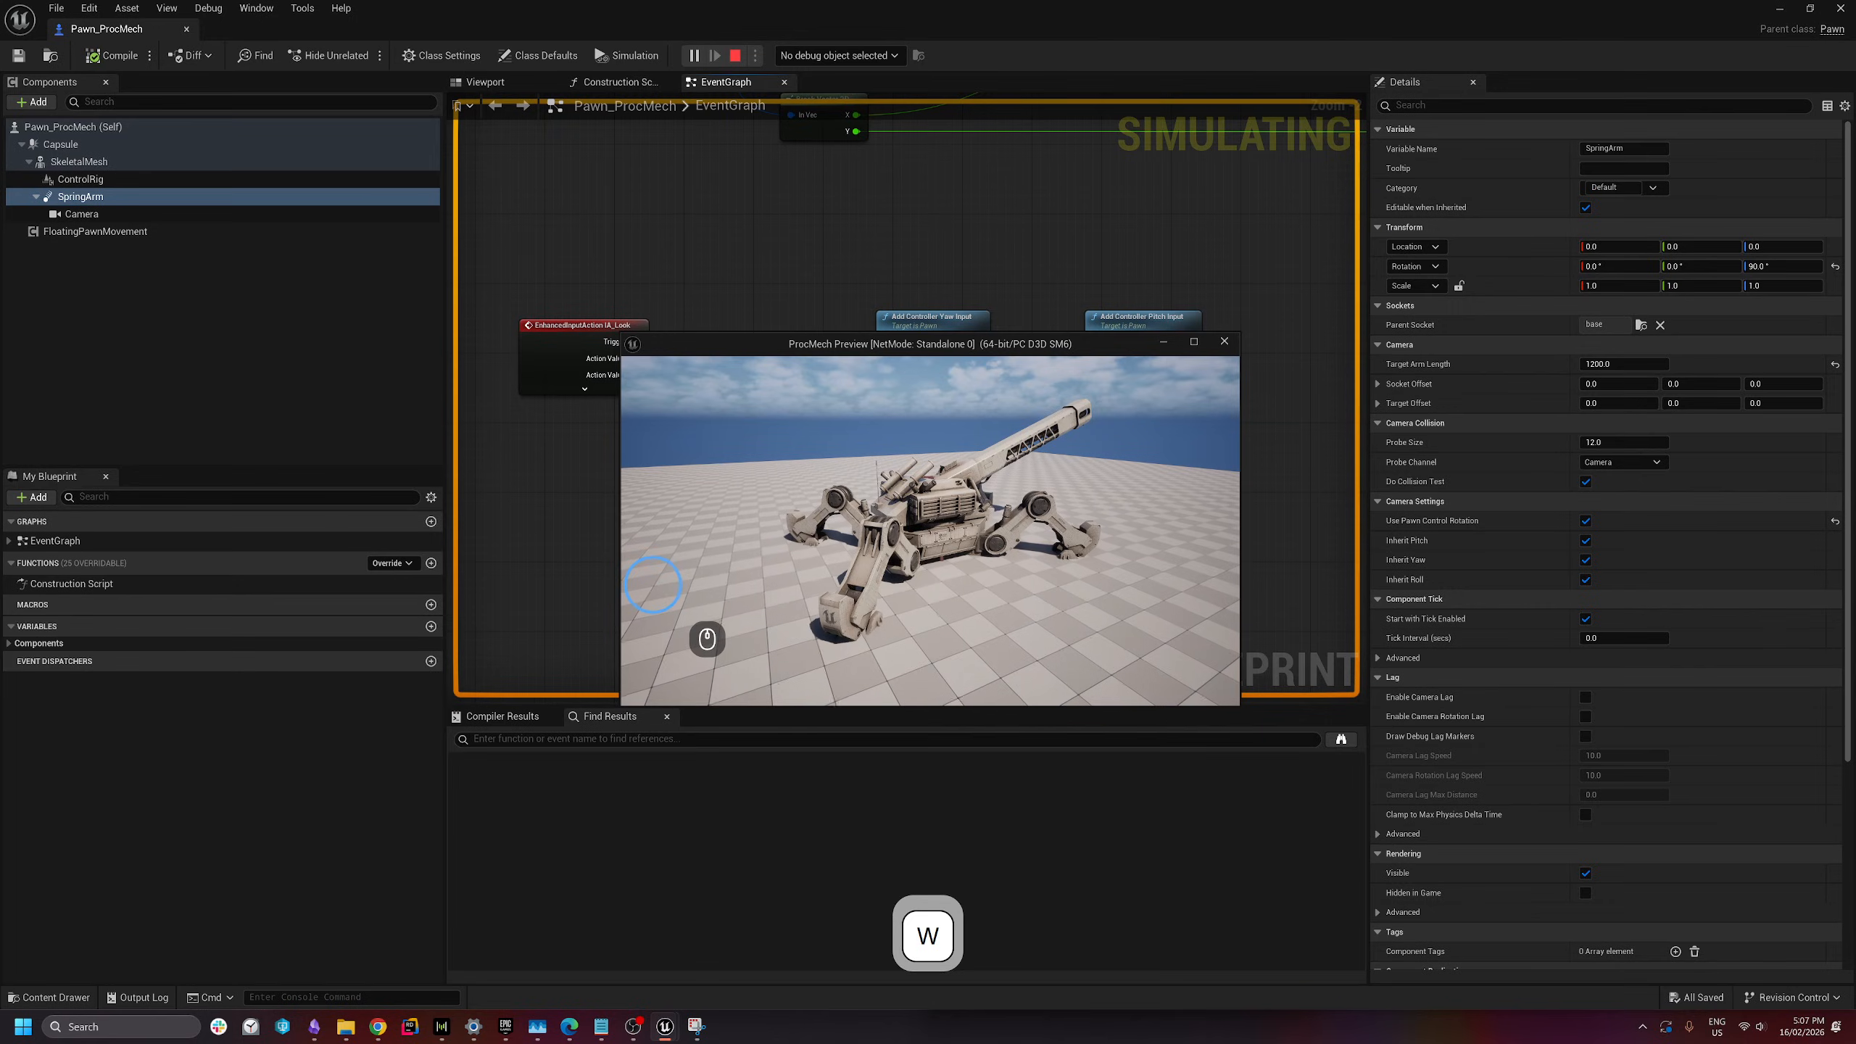
key("Escape")
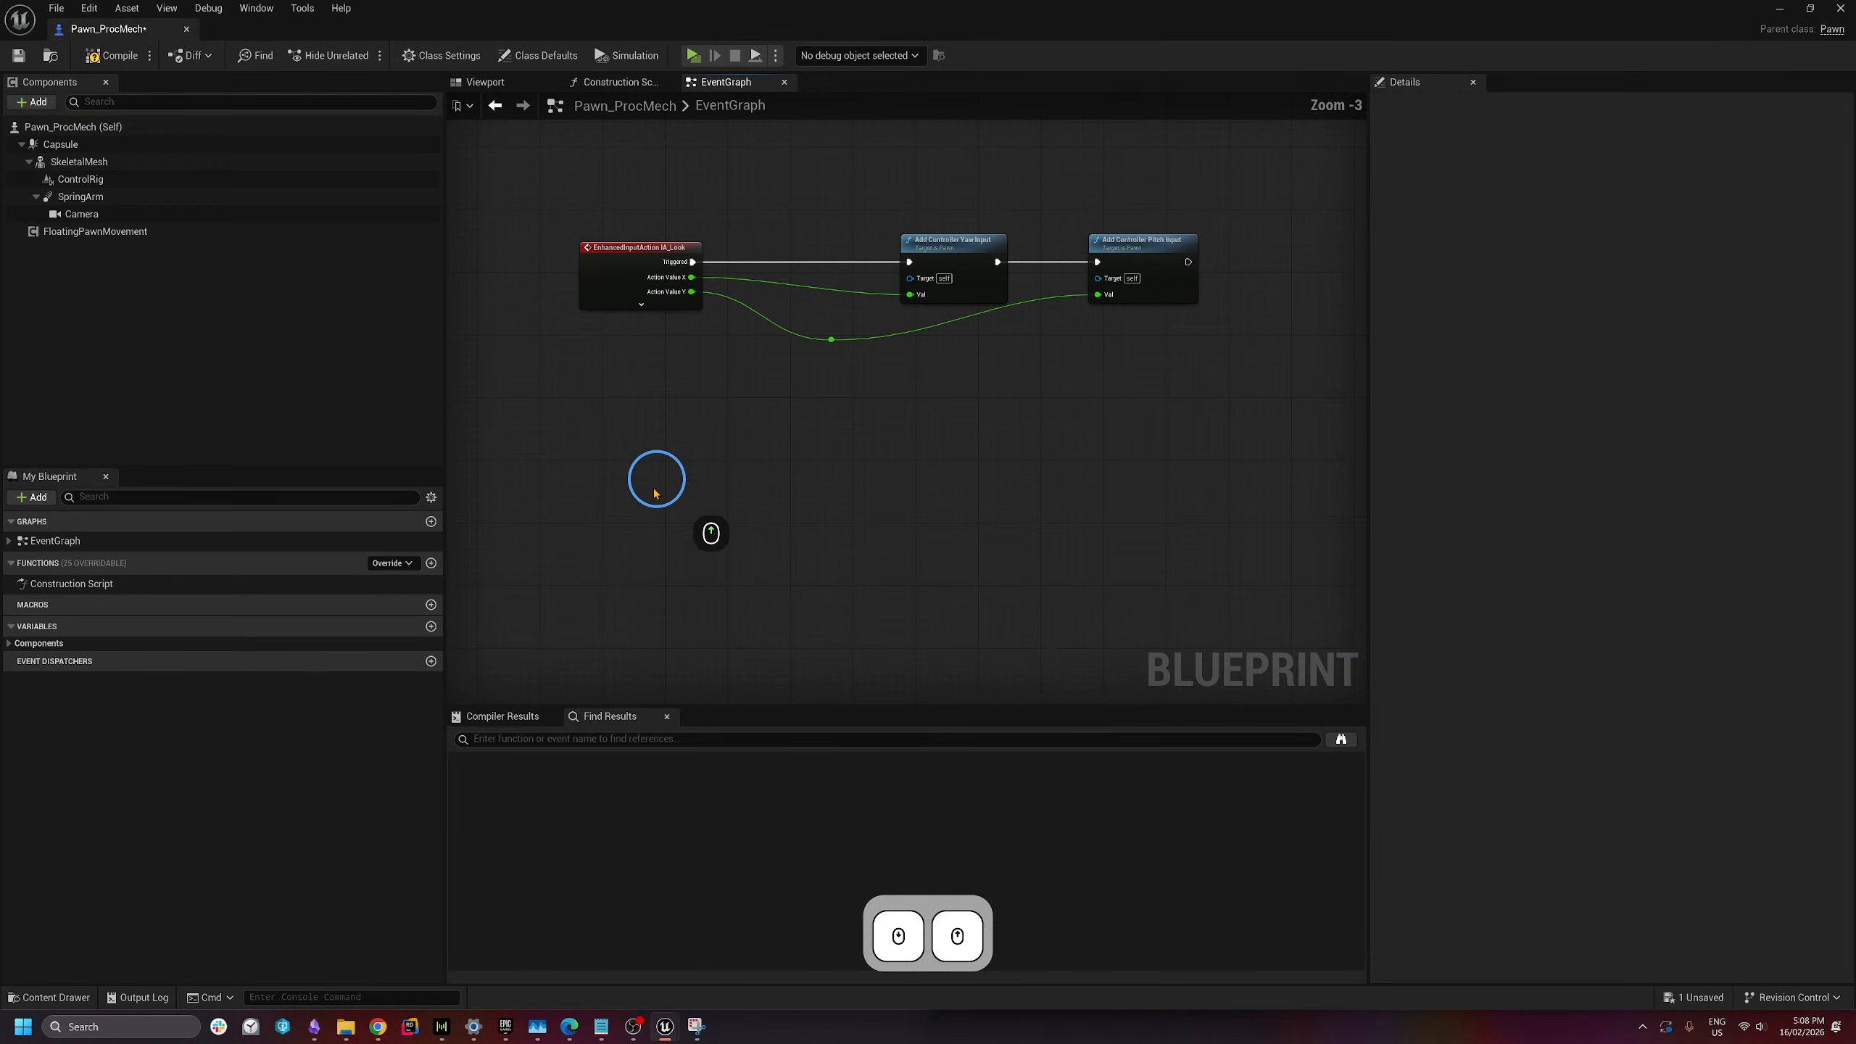
- Add an On Pre Initialize event for the ControlRig component to the Event Graph
right_click_drag(655, 494, 663, 417)
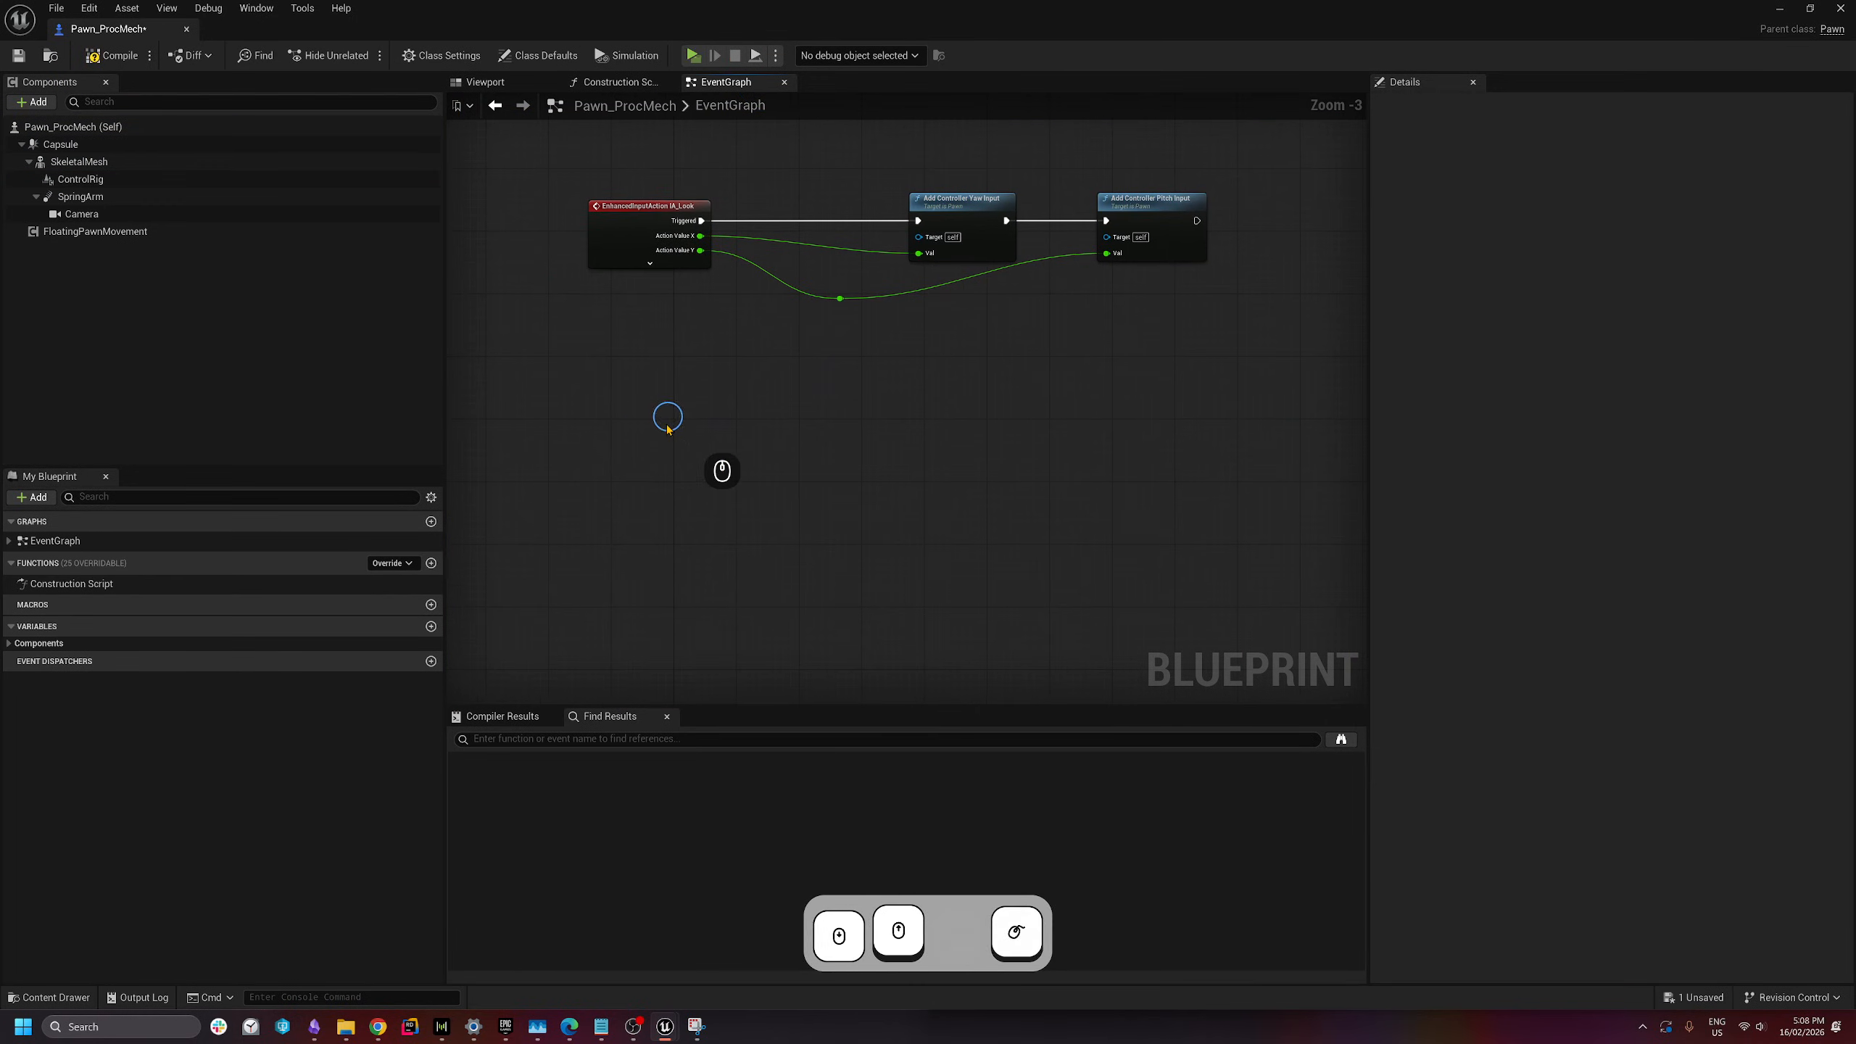
left_click(76, 181)
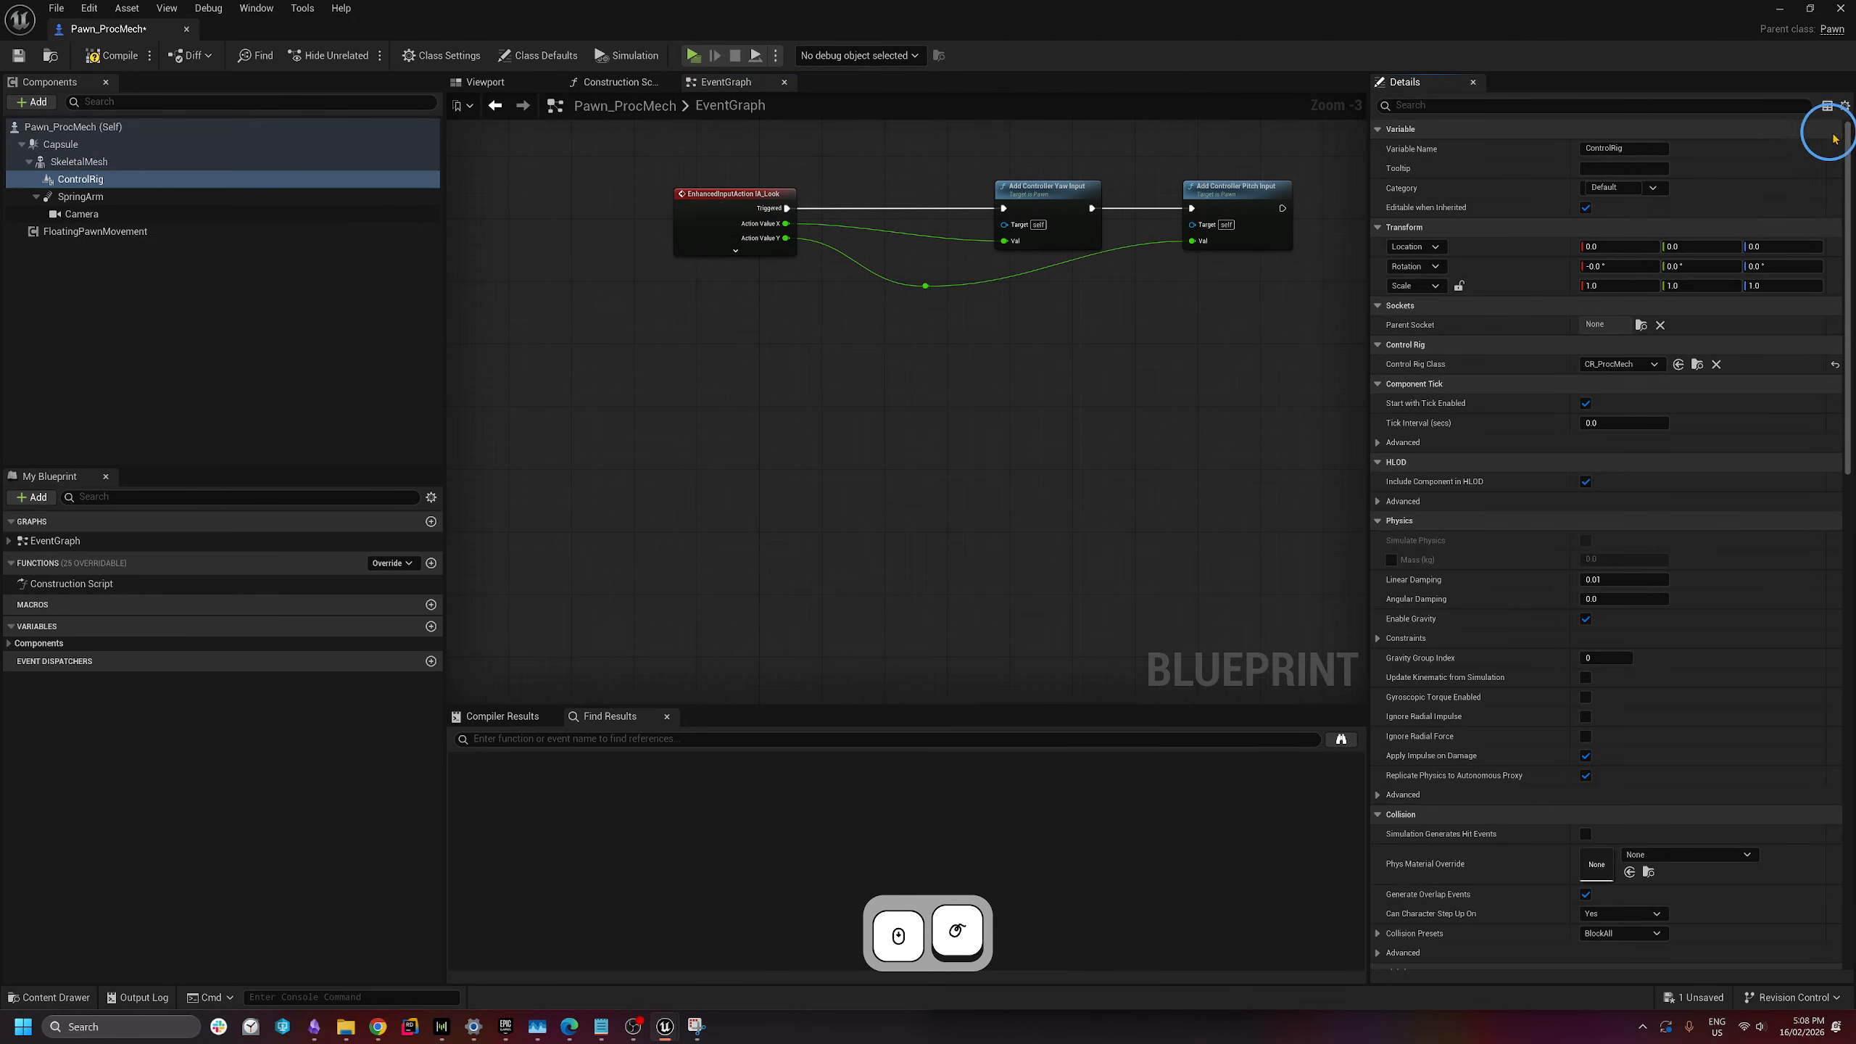
left_click_drag(1848, 145, 1824, 686)
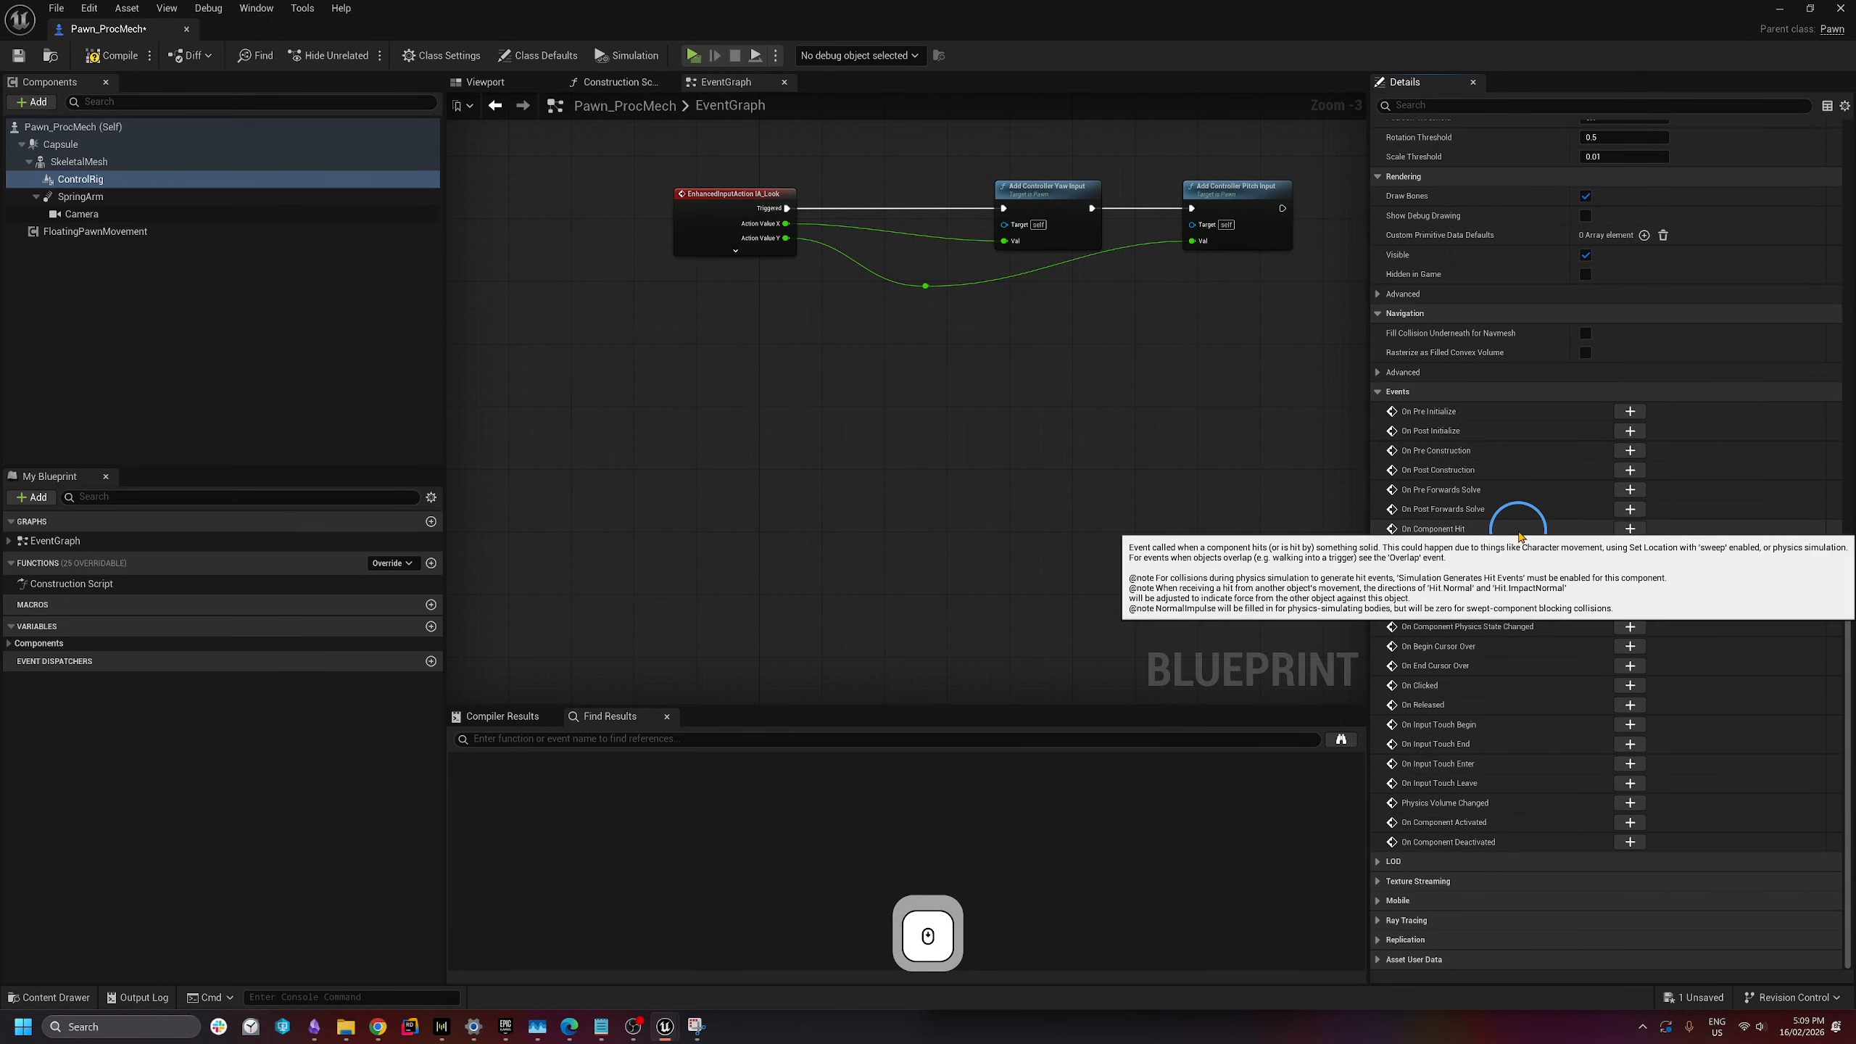
left_click(1630, 411)
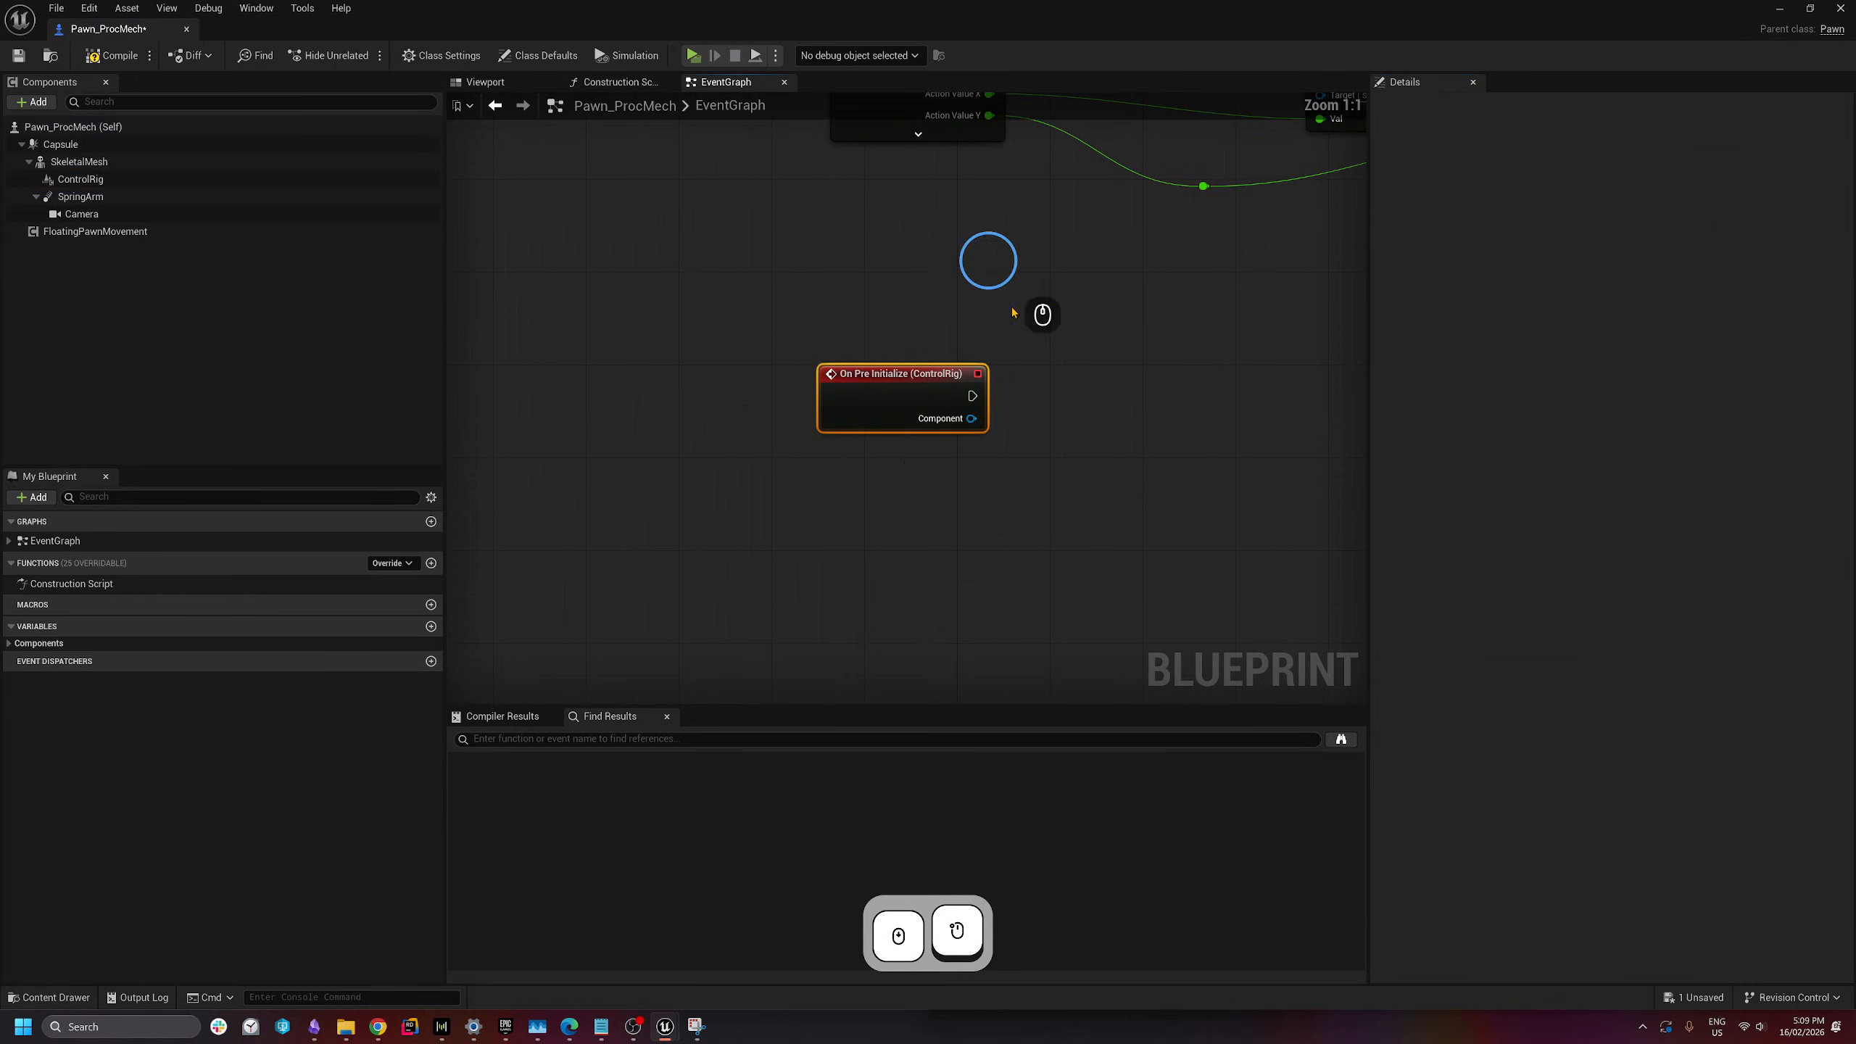
left_click_drag(889, 399, 834, 413)
left_click(1079, 496)
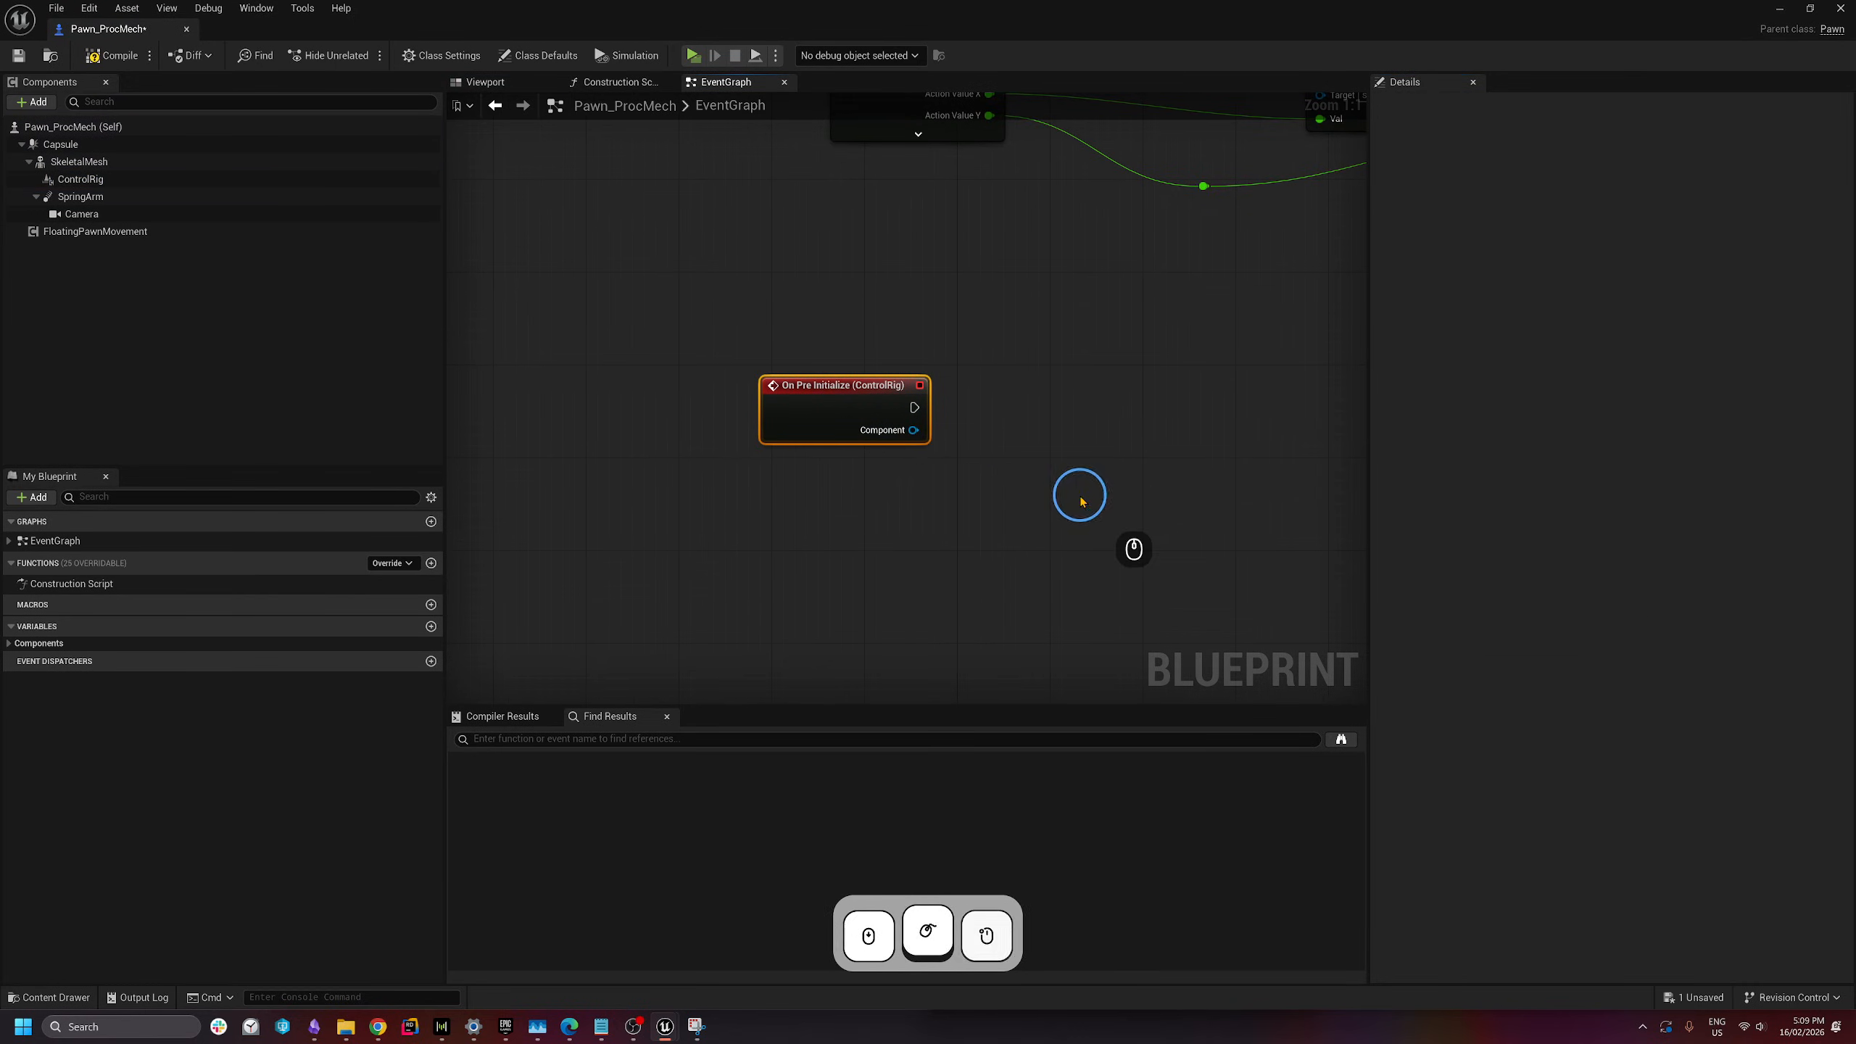
right_click_drag(1079, 496, 919, 488)
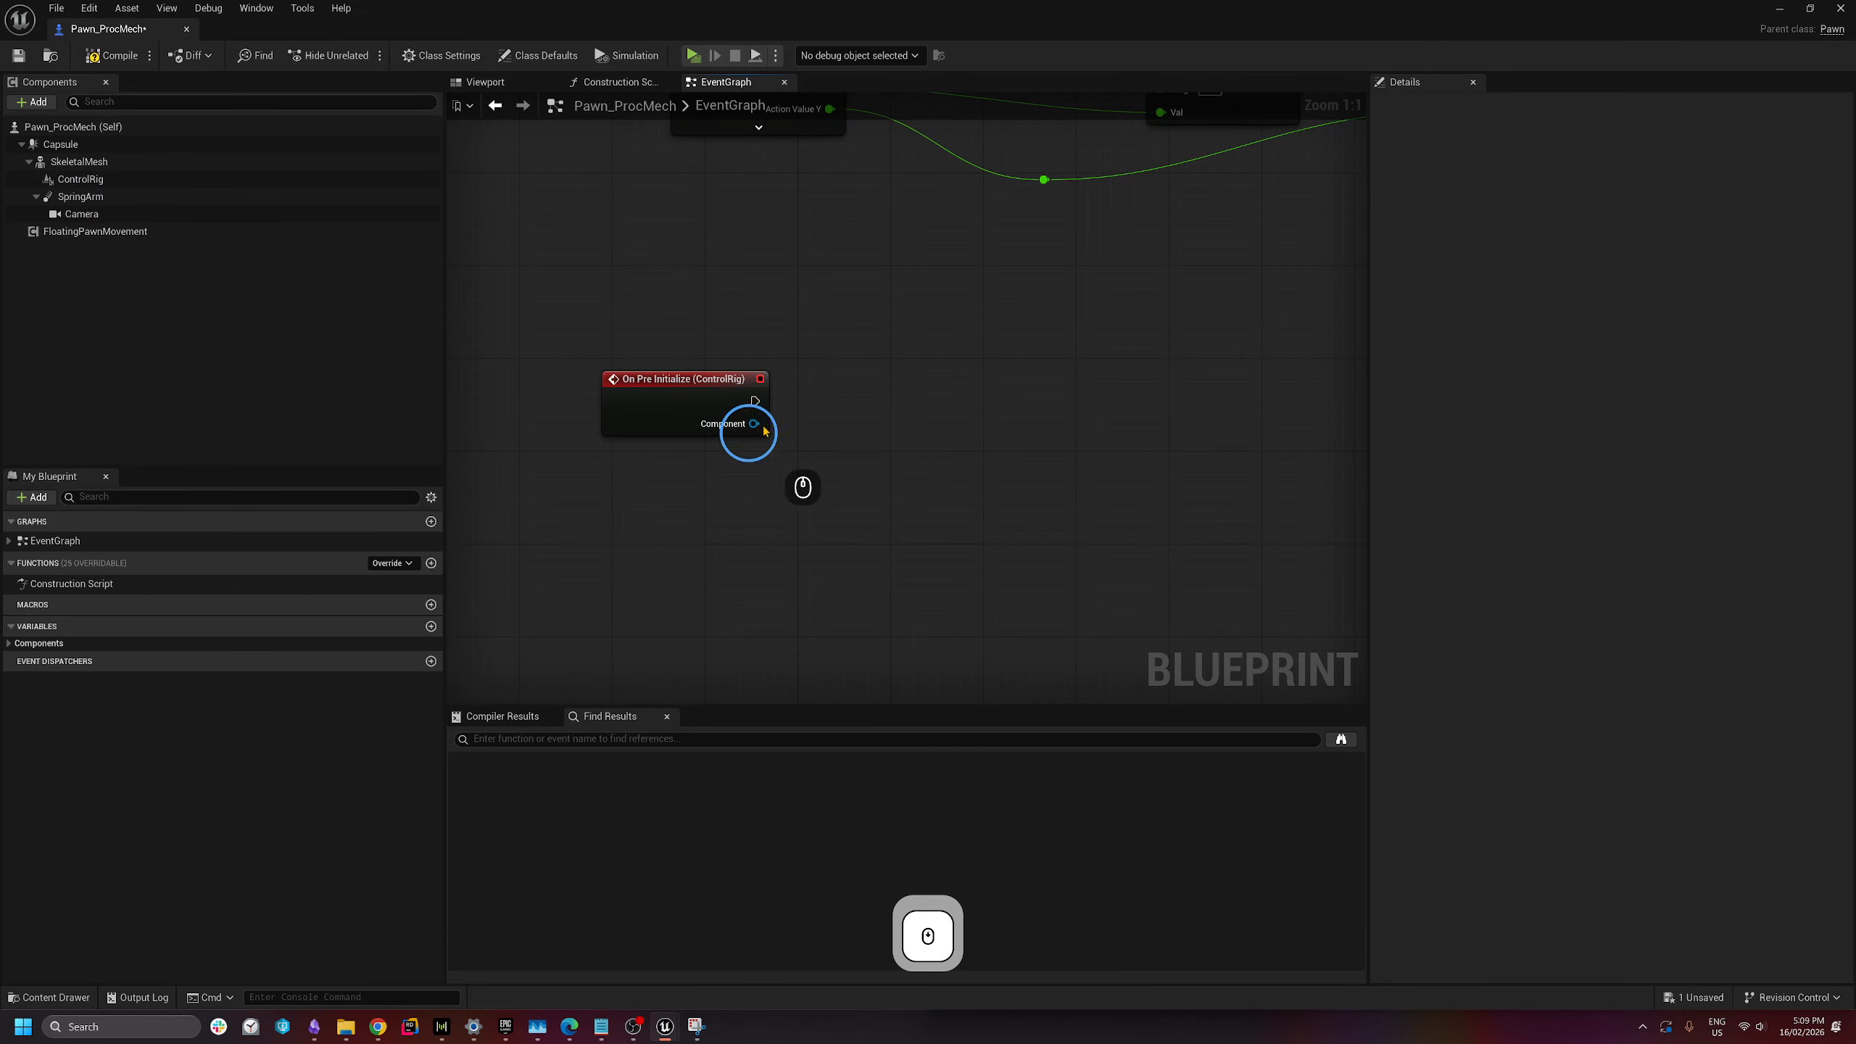
- Add an Add Mapped Skeletal Mesh node from the event, wiring Component to its Target
left_click_drag(753, 401, 963, 398)
type("add ma")
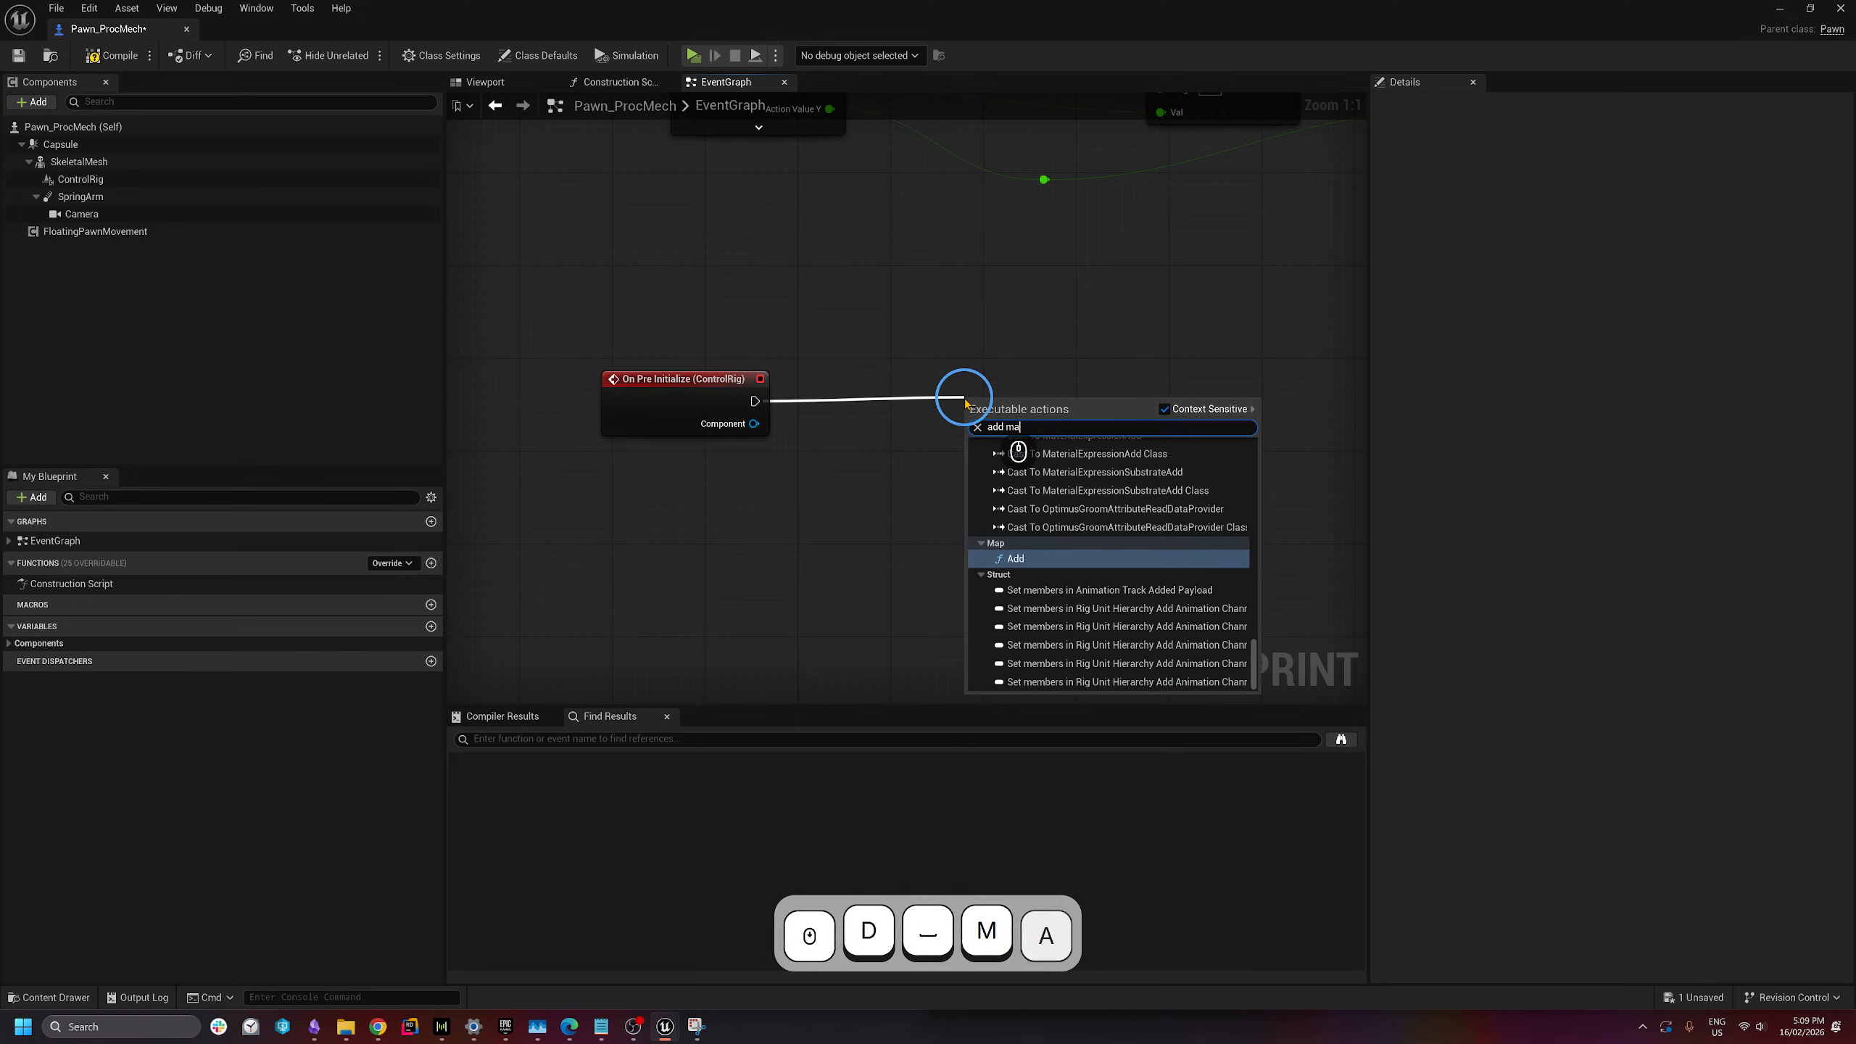
type("pped skeletal")
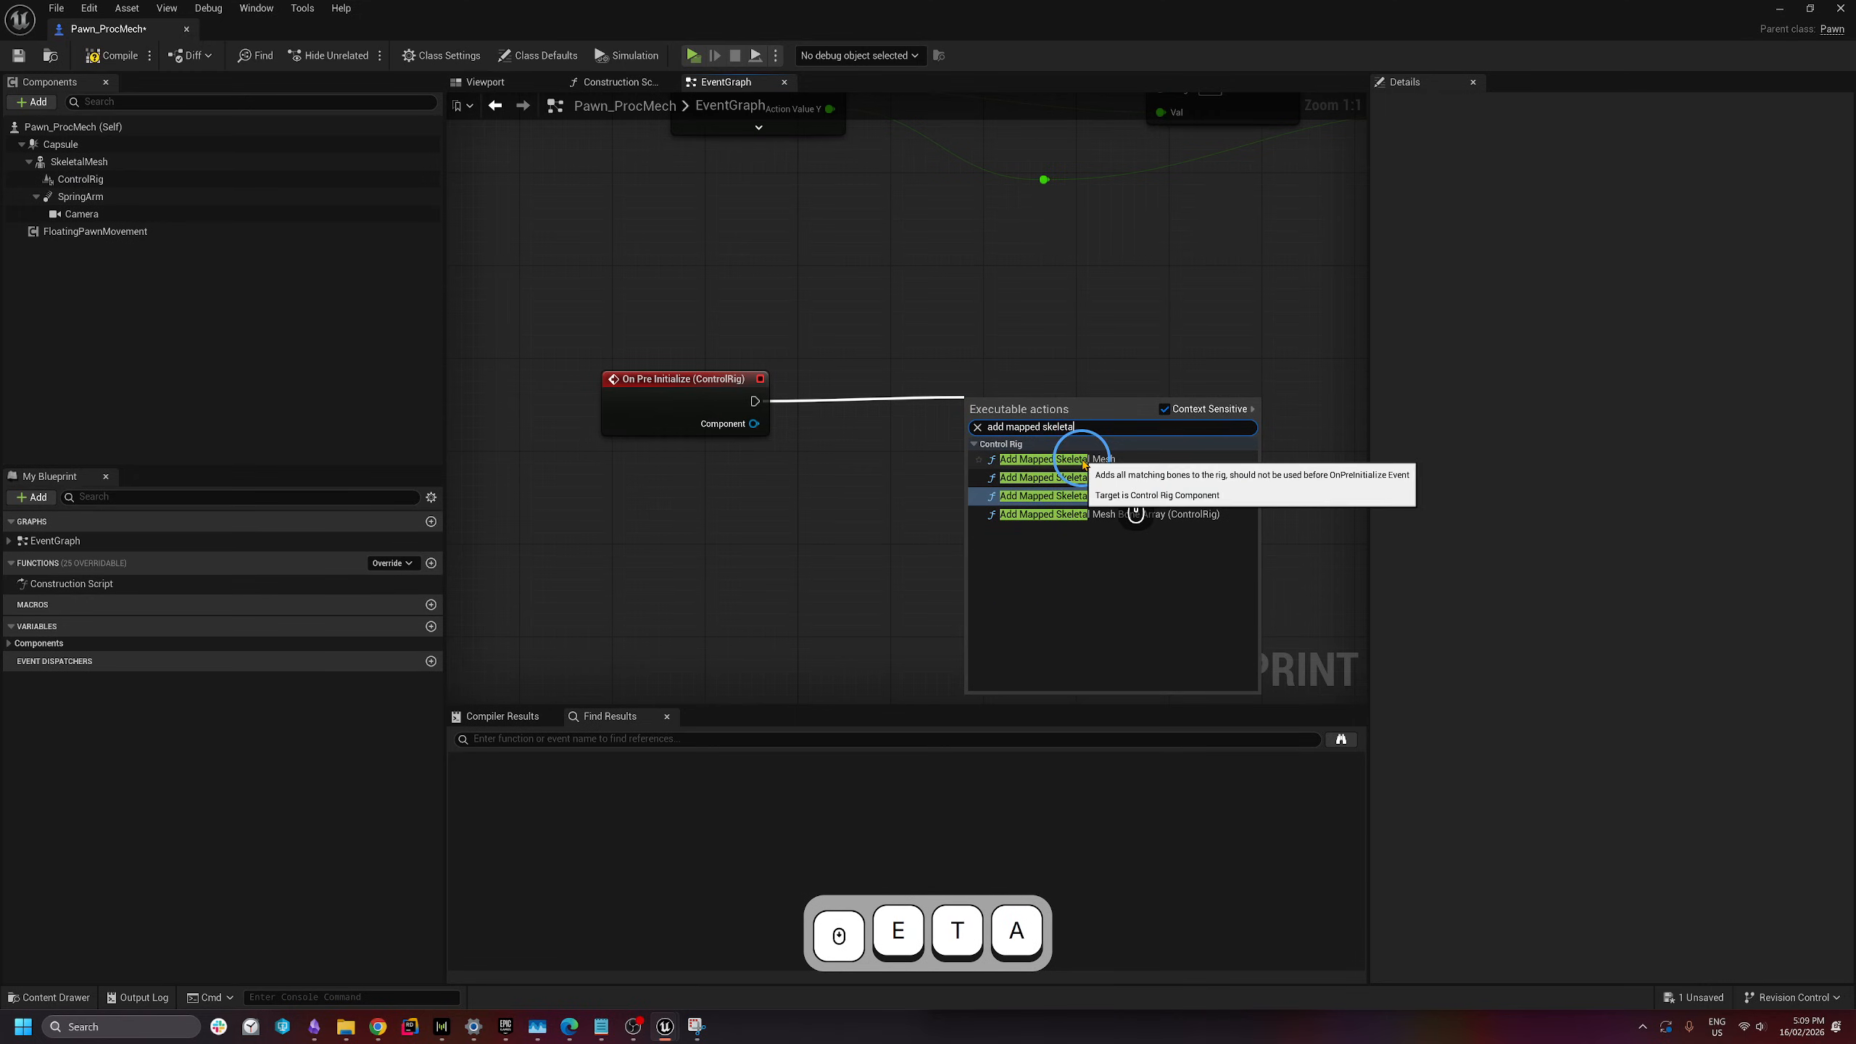
left_click(1074, 459)
left_click_drag(1079, 417, 1103, 405)
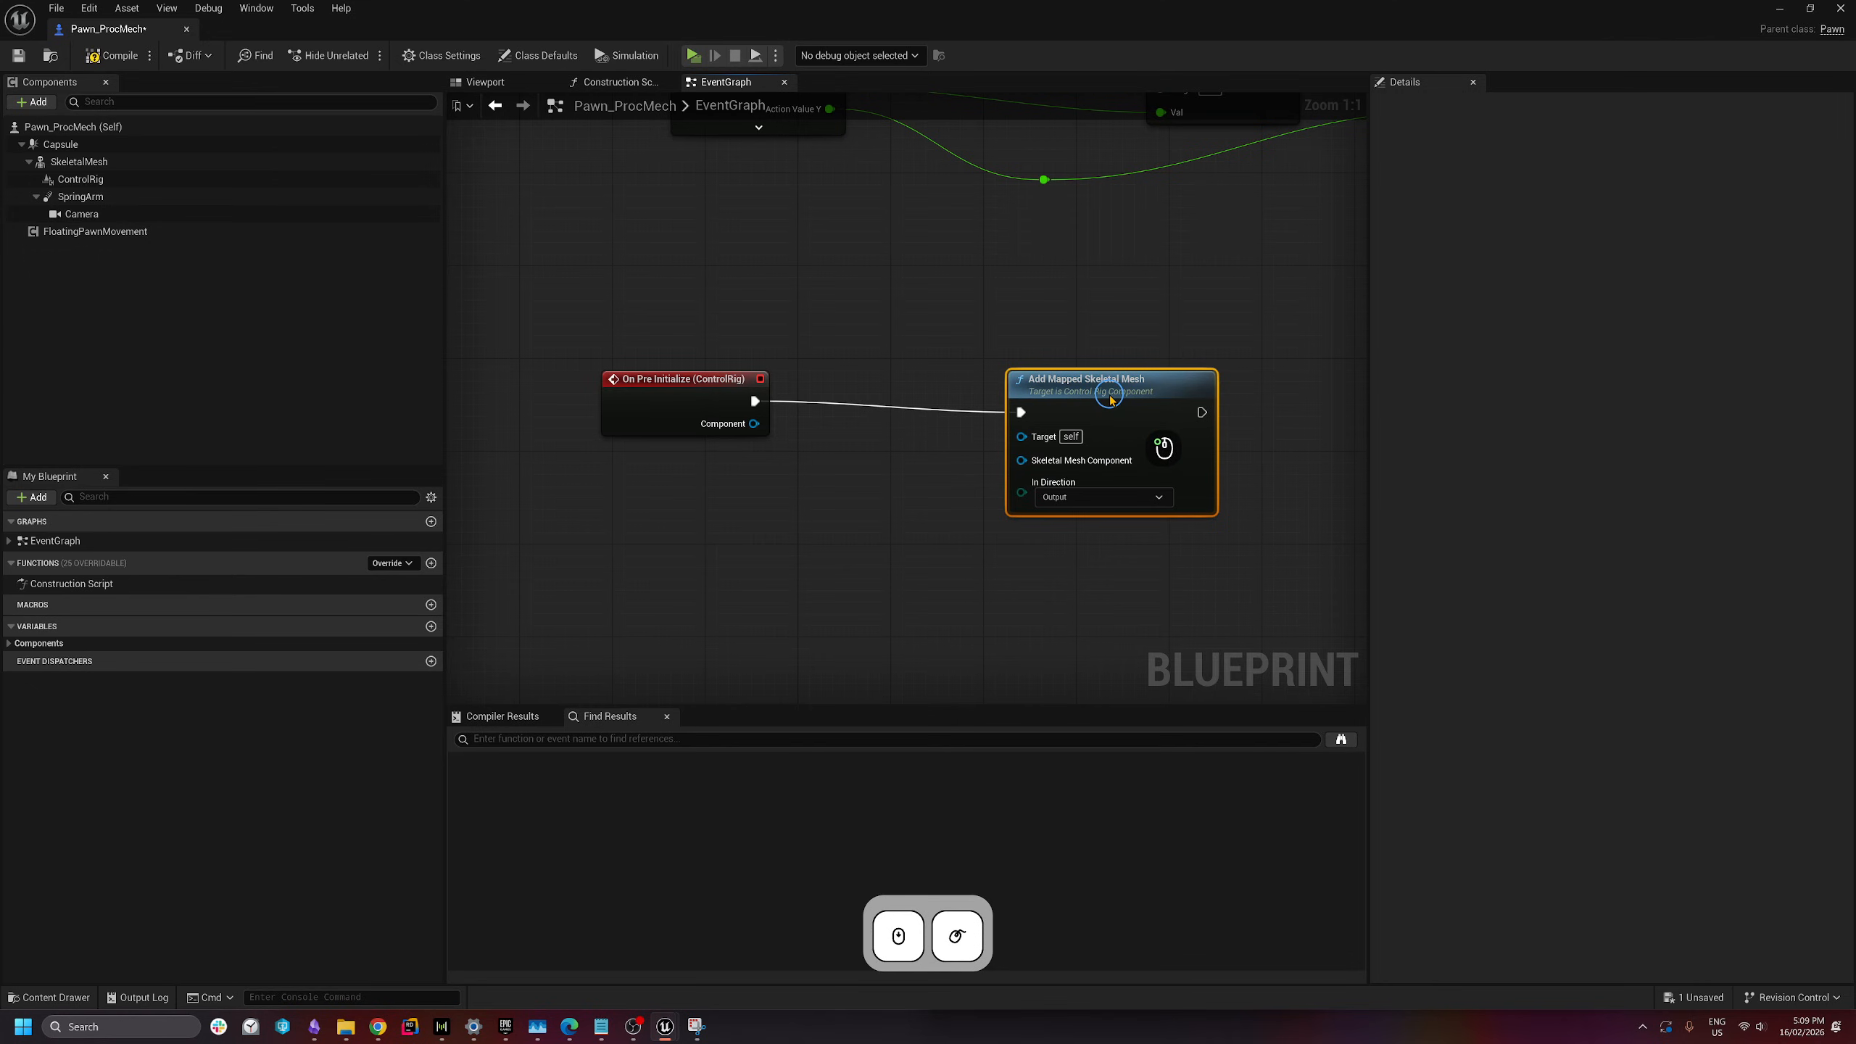
left_click(953, 572)
left_click_drag(754, 424, 1022, 436)
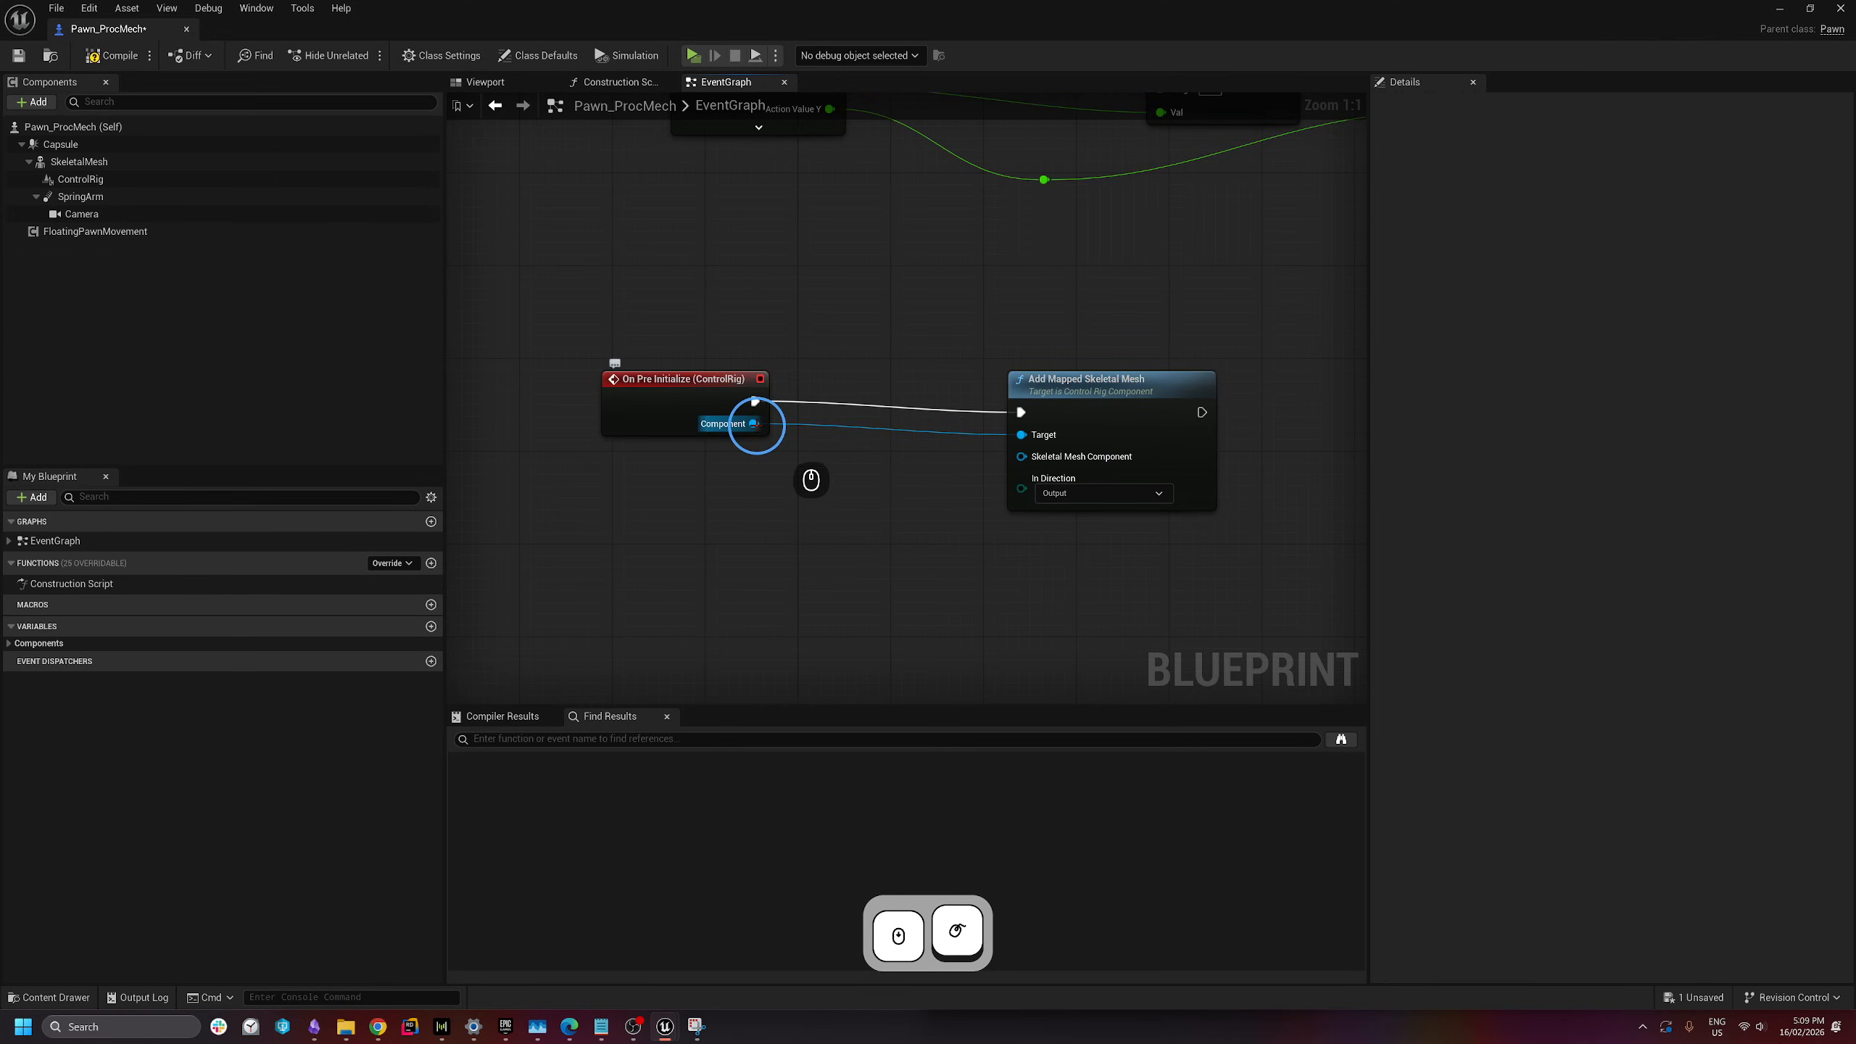
left_click_drag(1121, 414, 1109, 403)
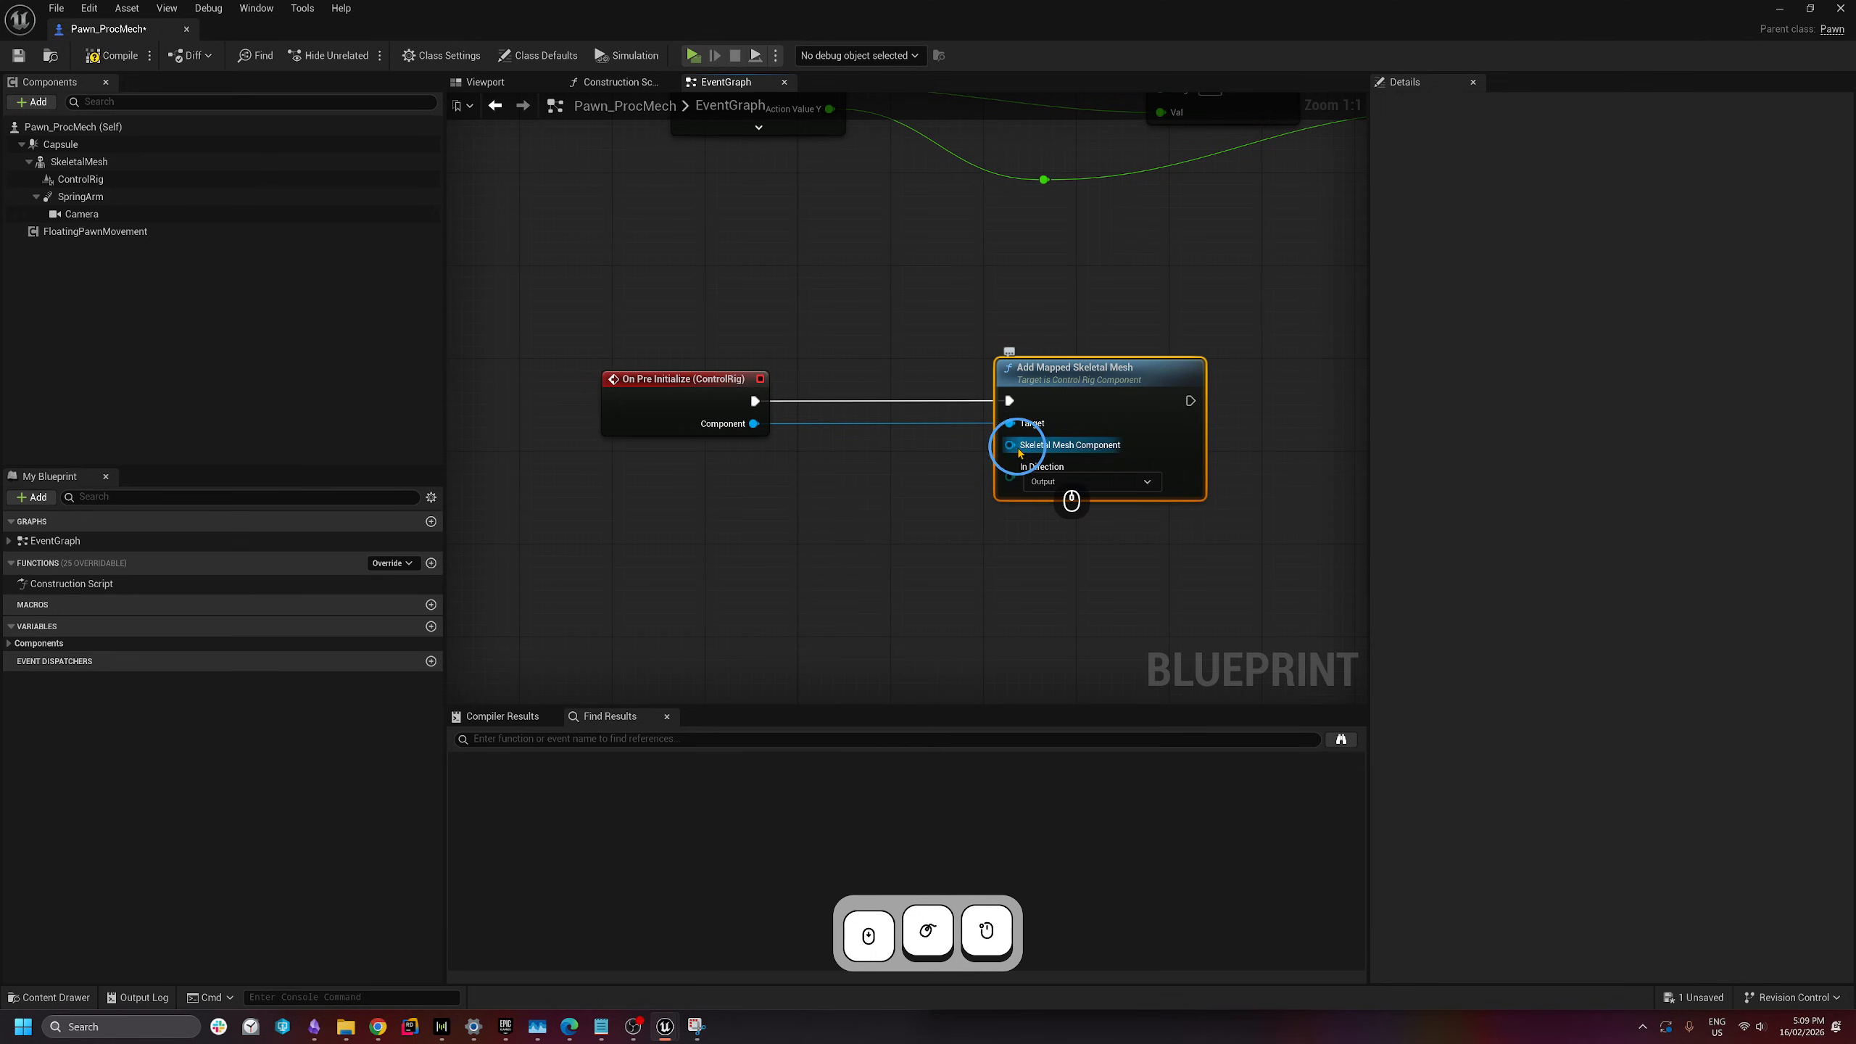
- Connect a SkeletalMesh getter to the Add Mapped Skeletal Mesh node and compile
left_click_drag(81, 161, 1016, 444)
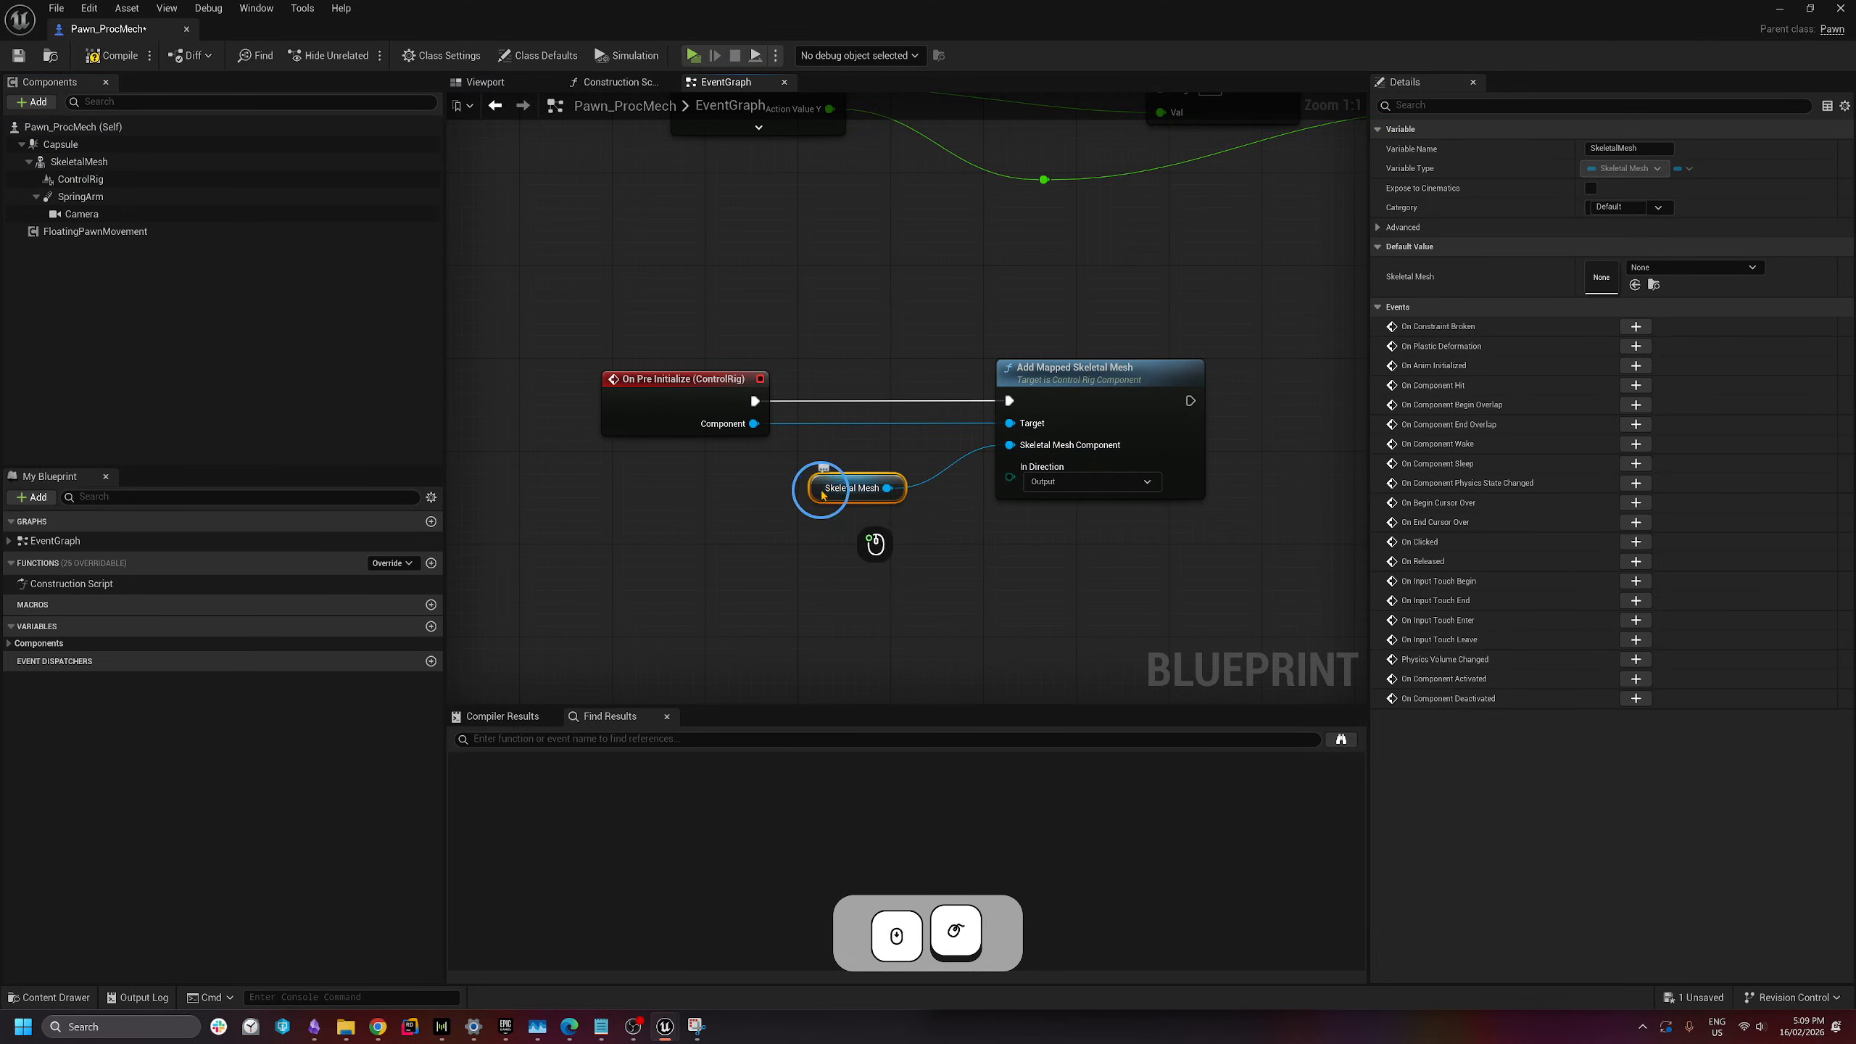
left_click_drag(836, 493, 847, 457)
left_click(837, 533)
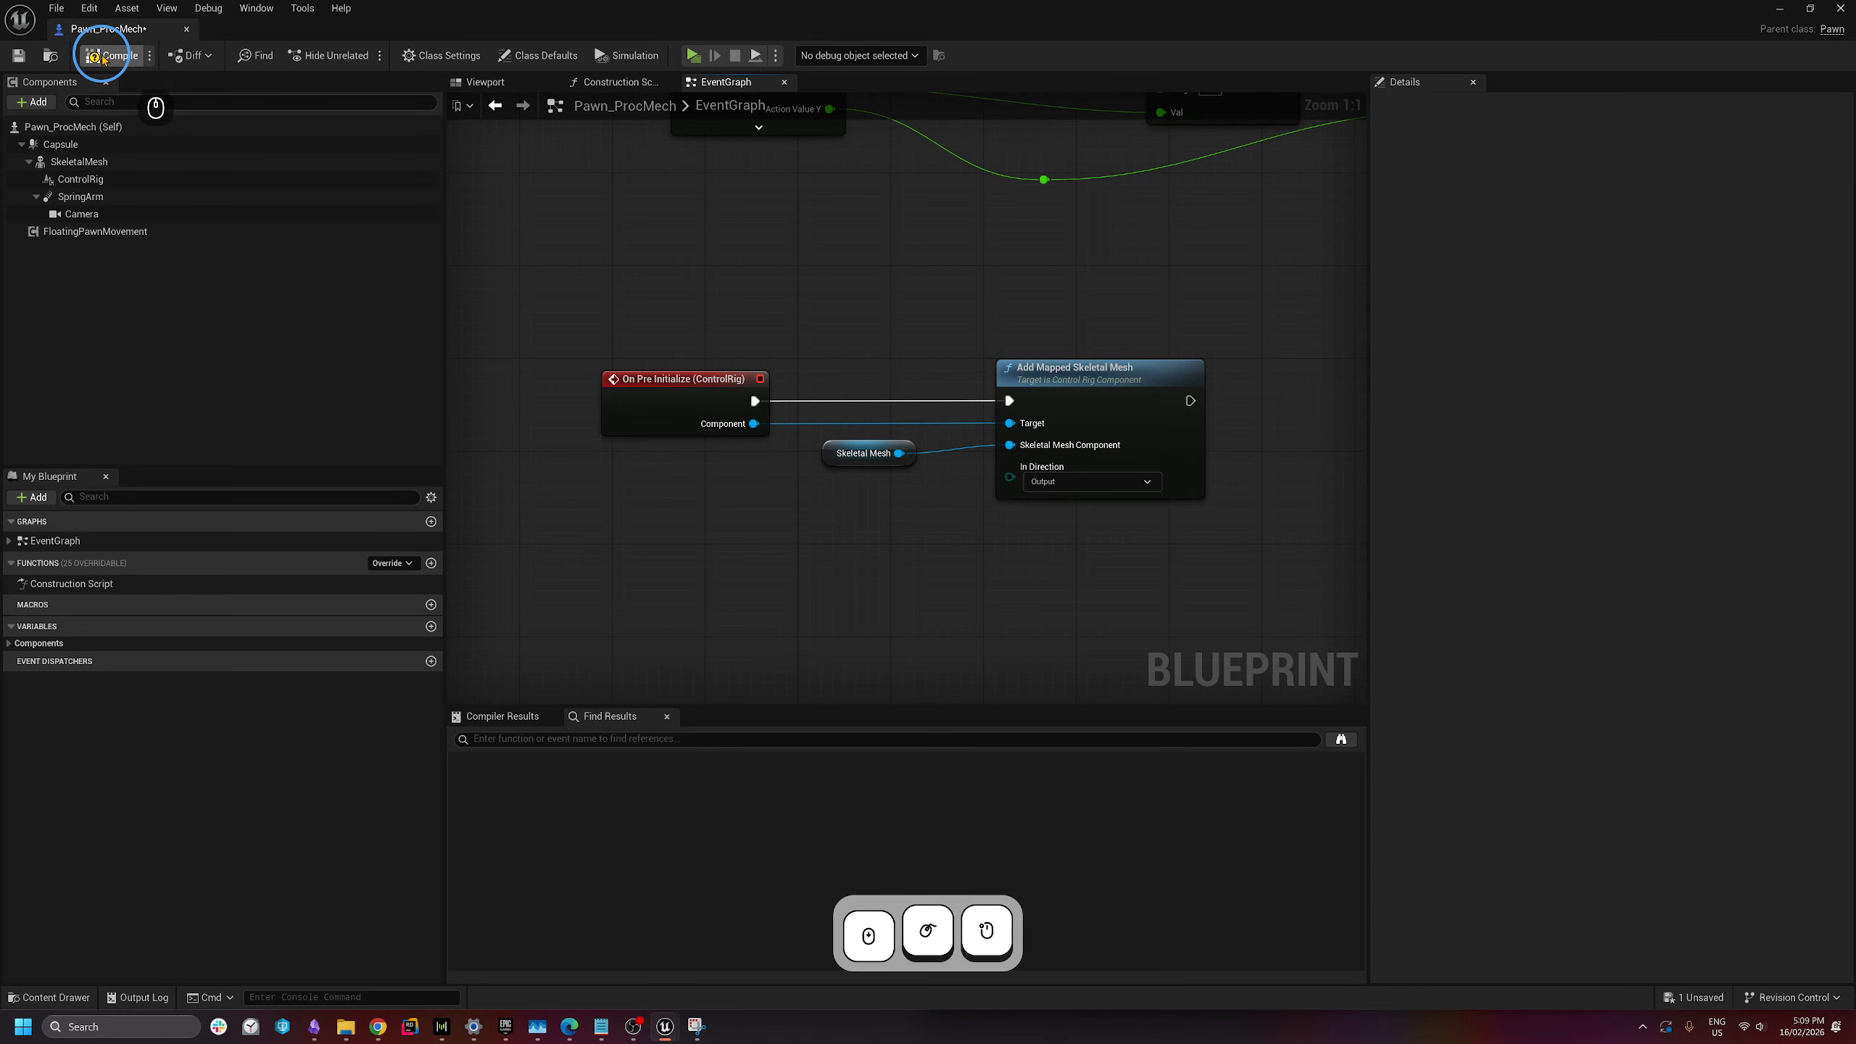
left_click(19, 56)
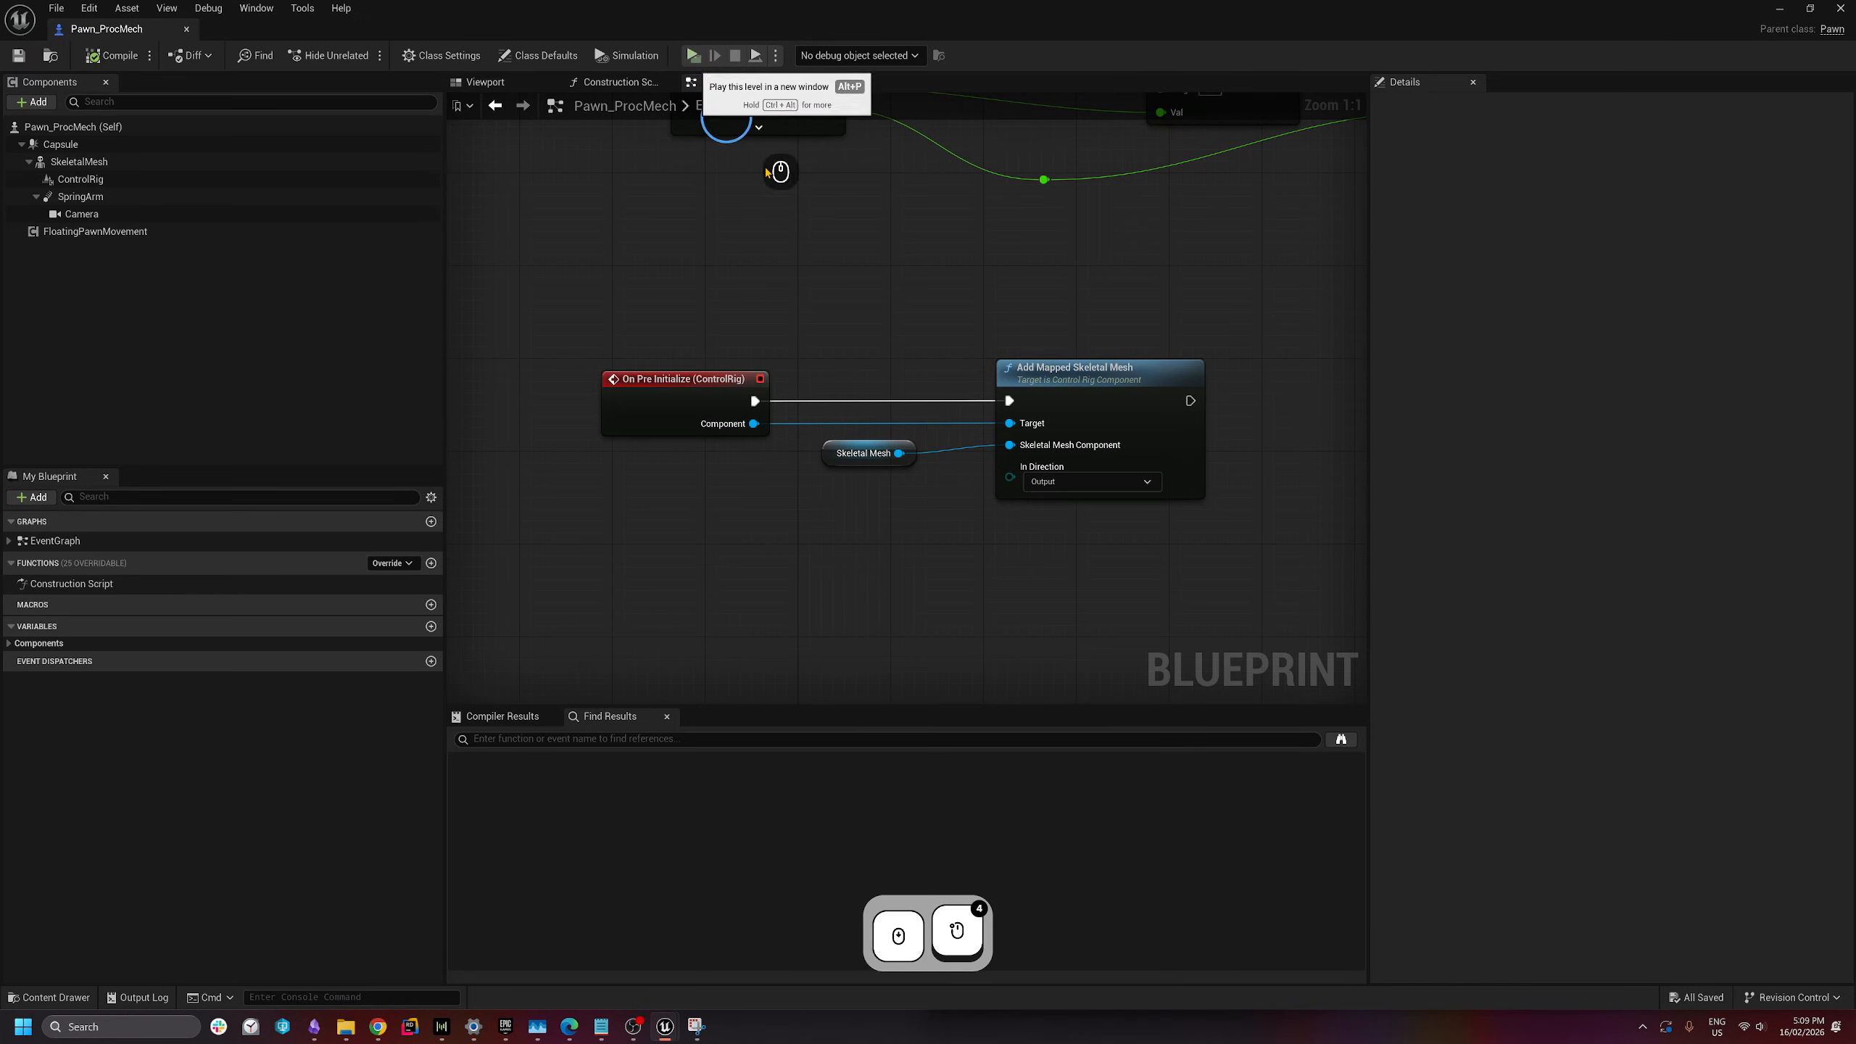
- Run a quick play preview turning the mech with A and D, then stop it
left_click(898, 602)
key("a")
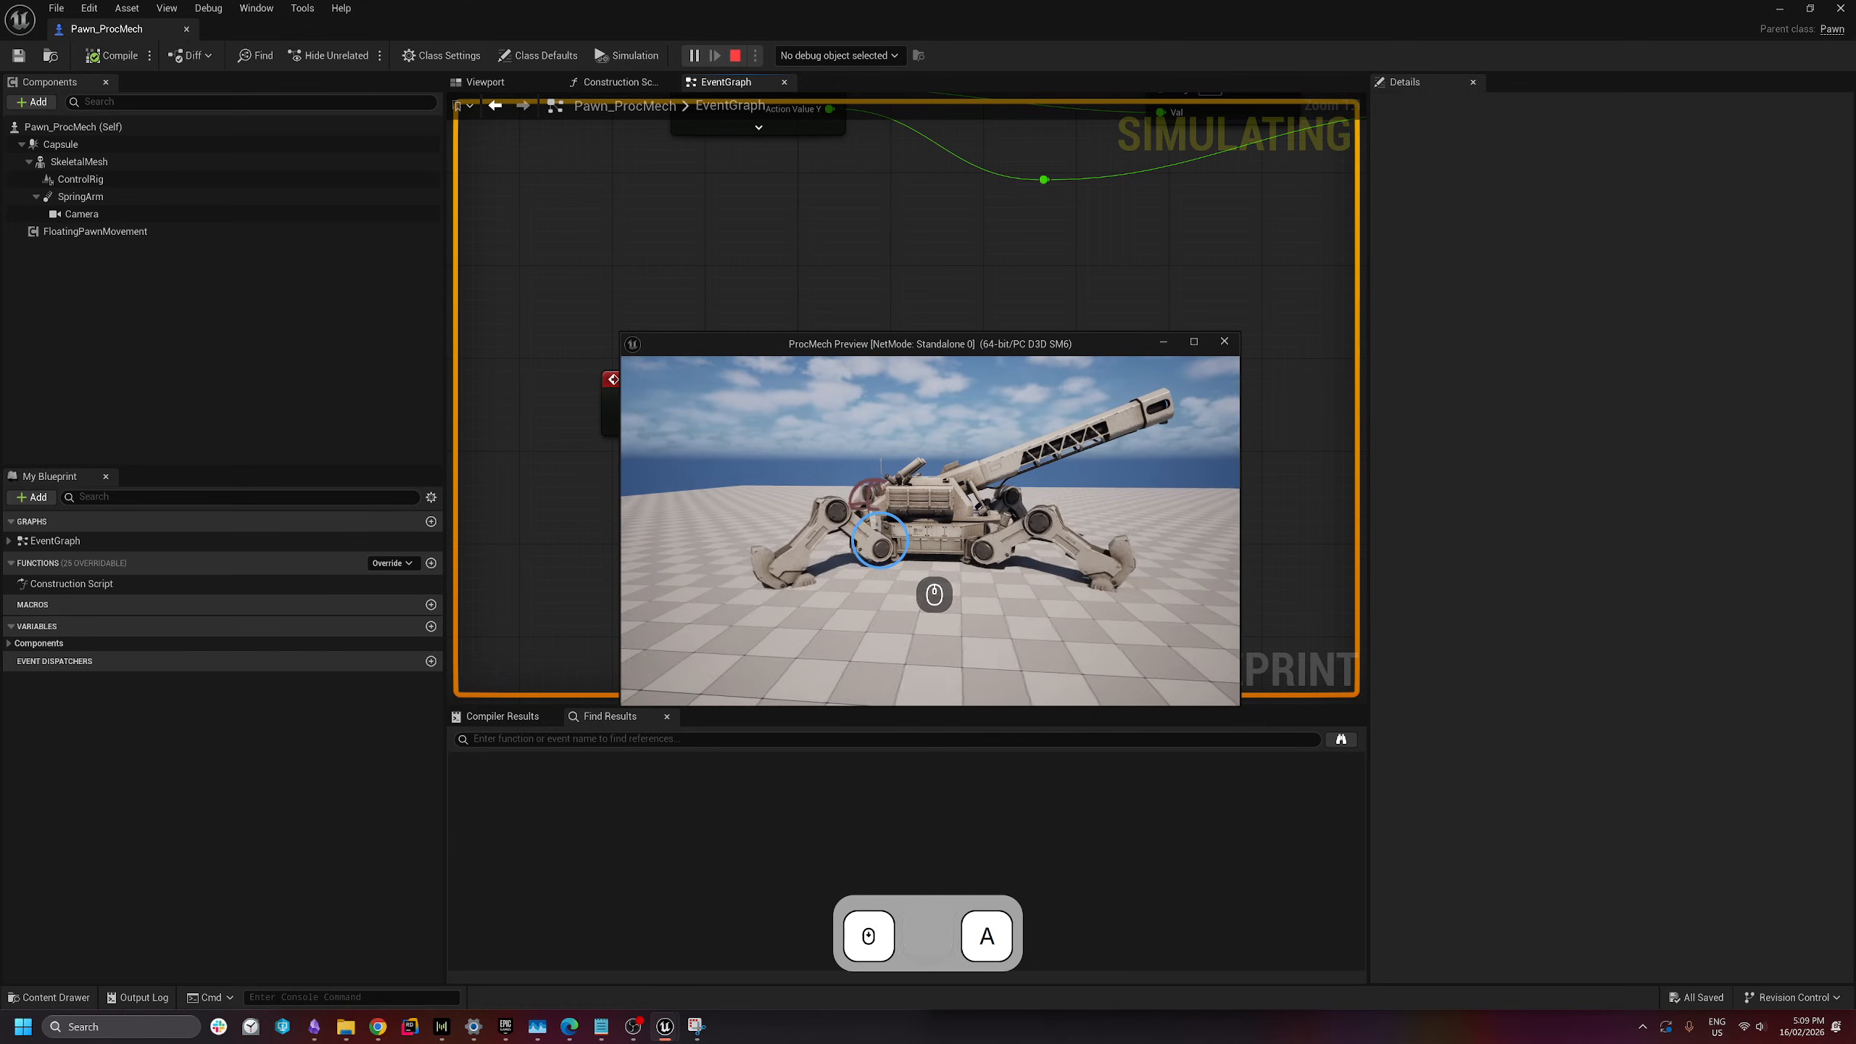
key("d")
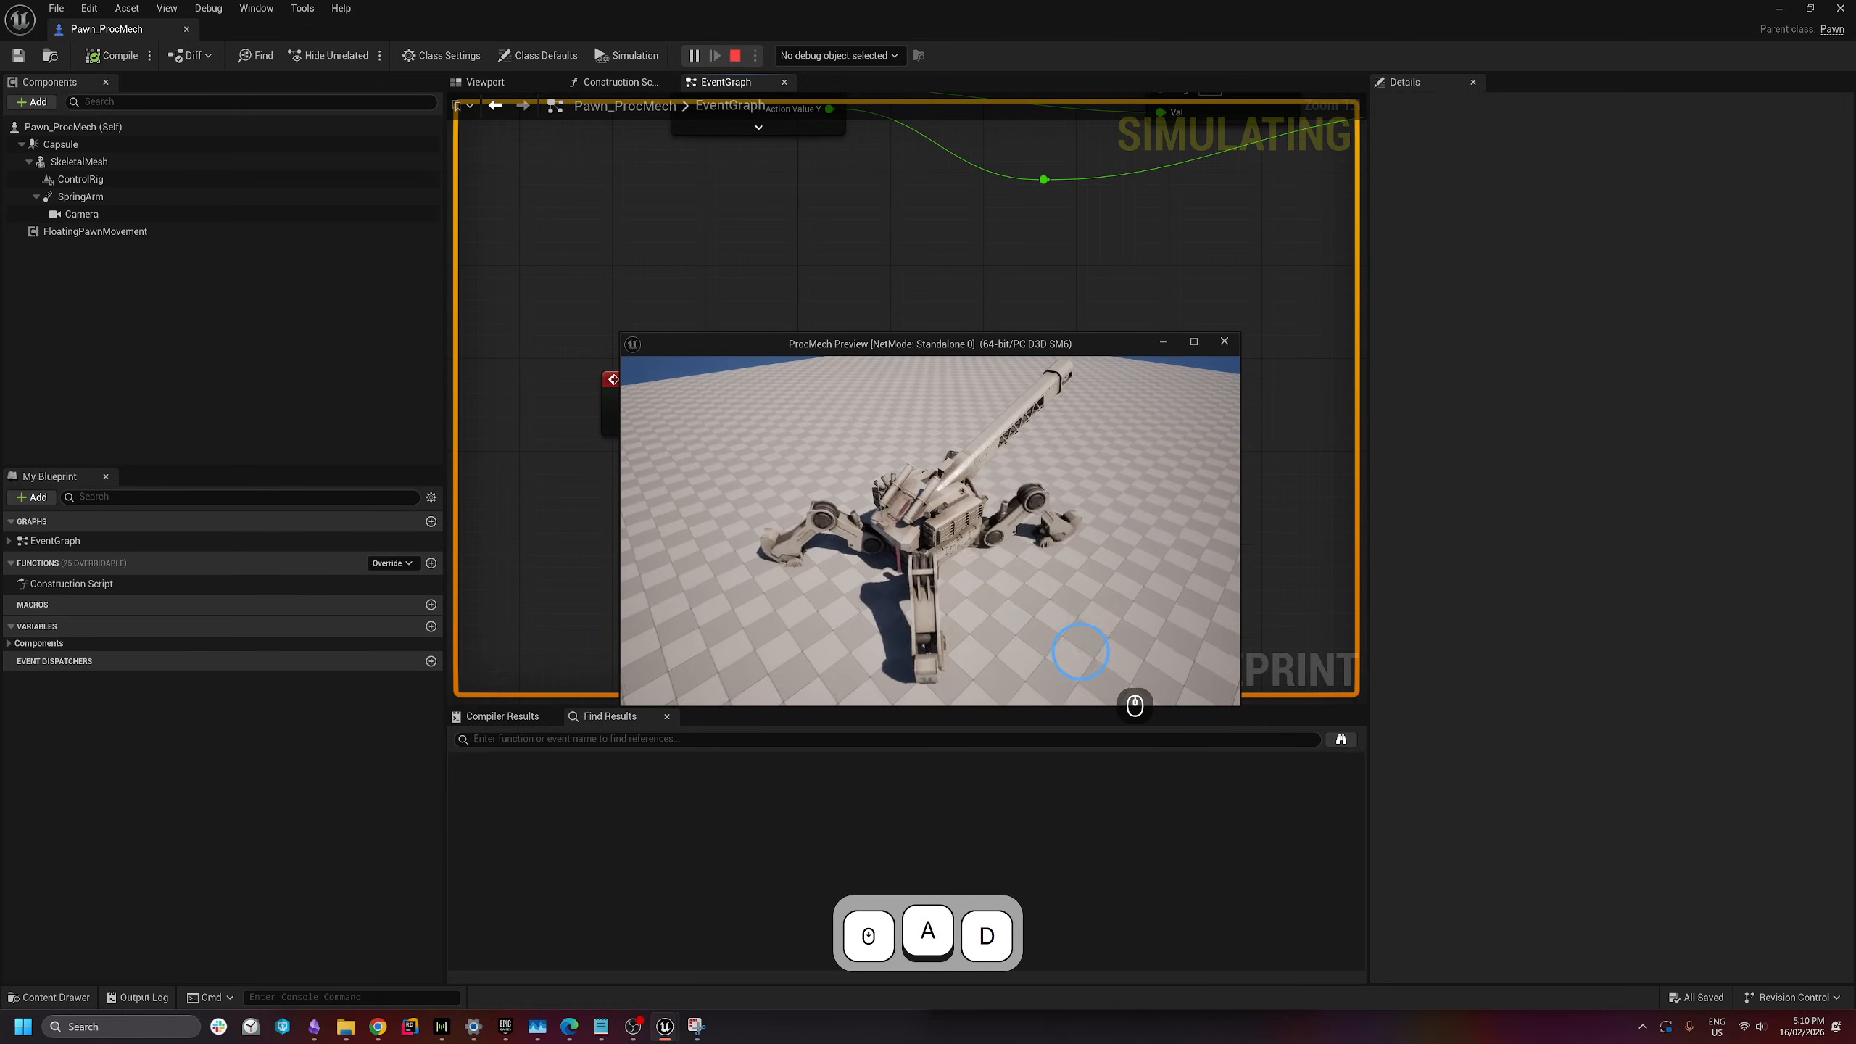
key("Escape")
- Set FloatingPawnMovement Acceleration to 200 and Deceleration to 300
left_click(85, 233)
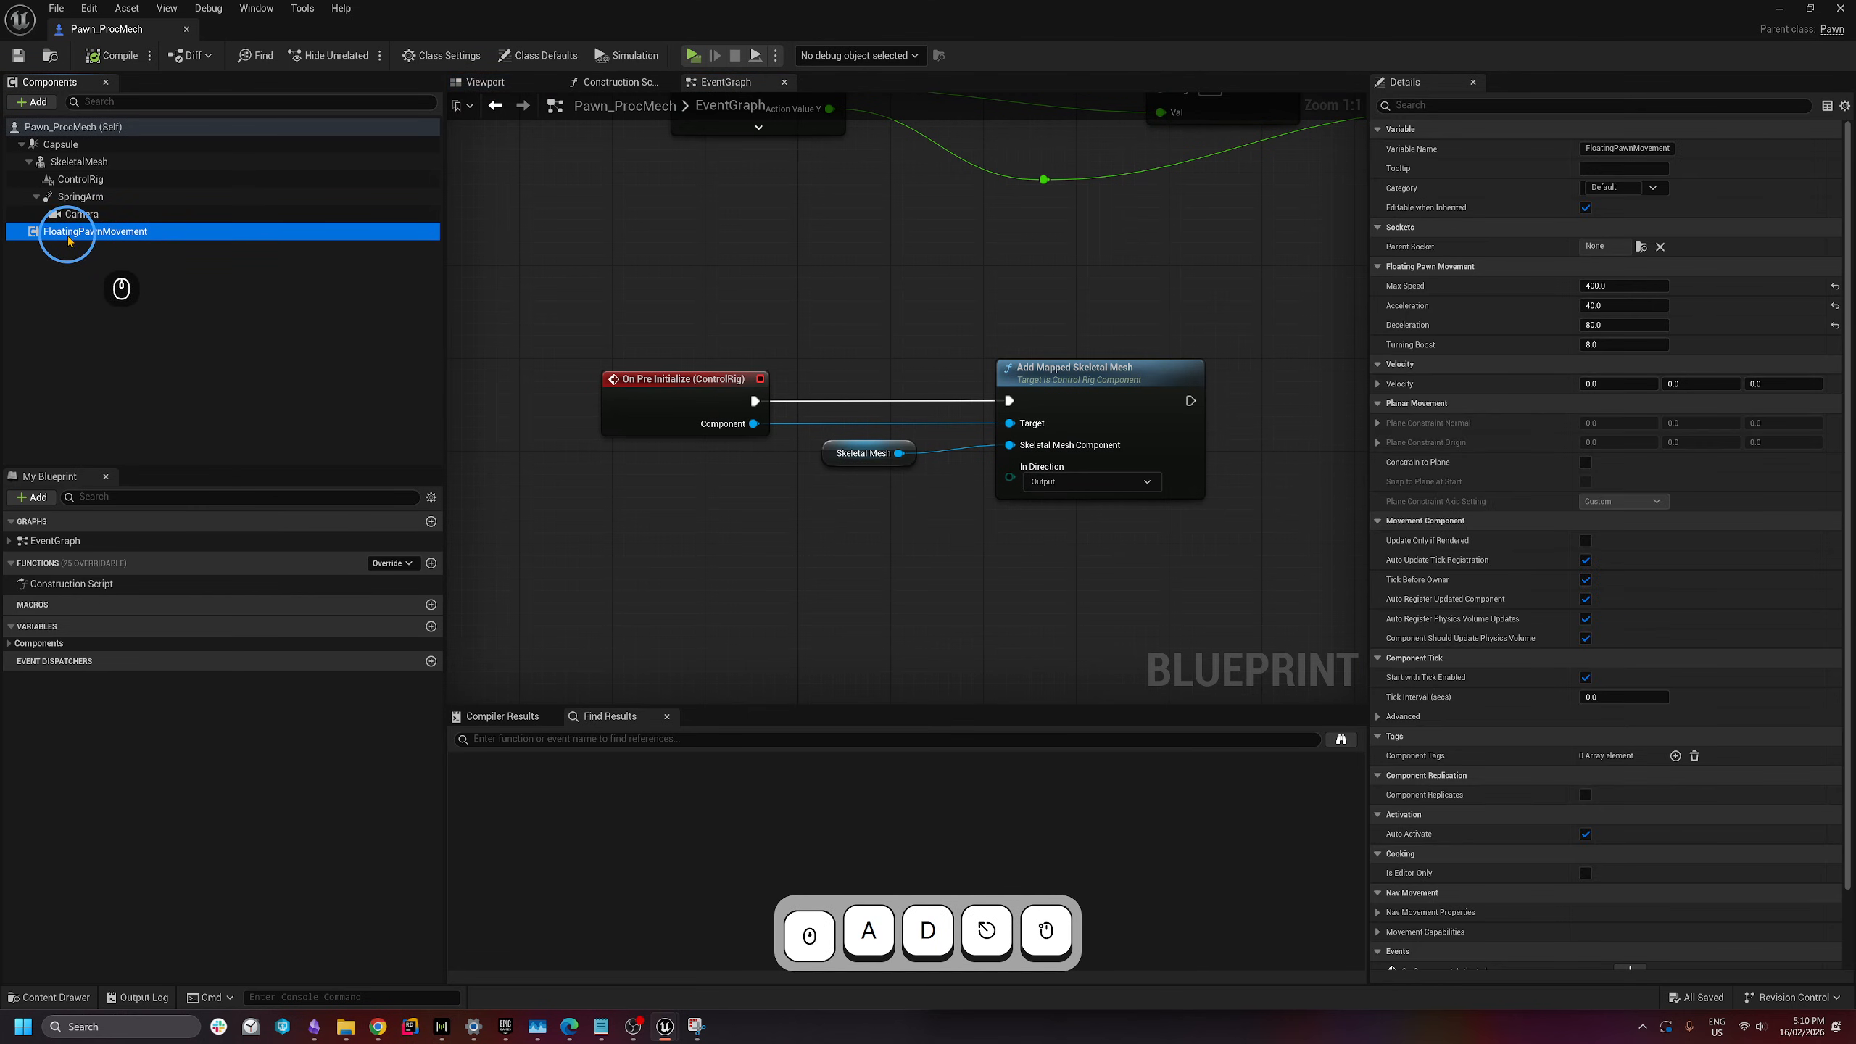
double_click(1623, 306)
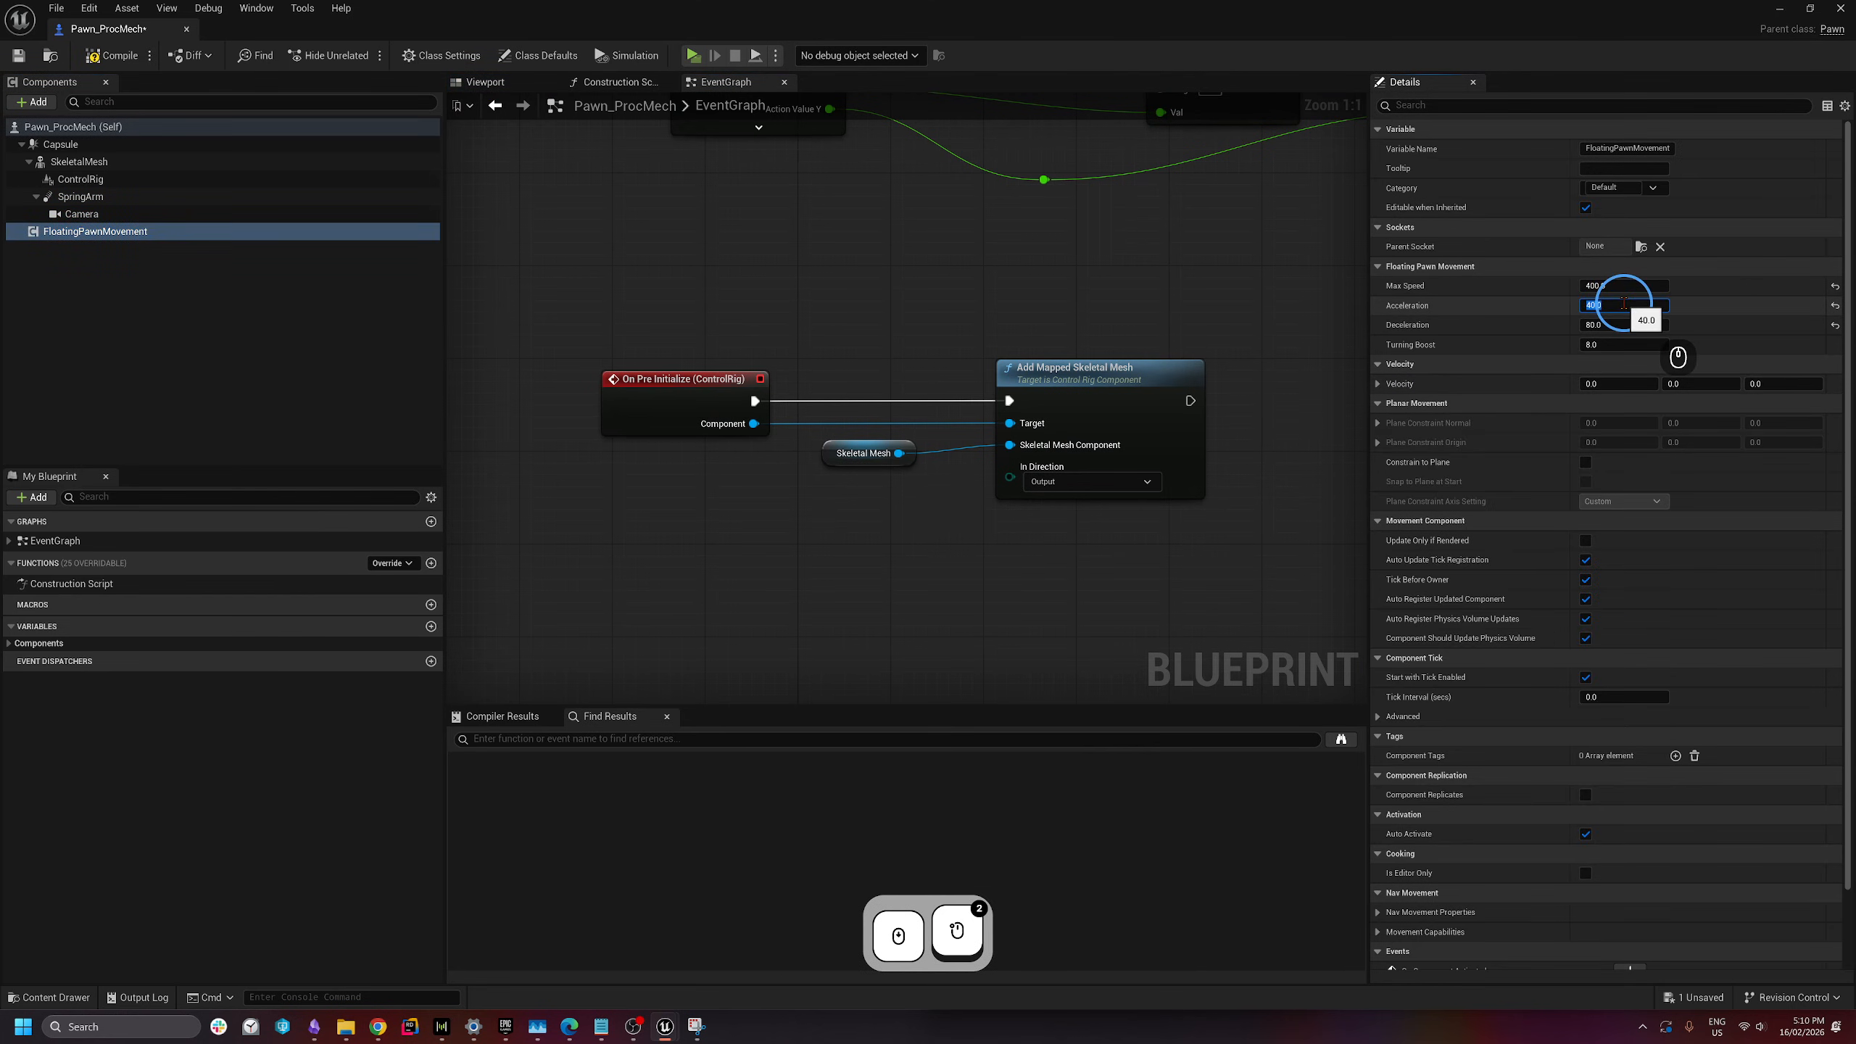
type("200")
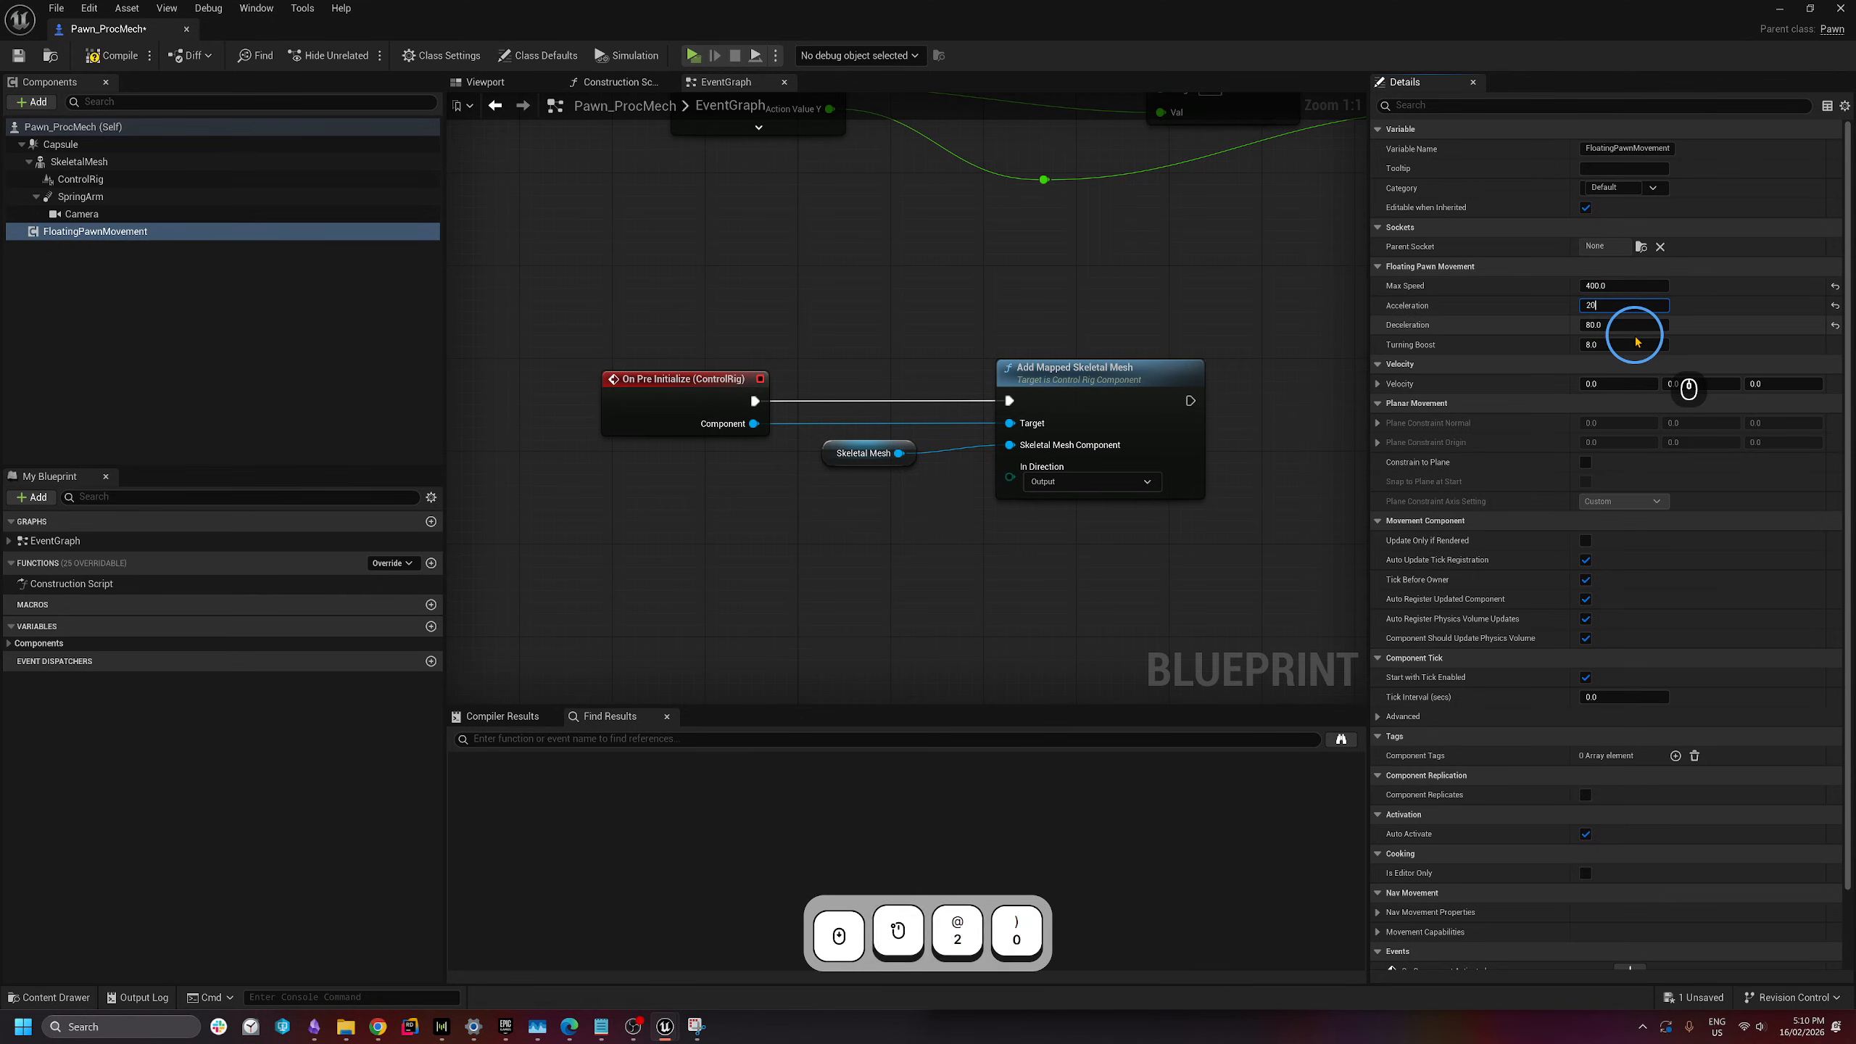
left_click(1633, 324)
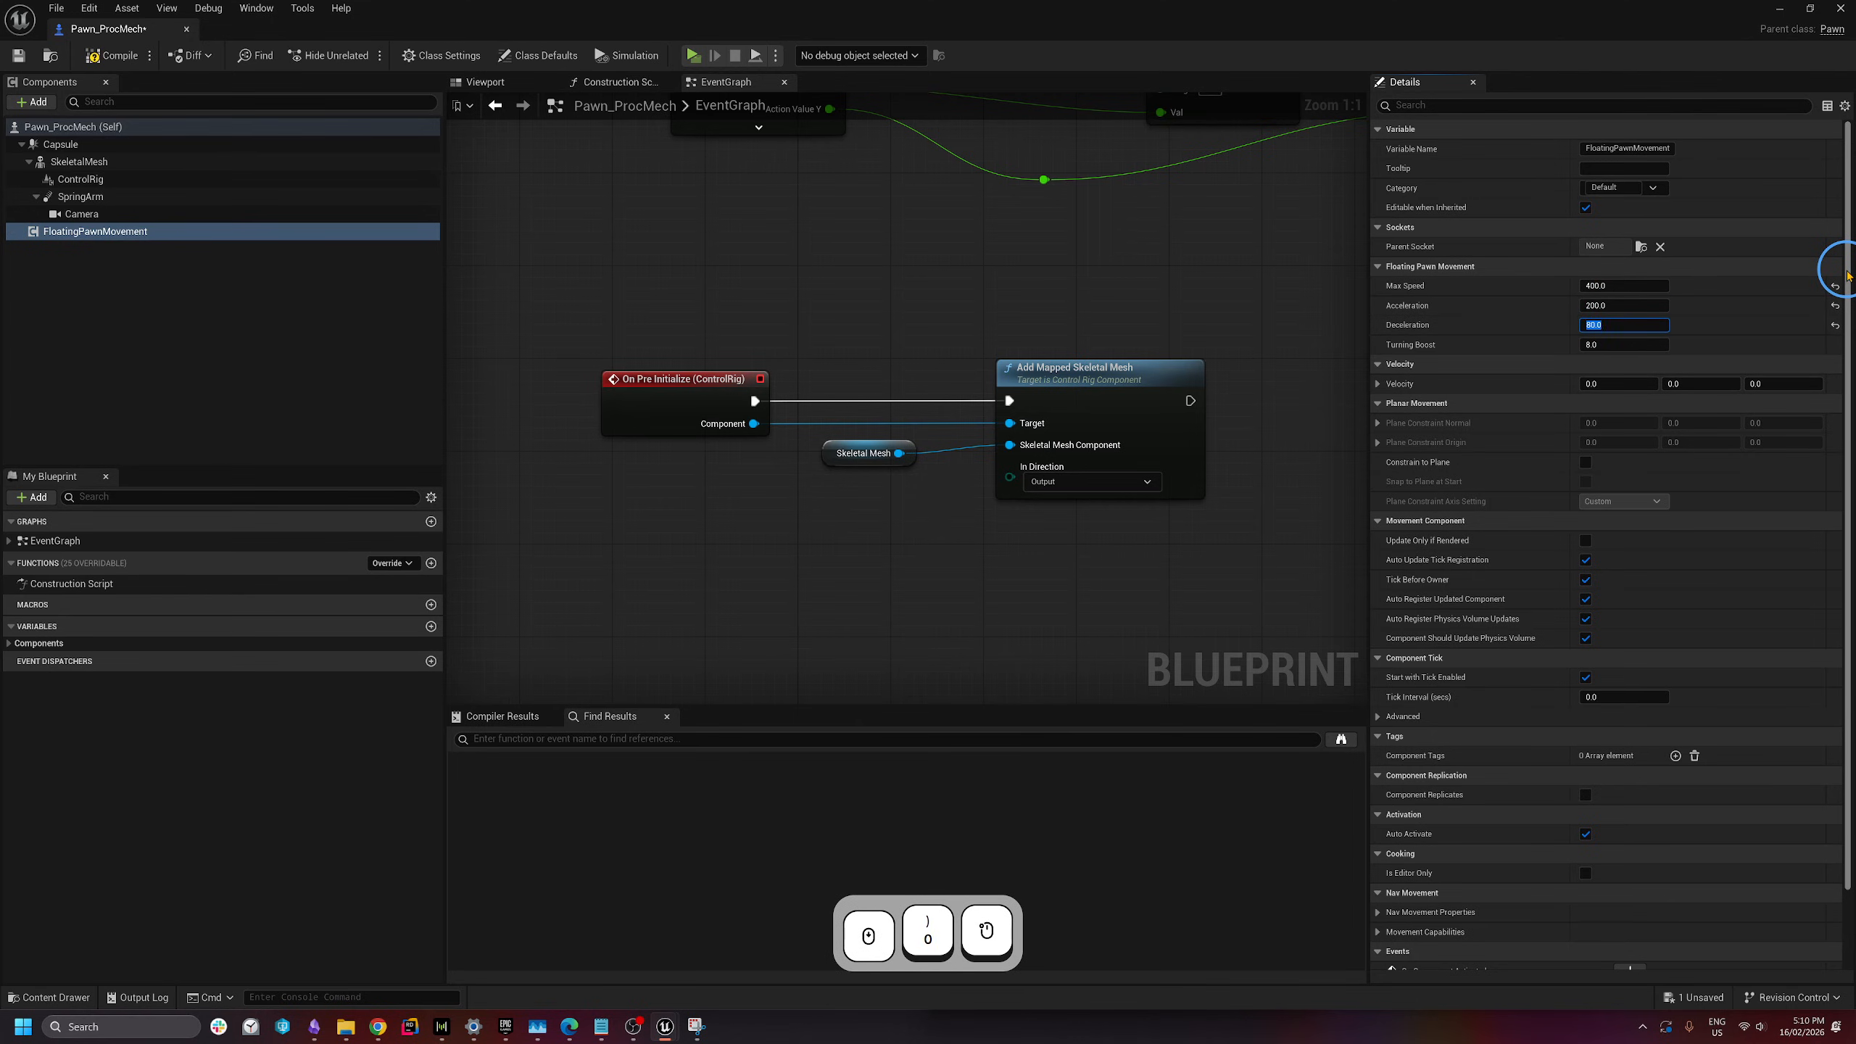
type("300")
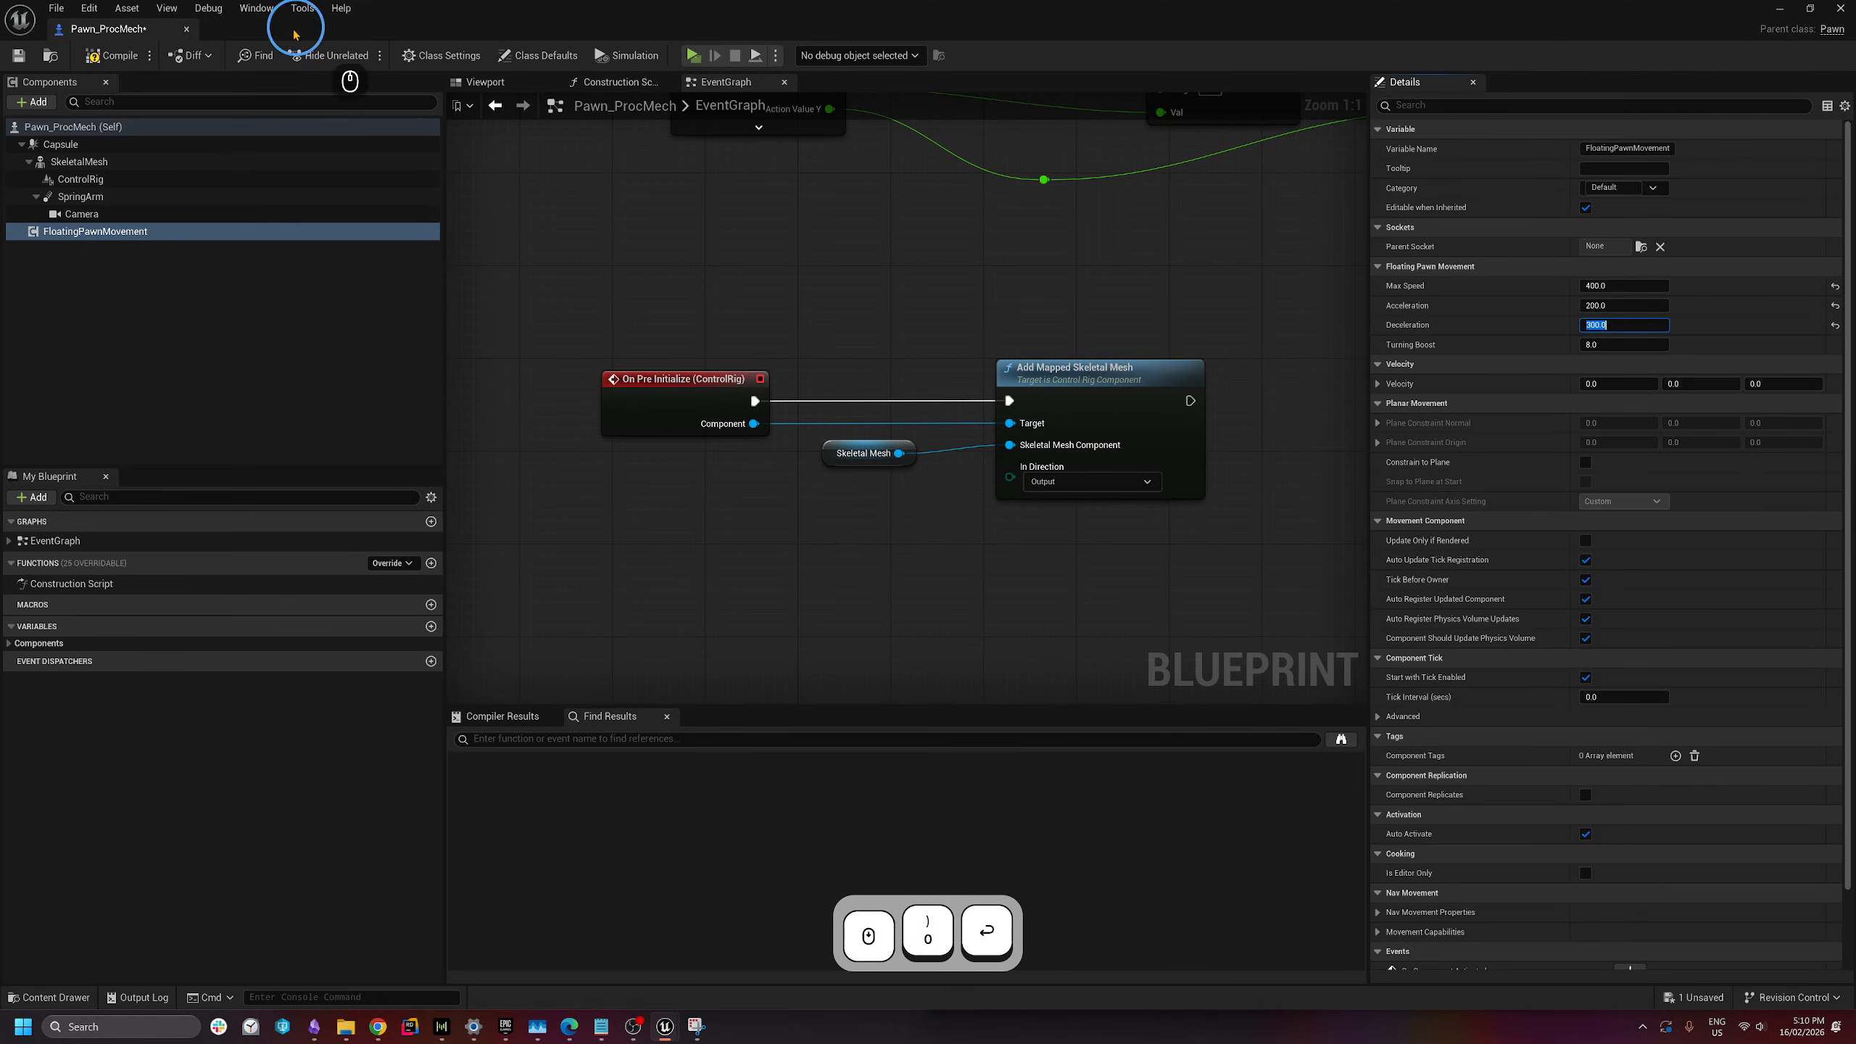
key("Return")
- Compile and play, walking the mech with WASD while swinging the camera around
left_click(112, 57)
left_click(693, 55)
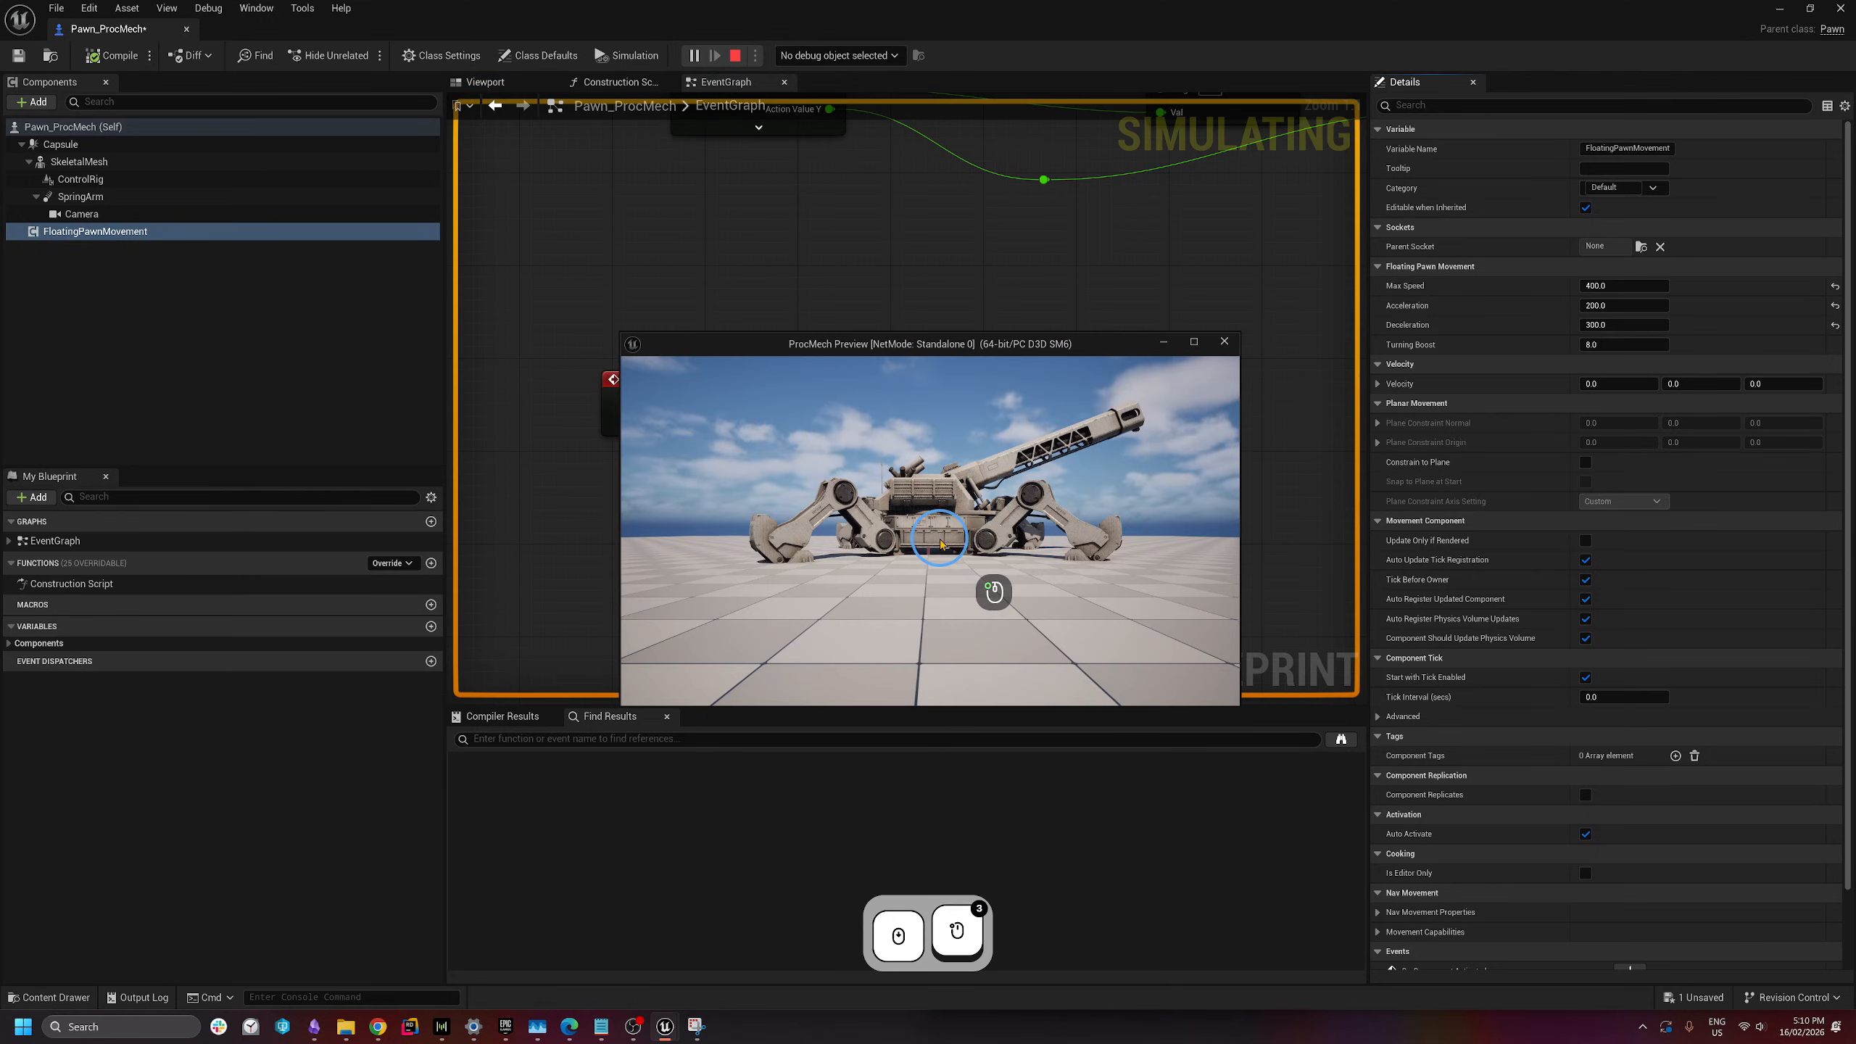
key("a")
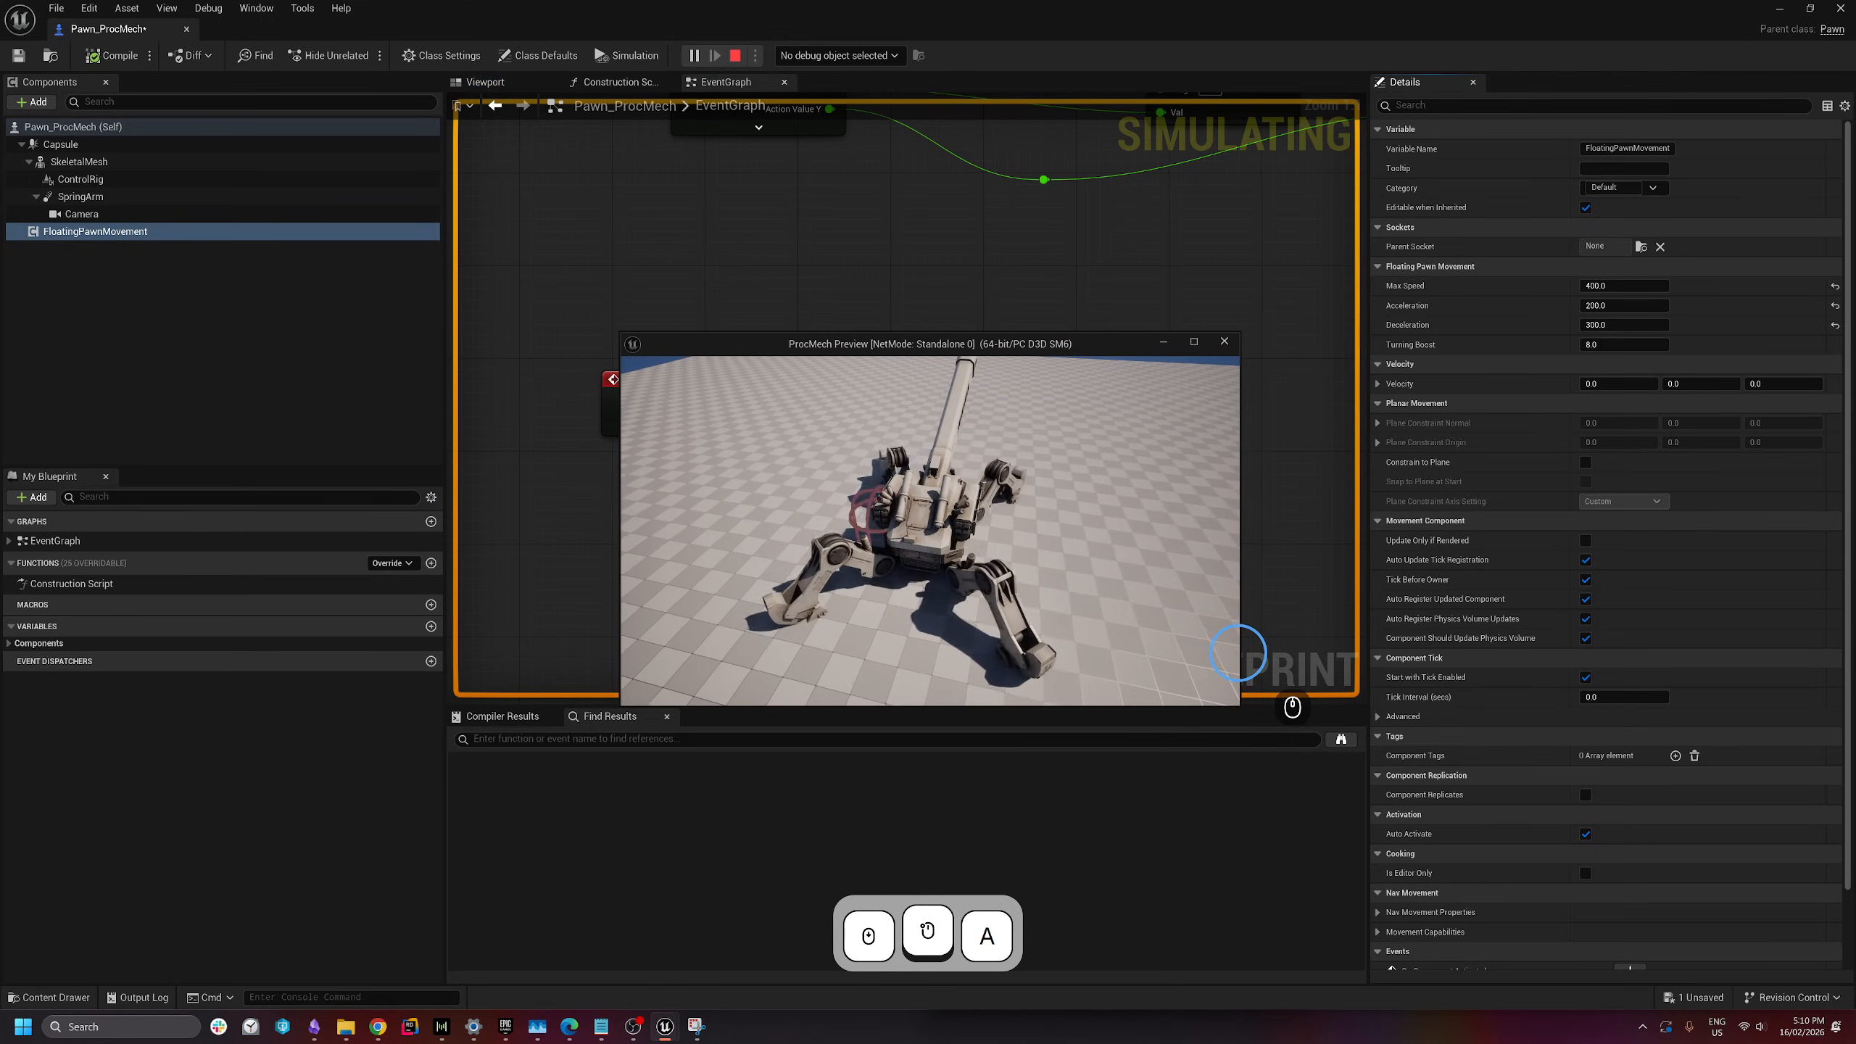
left_click_drag(1237, 653, 907, 622)
key("s")
key("d")
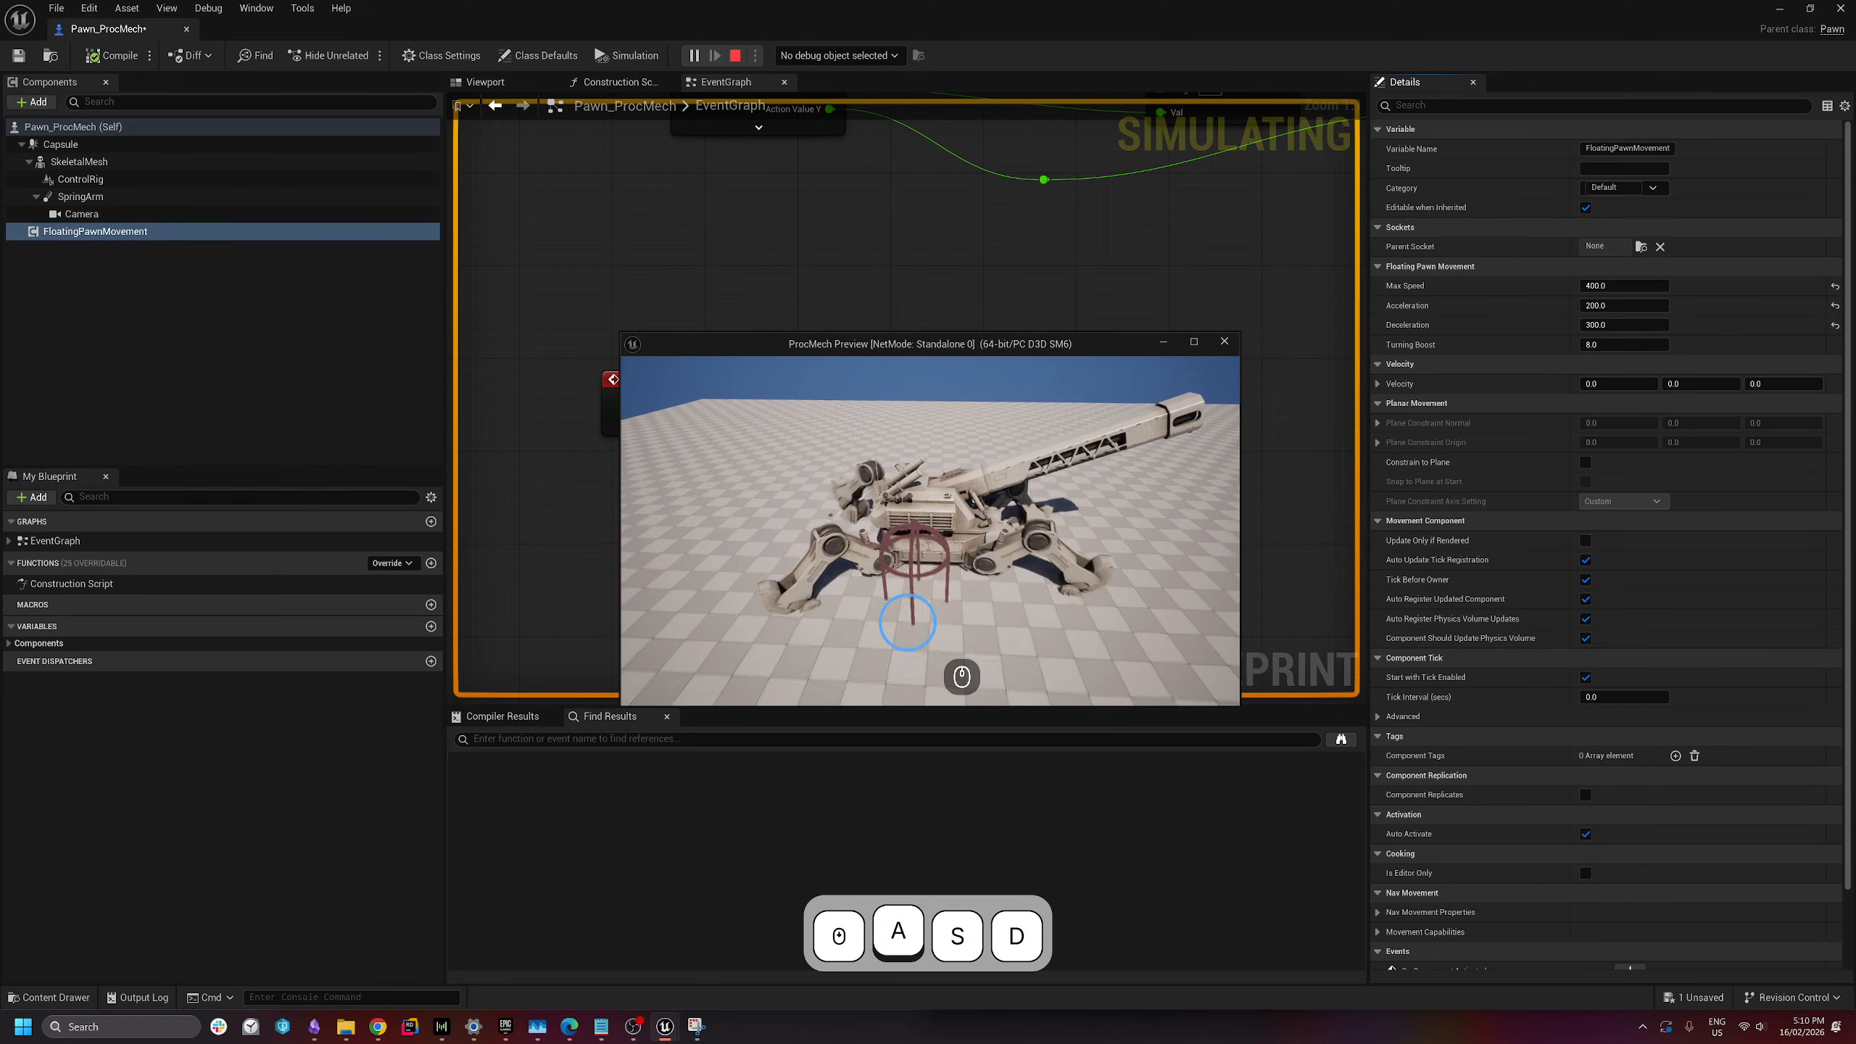
key("d")
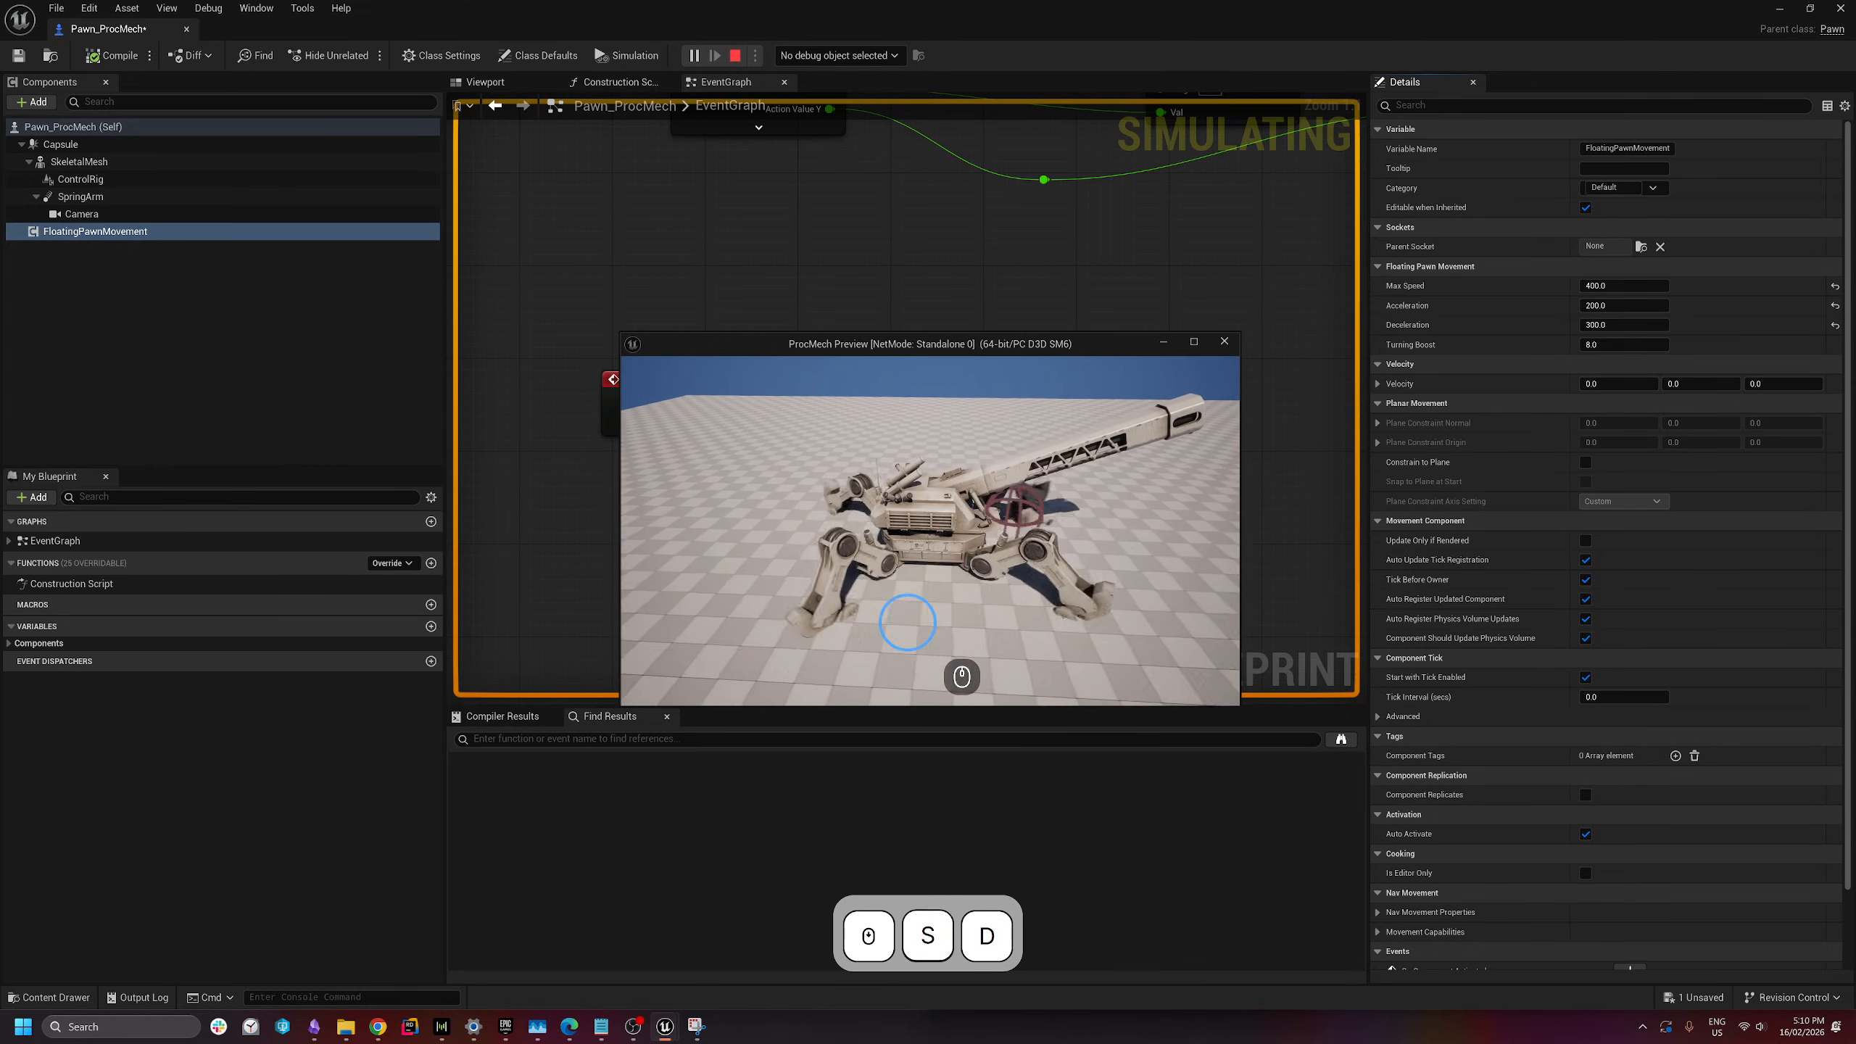
key("d")
left_click_drag(908, 622, 1121, 548)
key("a")
- Stop the play session and show the Capsule component's properties
key("Escape")
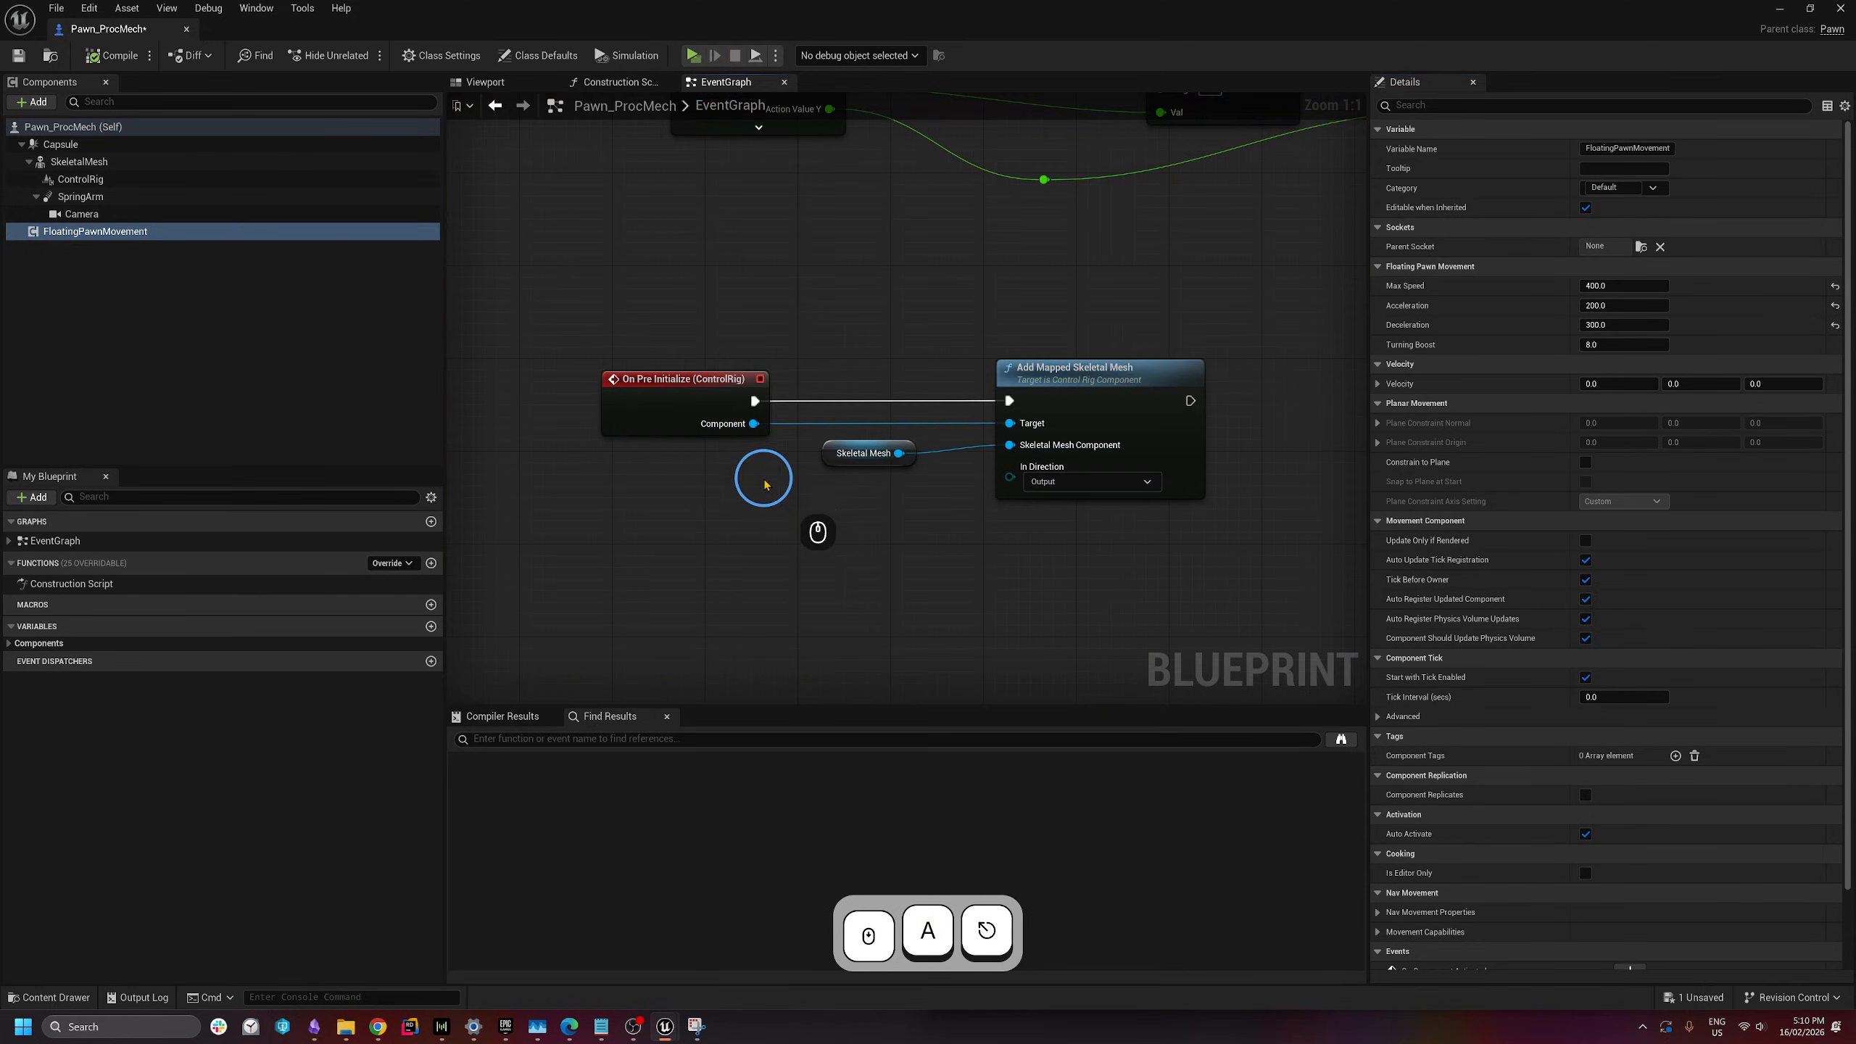
left_click(609, 518)
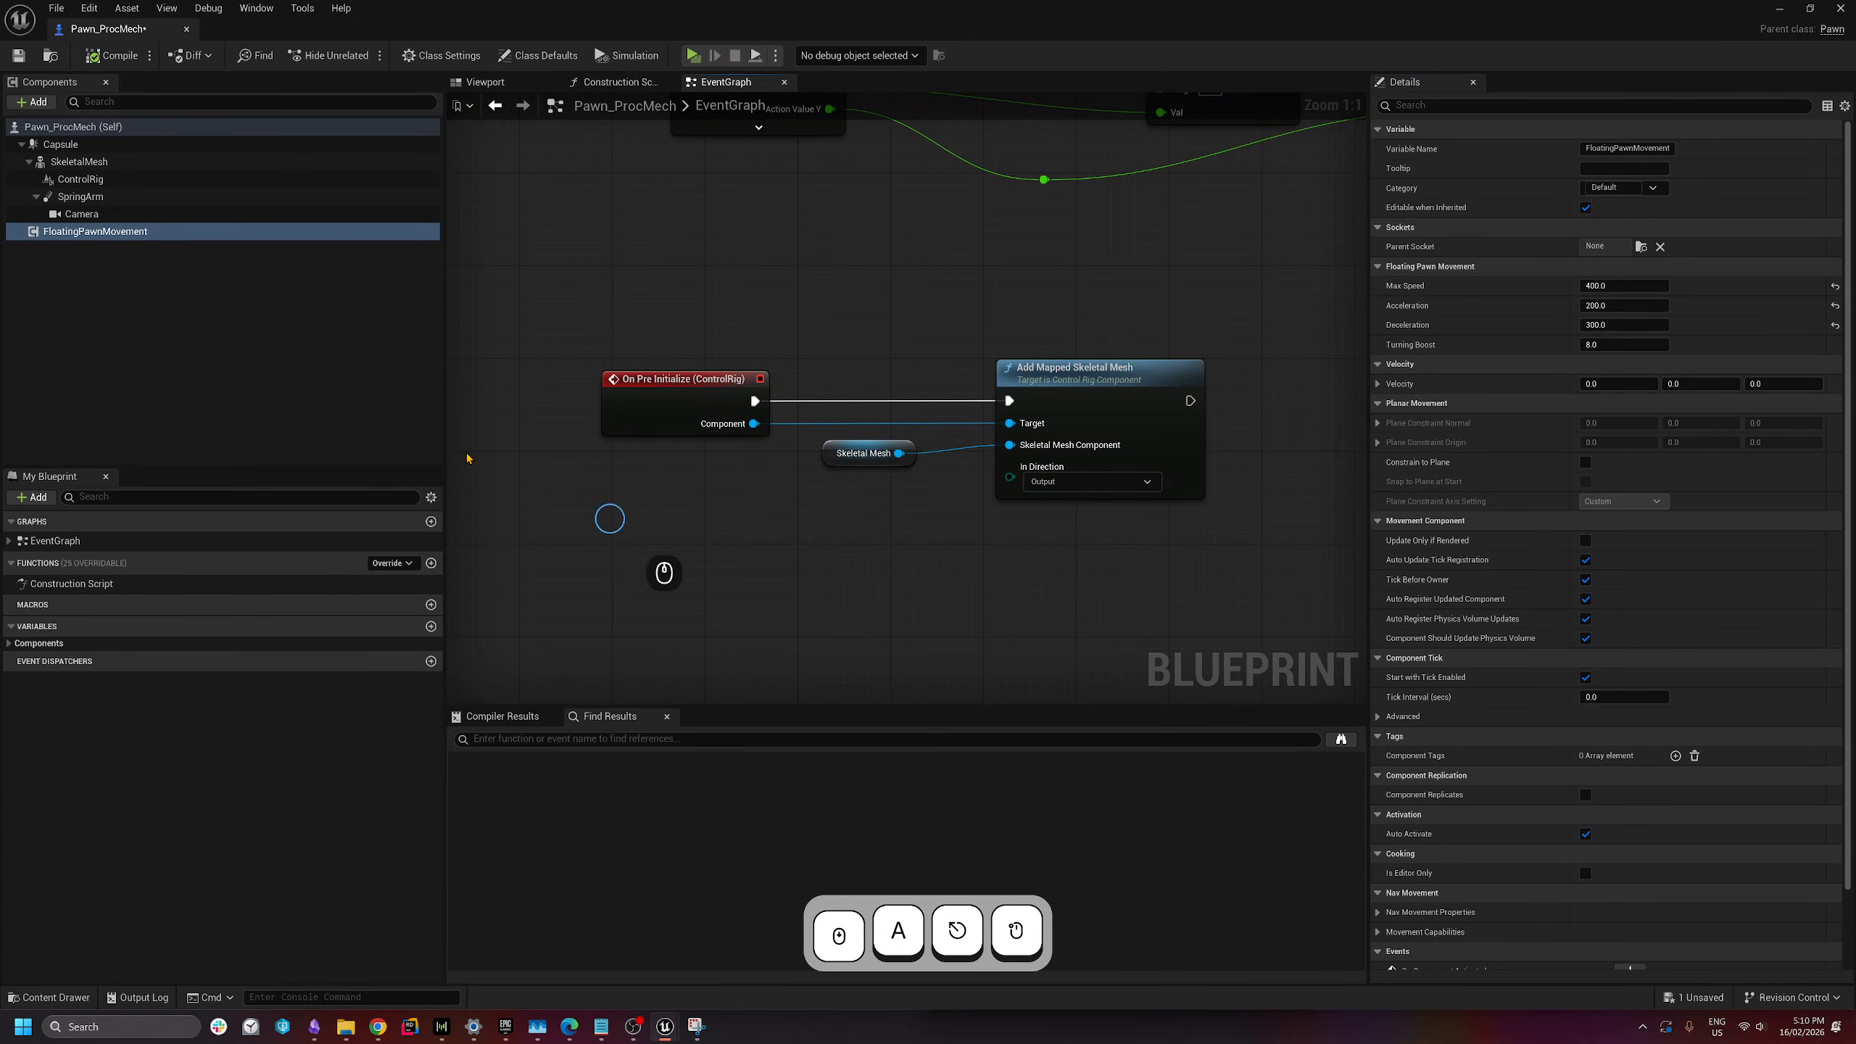
left_click(159, 149)
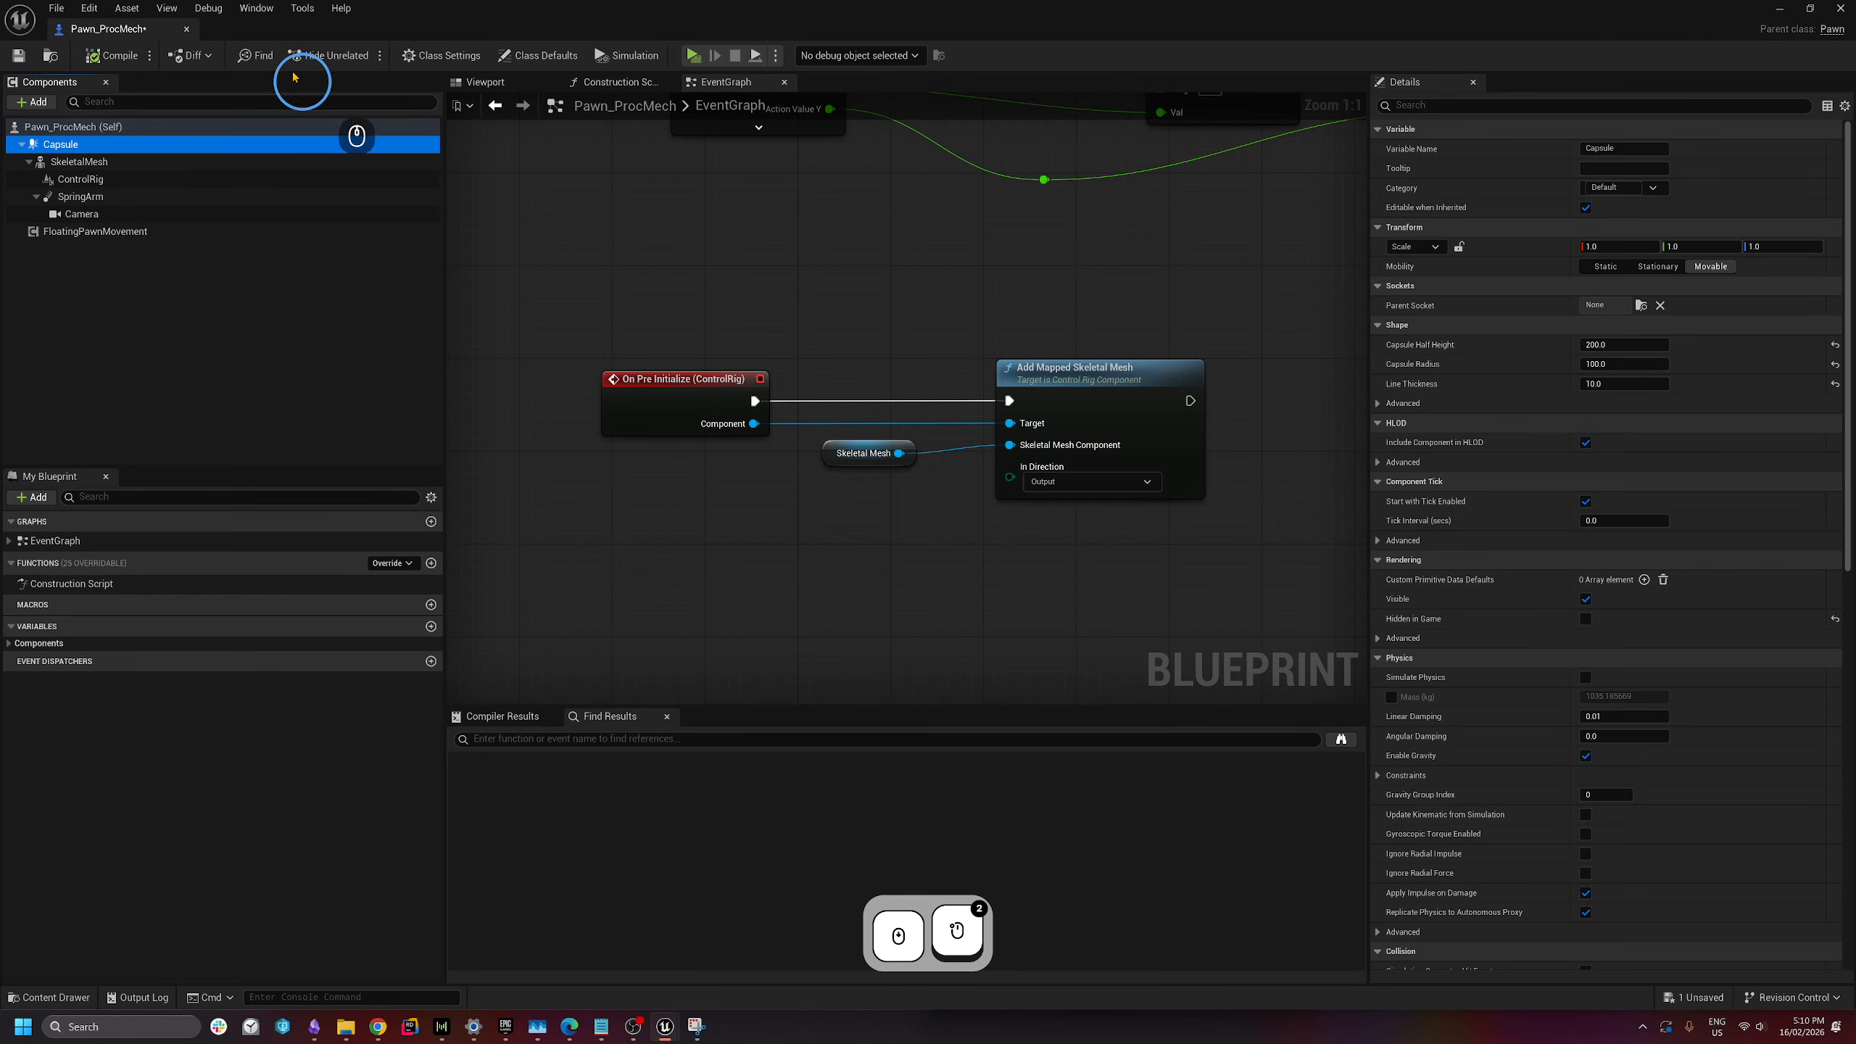
- Minimize the Blueprint editor, fly to the PlayerStart, then reopen Pawn_ProcMech
left_click(1776, 10)
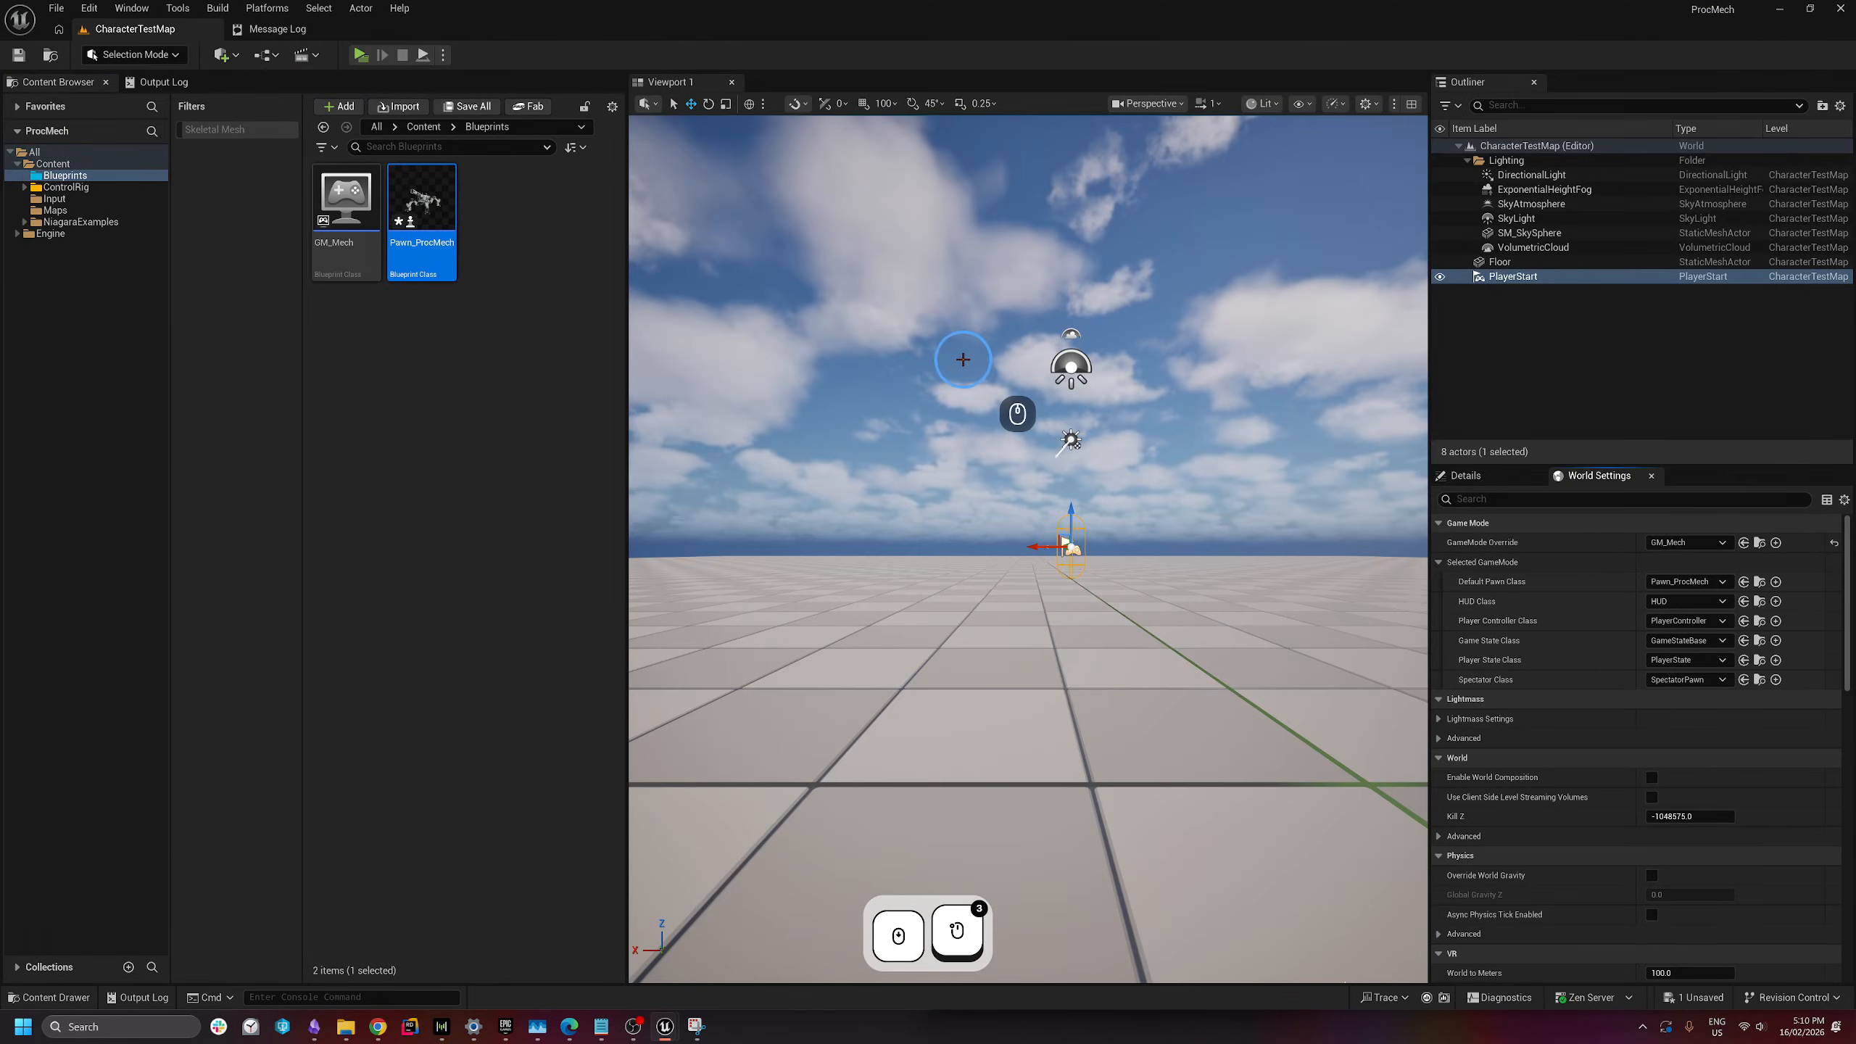
key("w")
right_click_drag(988, 569, 953, 529)
key("d")
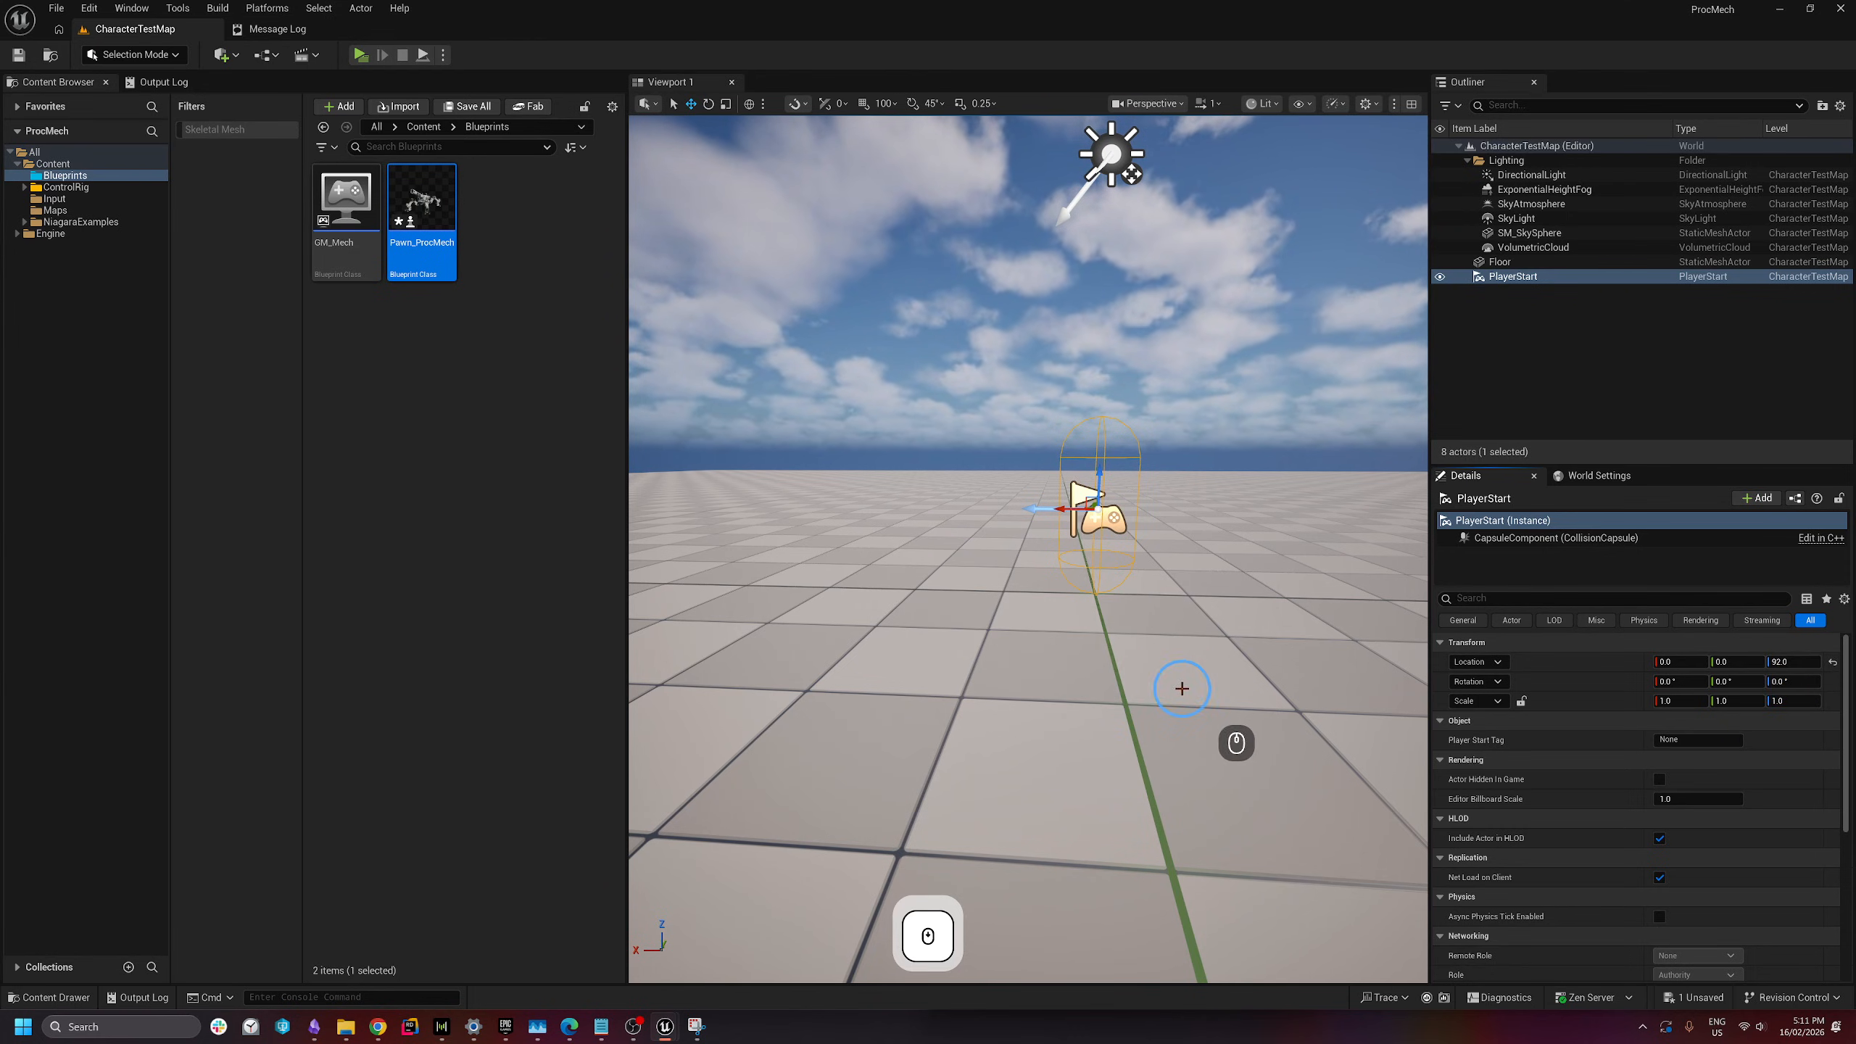
double_click(428, 260)
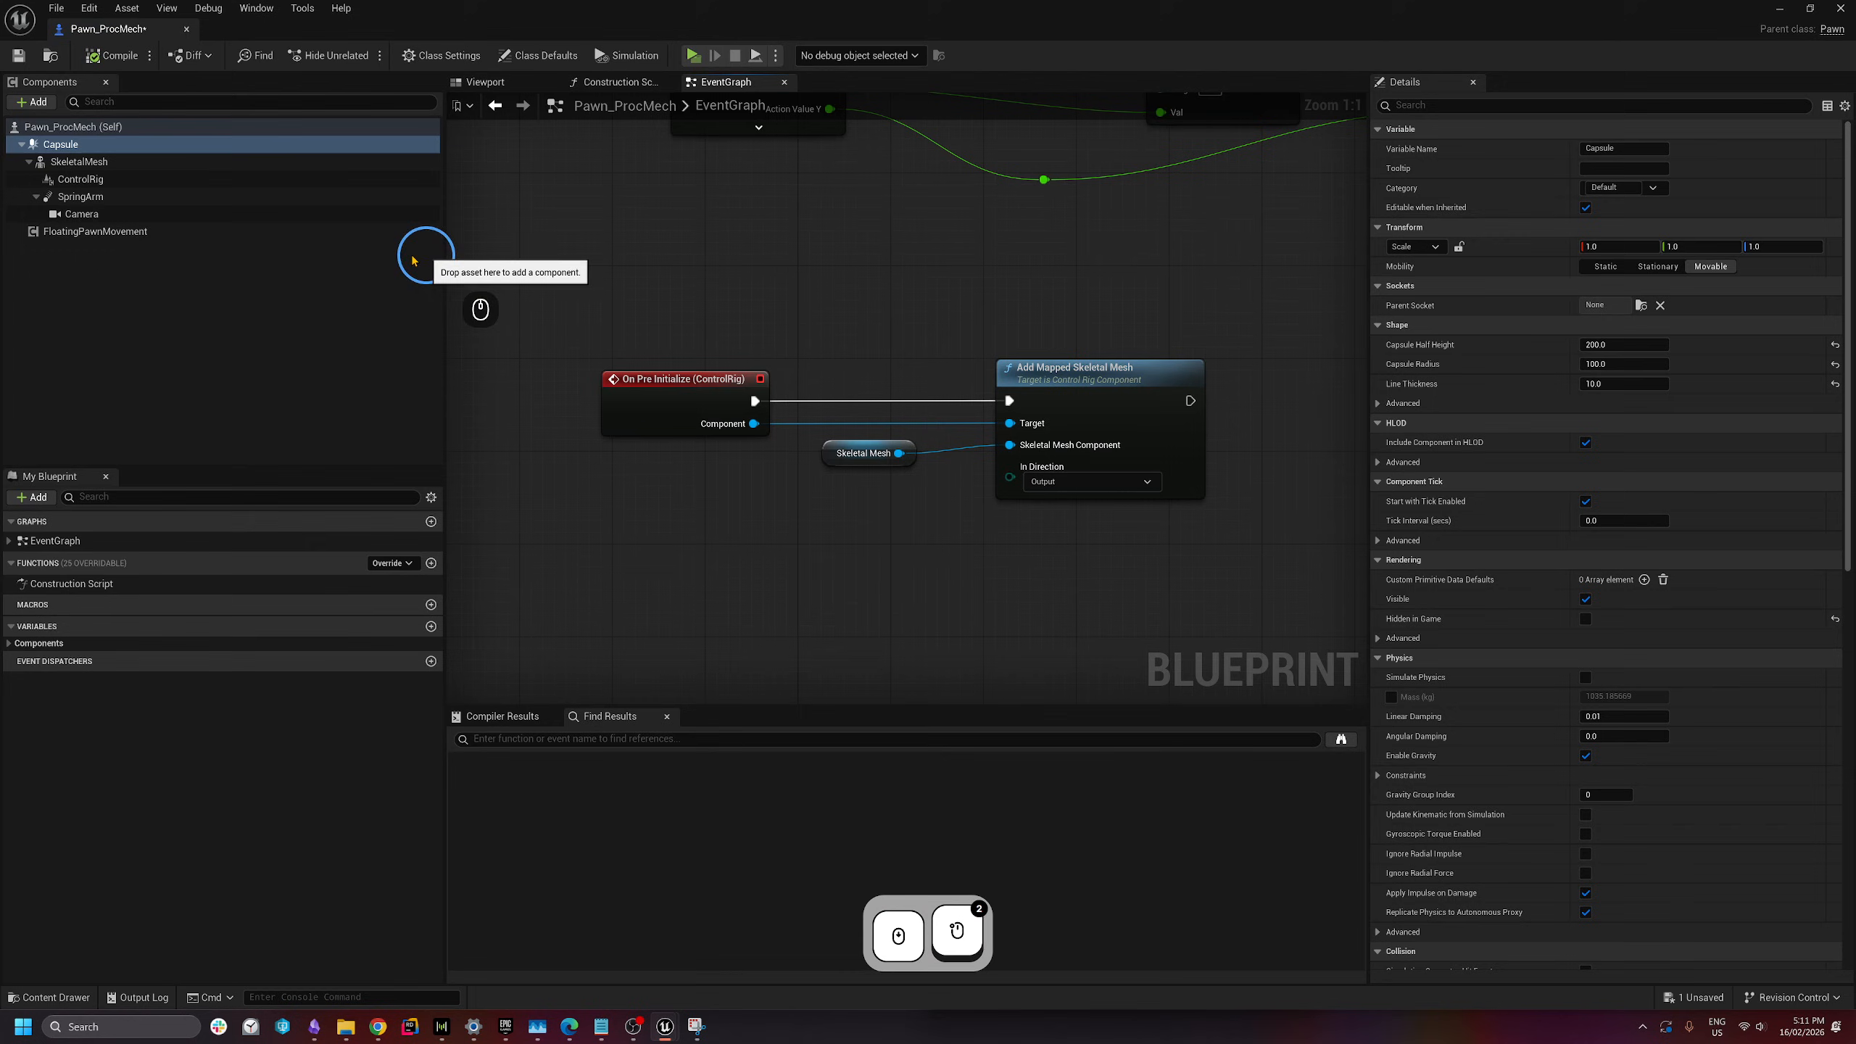
- Set the Capsule's Collision Presets to Pawn
left_click(86, 145)
left_click_drag(1848, 325, 1849, 327)
scroll(1823, 415, "down", 5)
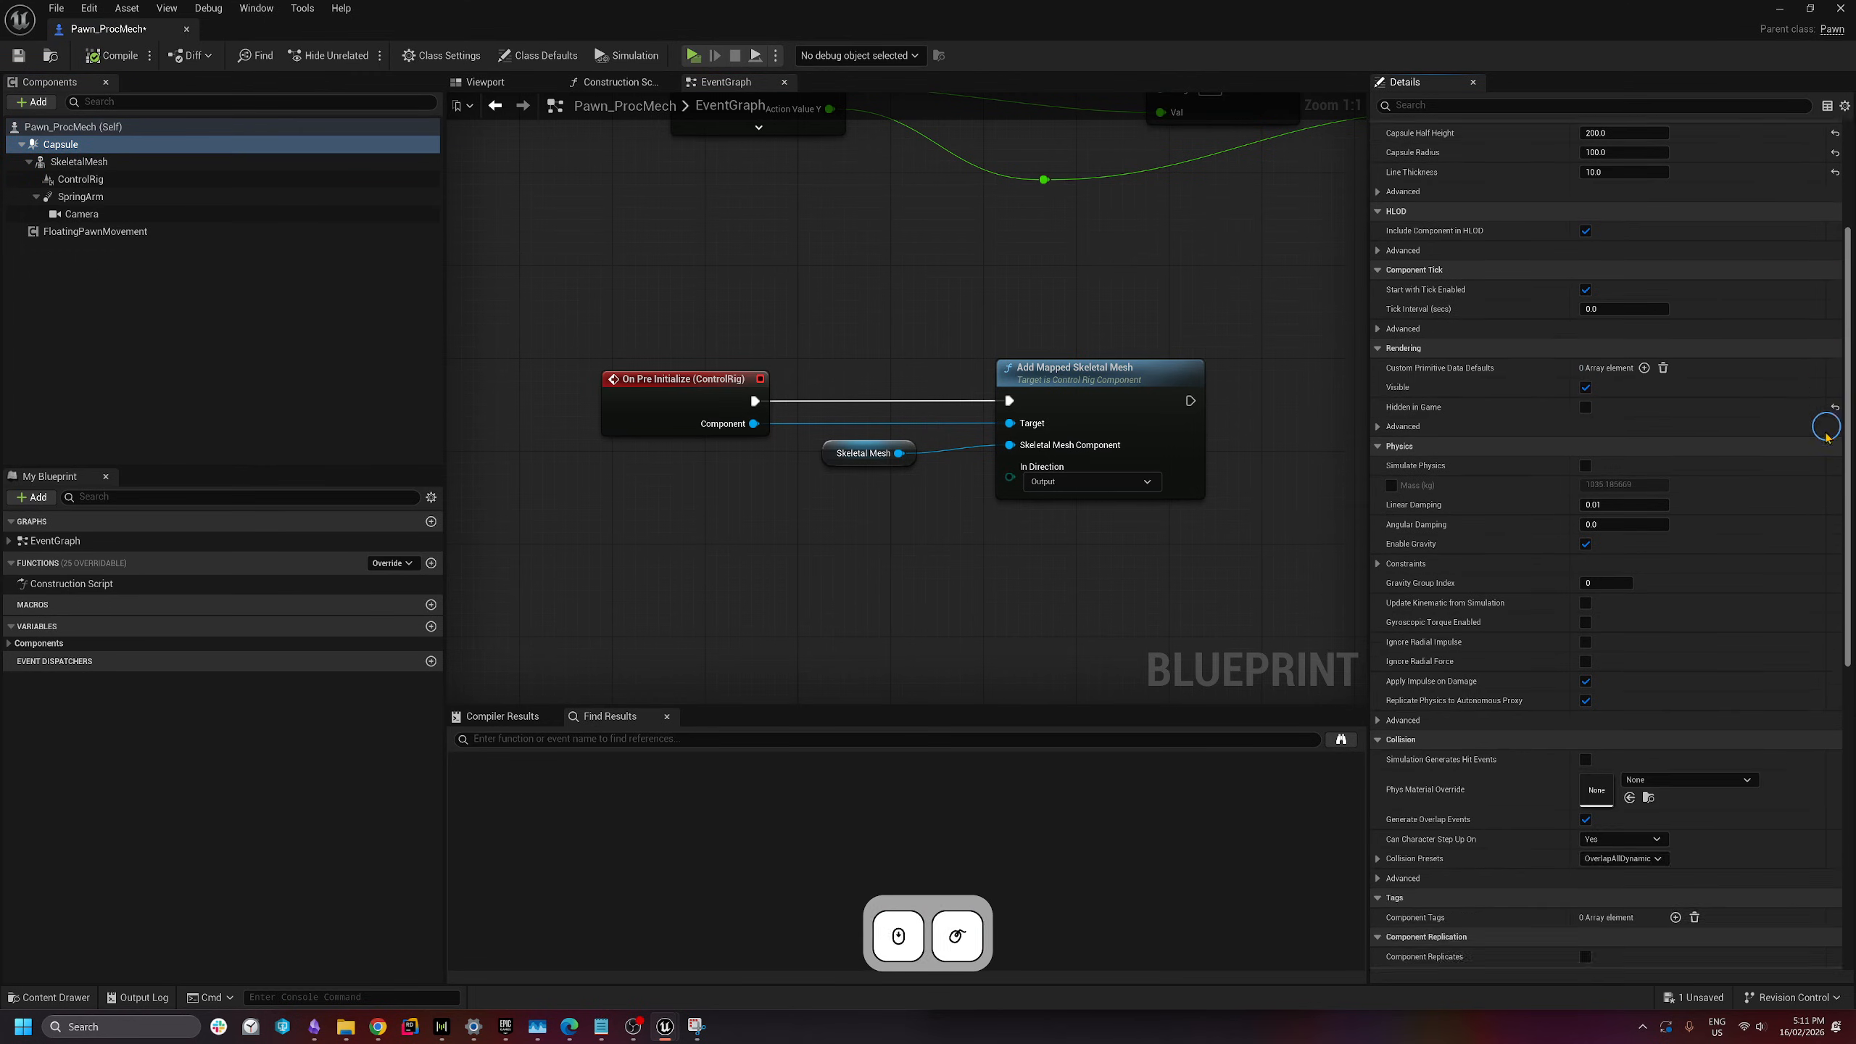
left_click(1594, 631)
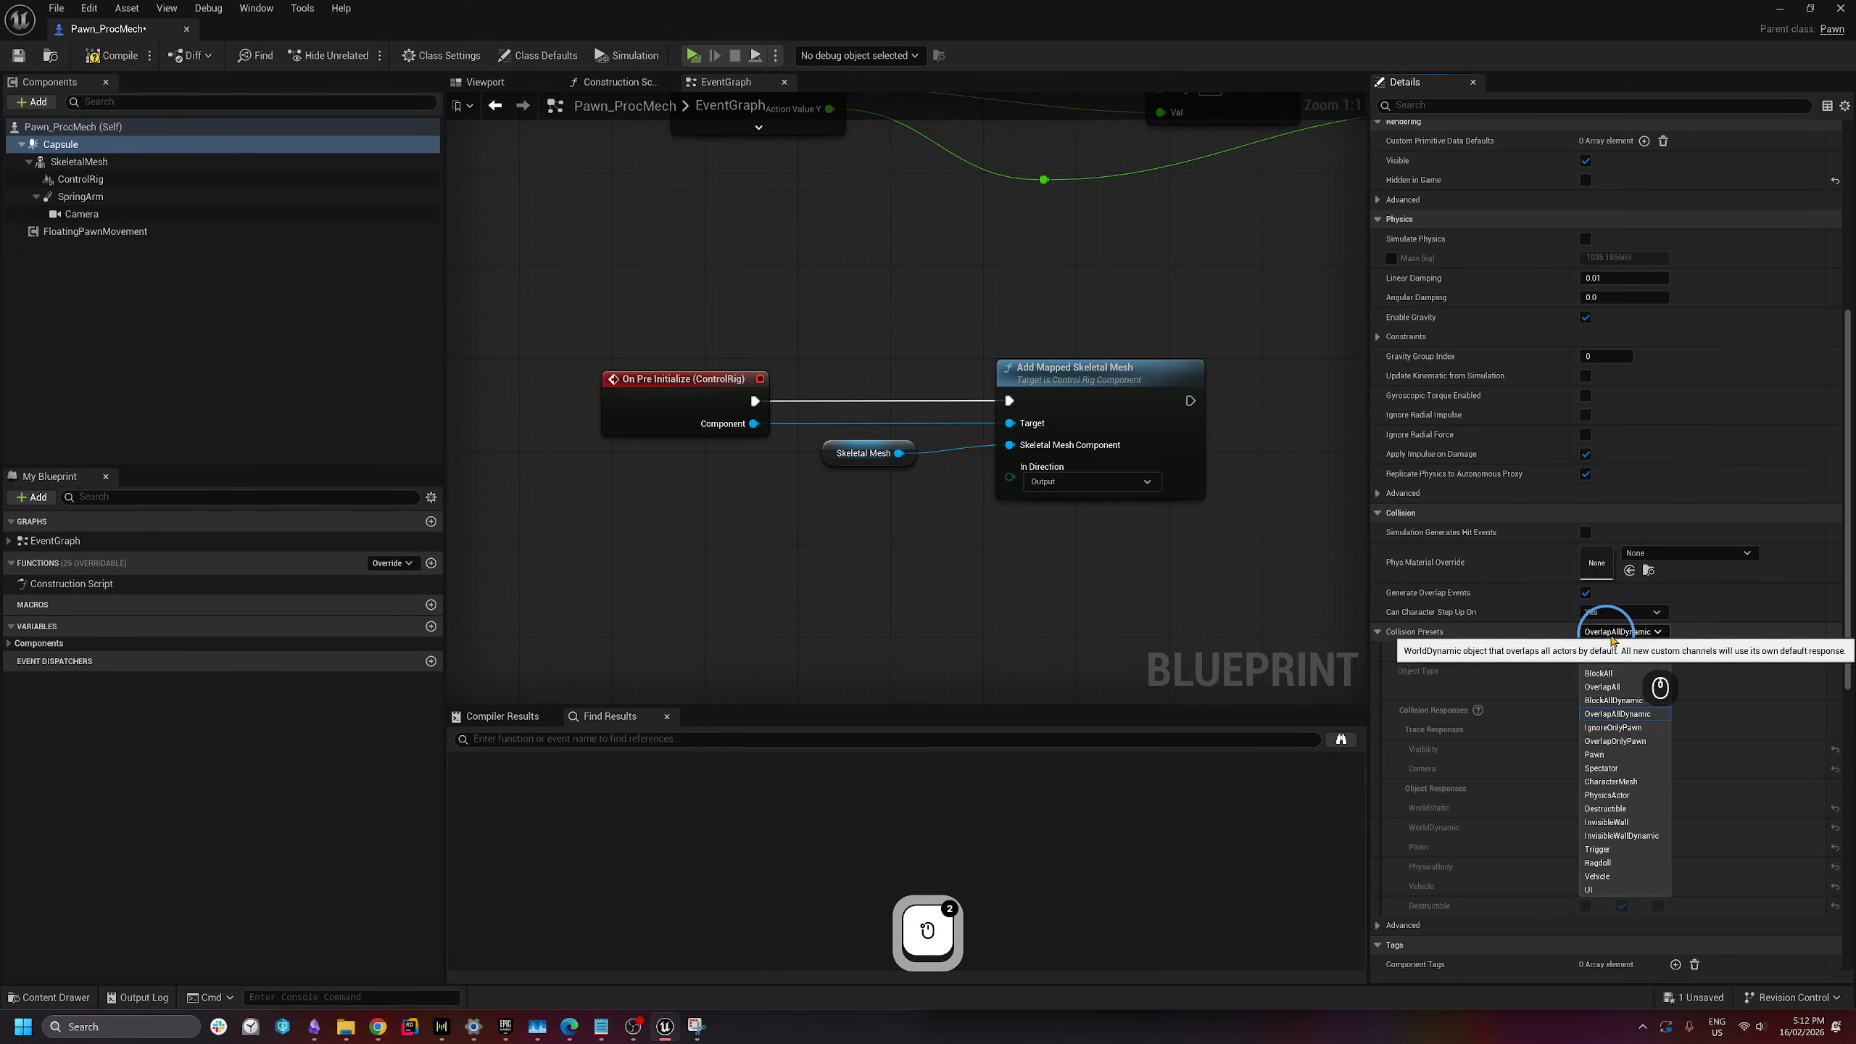
left_click(1616, 632)
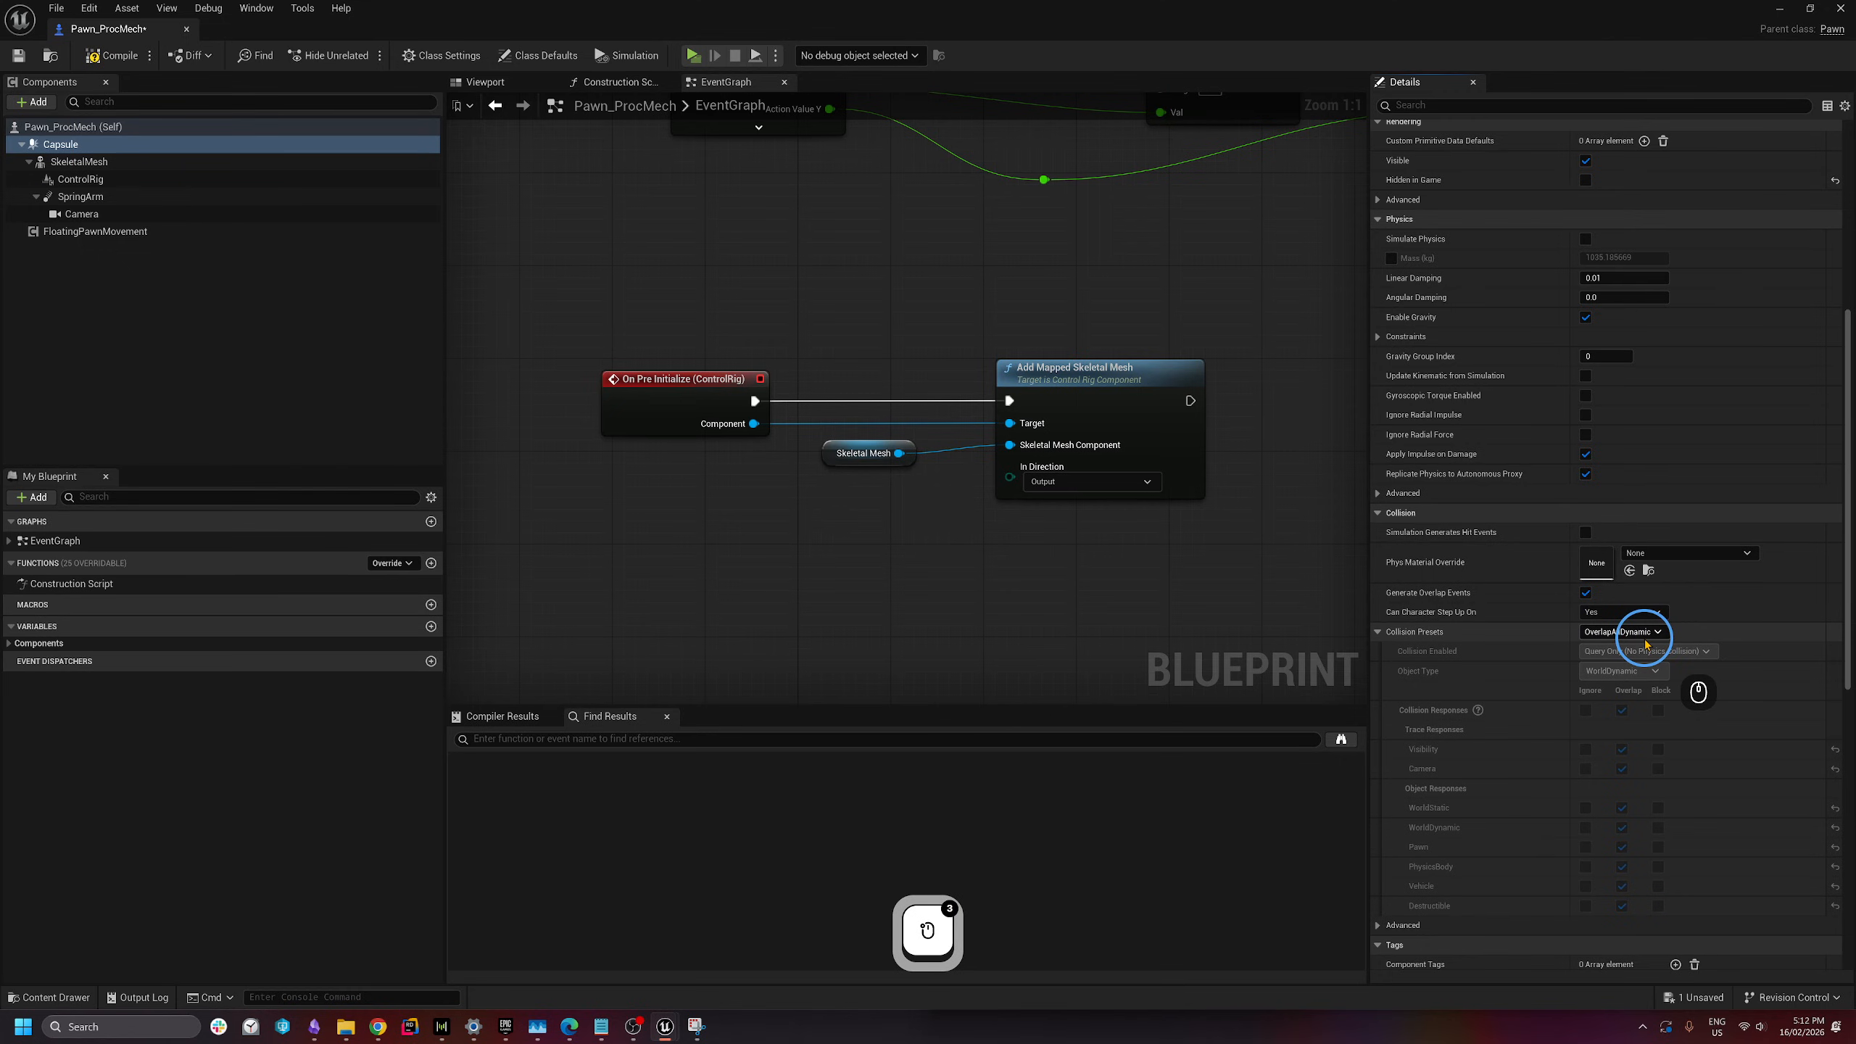
left_click(1619, 633)
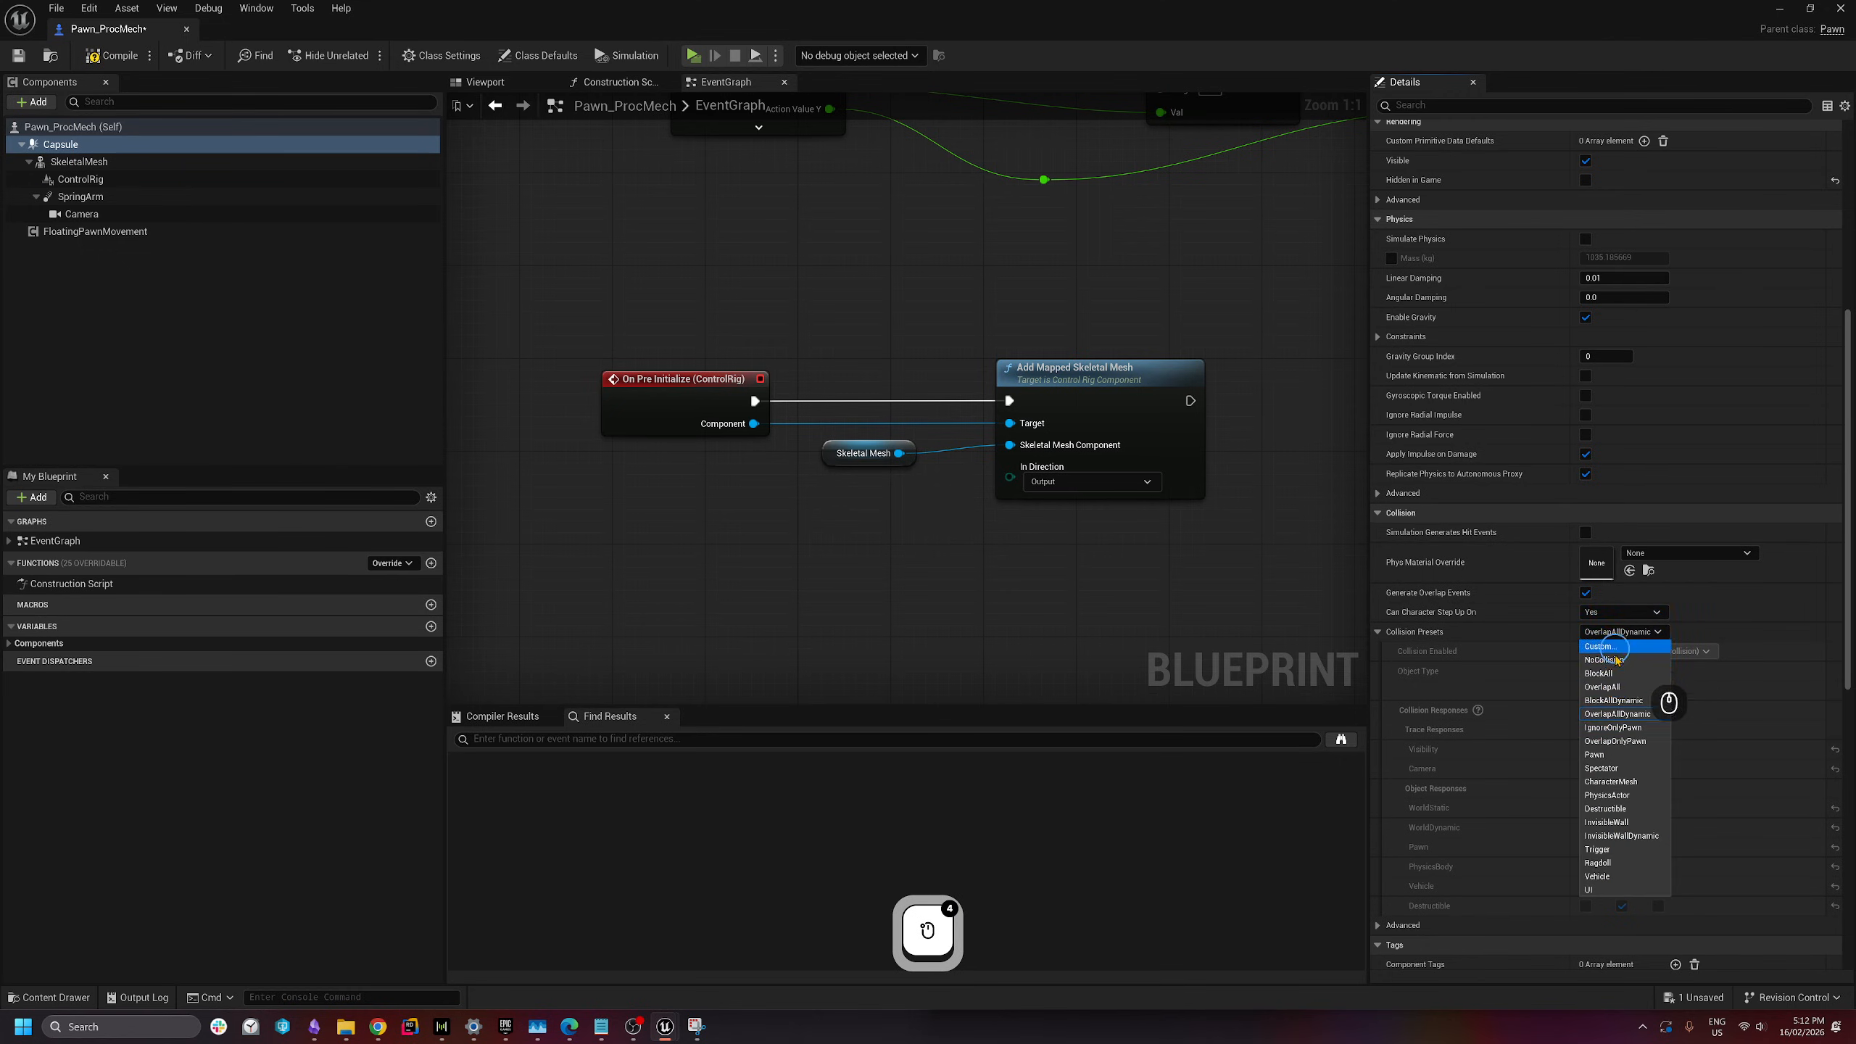
left_click(1613, 701)
left_click(1619, 631)
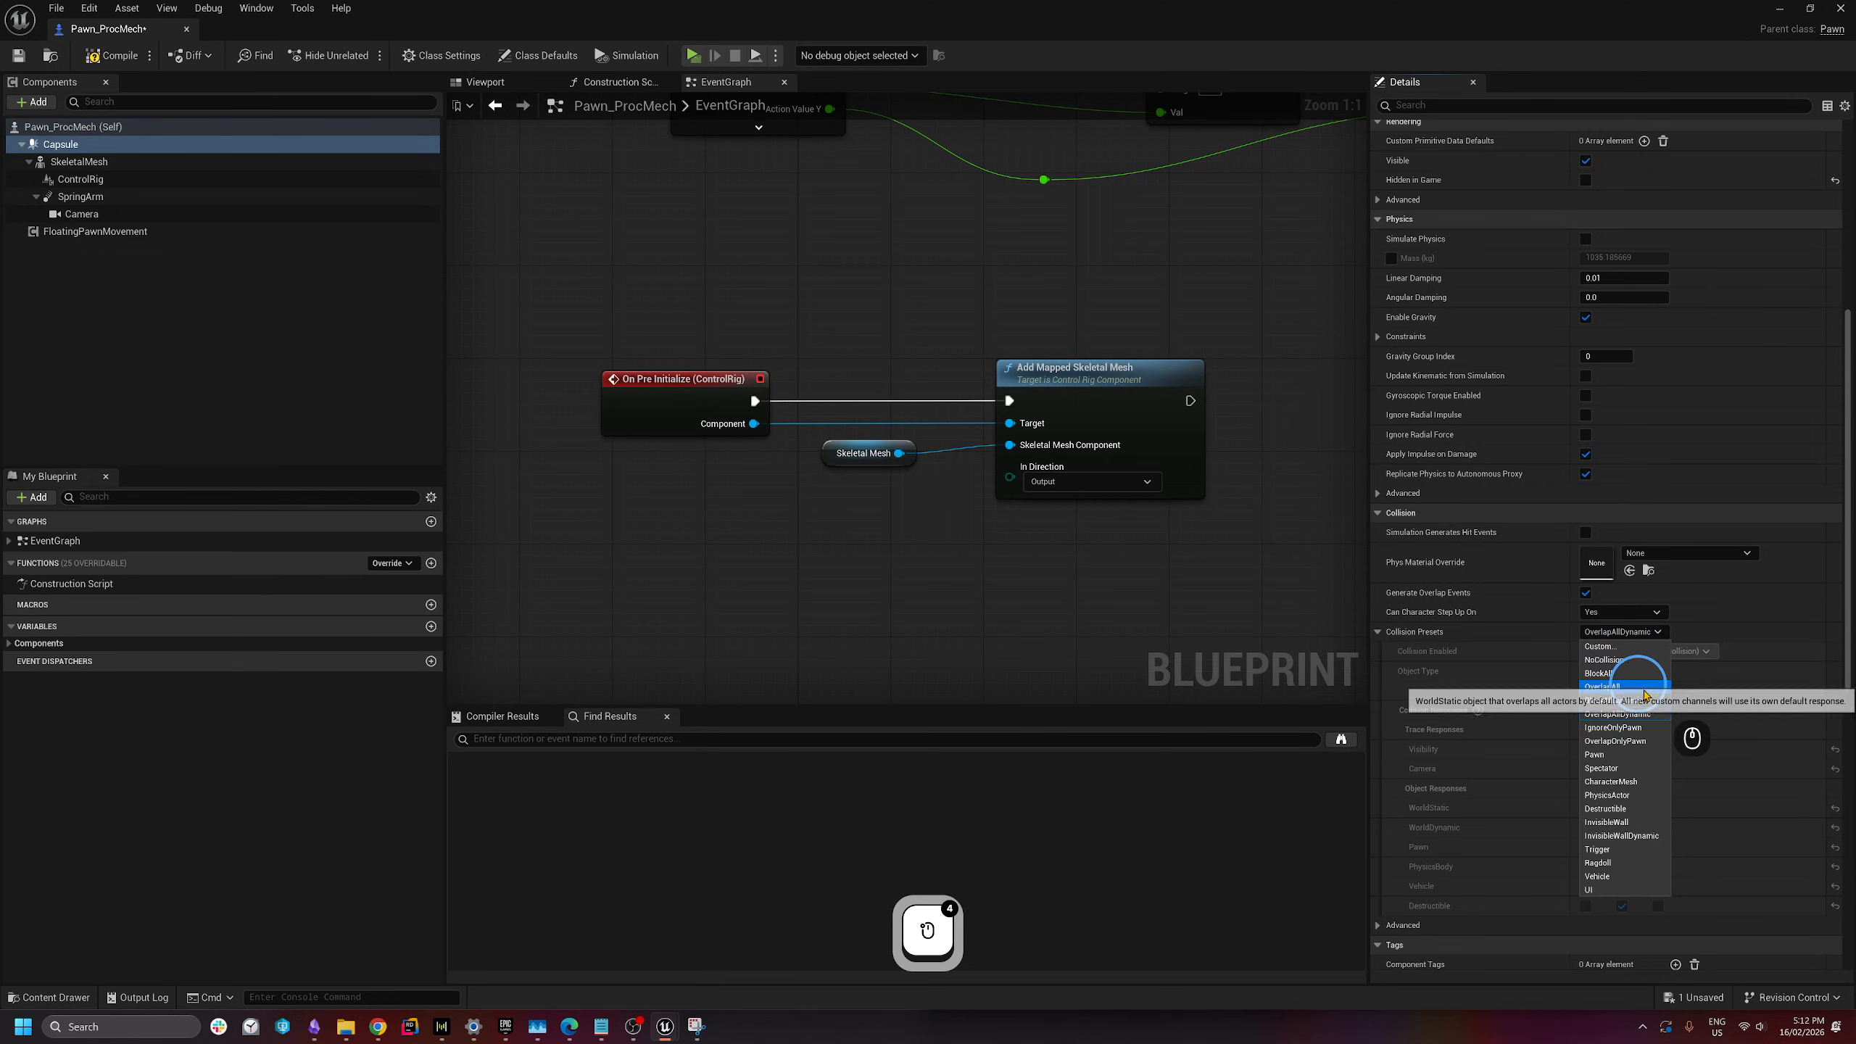
left_click(1653, 756)
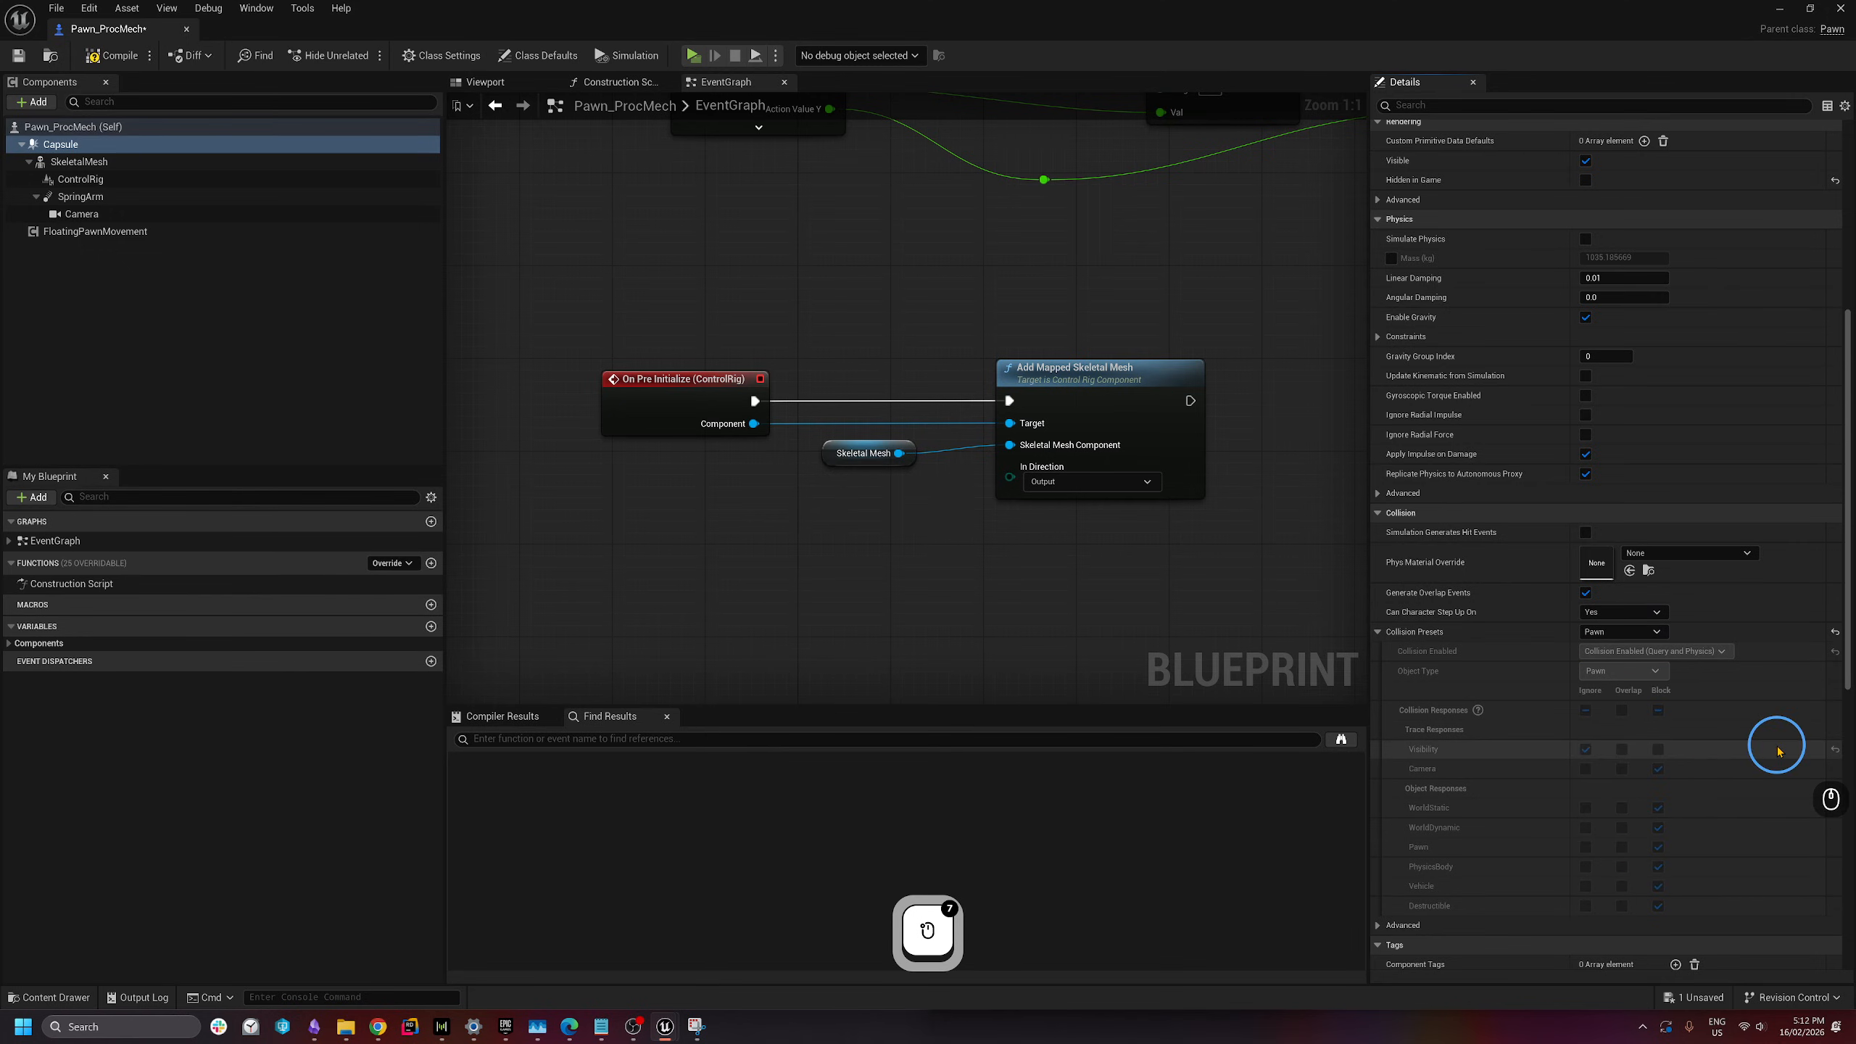
- Compile, save Pawn_ProcMech, and start a play session
left_click(90, 59)
left_click(18, 59)
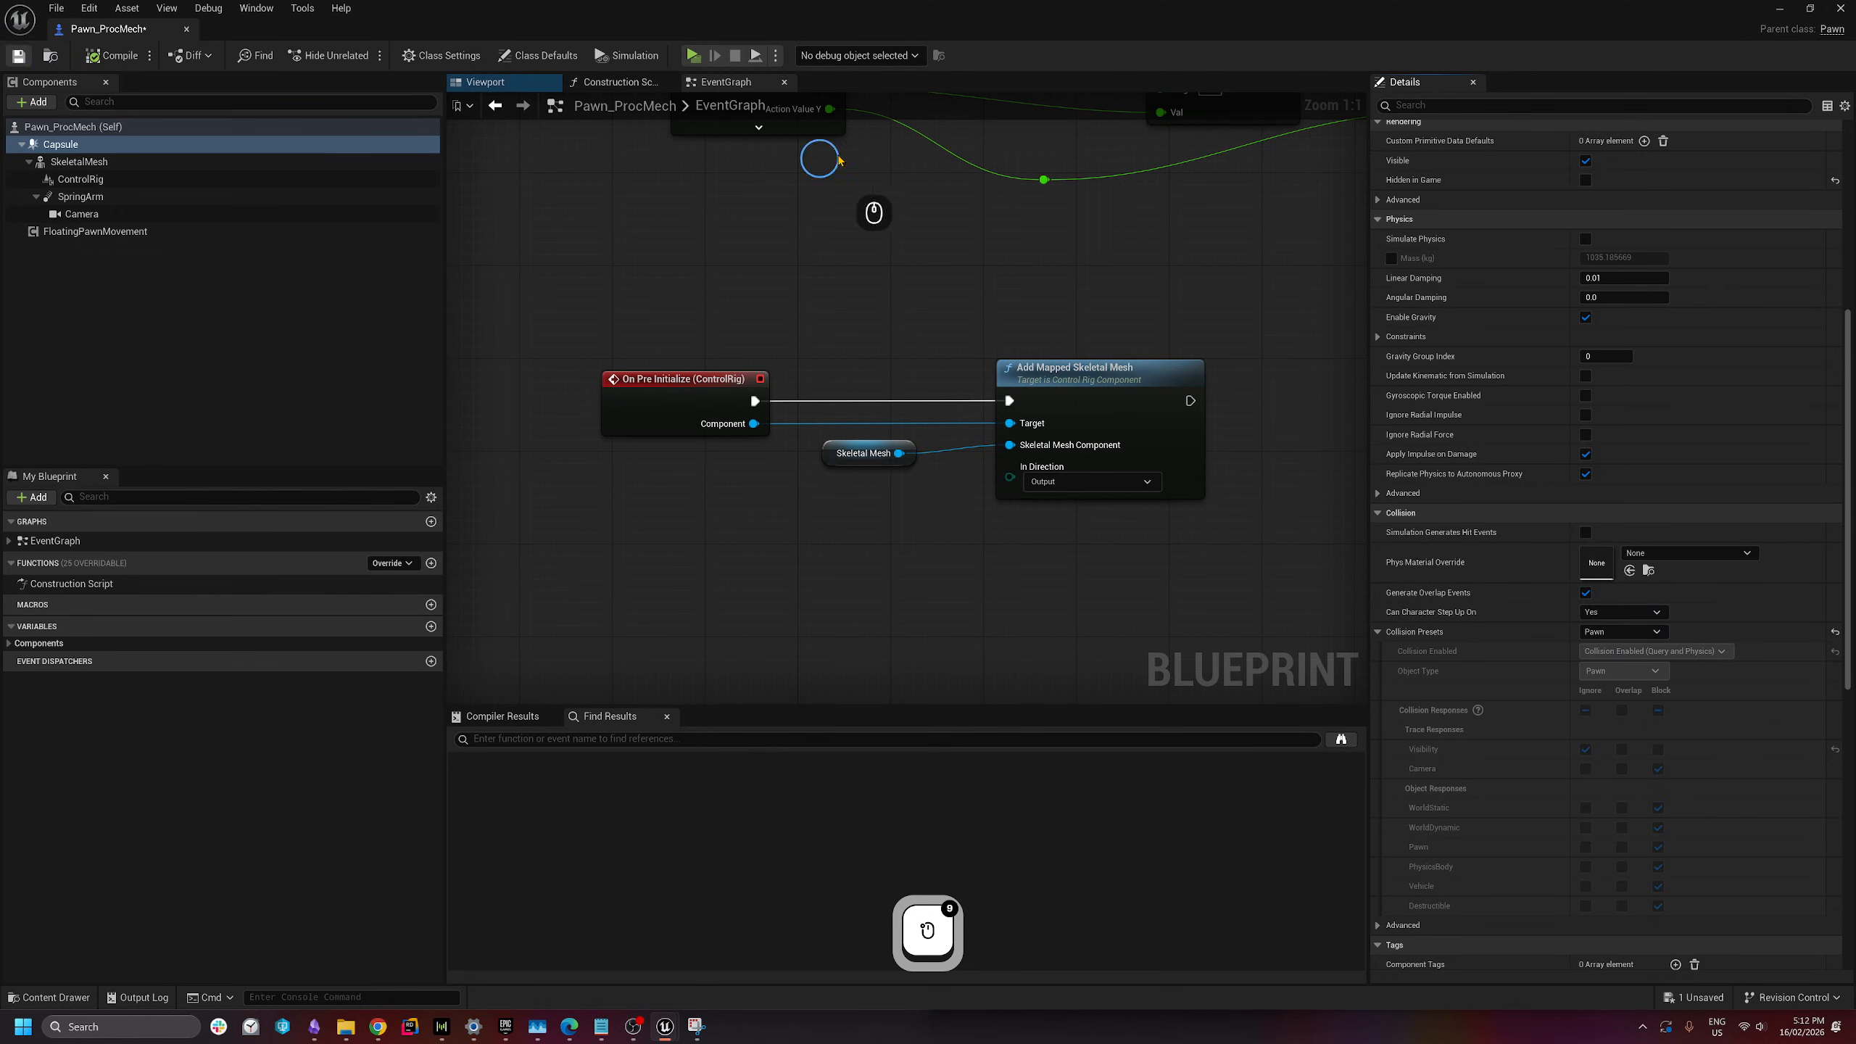
left_click(692, 55)
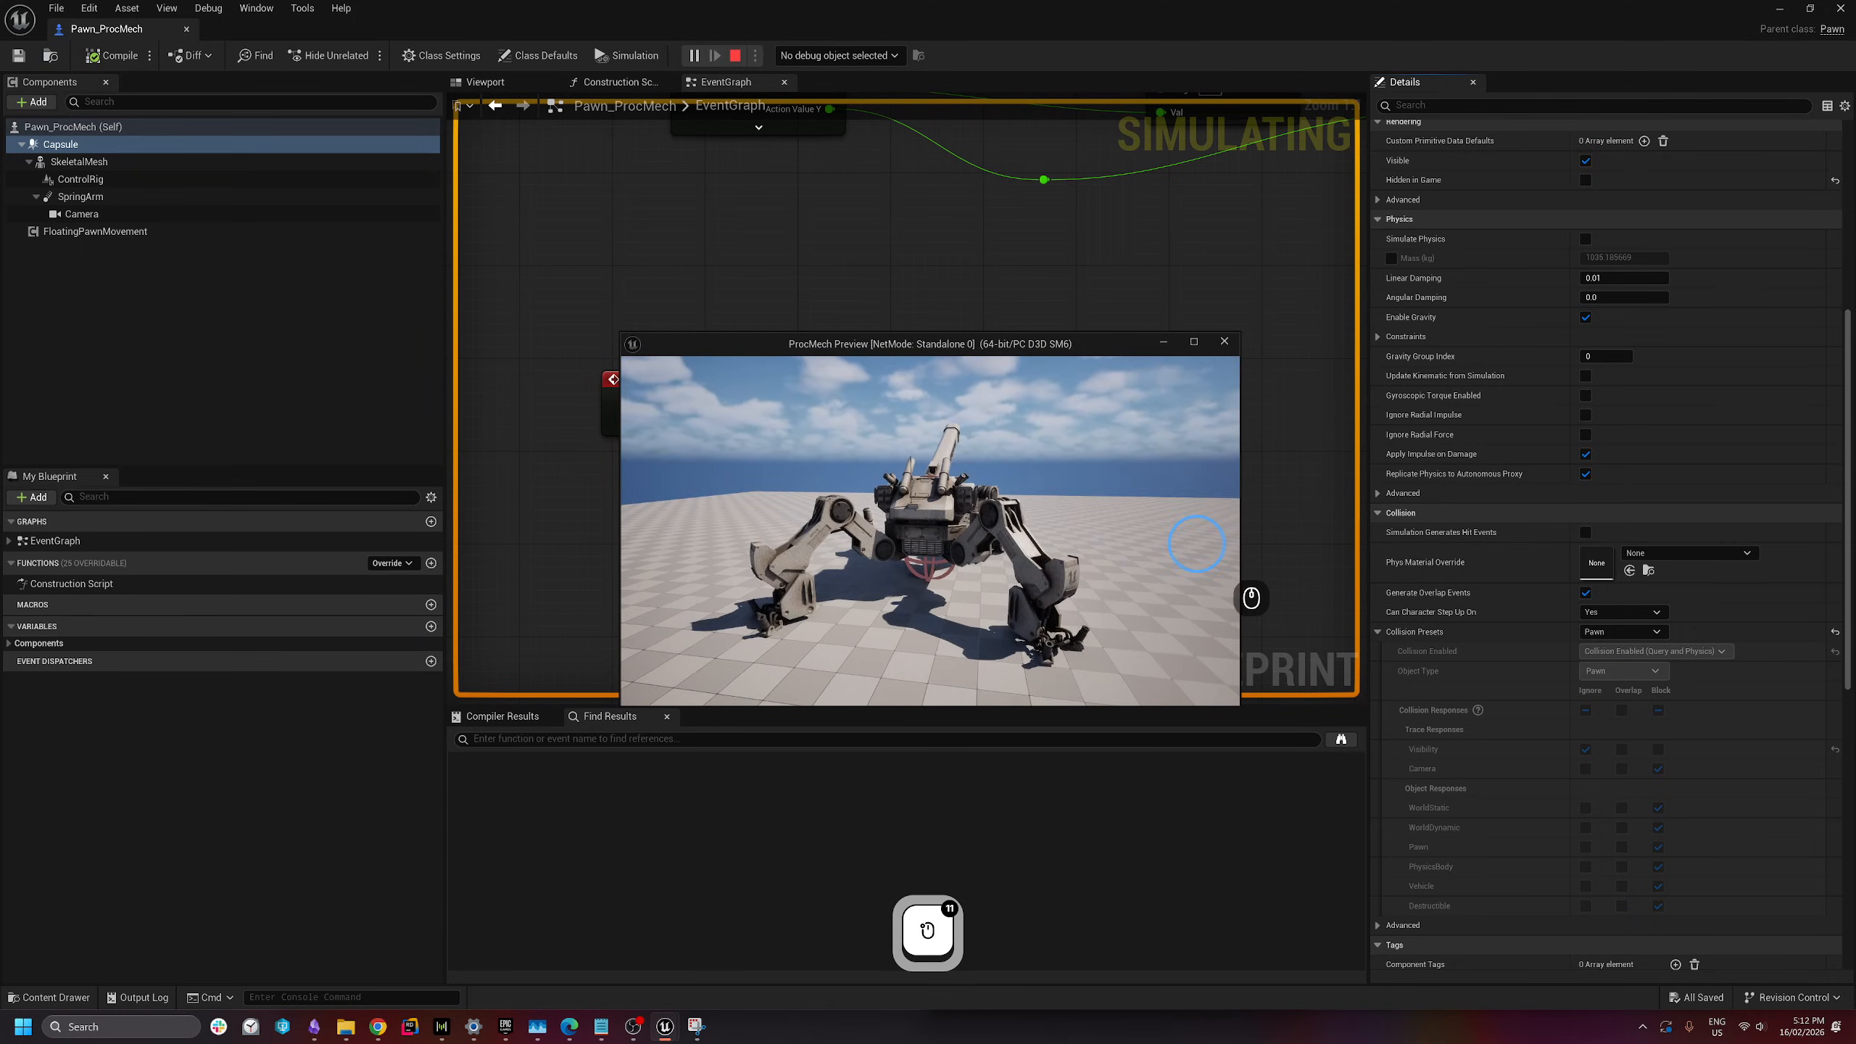
- Drive the mech forward, back, left and right with WASD in the preview
key("w")
key("a")
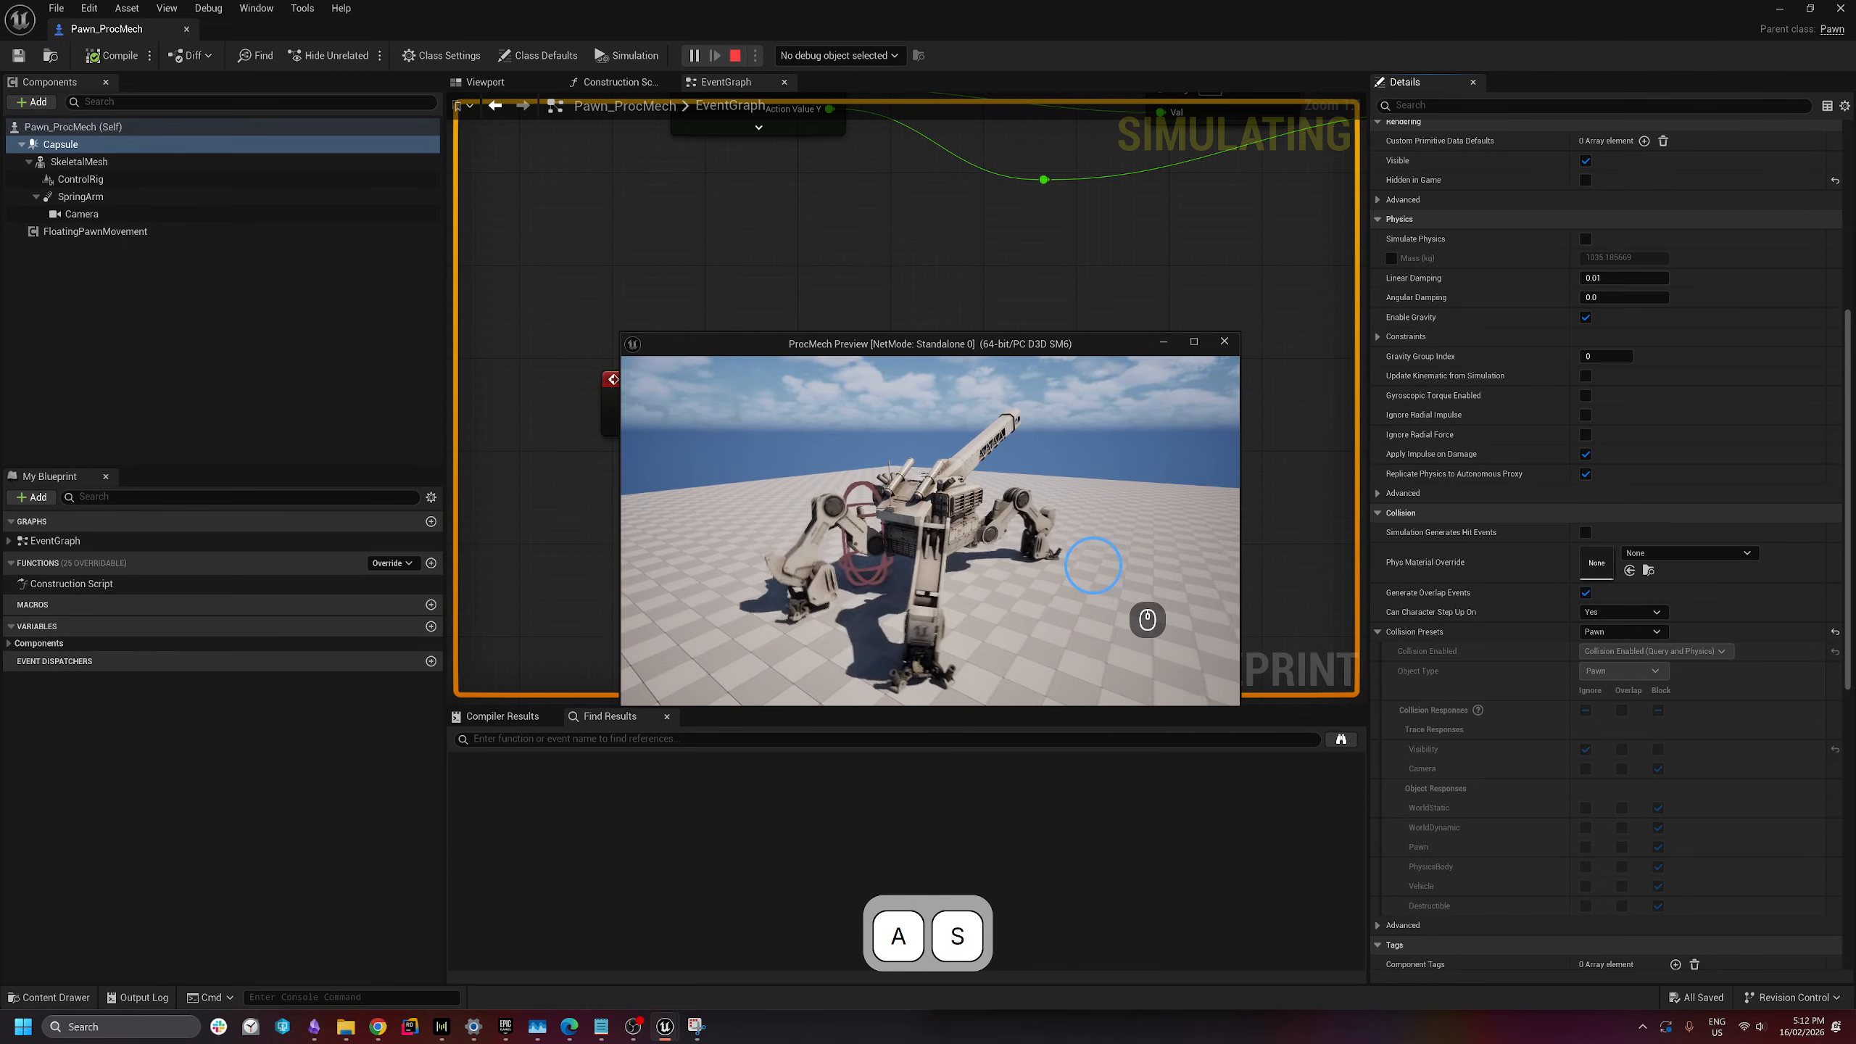
key("d")
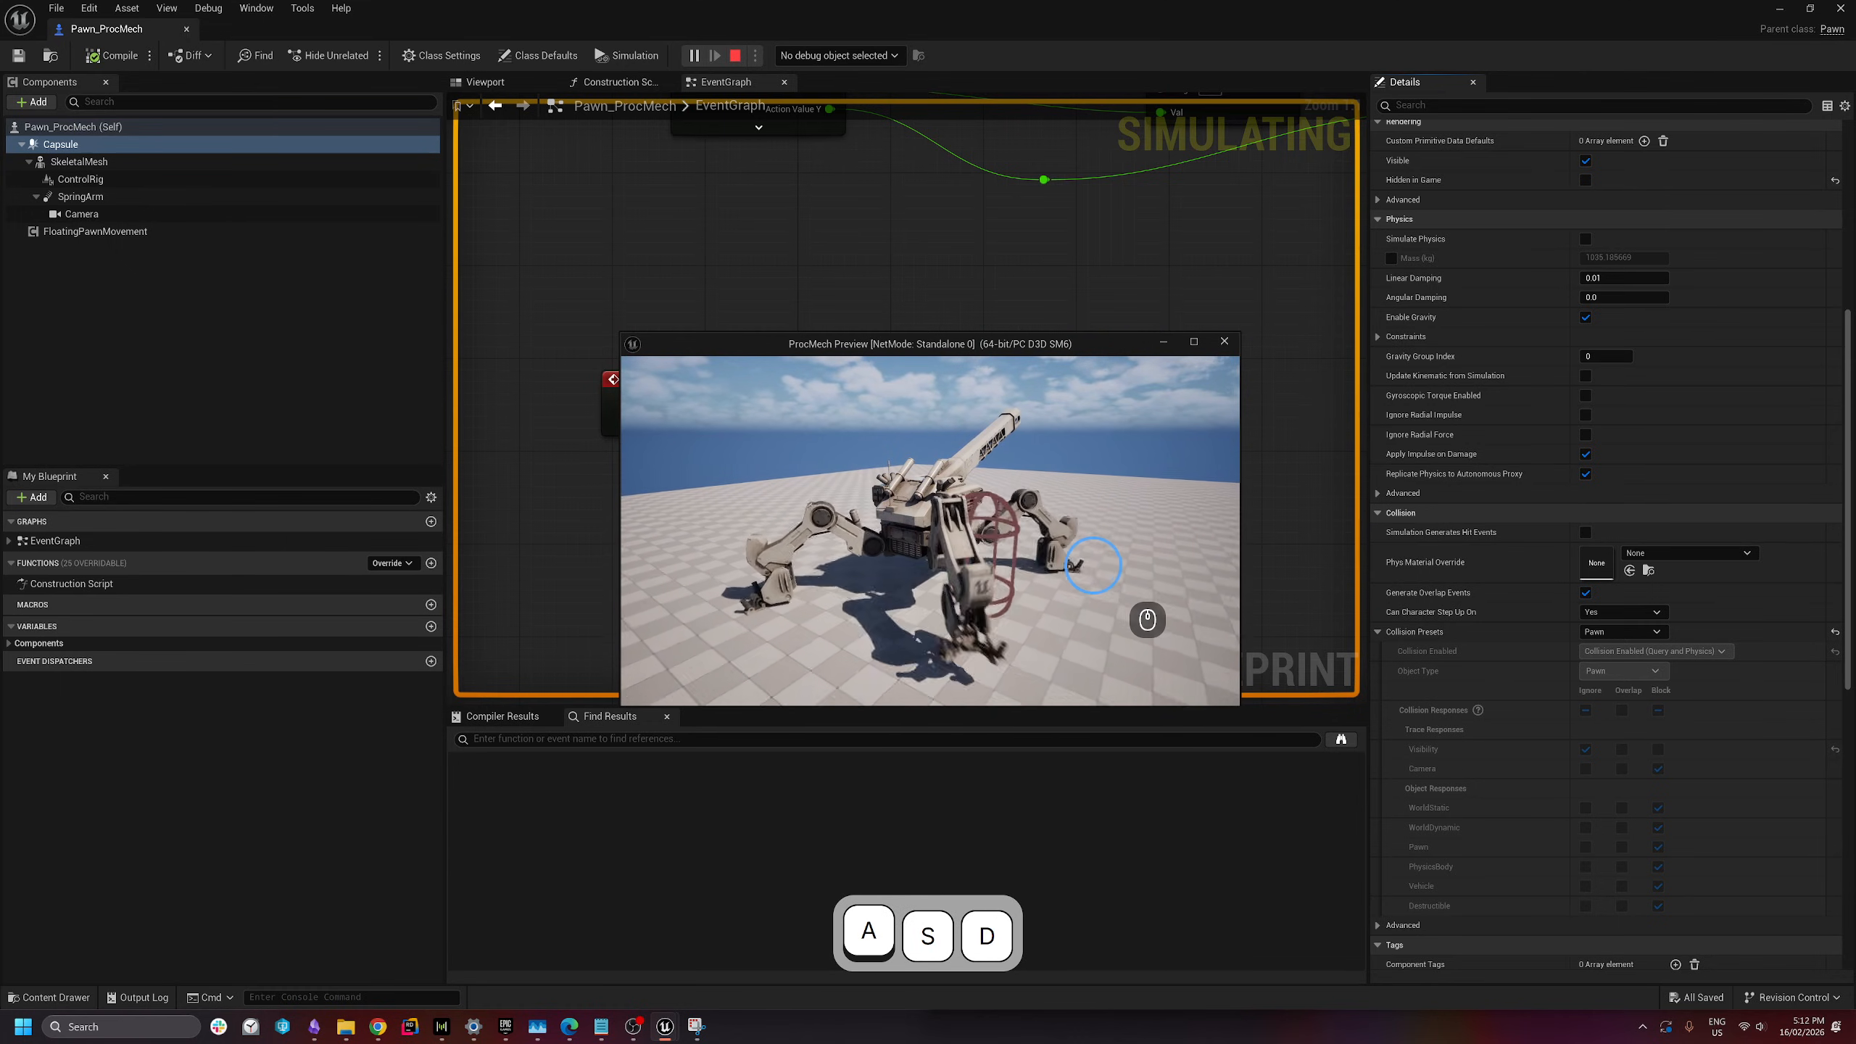
key("w")
key("a")
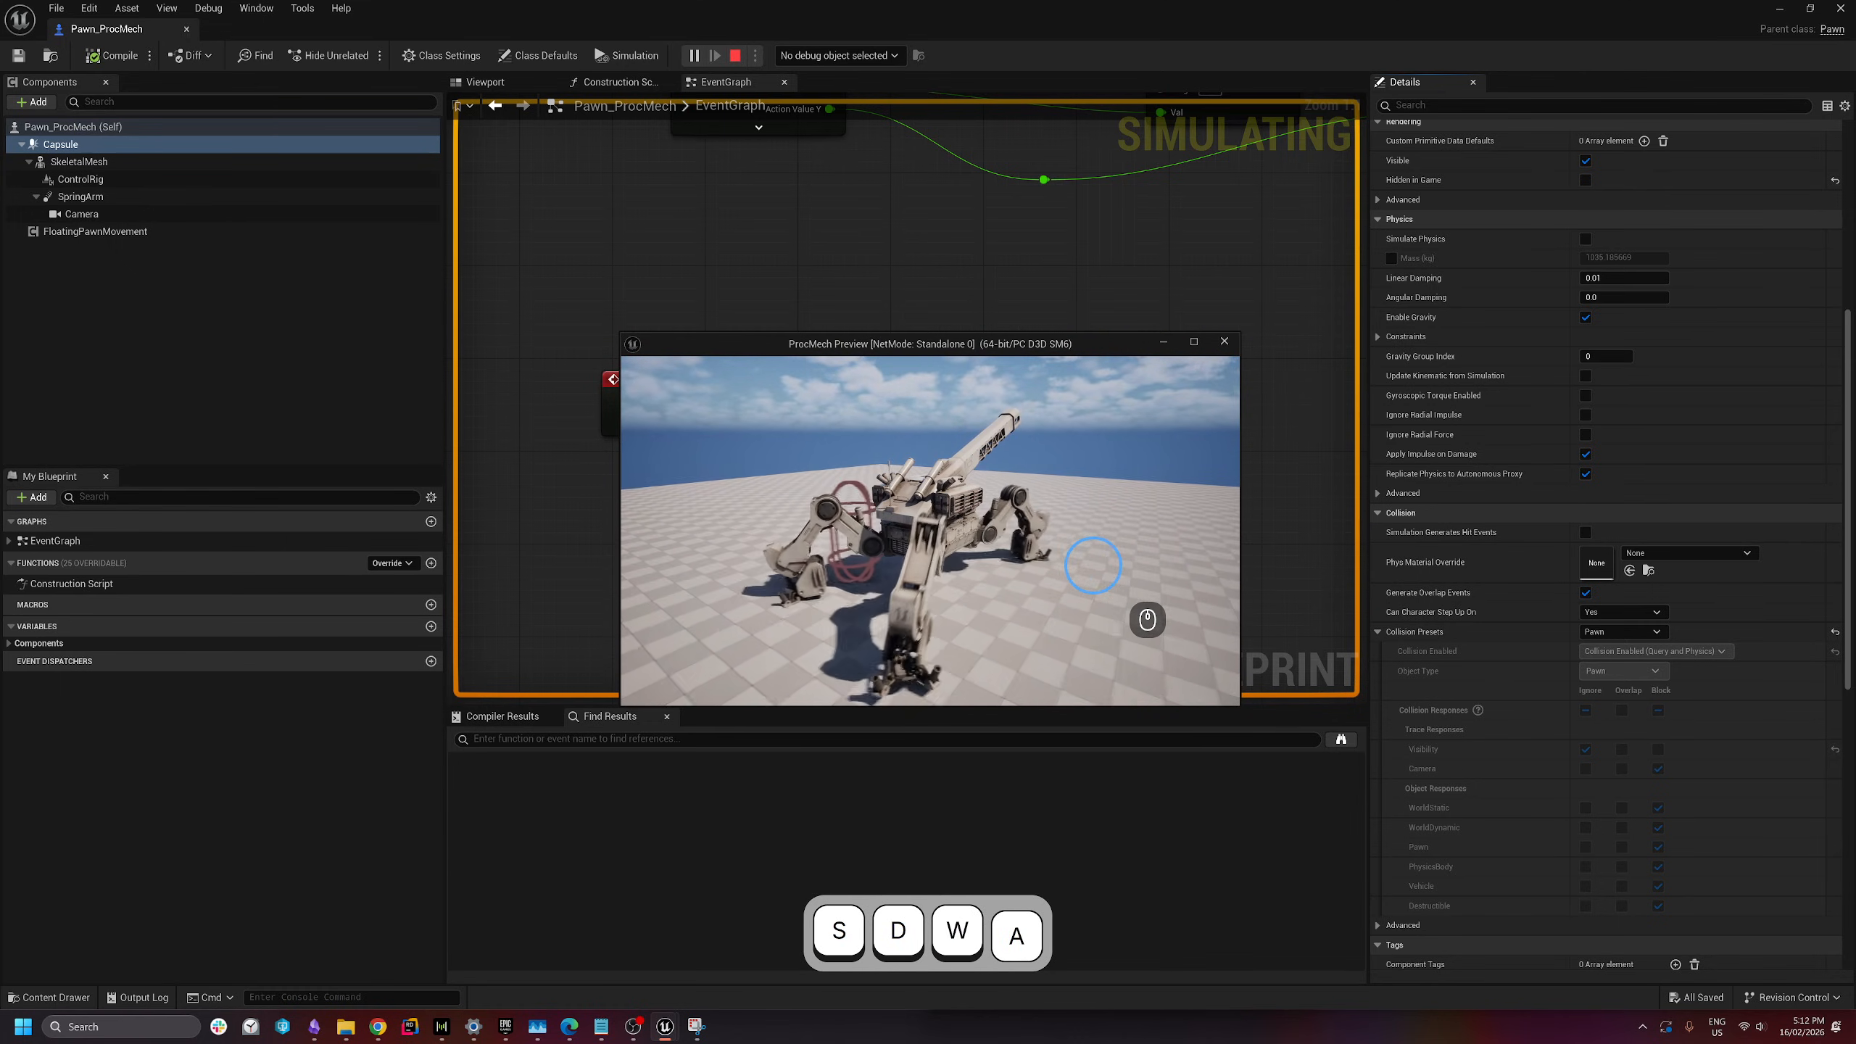
key("s")
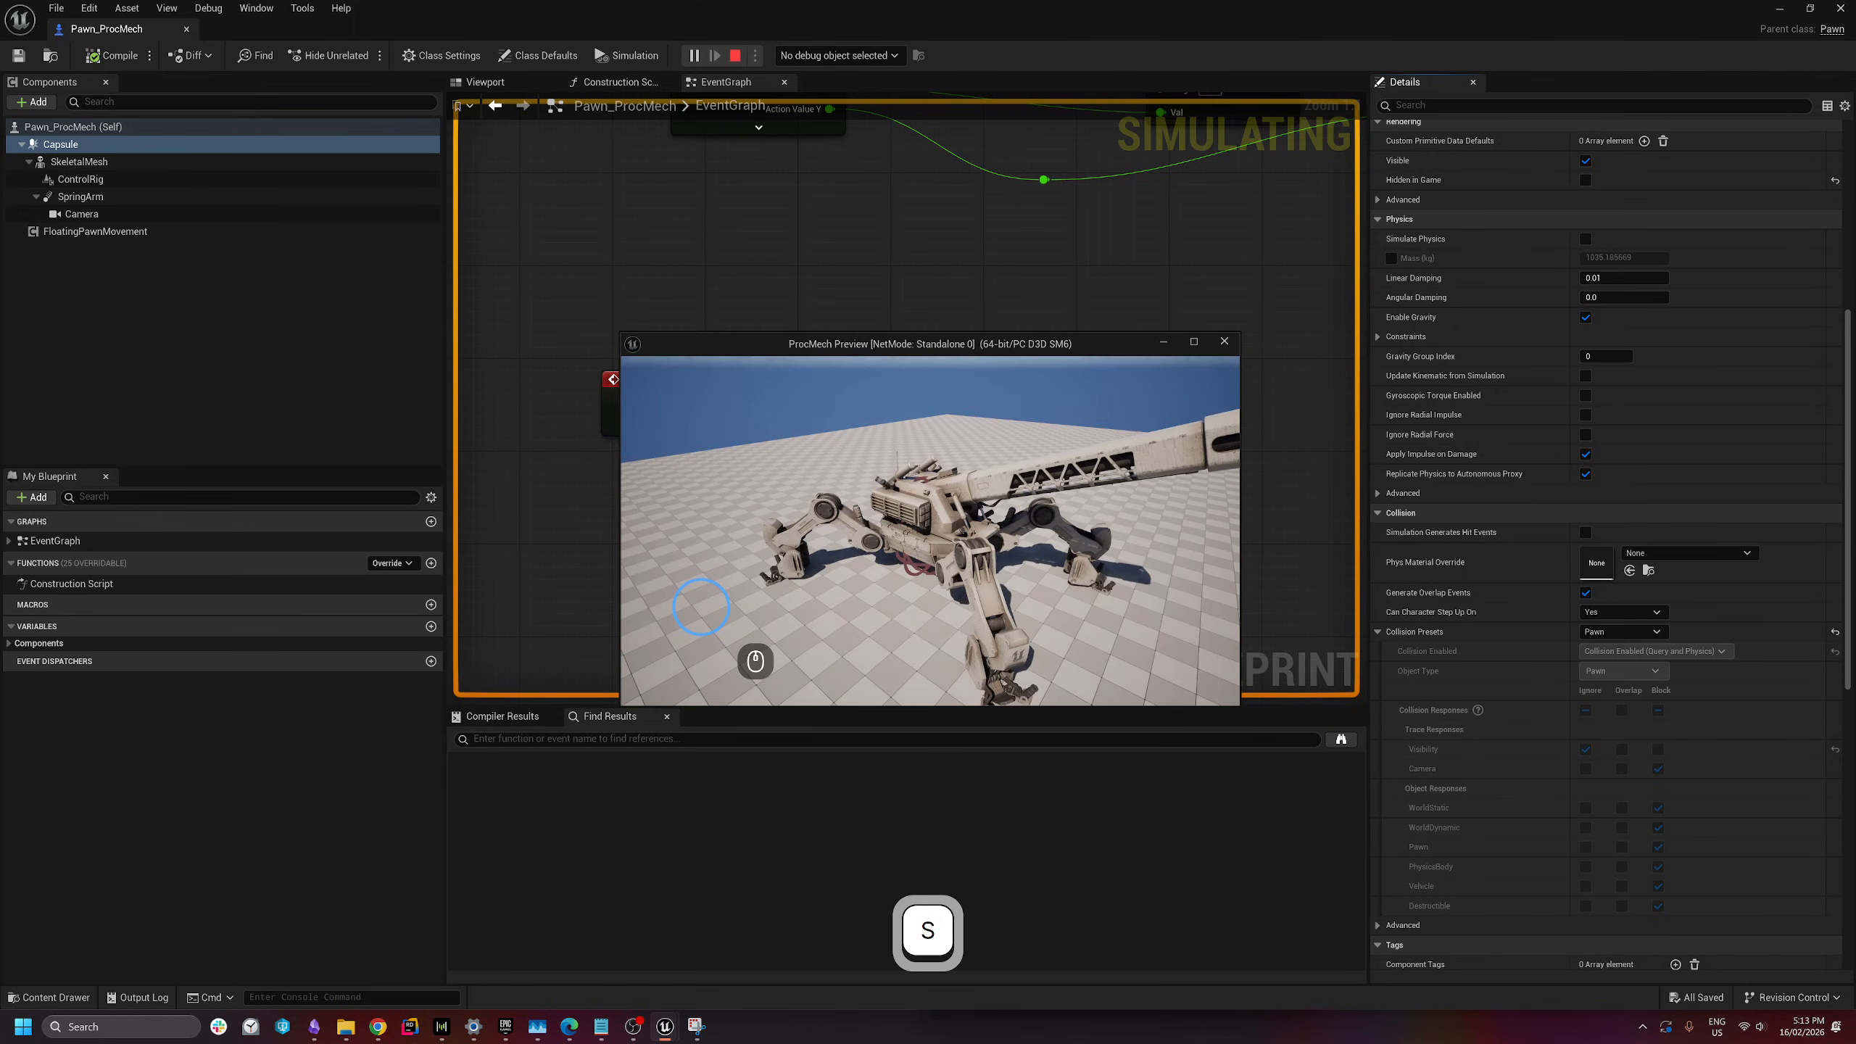
key("w")
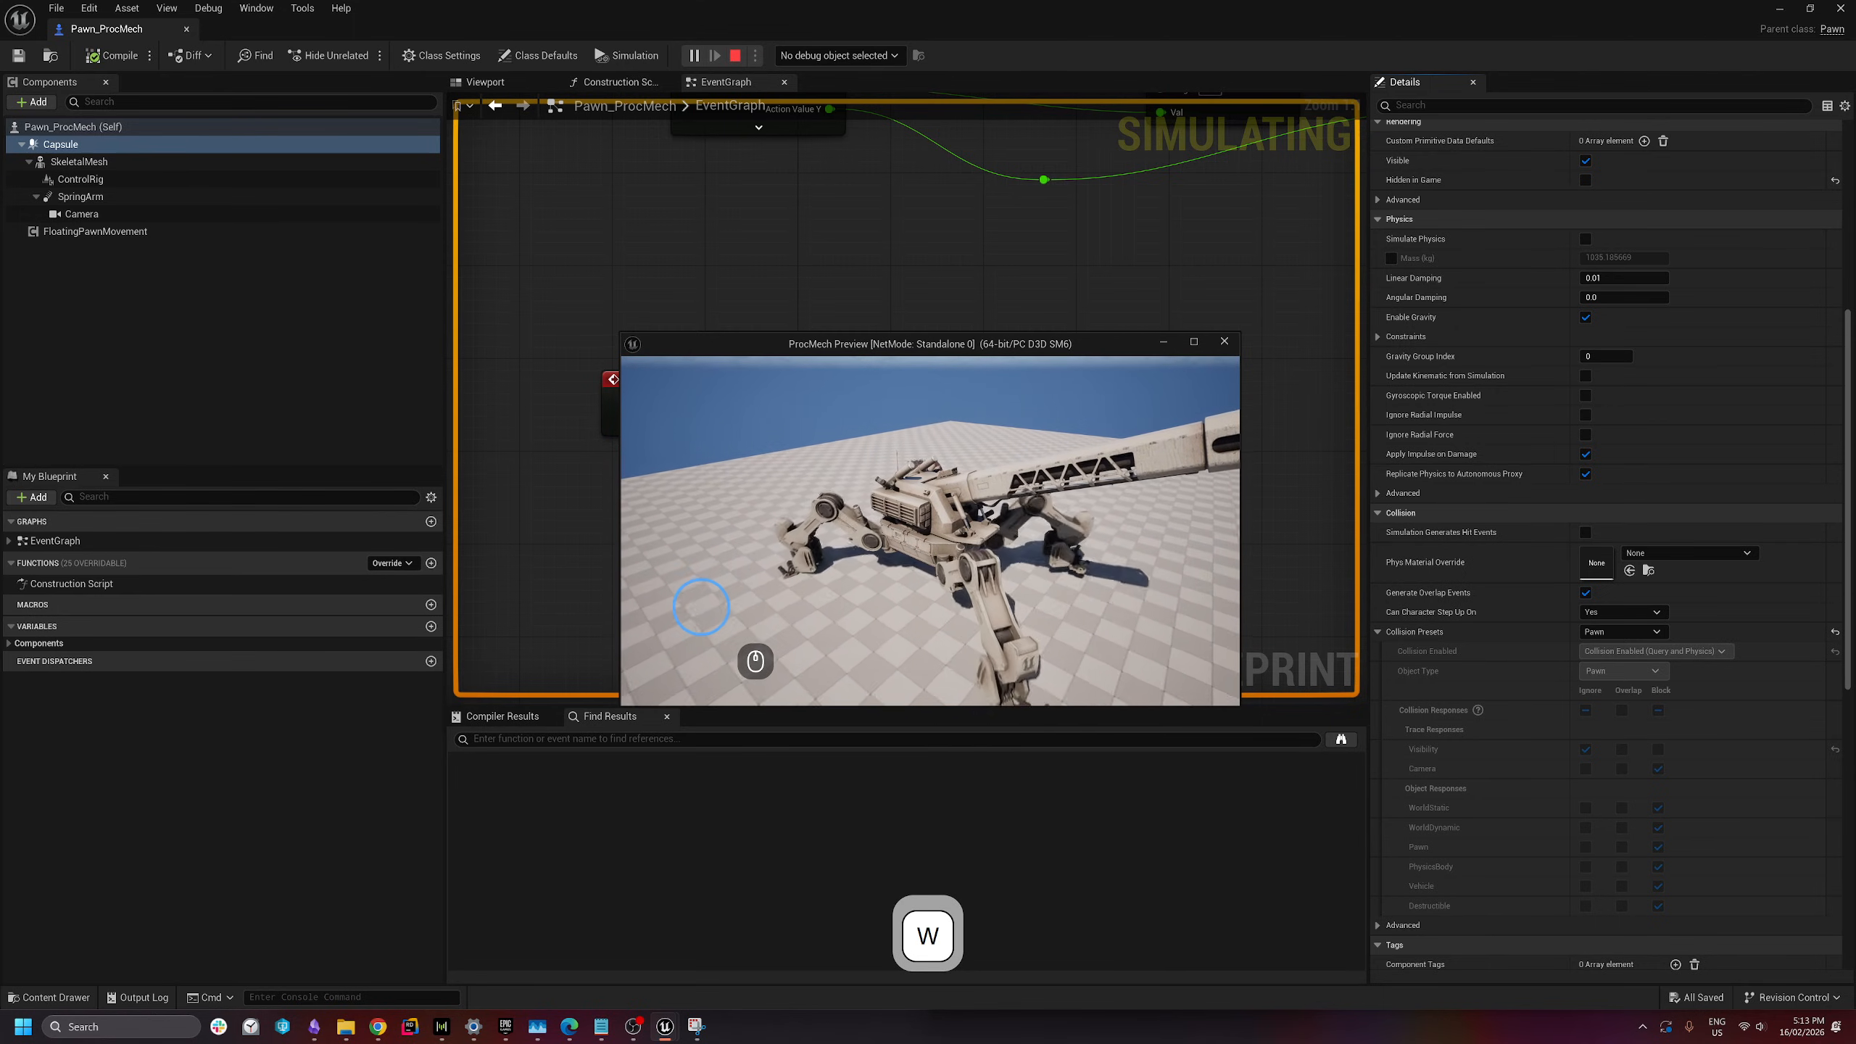
key("d")
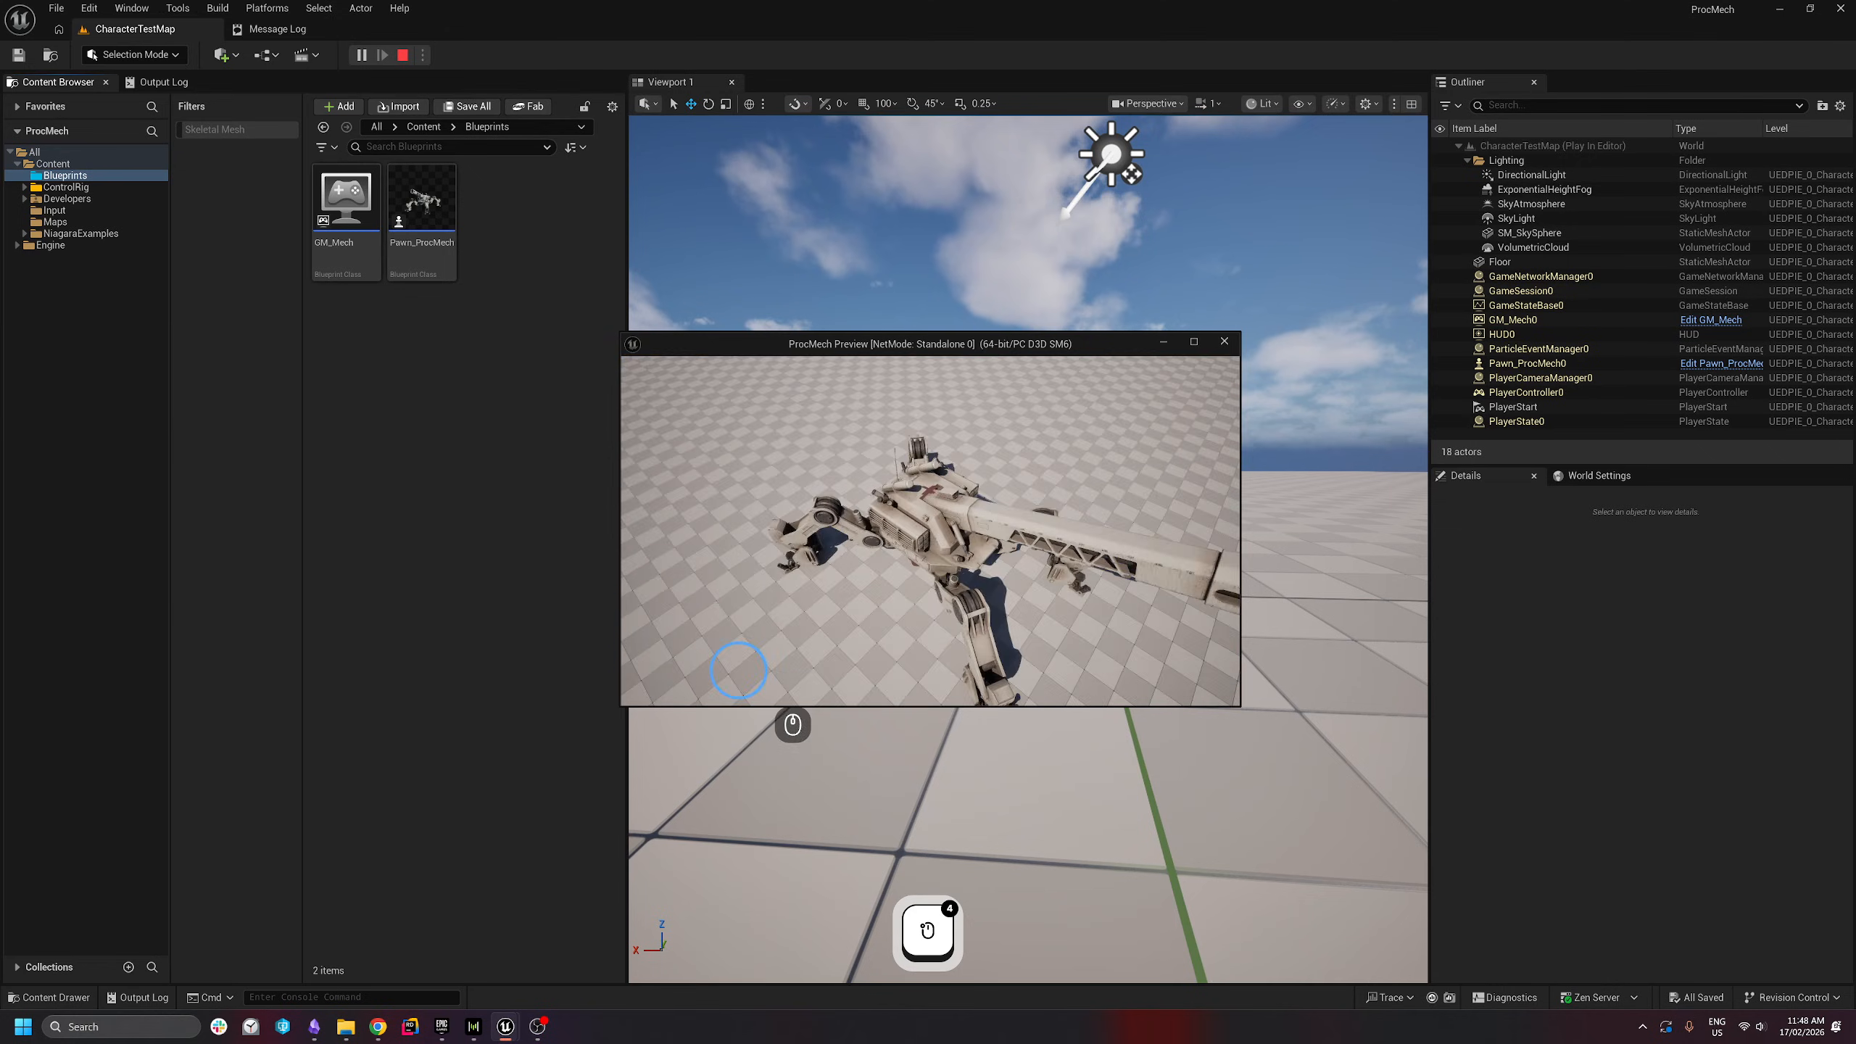
- Walk the mech around with WASD, stop play with Esc, and expand the ControlRig folder
key("a")
key("w")
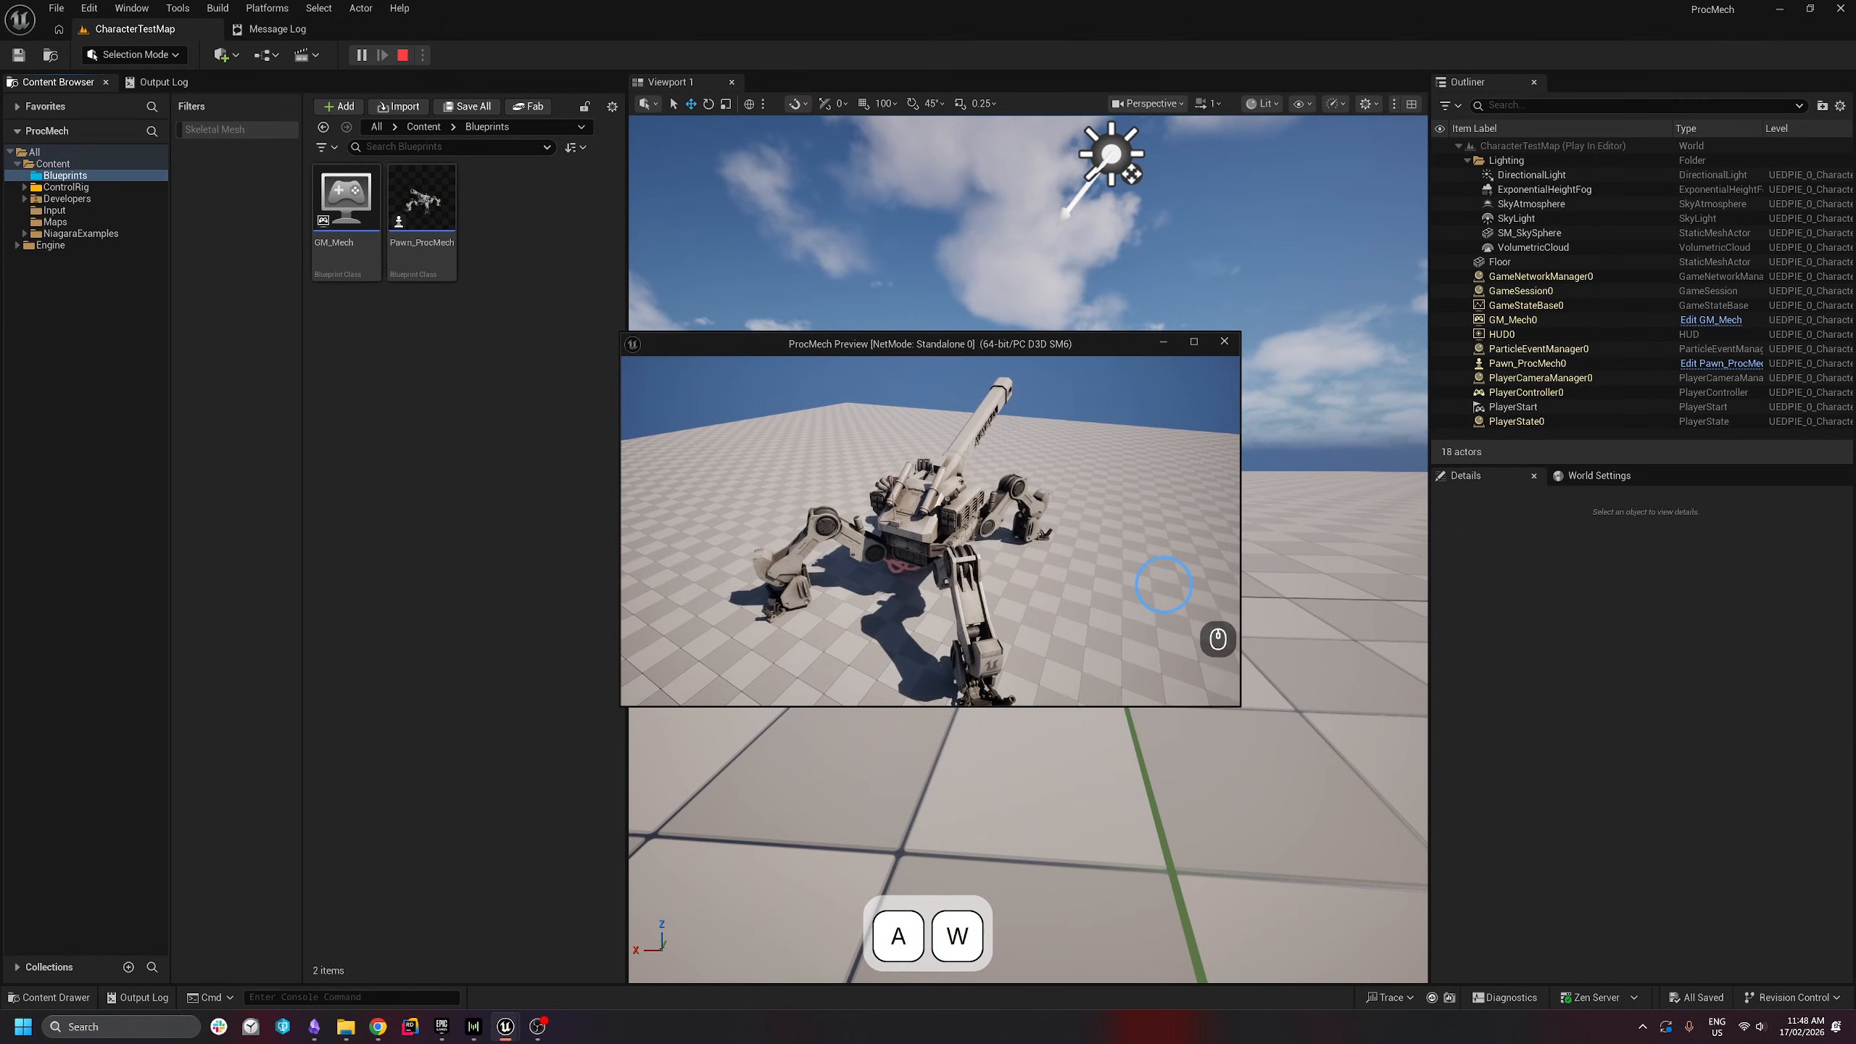
key("d")
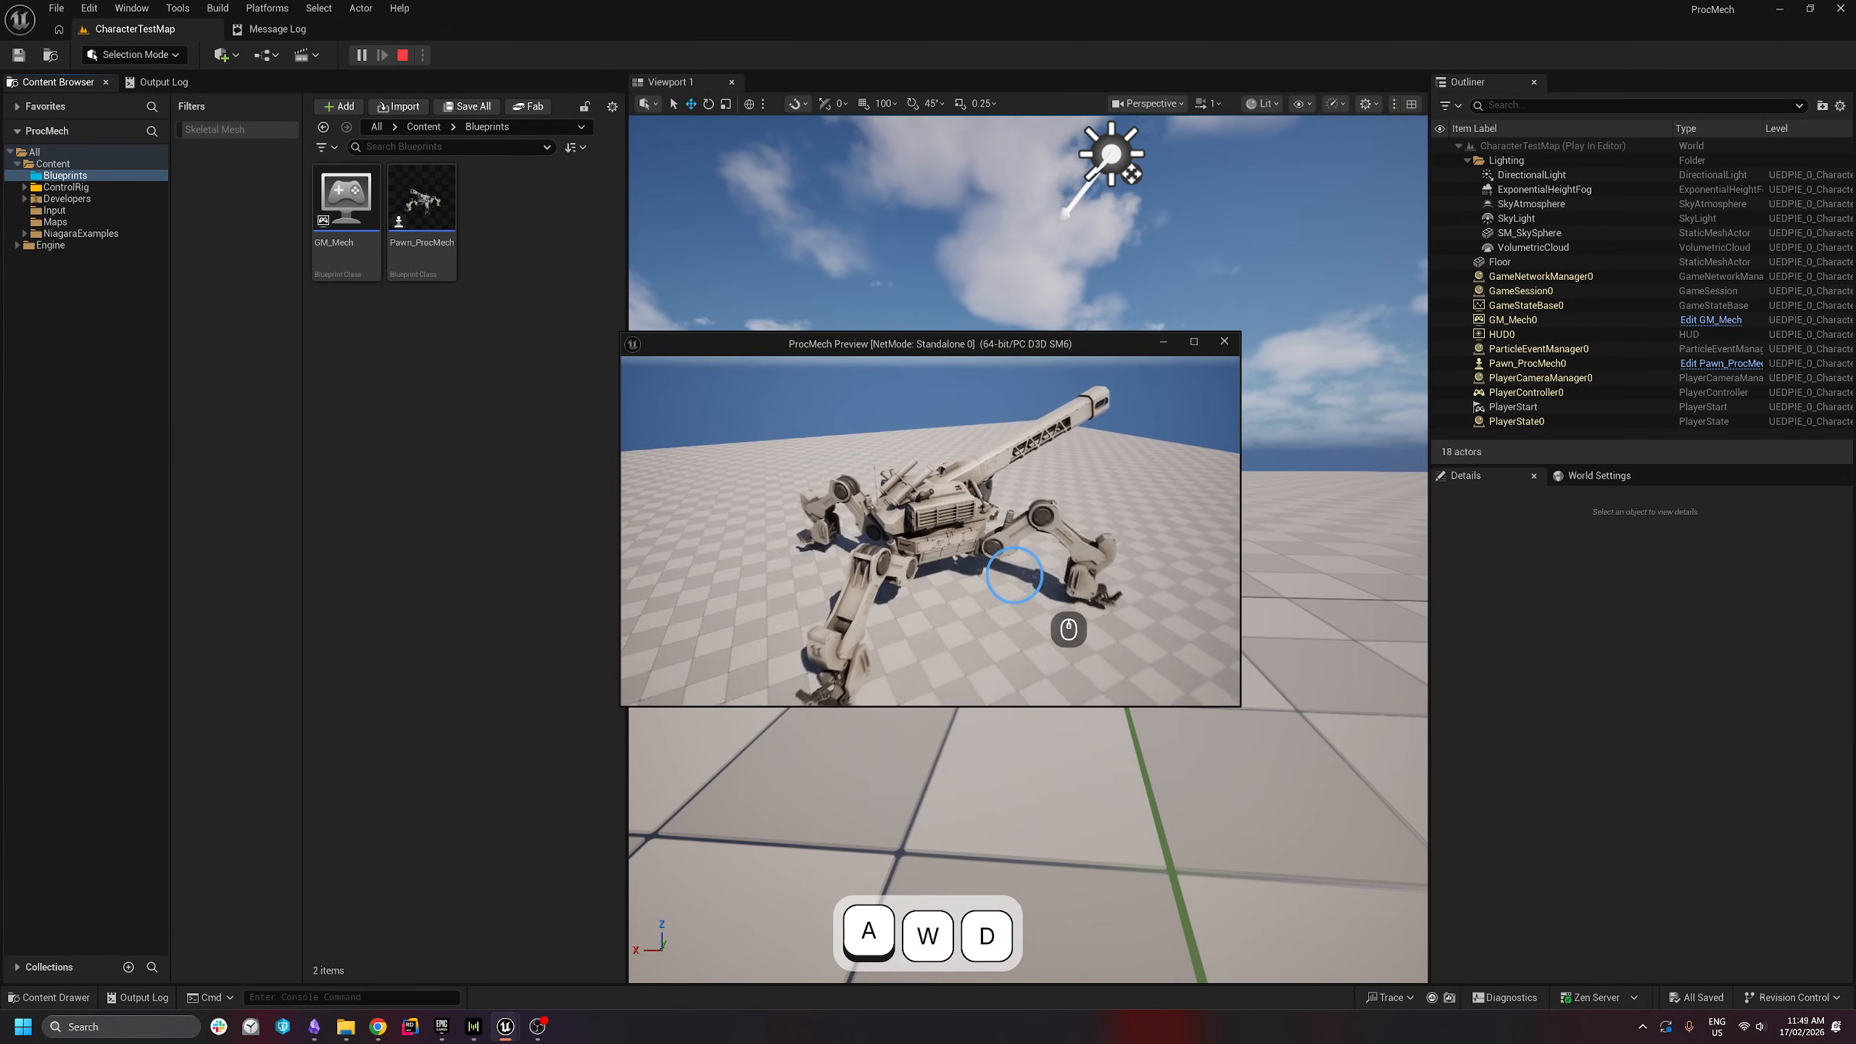
key("s")
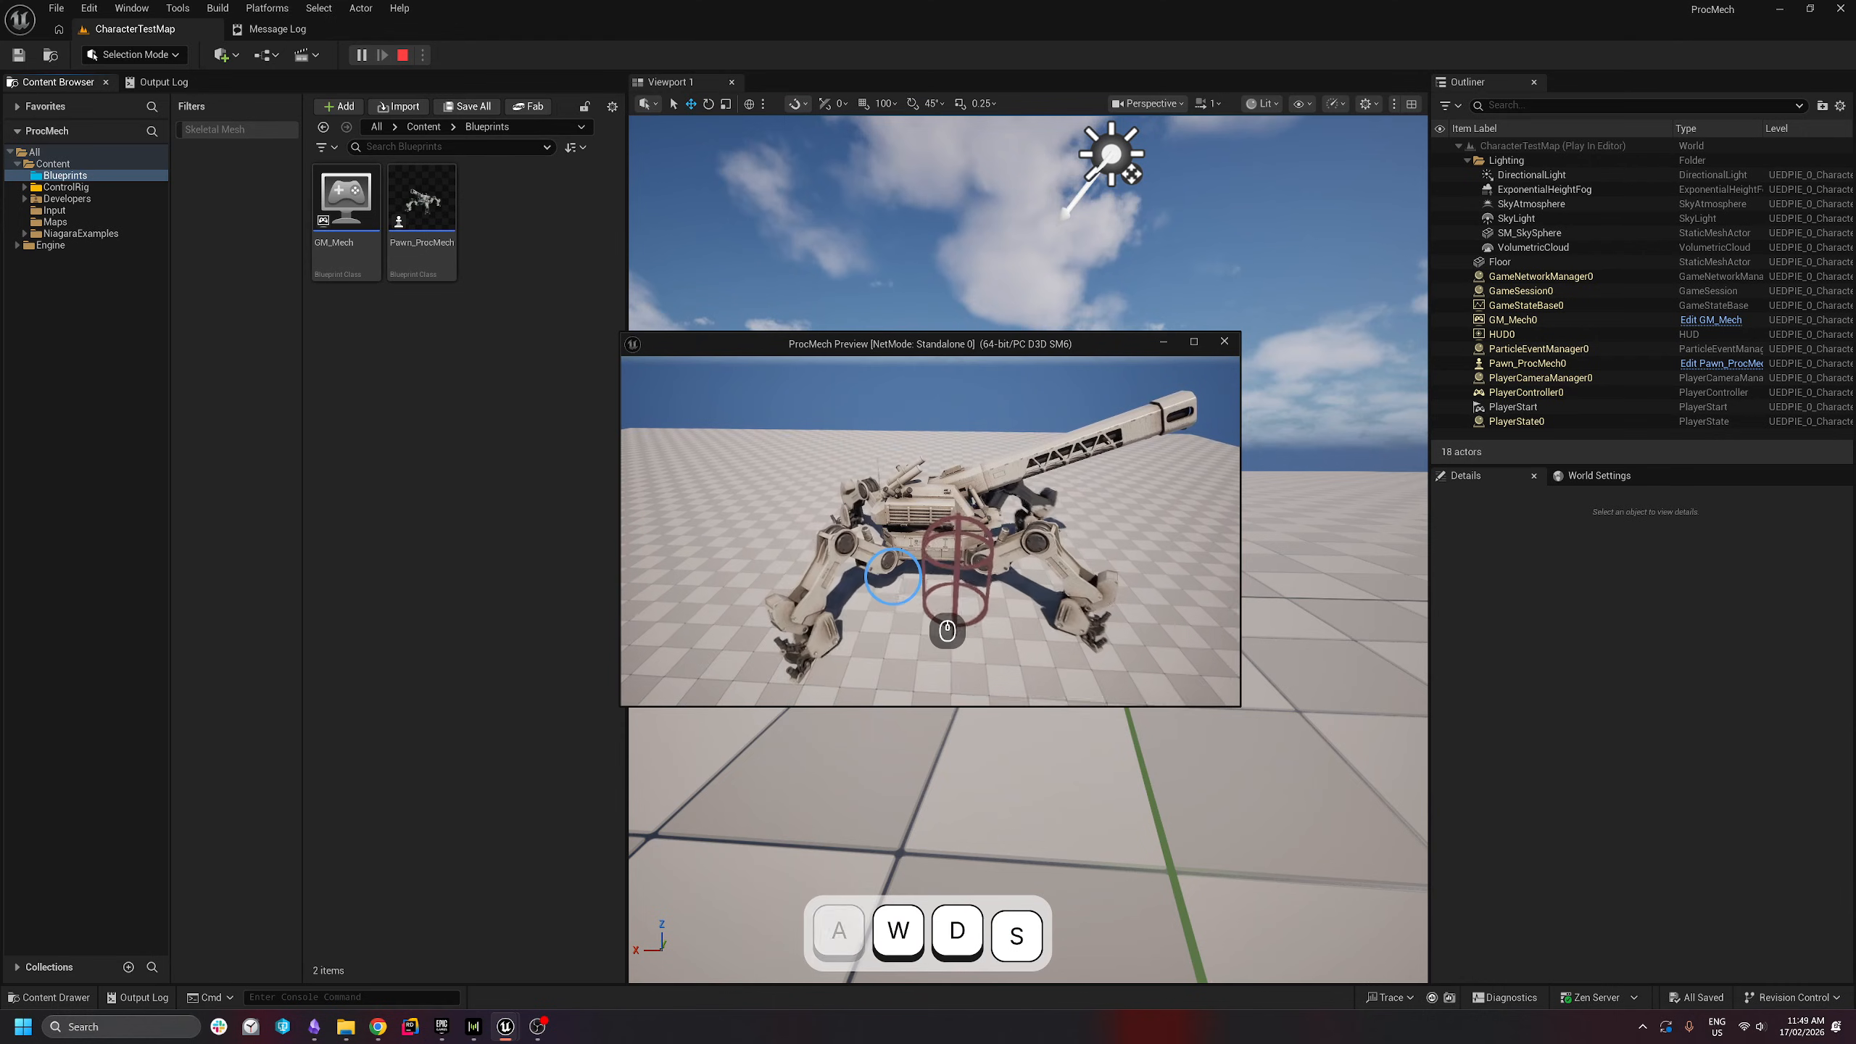
key("w")
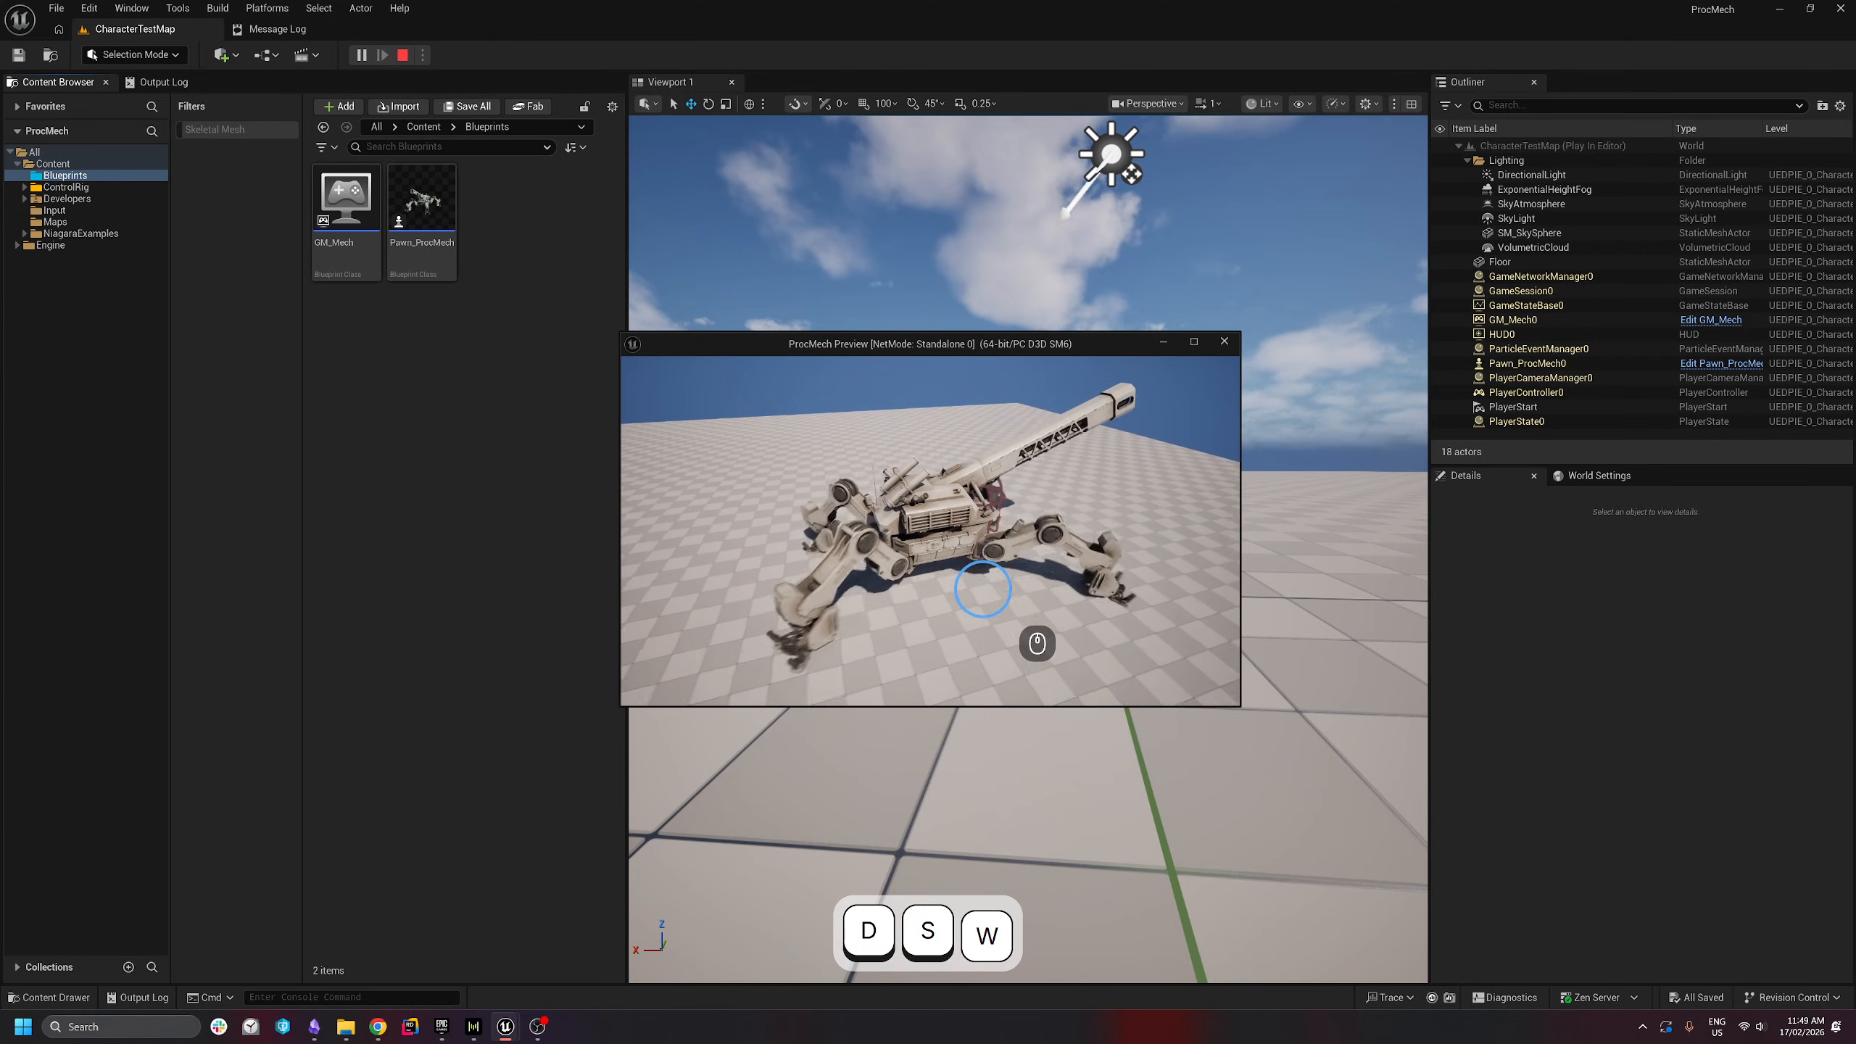
key("a")
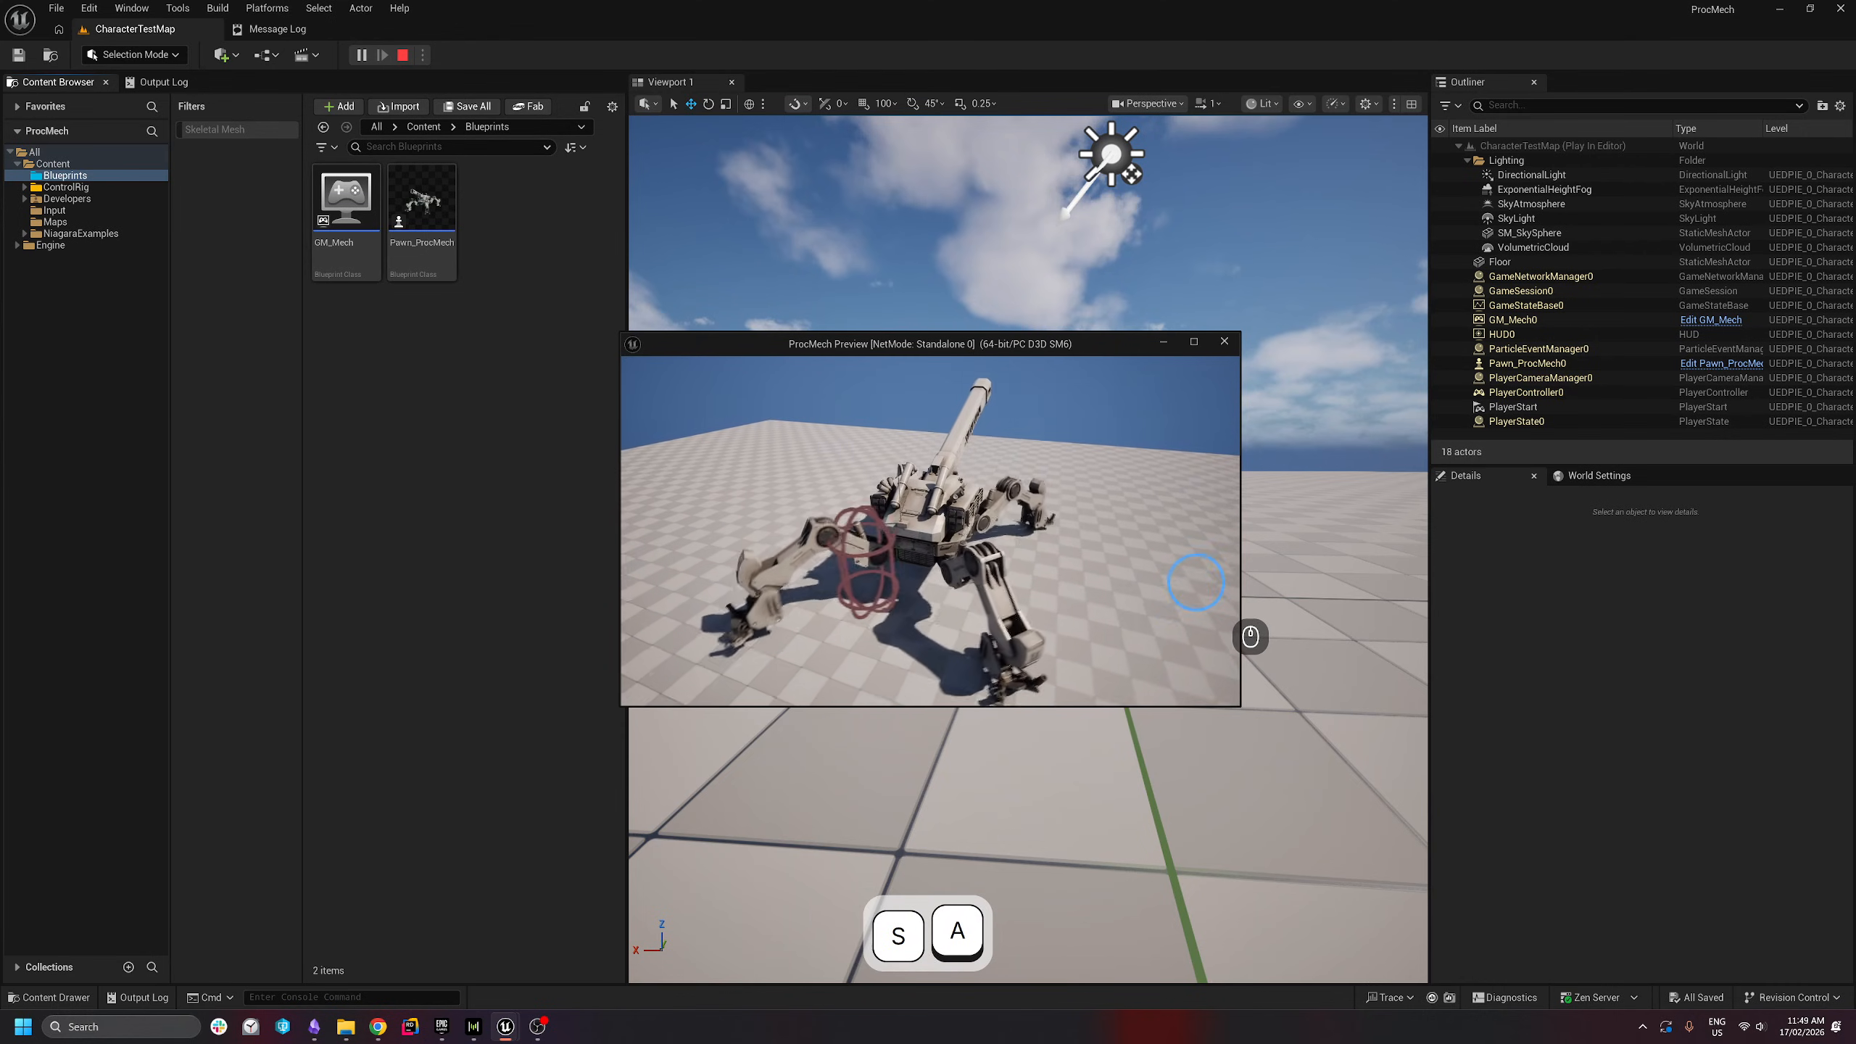
key("d")
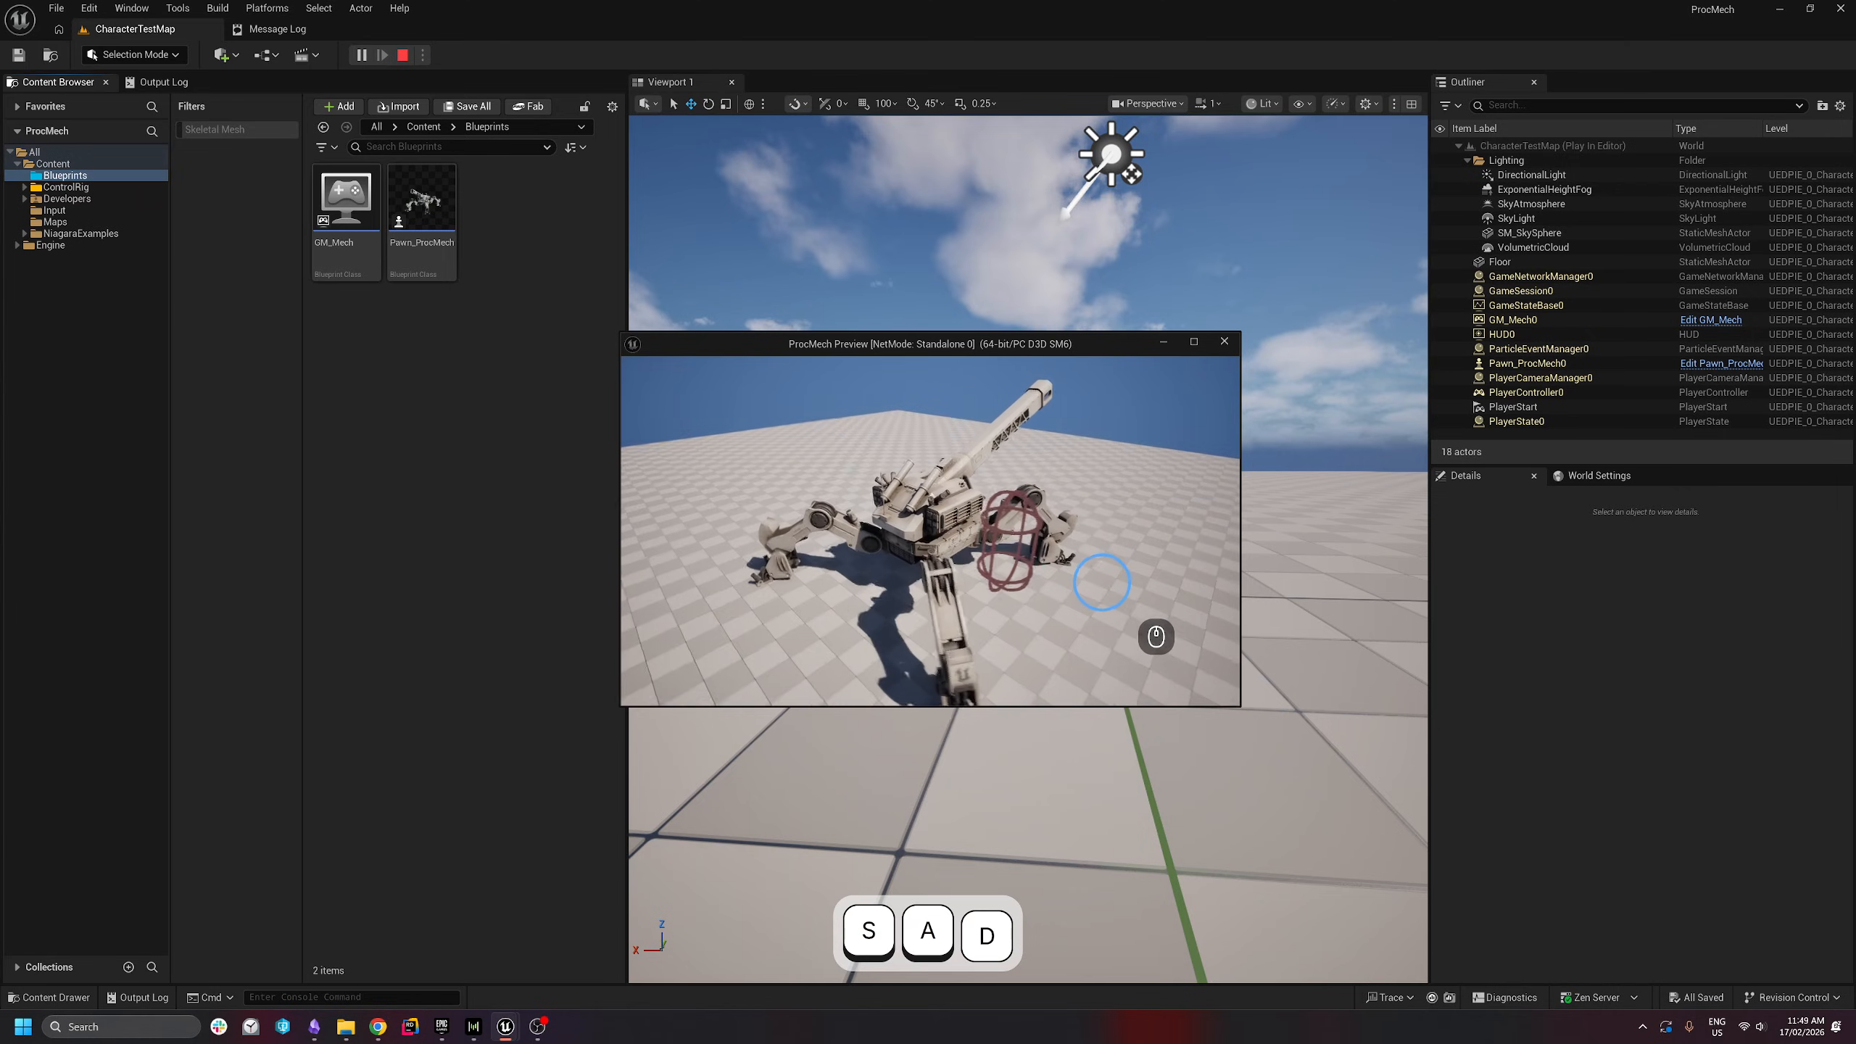
key("w")
key("d")
key("d")
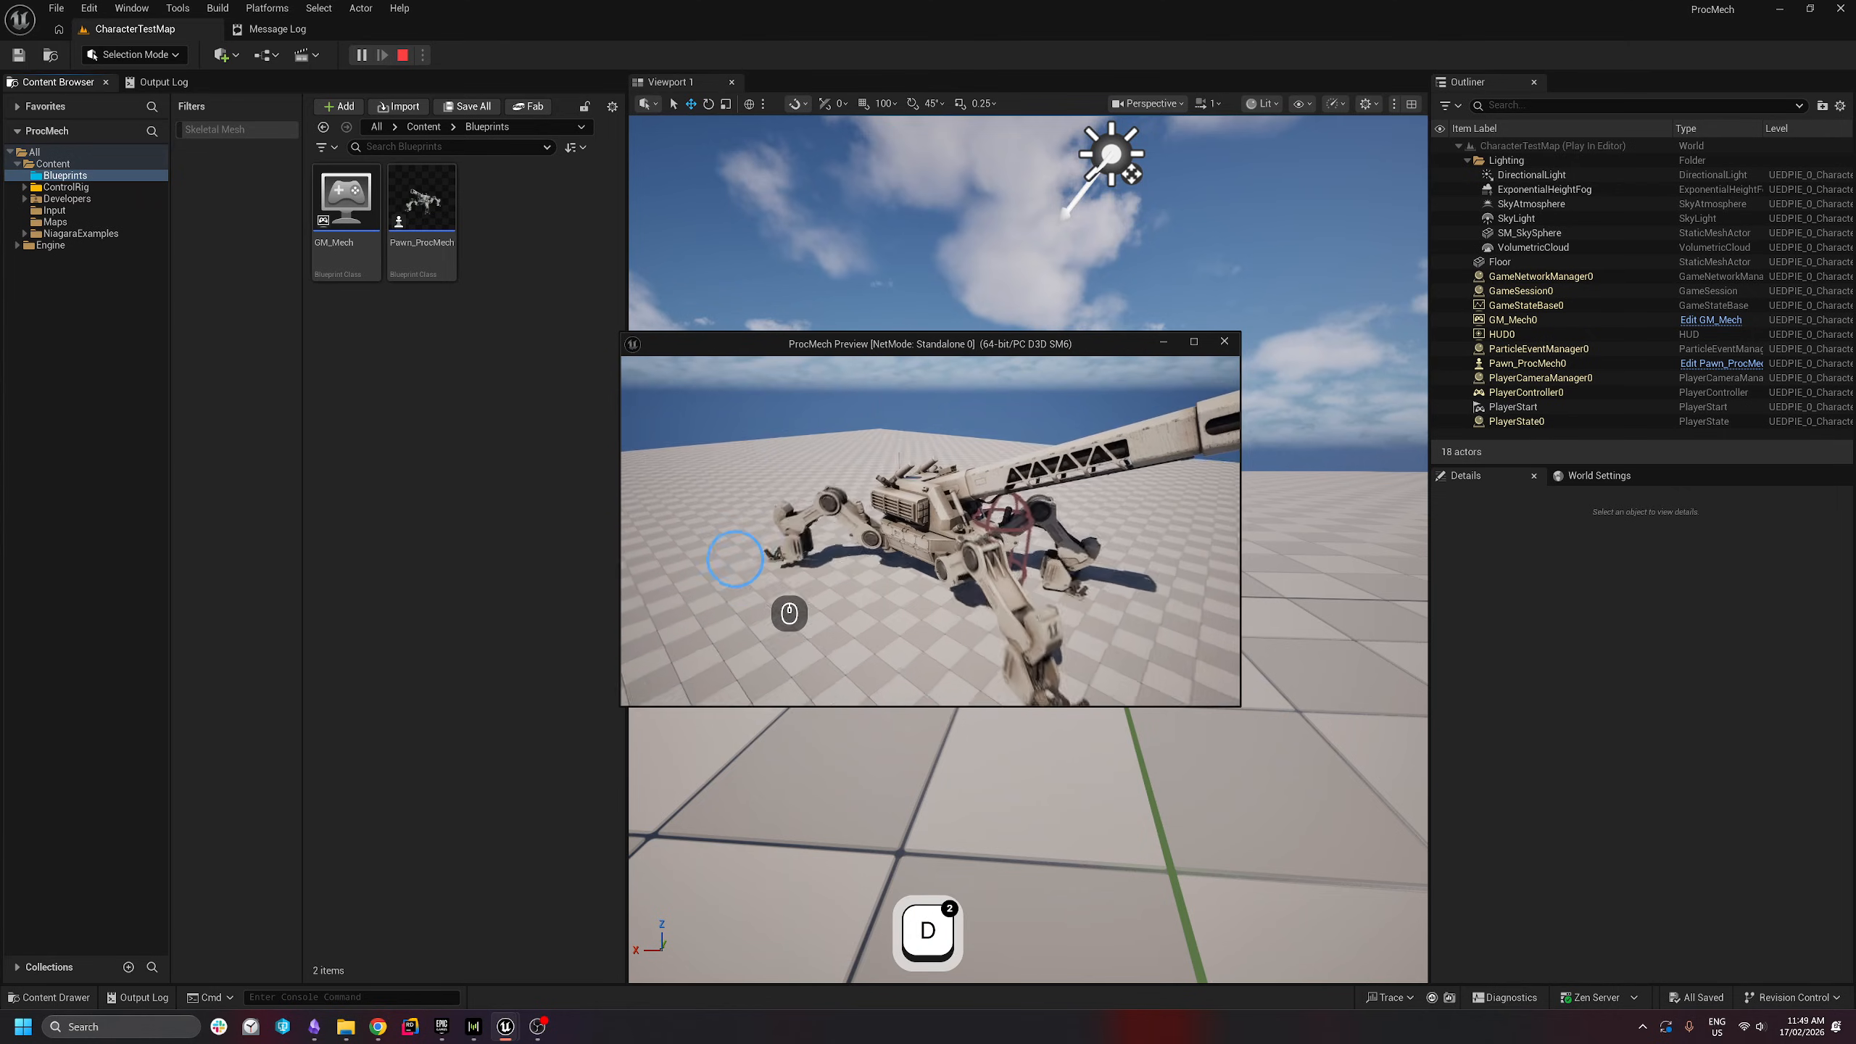
key("a")
key("s")
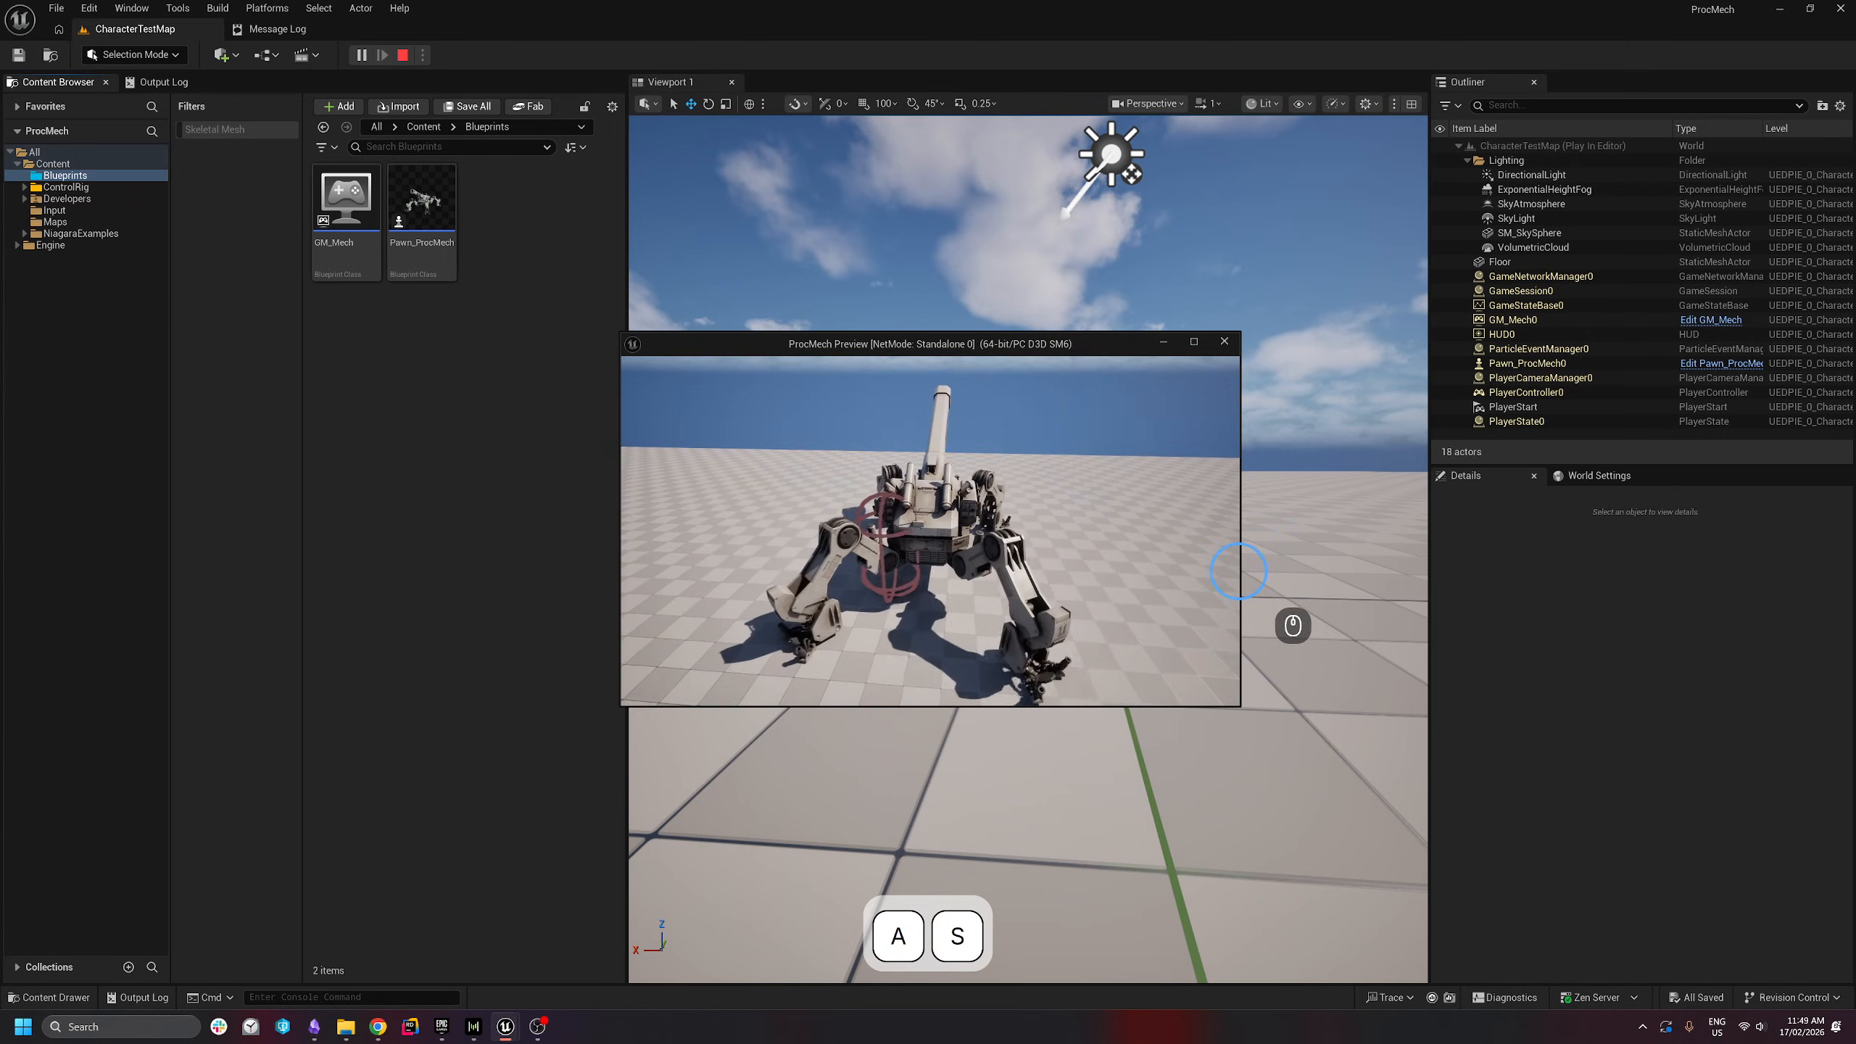
key("Escape")
left_click(24, 188)
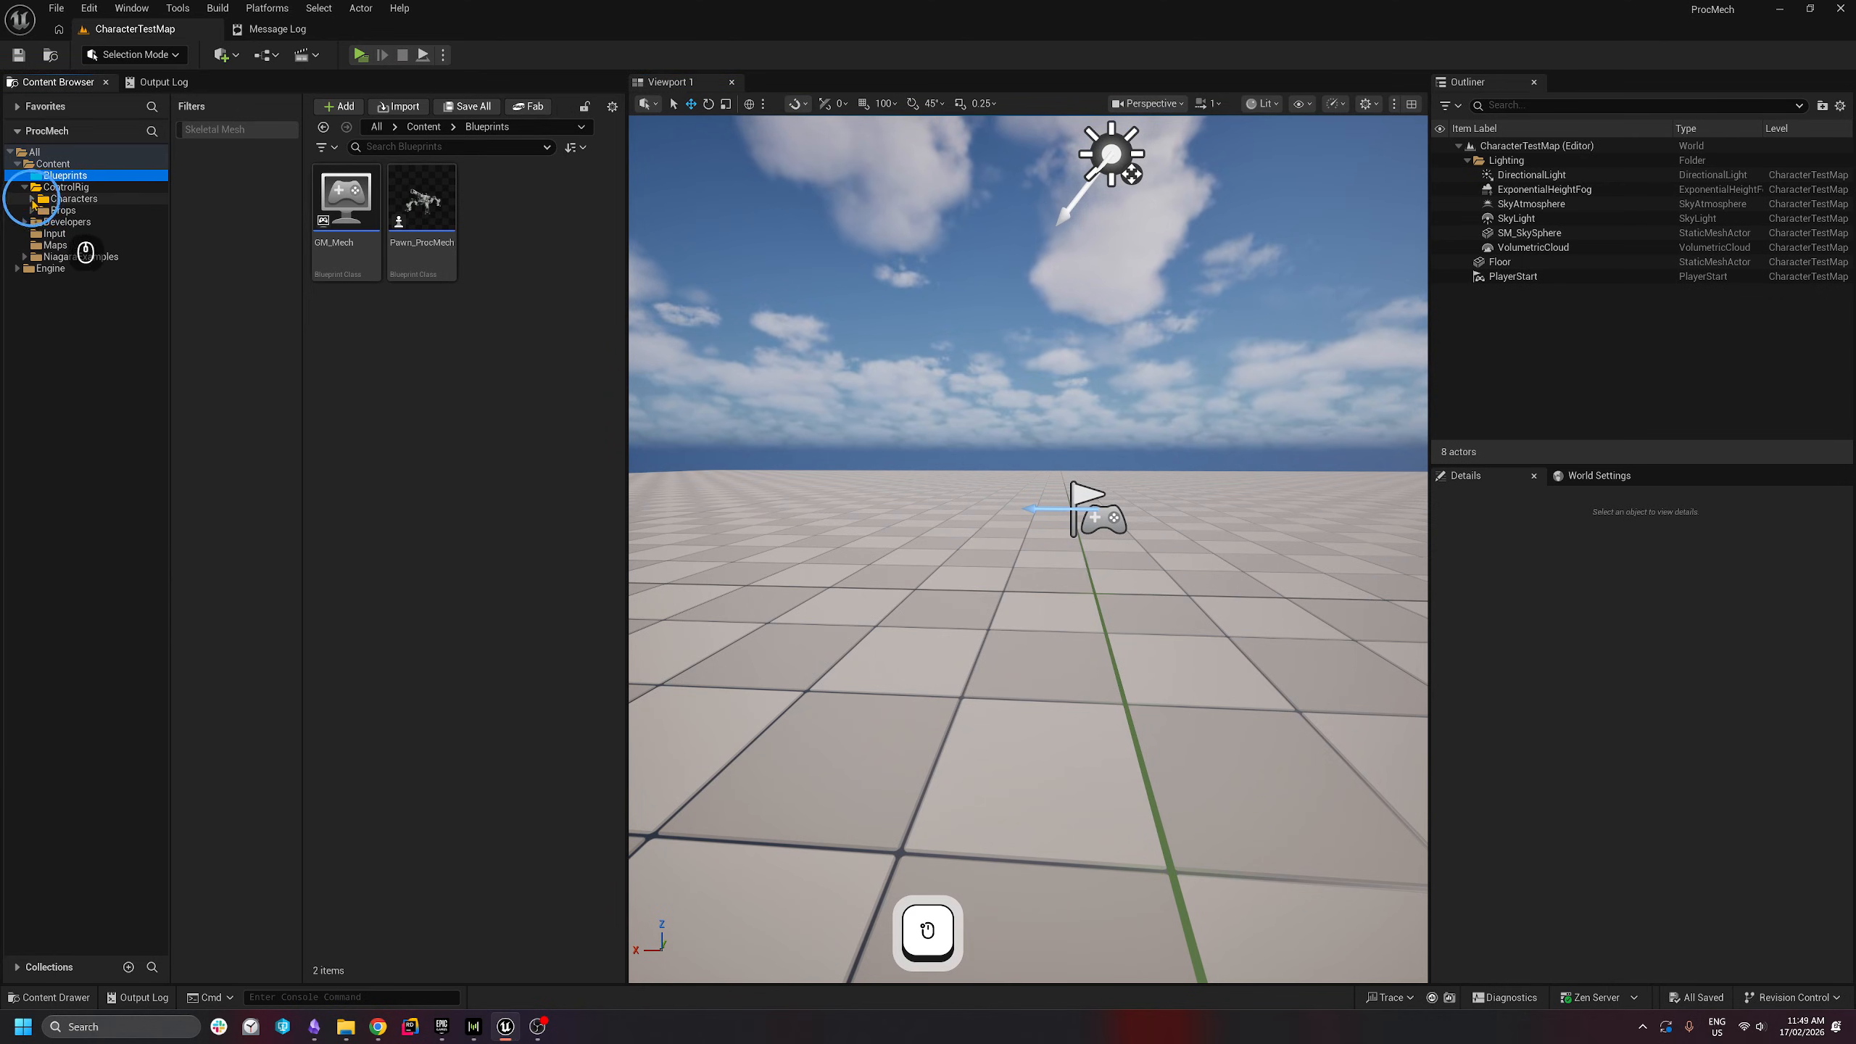
- Browse ControlRig > Characters > Mech > Meshes and open CR_ProcMech
left_click(33, 199)
left_click(38, 257)
left_click(60, 292)
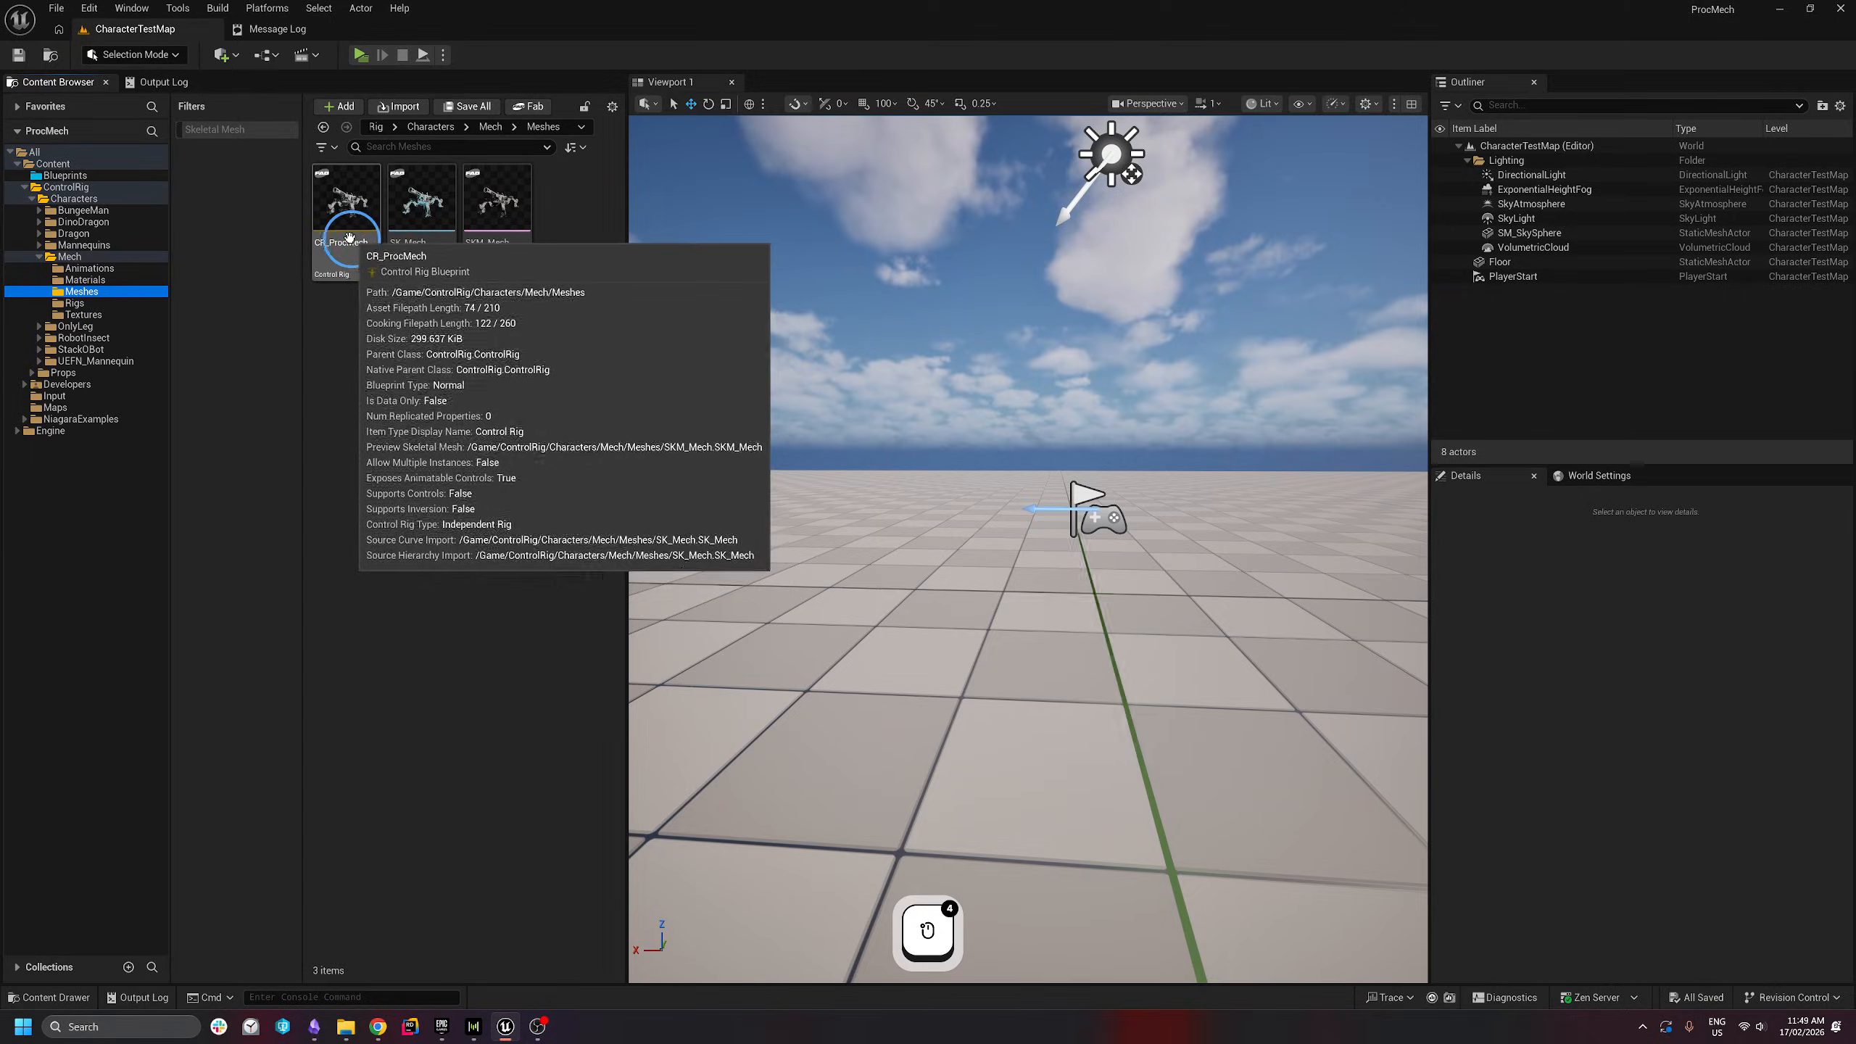
double_click(374, 254)
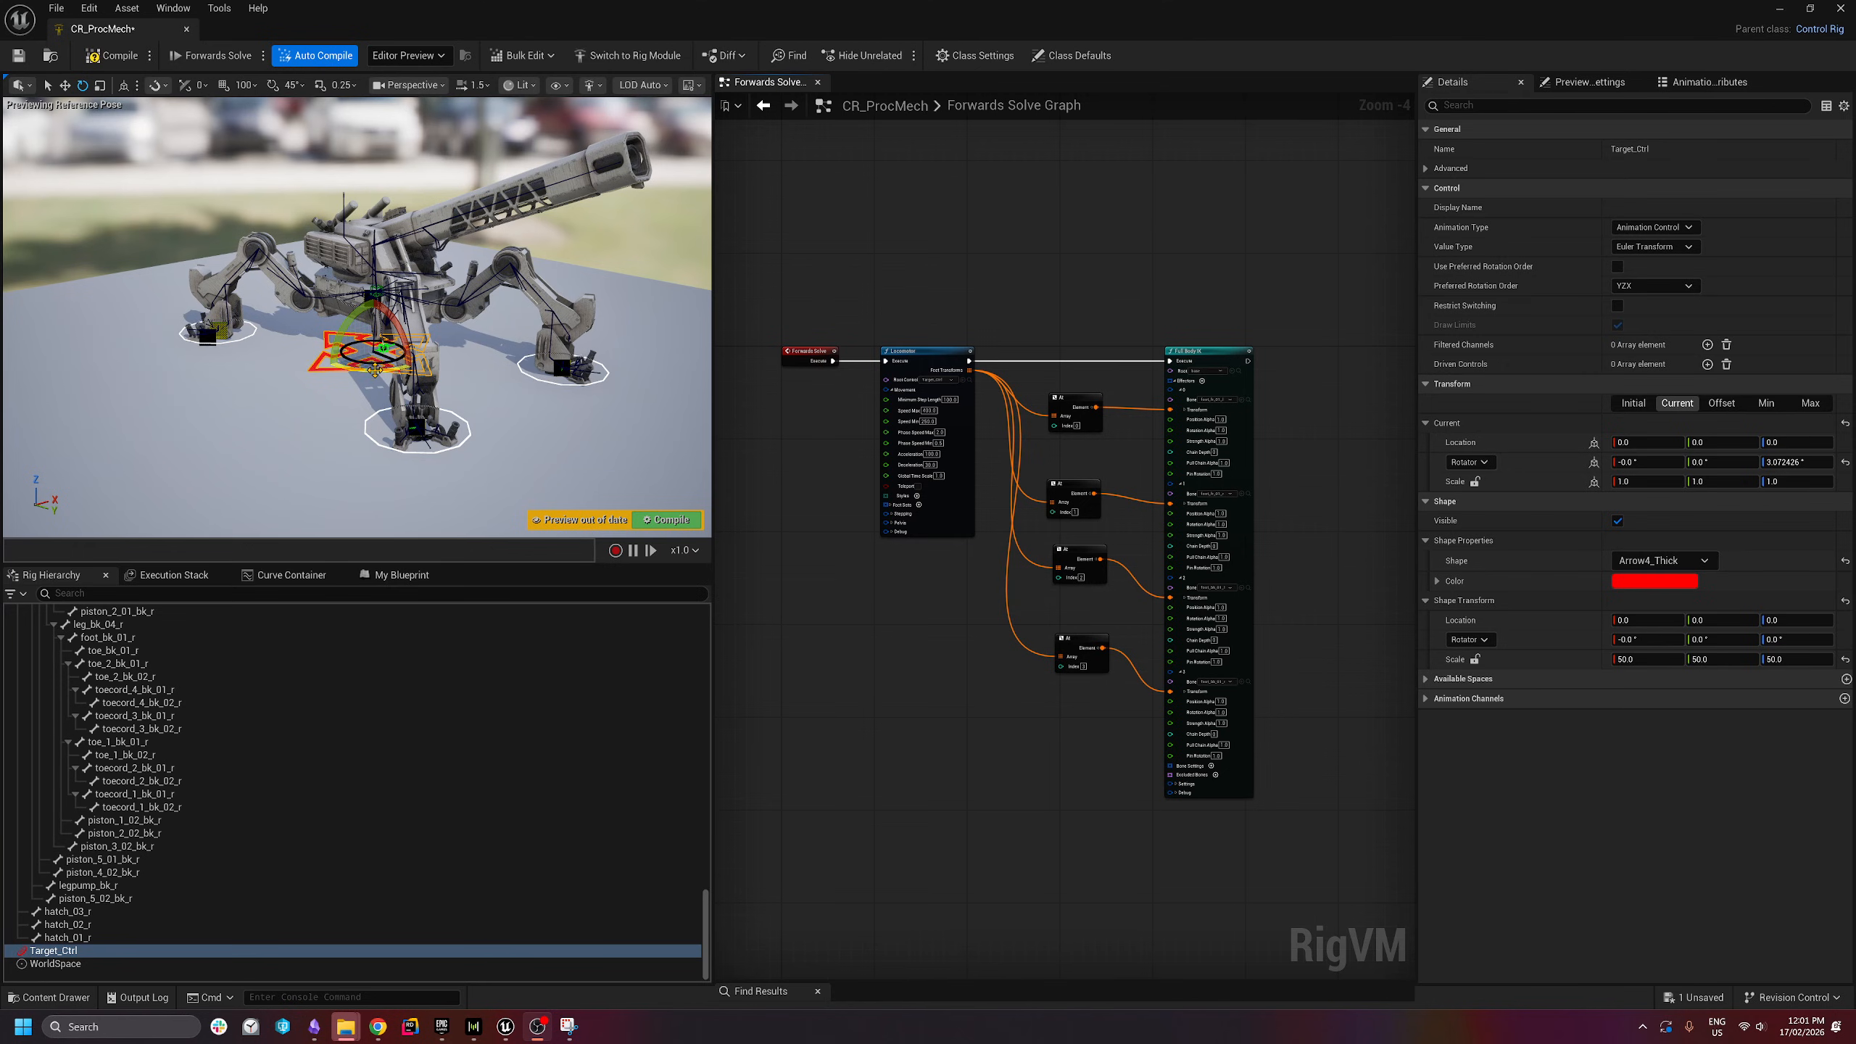
- Orbit the preview around the mech and drag Target_Ctrl toward a leg
right_click_drag(375, 371, 439, 420)
key("a")
key("w")
key("e")
key("s")
key("q")
key("q")
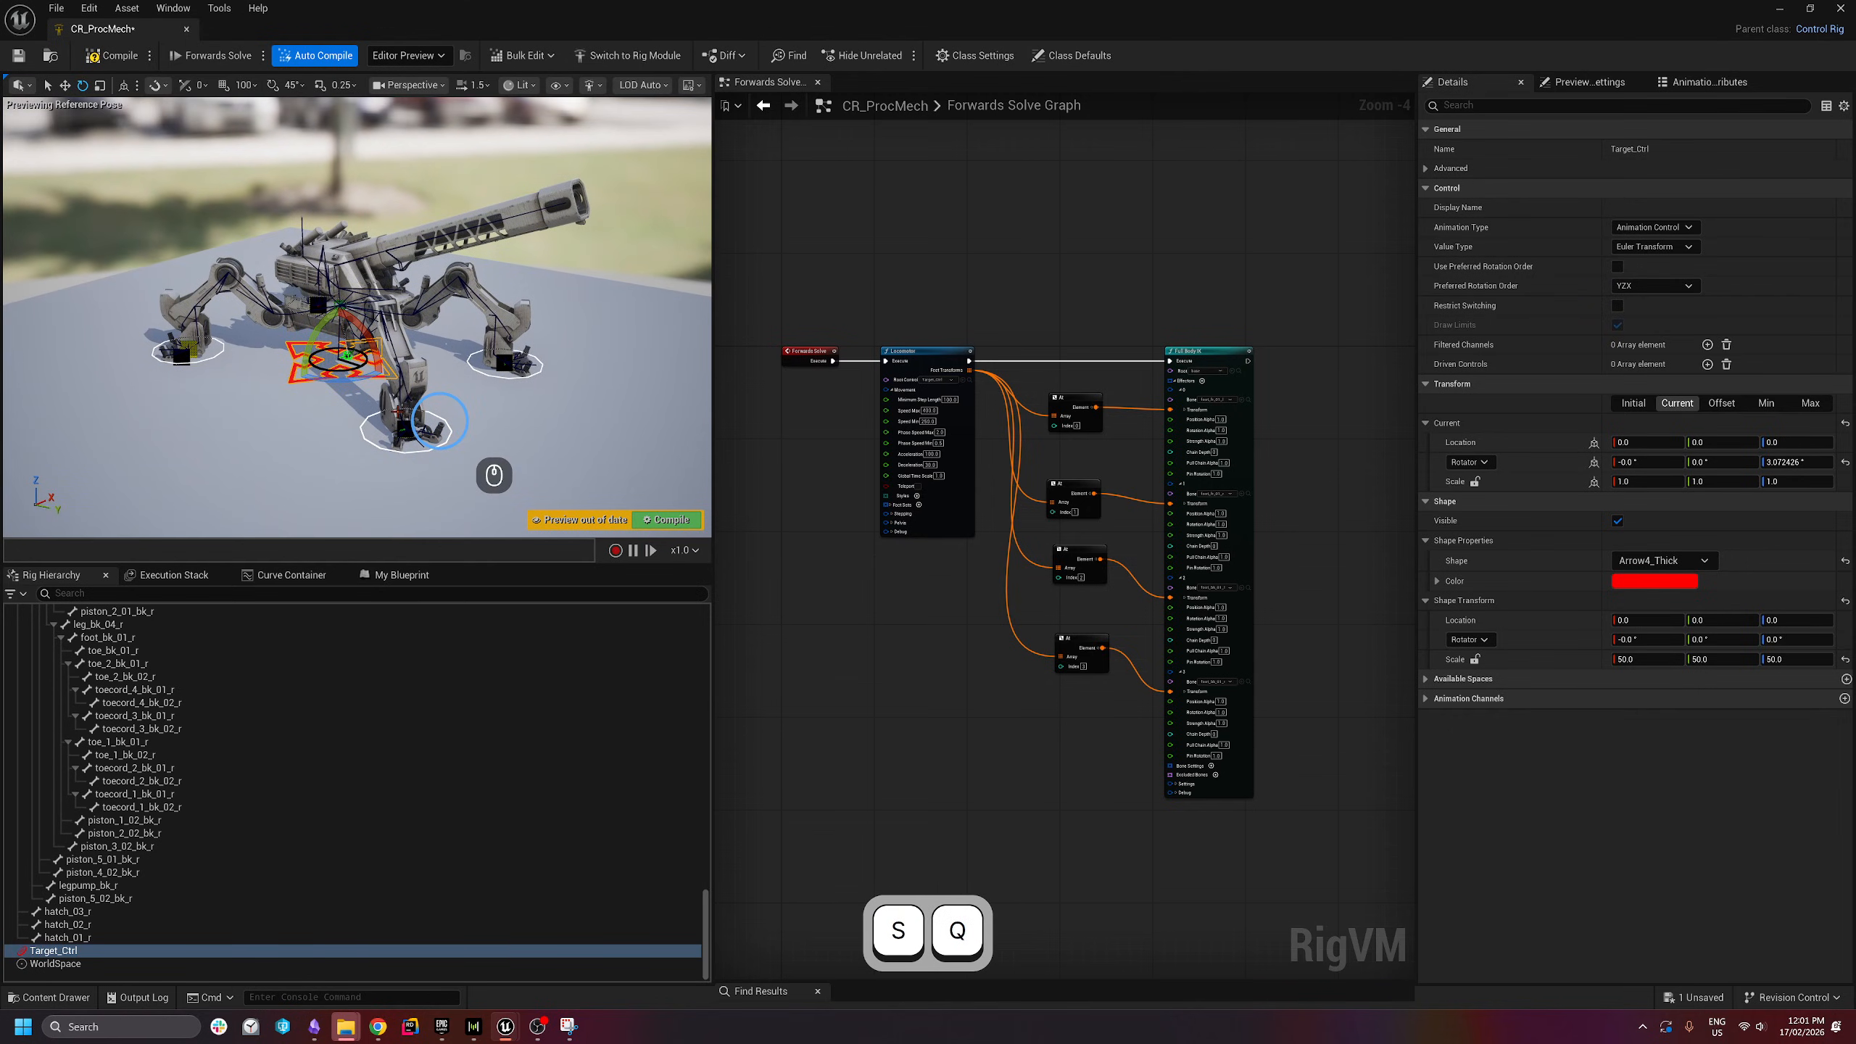
key("w")
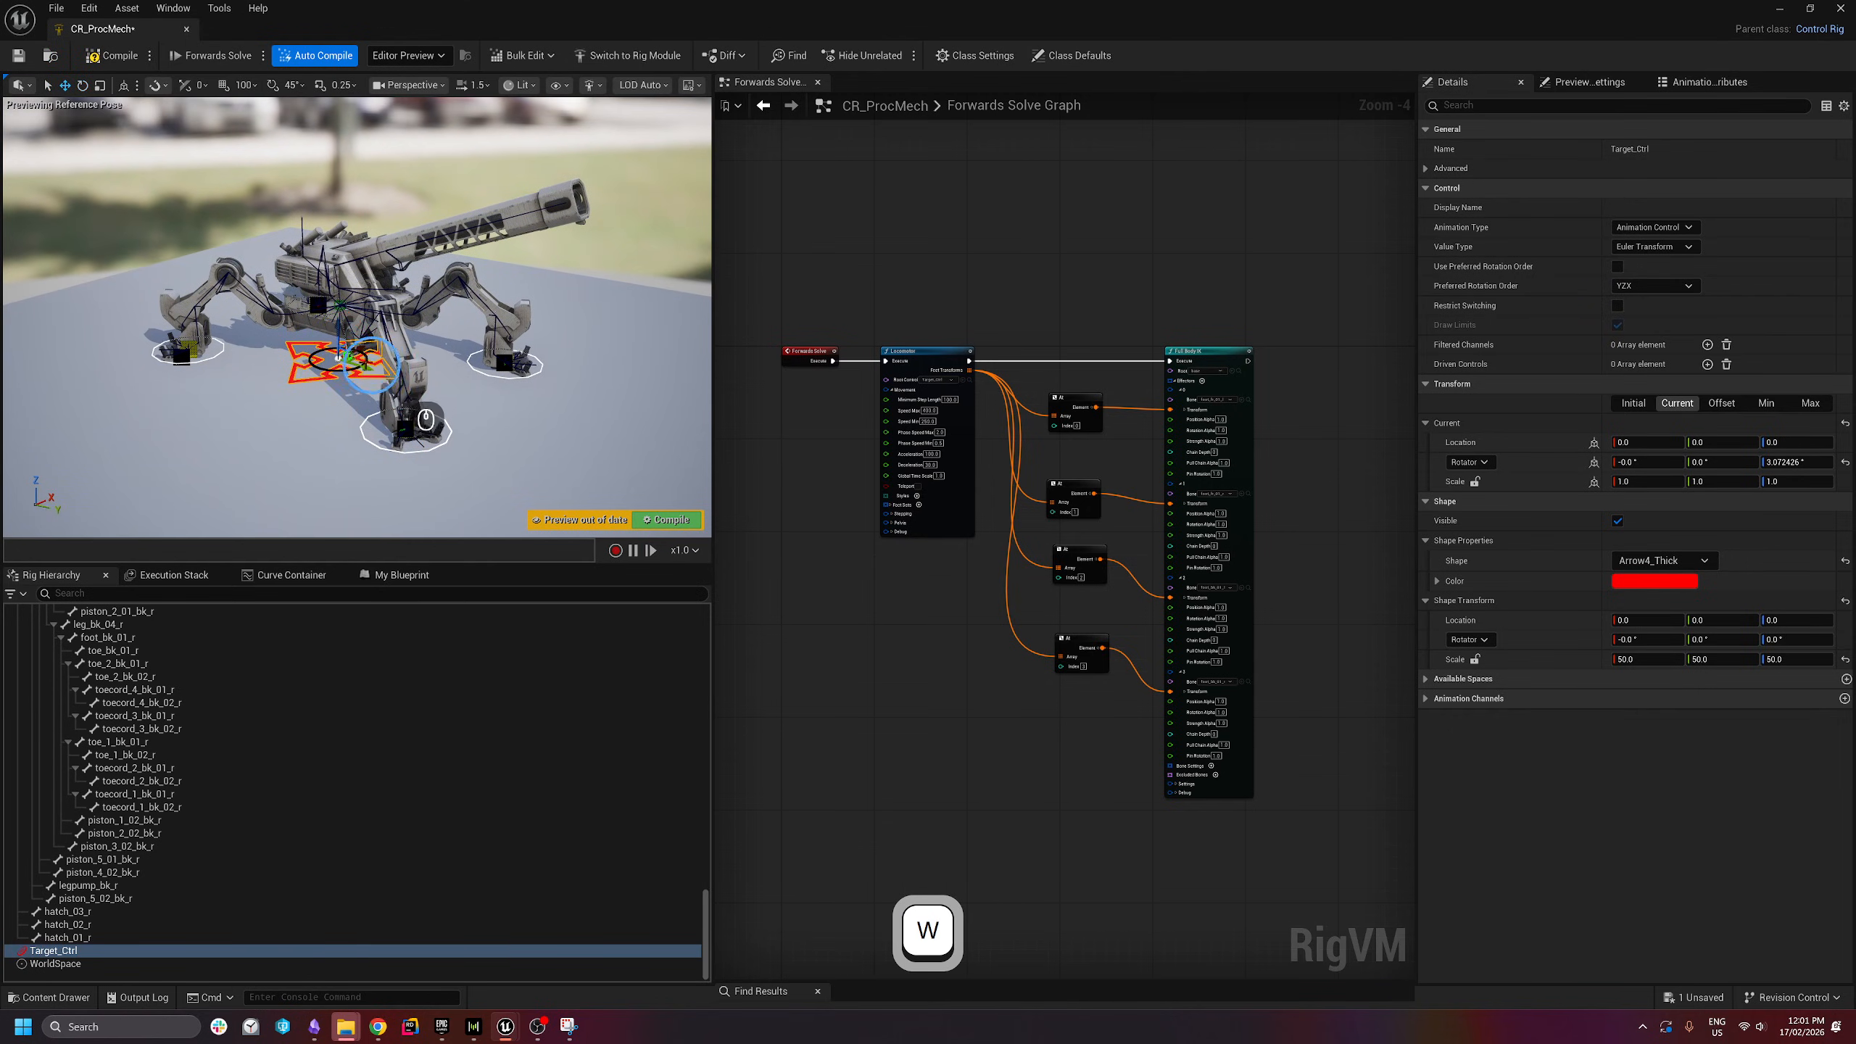
left_click_drag(363, 363, 304, 359)
- Drag Target_Ctrl left then back right, leaving it near -2.68, -233.68
key("e")
right_click_drag(365, 315, 345, 311)
key("d")
key("s")
key("w")
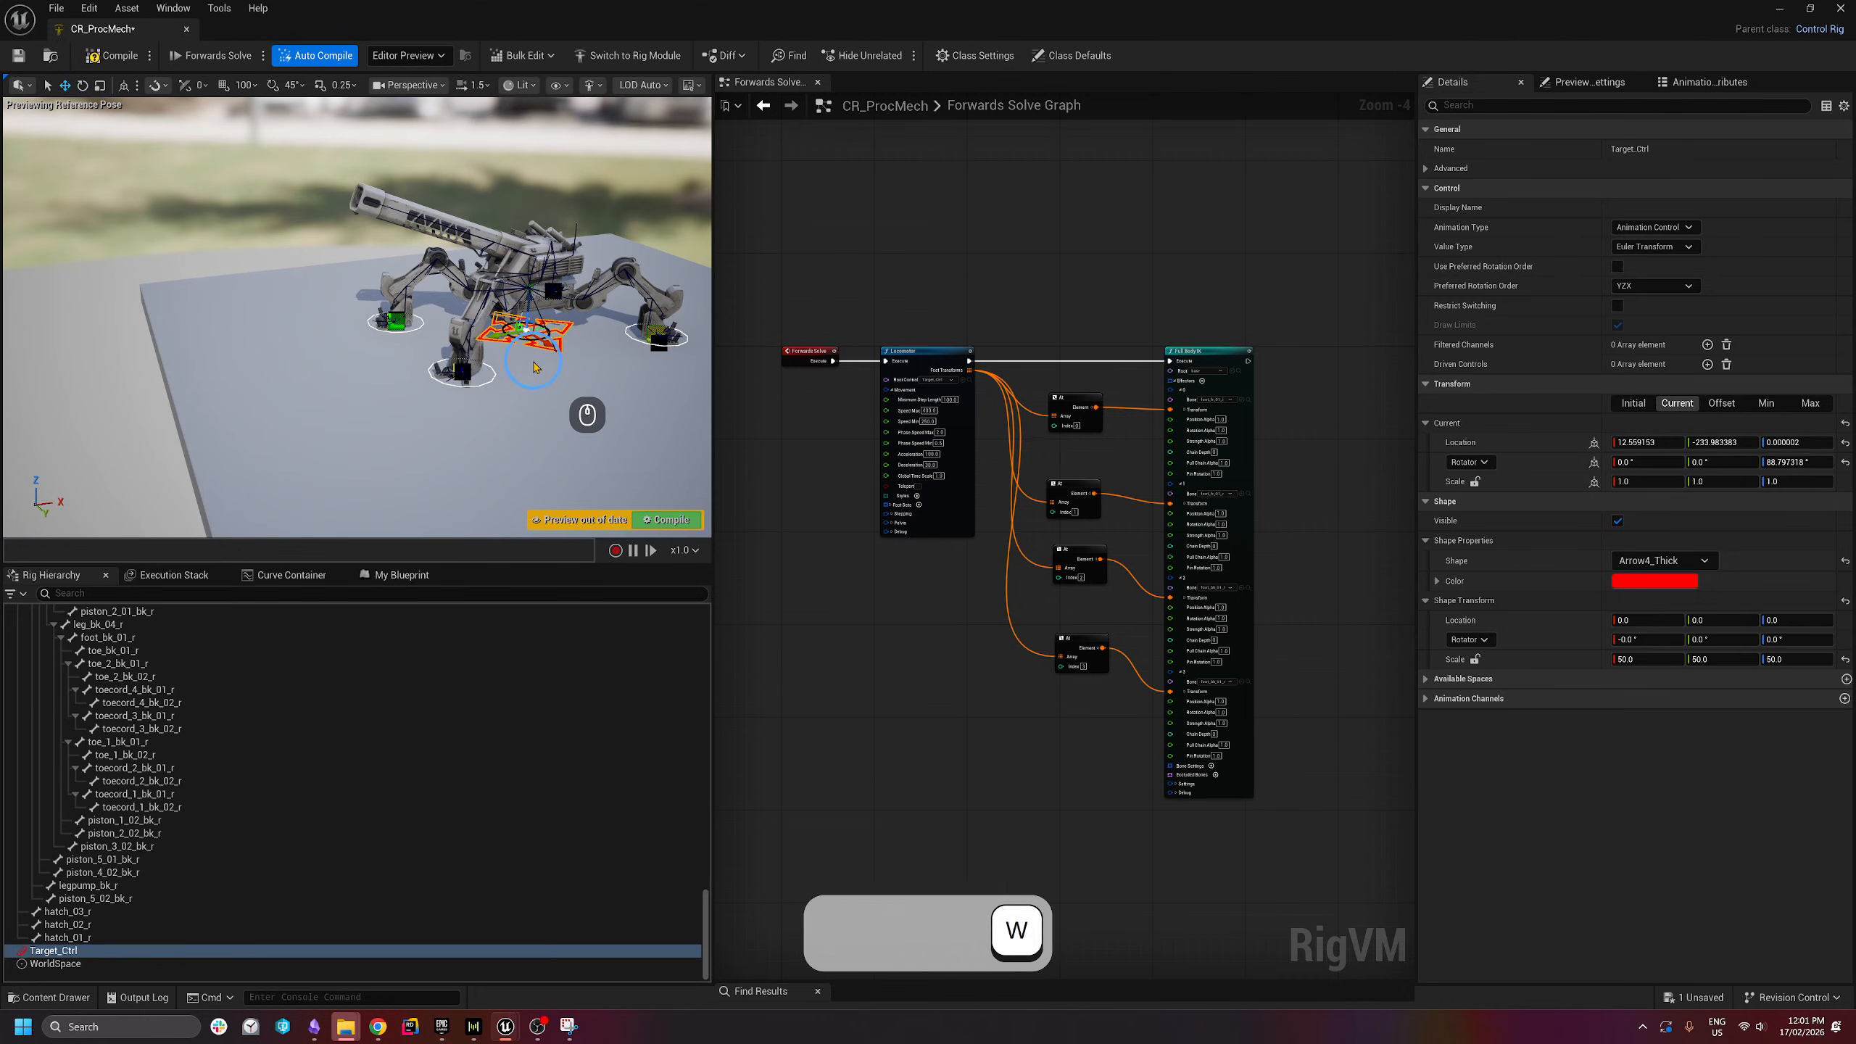
left_click_drag(500, 336, 442, 354)
left_click_drag(442, 354, 479, 342)
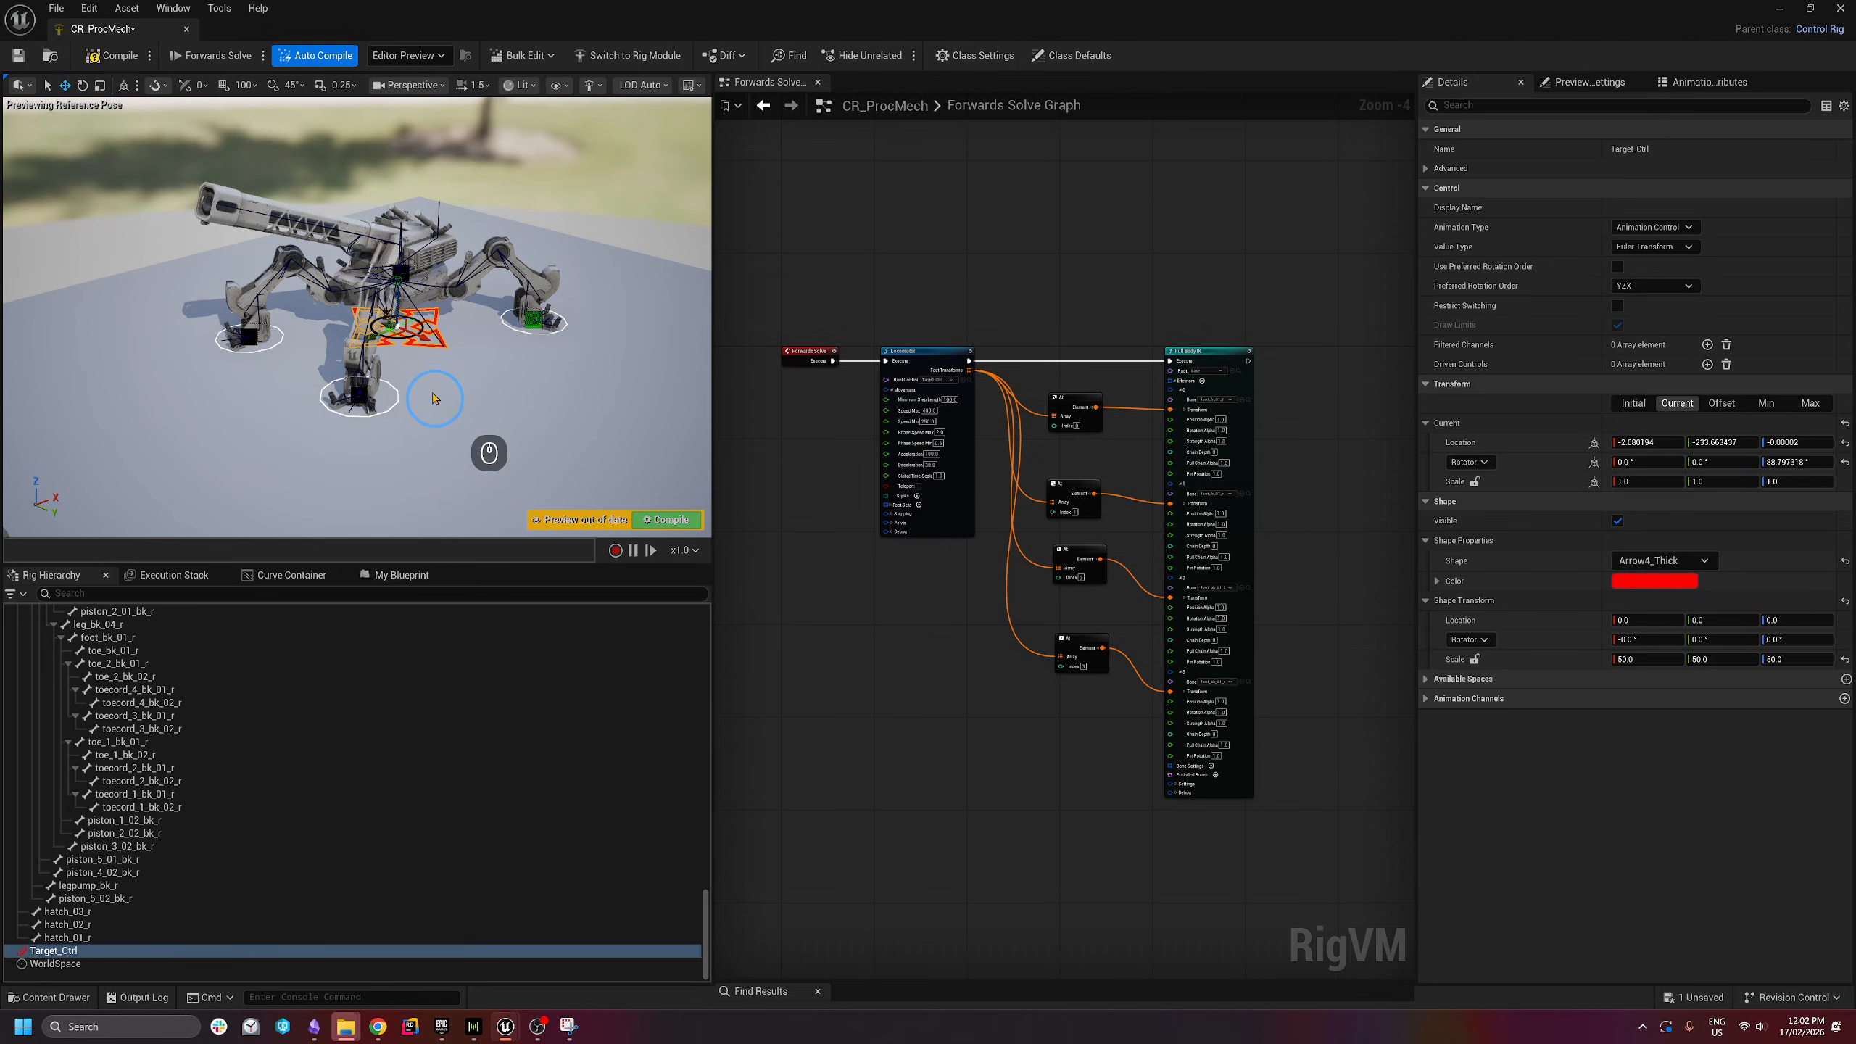
- Rotate Target_Ctrl back and forth so the mech turns, about 84° at first
left_click_drag(405, 353, 157, 363)
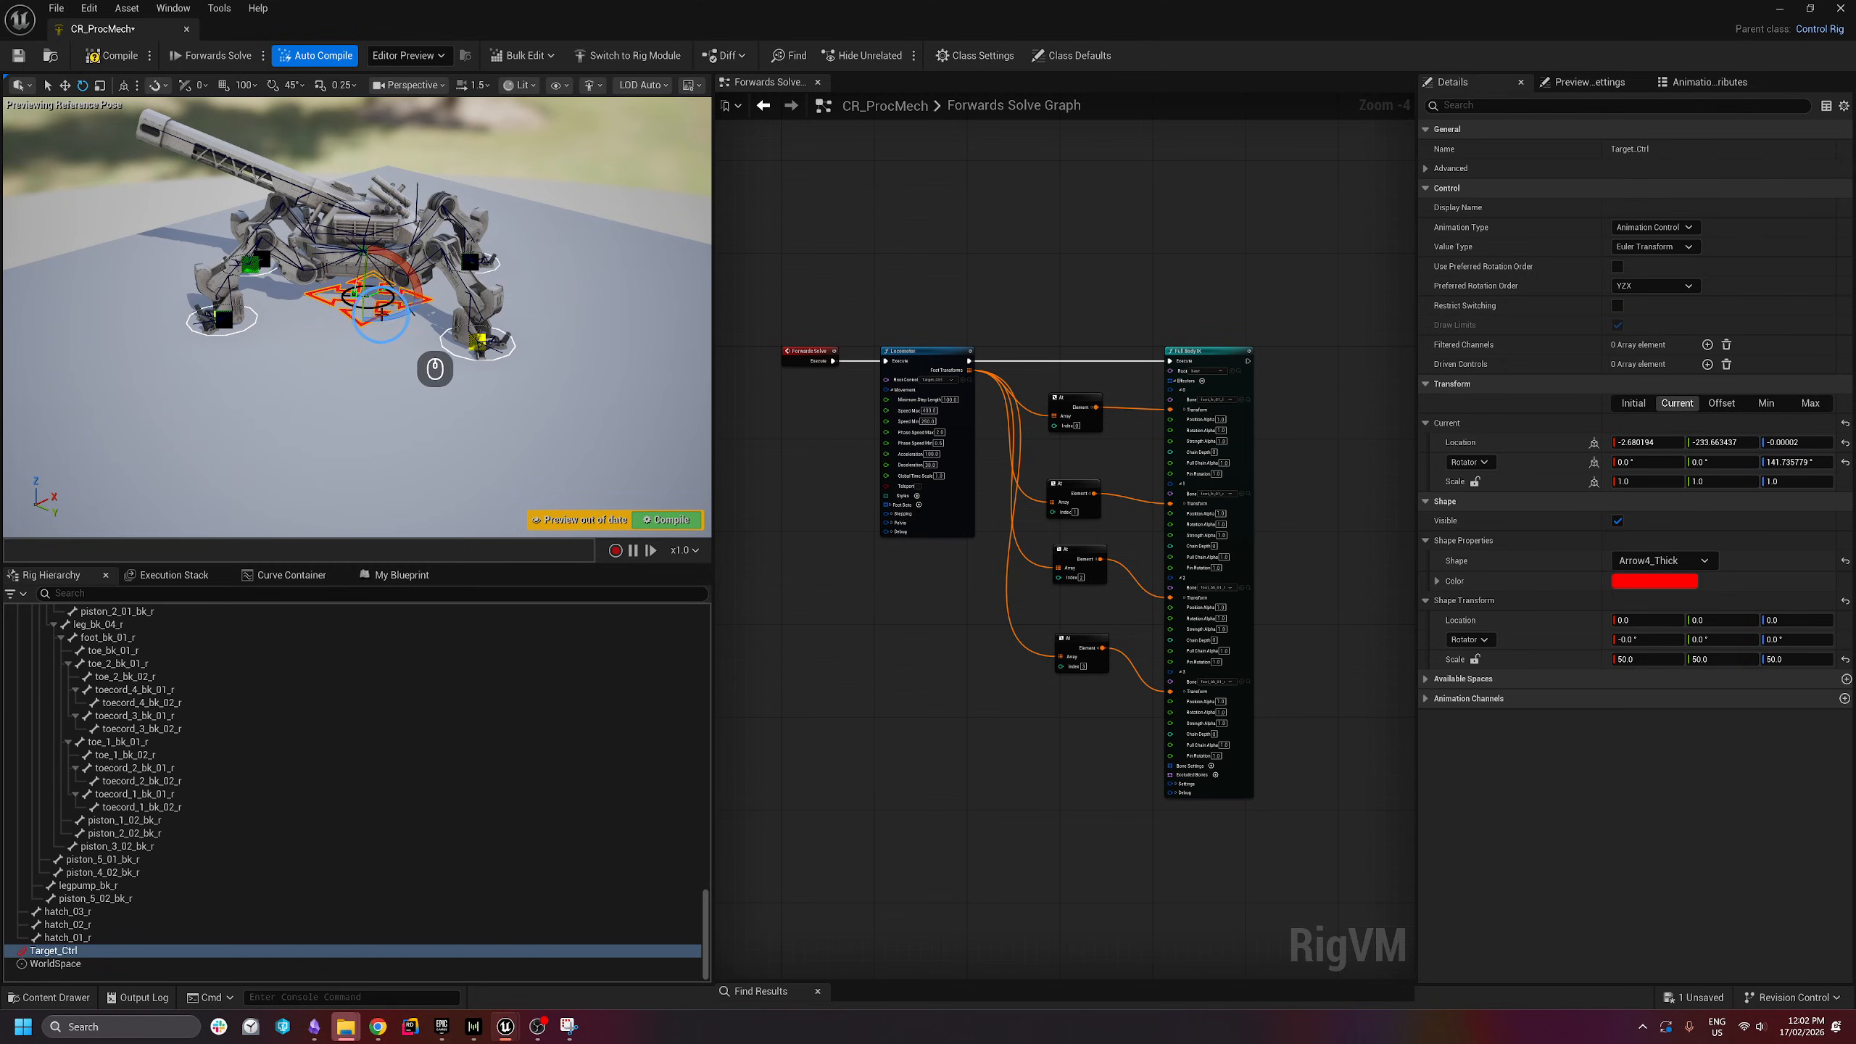
left_click_drag(380, 314, 437, 375)
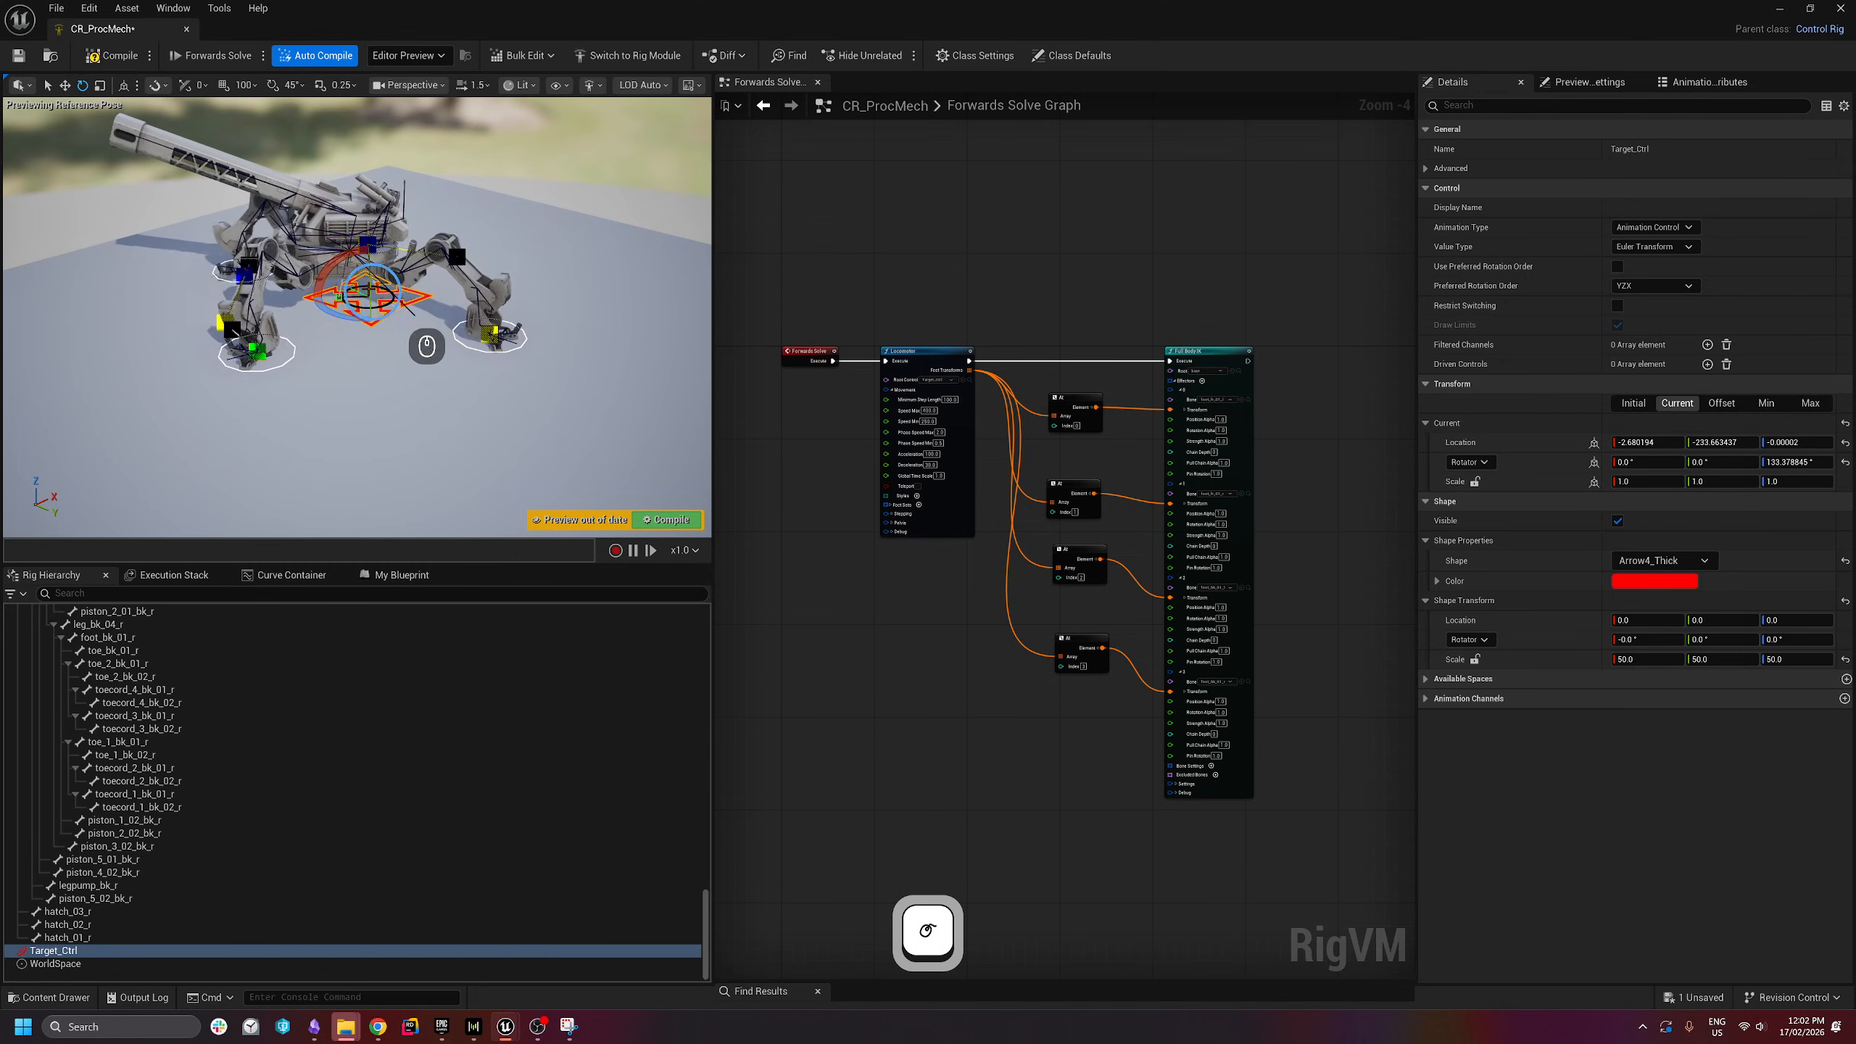
left_click_drag(338, 315, 531, 287)
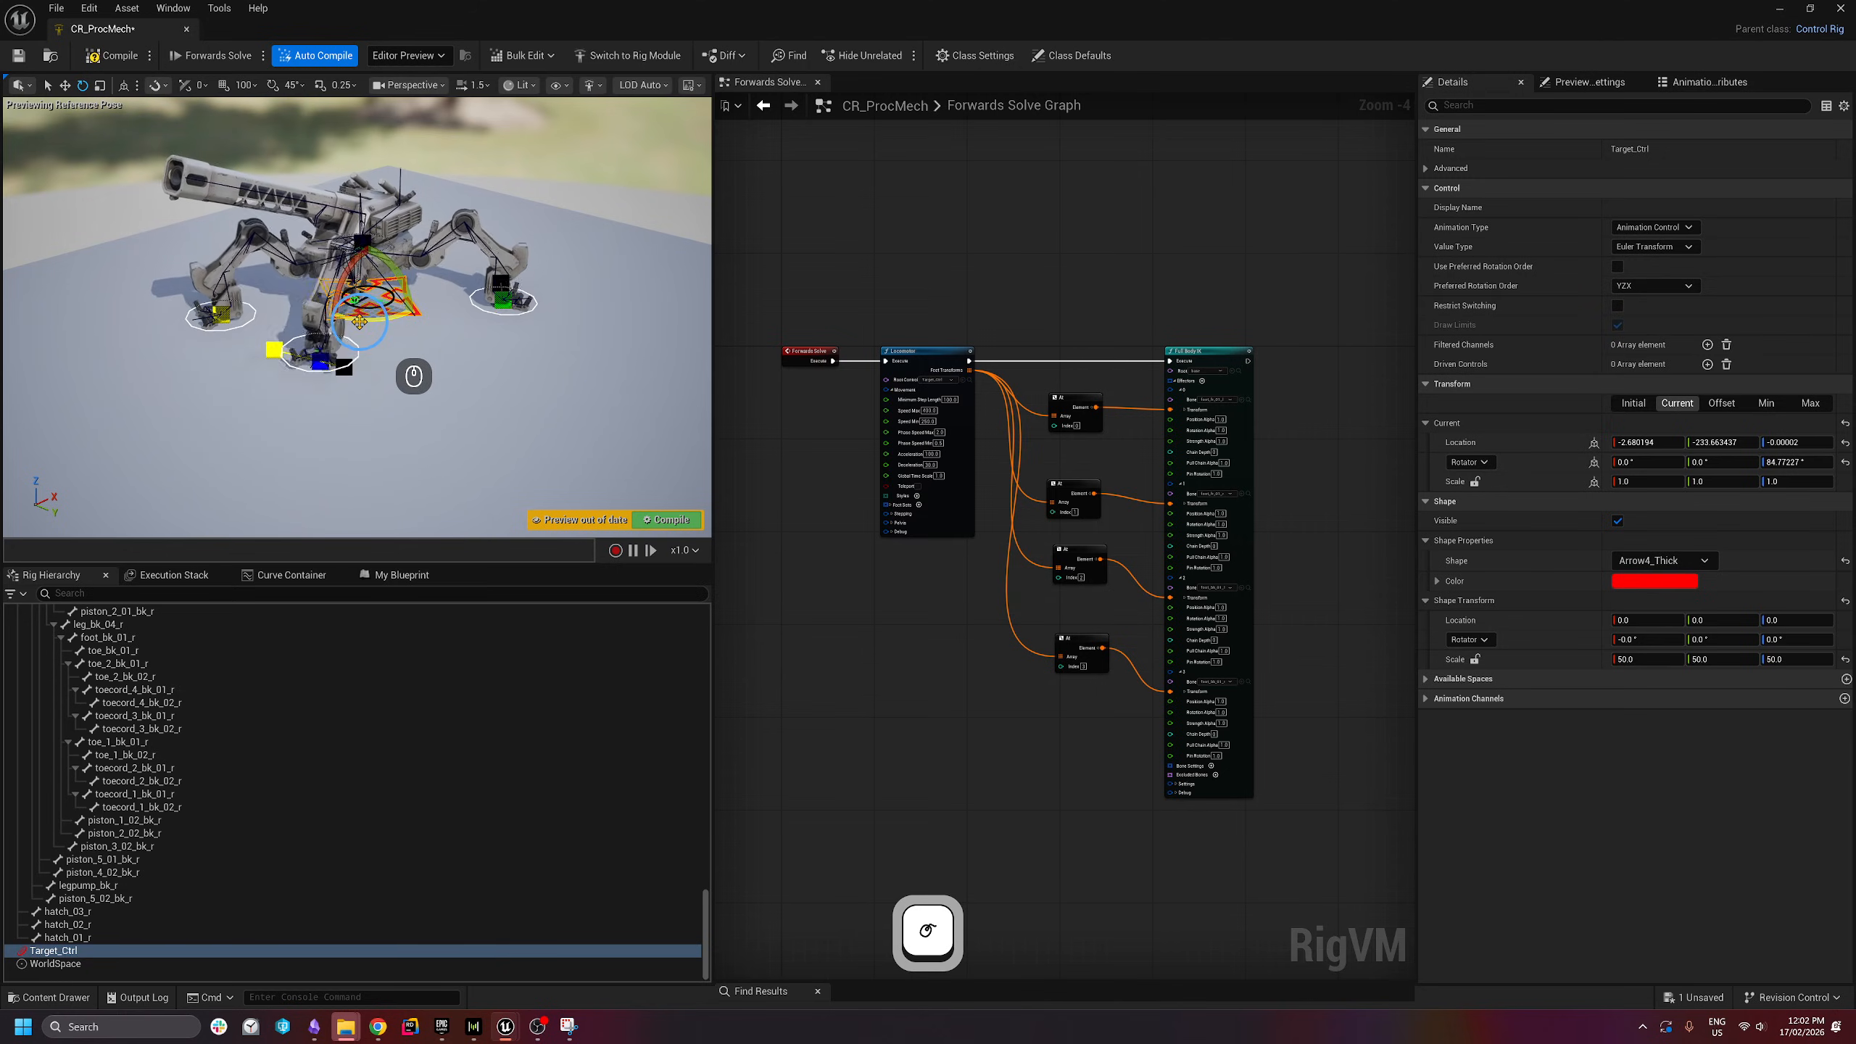
left_click_drag(358, 322, 403, 323)
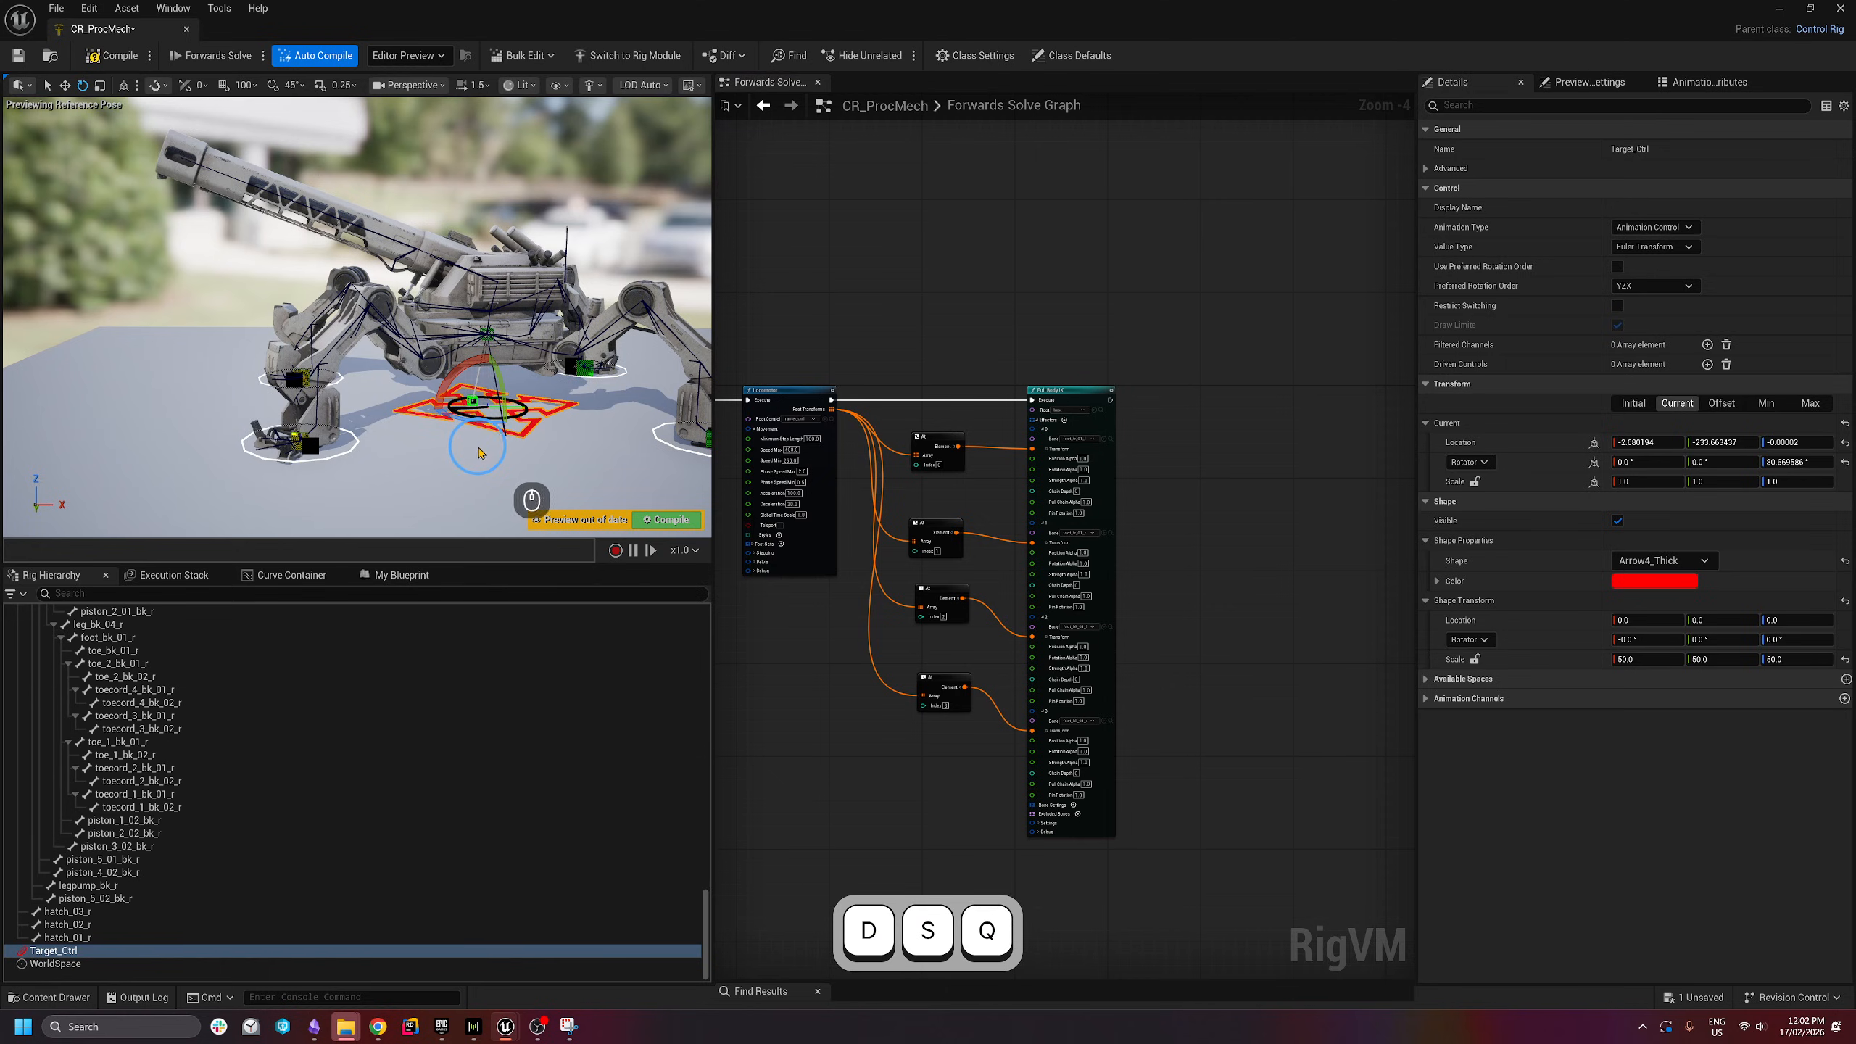
- Fly the preview camera over and around the mech to view Target_Ctrl
key("e")
right_click_drag(479, 448, 447, 602)
mouse_move(373, 355)
right_mouse_down()
mouse_move(356, 336)
mouse_move(356, 379)
right_mouse_up()
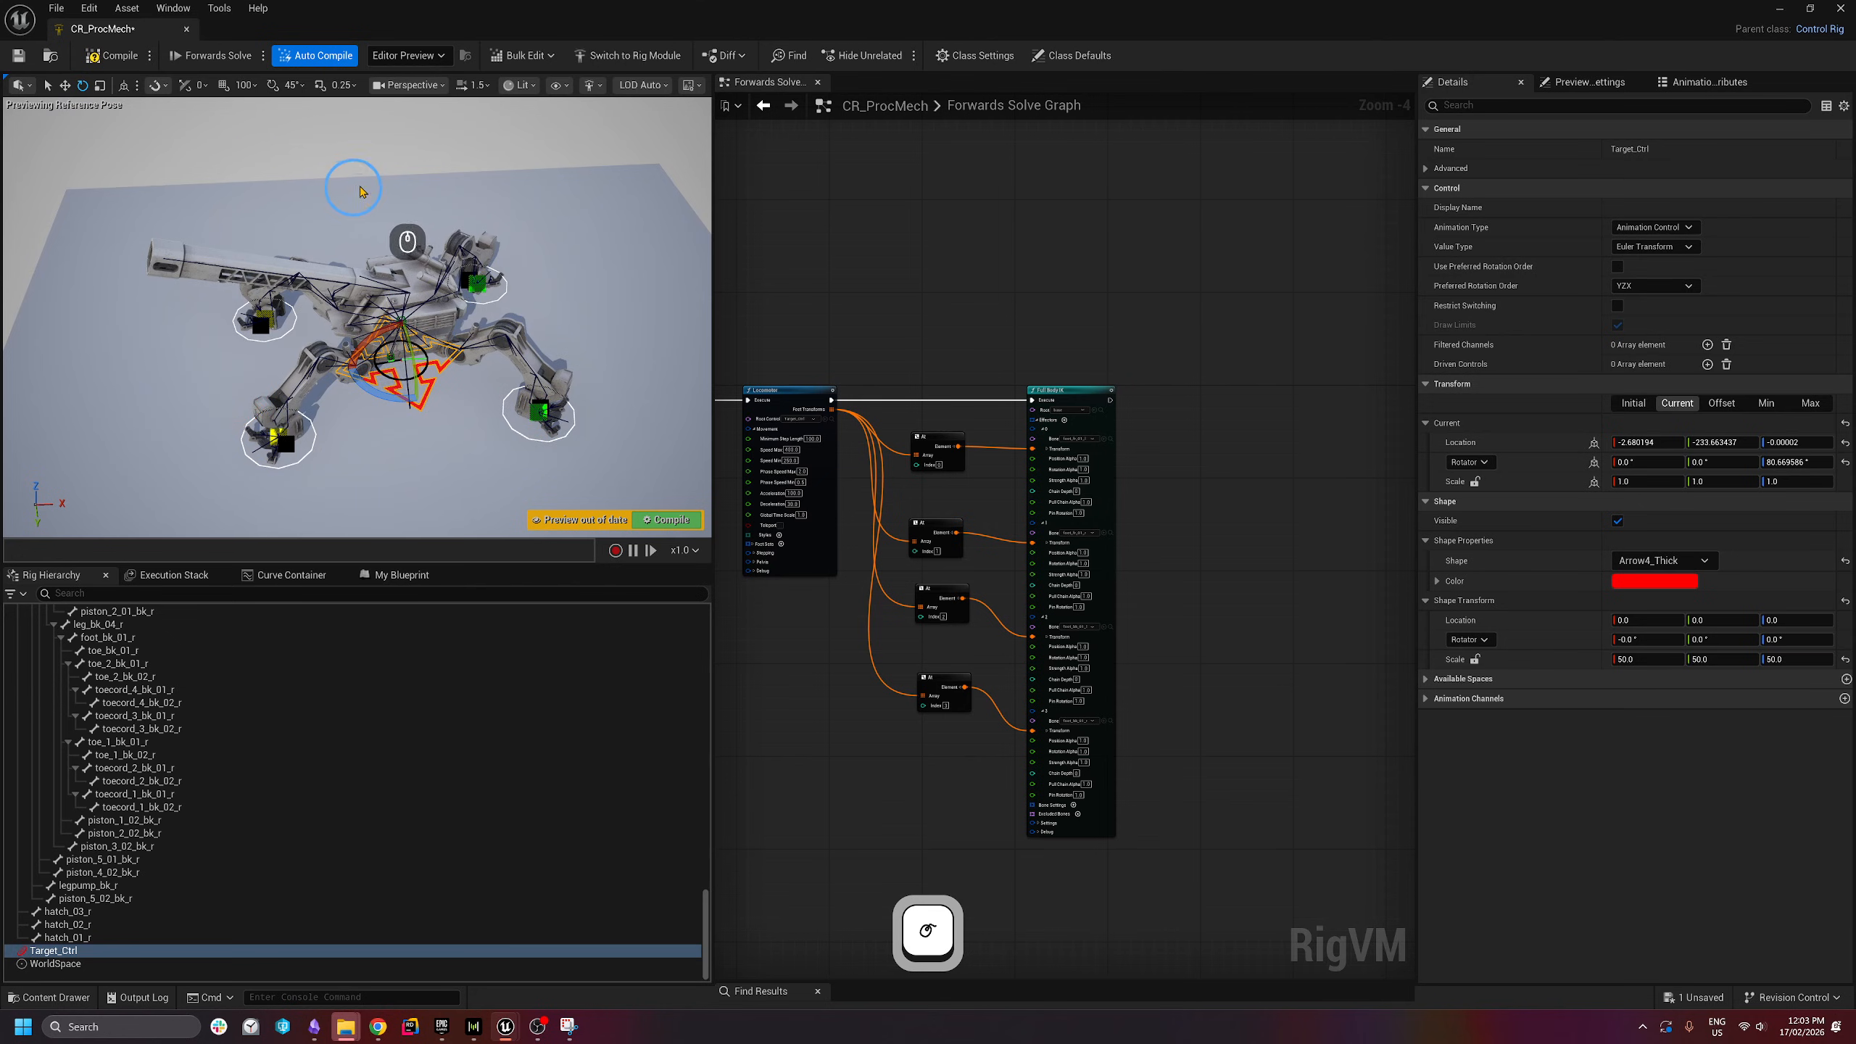
key("w")
key("q")
right_click_drag(359, 187, 340, 472)
key("d")
key("w")
key("a")
key("s")
key("e")
key("d")
key("w")
key("s")
- Add a new control under Target_Ctrl and name it Aiming_Ctrl
key("a")
key("q")
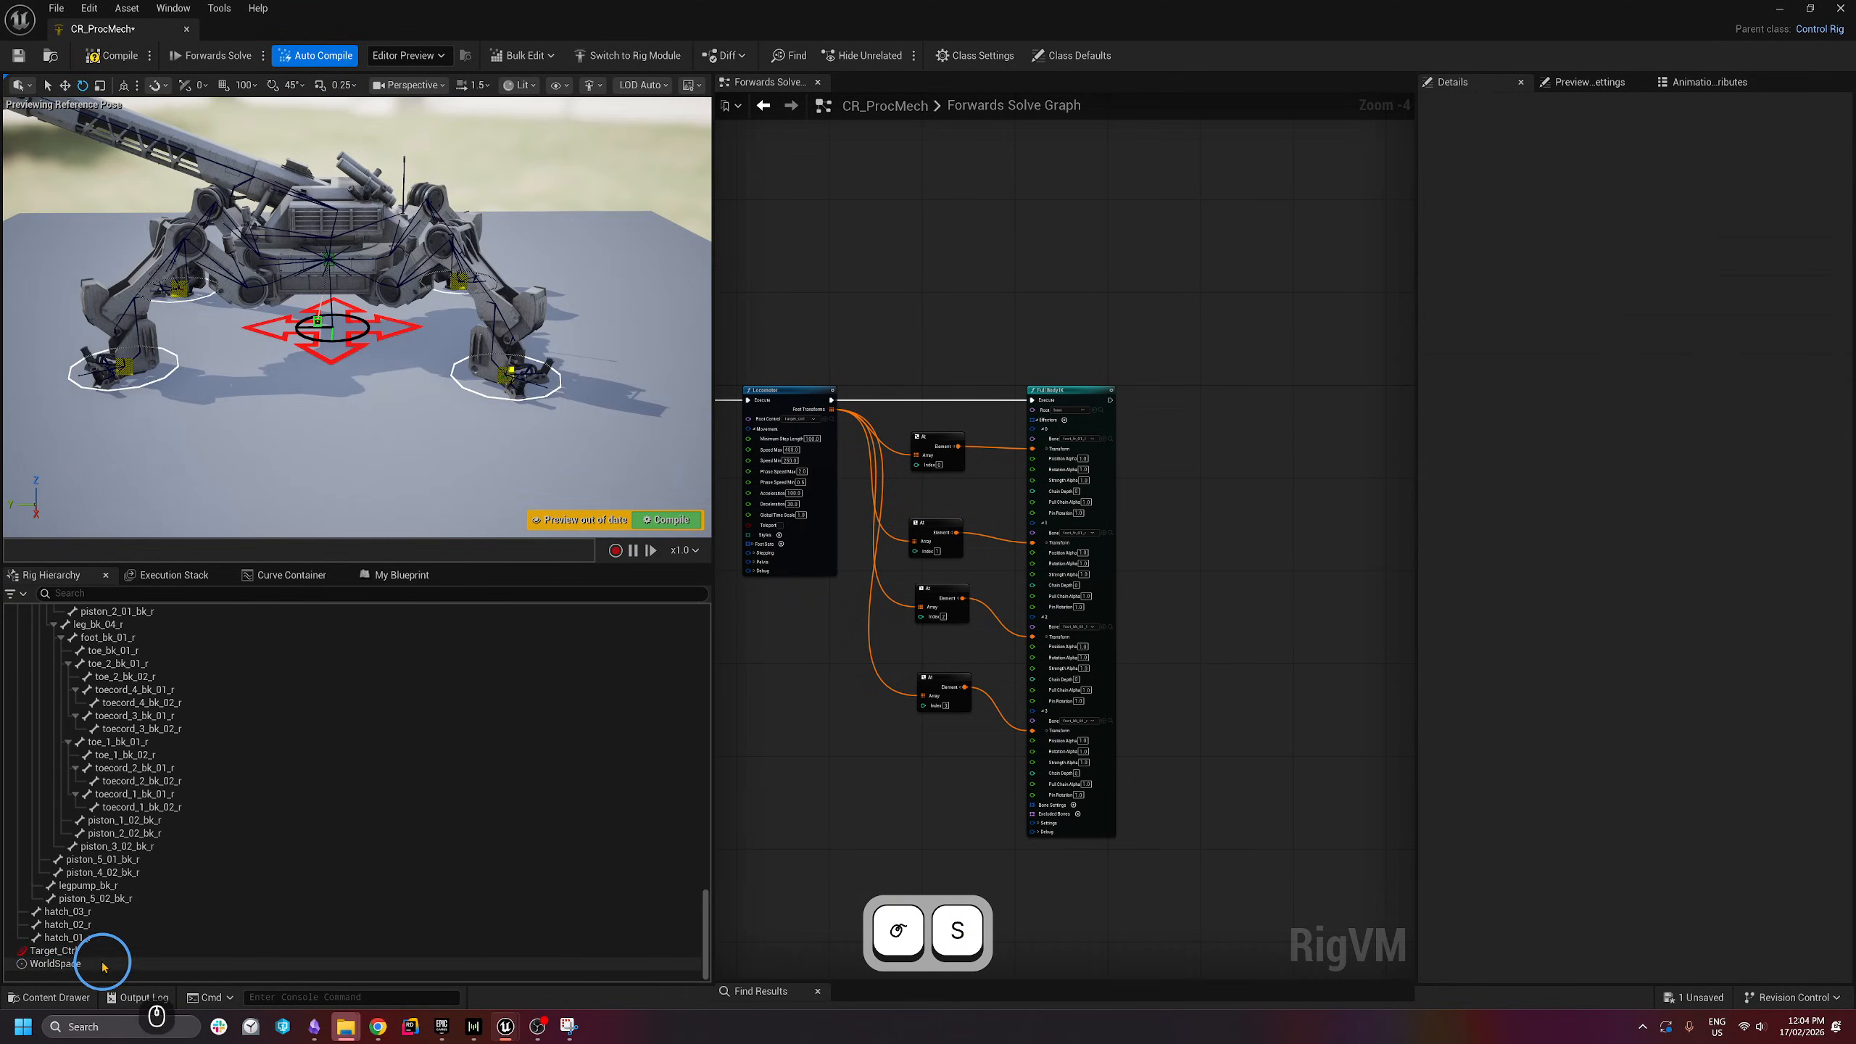
right_click(87, 950)
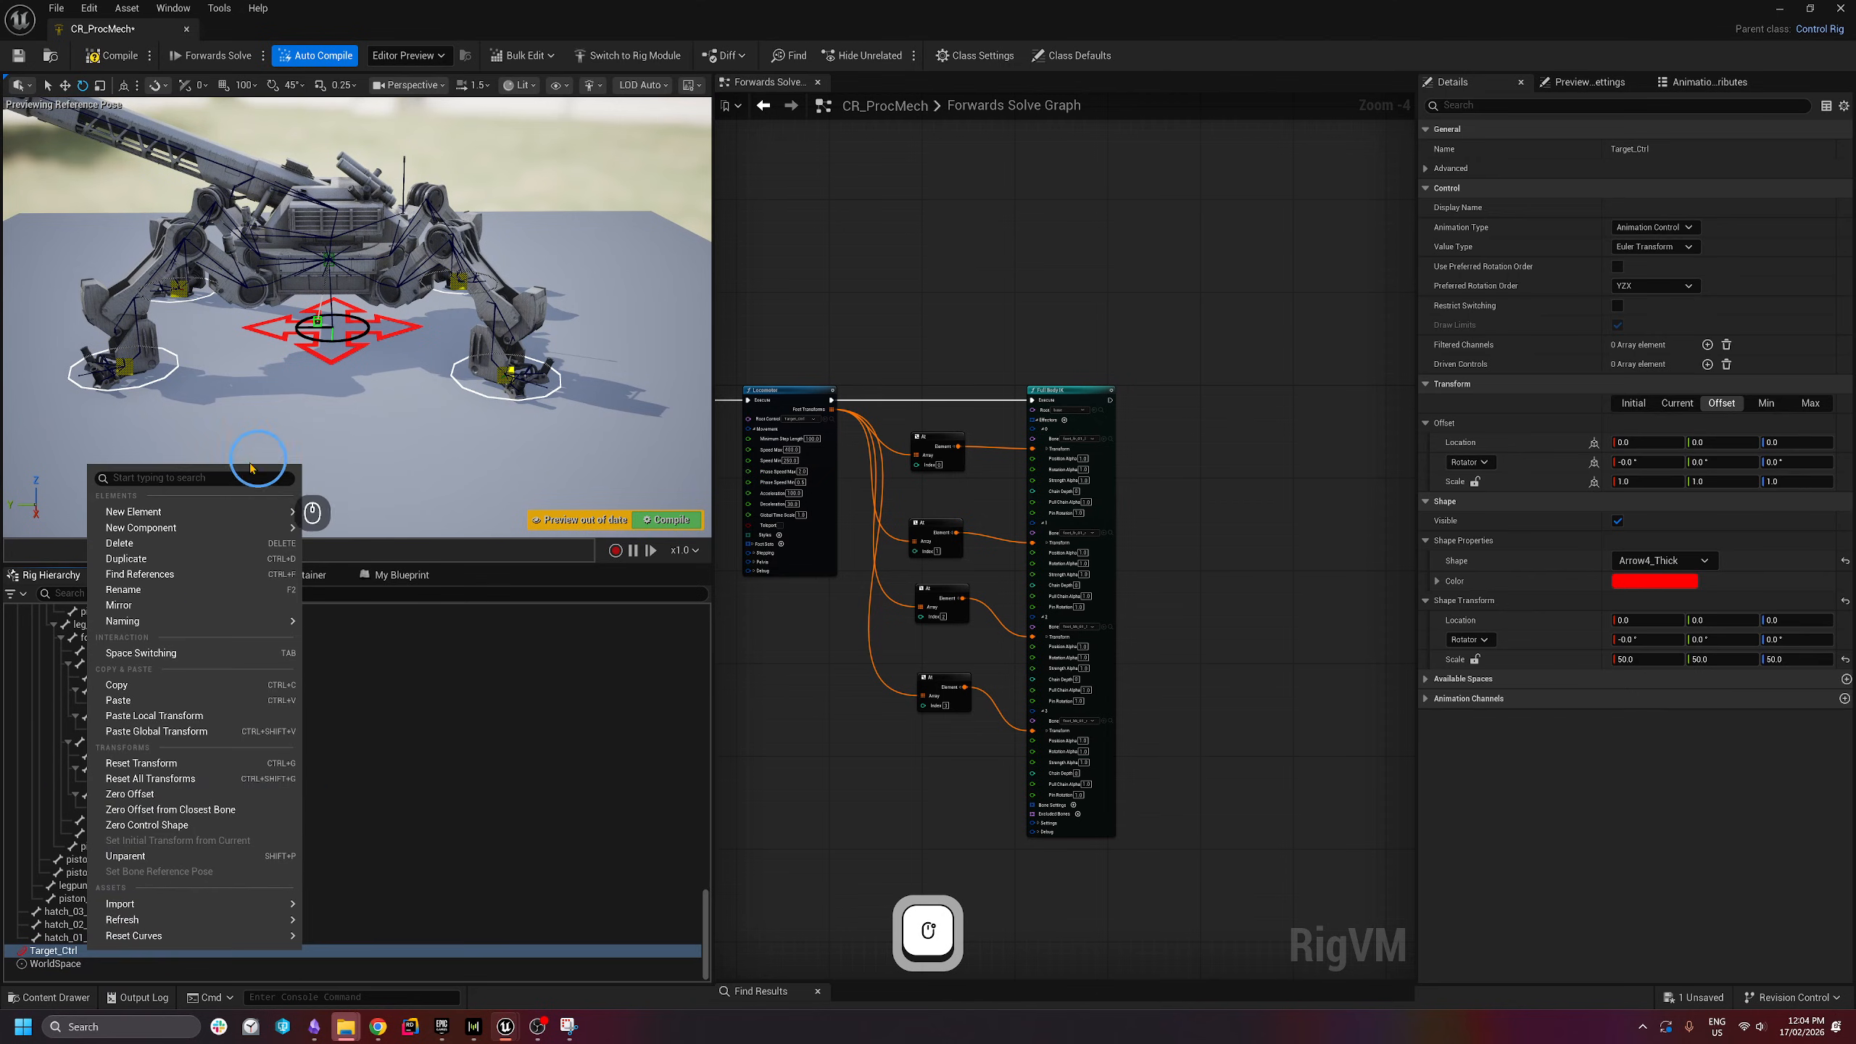
left_click(204, 512)
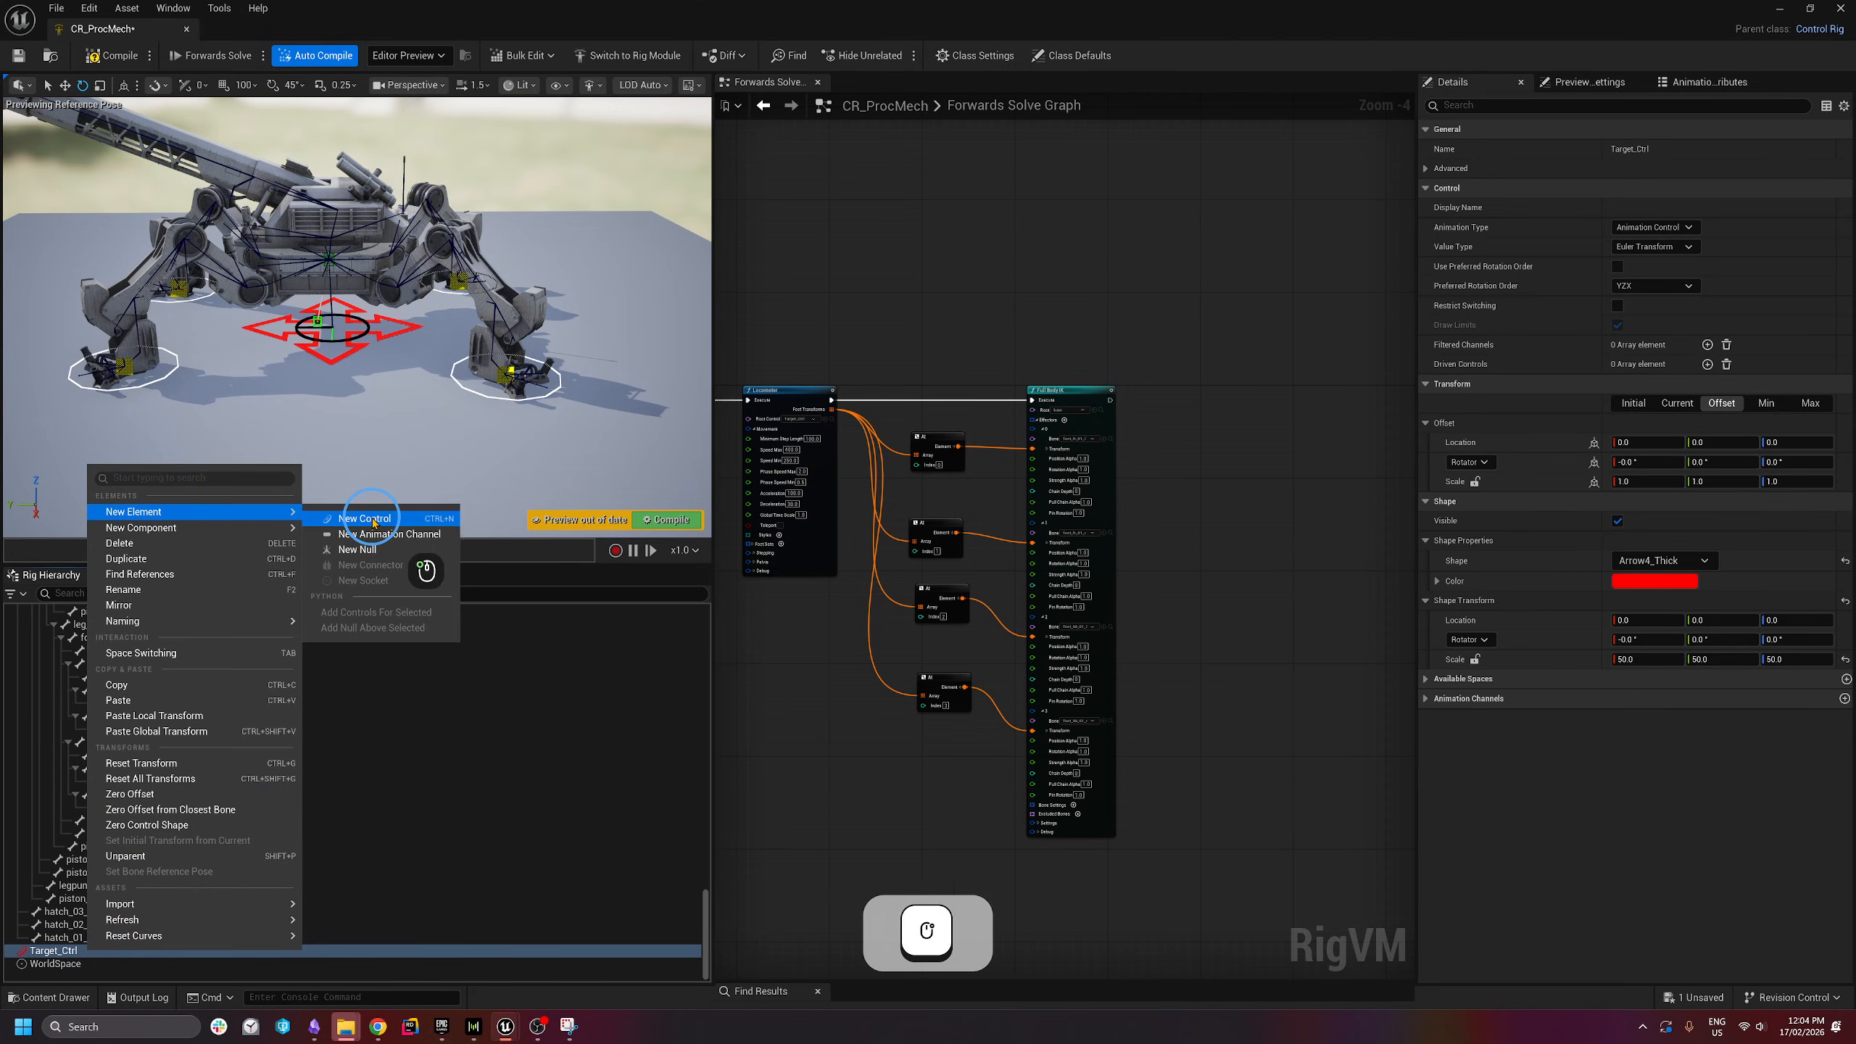
left_click(373, 519)
key("F2")
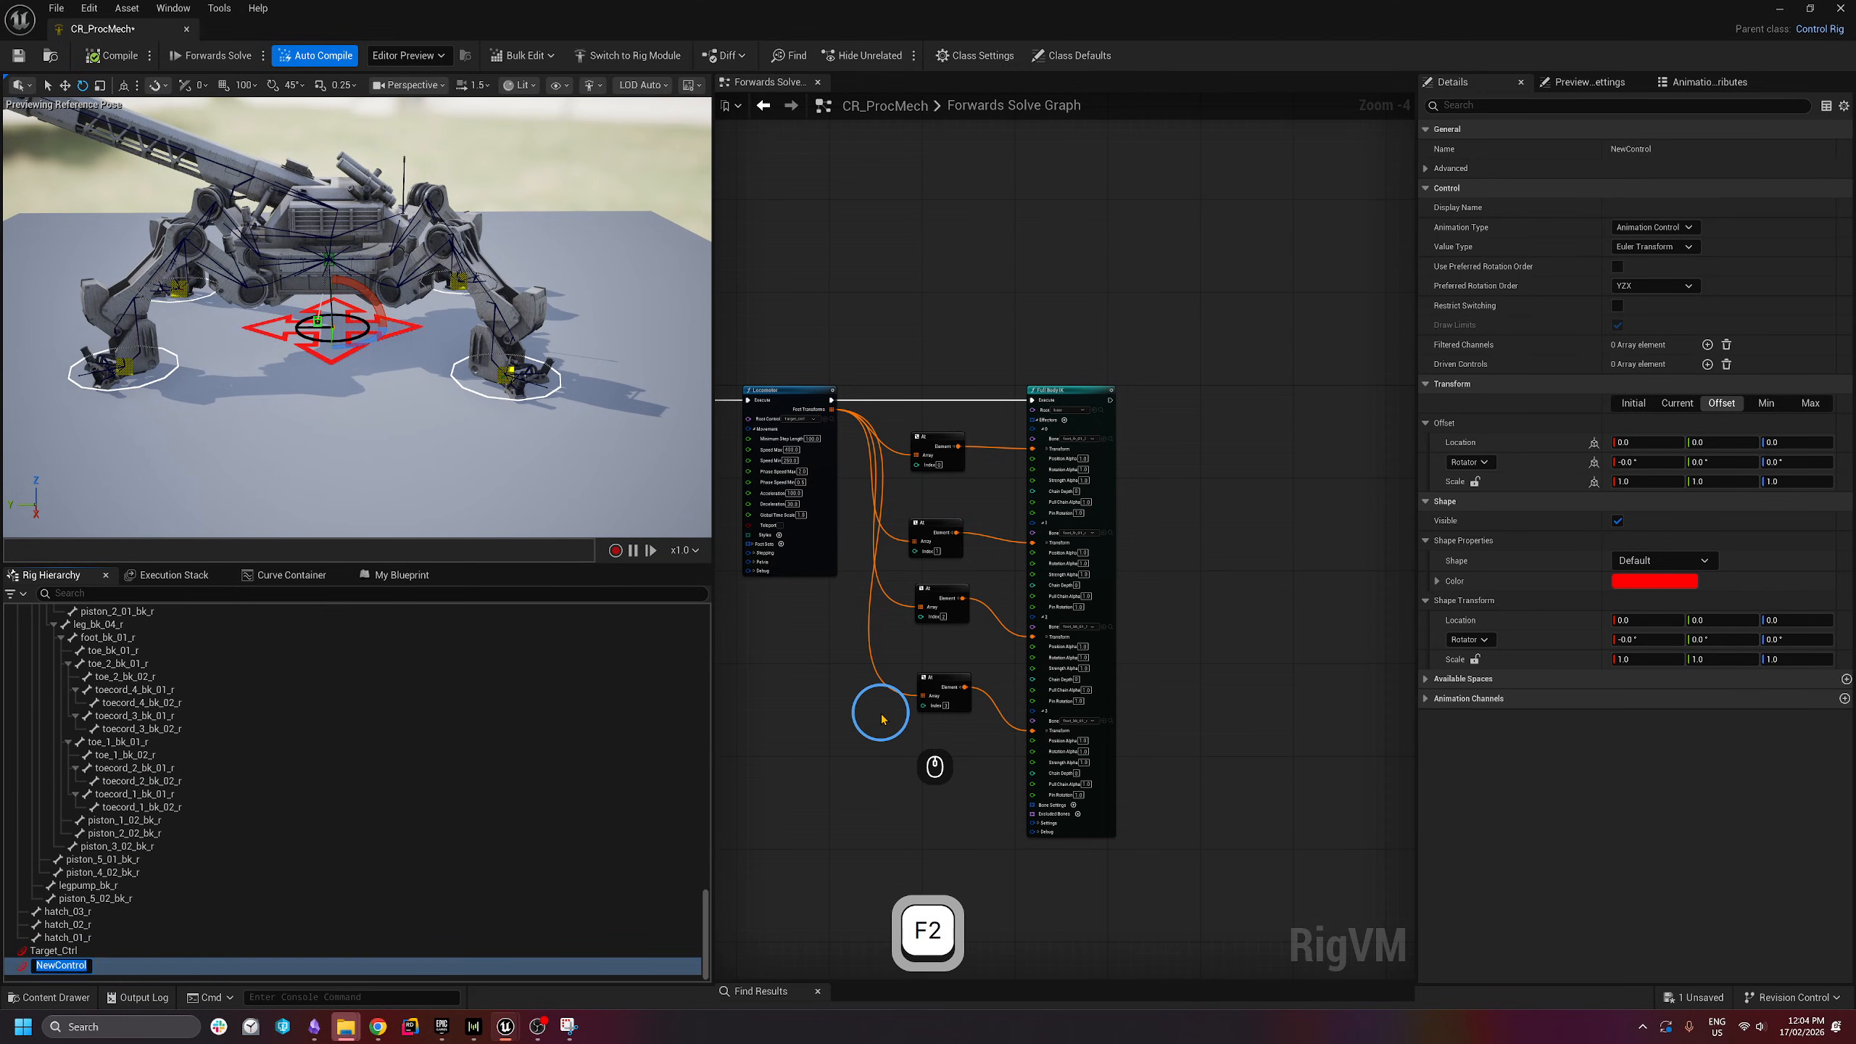
key("shift")
type("Aimi")
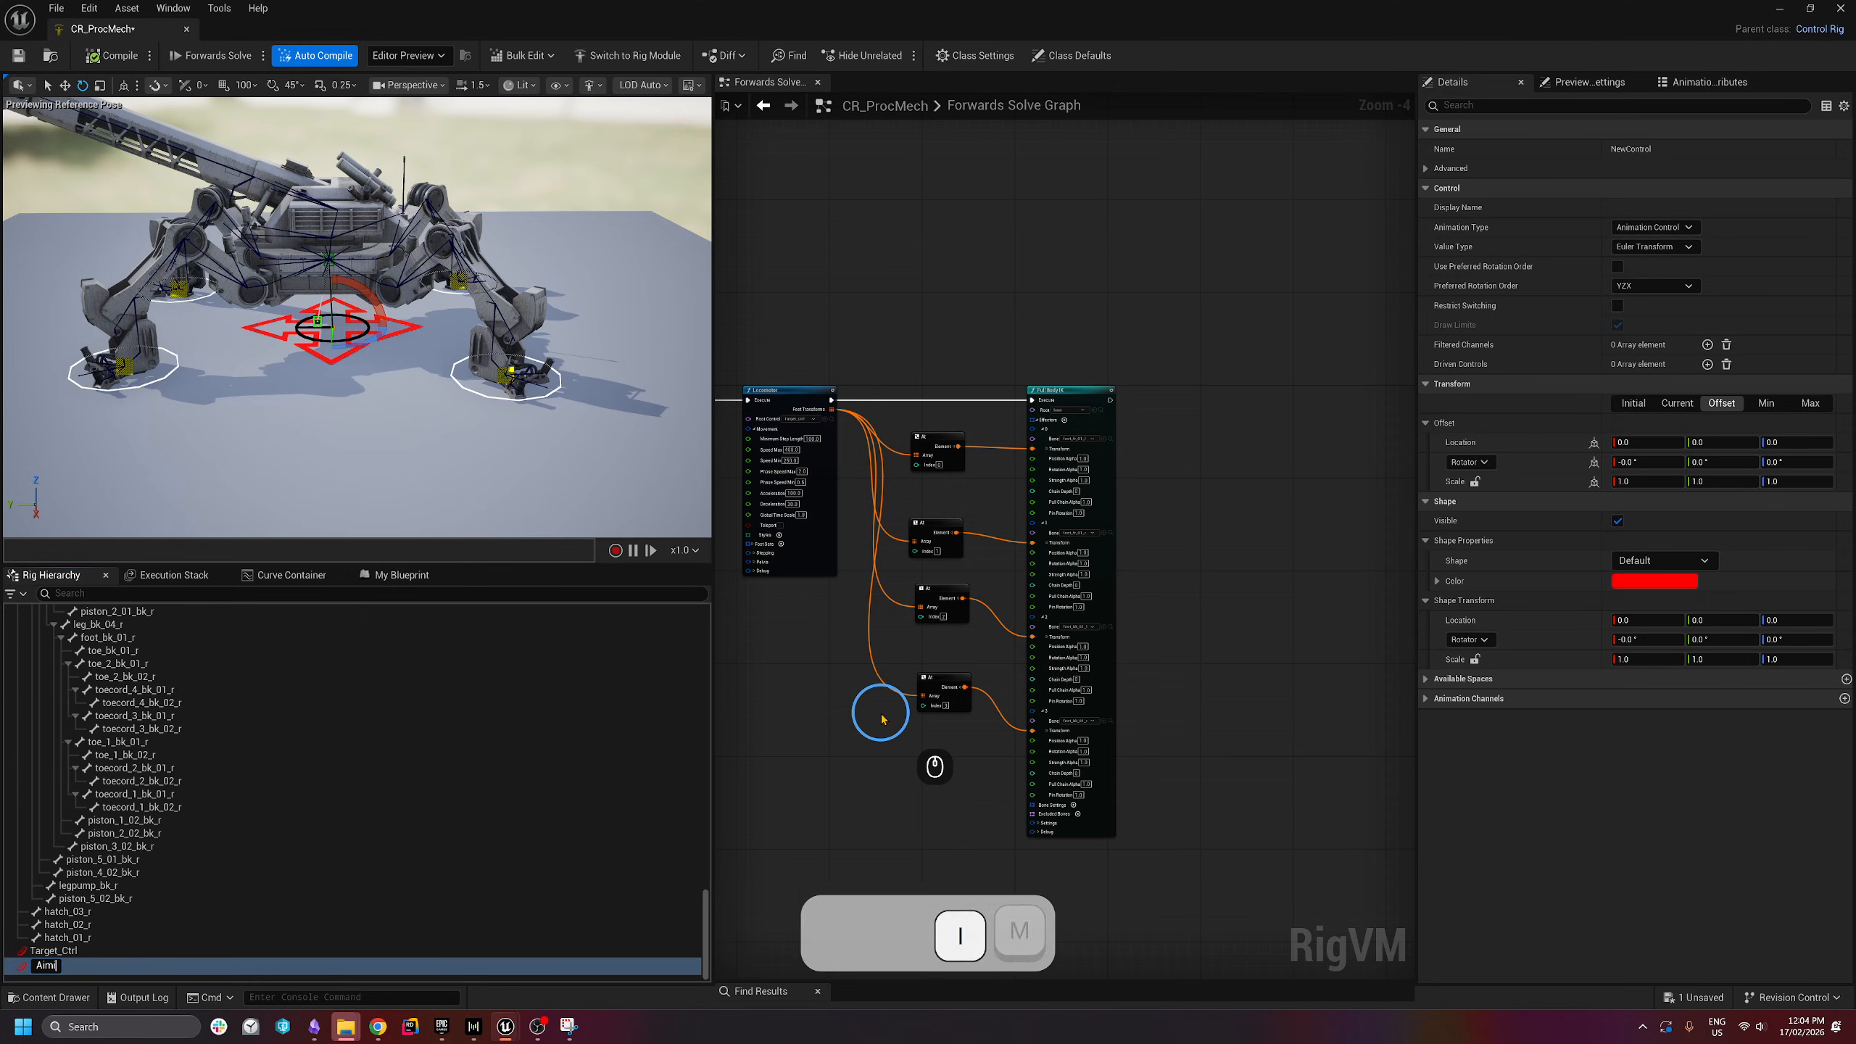
type("ng_Ctrl")
key("Return")
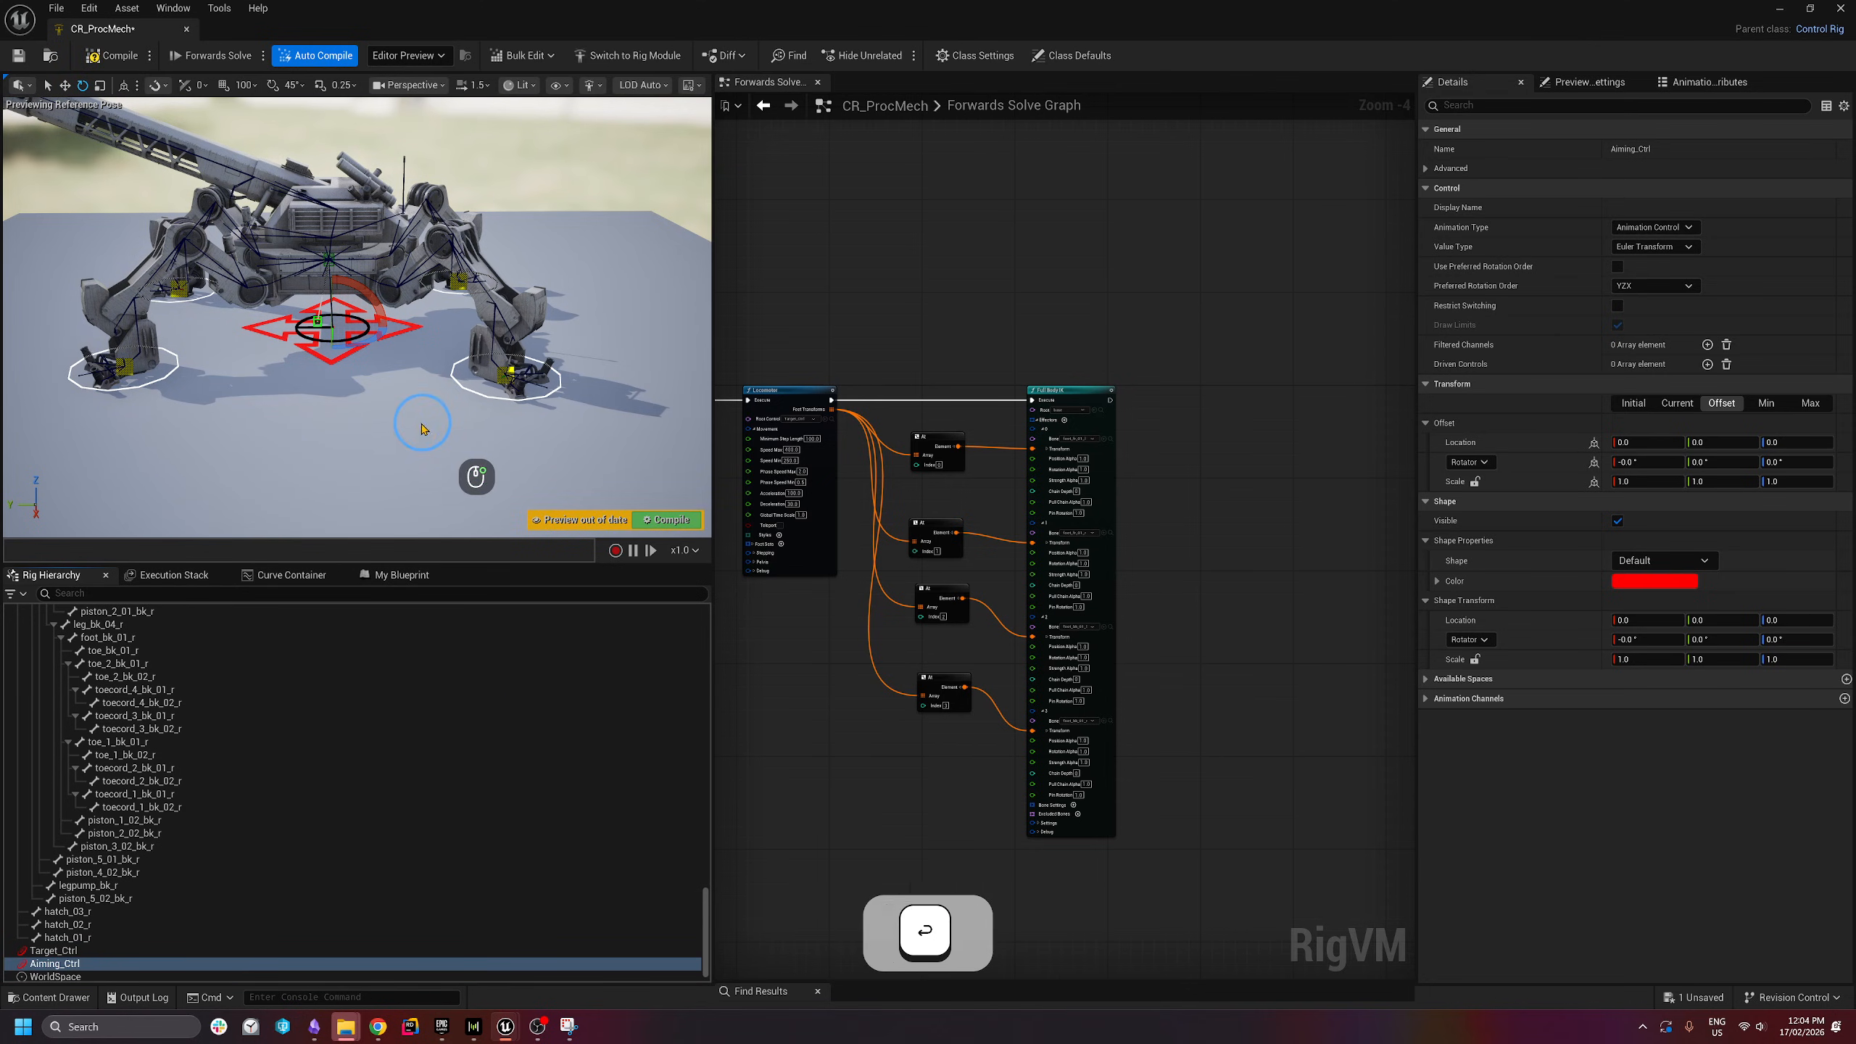
- Parent Aiming_Ctrl under Target_Ctrl in the rig hierarchy
key("a")
key("w")
right_click_drag(423, 427, 398, 460)
key("s")
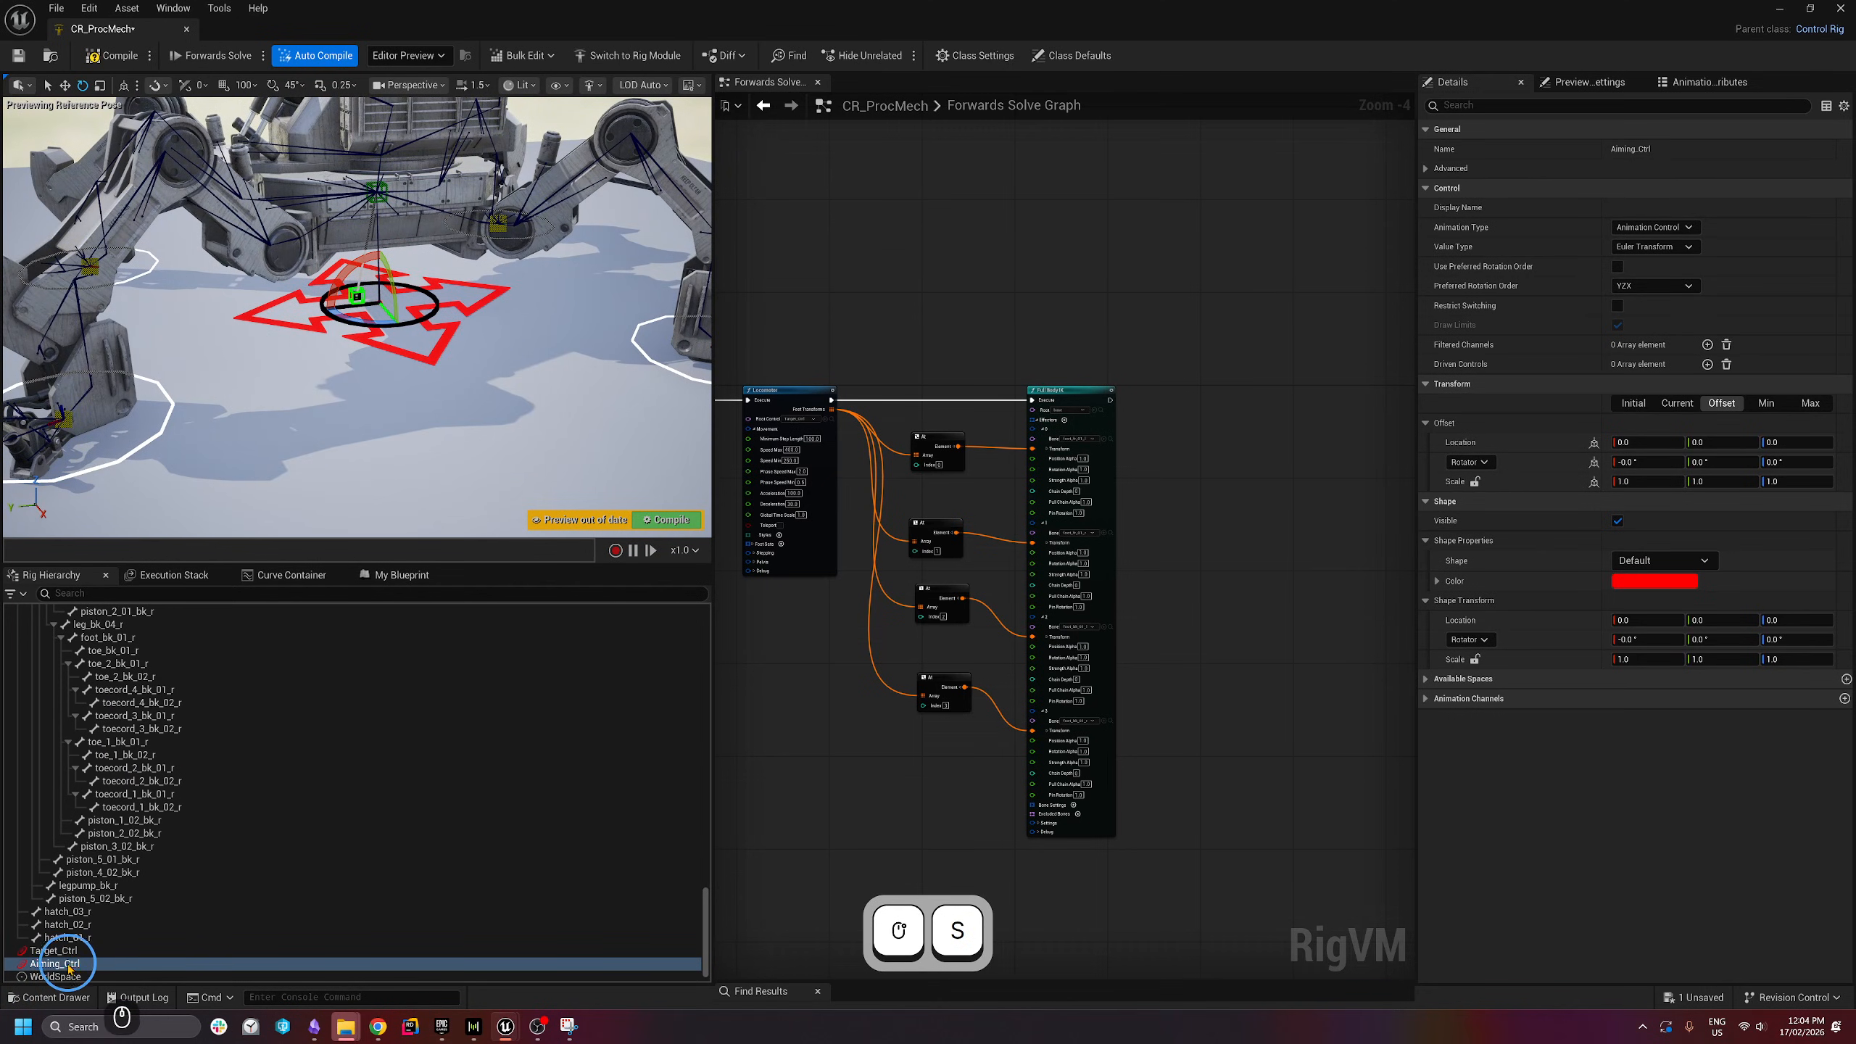
left_click_drag(68, 967, 68, 953)
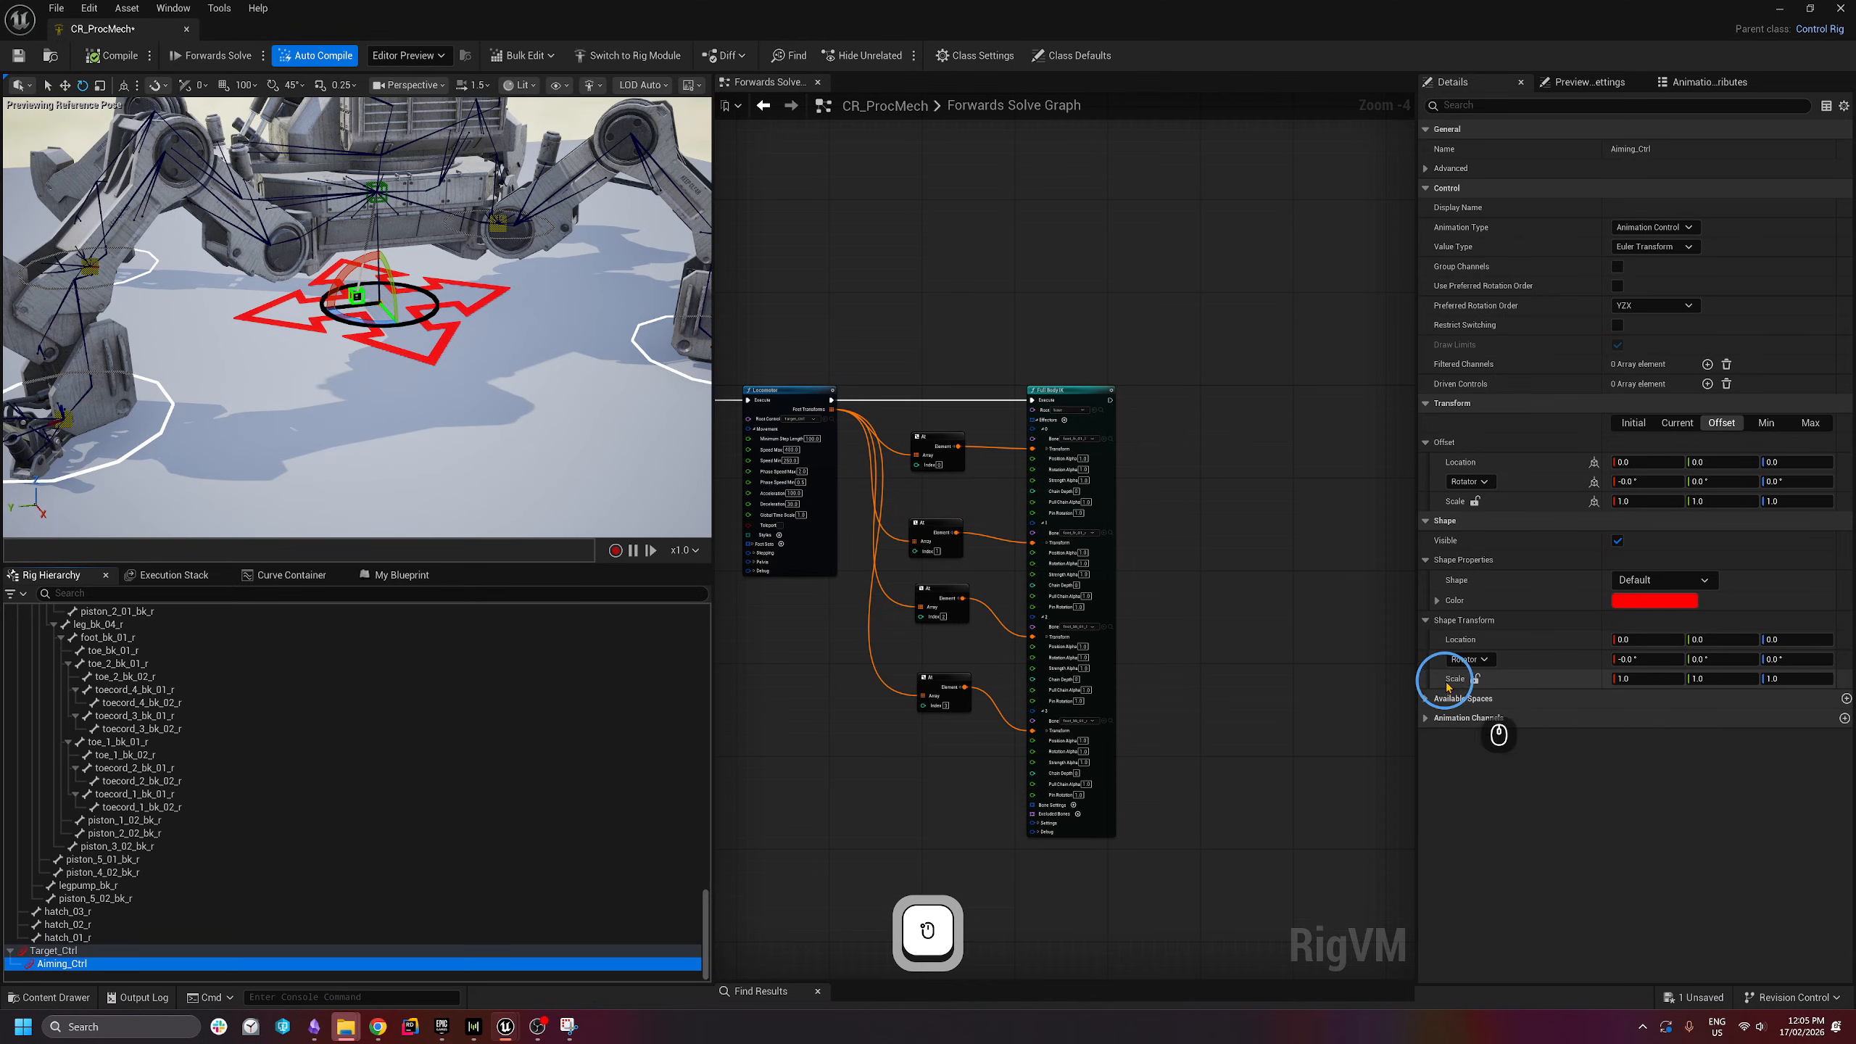
- Give Aiming_Ctrl a locked shape scale of 35, the Arrow2_Thick shape and green colour
left_click(1475, 680)
left_click(1656, 683)
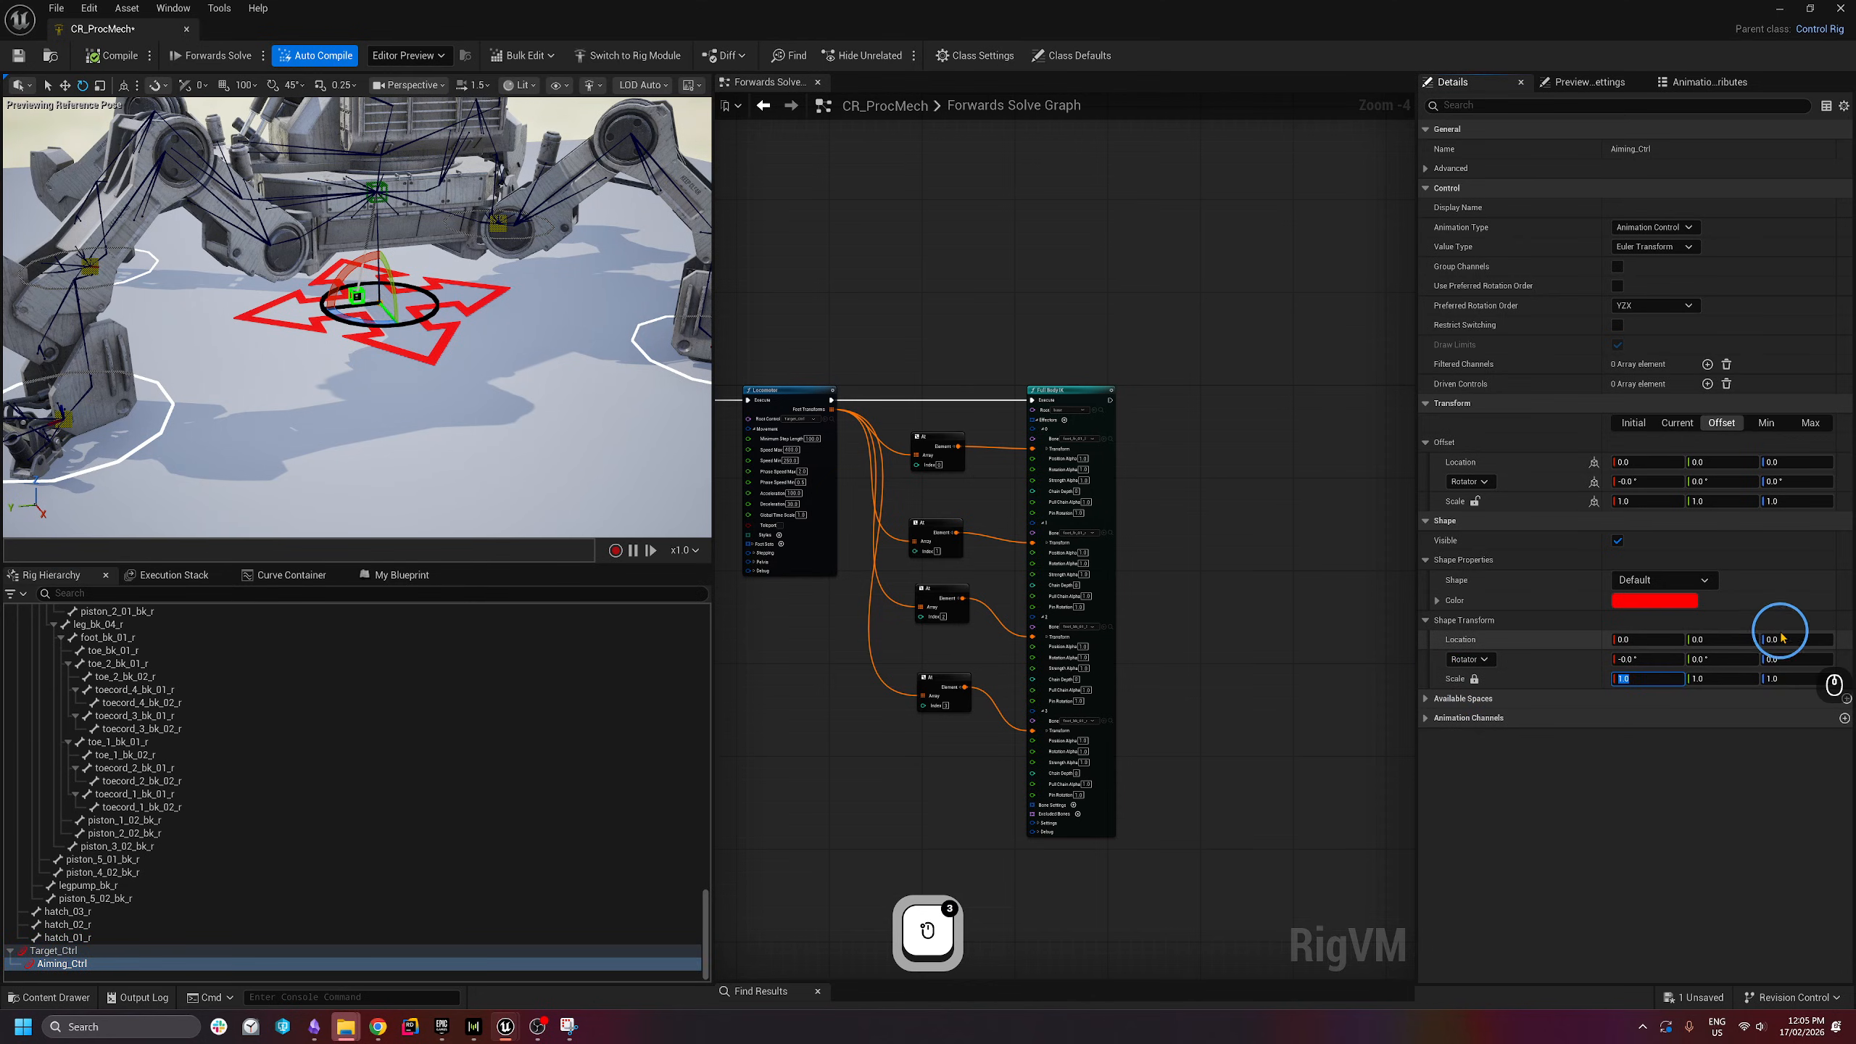
type("35")
key("Return")
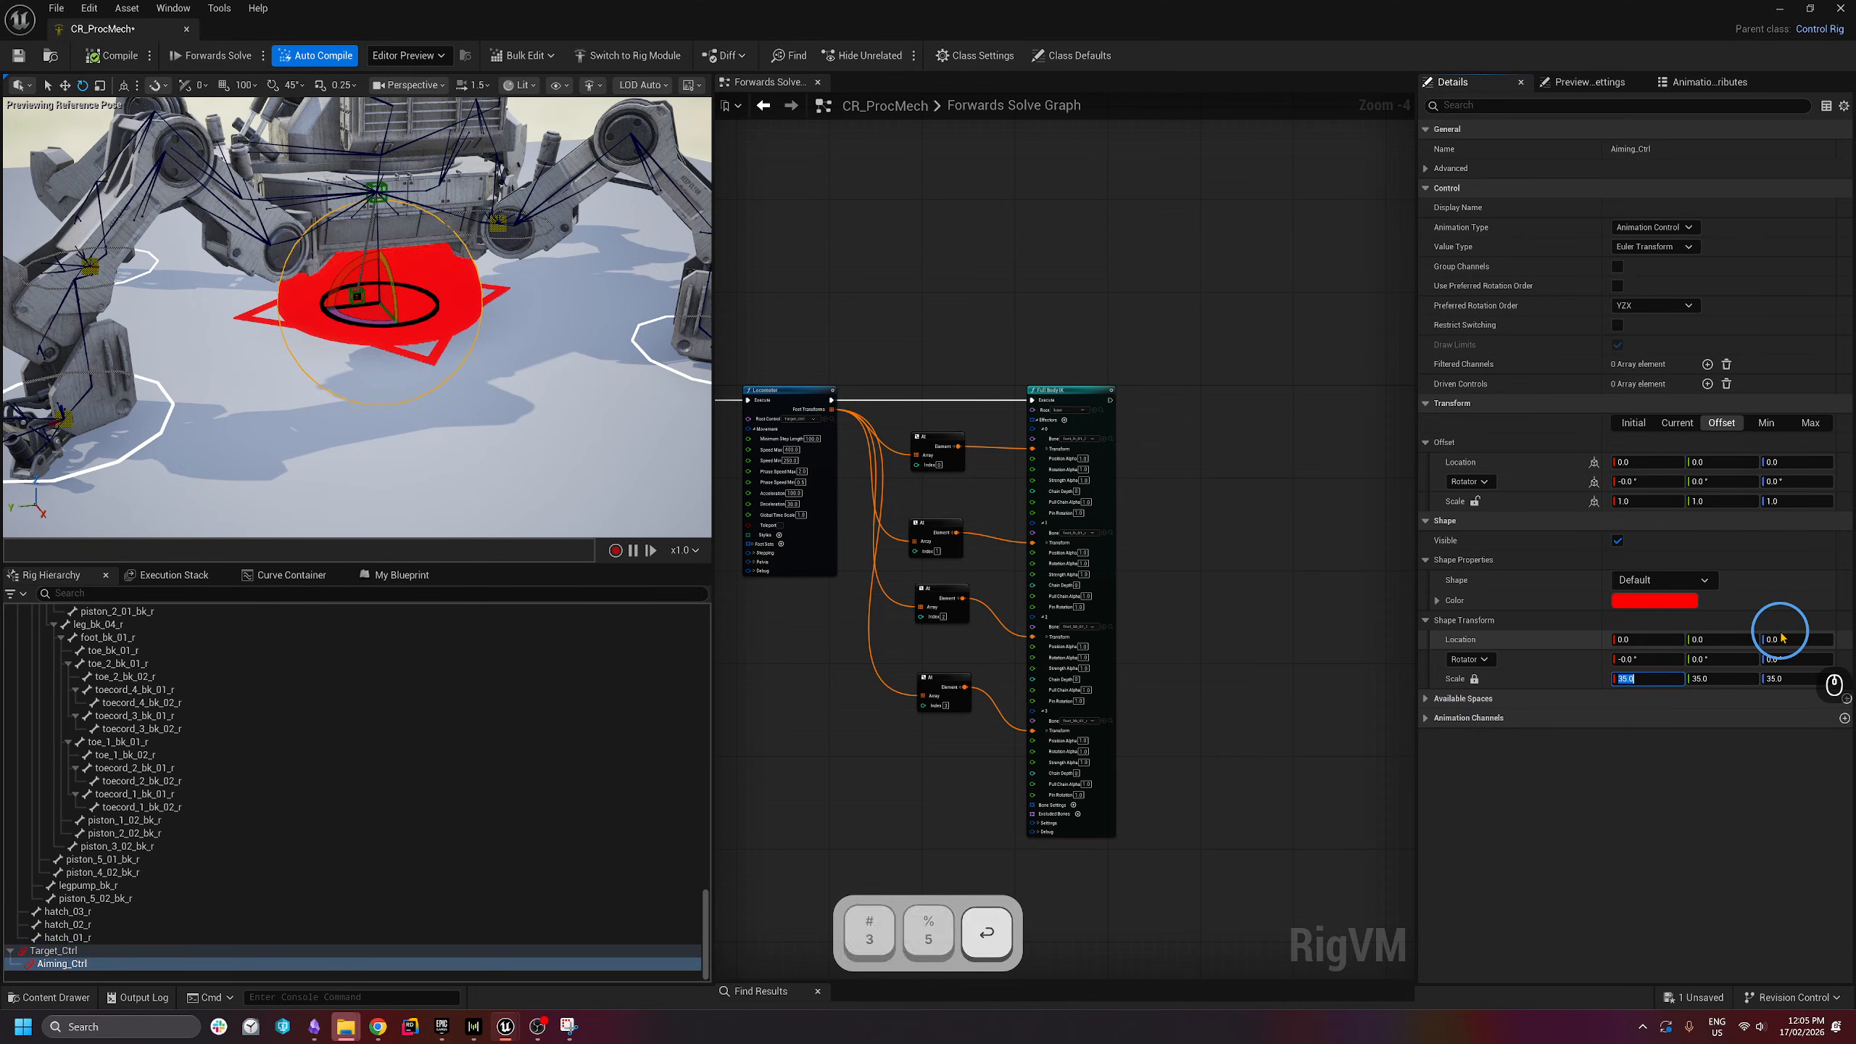
left_click(1656, 582)
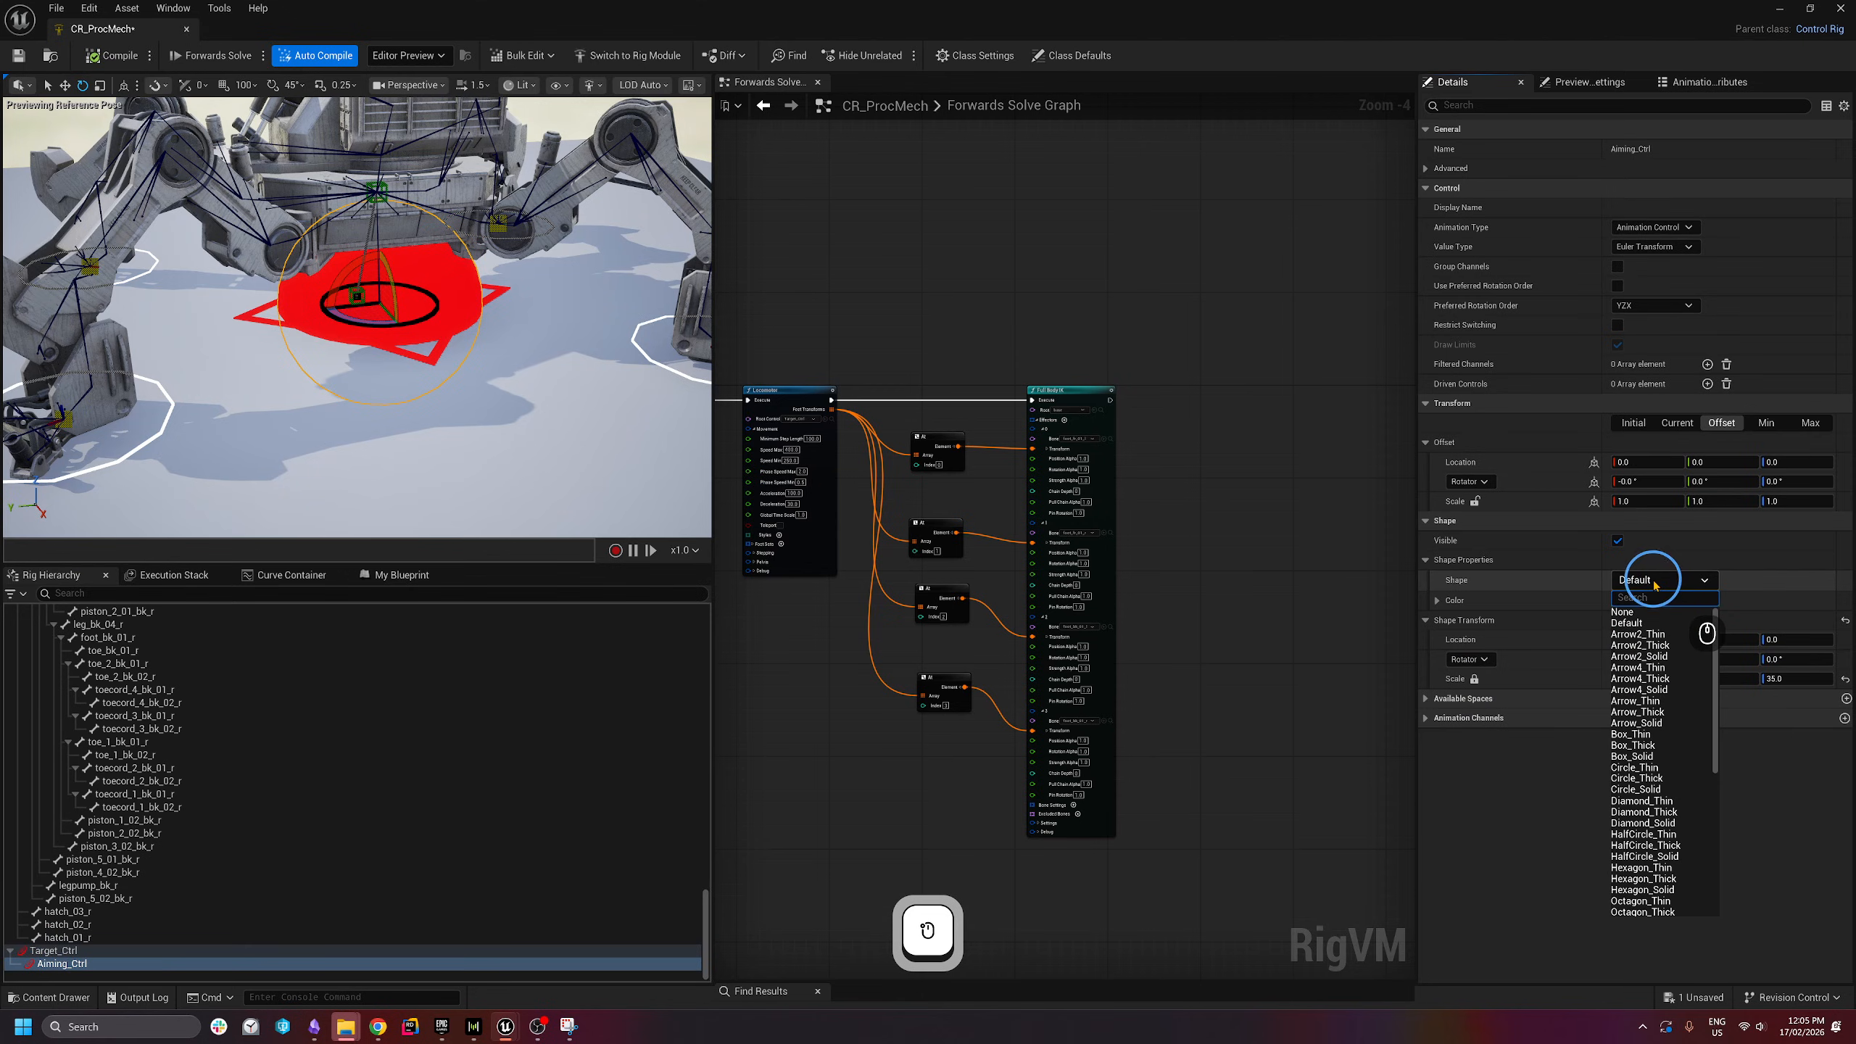
left_click(1657, 648)
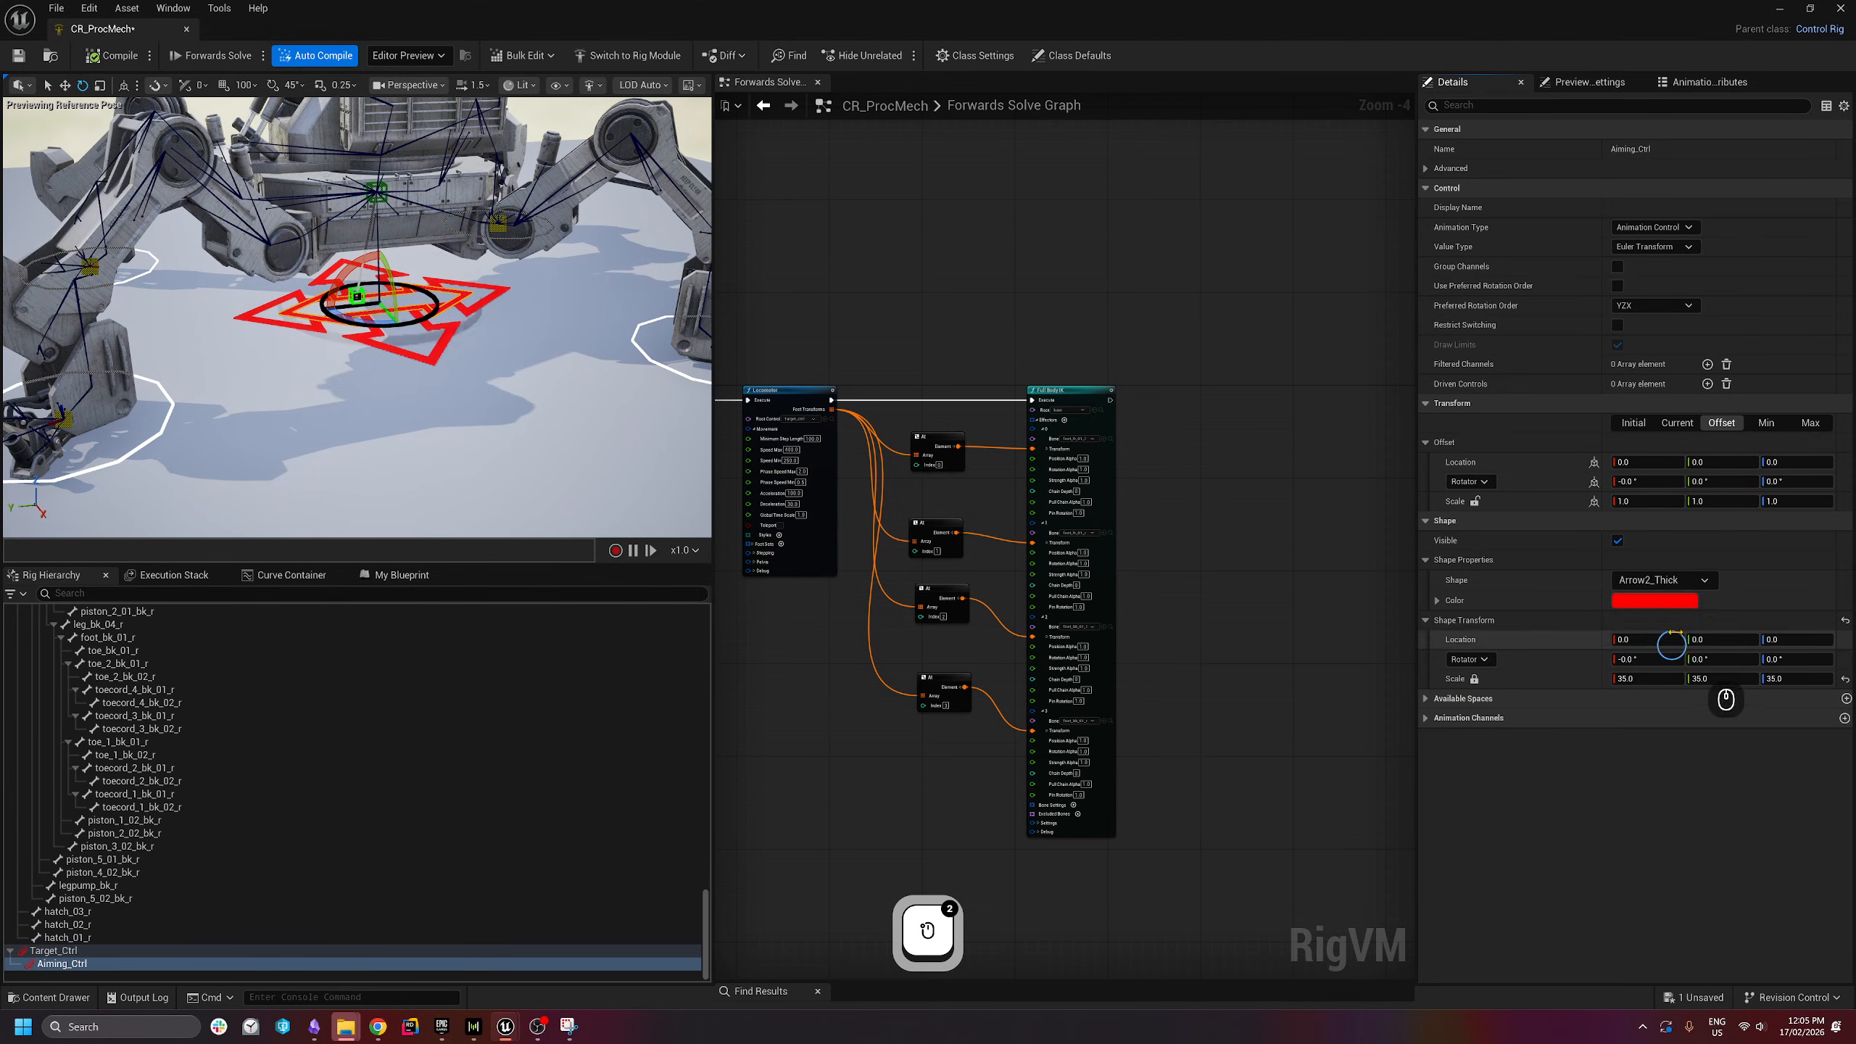
left_click(1670, 606)
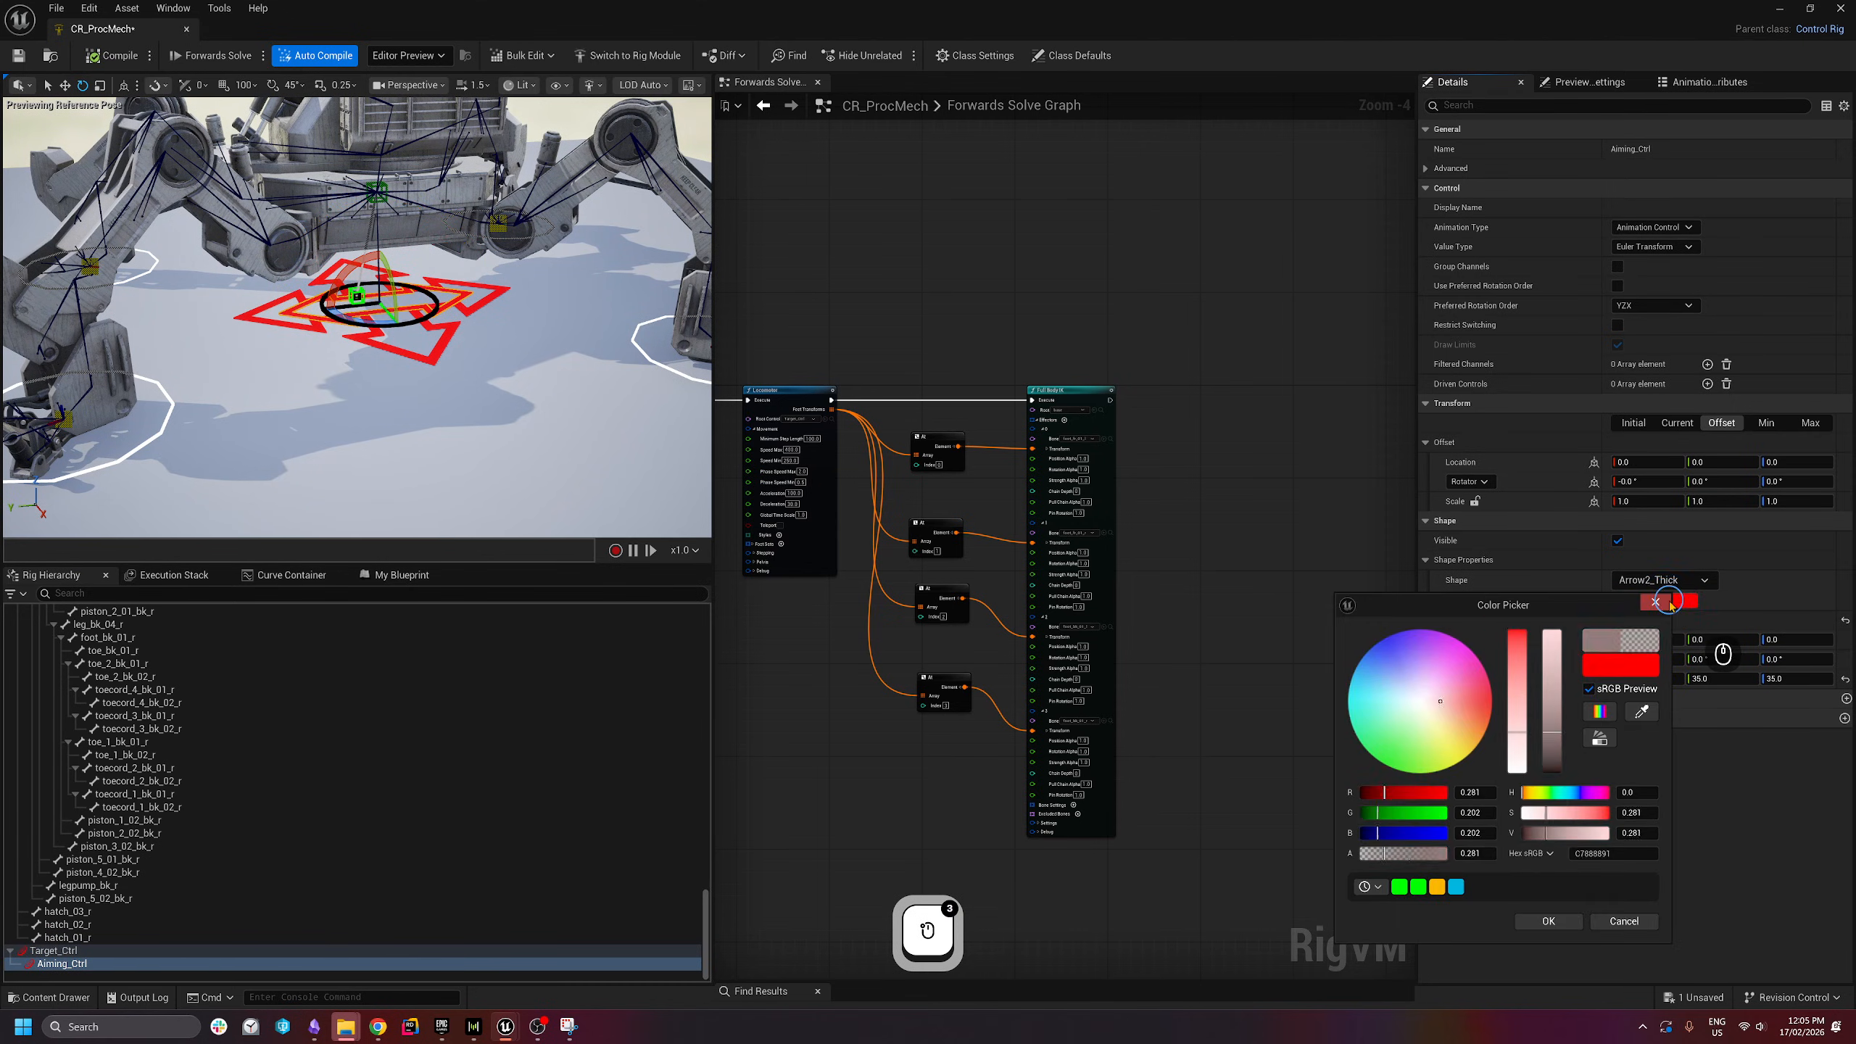
mouse_move(1374, 812)
left_mouse_down()
mouse_move(1493, 808)
mouse_move(1348, 792)
left_mouse_up()
left_click(1549, 921)
- Raise the Aiming_Ctrl shape's height offset to 100 above the ground
left_click_drag(400, 401, 307, 383, "alt")
left_click(1790, 640)
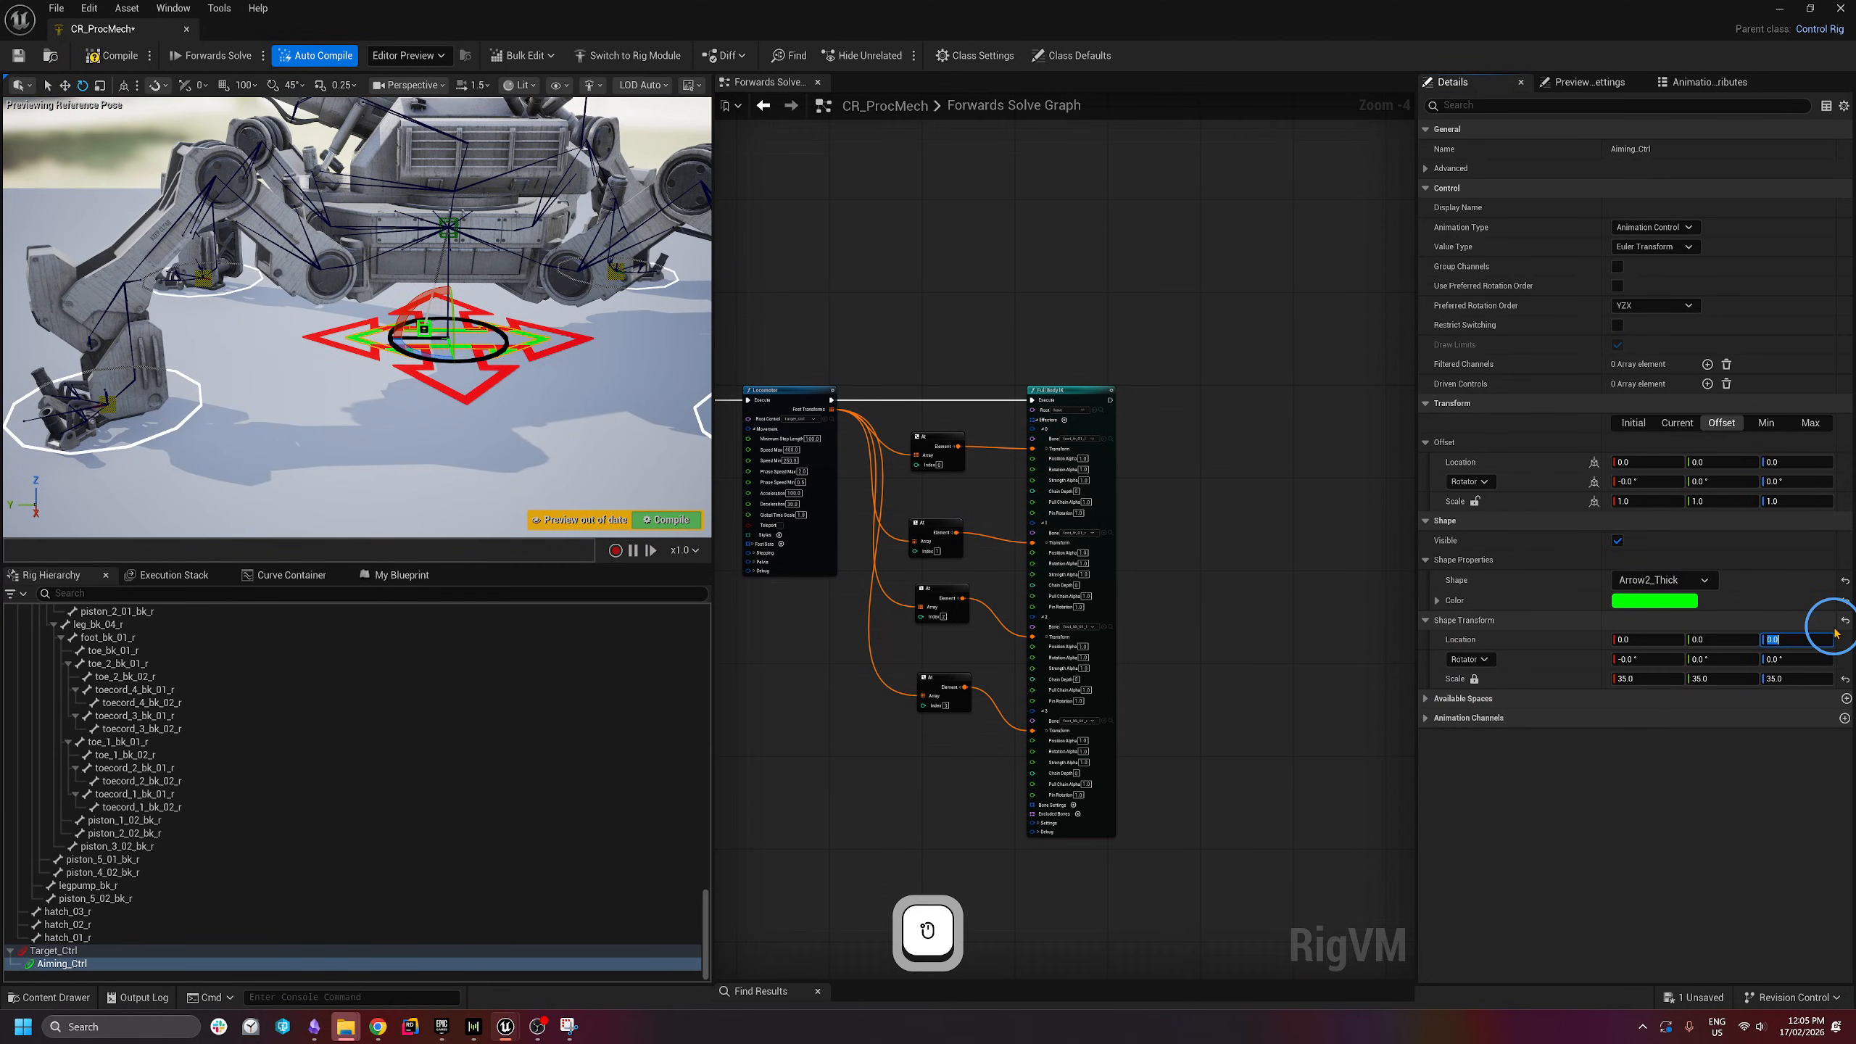
type("100")
key("Return")
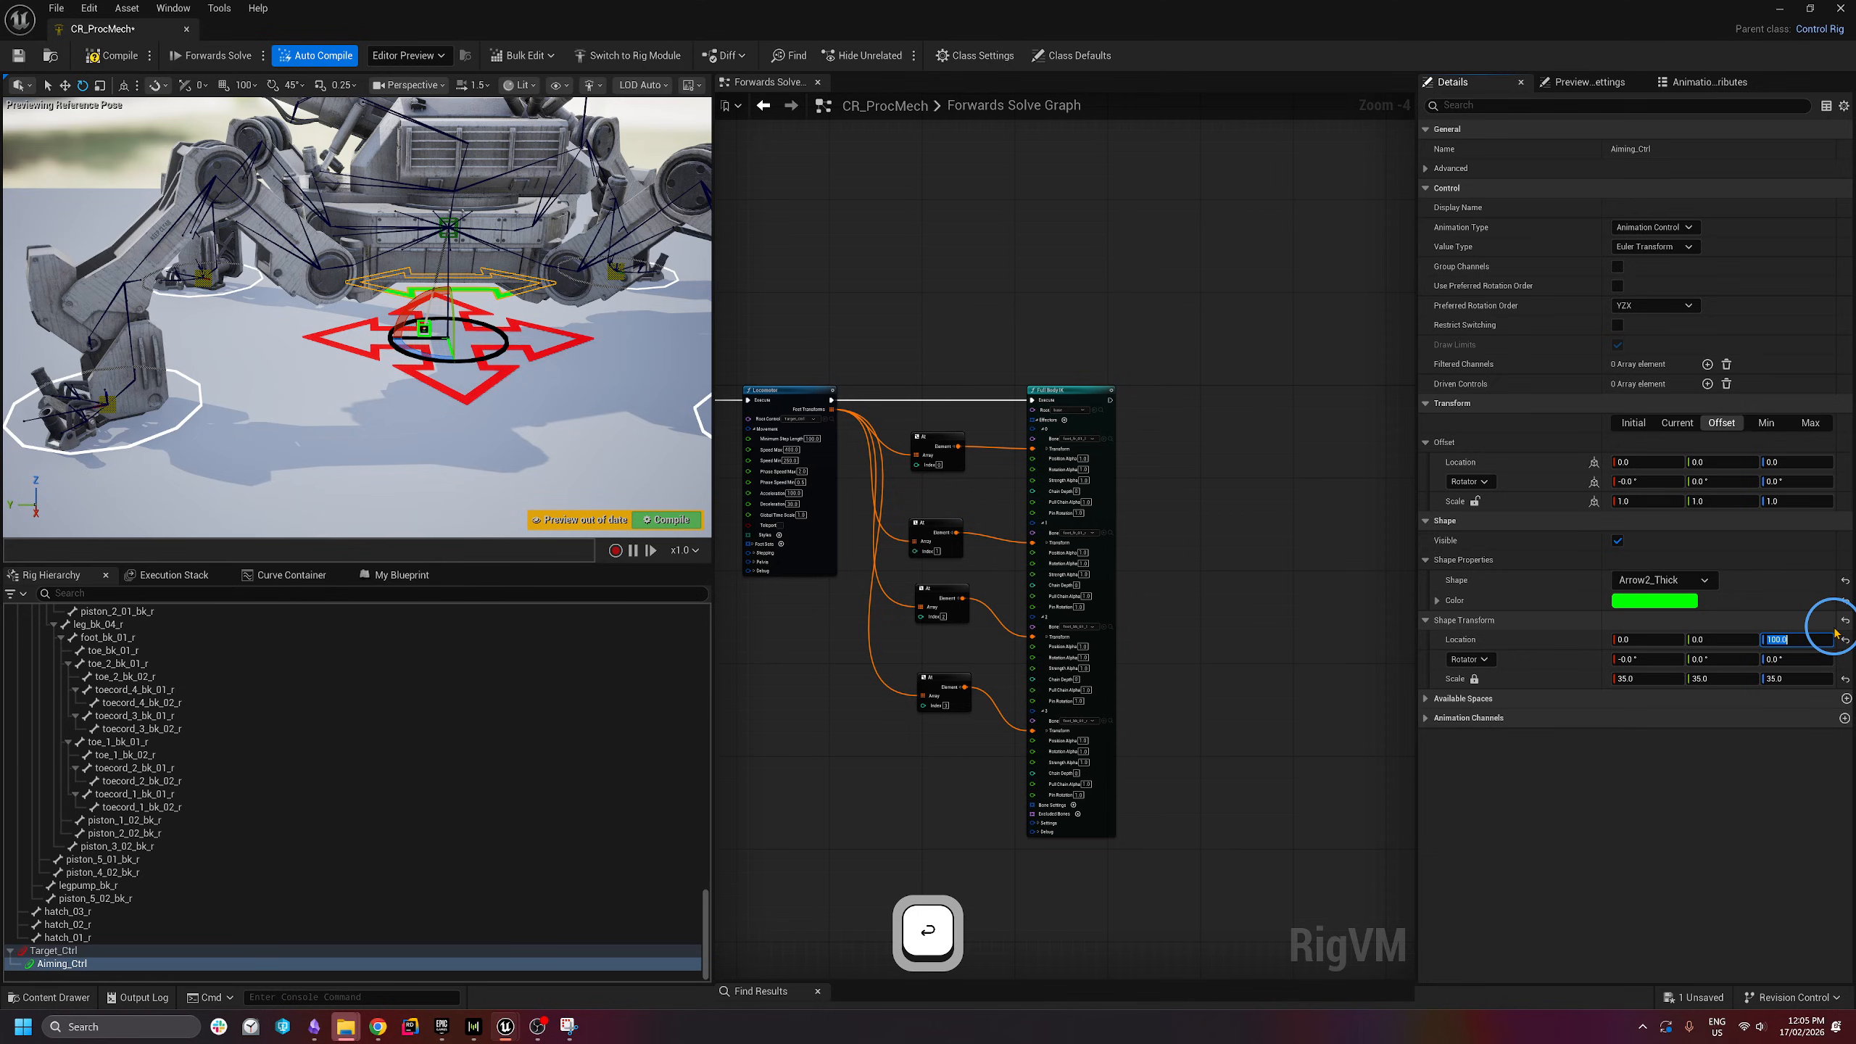
left_click(414, 483)
right_click_drag(413, 483, 437, 396)
key("q")
key("w")
key("e")
key("s")
left_click(460, 410)
left_click(507, 430)
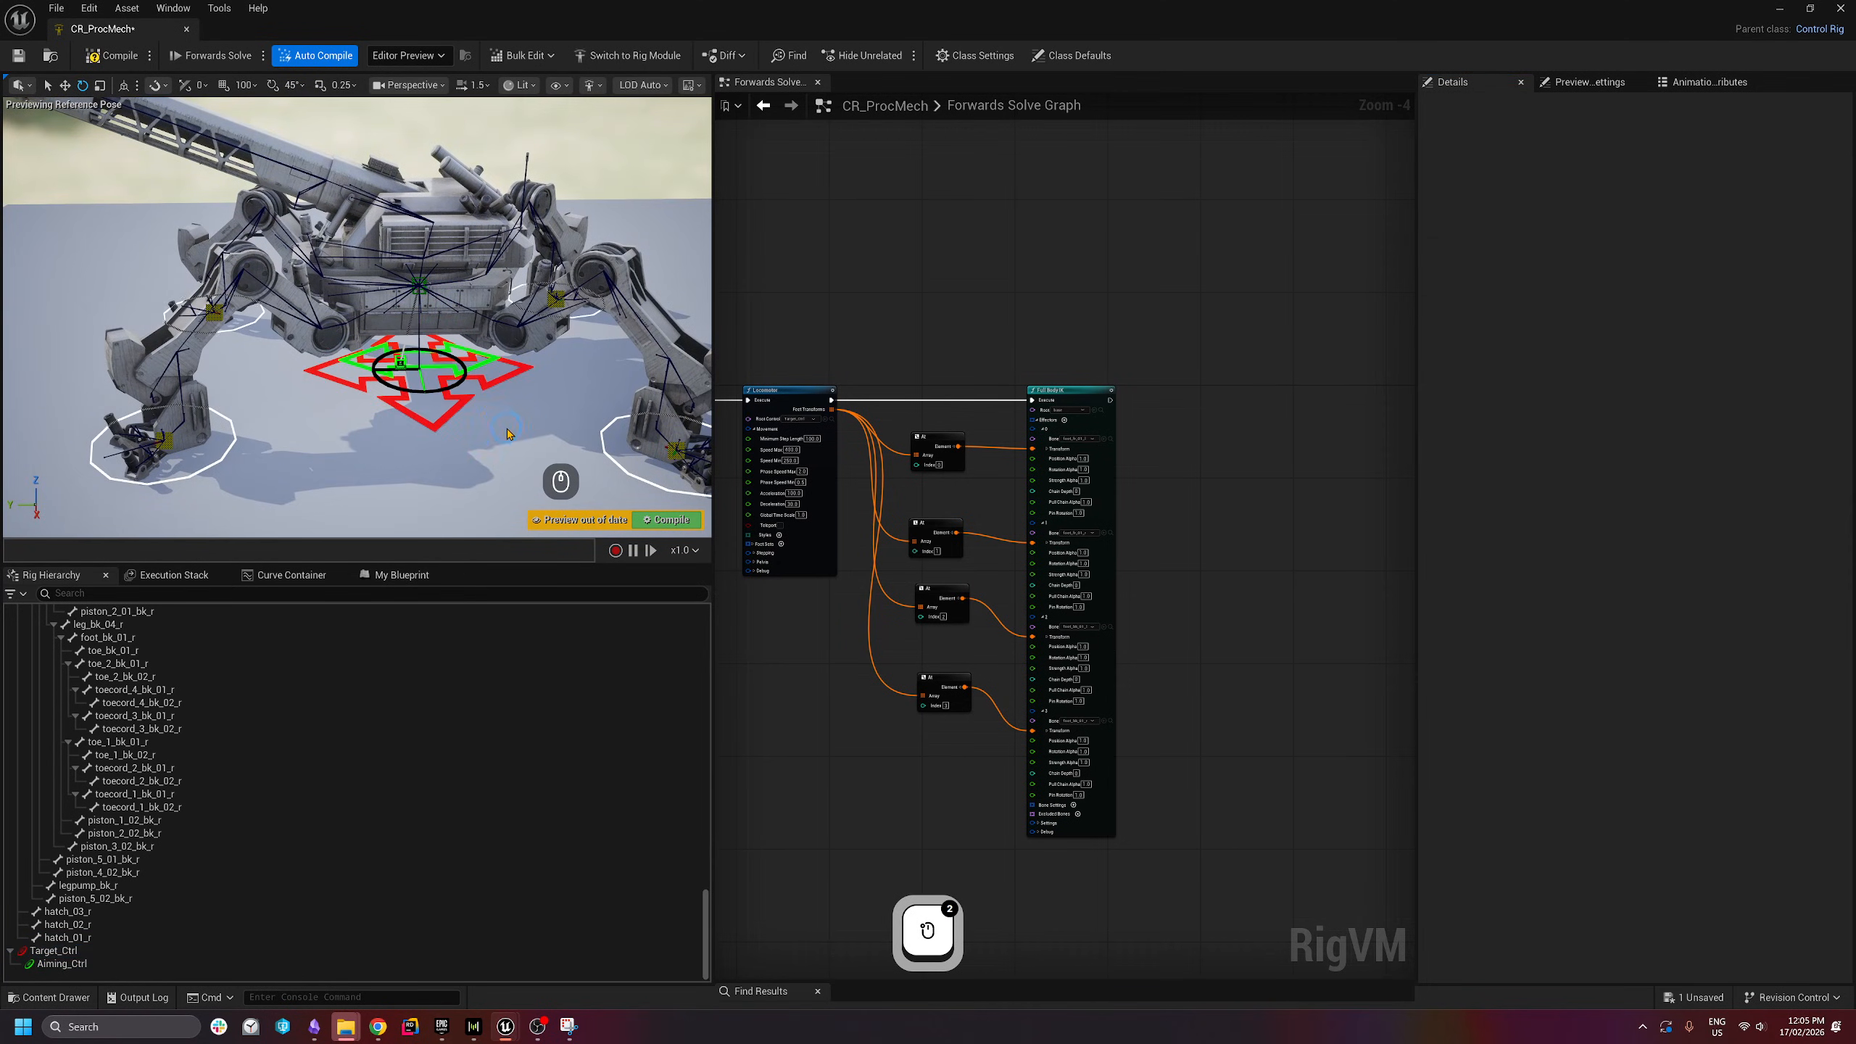
- Move Aiming_Ctrl up toward the turret, clear of the mech's body
left_click(492, 374)
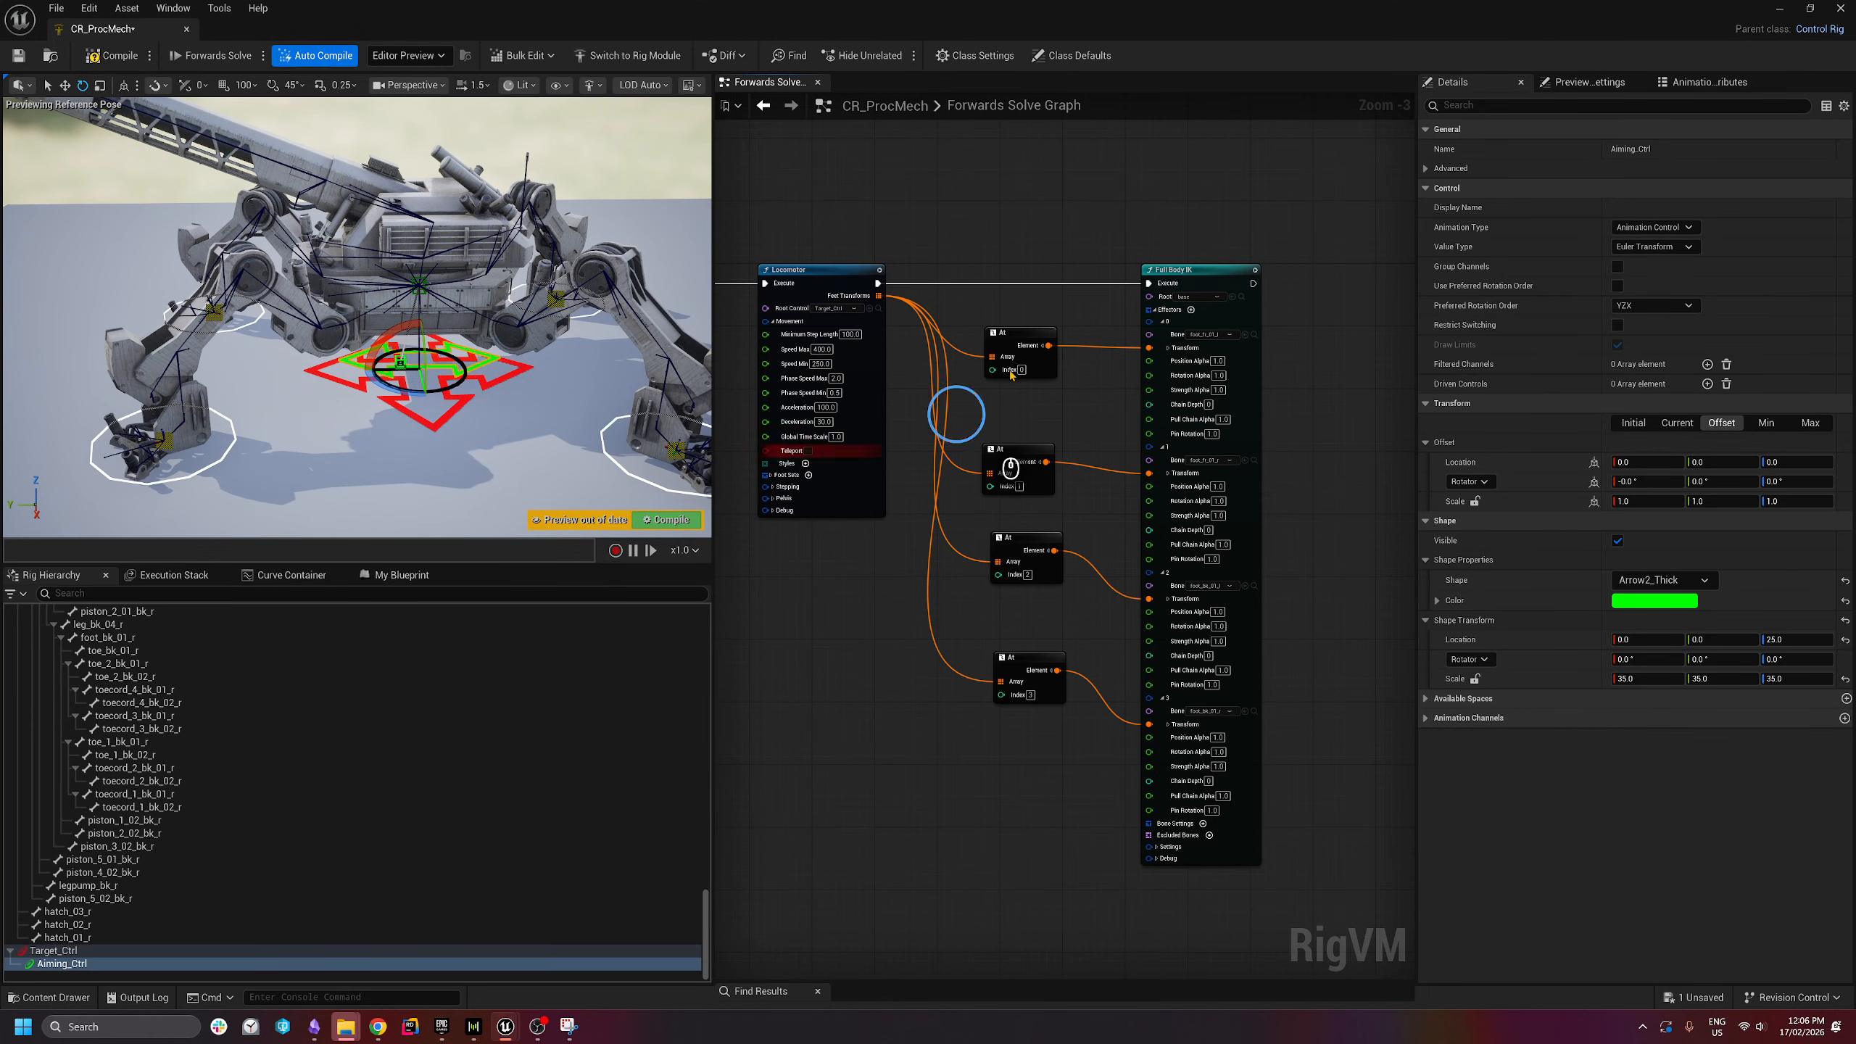
double_click(964, 105)
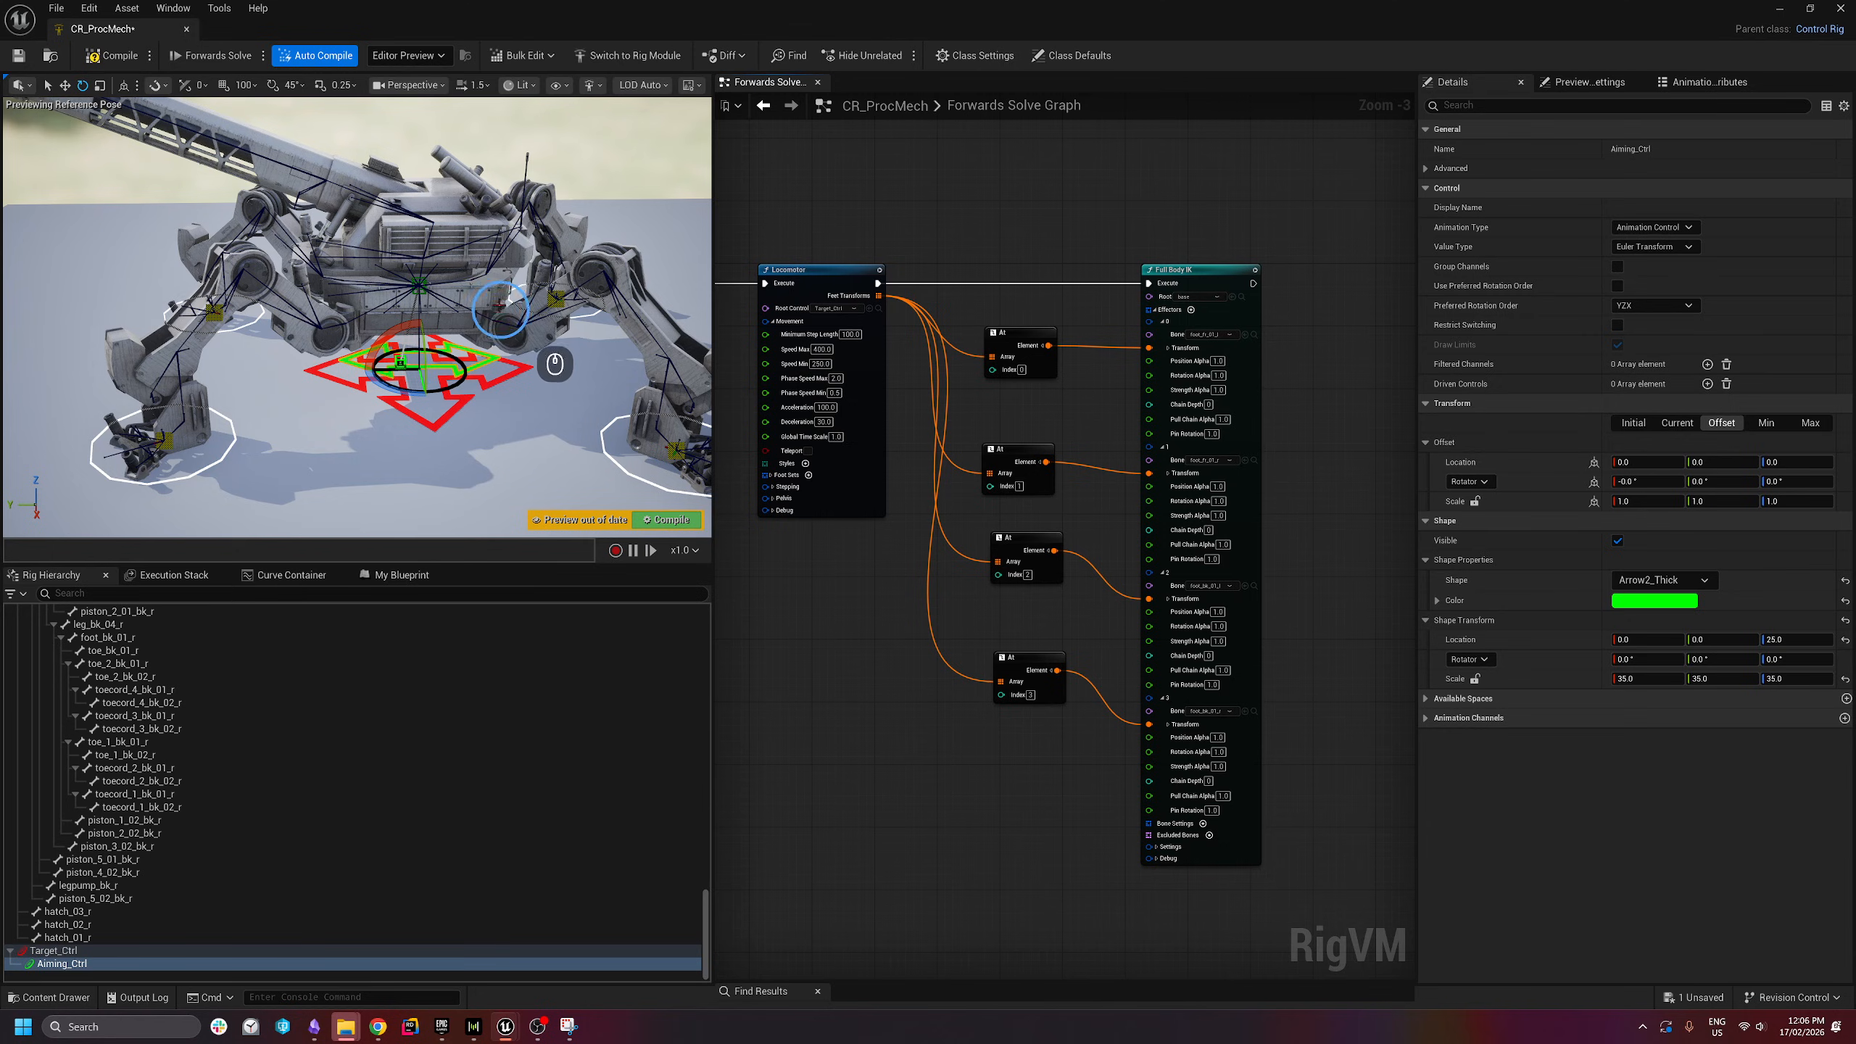
left_click_drag(555, 364, 455, 281)
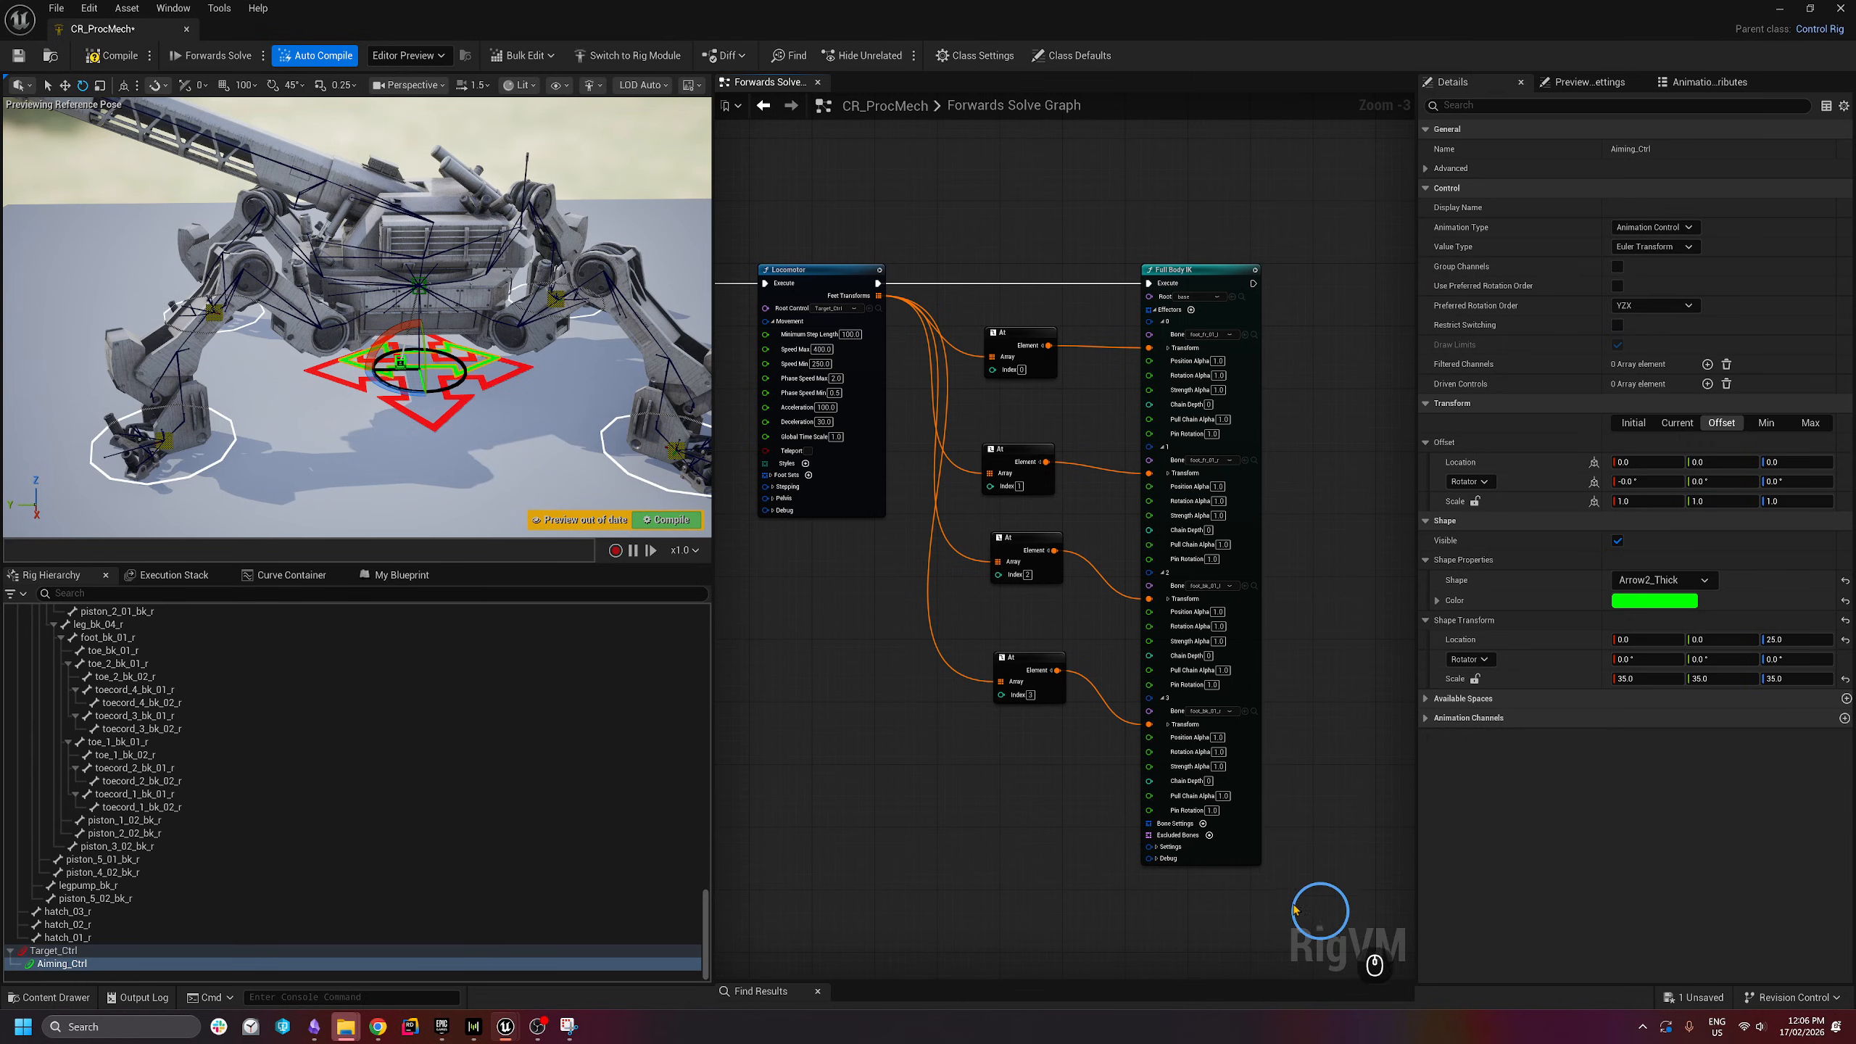
- Add a fourth effector to the Full Body IK node and set its bone to turret_base
right_click_drag(1051, 858, 1071, 734)
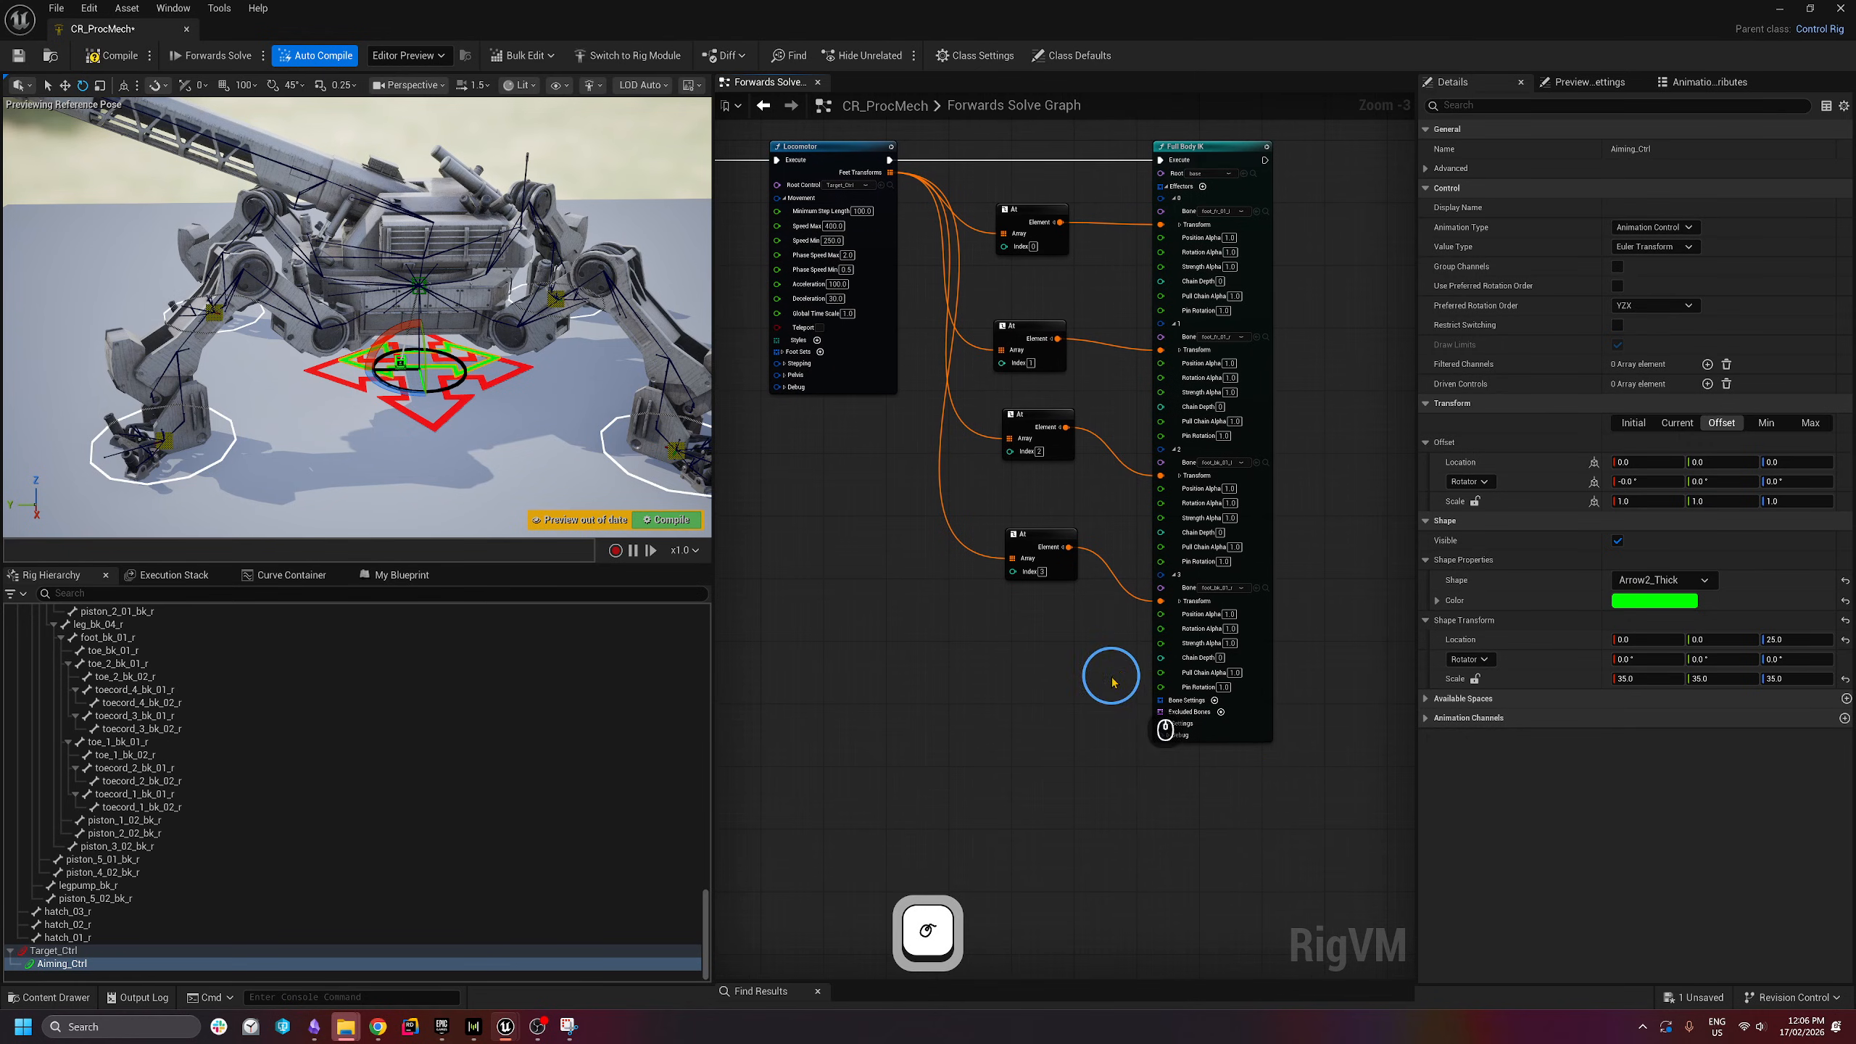
scroll(1279, 272, "up", 1)
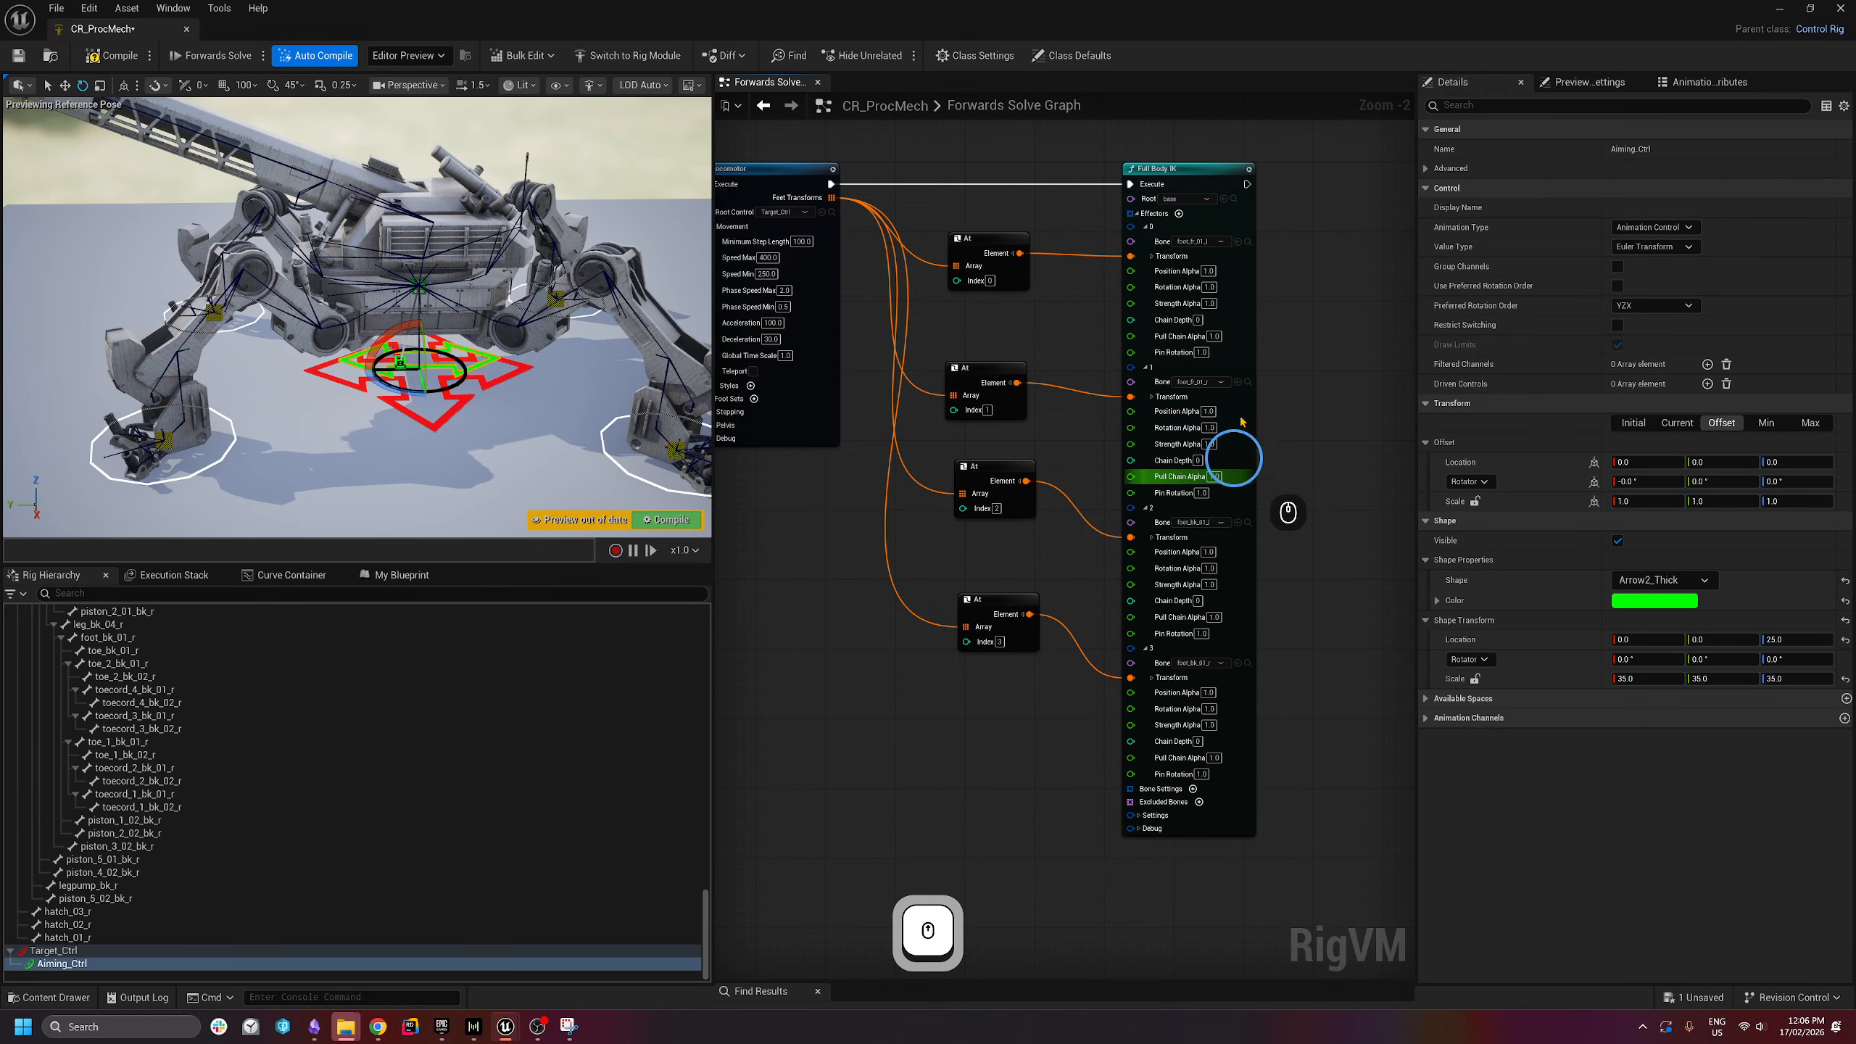
left_click(1179, 213)
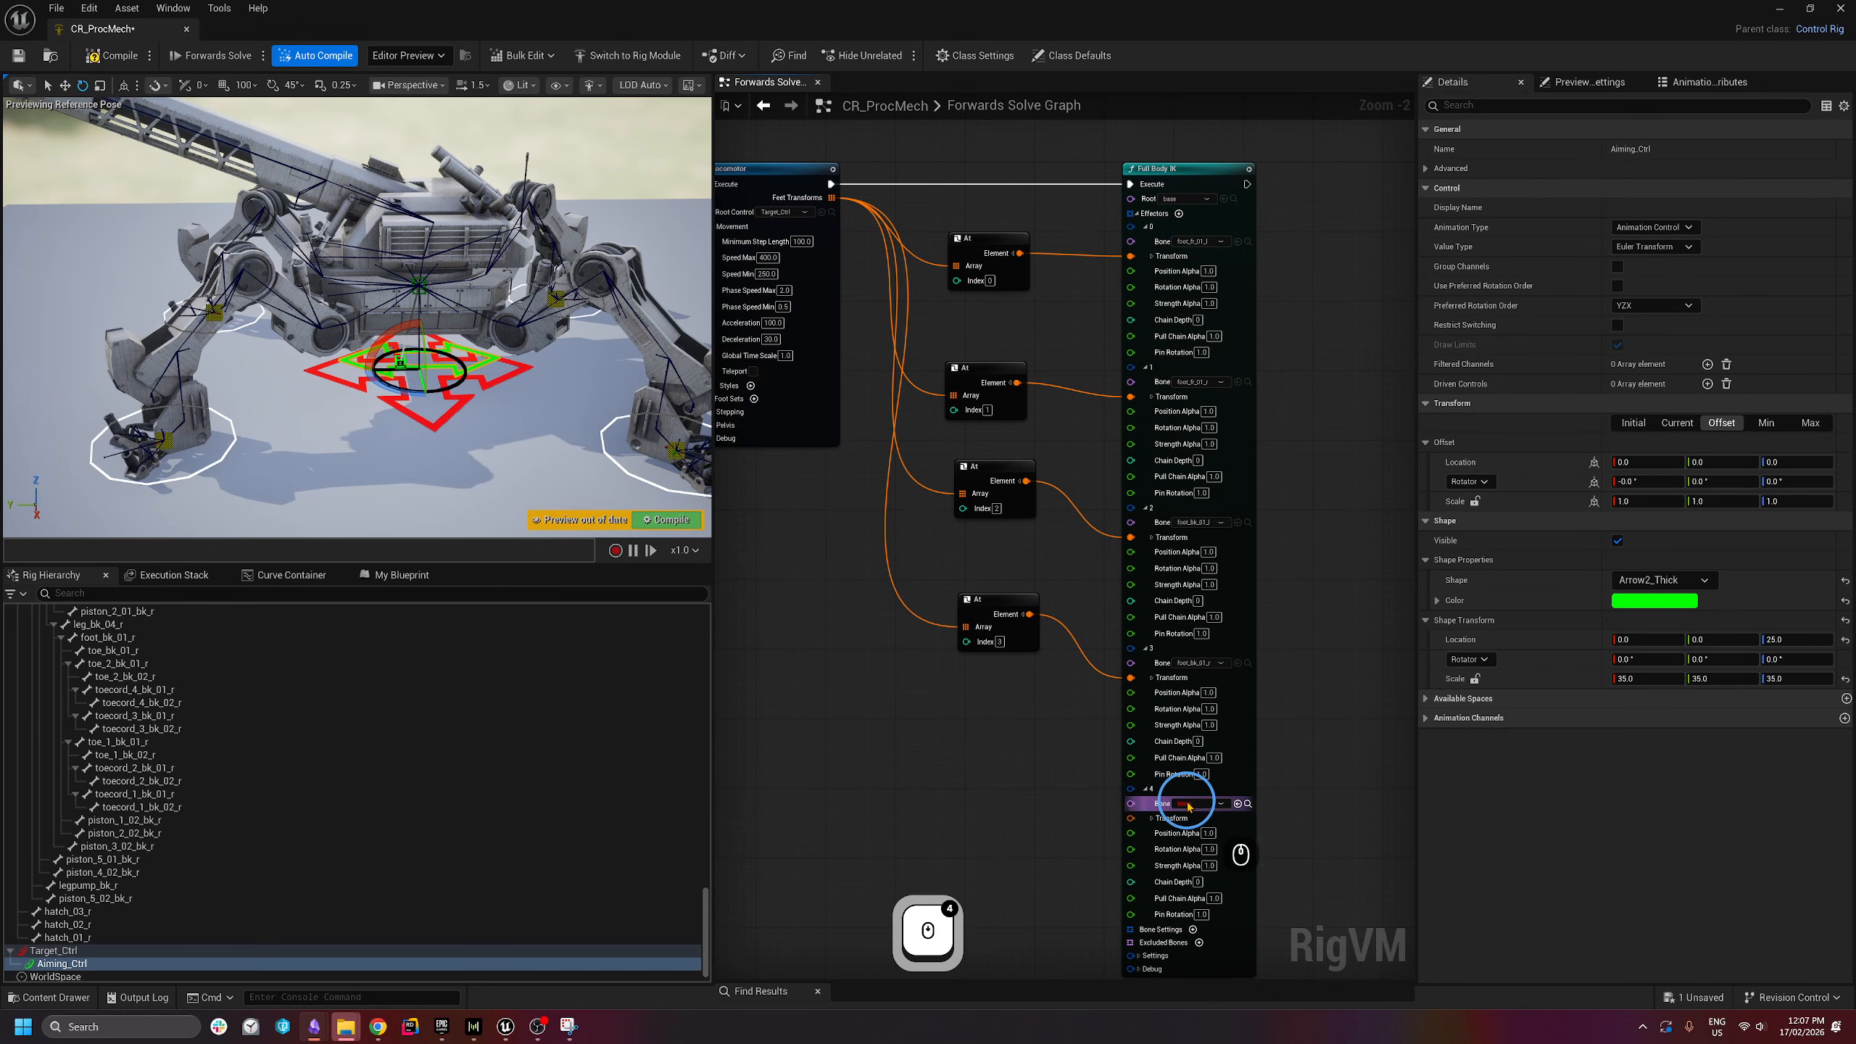
left_click(1185, 804)
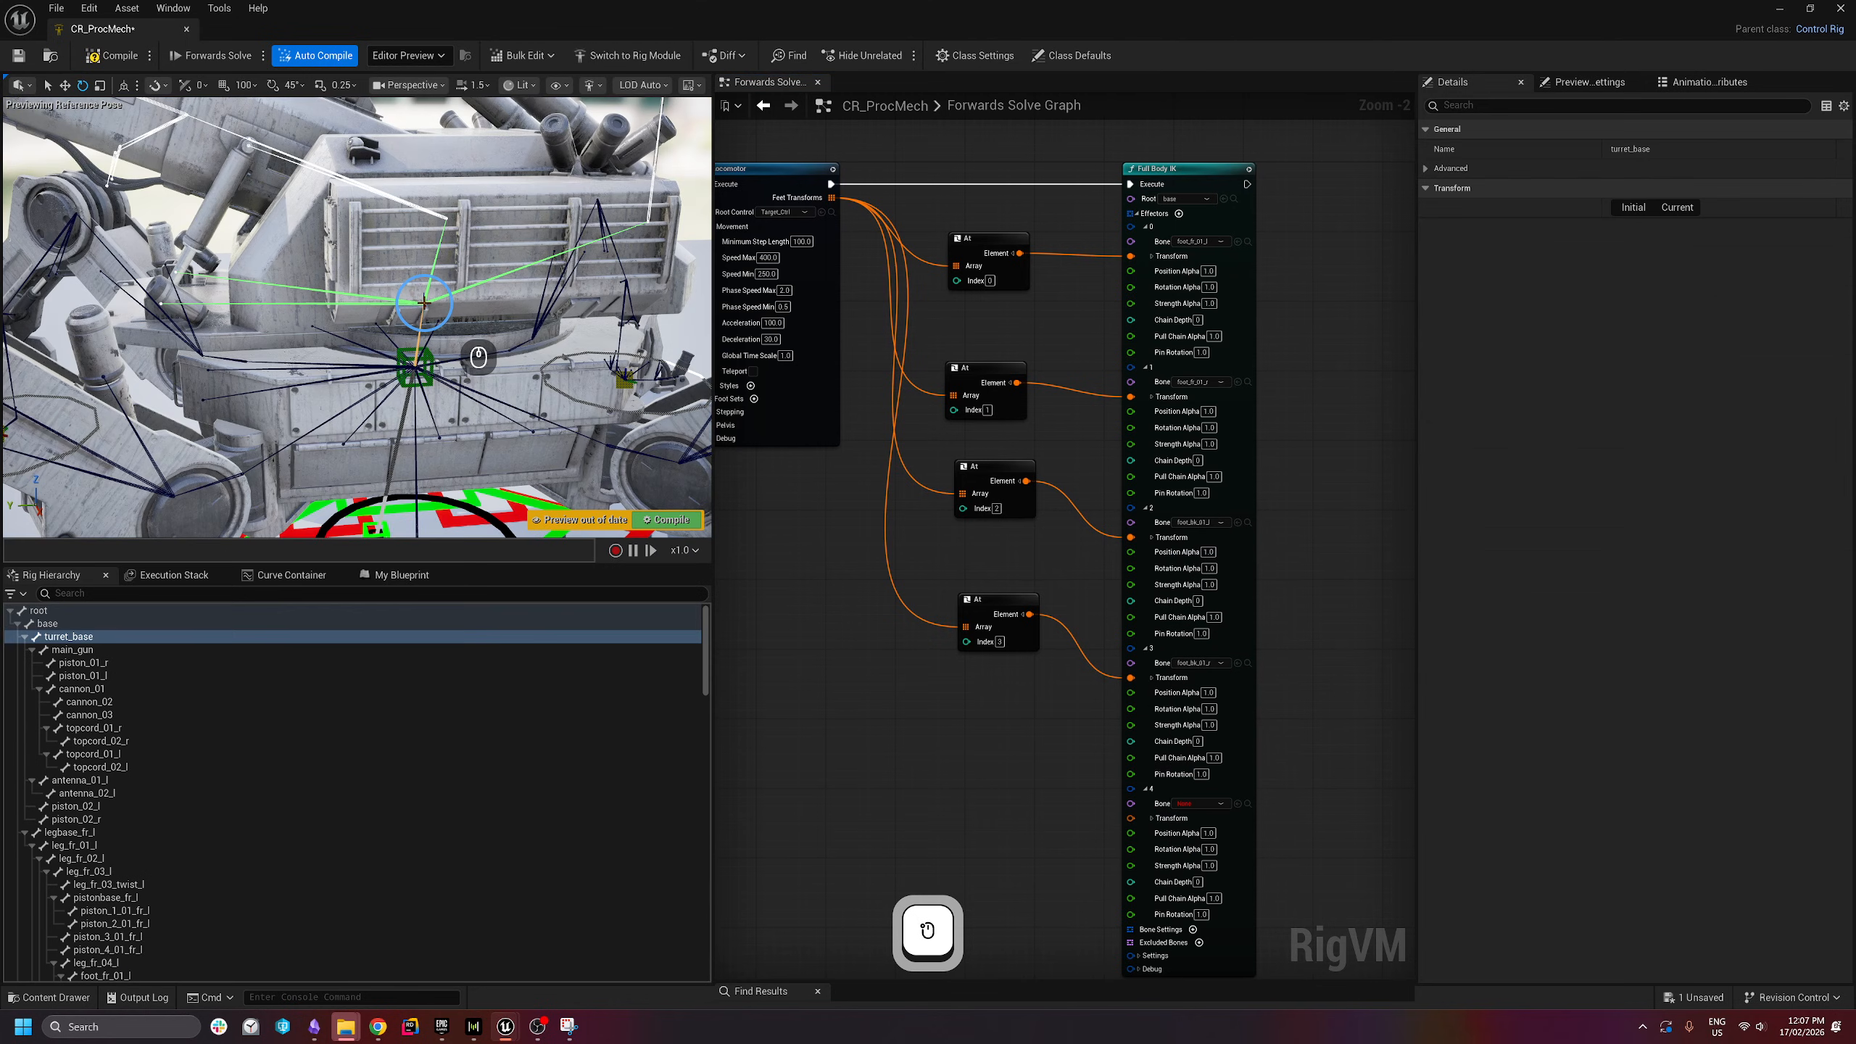
left_click(59, 636)
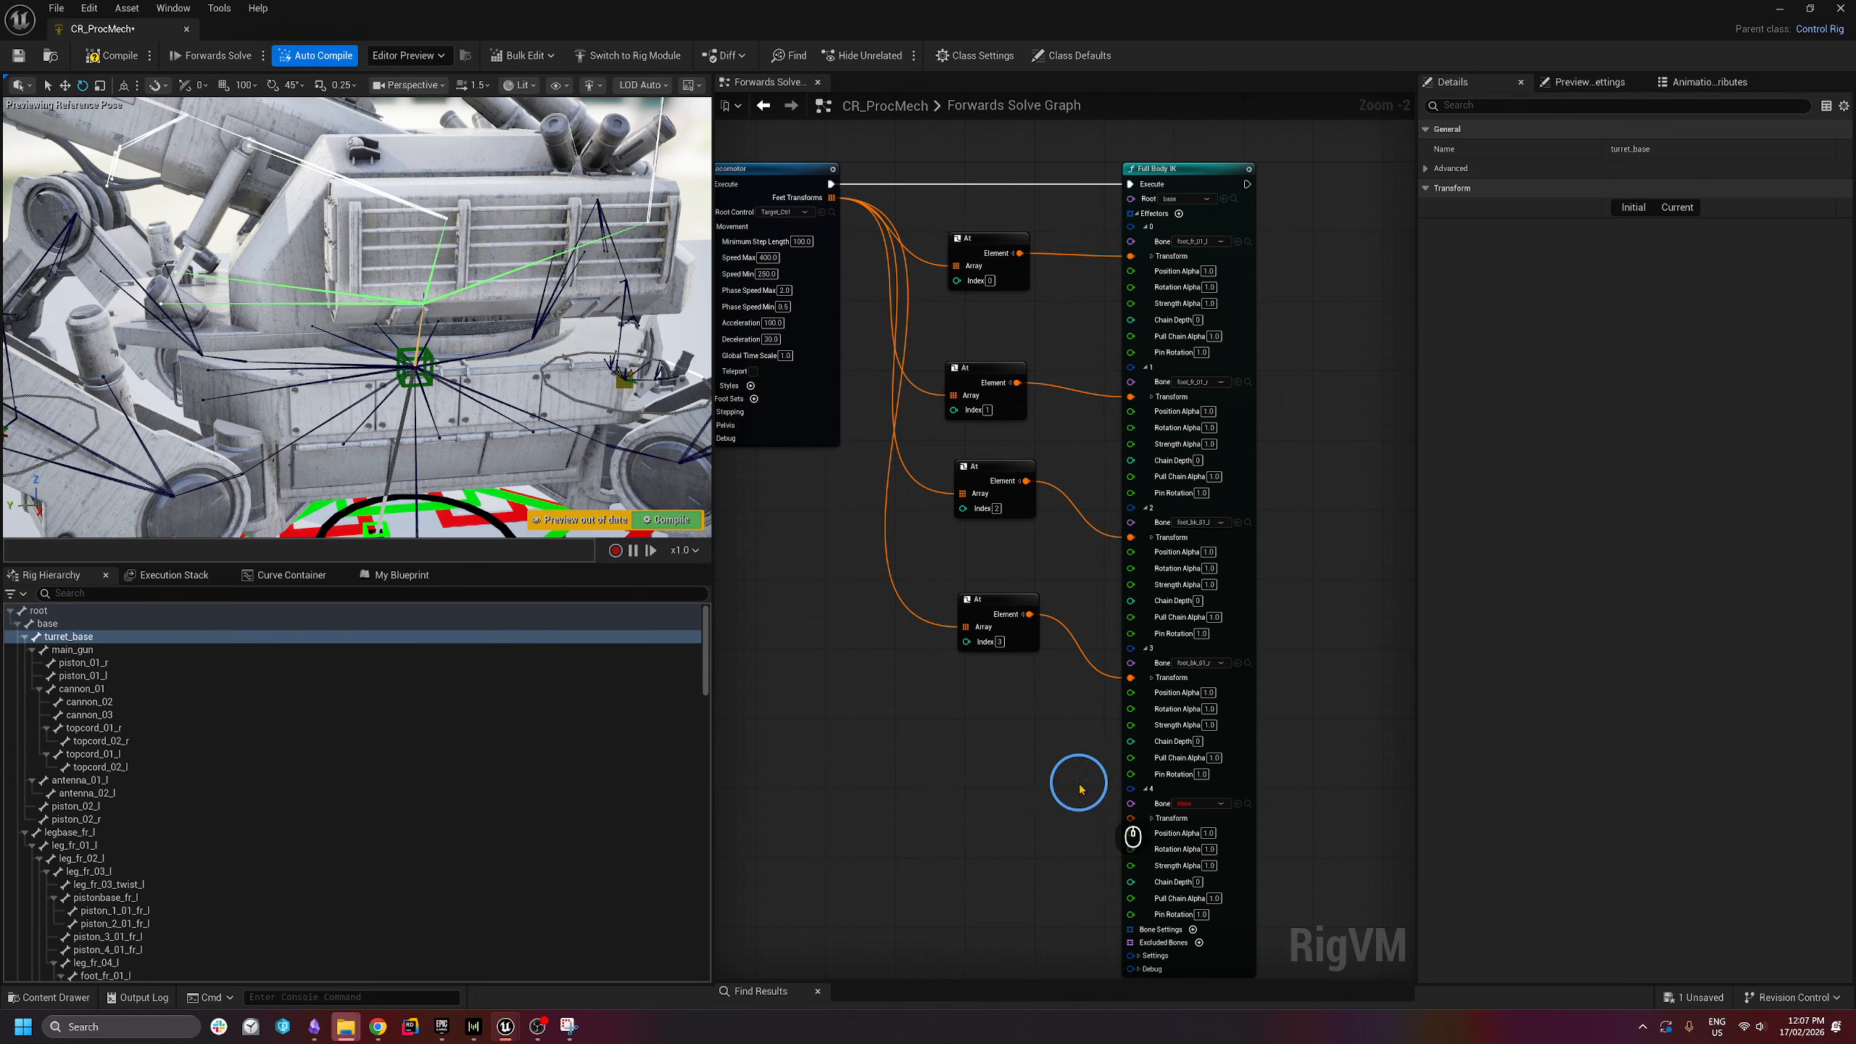
right_click_drag(1080, 789, 1016, 671)
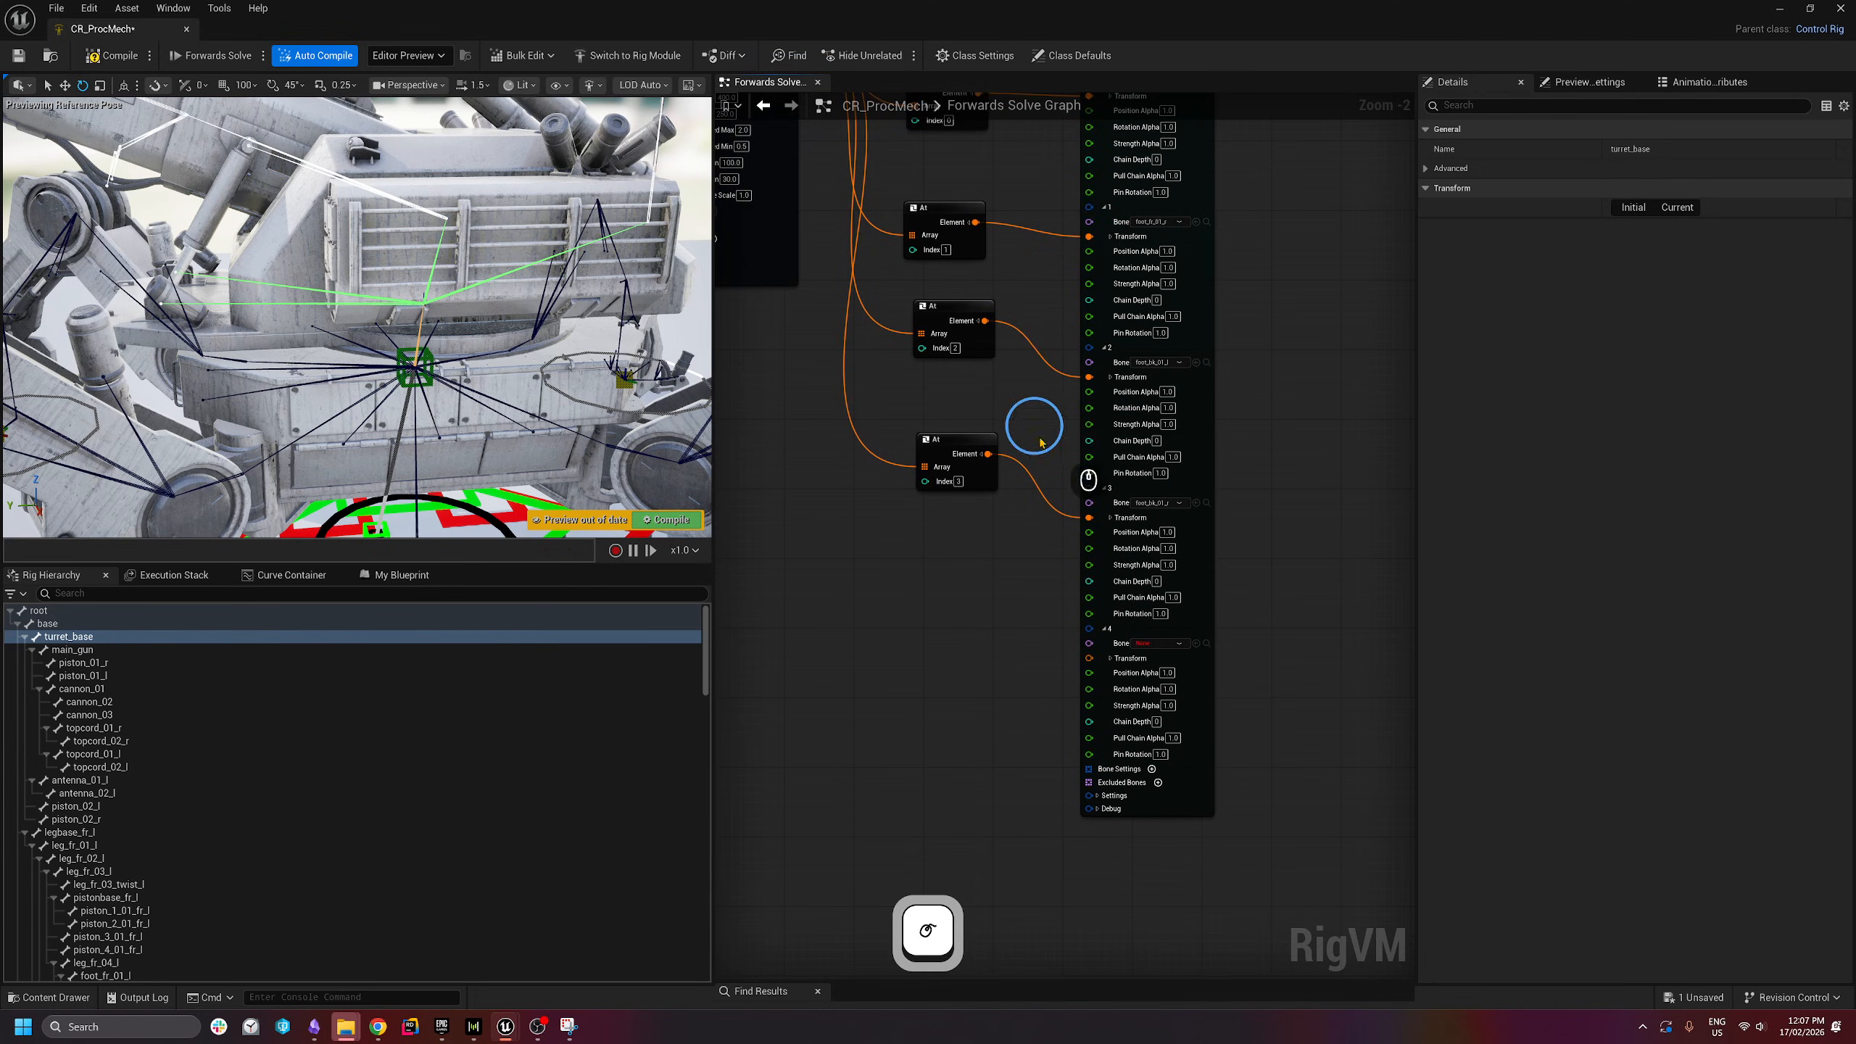
scroll(1127, 685, "up", 1)
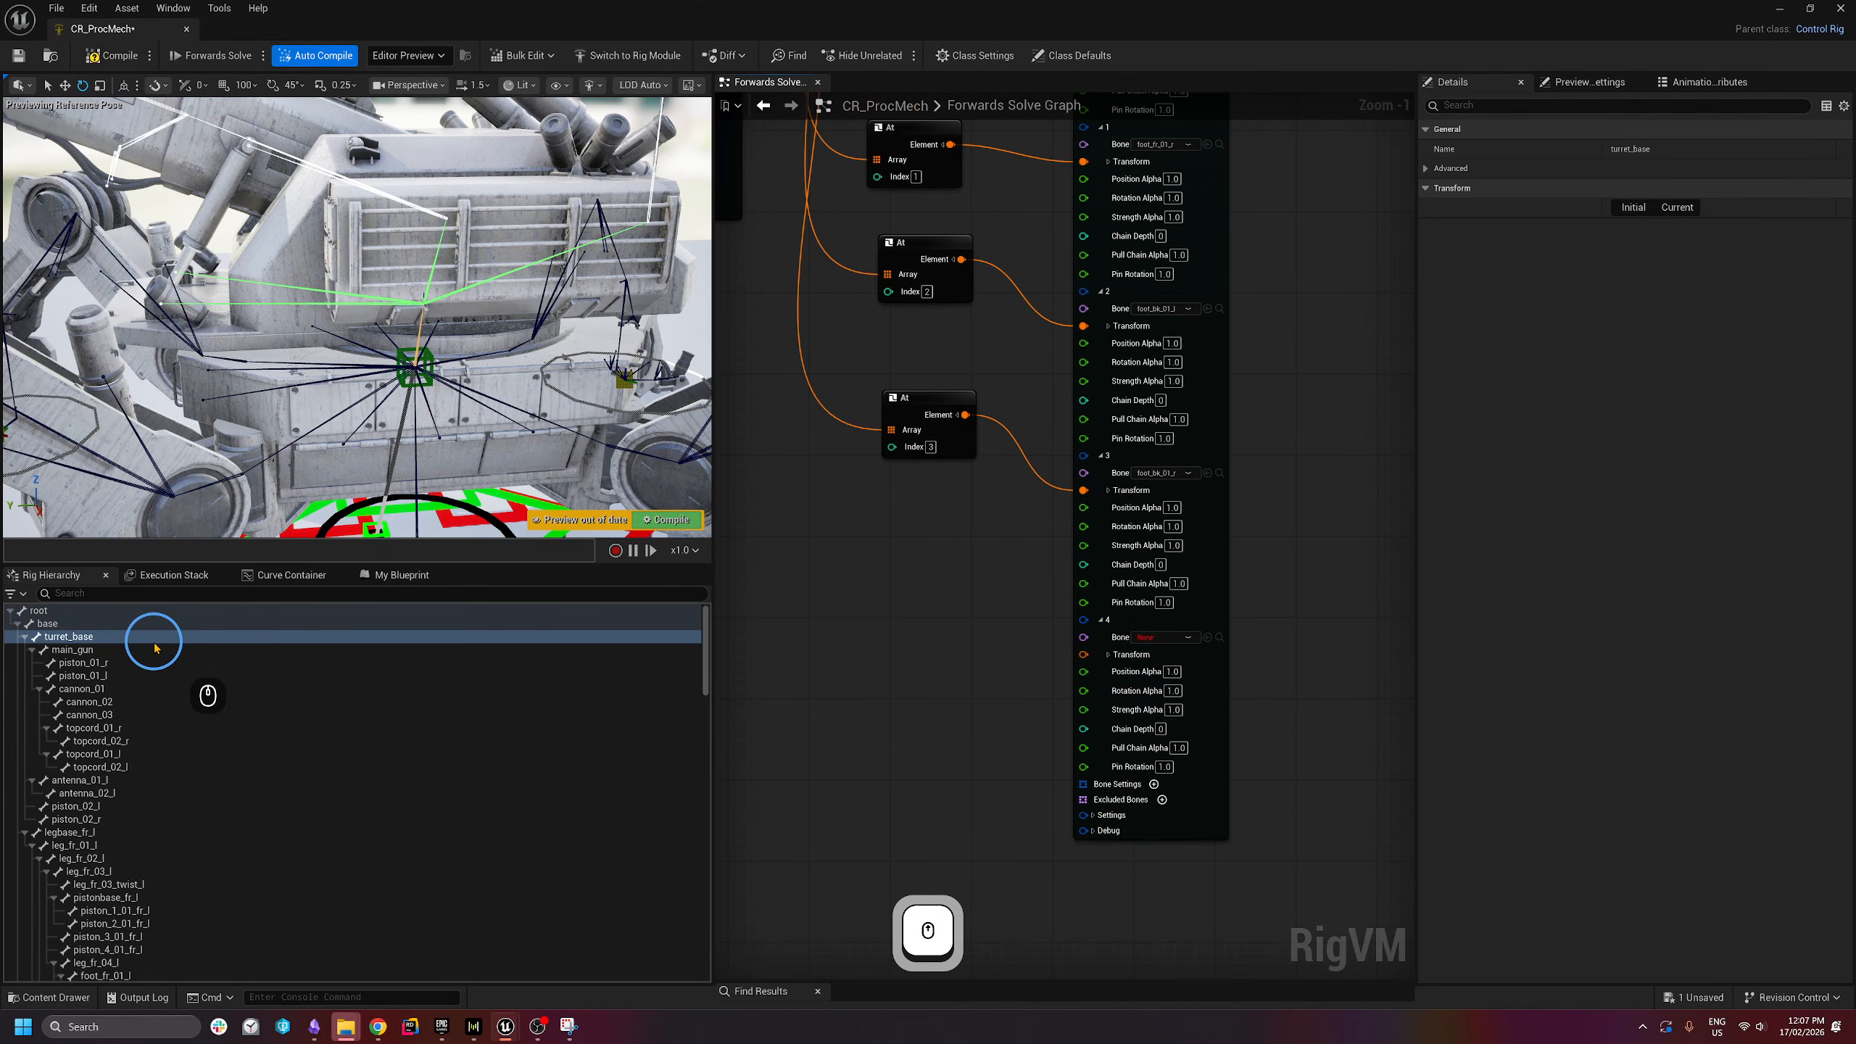
left_click(1162, 637)
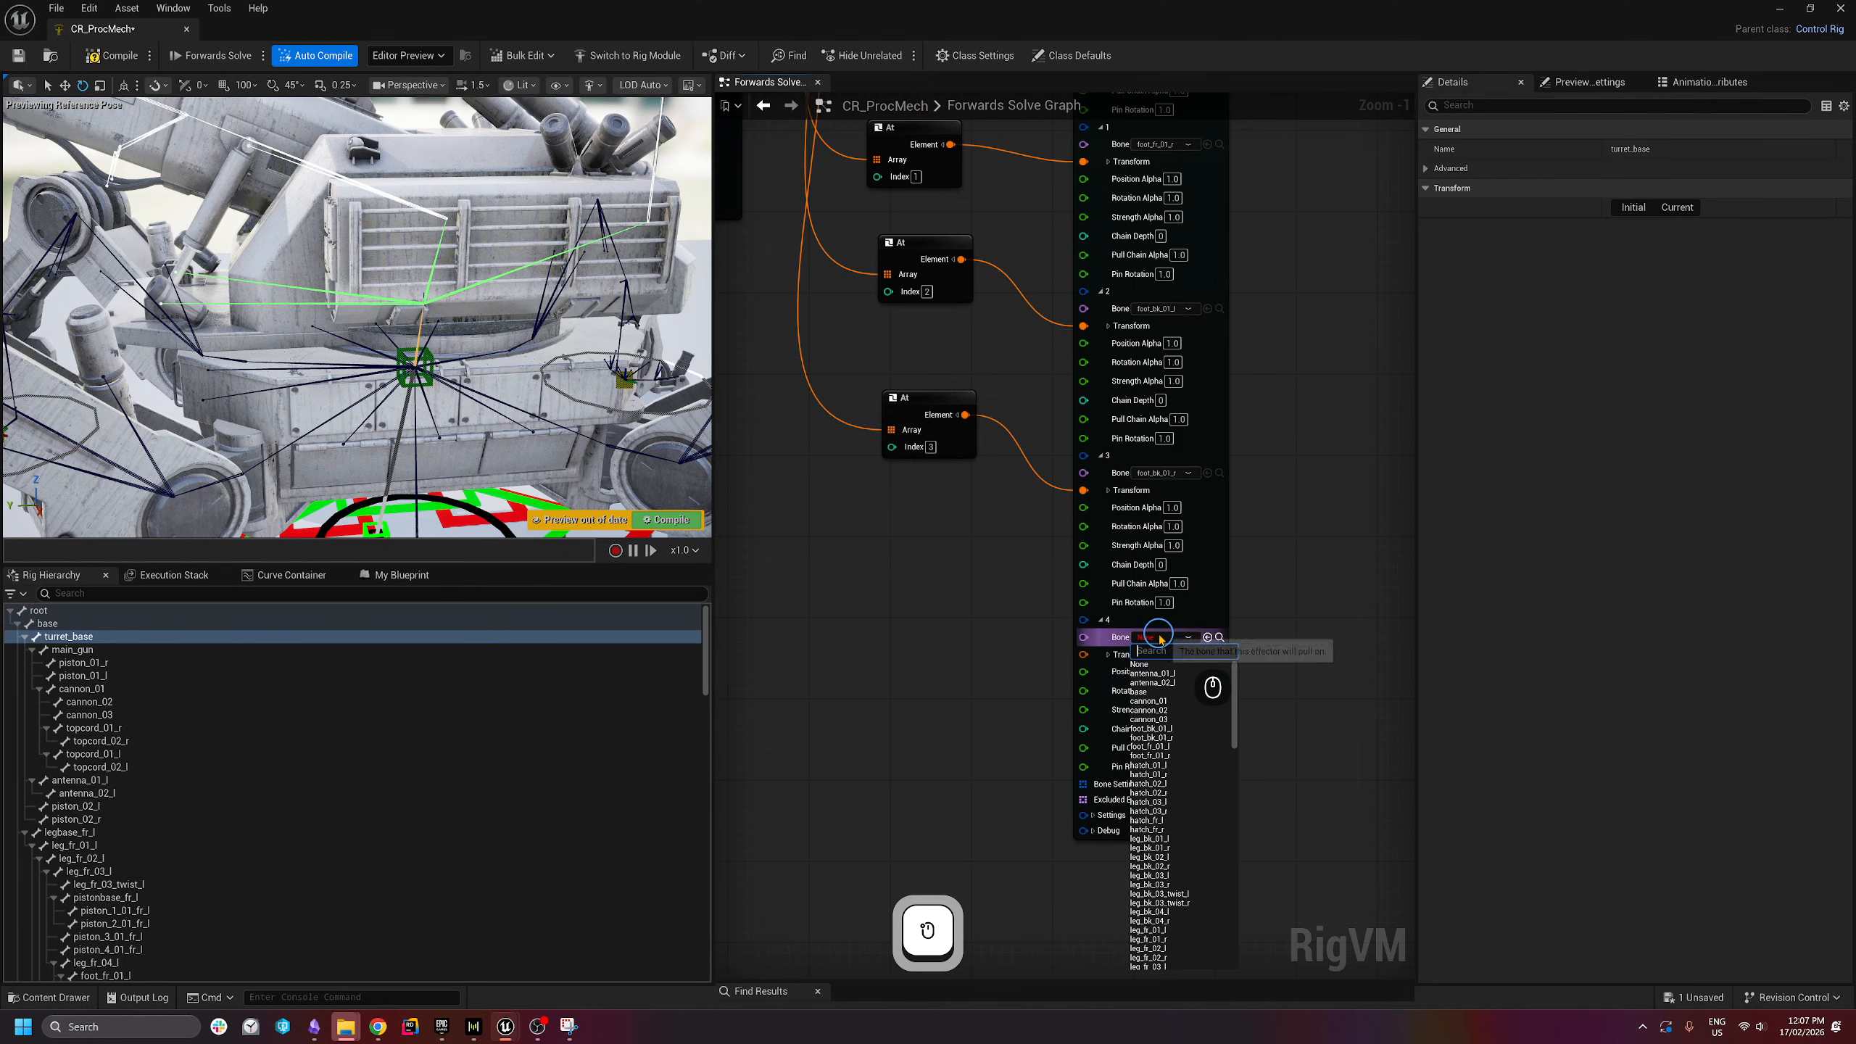
type("turre")
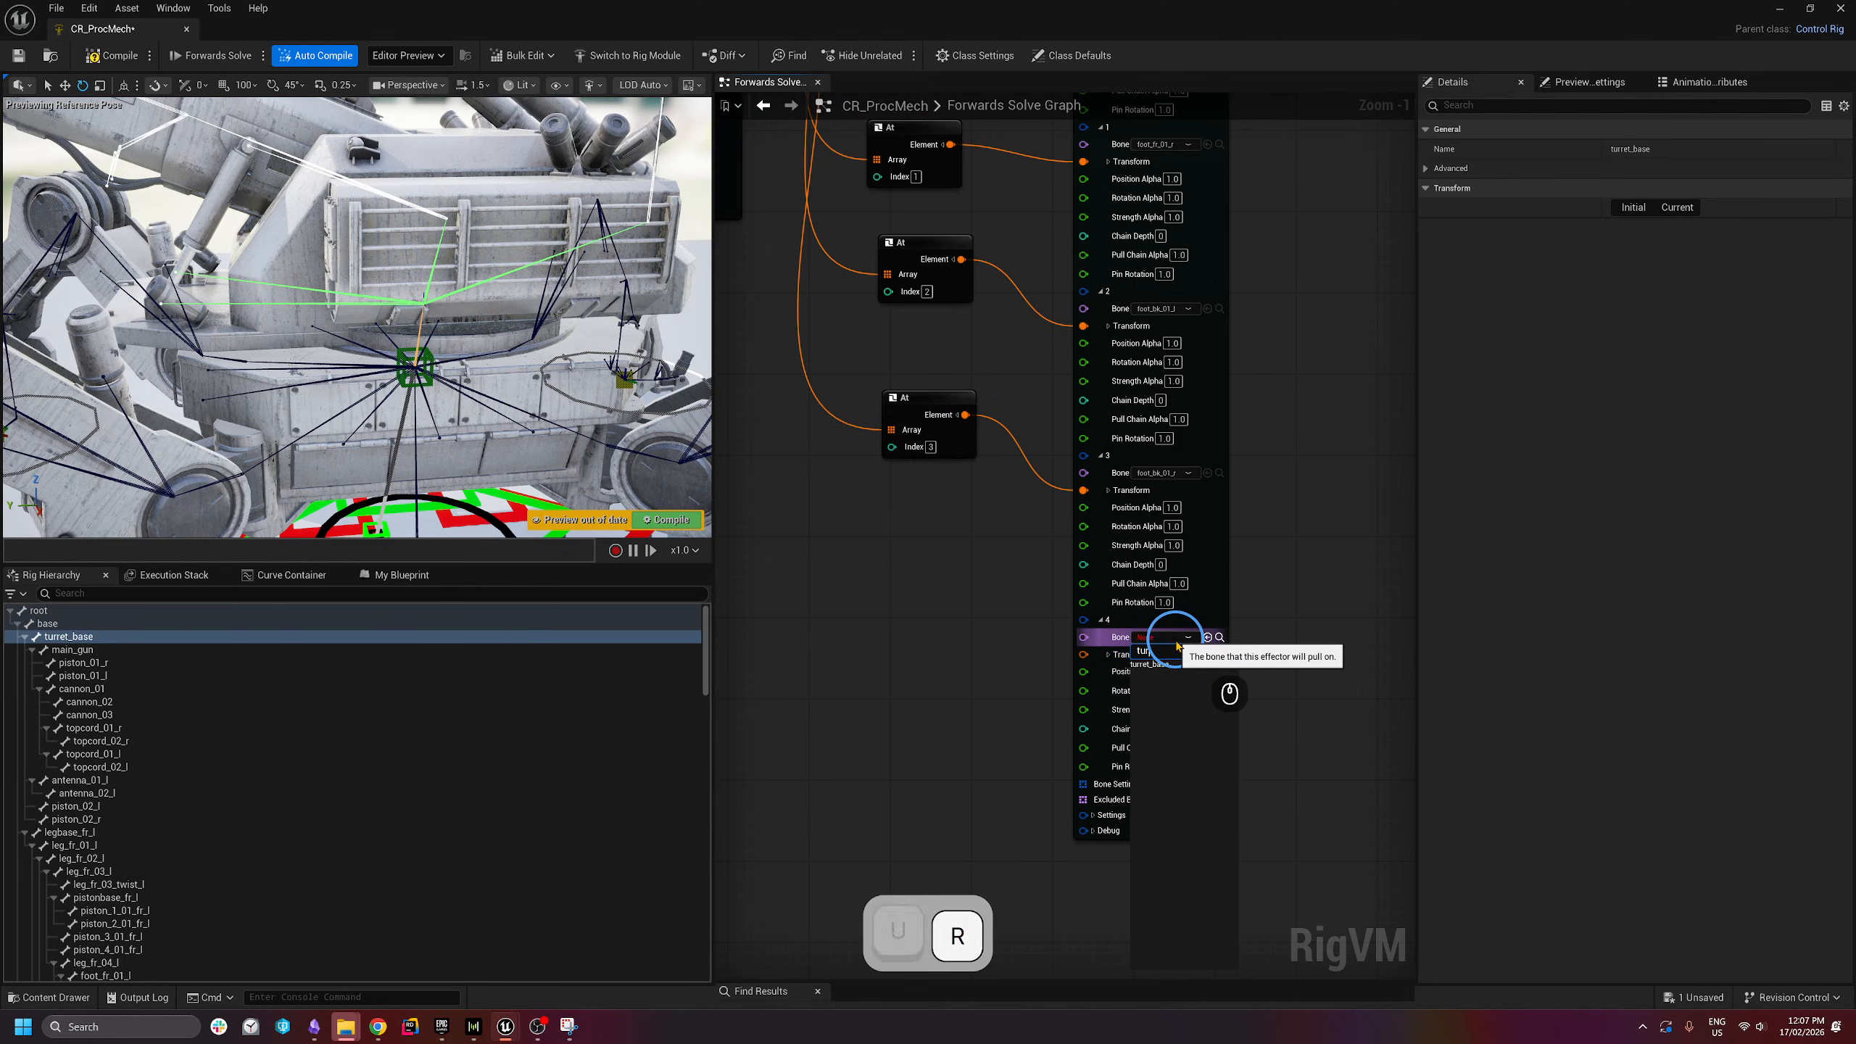
left_click(1174, 665)
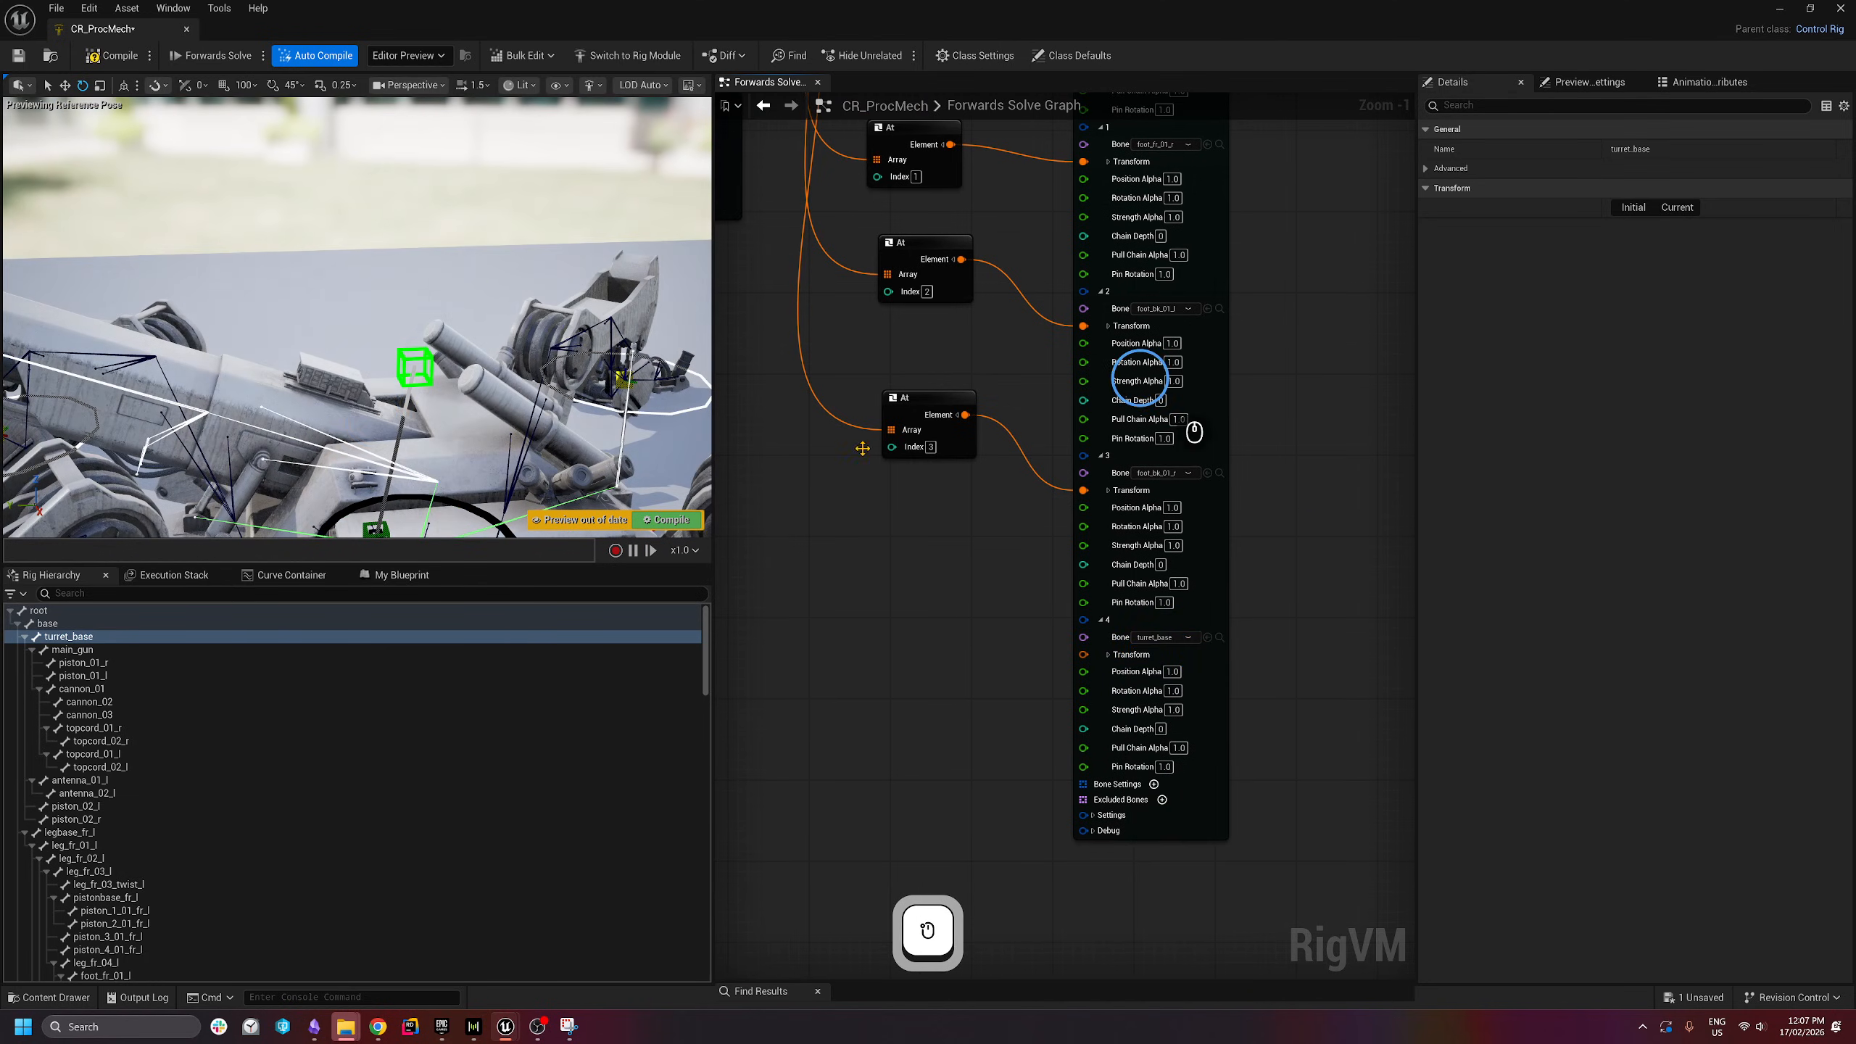
- Review the mech and the node chain, then drag turret_base from the hierarchy toward the graph
right_click_drag(360, 389, 374, 331)
key("s")
key("d")
key("q")
key("e")
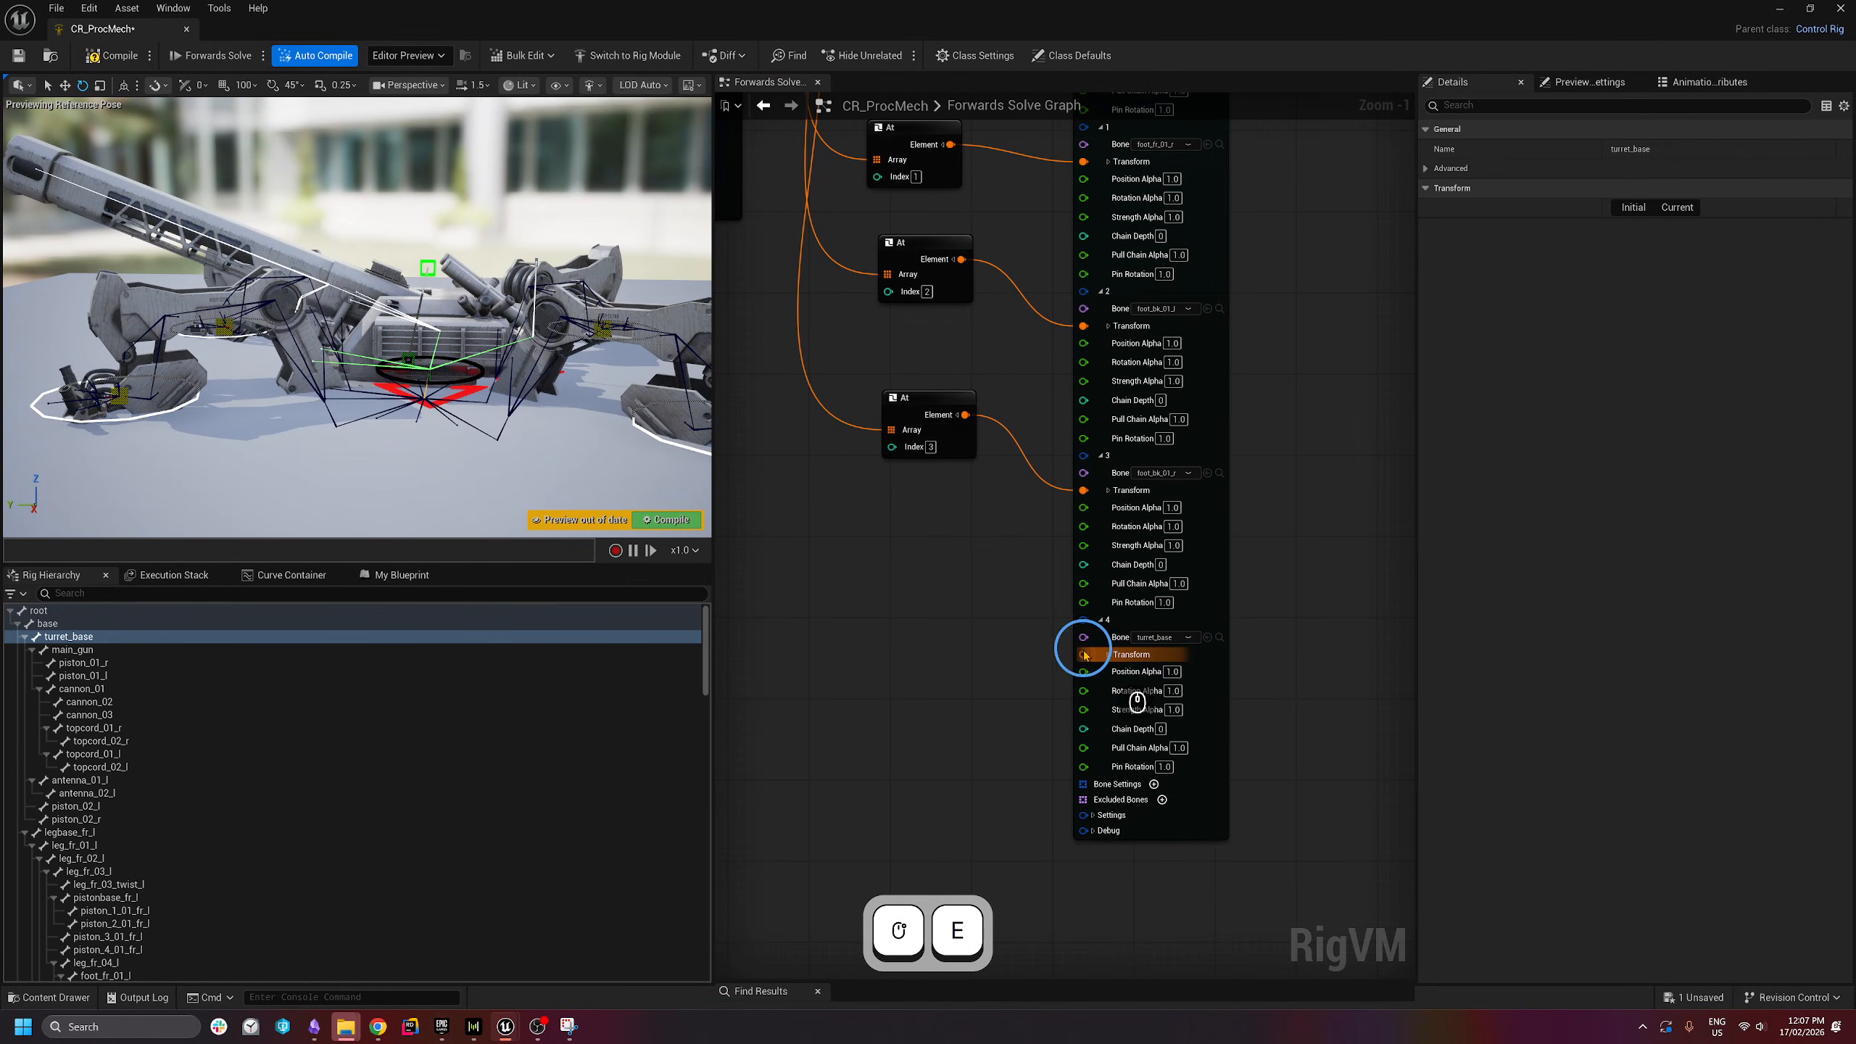
right_click_drag(946, 625, 991, 648)
scroll(1018, 666, "down", 2)
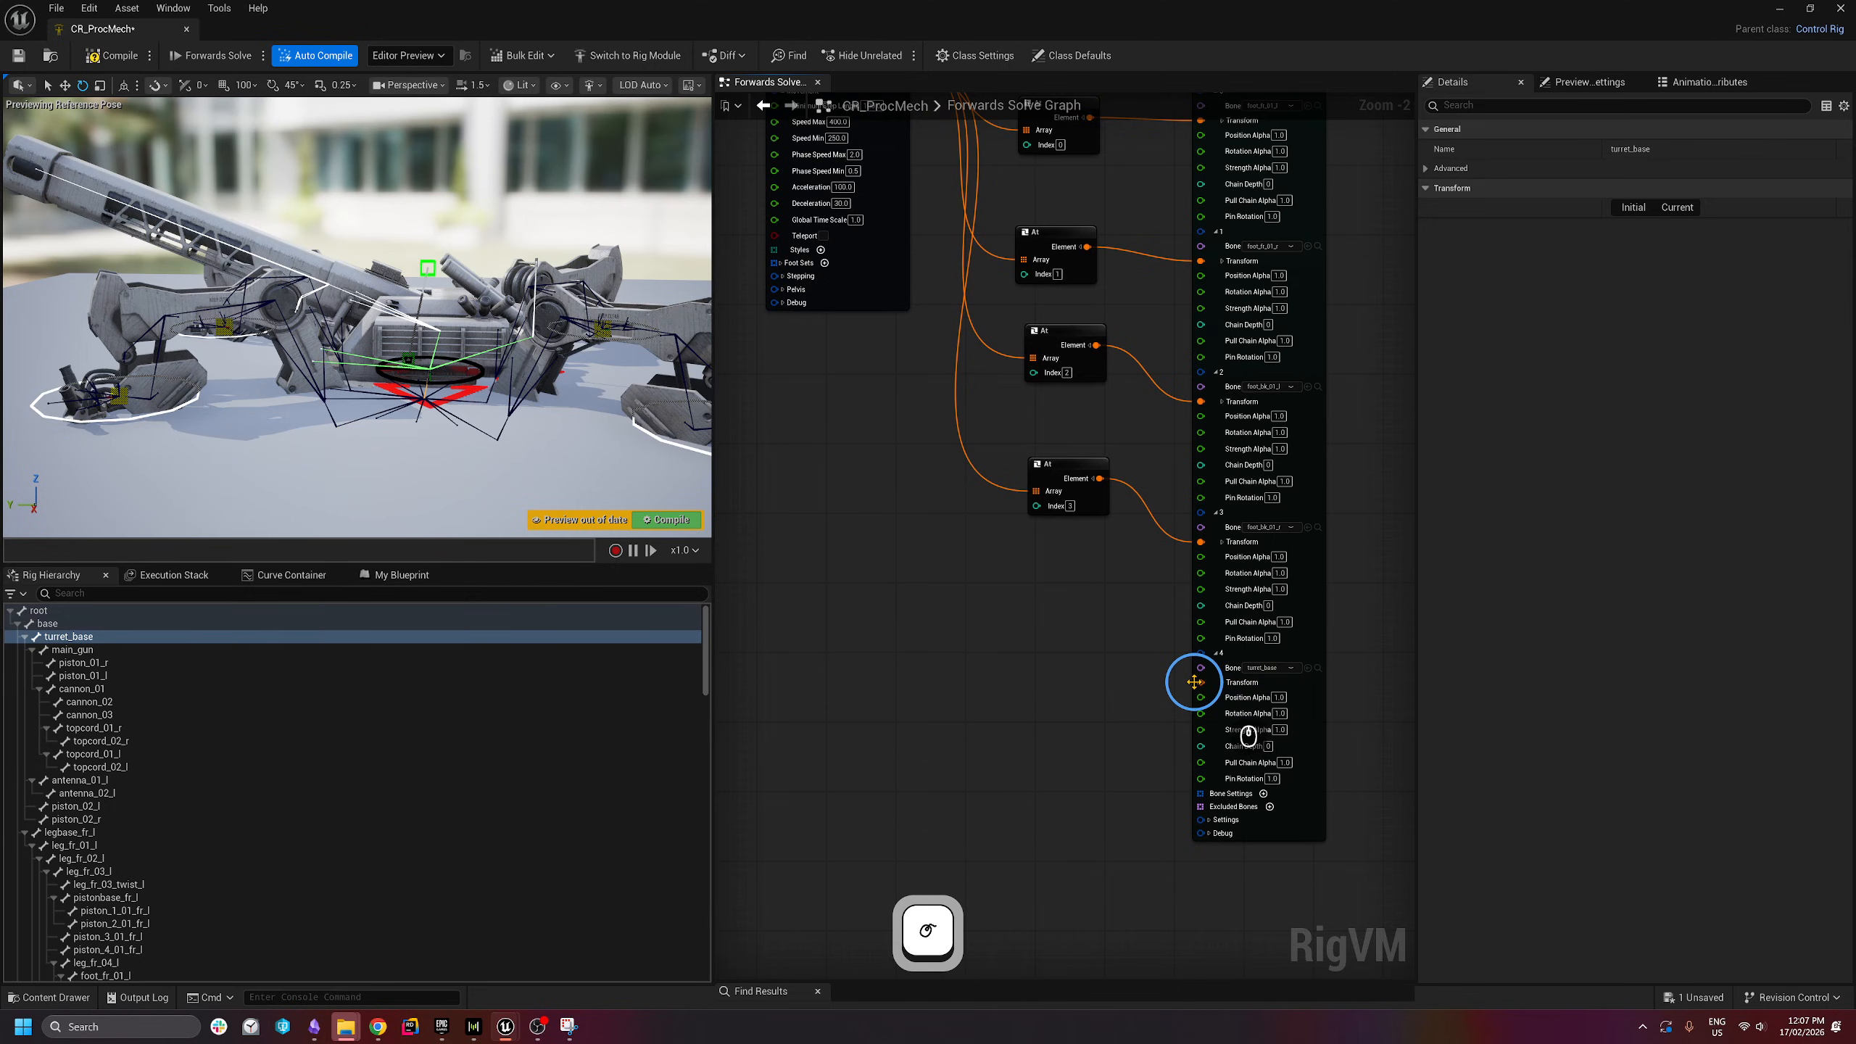
scroll(964, 646, "down", 1)
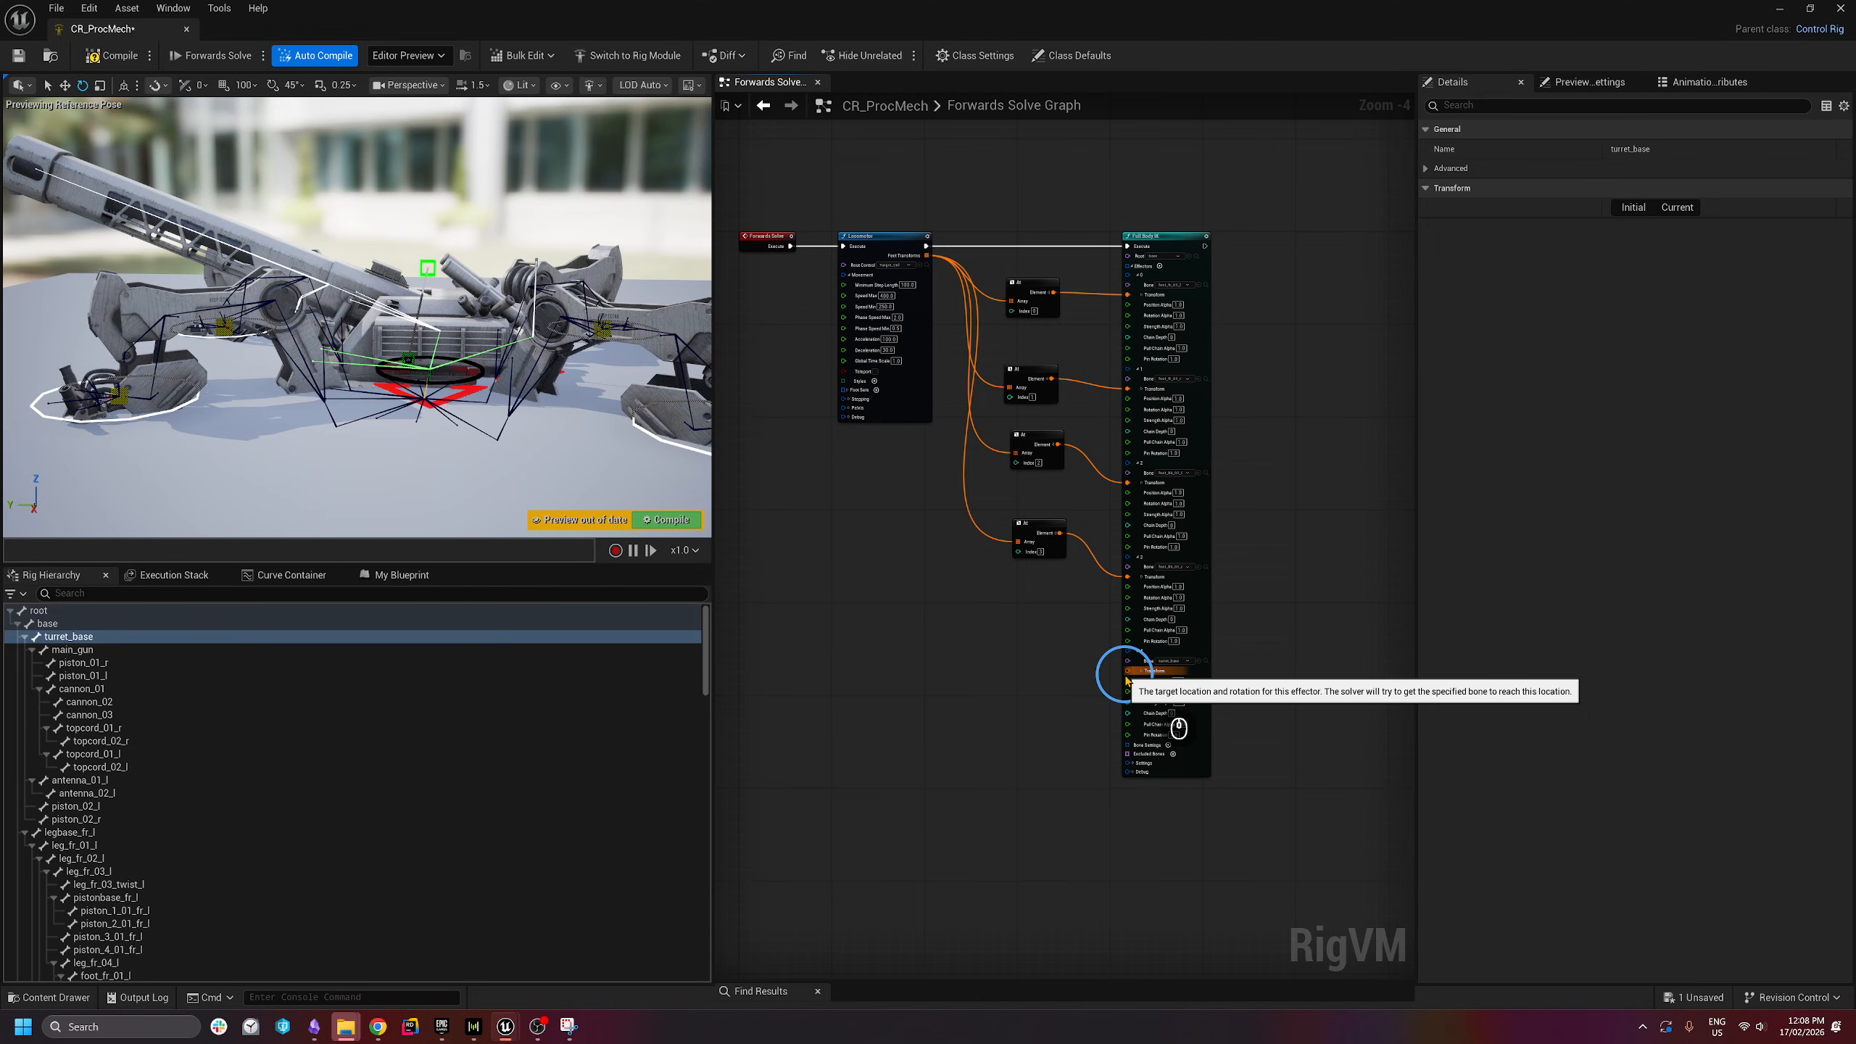
right_click_drag(1126, 682, 1276, 526)
right_click_drag(851, 557, 878, 551)
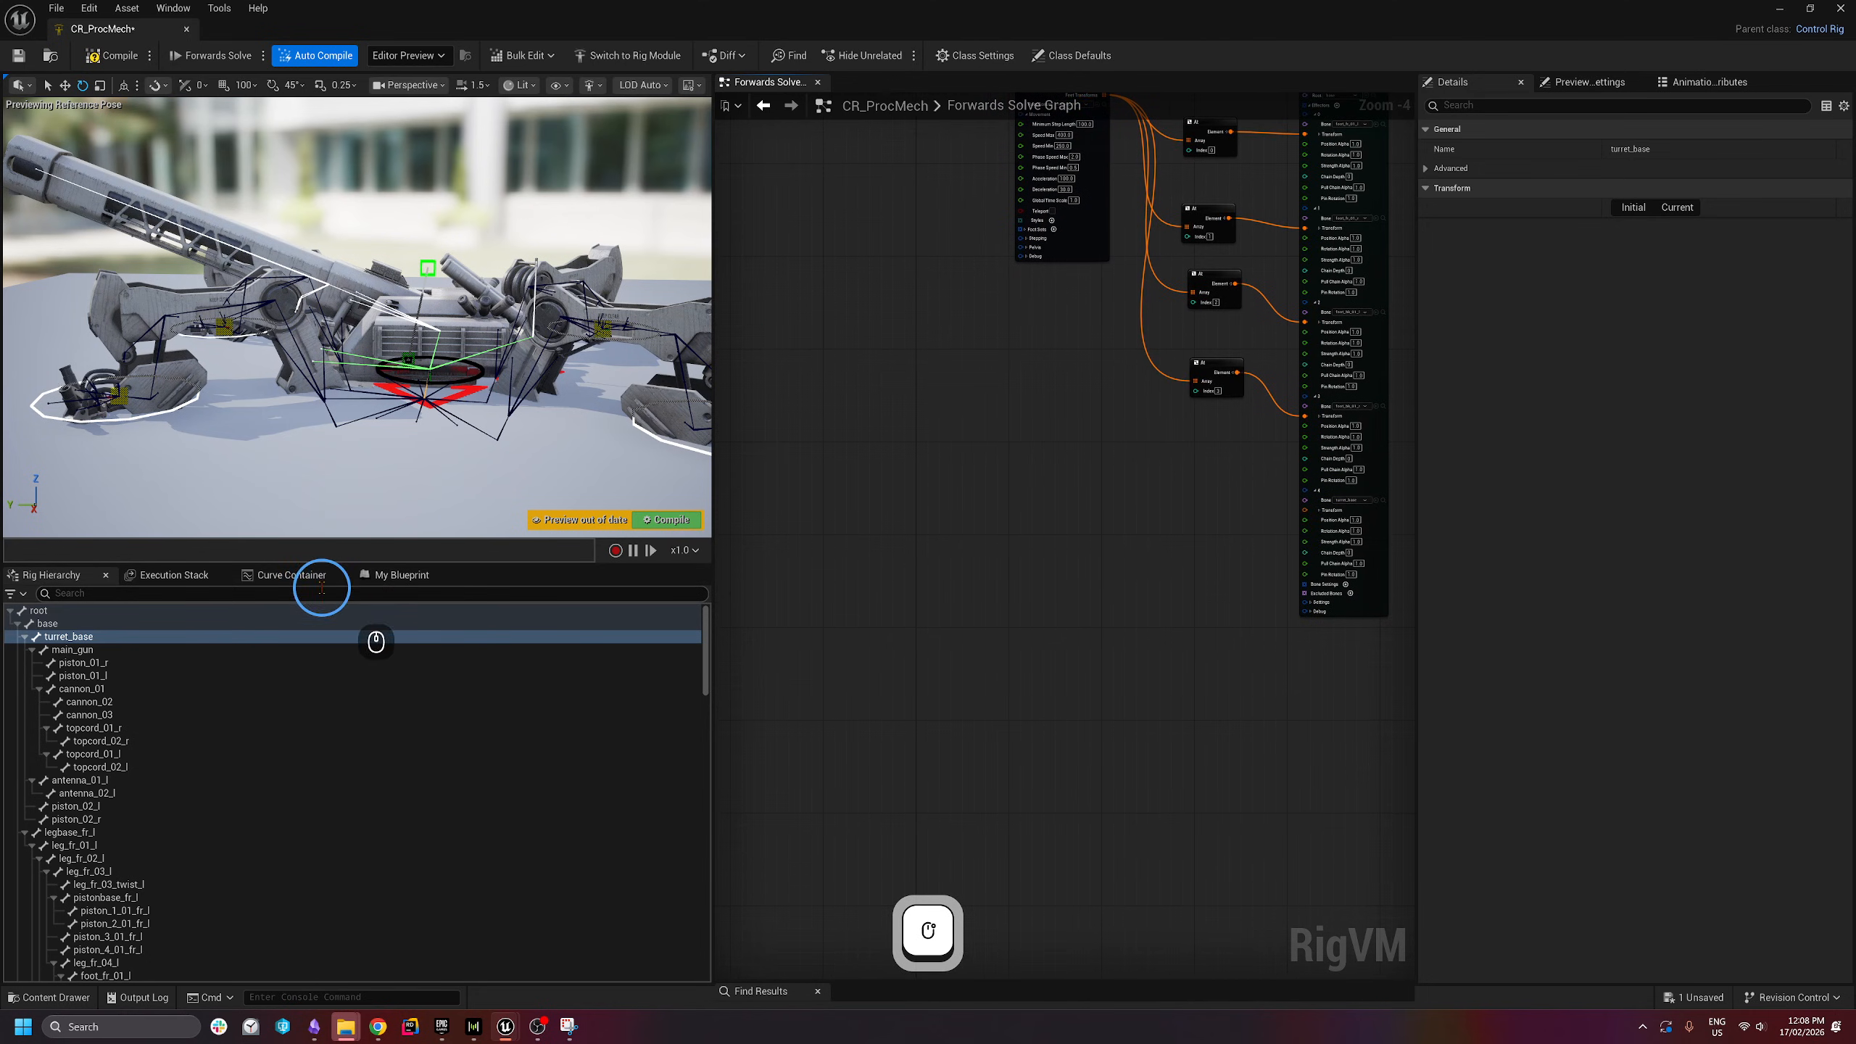
left_click_drag(66, 637, 932, 626)
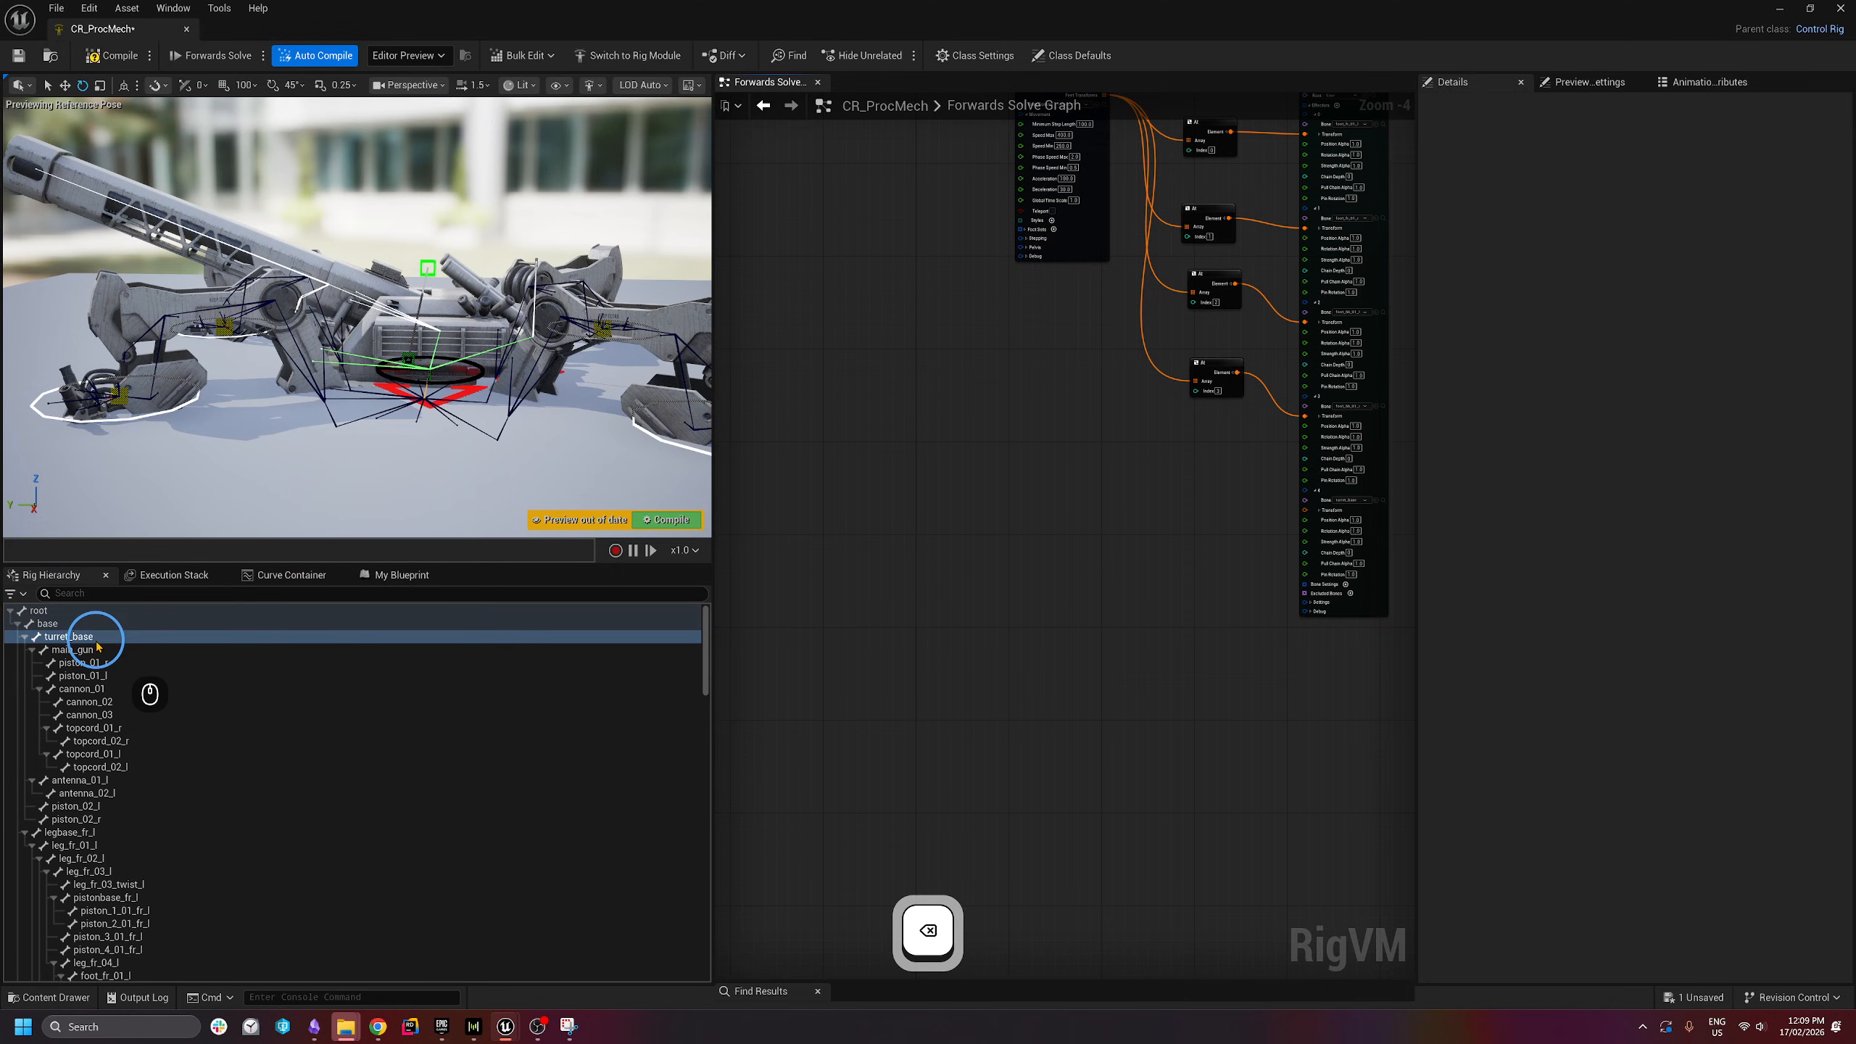
- Add a Get Transform node for the turret_base bone and split its transform output
left_click_drag(84, 637, 822, 570)
left_click(841, 605)
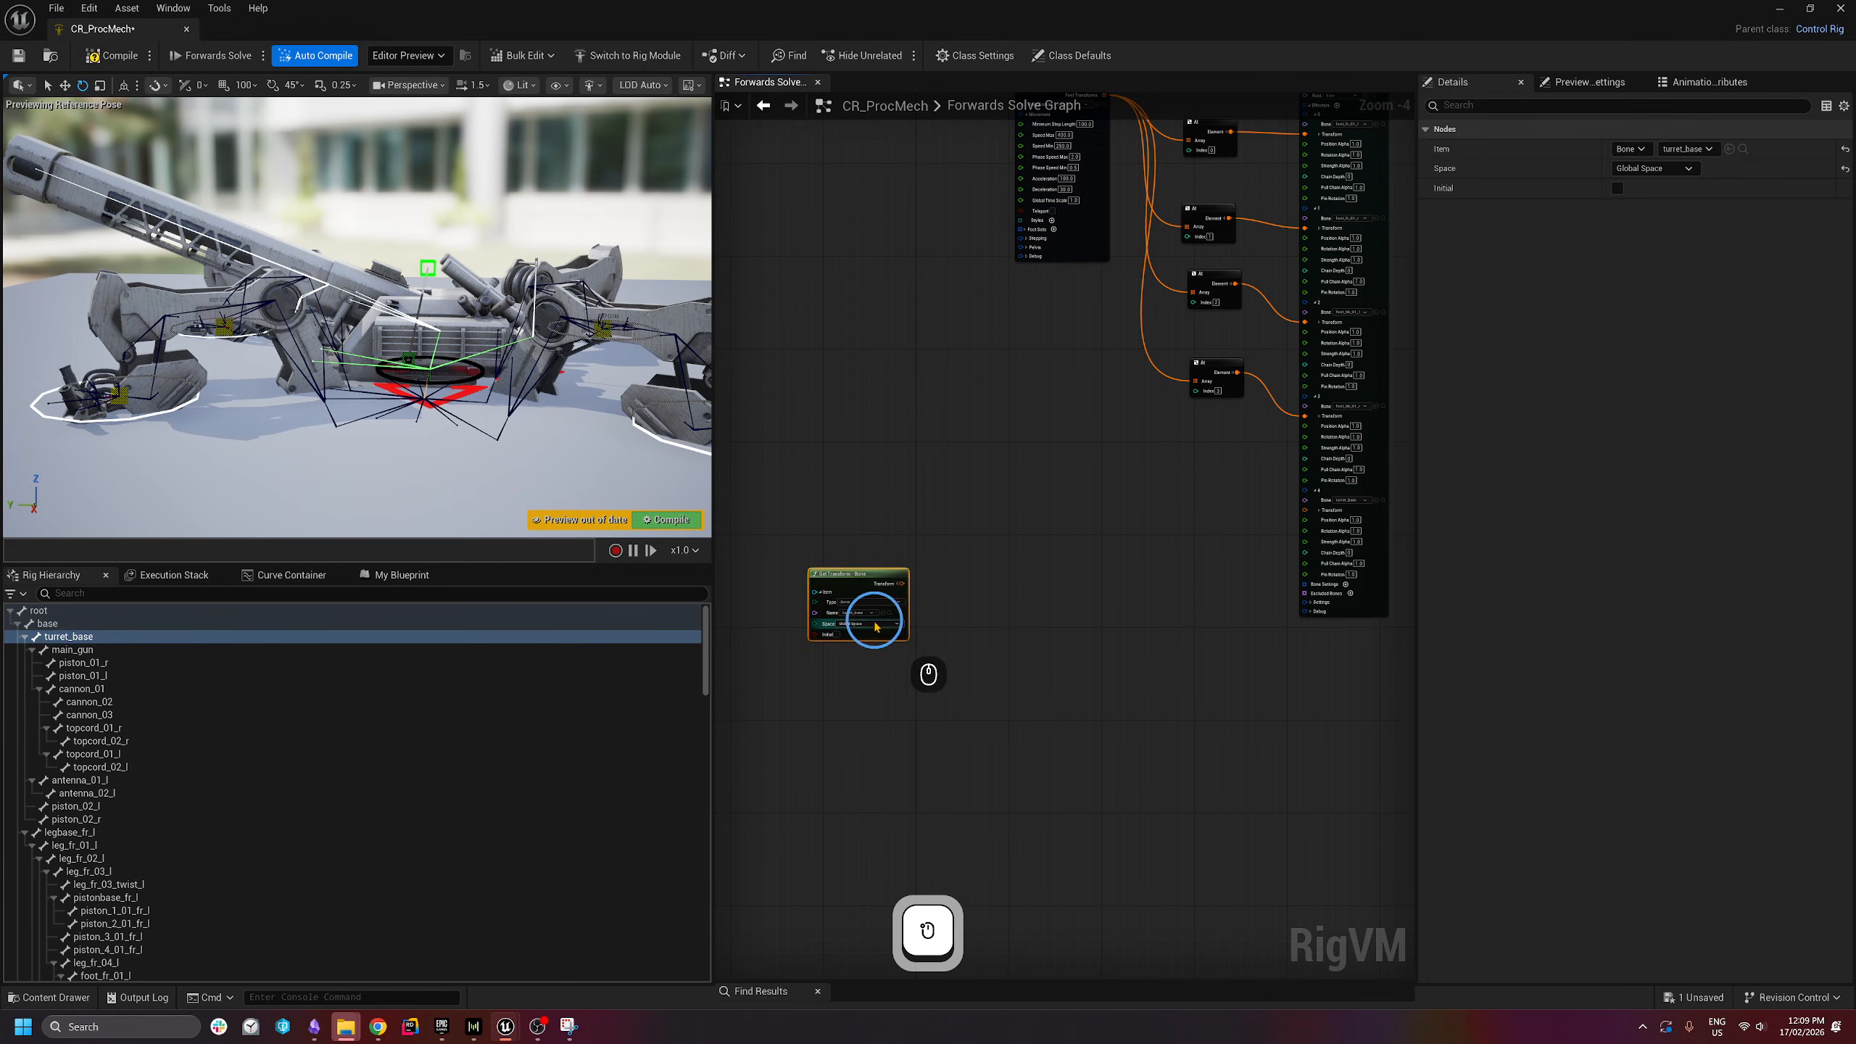
scroll(925, 581, "up", 3)
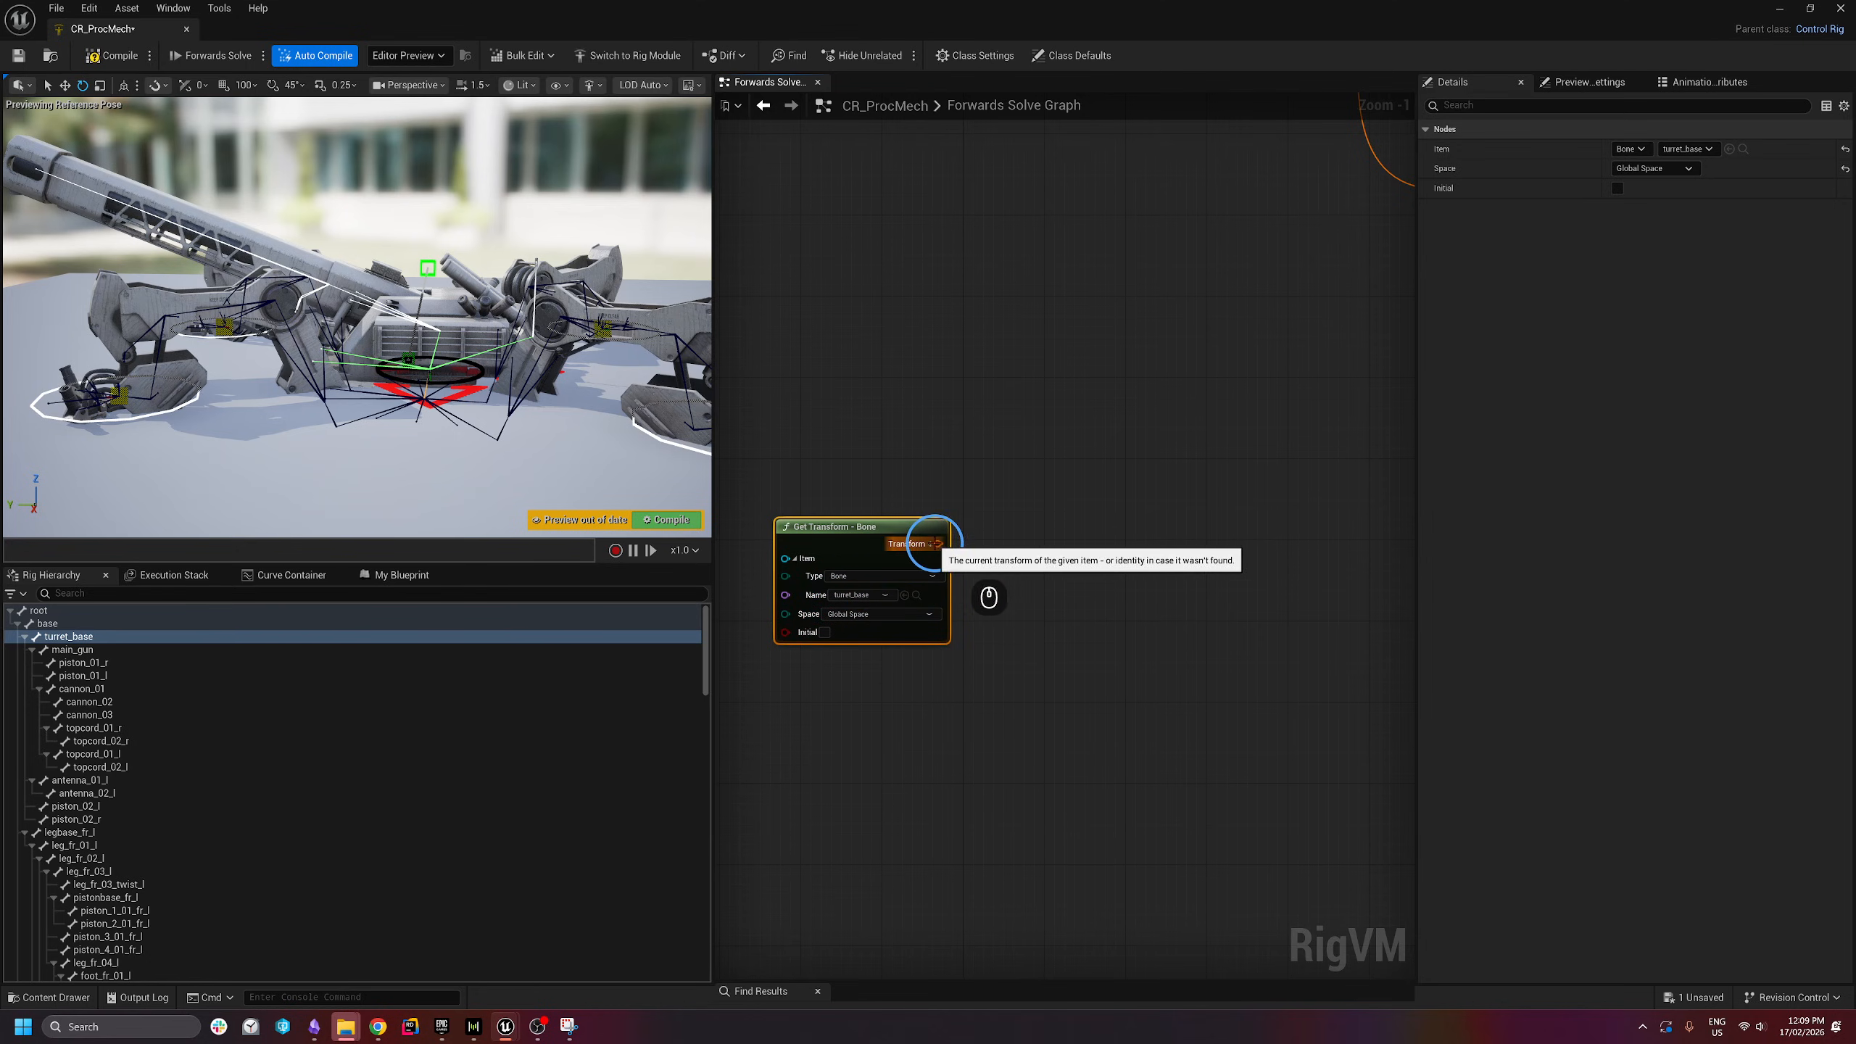
scroll(938, 543, "down", 2)
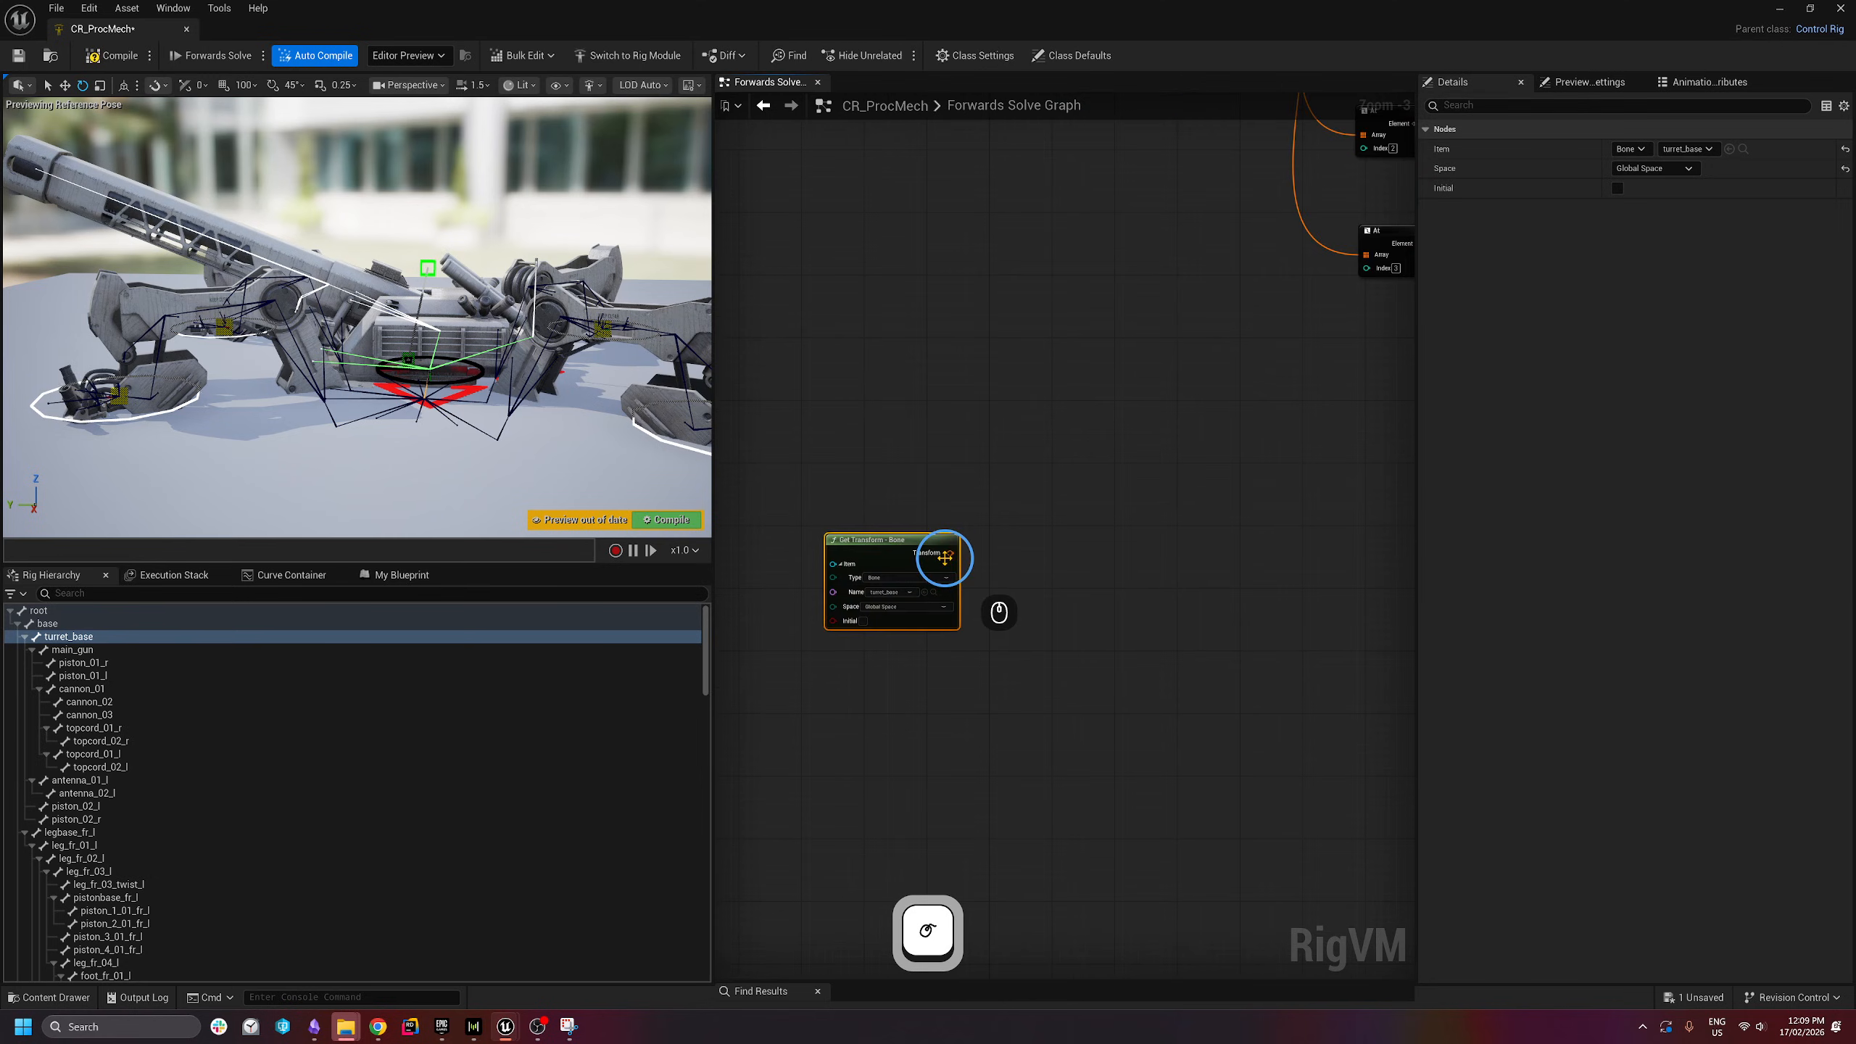
left_click(945, 553)
- Add a Make Transform node feeding effector 4's Transform input
right_click_drag(1046, 628, 924, 610)
scroll(907, 589, "down", 1)
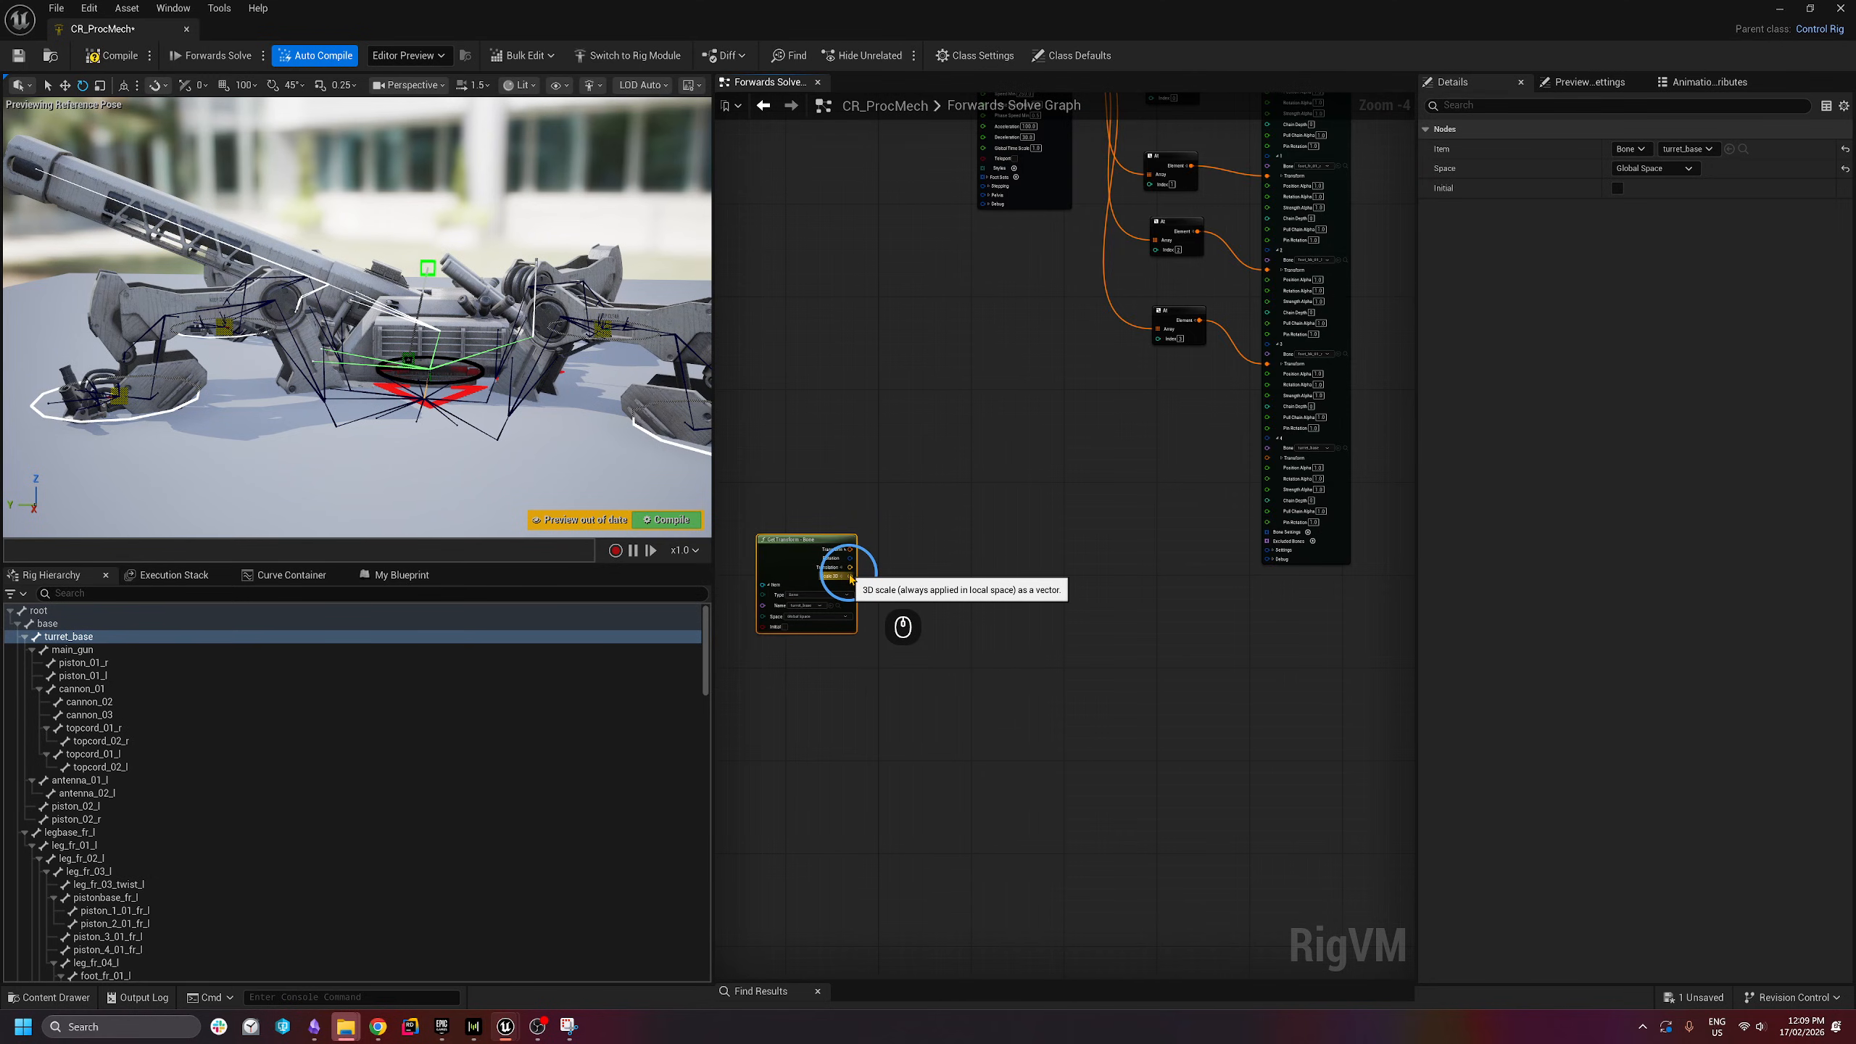
scroll(904, 605, "up", 1)
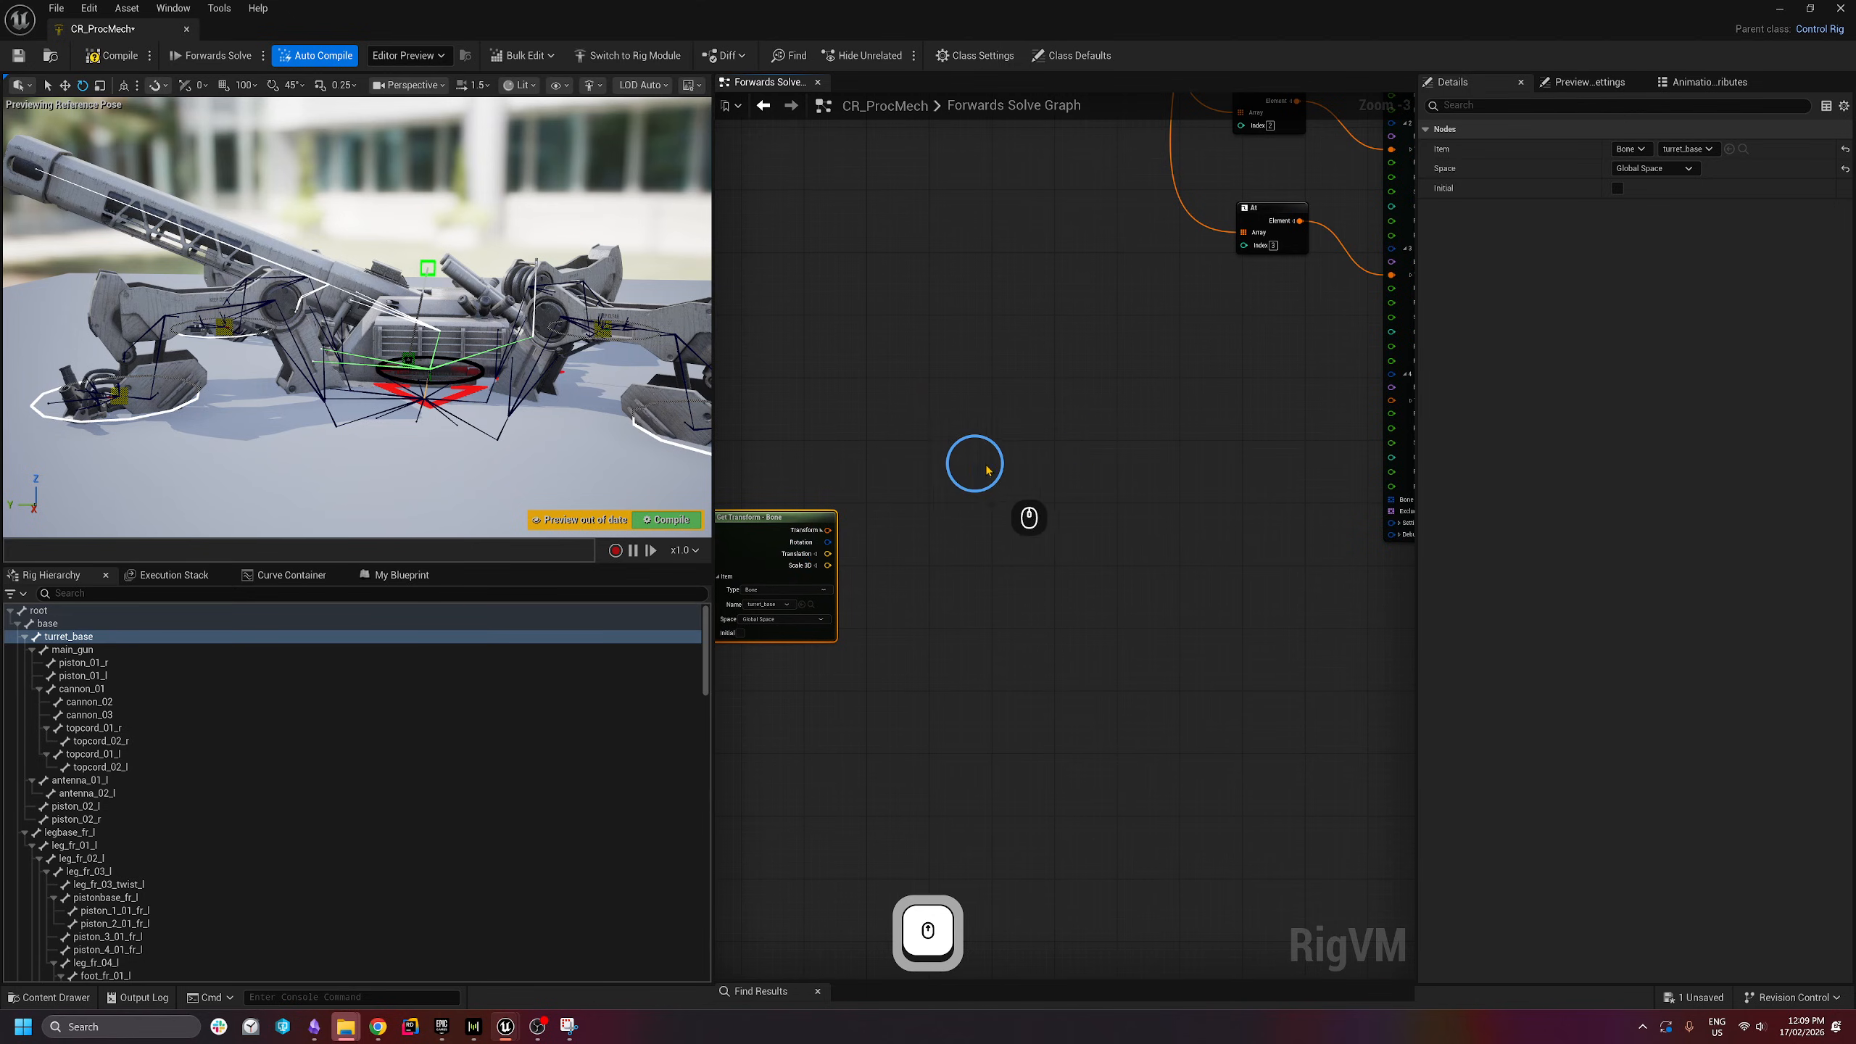
right_click_drag(1082, 519, 1052, 514)
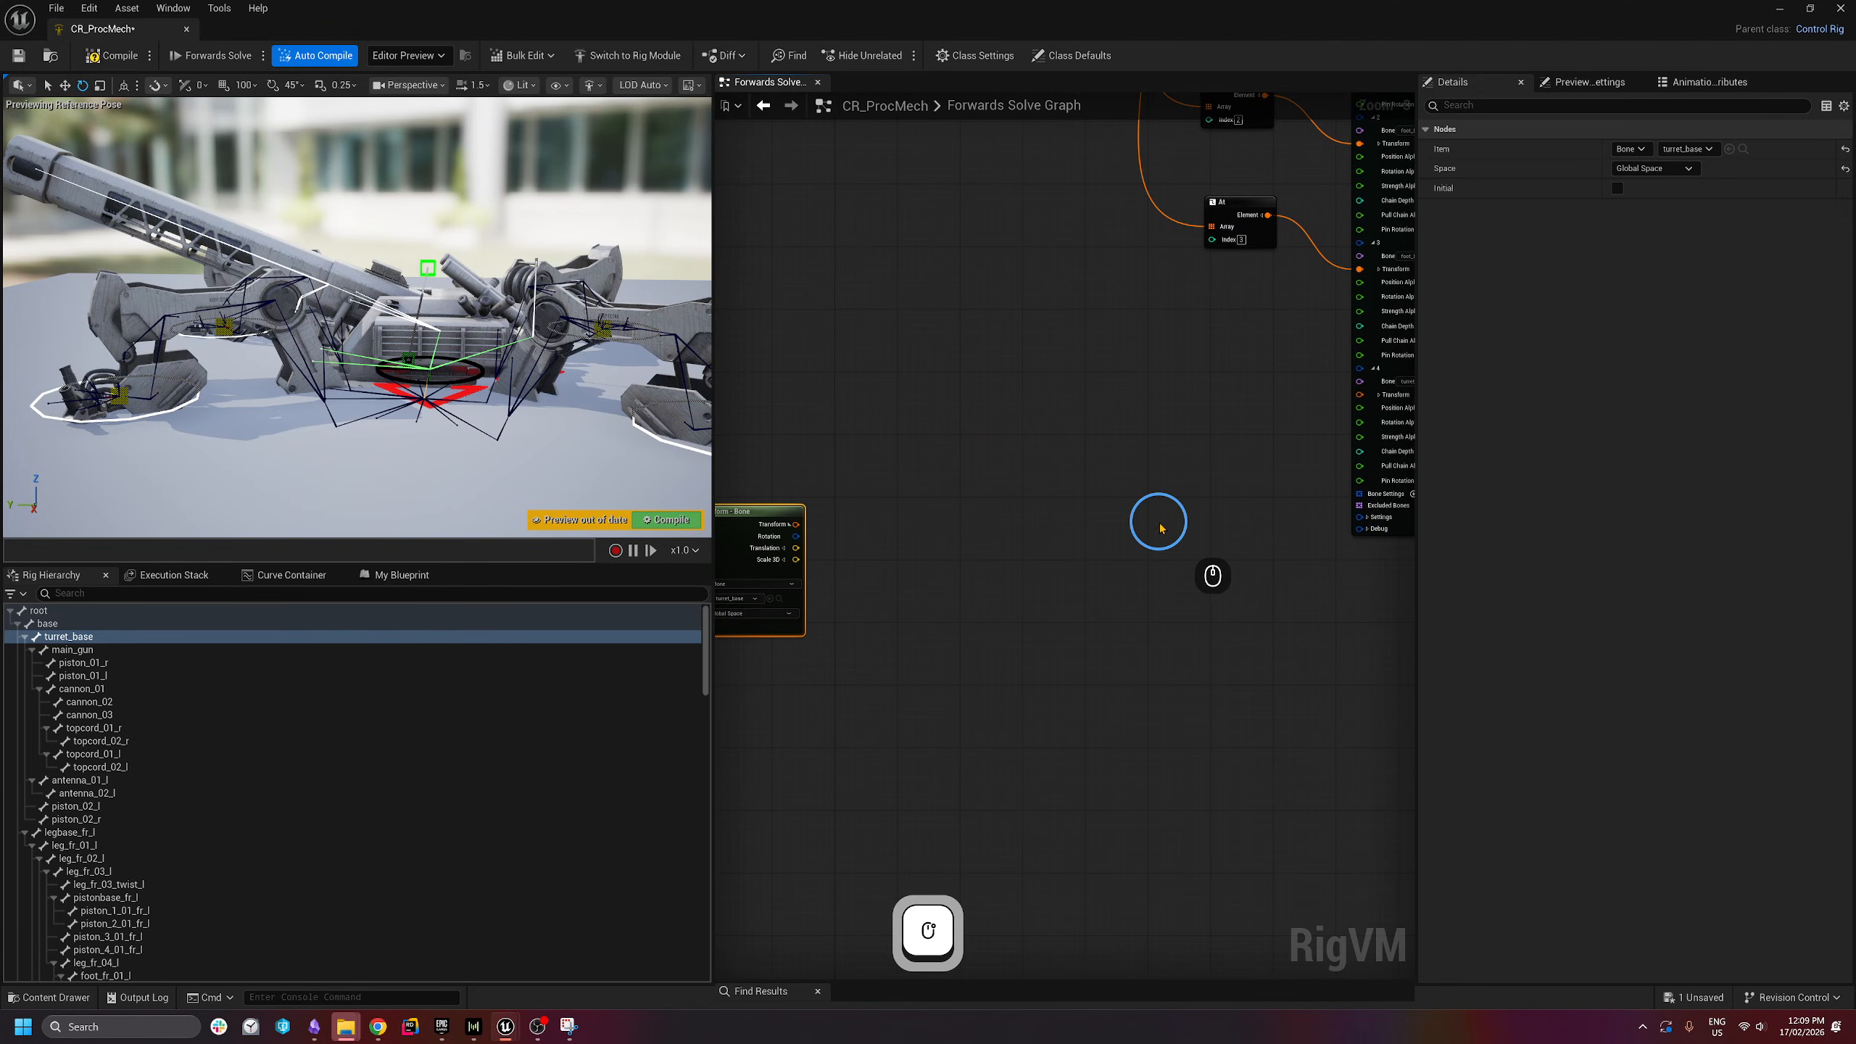
right_click(1064, 549)
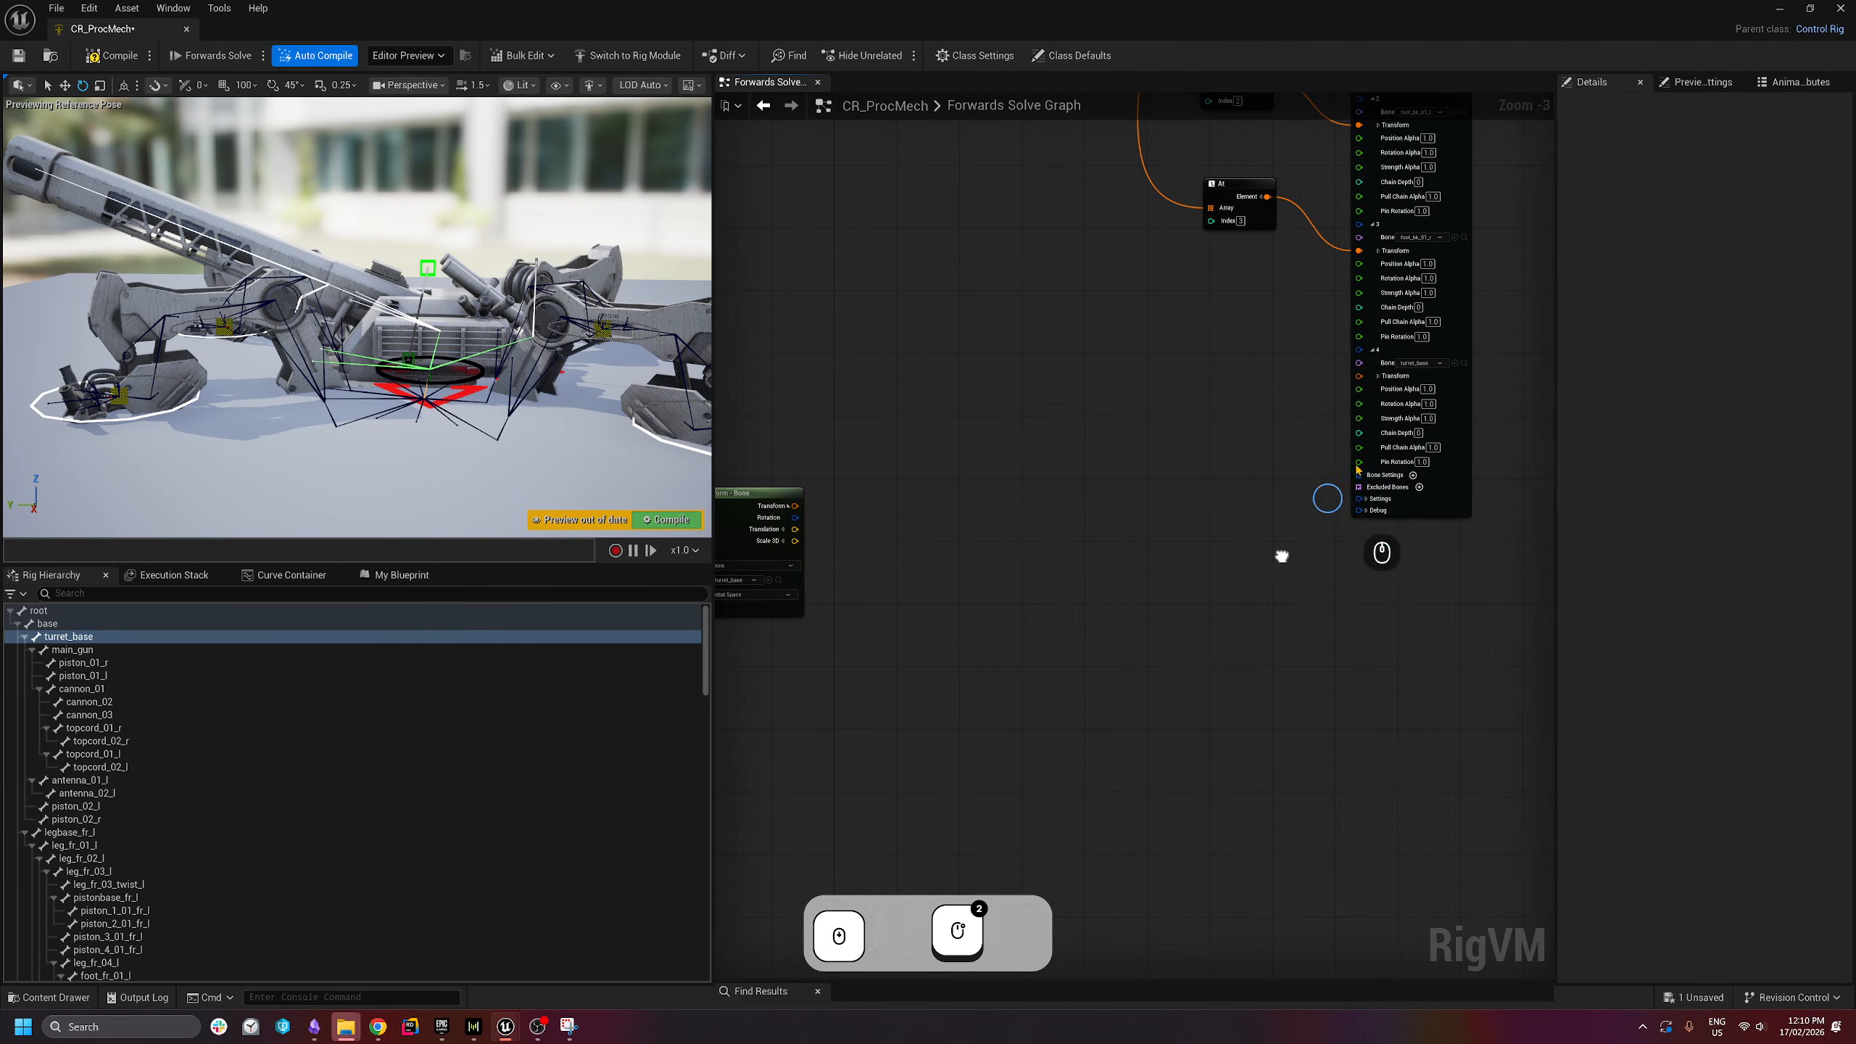
right_click(1285, 554)
left_click(1356, 378)
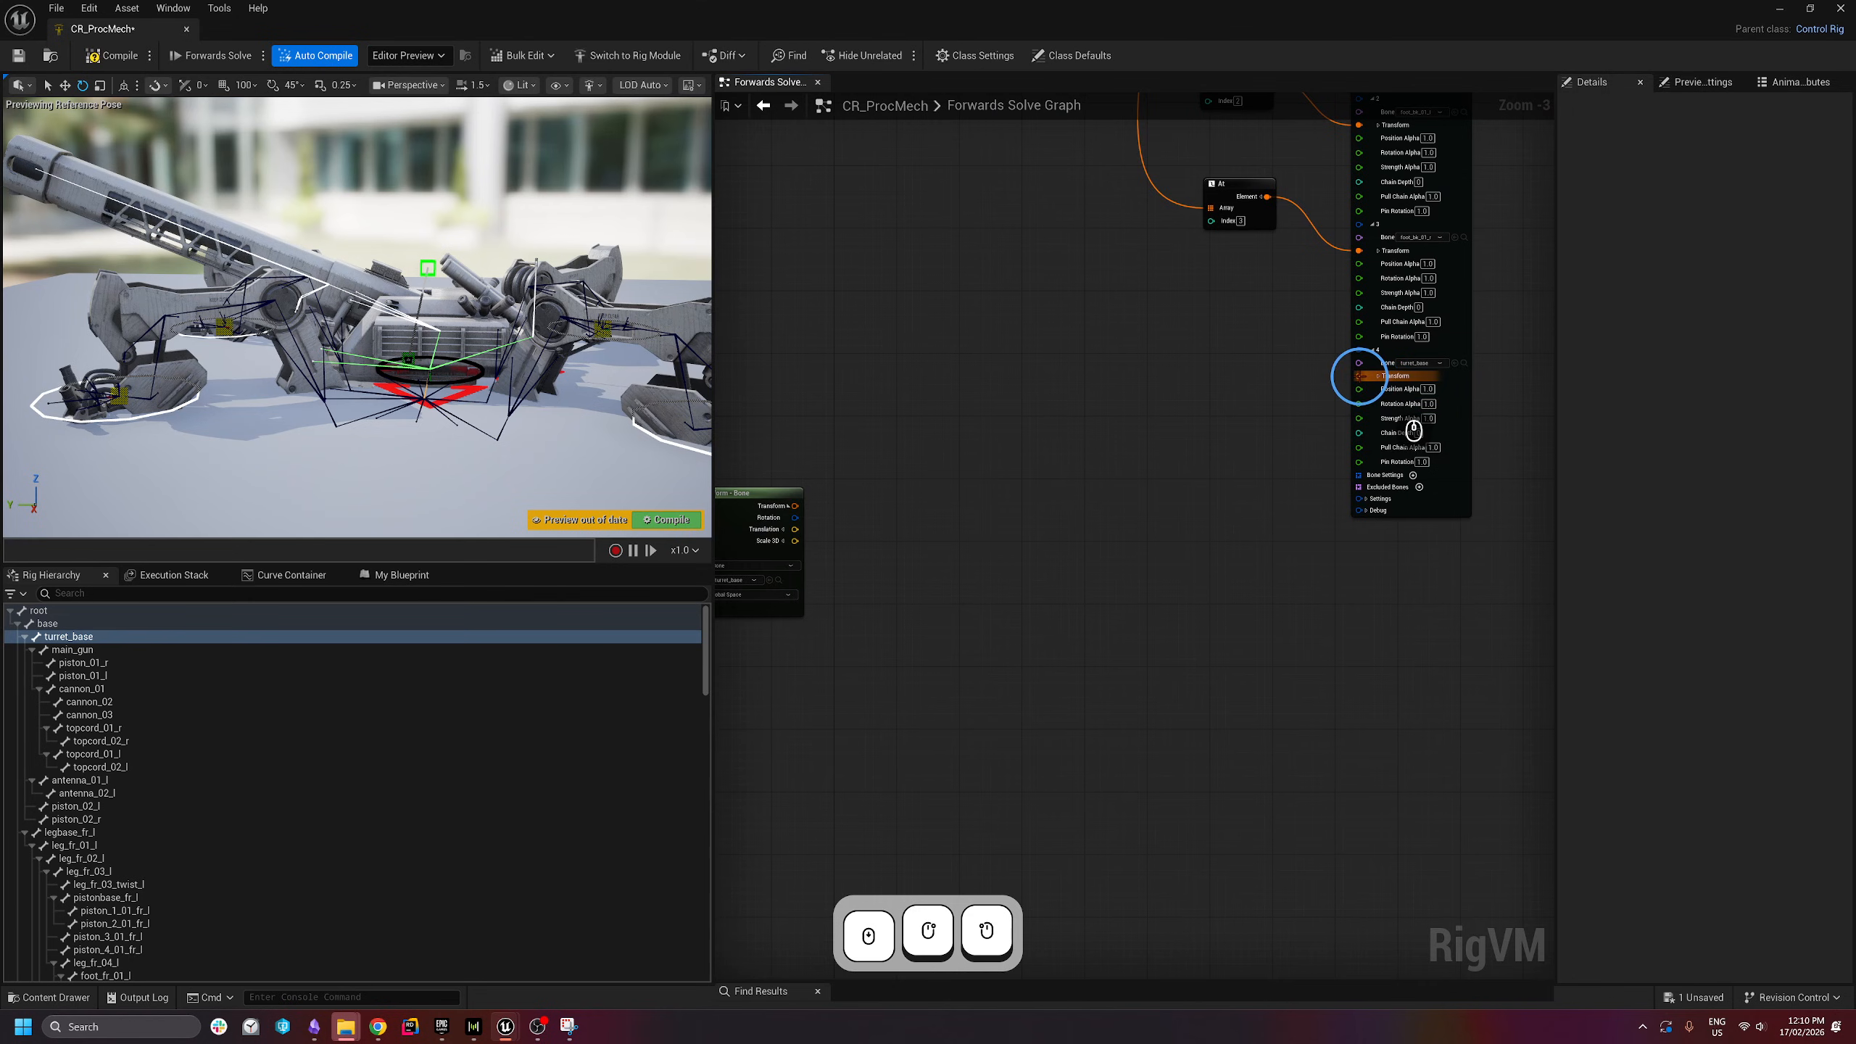
left_click_drag(1360, 377, 1132, 521)
type("make")
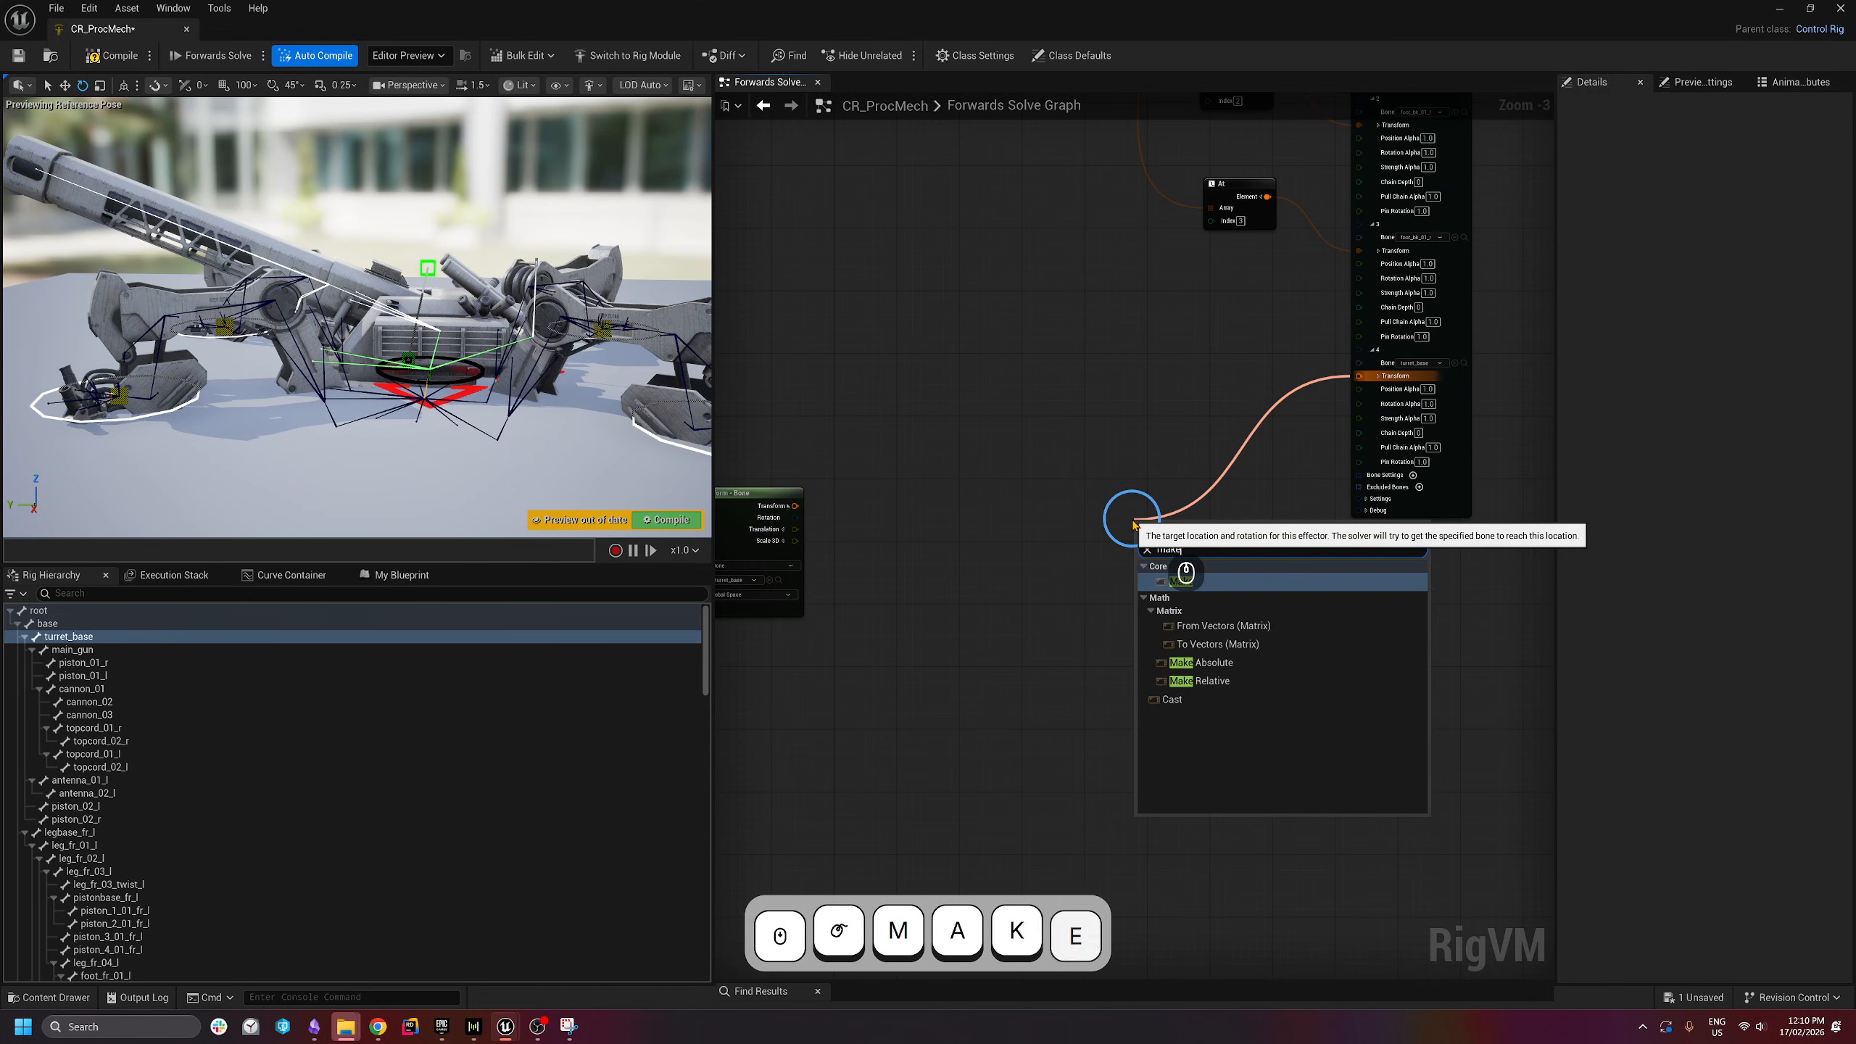
key("Return")
left_click(1121, 541)
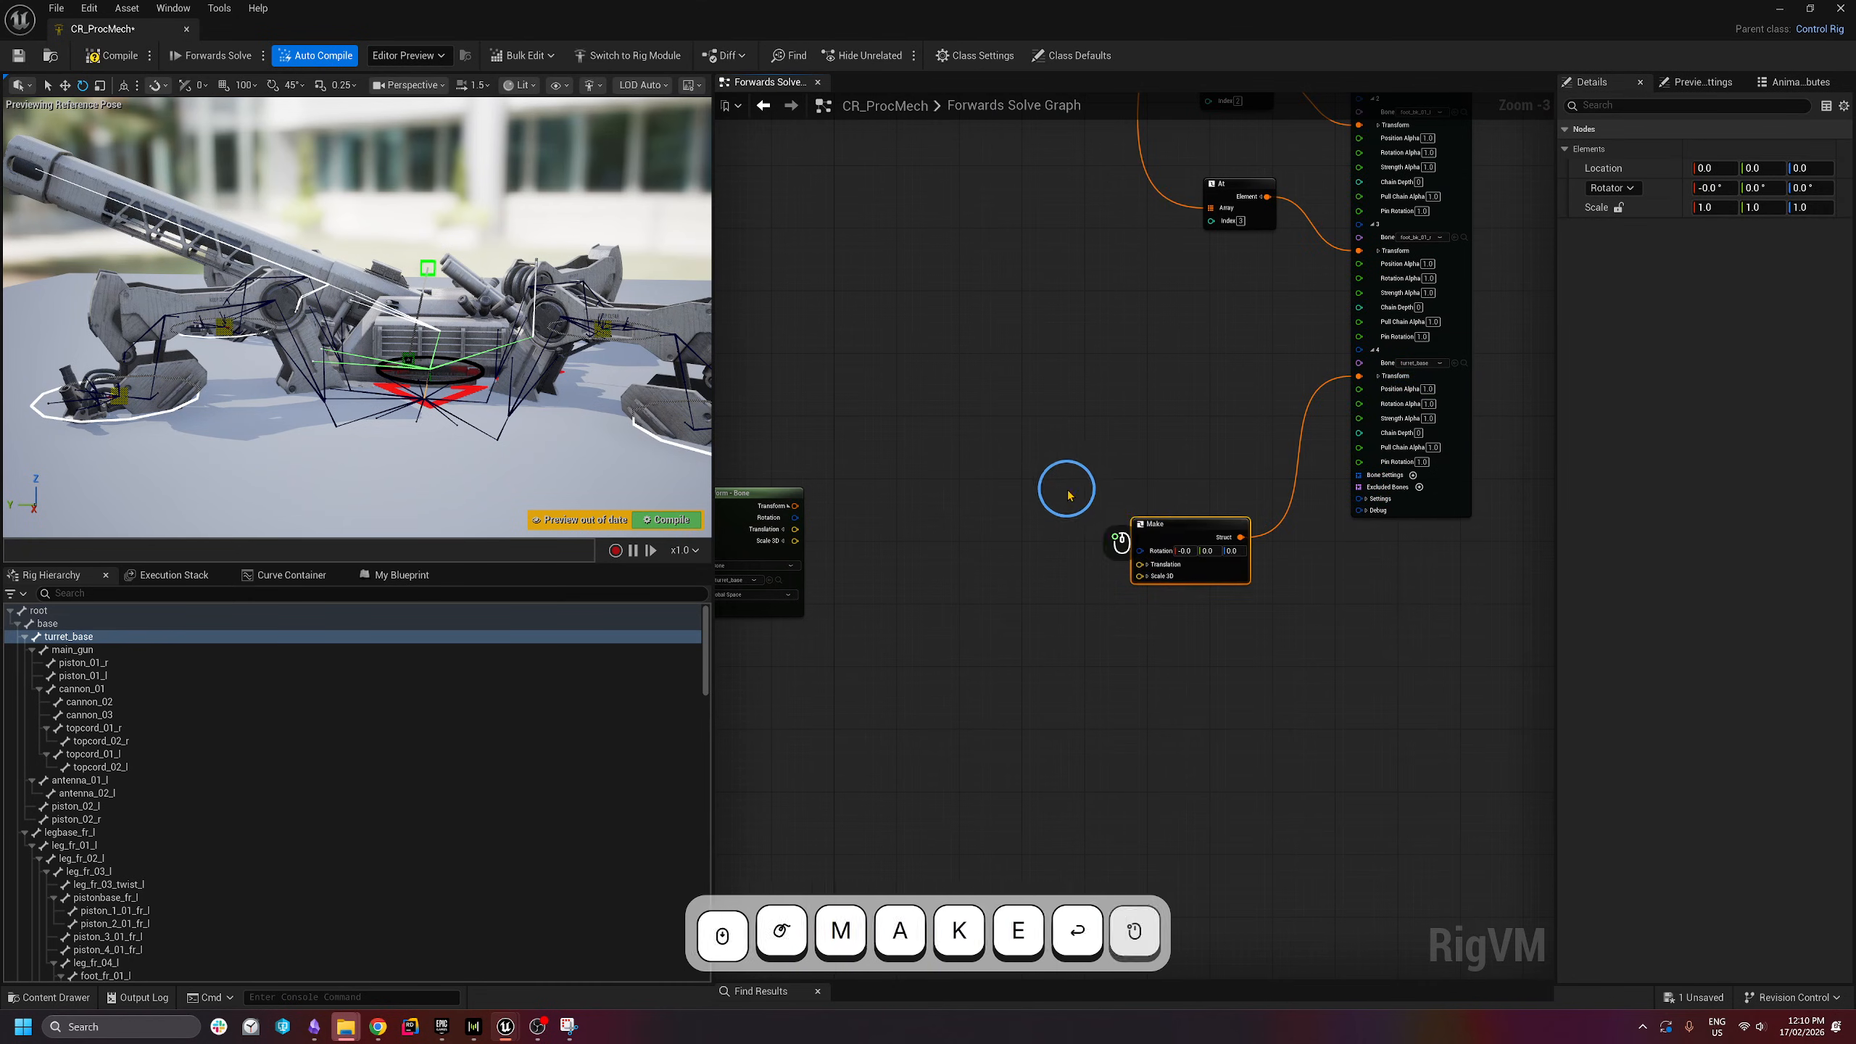
- Wire turret_base's translation into the Make node's Translation pin
left_click_drag(1173, 522, 1143, 515)
right_click_drag(852, 539, 928, 526)
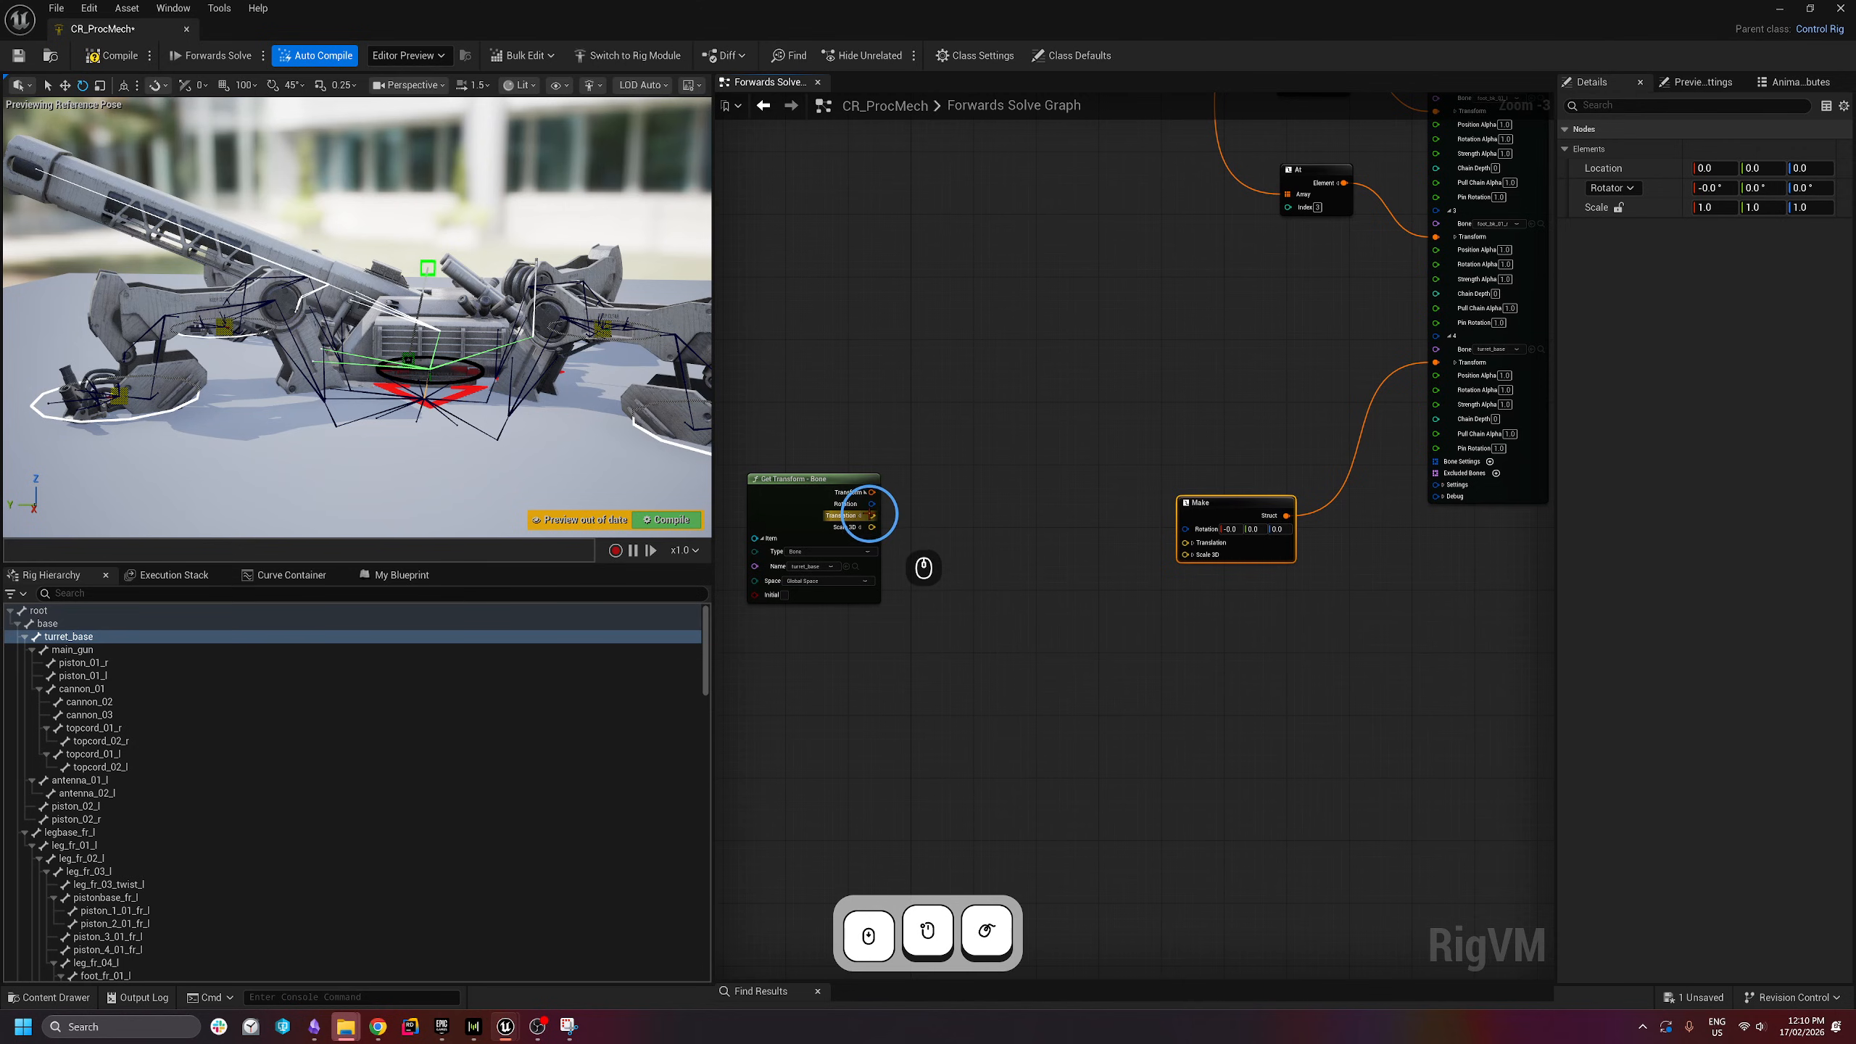
left_click_drag(869, 514, 773, 504)
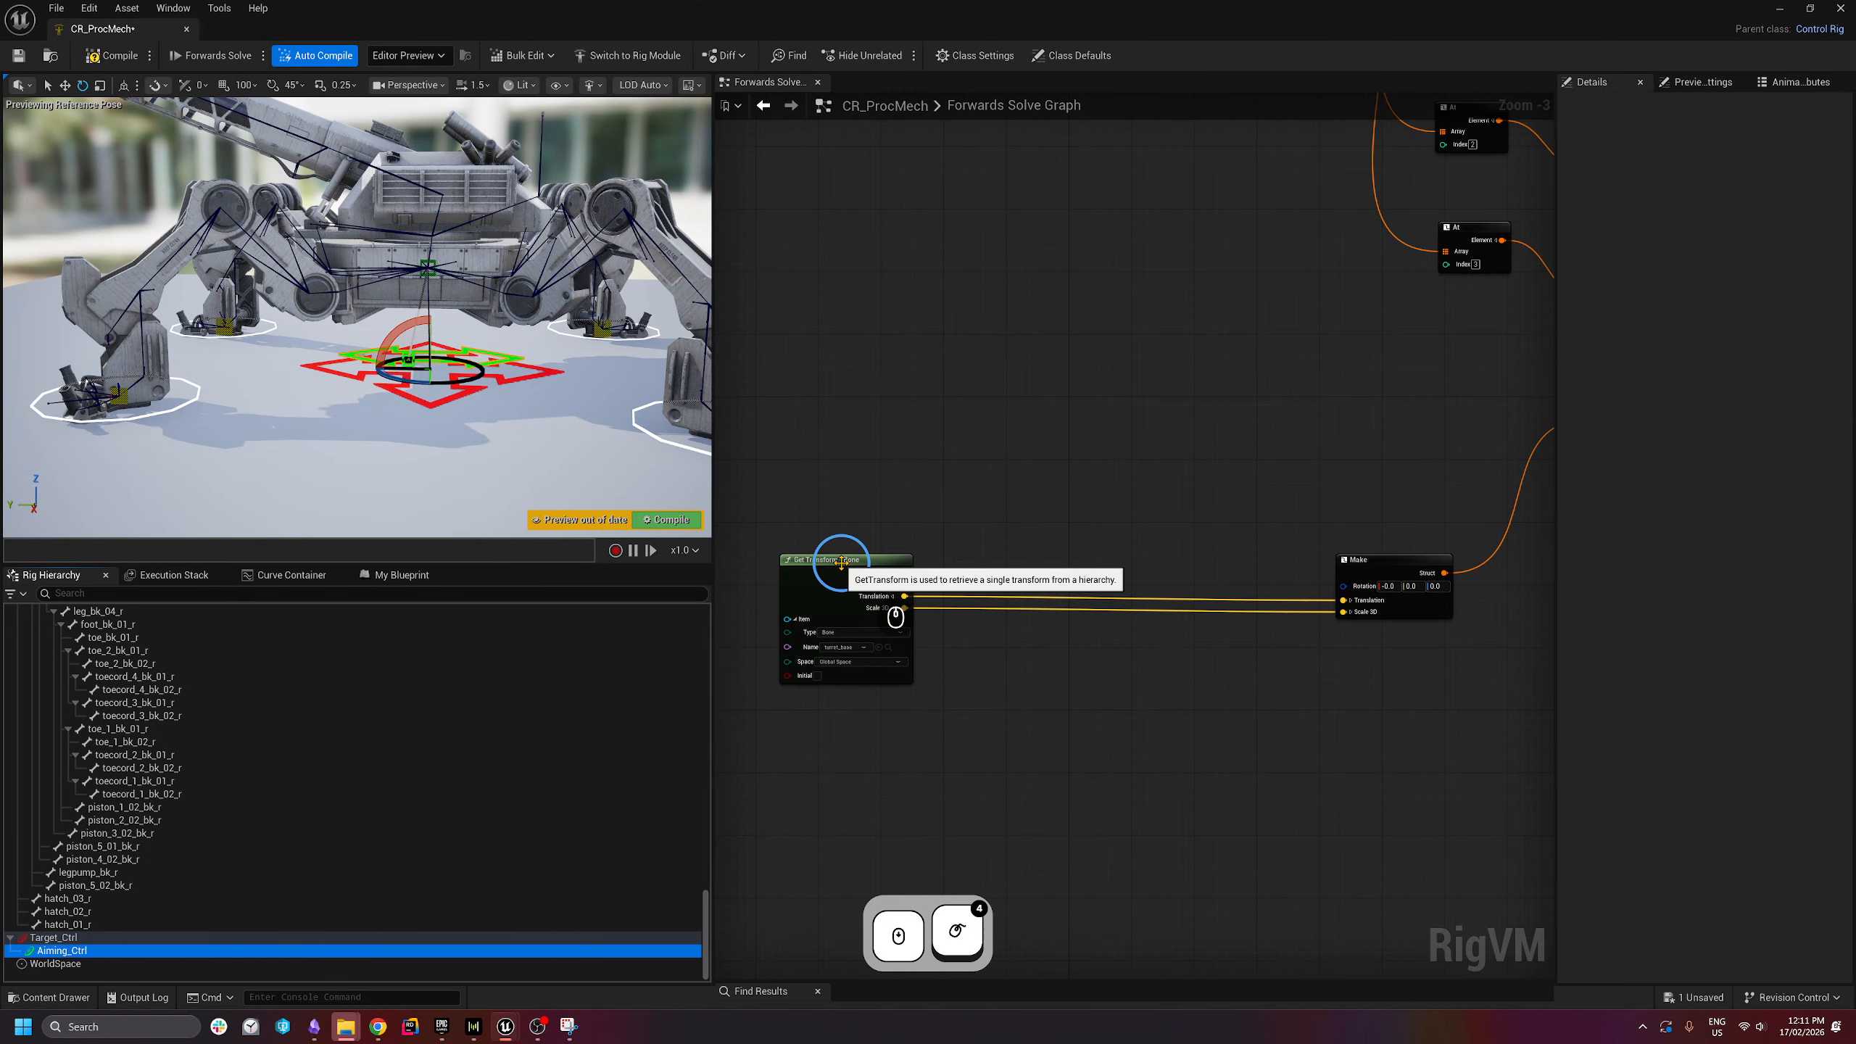
- Add a Get Transform node for Aiming_Ctrl and split its transform output
left_click_drag(63, 950, 811, 325)
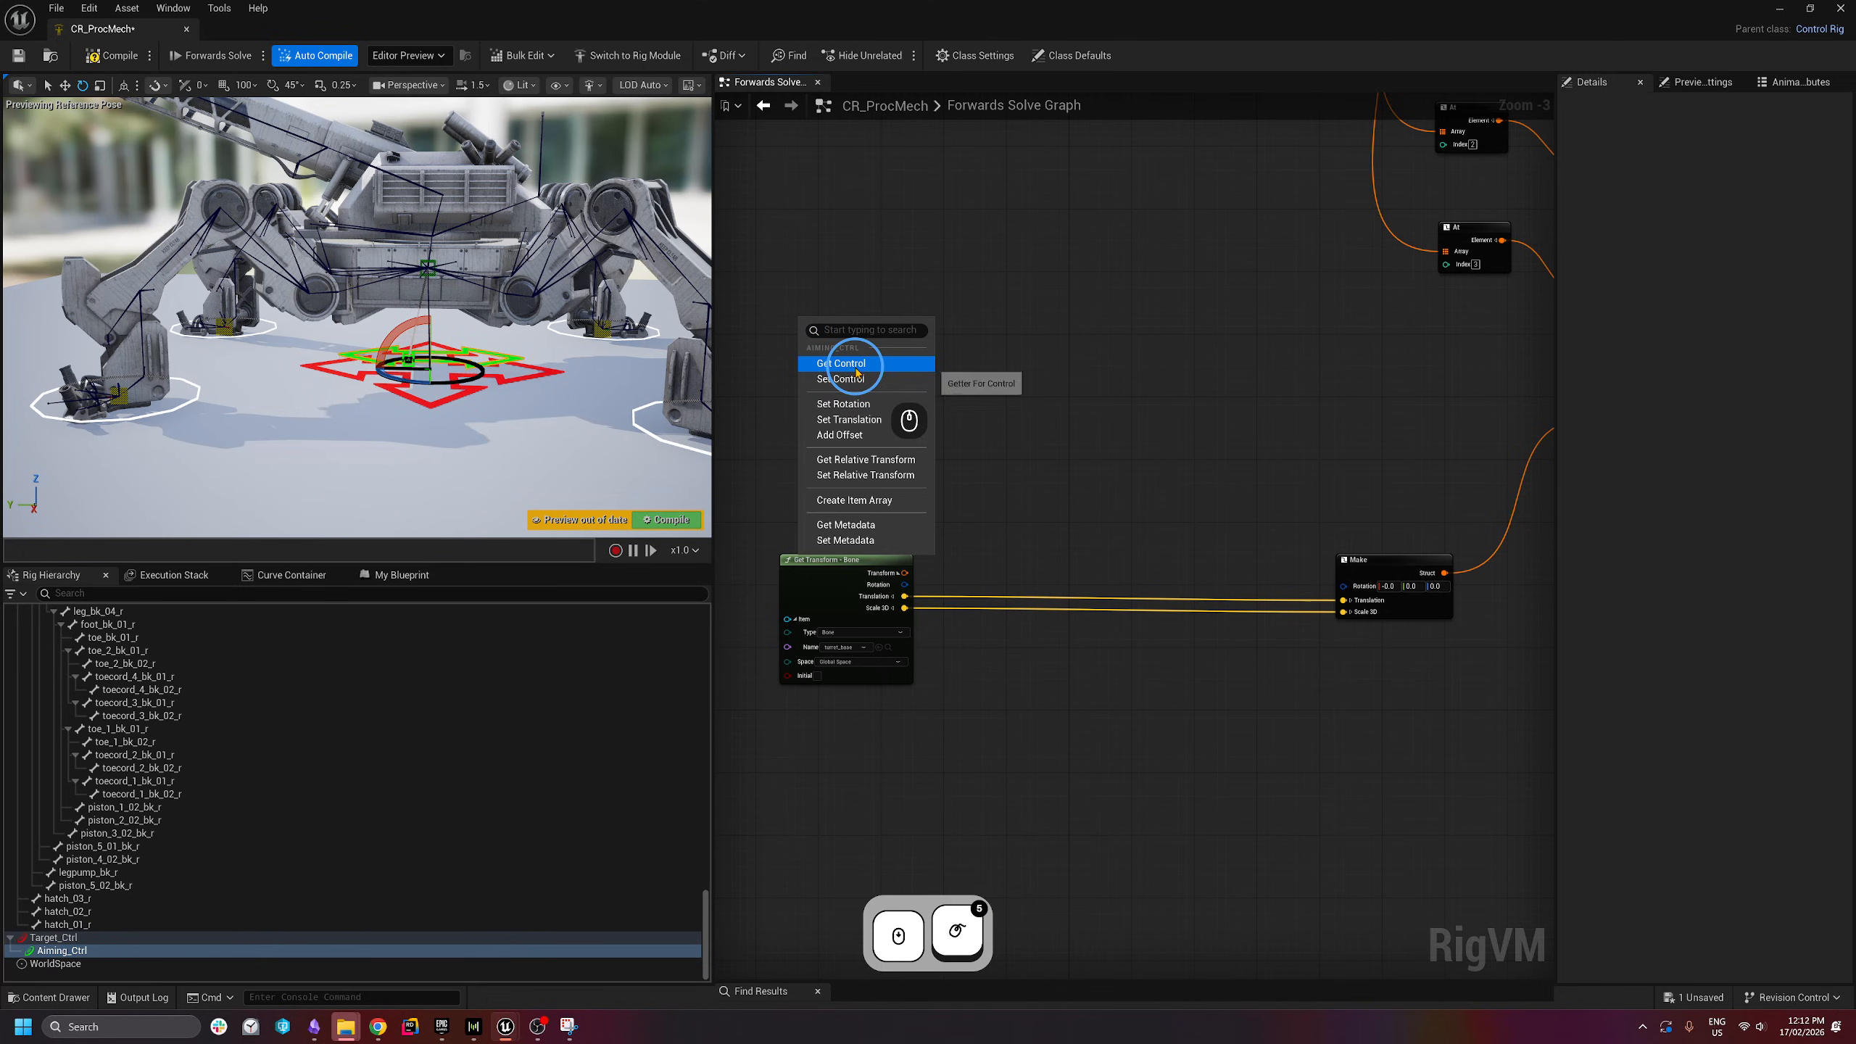
left_click(837, 363)
left_click(914, 336)
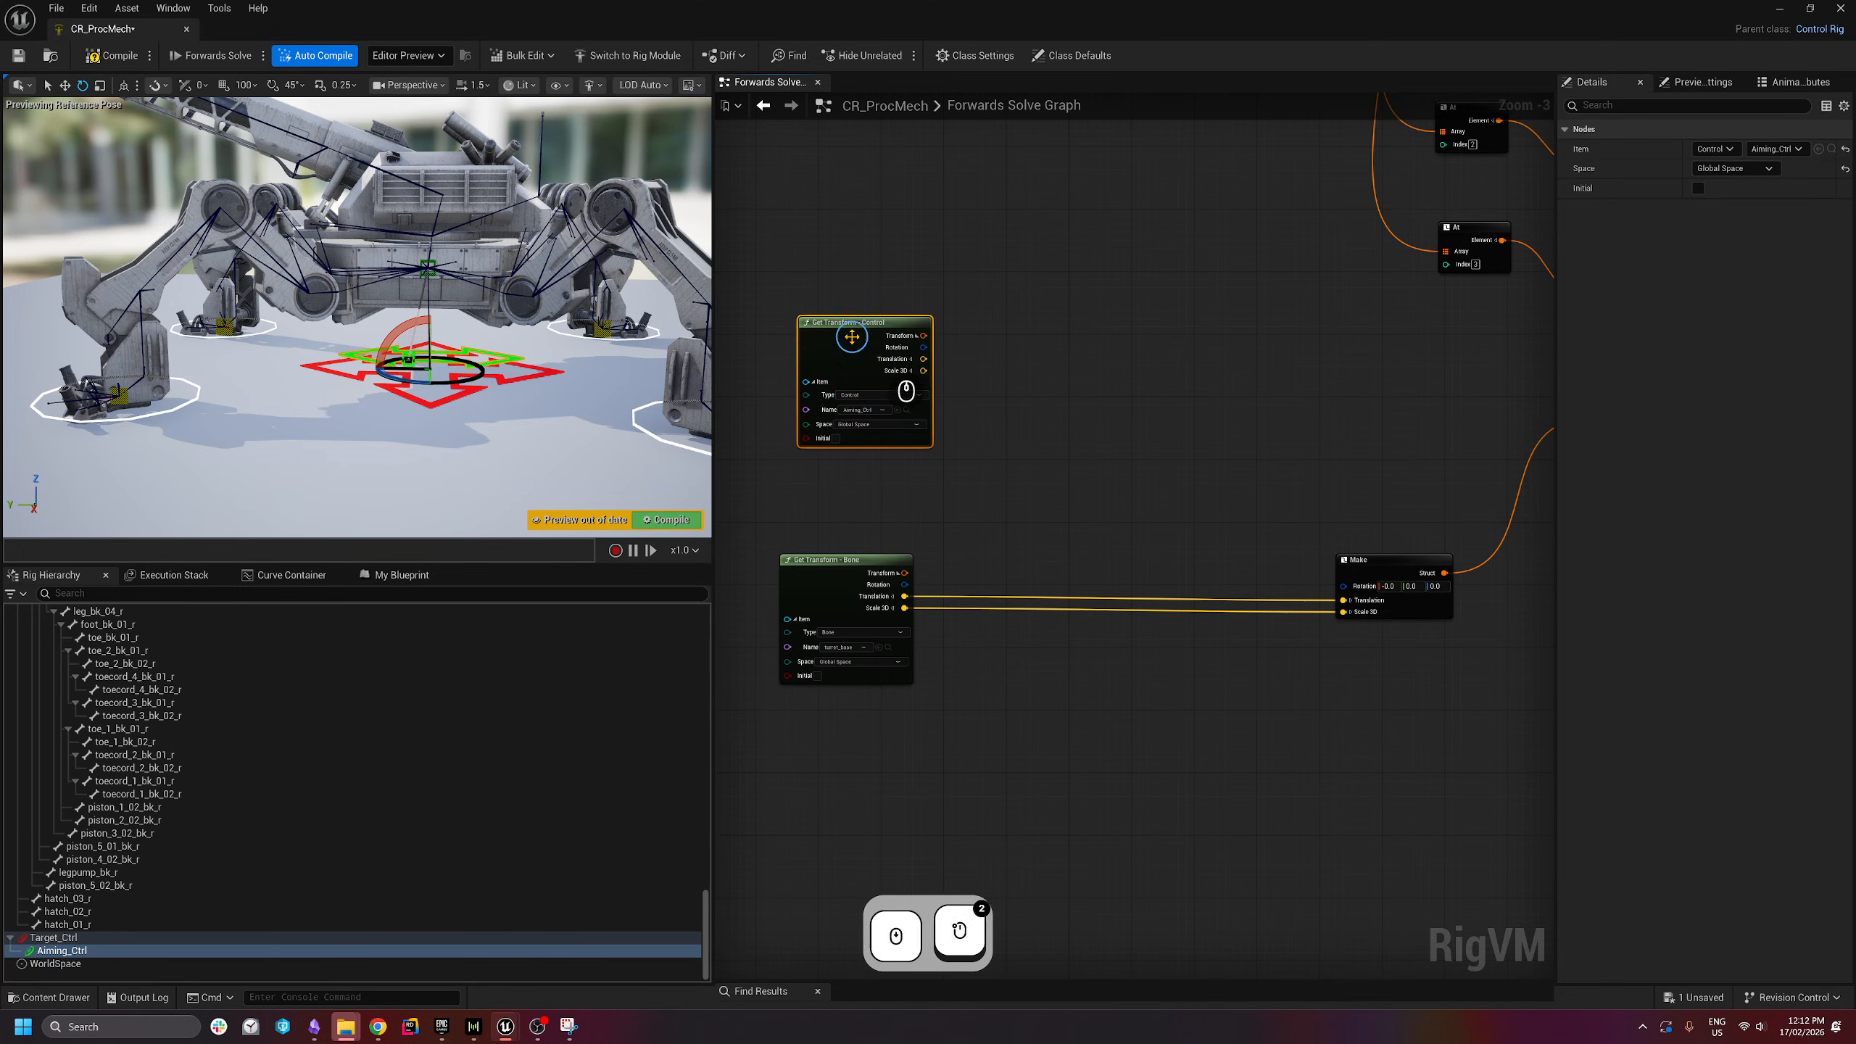
left_click_drag(866, 335, 848, 306)
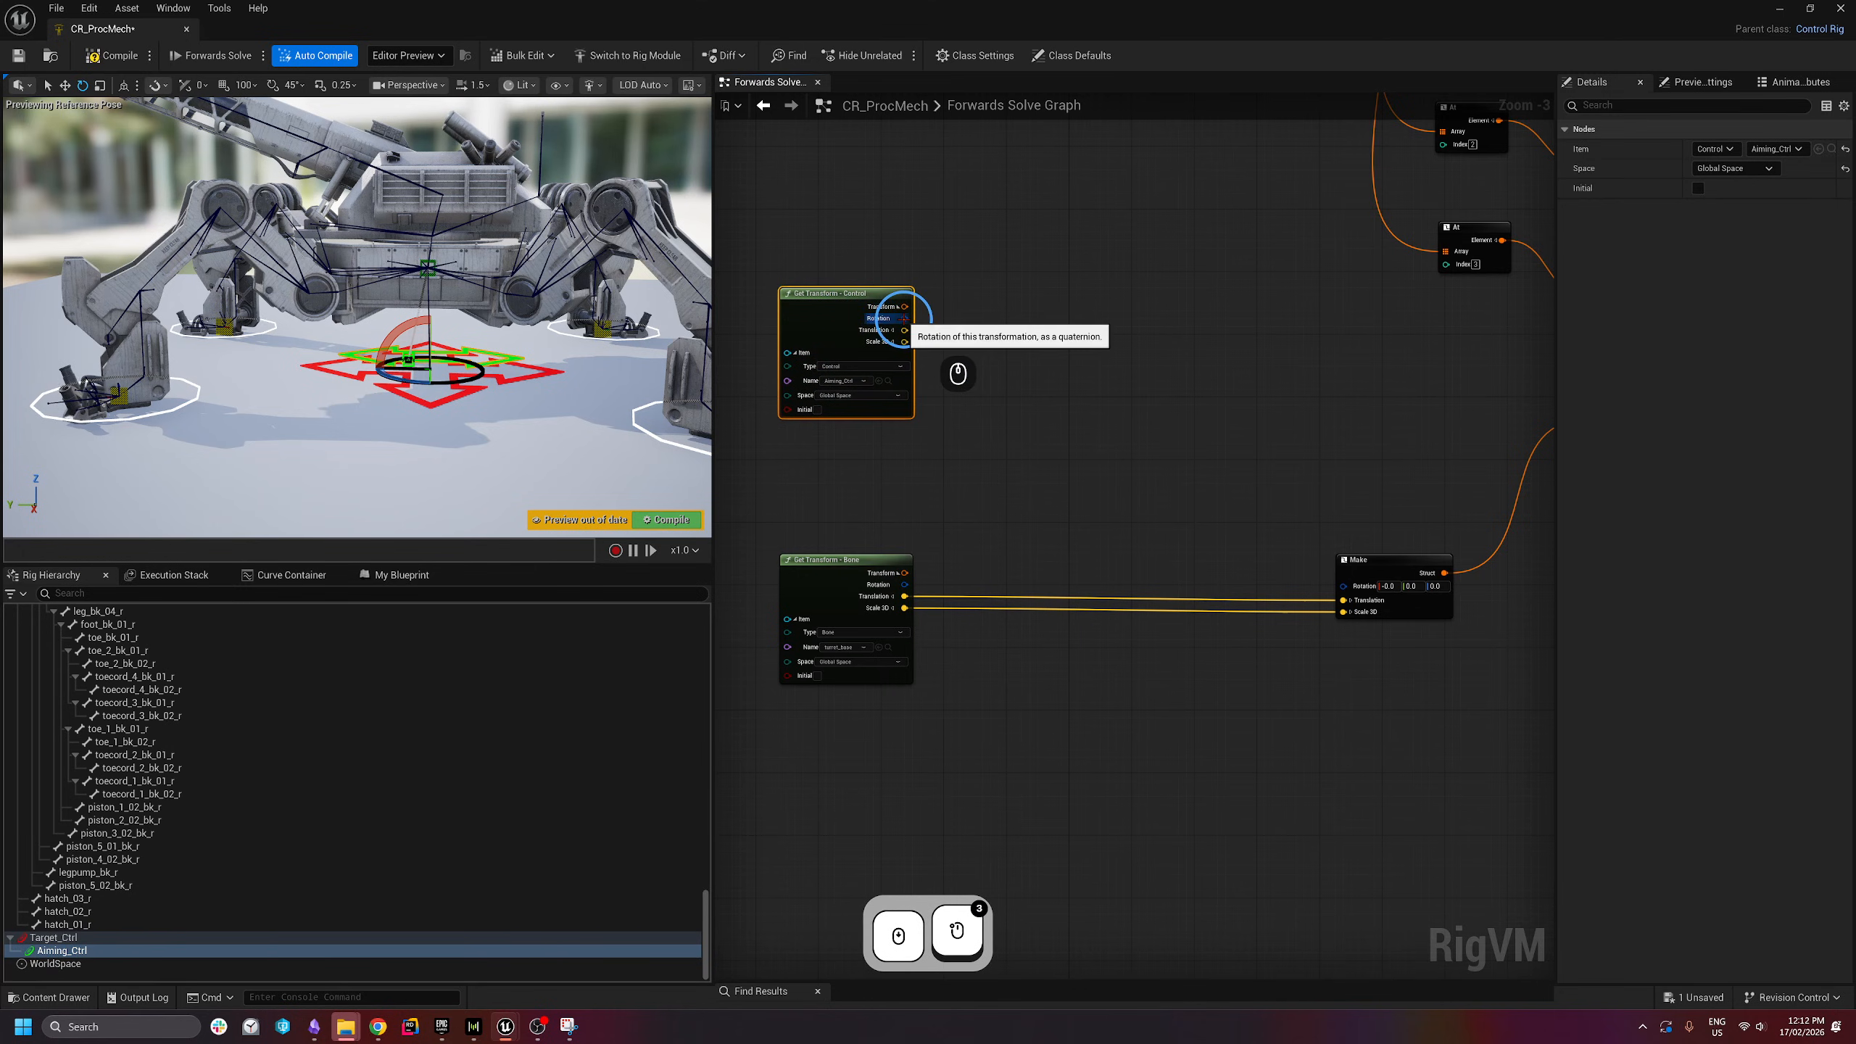
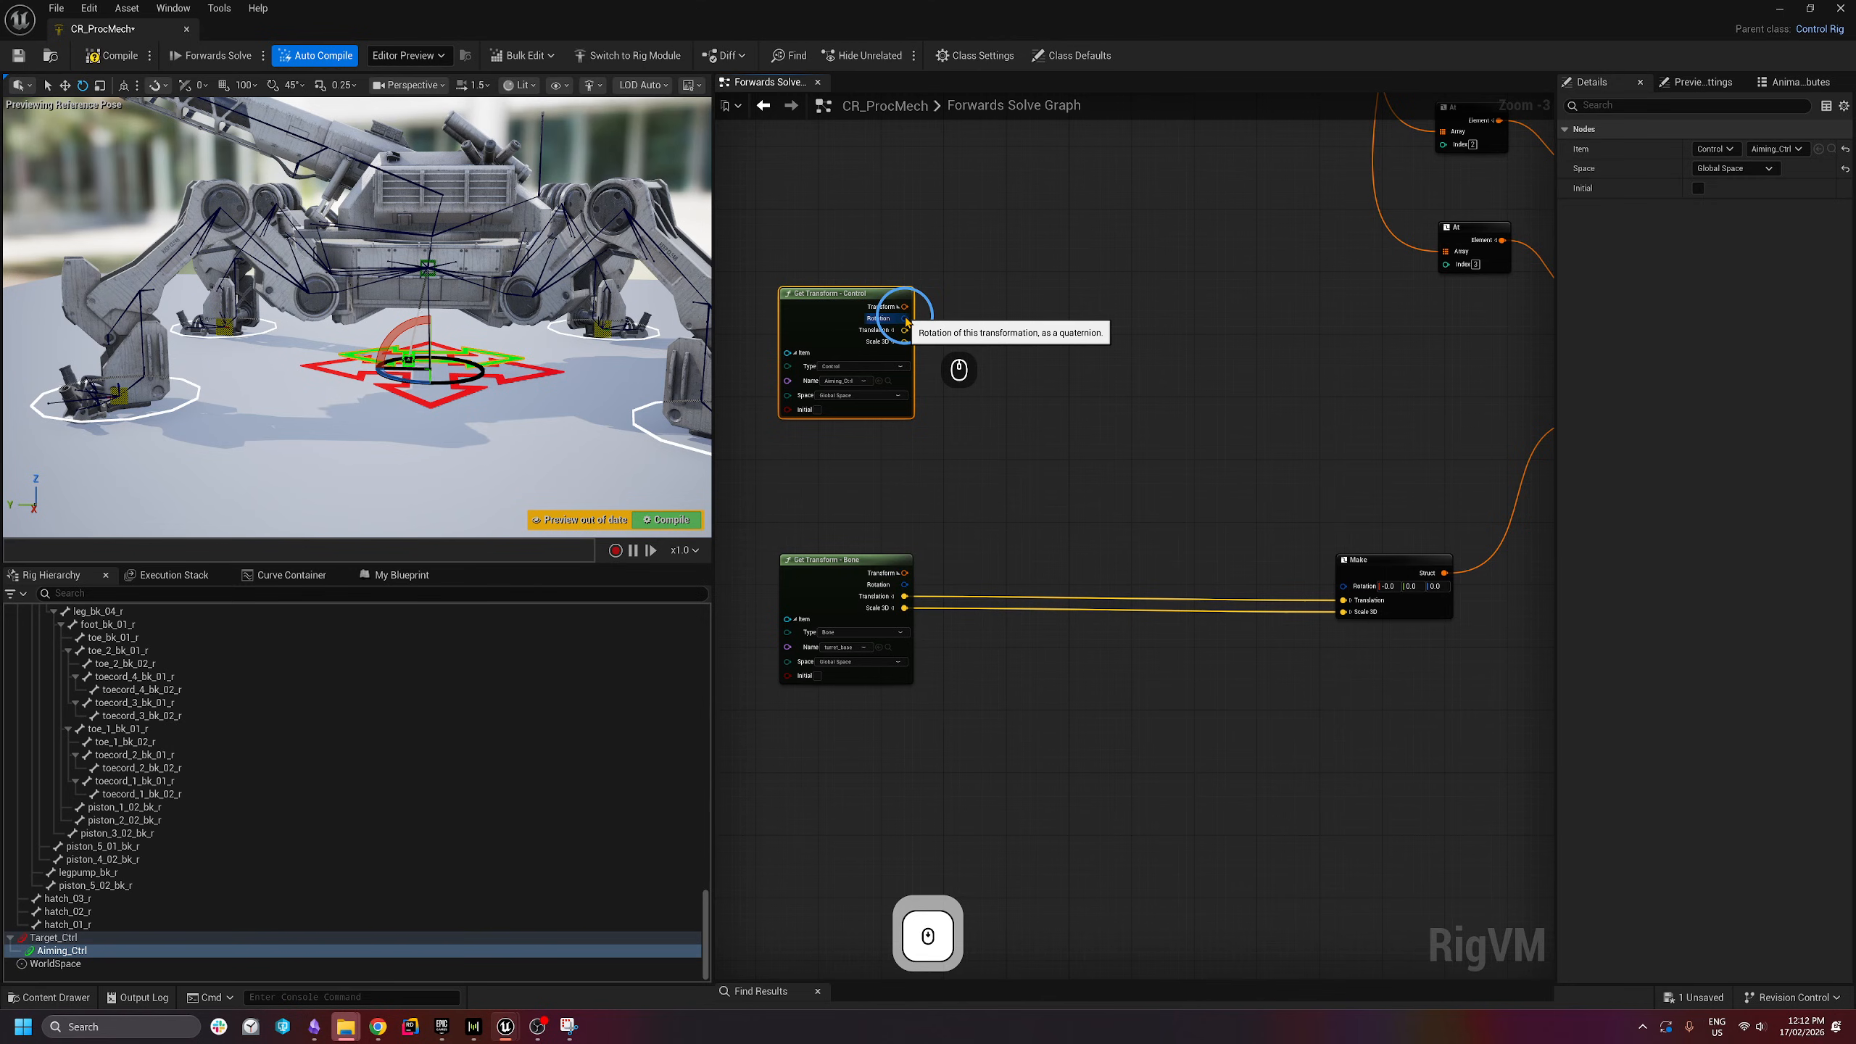
- Add a To Euler node on the Control rotation and paste a copy of it
left_click_drag(906, 322, 1041, 371)
type("to euler")
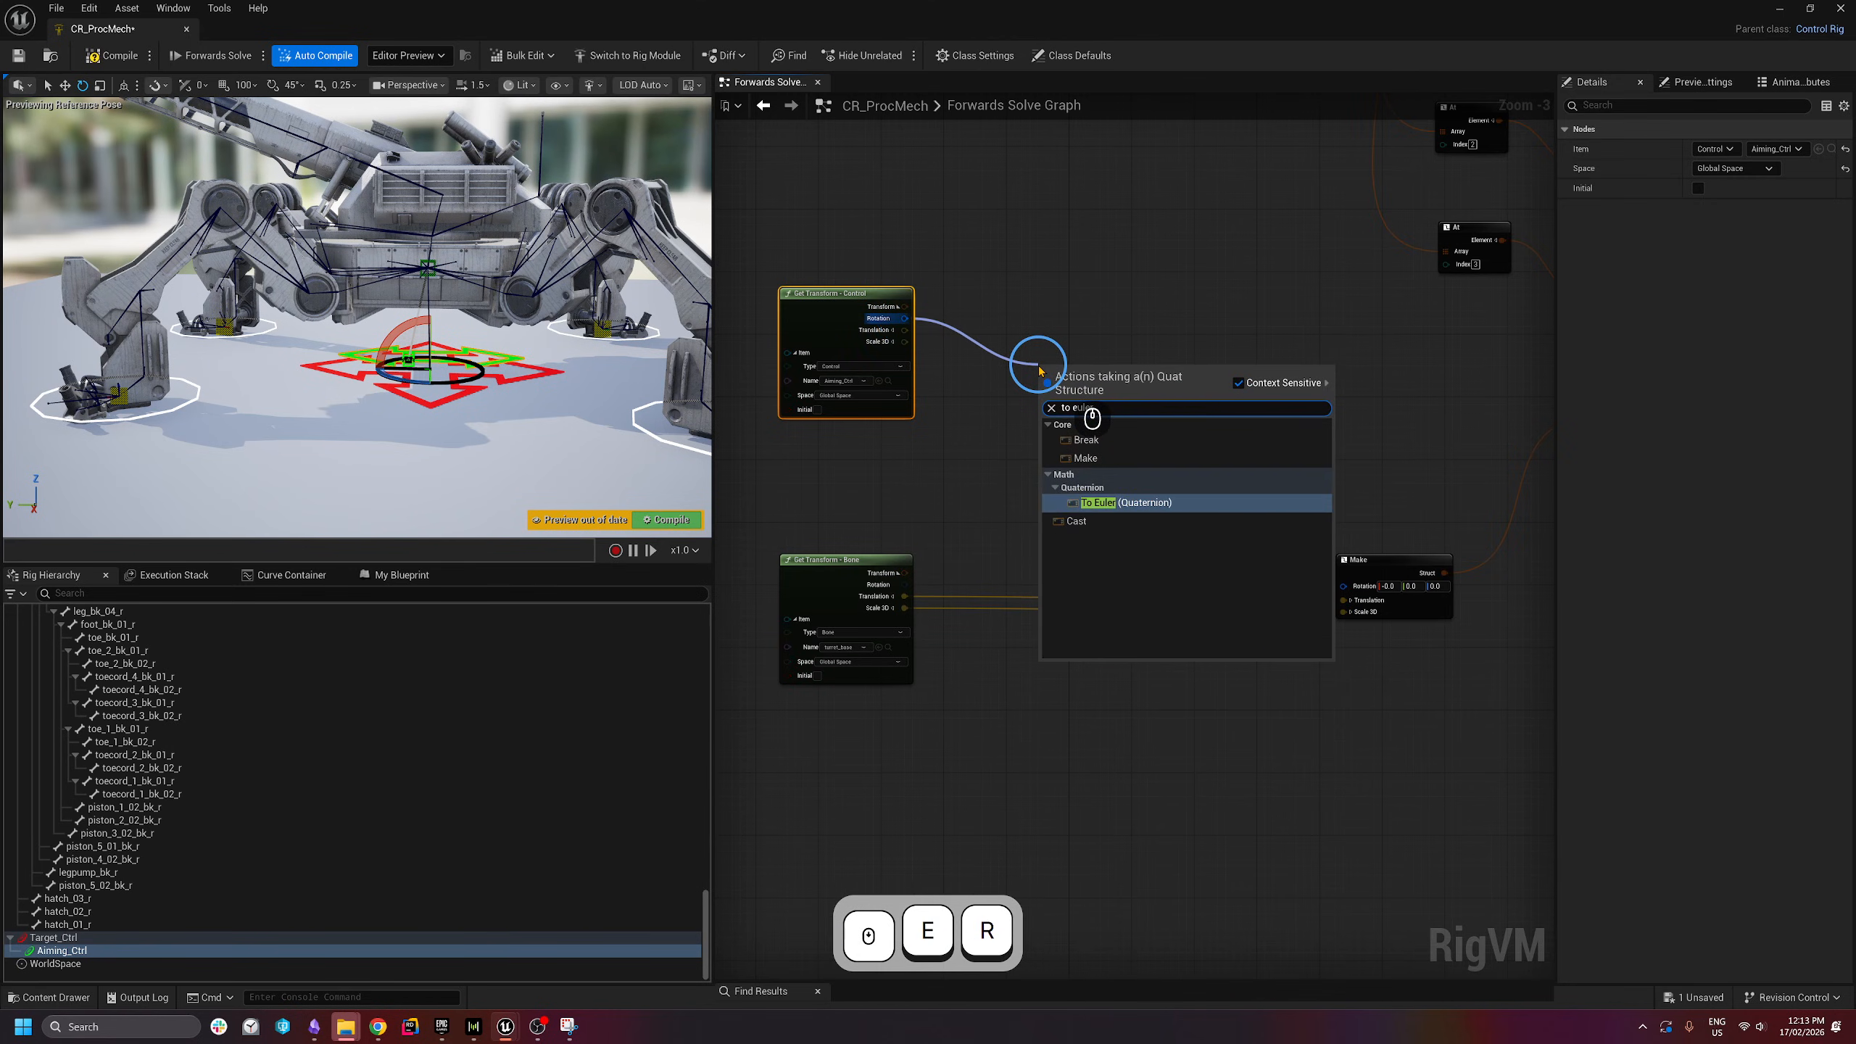
left_click(1089, 503)
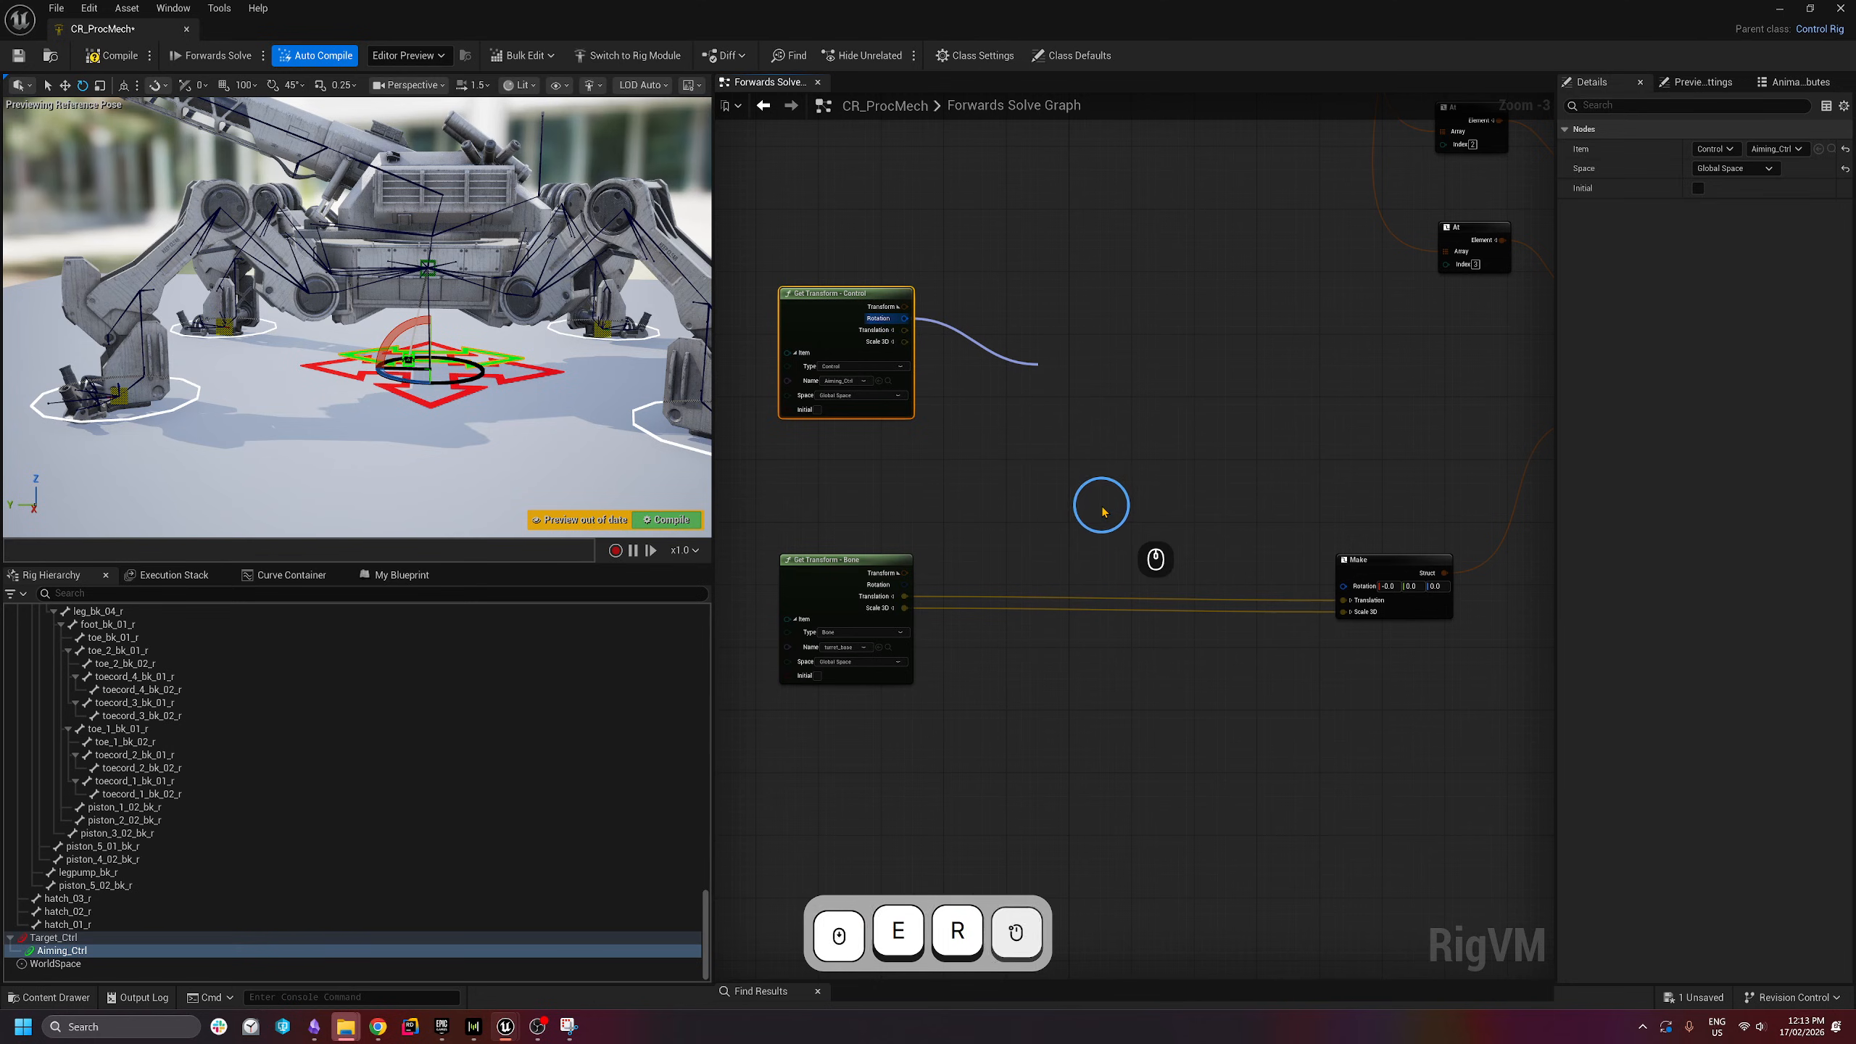
left_click(1003, 521)
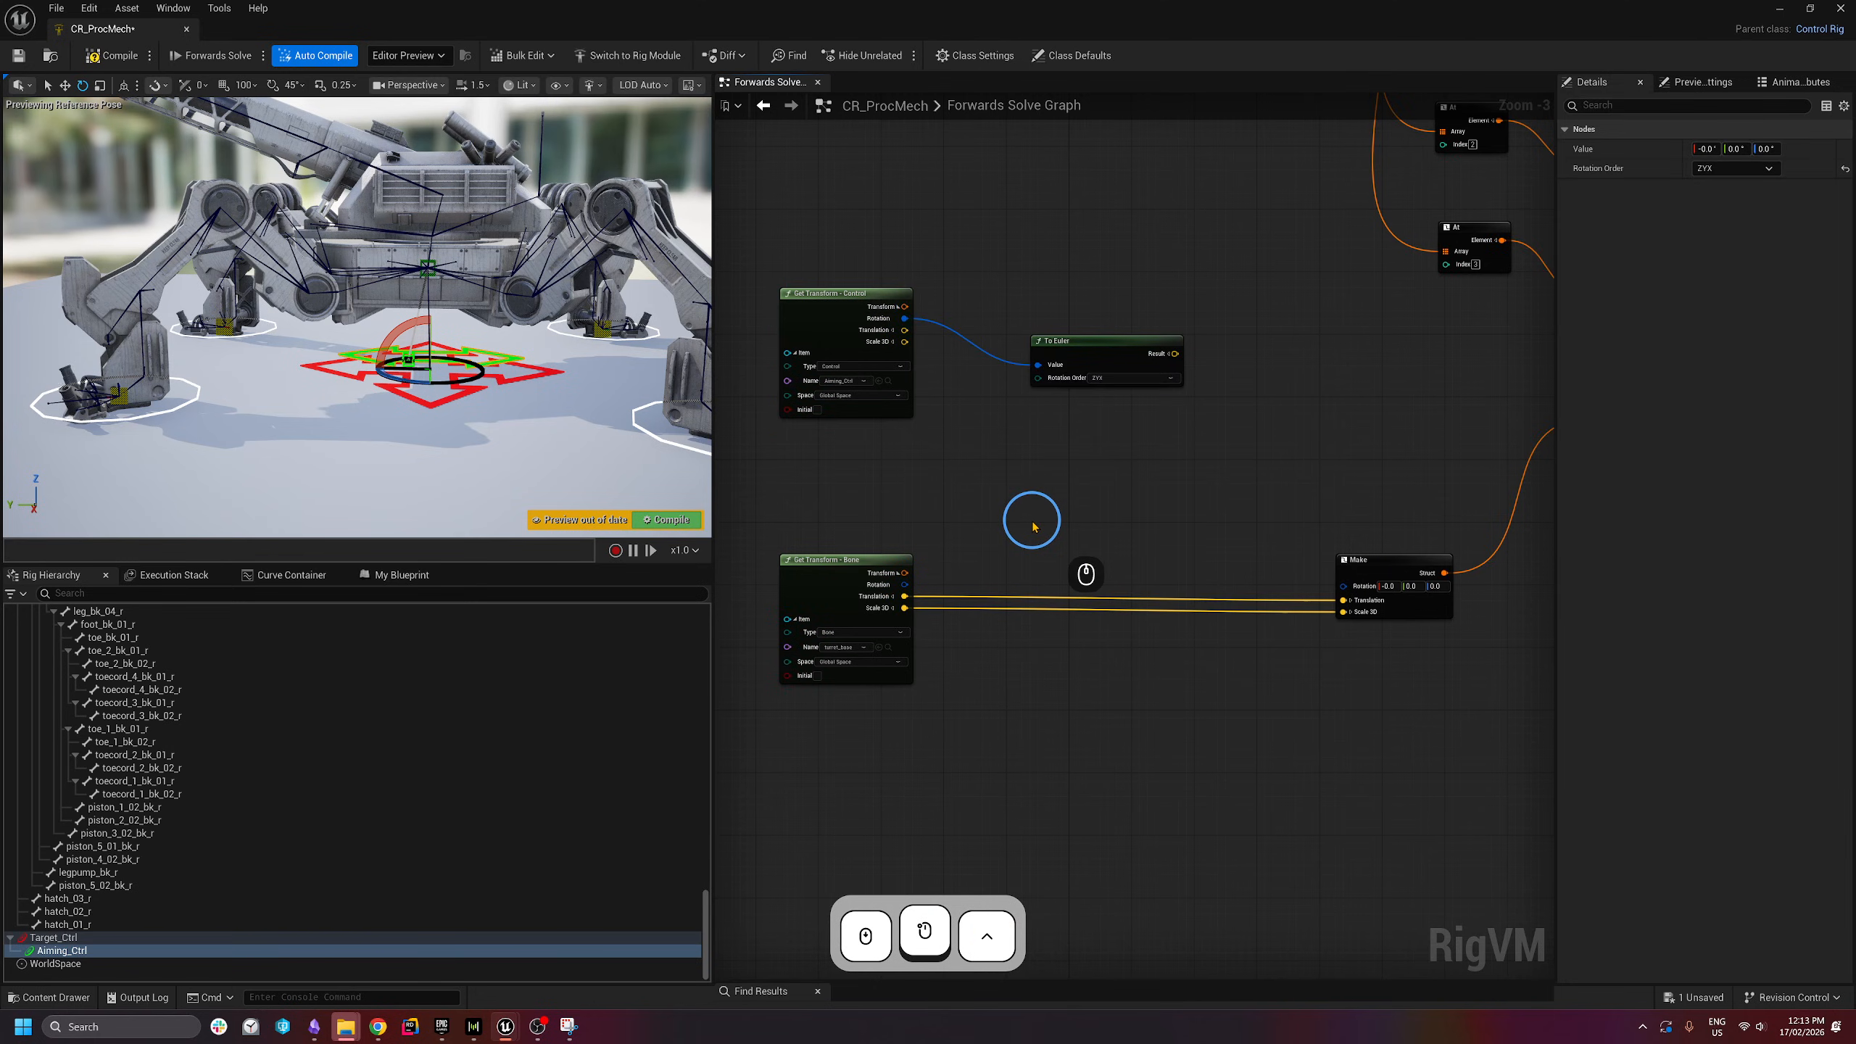
key("ctrl+v")
- Feed the Bone rotation into the second To Euler and split both Results into X, Y, Z
left_click_drag(905, 585, 1034, 539)
left_click_drag(1107, 358, 1082, 365)
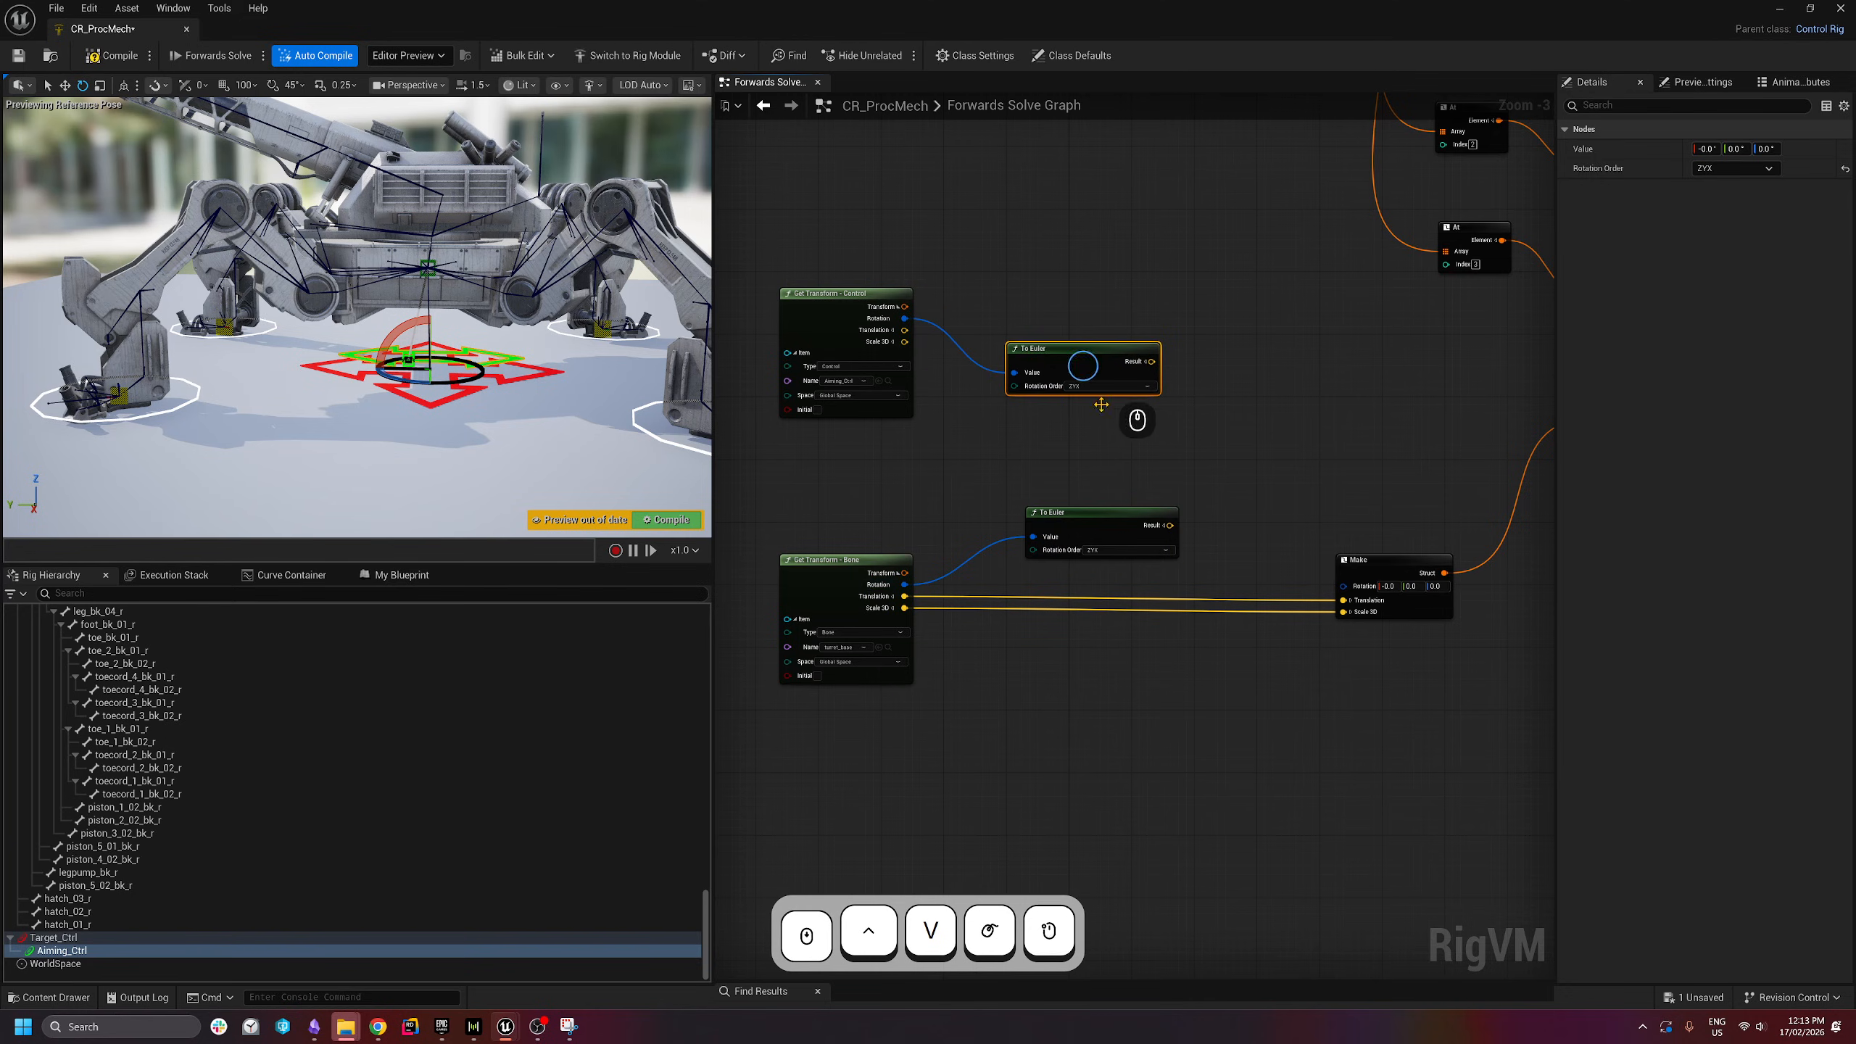
left_click_drag(1111, 532, 1109, 472)
left_click(1145, 362)
left_click(1144, 512)
left_click(1144, 511)
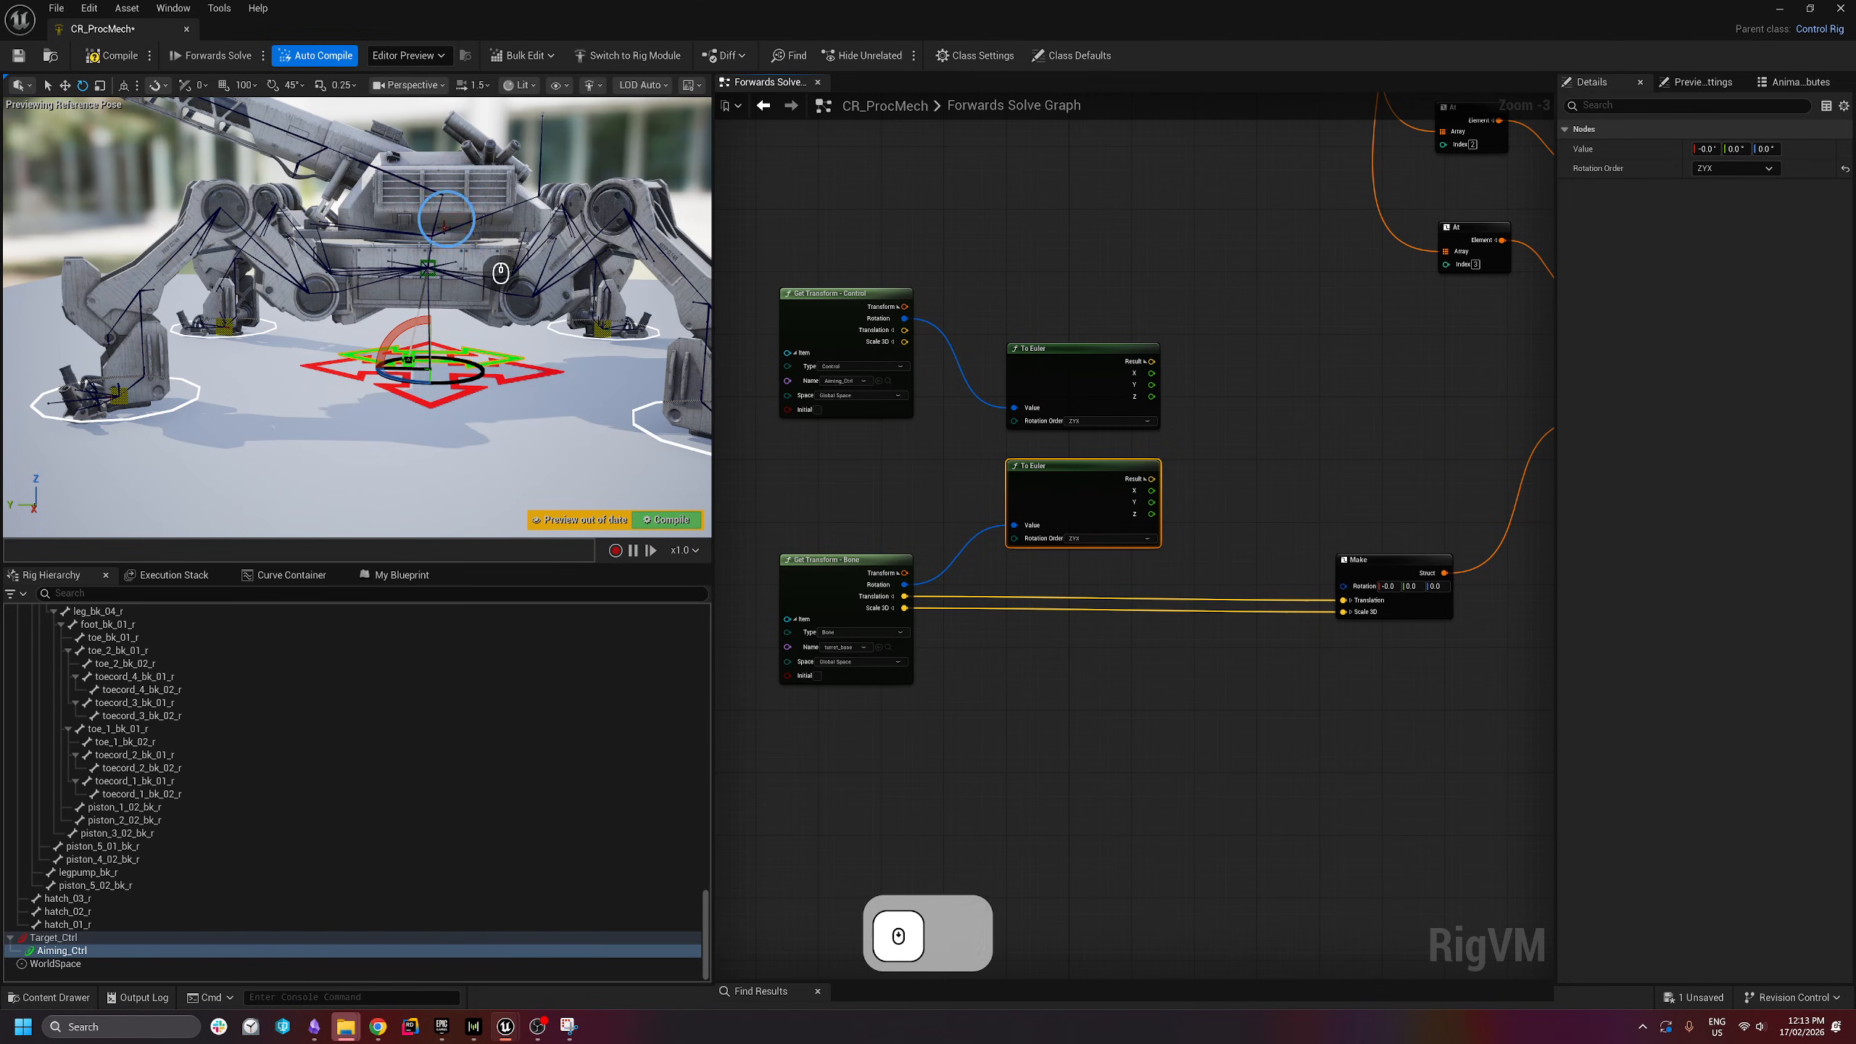
- Fly the preview camera around the mech toward its gun
key("d")
right_click_drag(502, 267, 425, 376)
key("w")
key("a")
key("s")
key("a")
key("a")
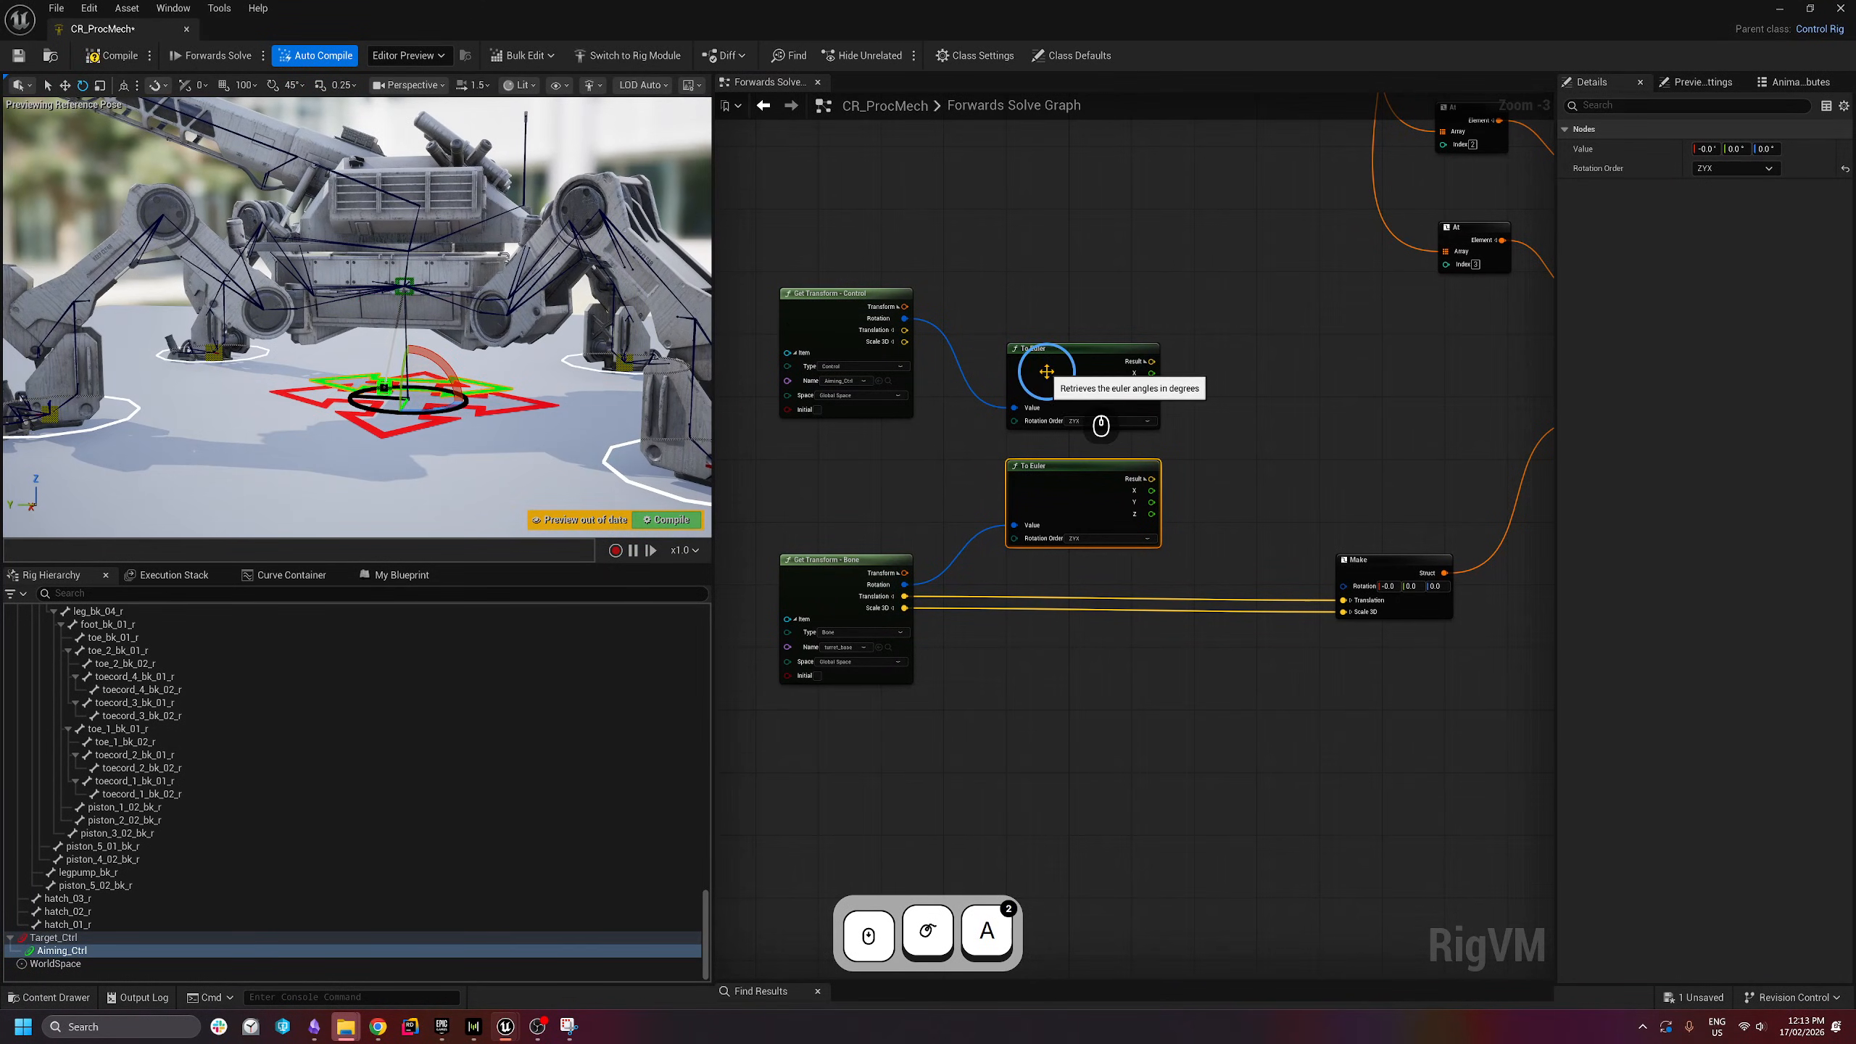
- Try wires from the To Euler X and Z outputs, then clear space in the graph
right_click_drag(1235, 496, 1149, 498)
left_click_drag(1068, 491, 1097, 505)
left_click(1063, 500)
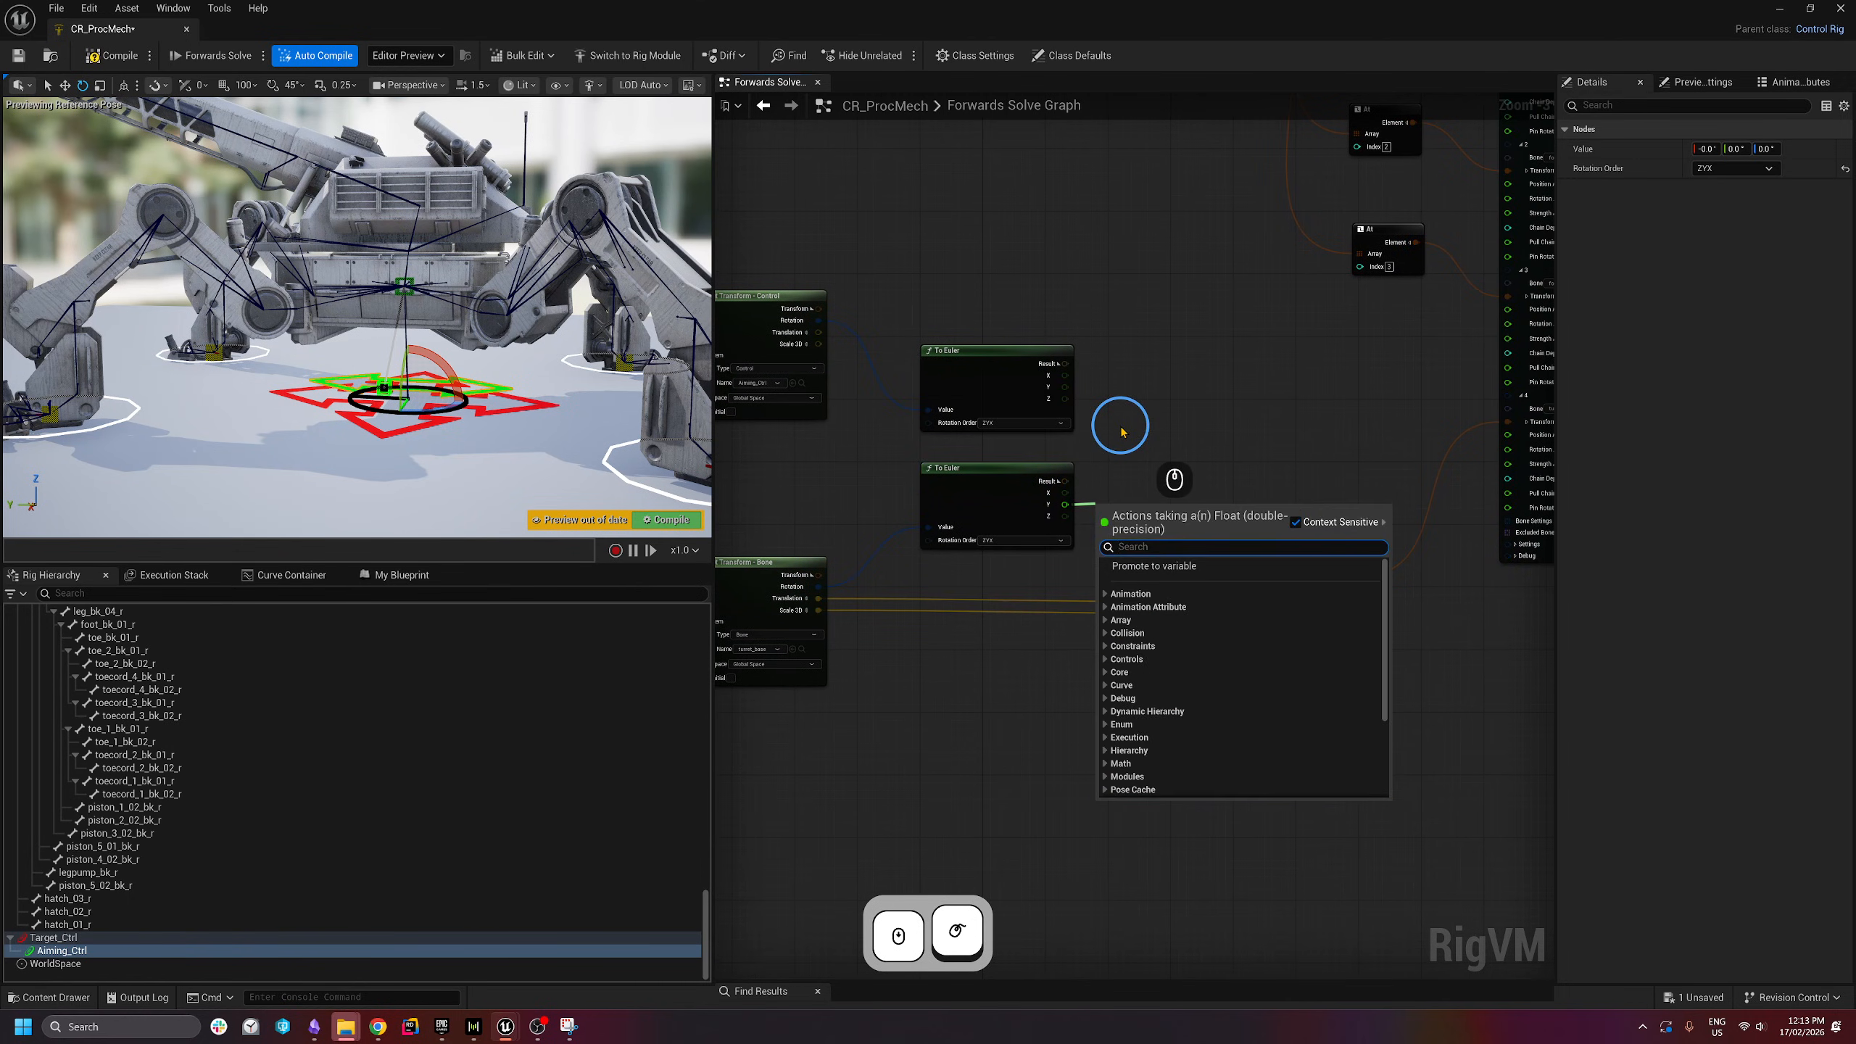
left_click(1120, 427)
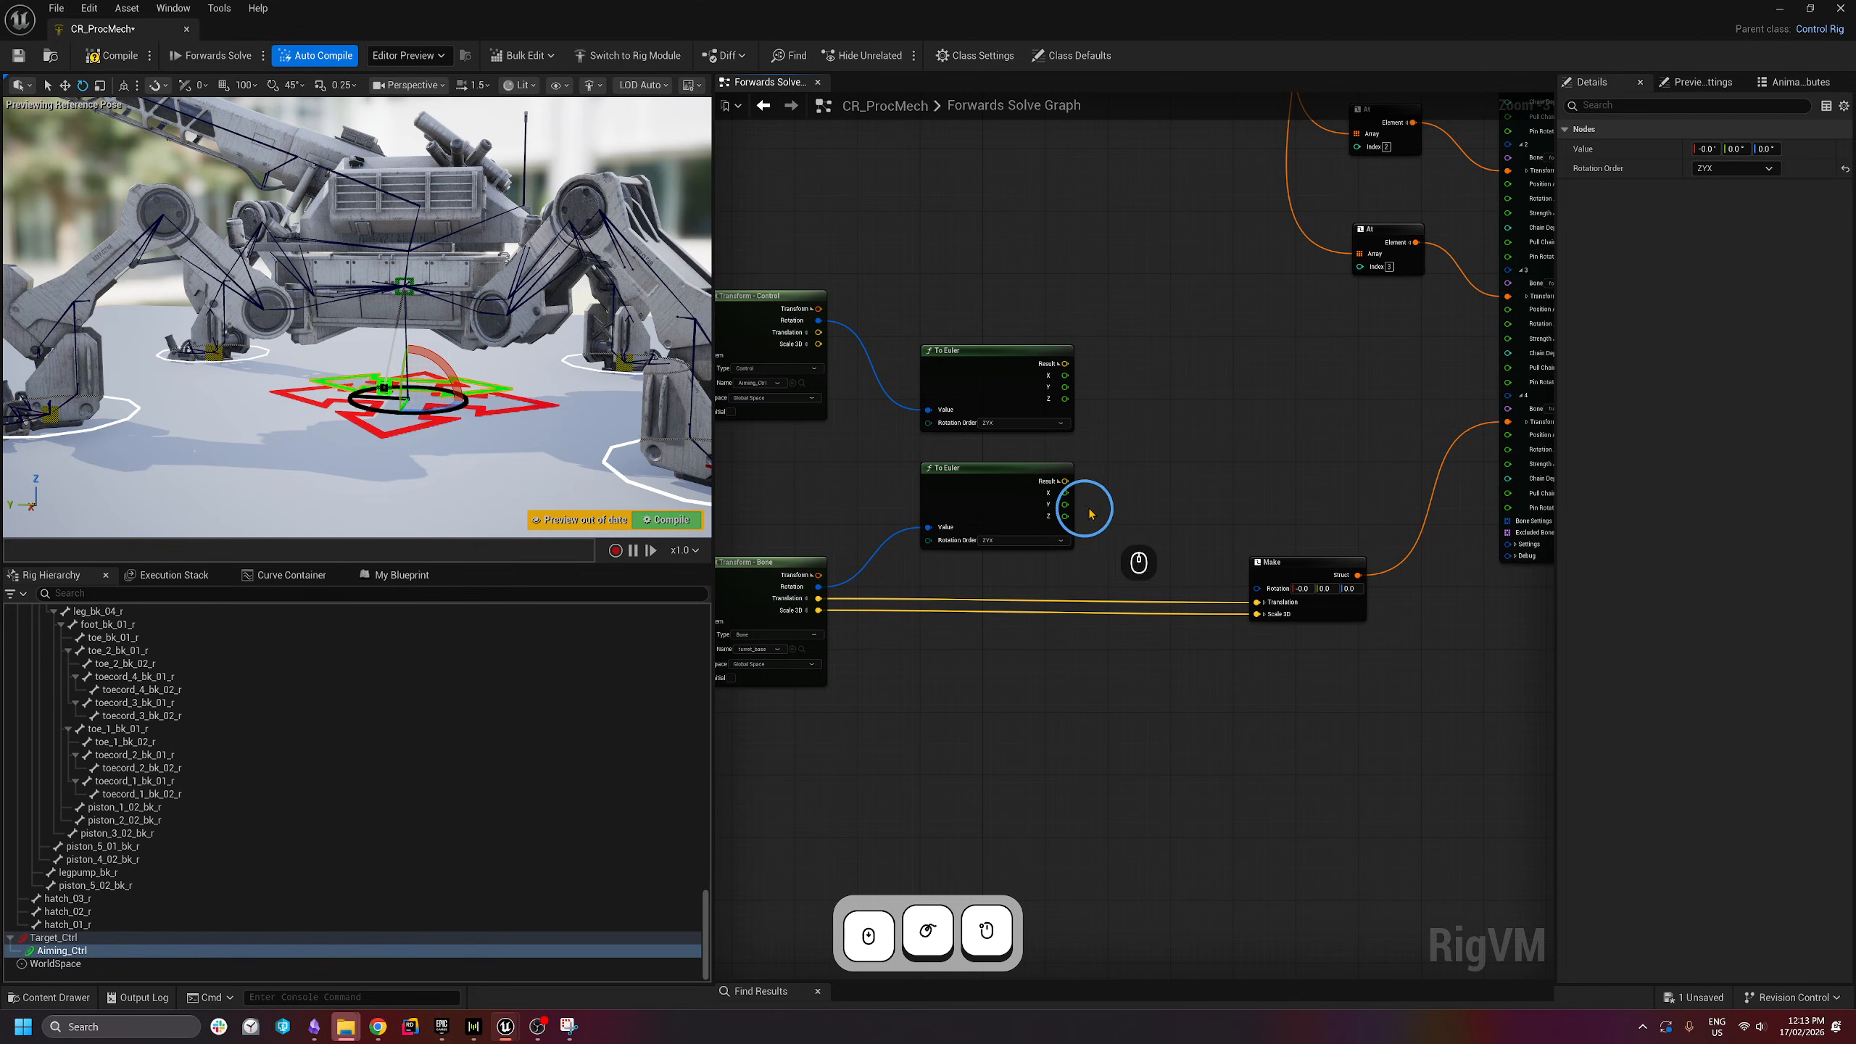
left_click_drag(1064, 399, 1136, 433)
left_click(1178, 354)
right_click_drag(1179, 354, 1126, 344)
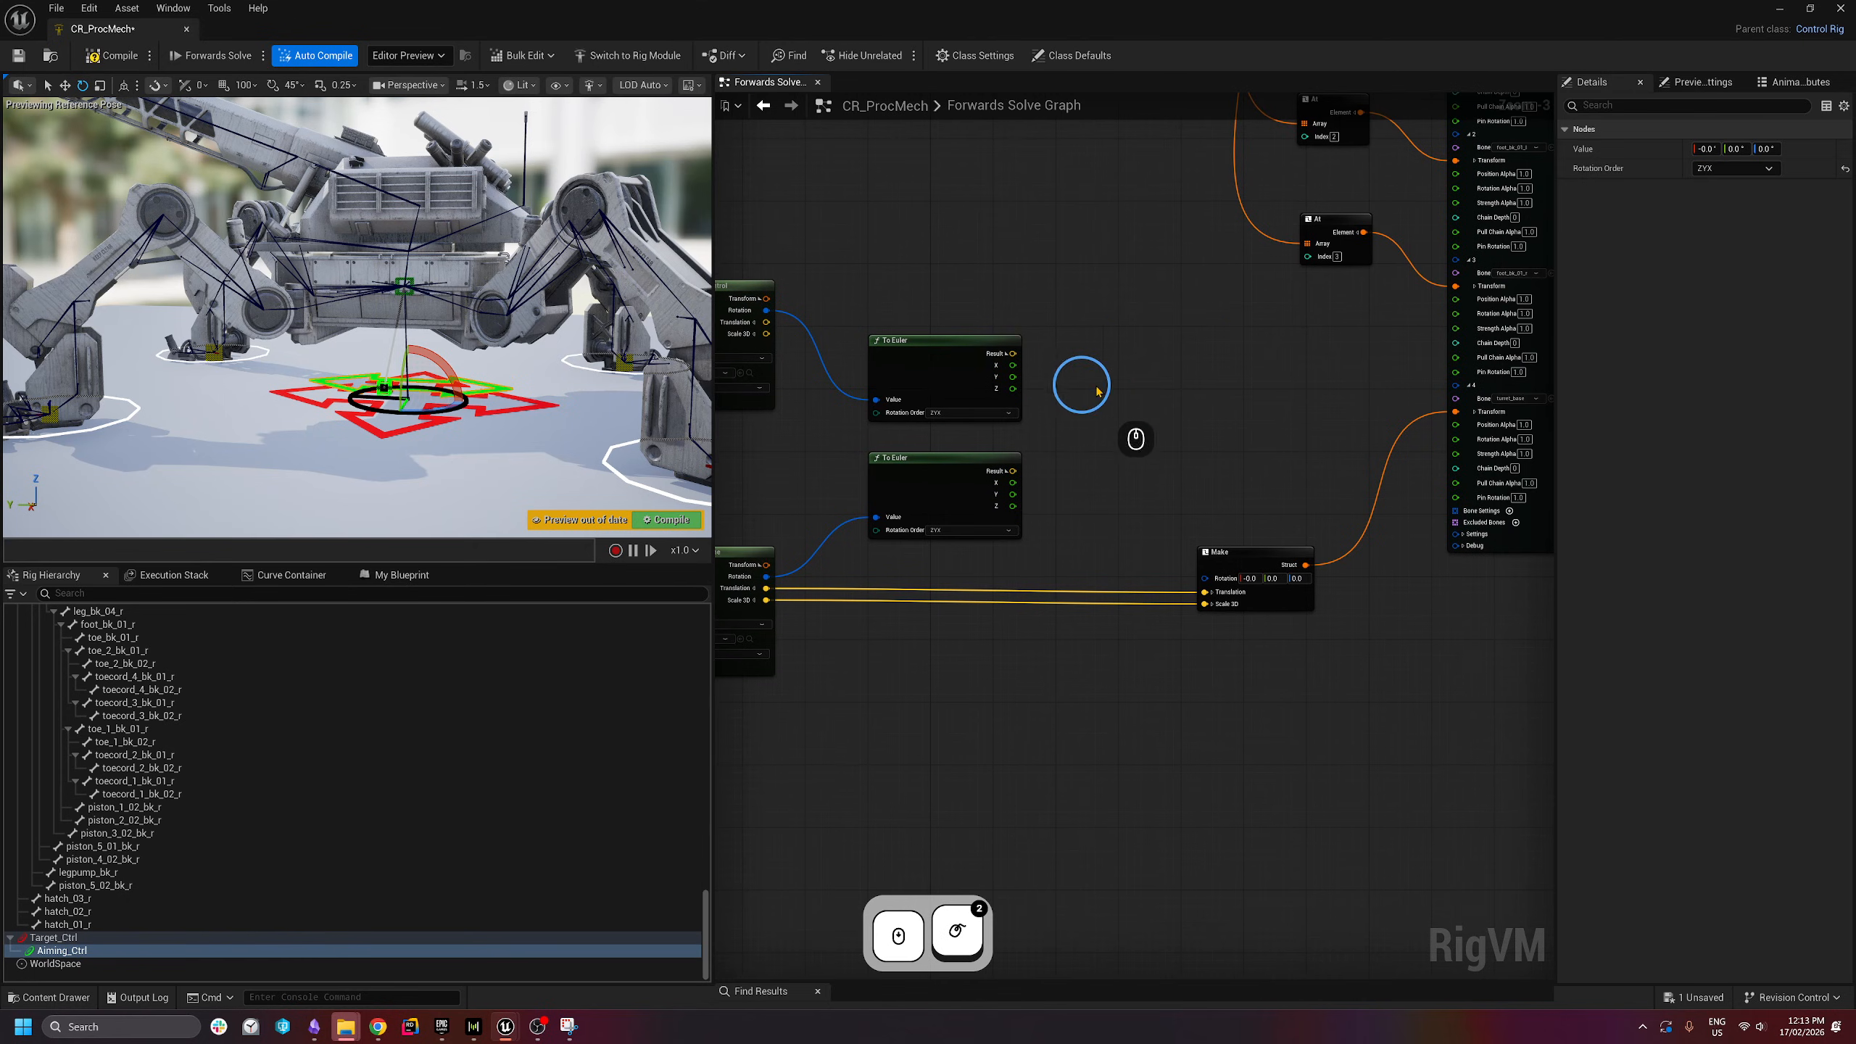
- Add a Spring Interpolate (Quaternion) node to the graph
right_click(1153, 344)
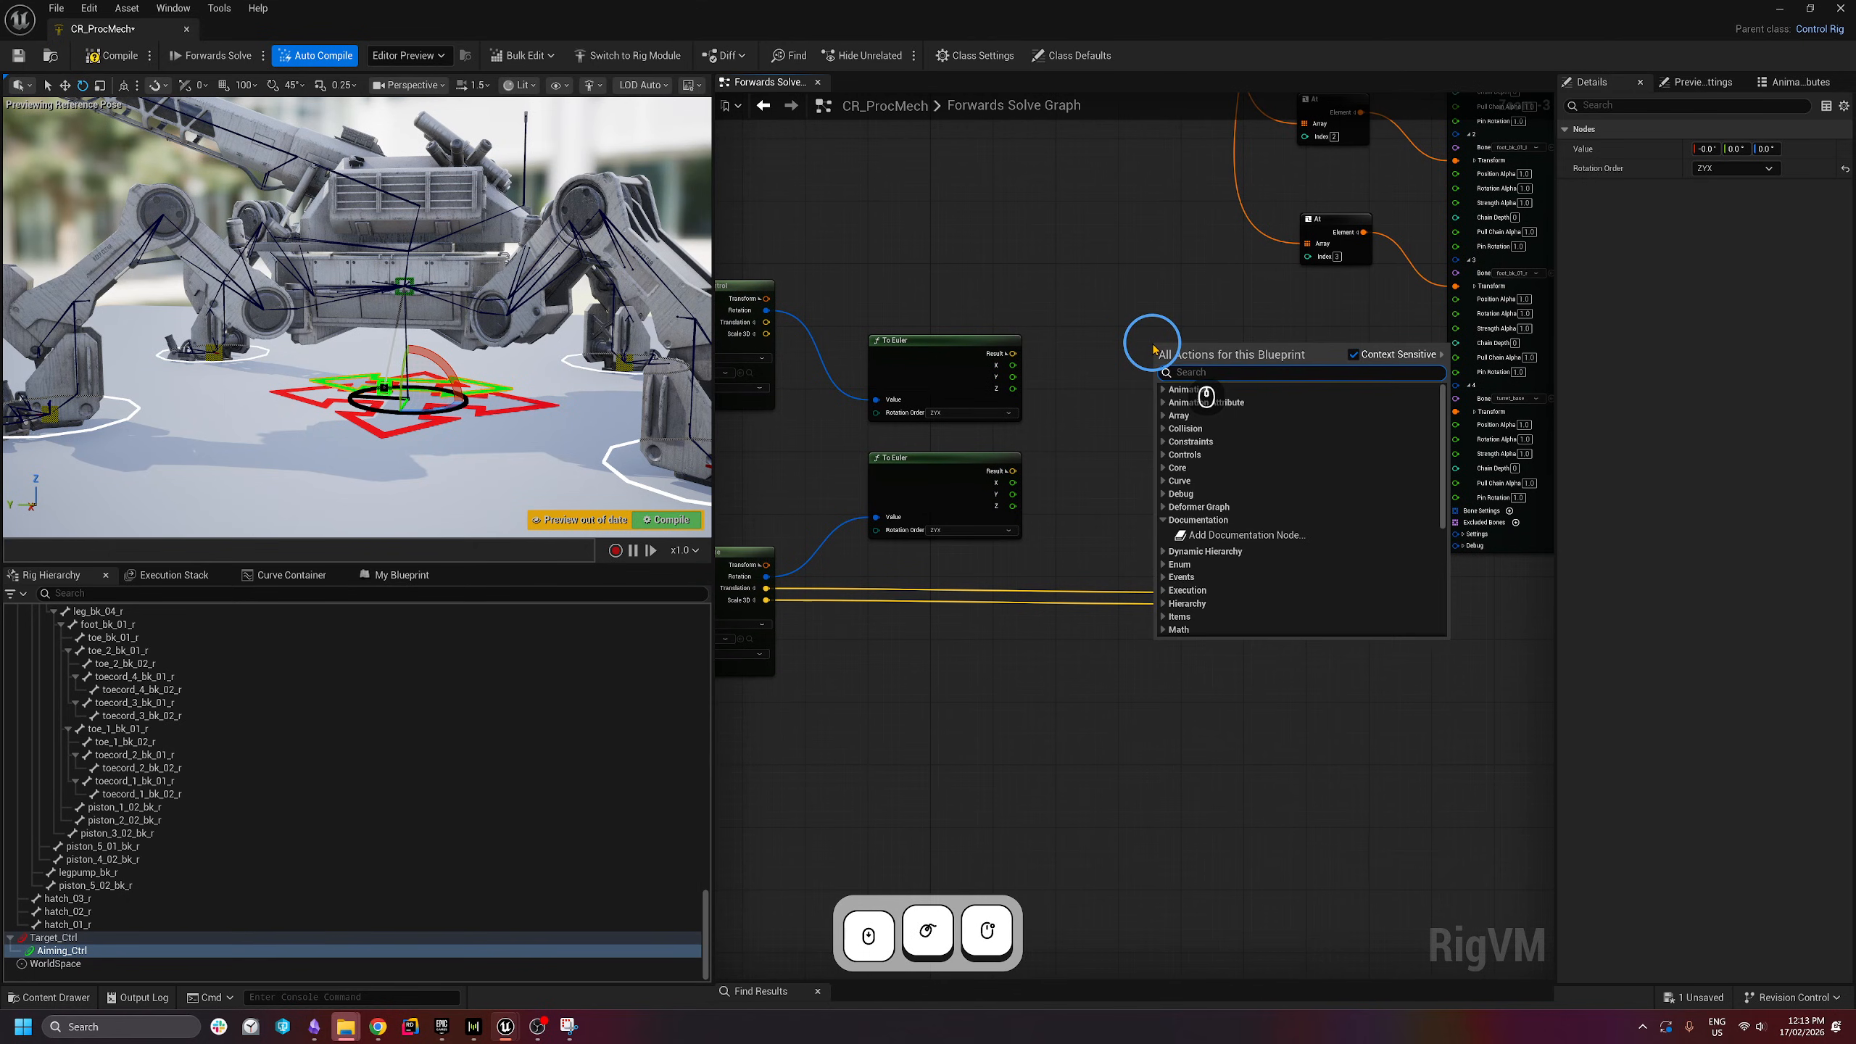
type("spring interp")
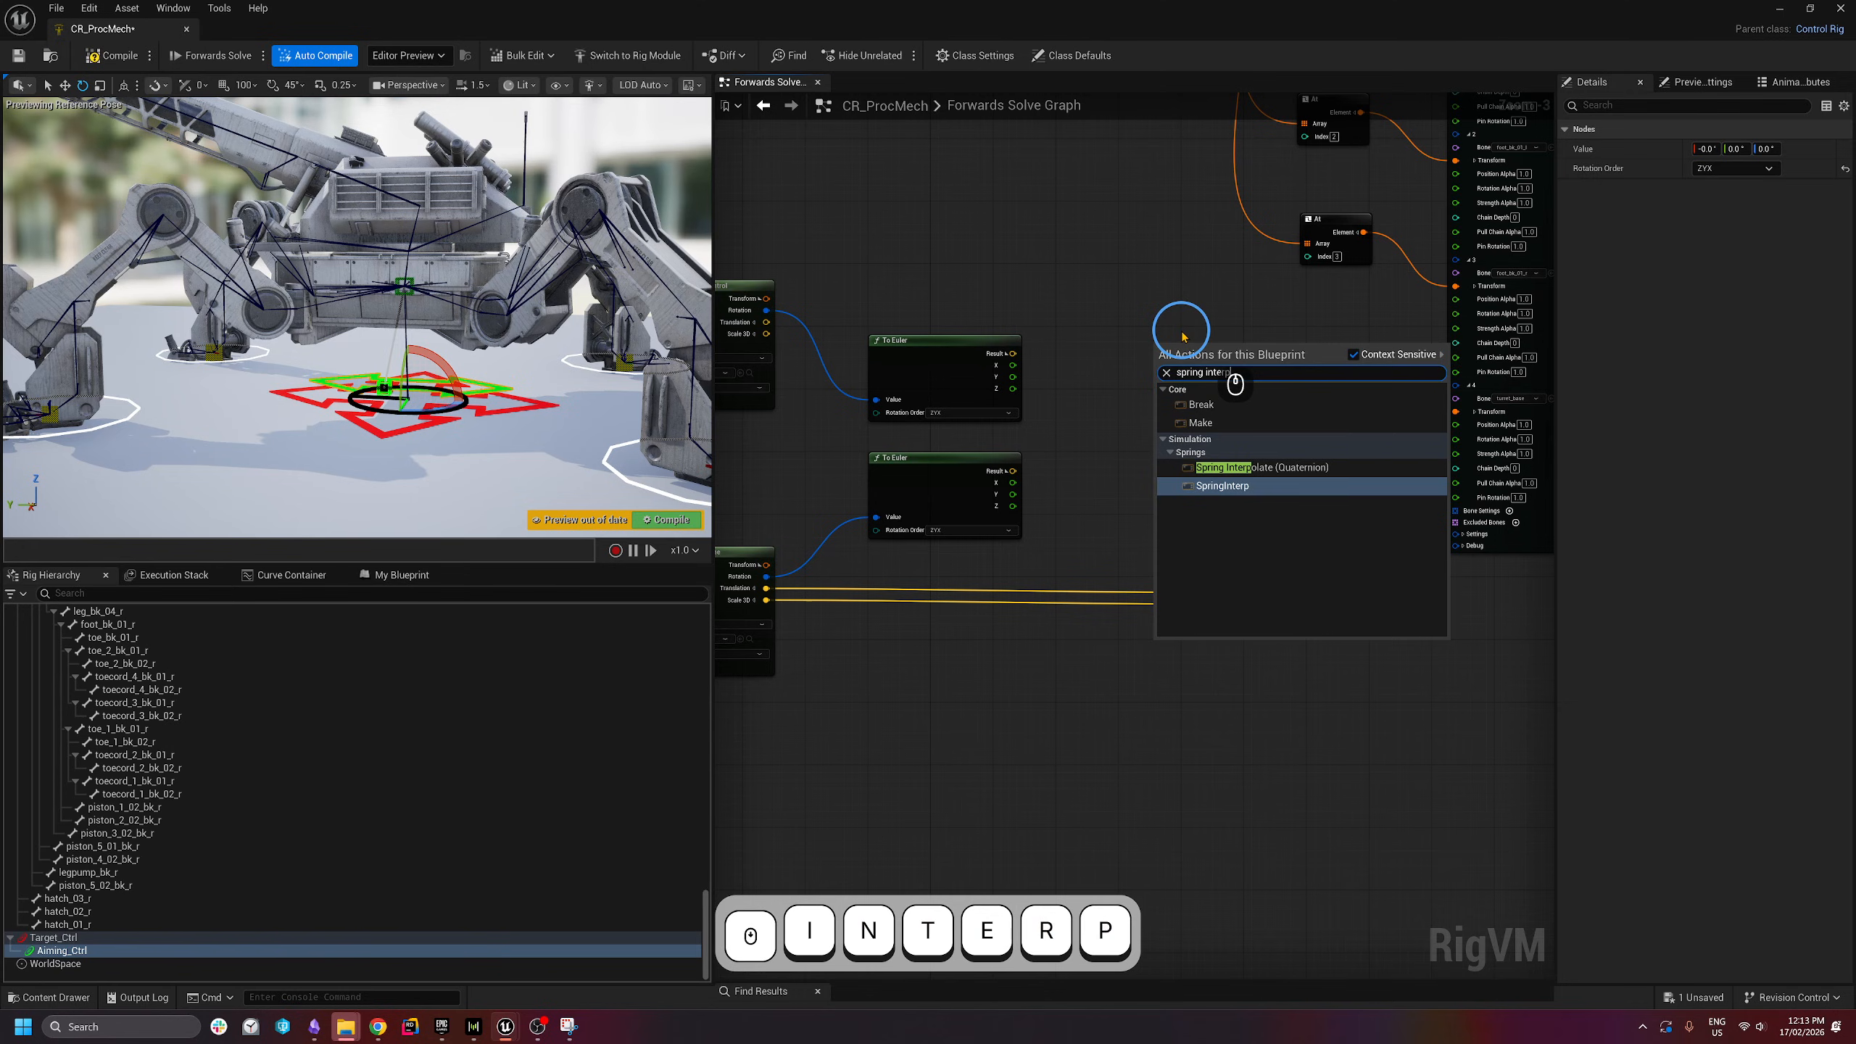
left_click(1272, 468)
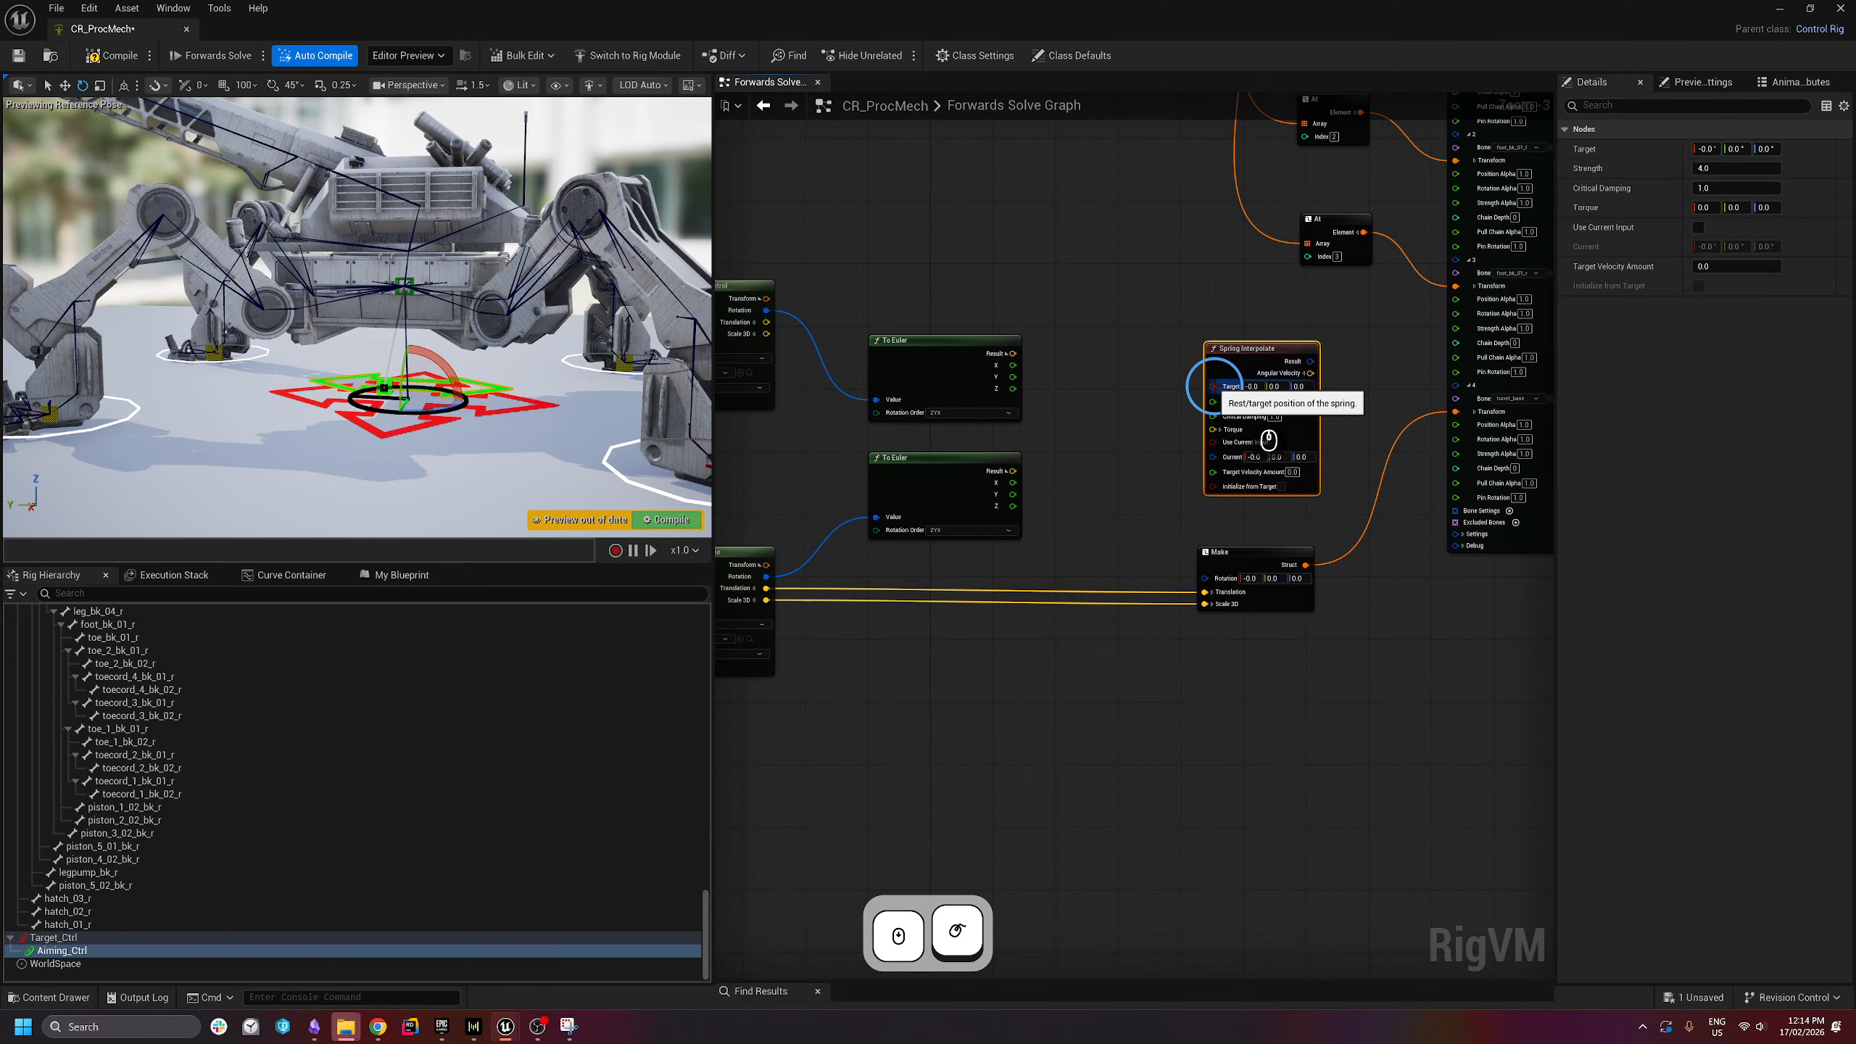
- Add a From Euler node feeding Spring Interpolate's Target, and split its Euler input
left_click_drag(1211, 386, 1137, 294)
type("from euler")
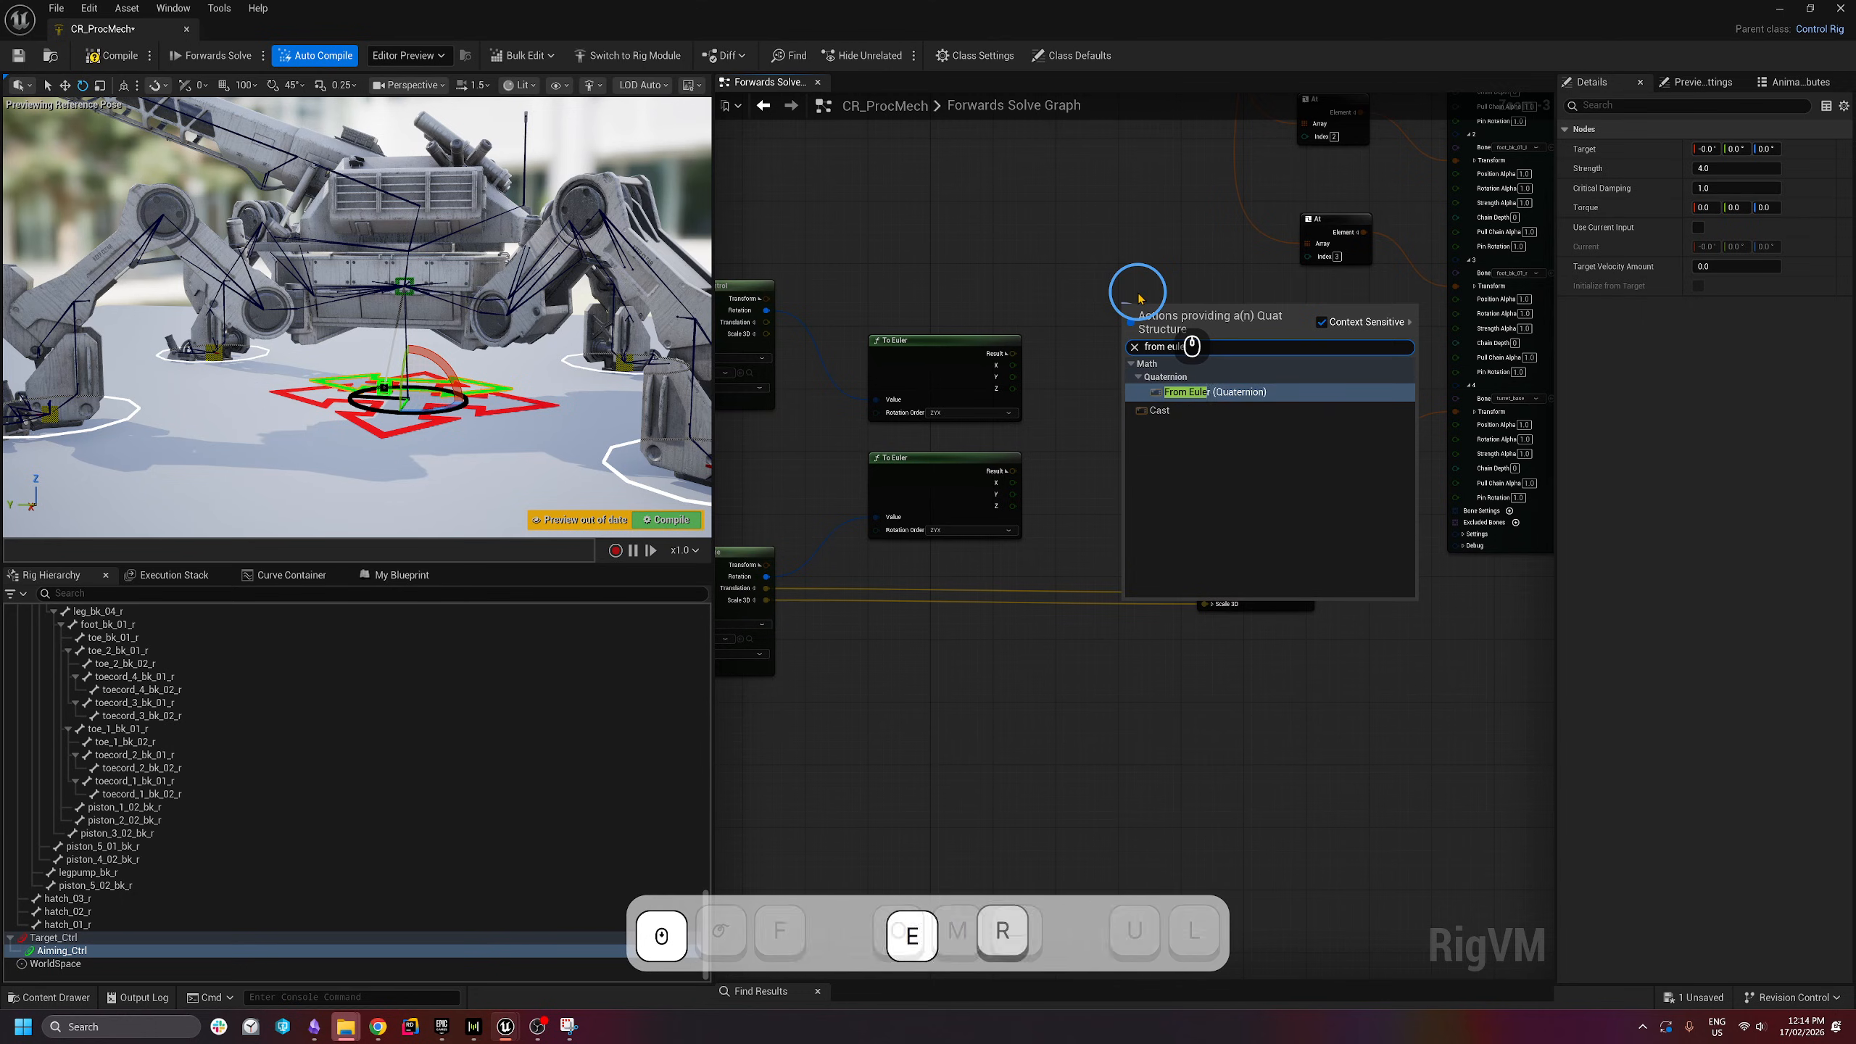
key("Return")
scroll(1139, 307, "down", 1)
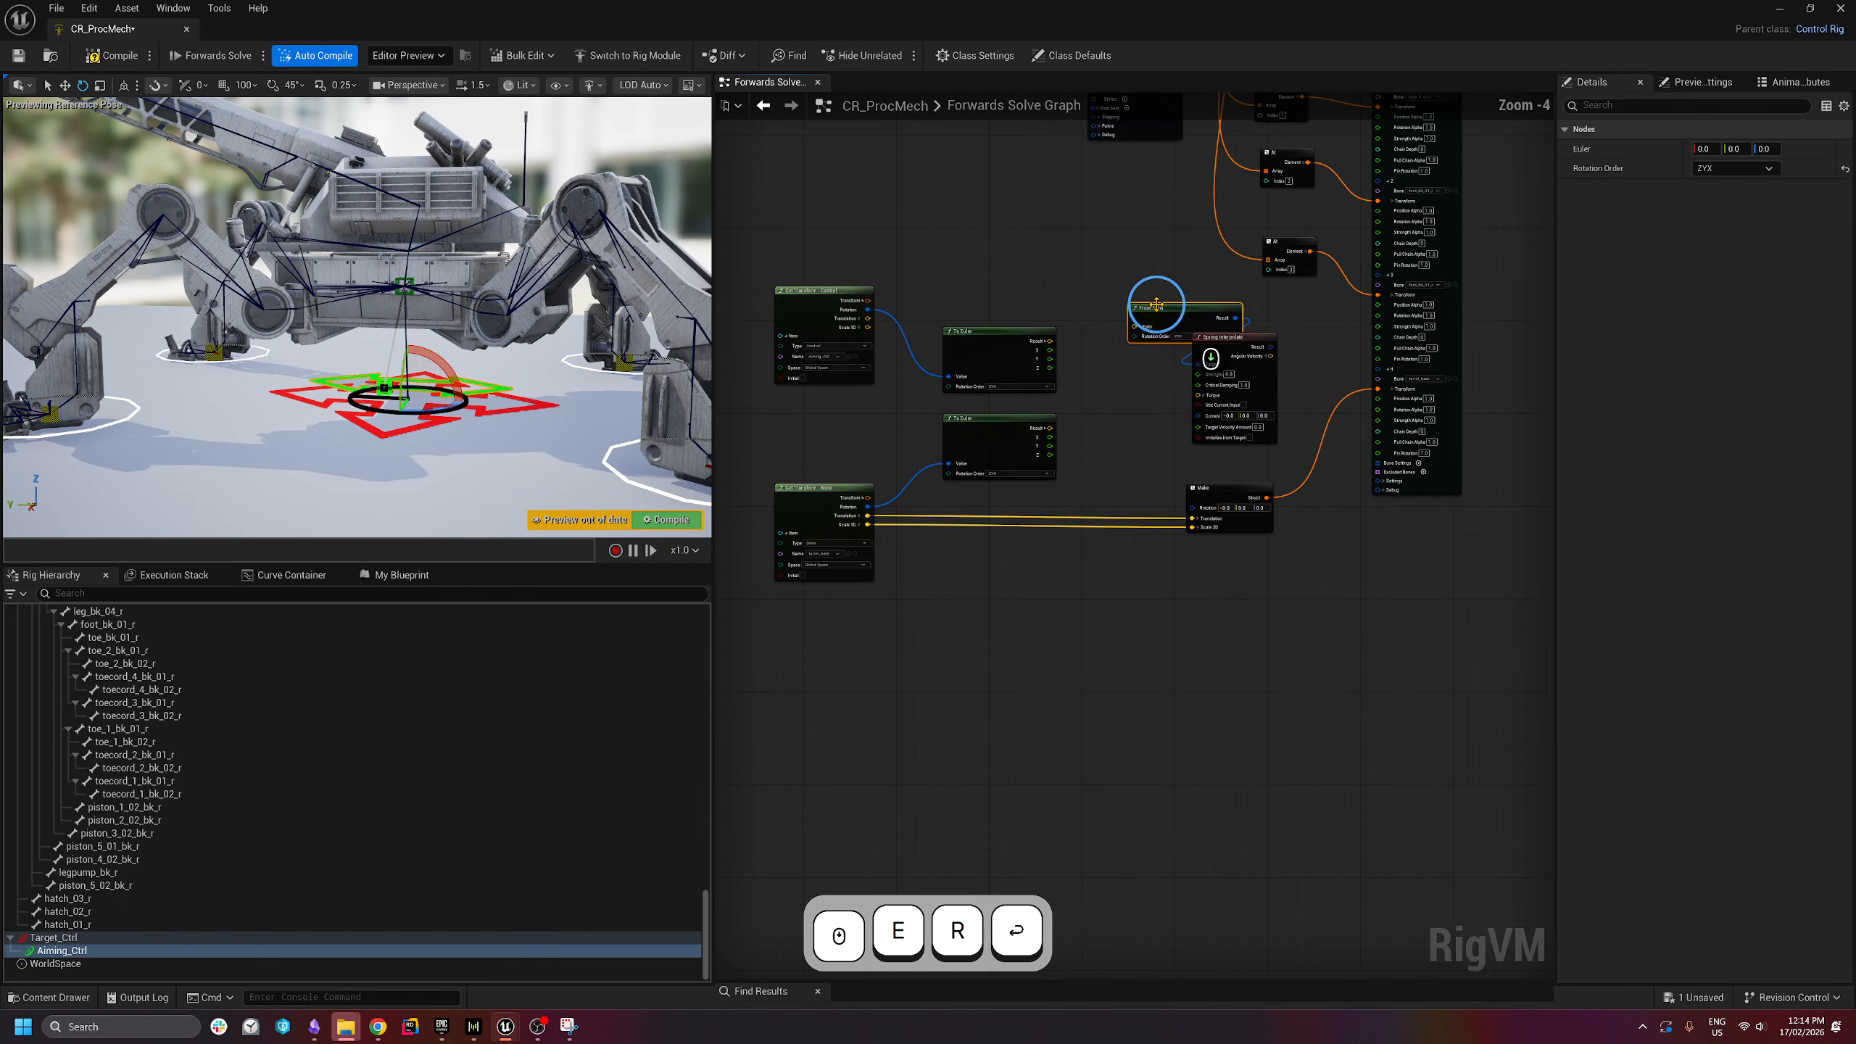
right_click_drag(1130, 381, 1202, 403)
left_click_drag(847, 273, 1146, 623)
left_click_drag(1057, 377, 963, 378)
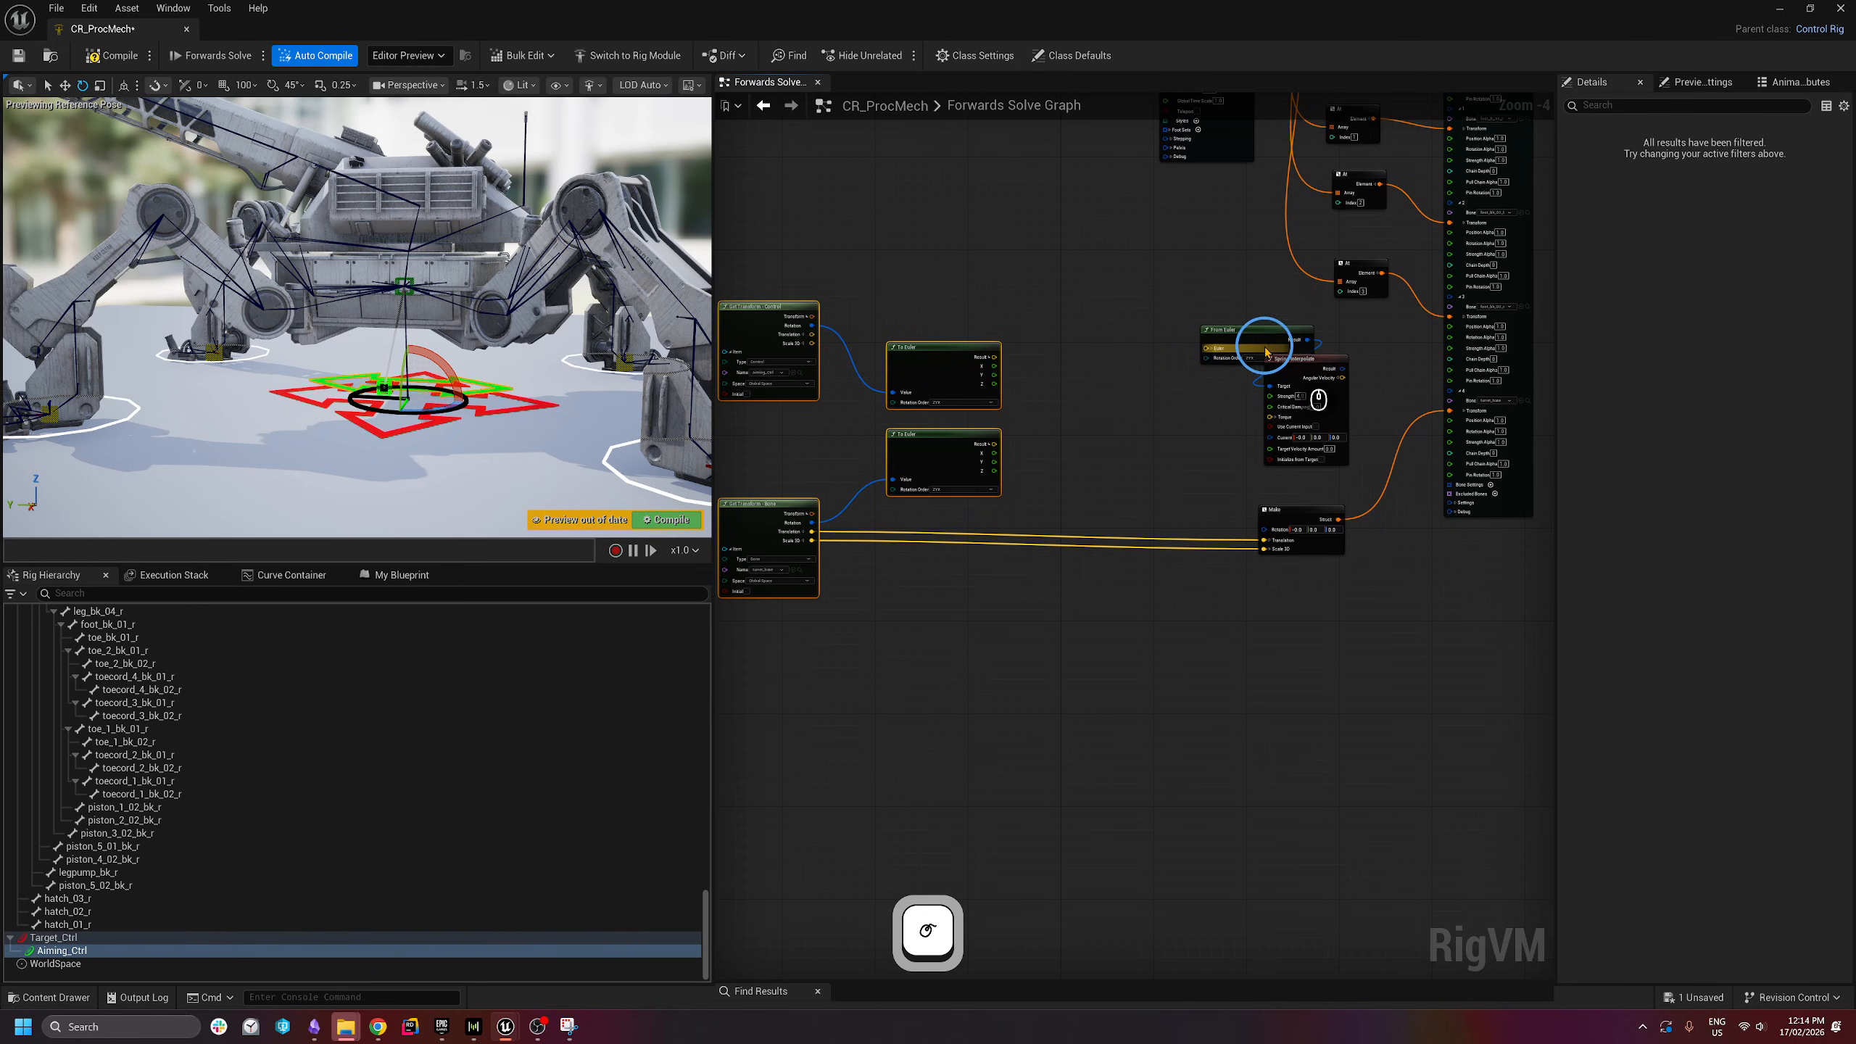
left_click_drag(1267, 352, 1151, 377)
scroll(1164, 370, "up", 3)
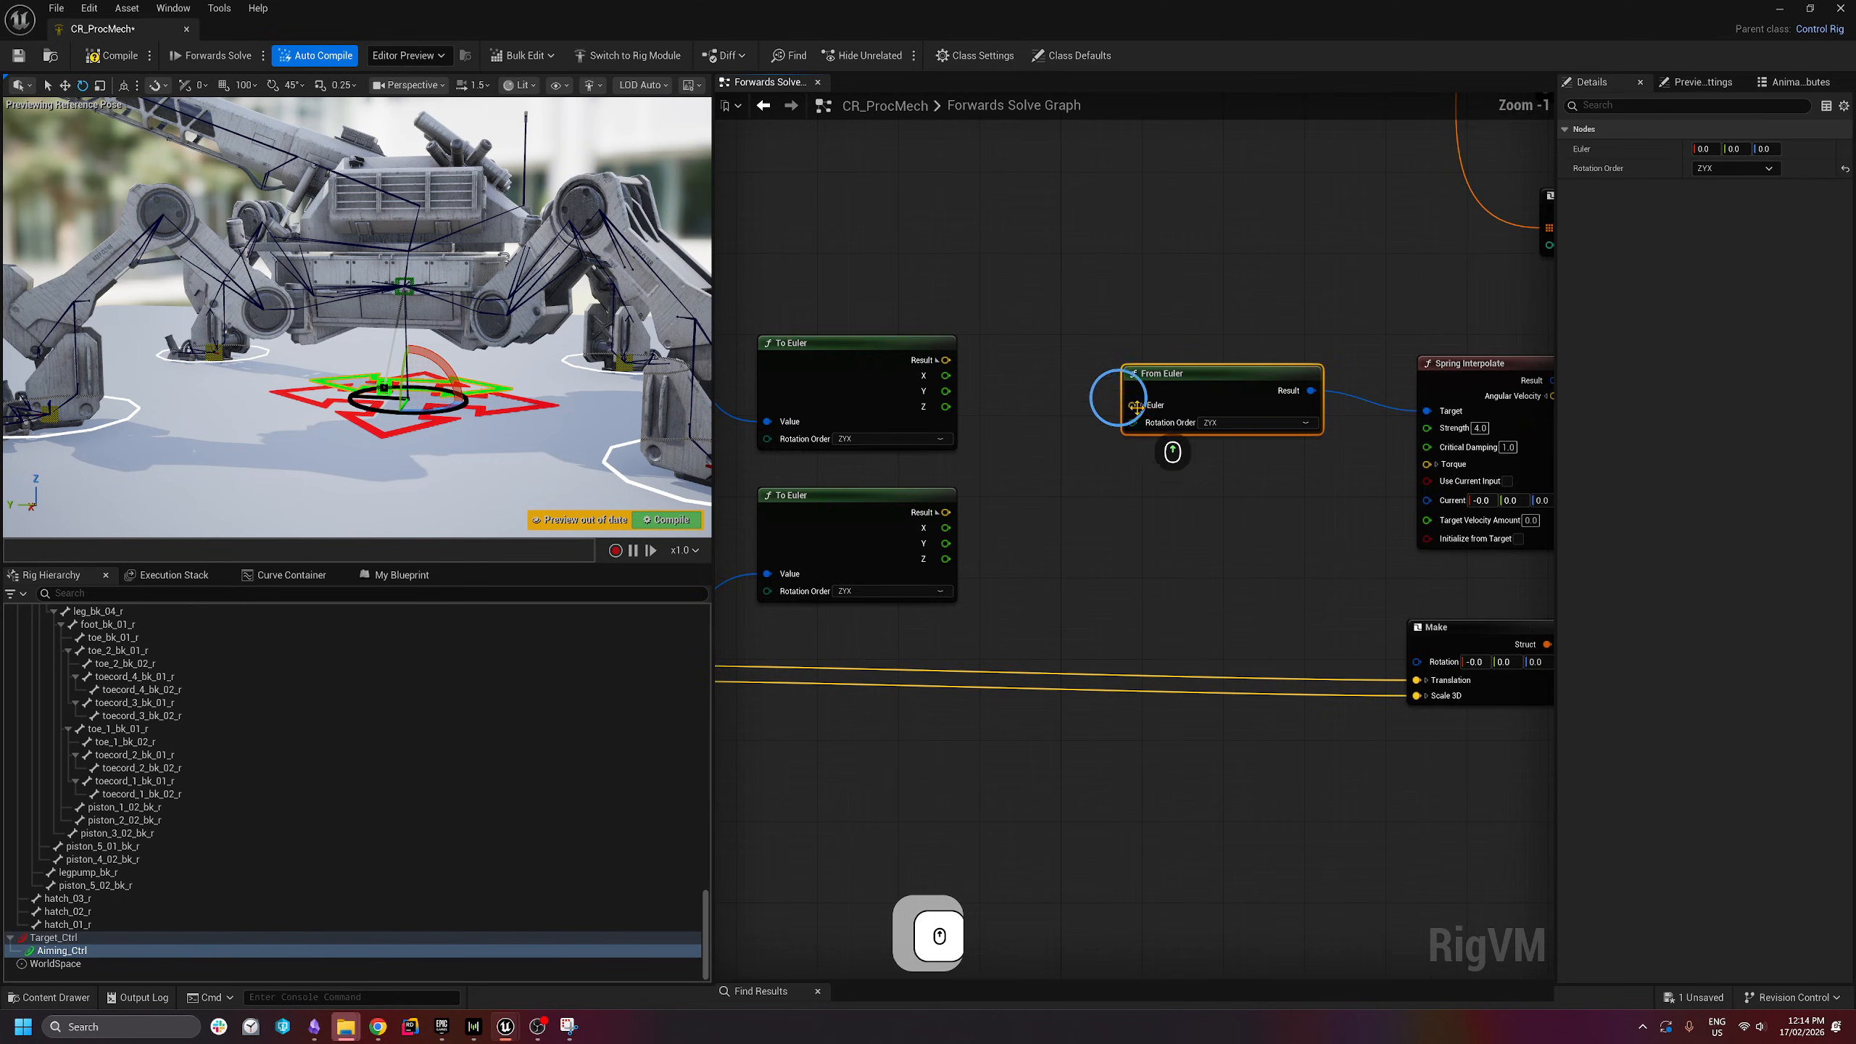
left_click(1140, 403)
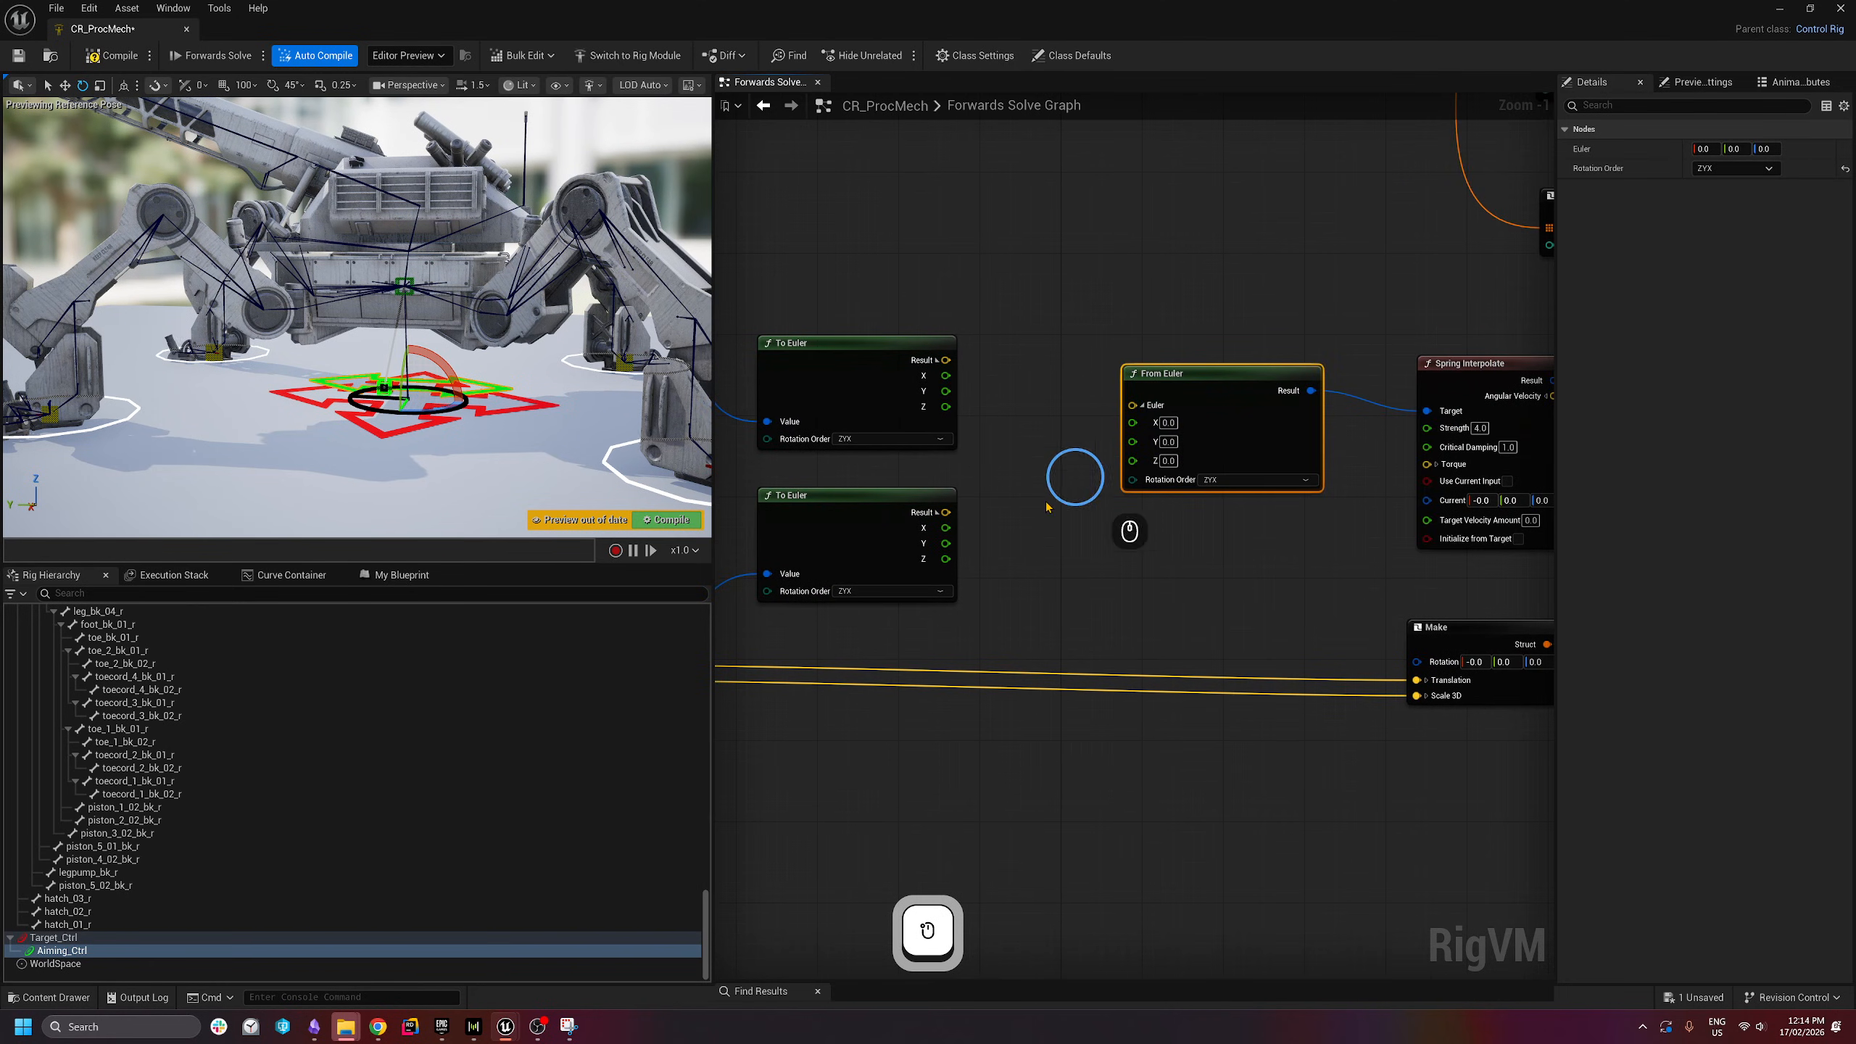
- Wire the To Euler X, Y and Z outputs into From Euler's X, Y, Z
mouse_move(943, 528)
left_mouse_down()
mouse_move(1138, 423)
mouse_move(946, 544)
left_mouse_up()
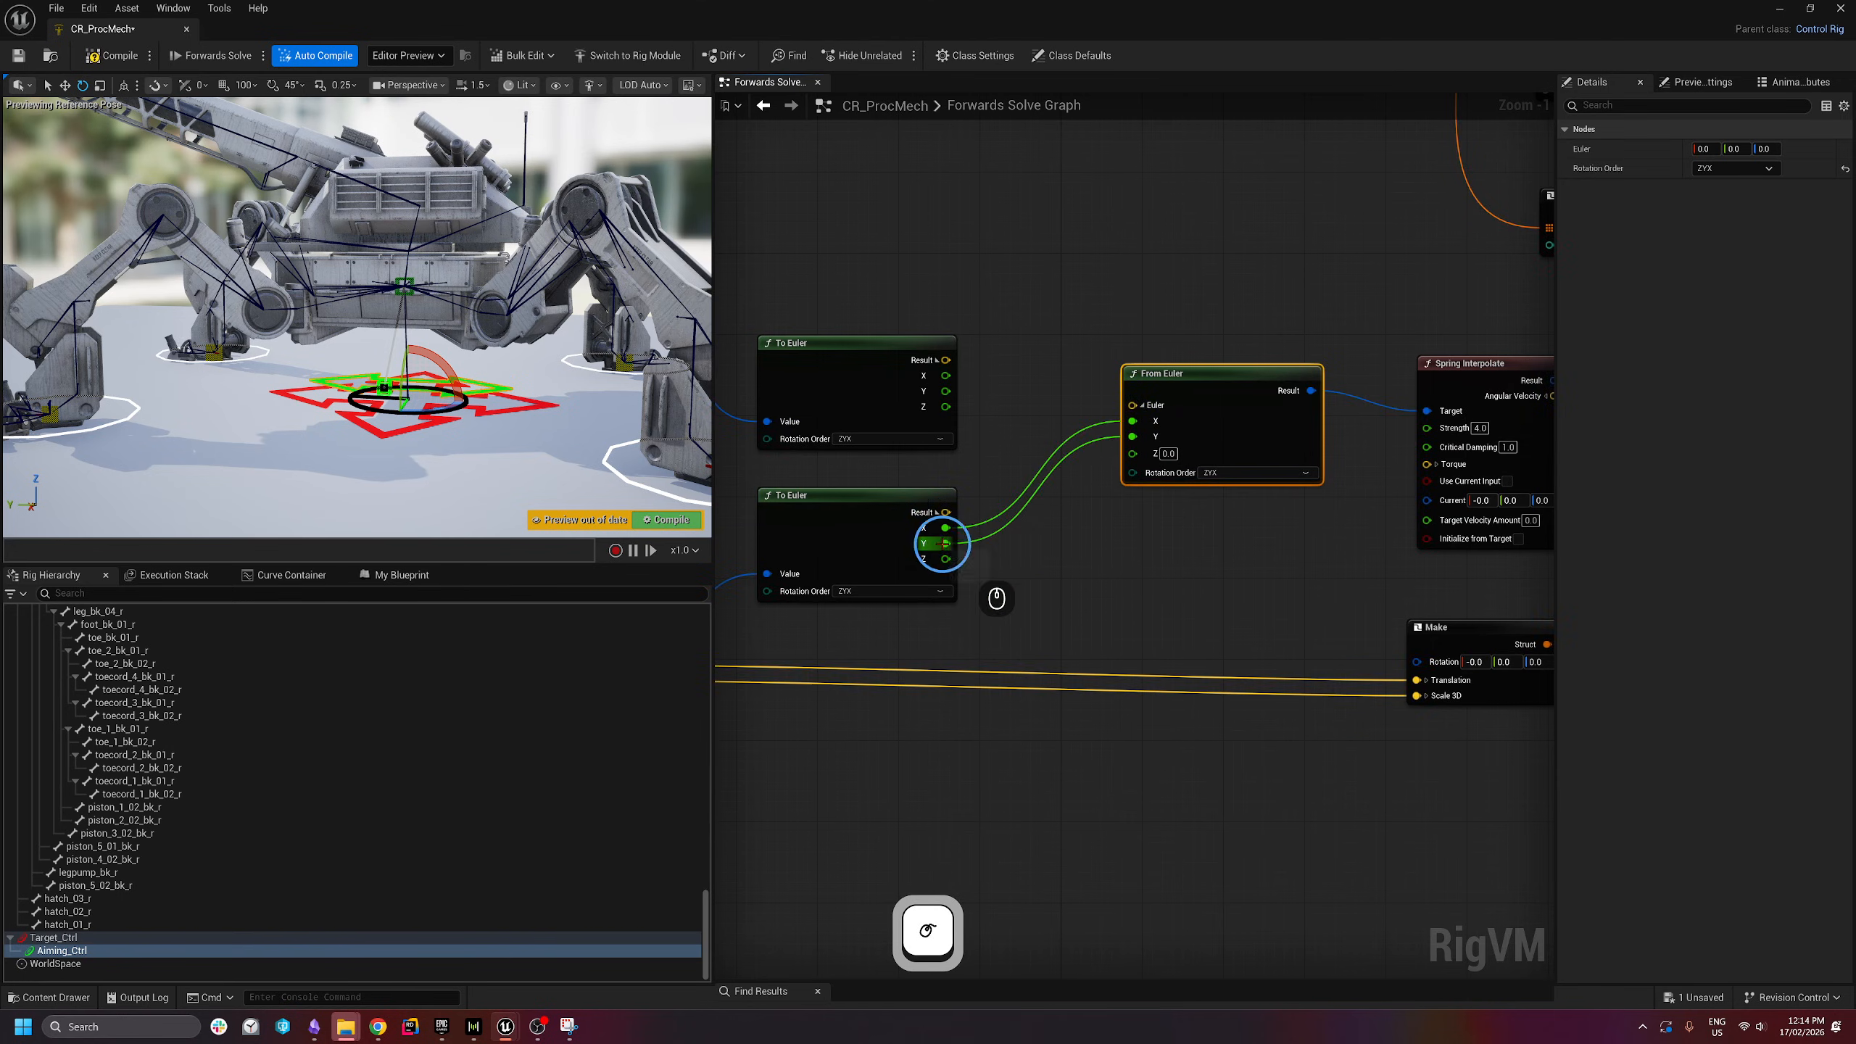
right_click_drag(815, 651, 1049, 594)
right_click_drag(883, 607, 982, 633)
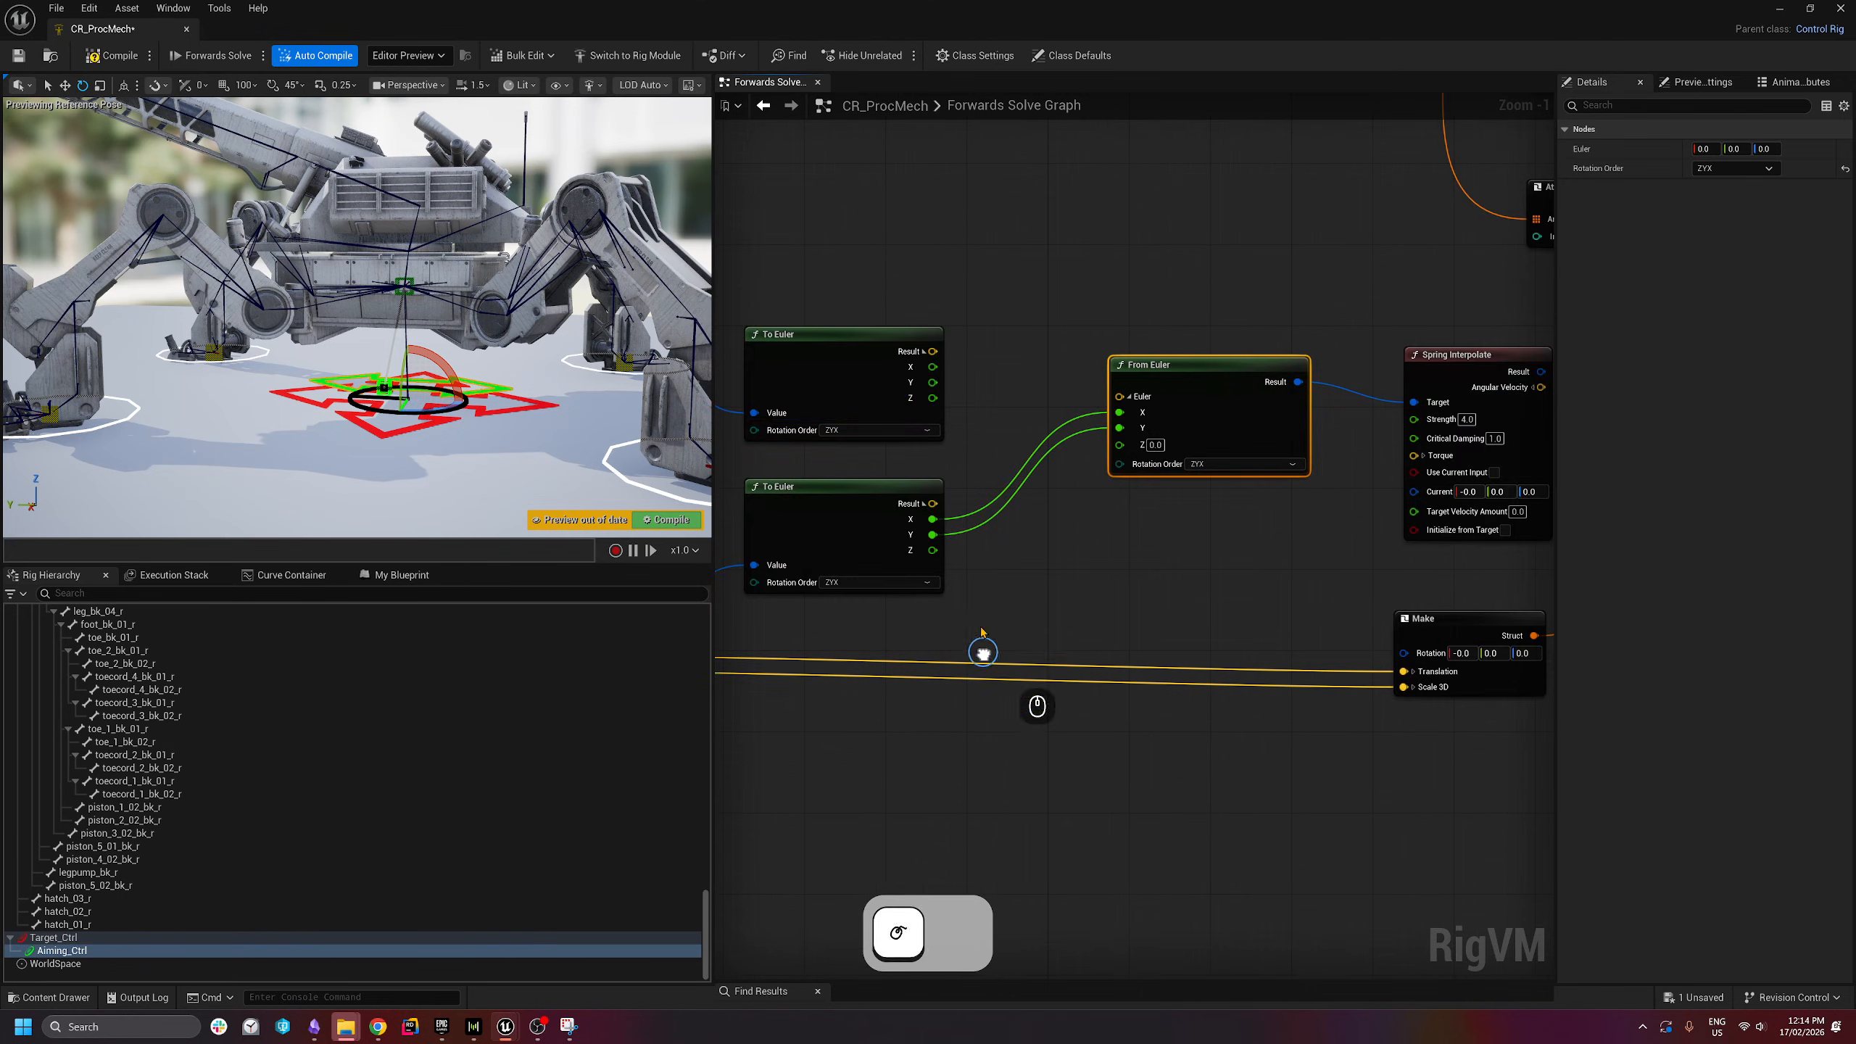
left_click_drag(929, 397, 1120, 444)
right_click_drag(1069, 498, 1271, 466)
scroll(1271, 466, "down", 1)
left_click_drag(1344, 308, 1354, 299)
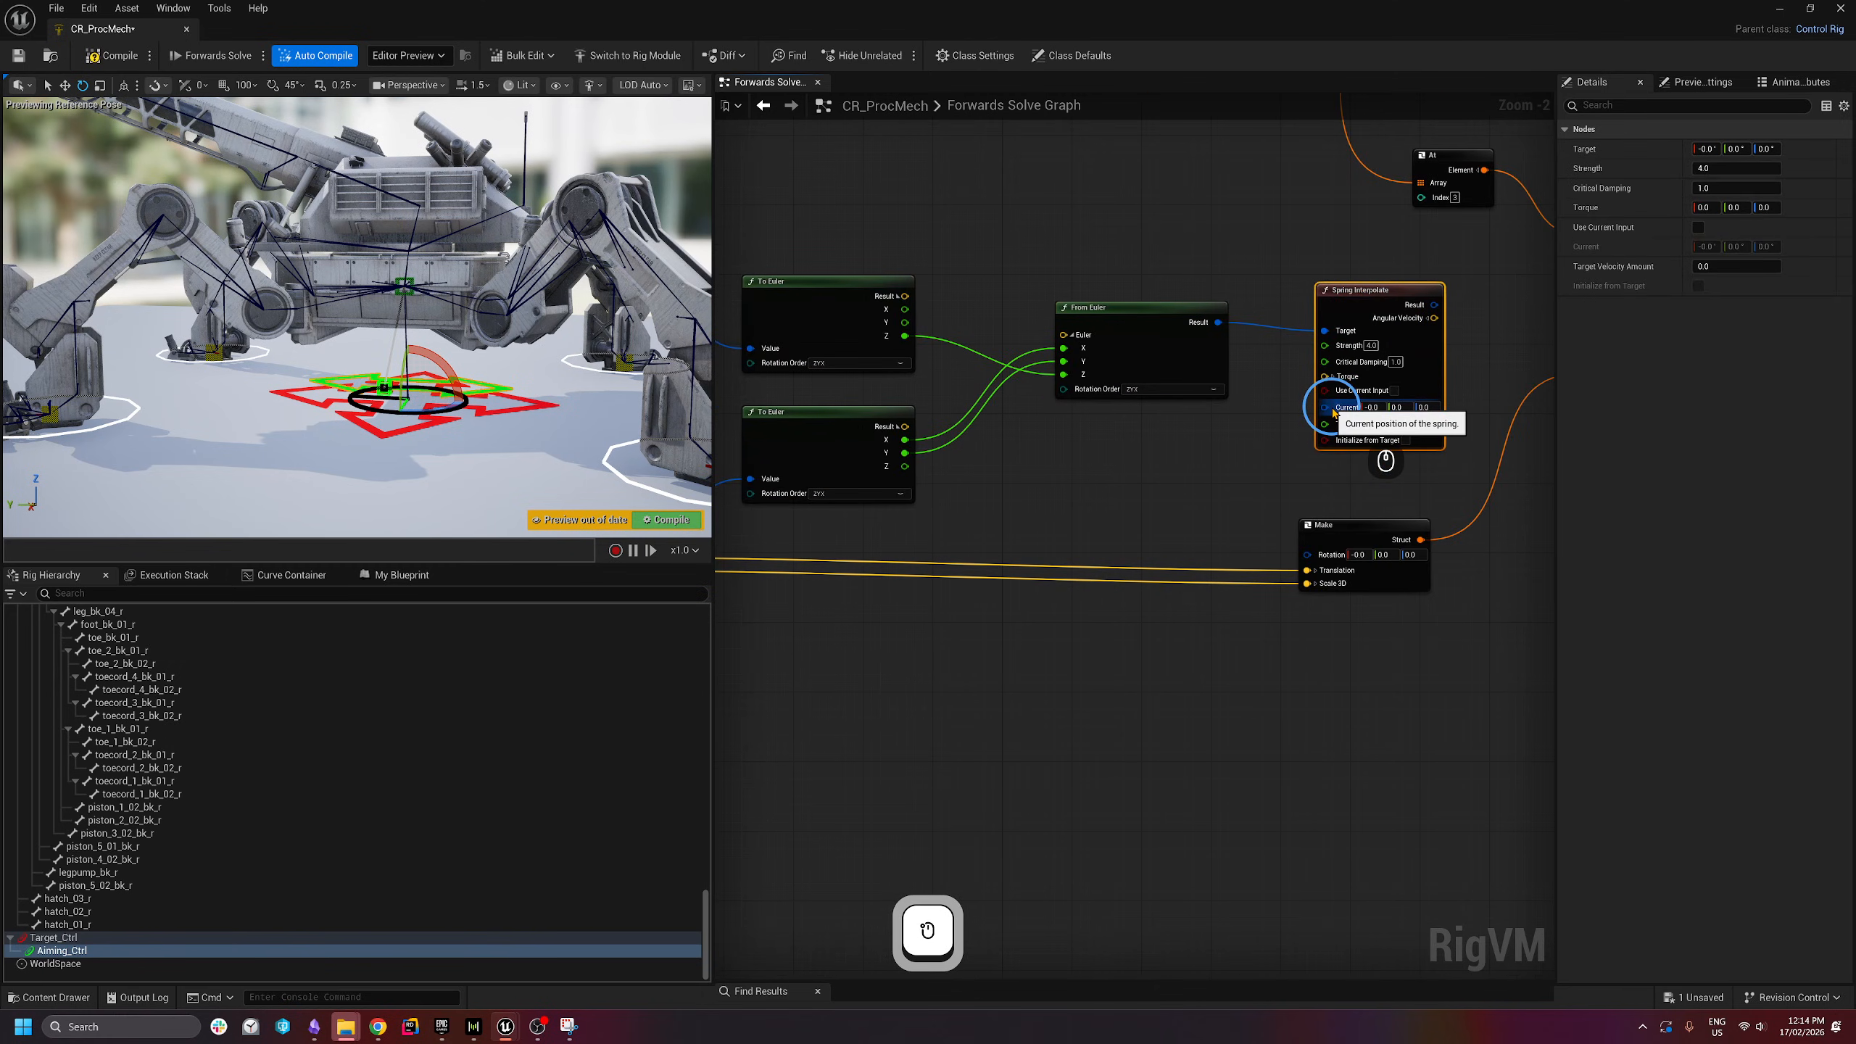
- Connect Bone rotation to Spring Interpolate's Current and its Result to Make's Rotation
right_click_drag(1326, 329, 1479, 376)
left_click_drag(1488, 385, 793, 528)
right_click_drag(933, 570, 1035, 578)
right_click_drag(1345, 453, 1122, 492)
scroll(1241, 393, "up", 1)
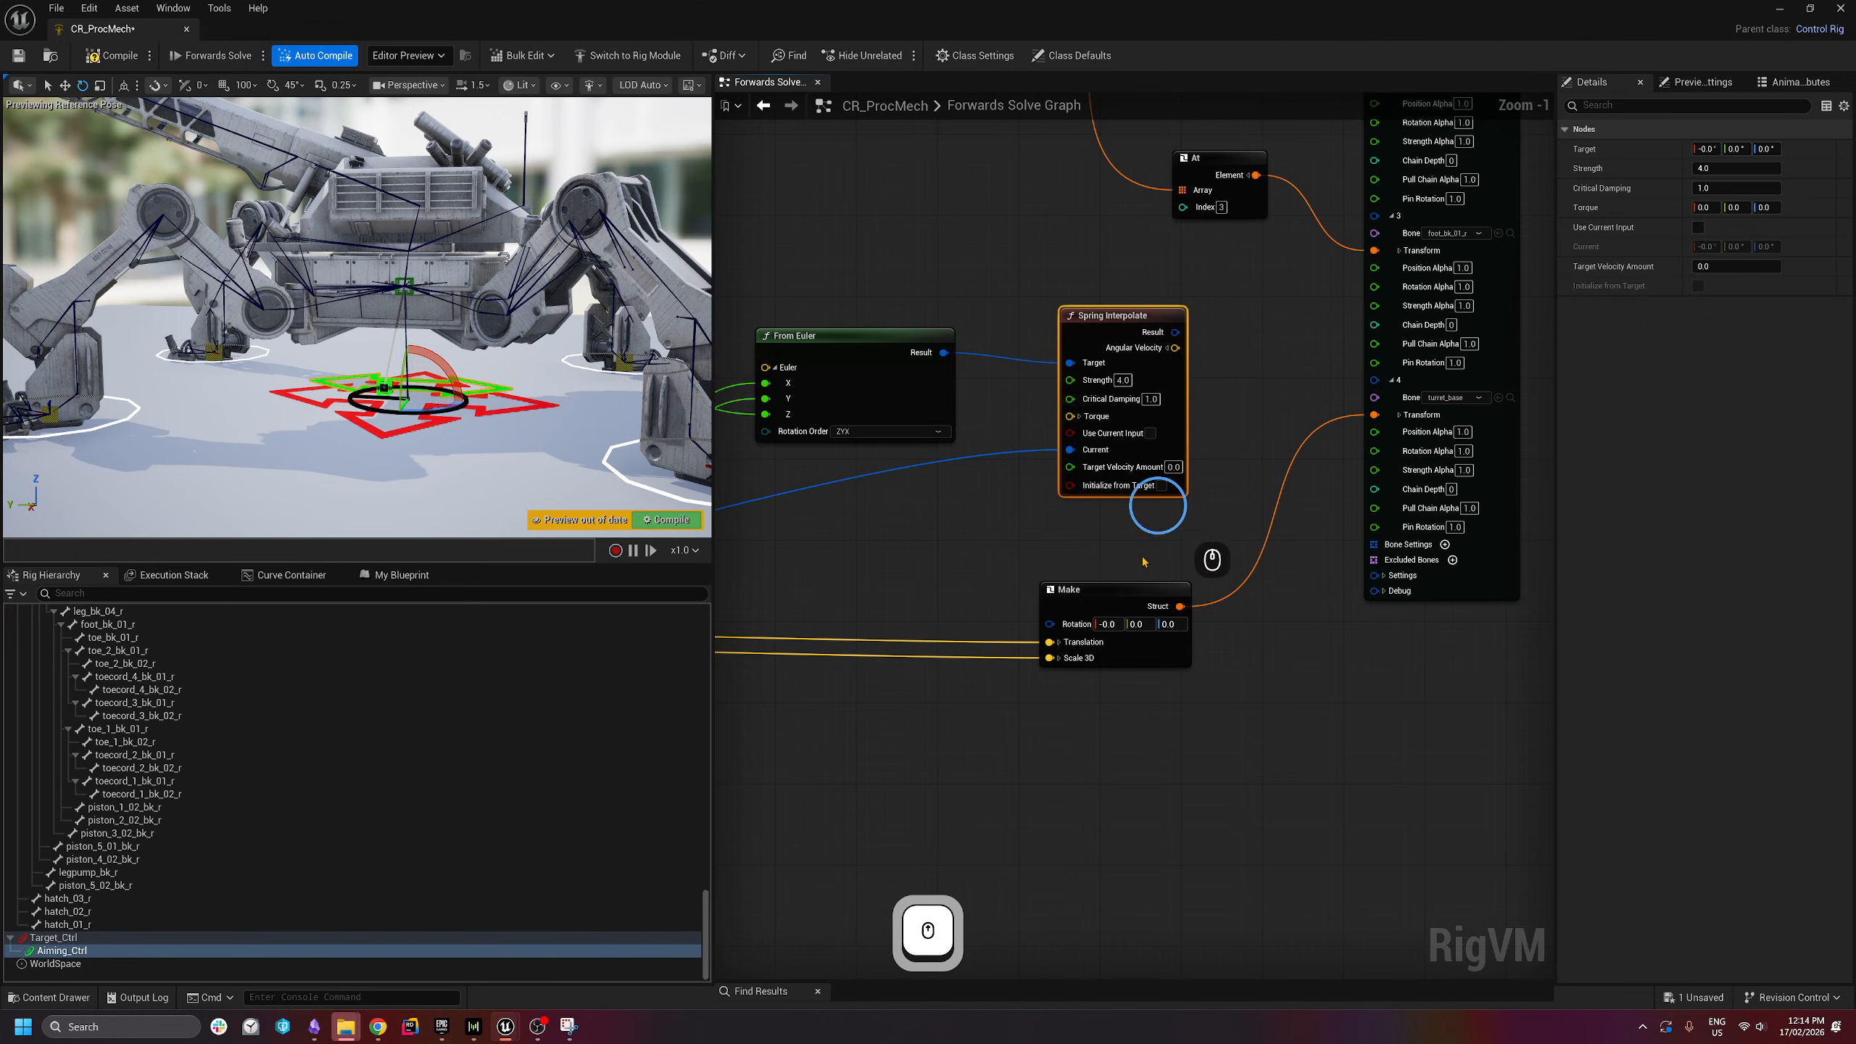
left_click_drag(1177, 333, 1050, 624)
- Select the six transform, Euler and spring nodes and shift them left
scroll(950, 670, "down", 1)
right_click_drag(950, 670, 1276, 528)
scroll(1227, 526, "down", 2)
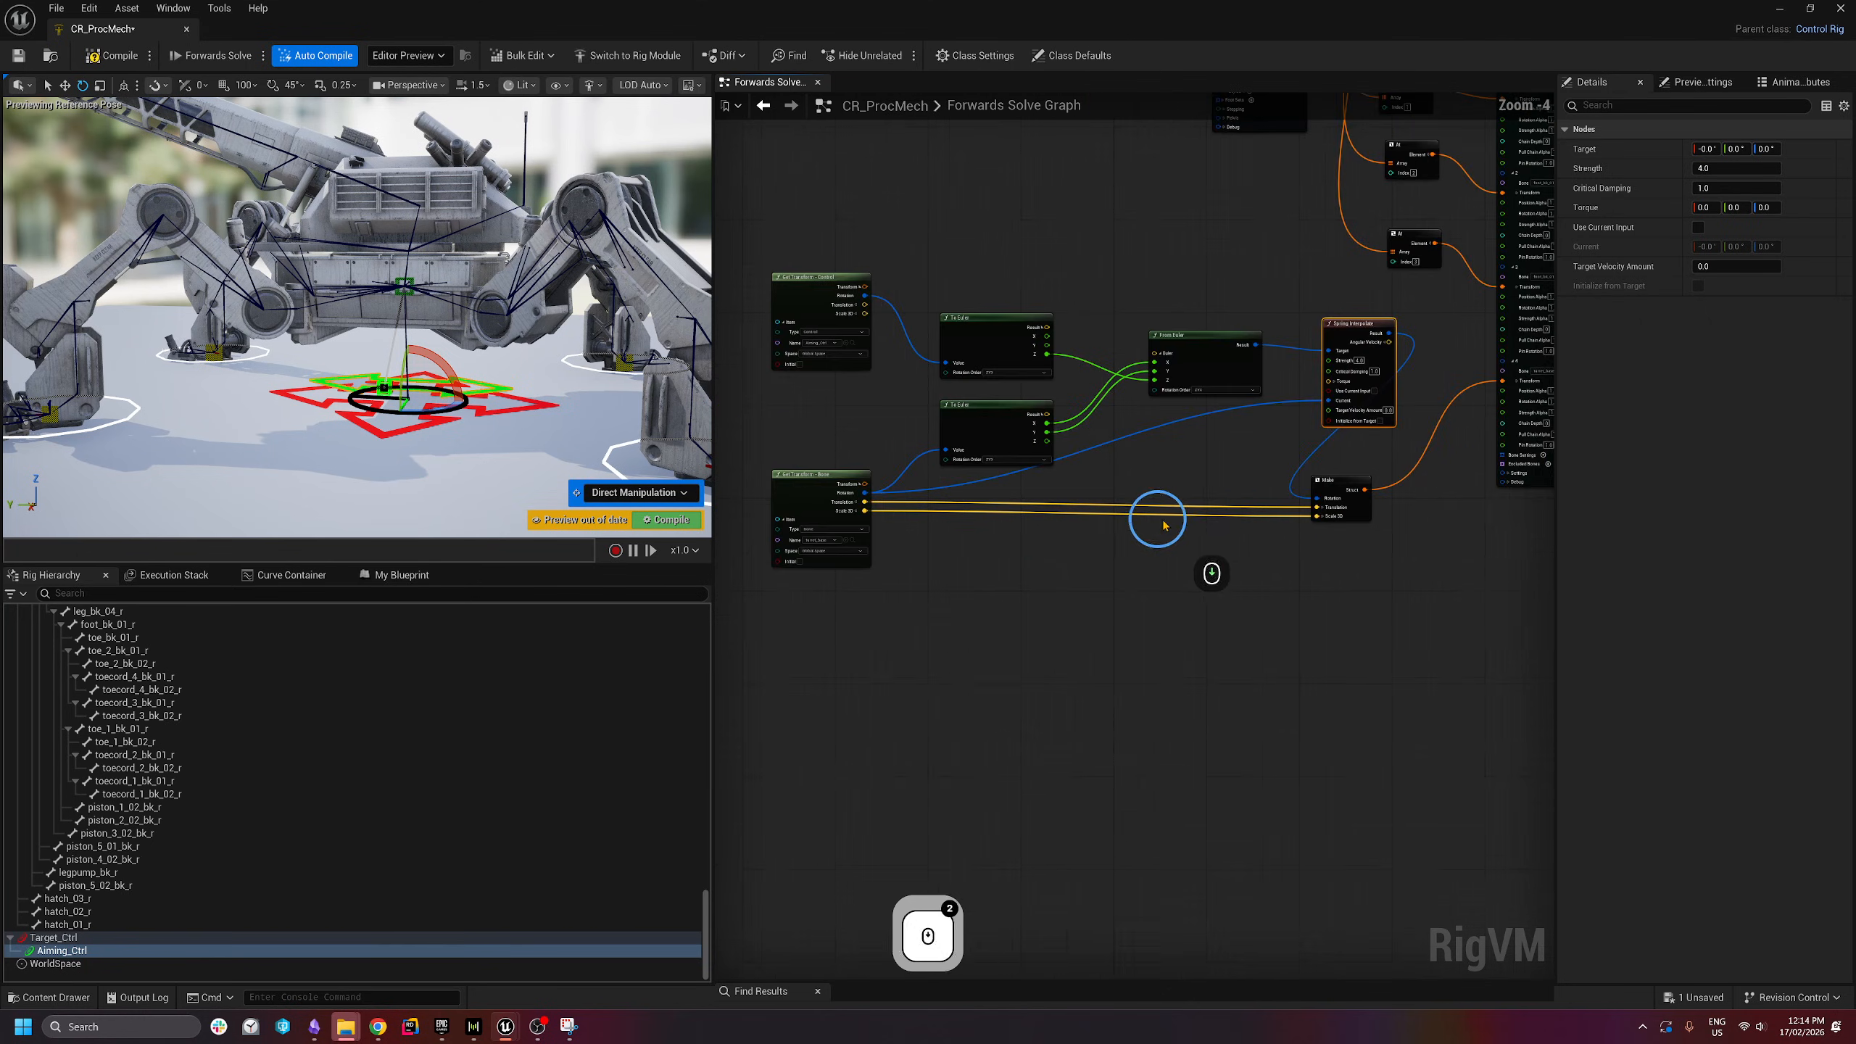
right_click_drag(1157, 519, 1224, 494)
left_click_drag(804, 233, 1415, 411)
left_click(853, 452, "shift")
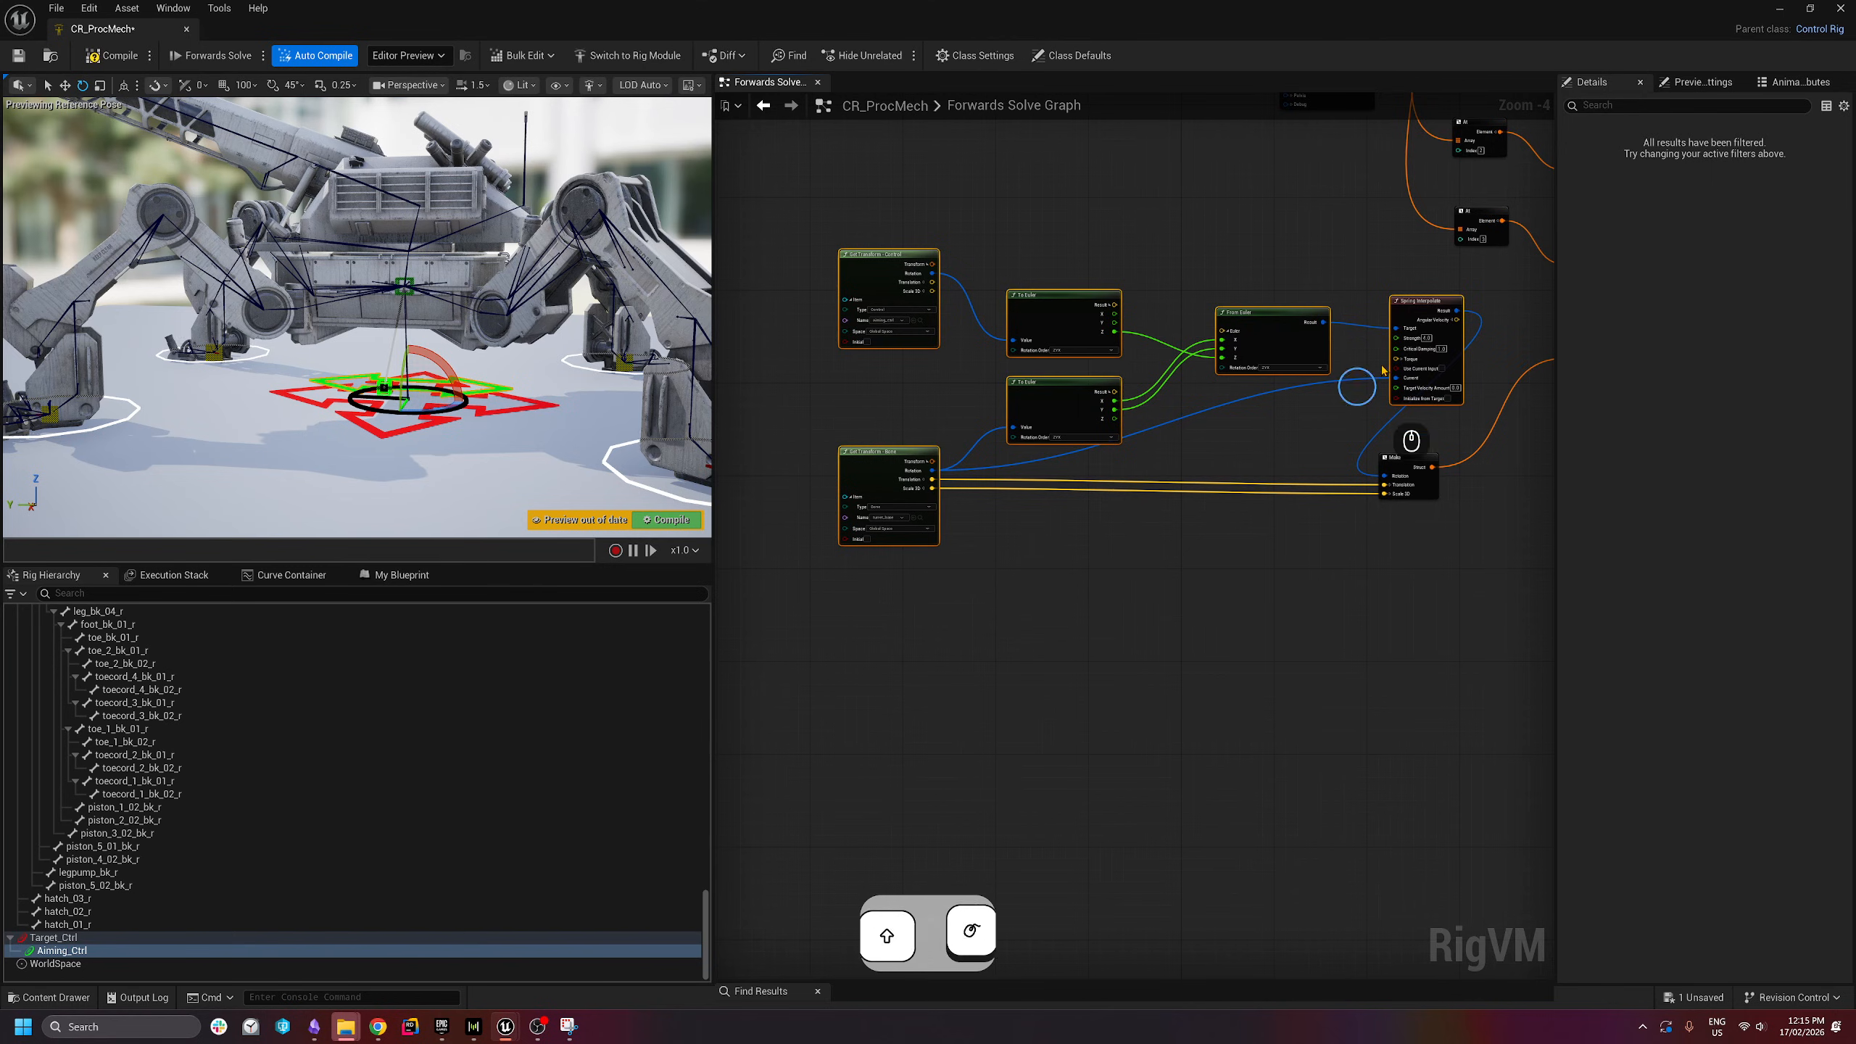
left_click_drag(1418, 300, 1203, 310)
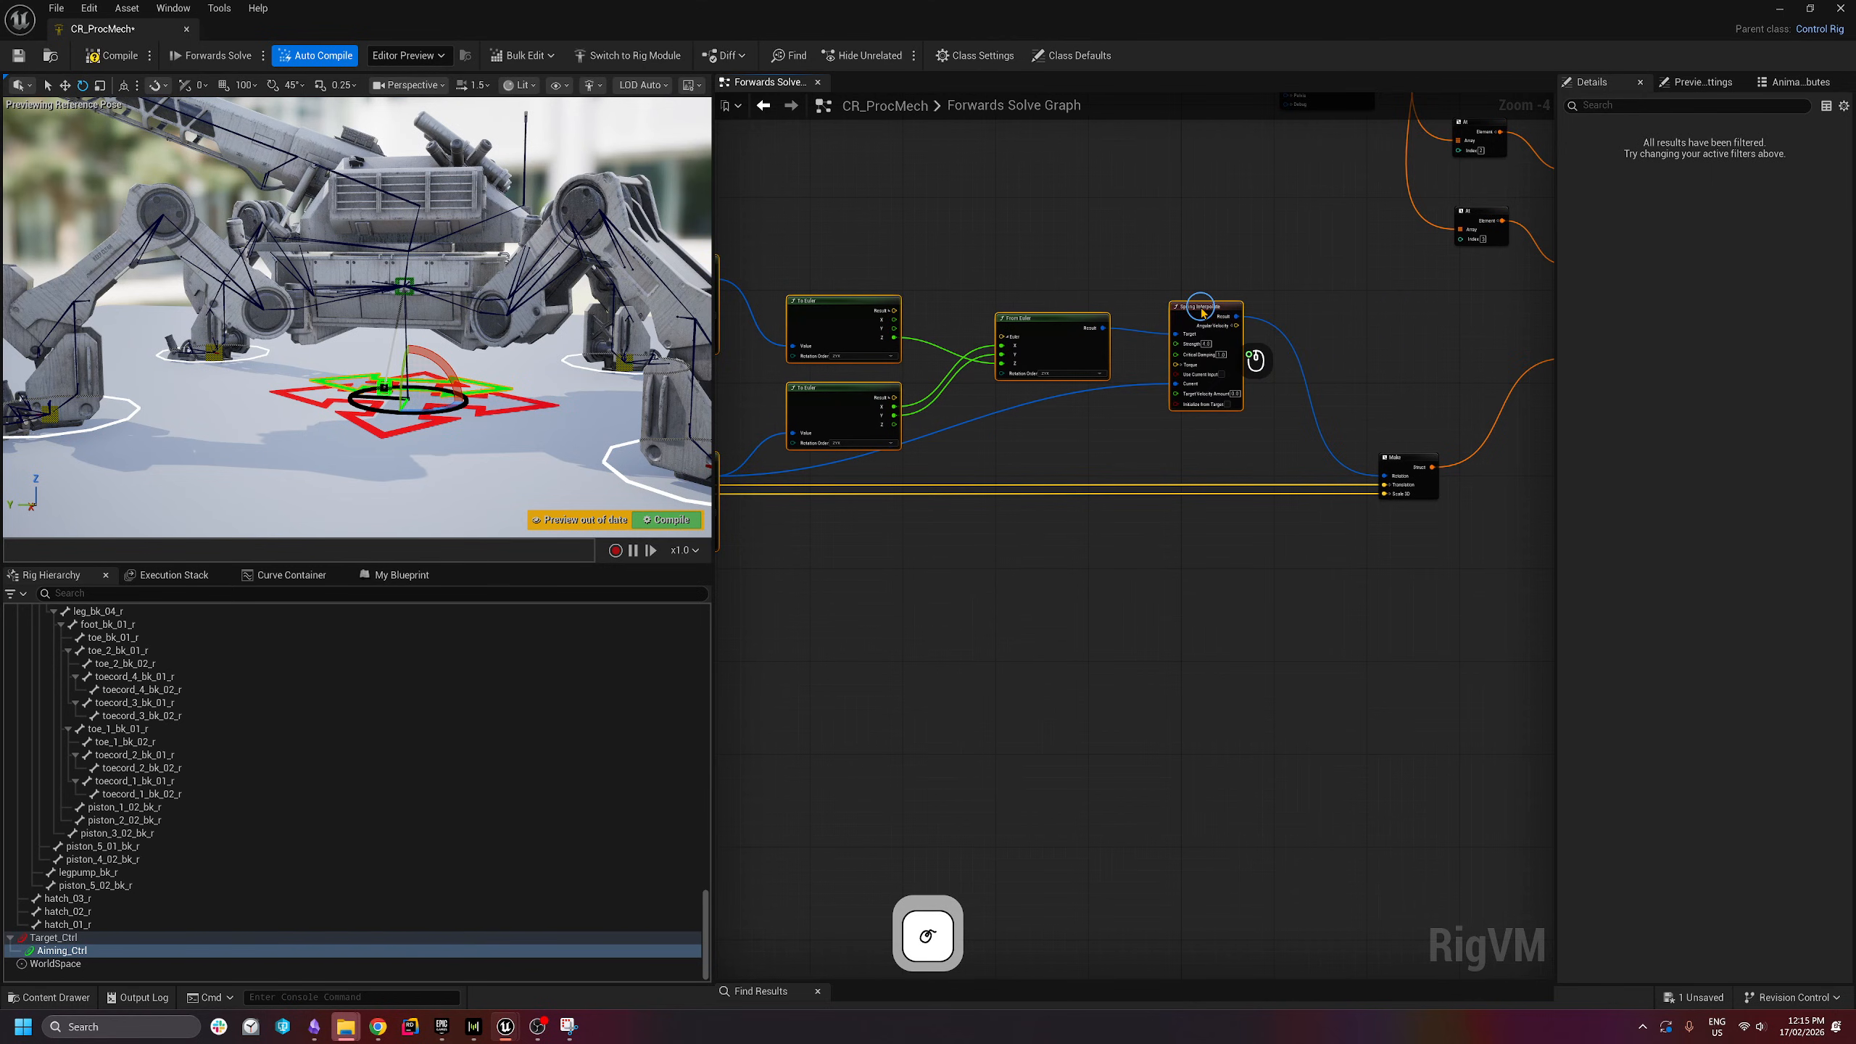
left_click(1309, 361)
right_click_drag(1437, 438, 1203, 433)
scroll(1202, 433, "up", 2)
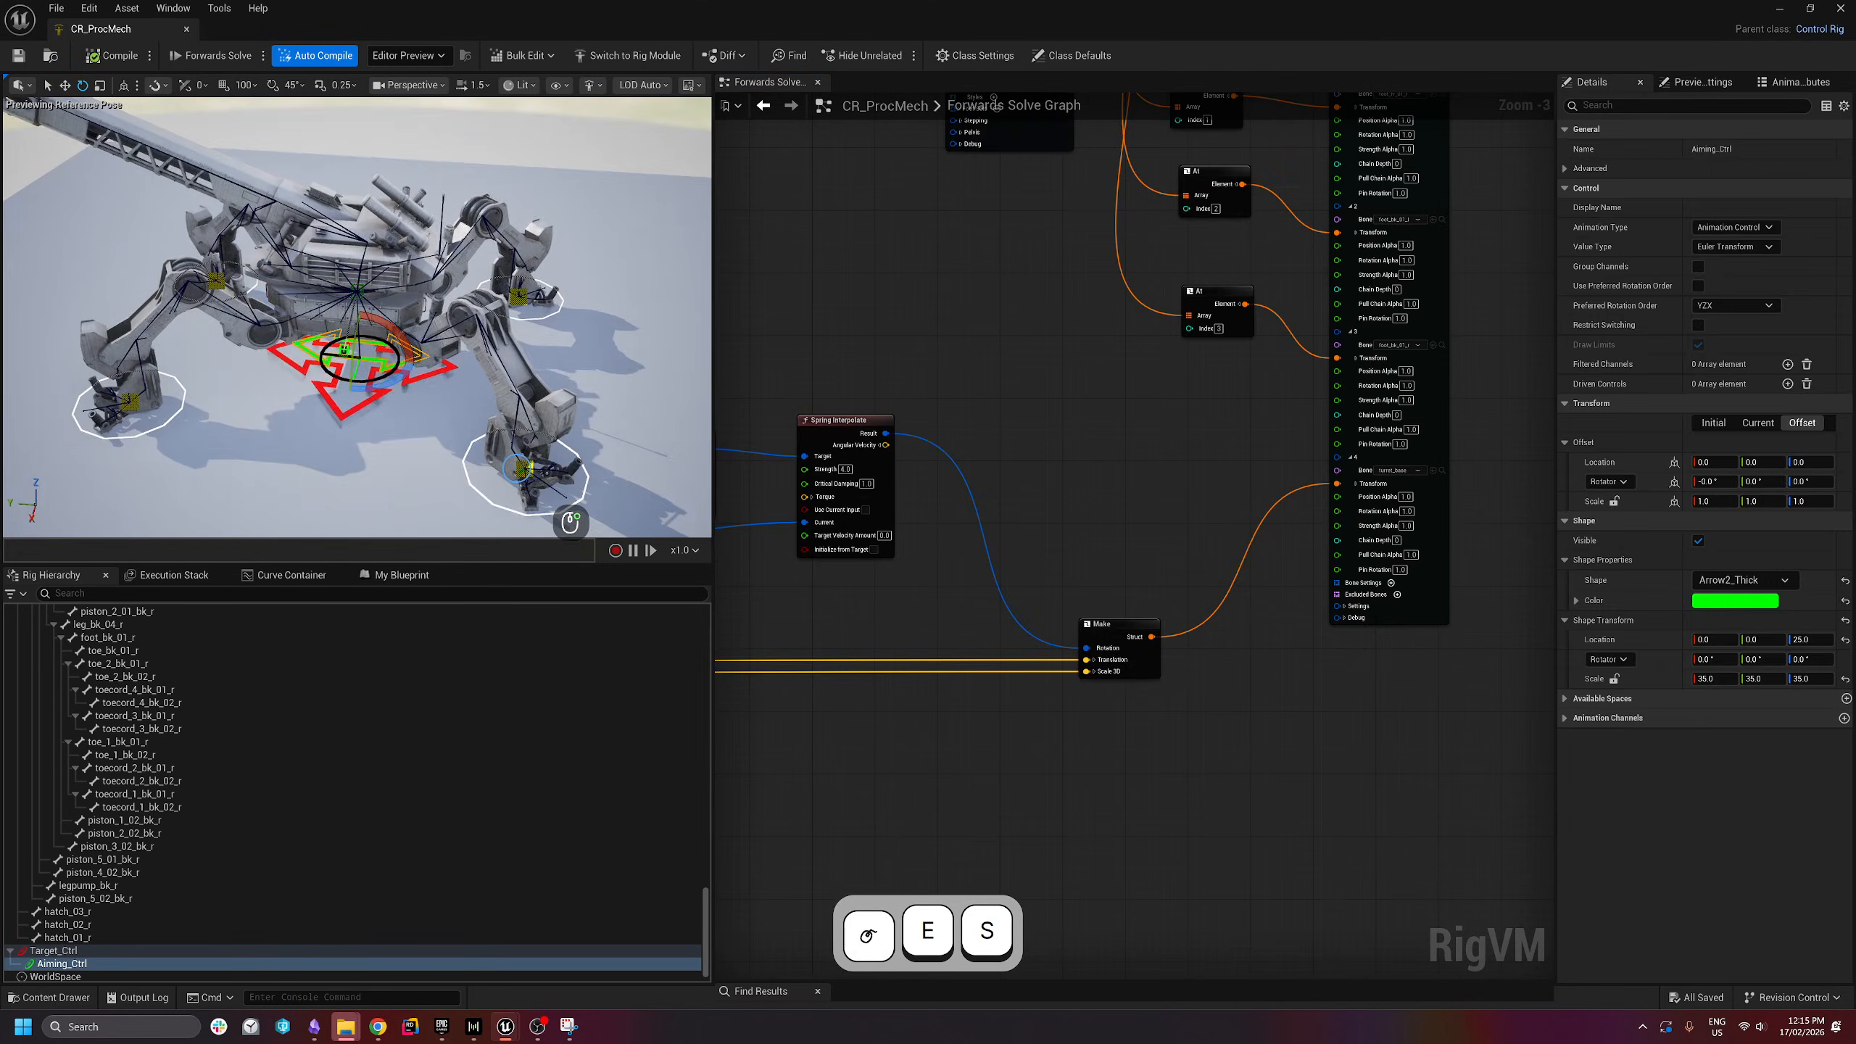
- Turn Aiming_Ctrl in the preview so the turret swings up, then watch the spring settle
right_click_drag(297, 290, 298, 290)
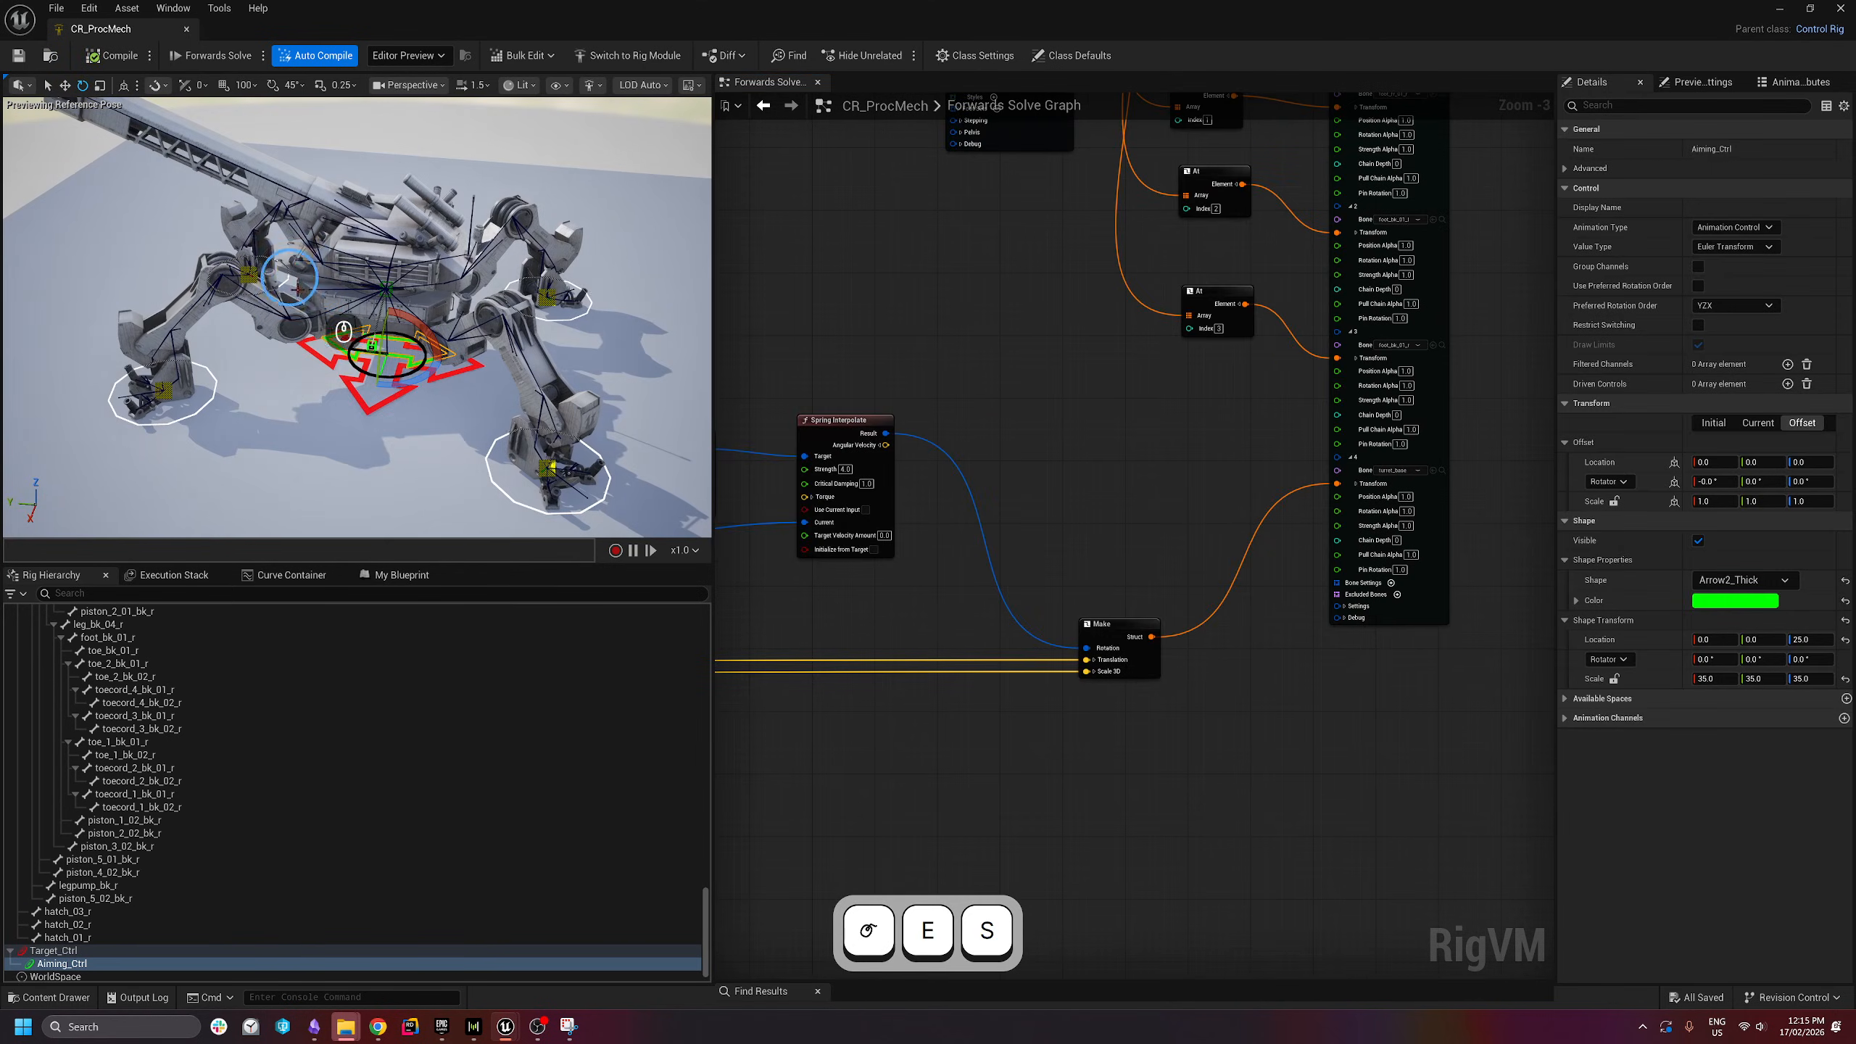
left_click_drag(417, 383, 760, 387)
right_click_drag(944, 334, 1301, 260)
- Leave Critical Damping at 1.0 and start editing Spring Interpolate's Strength
scroll(1199, 359, "up", 3)
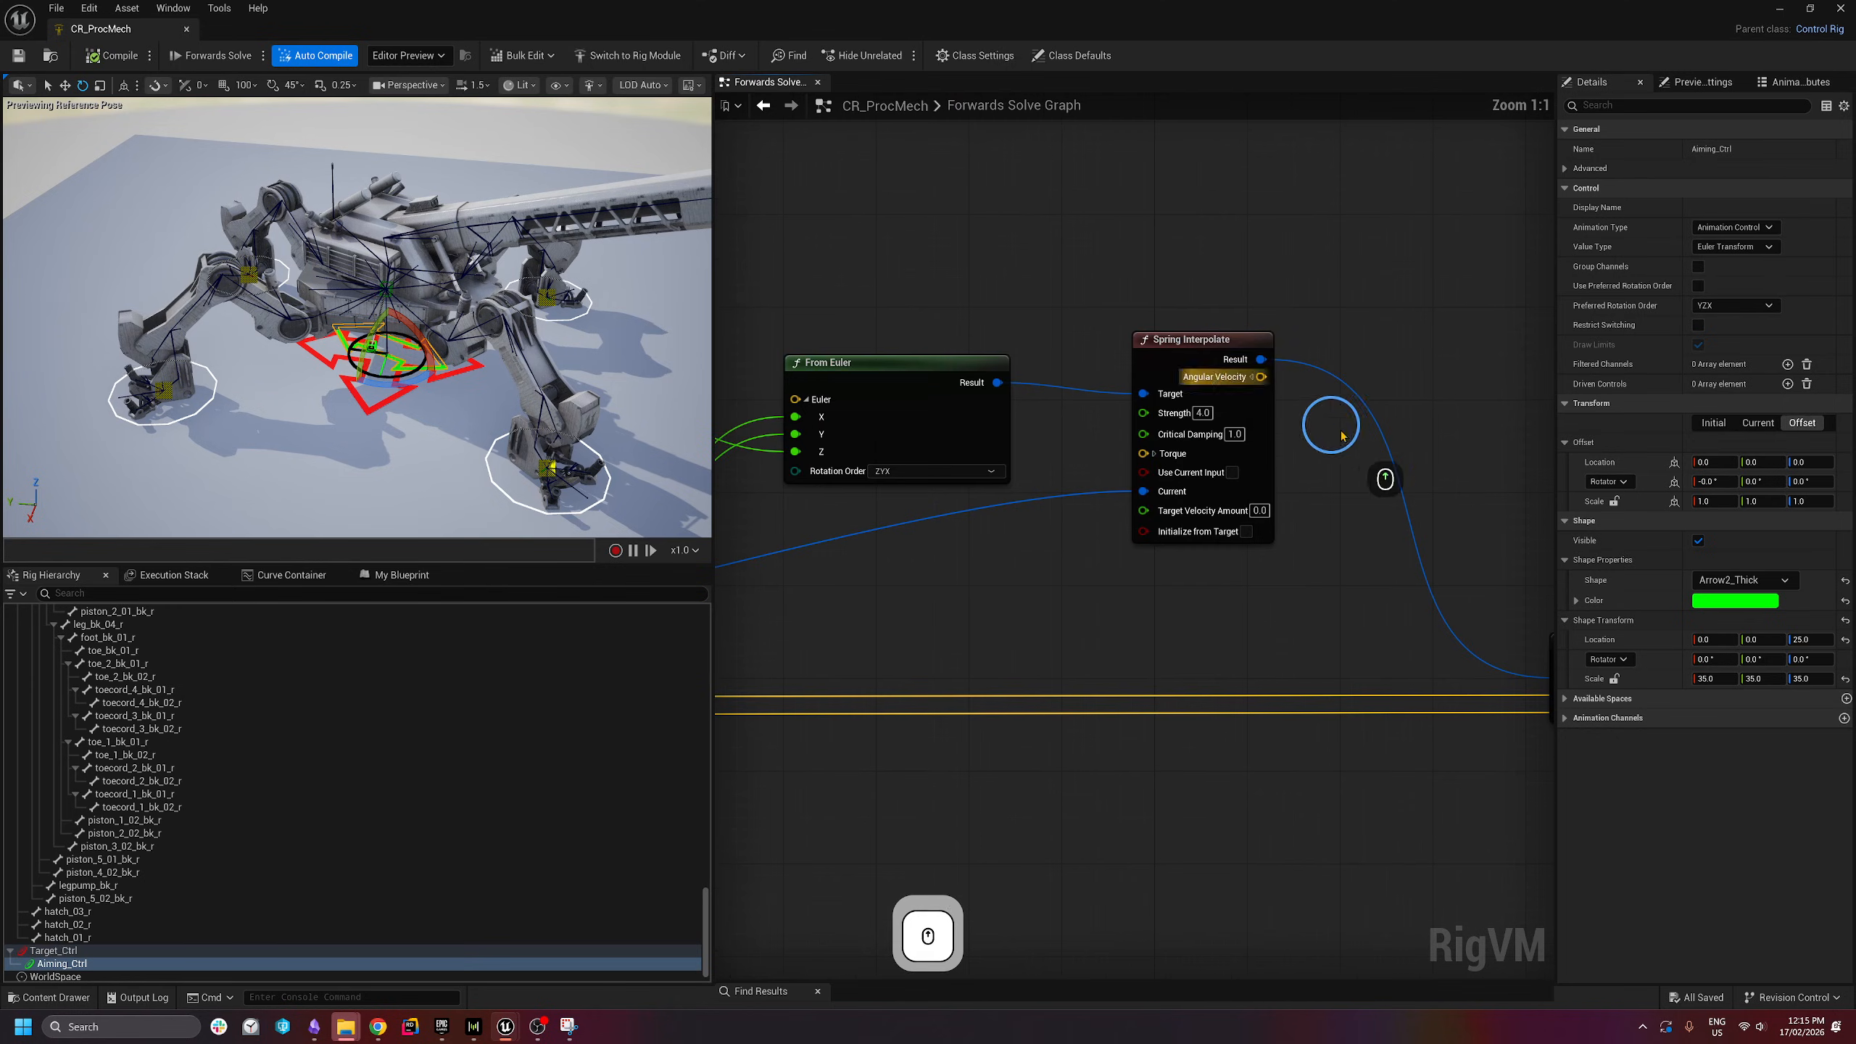
right_click_drag(1230, 330, 1116, 312)
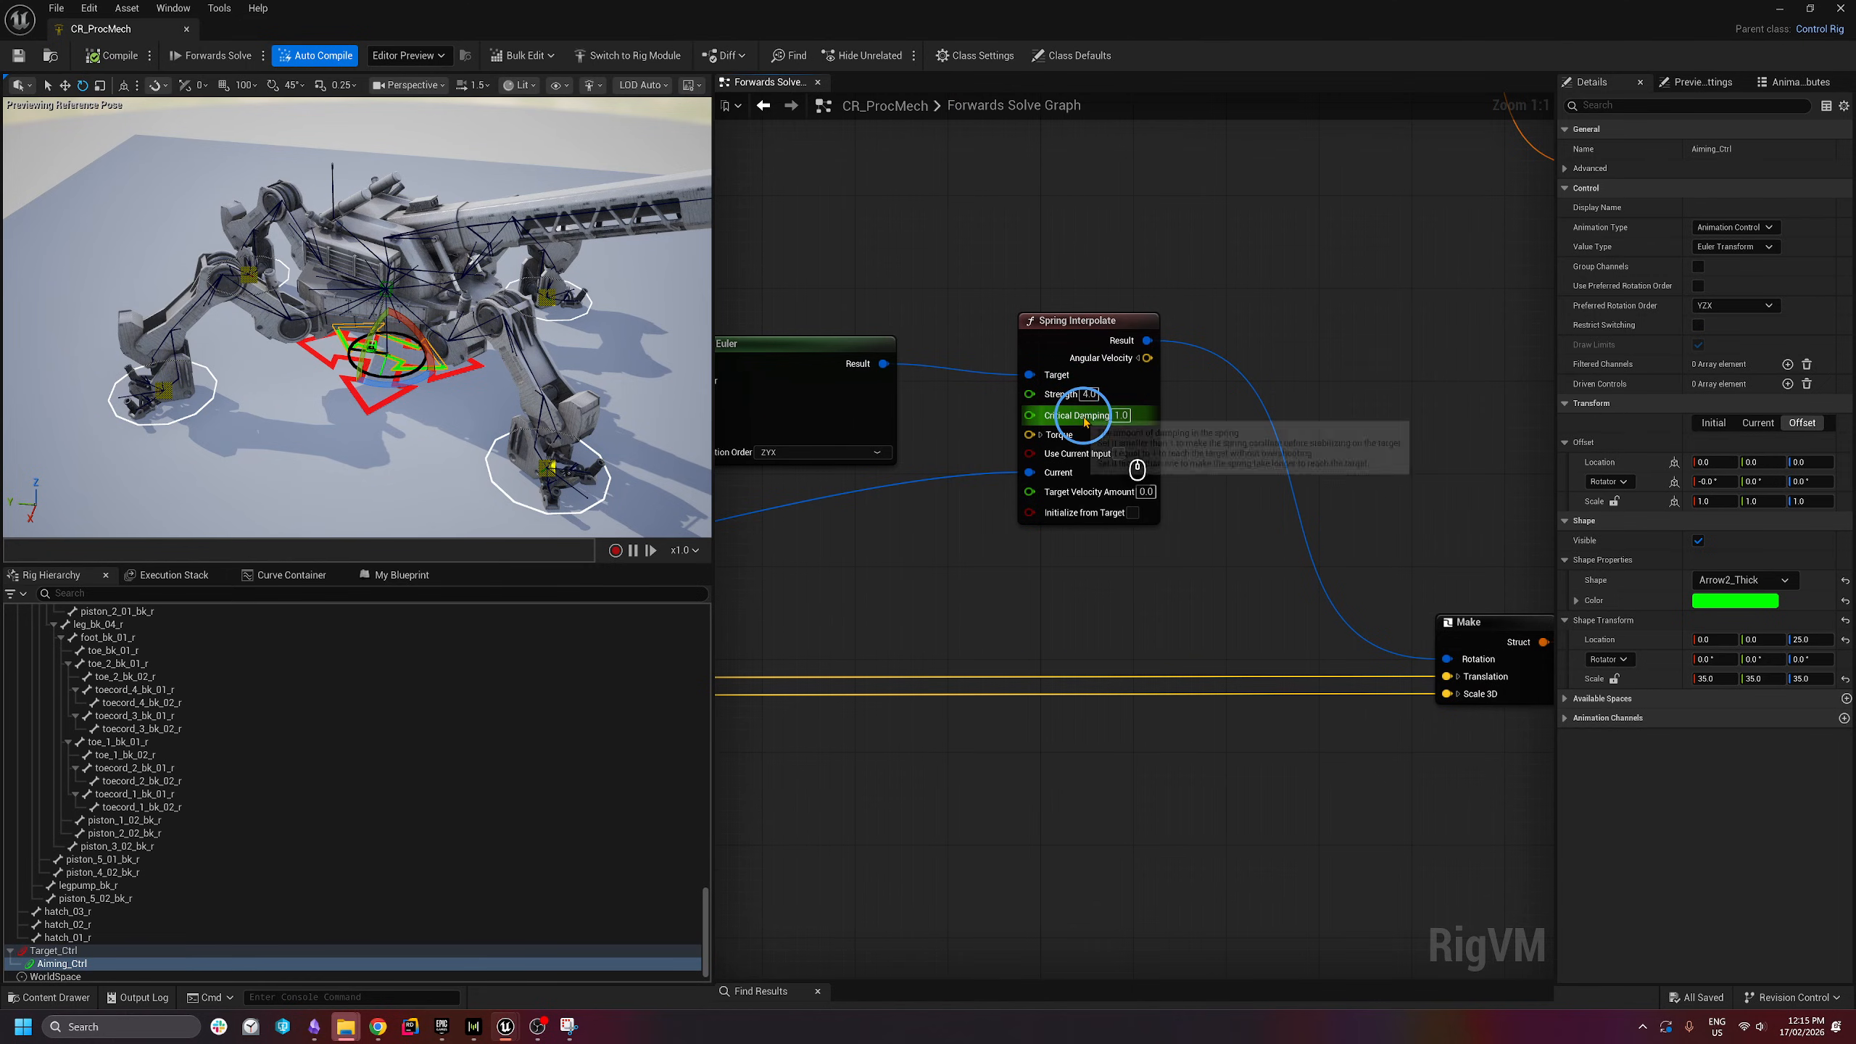
left_click(1122, 415)
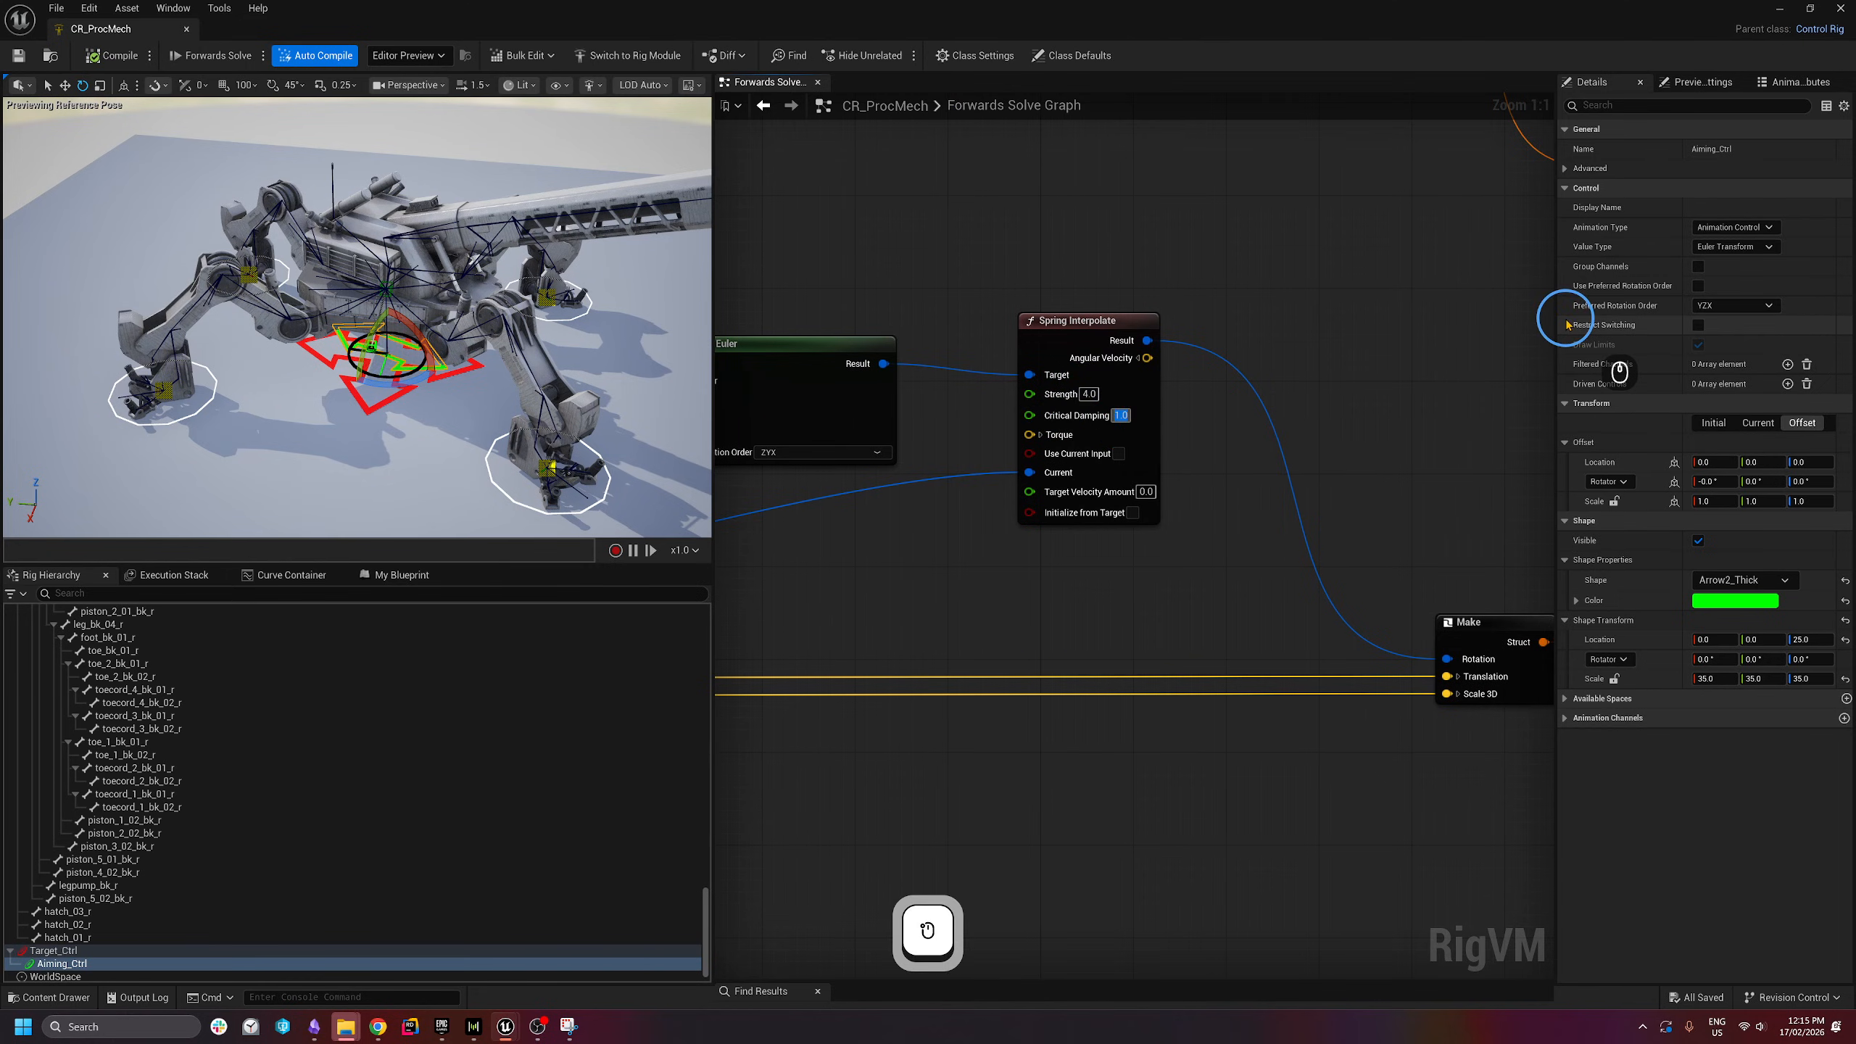
left_click(1156, 186)
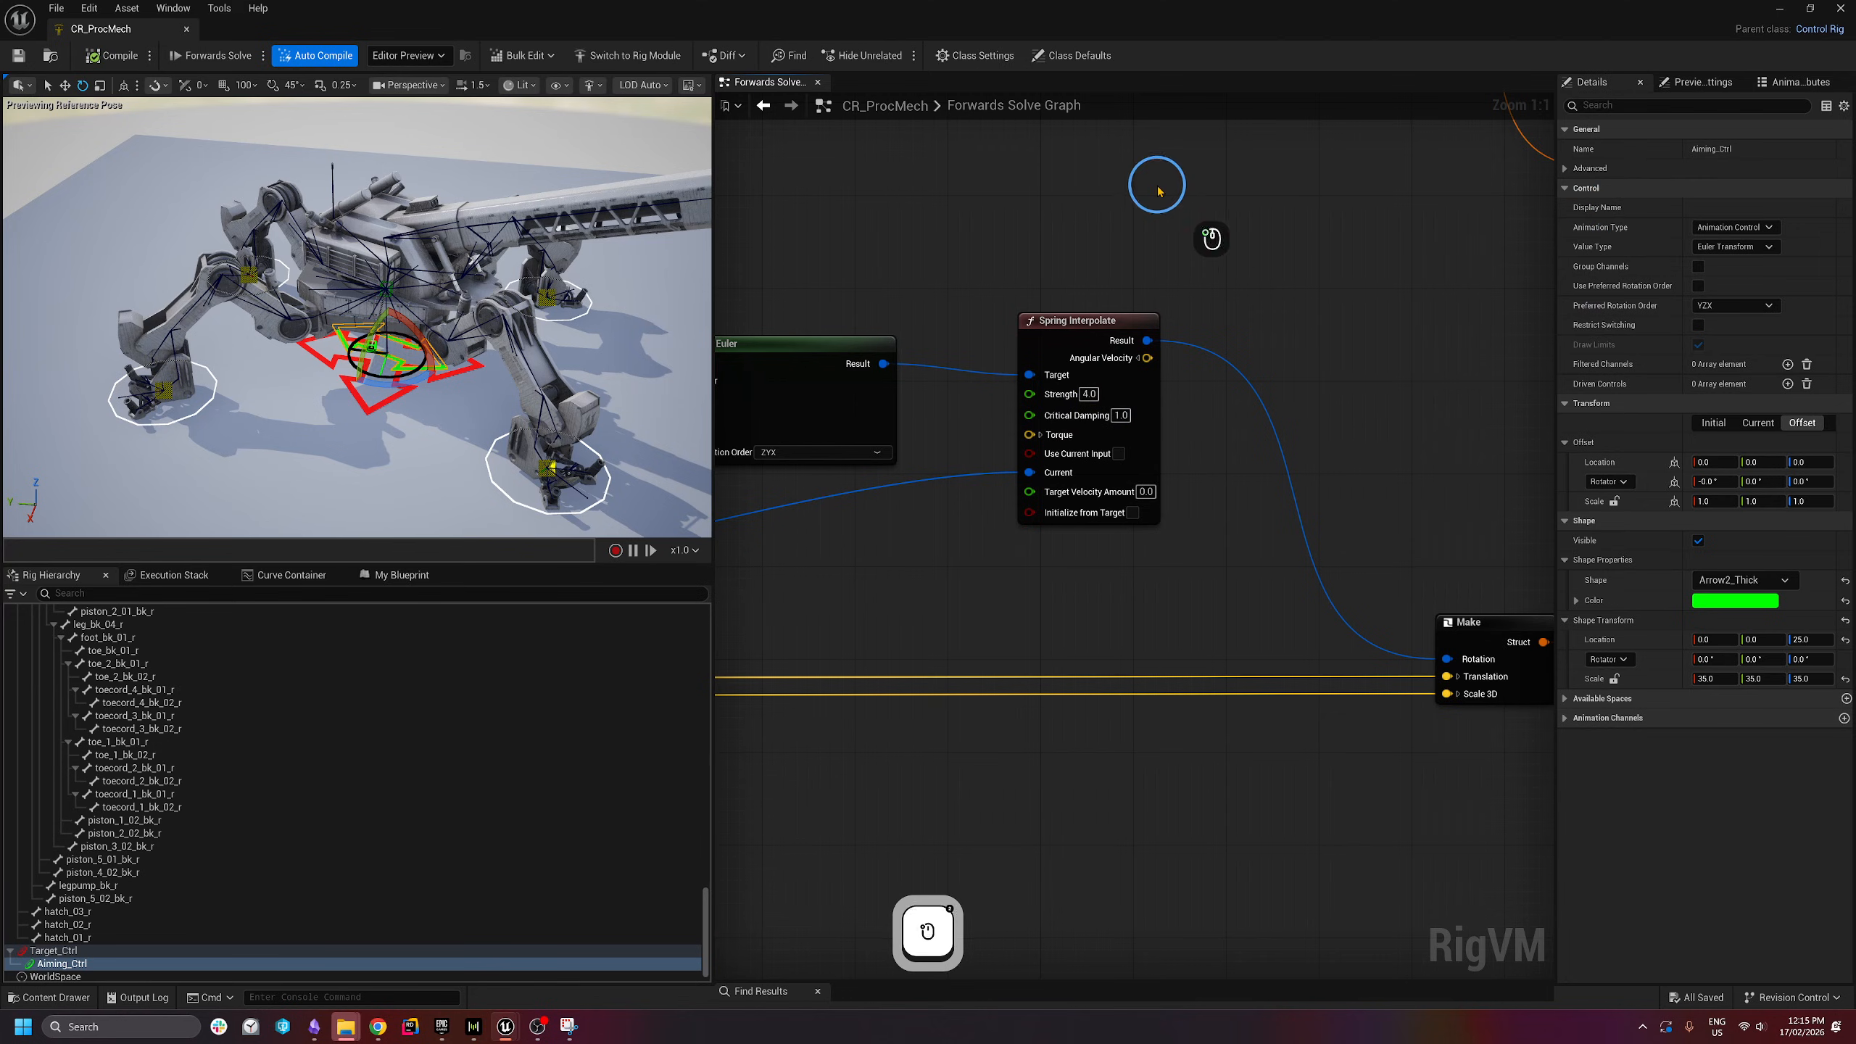
left_click(1089, 393)
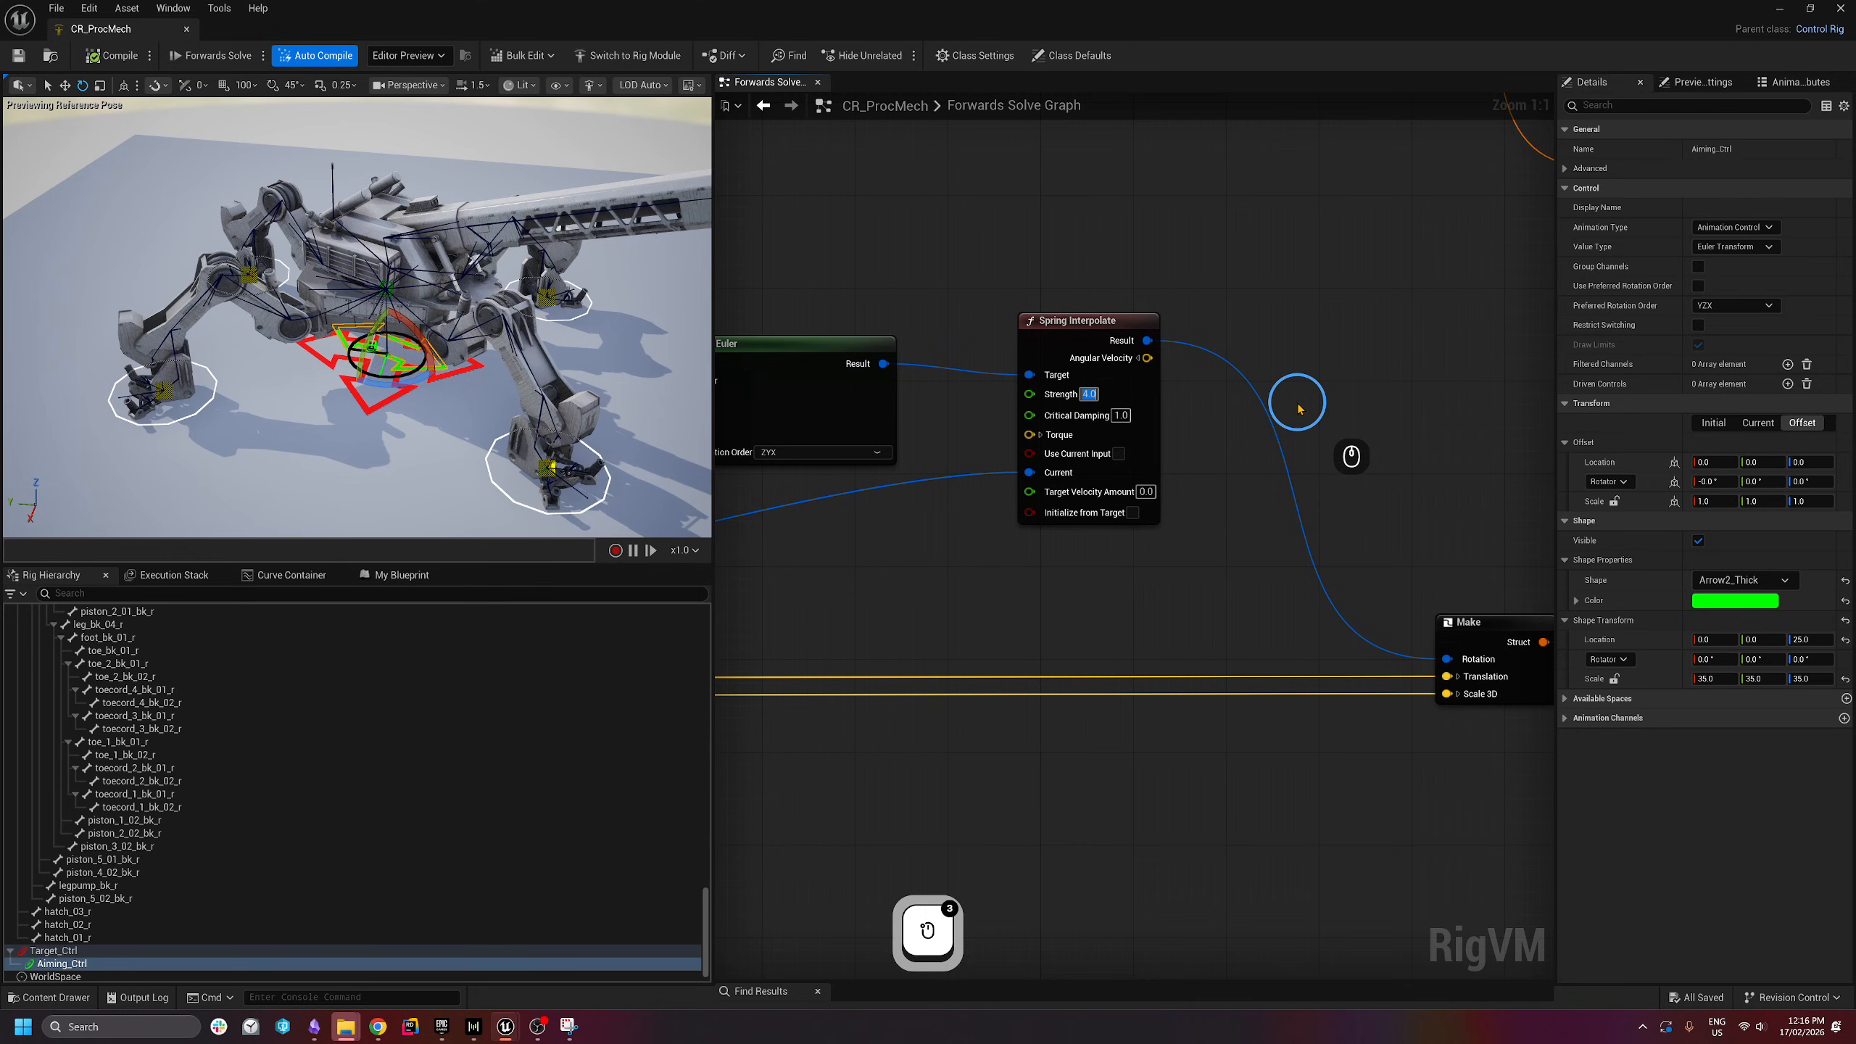
- Set the spring Strength to 0.5 and rotate Aiming_Ctrl to test it
type("0.5")
key("Return")
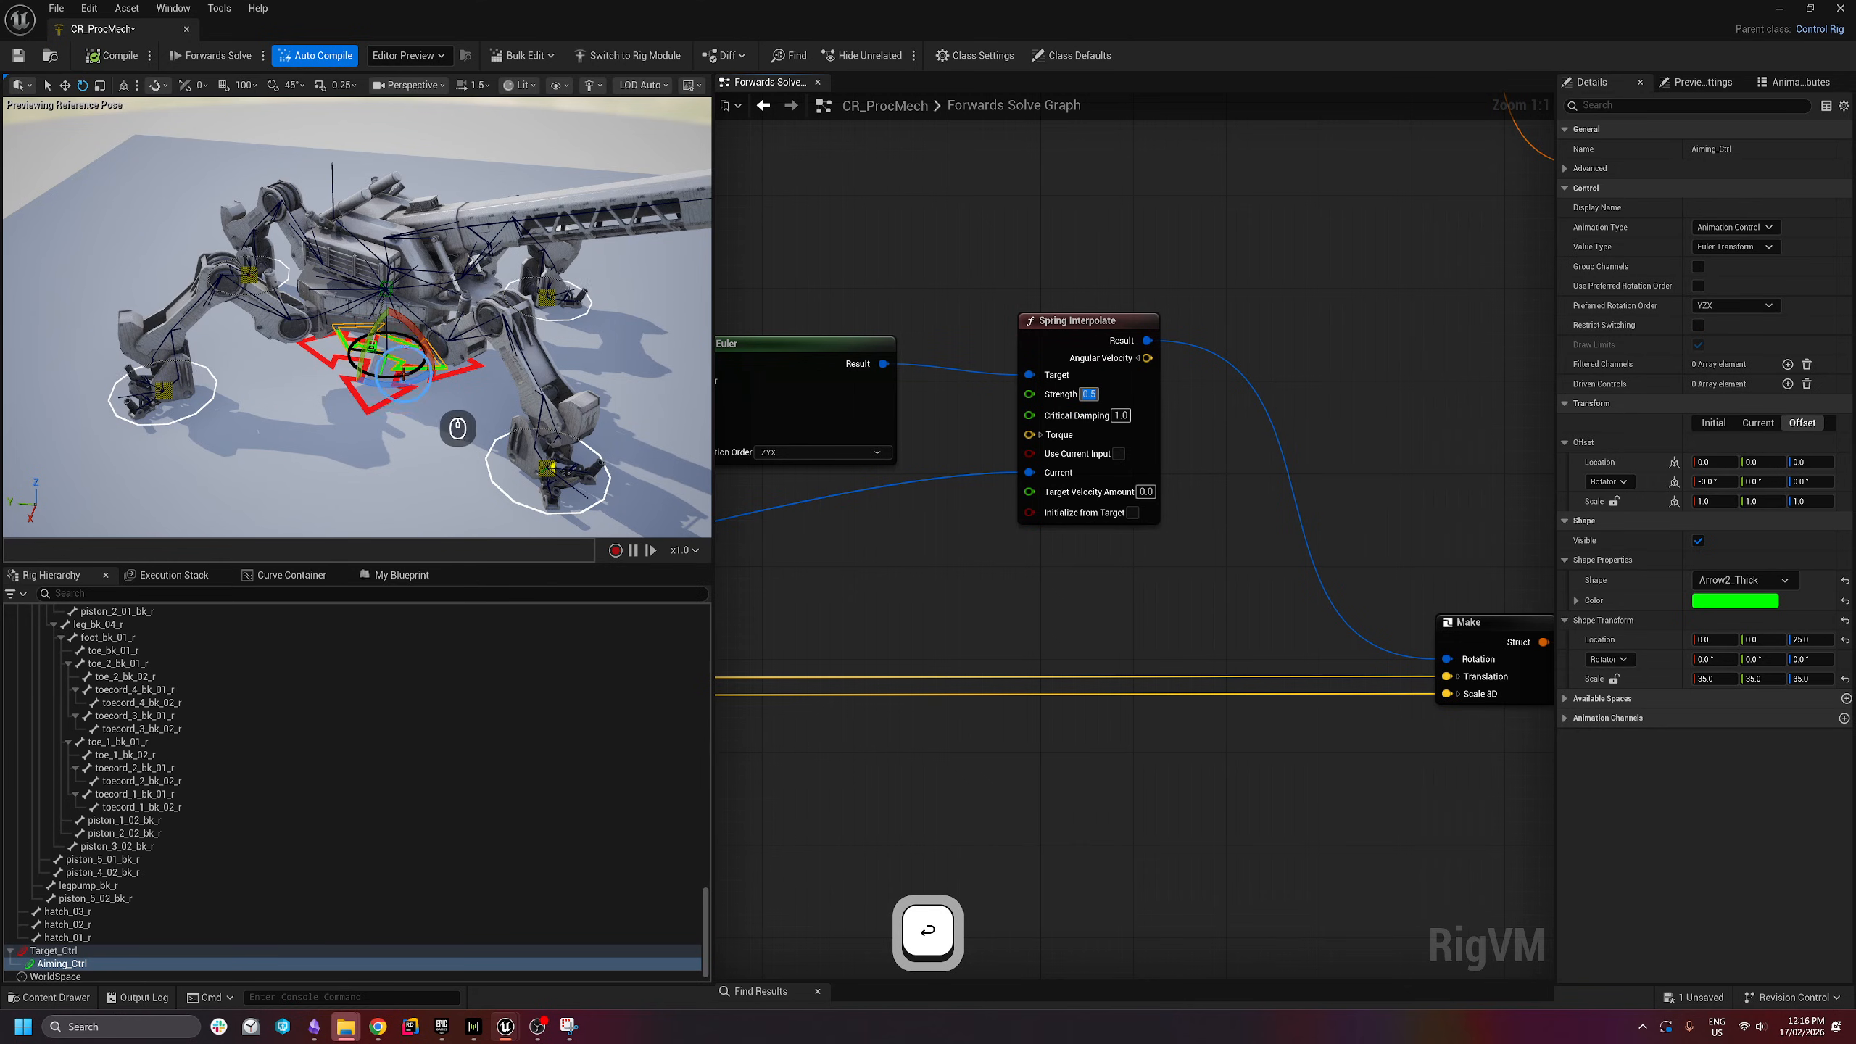
left_click_drag(419, 378, 3, 387)
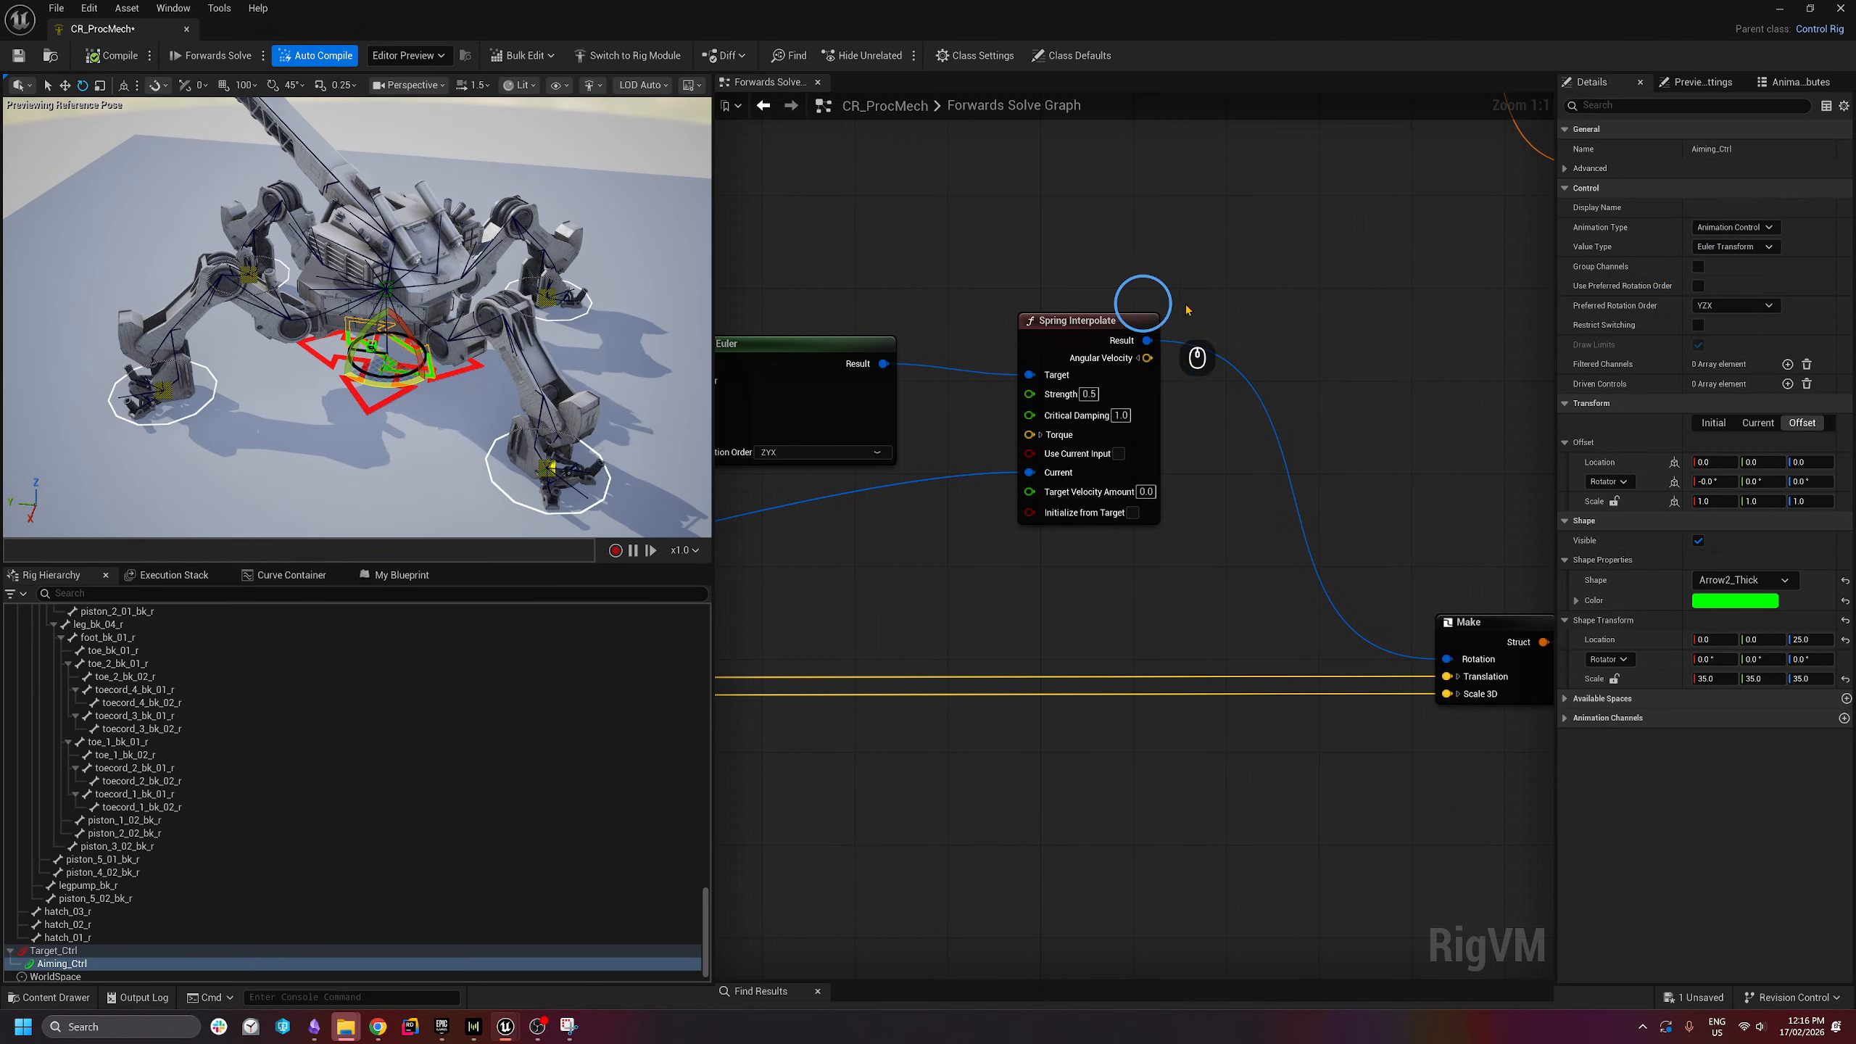
- Experiment with Critical Damping, committing 0.1, and test the aim again
left_click(1120, 415)
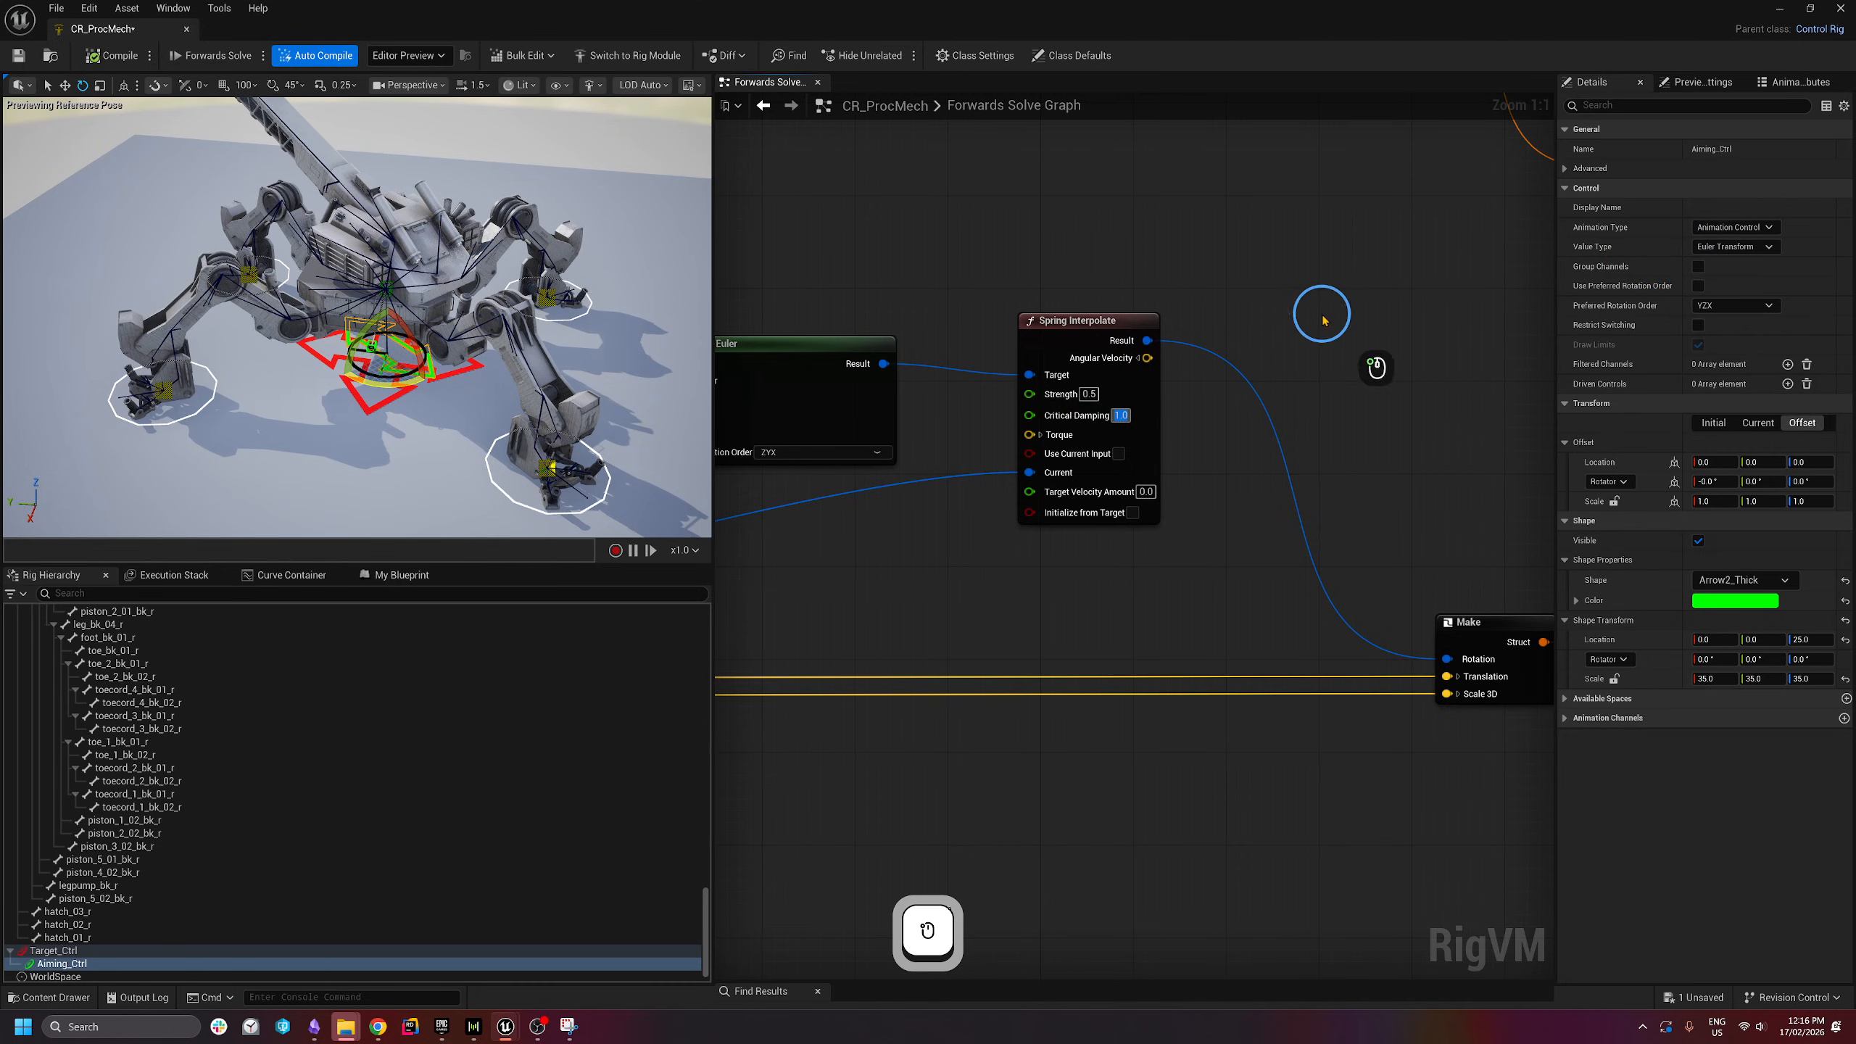
mouse_move(1068, 424)
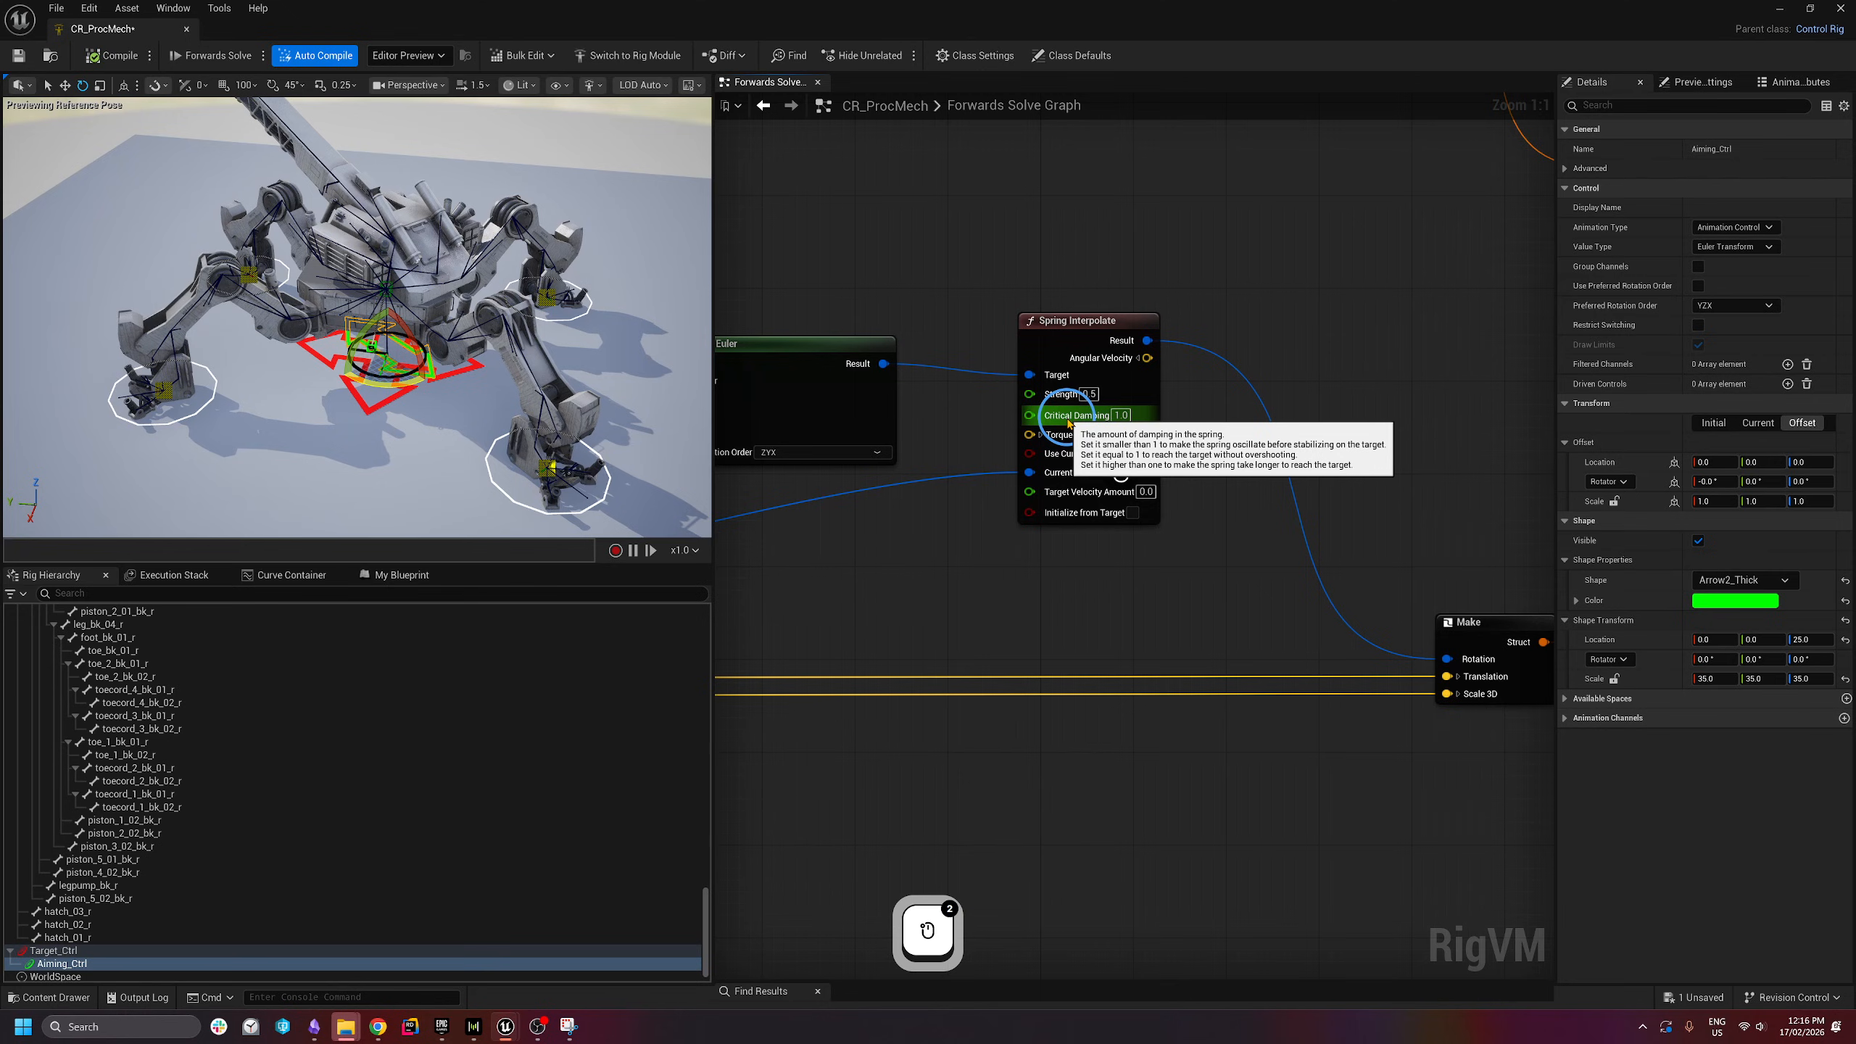
key("ctrl+z")
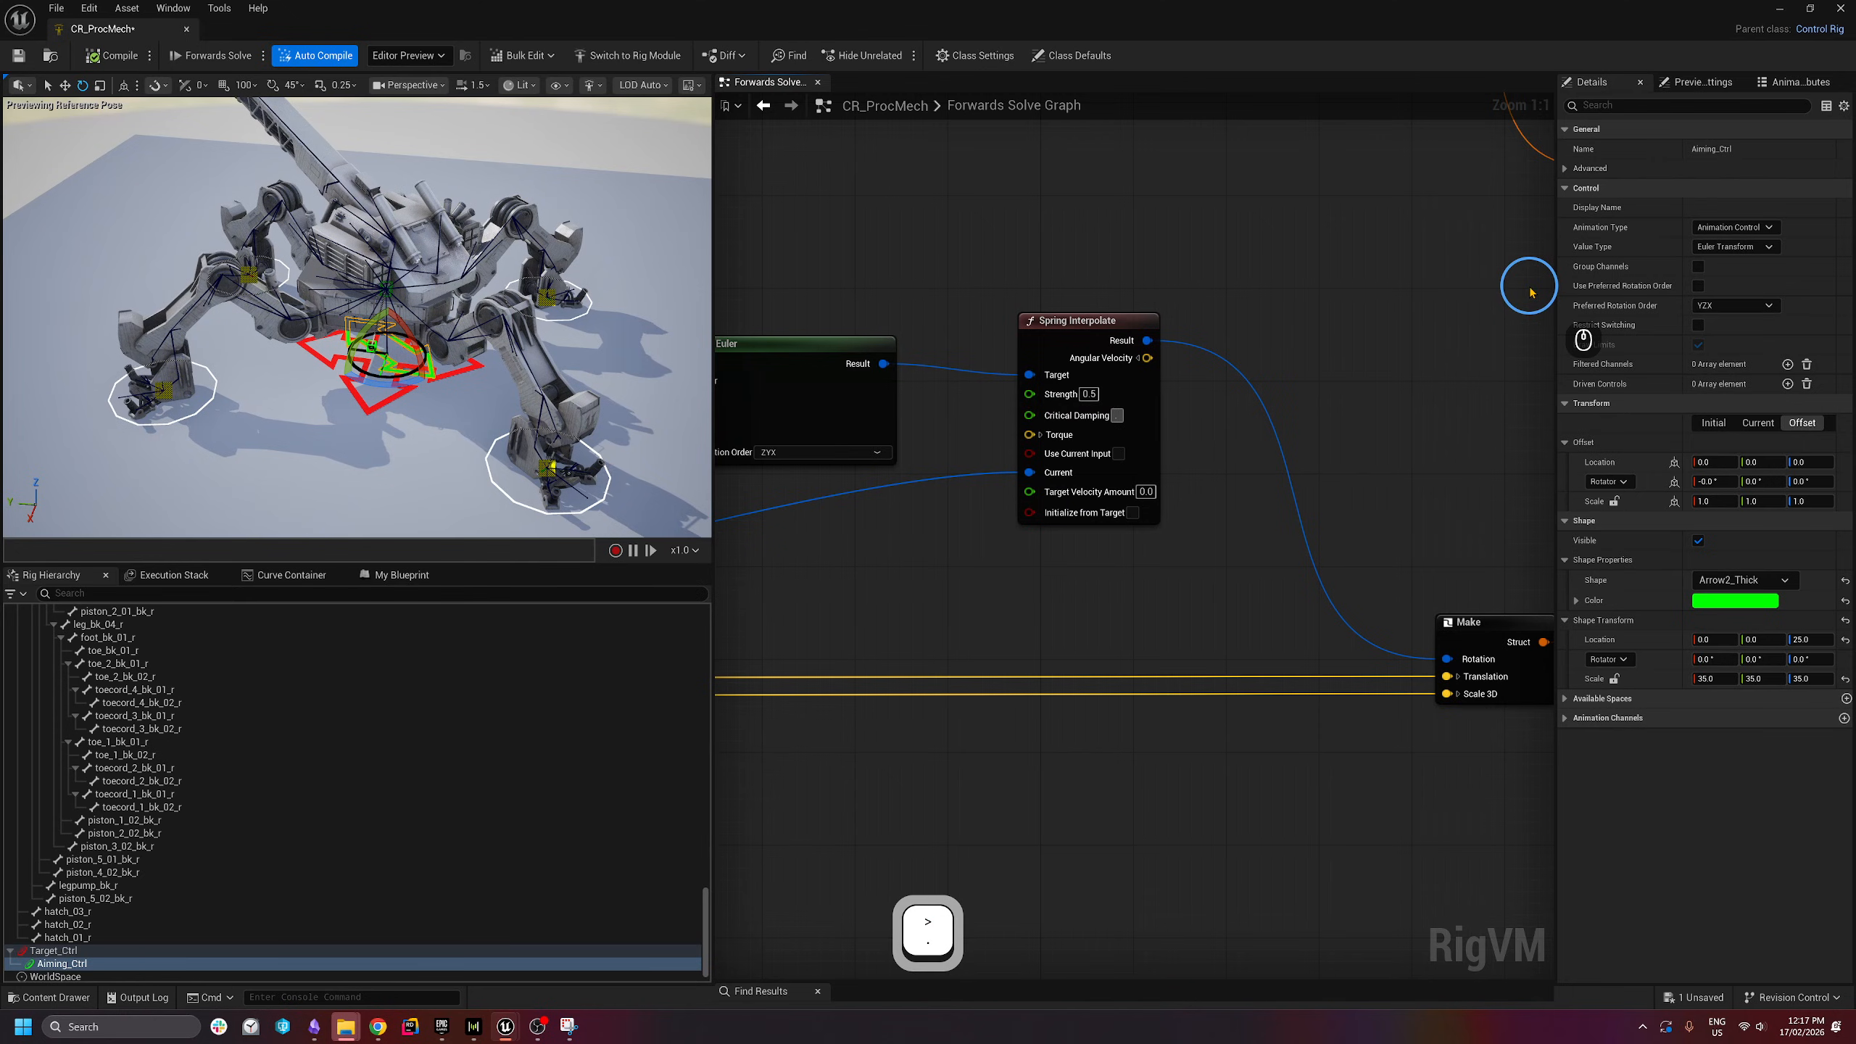
type("1")
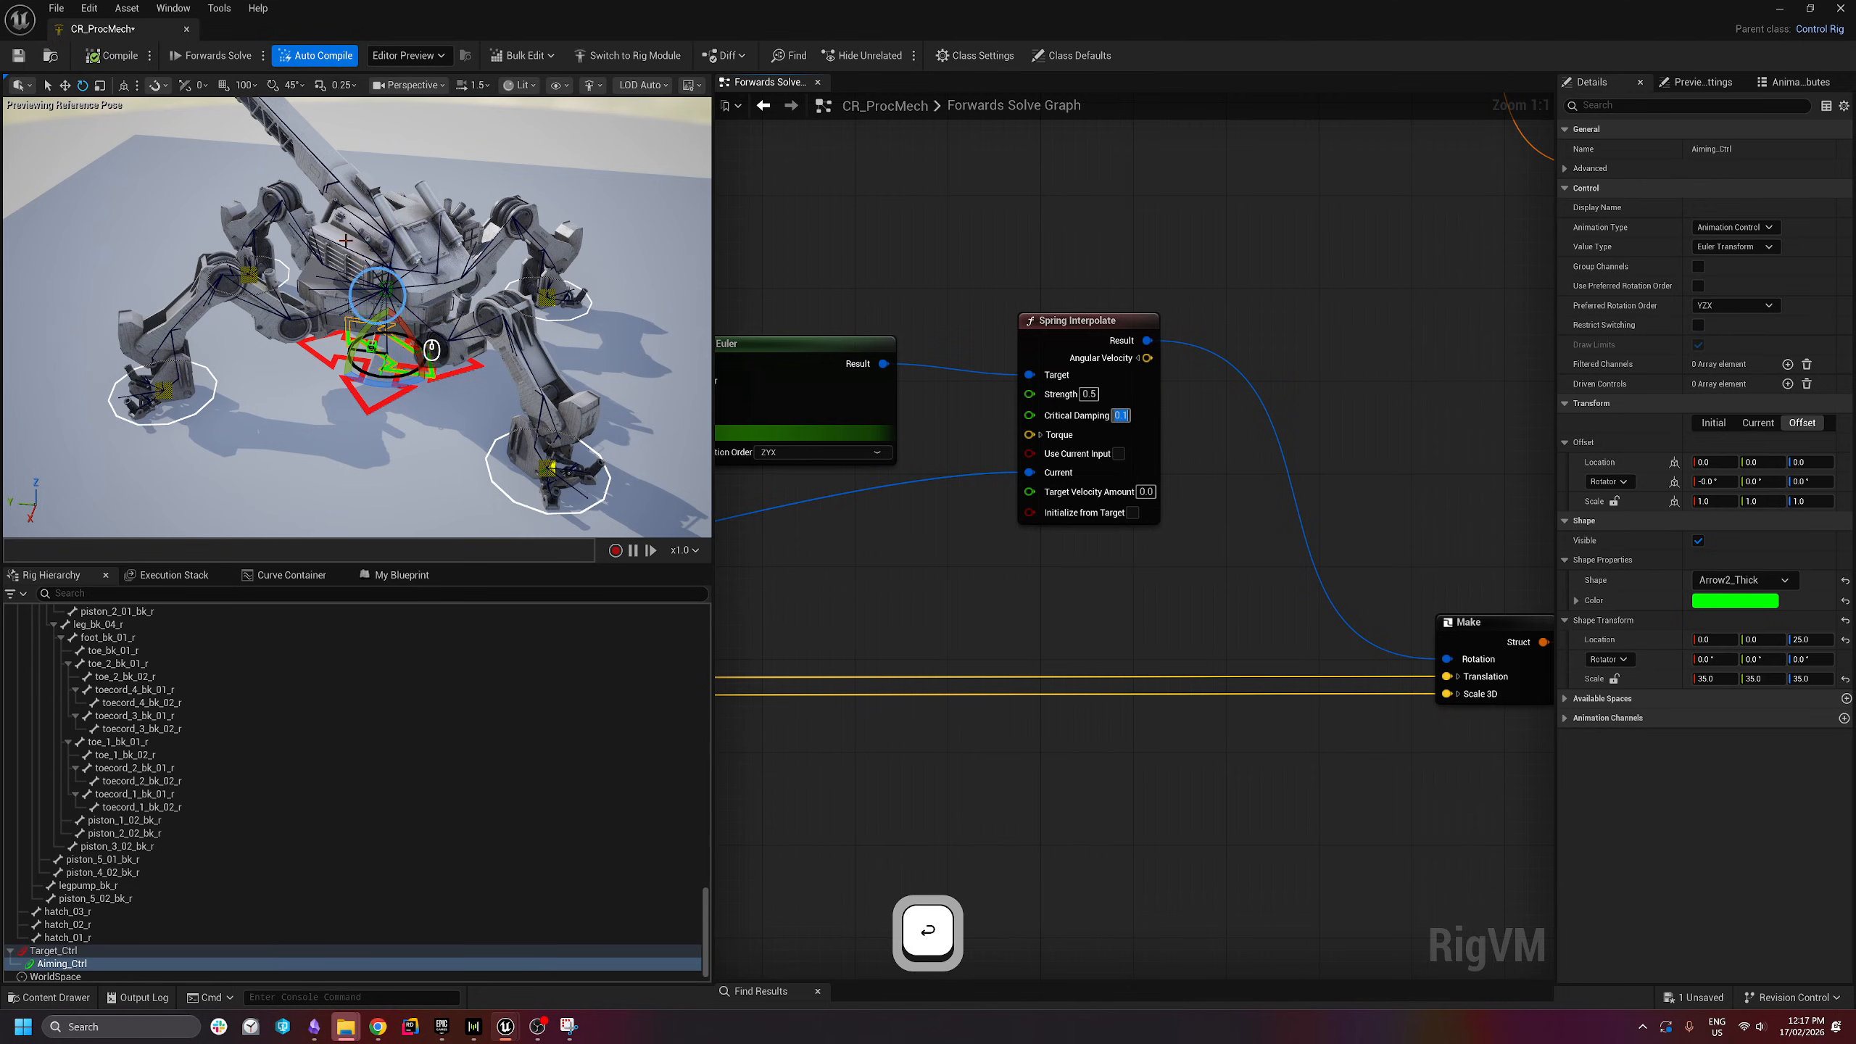
key("Return")
left_click_drag(406, 382, 382, 382)
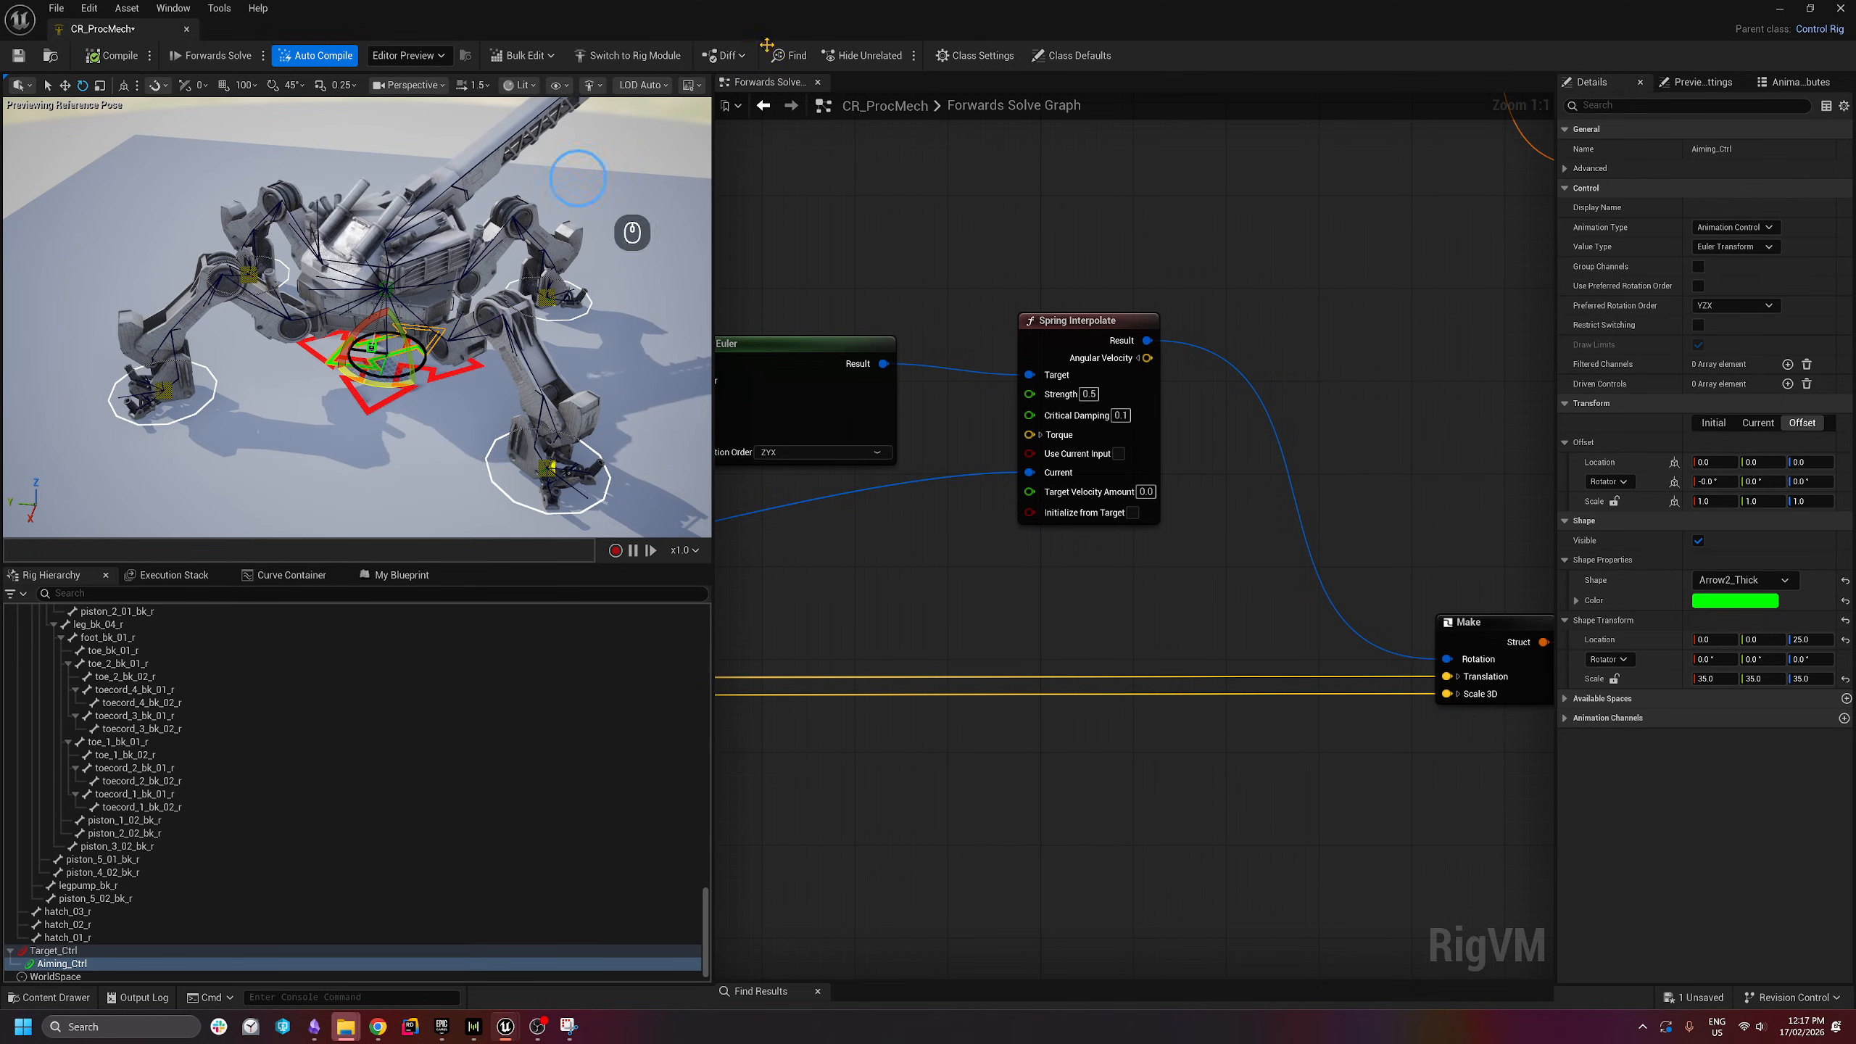
- Set Critical Damping to 0.9 and swing the aiming control left and right to test
double_click(1120, 415)
type("0.9")
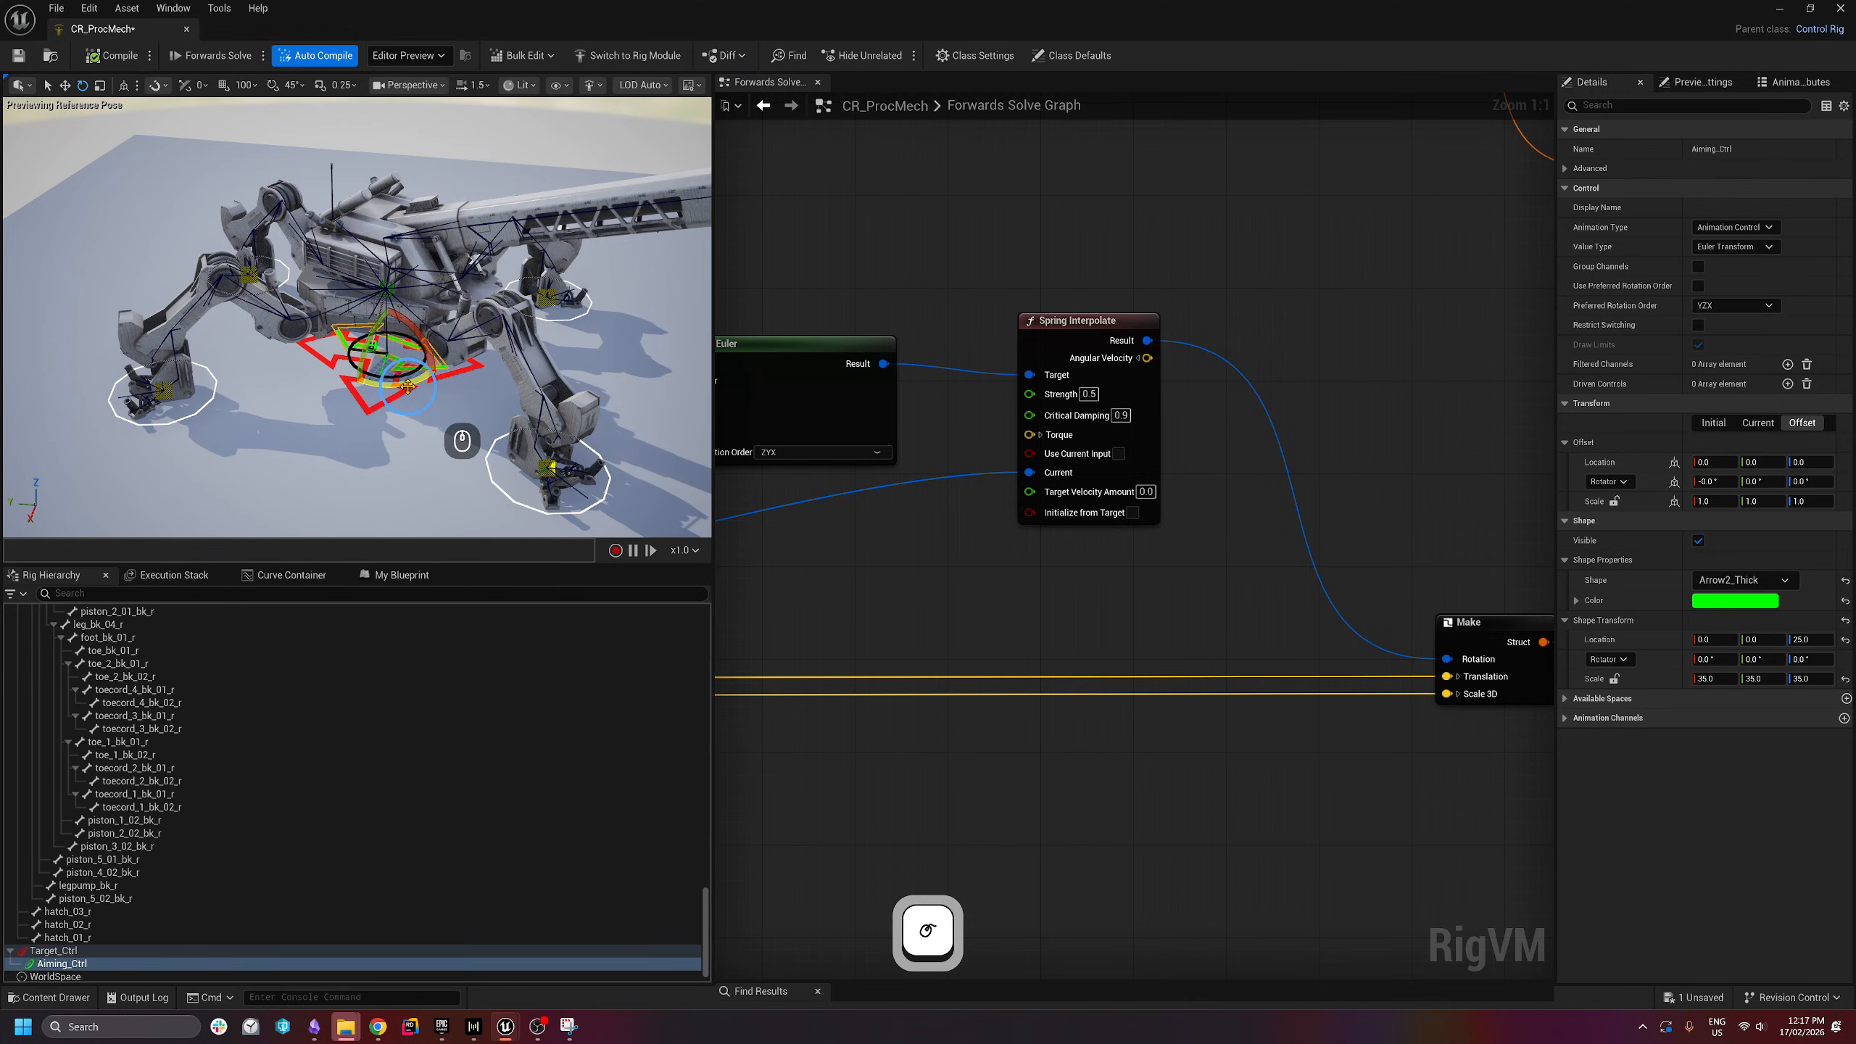
left_click_drag(408, 387, 102, 415)
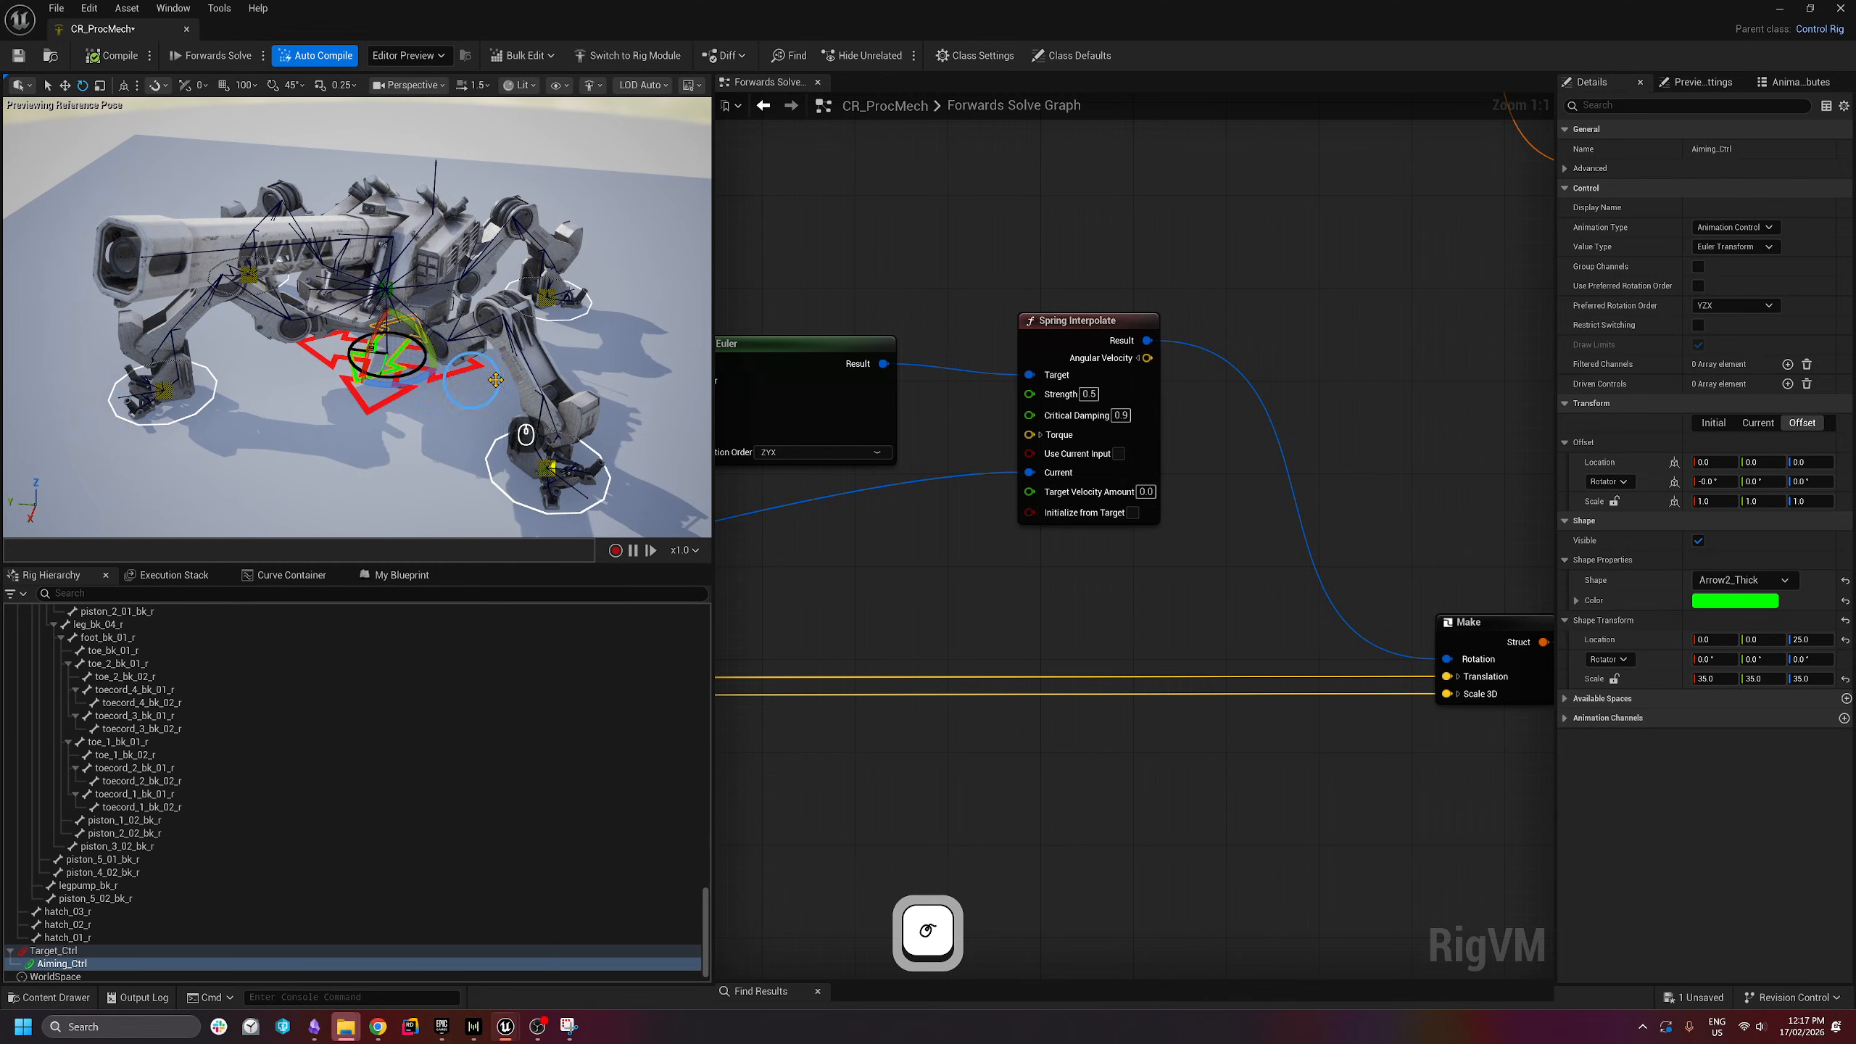
left_click_drag(422, 379, 669, 324)
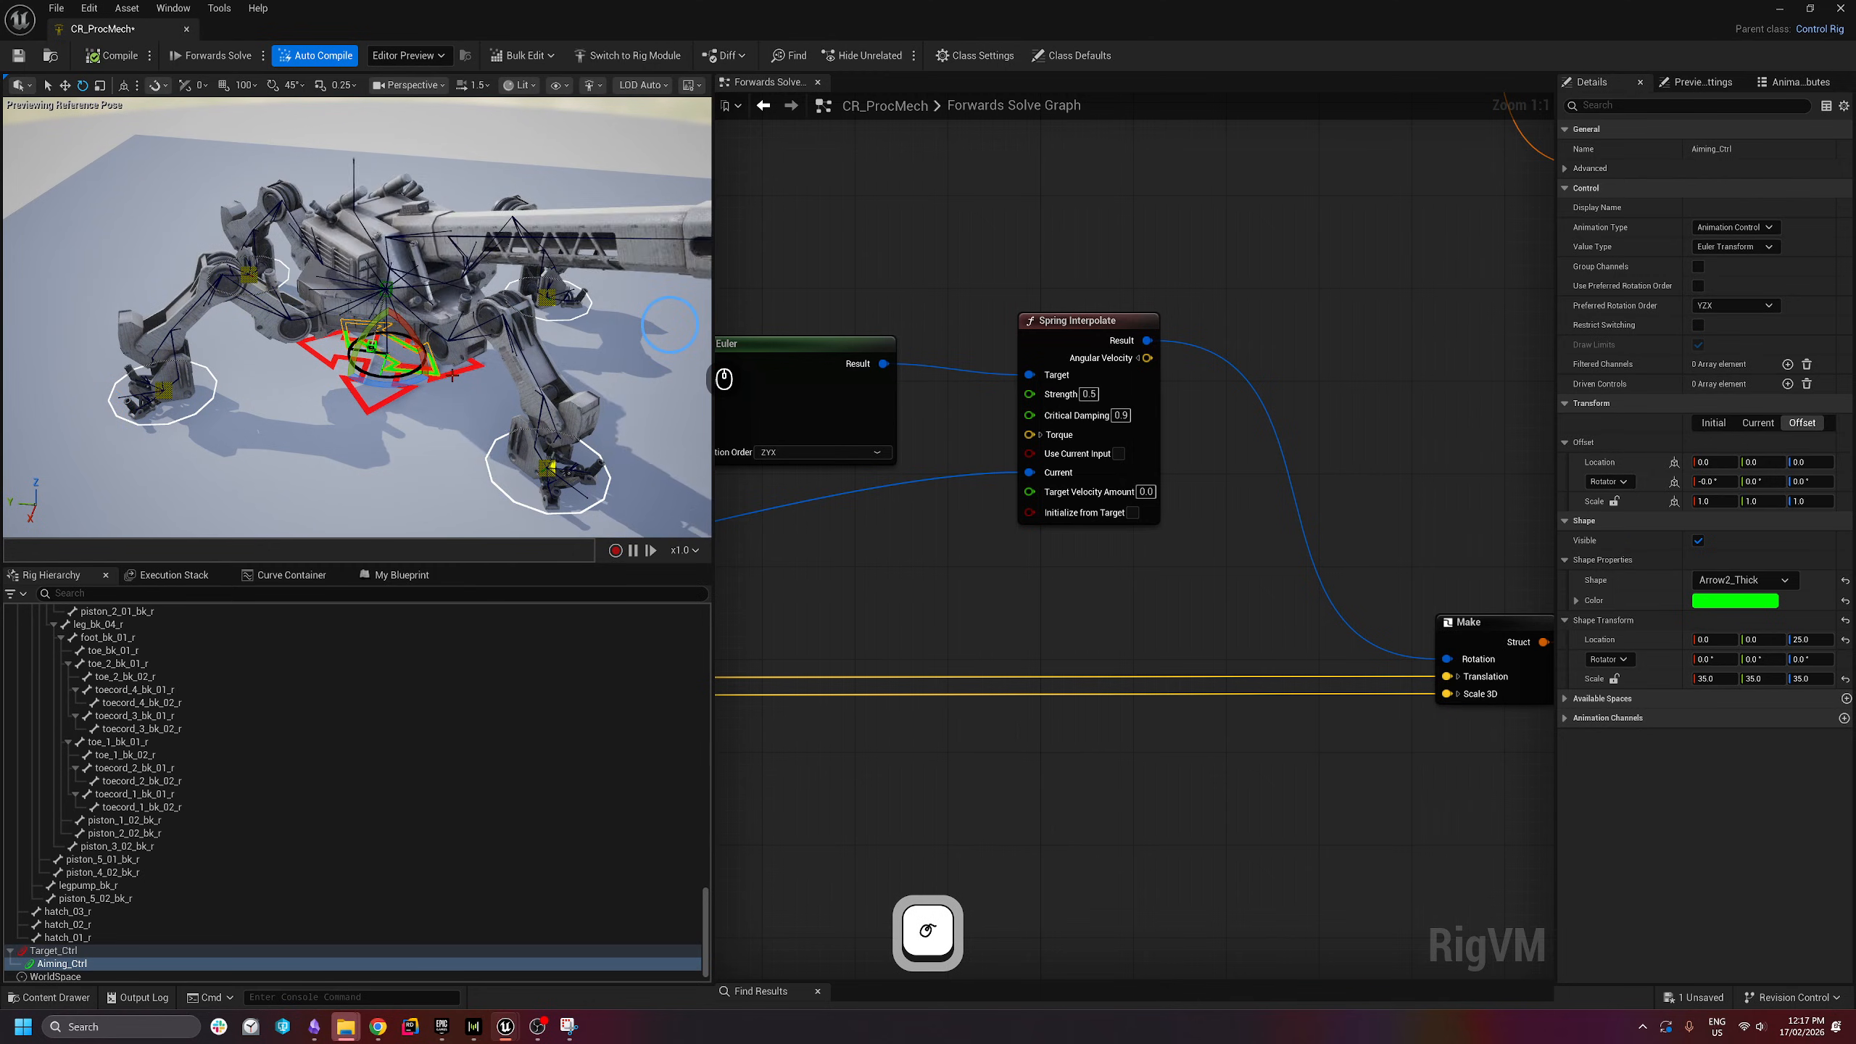
- Select the solve graph nodes, save CR_ProcMech, and restore the rig editor window
scroll(668, 324, "up", 5)
scroll(1306, 517, "down", 5)
left_click_drag(781, 380, 1425, 696)
right_click_drag(1408, 635, 1278, 633)
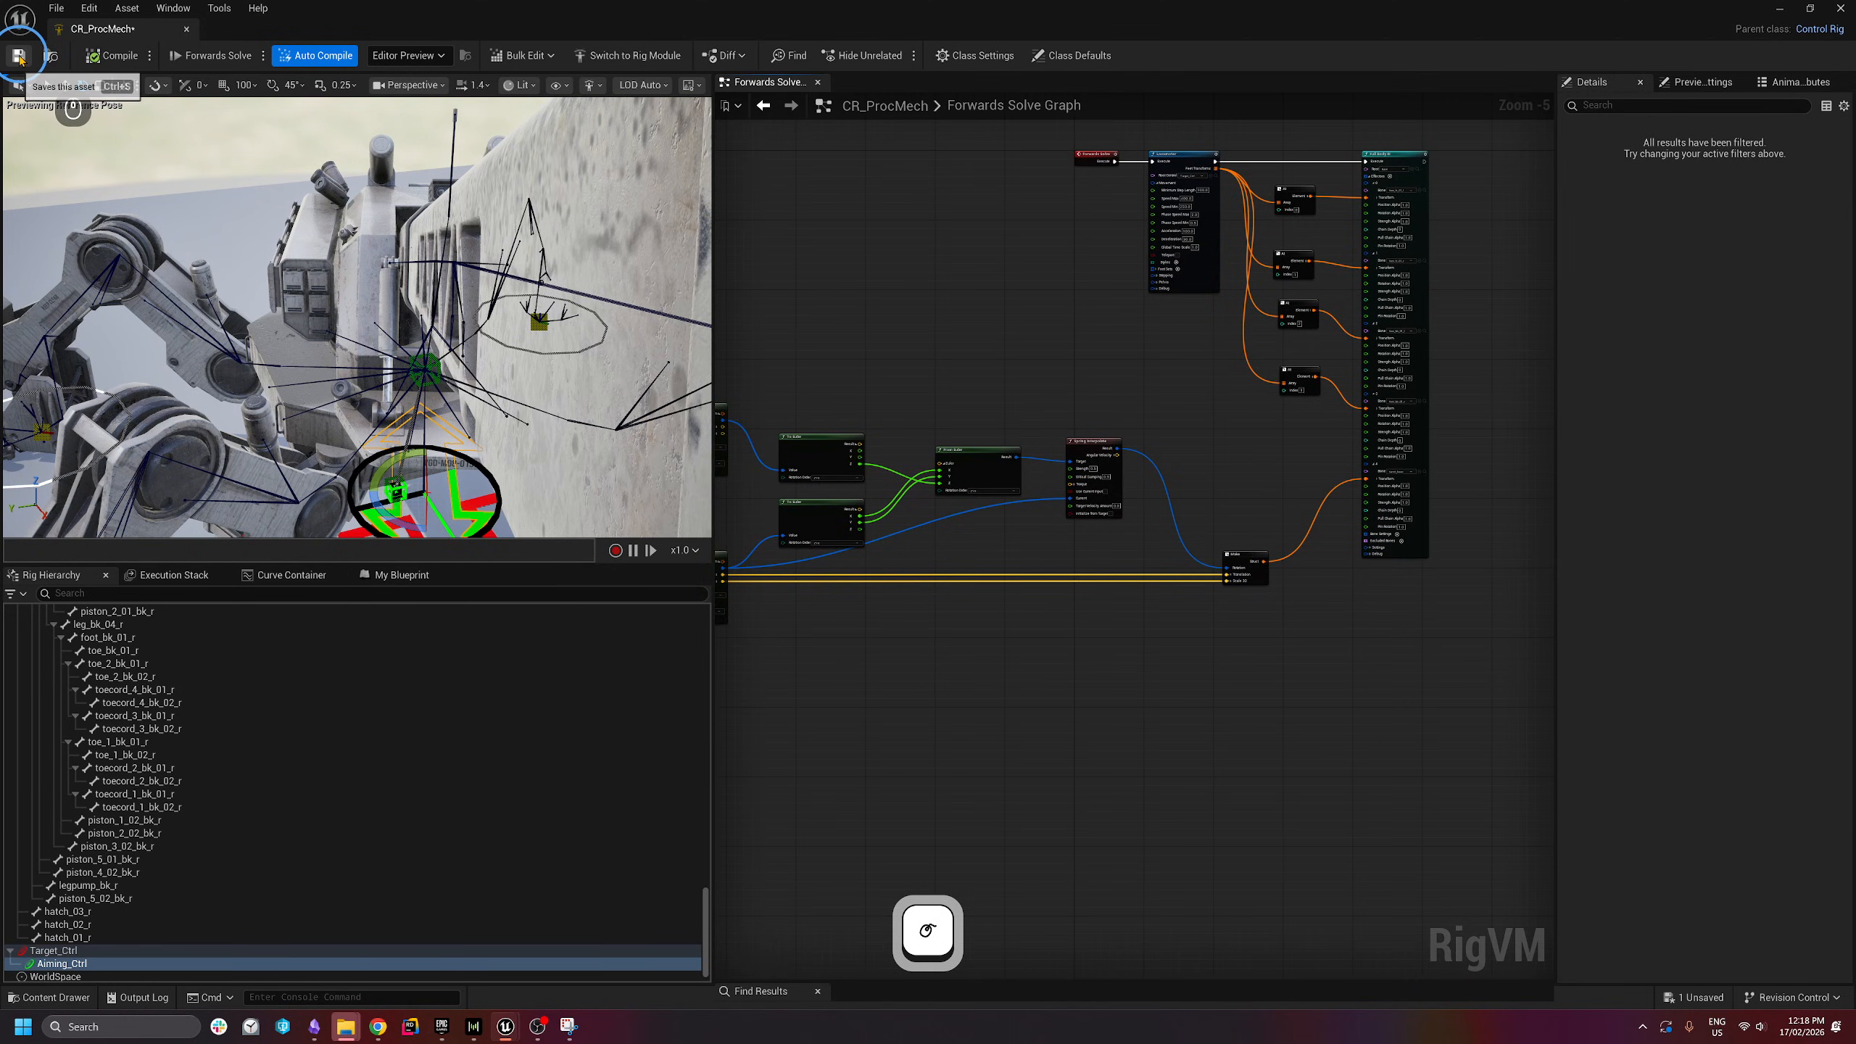
left_click(19, 55)
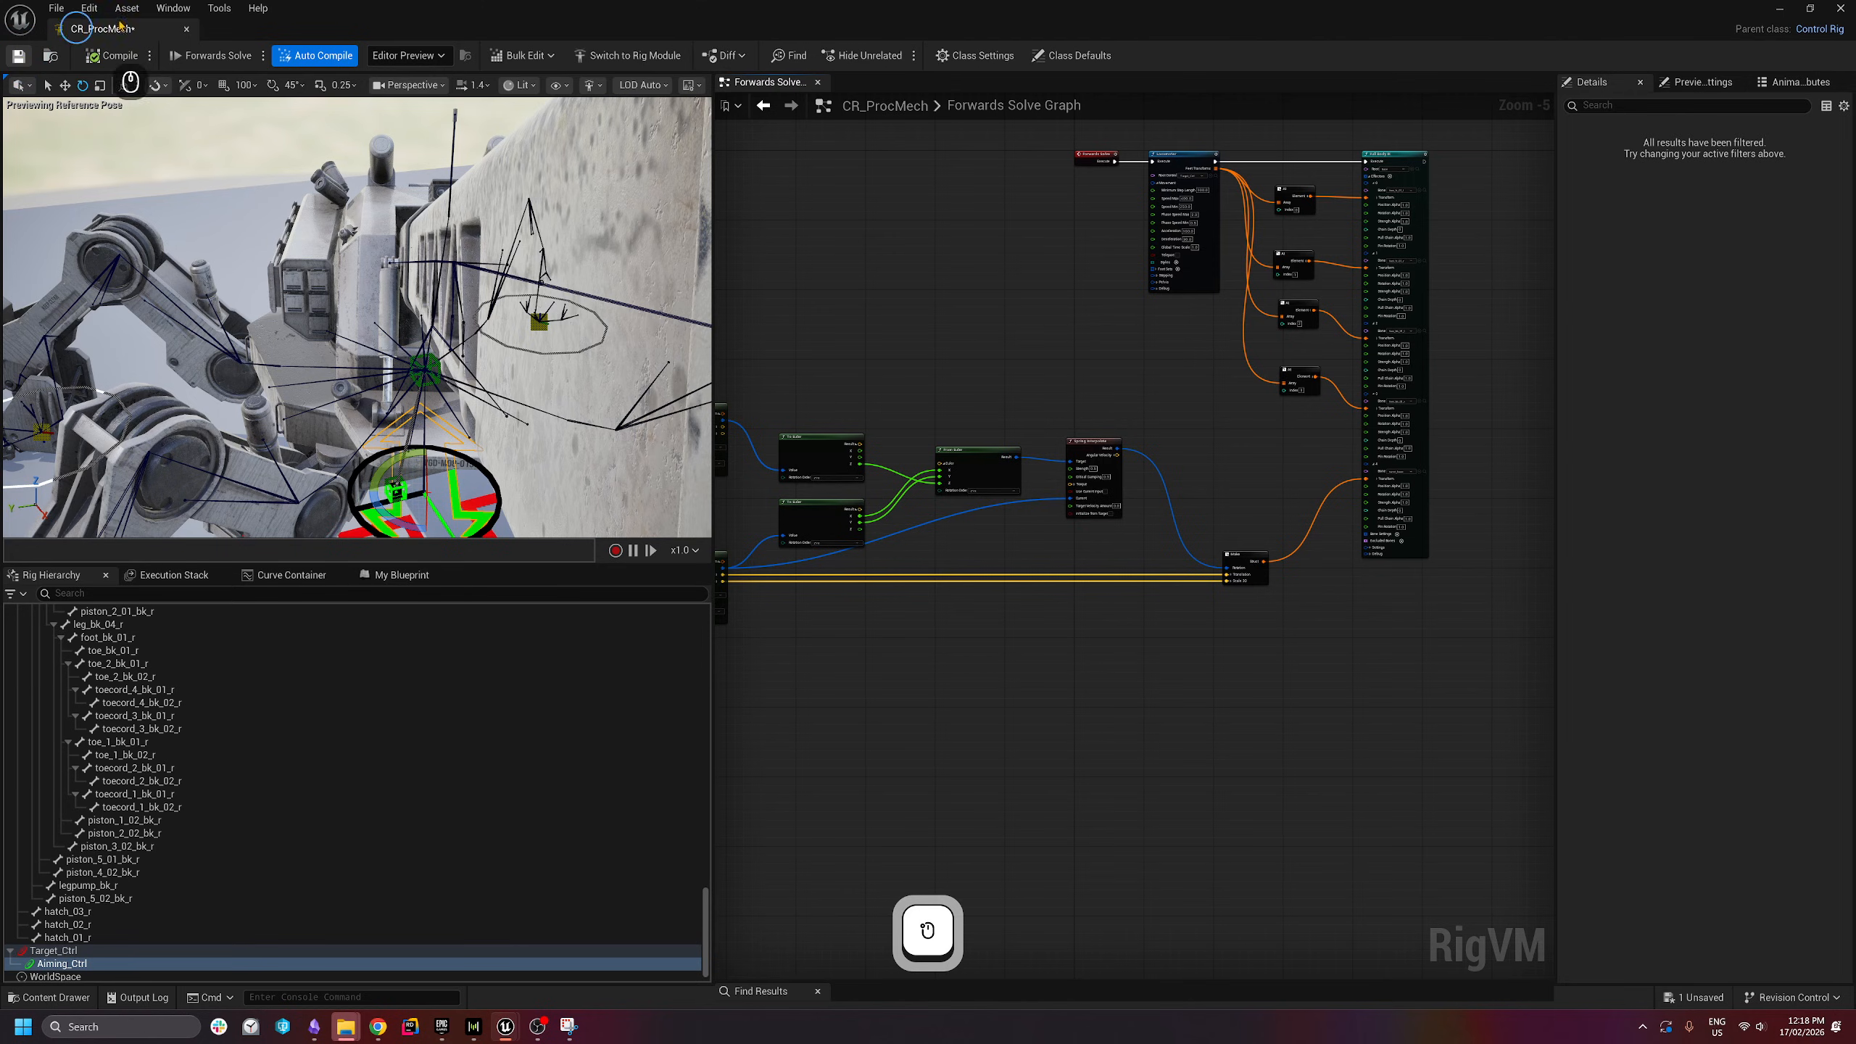
double_click(265, 31)
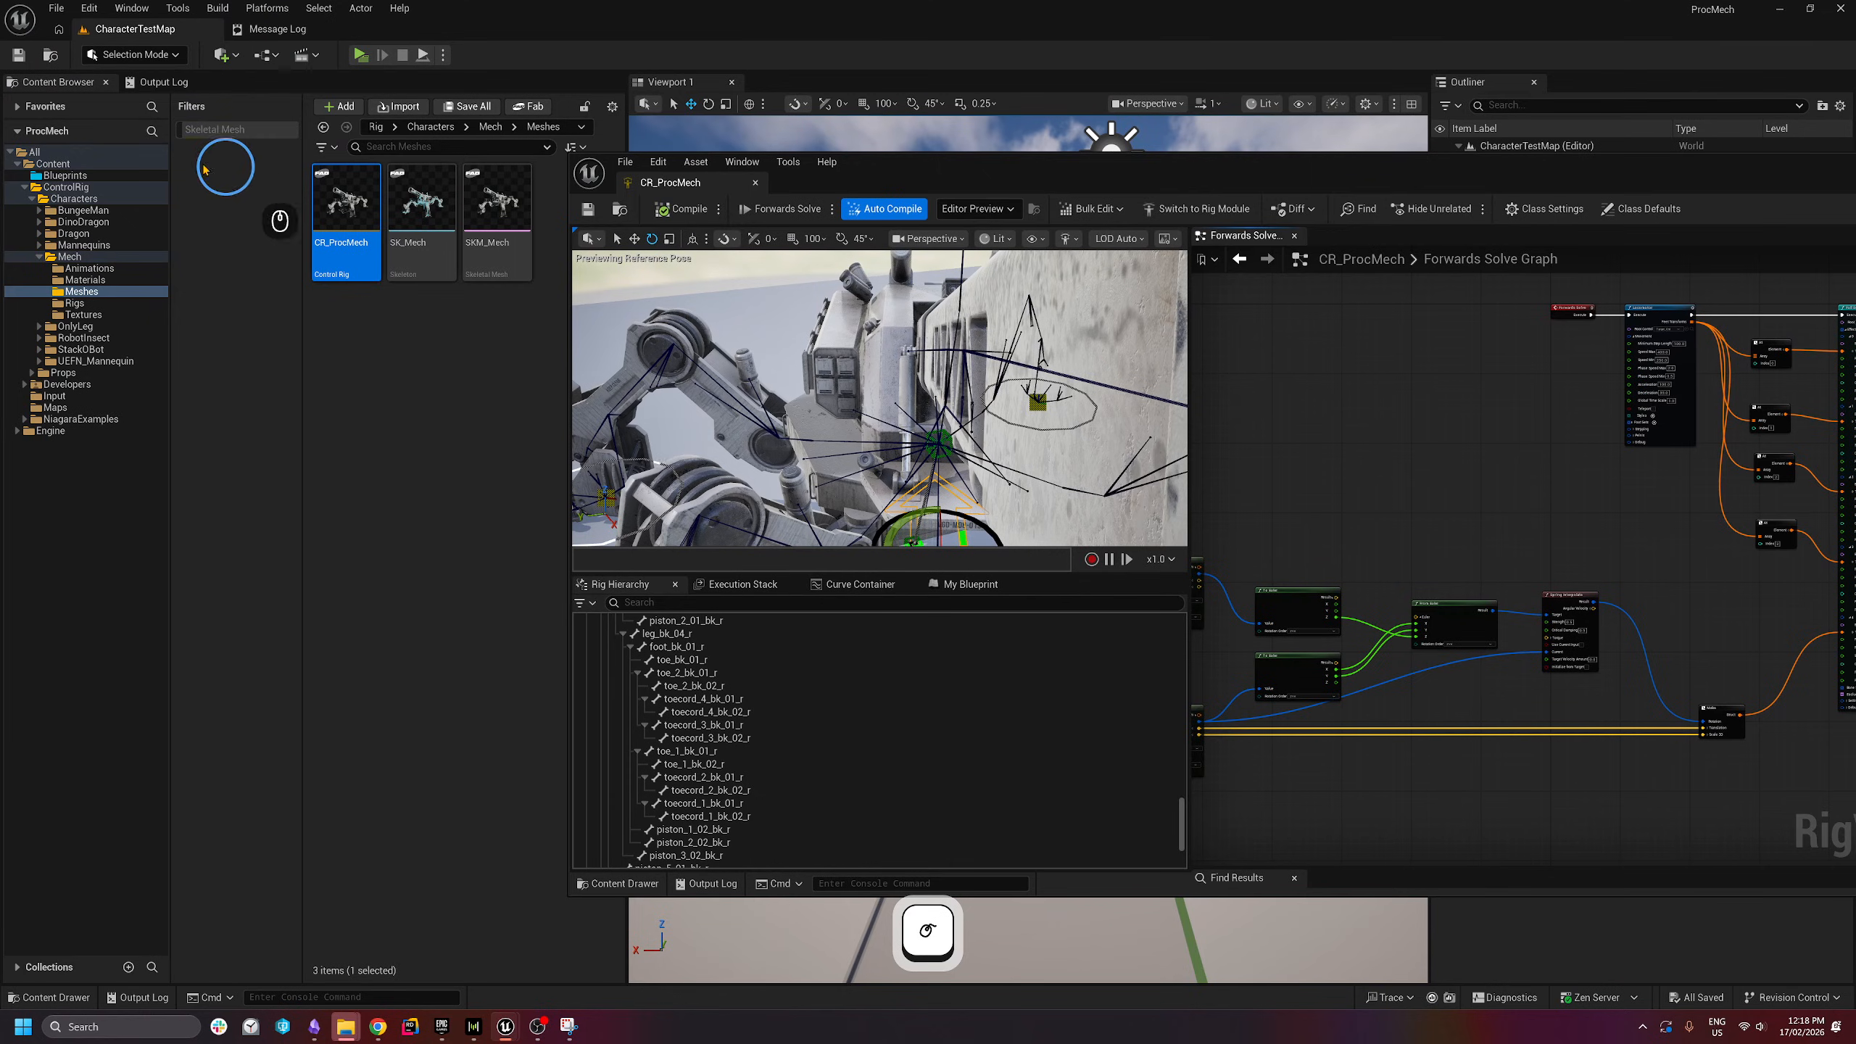
- Open the Pawn_ProcMech blueprint from Blueprints, maximize it, and view the EventGraph
left_click(91, 177)
double_click(412, 200)
left_click_drag(1149, 169, 686, 161)
left_click(1673, 155)
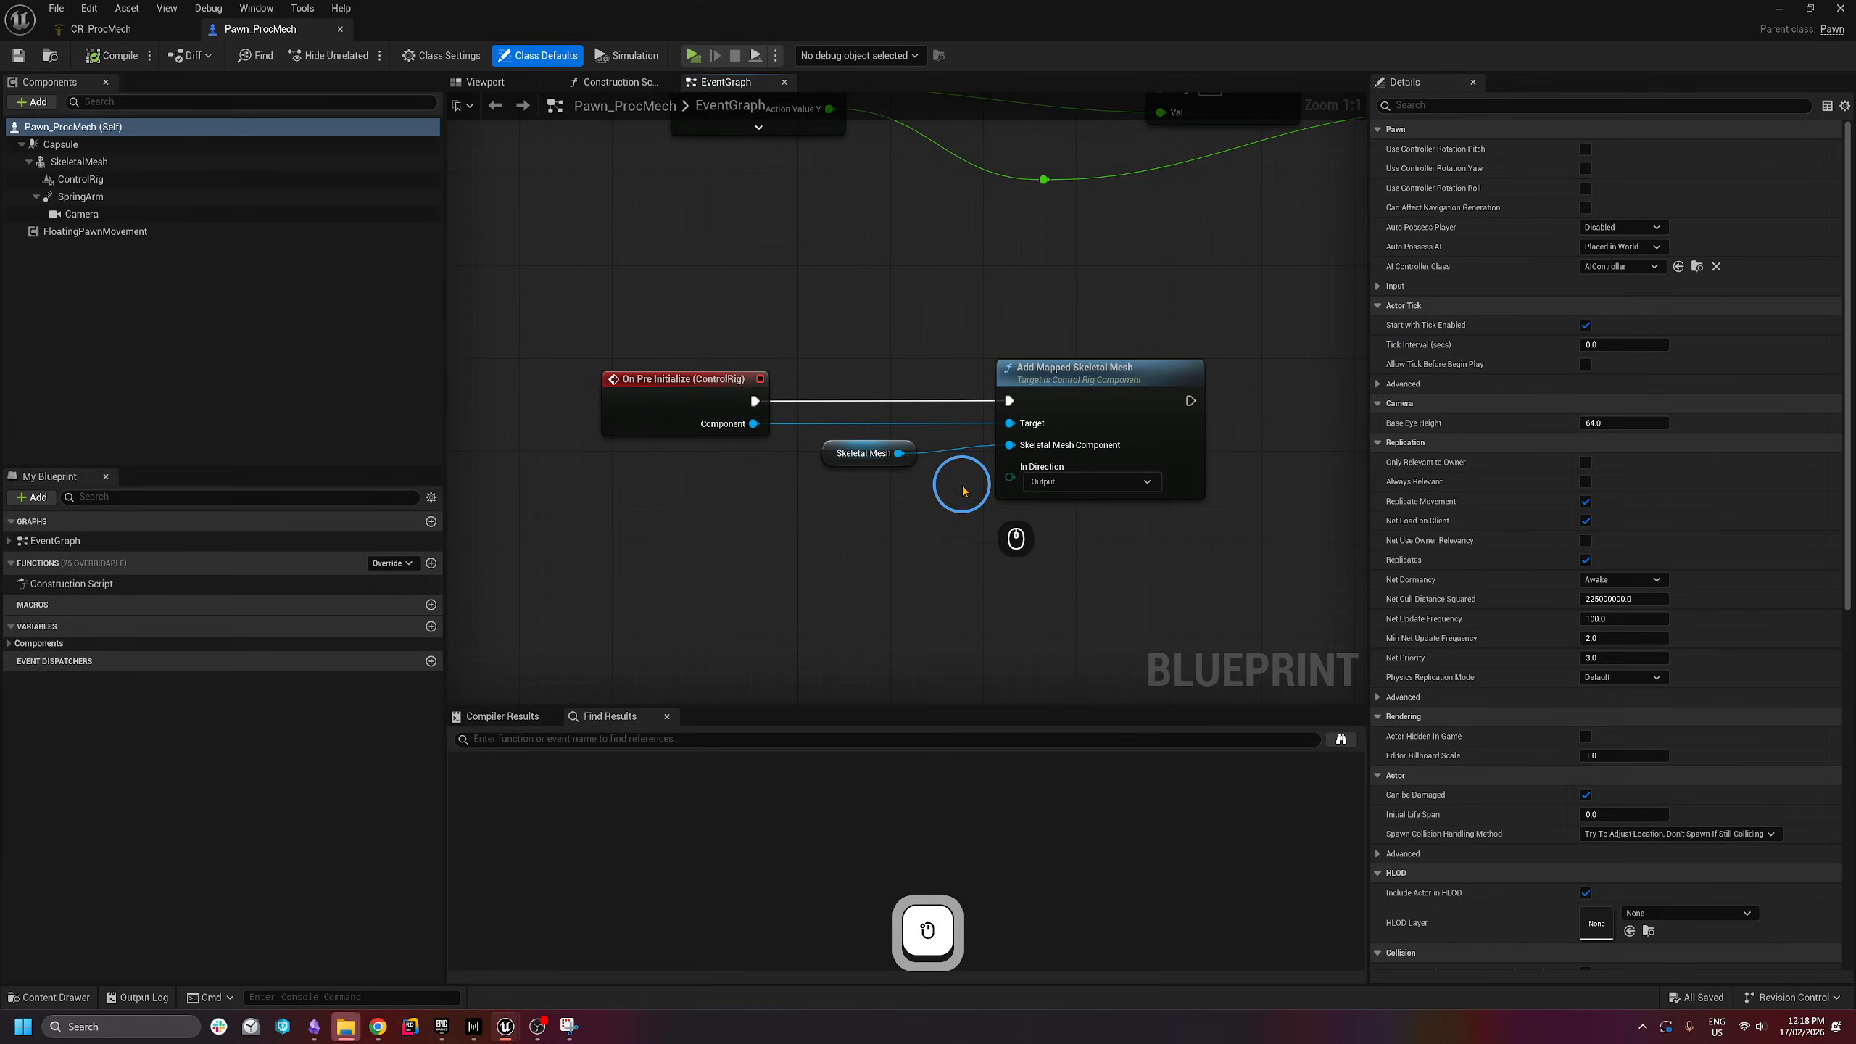
scroll(789, 435, "down", 2)
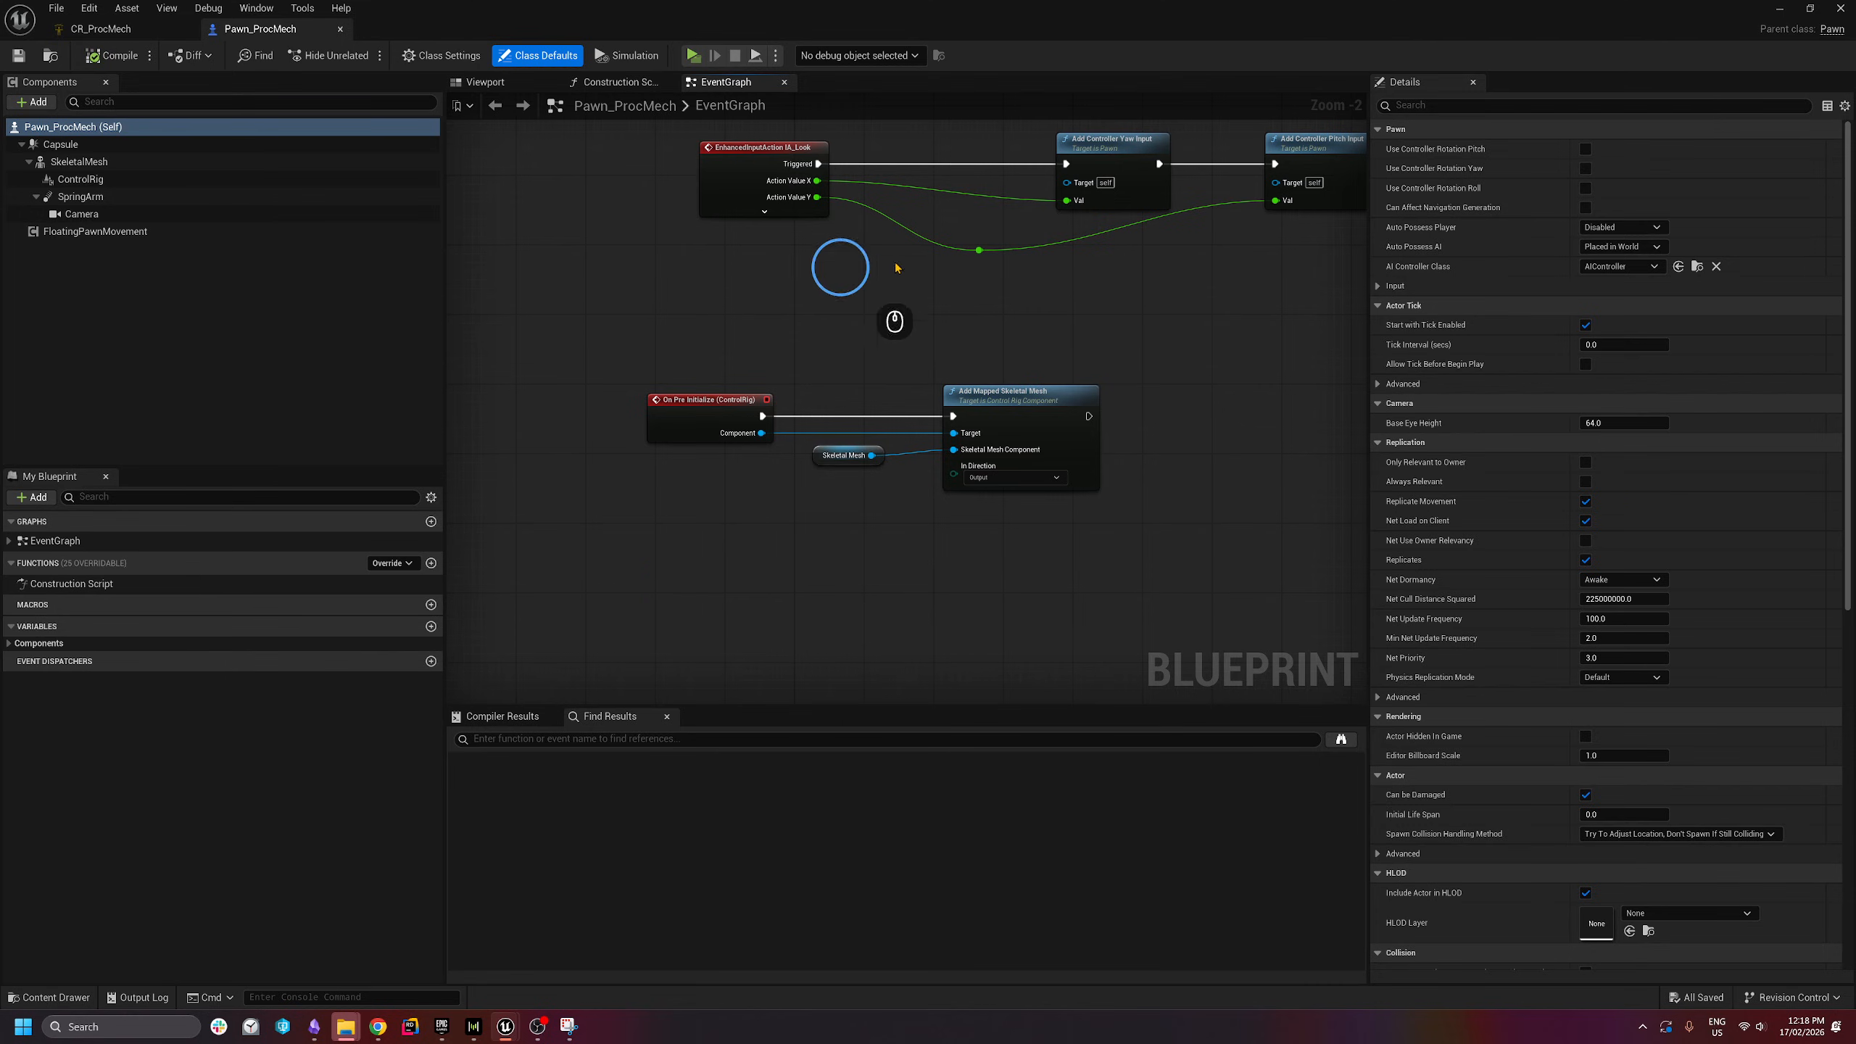
right_click_drag(1011, 601, 940, 381)
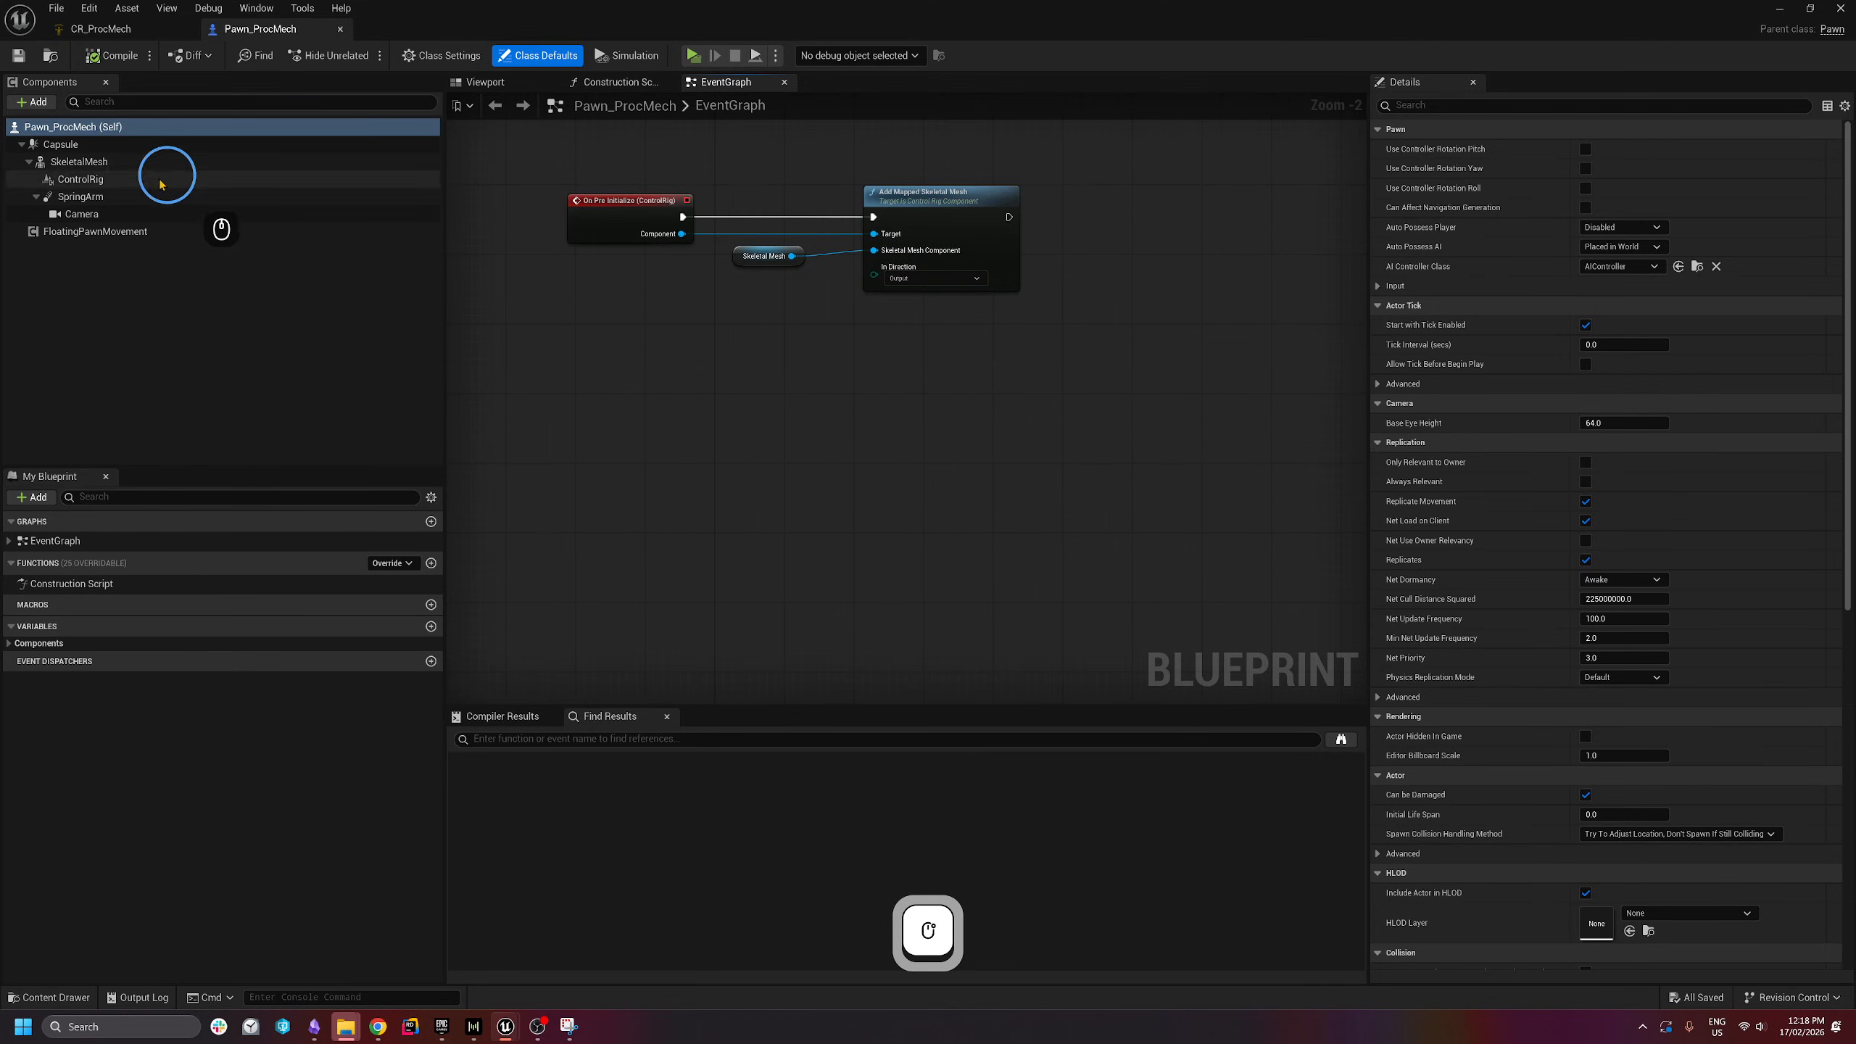
- Add an On Pre Forwards Solve event for the ControlRig component
left_click(91, 186)
left_click_drag(1852, 269, 1852, 821)
left_click(1441, 490)
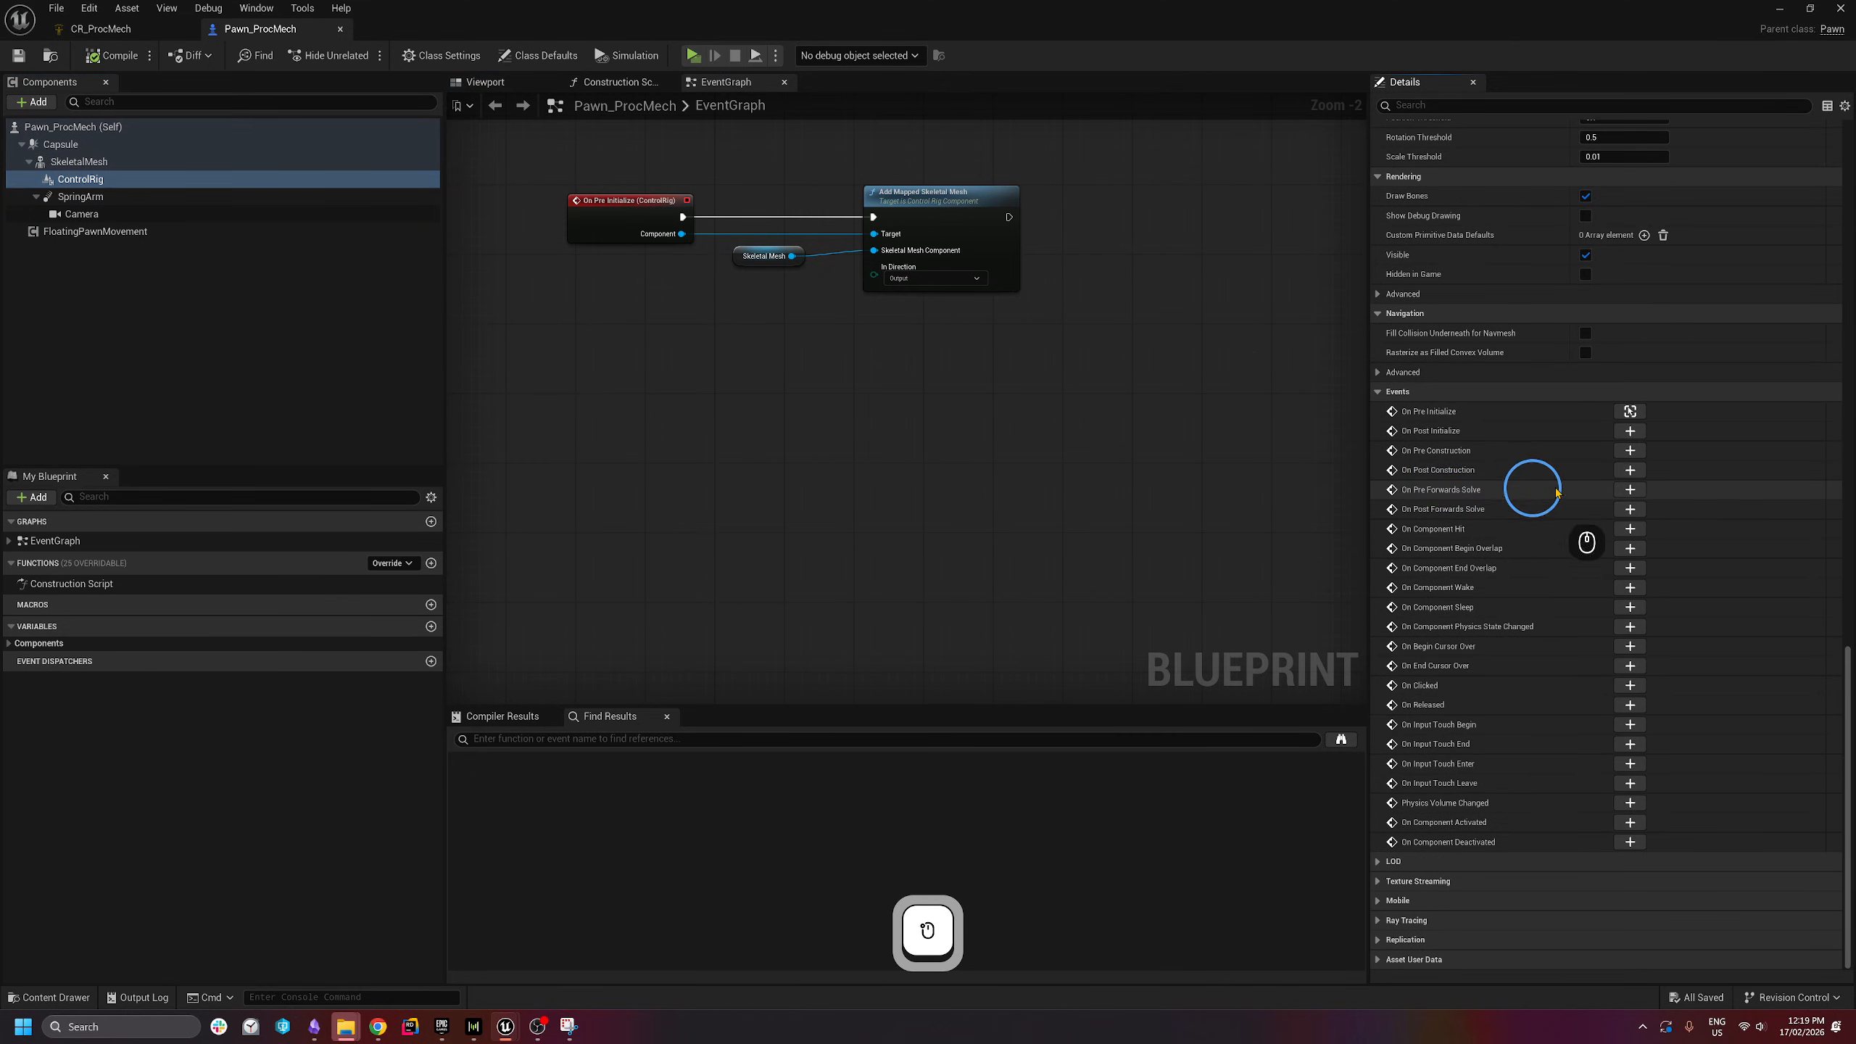
left_click(1631, 490)
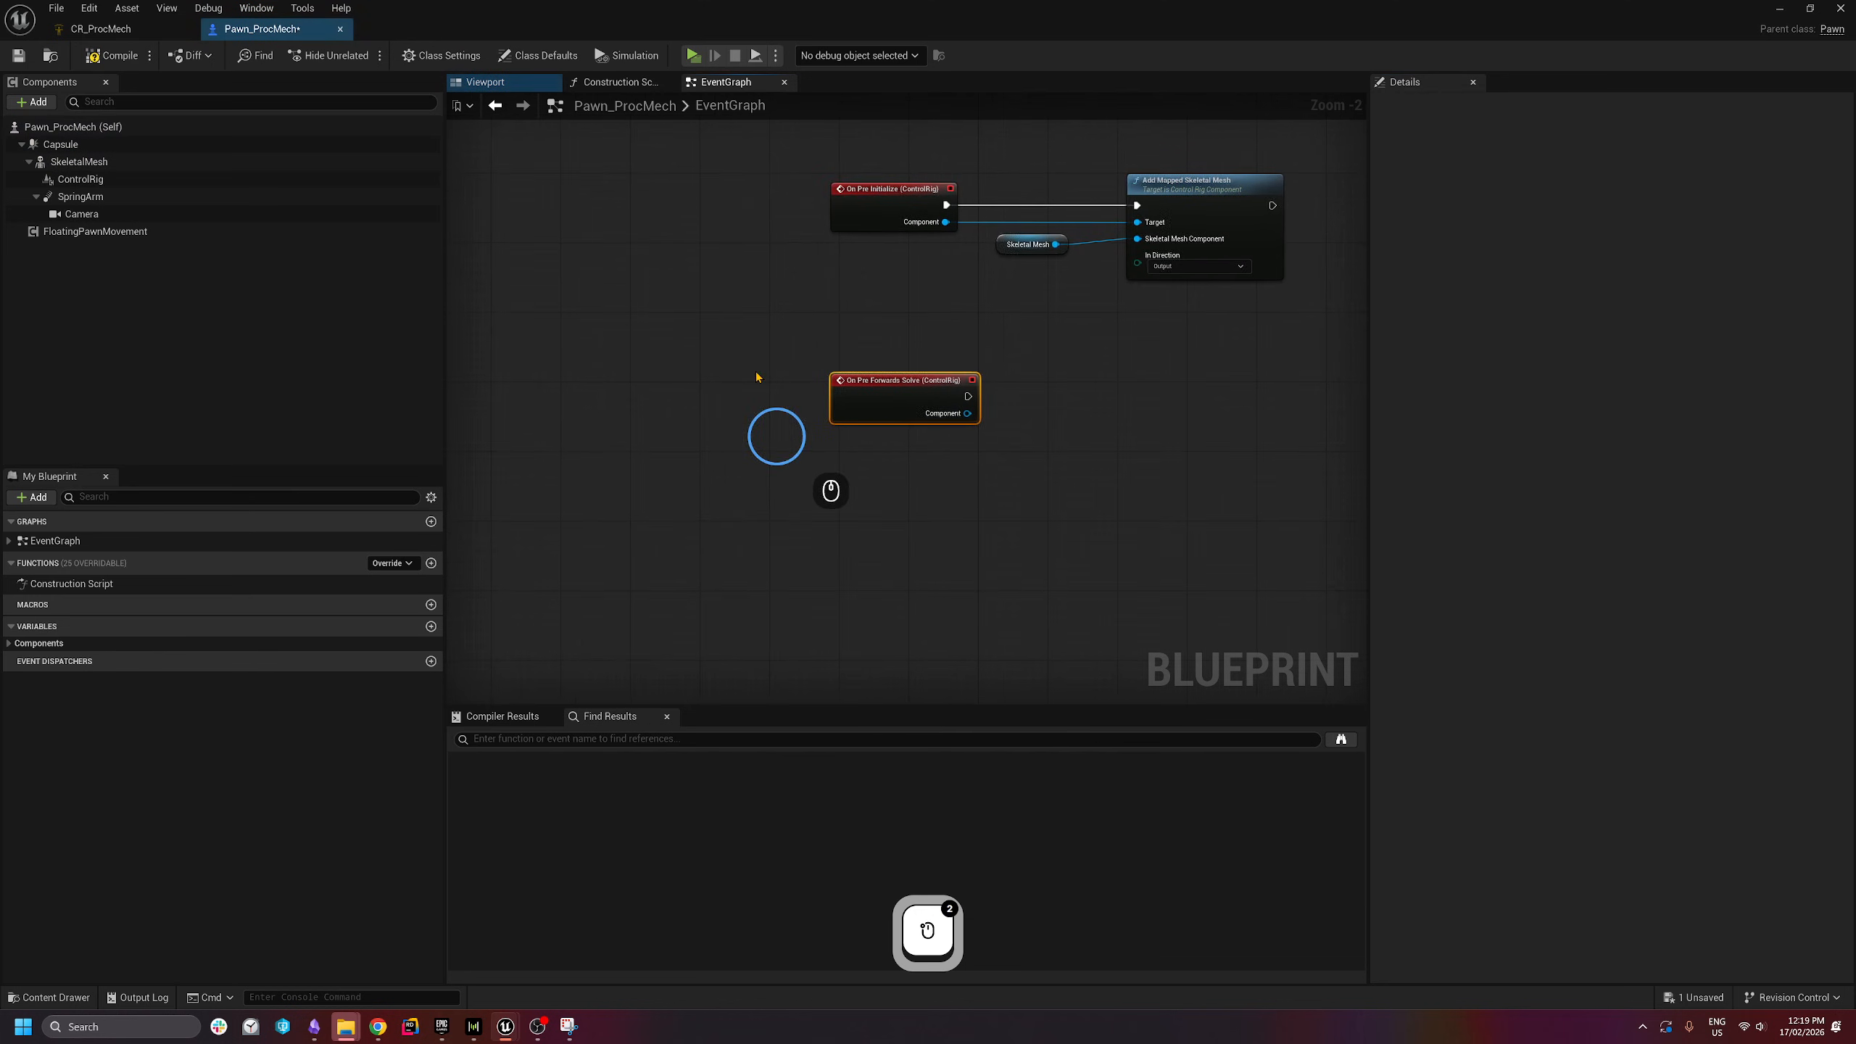
left_click(866, 381)
- Review the Forwards Solve node in CR_ProcMech, then go back to the Pawn_ProcMech EventGraph
left_click(95, 29)
scroll(980, 384, "down", 5)
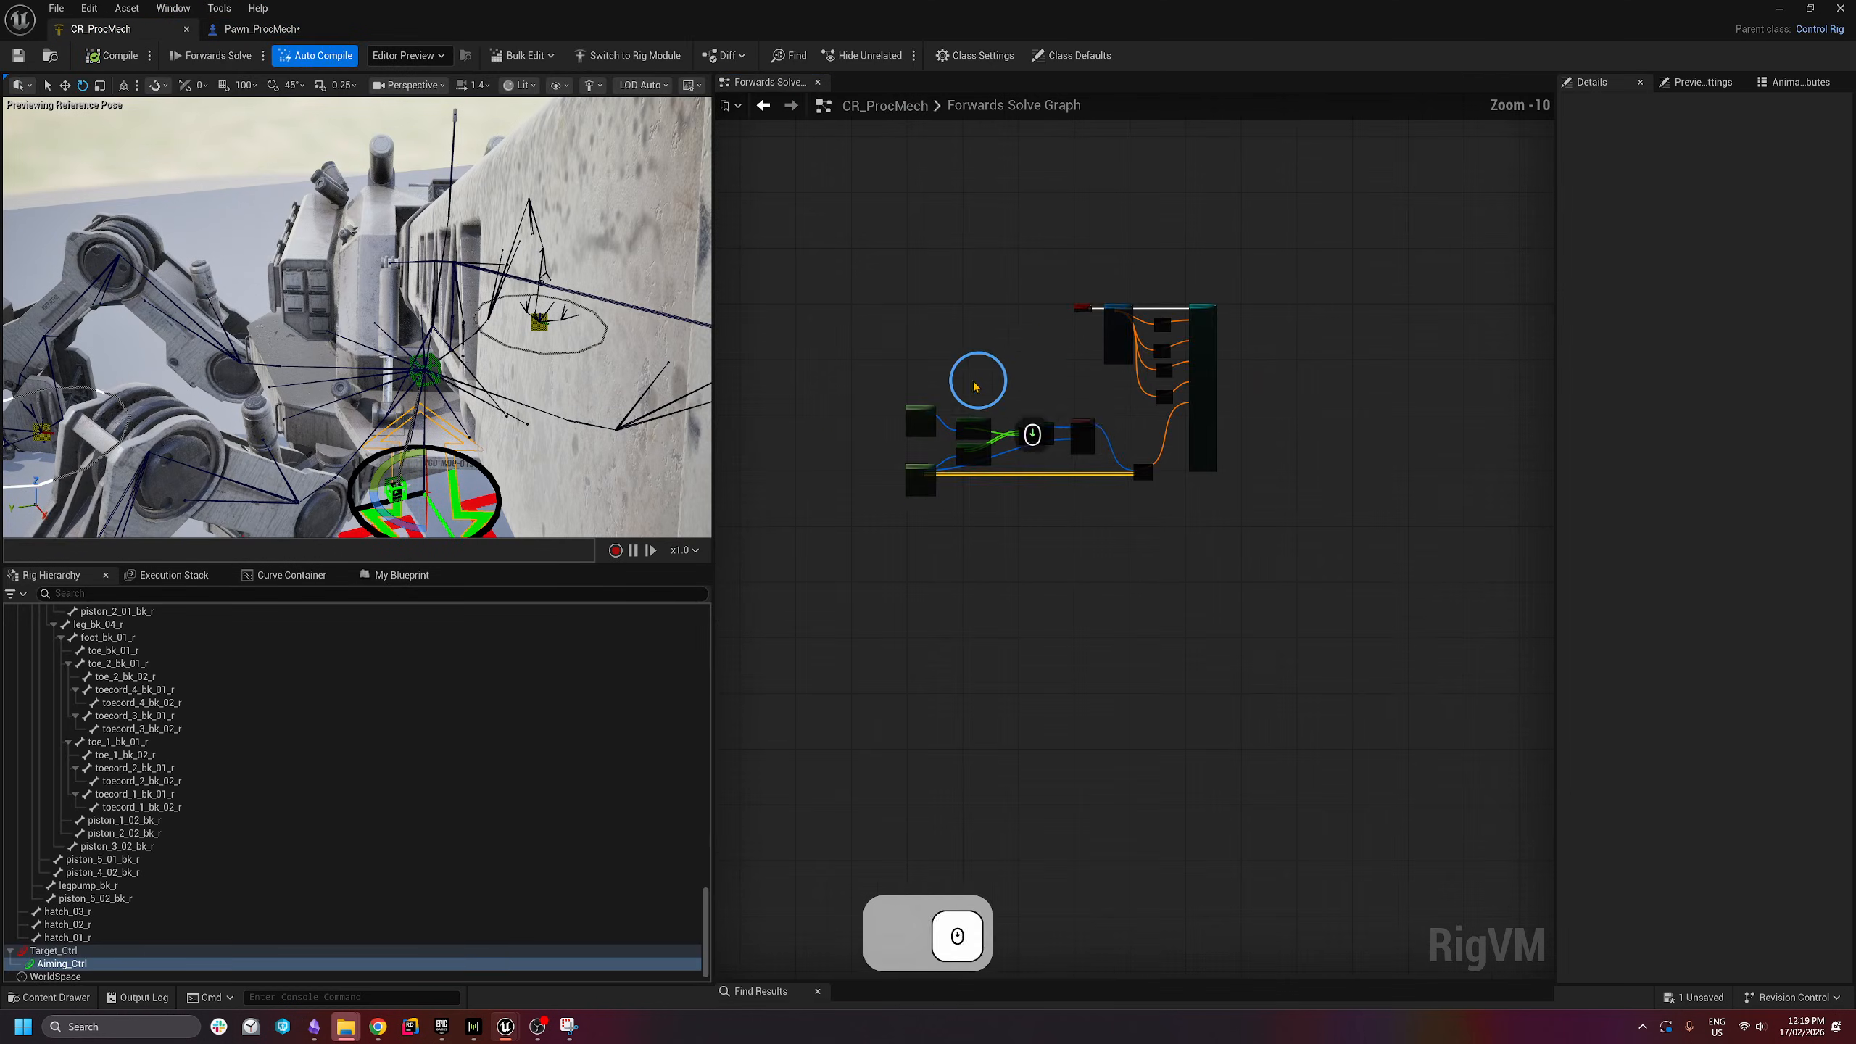
scroll(1117, 362, "up", 6)
scroll(1116, 361, "up", 4)
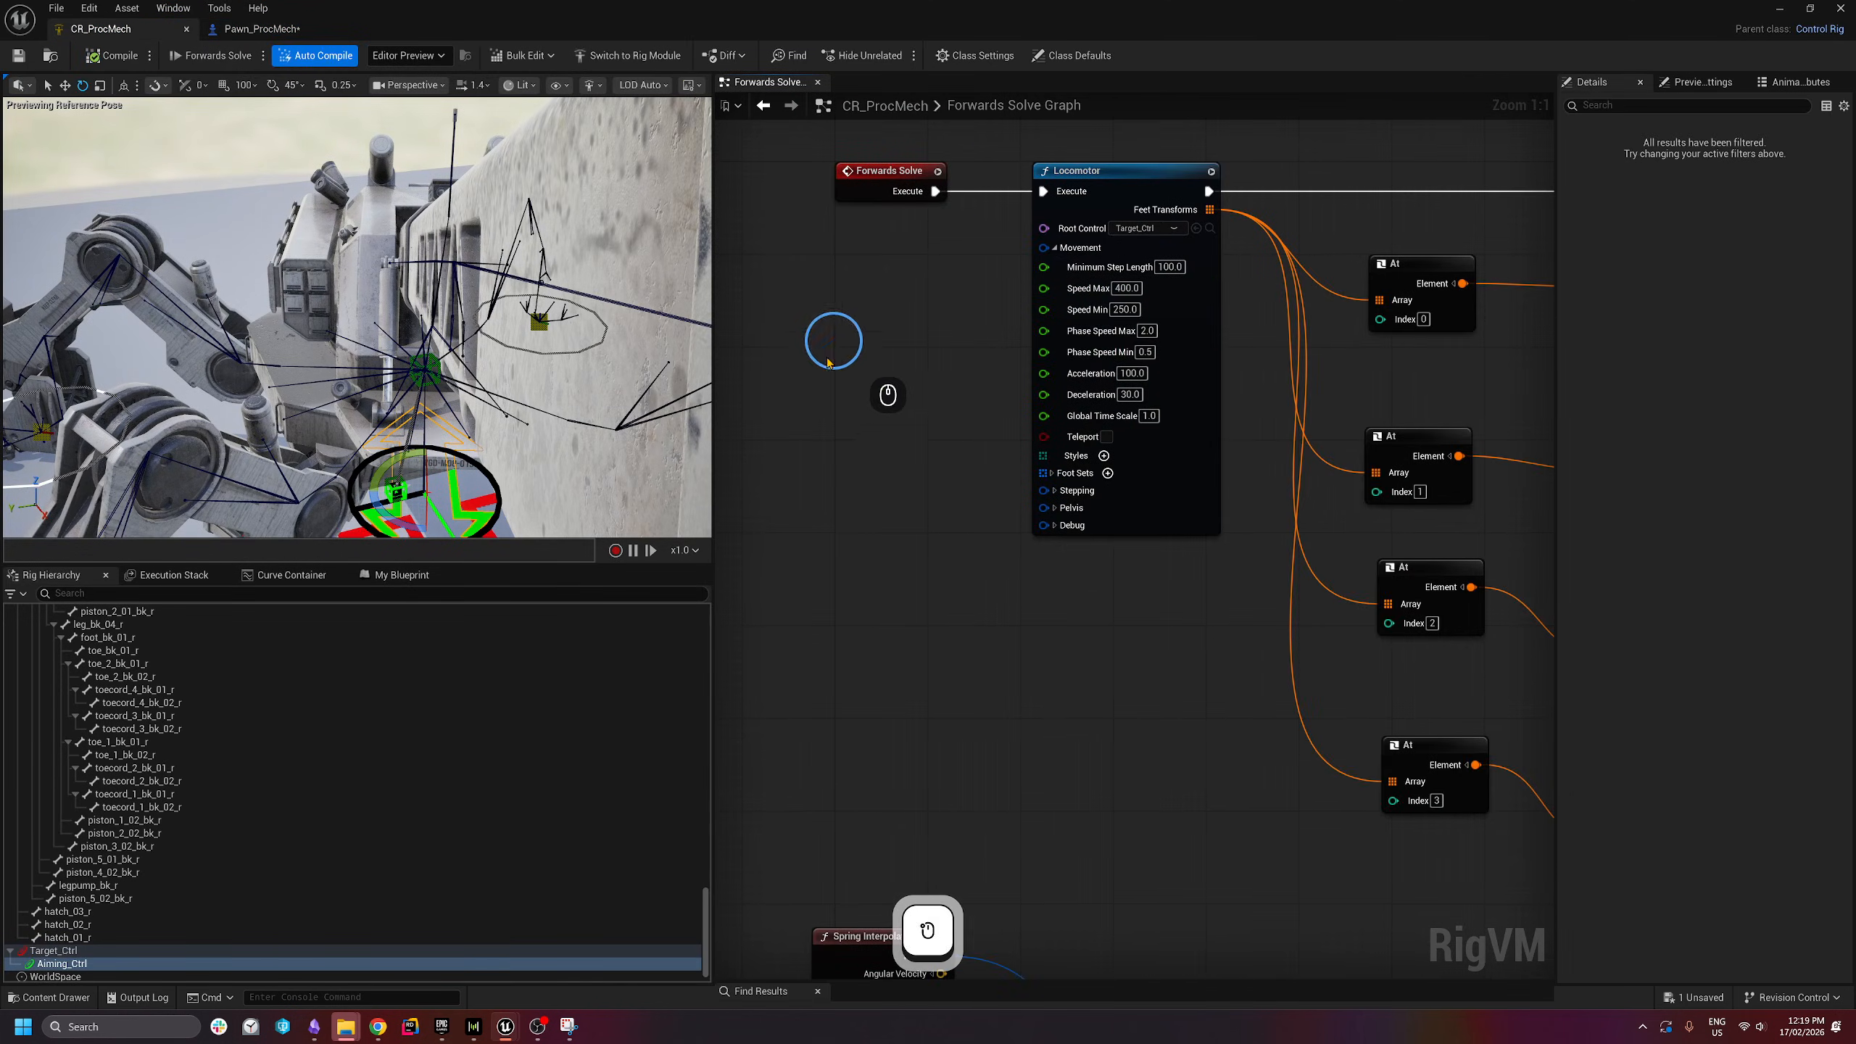
left_click_drag(798, 407, 940, 129)
left_click_drag(763, 469, 1355, 806)
scroll(857, 338, "down", 2)
scroll(805, 441, "down", 2)
left_click(209, 38)
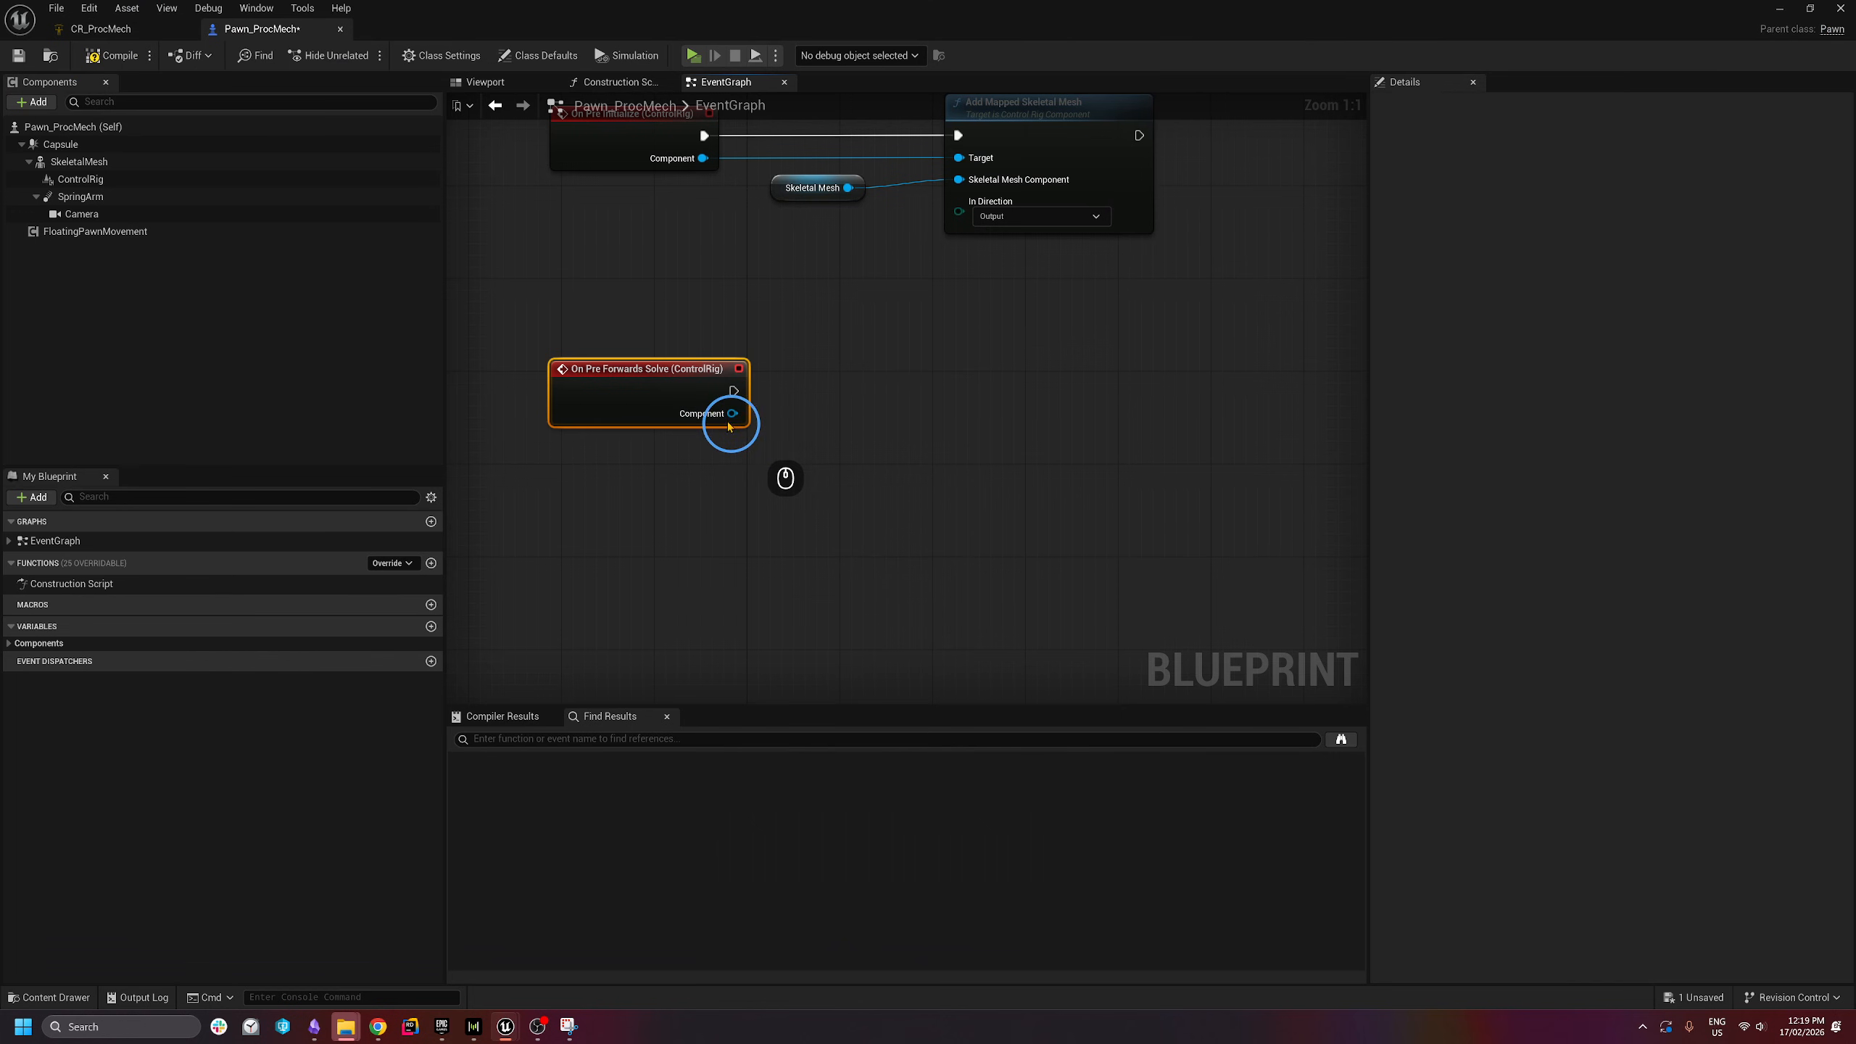
- Add a Set Control Rotator node from the event's Component output
left_click_drag(732, 413, 944, 417)
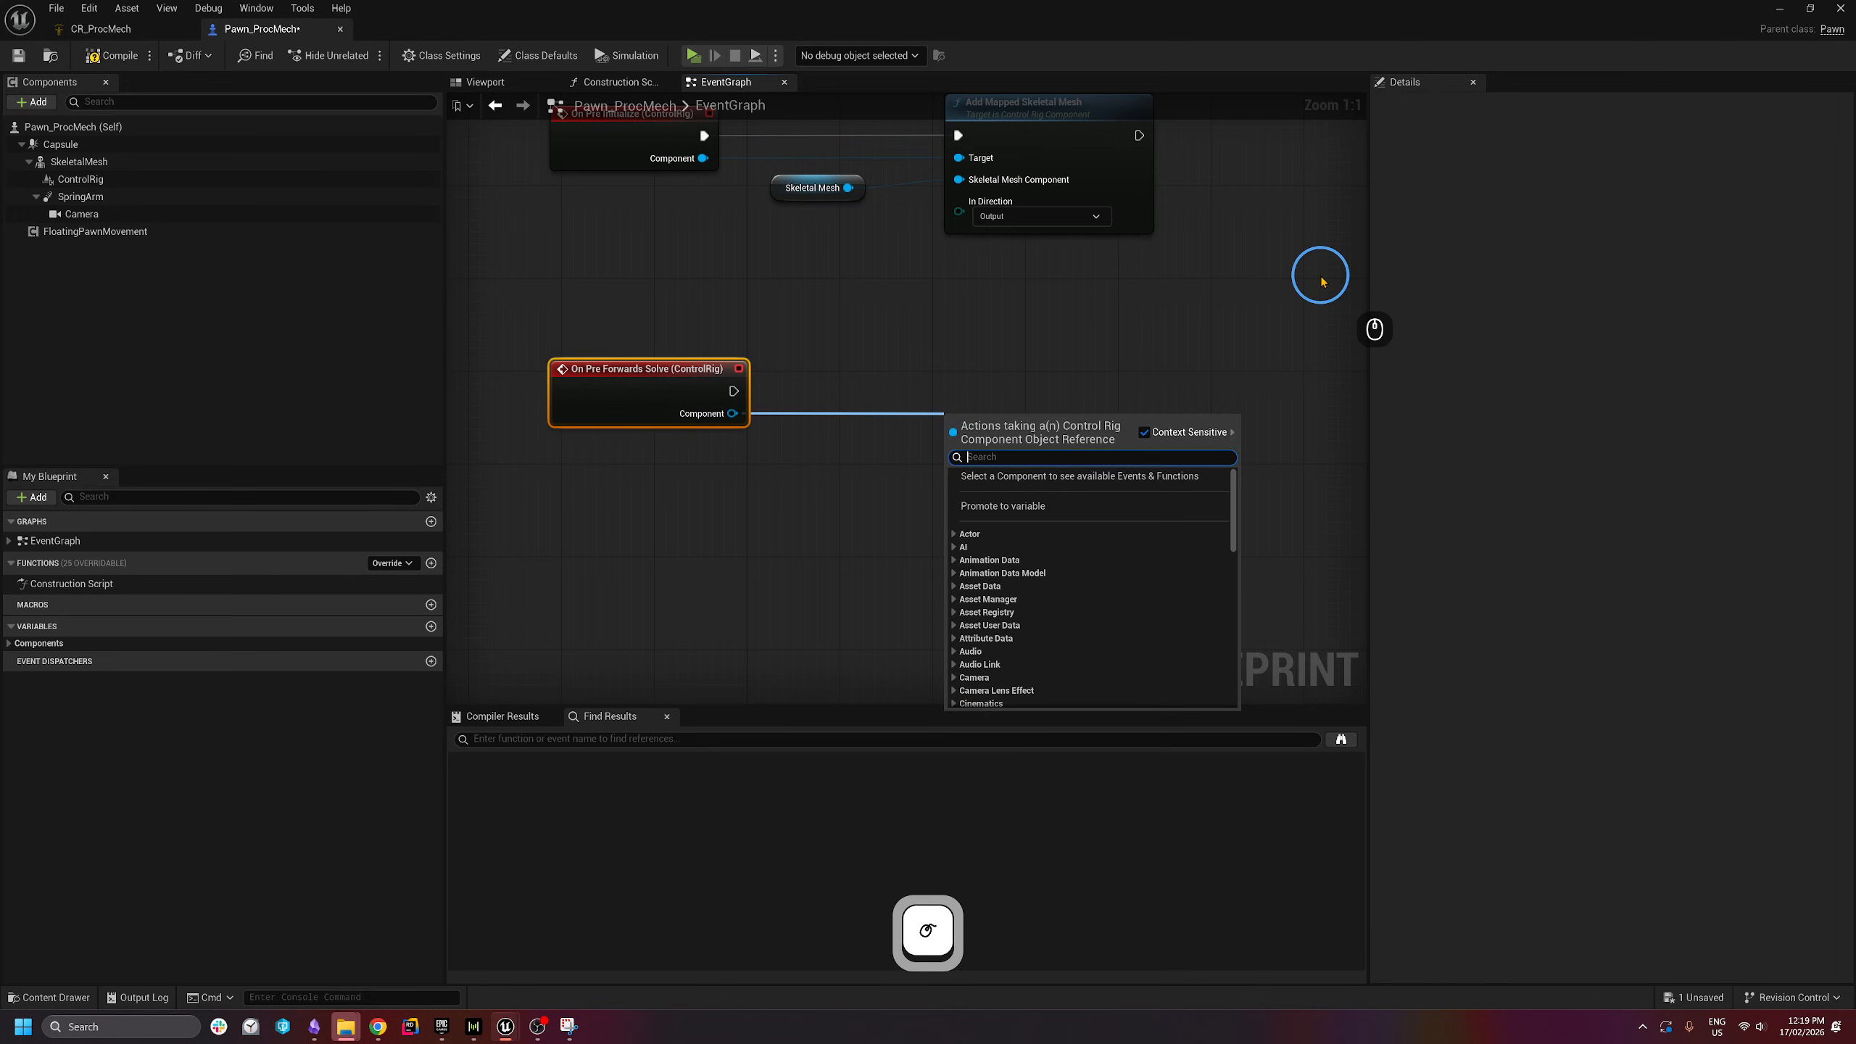
type("set control ")
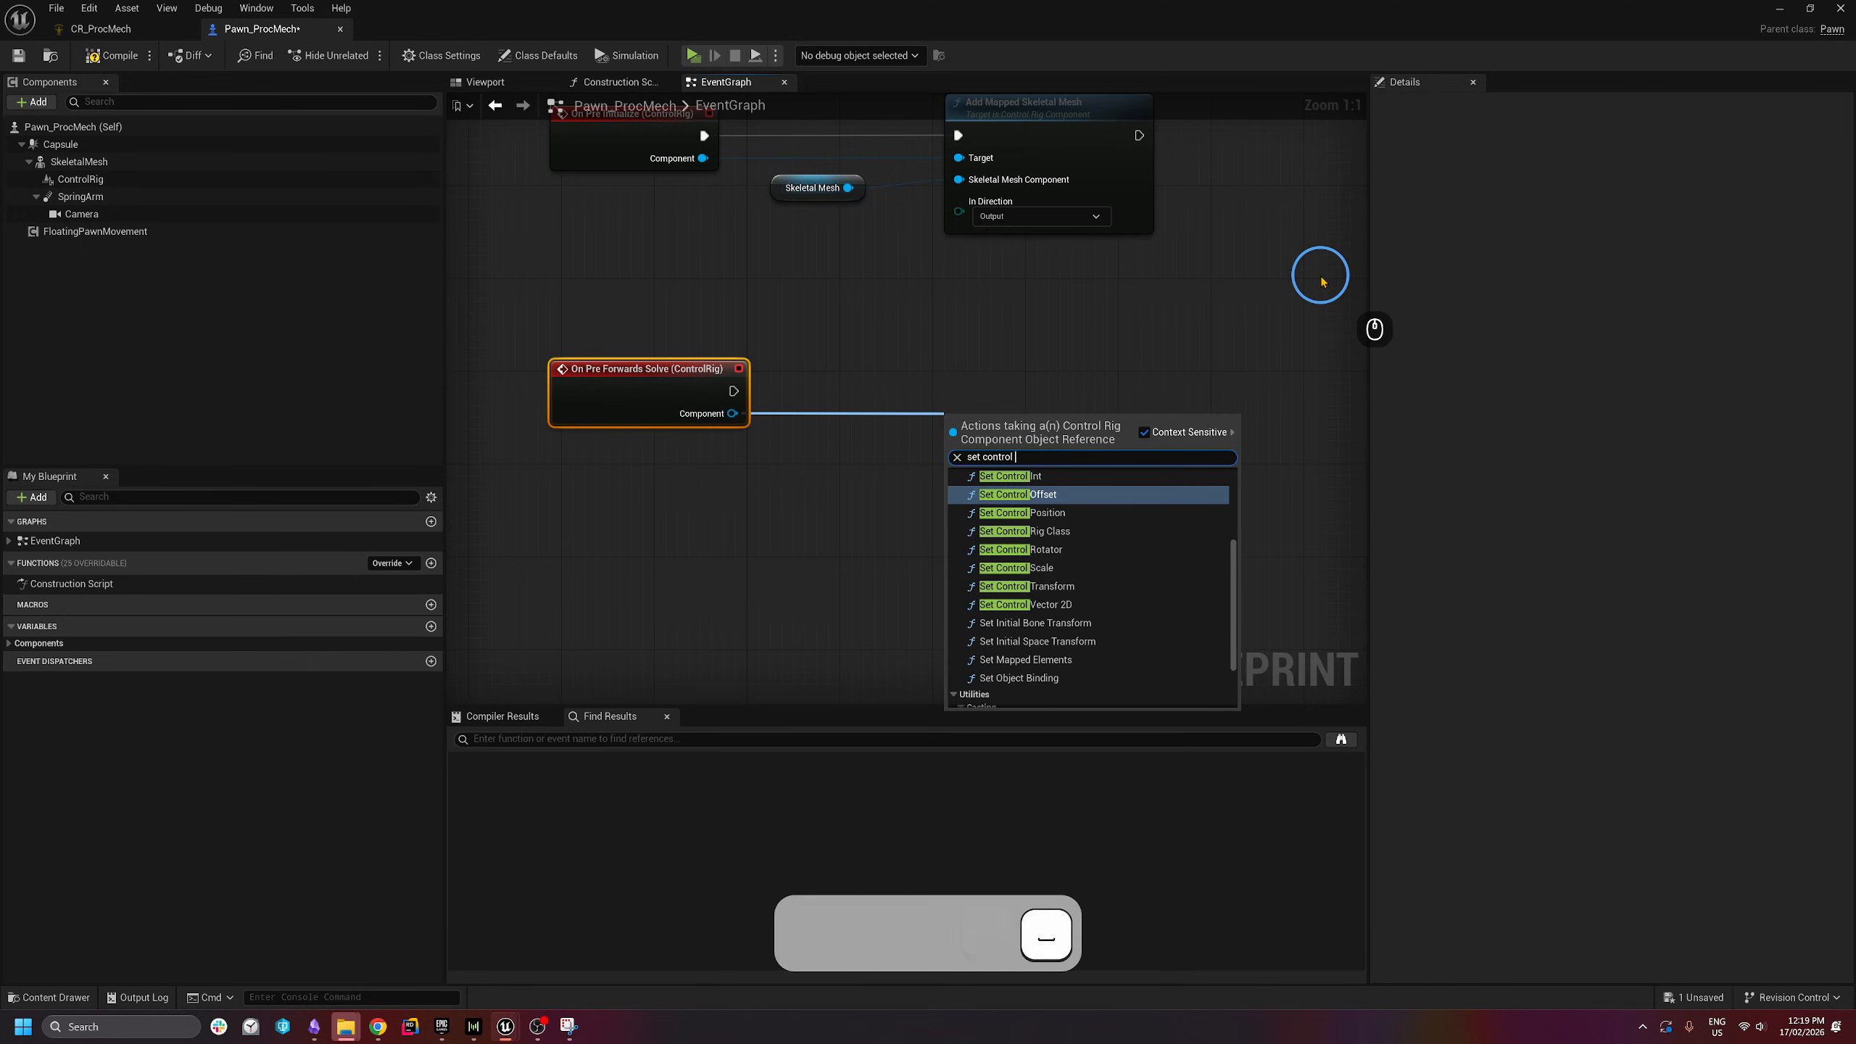
type("rotat")
key("Return")
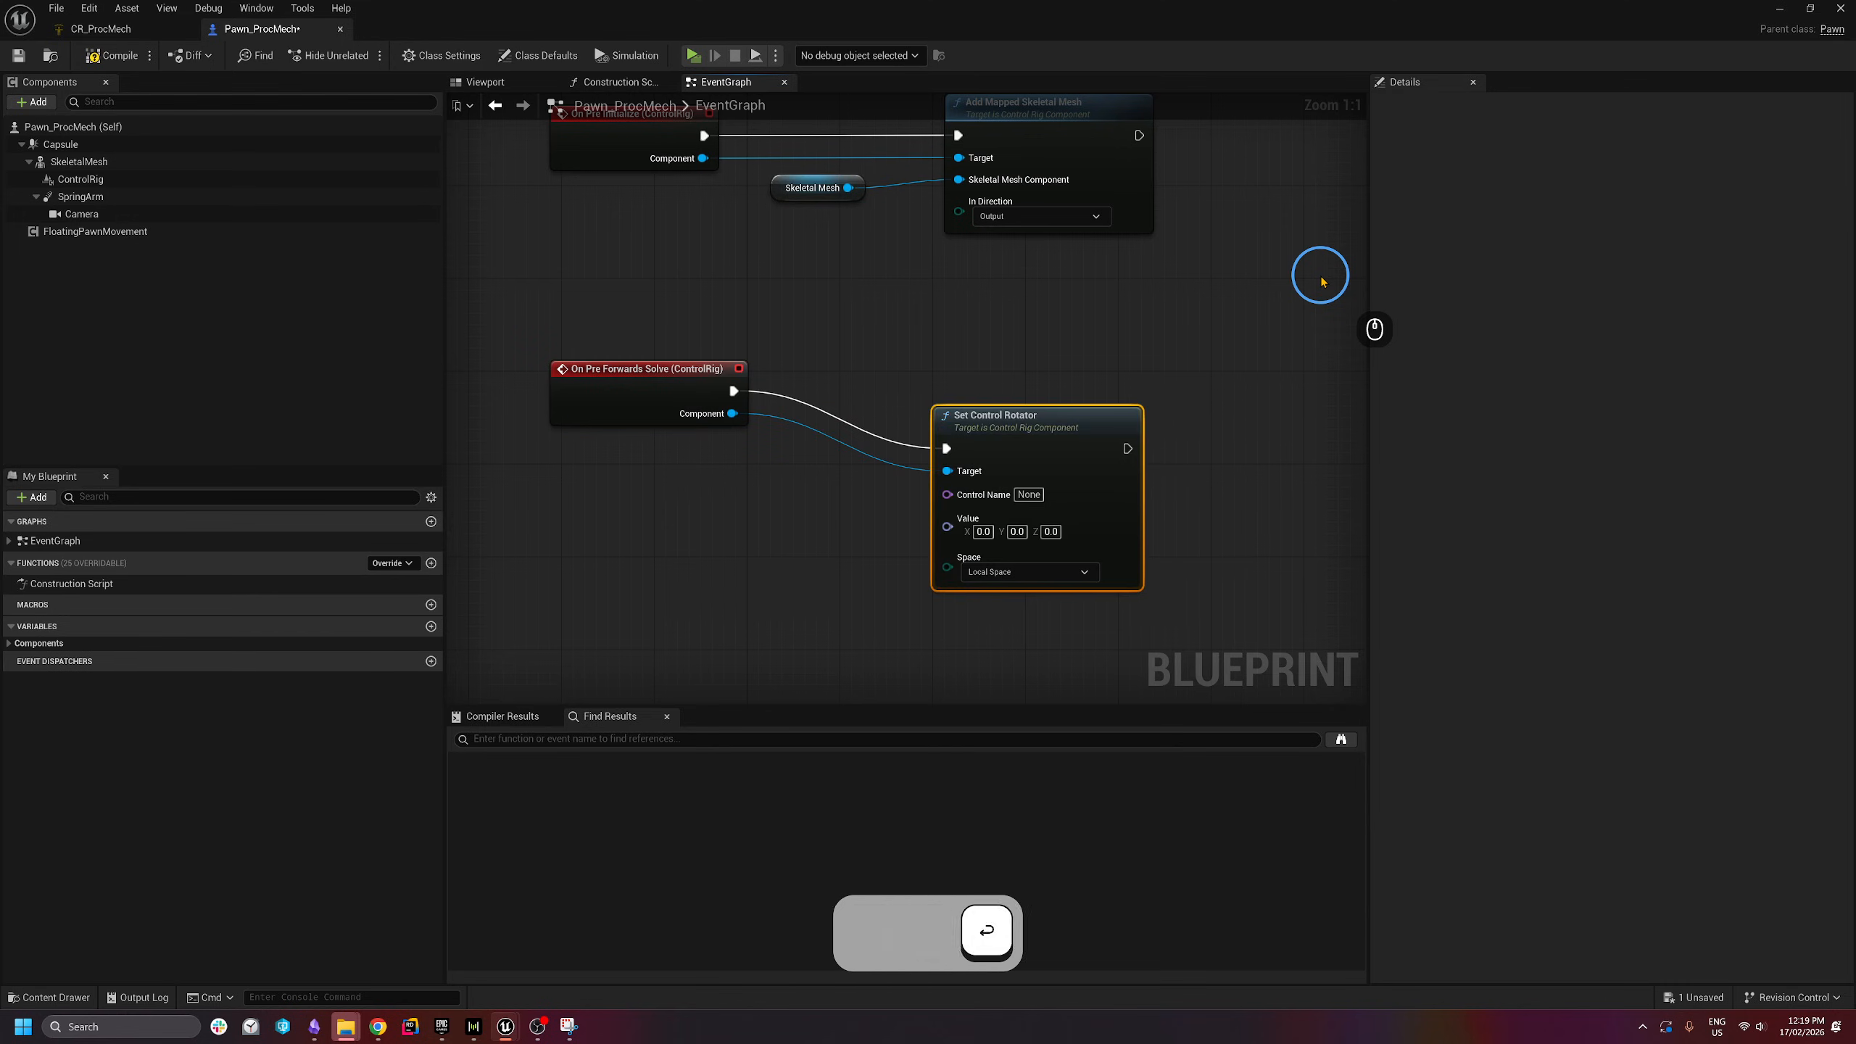
left_click_drag(1027, 435, 1037, 380)
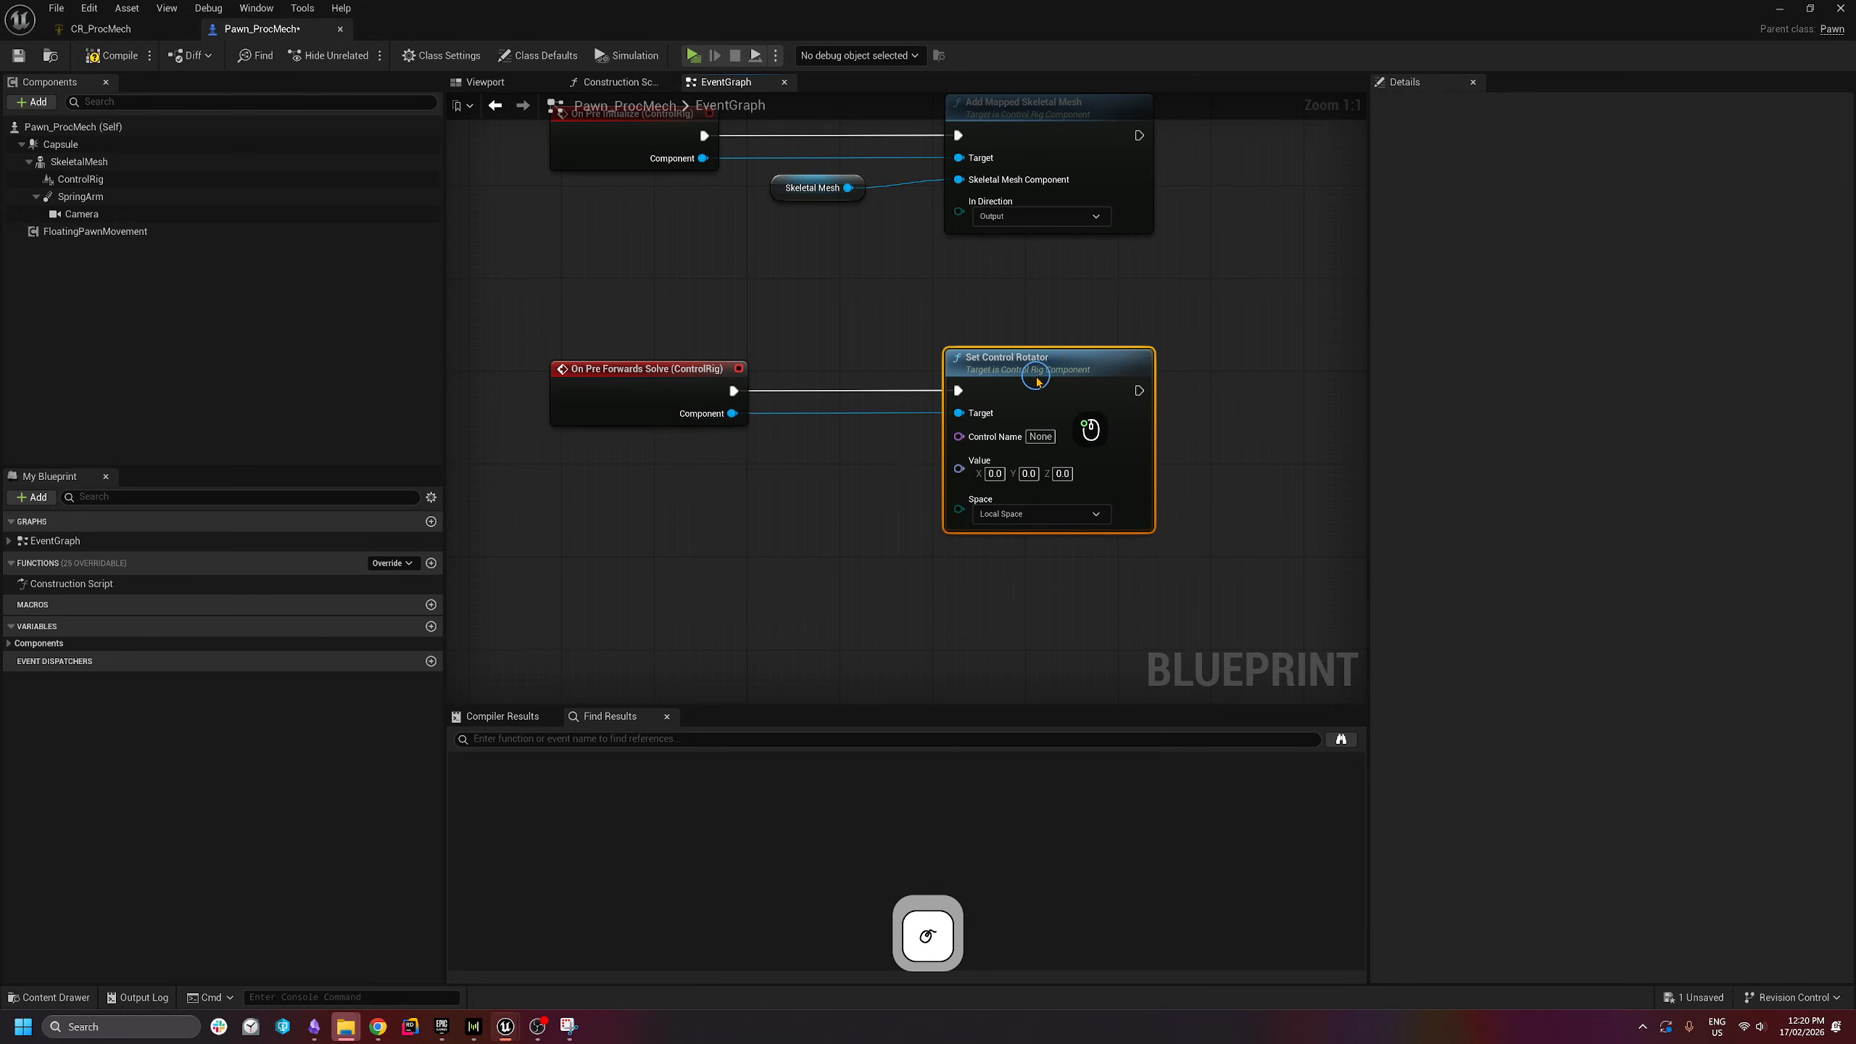
- Set Control Name to Aiming_Ctrl and split Value into Roll, Pitch and Yaw
left_click(1041, 436)
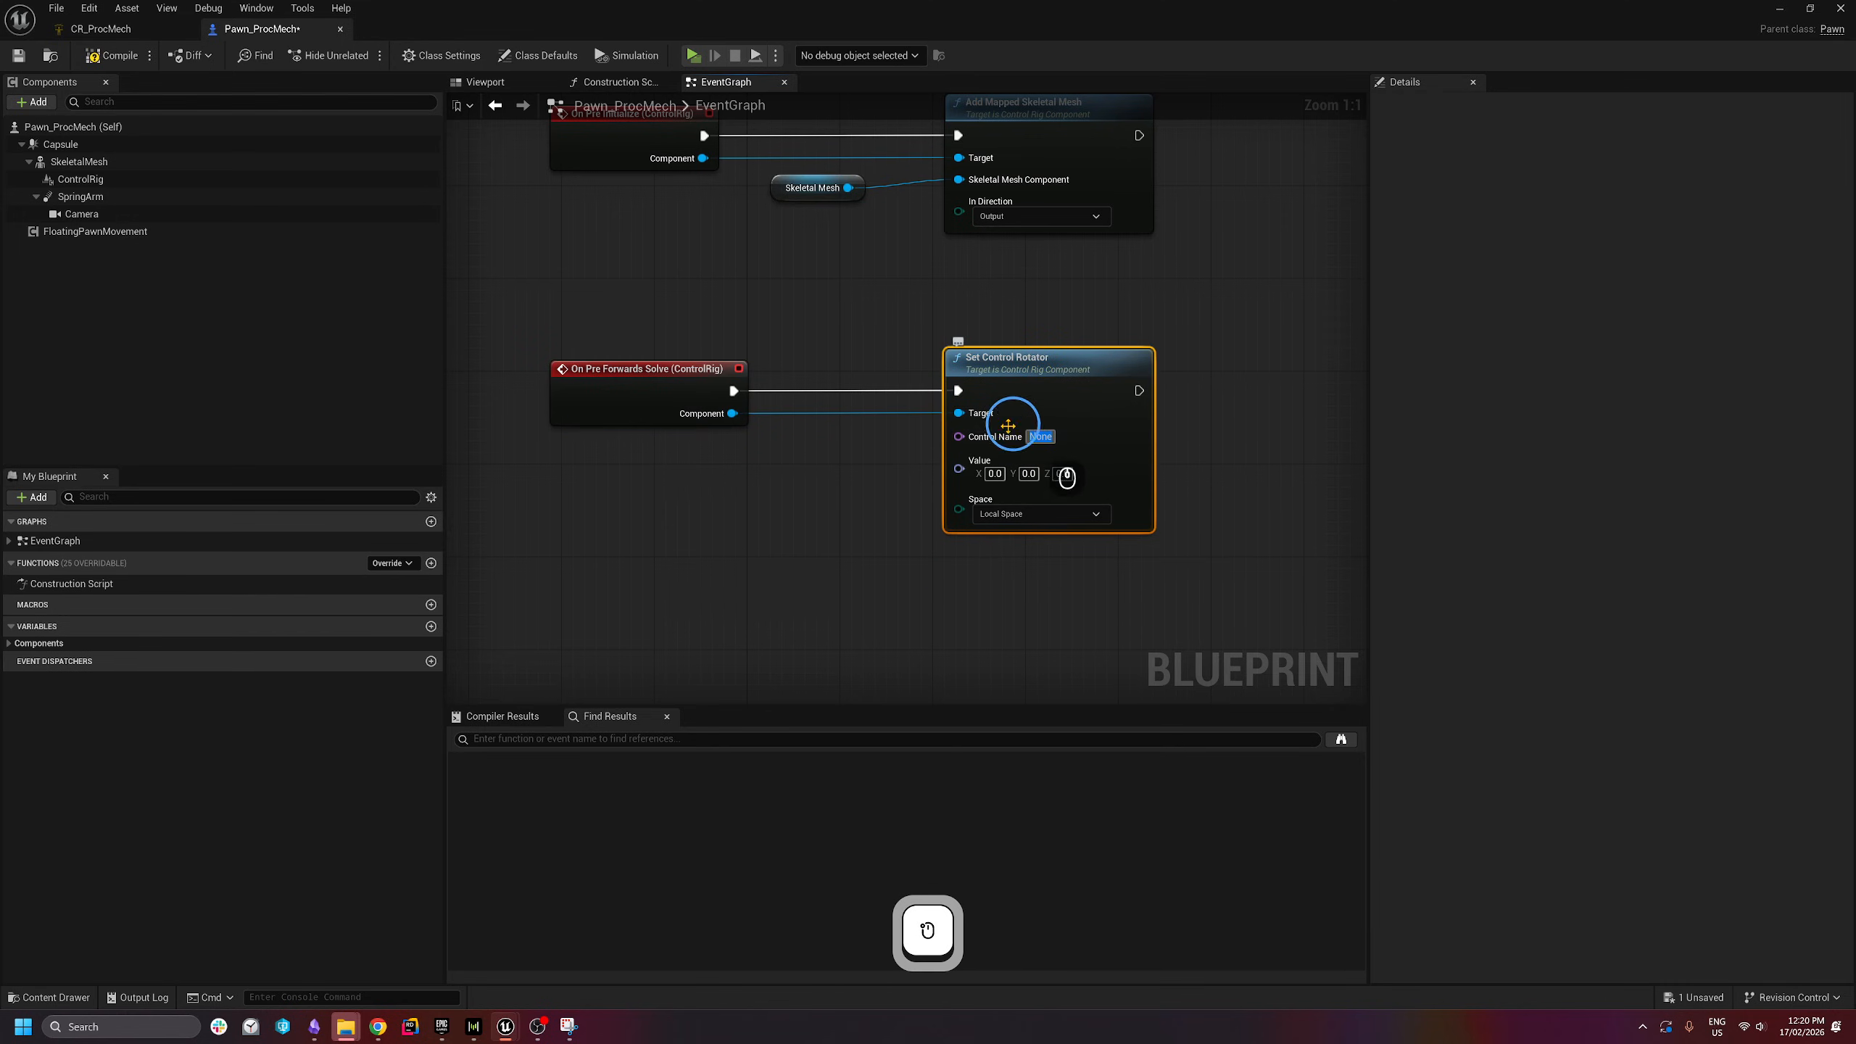
left_click(116, 37)
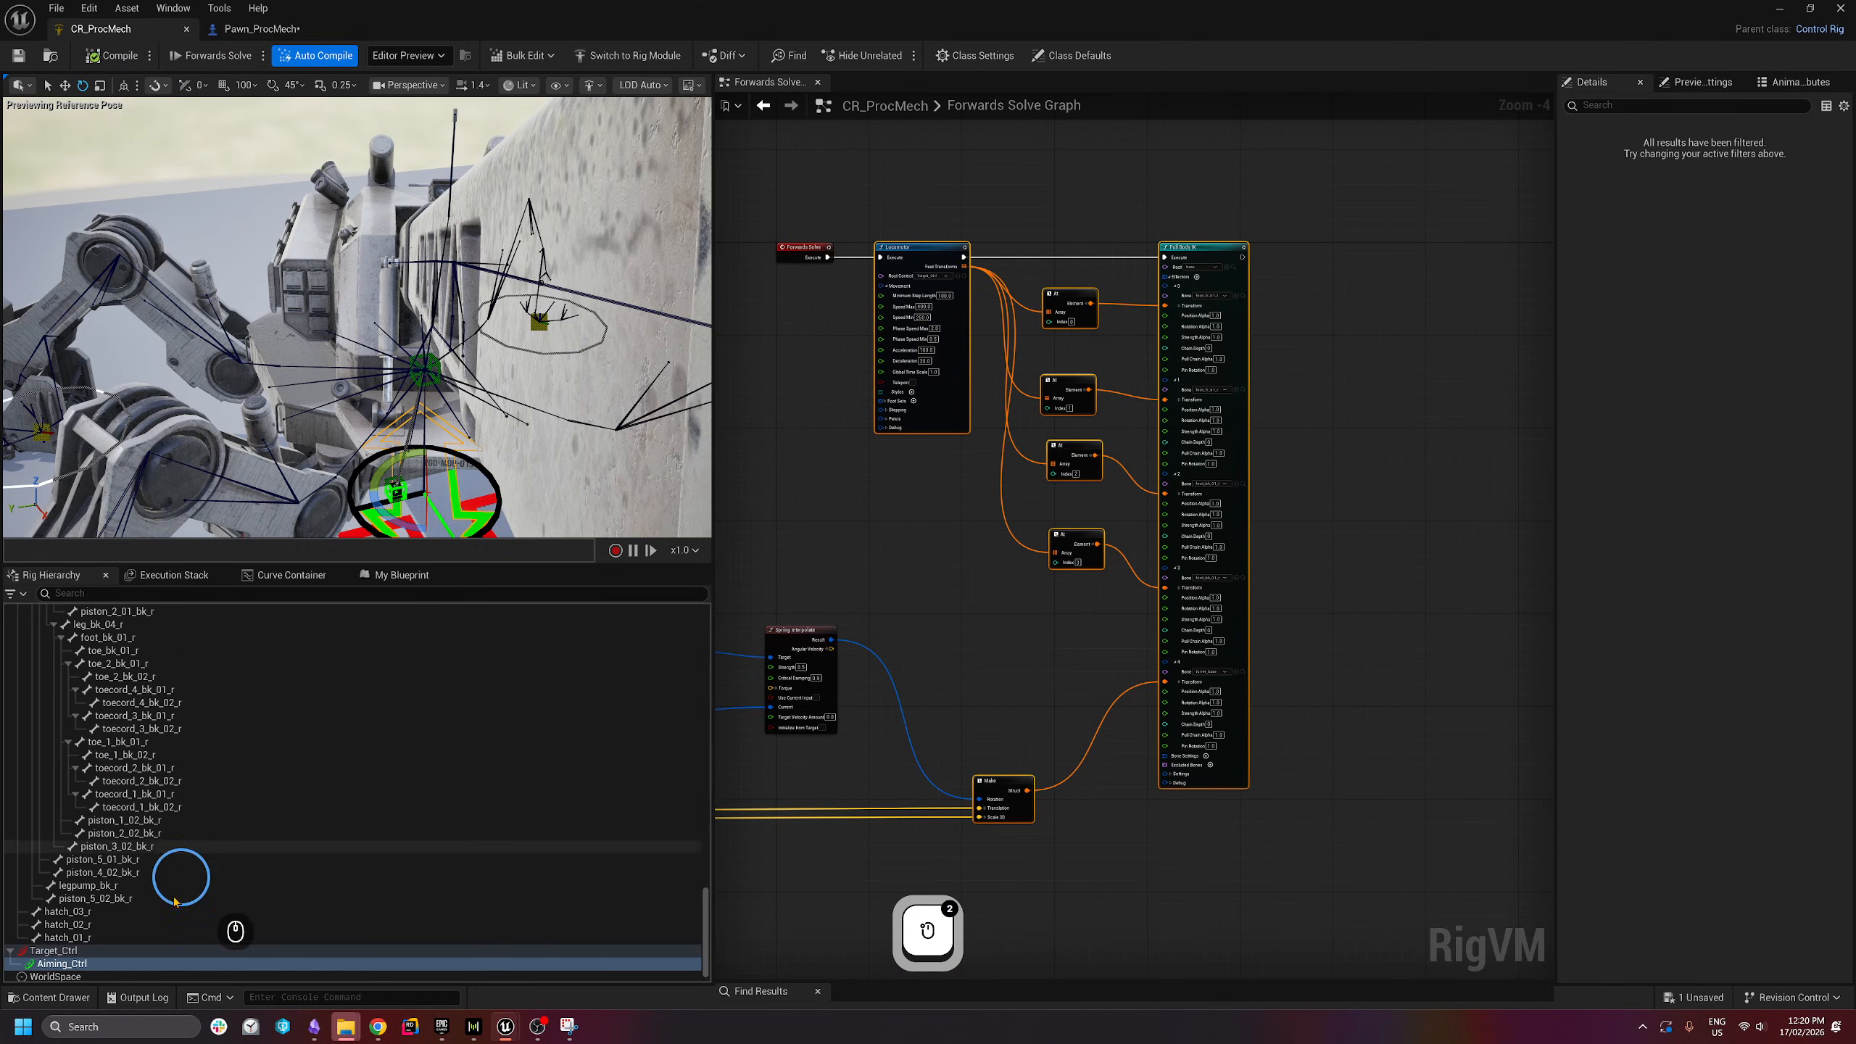
left_click(46, 963)
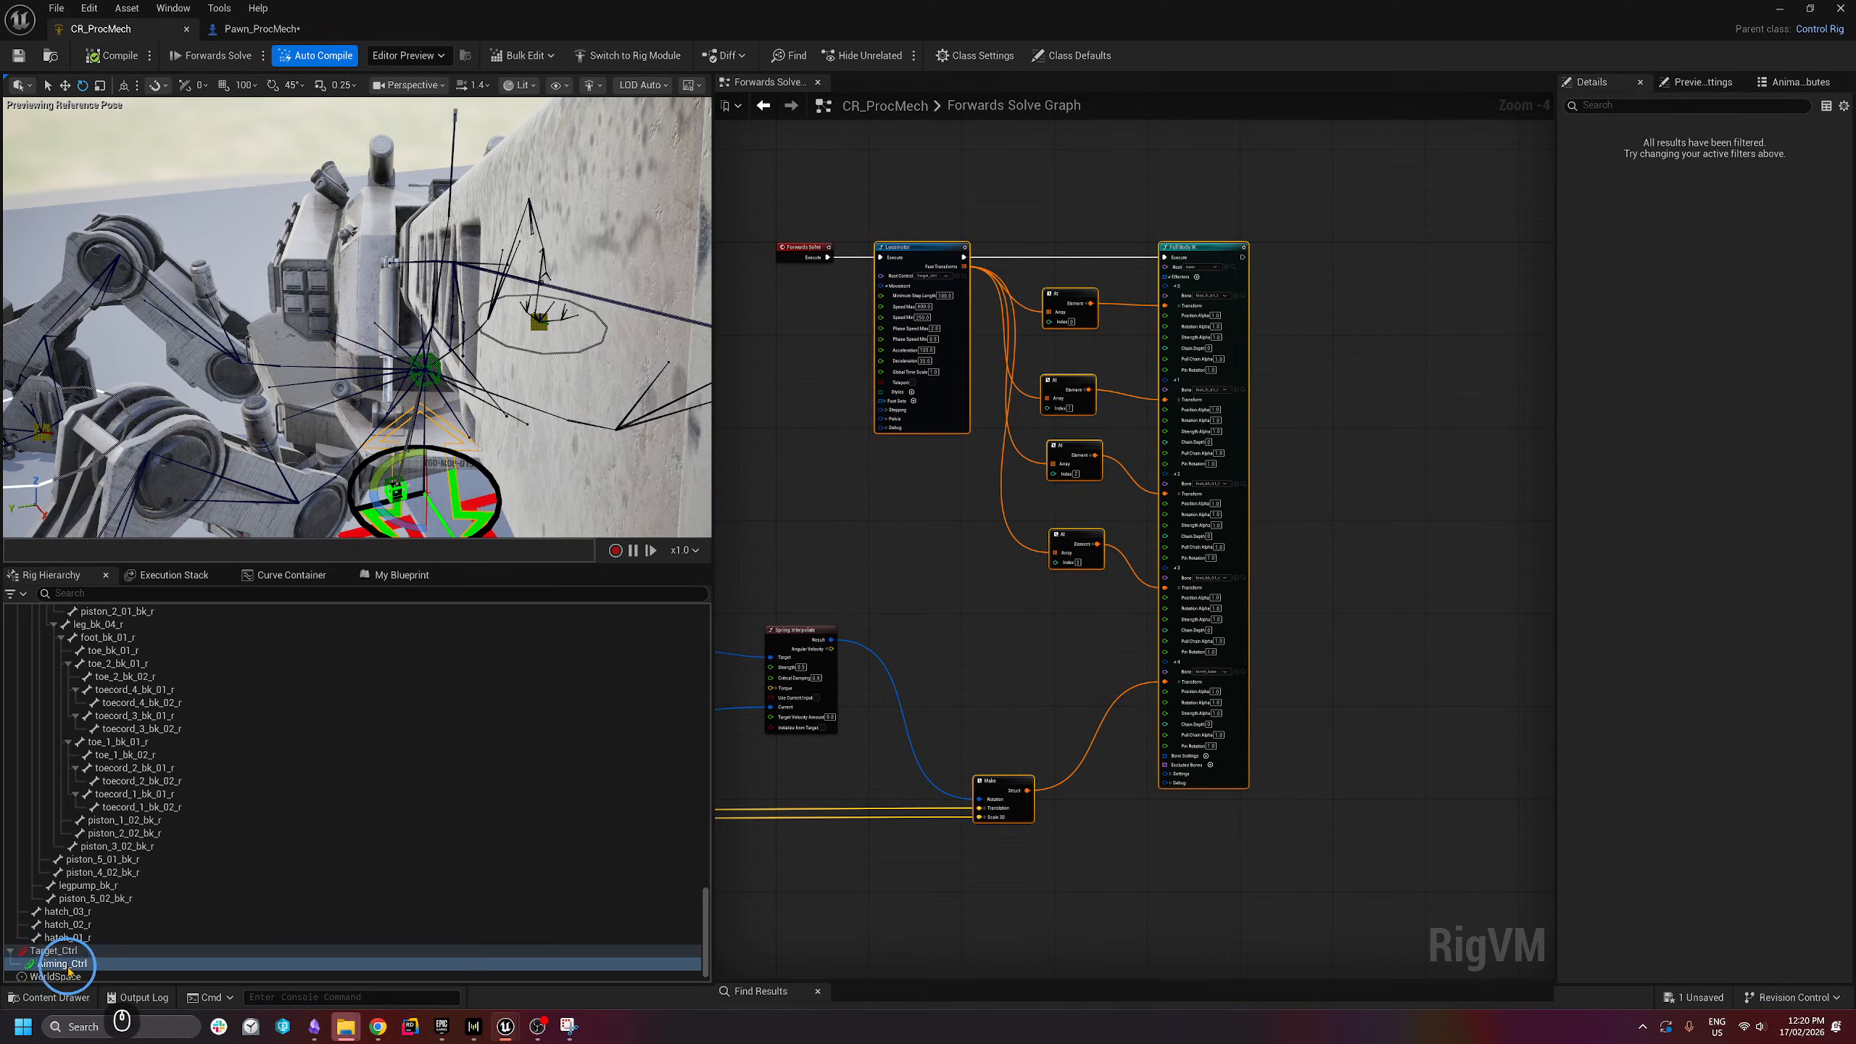
left_click(260, 28)
left_click(1040, 436)
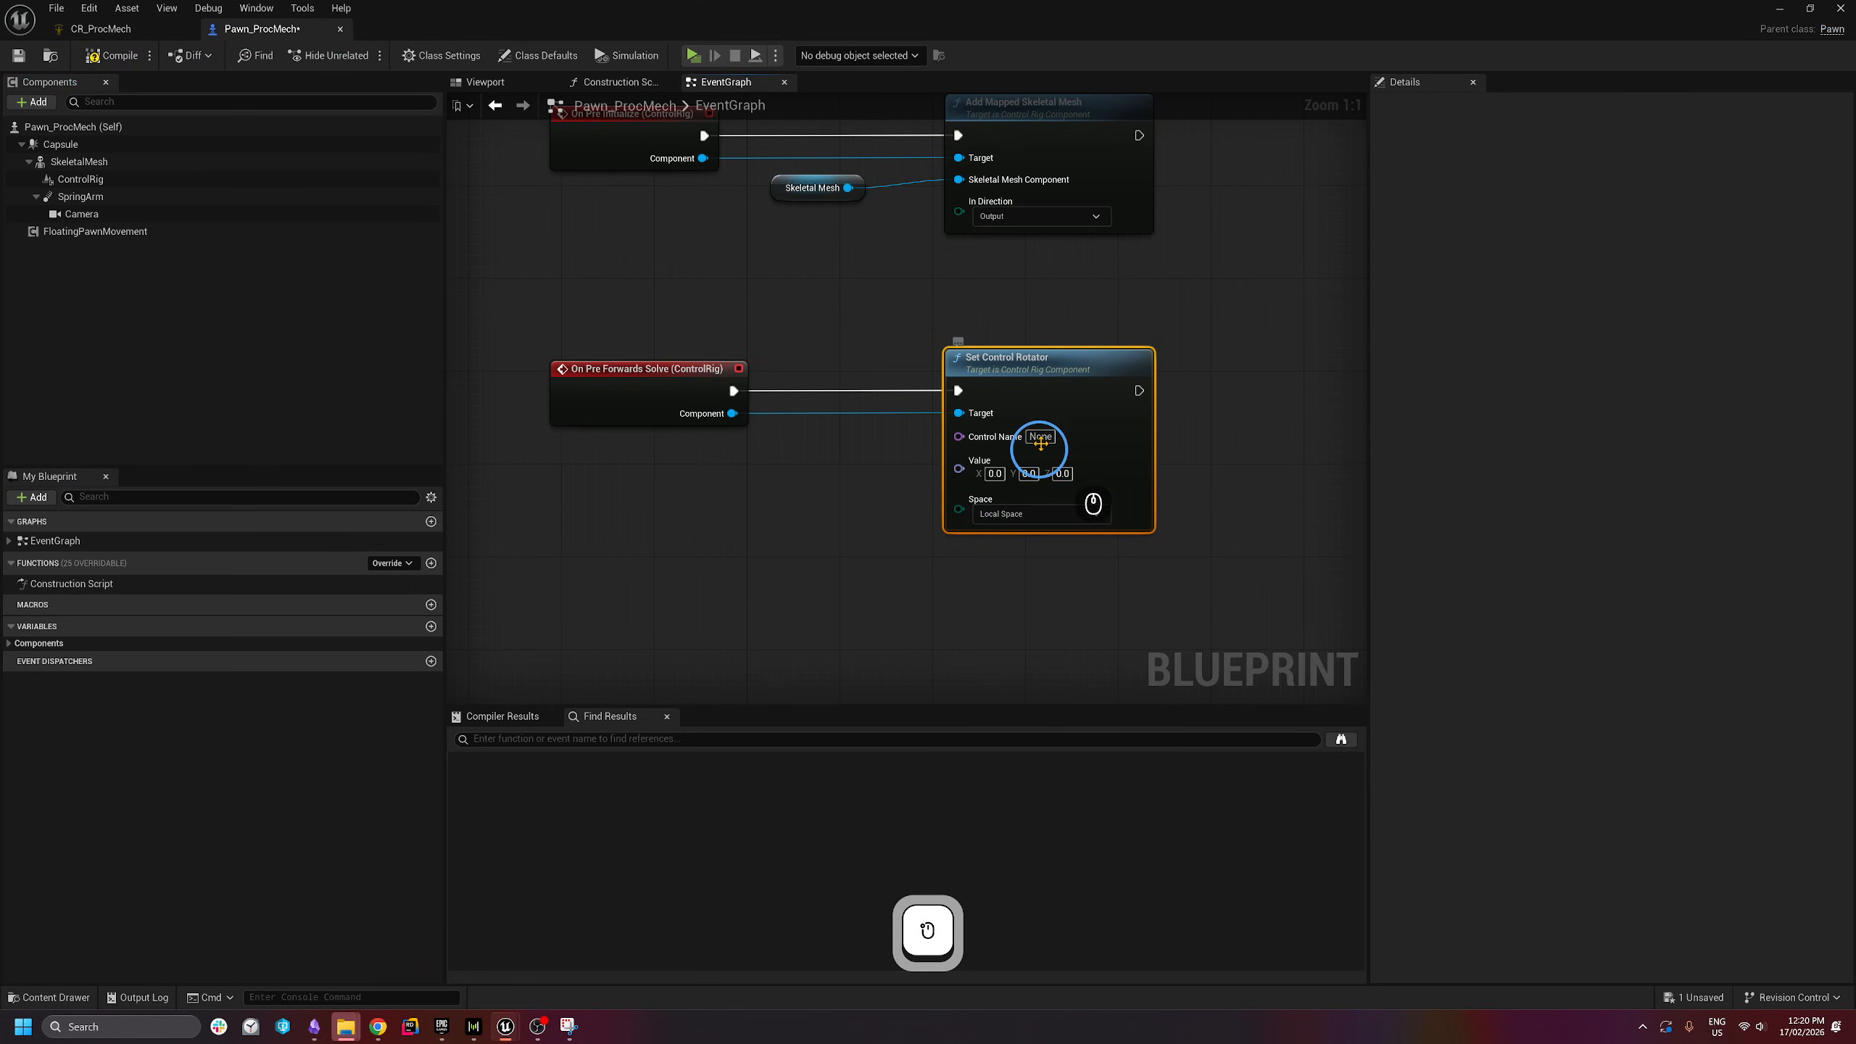
type("Aiming_")
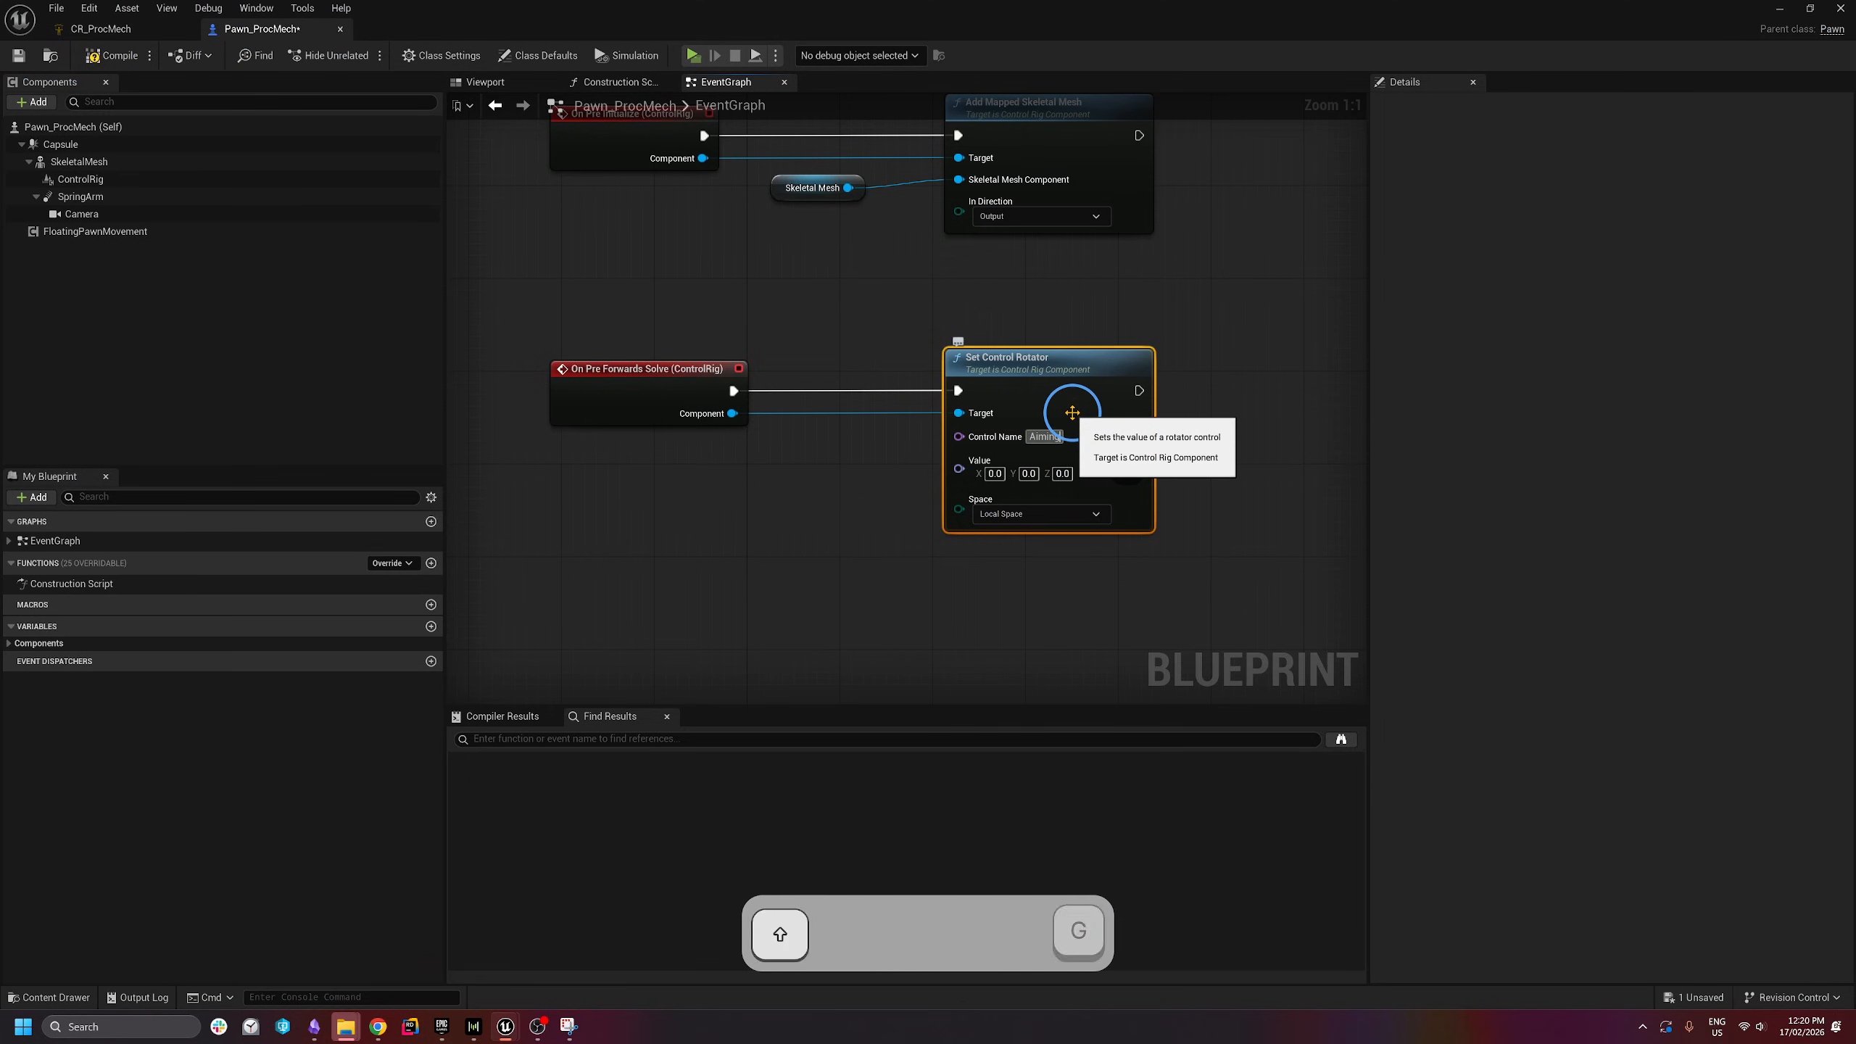
type("Ctrl")
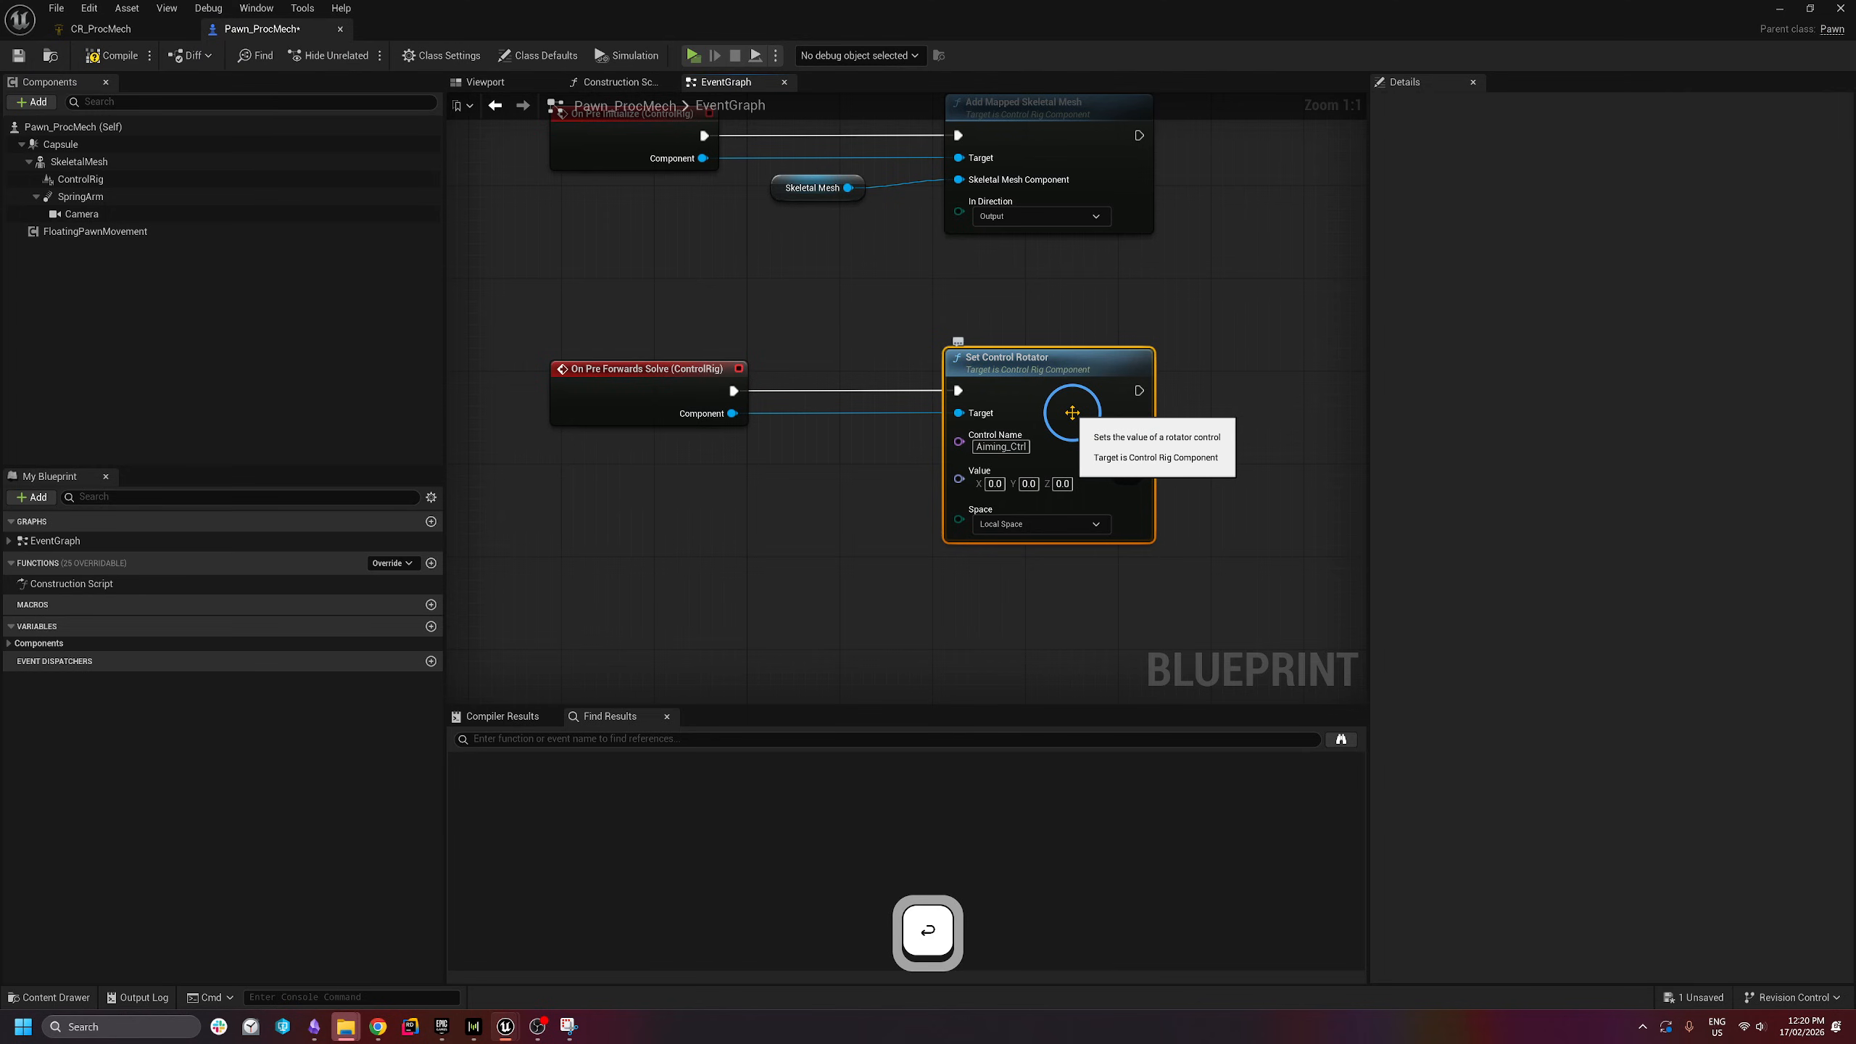
right_click_drag(958, 468, 1024, 421)
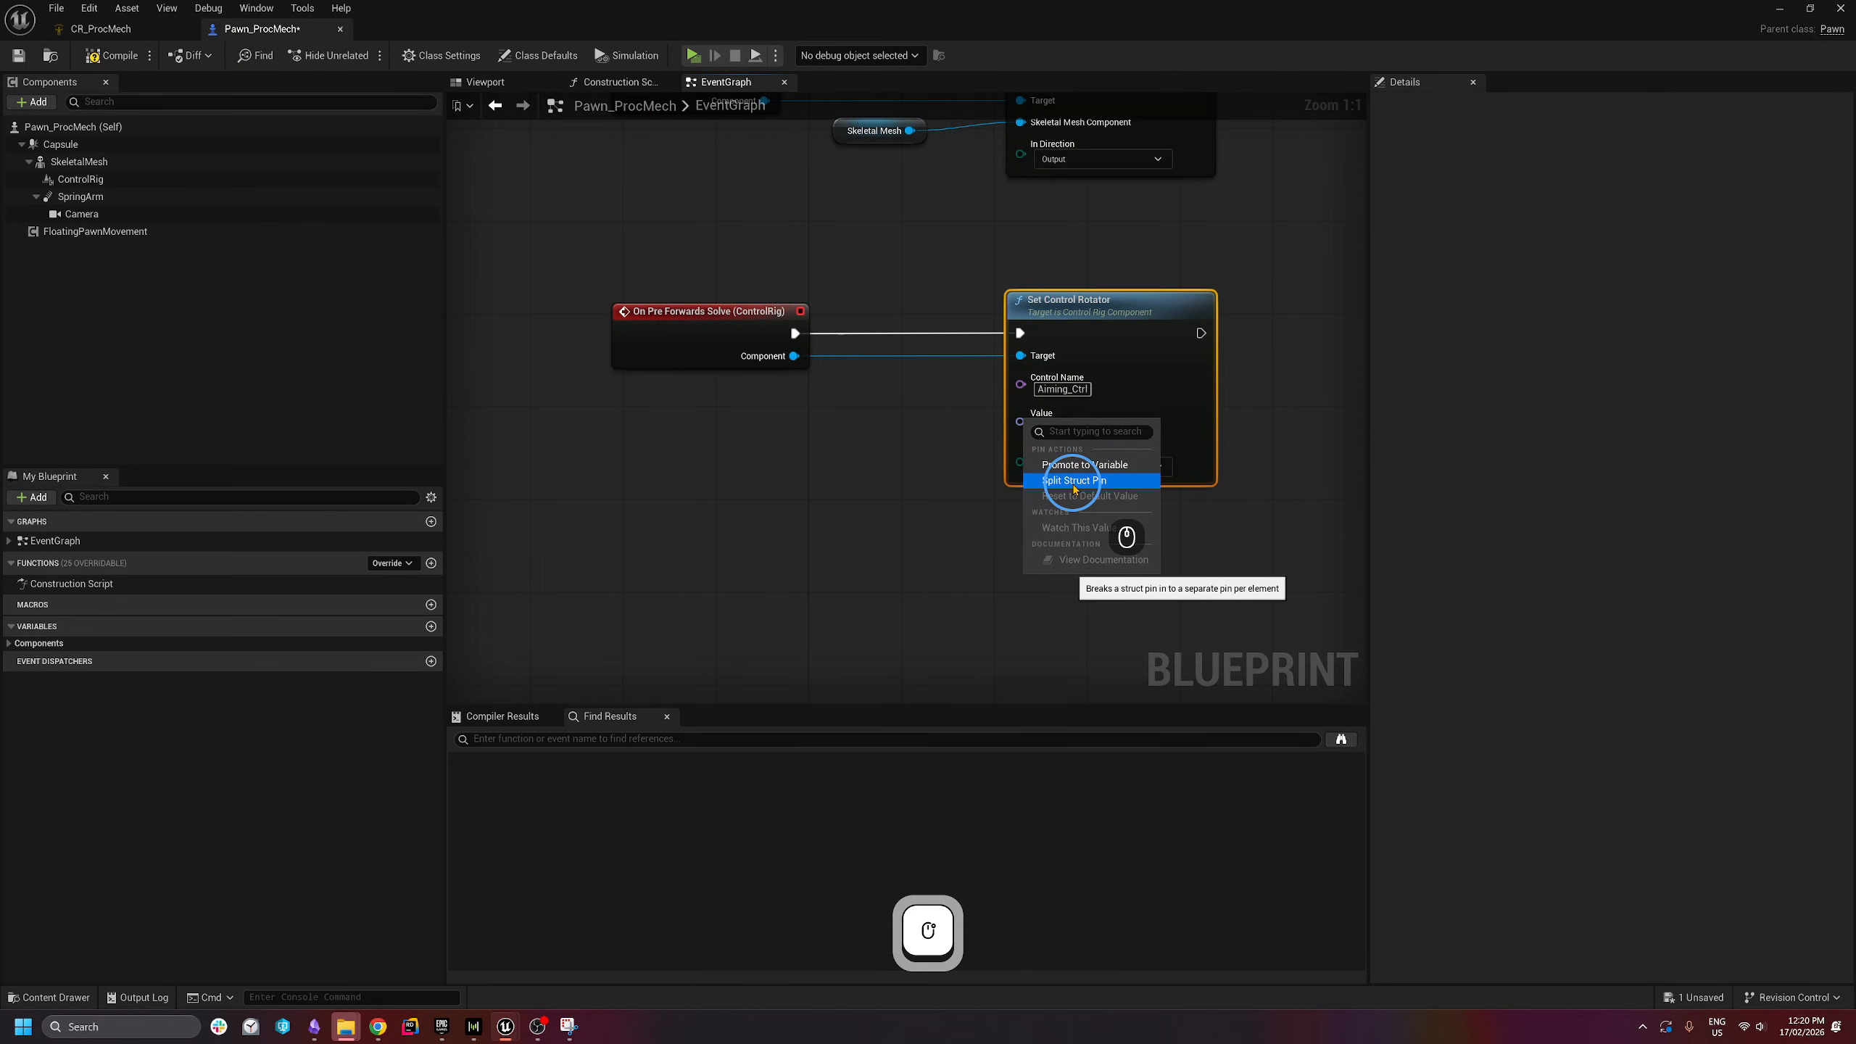
left_click(1074, 485)
- Add a Get Control Rotation node and split its return value into components
right_click(668, 494)
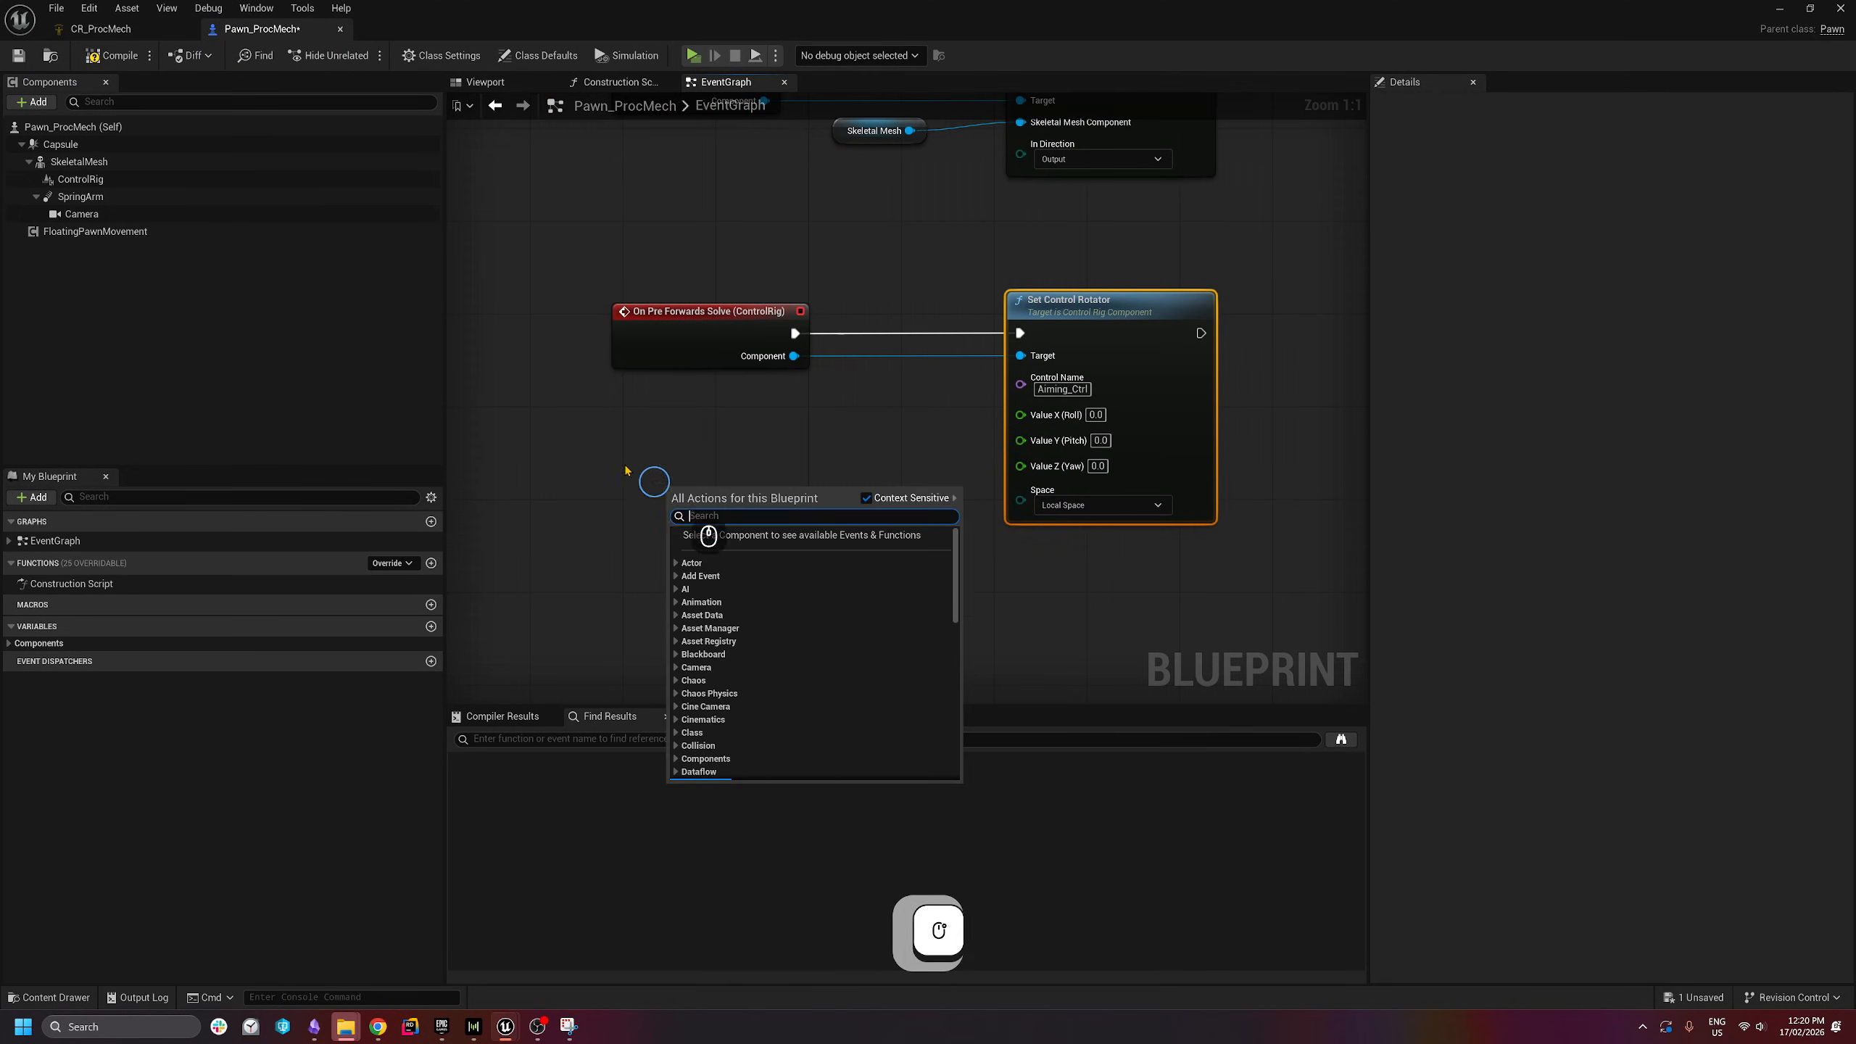
type("get control rotat")
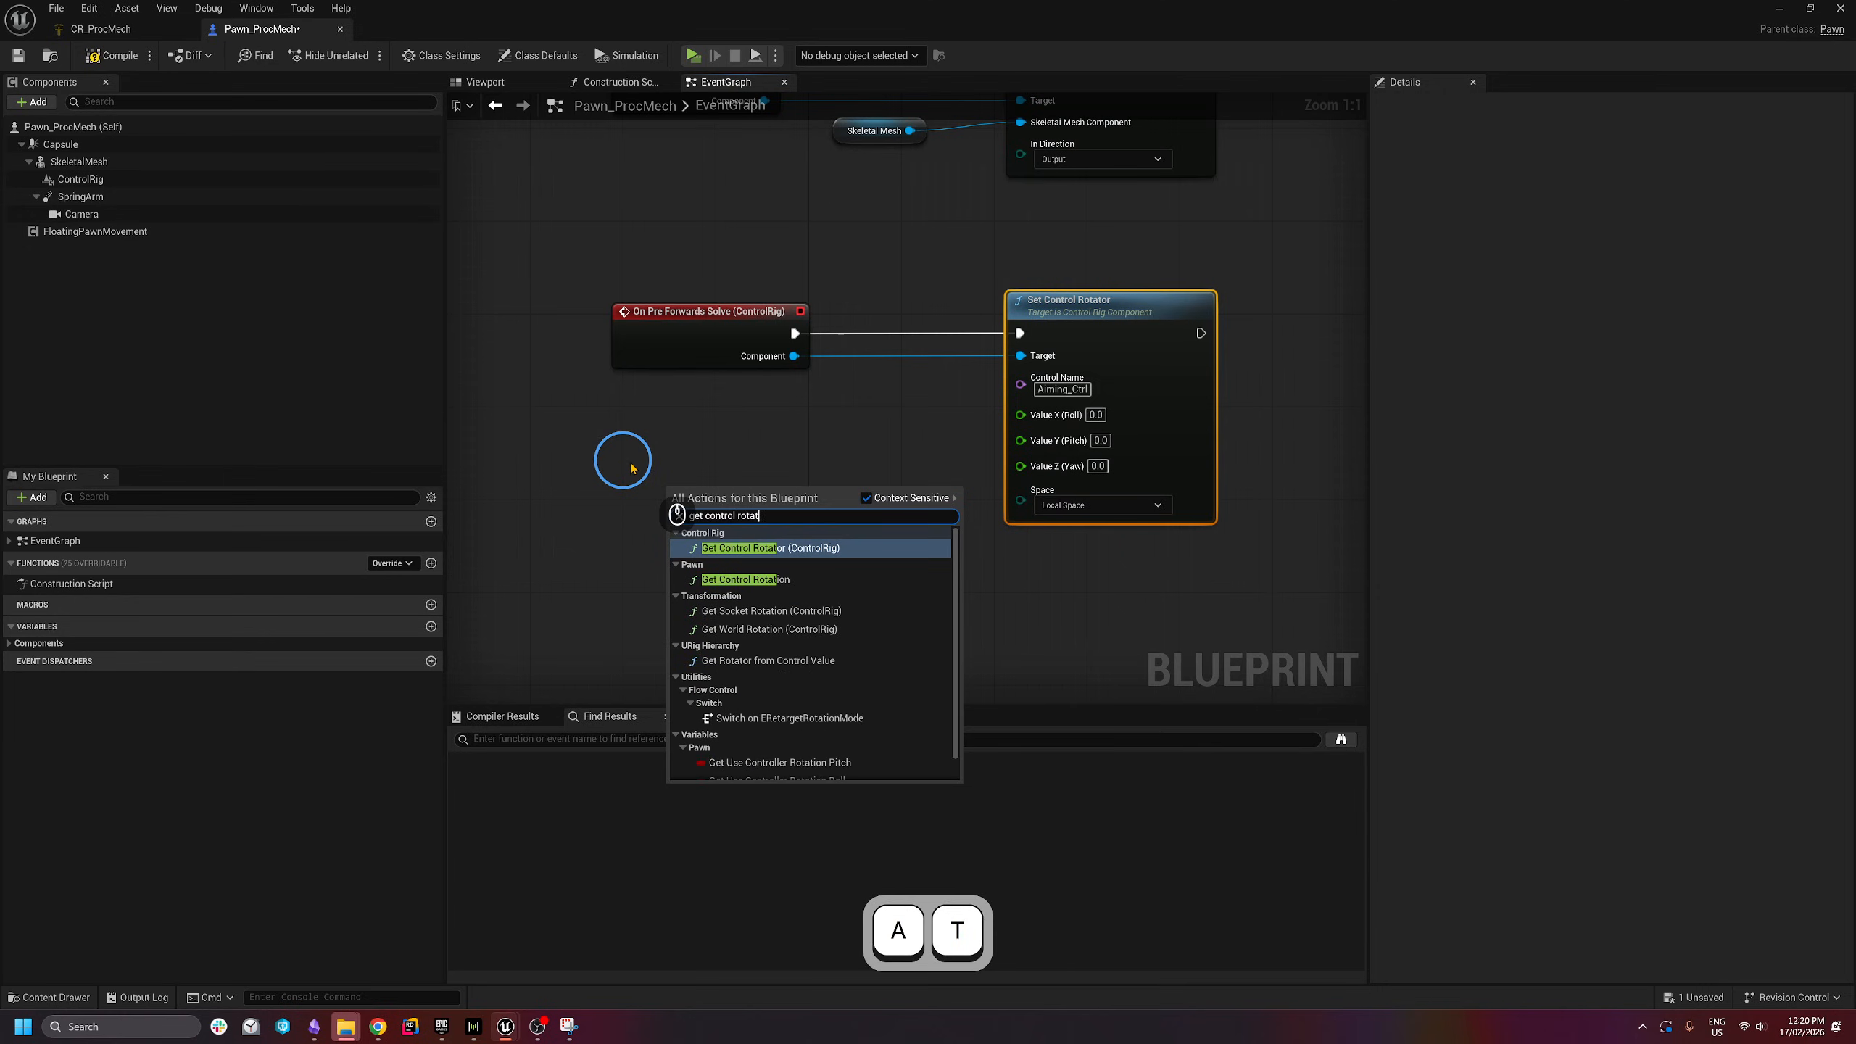
left_click(745, 580)
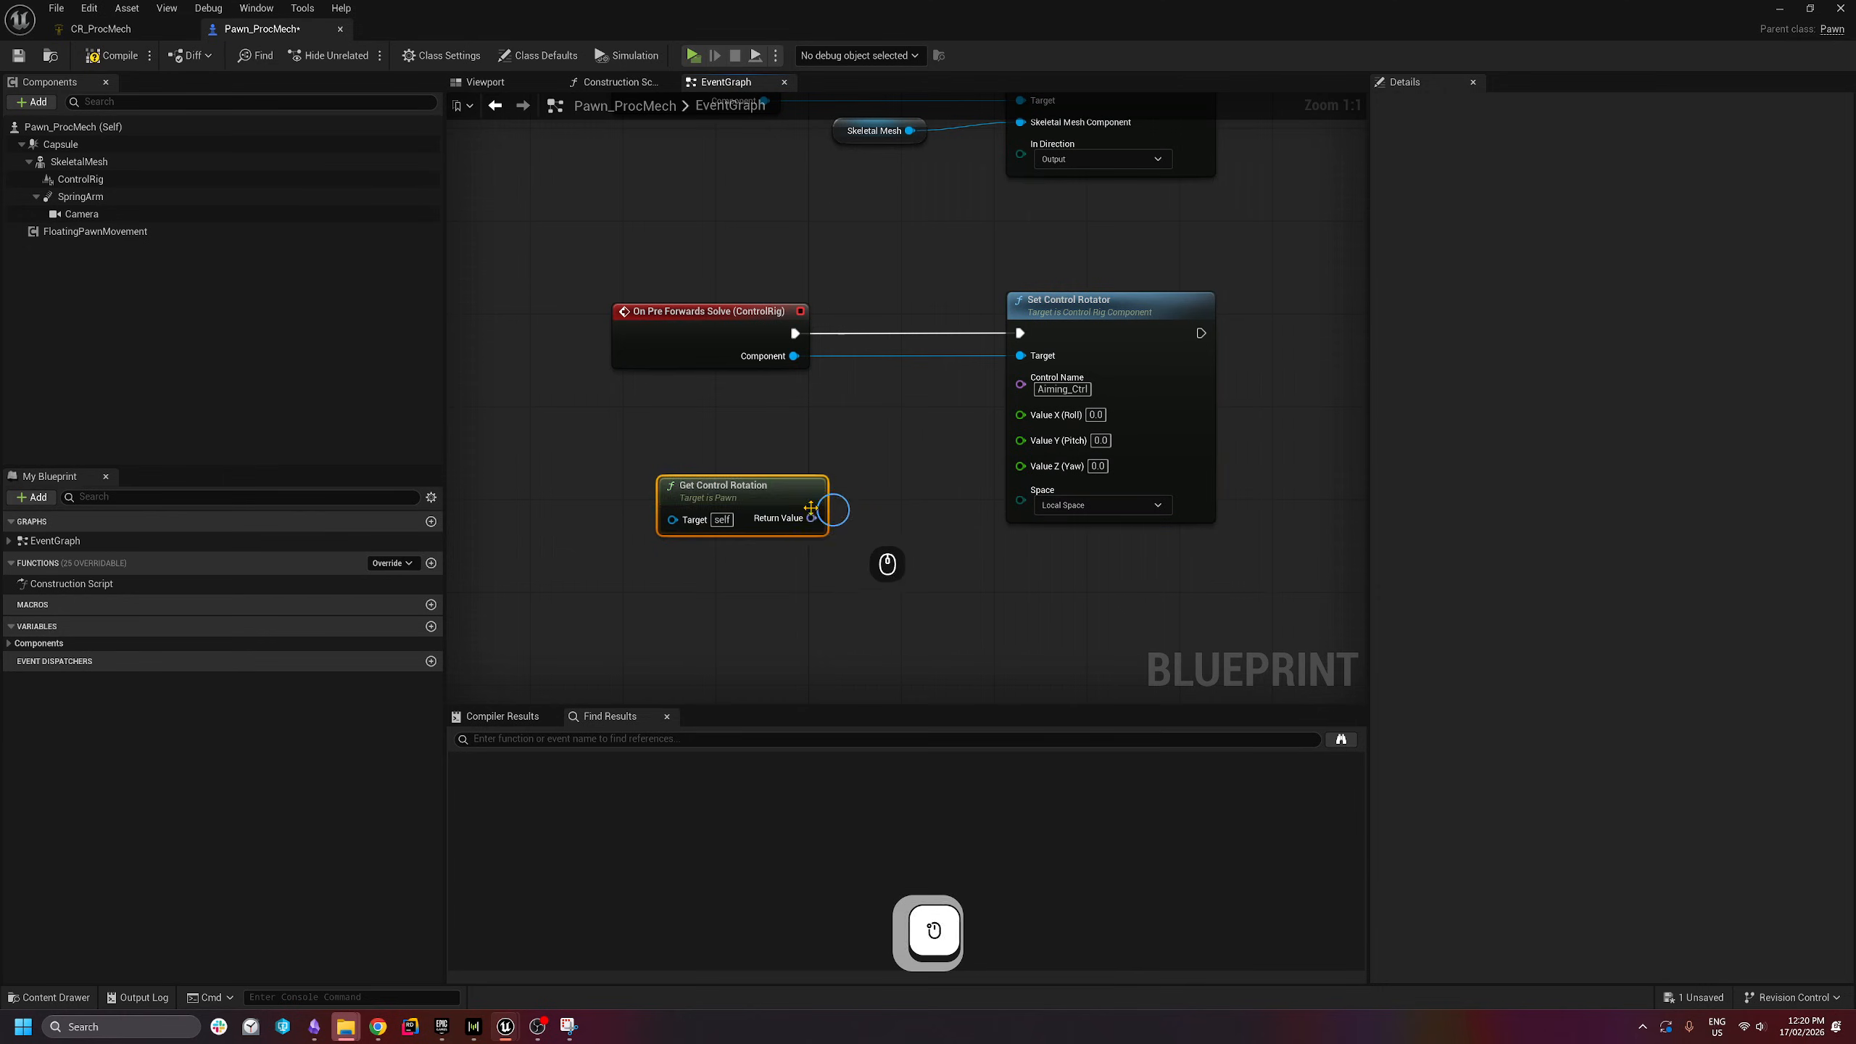
right_click(812, 518)
left_click(868, 581)
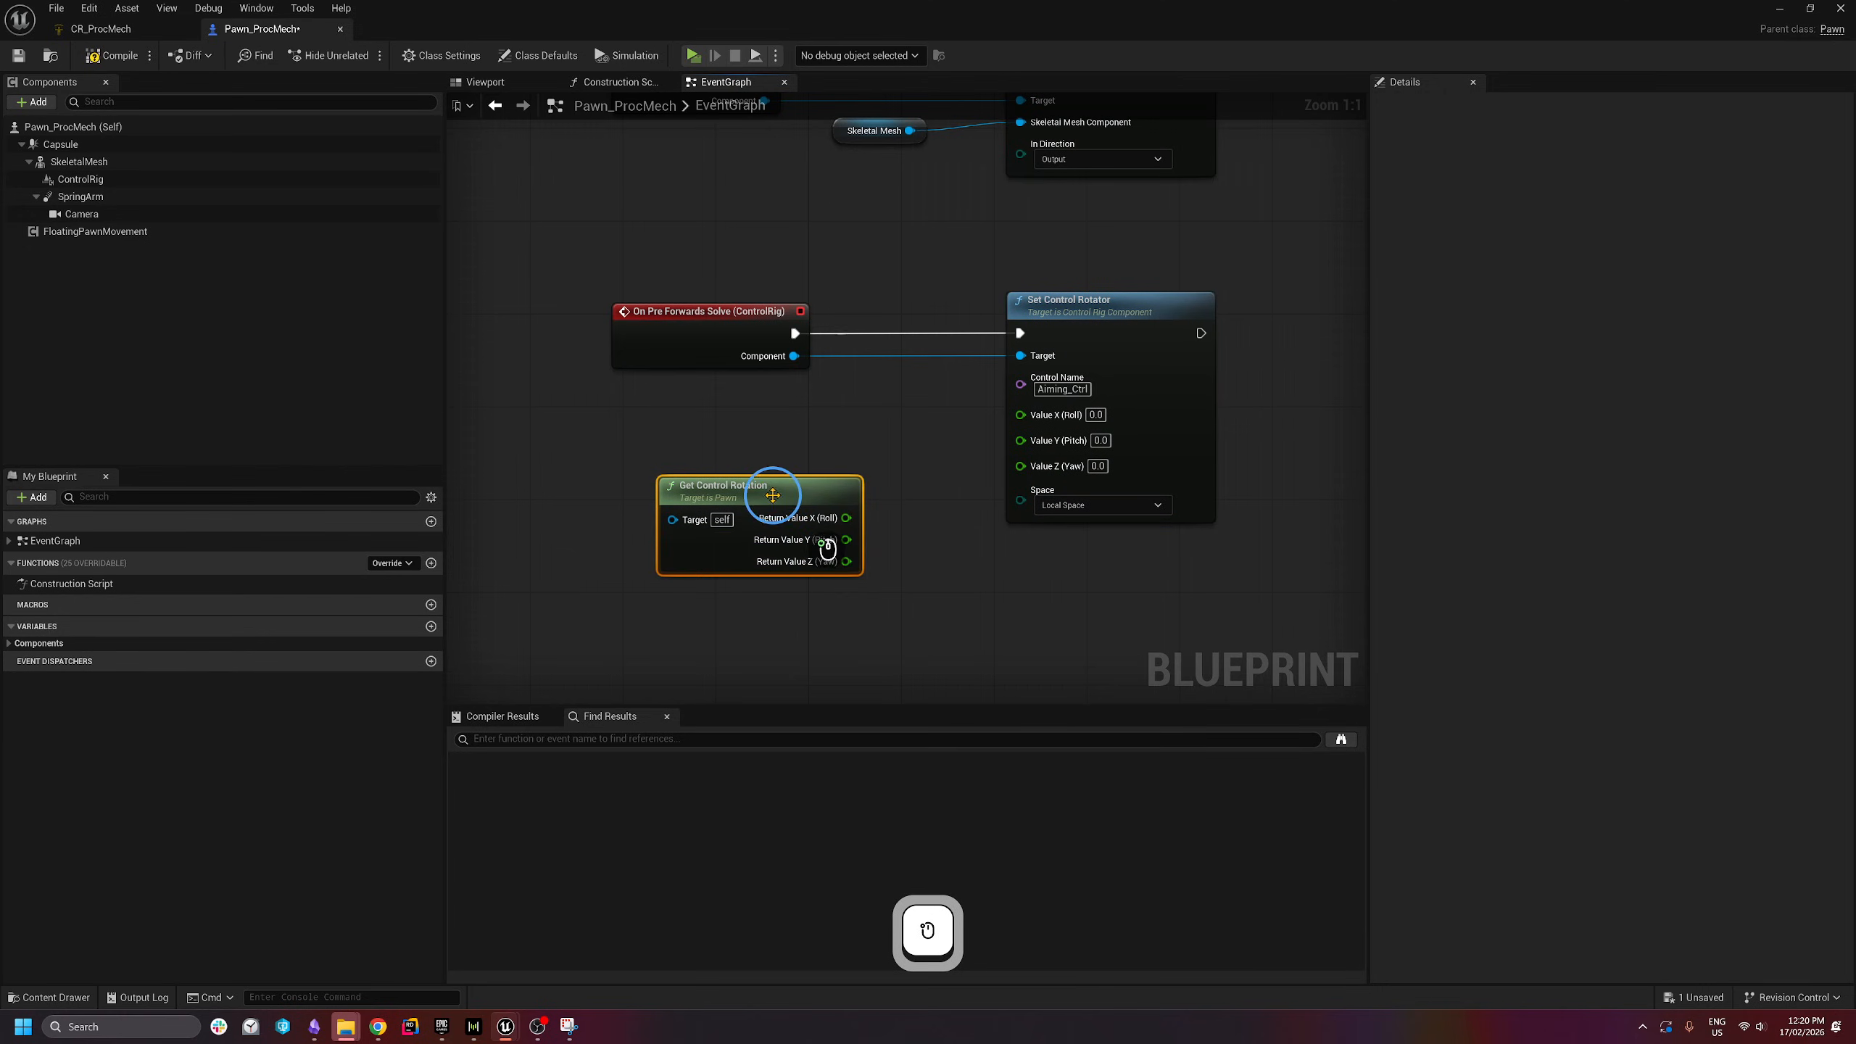
left_click_drag(767, 489, 720, 431)
left_click(911, 475)
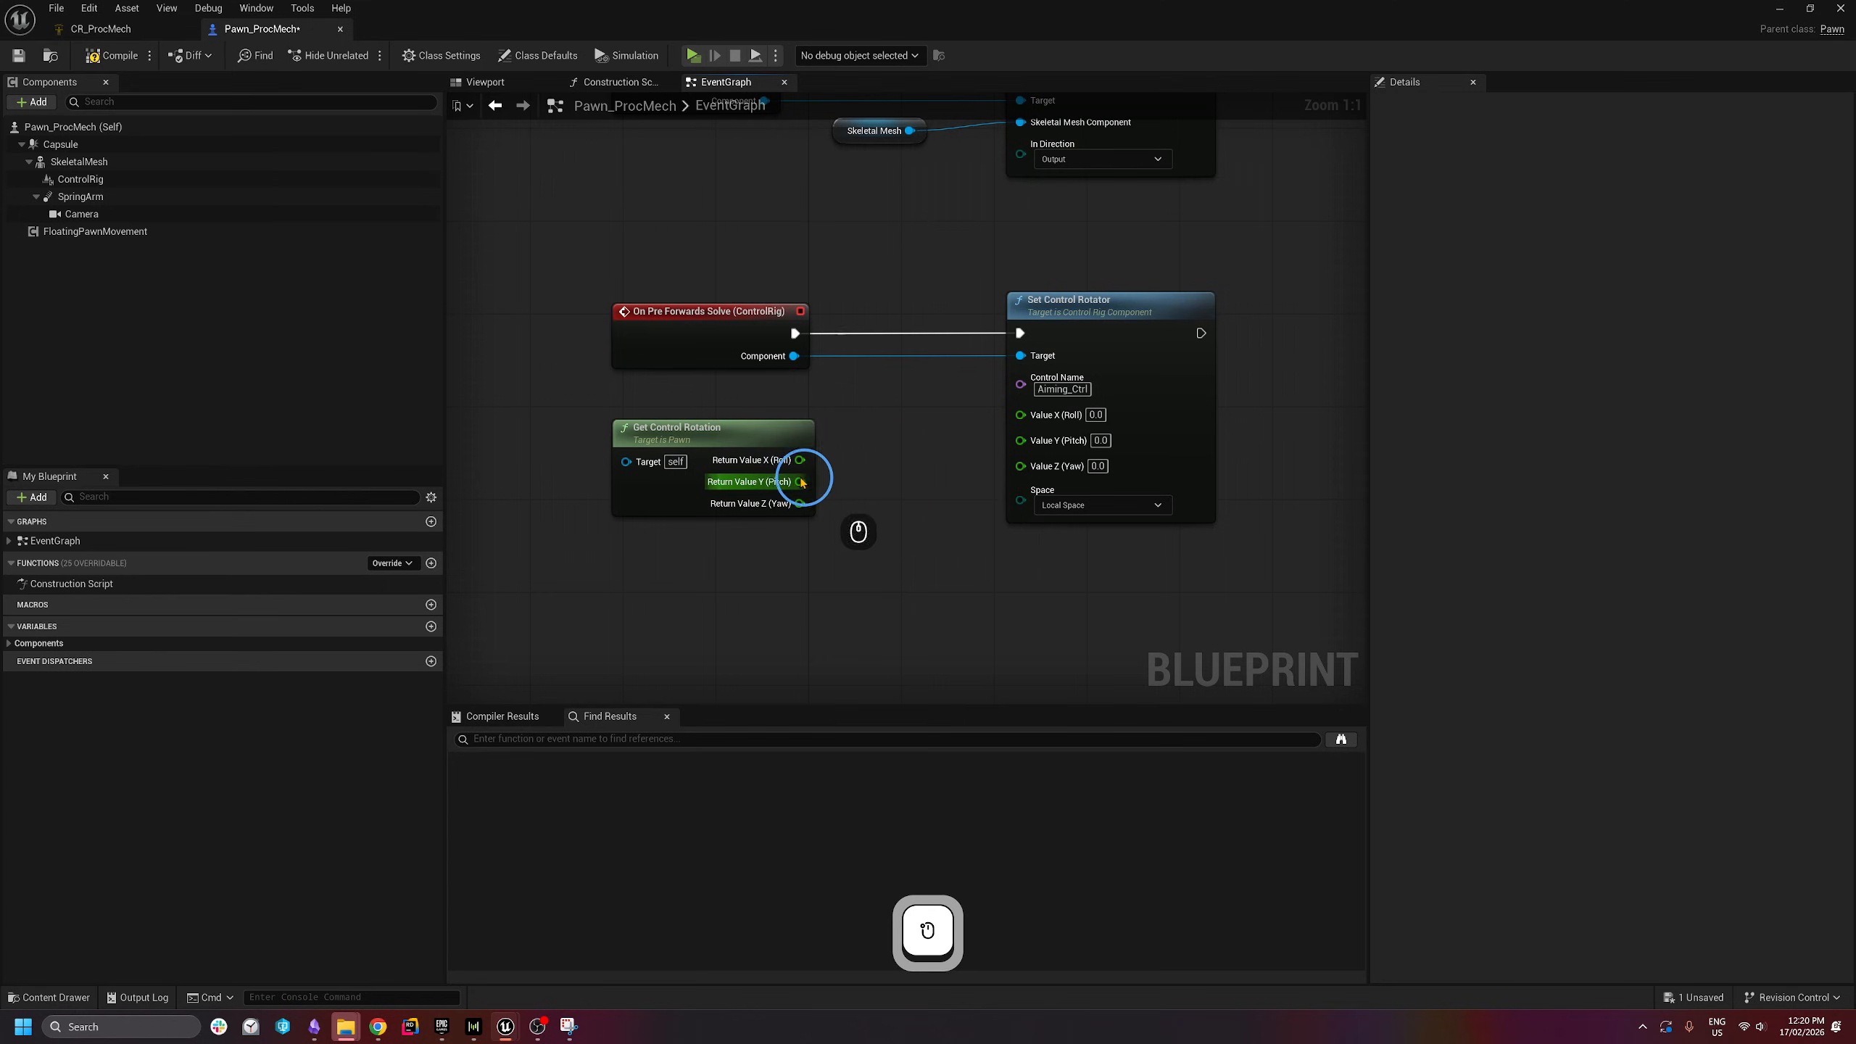
- Wire the control rotation's Pitch into Set Control Rotator's Value Y and reposition the node
mouse_move(799, 483)
left_mouse_down()
mouse_move(1021, 438)
mouse_move(800, 504)
left_mouse_up()
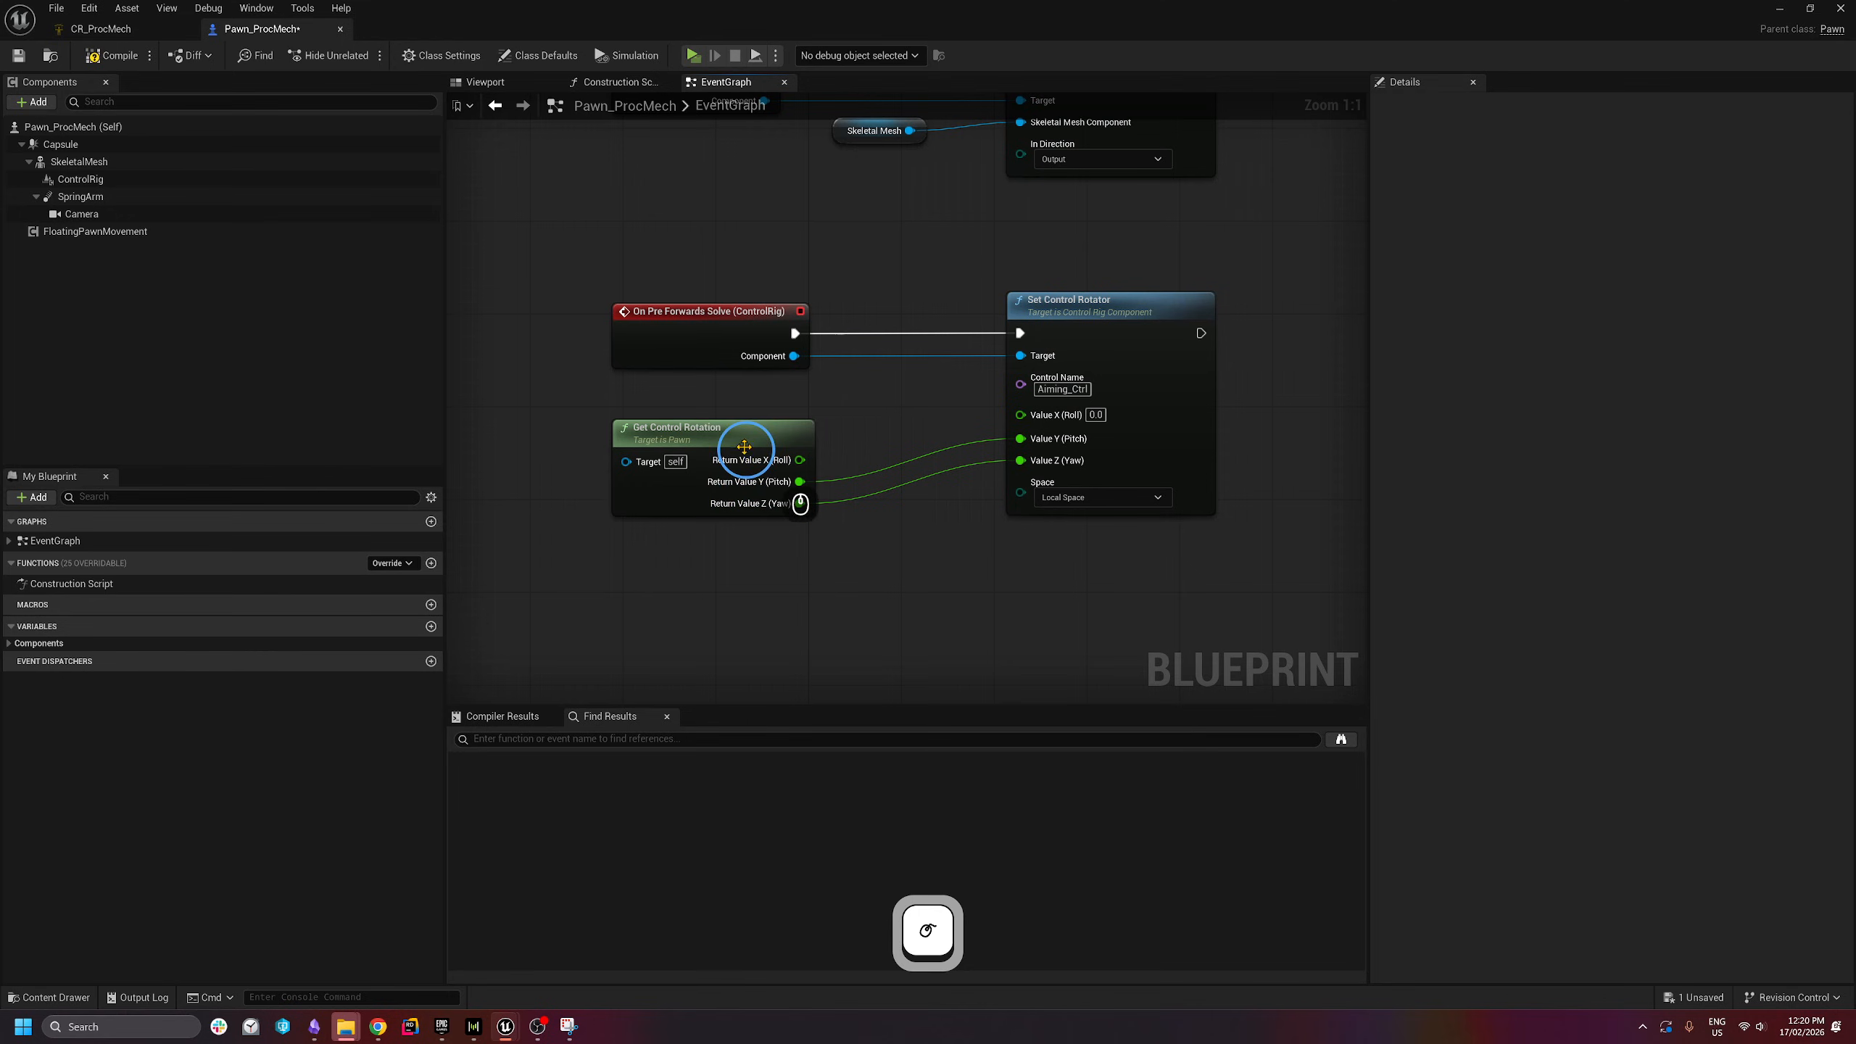
left_click_drag(752, 431, 761, 421)
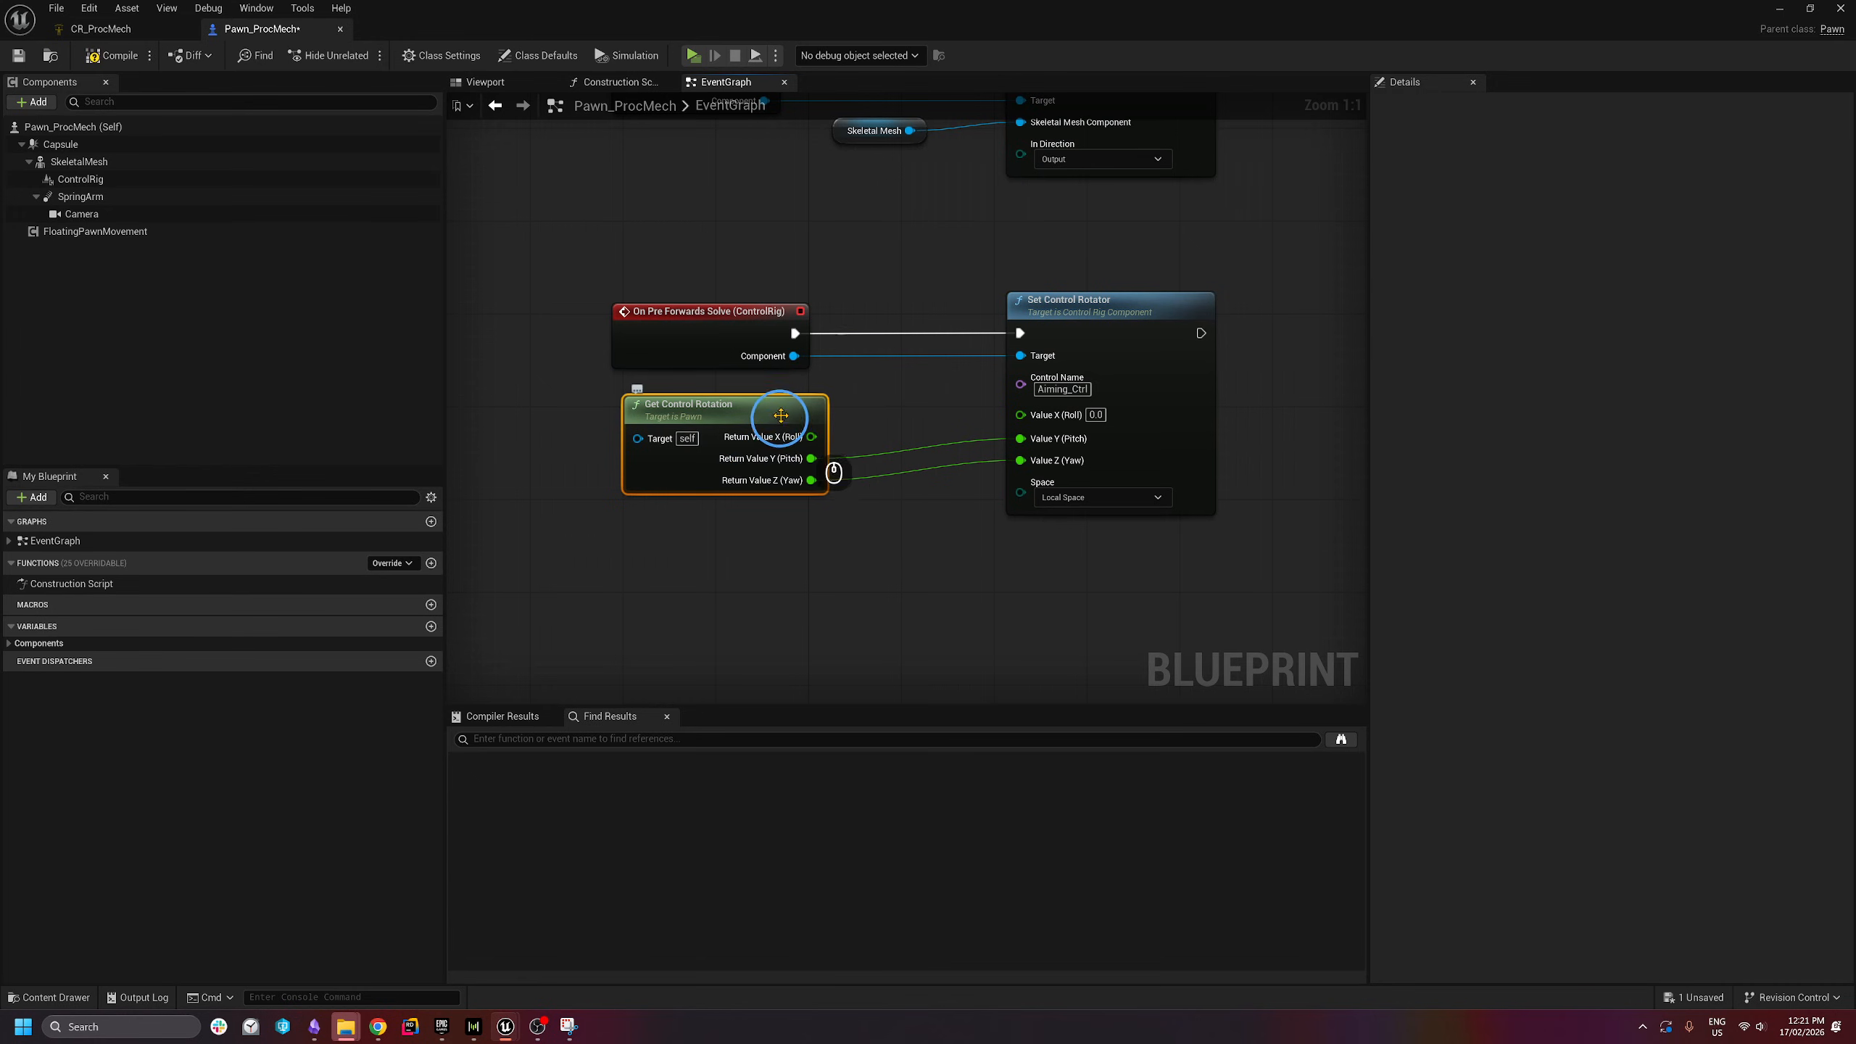
left_click_drag(780, 415, 788, 404)
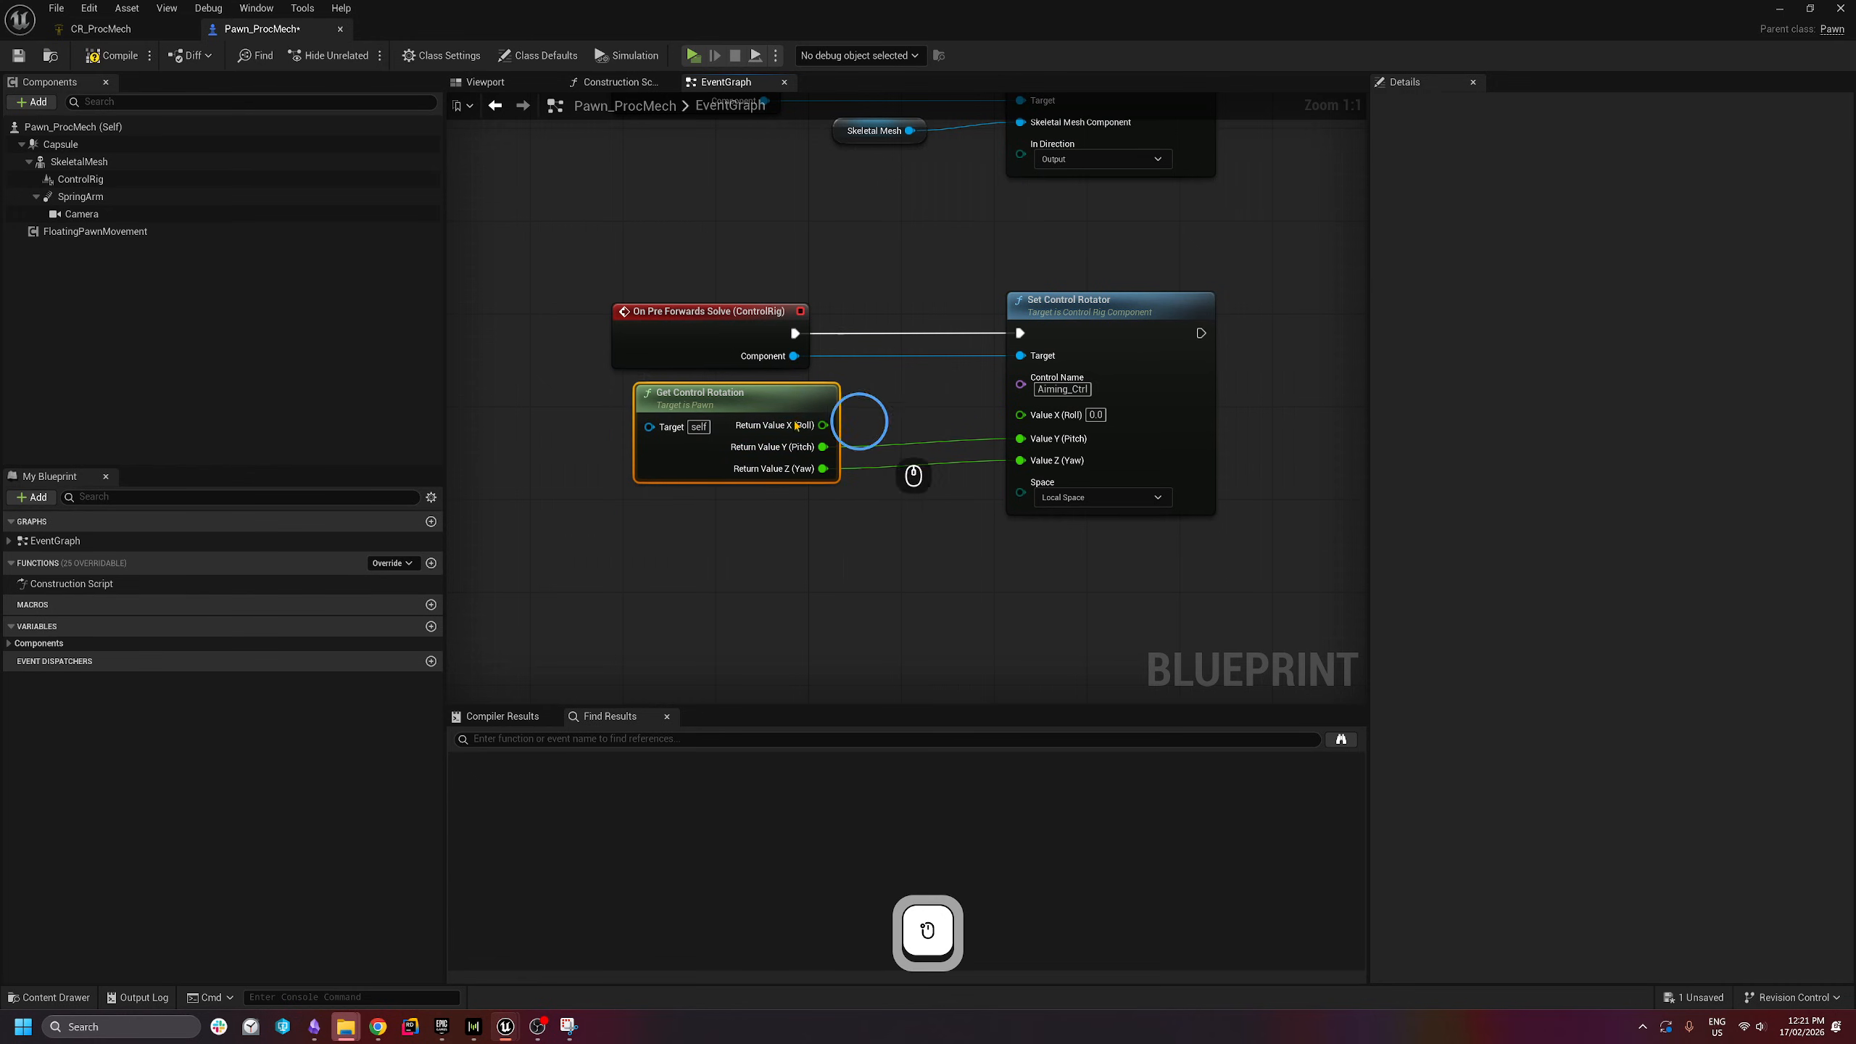
right_click_drag(1096, 415, 1046, 389)
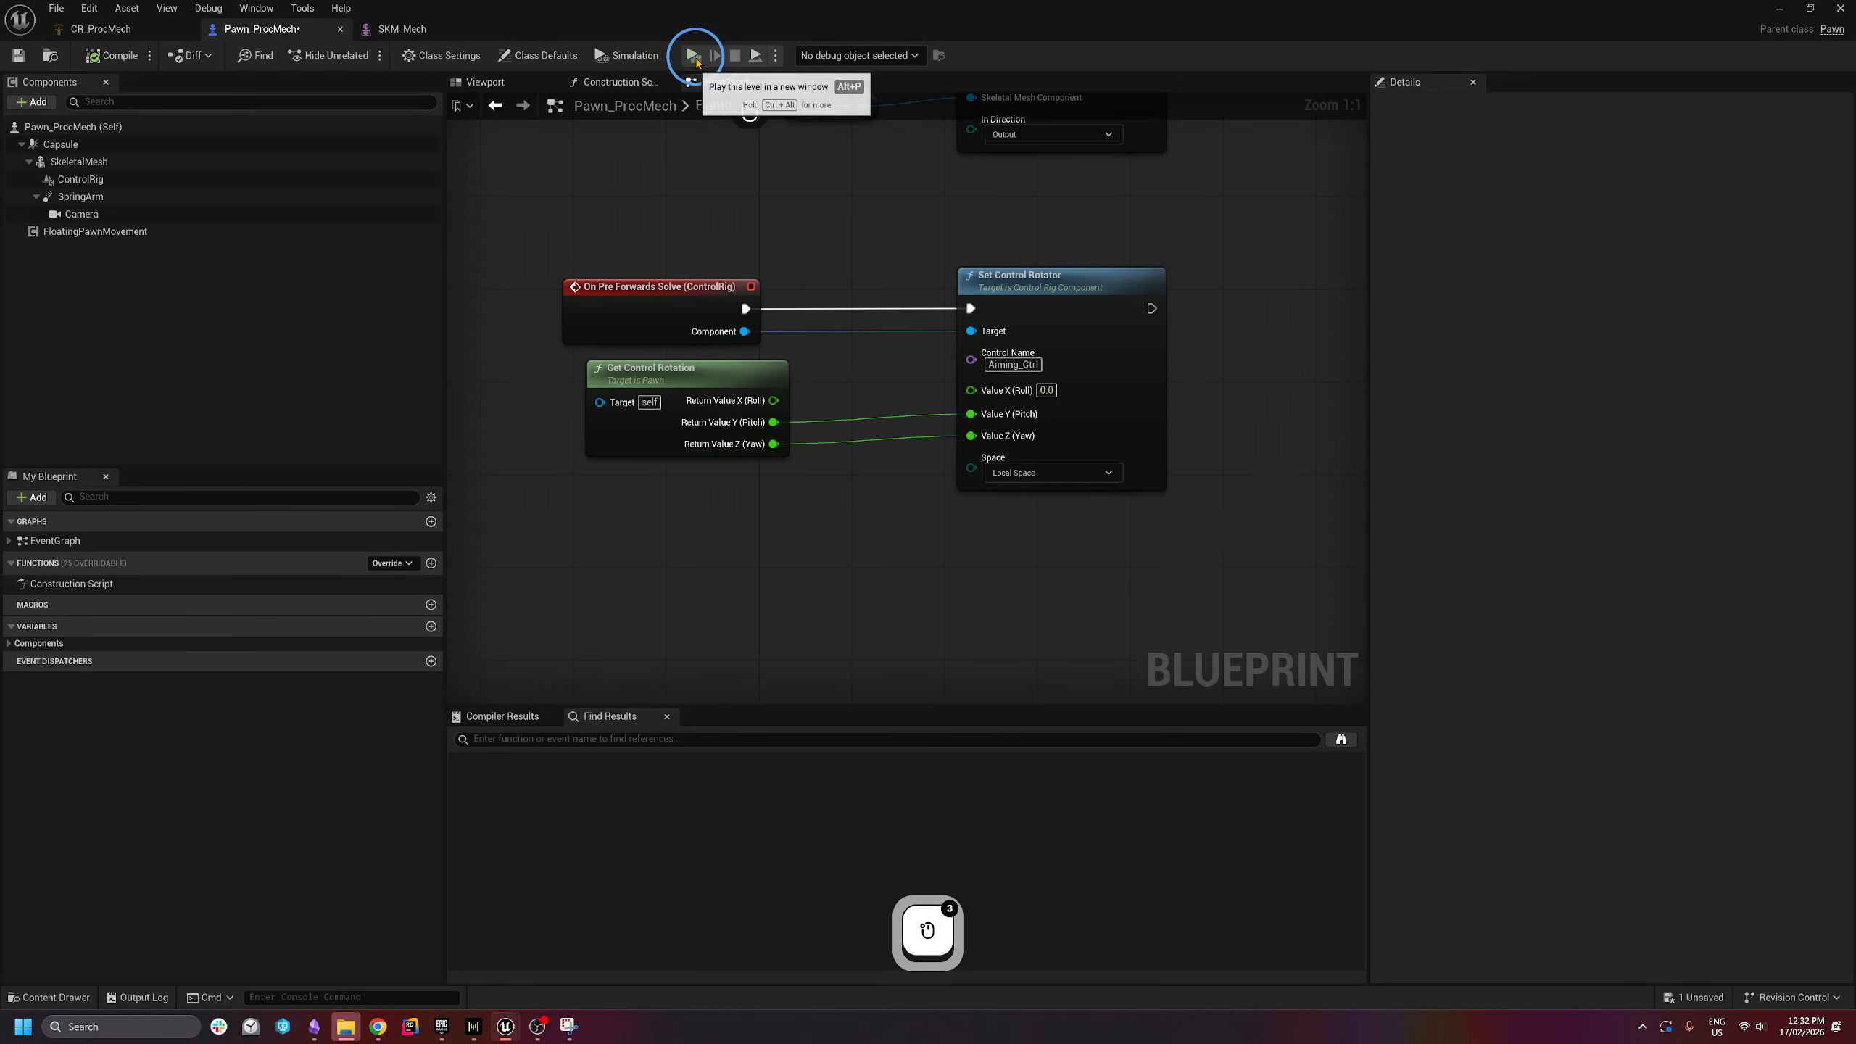
left_click(693, 55)
left_click(966, 435)
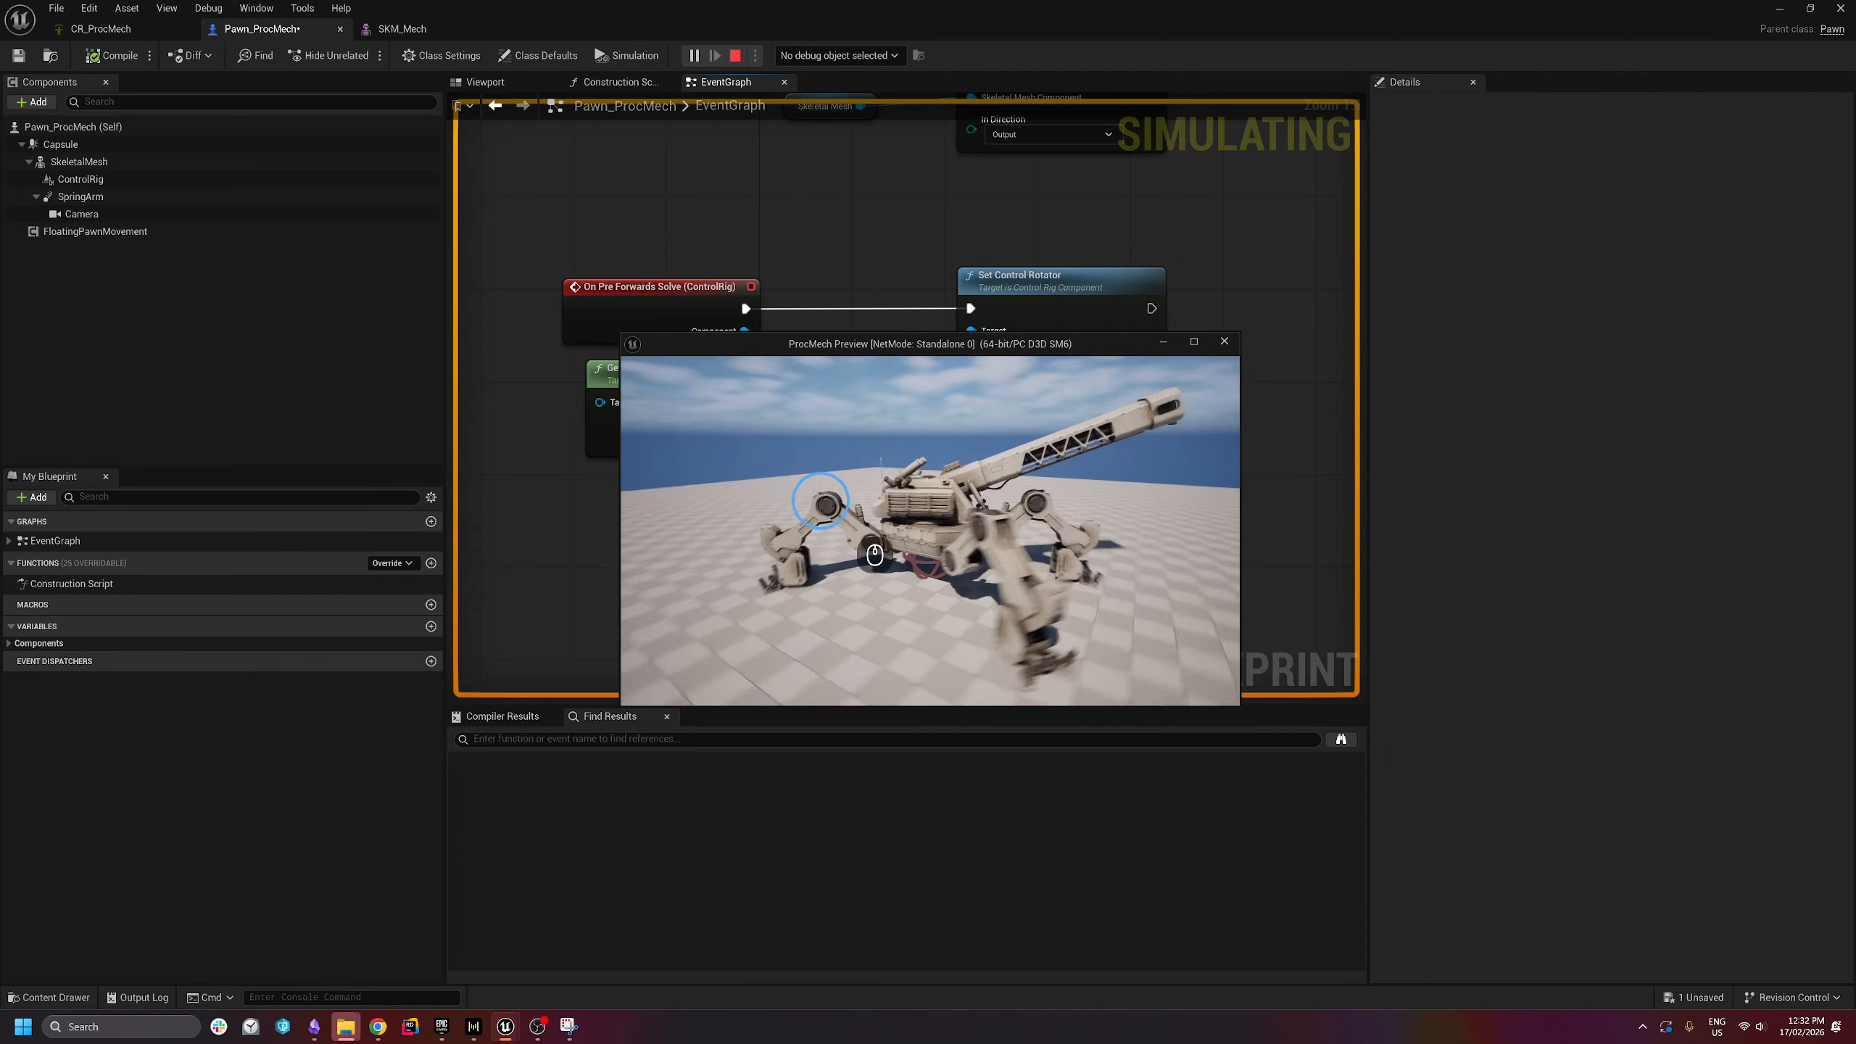
key("Escape")
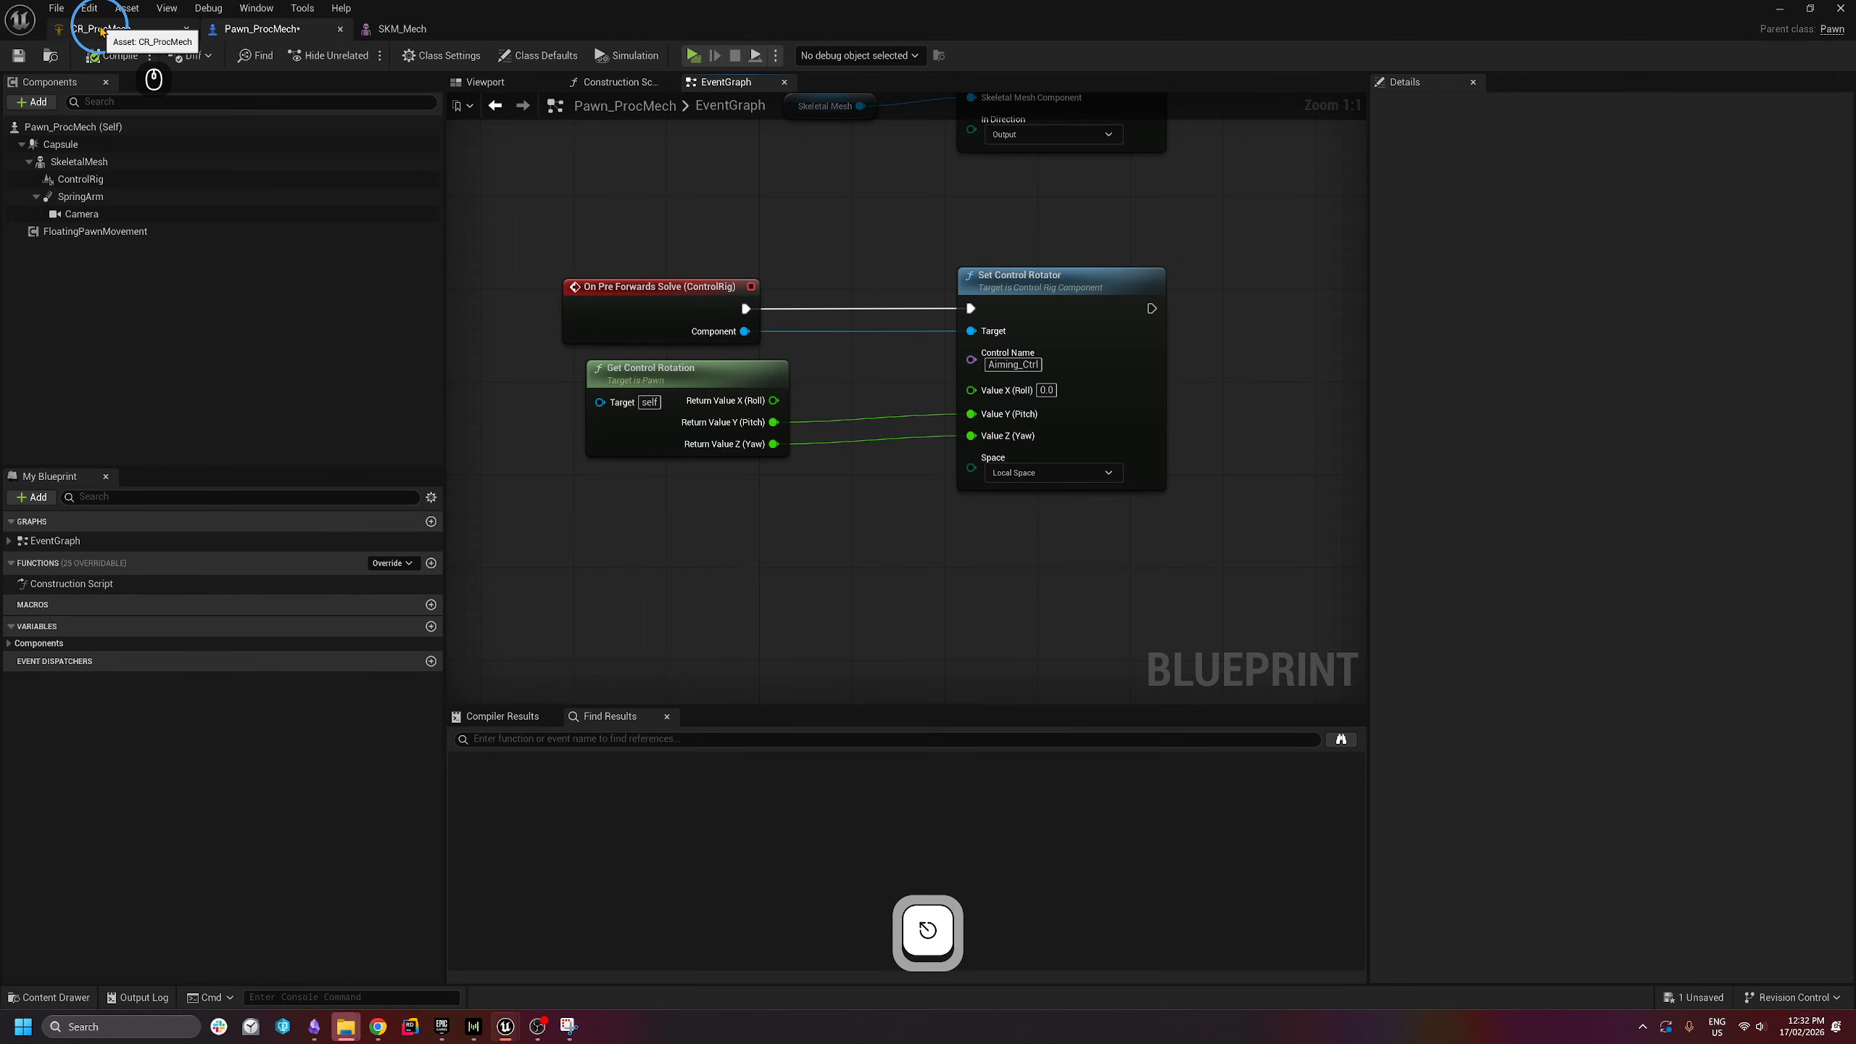
left_click(101, 30)
key("w")
key("d")
right_click_drag(373, 378, 373, 377)
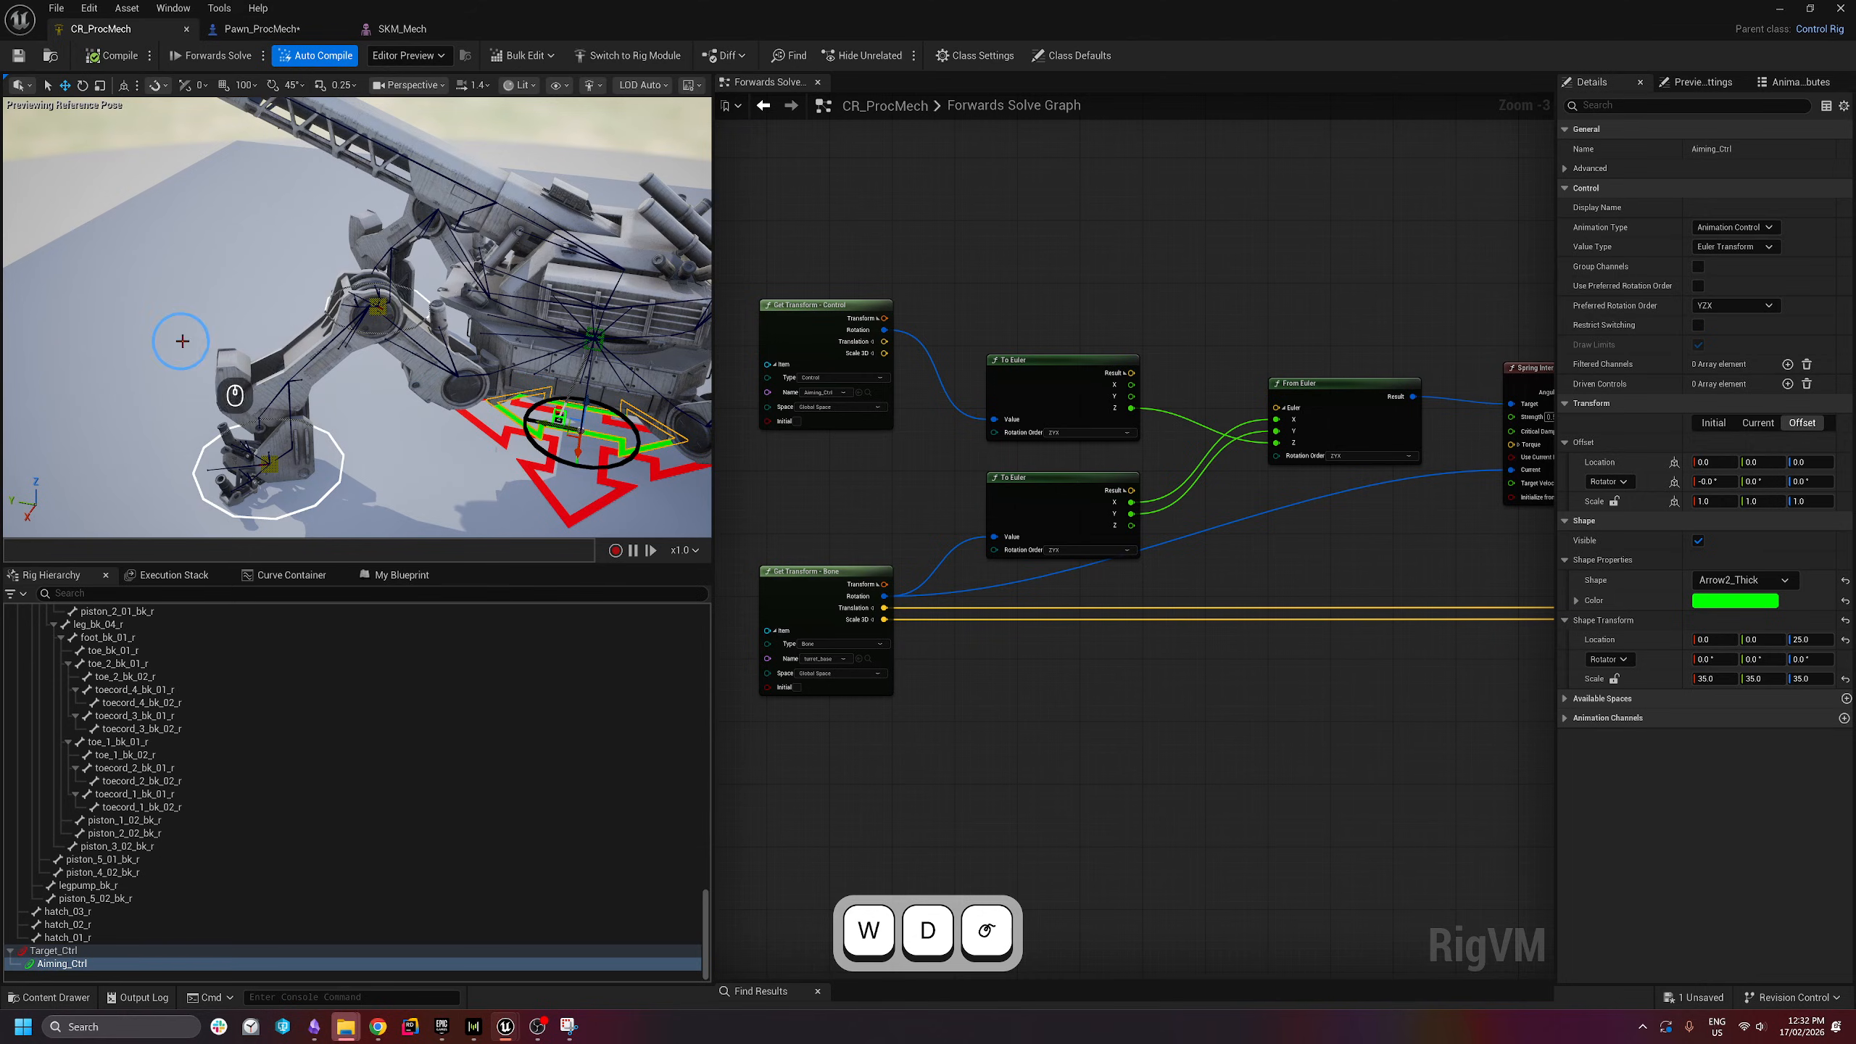
key("s")
right_click_drag(182, 341, 371, 415)
key("a")
right_click_drag(518, 465, 415, 407)
key("w")
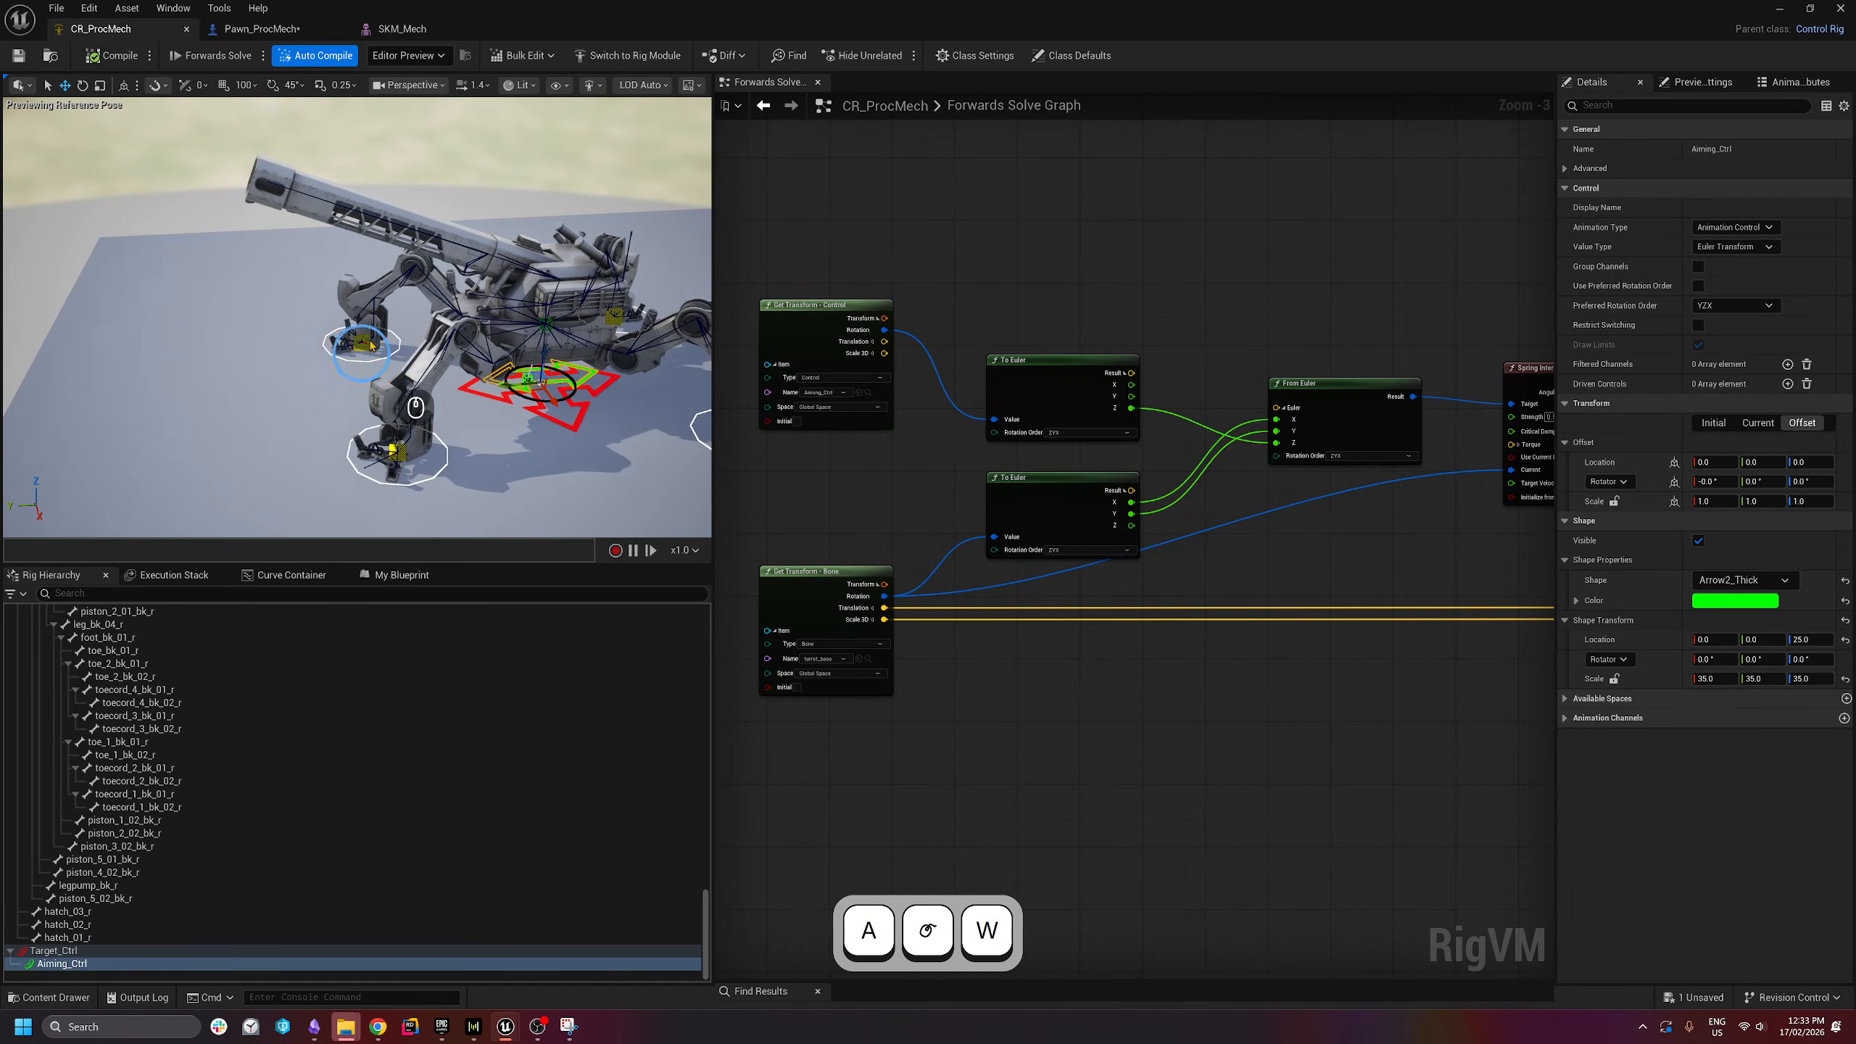
left_click(224, 31)
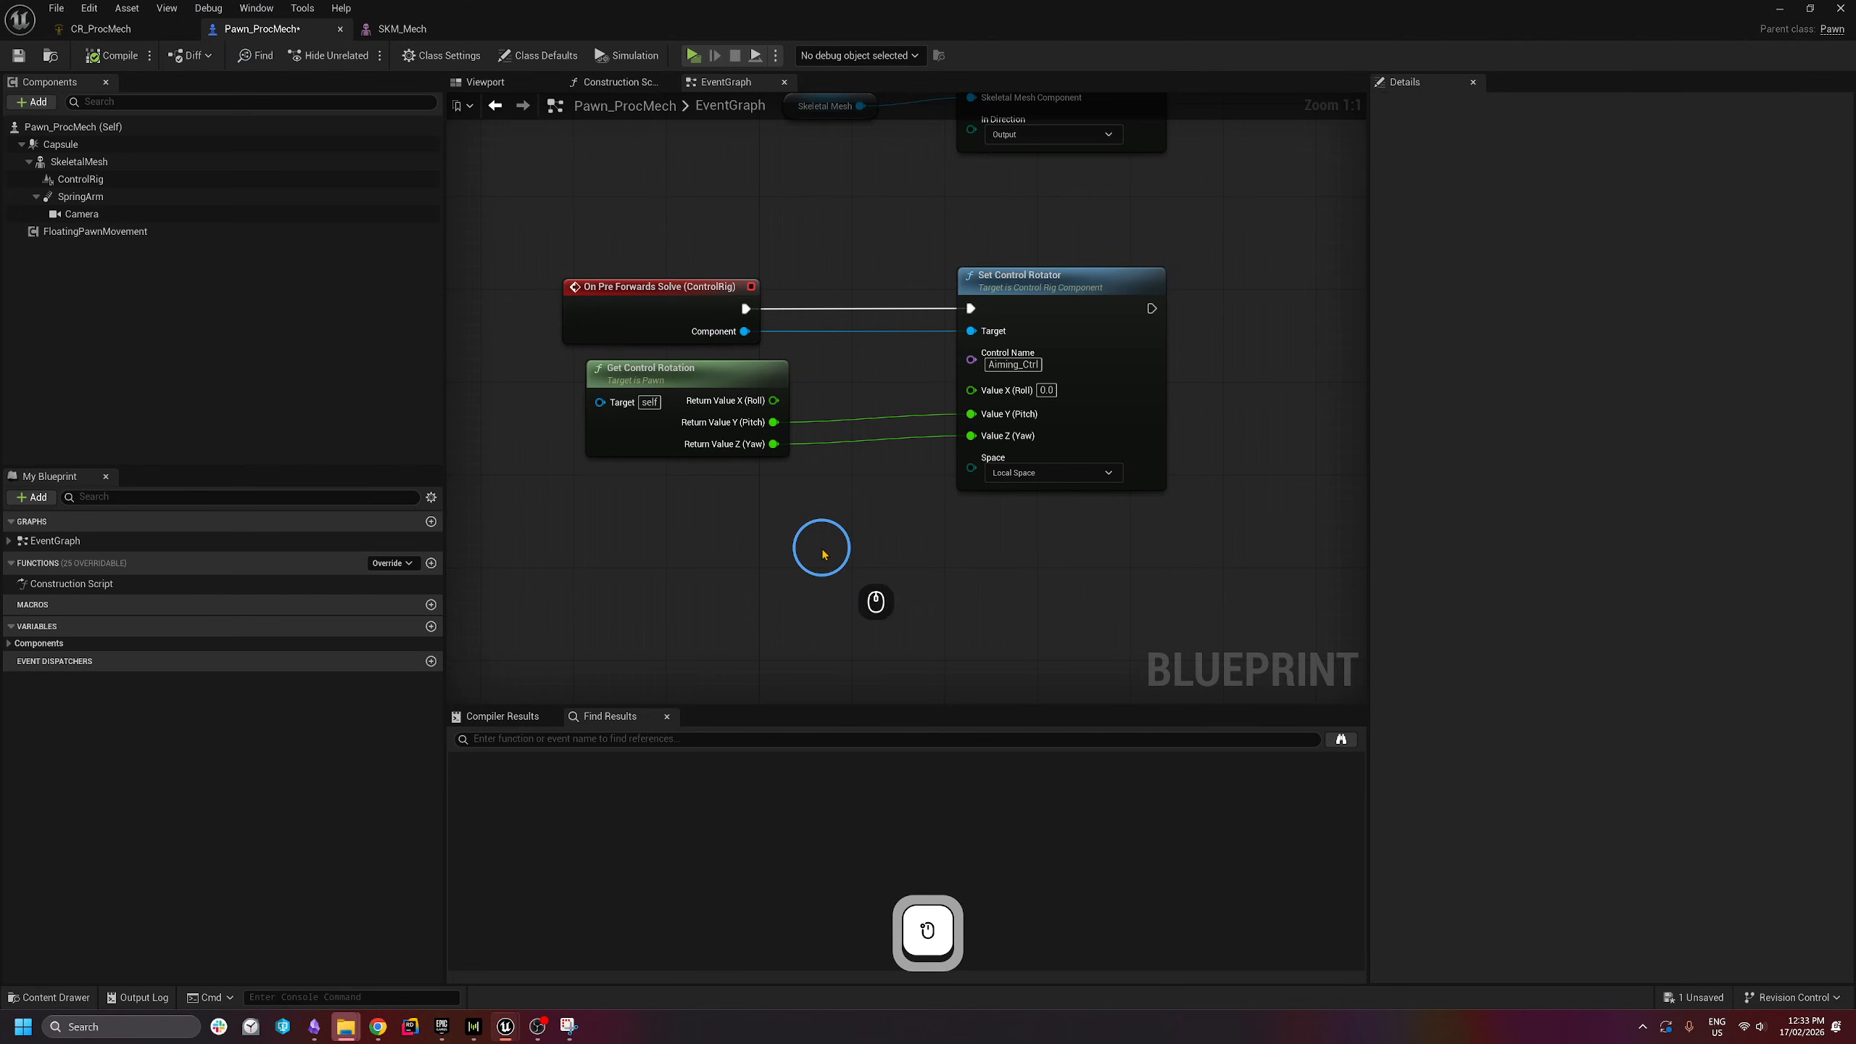
left_click_drag(821, 548, 624, 404)
mouse_move(866, 576)
left_mouse_down()
mouse_move(599, 357)
mouse_move(660, 405)
left_mouse_up()
left_click(868, 578)
mouse_move(737, 568)
left_mouse_down()
mouse_move(858, 435)
mouse_move(883, 357)
mouse_move(853, 460)
left_mouse_up()
left_click(774, 479)
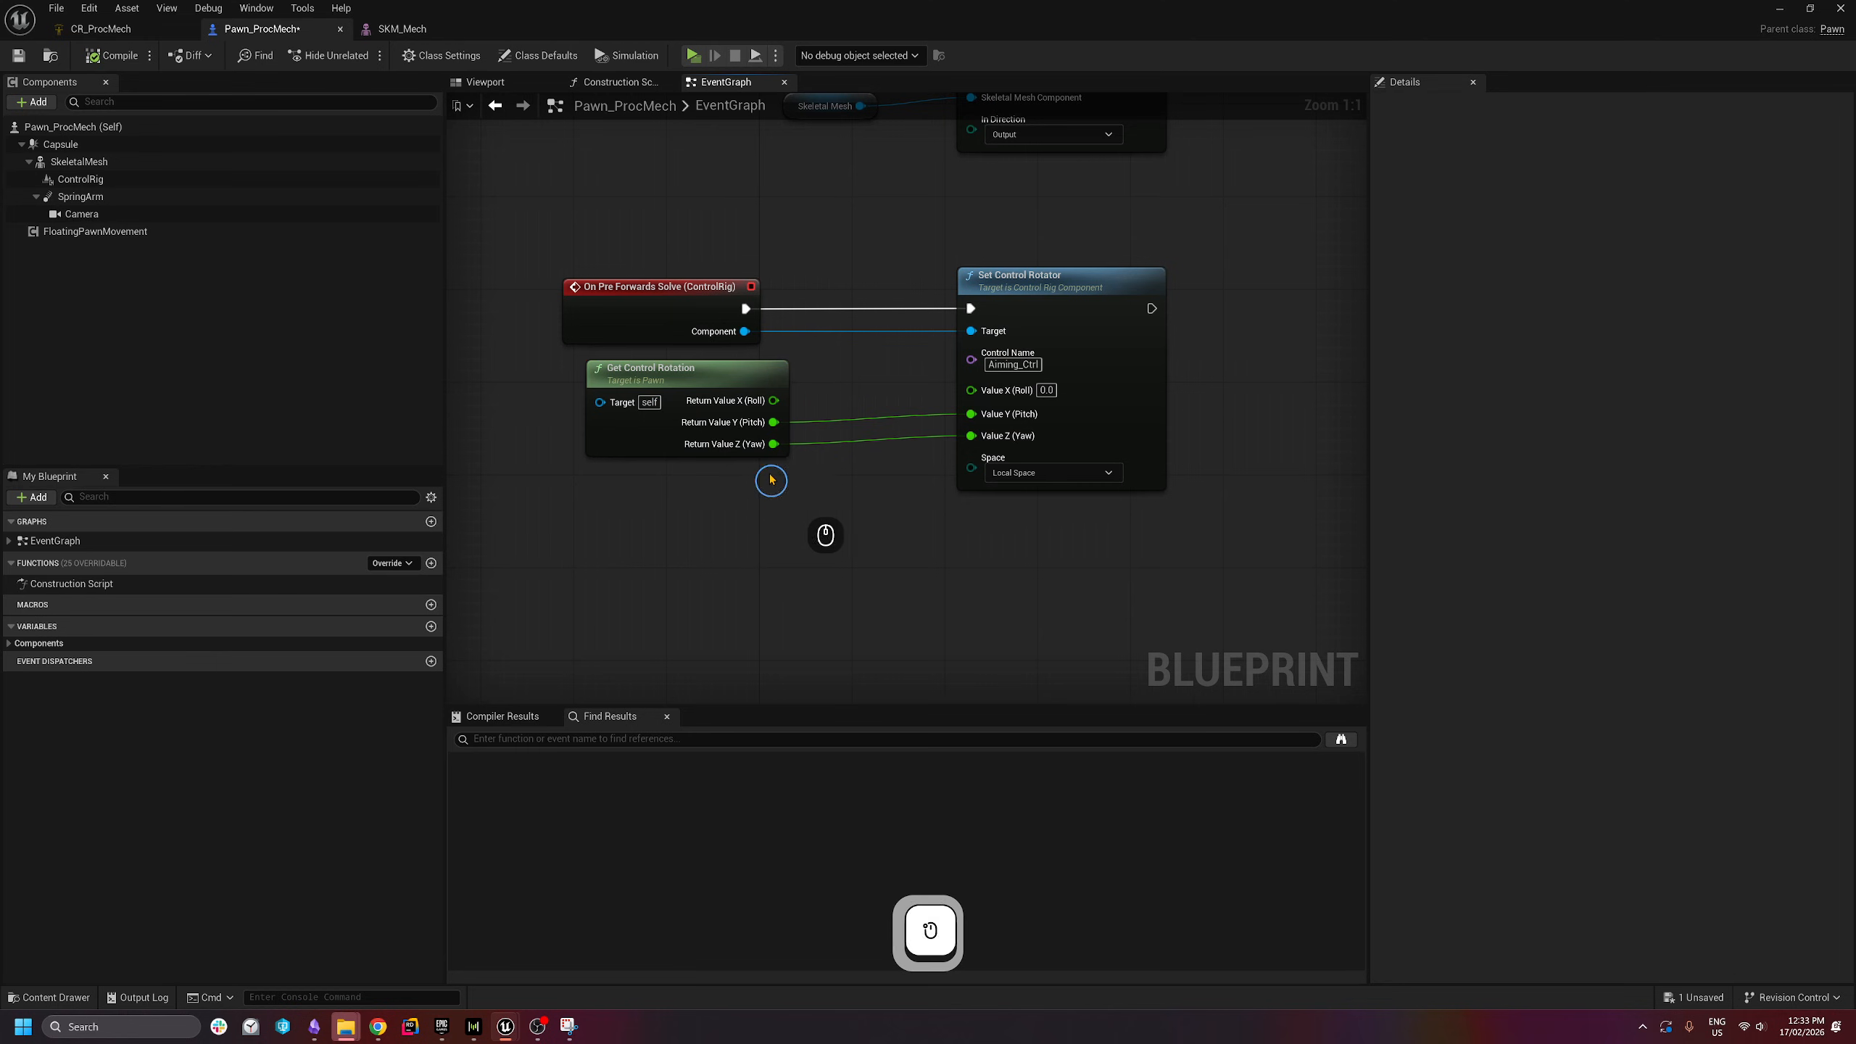
left_click(138, 35)
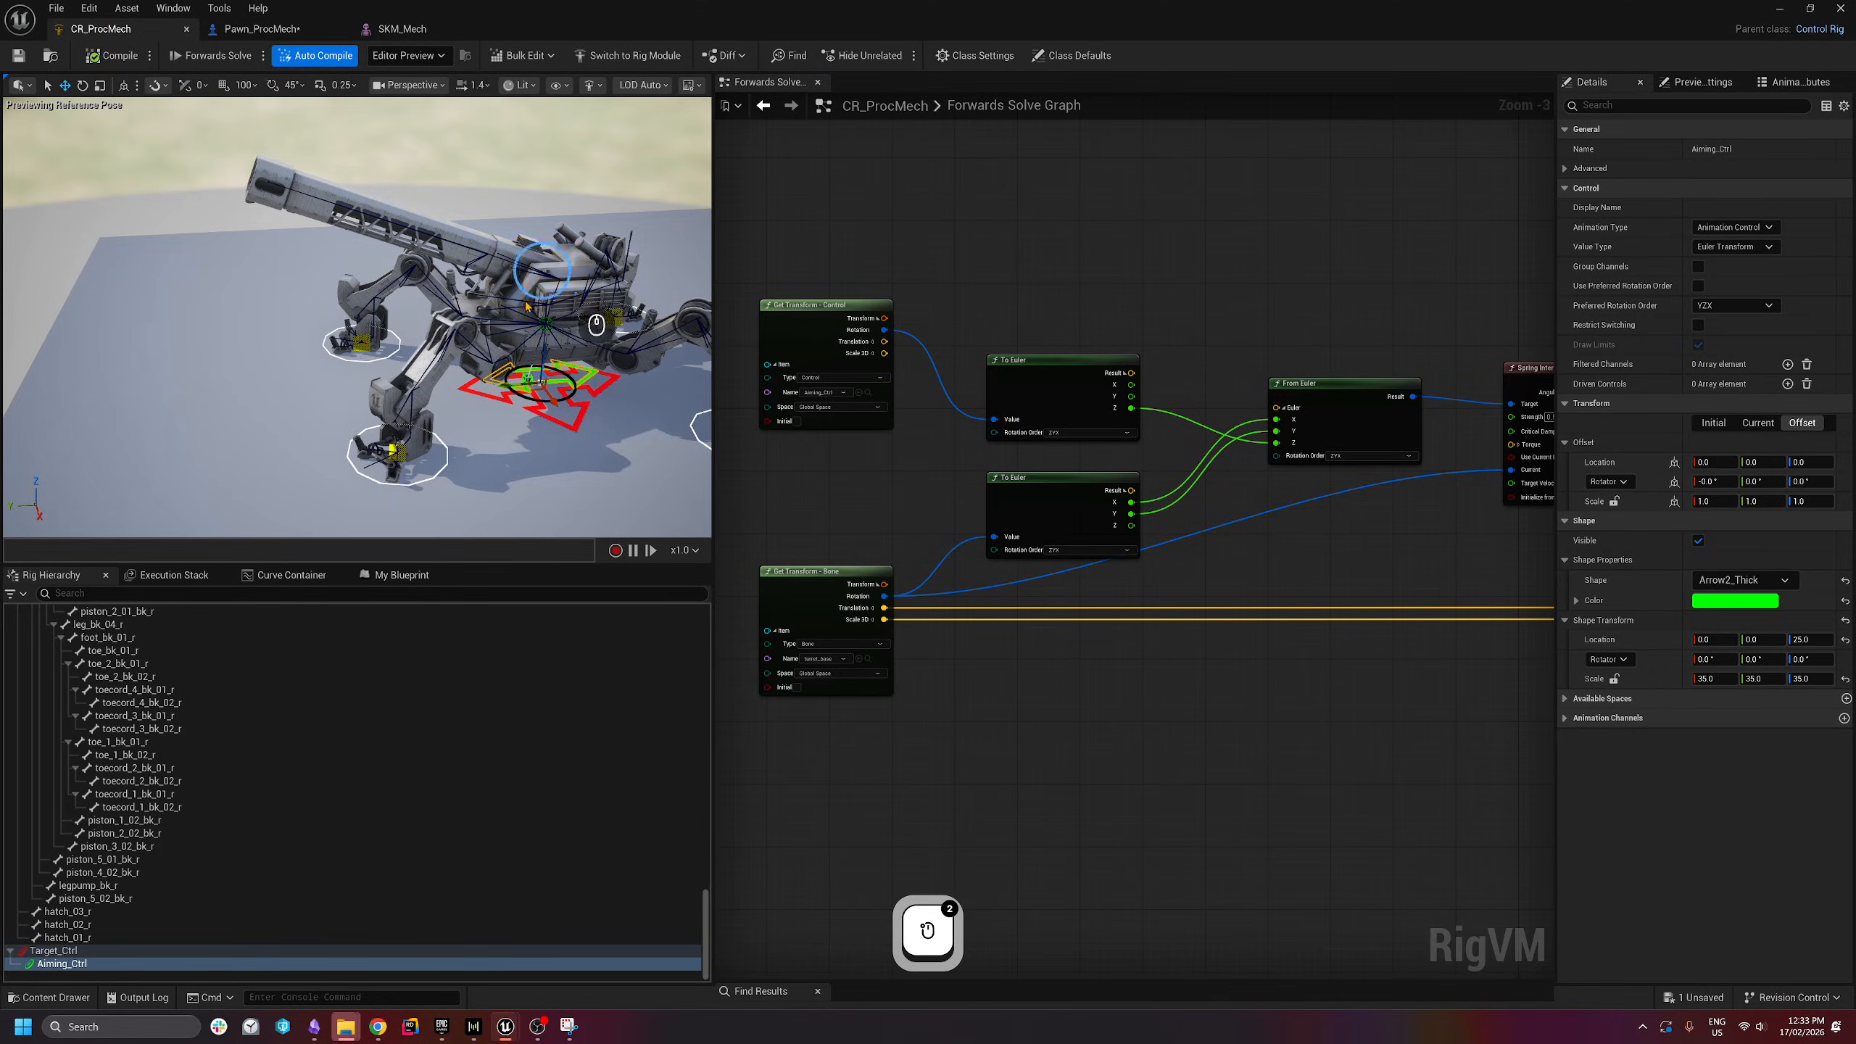
left_click_drag(488, 417, 395, 349)
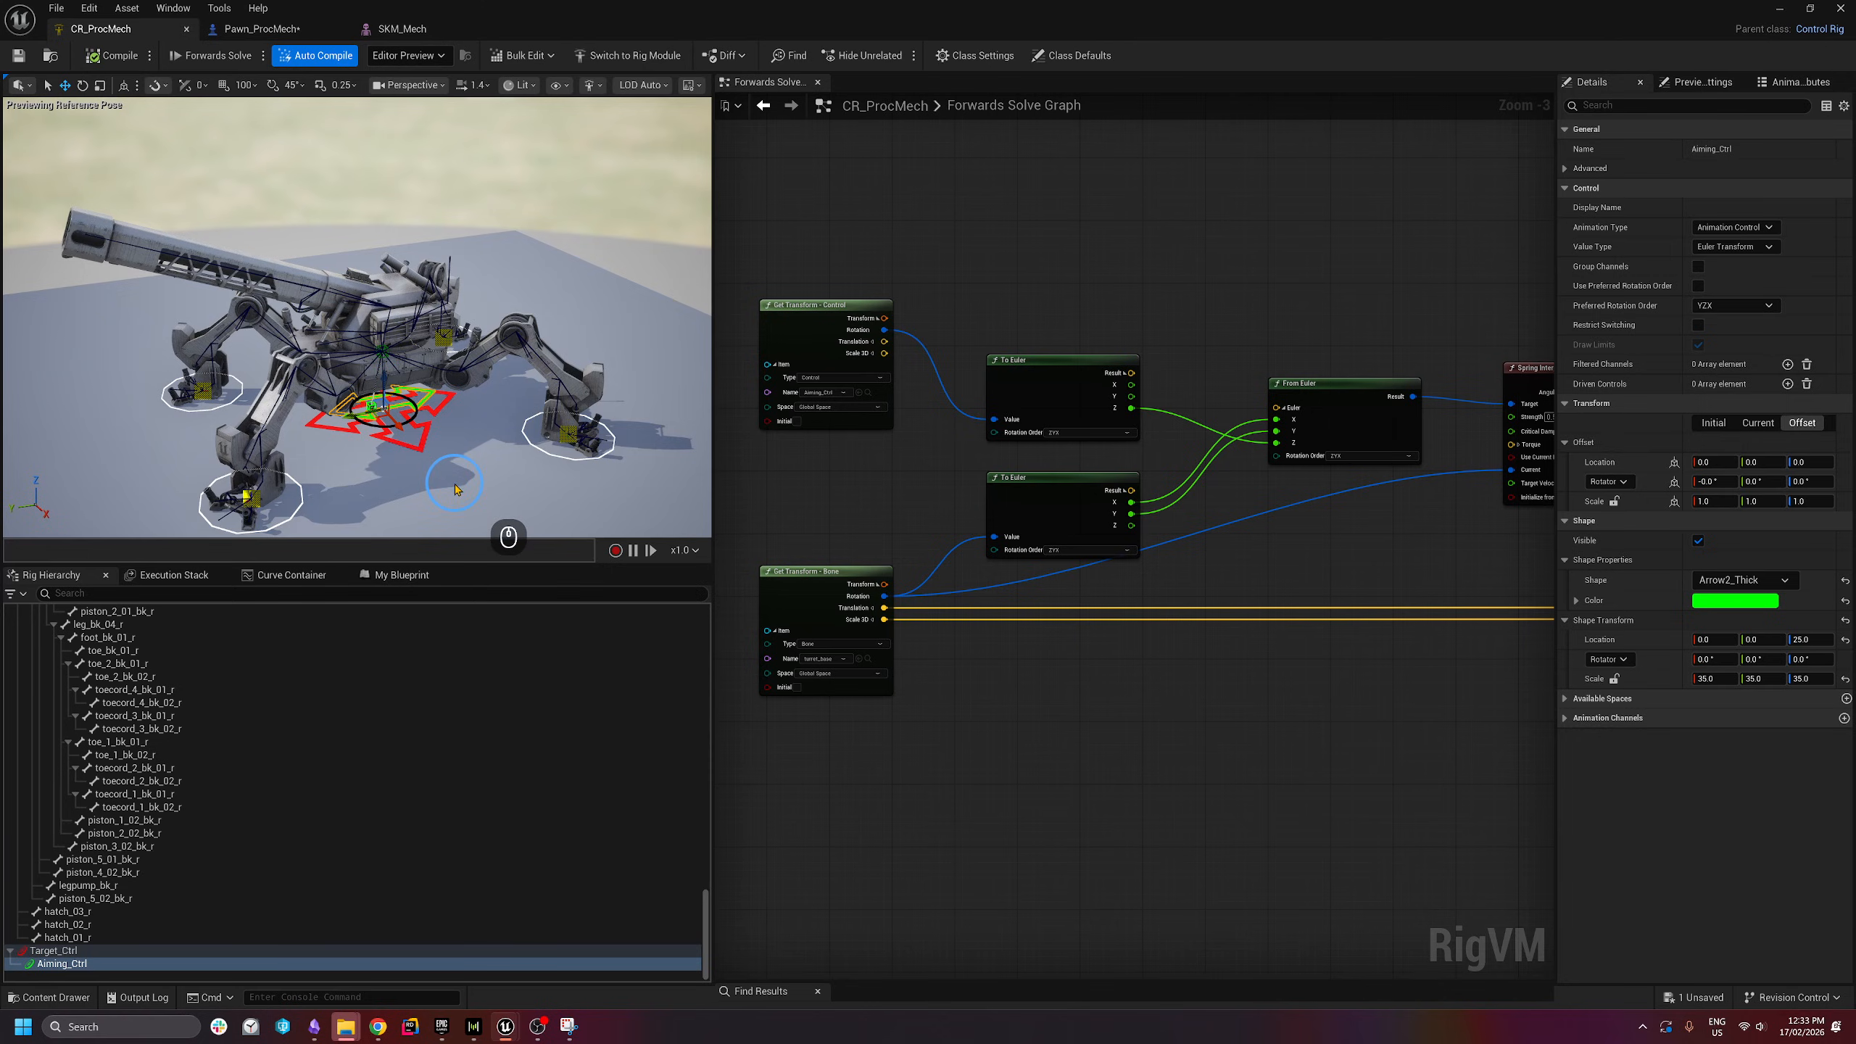
left_click(244, 33)
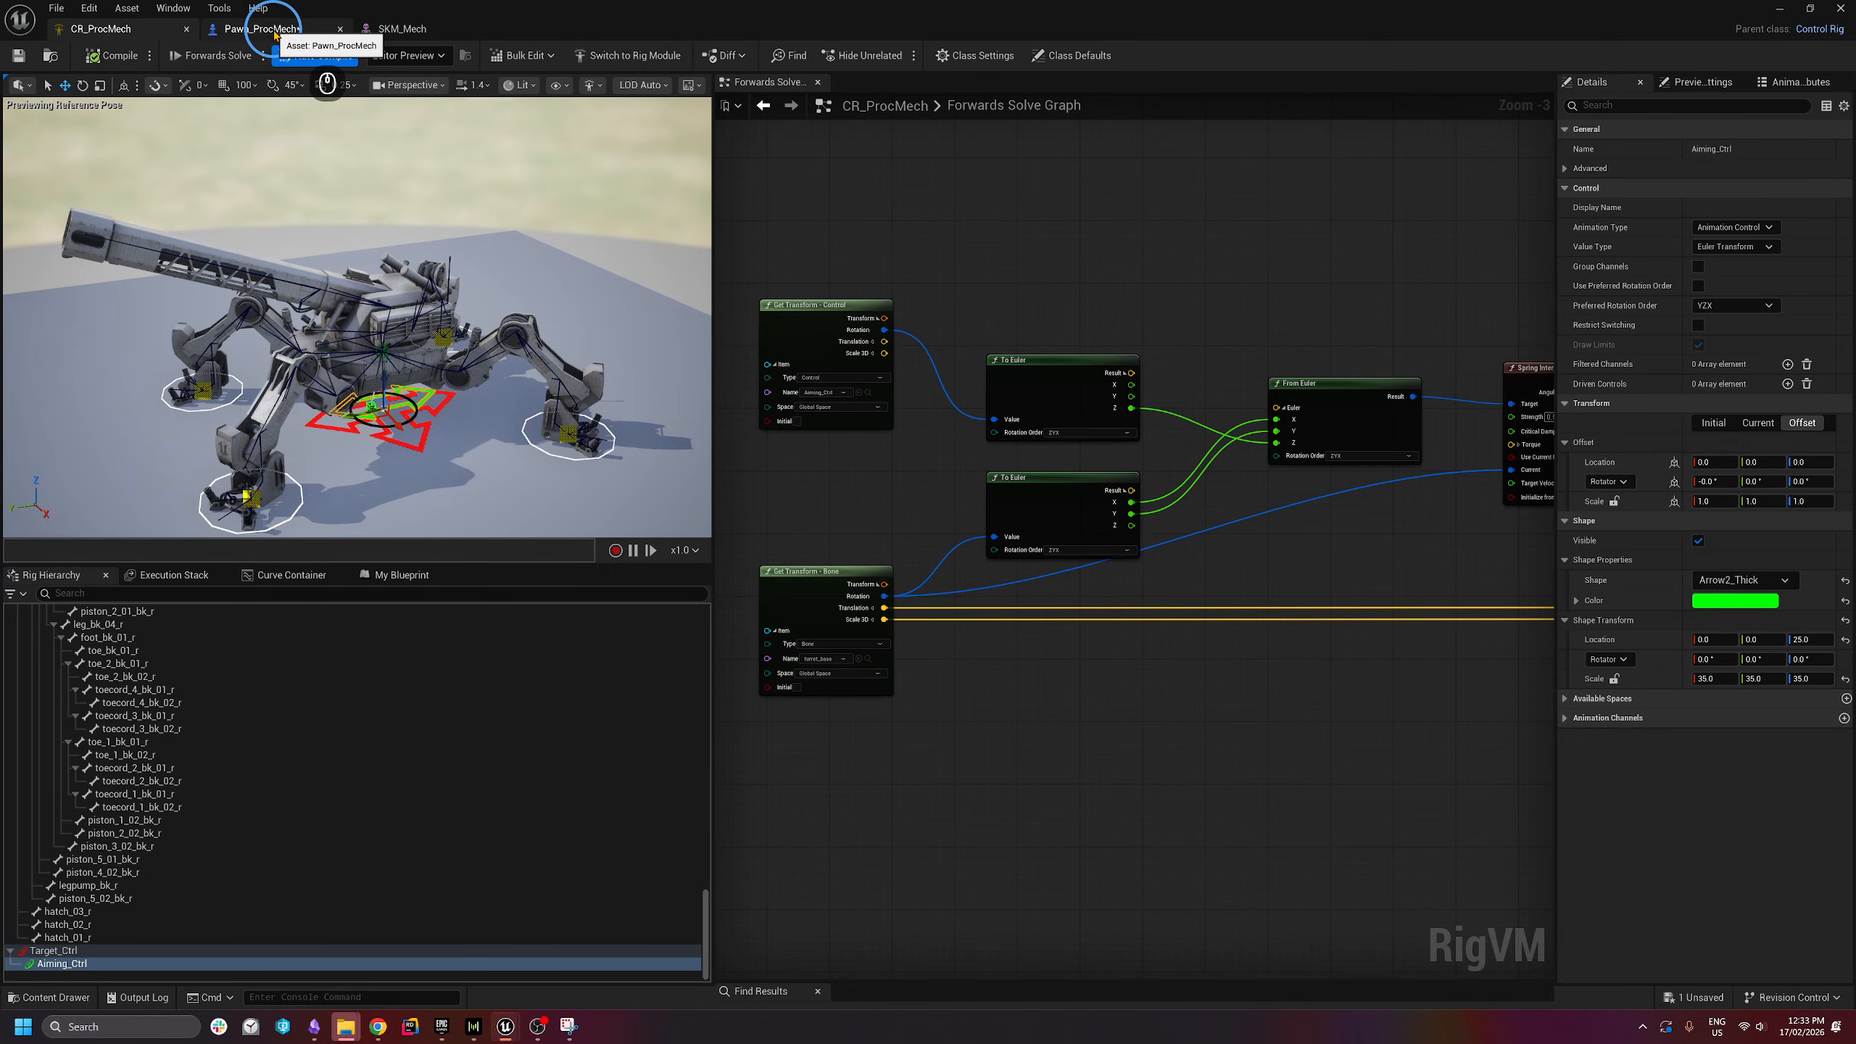
left_click(275, 33)
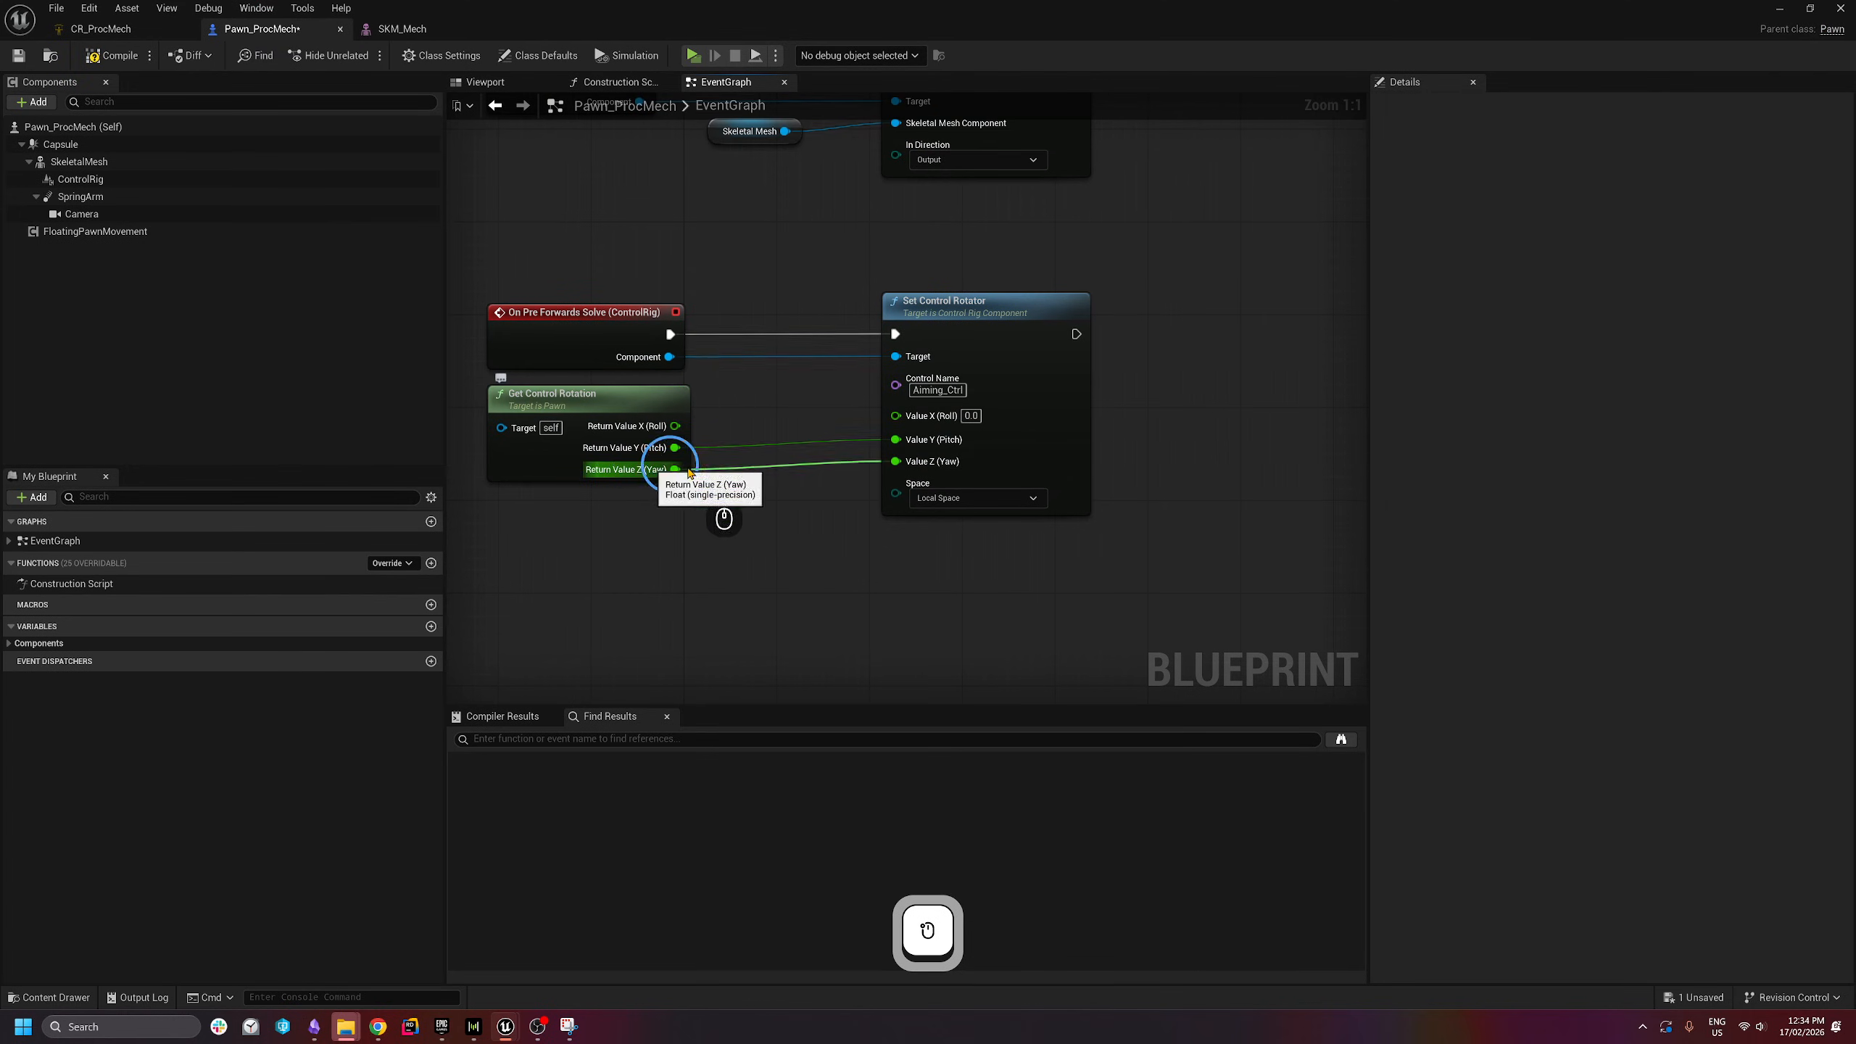
- Insert an Add node adding -90 to Return Value Z (Yaw), feeding Set Control Rotator's Value Z (Yaw)
left_click_drag(673, 469, 768, 532)
type("add")
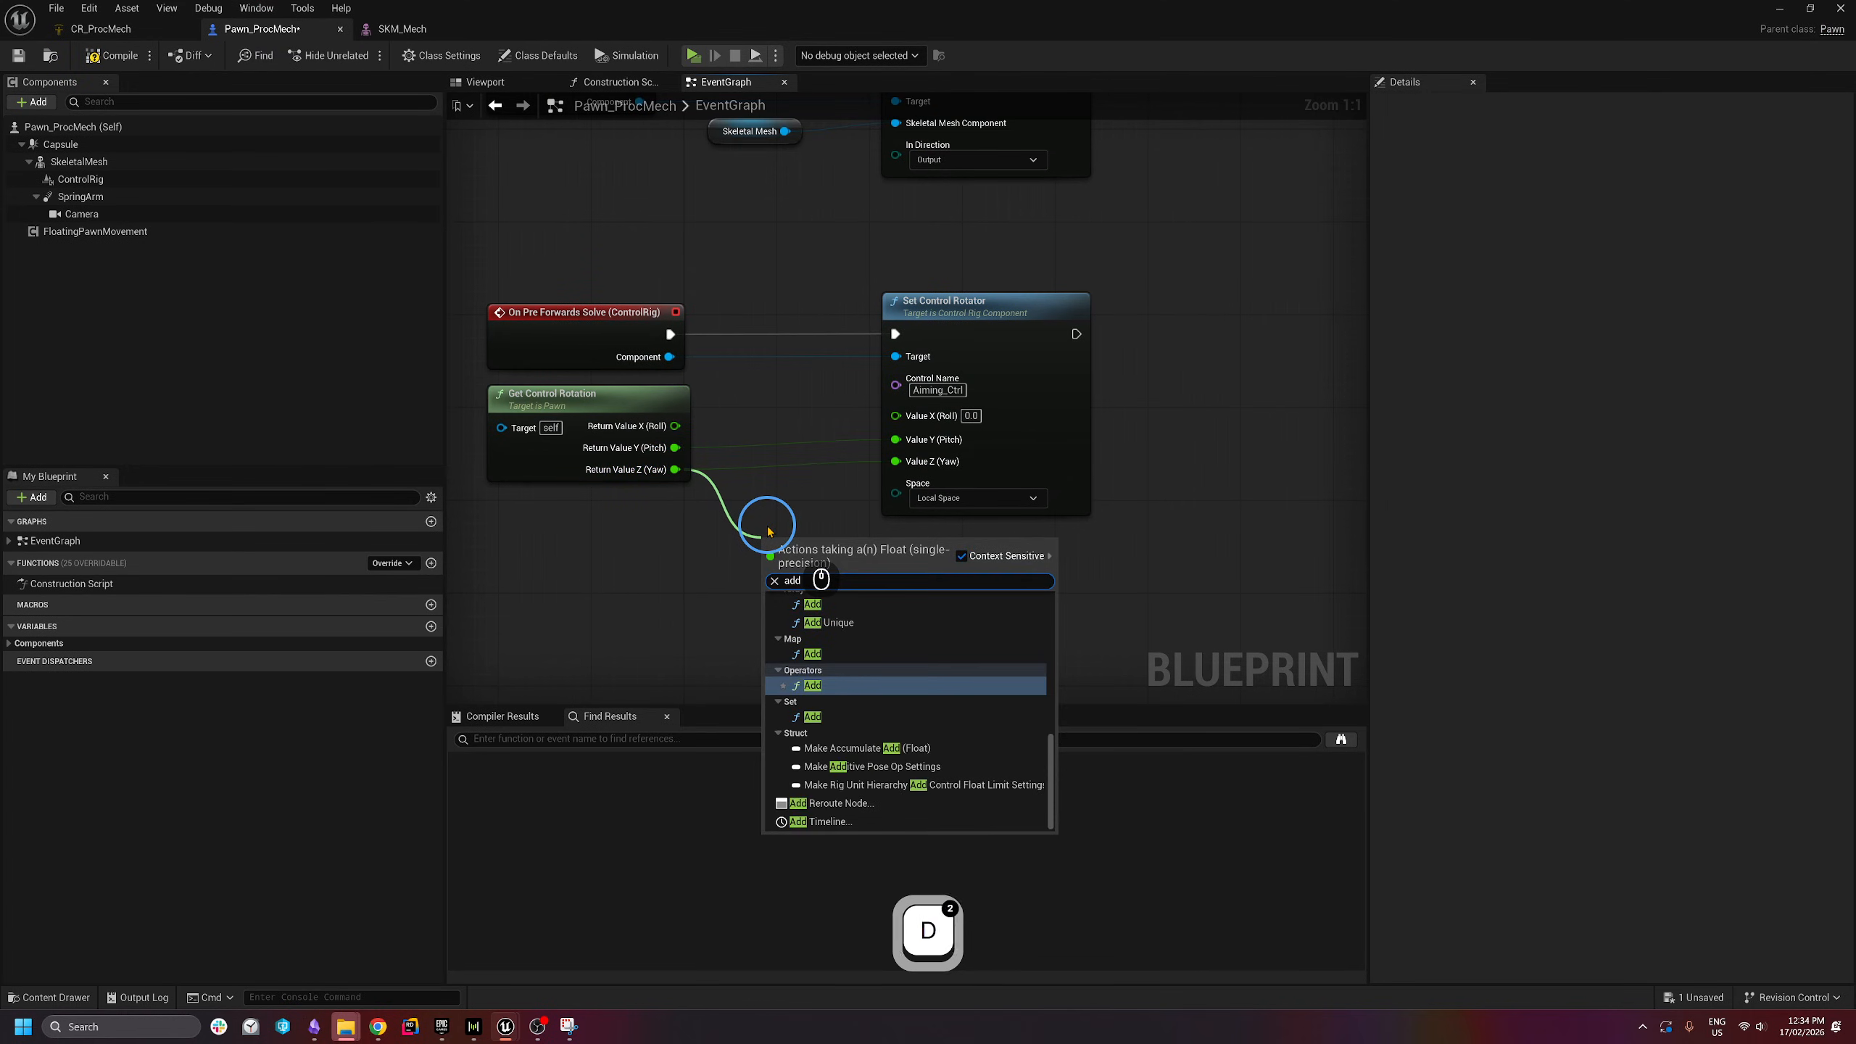
key("Return")
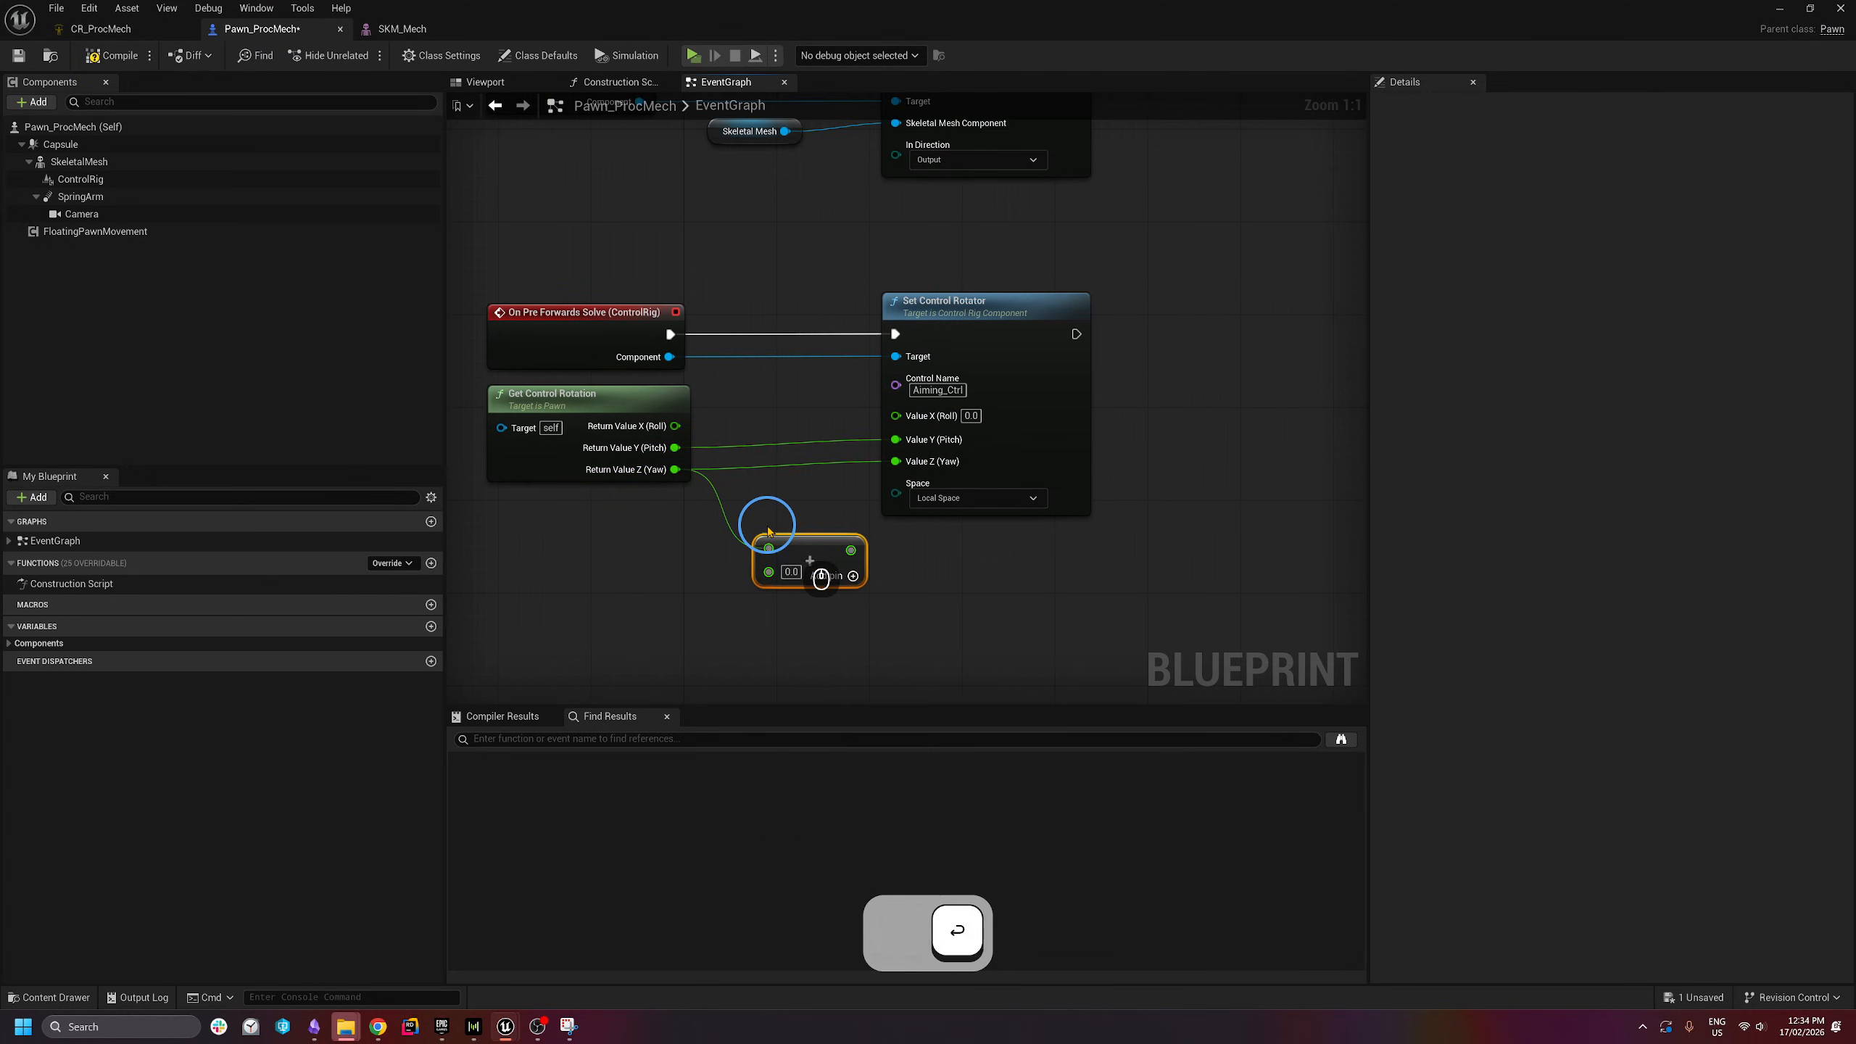
left_click(792, 572)
type("-0")
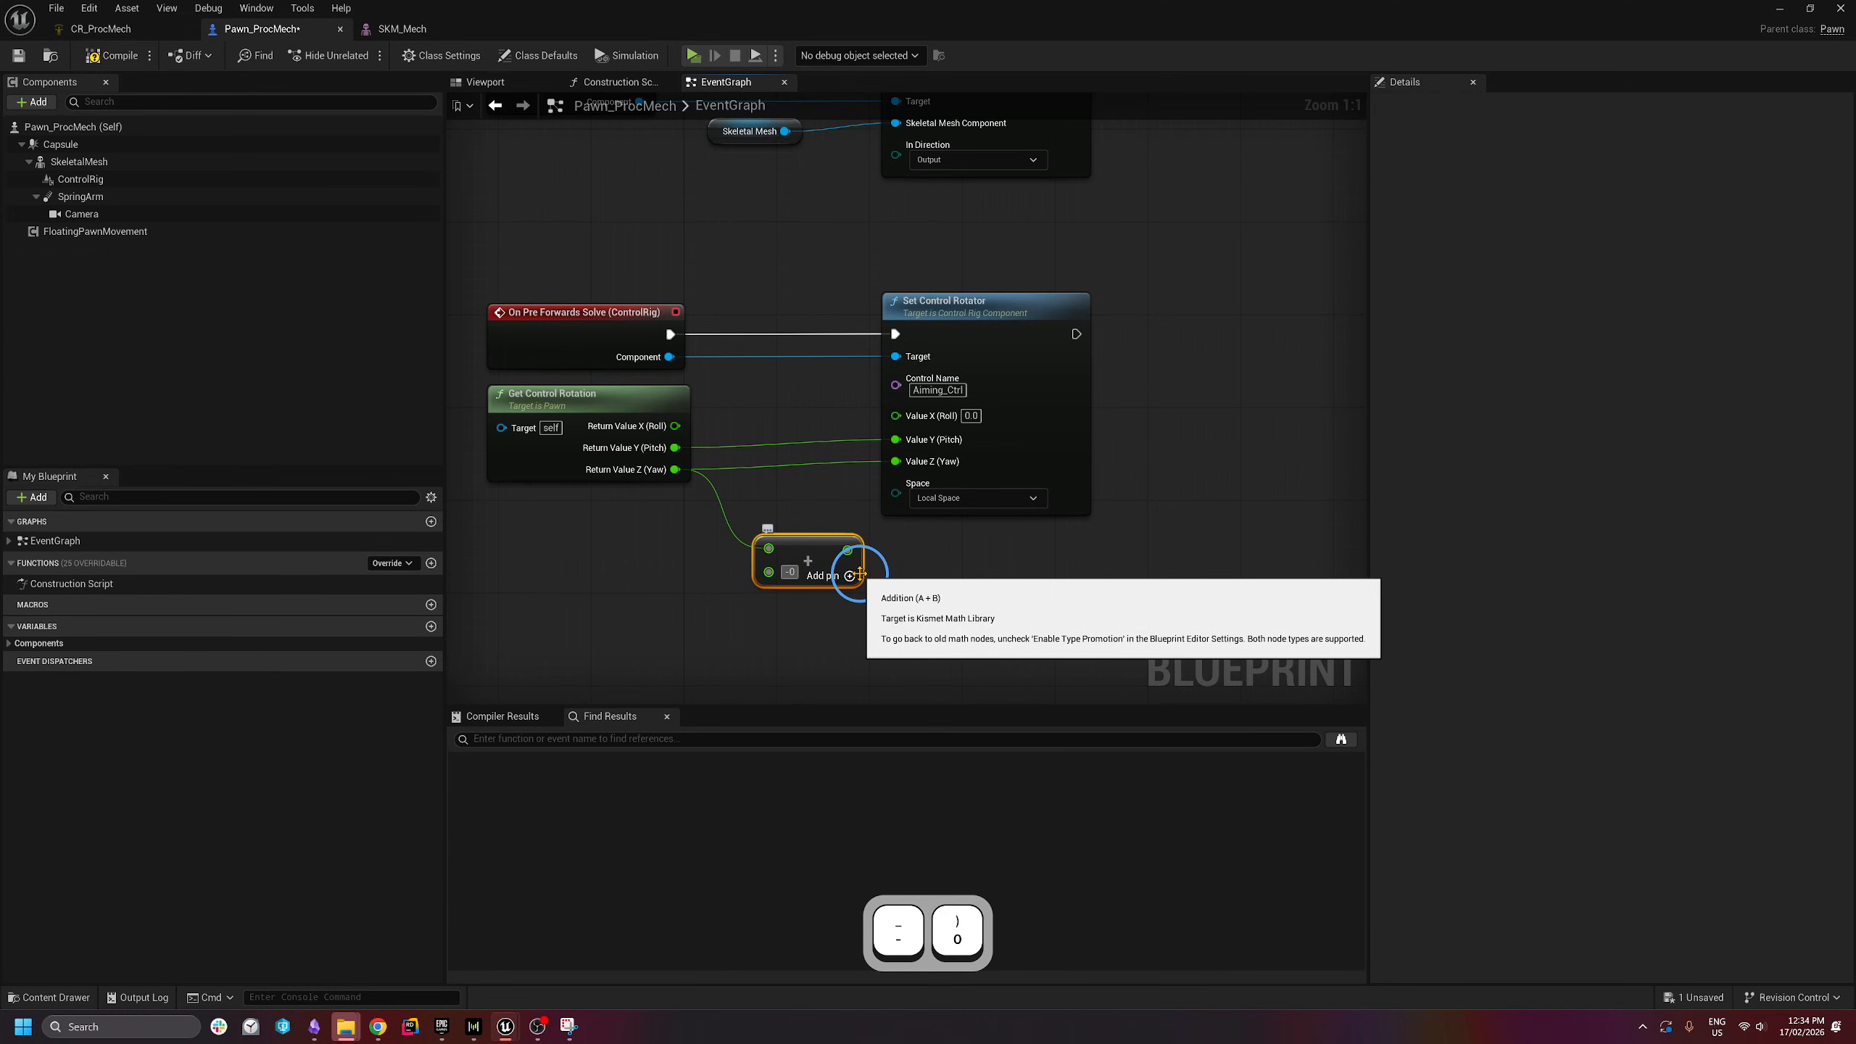
key("BackSpace")
type("90")
key("Return")
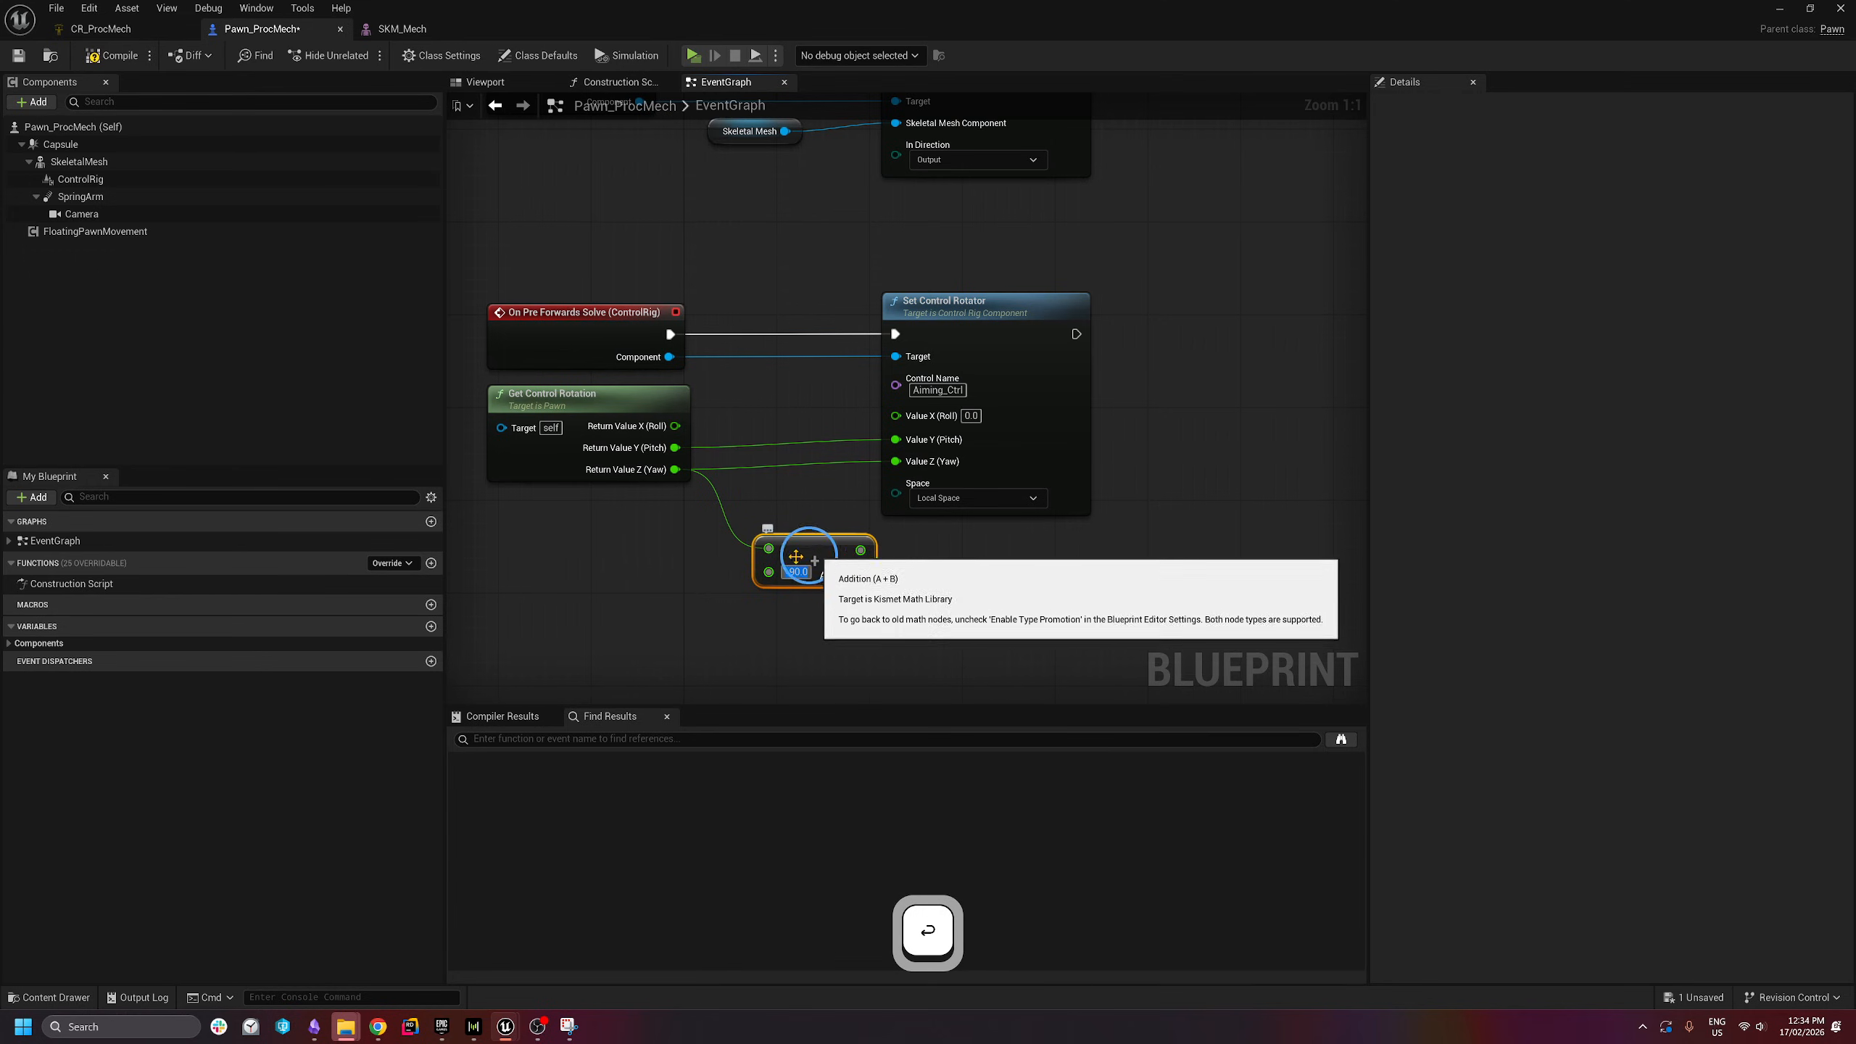
left_click_drag(861, 550, 809, 549)
left_click(665, 68)
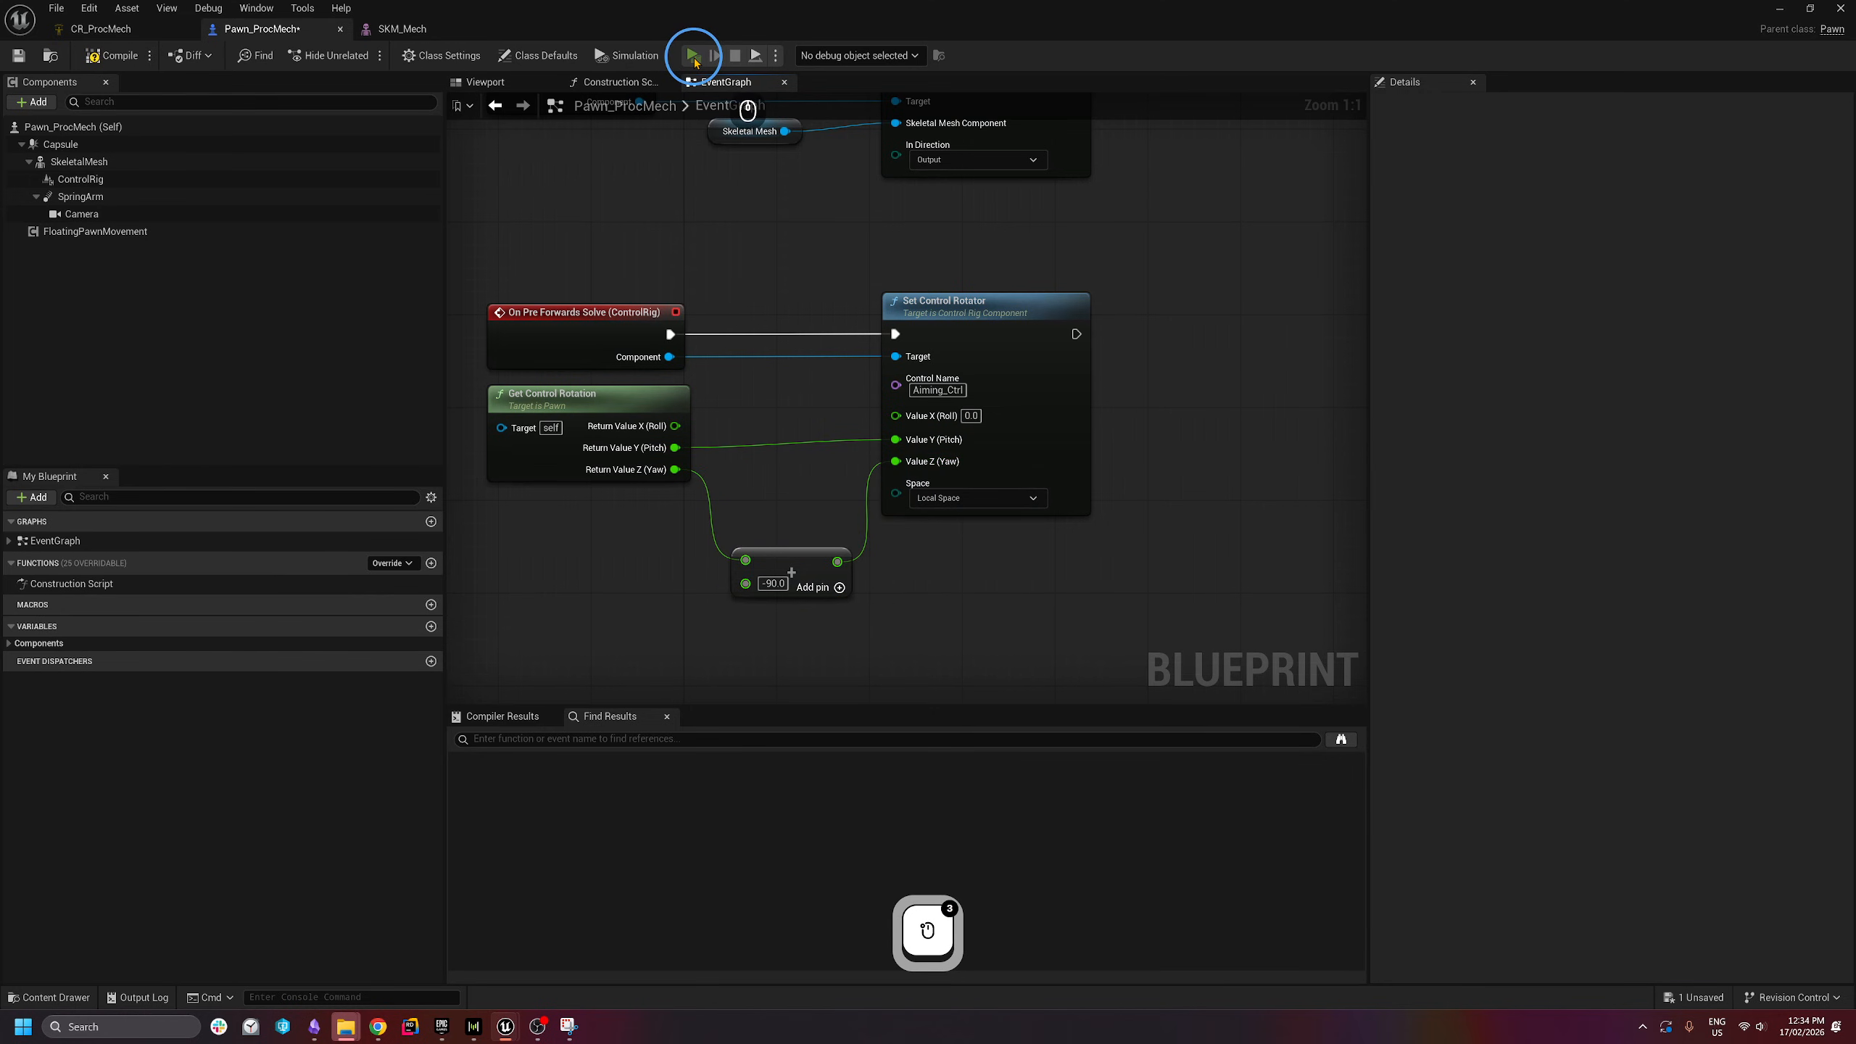
left_click(968, 506)
left_click(971, 470)
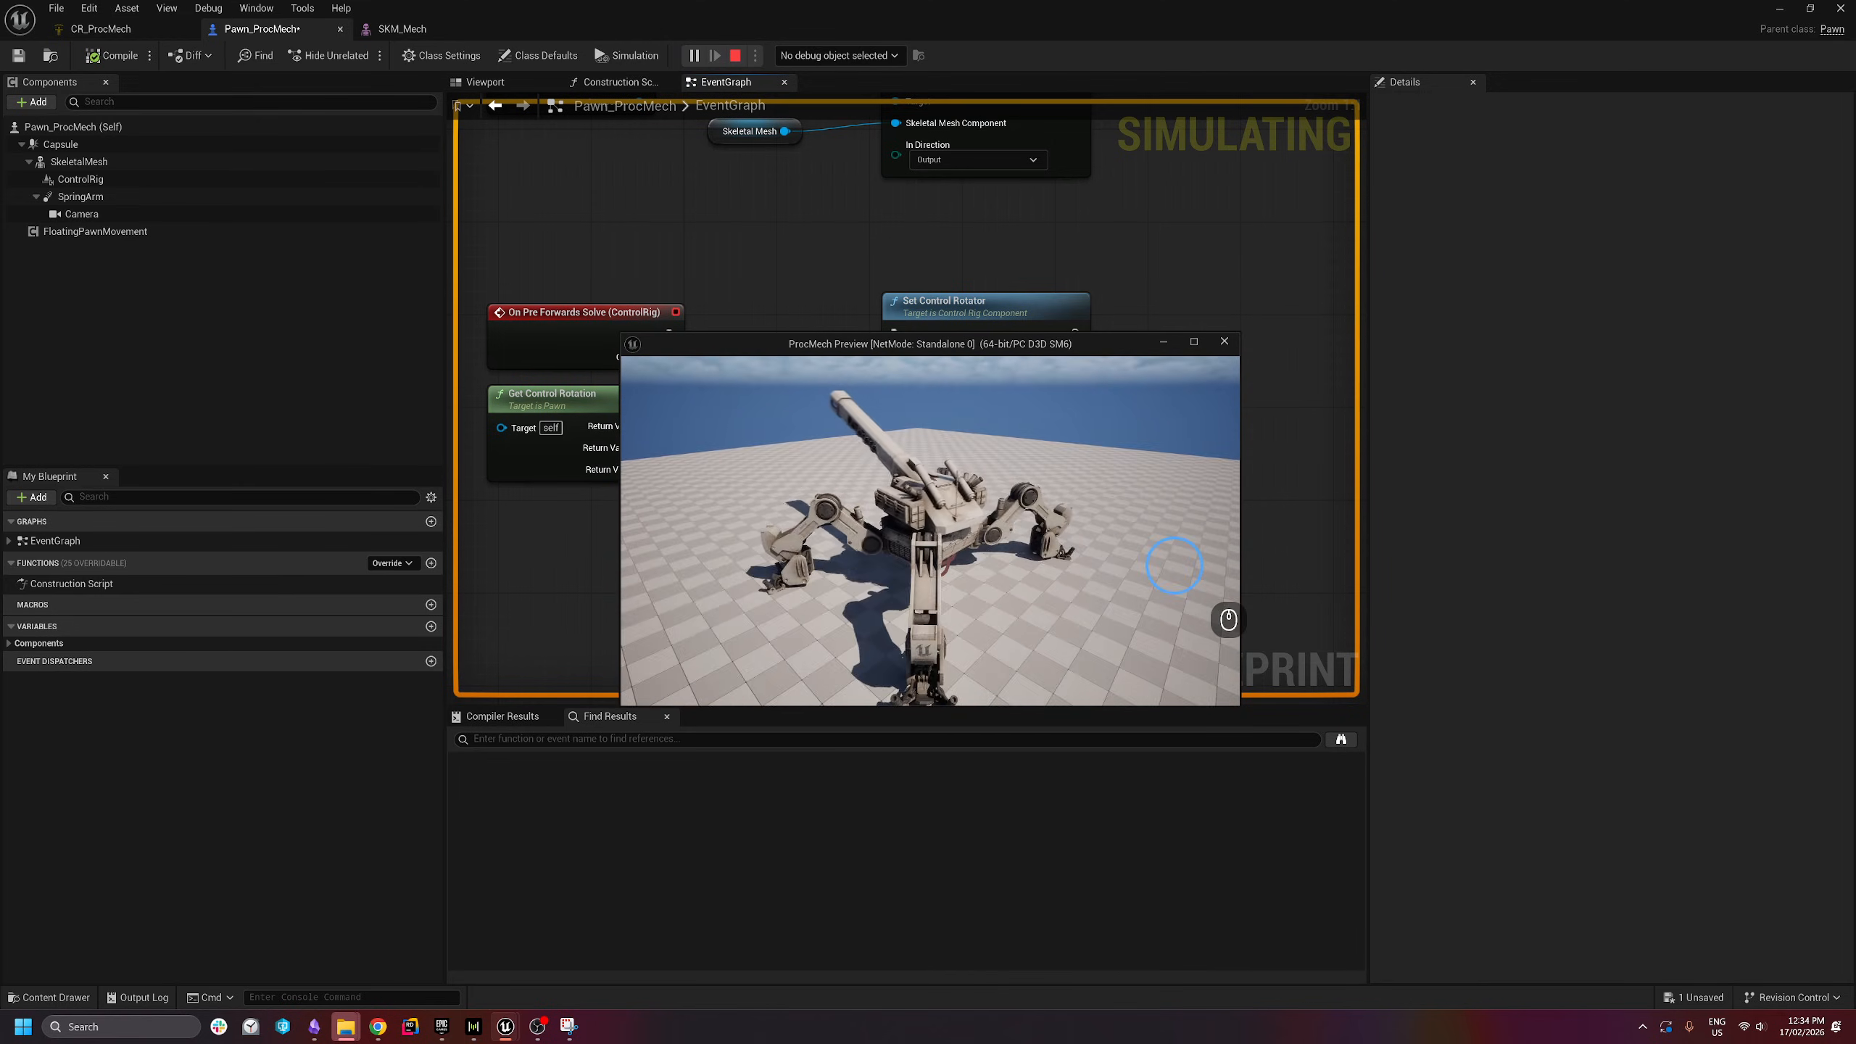
key("w")
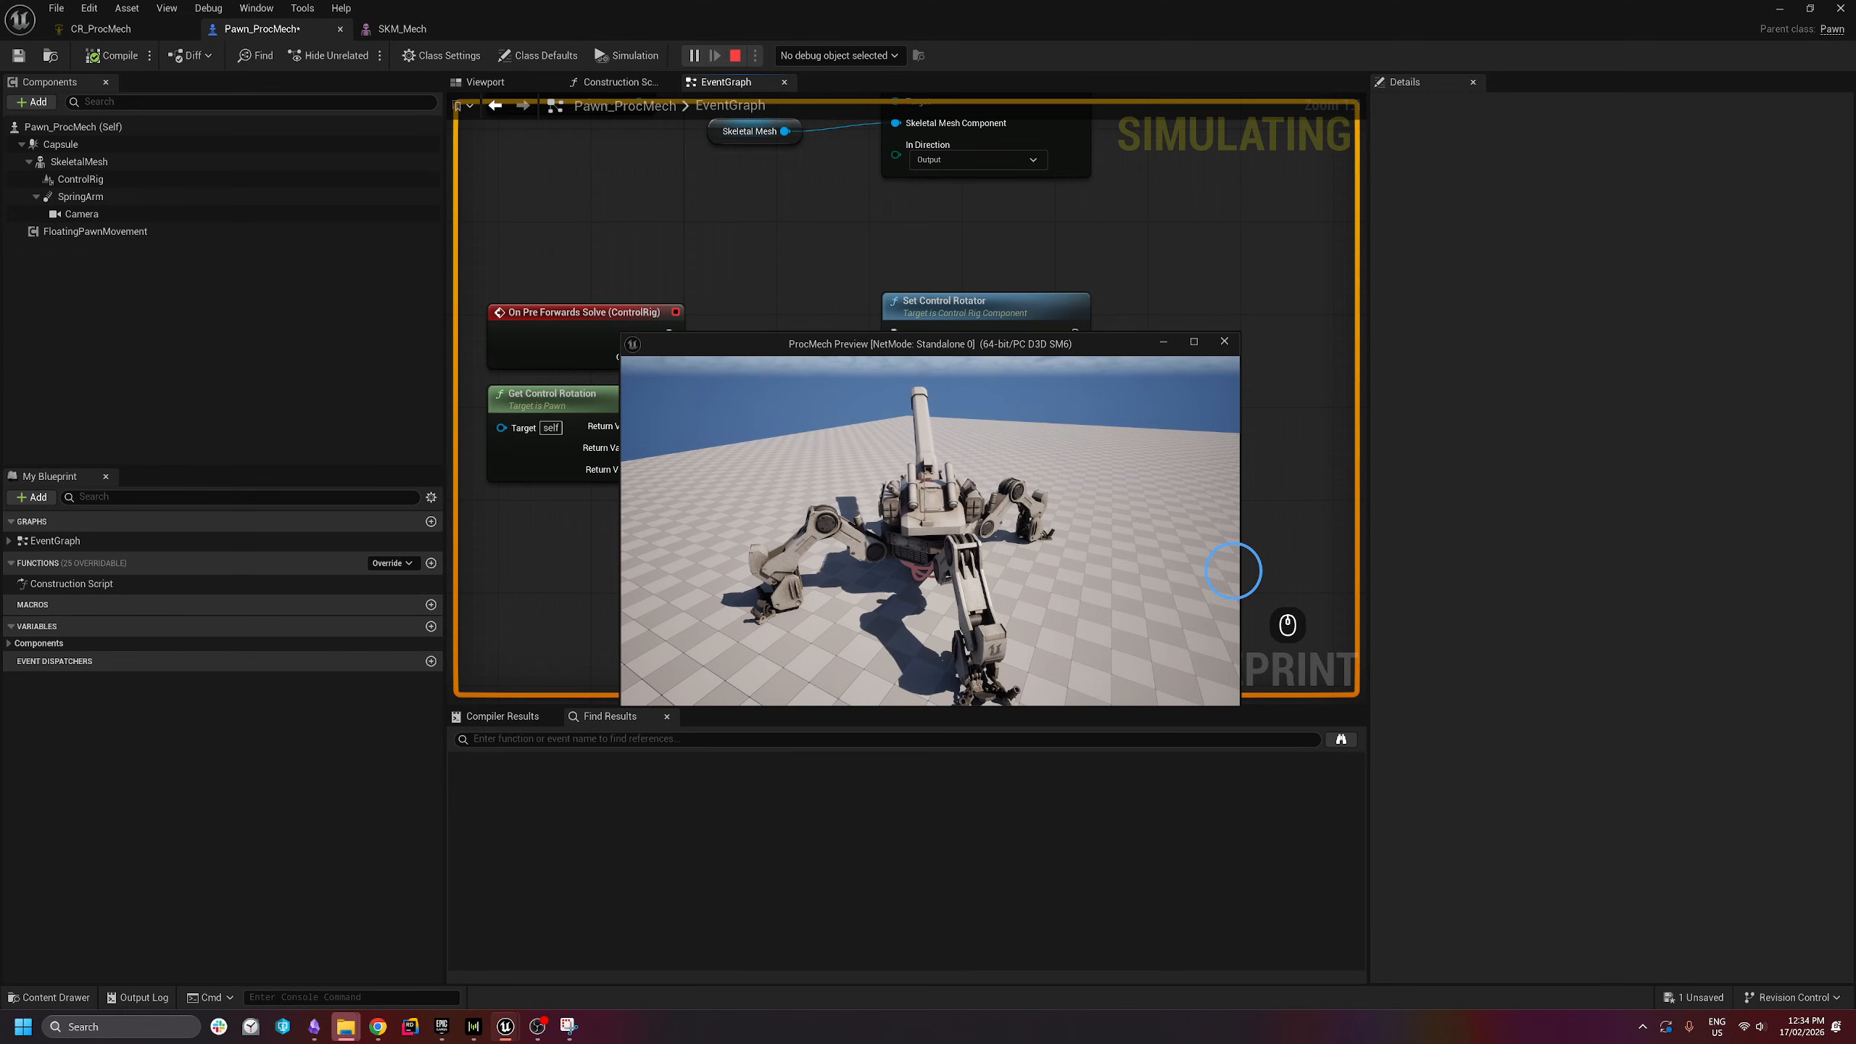
key("a")
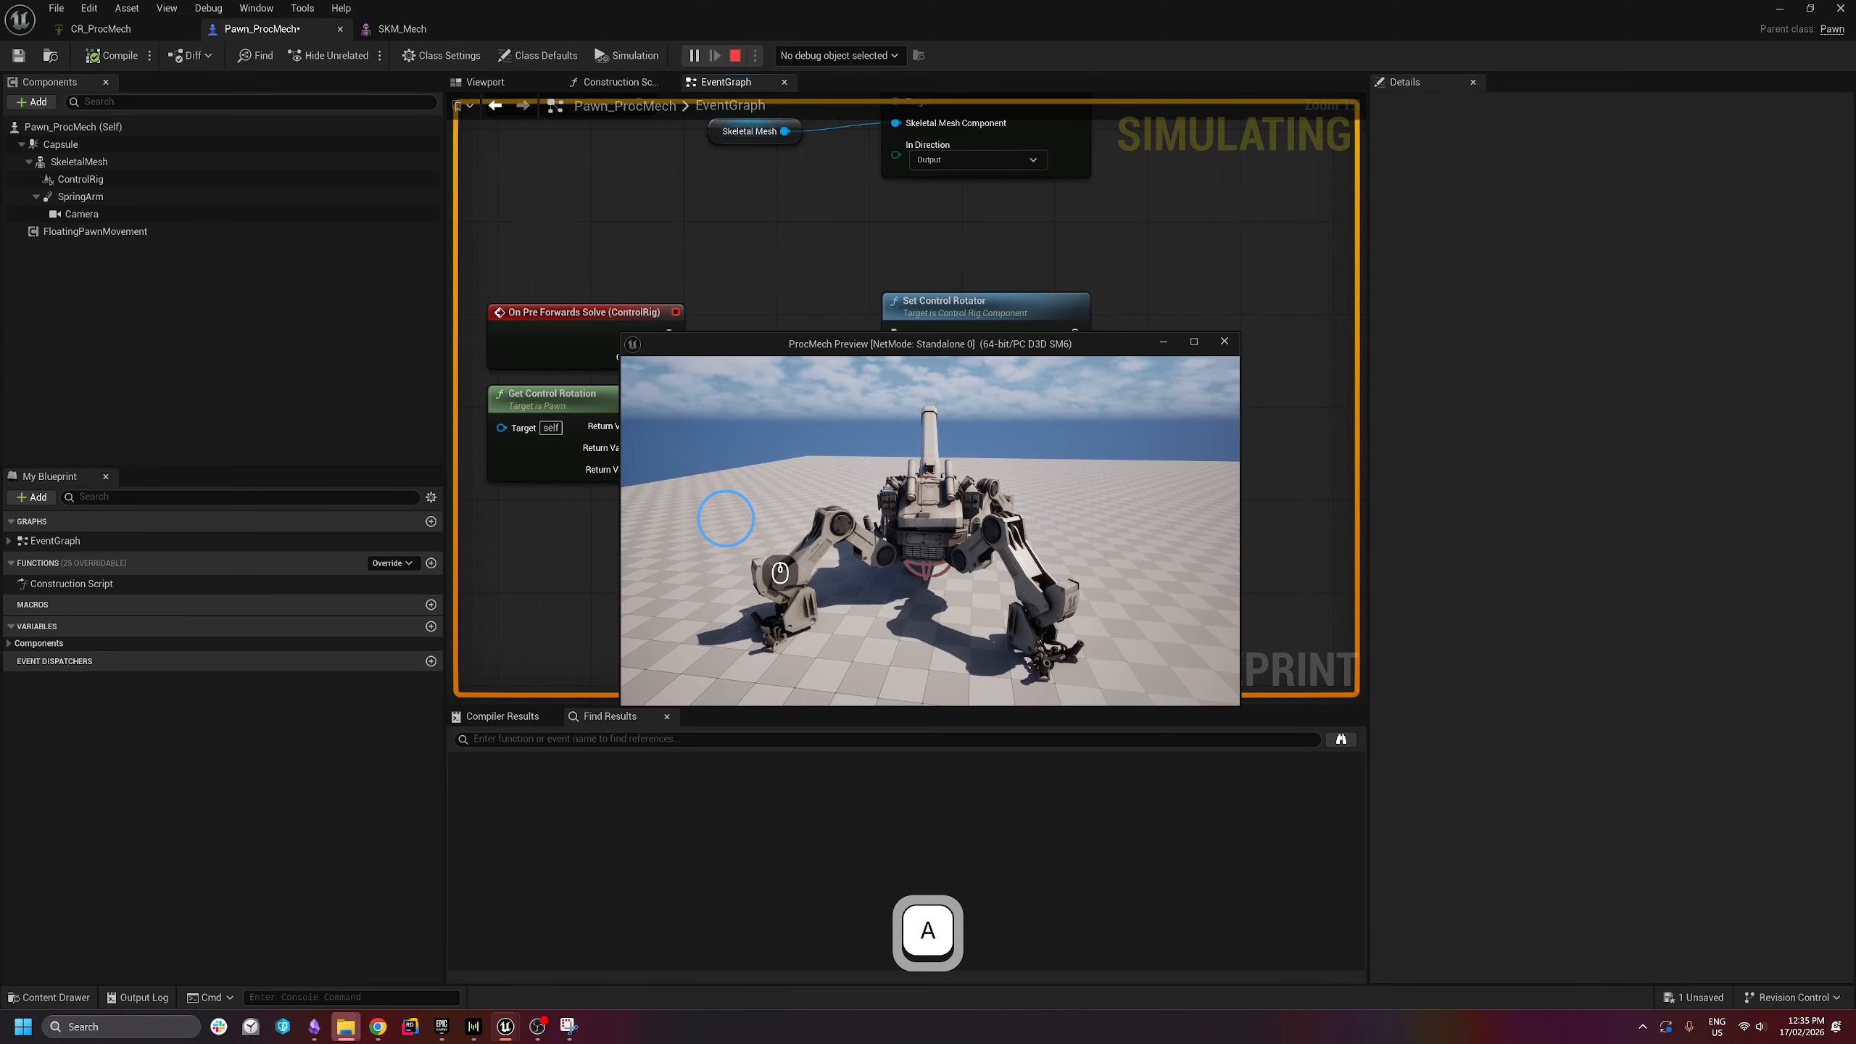
key("d")
key("w")
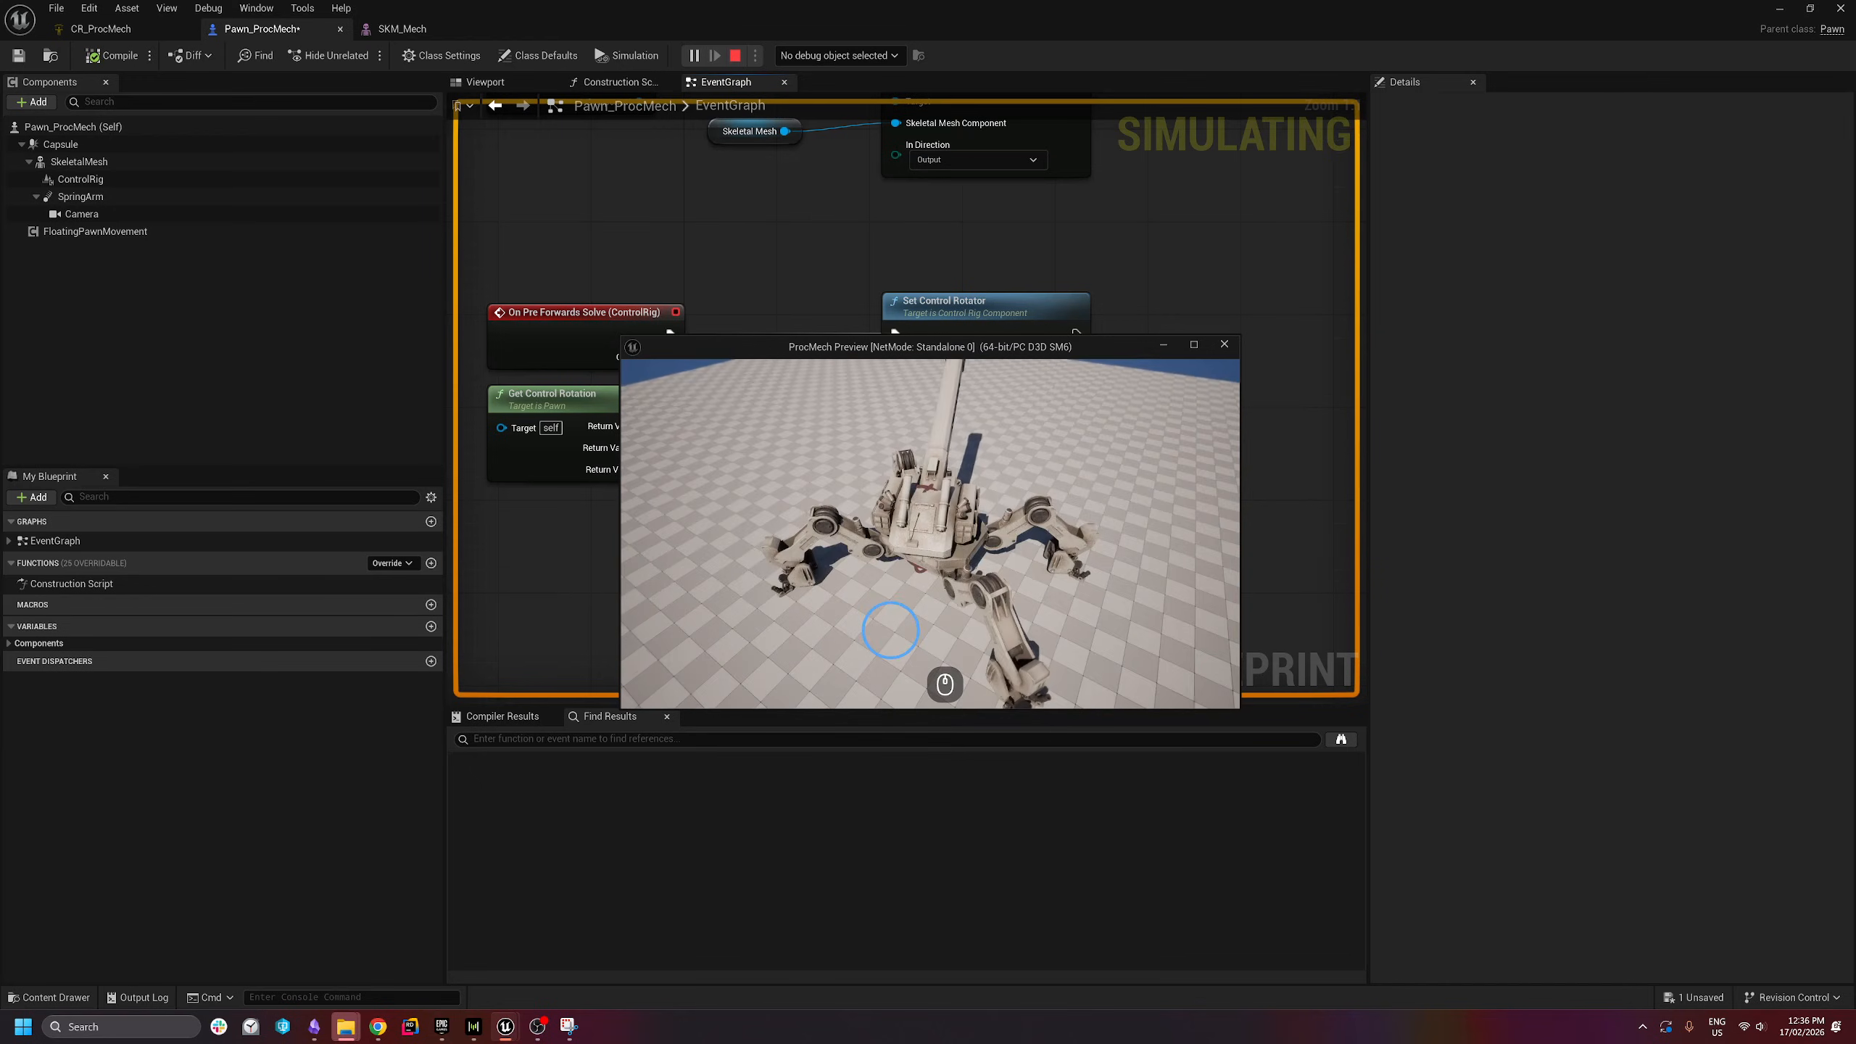
key("Escape")
- Turn off Inherit Pitch on the SpringArm component
left_click(106, 213)
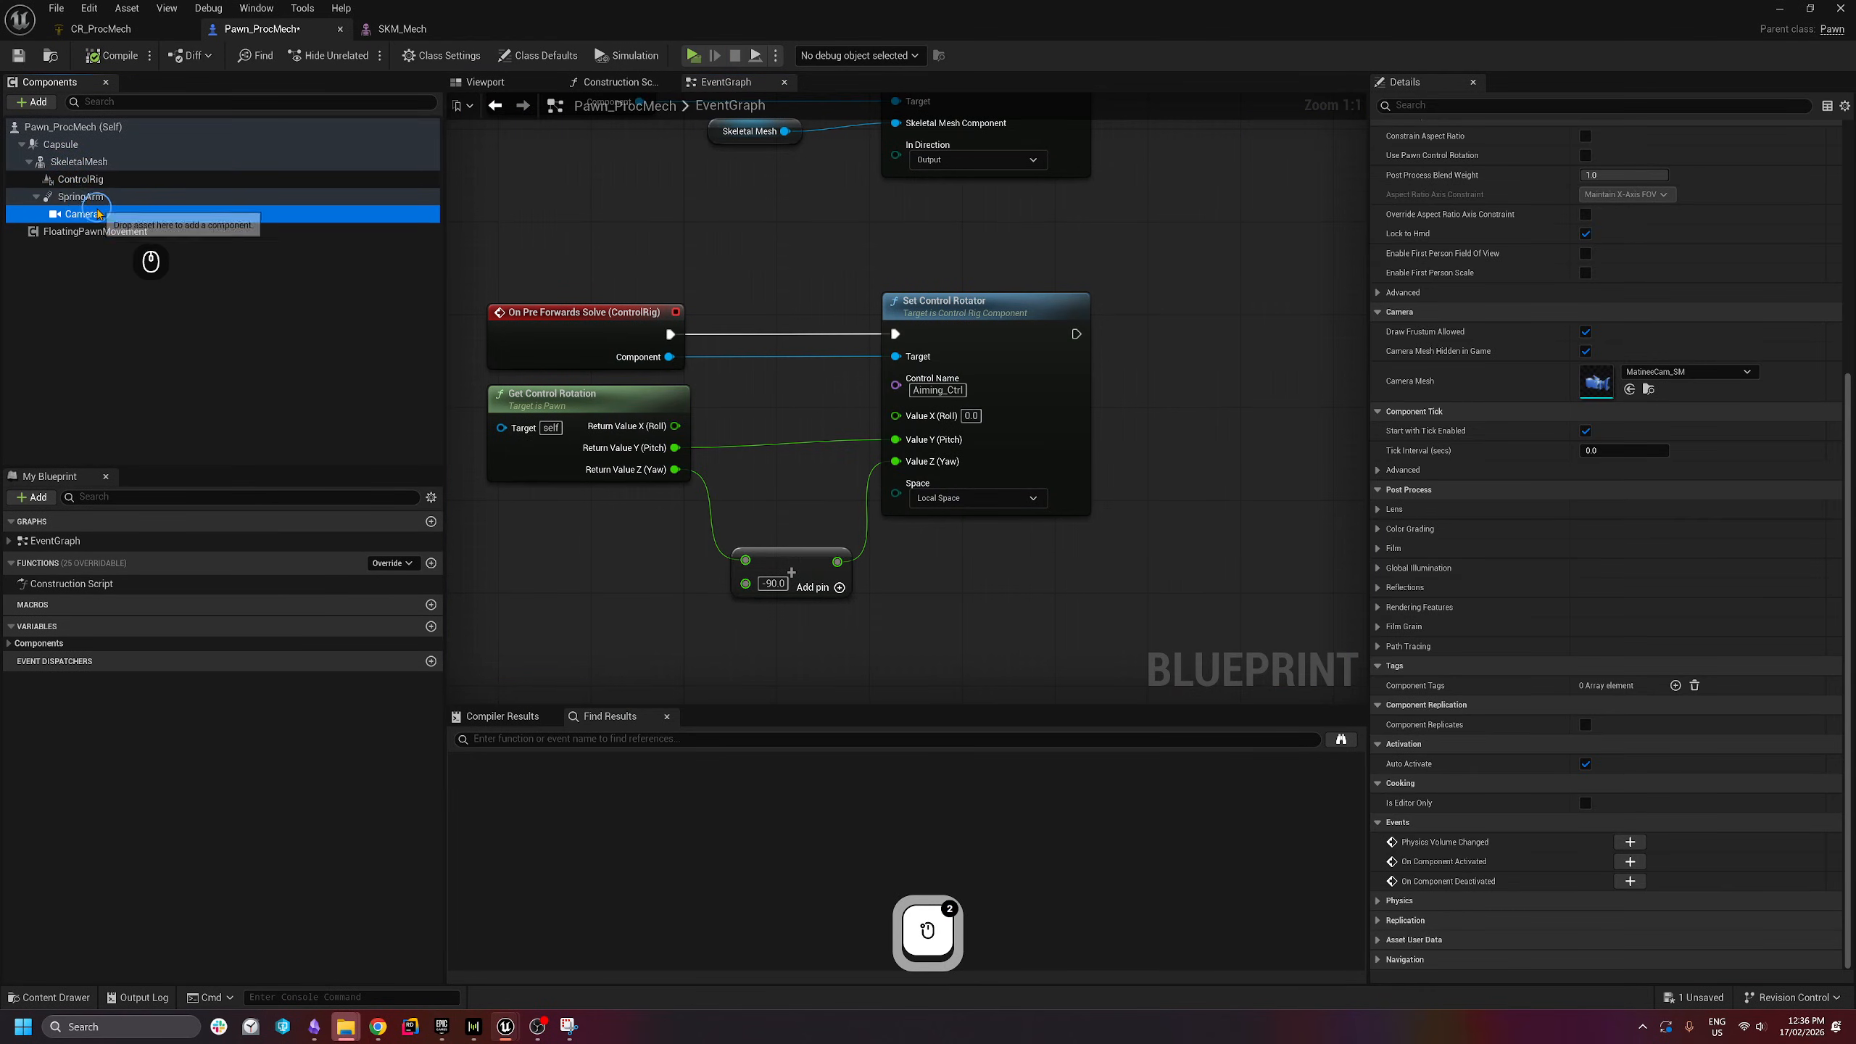
triple_click(122, 199)
scroll(1462, 475, "up", 3)
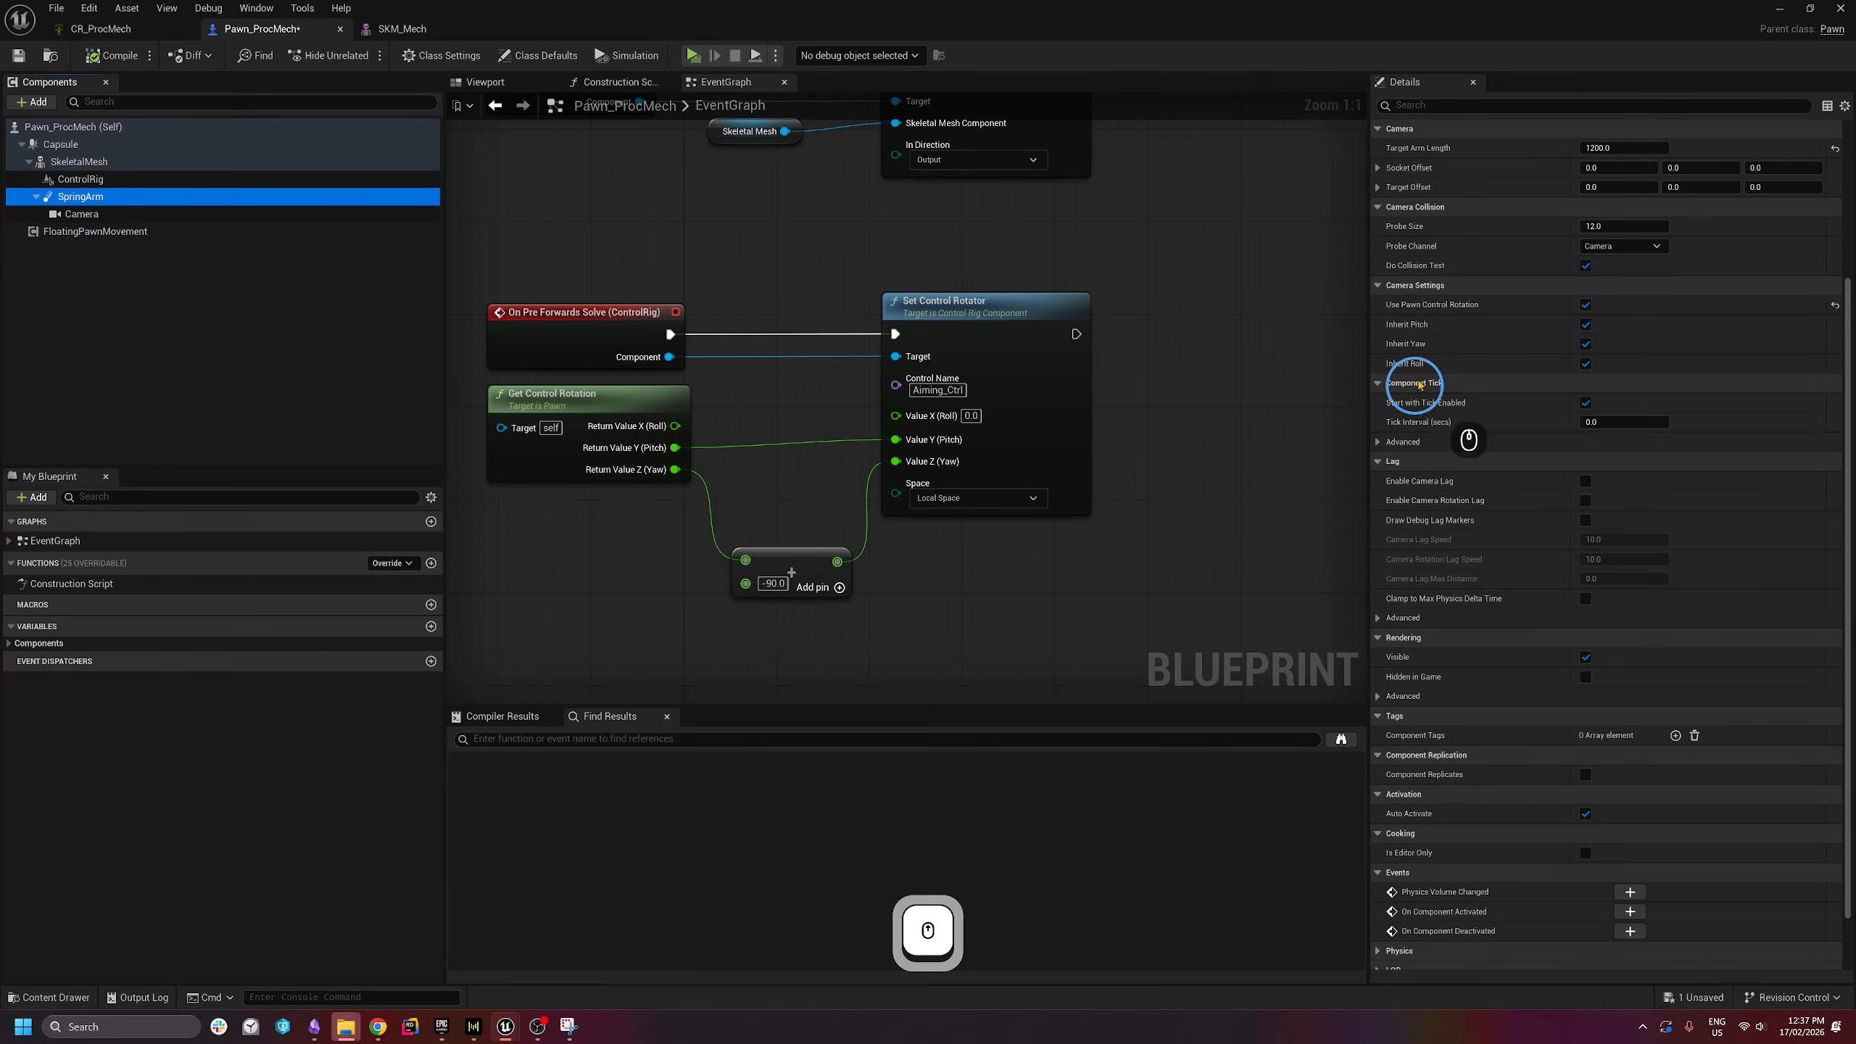
left_click(1586, 324)
- Play-test the mech, then drag the SpringArm higher above the mech in the Viewport
left_click(693, 56)
left_click(625, 581)
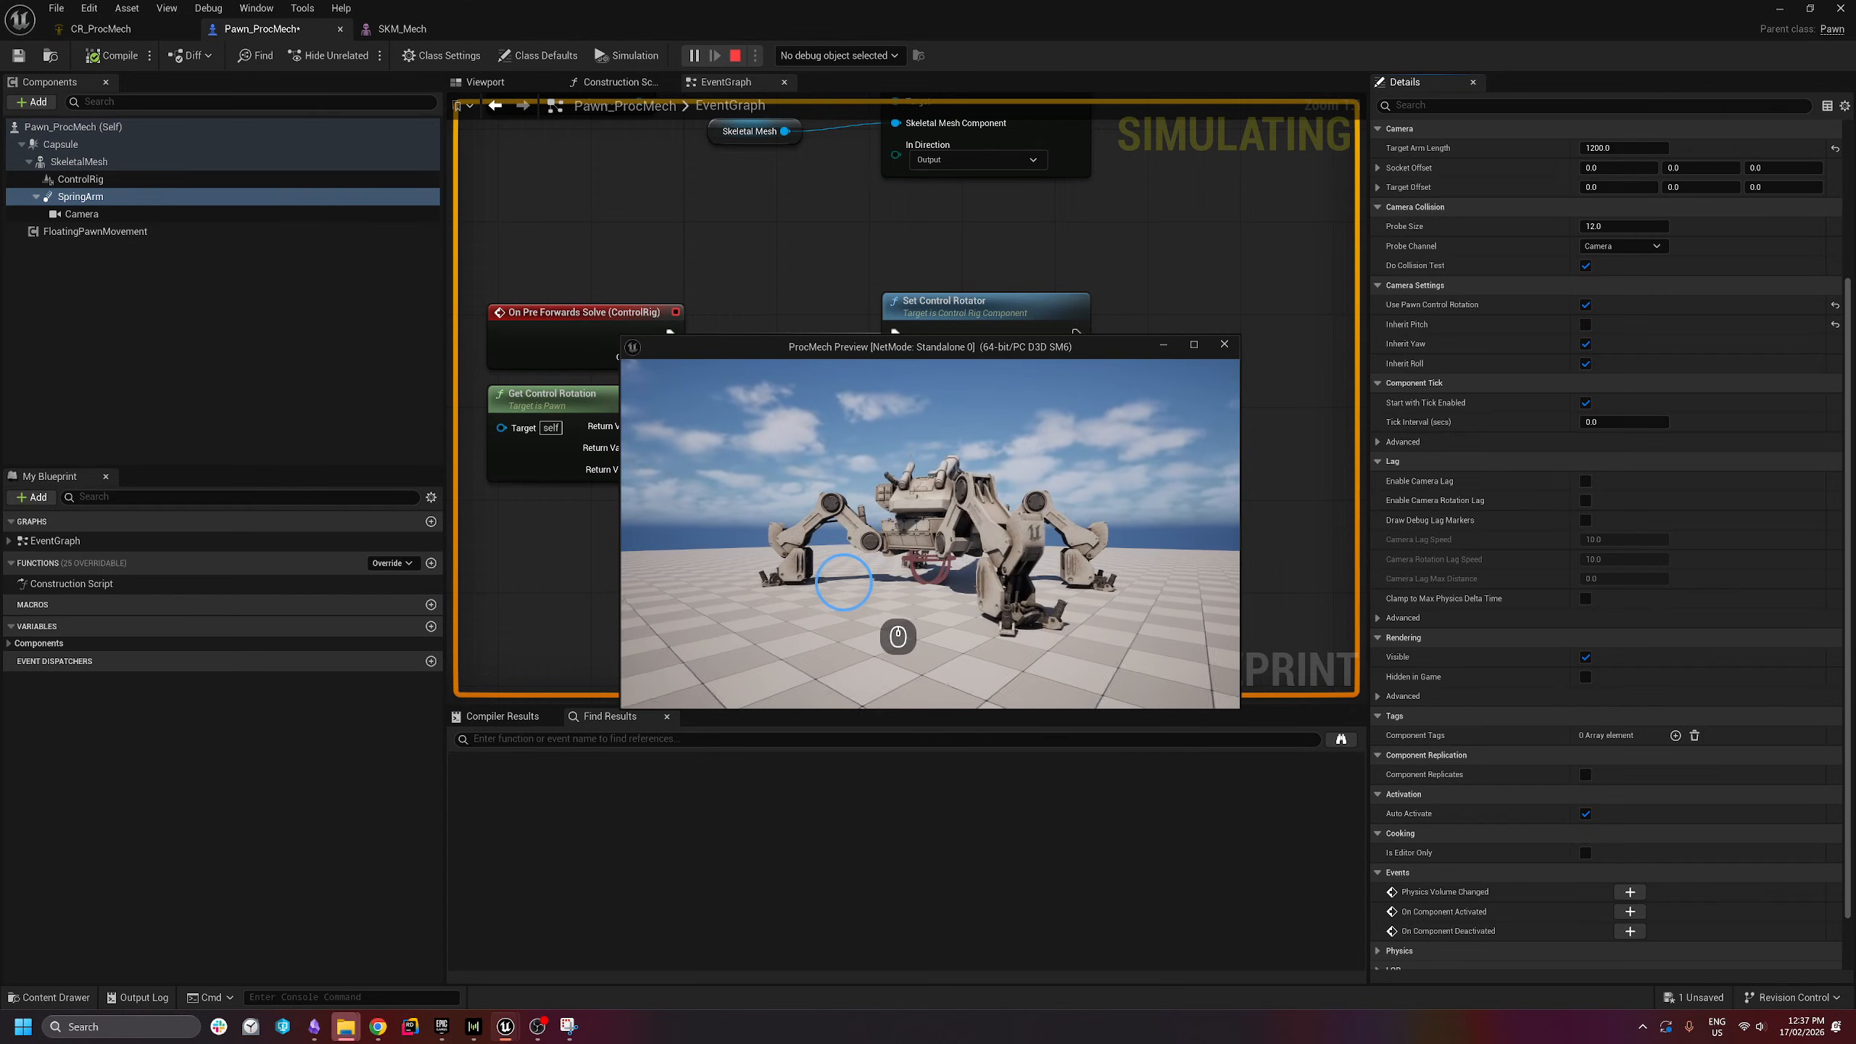
key("Escape")
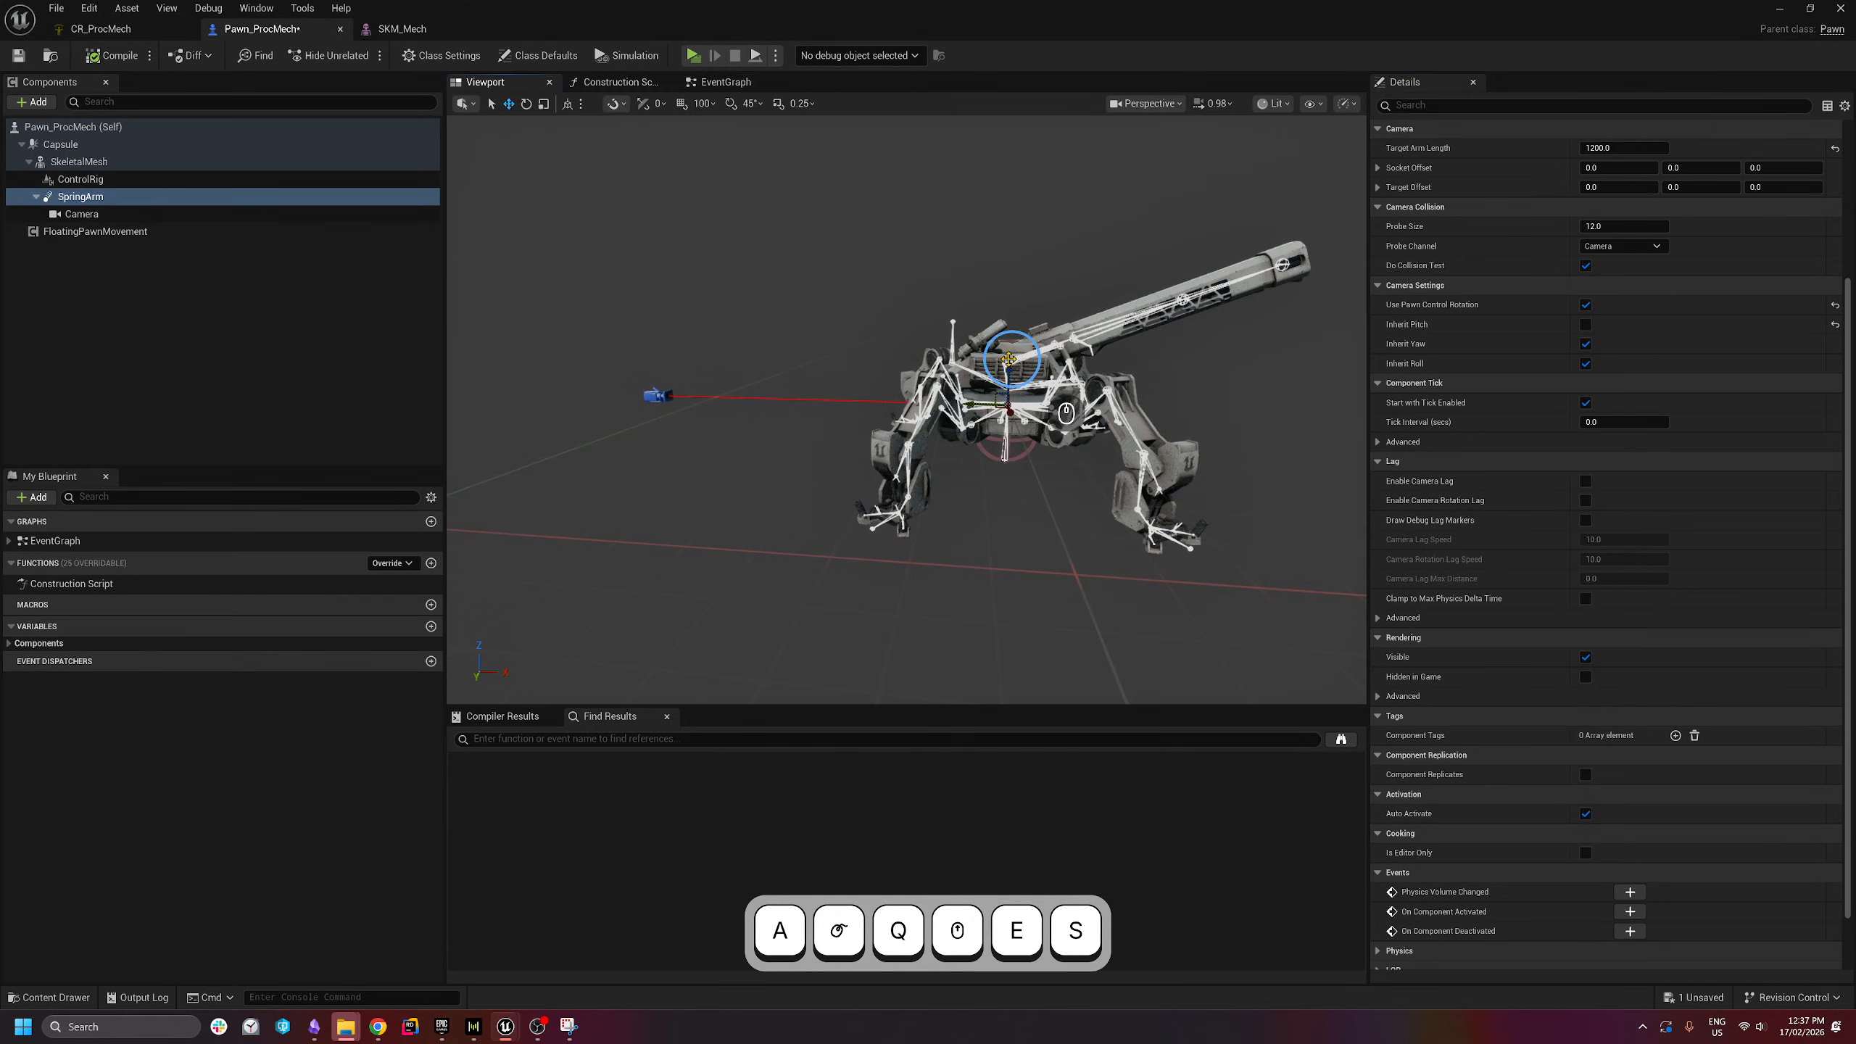
left_click_drag(1009, 370, 1030, 309)
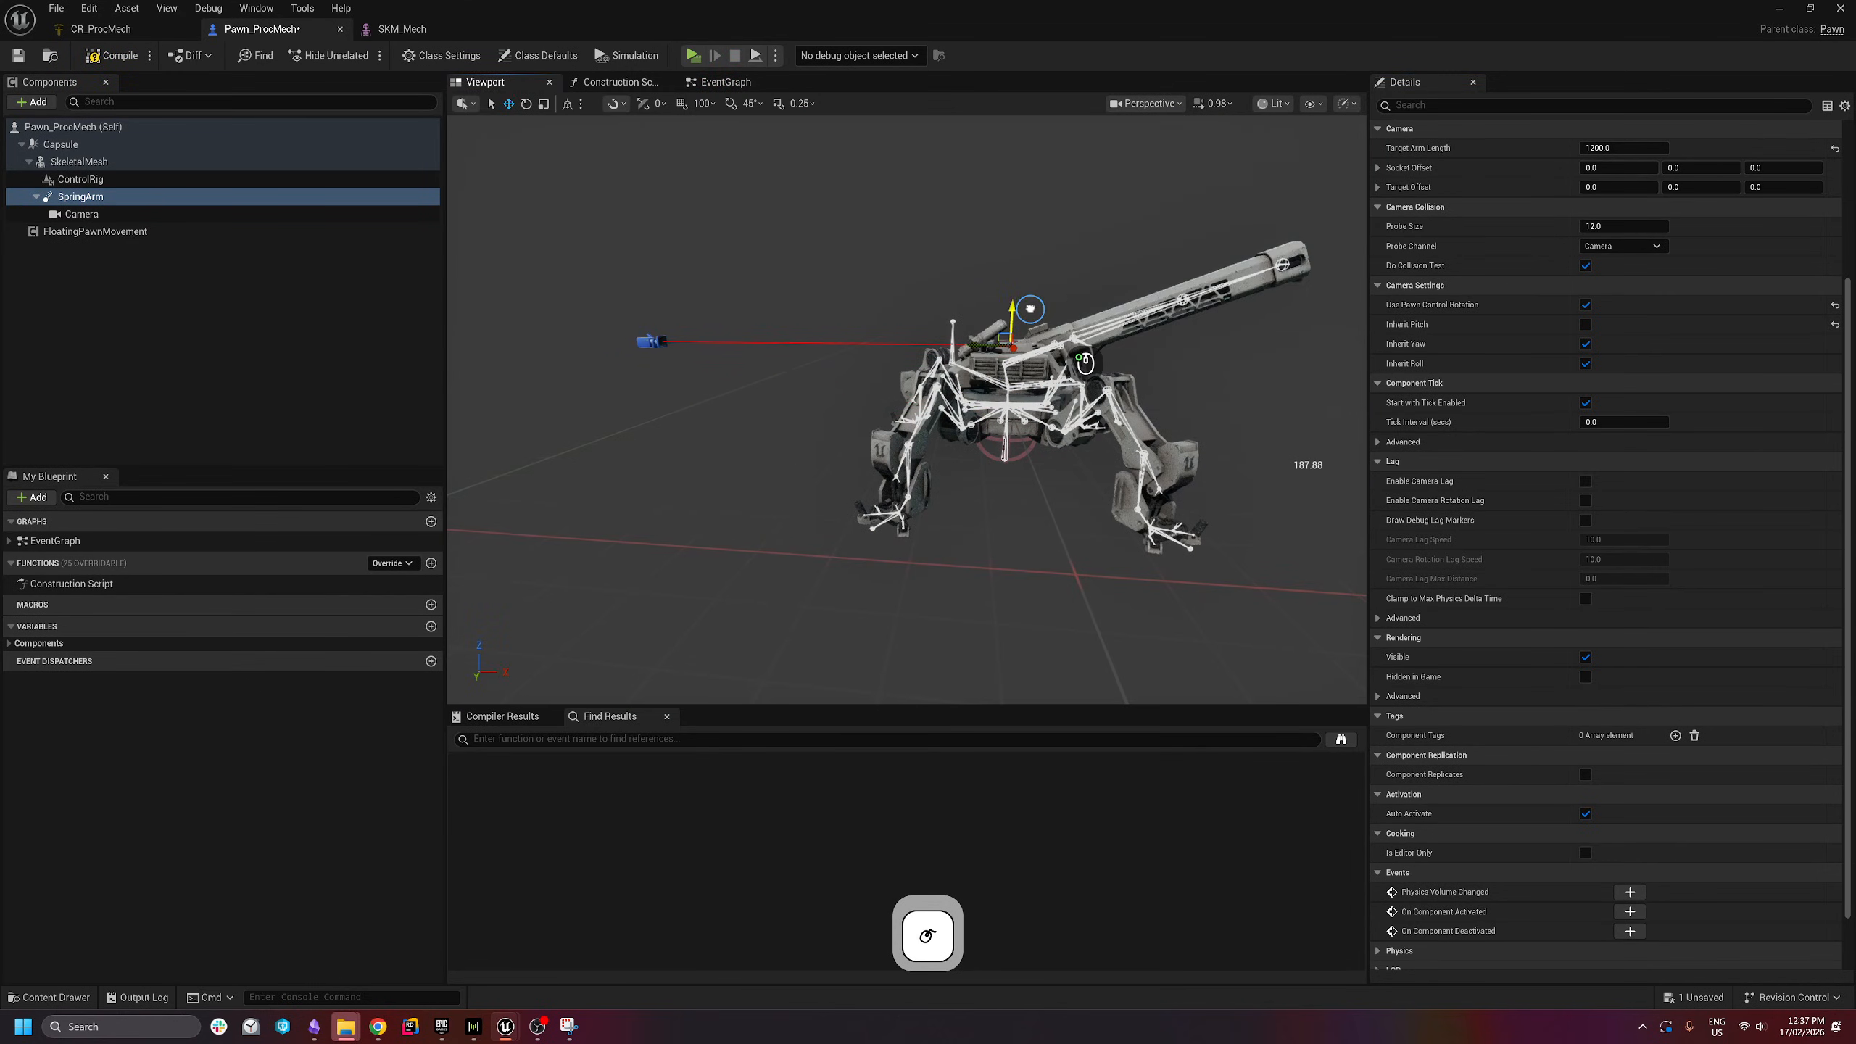
- Set the Camera's Z location to 200 and its Y rotation to -10°
left_click(77, 213)
left_click_drag(664, 310, 672, 251)
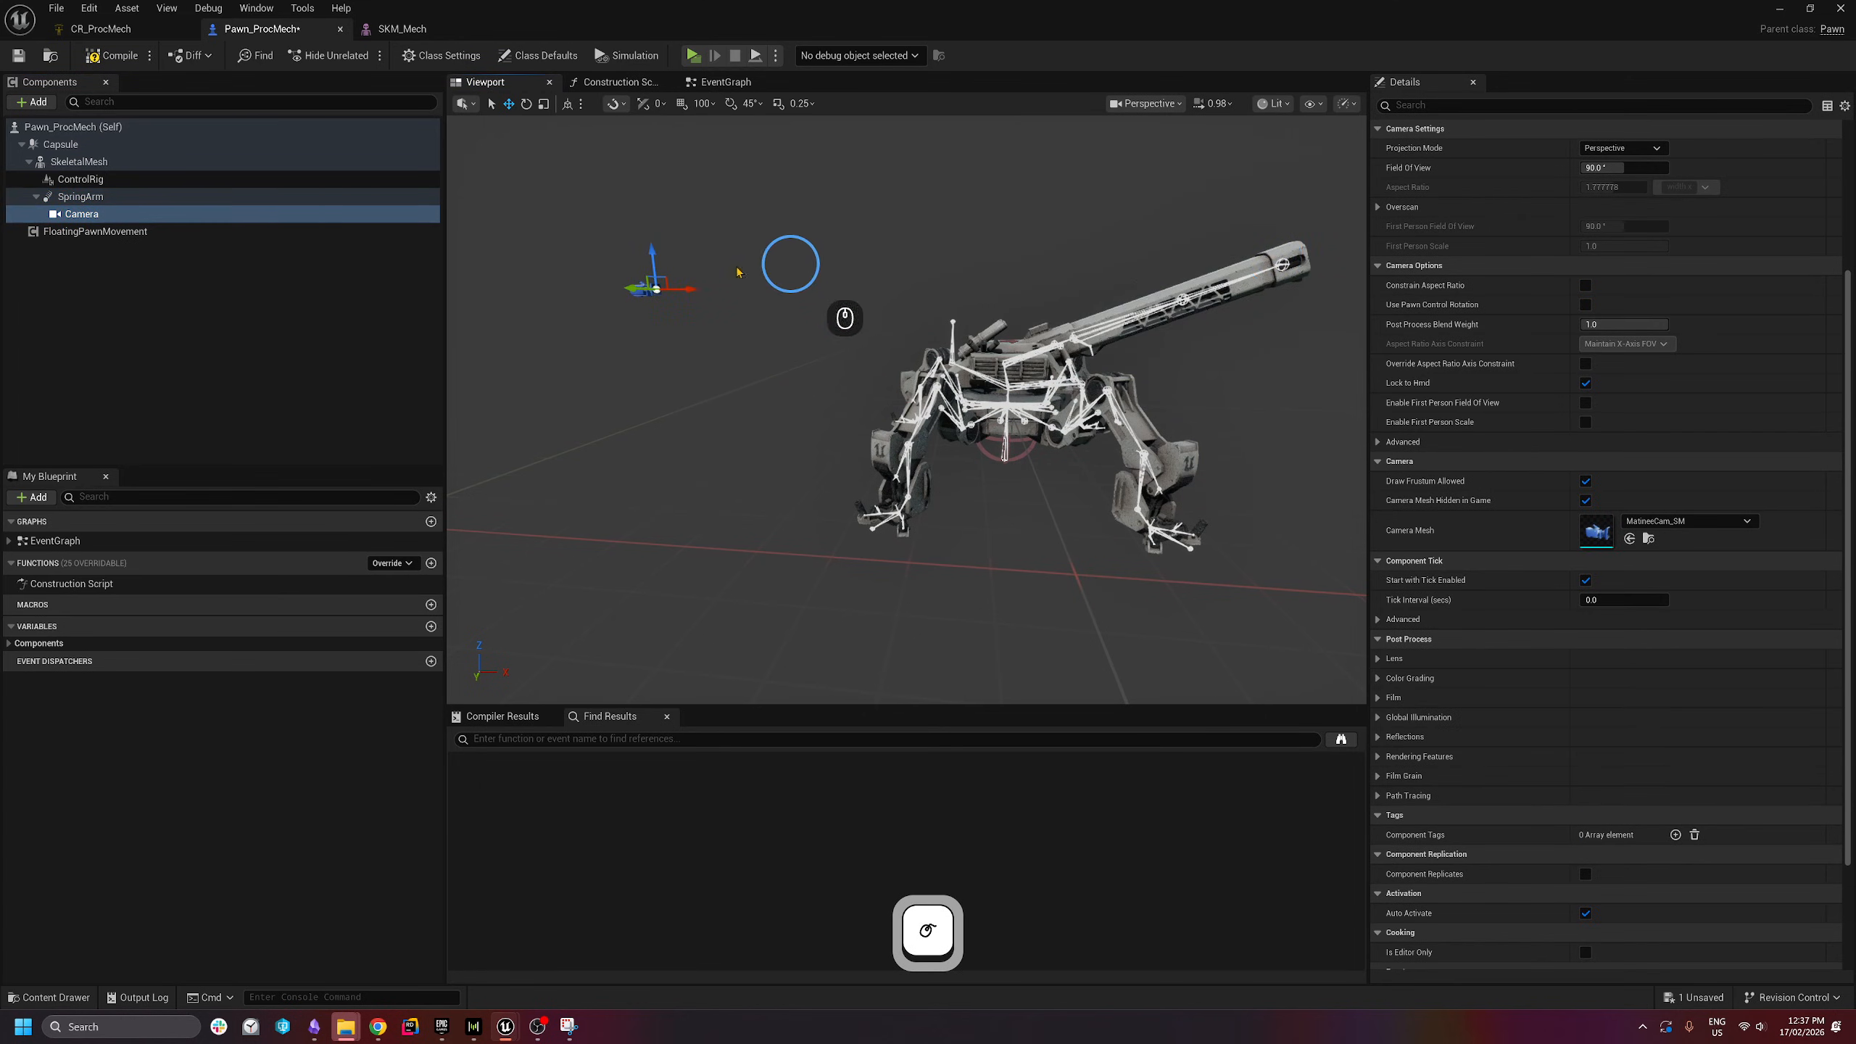
key("e")
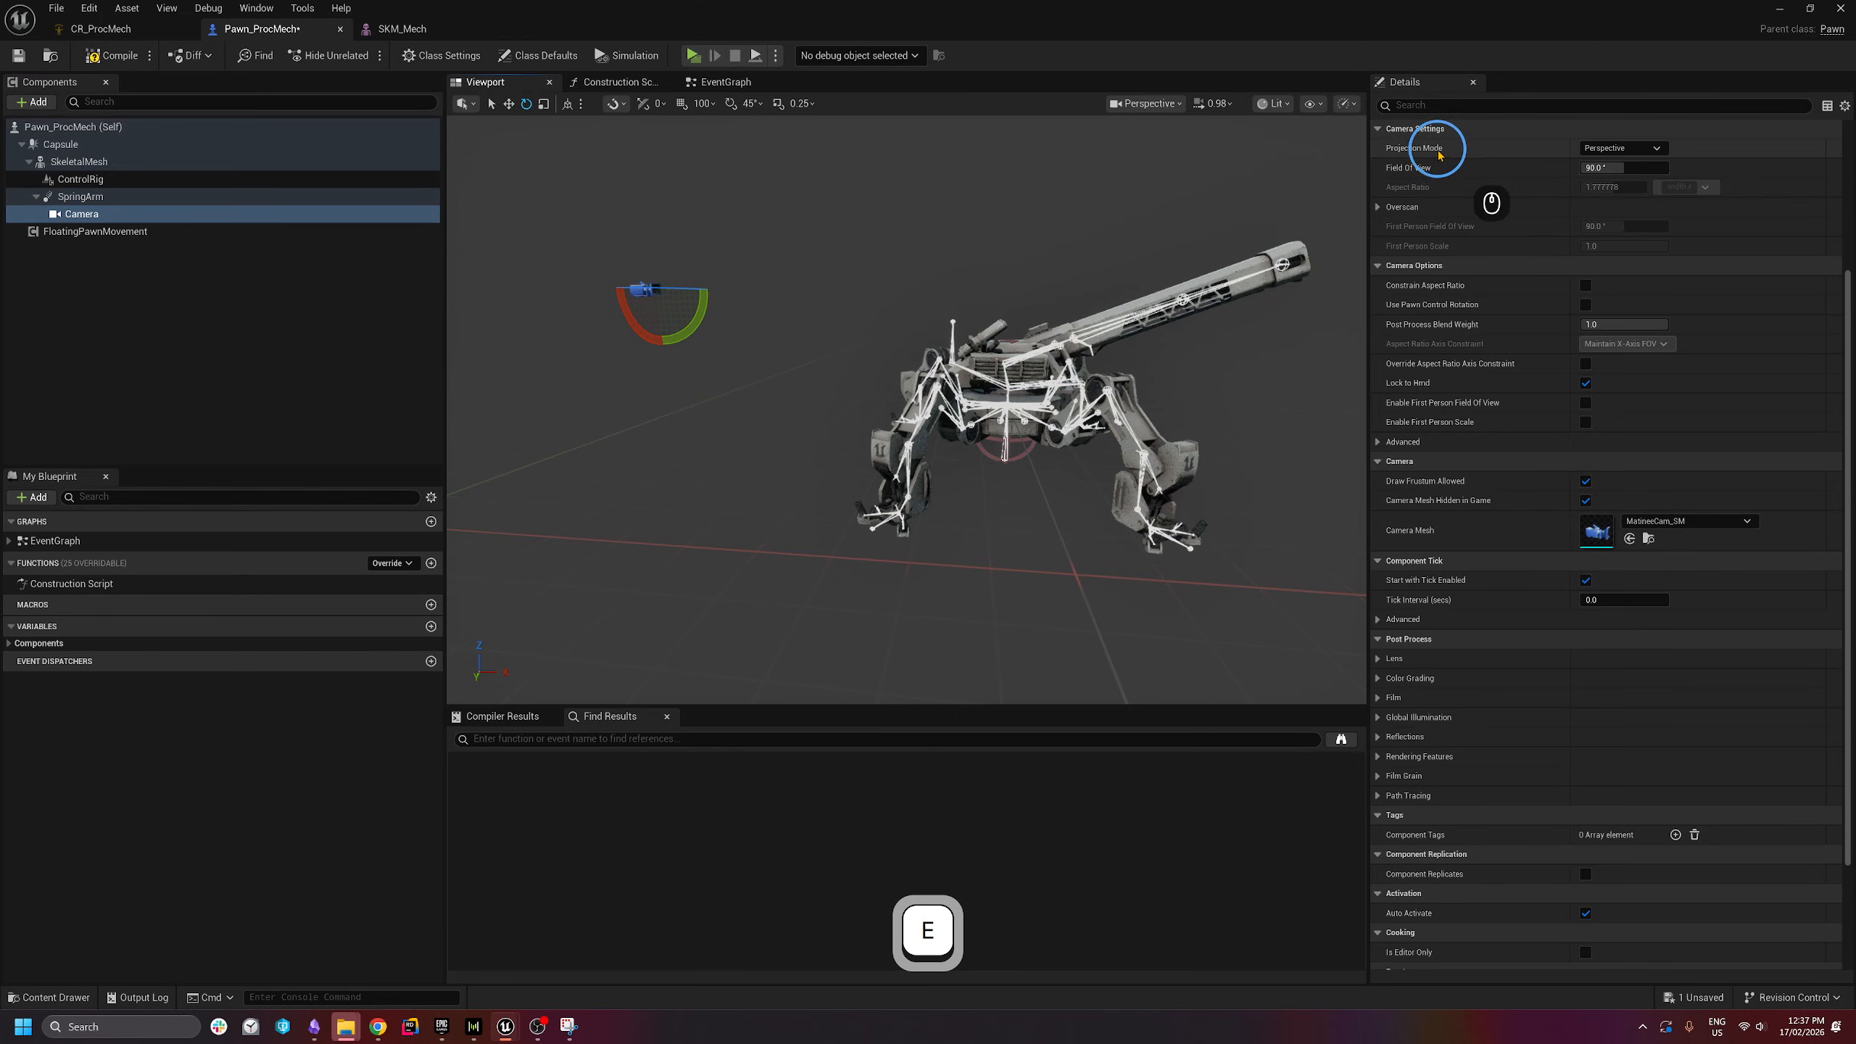
scroll(1844, 415, "up", 3)
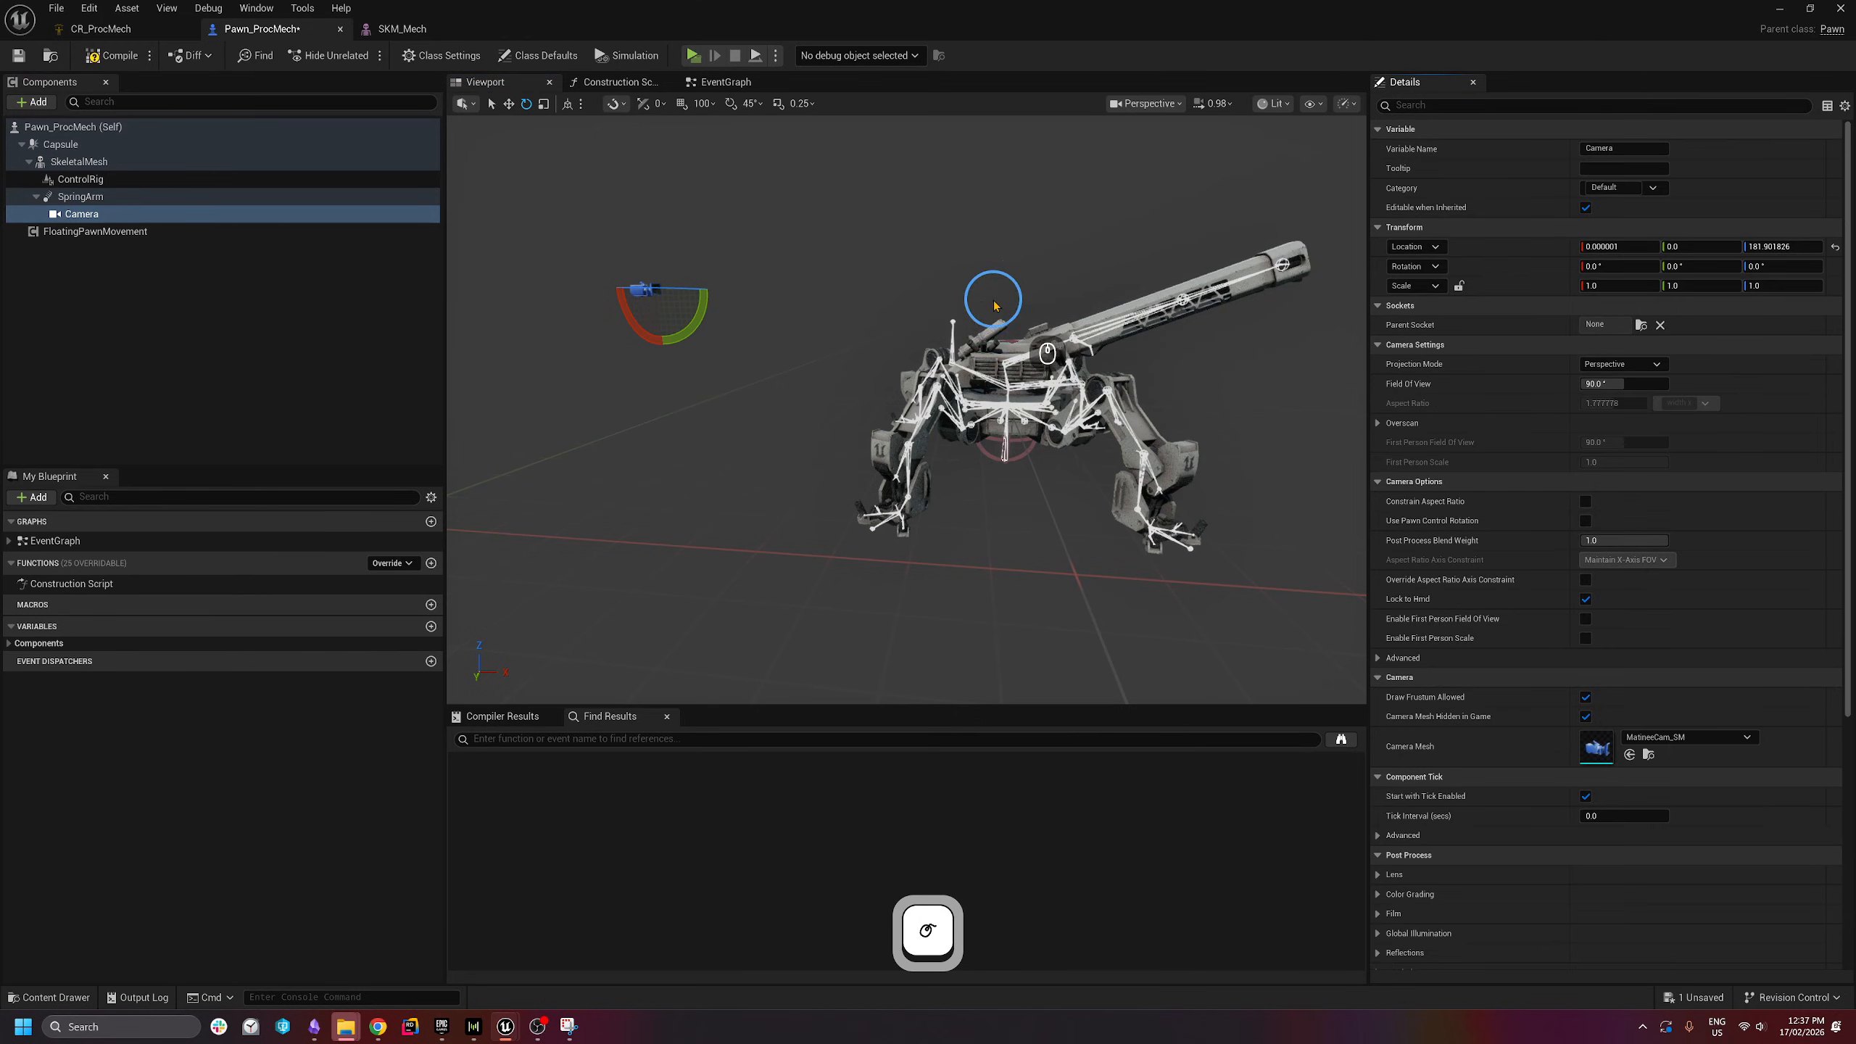
left_click(1786, 248)
type("200")
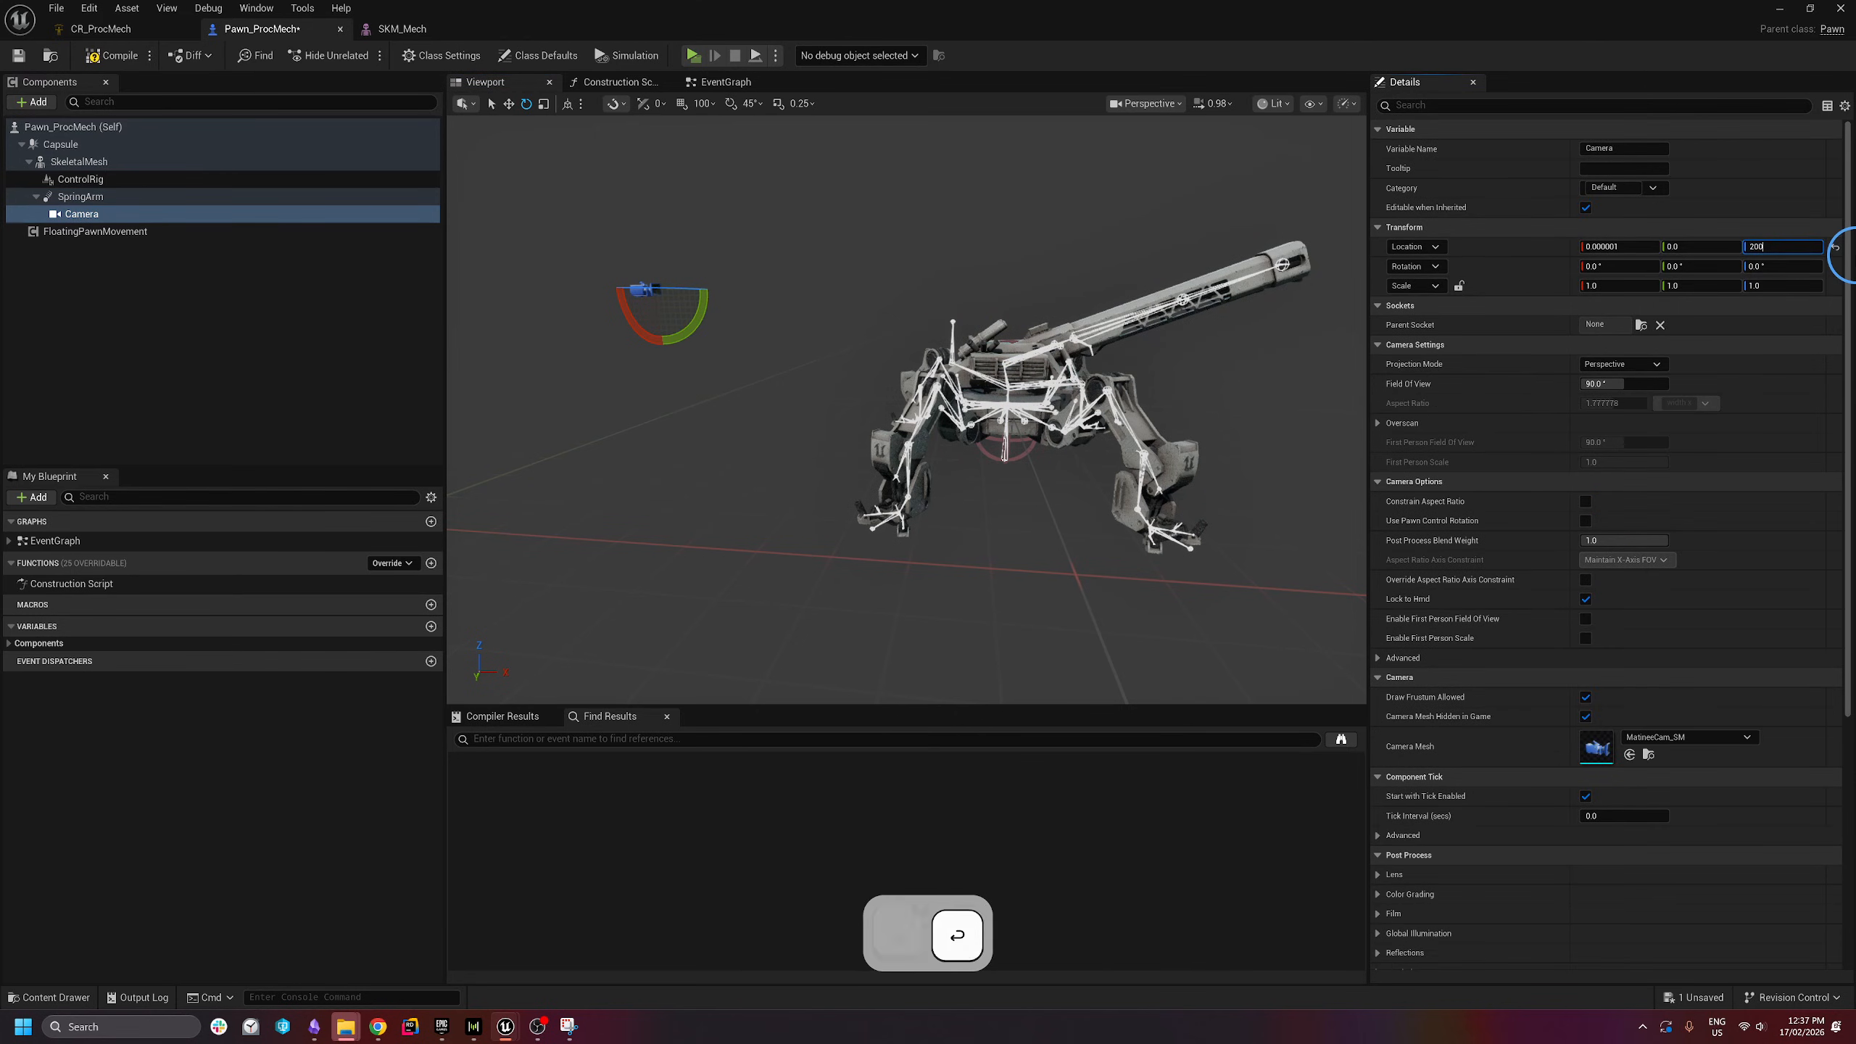
key("Return")
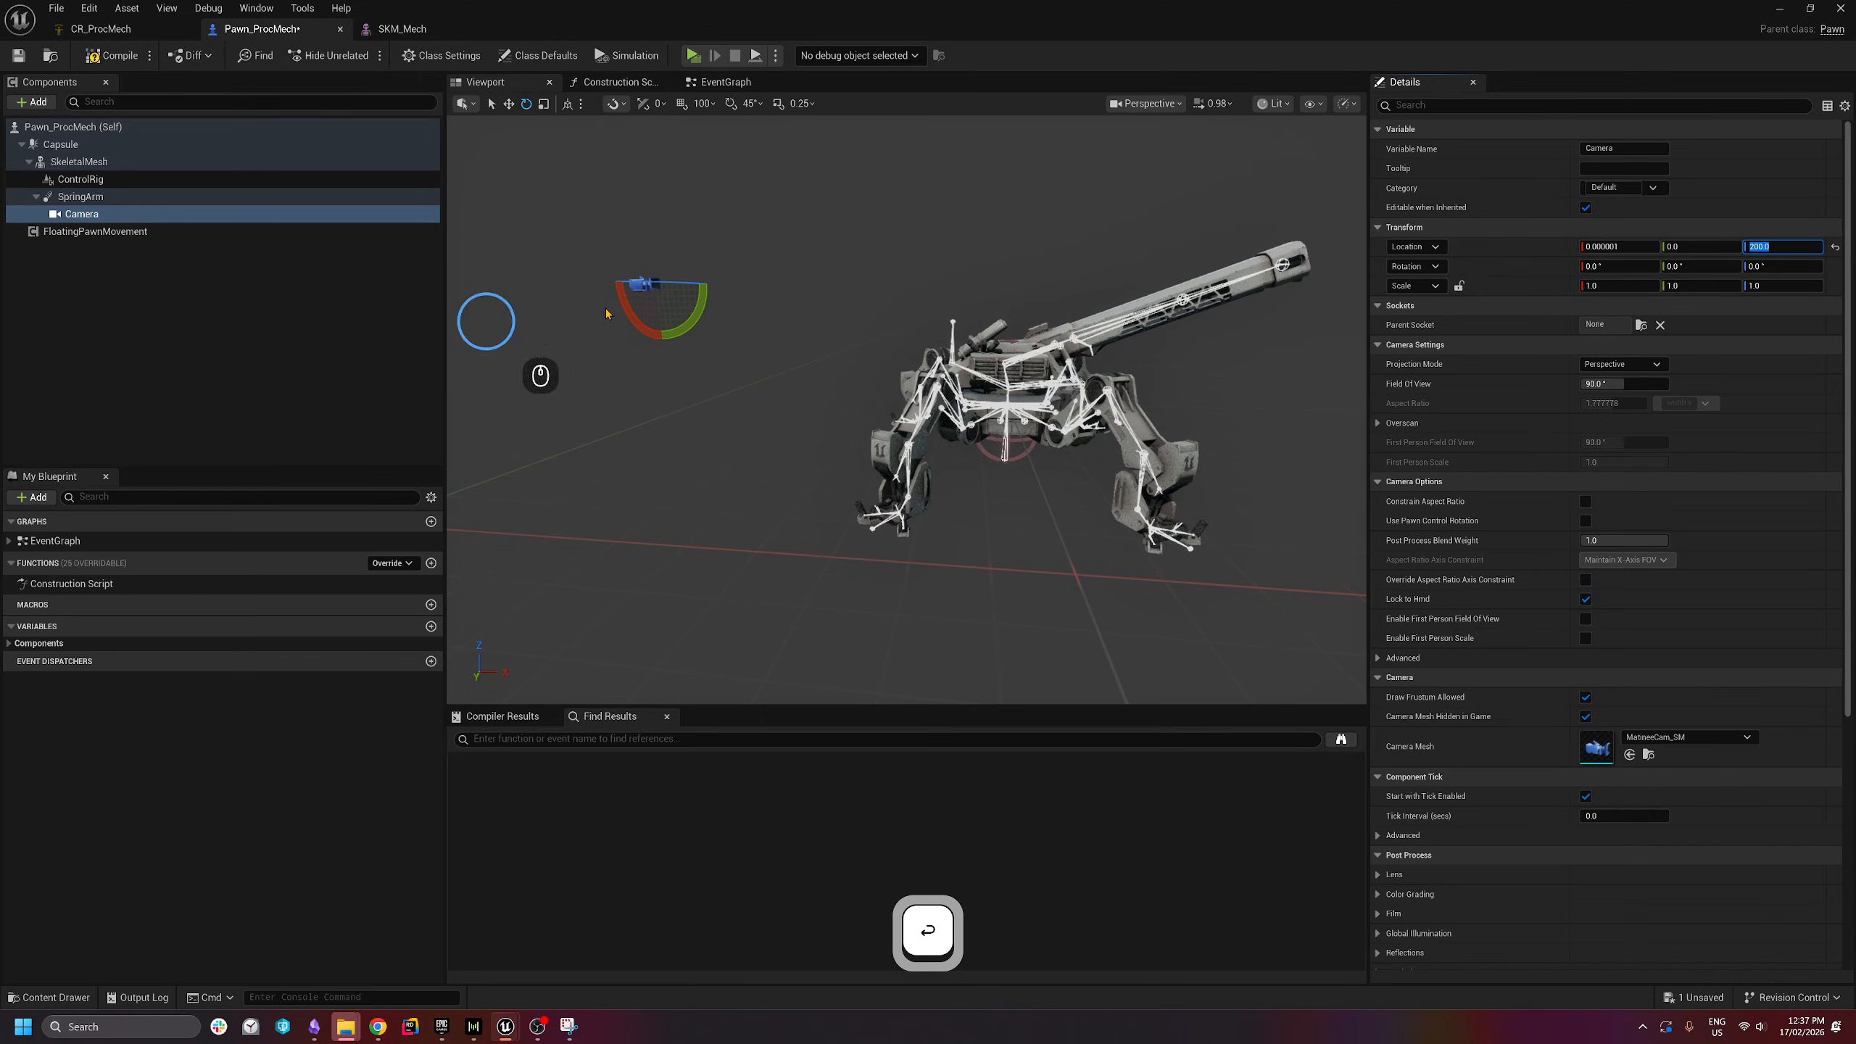
left_click(1701, 267)
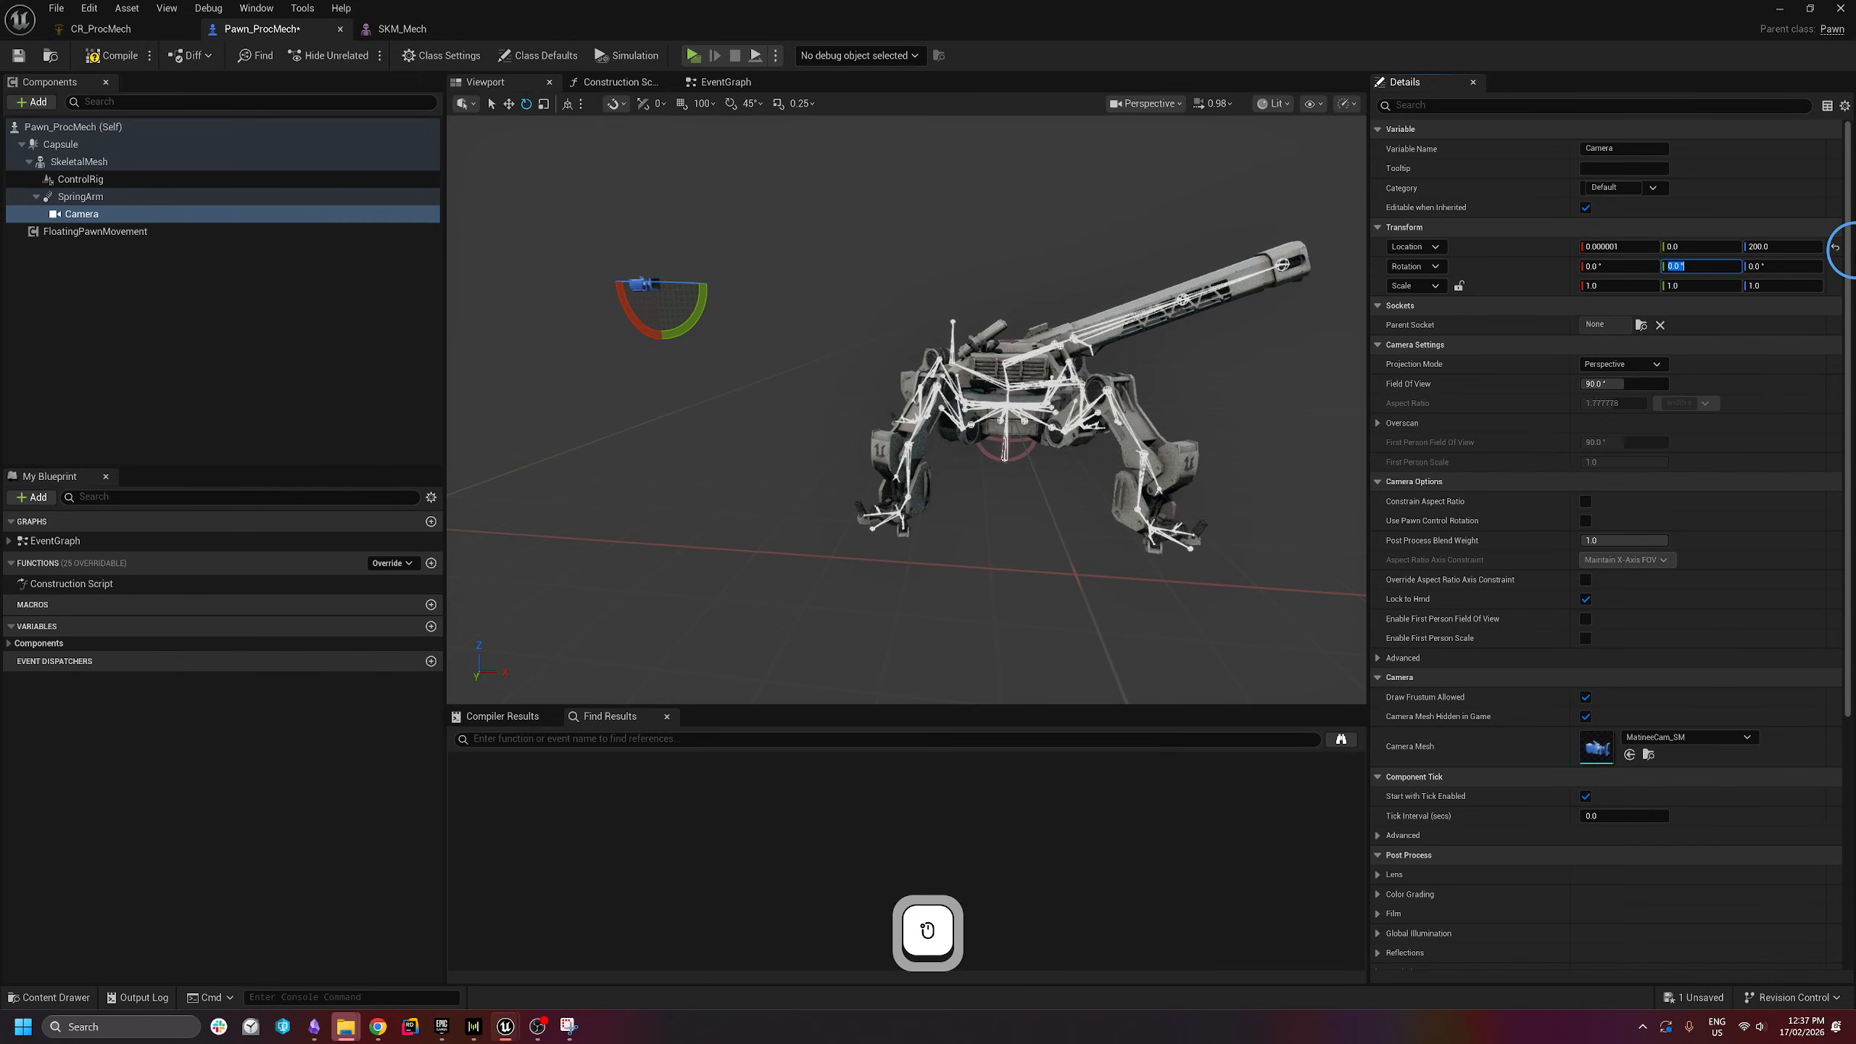
type("-10")
key("Return")
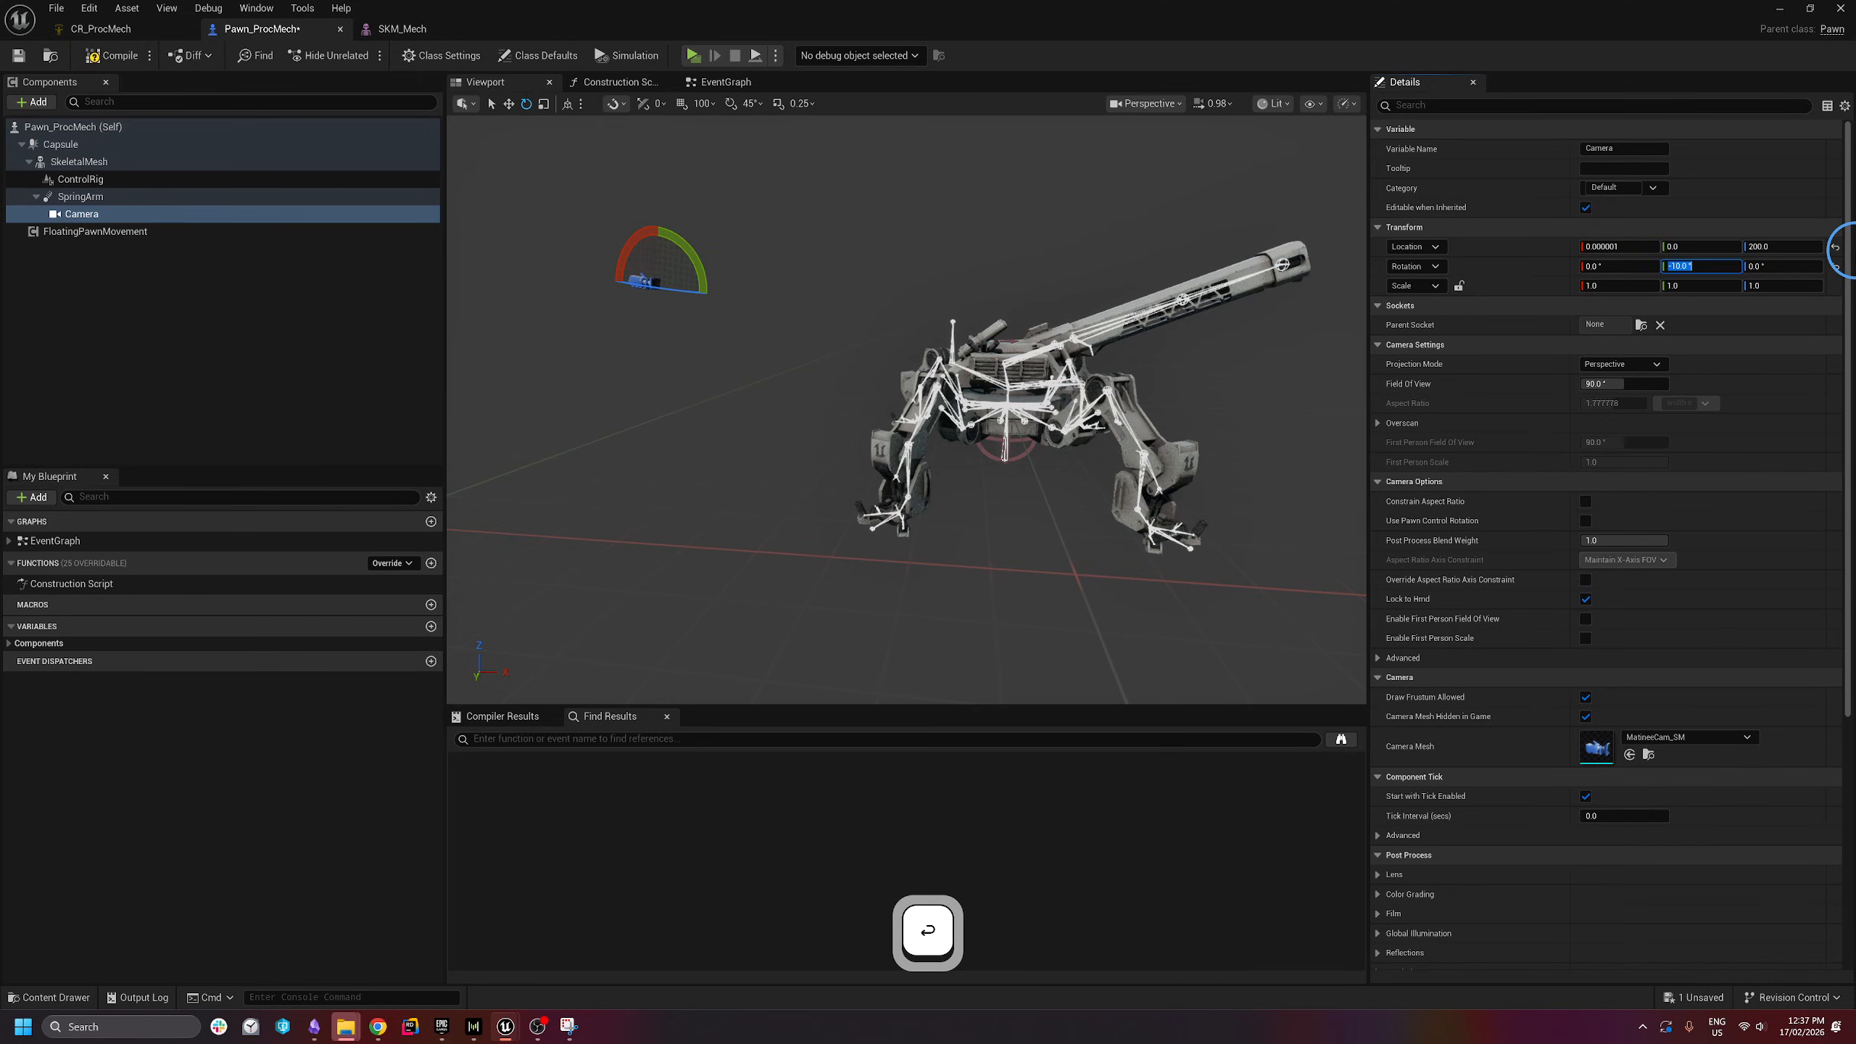
- Play-test the pawn, driving the mech forward, back and turning with W, S and D
left_click(694, 55)
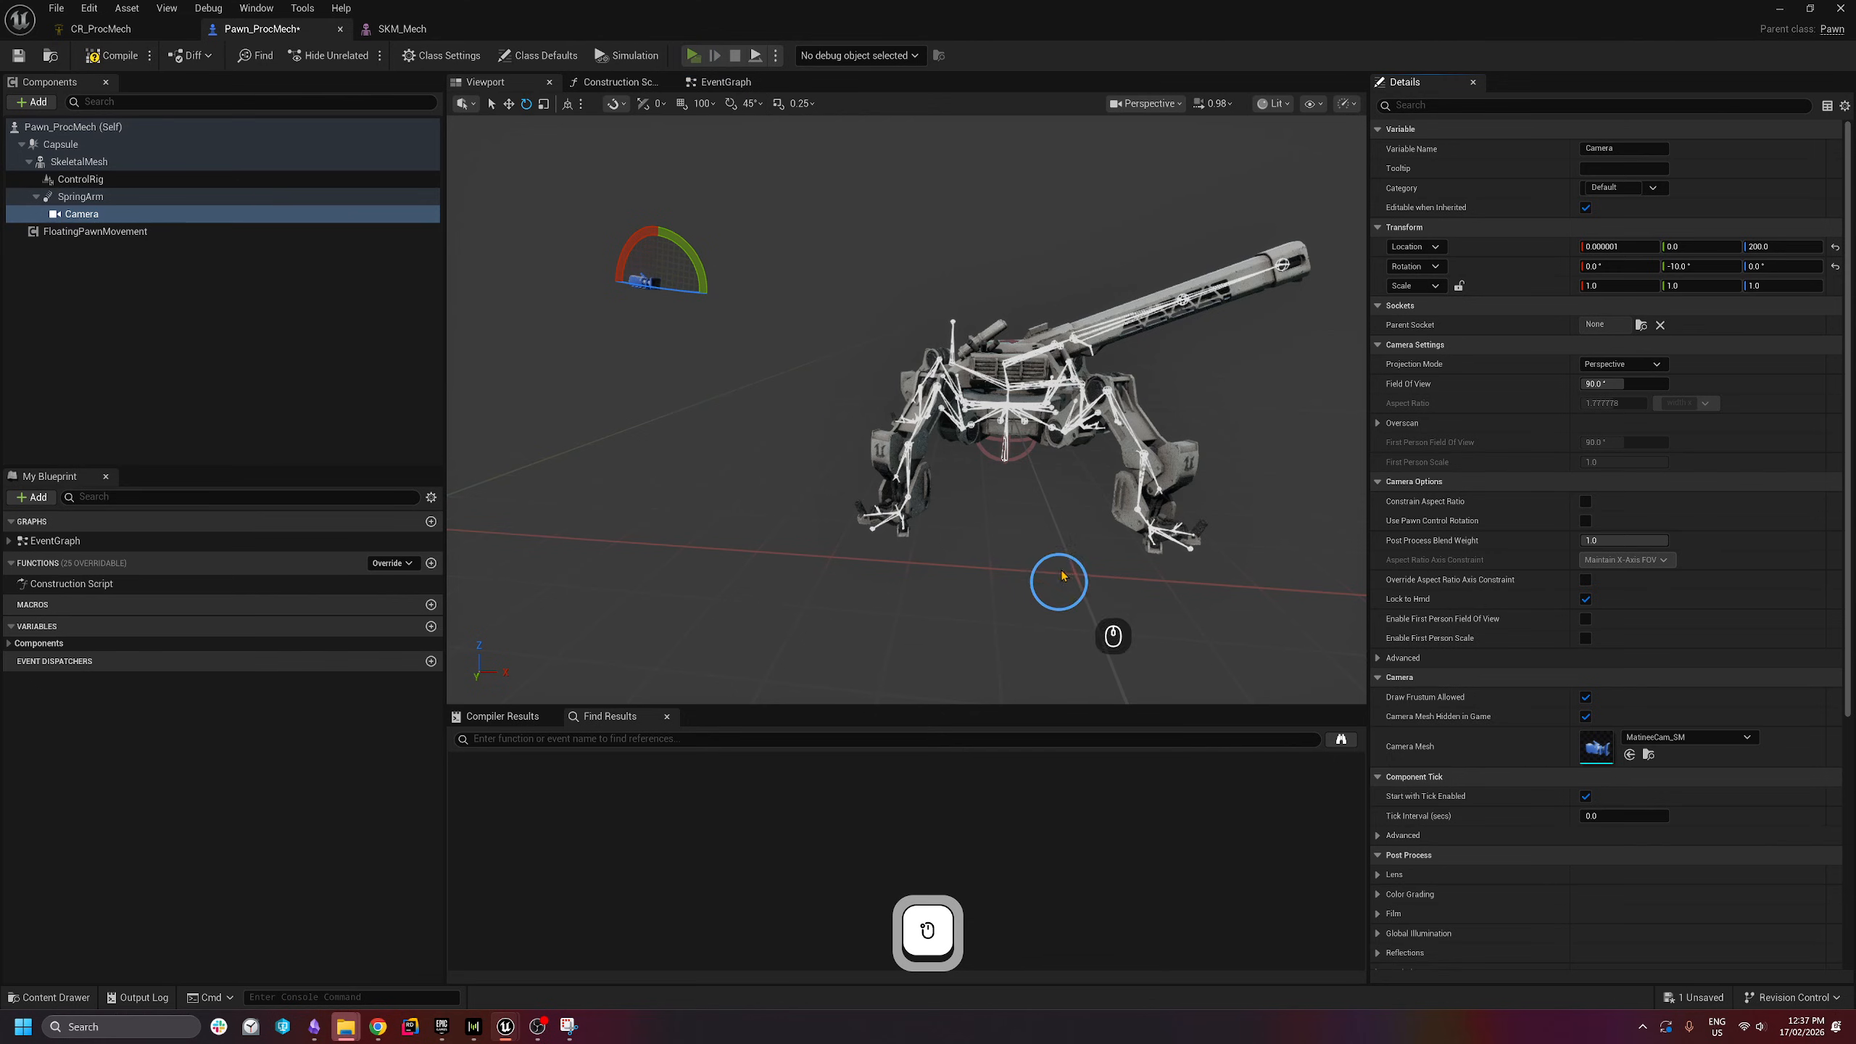
key("w")
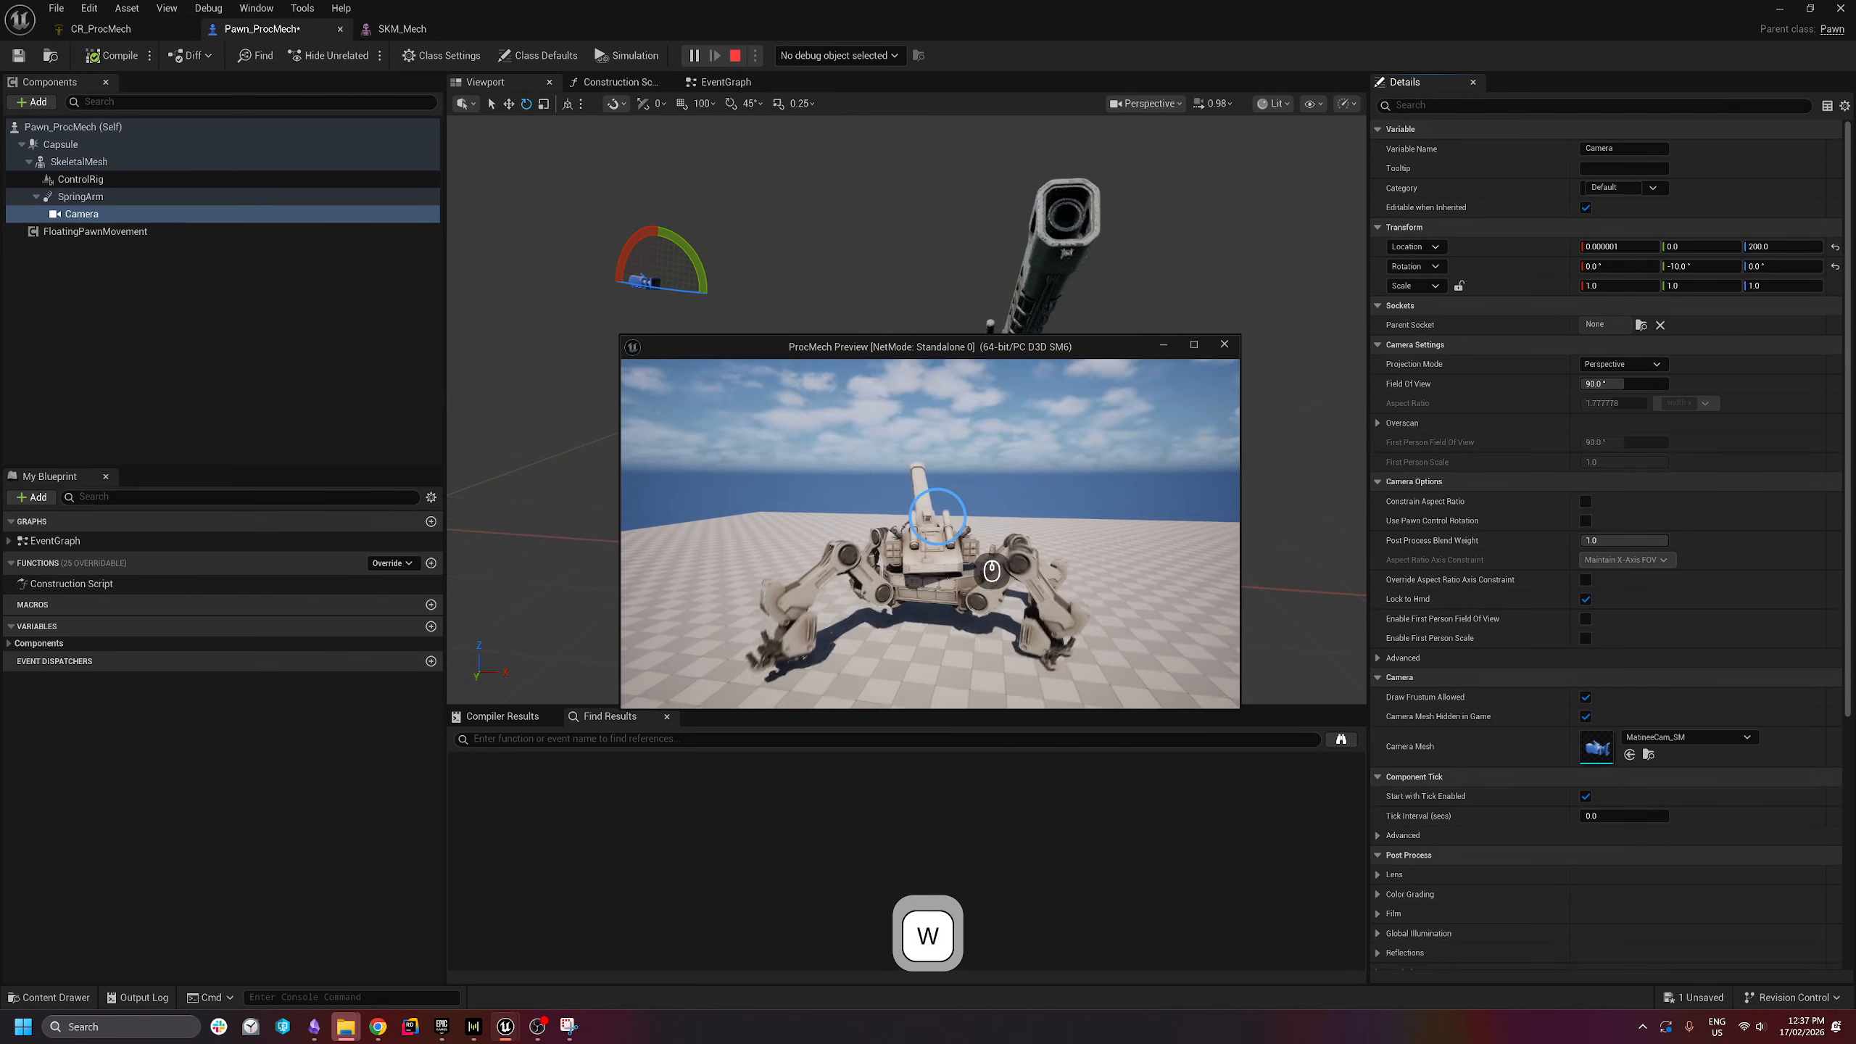
key("s")
key("d")
key("Escape")
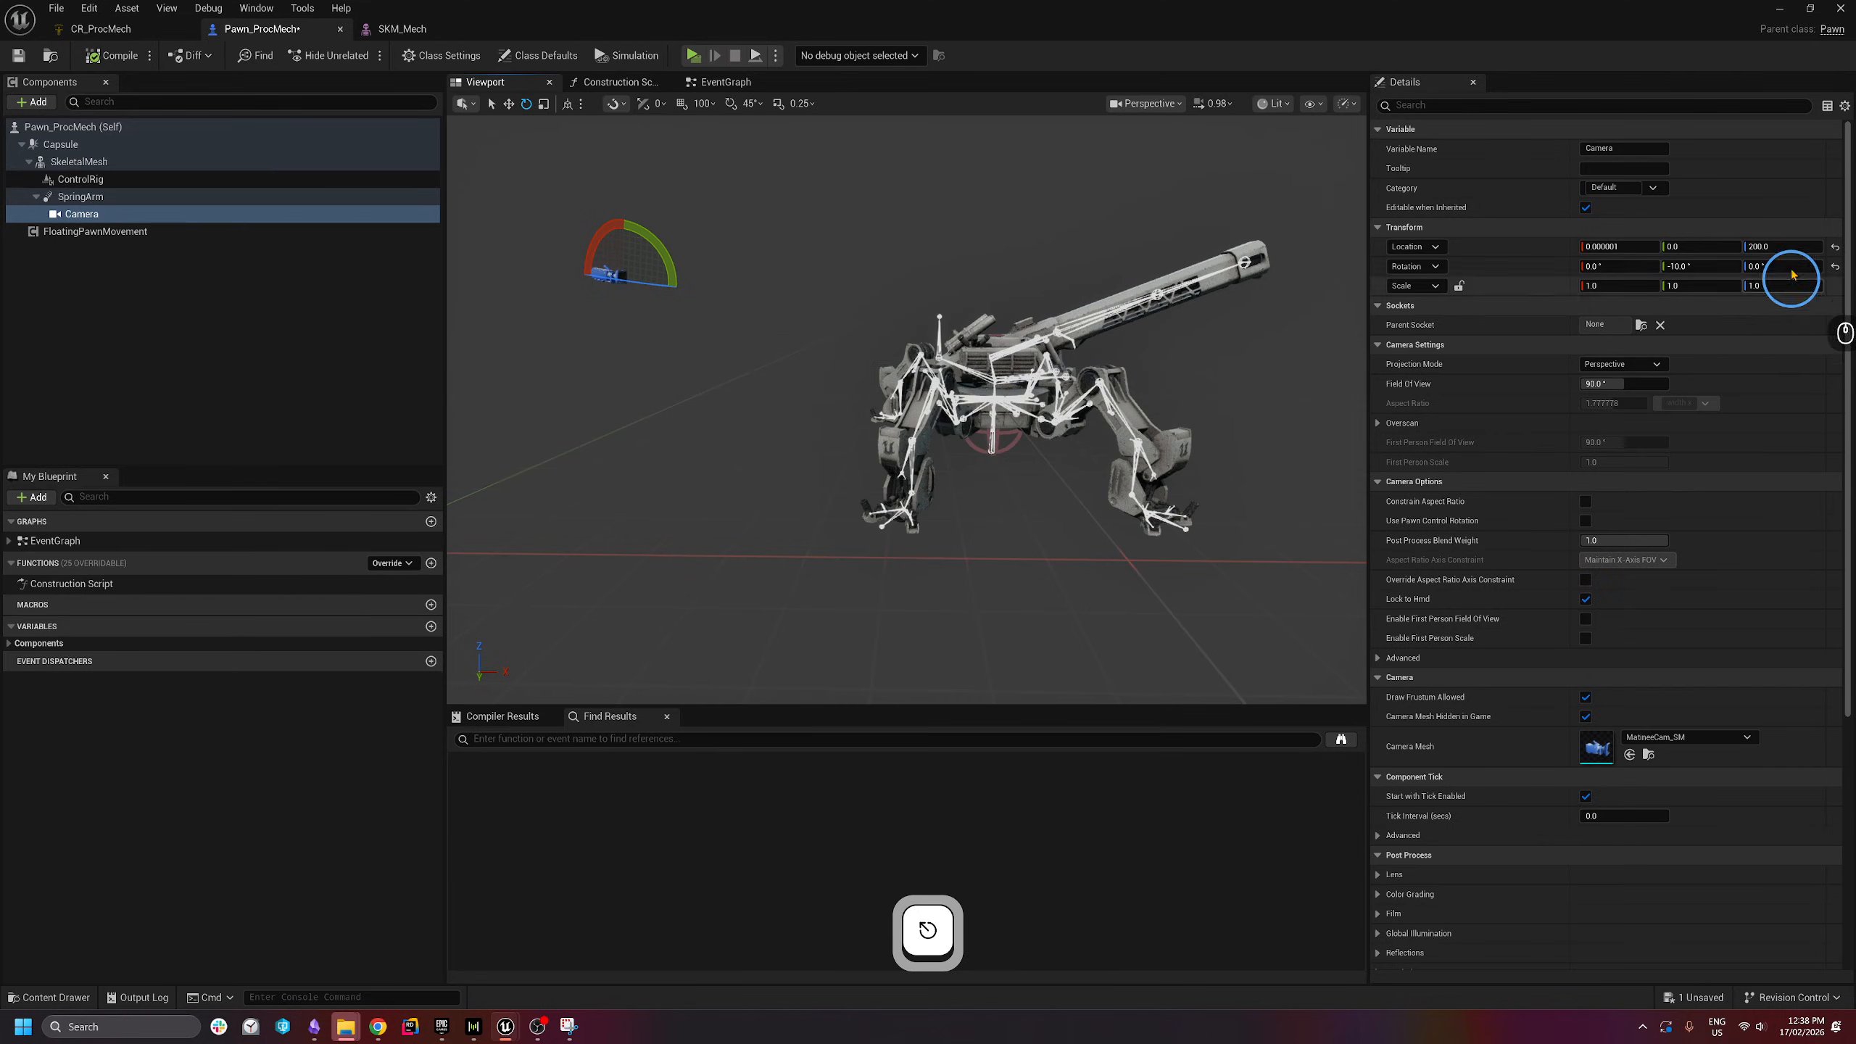
- Raise the Camera's Z location to 500 and inspect its placement around the mech
left_click(1794, 254)
type("500")
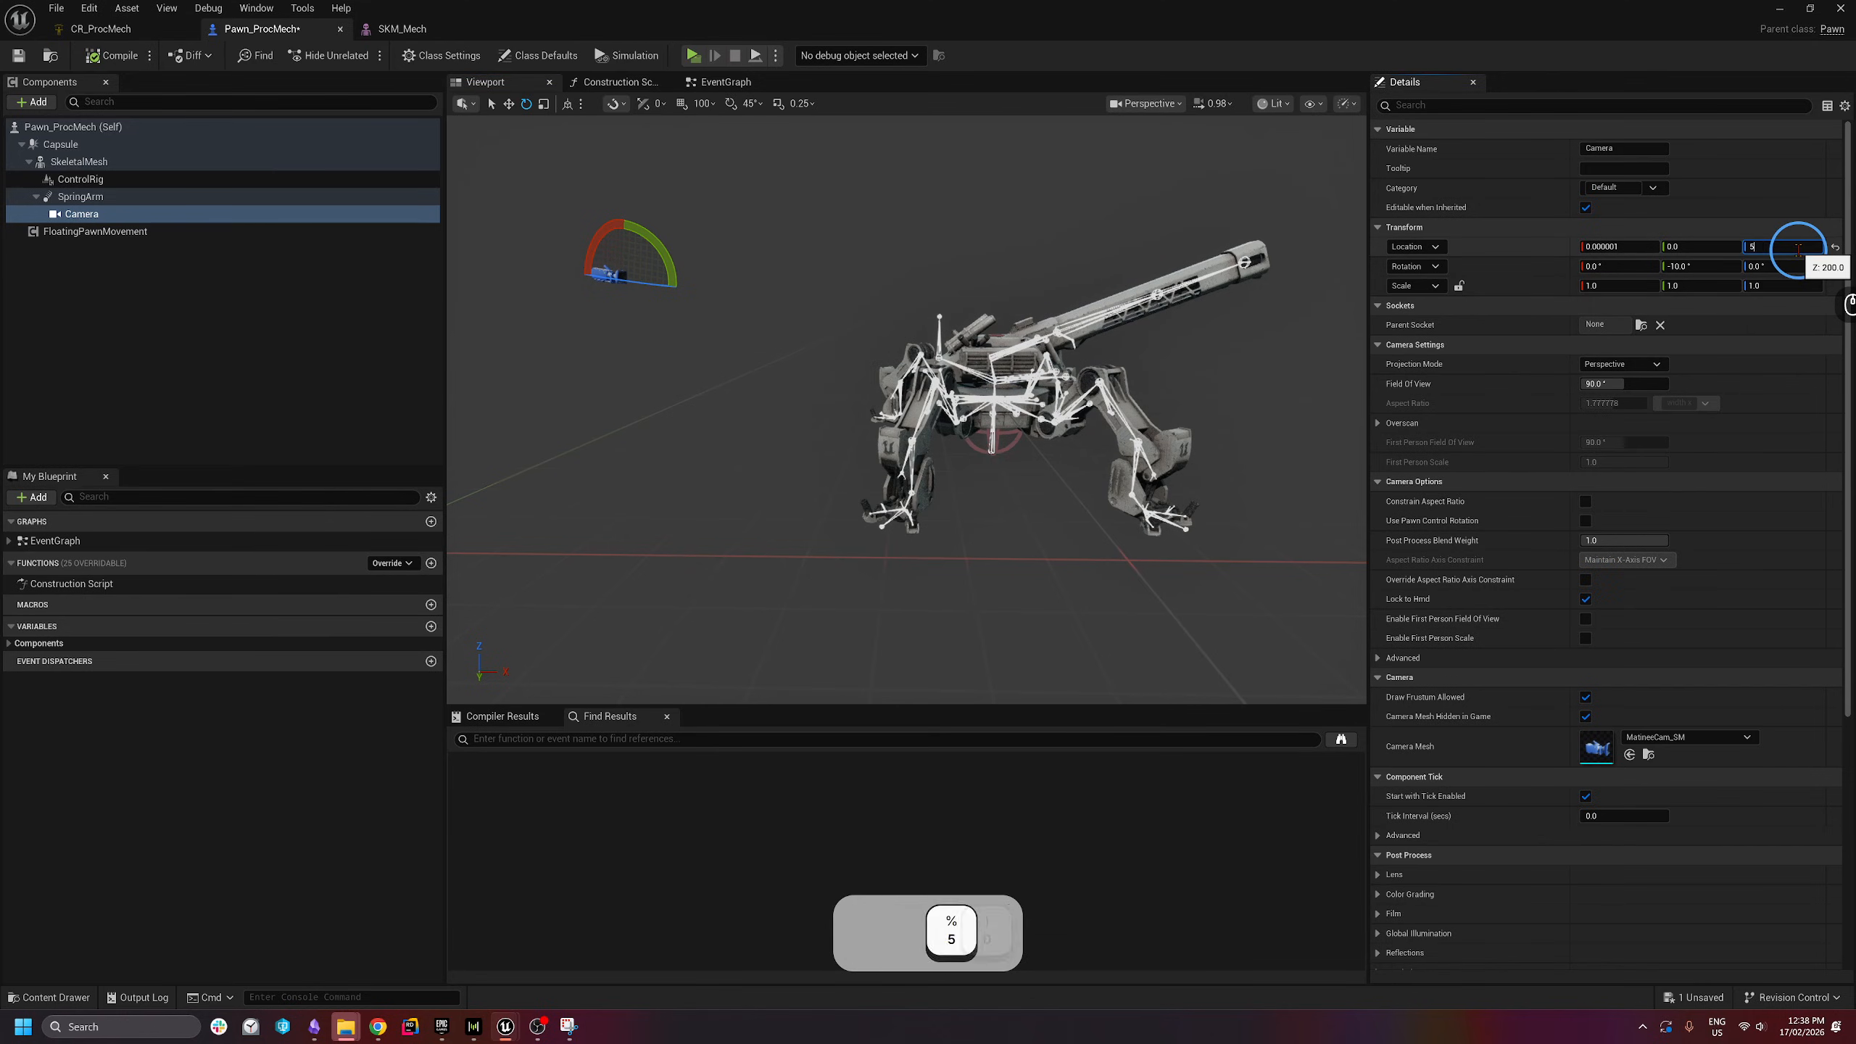
key("Return")
key("a")
key("e")
right_click_drag(817, 425, 964, 471)
key("s")
scroll(932, 489, "up", 2)
key("e")
key("s")
key("w")
- Set the Camera's Y location to 200 and check the view in a play preview
left_click(1701, 245)
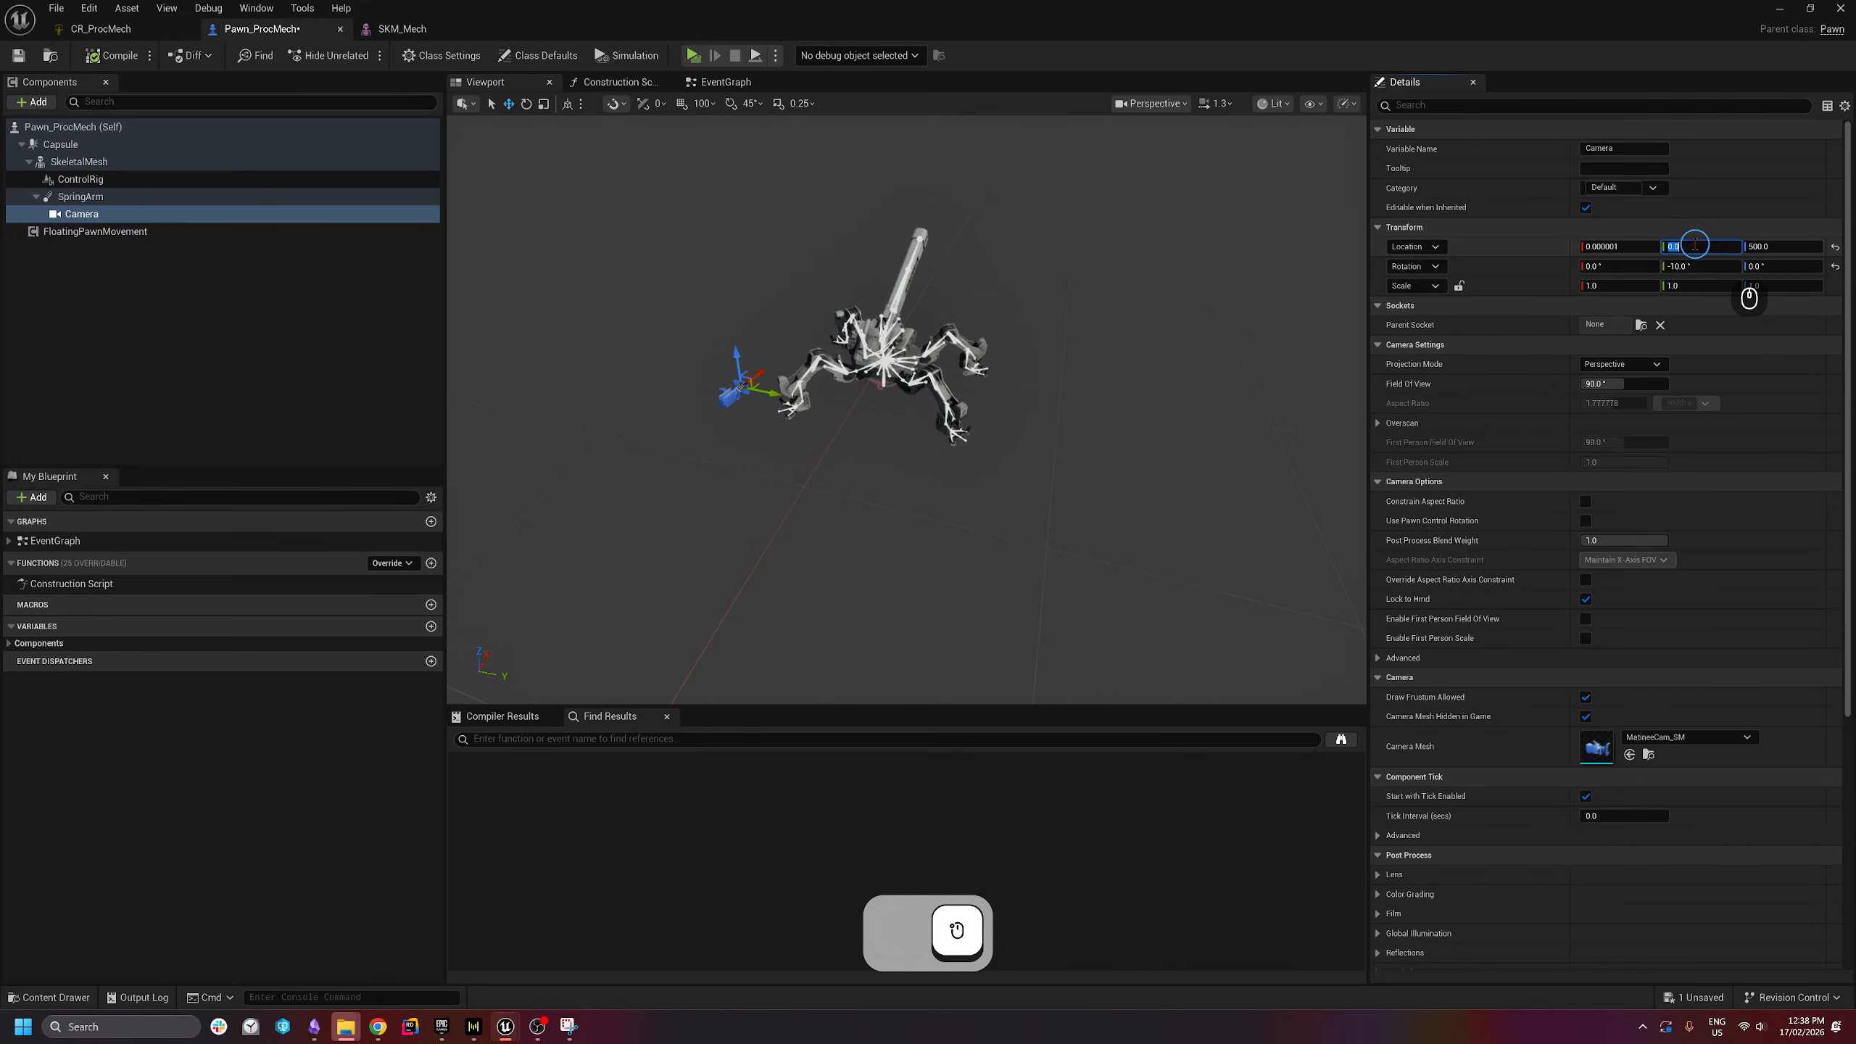
type("200")
key("Return")
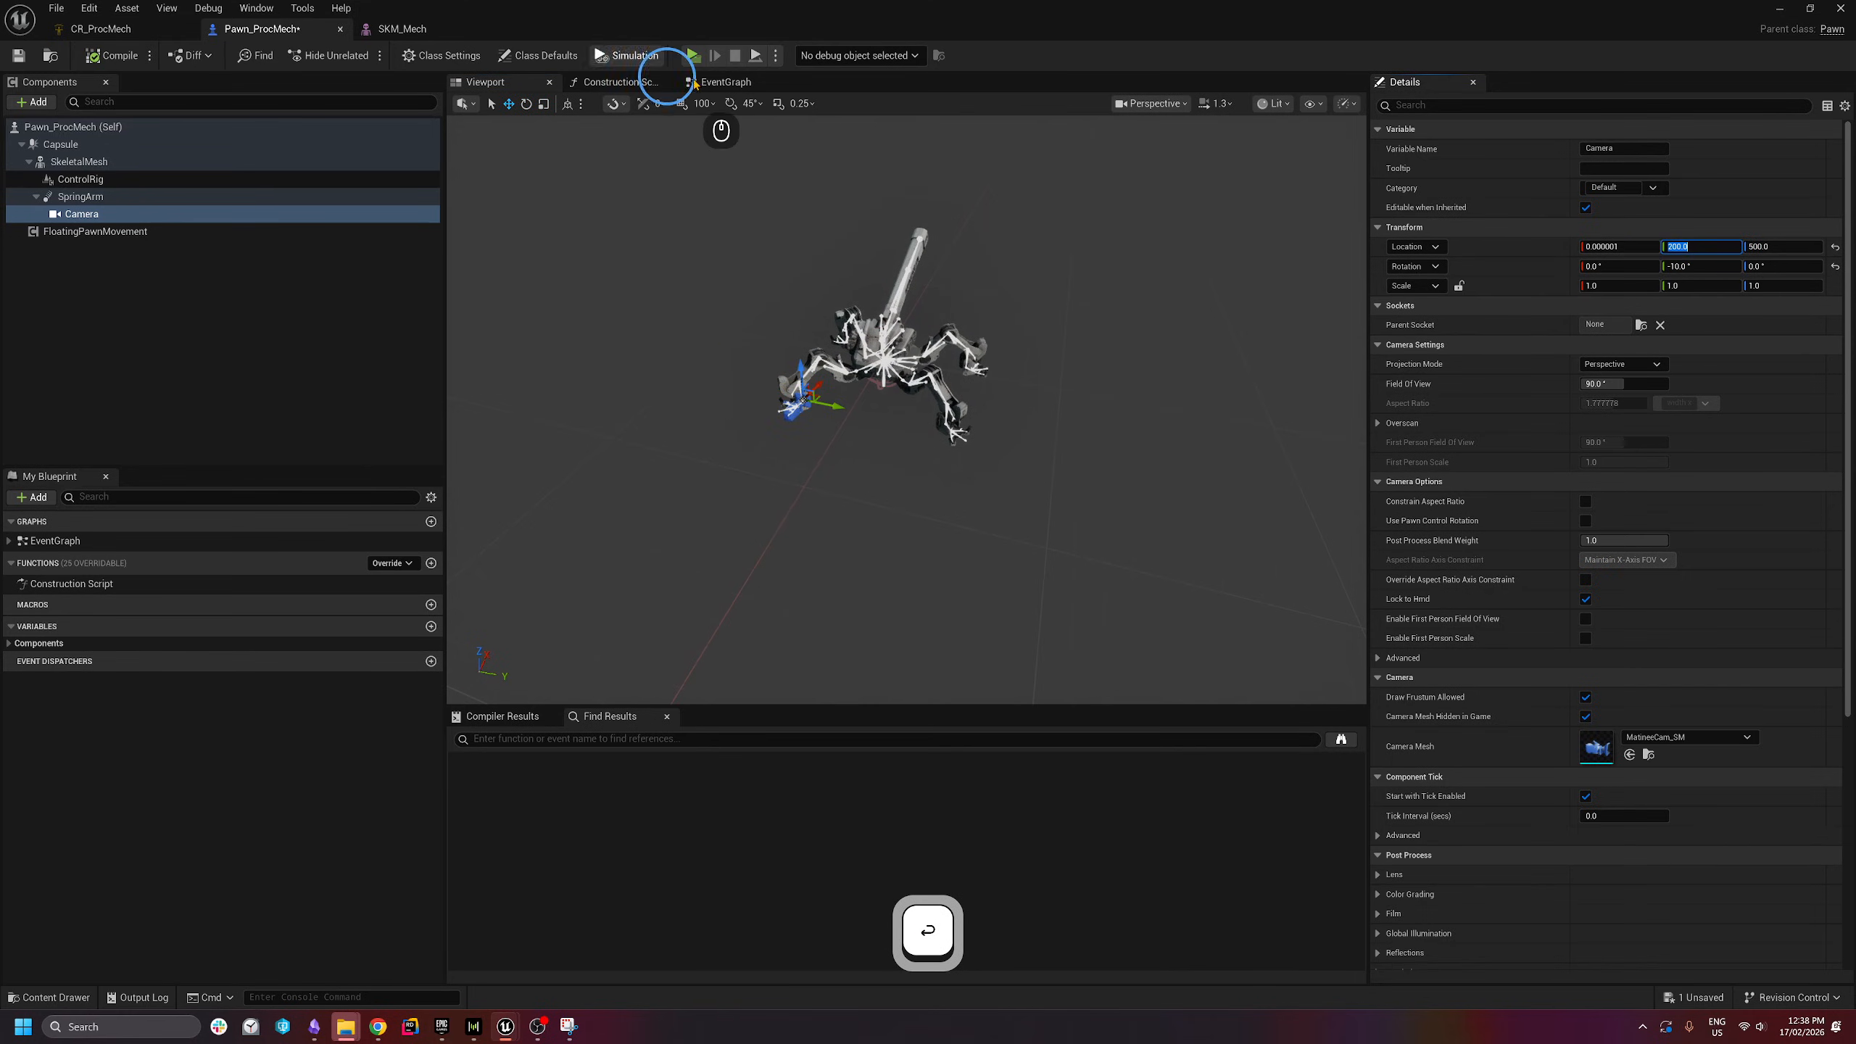
left_click(694, 55)
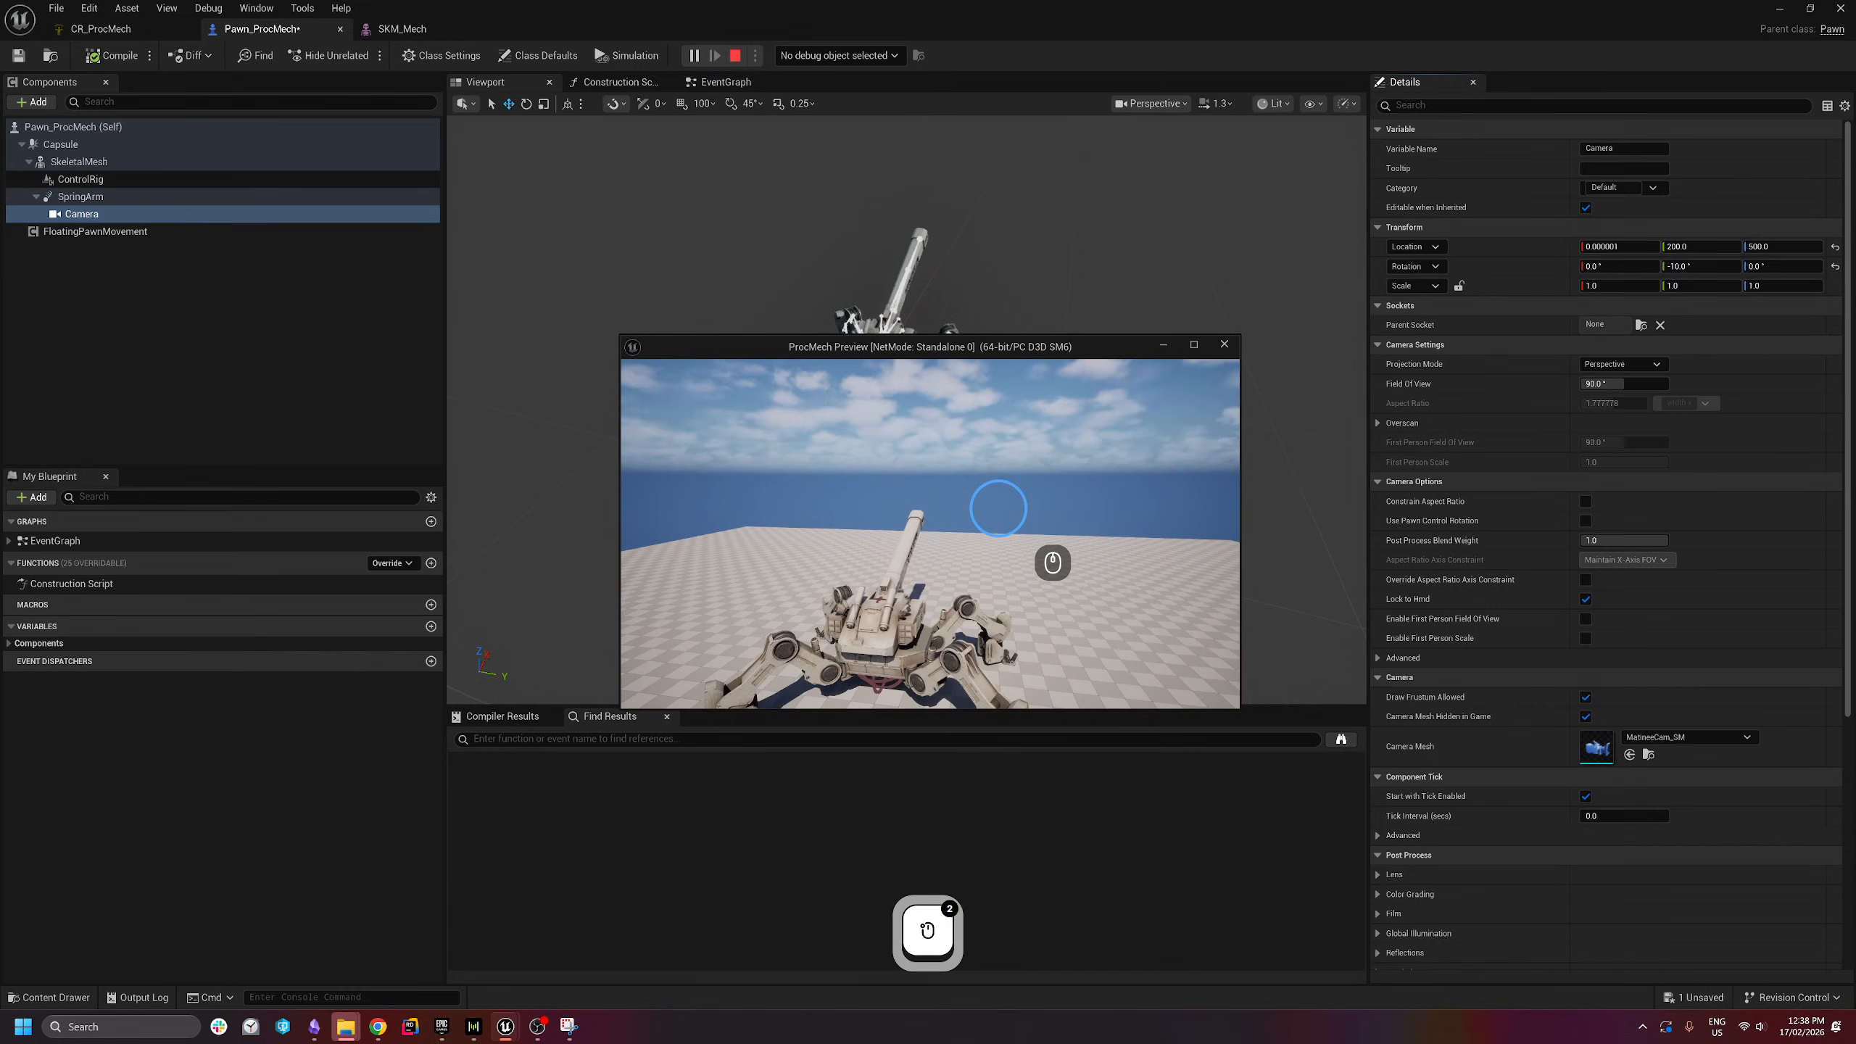
key("Escape")
- Lower the Camera's Z location to 350 and test it by walking the mech forward
left_click(1768, 249)
left_click(1769, 249)
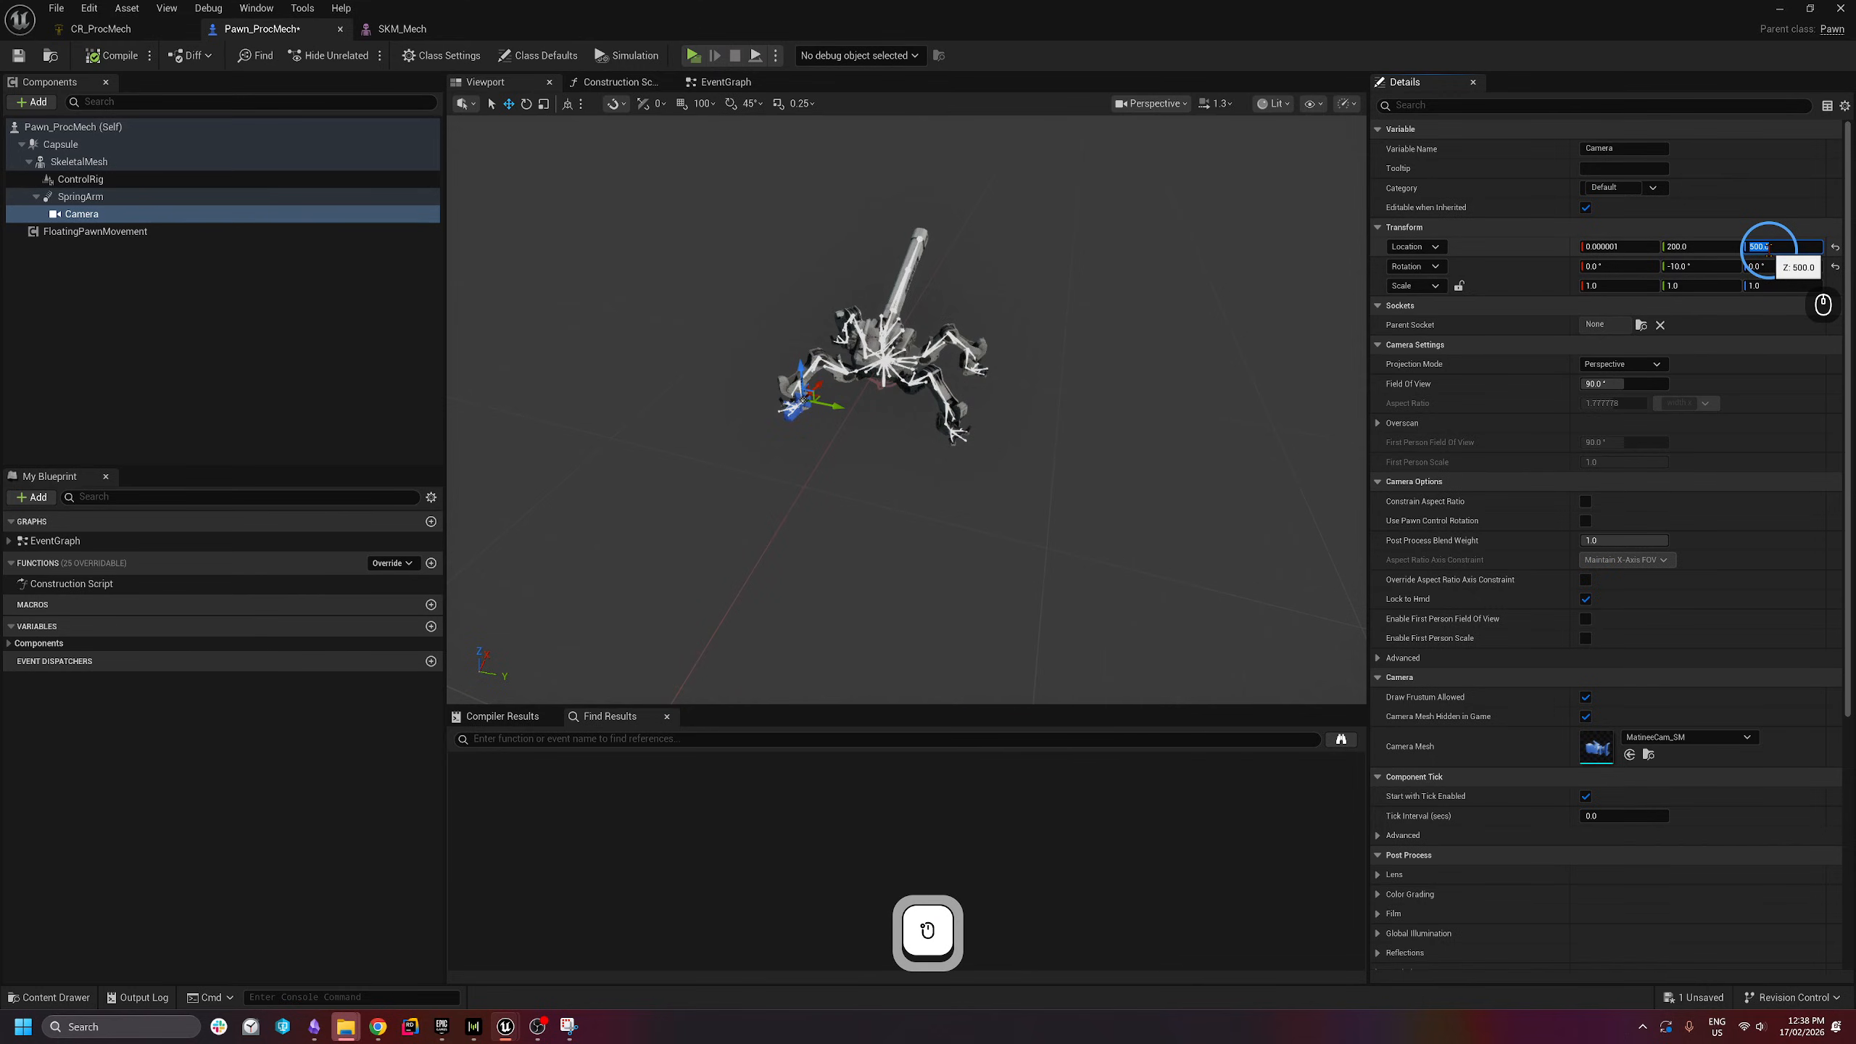
type("350")
key("Return")
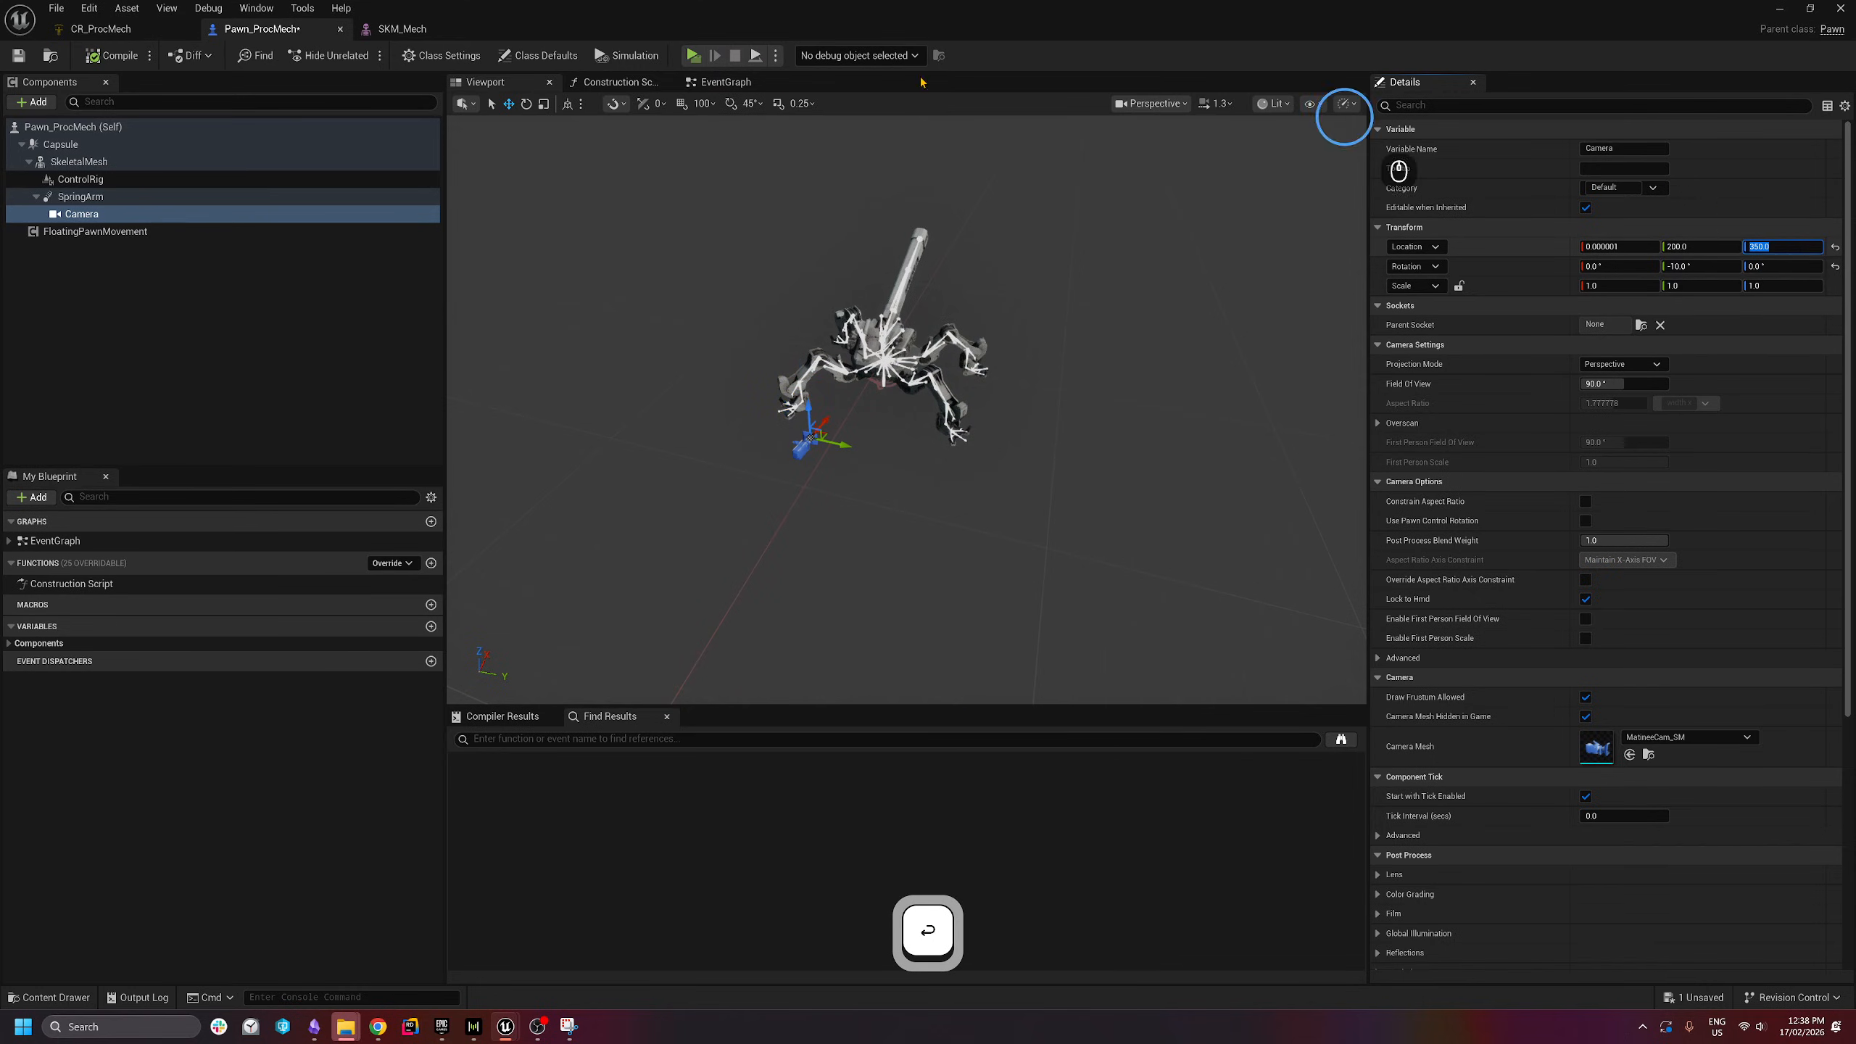
left_click(693, 55)
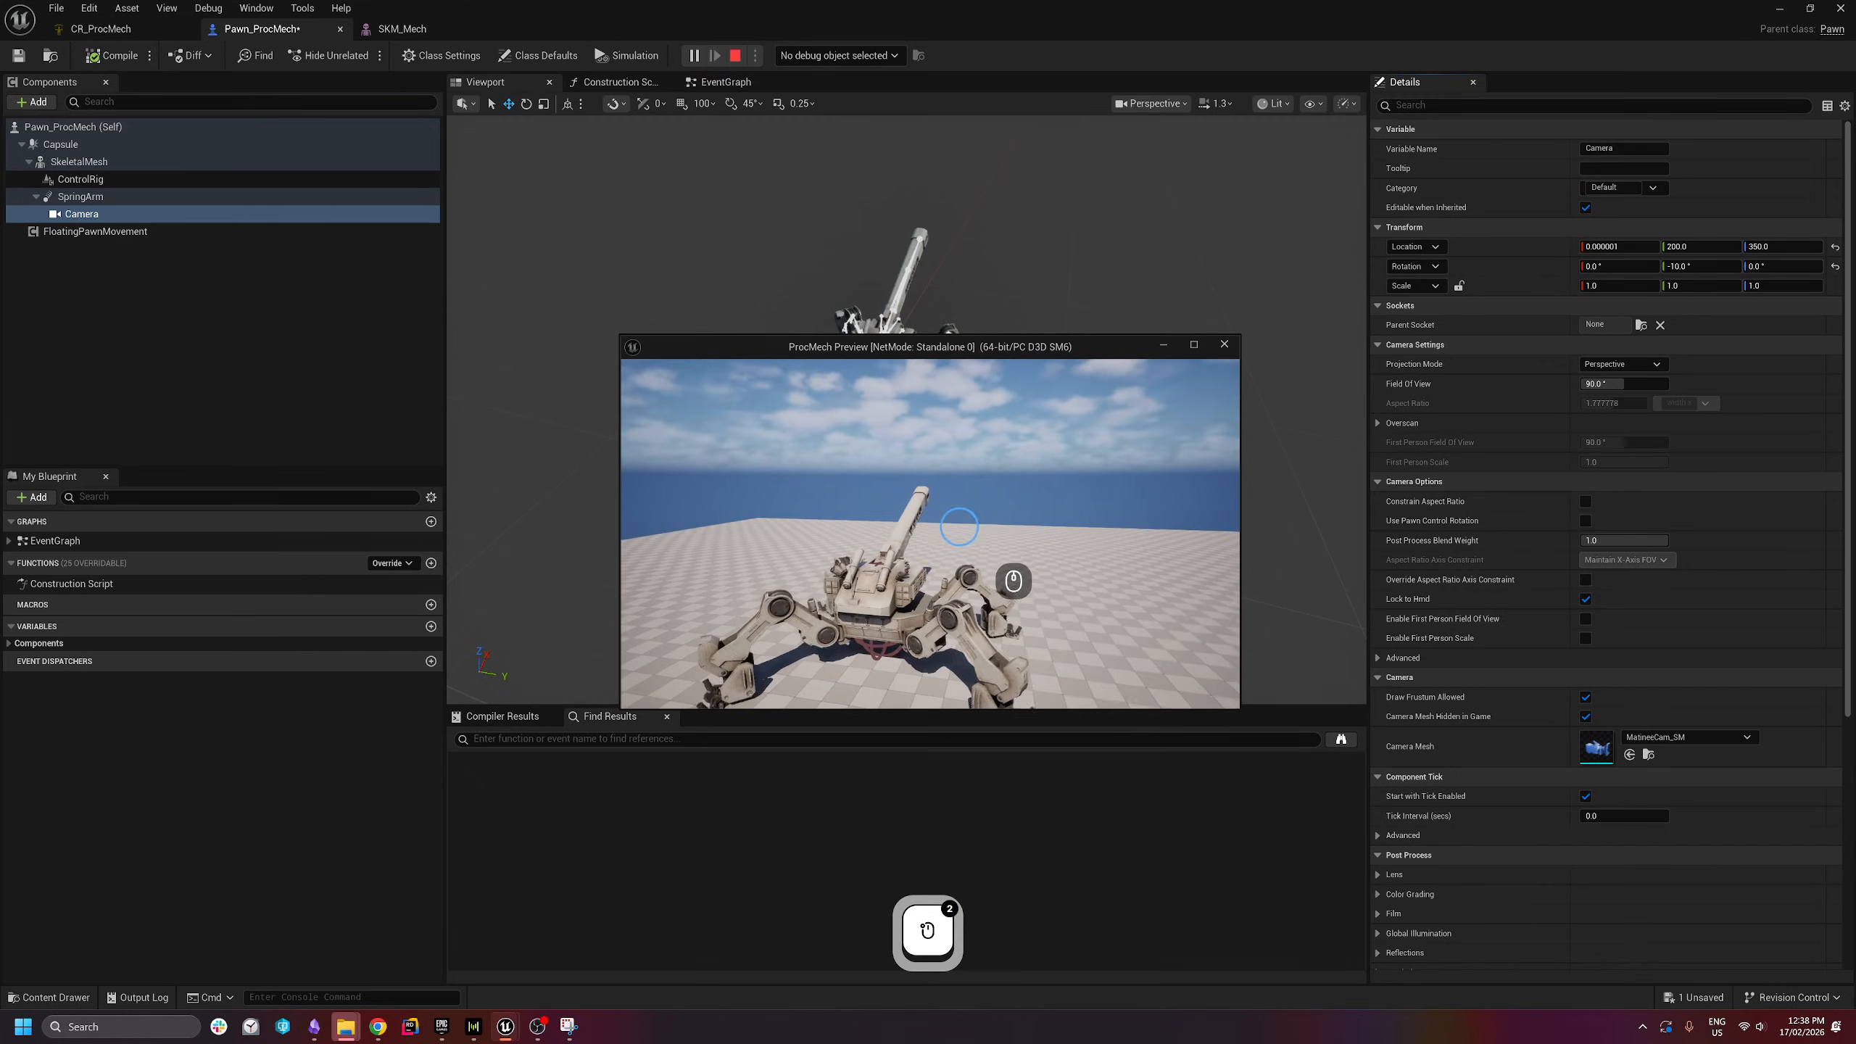
key("w")
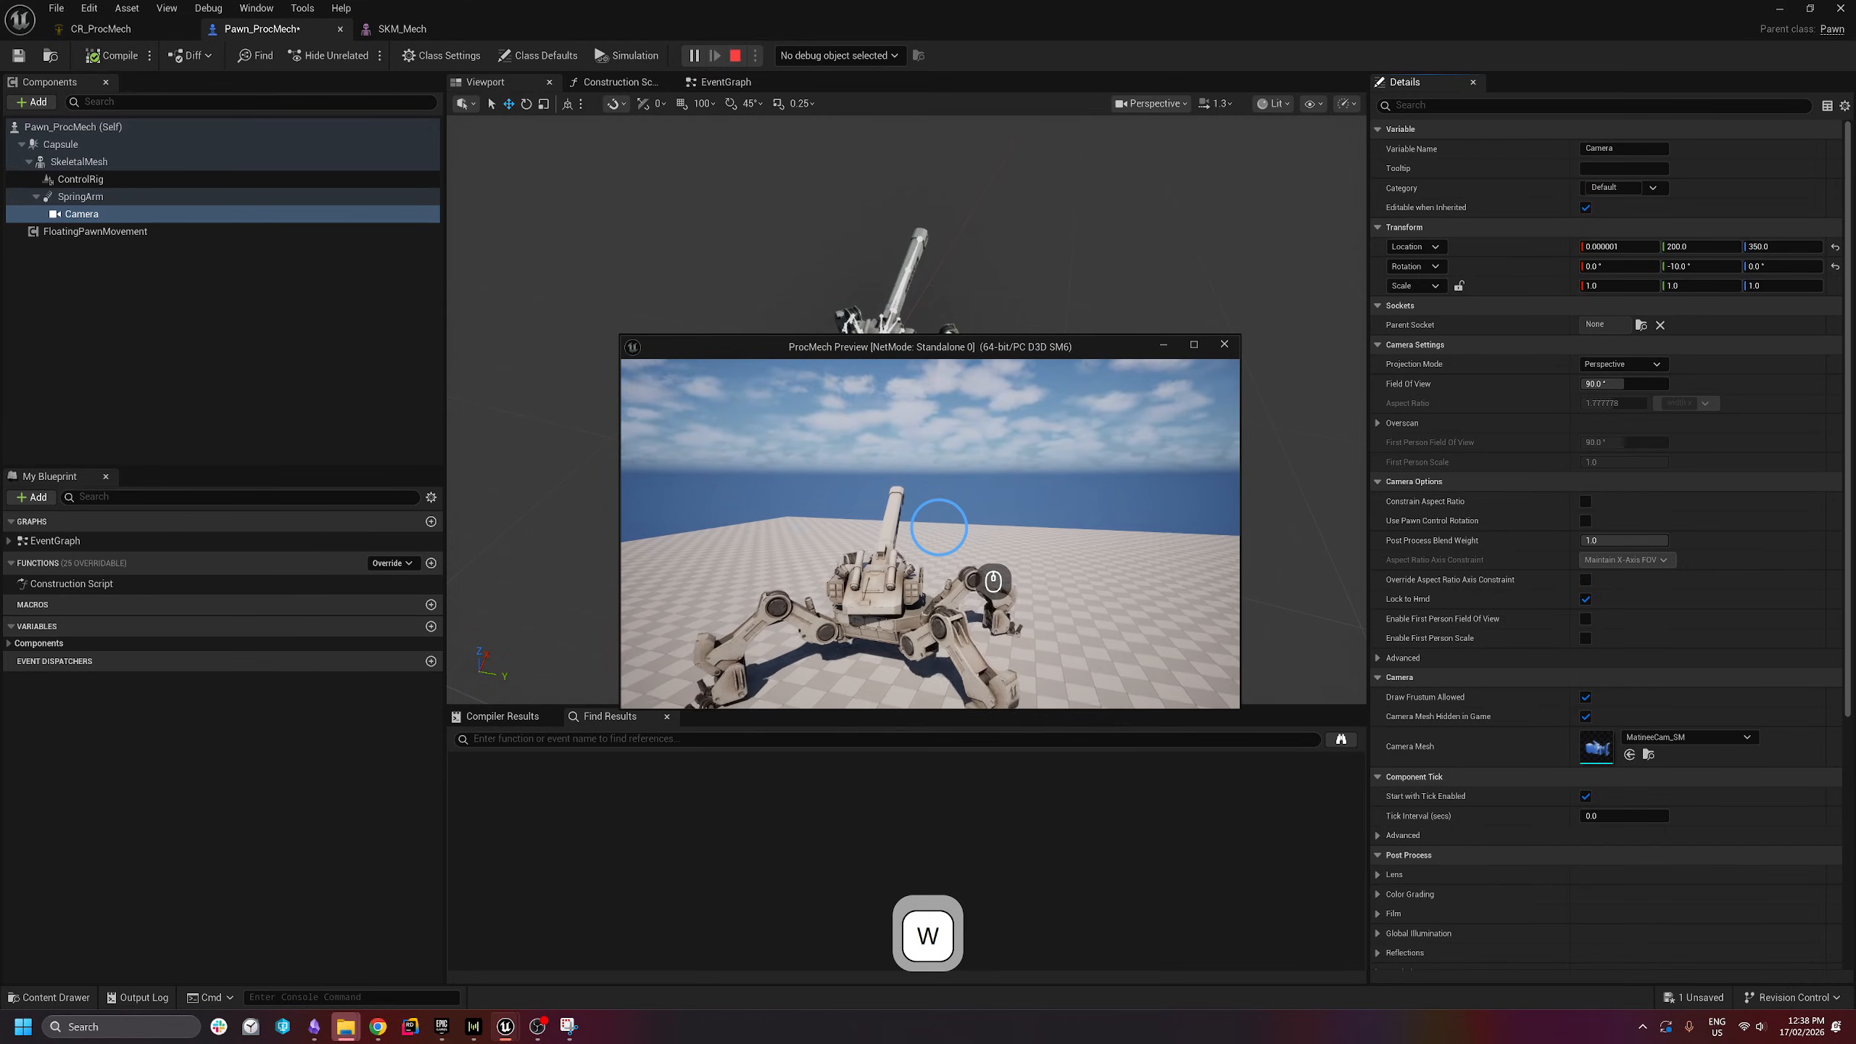
key("Escape")
- Set the Camera's Y location to 100 and start another play preview
left_click(1708, 247)
type("100")
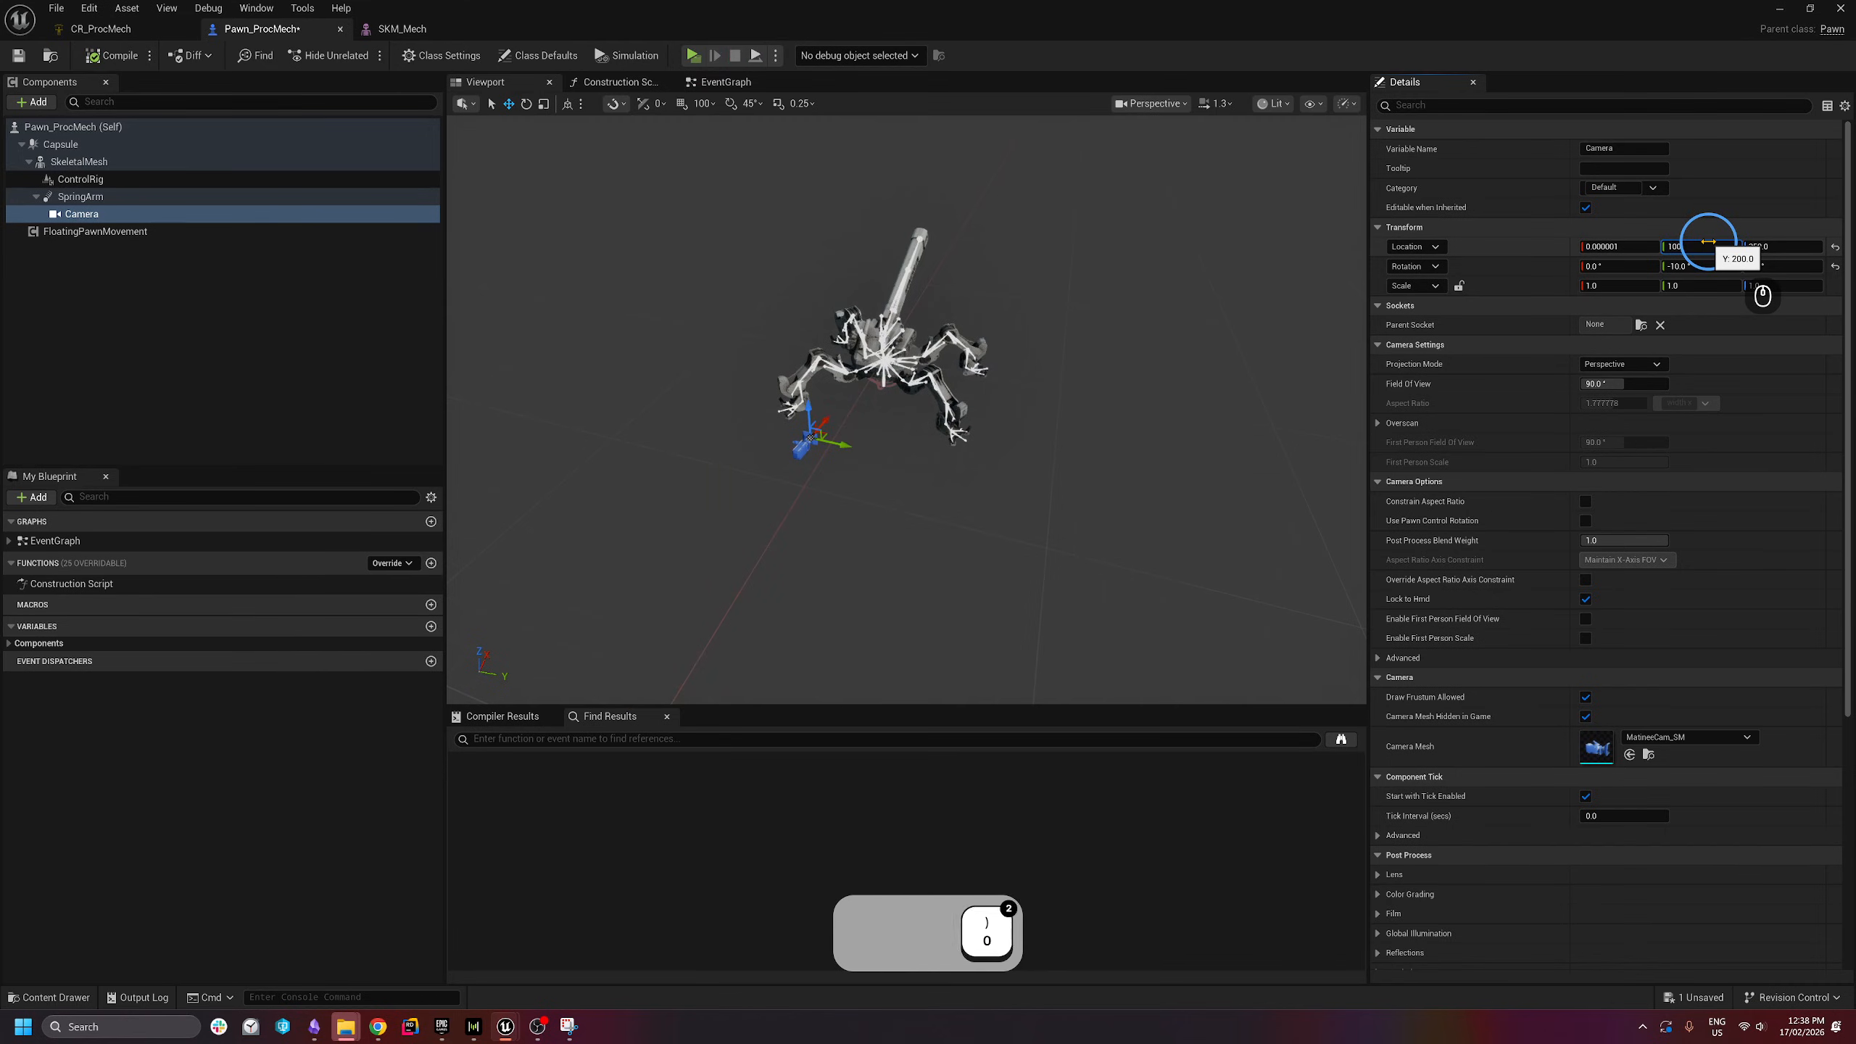
key("Return")
left_click(692, 55)
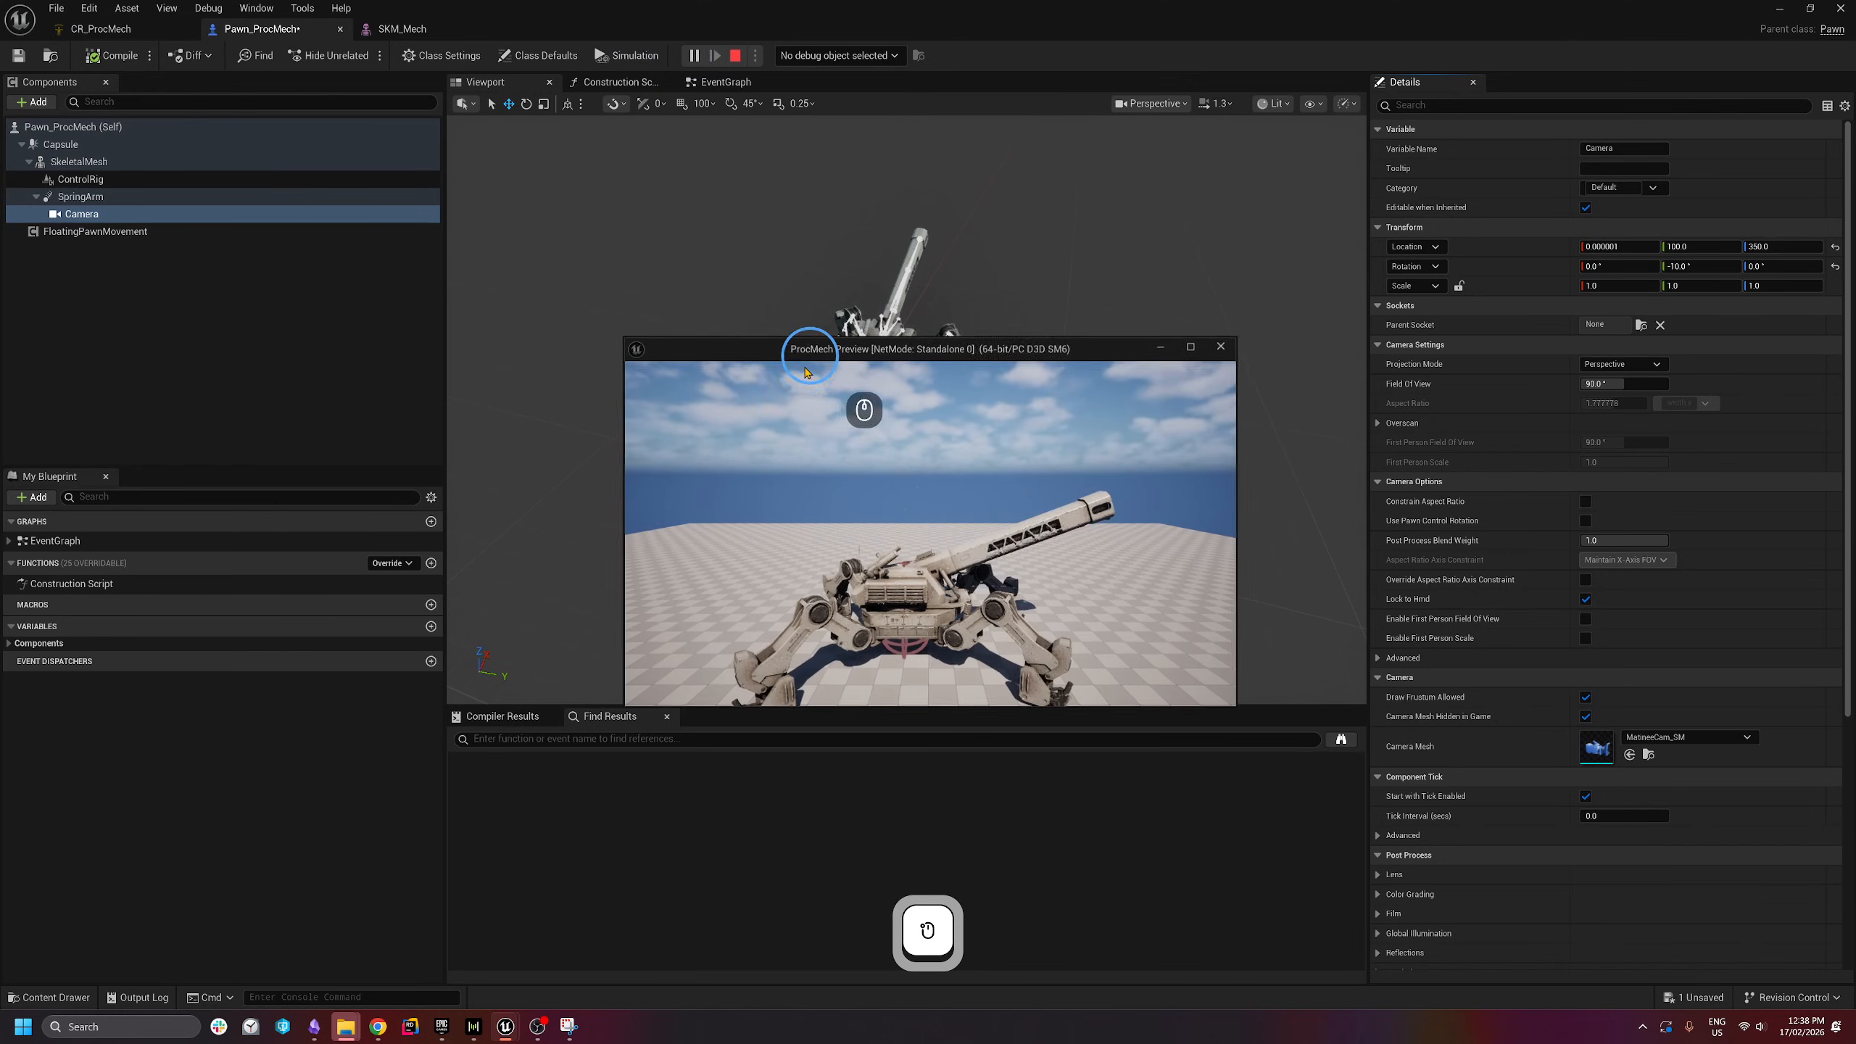
- Drive the mech around the running preview with W, A, S and D
key("w")
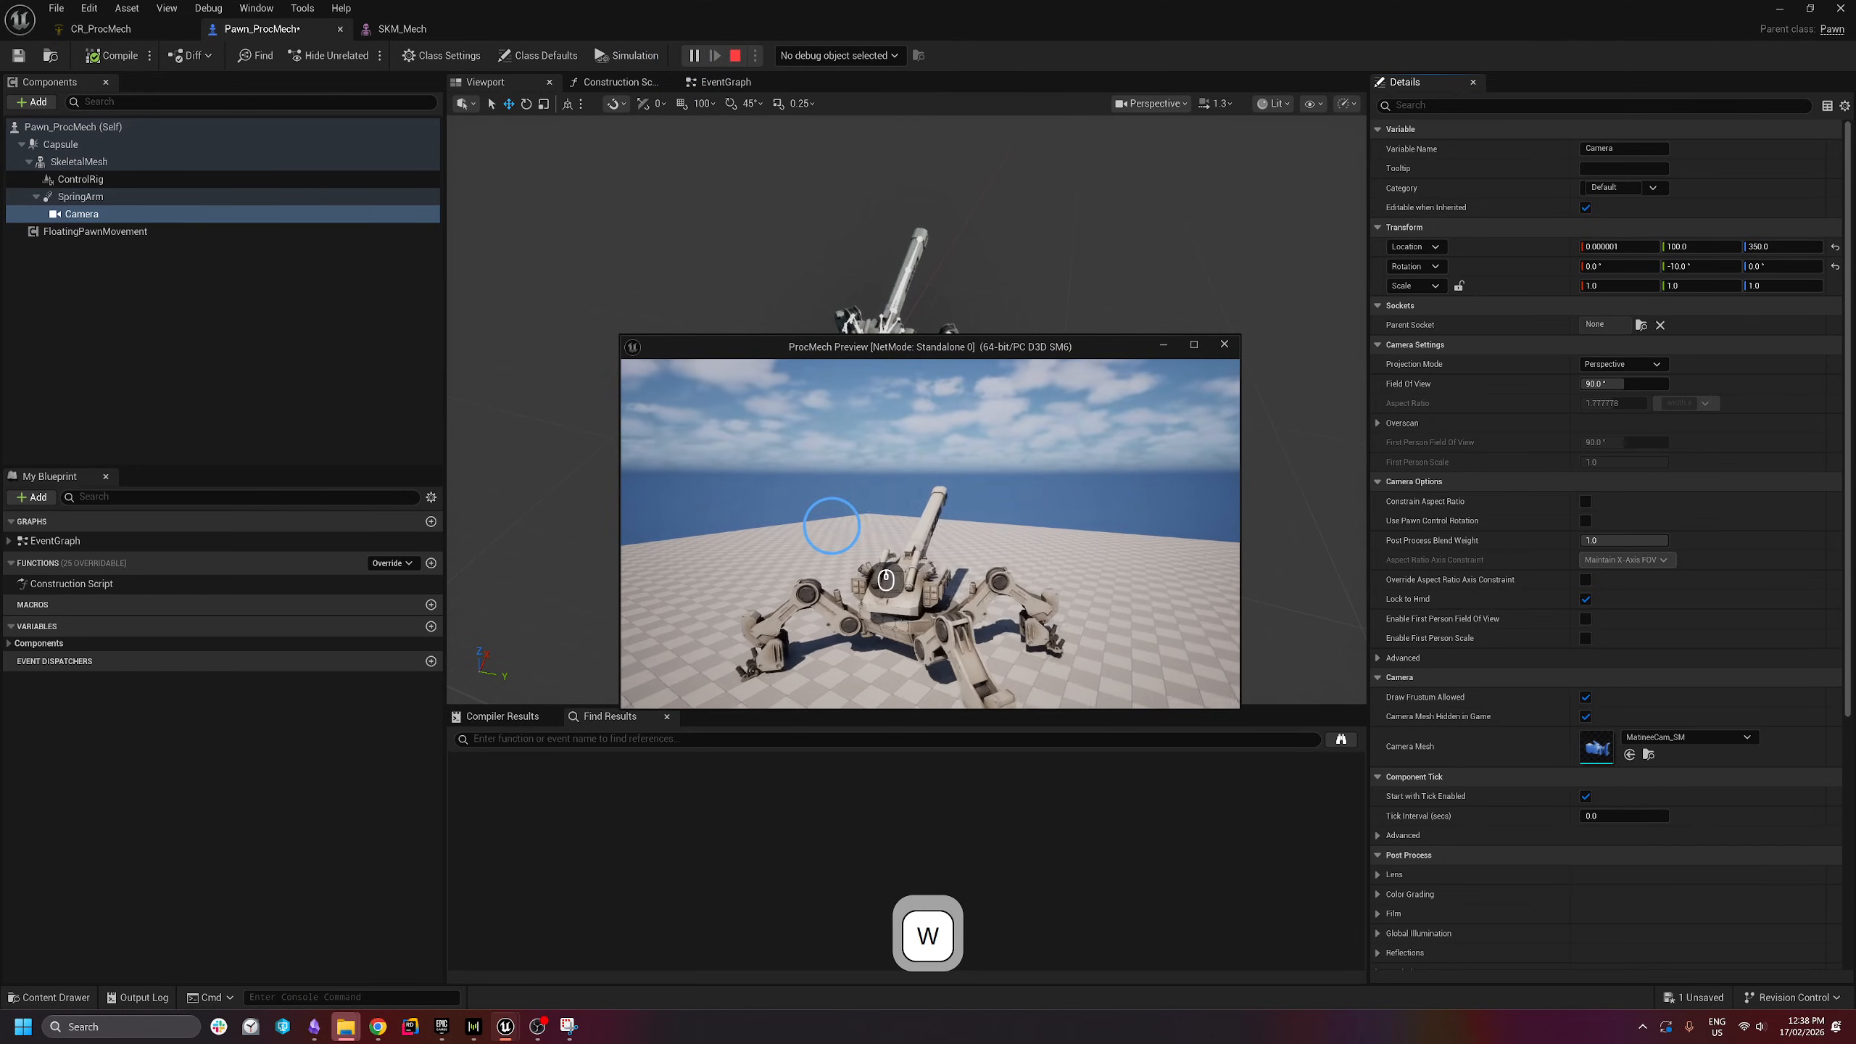
key("a")
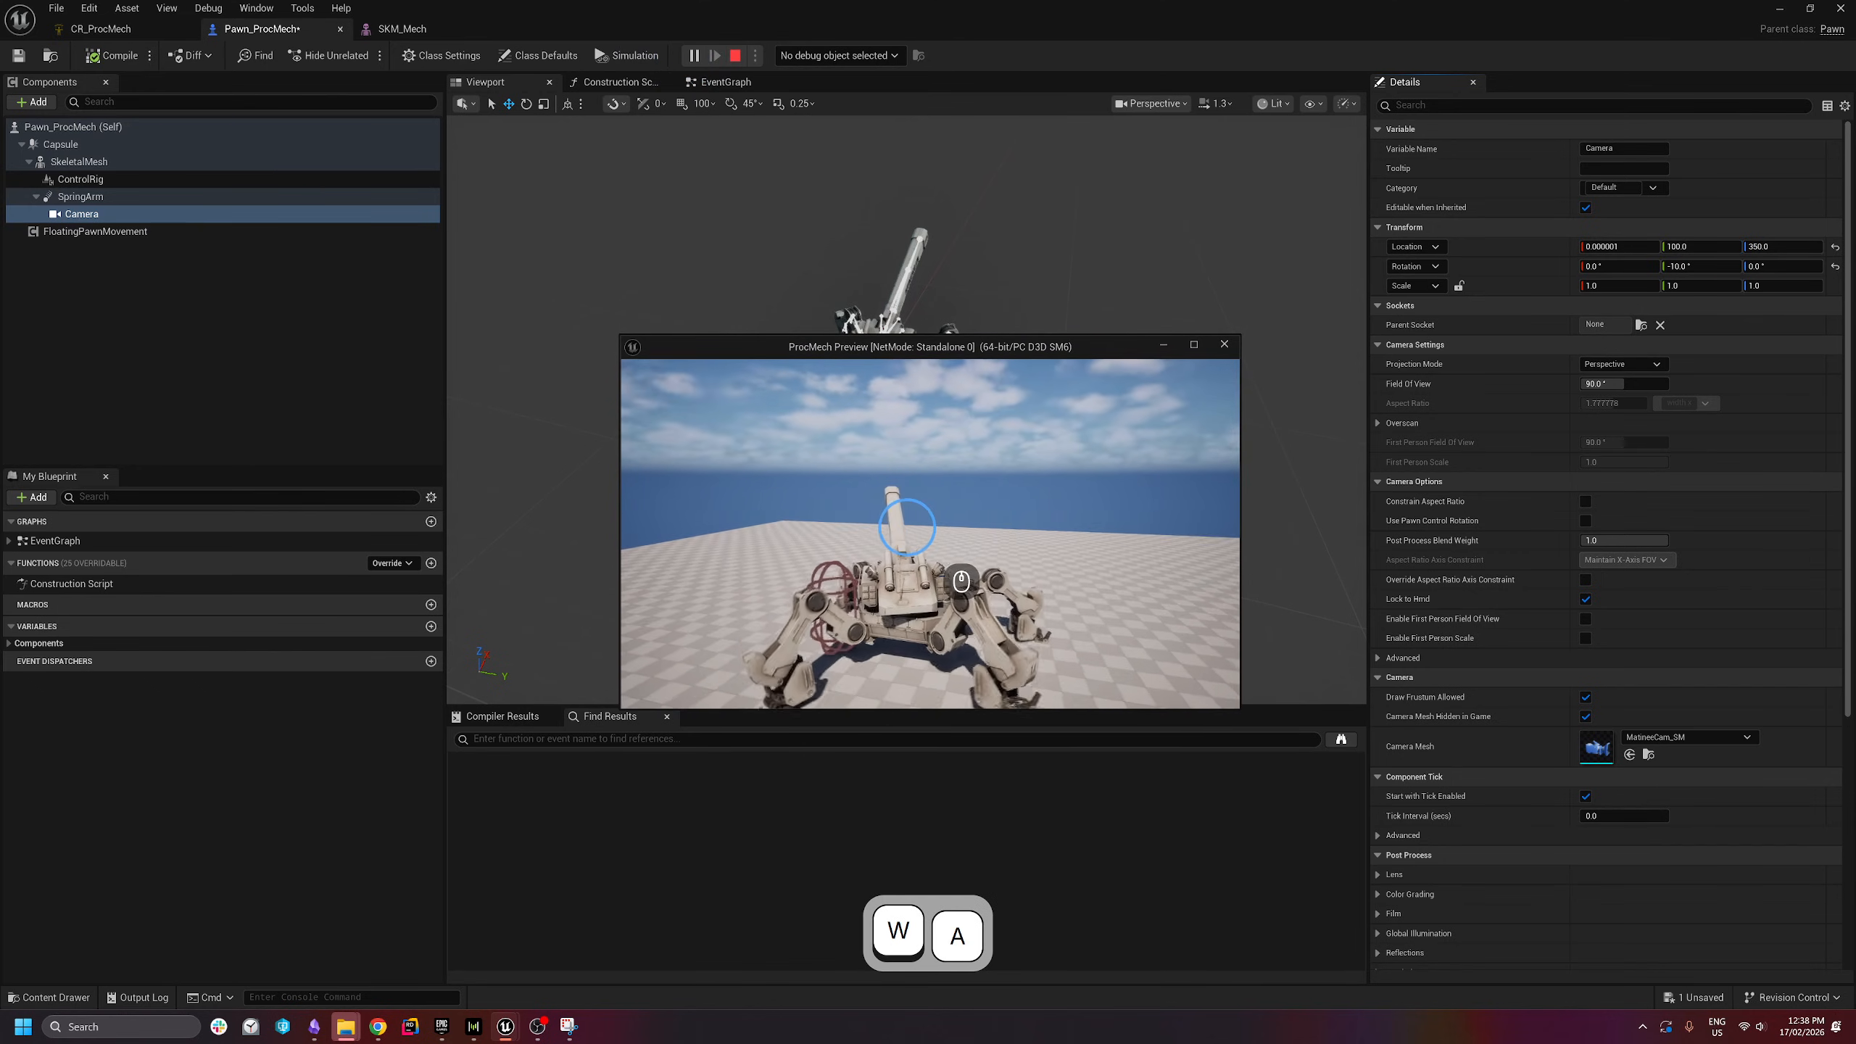
key("s")
key("d")
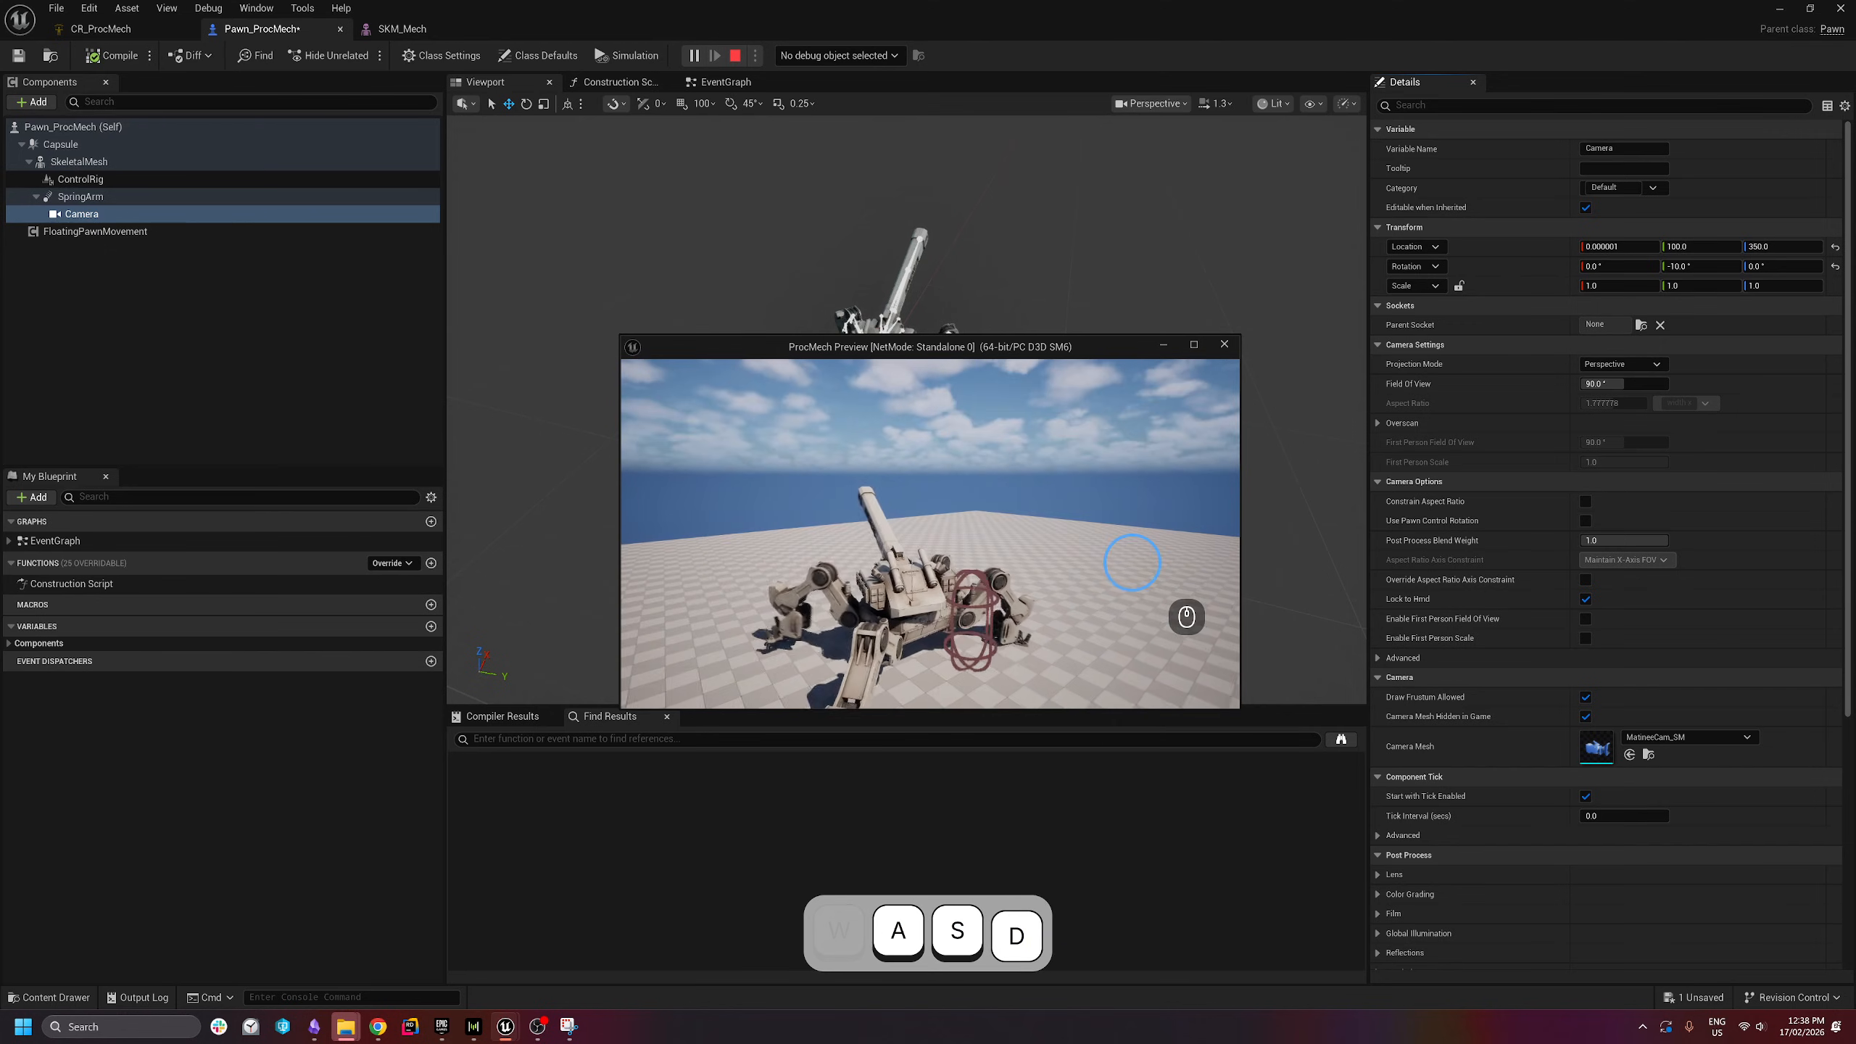
key("w")
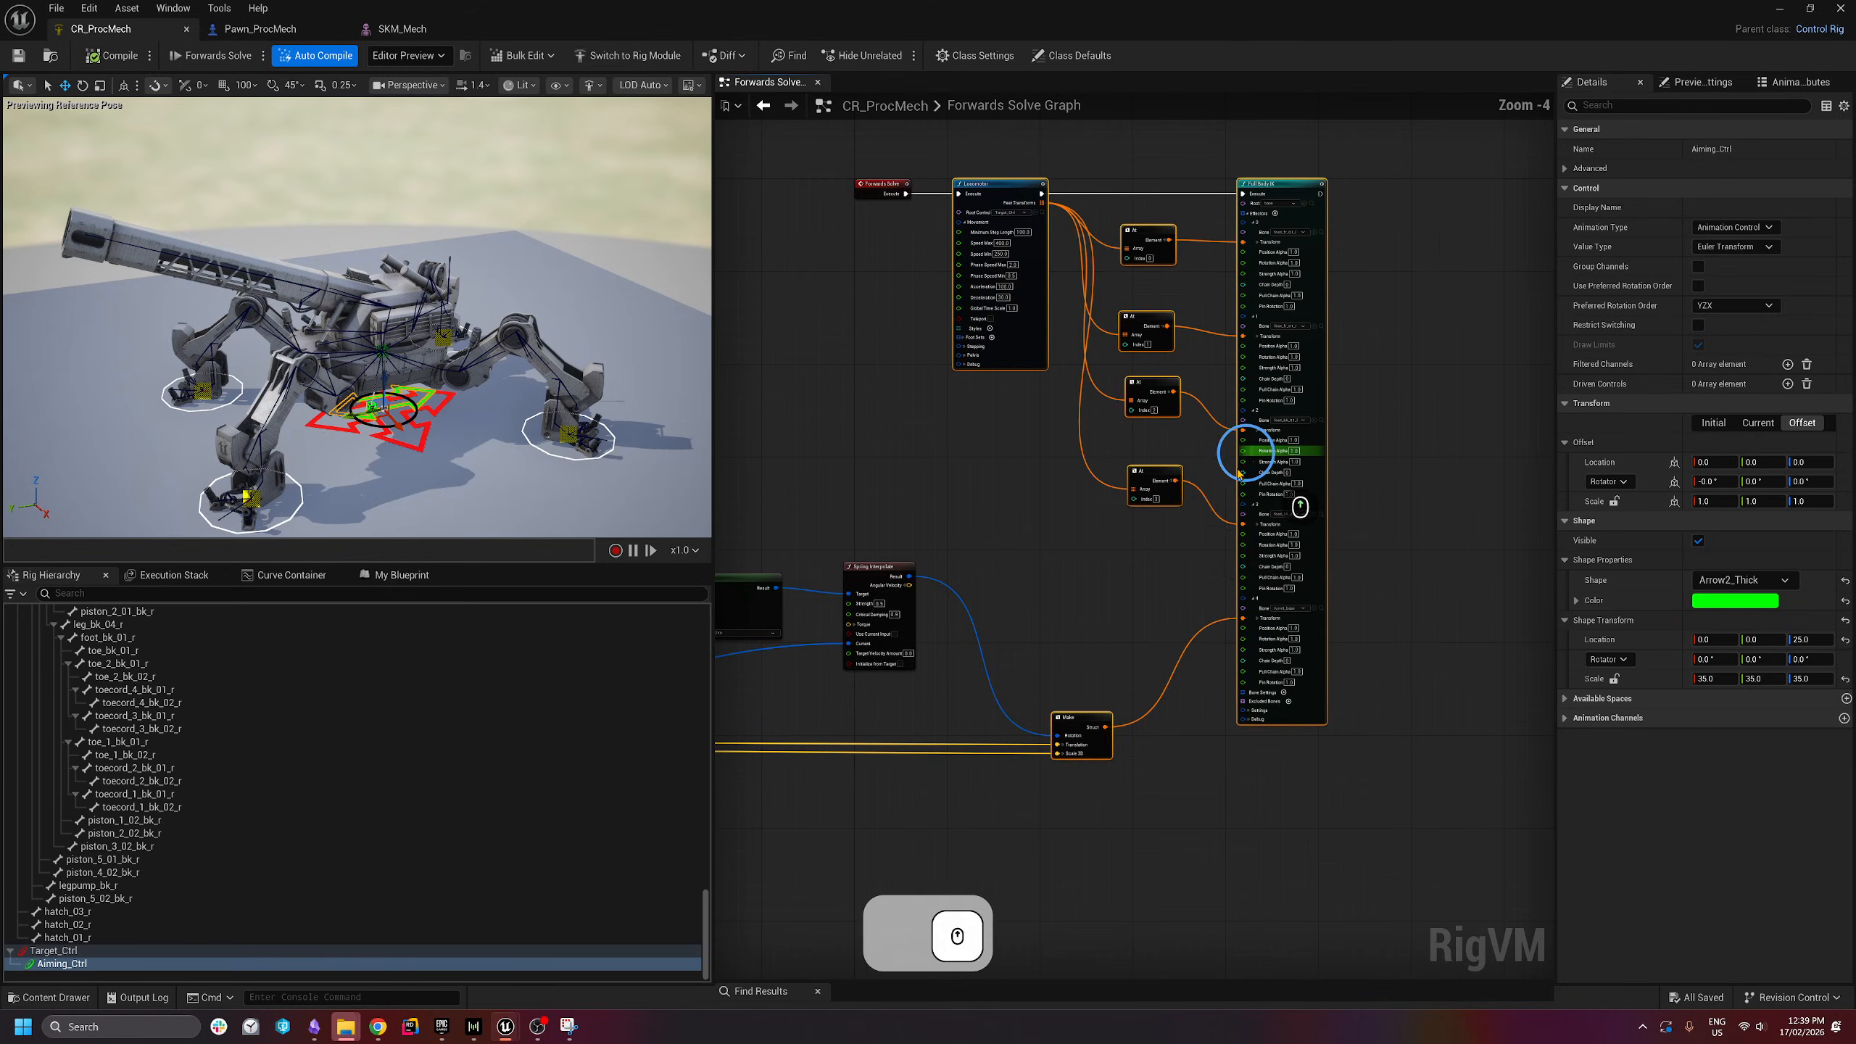
- Frame the Full Body IK node in CR_ProcMech's graph and scroll the Rig Hierarchy up
right_click_drag(1251, 444, 1318, 493)
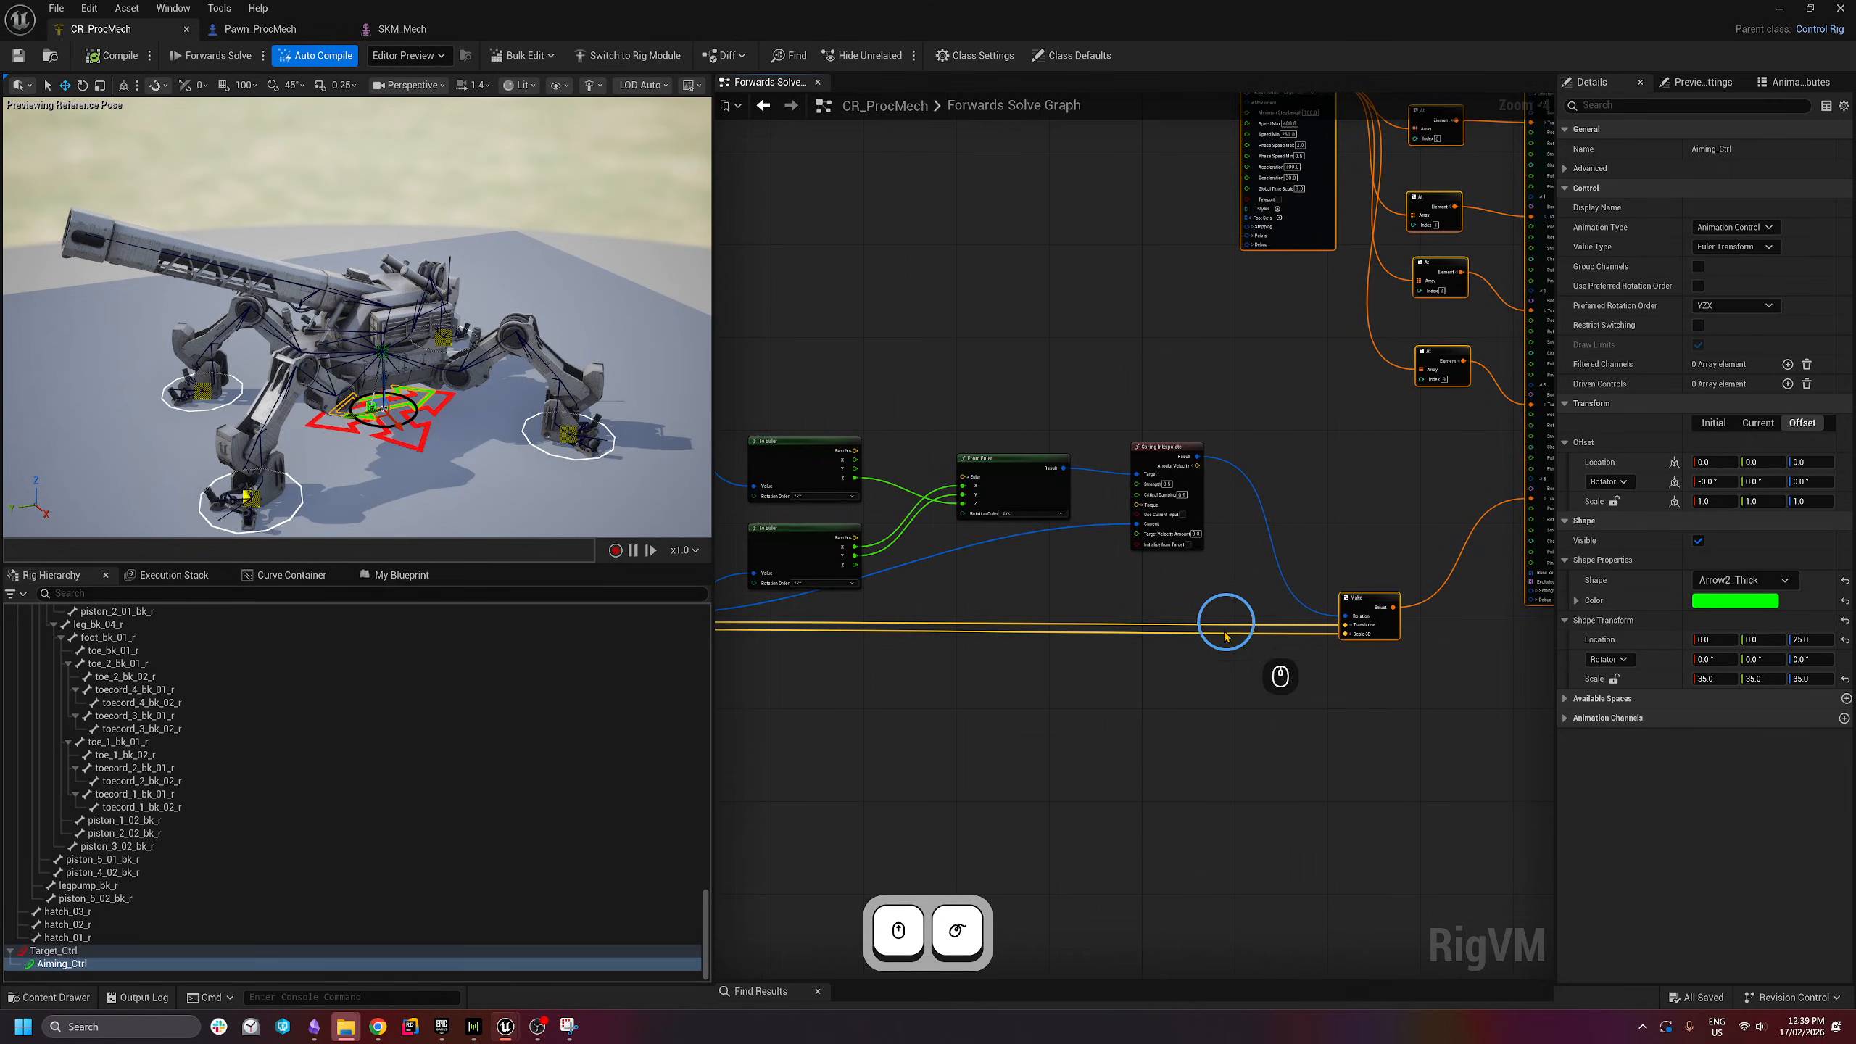
key("d")
right_click_drag(367, 381, 450, 293)
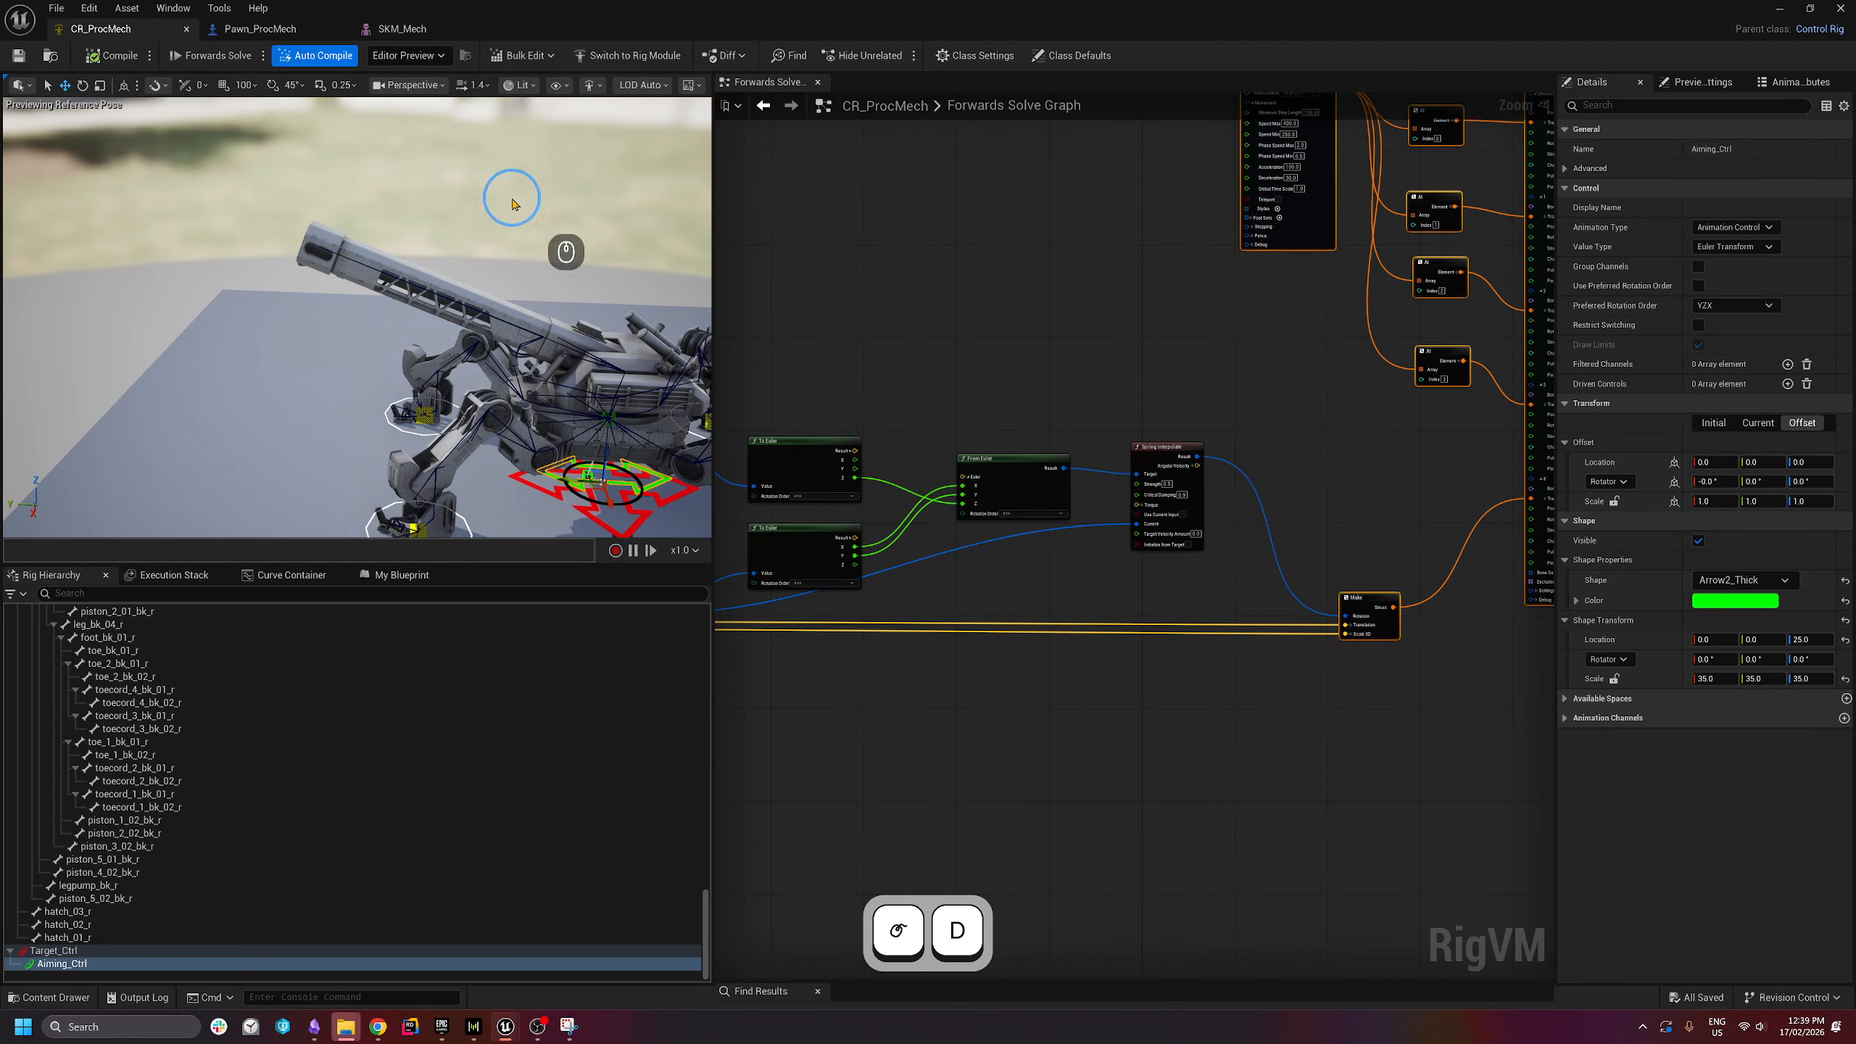
scroll(933, 498, "down", 4)
scroll(1179, 475, "up", 2)
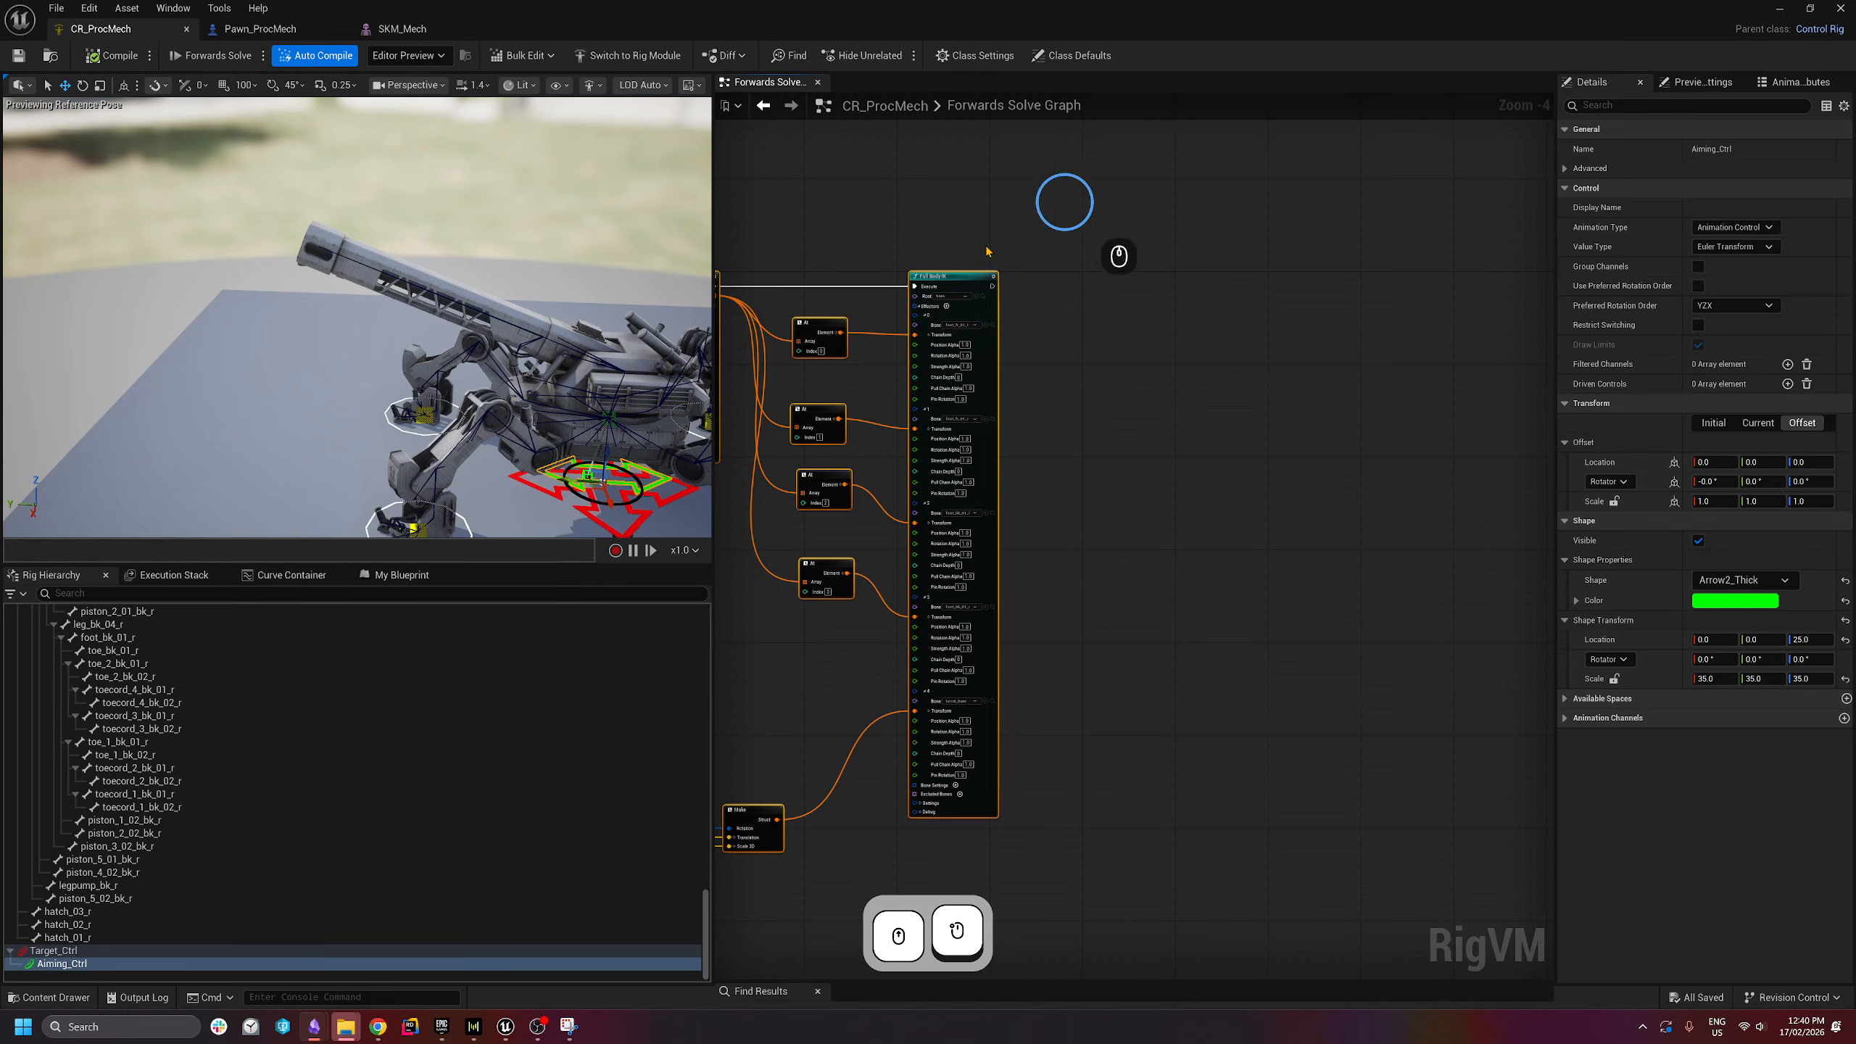
mouse_move(1092, 484)
right_mouse_down()
mouse_move(1334, 419)
mouse_move(1111, 472)
right_mouse_up()
scroll(1067, 293, "up", 3)
right_click_drag(1064, 314, 1071, 394)
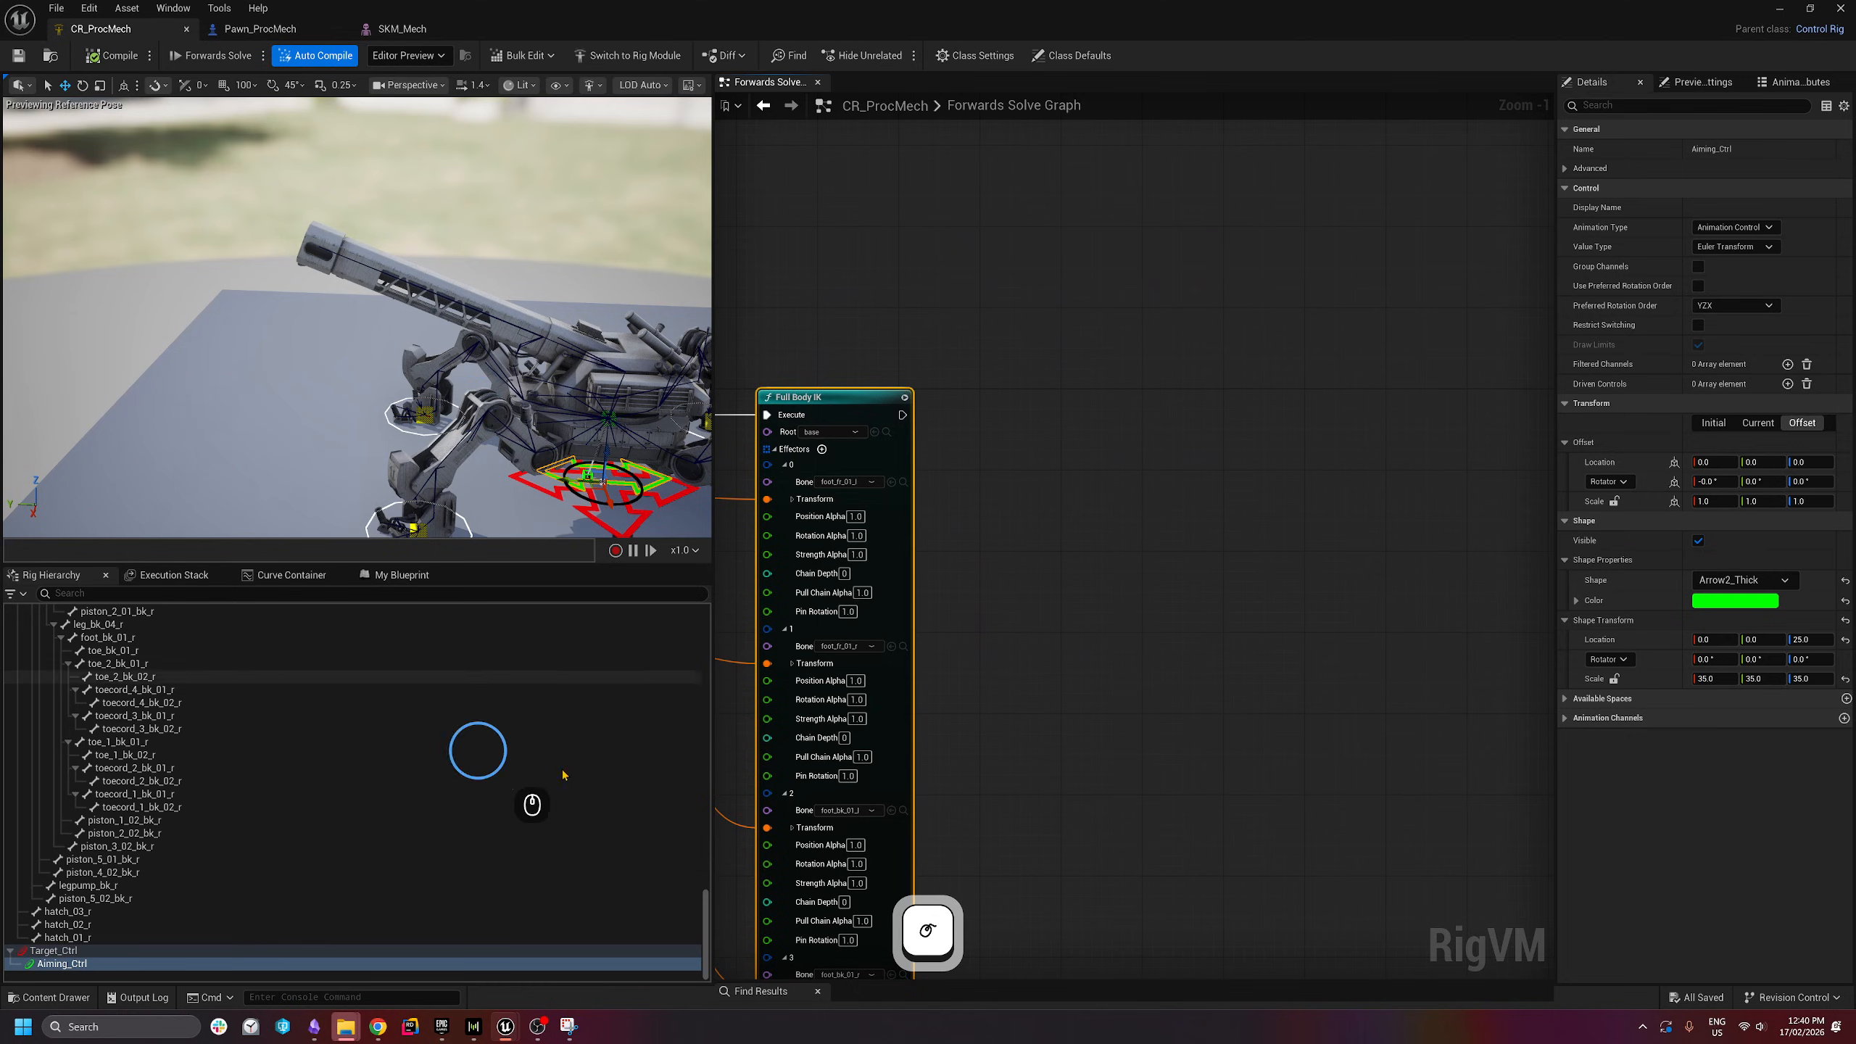
left_click_drag(705, 901, 694, 577)
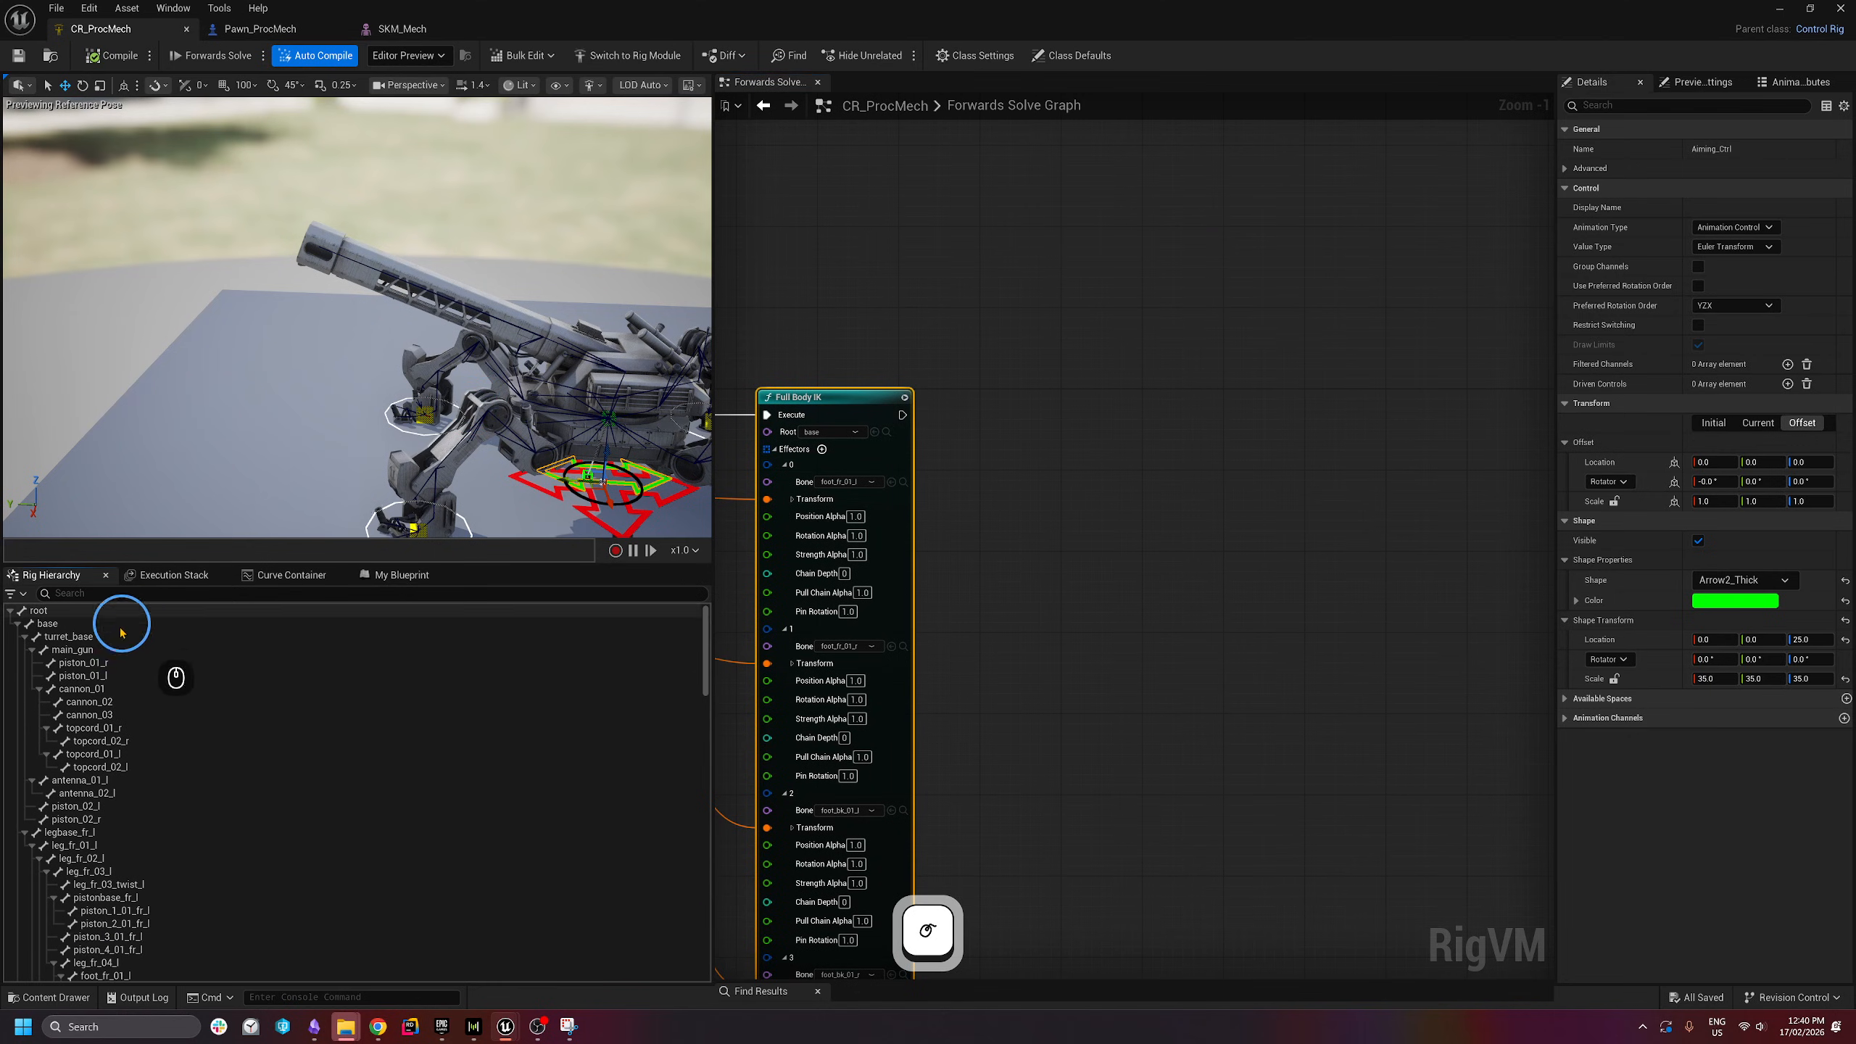
- Add a Get Transform node for the main_gun bone and convert its rotation with To Euler
left_click(91, 637)
left_click(86, 649)
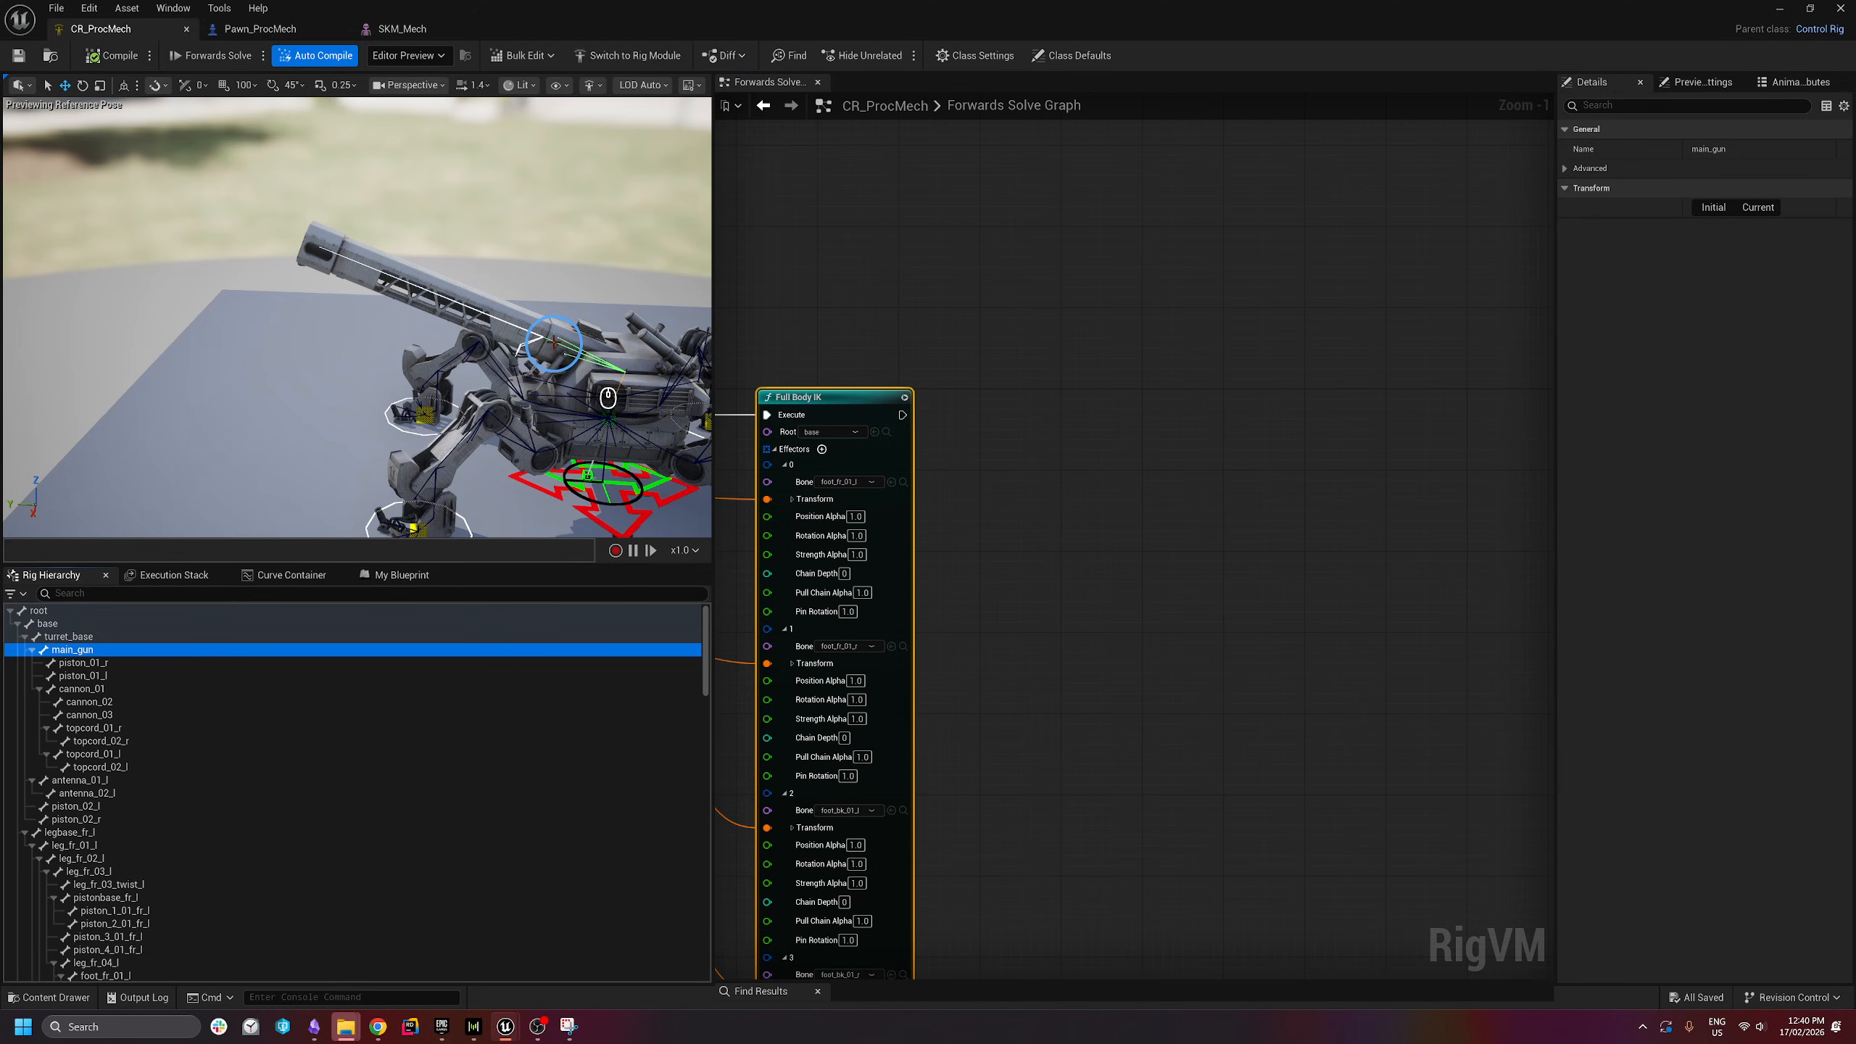
scroll(1113, 406, "up", 1)
right_click_drag(1113, 407, 1062, 518)
left_click_drag(59, 660, 978, 374)
left_click(1017, 420)
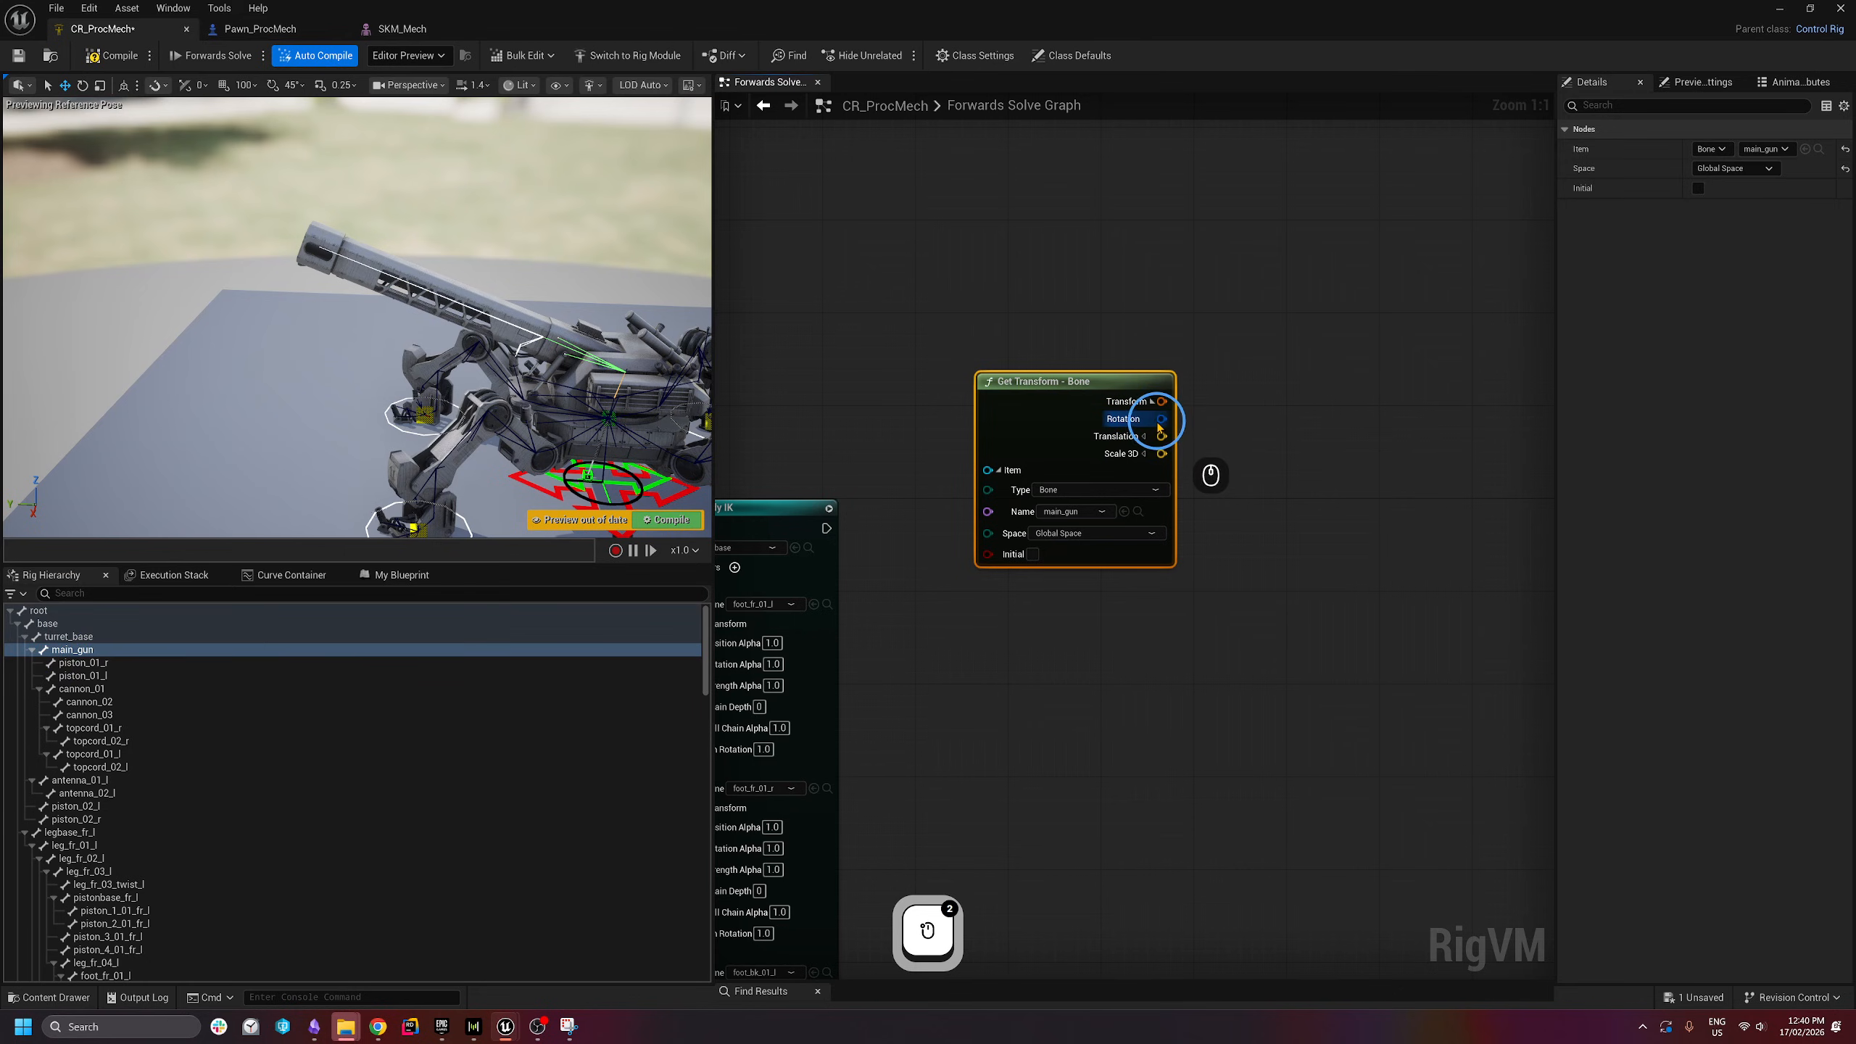
right_click_drag(1167, 426, 1093, 399)
left_click_drag(959, 396, 911, 617)
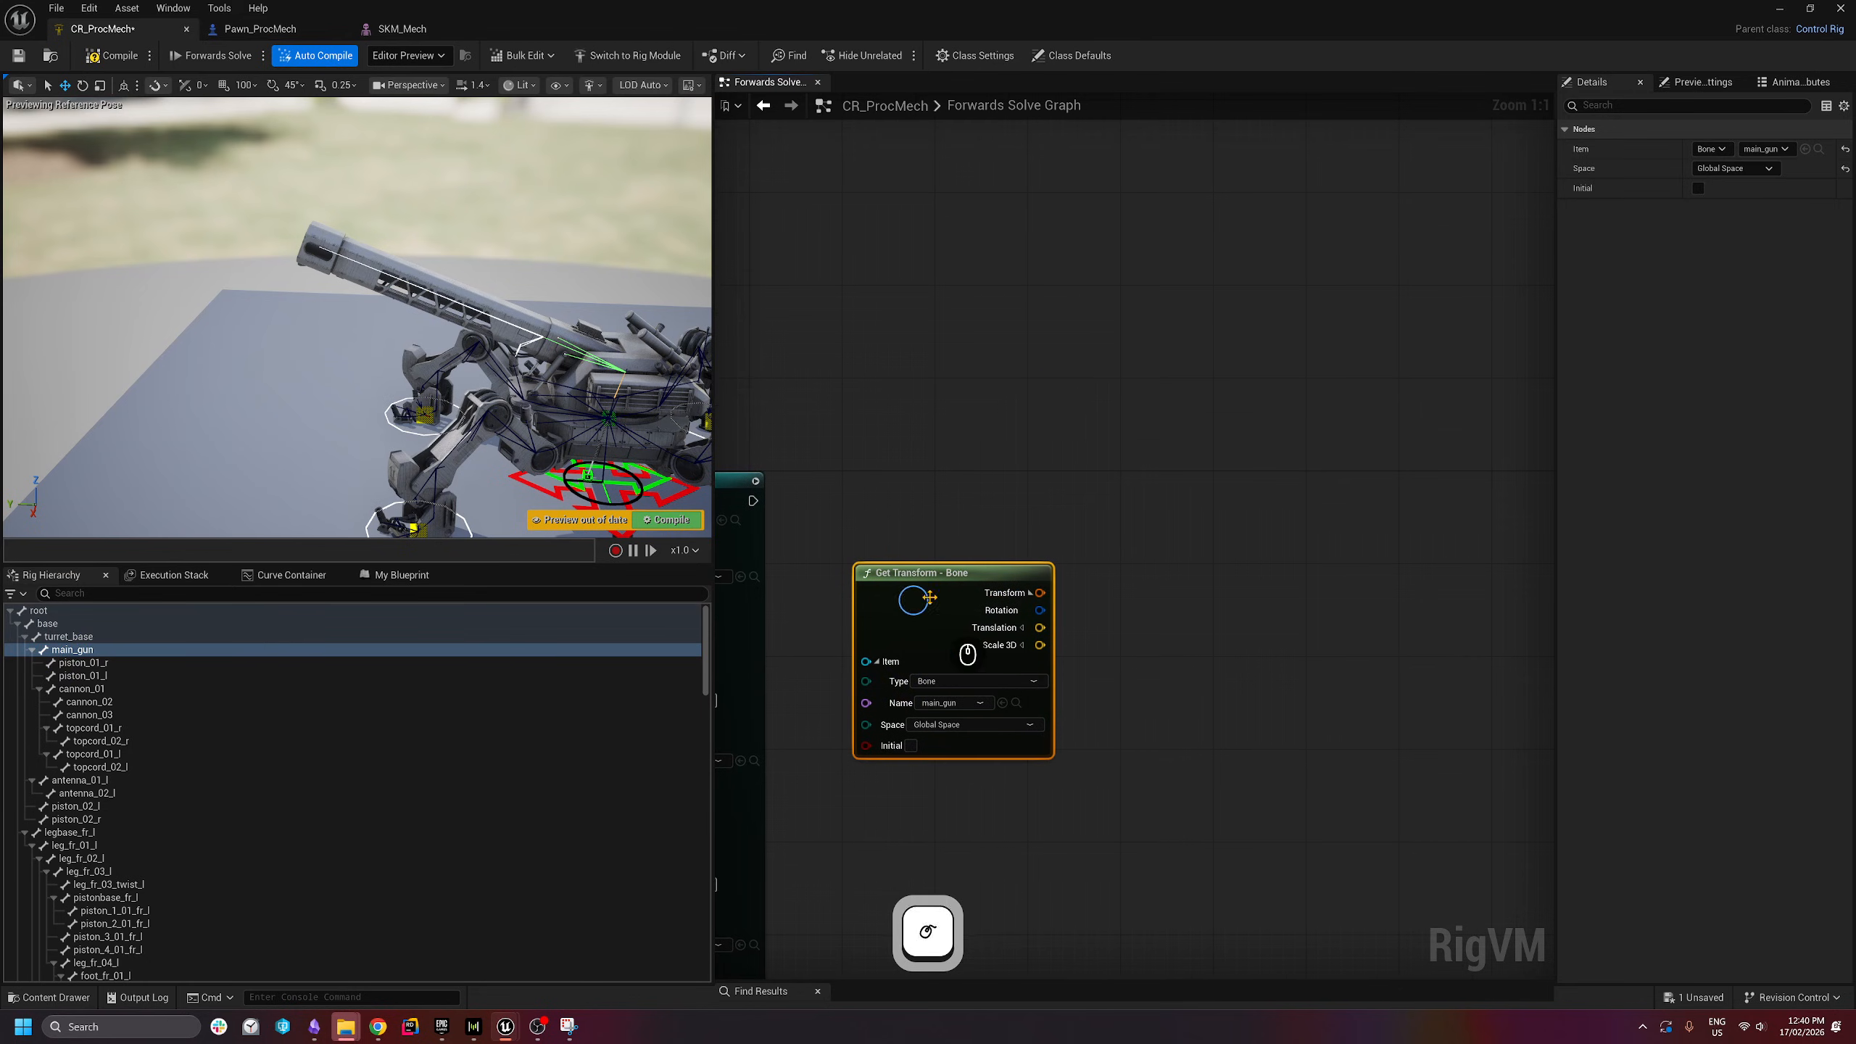
right_click_drag(1174, 604, 1076, 611)
left_click_drag(948, 618, 1095, 497)
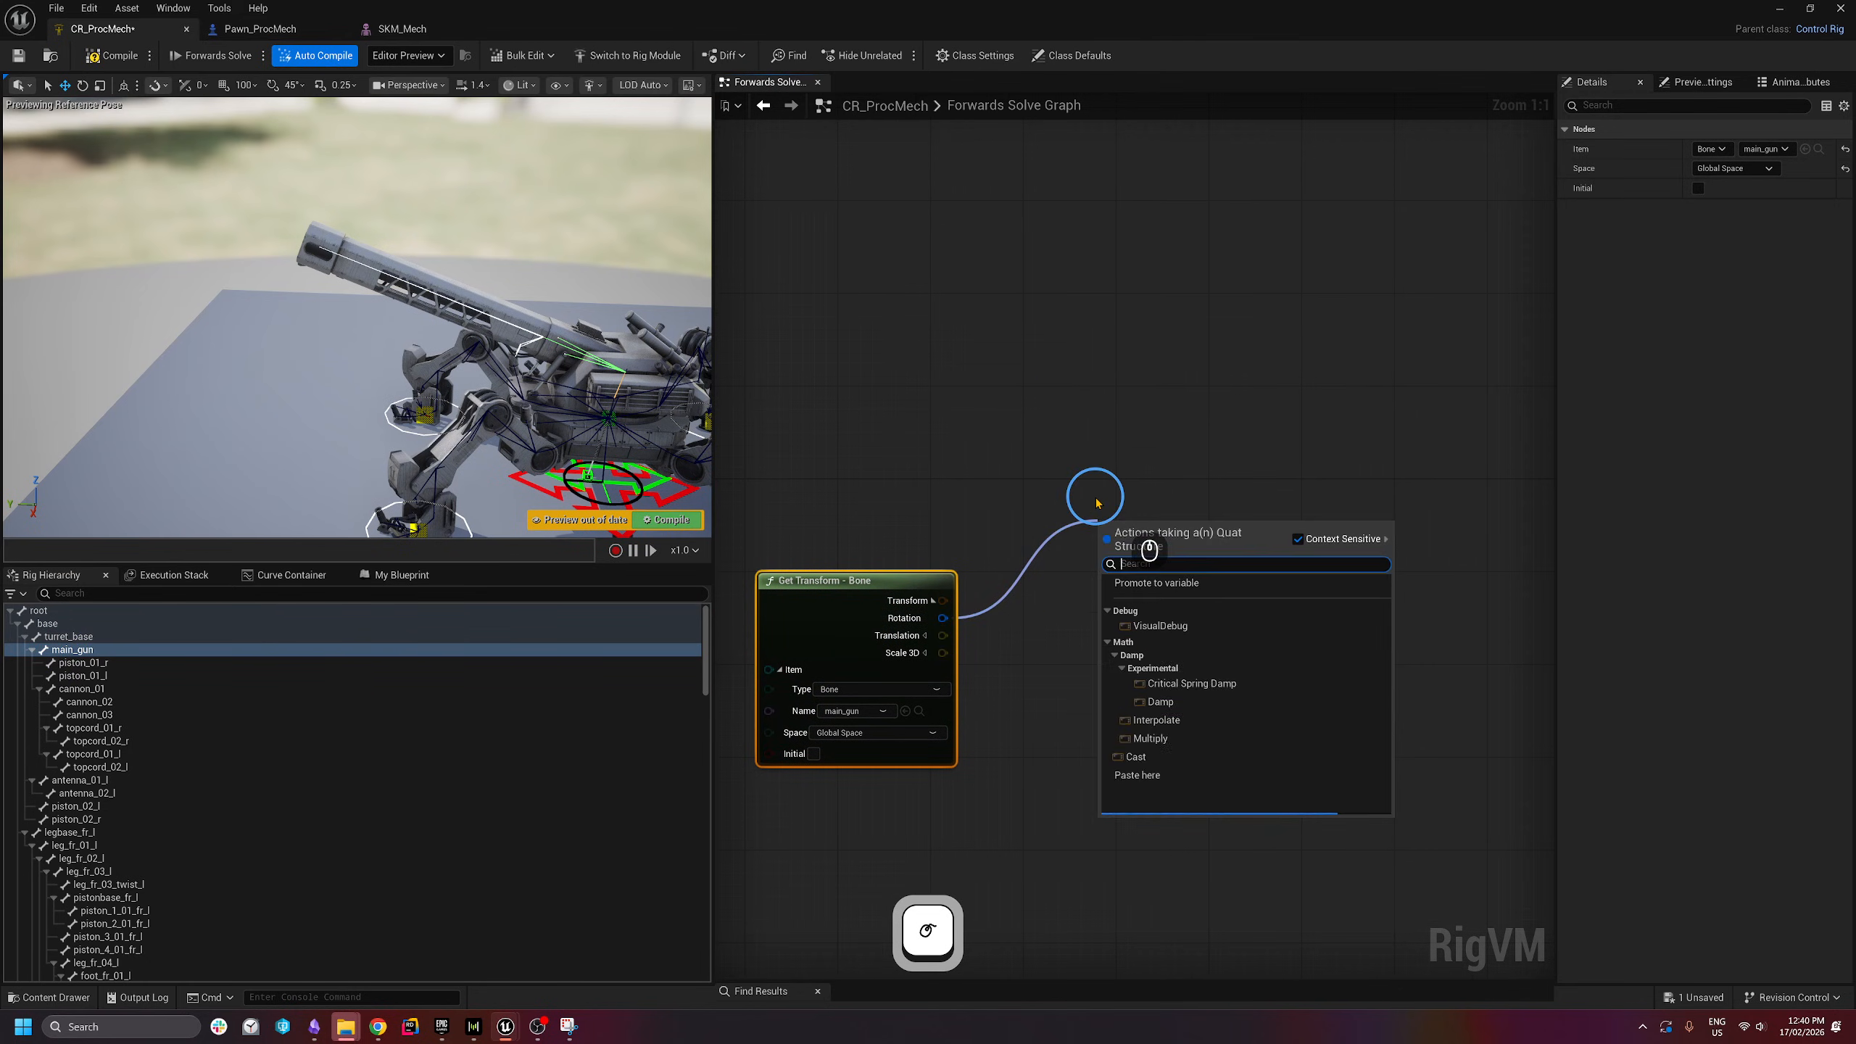
type("to eul")
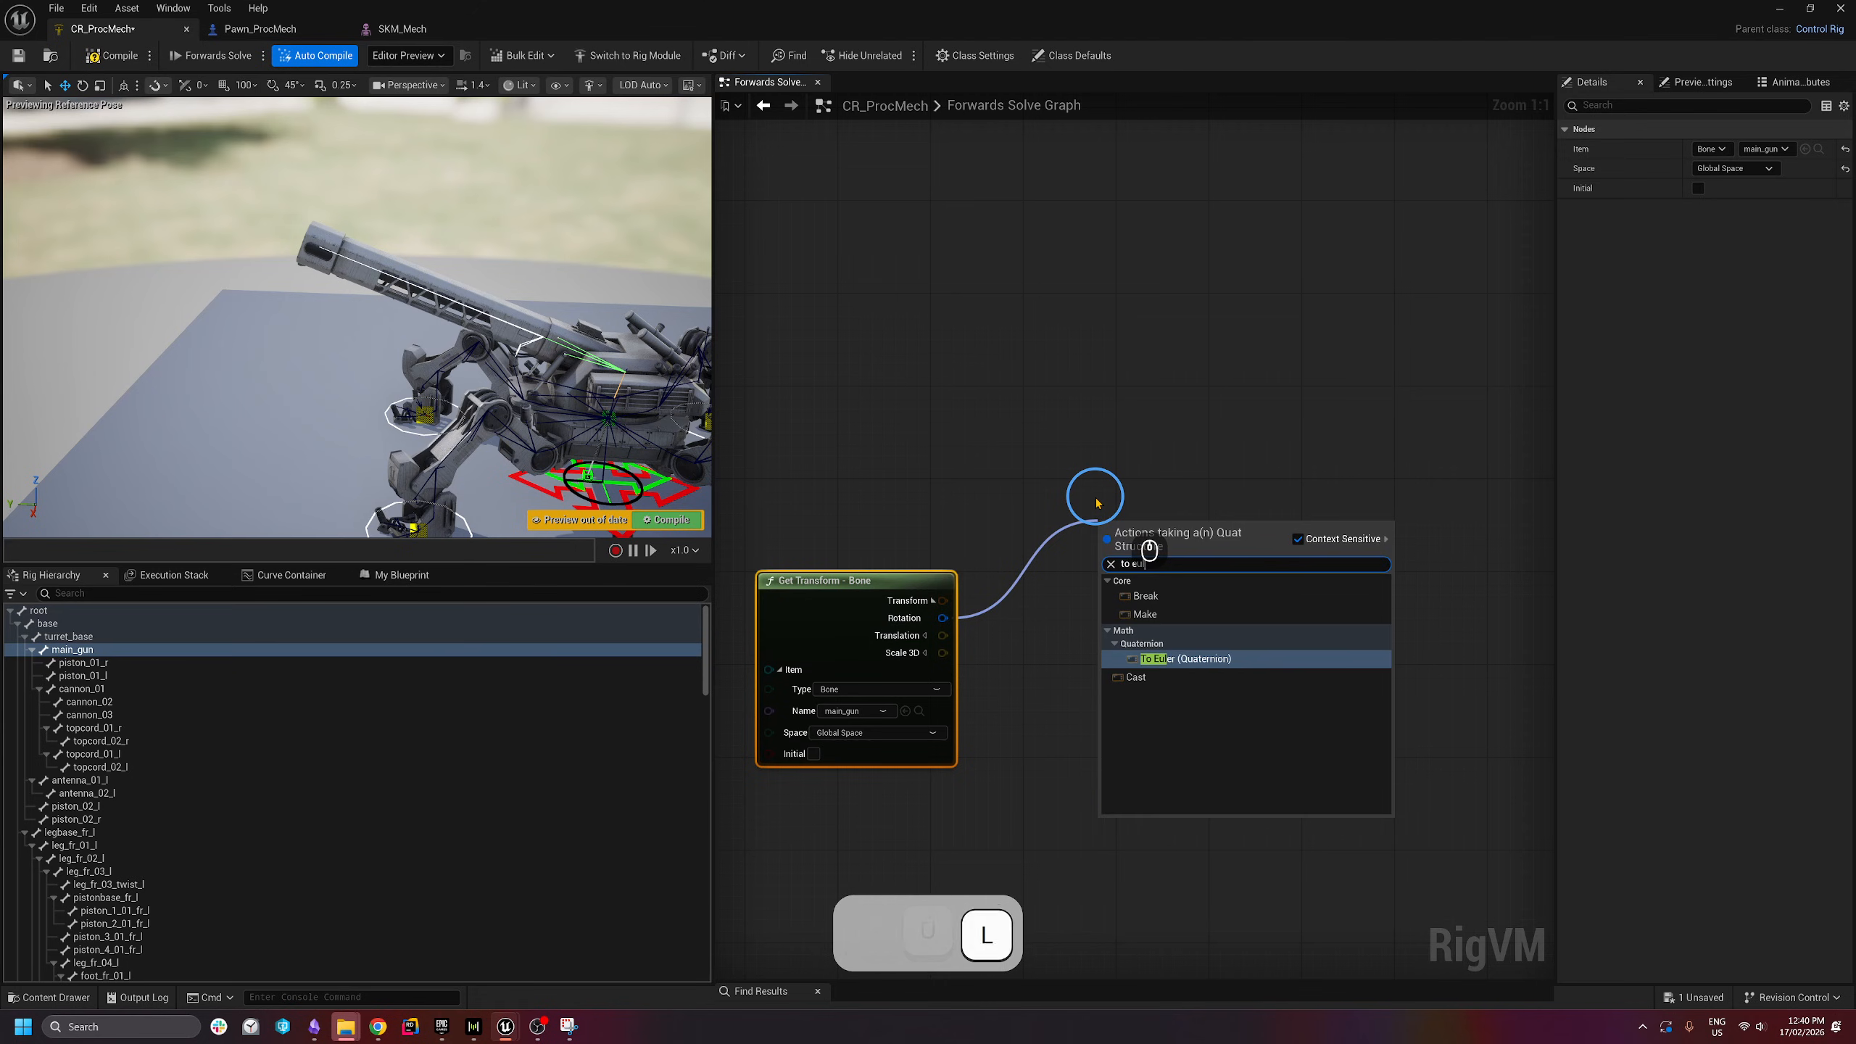
key("Return")
- Add a split Get Transform for Aiming_Ctrl and convert its rotation with To Euler
scroll(1095, 497, "down", 2)
scroll(394, 862, "down", 5)
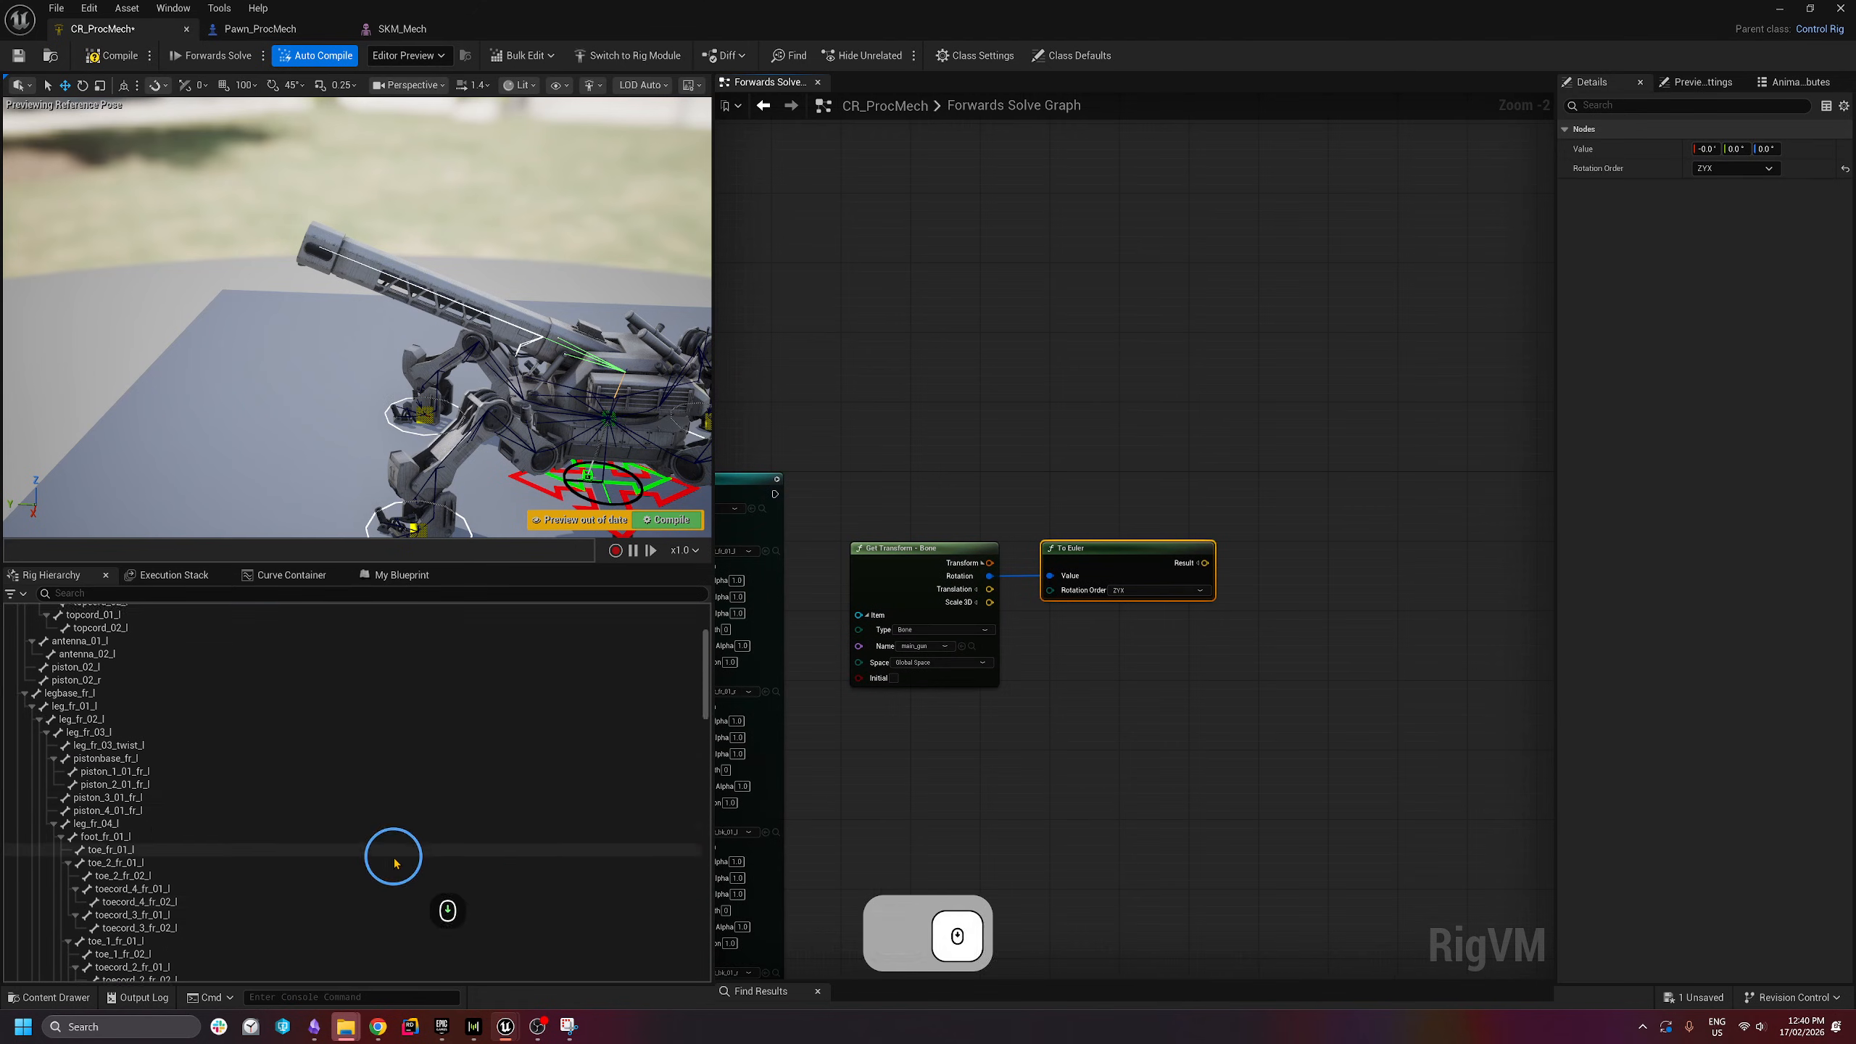
left_click_drag(709, 688, 705, 944)
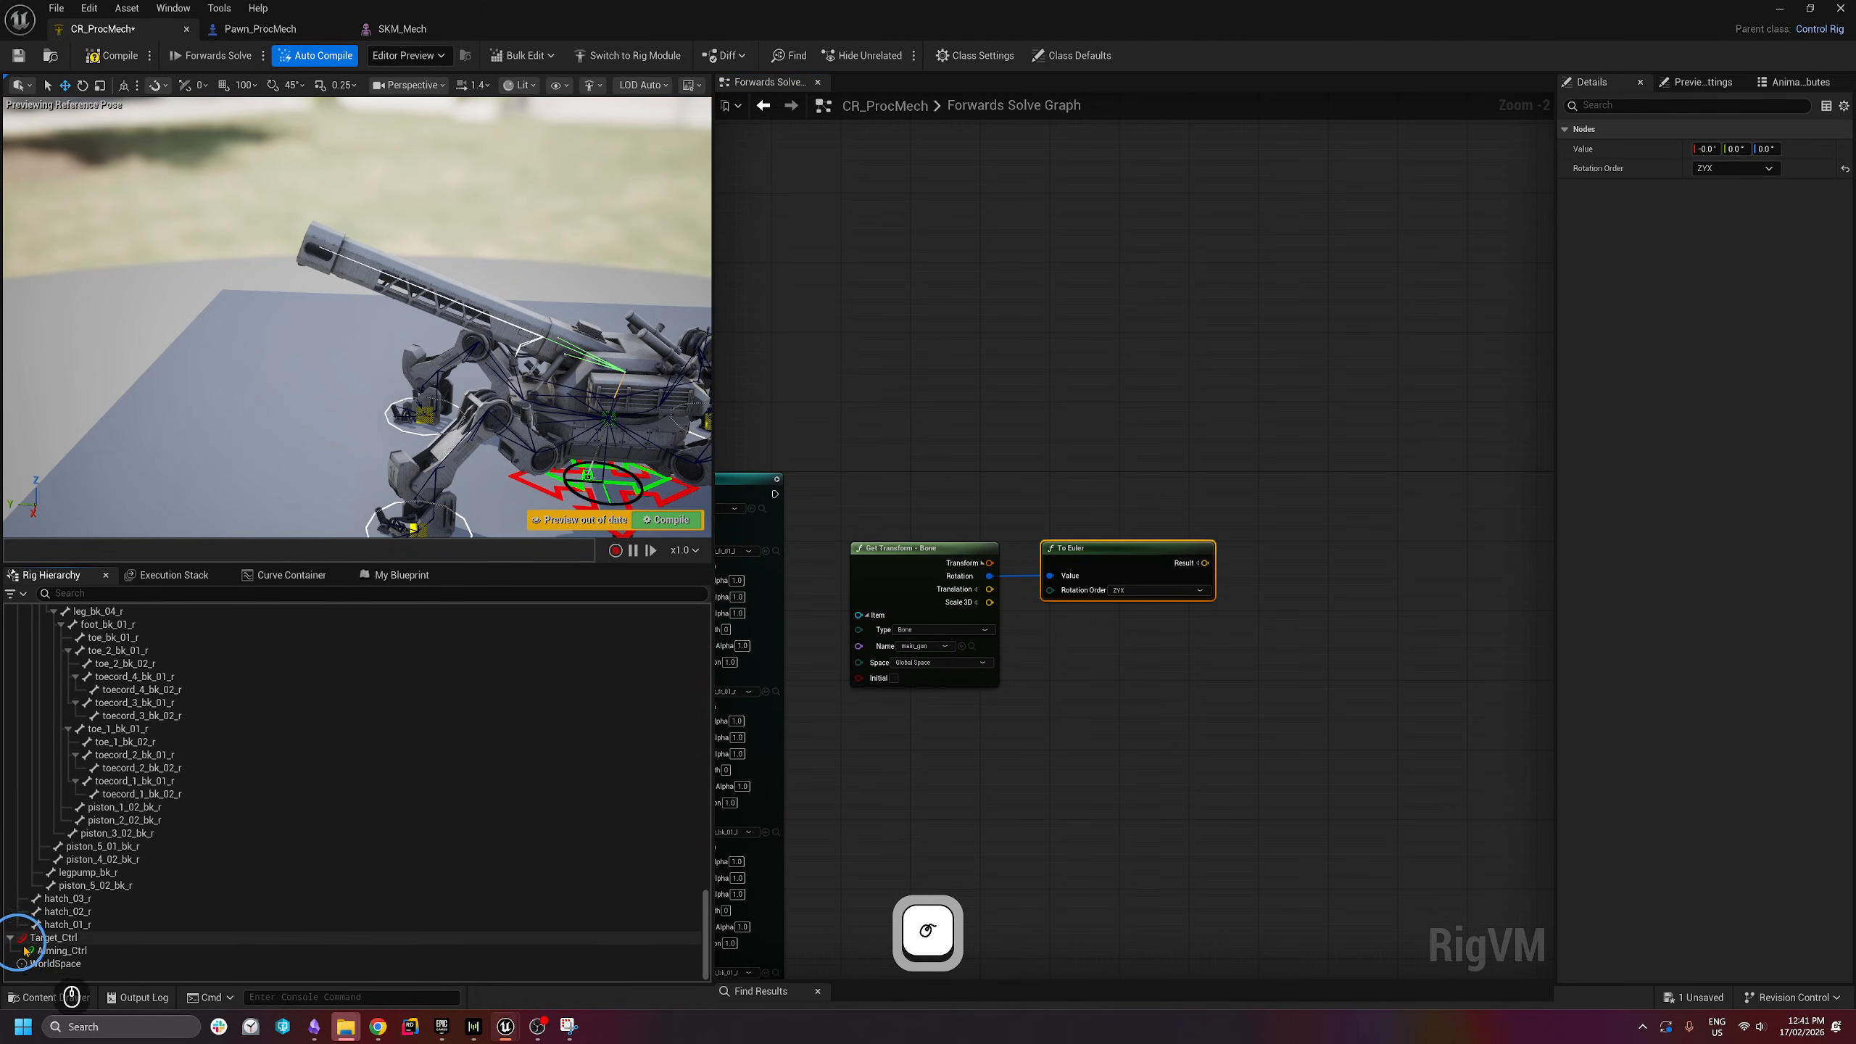
left_click_drag(45, 951, 874, 306)
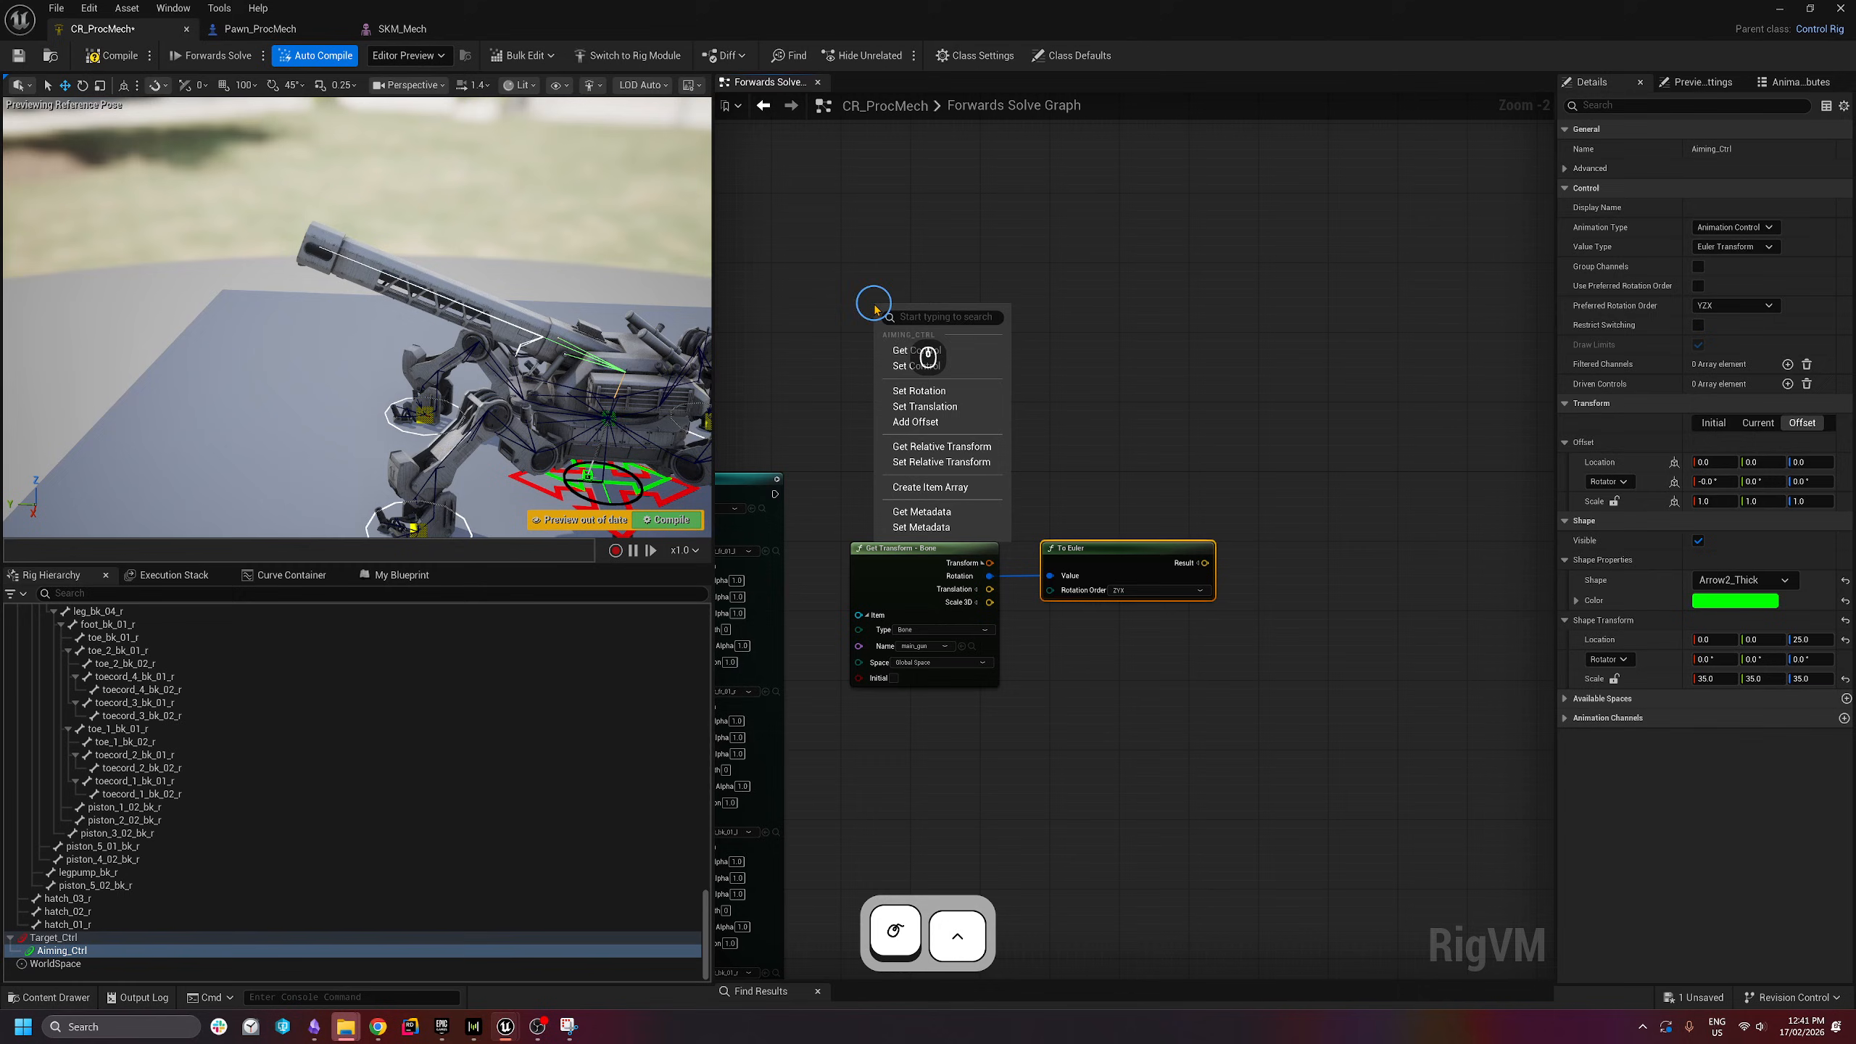
left_click(932, 349)
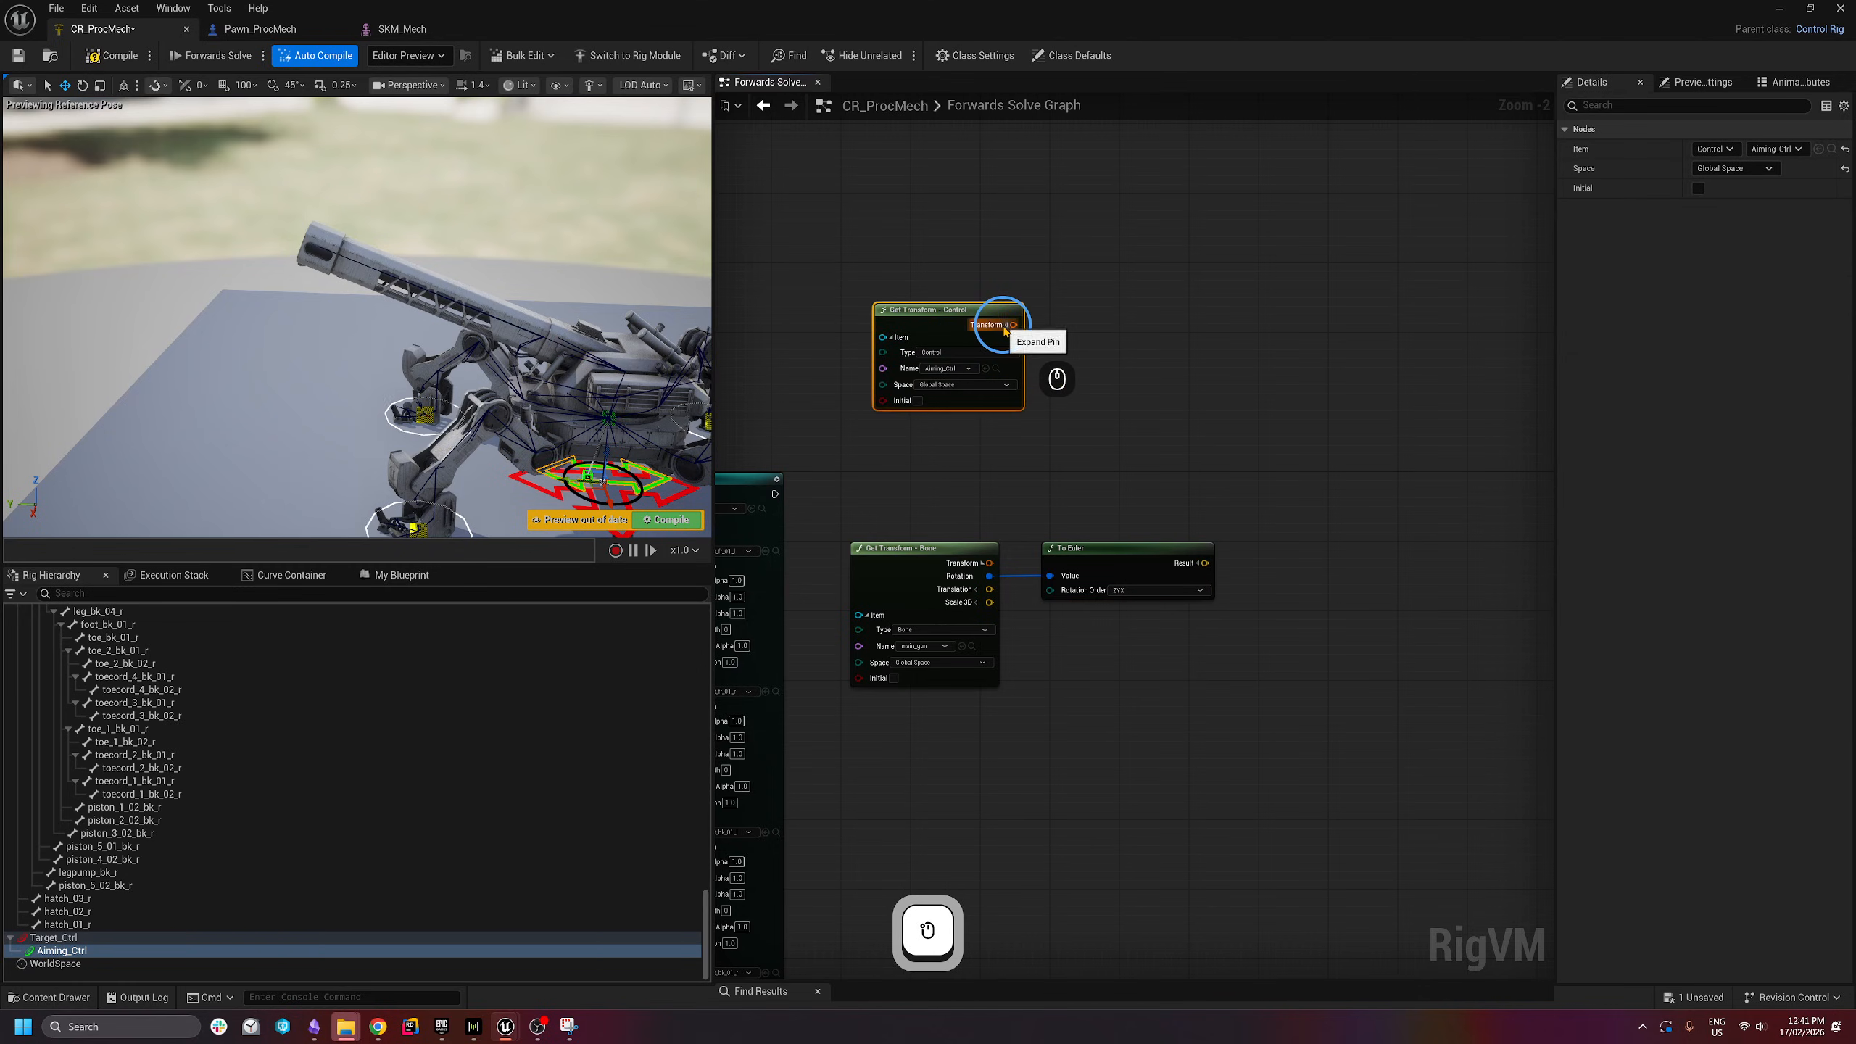
left_click(1009, 325)
left_click_drag(909, 314, 875, 282)
left_click_drag(981, 306, 1085, 308)
type("to eul")
key("Return")
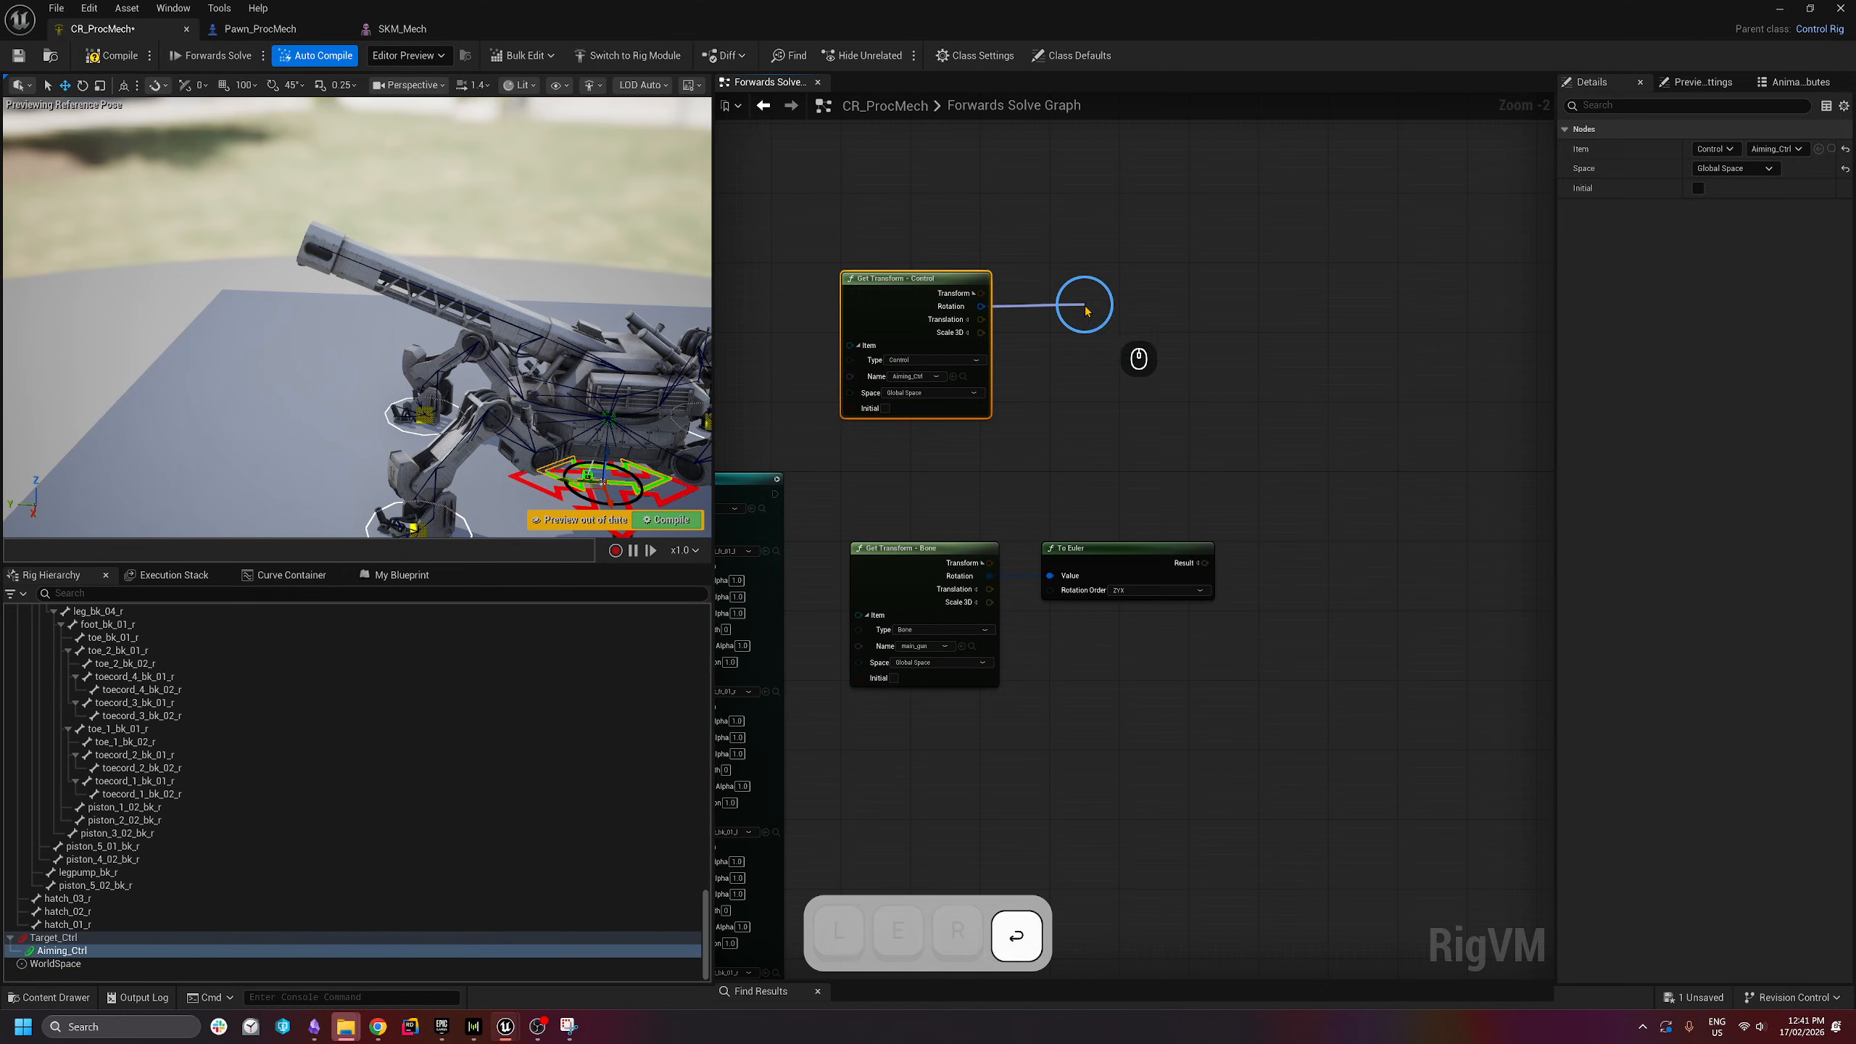
- Split both To Euler results into separate X, Y and Z pins
right_click_drag(1193, 406, 1107, 419)
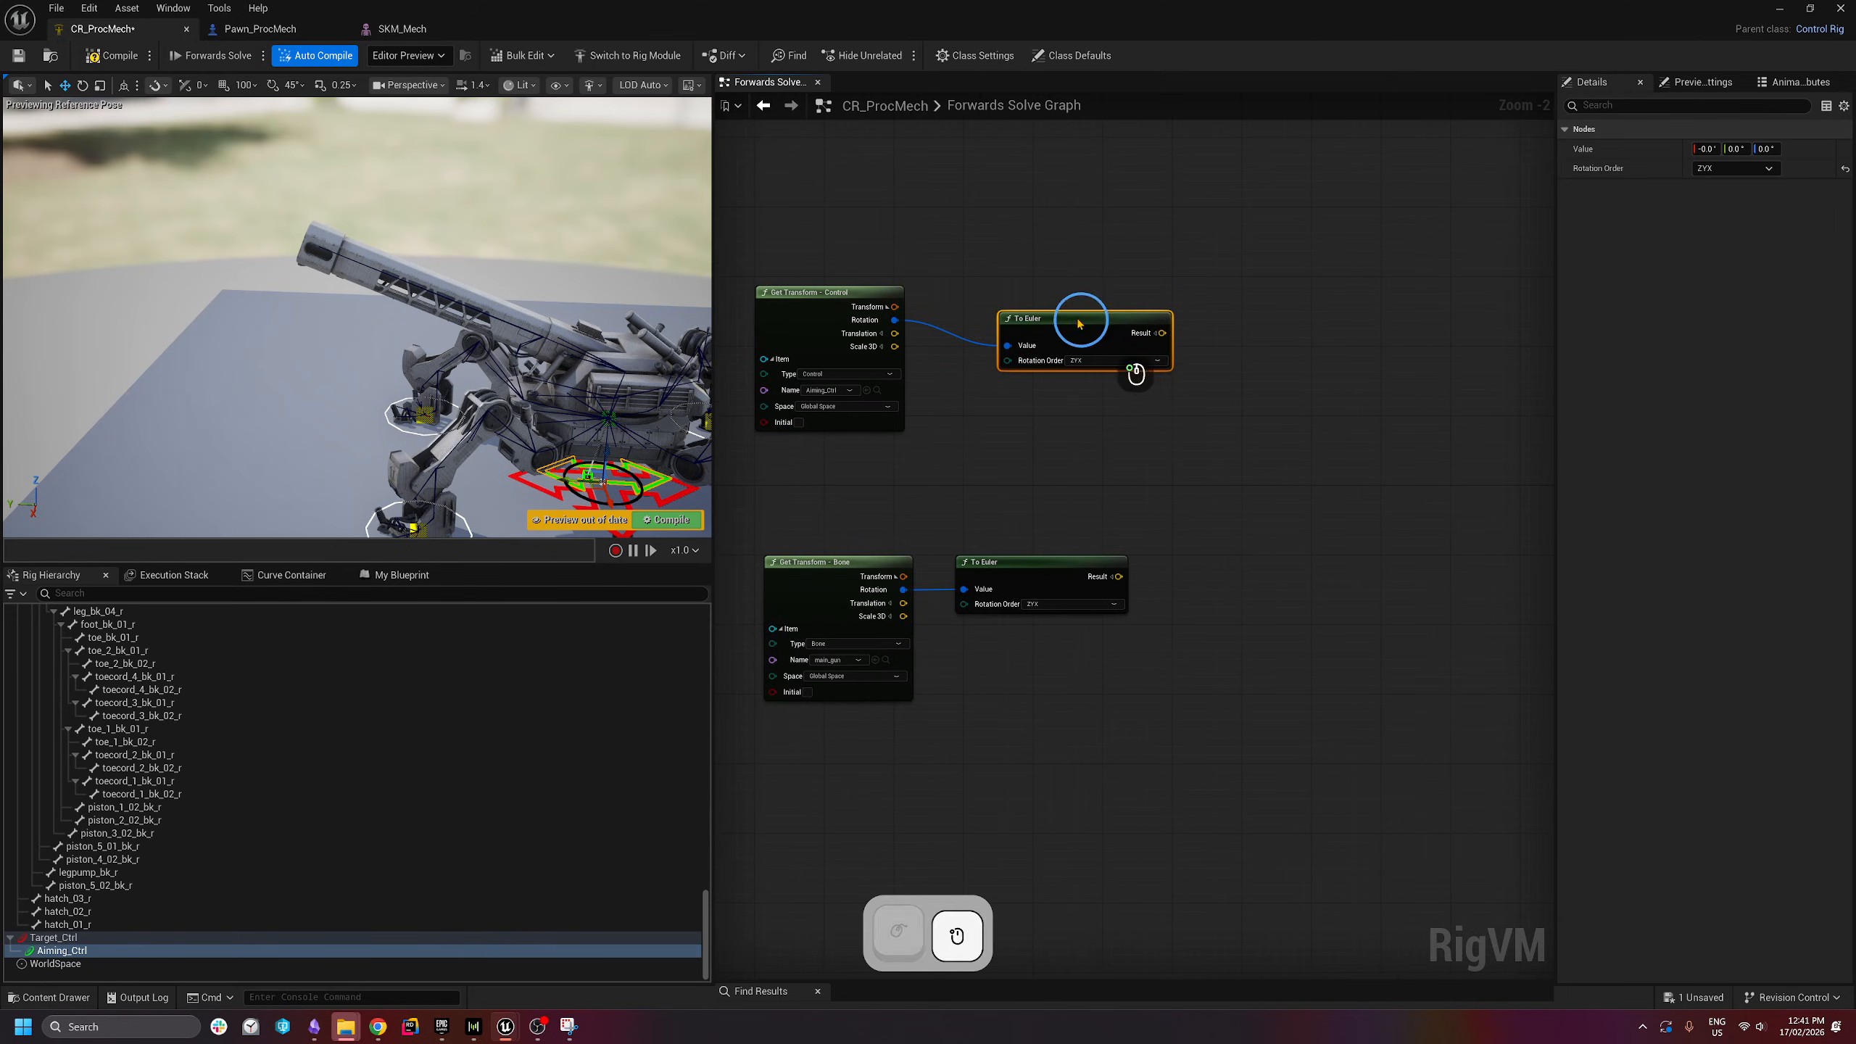
mouse_move(1081, 321)
left_mouse_down()
mouse_move(1047, 287)
mouse_move(1110, 326)
left_mouse_up()
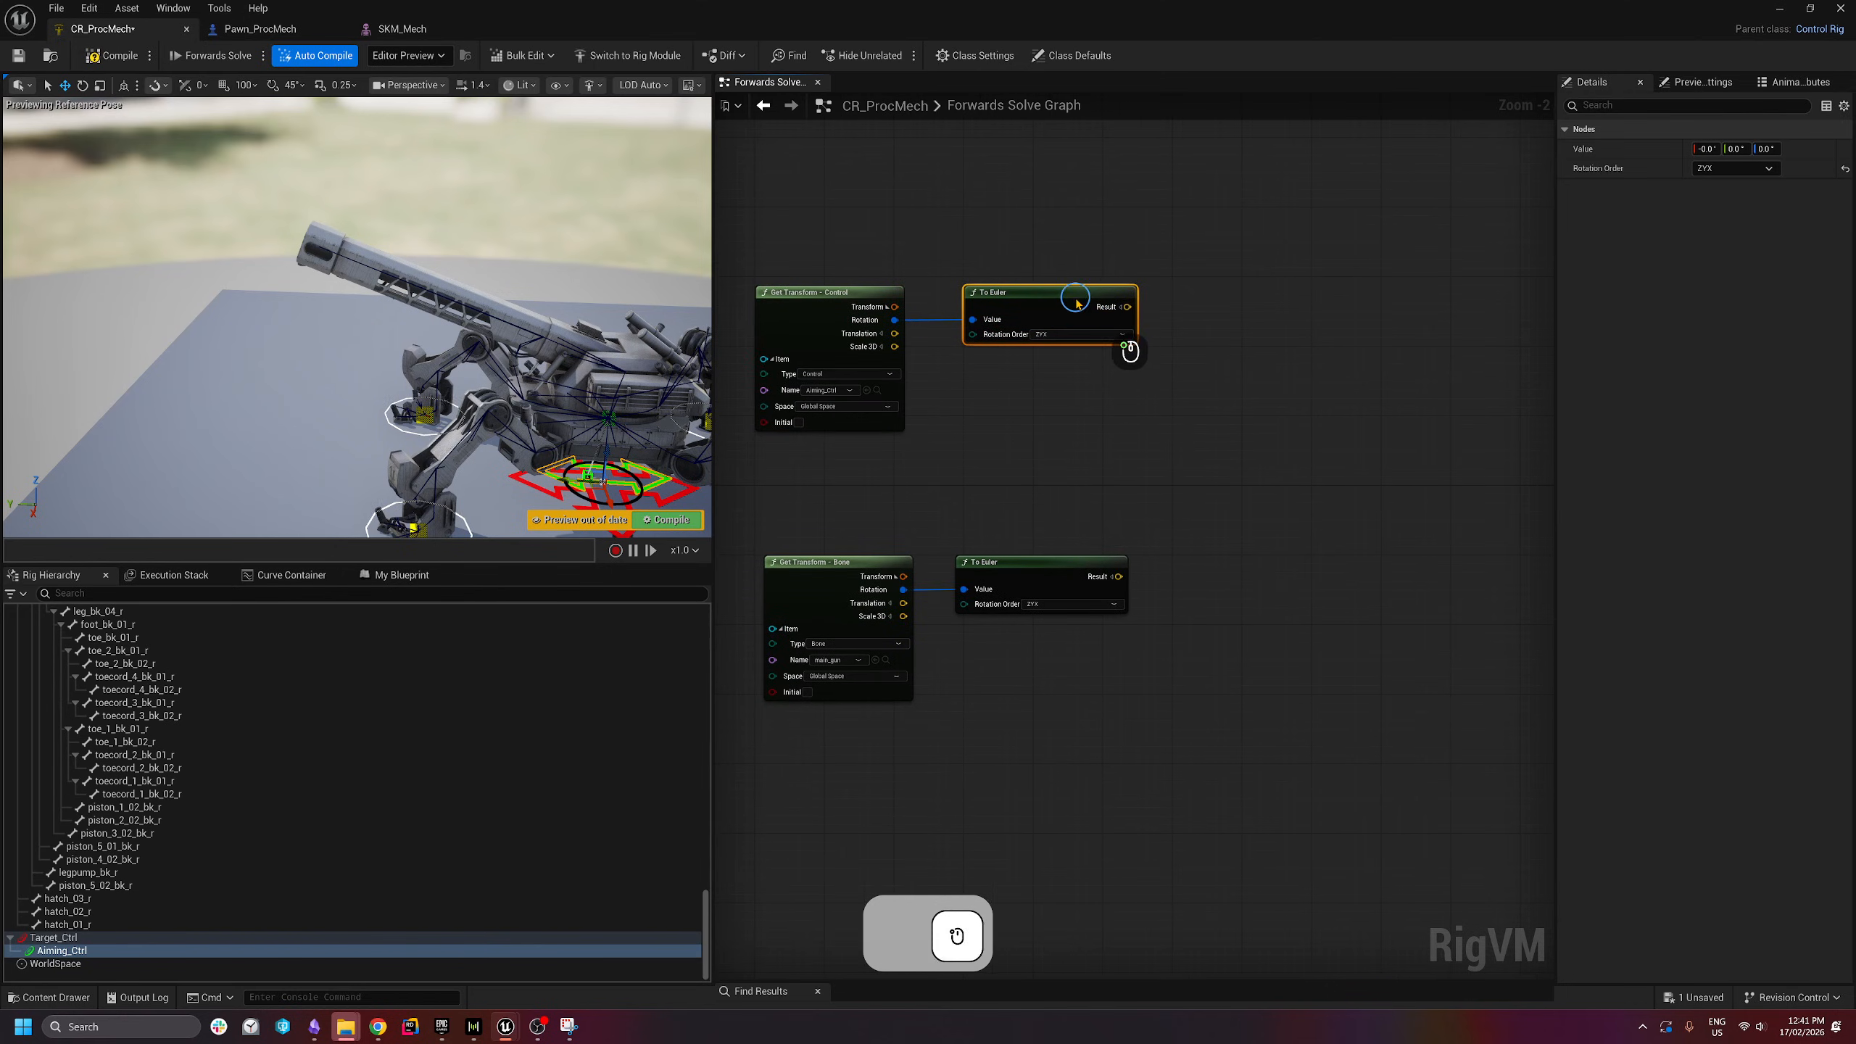
left_click(1122, 308)
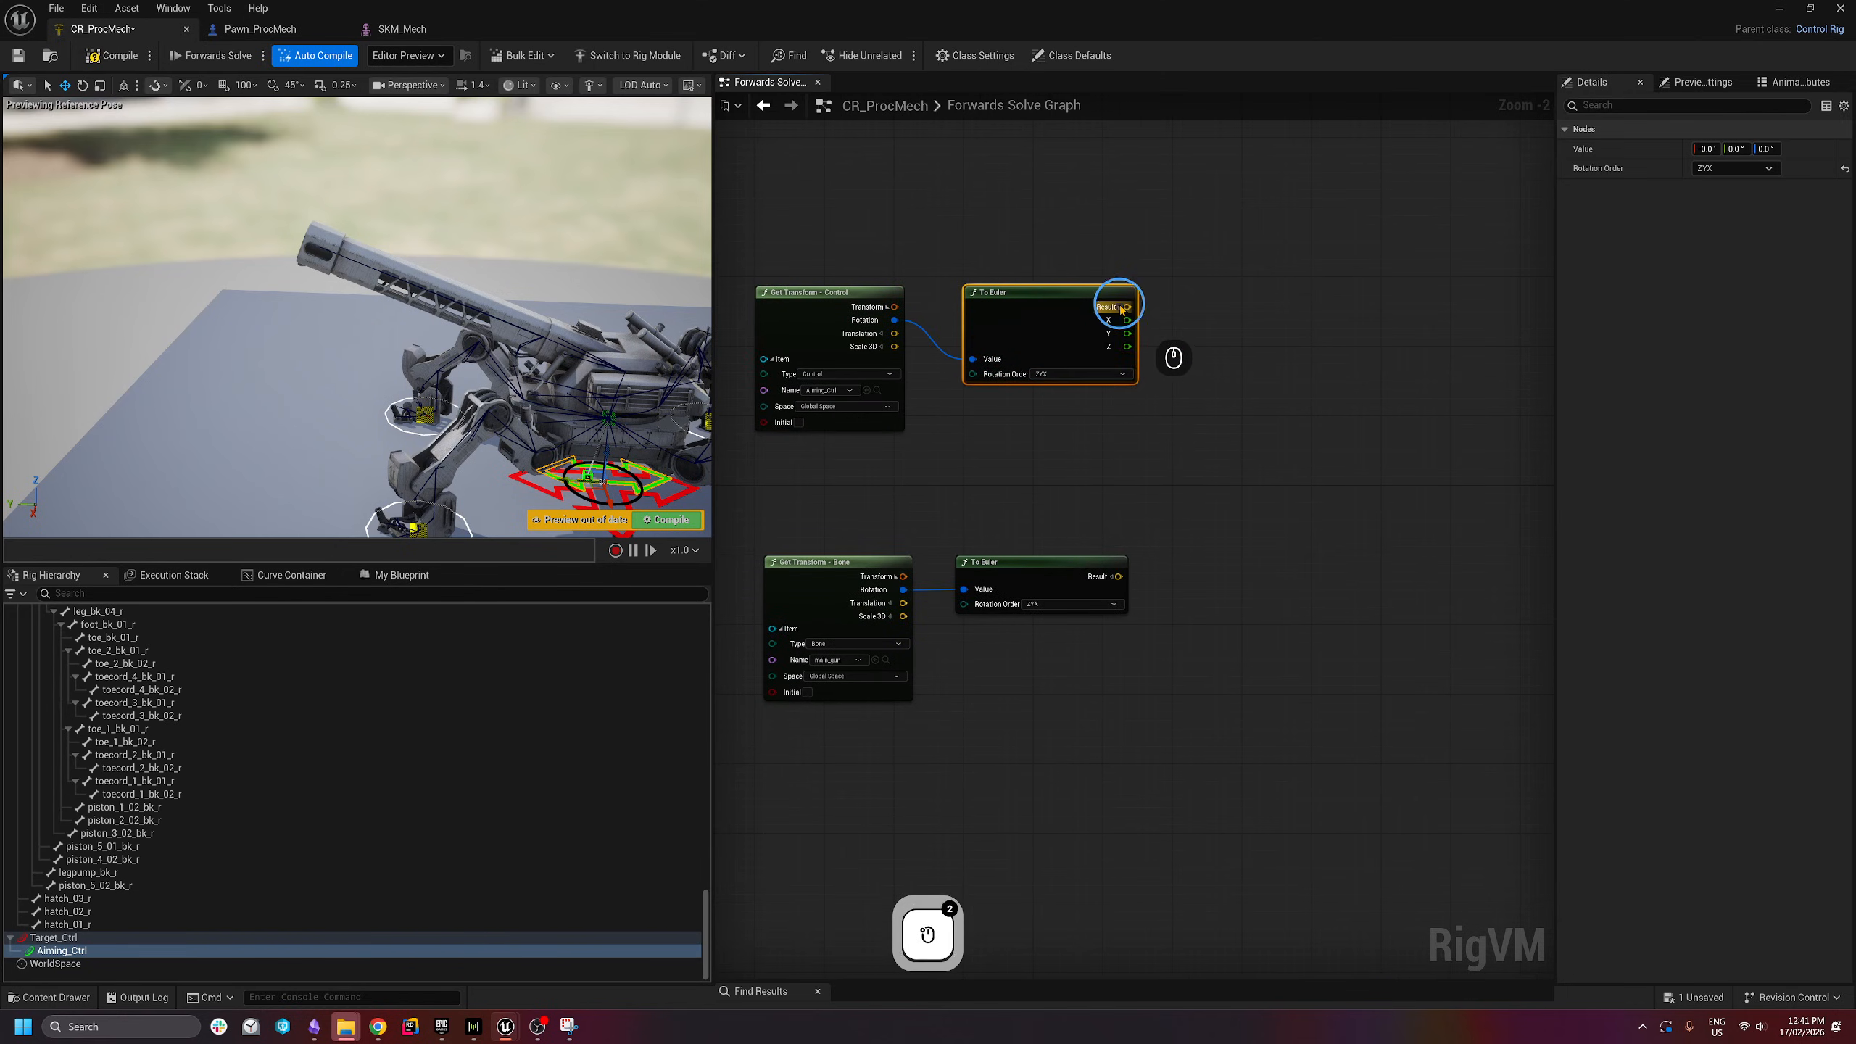
left_click(1113, 582)
right_click_drag(1229, 633, 1168, 643)
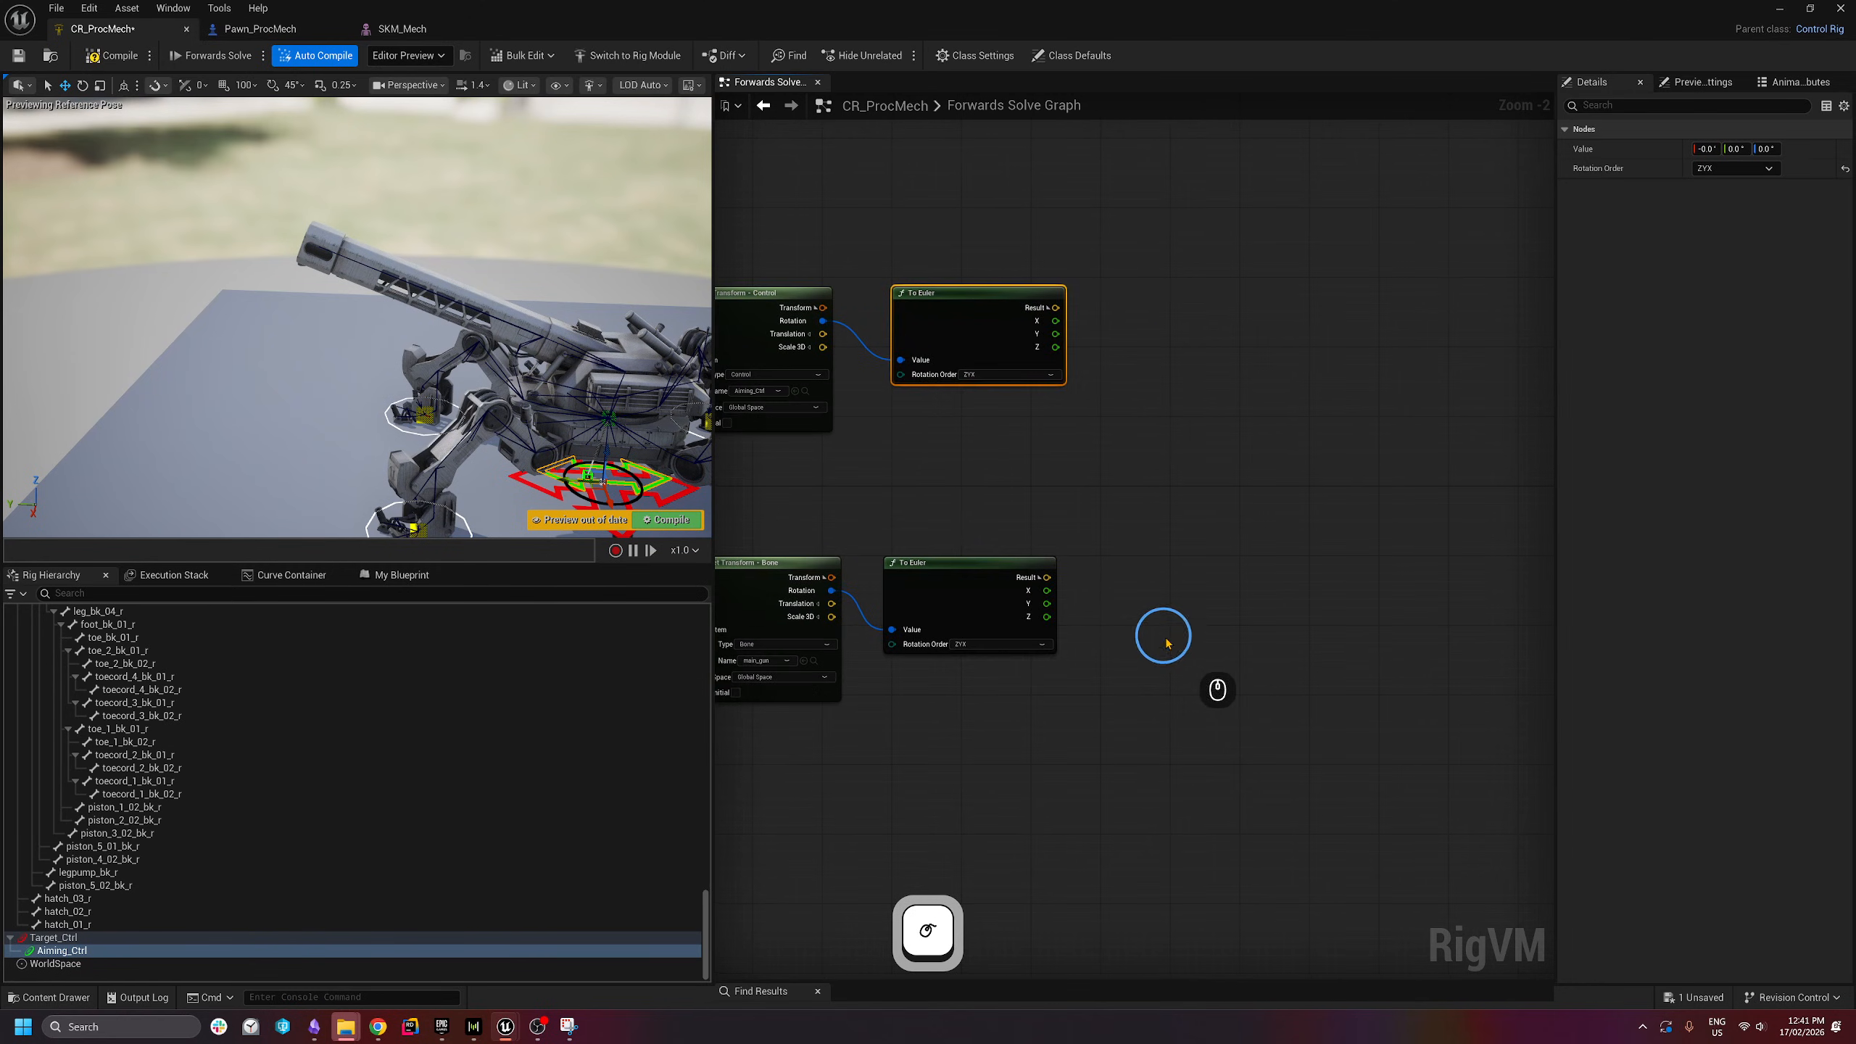
right_click_drag(1144, 558, 1175, 596)
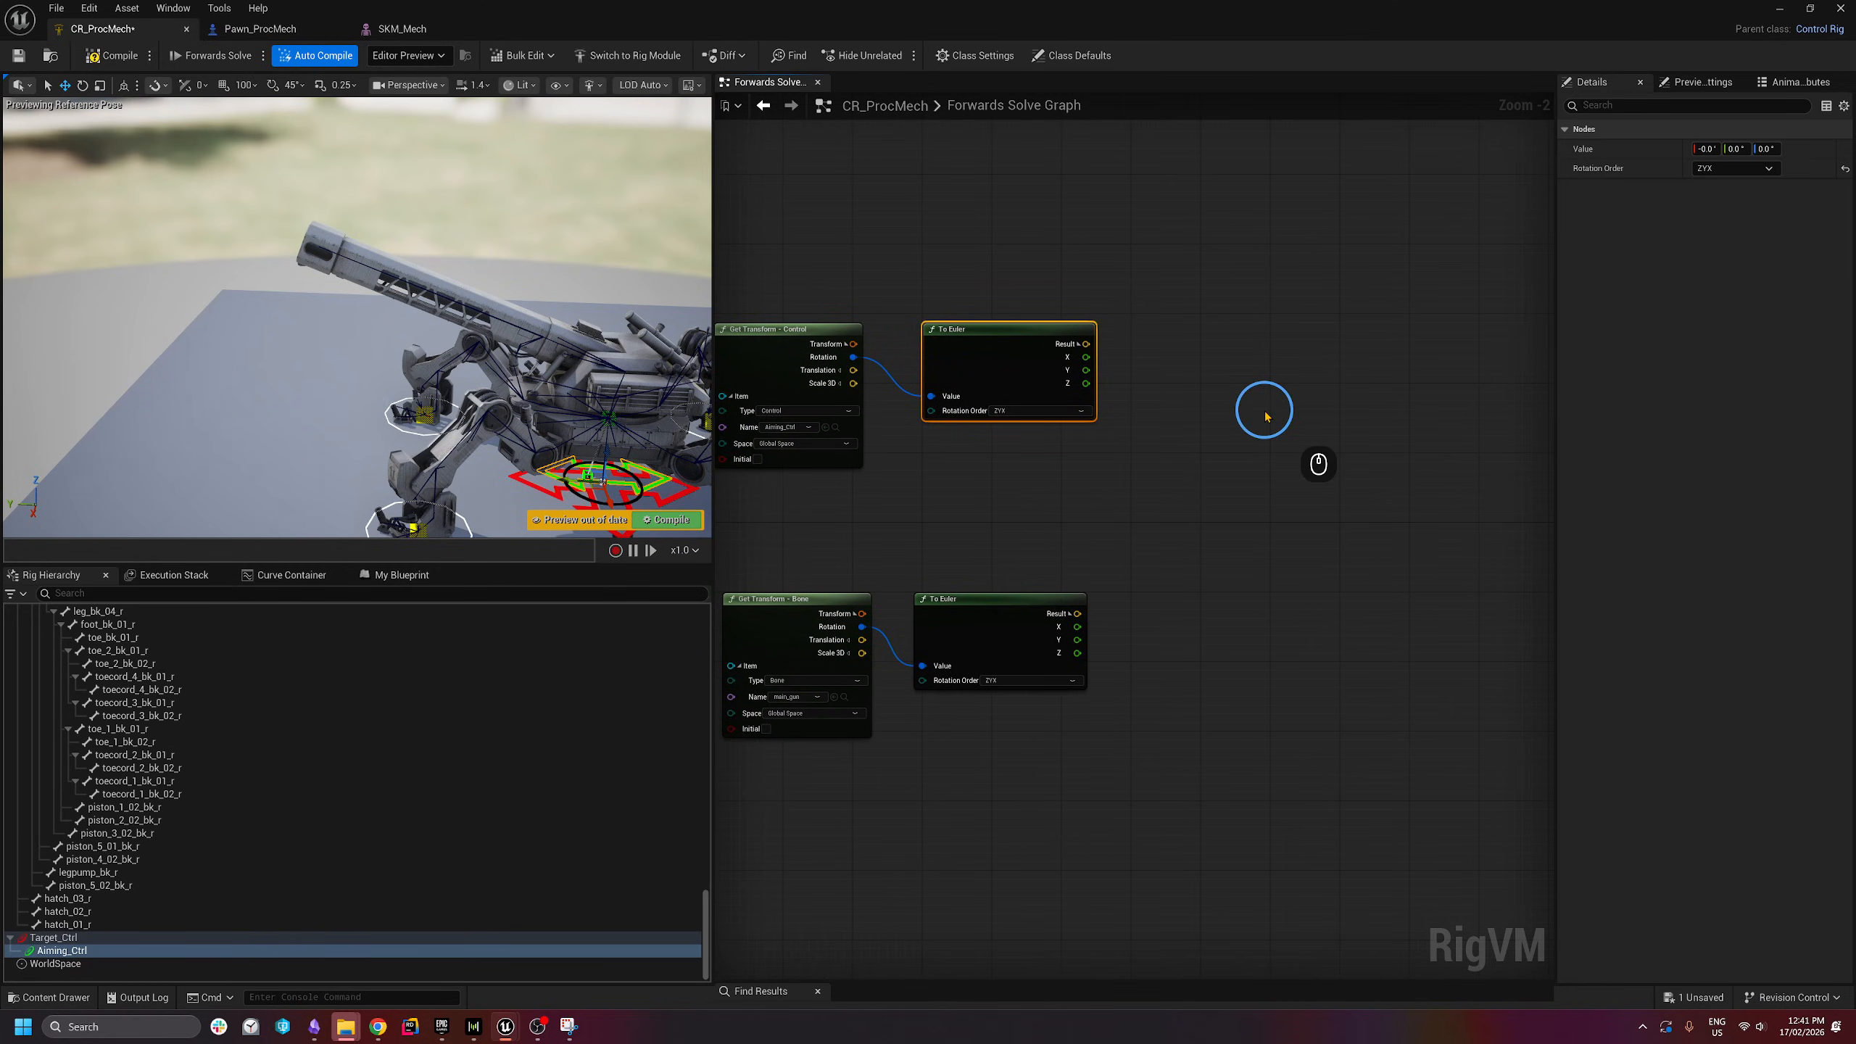
- Review the existing Spring Interpolate setup, then pull a connection from Aiming_Ctrl's Y angle
scroll(1262, 438, "down", 4)
right_click_drag(968, 669, 1233, 496)
scroll(1061, 522, "up", 5)
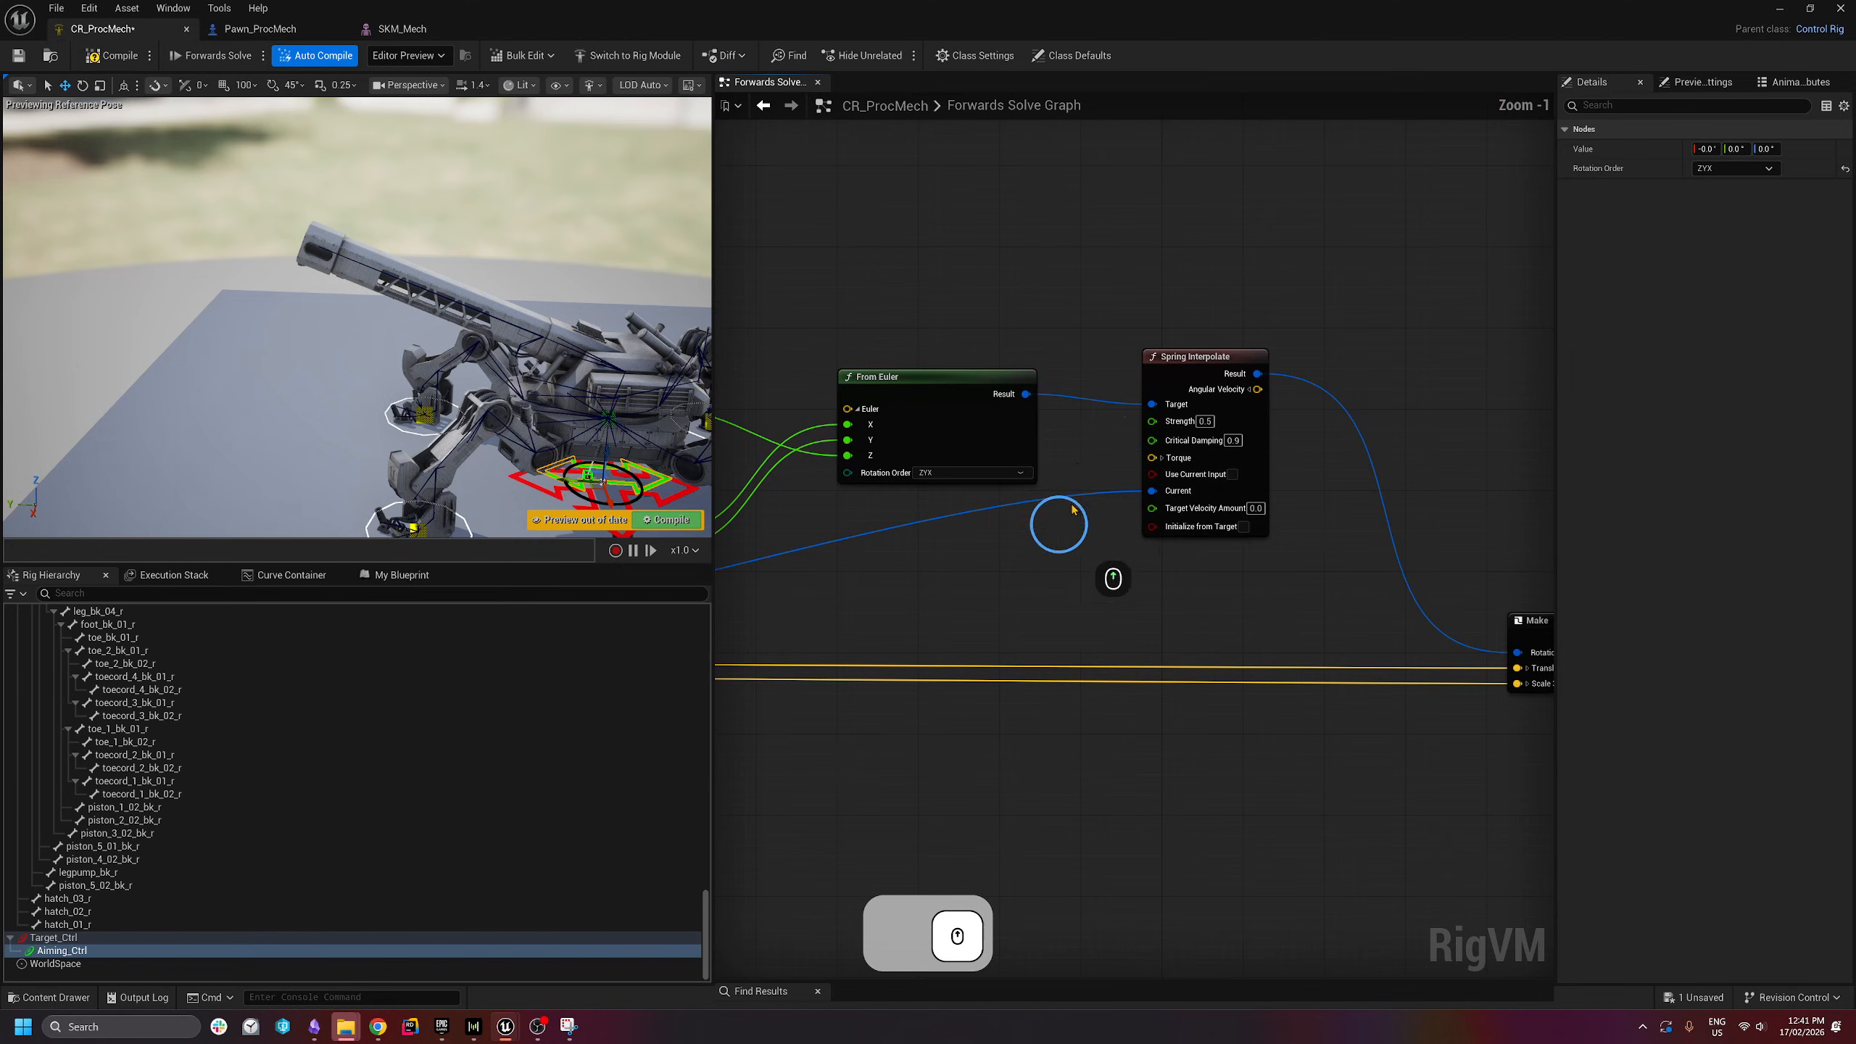
right_click_drag(1466, 311, 812, 747)
right_click_drag(1374, 358, 859, 576)
right_click_drag(1185, 354, 1237, 629)
scroll(1230, 494, "down", 2)
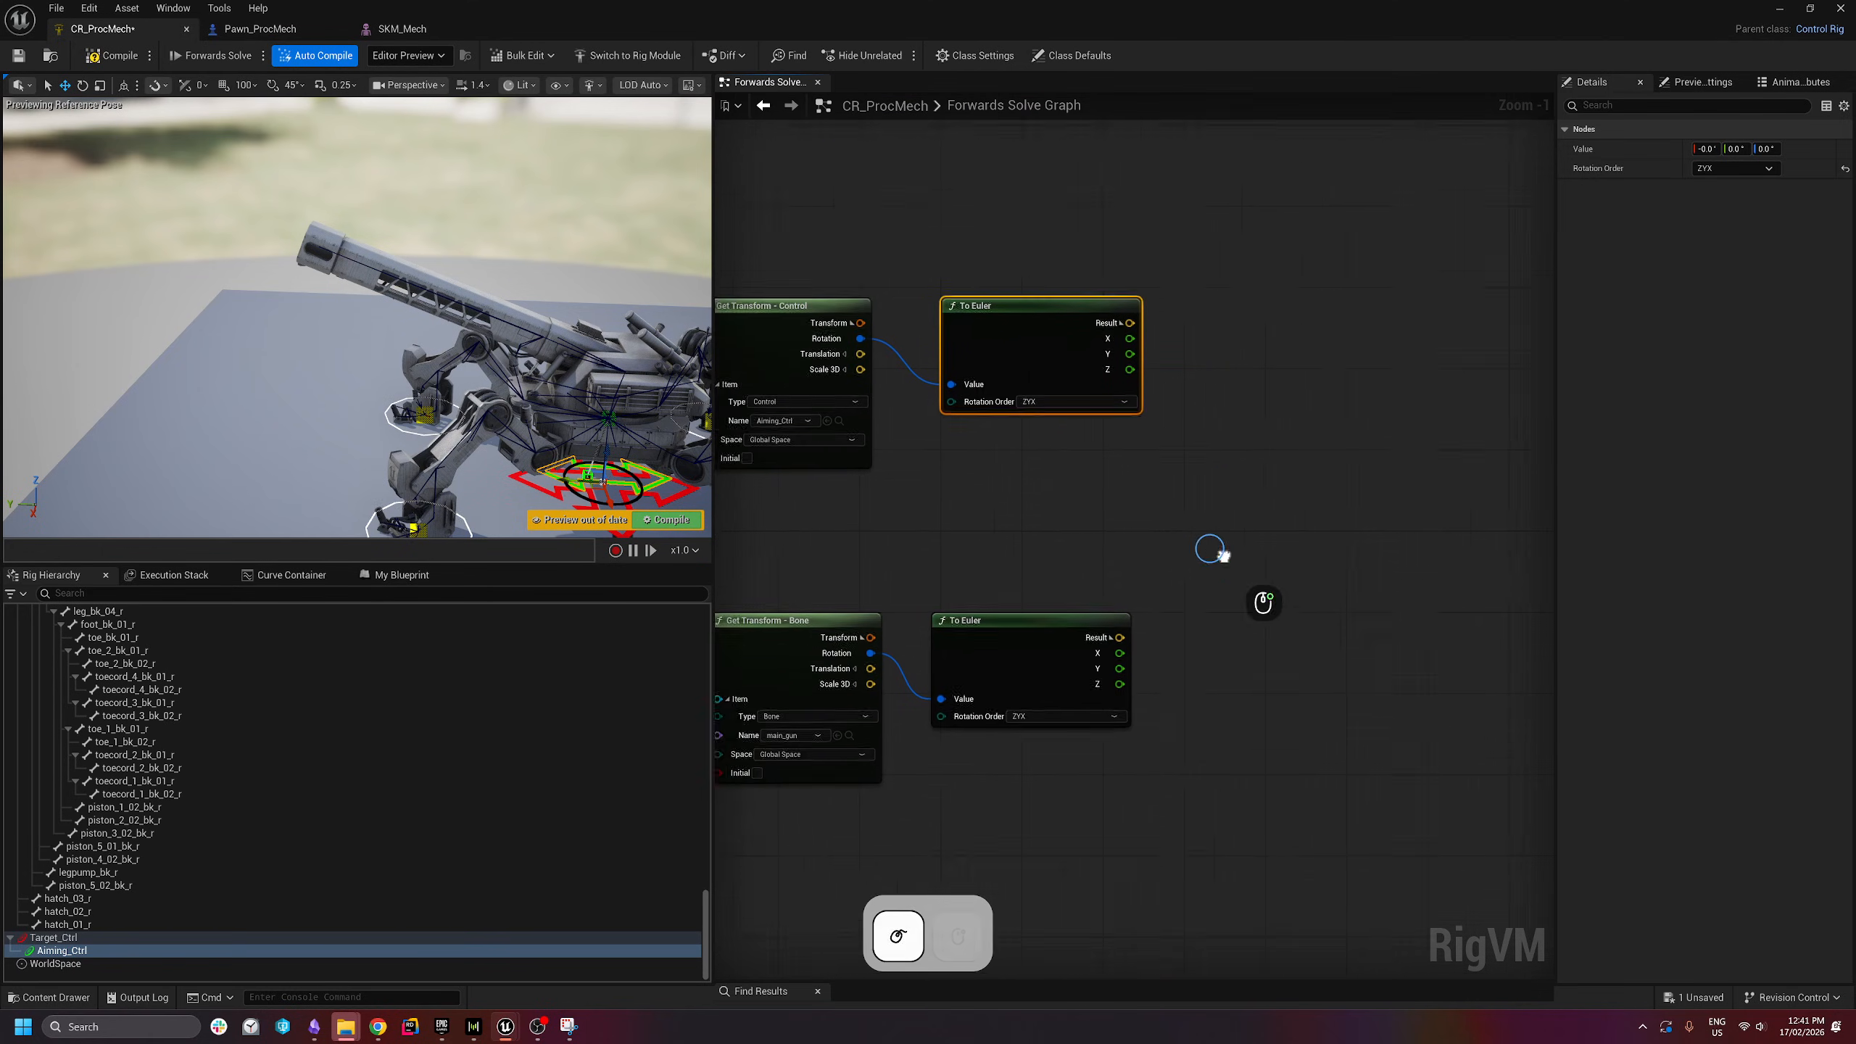
right_click_drag(1294, 475, 1222, 481)
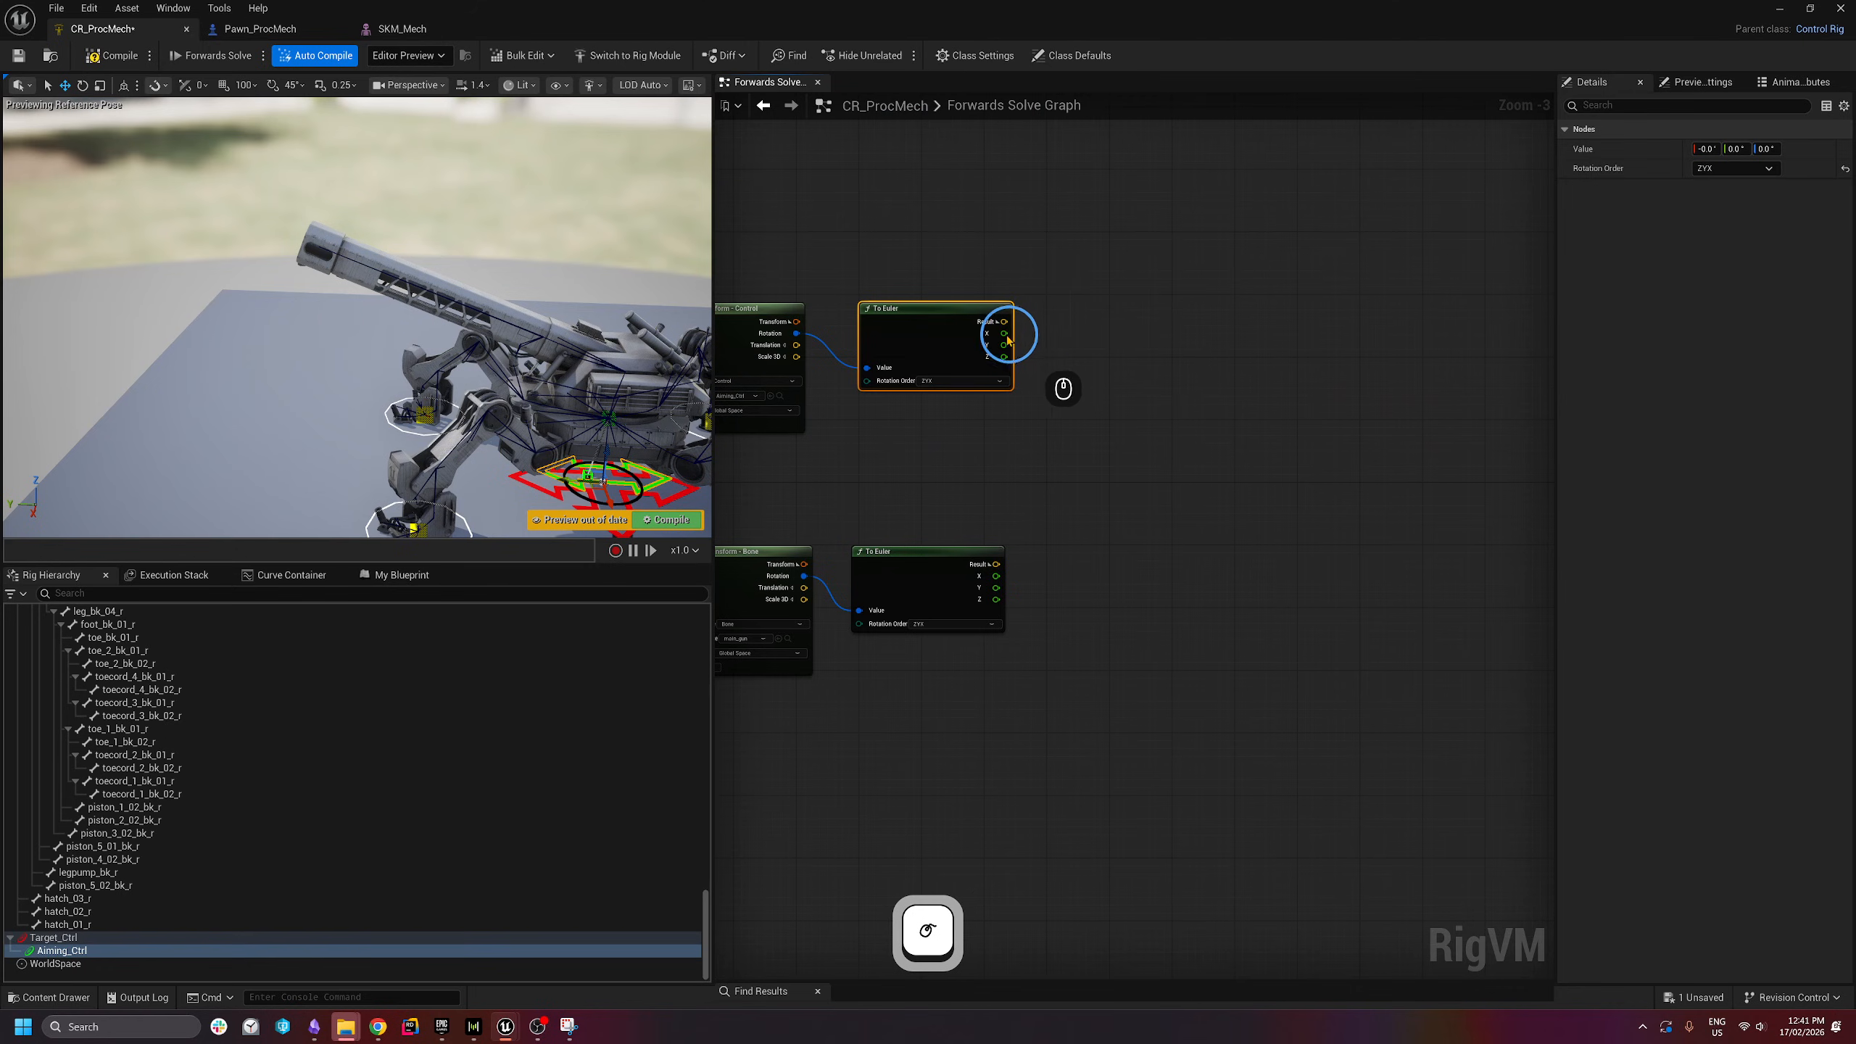
left_click_drag(1004, 346, 1194, 365)
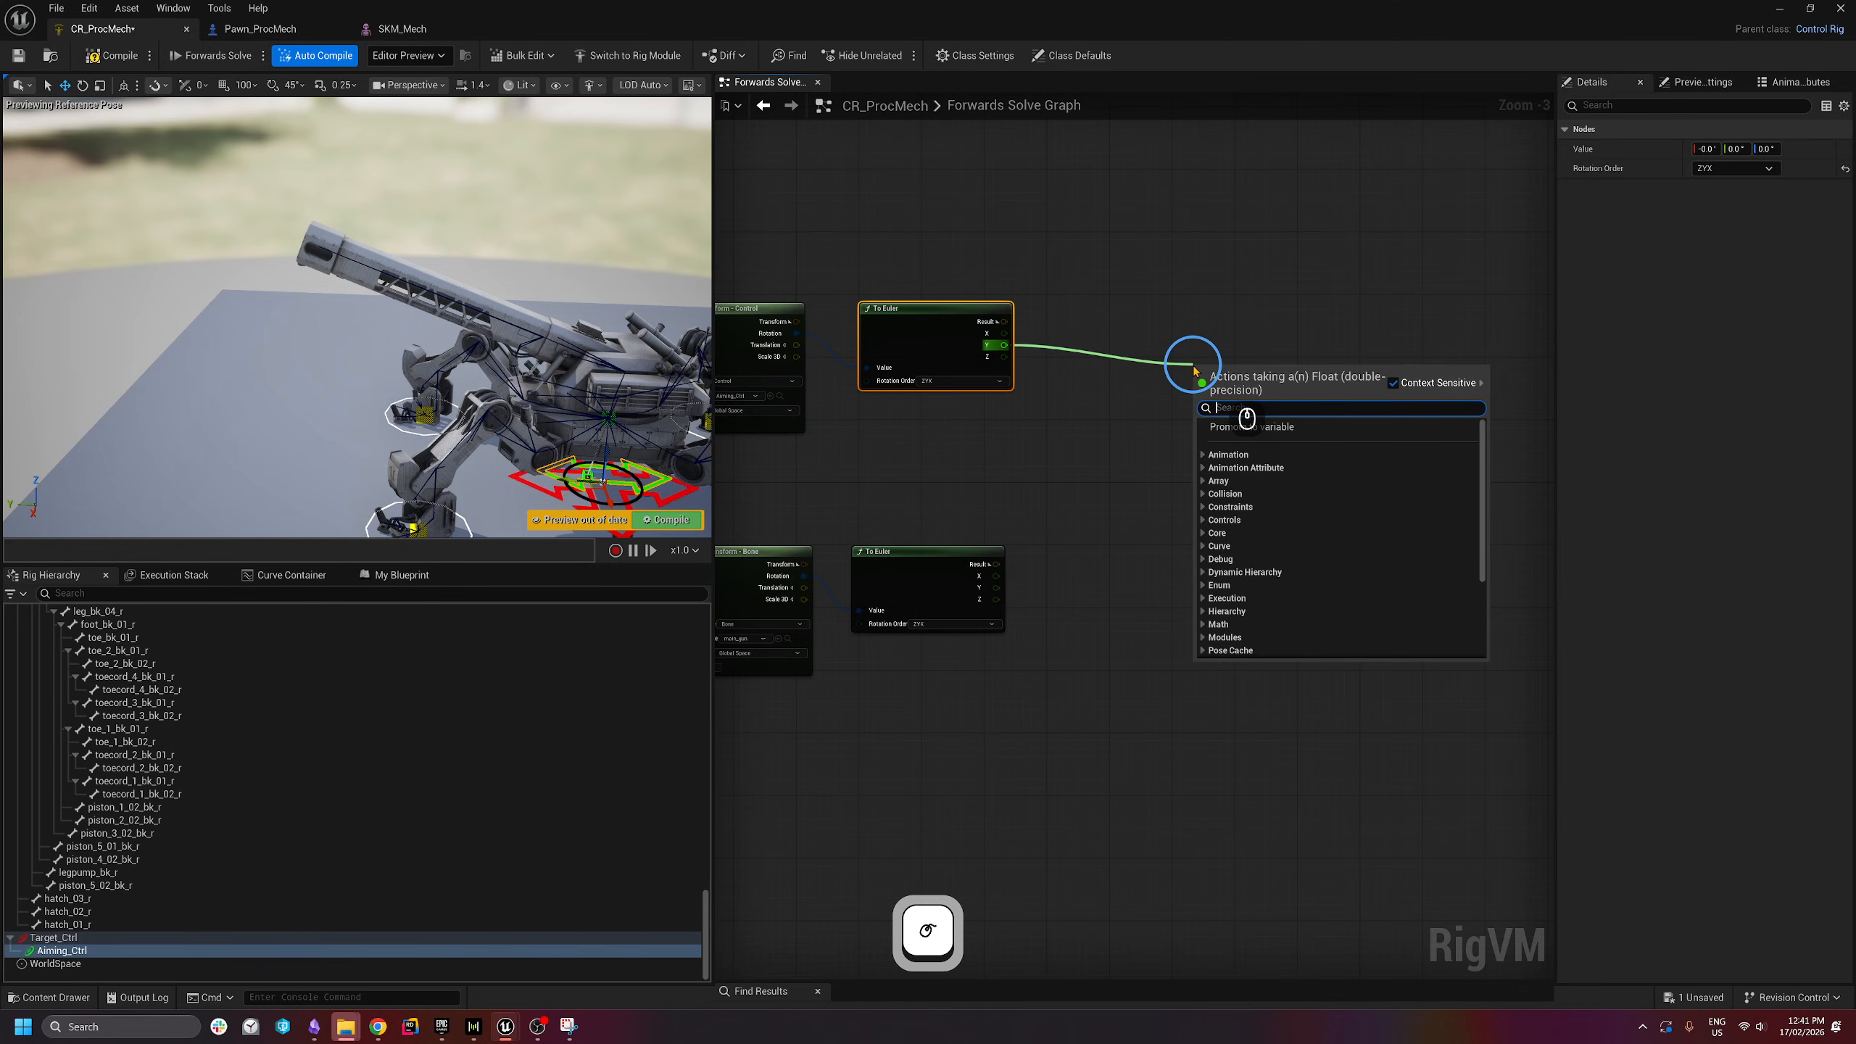
- Add a Spring Interpolate: Target Aiming_Ctrl Y, Current main_gun Y, Strength 0.4, damping 0.9
type("spring inter")
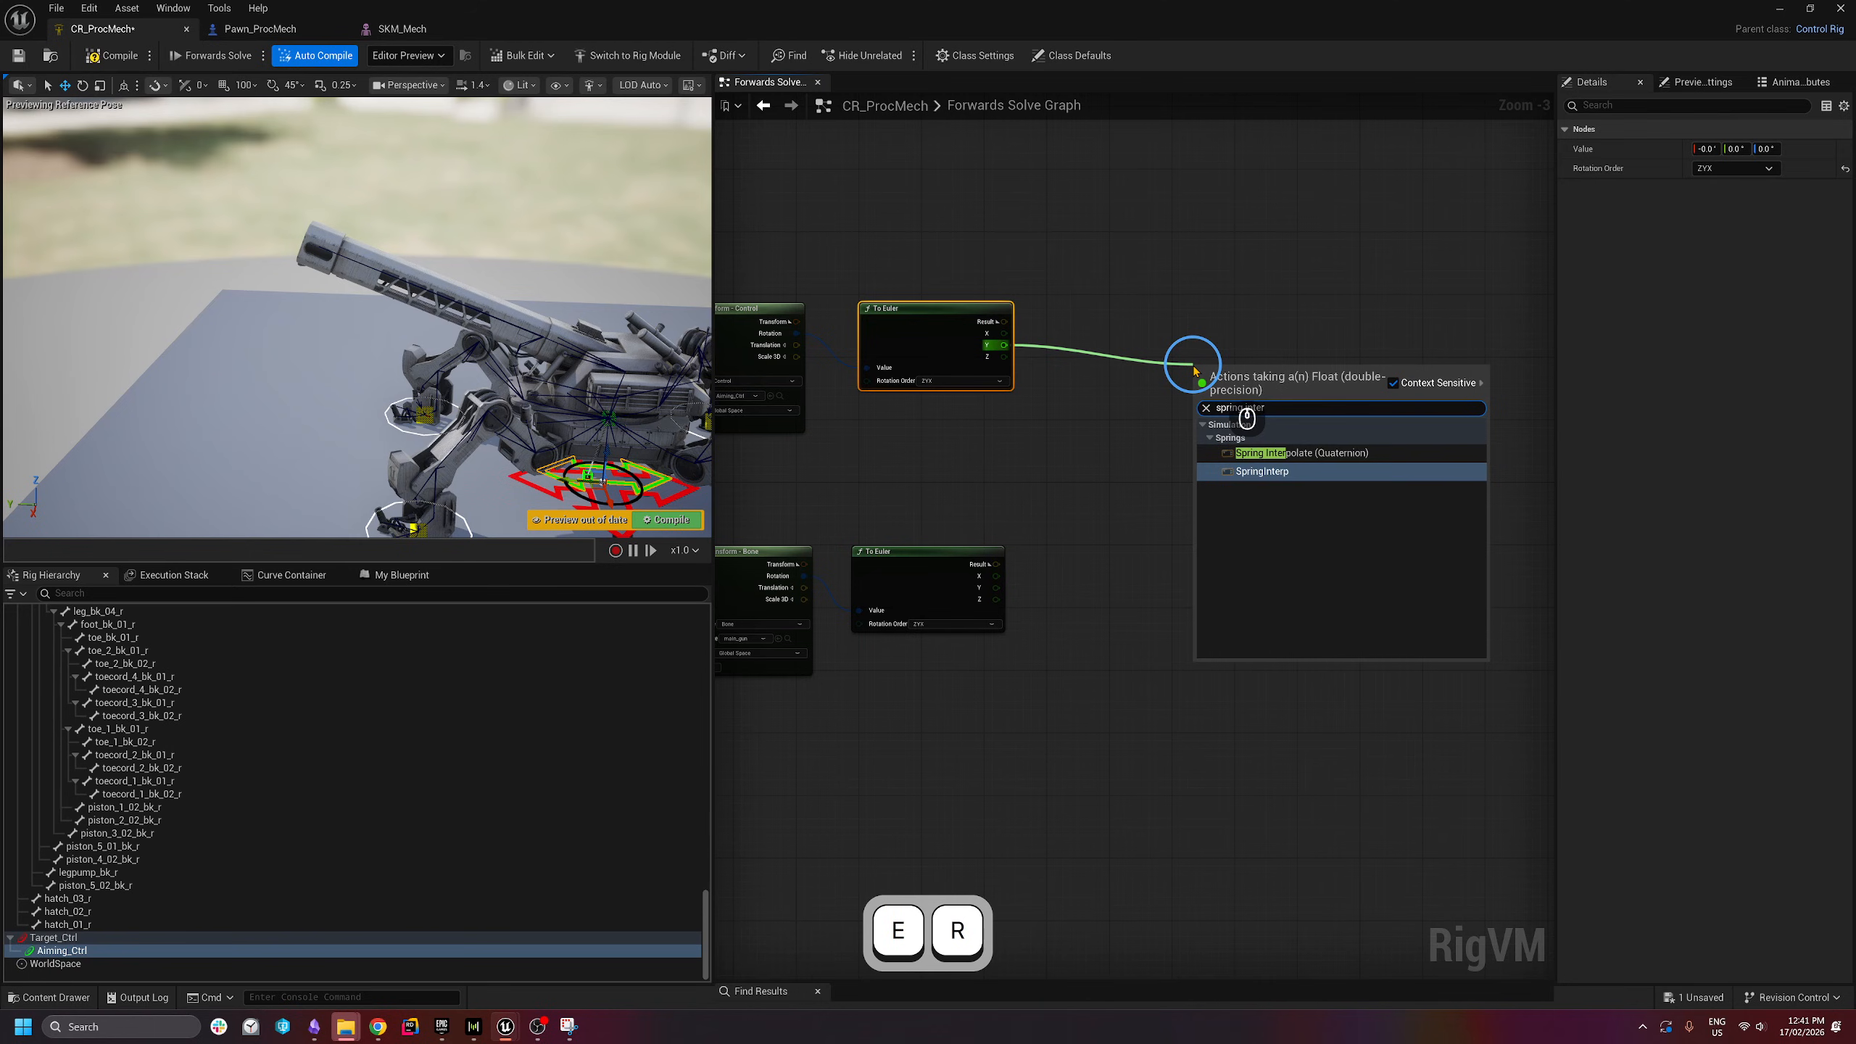
left_click(1274, 479)
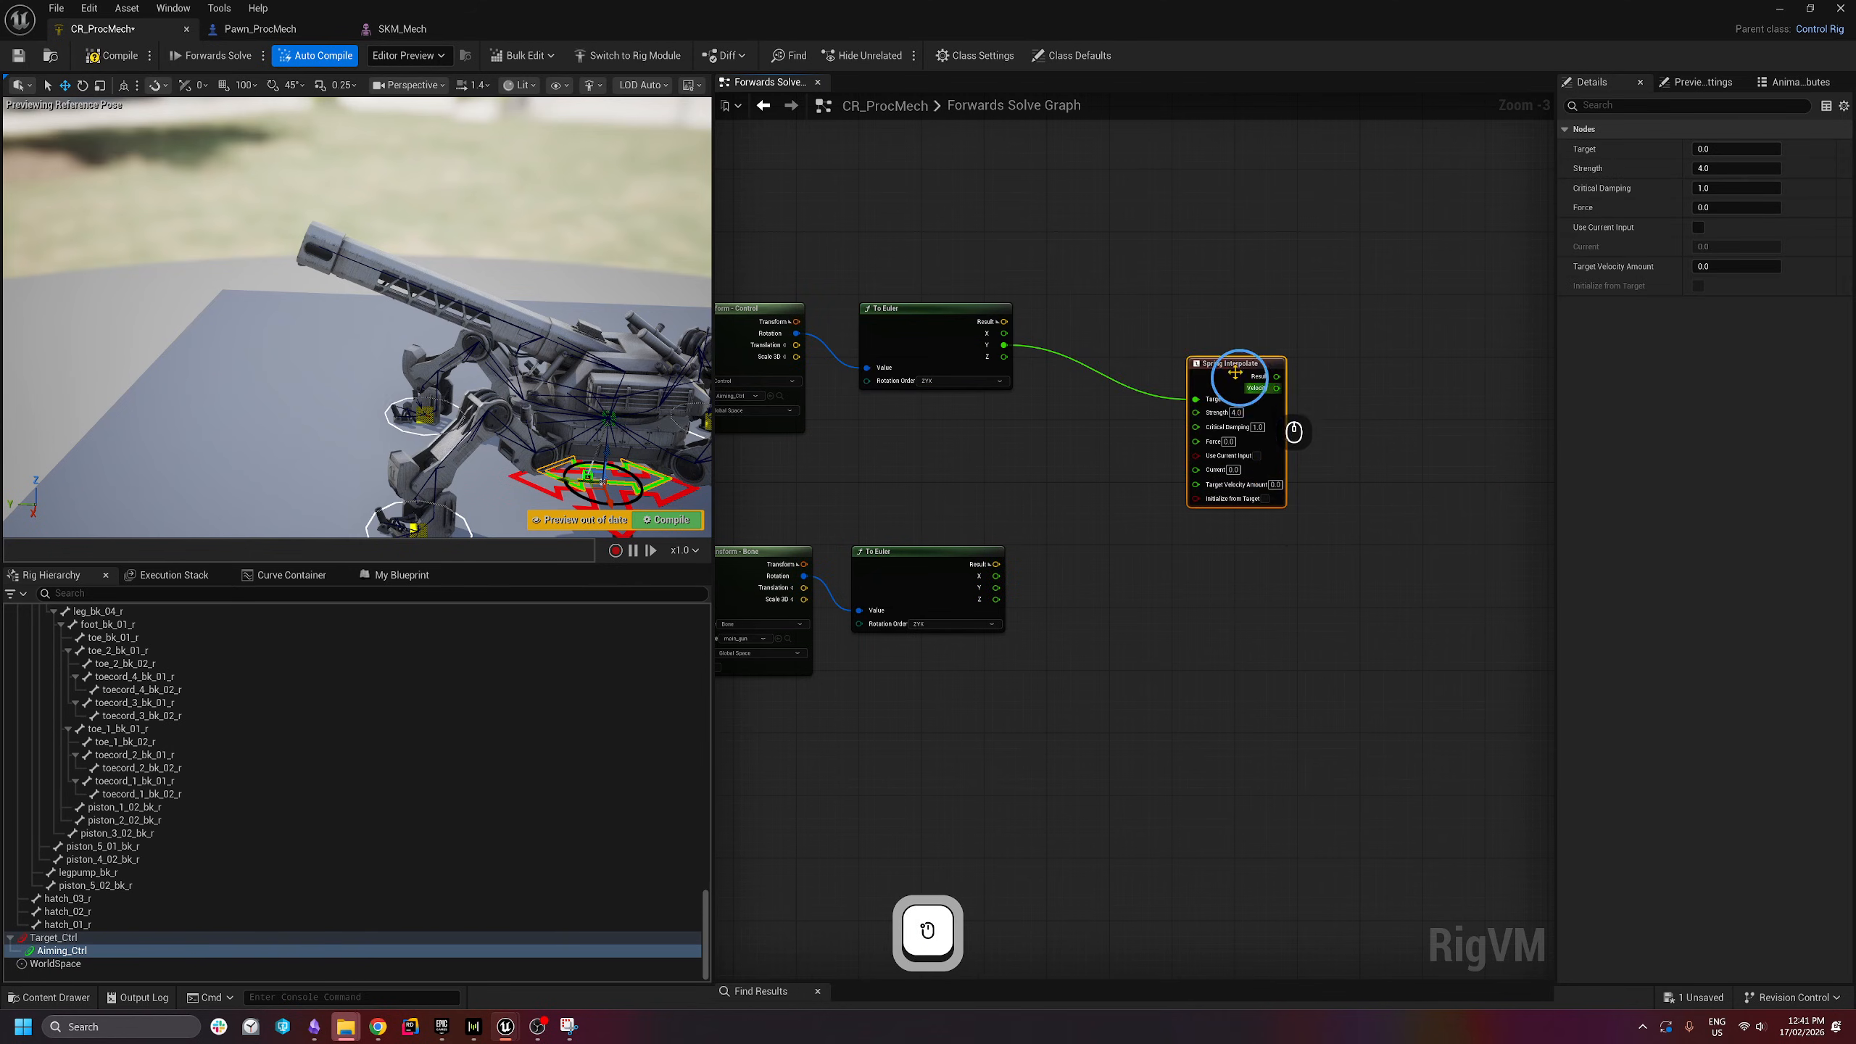
left_click_drag(1243, 355, 1206, 317)
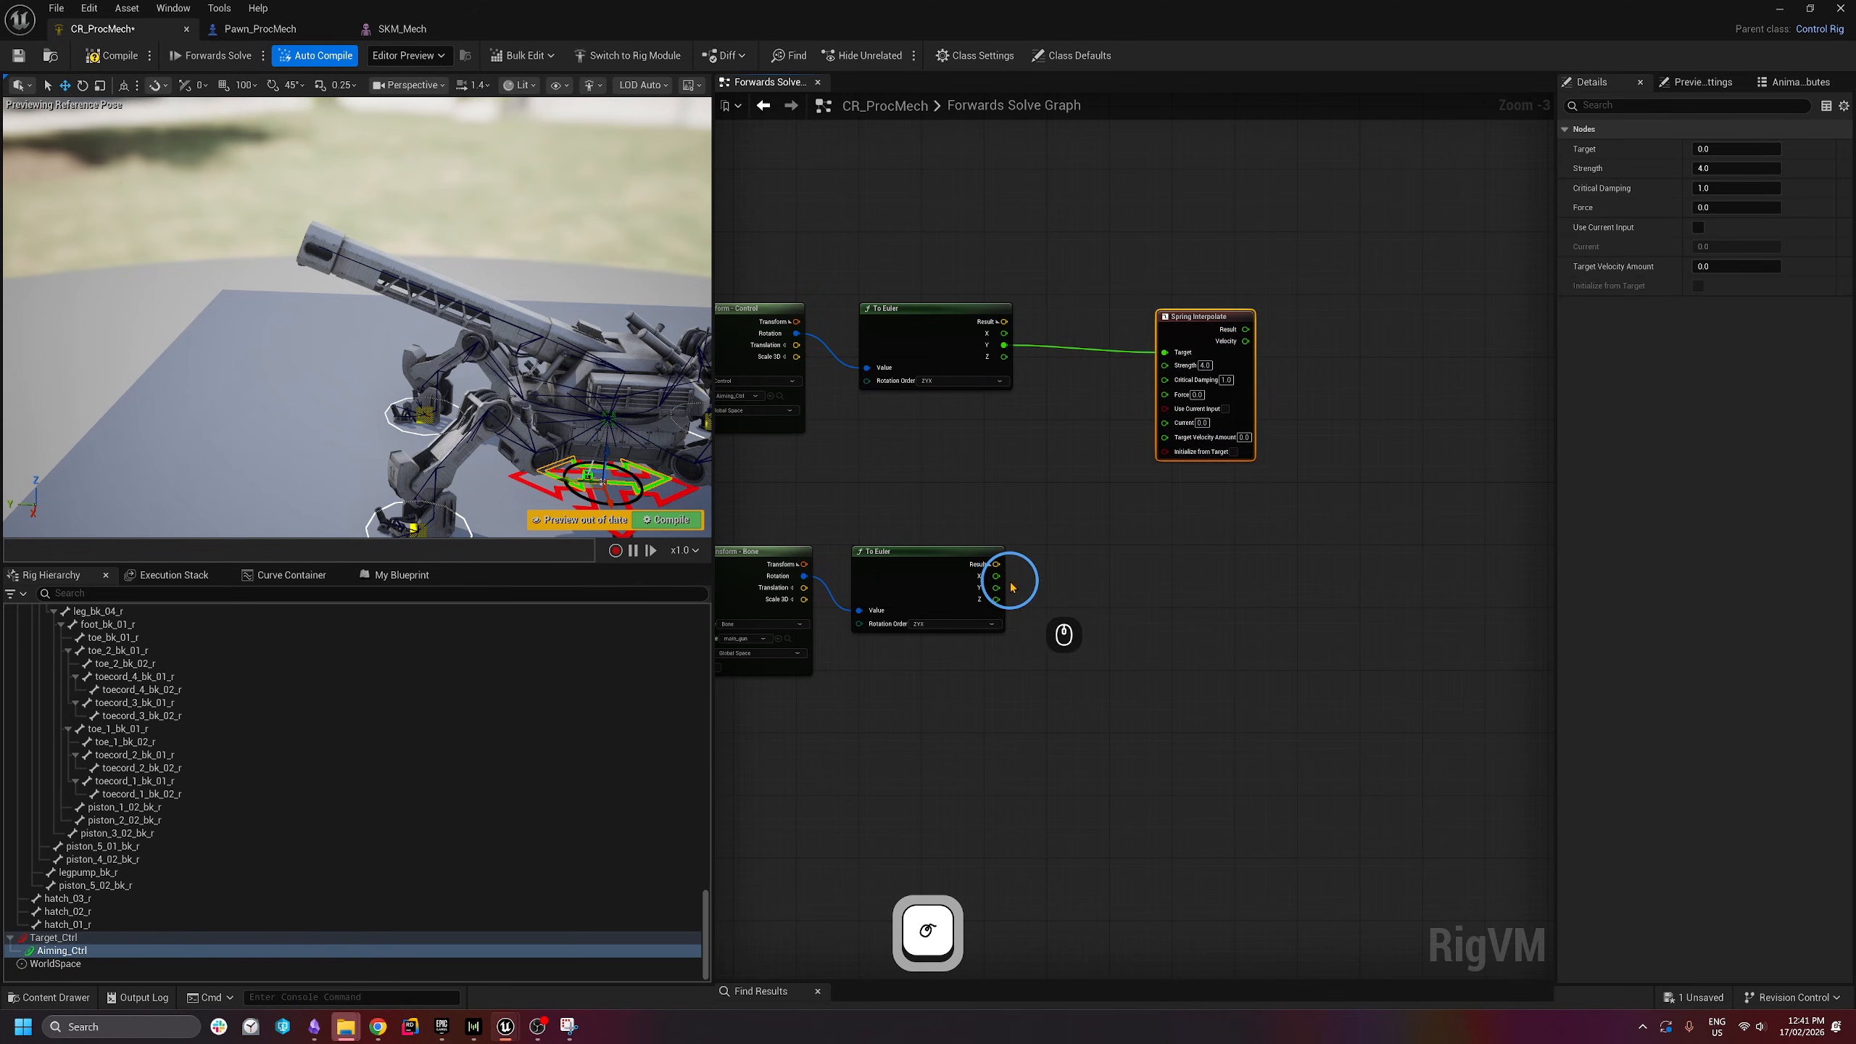
left_click_drag(999, 586, 1178, 424)
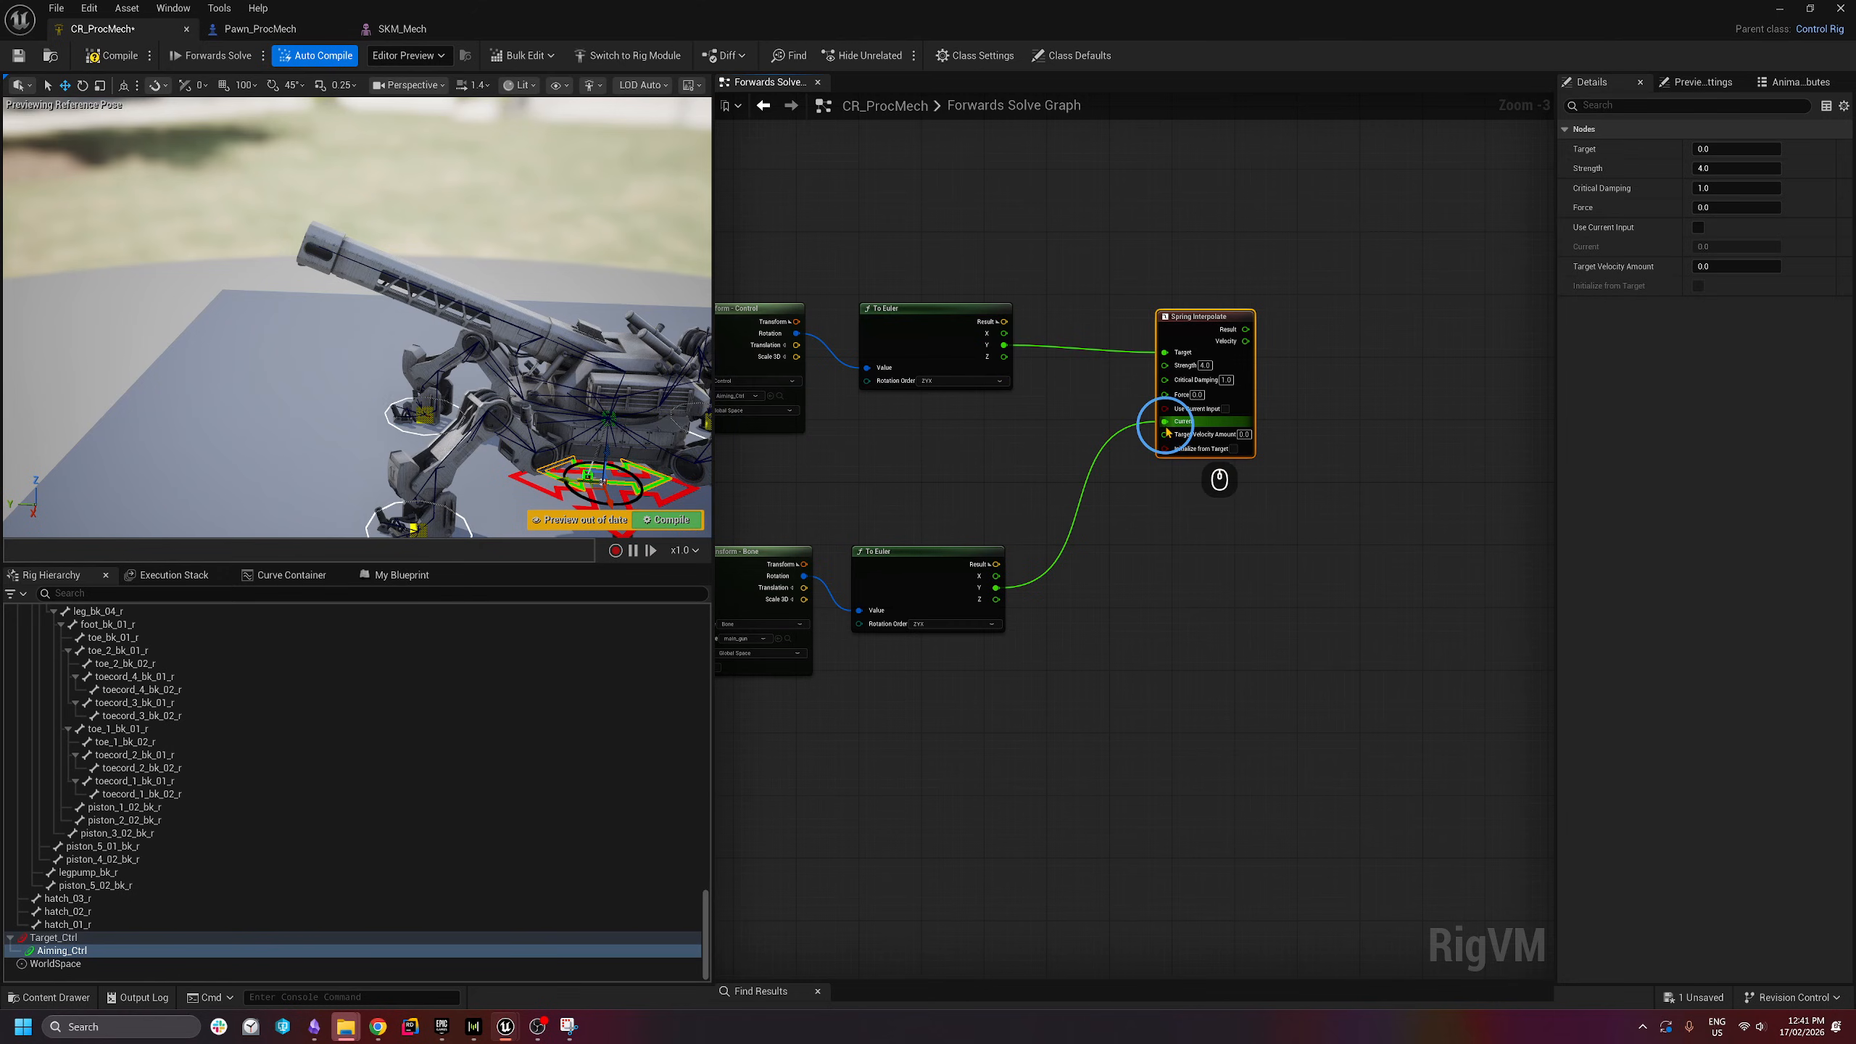
scroll(1301, 439, "up", 1)
type(".")
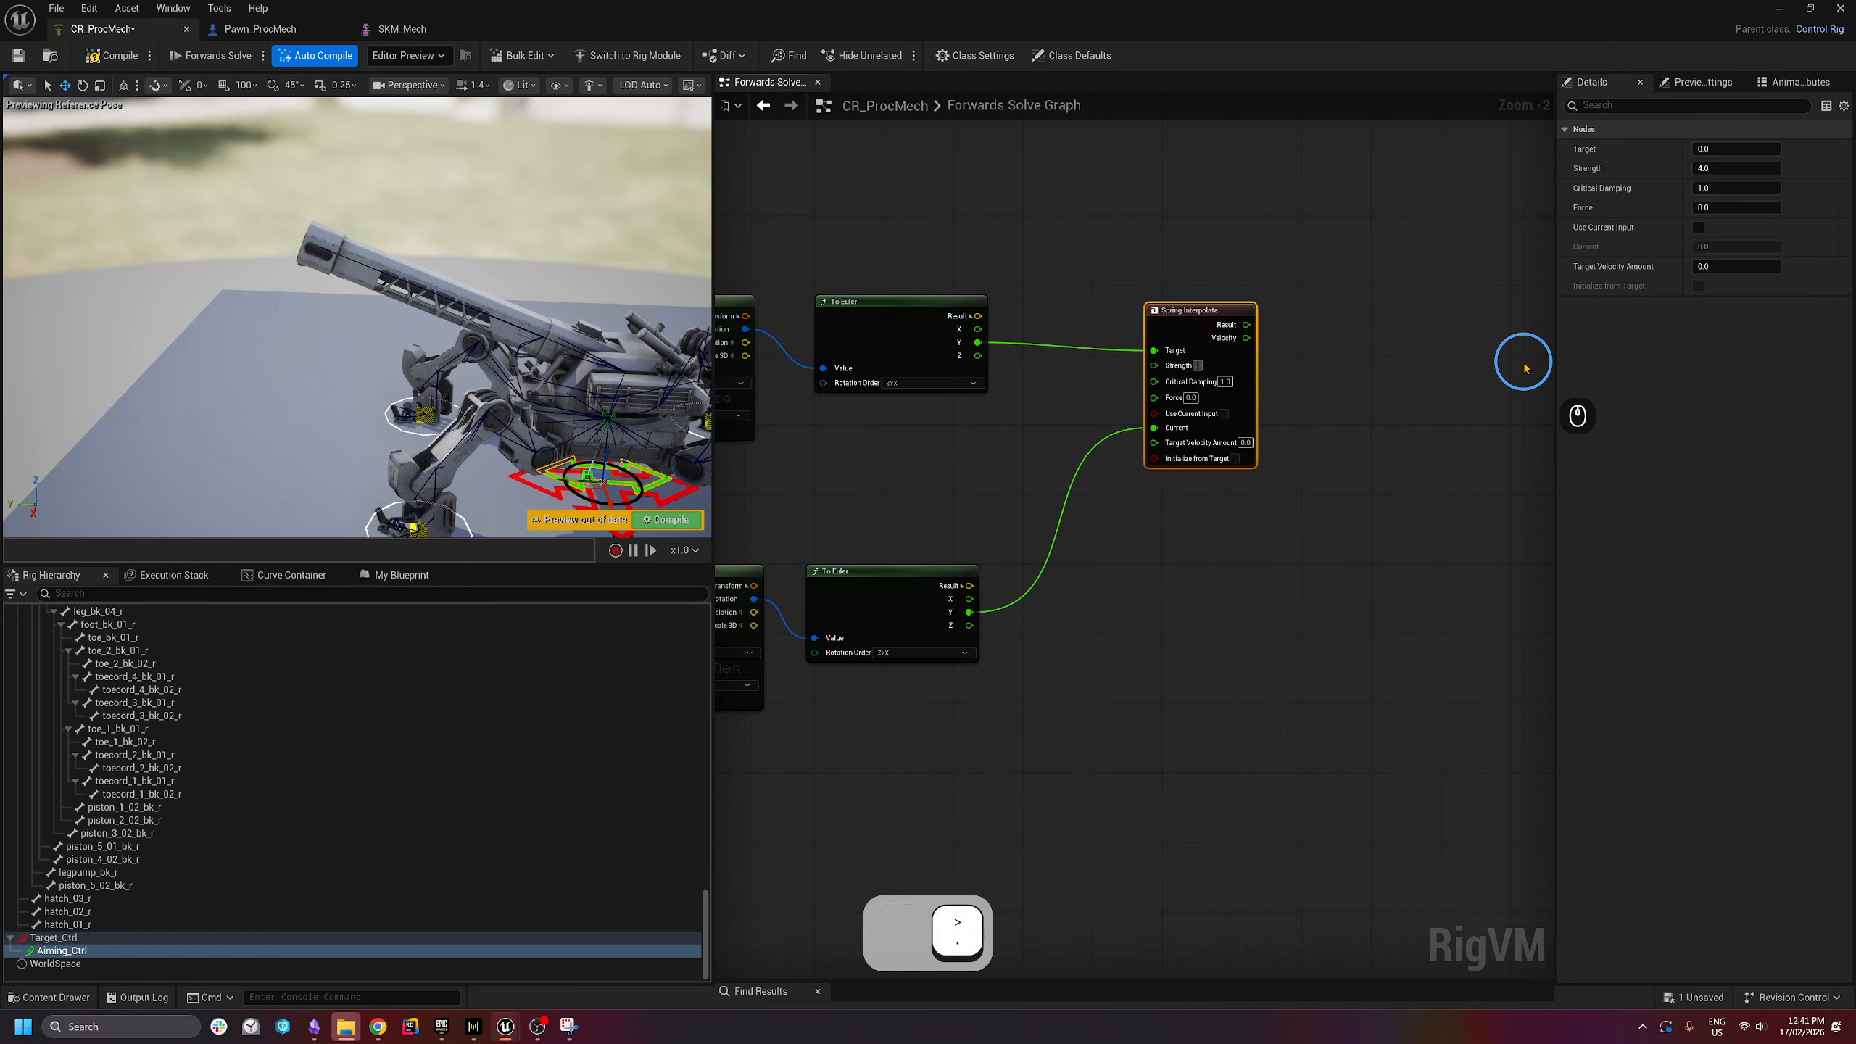
type("4")
key("Return")
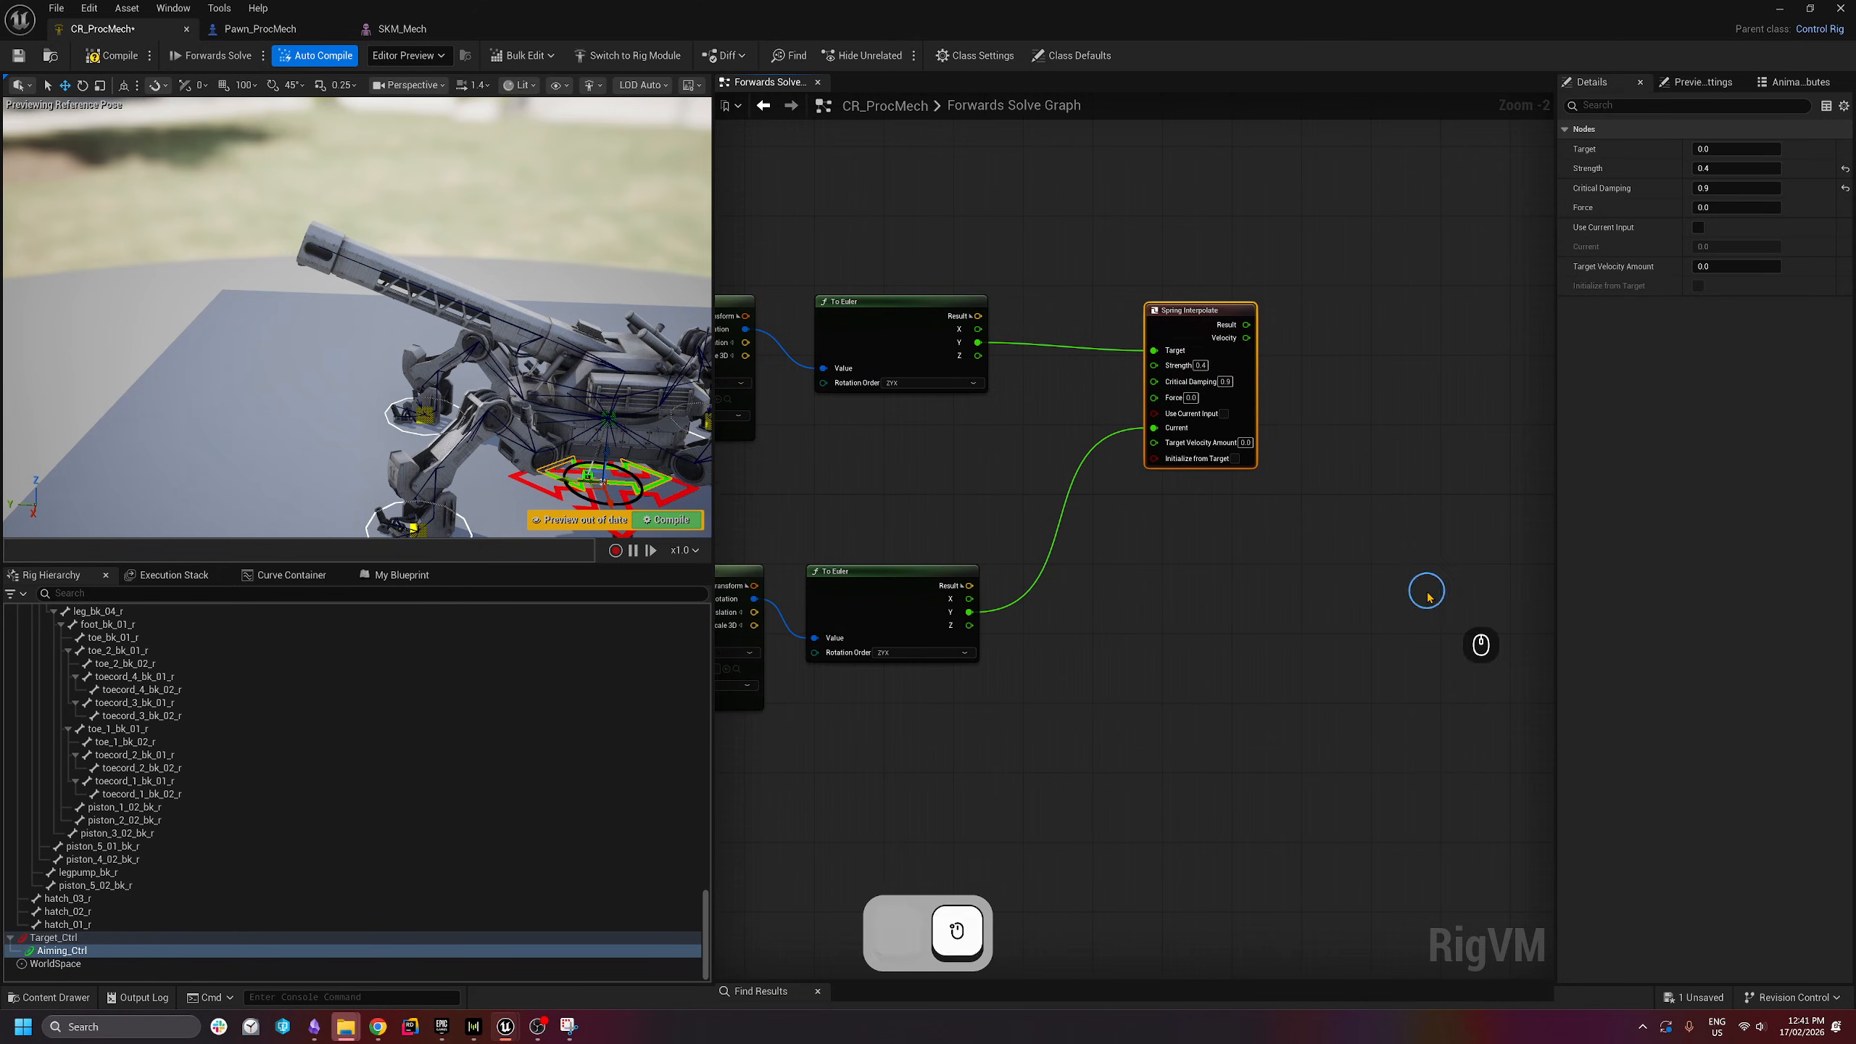
left_click(1423, 591)
right_click_drag(1322, 619, 1203, 556)
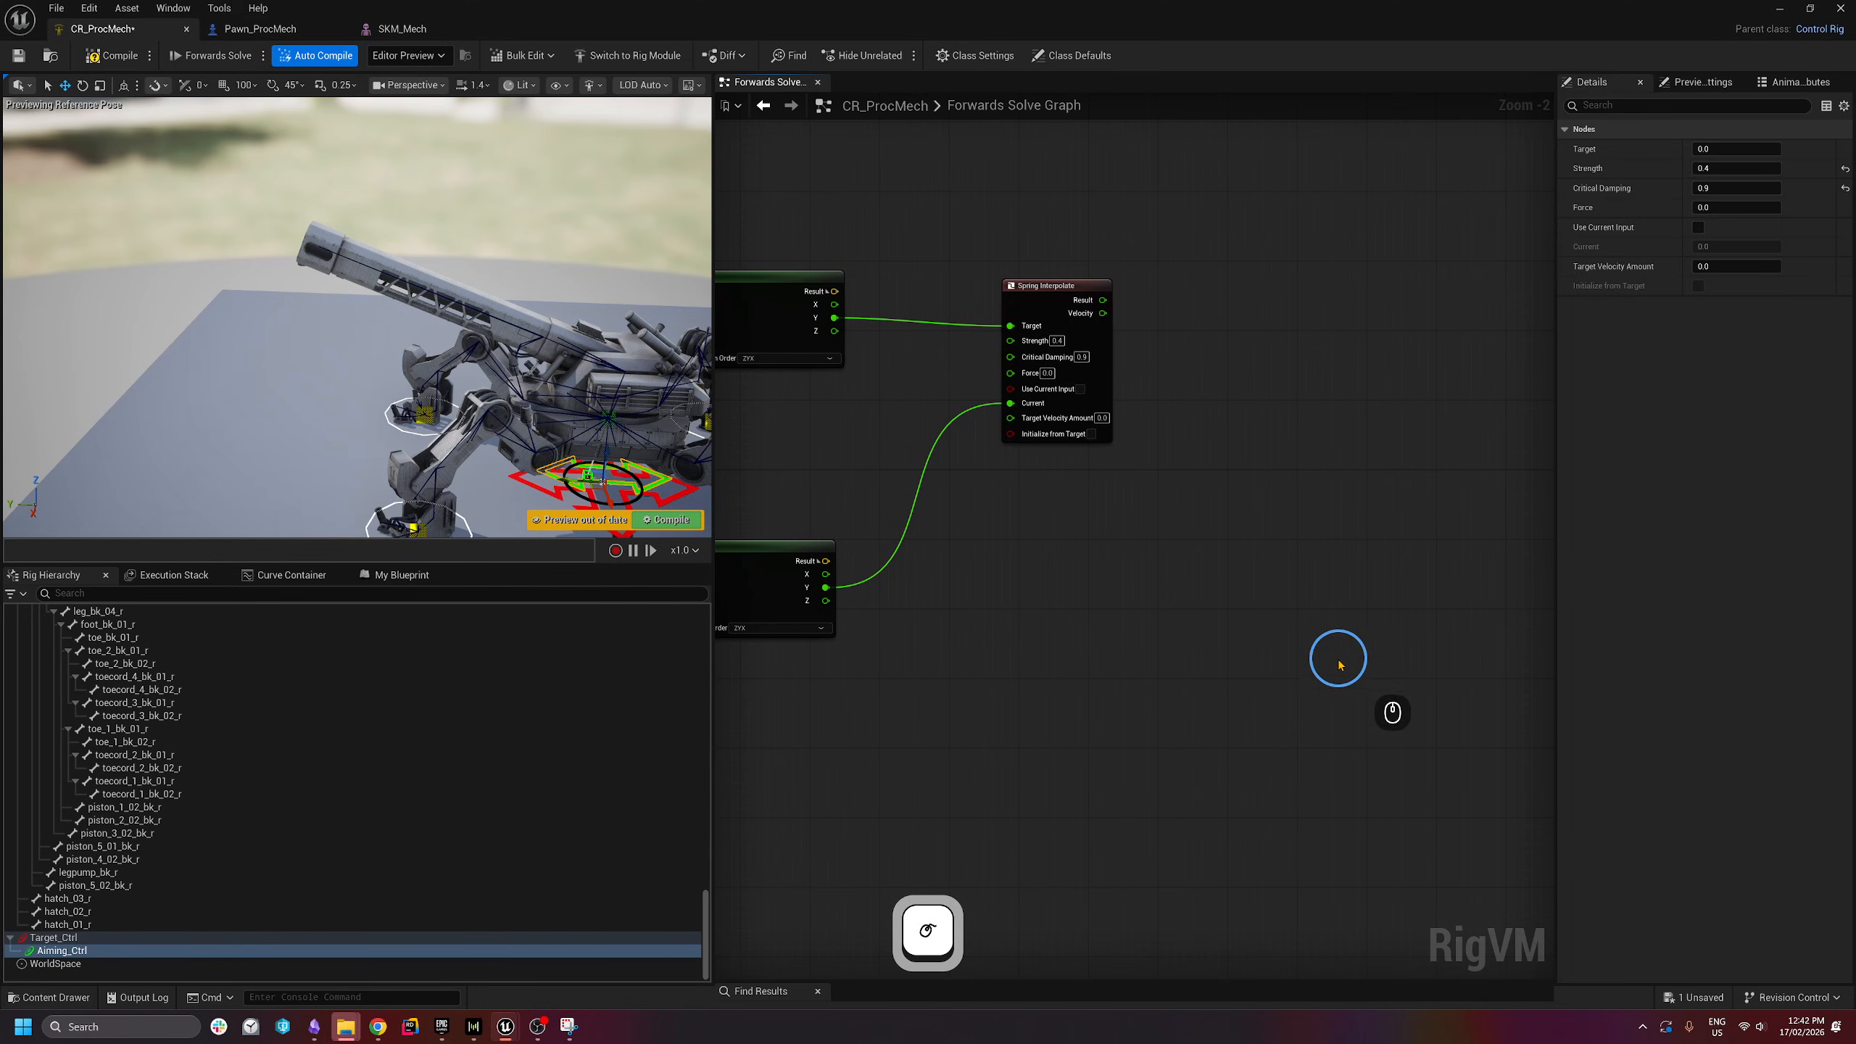
- Add a From Euler node fed by main_gun's X and Z and the Spring Interpolate result as Y
right_click(1161, 492)
type("from eul")
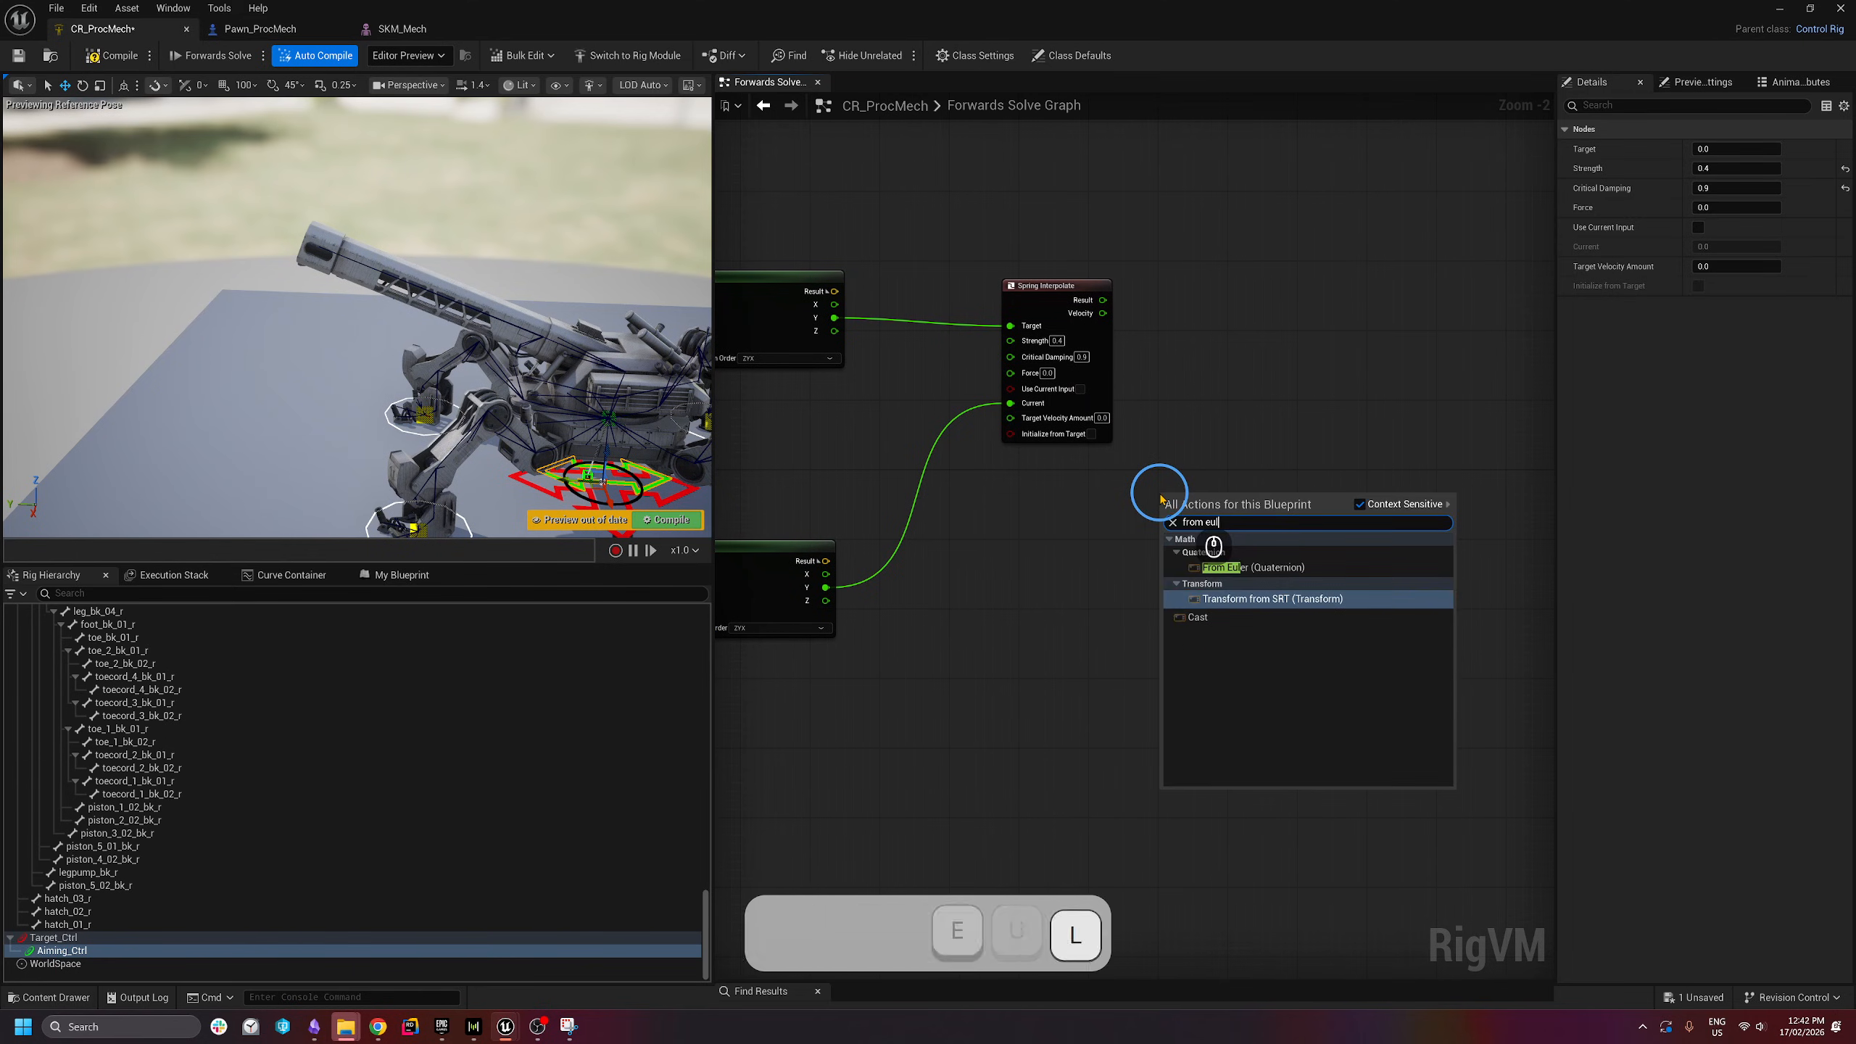
left_click(1254, 568)
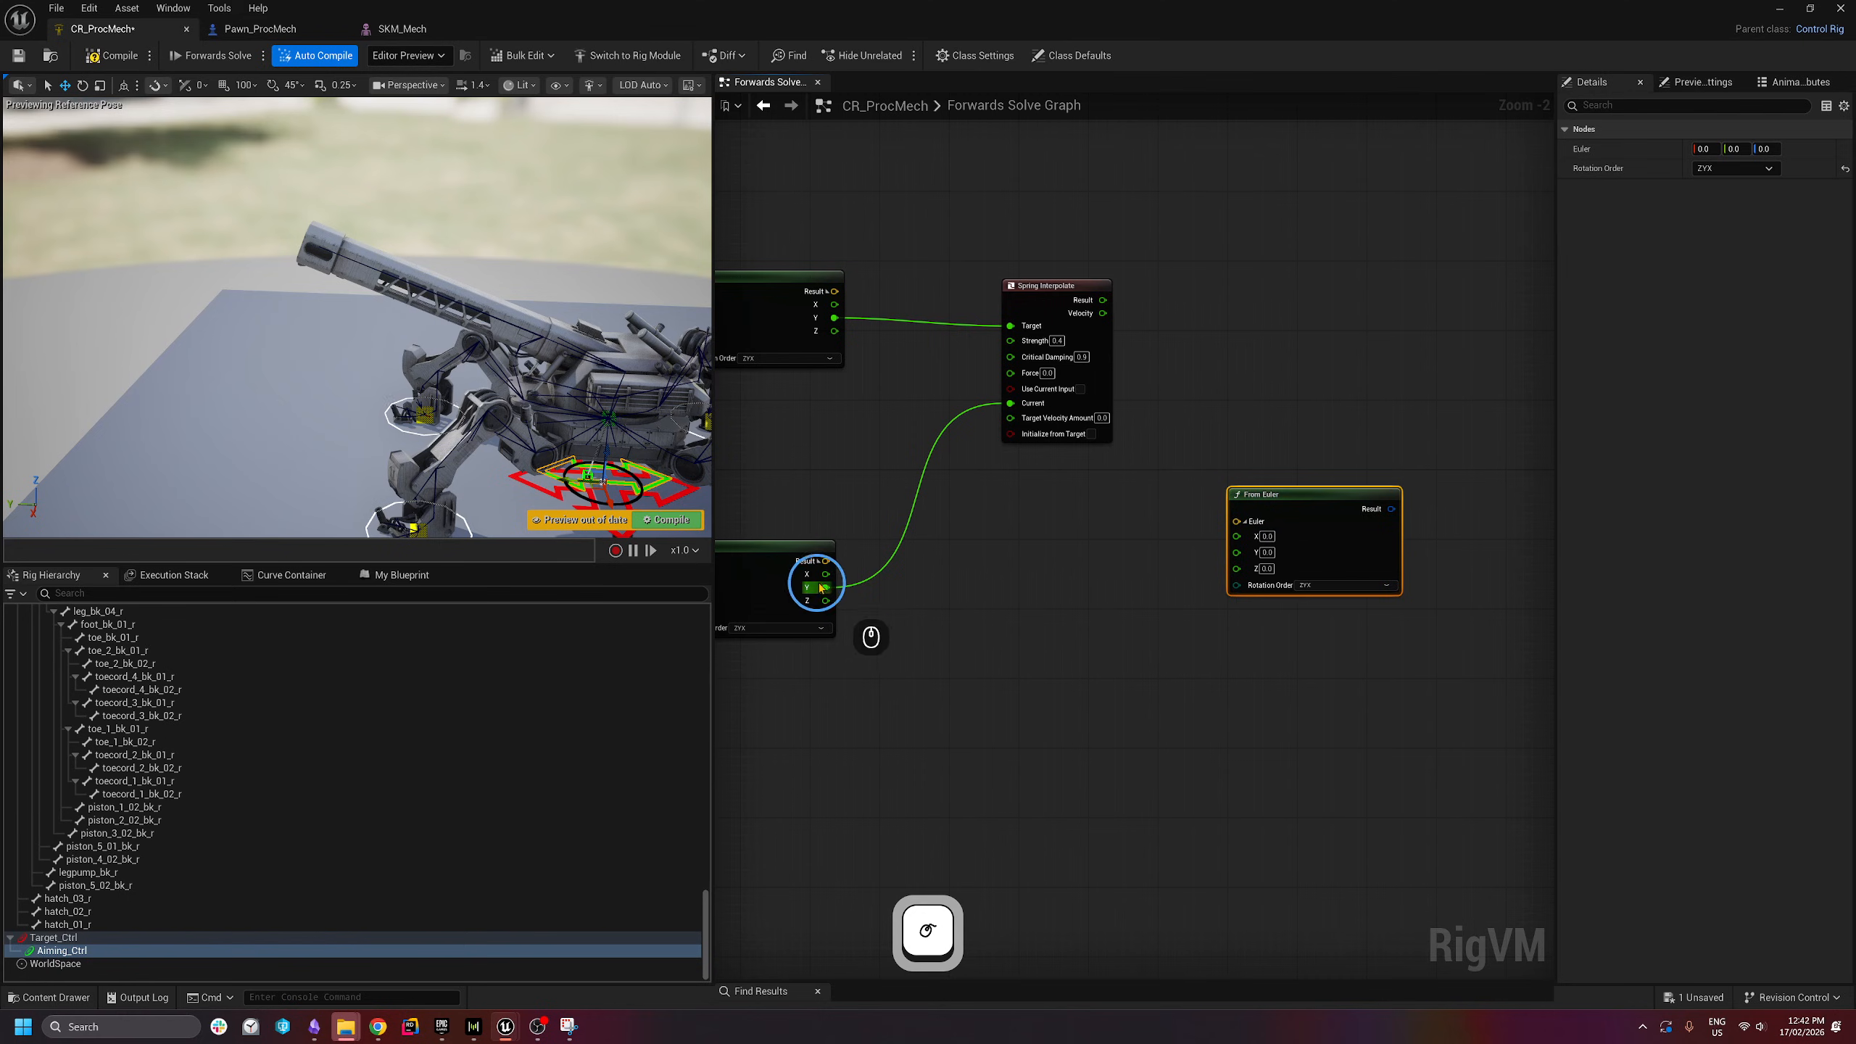
left_click_drag(829, 578, 1237, 536)
left_click_drag(1235, 565, 822, 602)
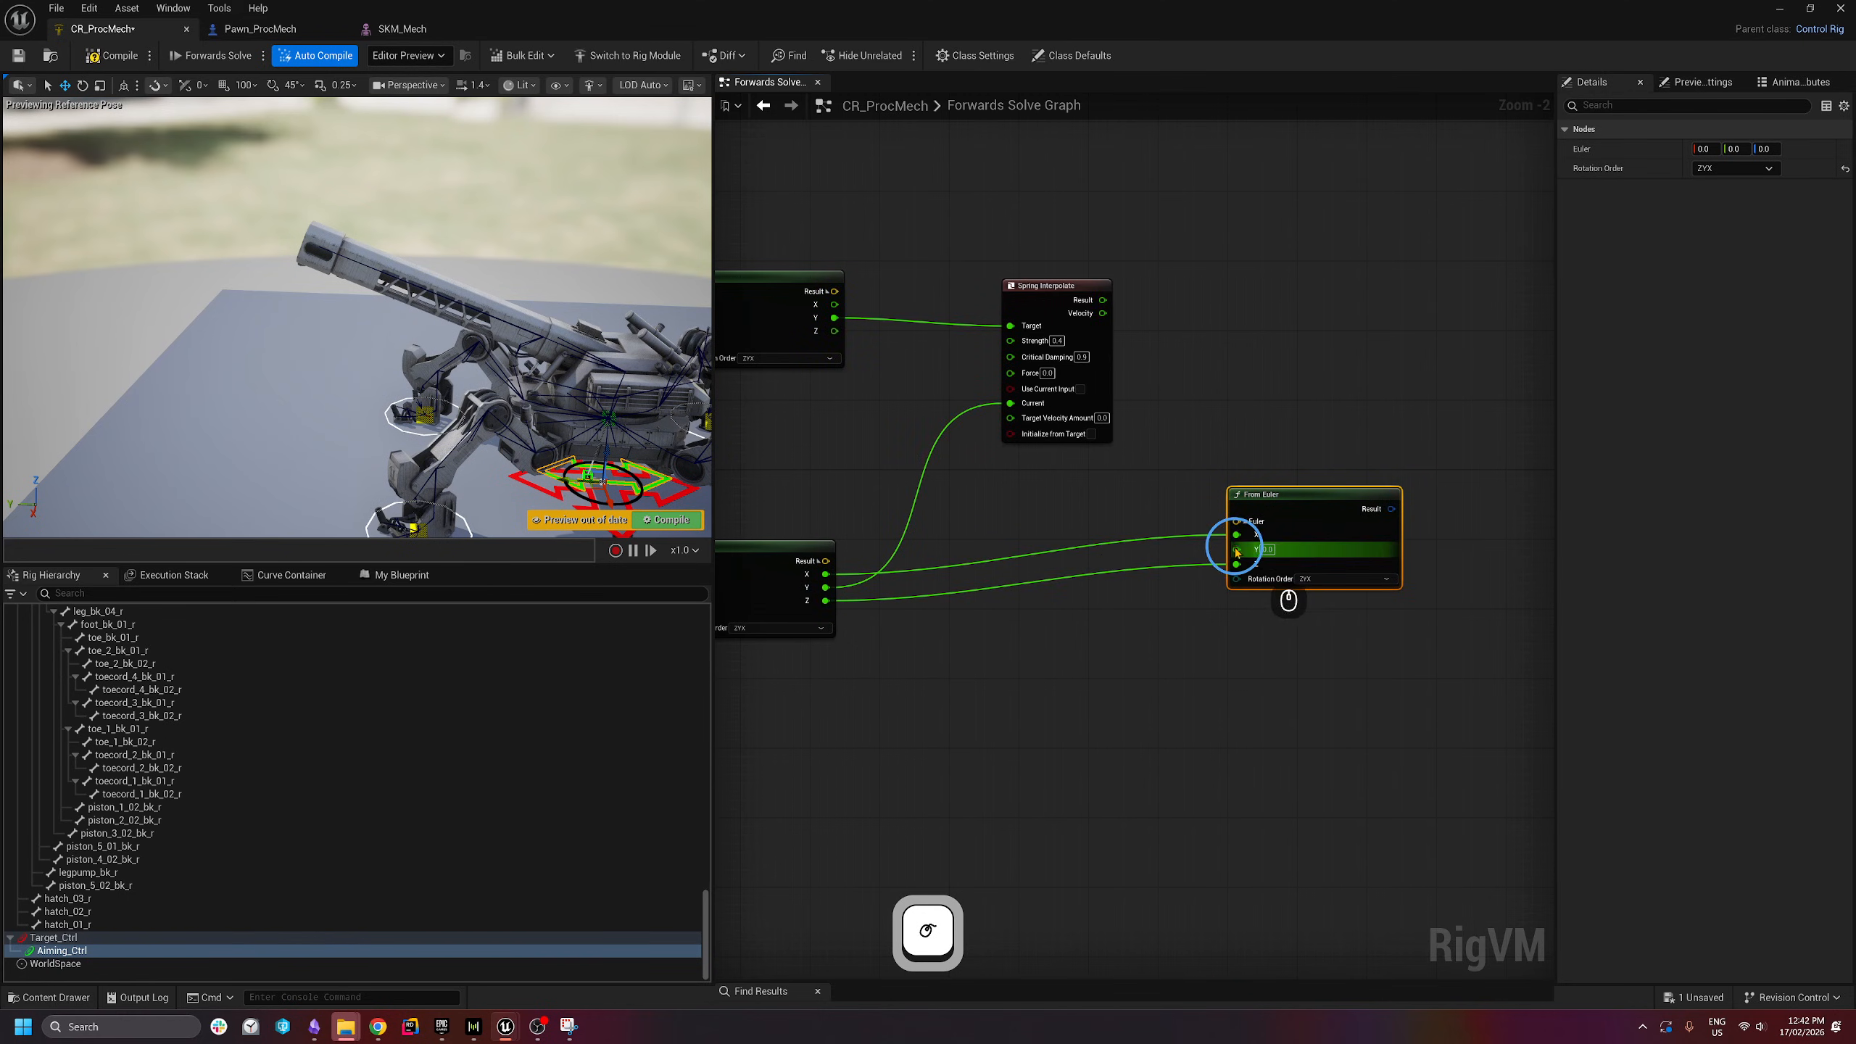
left_click_drag(1236, 549, 1104, 306)
right_click_drag(1327, 516, 1173, 386)
left_click_drag(1174, 385, 1151, 430)
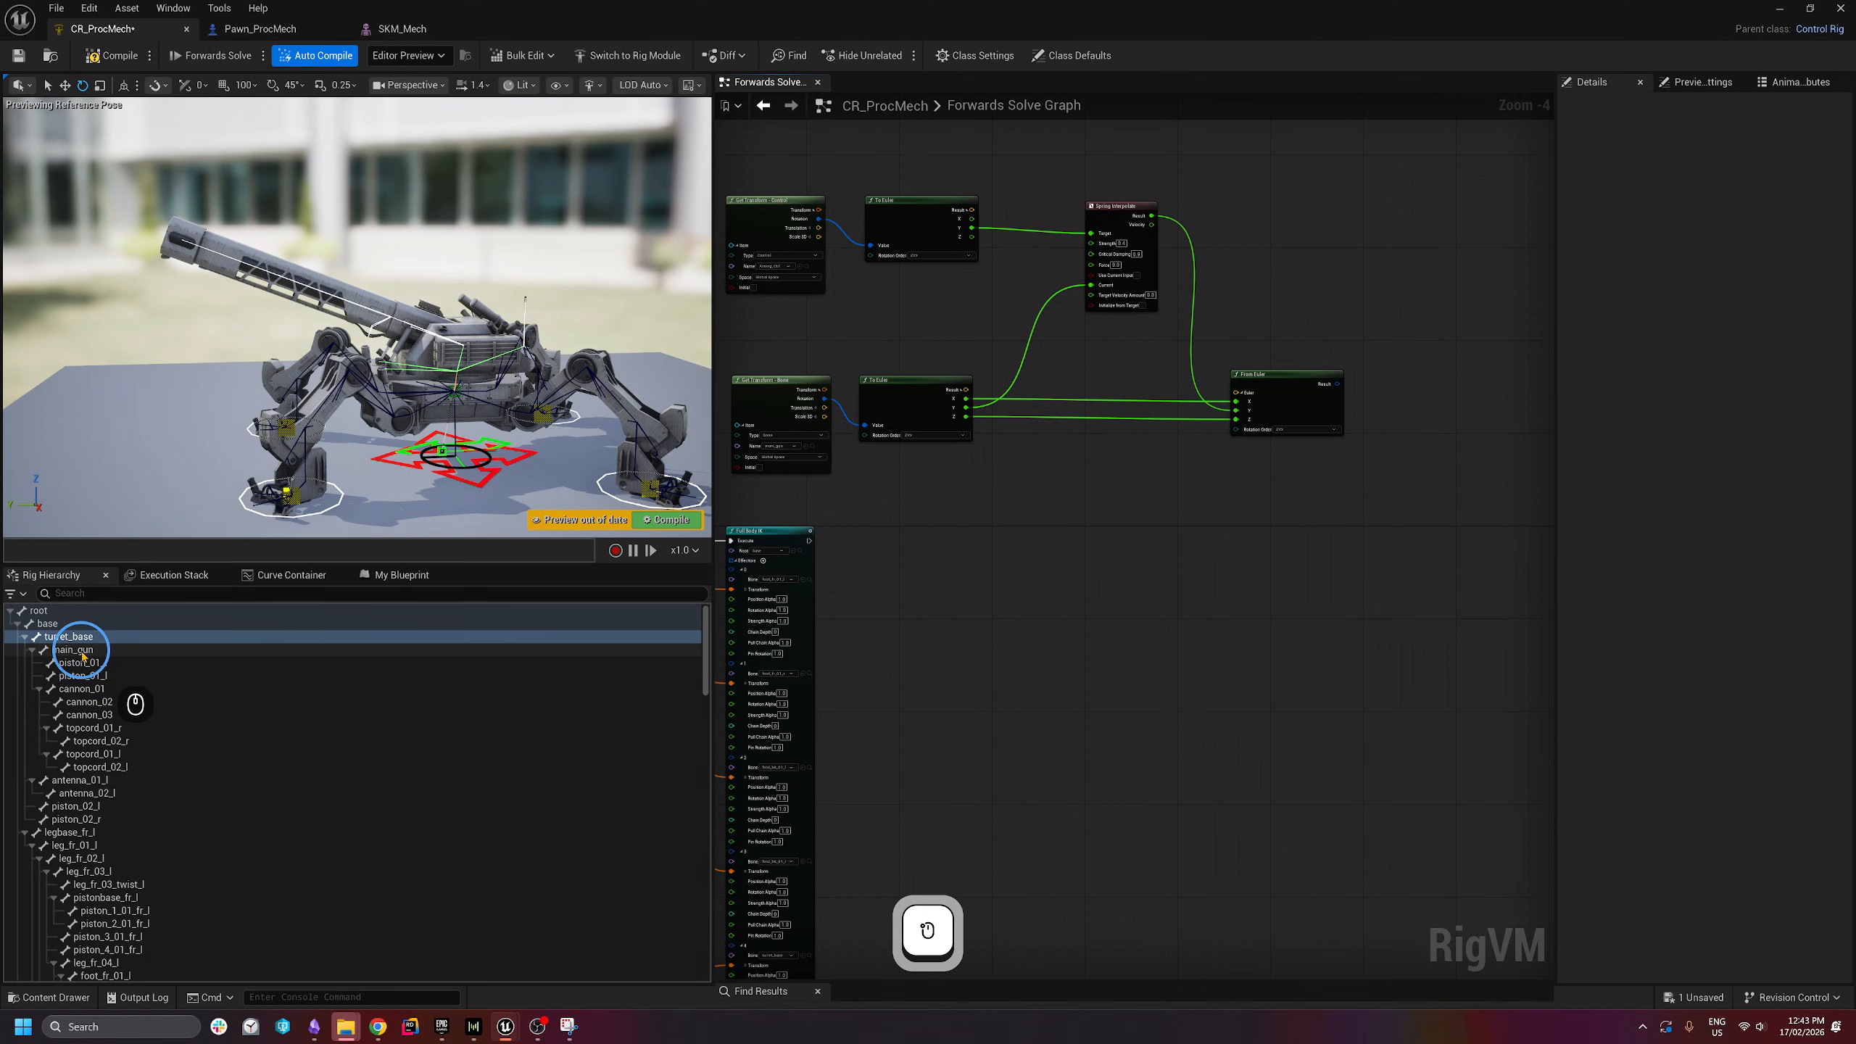
- Add a main_gun Set Rotation node after Full Body IK, taking the From Euler result
double_click(77, 651)
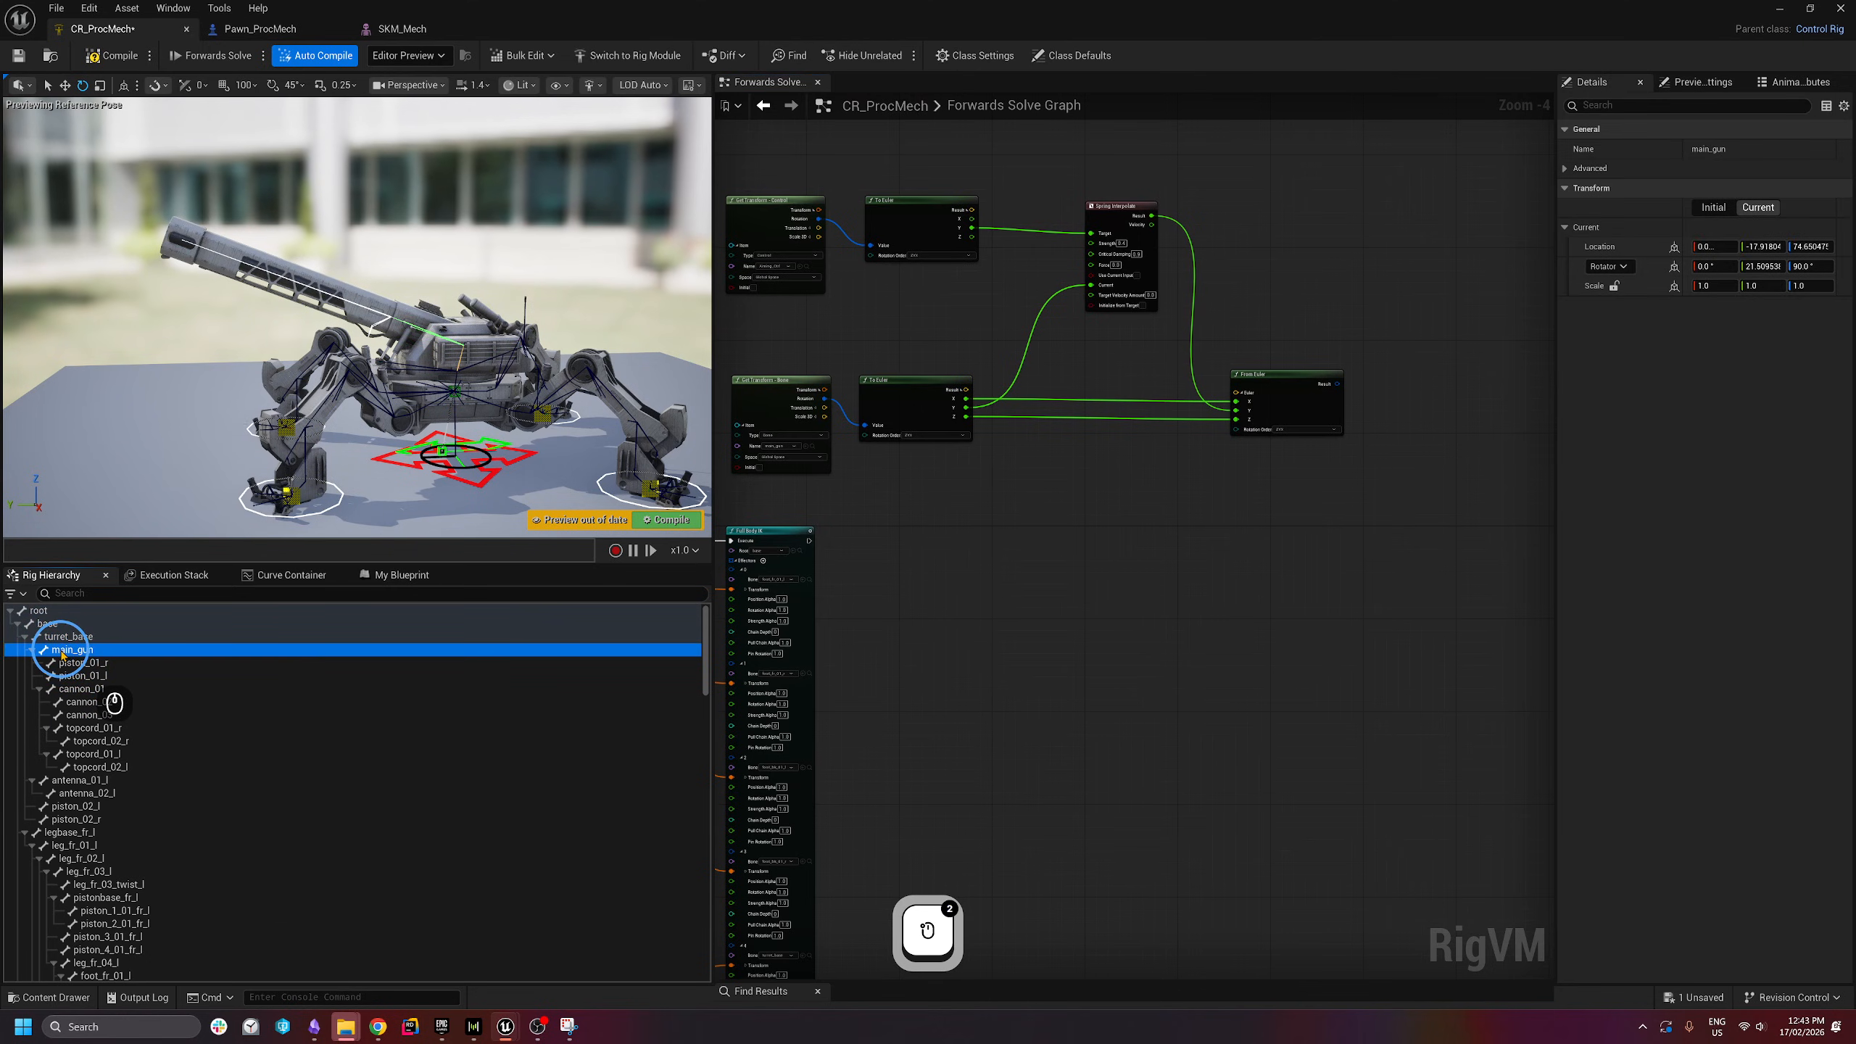
left_click_drag(63, 655, 1347, 513)
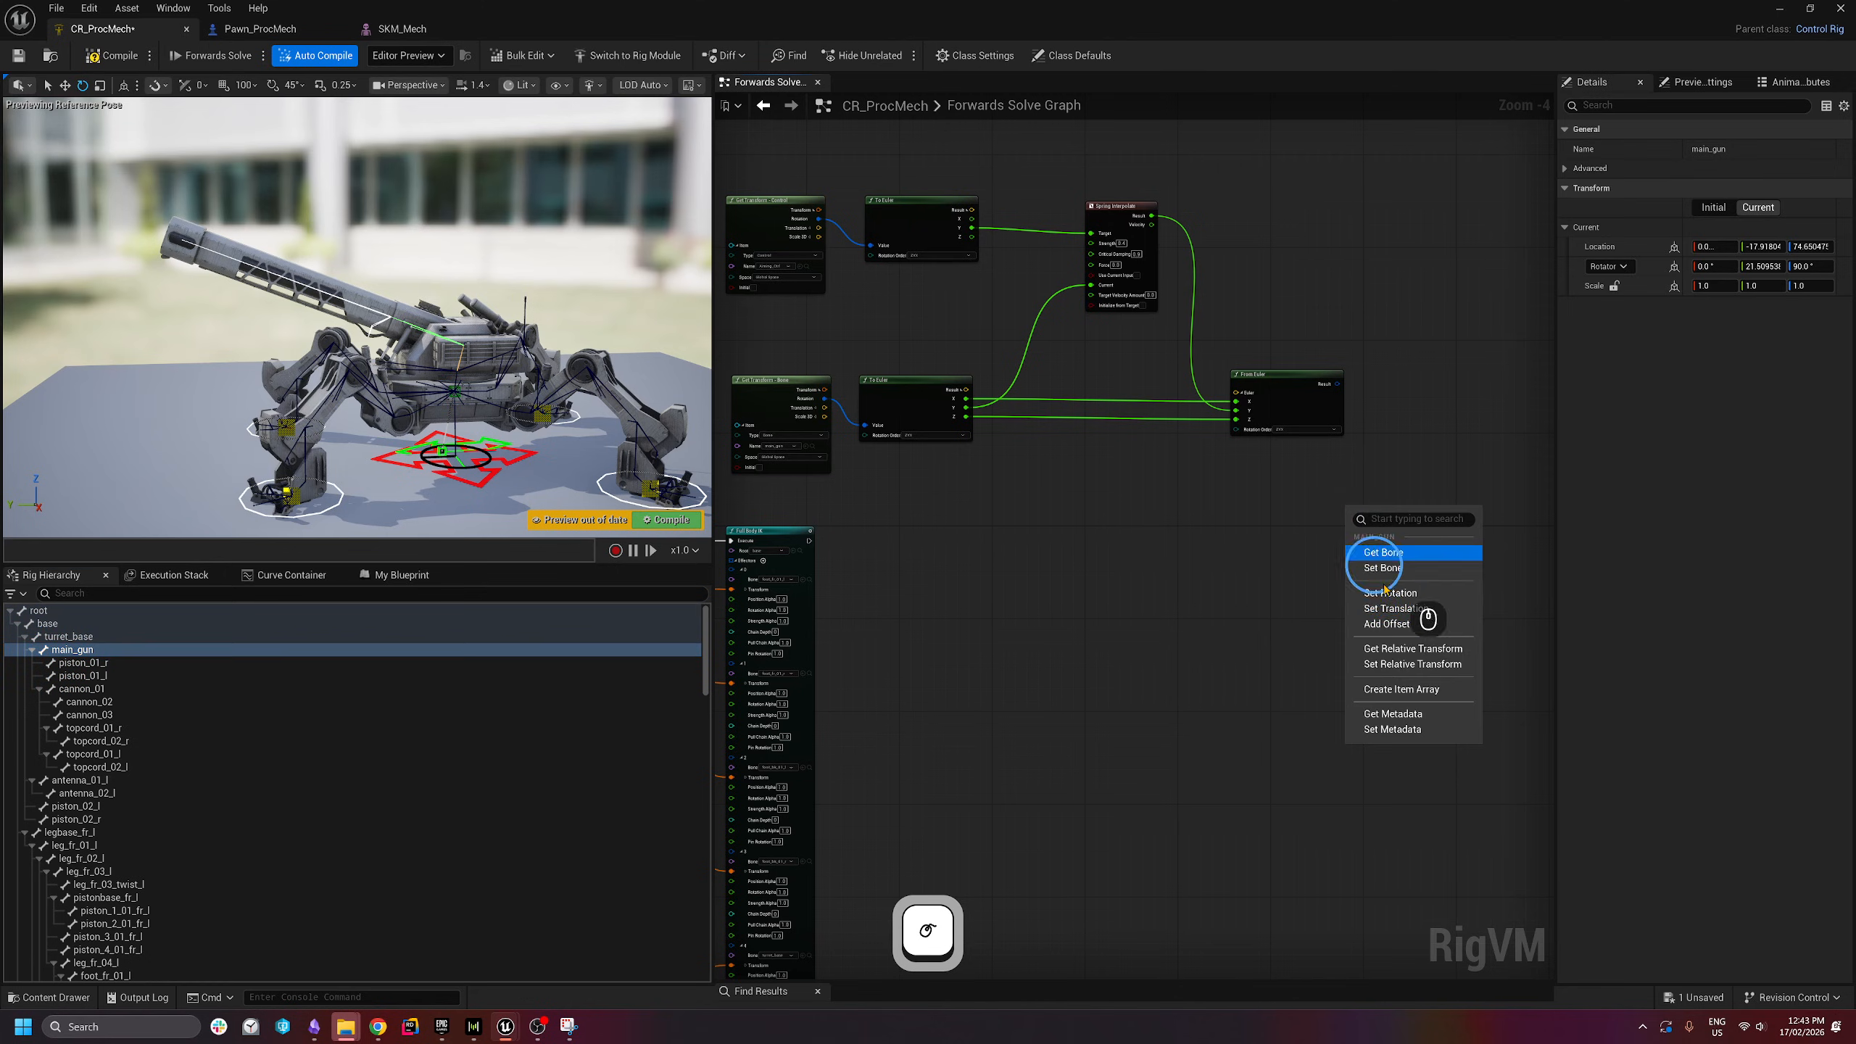
left_click(1398, 593)
left_click_drag(809, 540, 1340, 387)
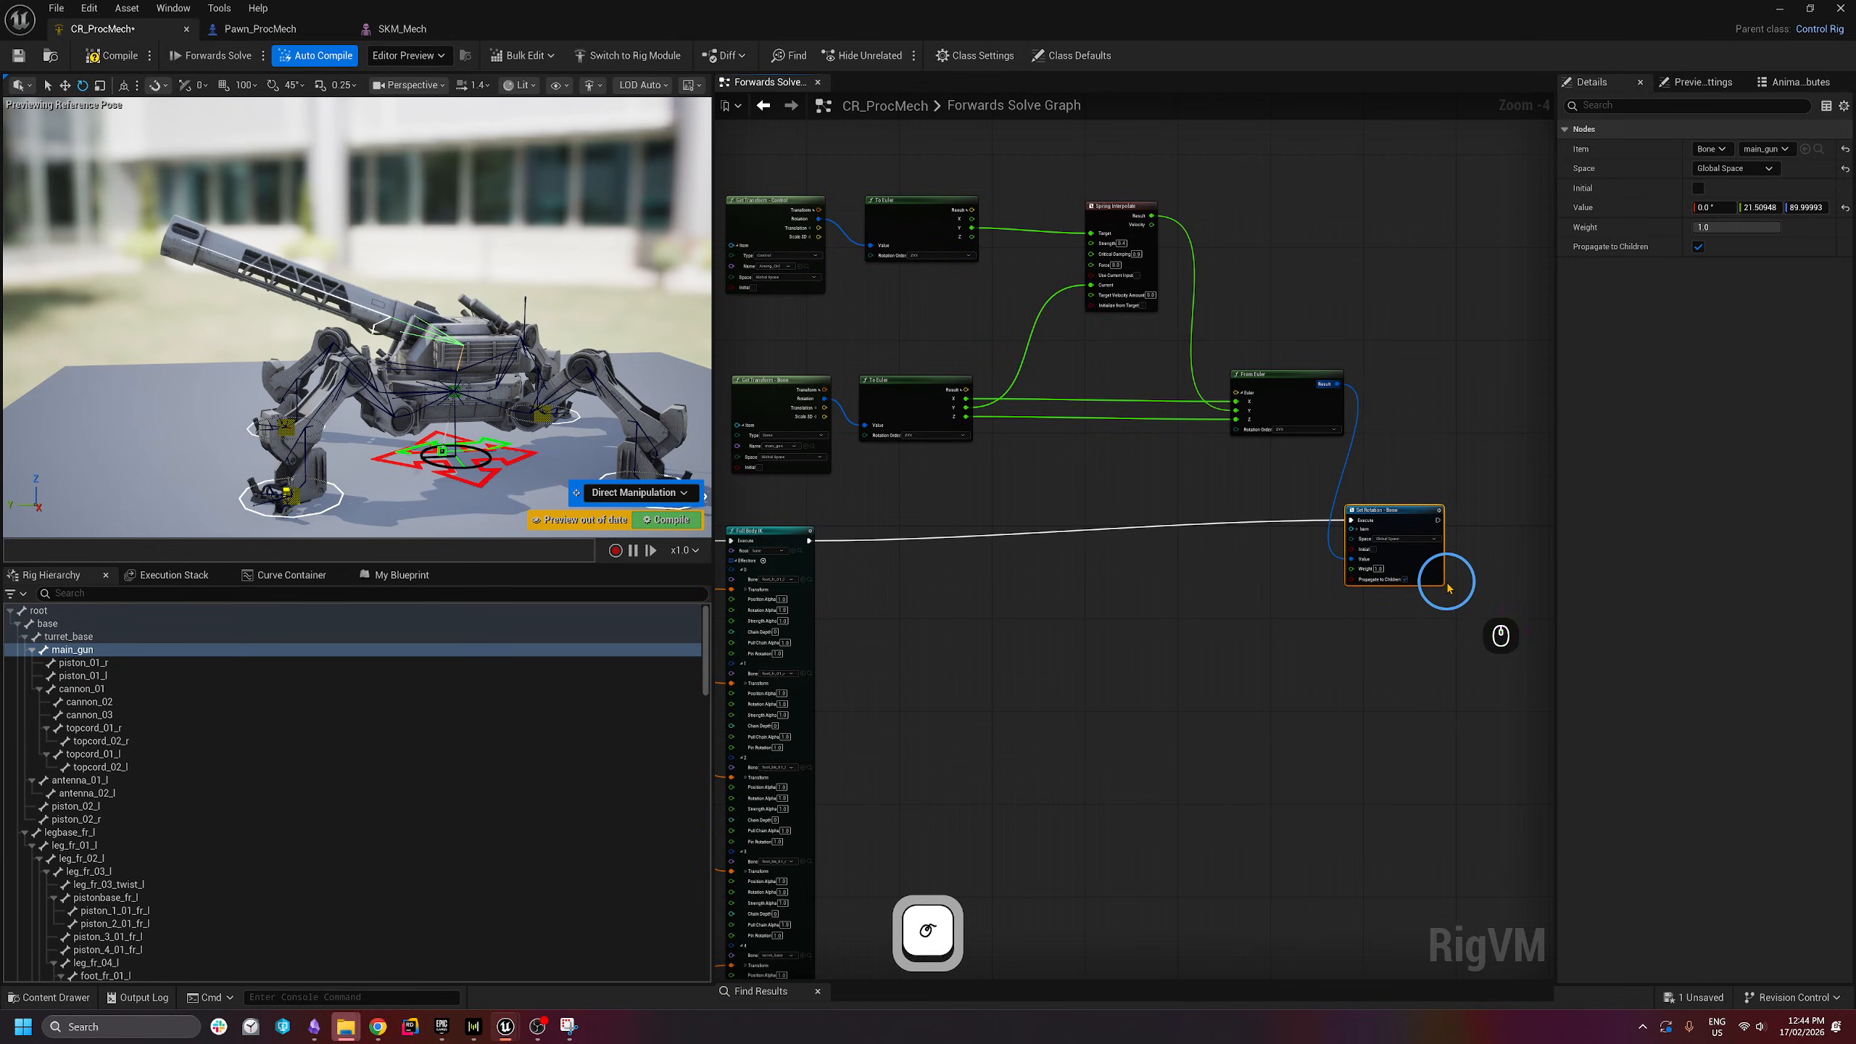
scroll(1392, 555, "up", 4)
left_click_drag(1400, 471, 1423, 495)
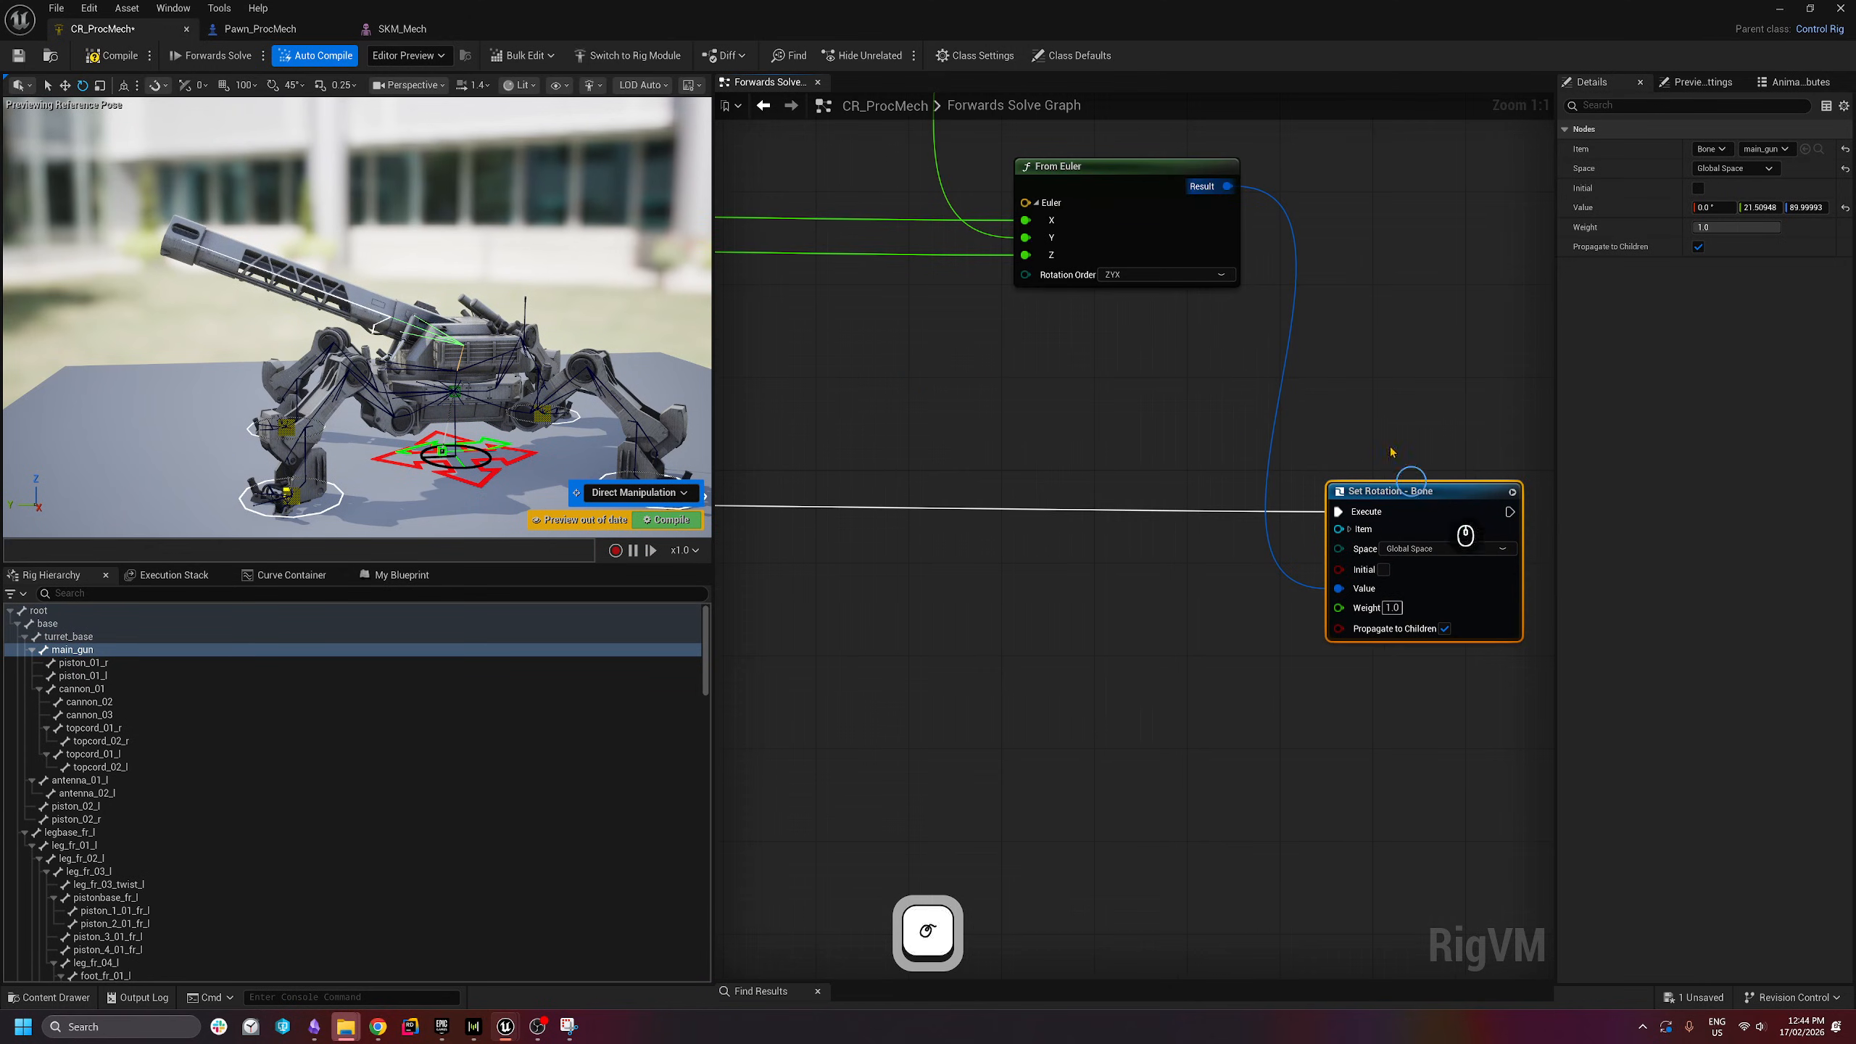
- Compile and save CR_ProcMech, then play Pawn_ProcMech to watch the main gun pitch
left_click(100, 57)
key("ctrl+s")
left_click(256, 28)
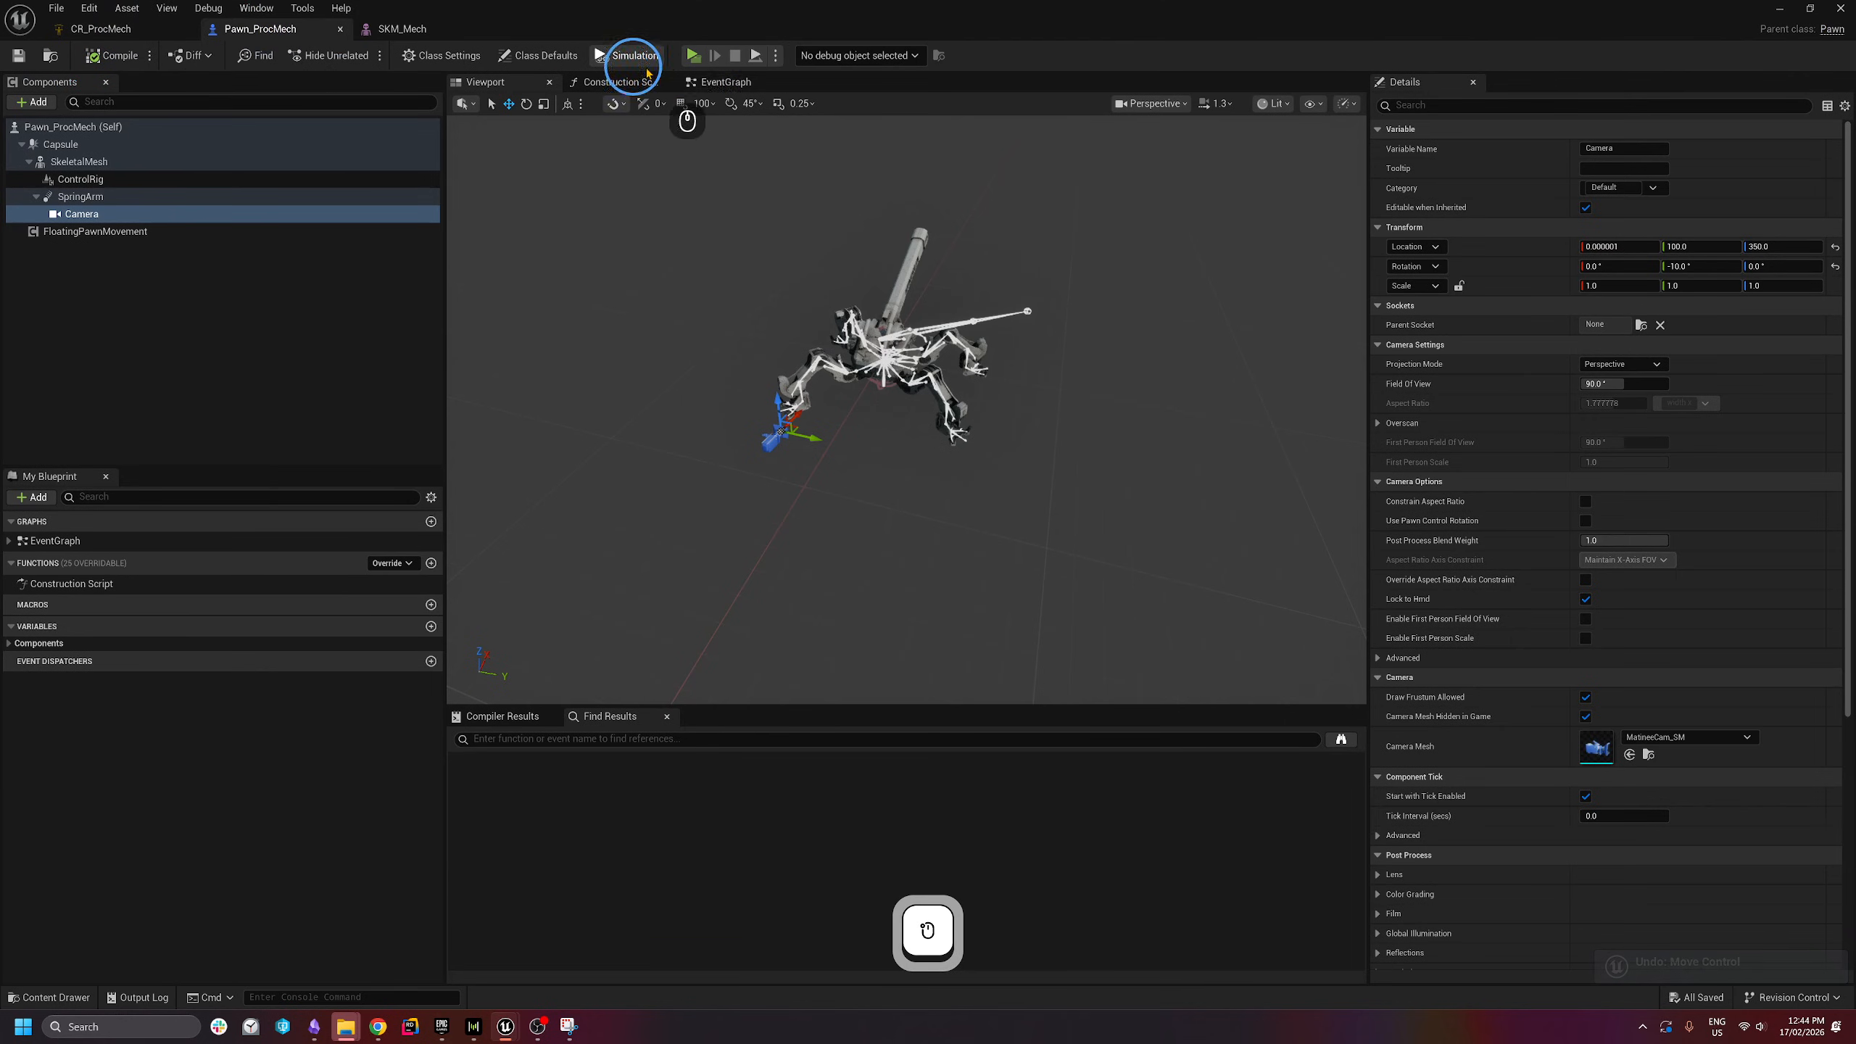
left_click(692, 58)
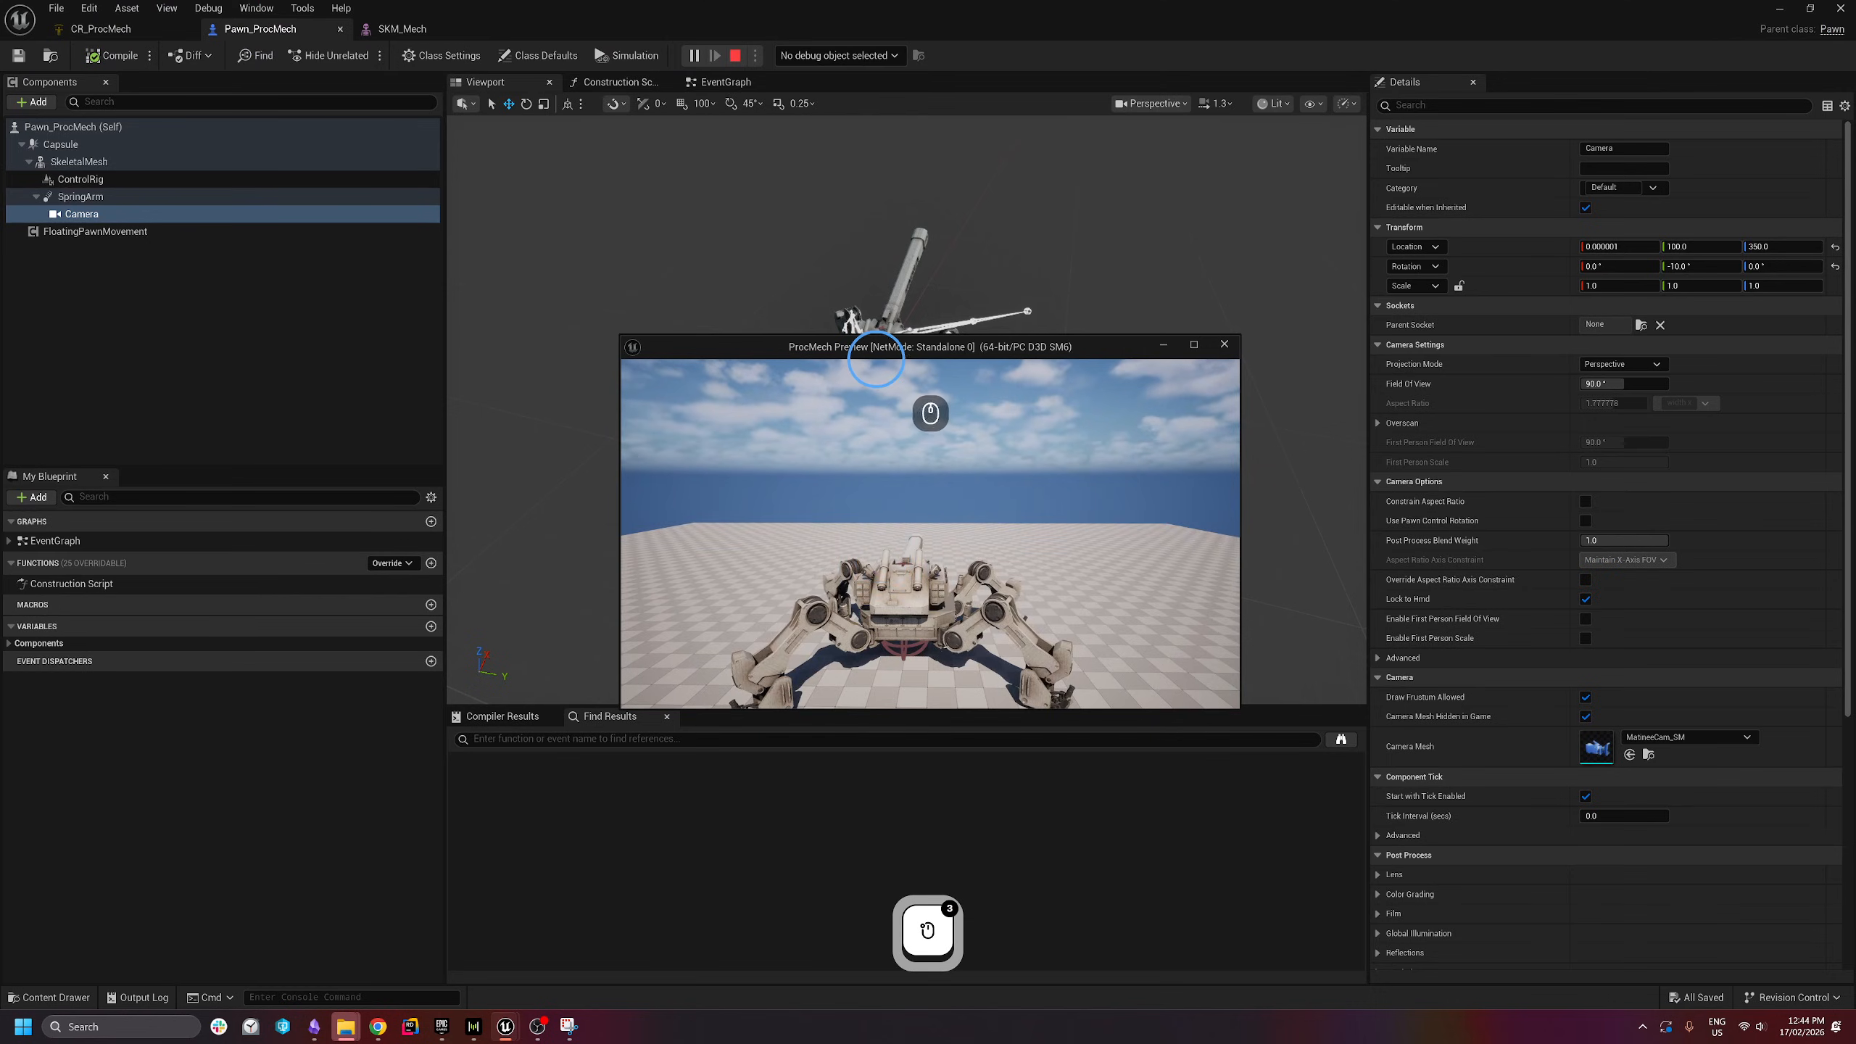
left_click(747, 699)
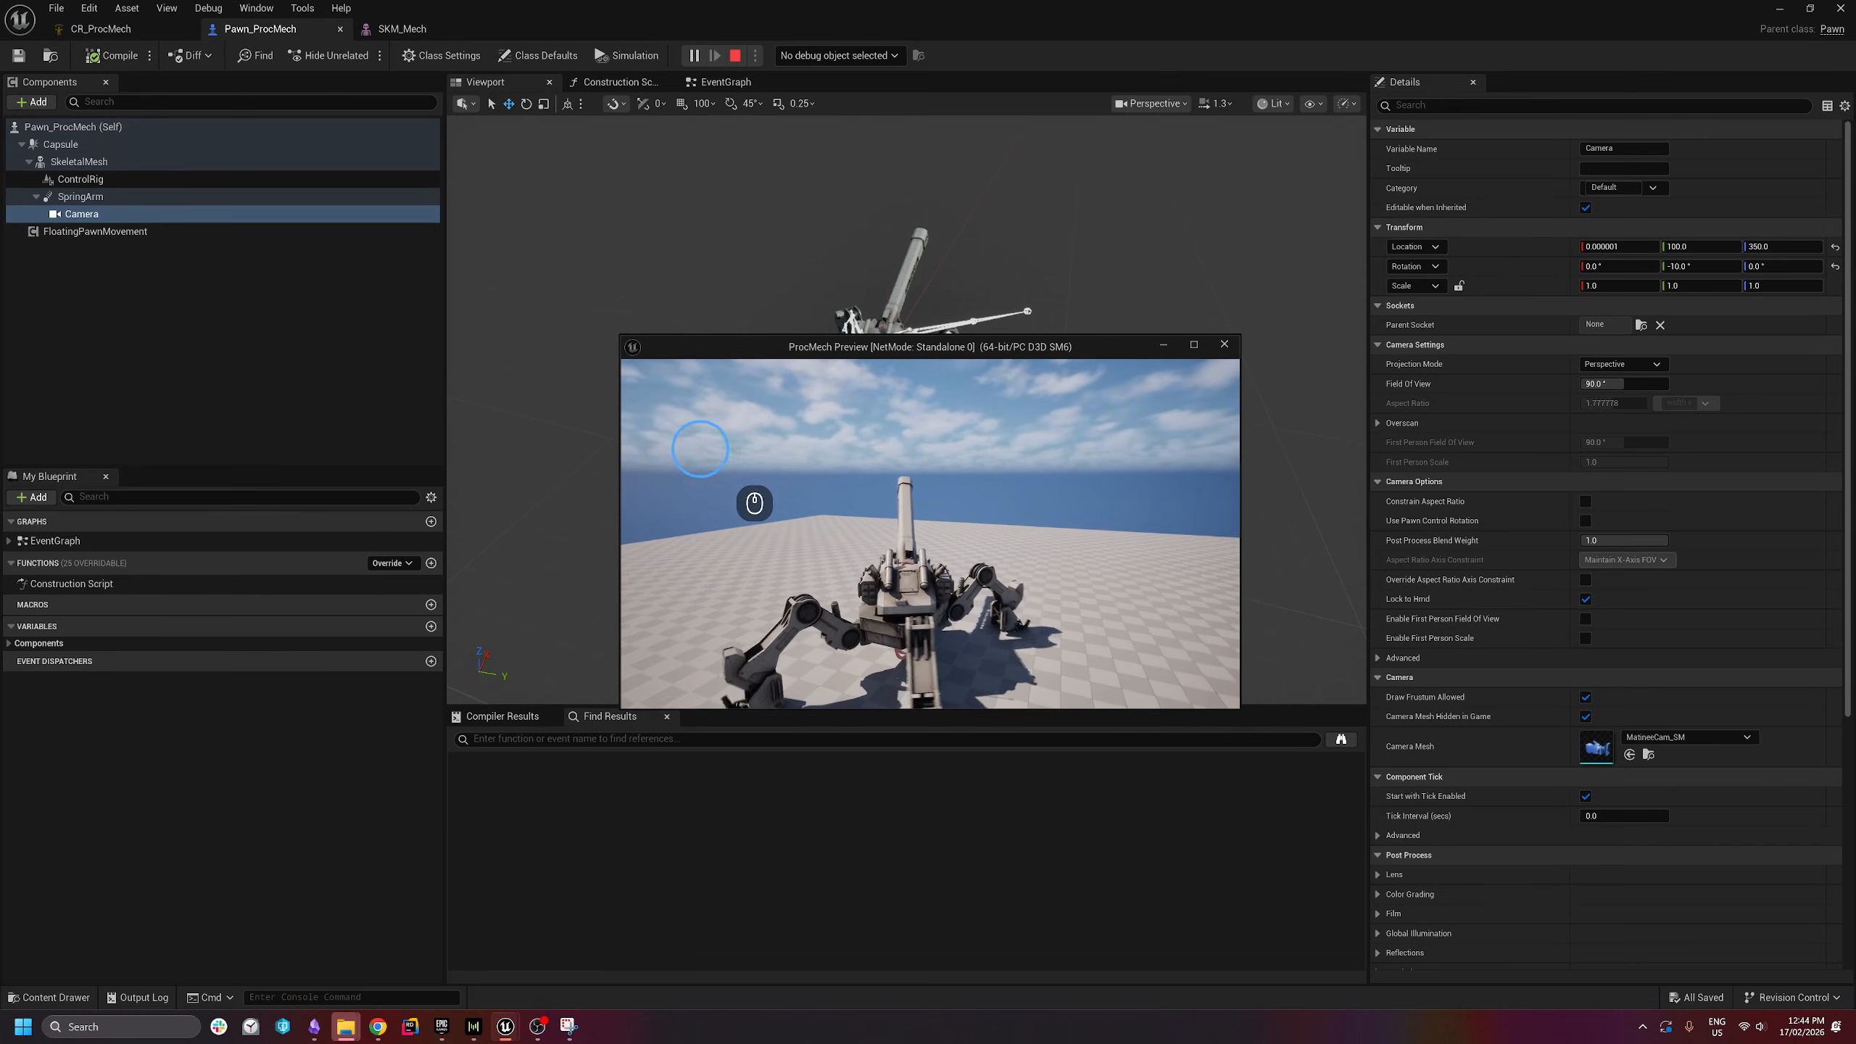
- End the game preview and return to the CR_ProcMech rig graph
key("Escape")
left_click(119, 29)
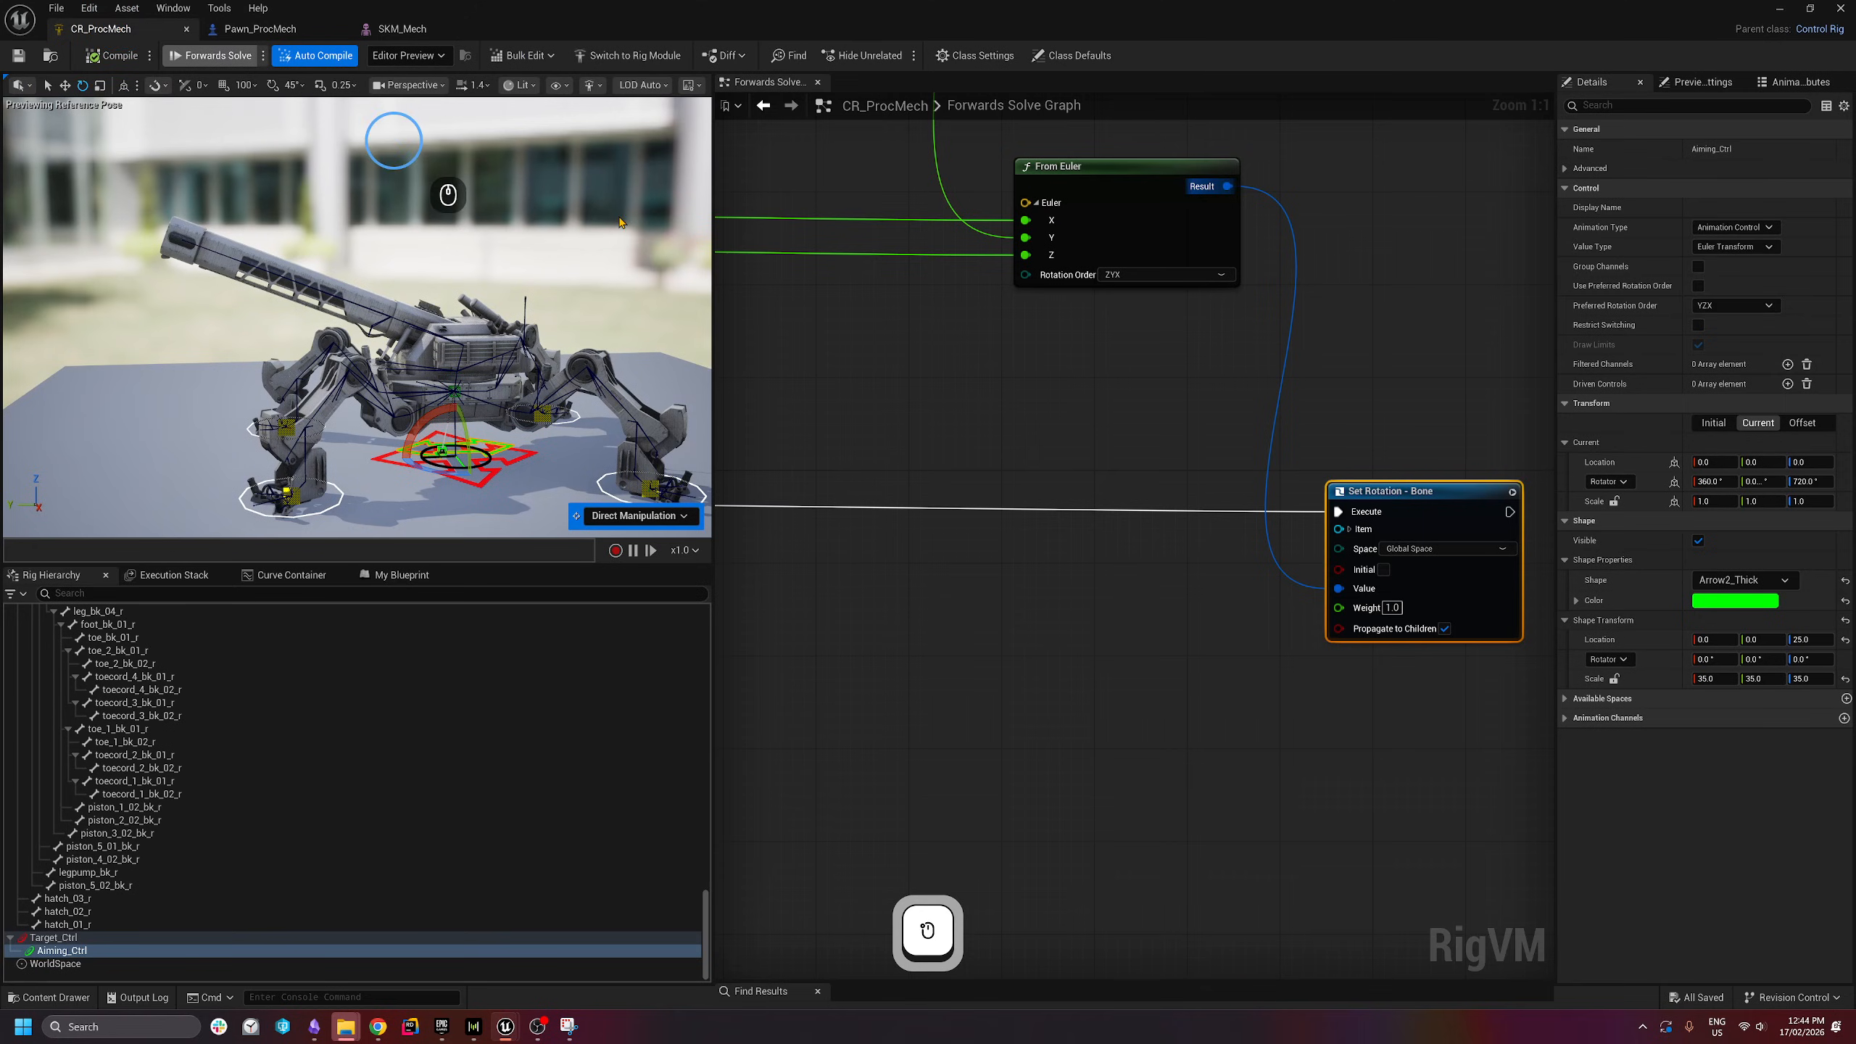
scroll(1086, 315, "down", 2)
- Bring the Euler nodes into view, then rotate Aiming_Ctrl so the main gun tilts upward
right_click_drag(995, 348, 1100, 568)
scroll(1101, 568, "down", 1)
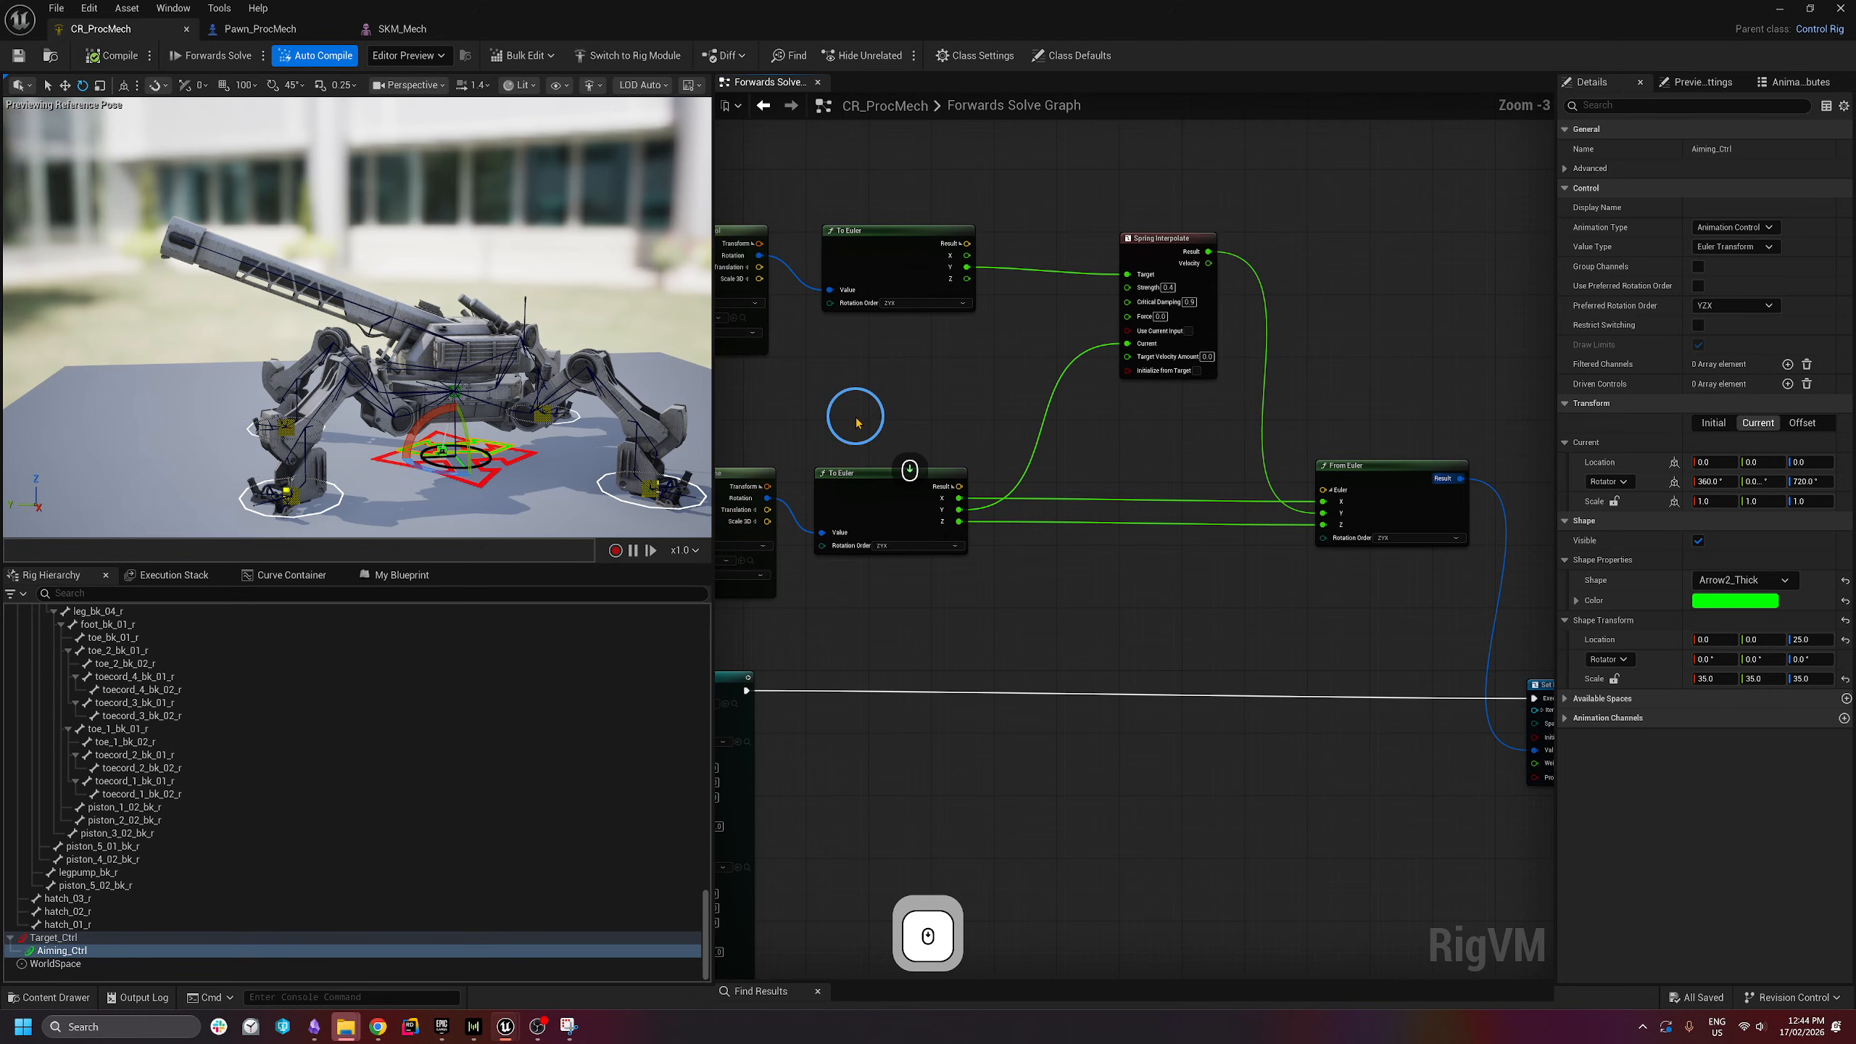
right_click_drag(850, 415, 995, 404)
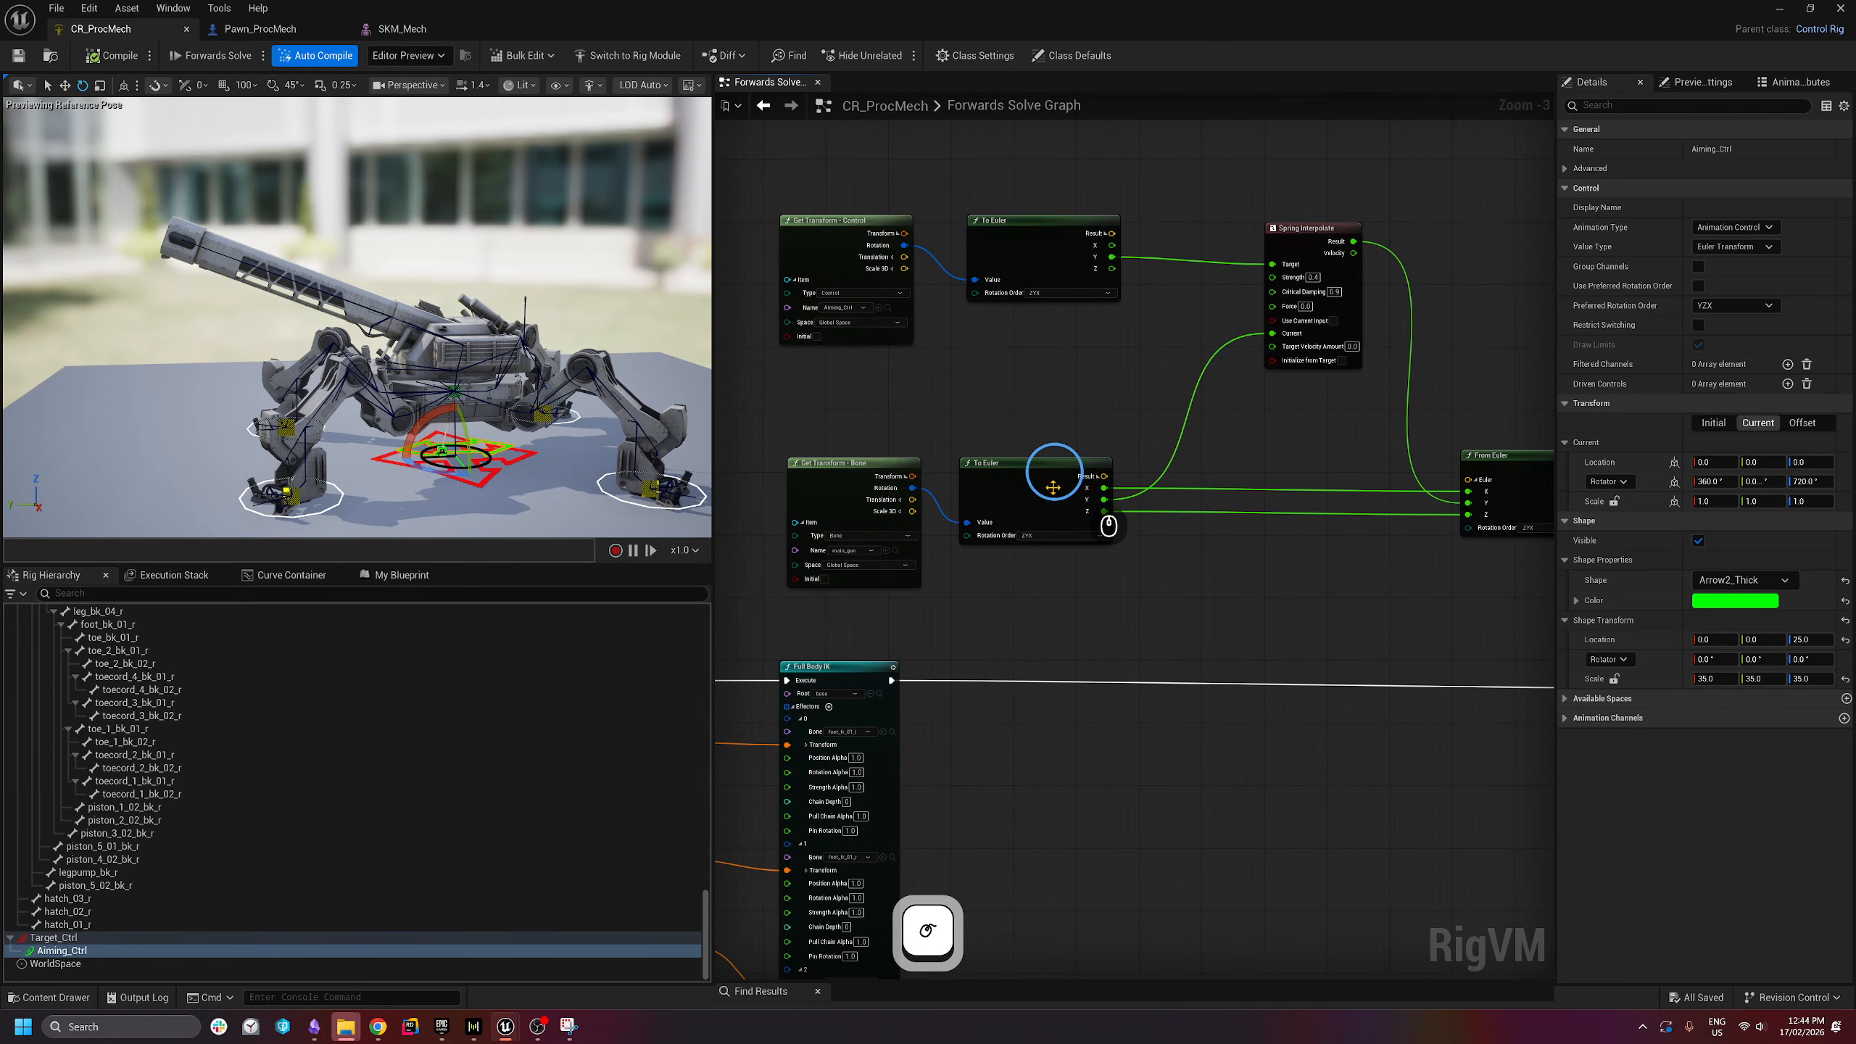
right_click_drag(1301, 452, 1237, 451)
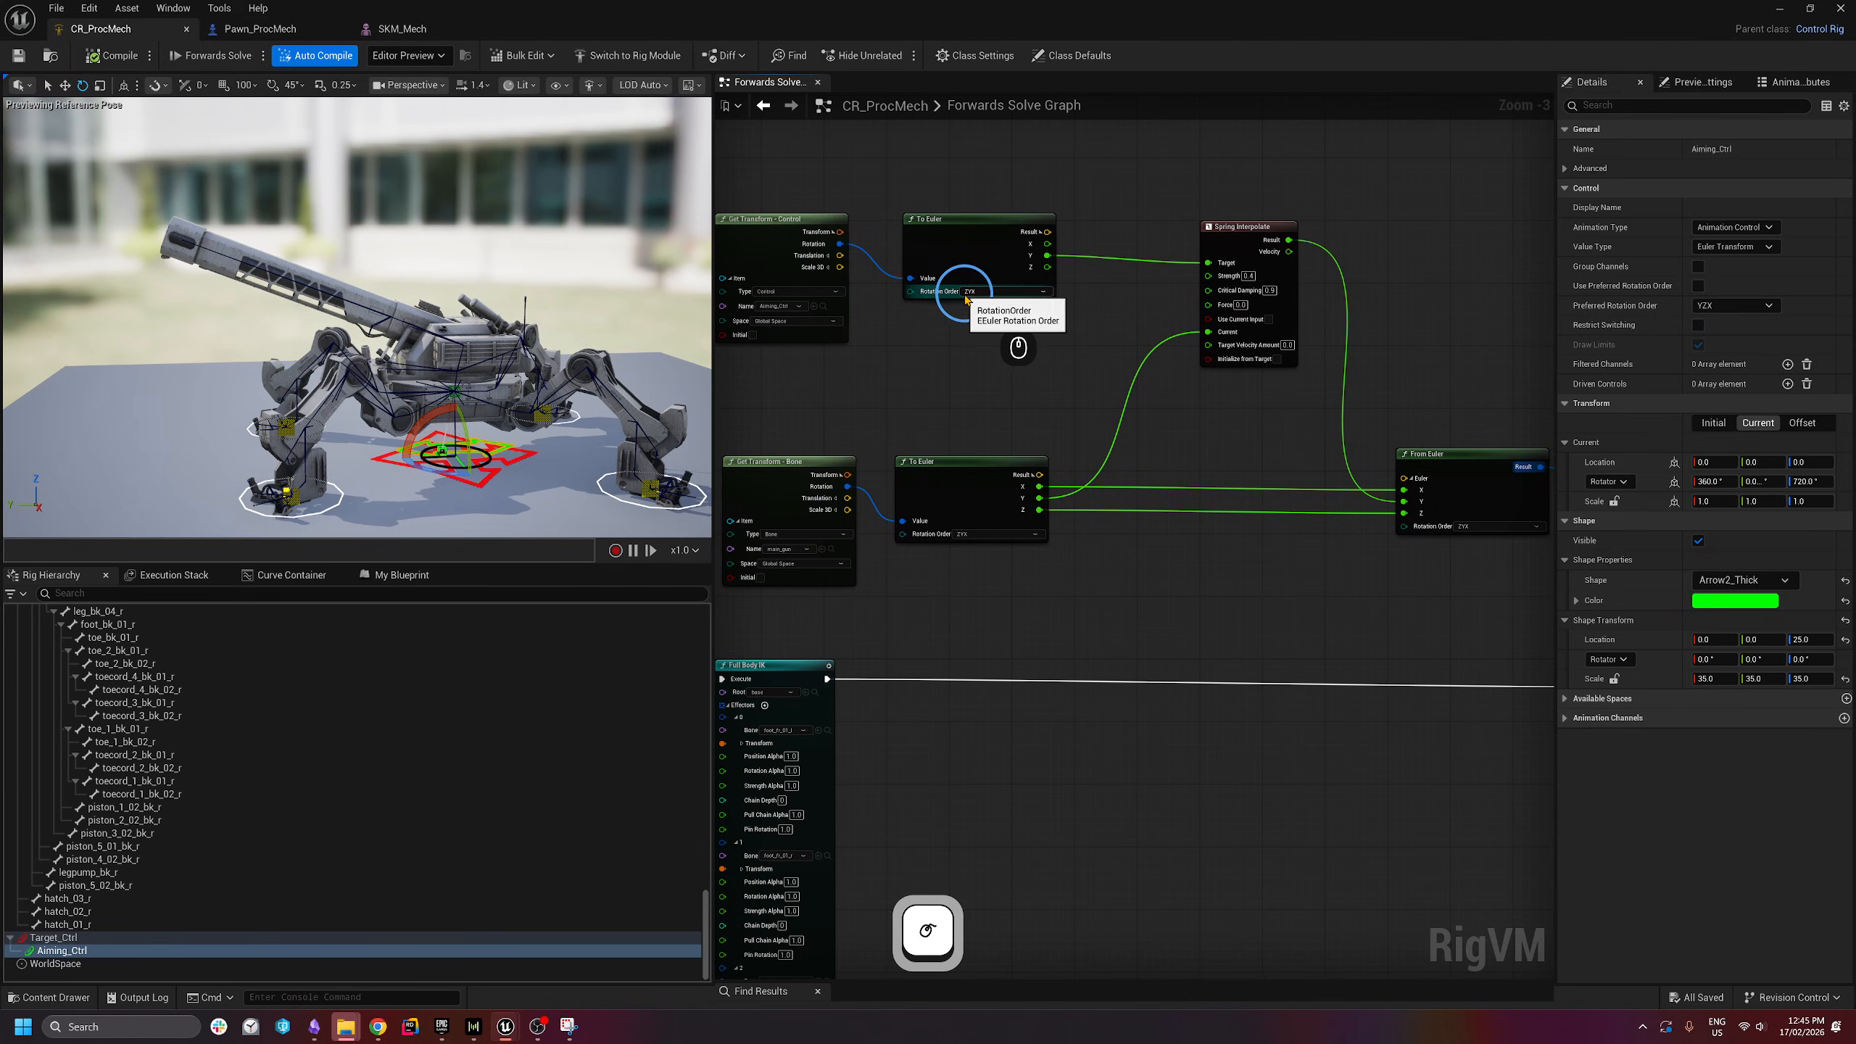
left_click_drag(441, 475, 402, 622)
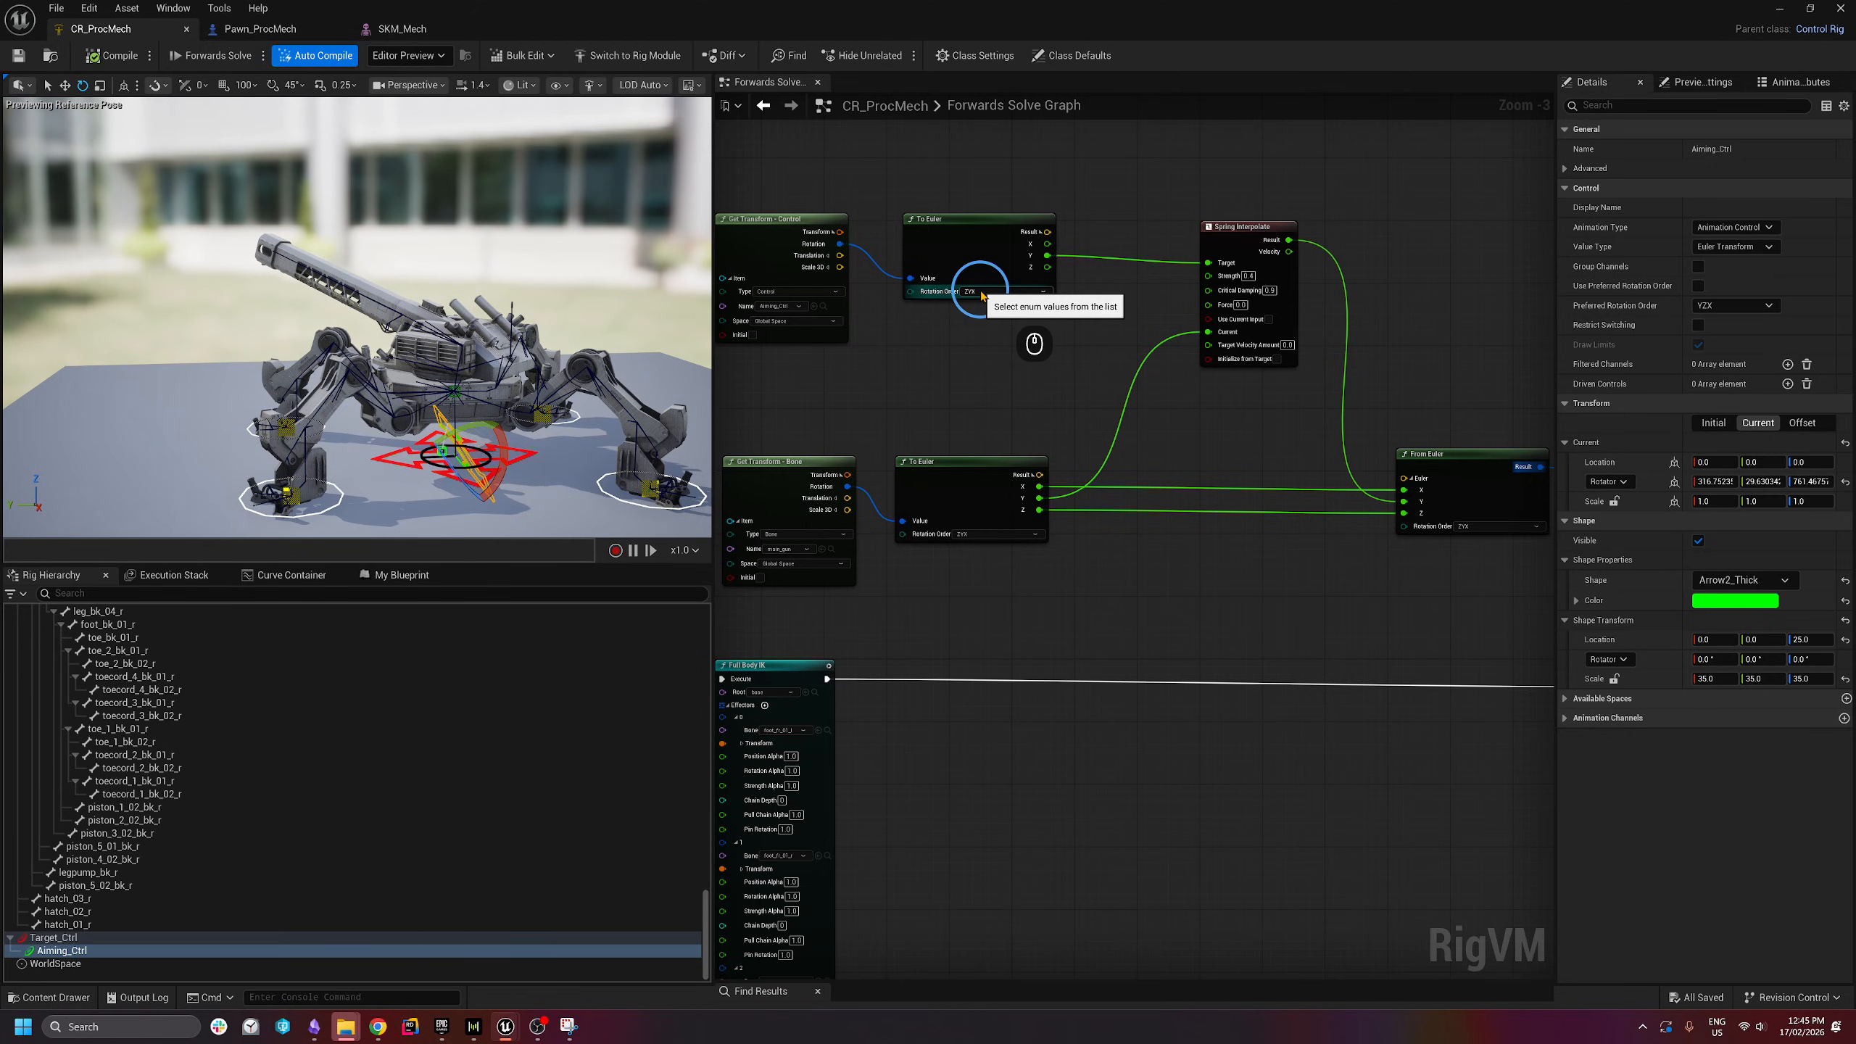
- Set both To Euler nodes and From Euler to YXZ order, compile, and play-test from Pawn_ProcMech
left_click(983, 292)
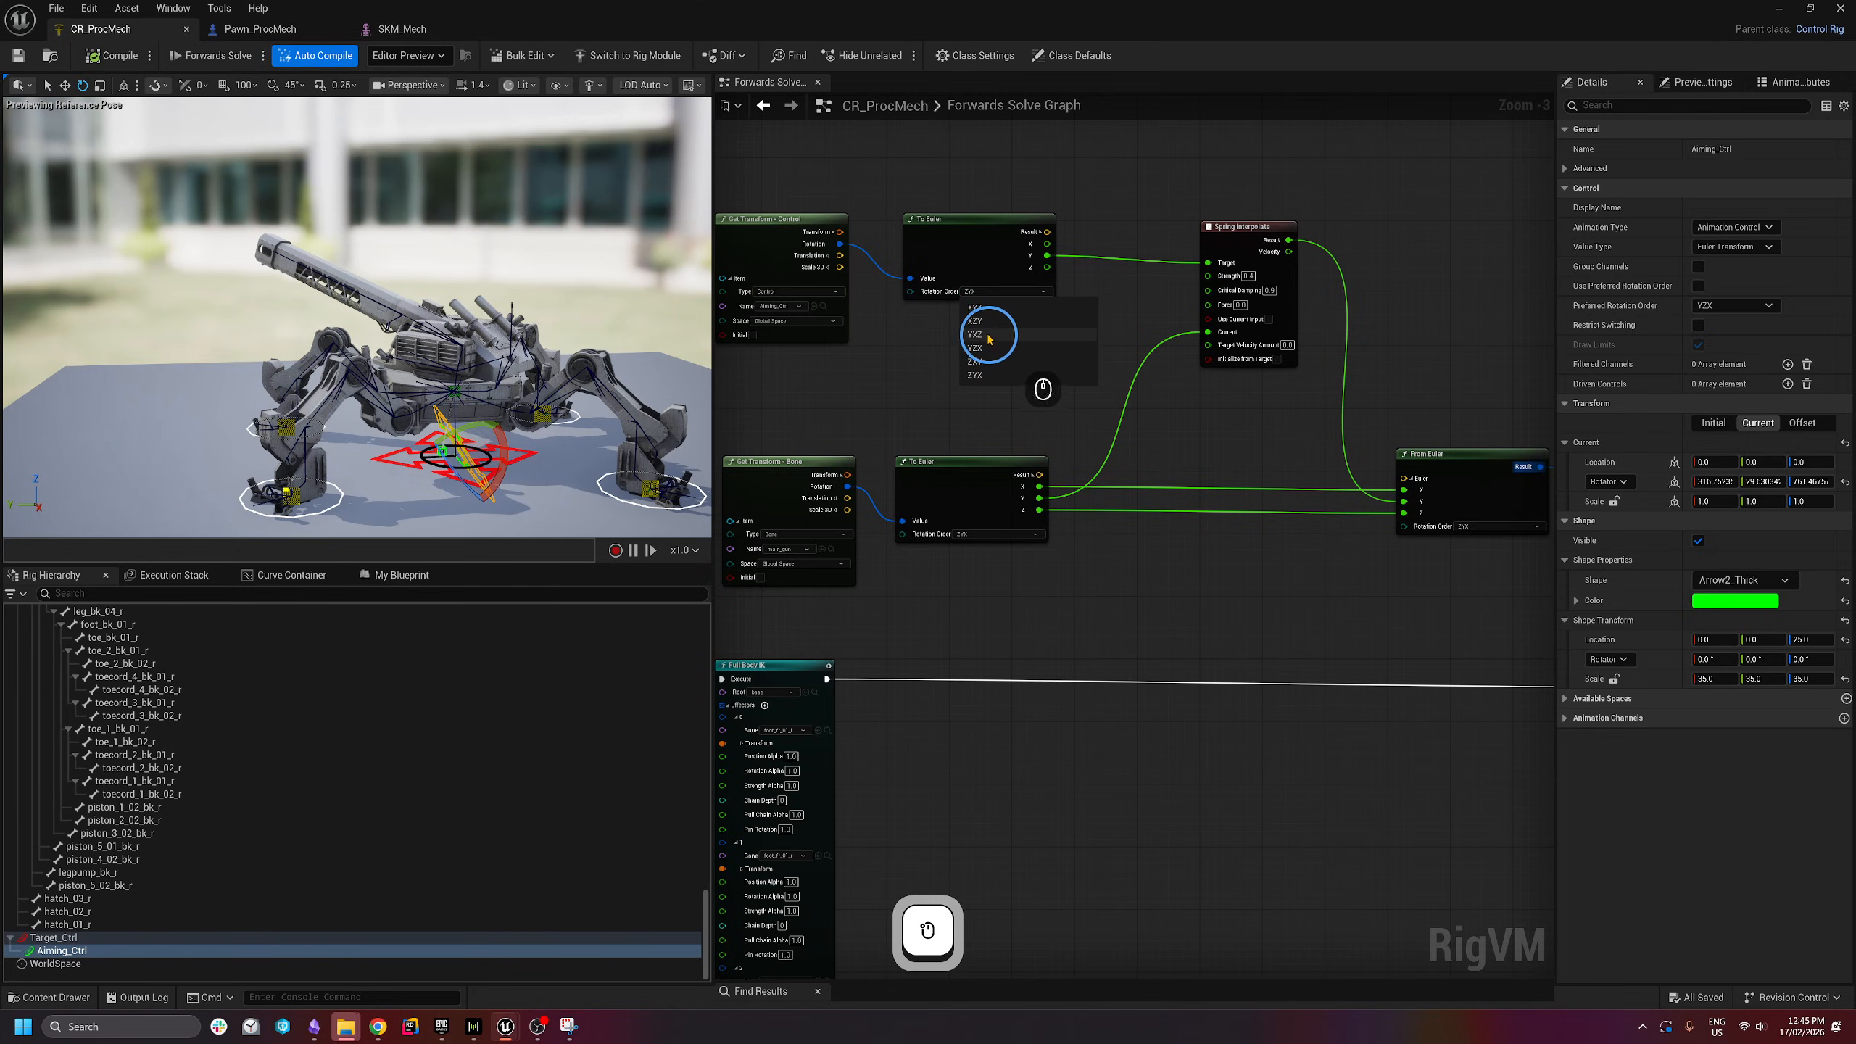
left_click(990, 339)
left_click(995, 534)
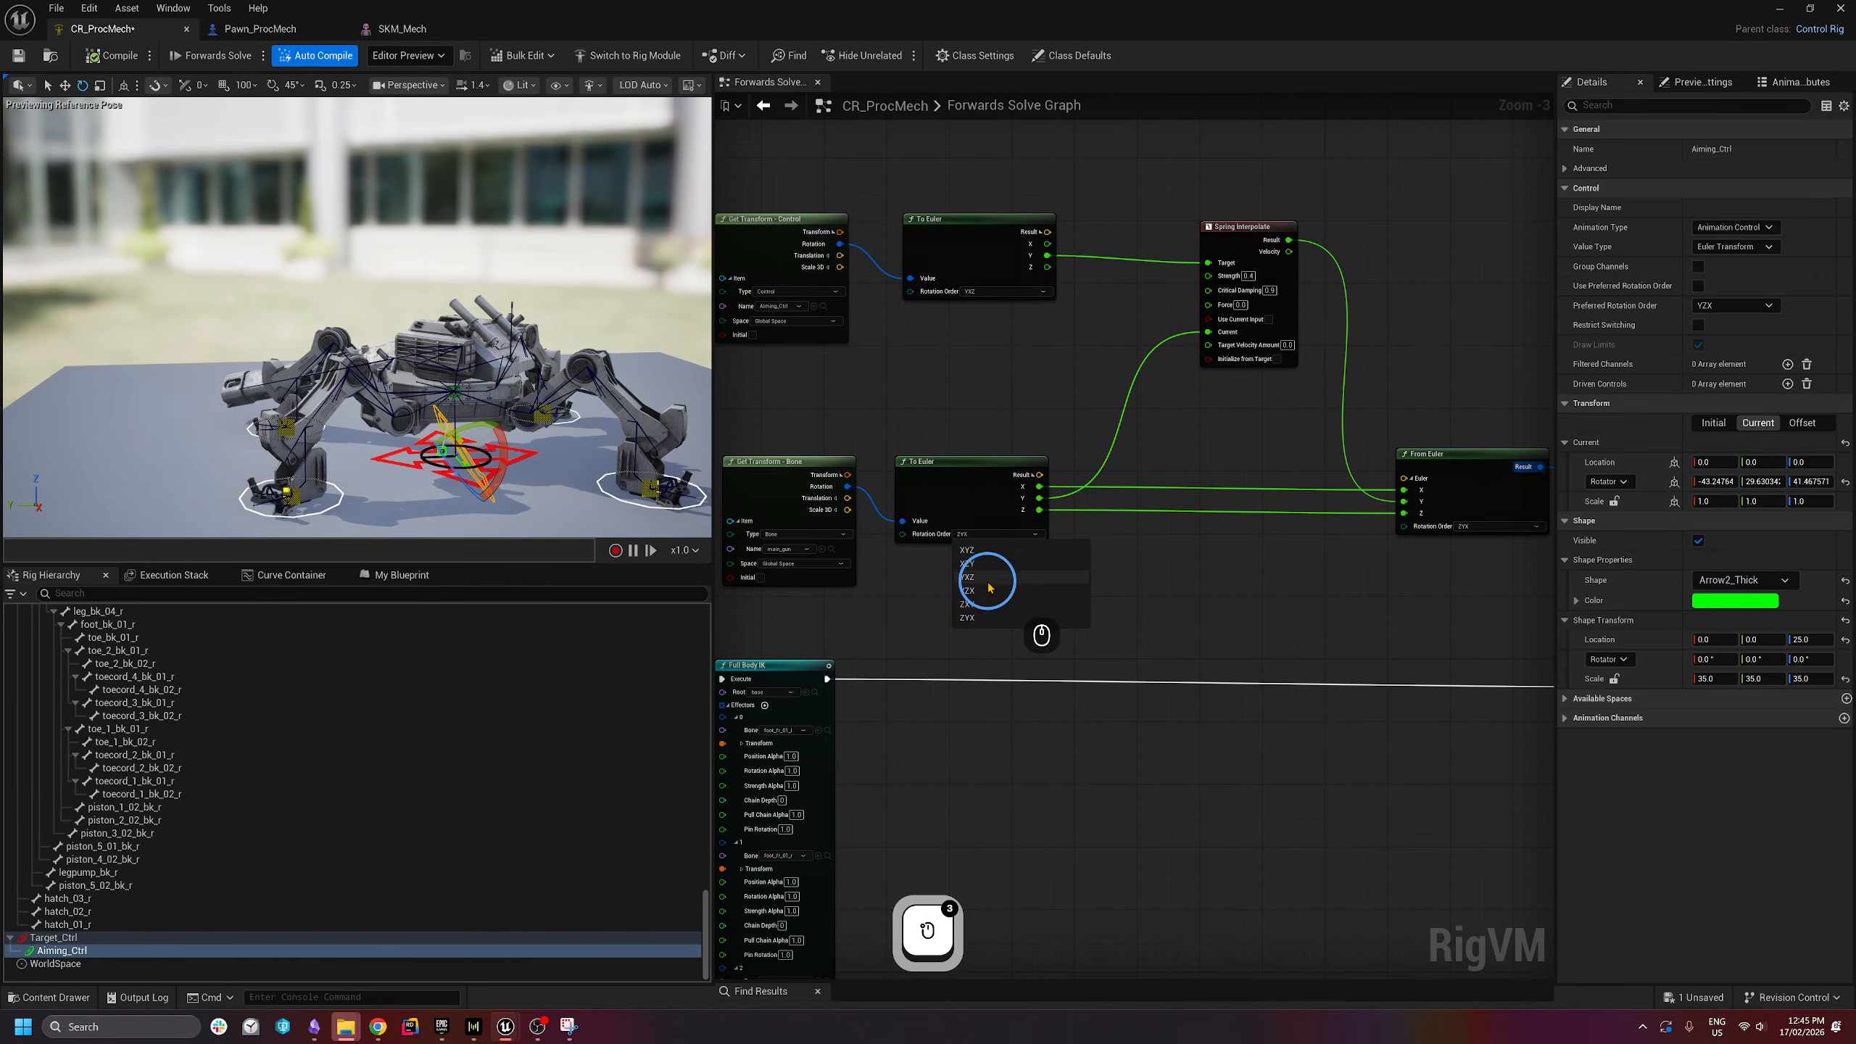
left_click(990, 582)
left_click(1484, 527)
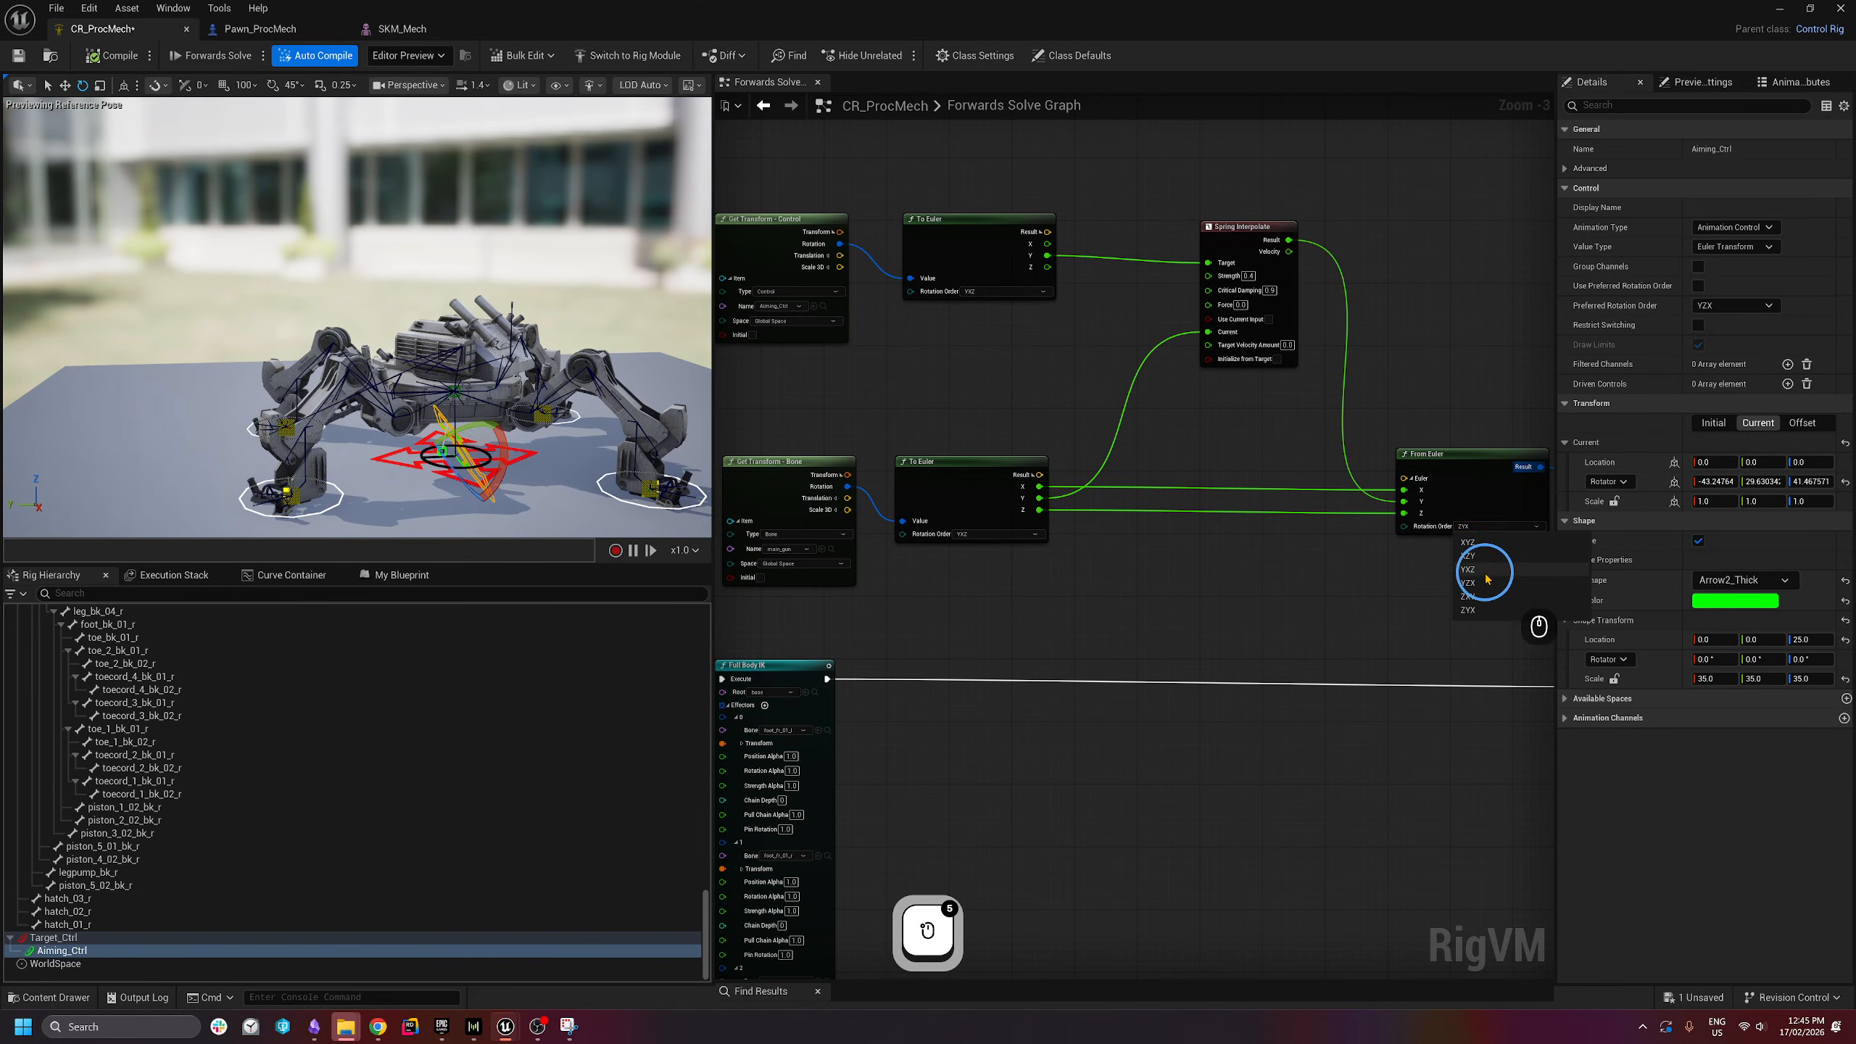
left_click(1471, 569)
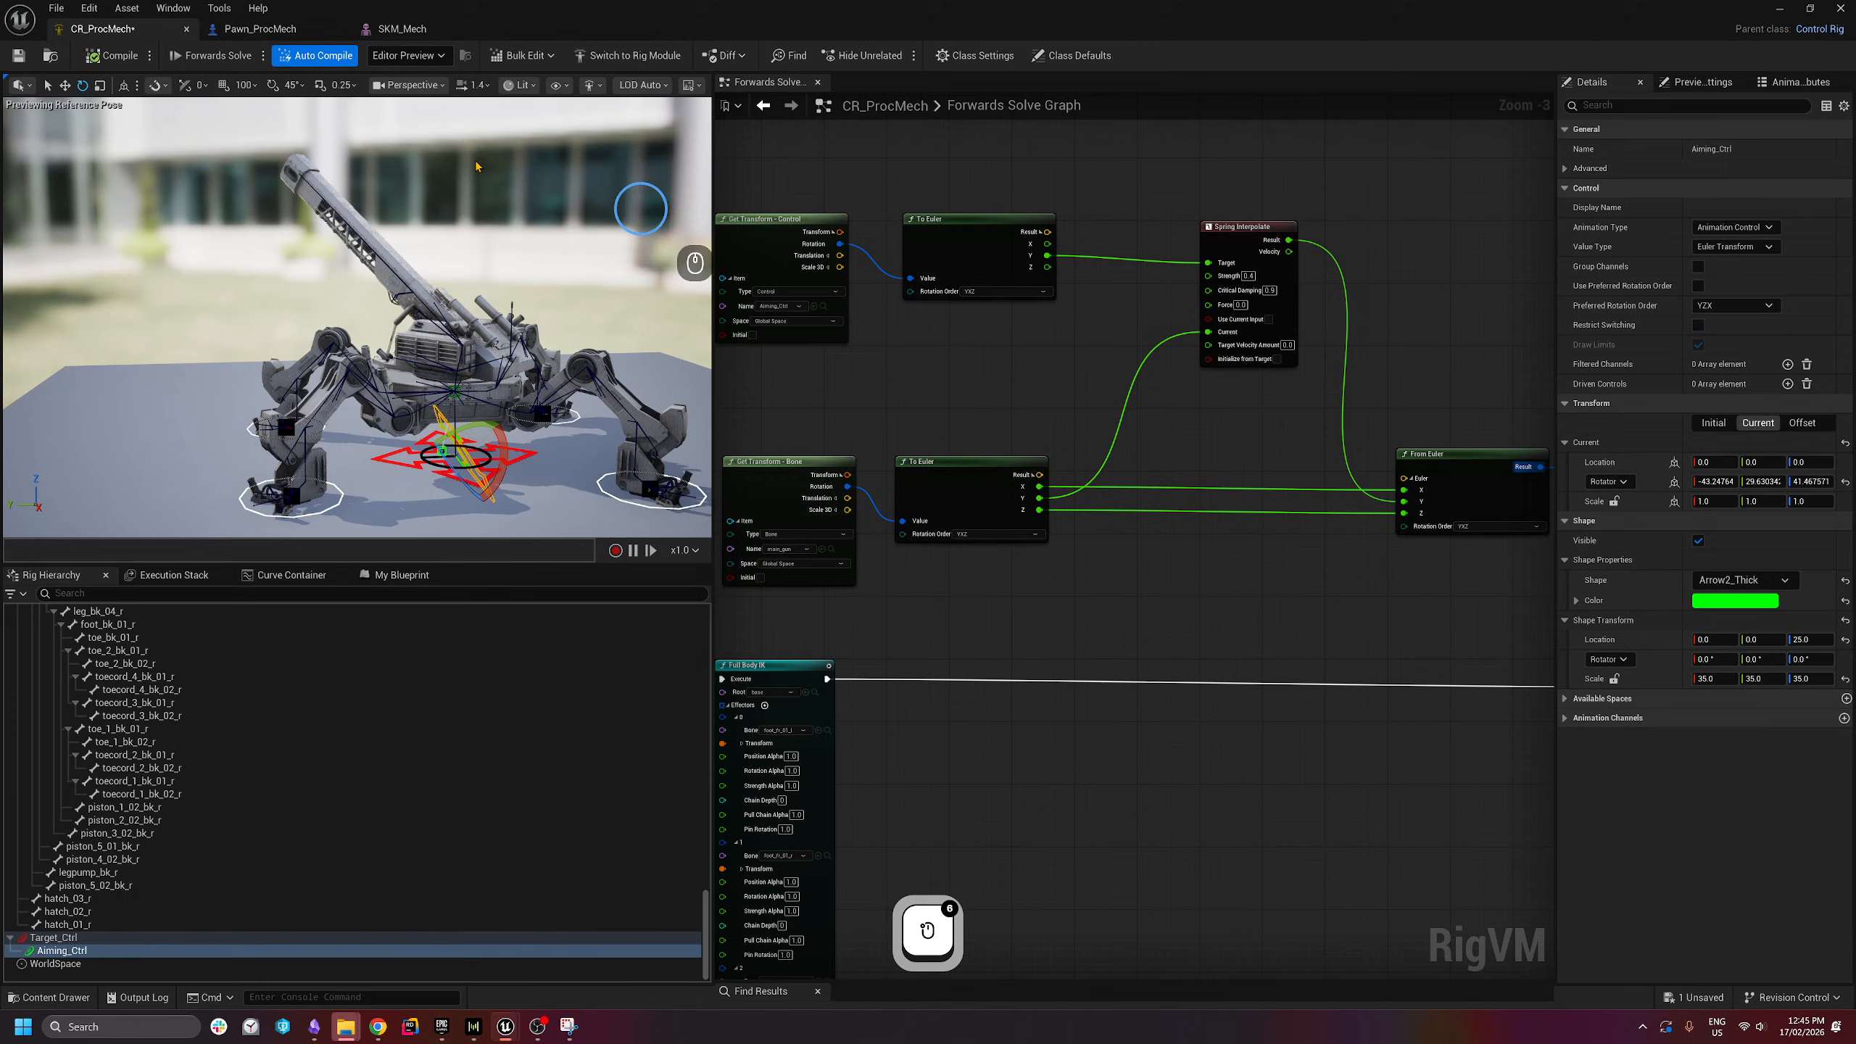
left_click(139, 59)
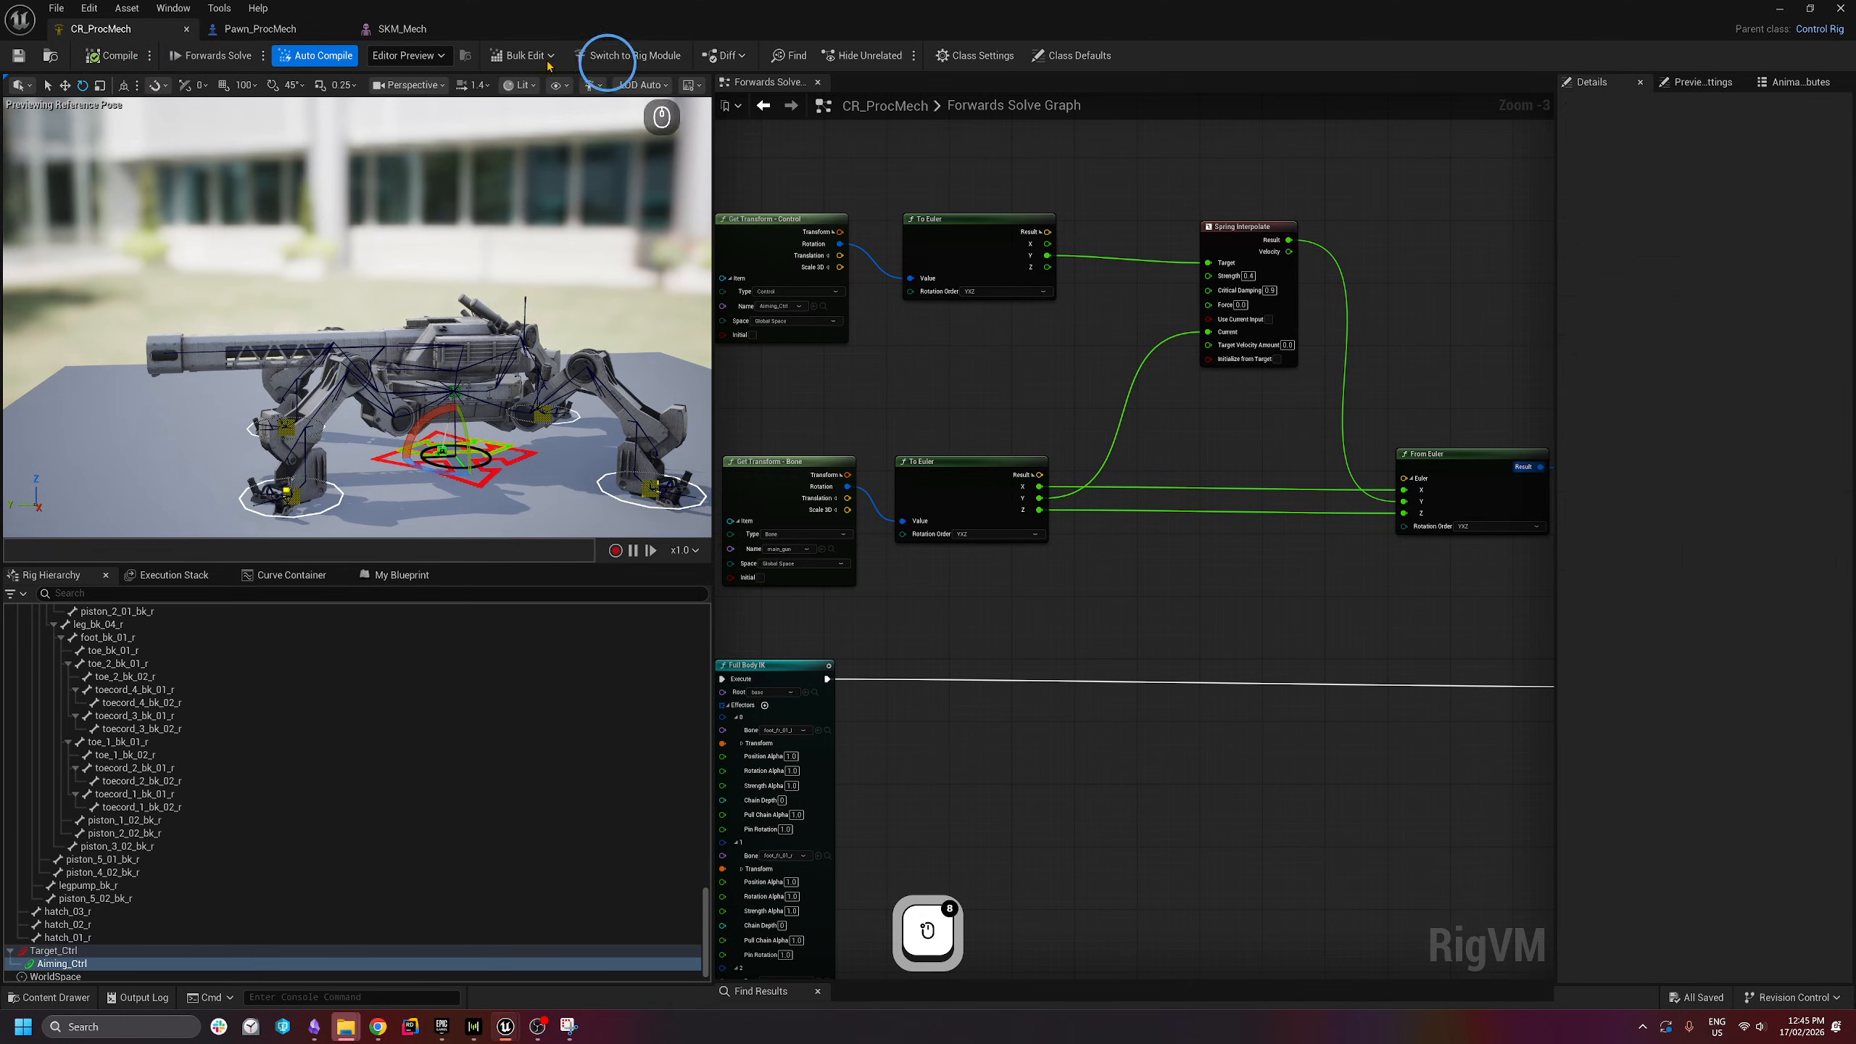
left_click(309, 29)
left_click(698, 58)
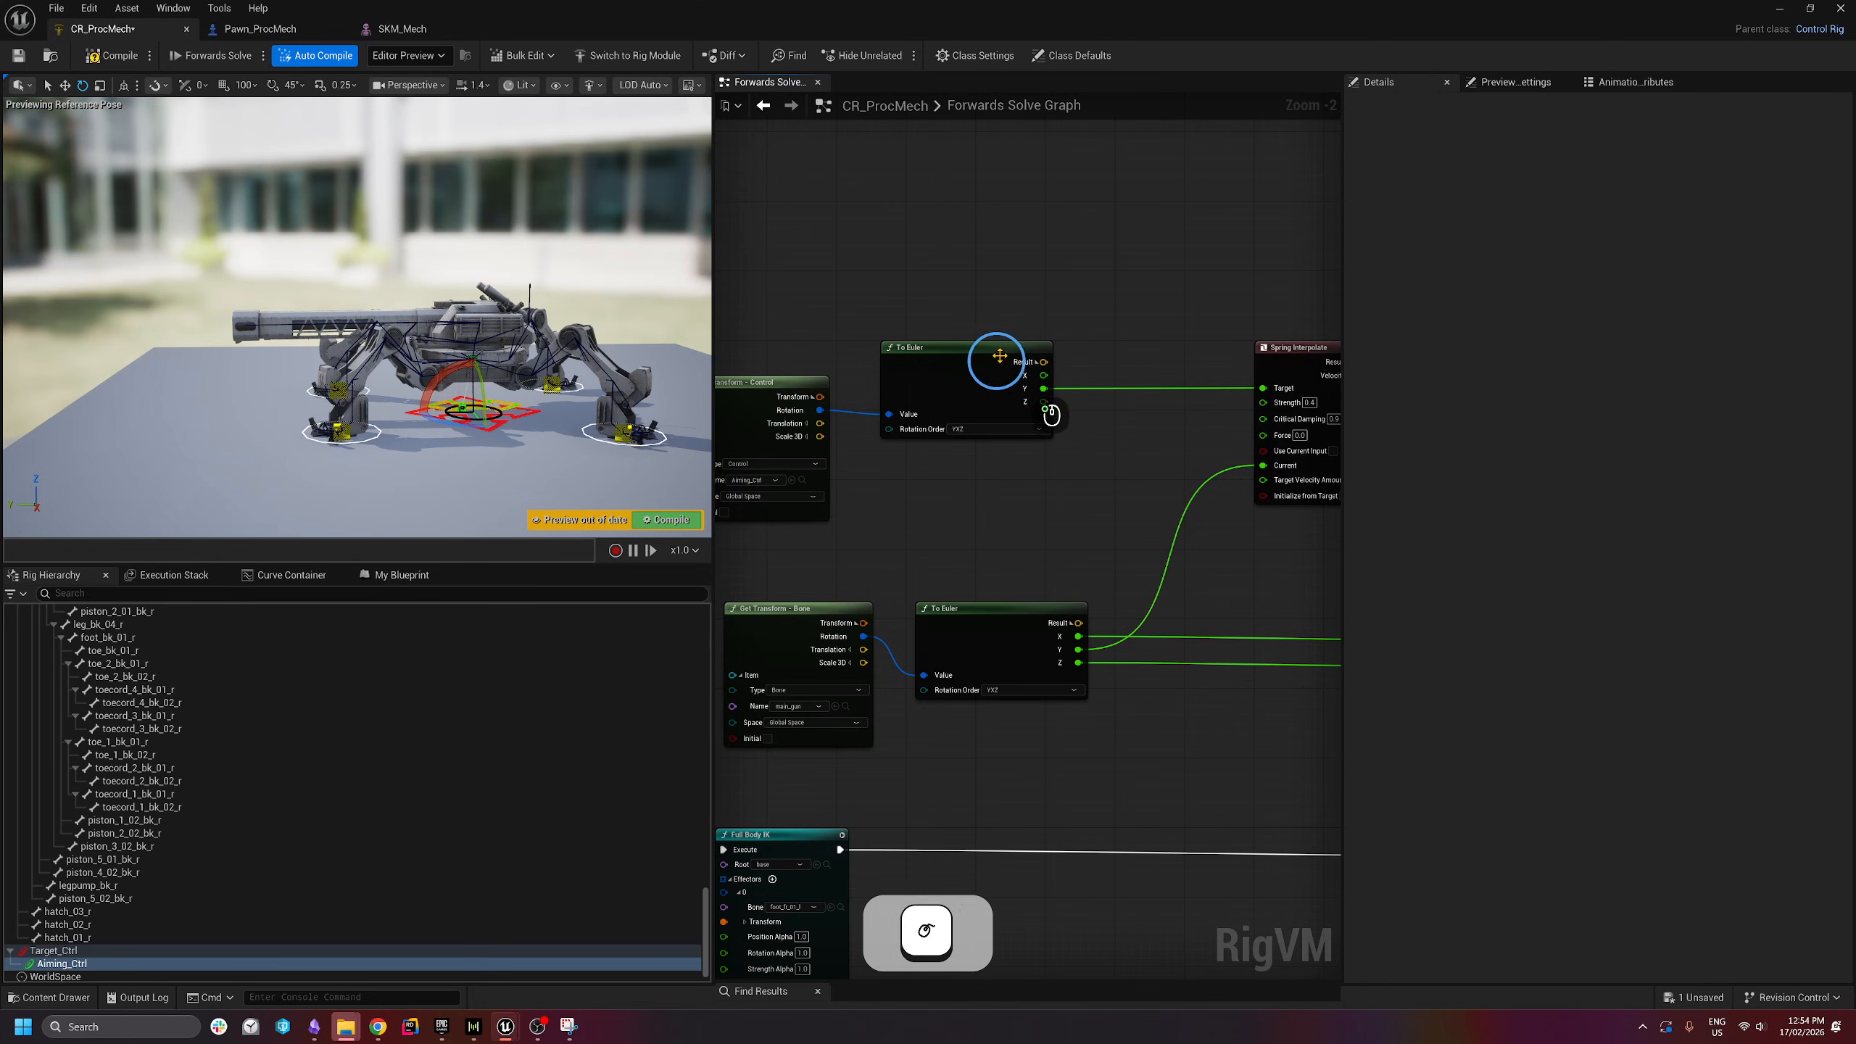
- Nudge the upper To Euler node and pull a new connection from its Y output
left_click_drag(995, 364, 996, 354)
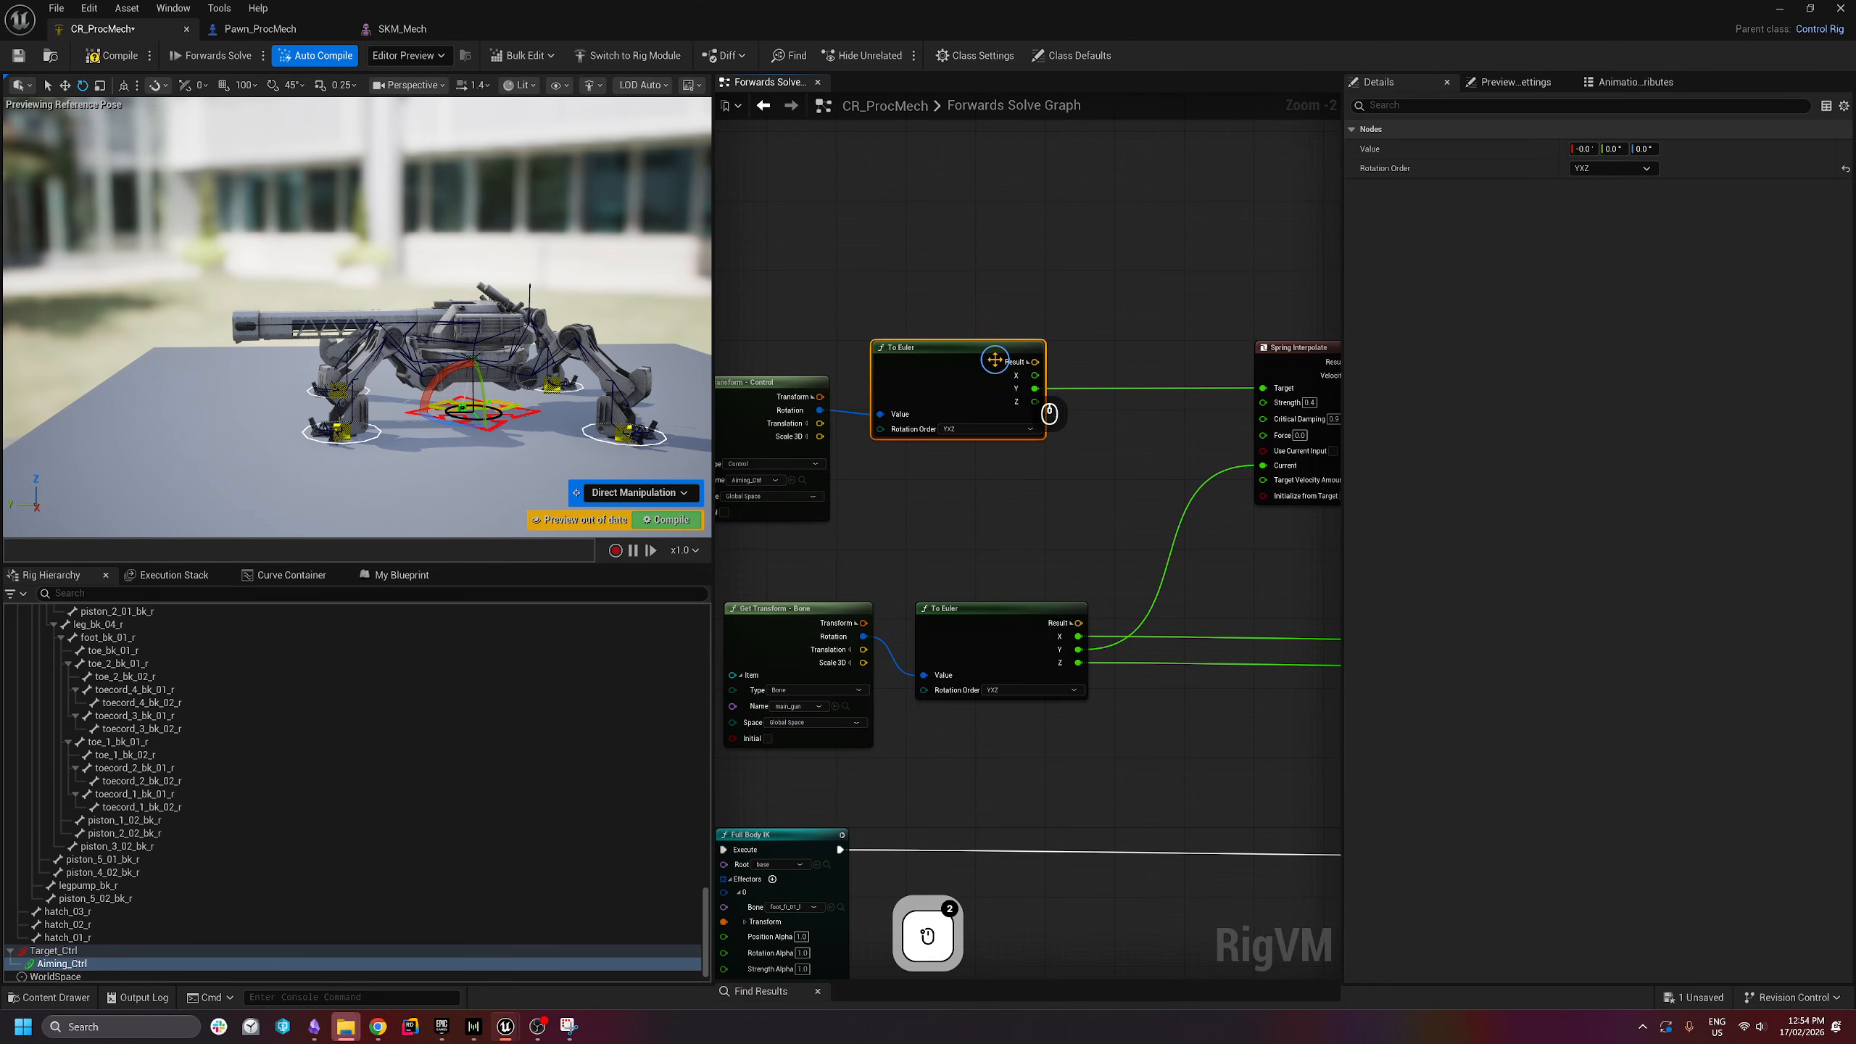
scroll(1038, 410, "down", 1)
right_click_drag(979, 445, 1027, 447)
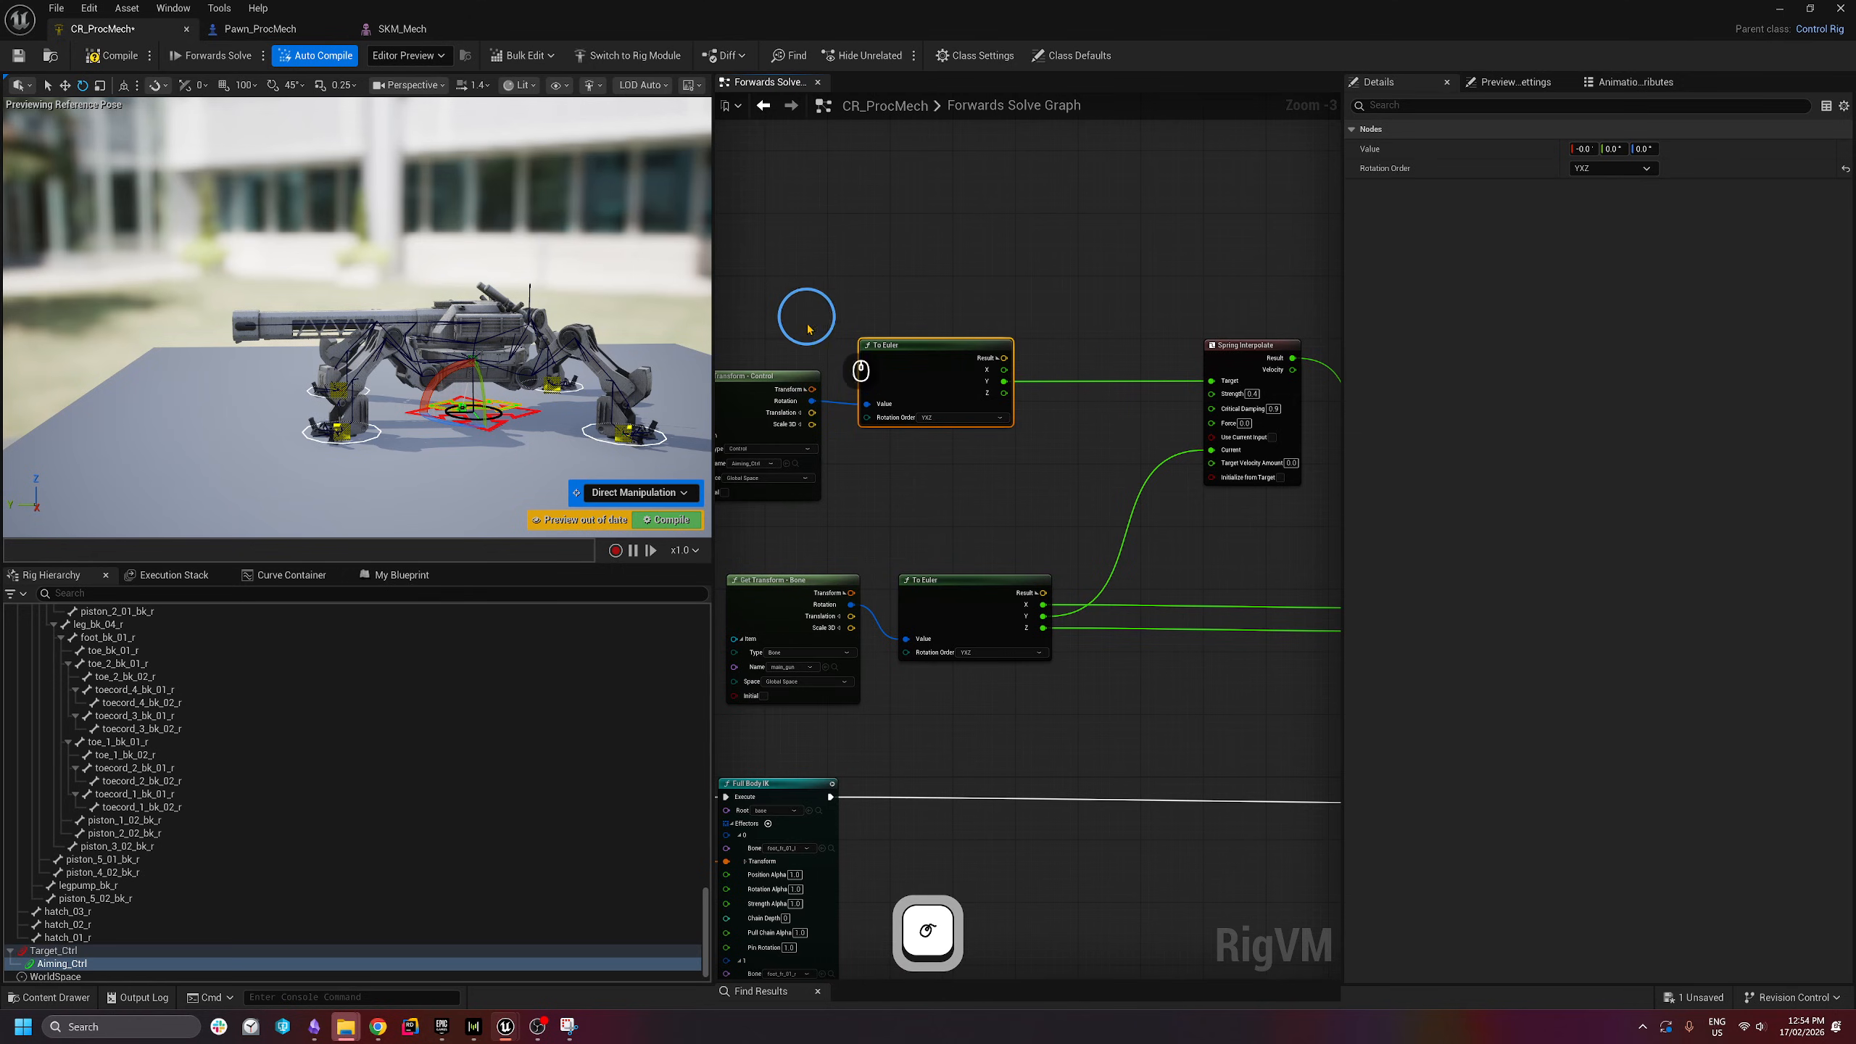
scroll(1038, 372, "up", 1)
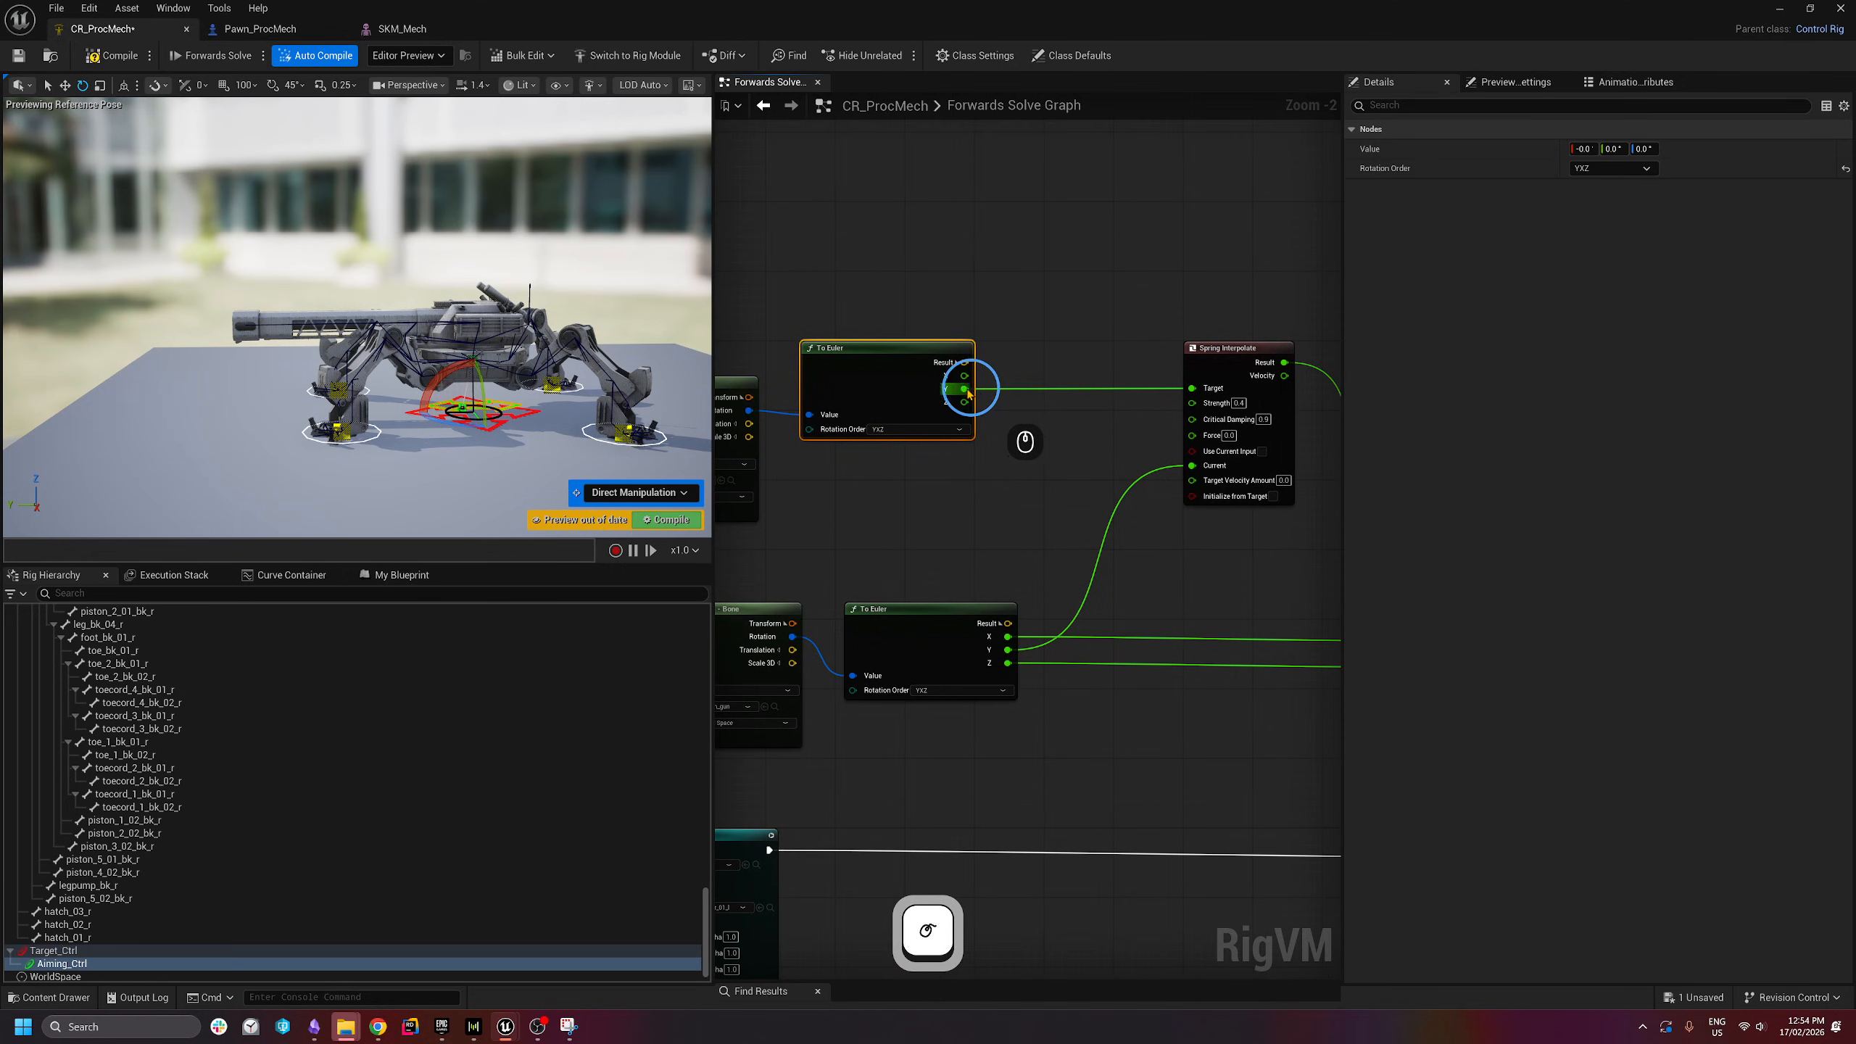
left_click_drag(965, 388, 1038, 416)
- Add a Clamp node on To Euler's Y output, feeding Spring Interpolate's Target
type("clamp")
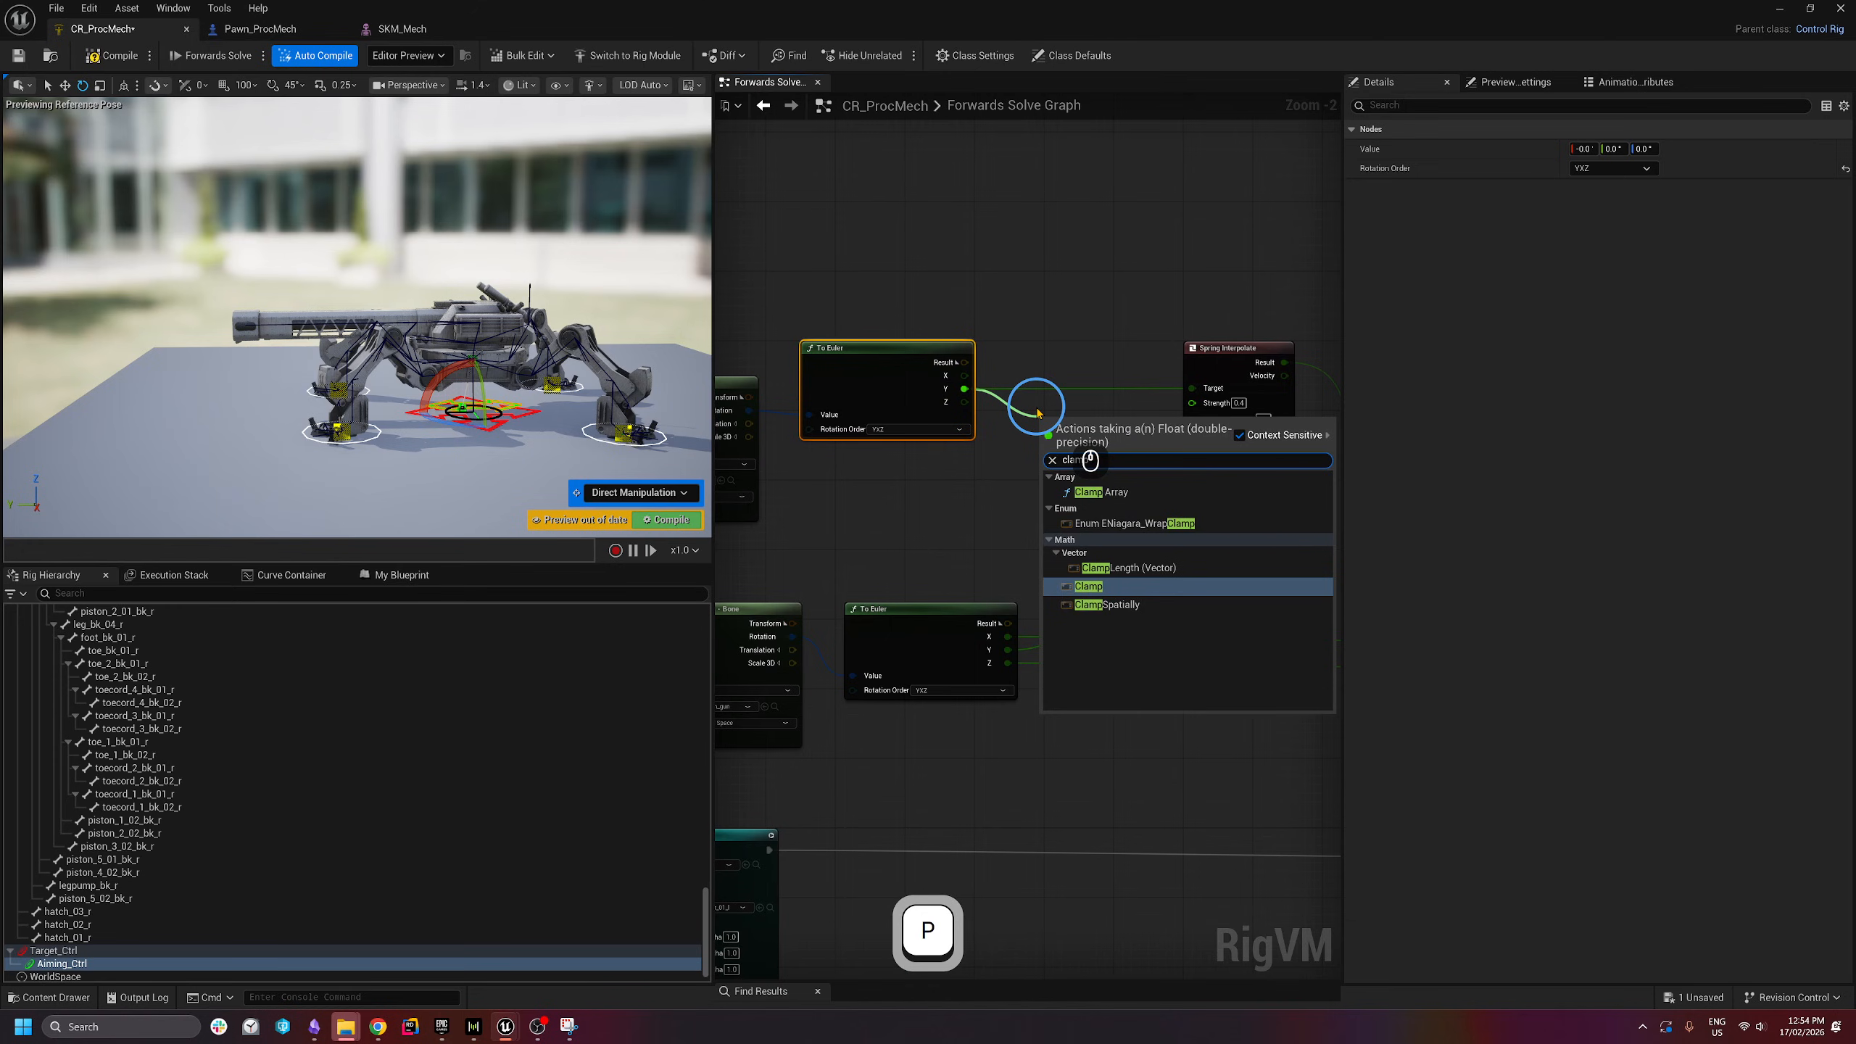
left_click(1080, 588)
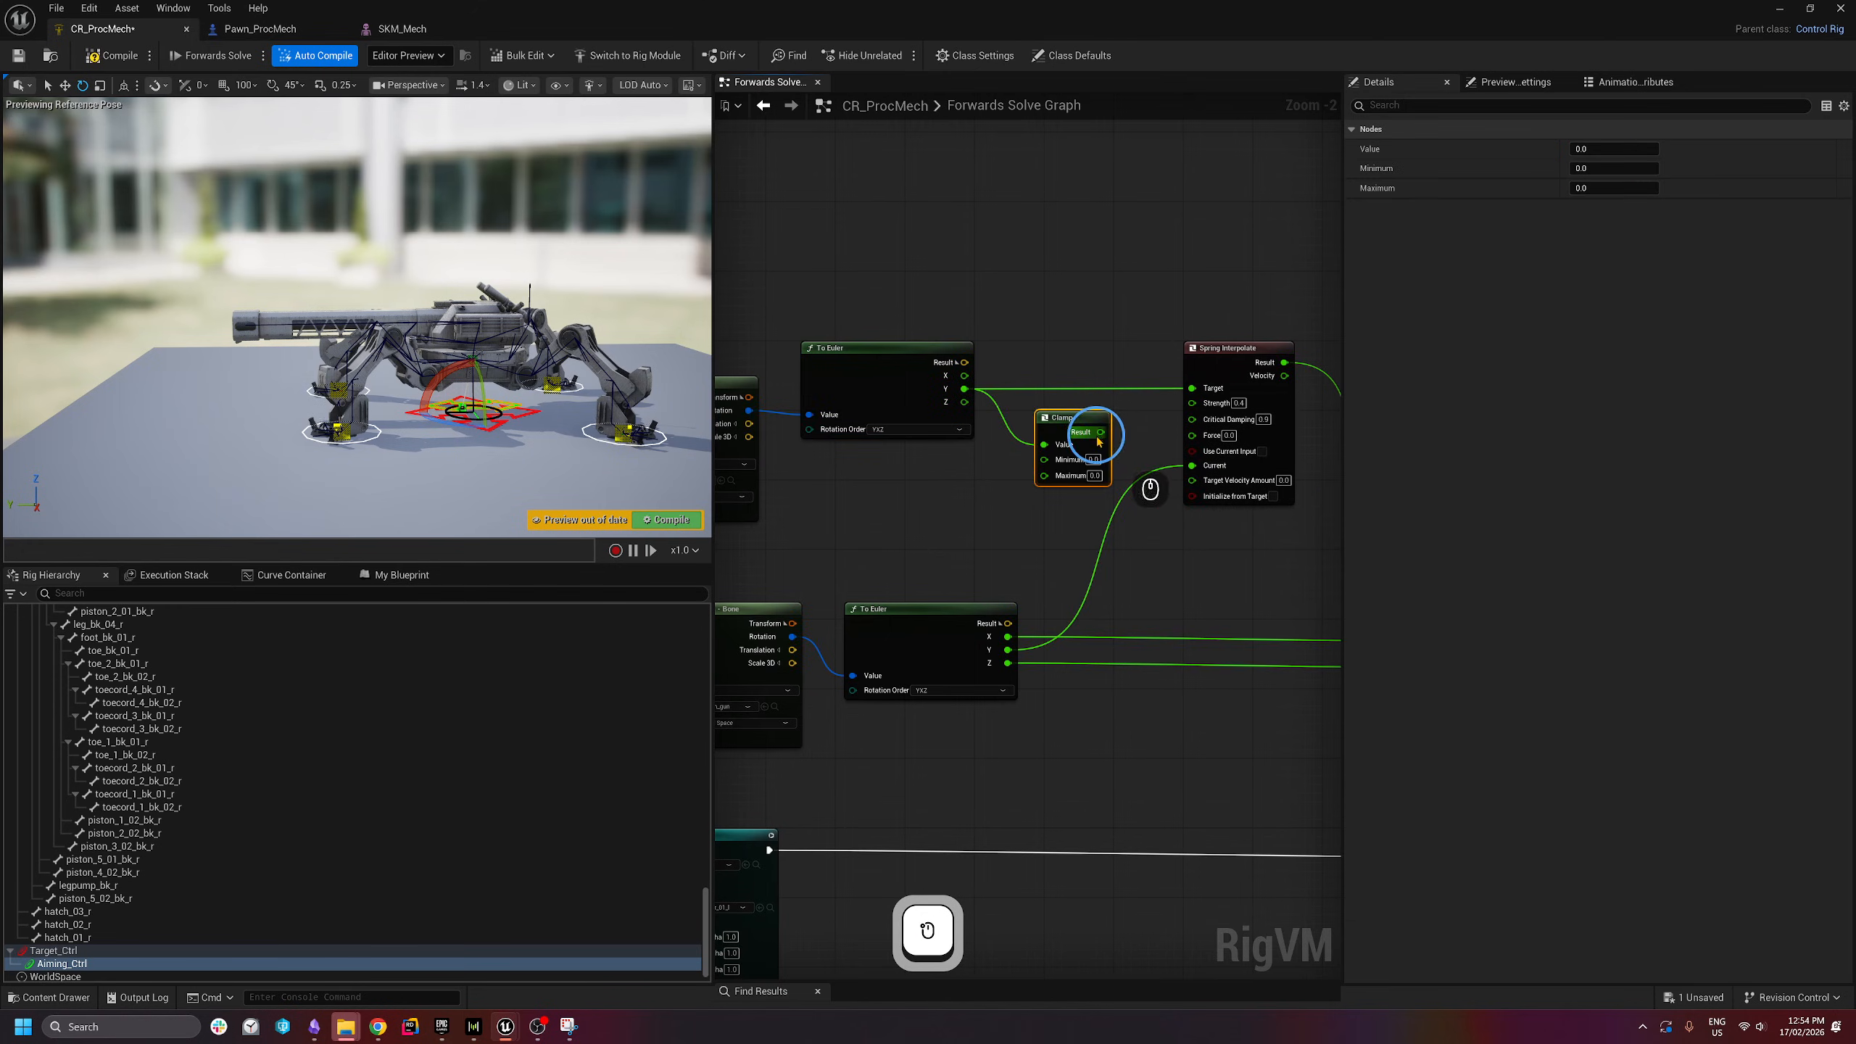
left_click_drag(1100, 432, 1216, 382)
left_click(1209, 389)
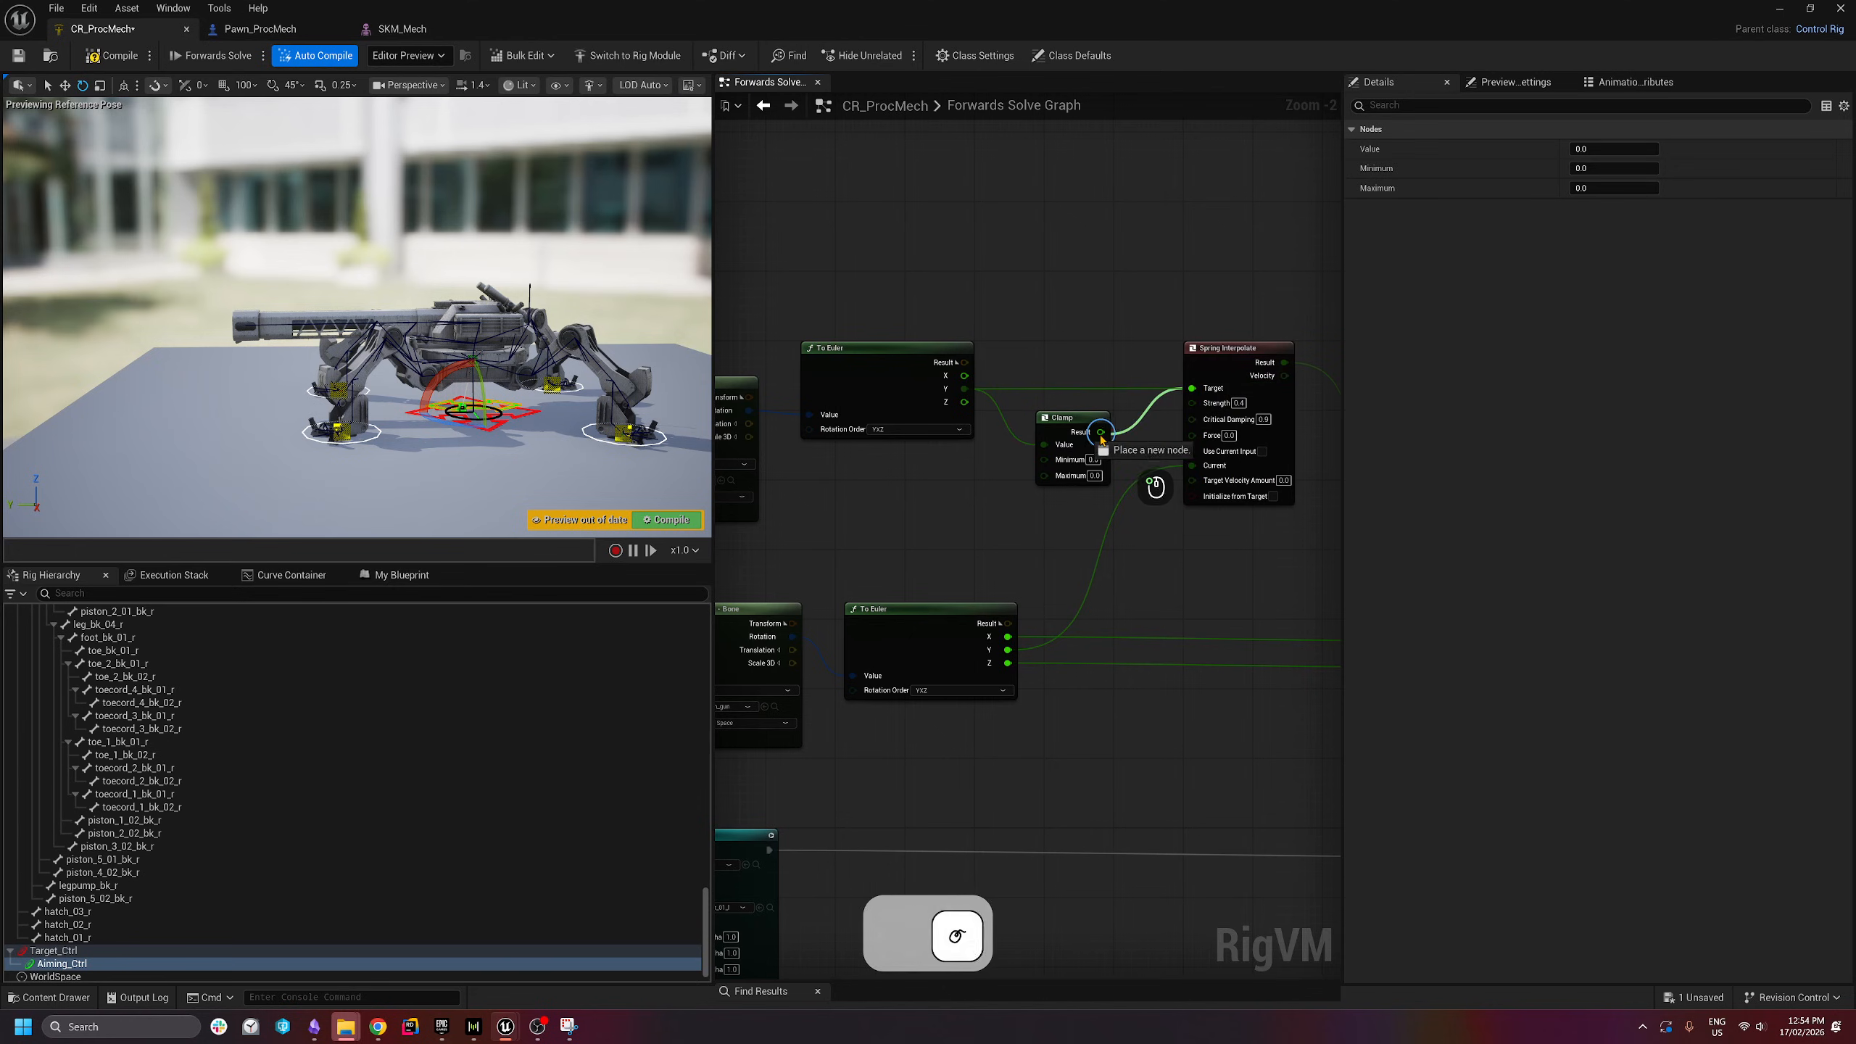
left_click_drag(1073, 421, 1099, 380)
scroll(1099, 381, "up", 2)
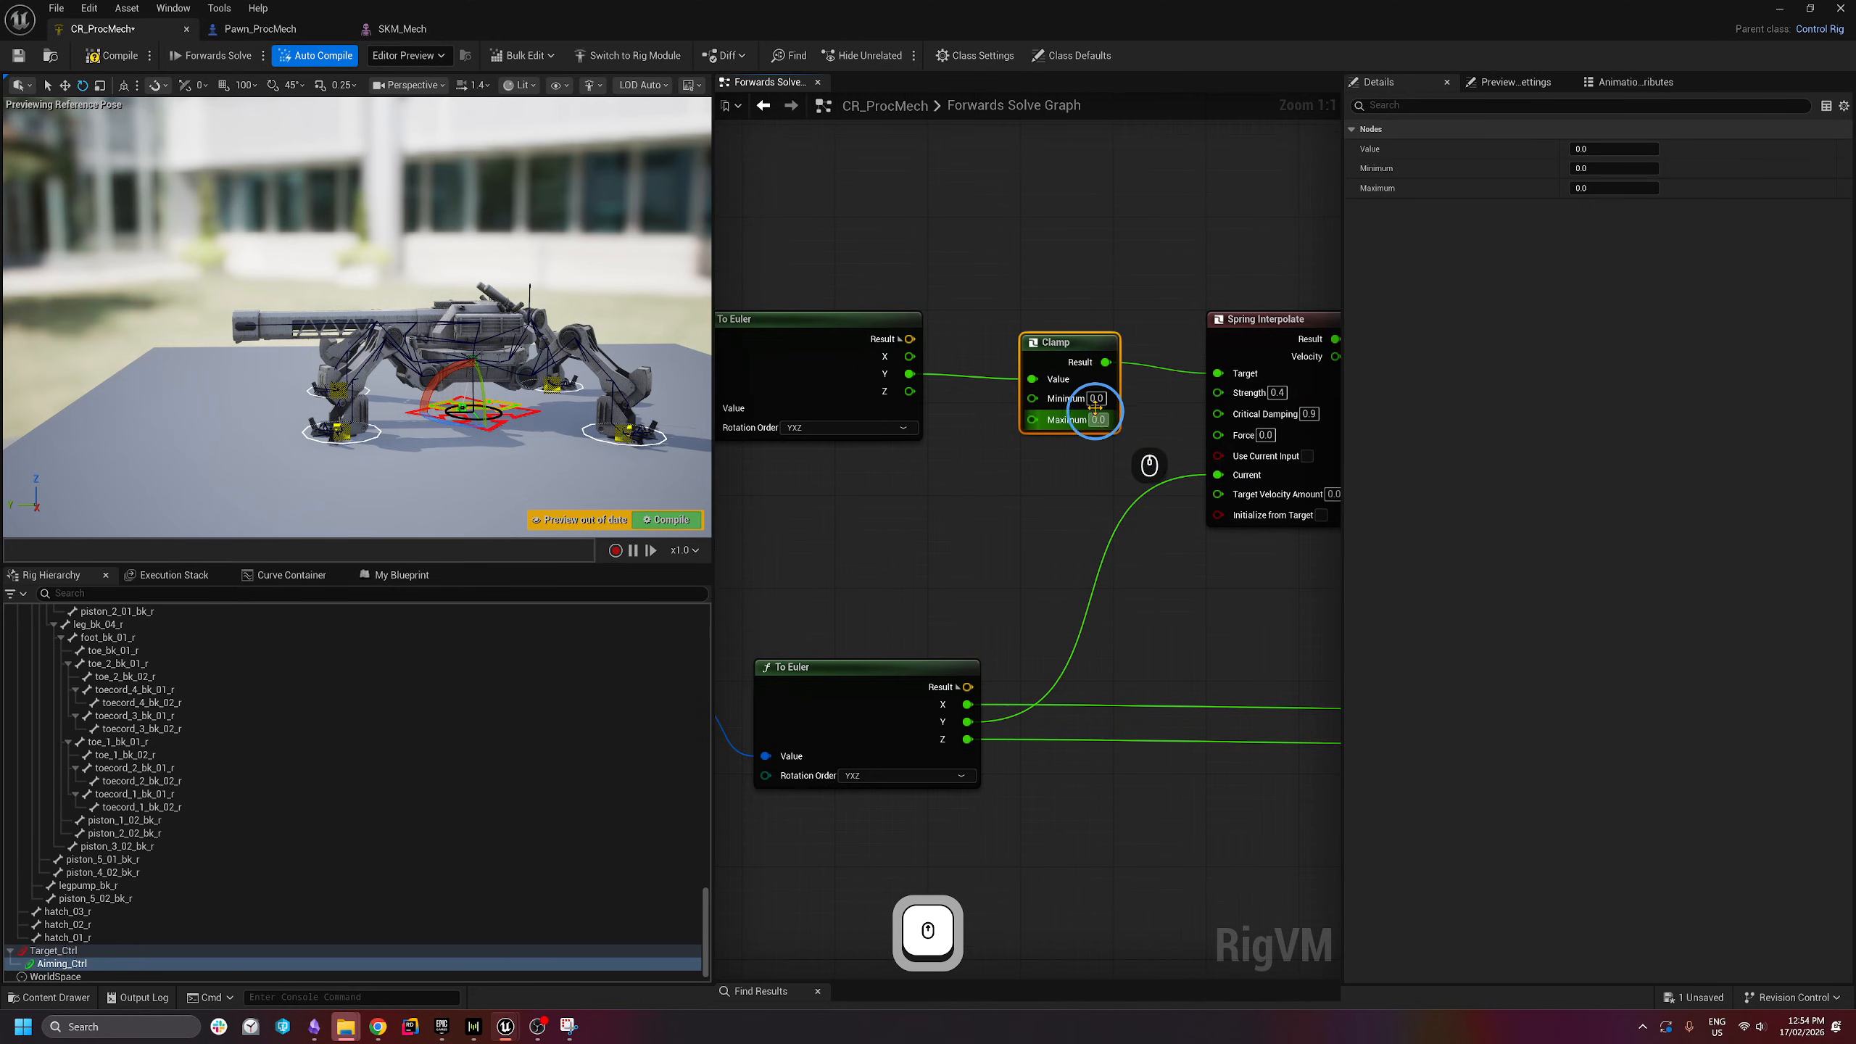
- Try Clamp limits, entering 15 and then 0 for Minimum and Maximum
left_click(1107, 426)
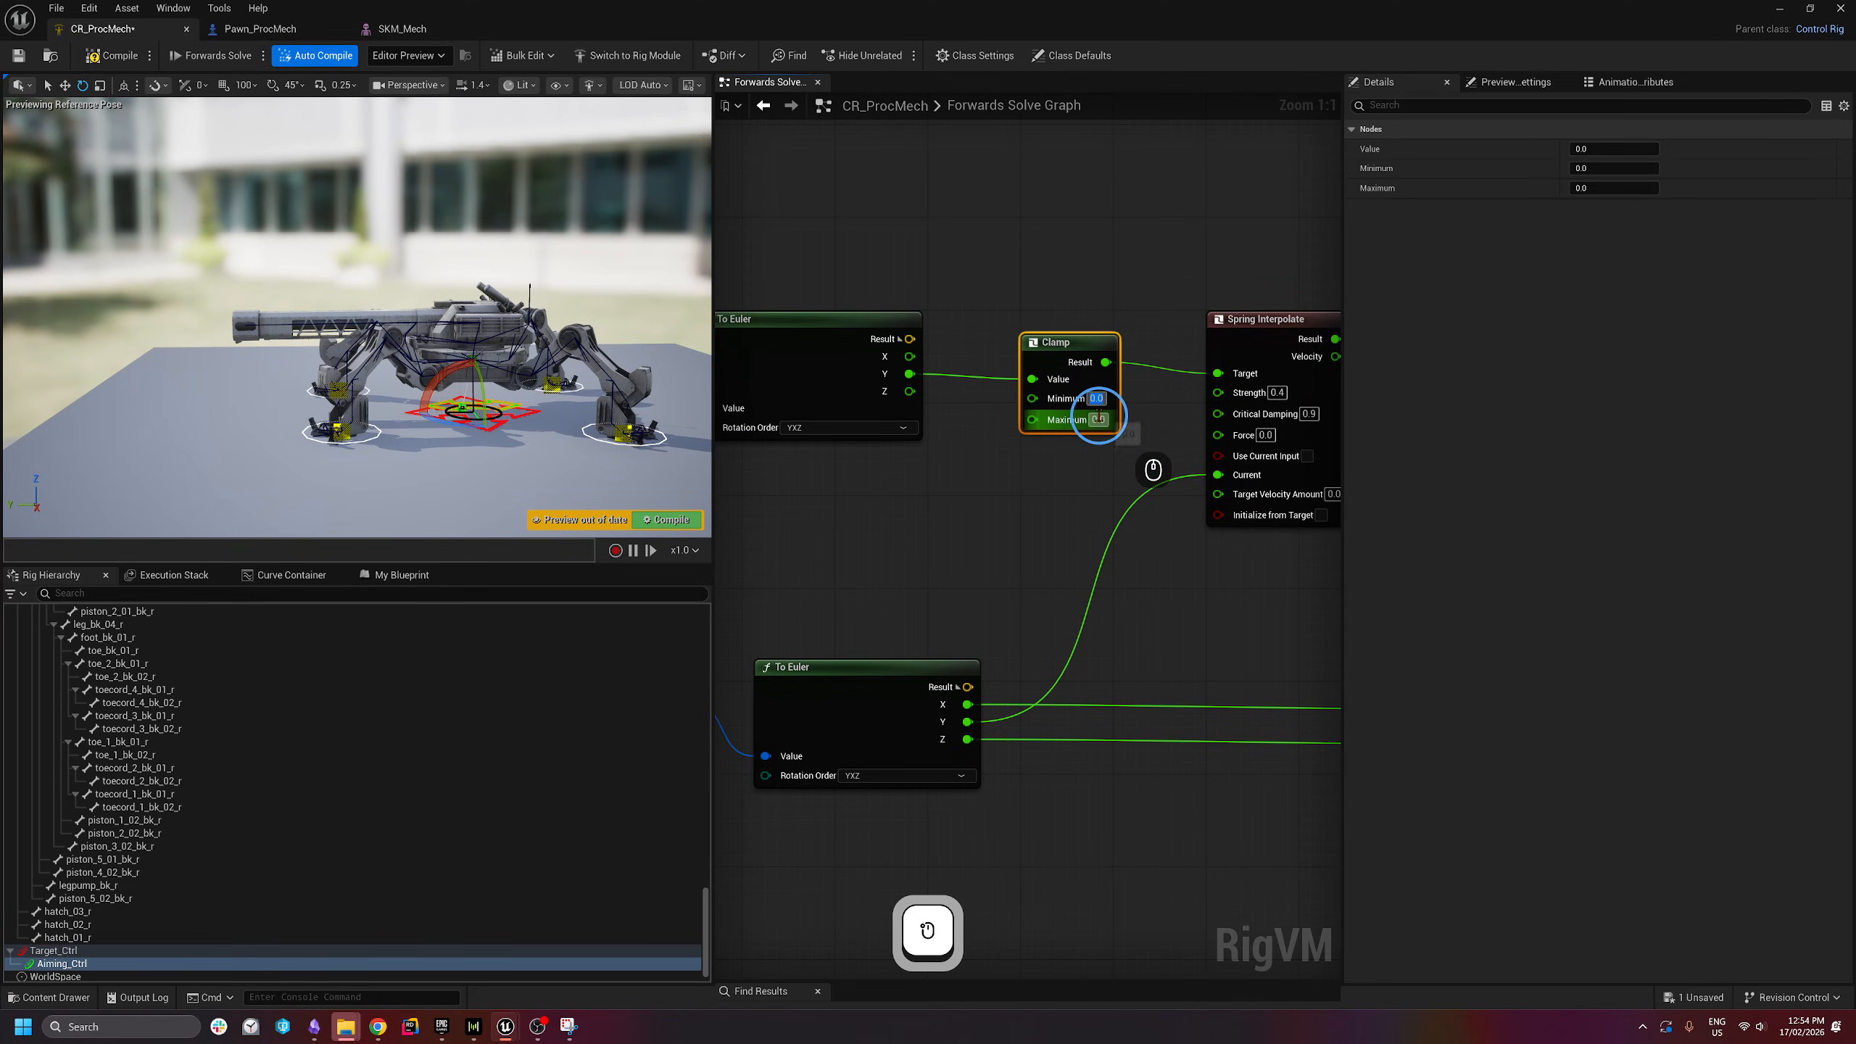
type("15")
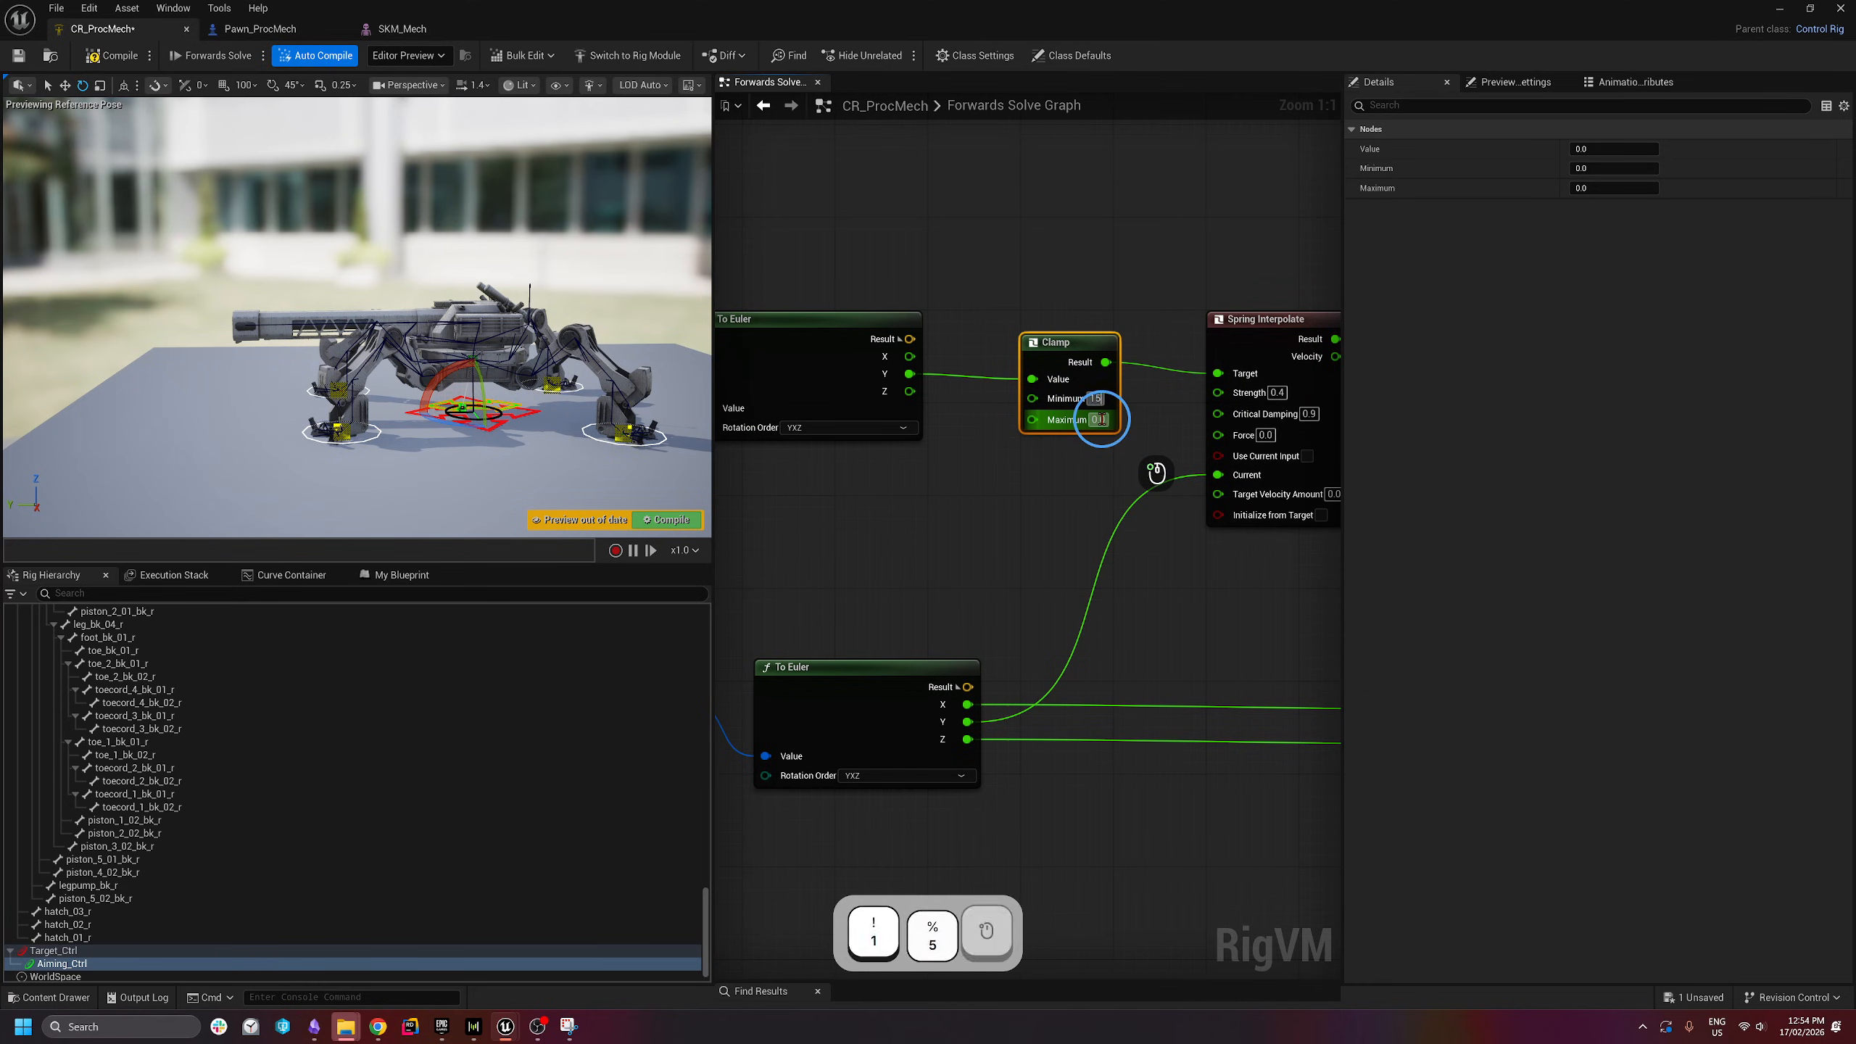
left_click(1103, 419)
type("15")
key("Return")
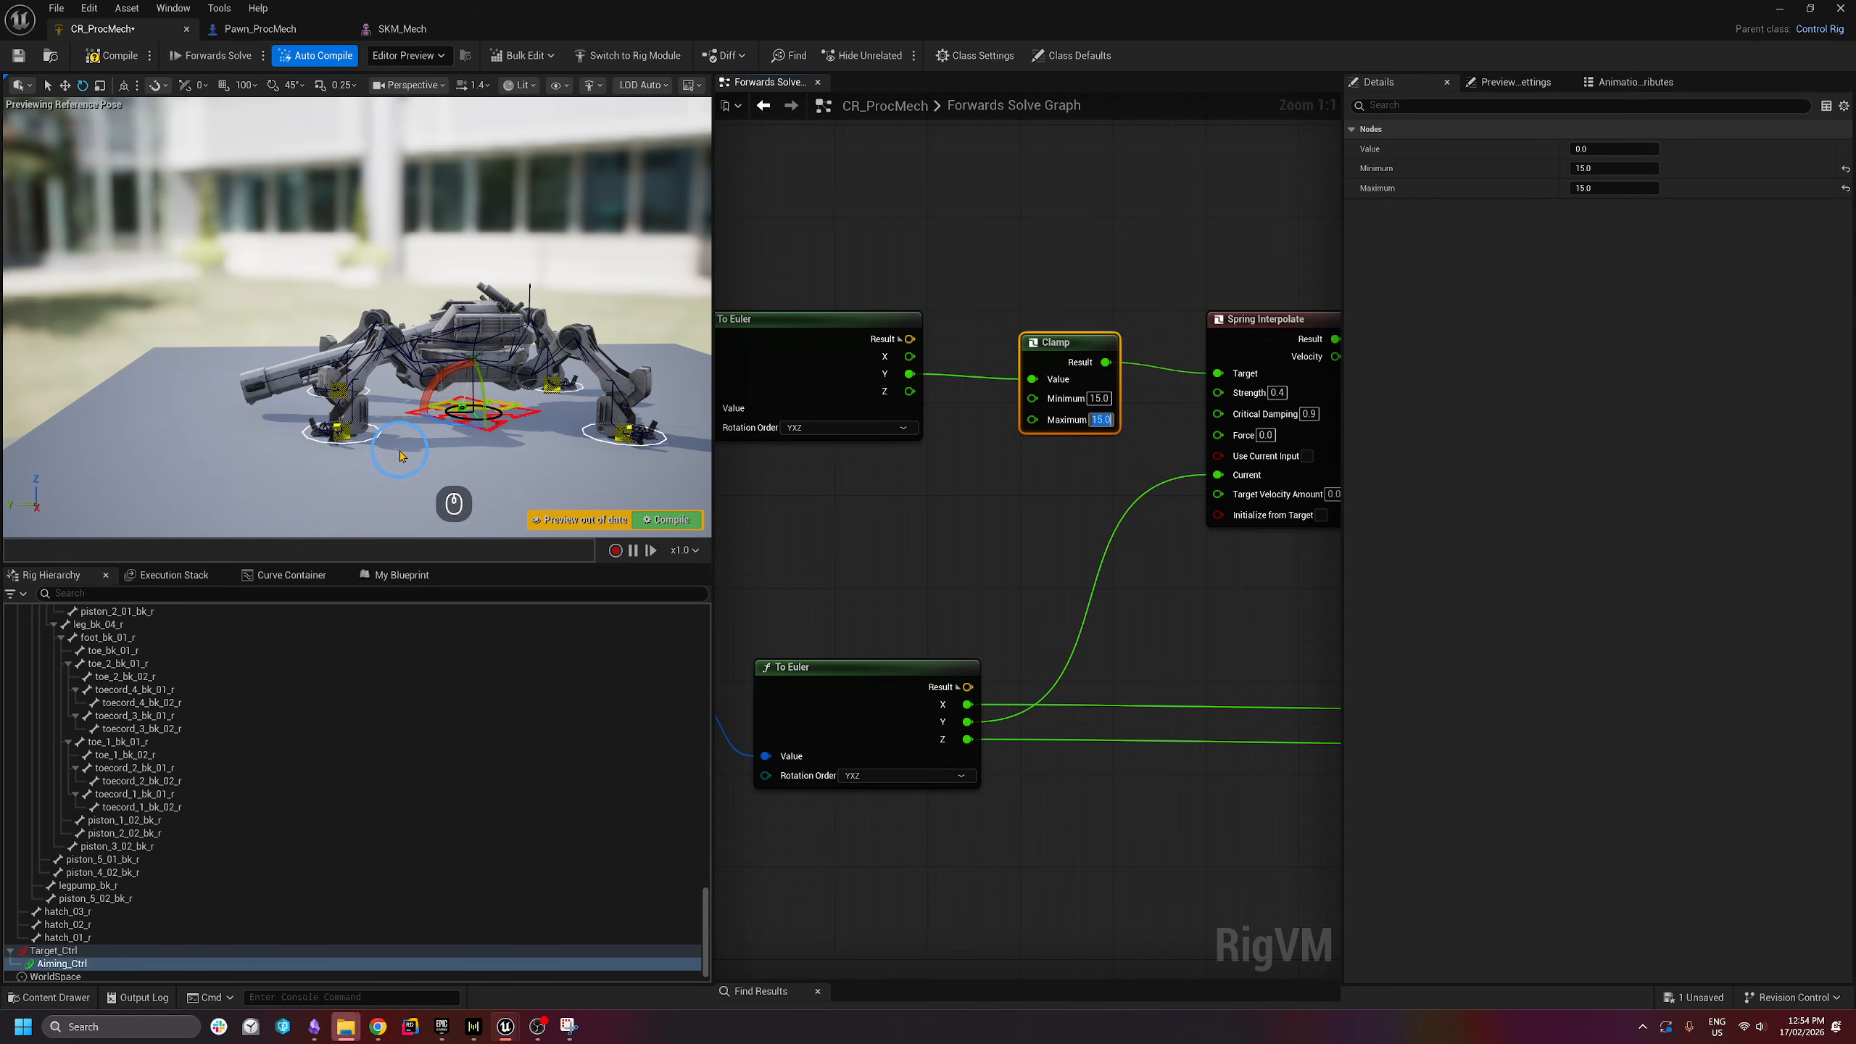
left_click(1098, 400)
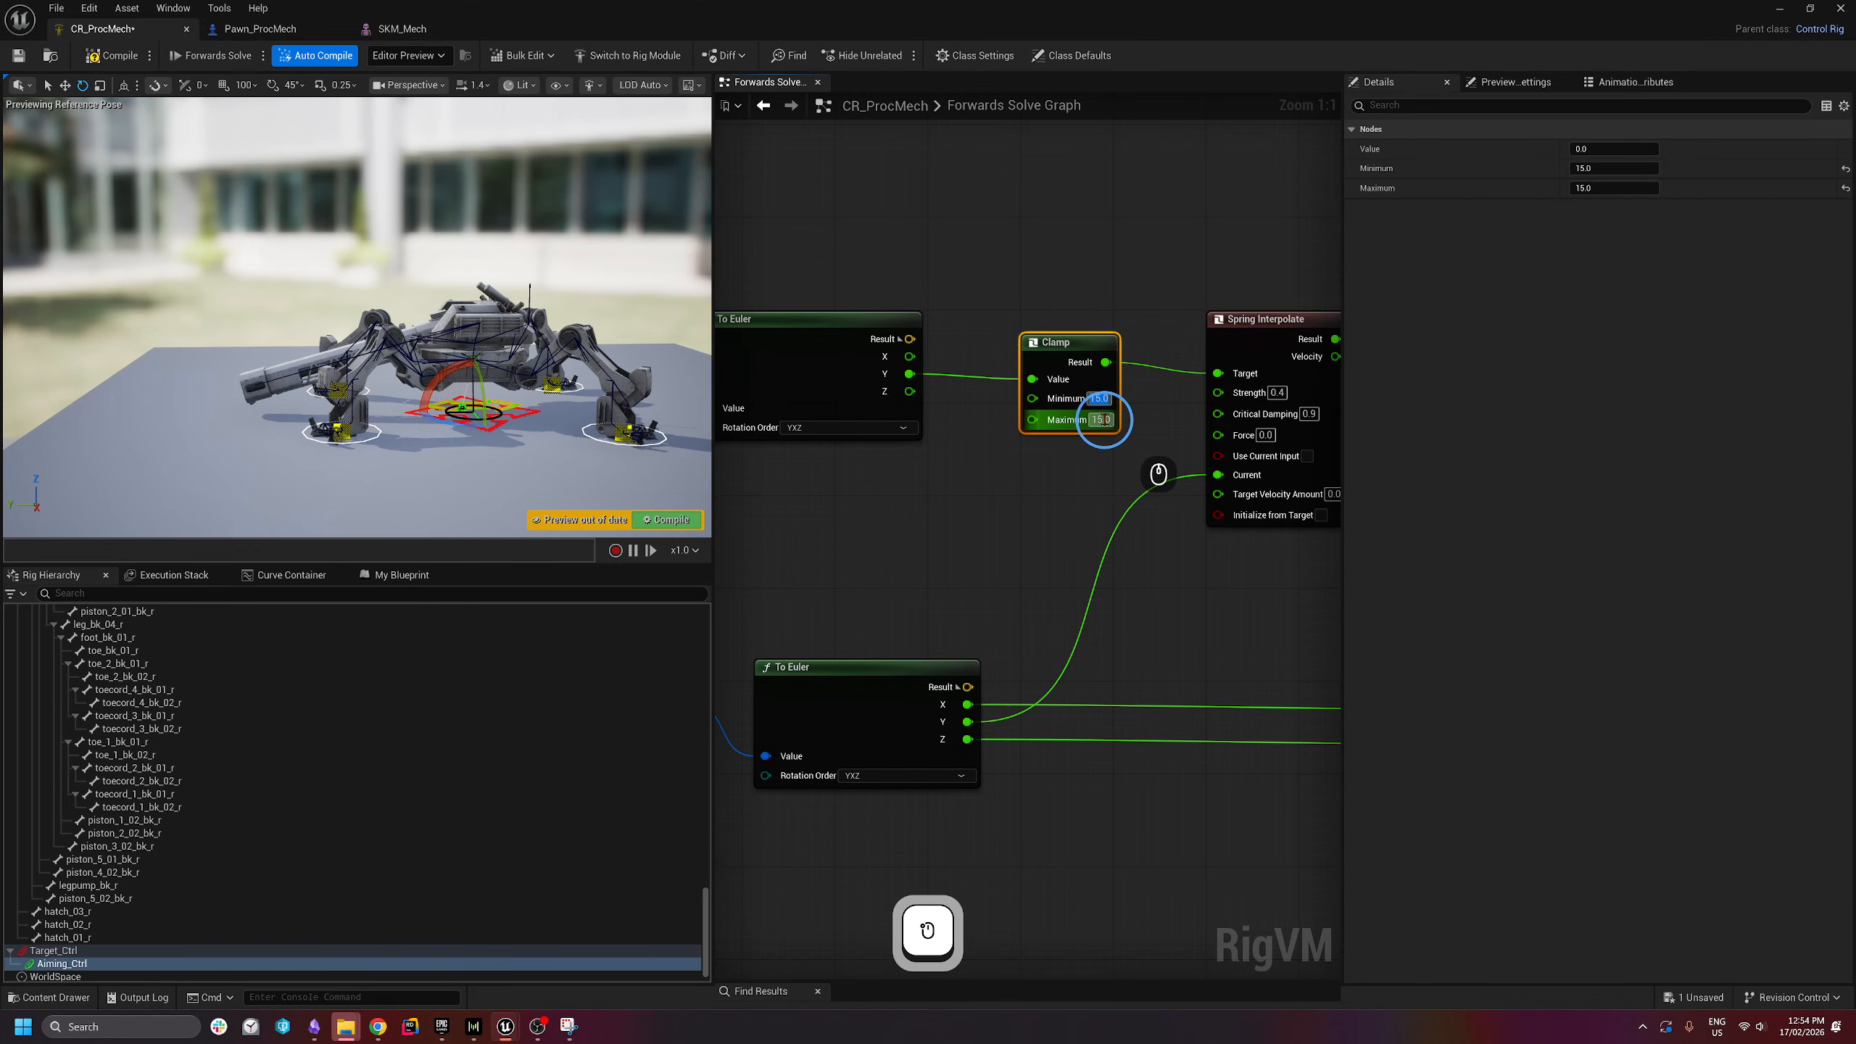
type("0")
key("Return")
left_click(1106, 420)
type("0")
key("Return")
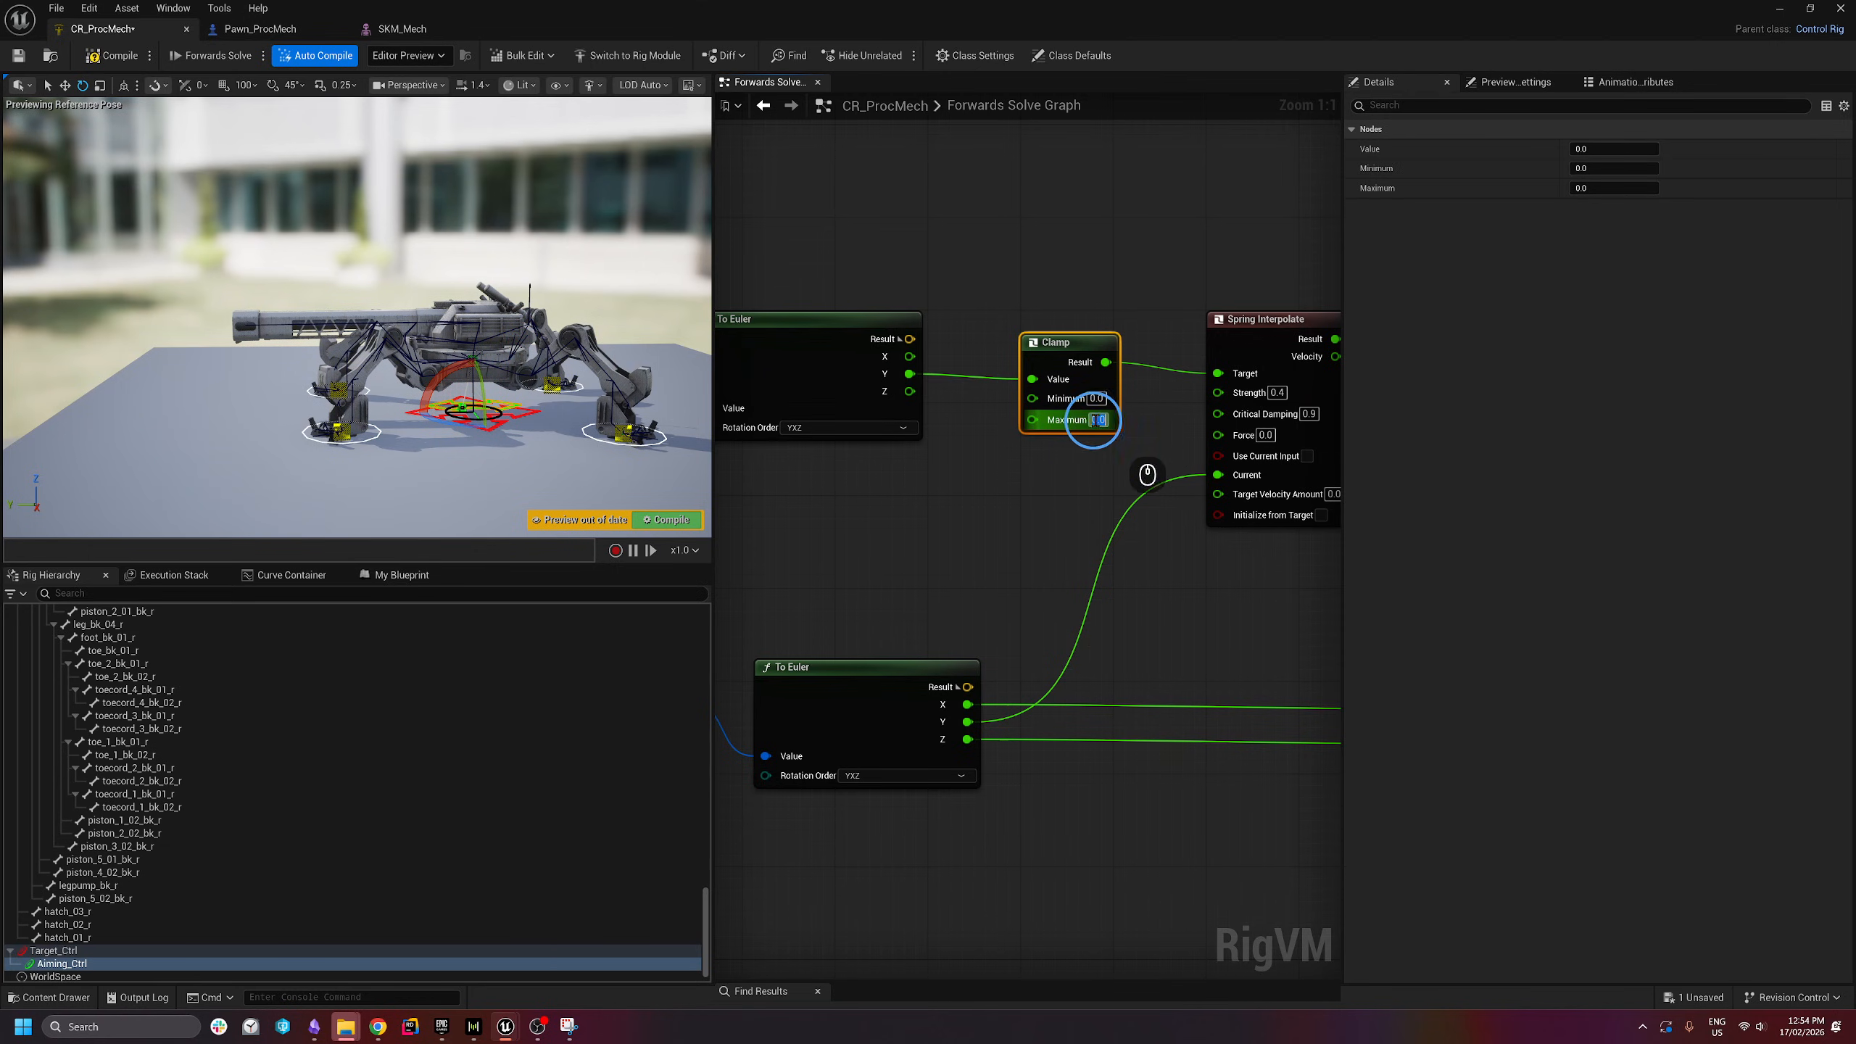
- Set the Clamp Minimum to -45 and fly the preview camera around the mech
type("-")
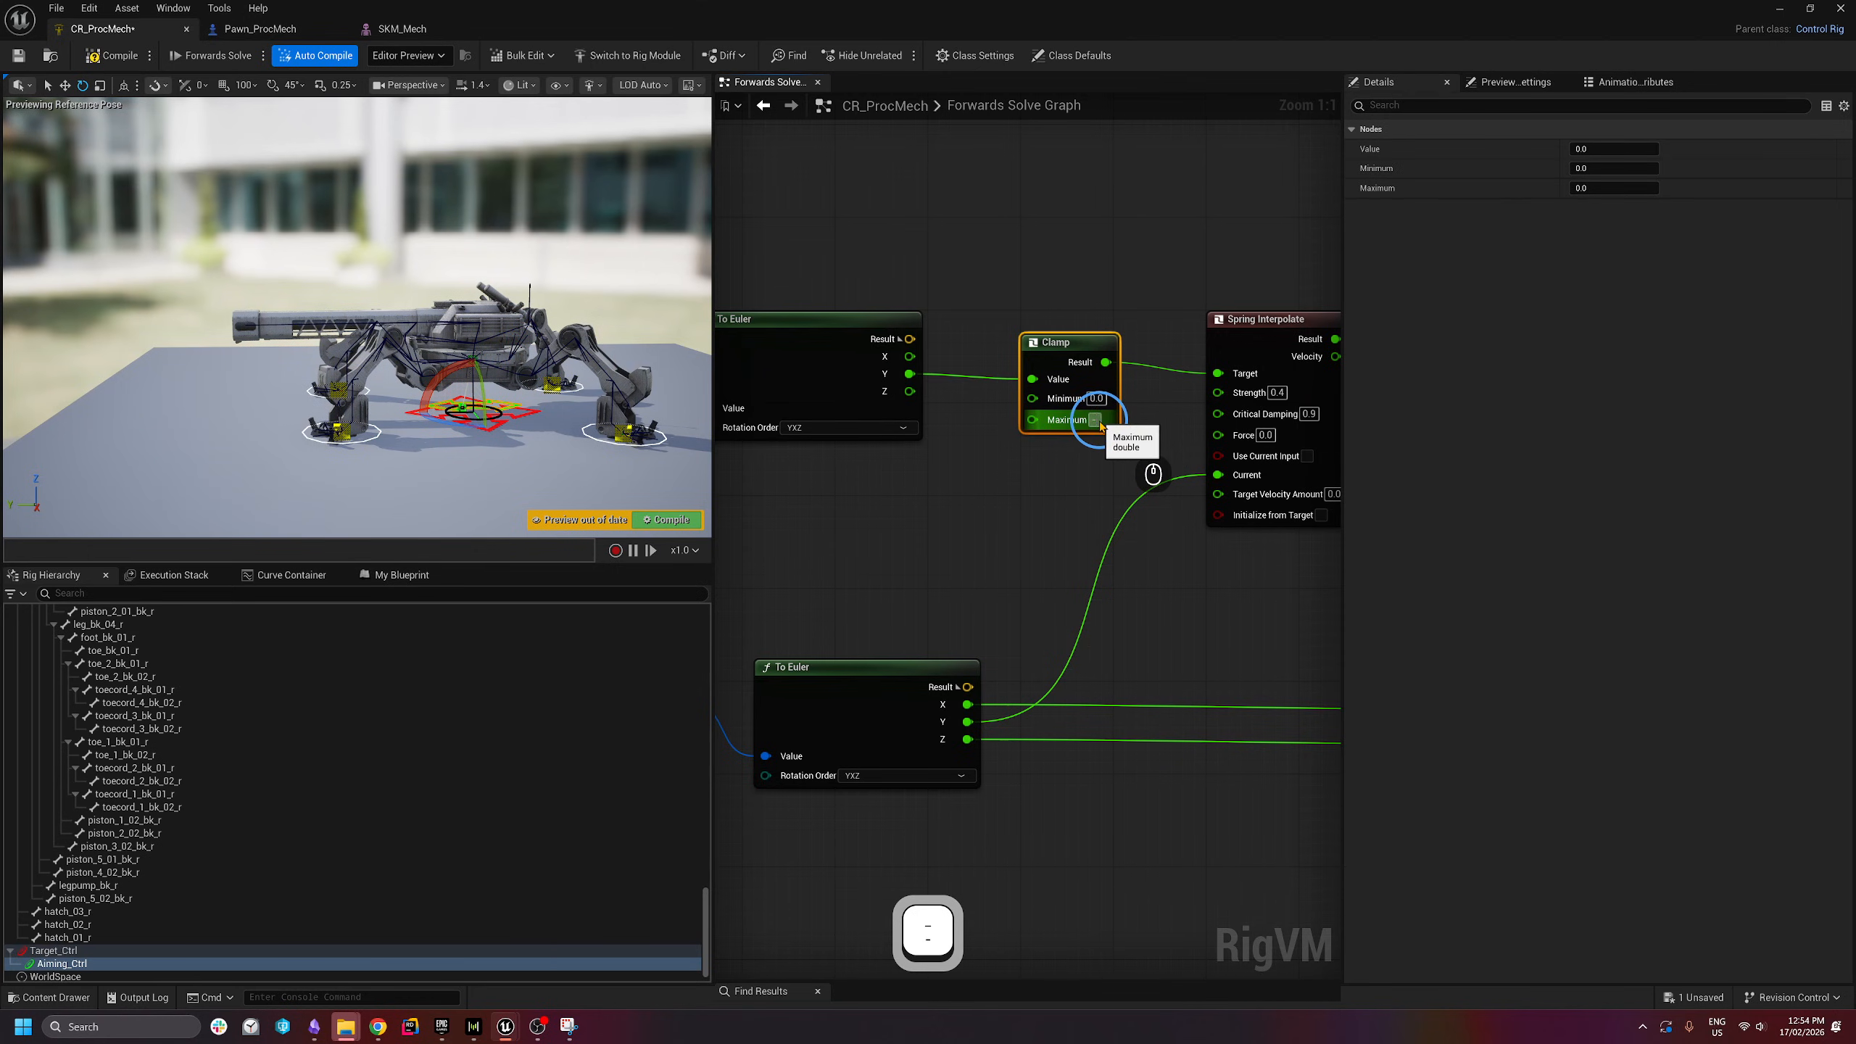
type("45")
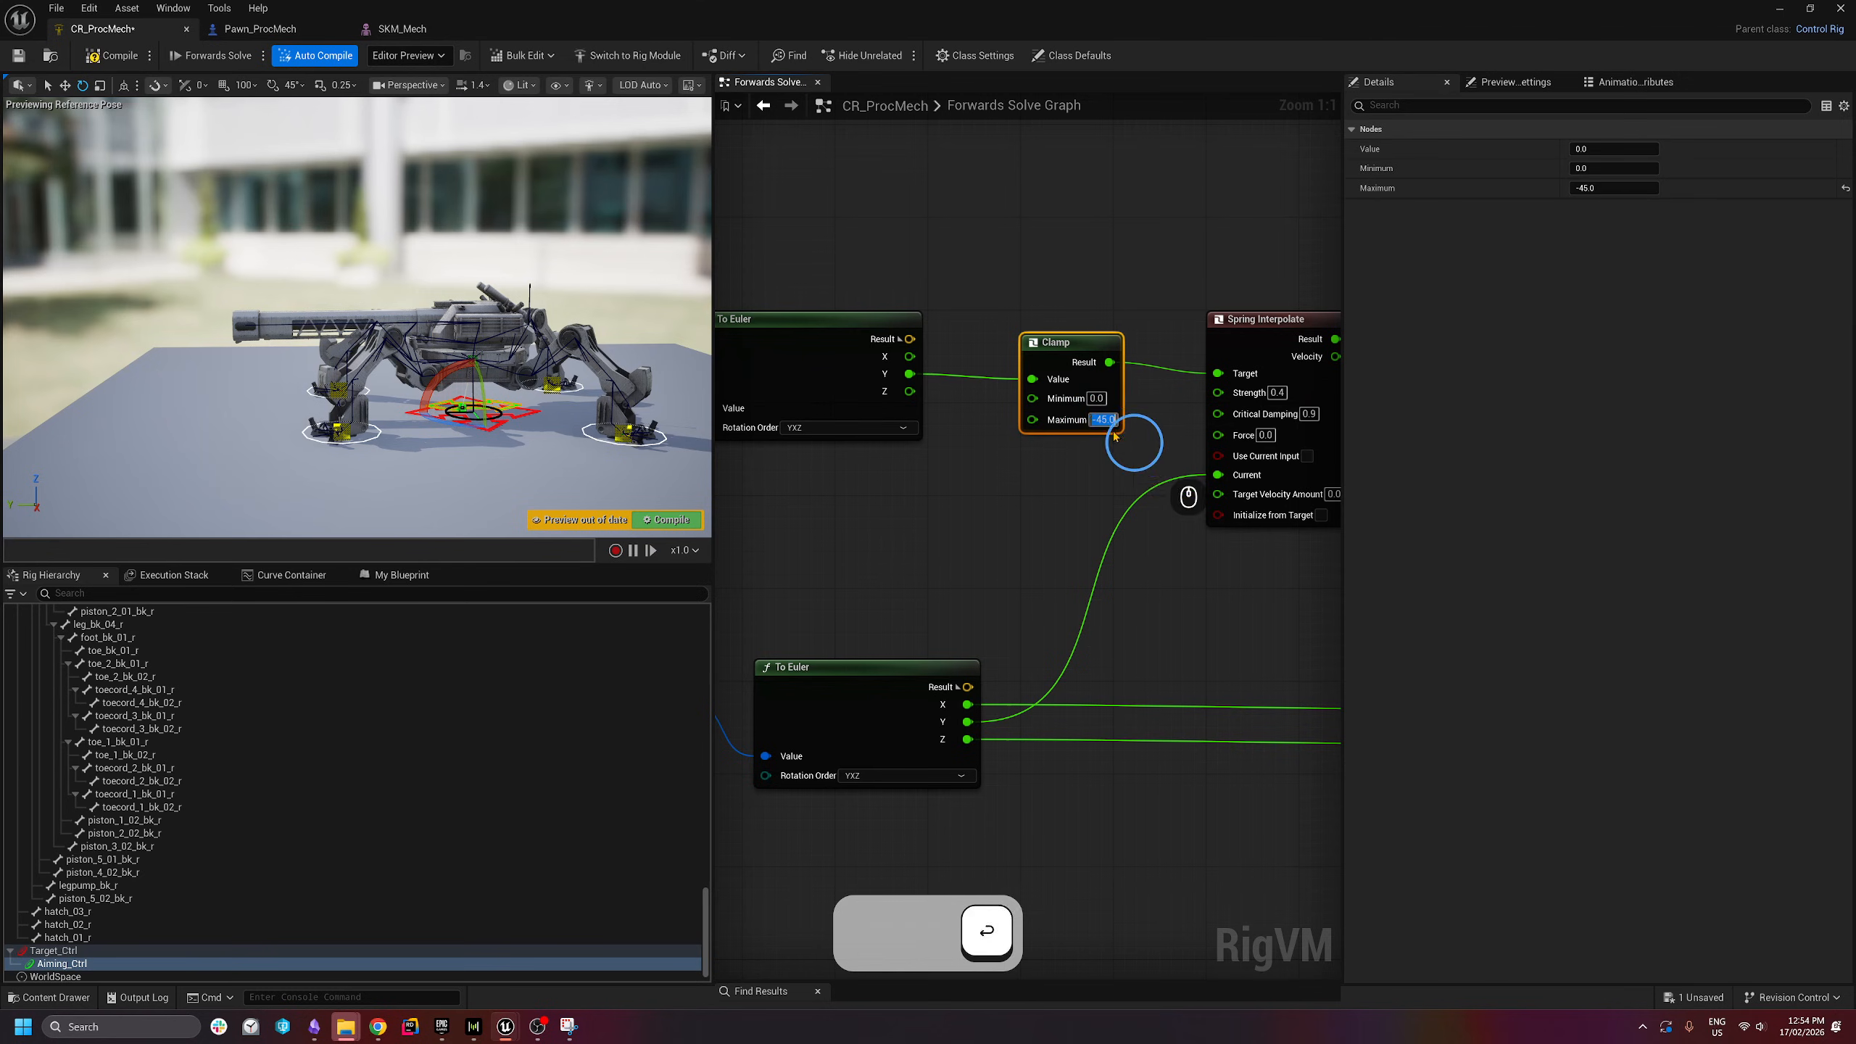
left_click(1096, 399)
type("-45")
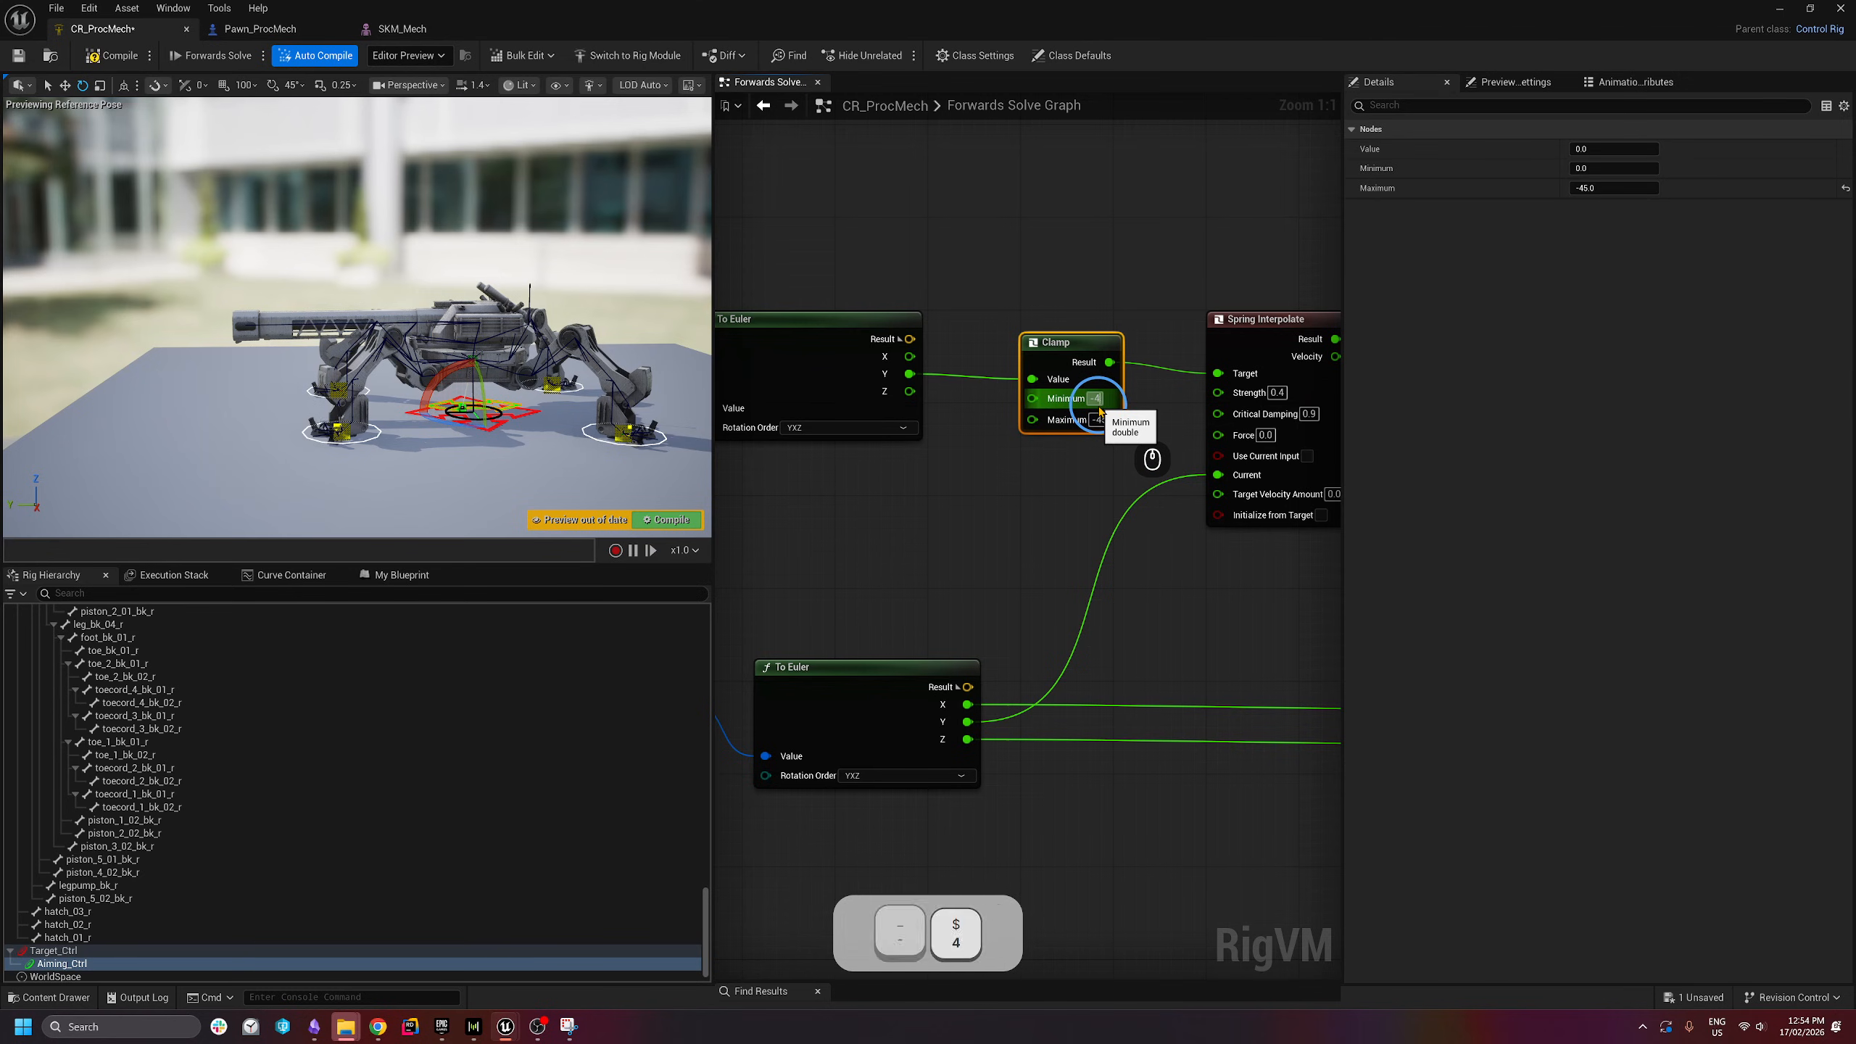
key("Return")
key("d")
key("w")
right_click_drag(471, 277, 439, 322)
key("e")
key("s")
key("q")
key("a")
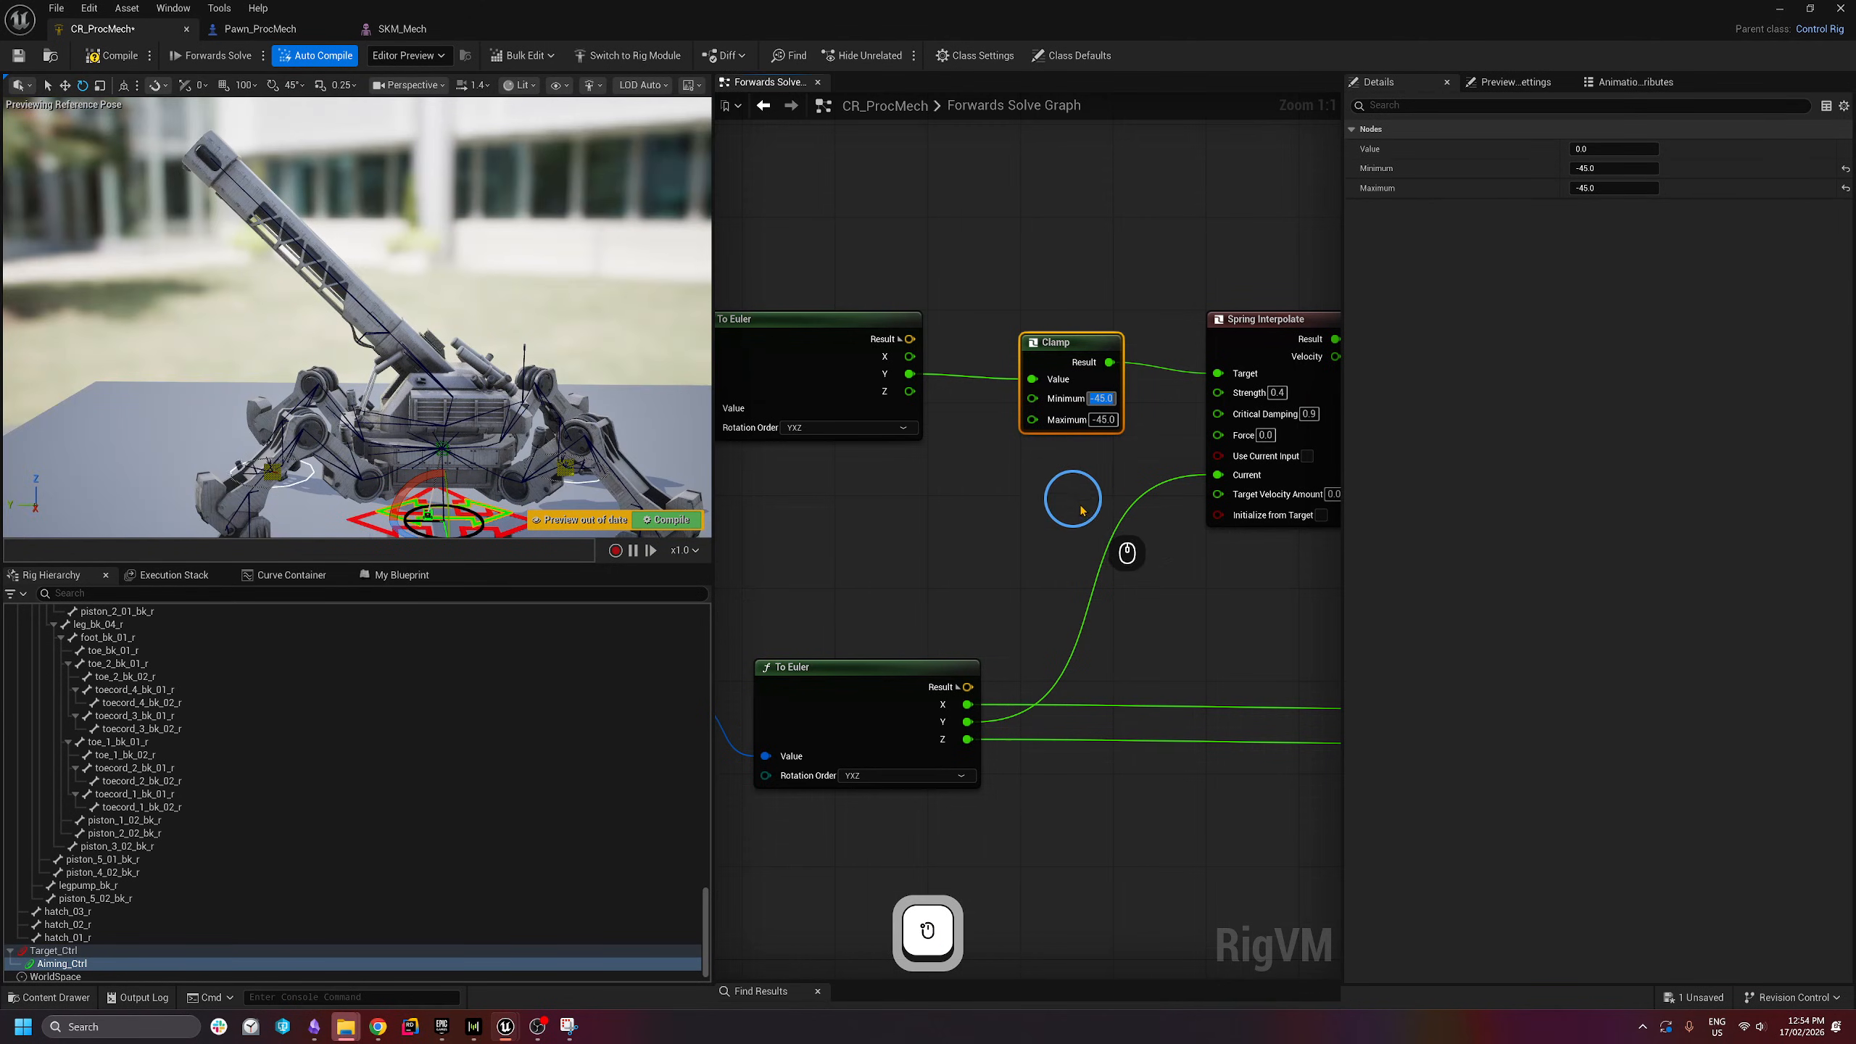
- Set the Clamp Maximum to 0 and save the control rig
left_click(1102, 399)
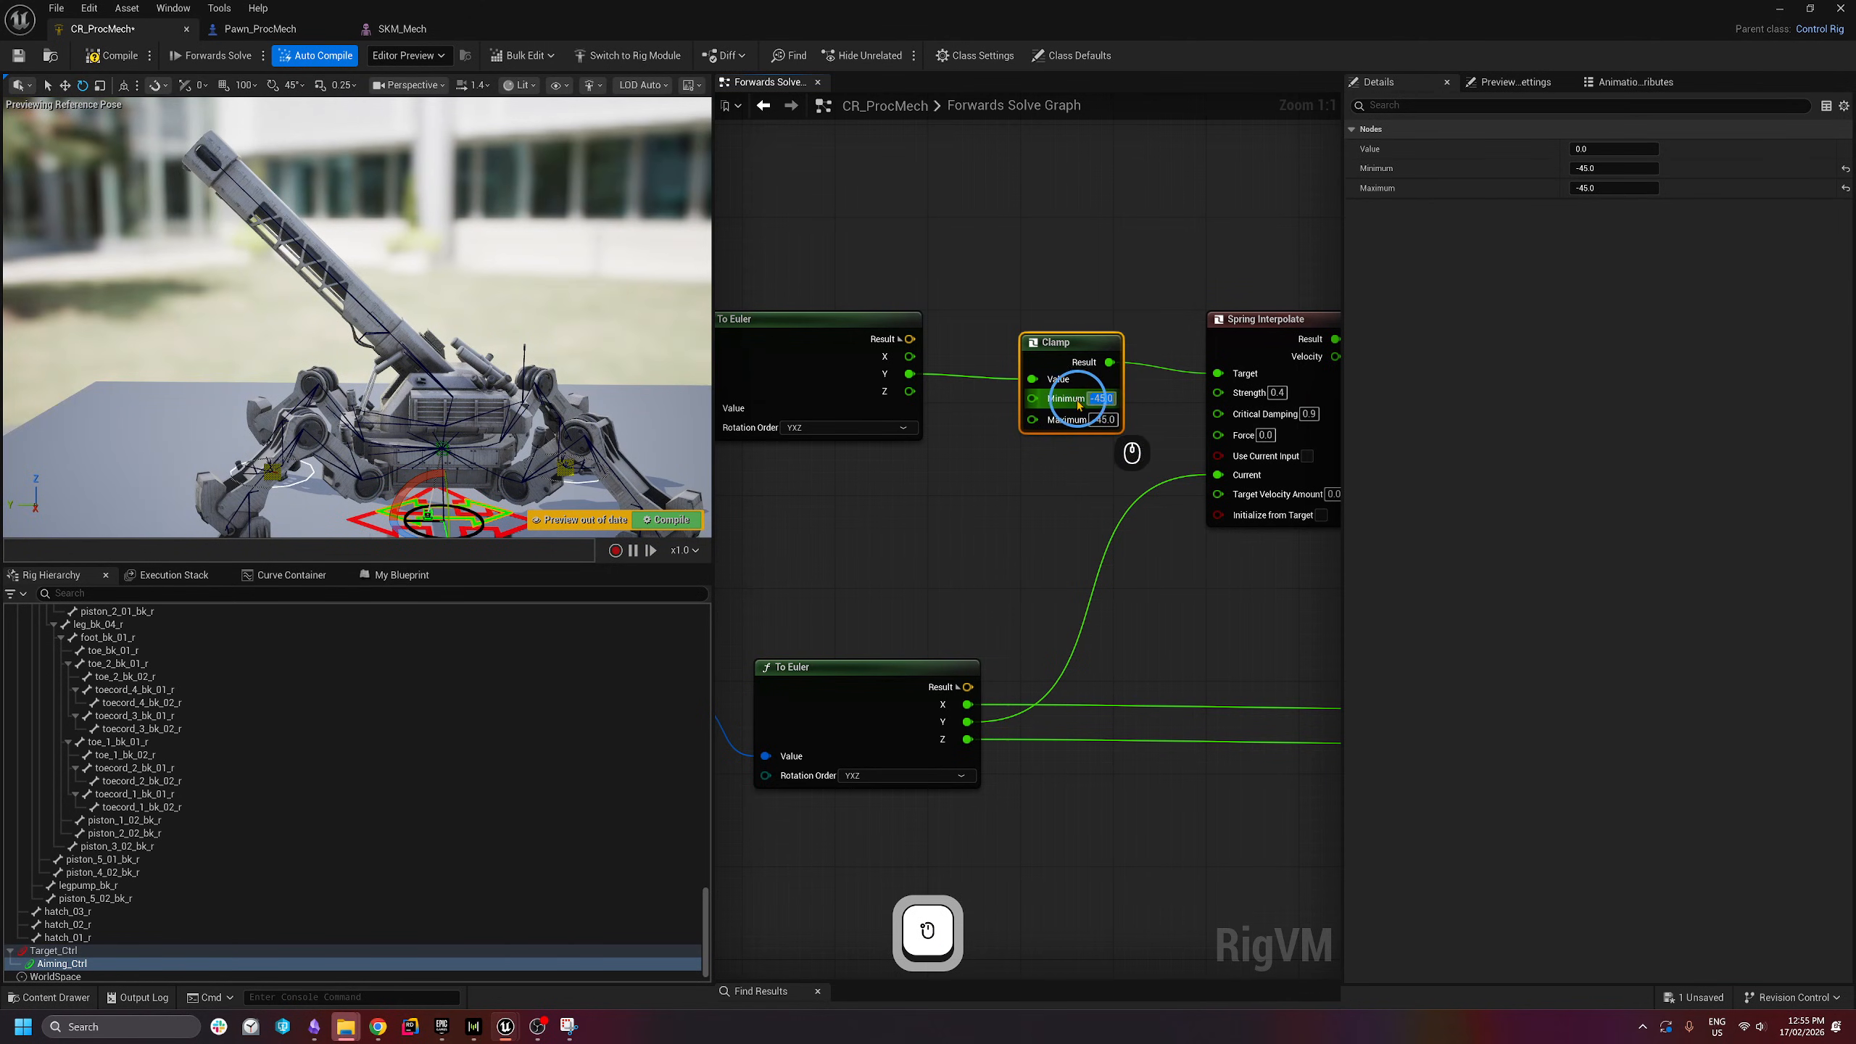
left_click(1104, 420)
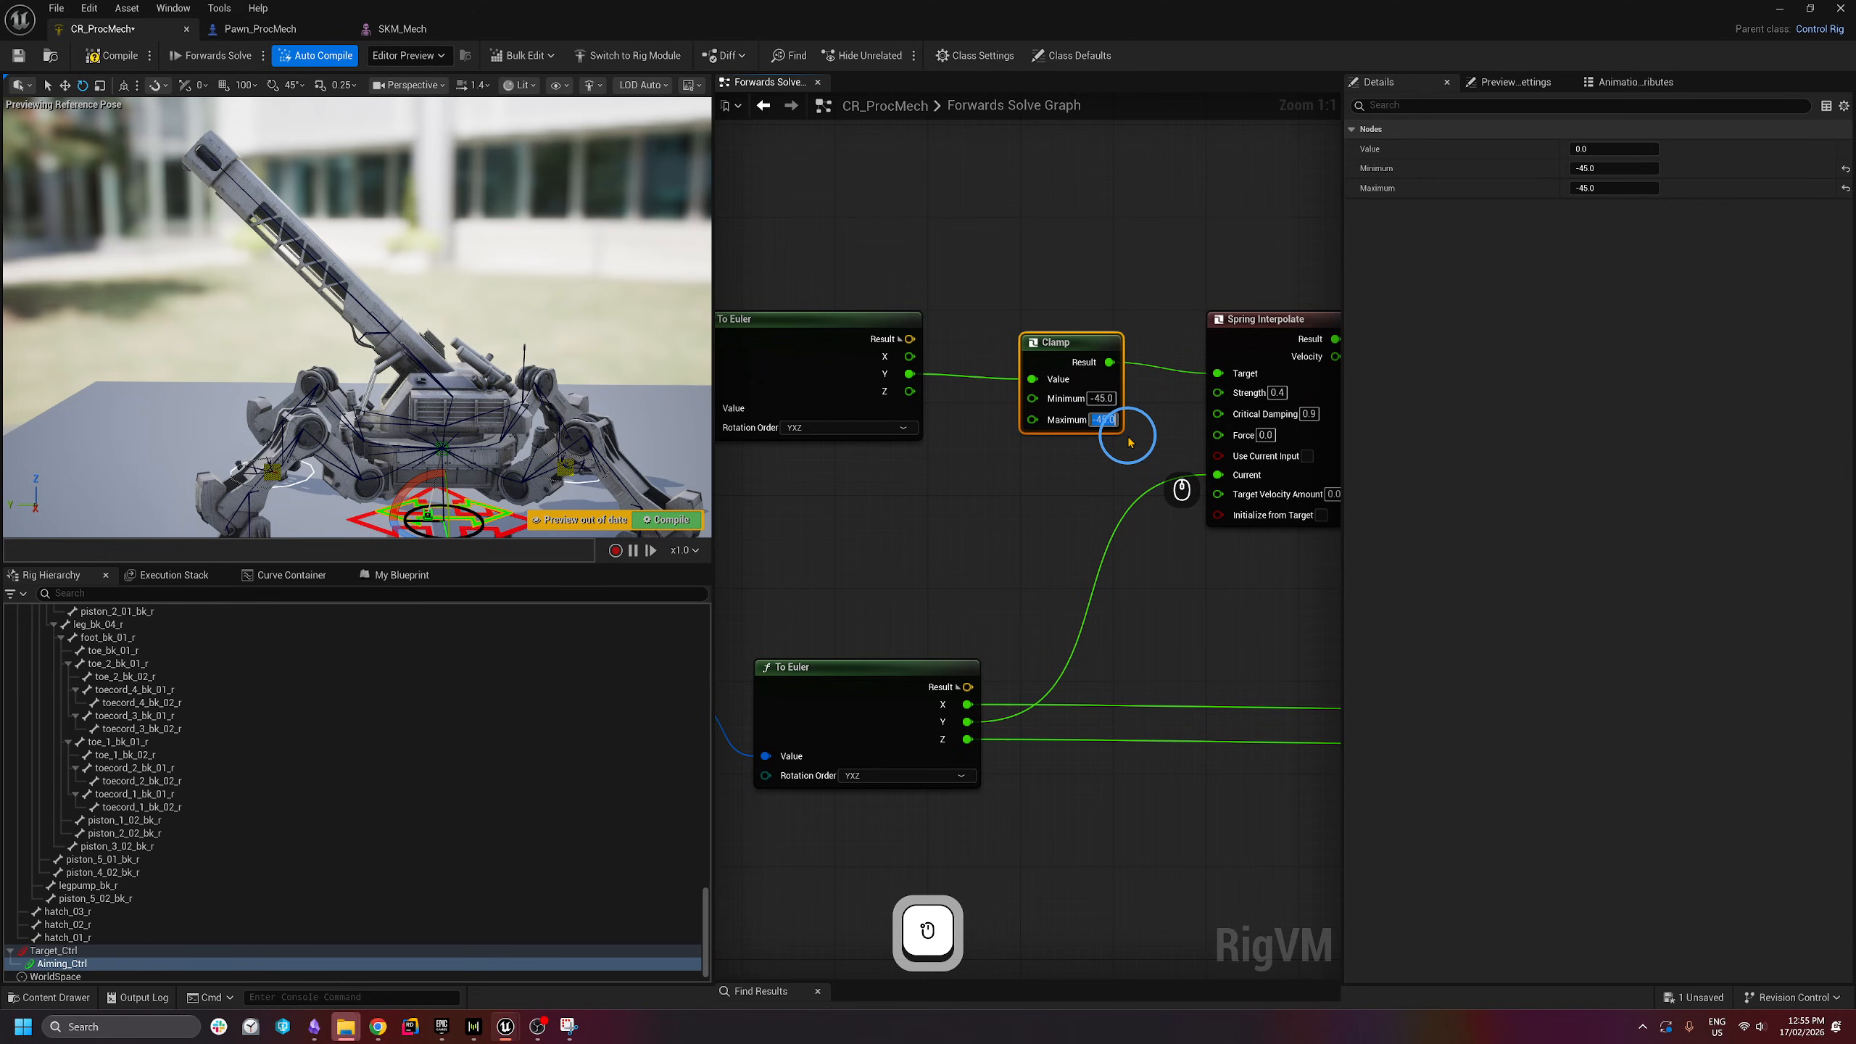
type("0")
key("Return")
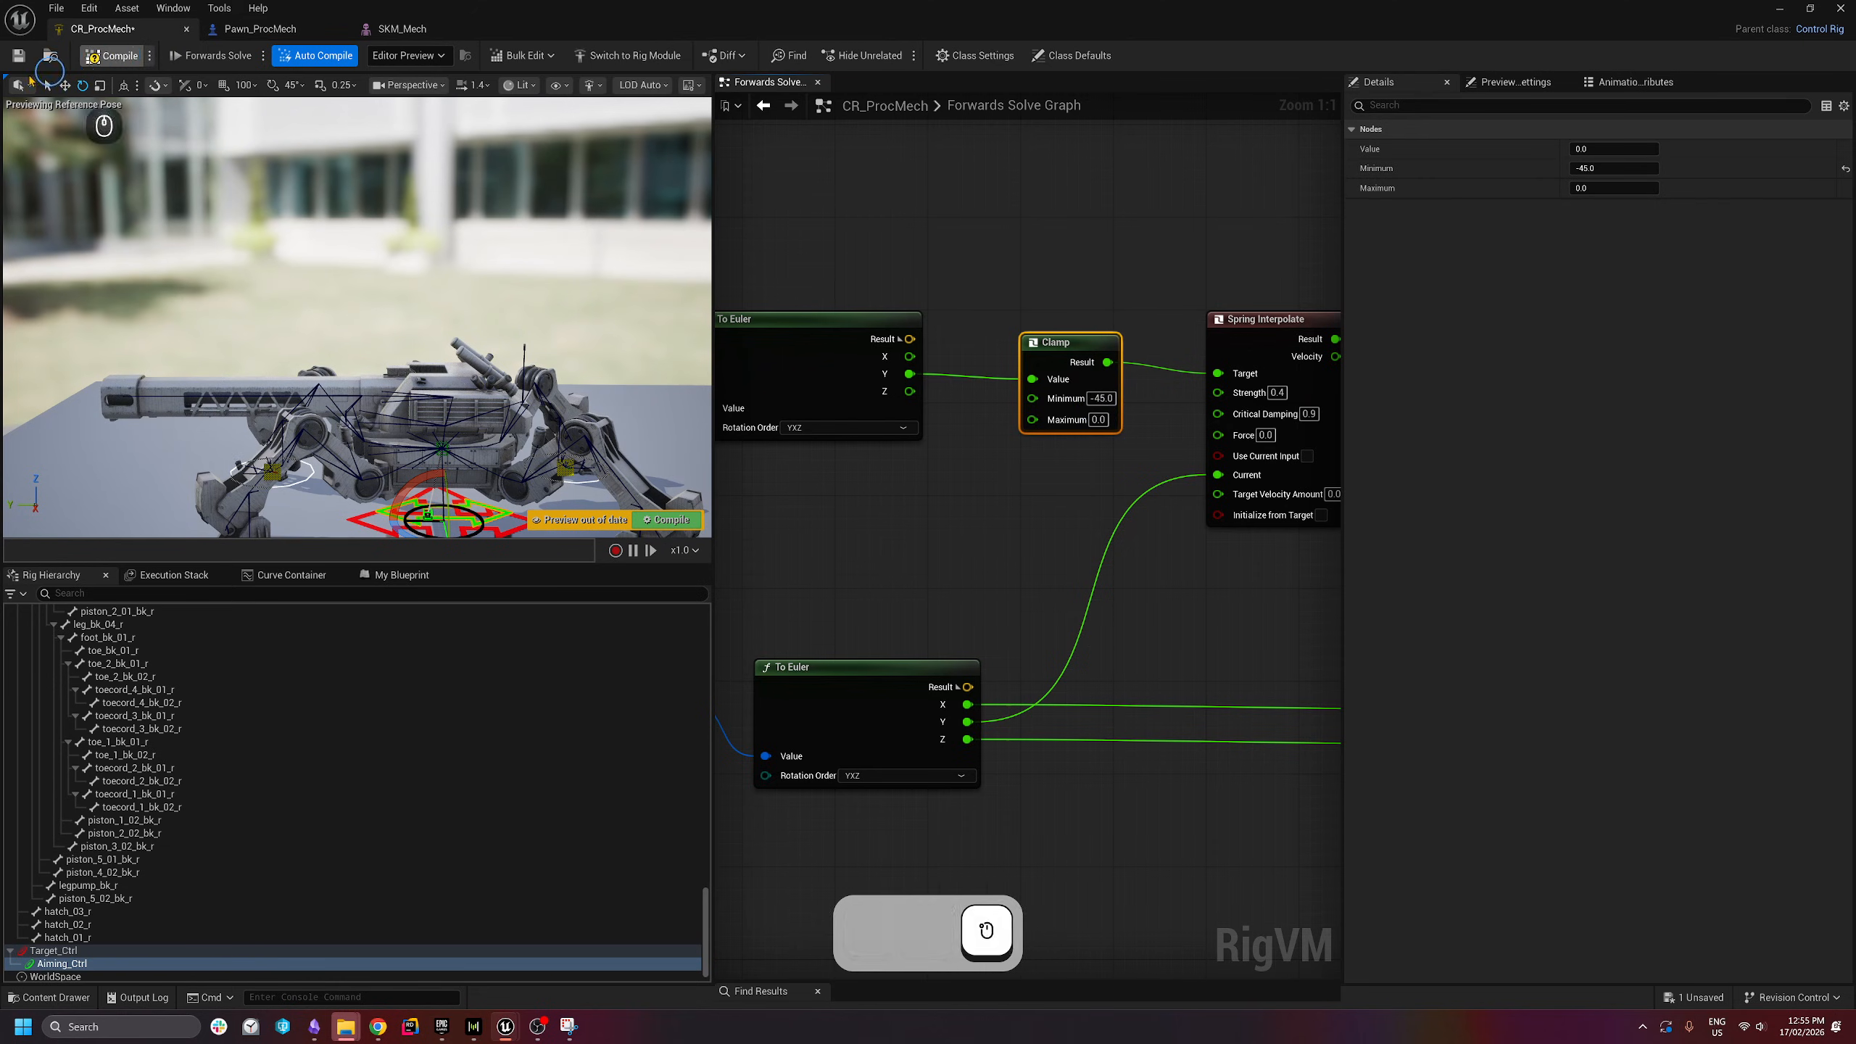
left_click(18, 56)
left_click(270, 29)
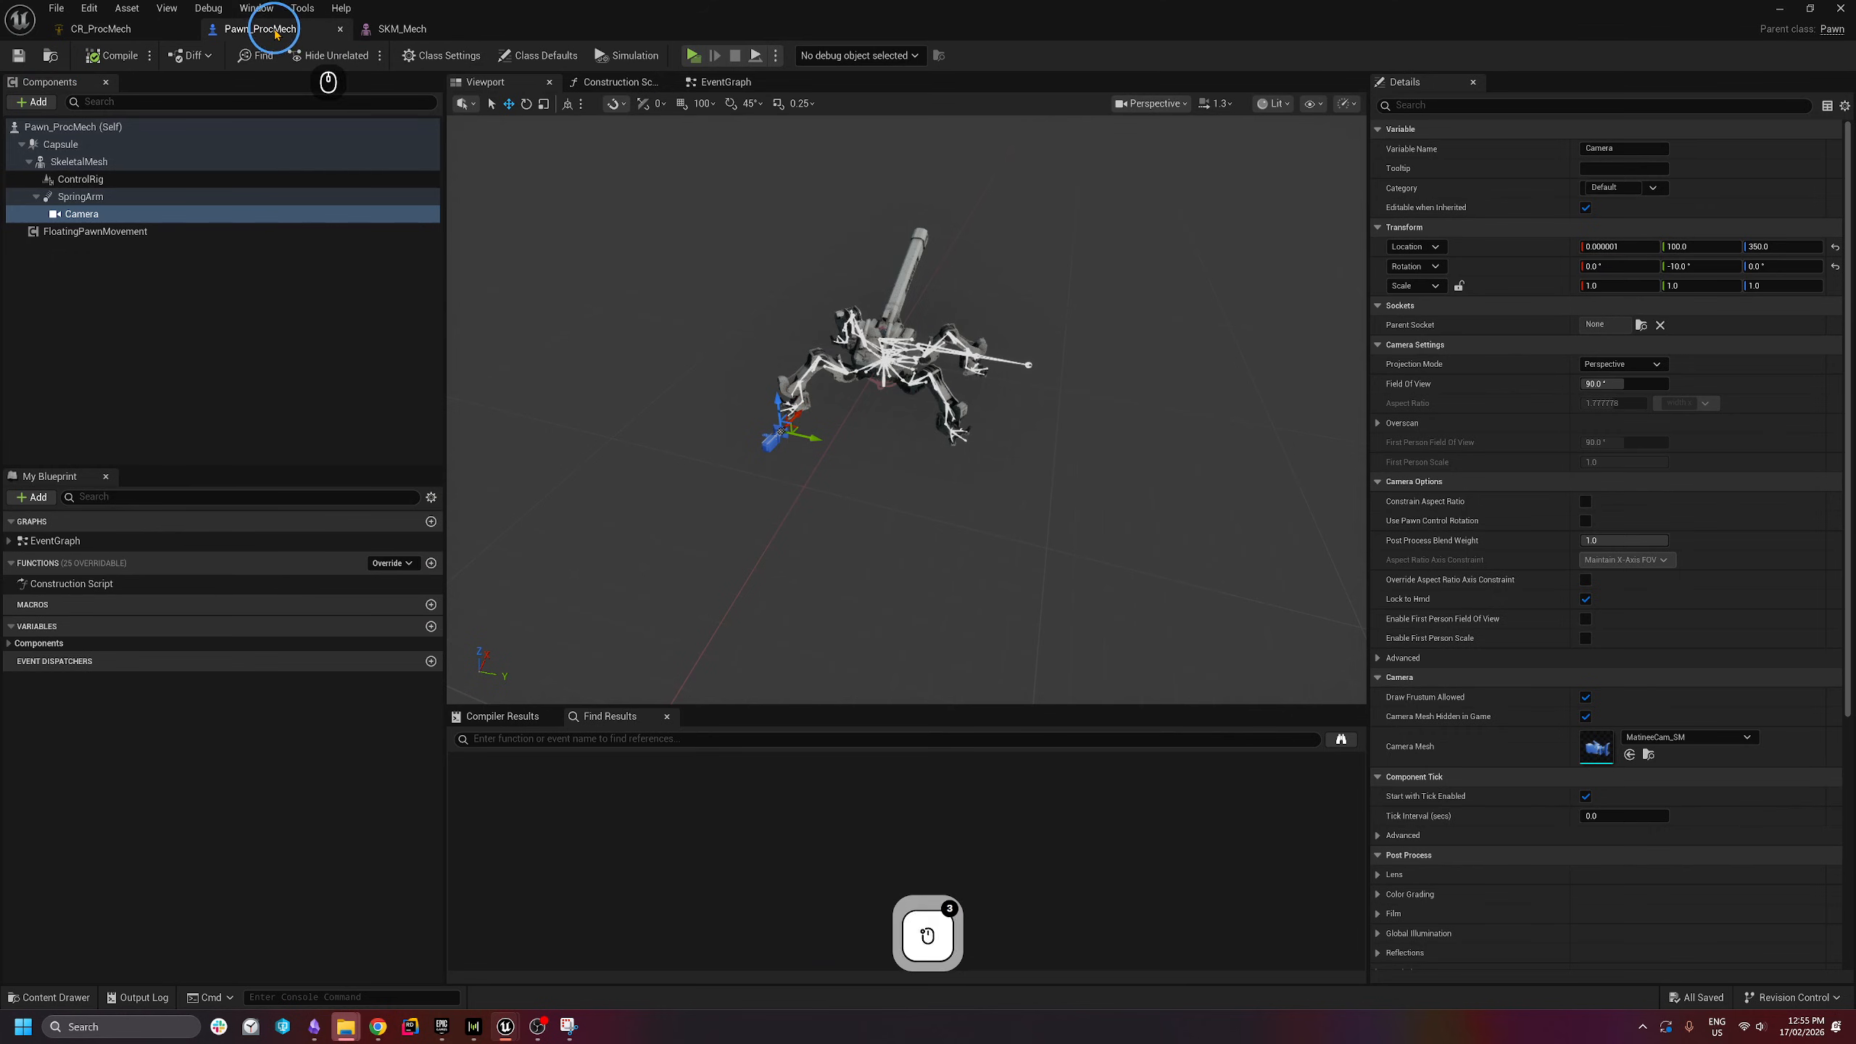
- Drive the mech with WASD in the preview to check the clamped aim, then stop and return to CR_ProcMech
left_click(693, 55)
left_click(961, 476)
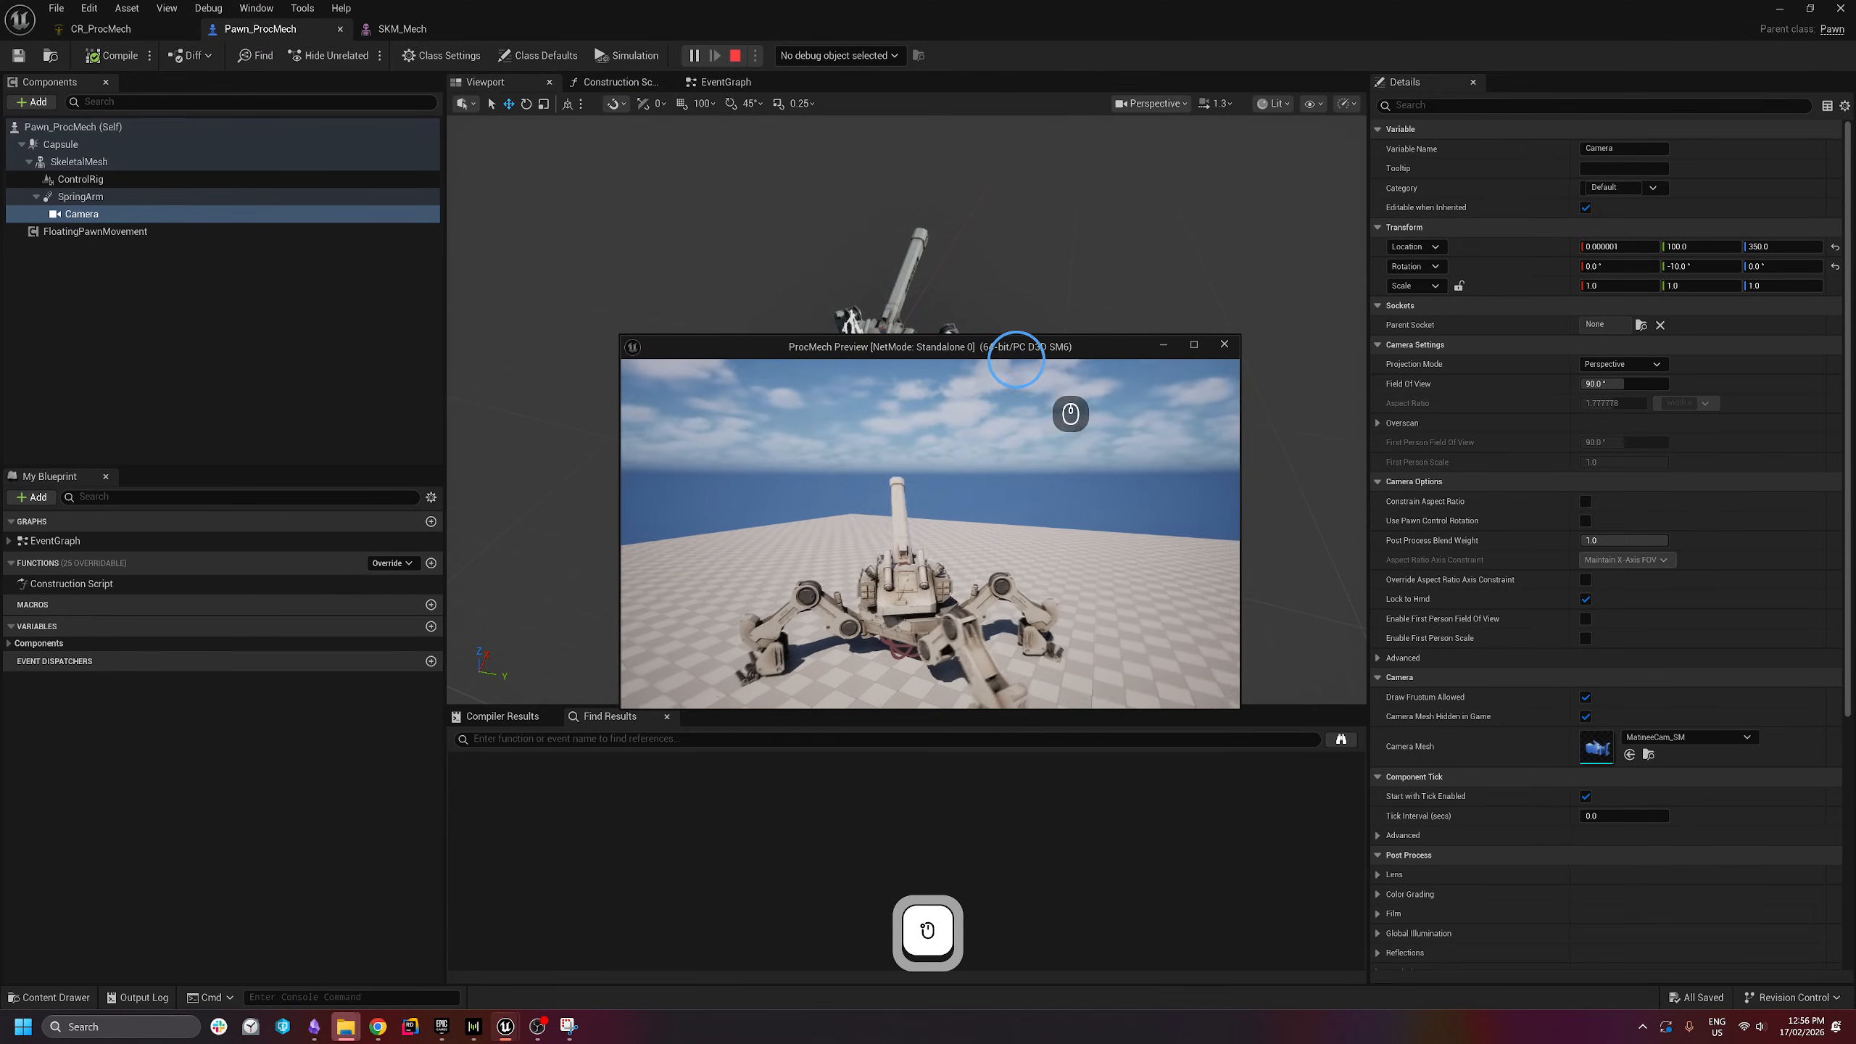
key("w")
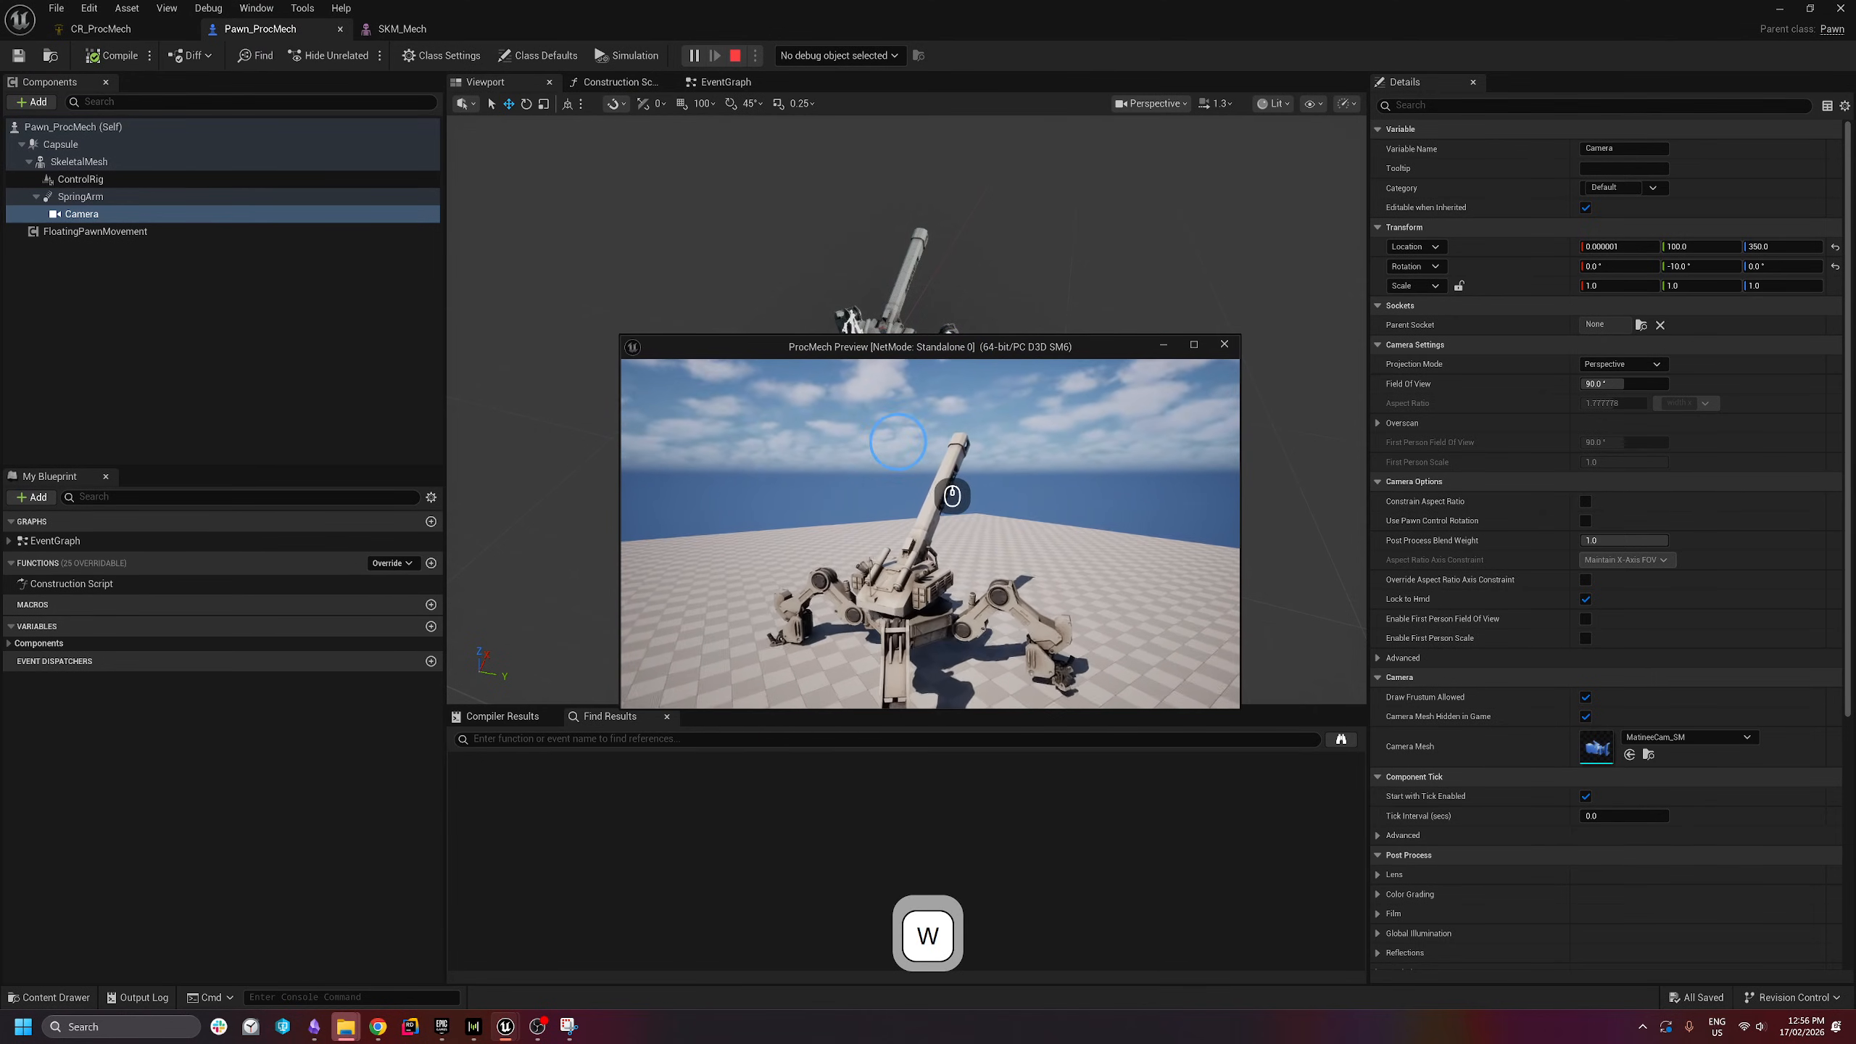
key("a")
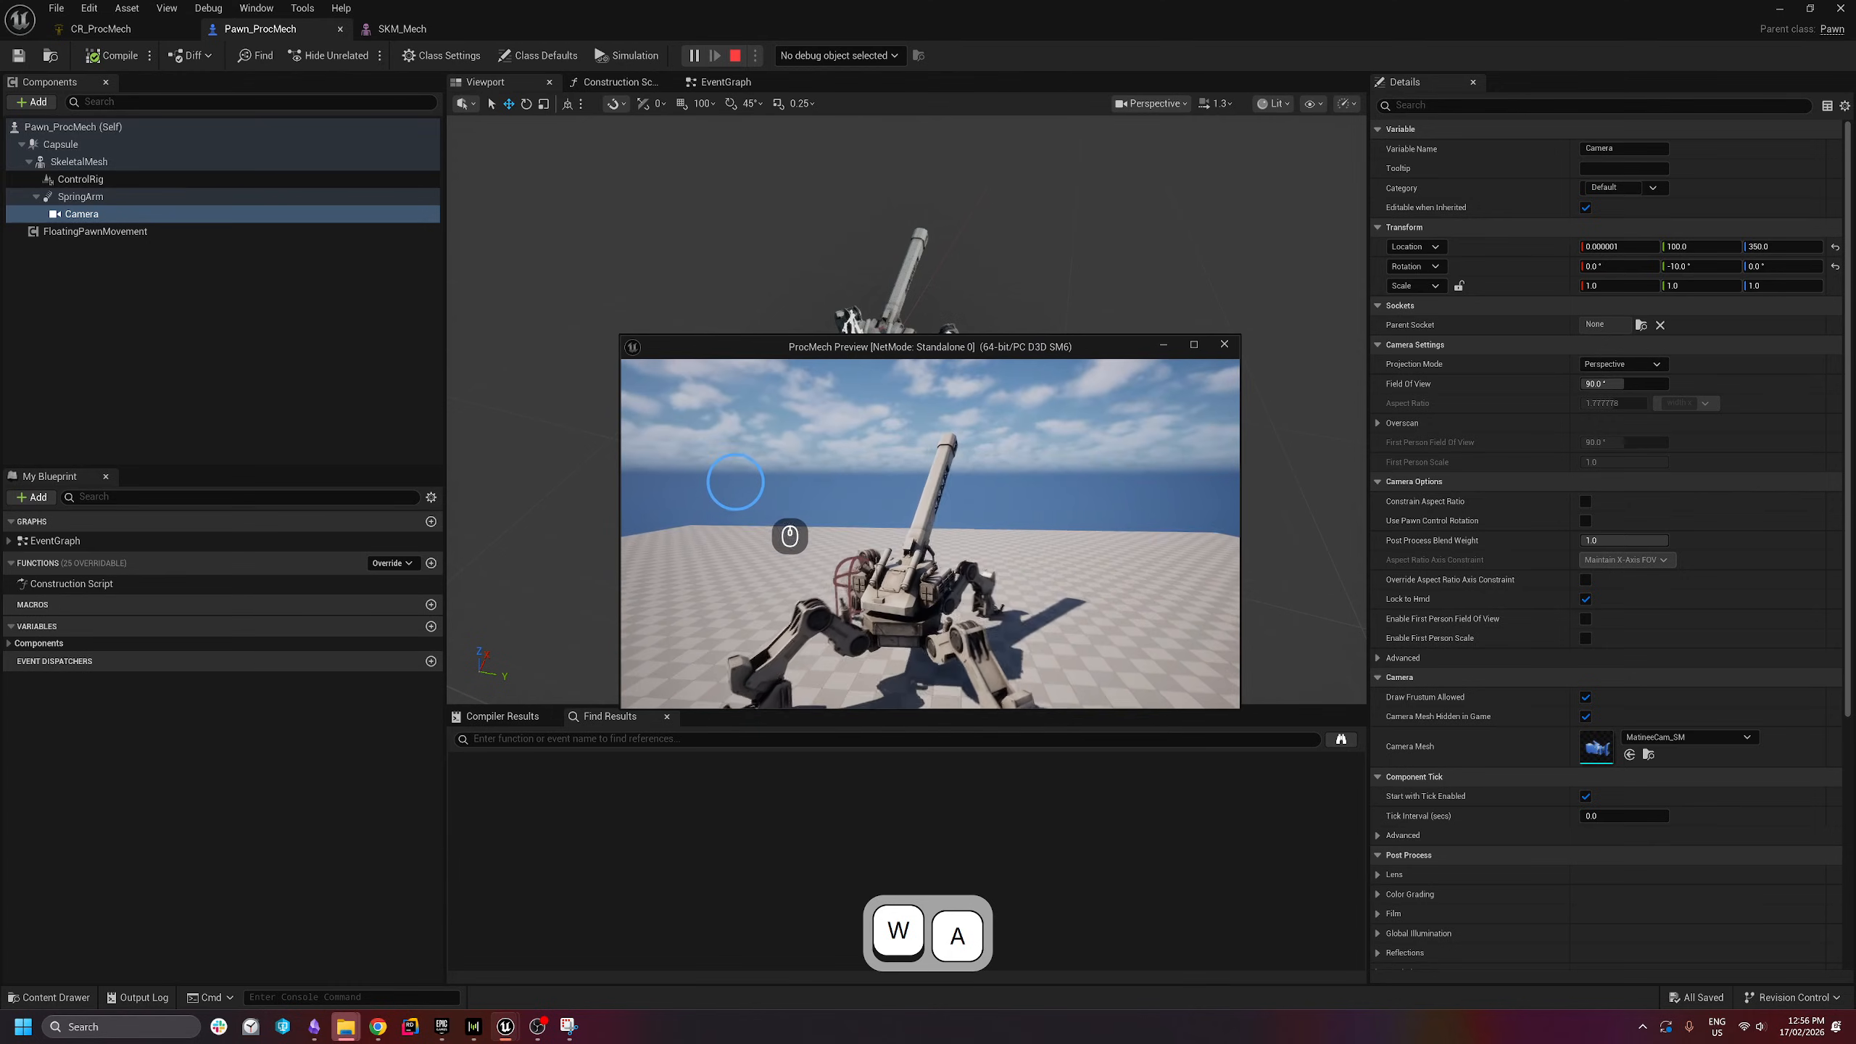
key("s")
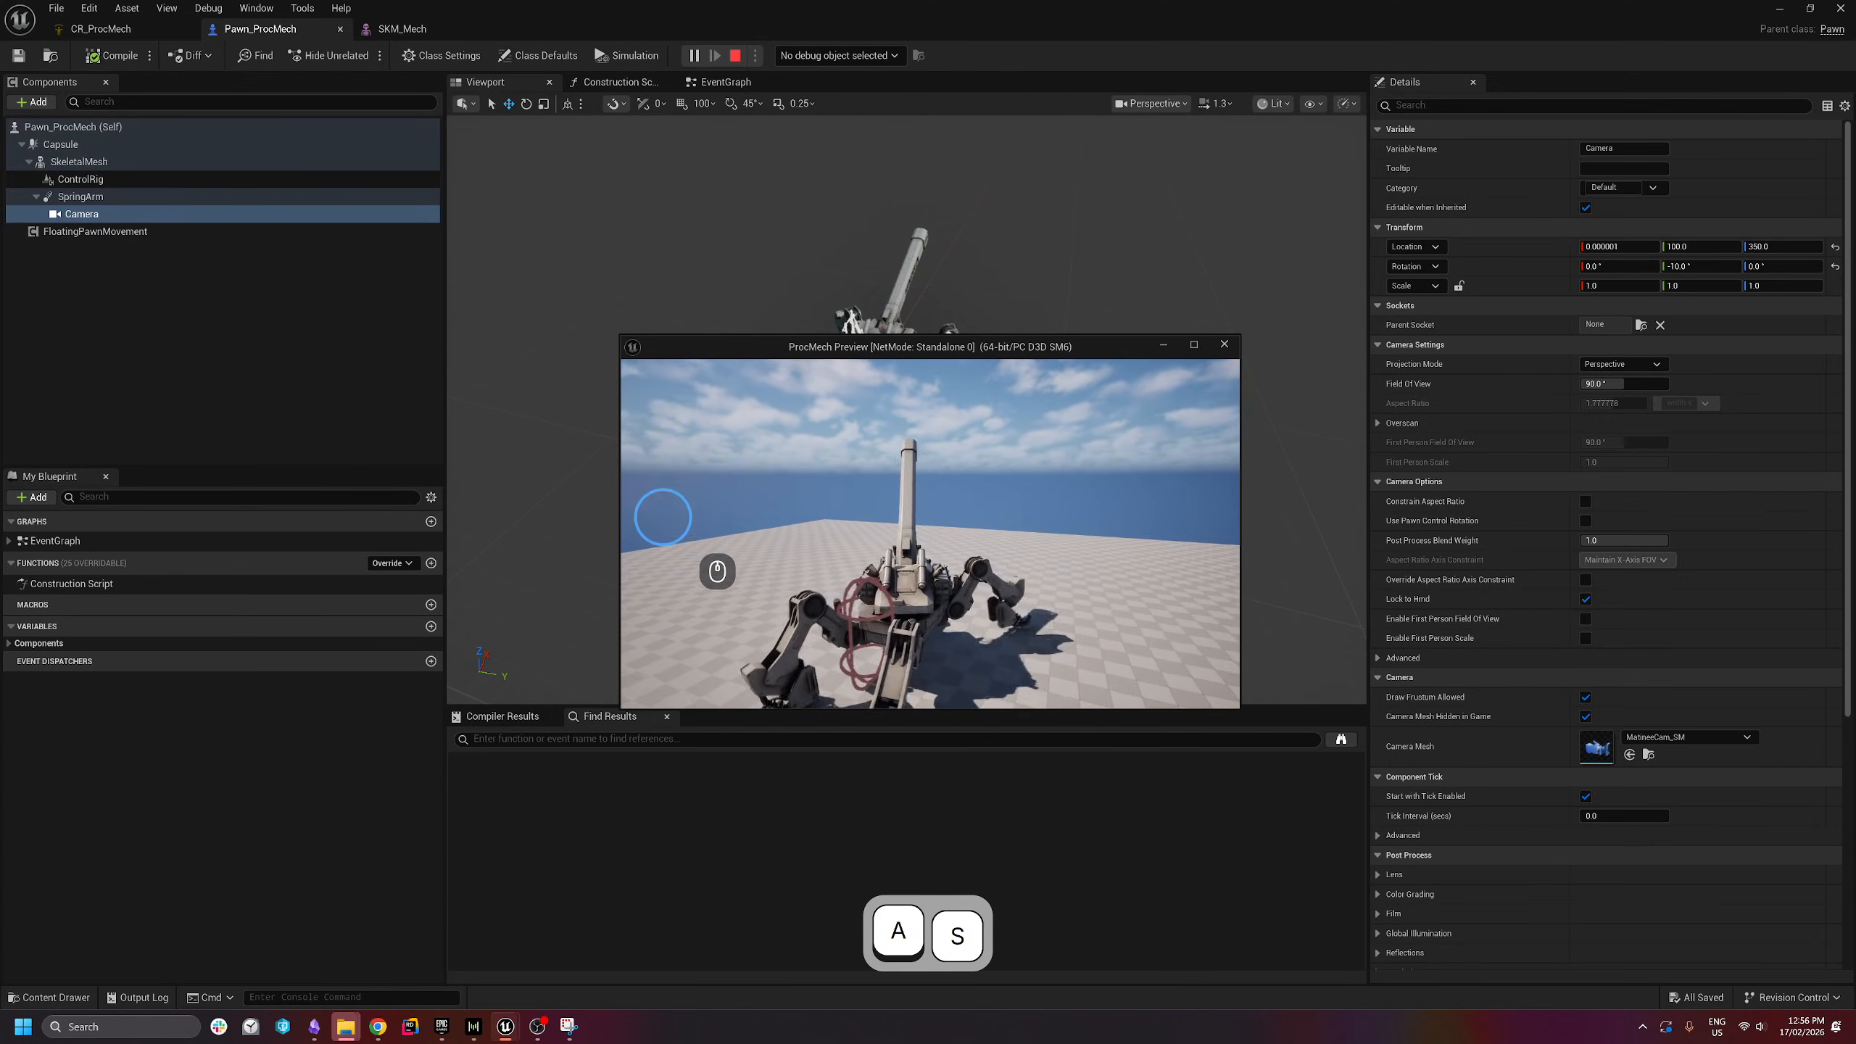
key("d")
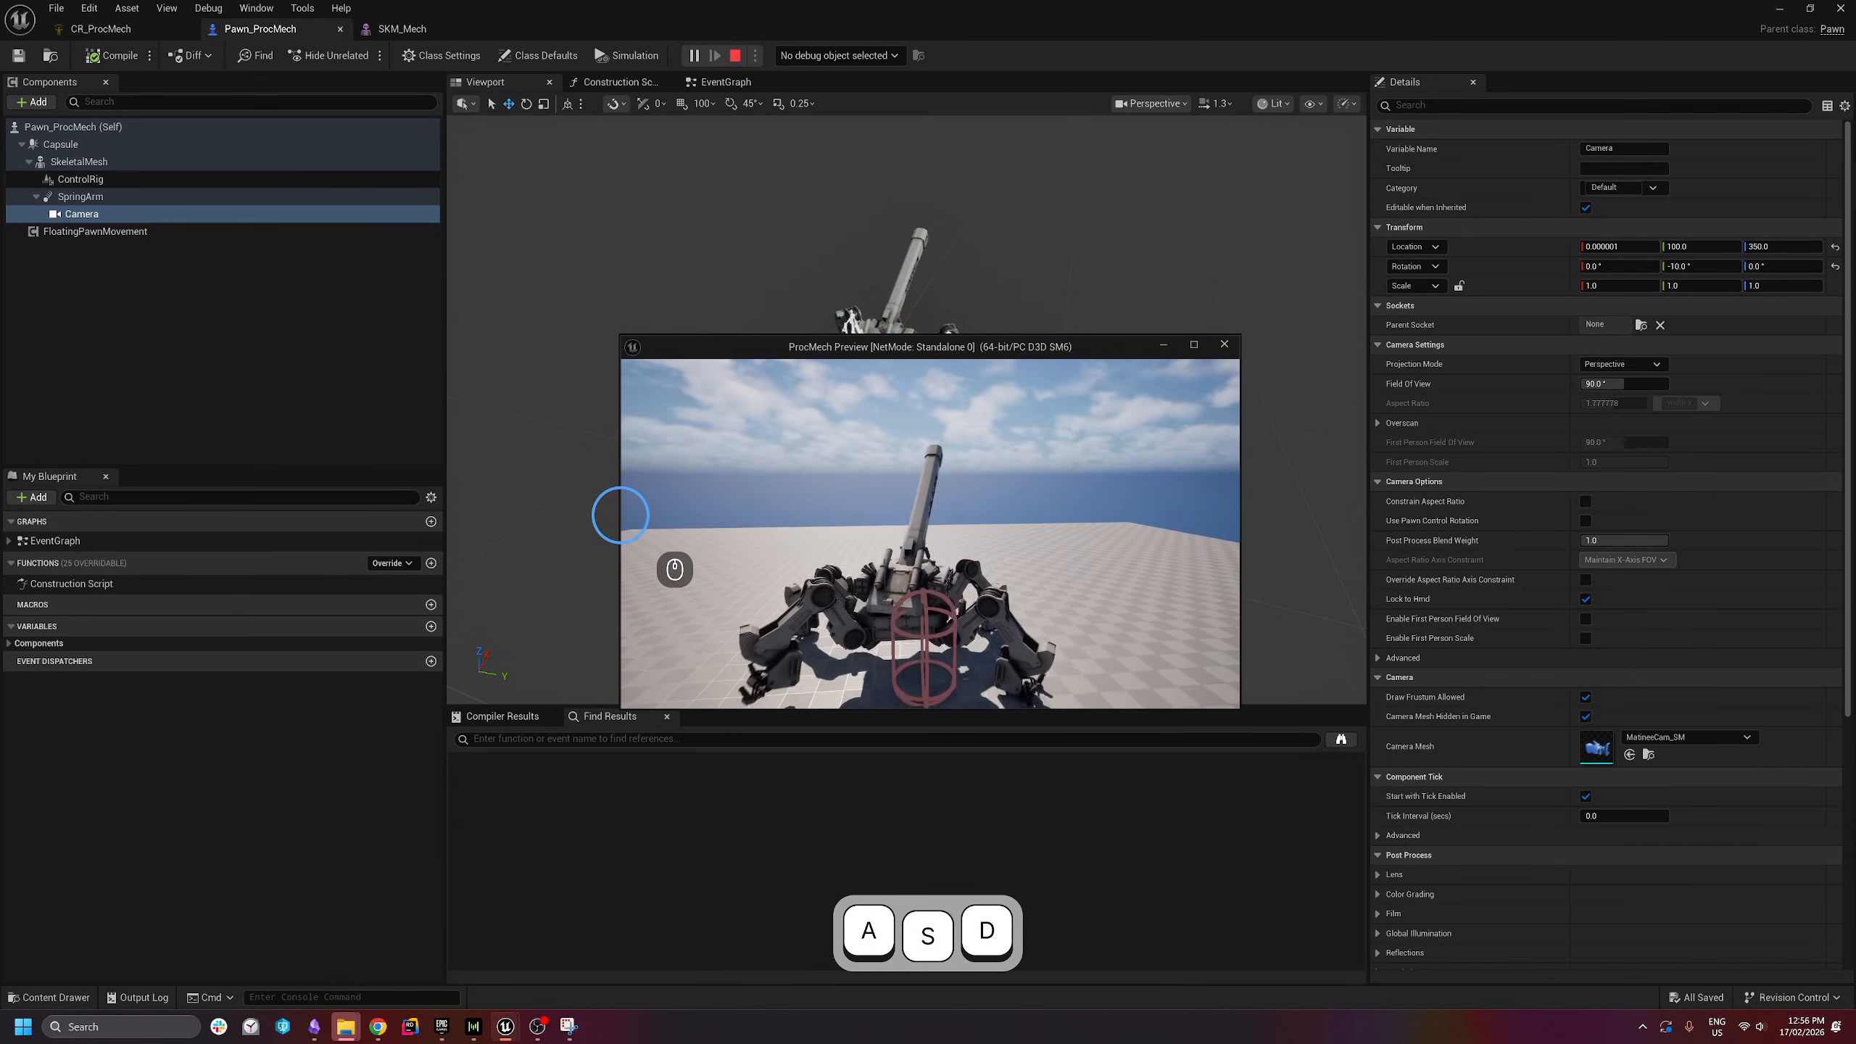
key("d")
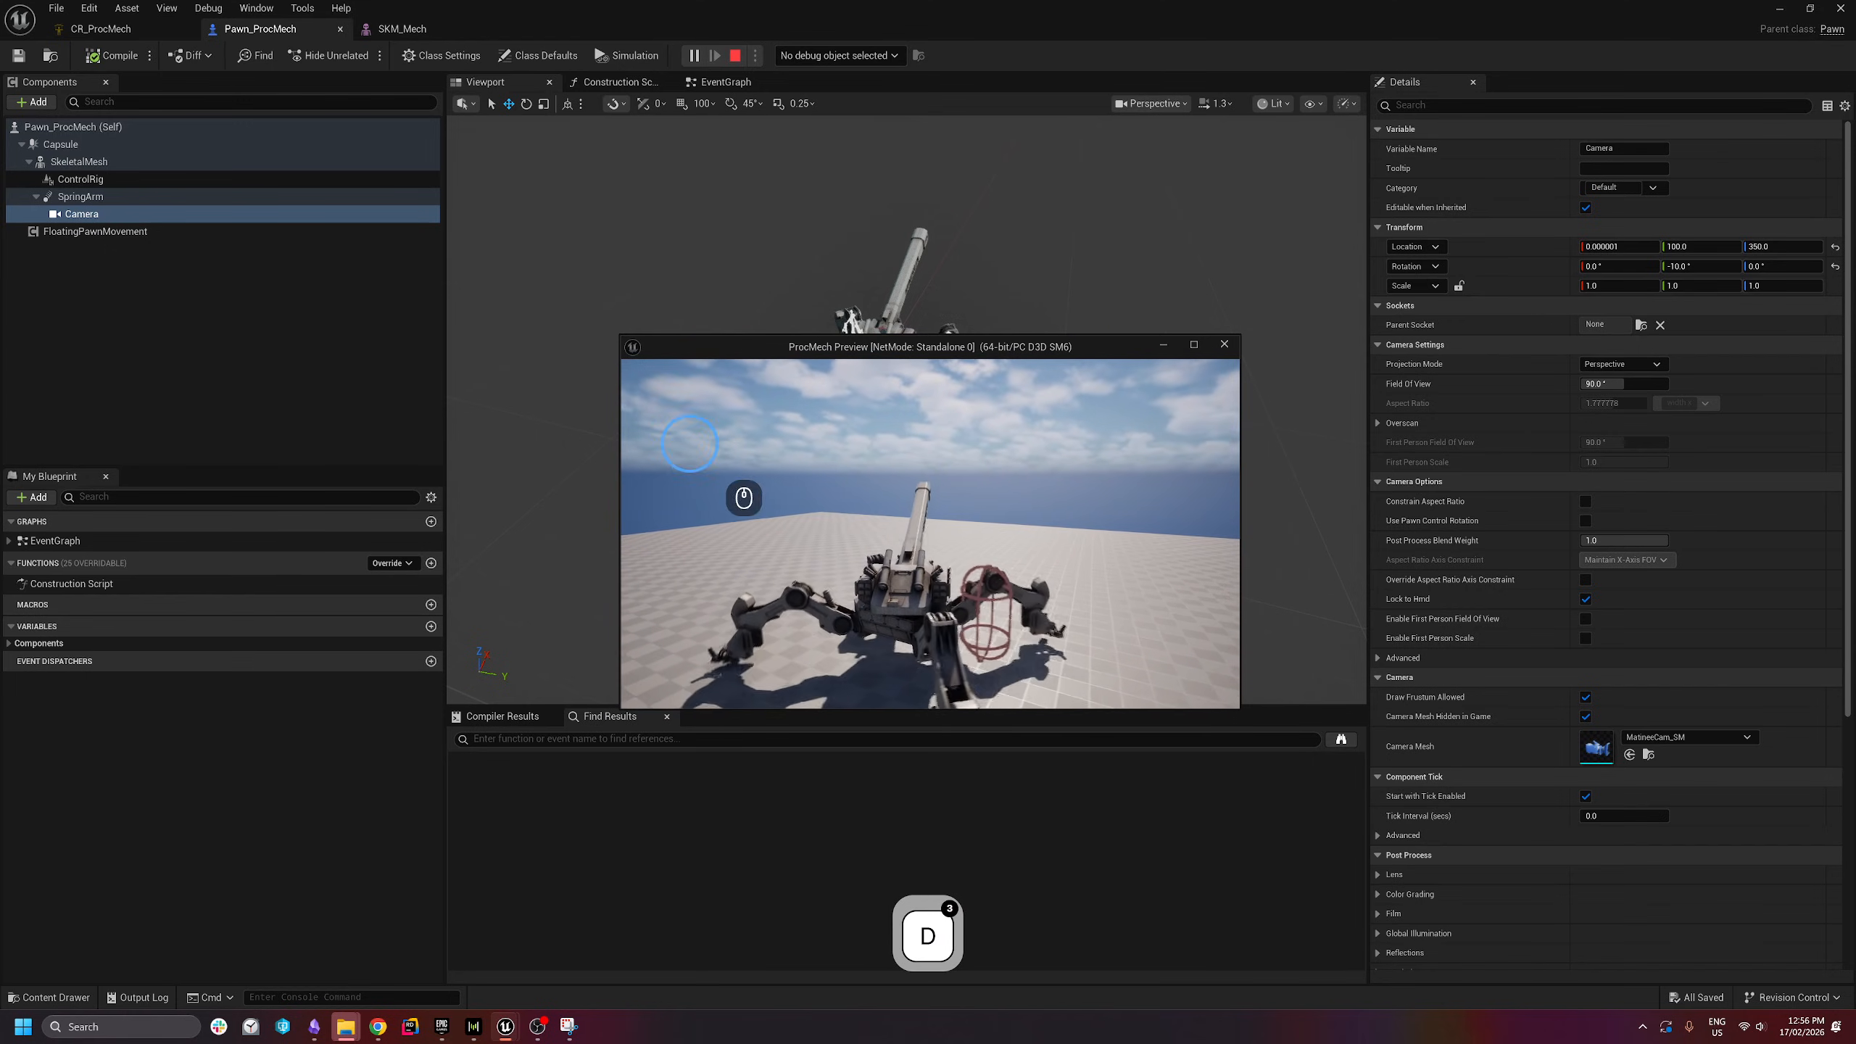
key("a")
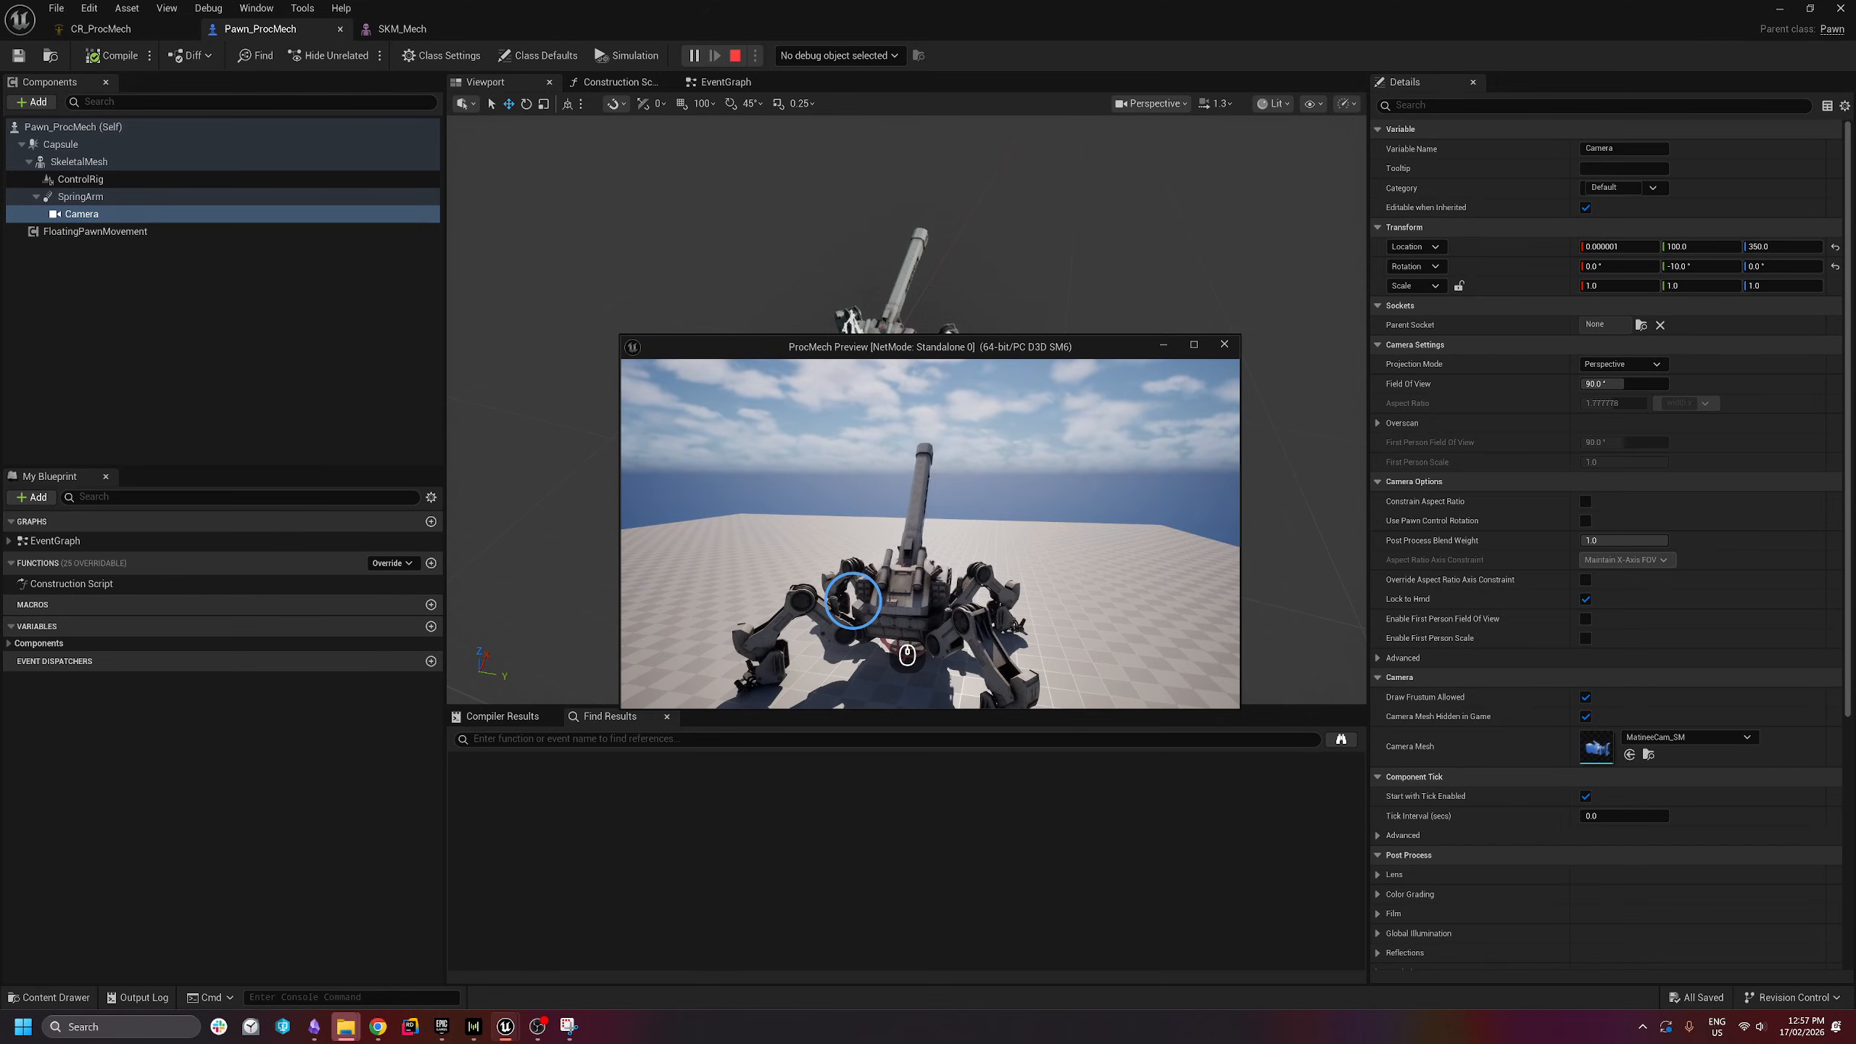
key("a")
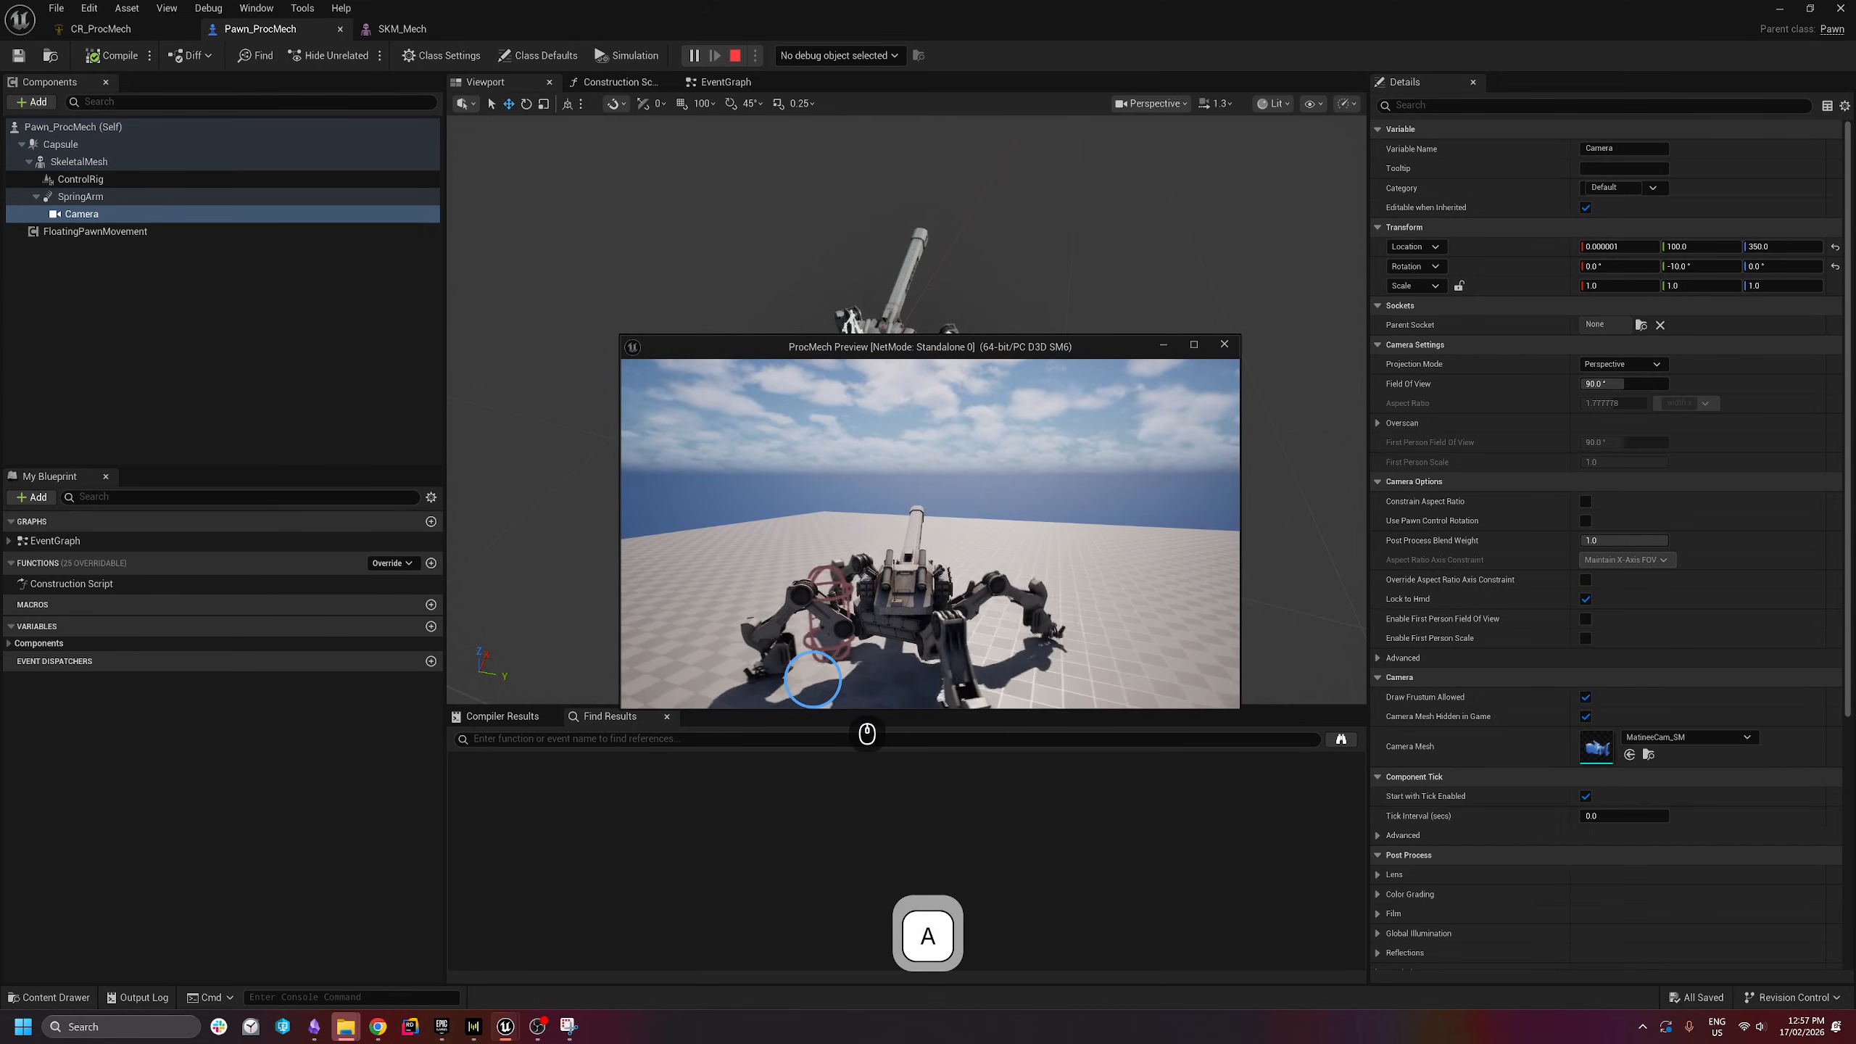
key("d")
key("w")
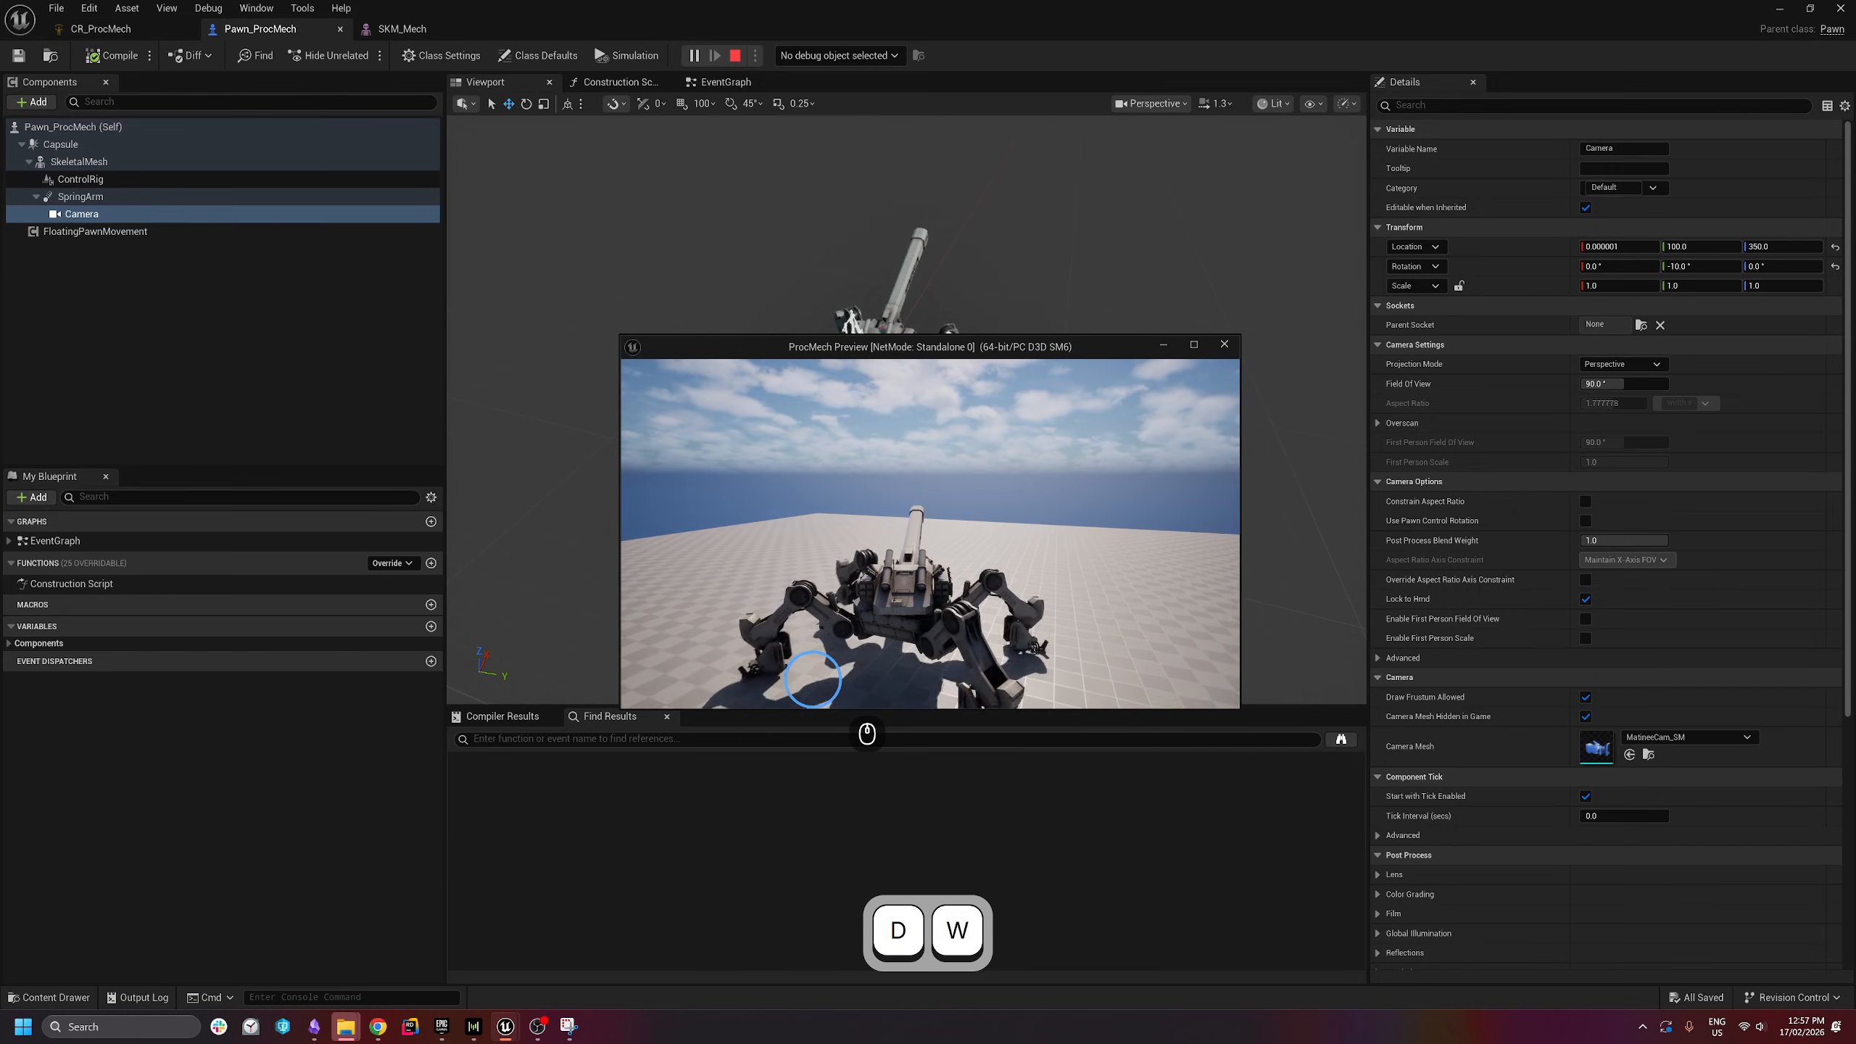
key("Escape")
left_click(102, 29)
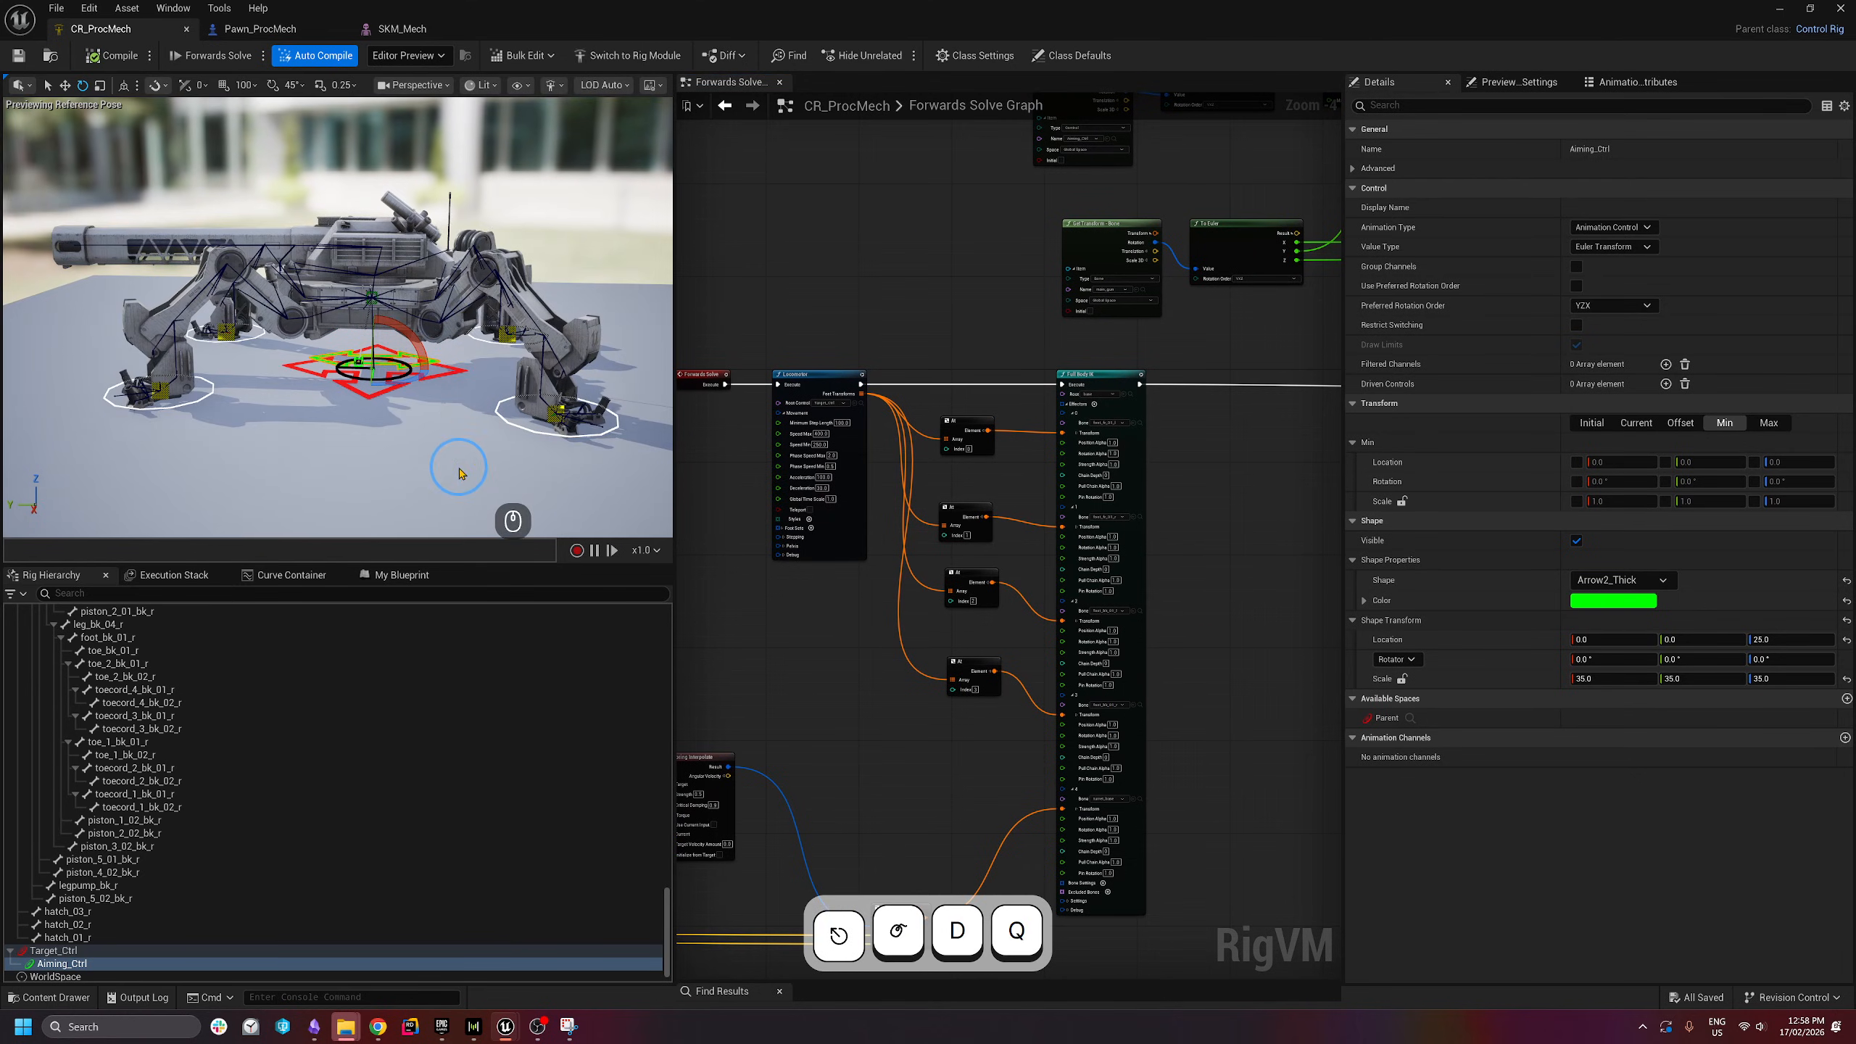
- Move Aiming_Ctrl up-right to test the legs, then pan to empty graph space
left_click_drag(450, 302, 505, 284)
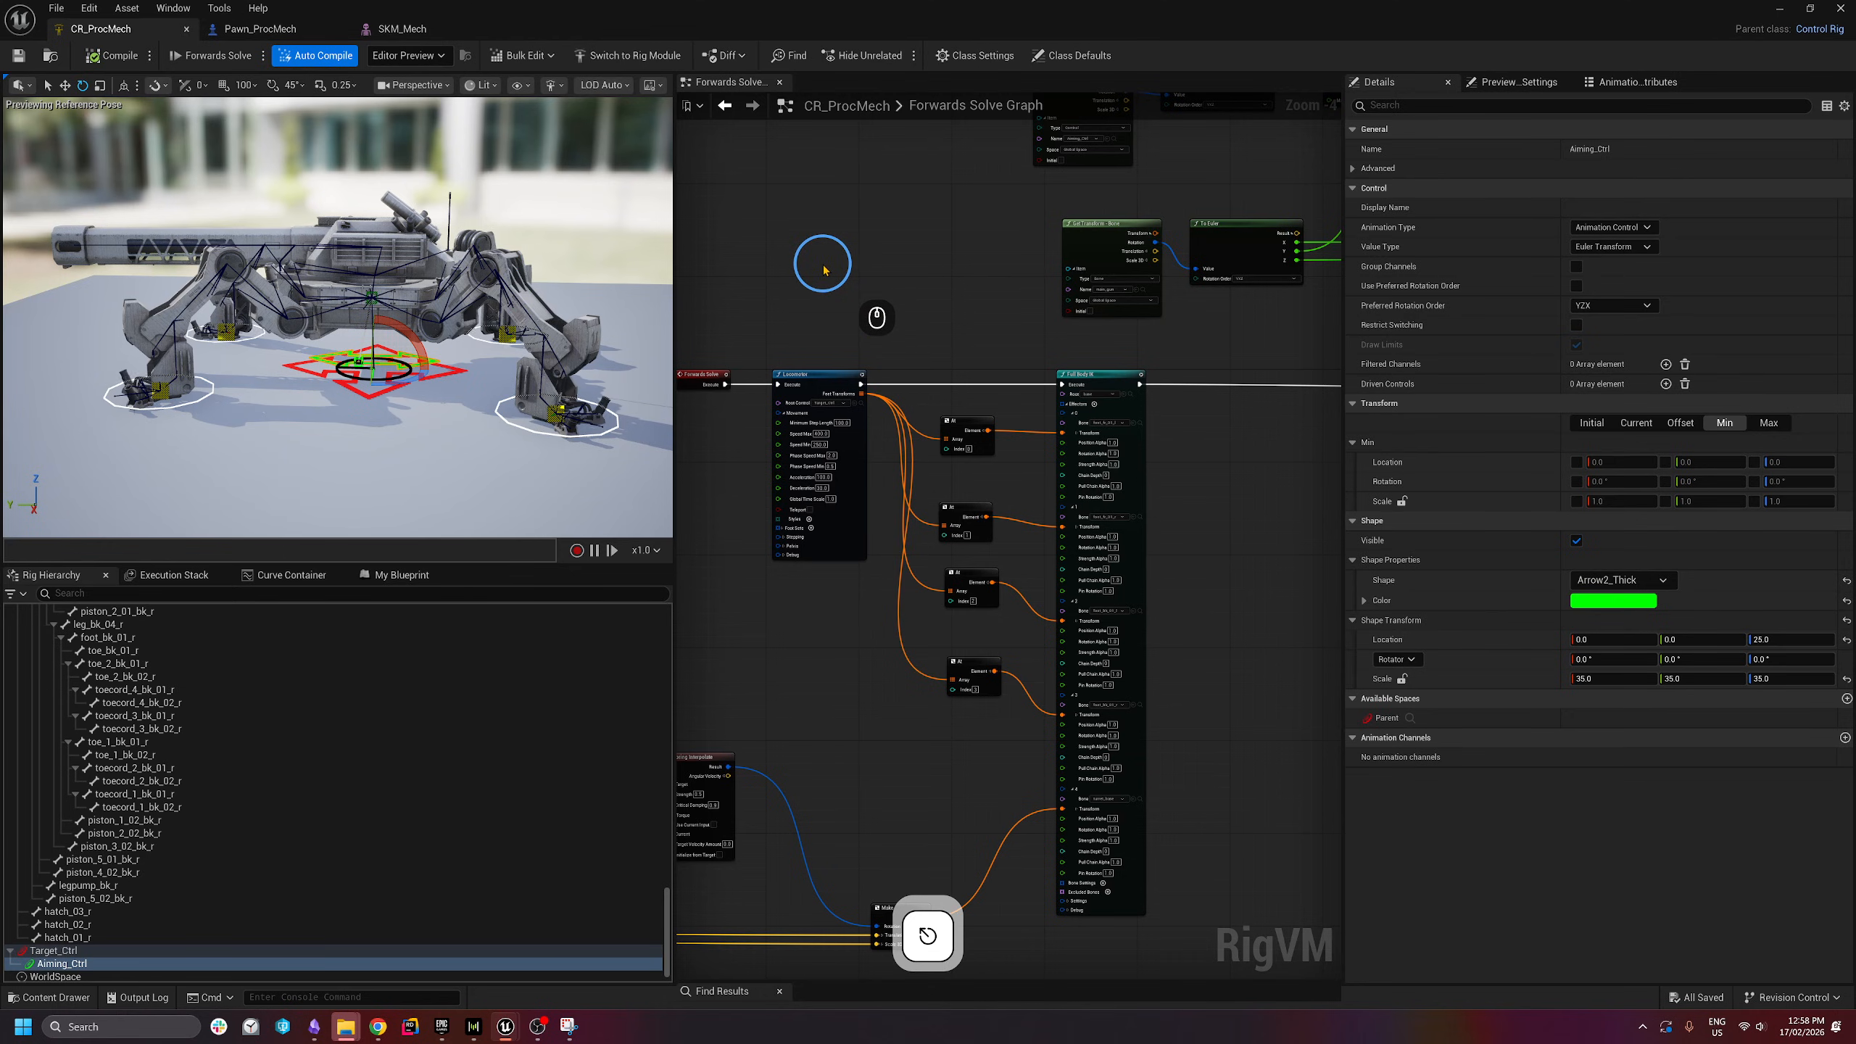
right_click_drag(854, 257, 890, 577)
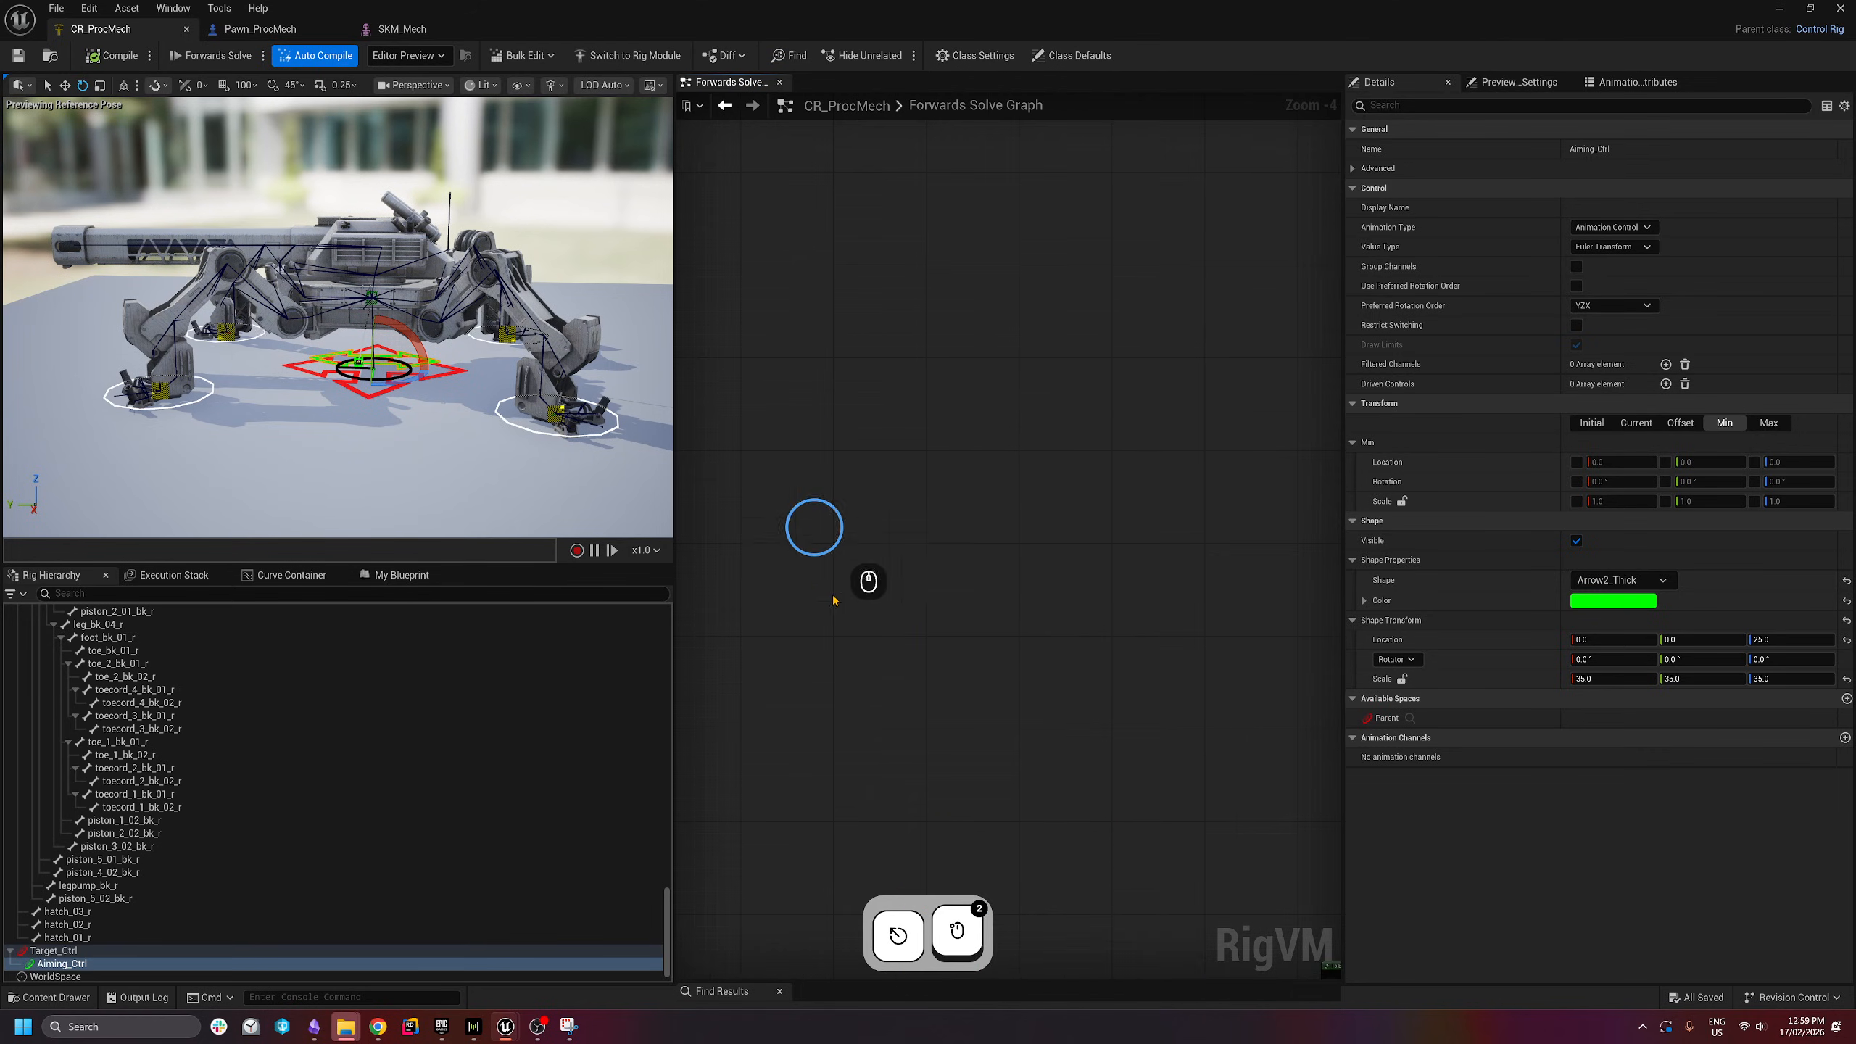
right_click_drag(833, 611, 834, 695)
- Add a Construction Event node via a 'constru' search and shift it left into place
right_click(832, 439)
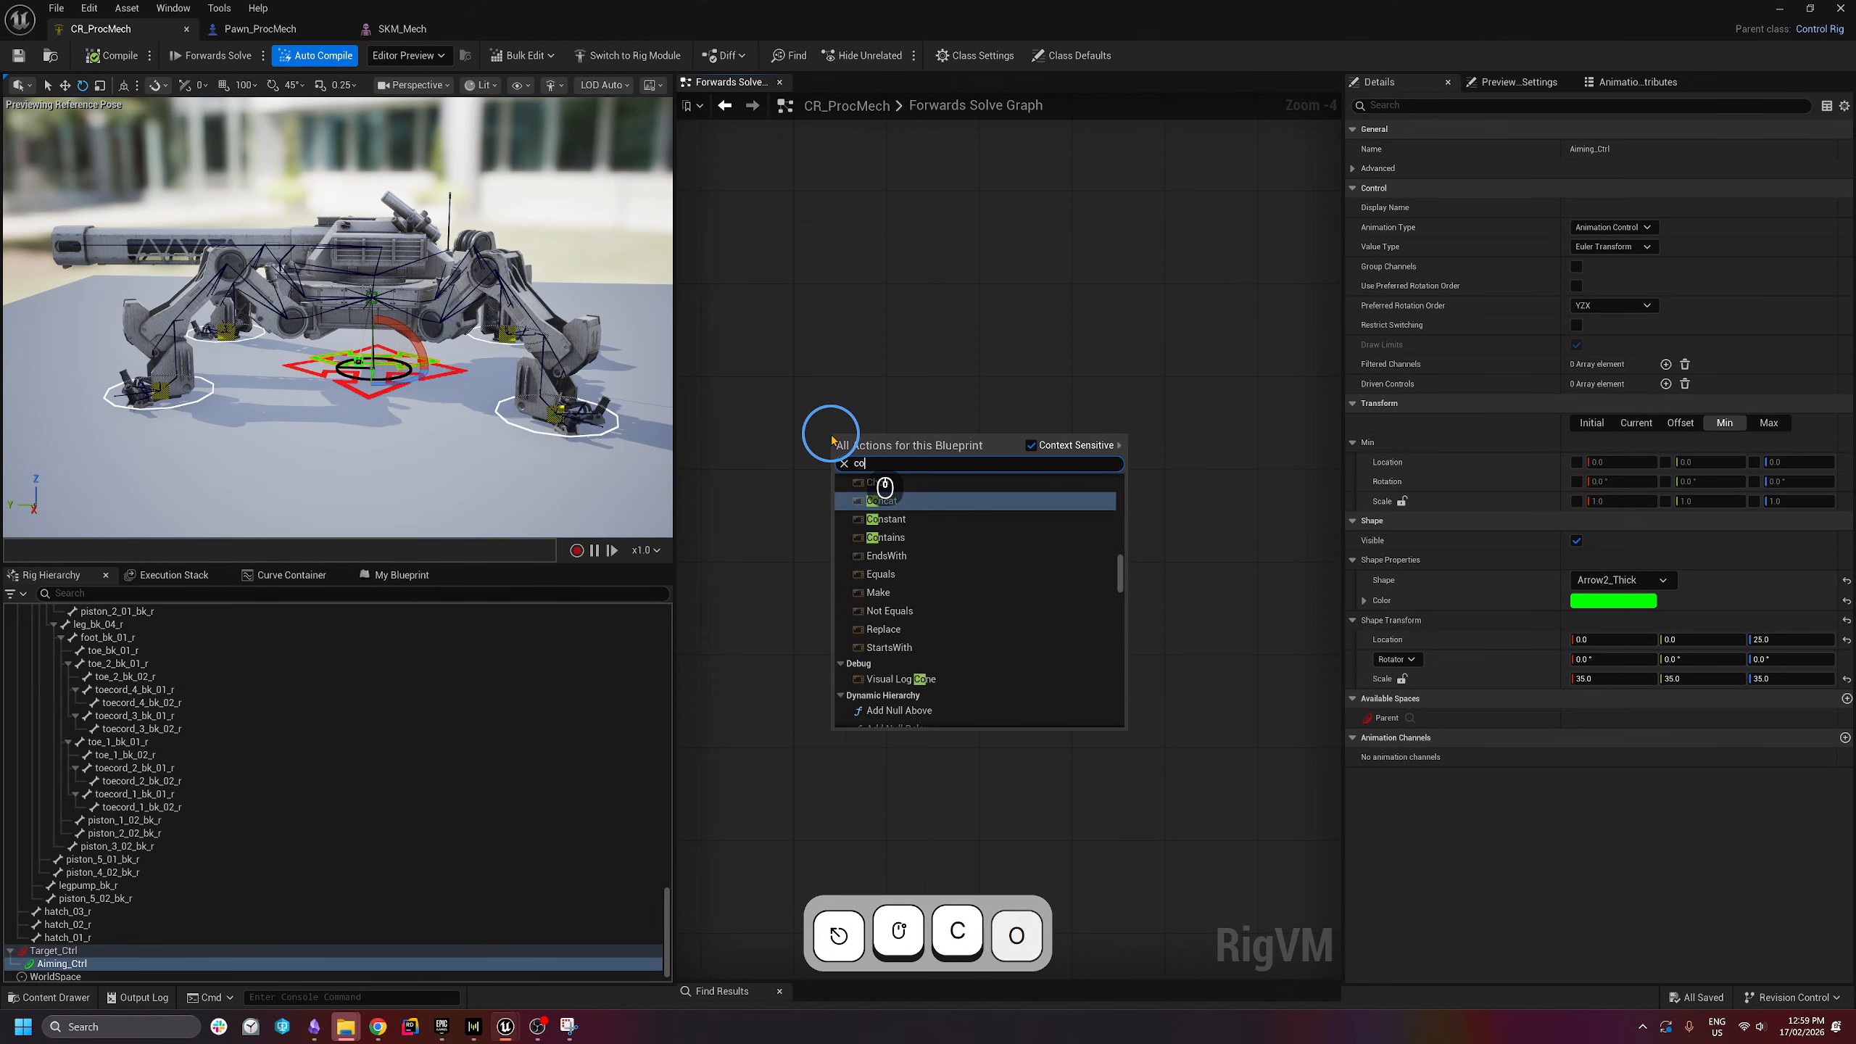
type("constru")
key("BackSpace")
key("Return")
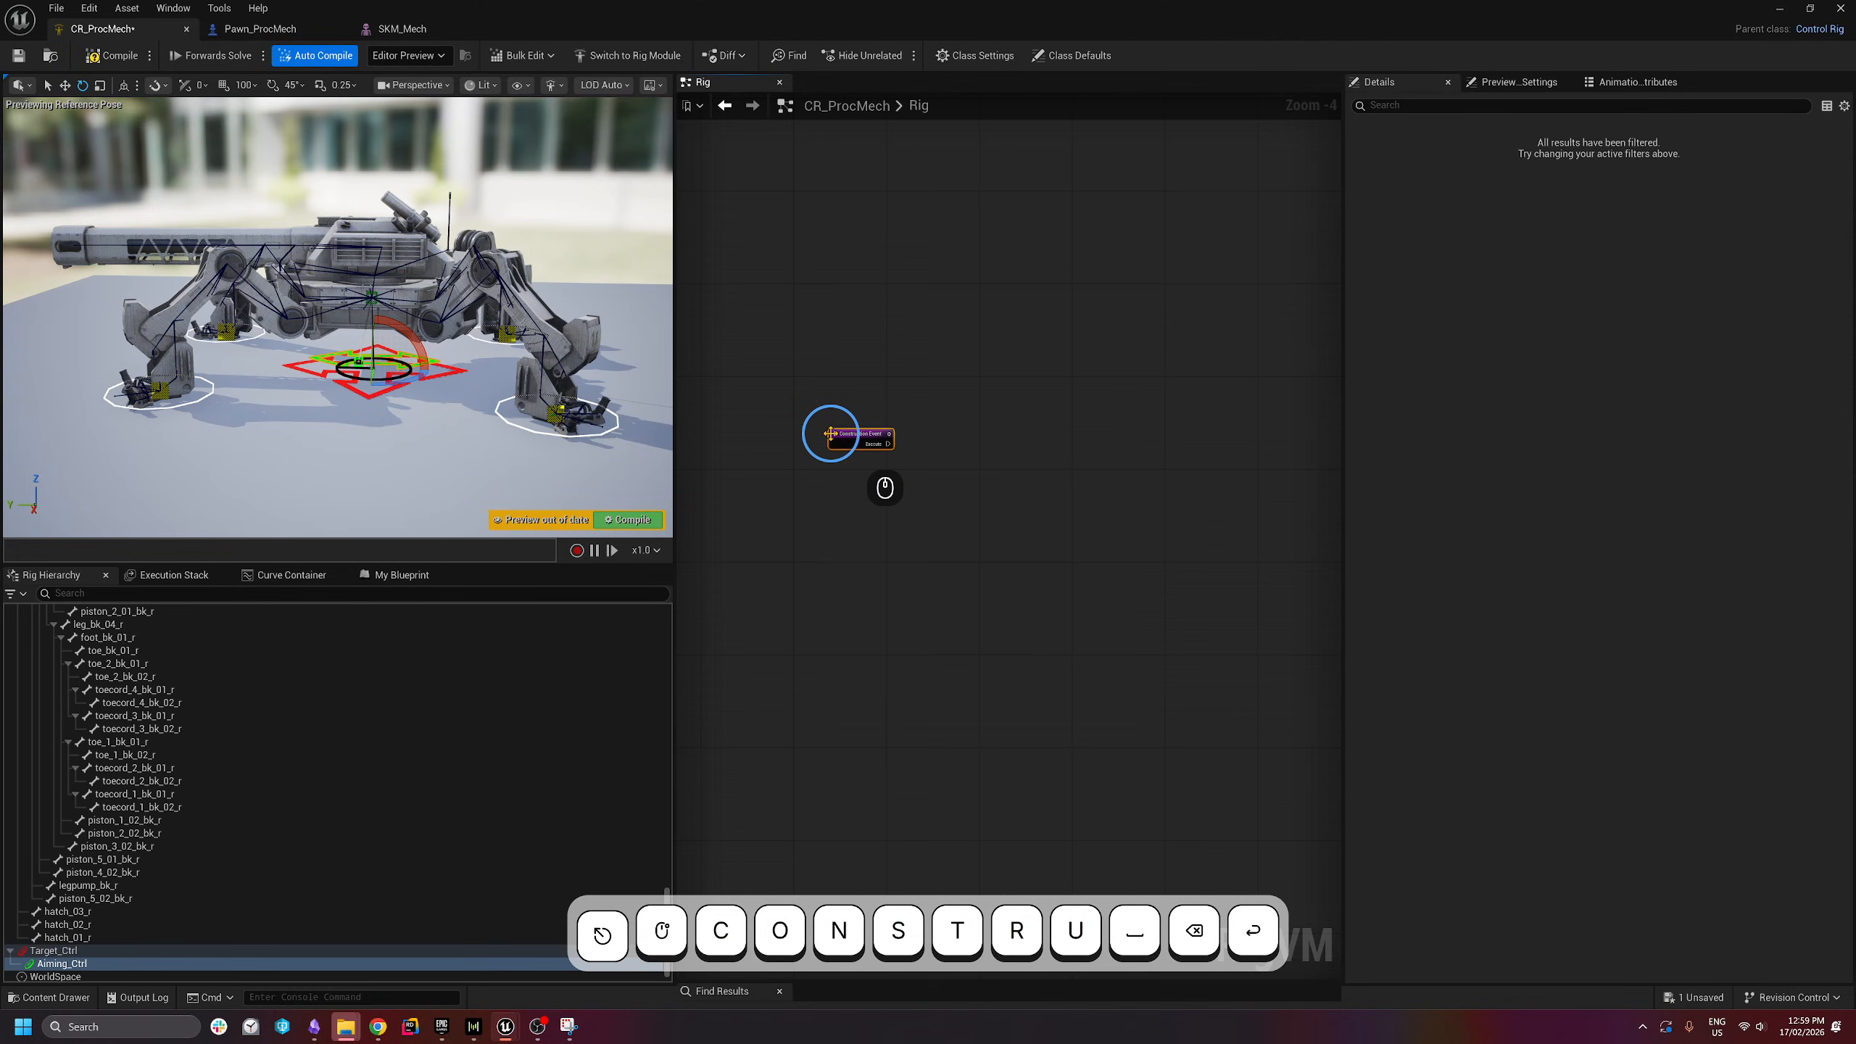
scroll(813, 411, "up", 2)
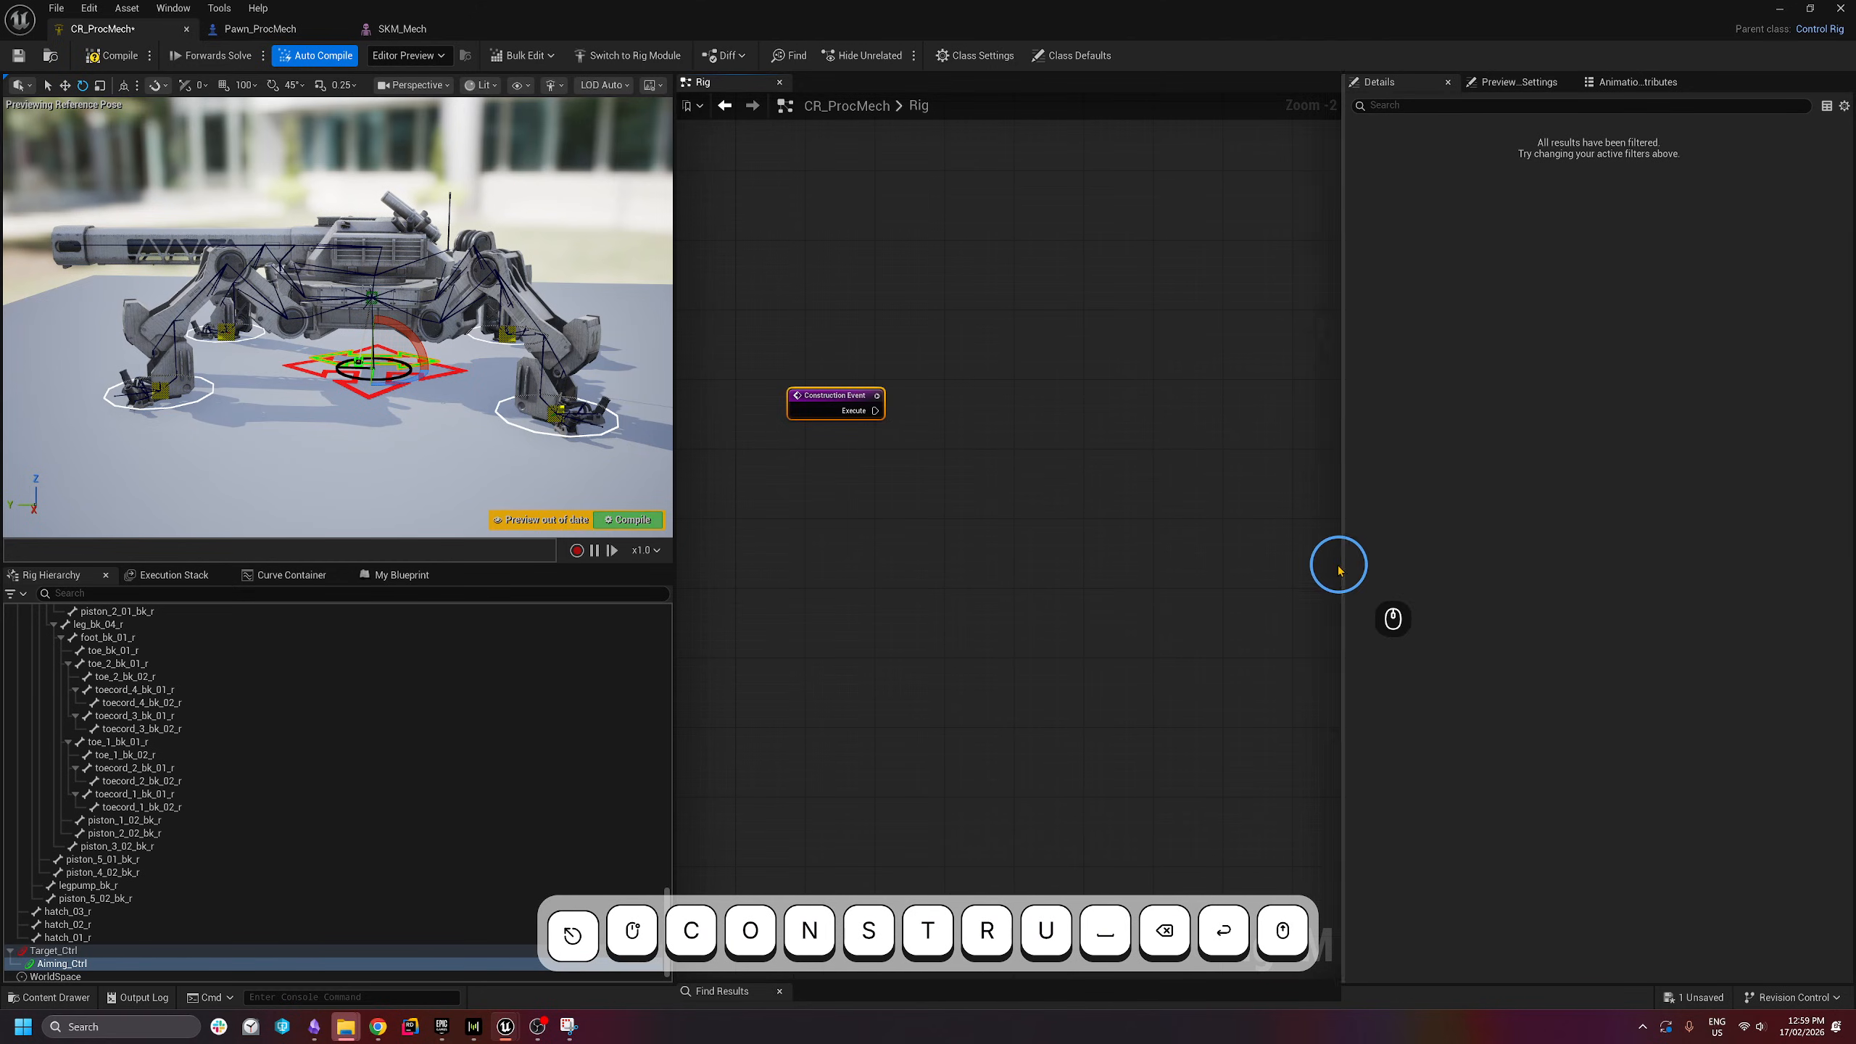
left_click_drag(1344, 559, 1540, 561)
right_click_drag(1114, 510, 1142, 562)
scroll(896, 460, "up", 1)
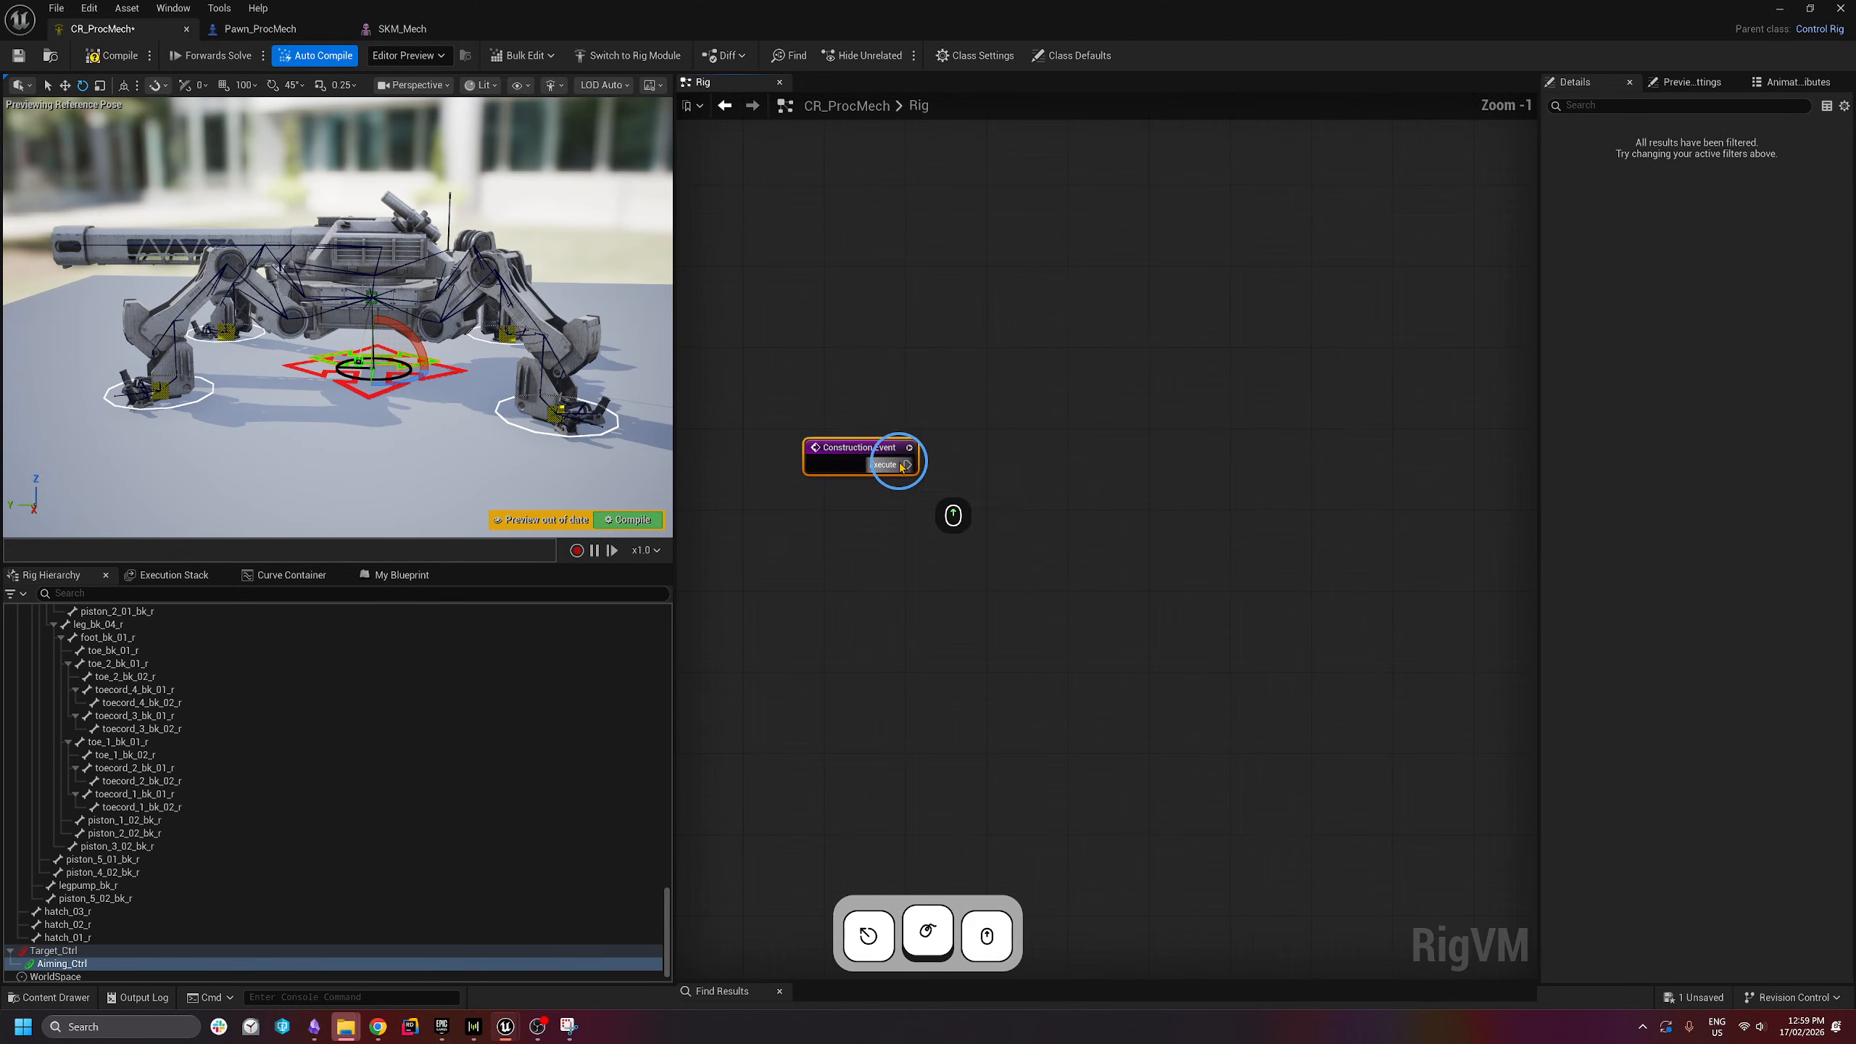
left_click(863, 451)
left_click_drag(862, 452, 834, 462)
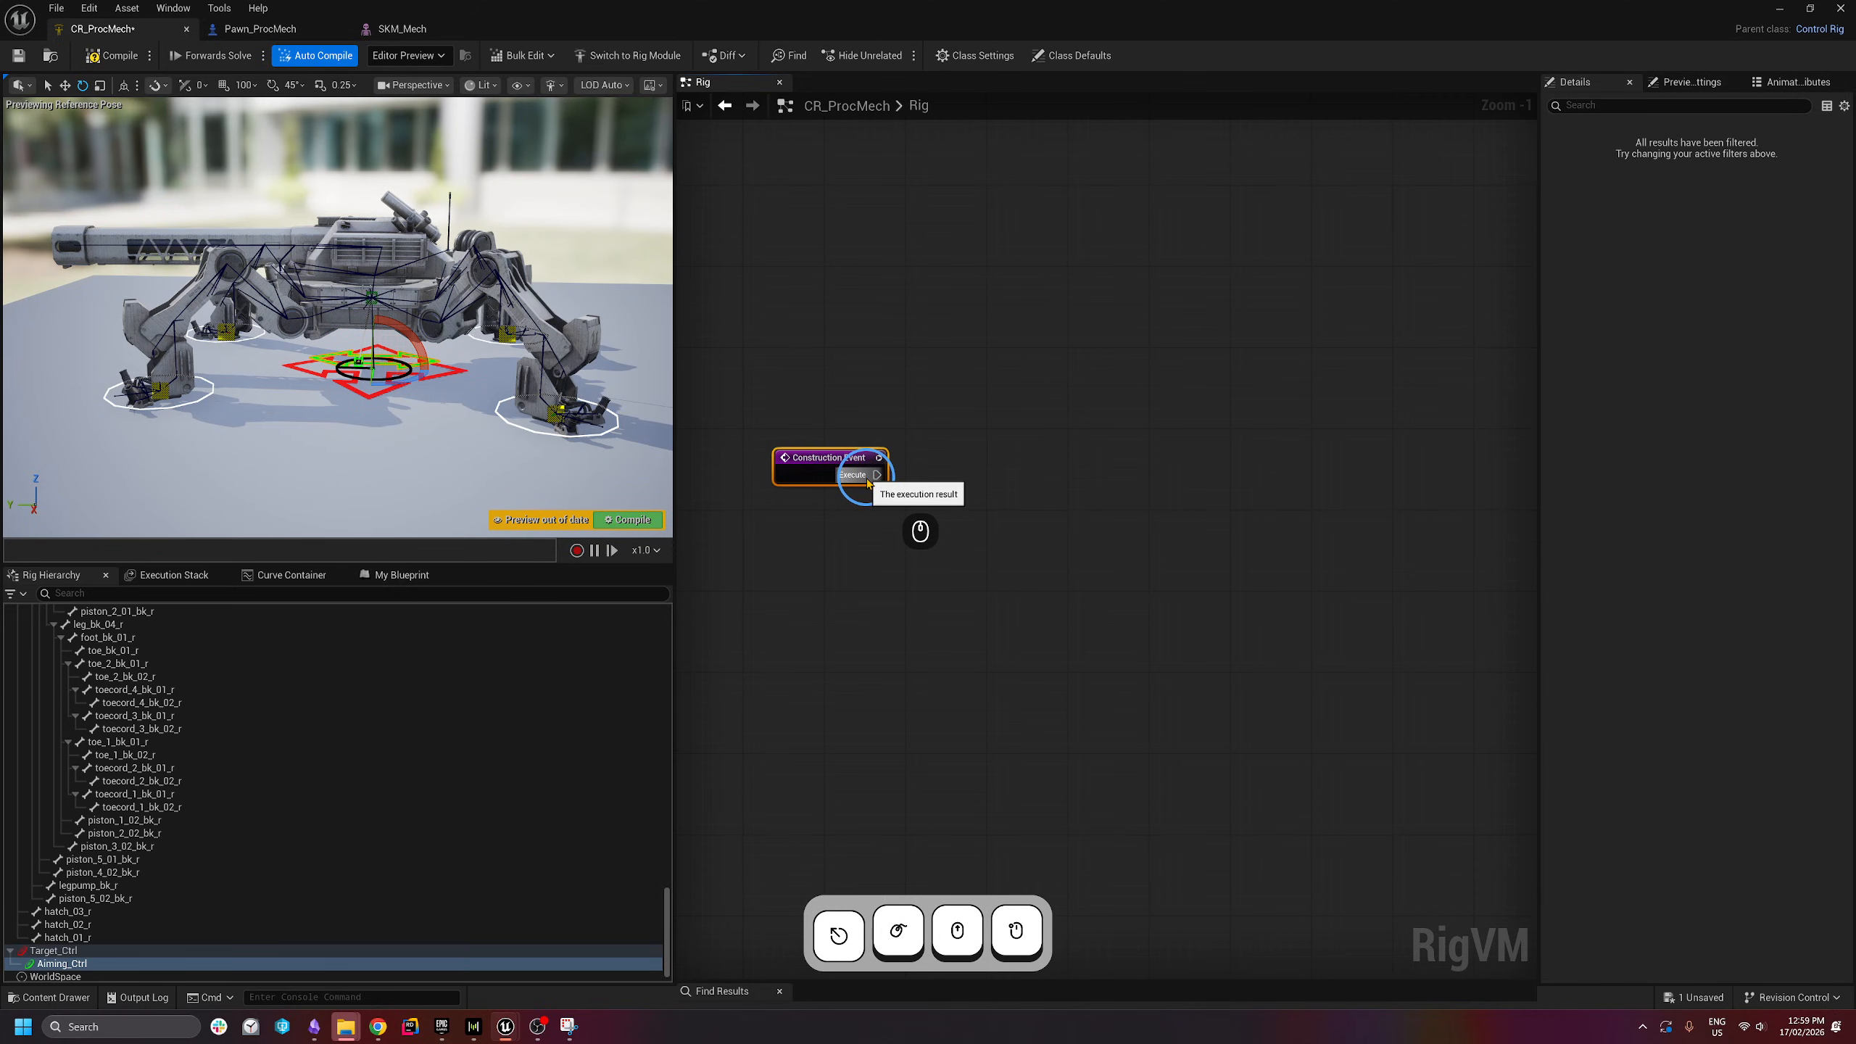
left_click(929, 298)
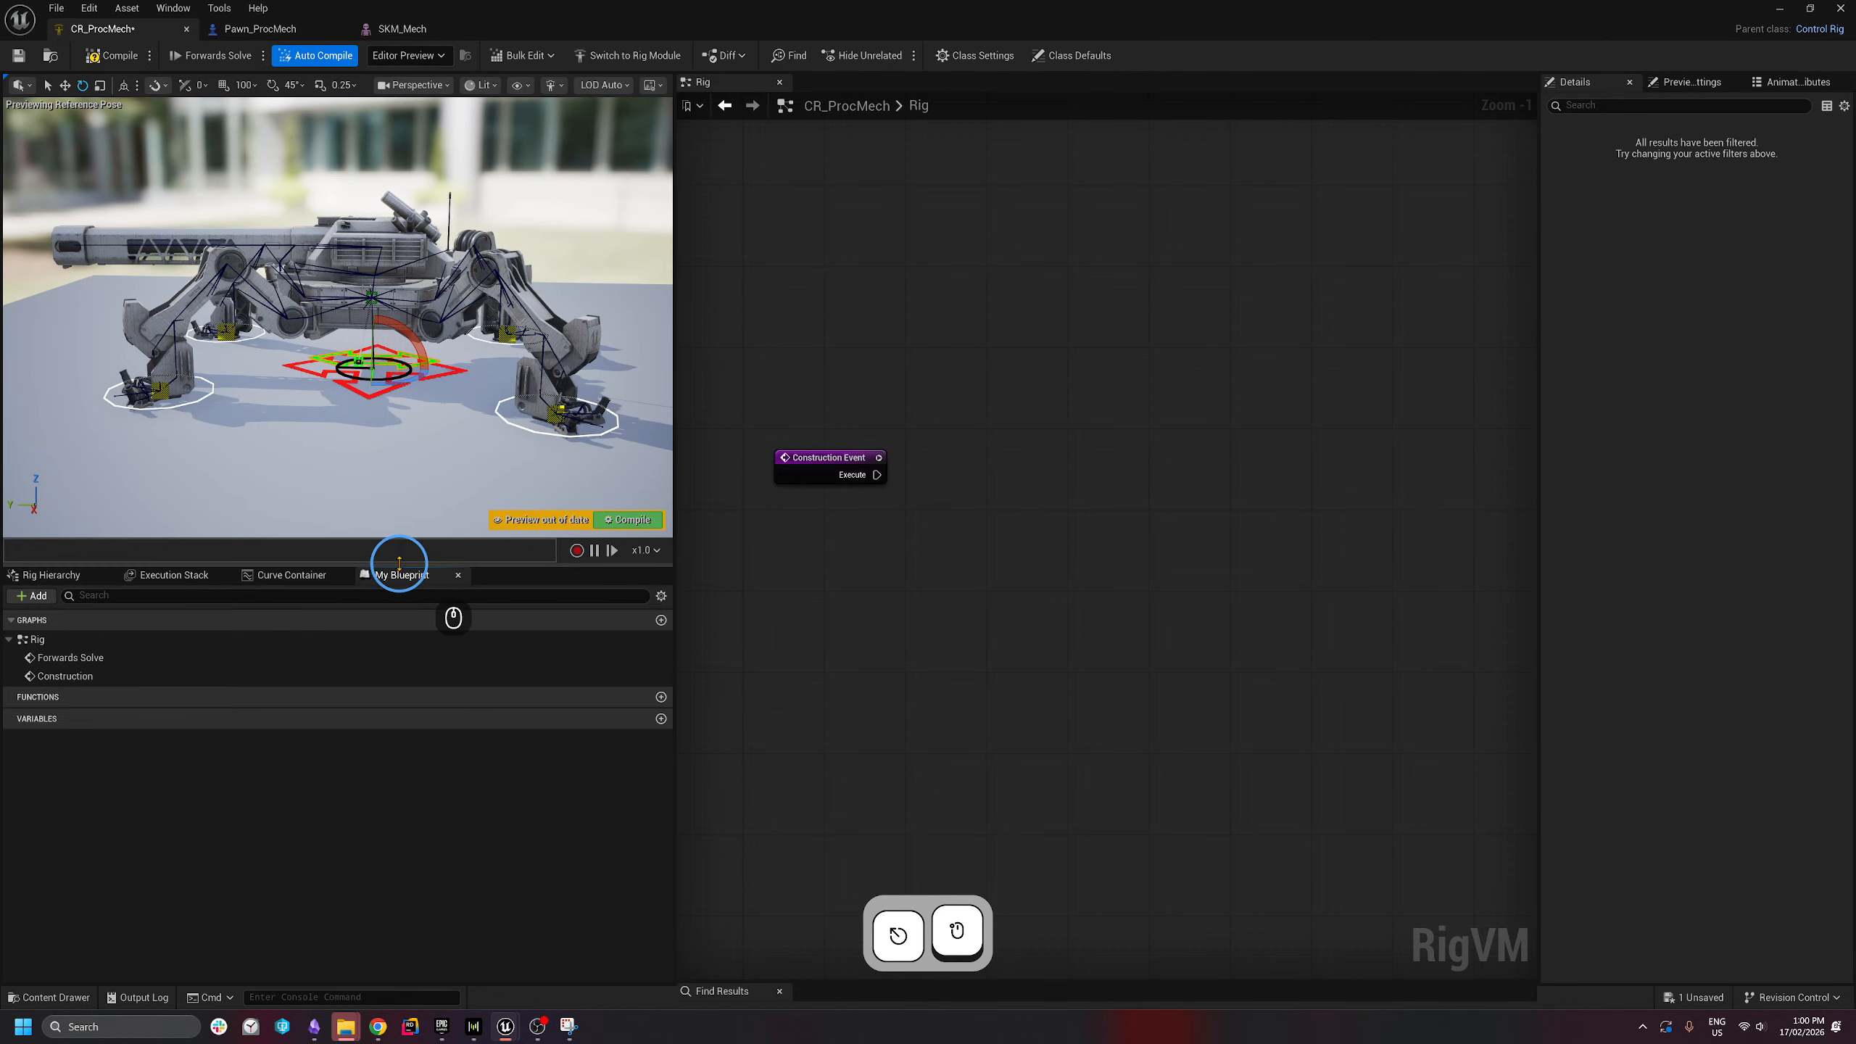
- Create FL_PhysicsBones as a Rig Element Key array variable, then compile and save CR_ProcMech
left_click_drag(399, 563, 409, 494)
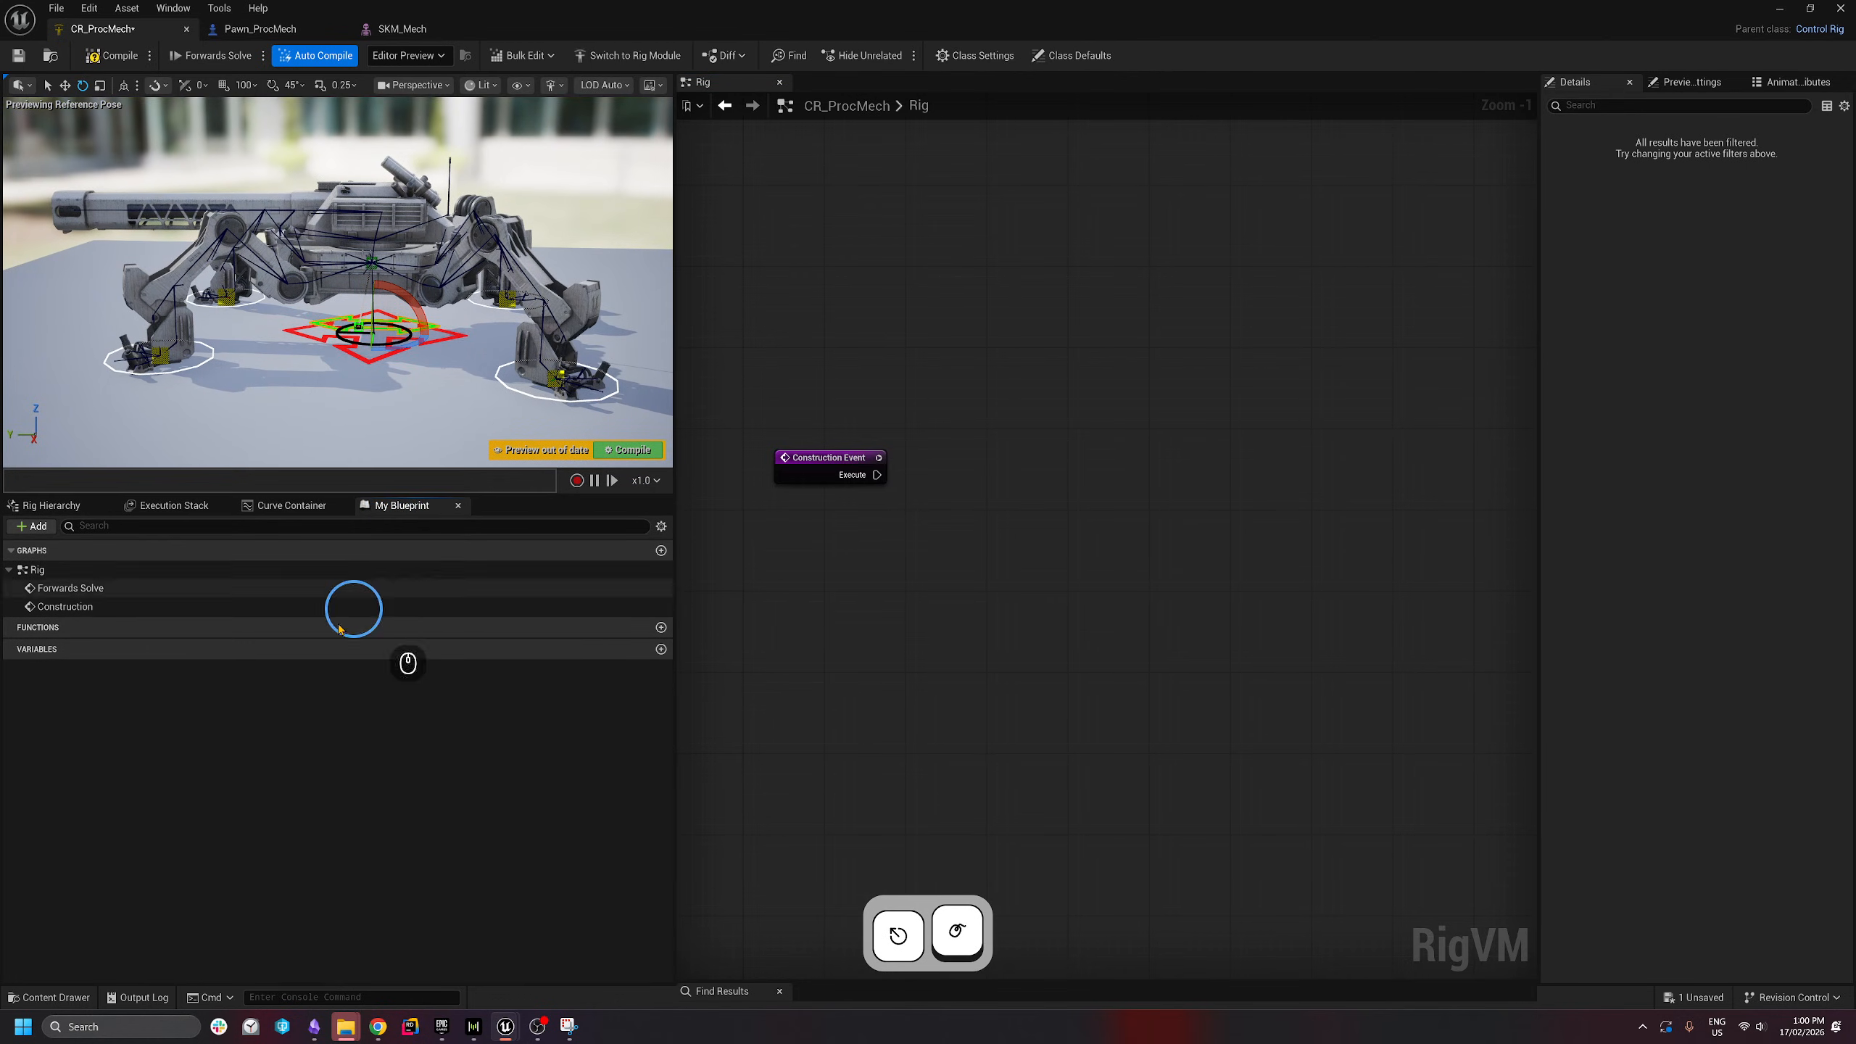
left_click(661, 649)
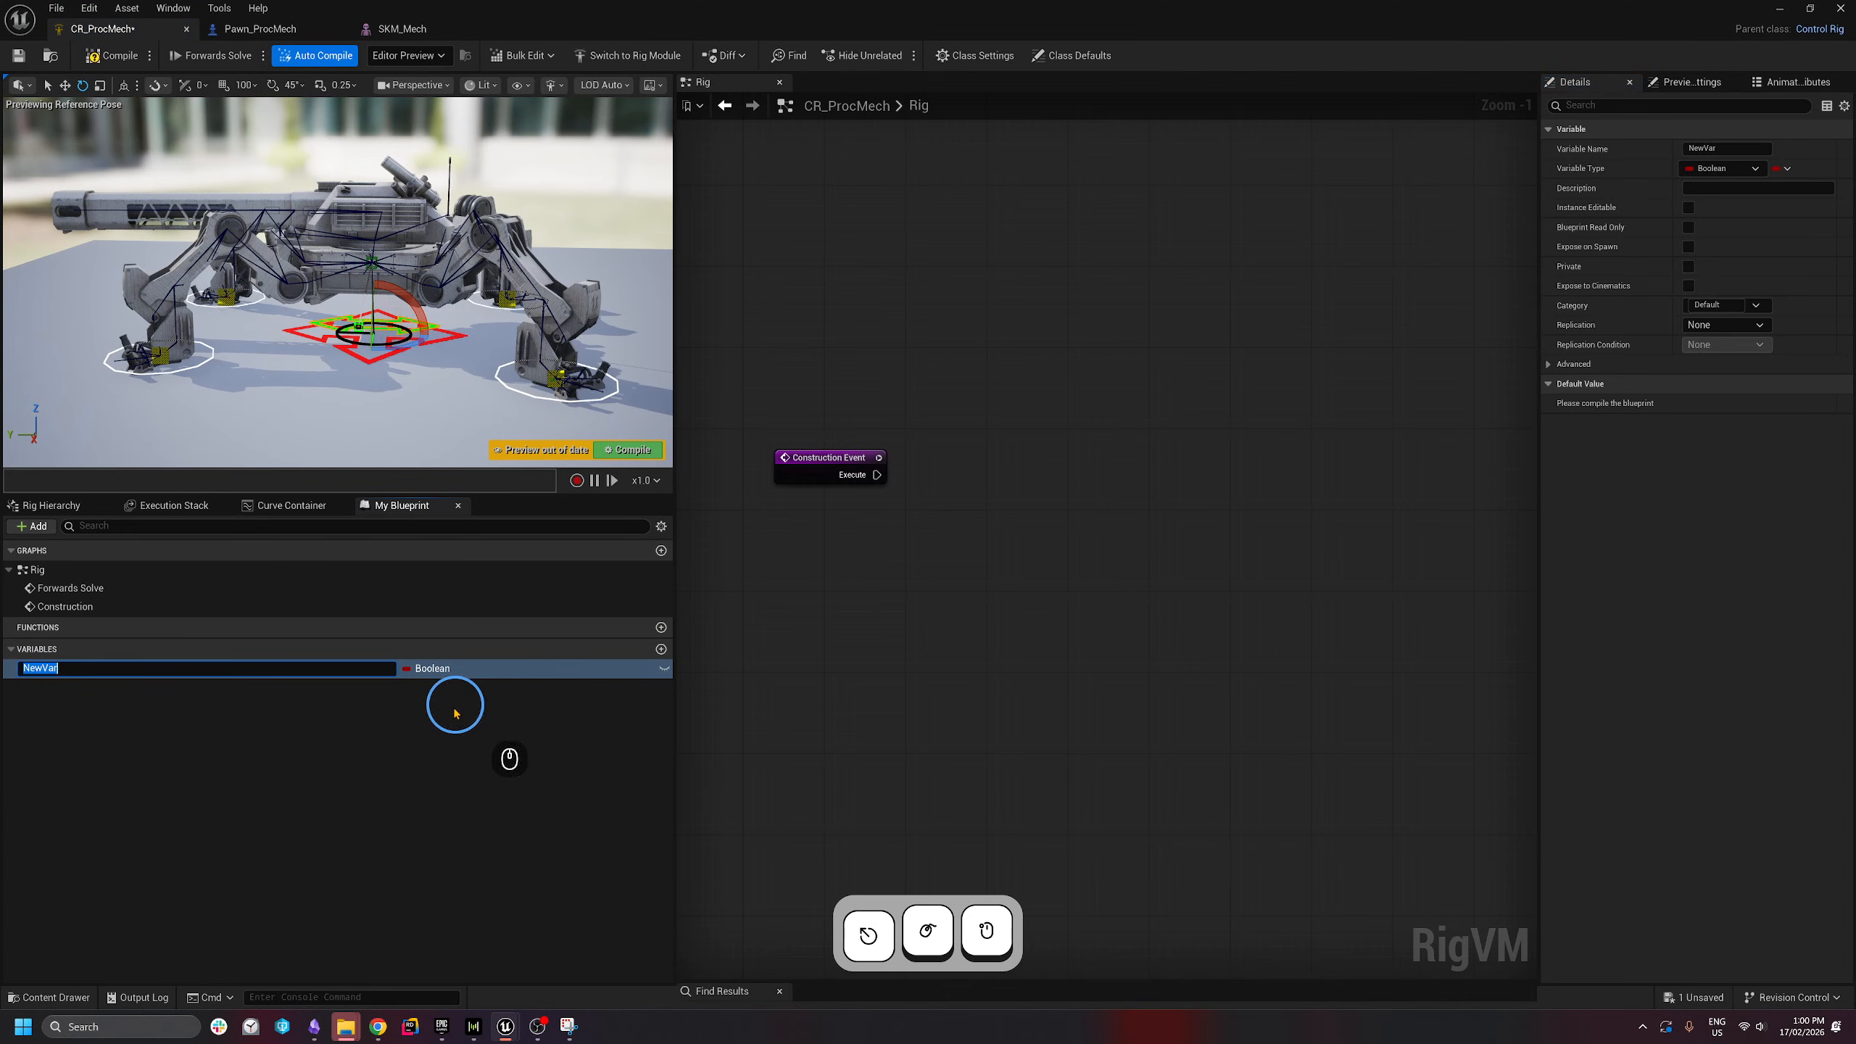
type("FL_")
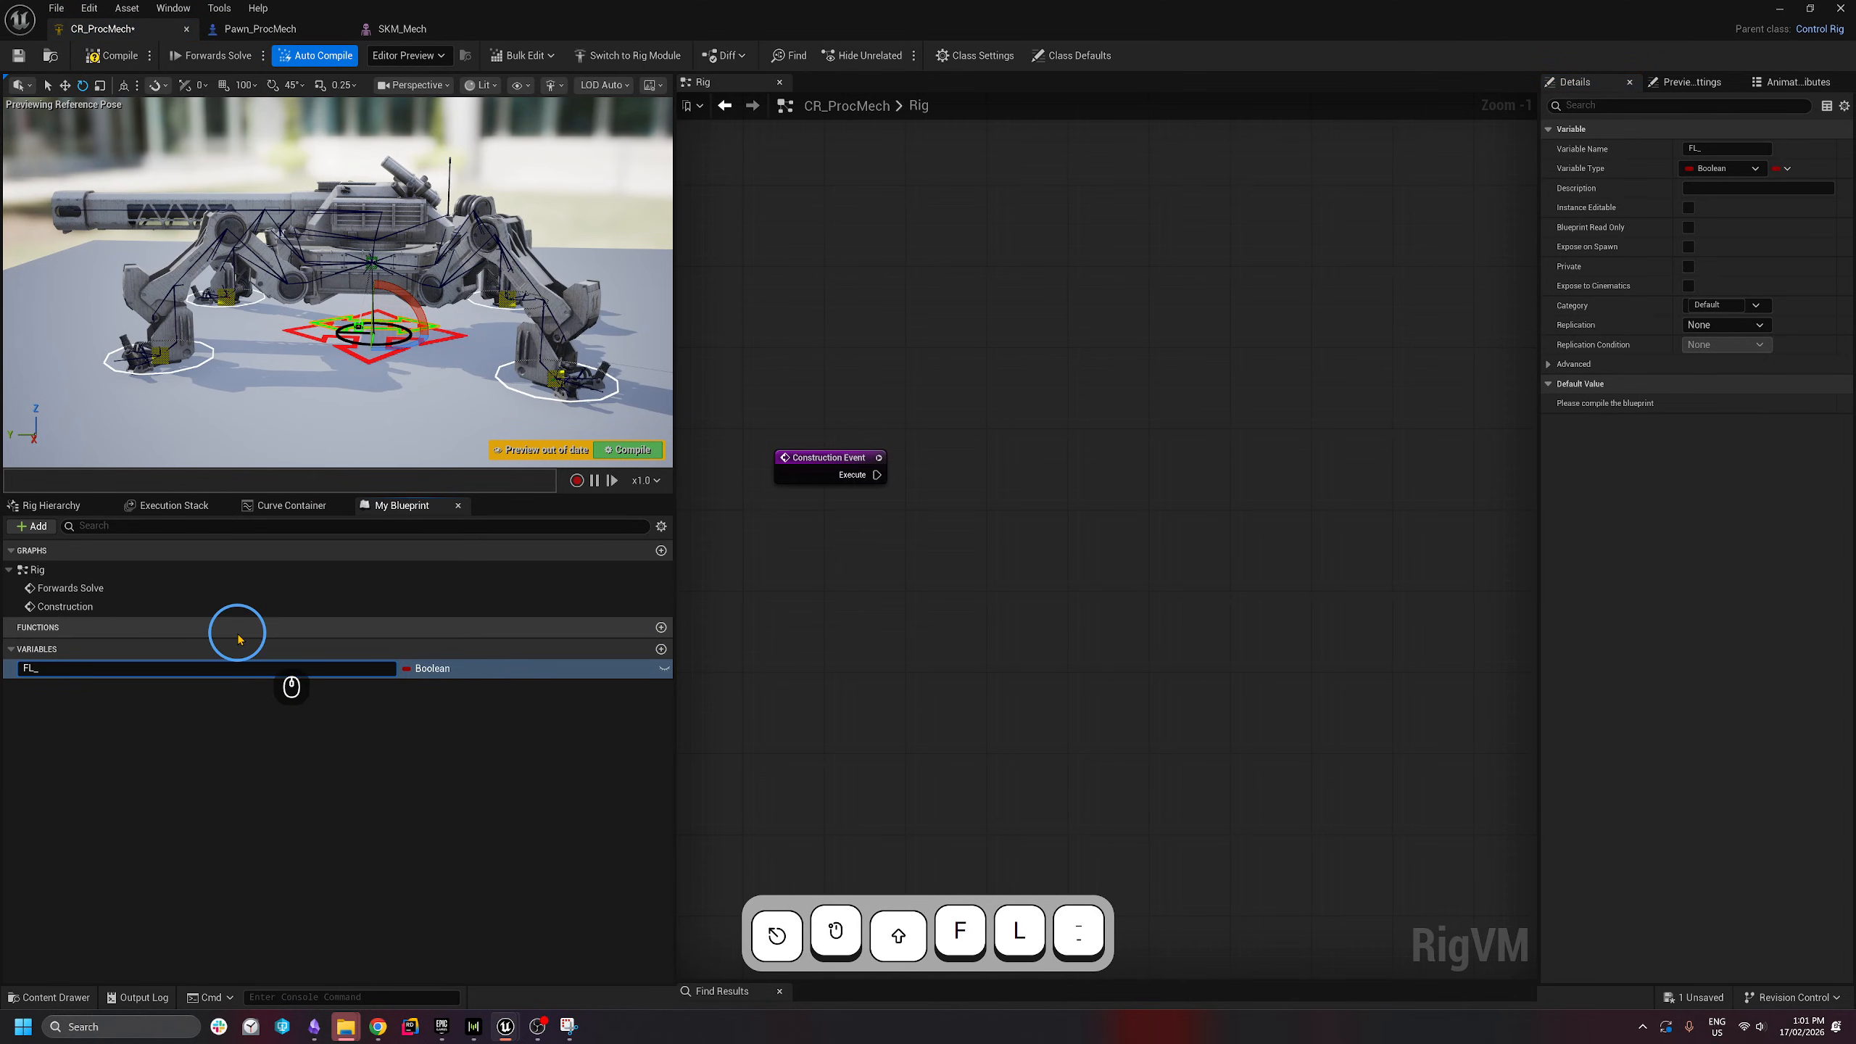
type("PhysicsBones")
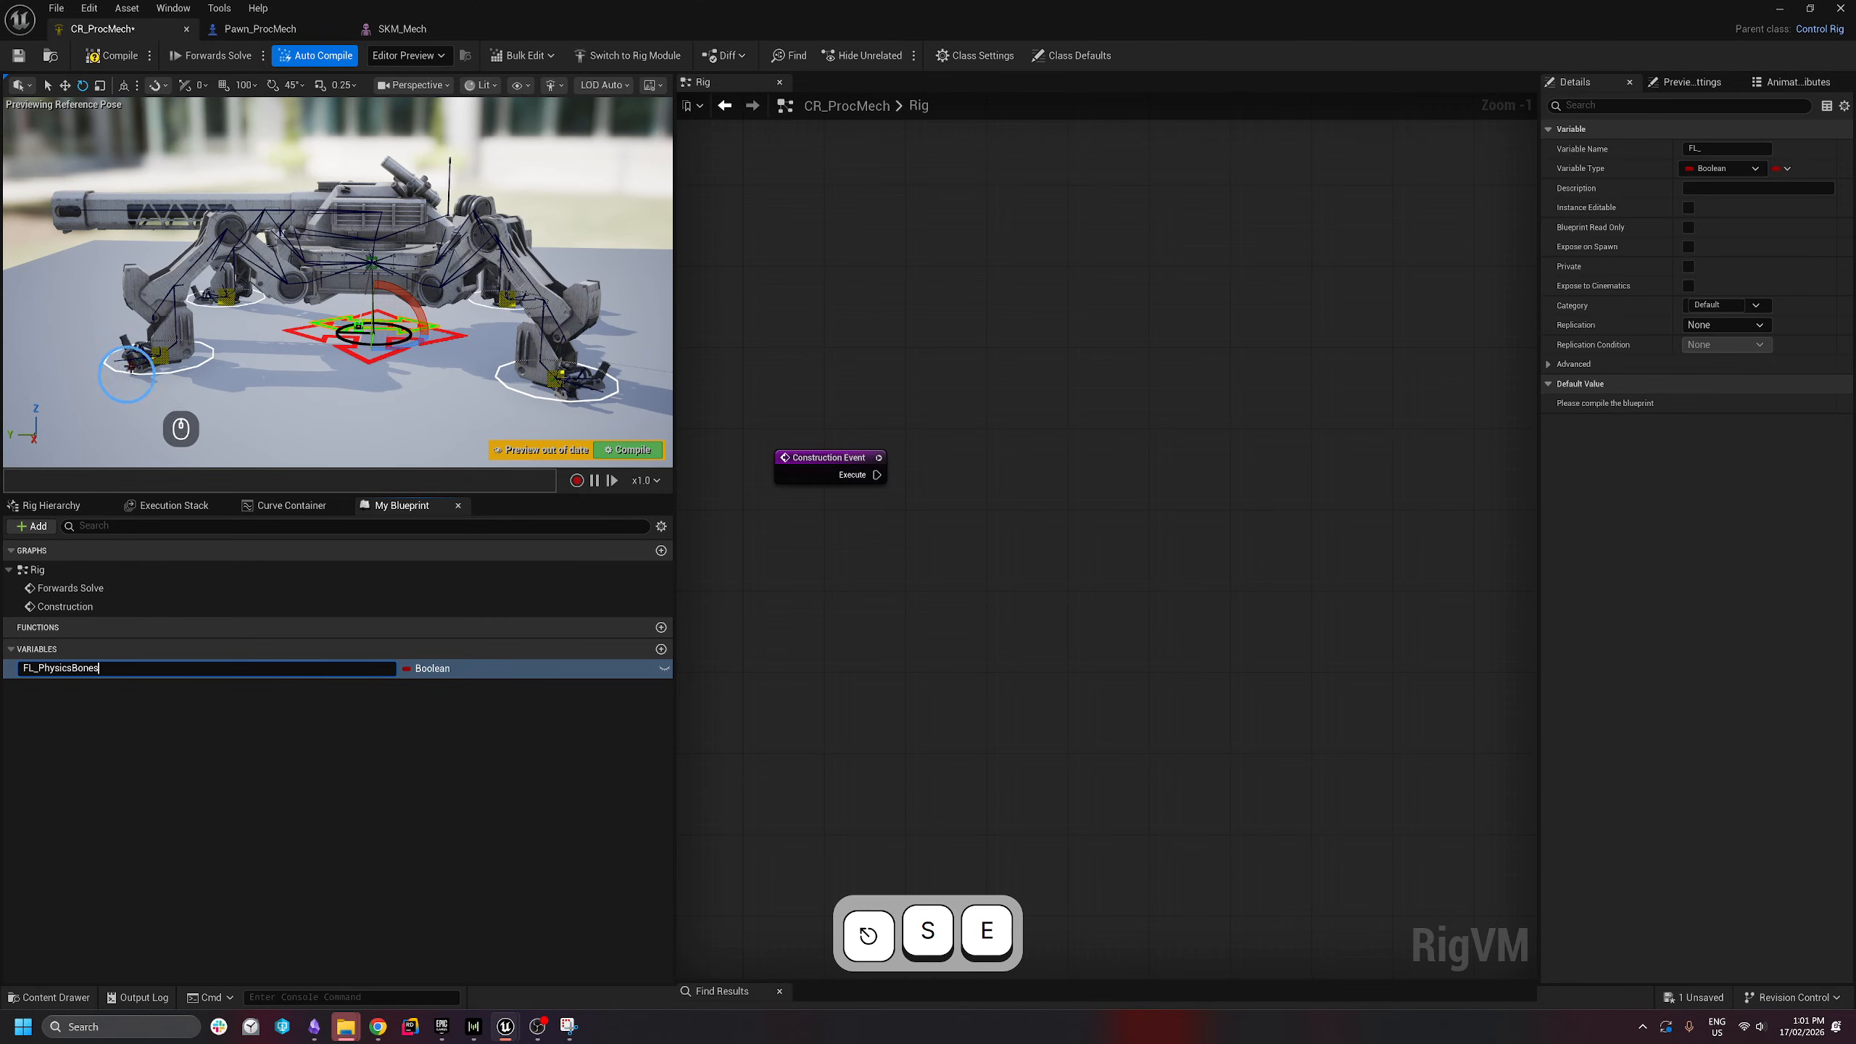
left_click(454, 671)
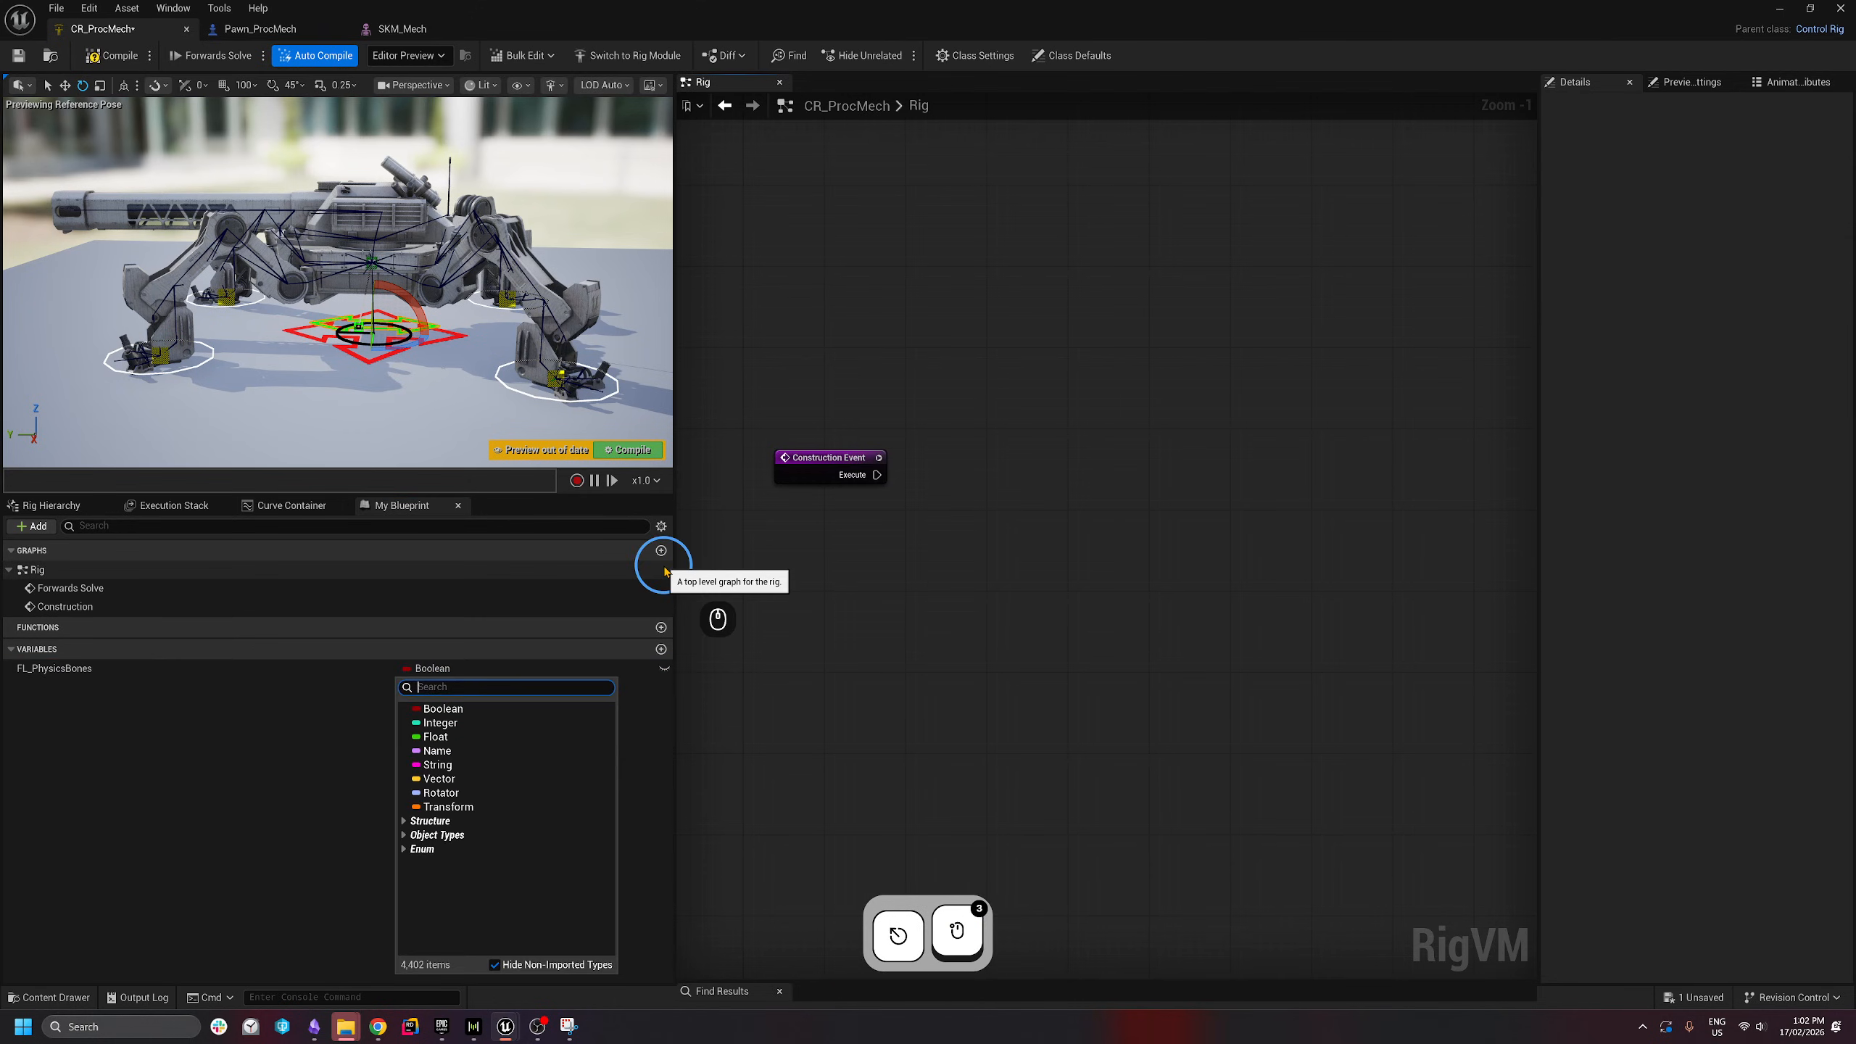
type("rig ele")
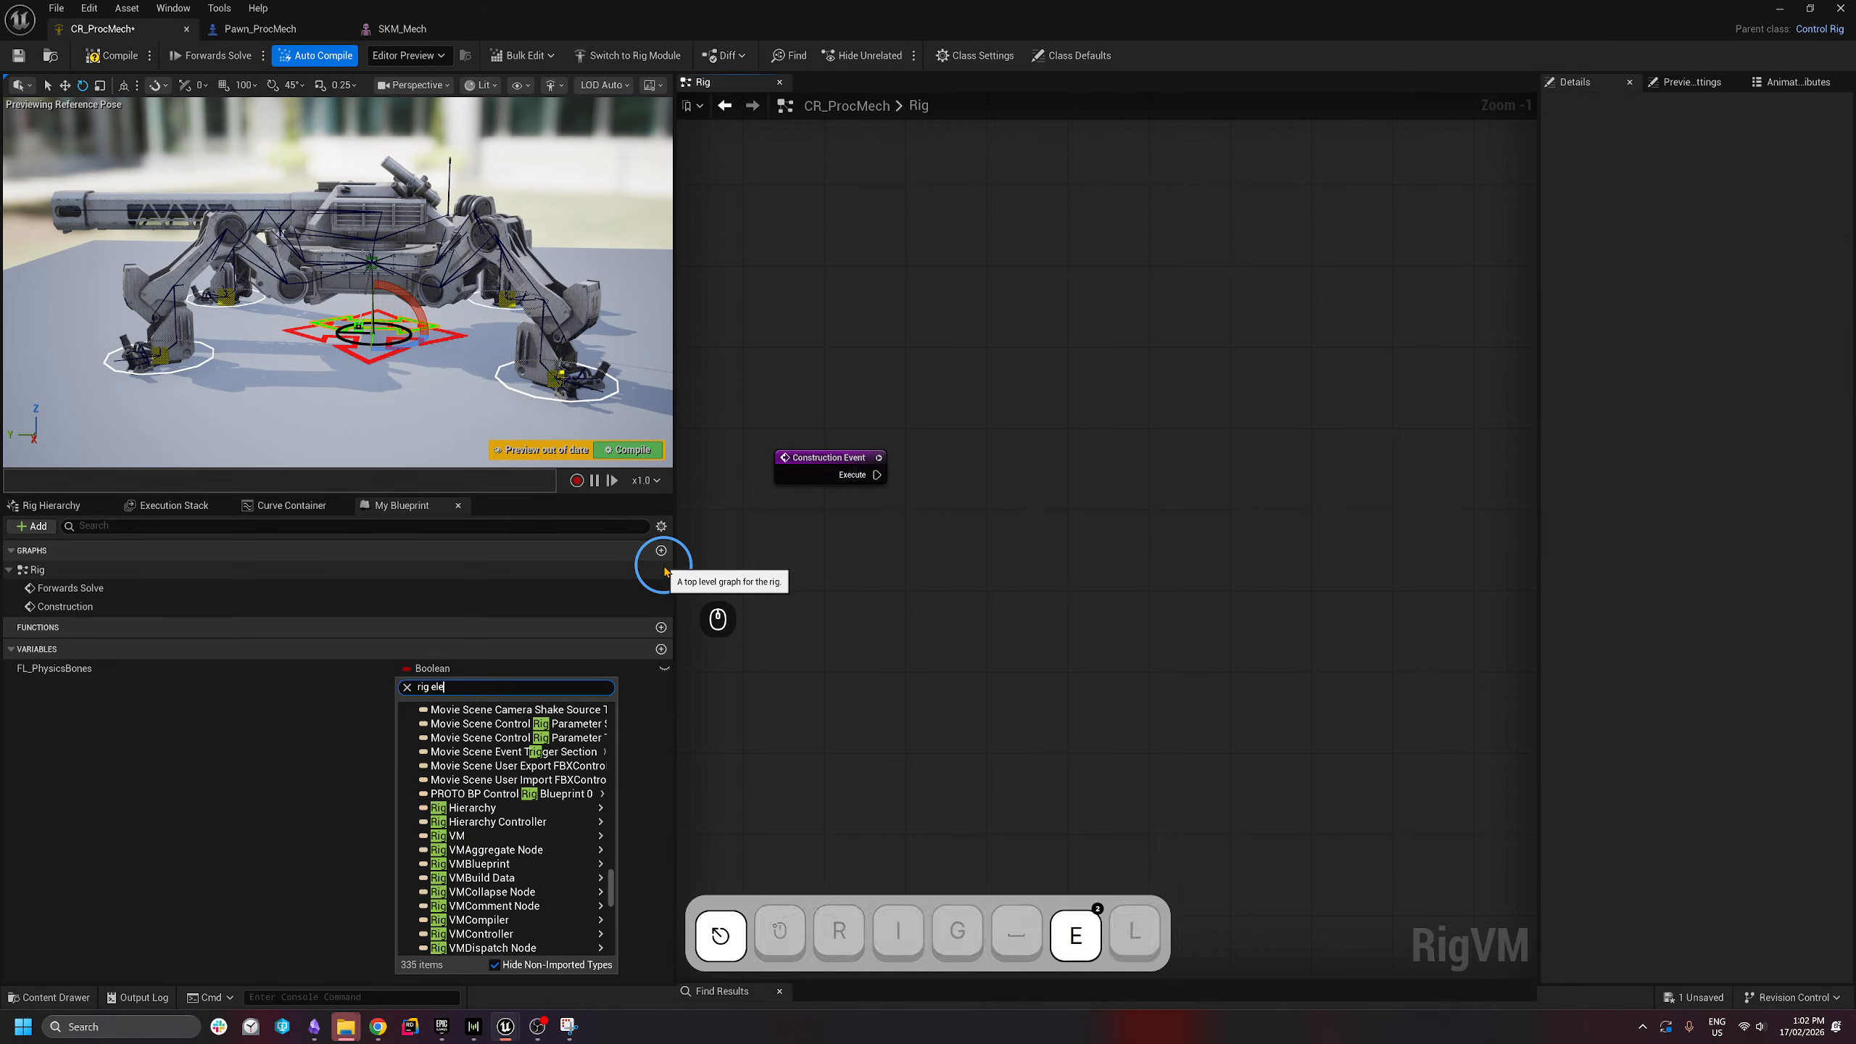
type("ment key")
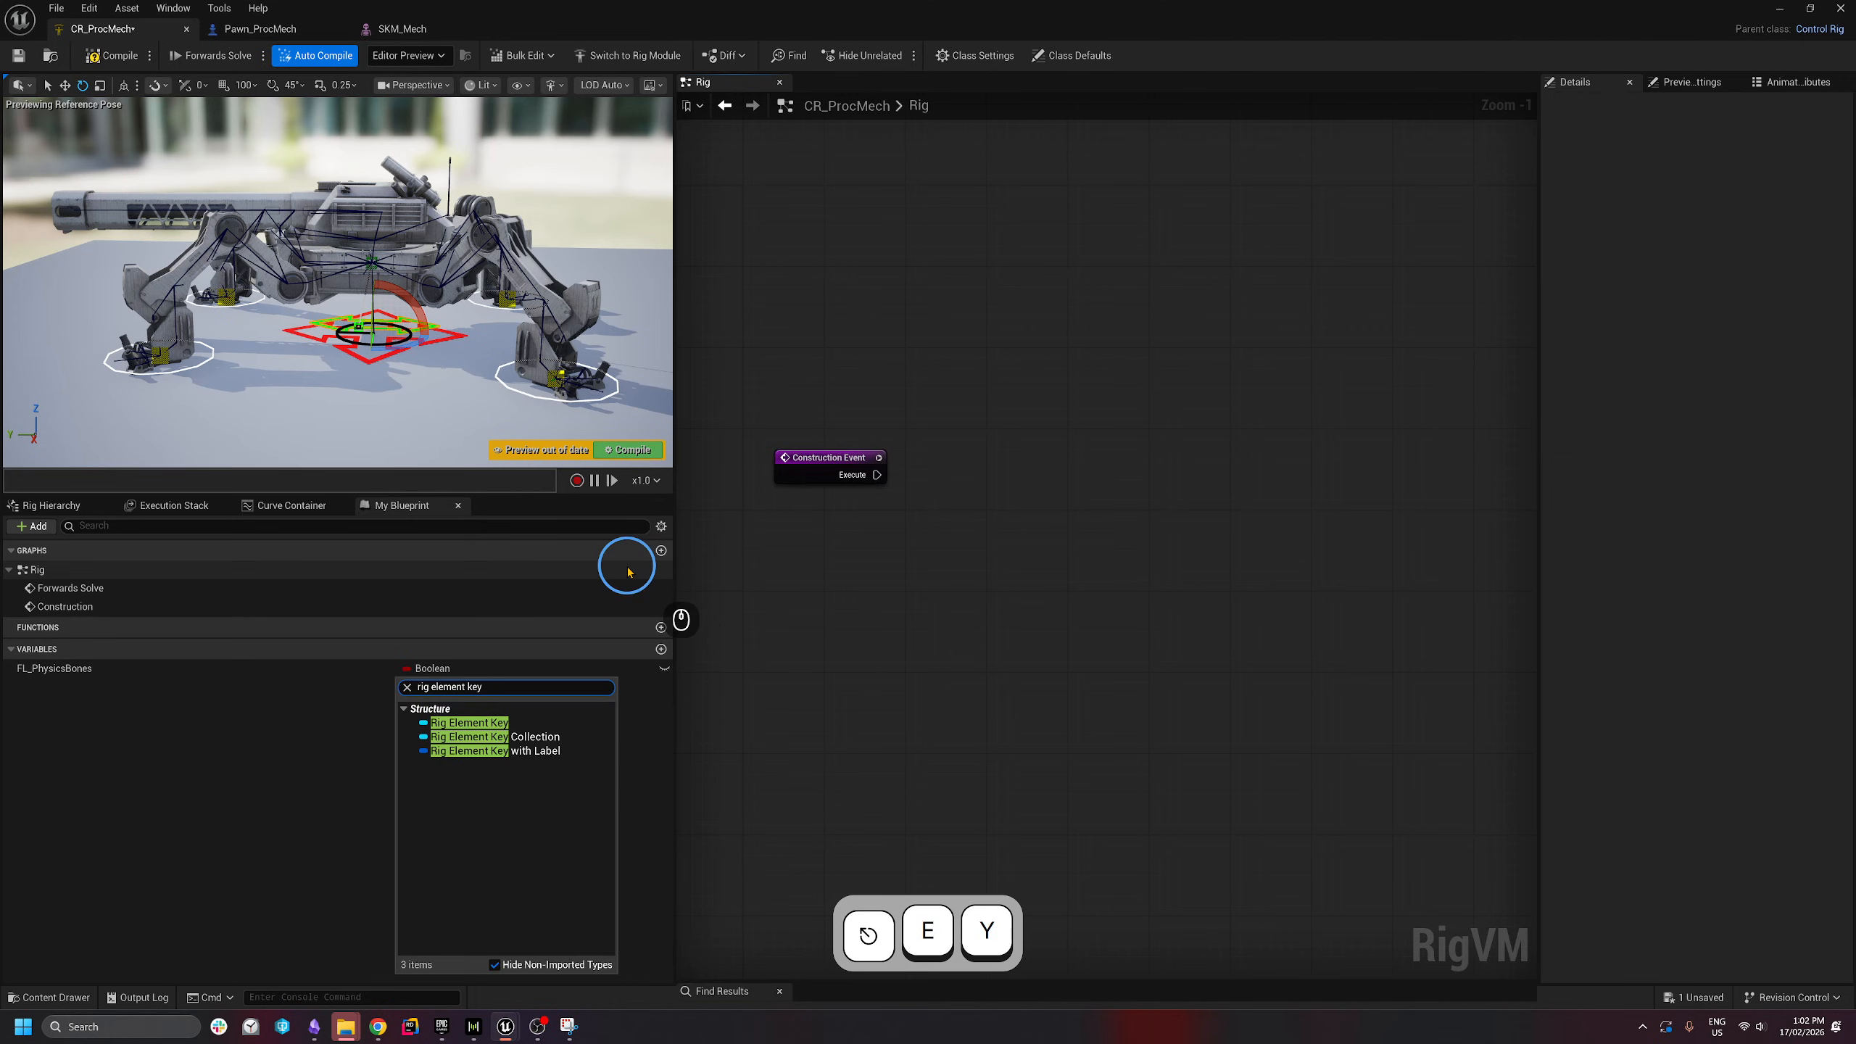
left_click(467, 722)
left_click(330, 669)
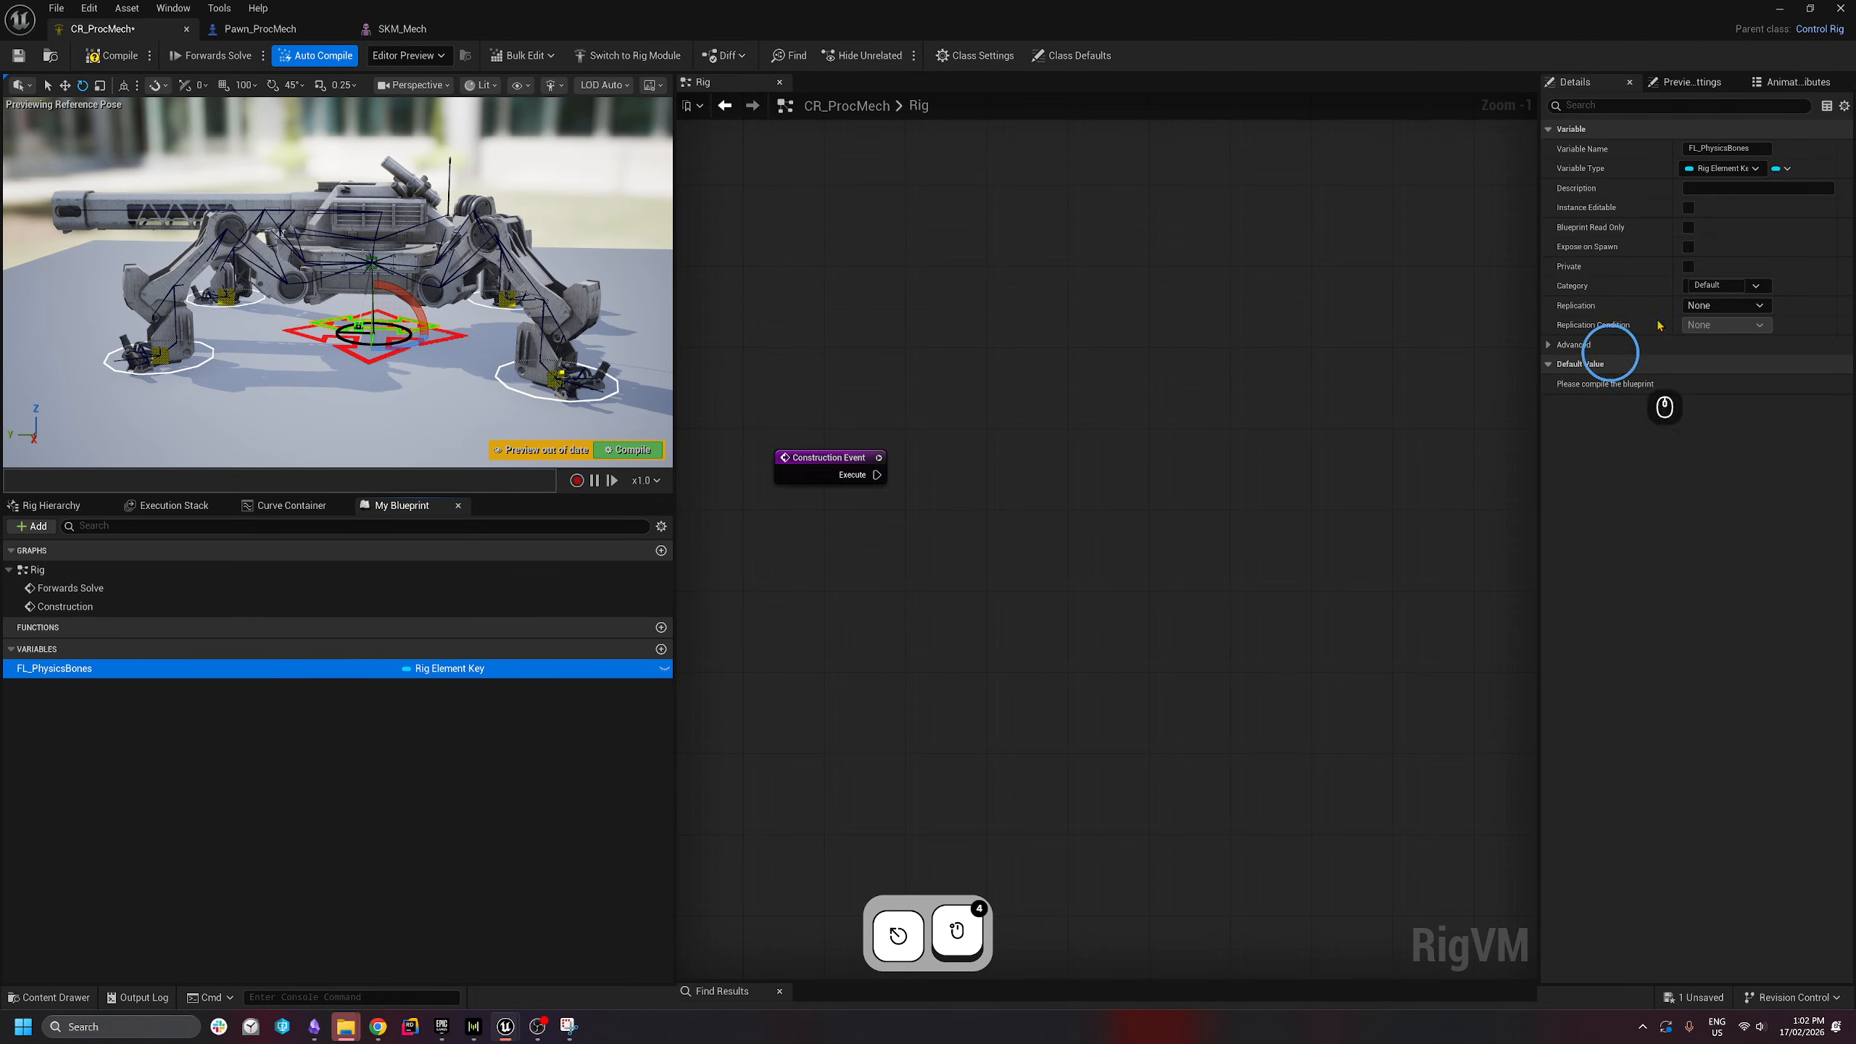
left_click(1786, 168)
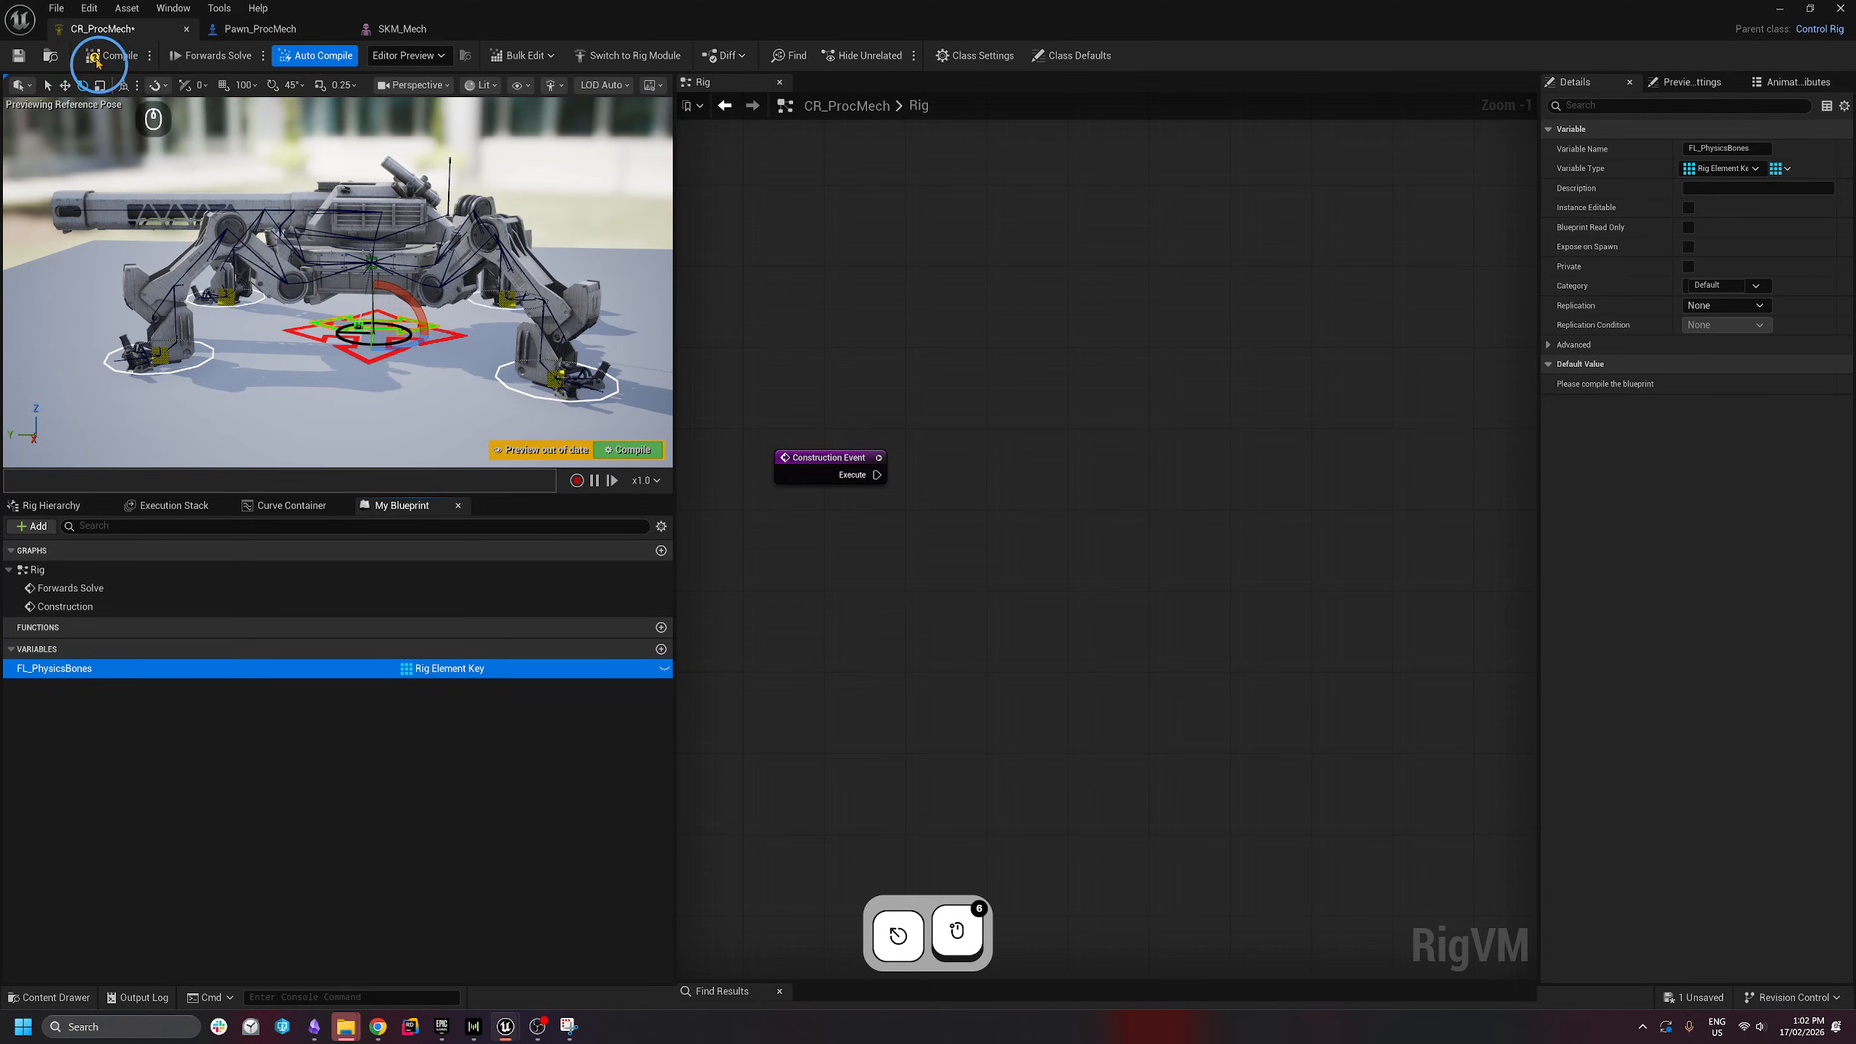
left_click(97, 63)
left_click(18, 57)
left_click(63, 669)
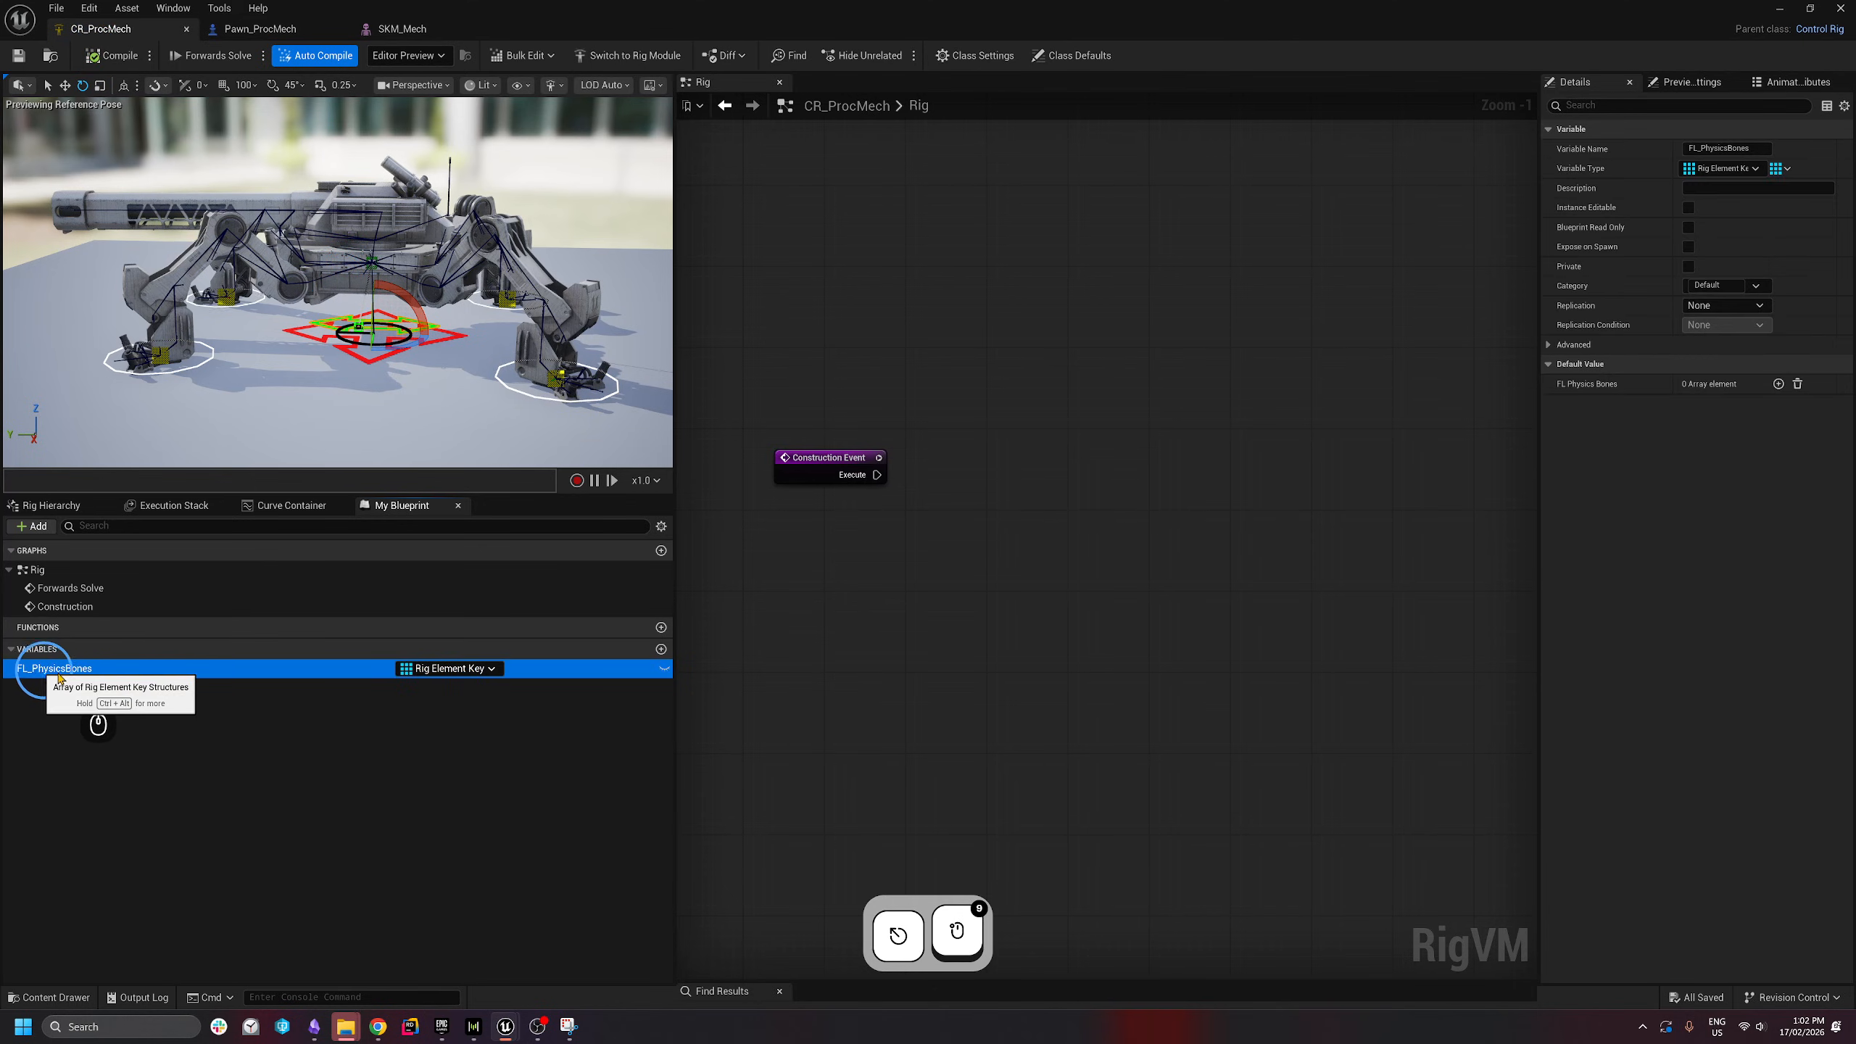
- Duplicate FL_PhysicsBones and rename the first copy to FR_PhysicsBones
key("ctrl+c")
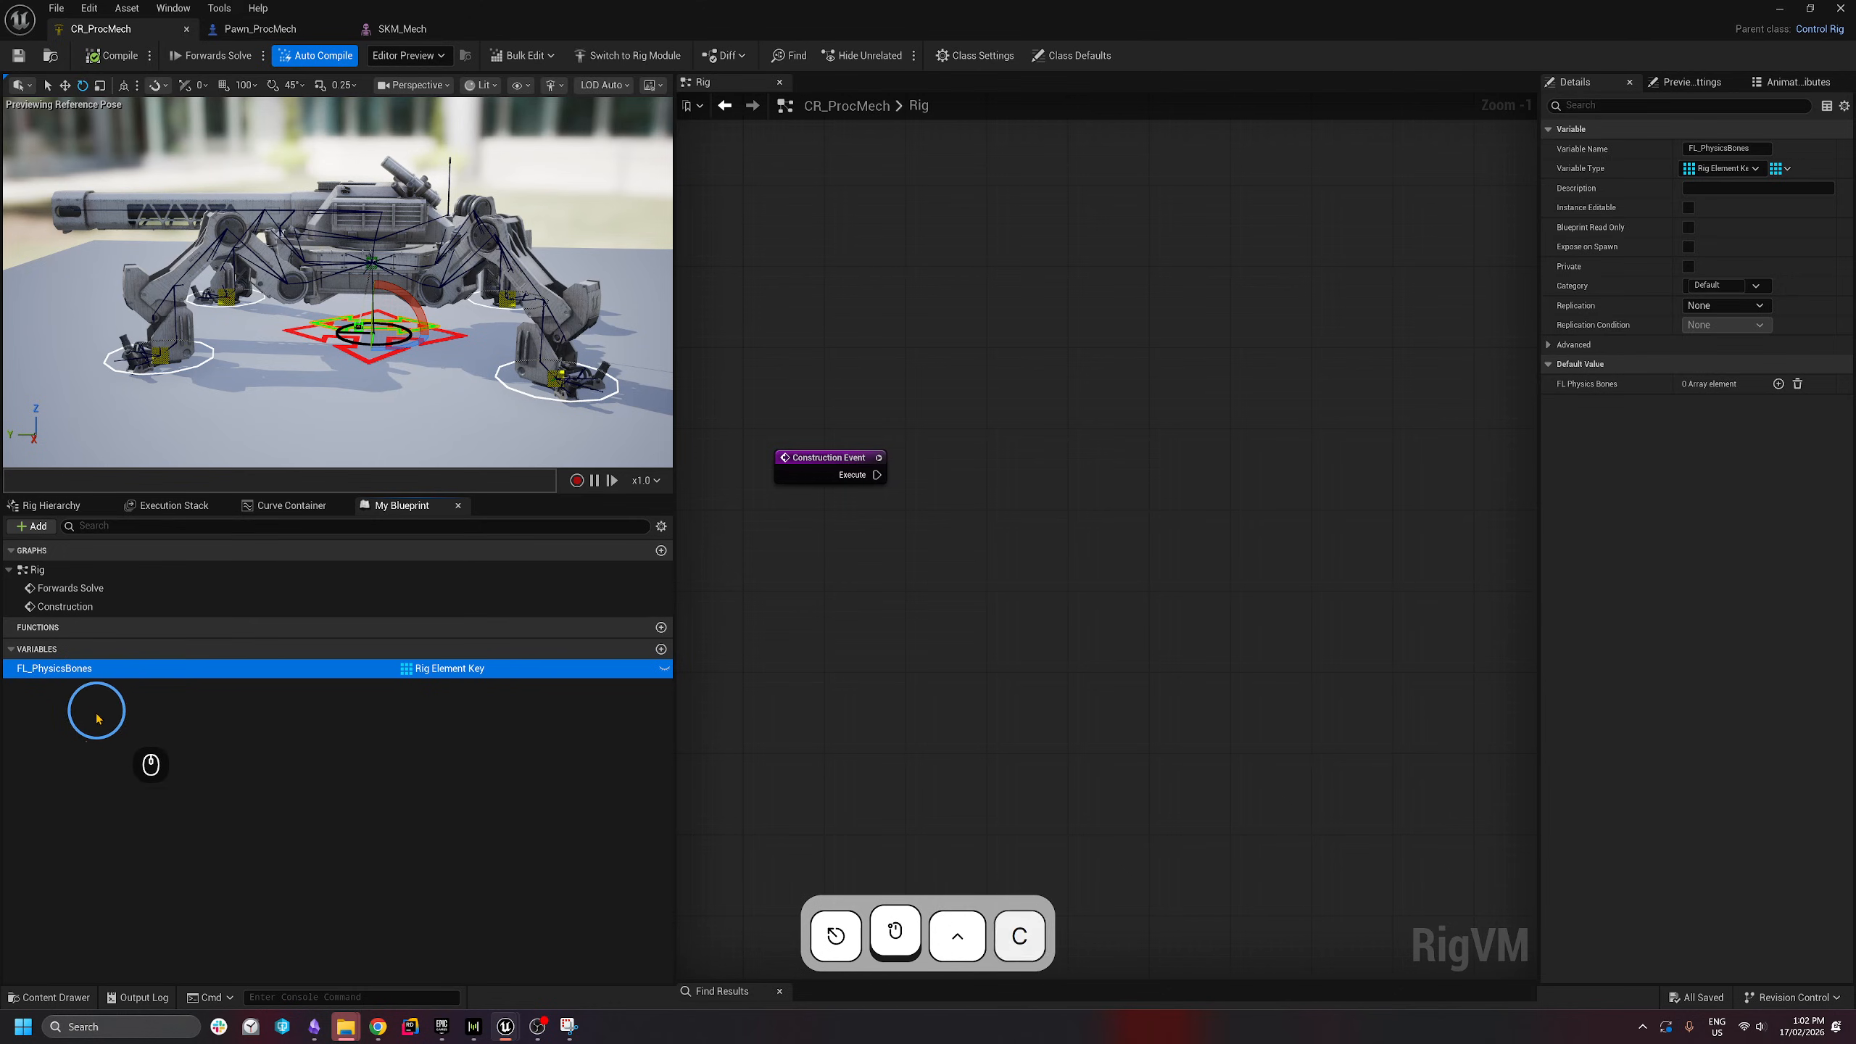
key("ctrl+v")
key("ctrl+v")
key("ctrl+v")
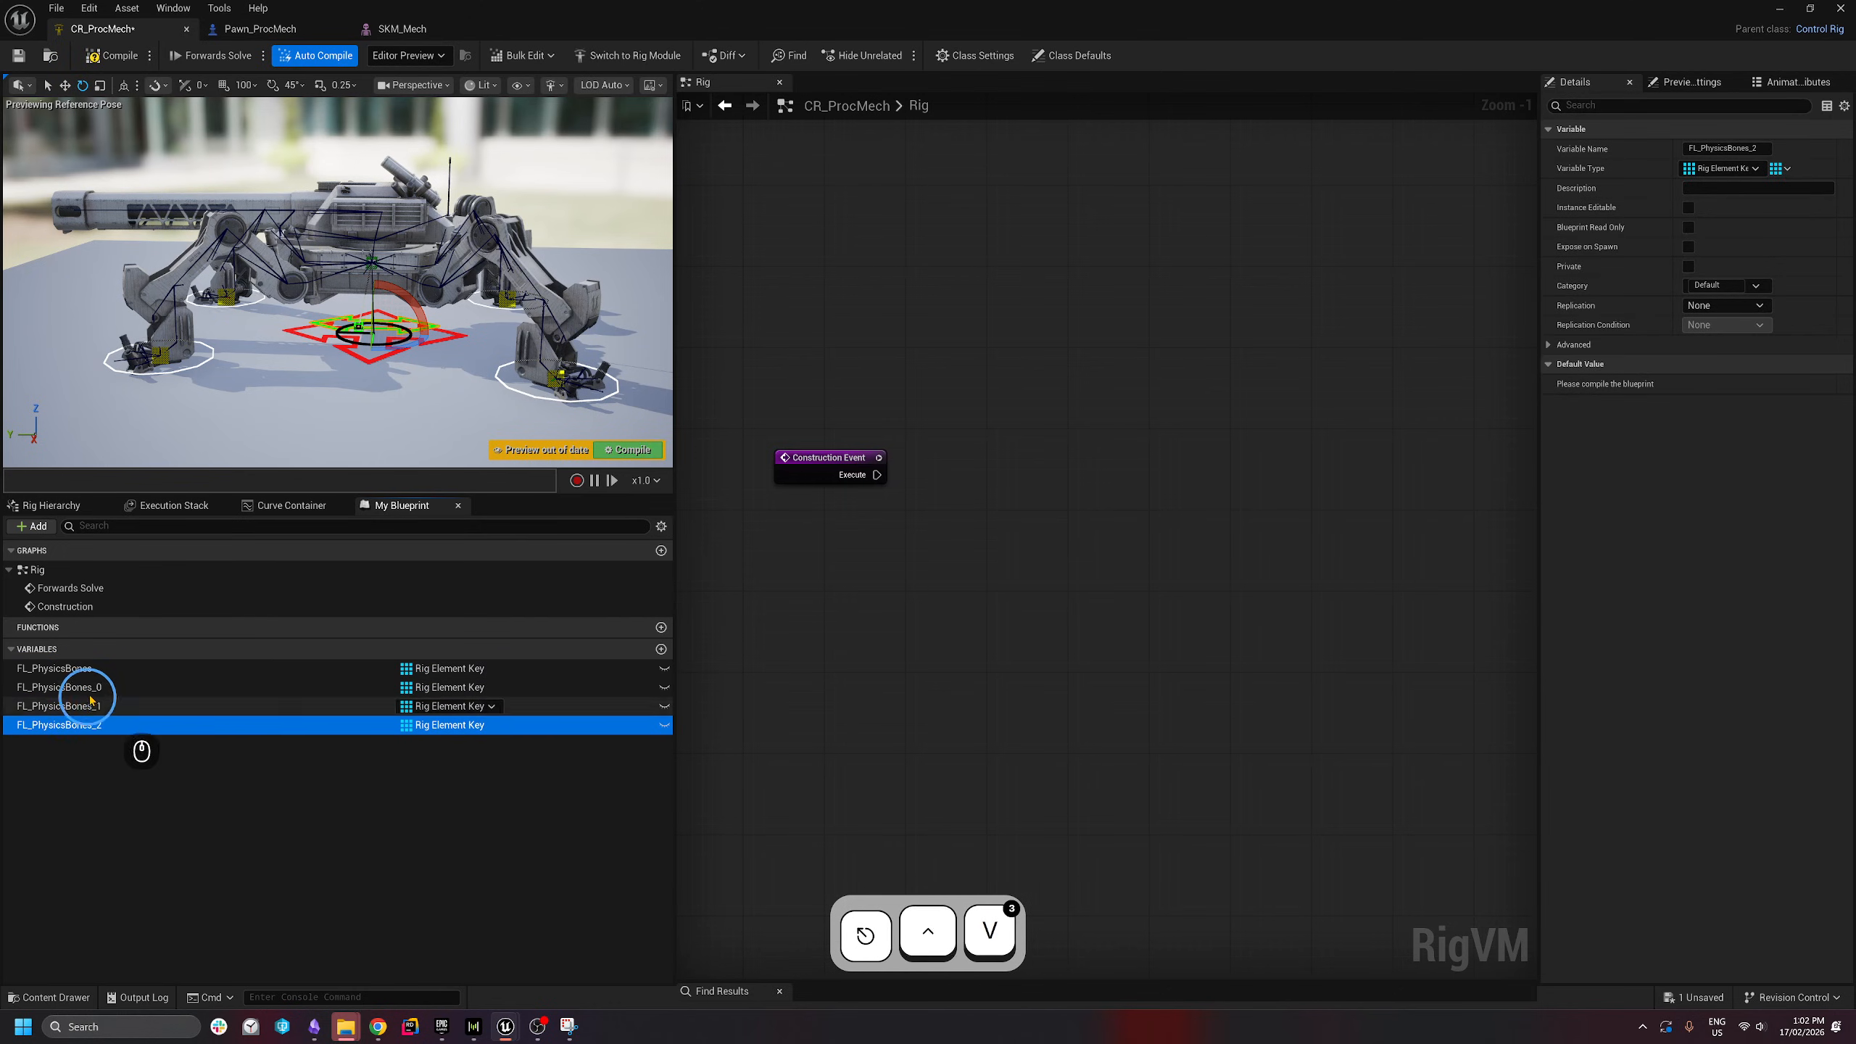
left_click(73, 689)
left_click(31, 687)
key("BackSpace")
type("R")
left_click(124, 691)
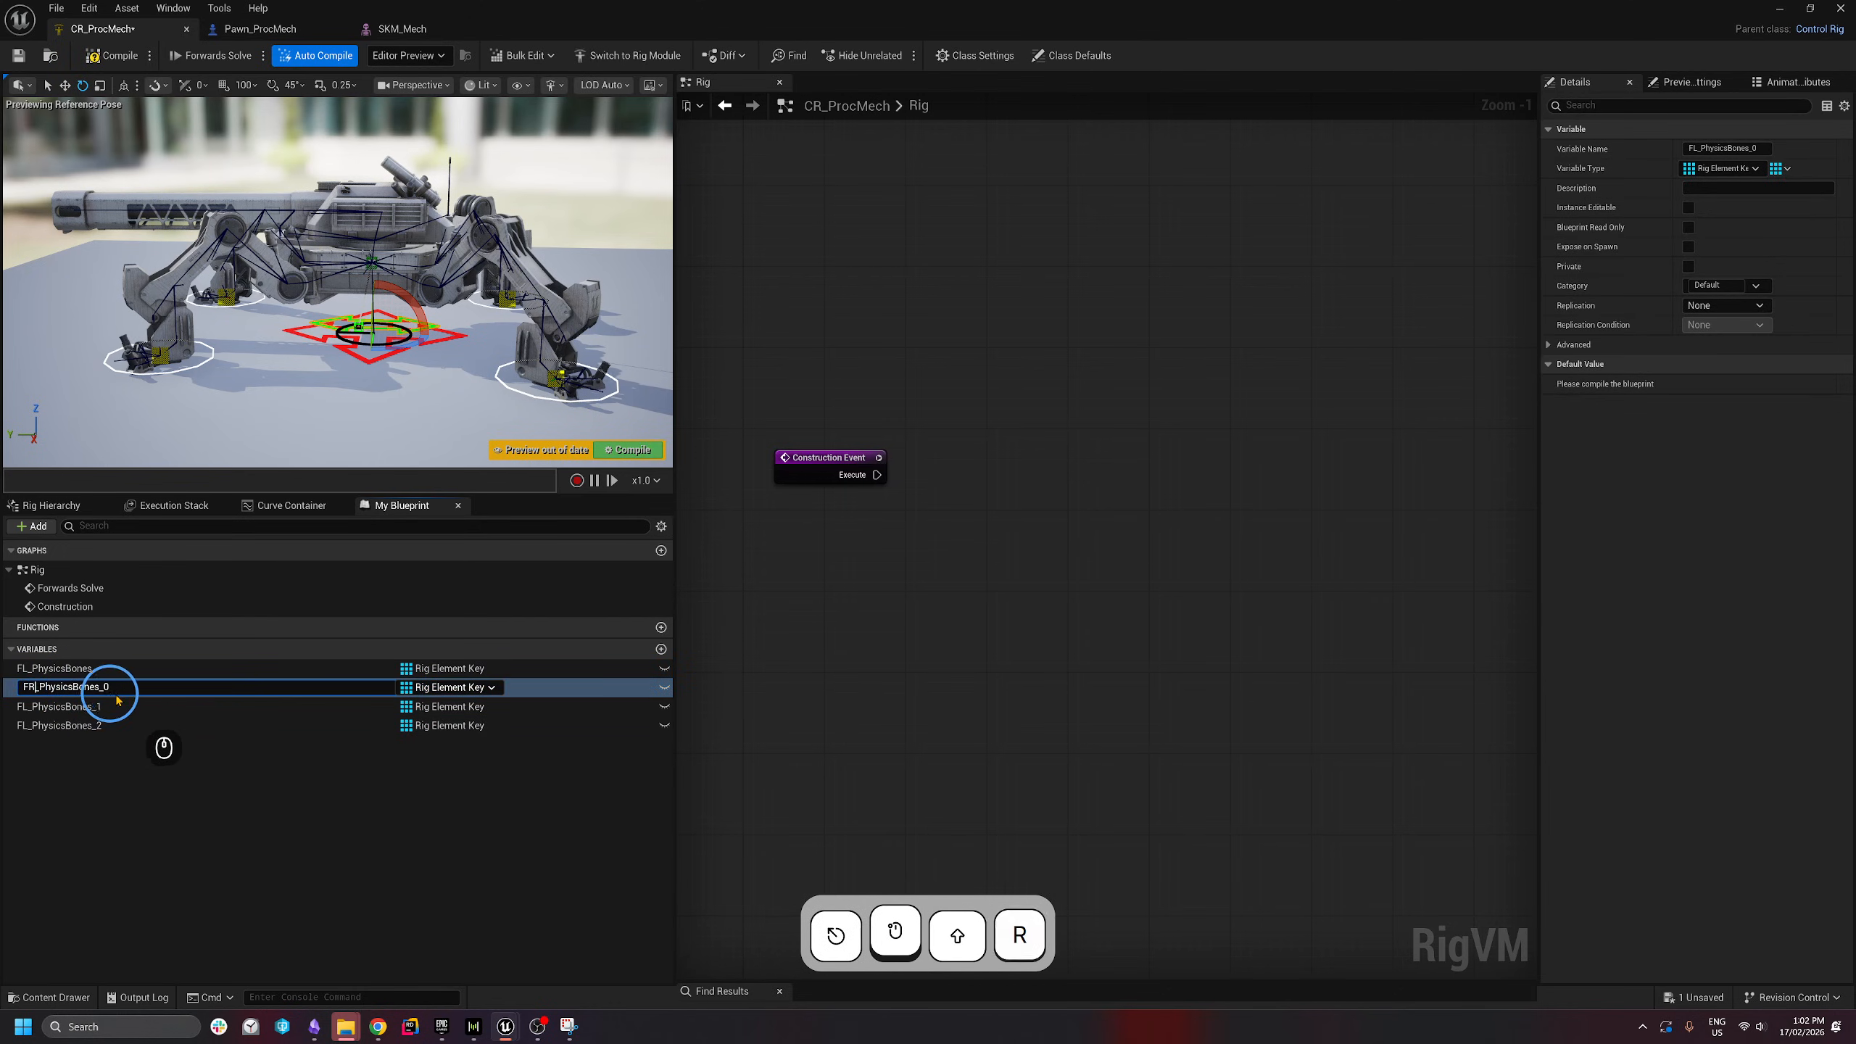
key("BackSpace")
key("BackSpace")
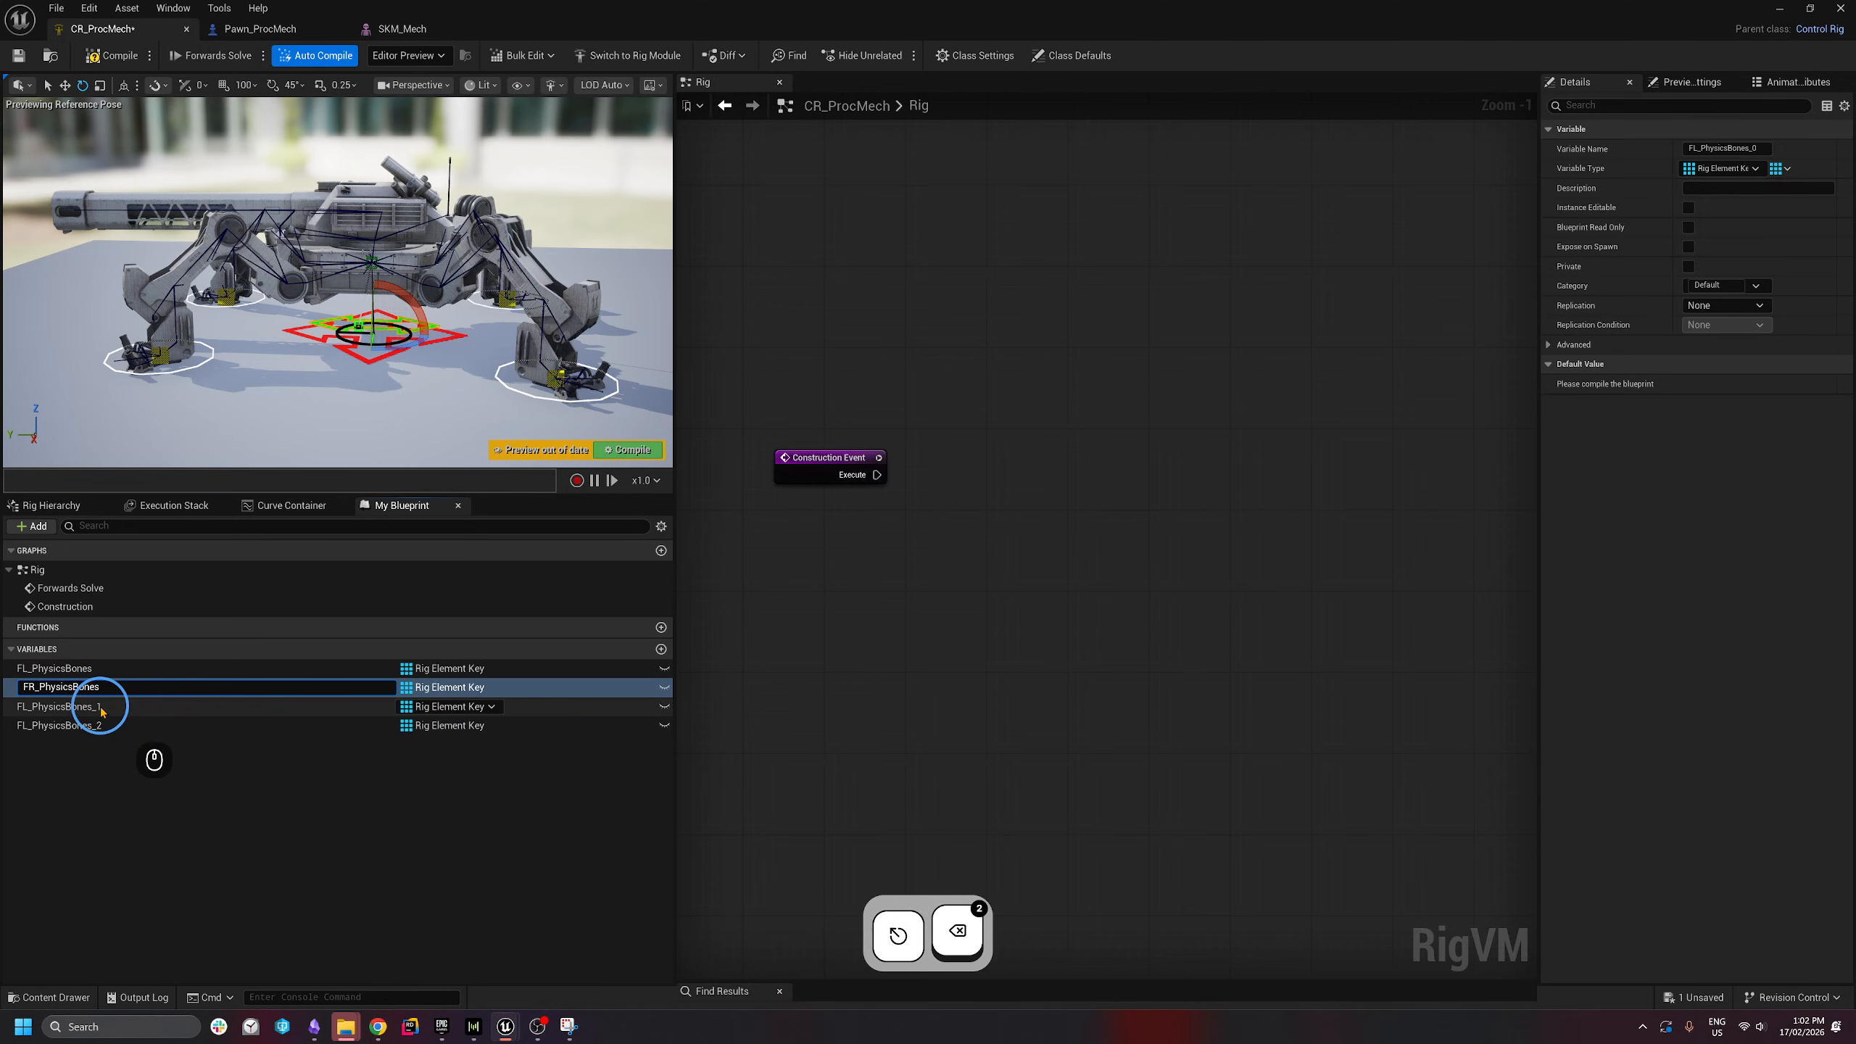
left_click(62, 706)
key("F2")
- Rename the second copy to BL_PhysicsBones
left_click(25, 707)
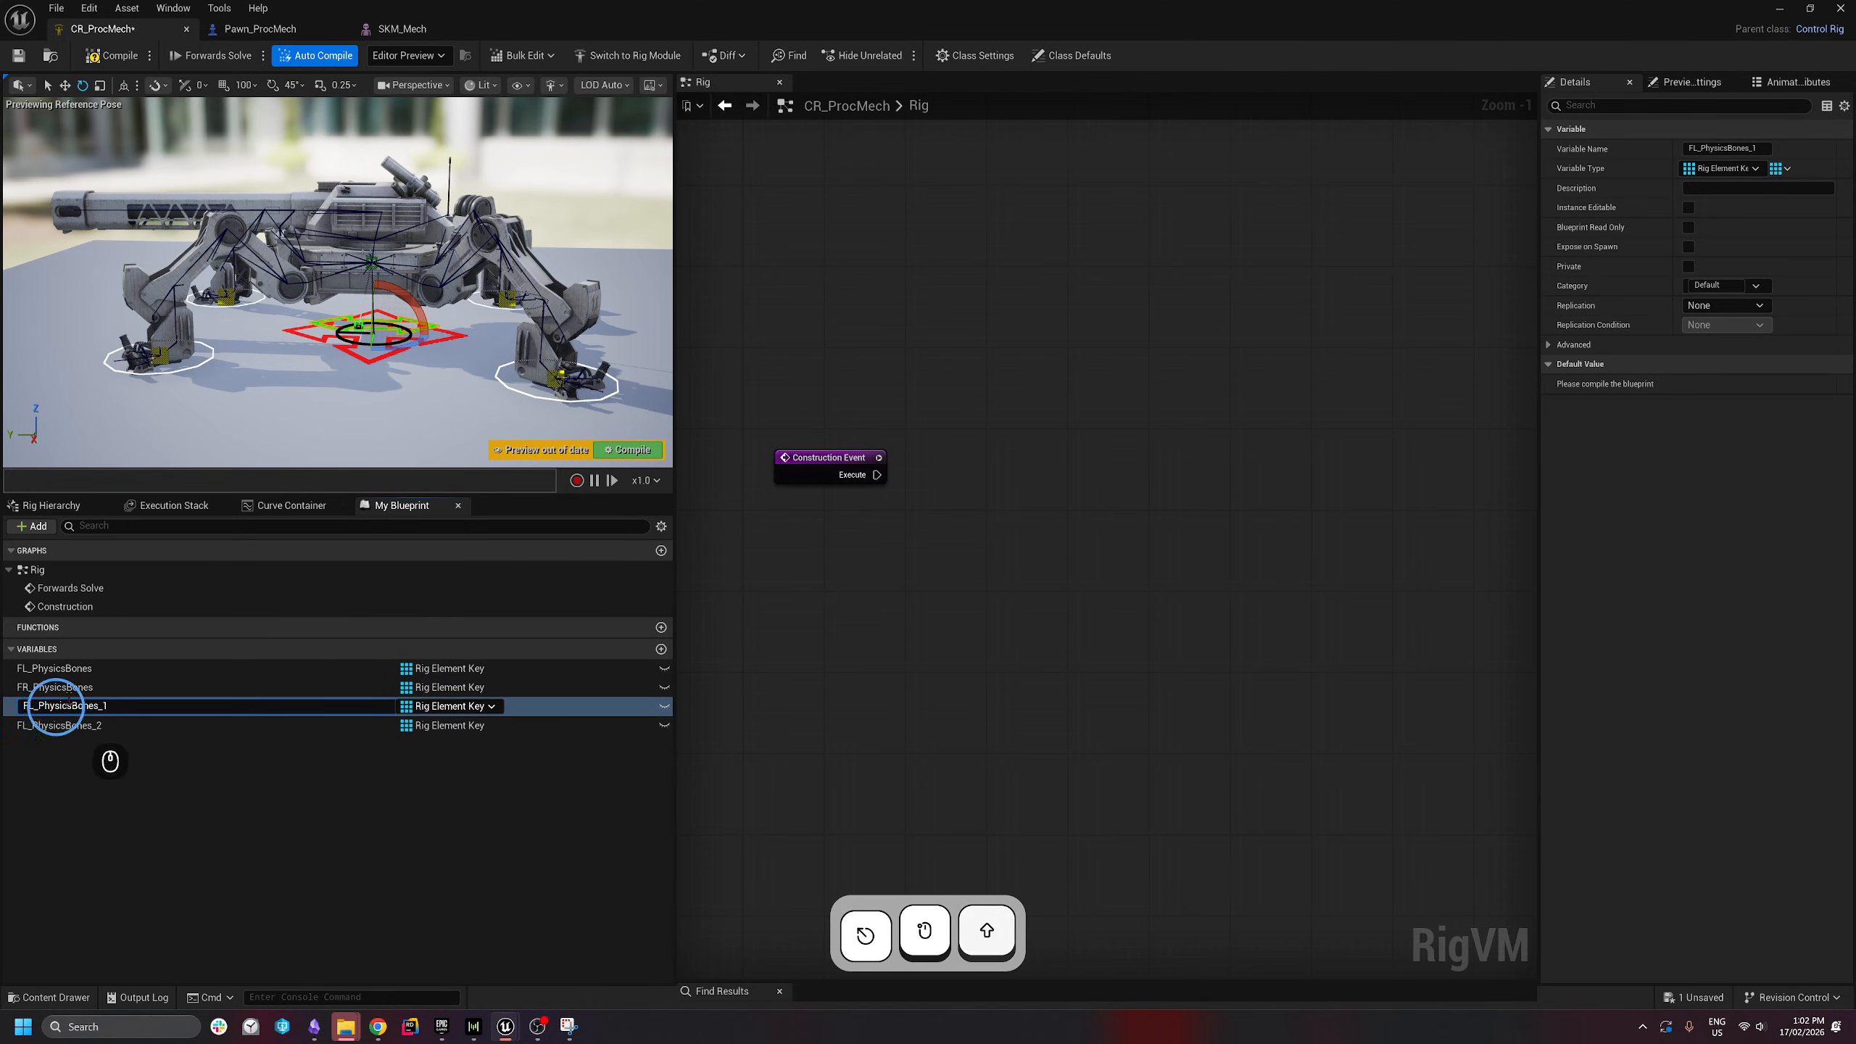
type("B")
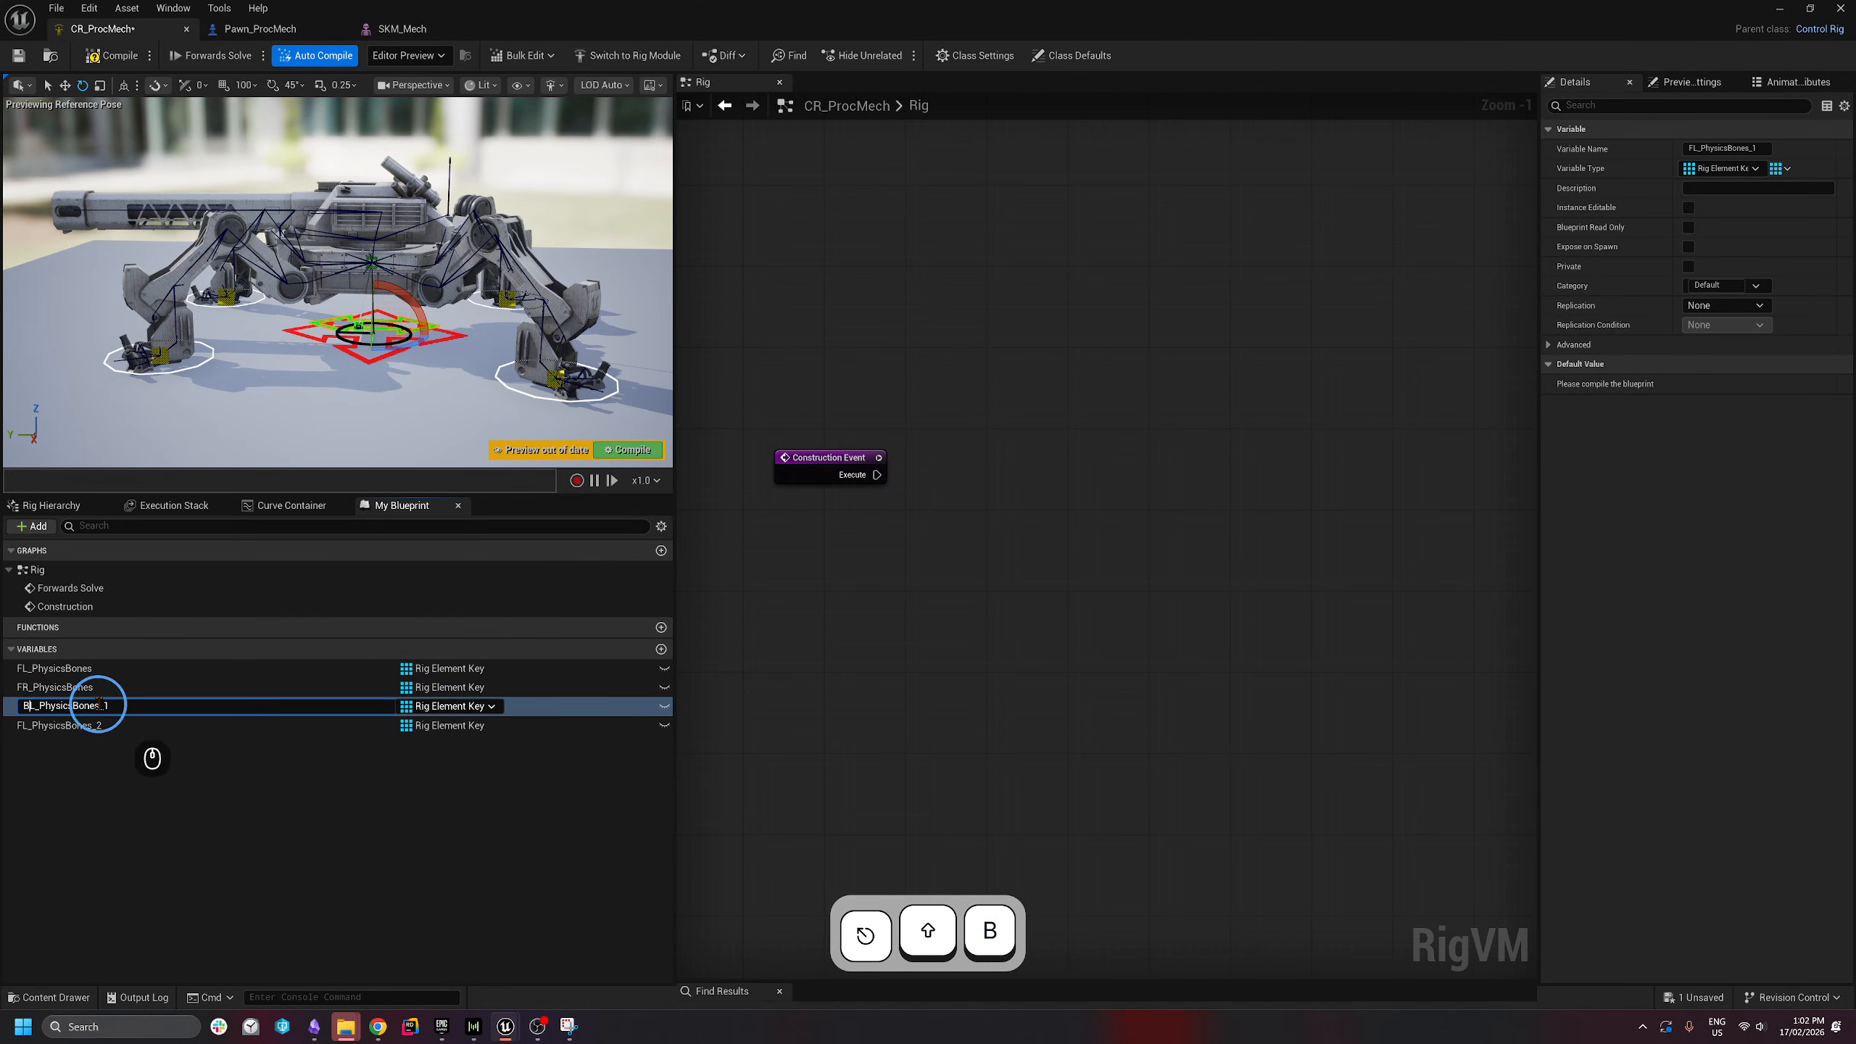
key("BackSpace")
key("BackSpace")
key("Return")
- Rename the third copy to BR_PhysicsBones and check its properties
left_click(60, 728)
key("F2")
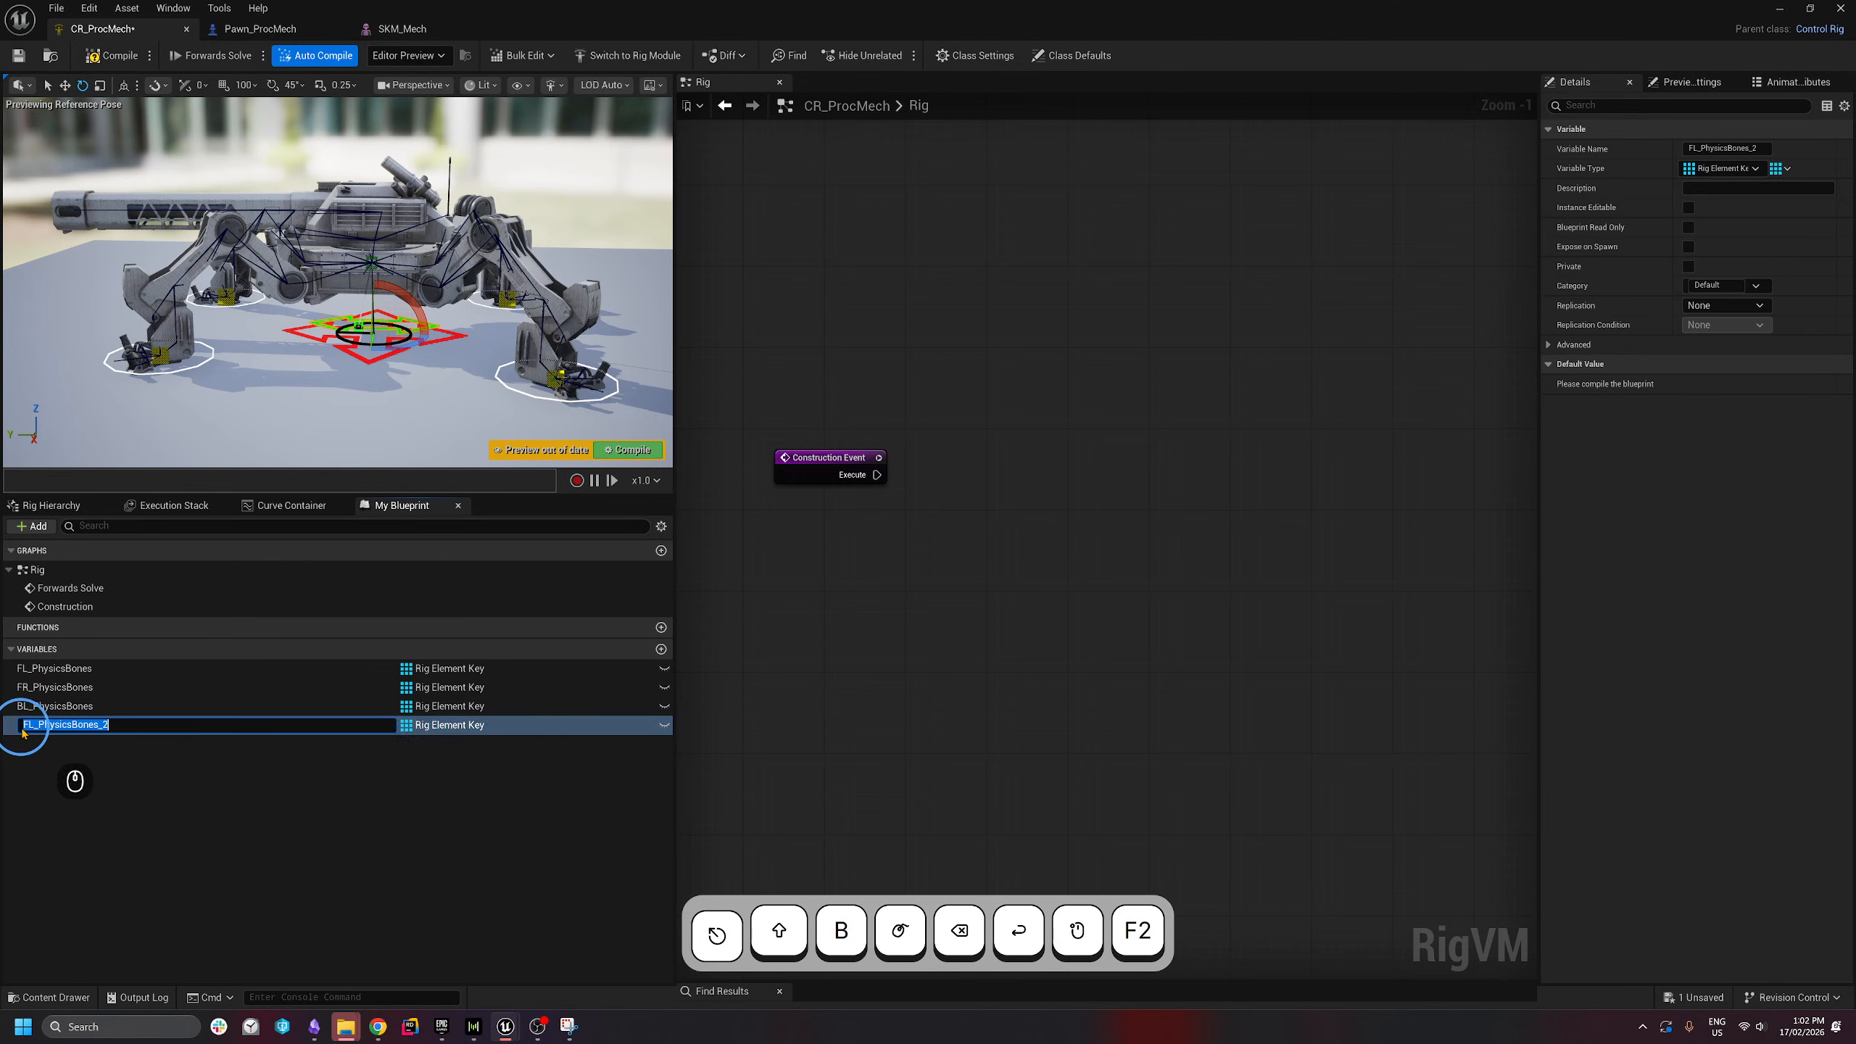
left_click_drag(34, 725, 3, 709)
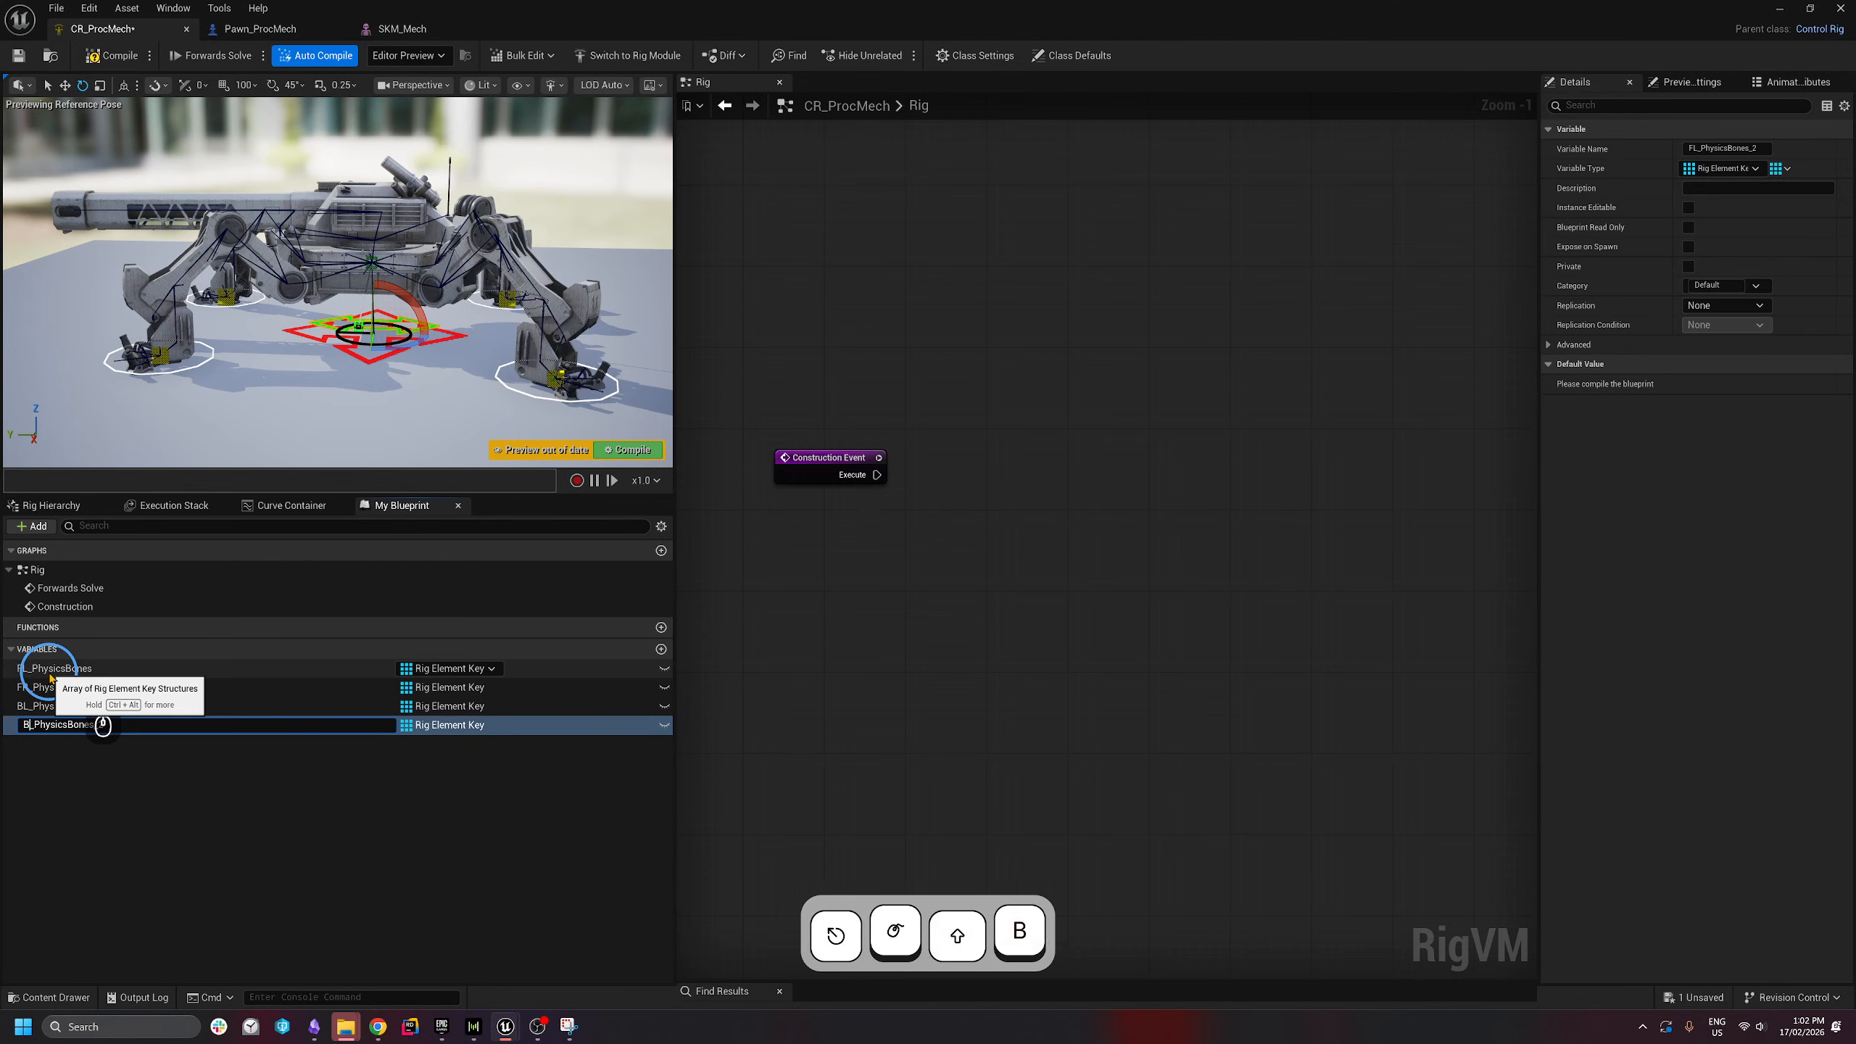
type("BR")
left_click(124, 724)
key("BackSpace")
key("BackSpace")
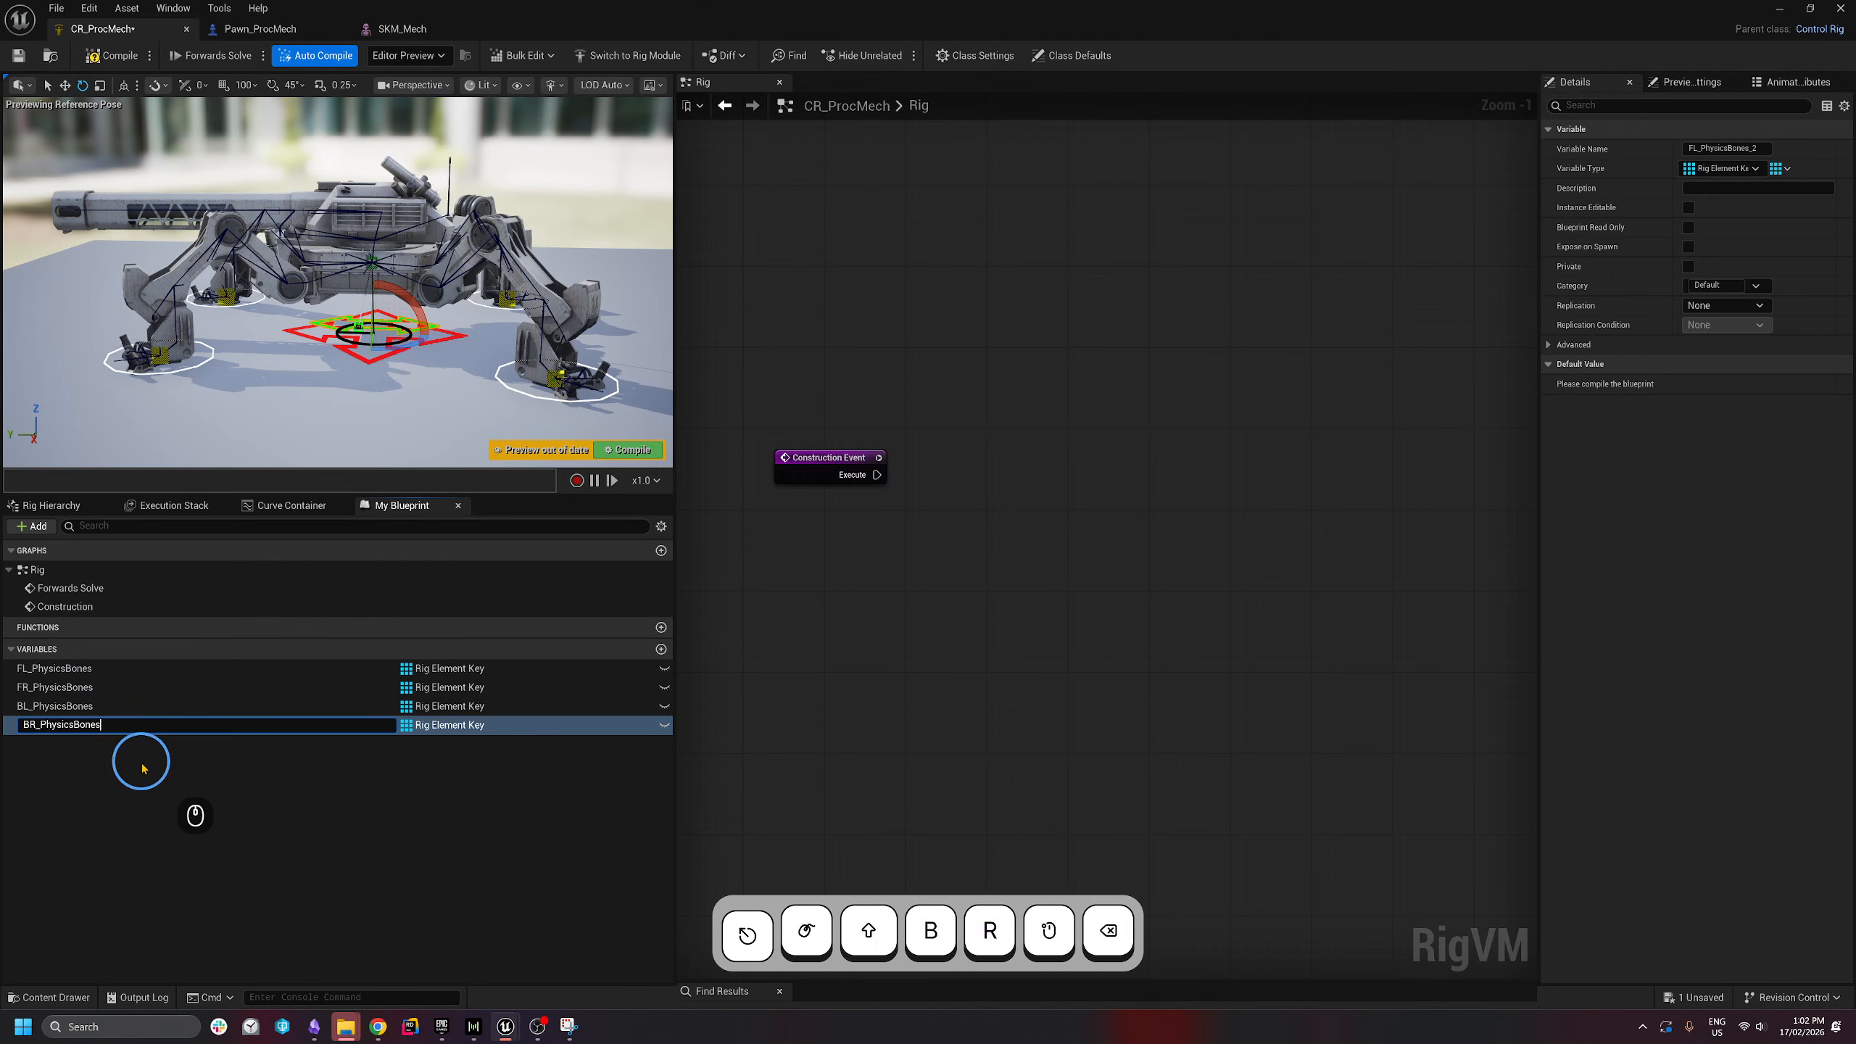
key("Return")
left_click(140, 776)
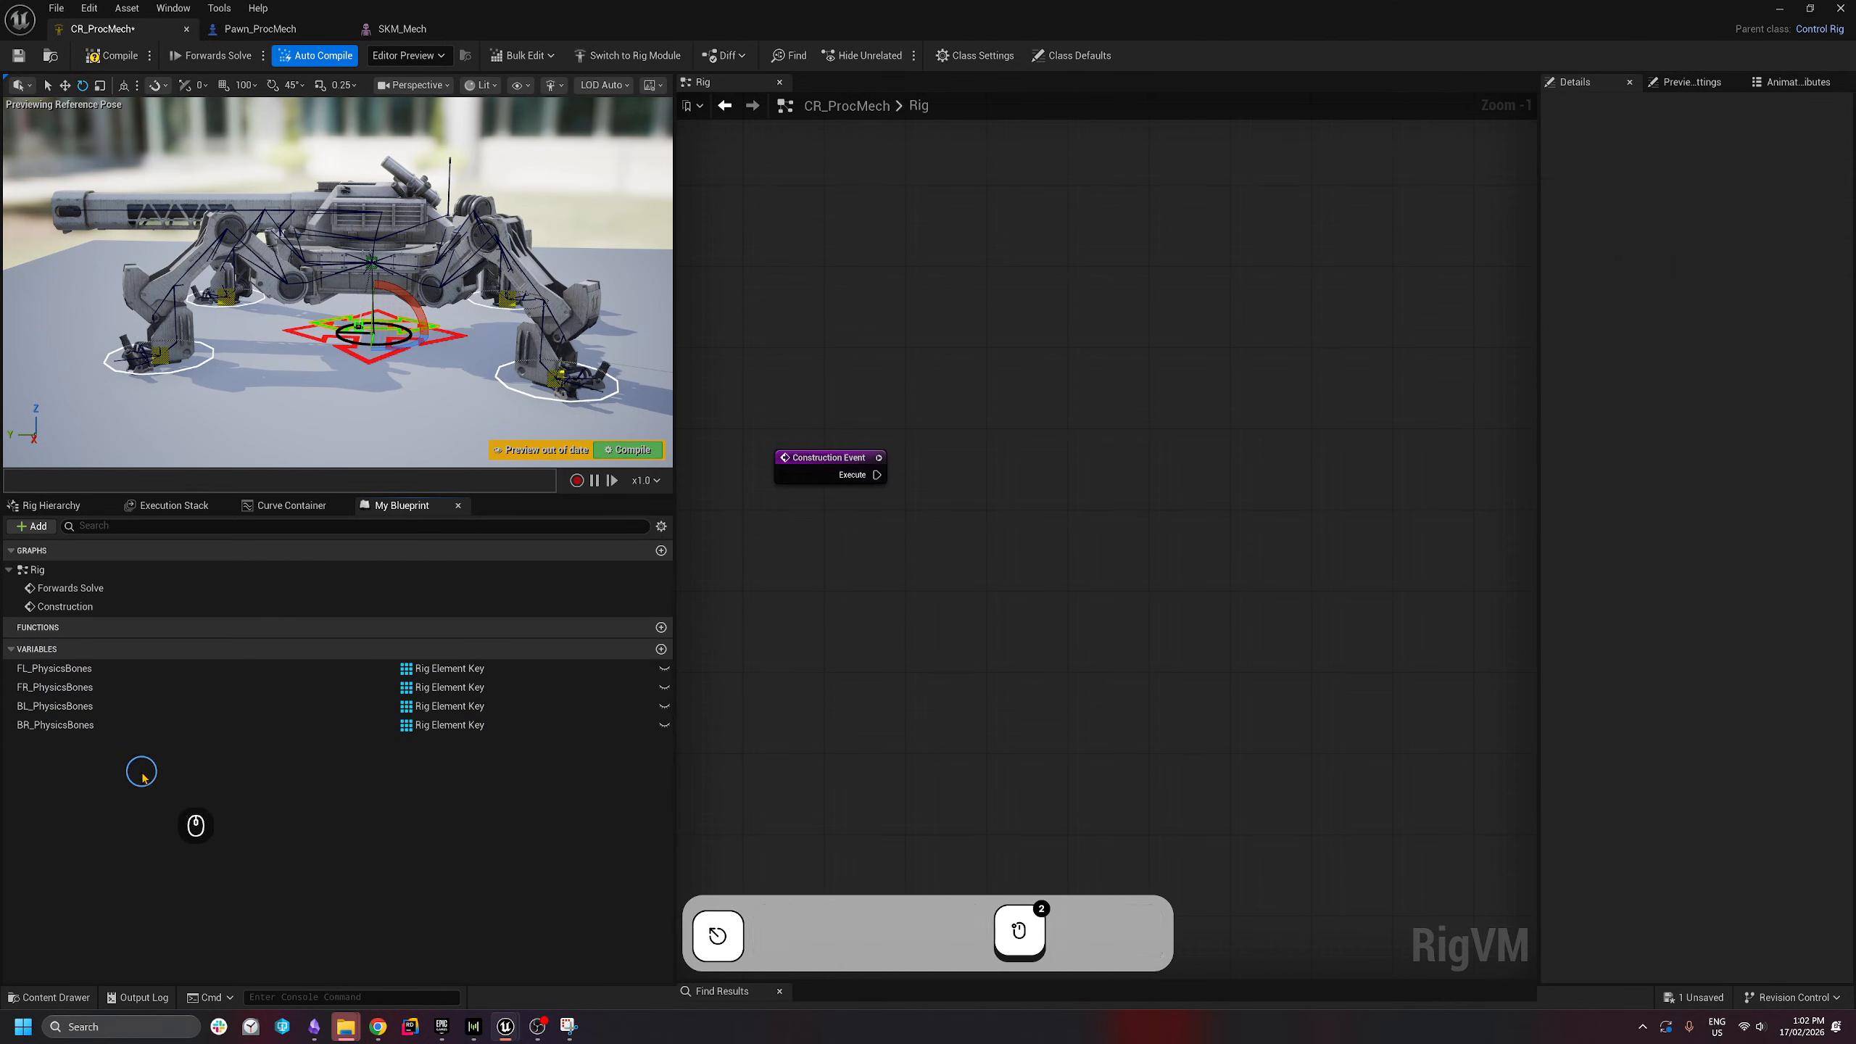
left_click(45, 727)
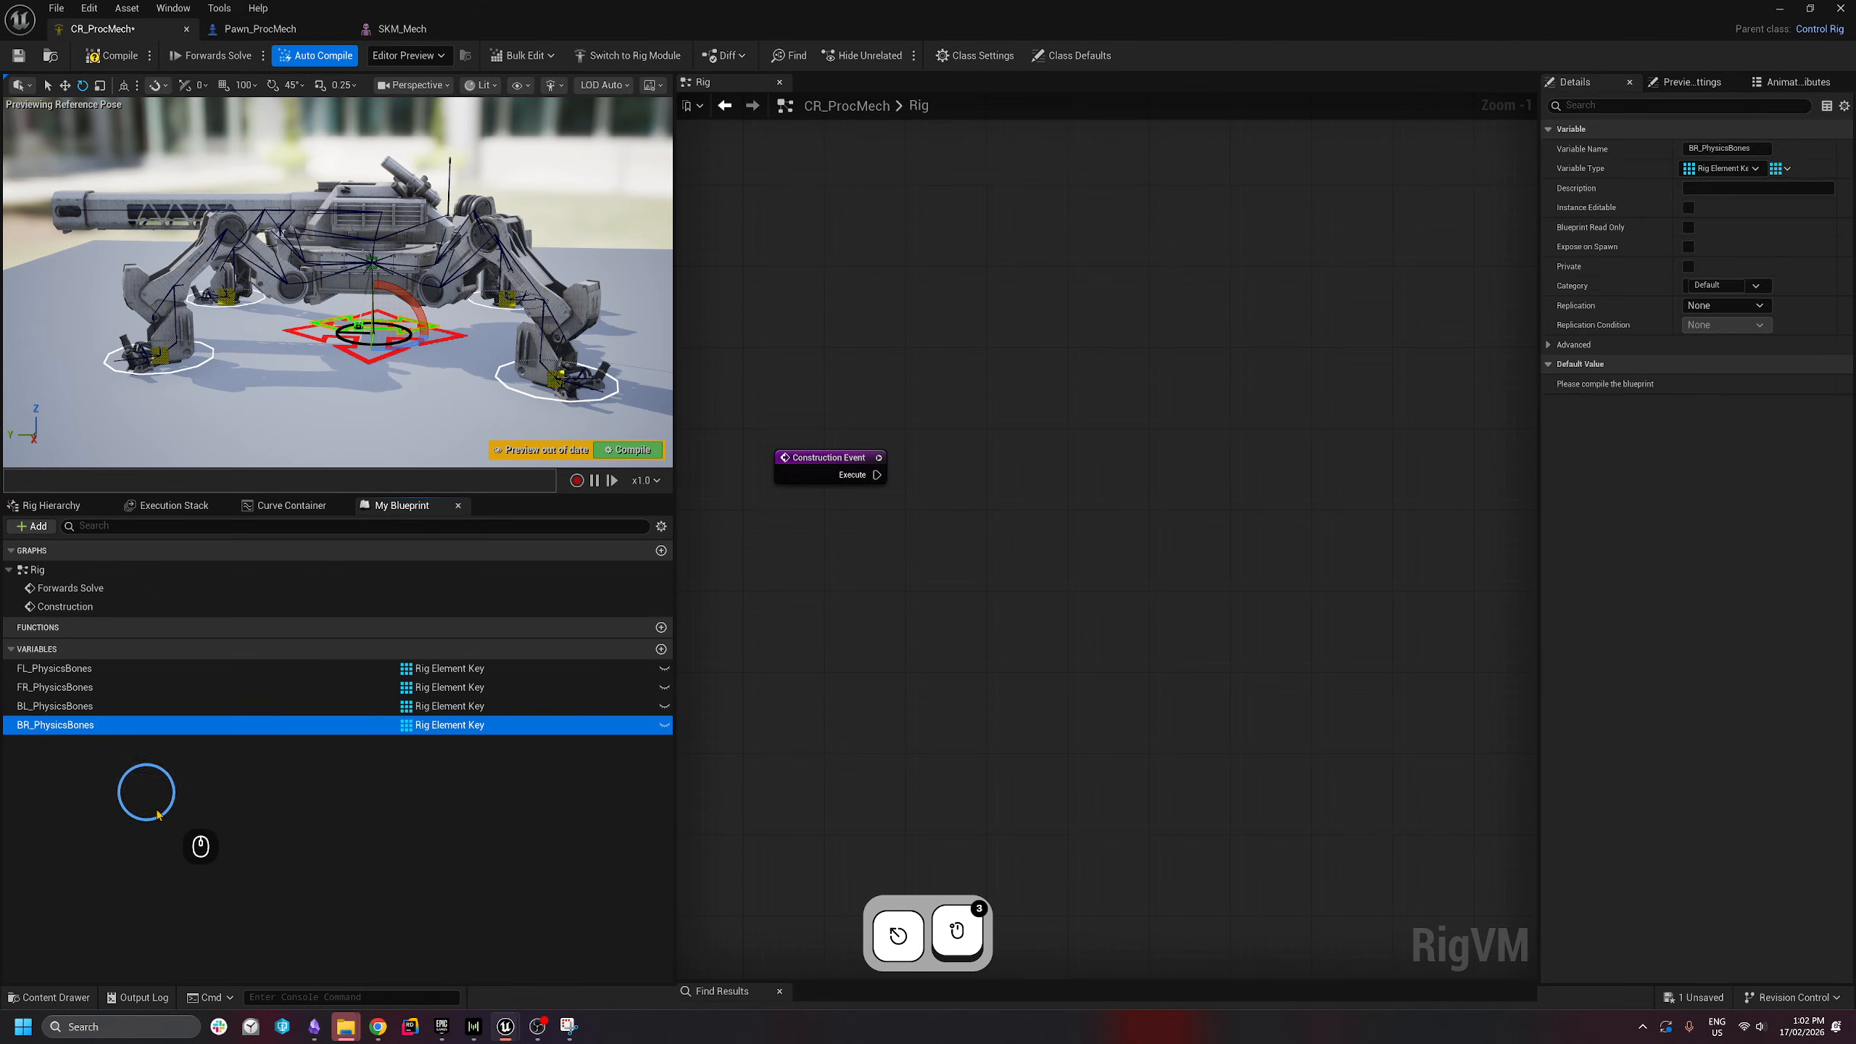
left_click(158, 814)
- Add two new variables named Cannon_PhysicsBones and Base_PhysicsBones
left_click(661, 649)
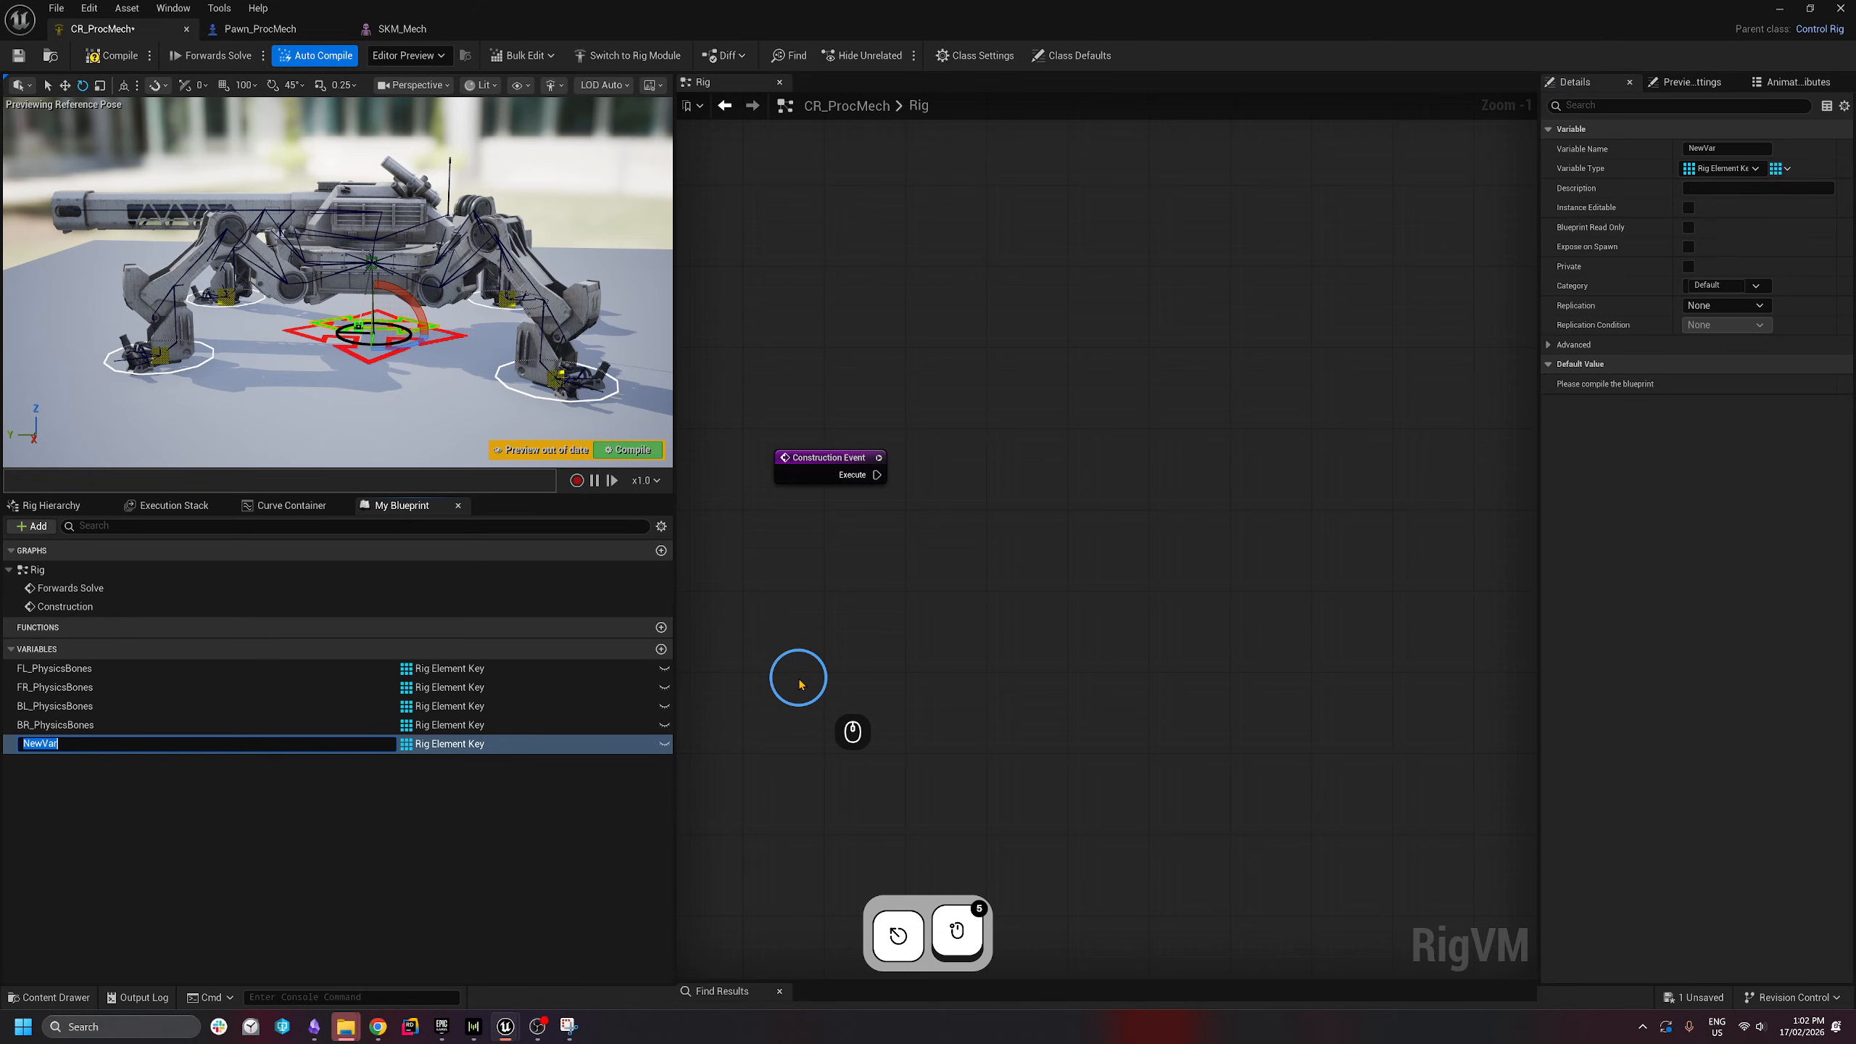
type("Cannon")
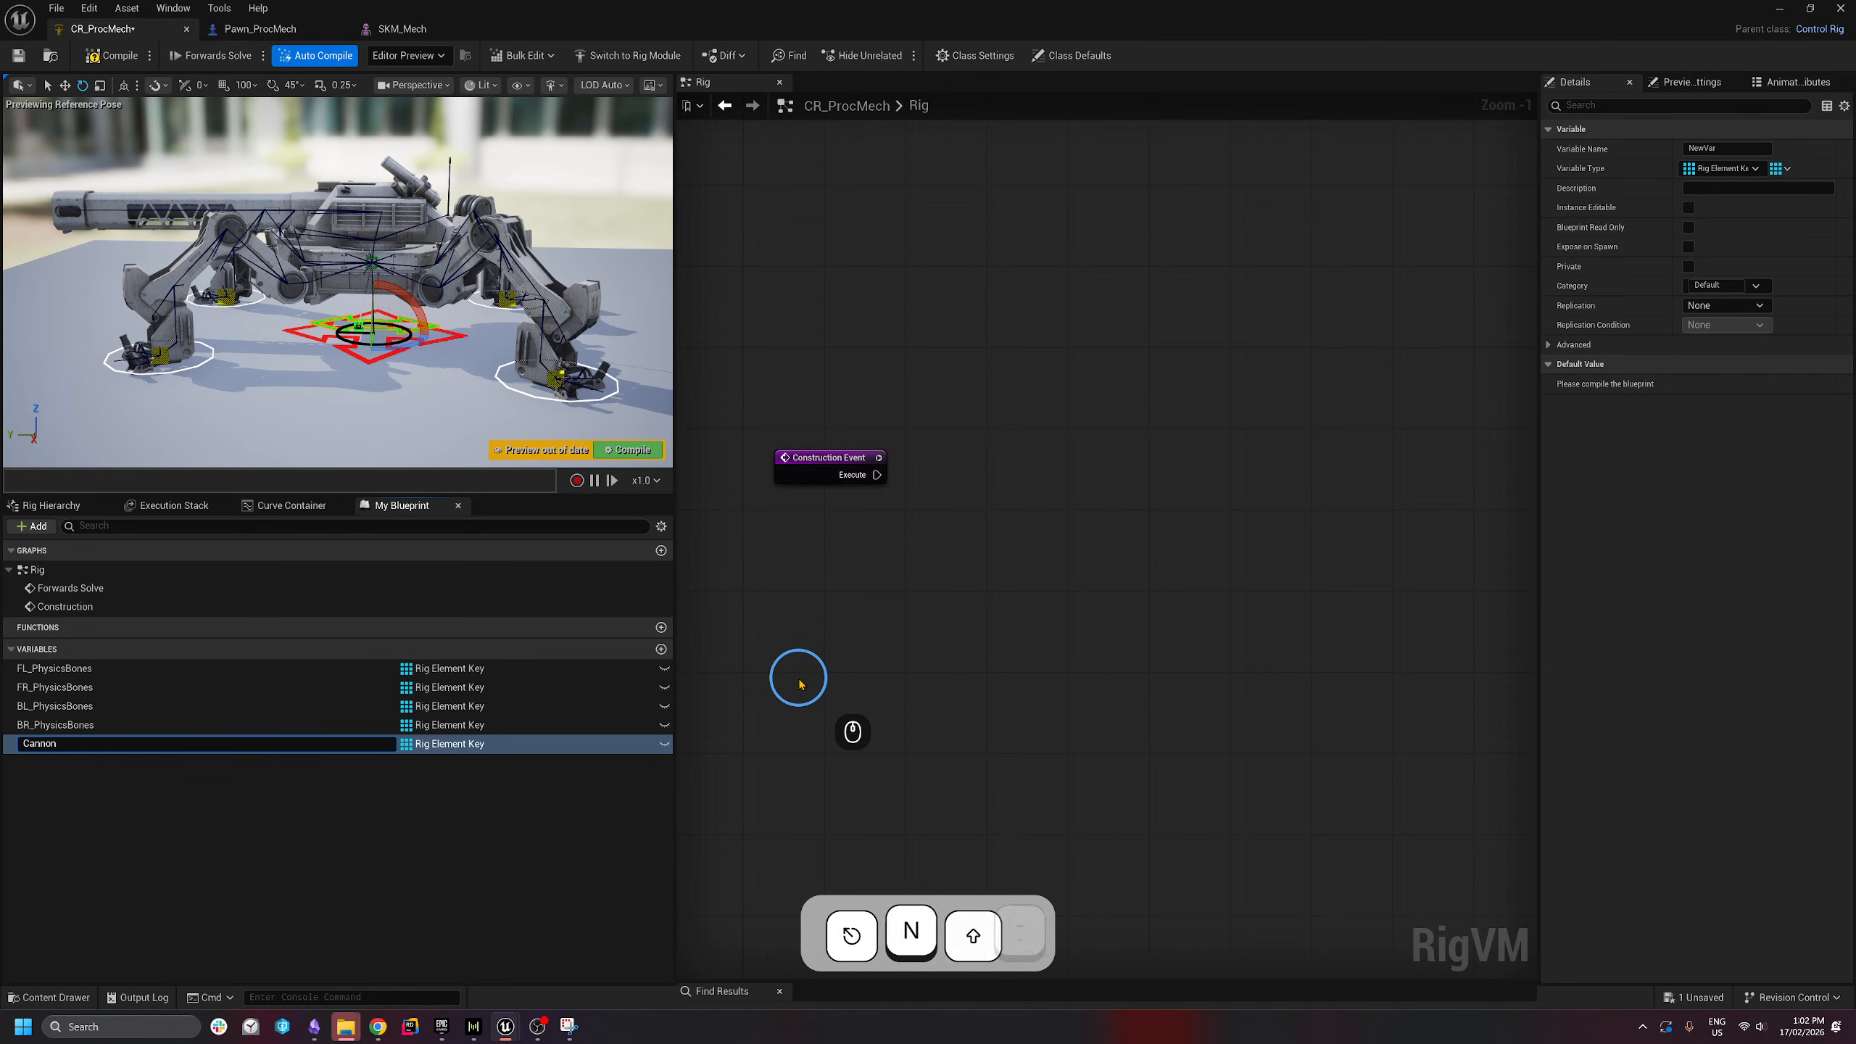
type("_PhysicsBones")
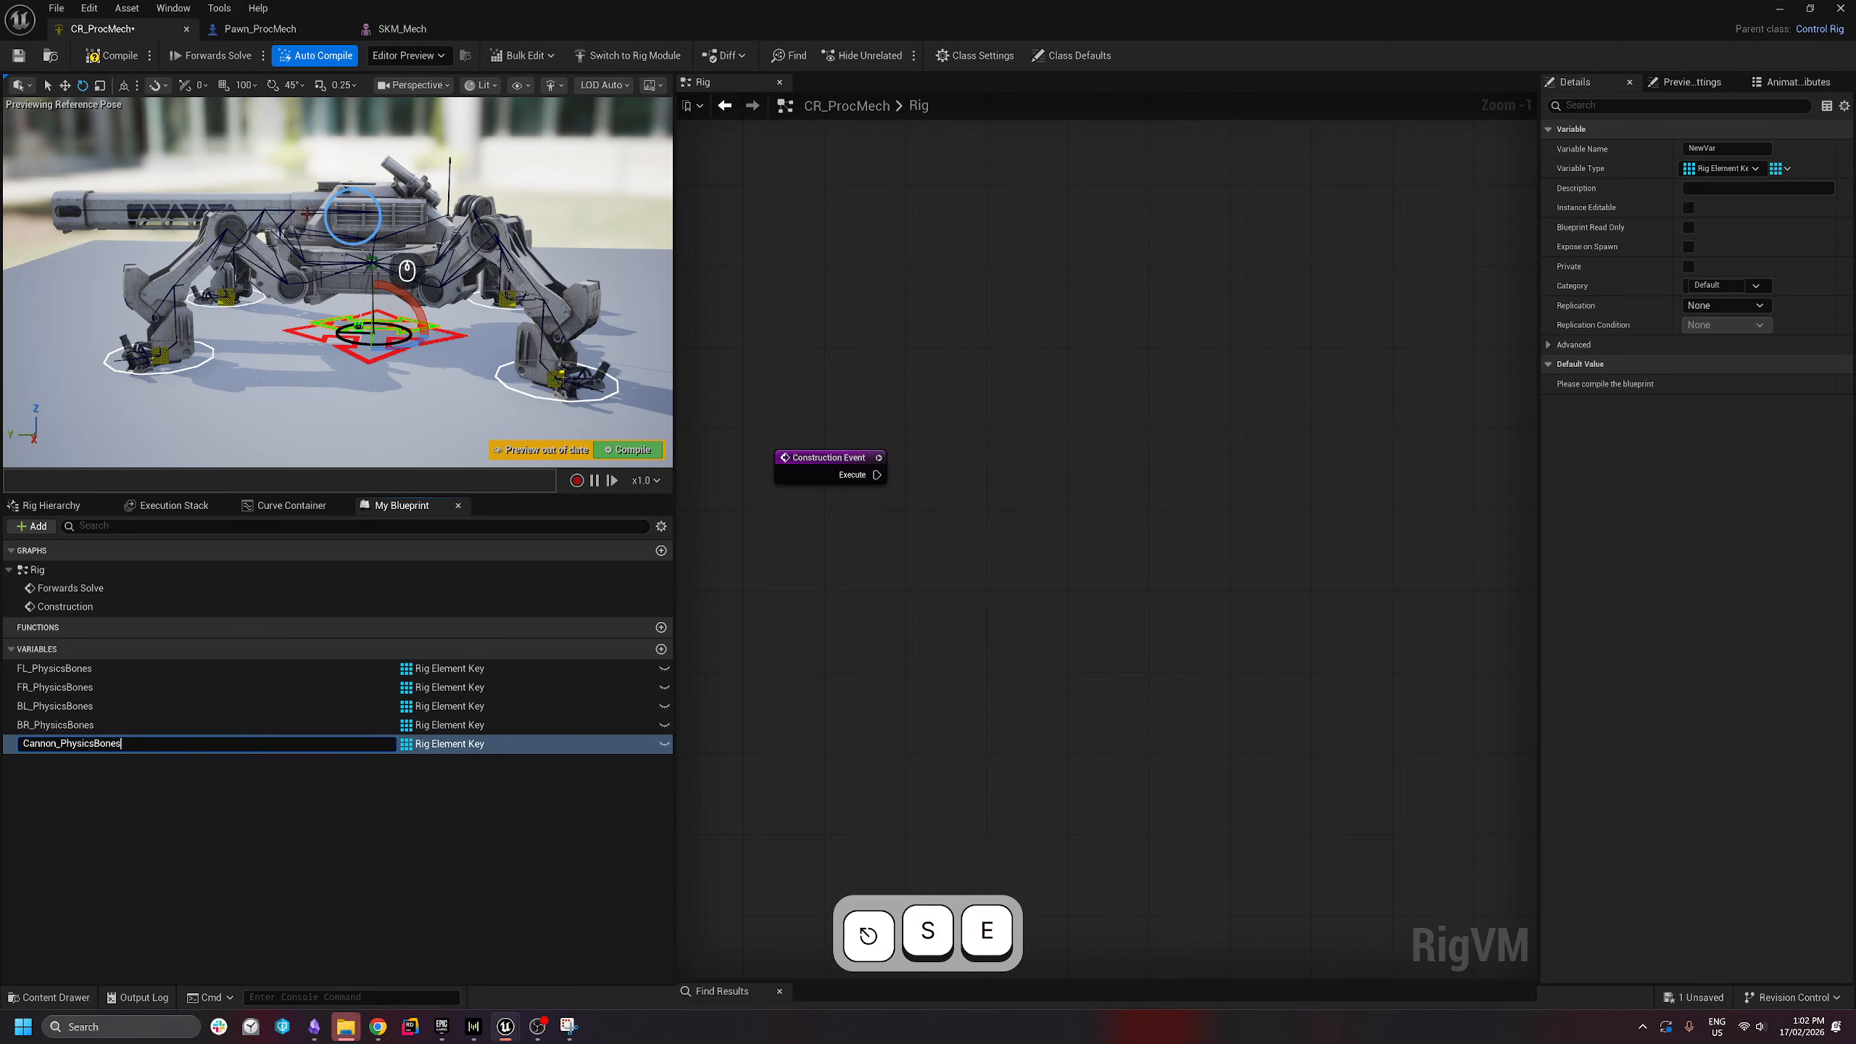
left_click(203, 821)
left_click(661, 649)
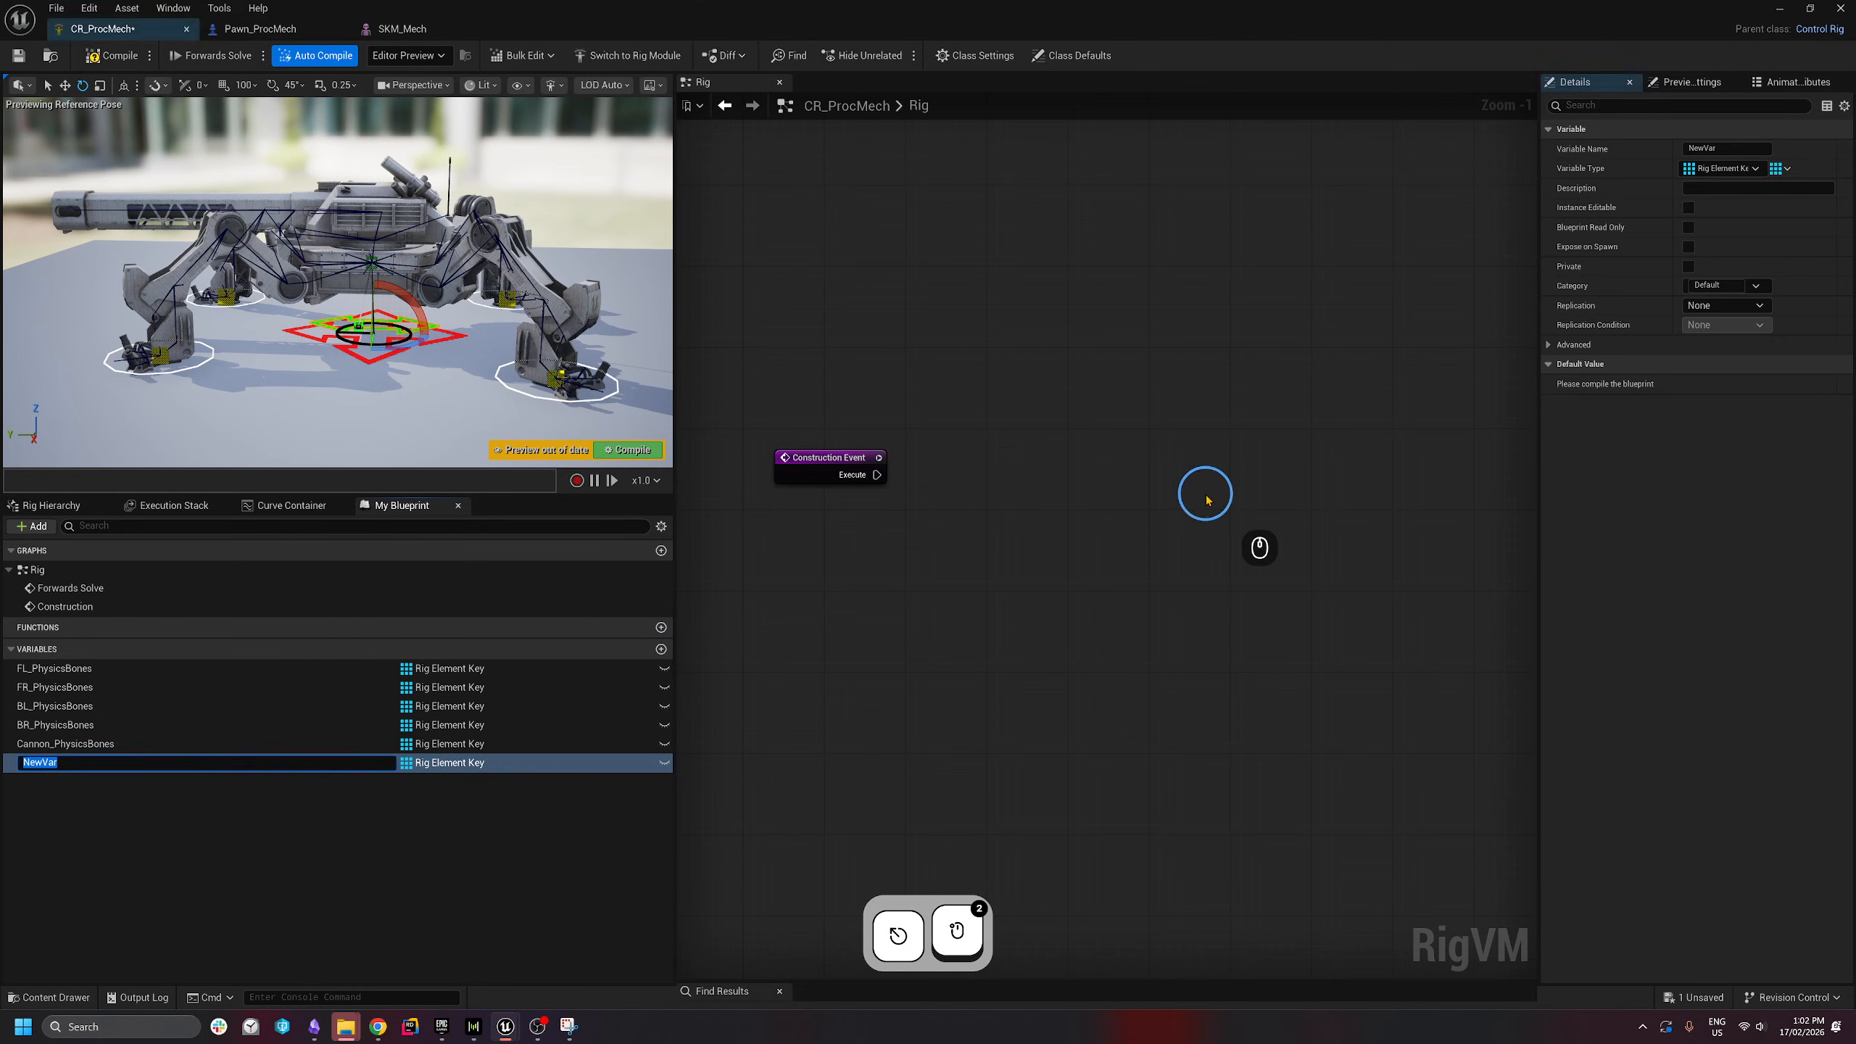
type("BAse")
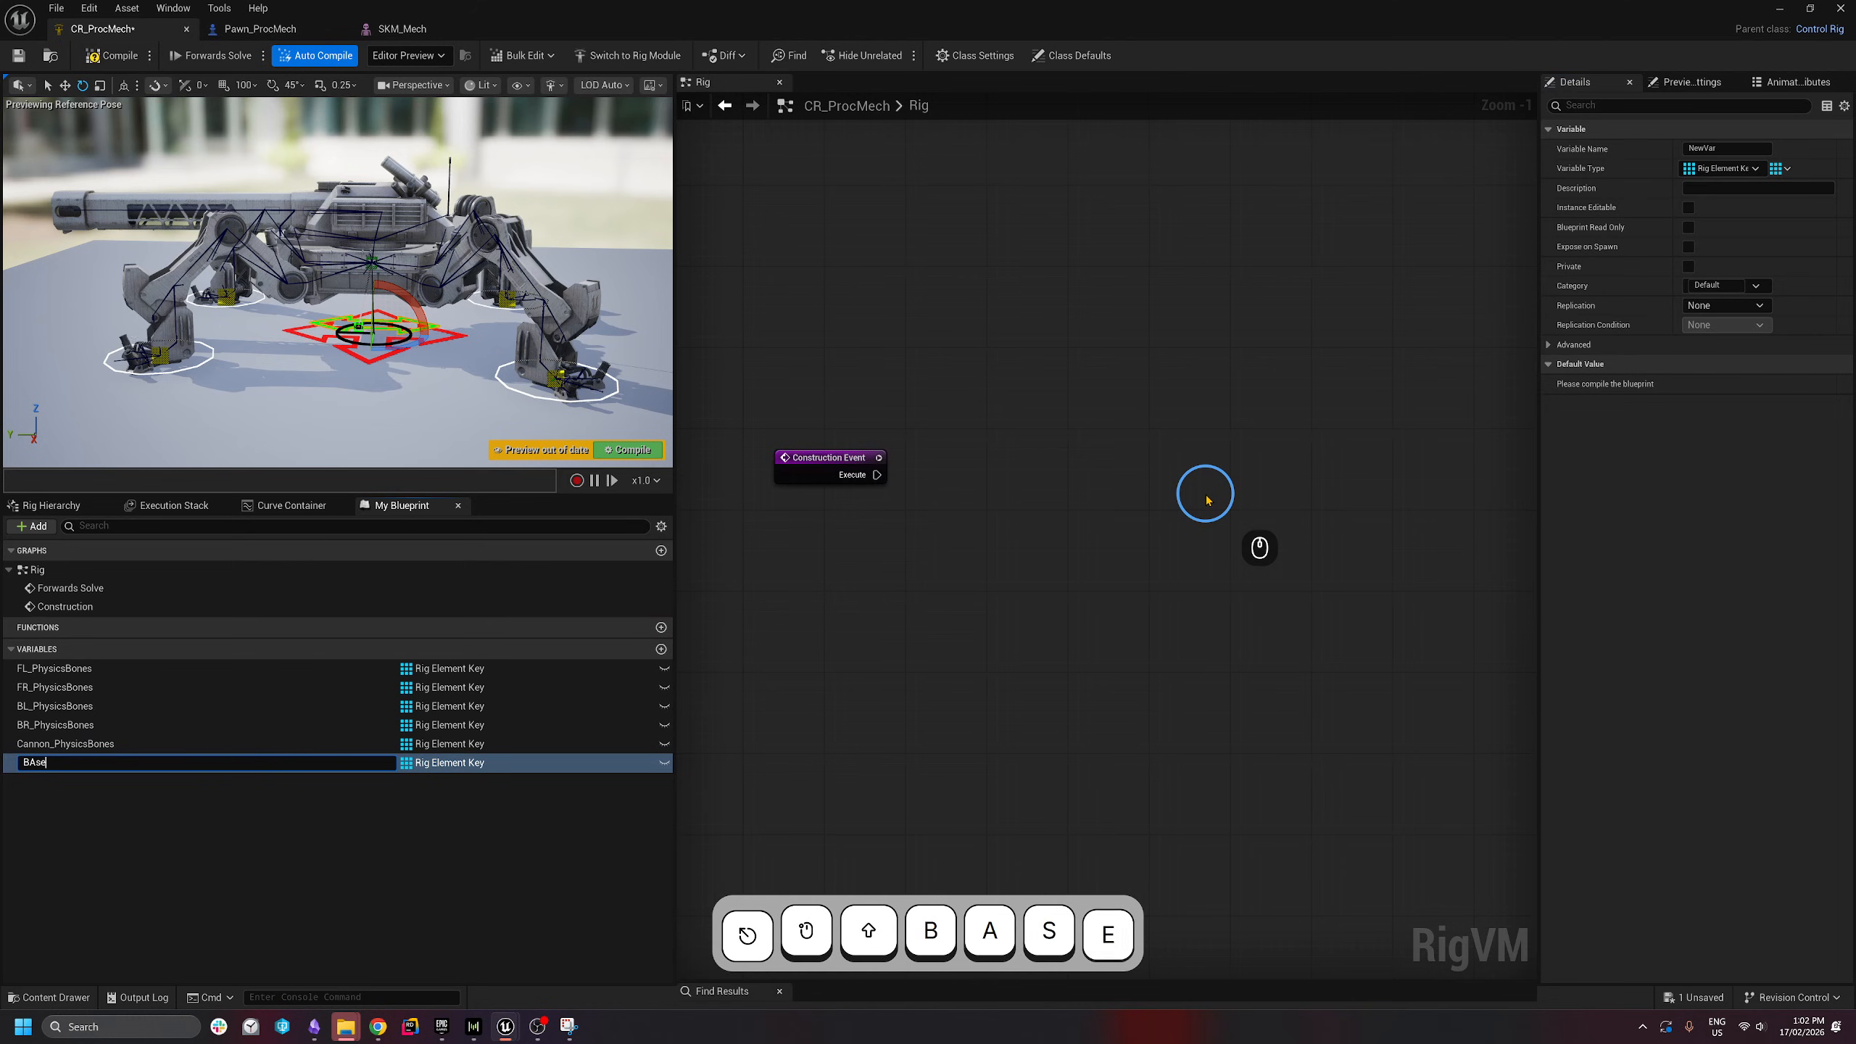
key("BackSpace")
key("BackSpace")
key("BackSpace")
type("ase_")
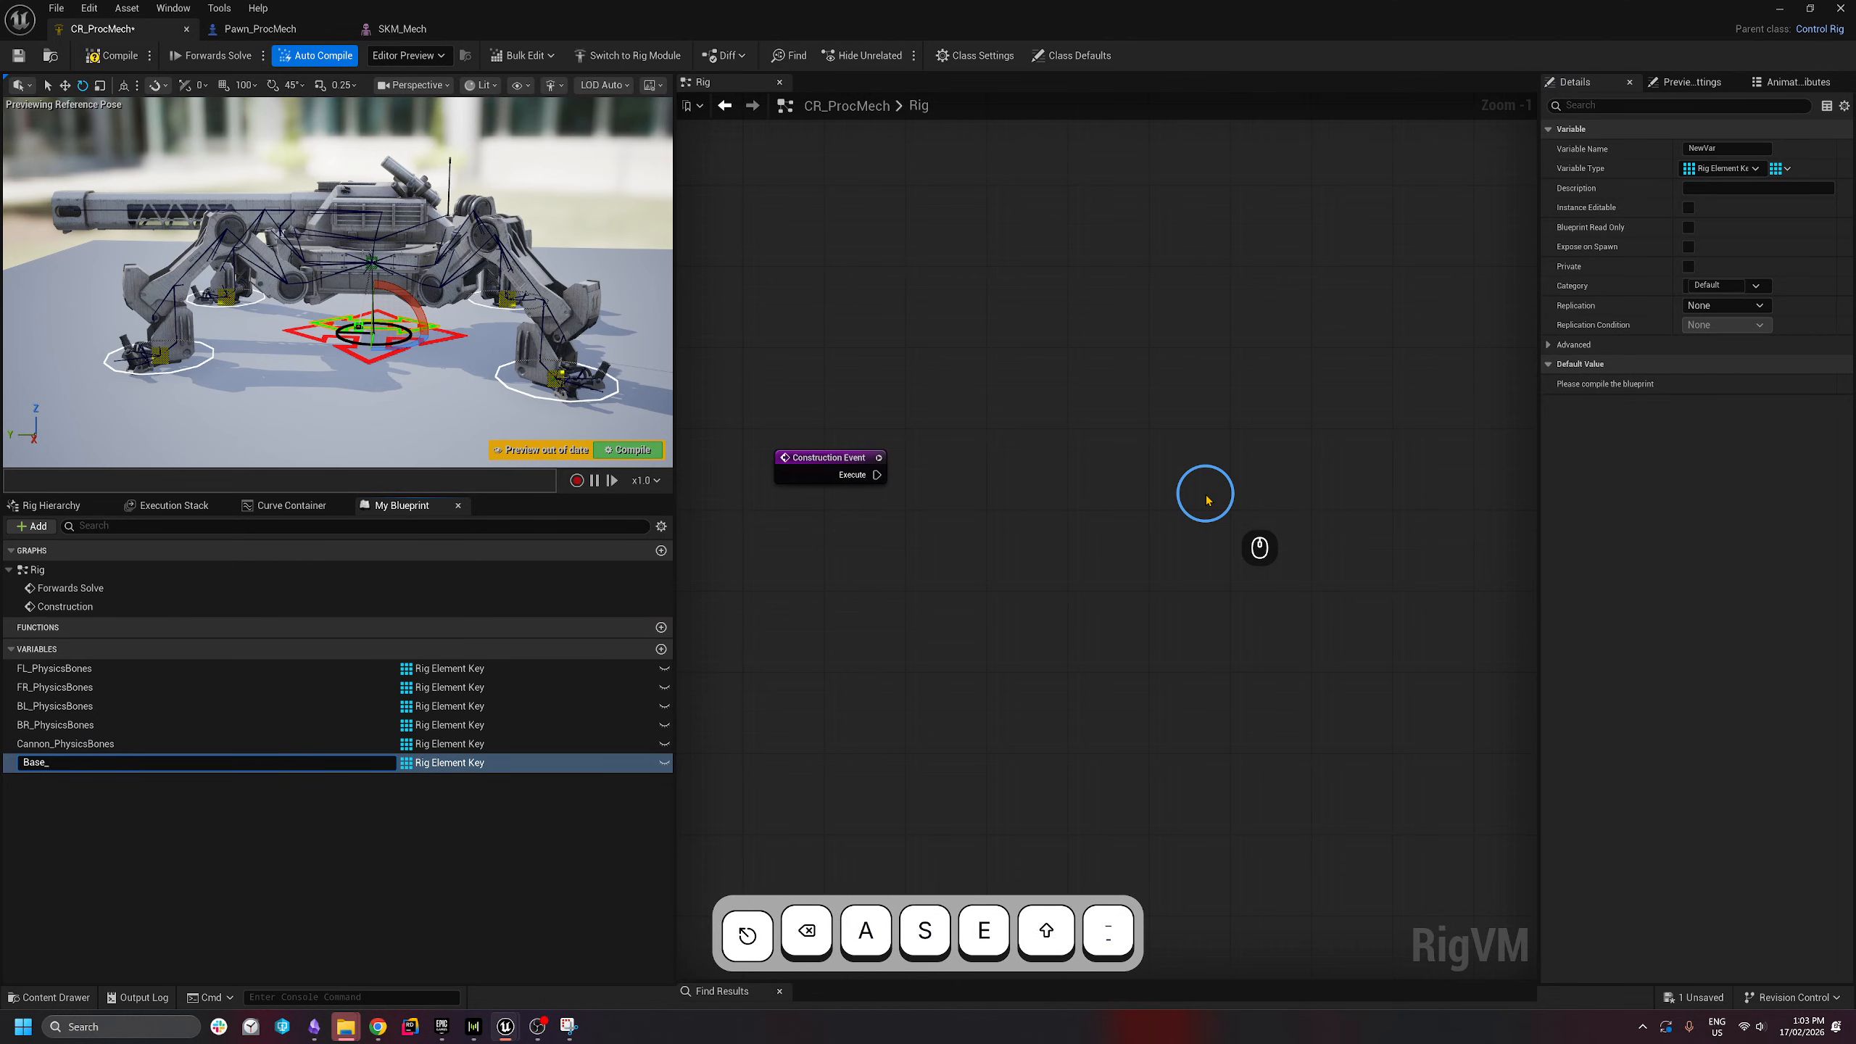
type("PhysicsBones")
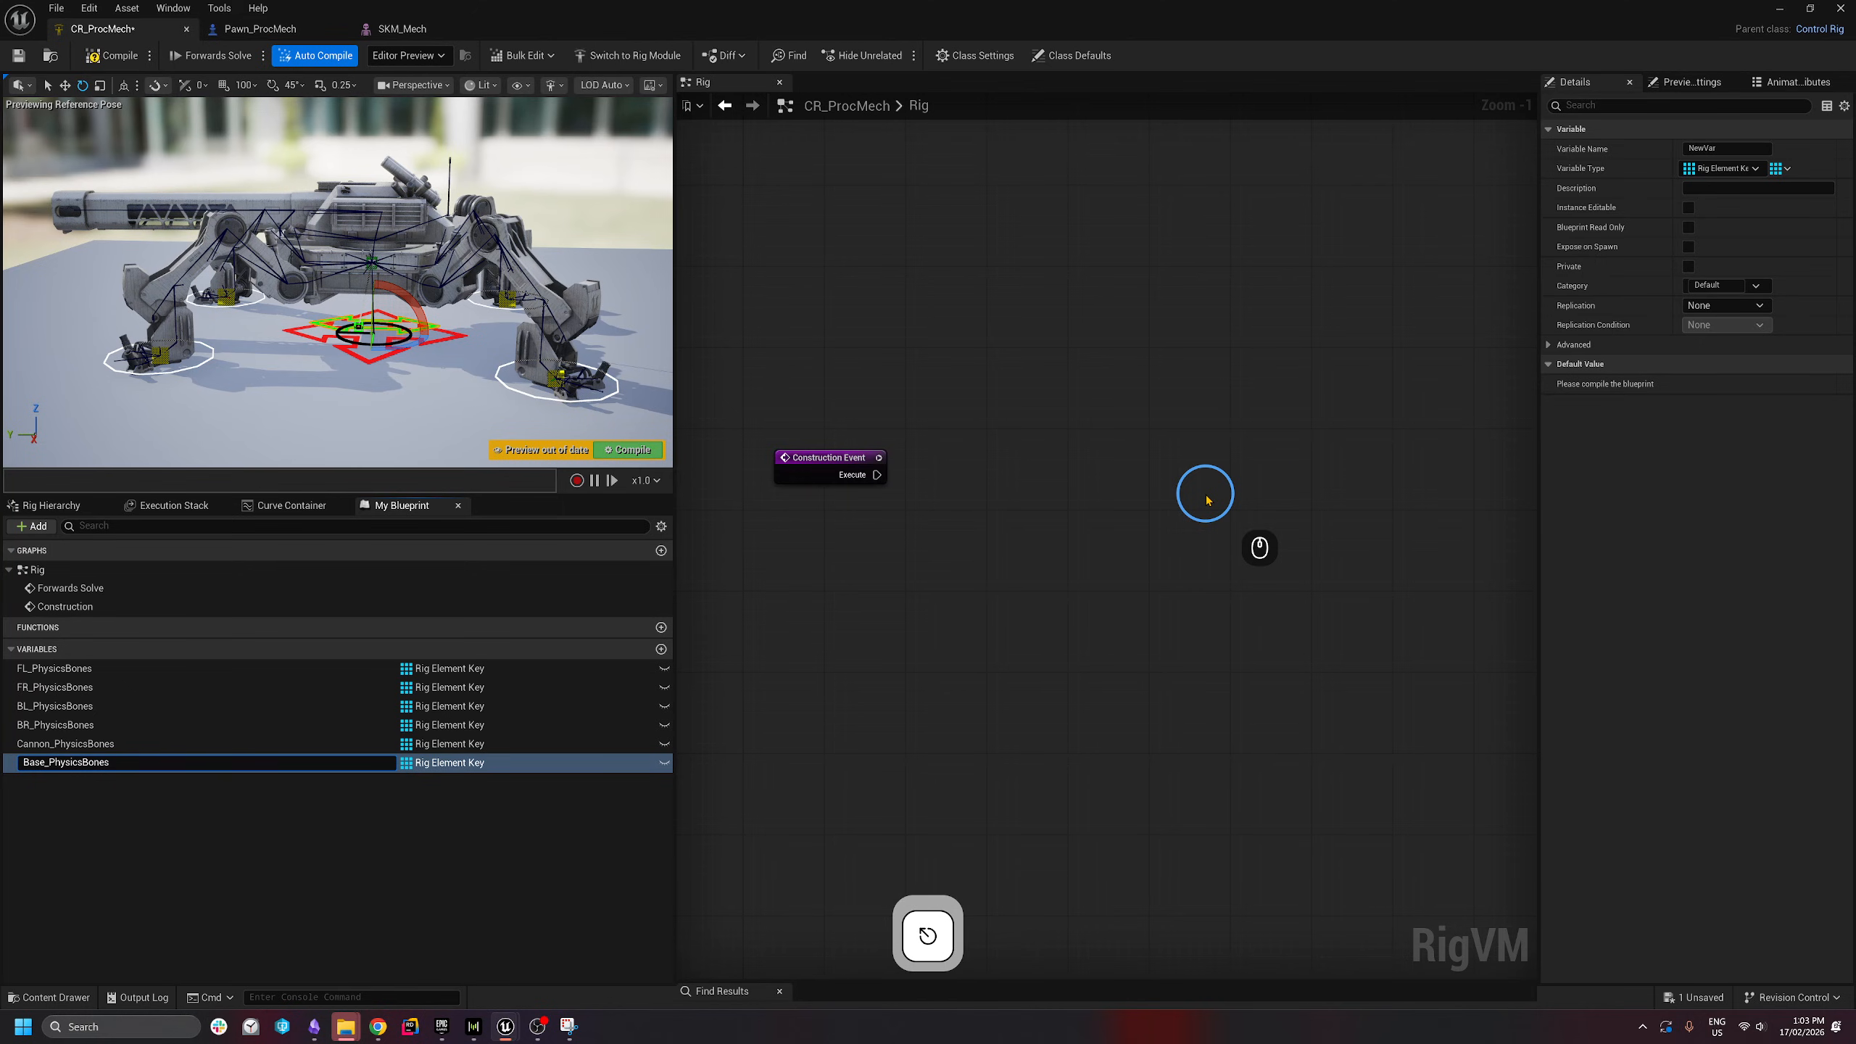
key("Return")
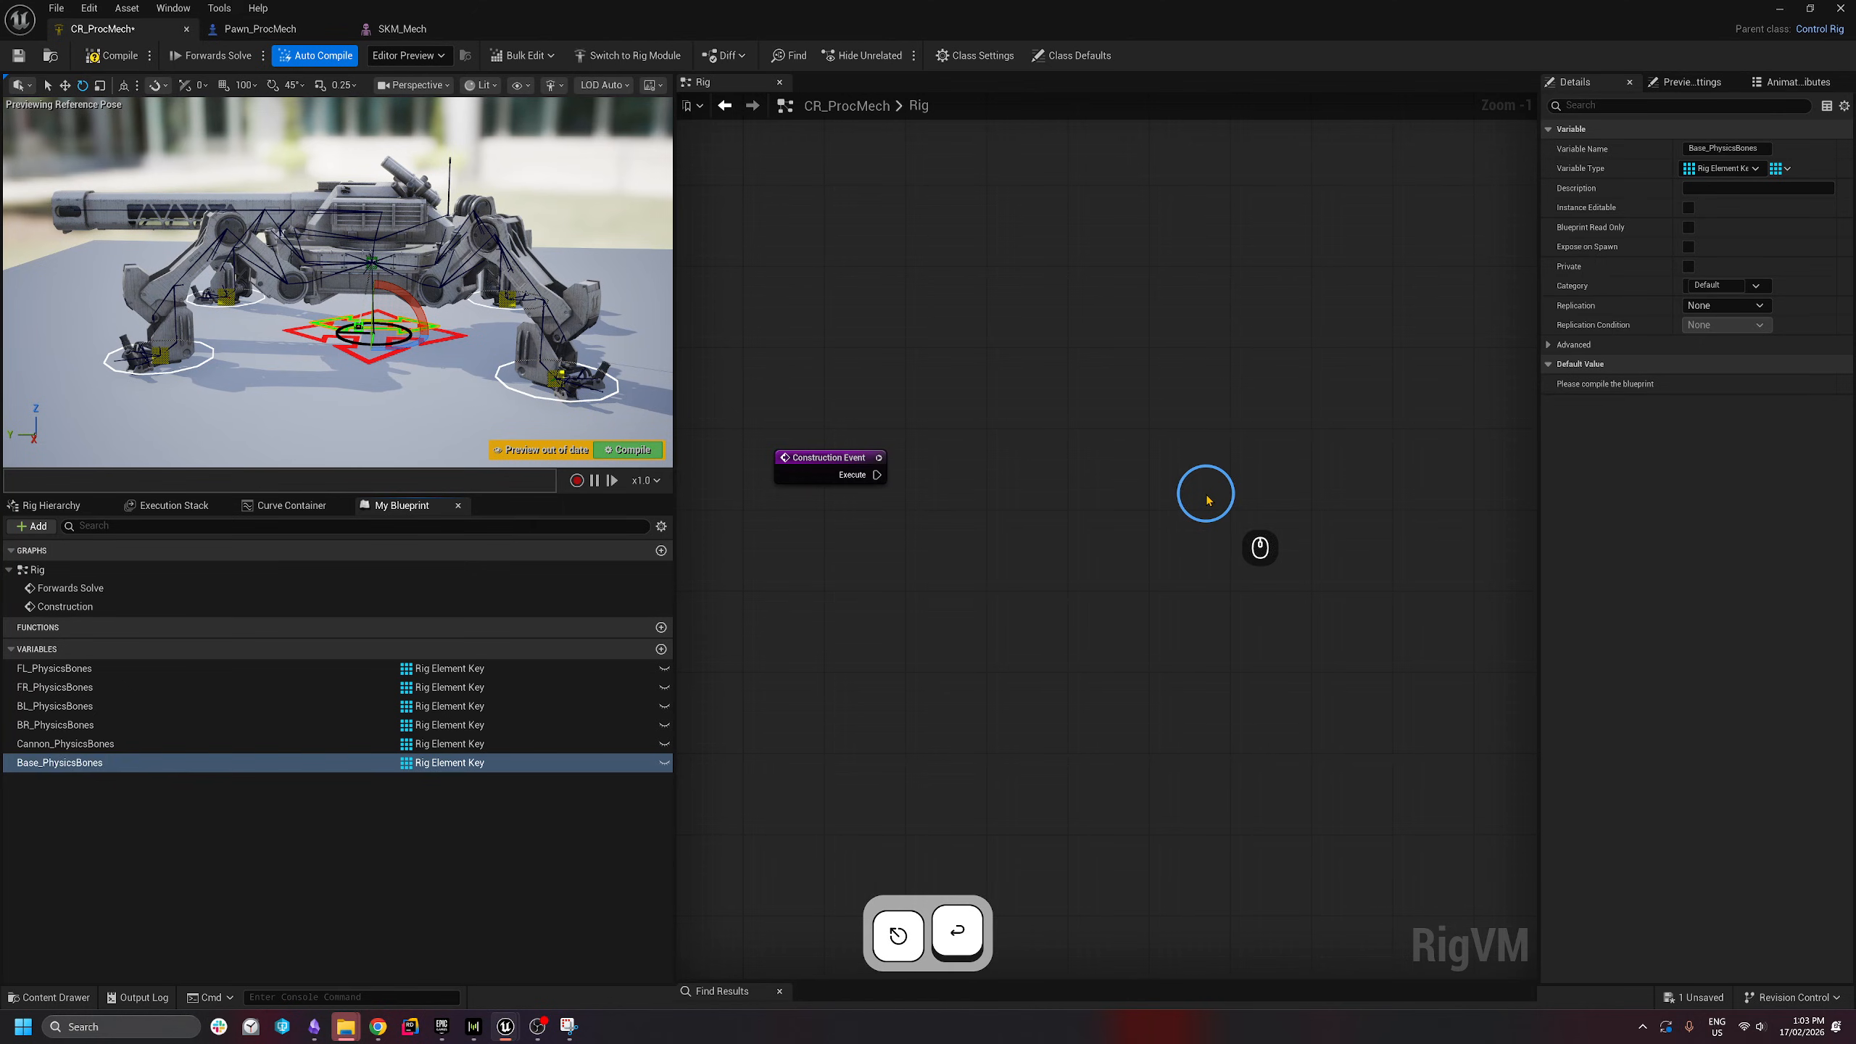
- Add a Set FL_PhysicsBones node run from Construction Event, with two Value elements
left_click_drag(59, 668, 957, 465)
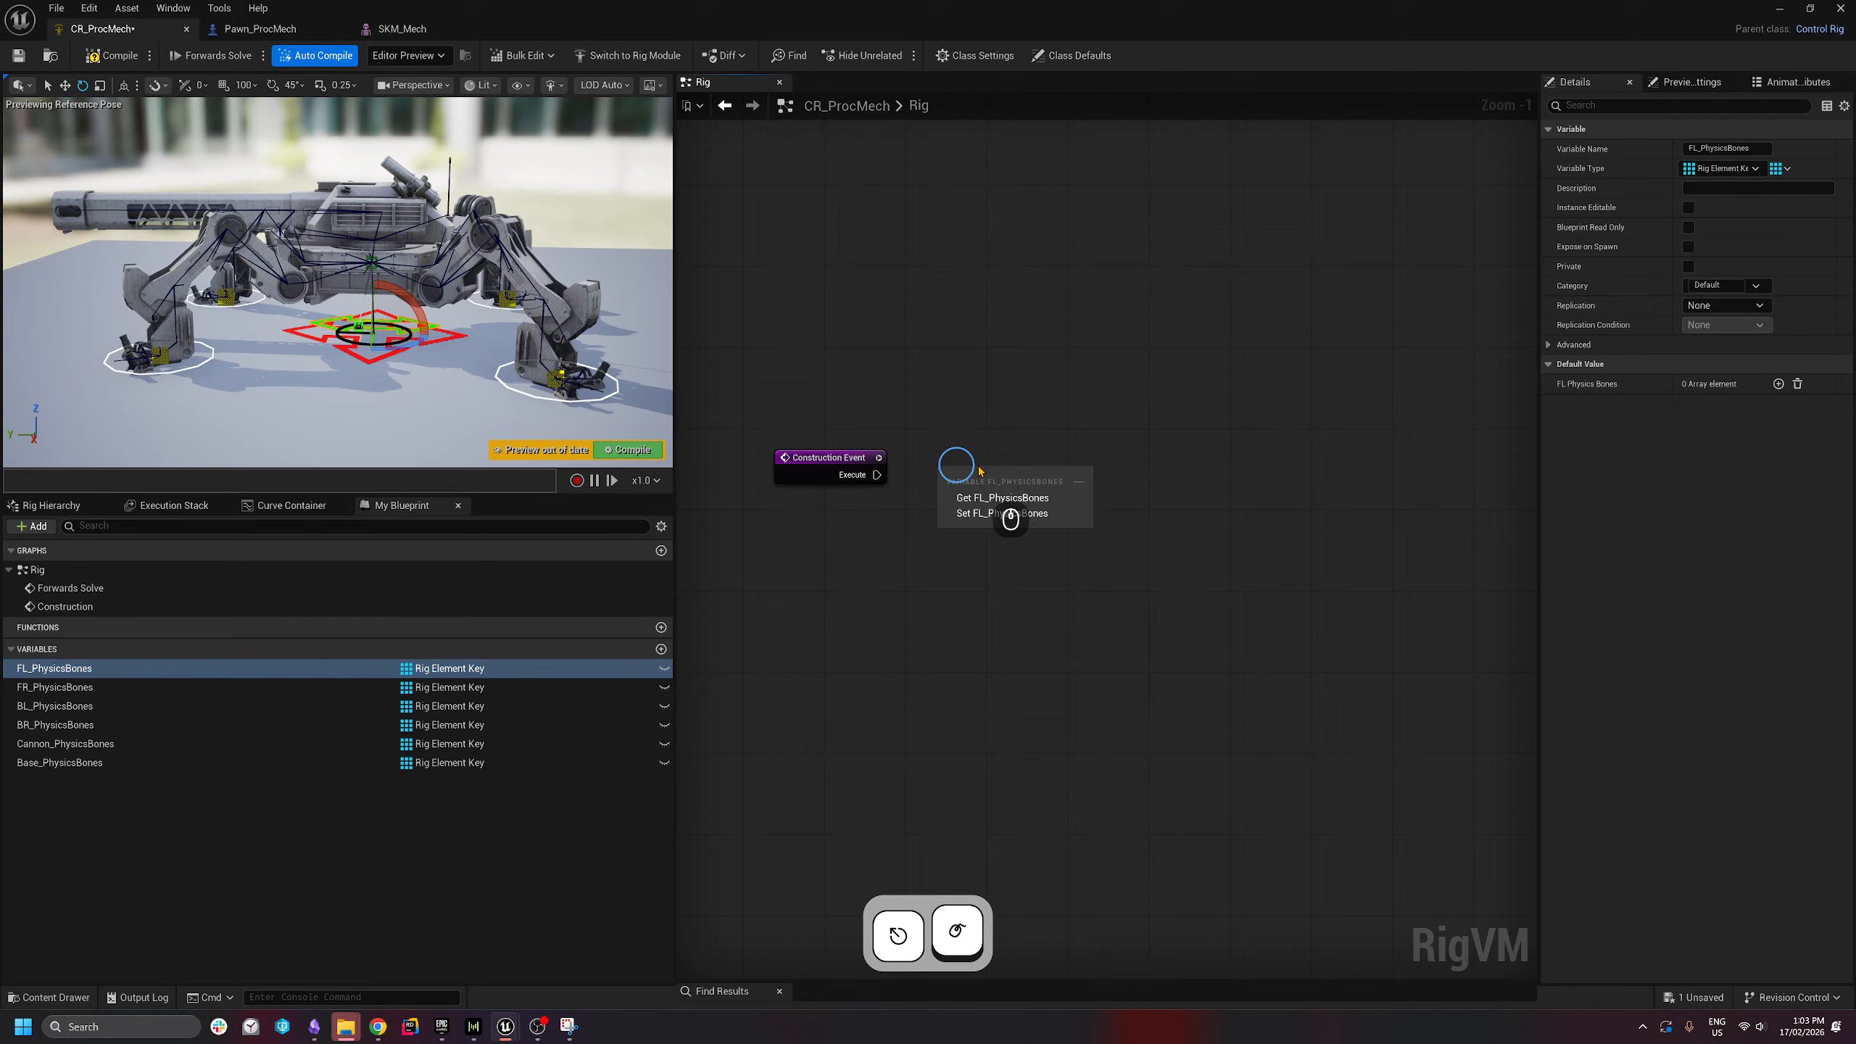
left_click(982, 519)
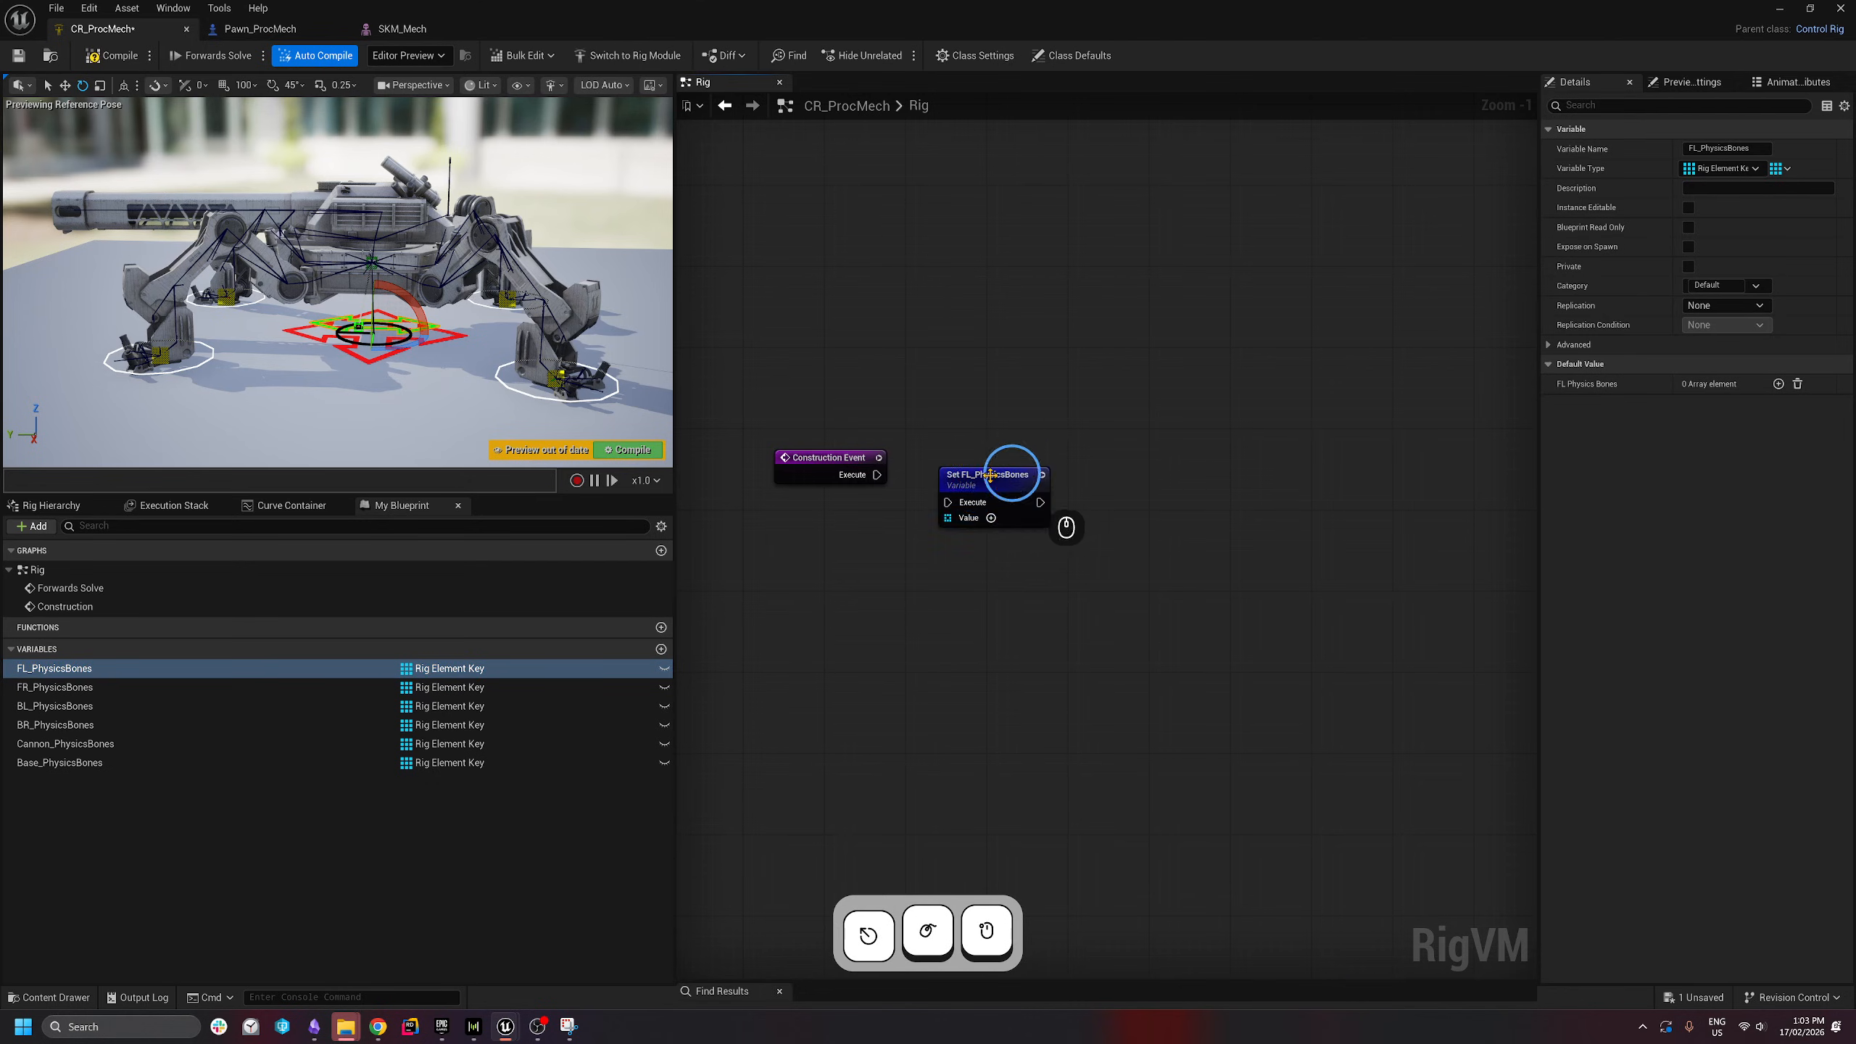
left_click_drag(1007, 468, 1100, 464)
left_click_drag(876, 474, 1175, 468)
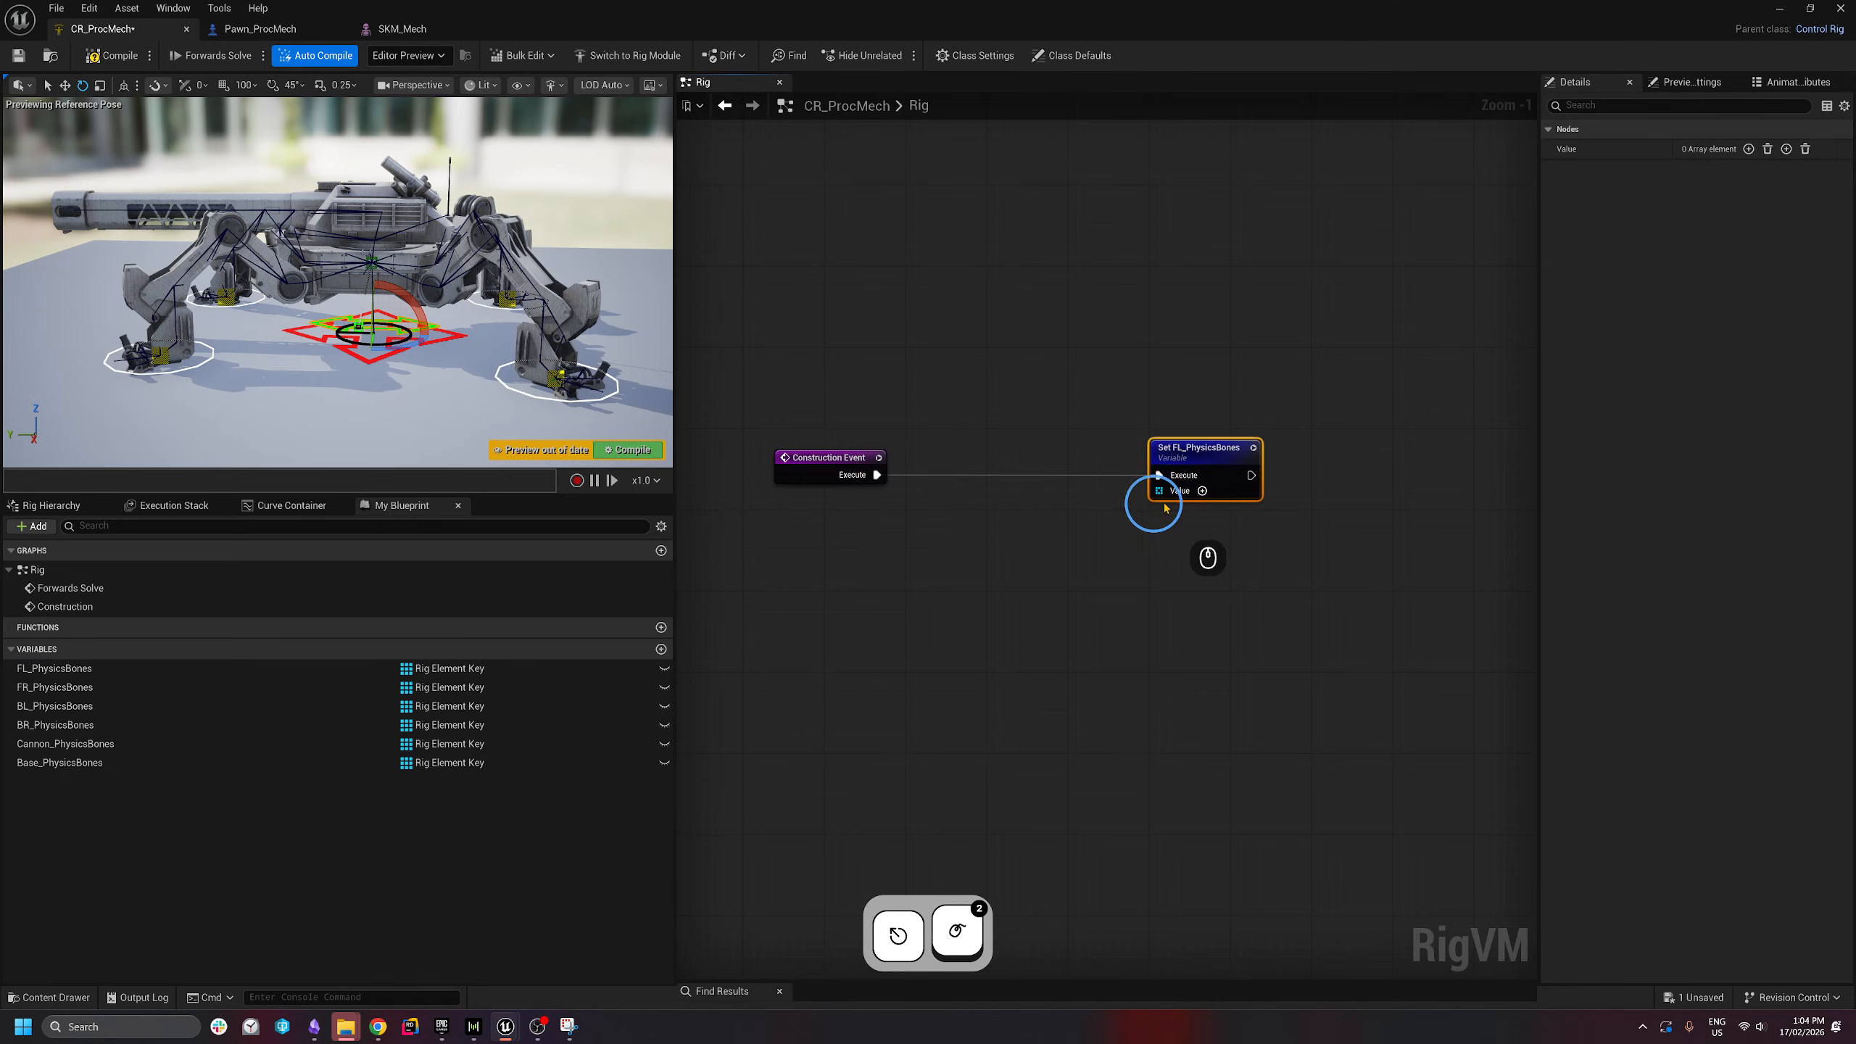
left_click(1203, 492)
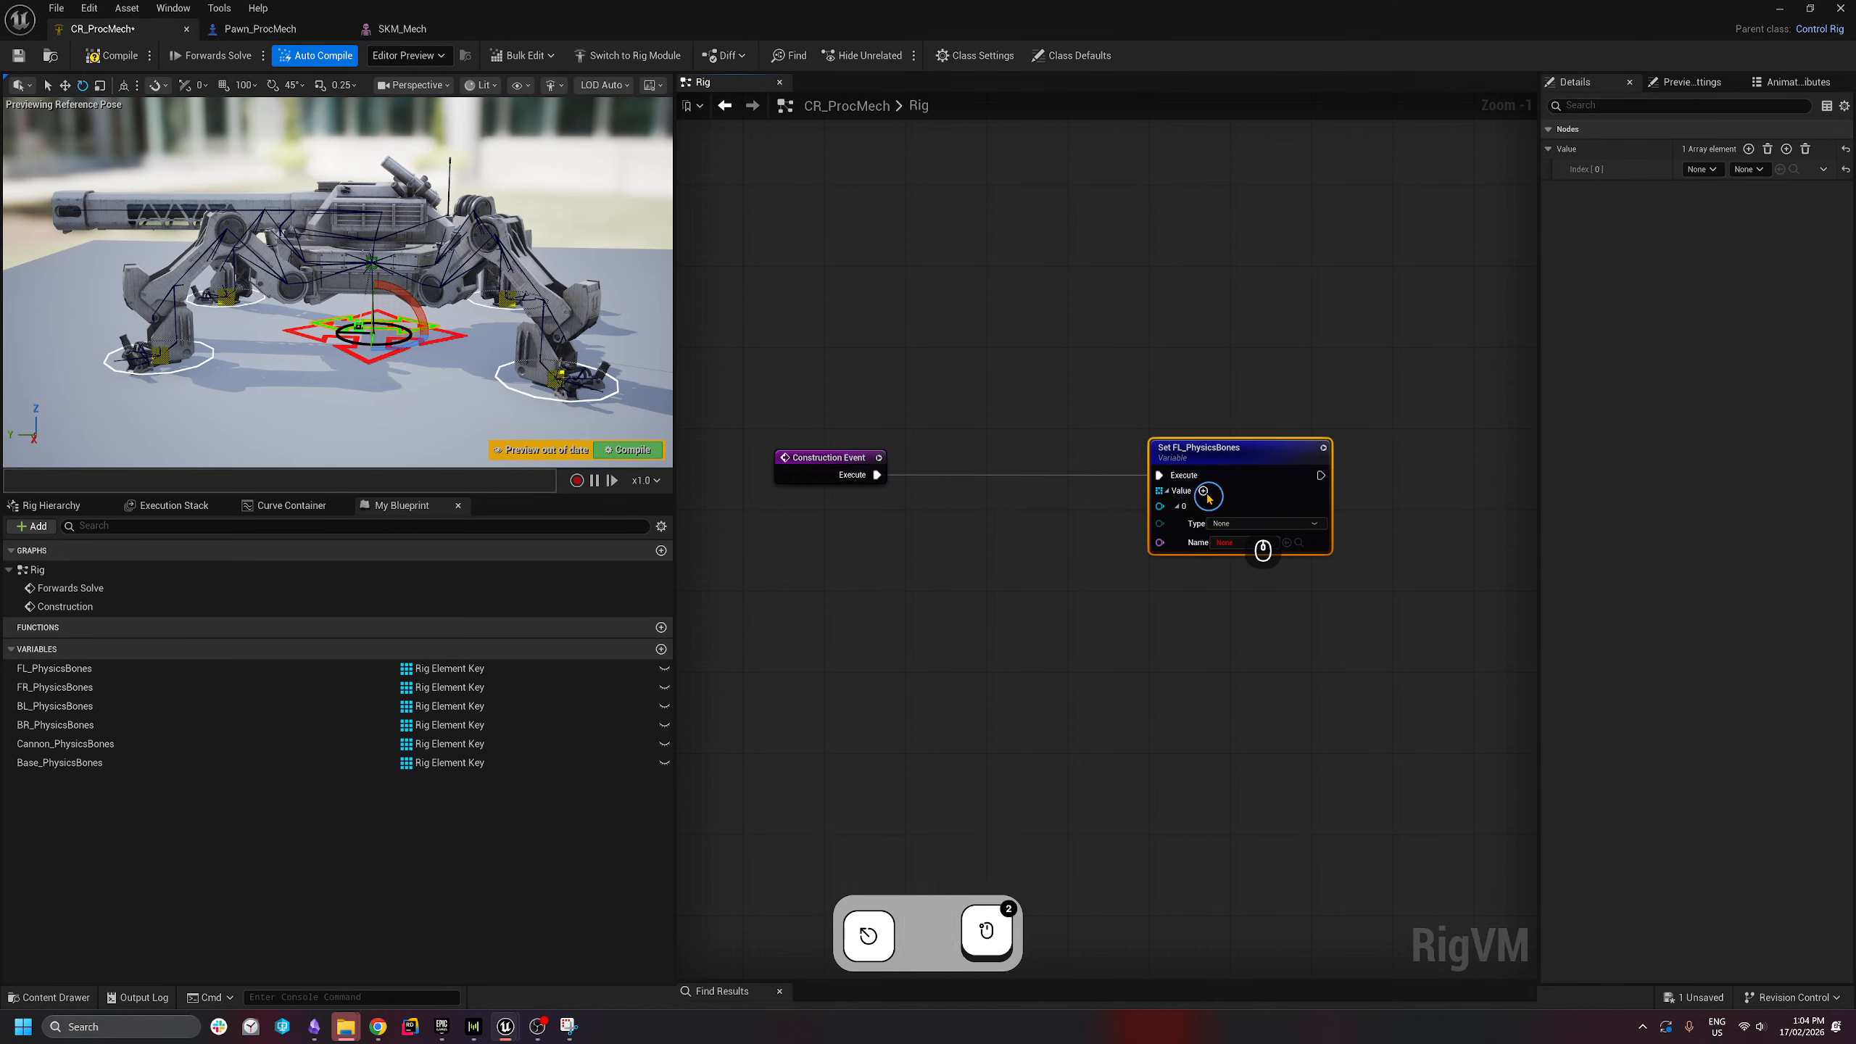
left_click(1204, 492)
- In the Rig Hierarchy, select the legbase_fr_l, leg_fr_01_l and leg_fr_02_l bones
left_click(59, 507)
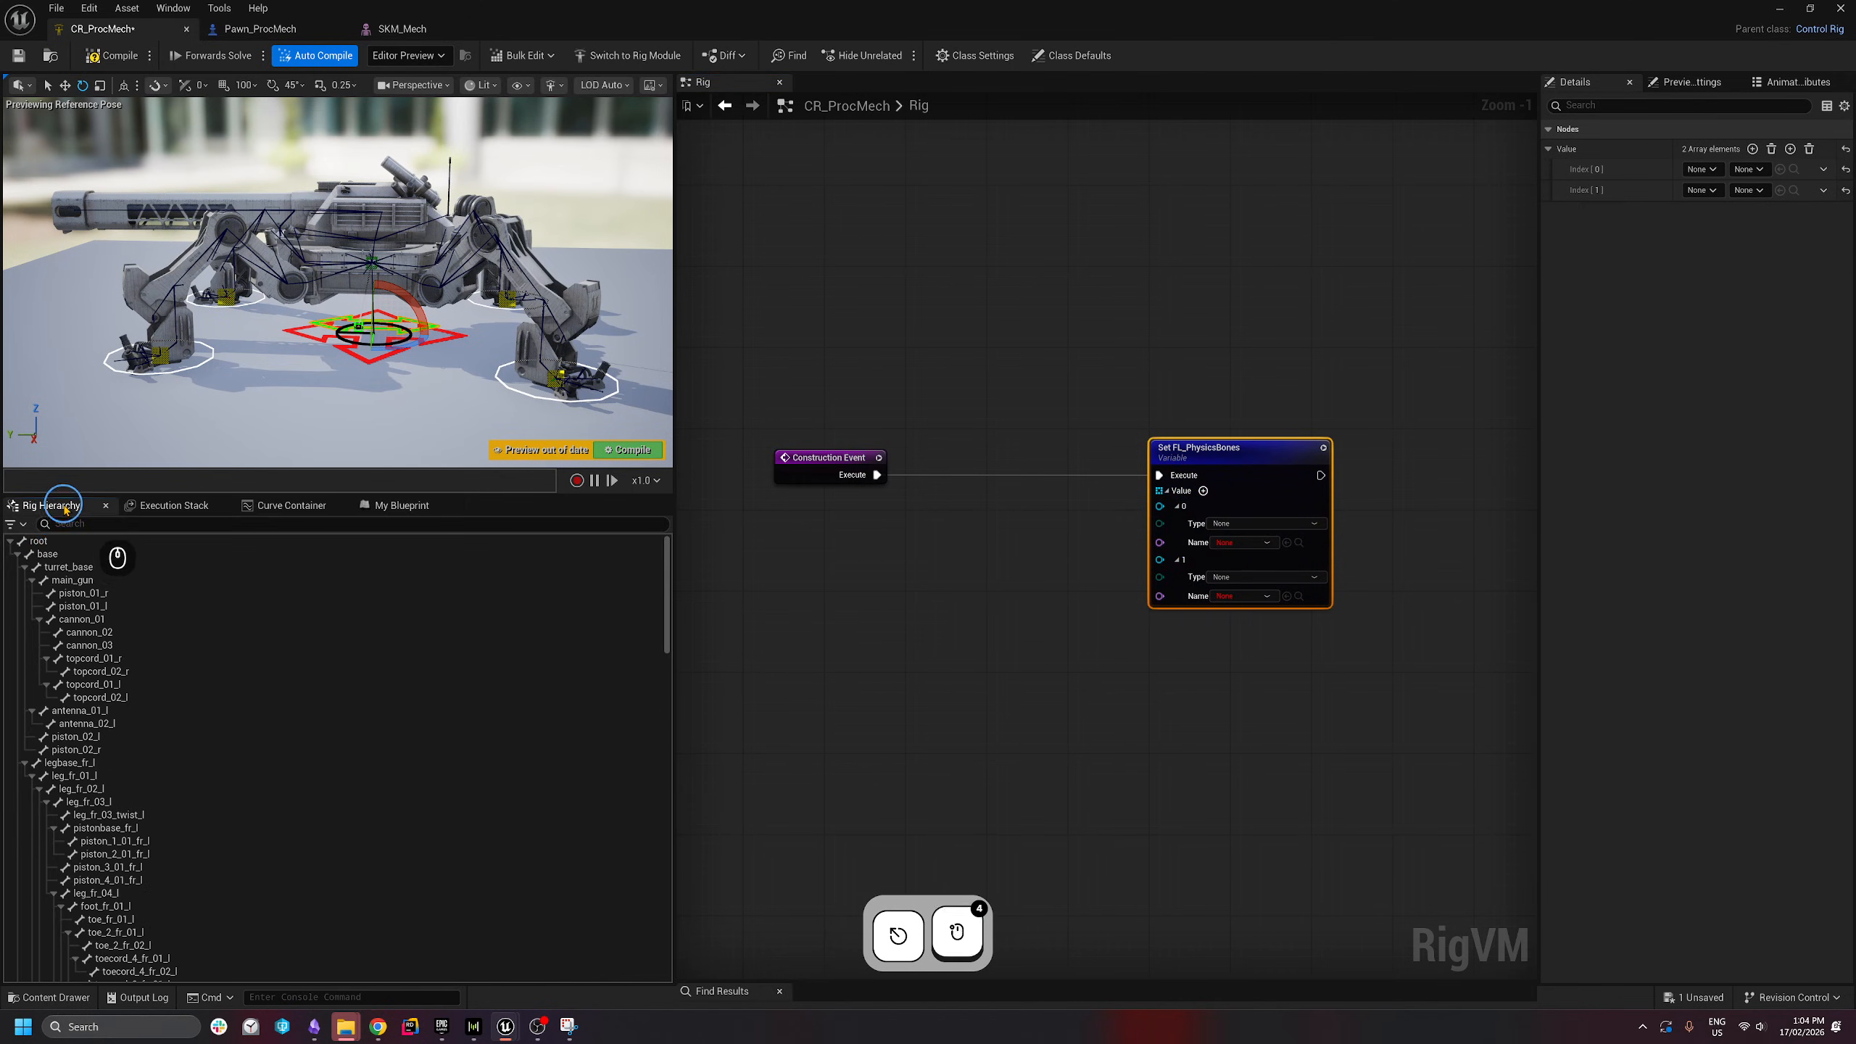
left_click(30, 582, "shift")
left_click(81, 646)
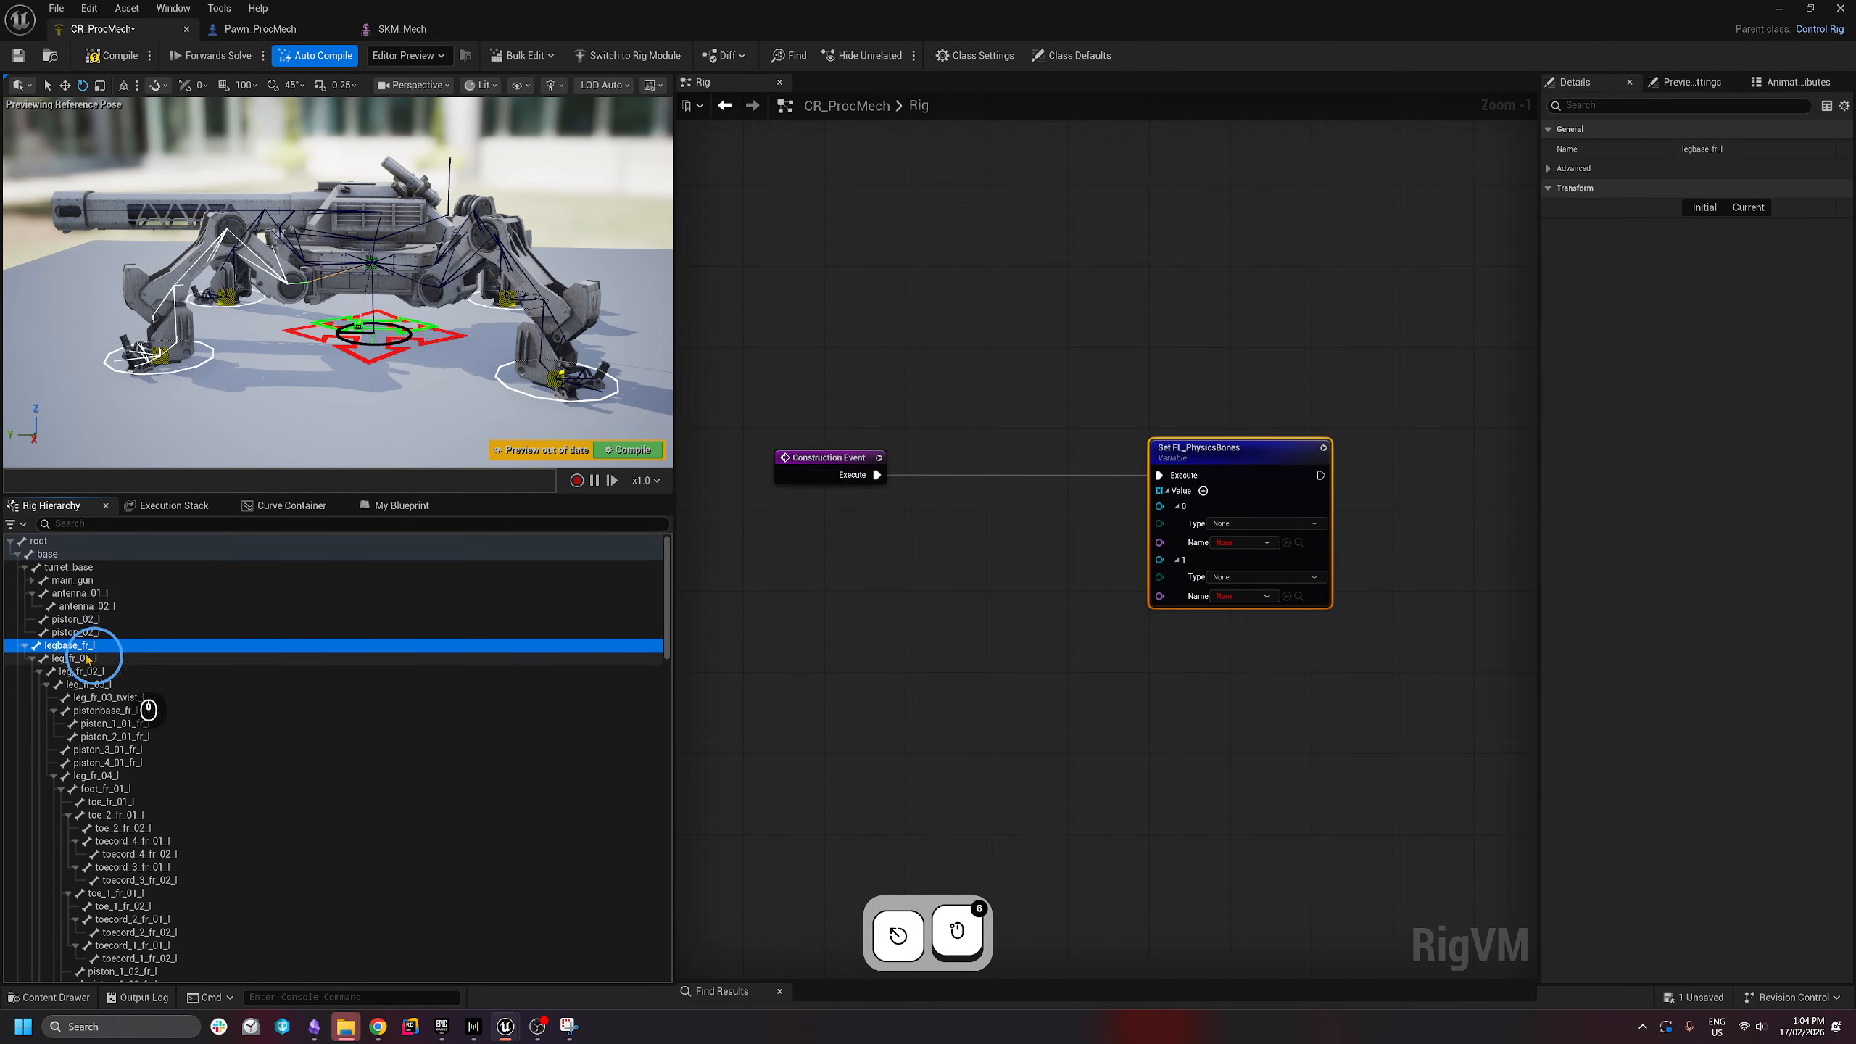
left_click(65, 660)
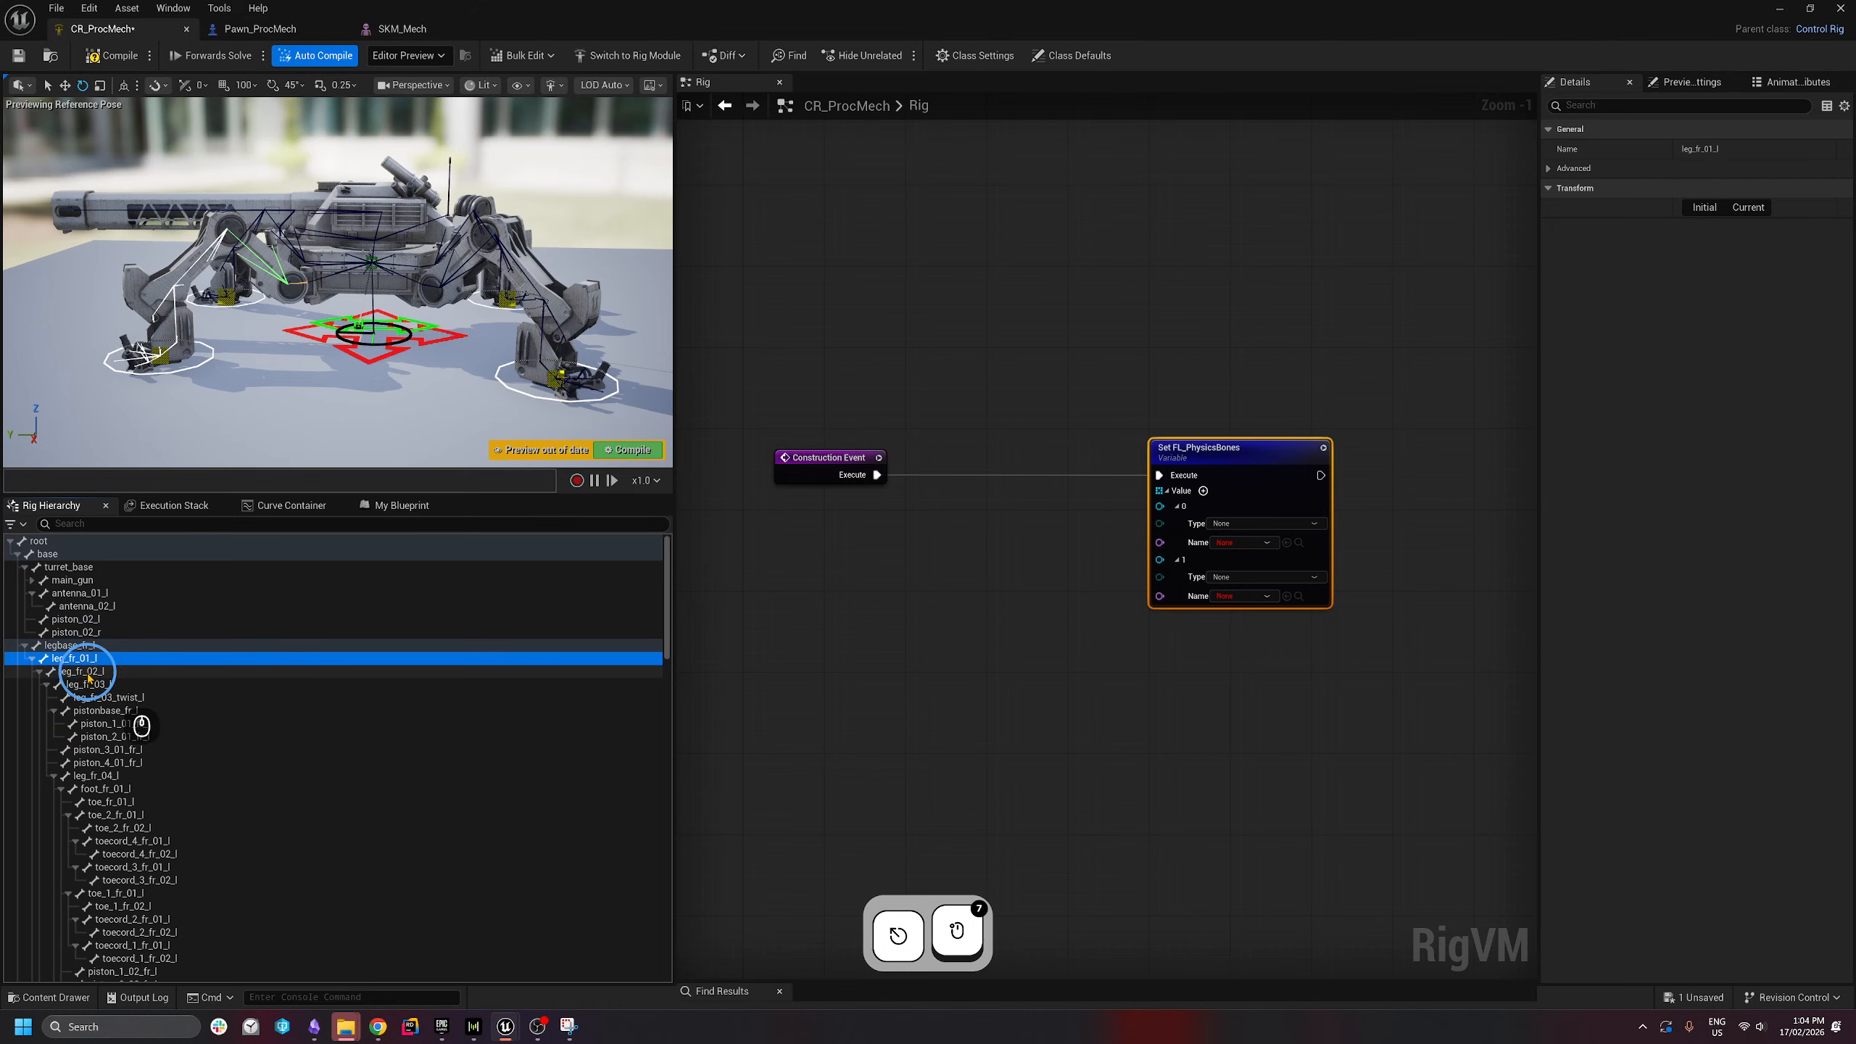
left_click(83, 673)
- Clear the Set node's Value array so it is empty
left_click_drag(1235, 372, 1304, 560)
left_click(1164, 337)
right_click(1176, 496)
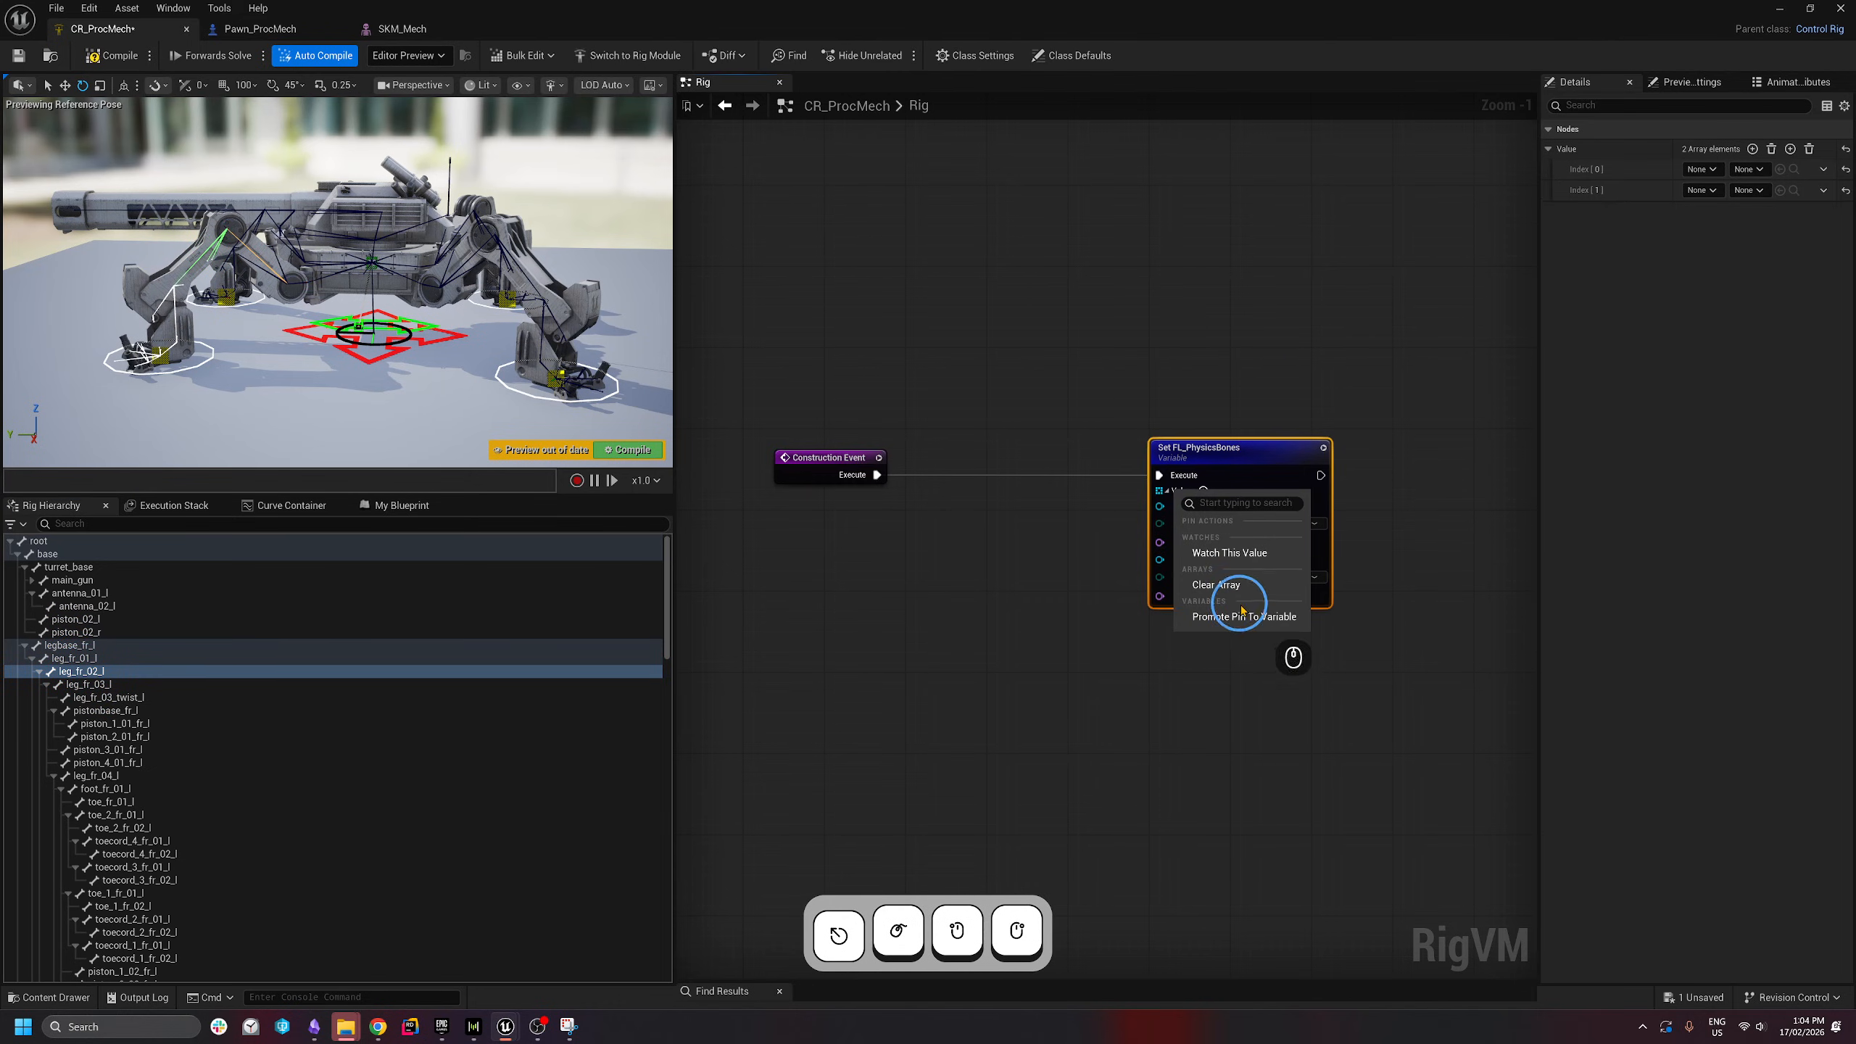
left_click(1218, 586)
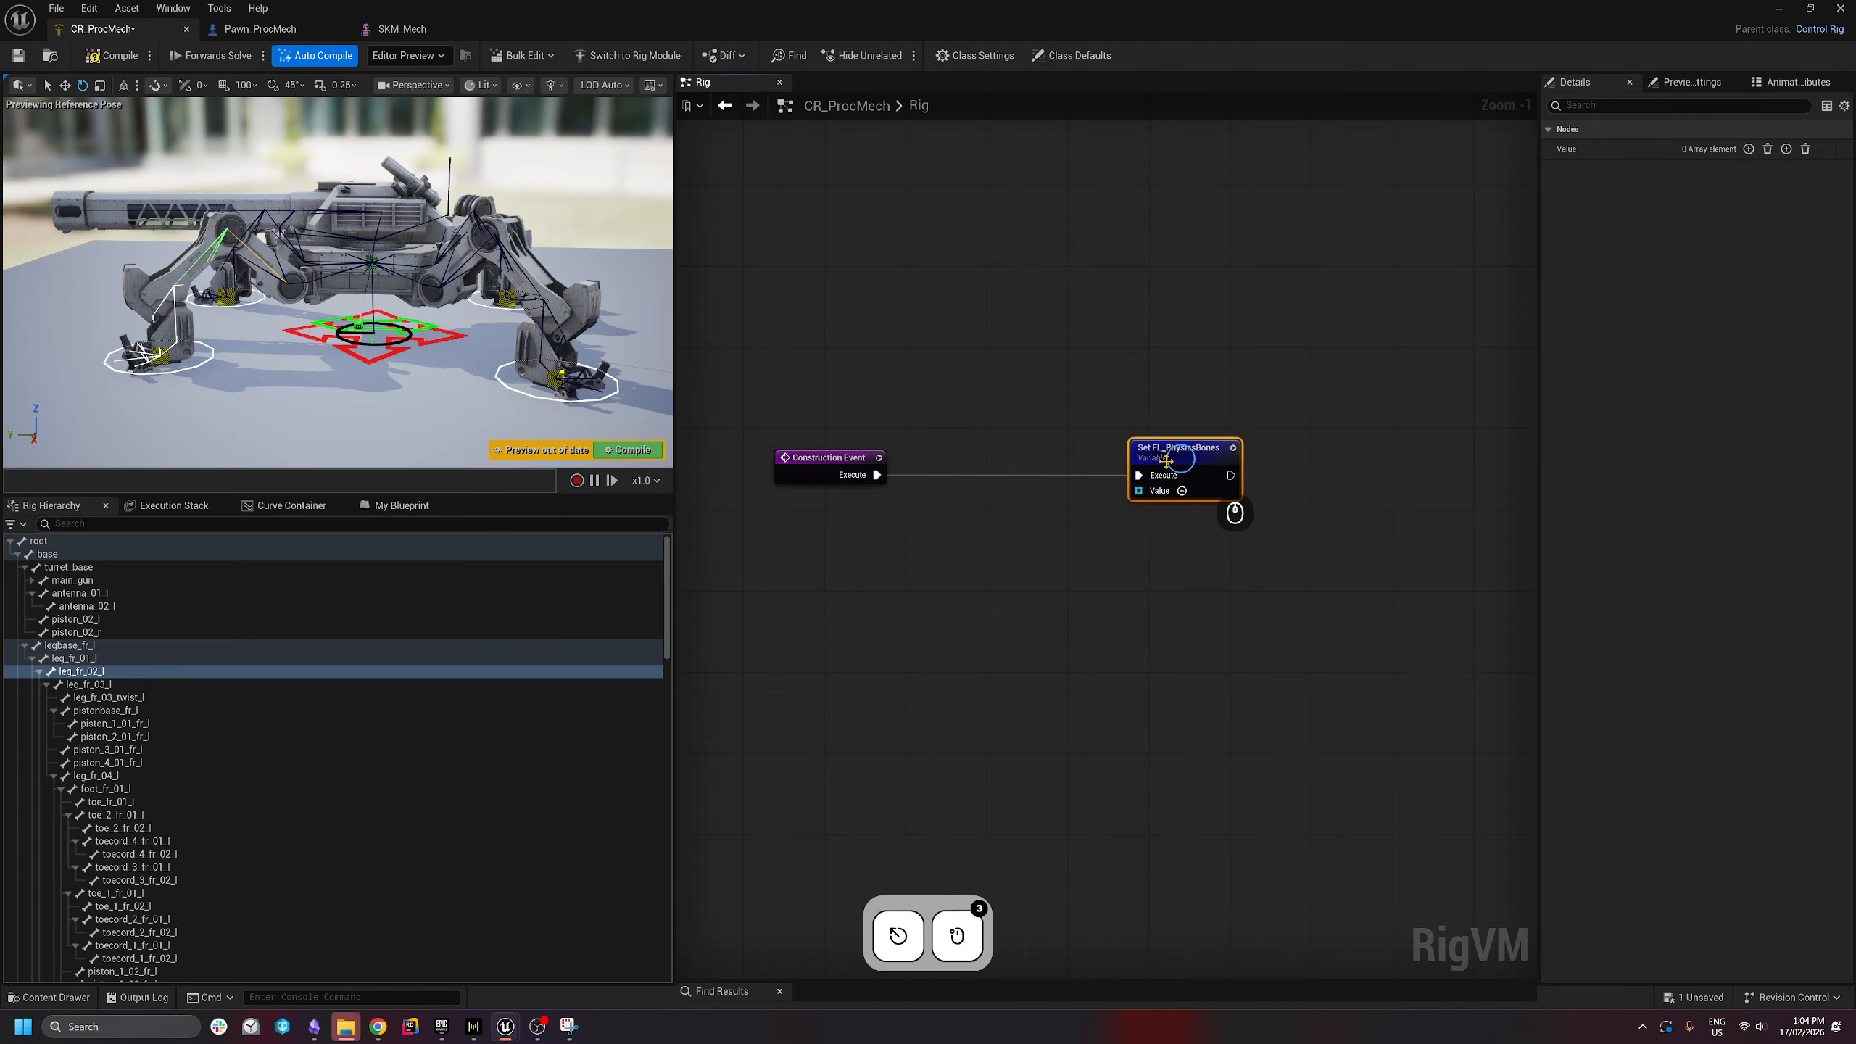
- Add a Get Chain node below Set FL_PhysicsBones and search 'legbase' for its start bone
right_click(982, 596)
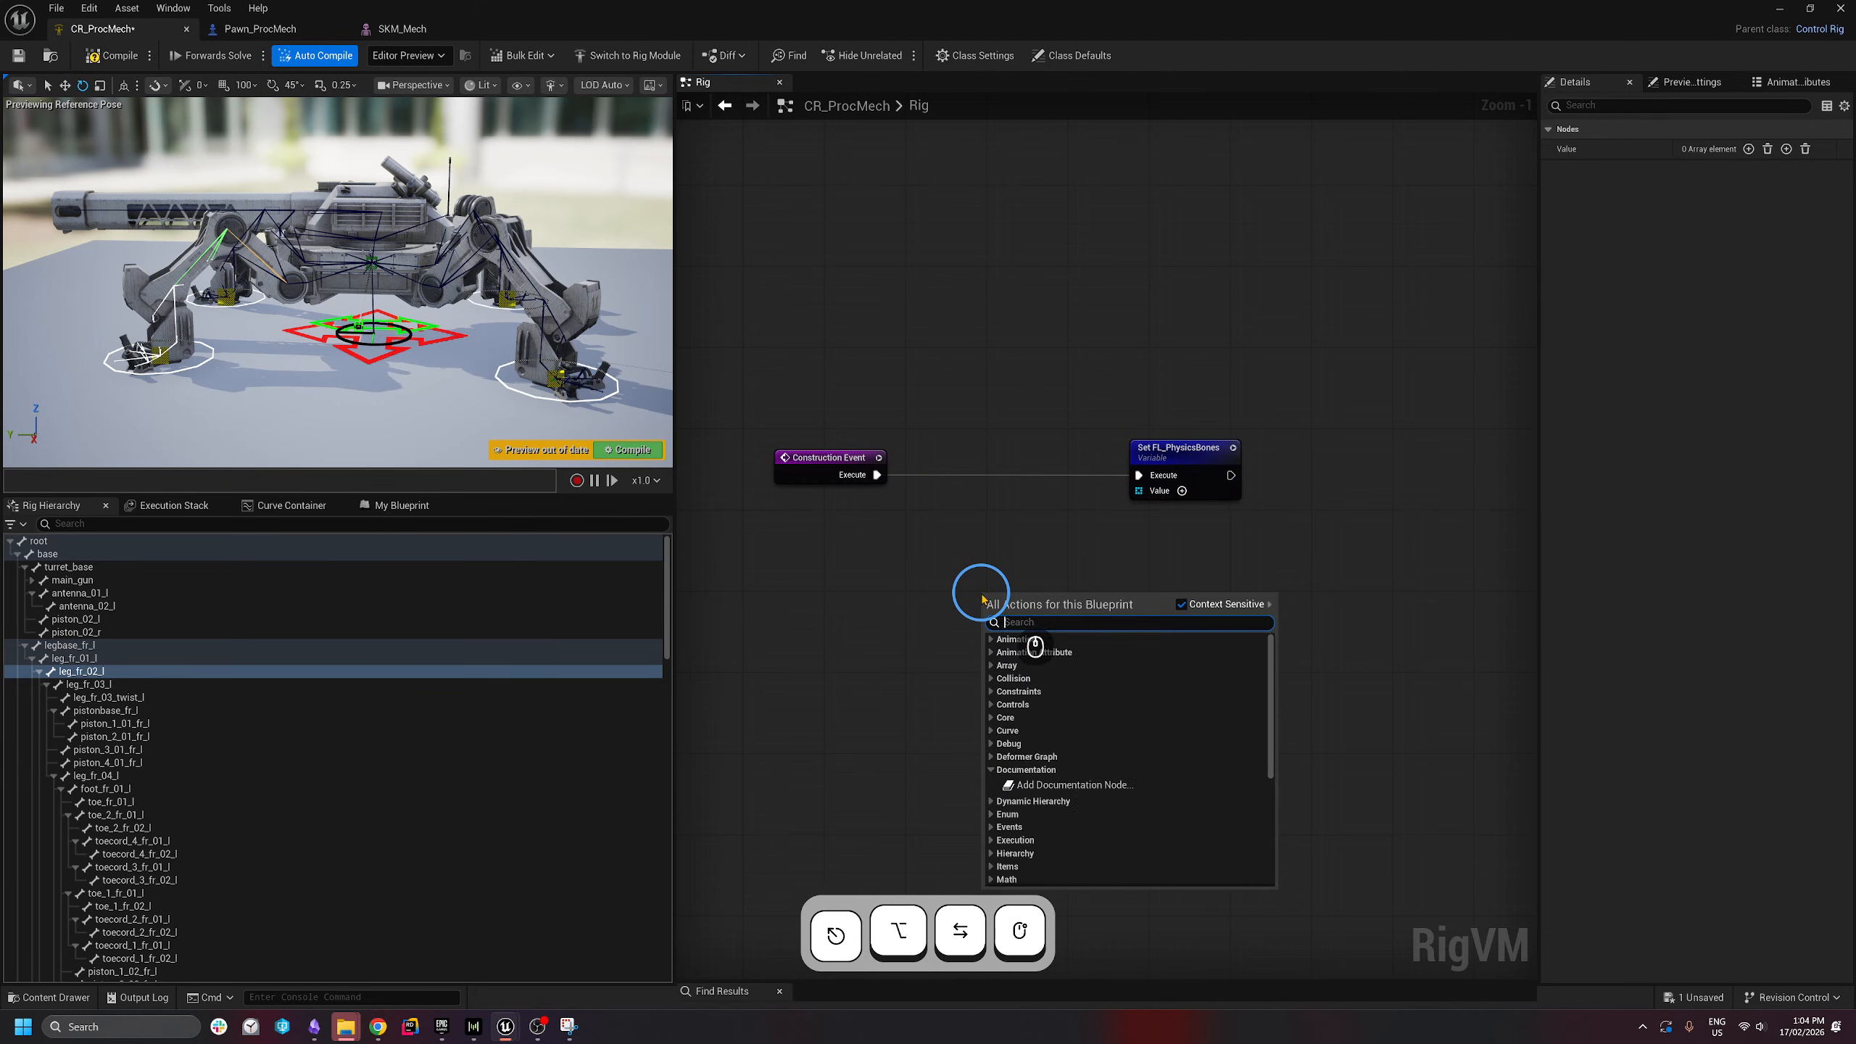
type("get chain")
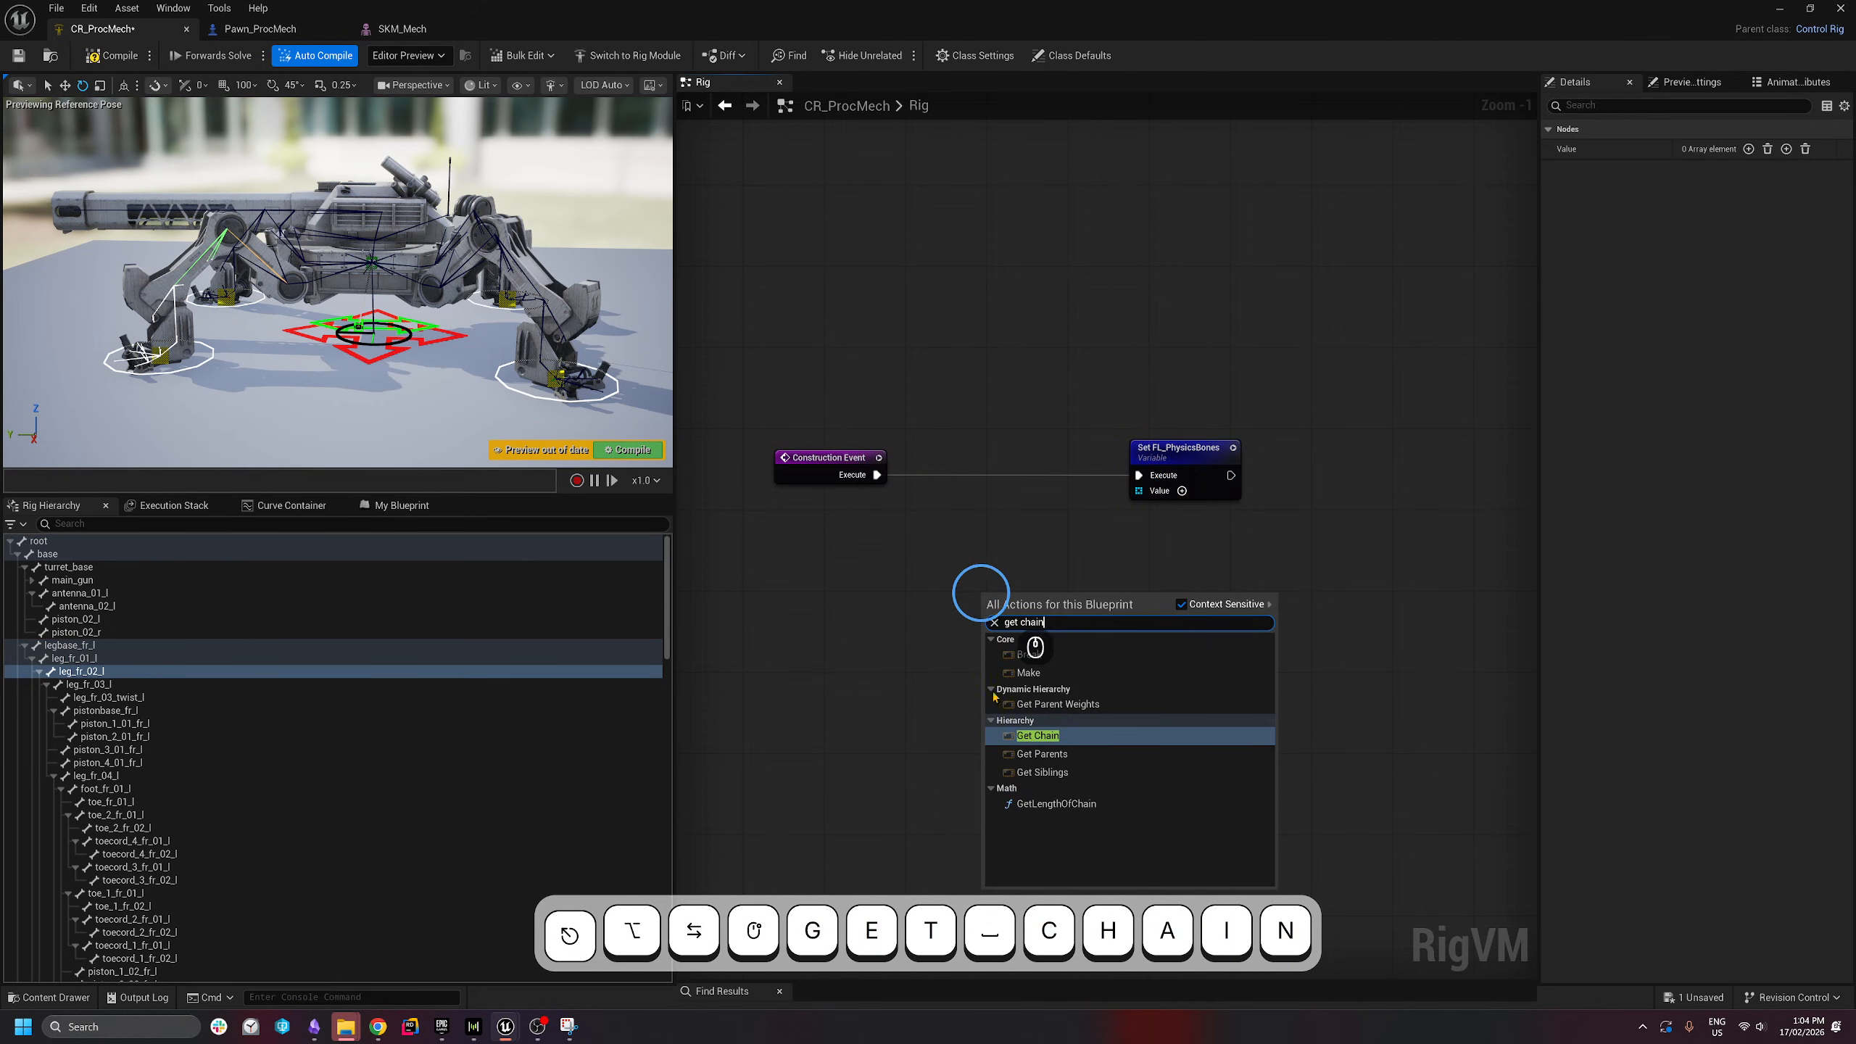
left_click(1038, 735)
left_click_drag(1045, 606, 1001, 578)
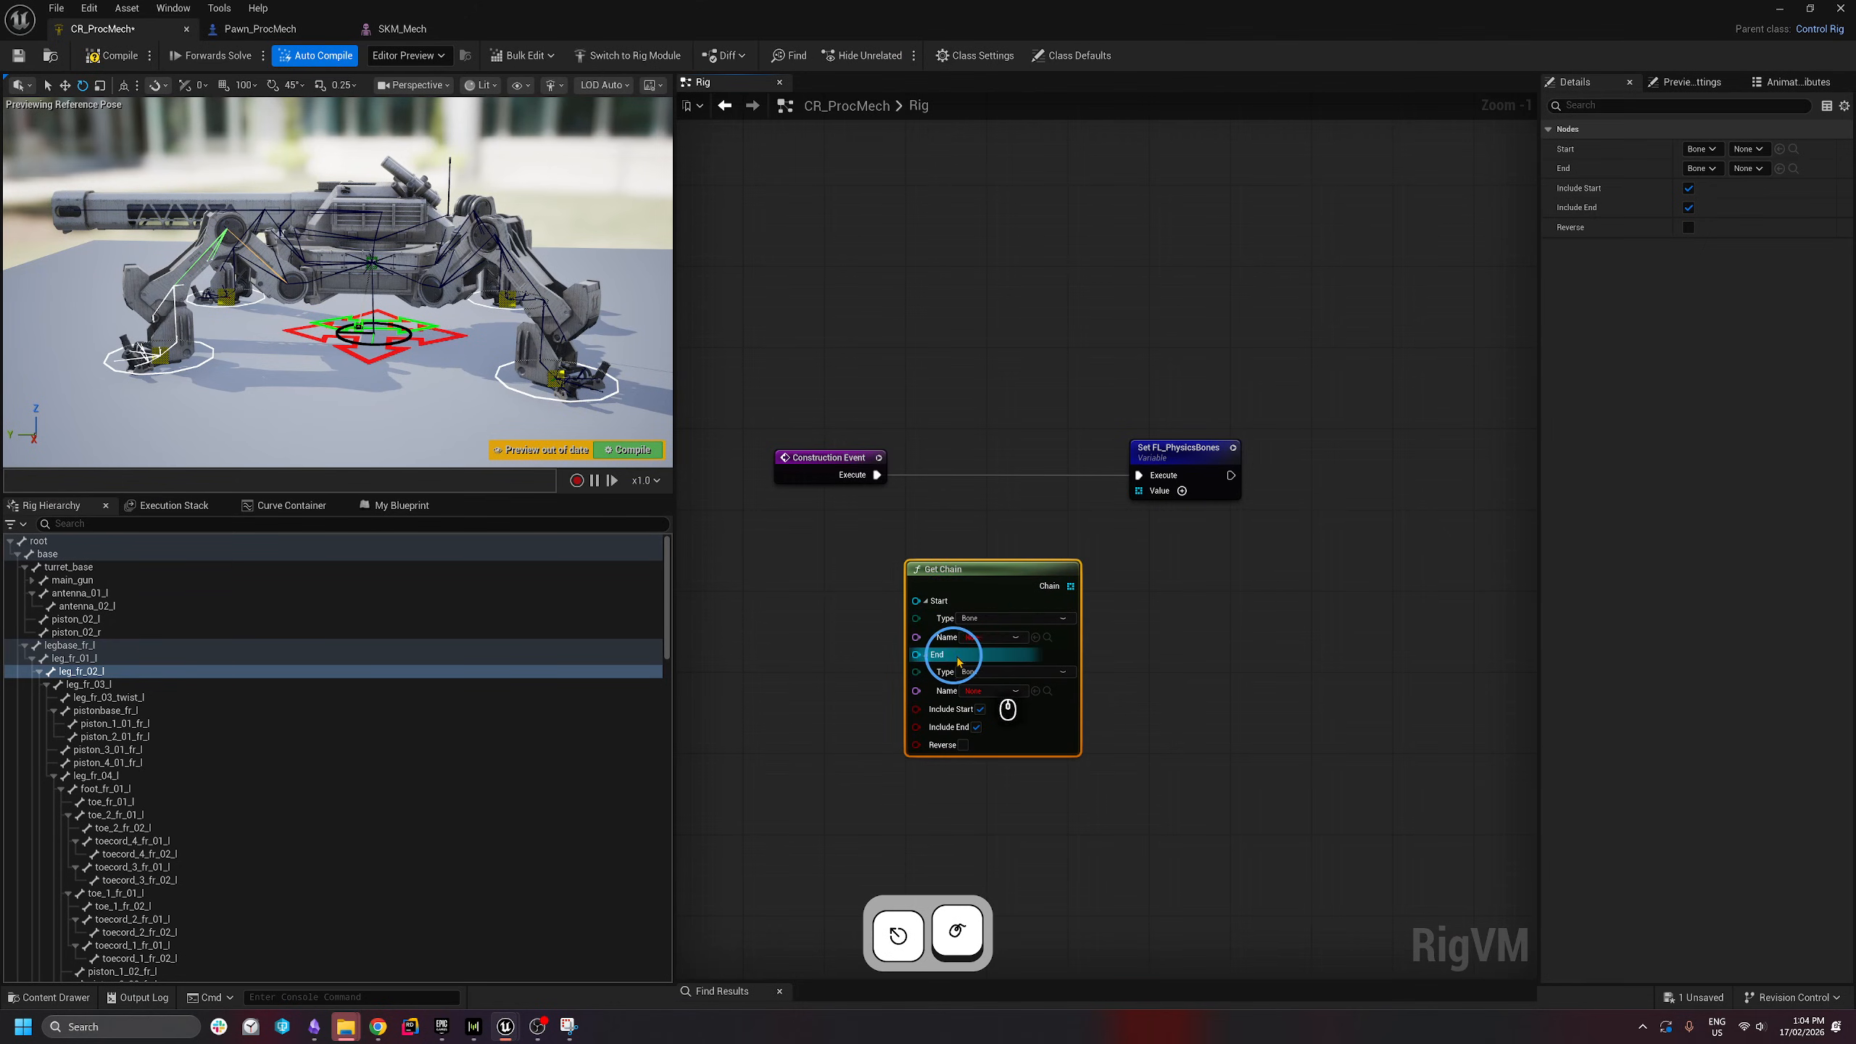
left_click(1001, 637)
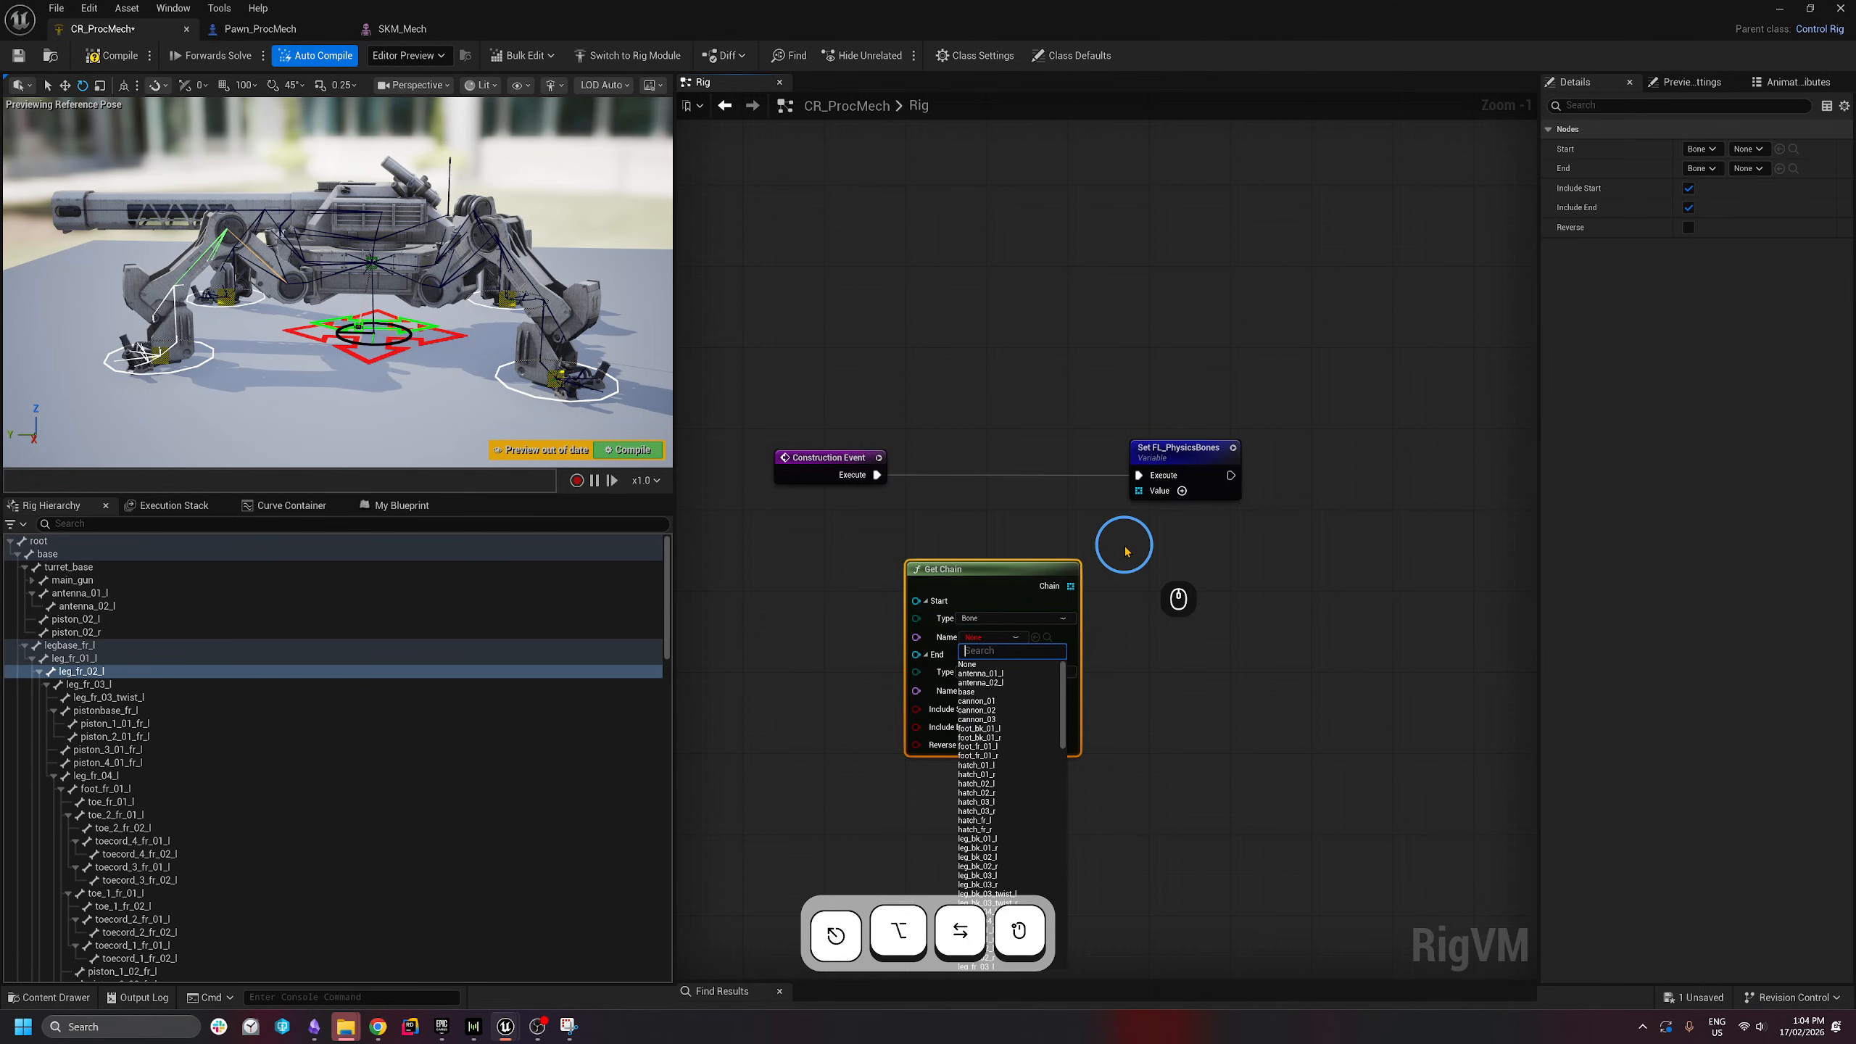
type("legbase")
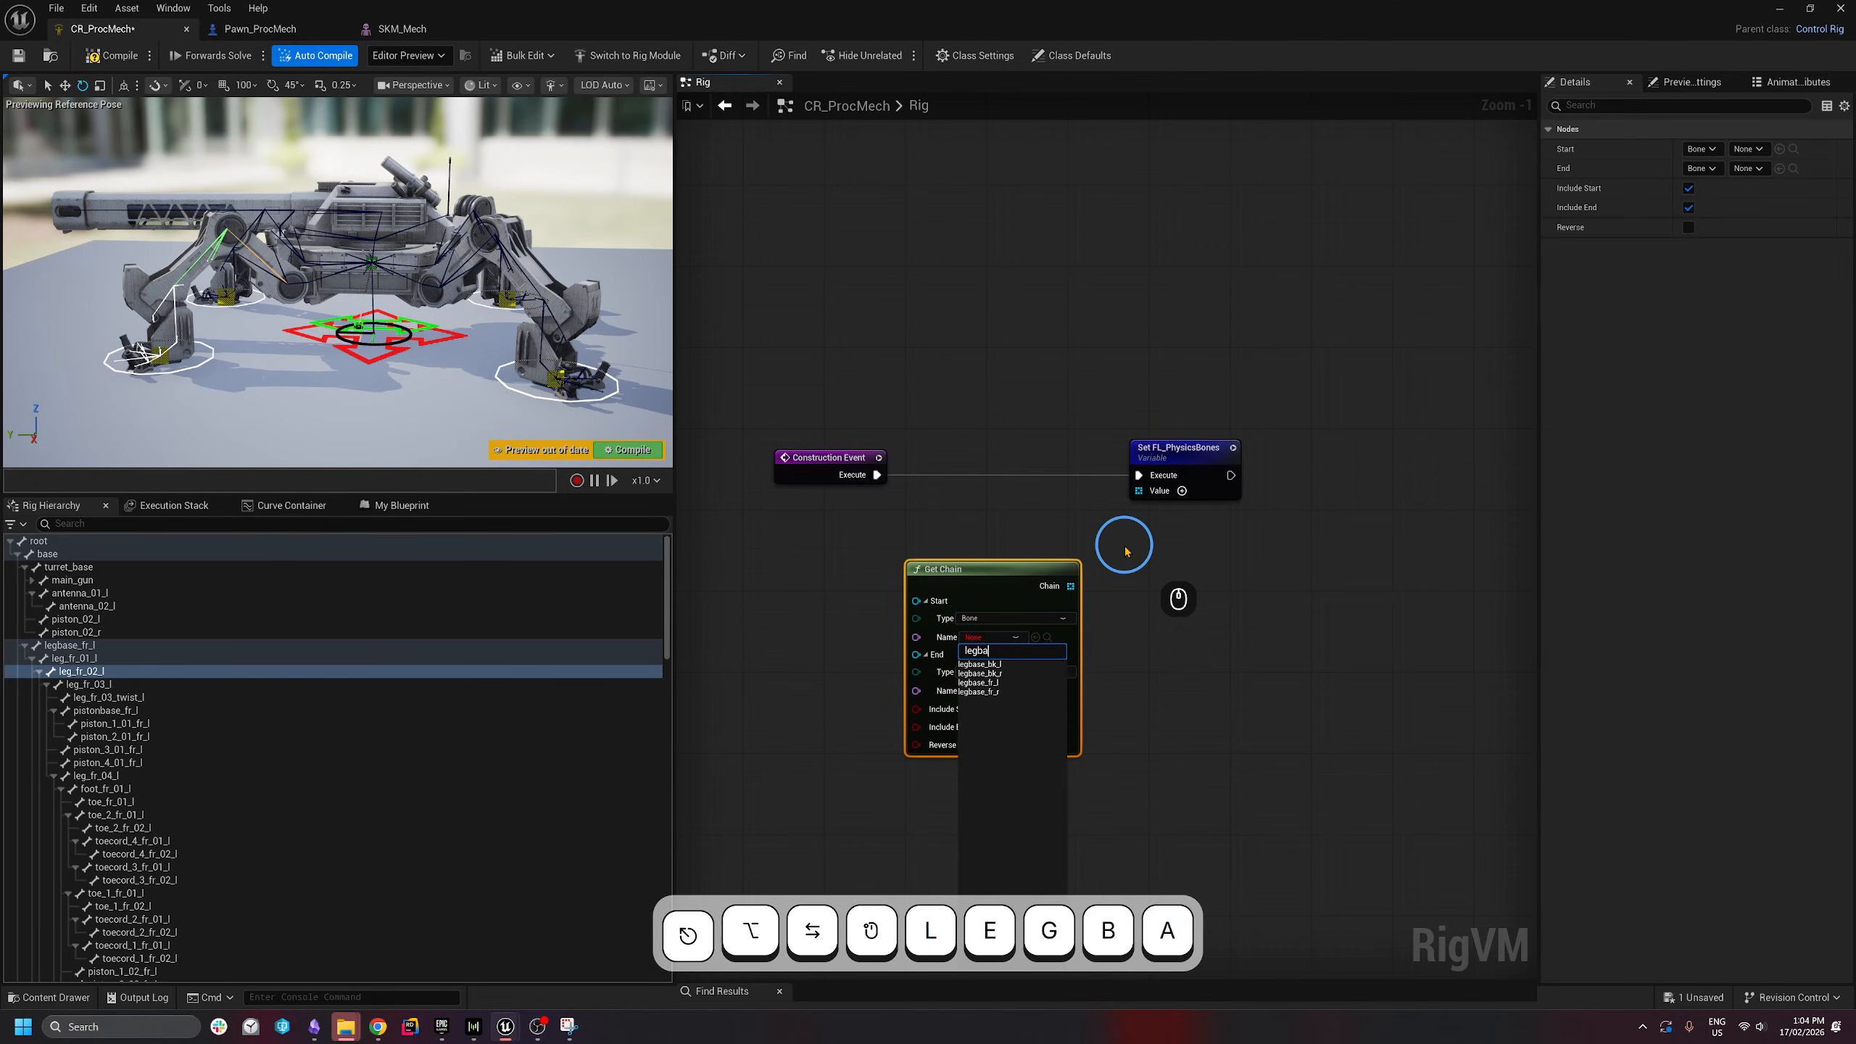
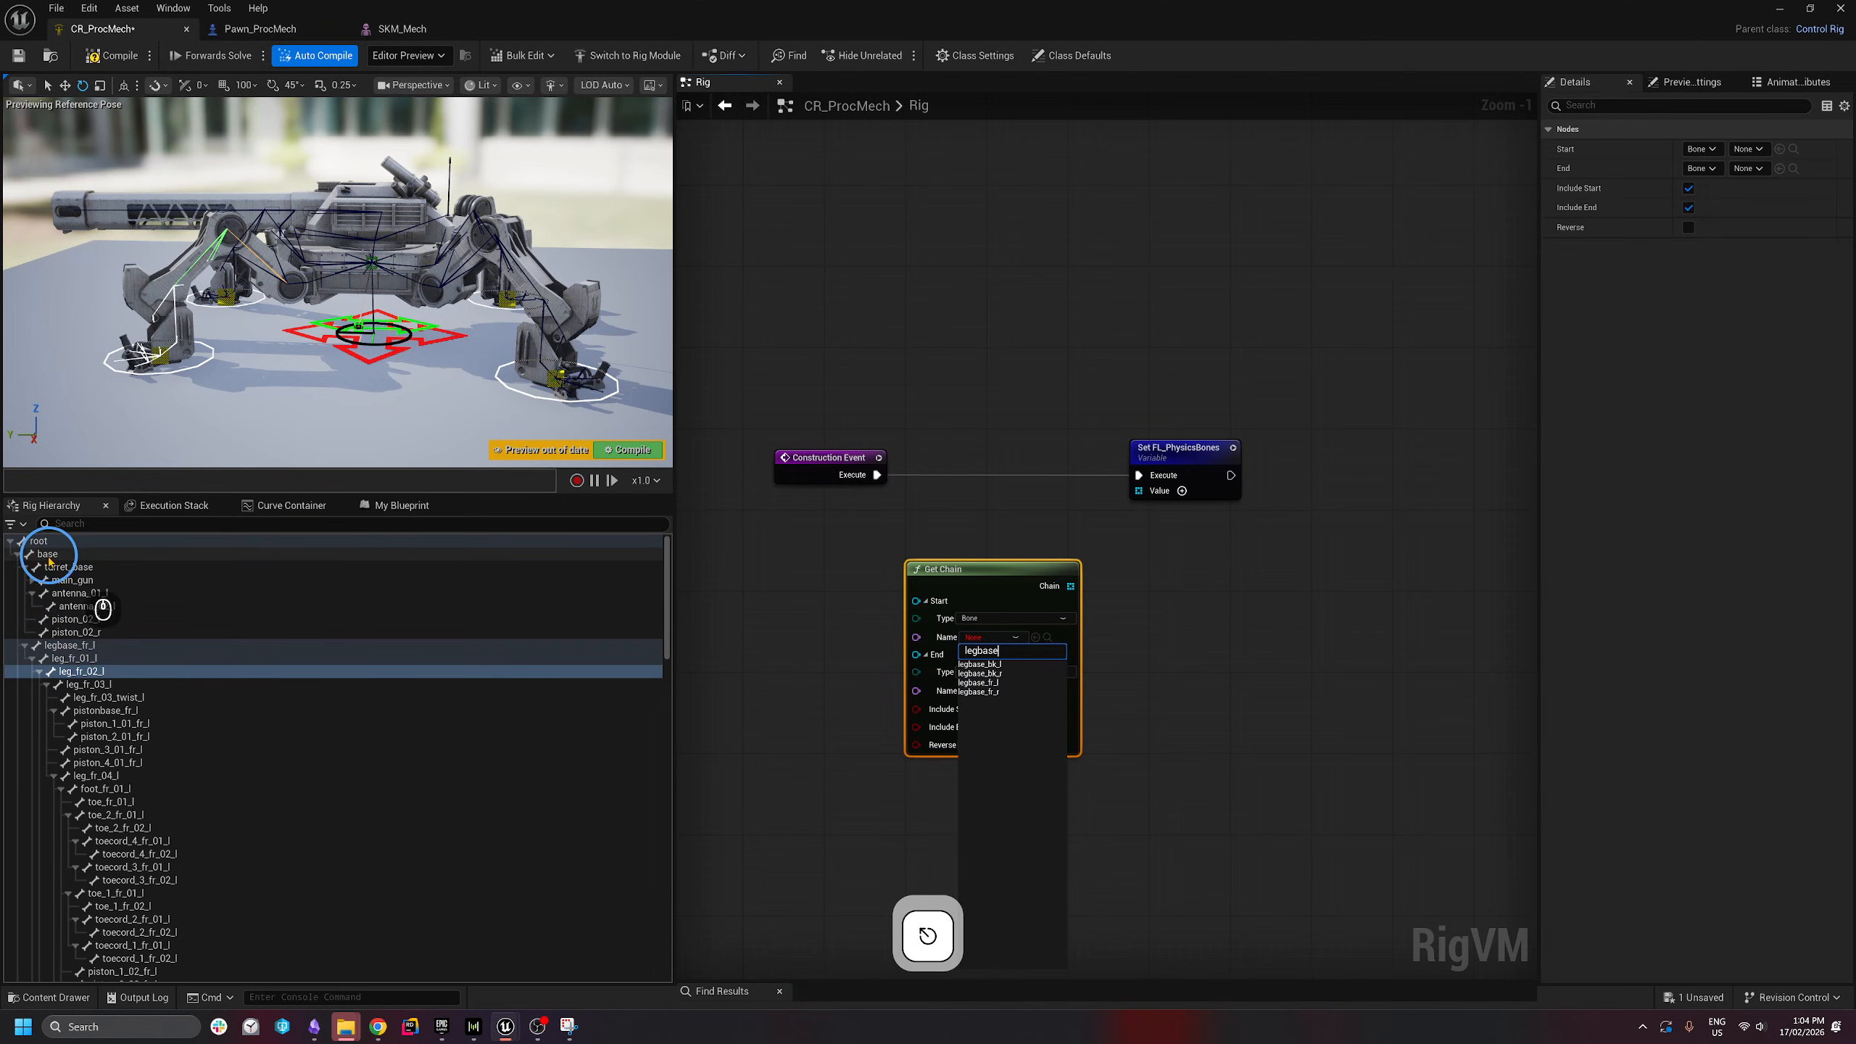
- Run the Get Chain from legbase_fr_l to foot_fr_01_l and wire its Chain into Set FL_PhysicsBones Value
left_click(1007, 684)
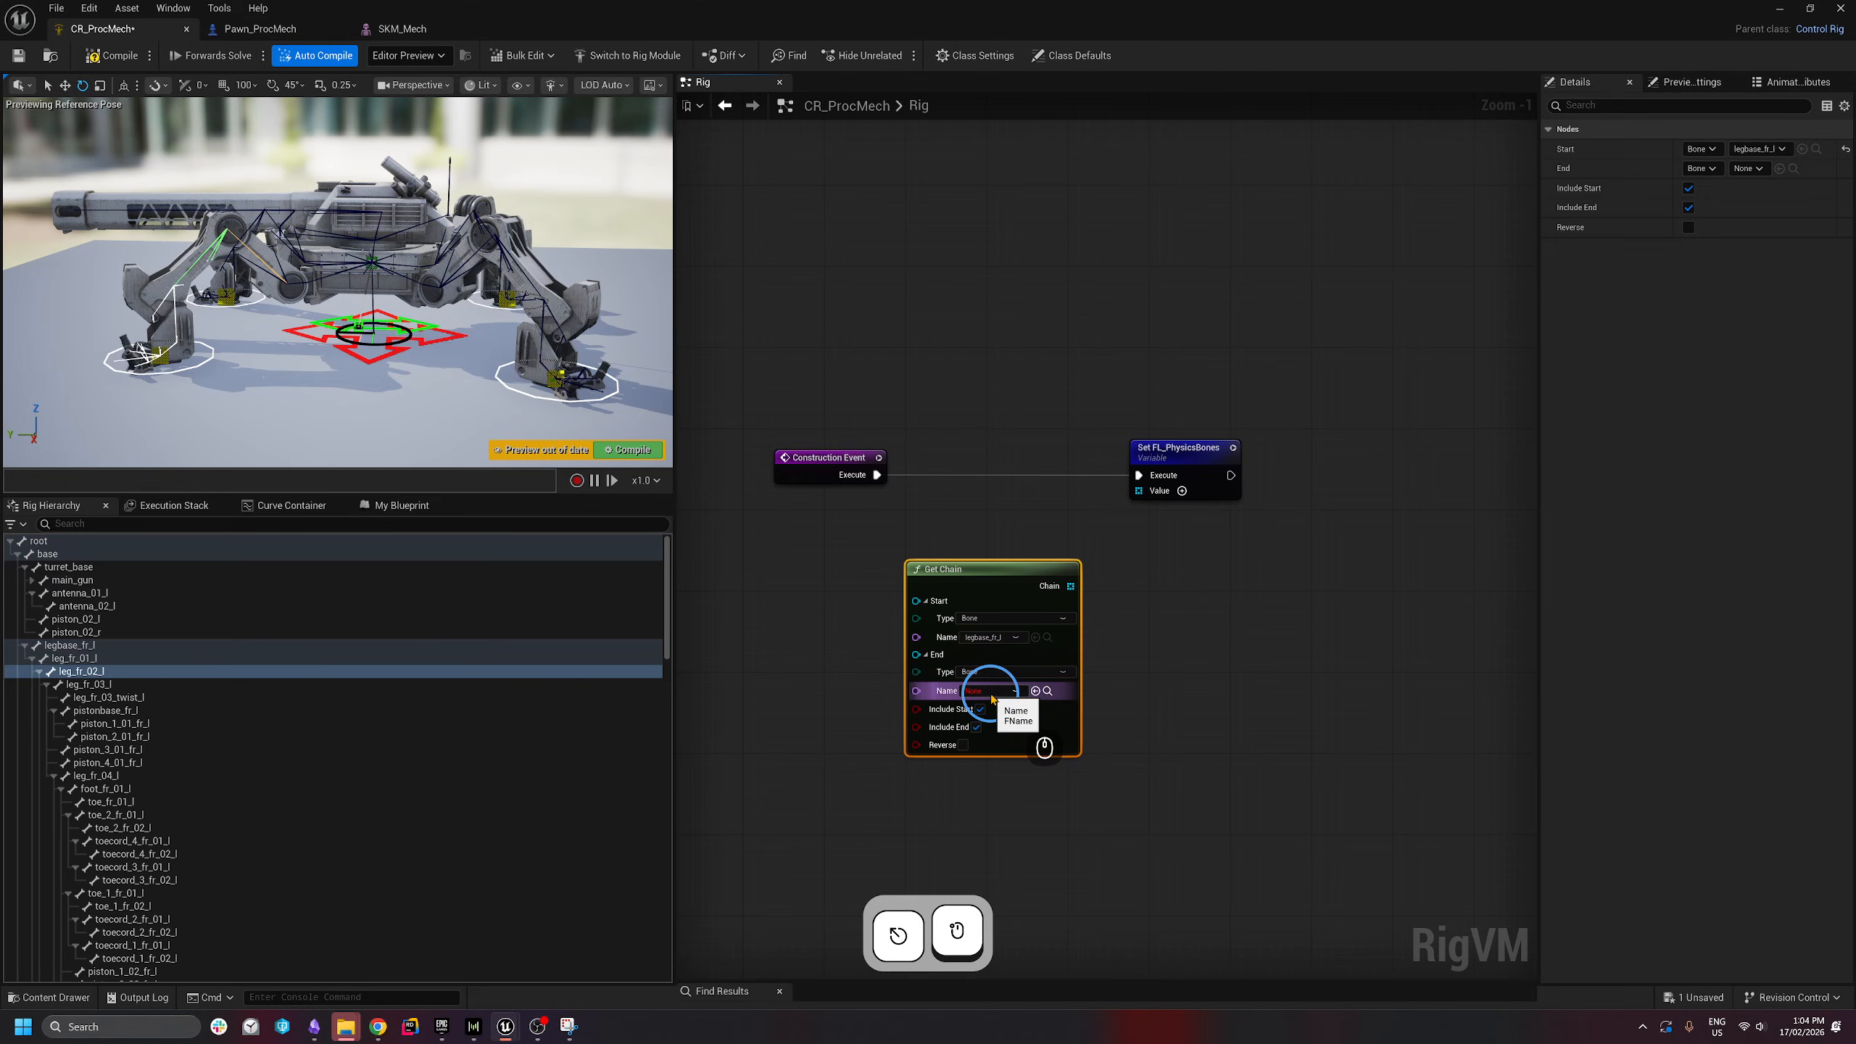
scroll(319, 687, "down", 7)
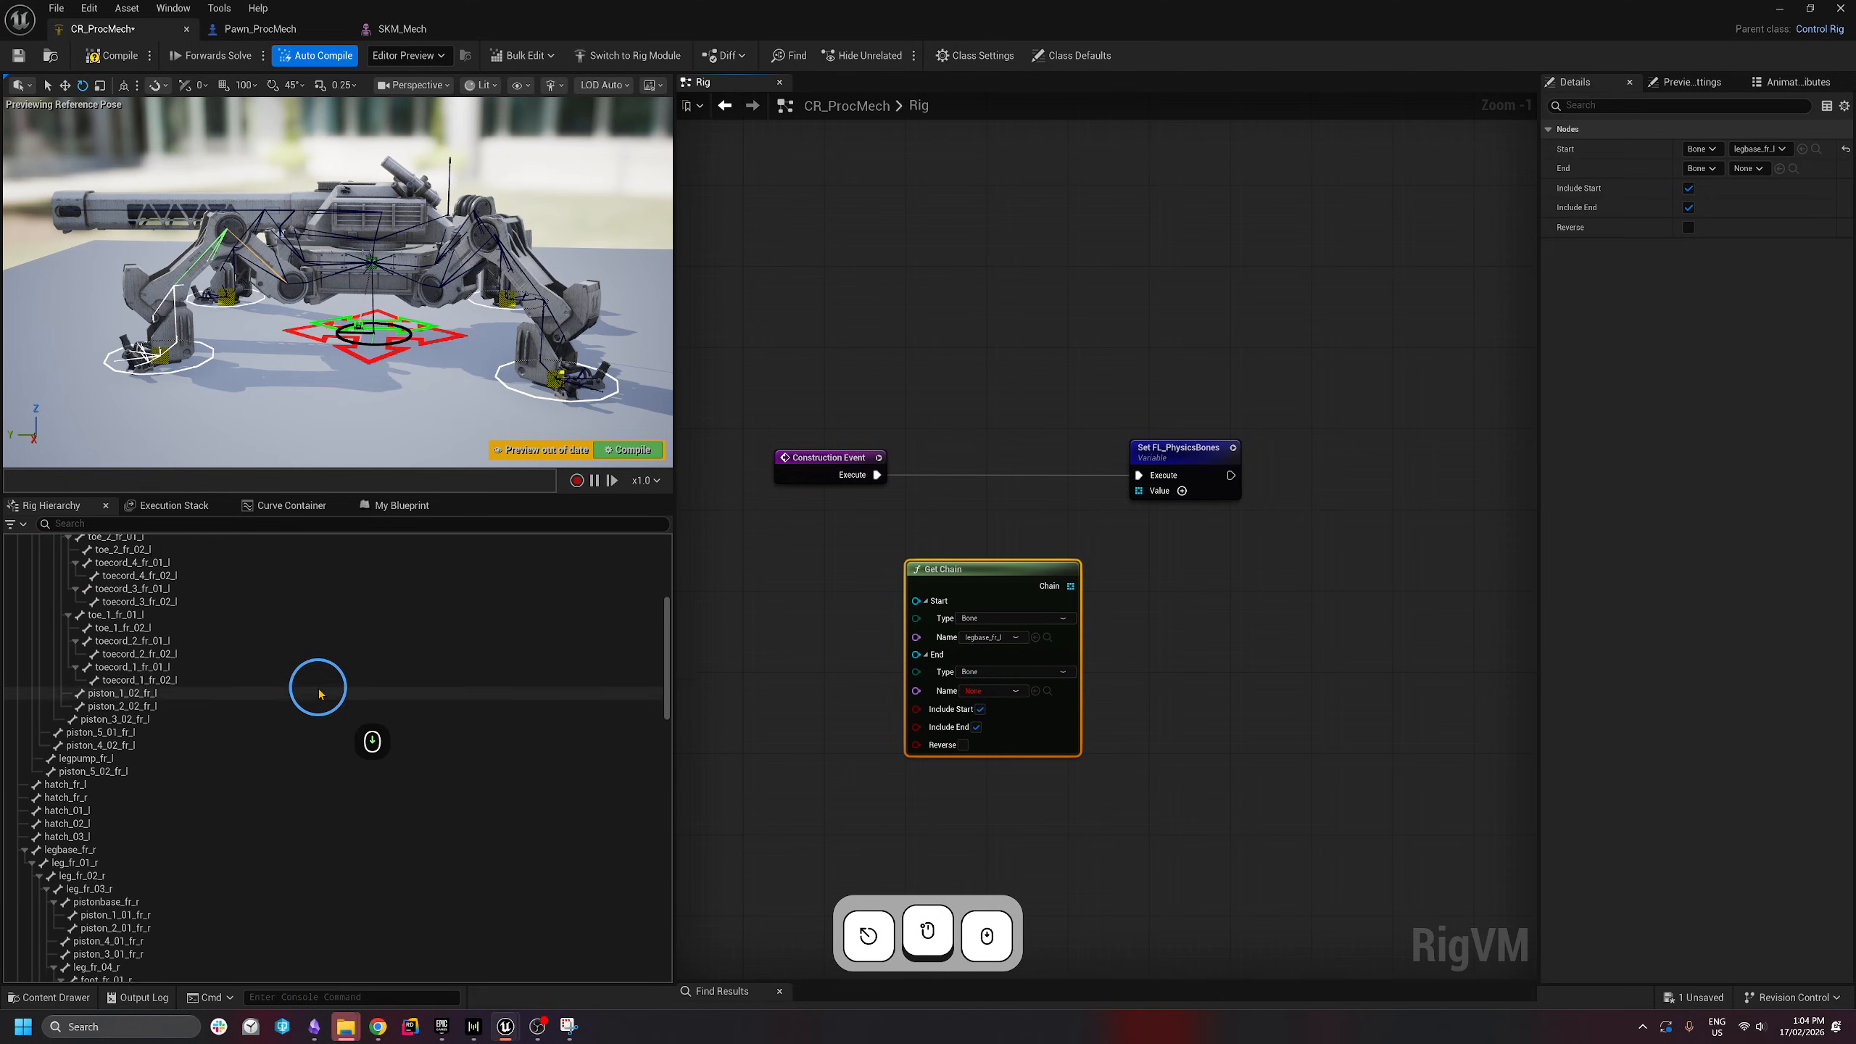
scroll(310, 683, "up", 2)
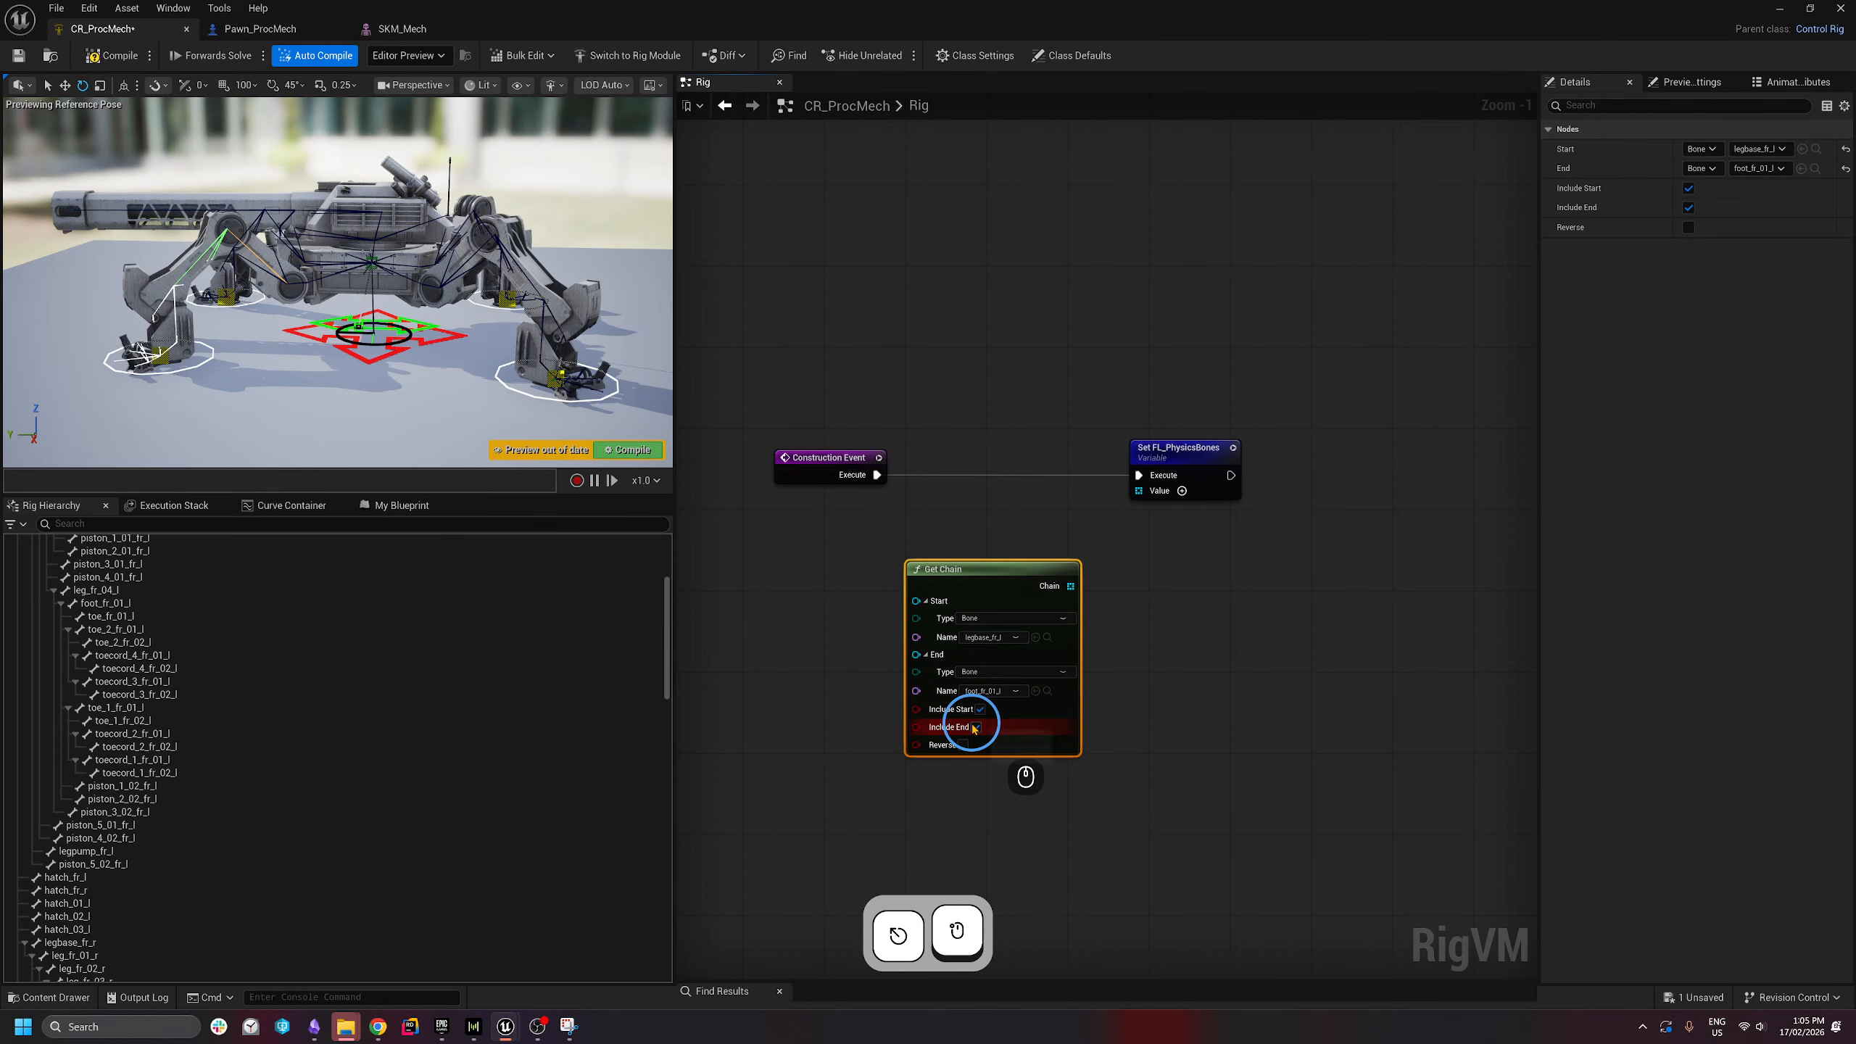
left_click_drag(1027, 569, 1144, 489)
right_click_drag(1159, 668, 982, 702)
scroll(957, 636, "down", 1)
- Add Set FR_PhysicsBones and Set BL_PhysicsBones nodes, chained in order after the FL setter
left_click(401, 505)
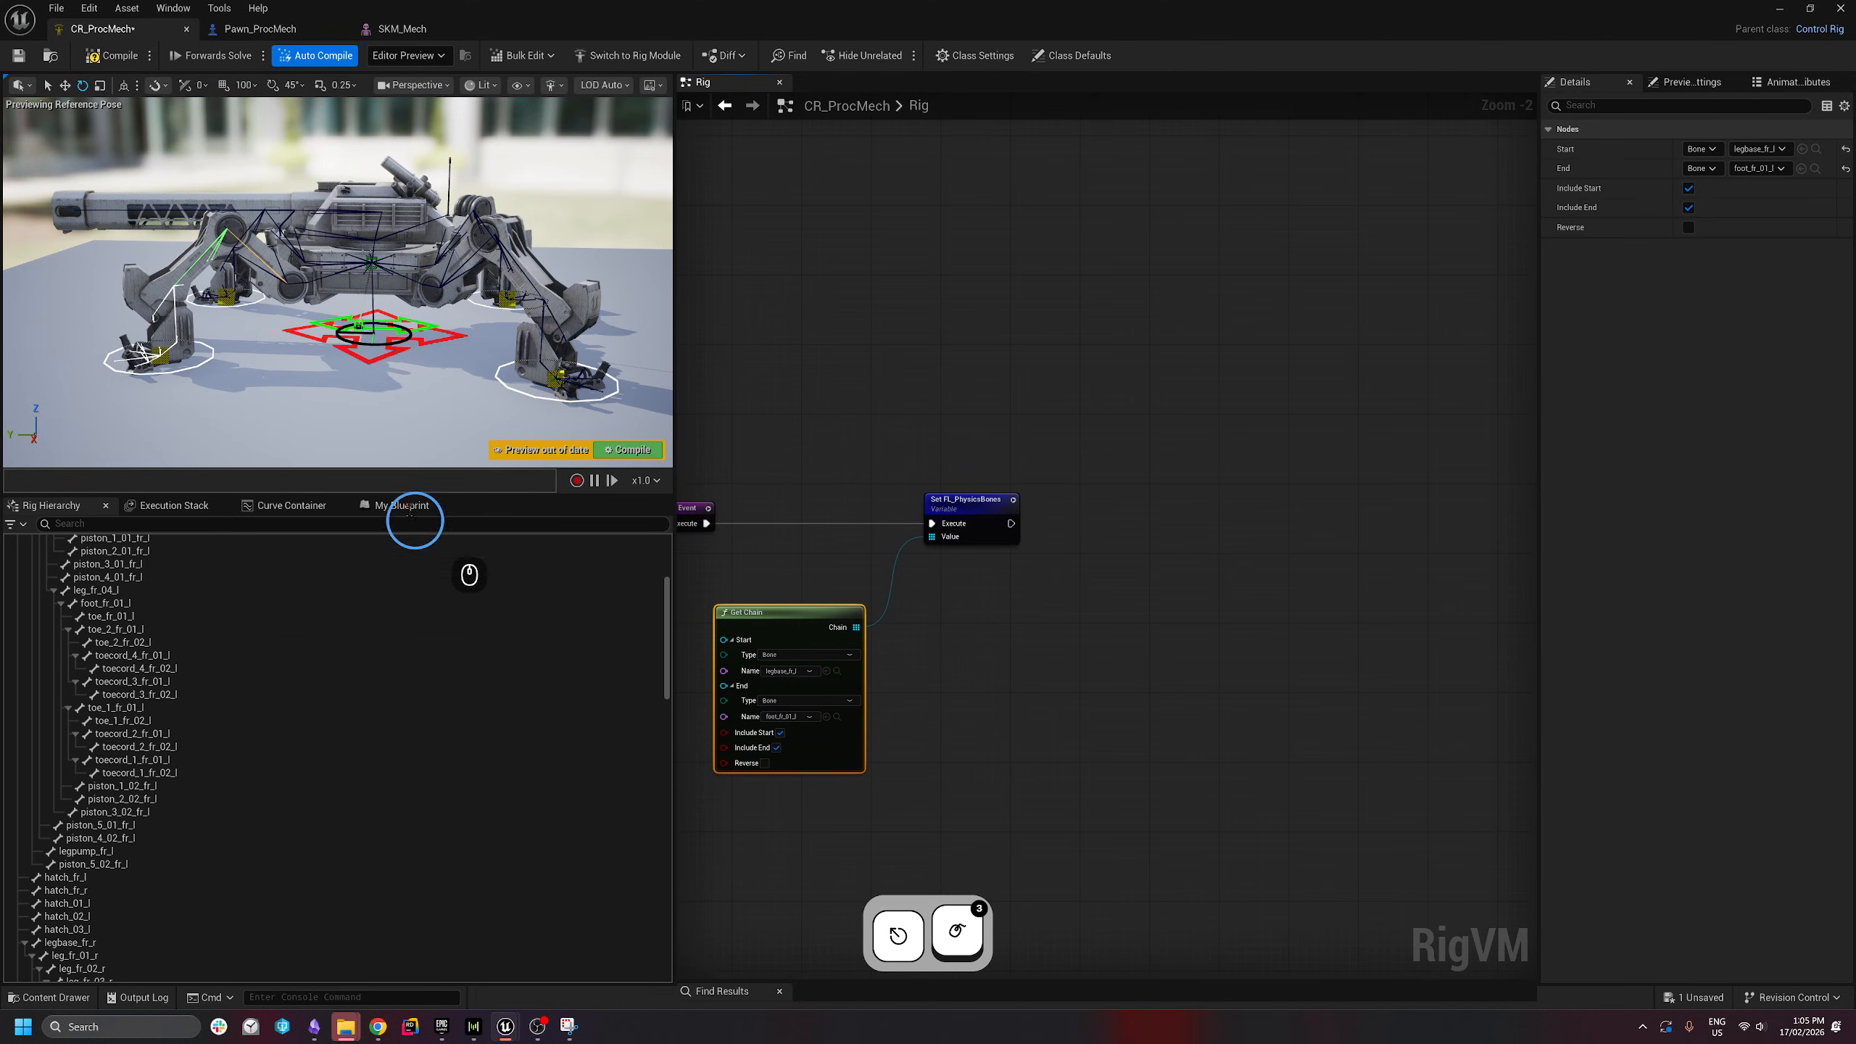
left_click_drag(55, 688, 1069, 513)
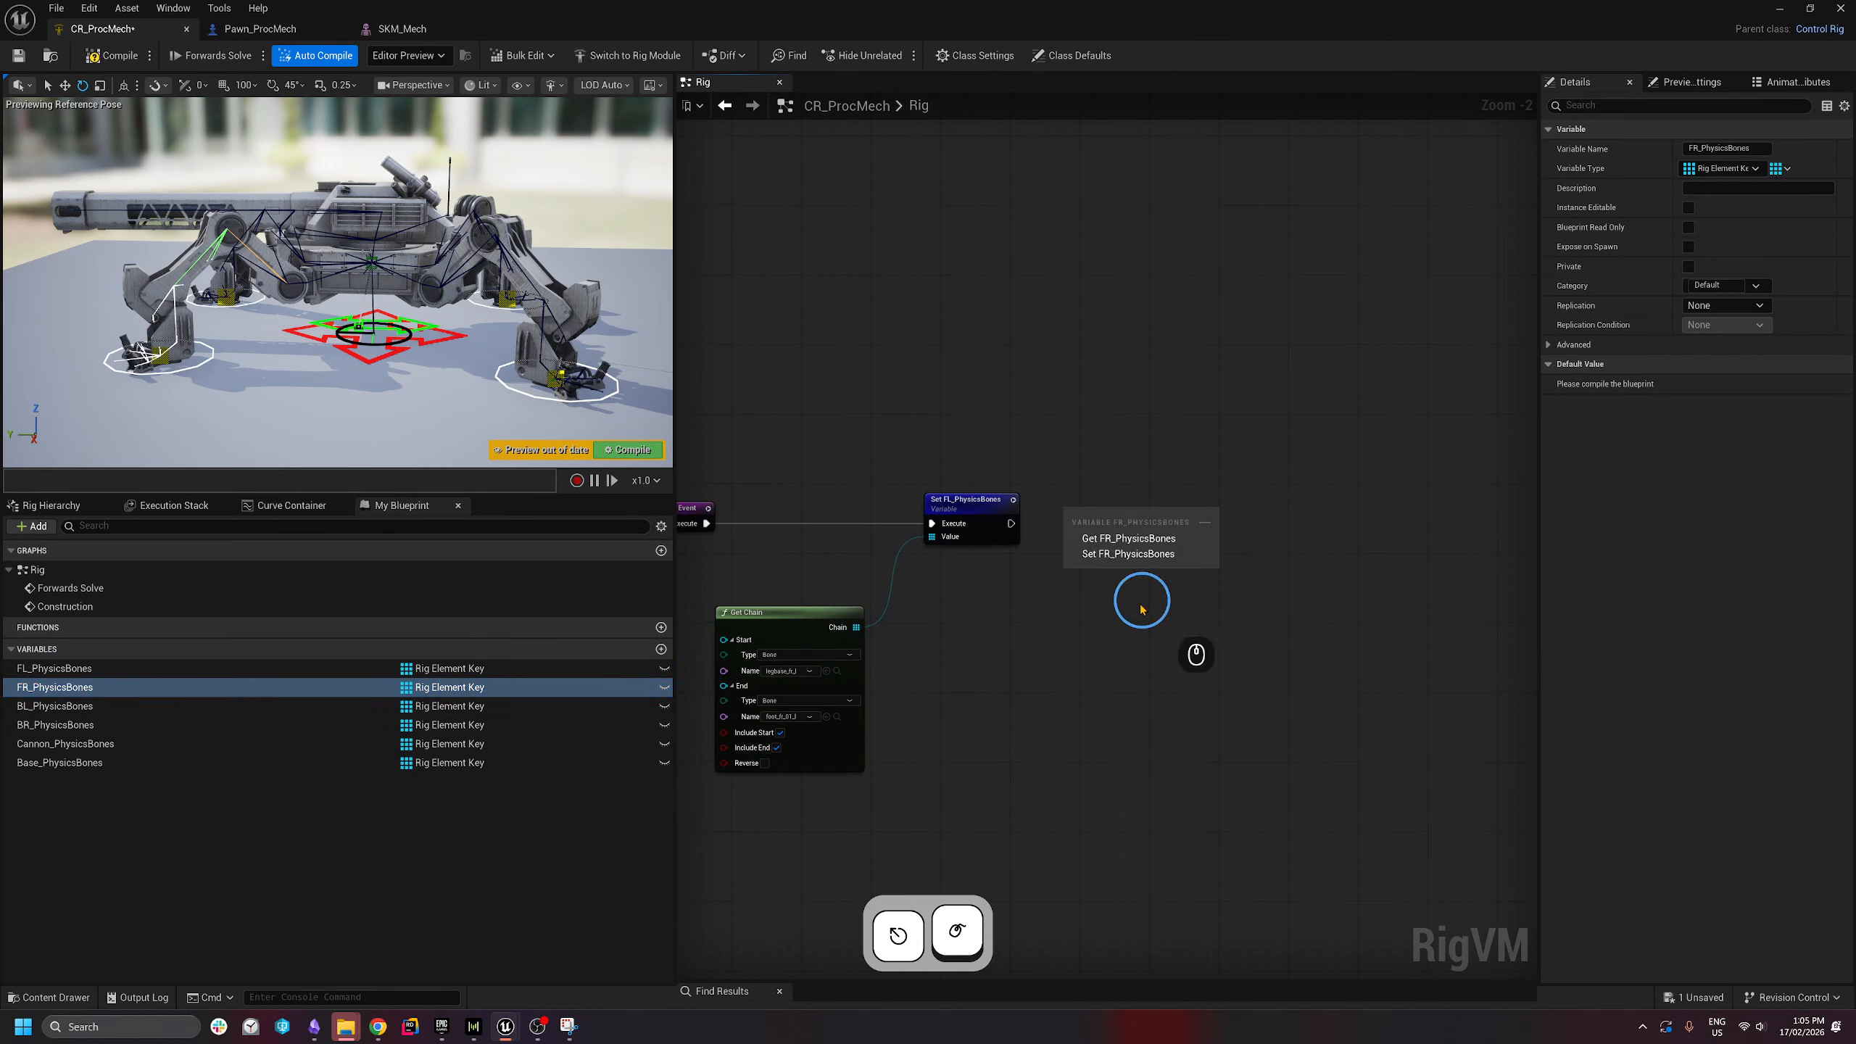
left_click(1118, 554)
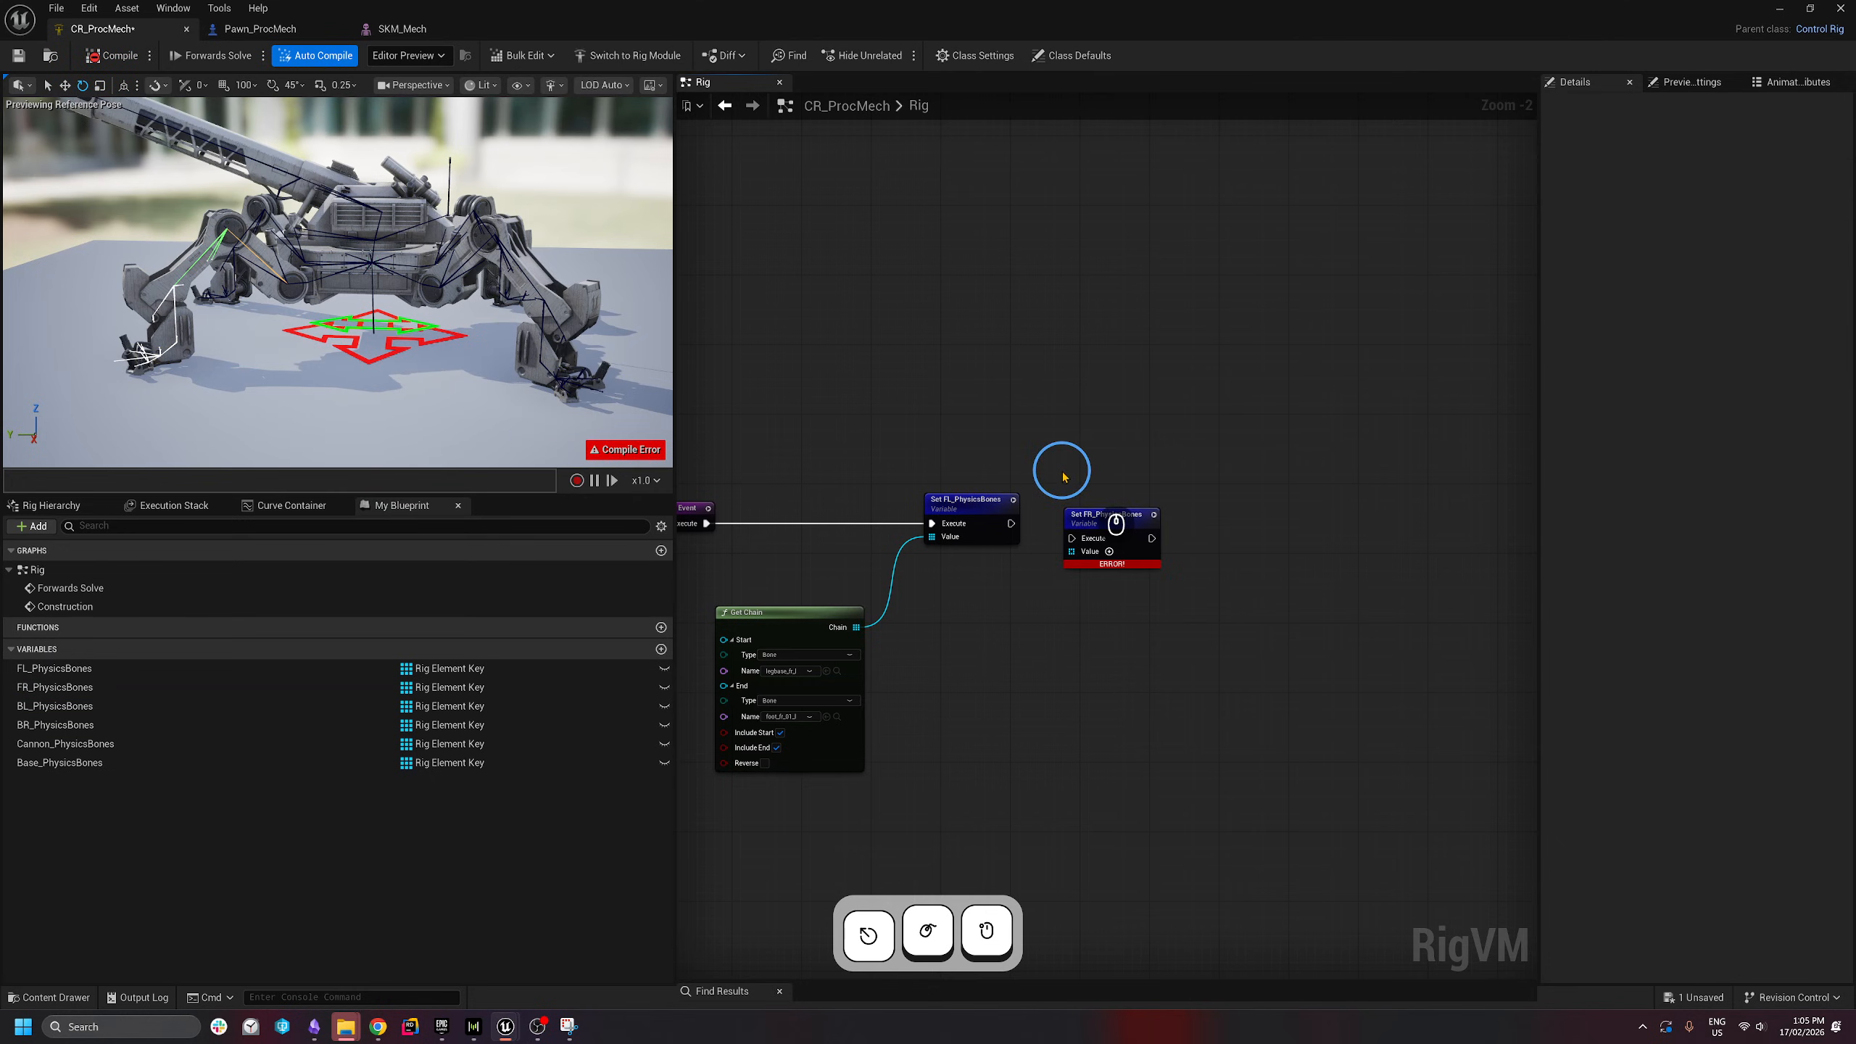
left_click_drag(1011, 525, 1159, 506)
left_click_drag(30, 707, 1292, 492)
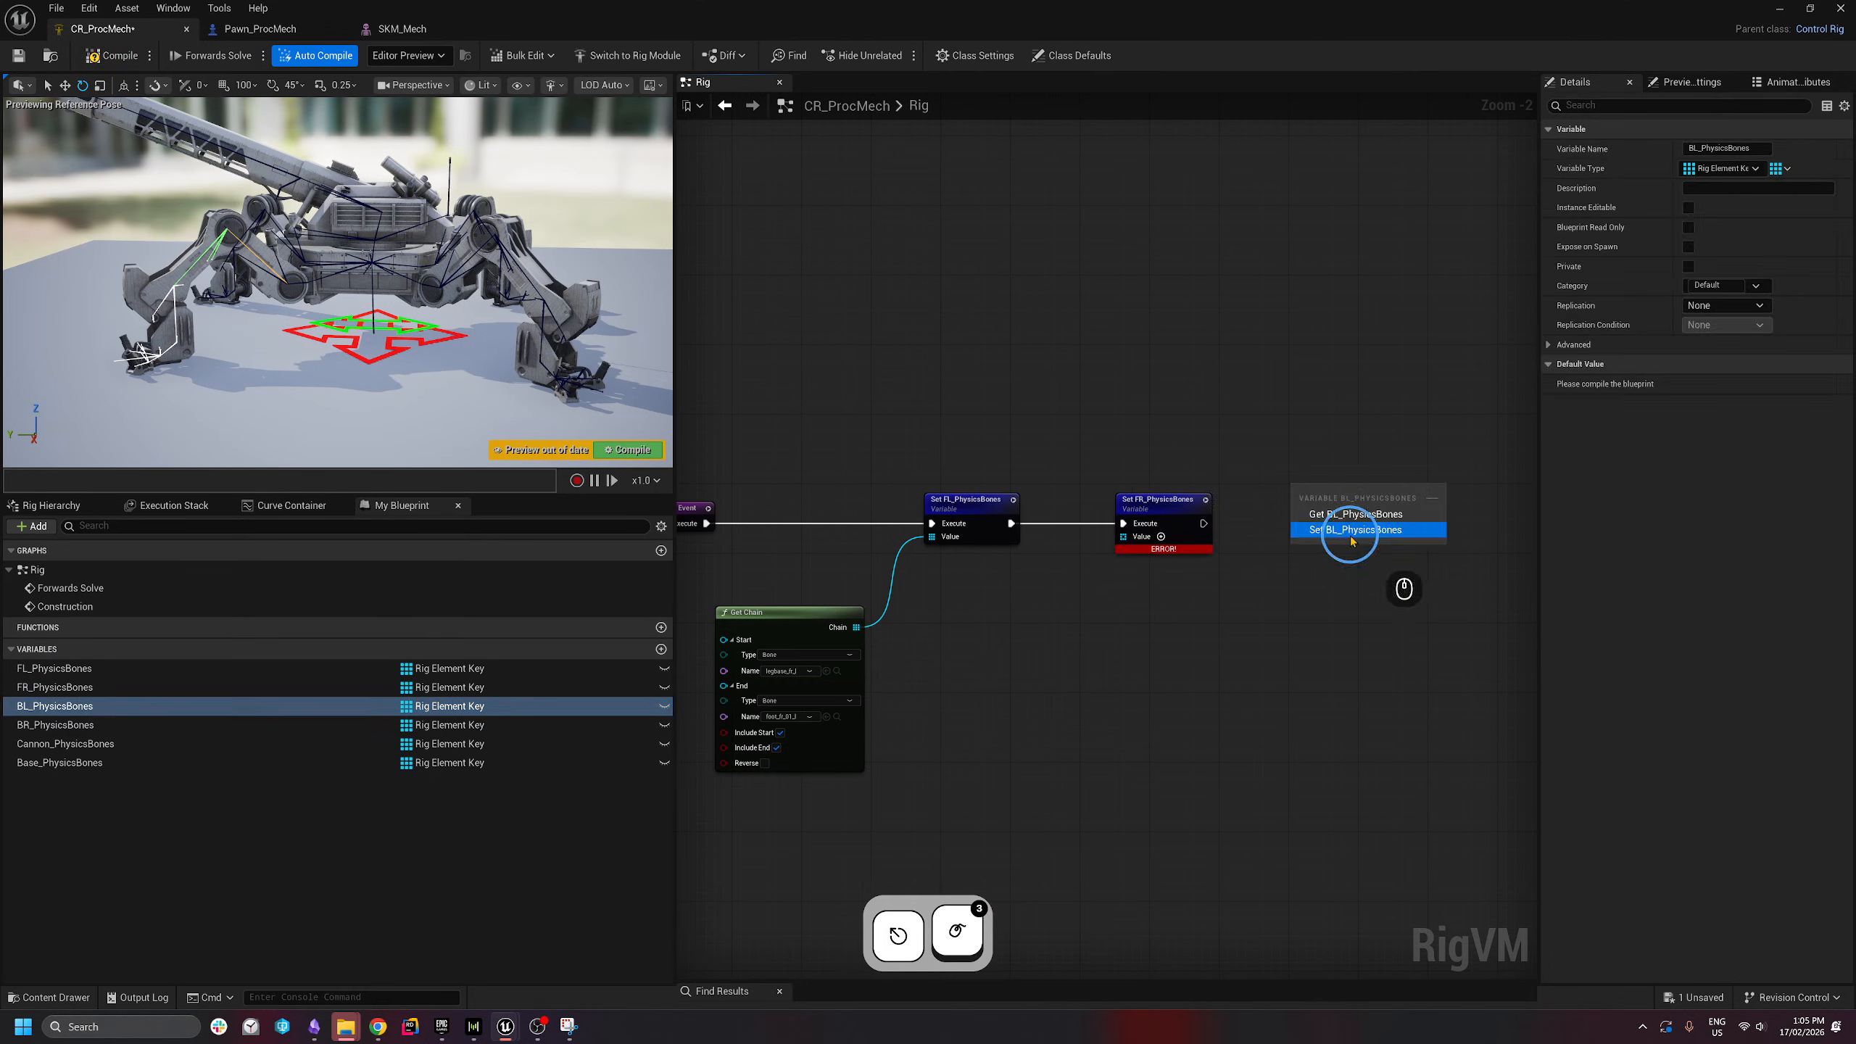
left_click(1351, 534)
right_click_drag(1351, 534, 836, 461)
left_click_drag(794, 430, 922, 438)
right_click_drag(922, 438, 1129, 462)
left_click_drag(900, 475, 1137, 479)
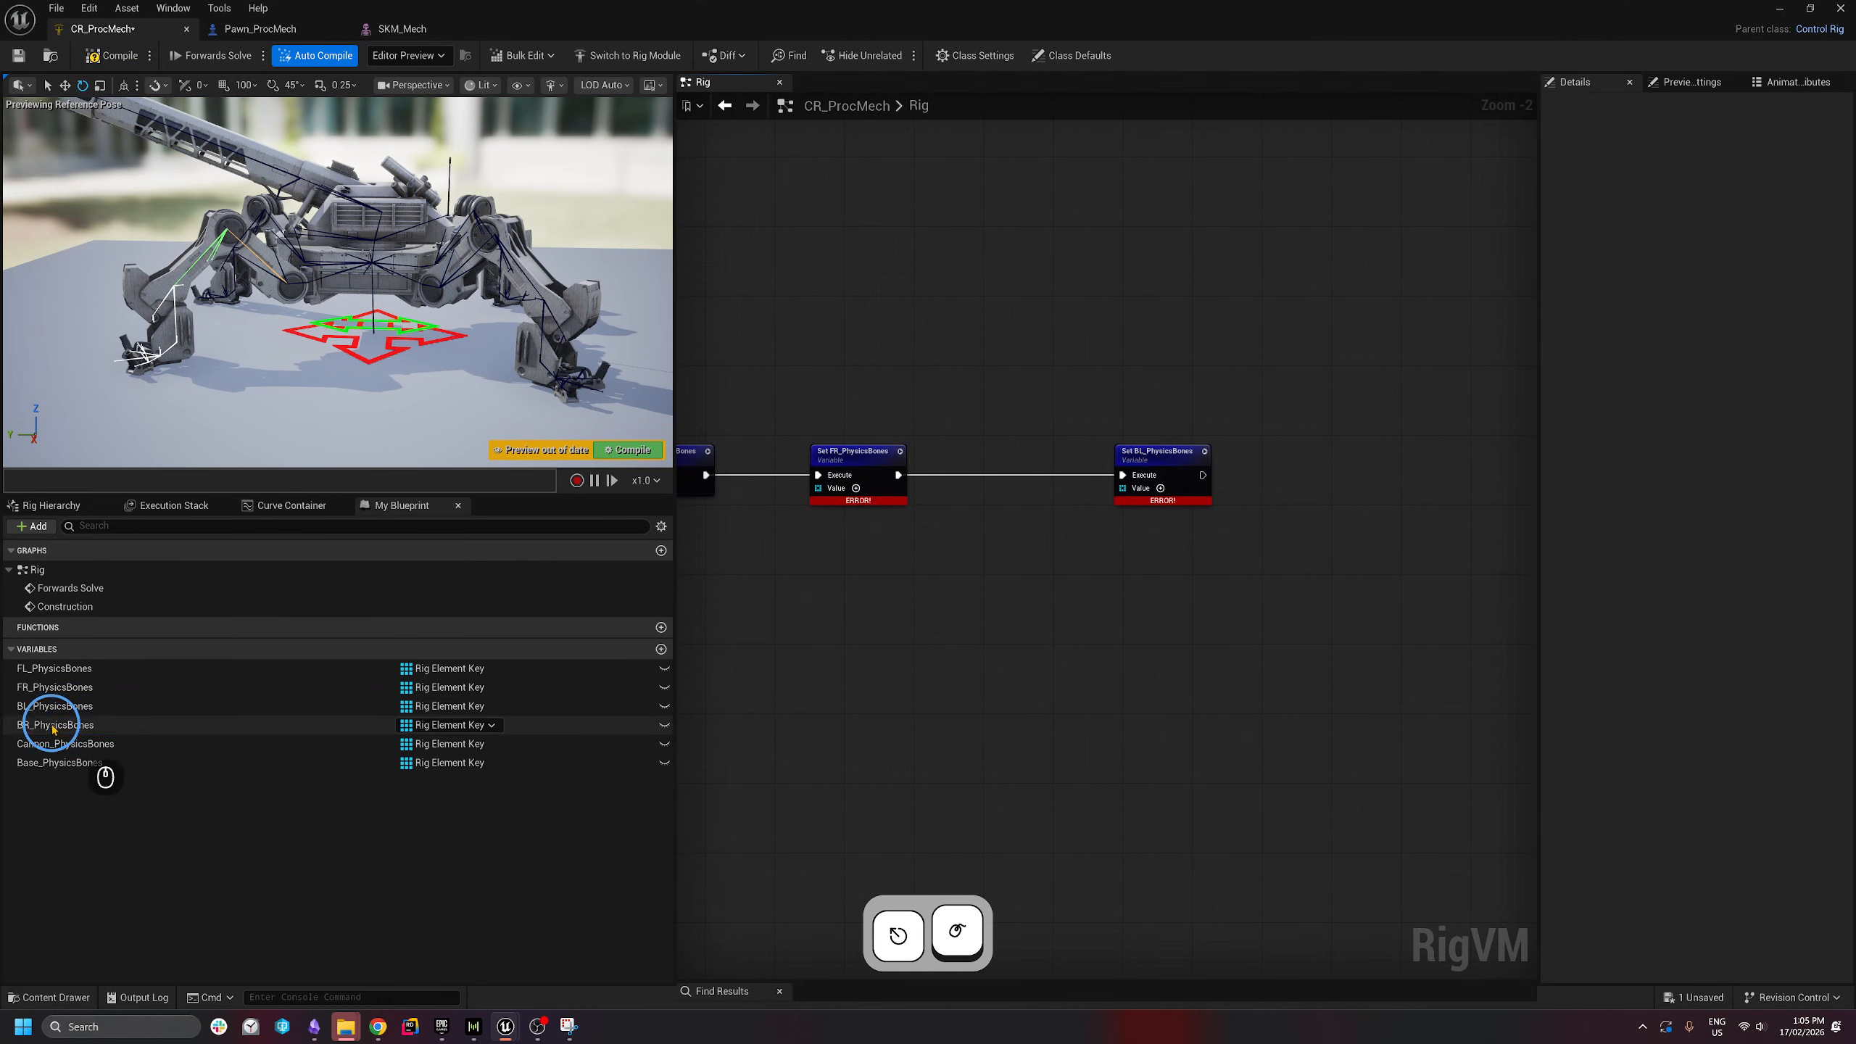
- Add a Set BR_PhysicsBones node chained after the BL setter and line them up
left_click_drag(49, 725, 1309, 455)
left_click(1369, 502)
left_click_drag(1203, 475, 1326, 488)
left_click_drag(1168, 455, 1133, 455)
left_click_drag(1368, 467, 1374, 460)
right_click_drag(894, 564, 1114, 510)
- Create three Get Chain nodes feeding the FR, BL and BR setters' Value pins
left_click_drag(1040, 432, 949, 511)
type("get chain")
key("Return")
key("ctrl+c")
right_click_drag(1170, 556, 983, 573)
key("ctrl+v")
key("ctrl+v")
left_click(1177, 578)
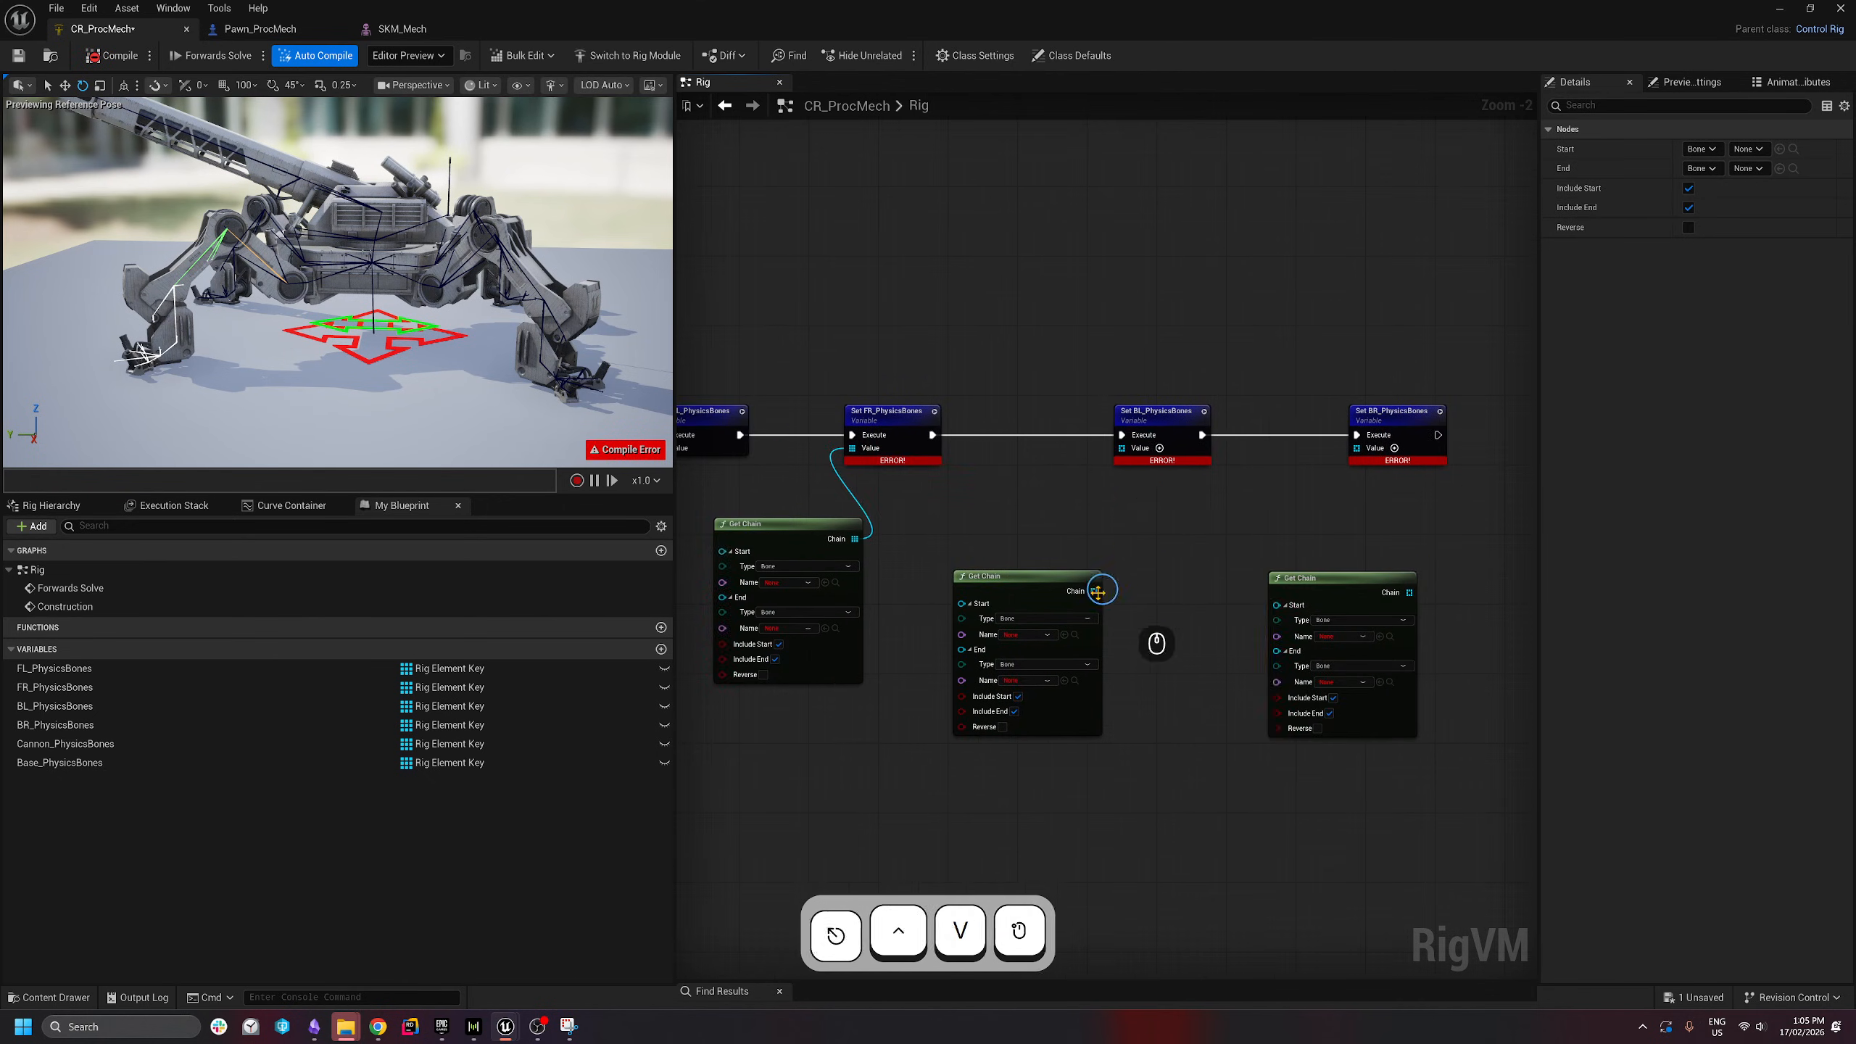
left_click_drag(1095, 591, 1122, 449)
left_click_drag(1357, 448, 1410, 593)
right_click_drag(1215, 546, 1531, 475)
- Set the FR chain from legbase_fr_r to foot_fr_01_r
scroll(1250, 505, "up", 1)
left_click(1230, 514)
type("leg base")
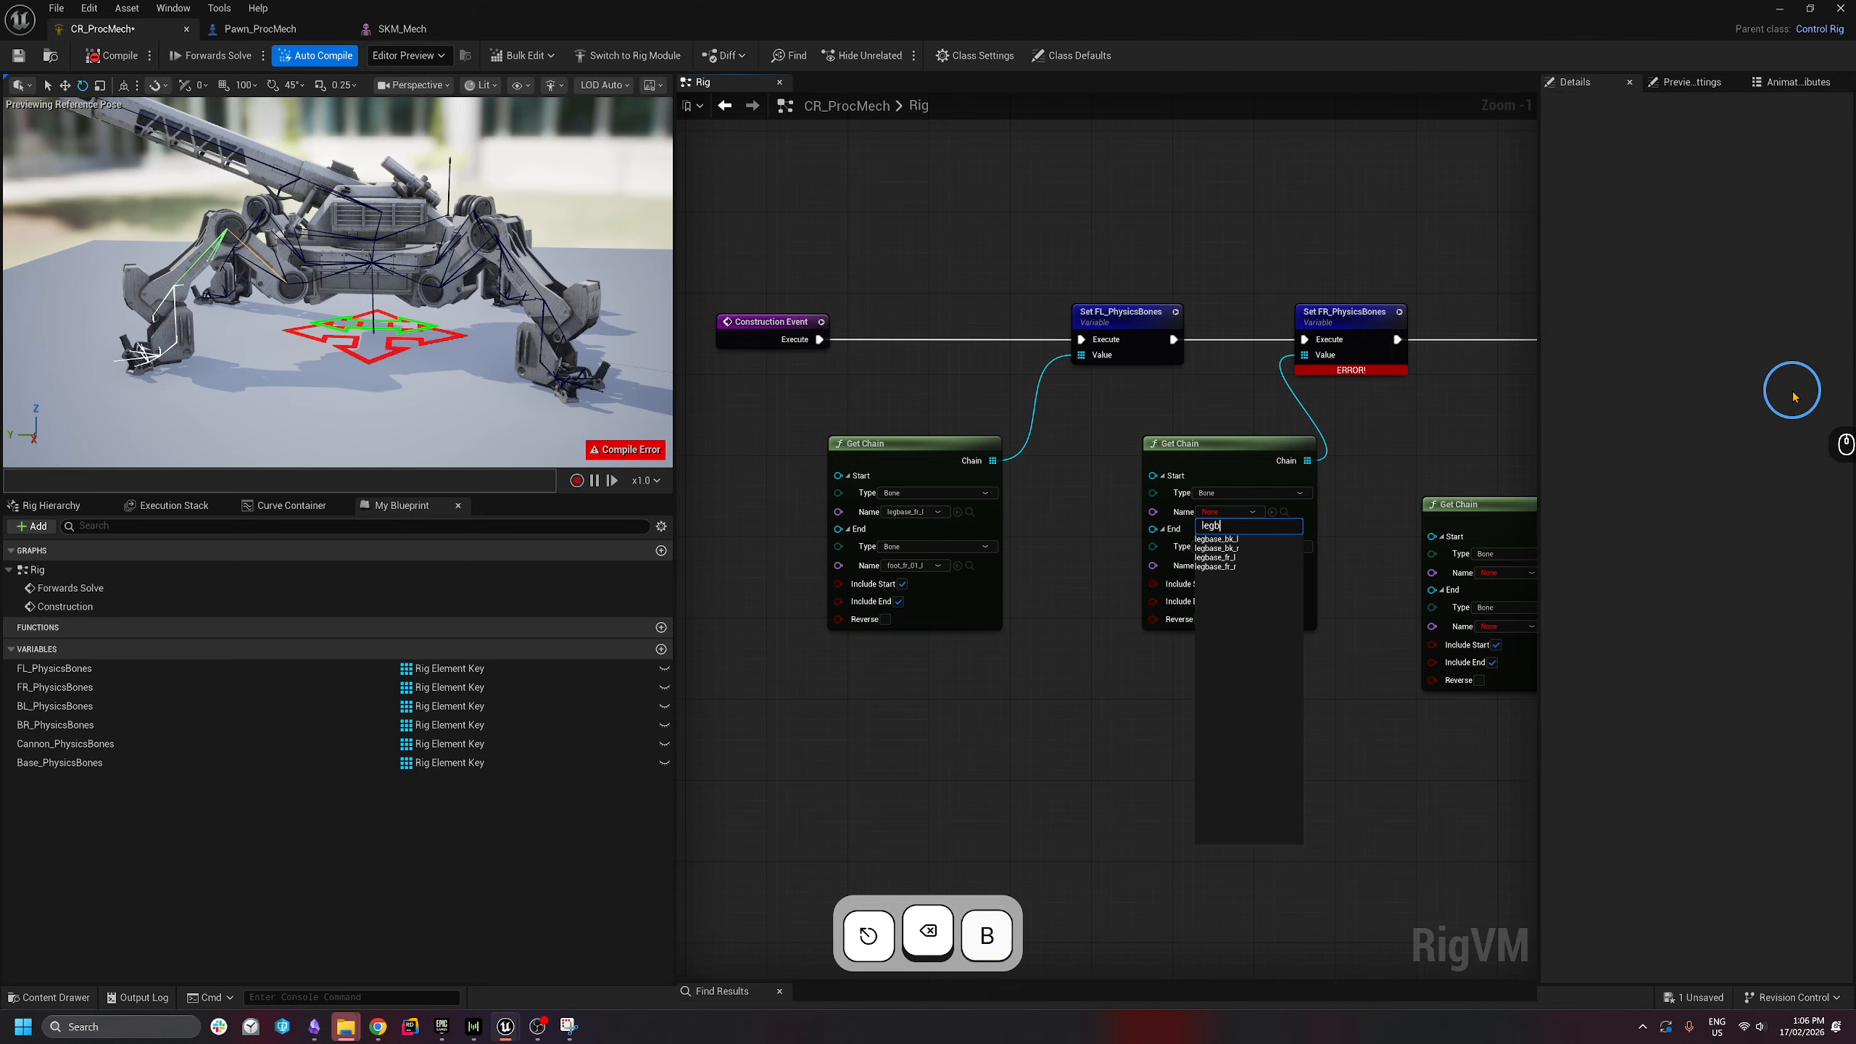
left_click(1229, 569)
right_click_drag(1366, 495, 1272, 485)
left_click(1135, 554)
type("foo")
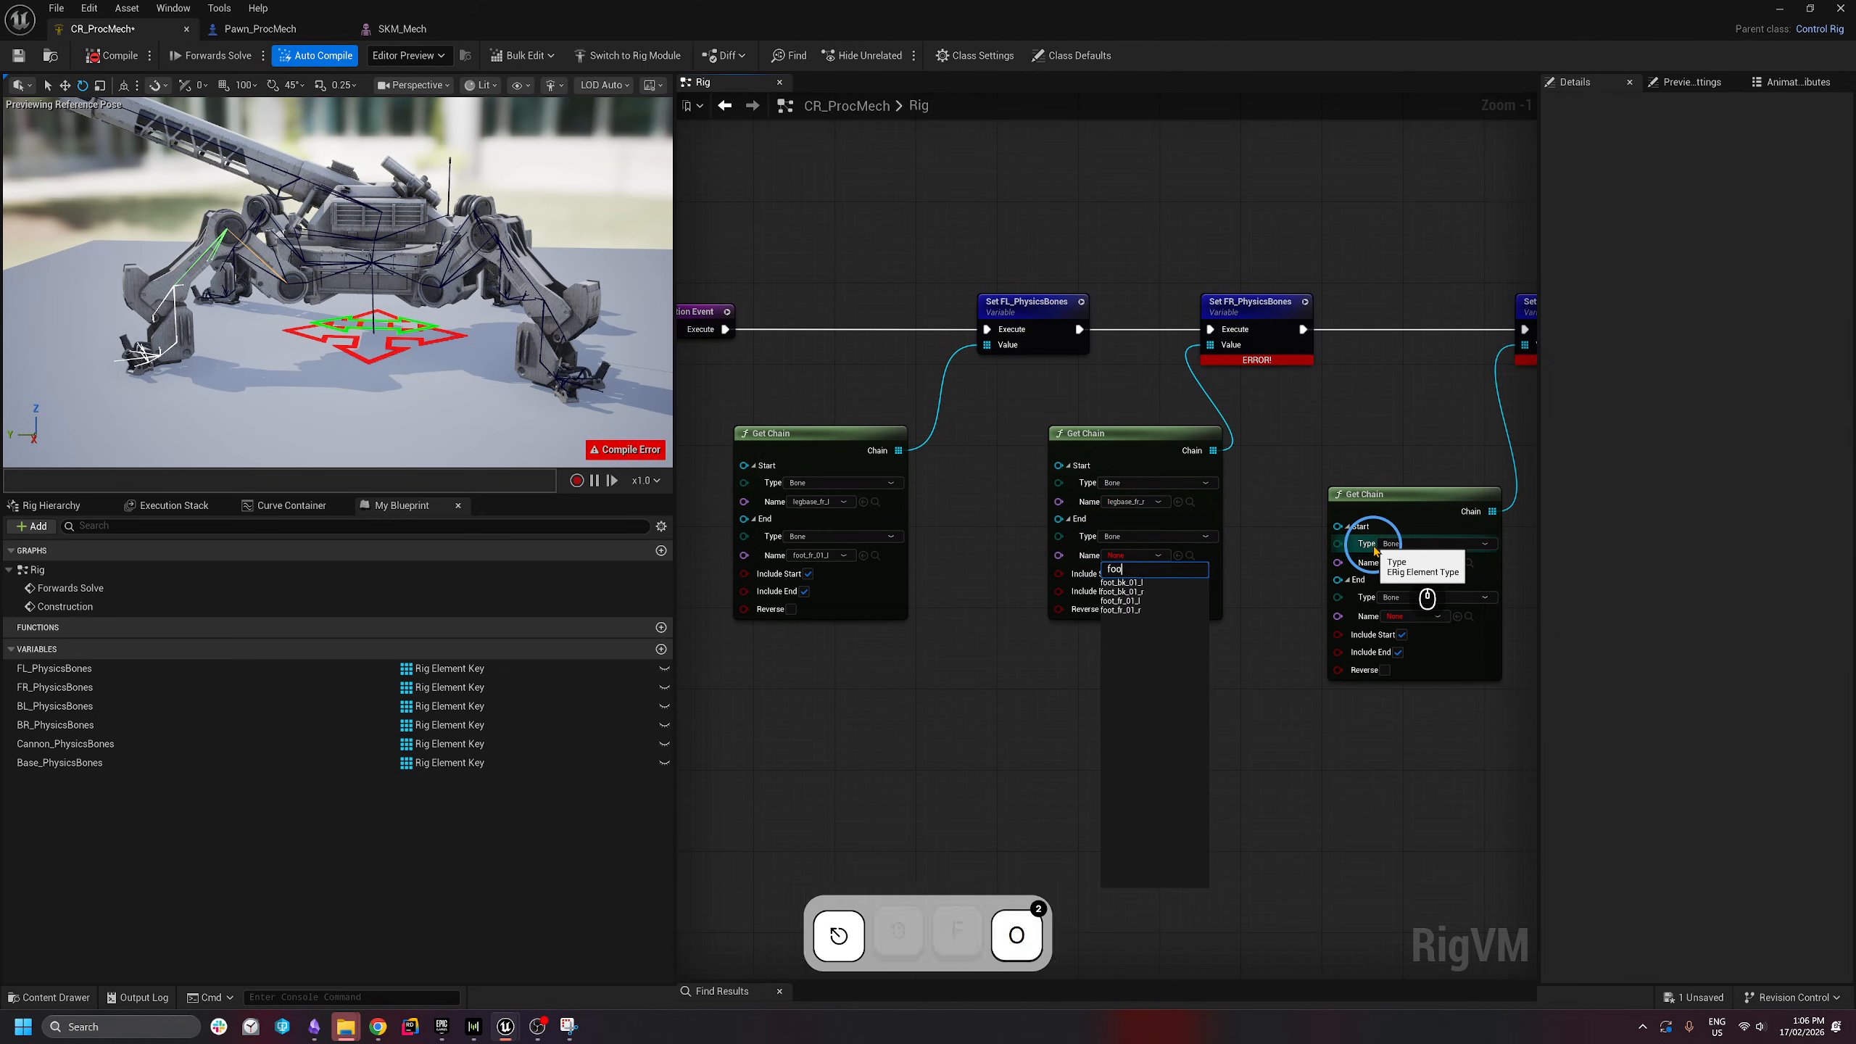
left_click(1120, 609)
- Set the BL chain from legbase_bk_l to foot_bk_01_l
right_click_drag(1126, 614, 882, 588)
left_click(1170, 535)
type("legbase")
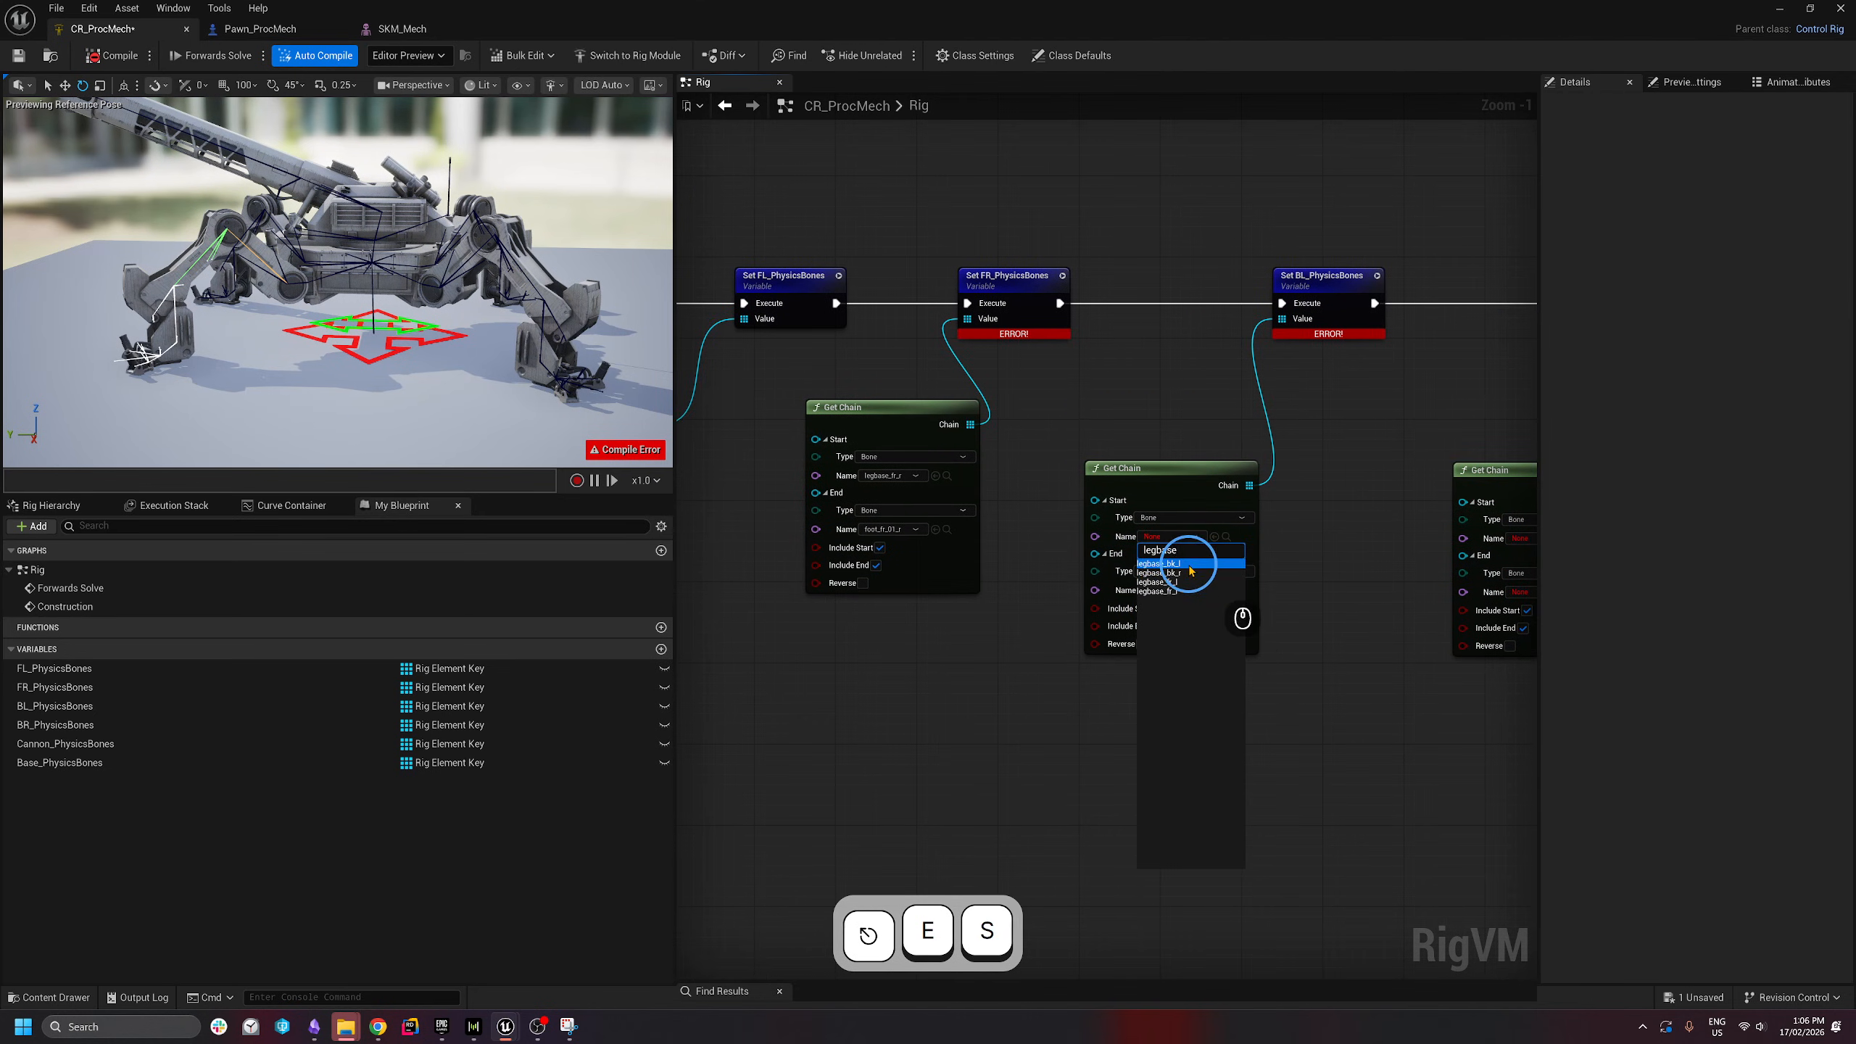
left_click(1189, 564)
left_click(1194, 590)
type("foot bl")
key("BackSpace")
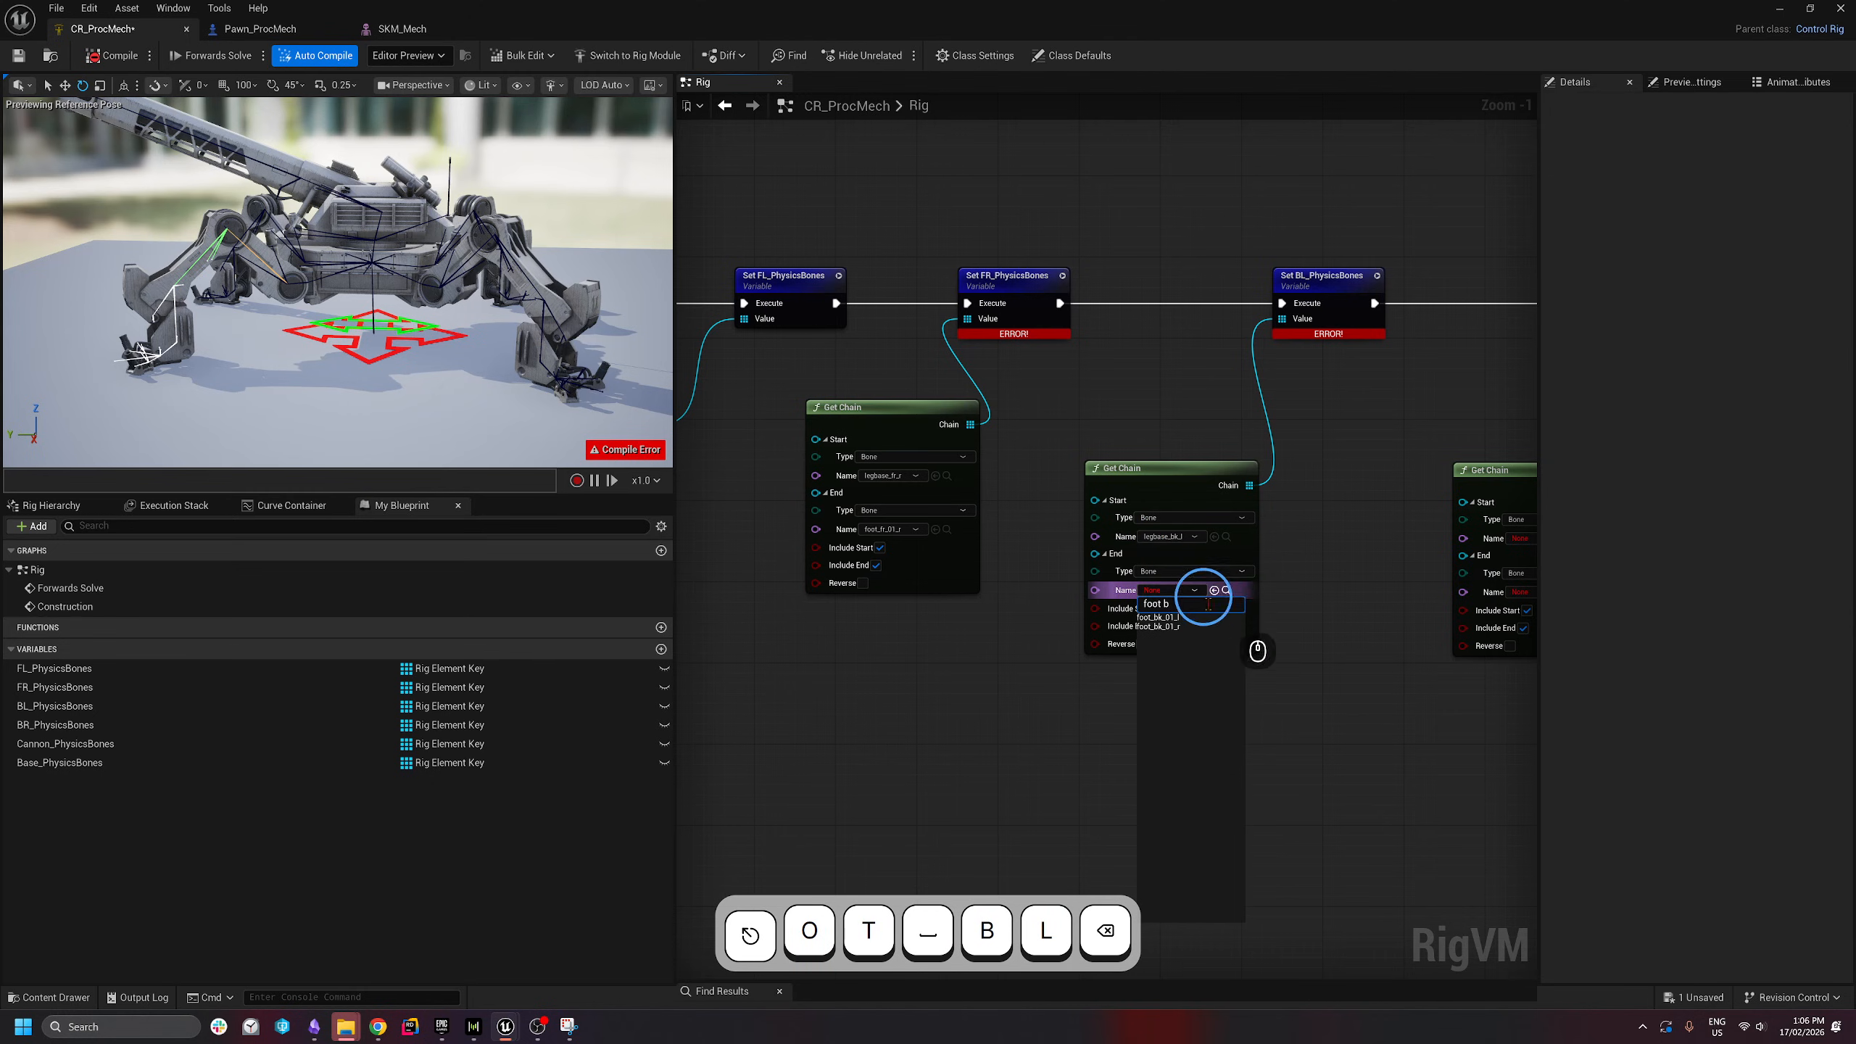
key("Return")
- Set the BR chain from legbase_bk_r to foot_bk_01_r
right_click_drag(1535, 534, 1382, 531)
left_click(1381, 534)
type("leg bk r")
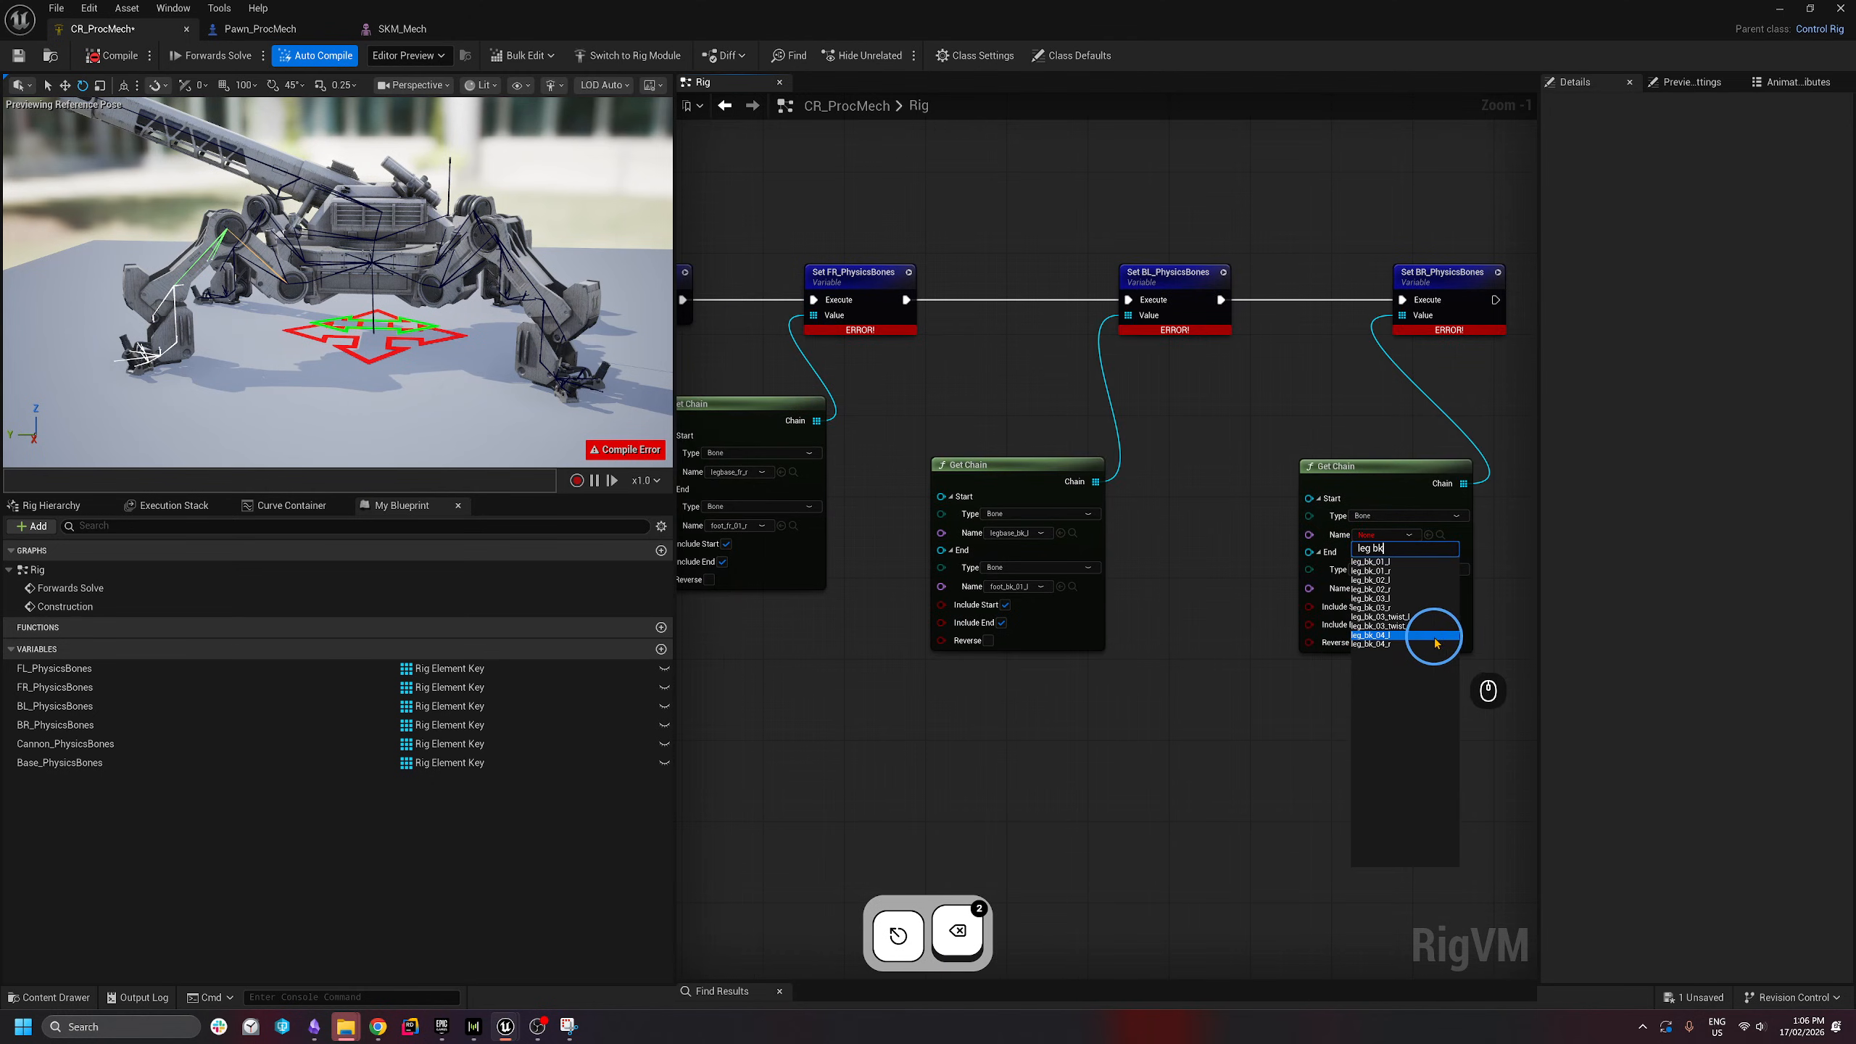
left_click(1475, 633)
left_click(1411, 535)
type("legbase")
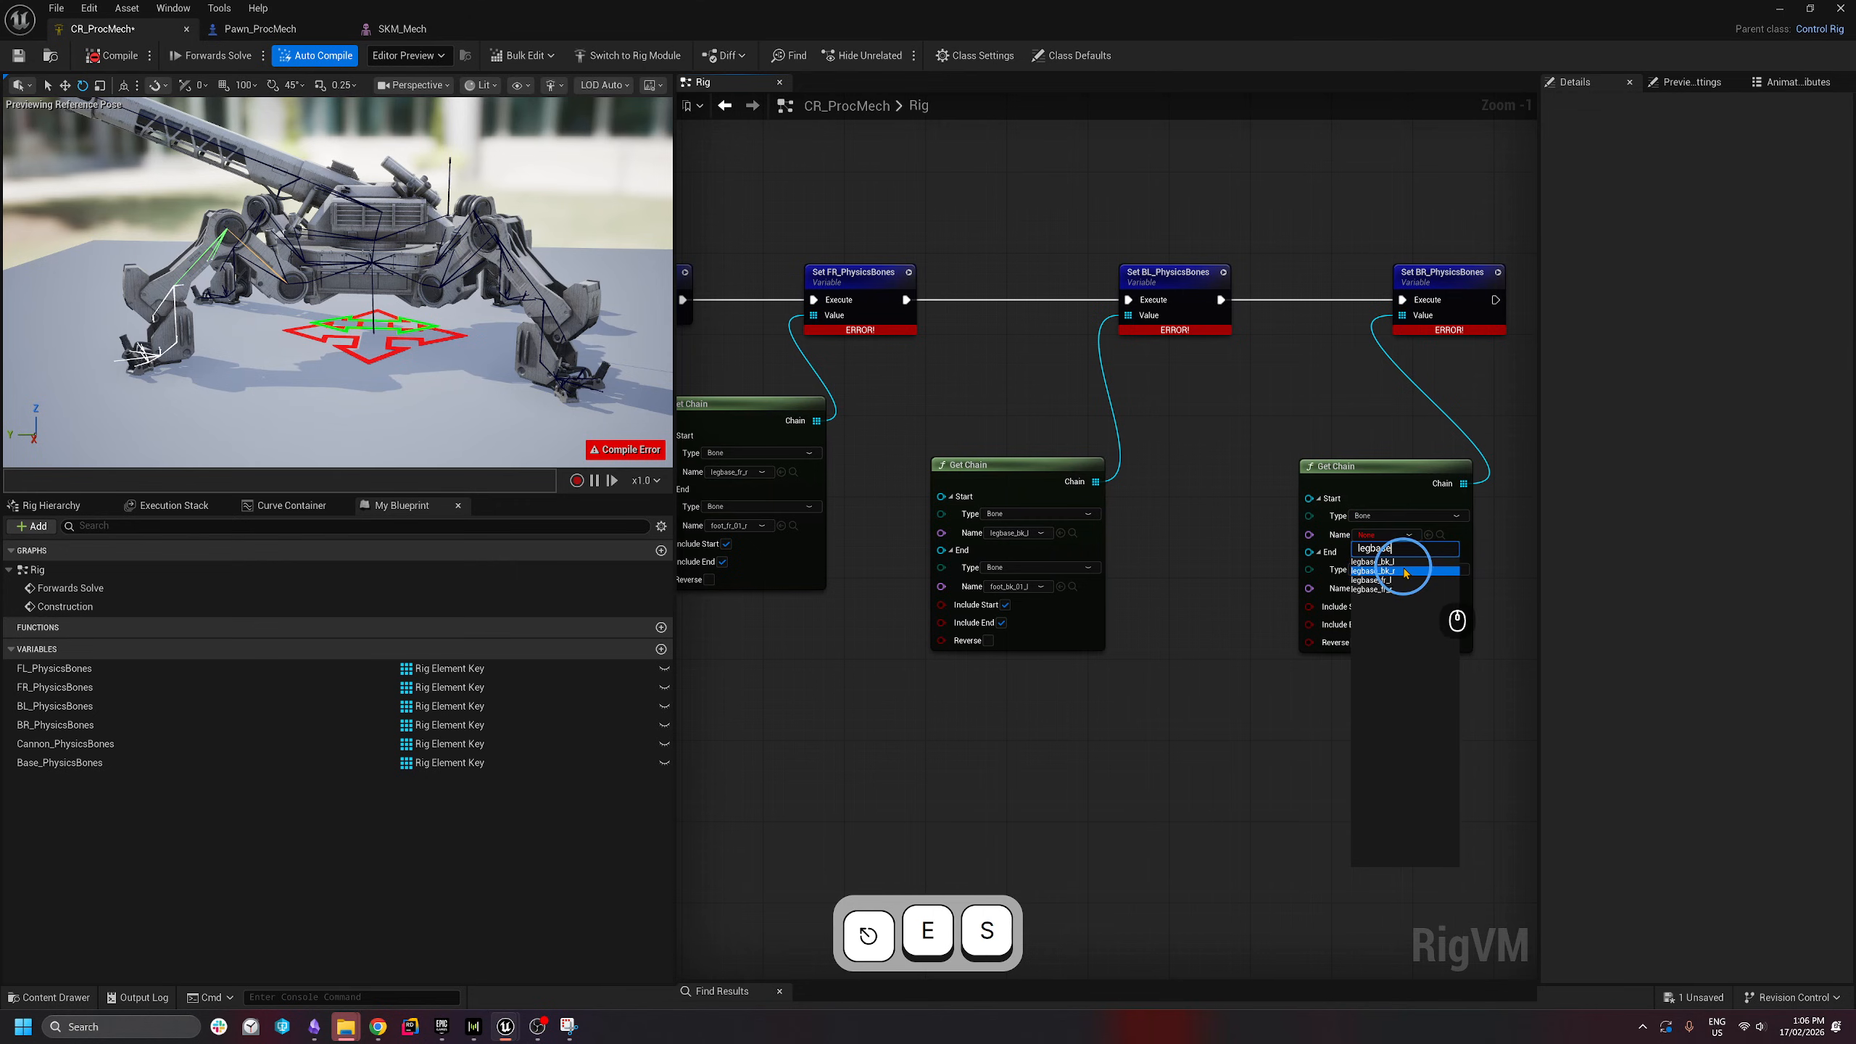
left_click(1399, 571)
left_click(1398, 589)
type("foot")
left_click(1372, 624)
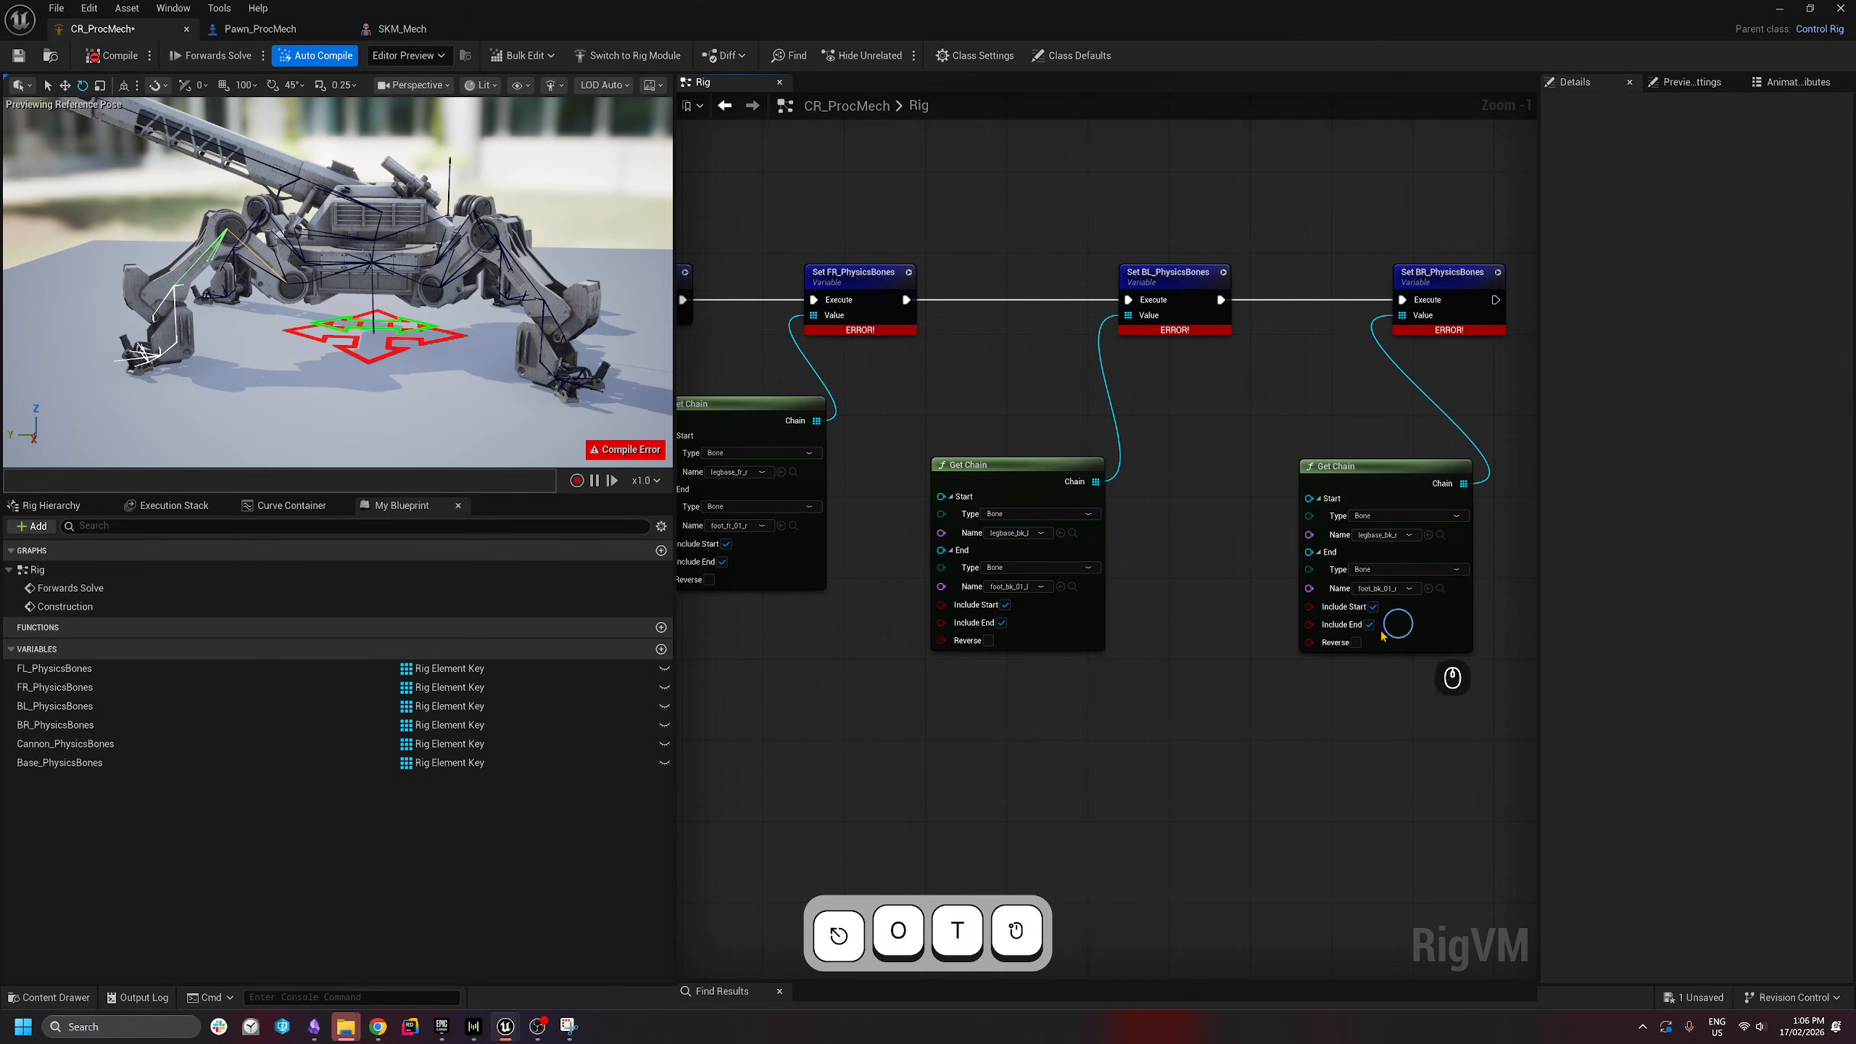
- Move two Get Chain nodes up into line with the others
scroll(1052, 634, "down", 2)
scroll(977, 728, "down", 1)
right_click_drag(977, 729, 1124, 640)
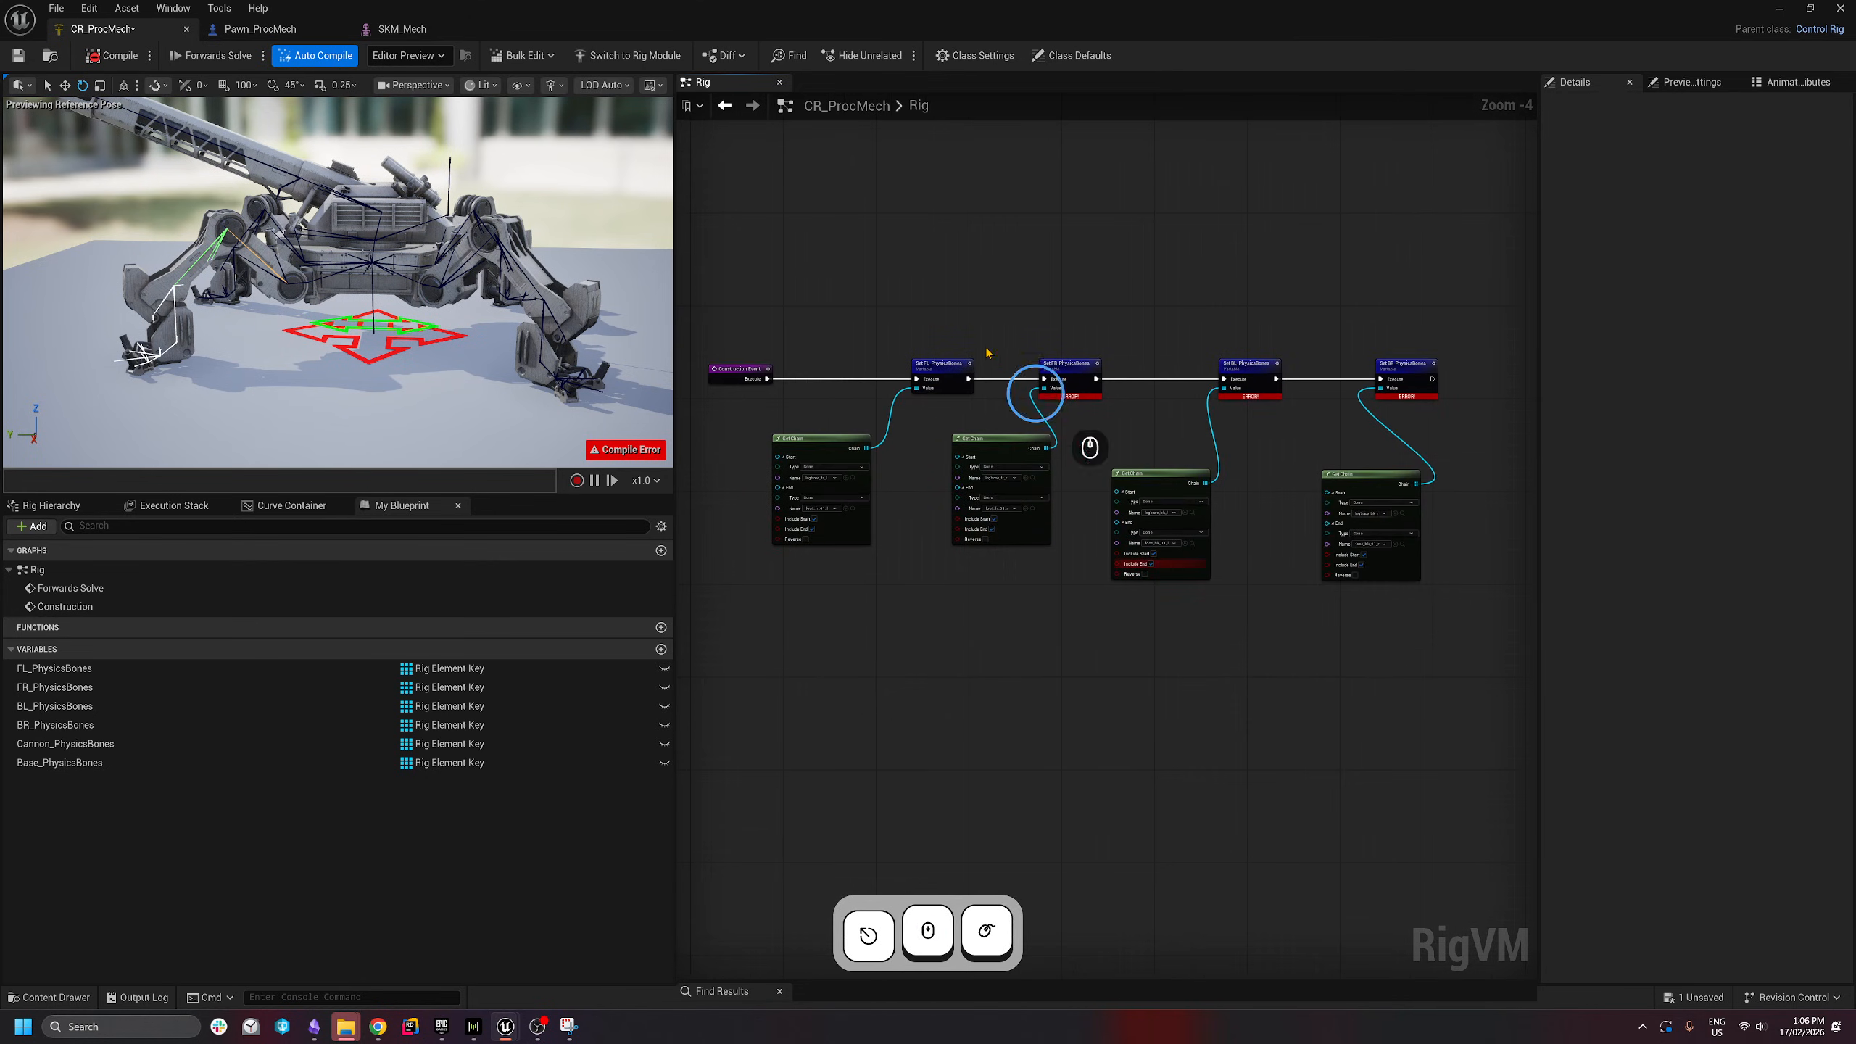
left_click_drag(1140, 475, 1140, 450)
- Compile and save the rig, then select all eight setter and Get Chain nodes
left_click(104, 59)
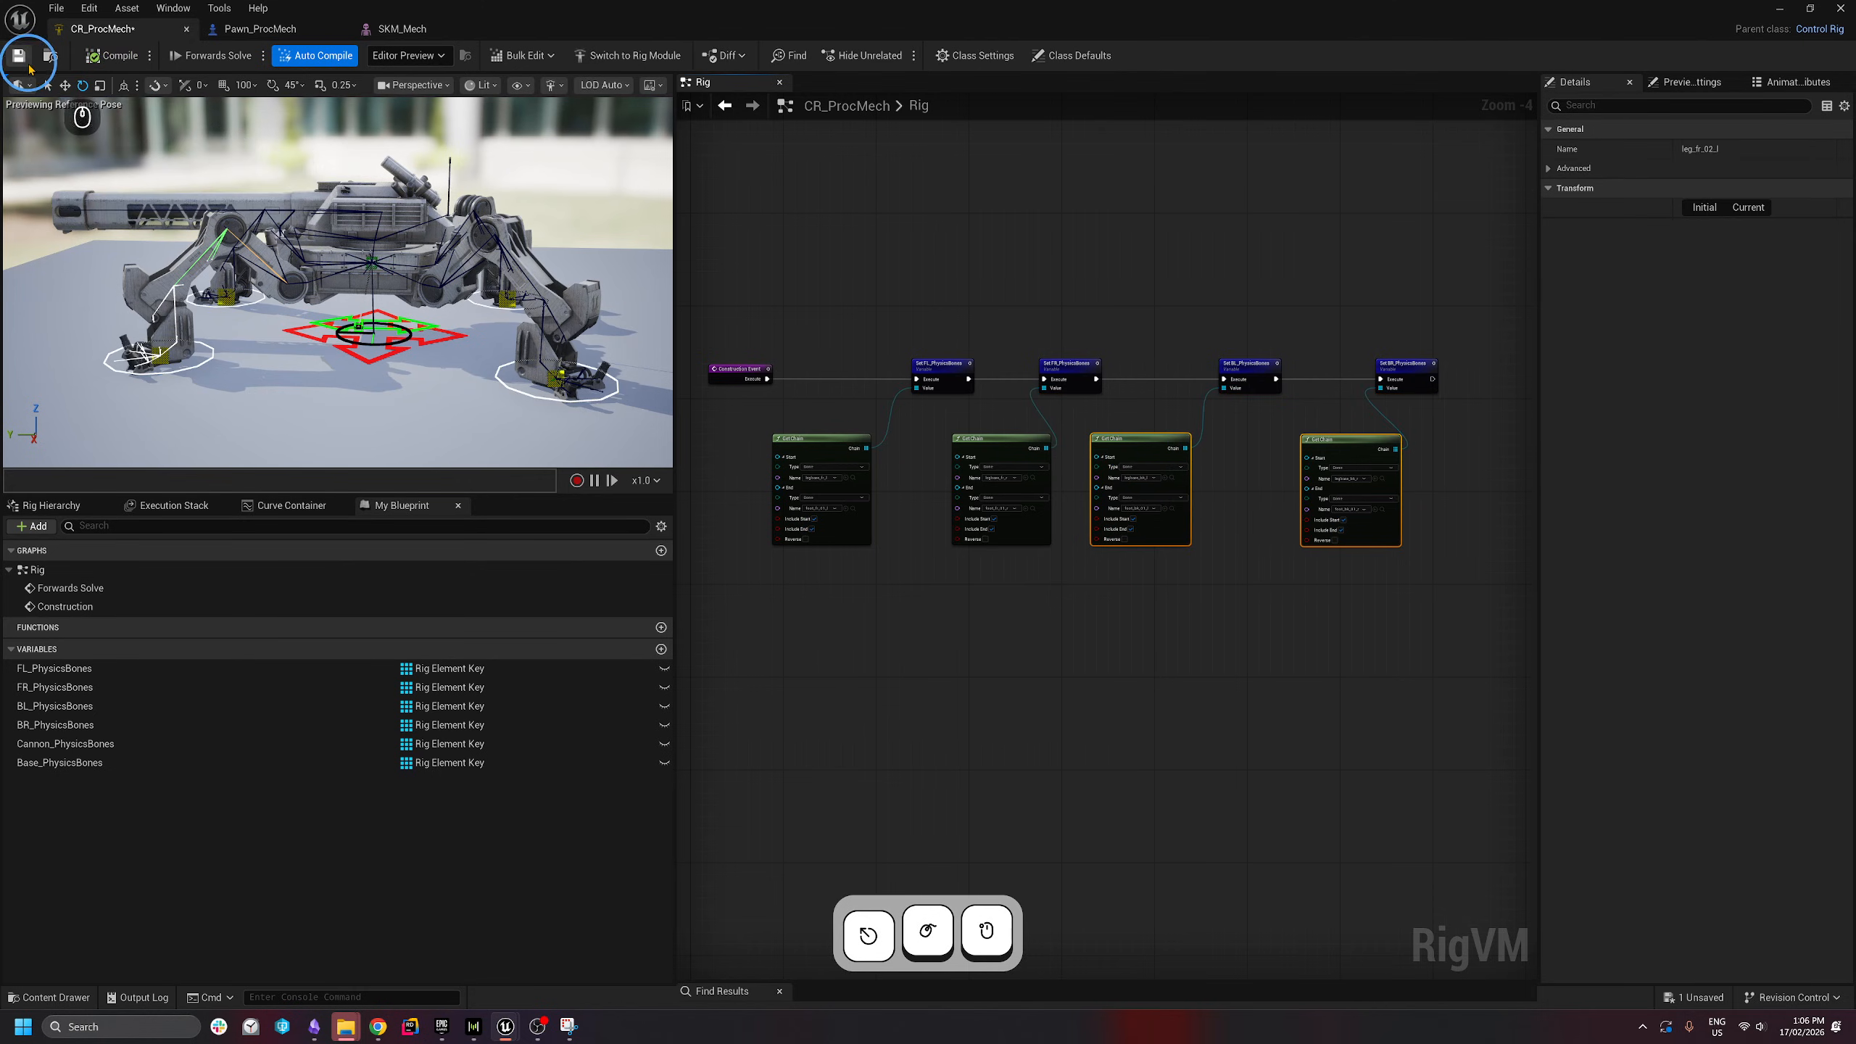
left_click(955, 589)
left_click_drag(1438, 307, 855, 589)
right_click_drag(968, 629, 804, 558)
scroll(857, 531, "down", 1)
scroll(920, 484, "up", 1)
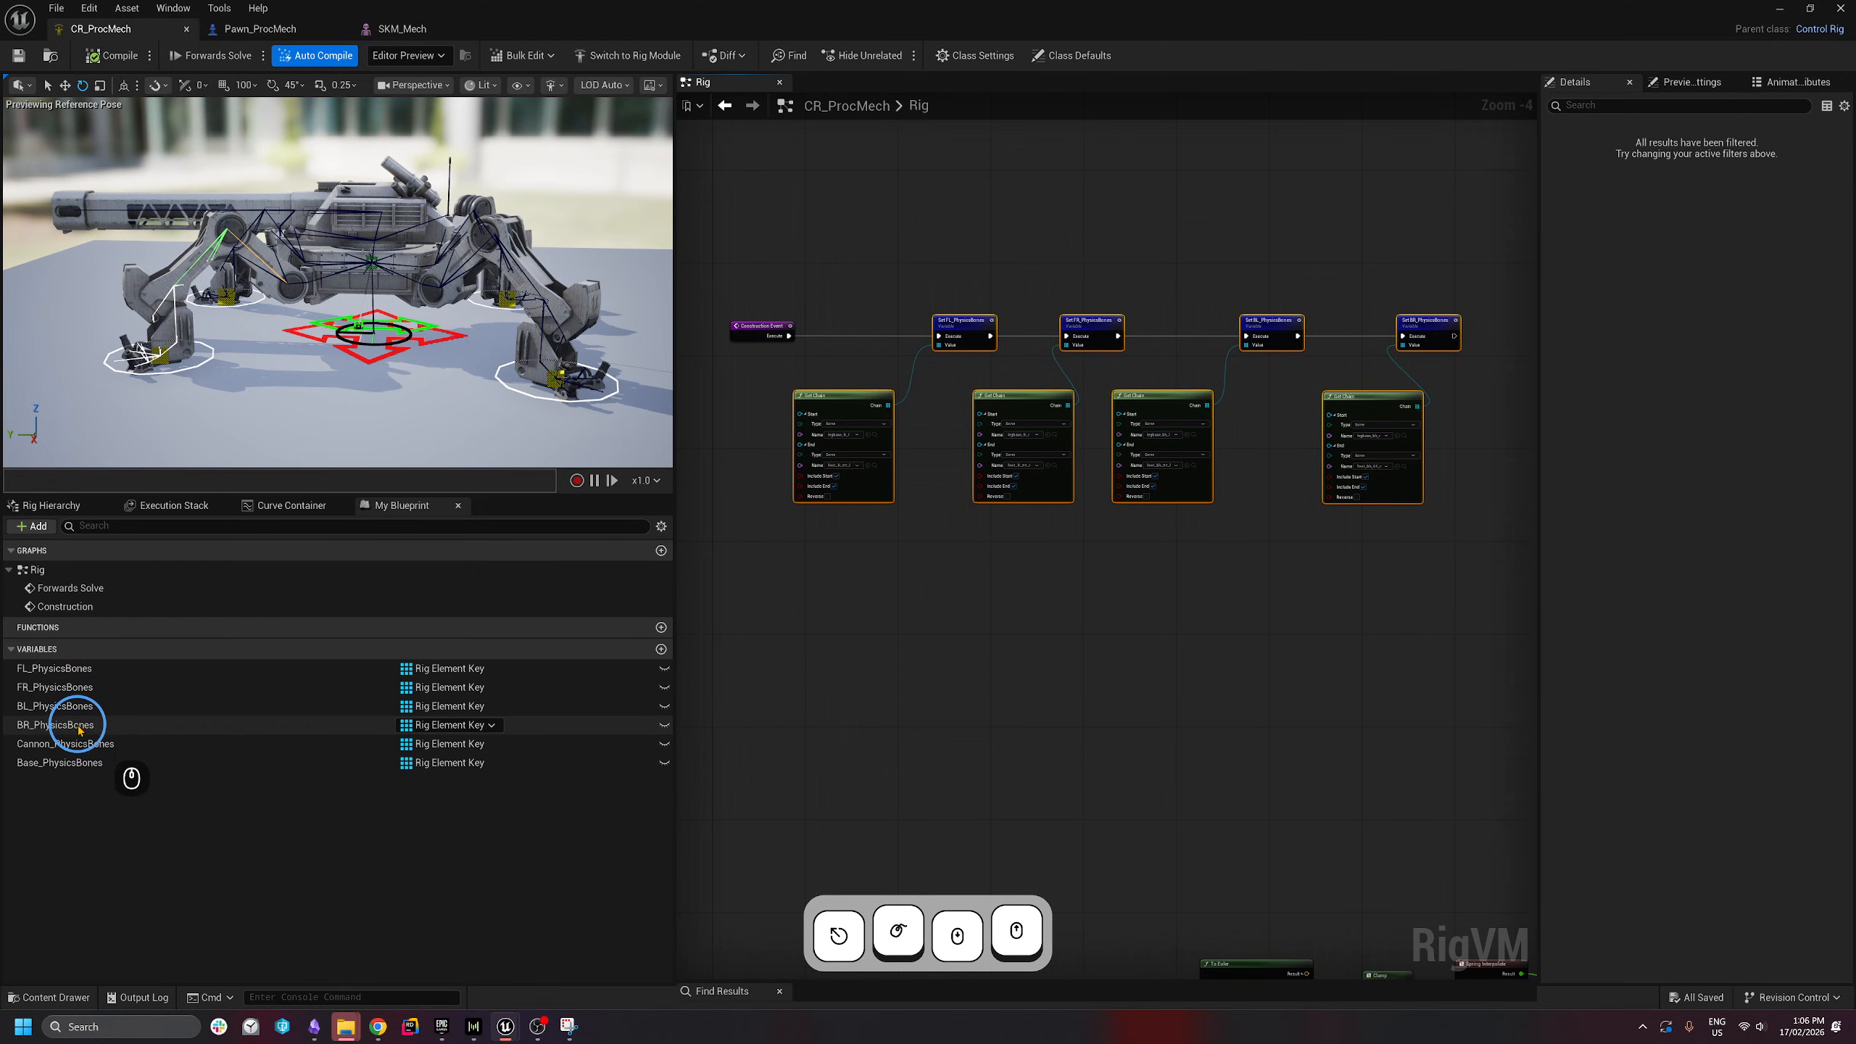
scroll(1125, 746, "down", 1)
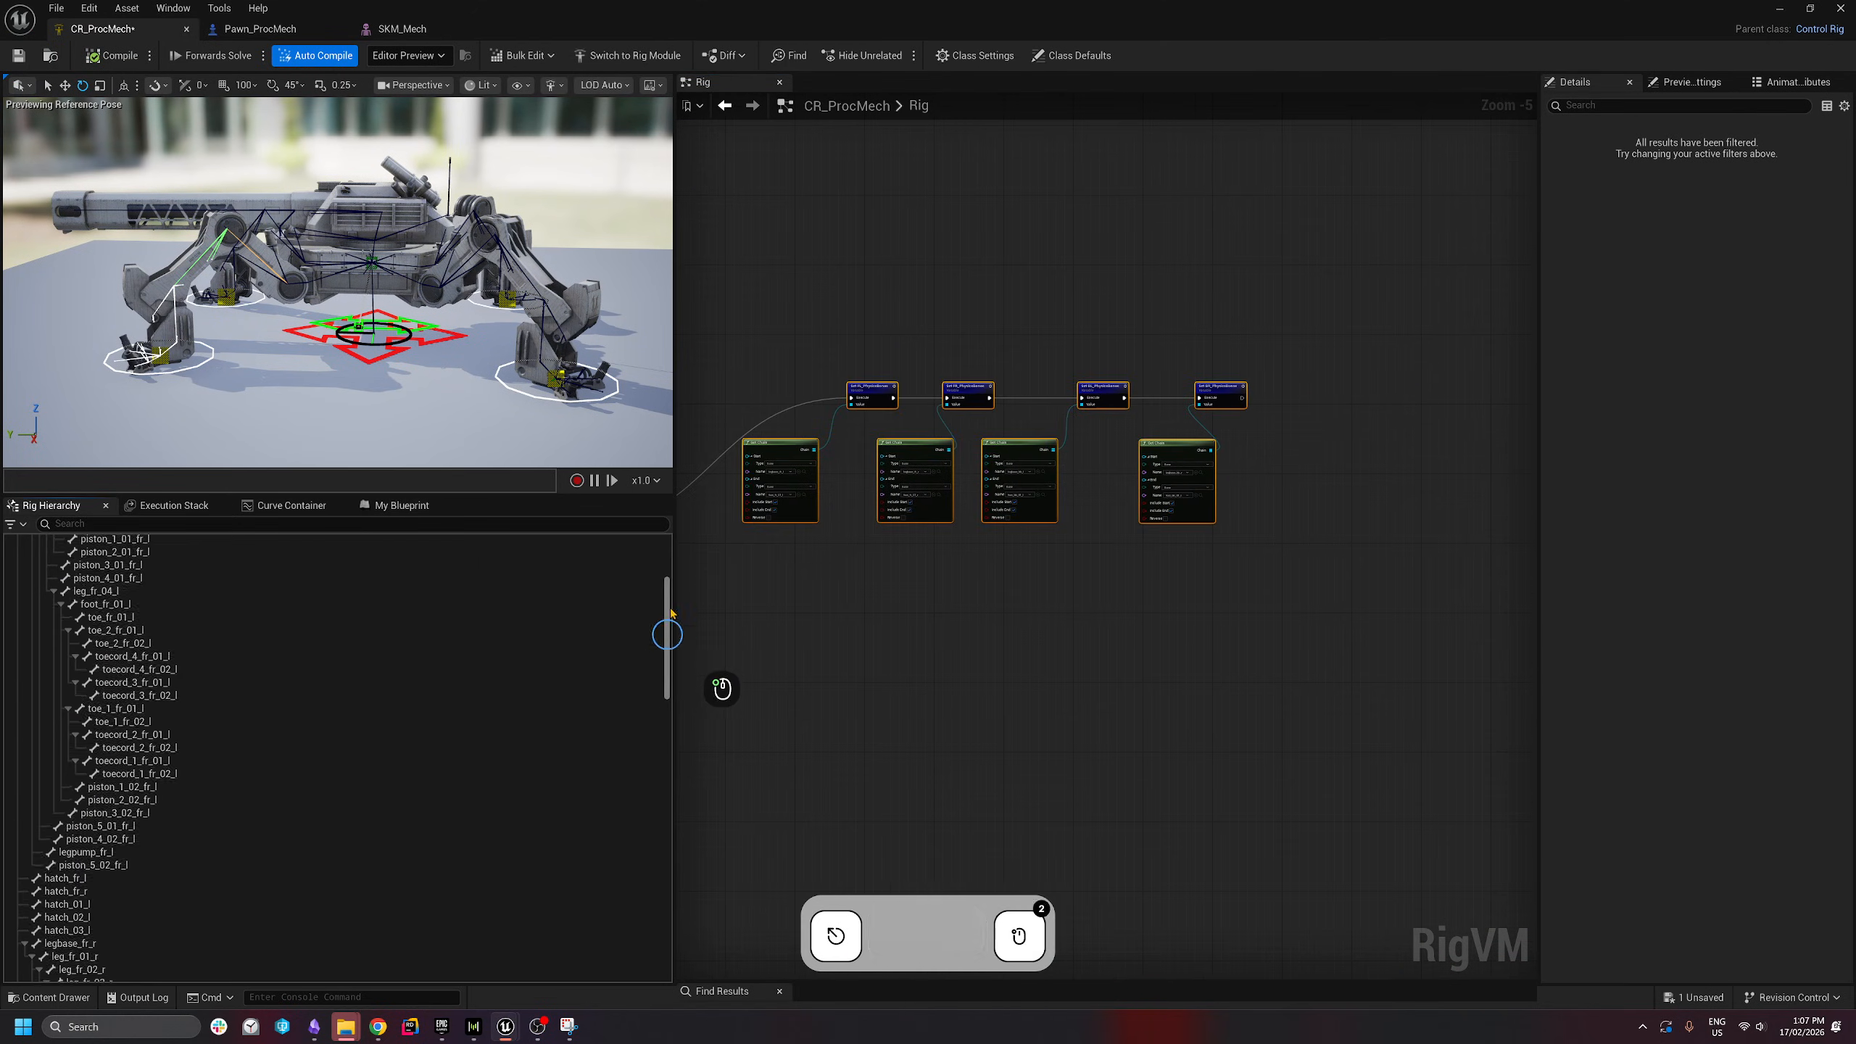
- Add Set Cannon_PhysicsBones and Set Base_PhysicsBones nodes chained after the BR setter
left_click_drag(667, 634, 665, 559)
scroll(1486, 497, "up", 4)
left_click(1117, 430)
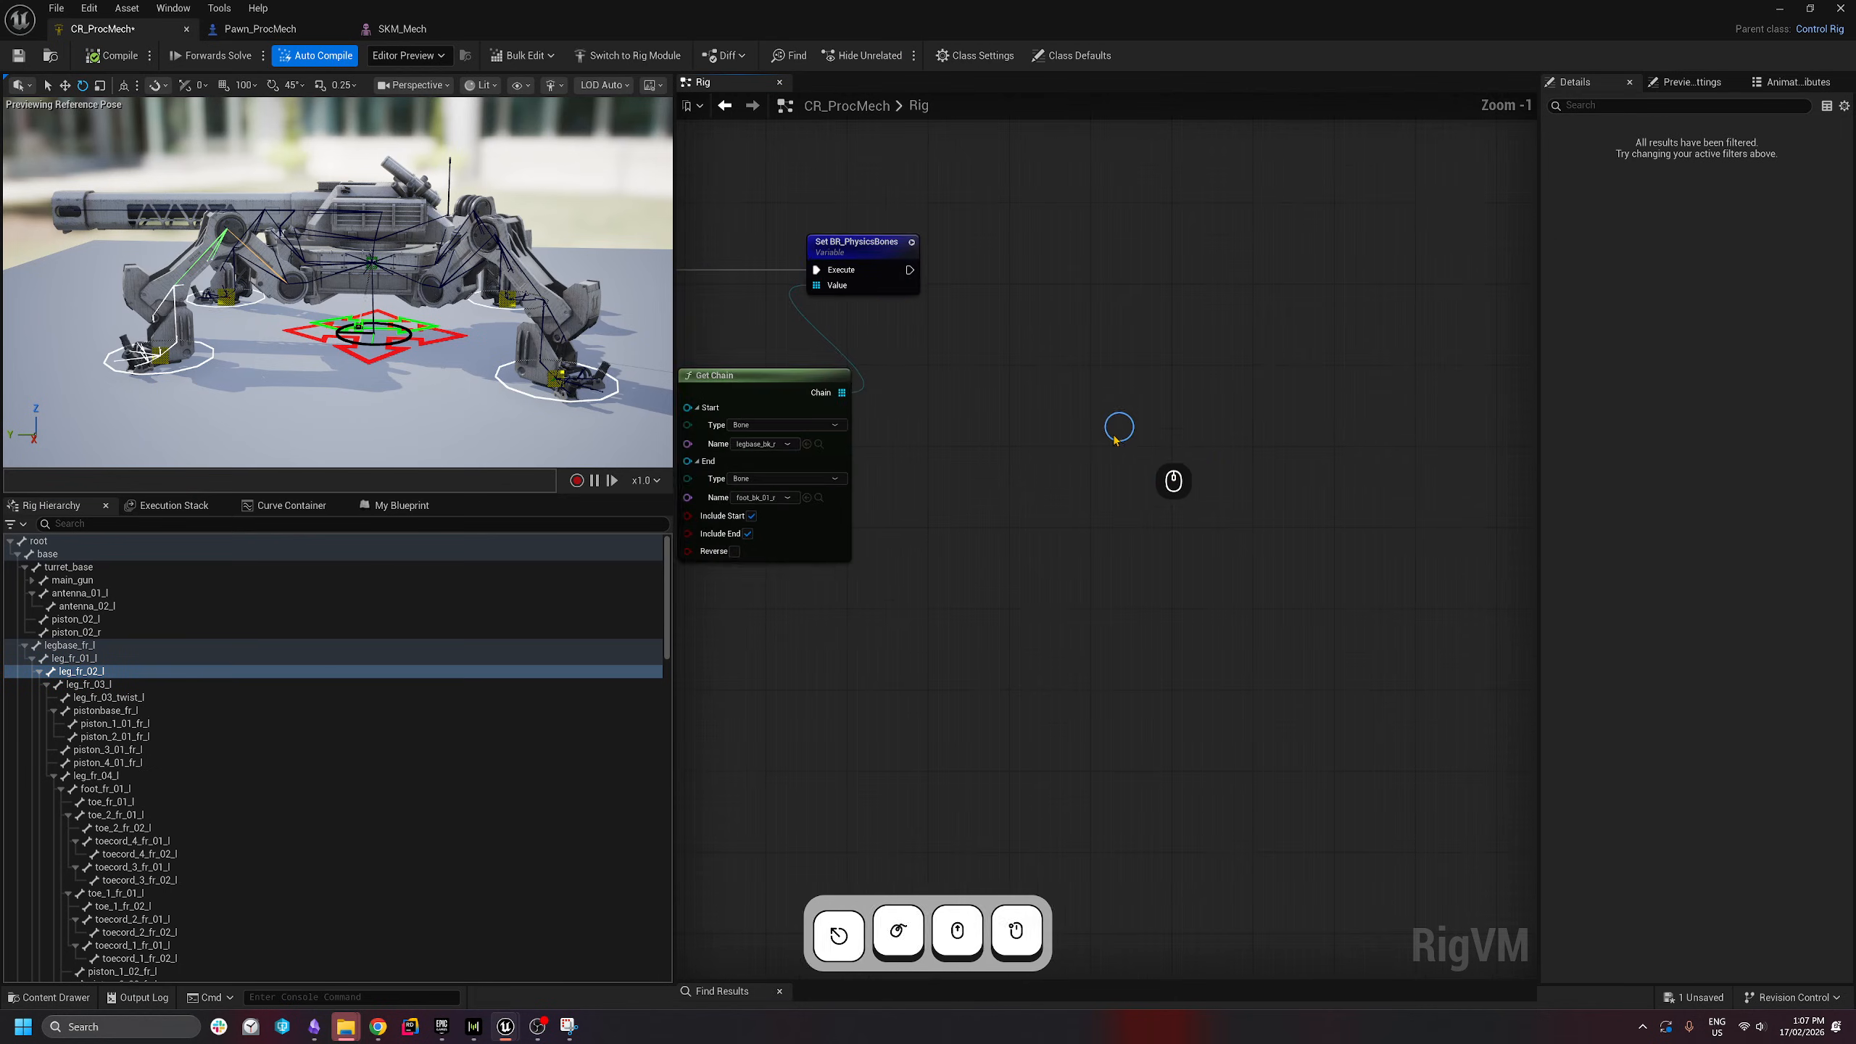
scroll(1117, 430, "down", 1)
right_click_drag(1118, 430, 1314, 602)
left_click(401, 506)
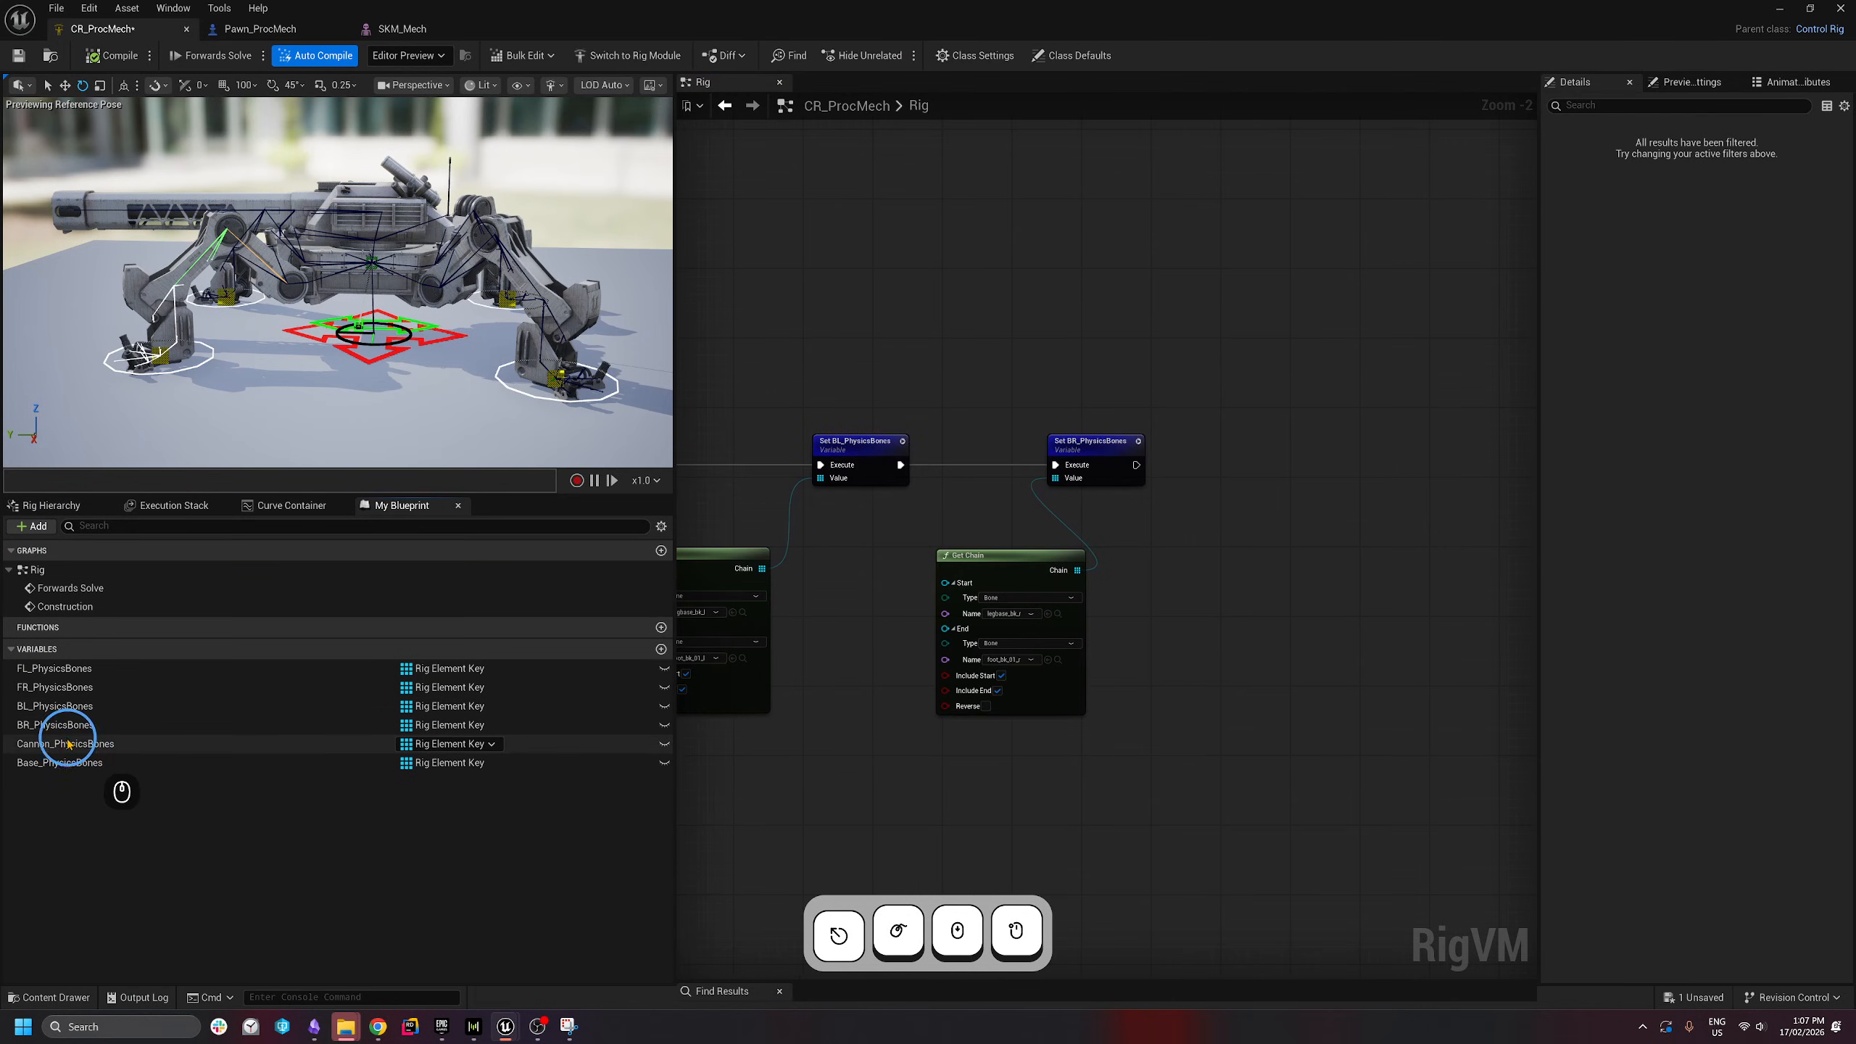
left_click_drag(59, 744, 1246, 446)
left_click(1287, 499)
left_click_drag(43, 763, 1407, 437)
left_click(1448, 480)
right_click_drag(1385, 468, 1286, 451)
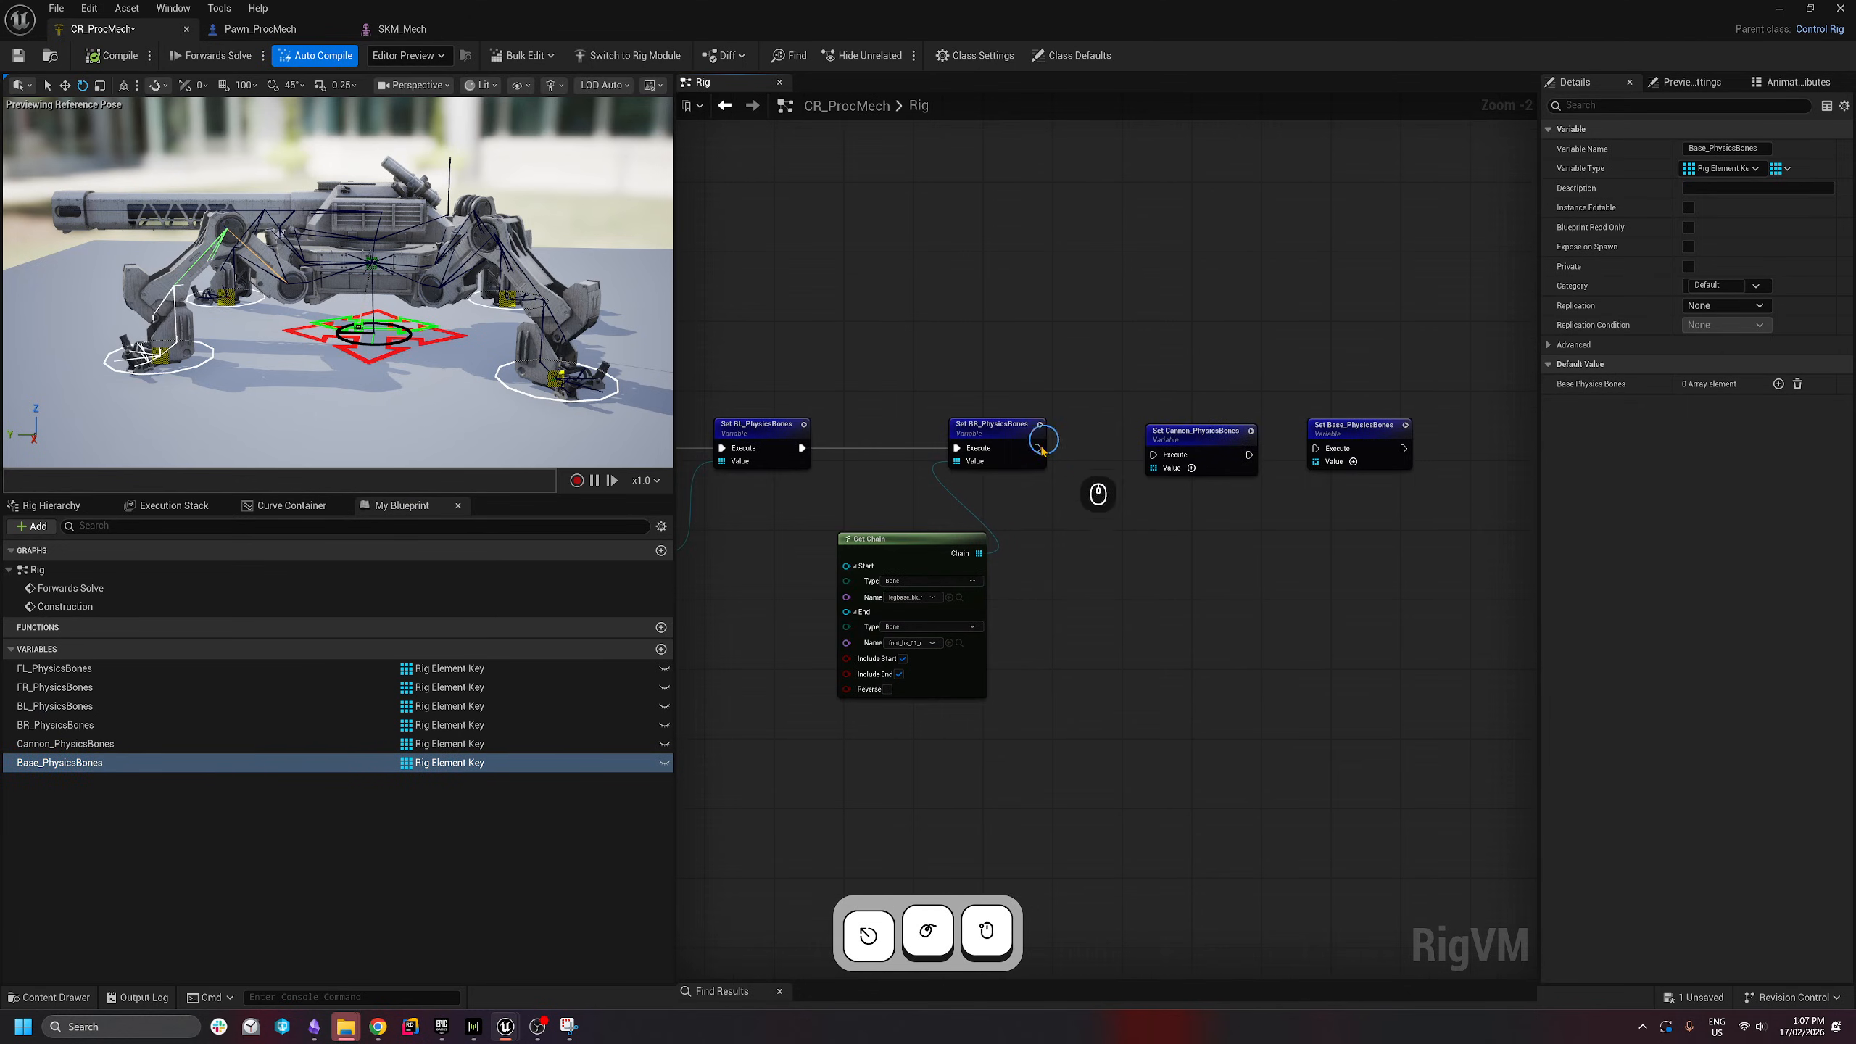
left_click_drag(1200, 471, 1171, 468)
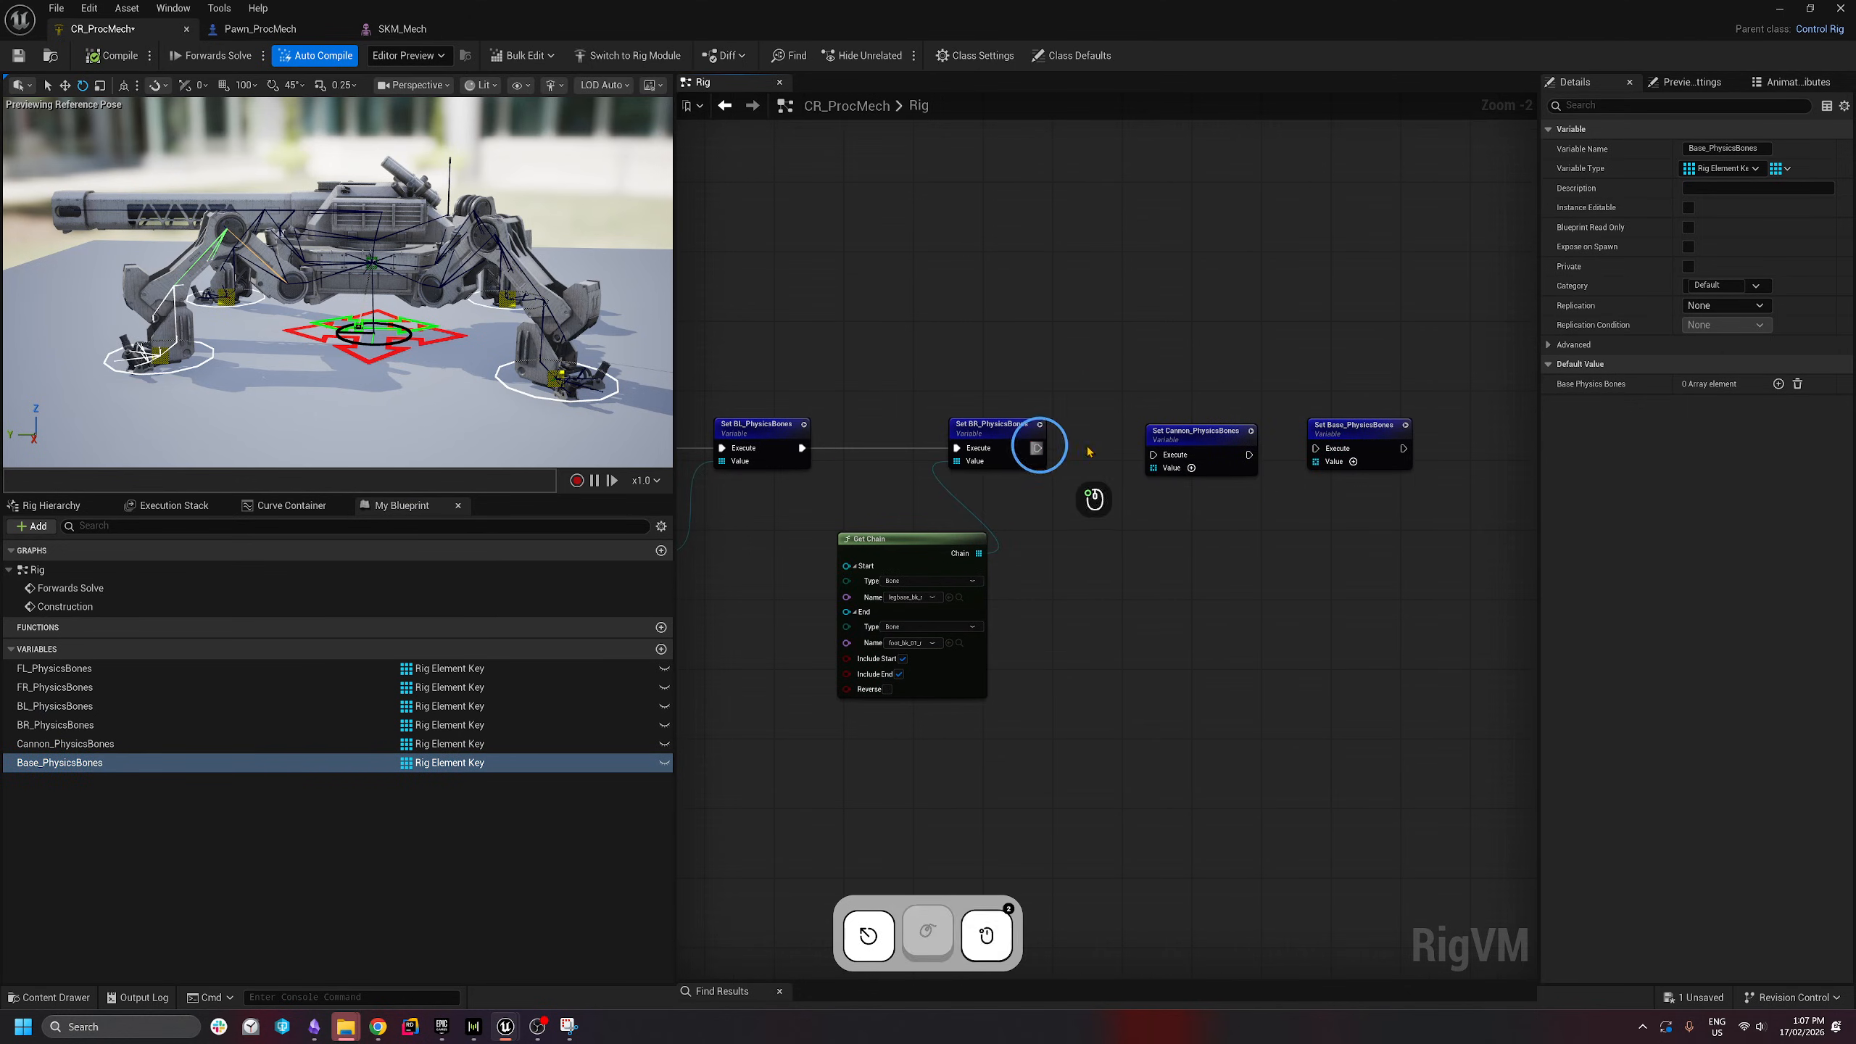
- Feed Cannon_PhysicsBones from a Get Chain running turret_base to main_gun
left_click_drag(1322, 454, 1149, 554)
type("get chain")
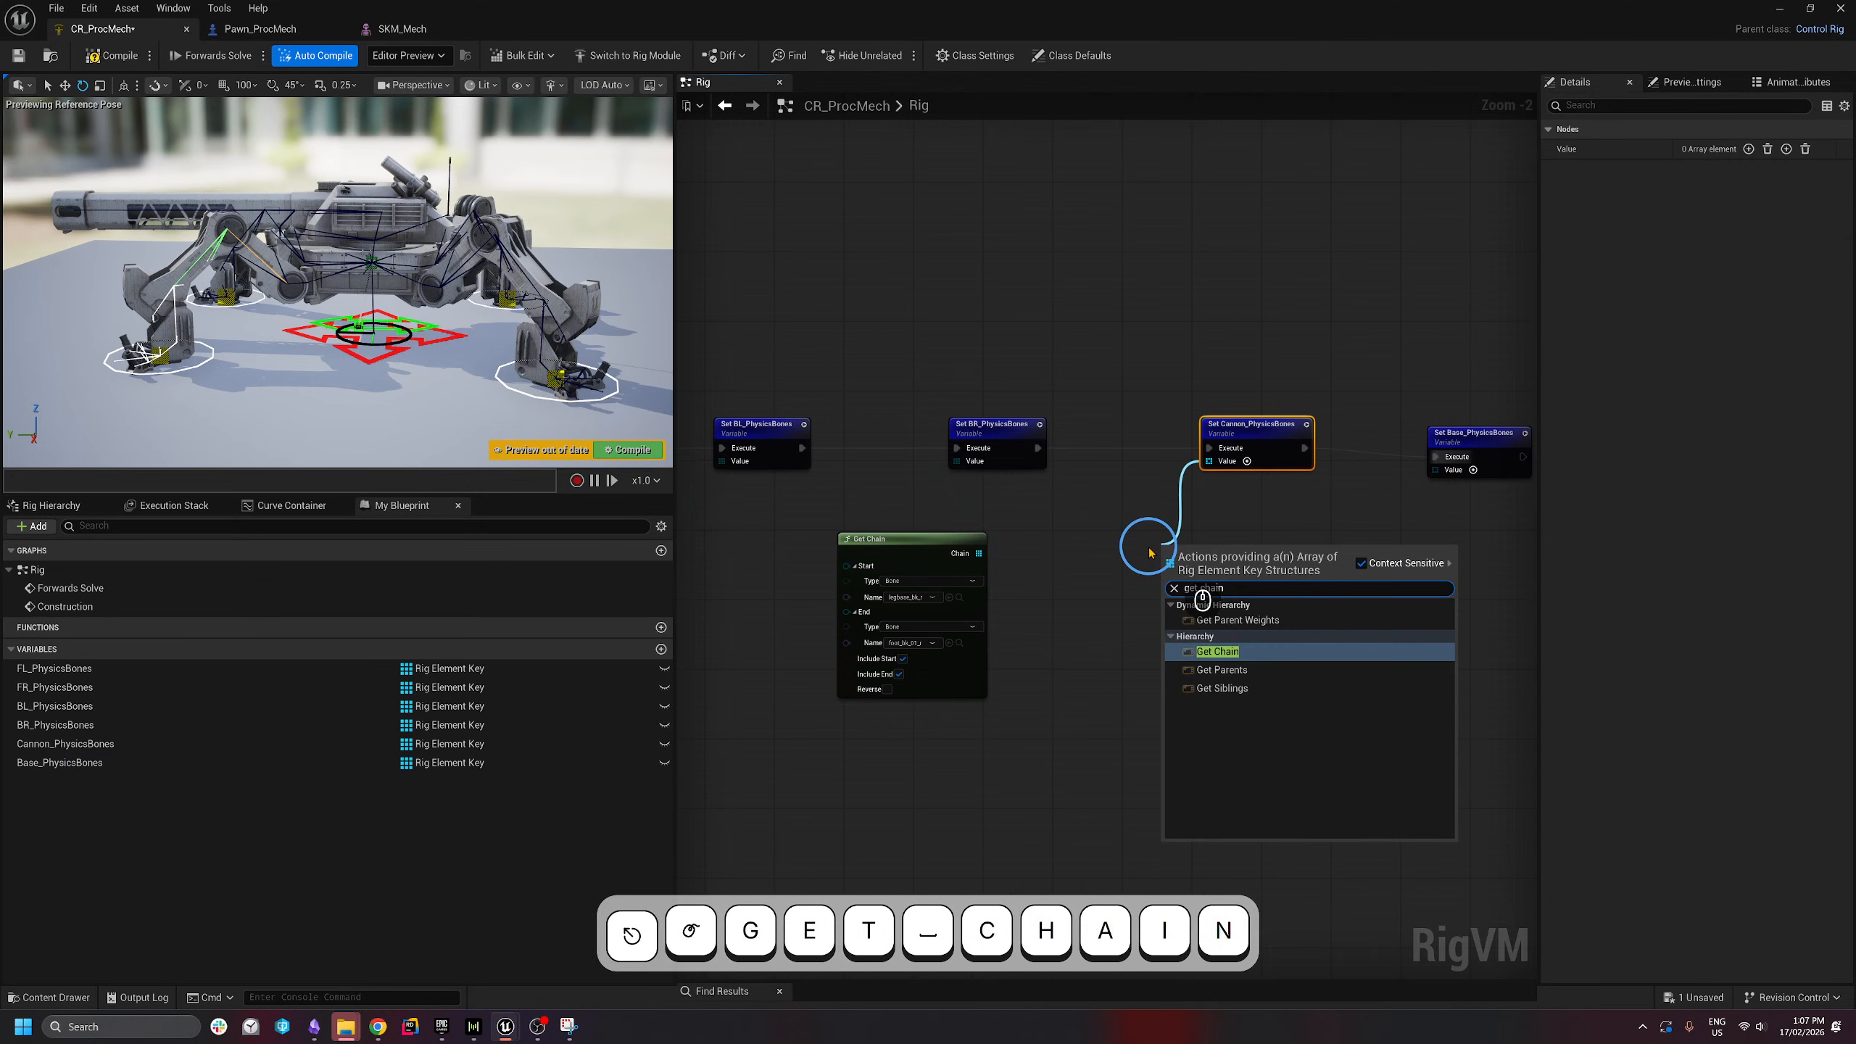
key("Return")
left_click(52, 505)
left_click(1224, 589)
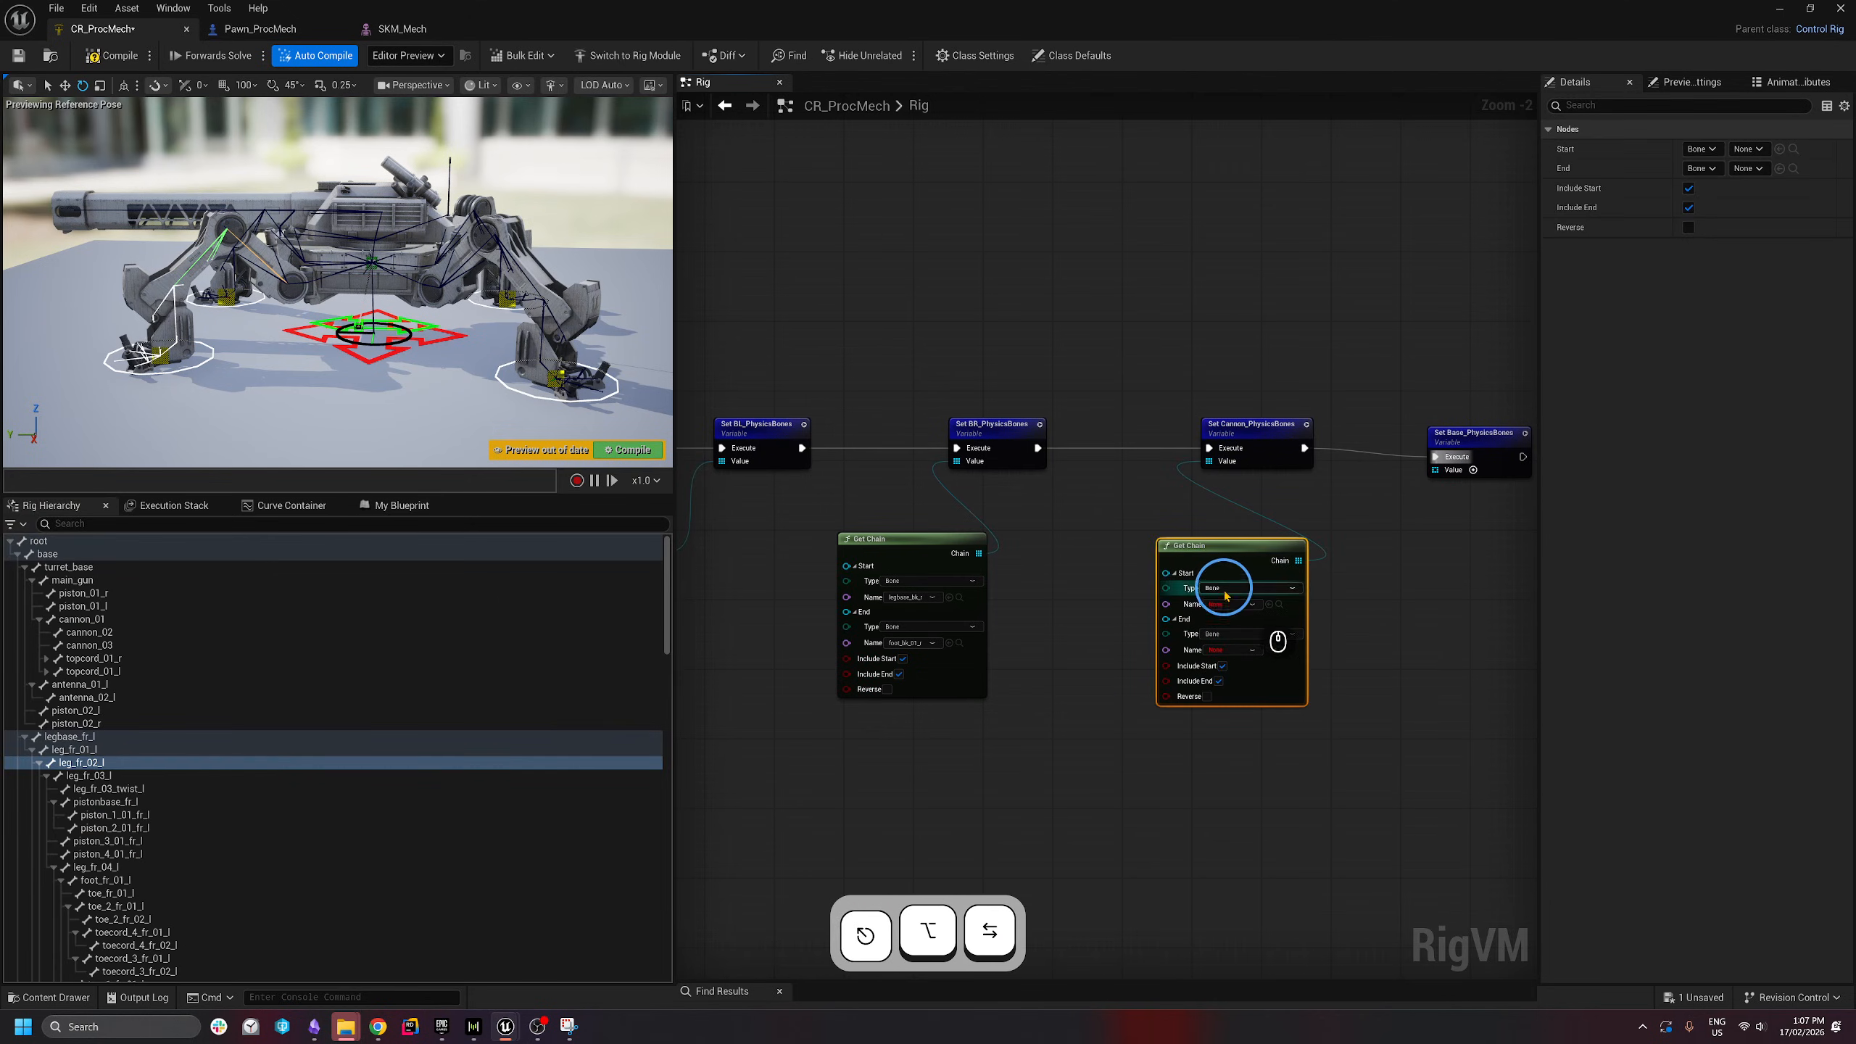
left_click_drag(1227, 553, 1140, 553)
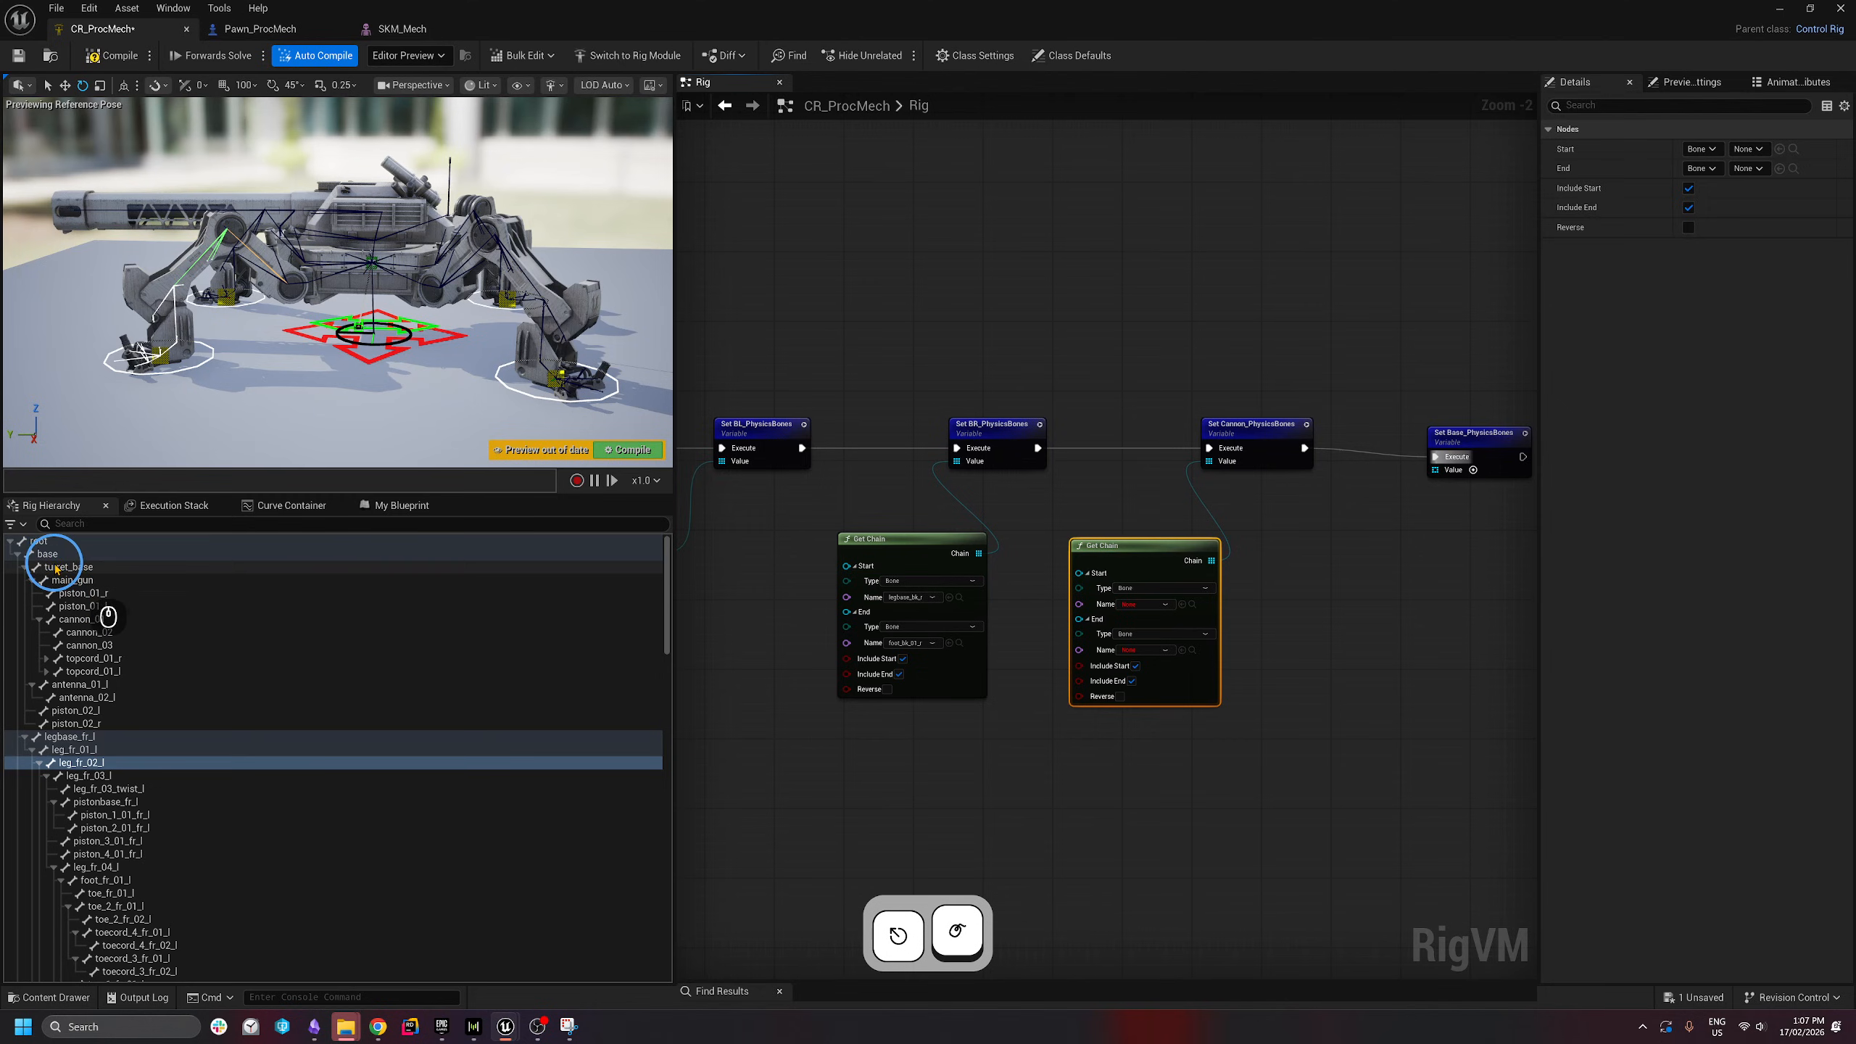
left_click(1132, 606)
type("turr")
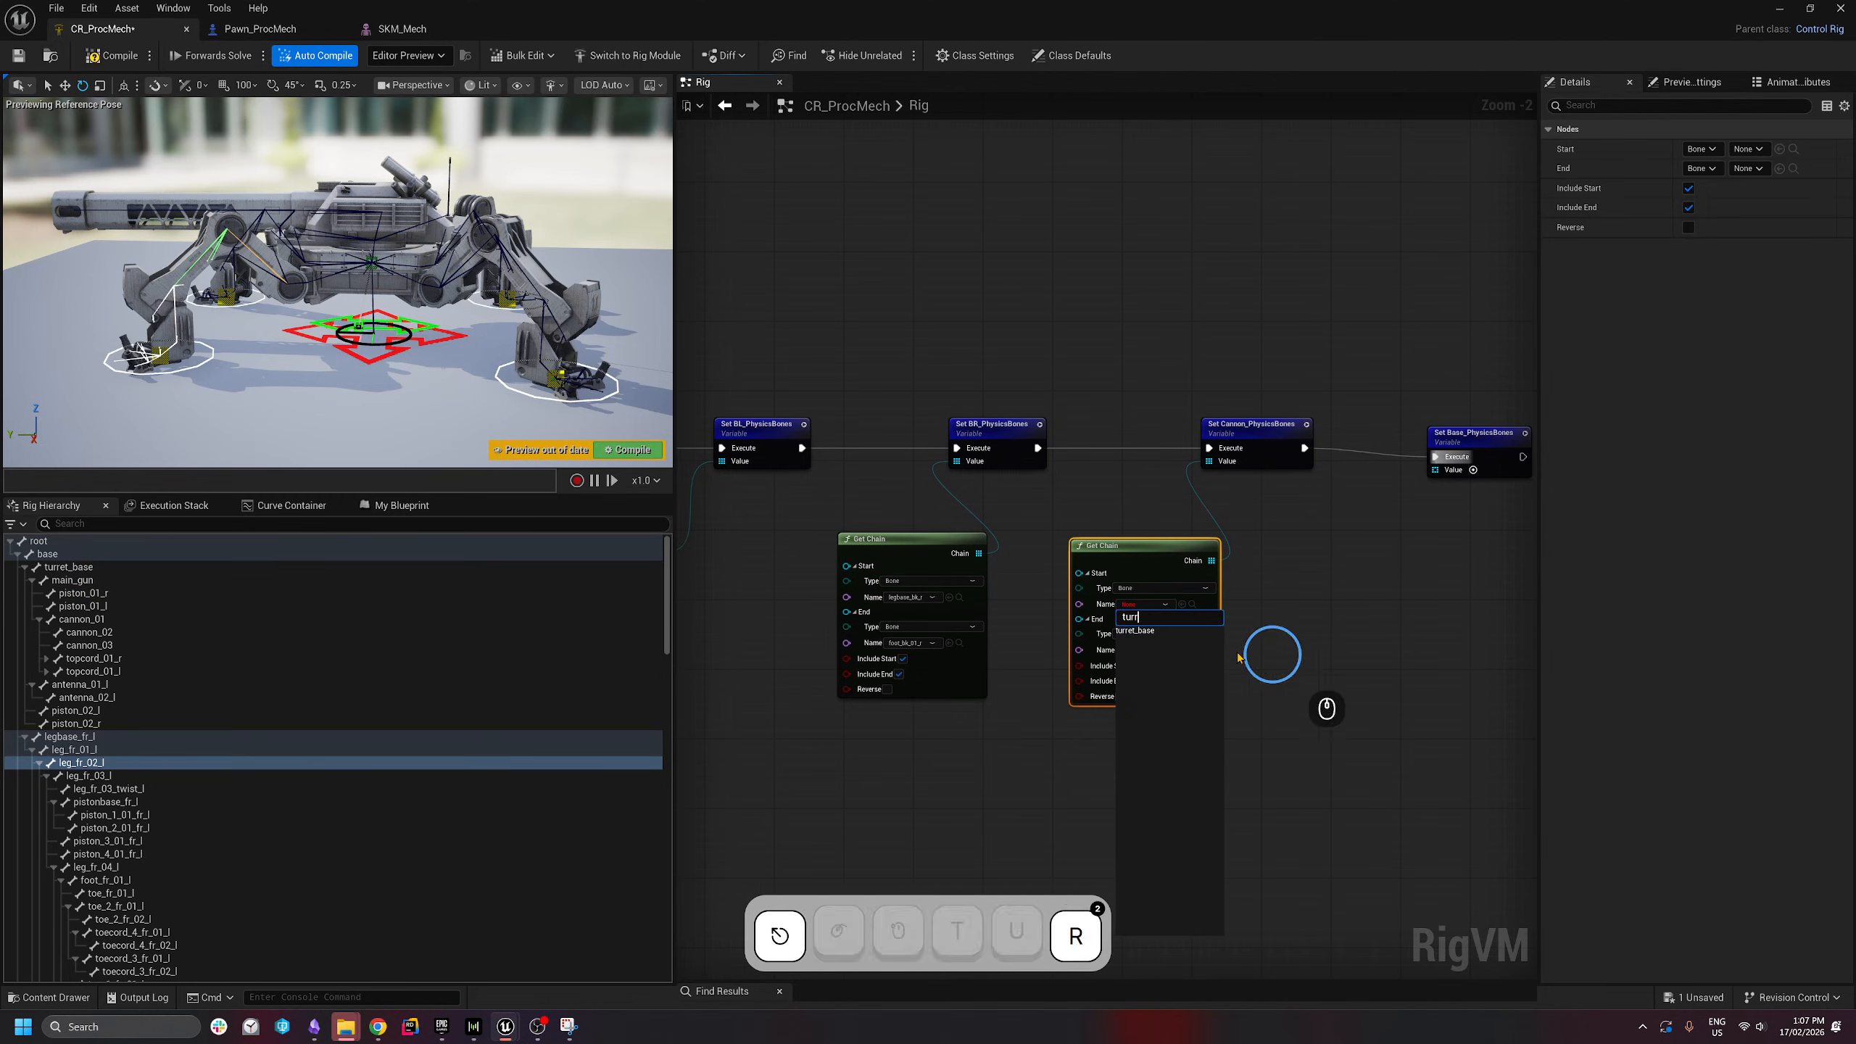
left_click(1135, 630)
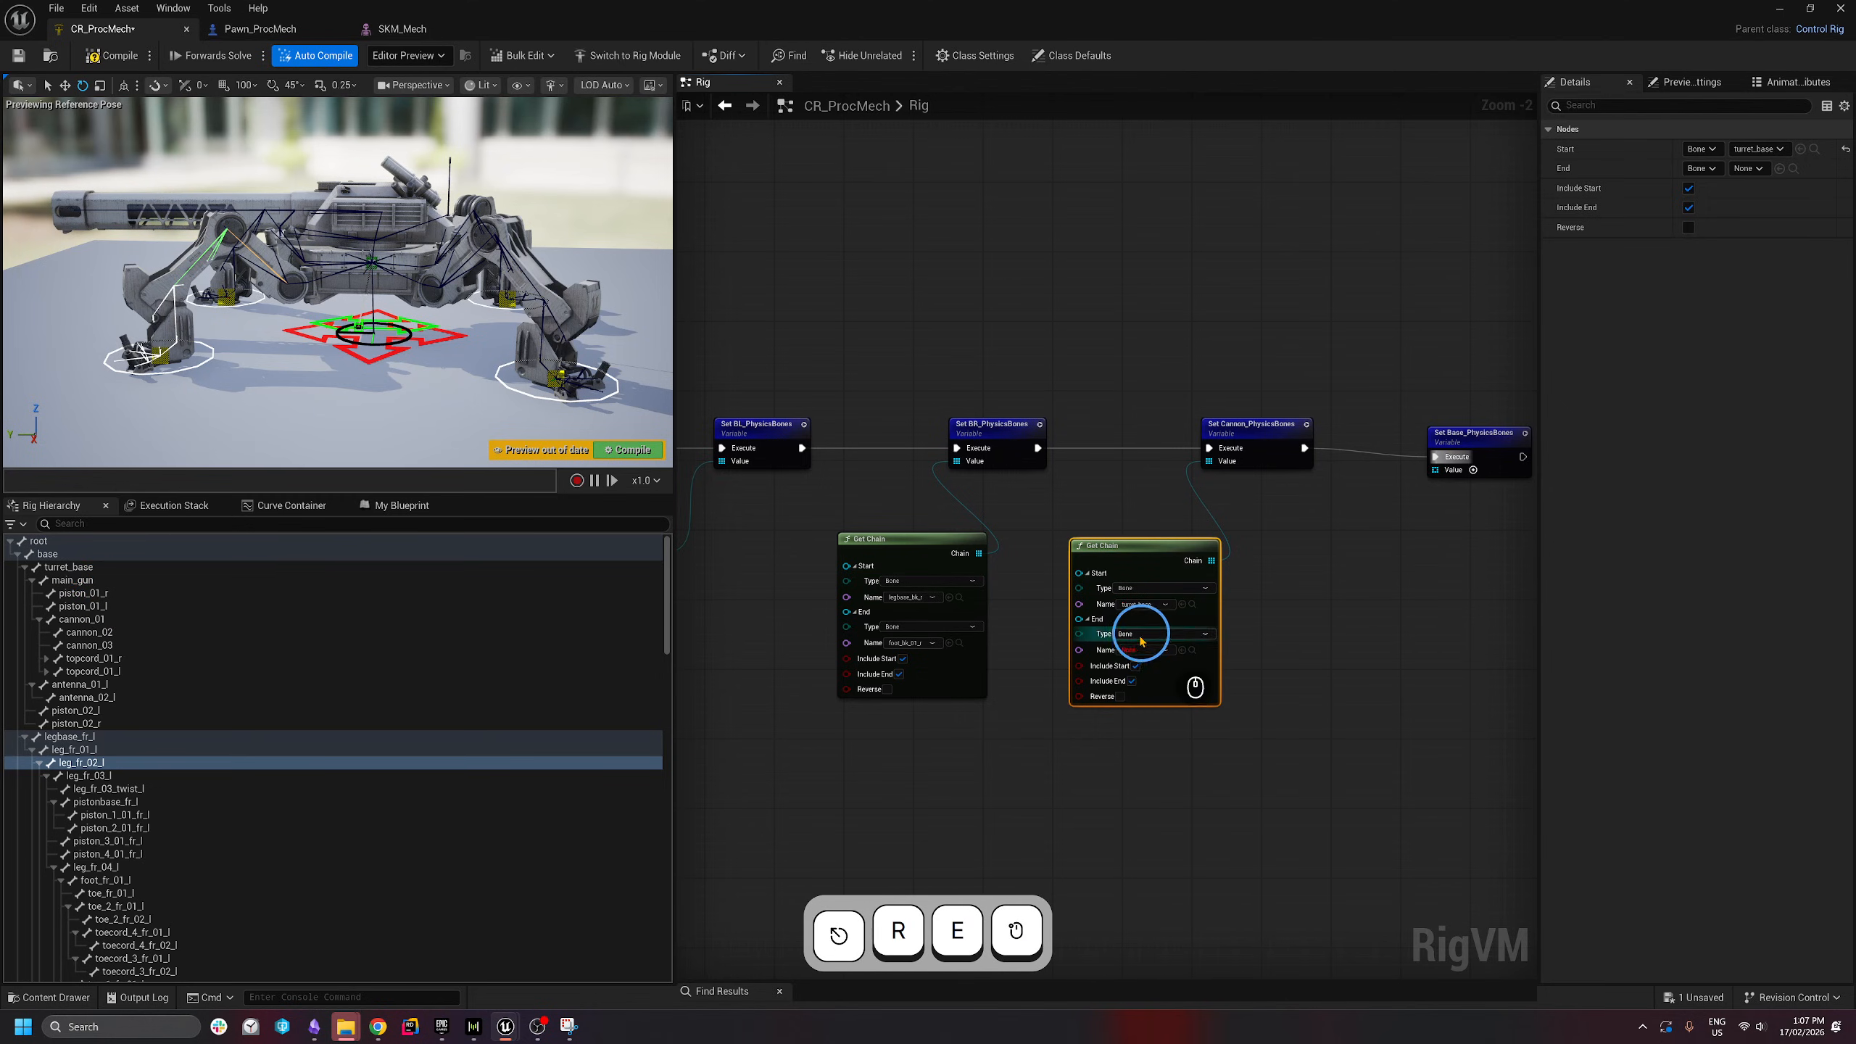
left_click(1145, 650)
type("main")
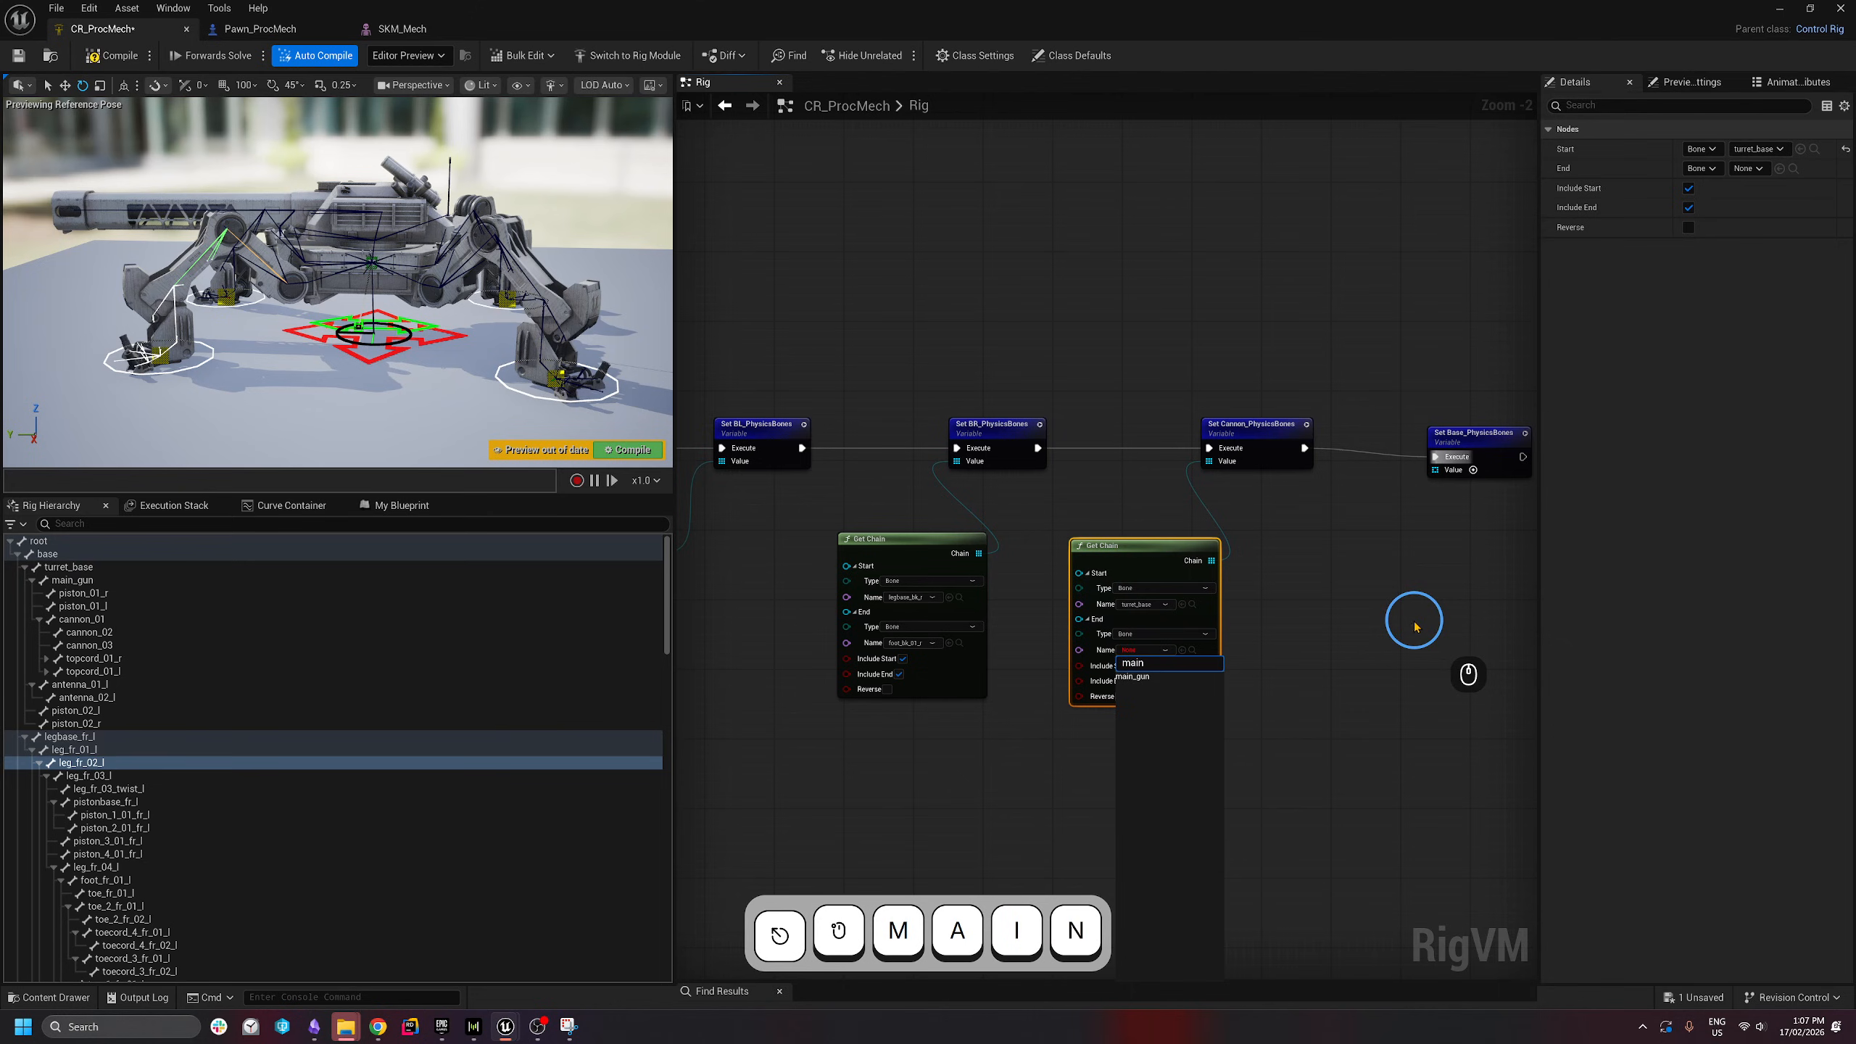
left_click(1141, 678)
- Give Set Base_PhysicsBones one array element of type Bone named base
right_click_drag(1487, 444, 1197, 455)
scroll(1202, 453, "up", 2)
left_click_drag(1191, 459, 1211, 449)
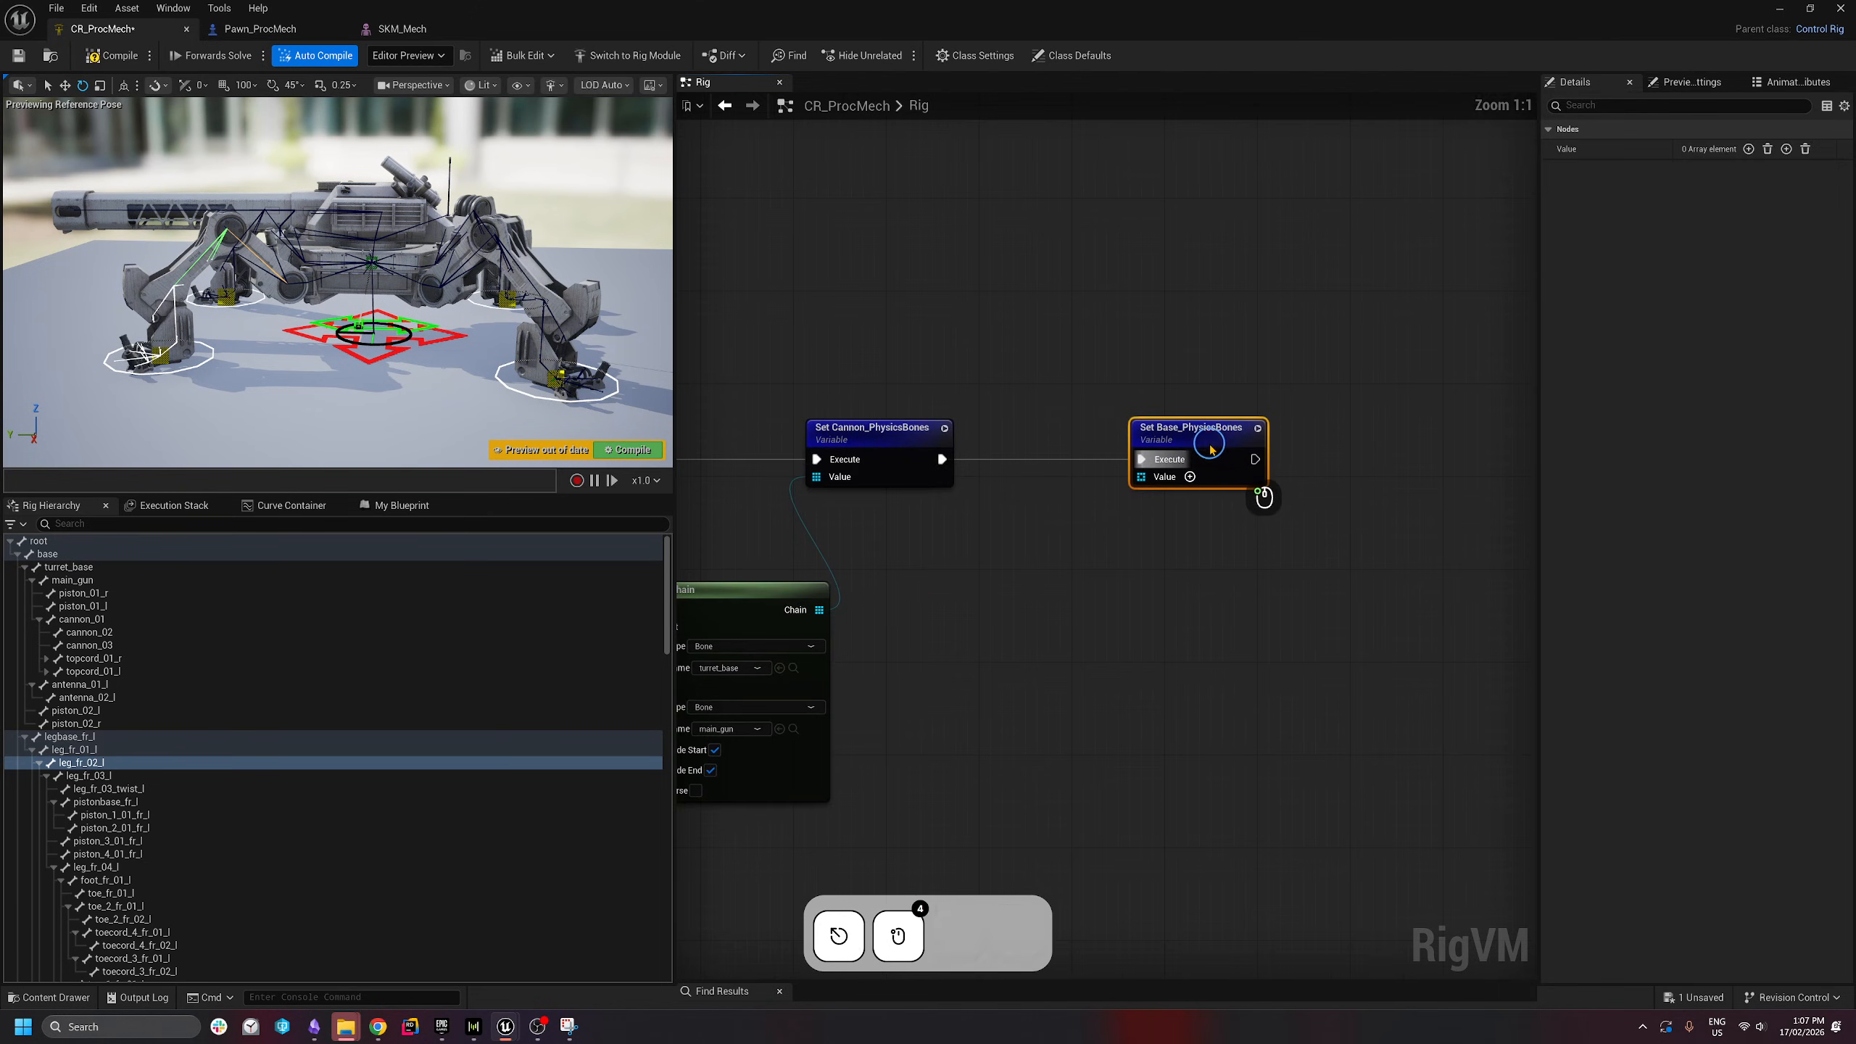
left_click(1190, 476)
left_click(1225, 535)
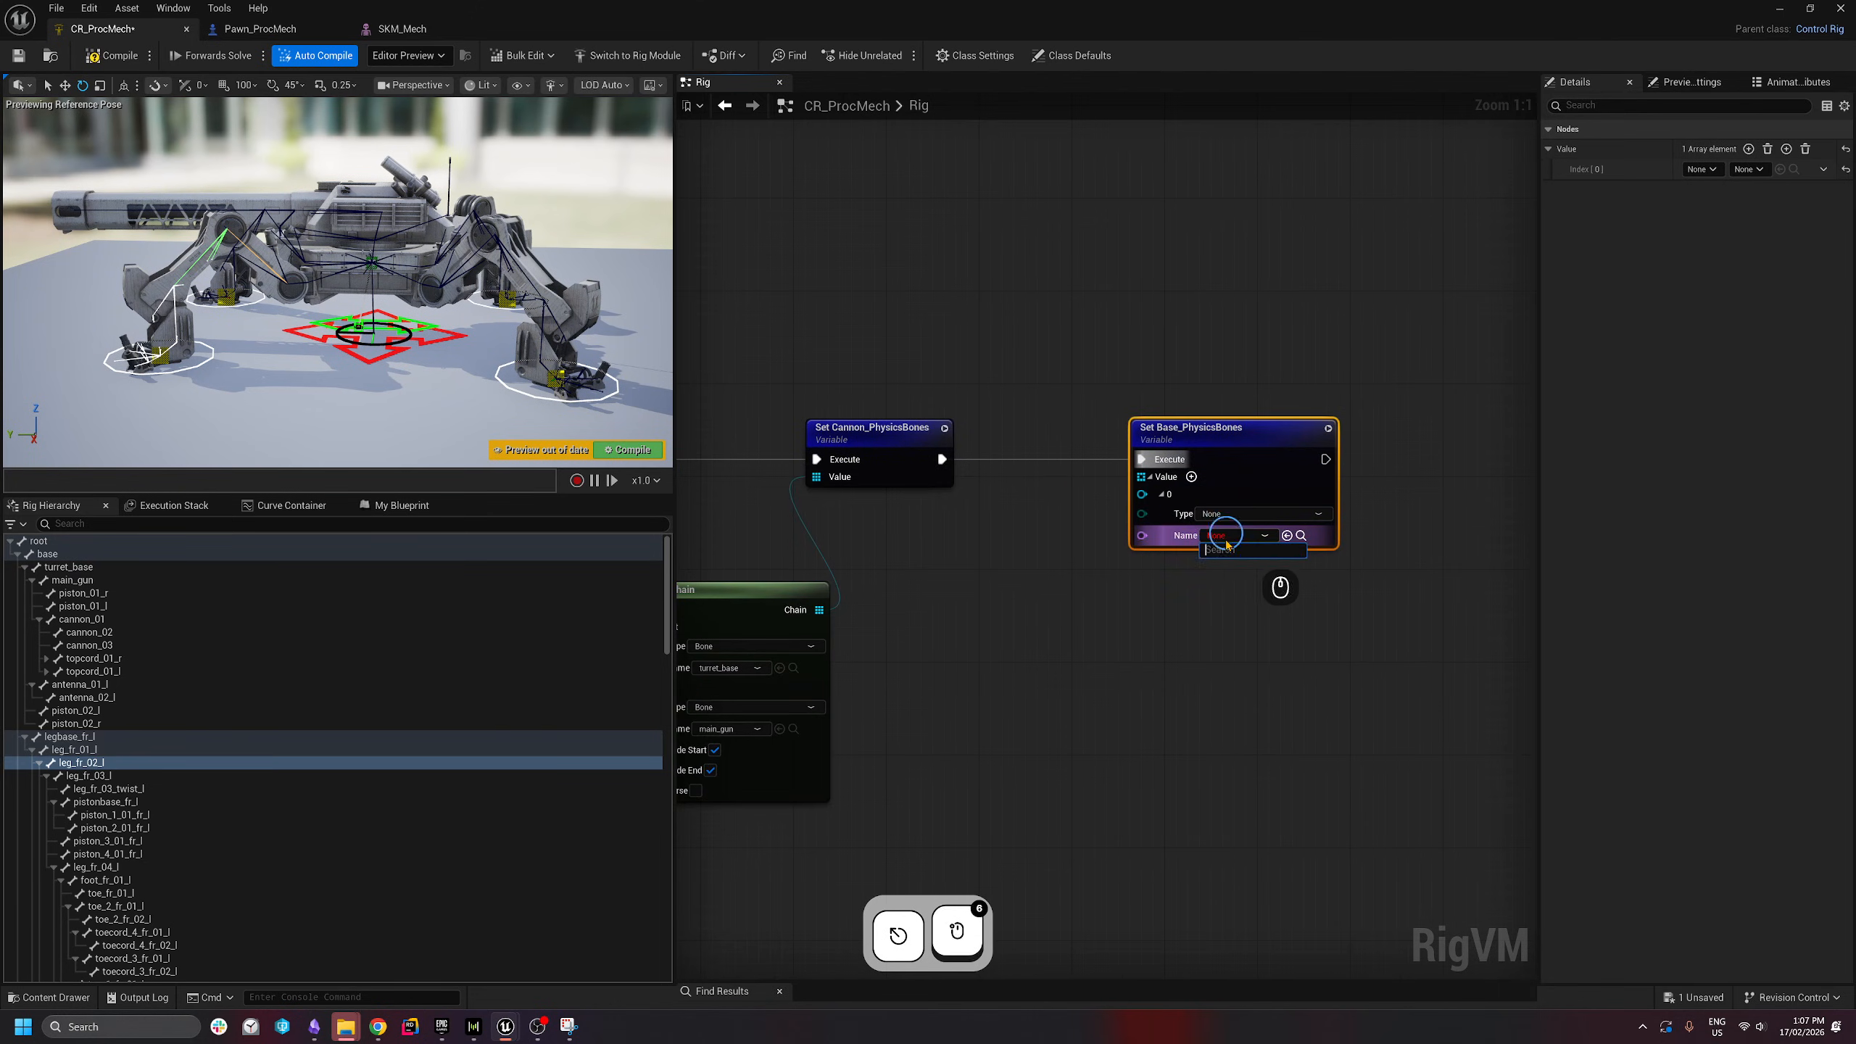
left_click(1235, 512)
left_click(1228, 539)
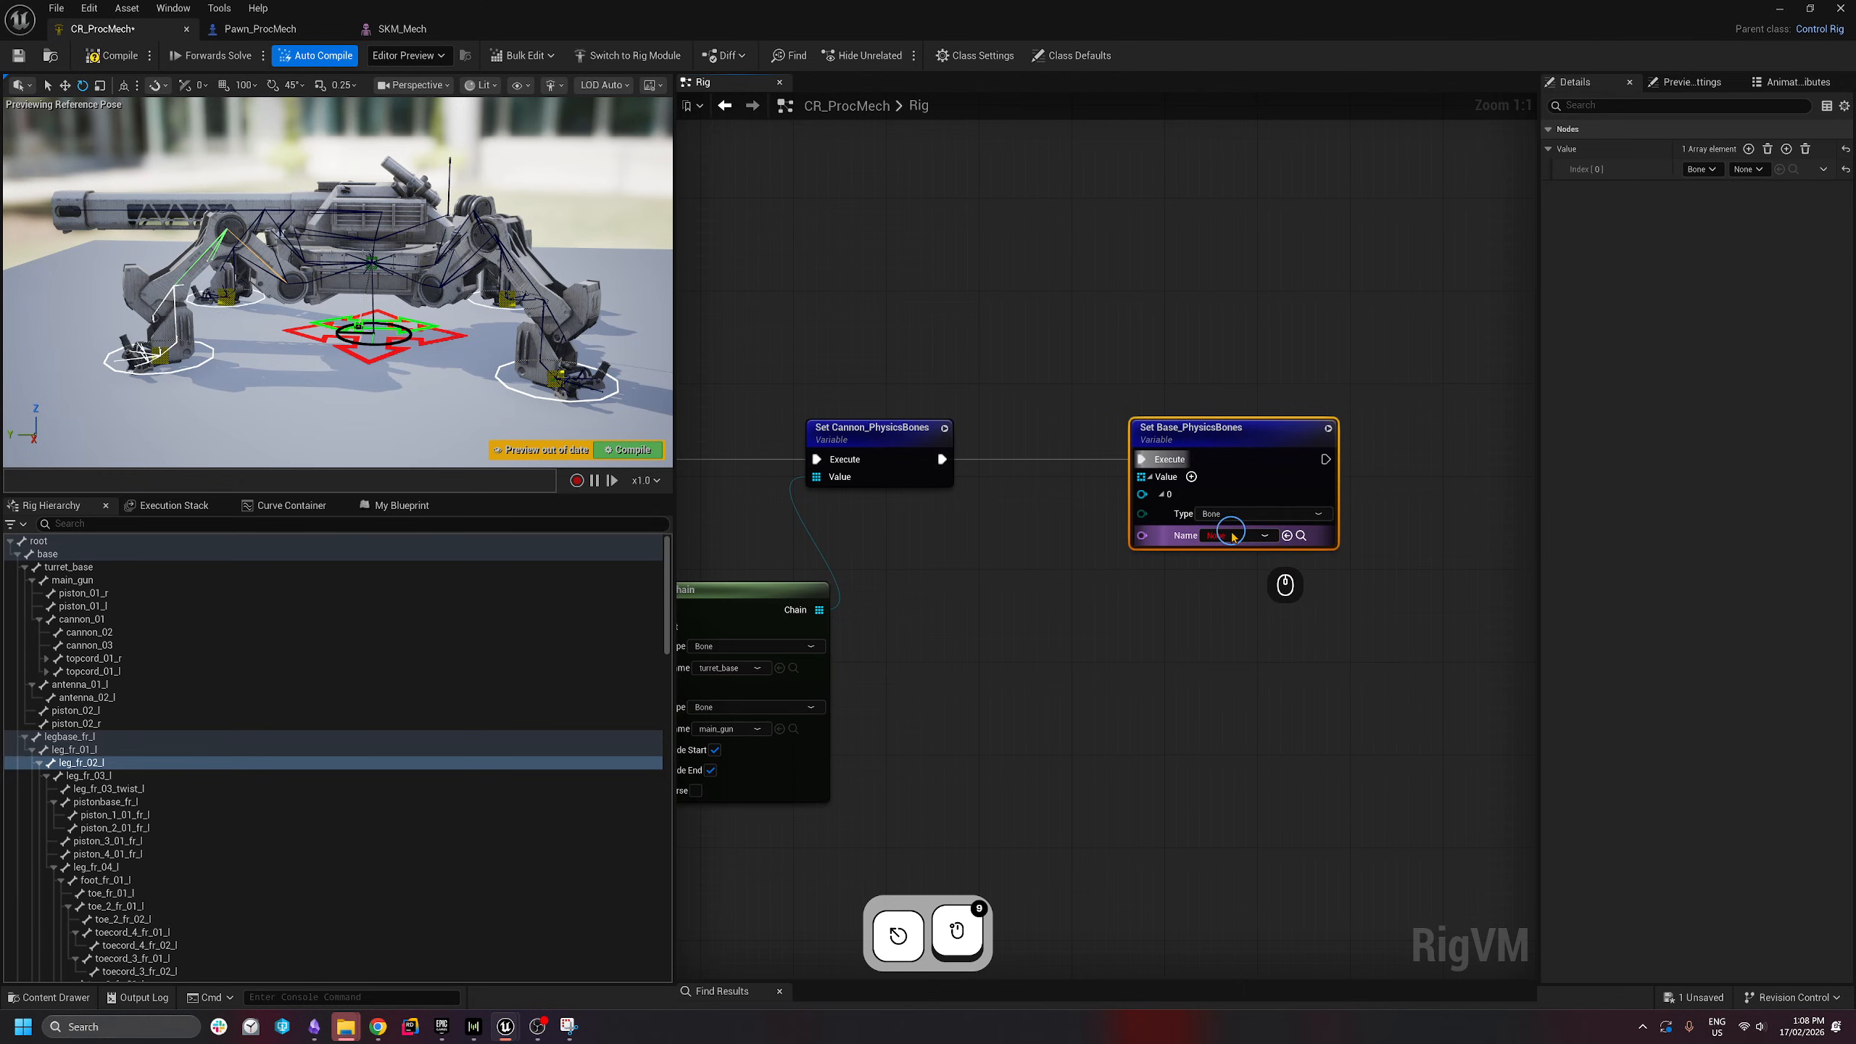
left_click(1235, 535)
left_click(1226, 591)
scroll(1256, 613, "down", 6)
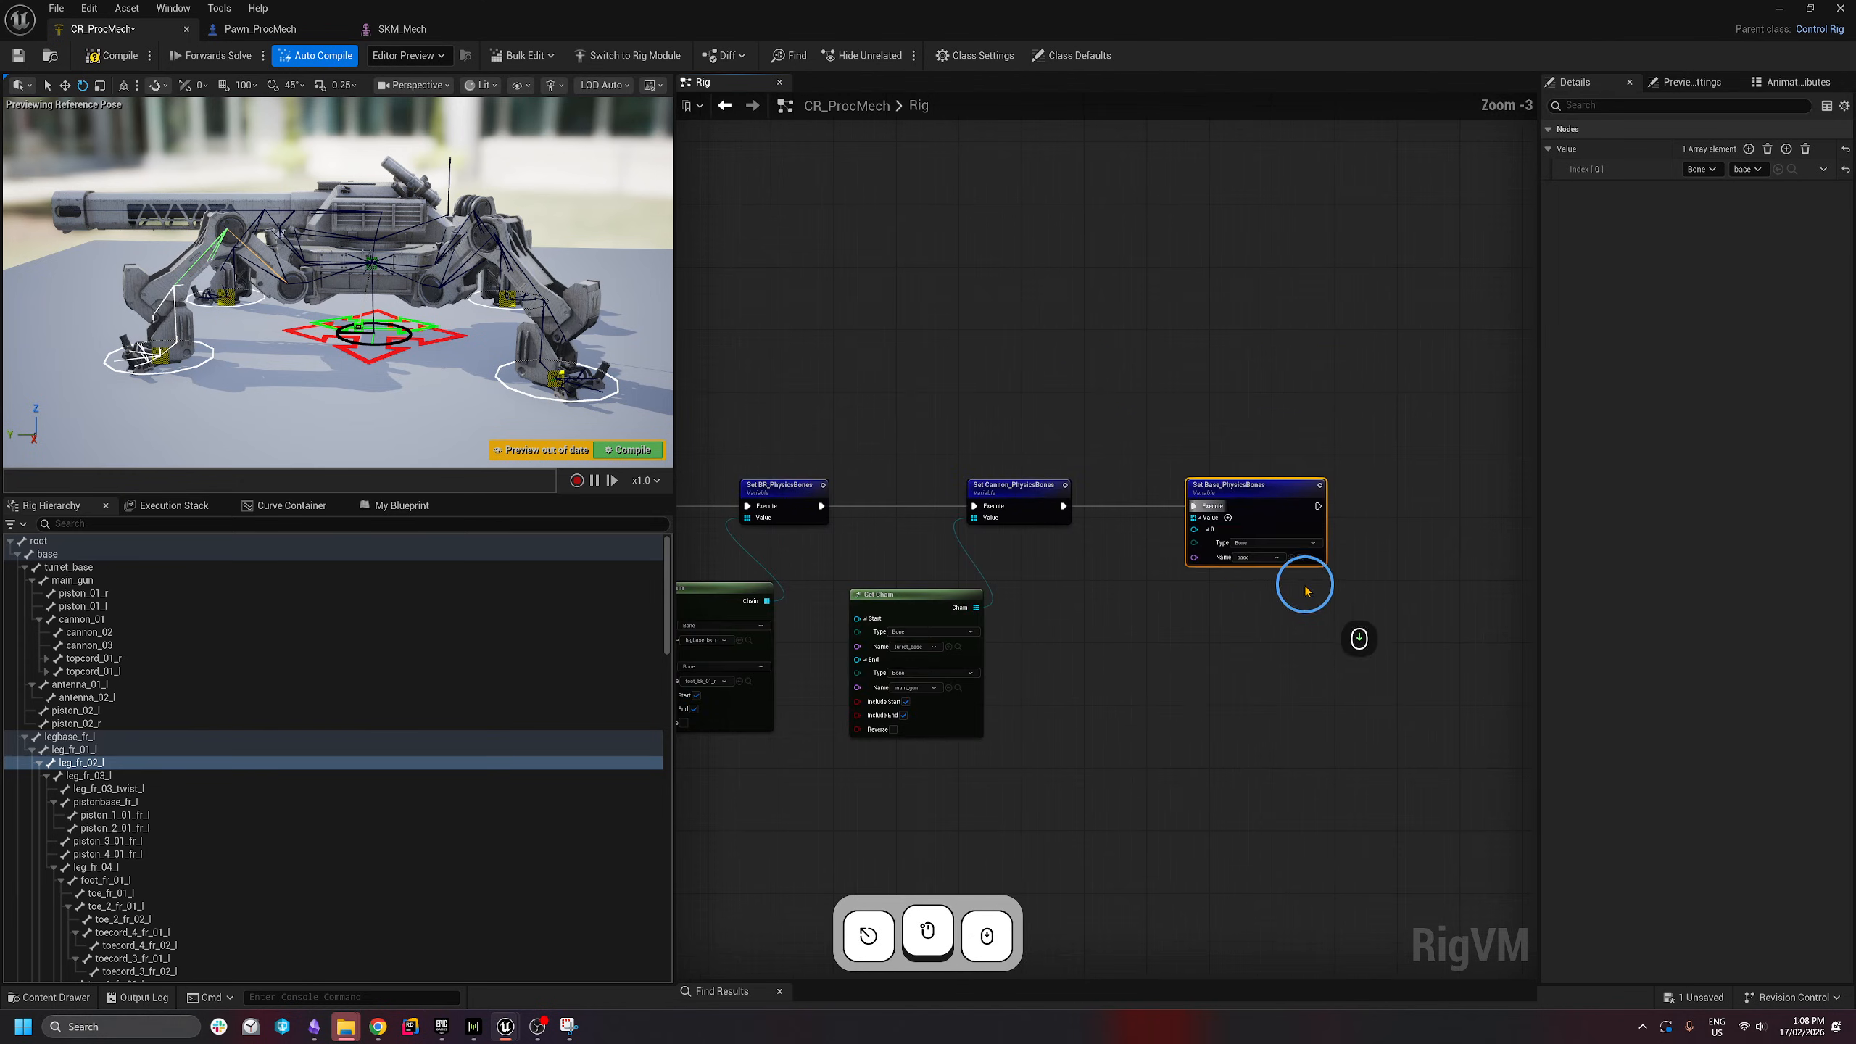
right_click_drag(1116, 708, 1310, 578)
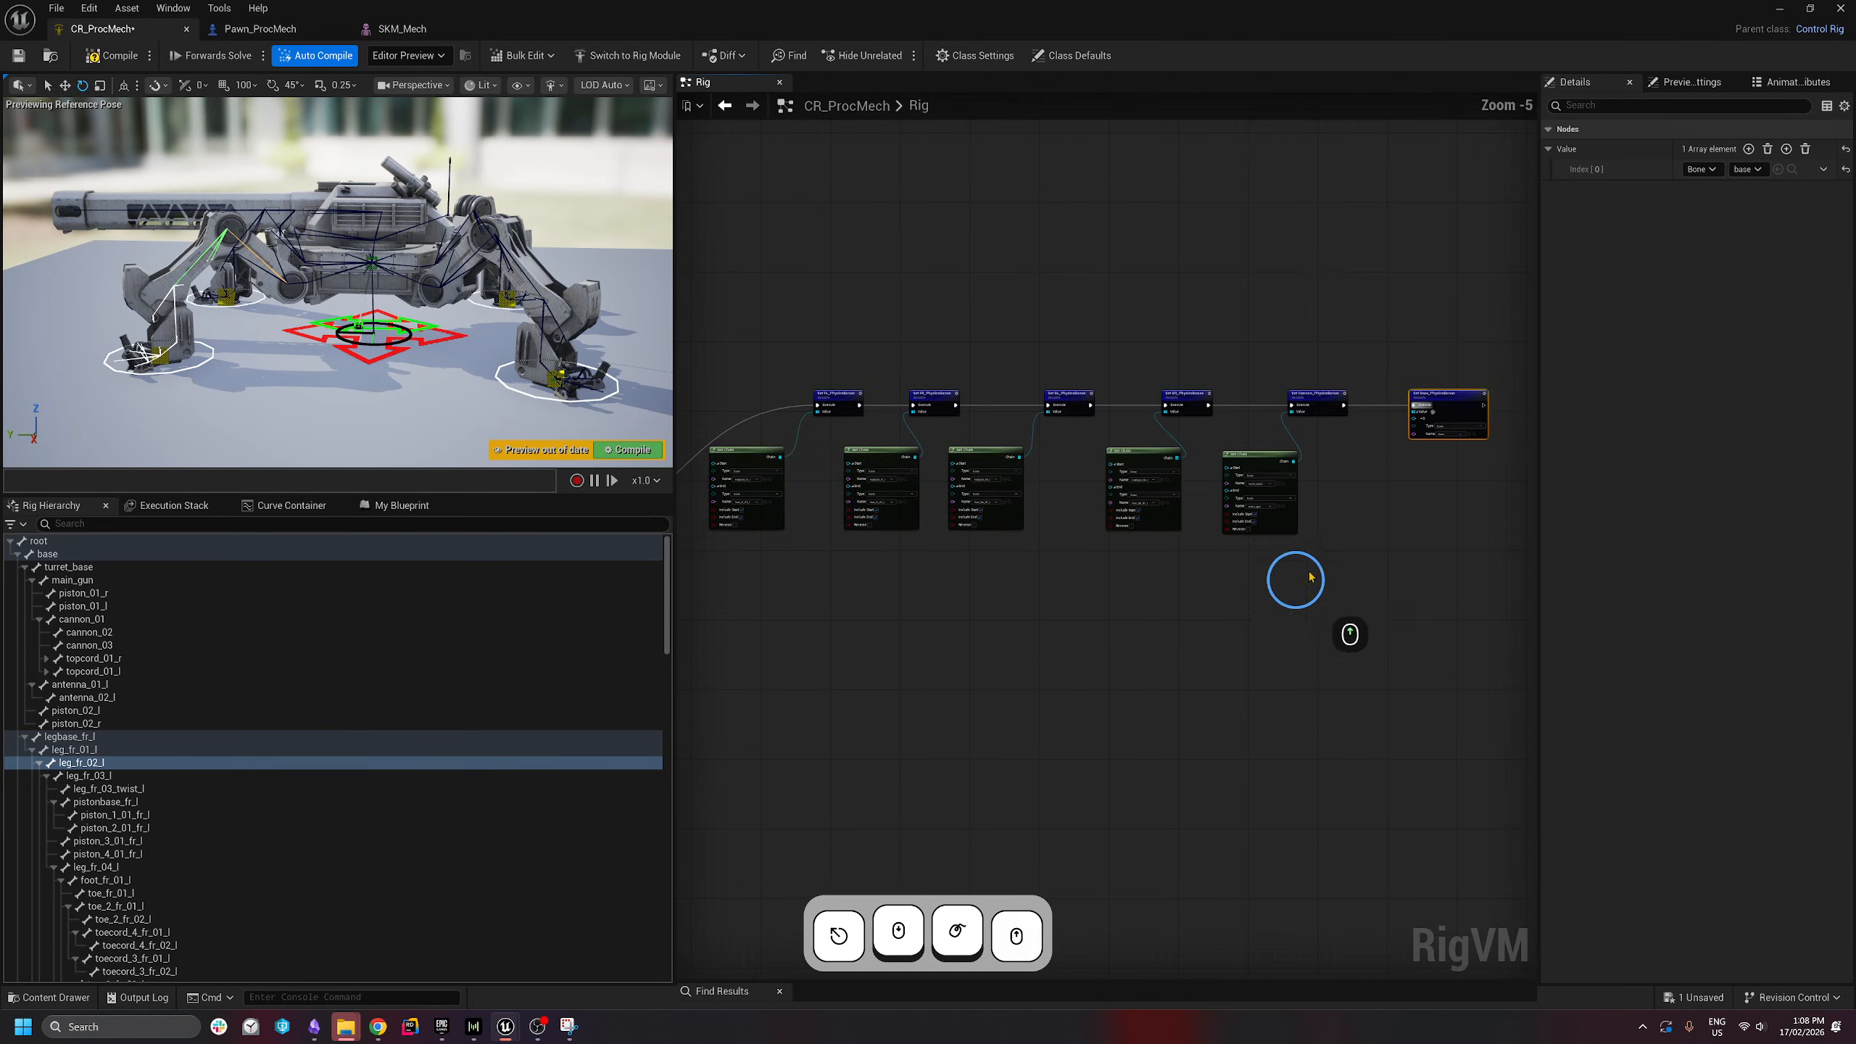
- Select all setter and Get Chain nodes and add a comment titled 'Creating chain arrays'
left_click_drag(1494, 348, 762, 634)
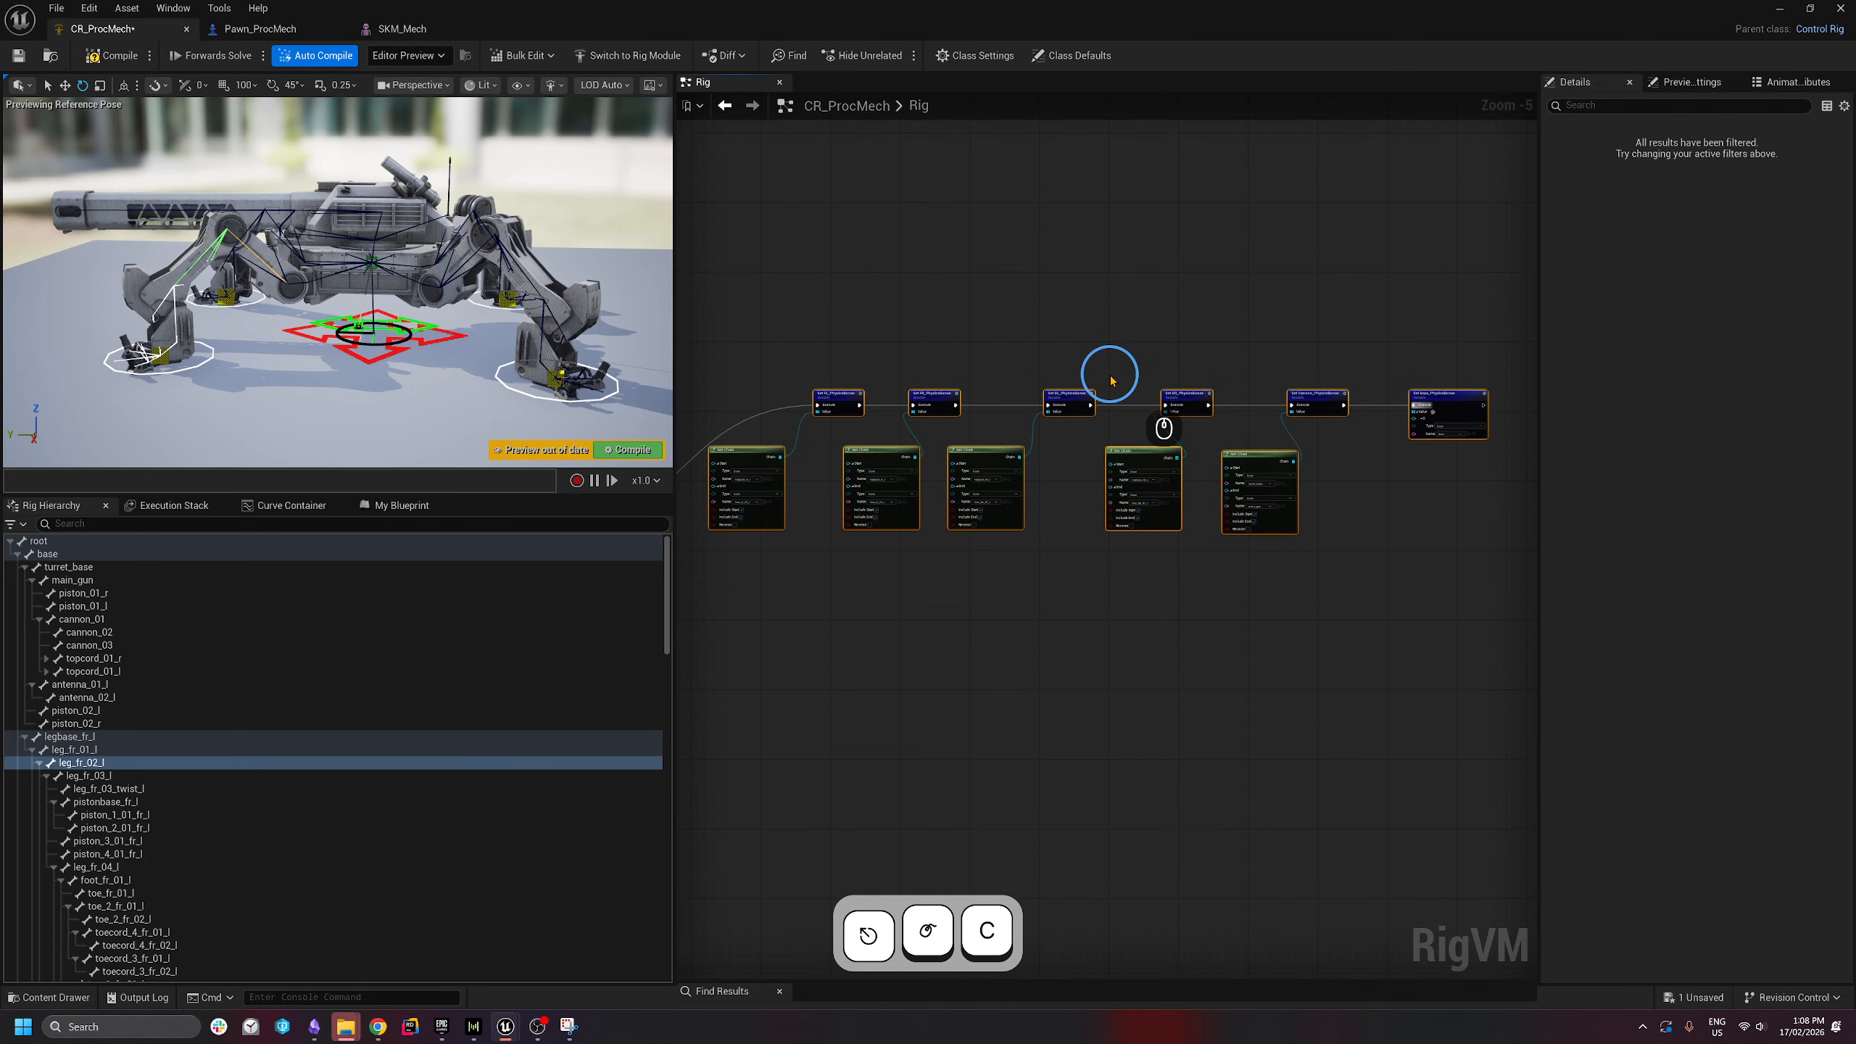
type("cCreating ch")
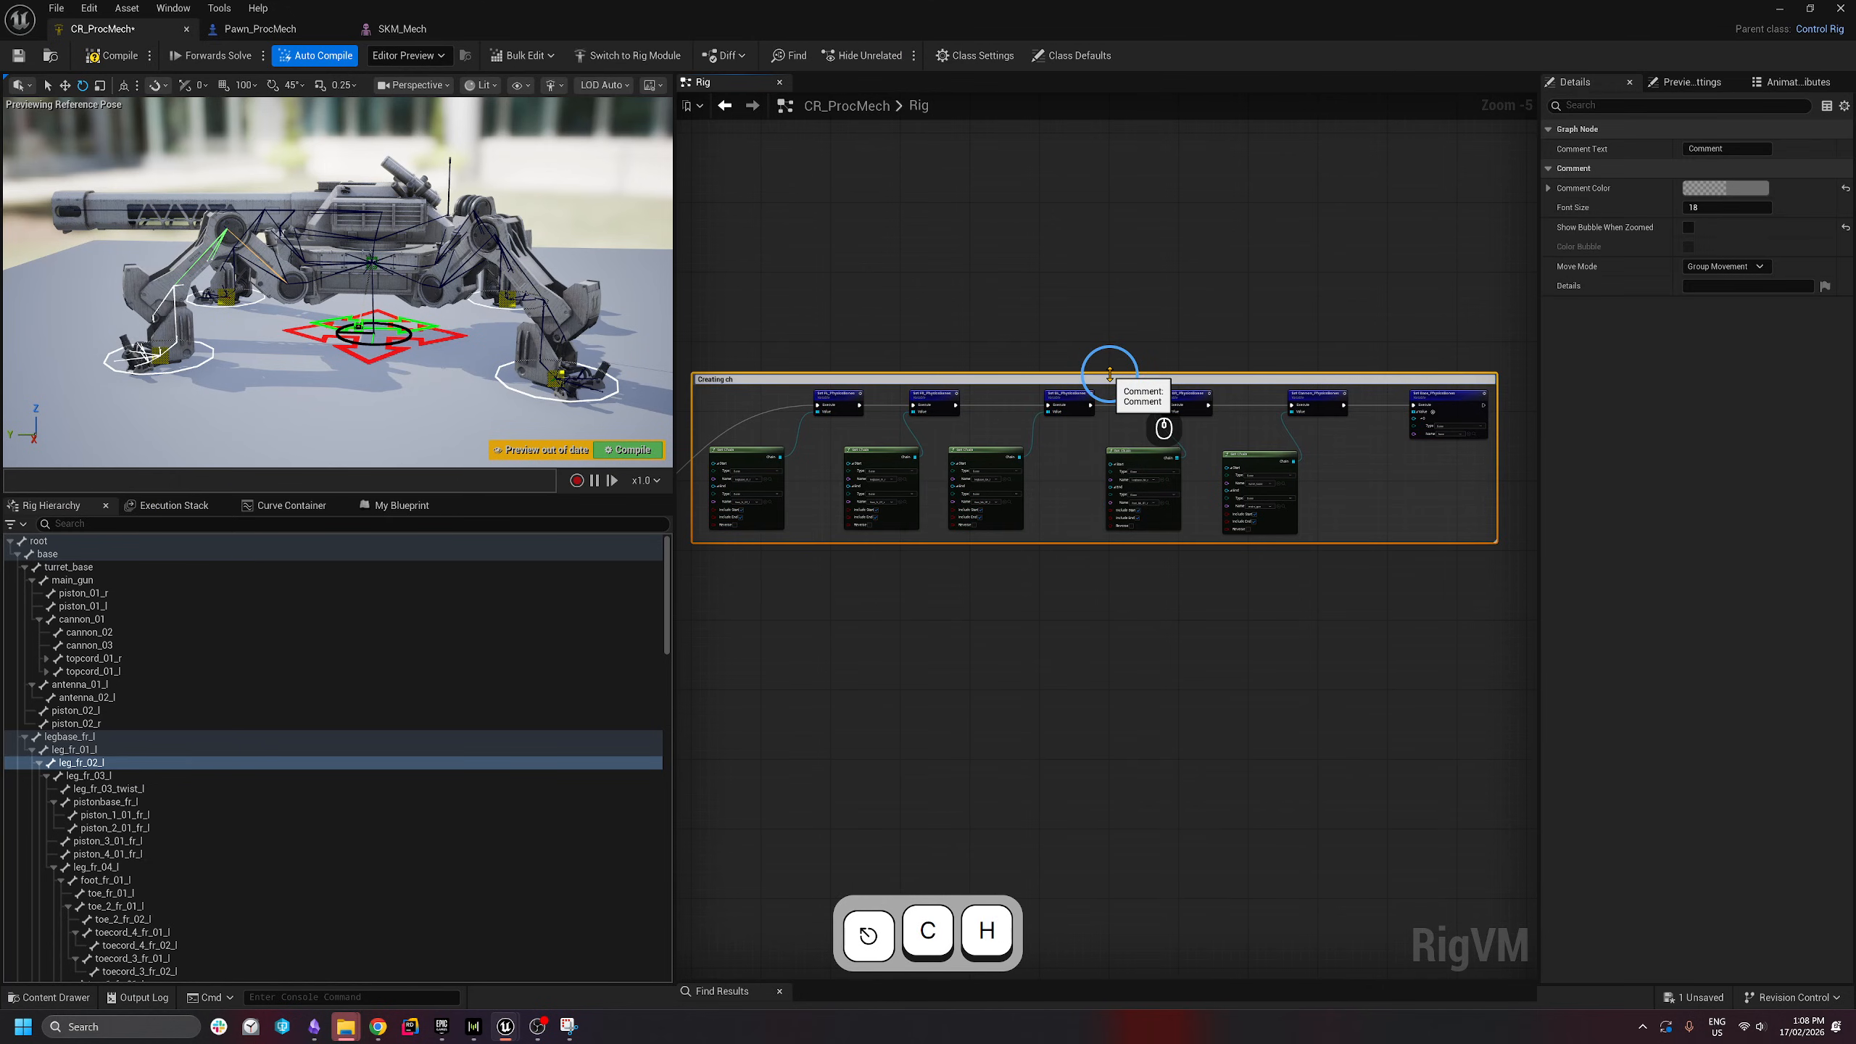
type("ain arr")
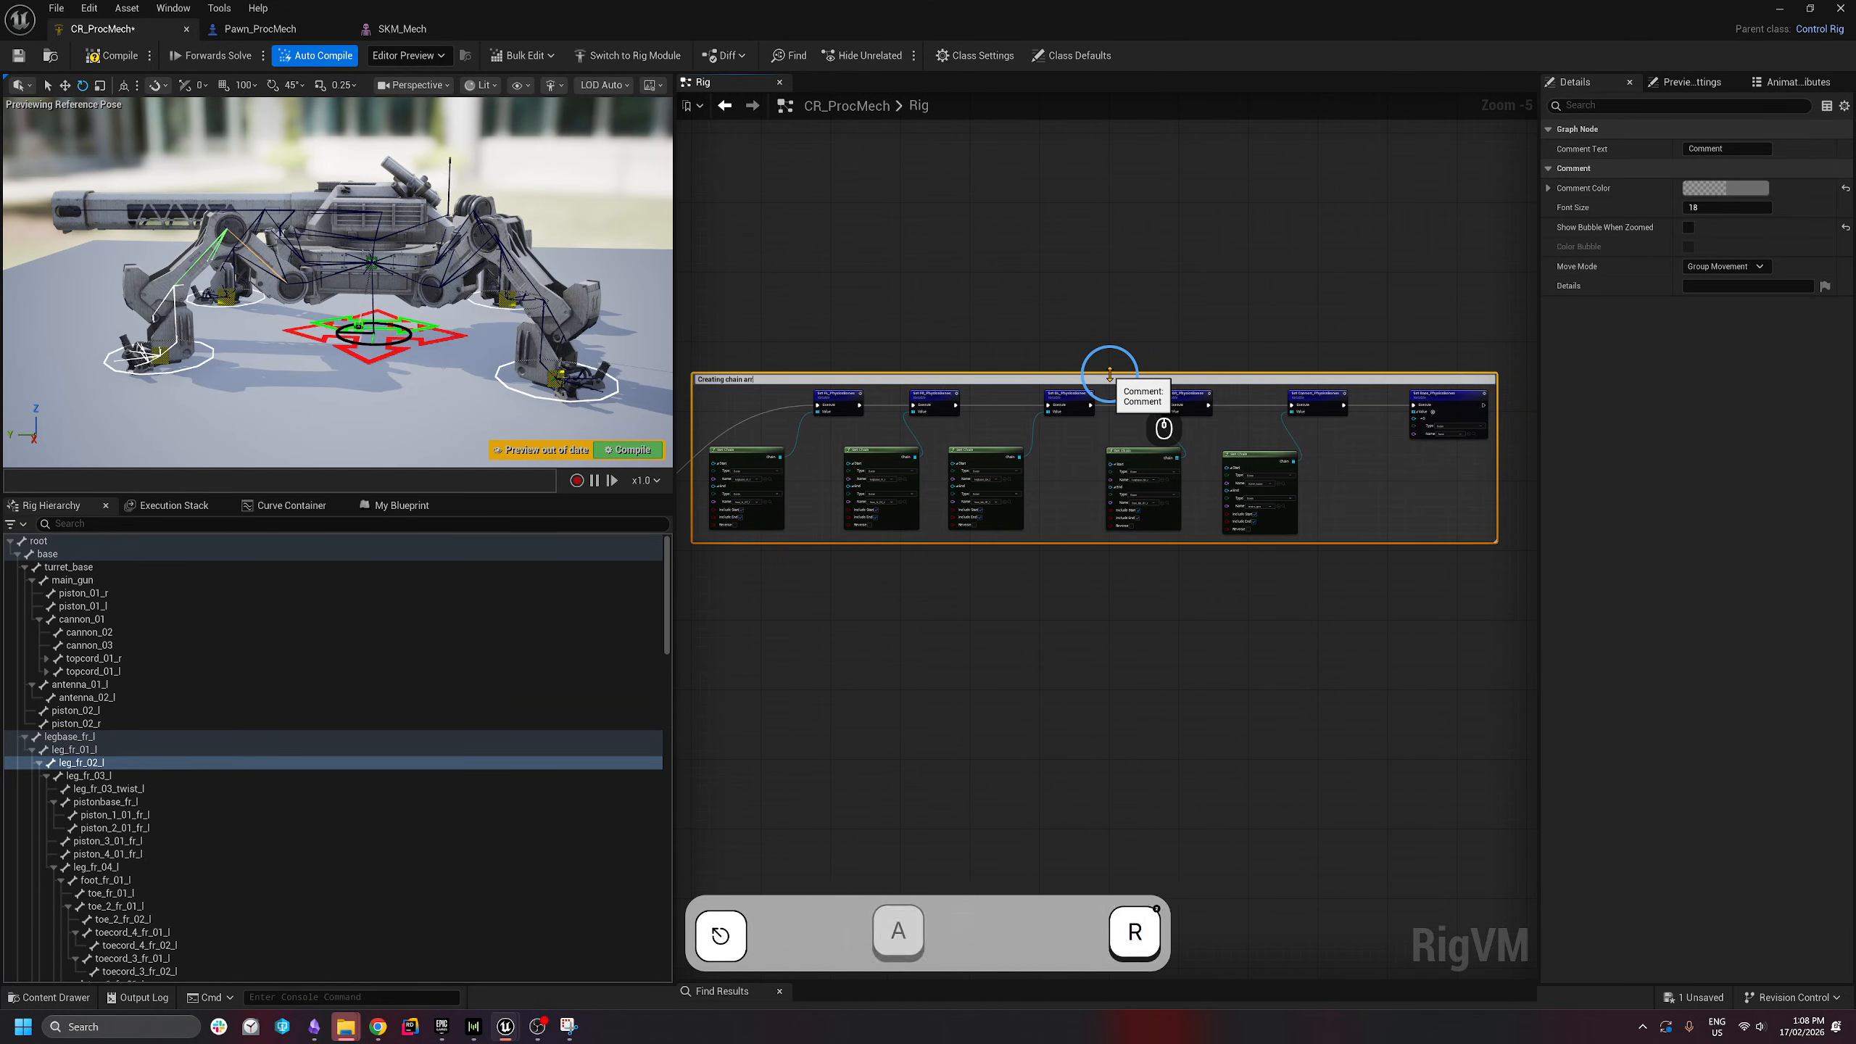
type("ays")
key("Return")
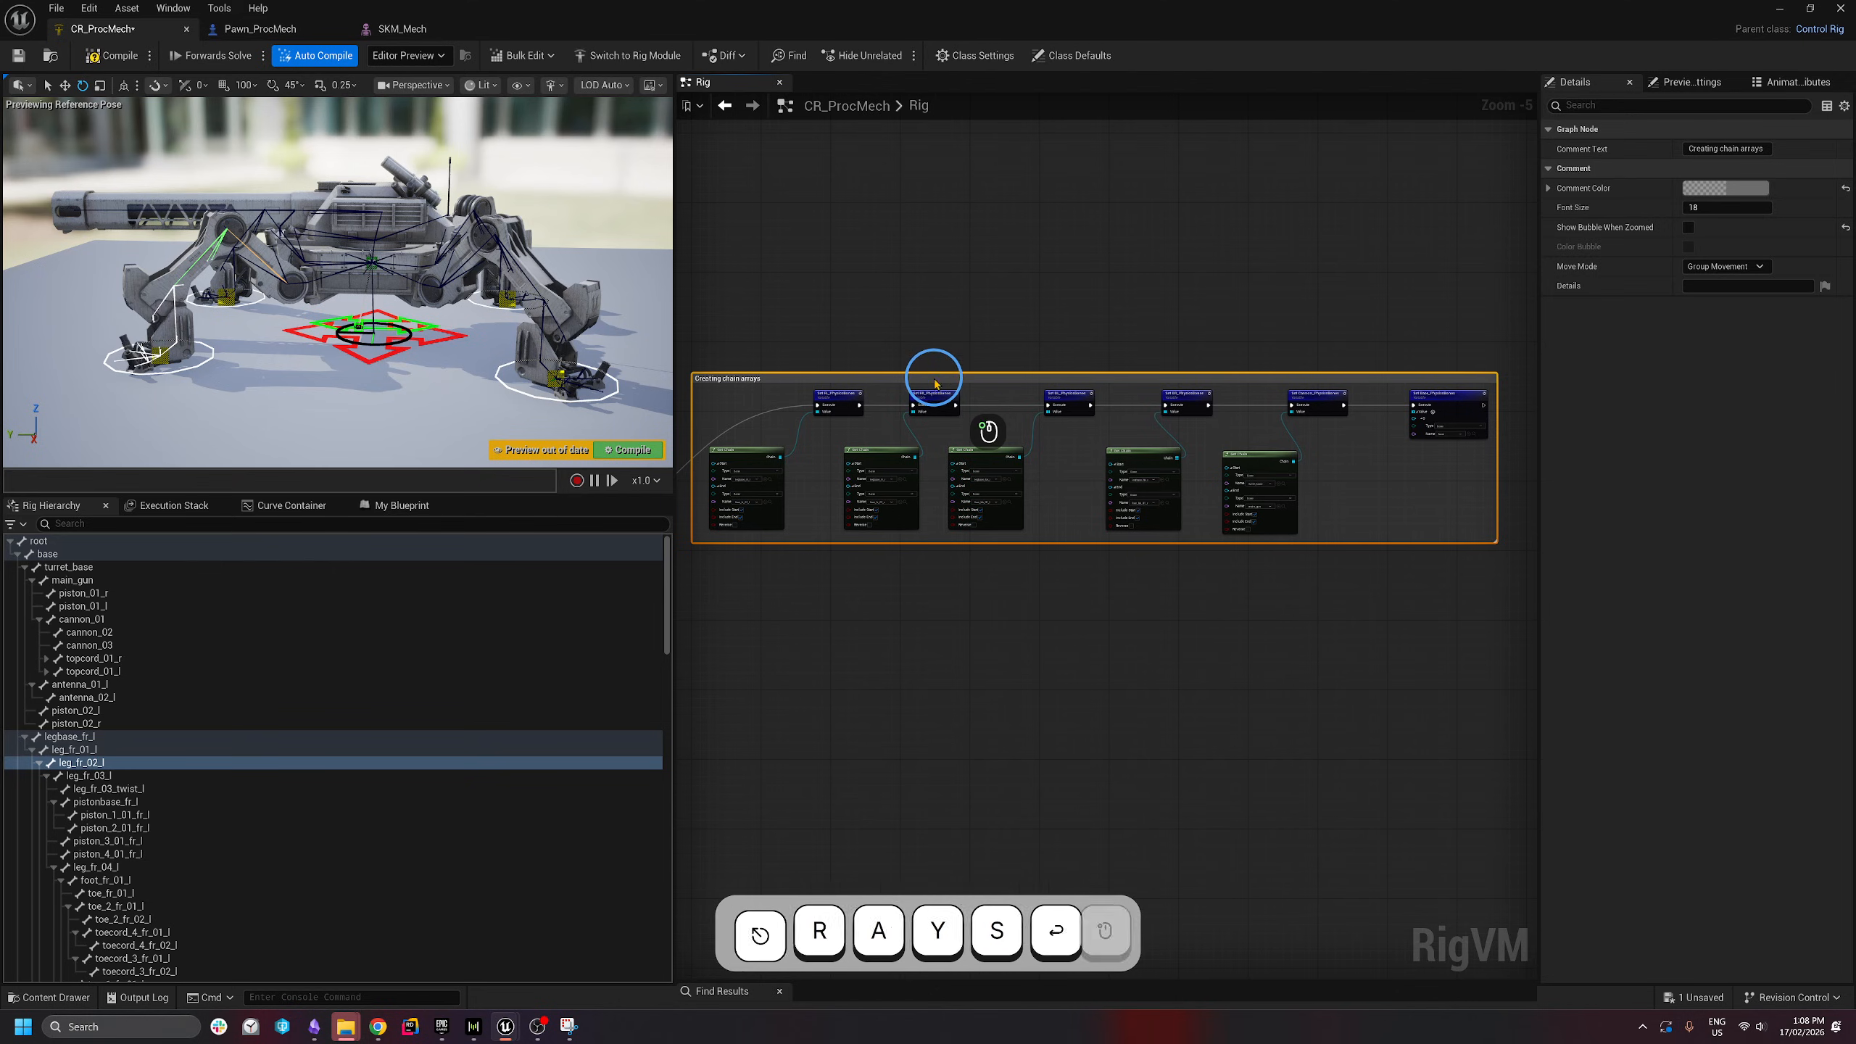
- Reveal the Construction Event node and check node selections inside the new comment
right_click_drag(932, 379, 981, 279)
right_click_drag(911, 443, 1297, 481)
scroll(1023, 530, "up", 3)
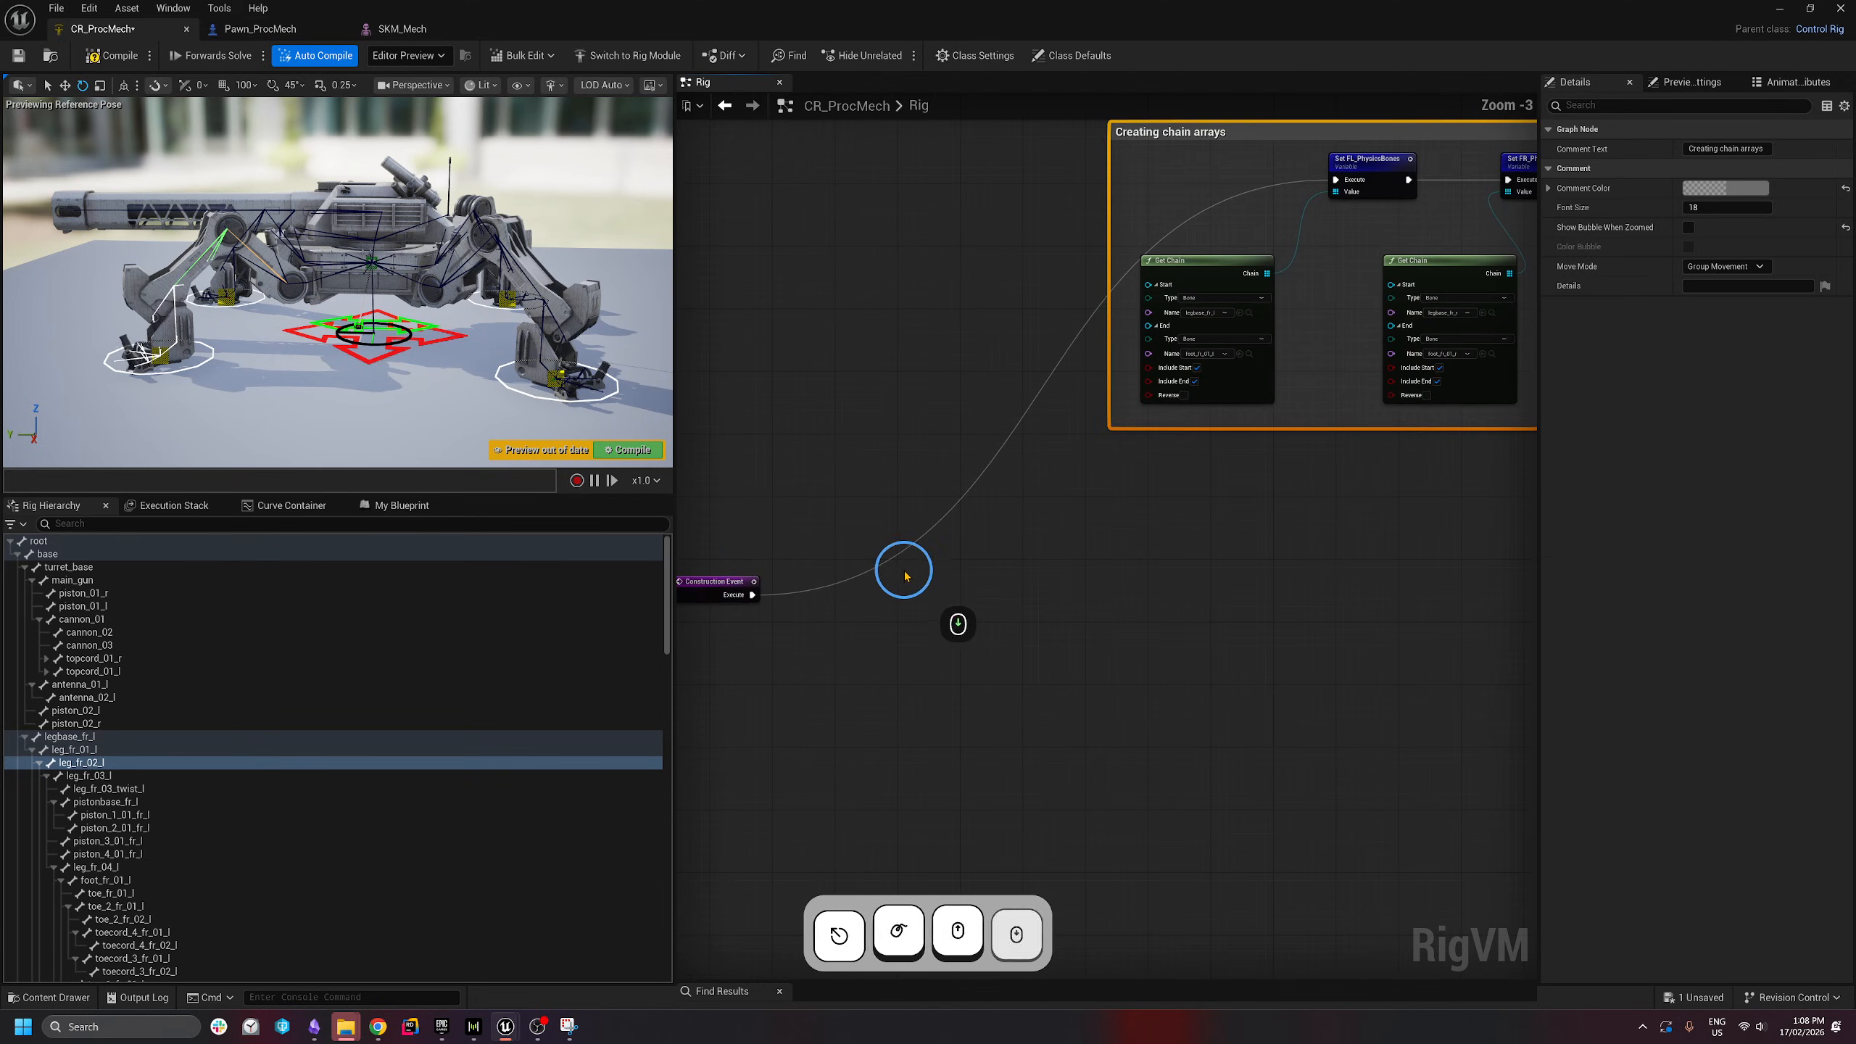
scroll(950, 555, "down", 3)
left_click_drag(754, 591, 895, 319)
left_click_drag(963, 676, 924, 339)
left_click(1146, 654)
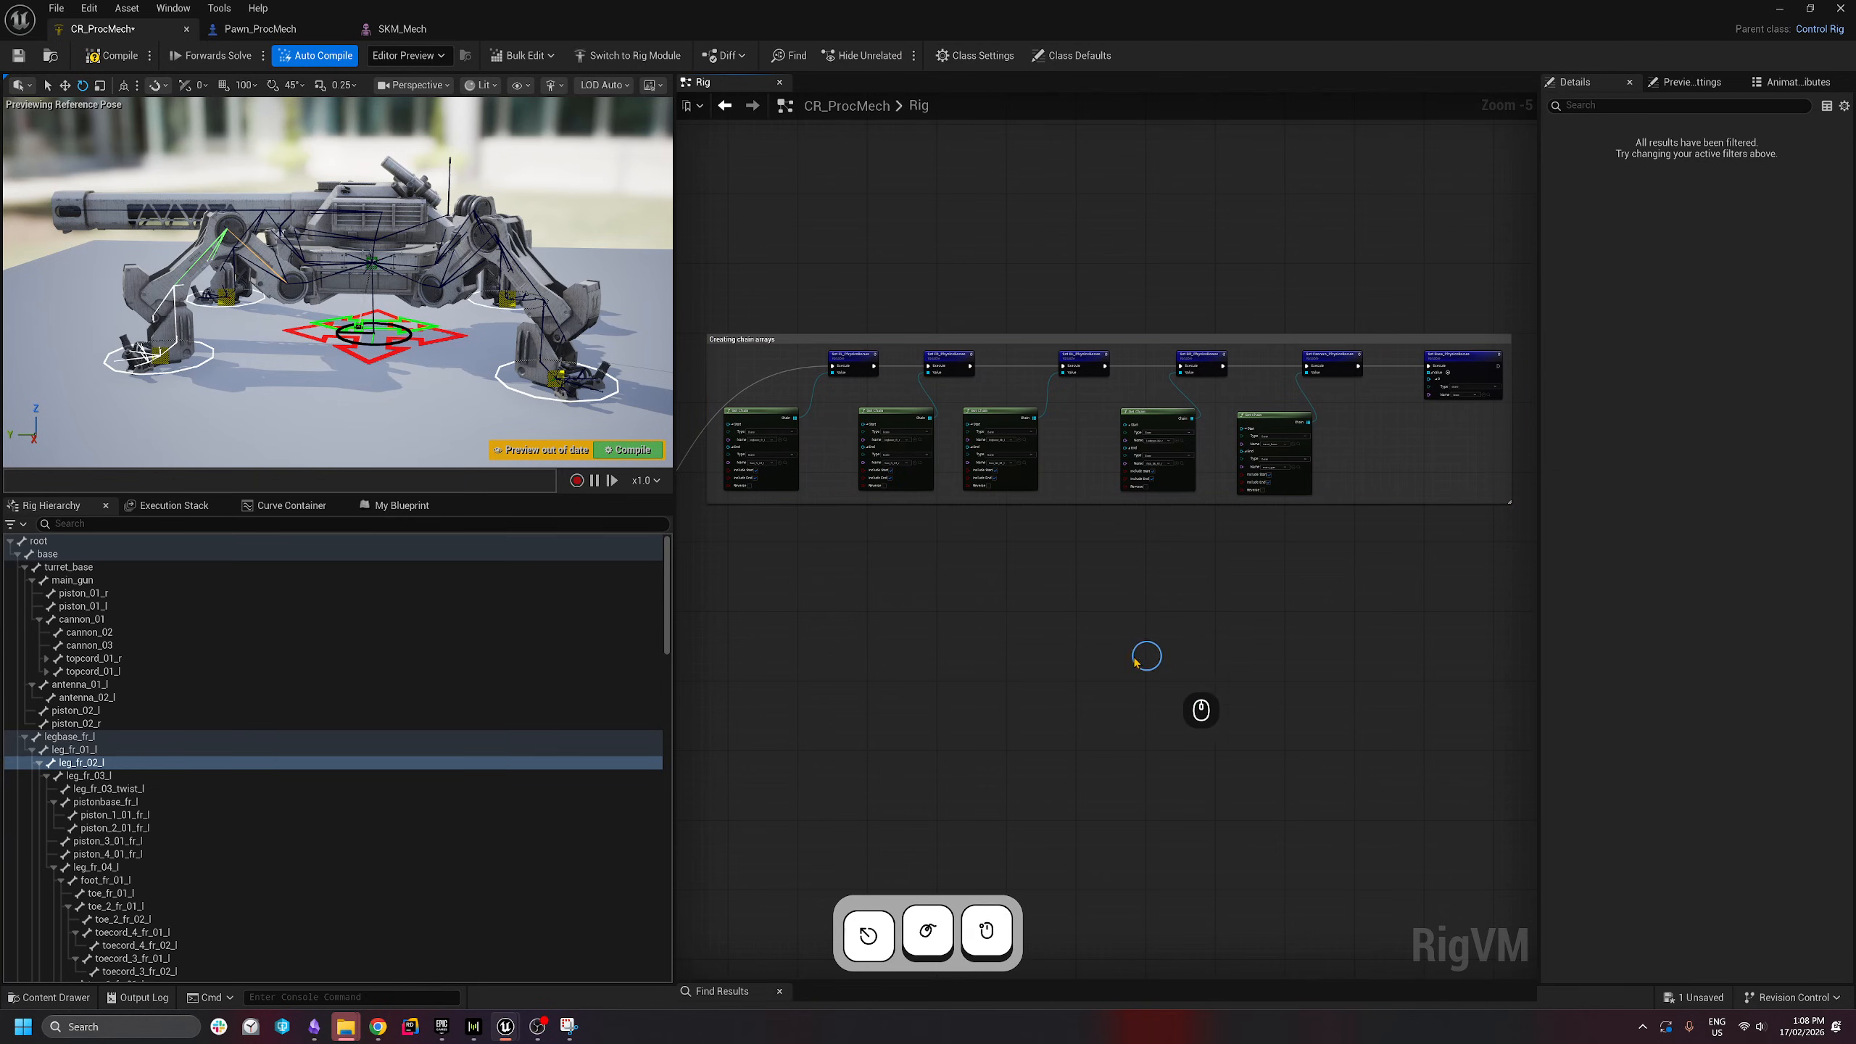
left_click_drag(1029, 644, 1073, 278)
left_click(1198, 643)
left_click_drag(1198, 646, 1173, 282)
left_click(1347, 686)
right_click_drag(1083, 642, 1299, 559)
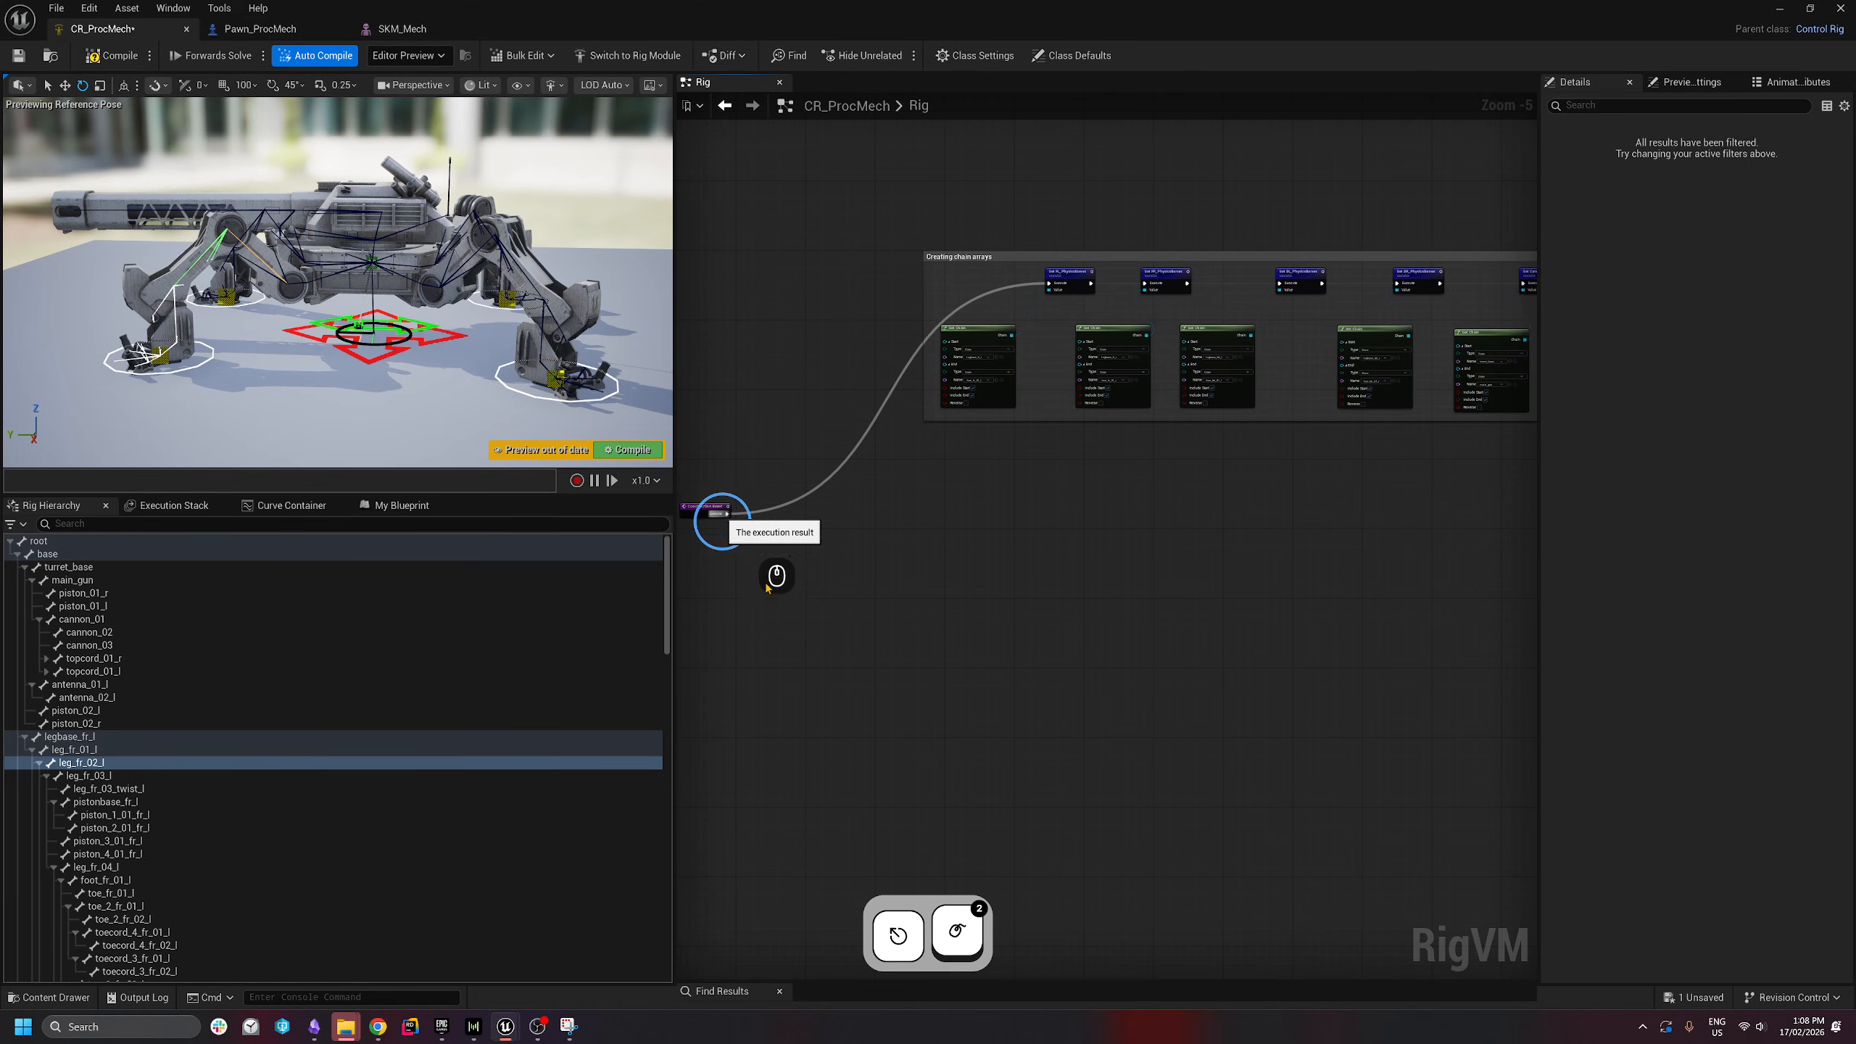
- Create a variable named All_PhysicsBones and drop a getter for it into the rig graph
left_click(394, 508)
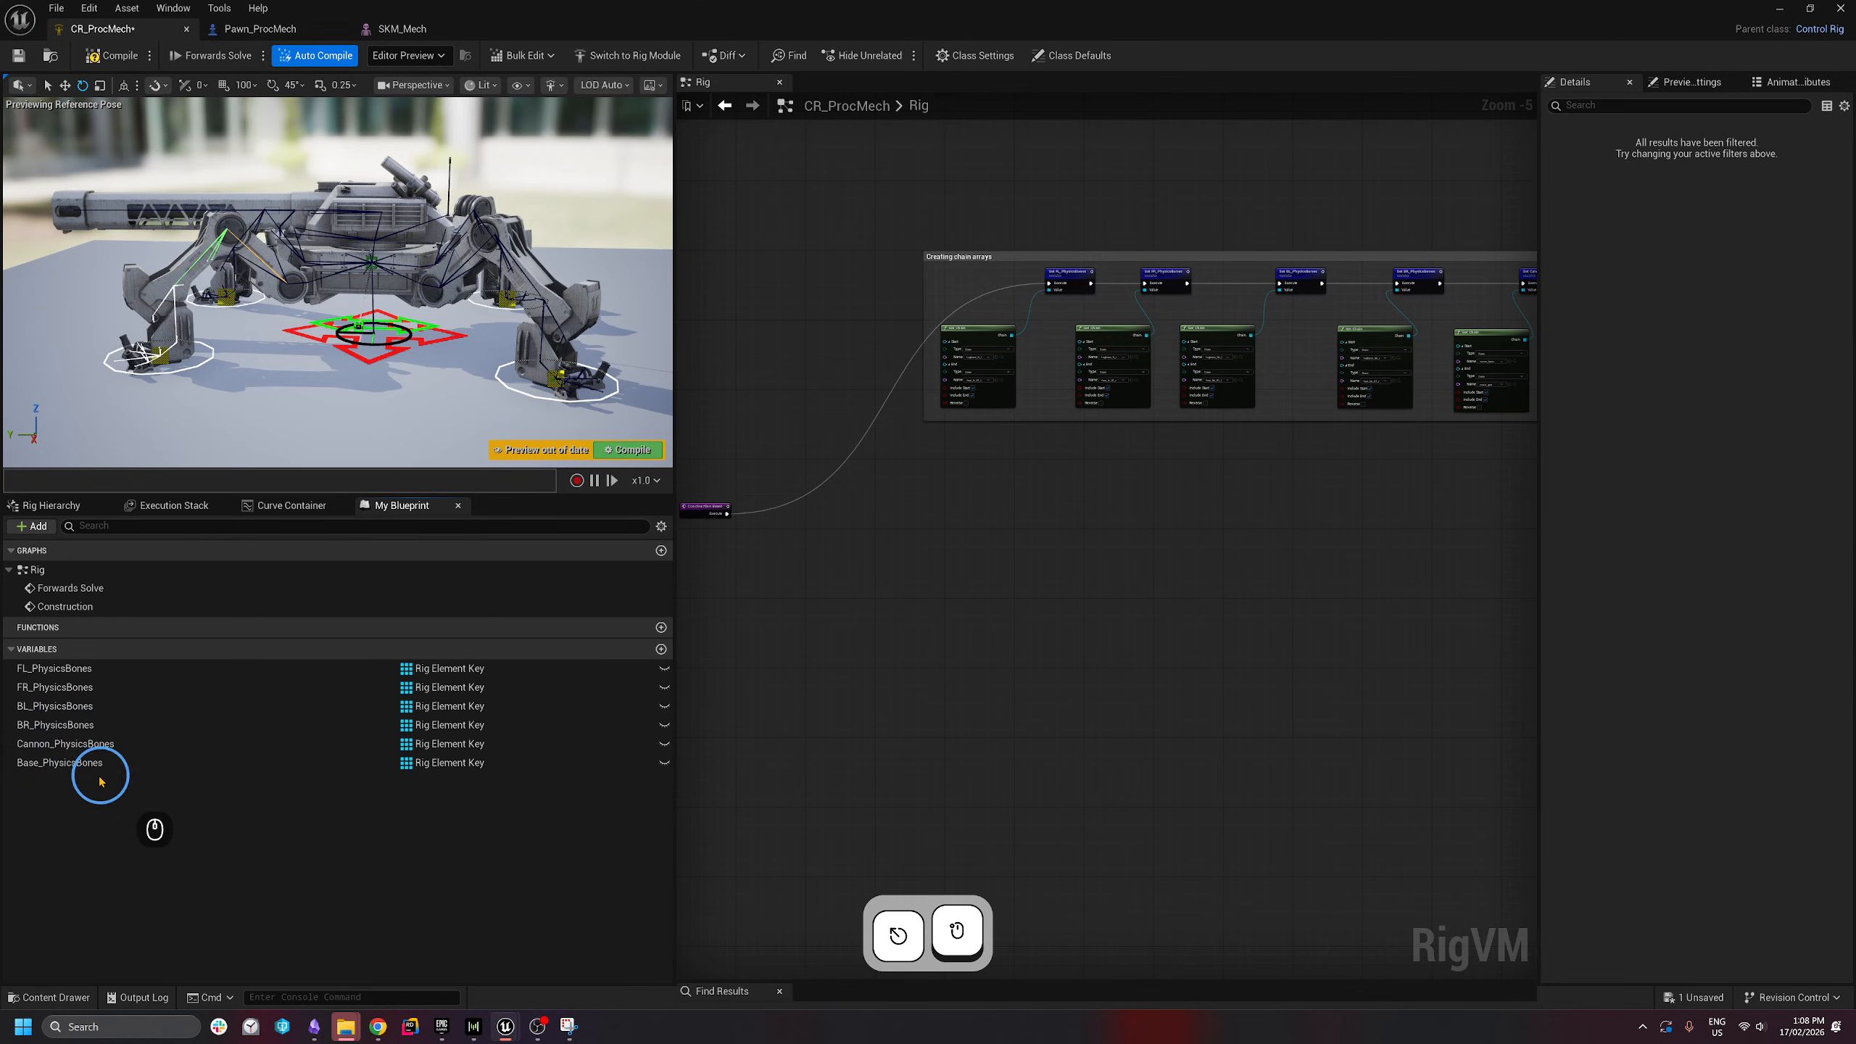
left_click(662, 649)
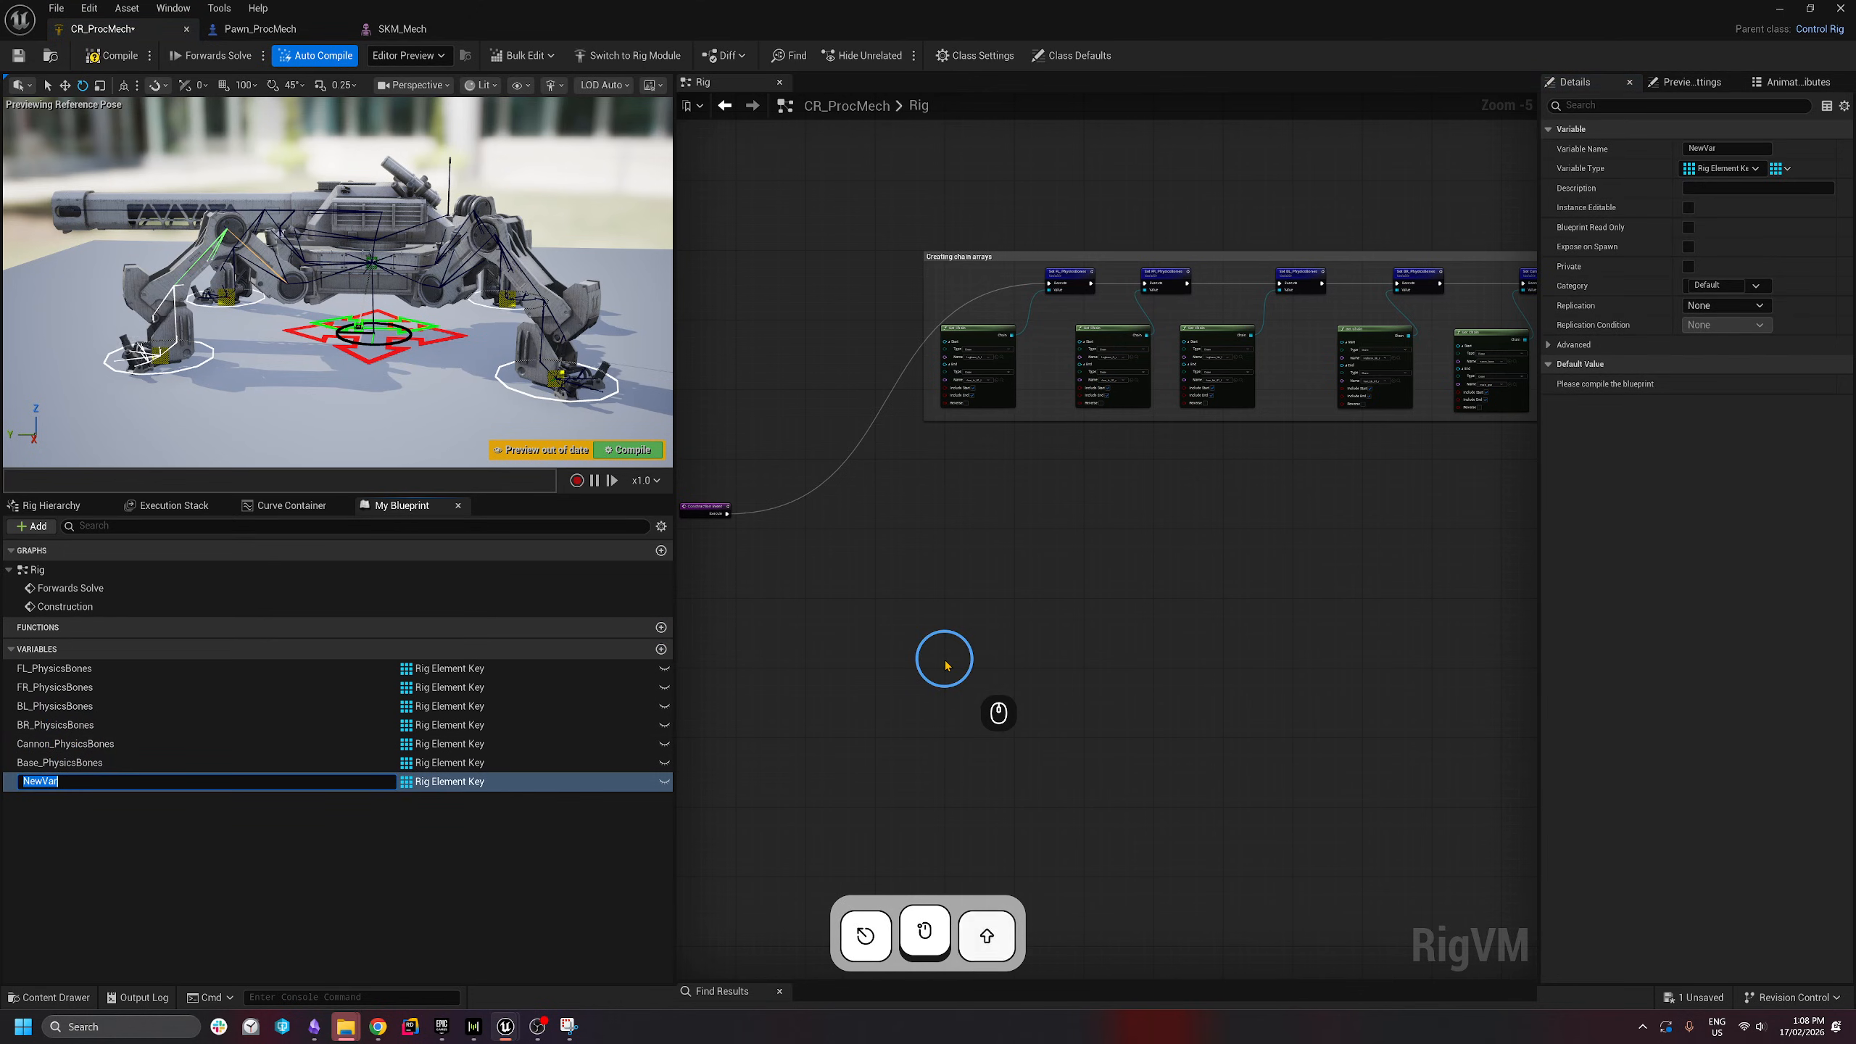
type("All")
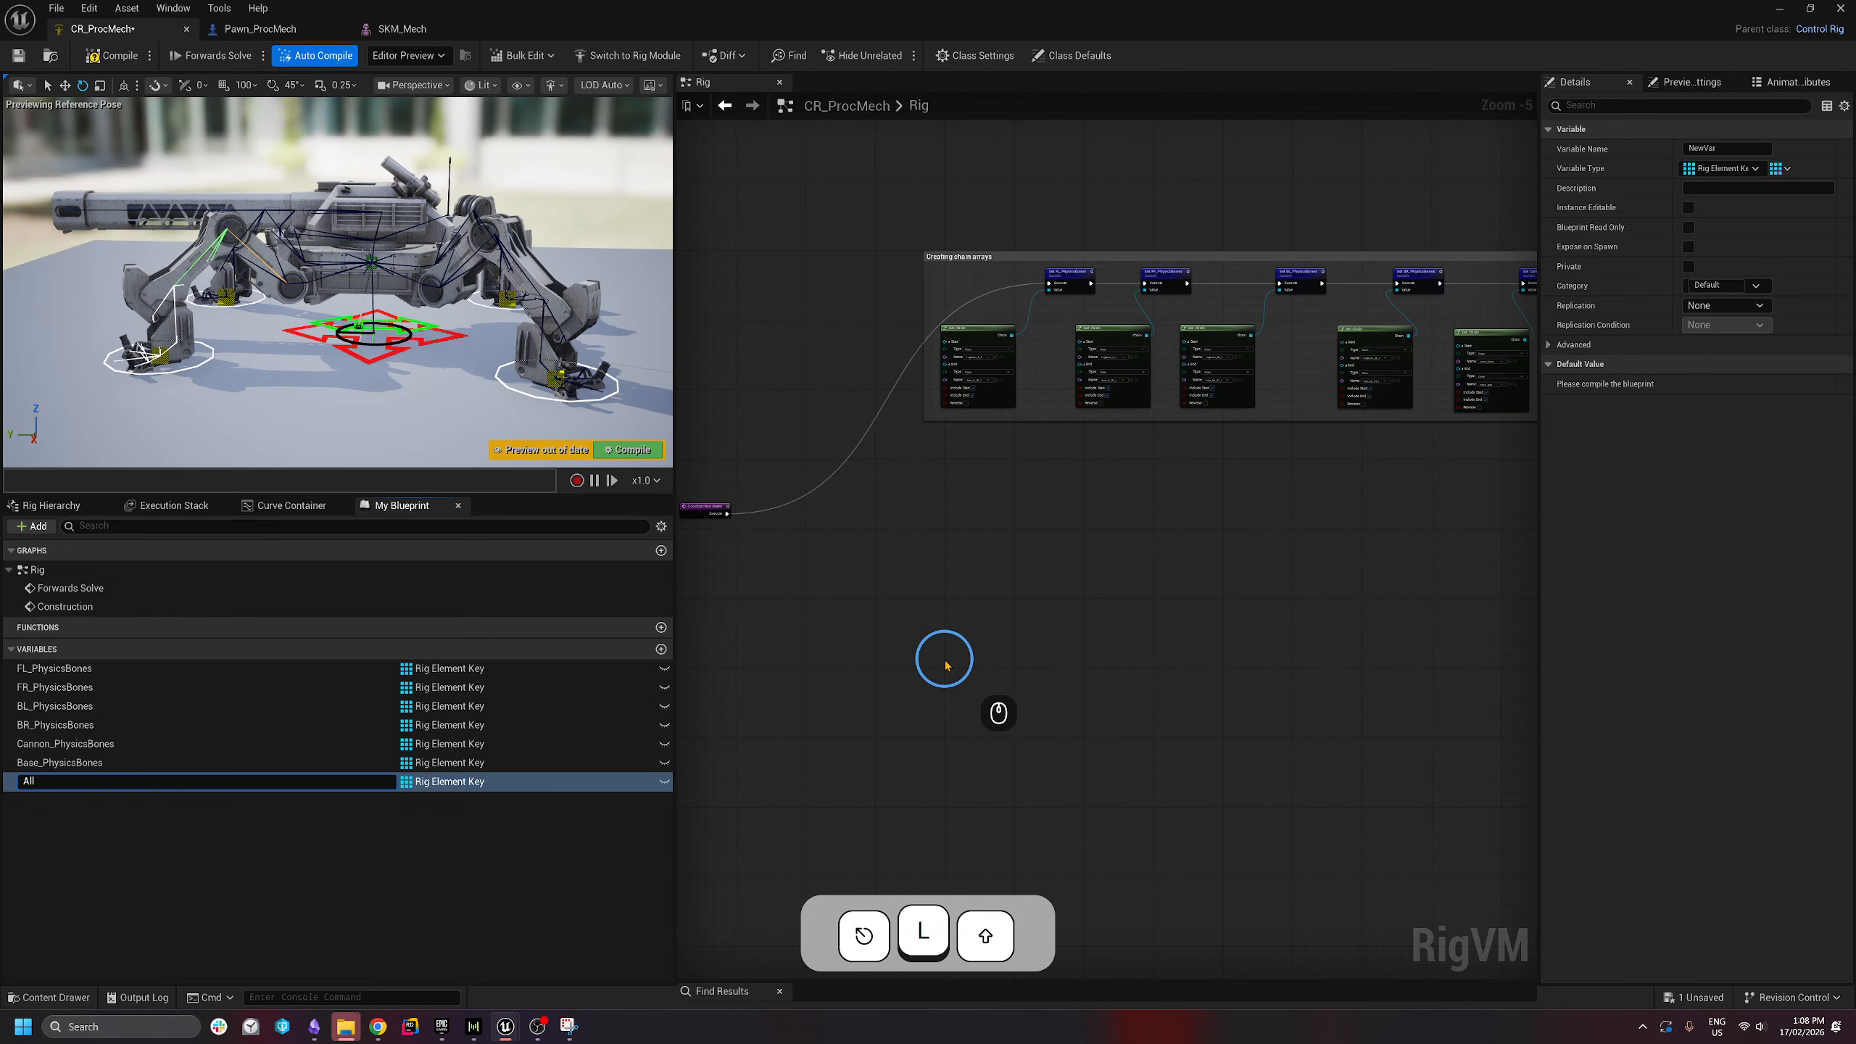
type("_PhysicsBones")
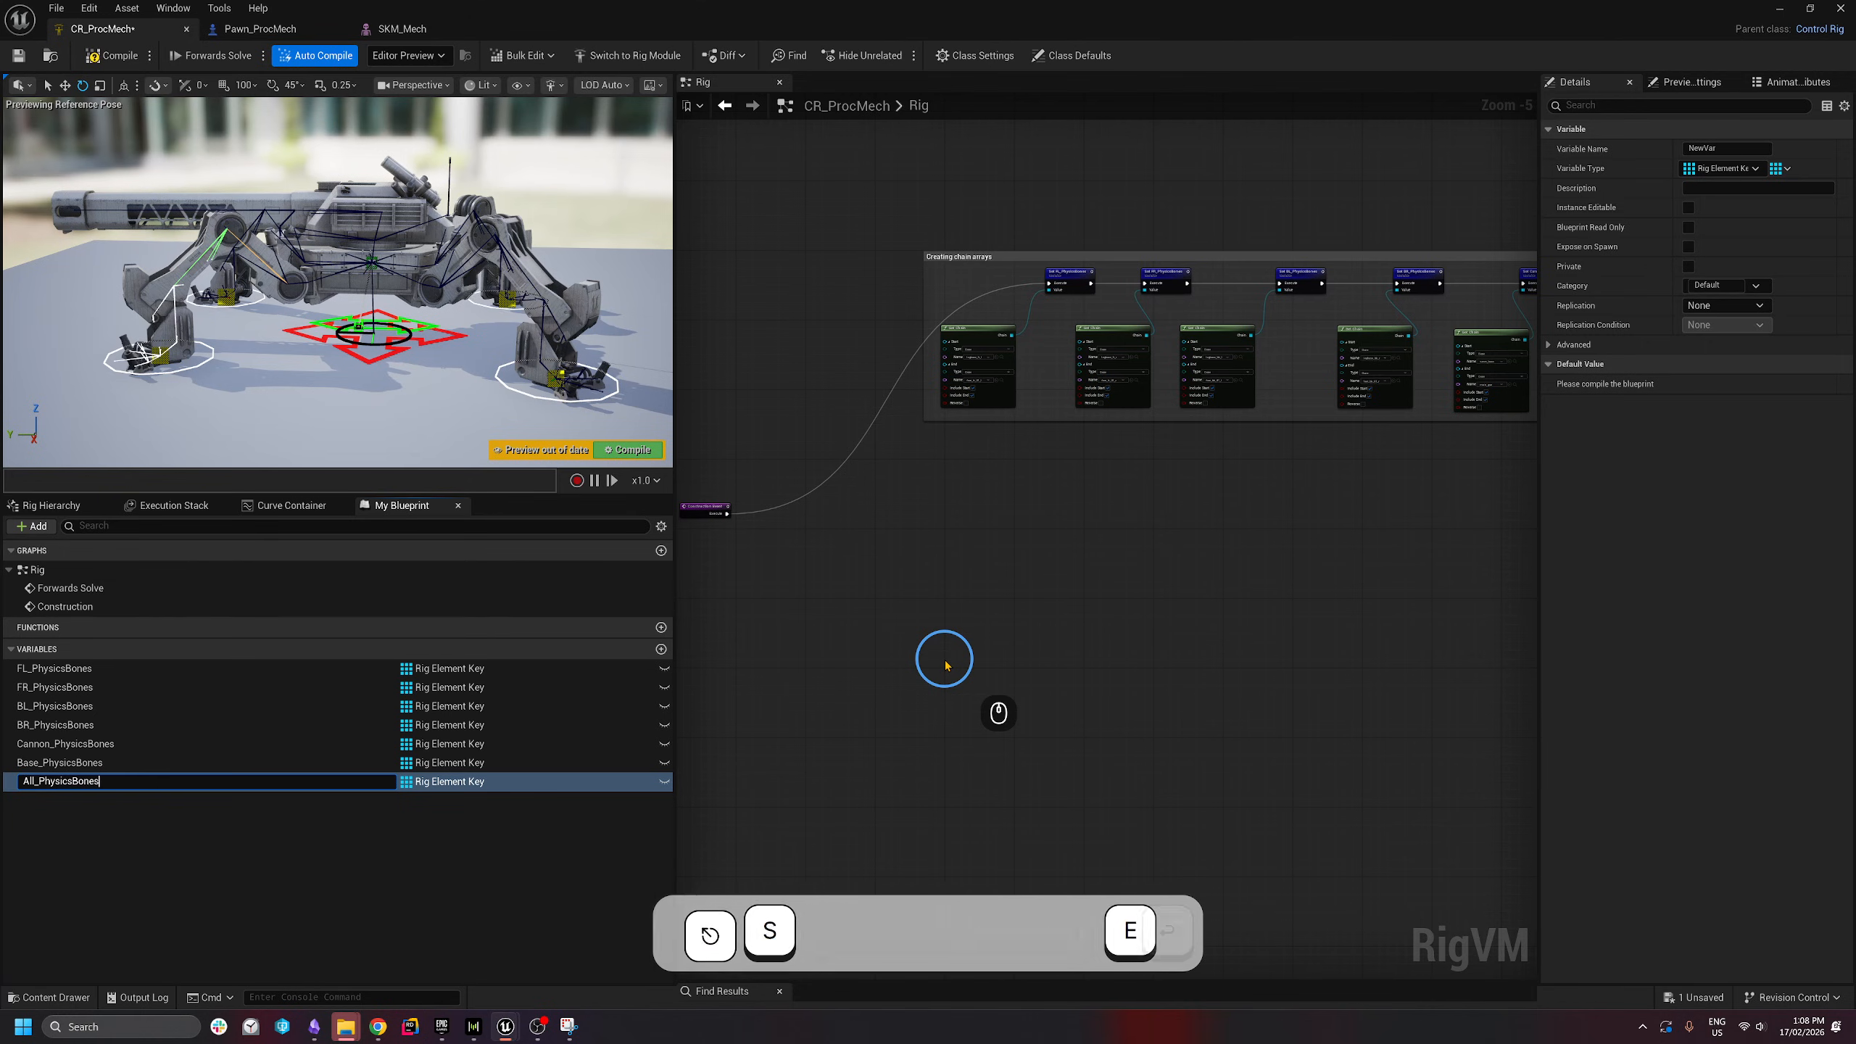
key("Return")
left_click_drag(55, 782, 907, 570)
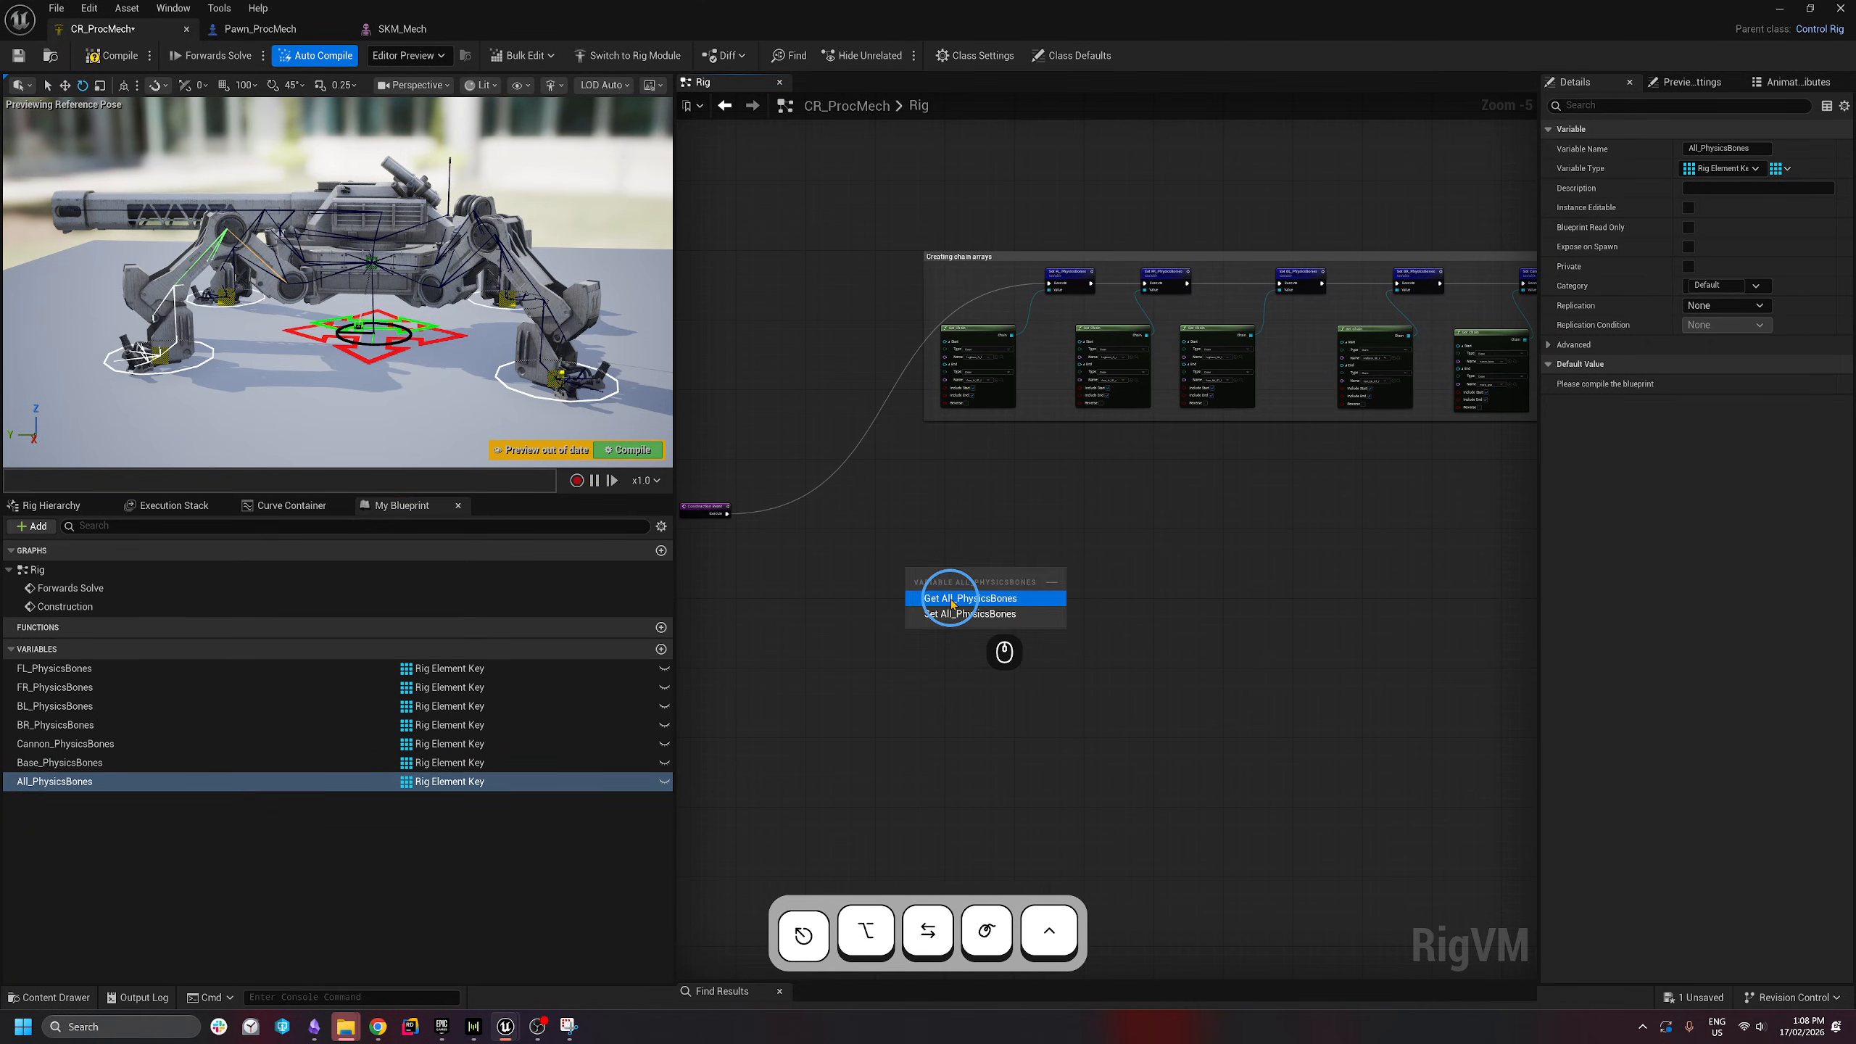
- Add a Get All_PhysicsBones node and a Reset node for that array
left_click(949, 599)
scroll(799, 573, "up", 2)
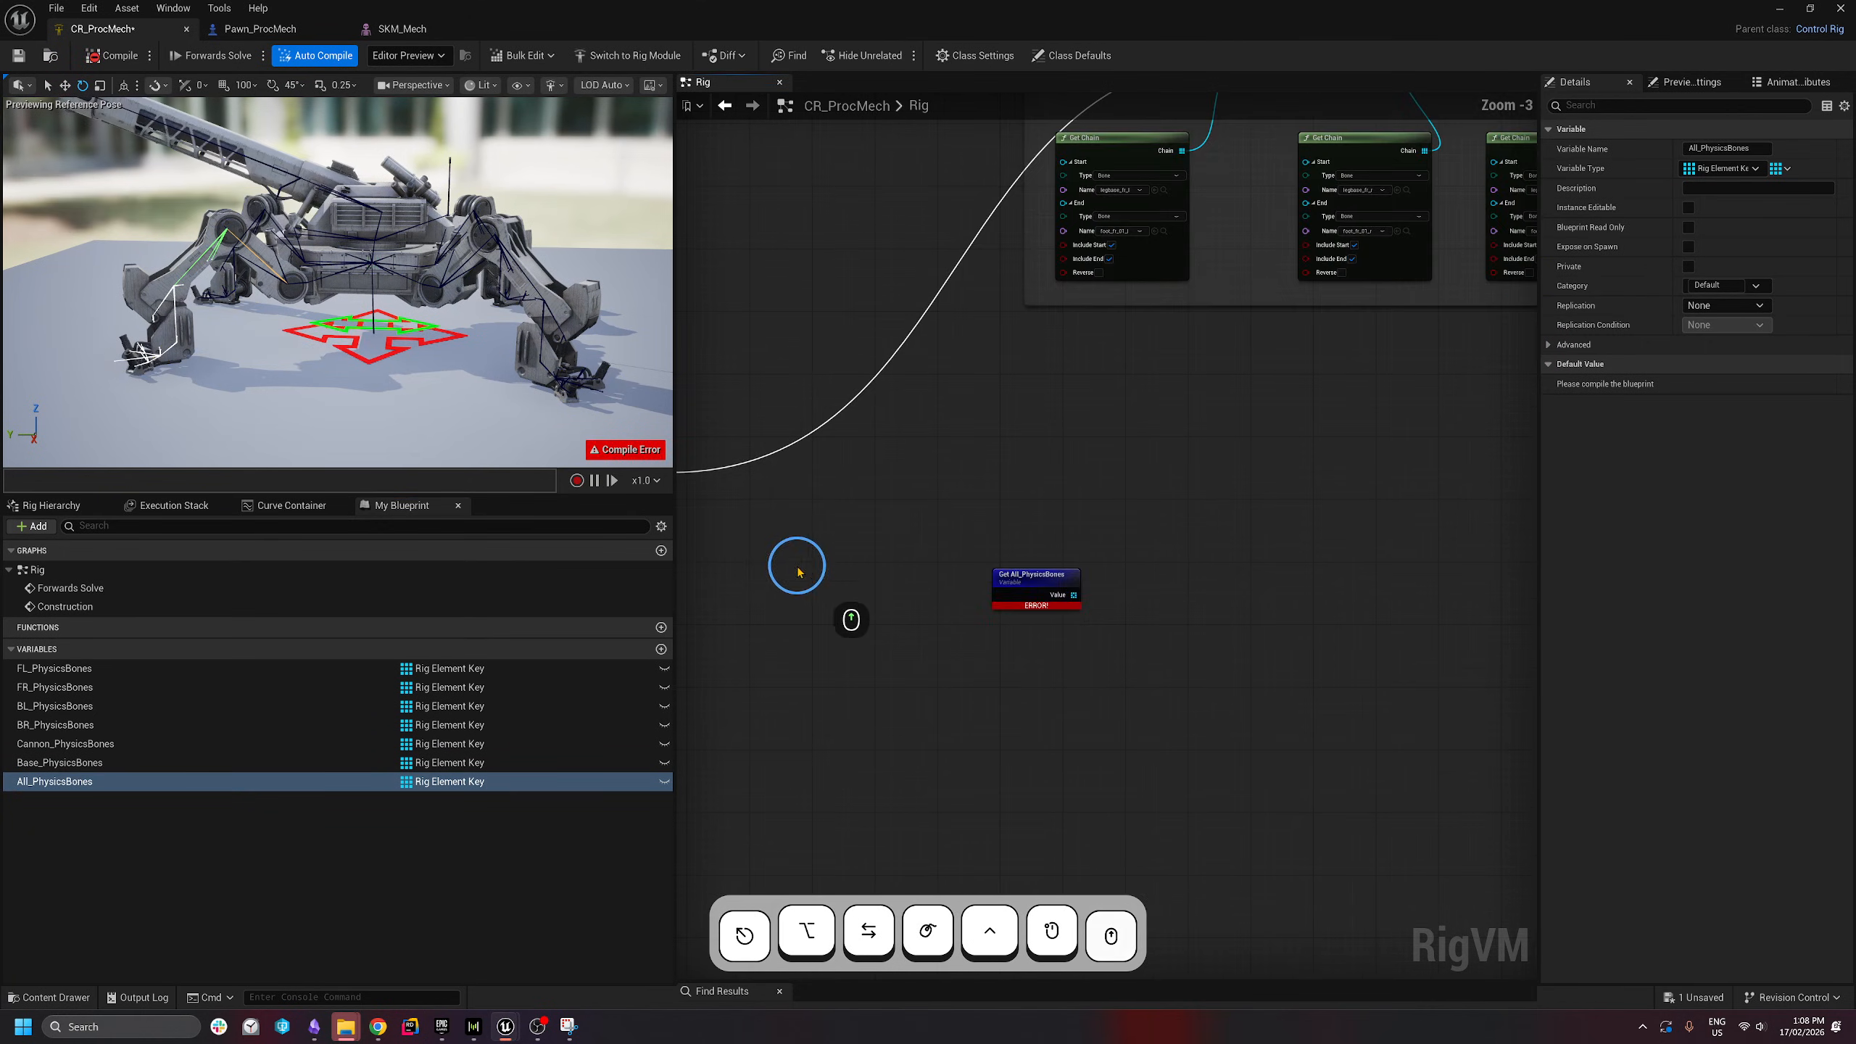
left_click(1054, 580)
scroll(1006, 594, "down", 1)
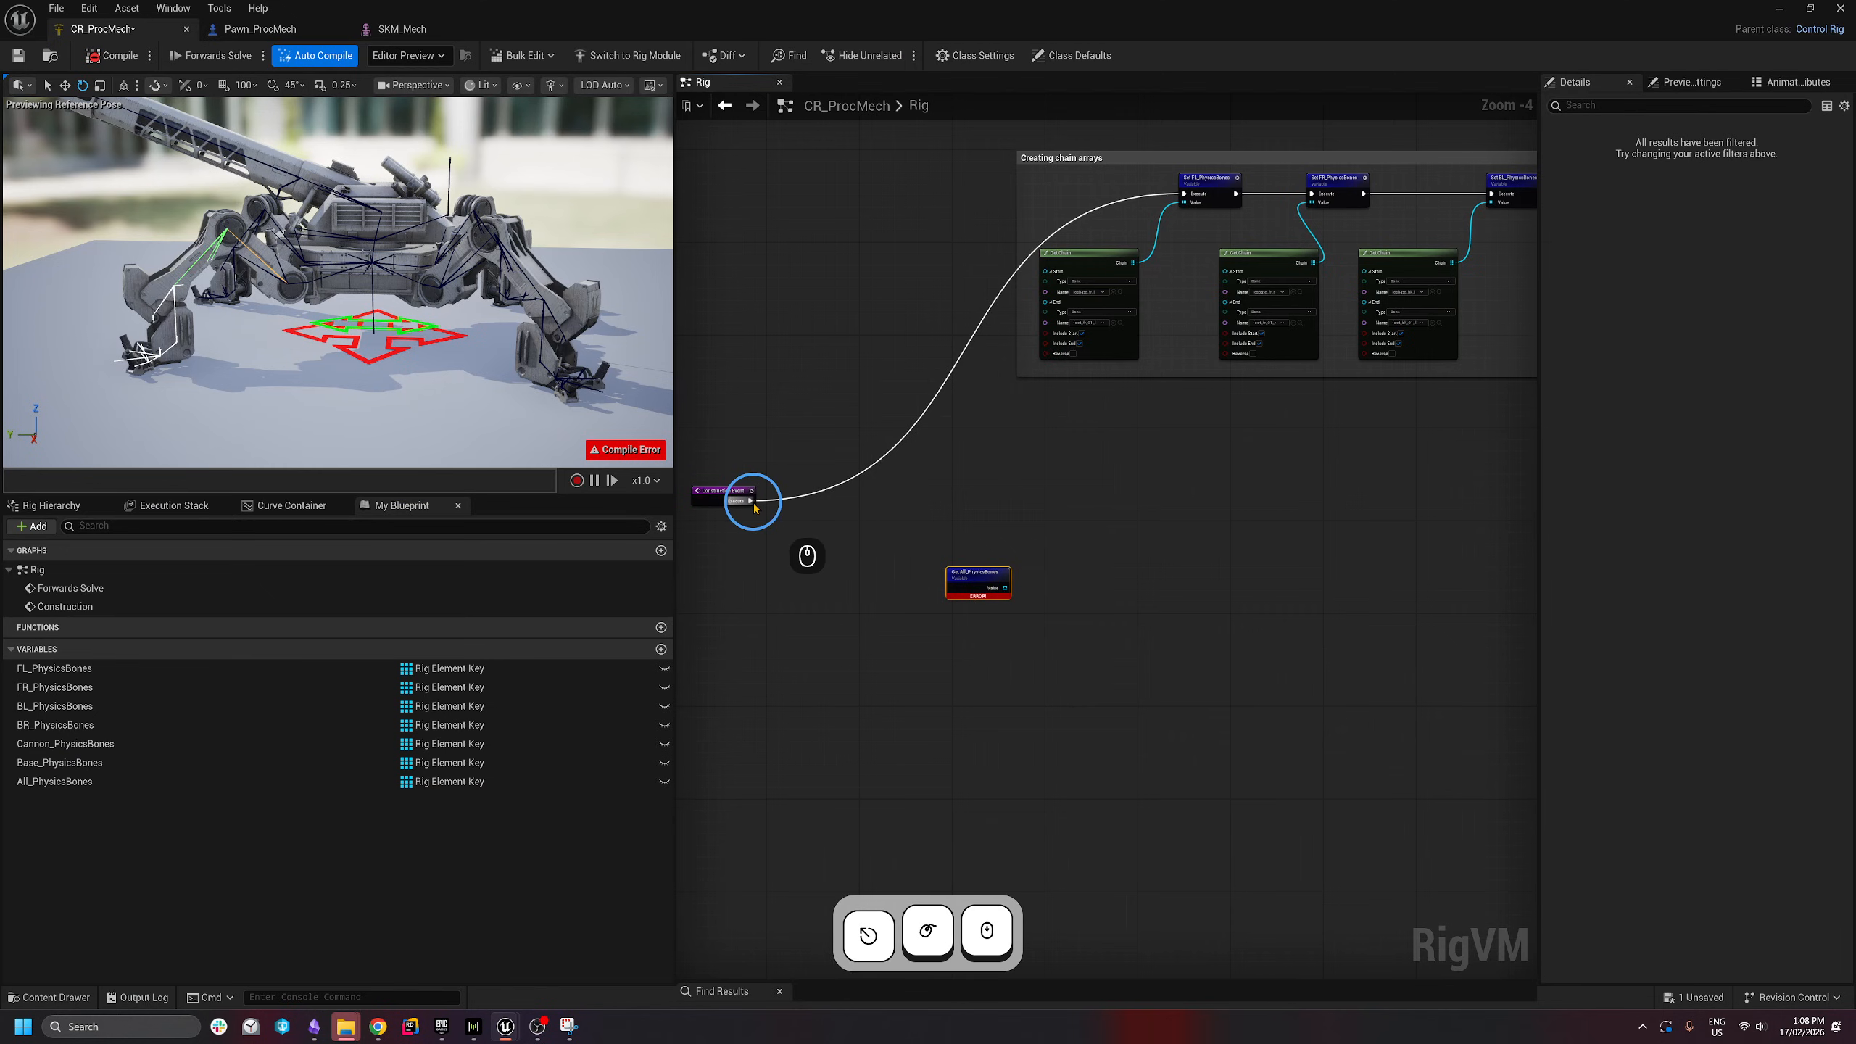
left_click_drag(1004, 586, 1059, 535)
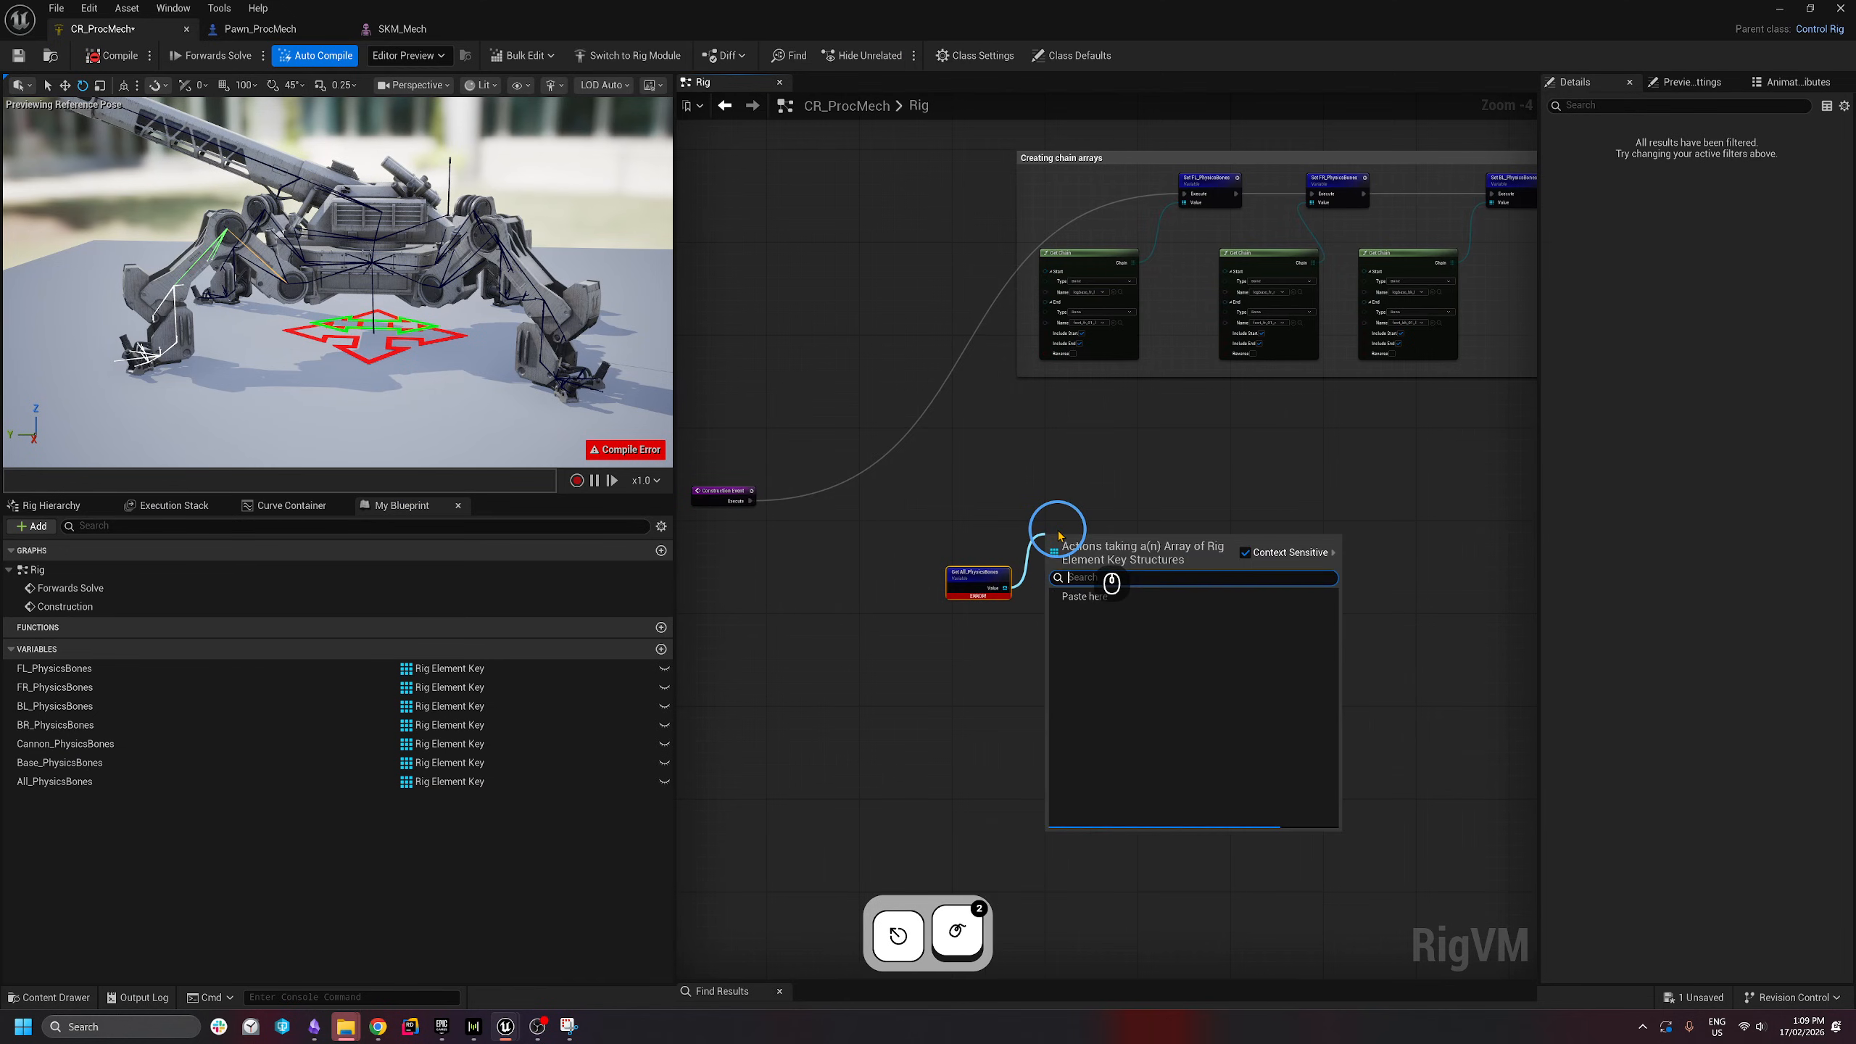
type("reset")
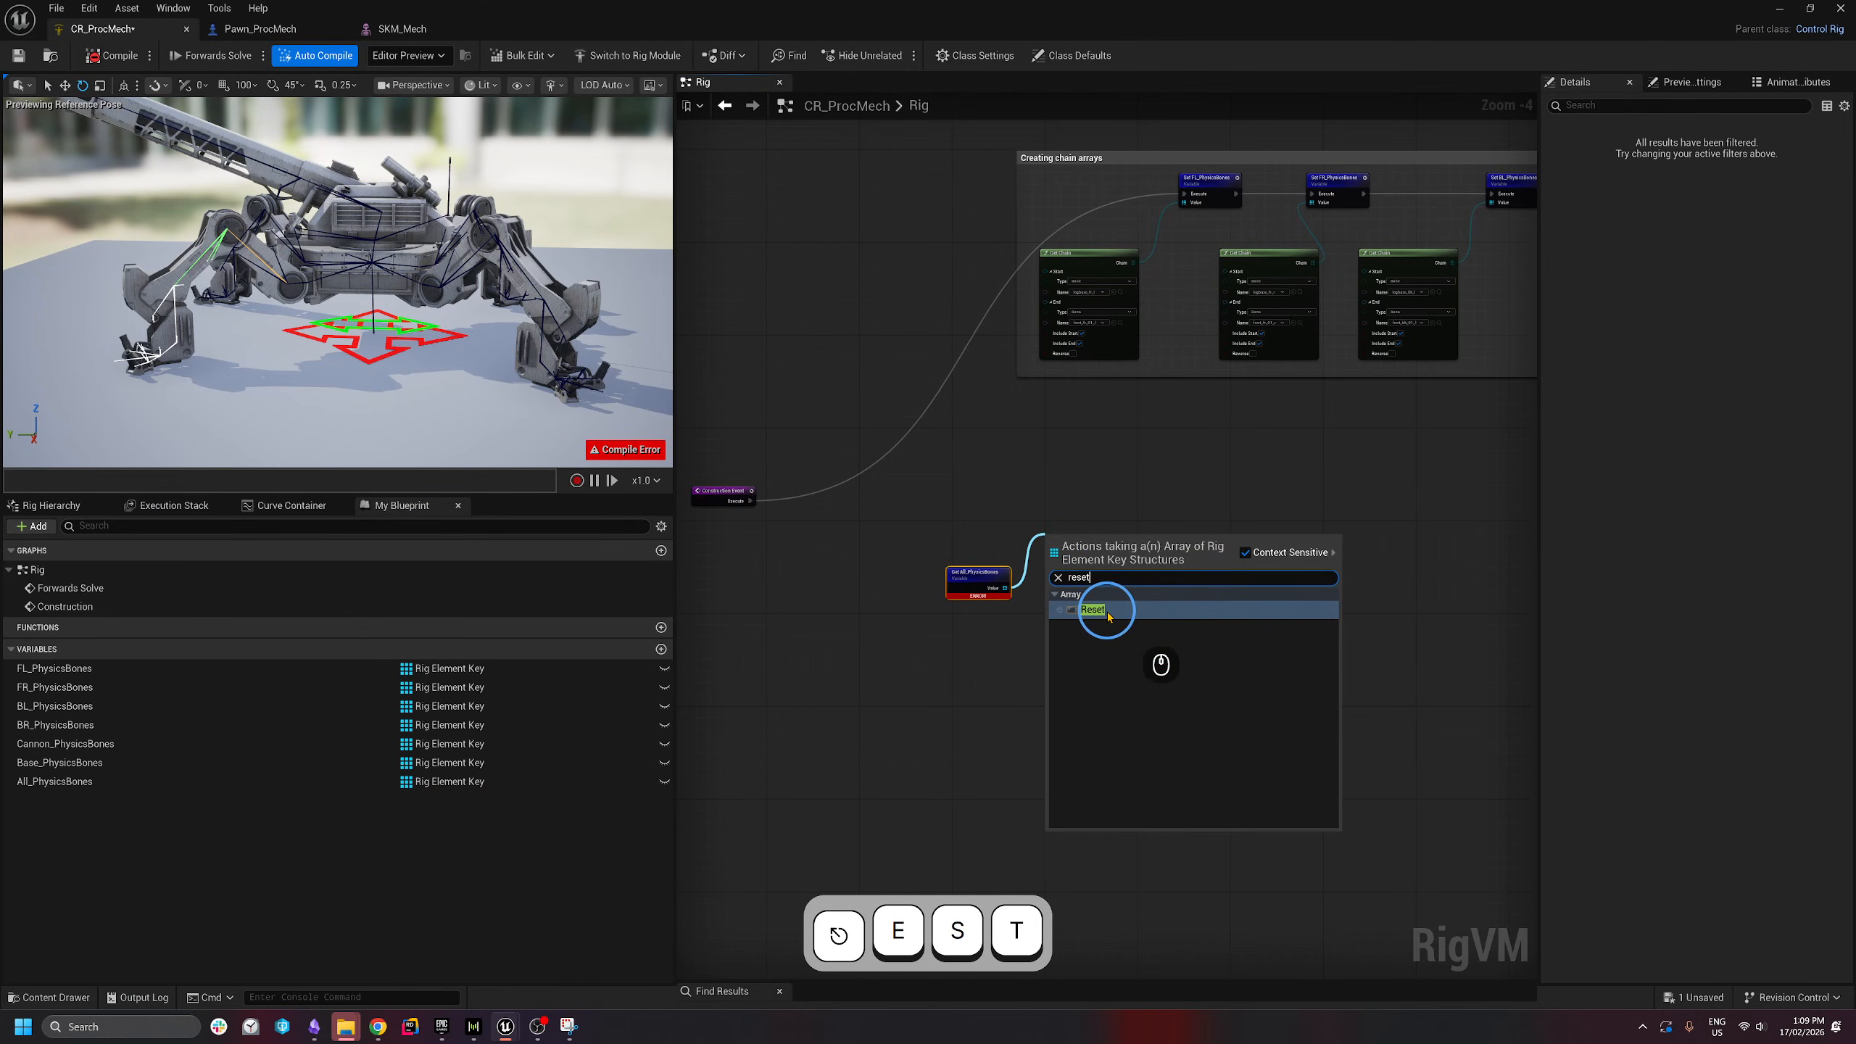
left_click(1107, 610)
- Insert a Sequence node after Construction Event, with output A driving the chain setters
scroll(1082, 538, "up", 1)
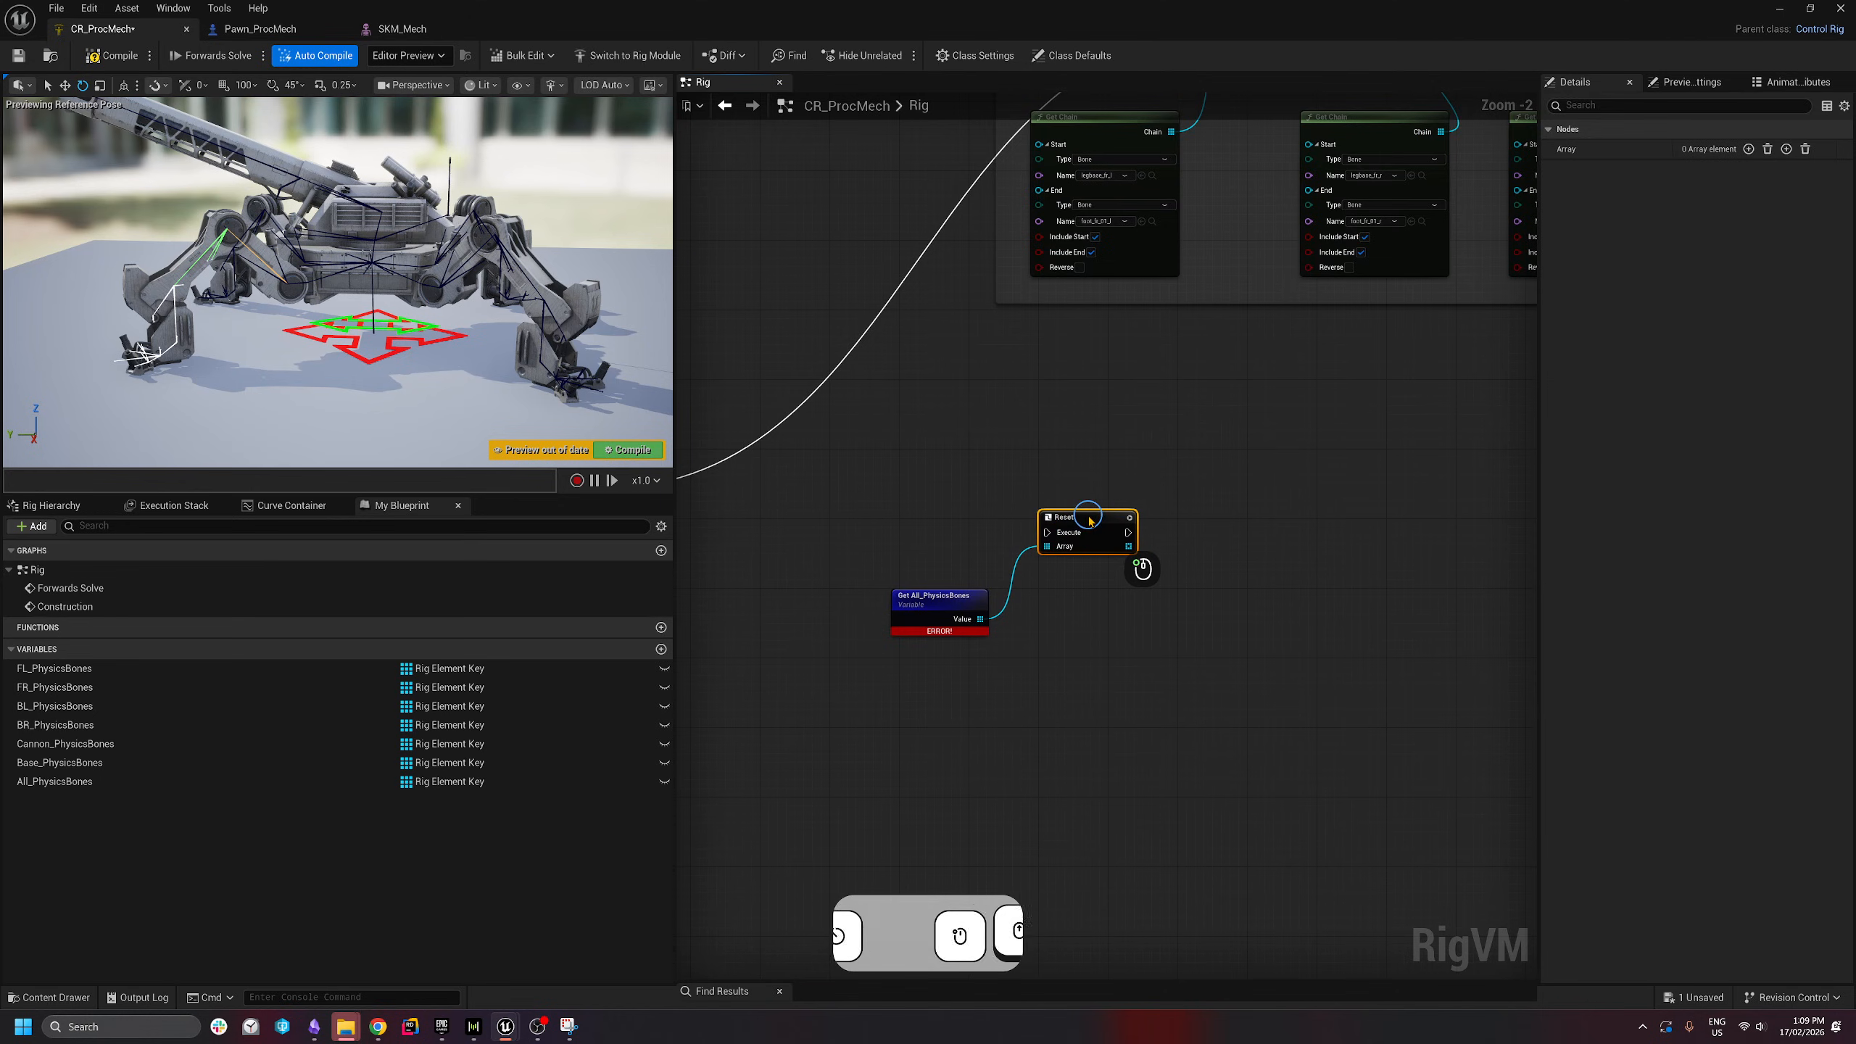
scroll(1091, 535, "down", 2)
right_click_drag(1258, 543, 1097, 532)
right_click_drag(717, 589, 866, 580)
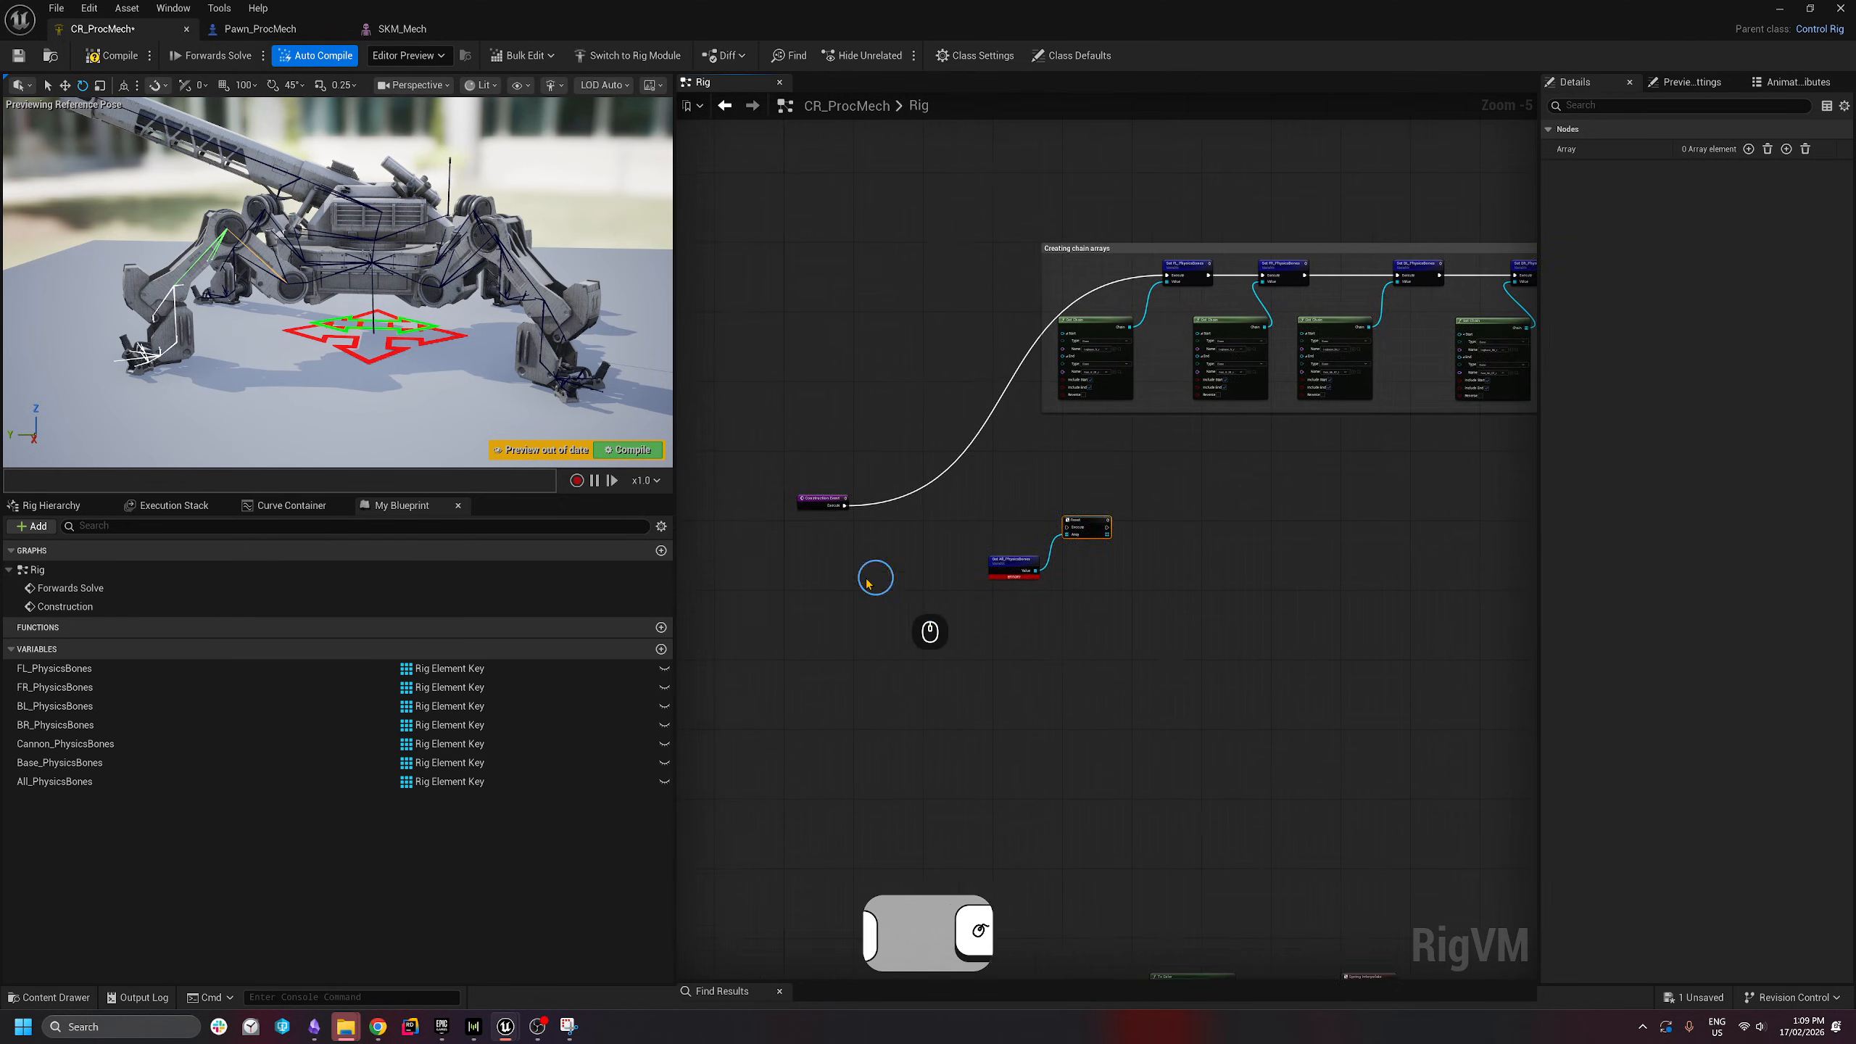
scroll(864, 577, "up", 2)
right_click(890, 419)
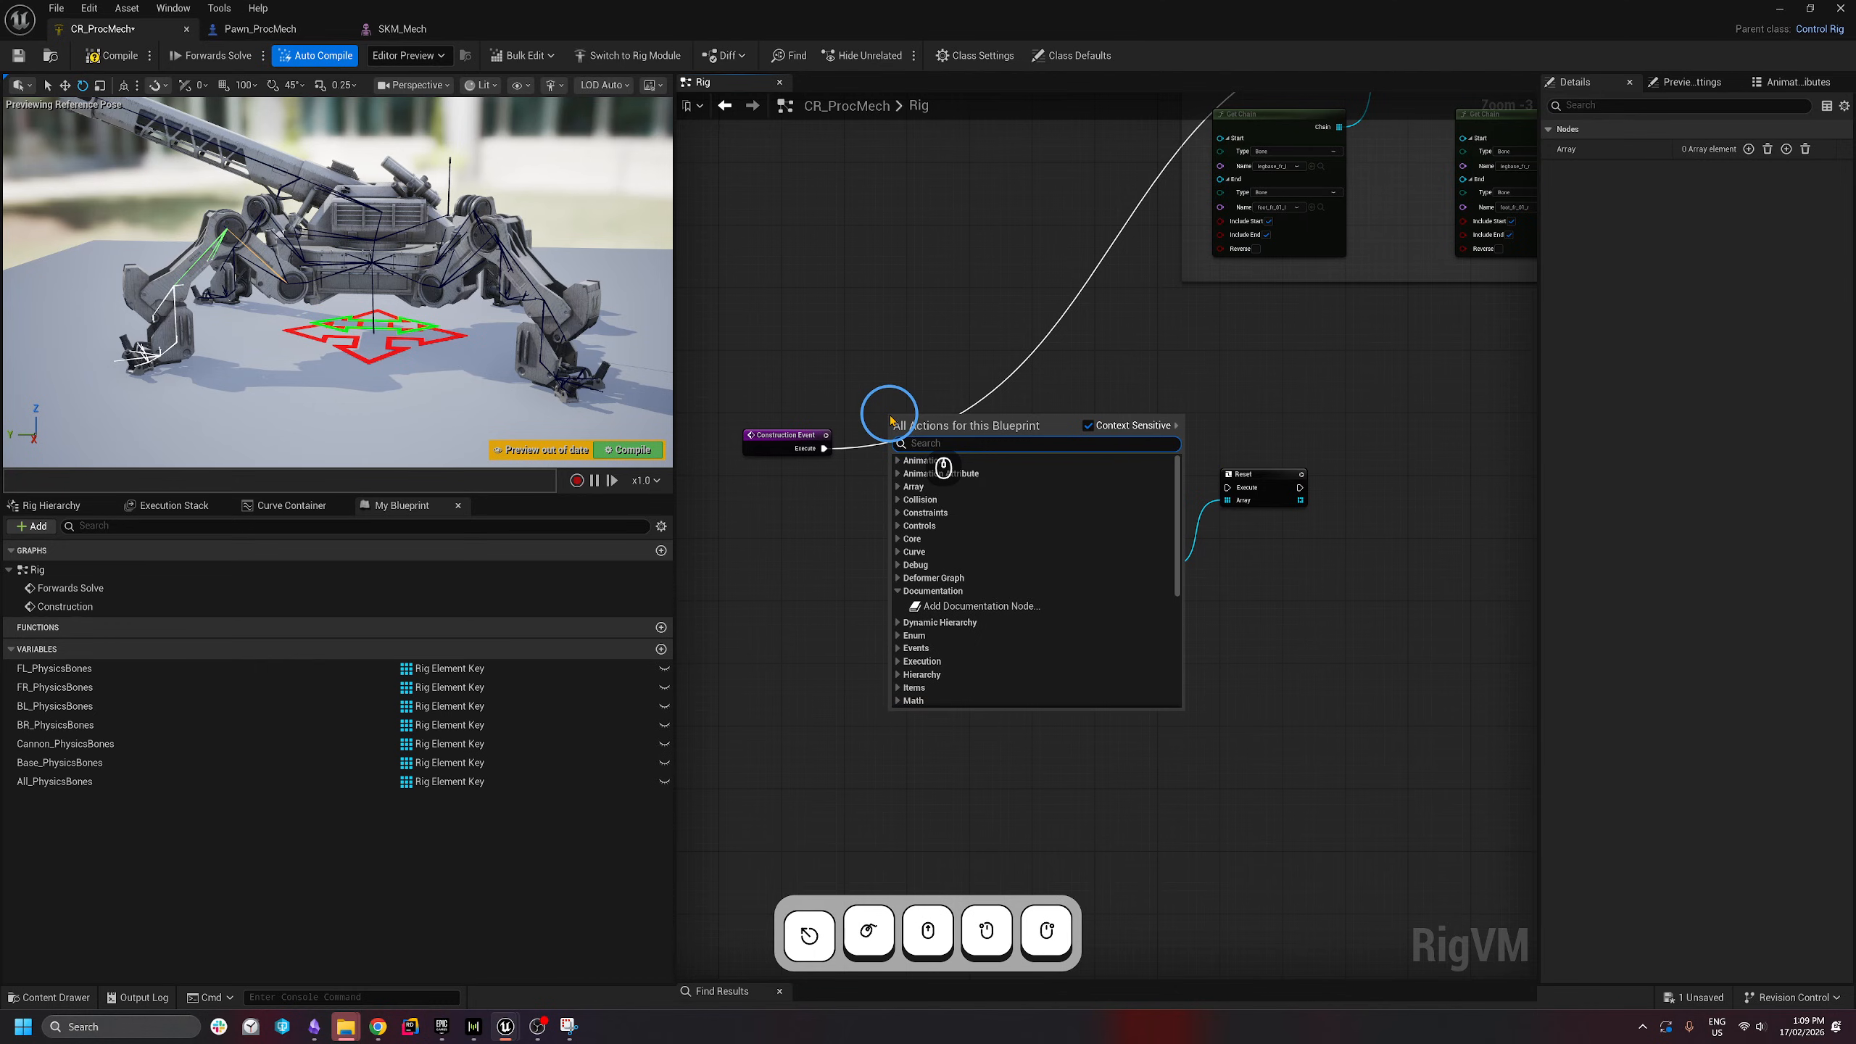
type("sequence")
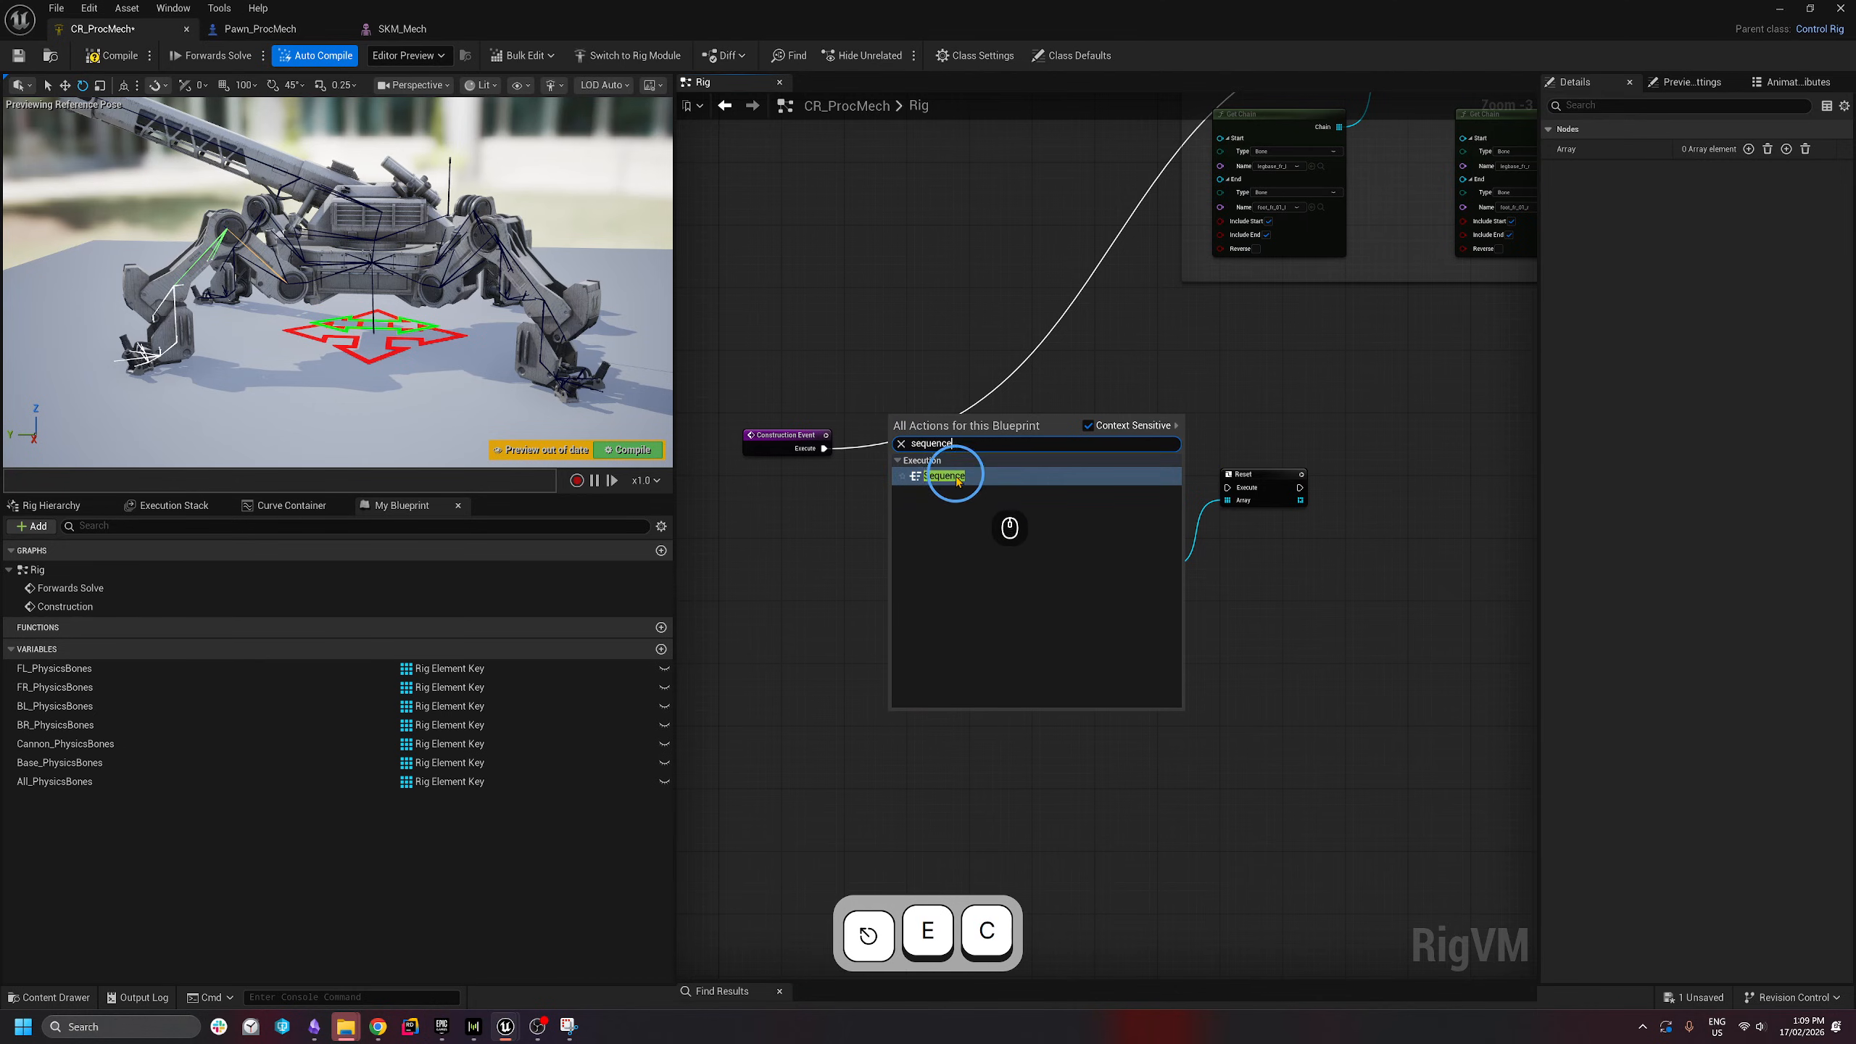
left_click(957, 480)
left_click(897, 372)
mouse_move(824, 448)
left_mouse_down("ctrl")
mouse_move(947, 436)
mouse_move(818, 448)
left_mouse_up("ctrl")
left_click_drag(784, 438, 776, 446)
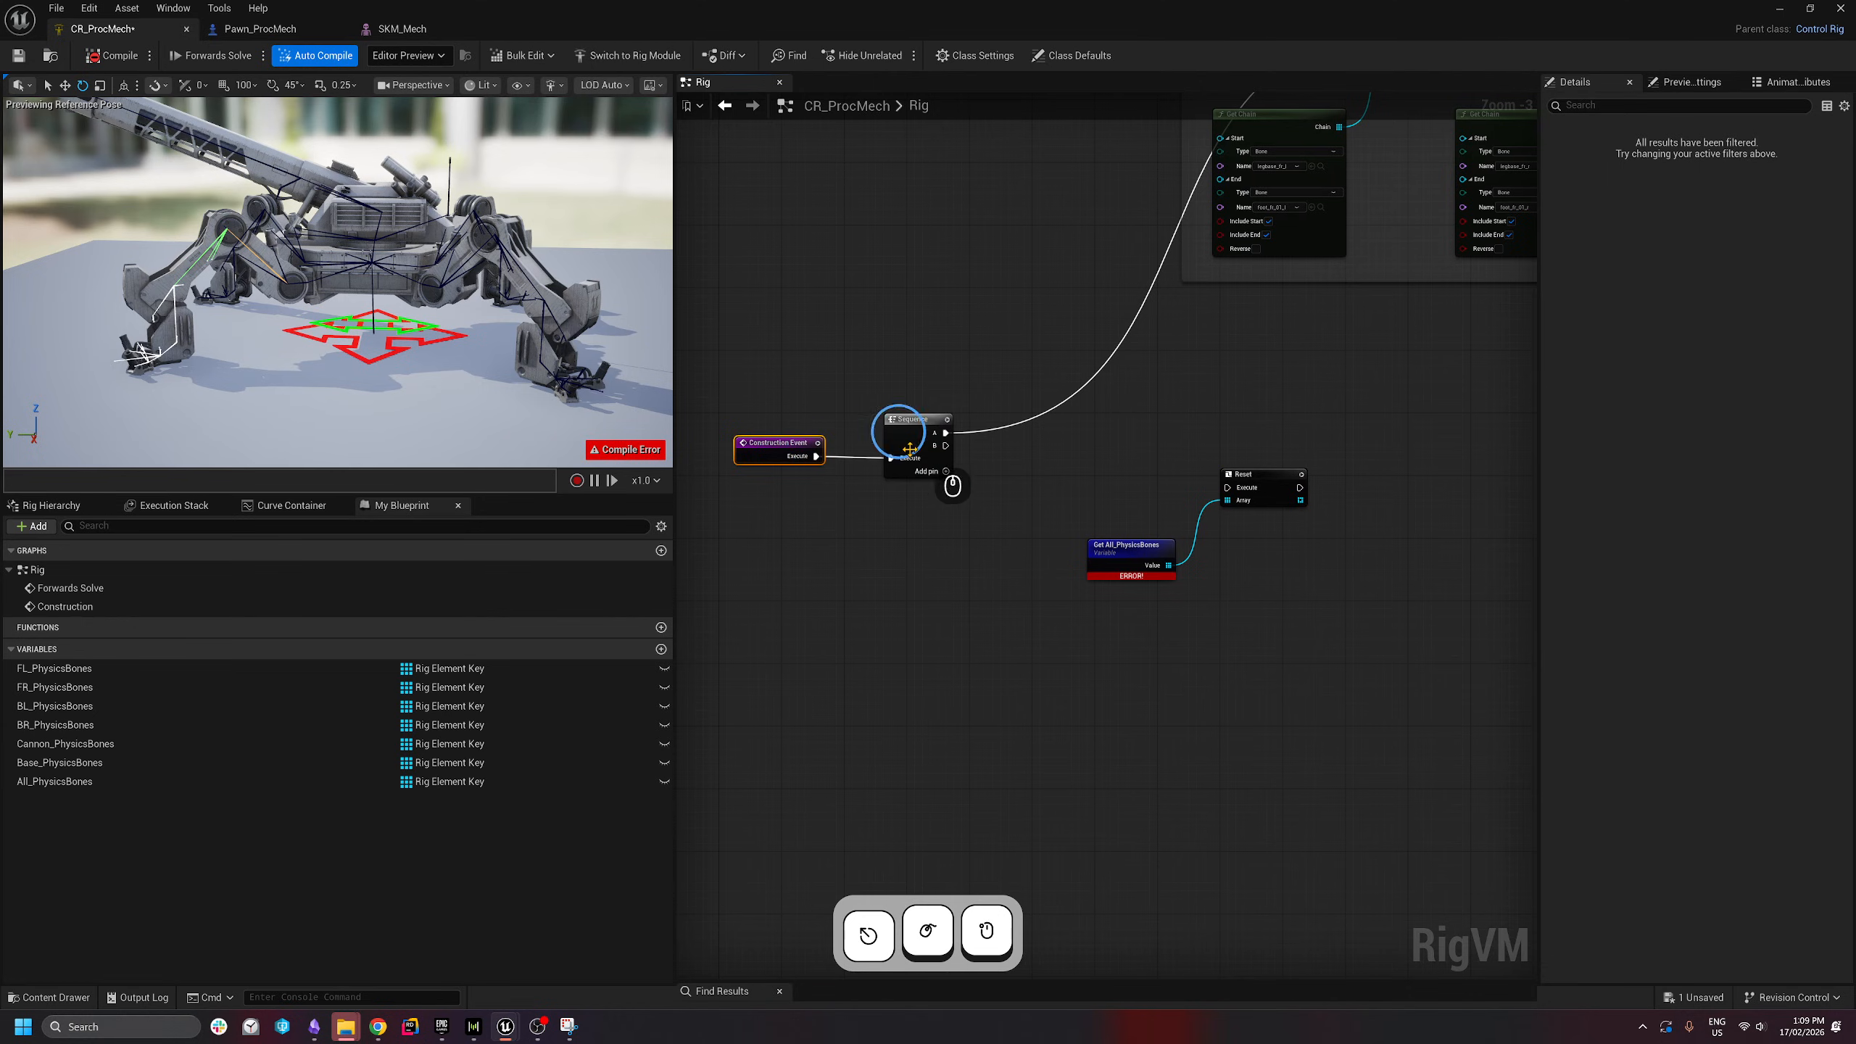
left_click_drag(952, 452, 1240, 494)
- Connect Sequence output B to Reset and drop an FL_PhysicsBones getter into the graph
right_click_drag(1188, 557, 1027, 513)
left_click_drag(1108, 442, 1122, 410)
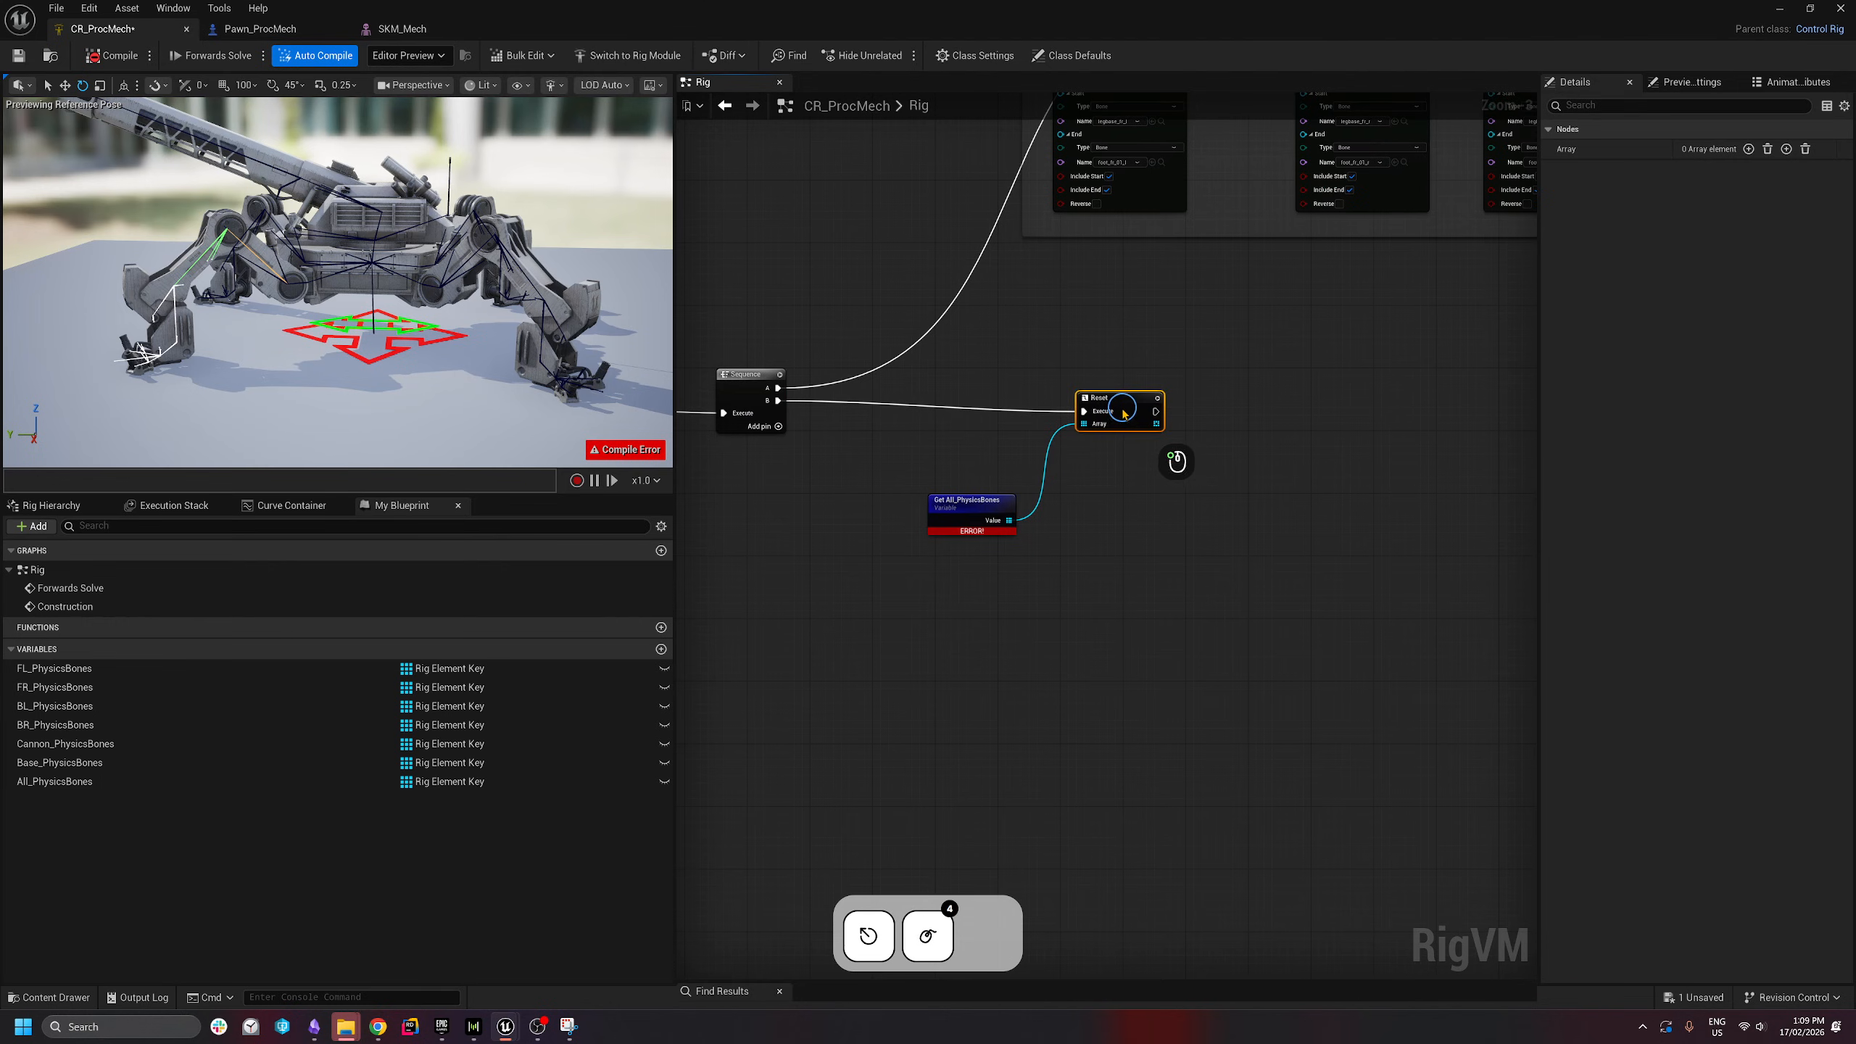
right_click_drag(1110, 414, 988, 435)
left_click_drag(91, 670, 1076, 569)
- Add getters for FL, FR, BL, BR, Cannon and Base PhysicsBones arrays
left_click(1115, 598)
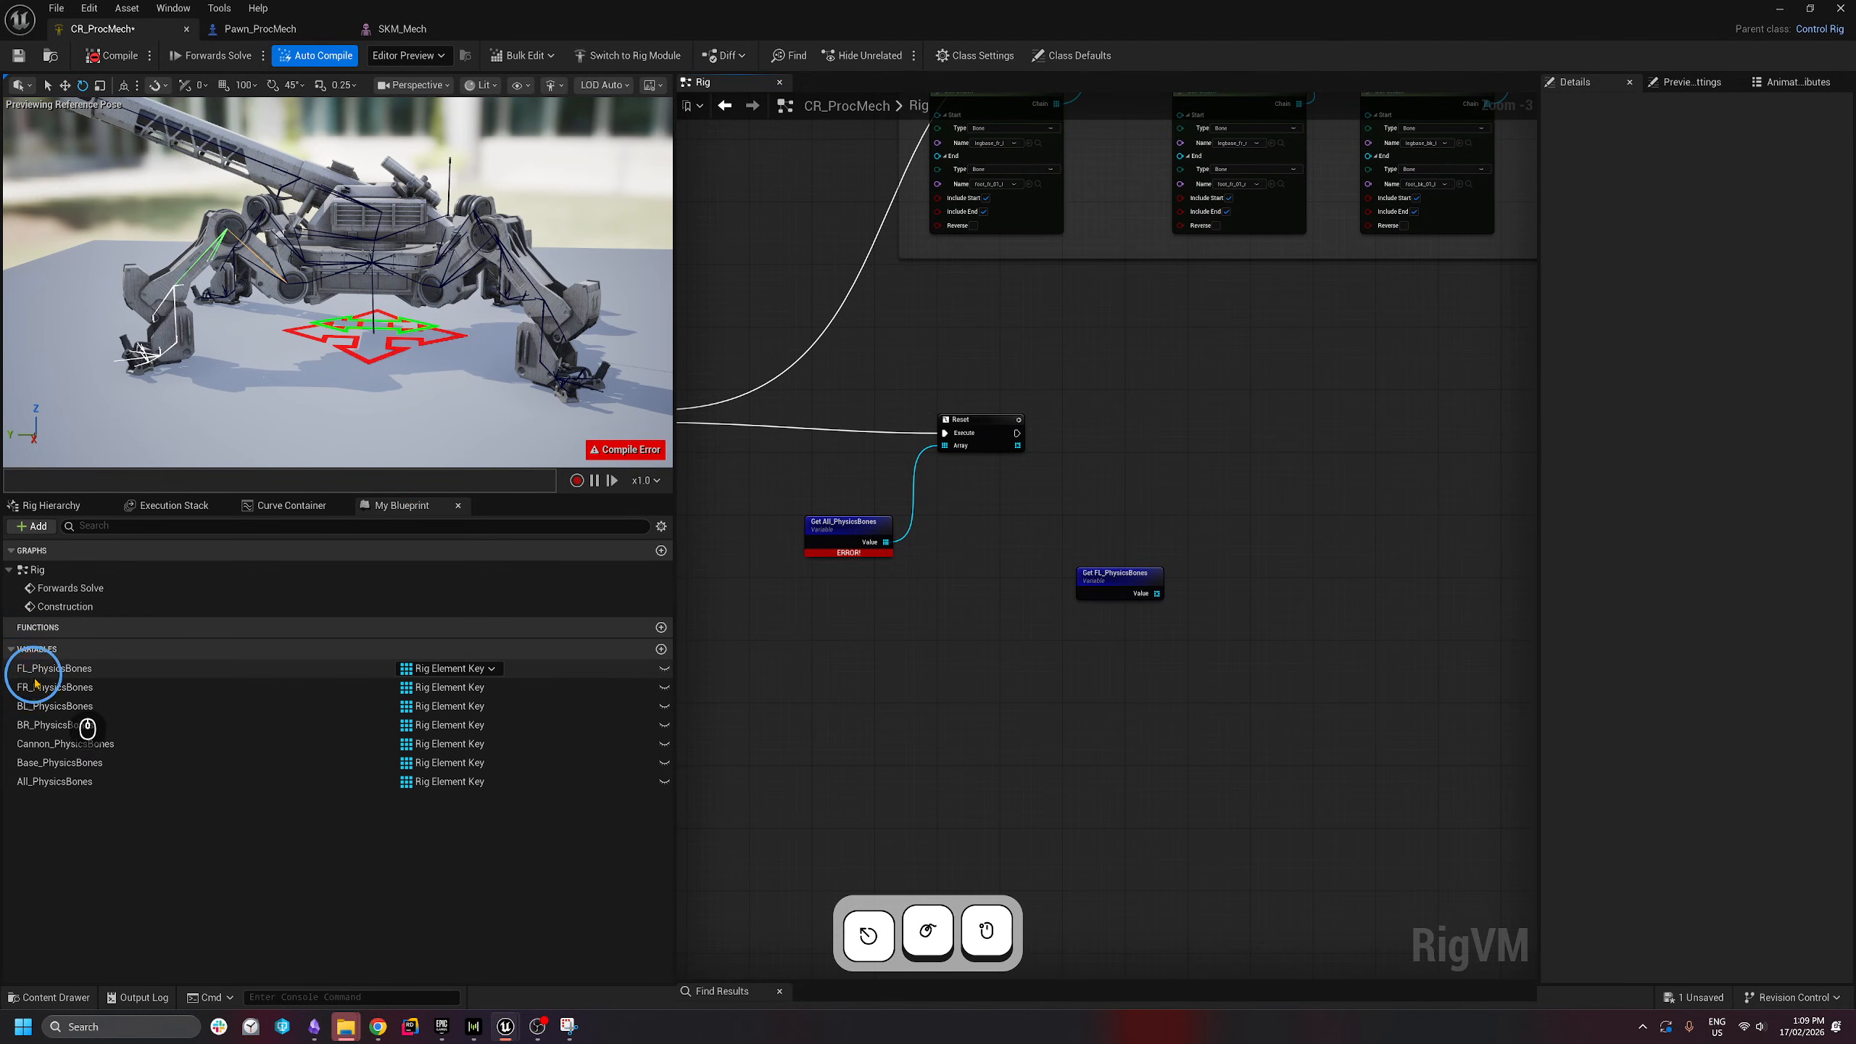
left_click_drag(39, 686, 1235, 570)
left_click(1273, 597)
left_click_drag(55, 705, 1507, 558)
left_click(1425, 586)
left_click(1543, 586)
right_click_drag(1317, 642, 866, 617)
left_click_drag(69, 745, 1358, 541)
left_click(1237, 568)
left_click(1414, 571)
right_click_drag(1060, 585, 1406, 594)
scroll(1082, 571, "up", 2)
left_click_drag(996, 561, 930, 535)
right_click_drag(932, 512, 968, 575)
- Duplicate Get All_PhysicsBones and feed it into a Union node that runs after Reset
left_click(753, 583)
key("ctrl+c")
key("ctrl+v")
left_click_drag(991, 524, 1066, 439)
type("union")
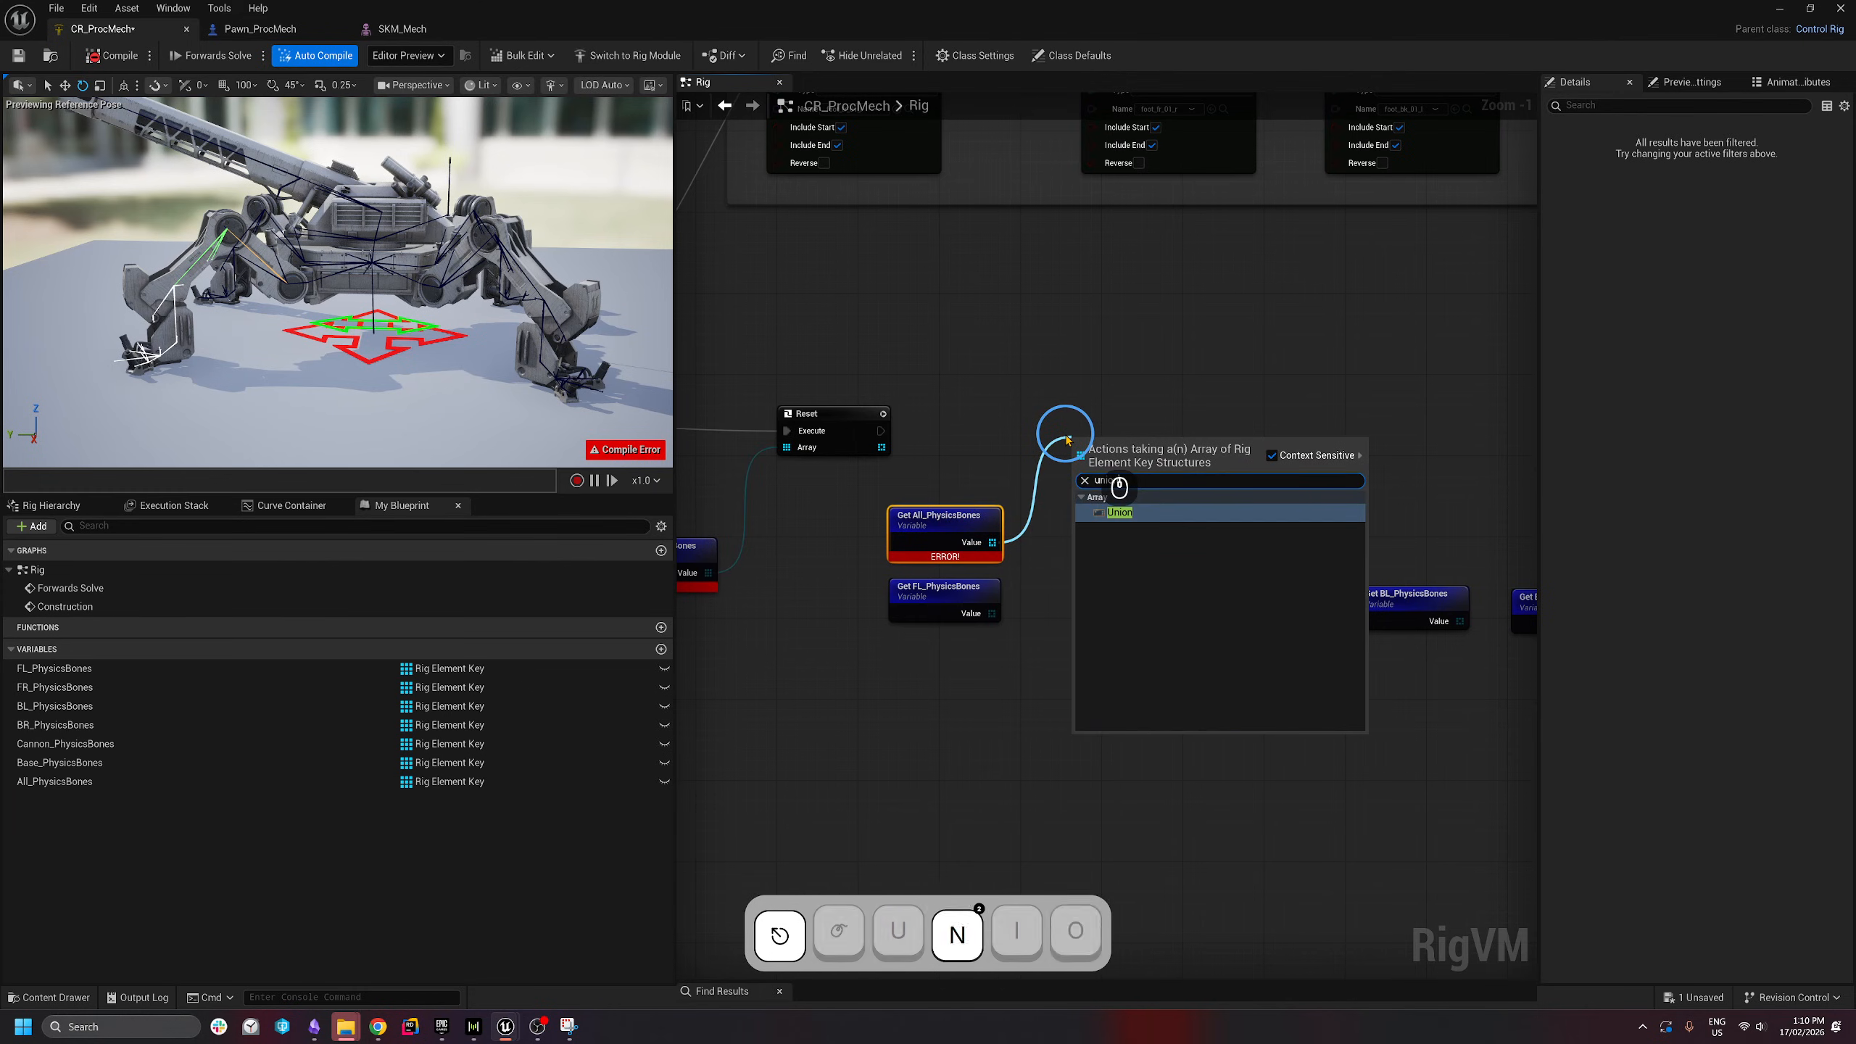
left_click(1140, 513)
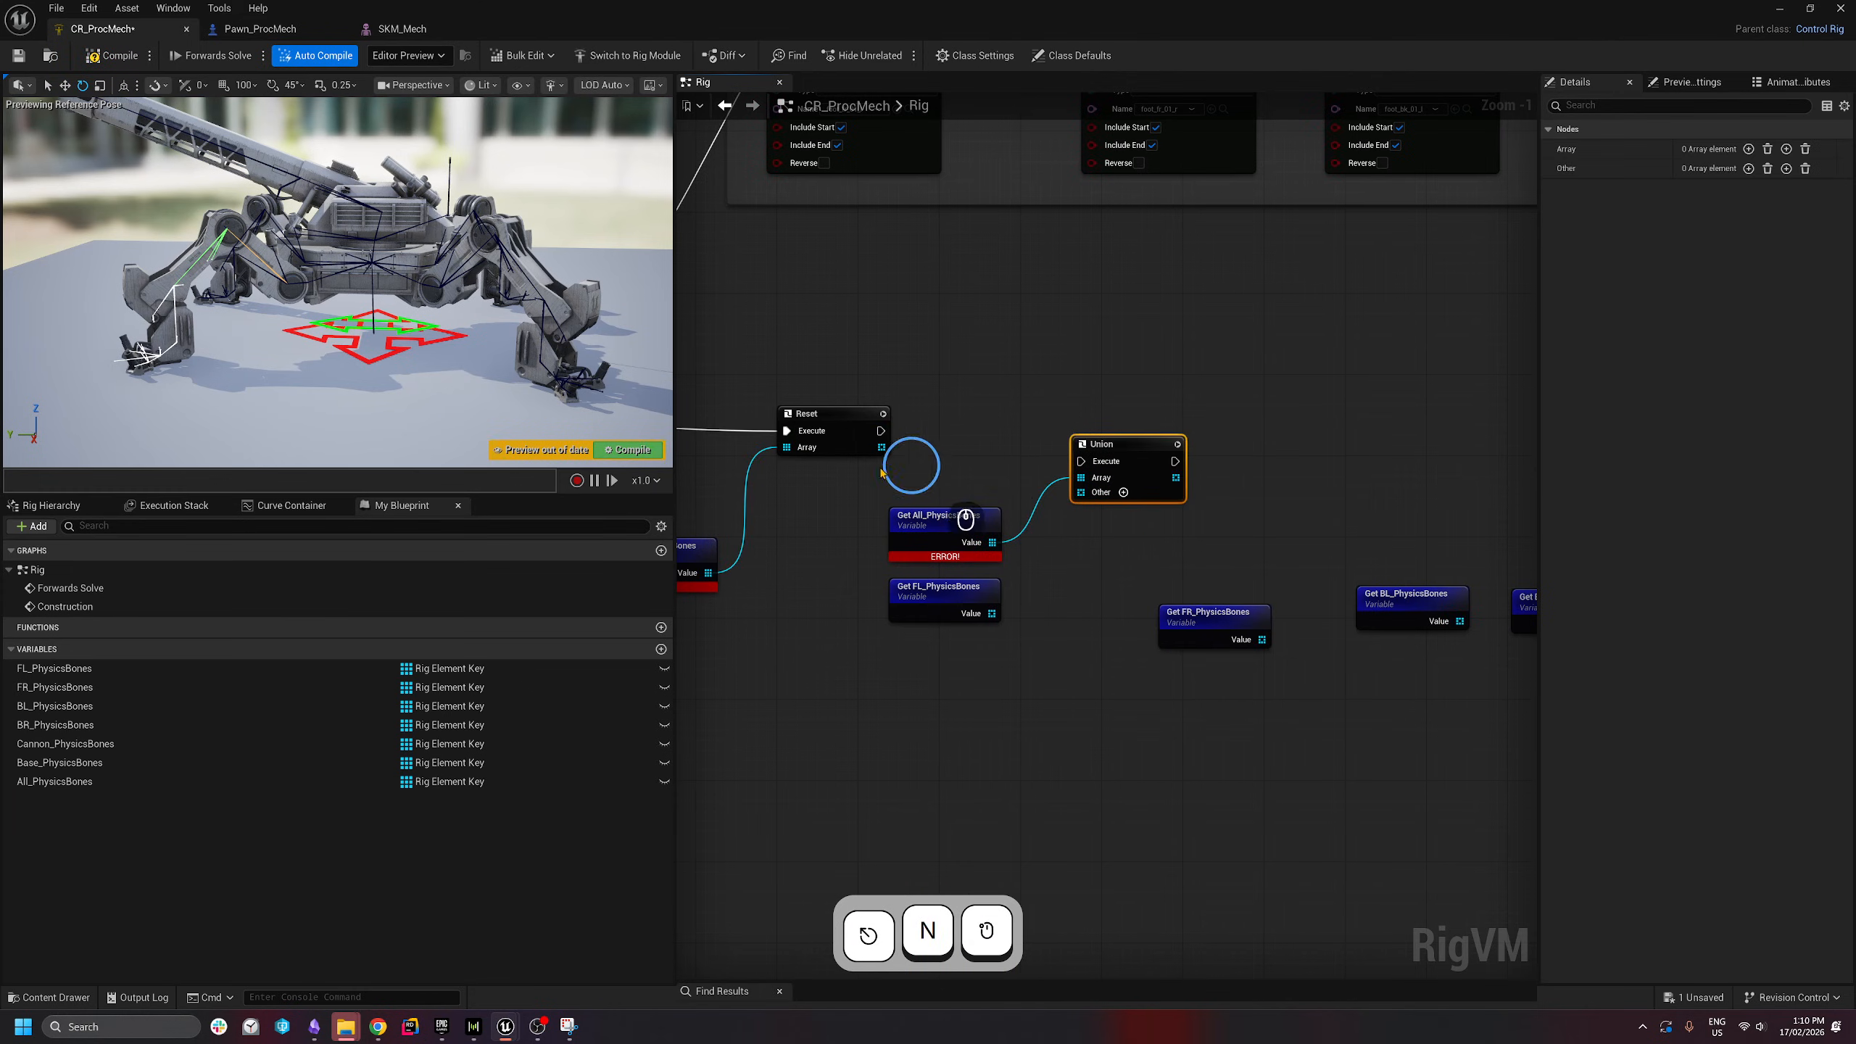
left_click_drag(880, 431, 983, 620)
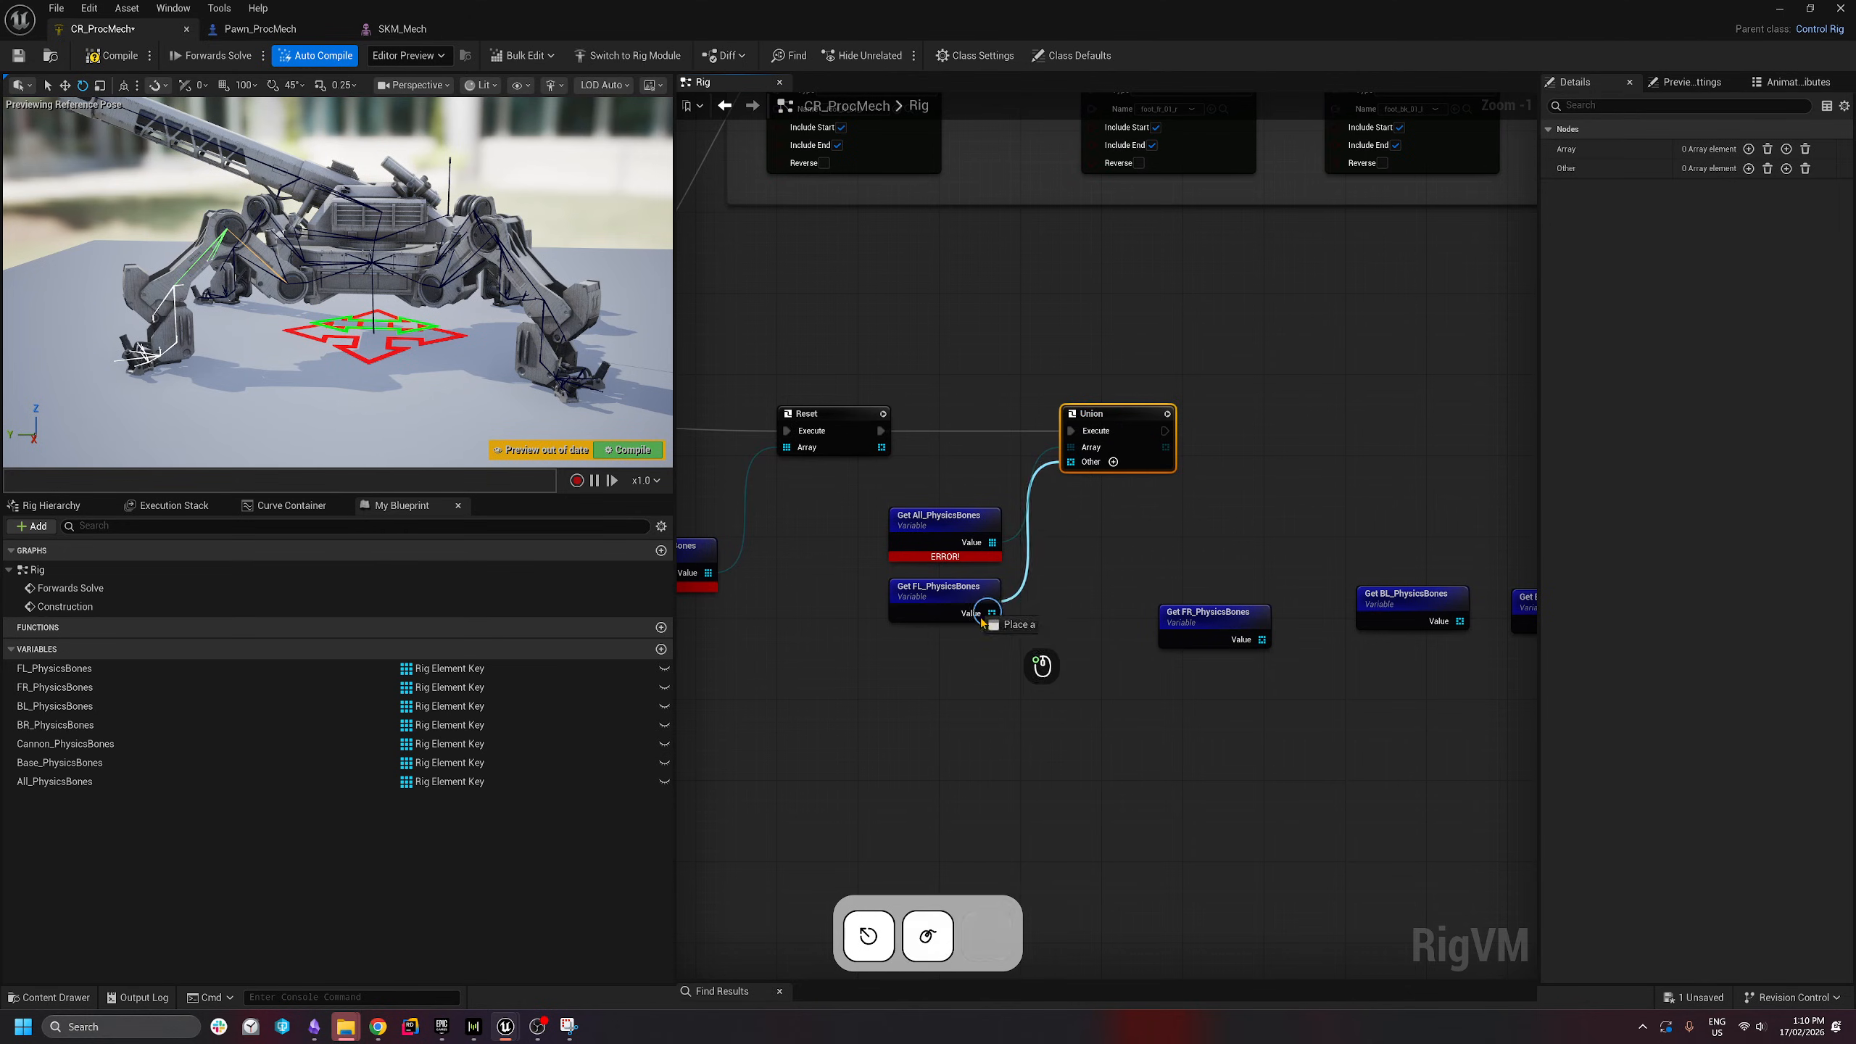
right_click_drag(1069, 620, 889, 632)
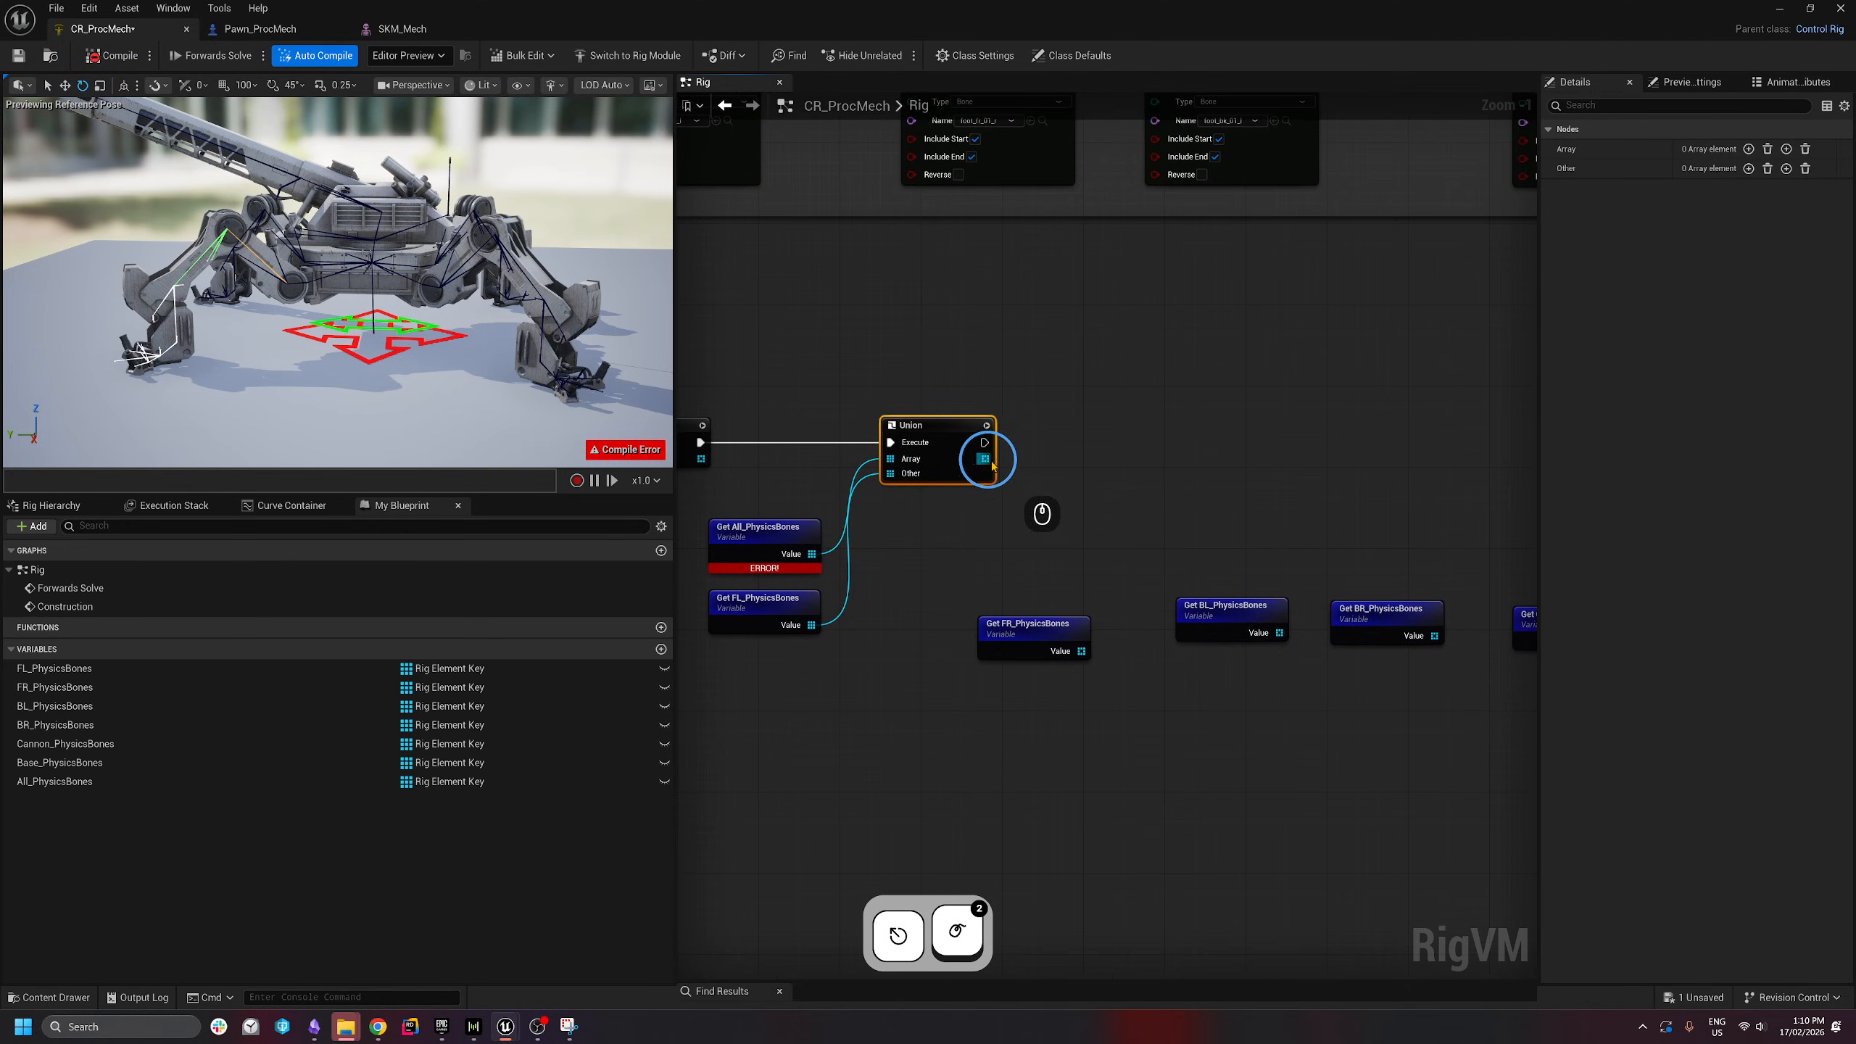
- Chain two more Union nodes taking FR_PhysicsBones and BL_PhysicsBones
left_click_drag(1093, 436, 1094, 437)
type("union")
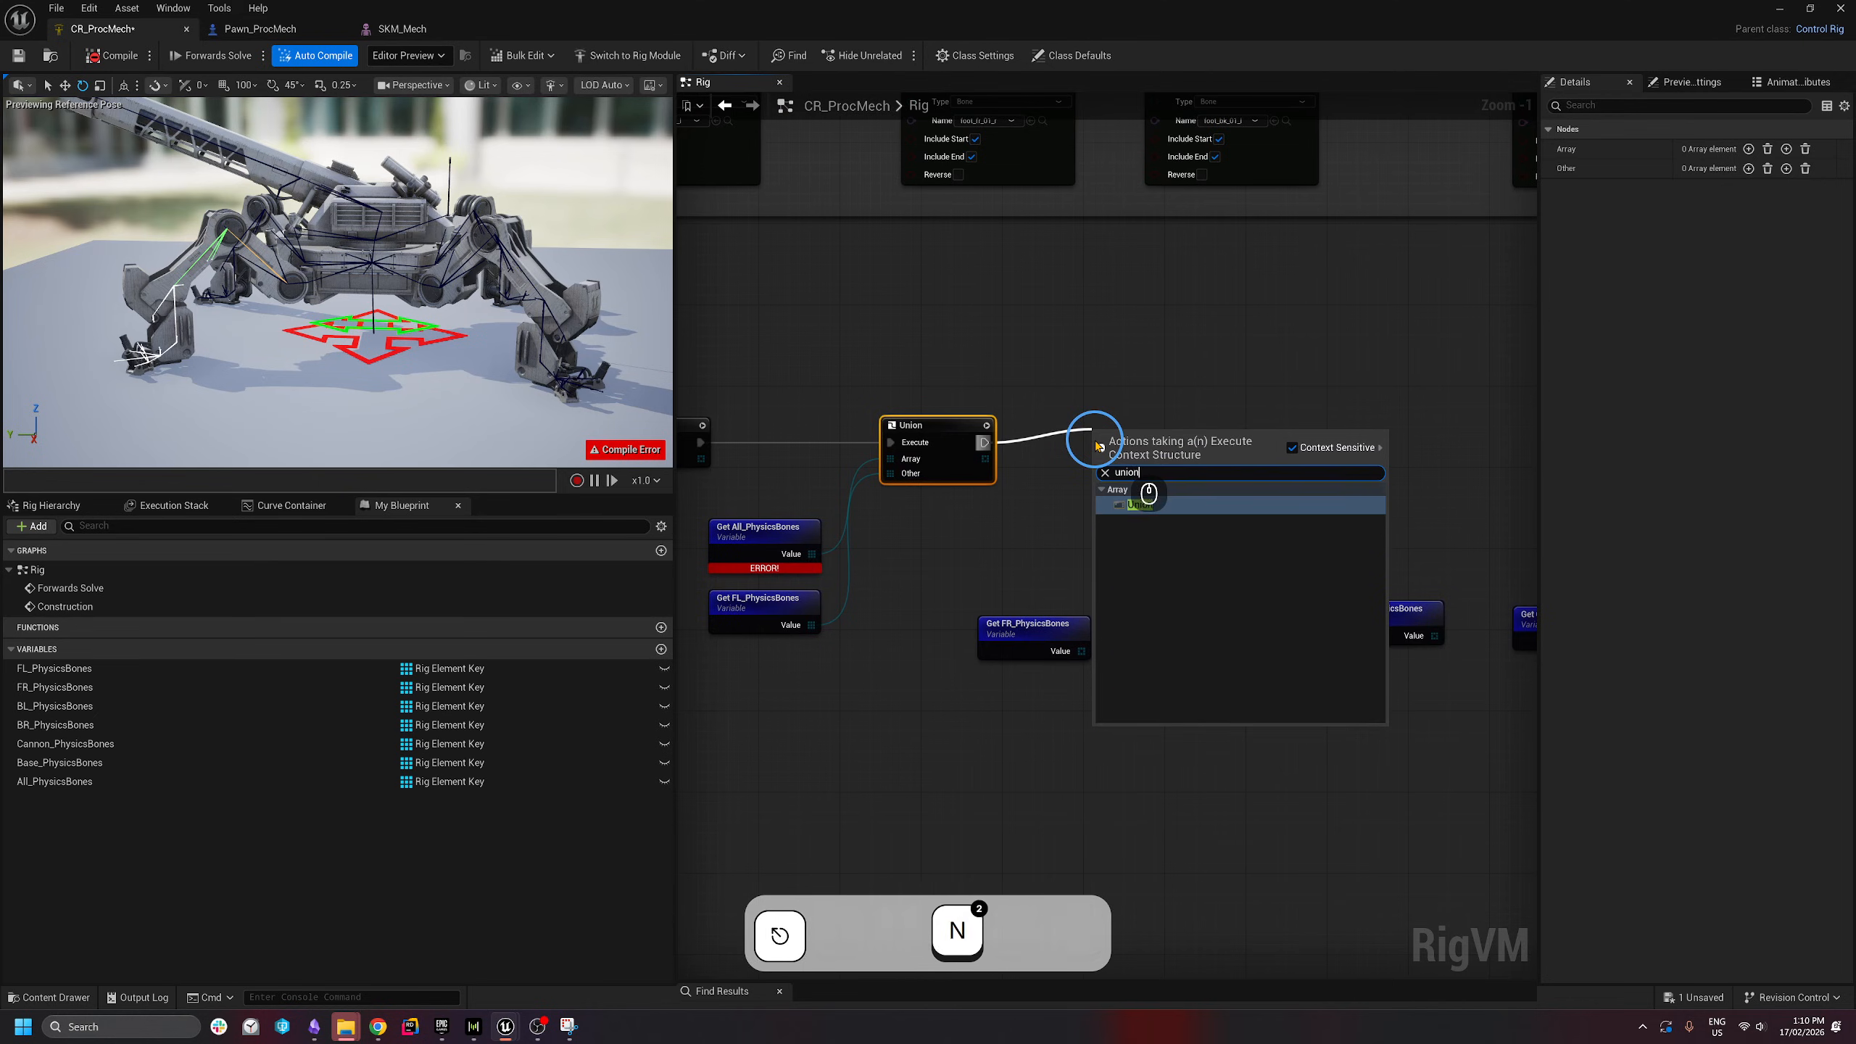
key("Return")
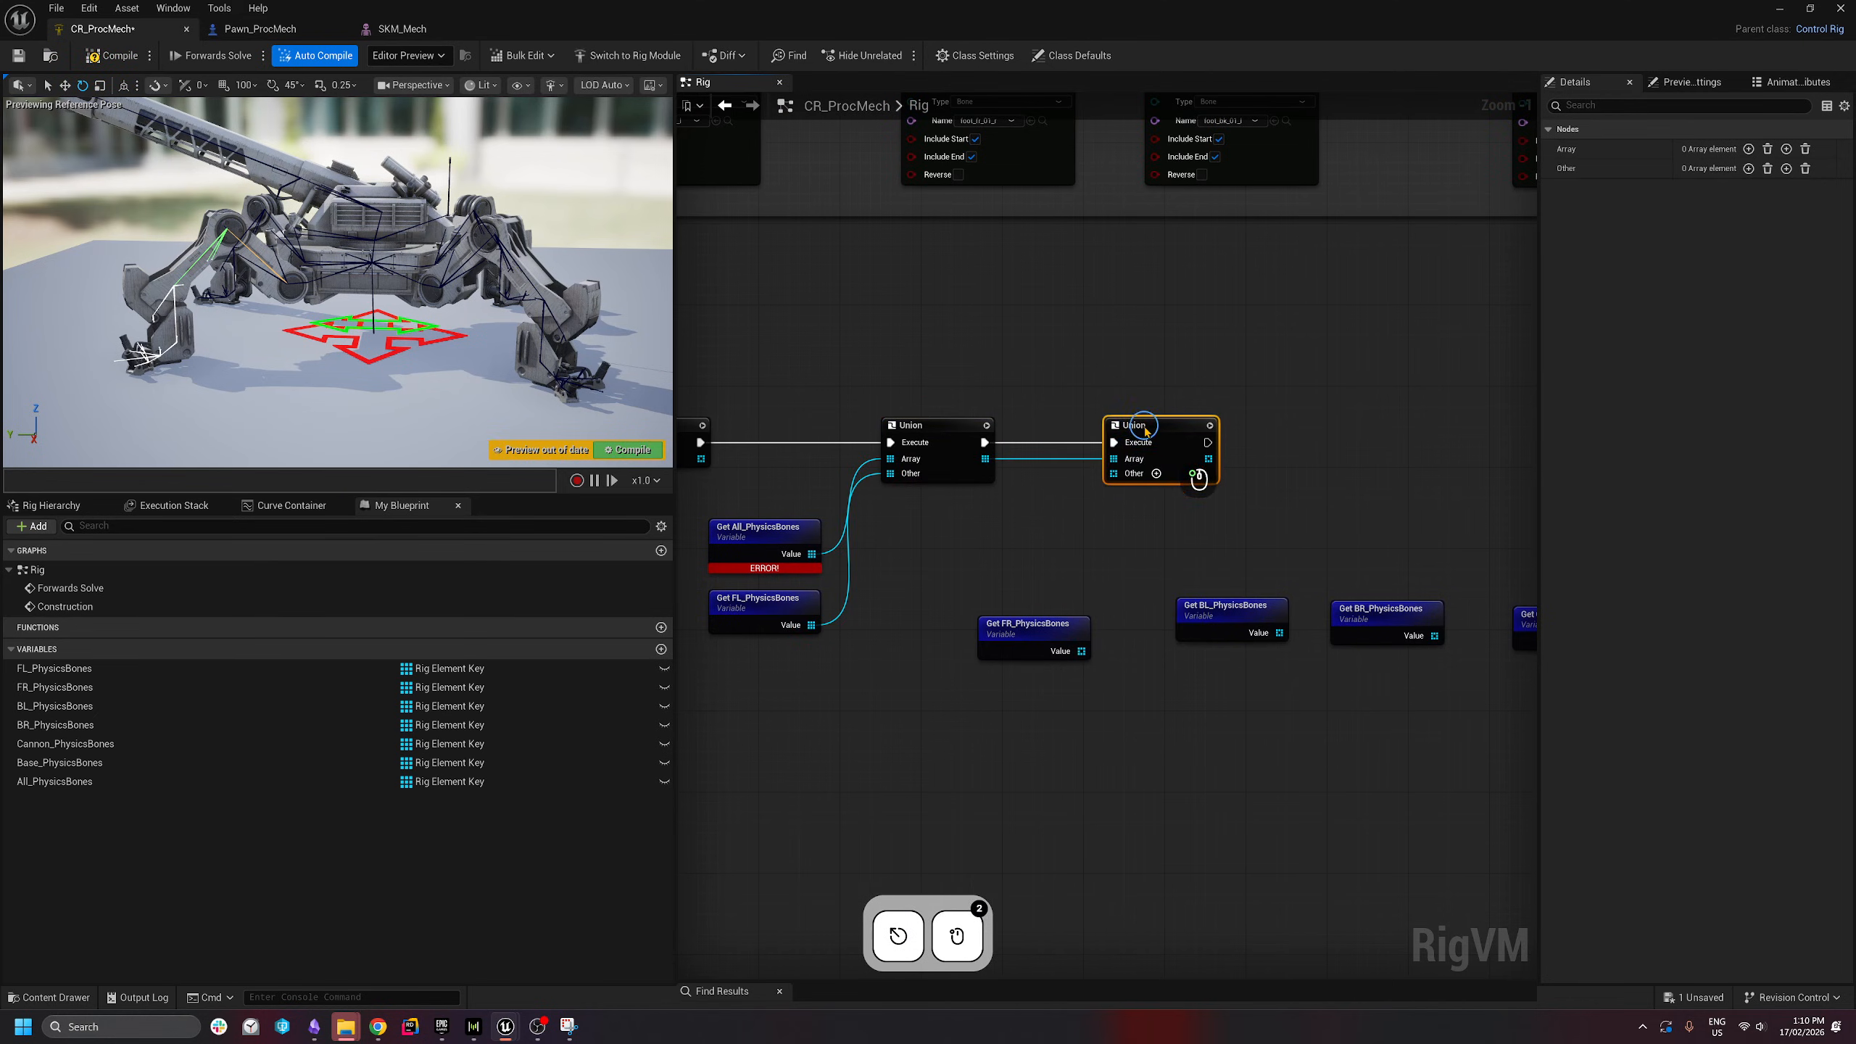
left_click_drag(1076, 656, 1081, 650)
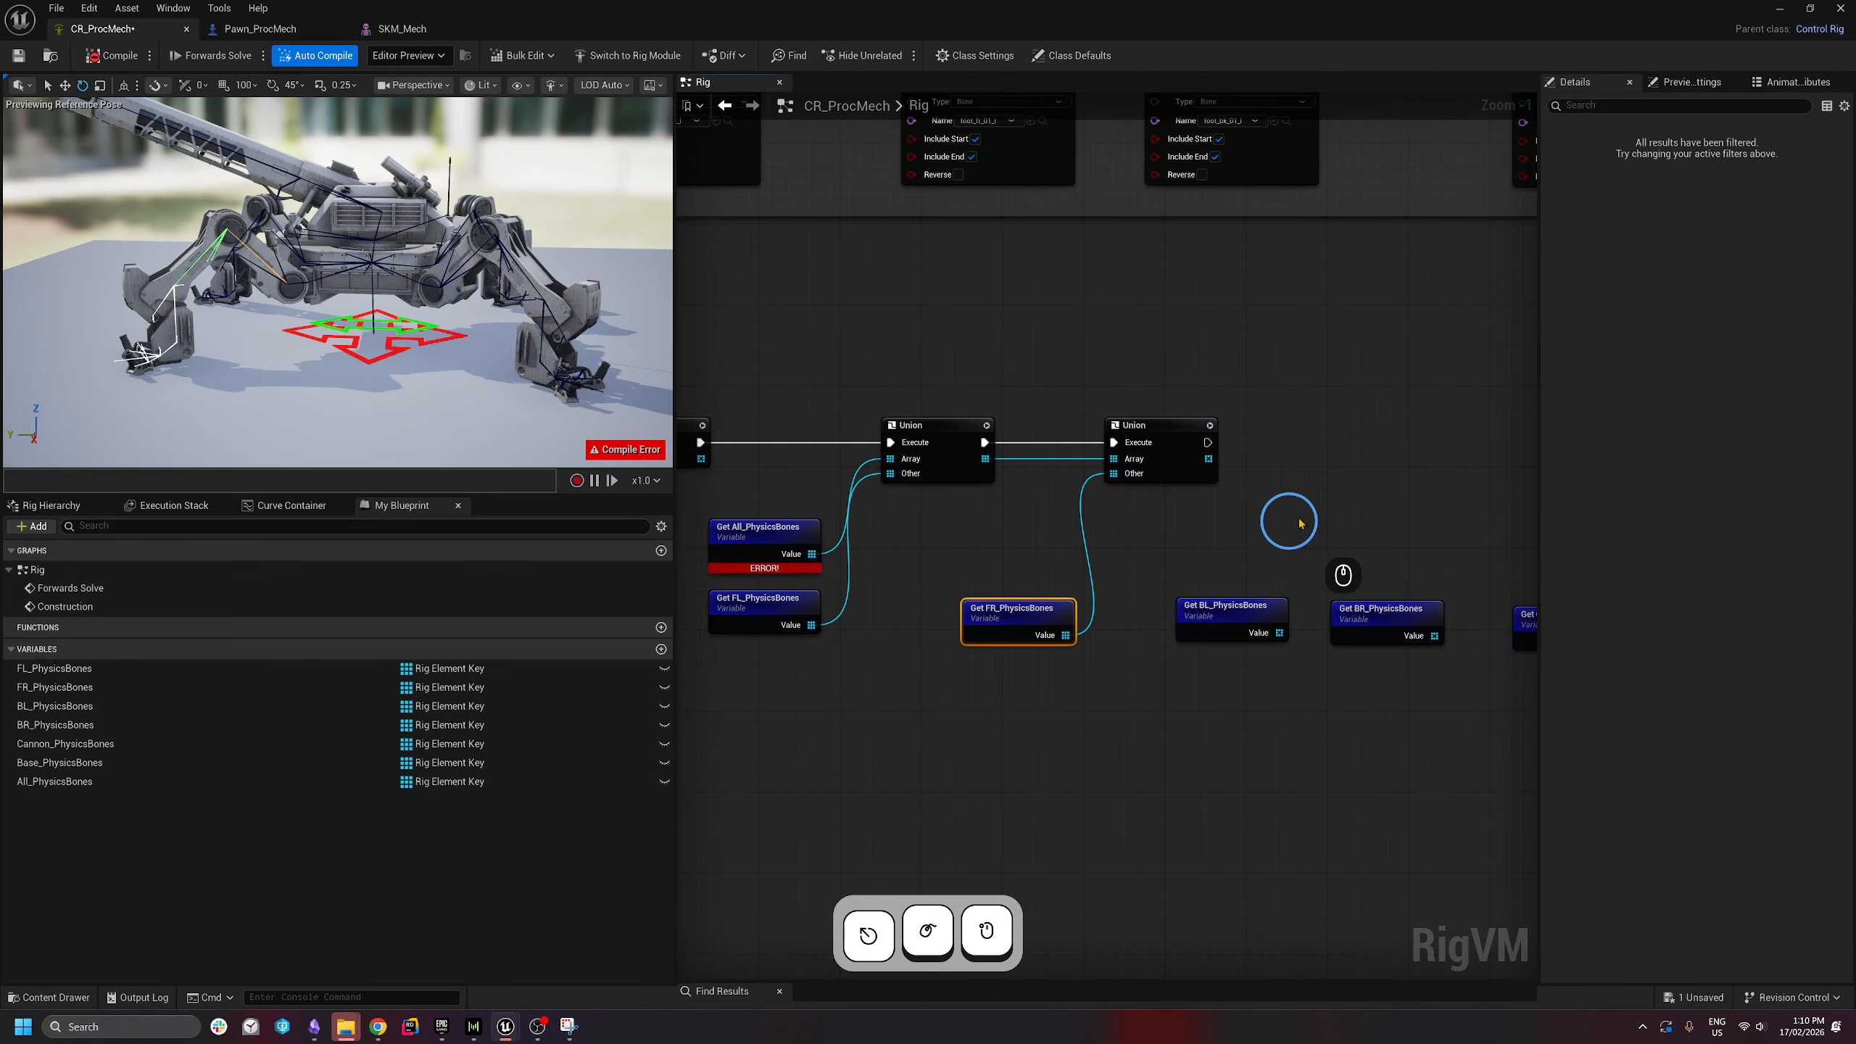
right_click_drag(1281, 485, 1076, 480)
left_click_drag(1054, 437, 1073, 627)
type("unio")
key("Return")
right_click_drag(1368, 514, 1215, 493)
- Add Union nodes for BR, Cannon and Base PhysicsBones, removing the surplus trailing Union
left_click_drag(1044, 432, 1077, 609)
type("unio")
key("Return")
right_click_drag(1201, 635, 1065, 649)
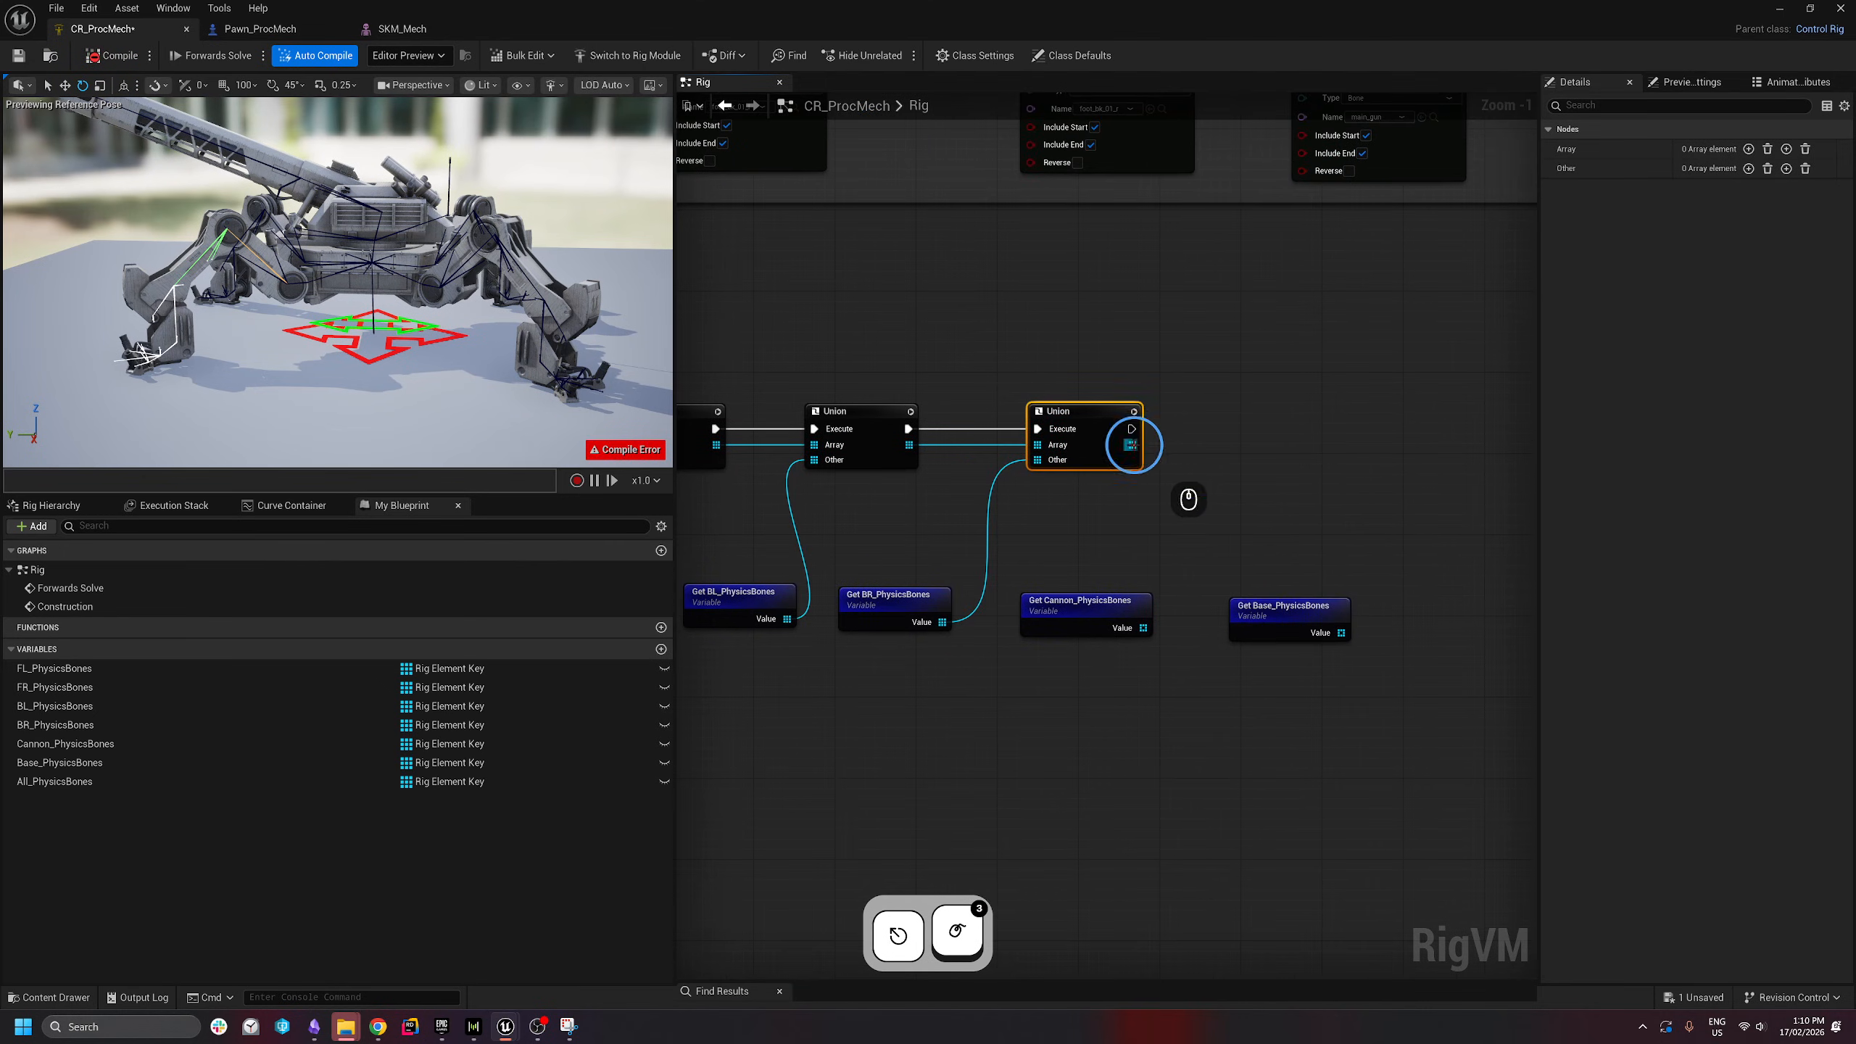
type("unio")
left_click_drag(1132, 429, 1143, 627)
key("Return")
right_click_drag(1339, 479, 1102, 476)
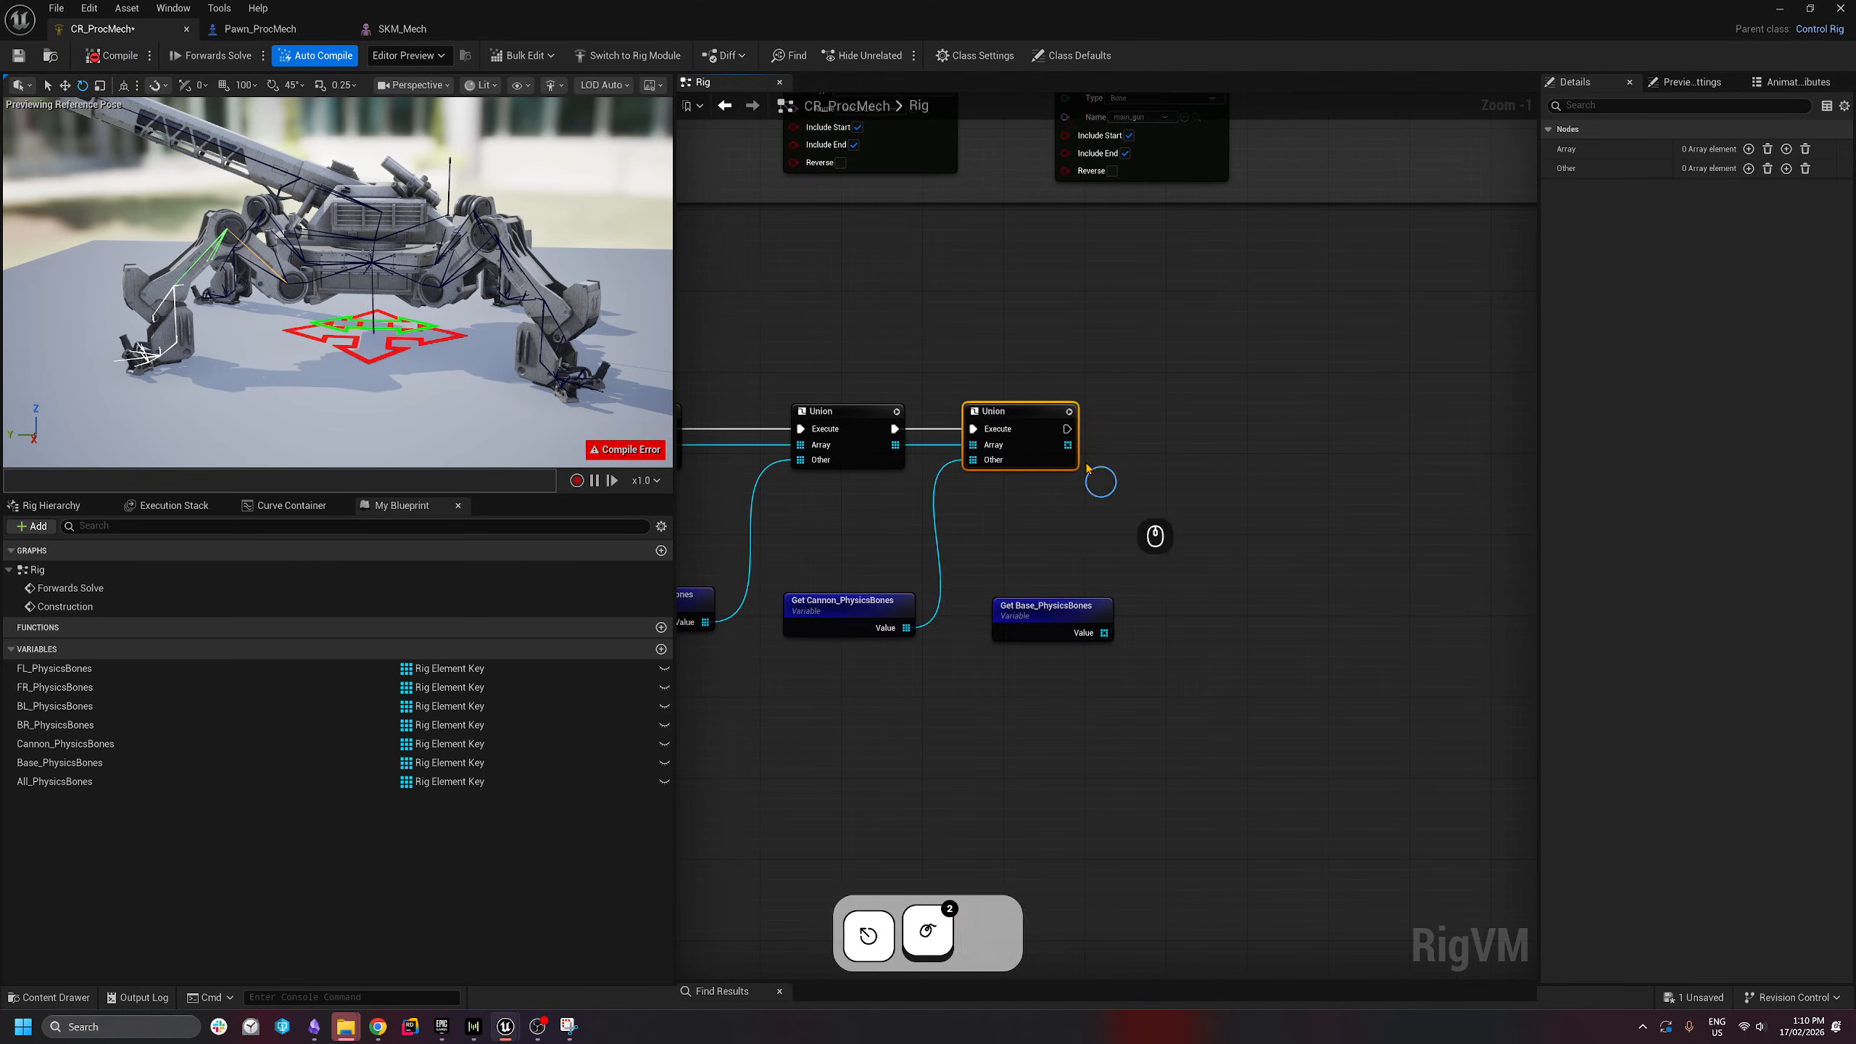
type("unio")
left_click_drag(1068, 428, 1245, 428)
key("Return")
left_click_drag(1197, 459, 1106, 633)
left_click_drag(1292, 439, 1215, 553)
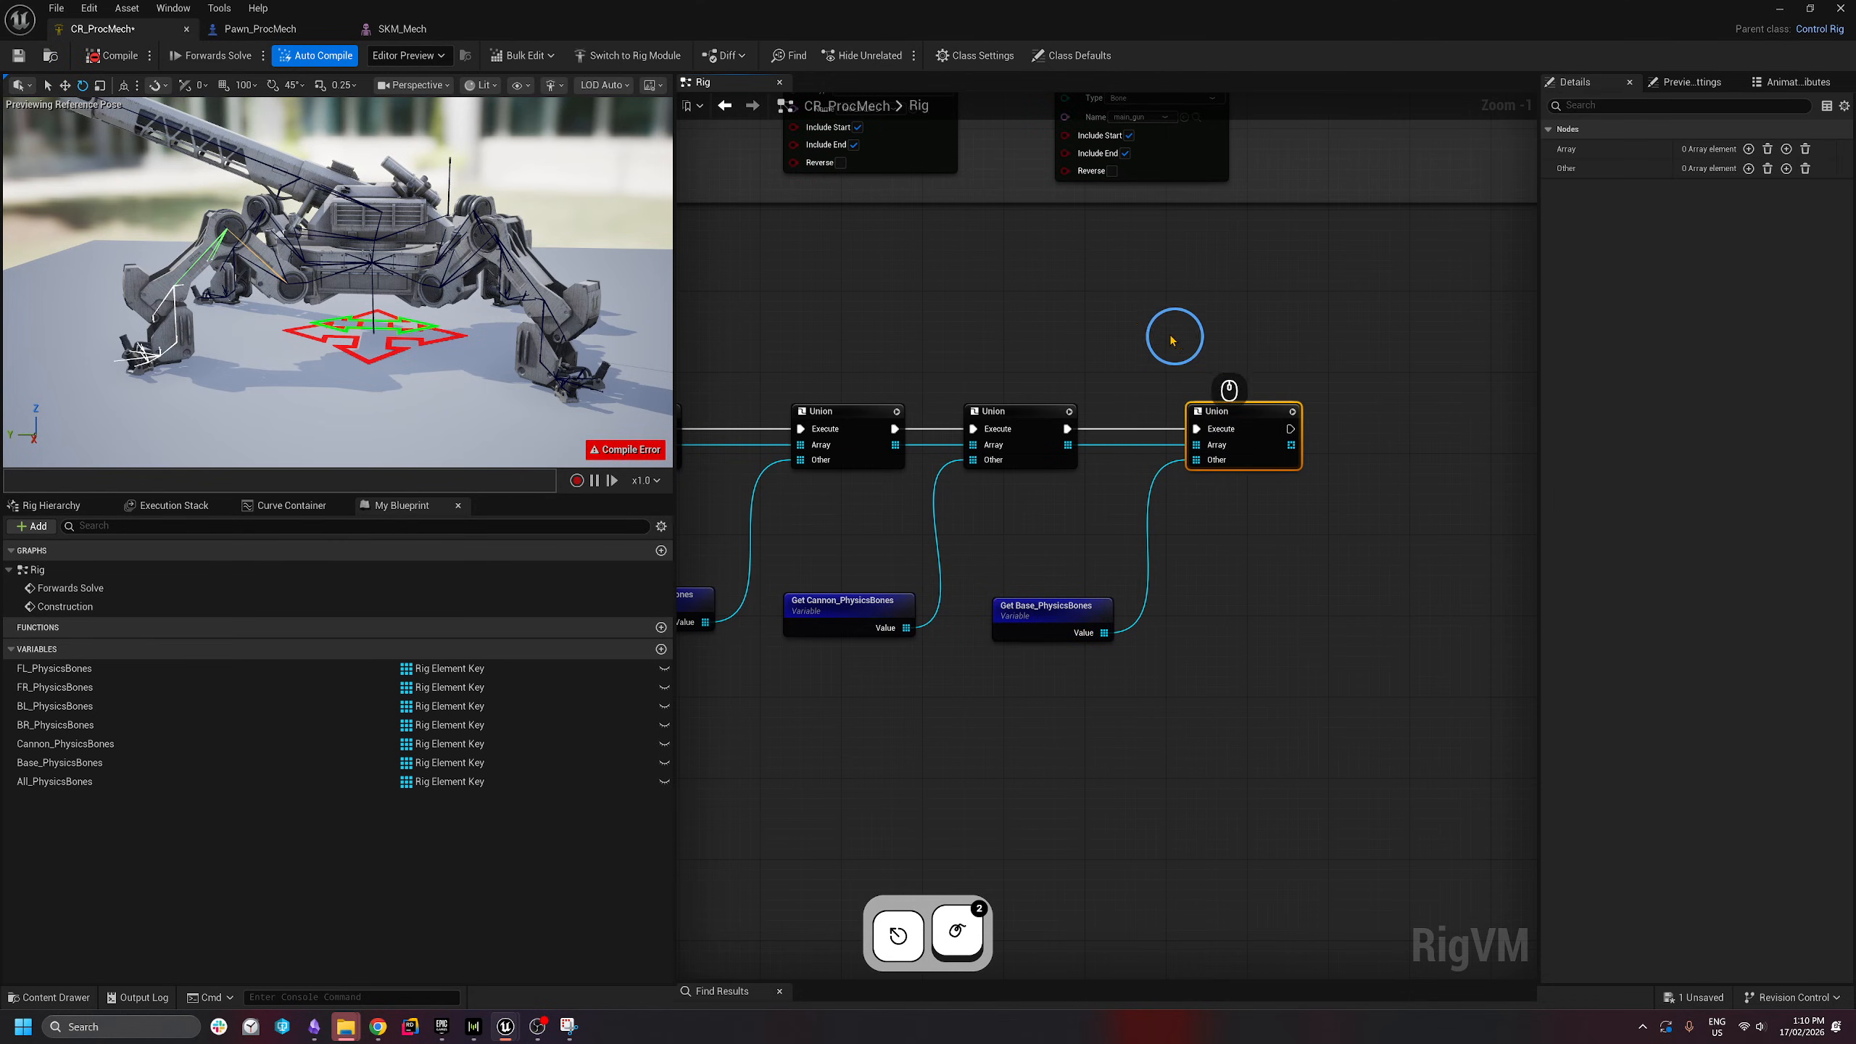
right_click_drag(1162, 586, 982, 634)
- End the Union chain with a Set All_PhysicsBones node storing the combined array
left_click_drag(60, 784, 1234, 490, "alt")
left_click(1207, 437)
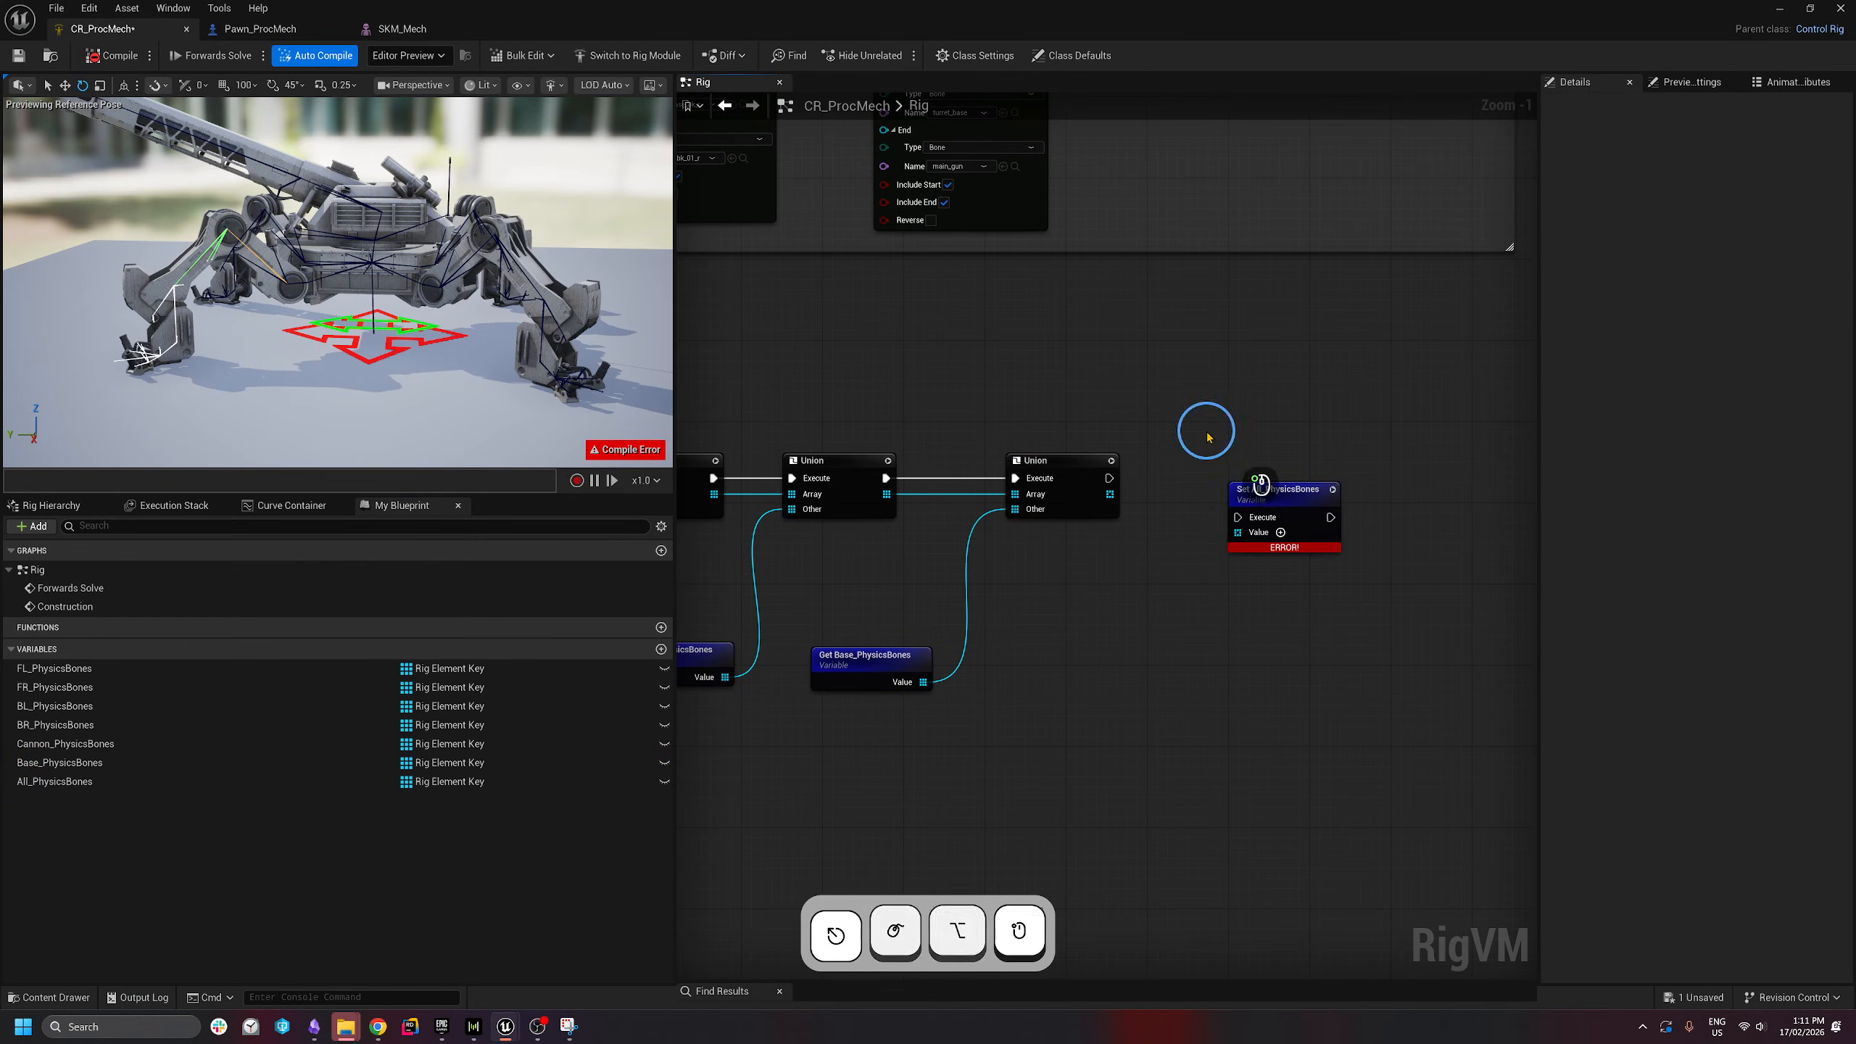
mouse_move(1107, 480)
left_mouse_down()
mouse_move(1237, 517)
mouse_move(1237, 534)
mouse_move(1108, 497)
left_mouse_up()
left_click(1269, 506)
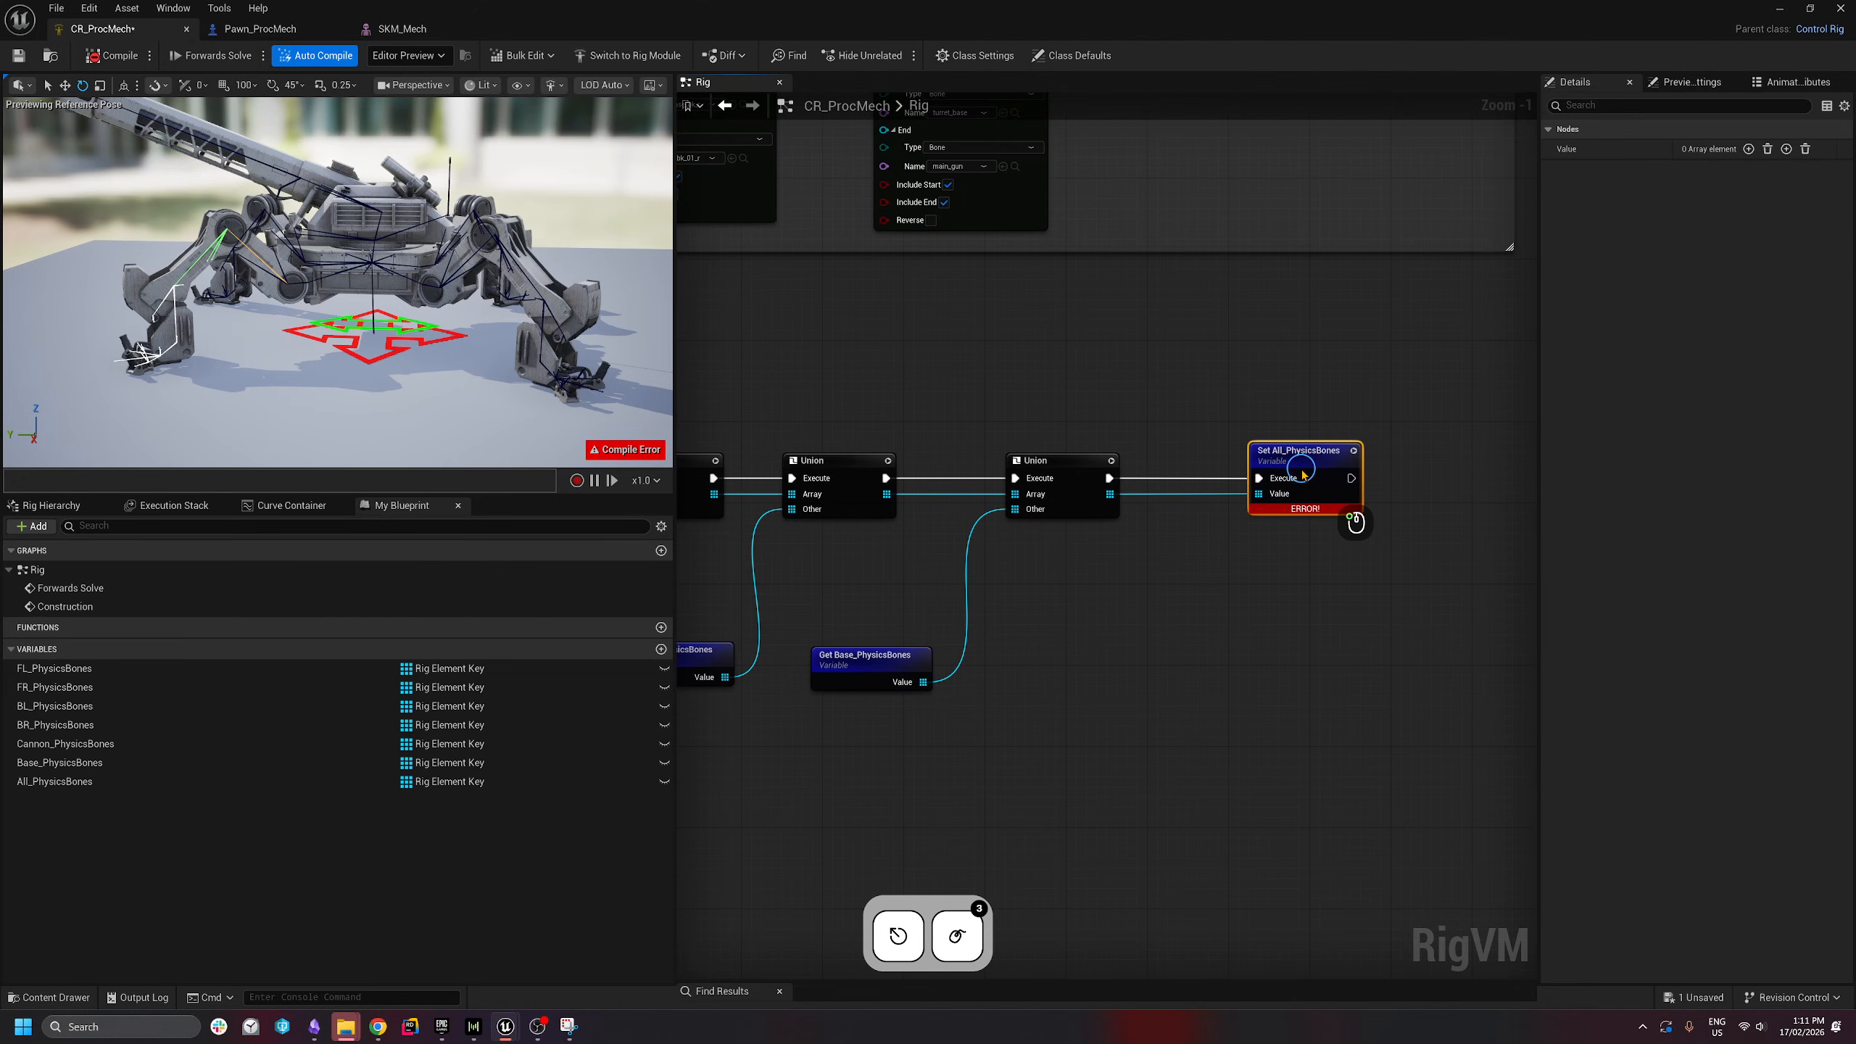
scroll(1314, 476, "down", 3)
scroll(1314, 476, "down", 2)
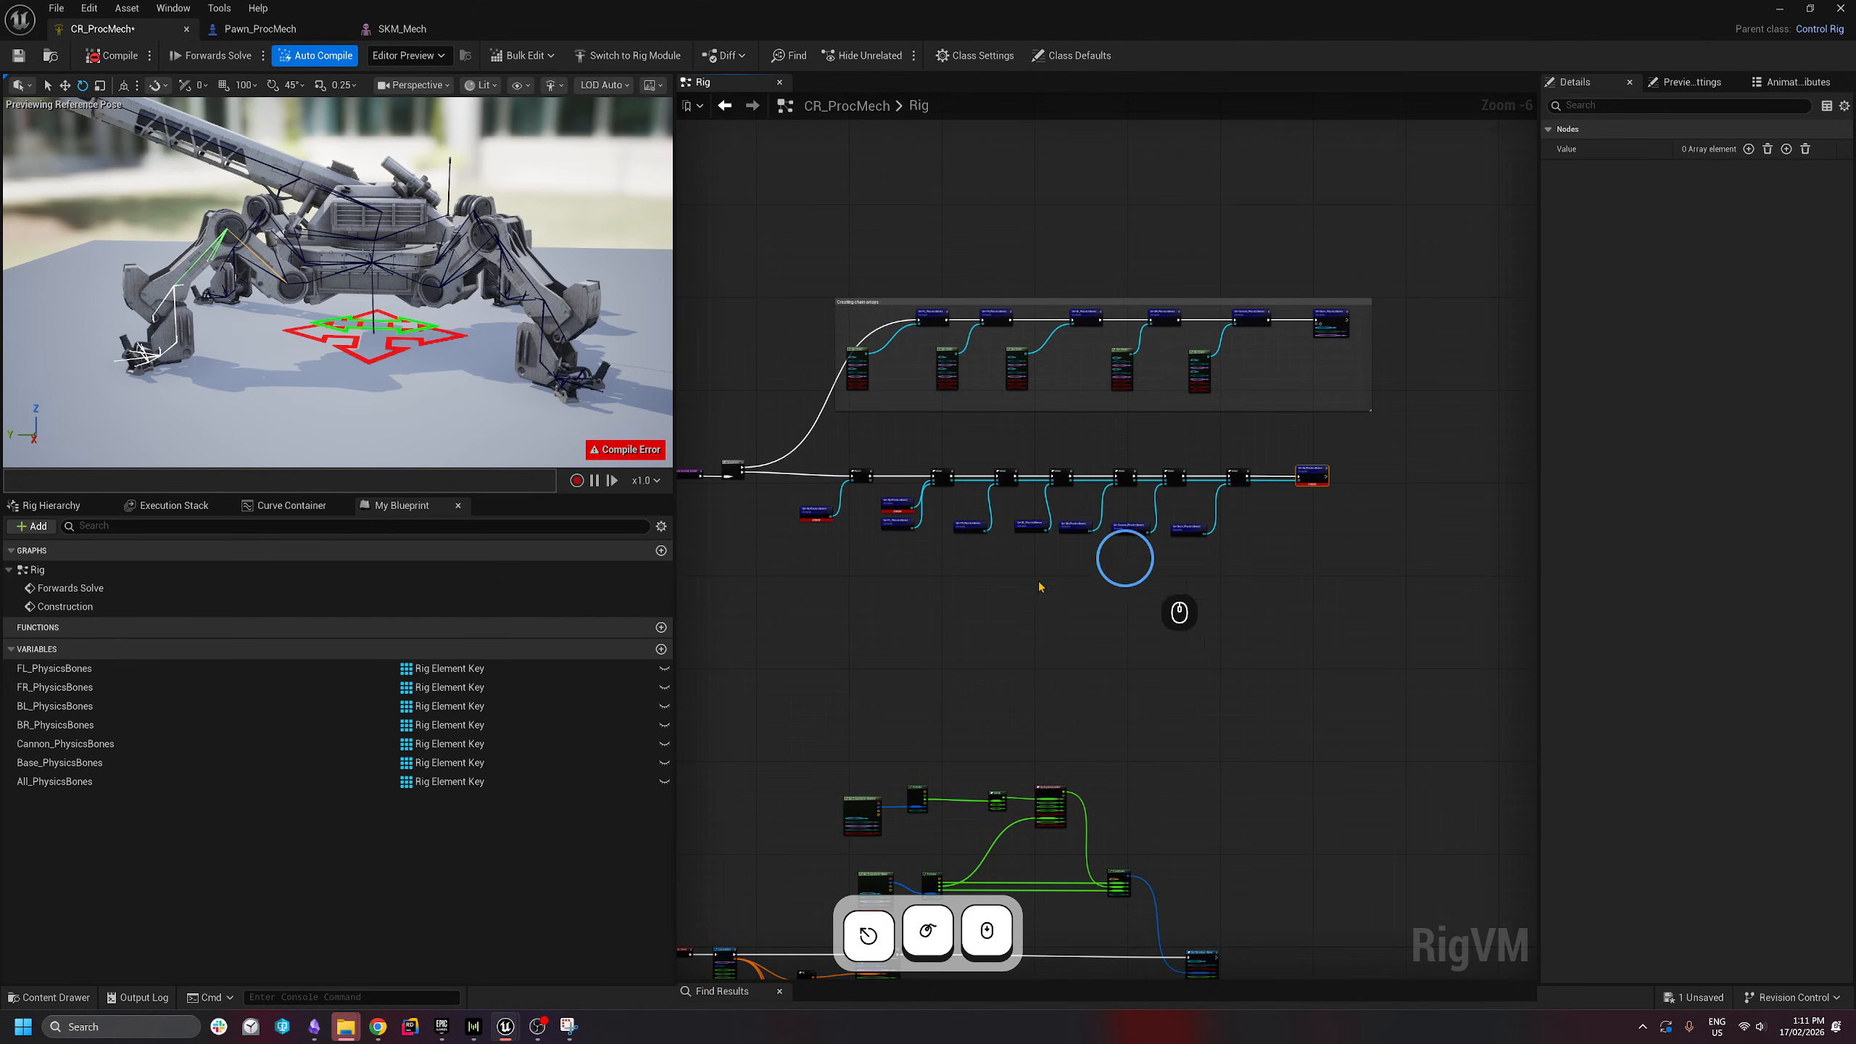
- Wrap the array-combining row in a comment titled 'Combine Arrays'
left_click_drag(1345, 464, 949, 539)
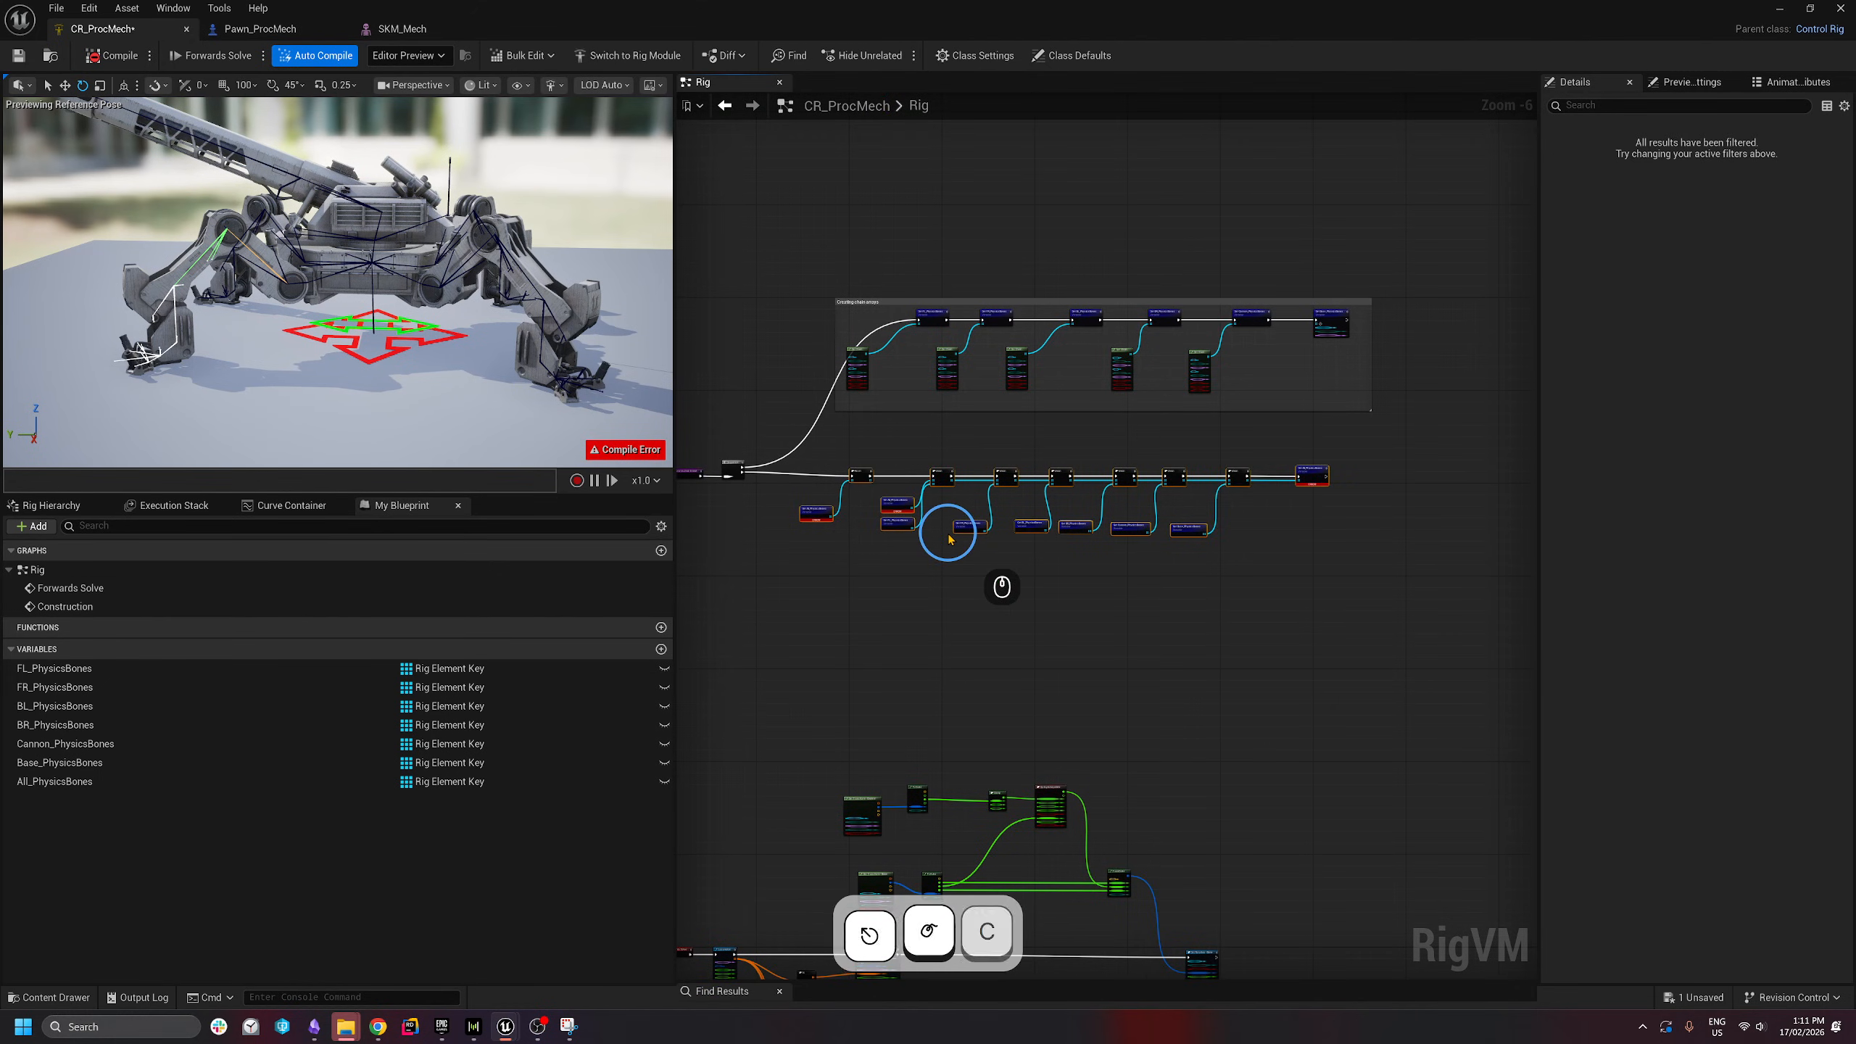
key("c")
type("Comb")
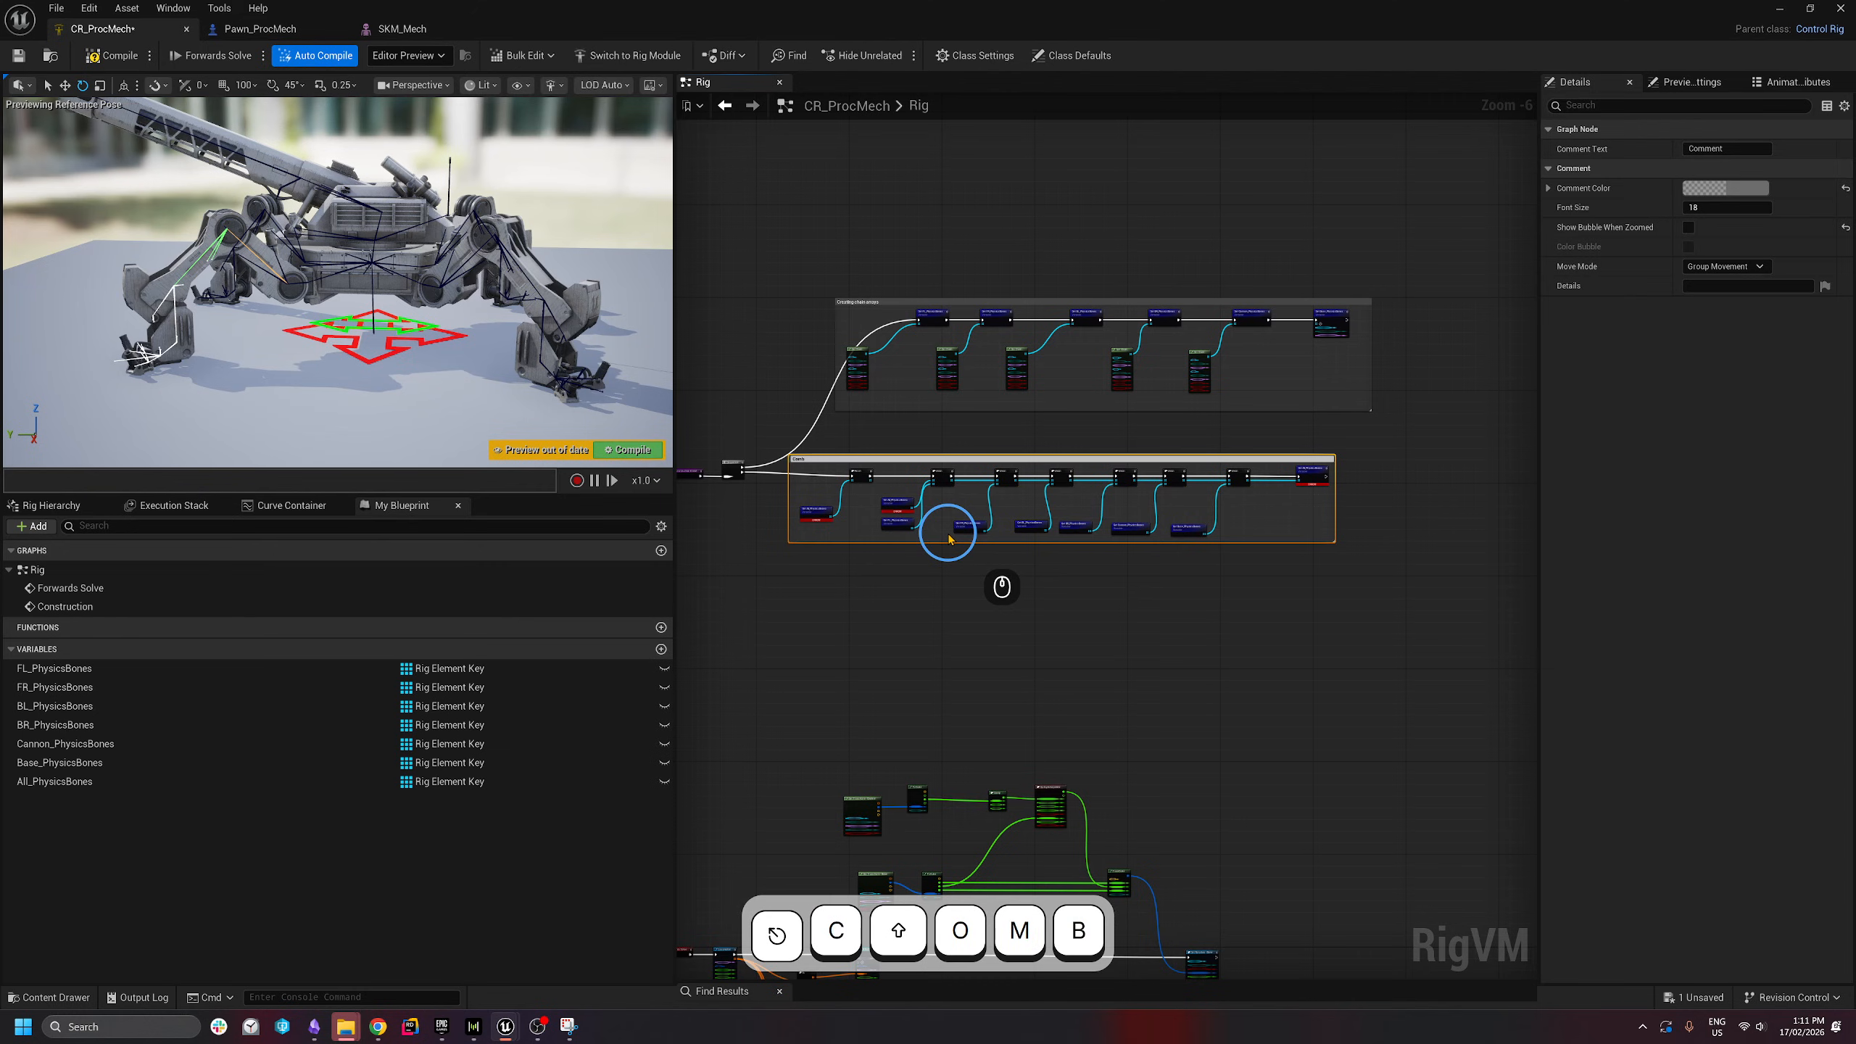
type("ine Arrays")
key("Return")
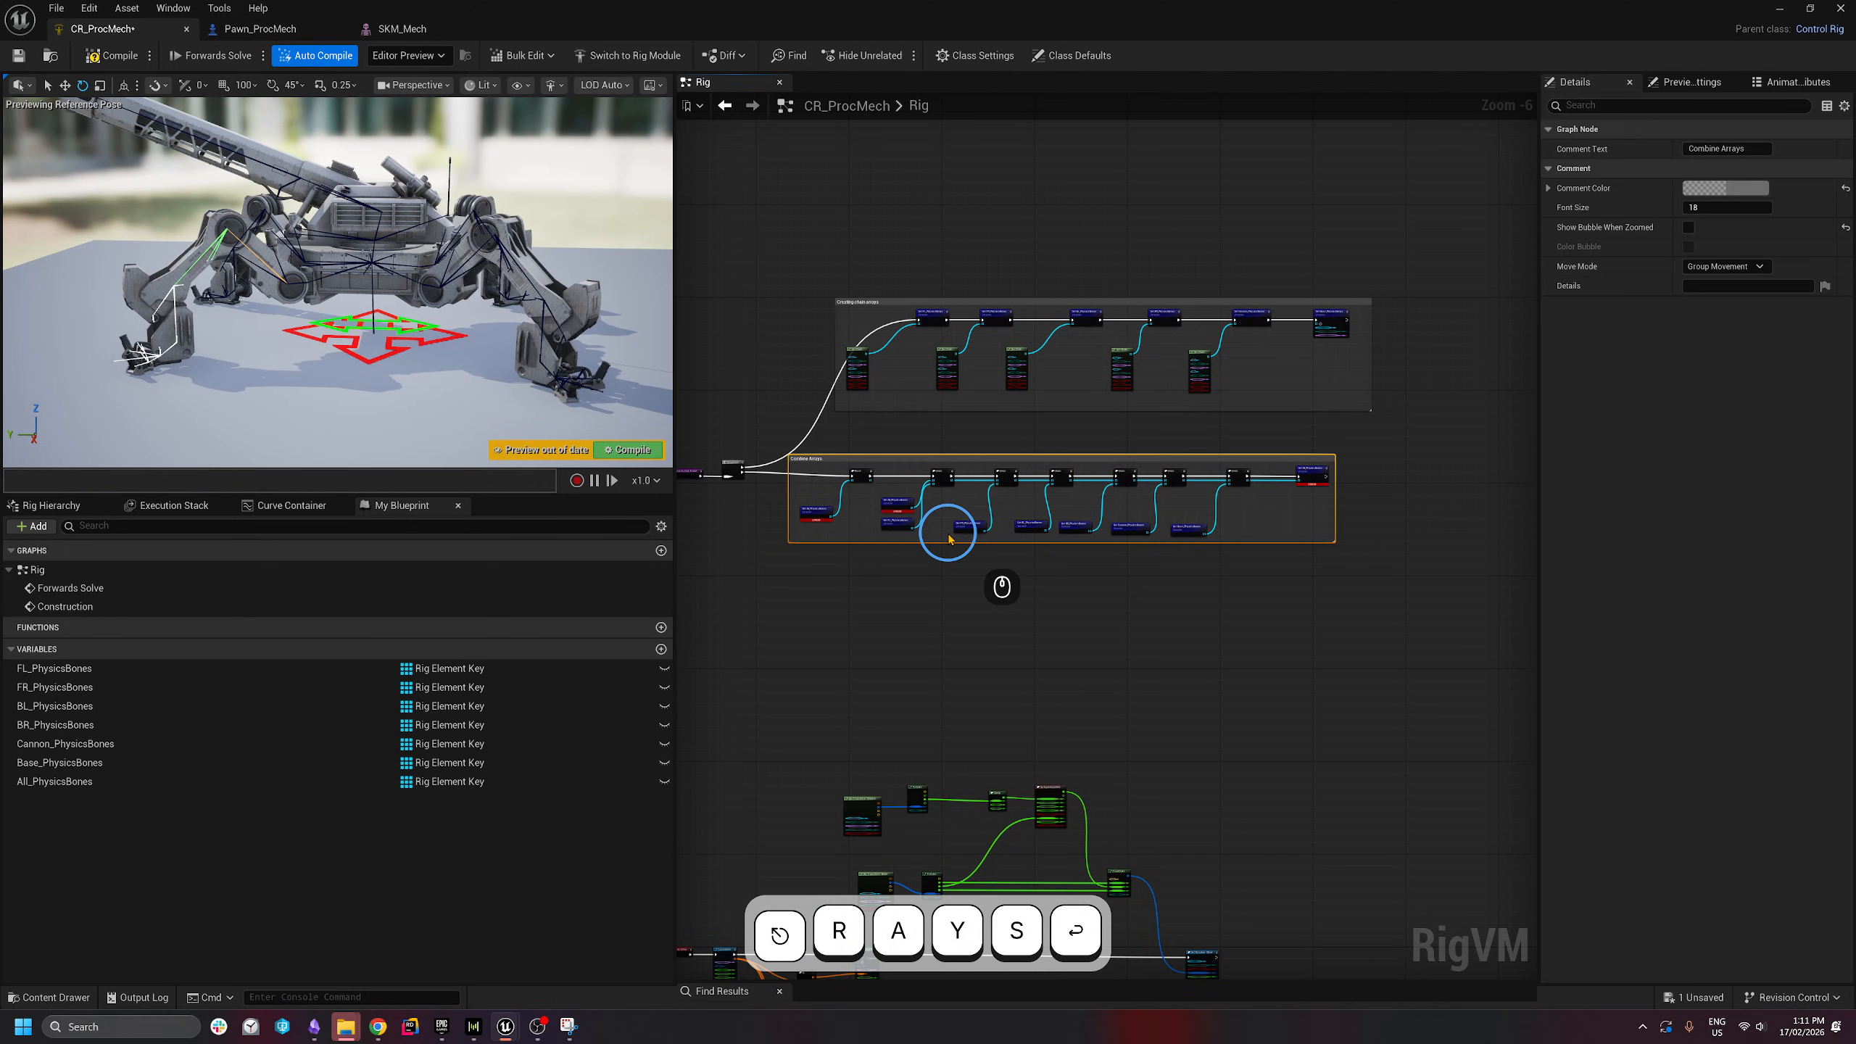
left_click(981, 446)
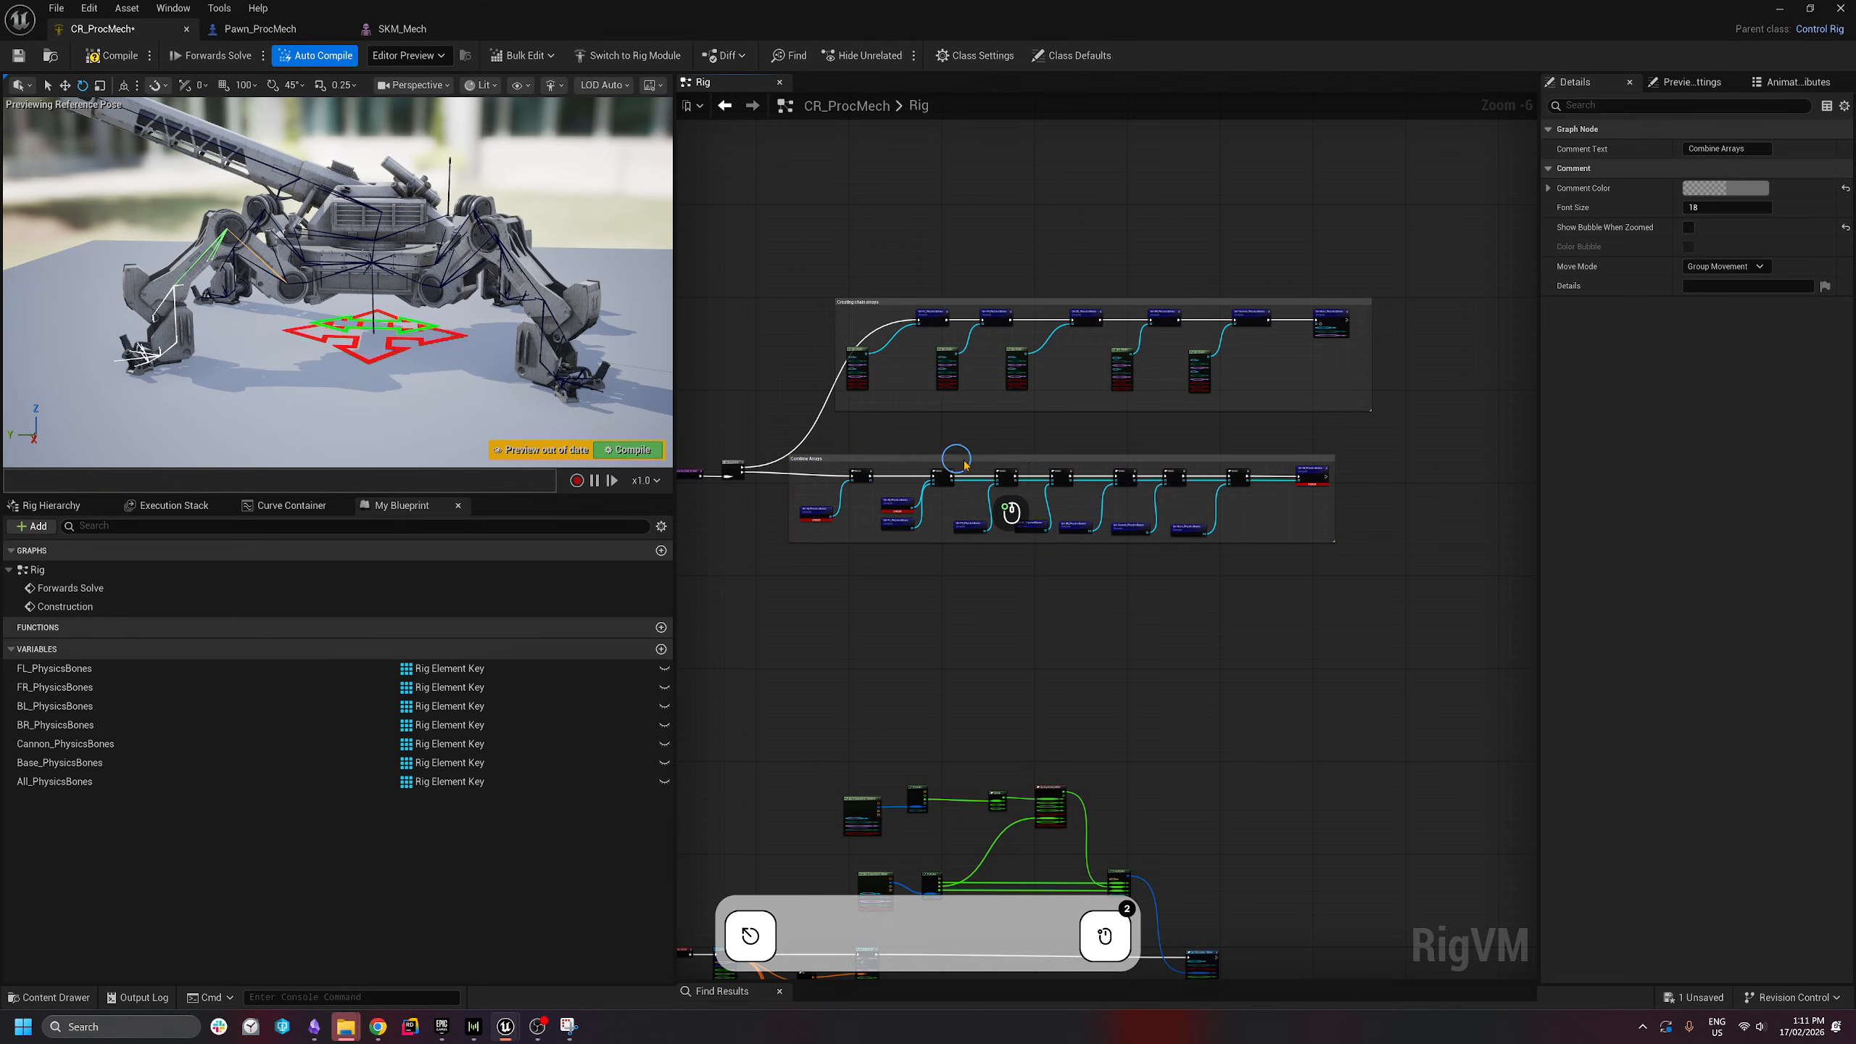
left_click_drag(958, 459, 993, 454)
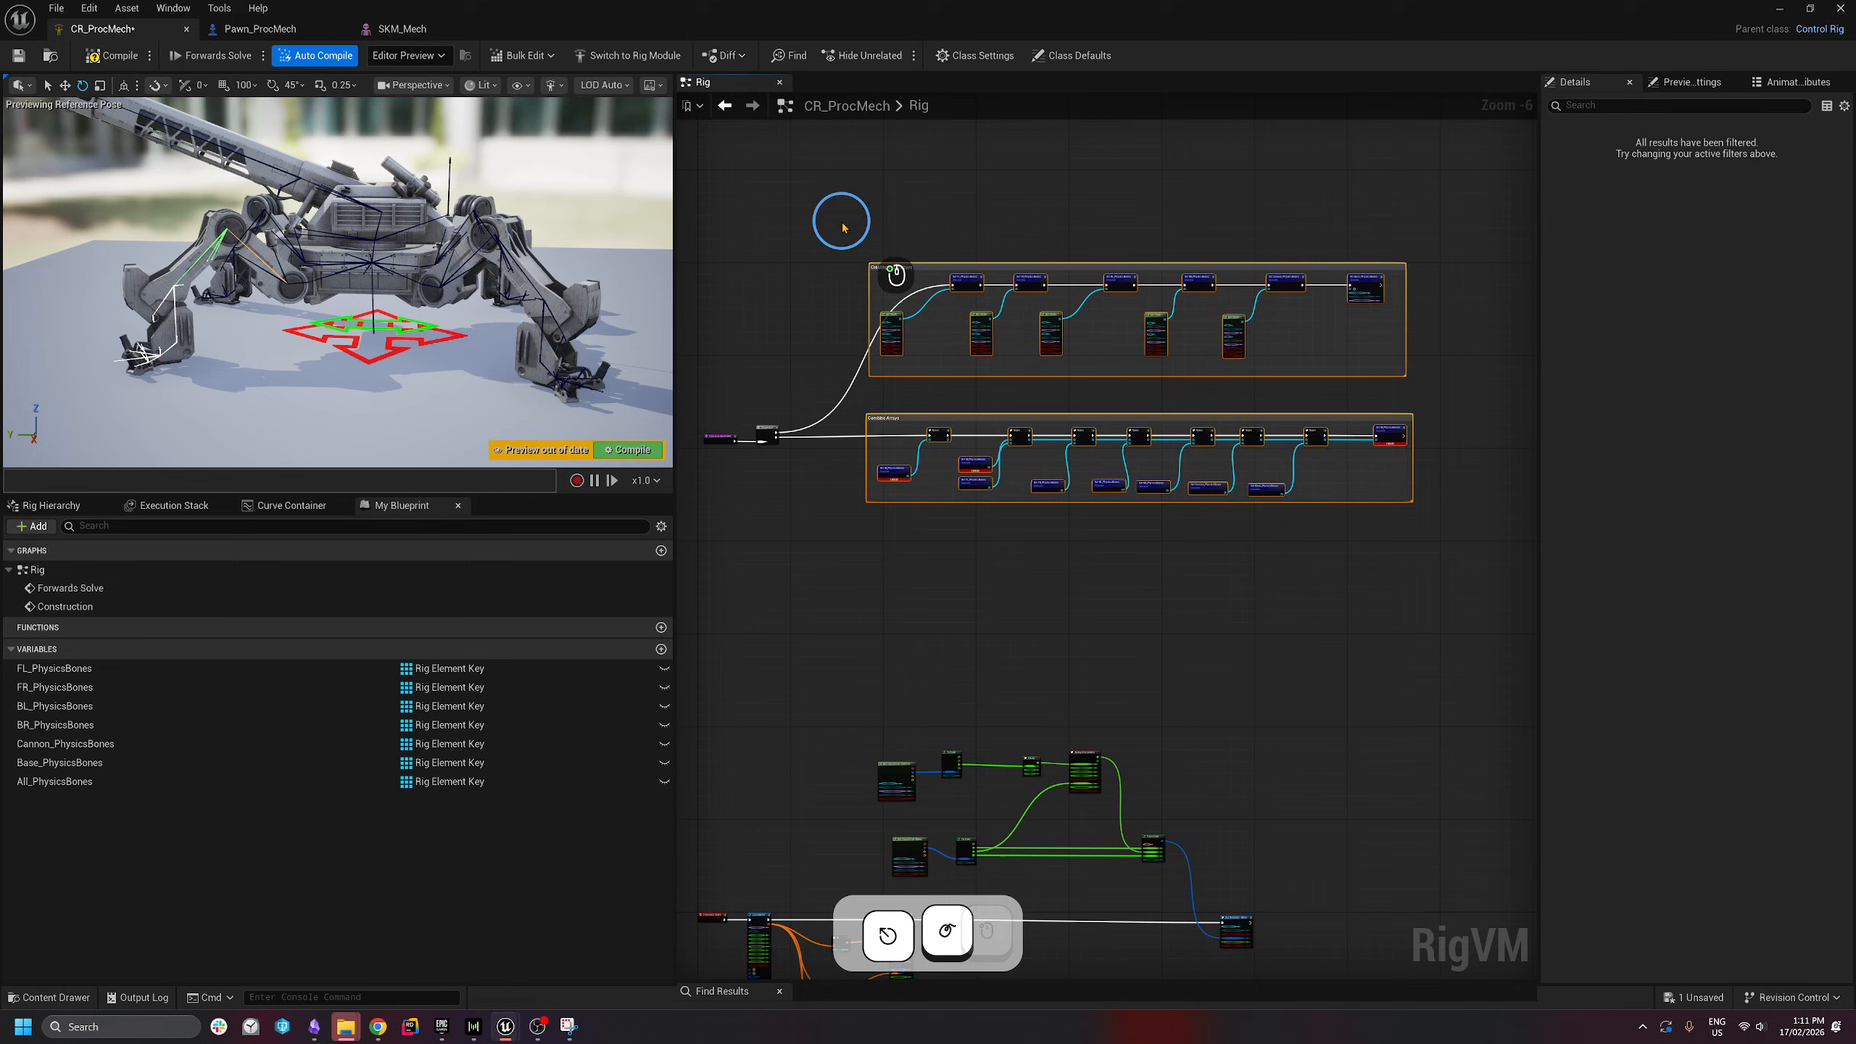
mouse_move(829, 185)
left_mouse_down()
mouse_move(1533, 570)
mouse_move(1397, 575)
left_mouse_up()
right_click_drag(1097, 549, 1237, 515)
scroll(830, 410, "up", 4)
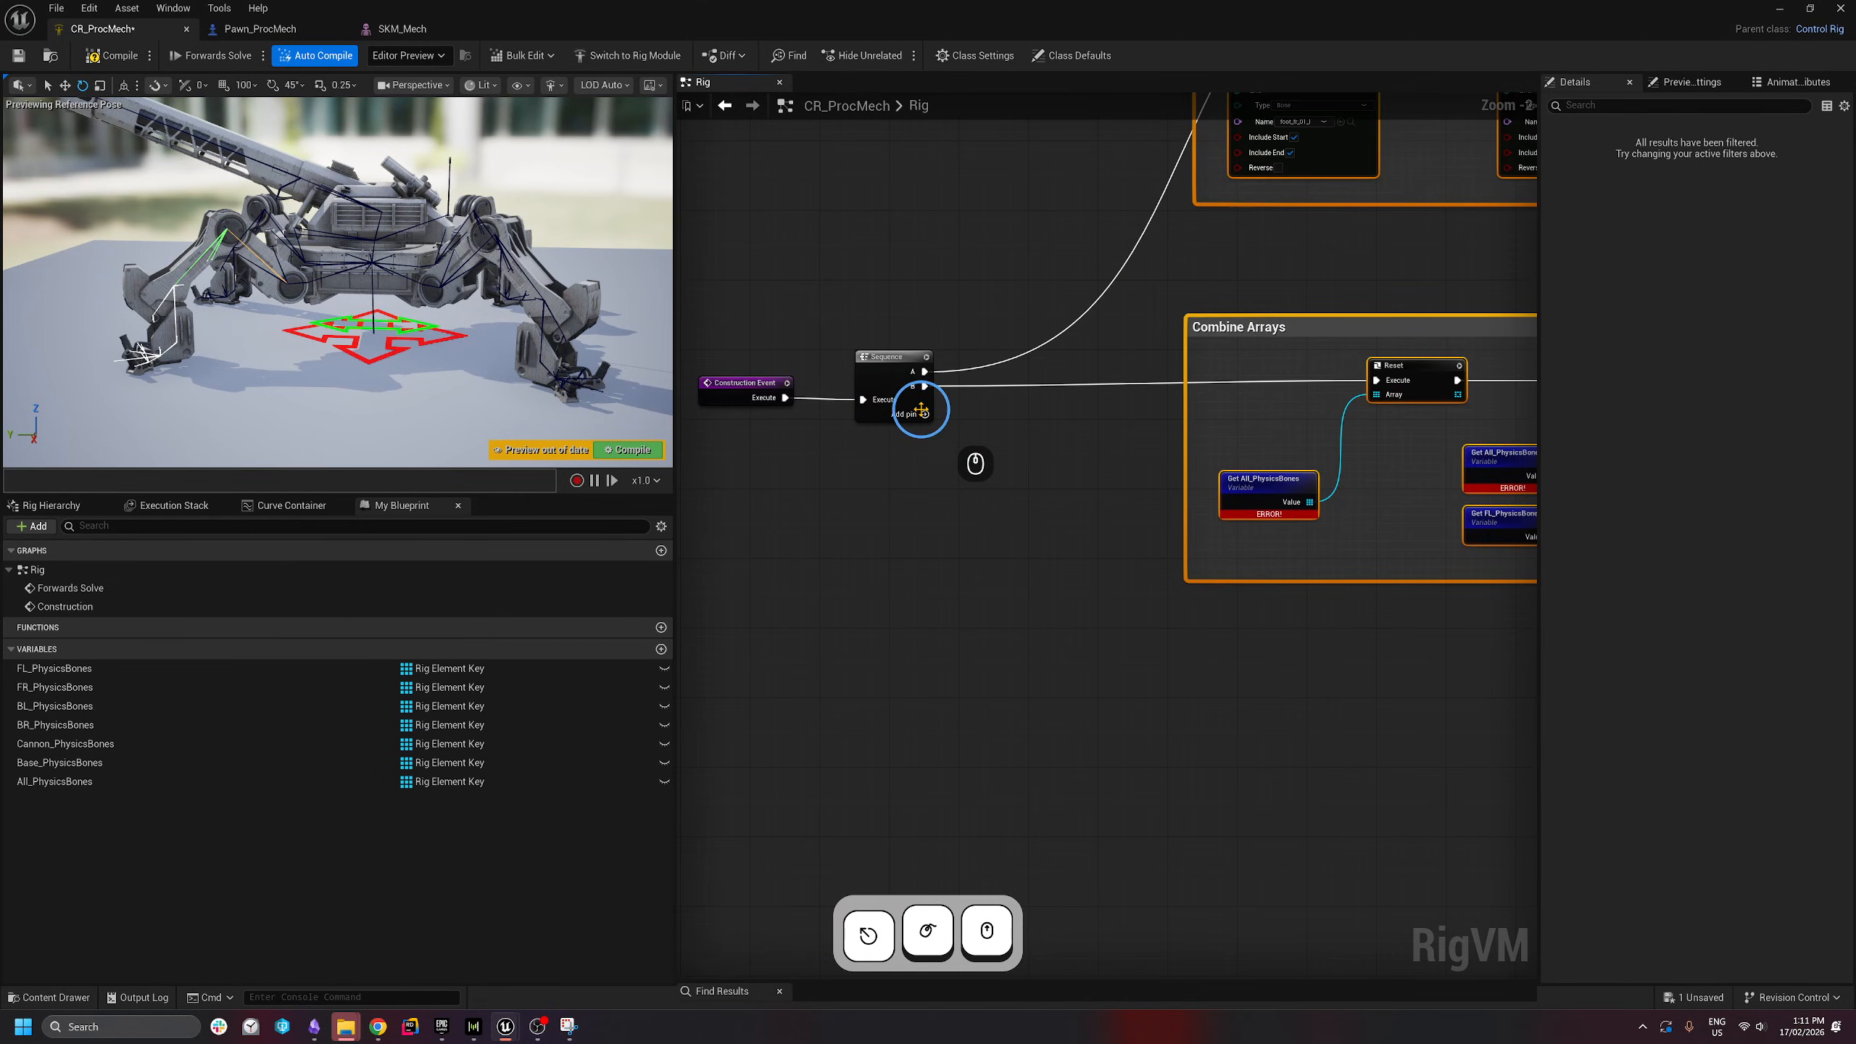
- Add a third Sequence output running a Spawn Physics Solver owned by the root bone
left_click(922, 412)
right_click_drag(1034, 562, 1027, 491)
scroll(993, 455, "down", 1)
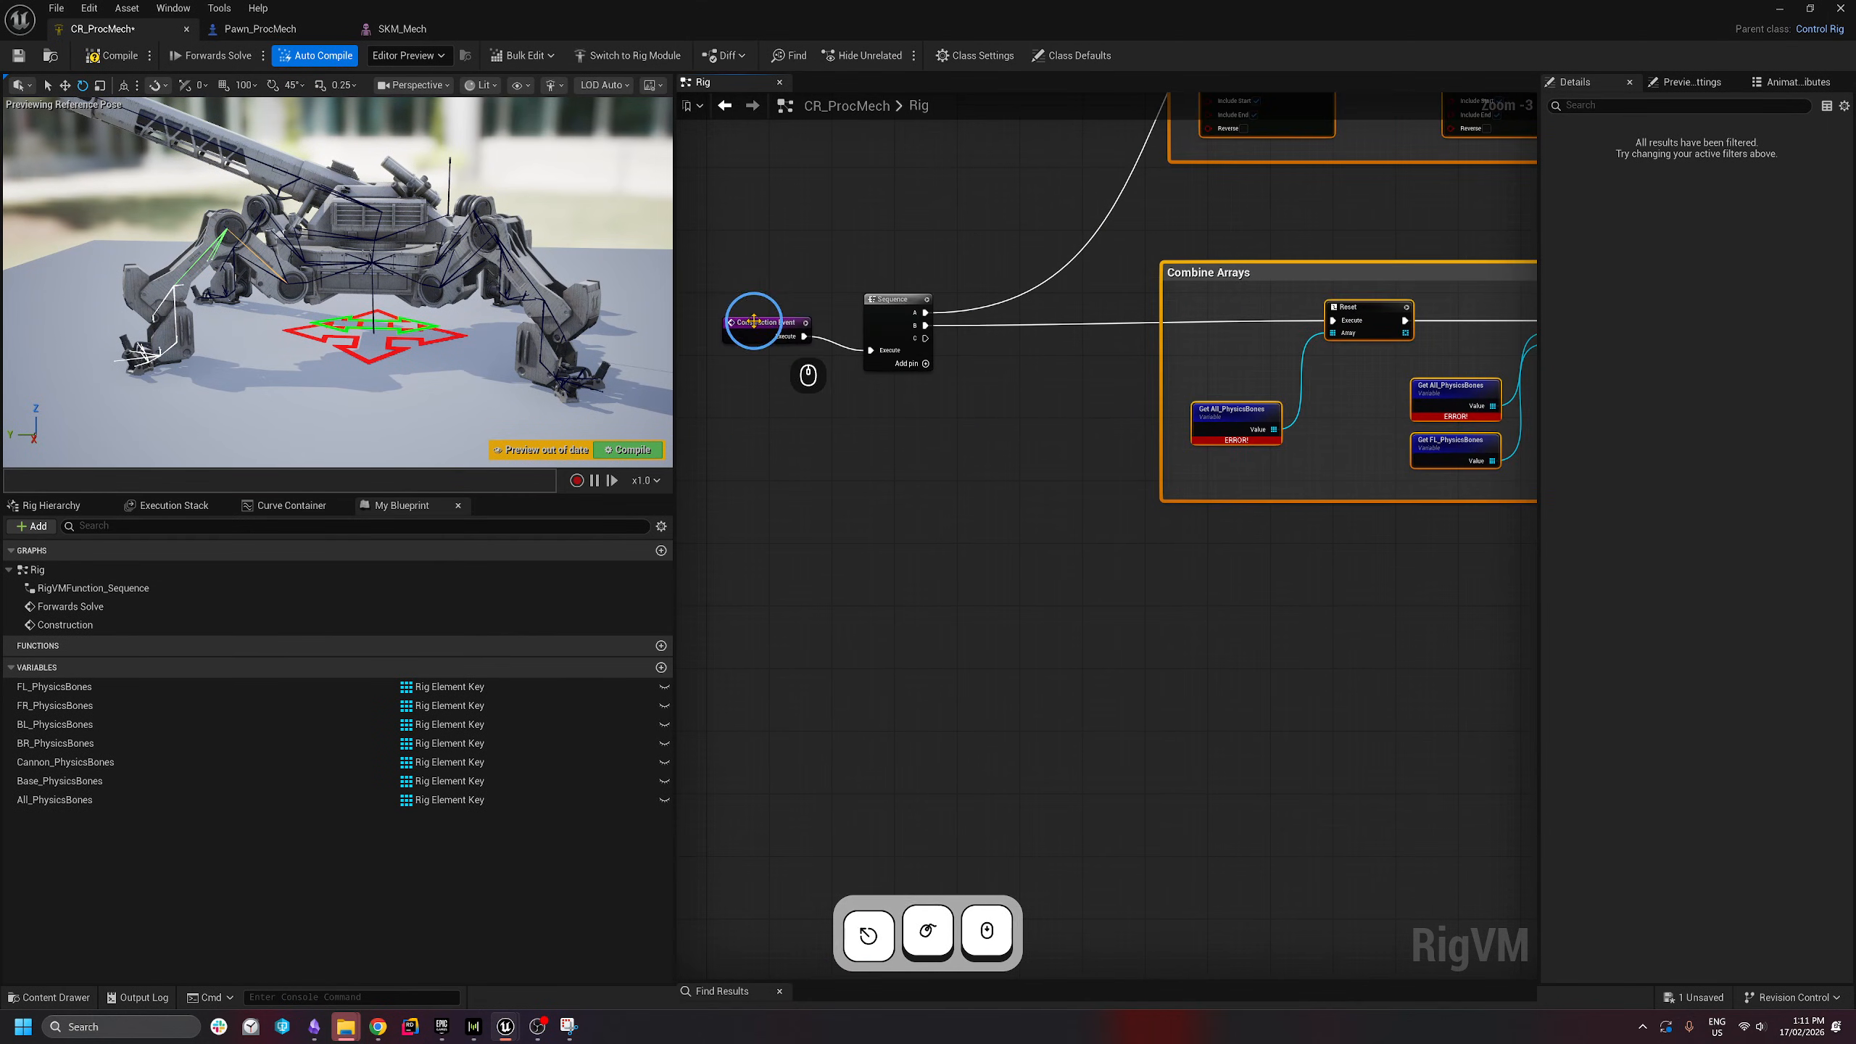
left_click_drag(755, 321, 749, 348)
right_click_drag(989, 462, 805, 424)
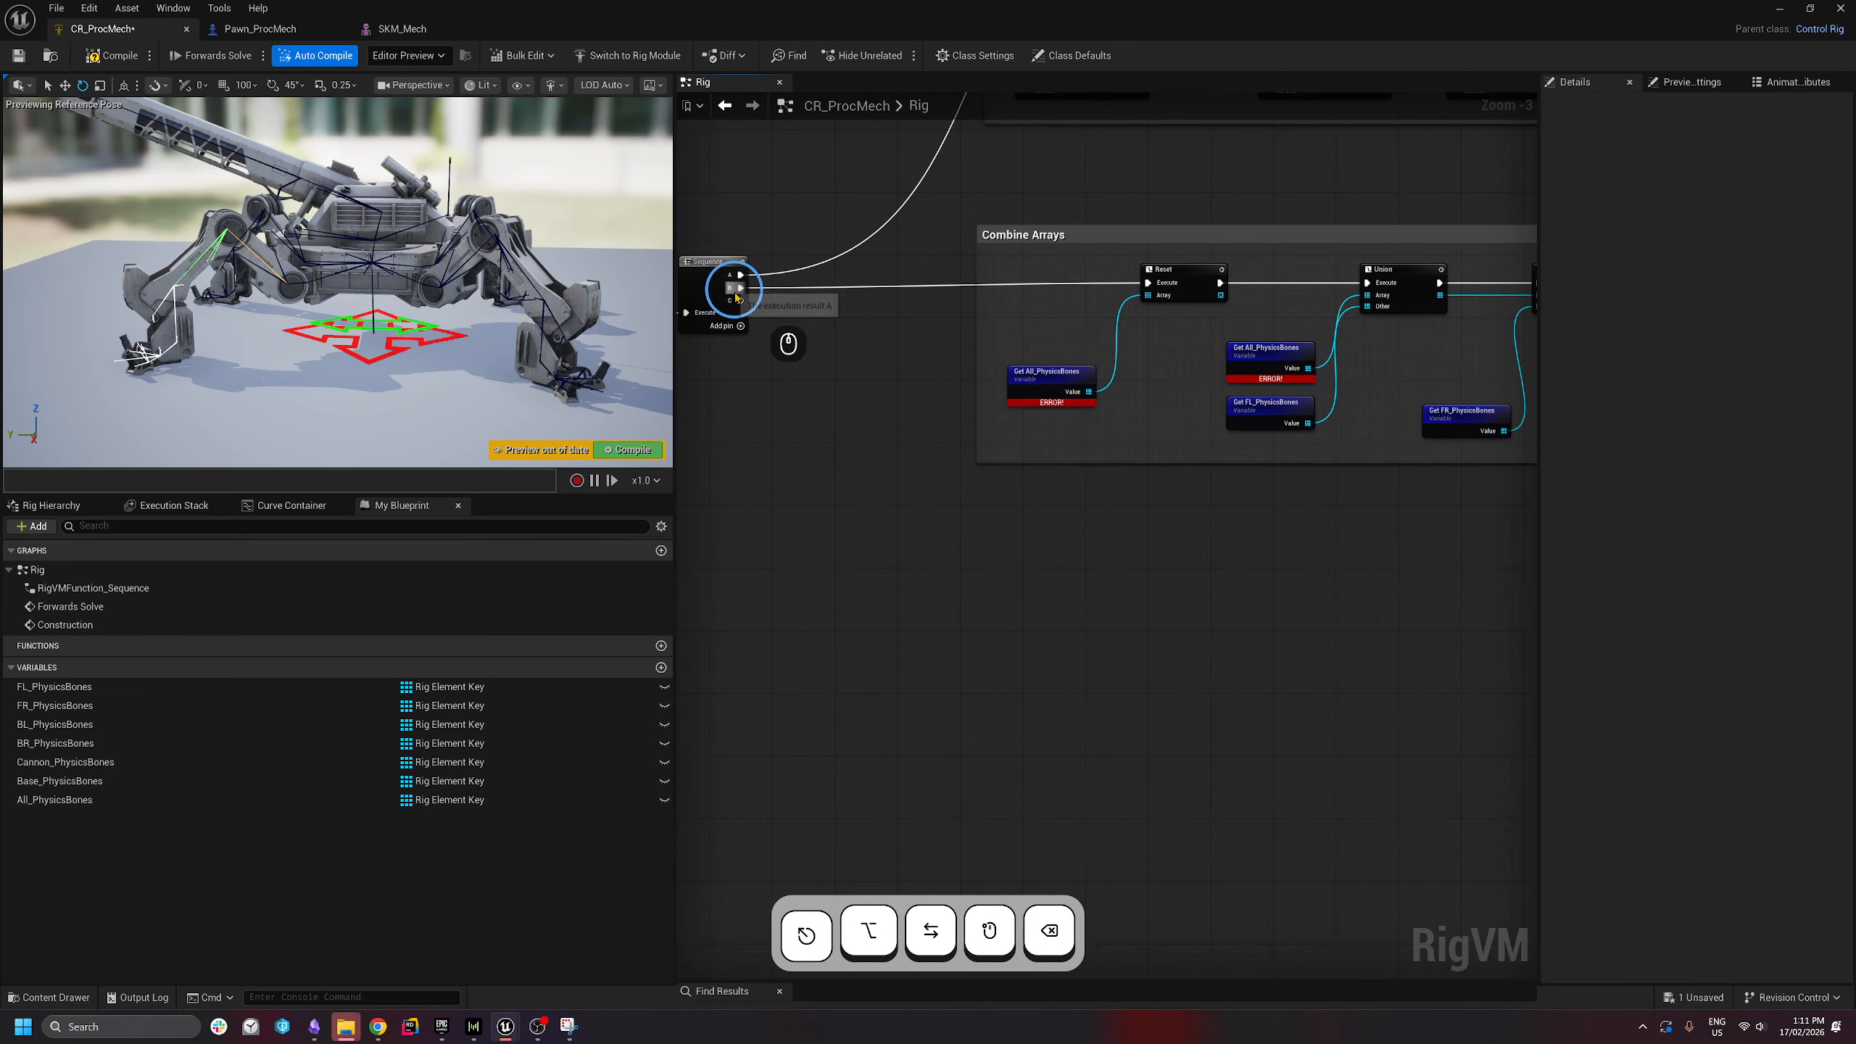
left_click_drag(740, 300, 905, 534)
type("spaw")
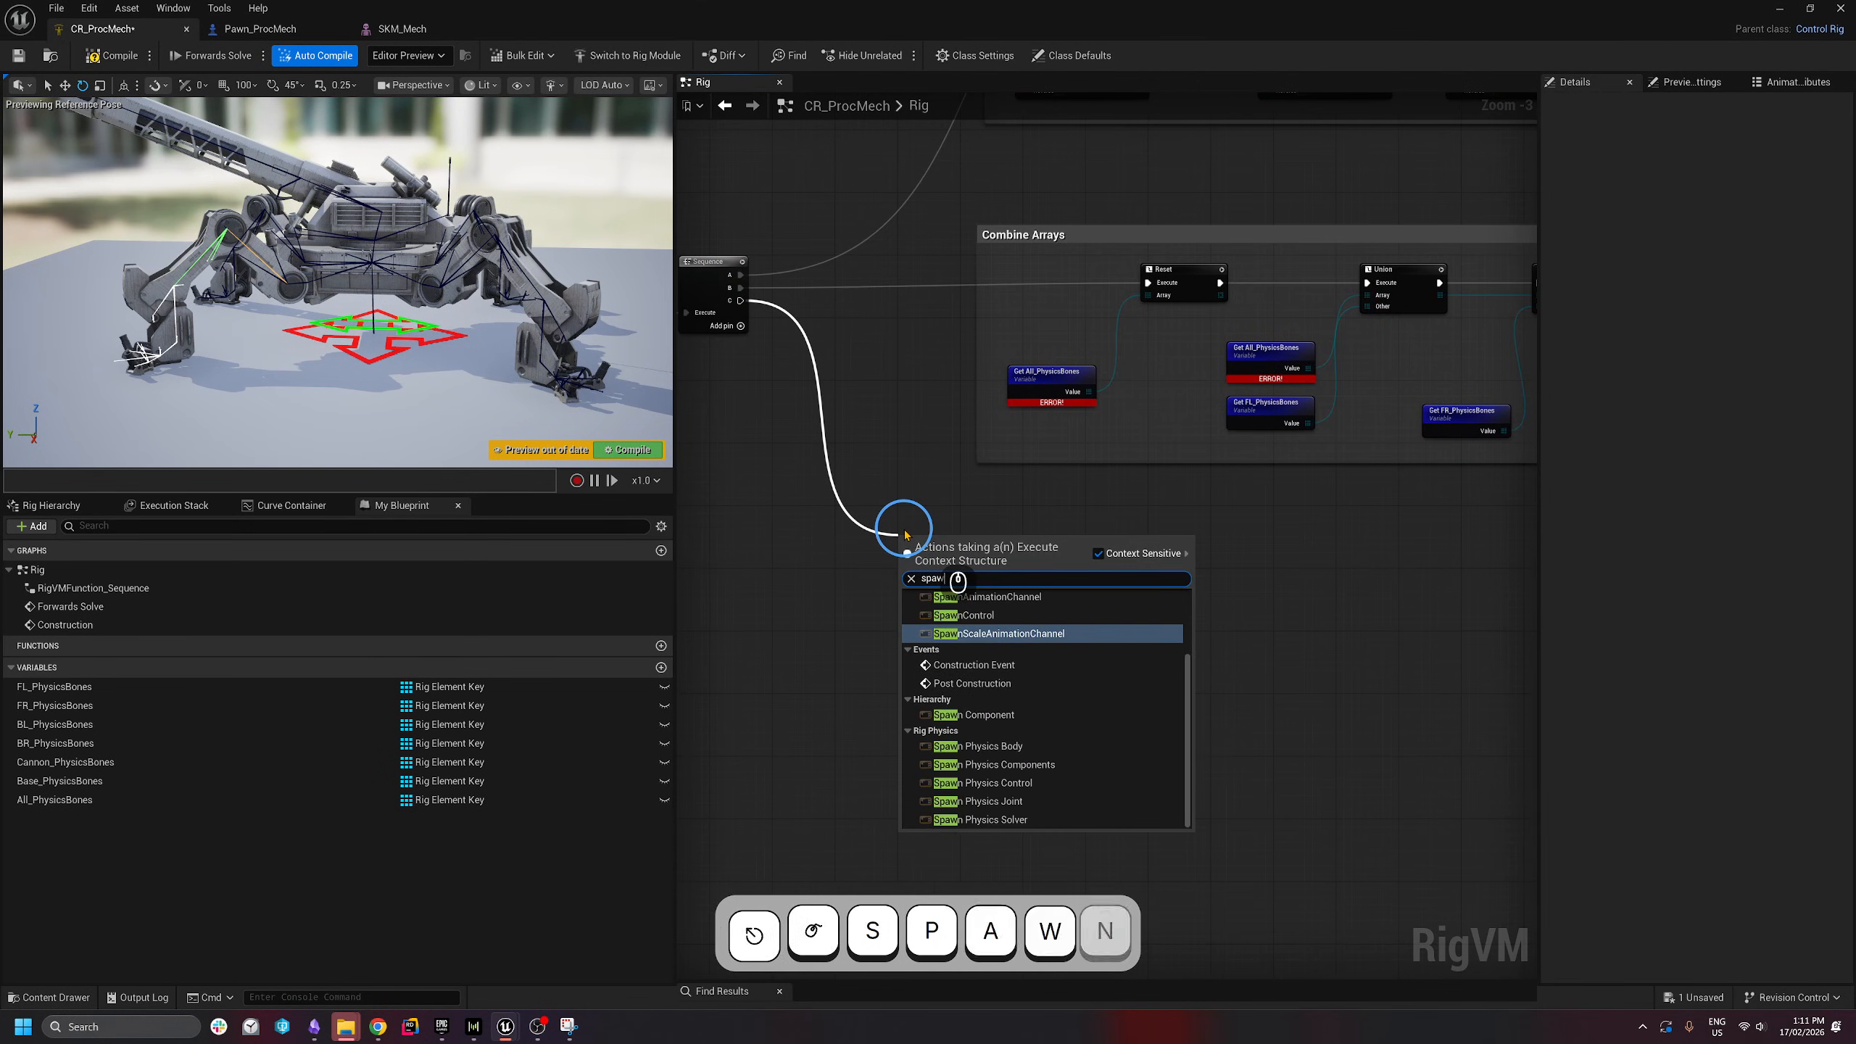
type("n physics")
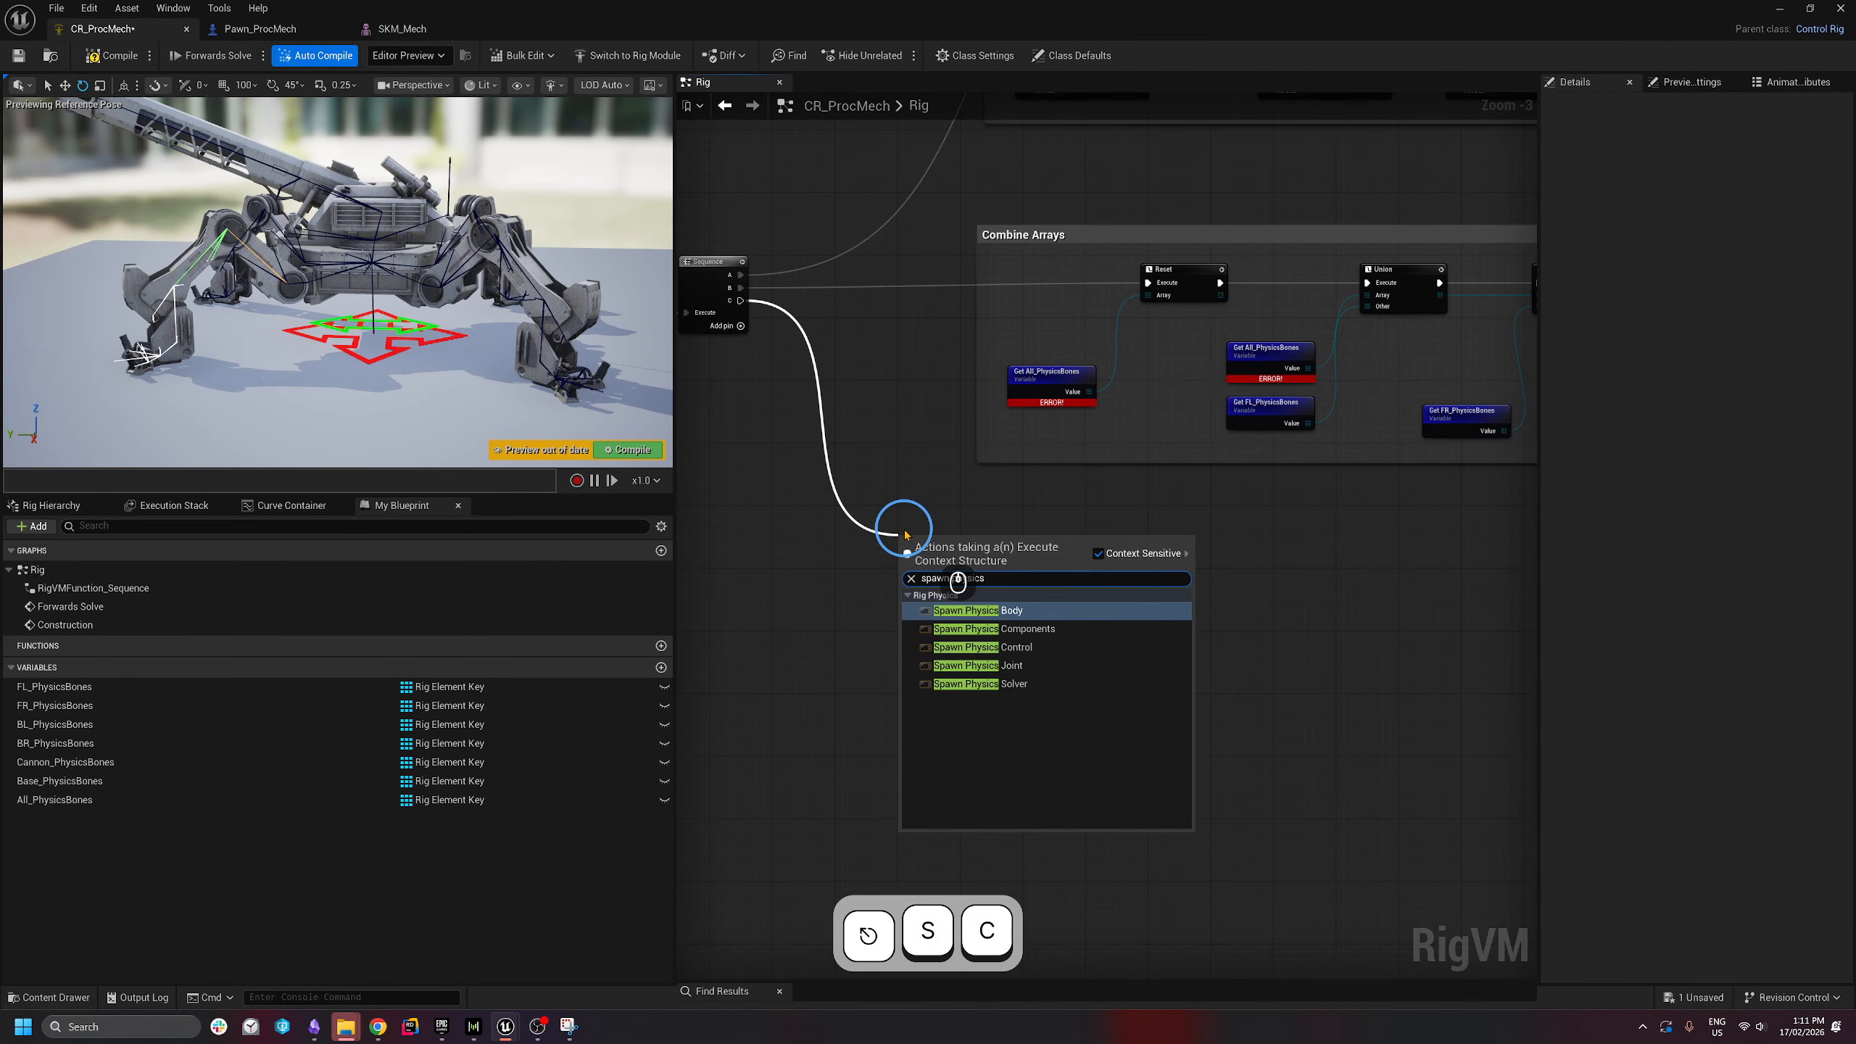
left_click(971, 686)
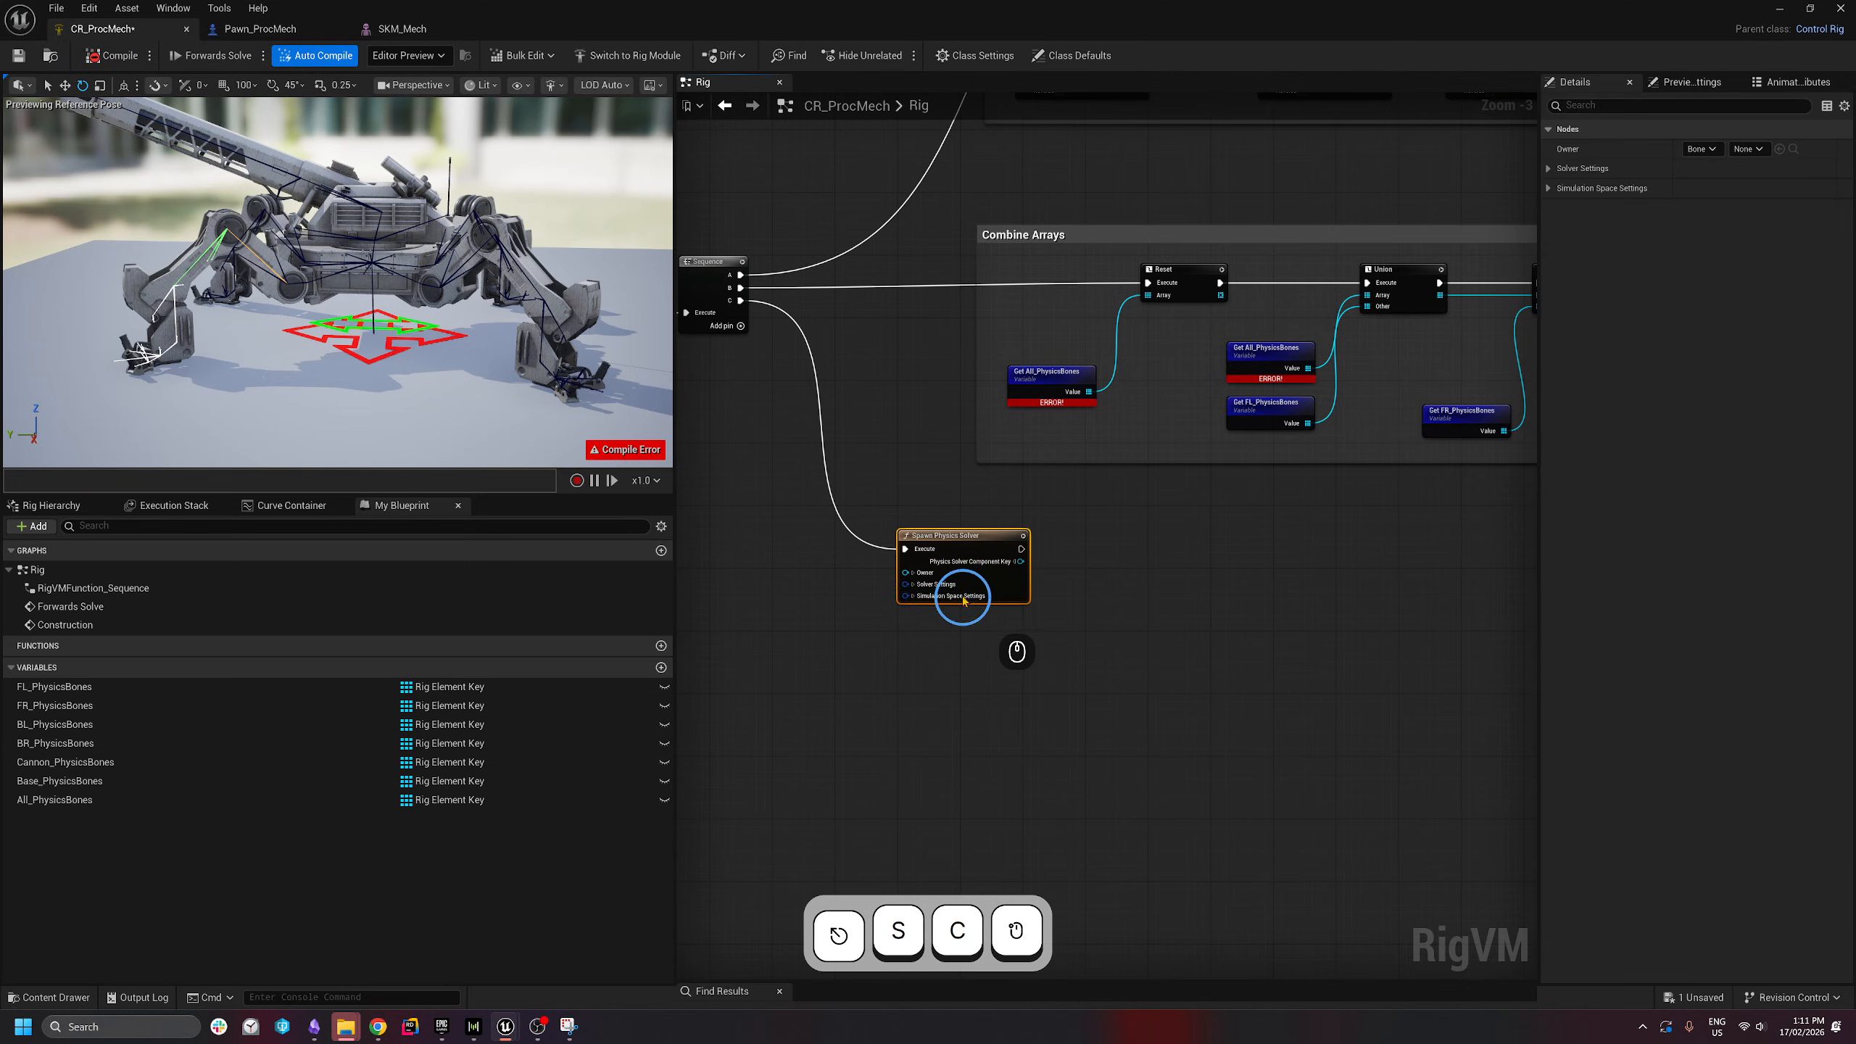
scroll(961, 593, "up", 2)
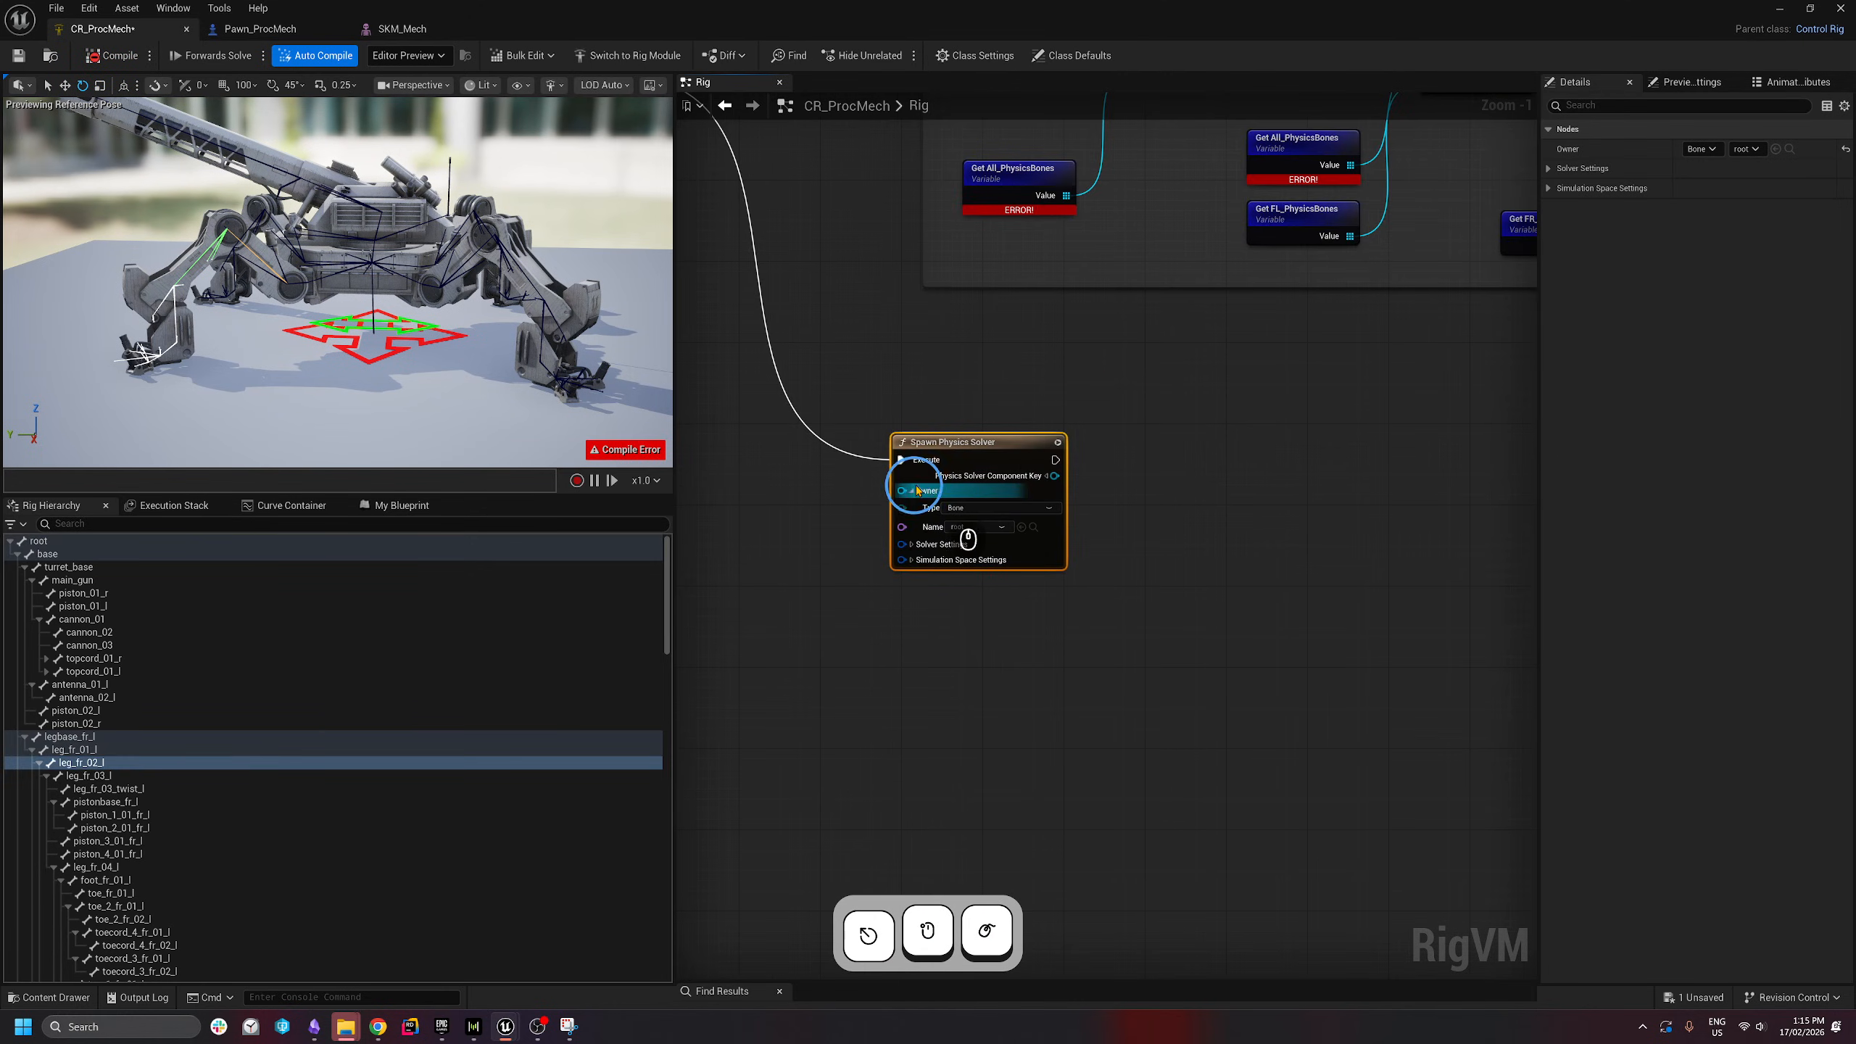
left_click(966, 512)
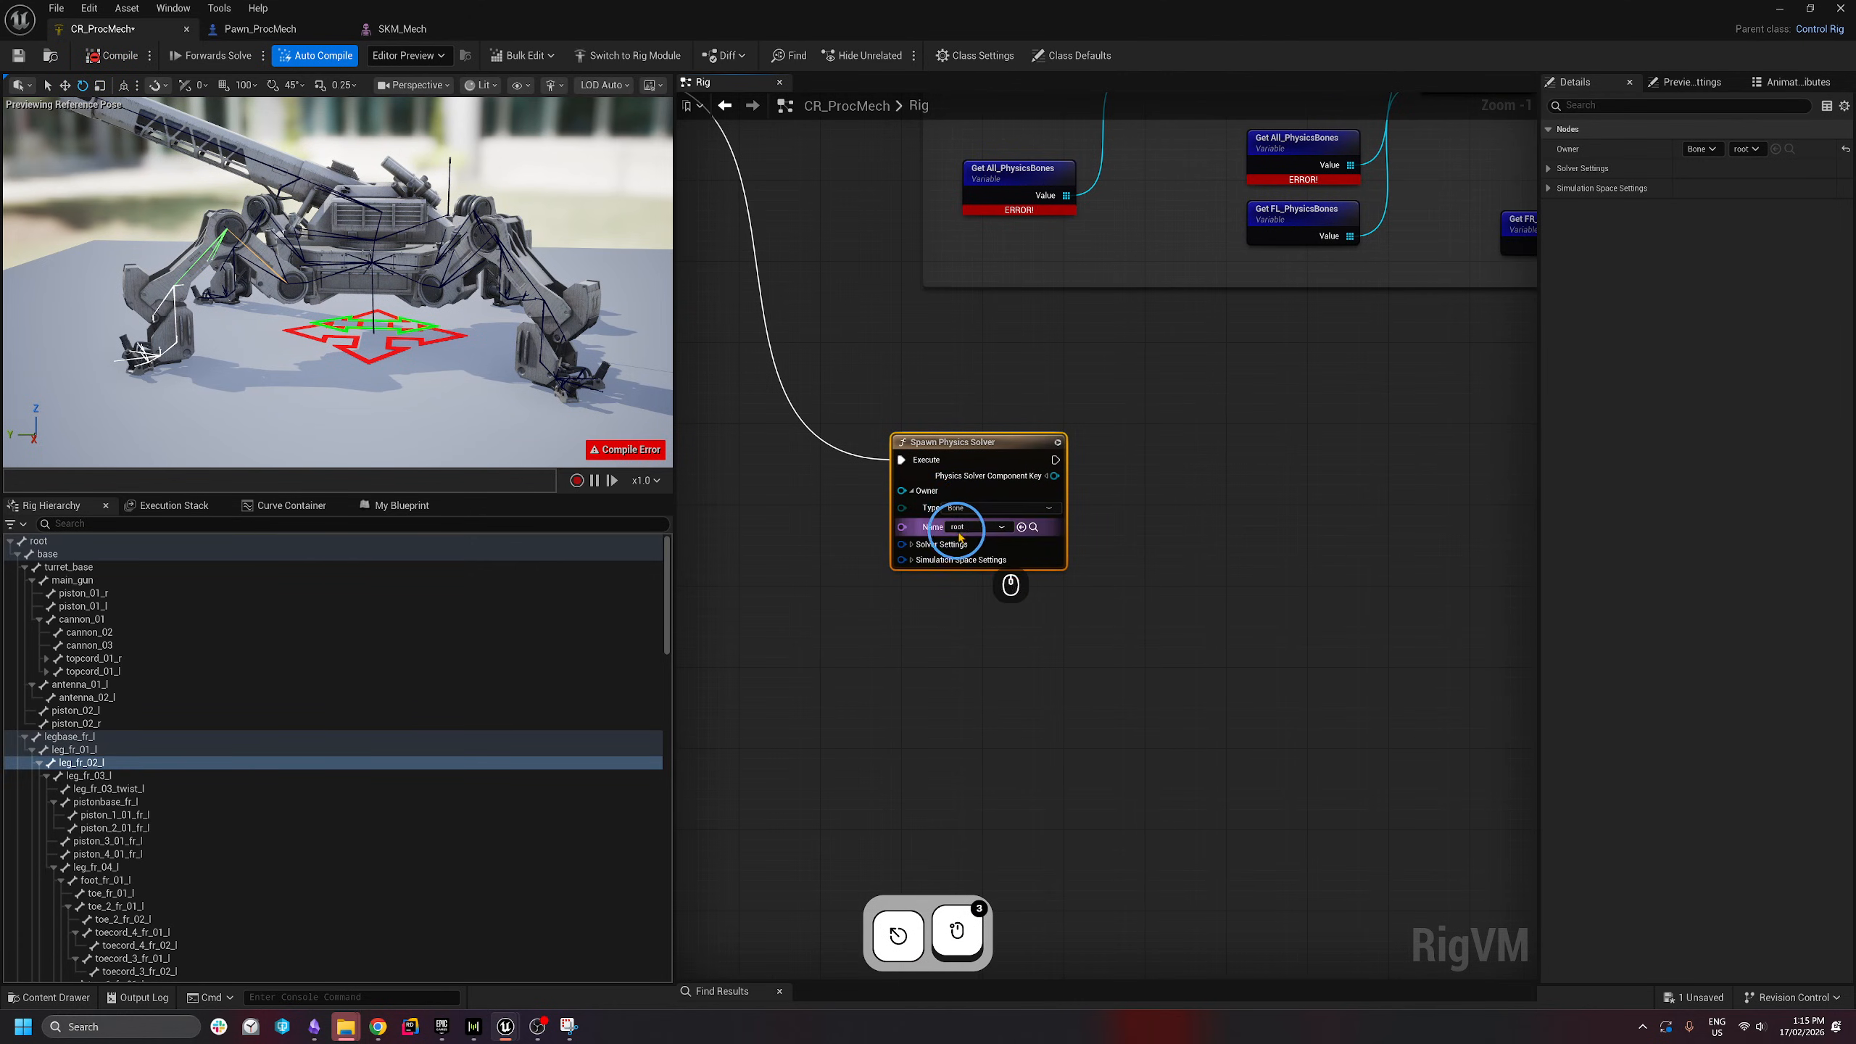
- Follow the solver with a For Each loop over All_PhysicsBones
right_click_drag(1202, 503, 1100, 525)
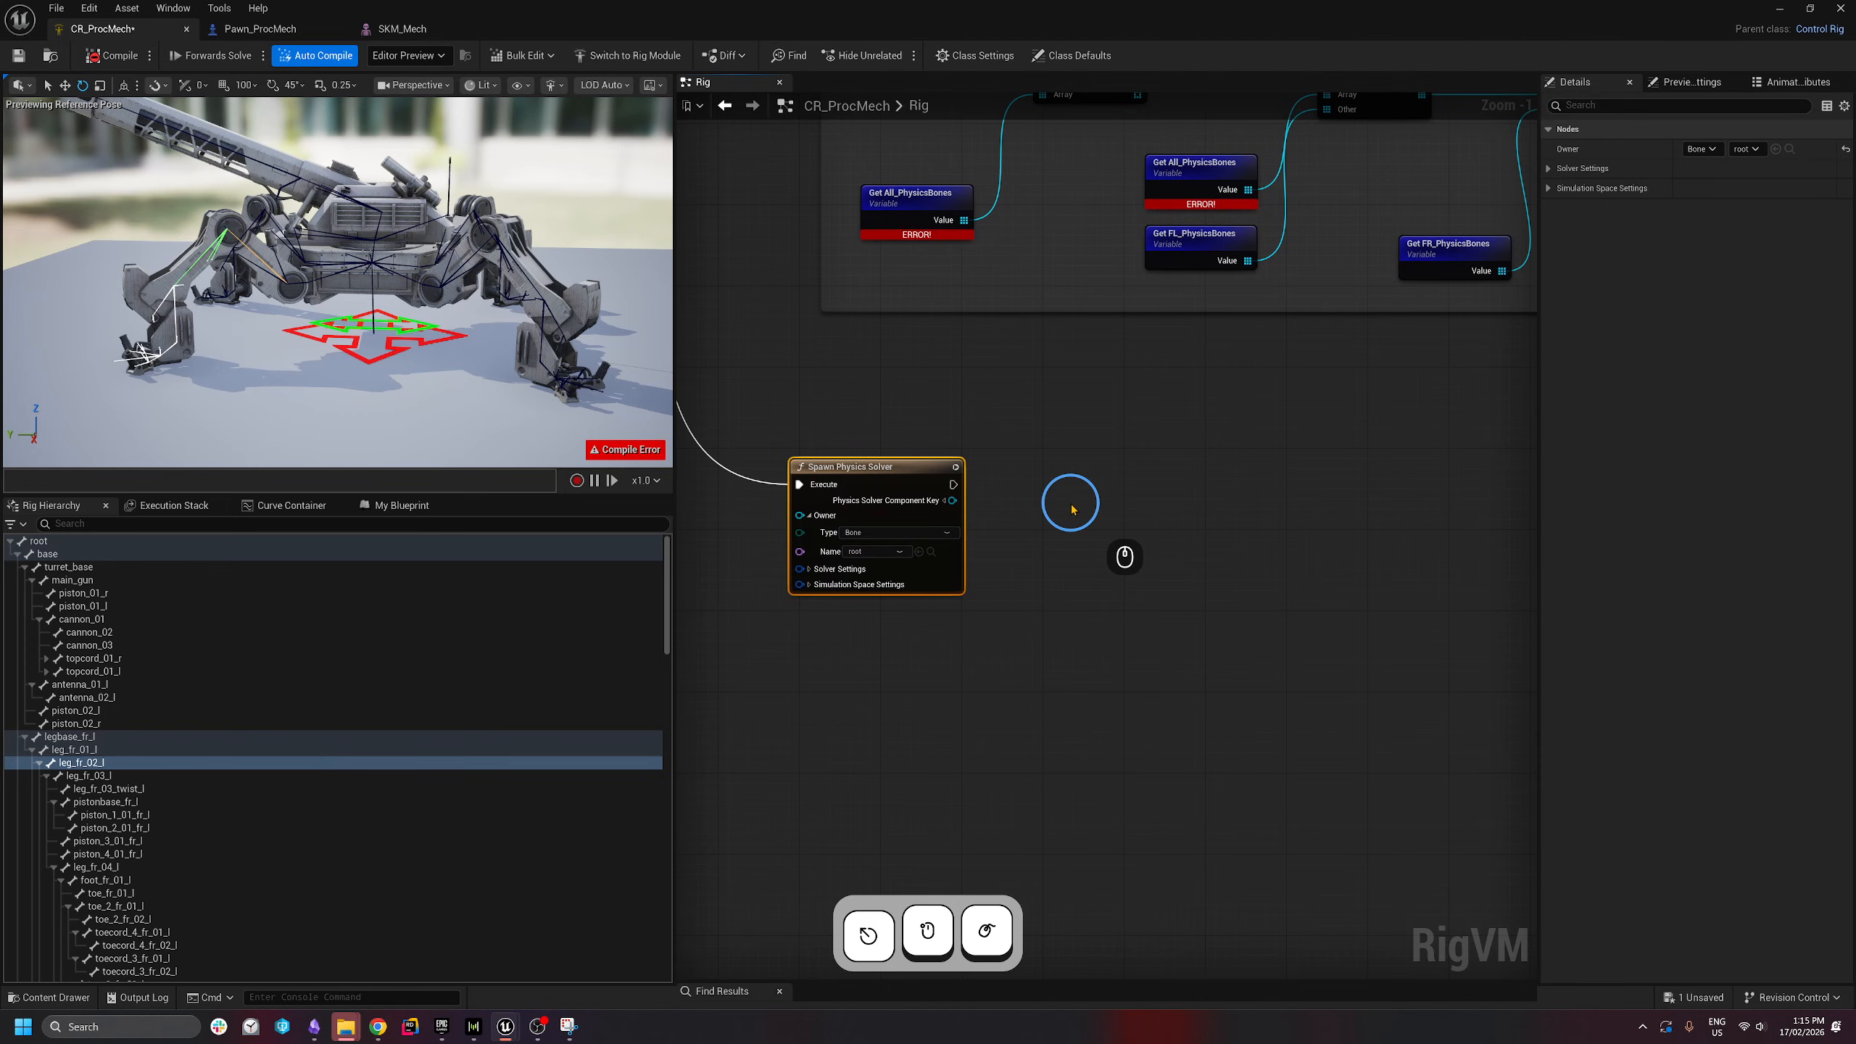
scroll(1072, 509, "down", 1)
right_click_drag(965, 388, 904, 427)
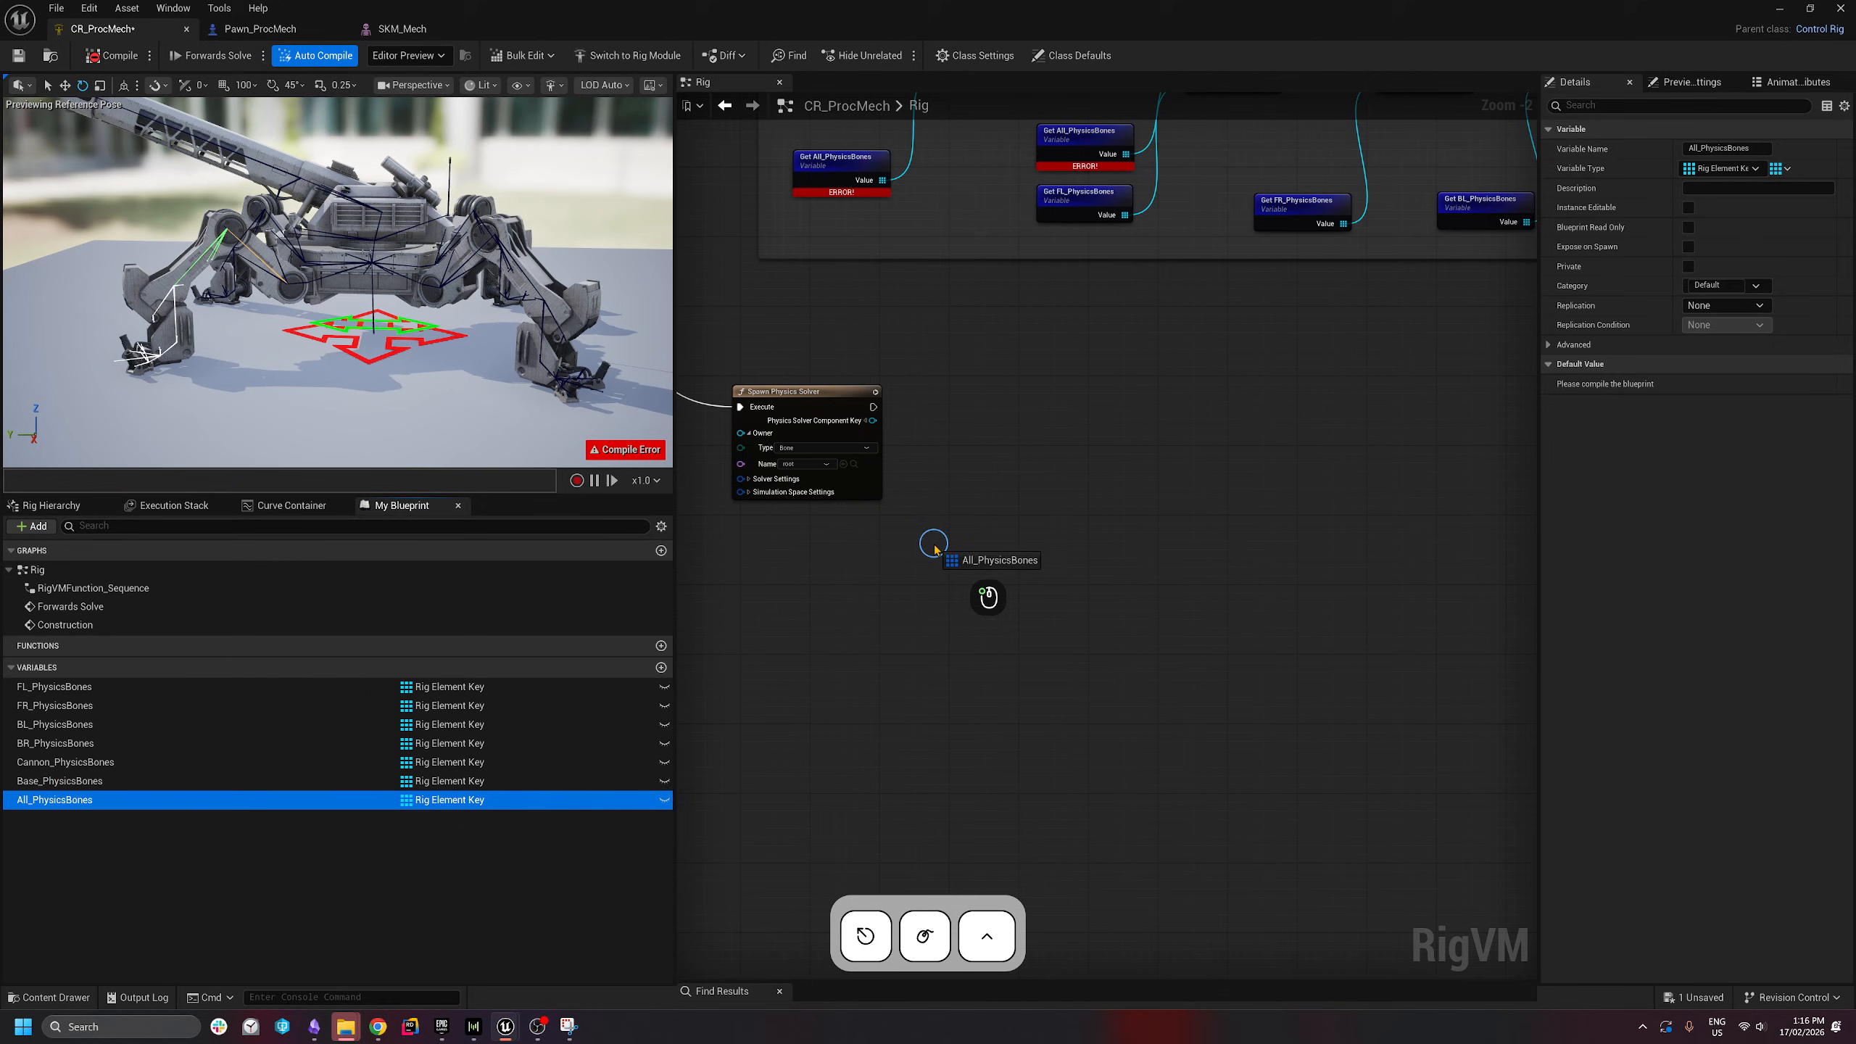
left_click_drag(936, 550, 1045, 432)
left_click(1003, 578)
type("for ea")
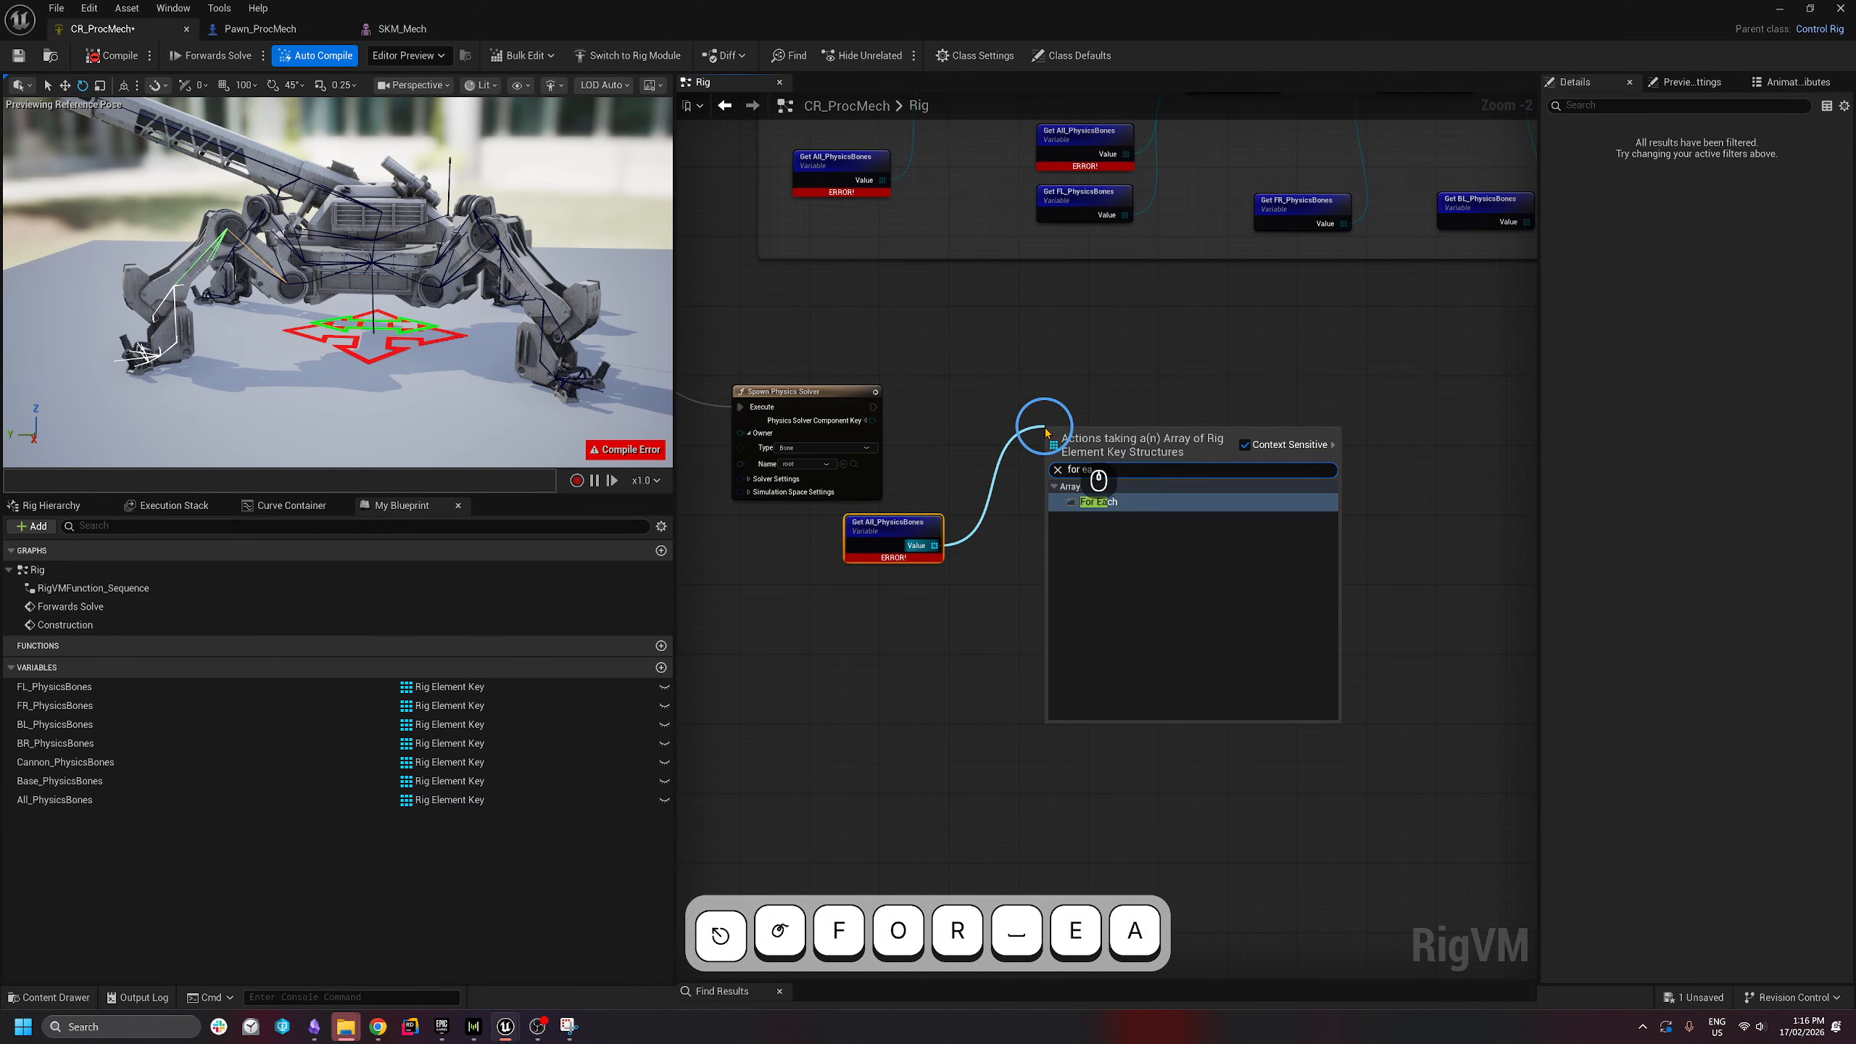
key("Return")
left_click(1045, 427)
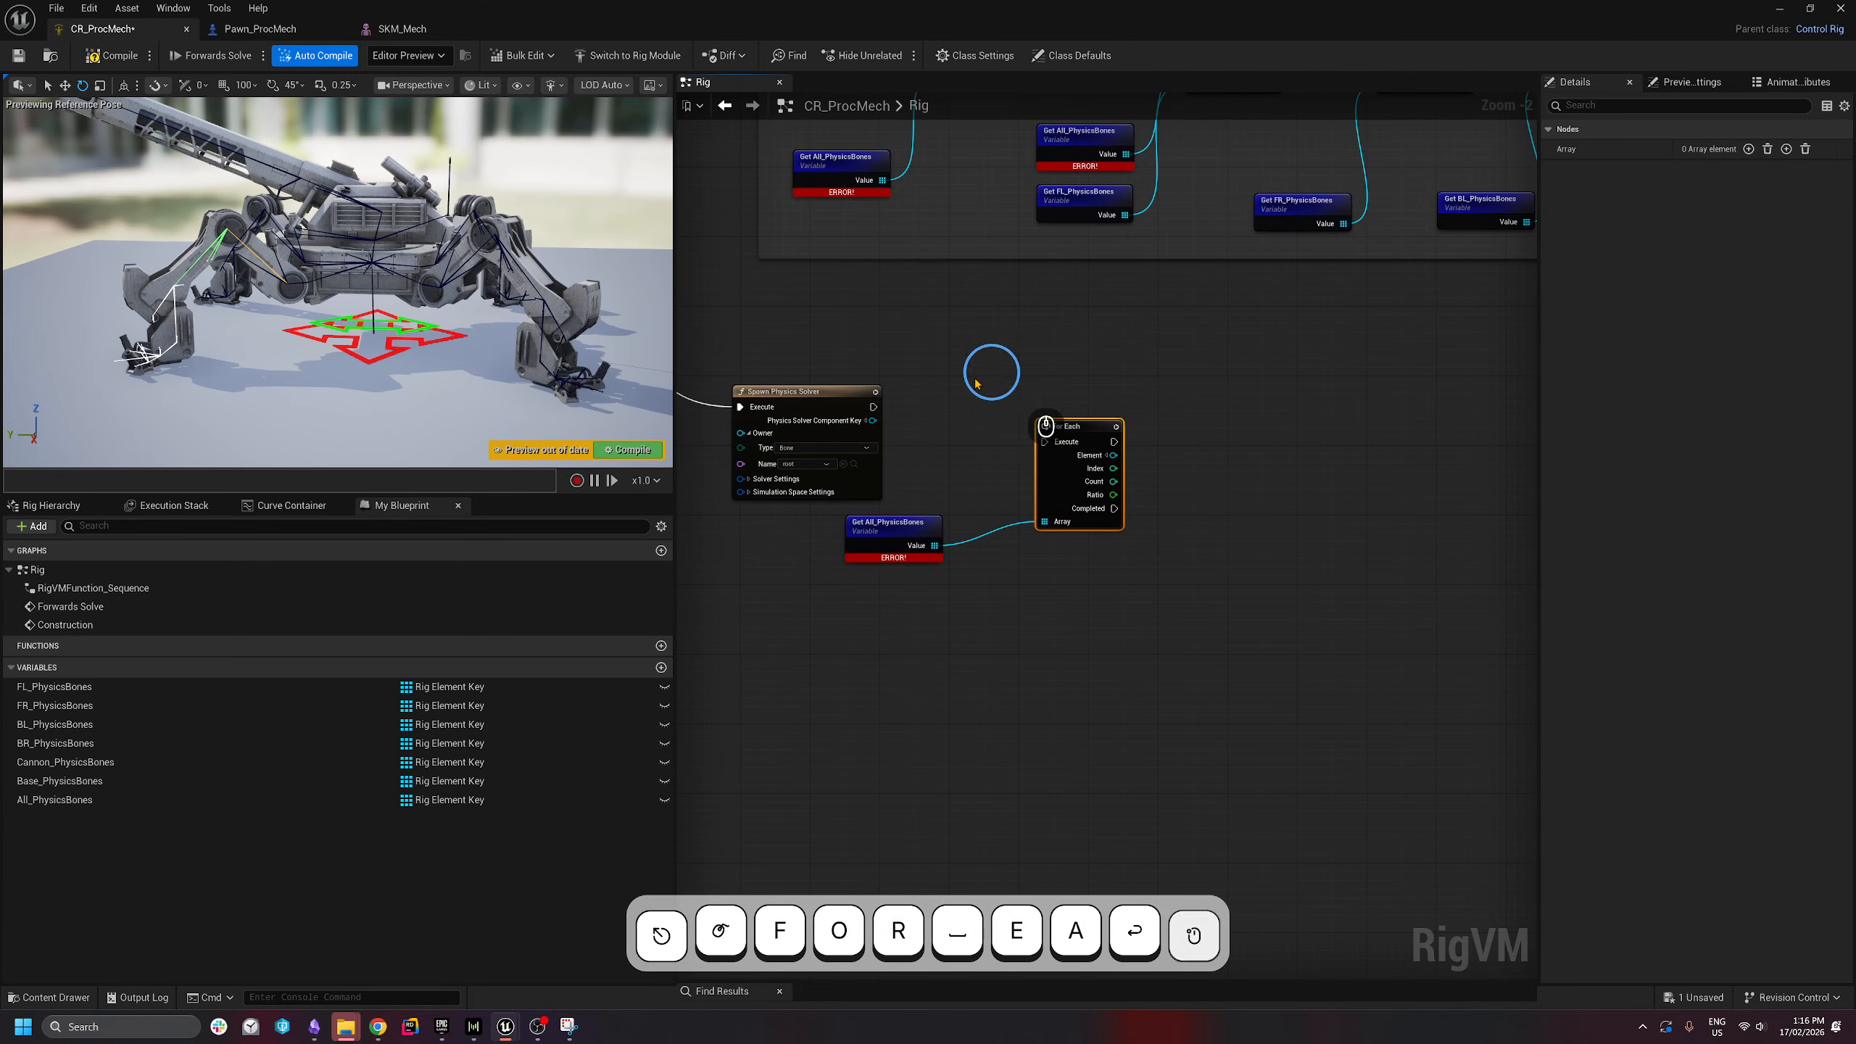
left_click_drag(874, 407, 1073, 401)
left_click_drag(885, 532, 918, 532)
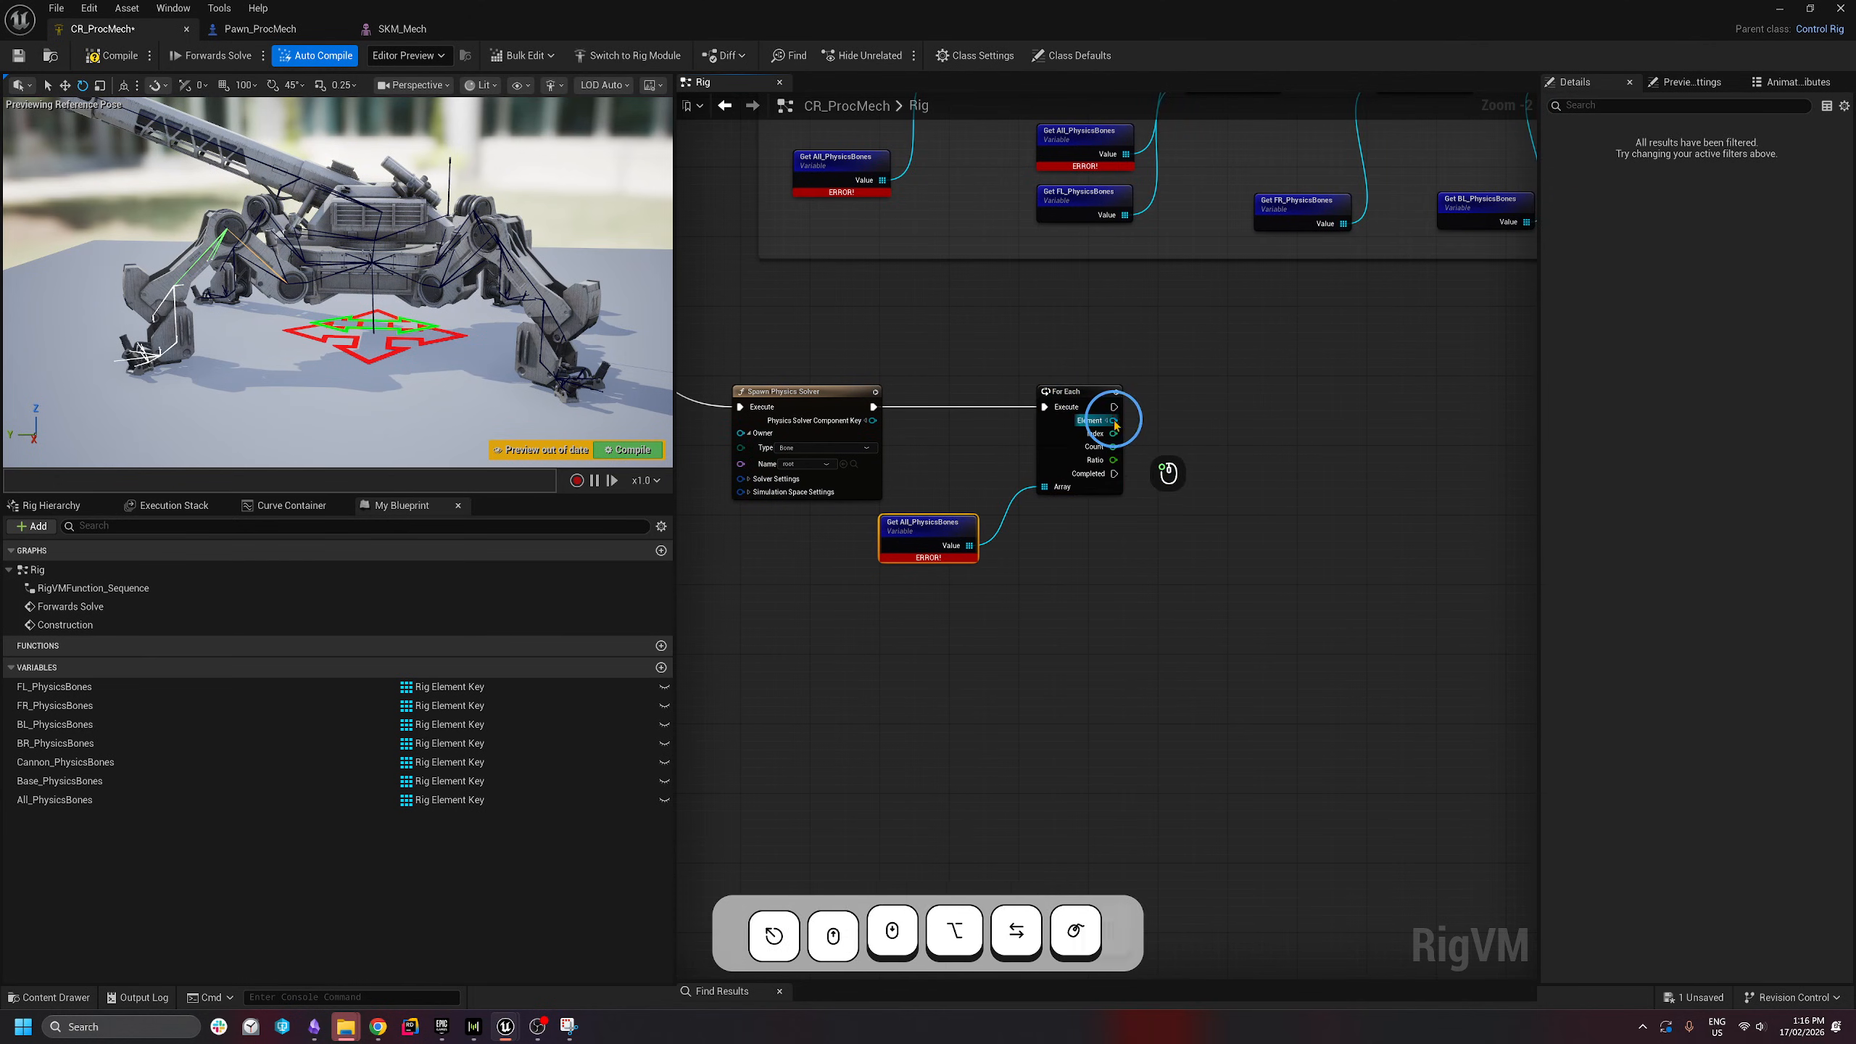
- Spawn a Physics Body for each loop element, then compile the rig
left_click_drag(1113, 421, 1222, 415)
type("spawn physics")
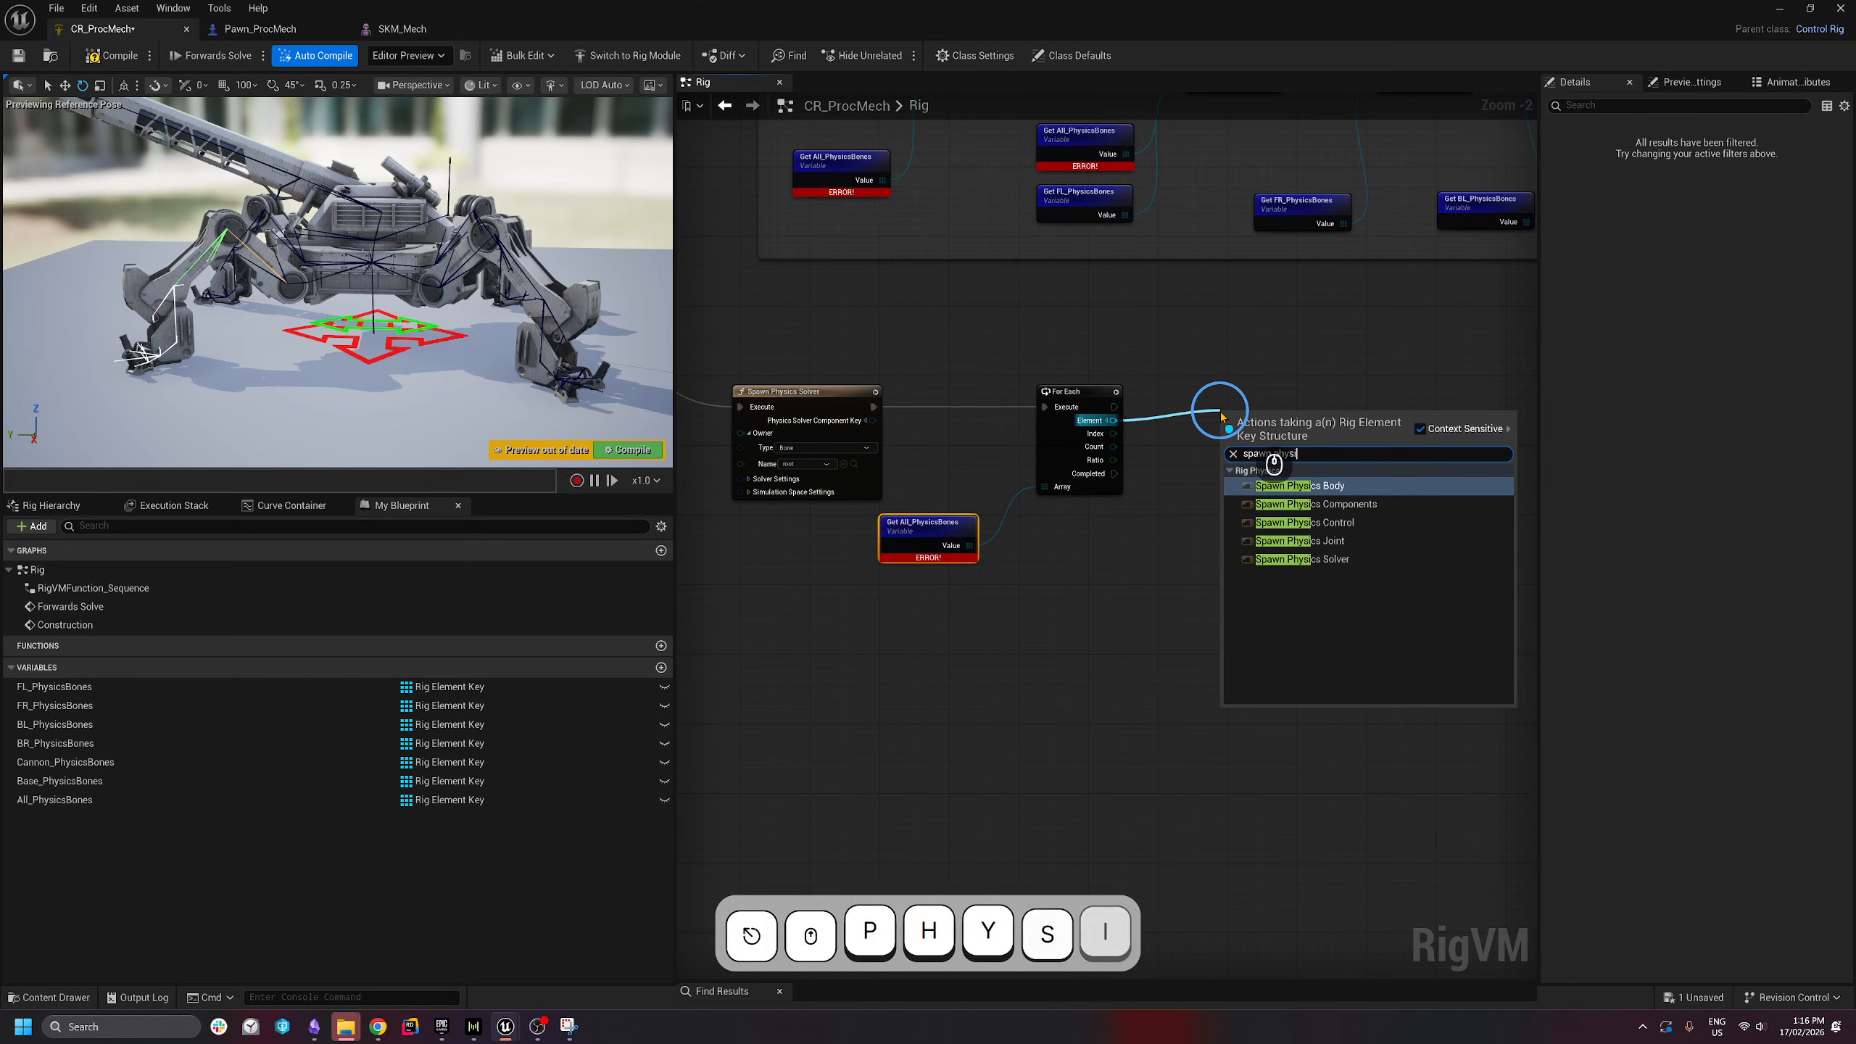
left_click(1287, 487)
left_click_drag(1108, 407, 1269, 411)
left_click(112, 57)
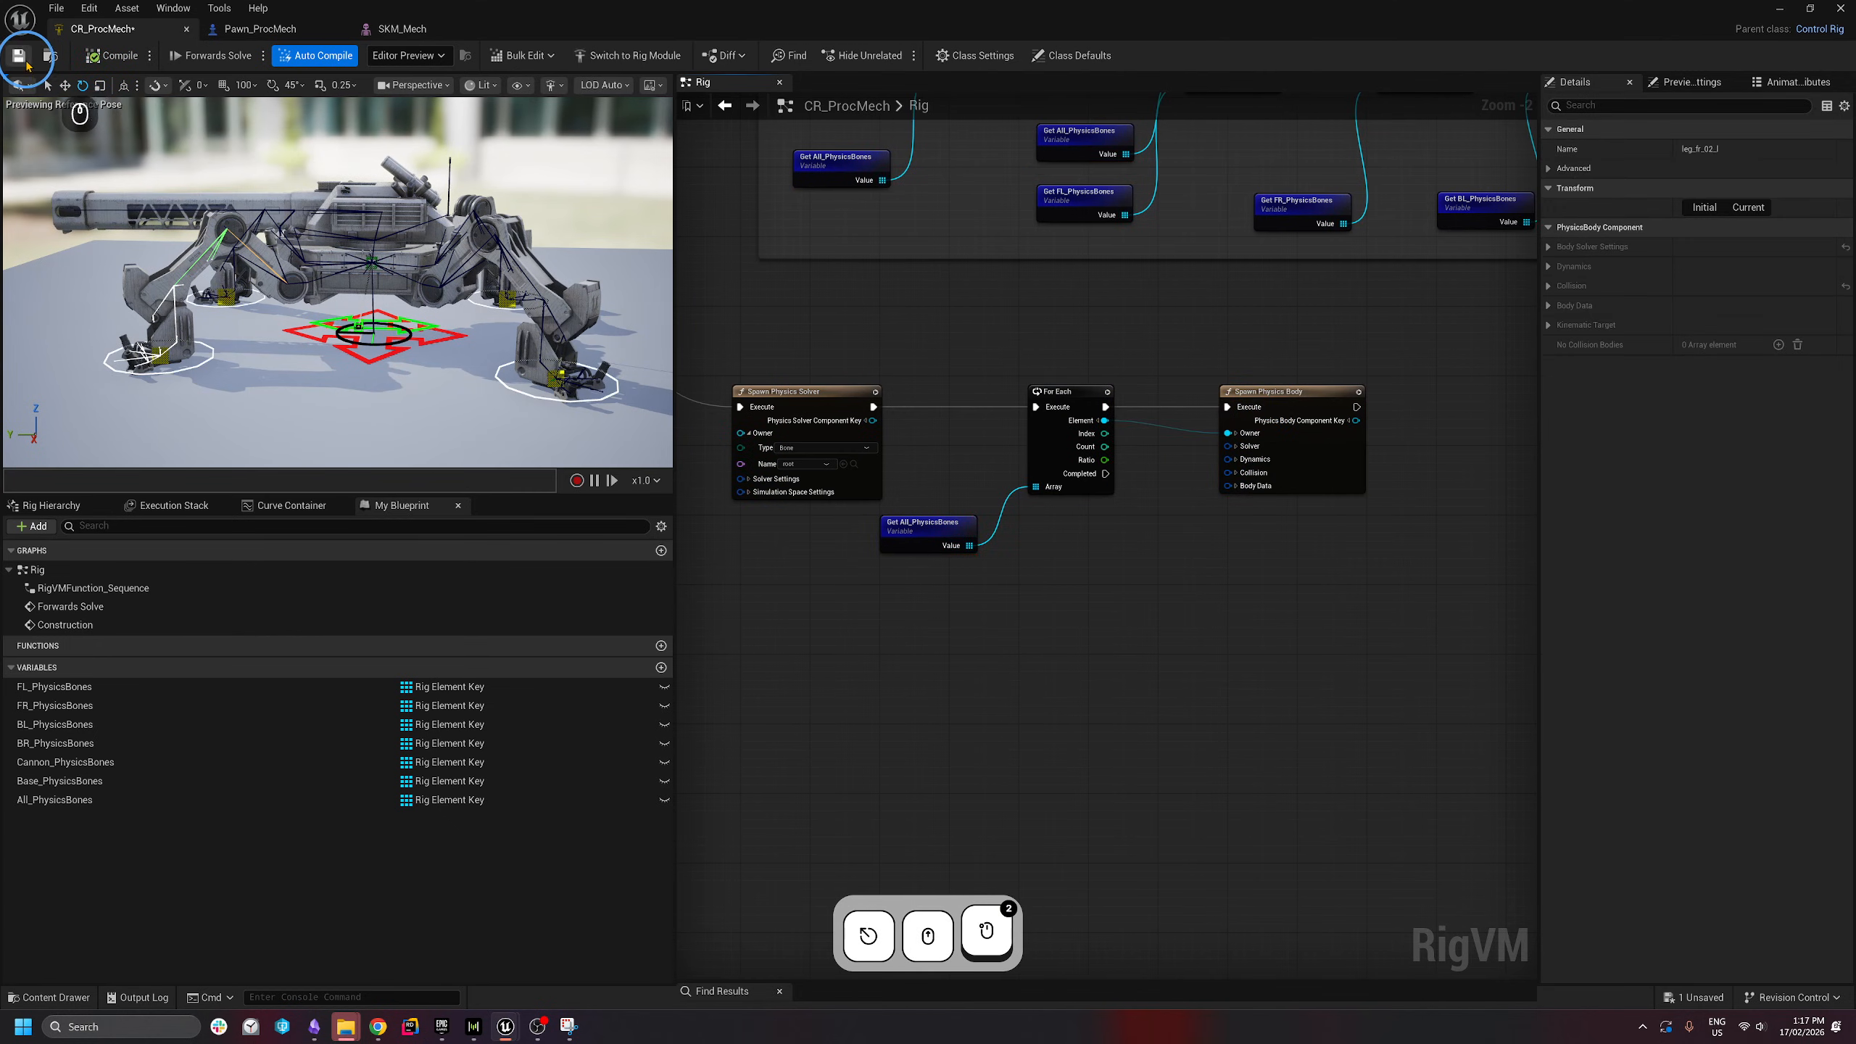
- Save the control rig and select the four physics setup nodes
left_click(19, 56)
scroll(1242, 487, "down", 3)
scroll(1146, 554, "up", 3)
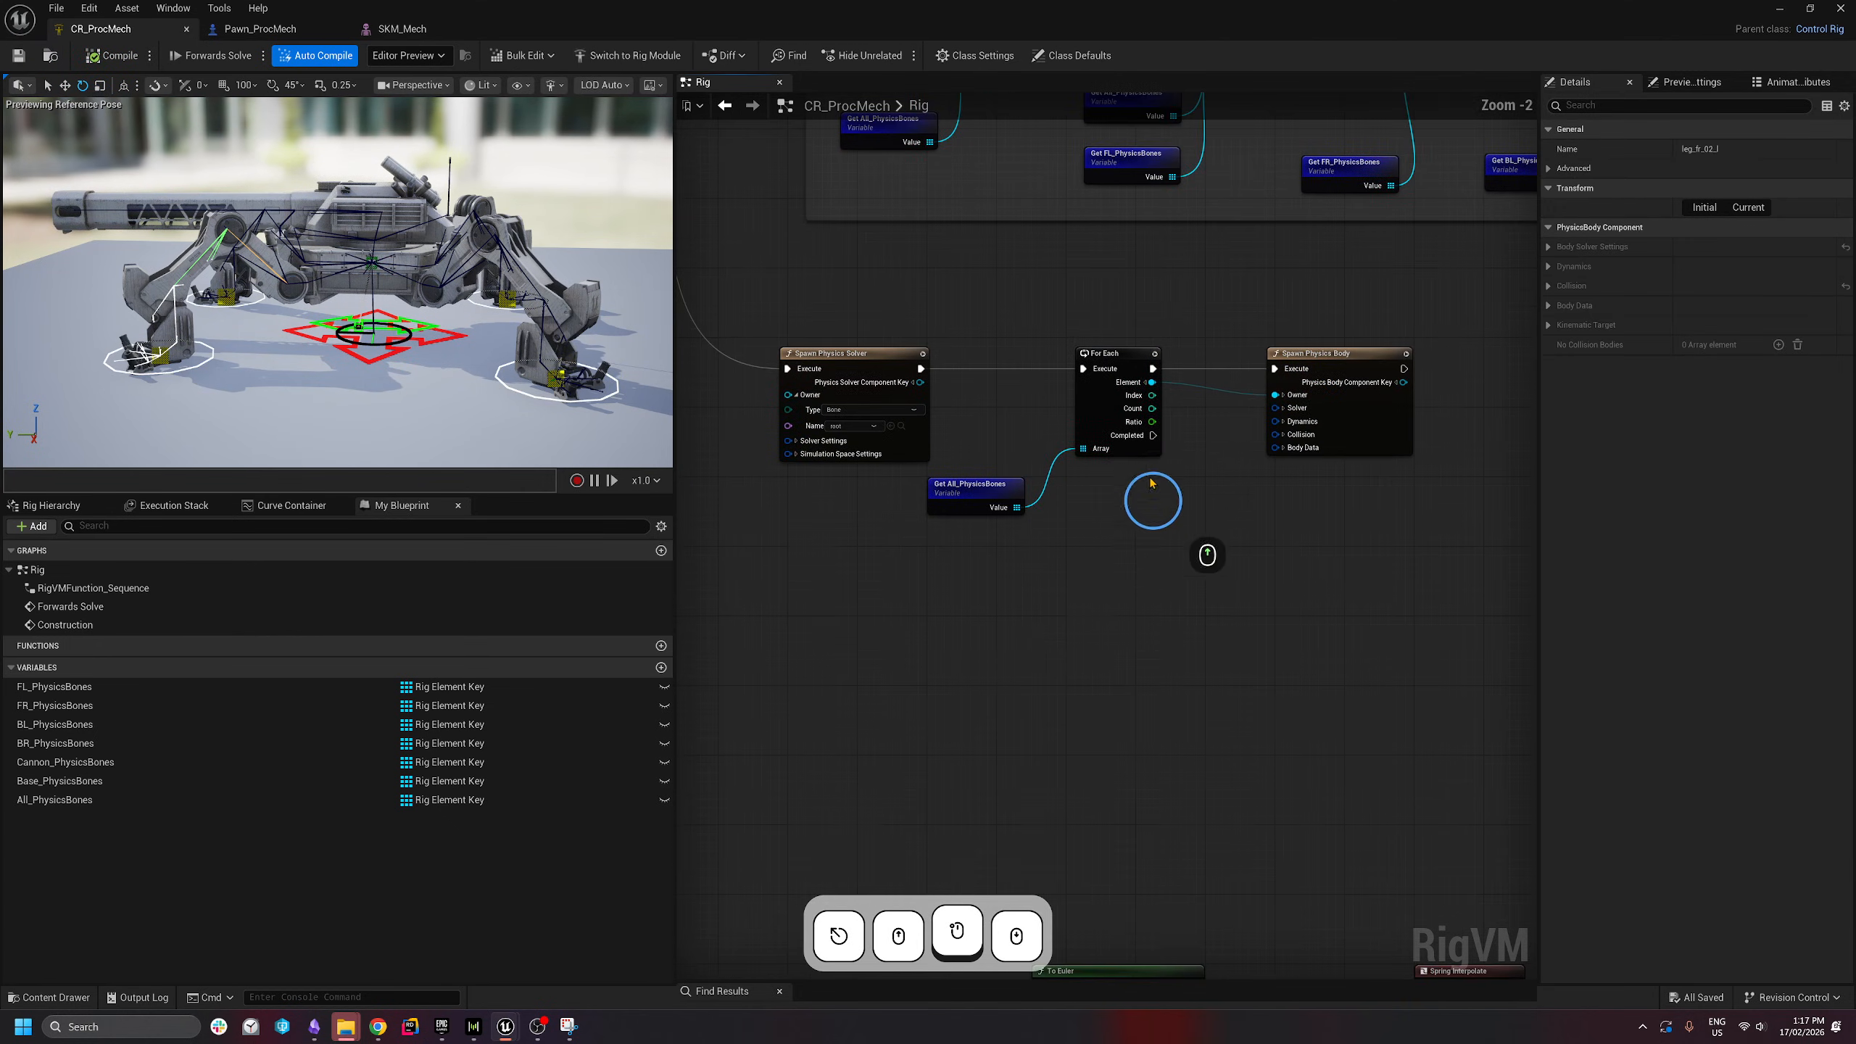
left_click_drag(1397, 280, 978, 302)
left_click_drag(847, 329, 1432, 578)
left_click_drag(1453, 618, 815, 256)
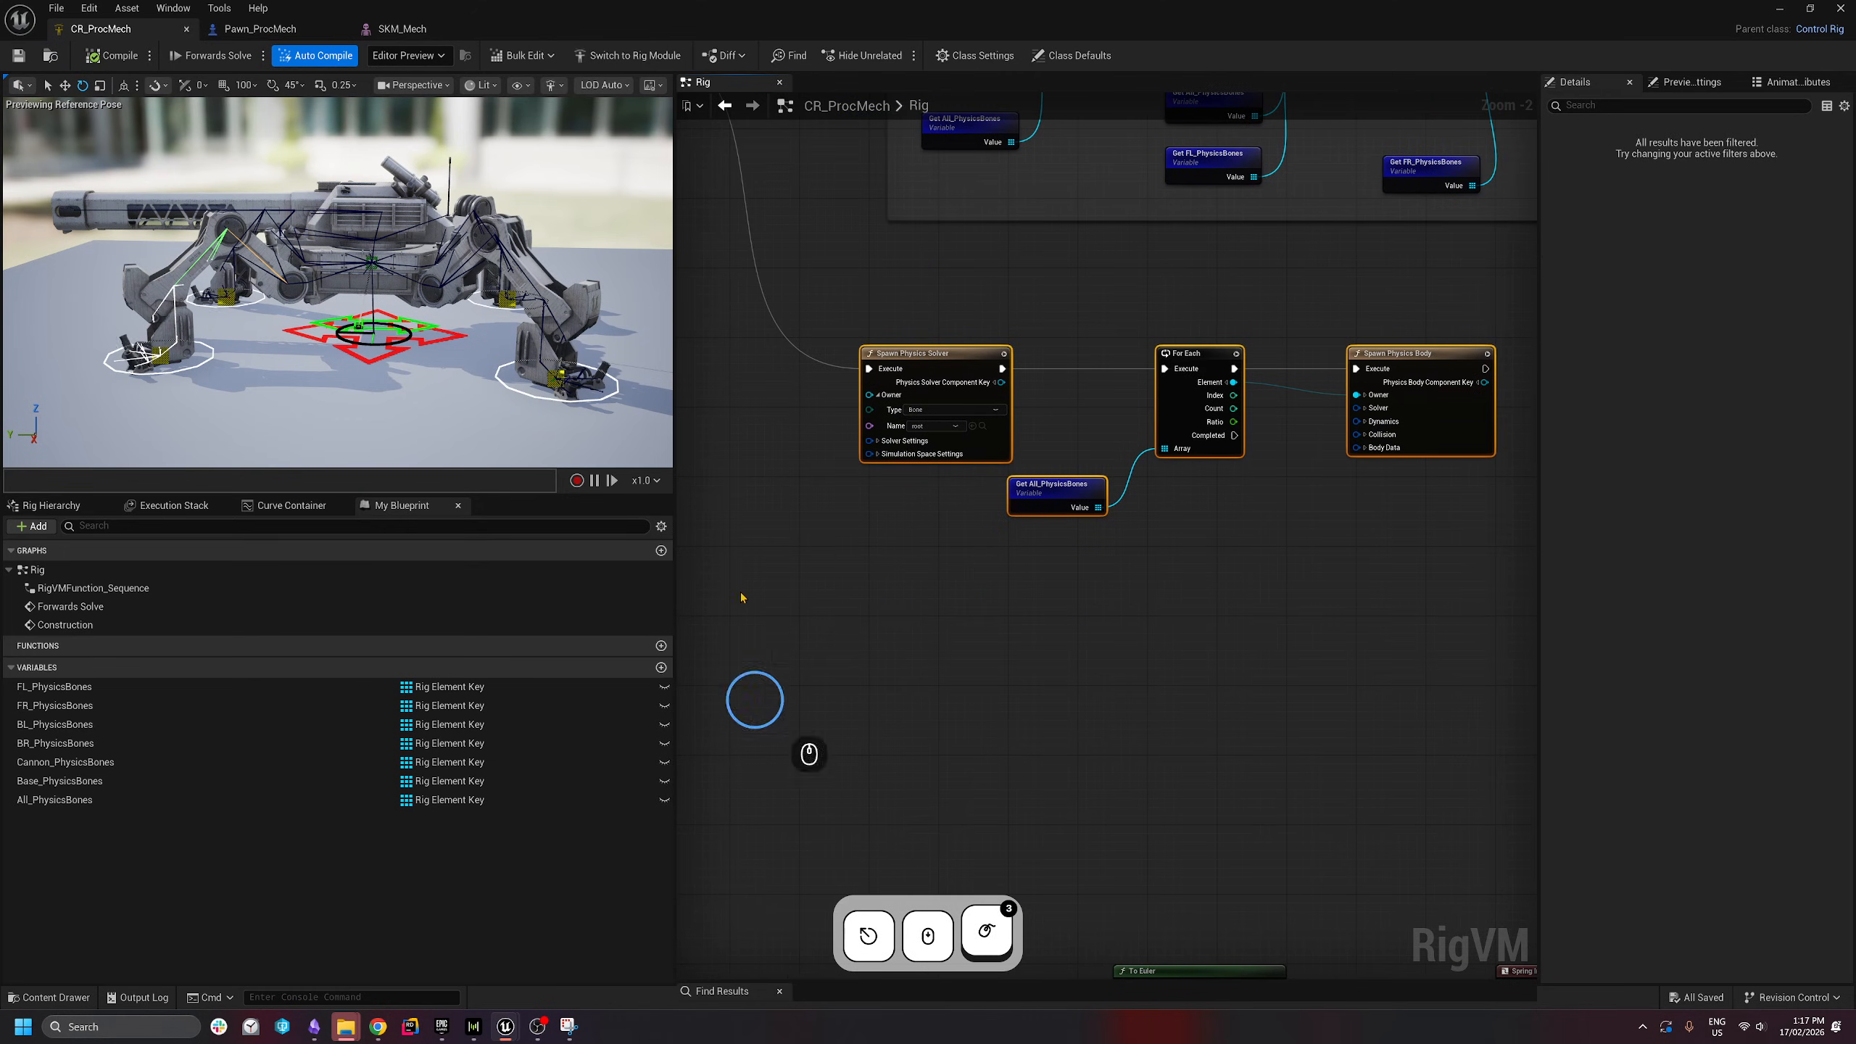
scroll(1076, 613, "down", 7)
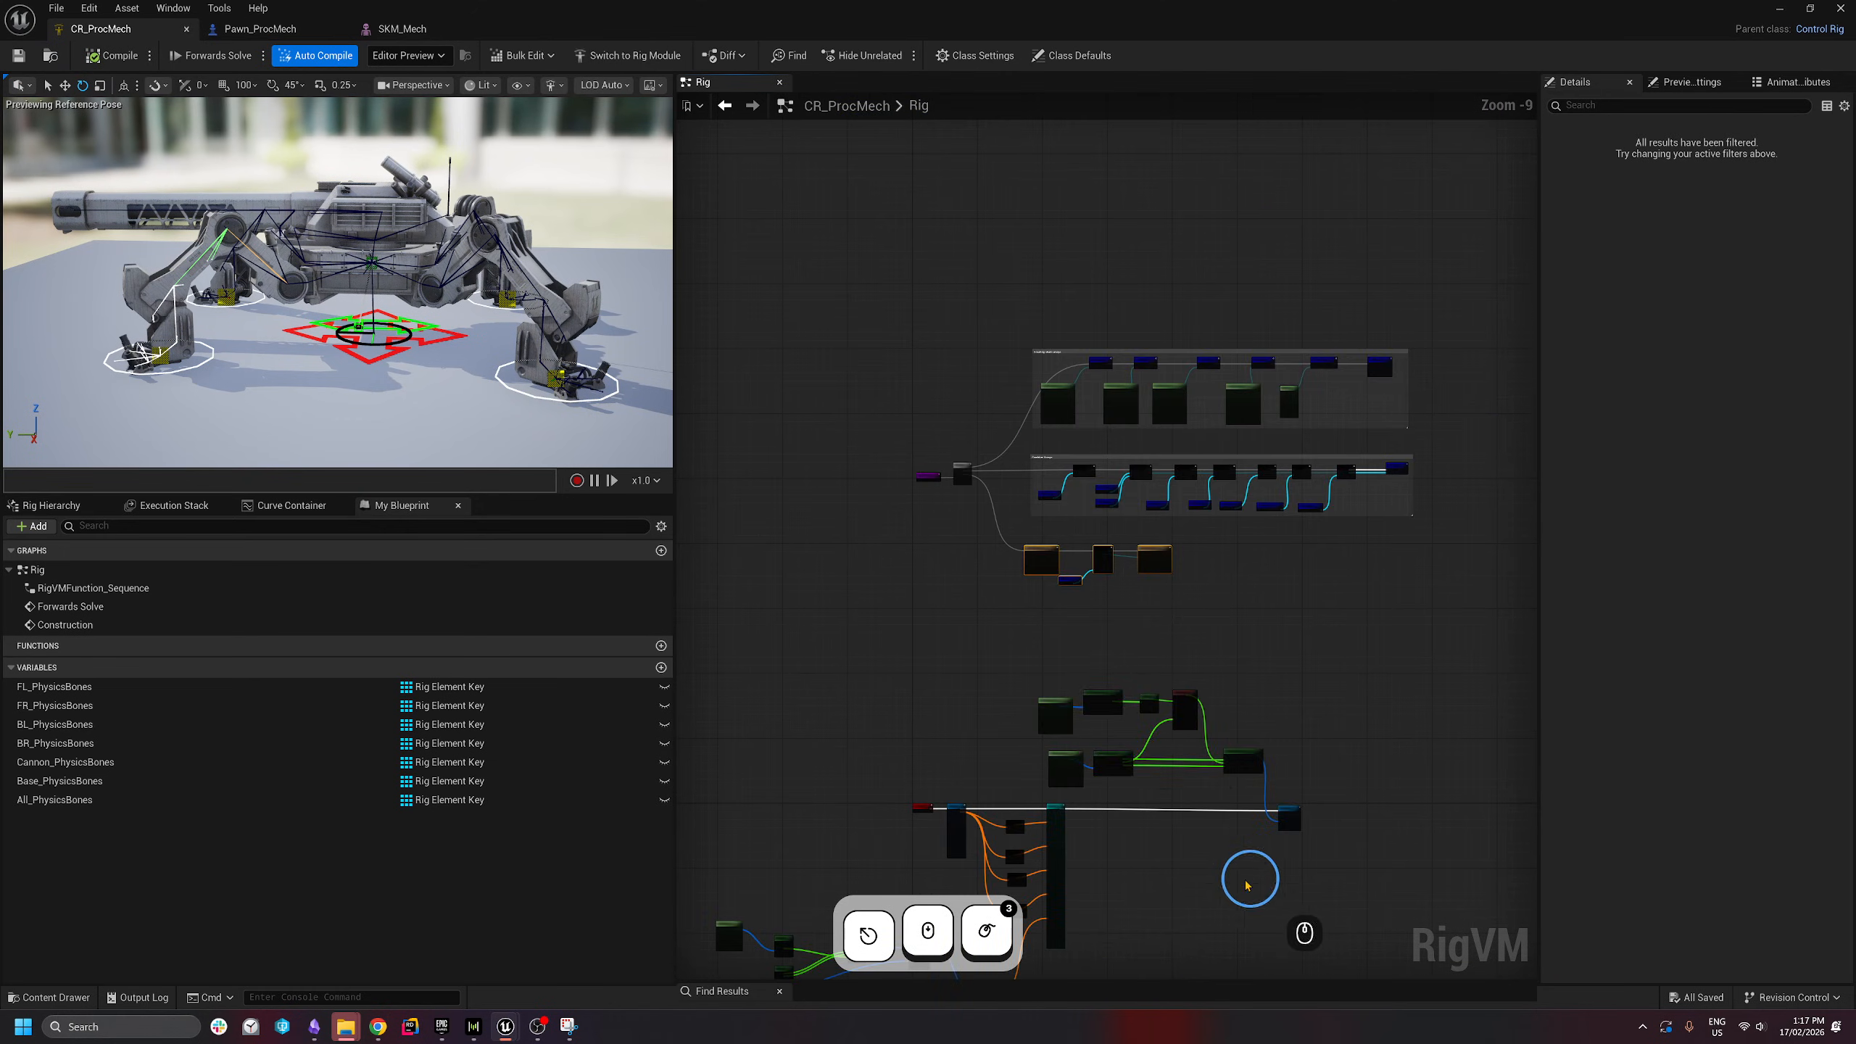
right_click_drag(1248, 886, 1333, 475)
scroll(923, 440, "up", 4)
right_click_drag(1102, 451, 1404, 461)
- Shift Forwards Solve left and place a Sequence node off its Execute pin
left_click_drag(1417, 372, 1115, 460)
scroll(961, 360, "up", 3)
left_click(1006, 385)
type("eque")
key("Return")
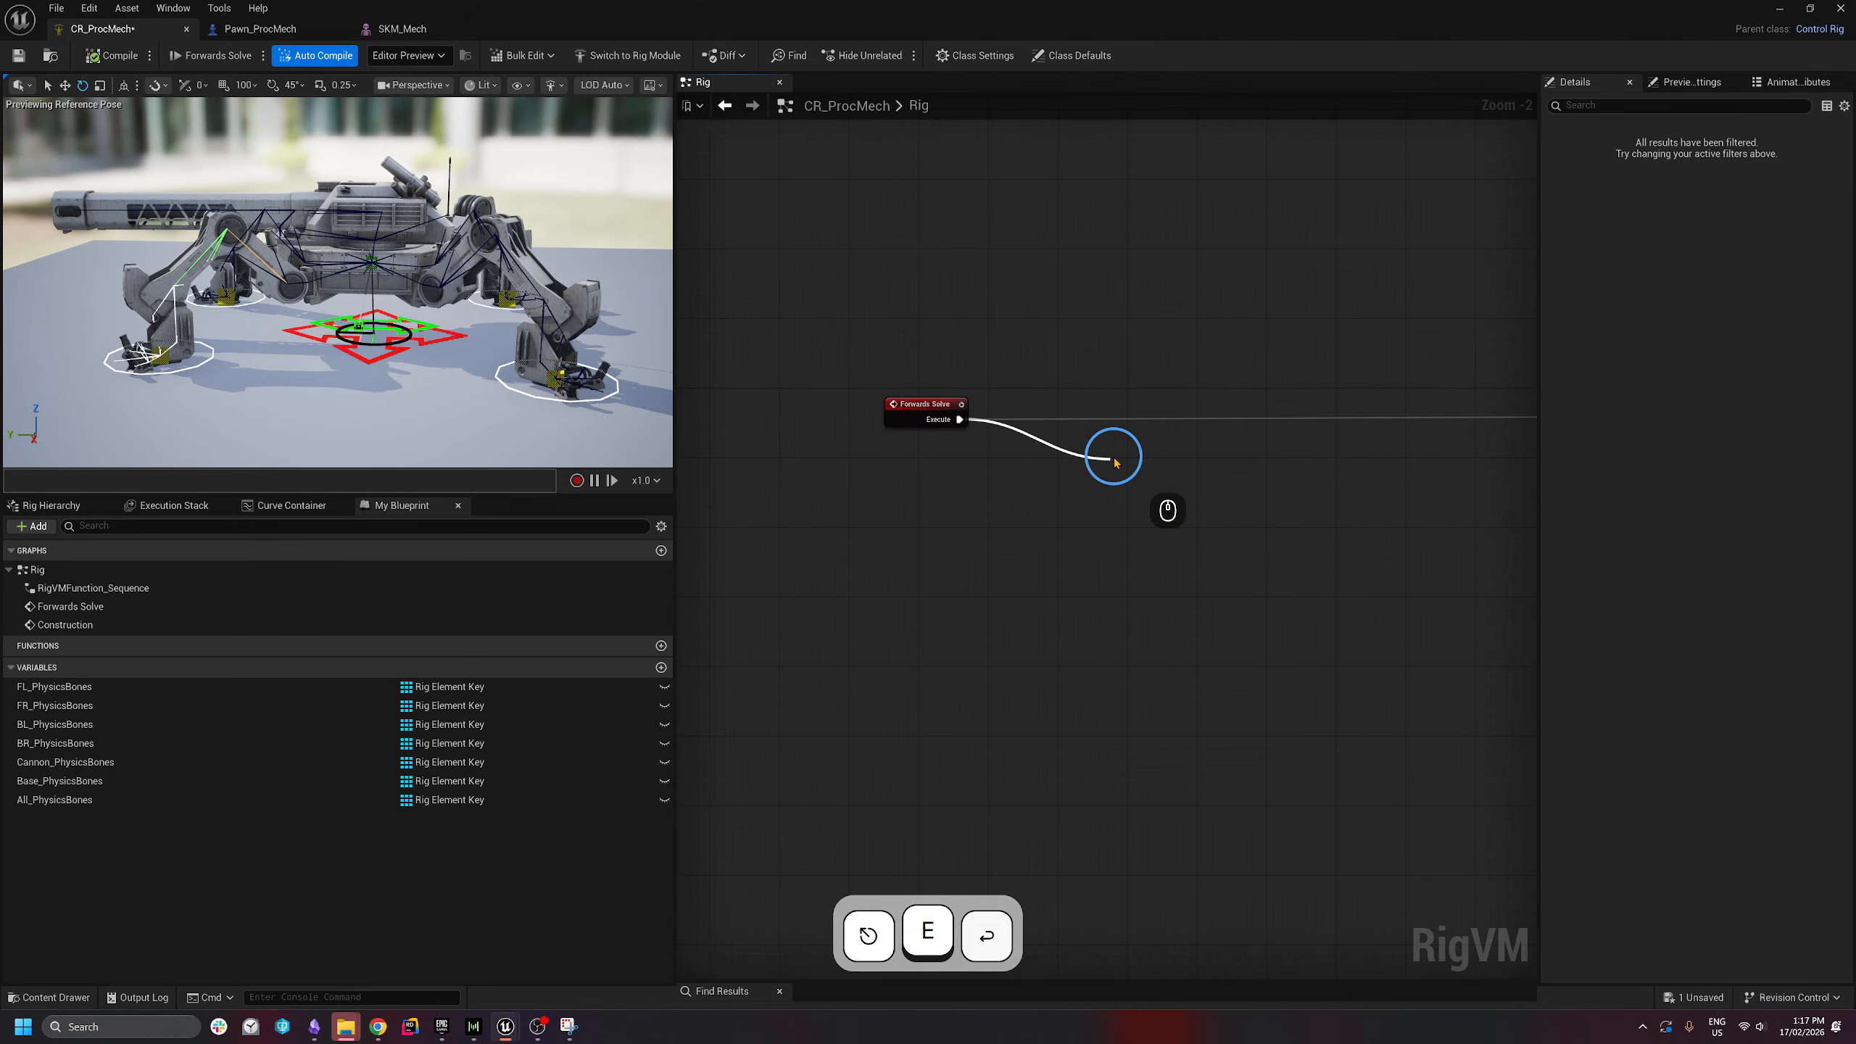
scroll(1389, 498, "down", 2)
right_click_drag(1272, 469, 761, 394)
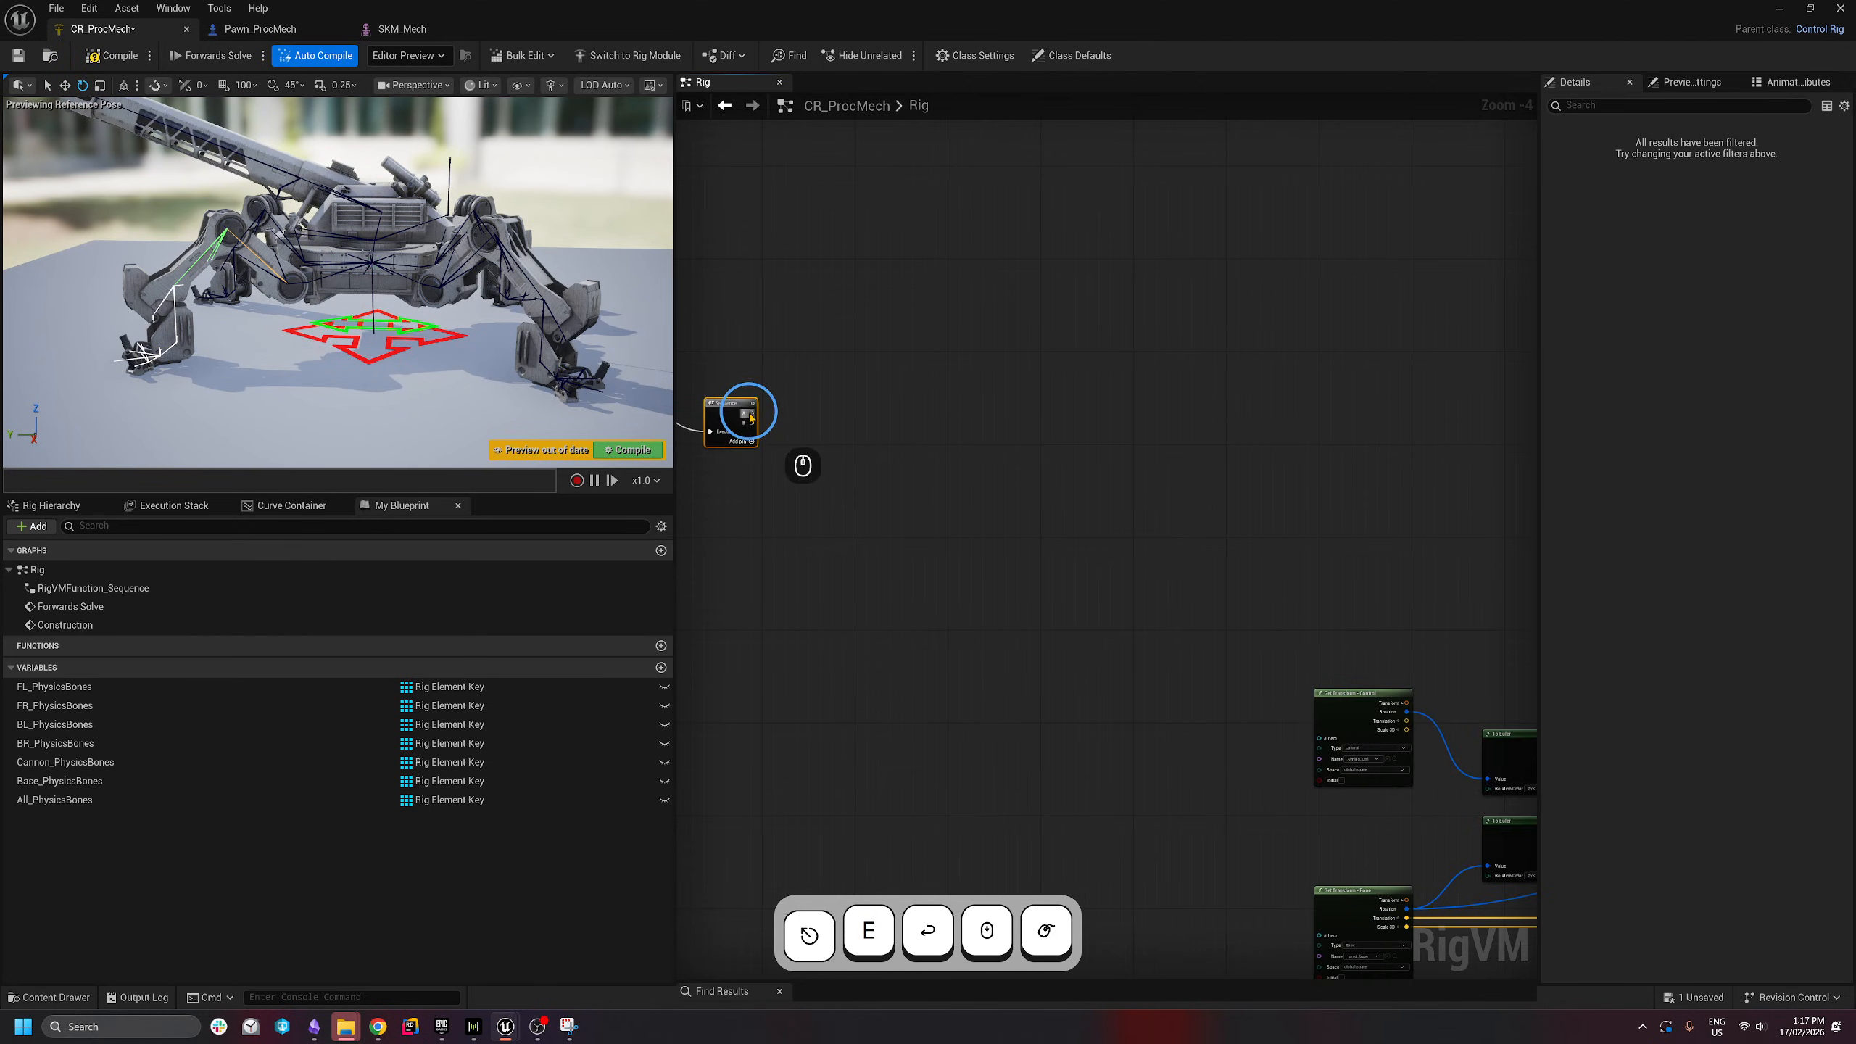
- Connect Sequence output A to Locomotor's execute input and reposition the Sequence
left_click_drag(750, 418, 1417, 473)
right_click_drag(1063, 576, 1463, 530)
right_click_drag(771, 535, 1283, 525)
scroll(1030, 453, "up", 4)
left_click_drag(984, 442, 927, 324)
- Add a Step Physics Solver on Sequence output B with Item Name set to root
left_click_drag(1003, 369, 1169, 436)
type("s")
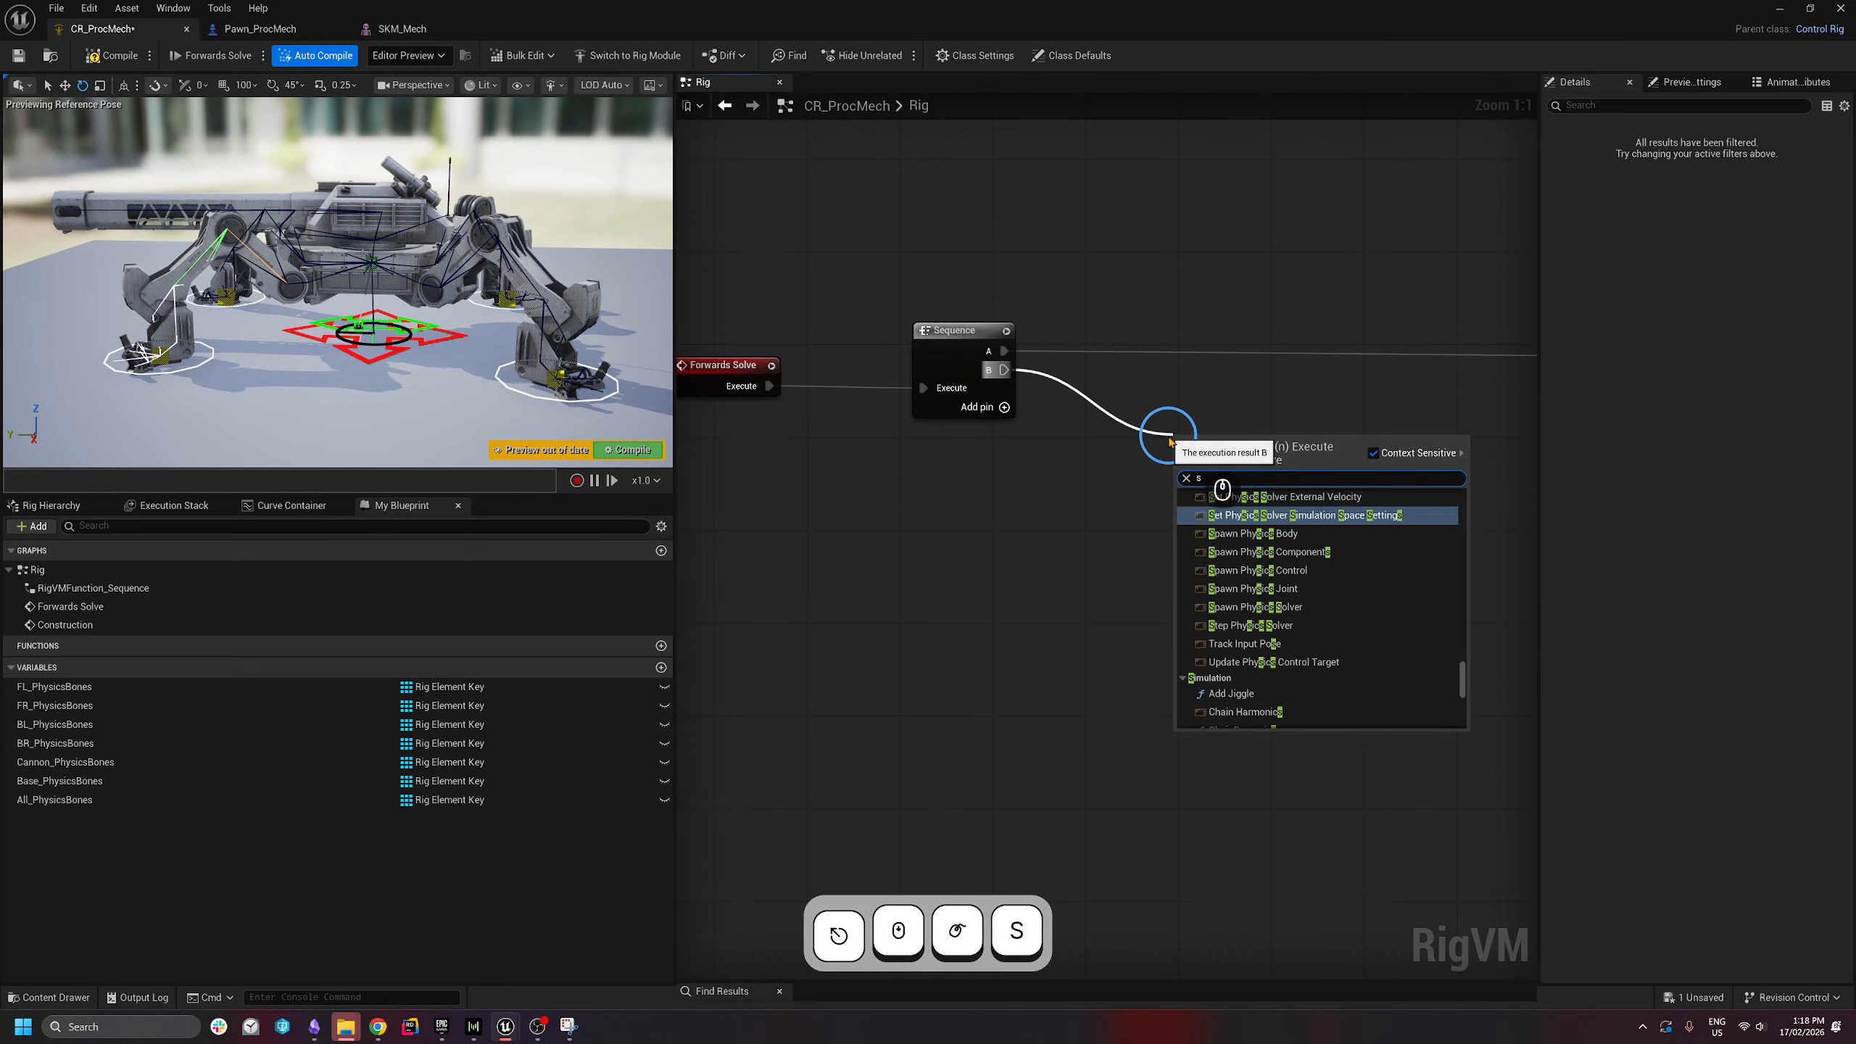
type("tep")
key("Return")
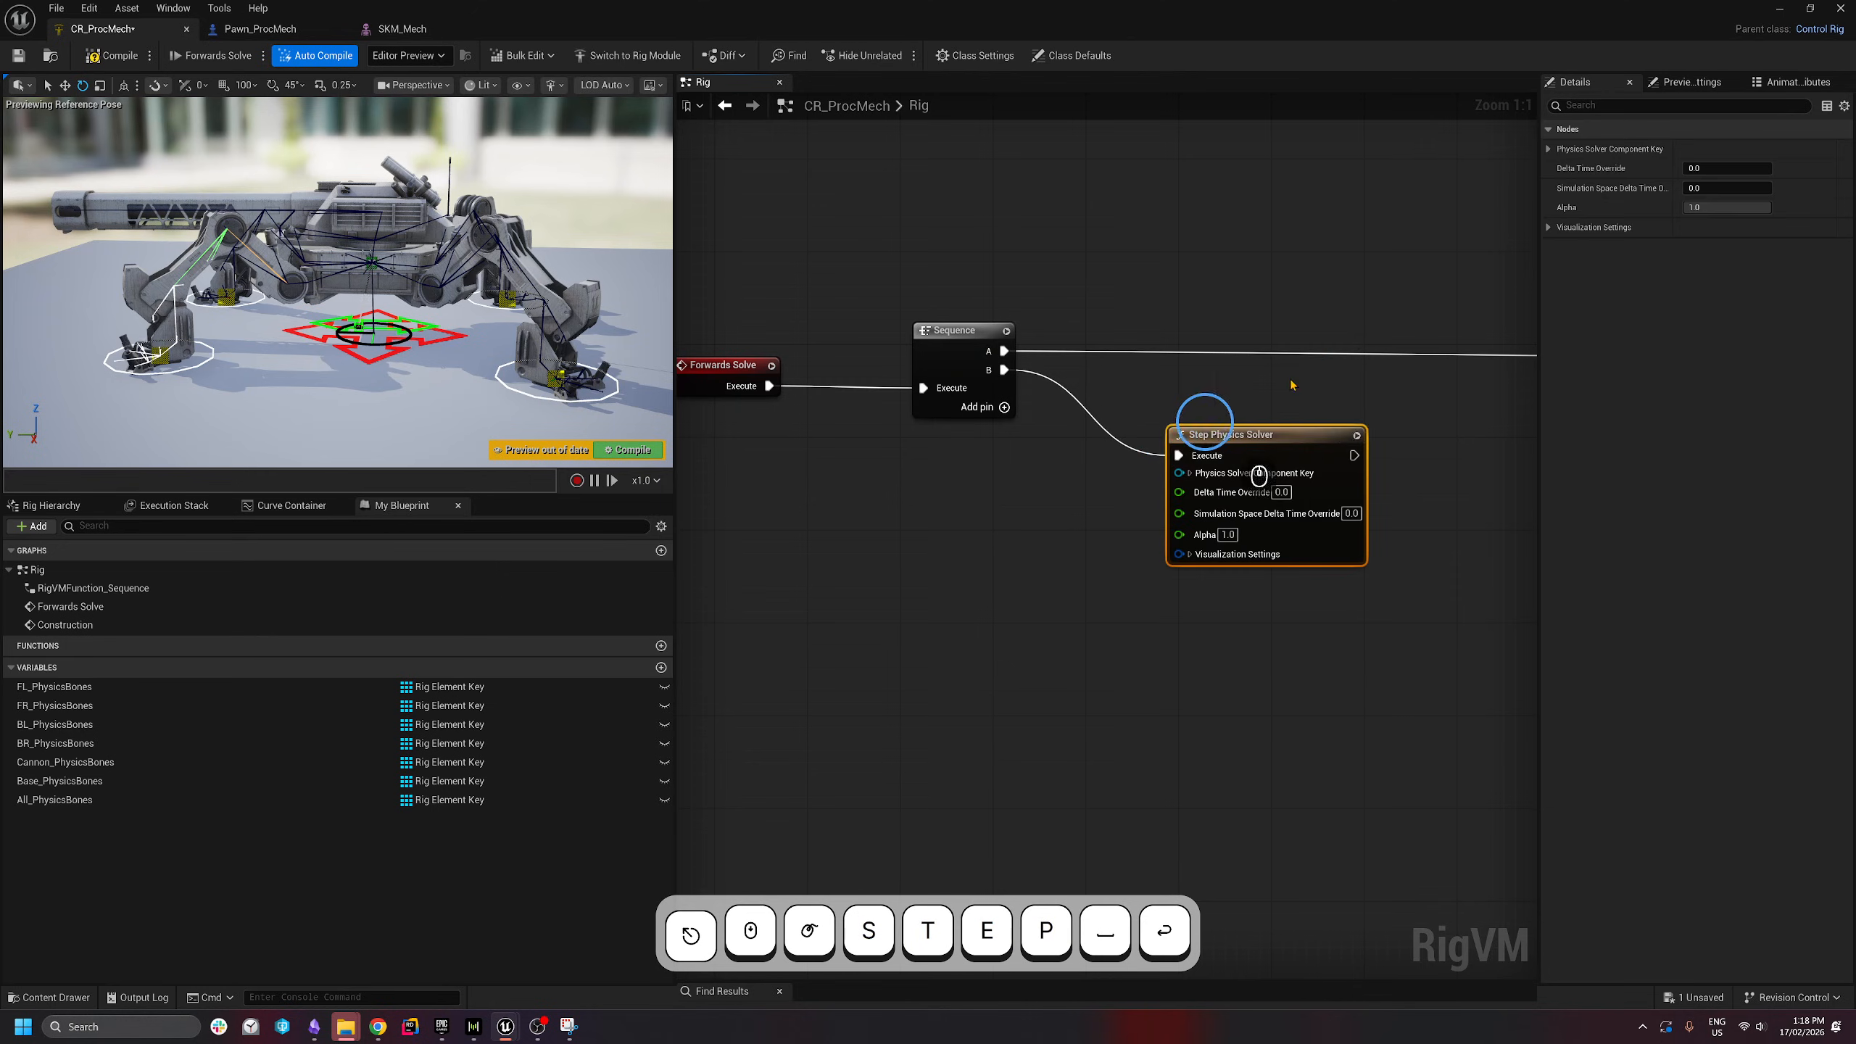
left_click_drag(1287, 455, 1298, 432)
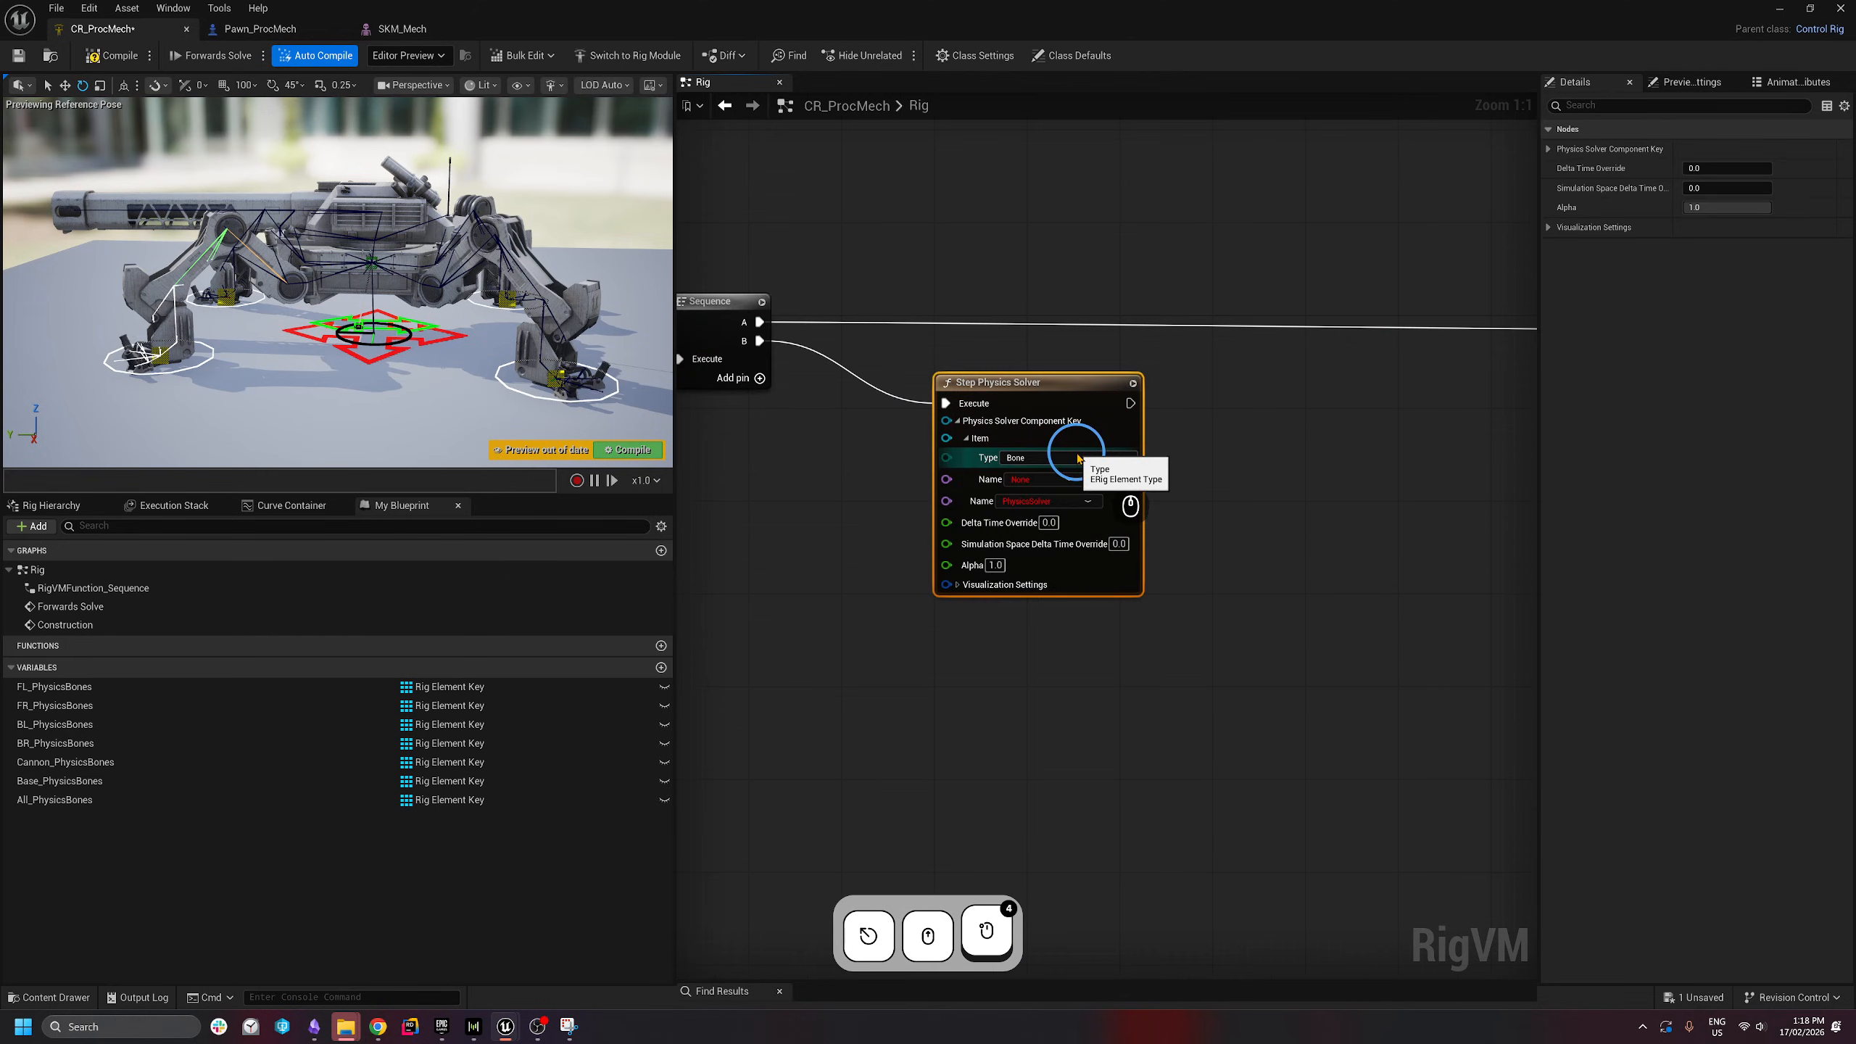
left_click(1037, 483)
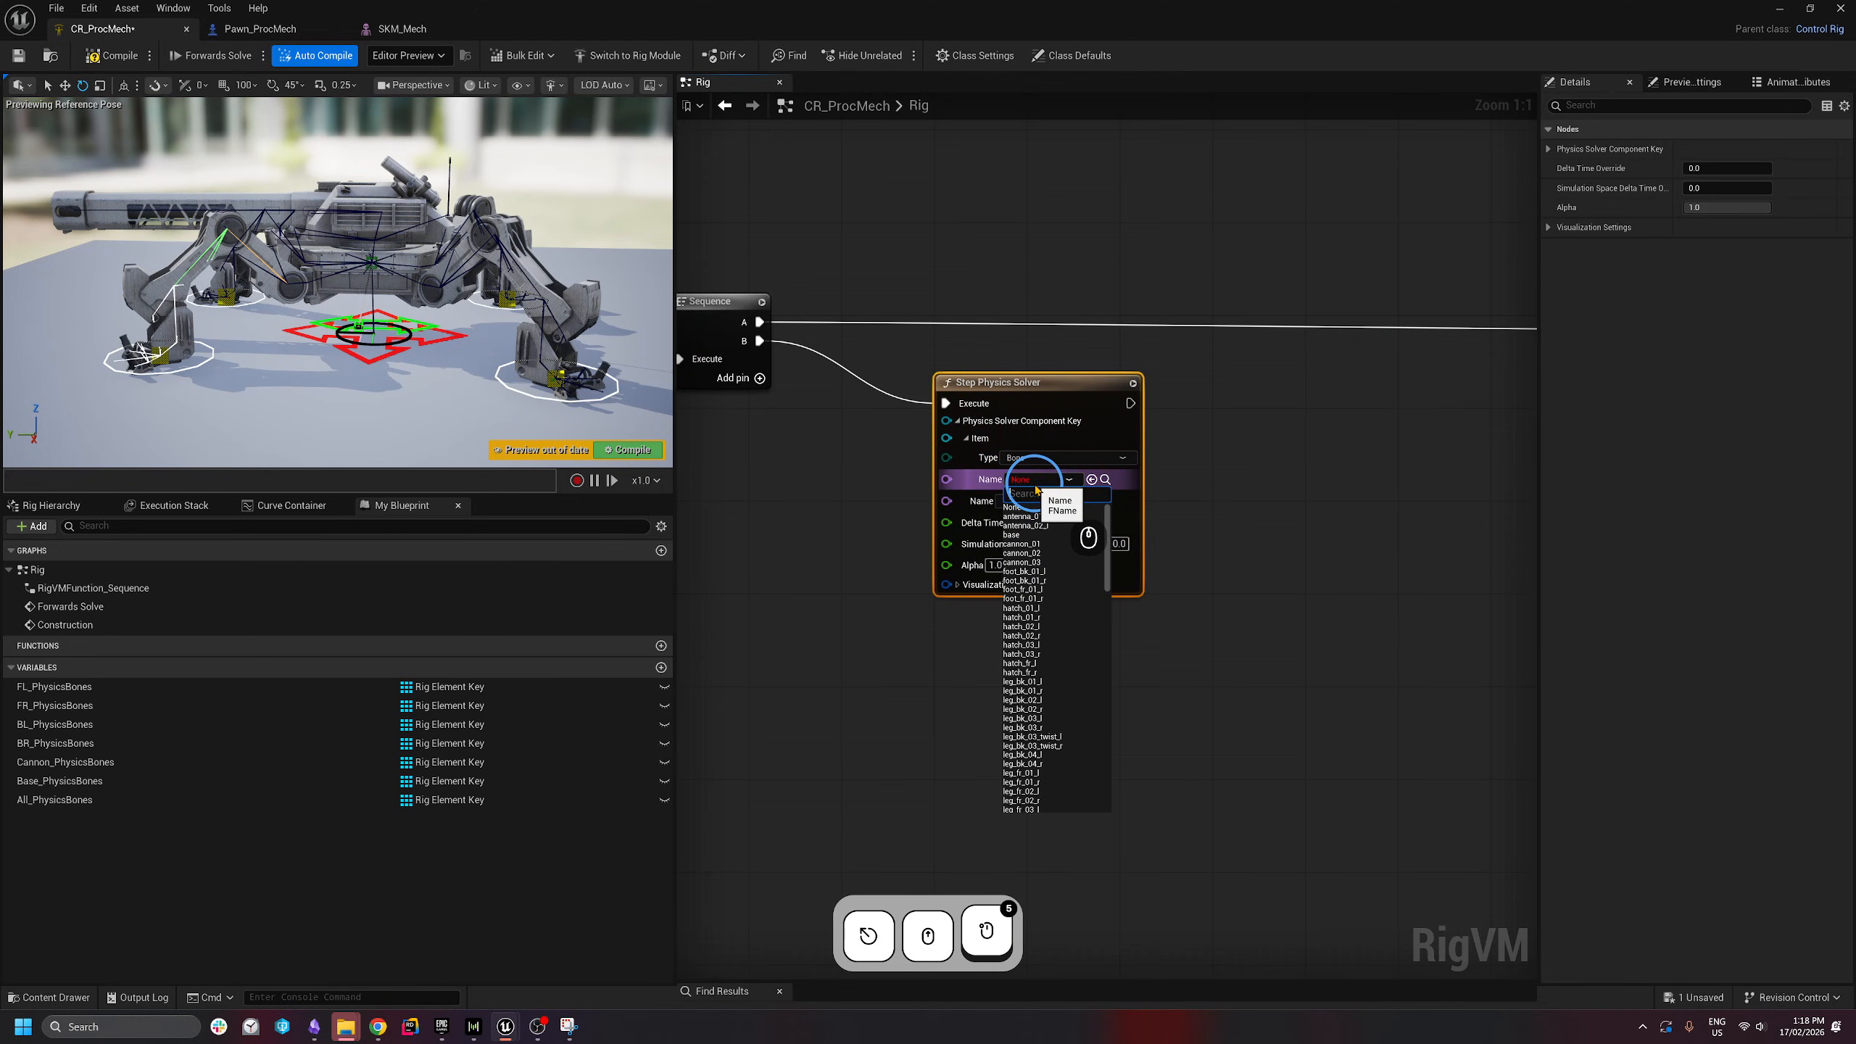
type("root")
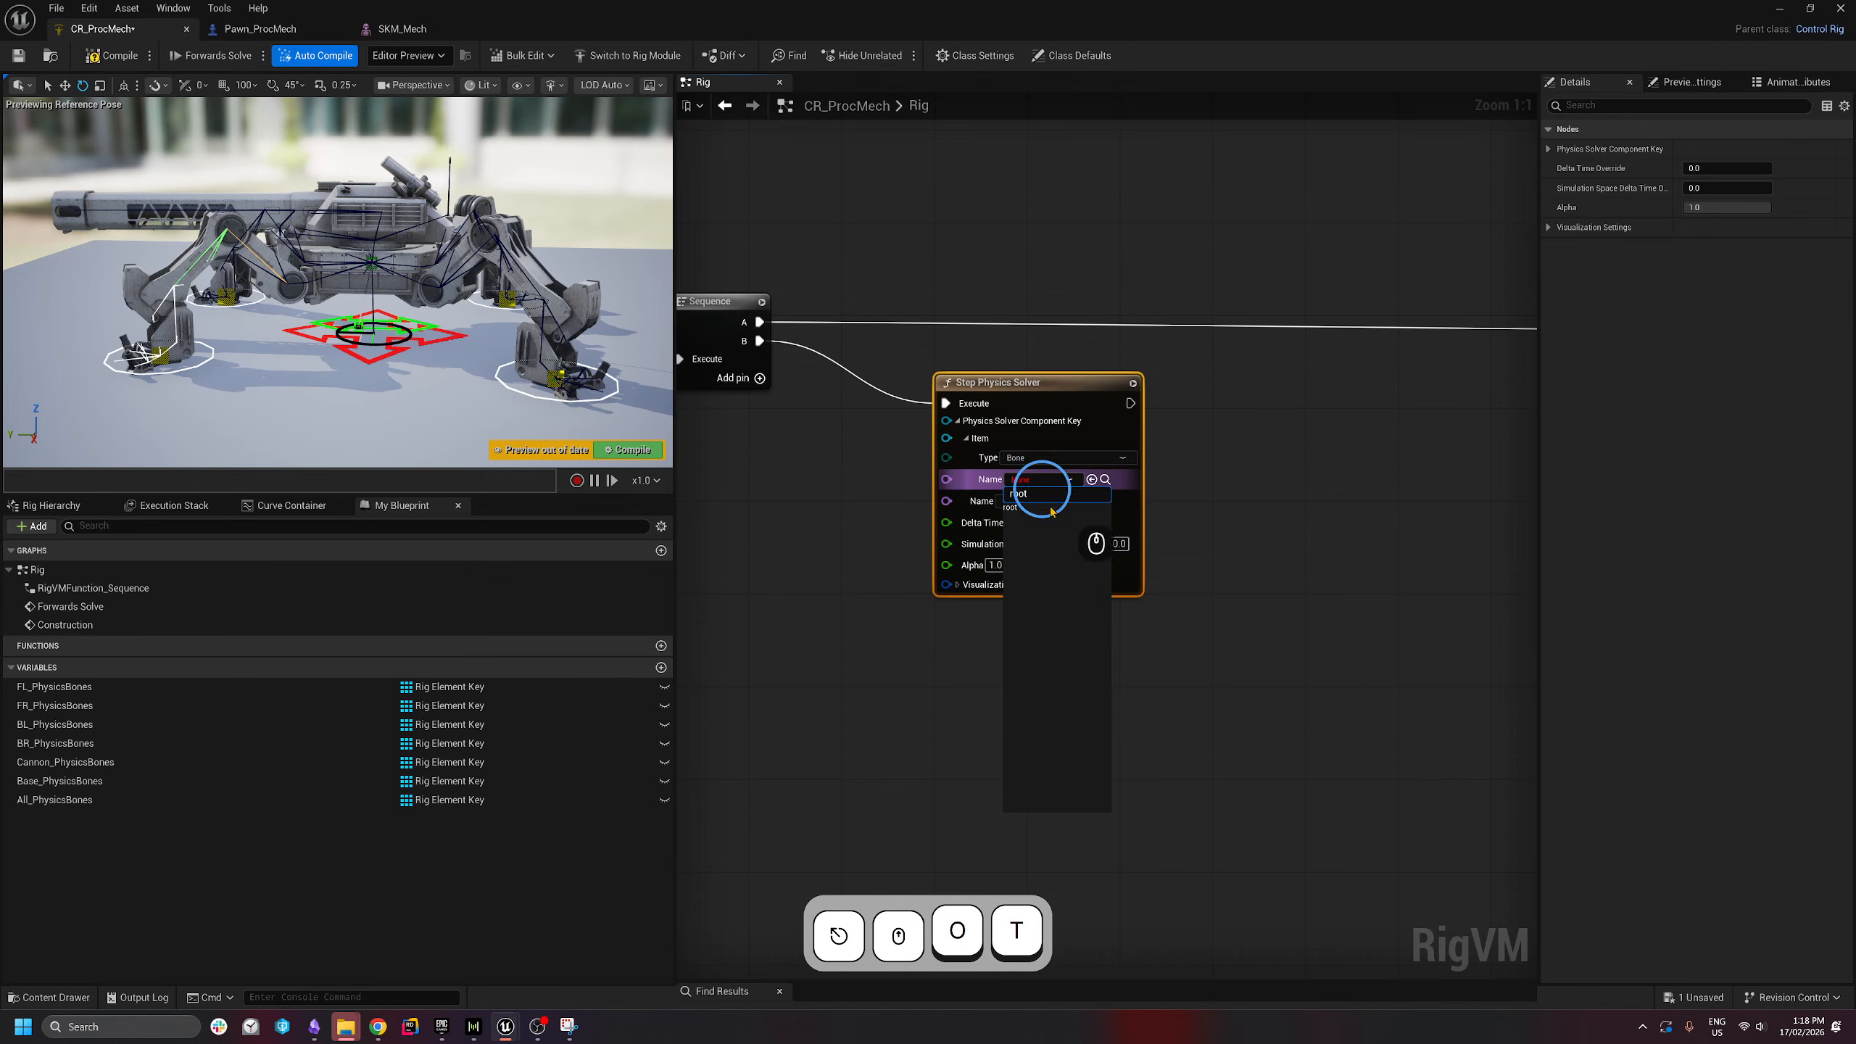
left_click(1050, 508)
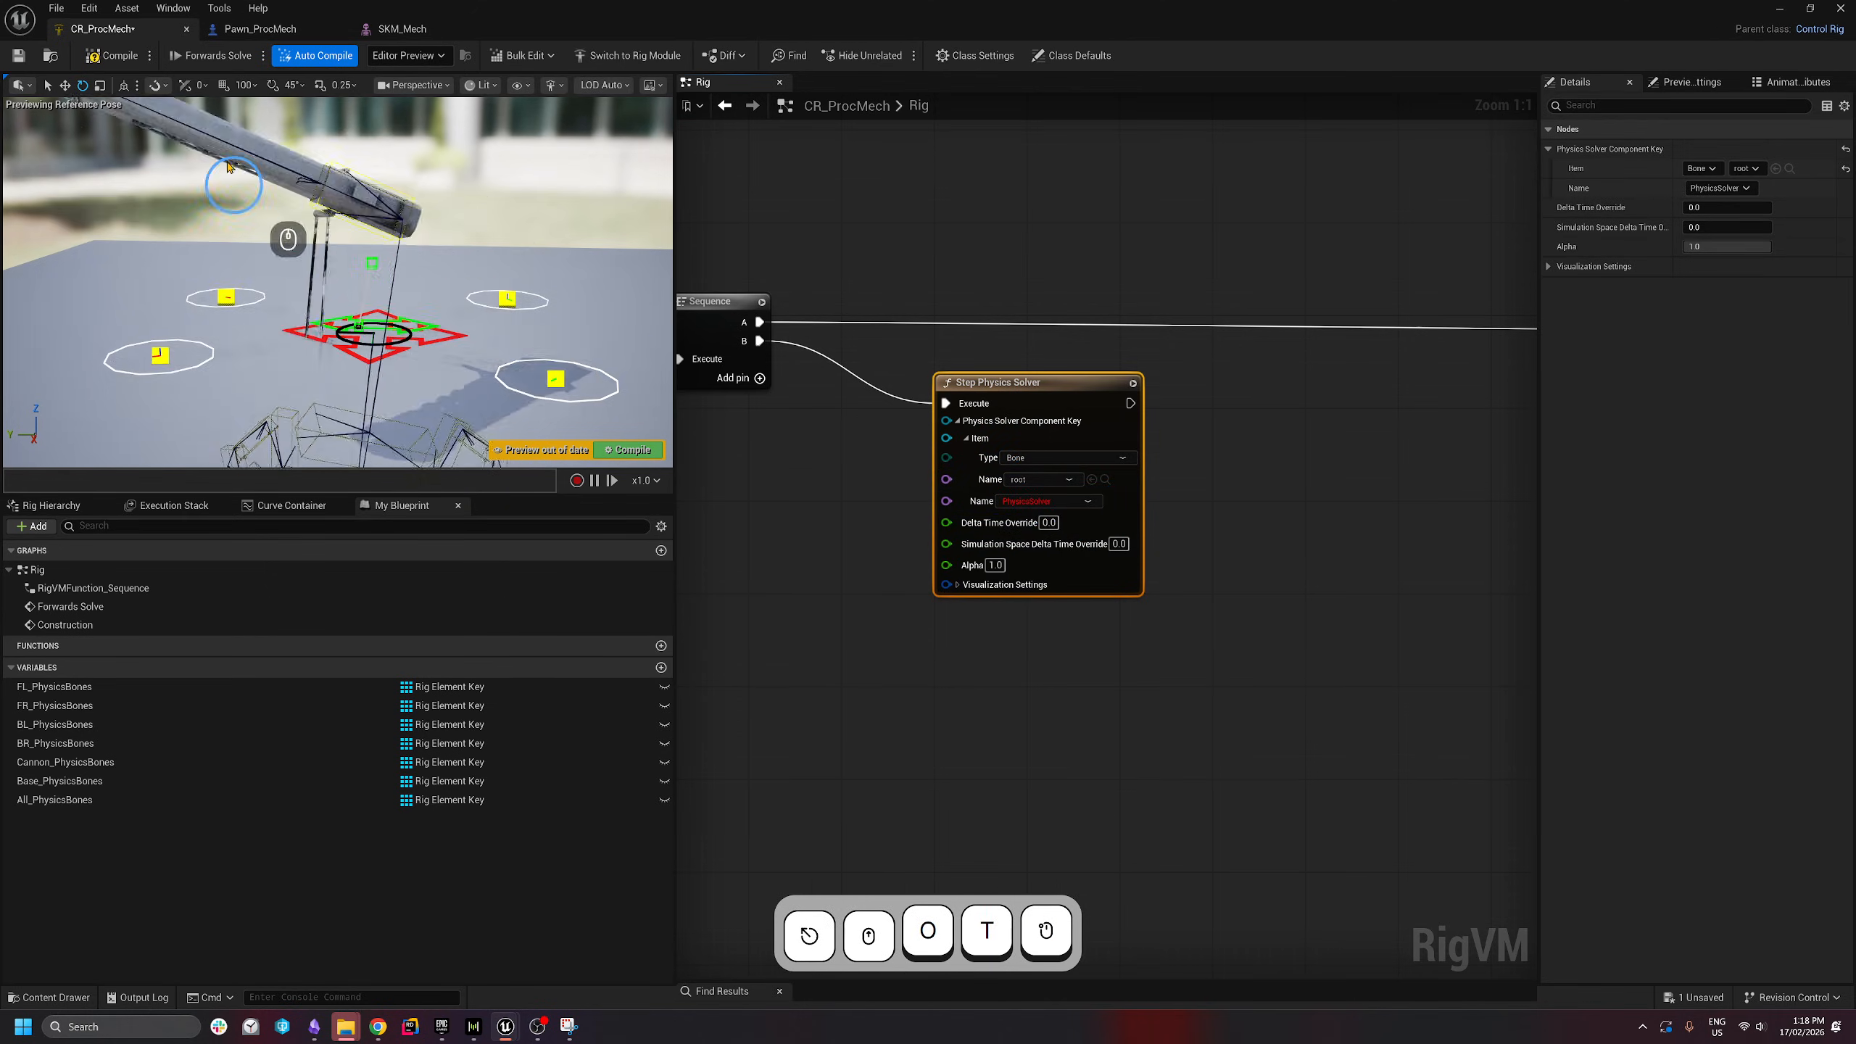
right_click_drag(375, 360, 414, 393)
- Compile the control rig and bring the Spawn Physics Solver node into view
left_click(91, 56)
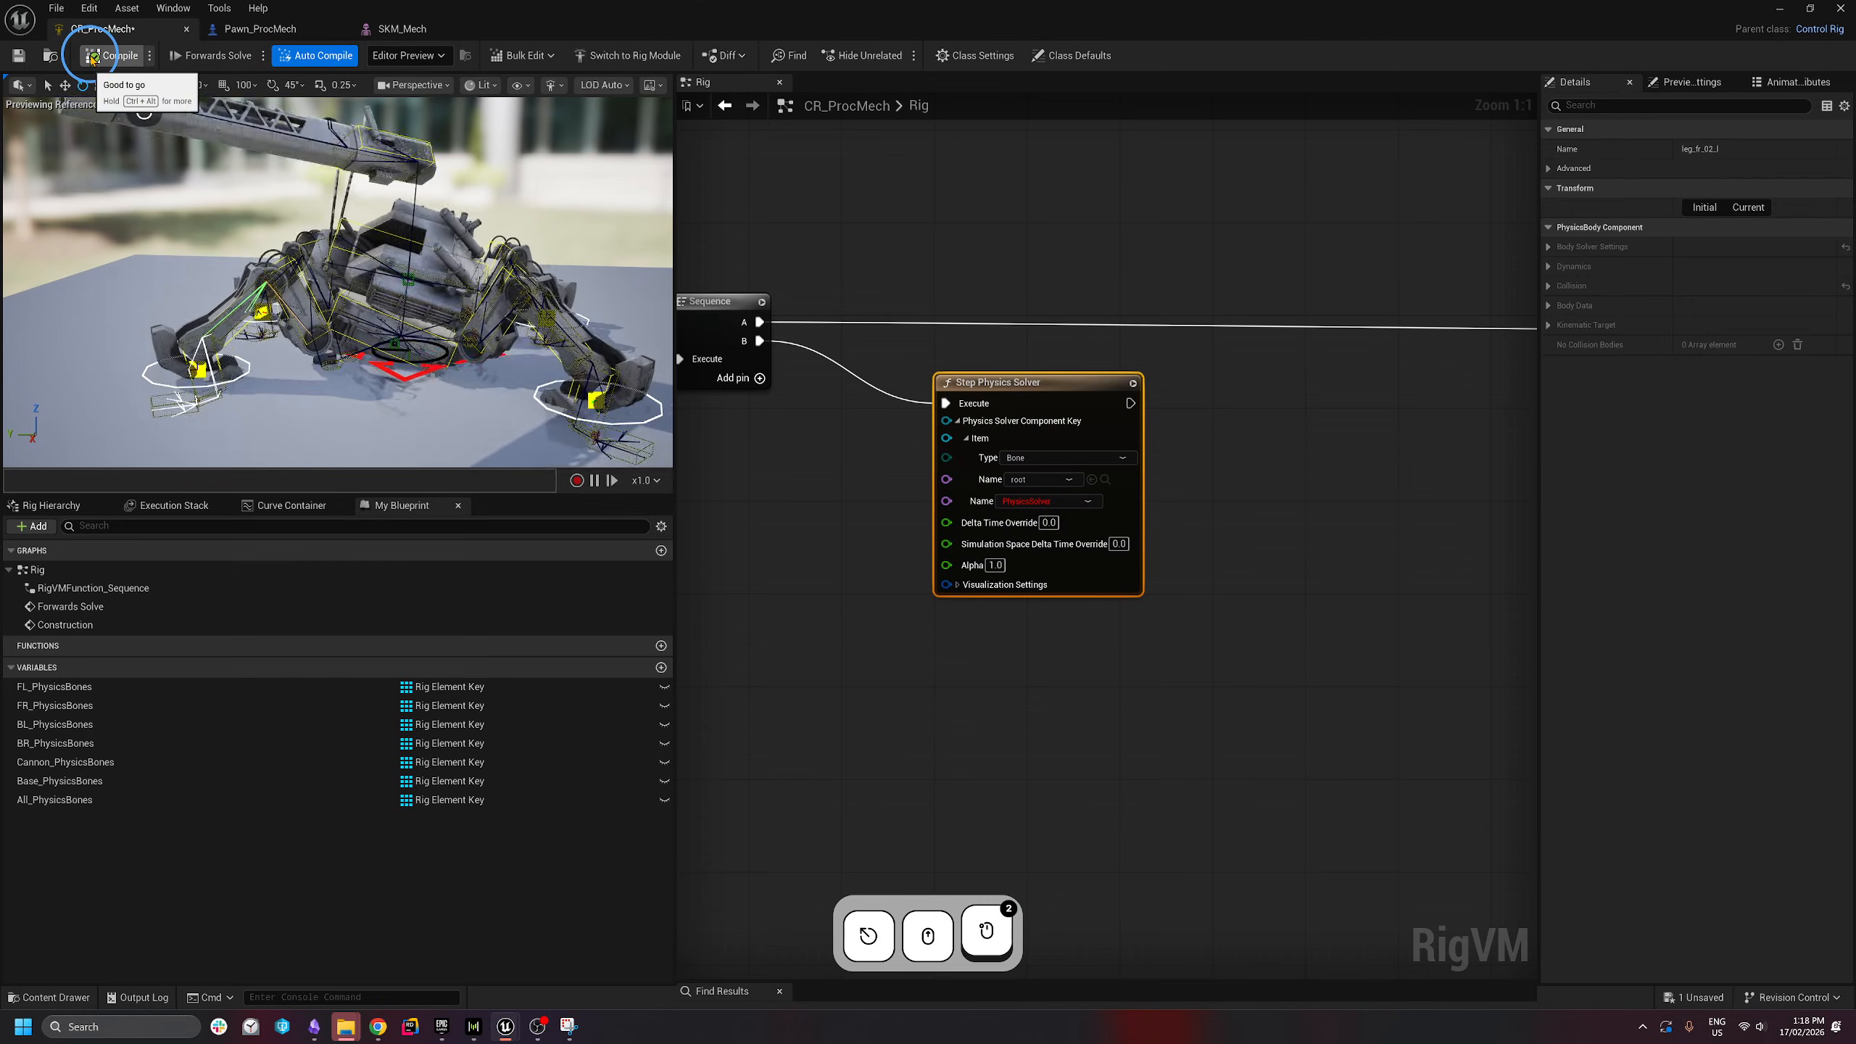
left_click(1072, 601)
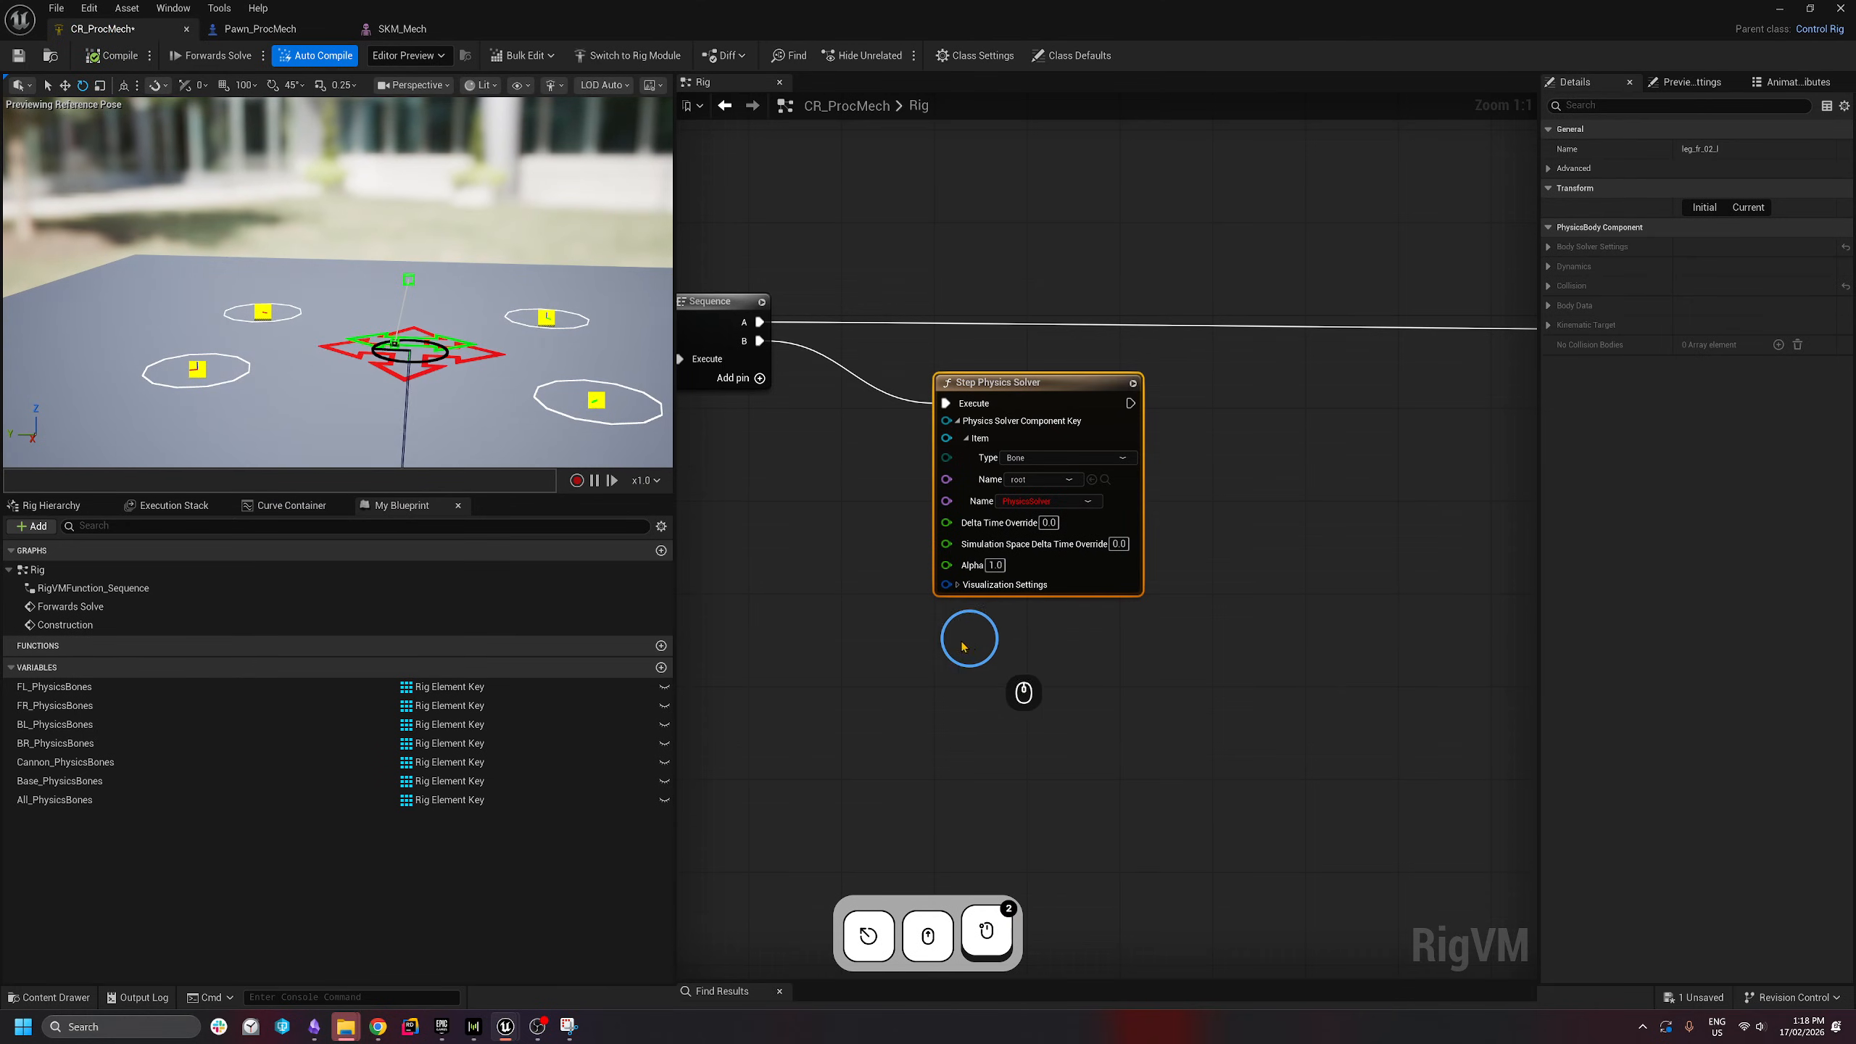
scroll(963, 647, "down", 5)
scroll(948, 485, "up", 5)
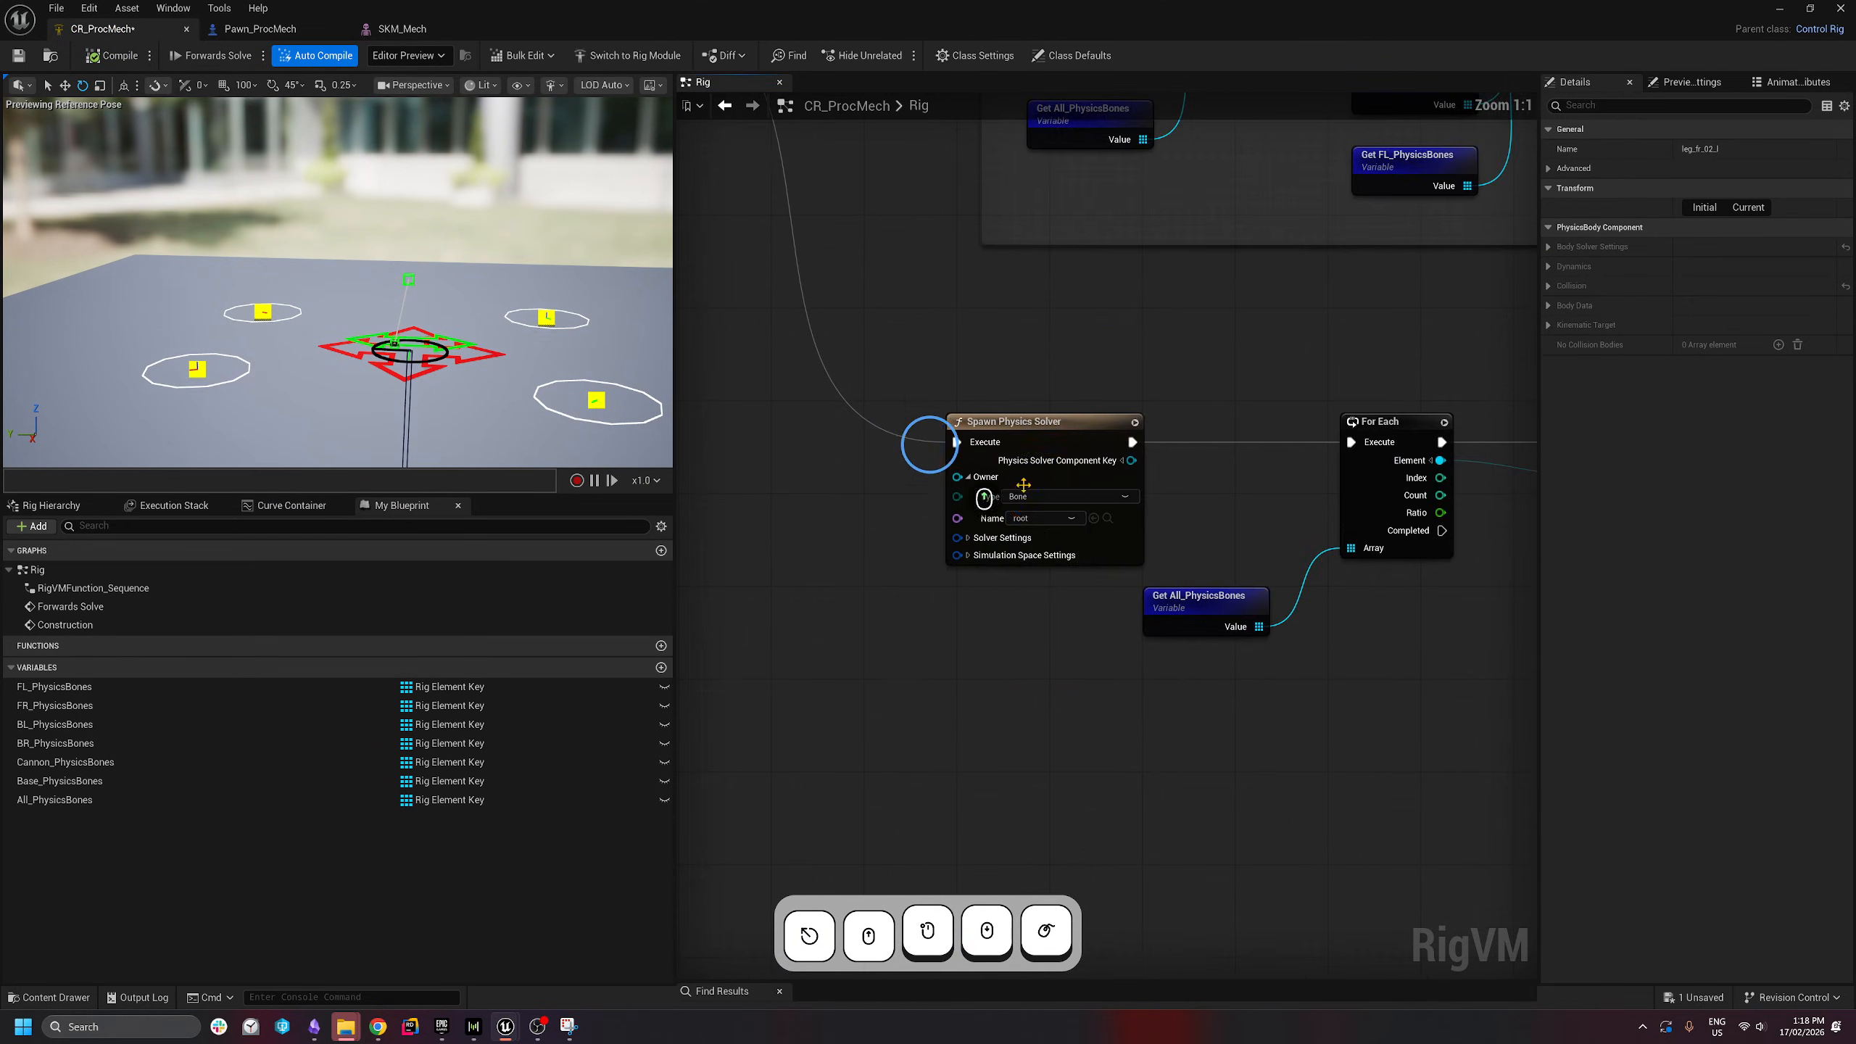
right_click_drag(1069, 647, 968, 588)
- Expand the Spawn Physics Solver's settings and set World Collision Type to All
left_click(865, 480)
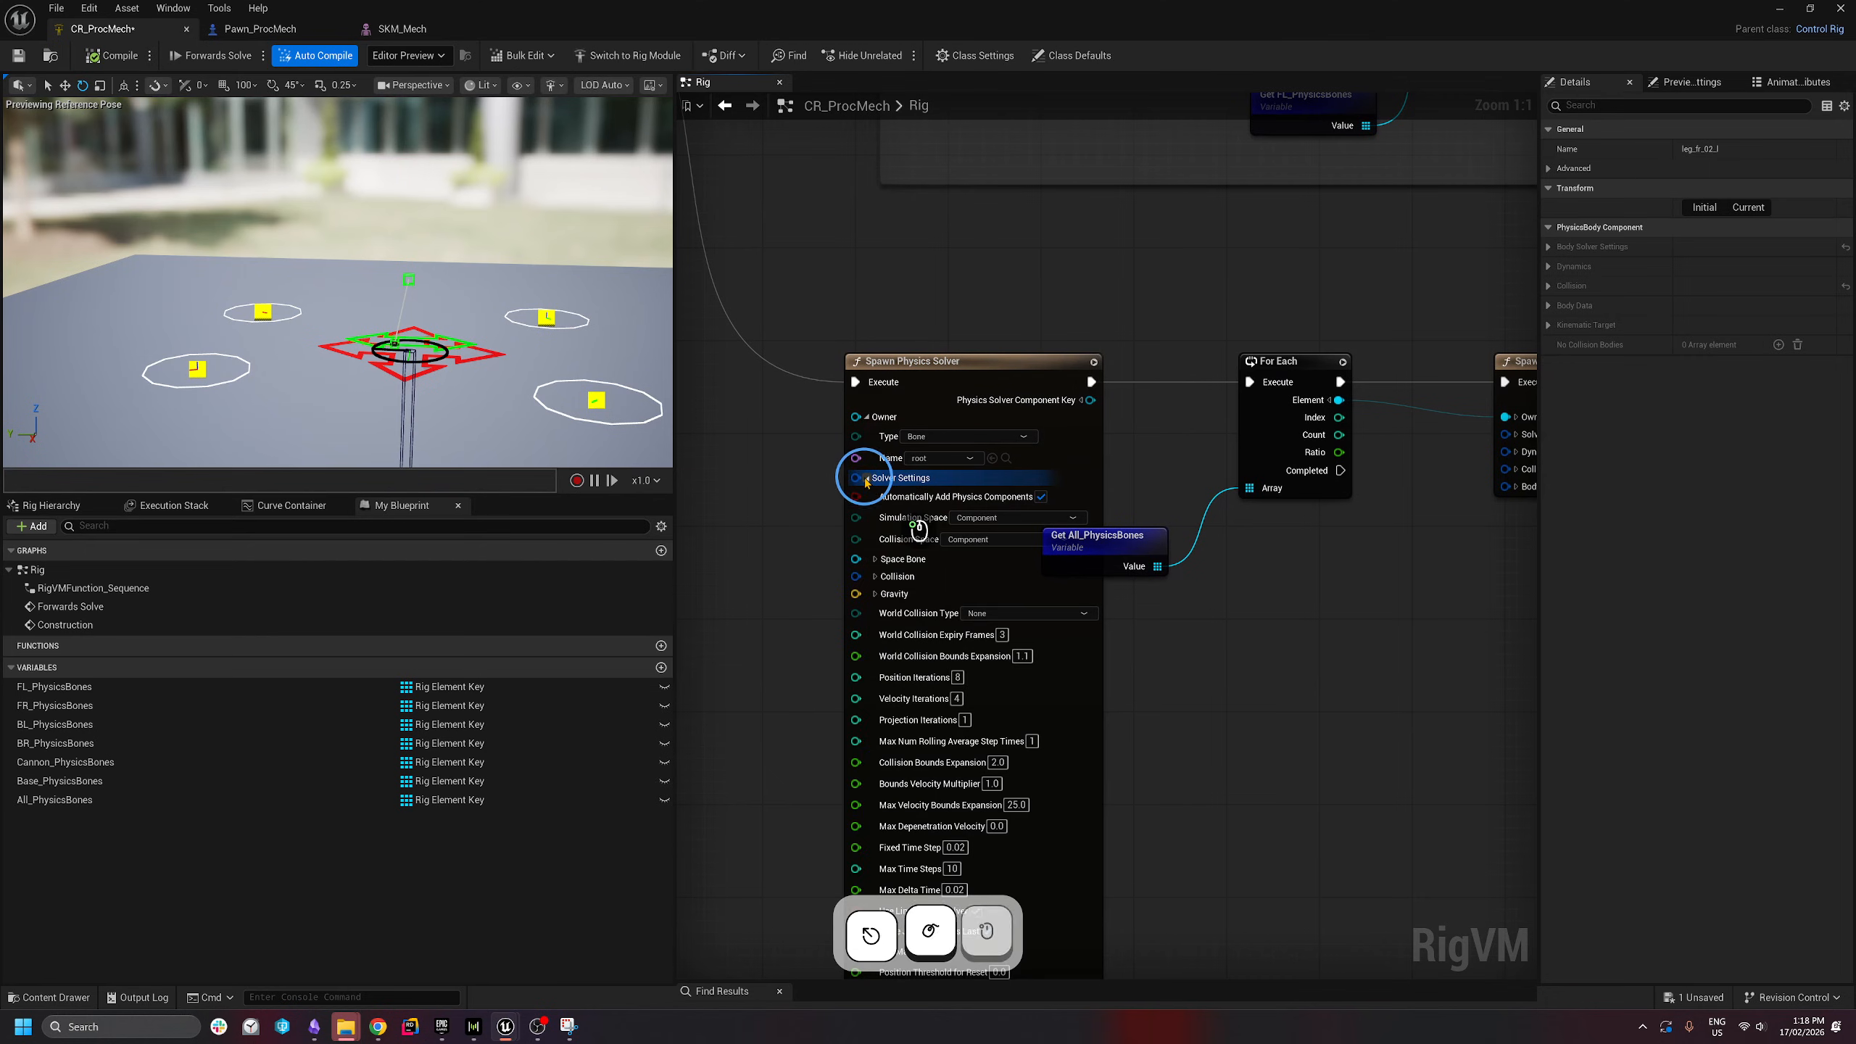
right_click_drag(812, 722, 731, 615)
left_click_drag(1045, 438, 1147, 460)
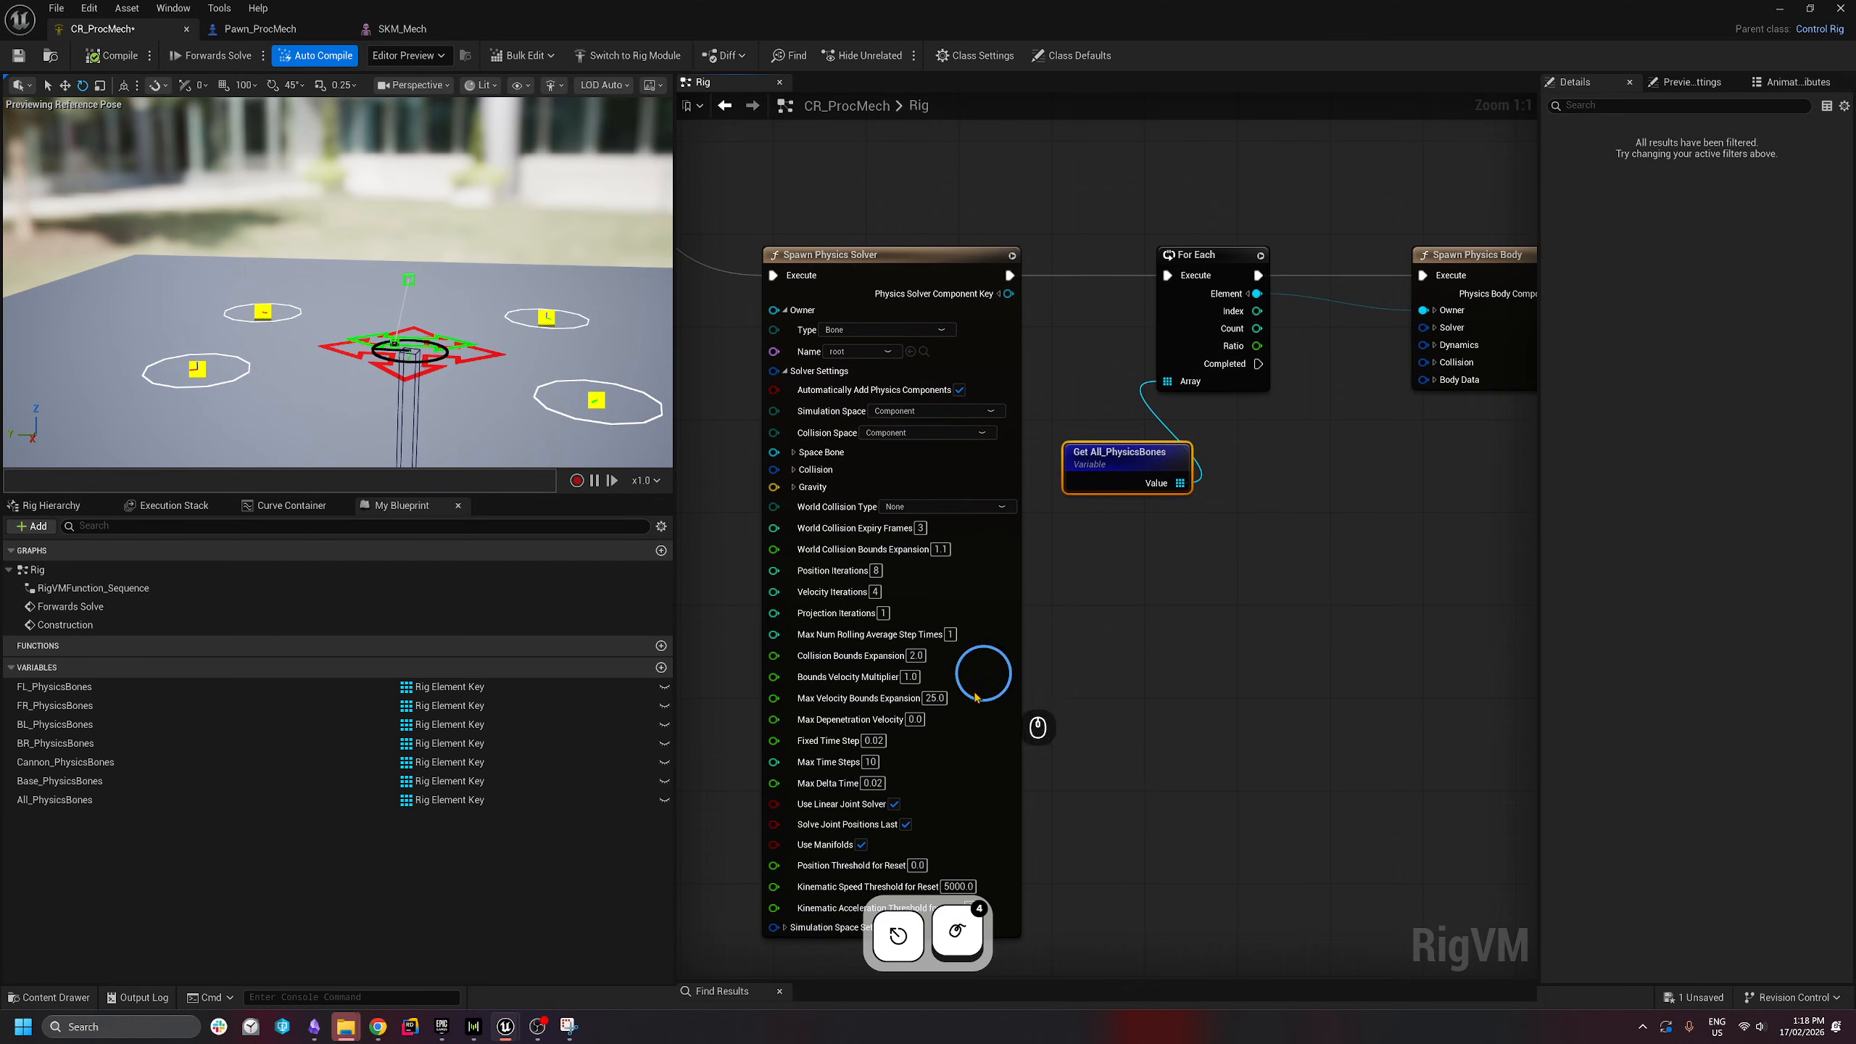
right_click_drag(1127, 684, 1201, 593)
left_click(990, 415)
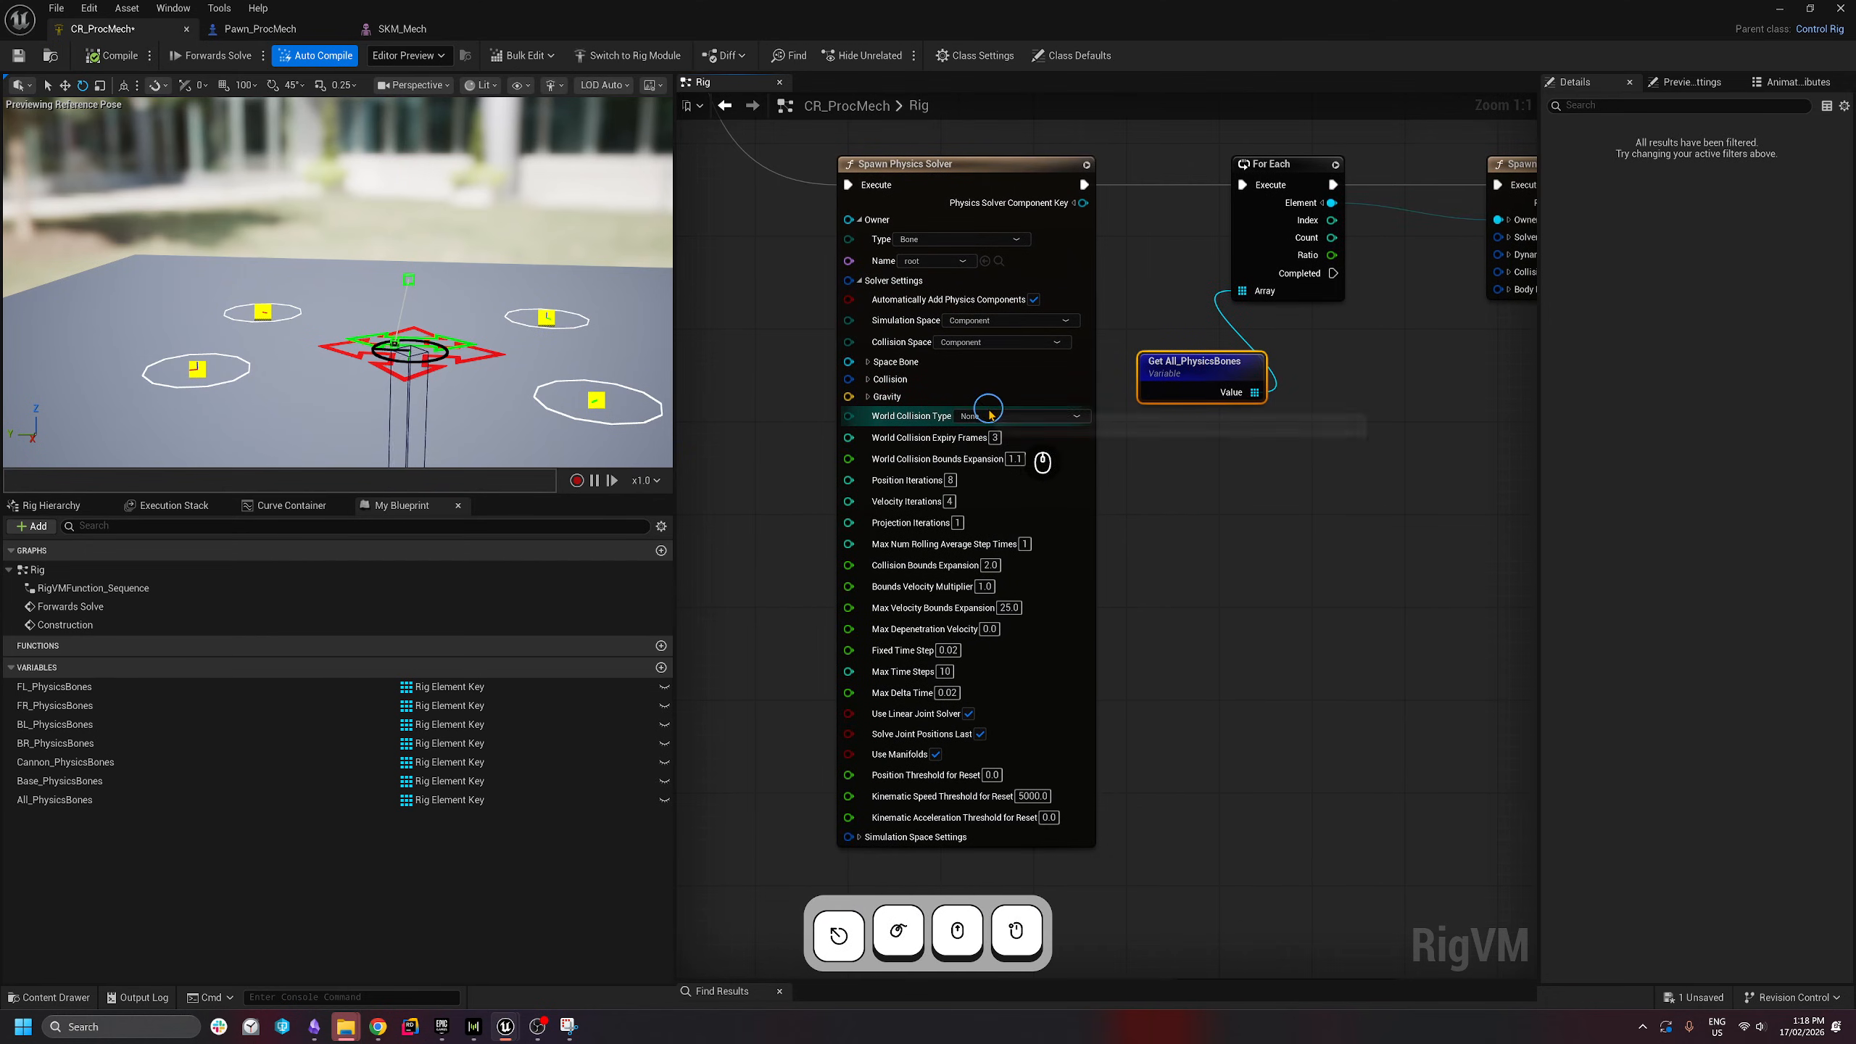
left_click(991, 415)
left_click(968, 475)
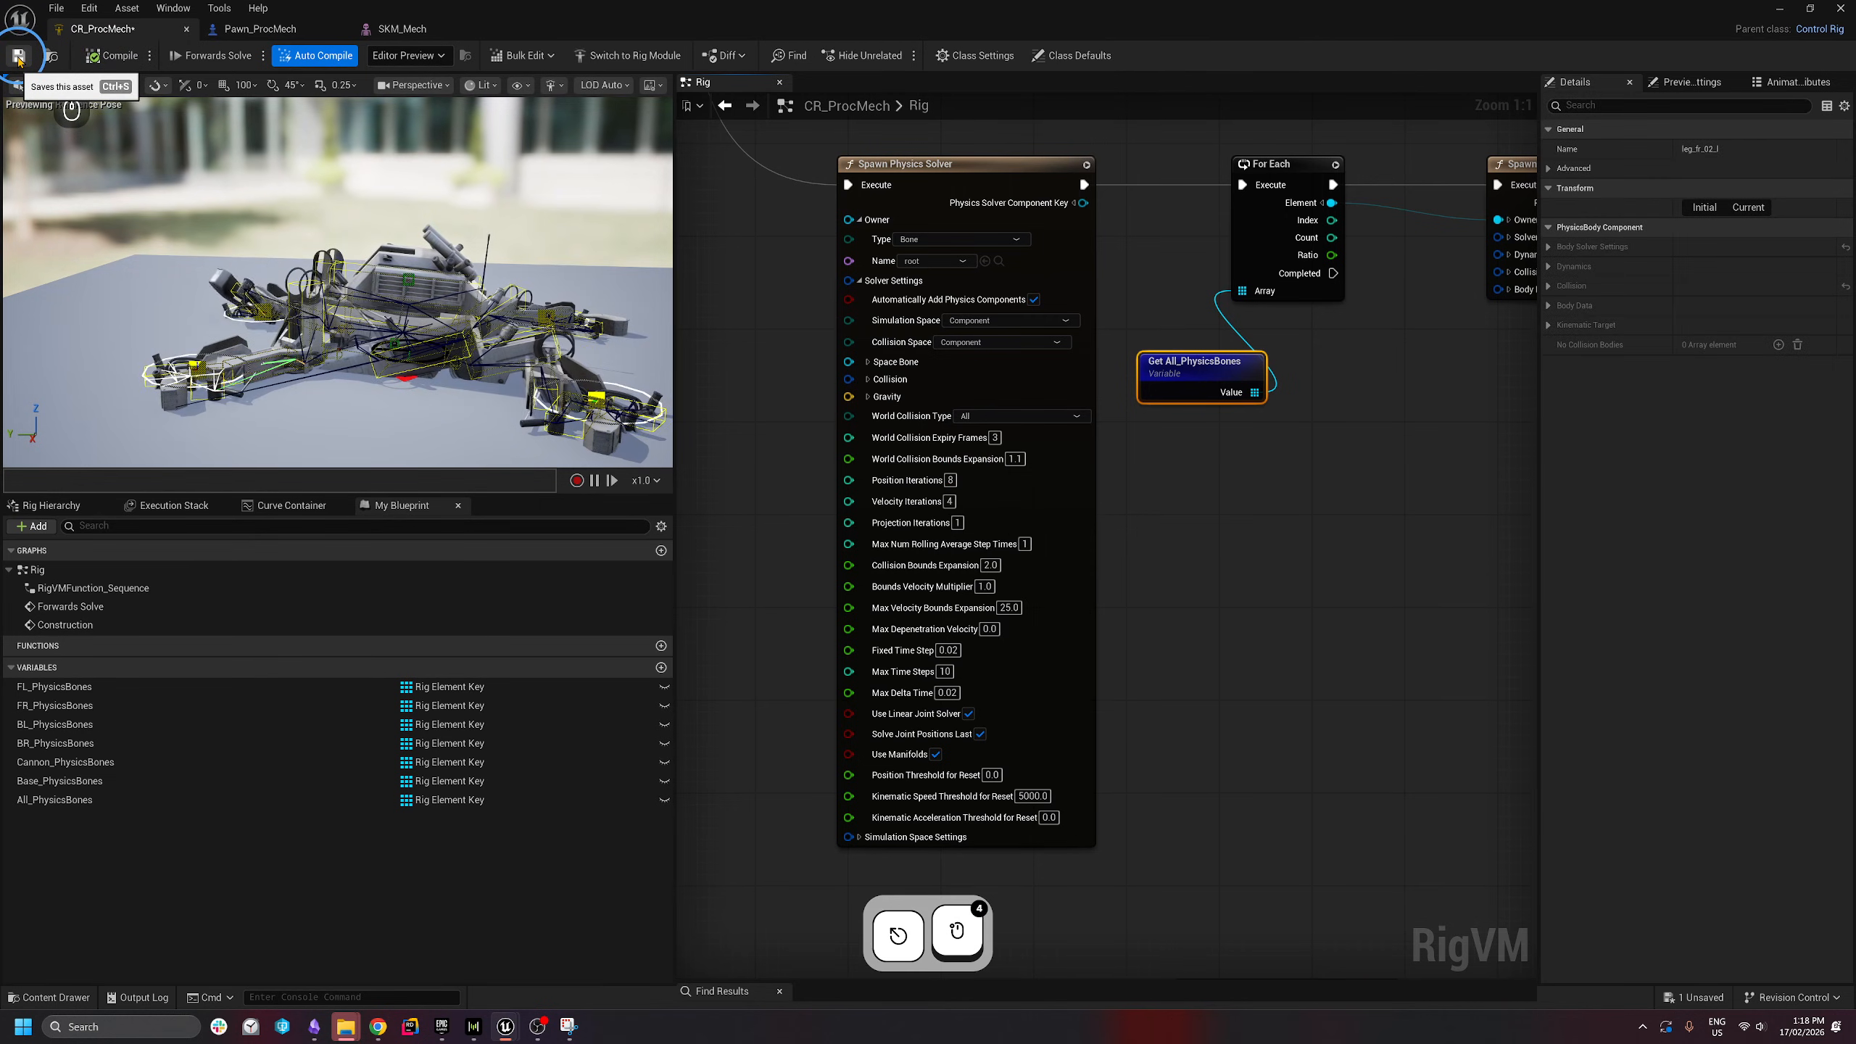
- Save the CR_ProcMech control rig asset
left_click(395, 306)
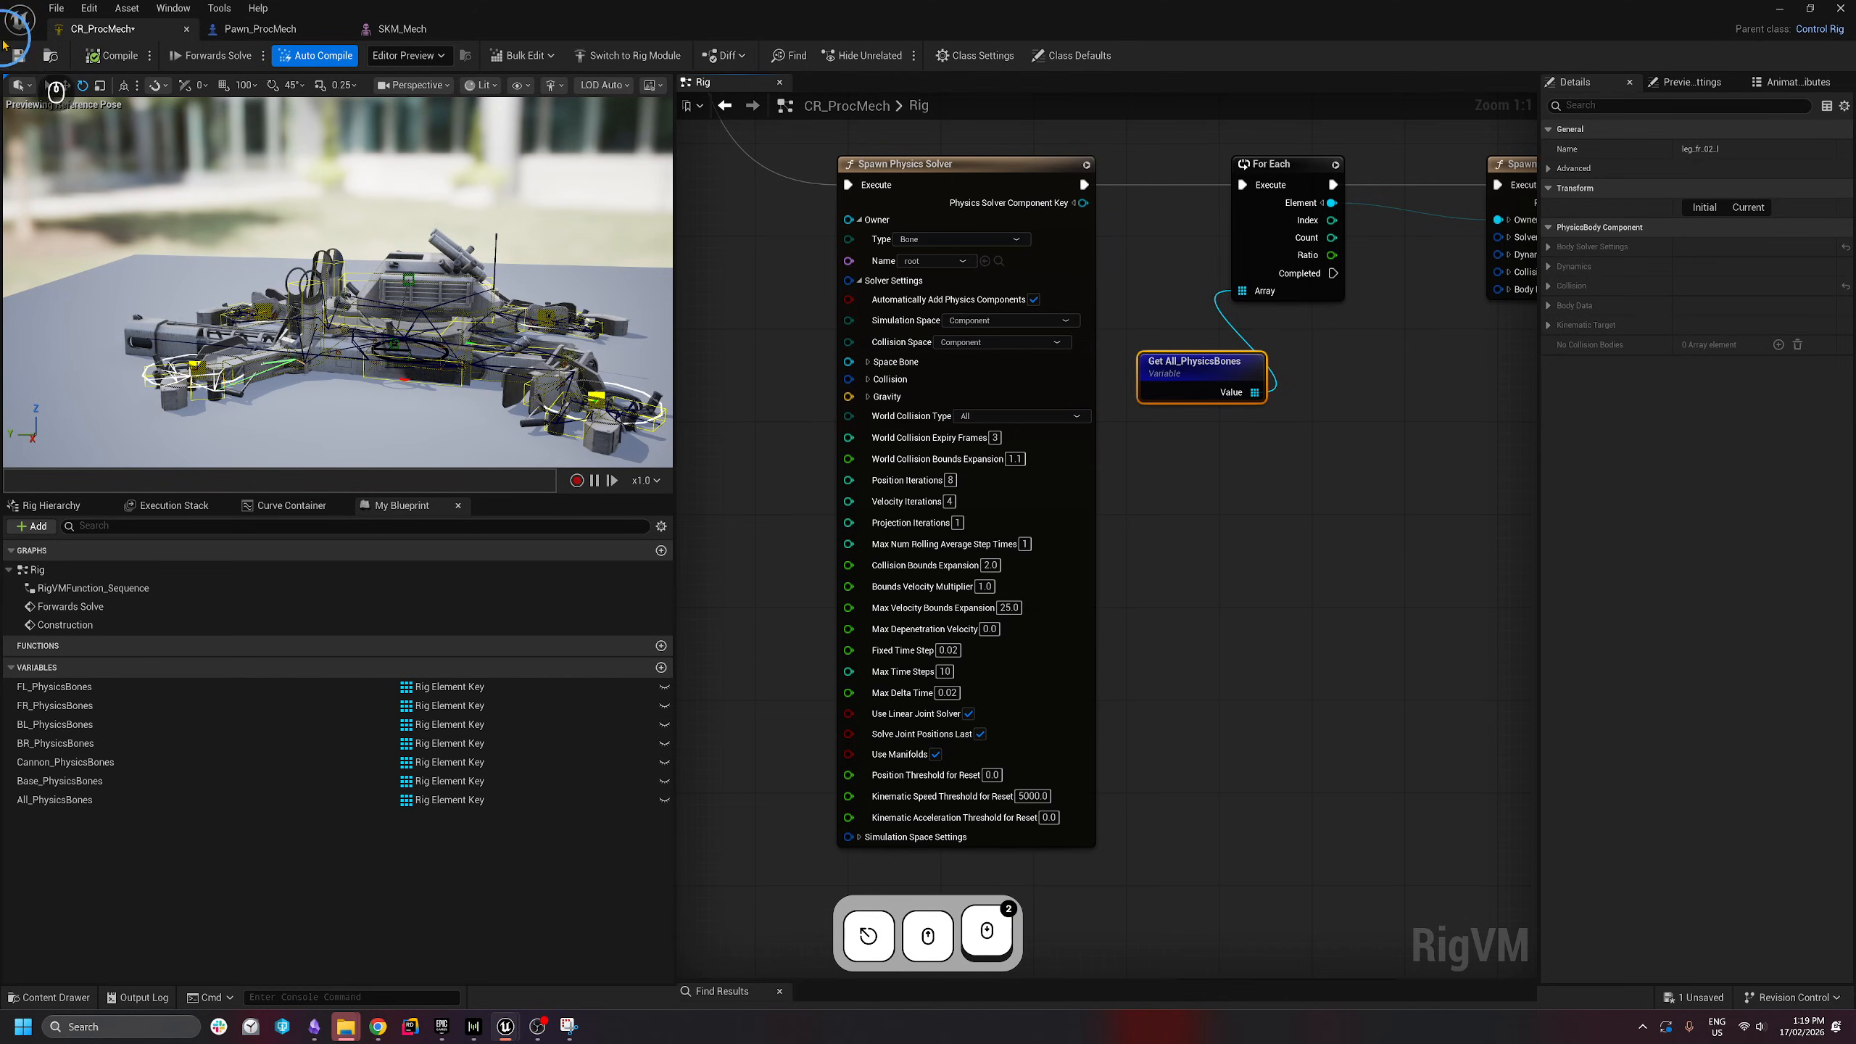
left_click(16, 55)
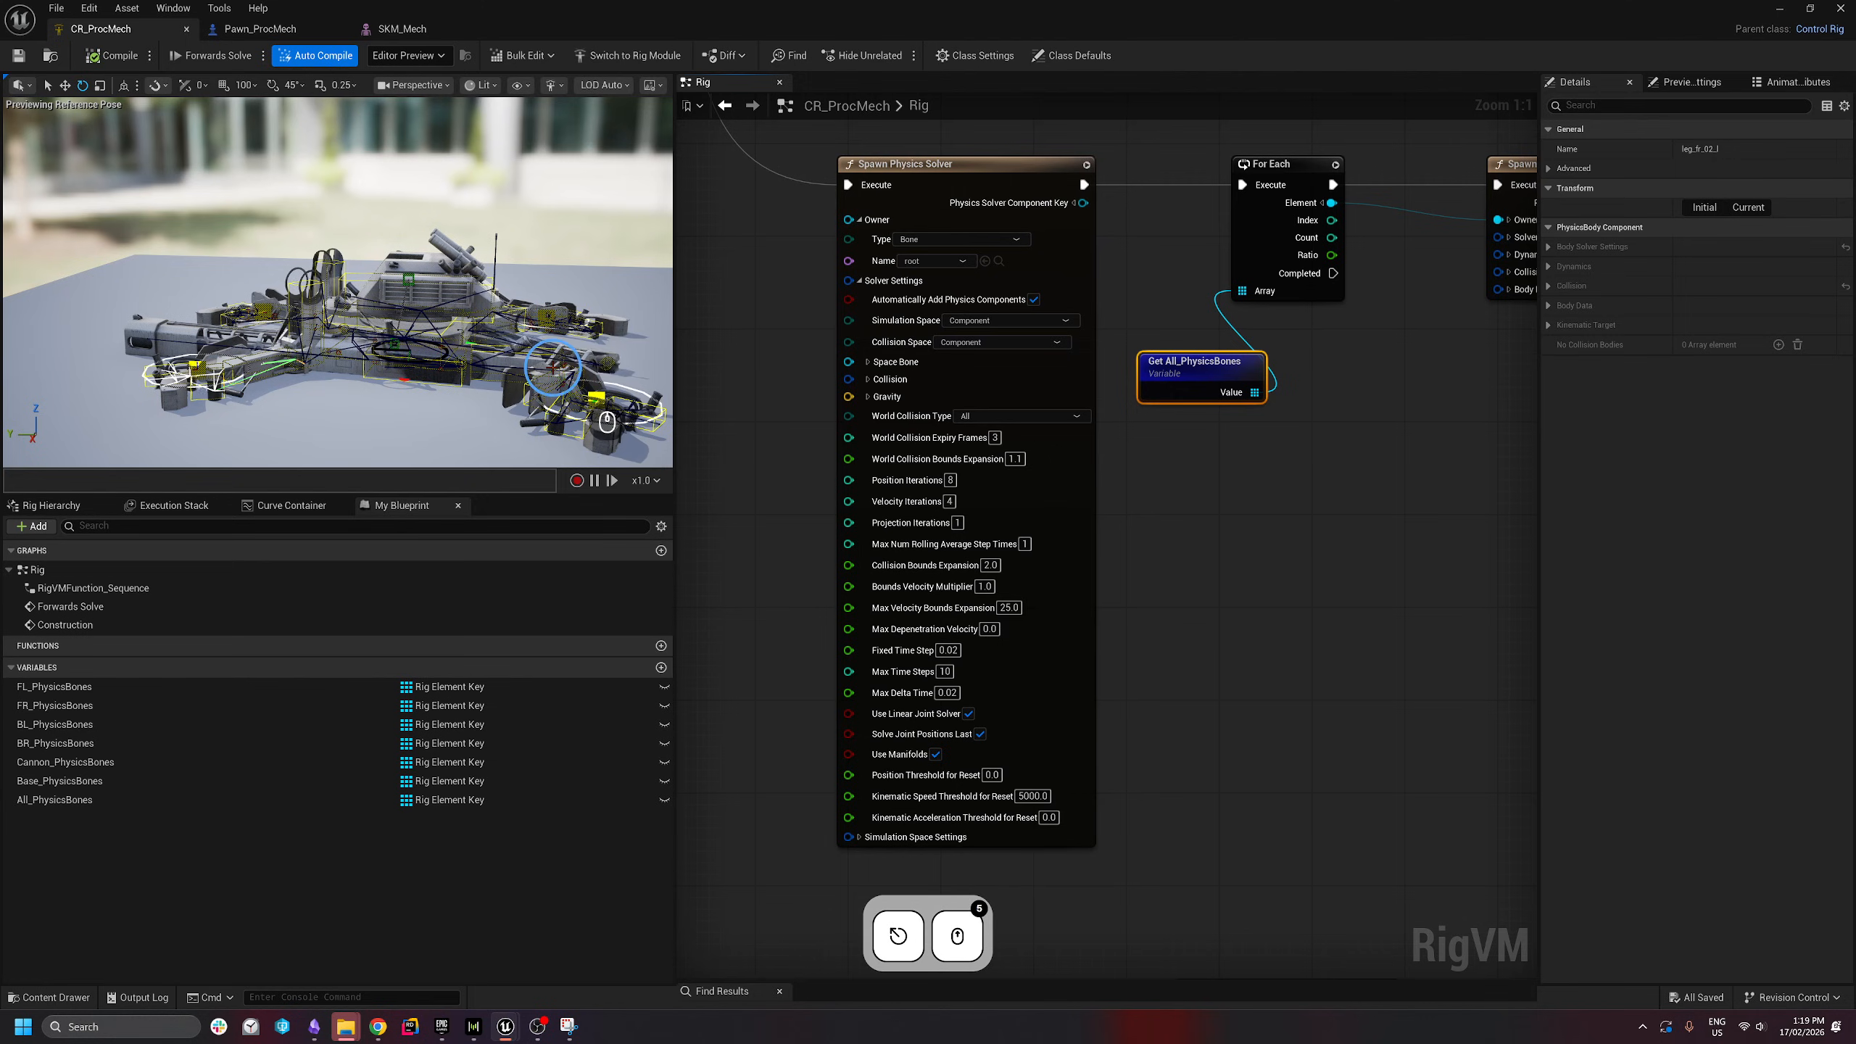
right_click_drag(1373, 443, 972, 532)
- Add a Spawn Physics Joint node and chain it after Spawn Physics Body
scroll(962, 446, "down", 3)
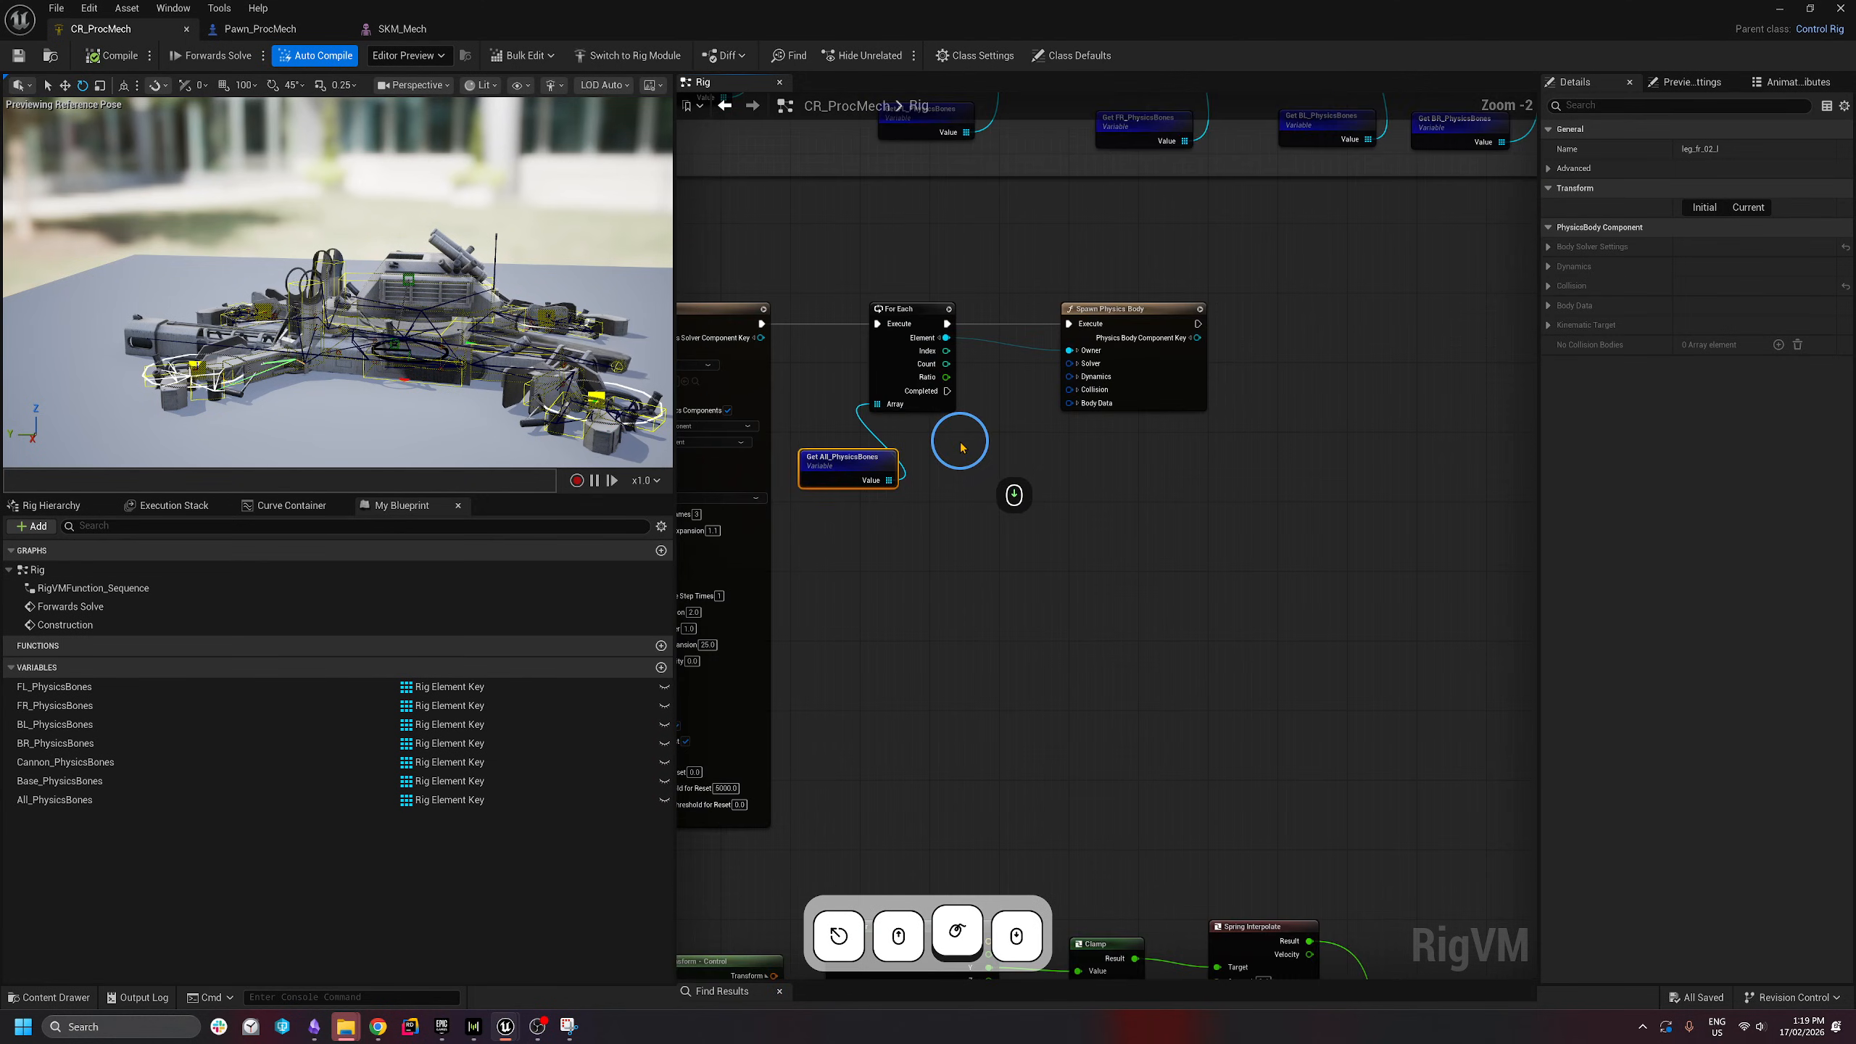
scroll(988, 461, "up", 1)
left_click_drag(1199, 545, 812, 275)
left_click(1089, 356)
right_click_drag(1298, 351, 1205, 358)
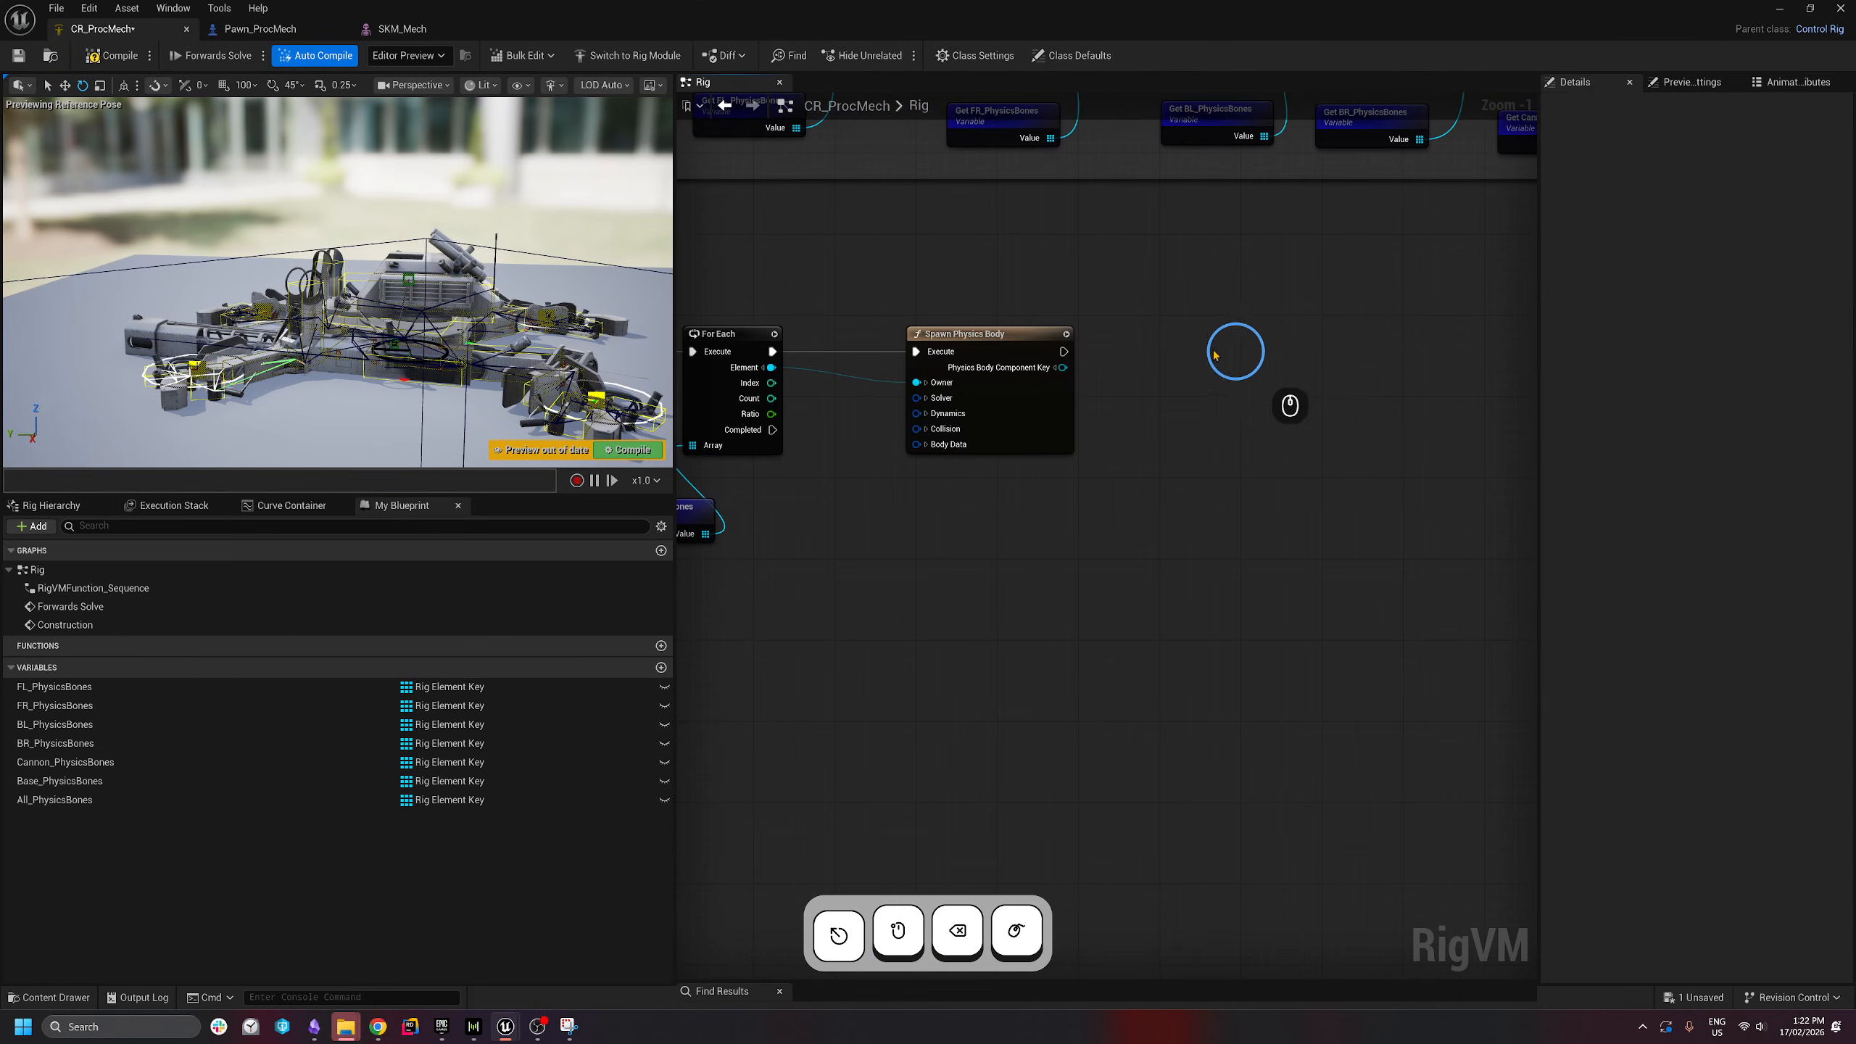
right_click(1207, 354)
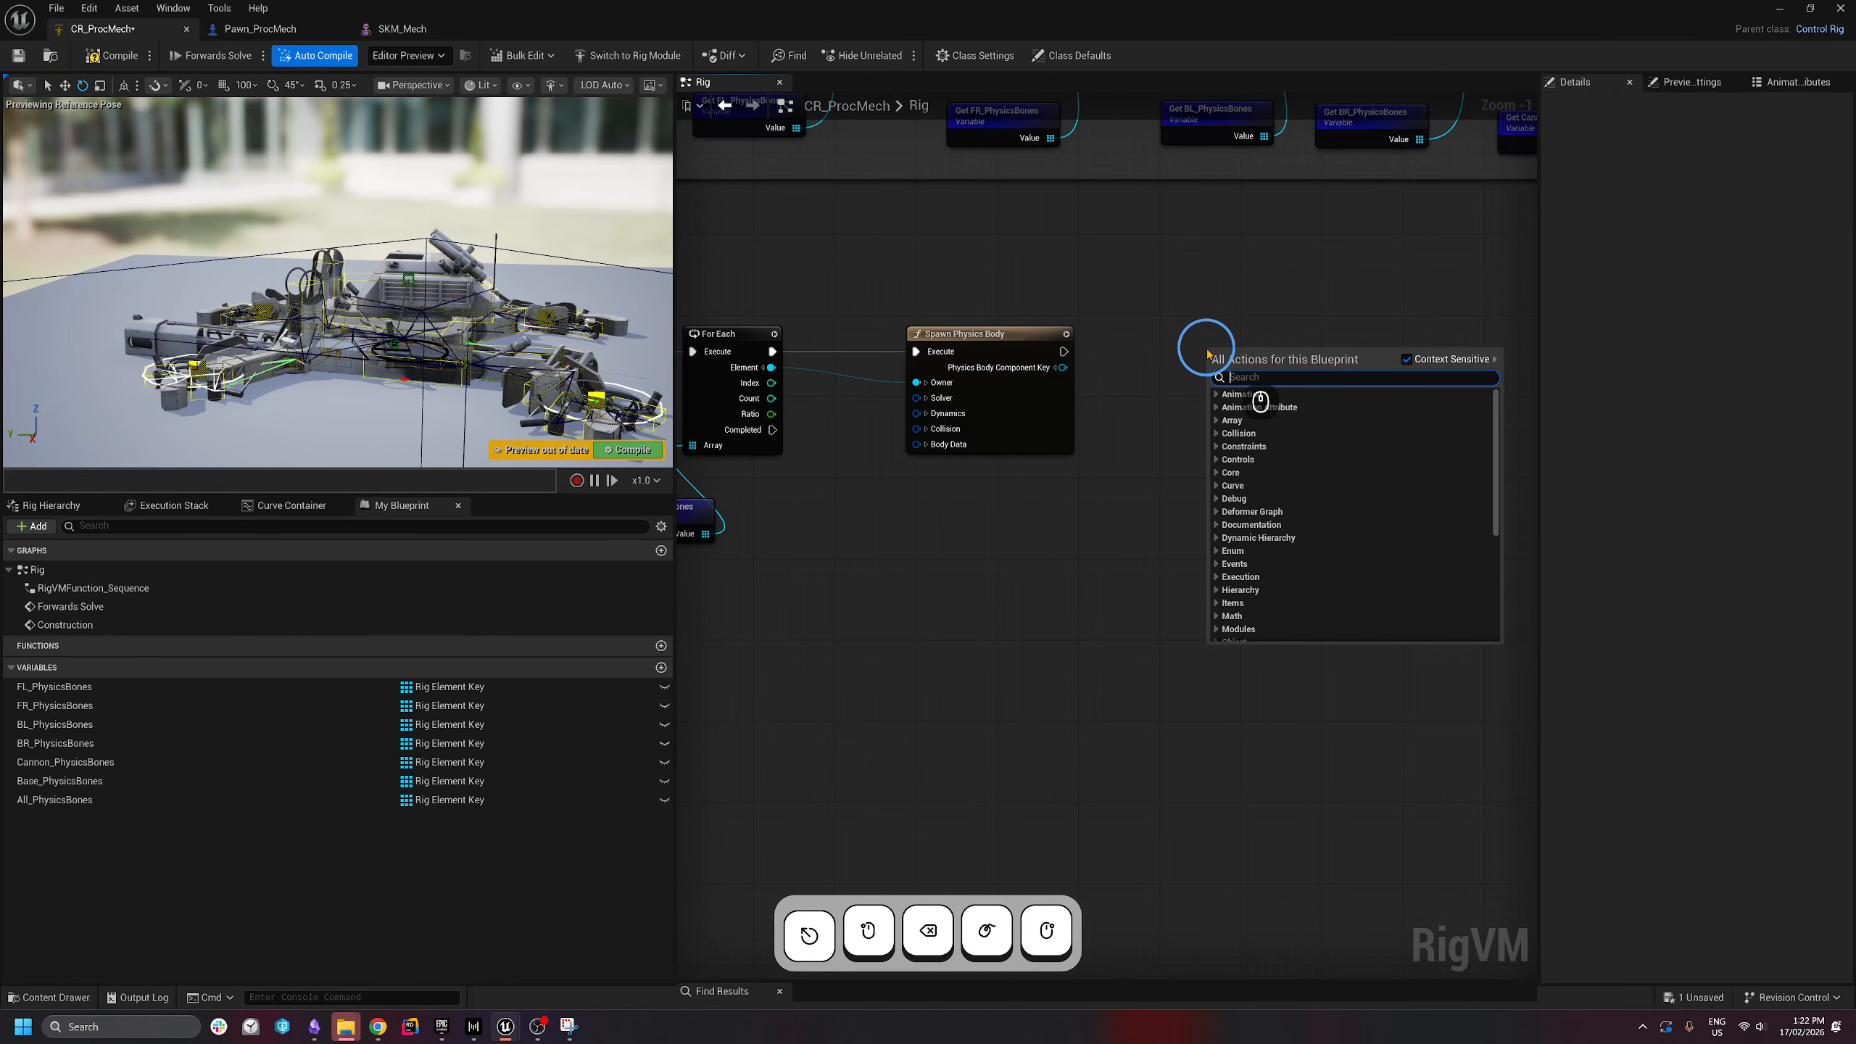
type("spawn physics ")
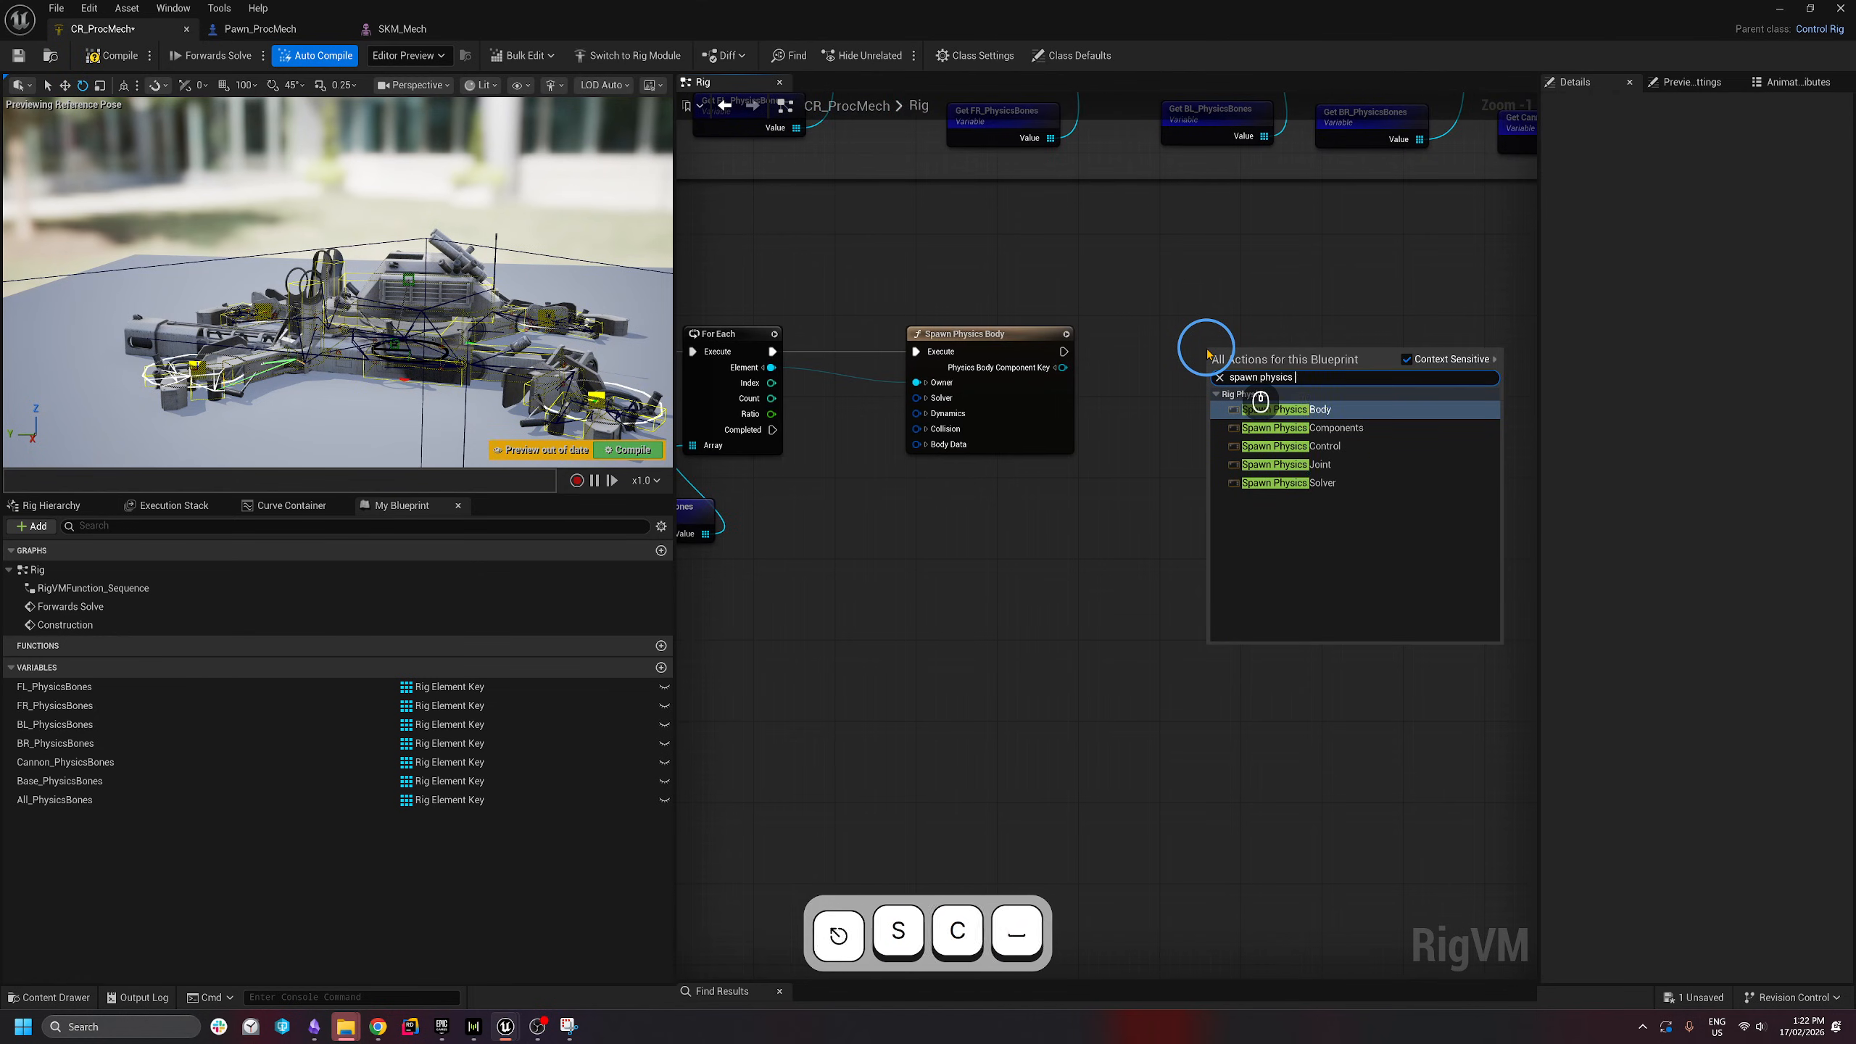
type("join")
key("Return")
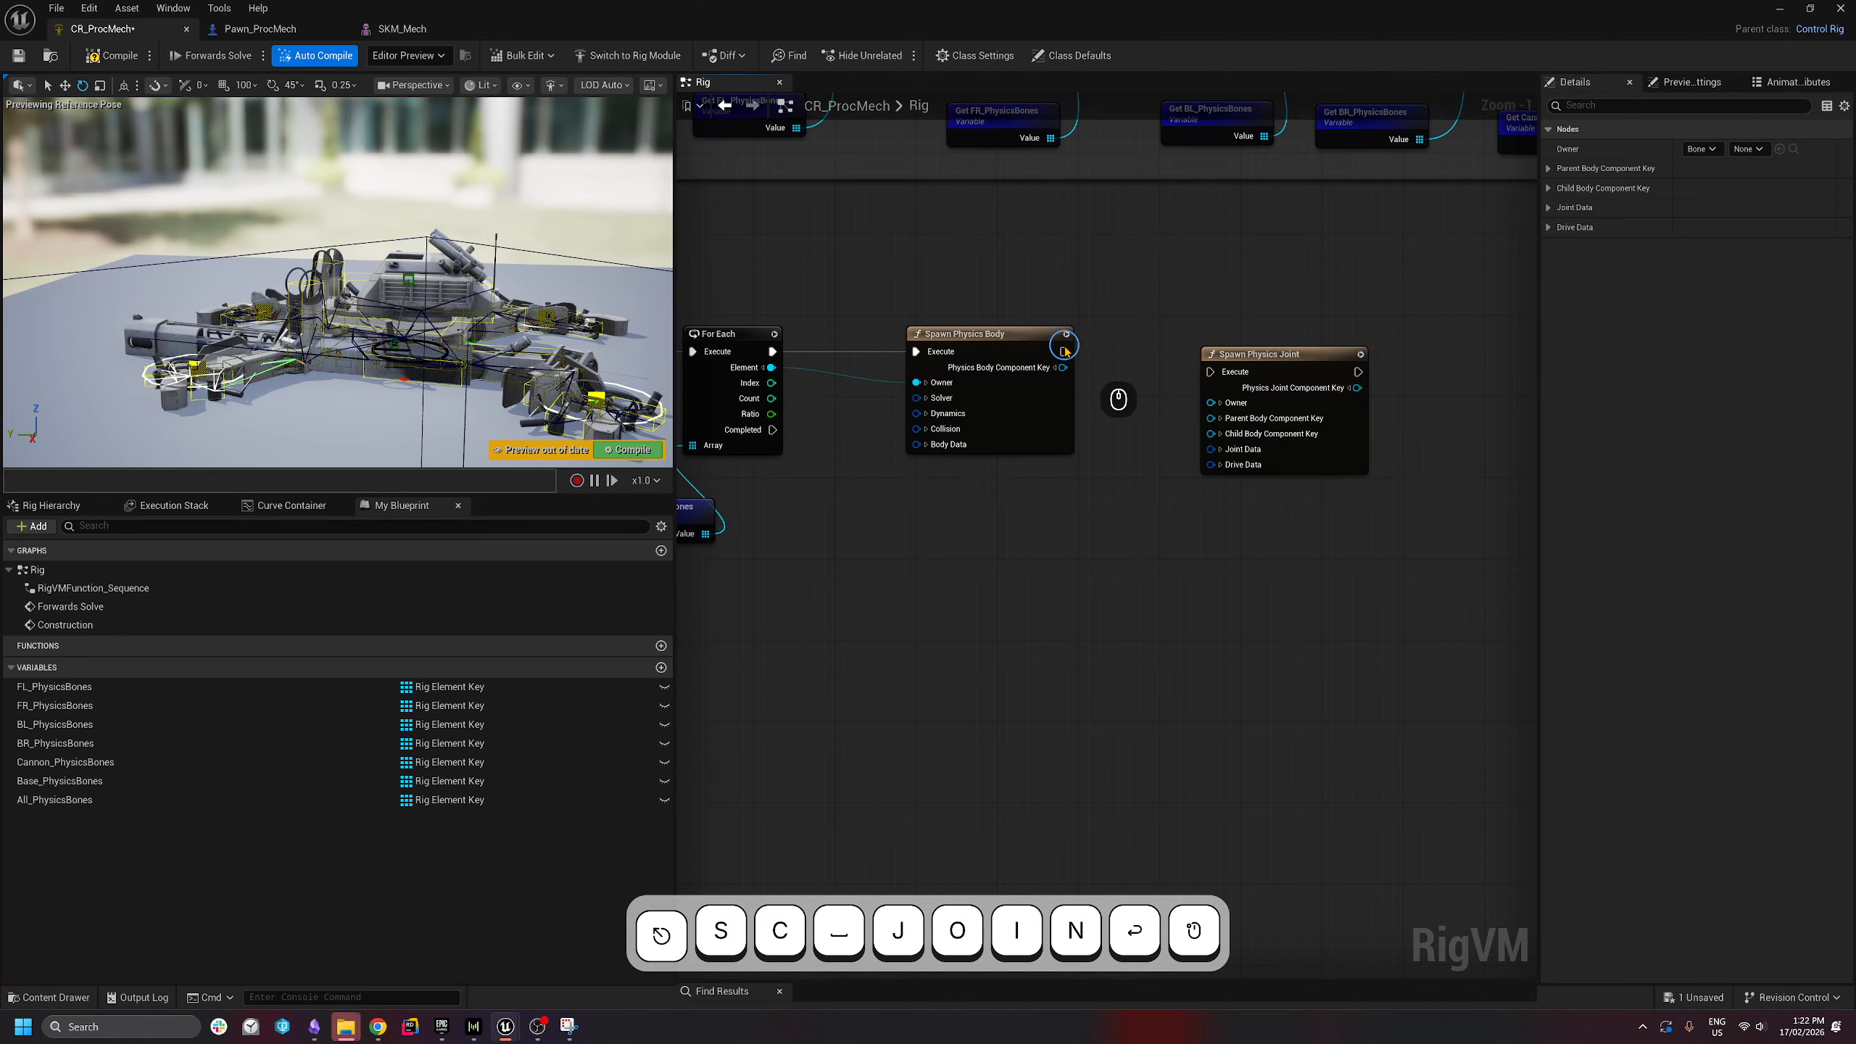
left_click_drag(1064, 350, 1303, 348)
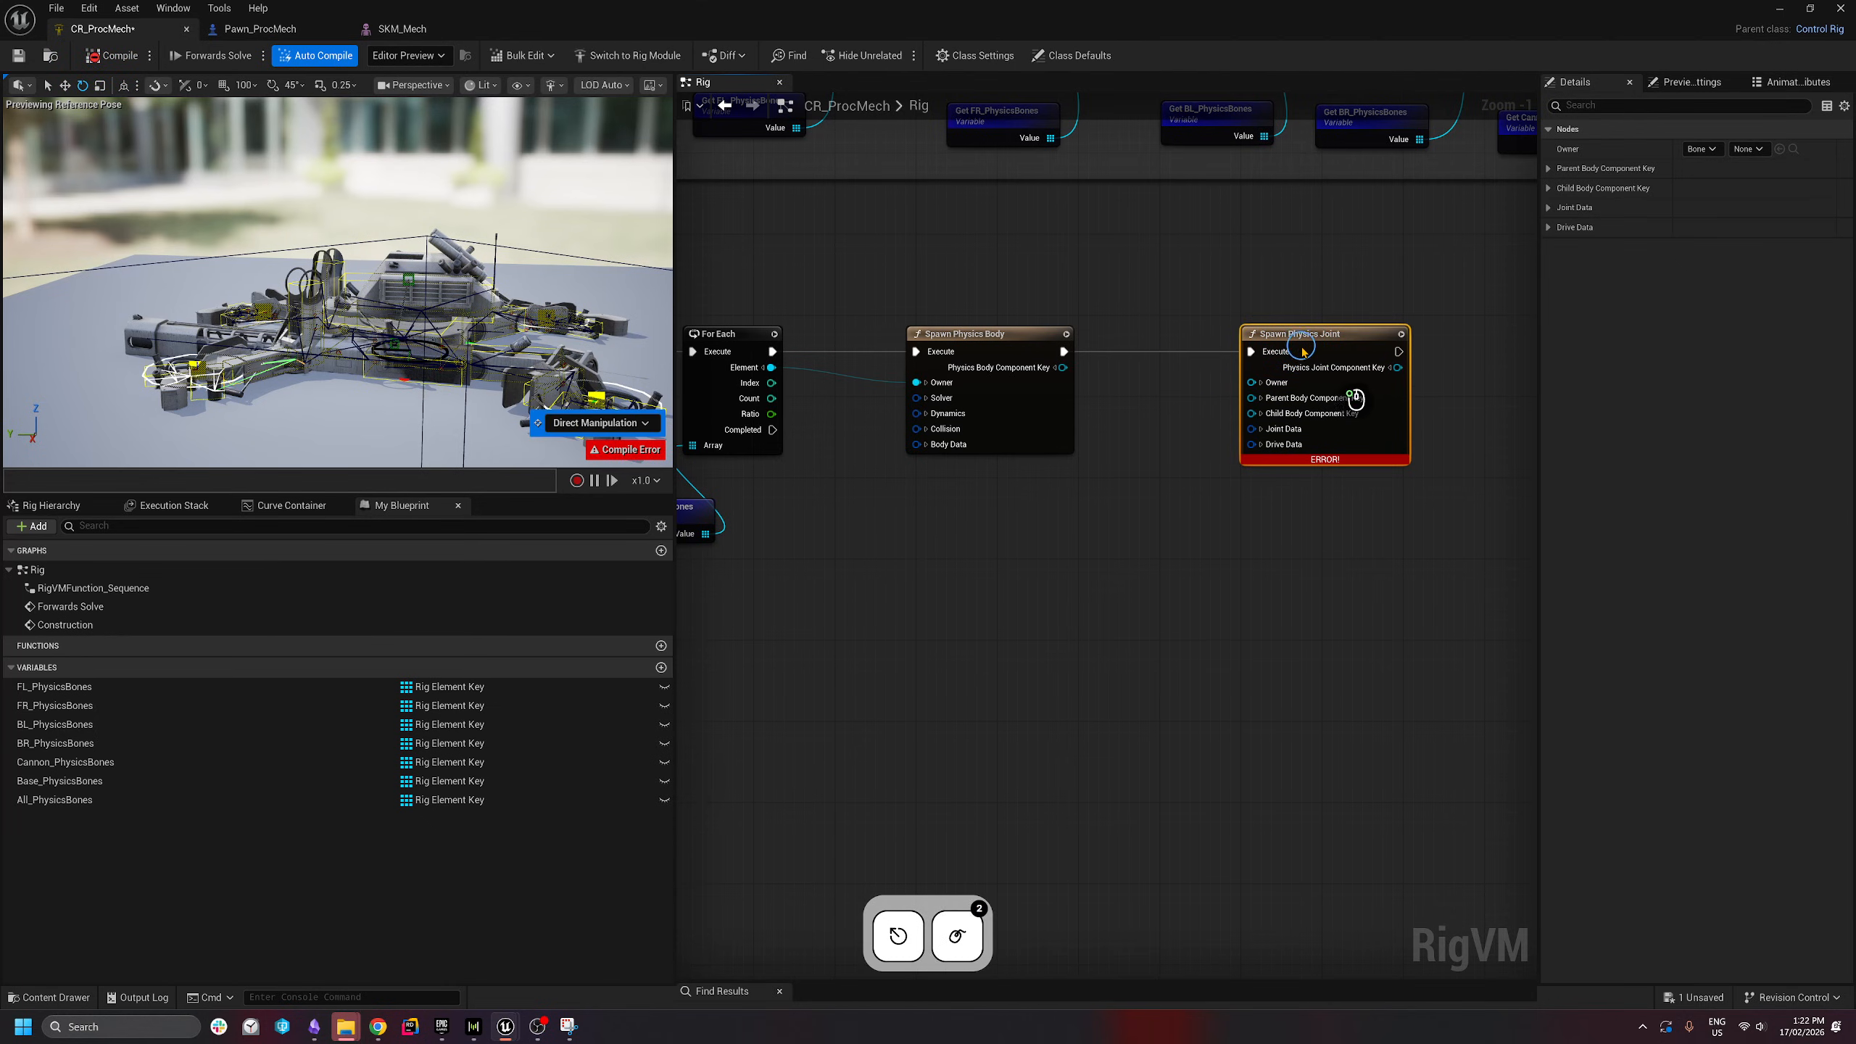
- Wire the For Each Element output into the Spawn Physics Joint node
right_click_drag(768, 452, 893, 427)
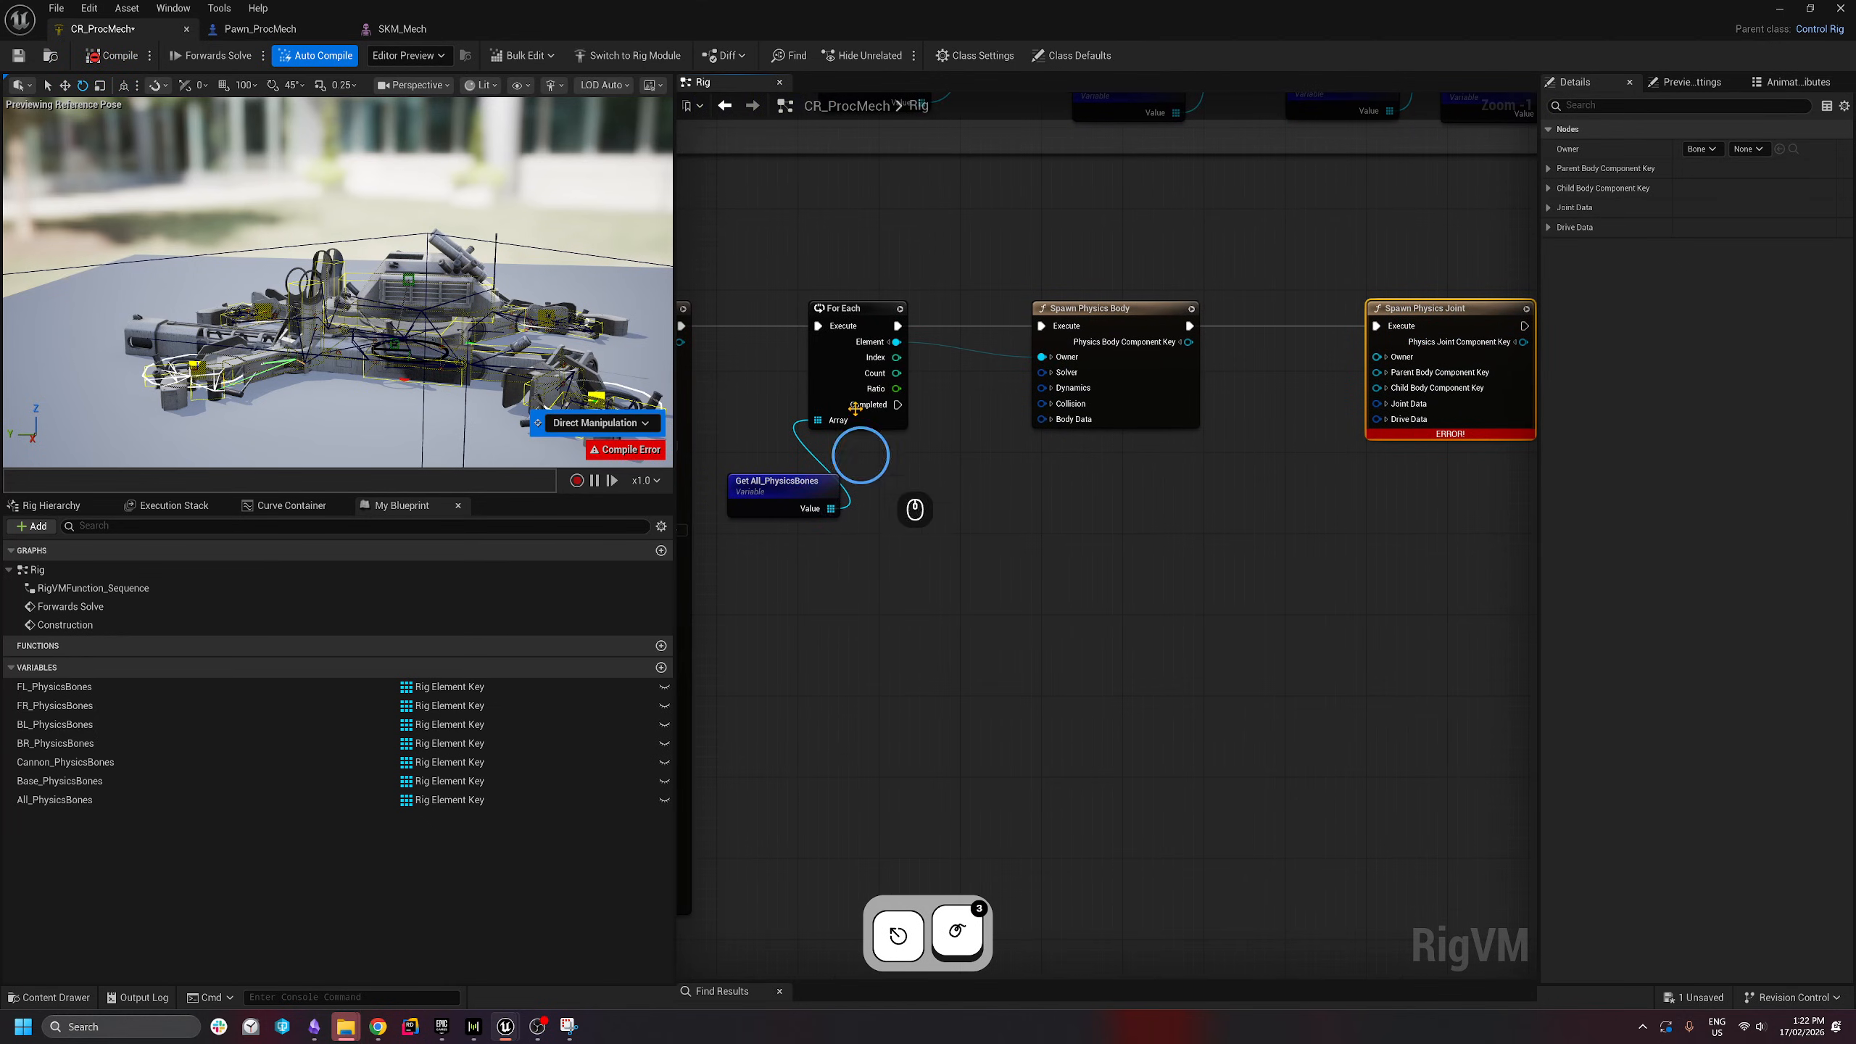
right_click_drag(971, 314, 878, 348)
left_click_drag(805, 375, 1284, 390)
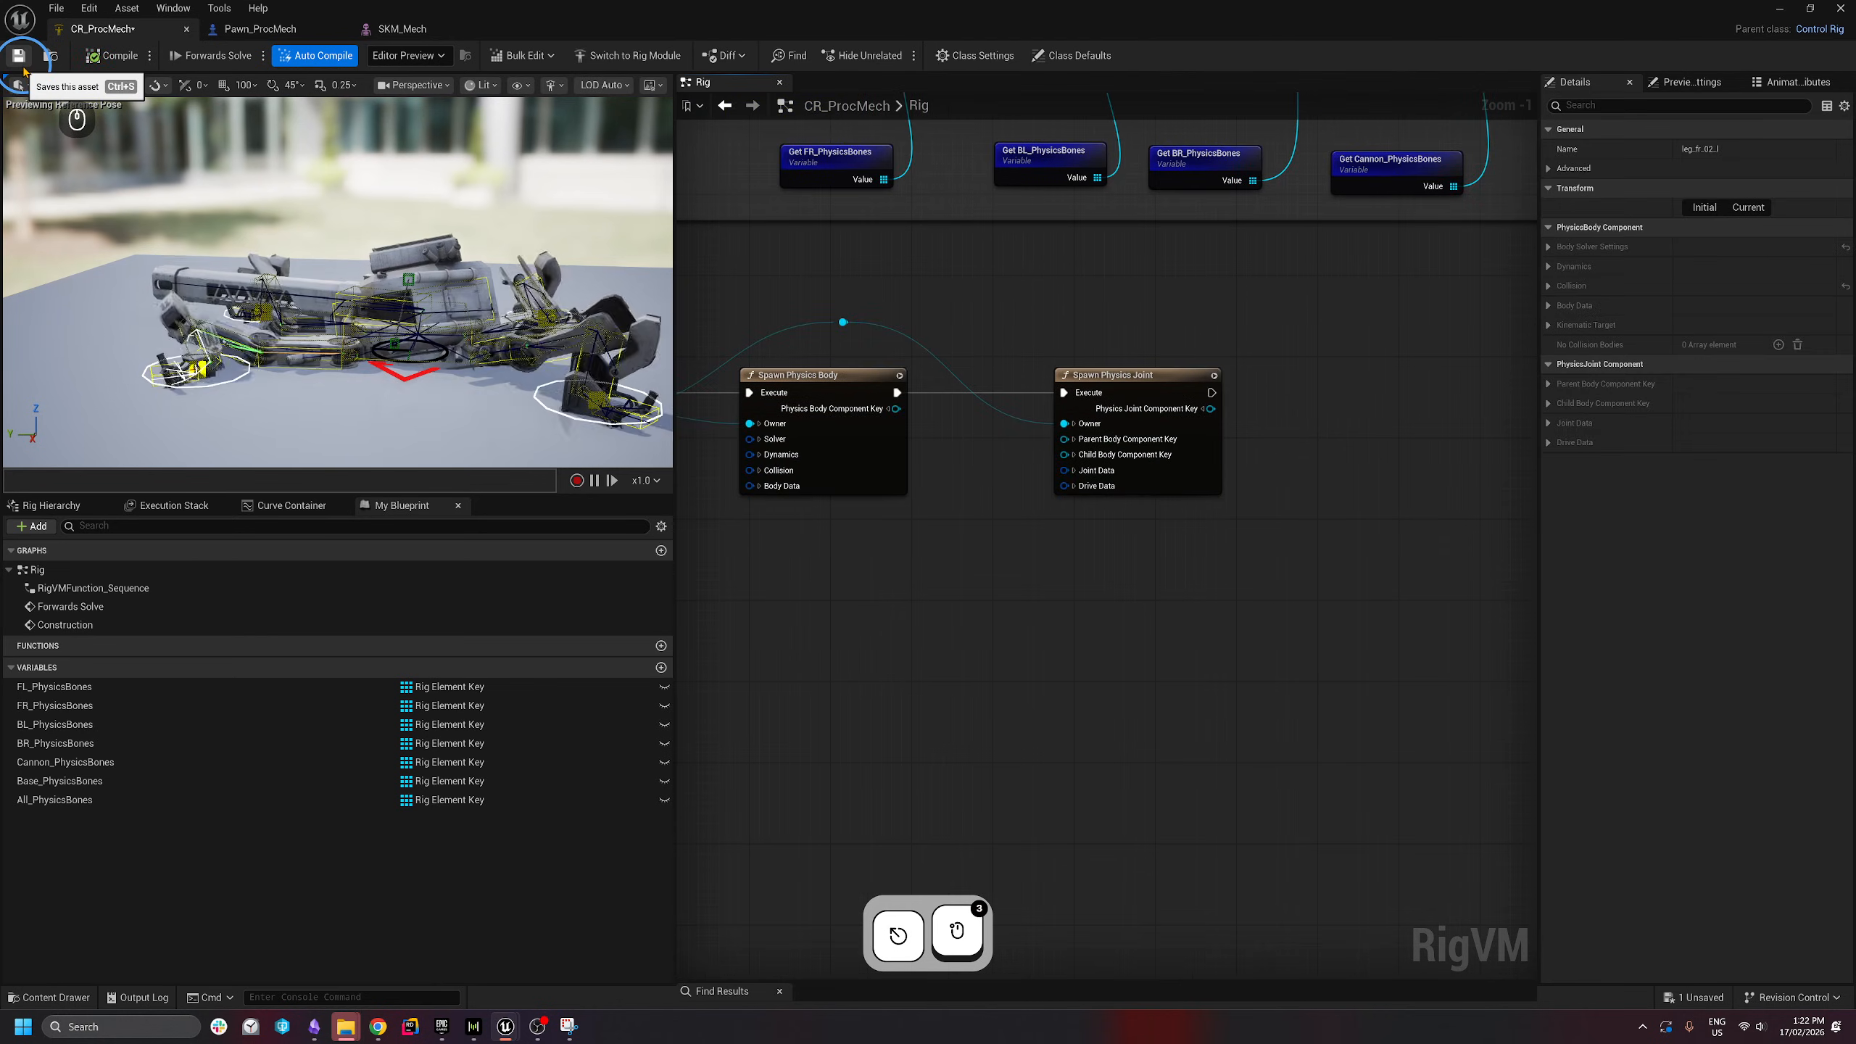
left_click(569, 359)
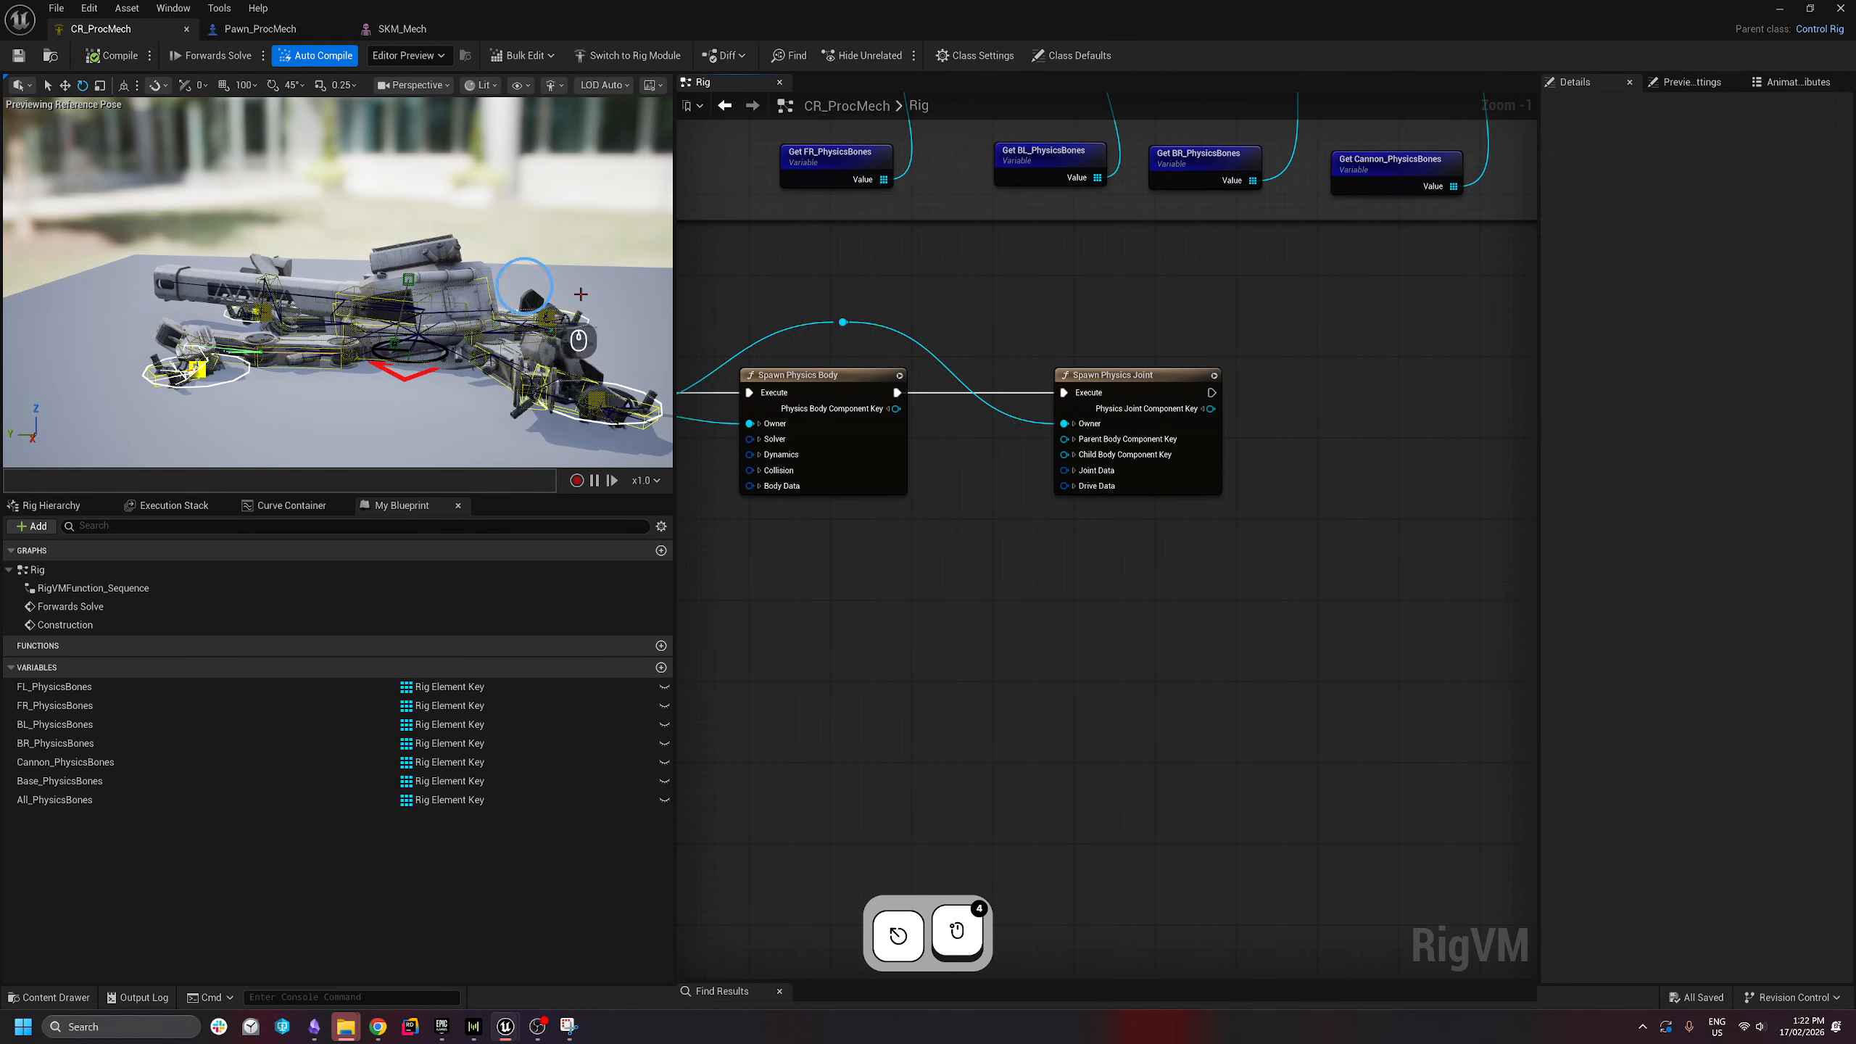
- Save and compile CR_ProcMech to refresh the mech preview
left_click(93, 58)
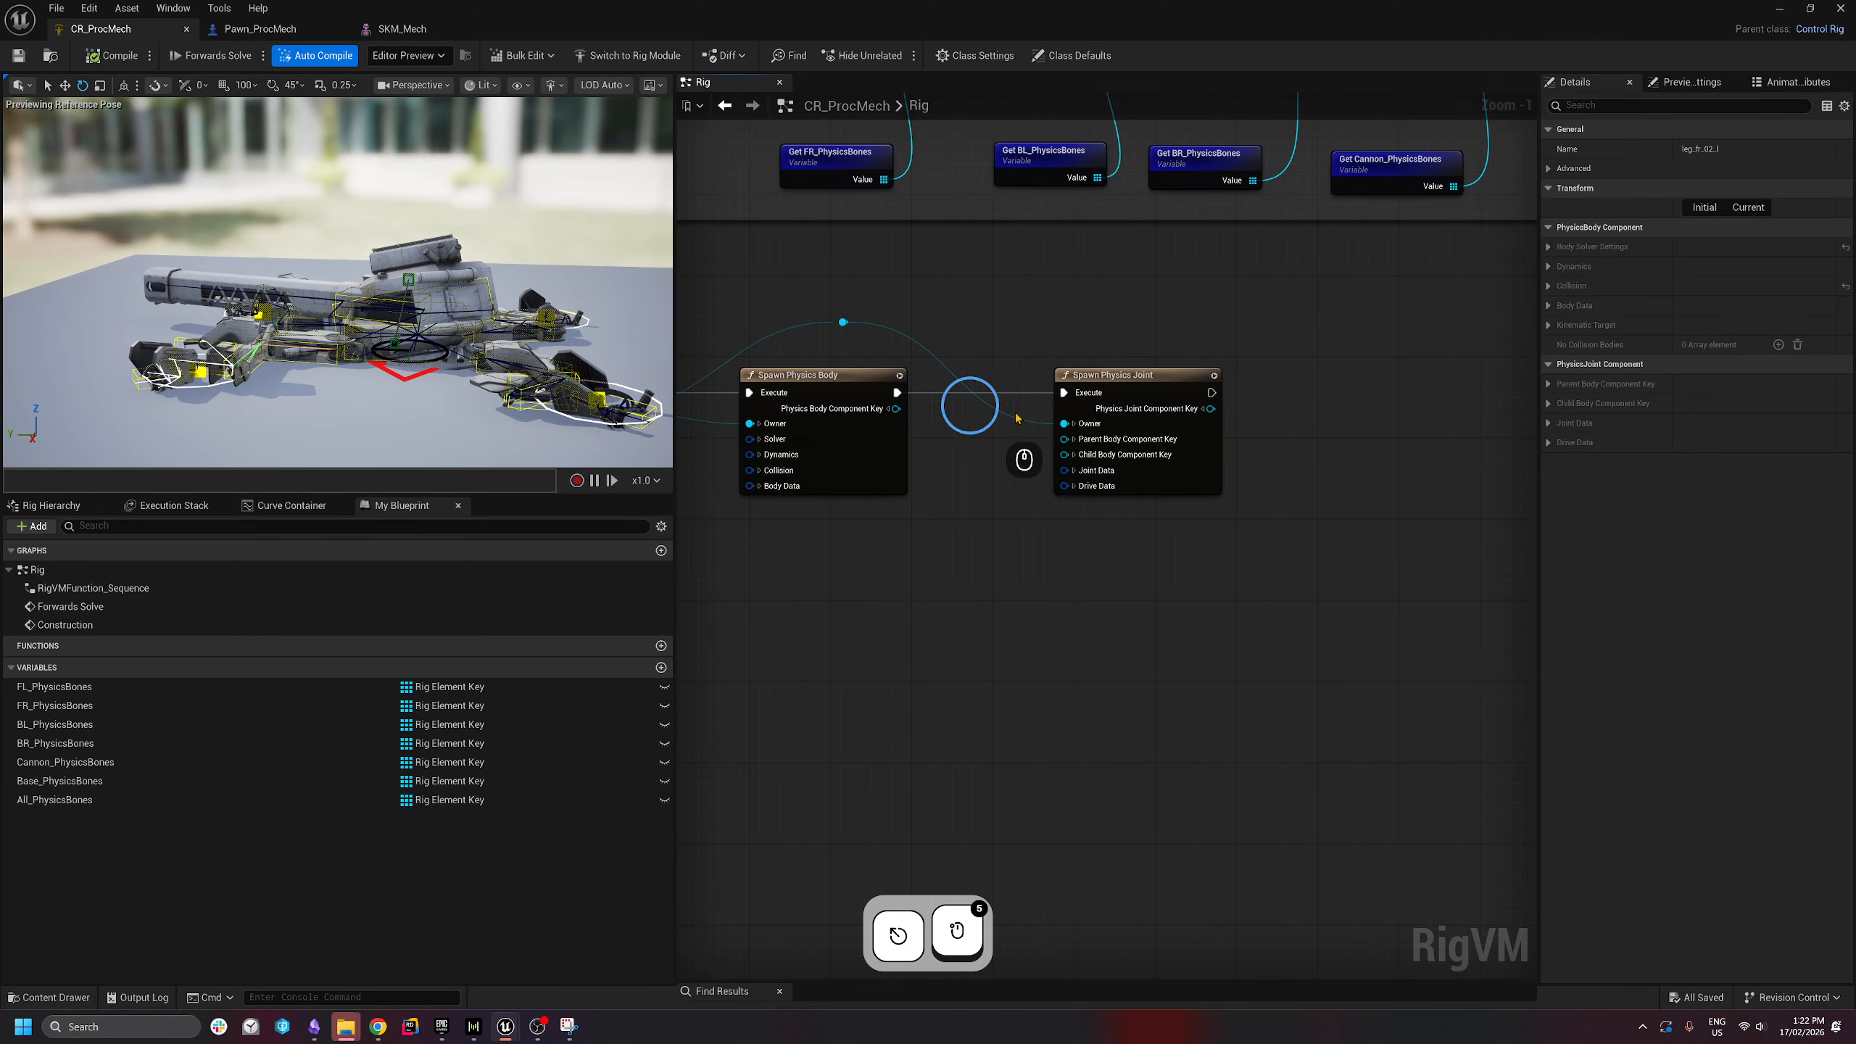
right_click_drag(1011, 336, 1090, 340)
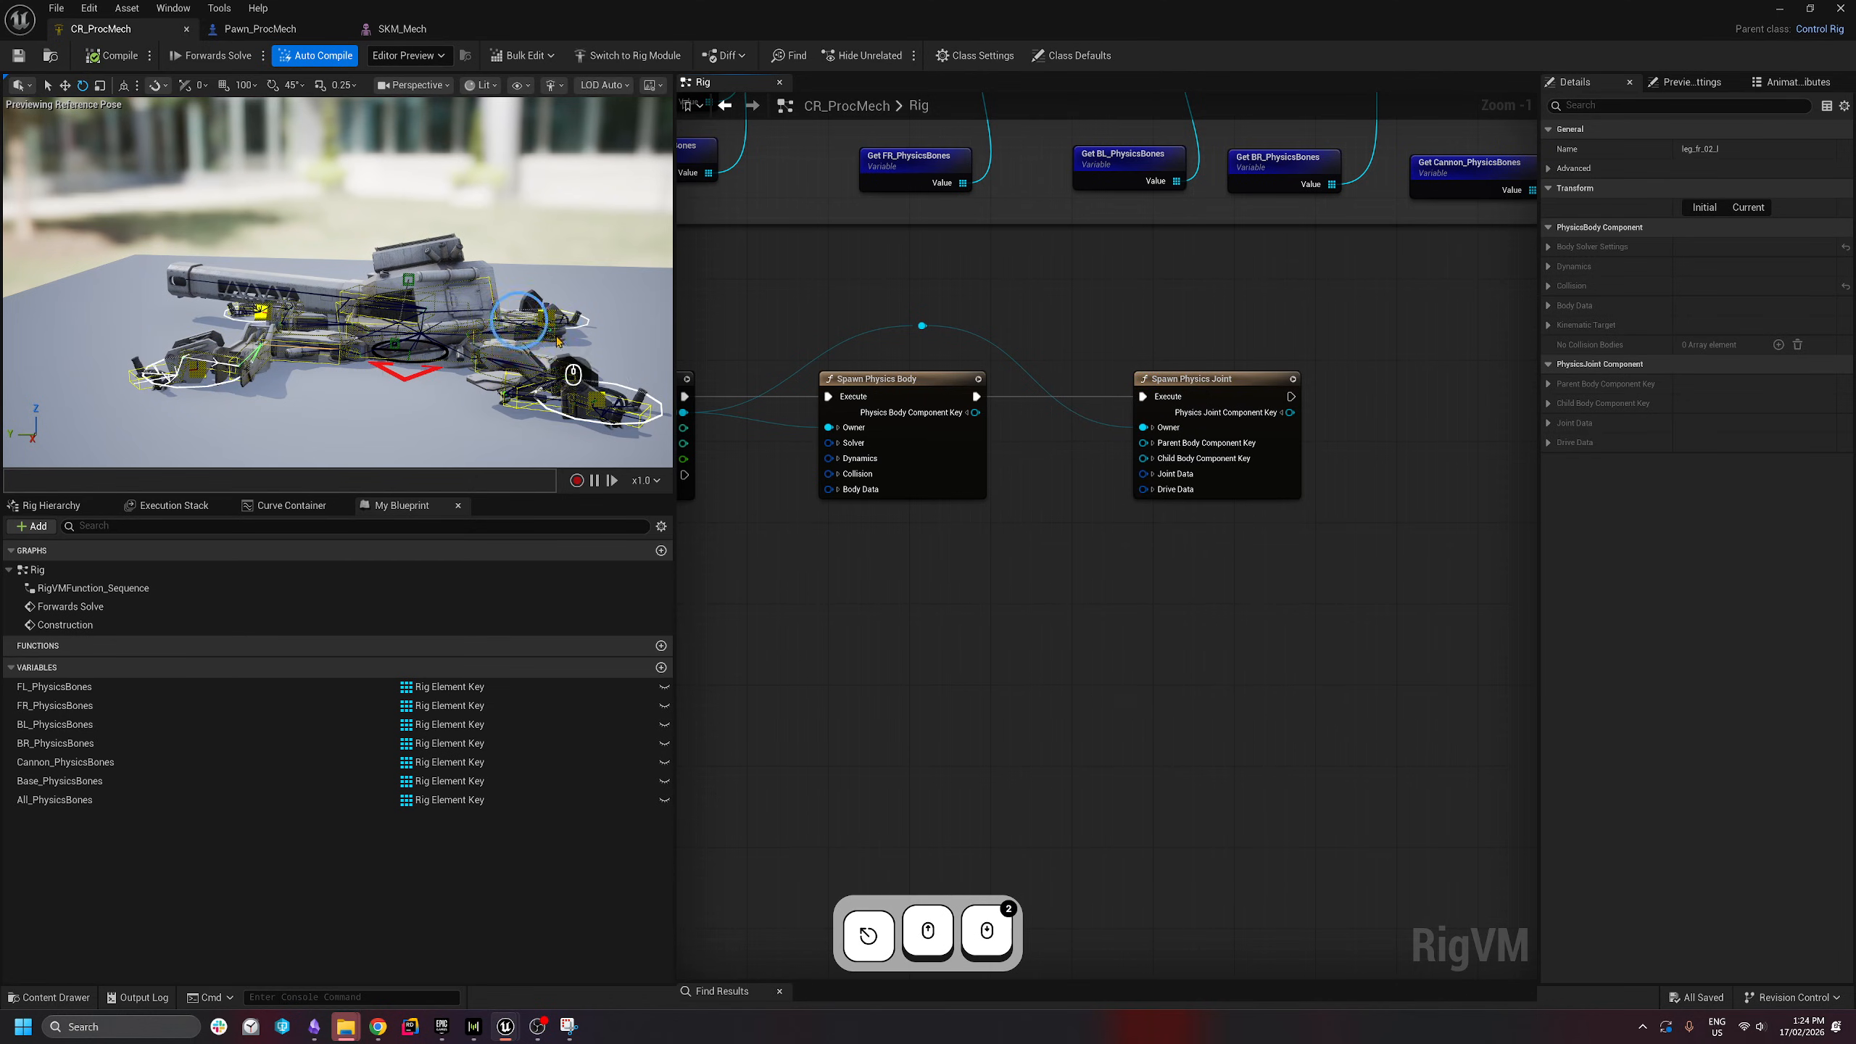
left_click(91, 57)
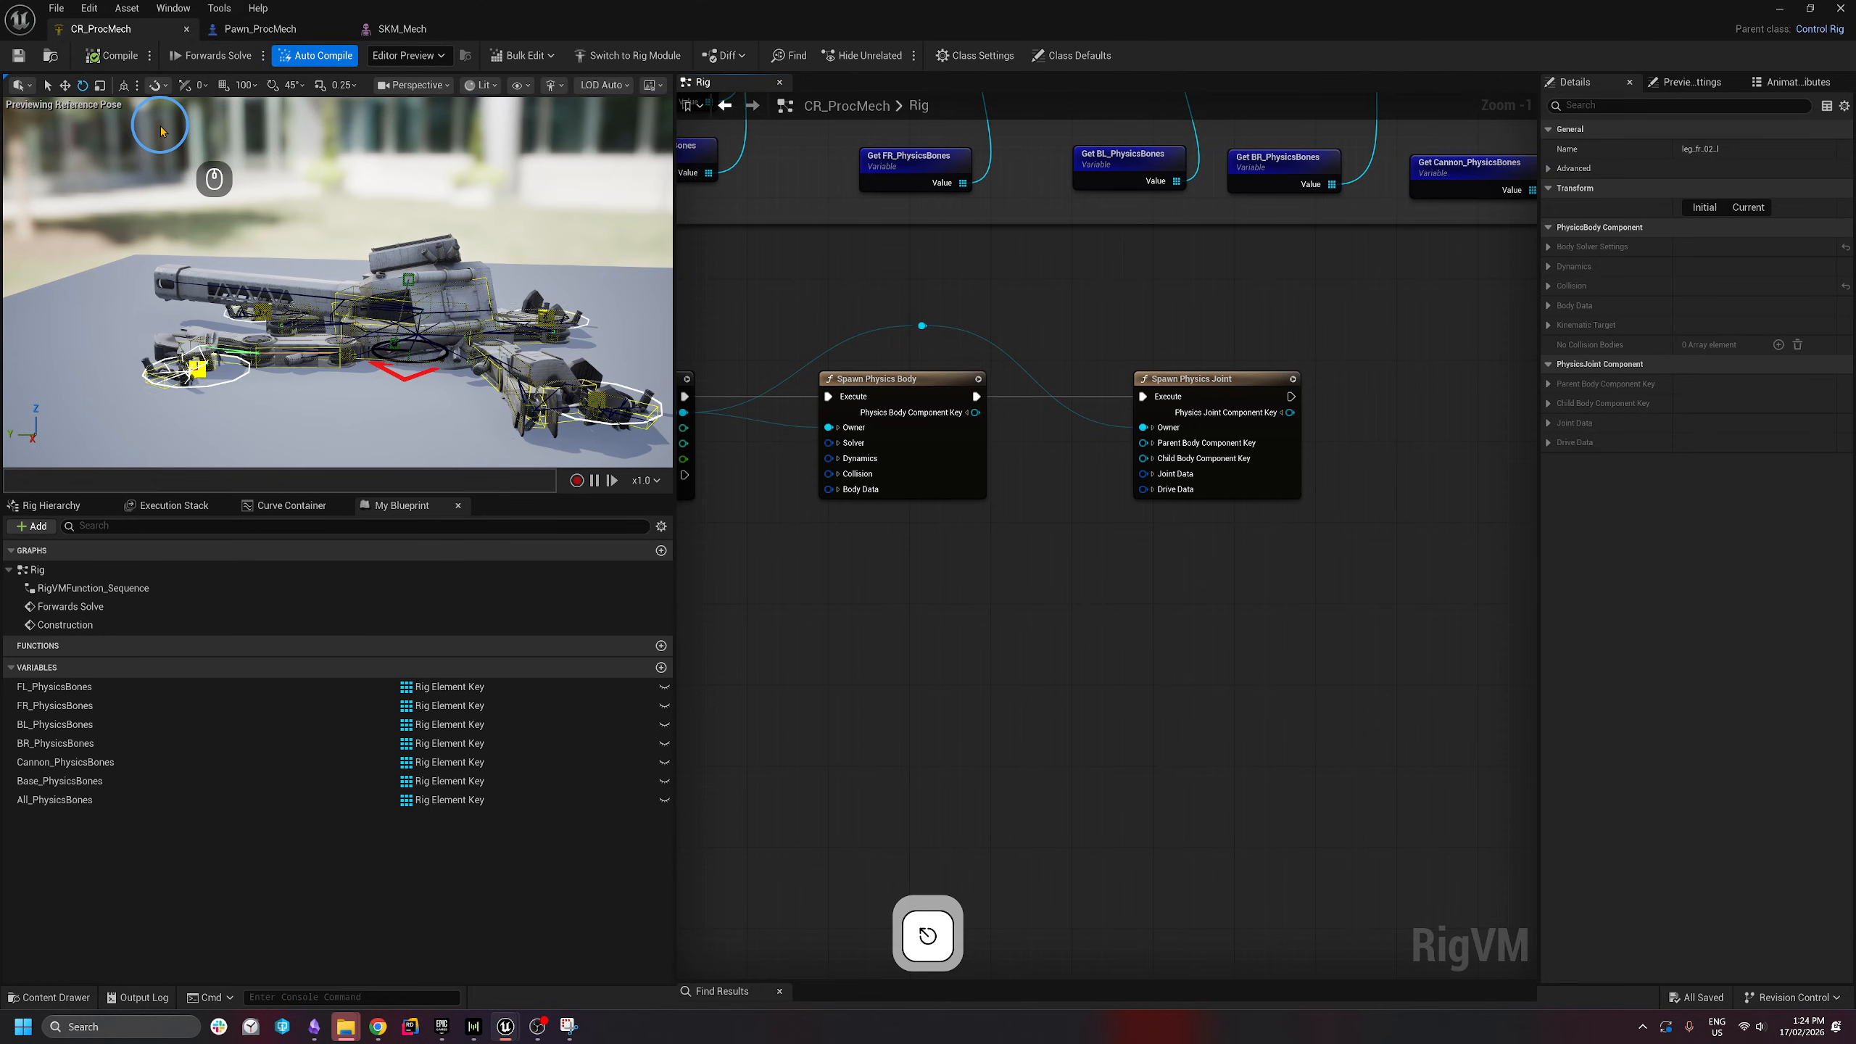
- Add a Spawn Physics Control from the reroute and run it after Spawn Physics Joint
right_click_drag(1140, 327, 1231, 303)
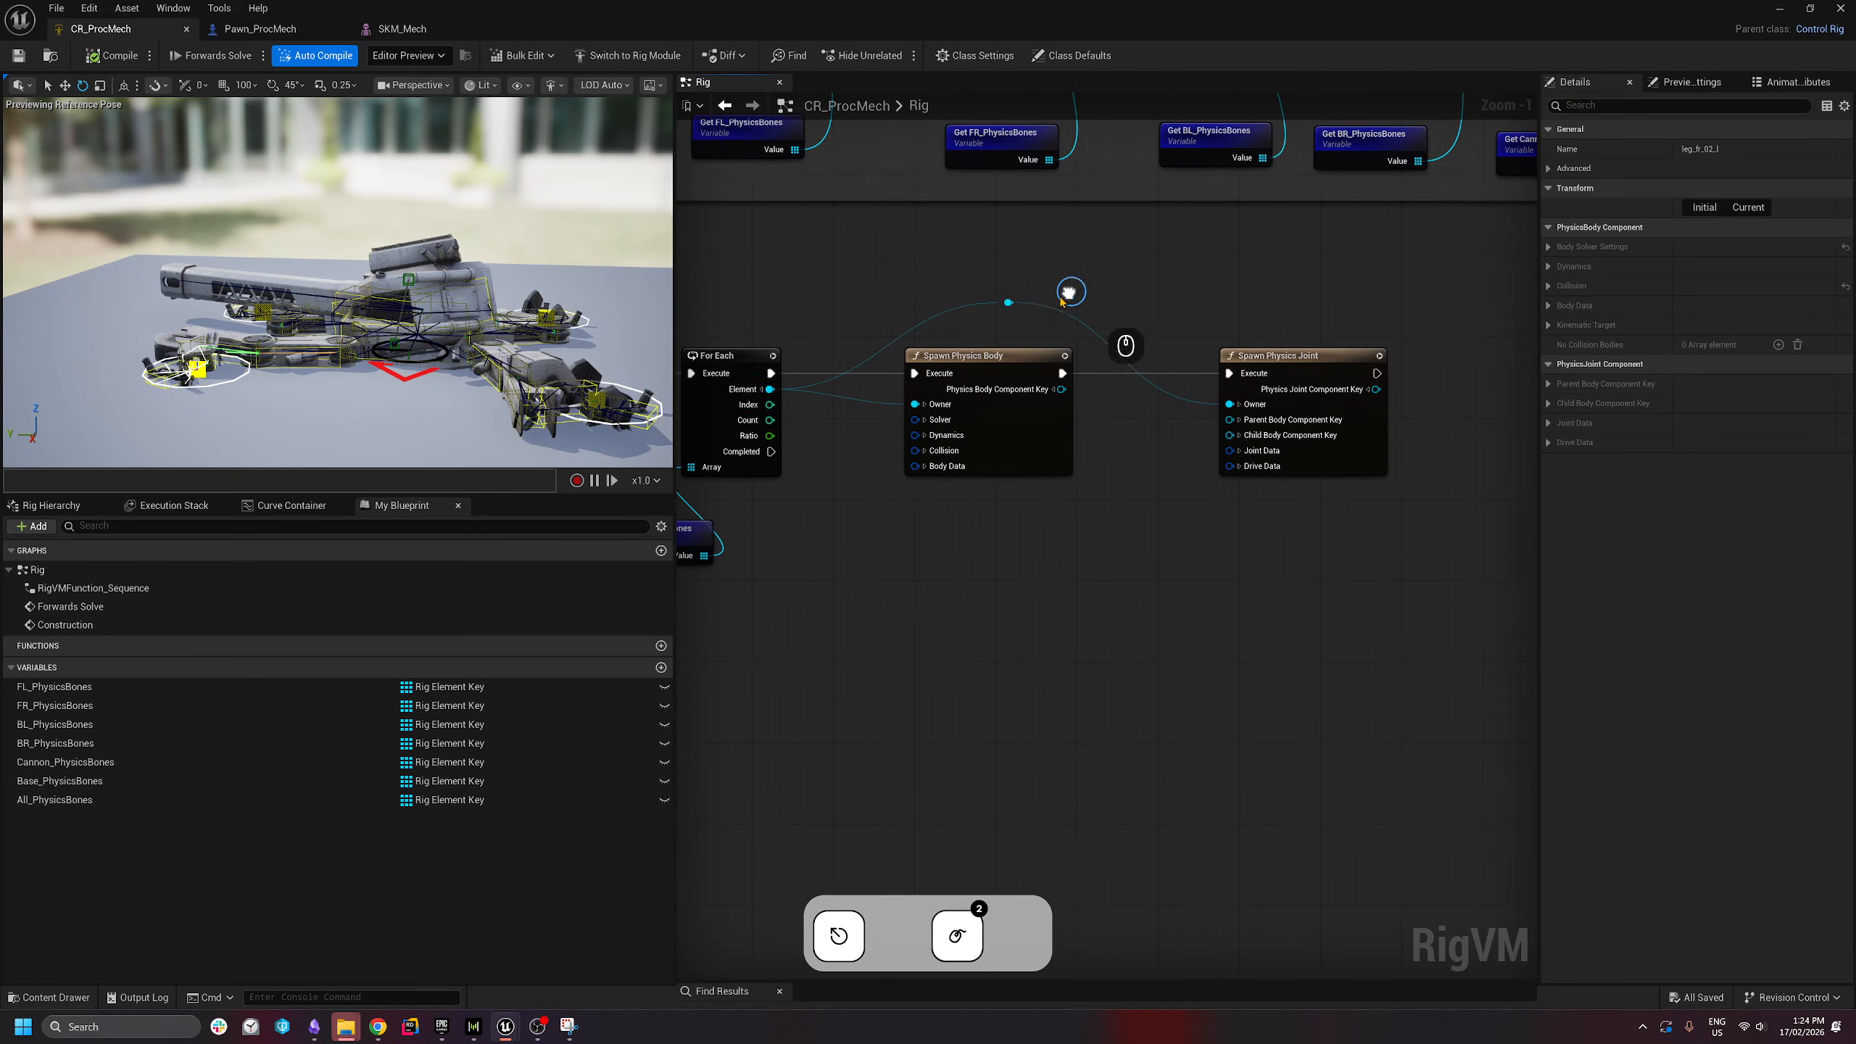
left_click_drag(1005, 301, 1111, 299)
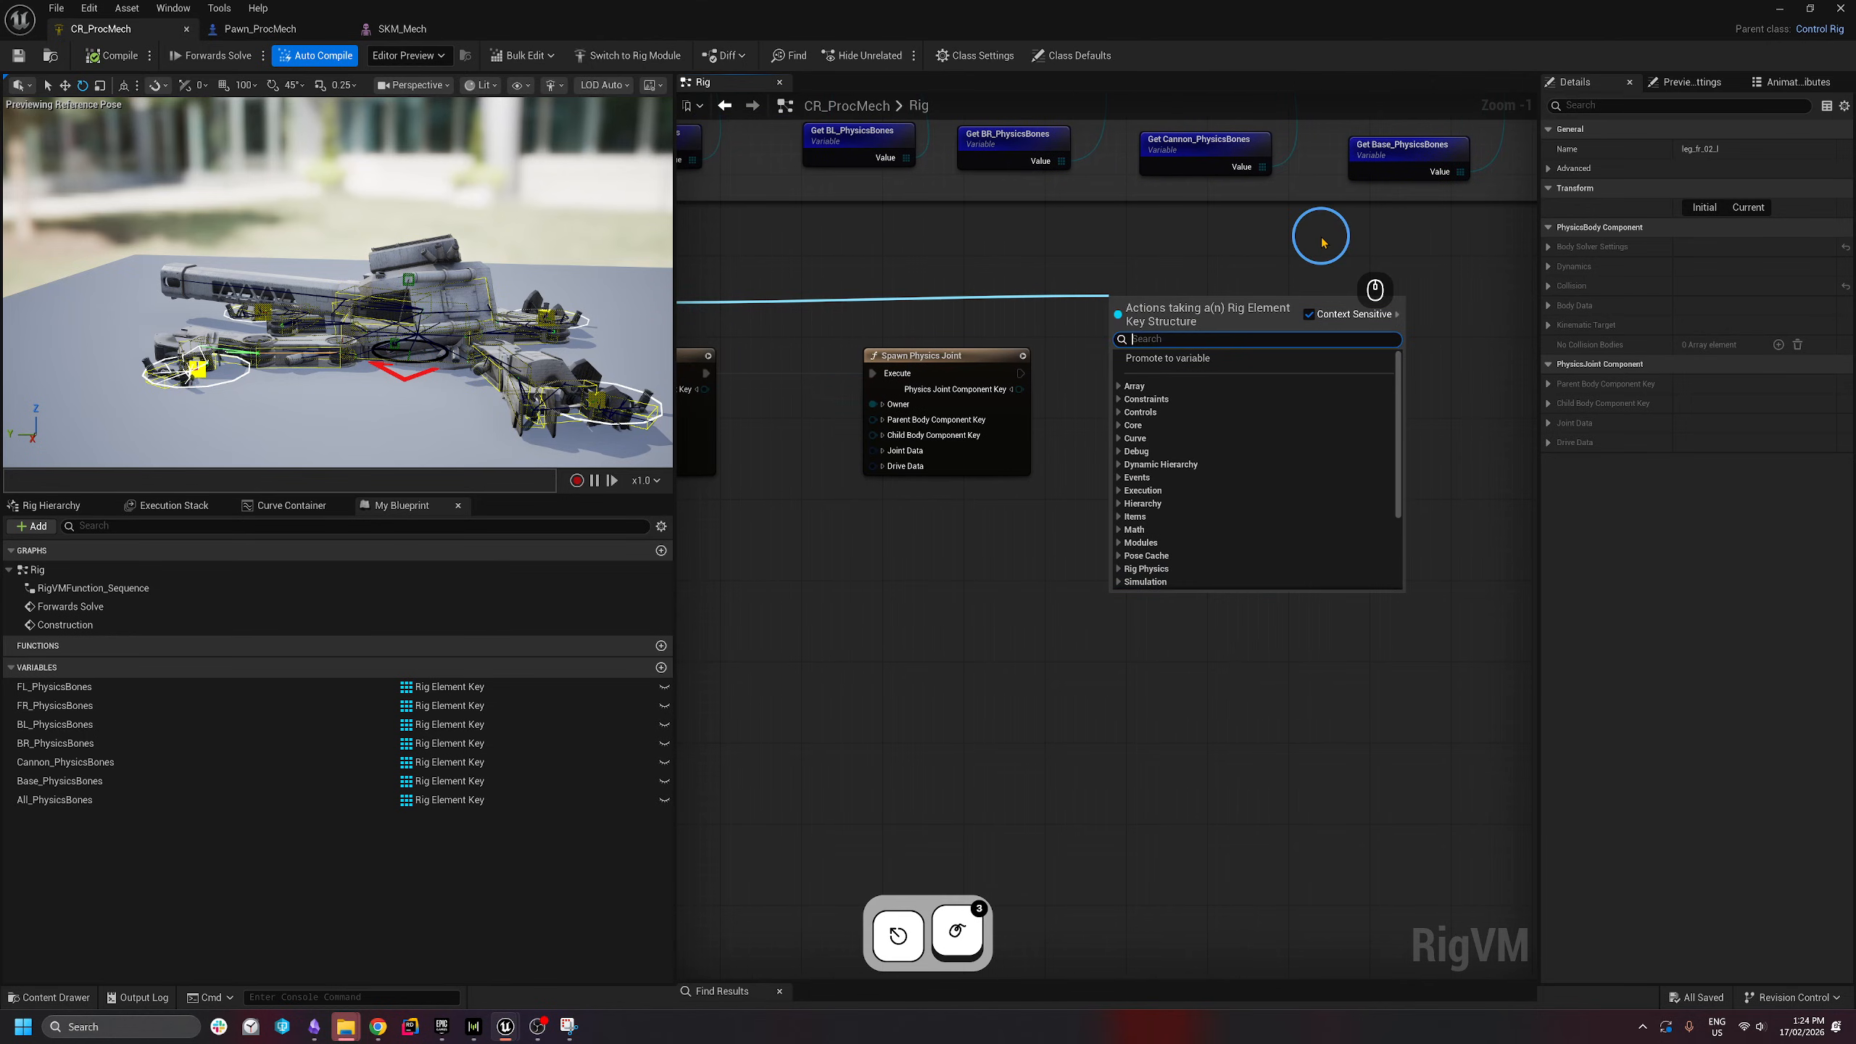
type("spawn phy")
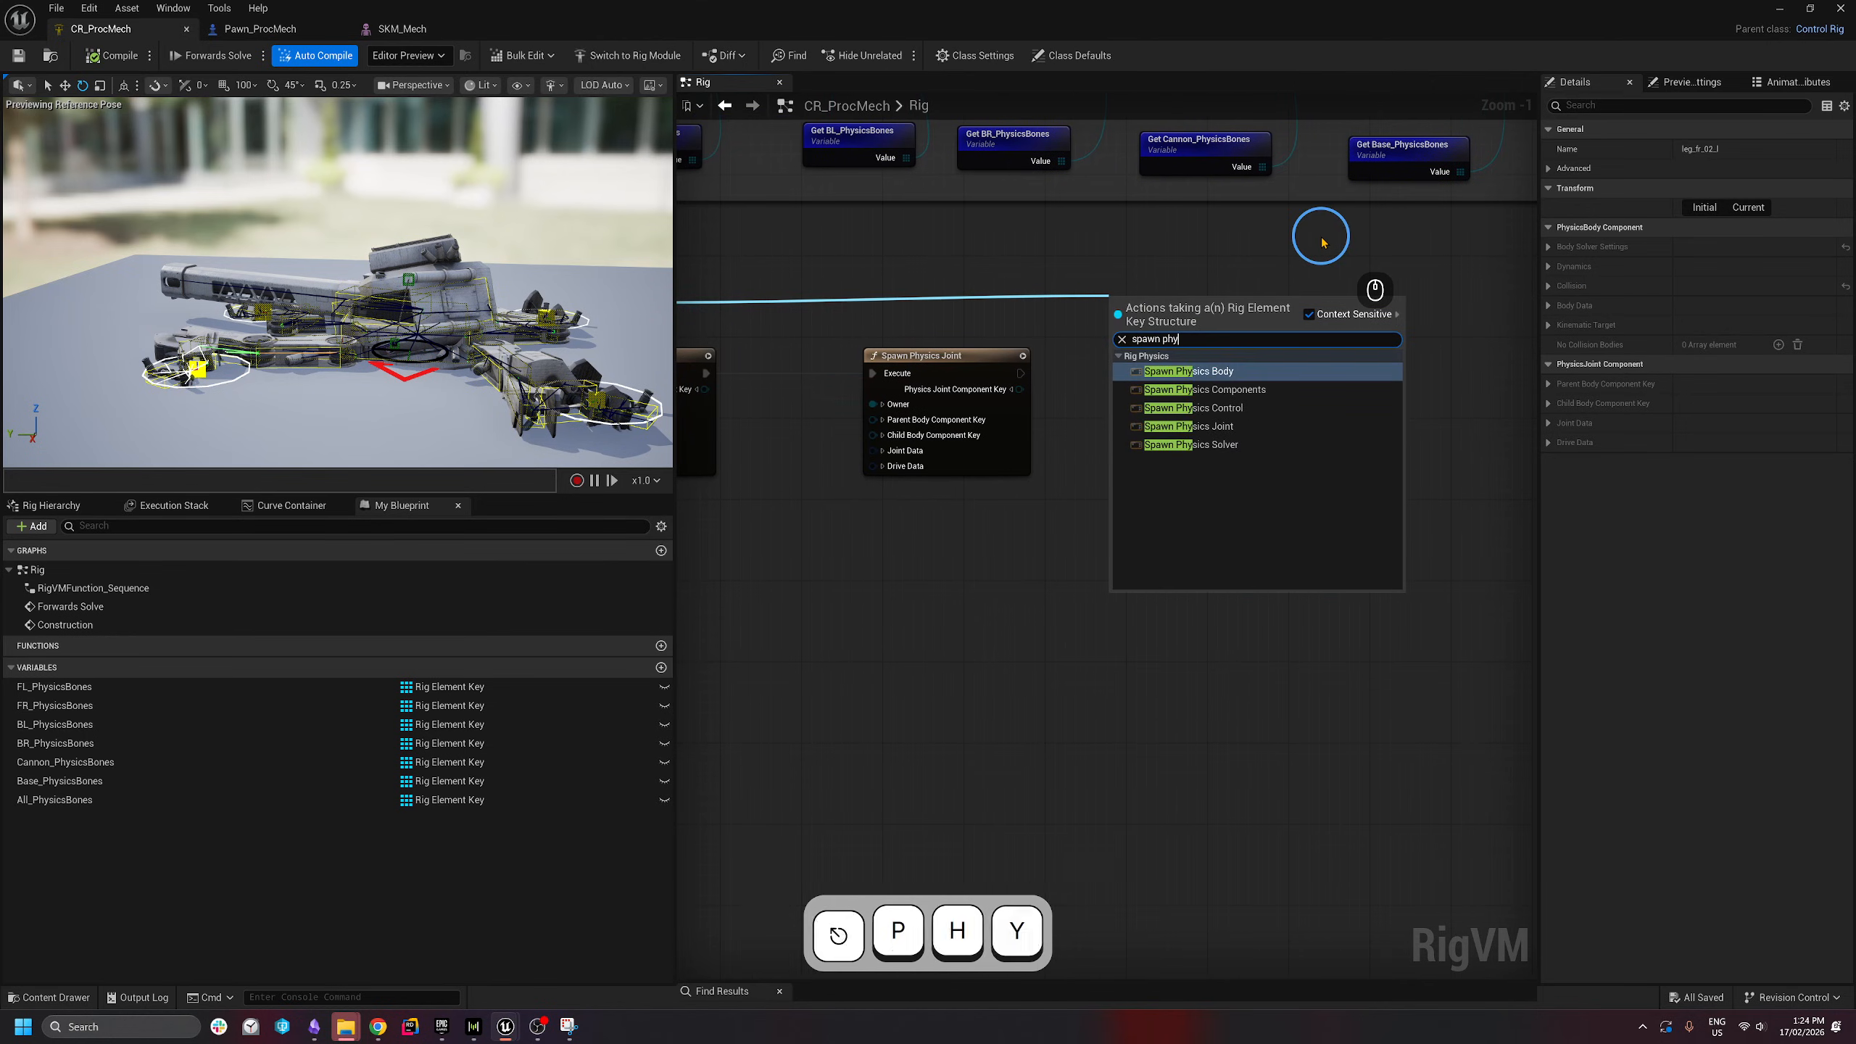
type(" contr")
key("Return")
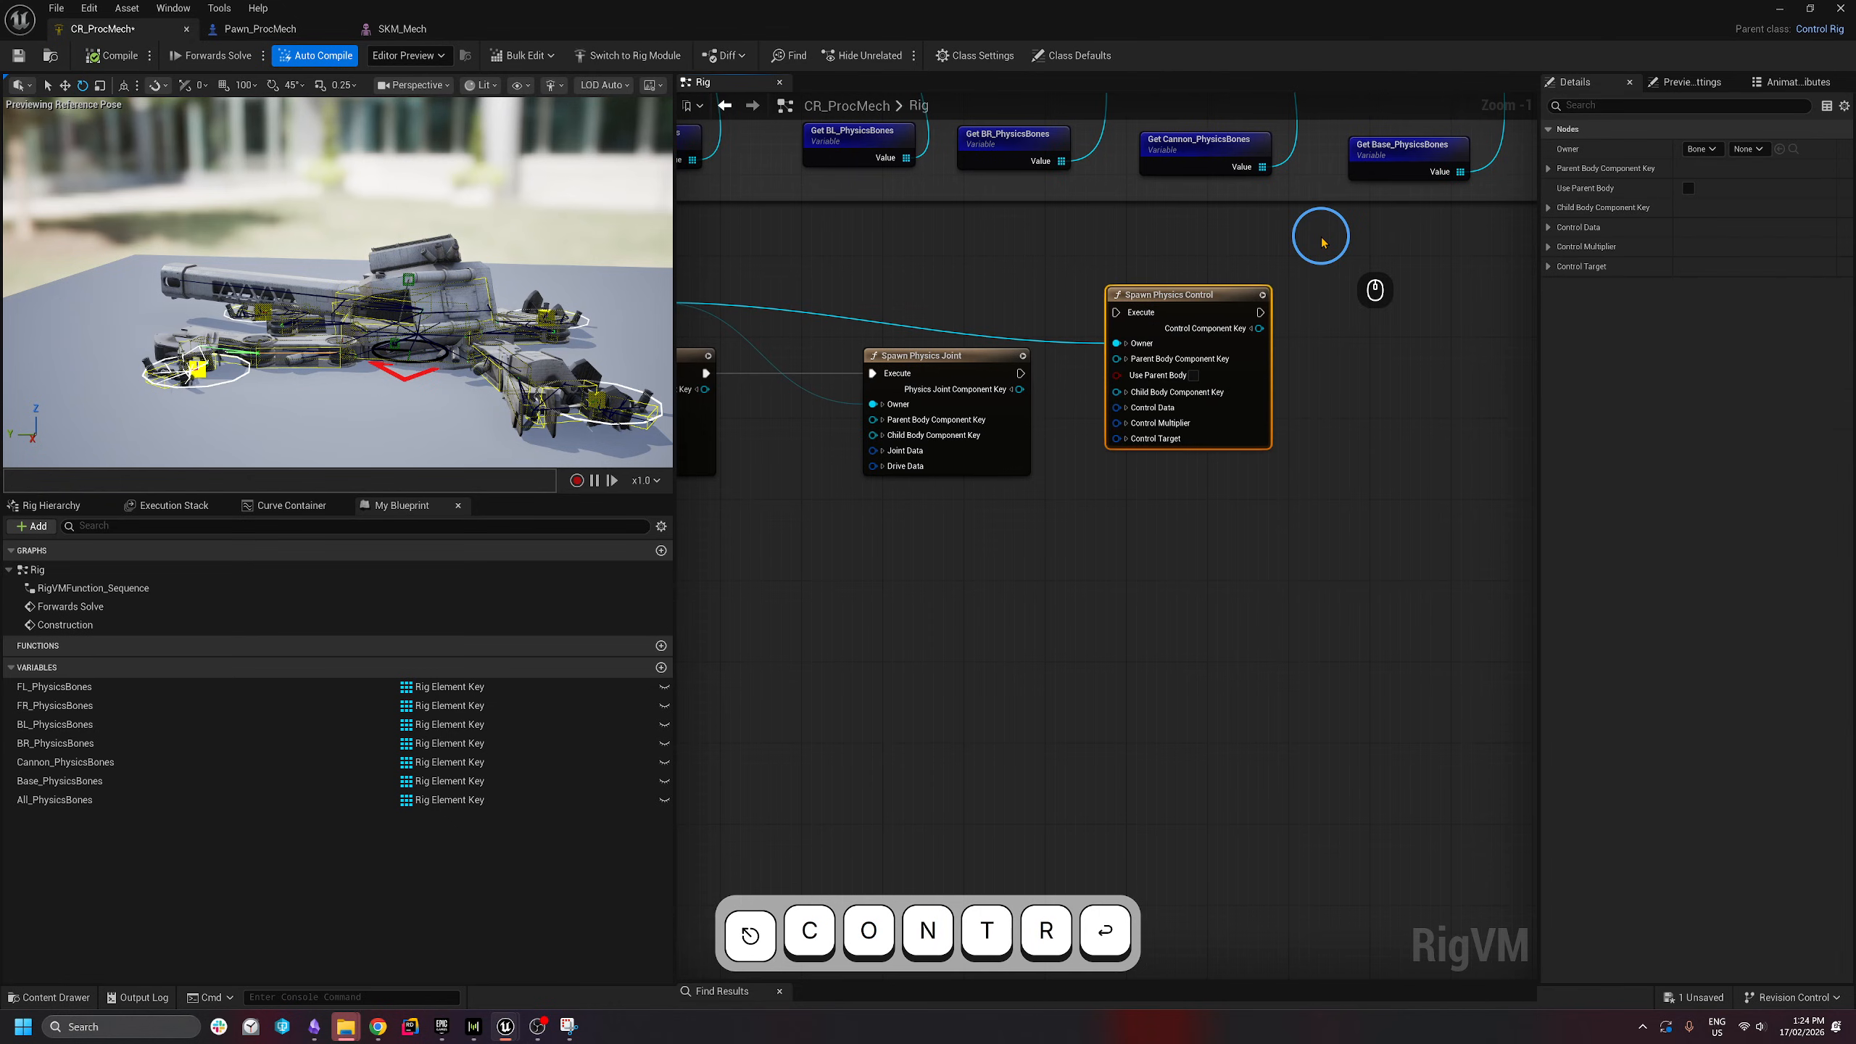
left_click_drag(1118, 295, 1179, 366)
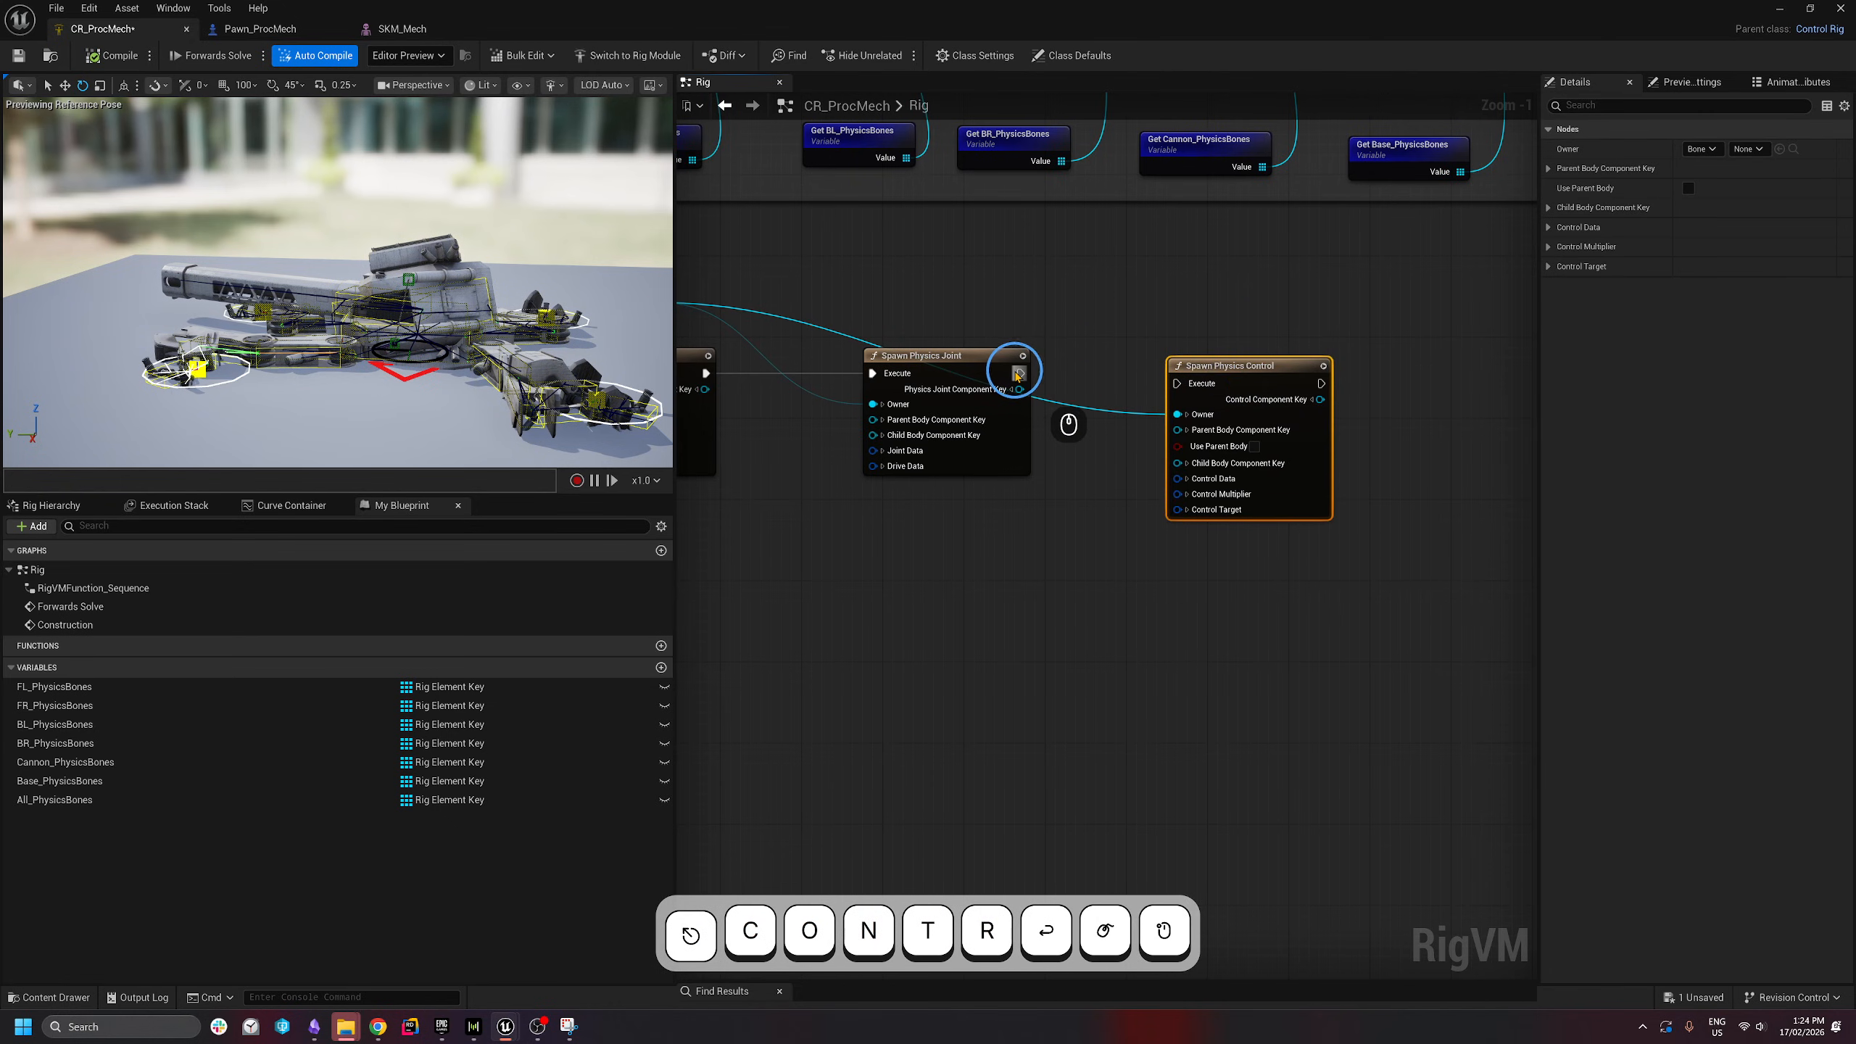
left_click_drag(1019, 374, 1186, 387)
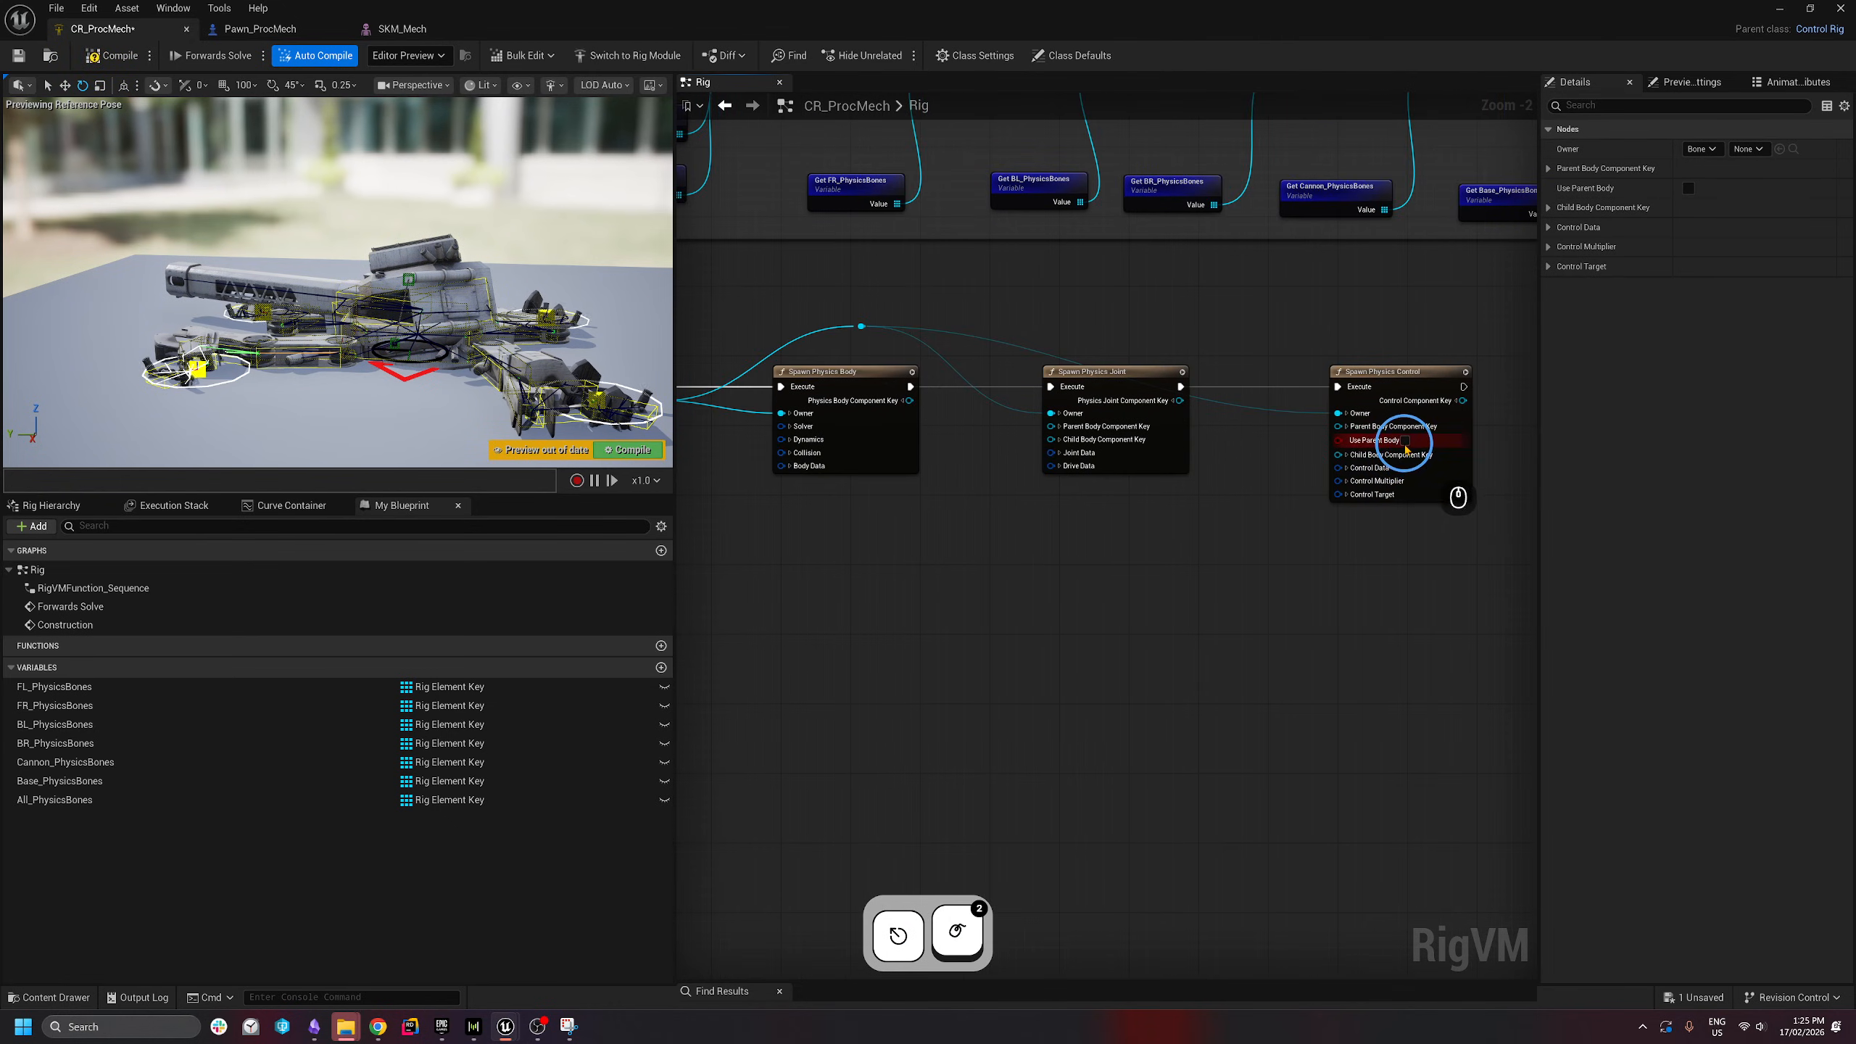
- Enable Use Parent Body, compile, and expand the control's Control Data settings
left_click(1405, 440)
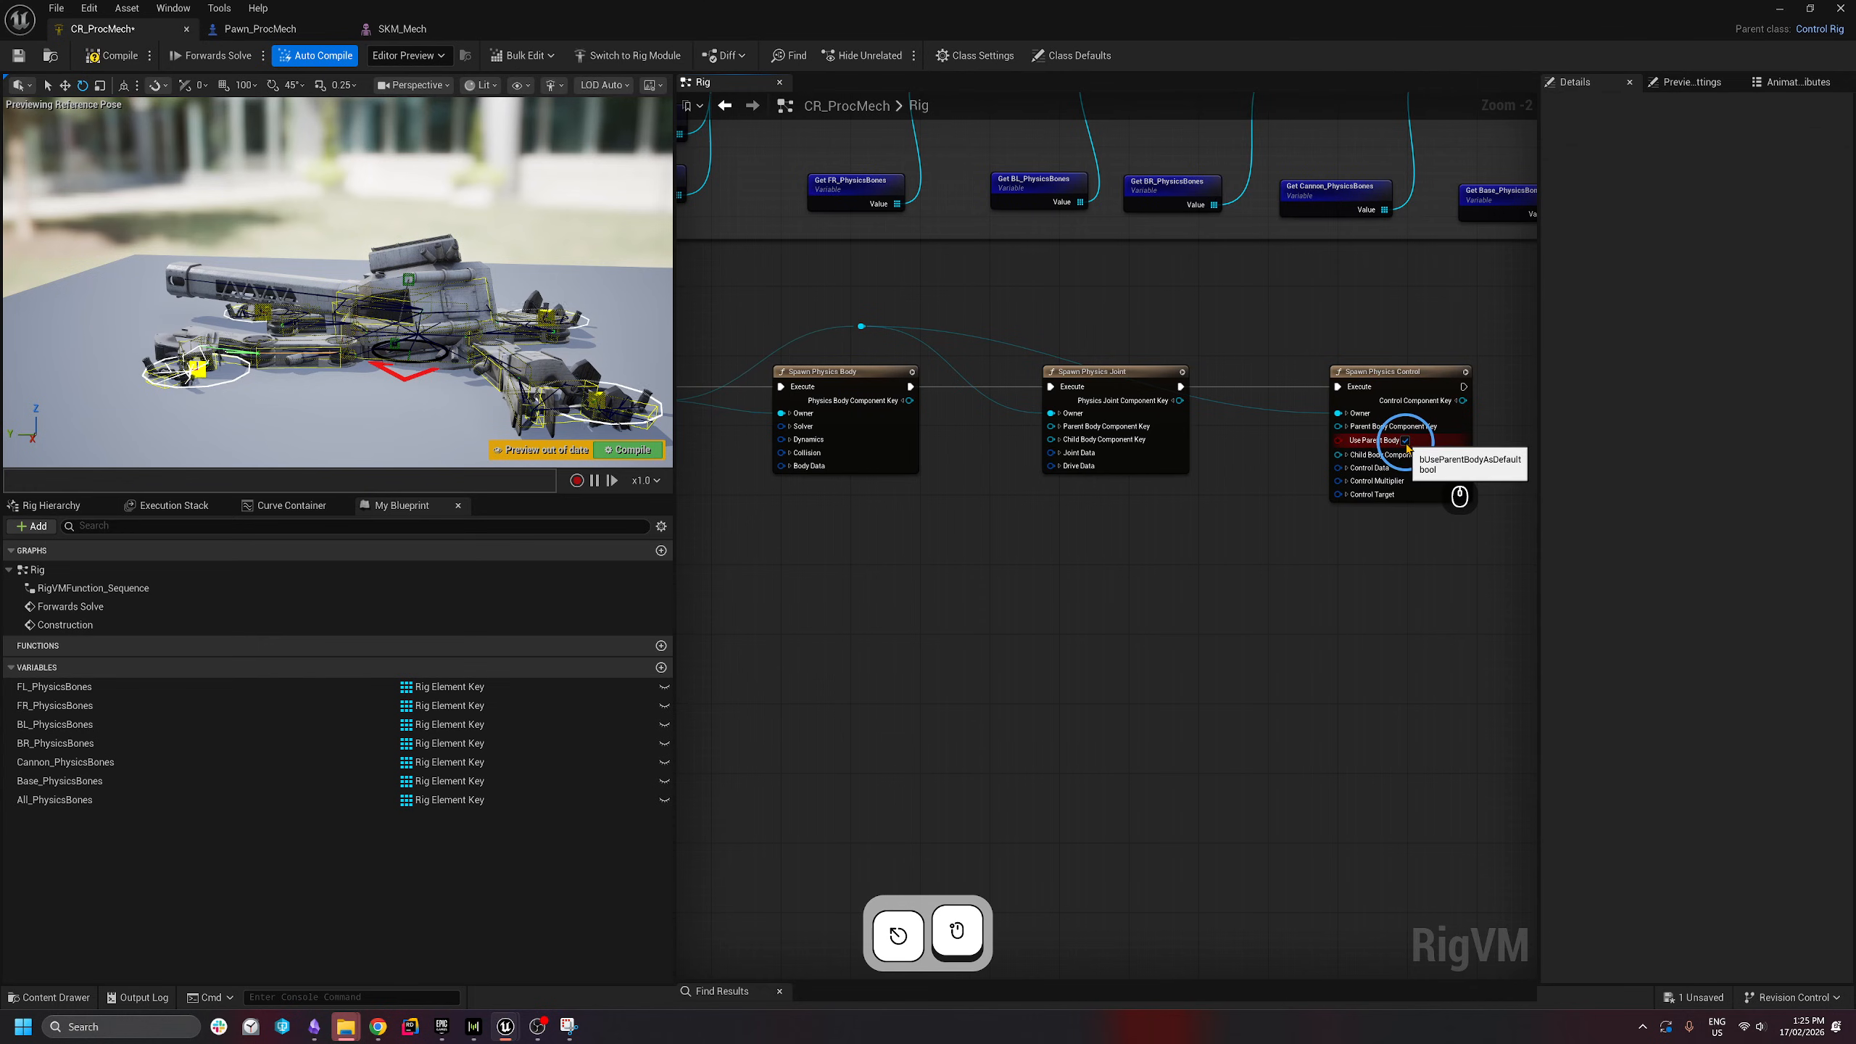
left_click(111, 58)
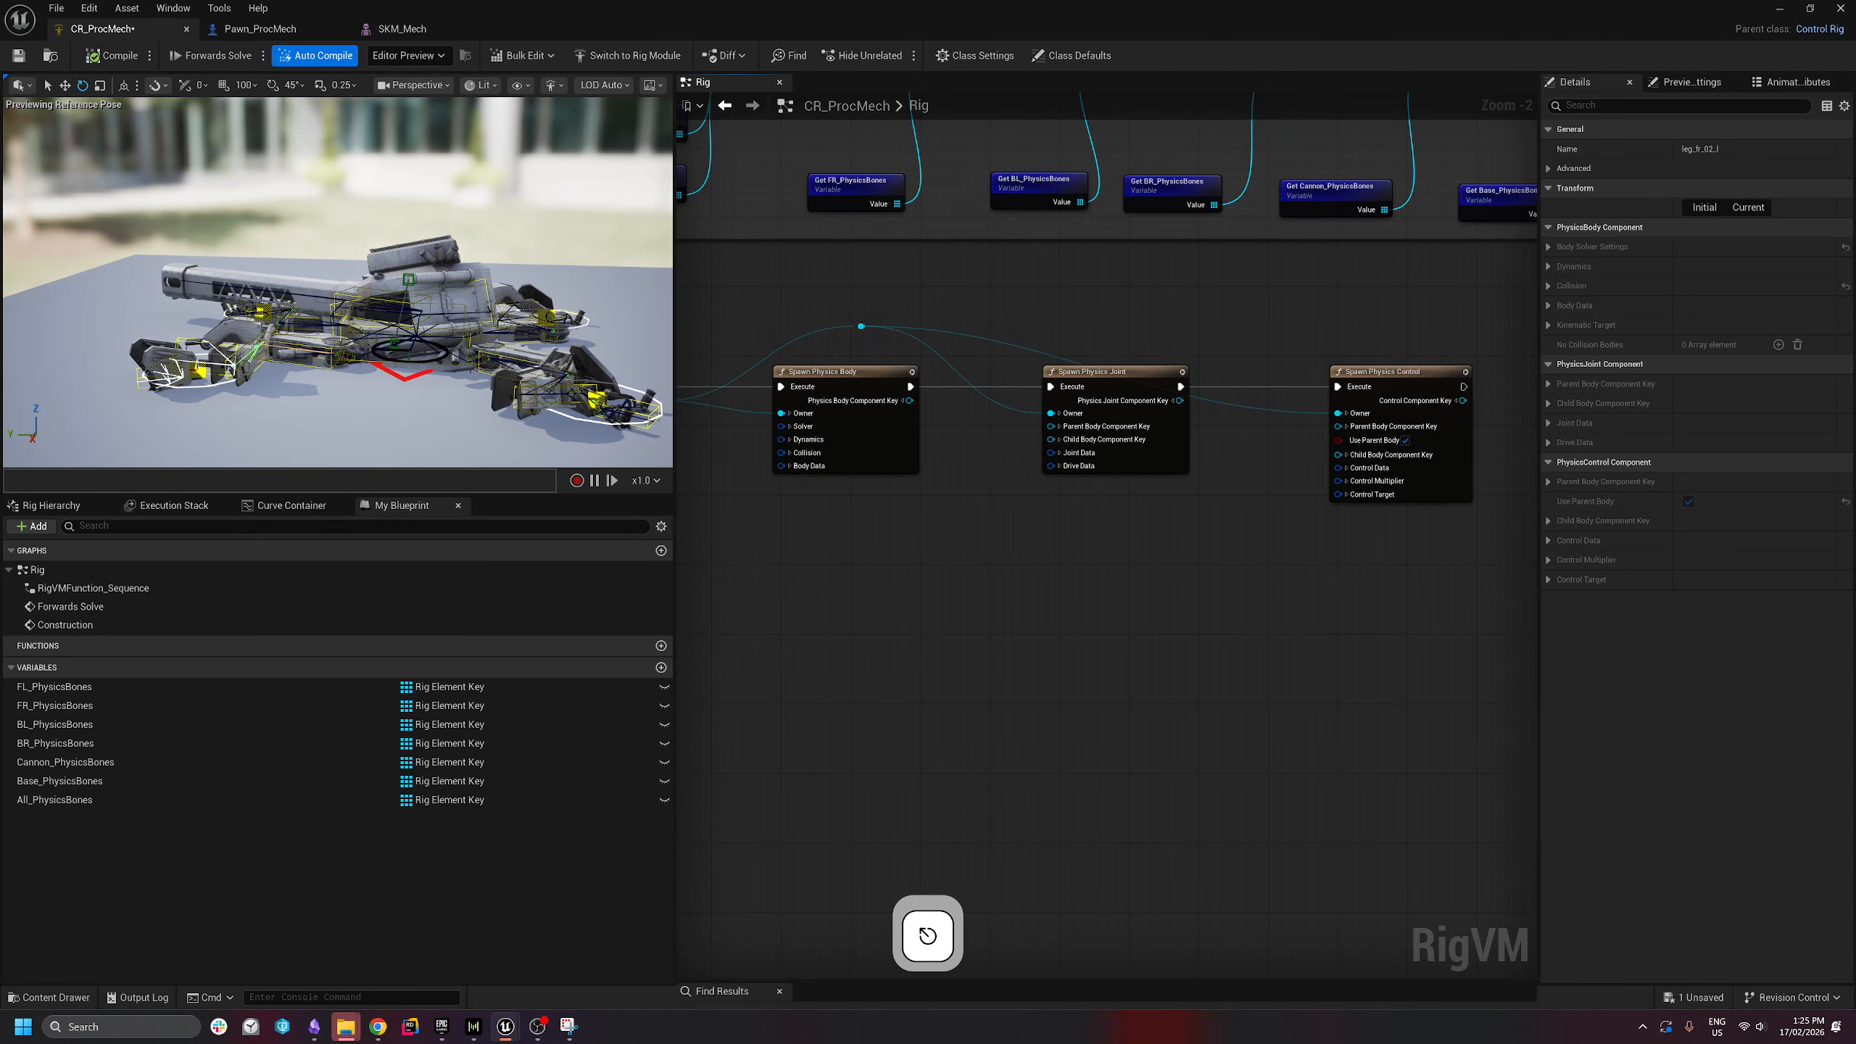
left_click(1345, 468)
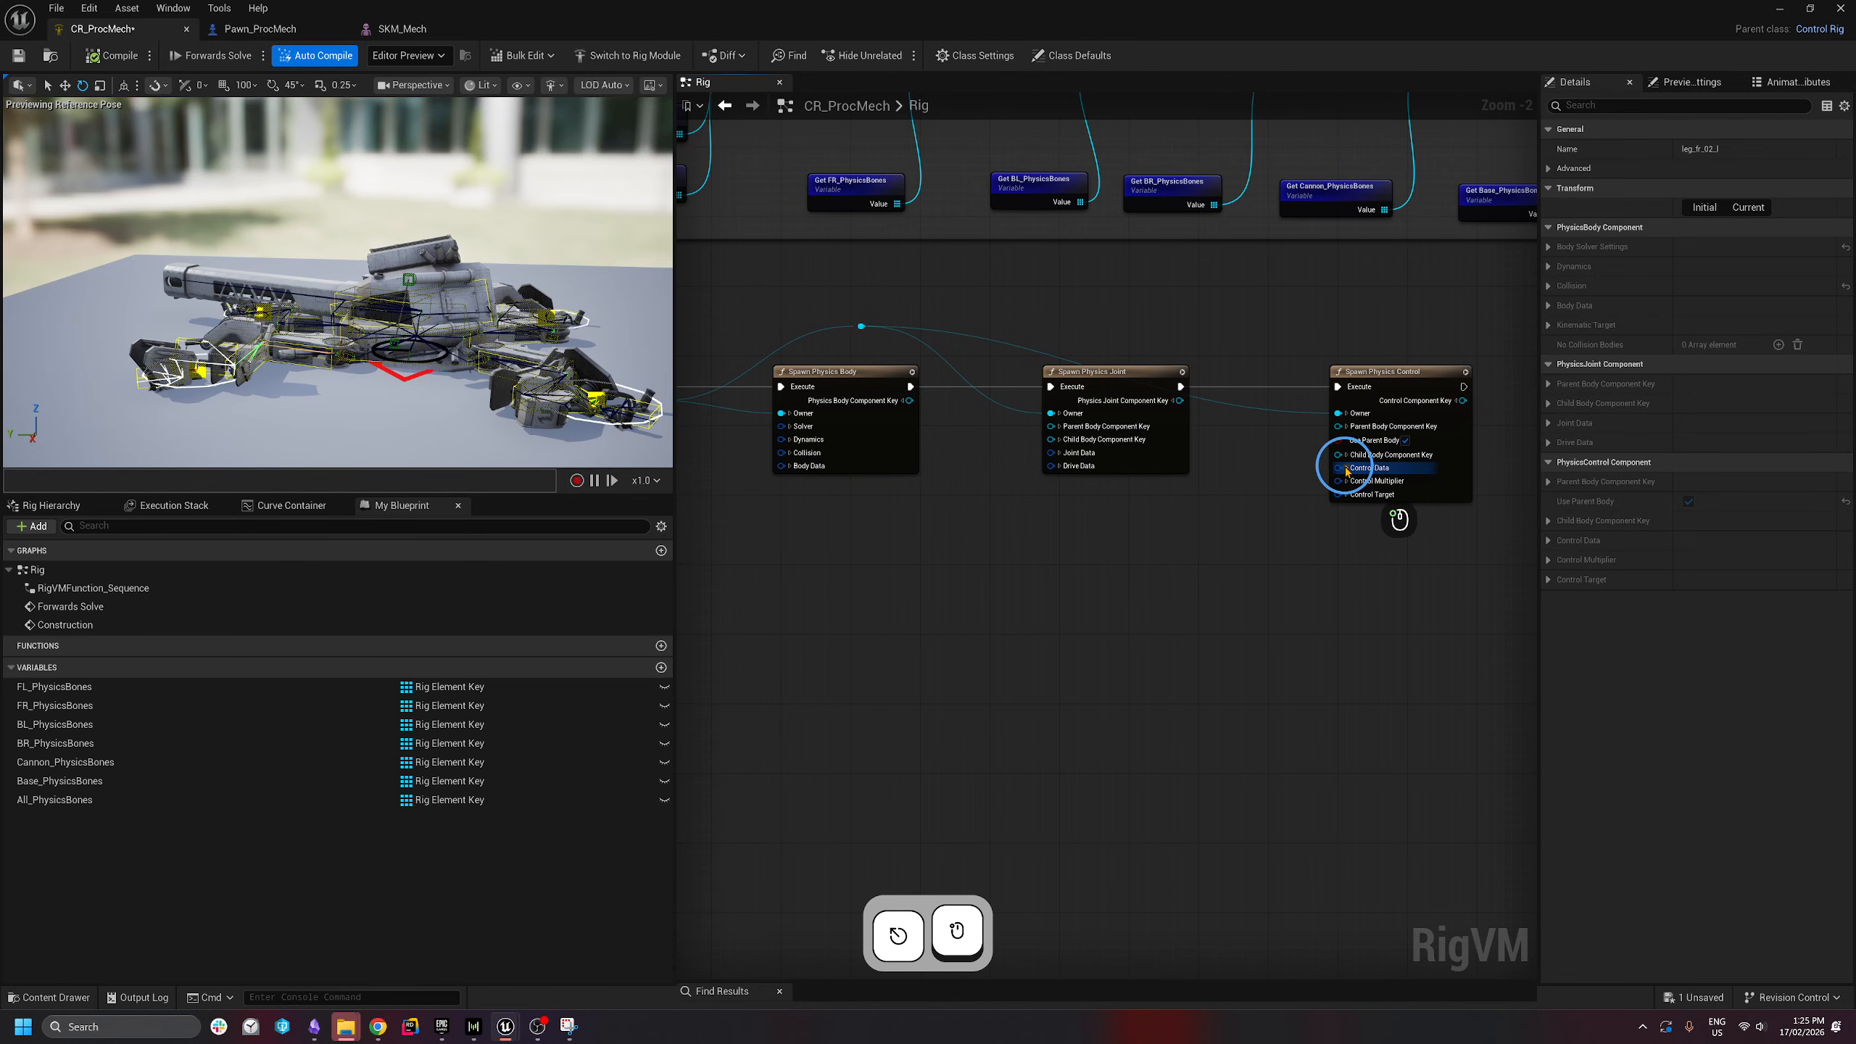
right_click_drag(1210, 459, 1055, 398)
- Set the Spawn Physics Control's Angular Strength to 3.0 and recompile
scroll(1341, 468, "up", 2)
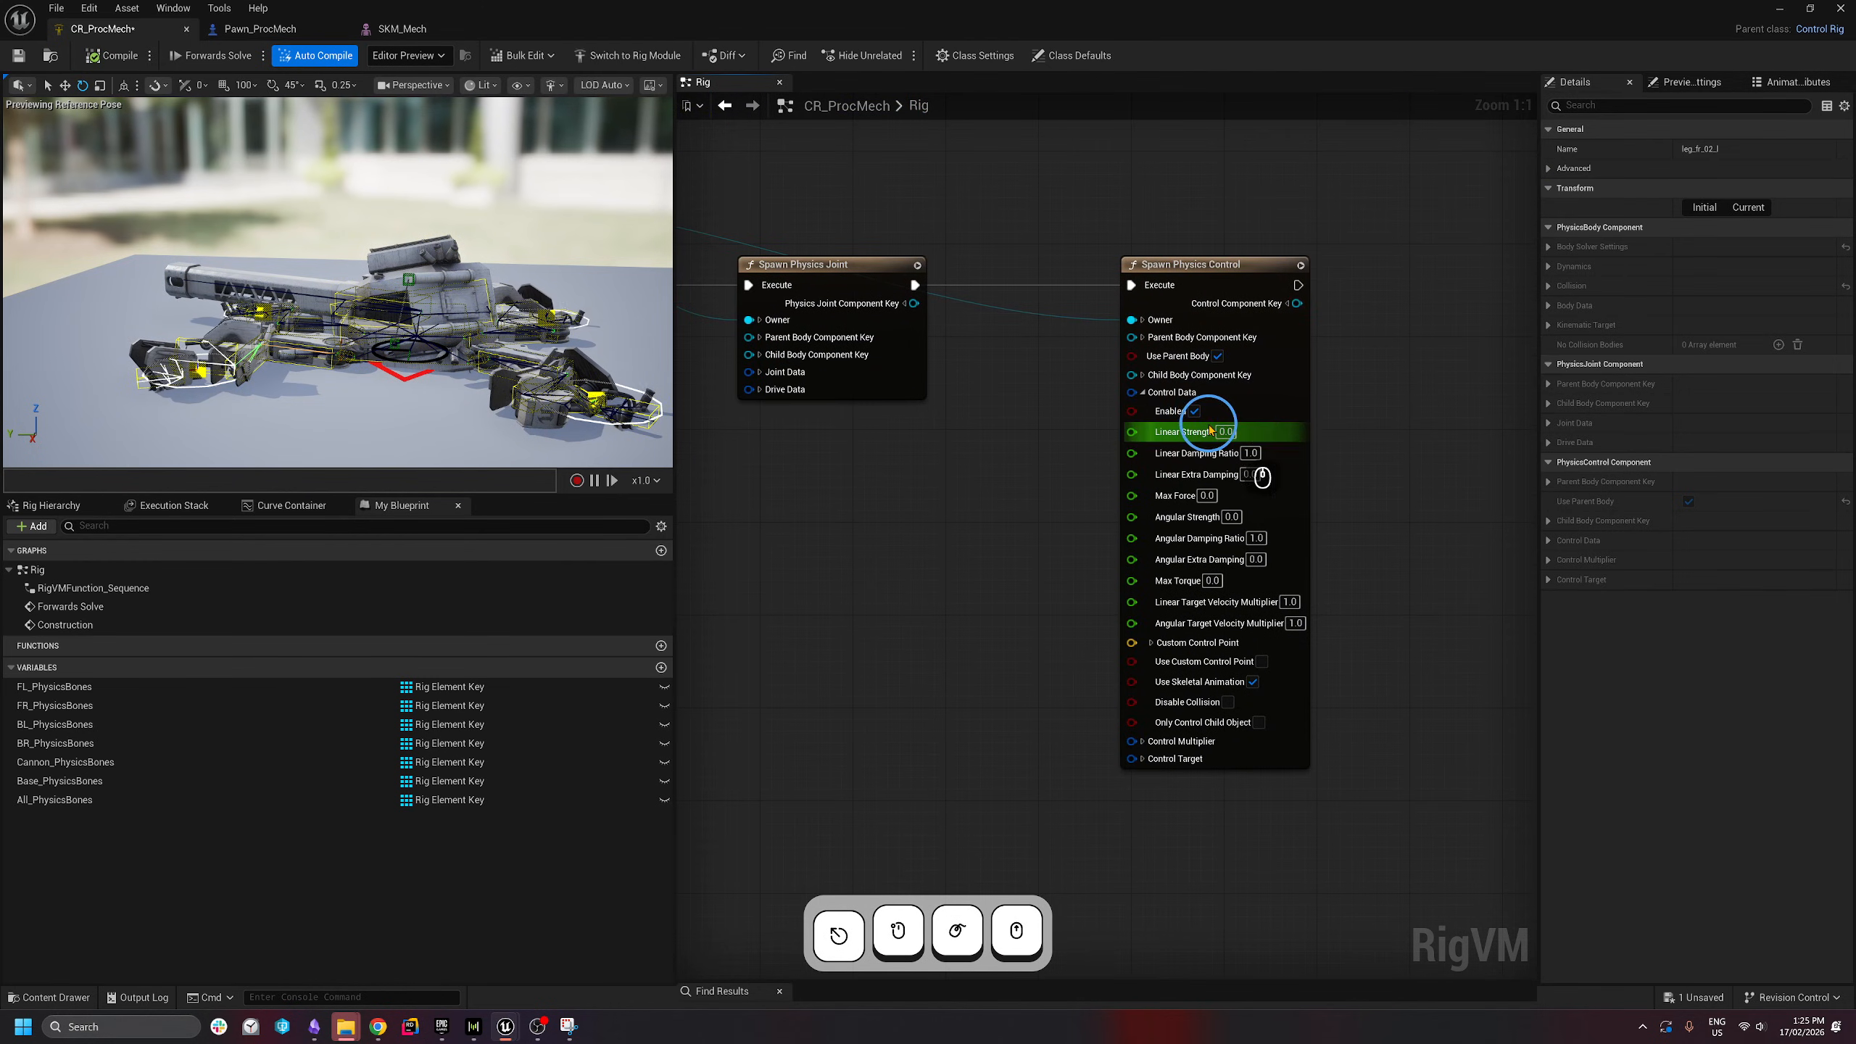
left_click(1233, 517)
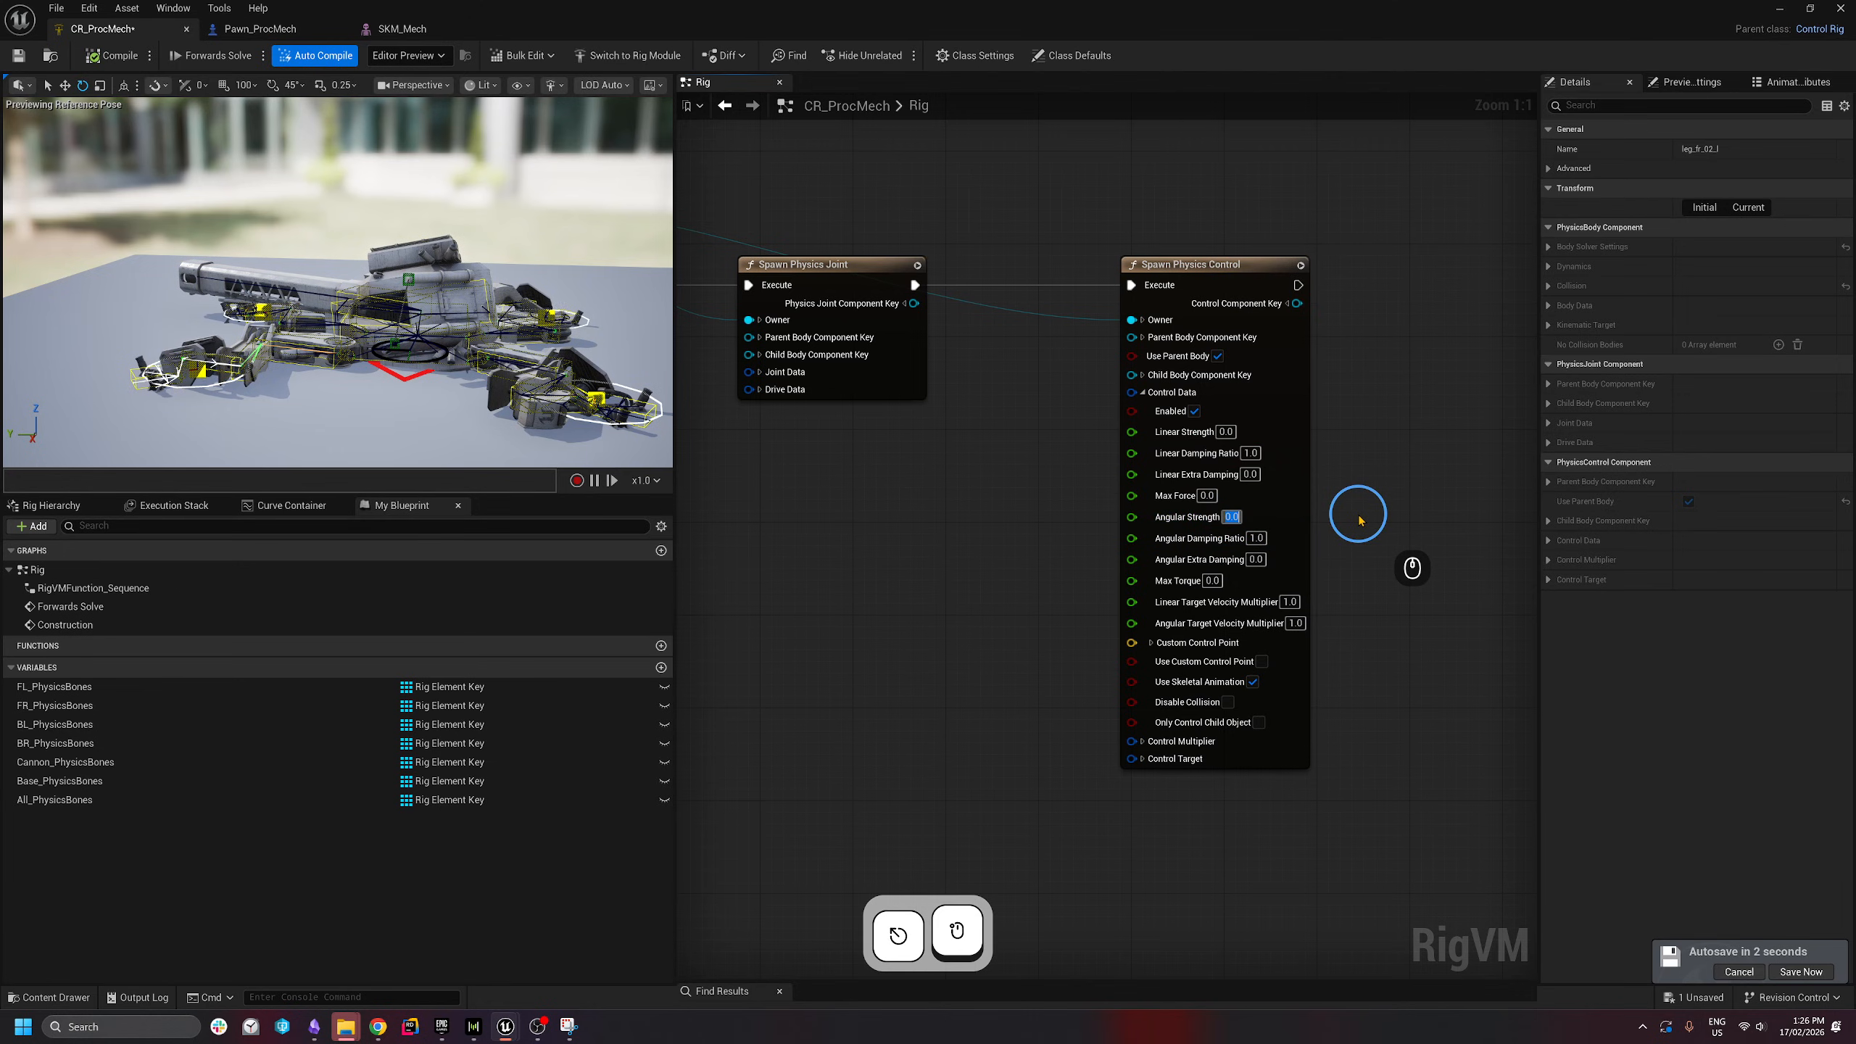
type("3")
key("Return")
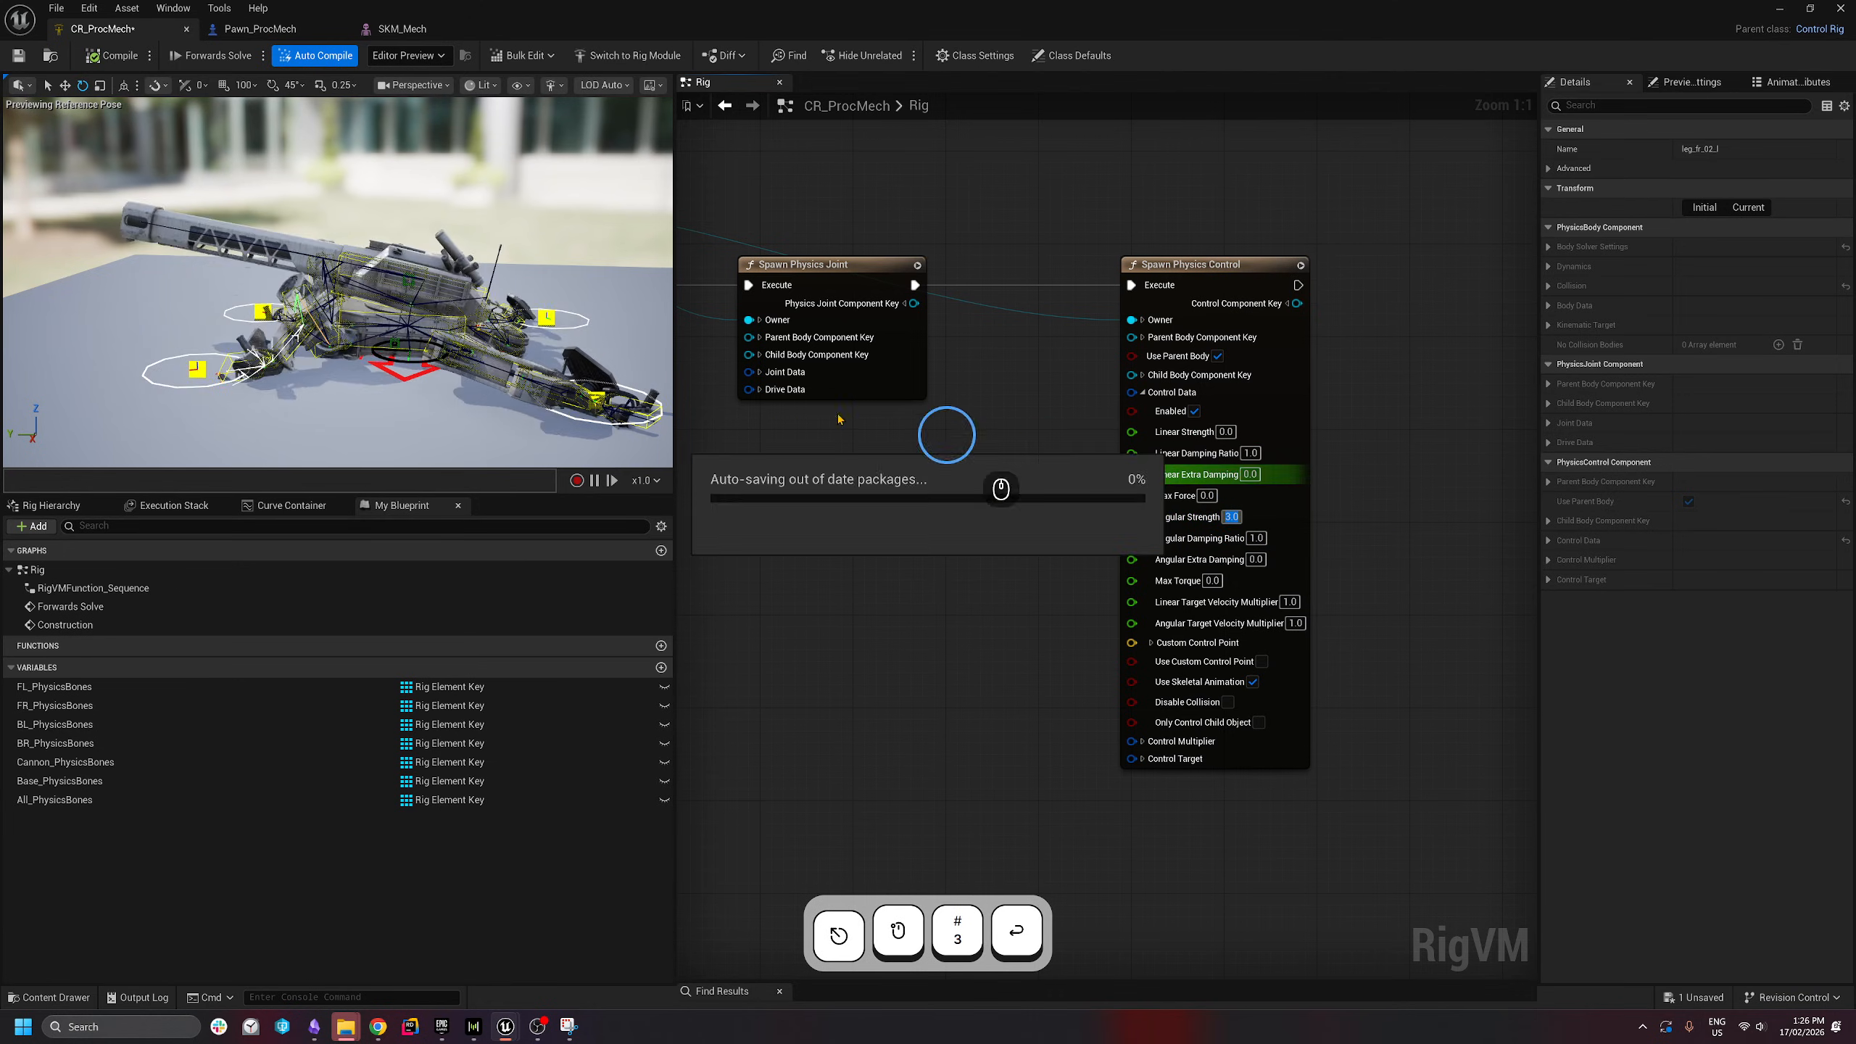
left_click(112, 57)
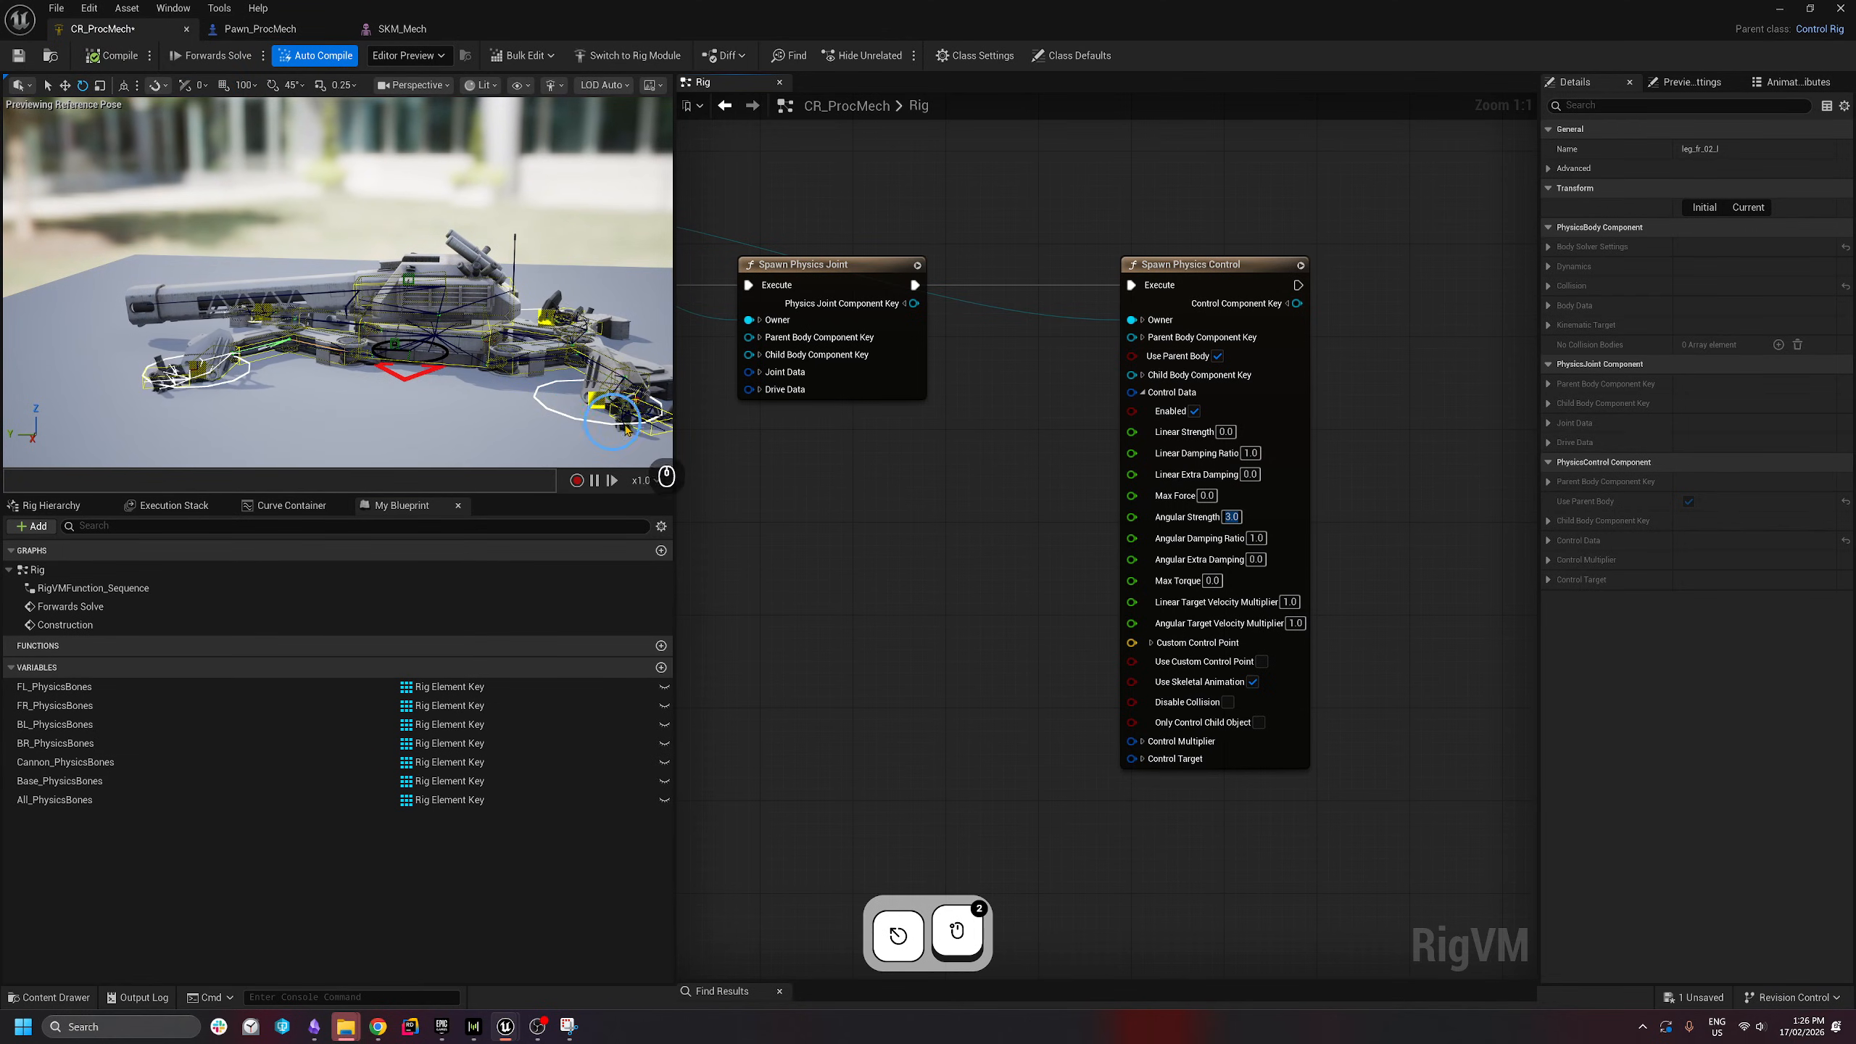
- Enter a Linear Strength of 1.0 and select the Spawn Physics Control node
left_click(1225, 431)
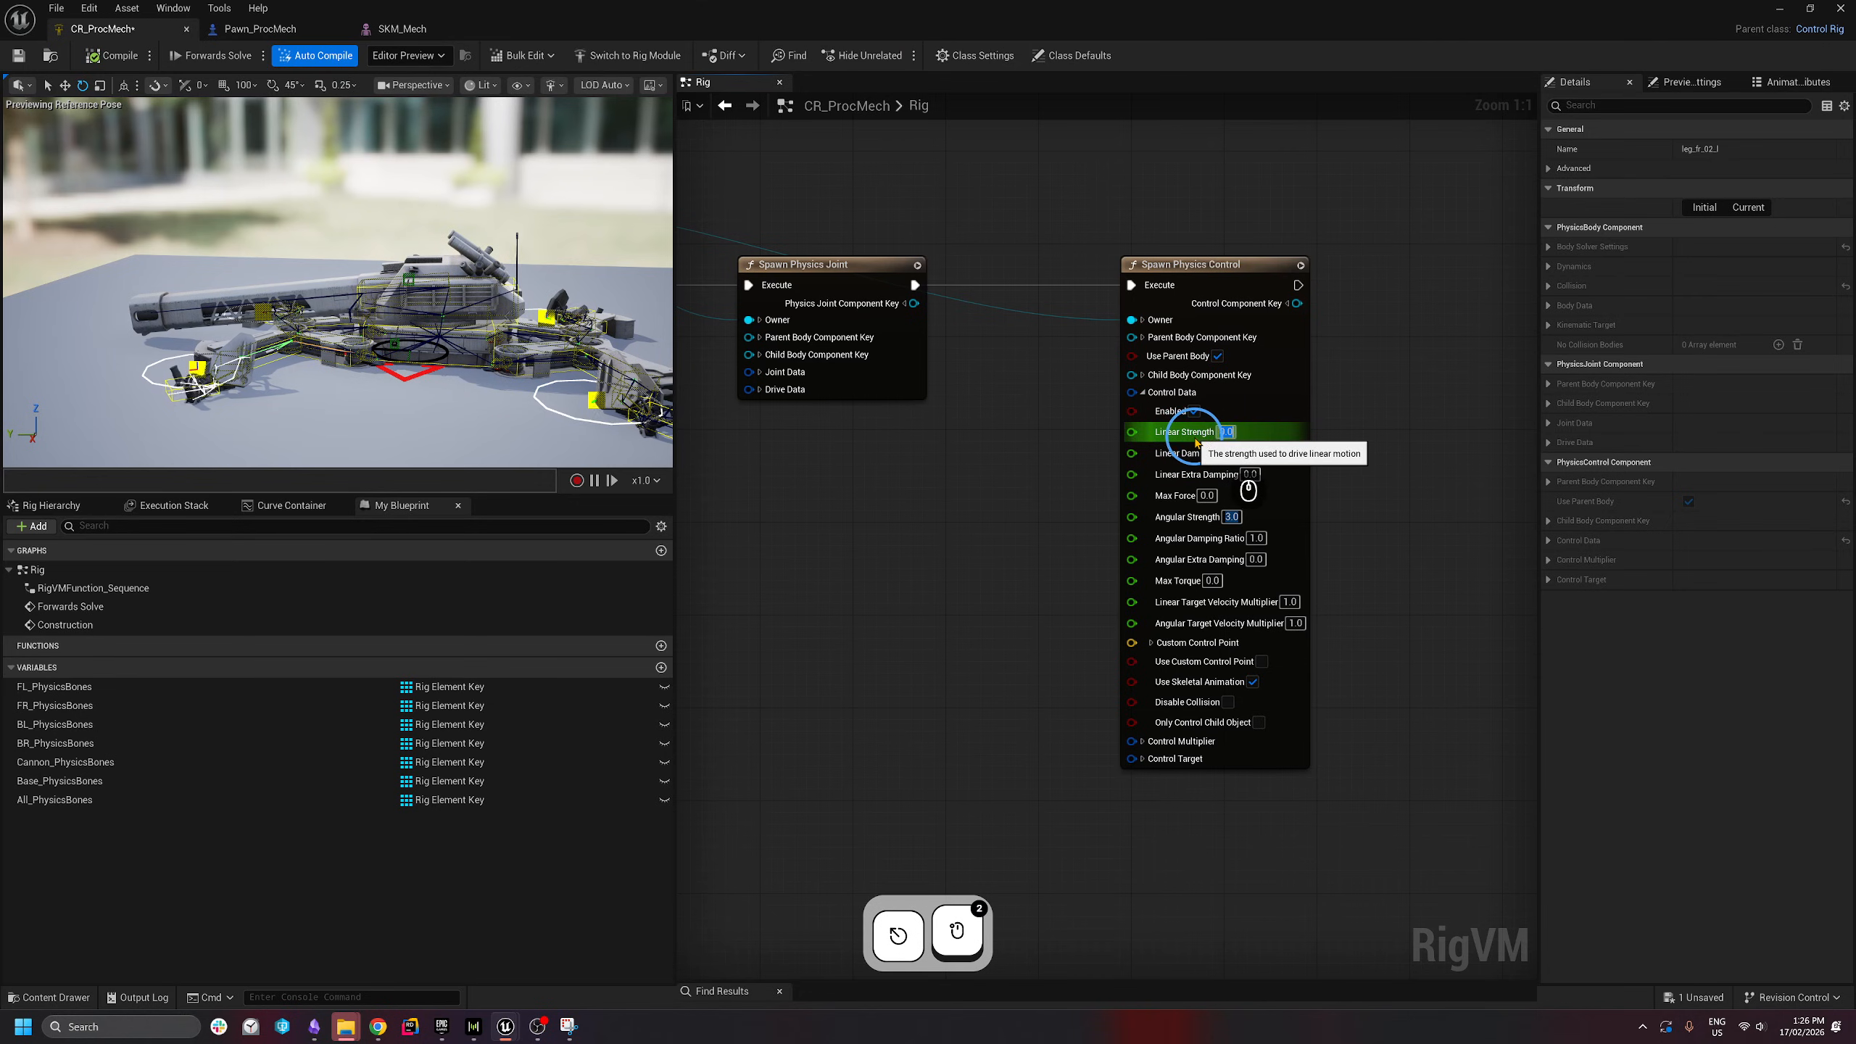
type("1")
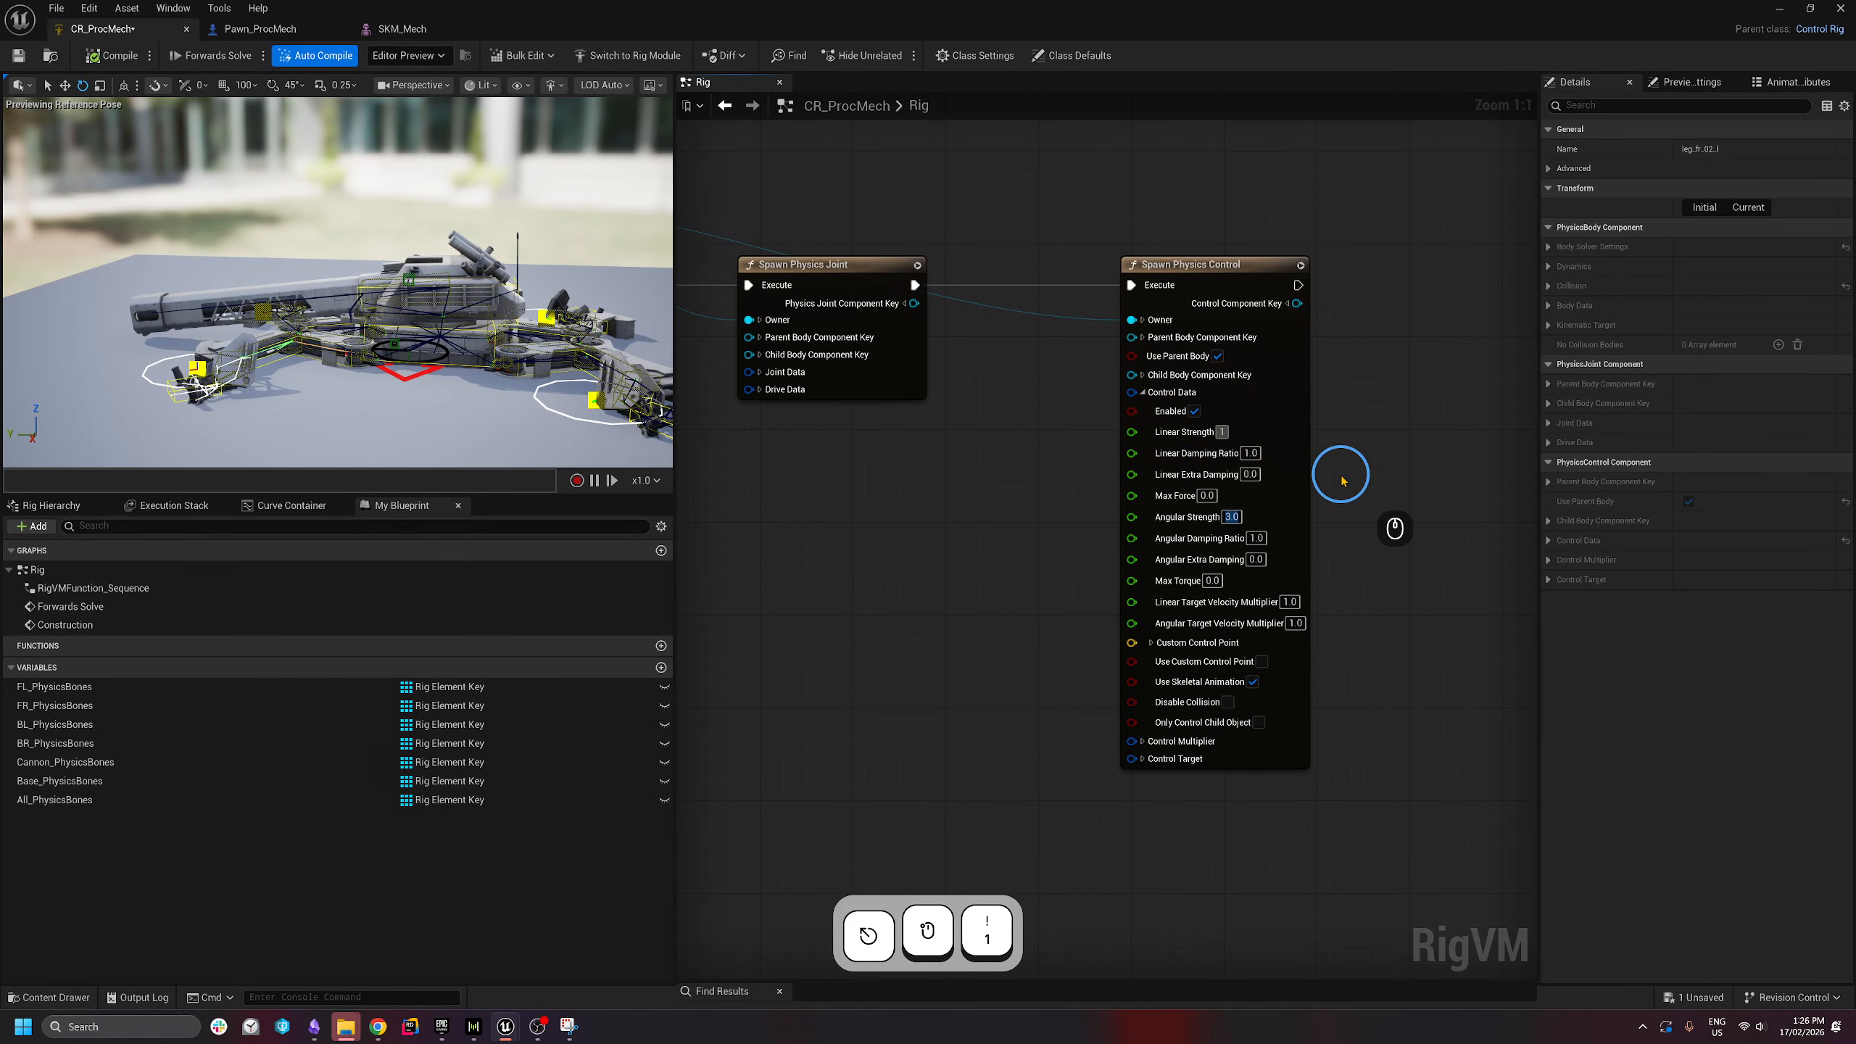
key("Return")
scroll(1396, 448, "down", 1)
left_click_drag(1396, 250, 1293, 318)
left_click(1433, 347)
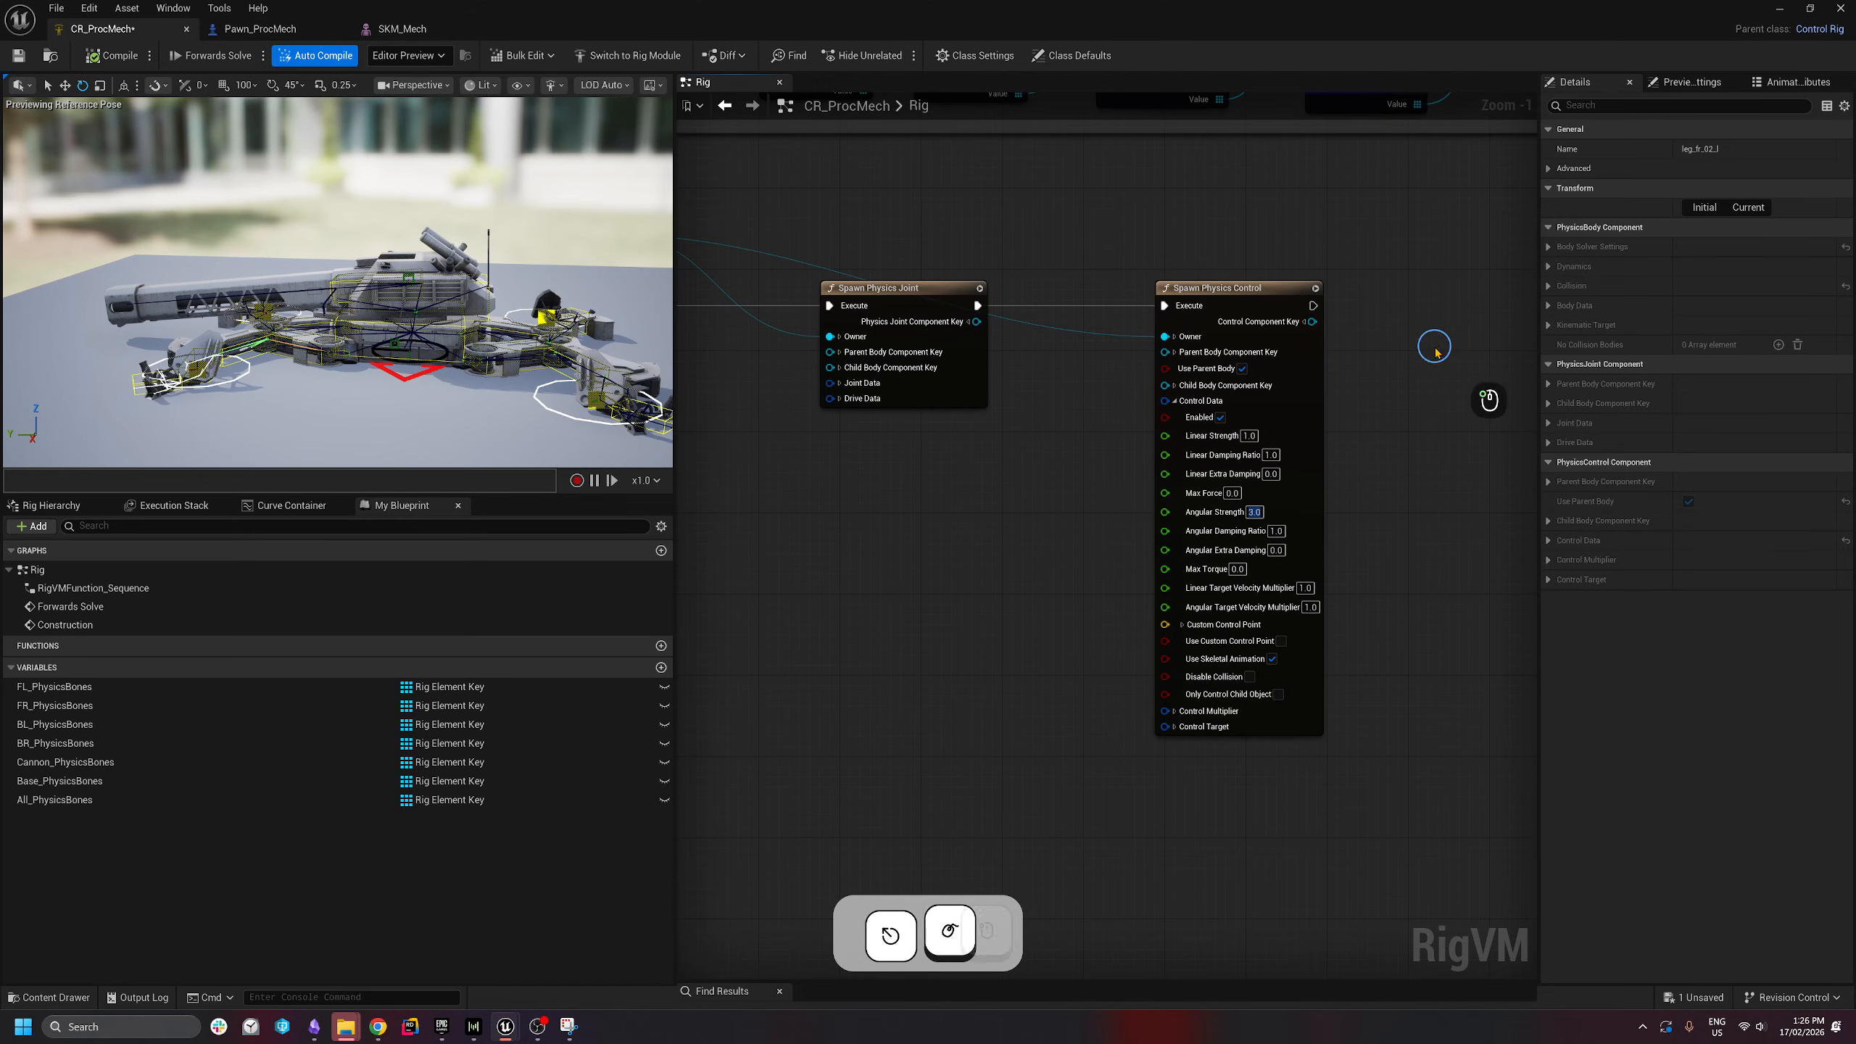
left_click_drag(1348, 257, 1130, 300)
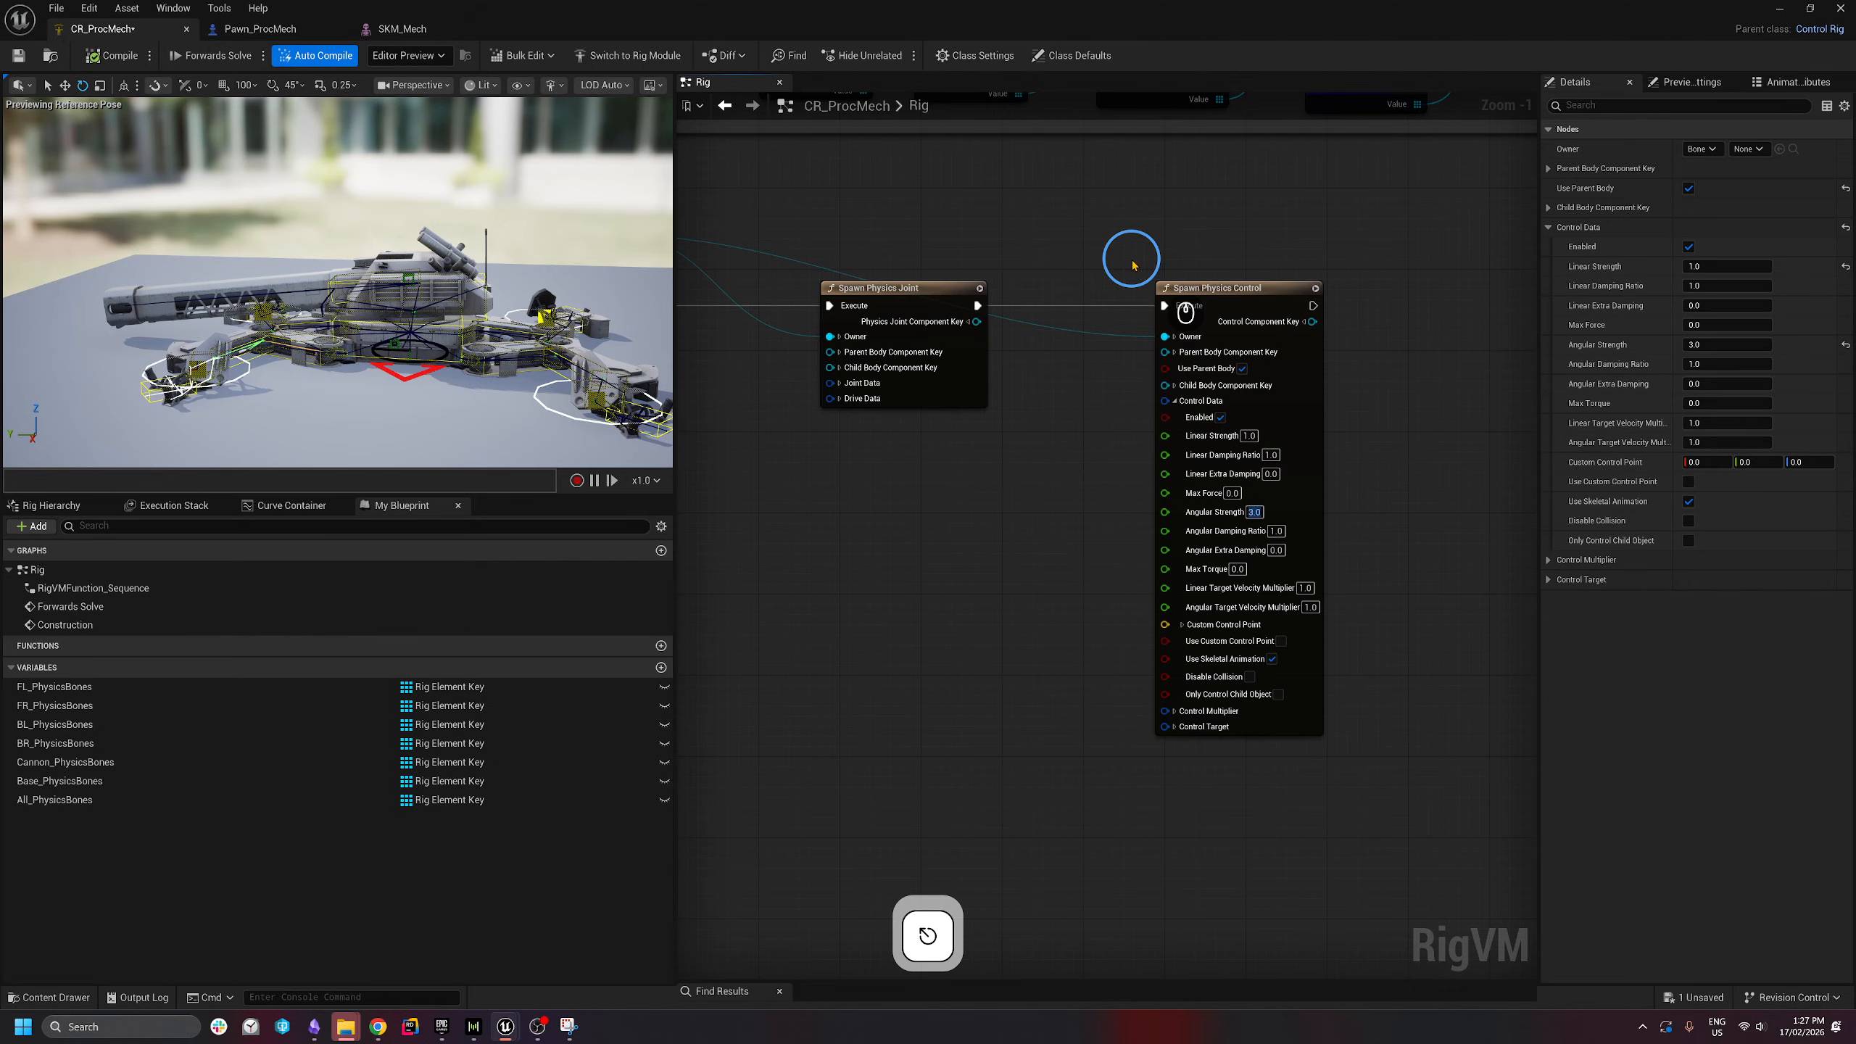
- Move the joint and control nodes right, then copy the Spawn Physics Control node
scroll(1374, 274, "down", 2)
left_click_drag(1406, 225, 863, 665)
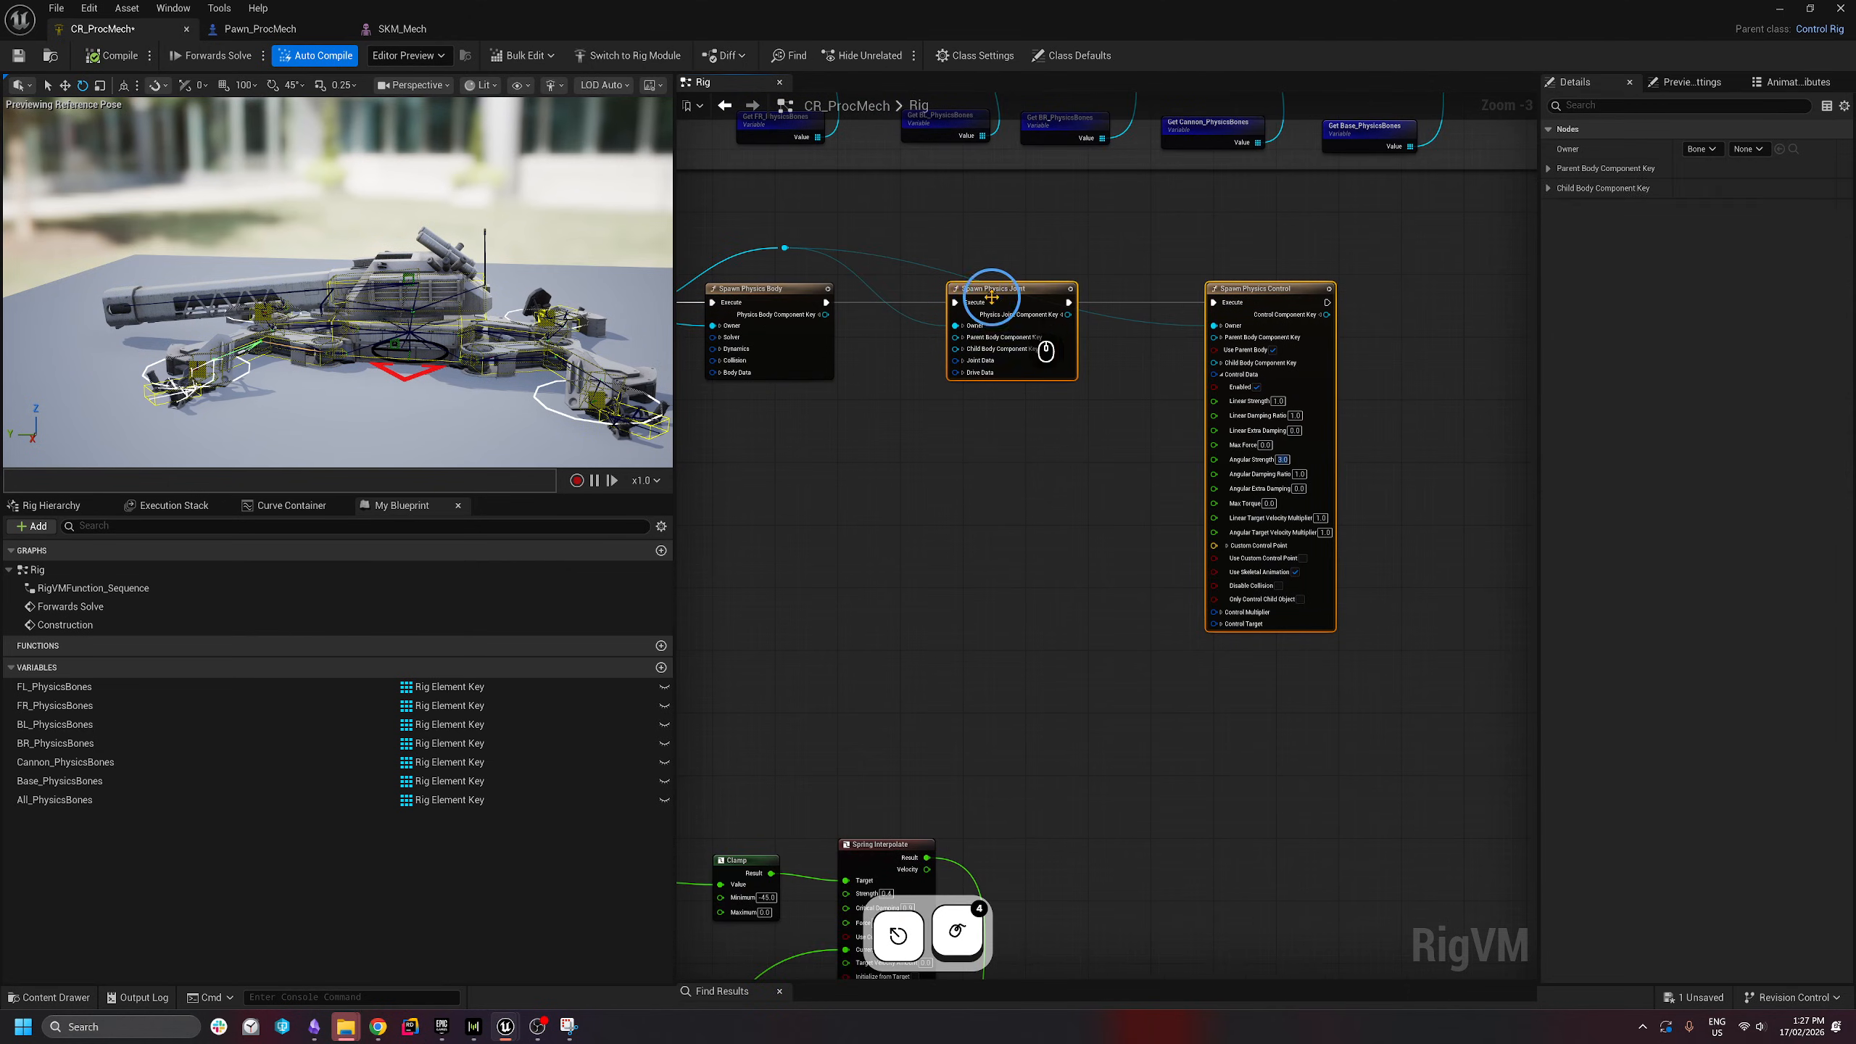
left_click_drag(992, 299, 1229, 298)
left_click(1238, 551)
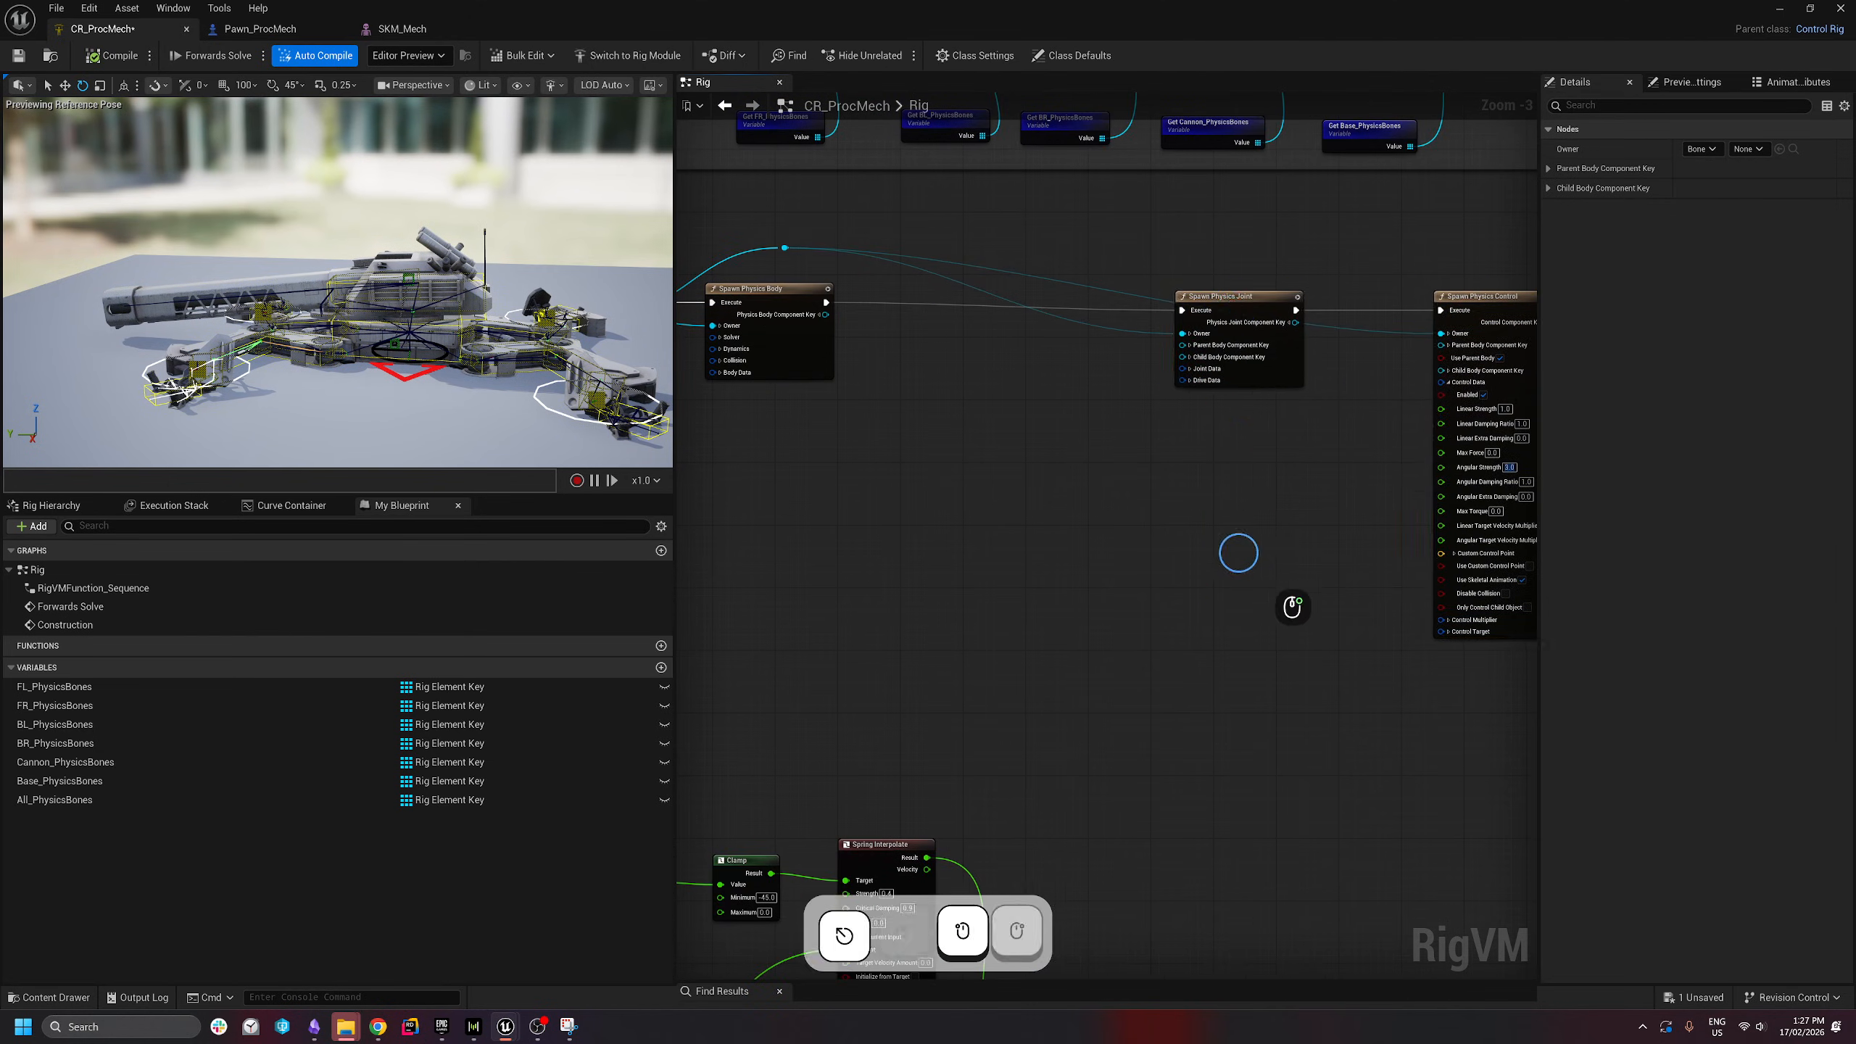
right_click_drag(1238, 551, 1124, 591)
left_click(1409, 344)
key("ctrl+c")
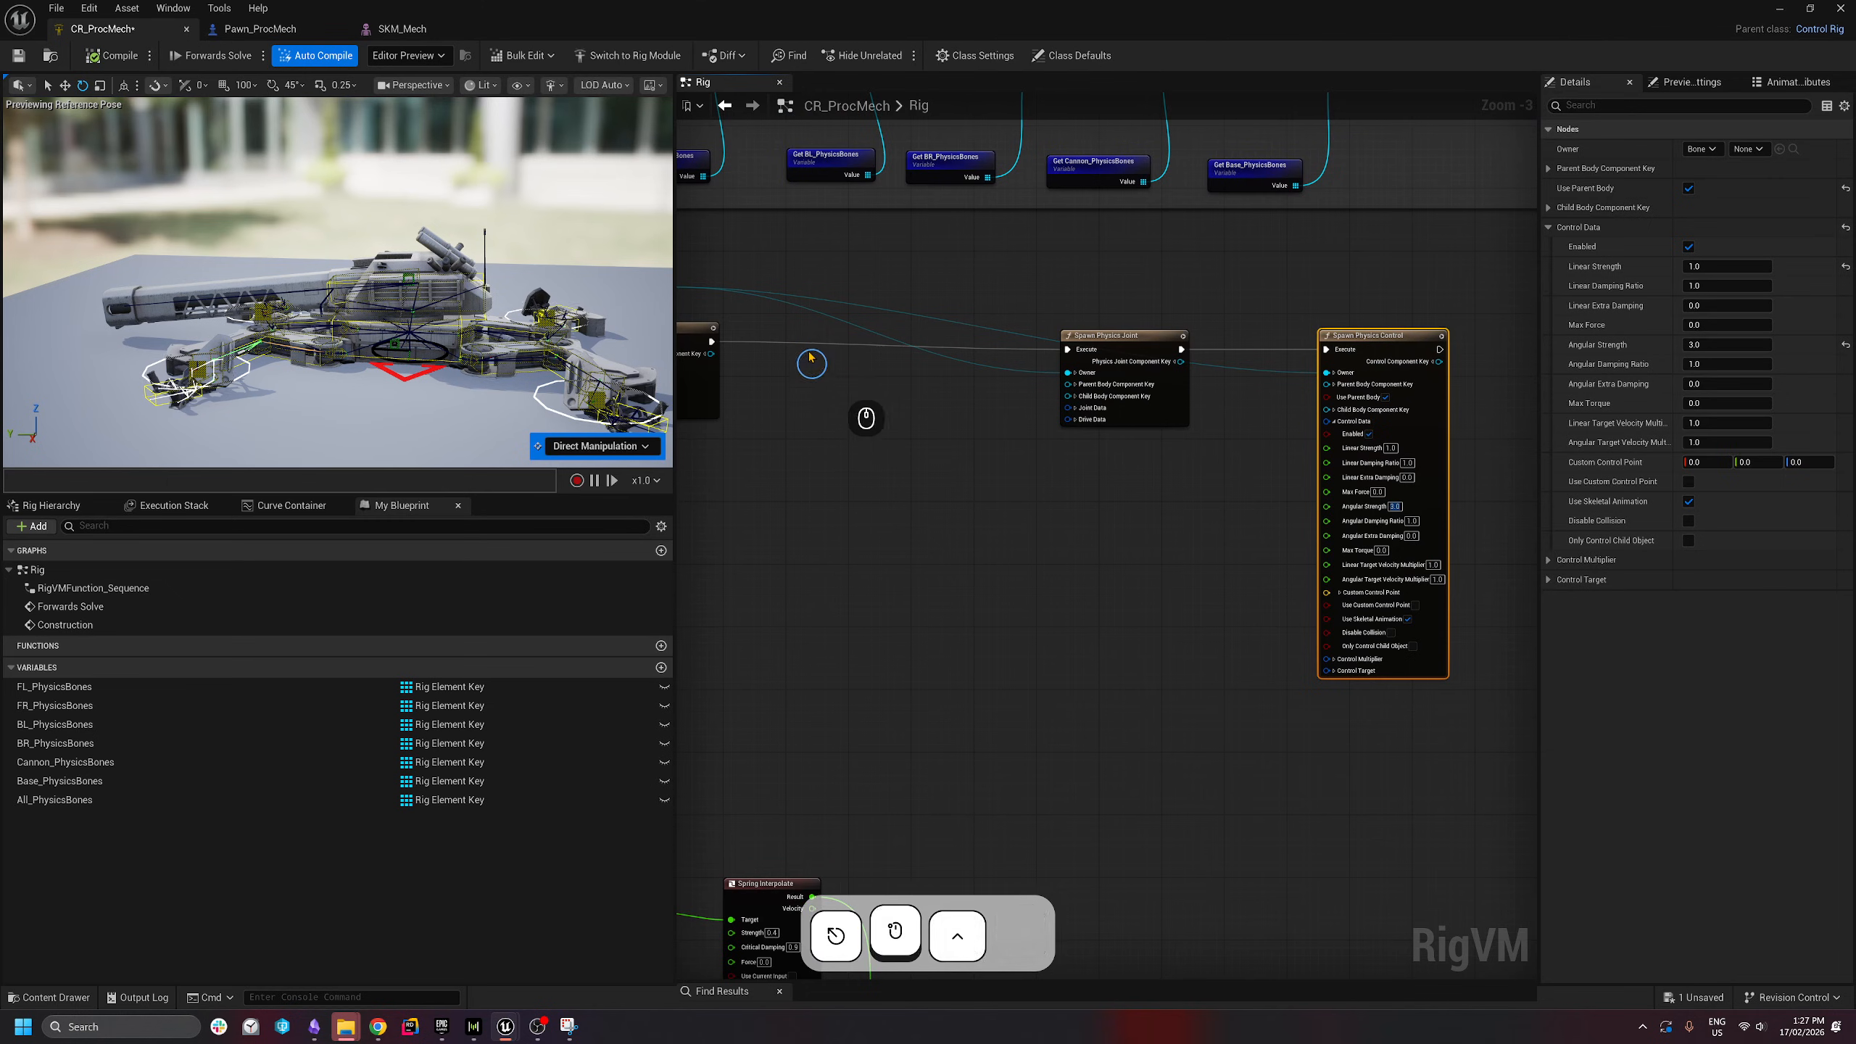
- Paste a duplicate control before the joint with Use Parent Body off and Angular Strength 0.0
key("ctrl+v")
left_click_drag(848, 381, 895, 354)
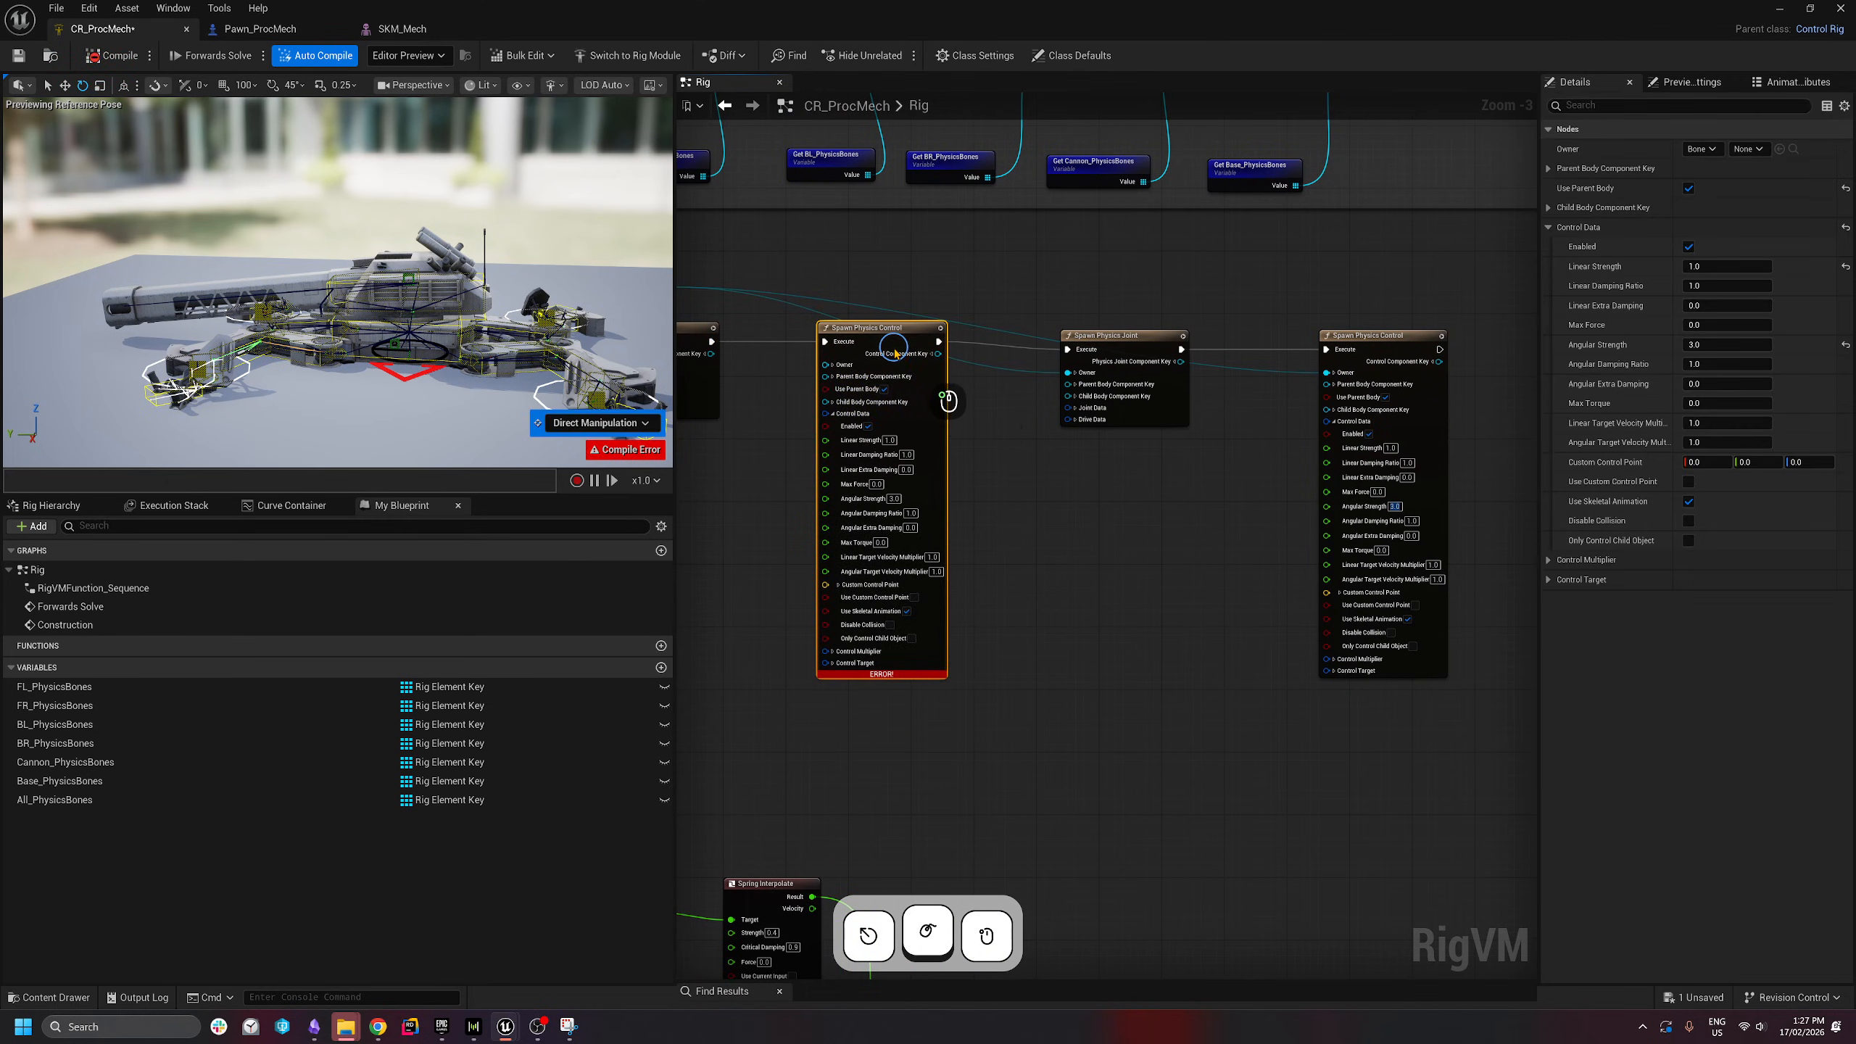
left_click(884, 388)
scroll(780, 526, "up", 2)
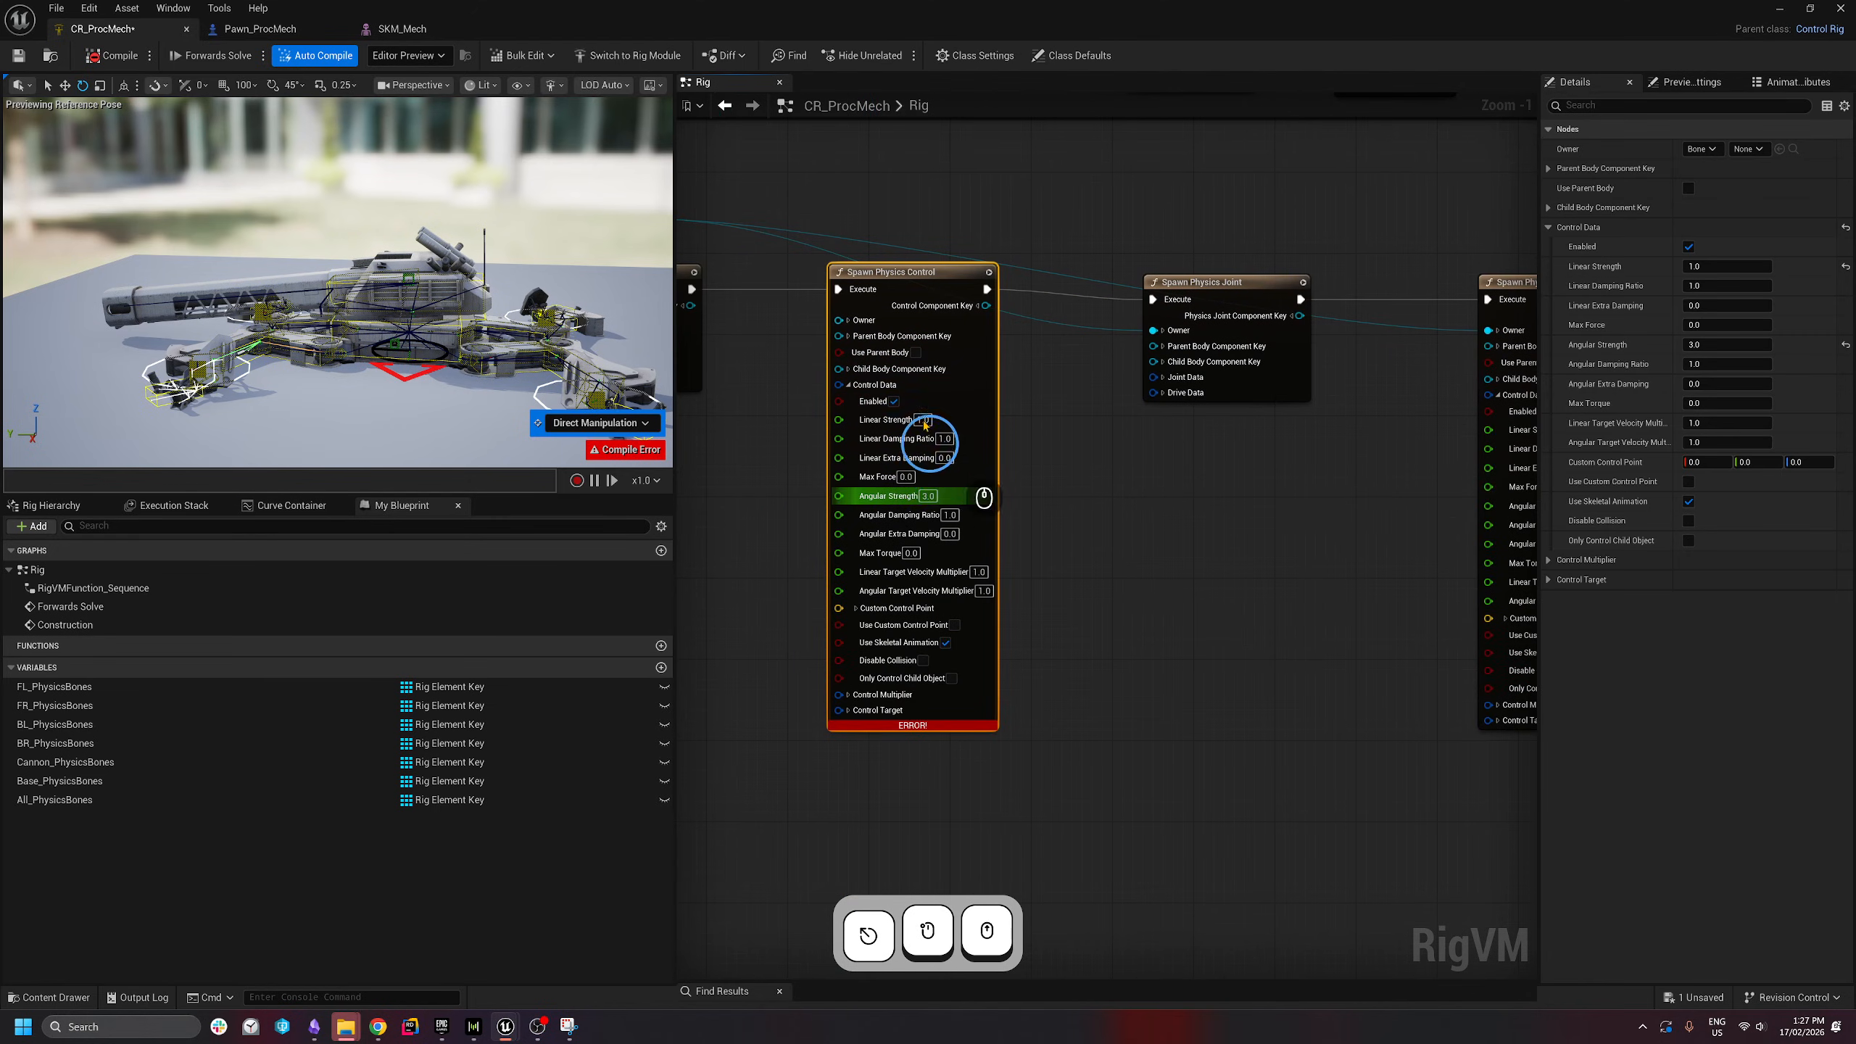
left_click(928, 496)
type("0")
key("Return")
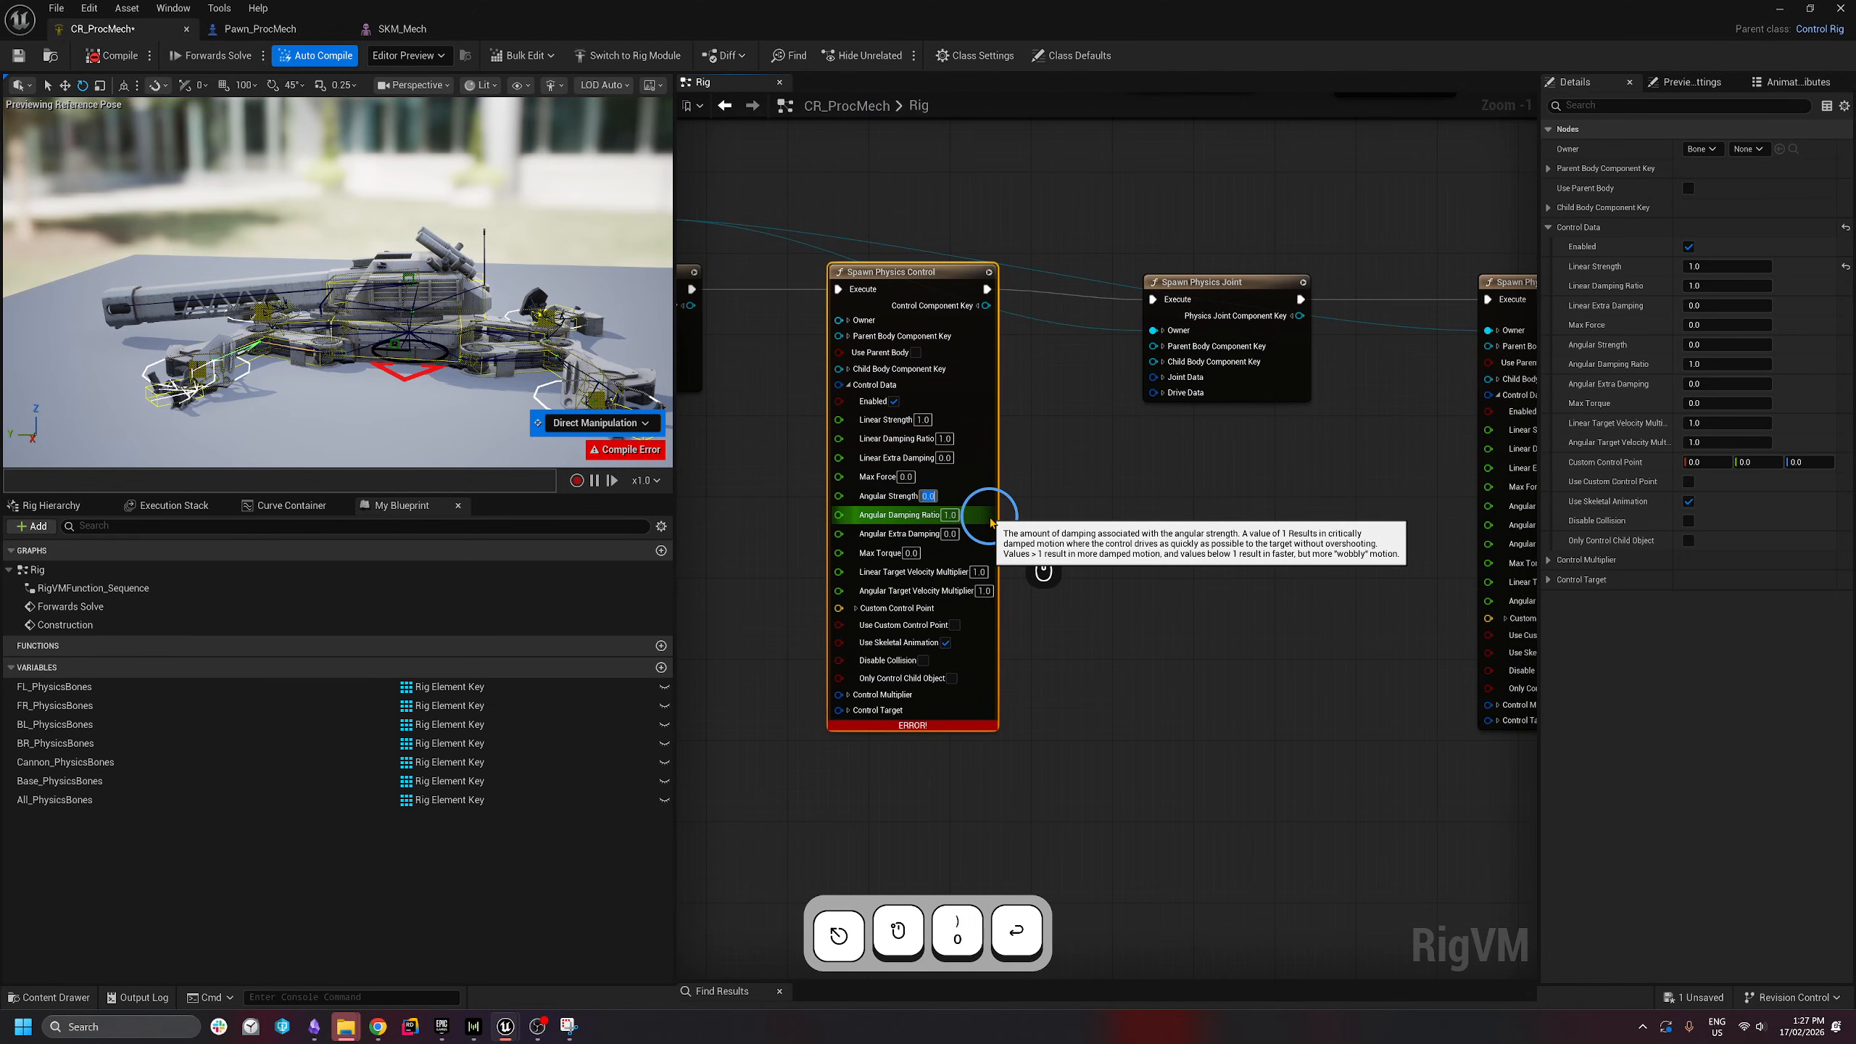
- Connect the For Each element to the duplicate's Owner and compile to clear the error
left_click(1087, 522)
scroll(1087, 522, "down", 1)
right_click_drag(1087, 522, 1218, 540)
right_click_drag(822, 290, 984, 294)
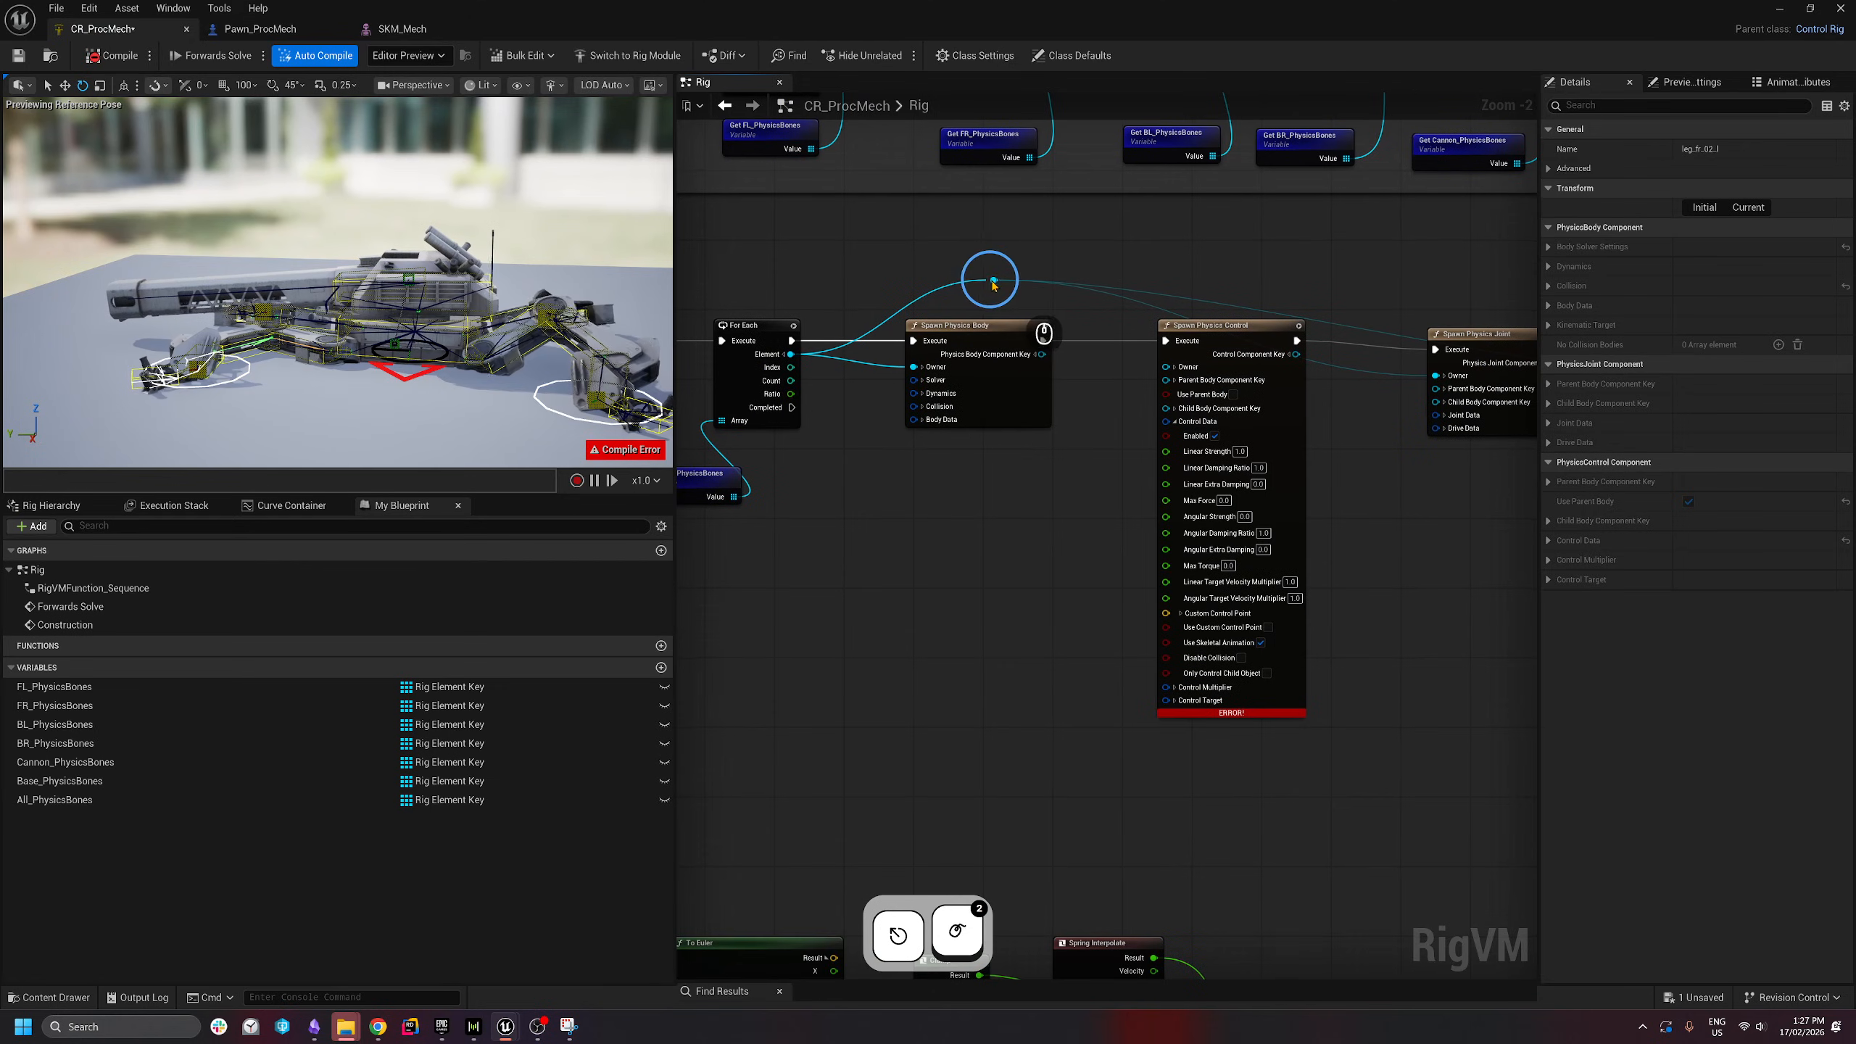
left_click_drag(993, 284, 1168, 366)
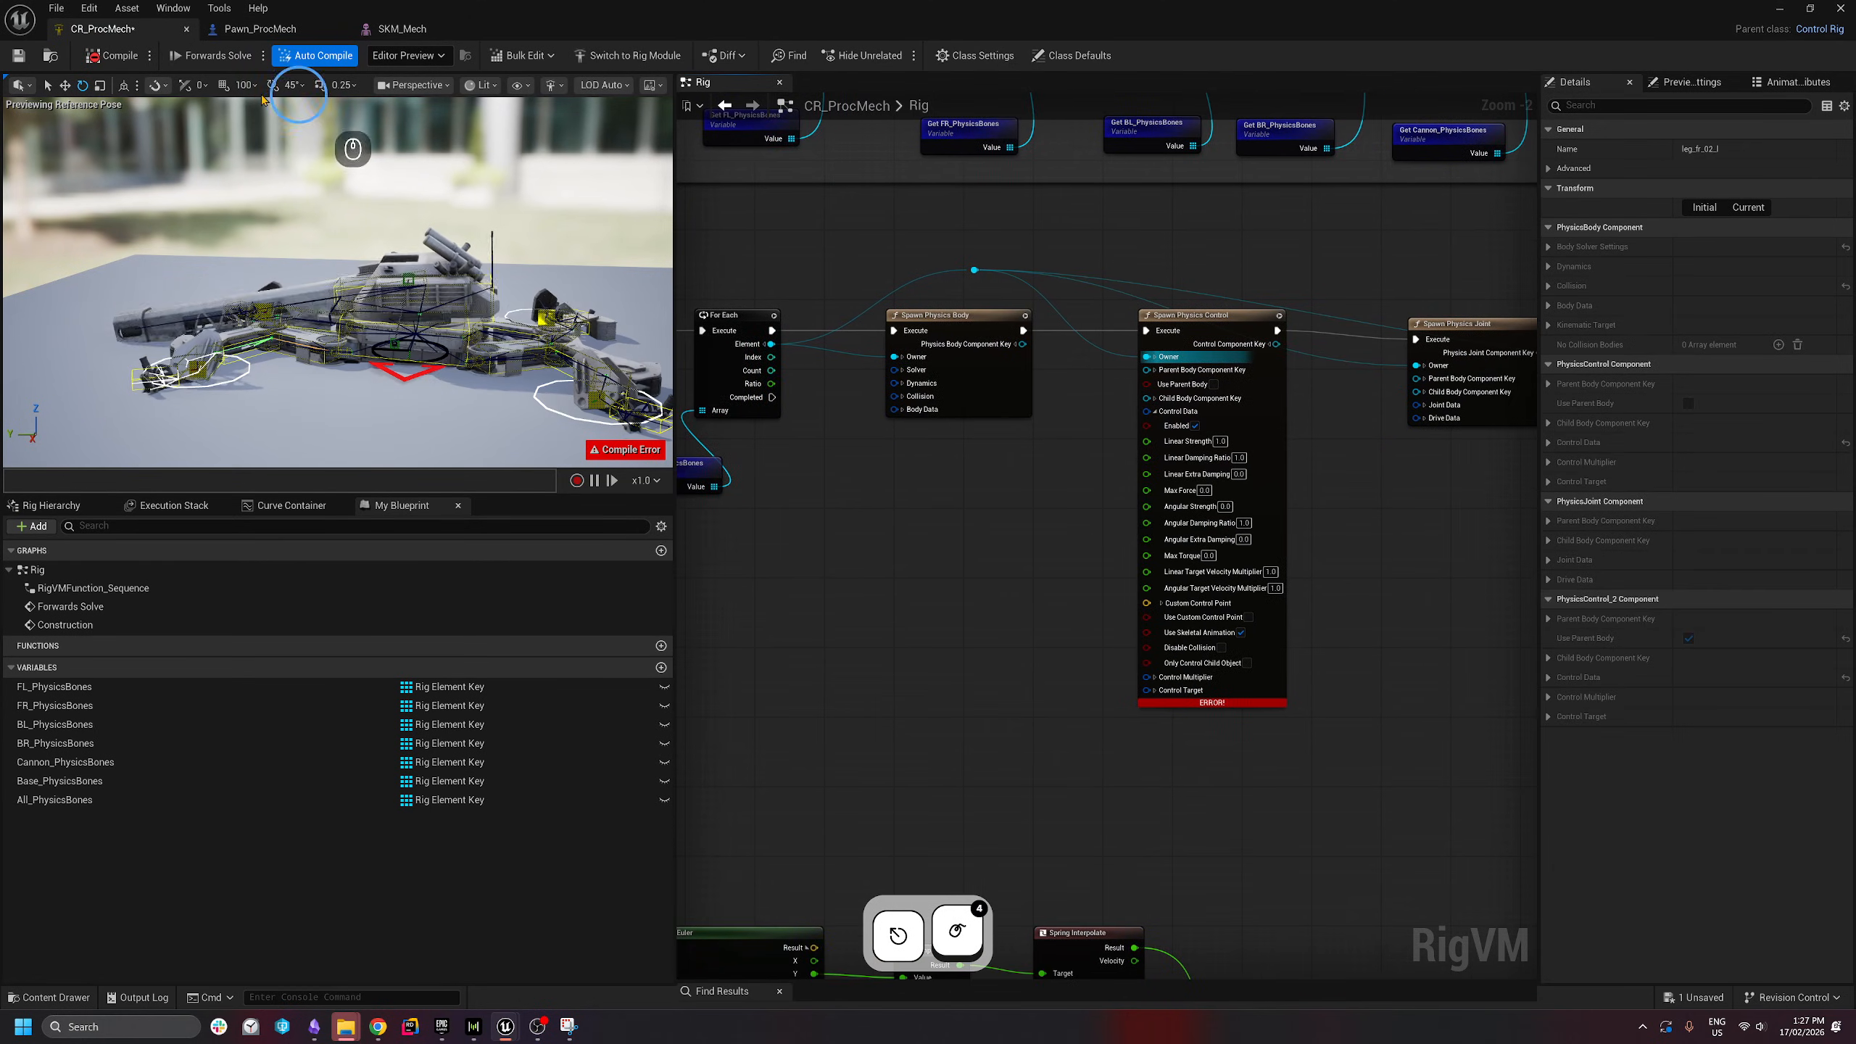
left_click(112, 56)
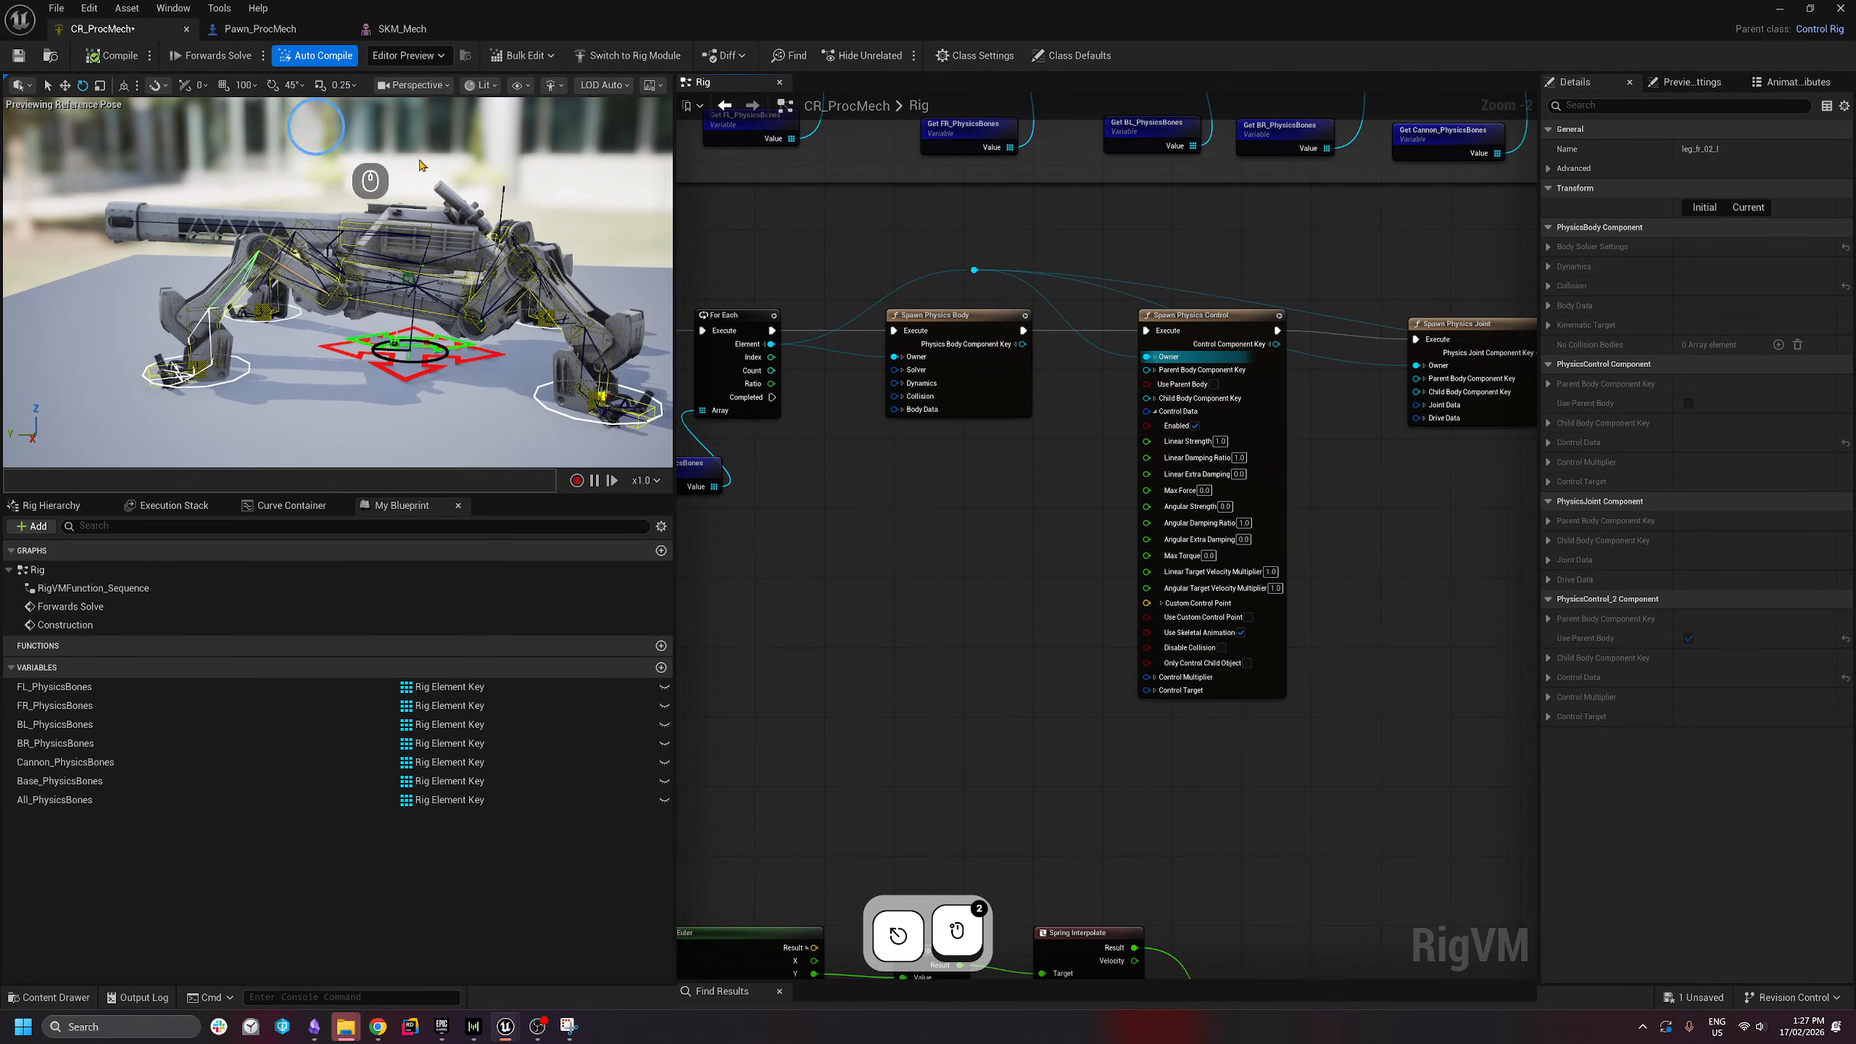
- Disconnect the control's execution link to the joint and recompile the rewired chain
right_click_drag(1416, 503, 1277, 488)
left_click_drag(1143, 215, 943, 747)
right_click_drag(1254, 641, 1107, 647)
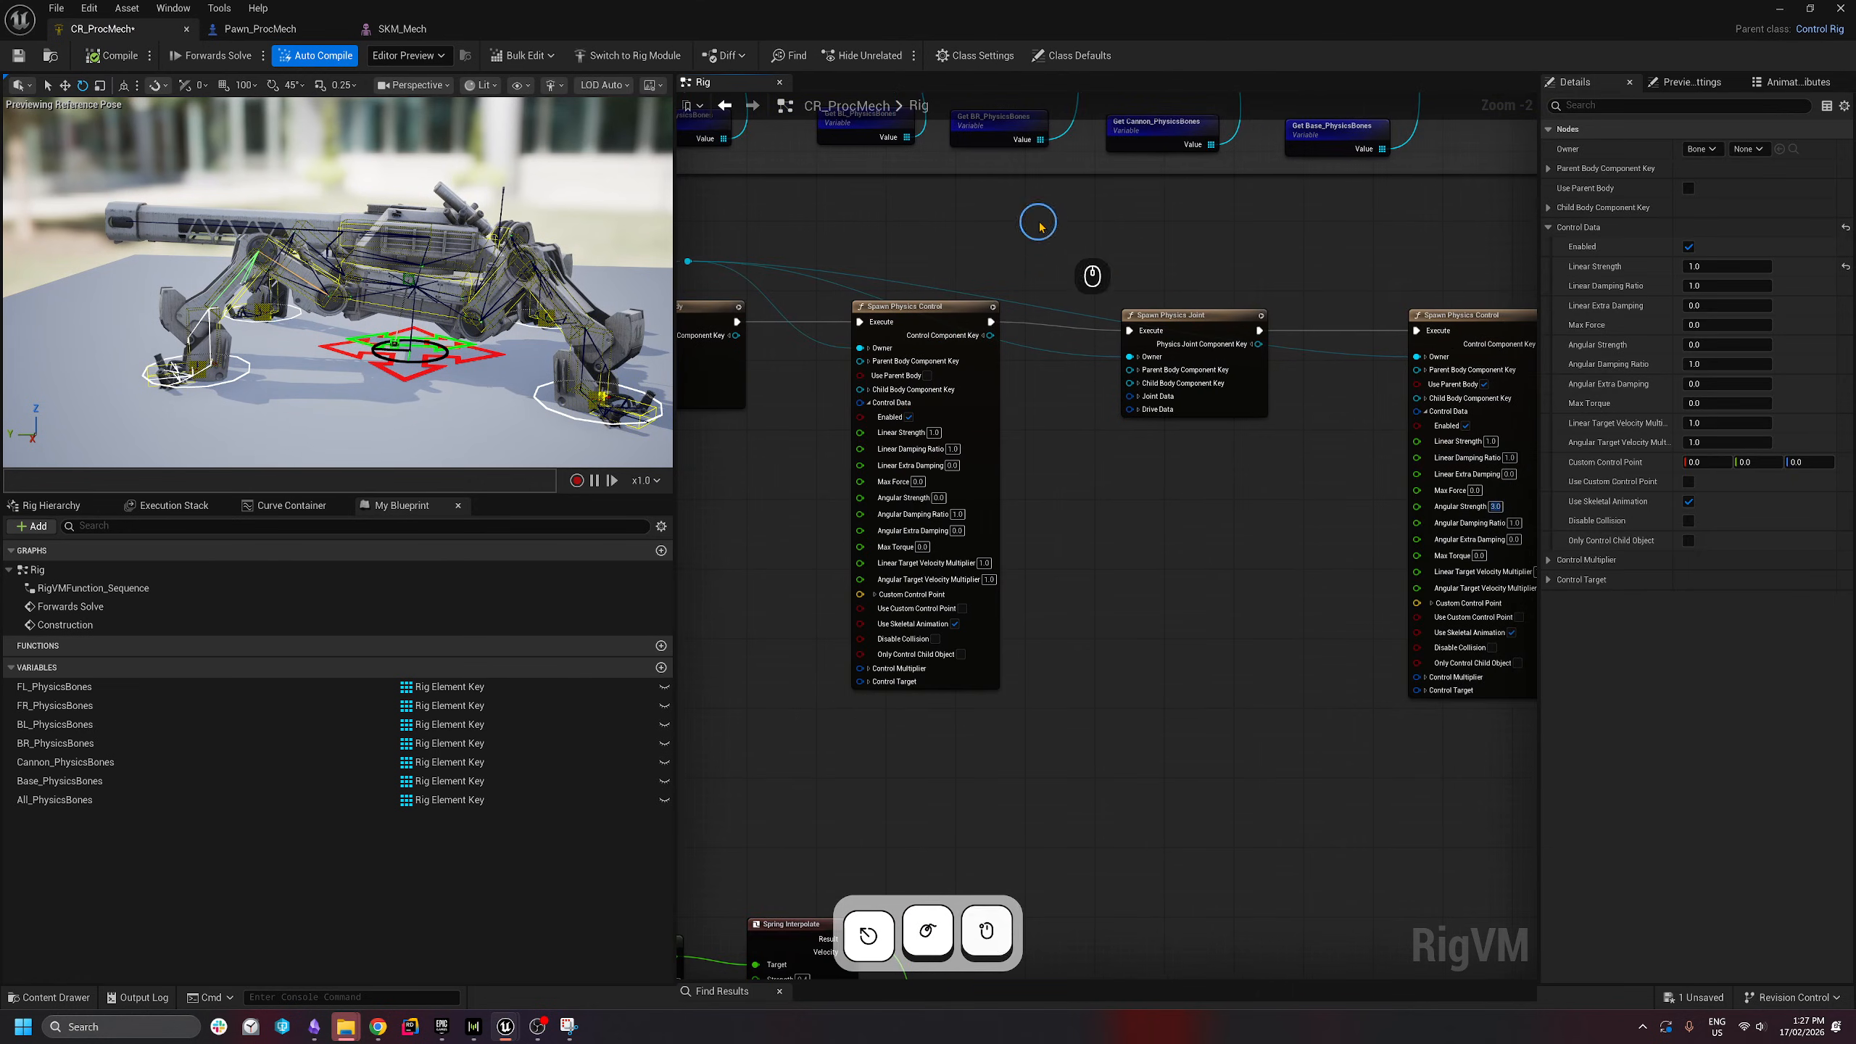
left_click(991, 321, "alt")
left_click(104, 59)
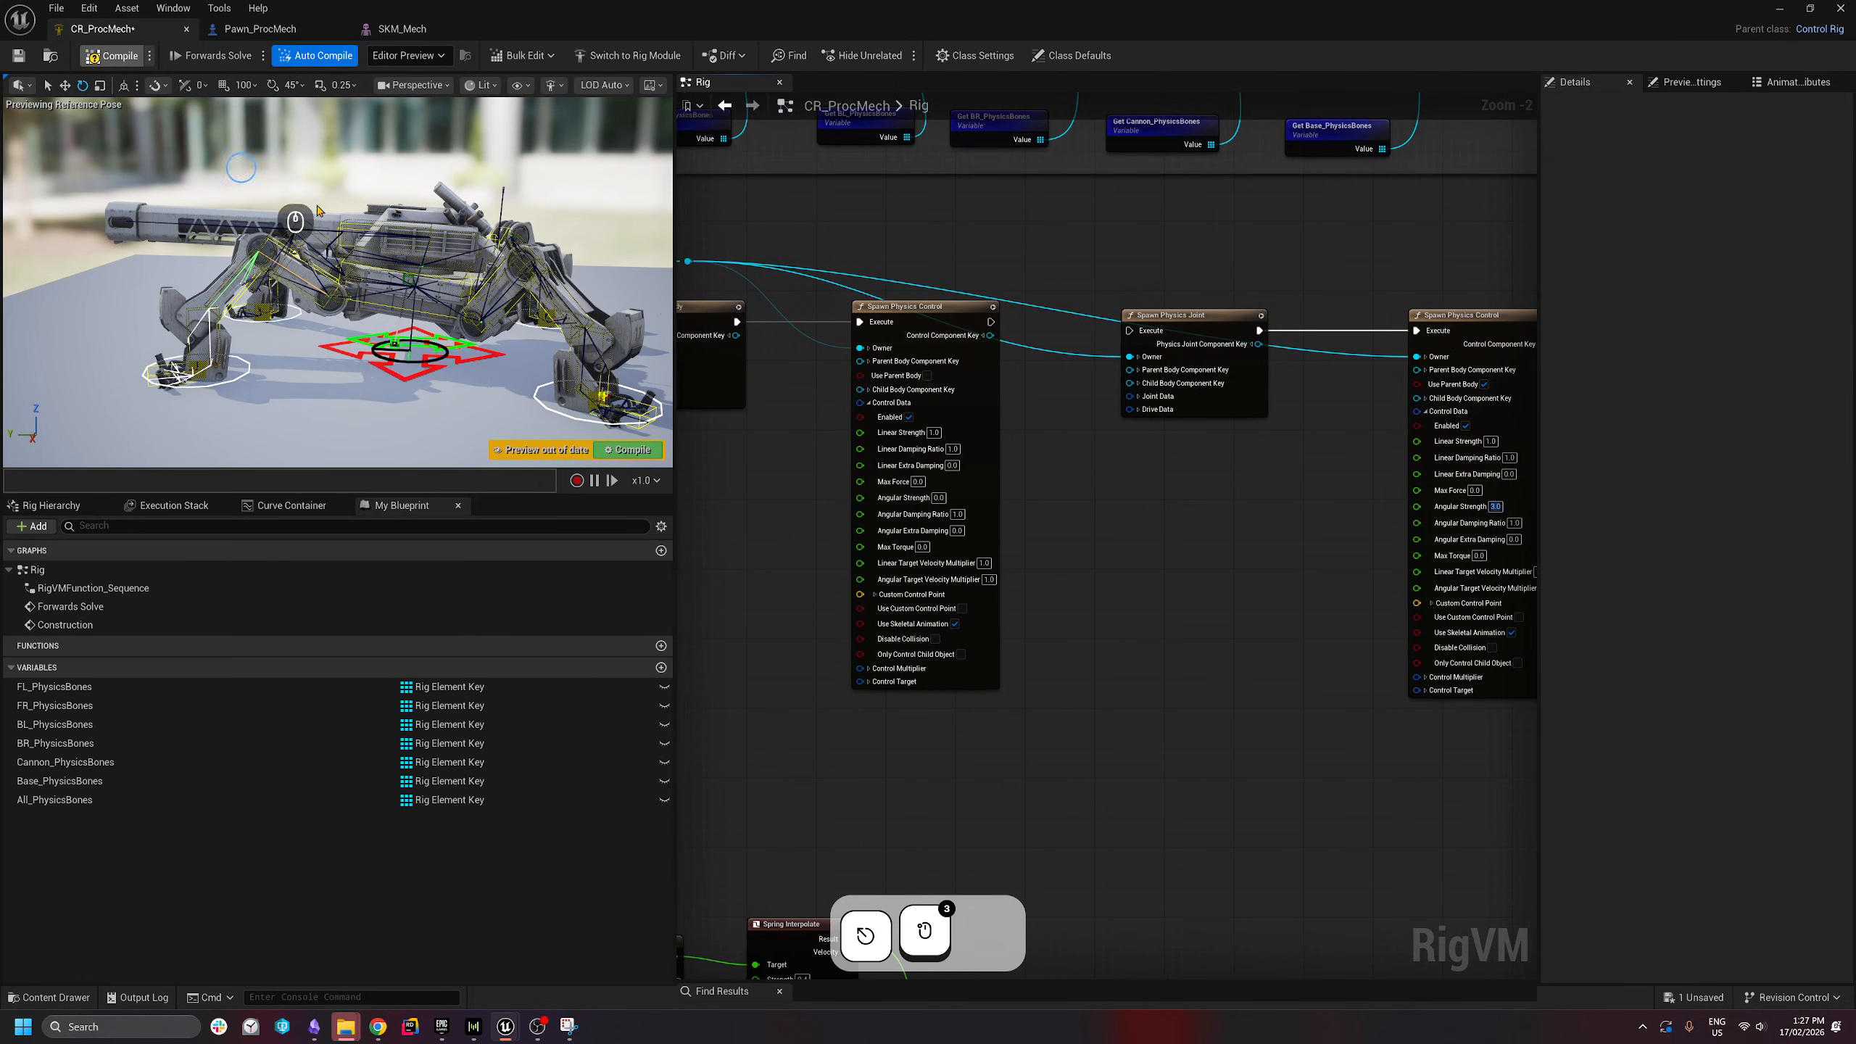
- Chain the physics control into Spawn Physics Joint and compile the rig
left_click_drag(1133, 259, 945, 468)
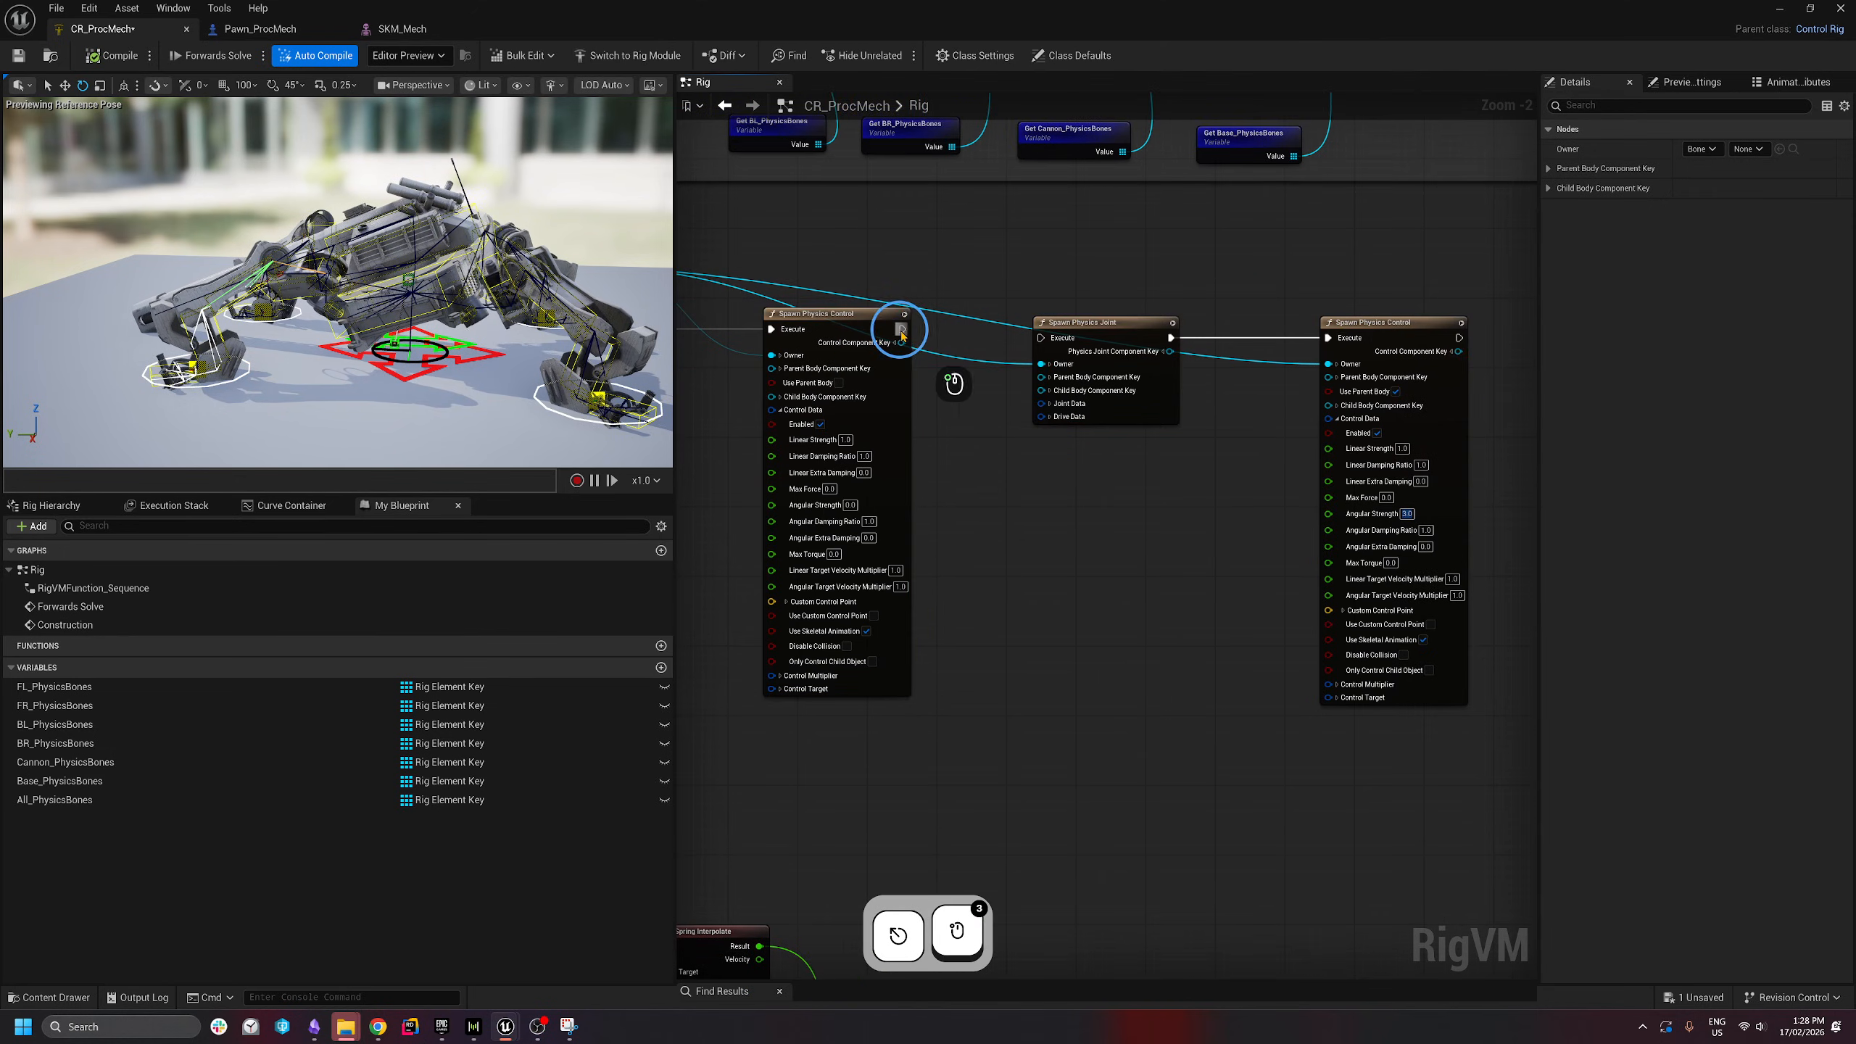
left_click_drag(903, 331, 1058, 342)
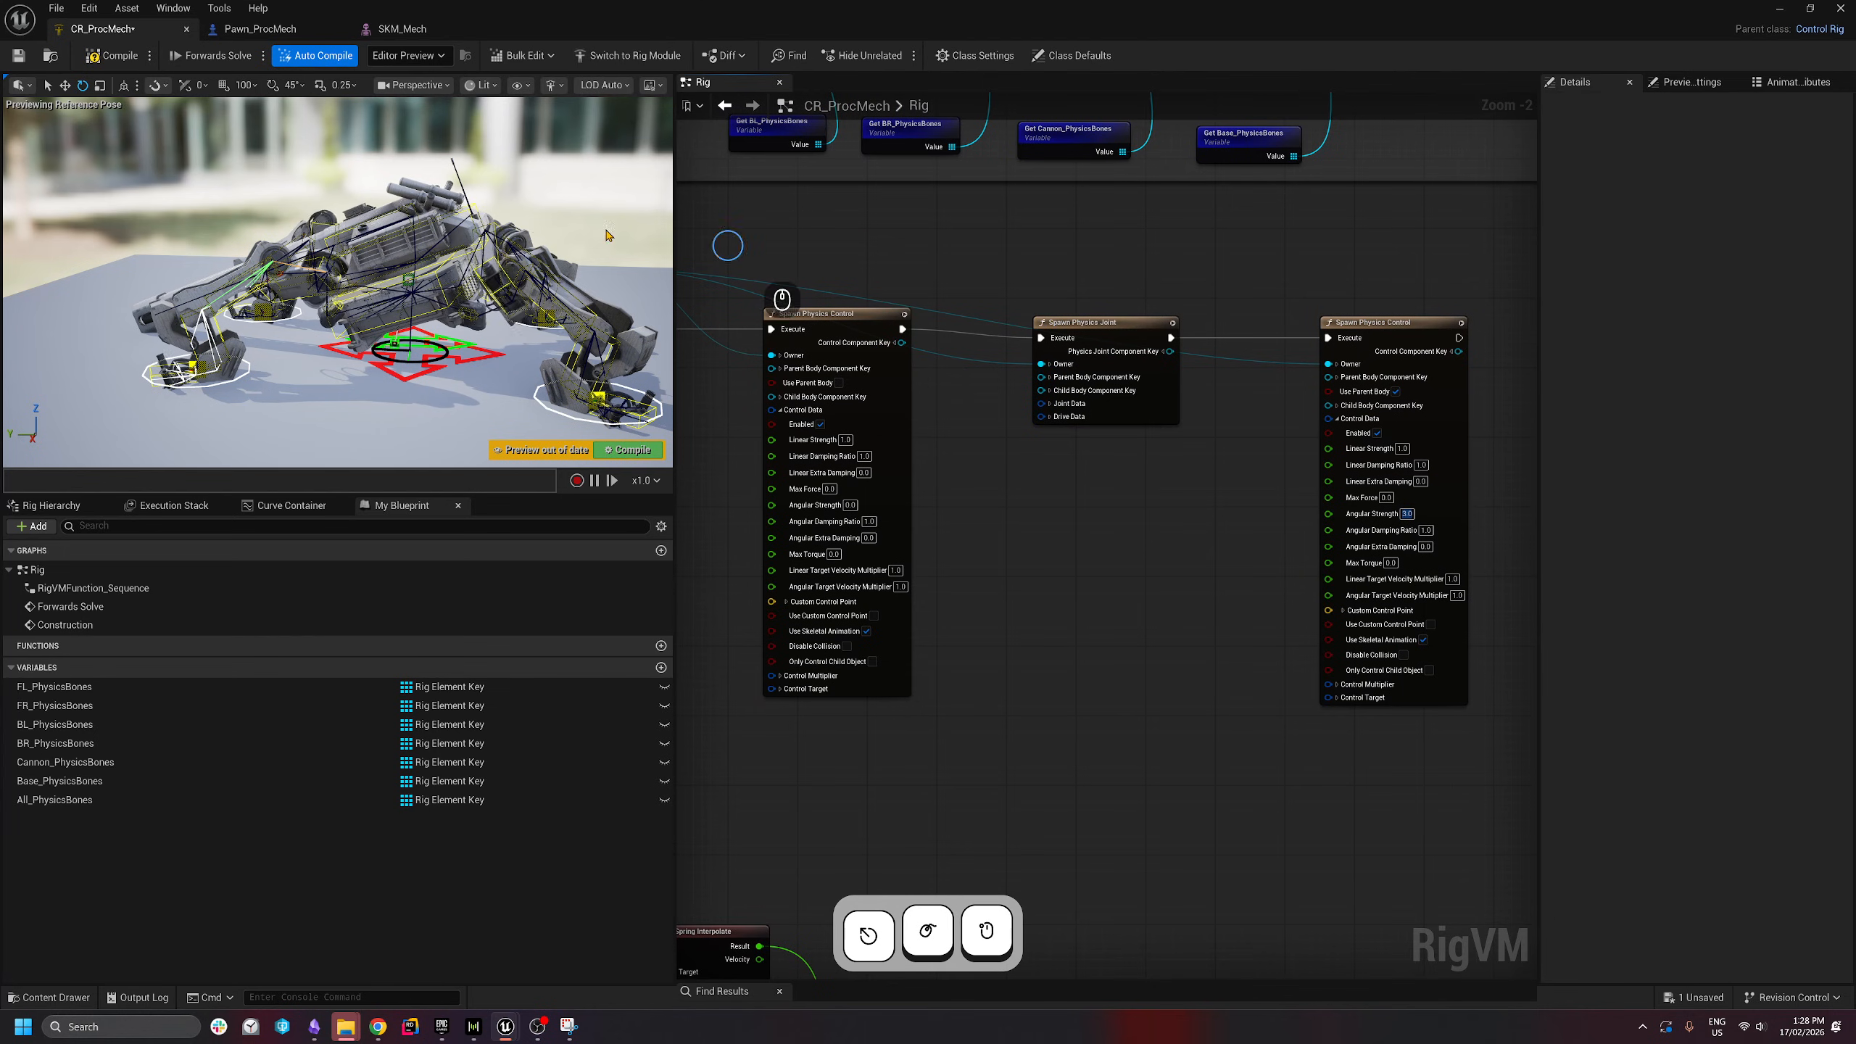
left_click(109, 58)
- Move Target_Ctrl left in the preview to test that the mech follows
left_click(554, 245)
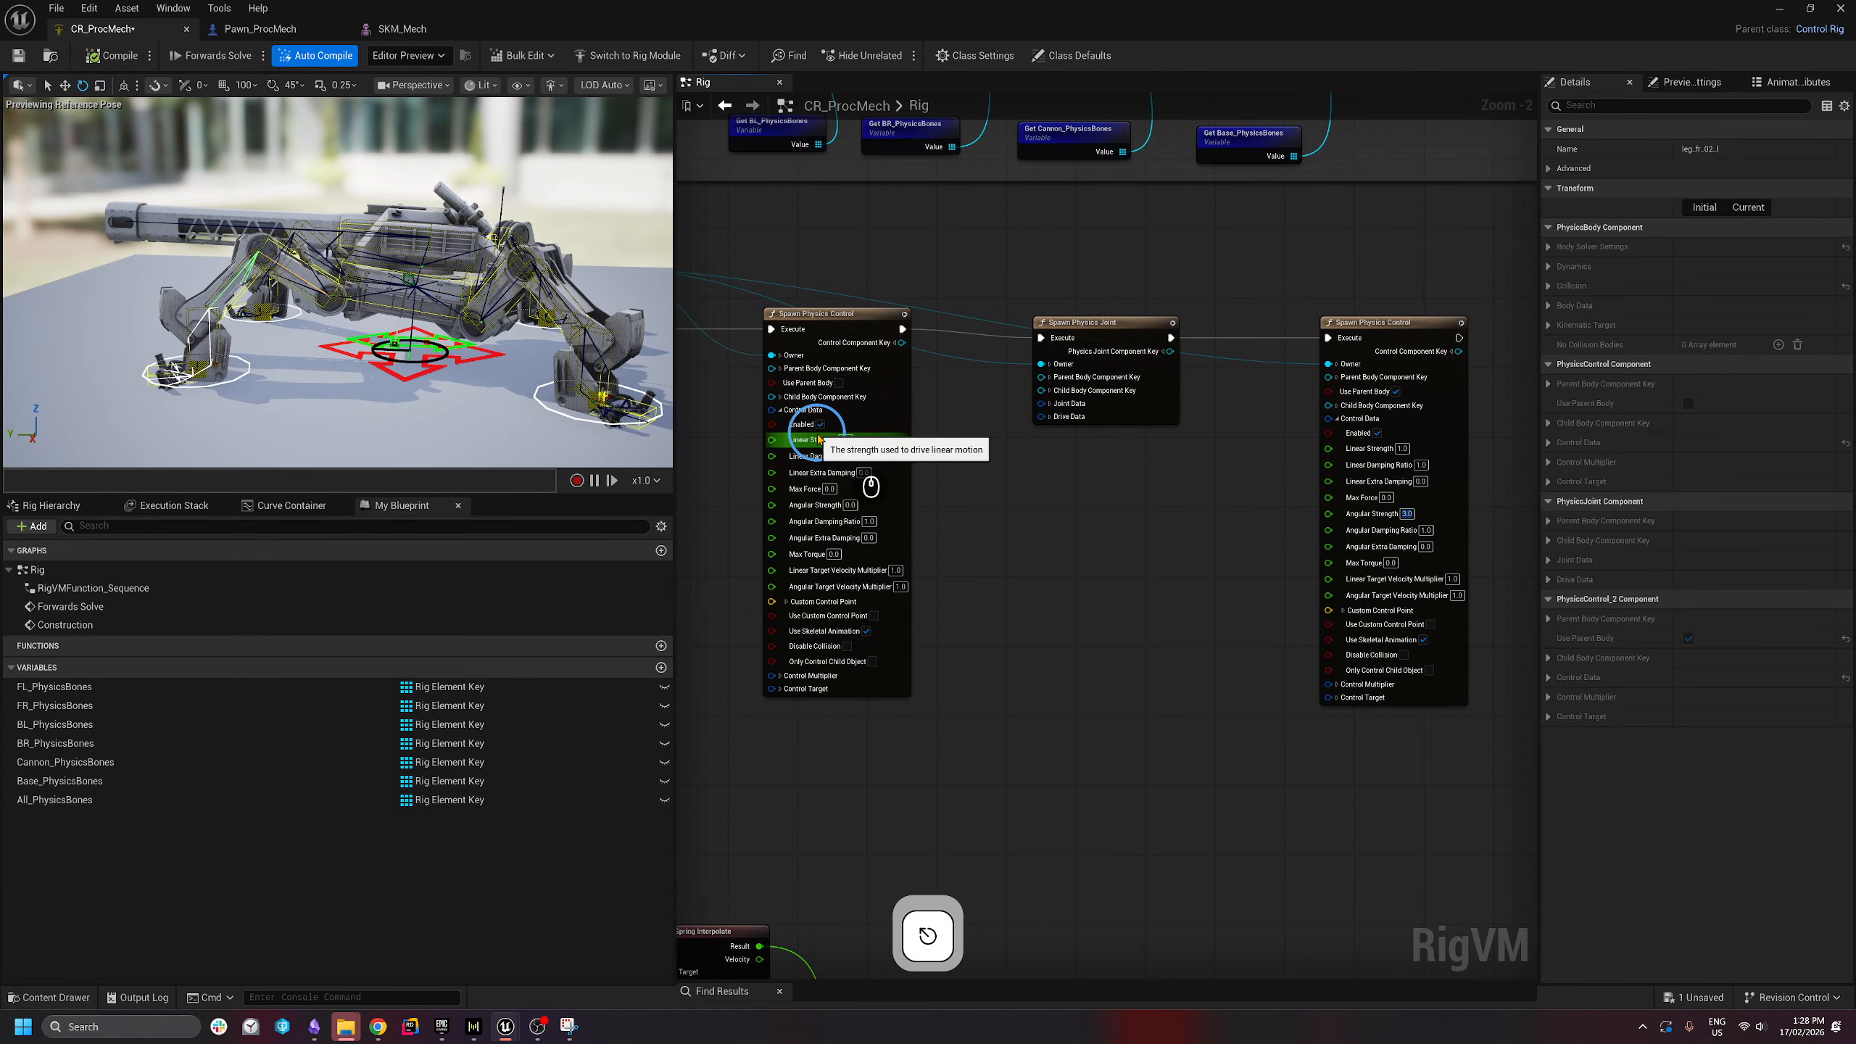
left_click(437, 348)
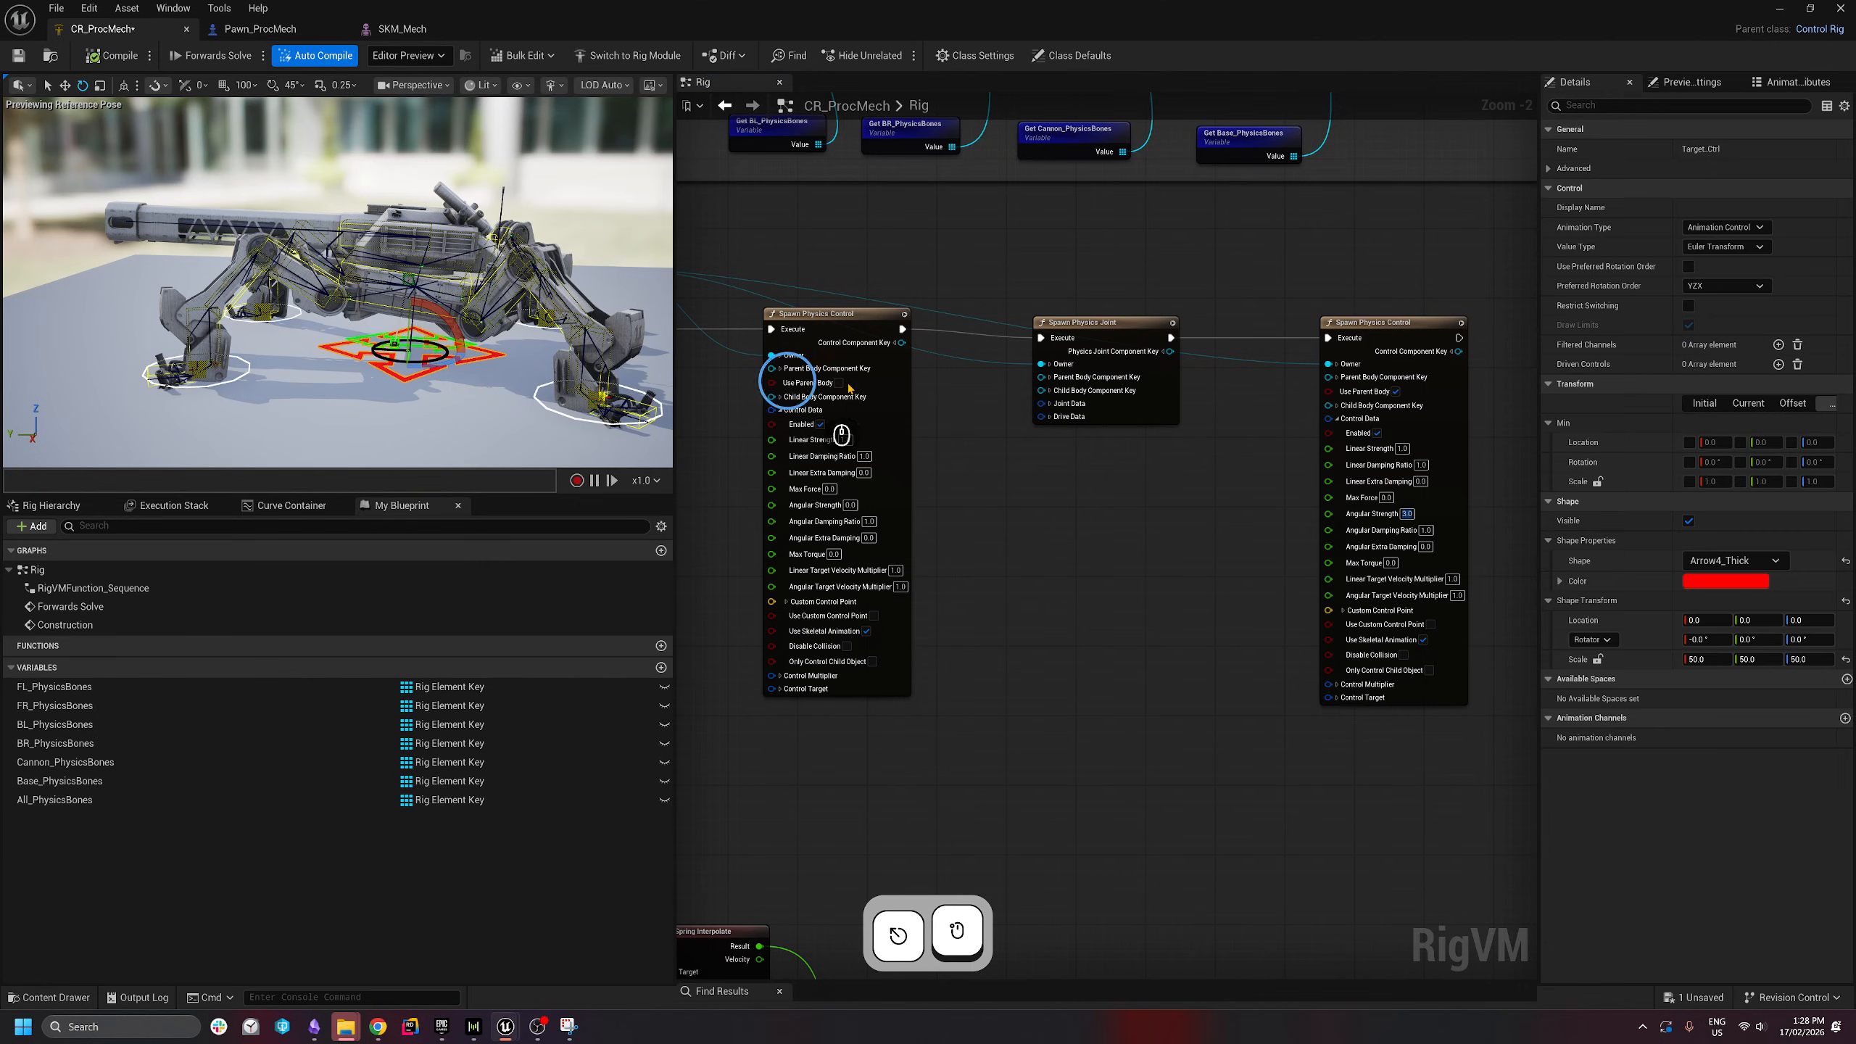
key("s")
right_click_drag(440, 340, 464, 410)
key("e")
key("w")
left_click_drag(362, 327, 244, 317)
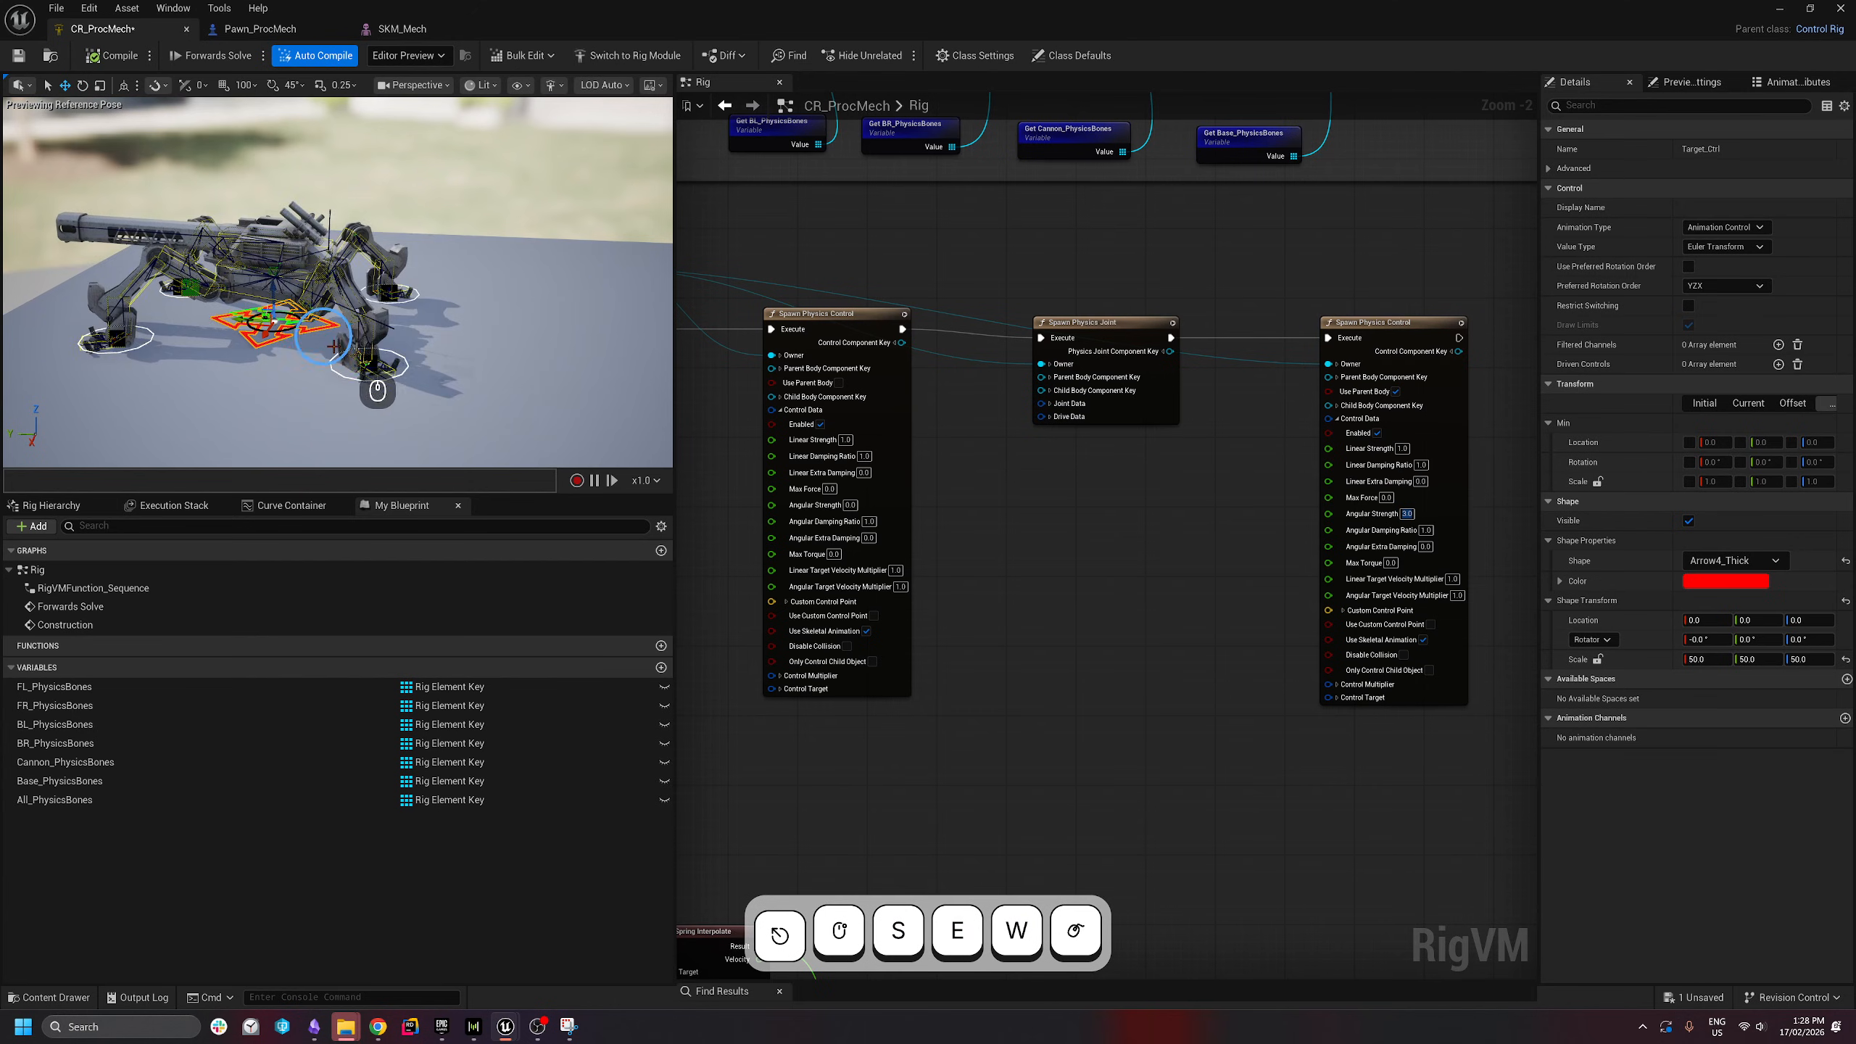
key("w")
key("a")
right_click_drag(281, 292, 495, 331)
key("q")
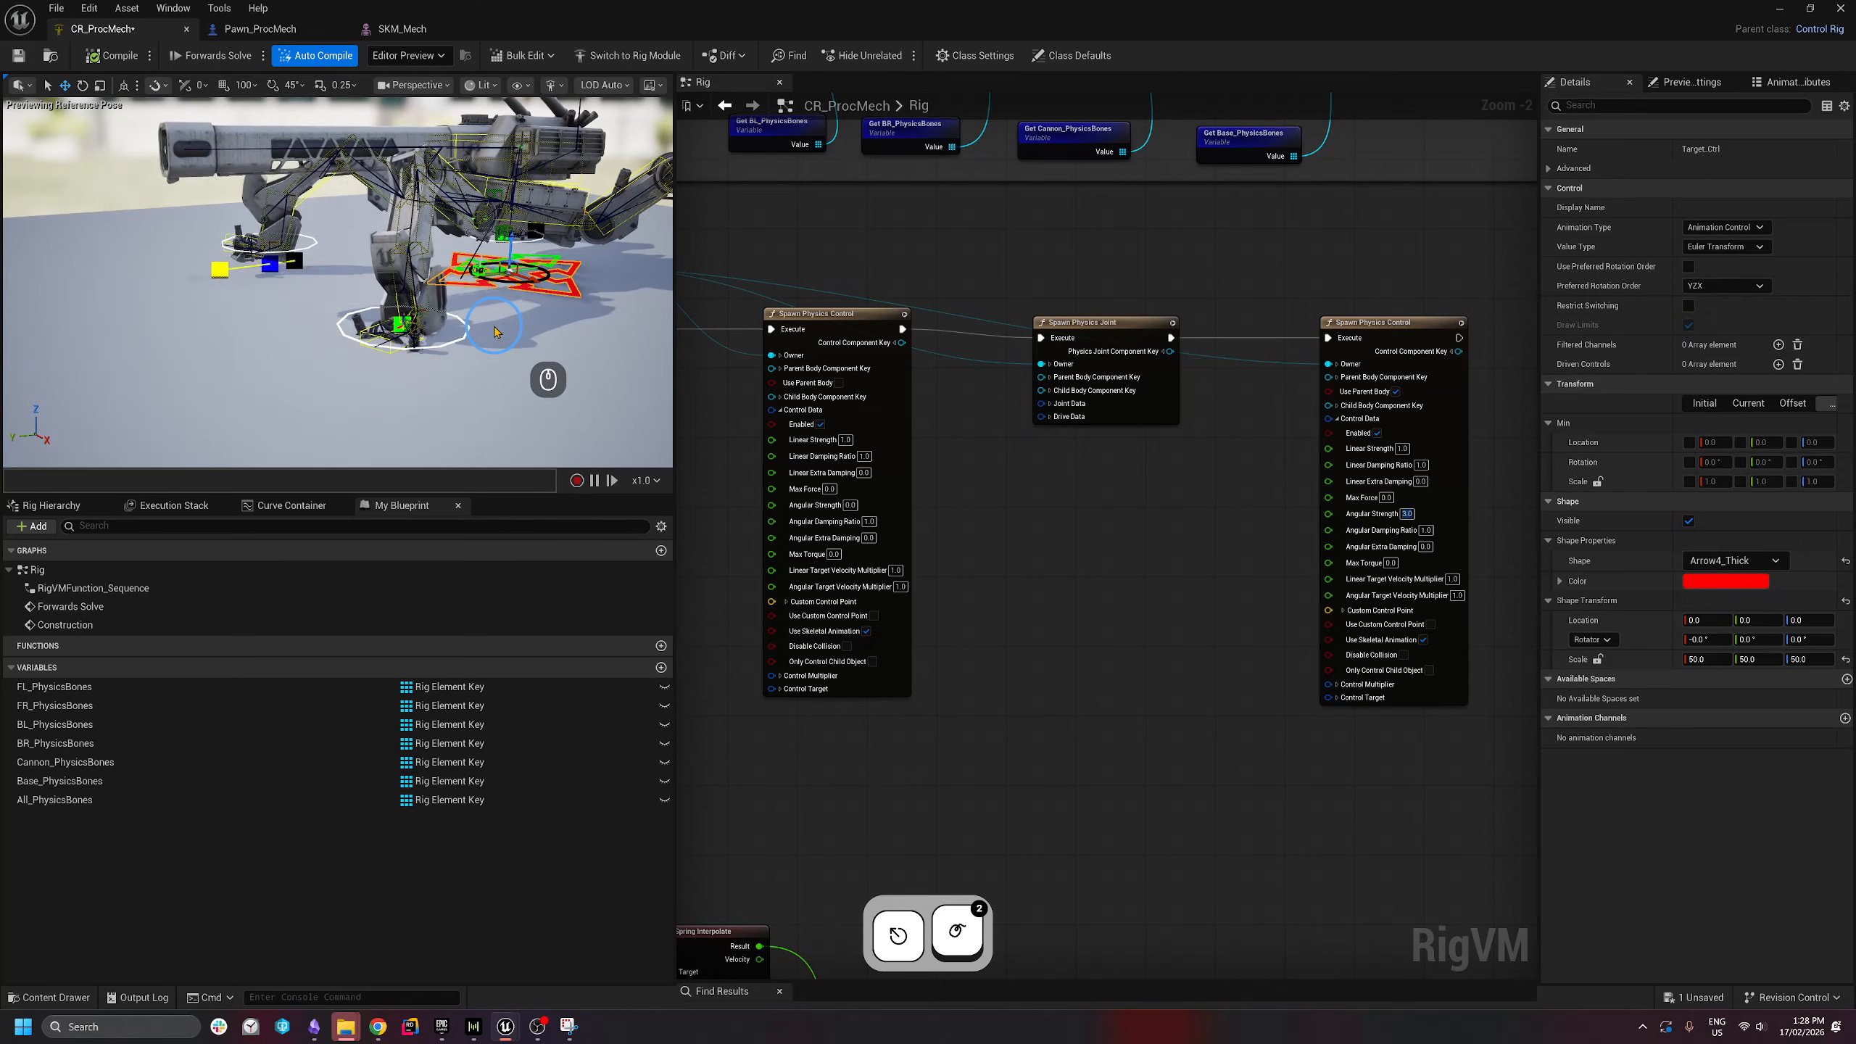
- Set Linear Damping Ratio 0.5 on both control nodes and Angular Damping Ratio 0.5
left_click(1018, 516)
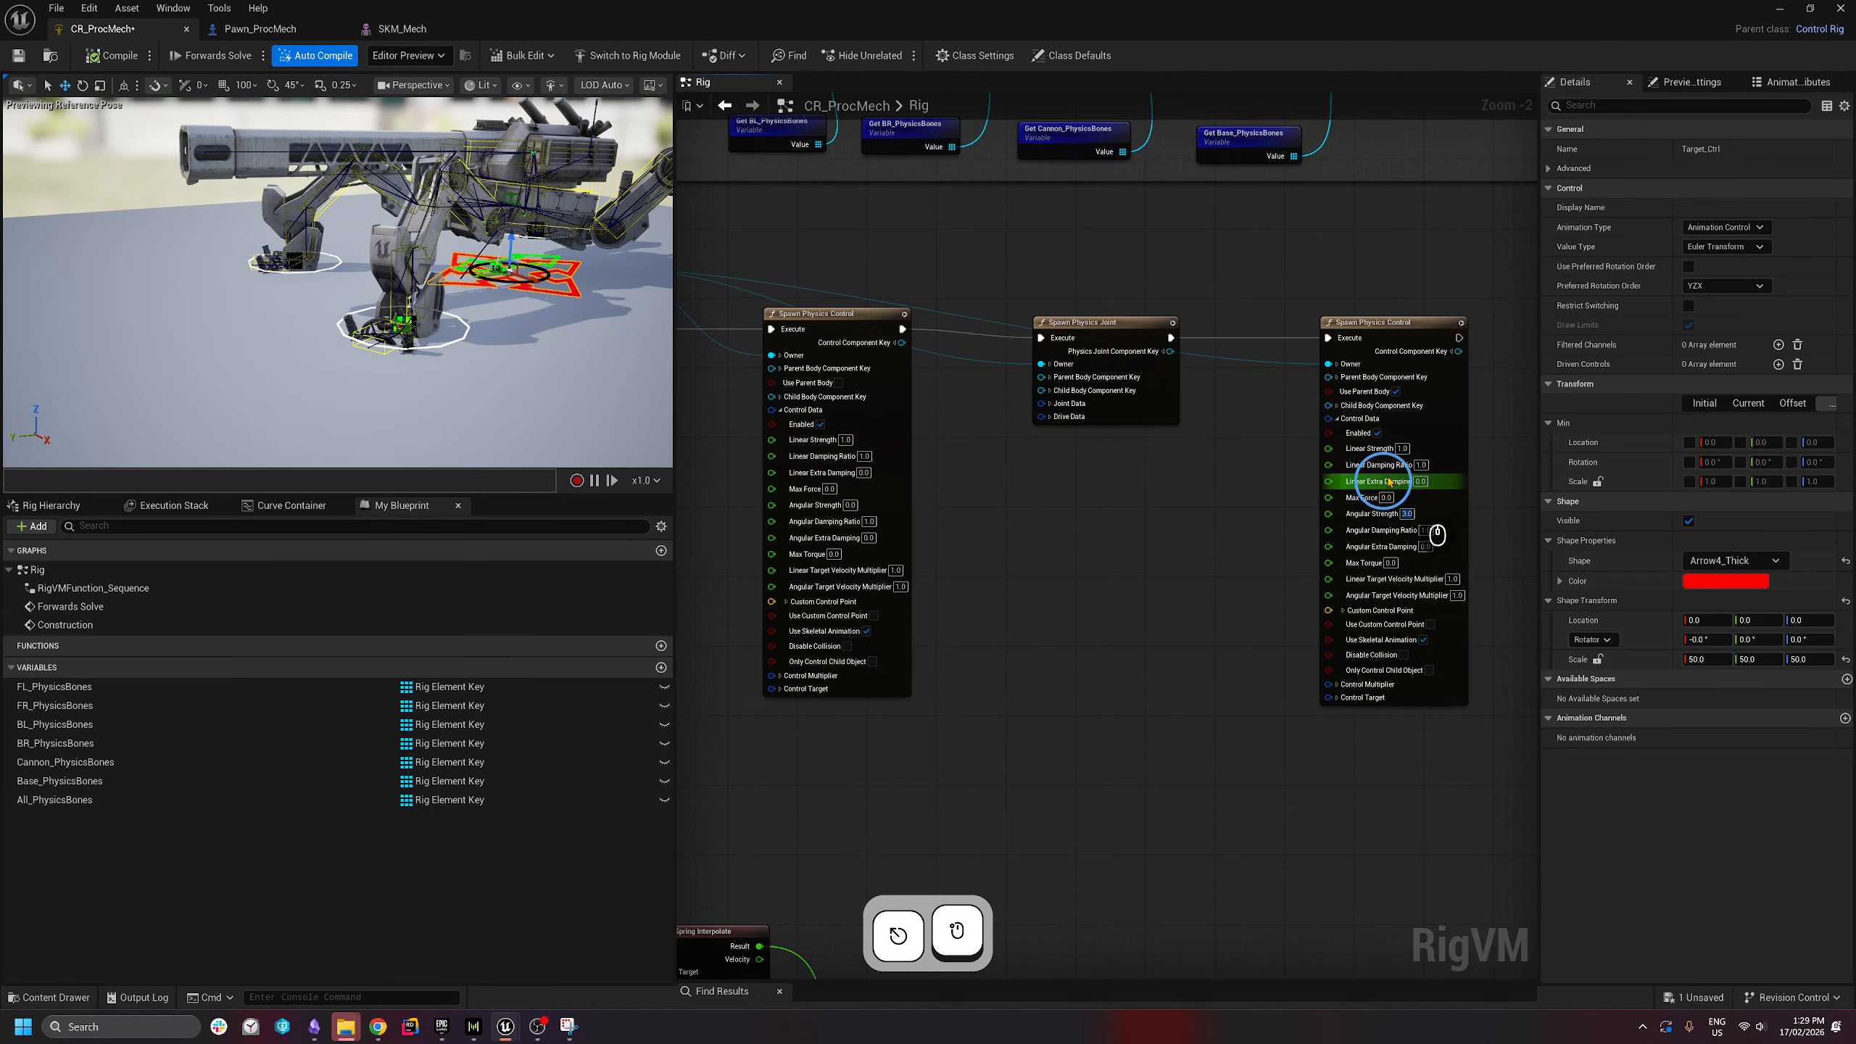
left_click(865, 457)
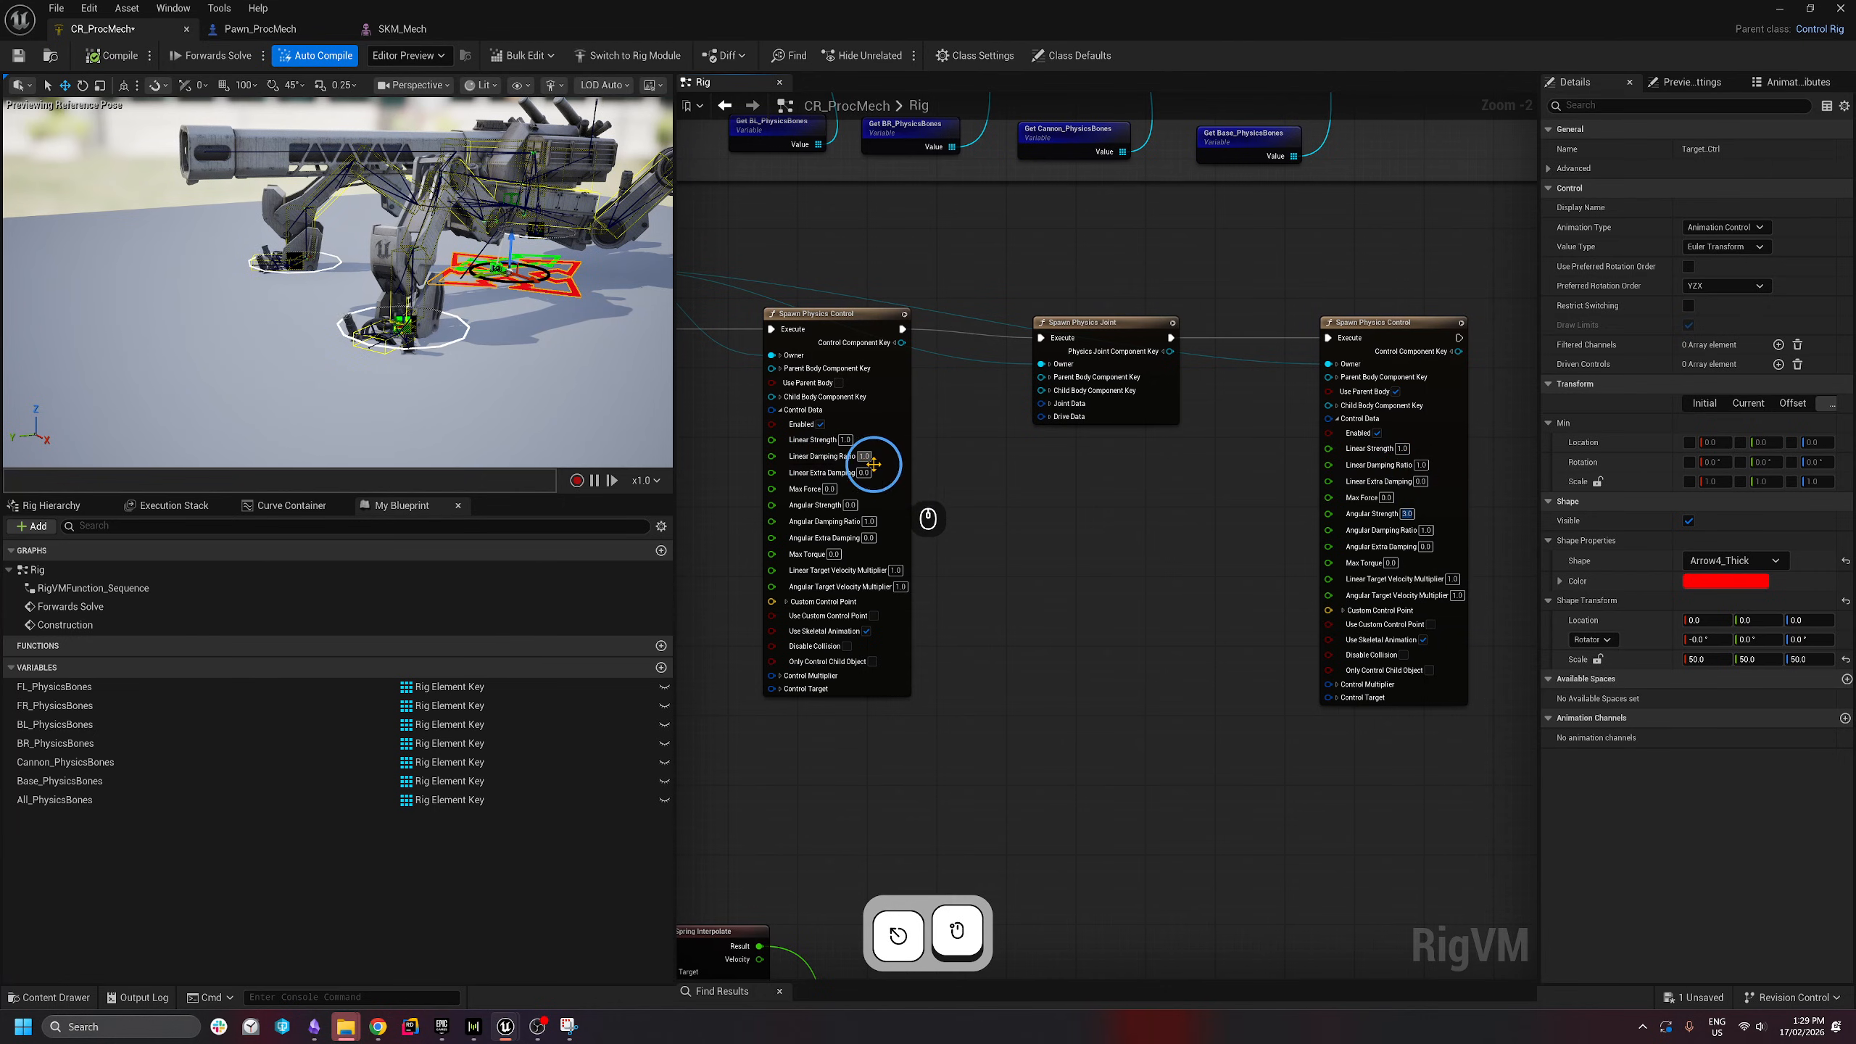
key("ctrl+a")
type(",")
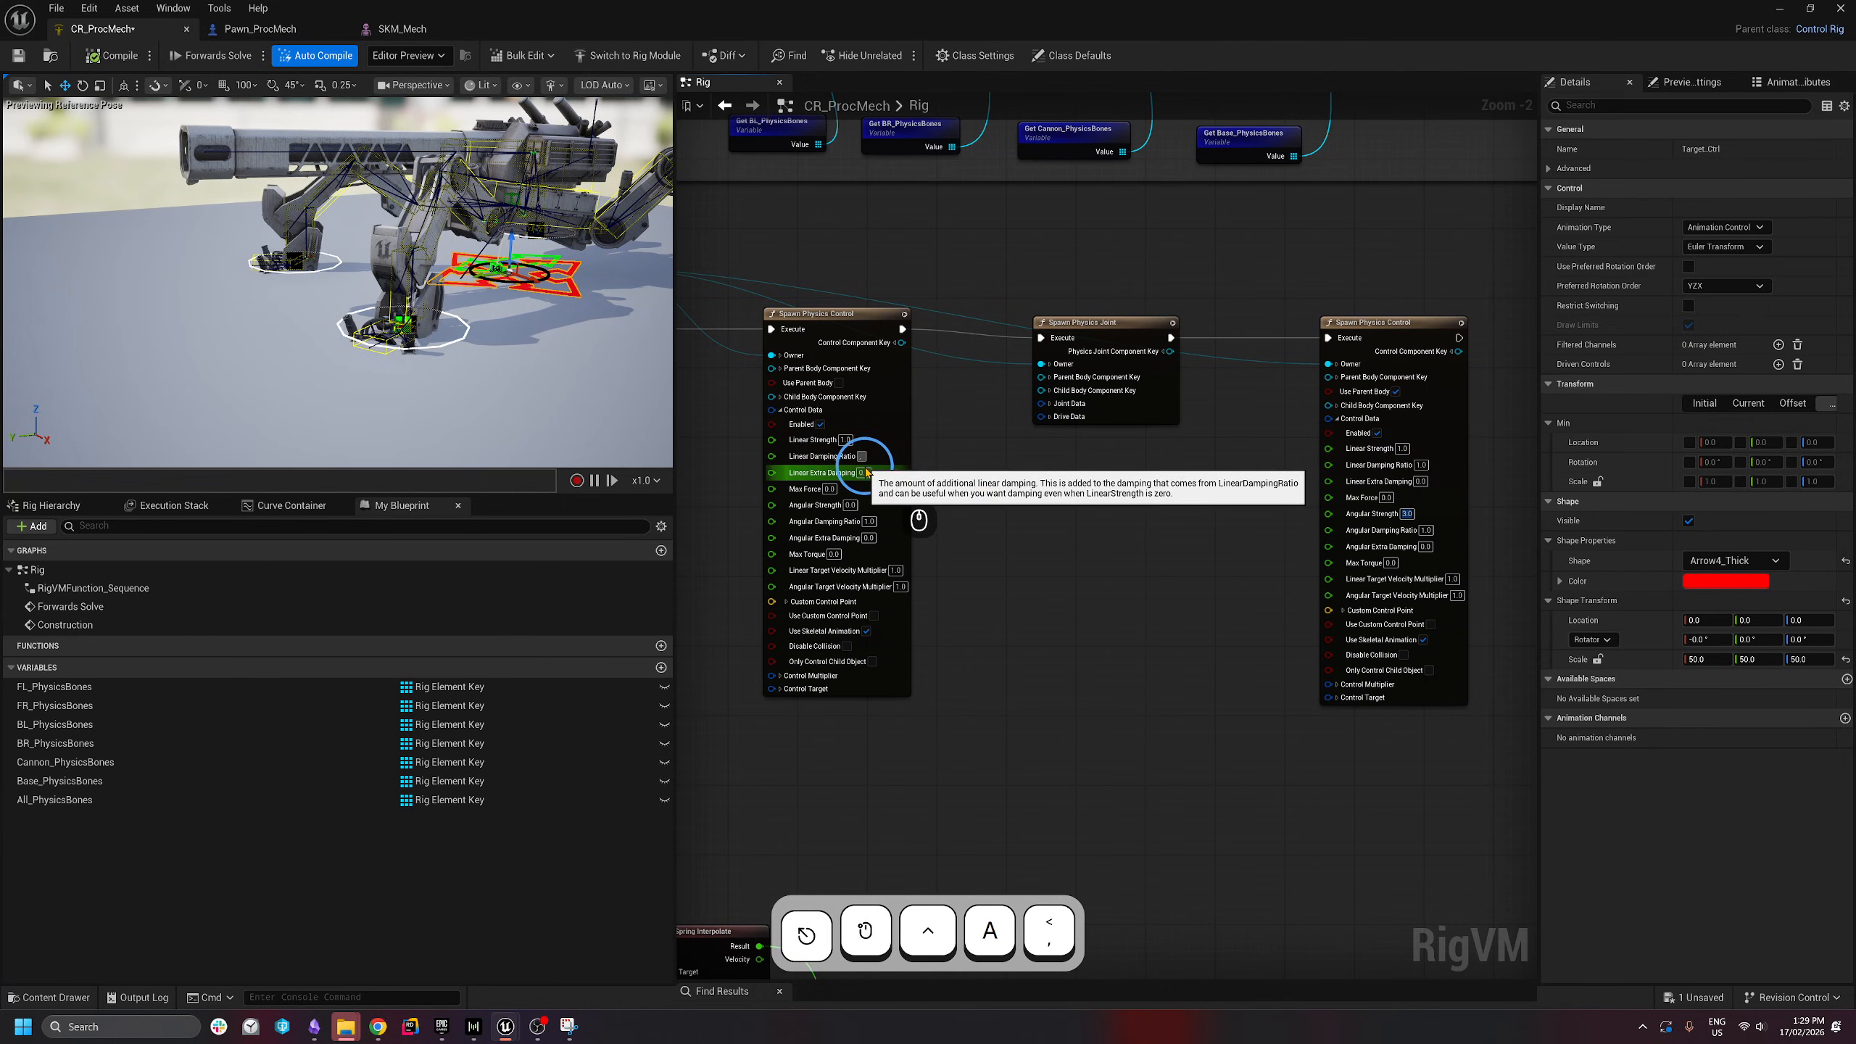
left_click(1423, 465)
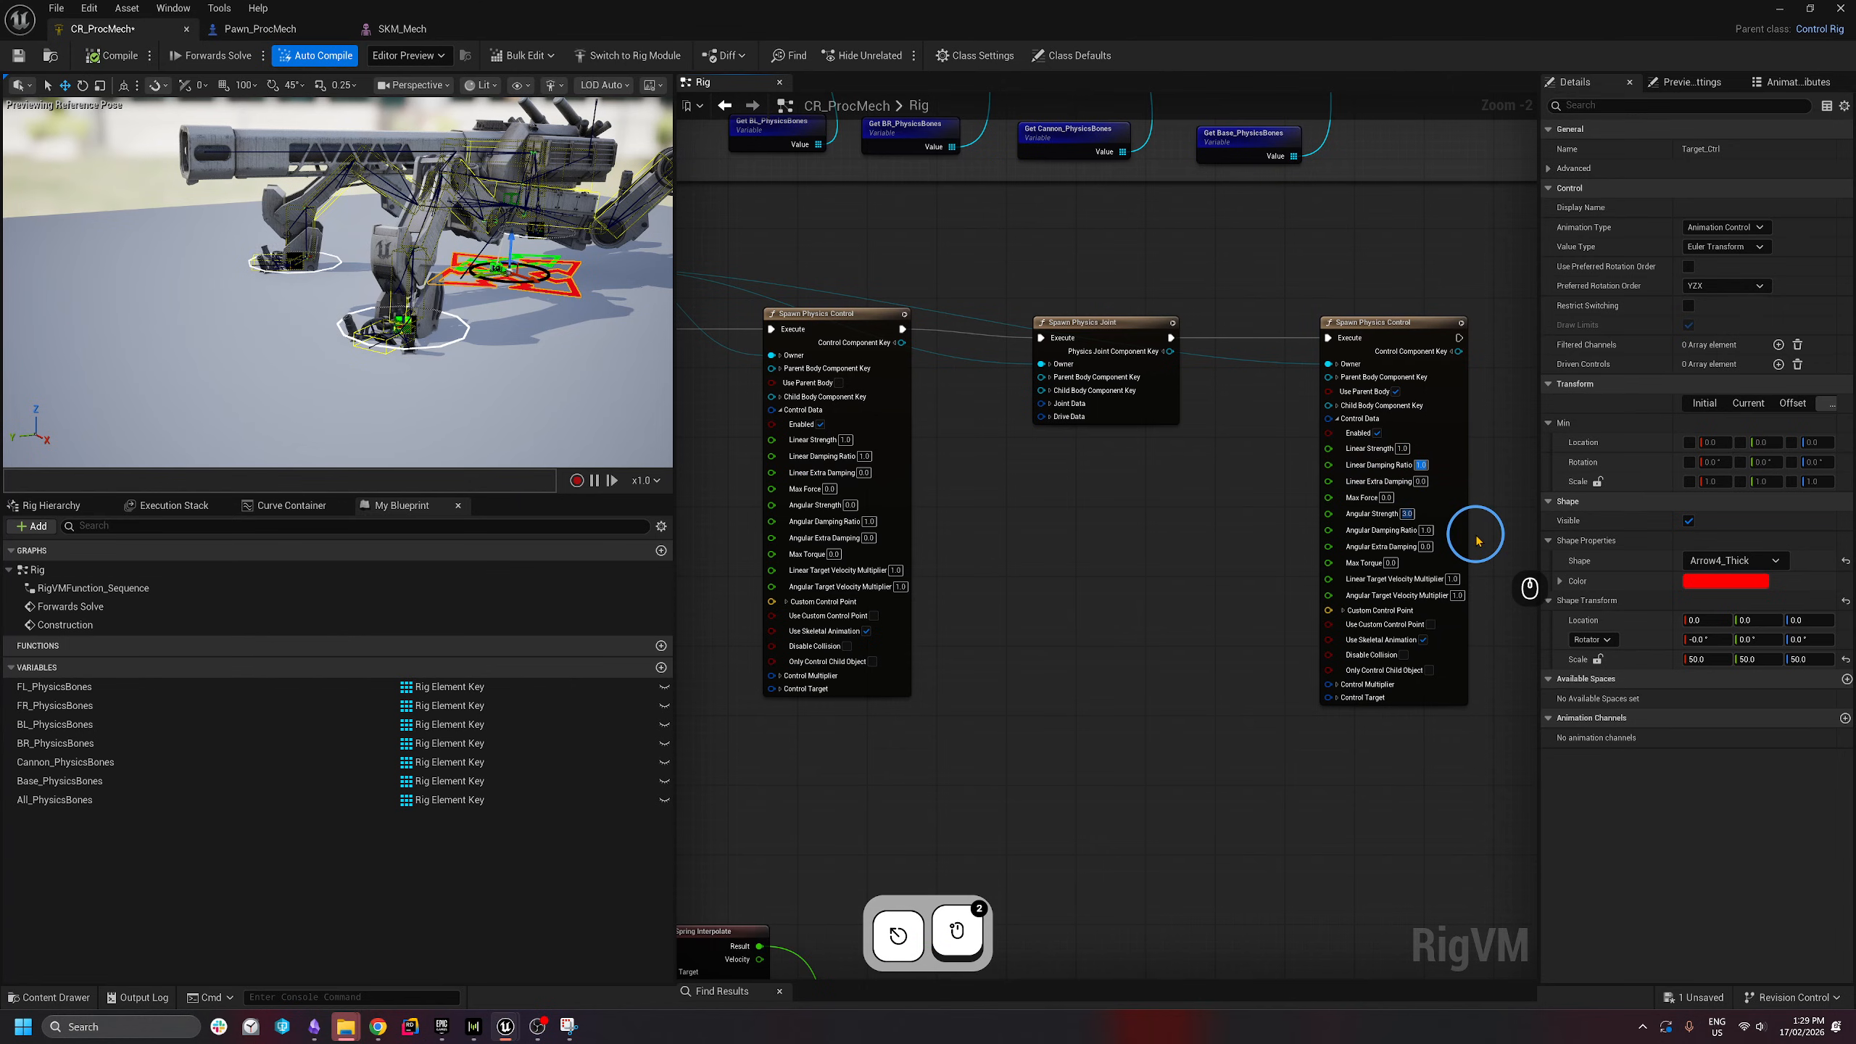
type(".5")
left_click(865, 456)
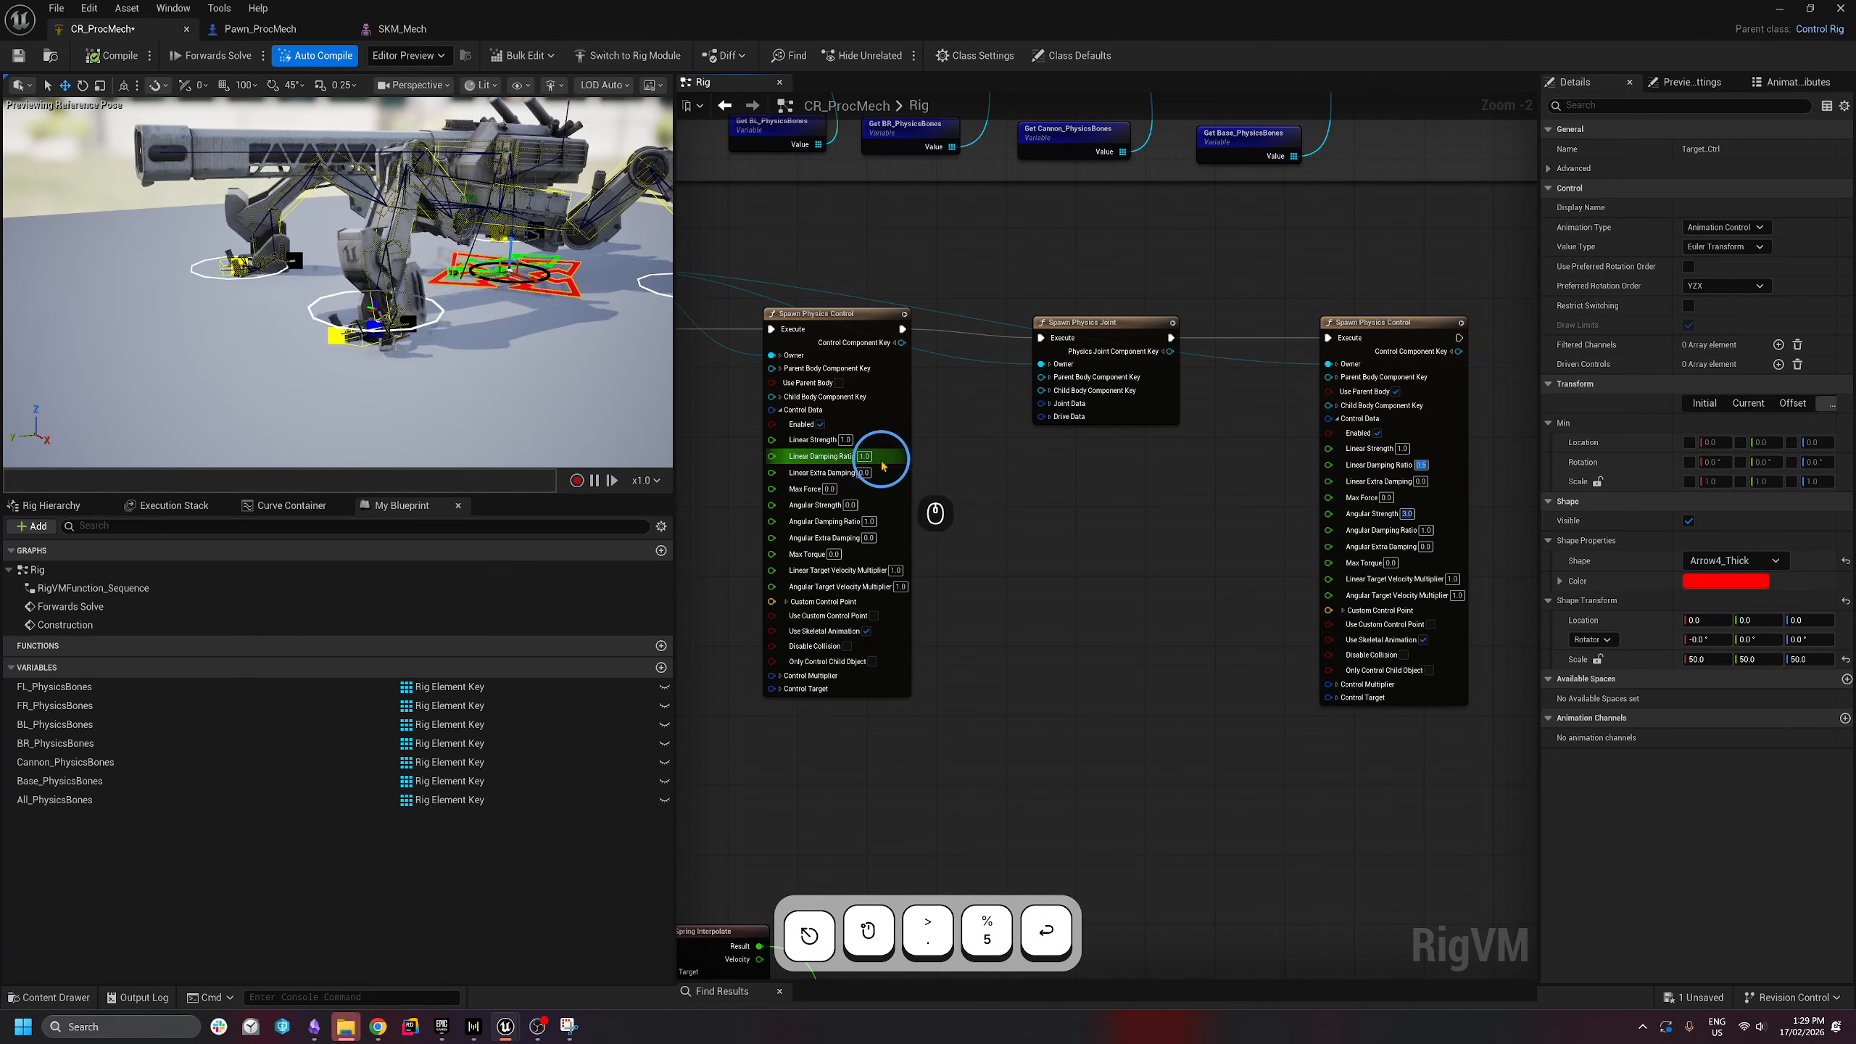
type(".5")
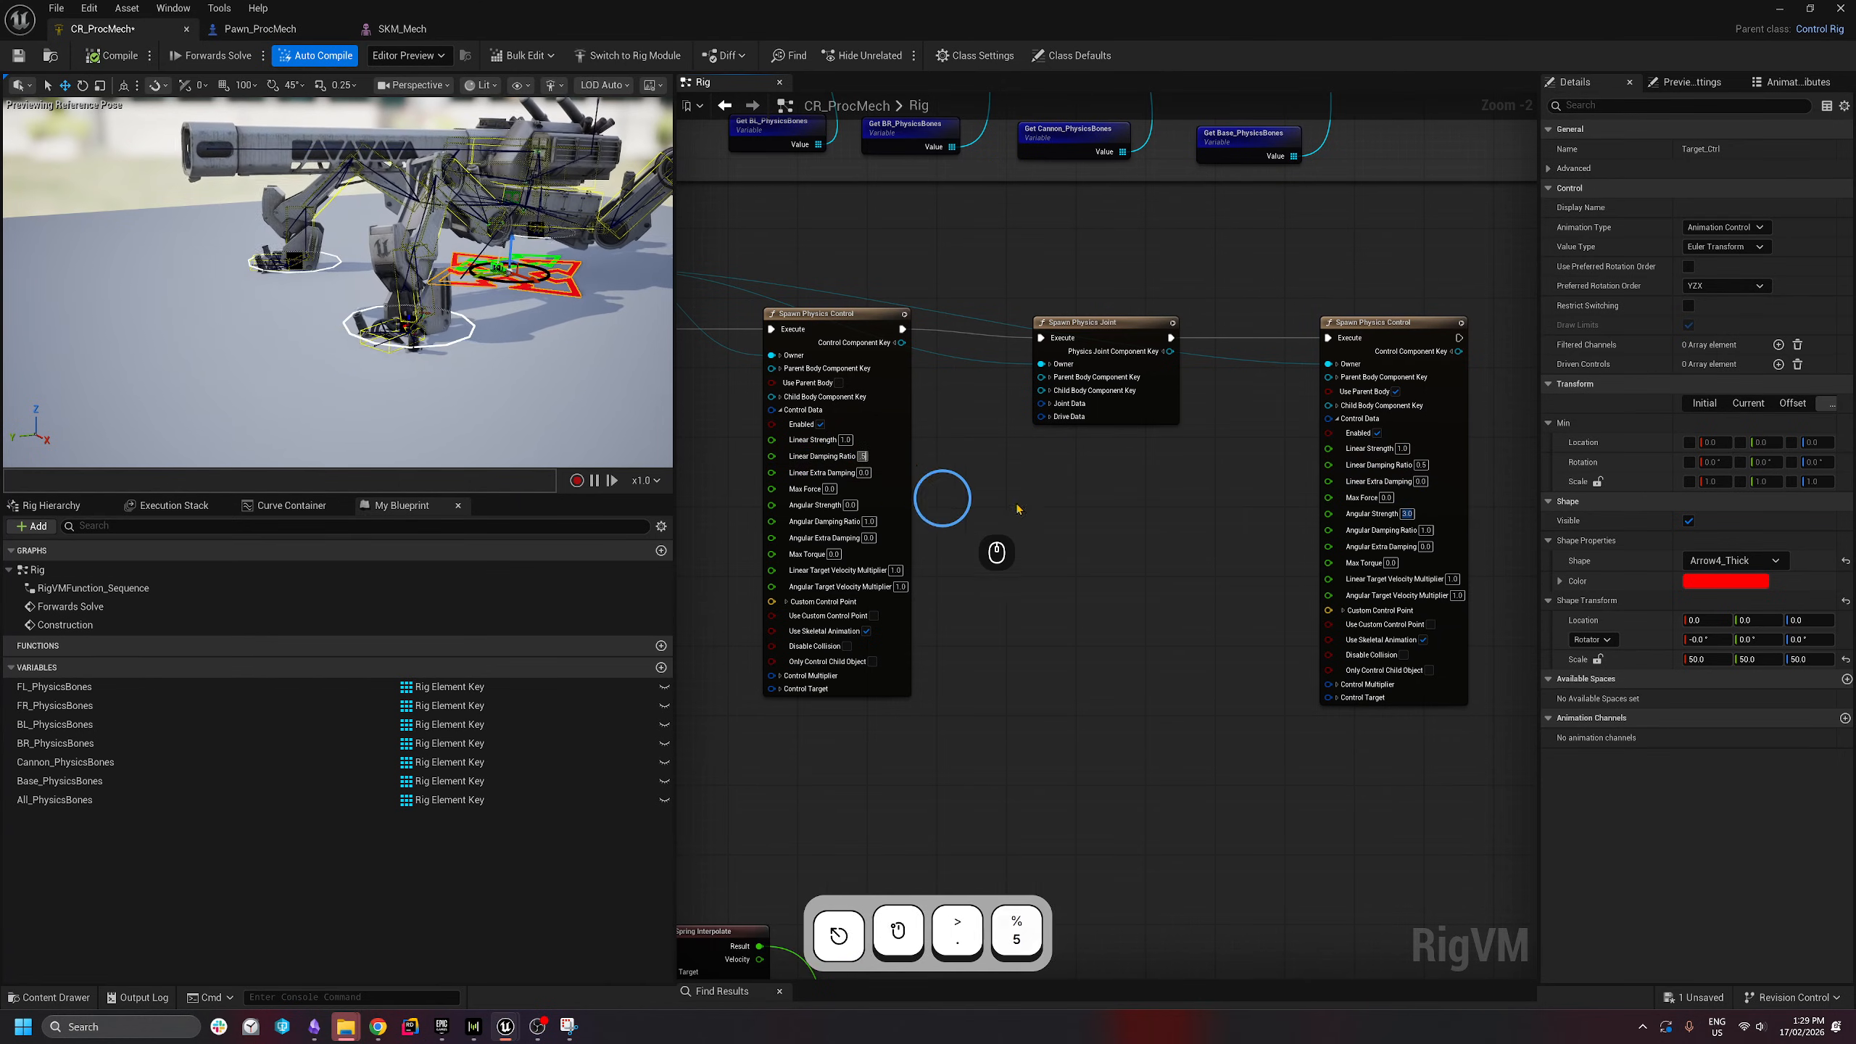
key("Return")
left_click(1426, 531)
type(".5")
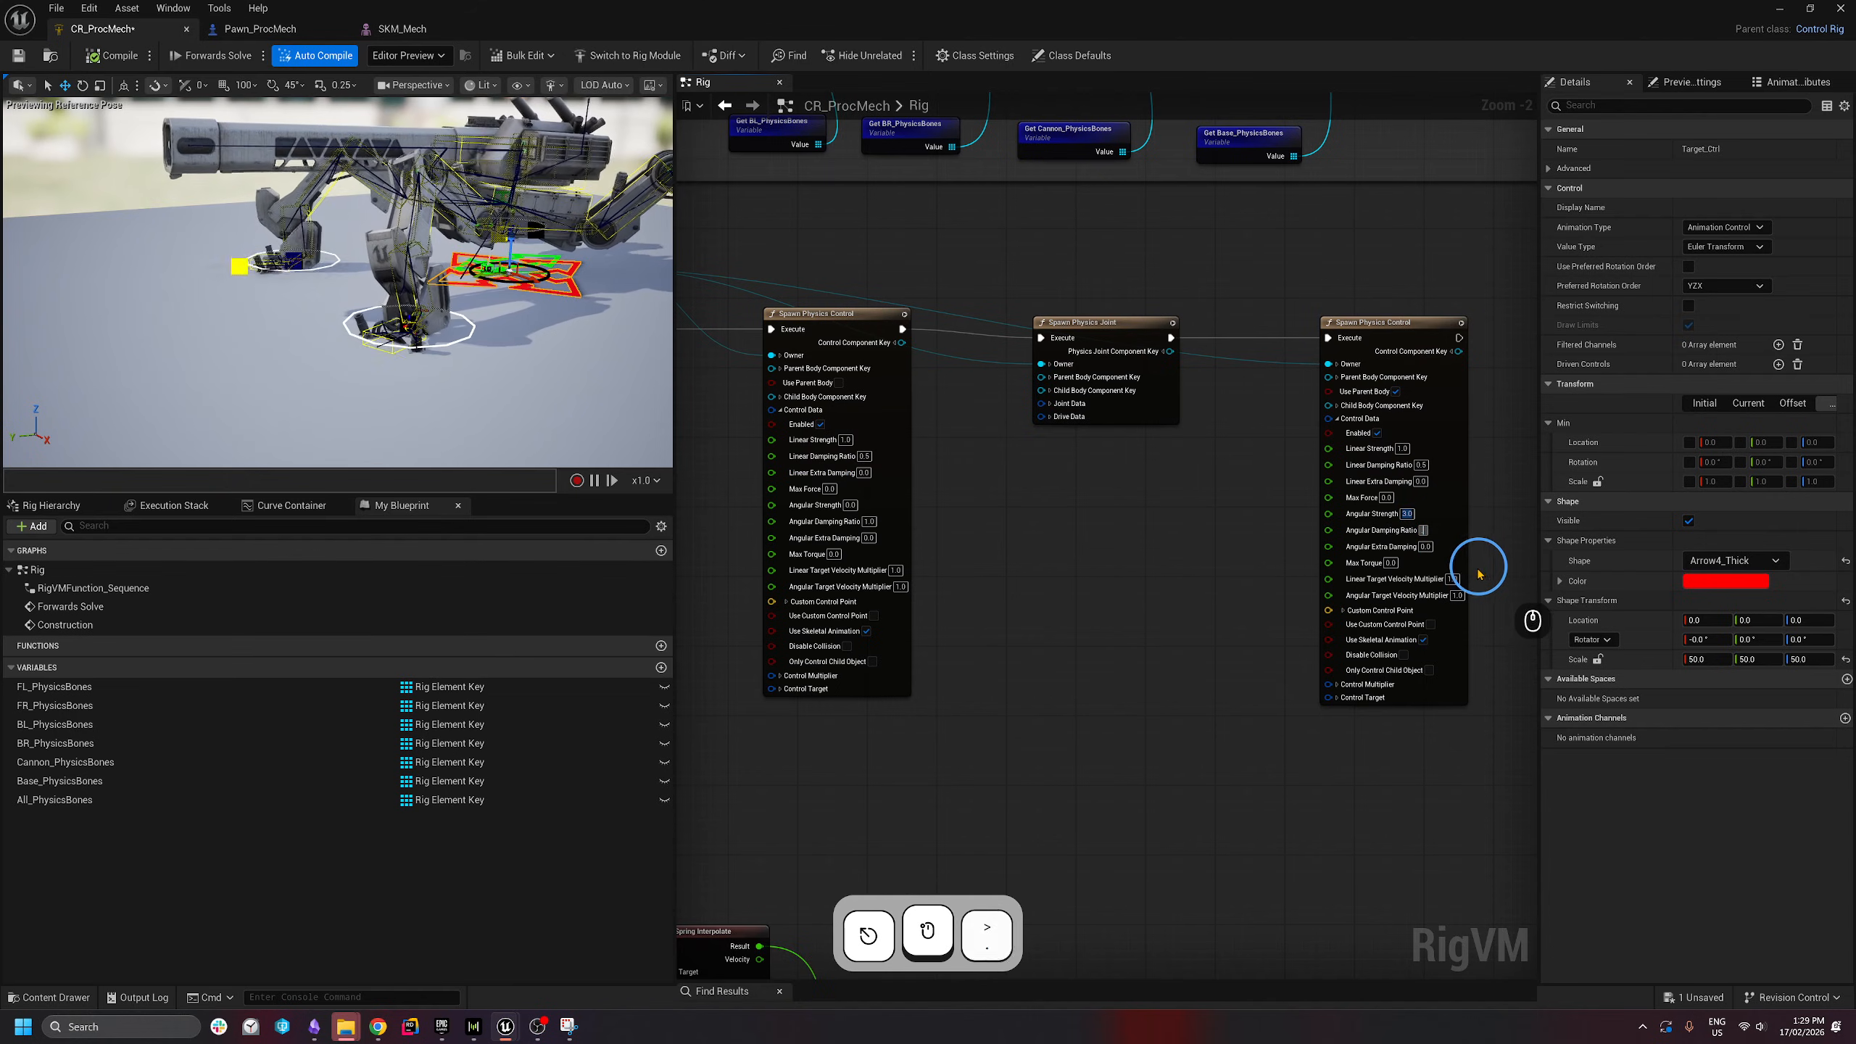
key("Return")
key("d")
right_click_drag(390, 322, 283, 294)
- Drag Target_Ctrl right and back left to test the mech walking
key("s")
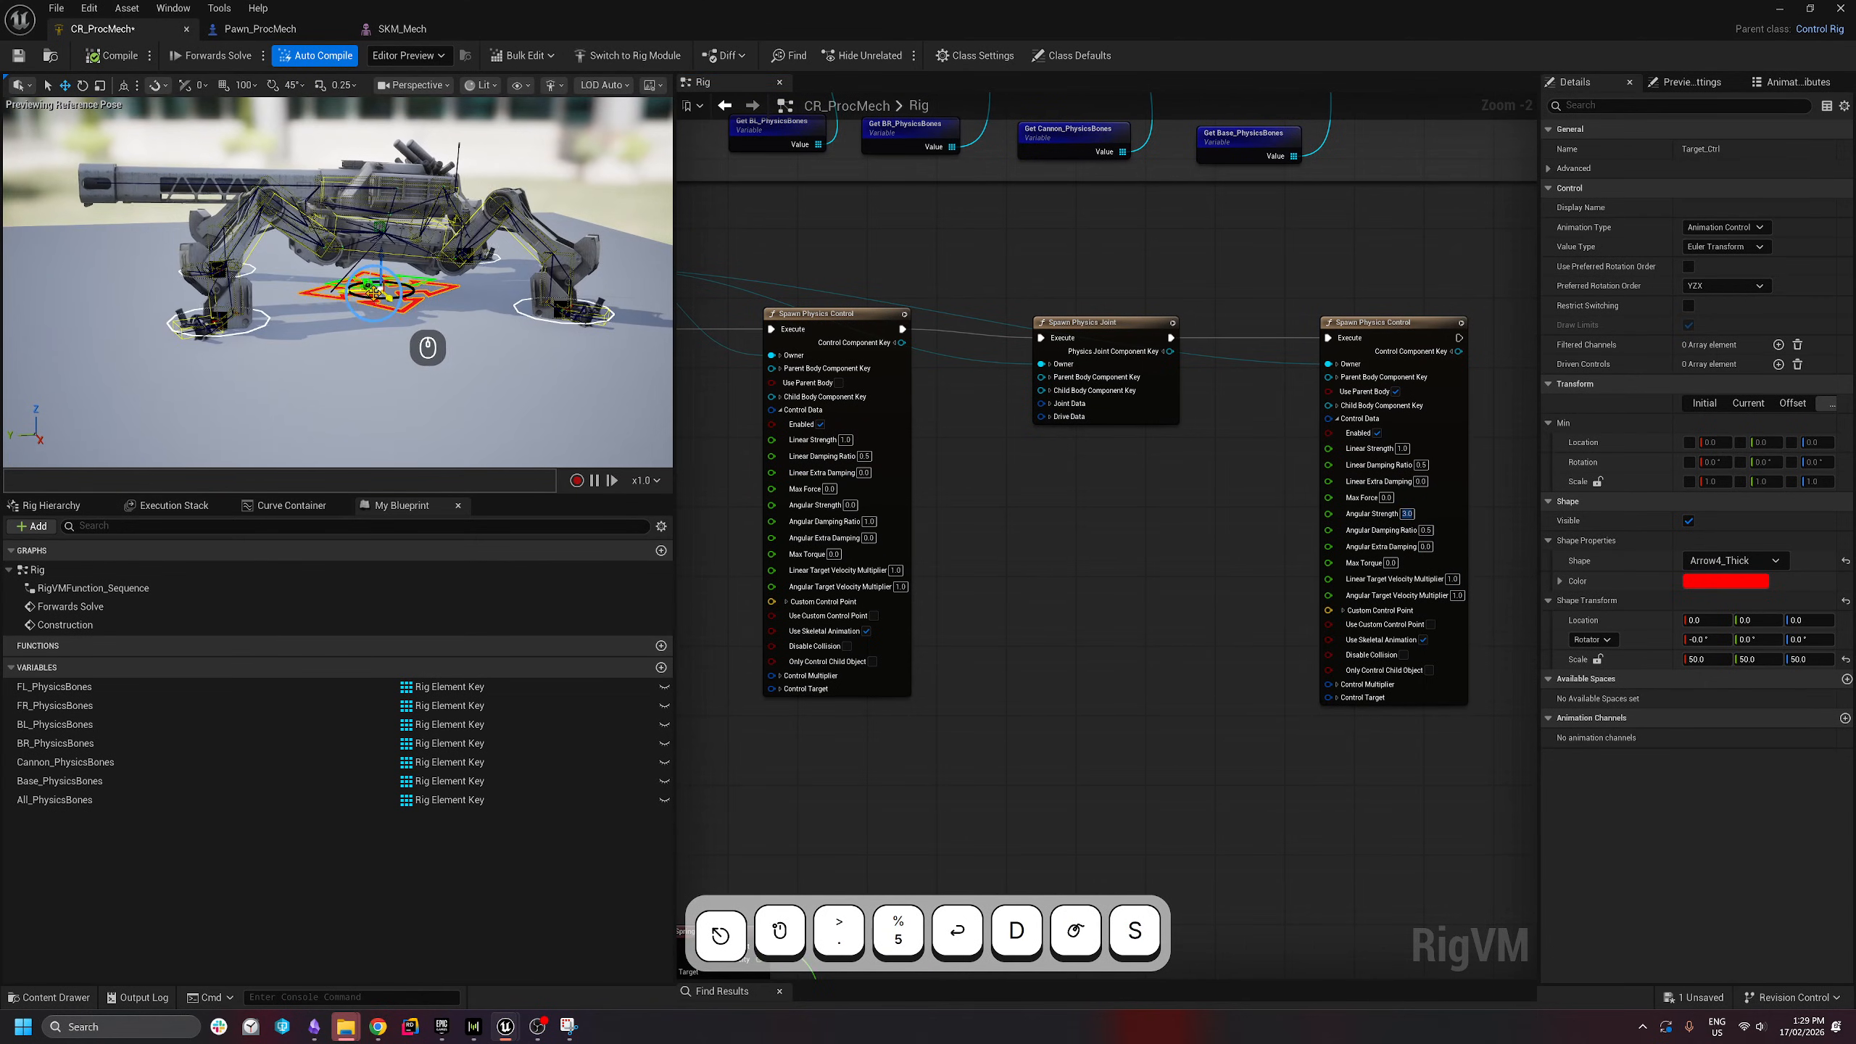
left_click_drag(374, 293, 263, 322)
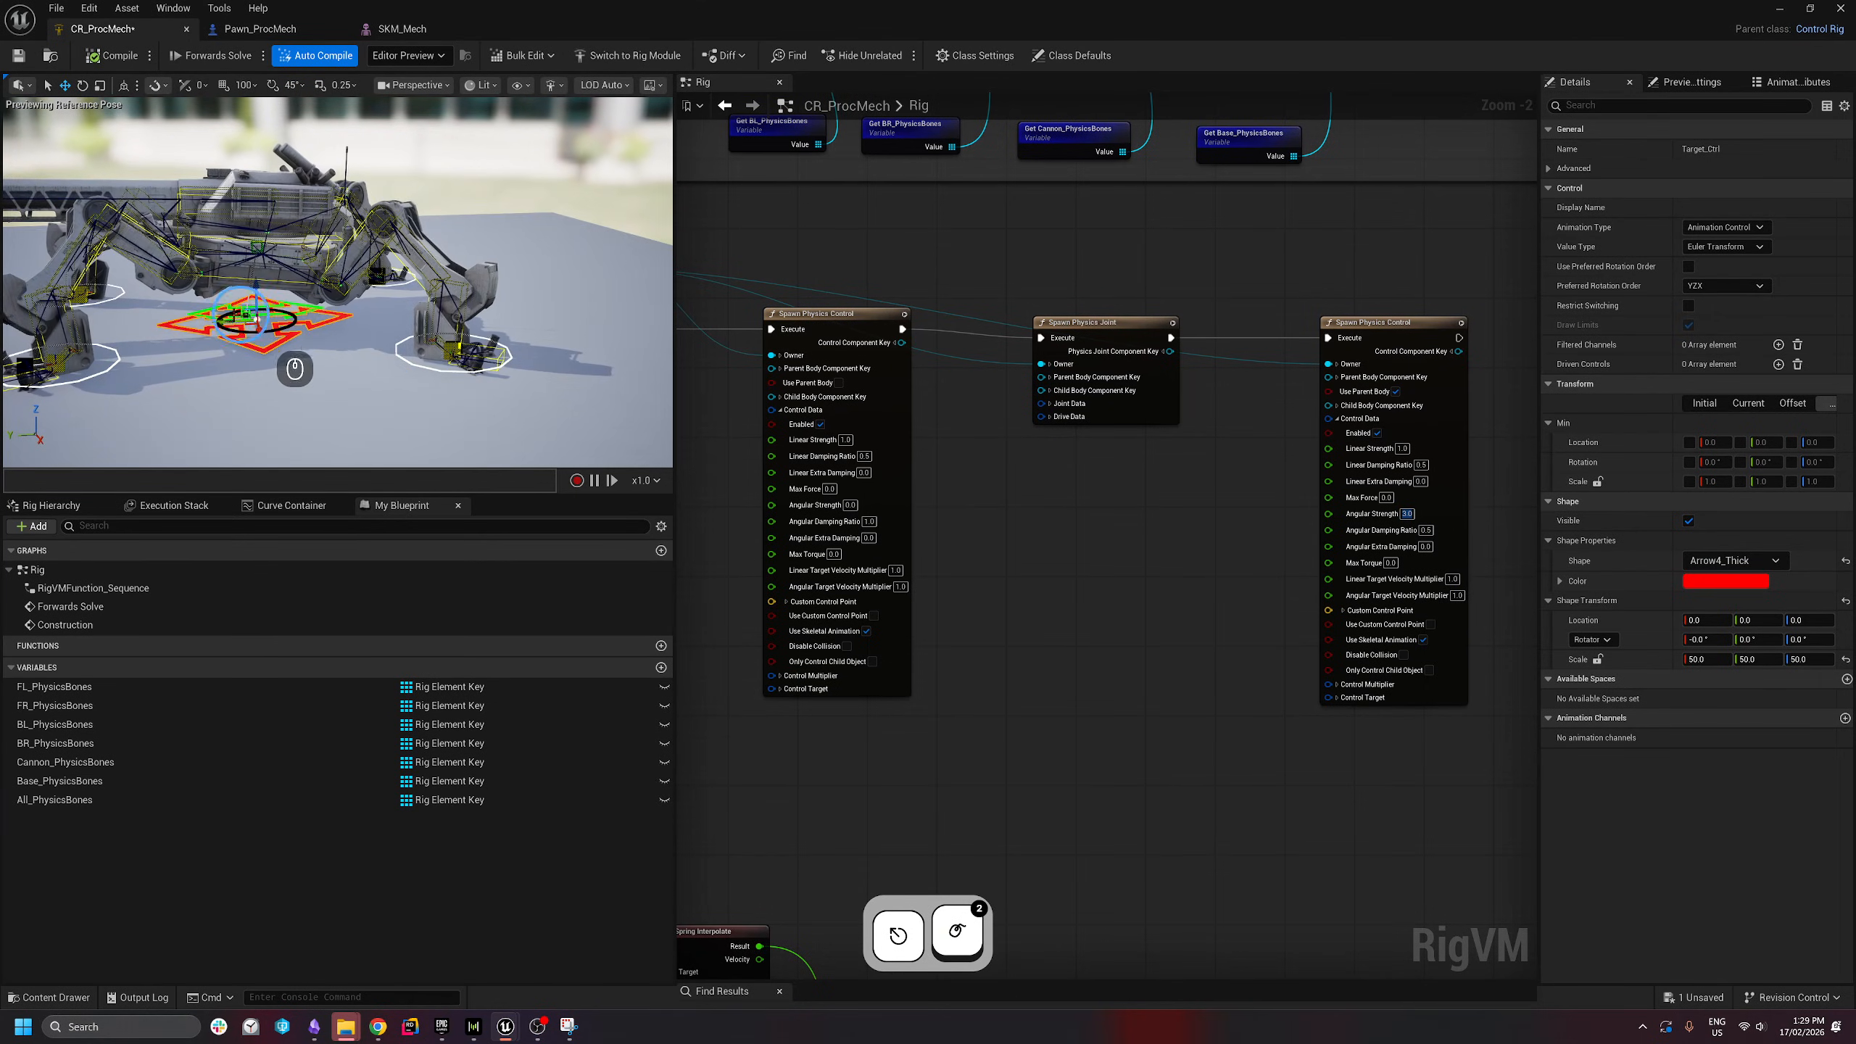
left_click_drag(224, 322, 472, 317)
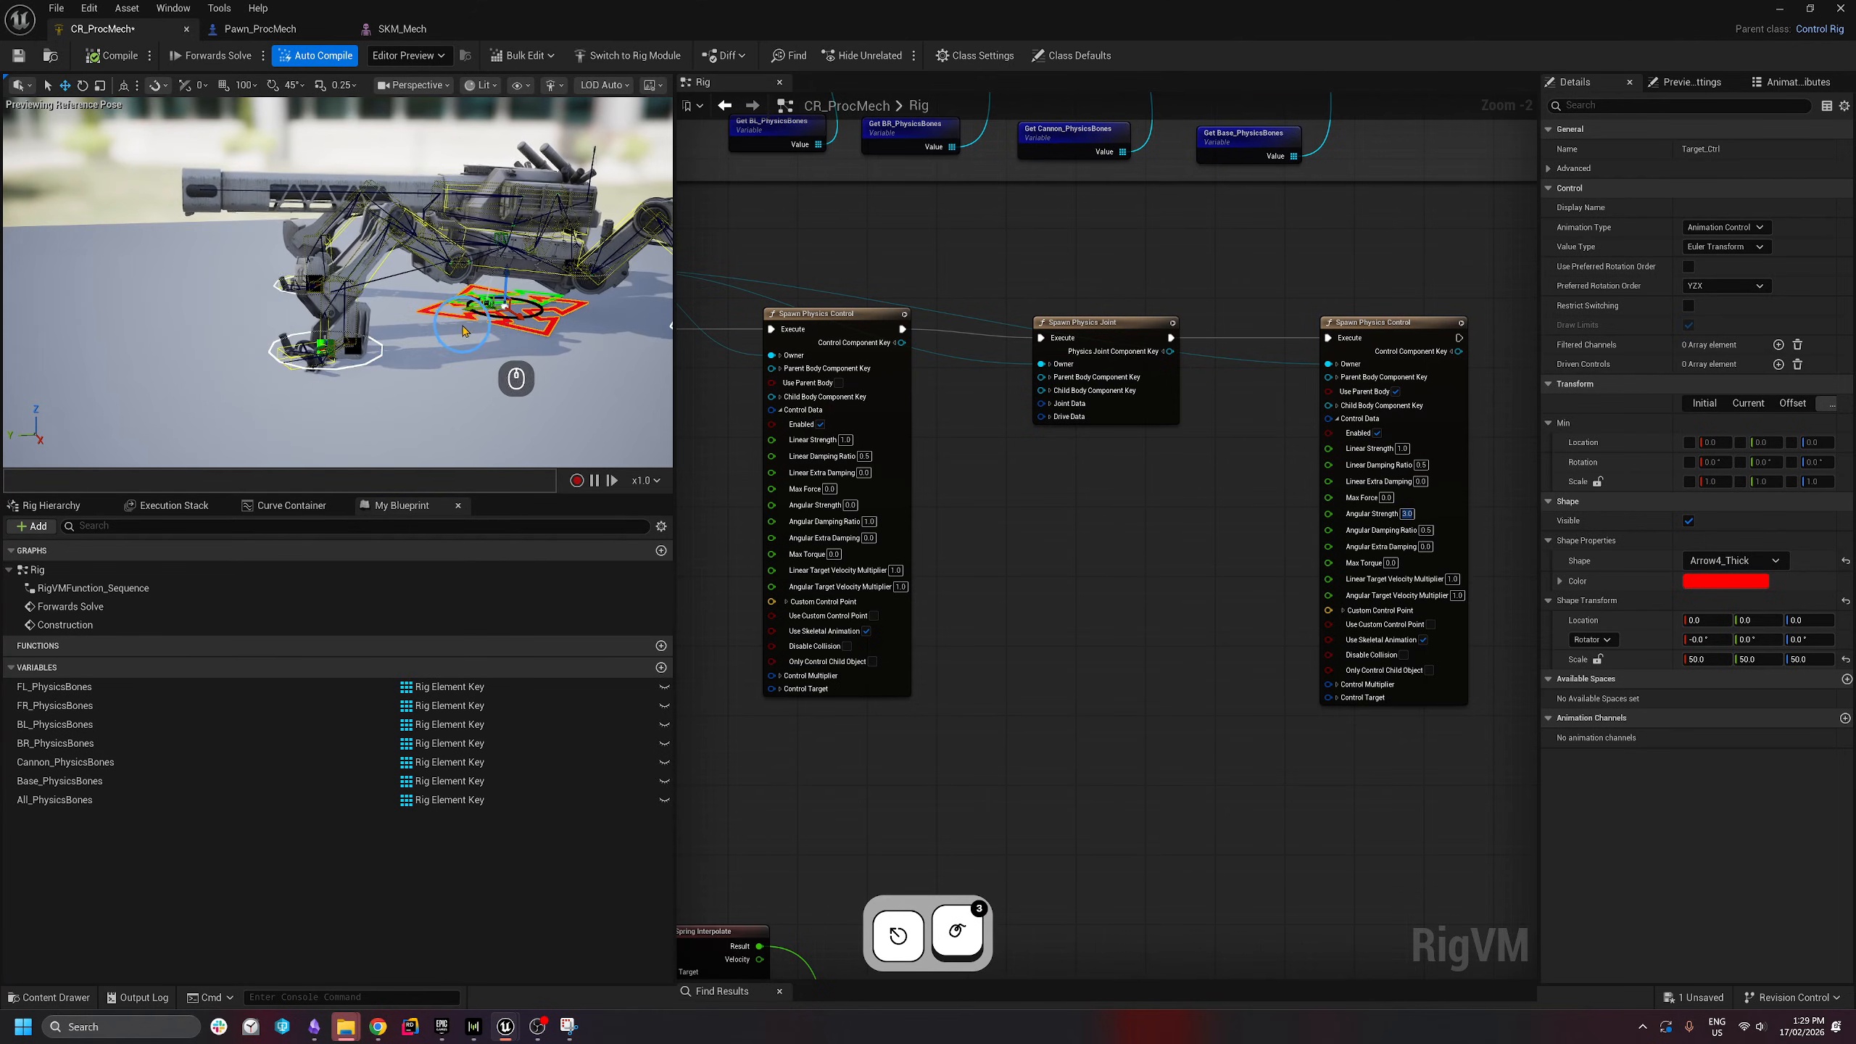
left_click_drag(498, 315, 351, 322)
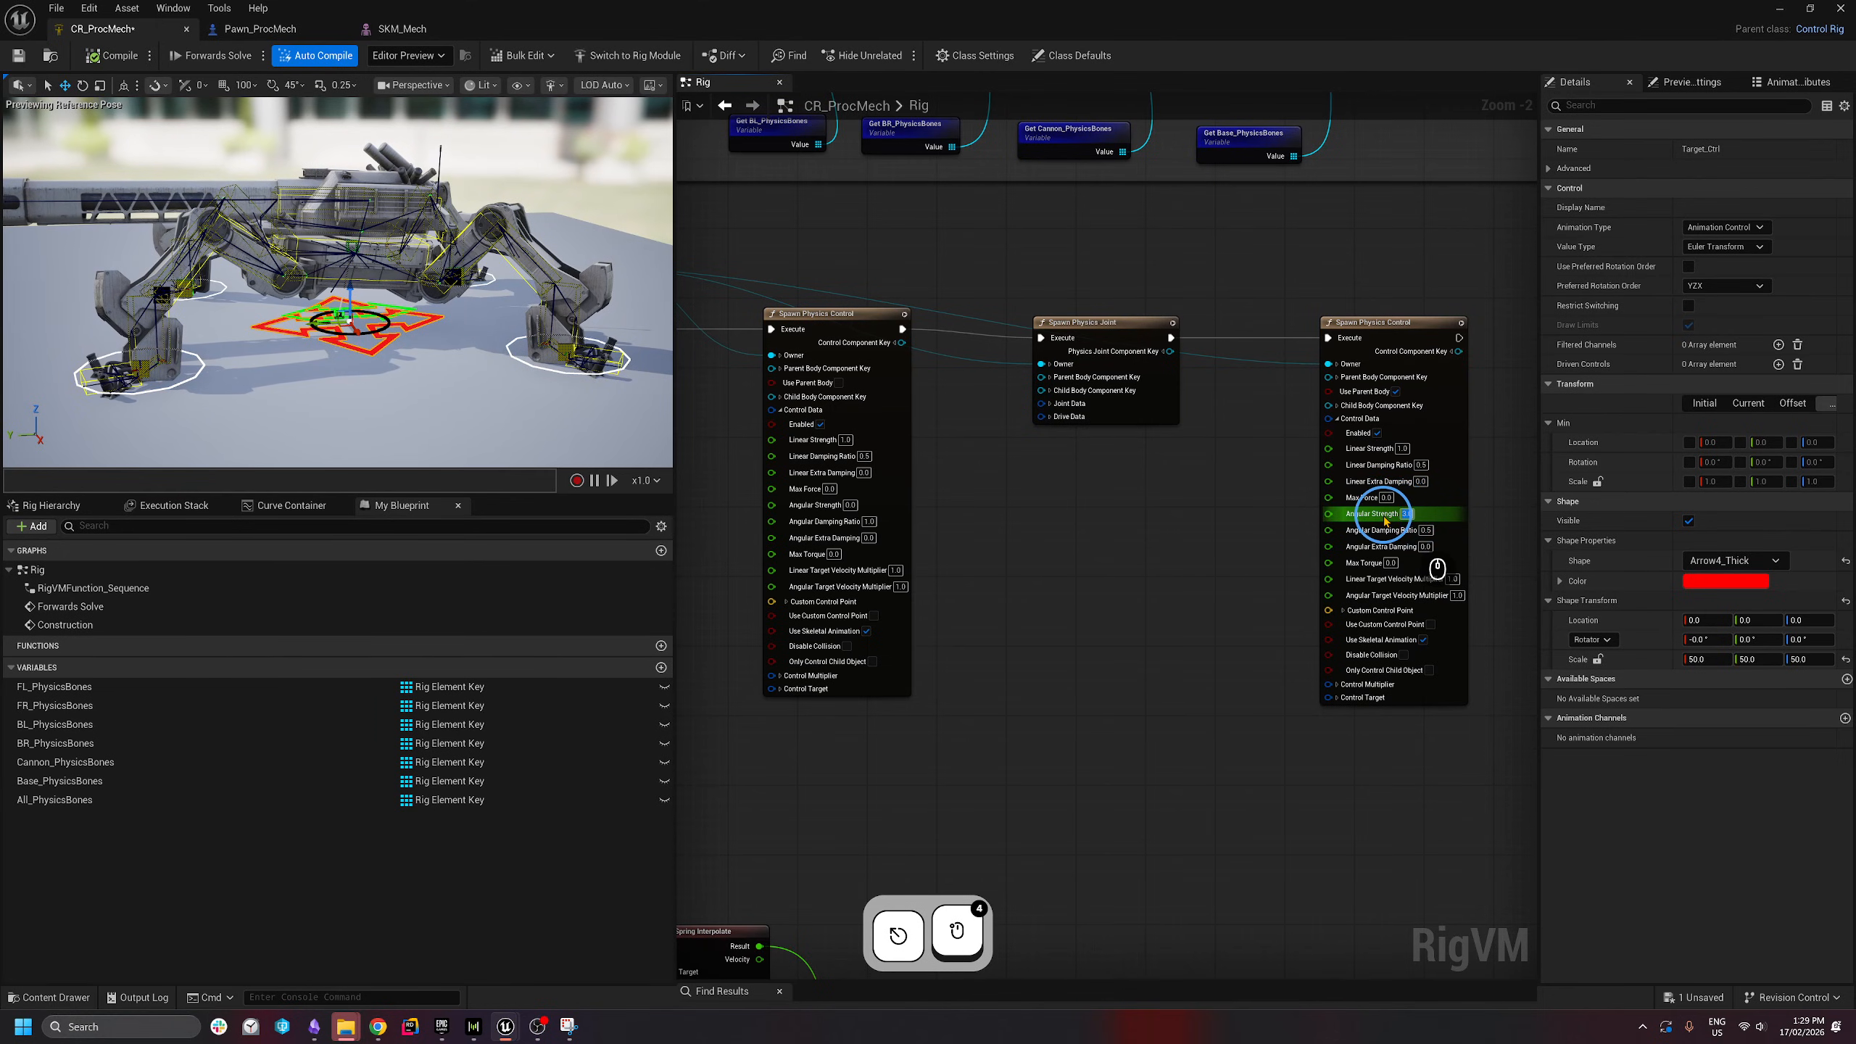
- Set Angular Strength to 12 and test by moving Target_Ctrl and a foot control
type("12")
key("Return")
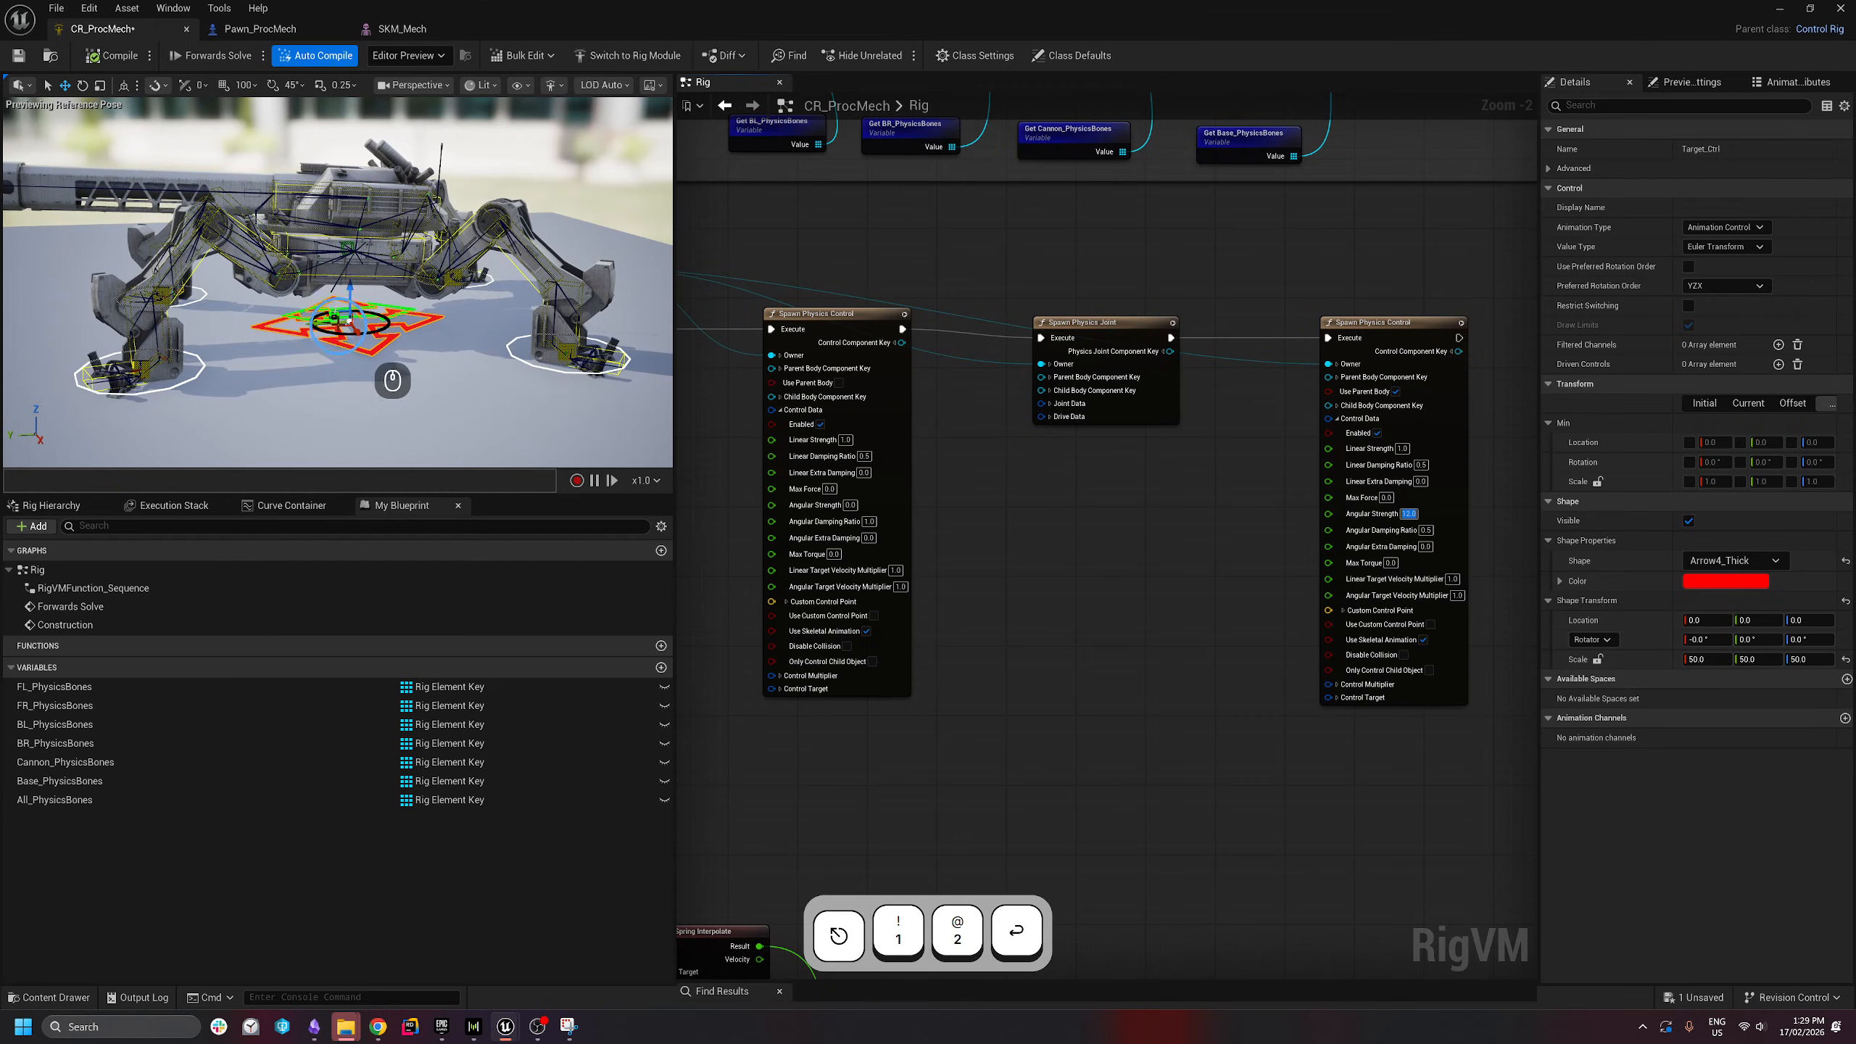
left_click_drag(314, 323, 538, 324)
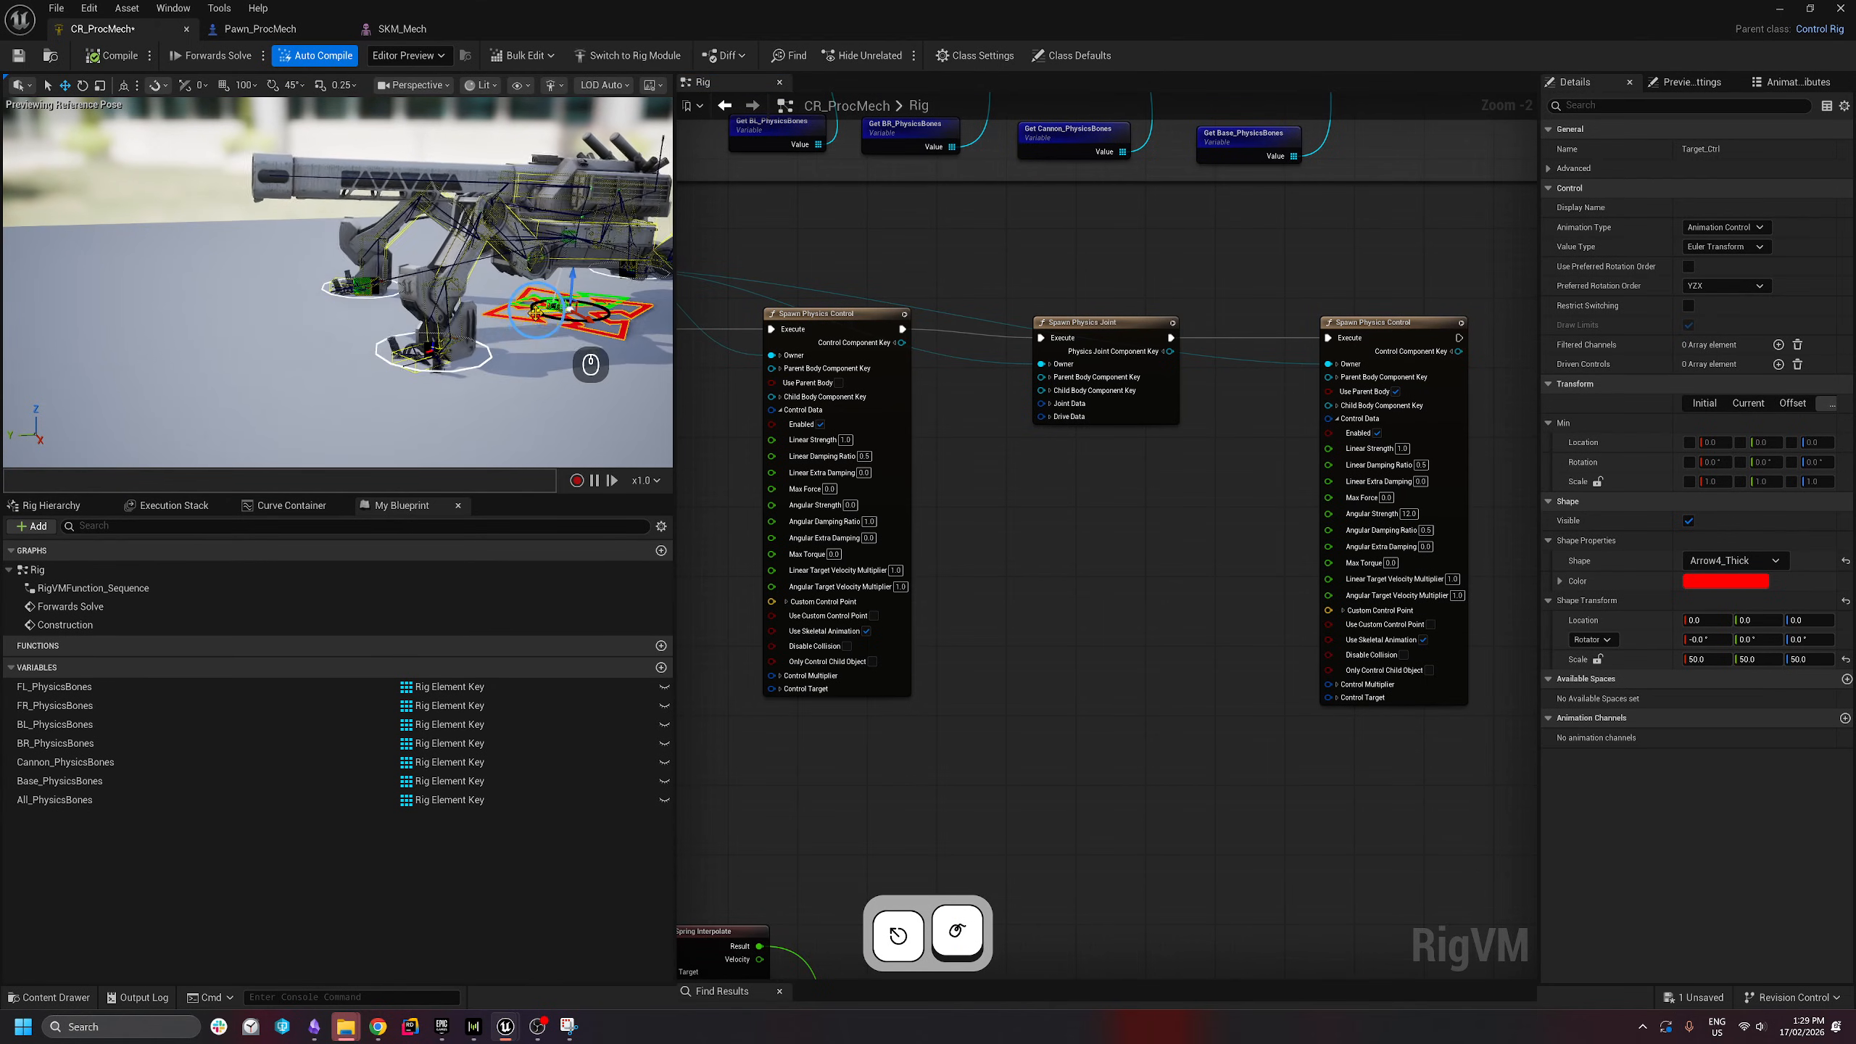
left_click_drag(533, 313, 468, 315)
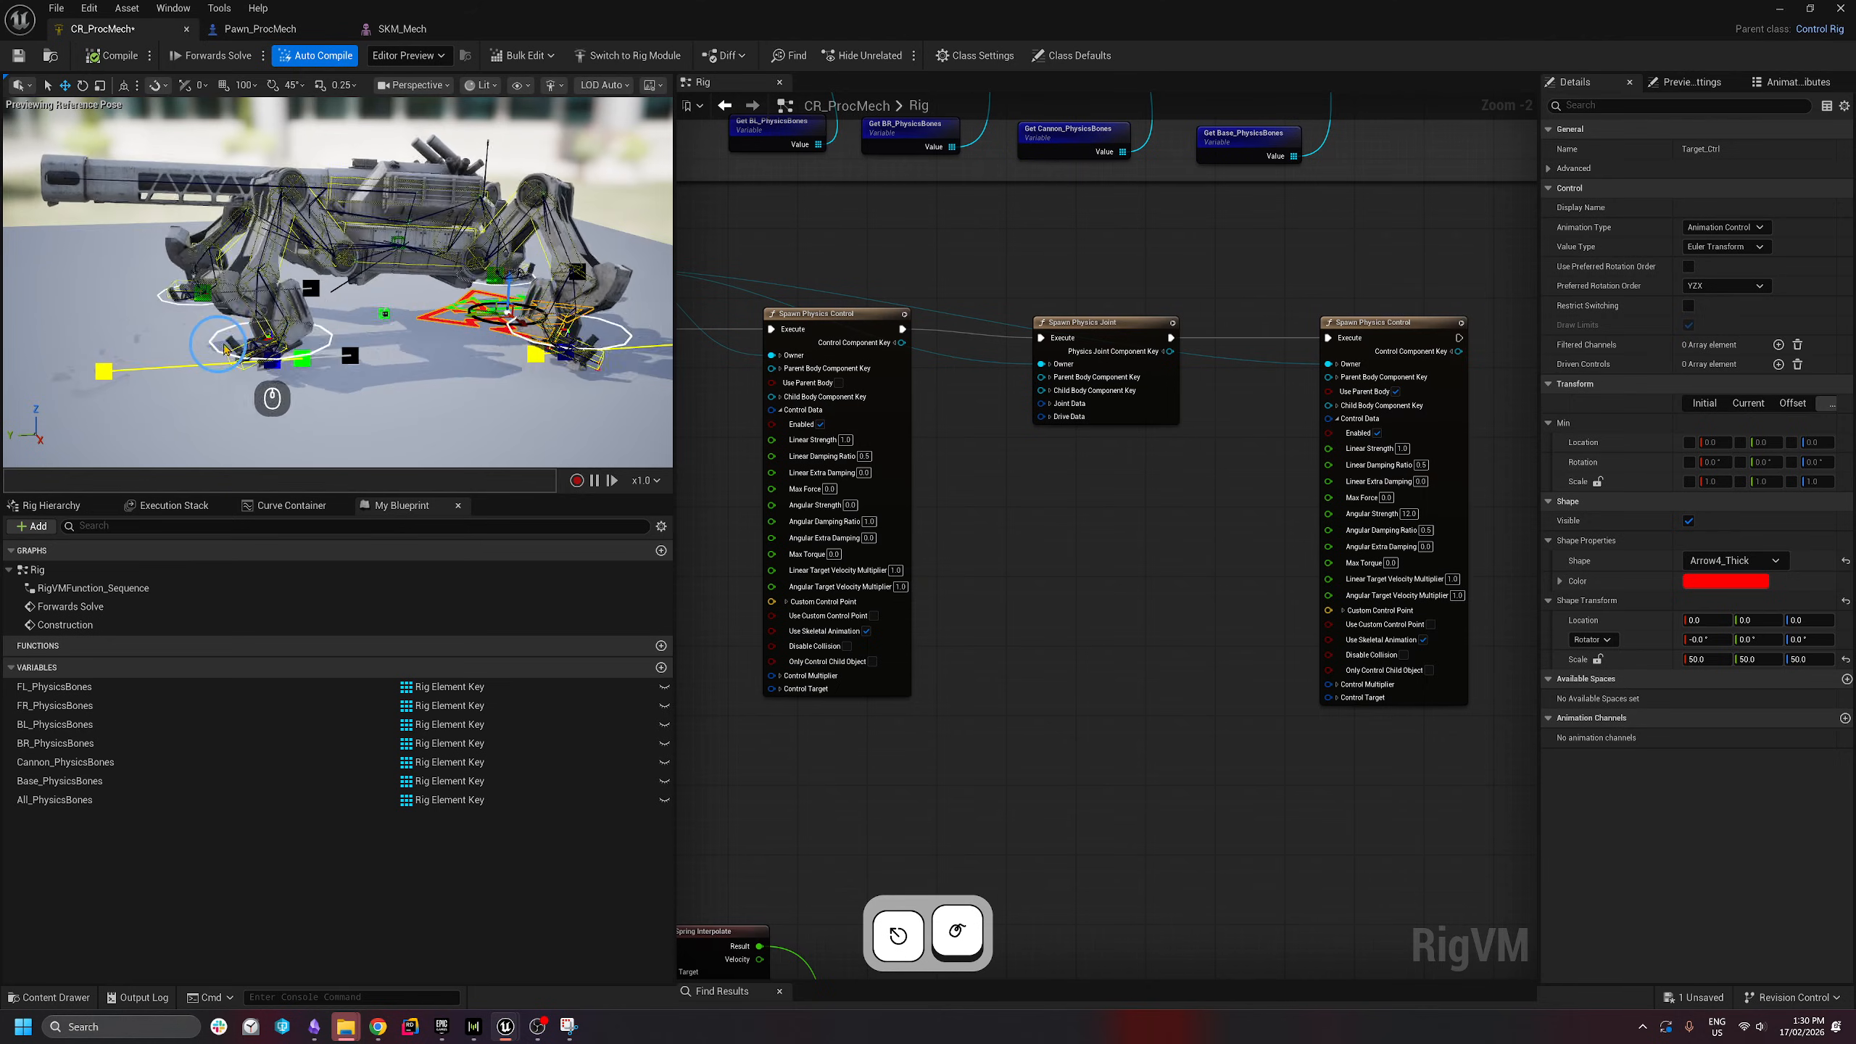
left_click_drag(318, 350, 342, 353)
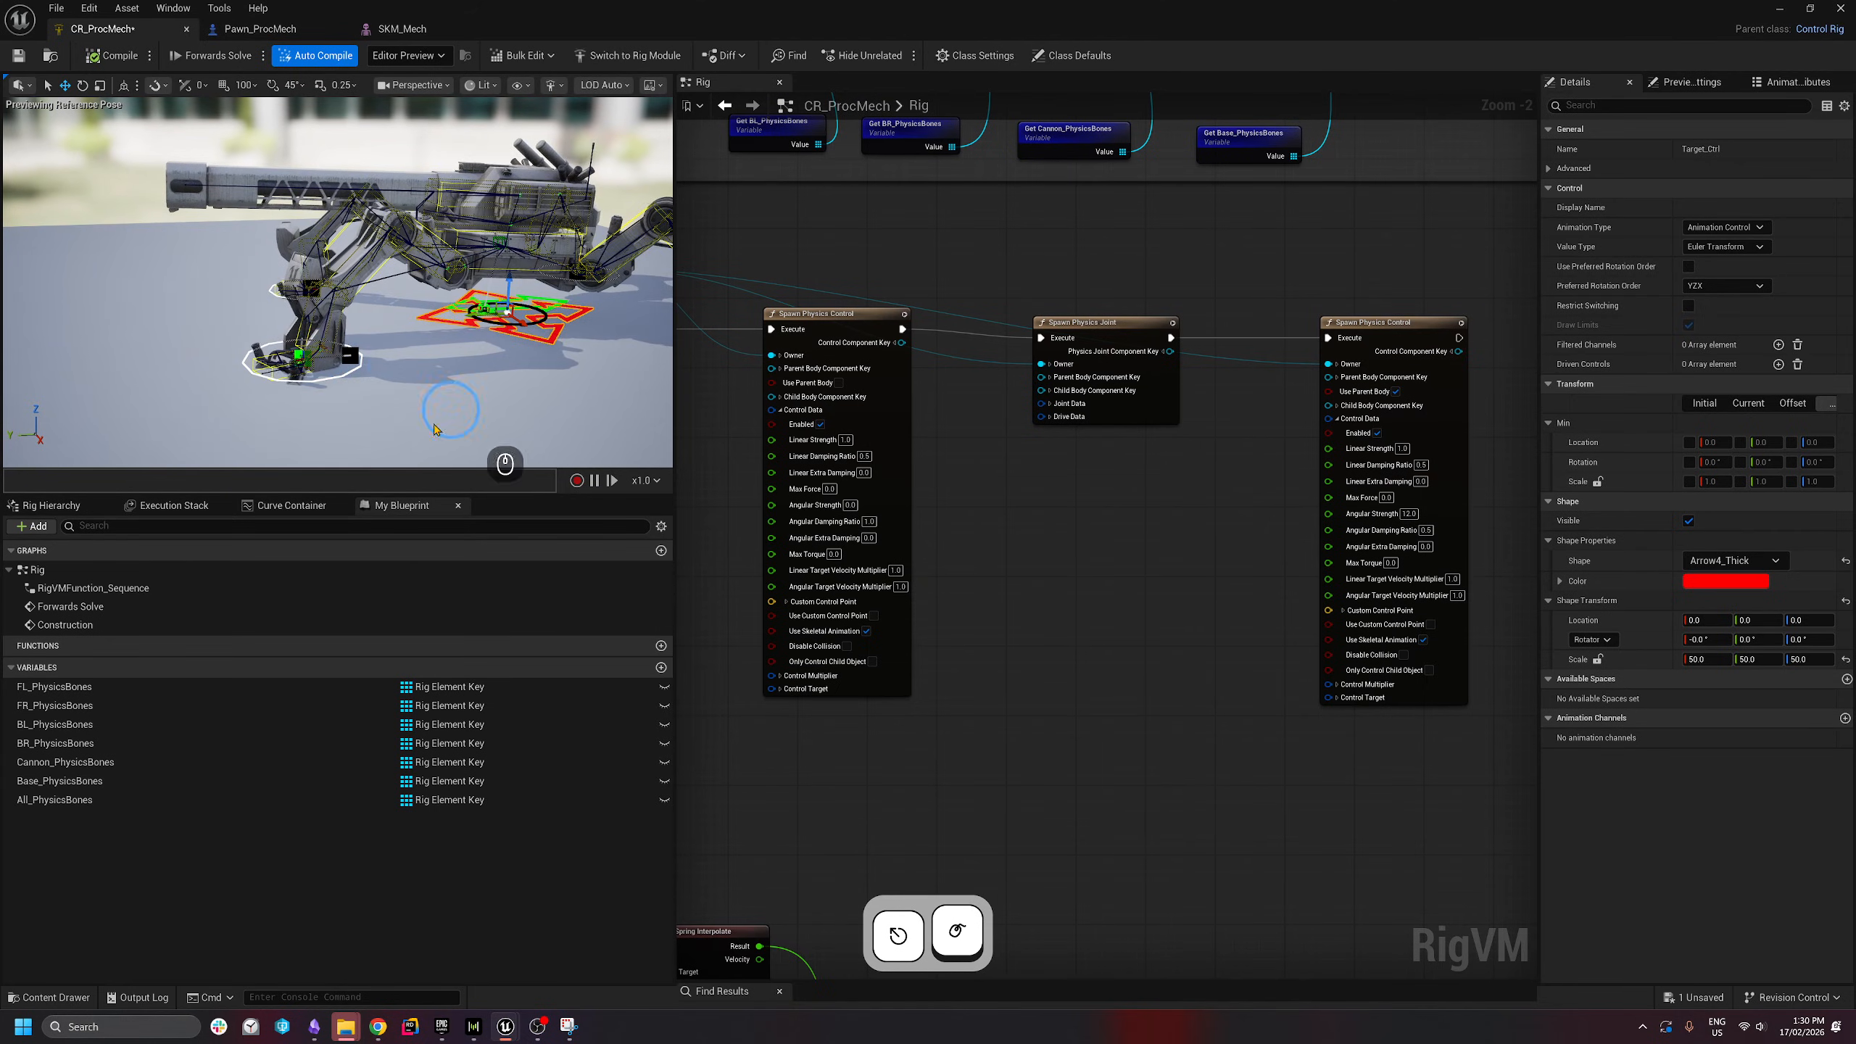
- Give the left node Linear Damping Ratio 1.0 and Linear Strength 2.0, then test
left_click(846, 439)
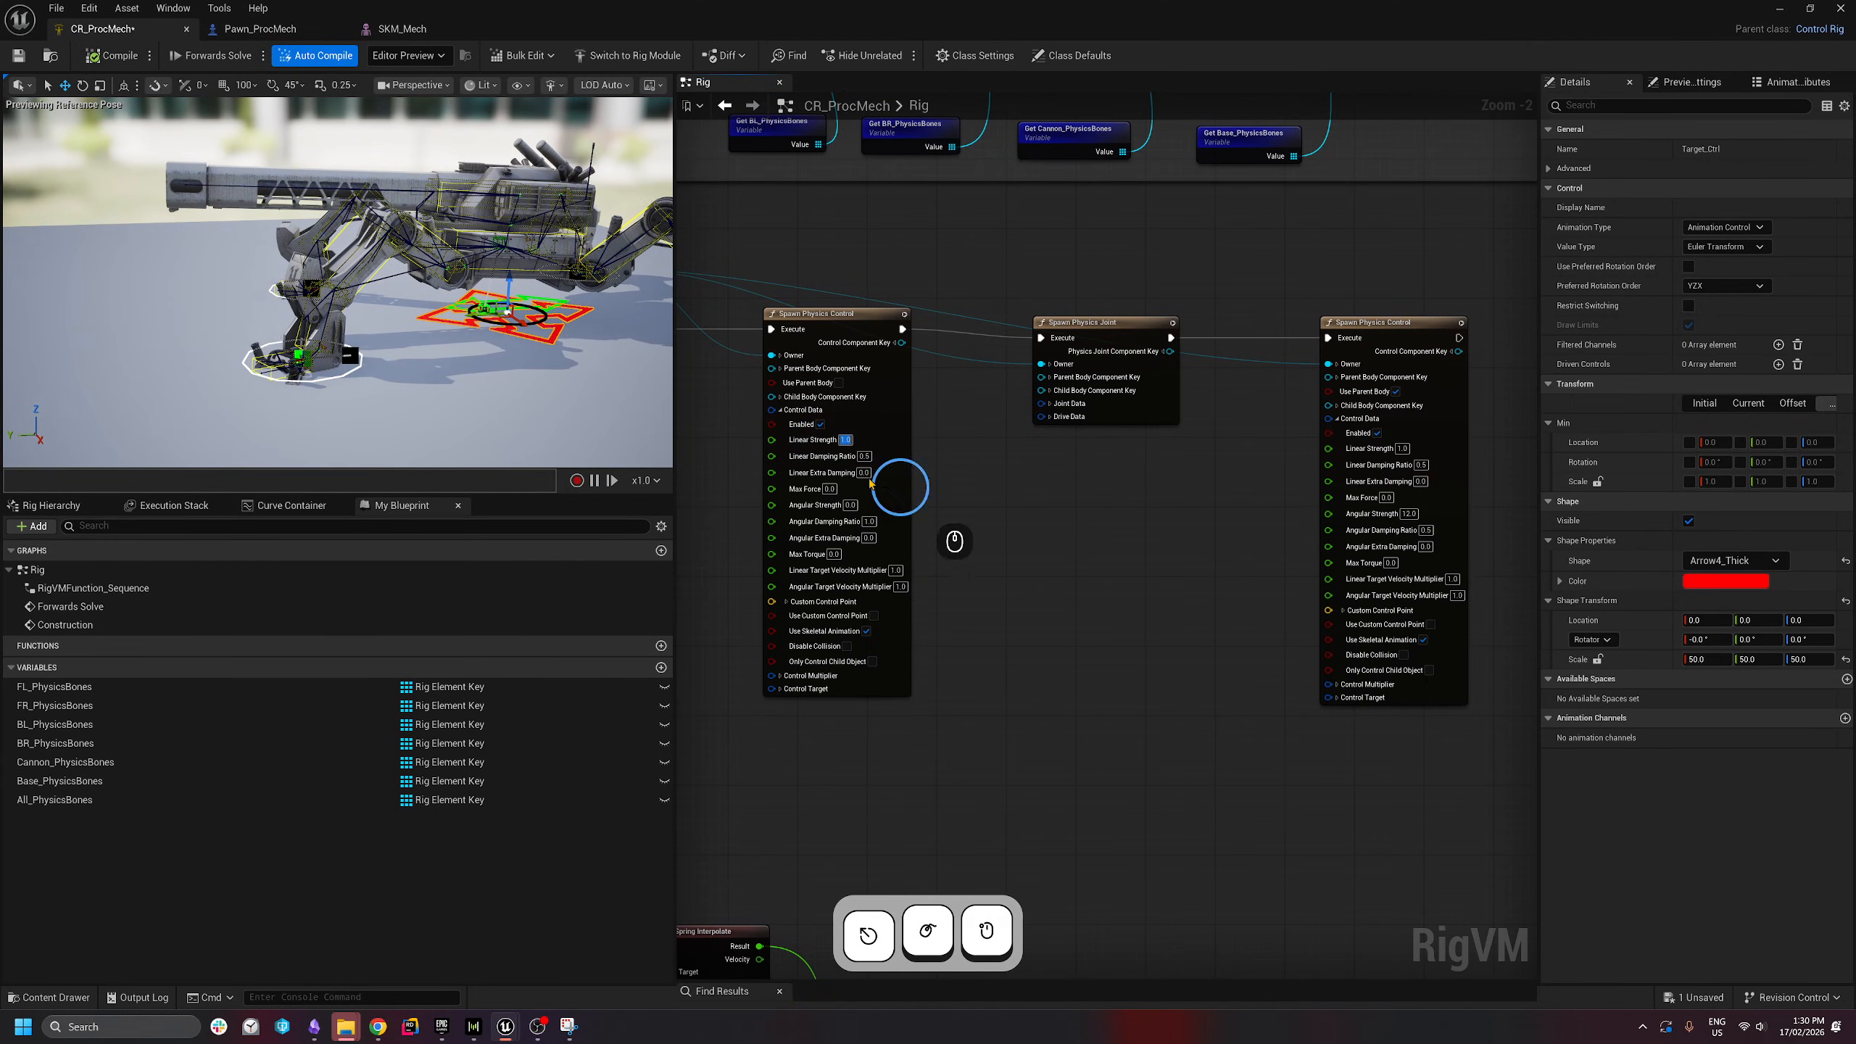
left_click(895, 506)
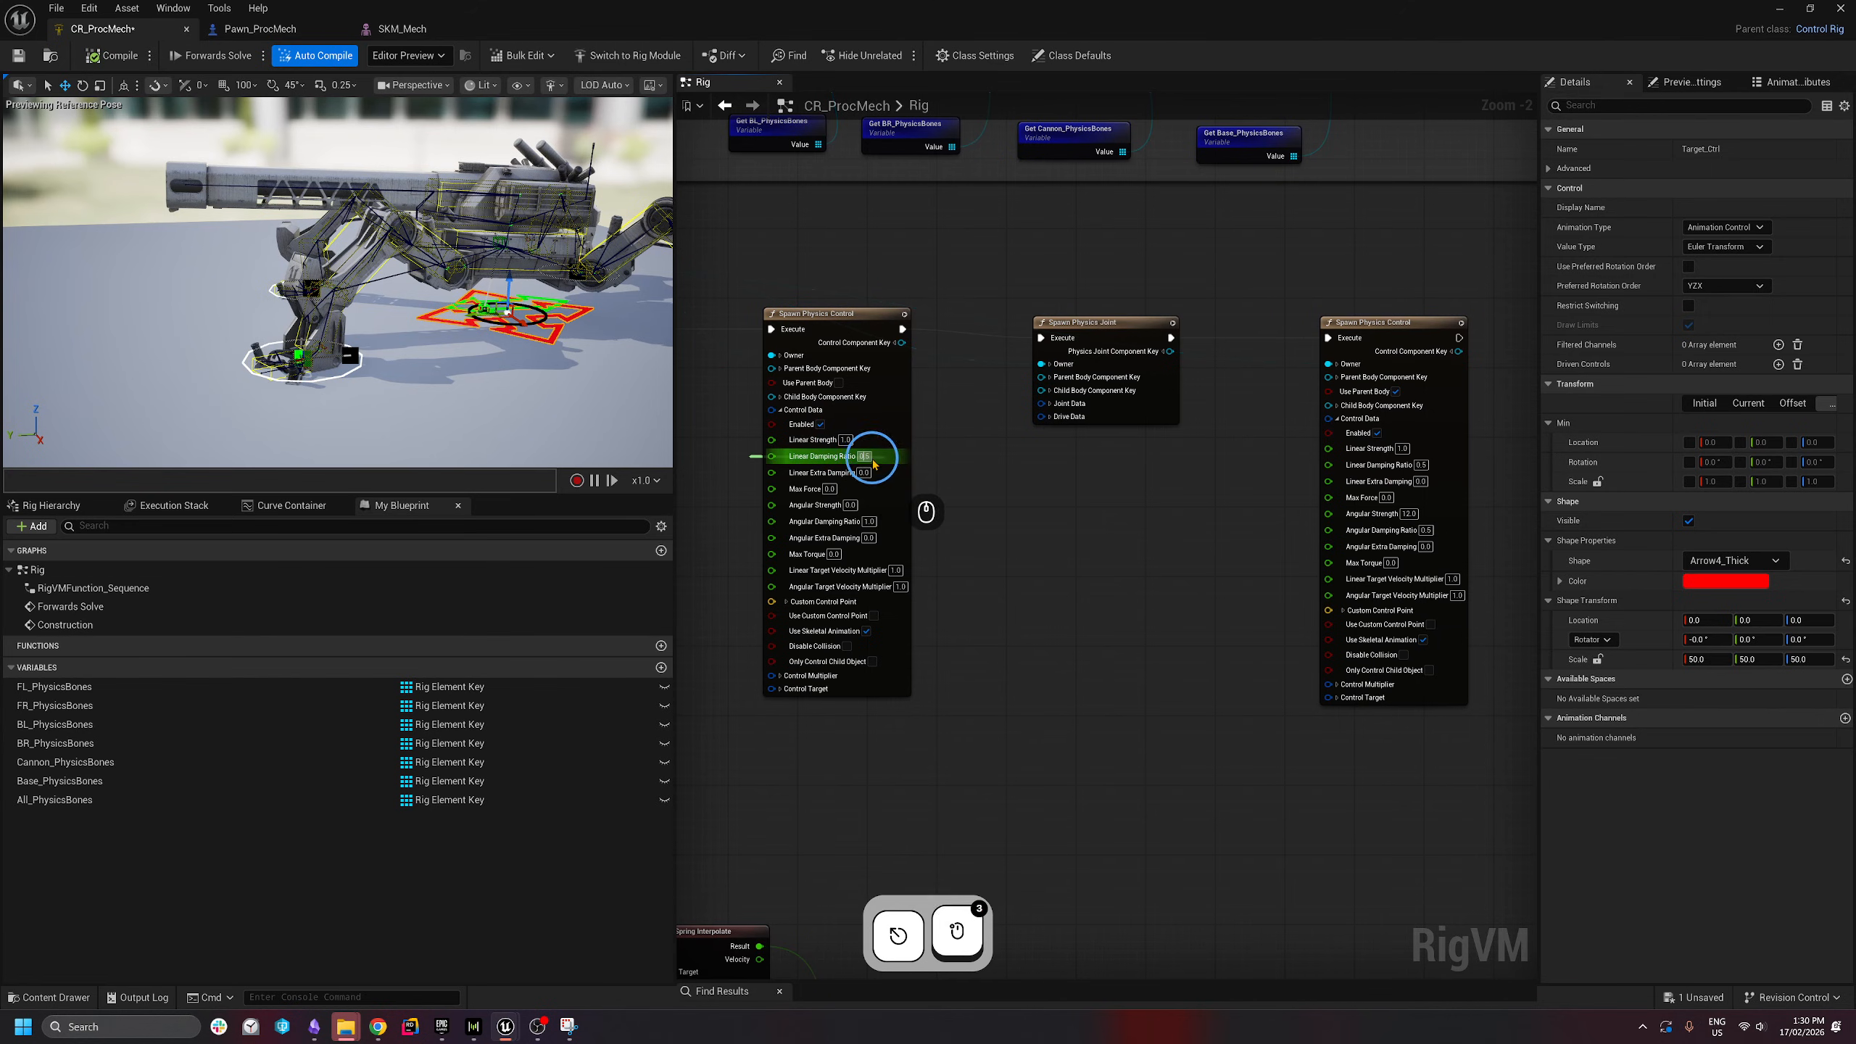
type("1")
key("Return")
left_click(847, 441)
type("2")
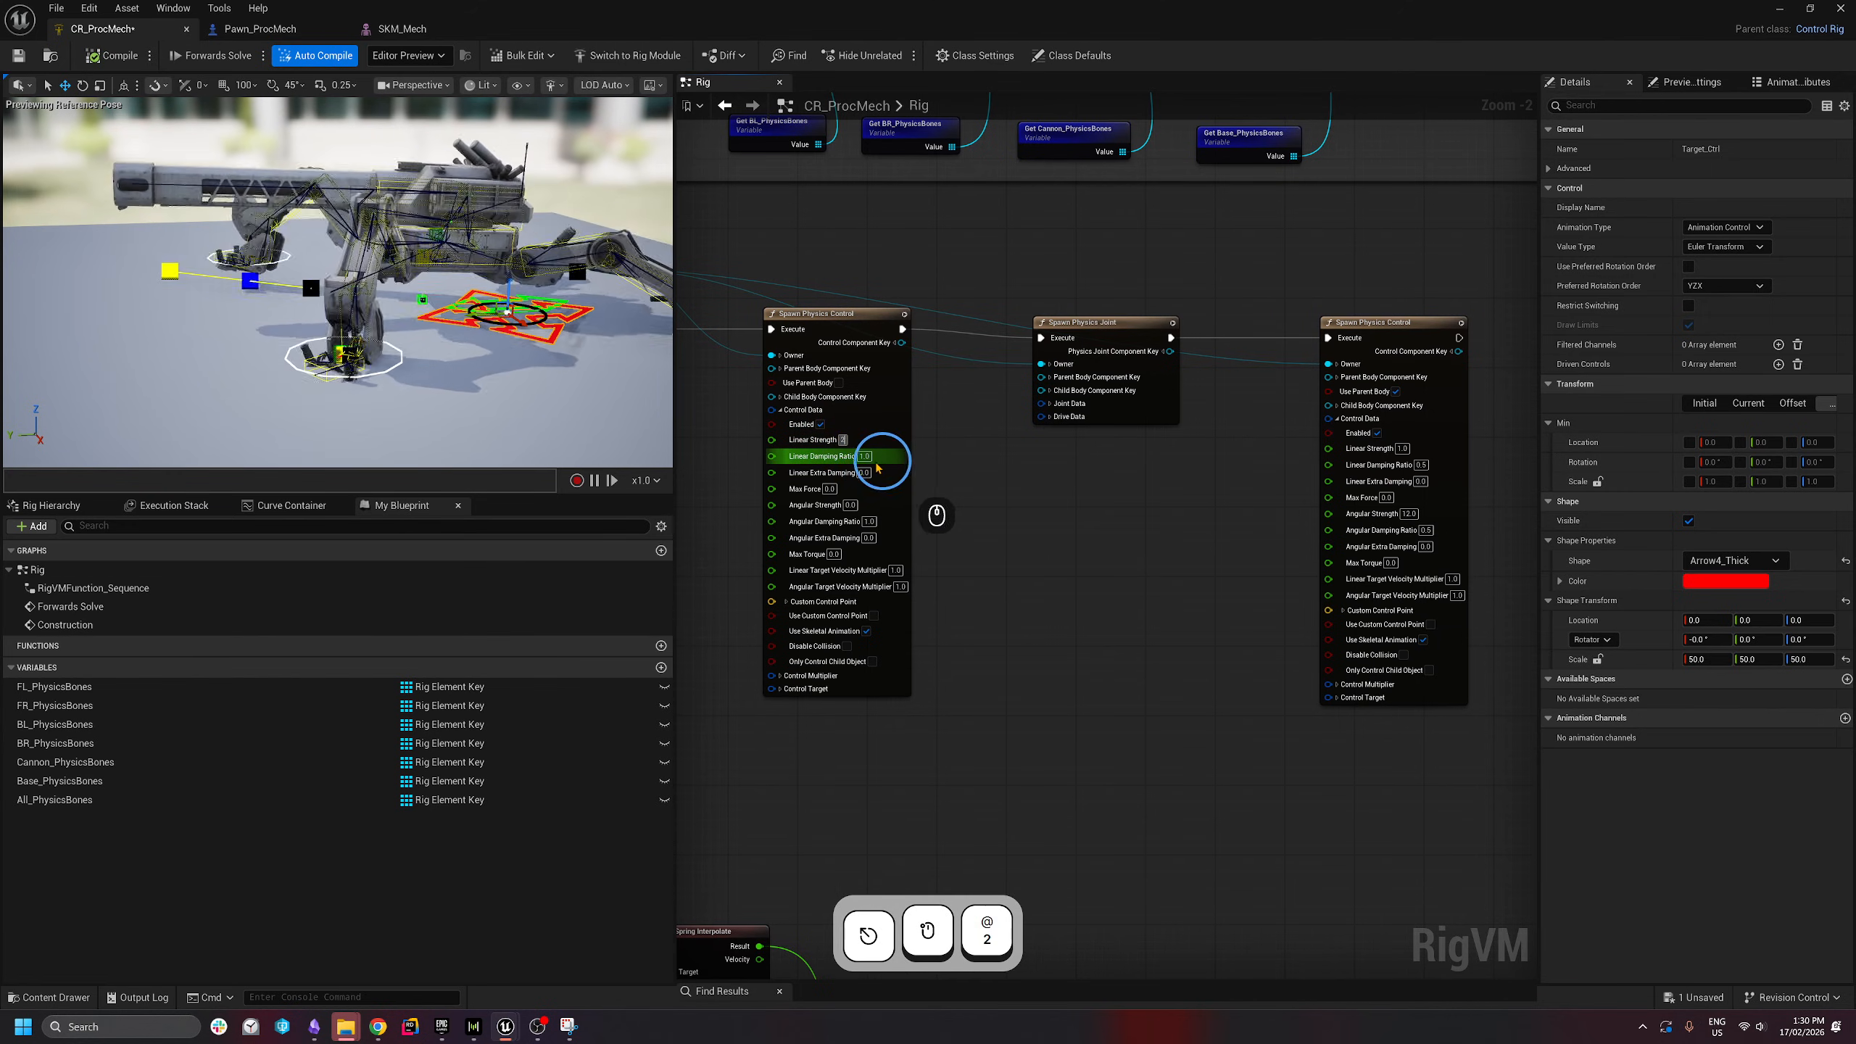
key("Return")
left_click_drag(479, 319, 228, 363)
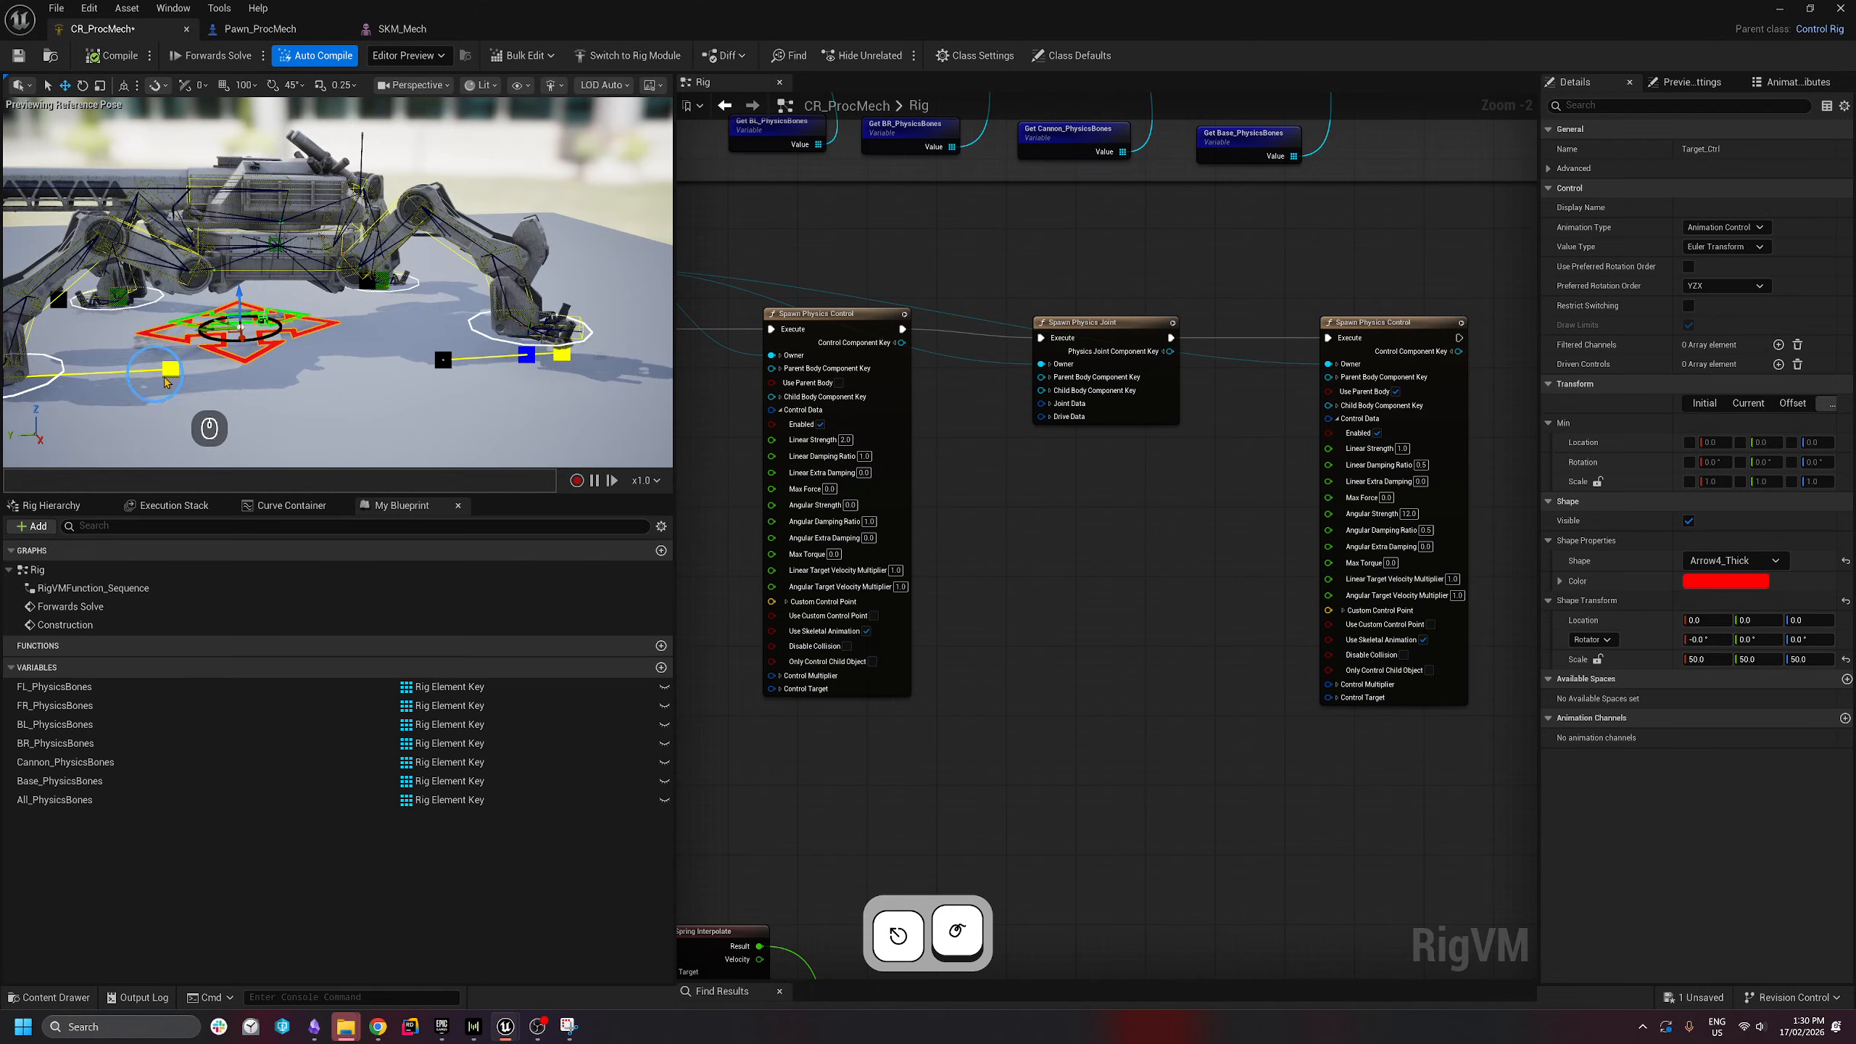
- Set the right node's Angular Strength to 4 and Angular Damping Ratio to 0.9
left_click(1409, 513)
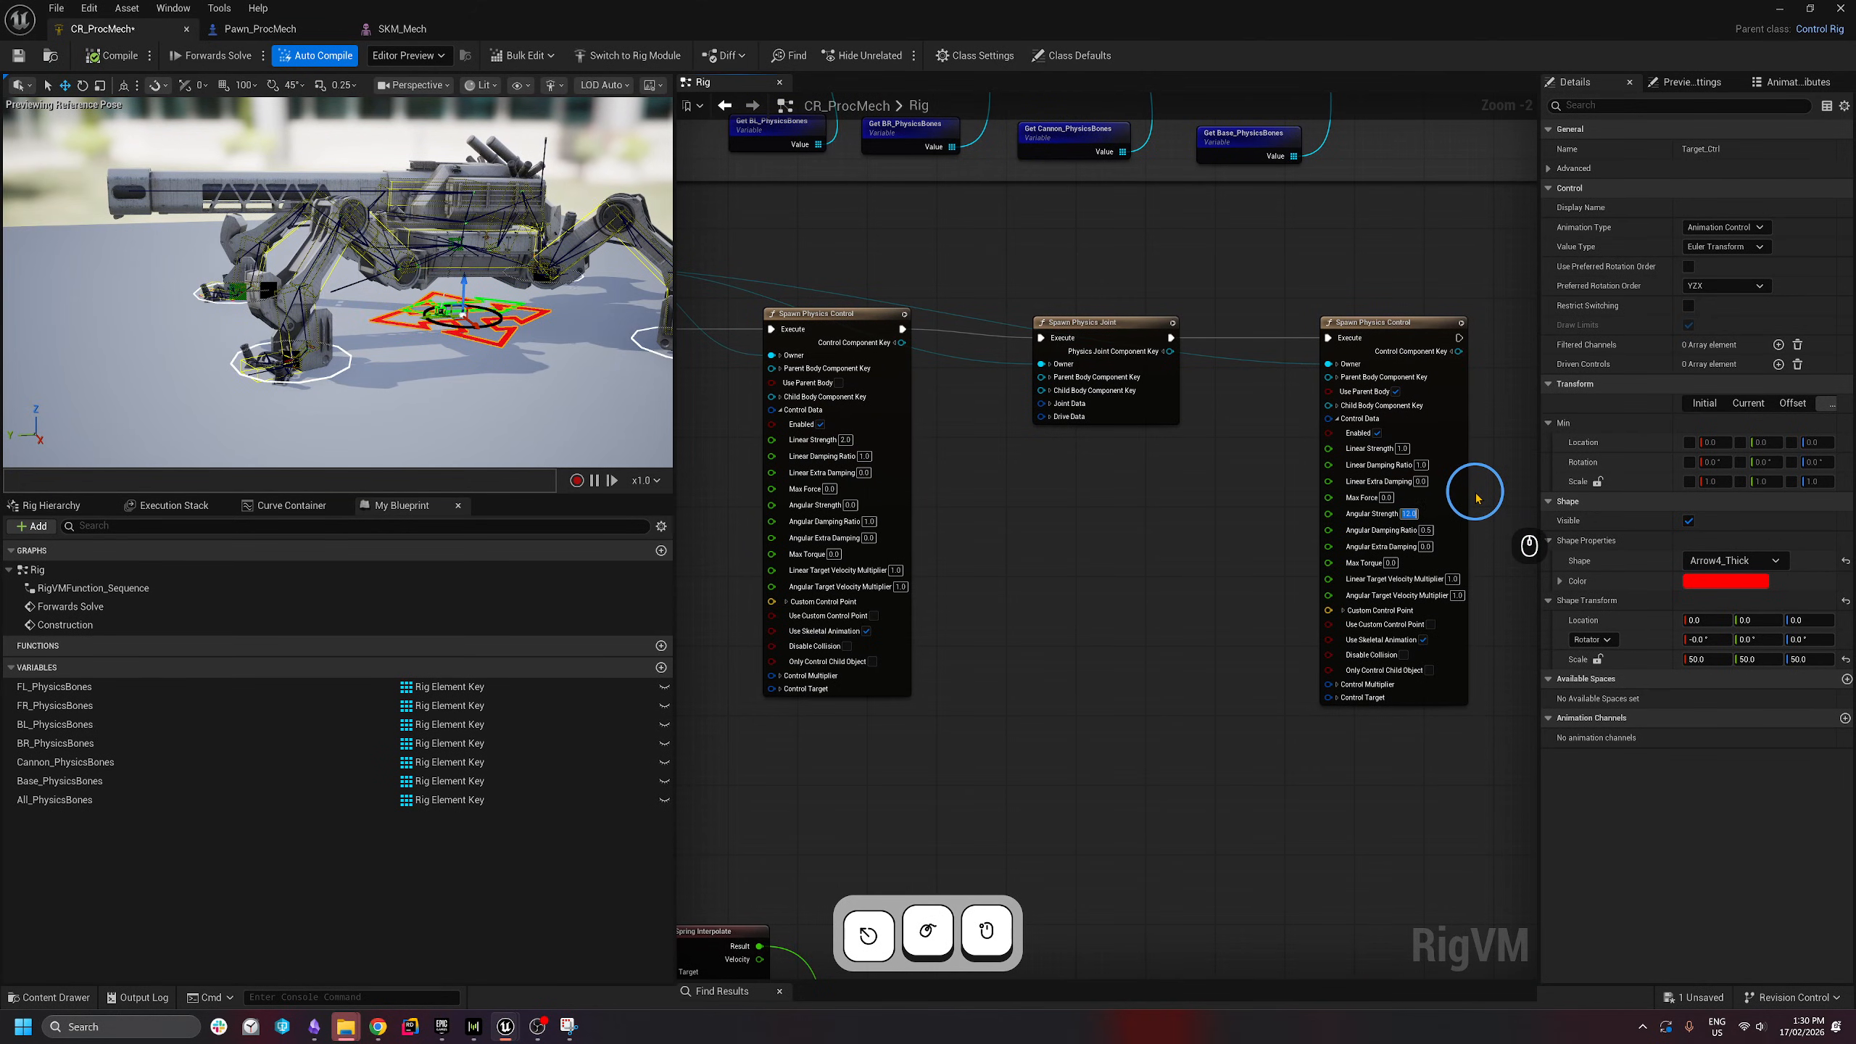
type("4")
left_click(1426, 530)
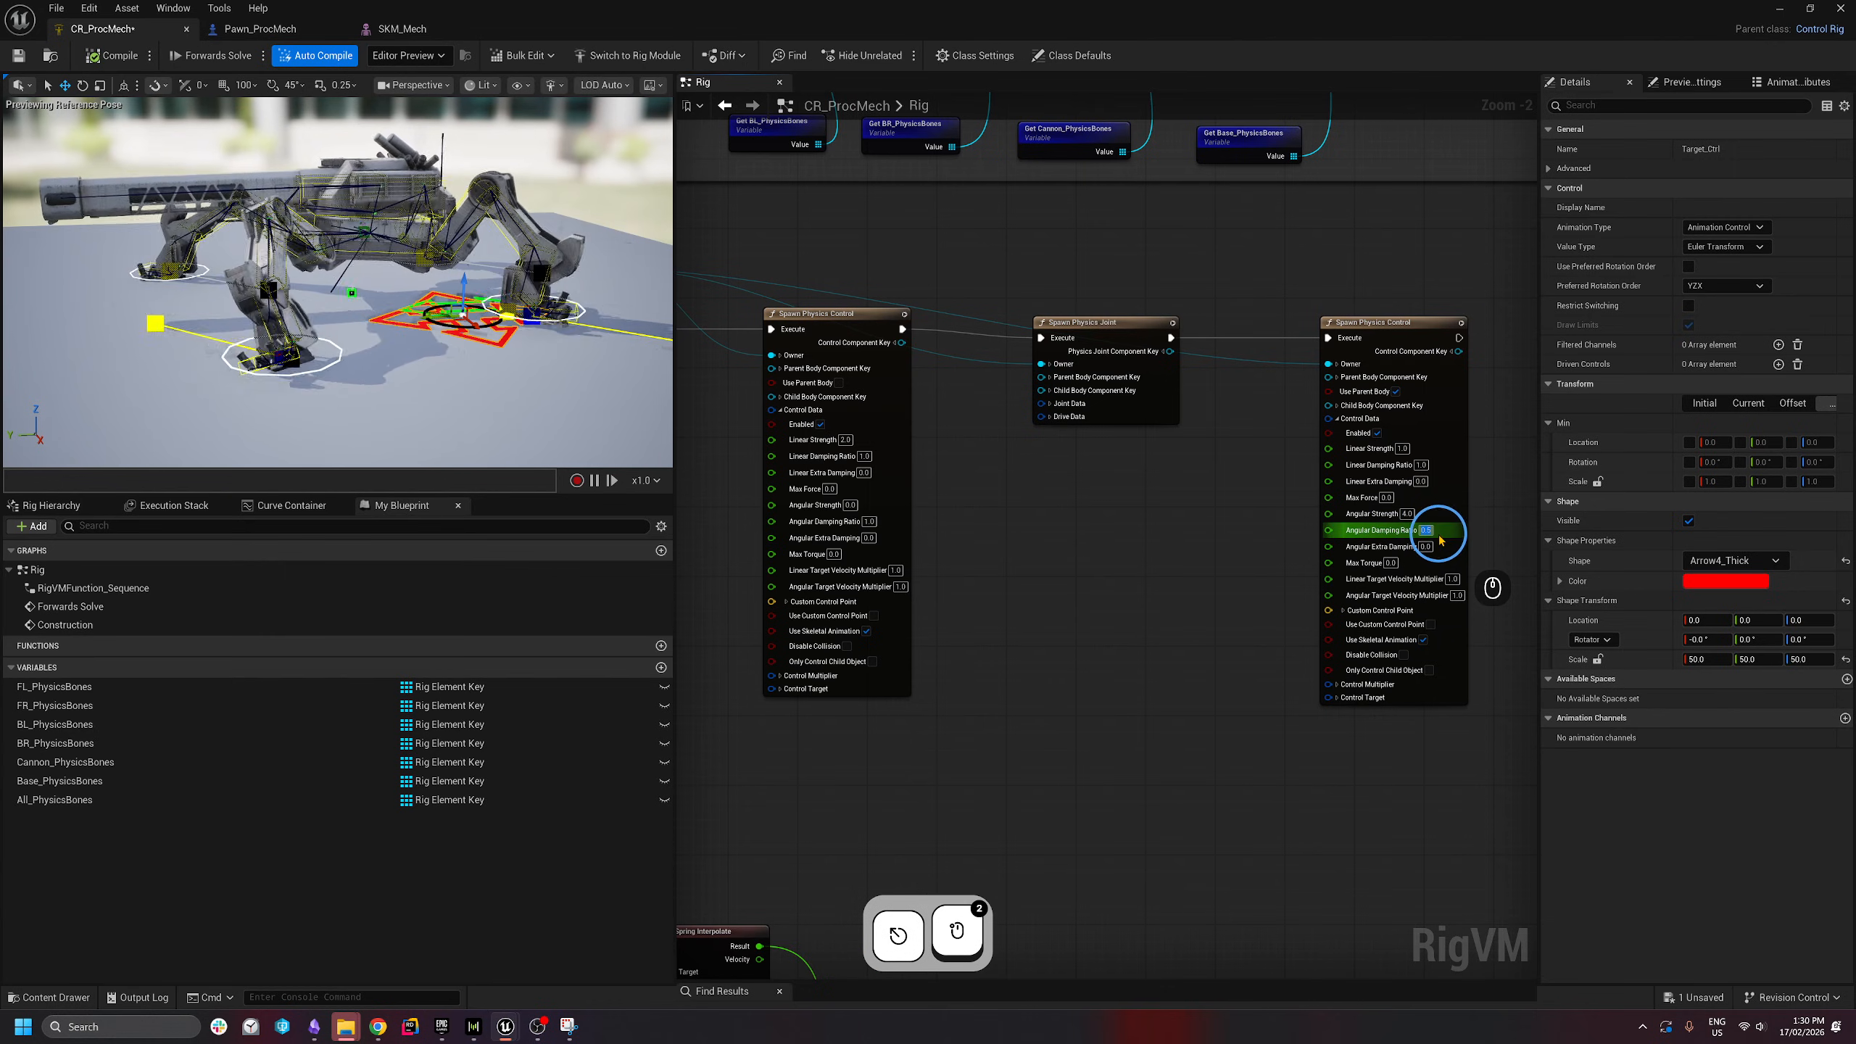
type(".9")
key("Return")
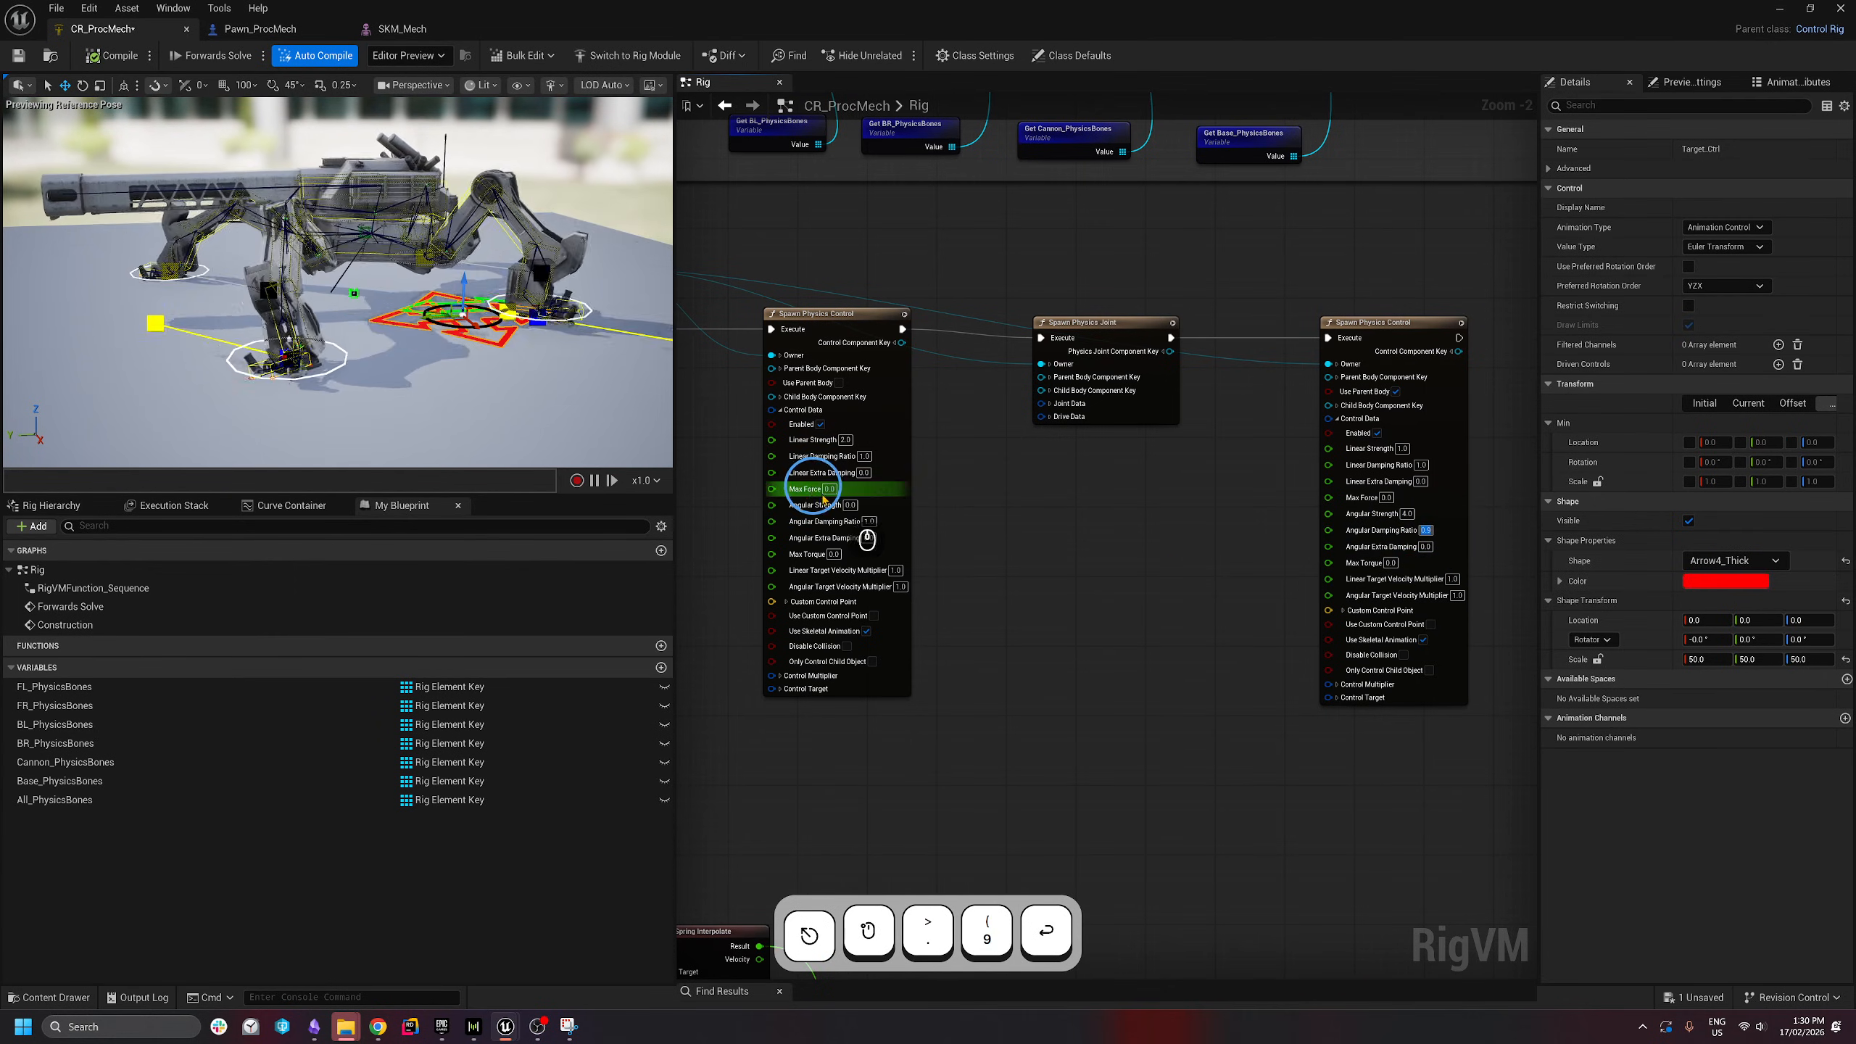
left_click(867, 520)
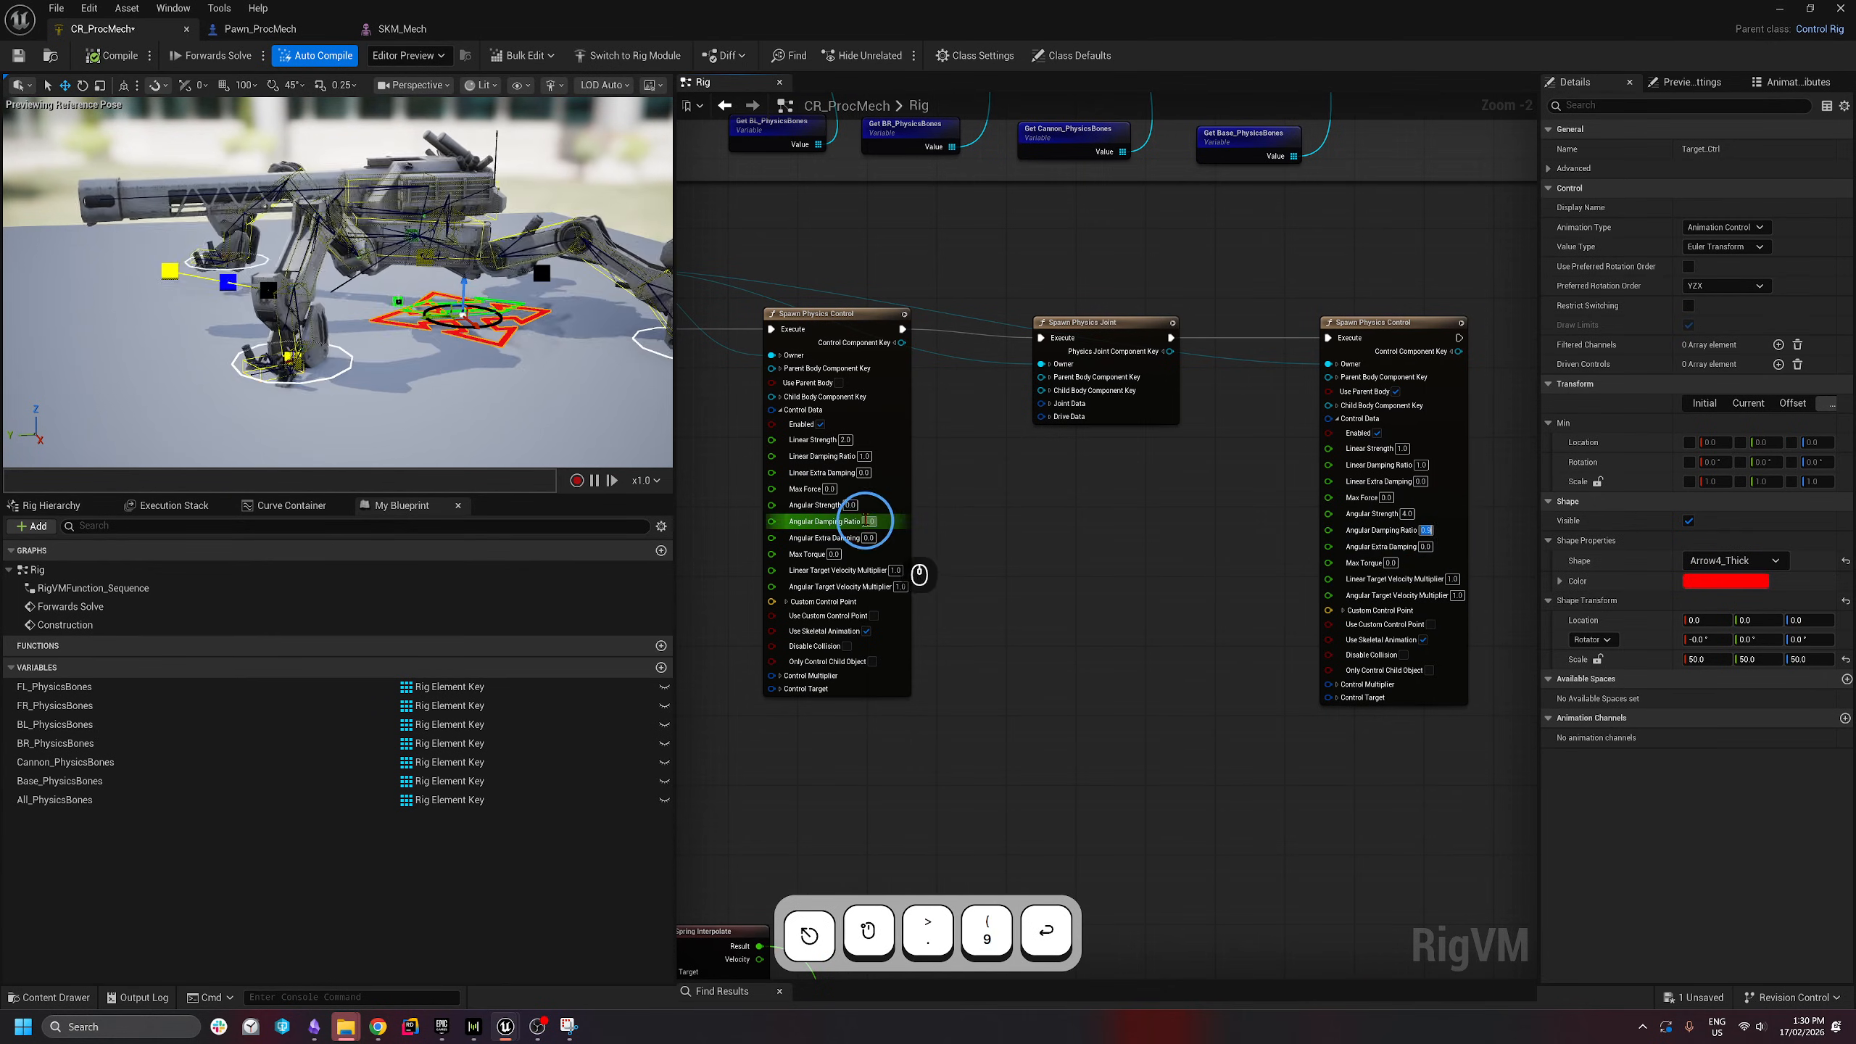
left_click(845, 440)
left_click(885, 464)
- Play-test Pawn_ProcMech and walk the mech forward with W
left_click(260, 28)
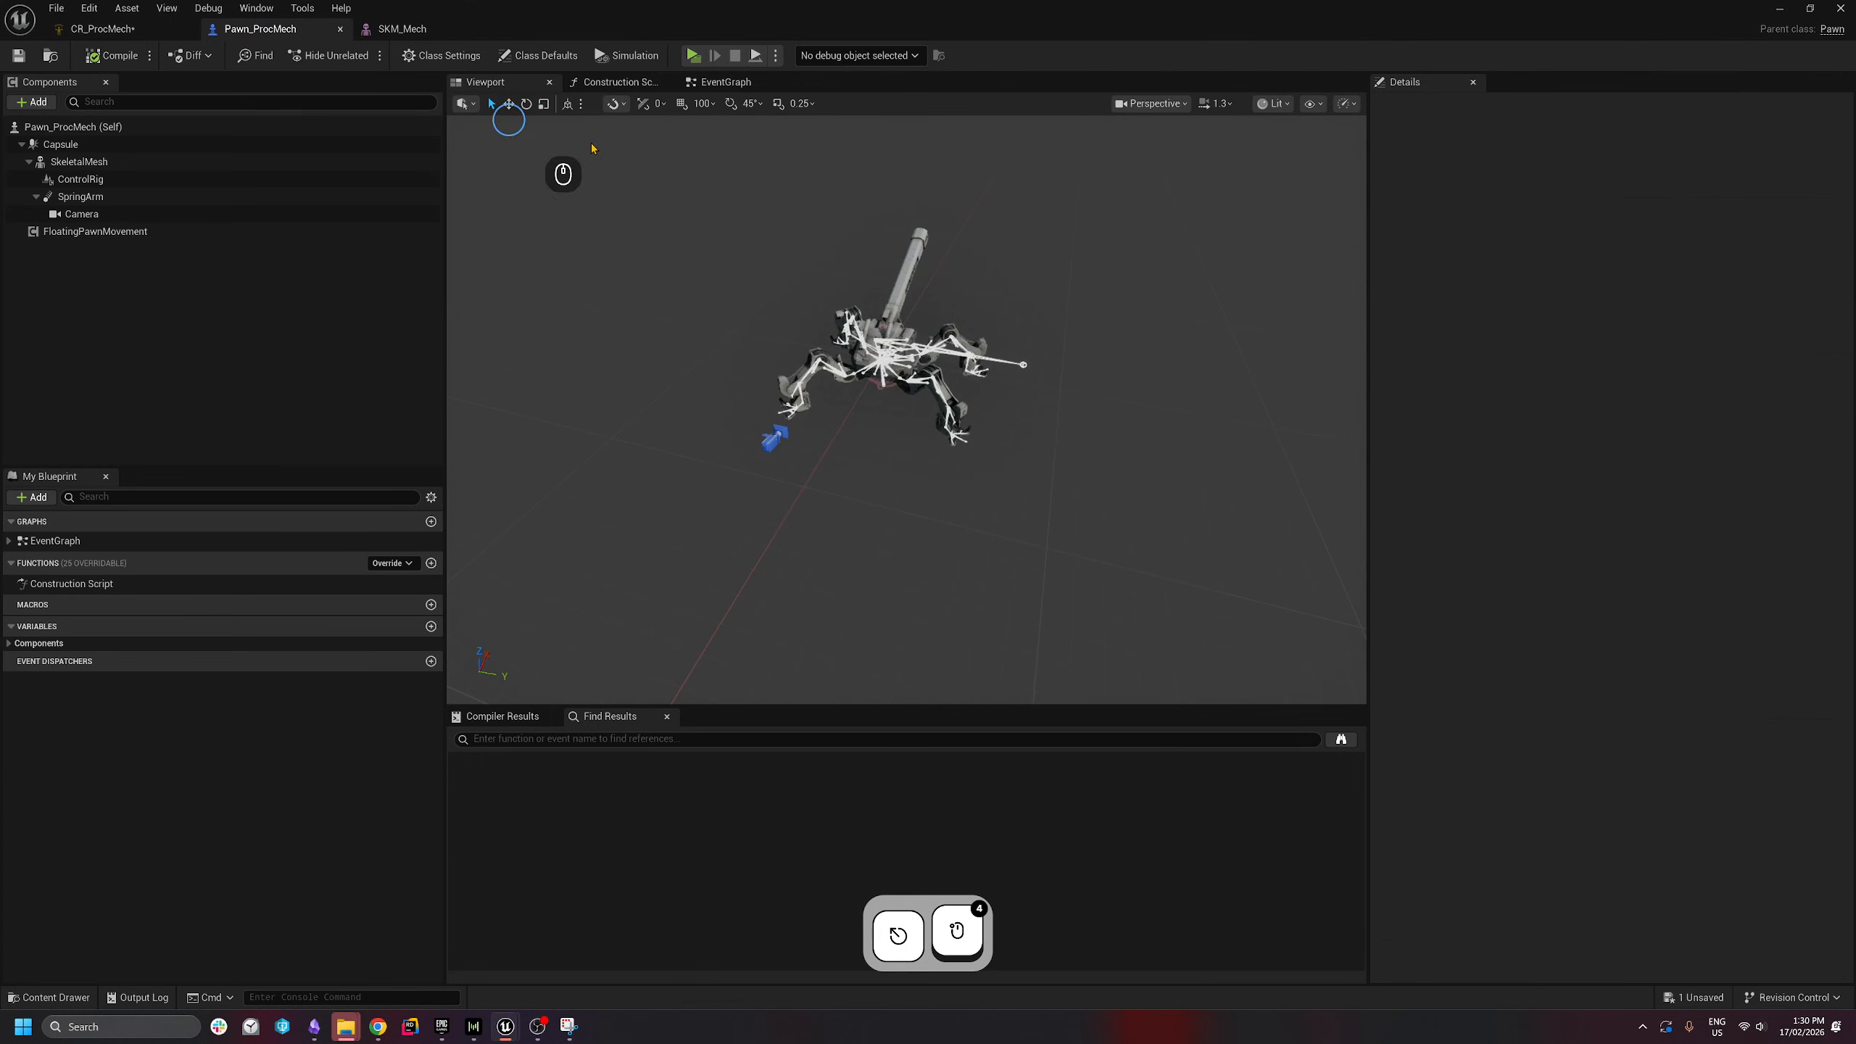
left_click(688, 55)
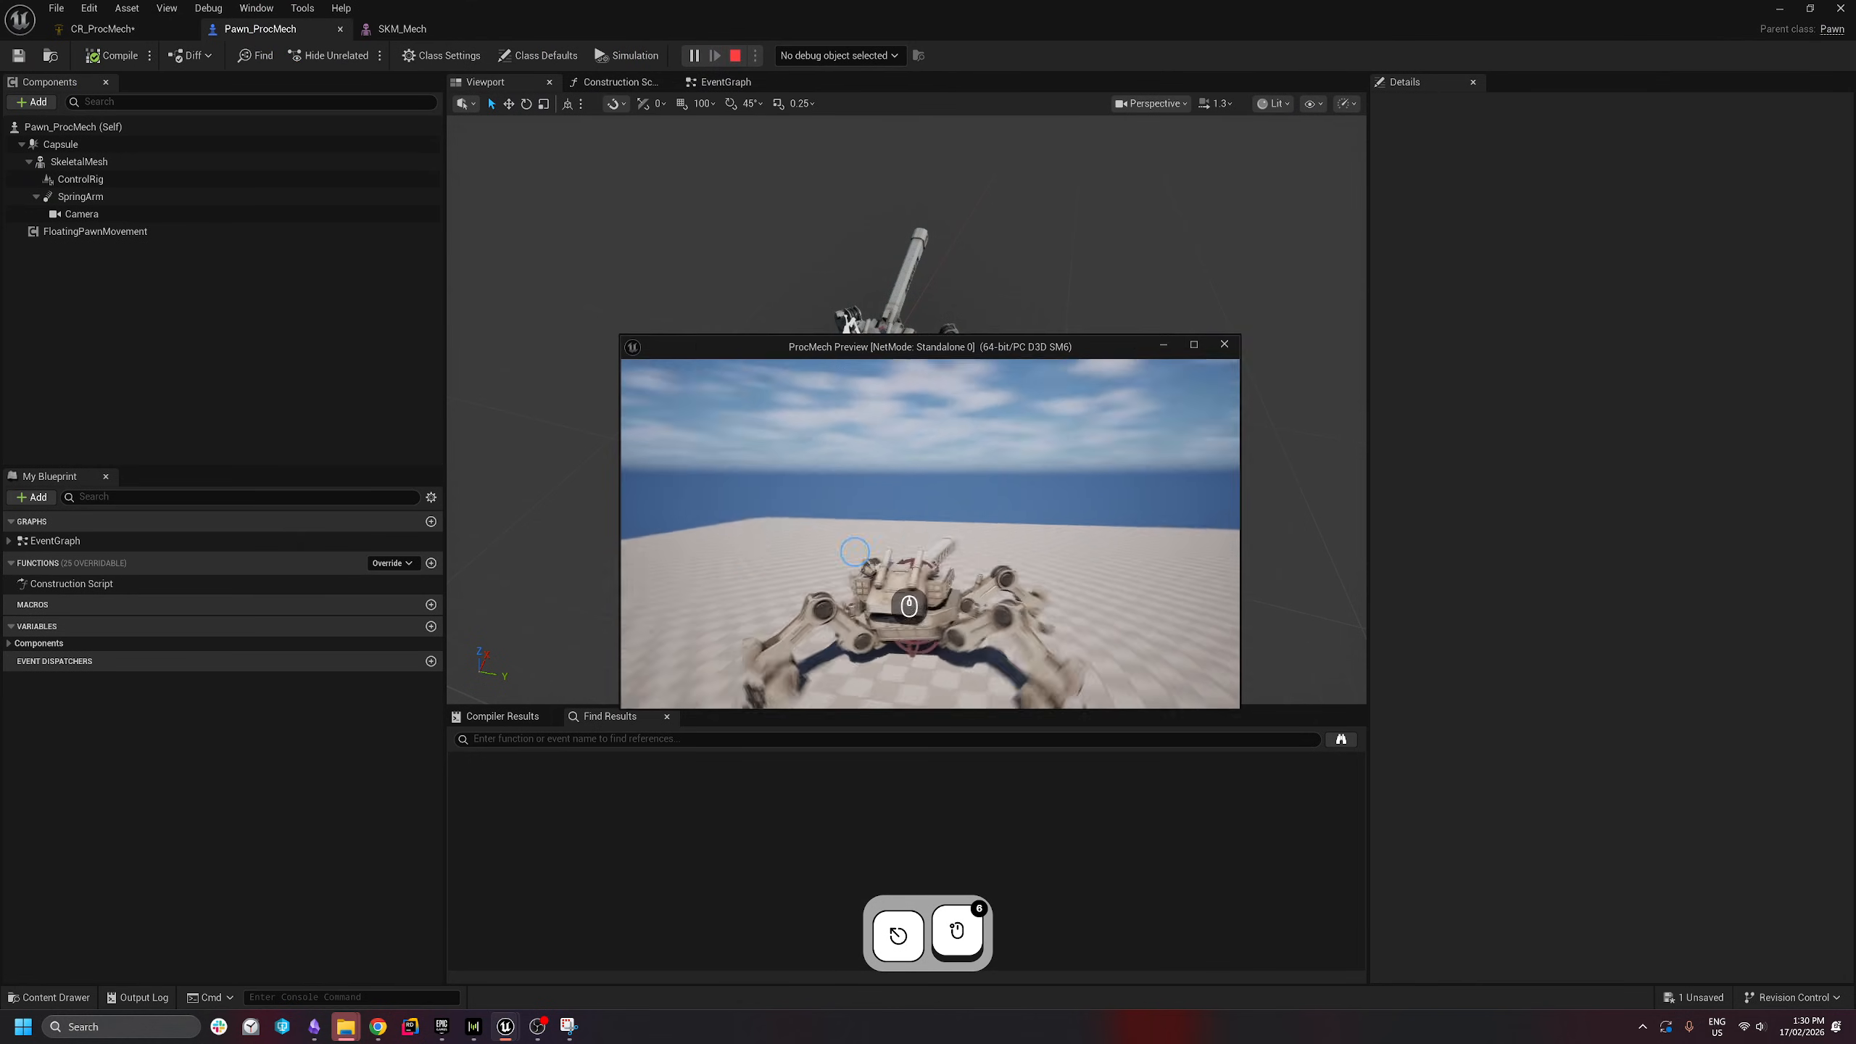
key("w")
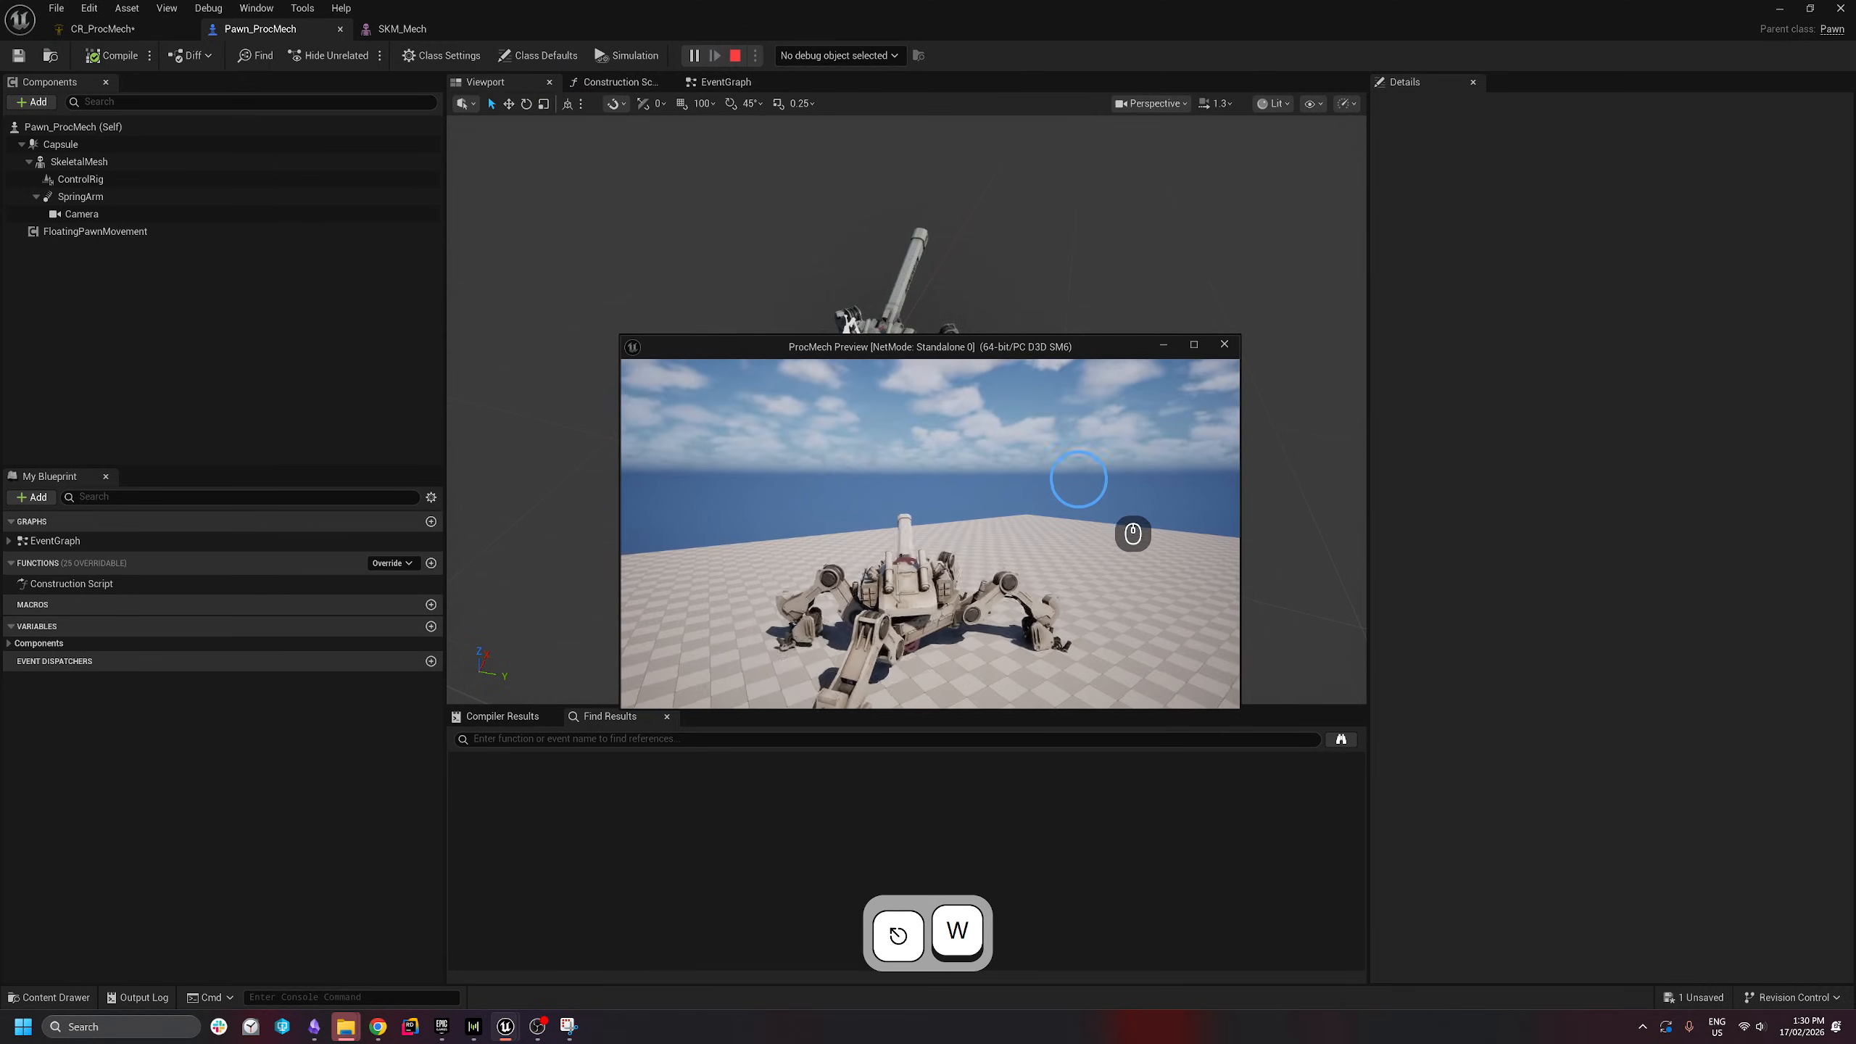
key("w")
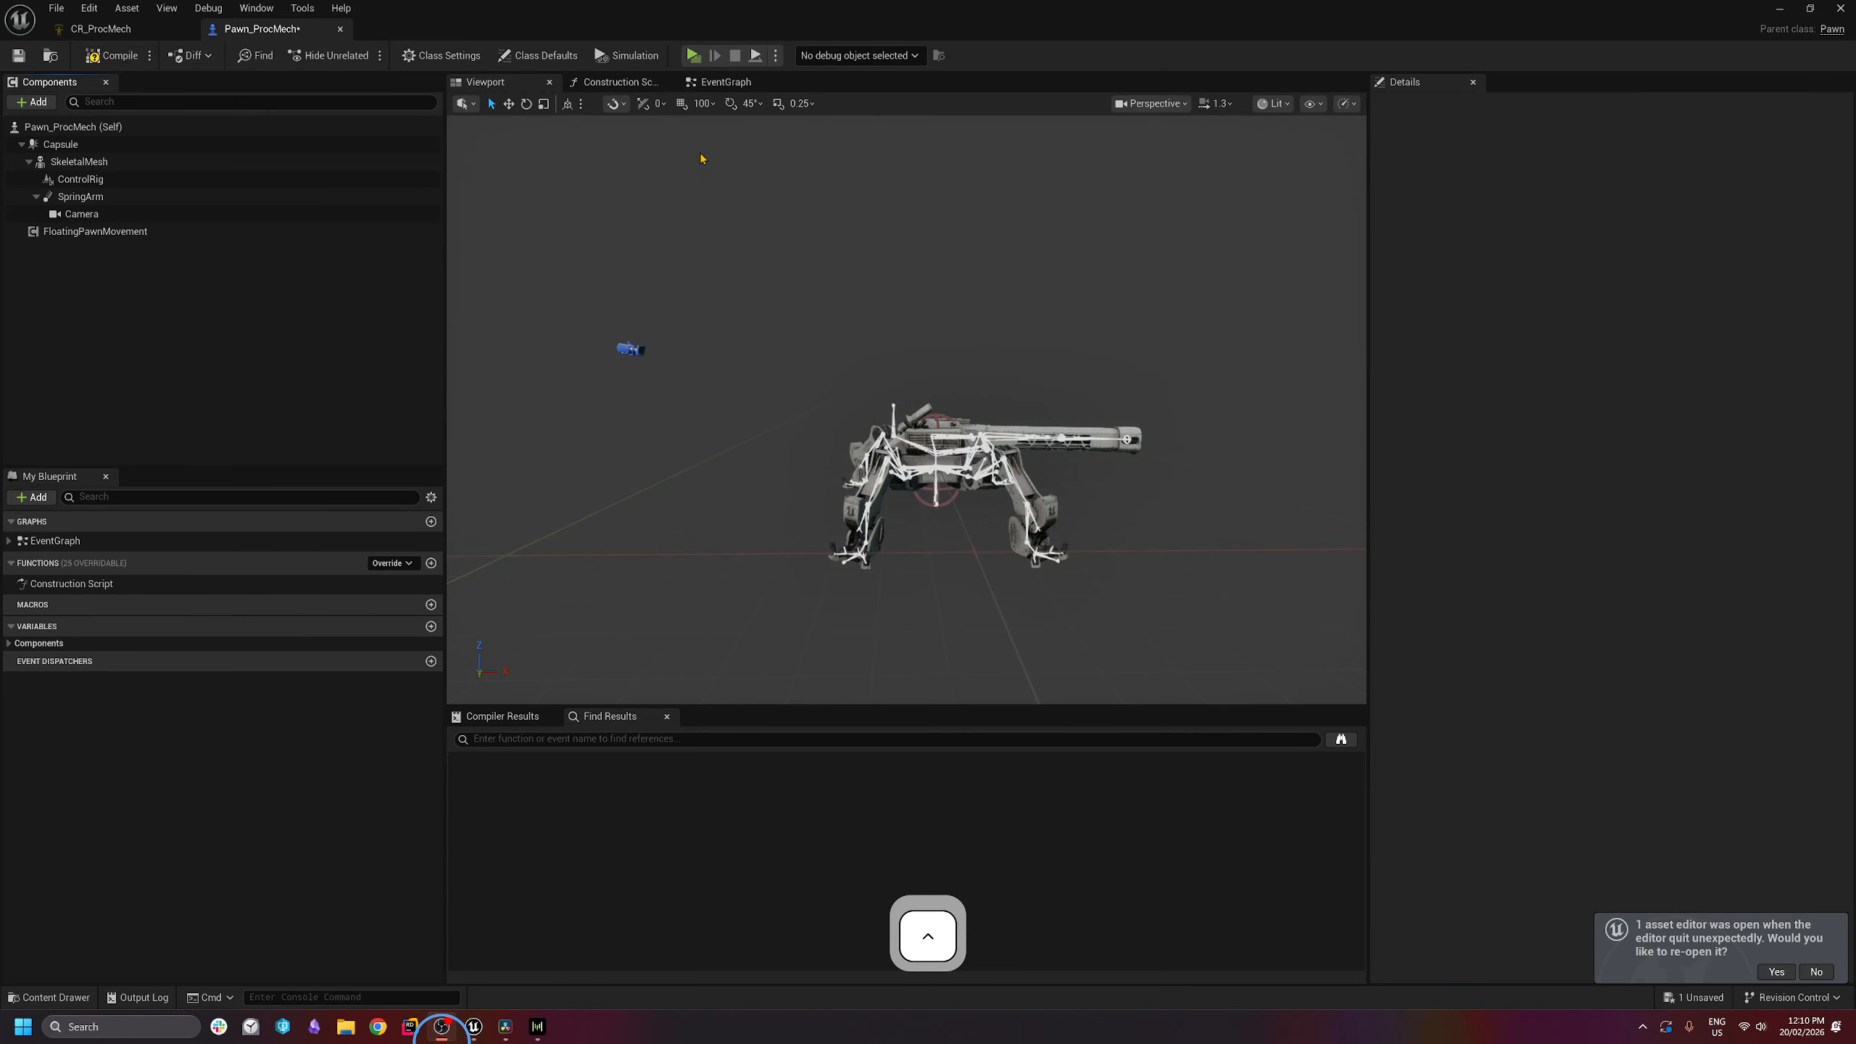
- Play-test the mech, walking forward with W and steering left and right with A and D
left_click(696, 55)
key("a")
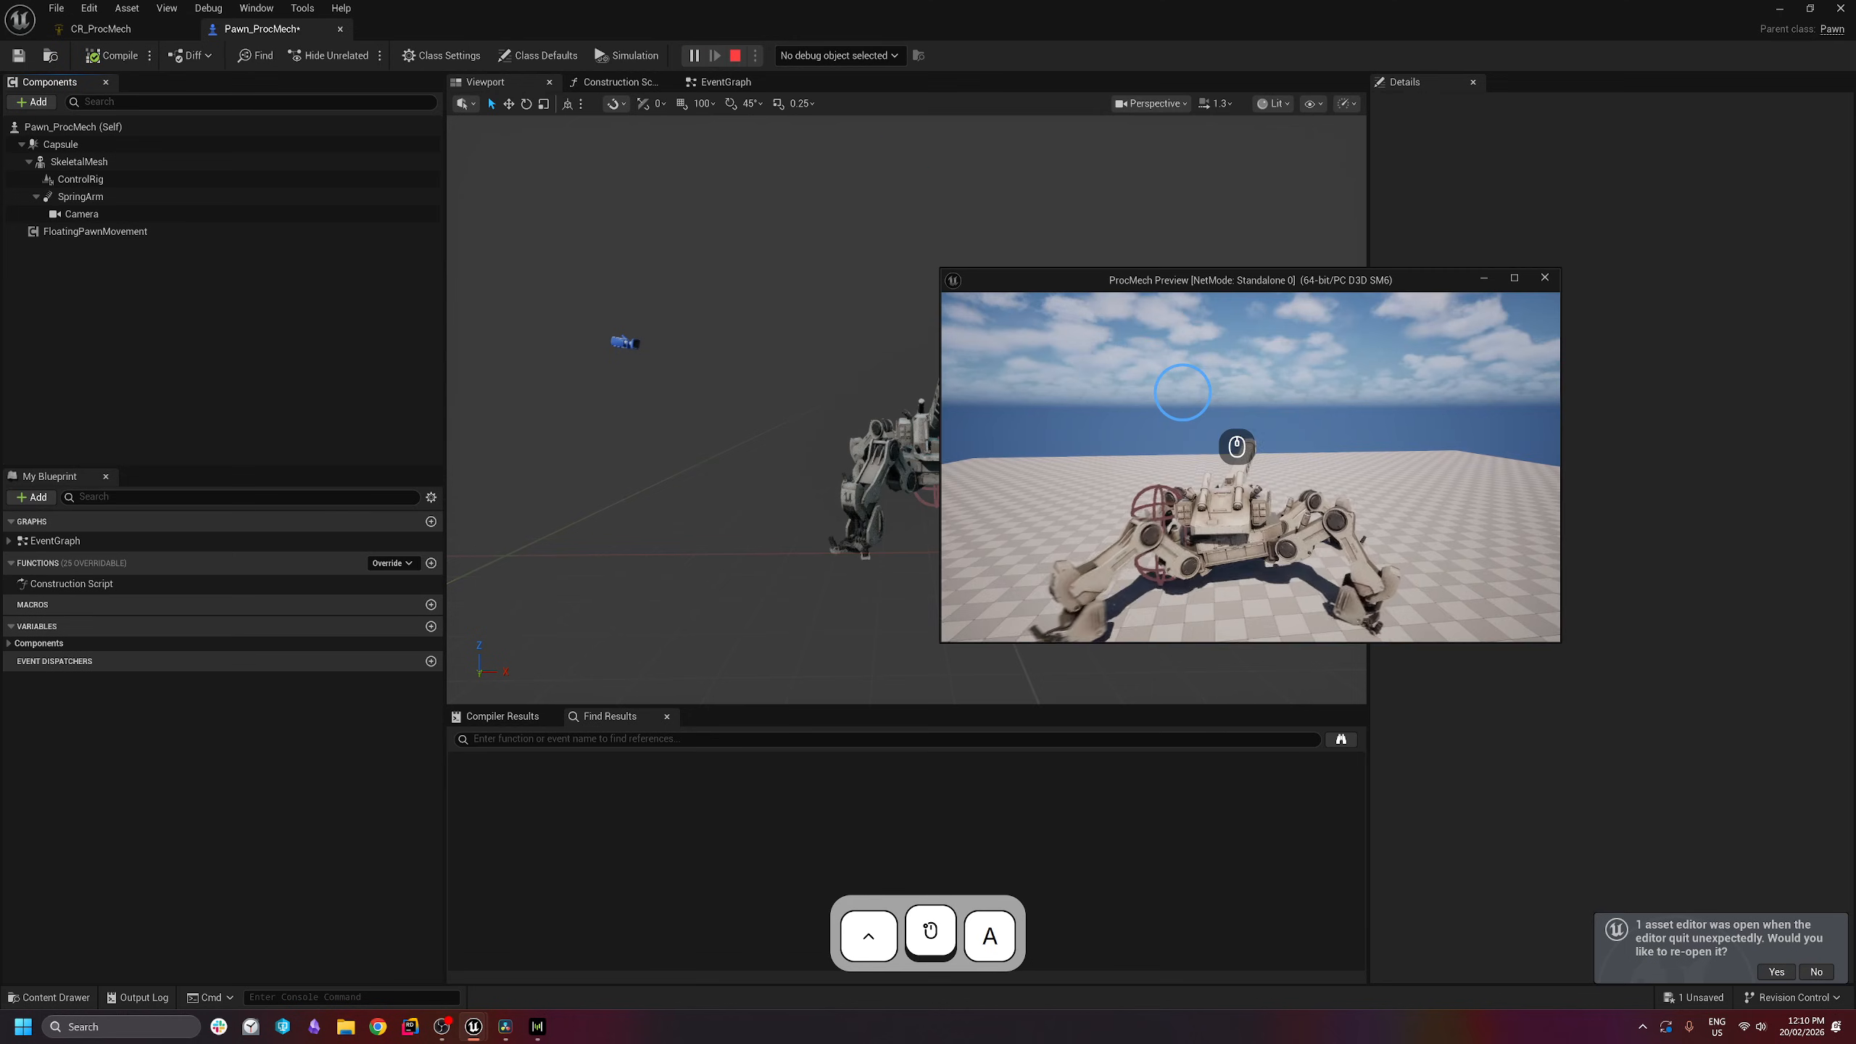
key("w")
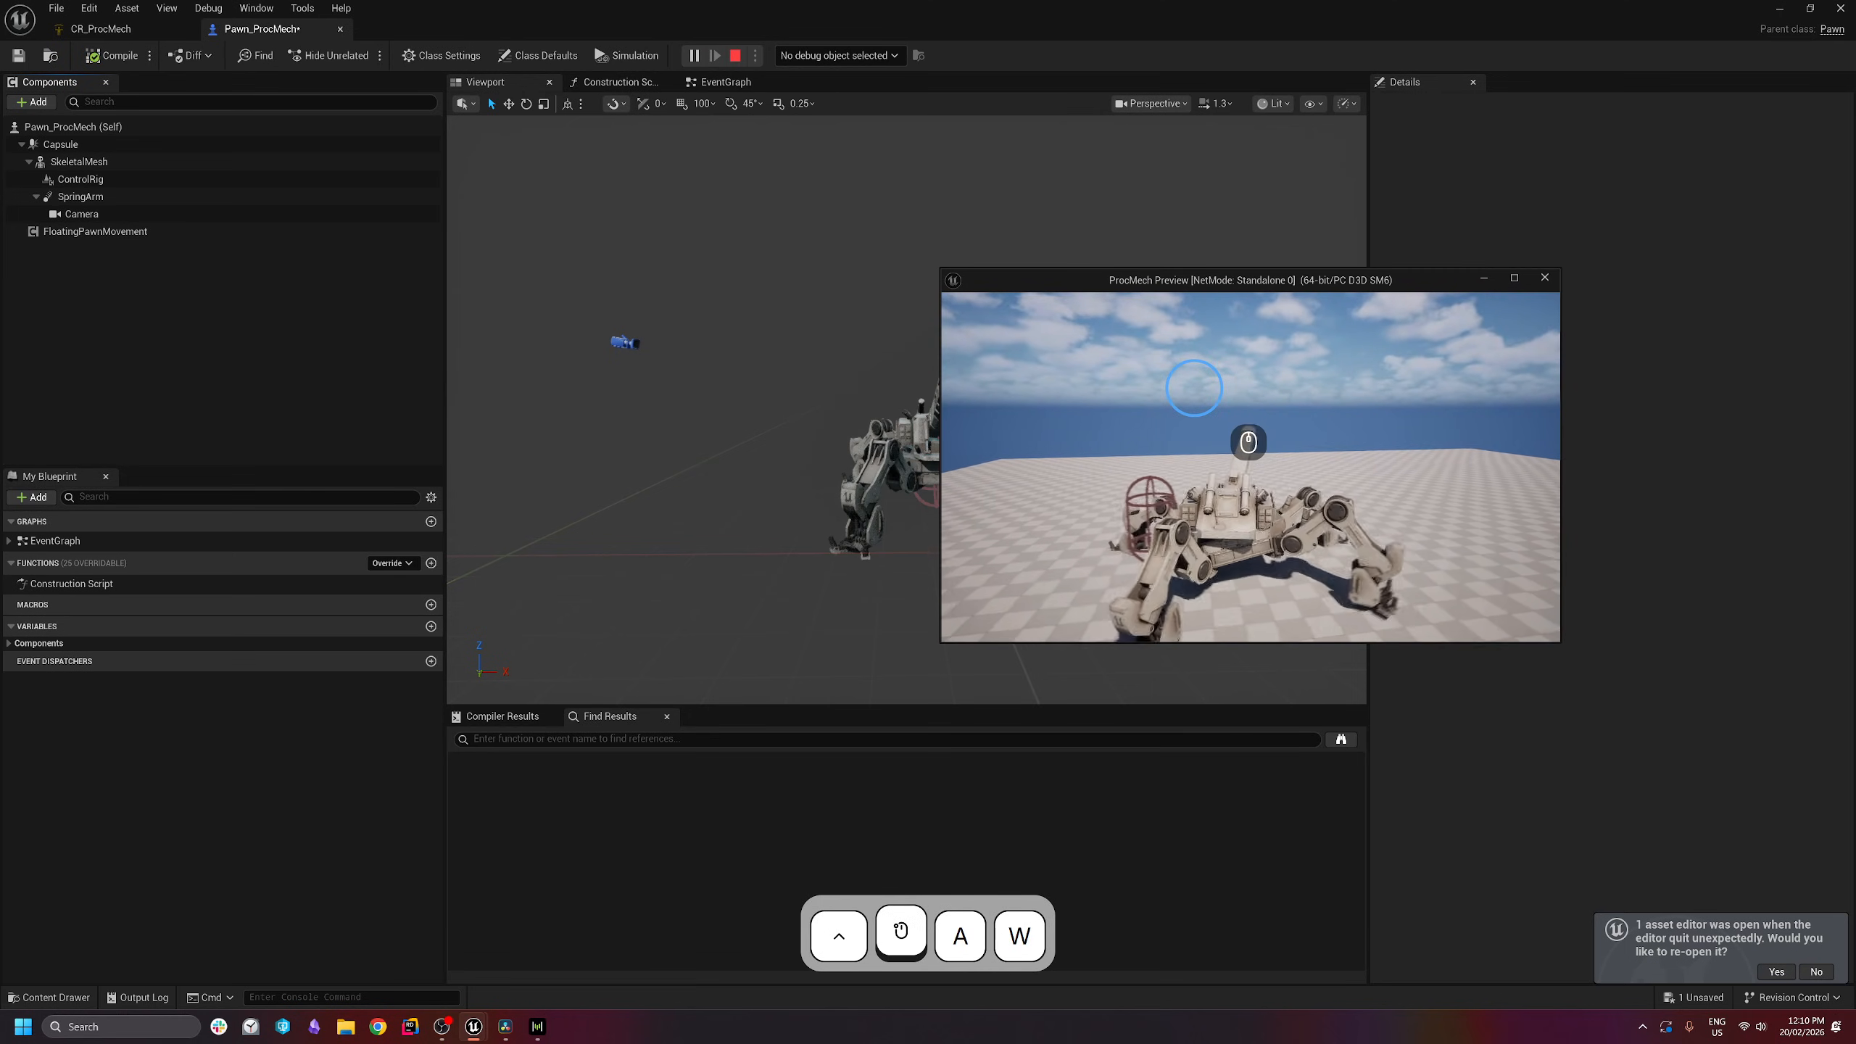
key("d")
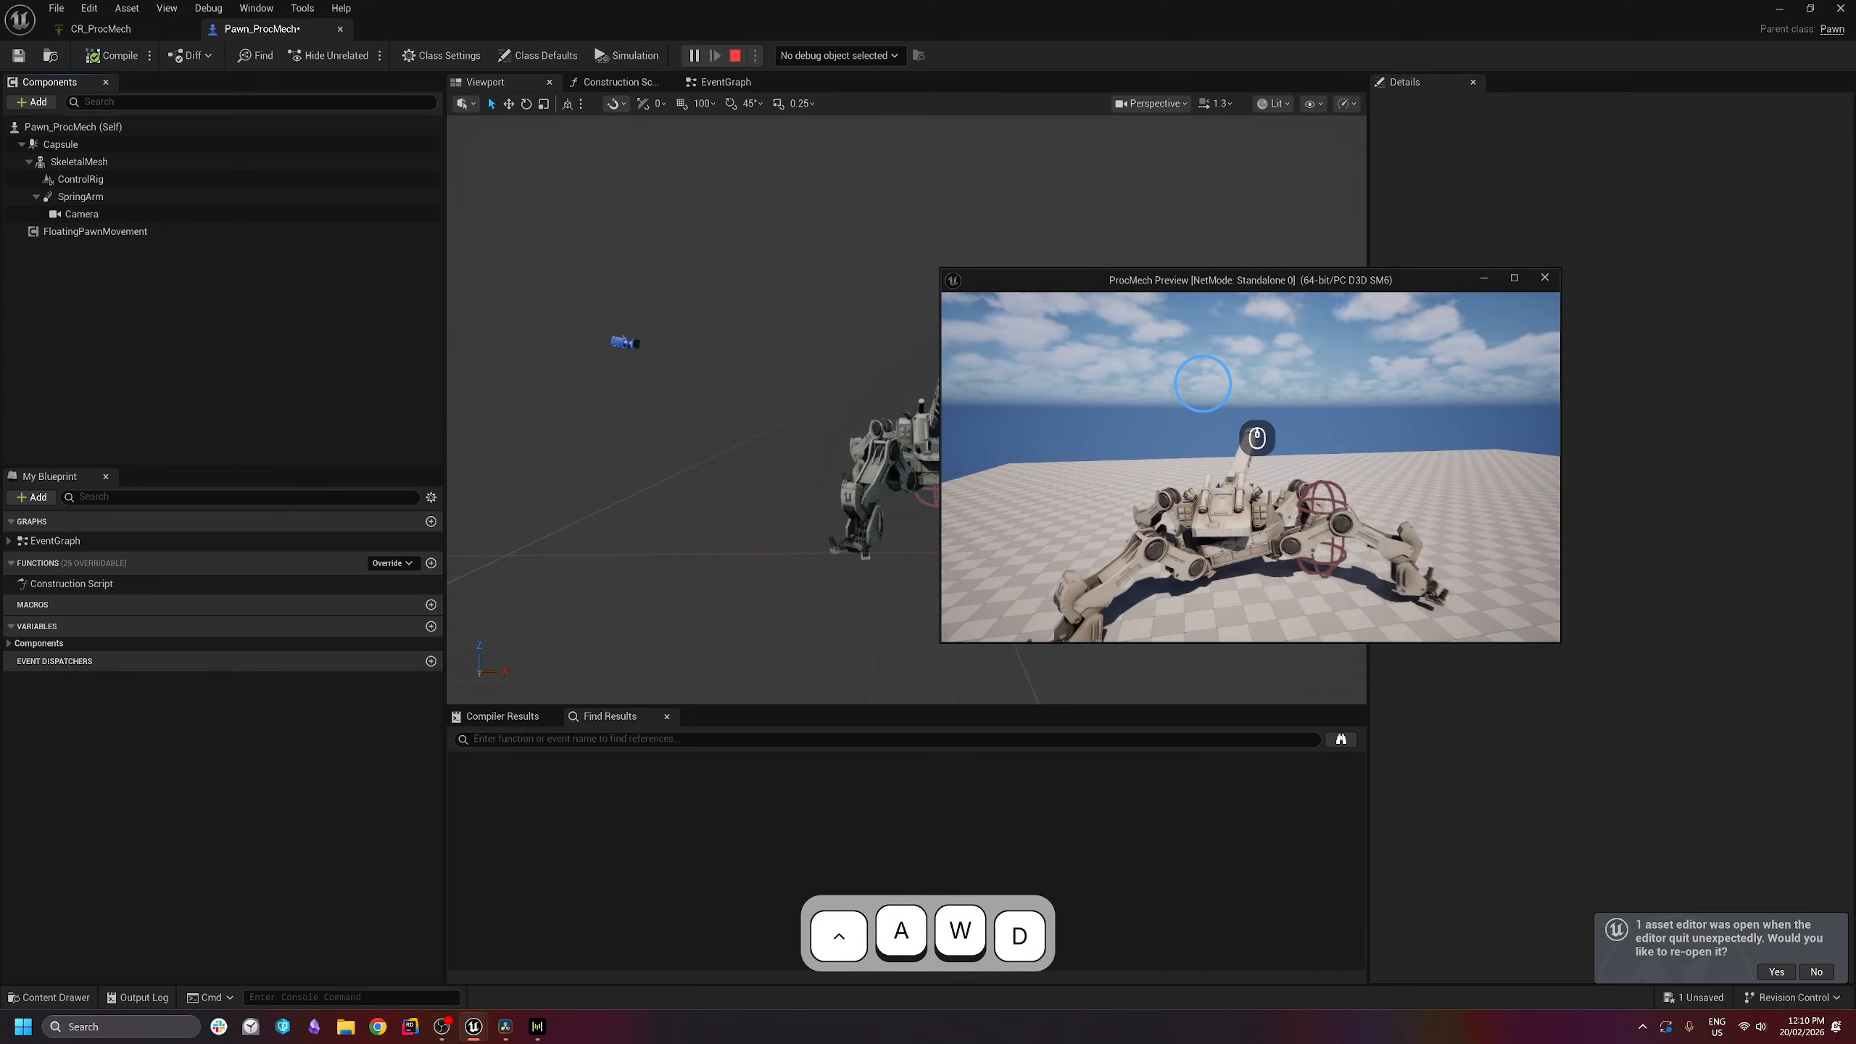
key("a")
key("d")
- End the play session and select the mech's SkeletalMesh component
key("Escape")
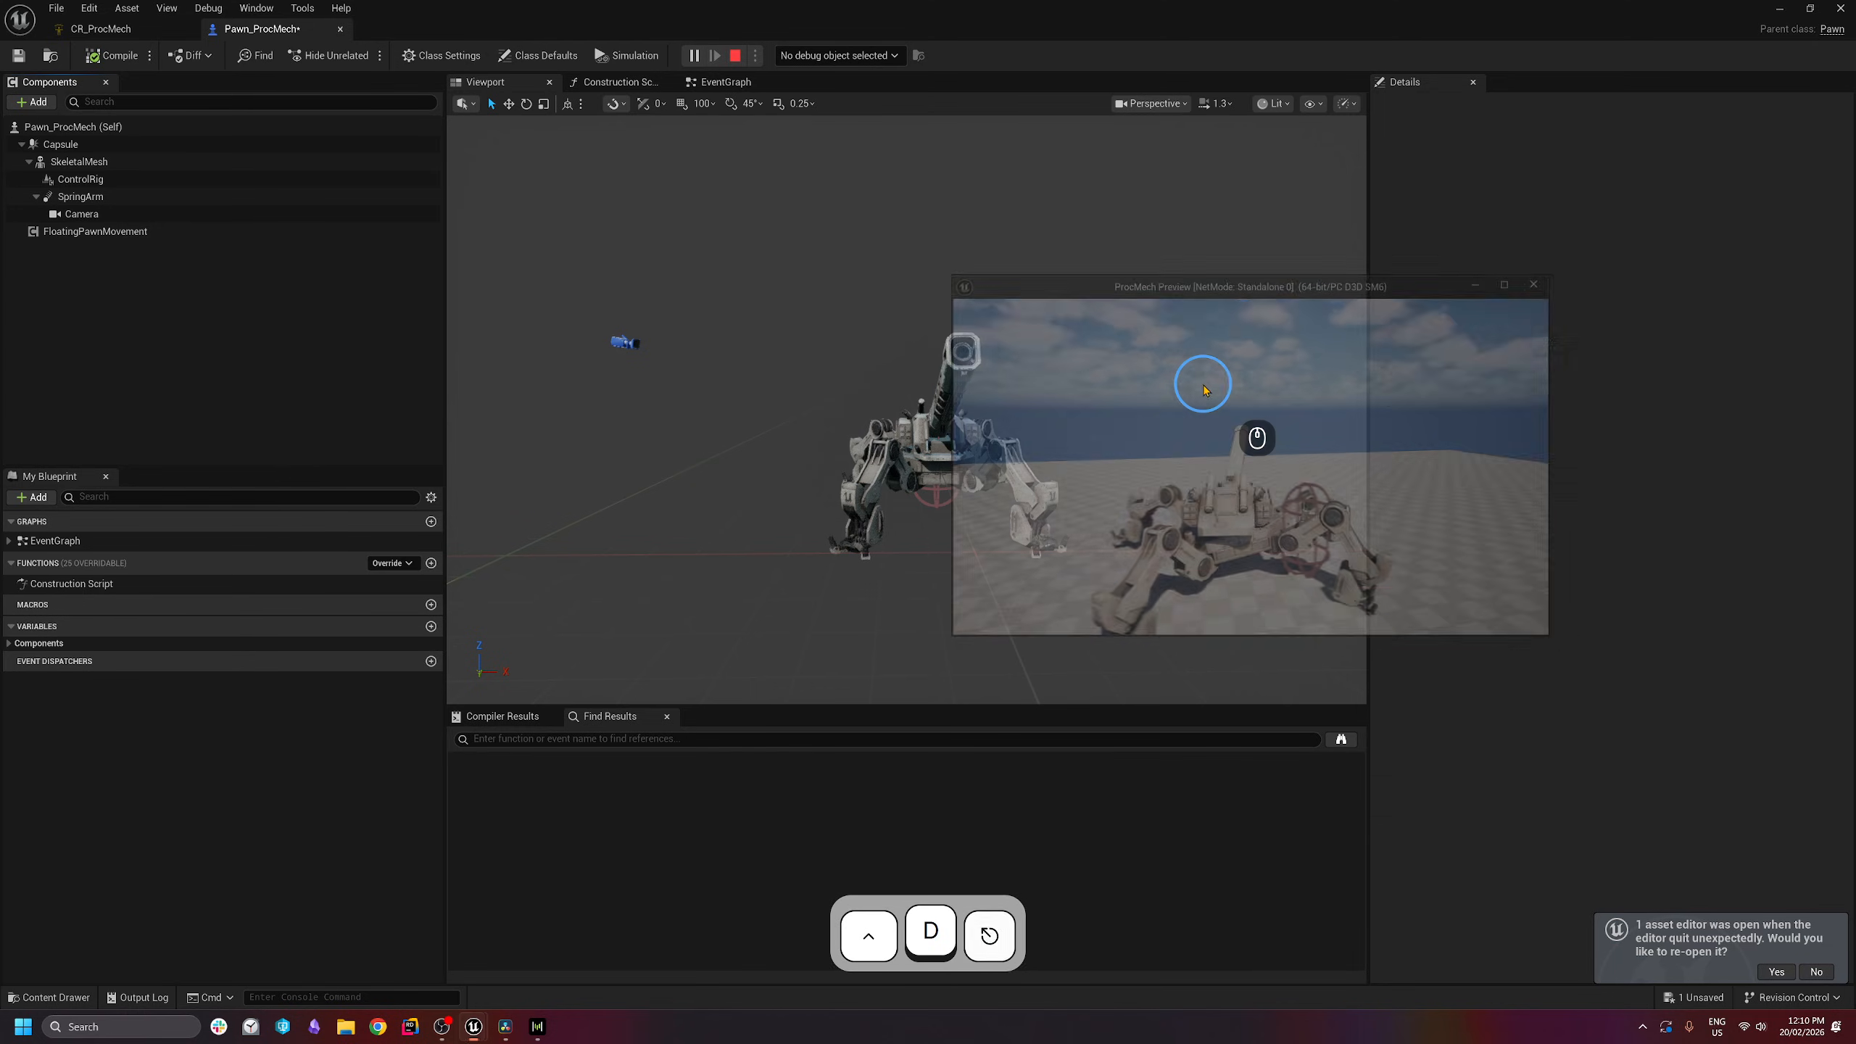
left_click(1090, 440)
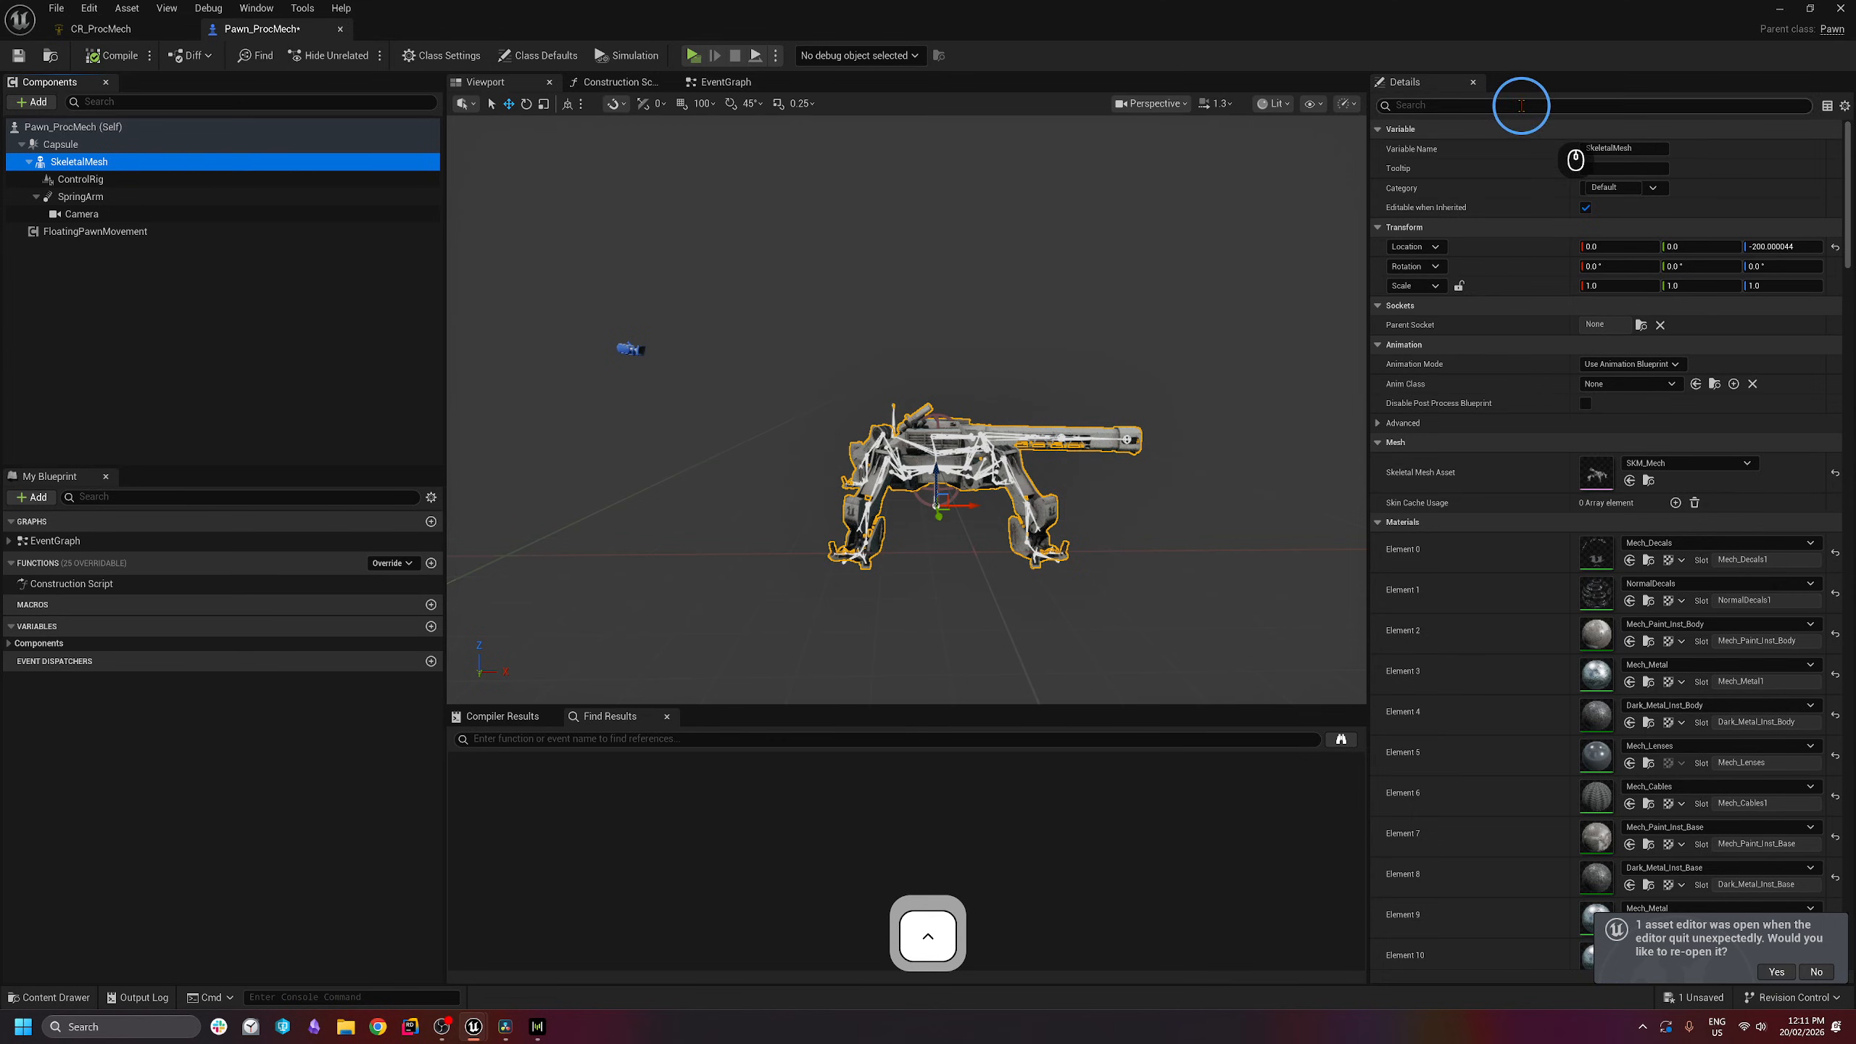
left_click(184, 169, "ctrl")
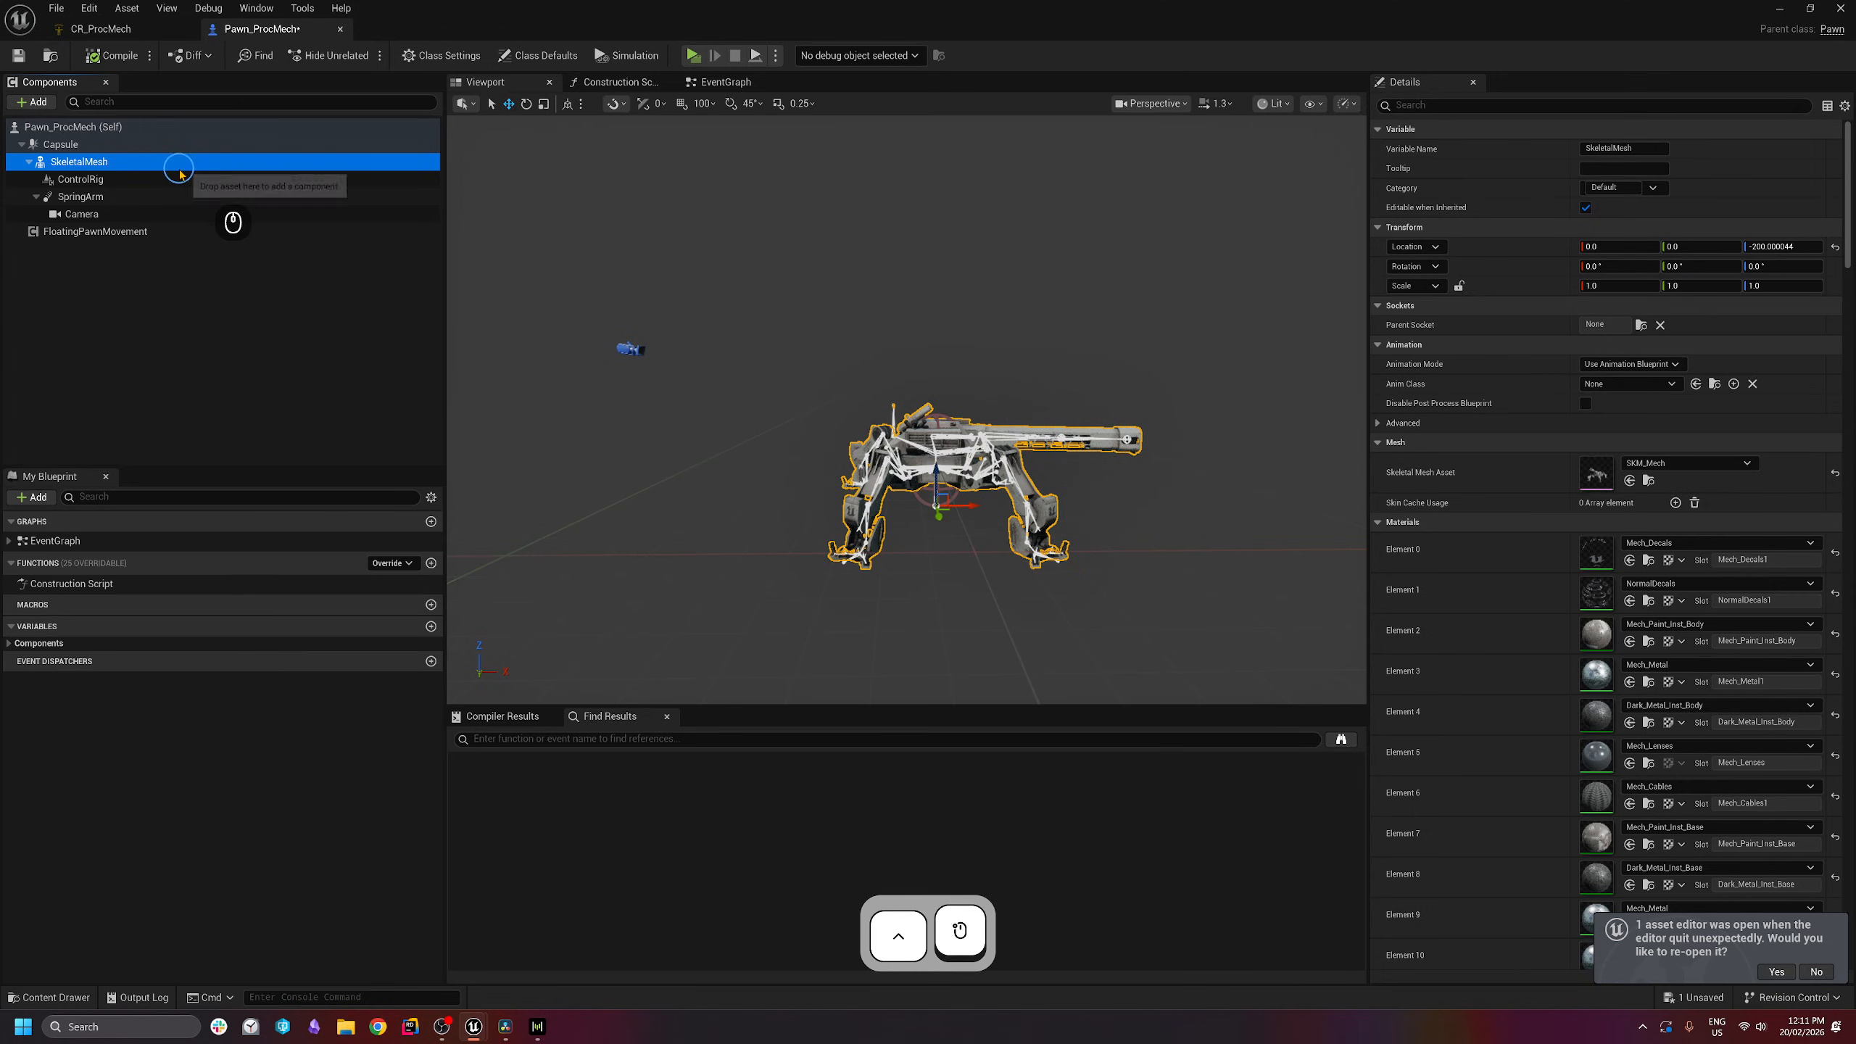
- Filter the SkeletalMesh Details by 'tick' and change Component Tick's Tick Group to Post Physics
left_click(1480, 106)
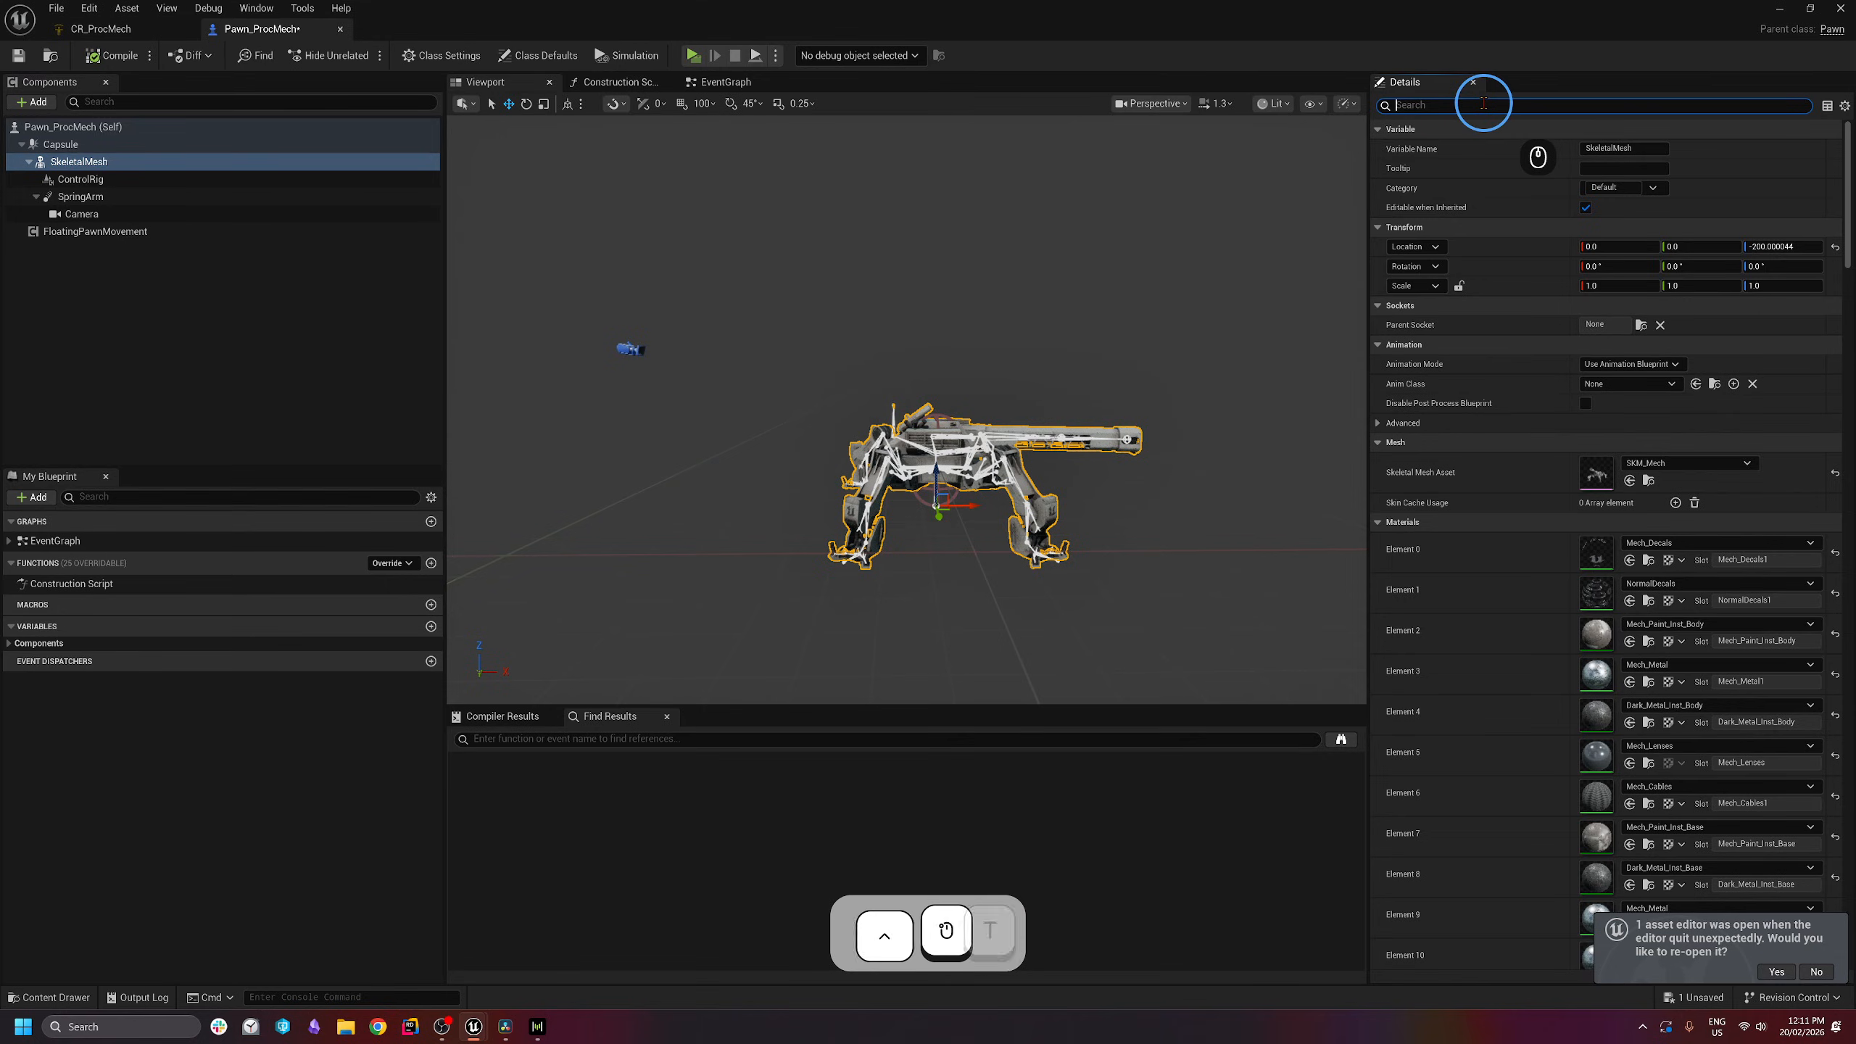
type("tick")
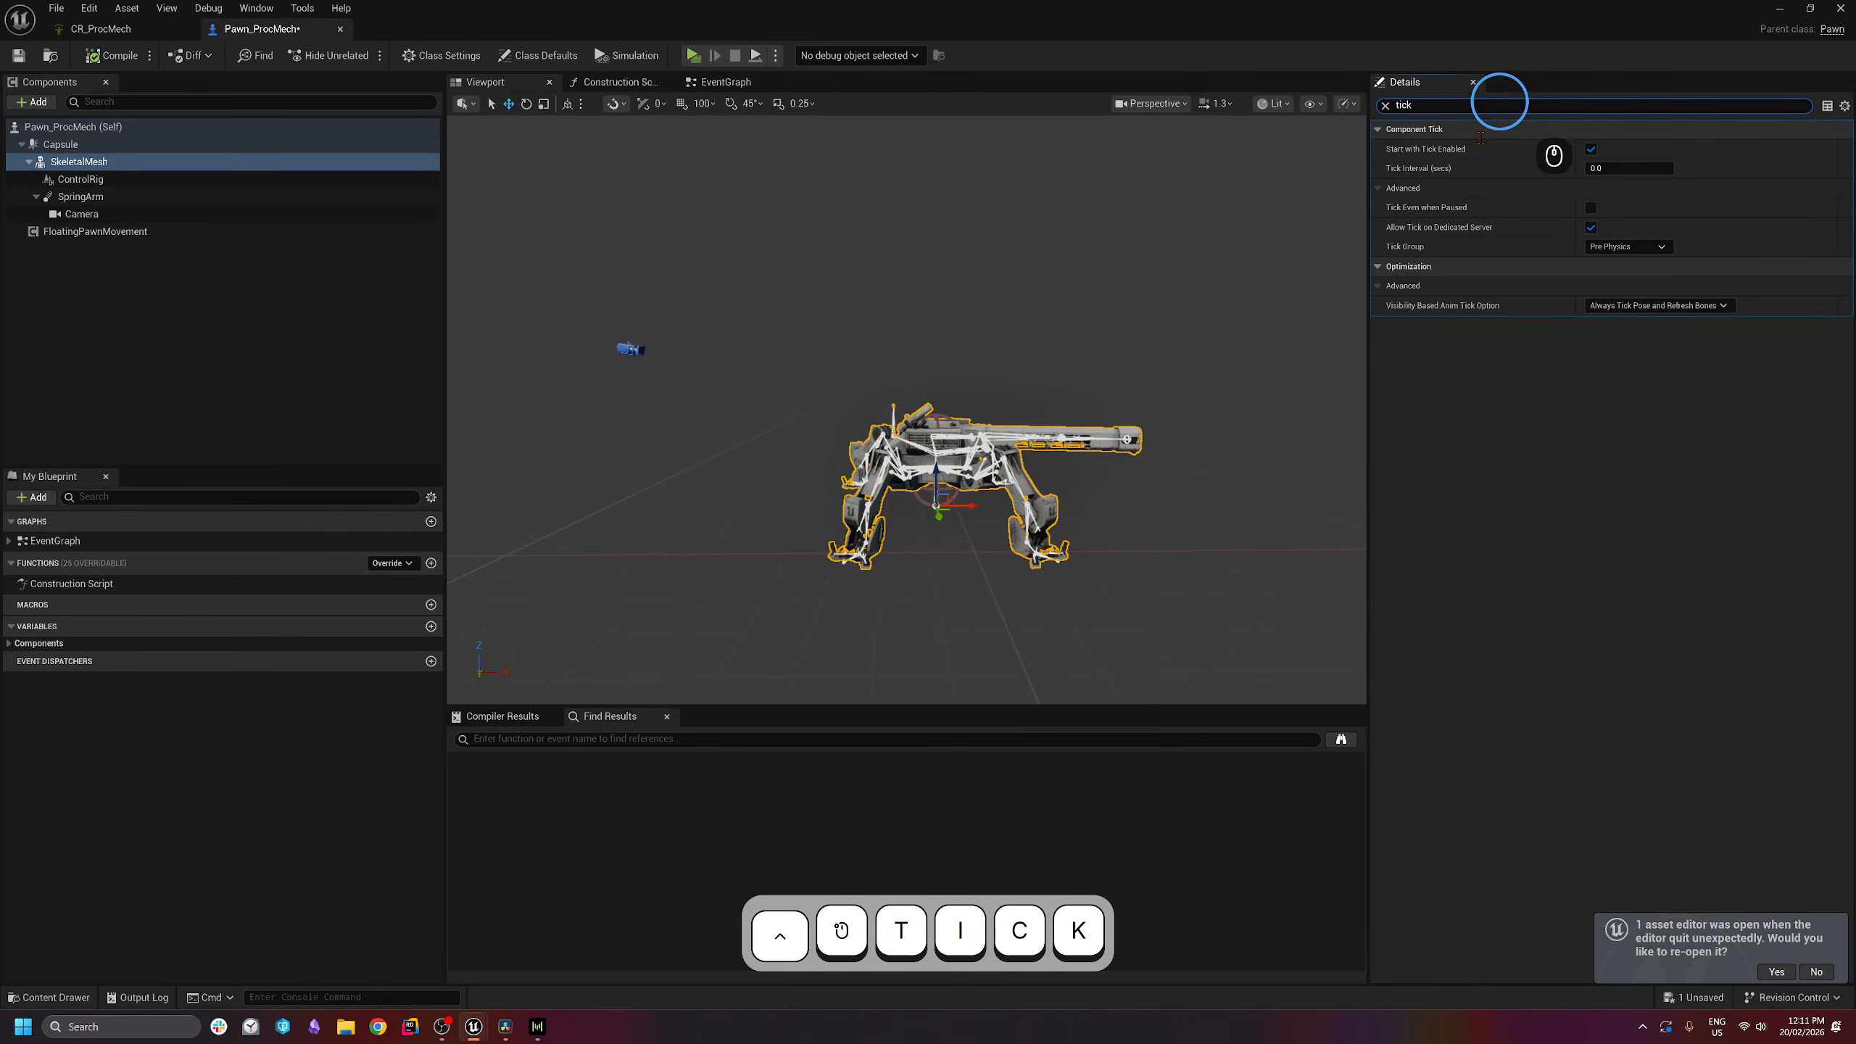
mouse_move(1412, 251)
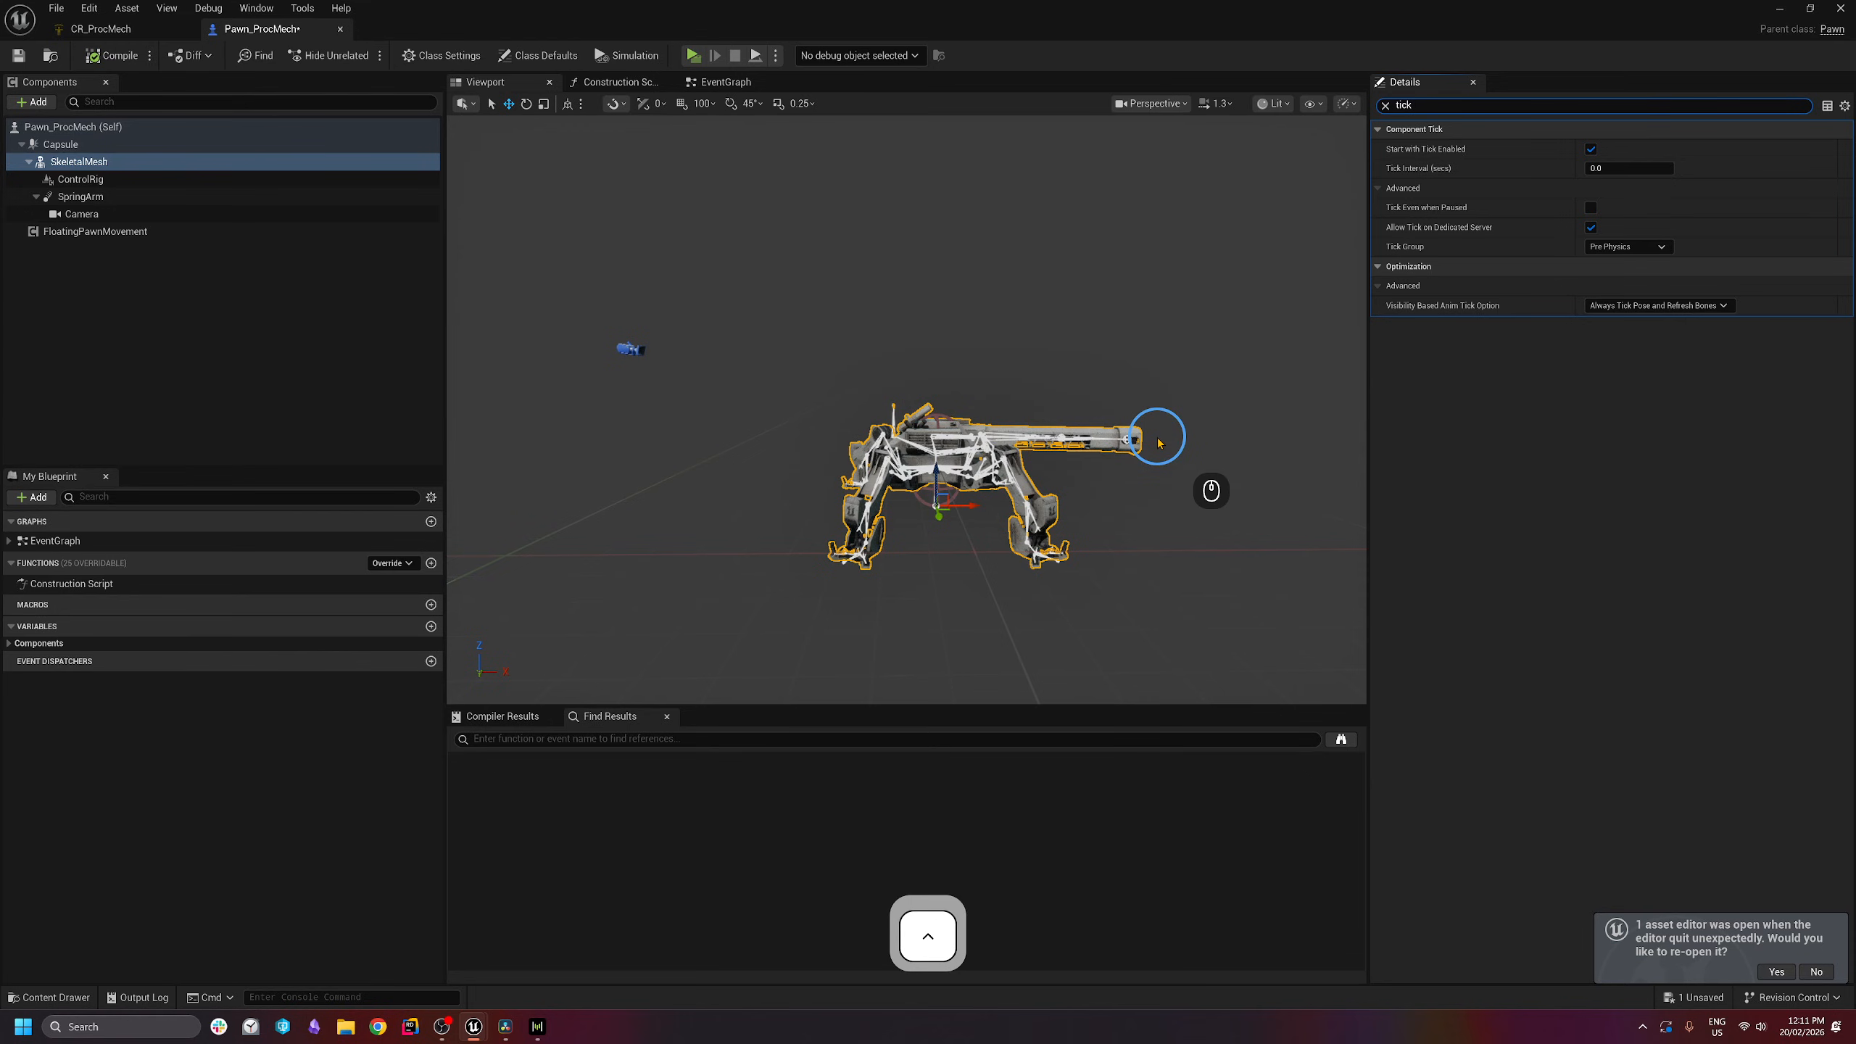
left_click(1636, 249)
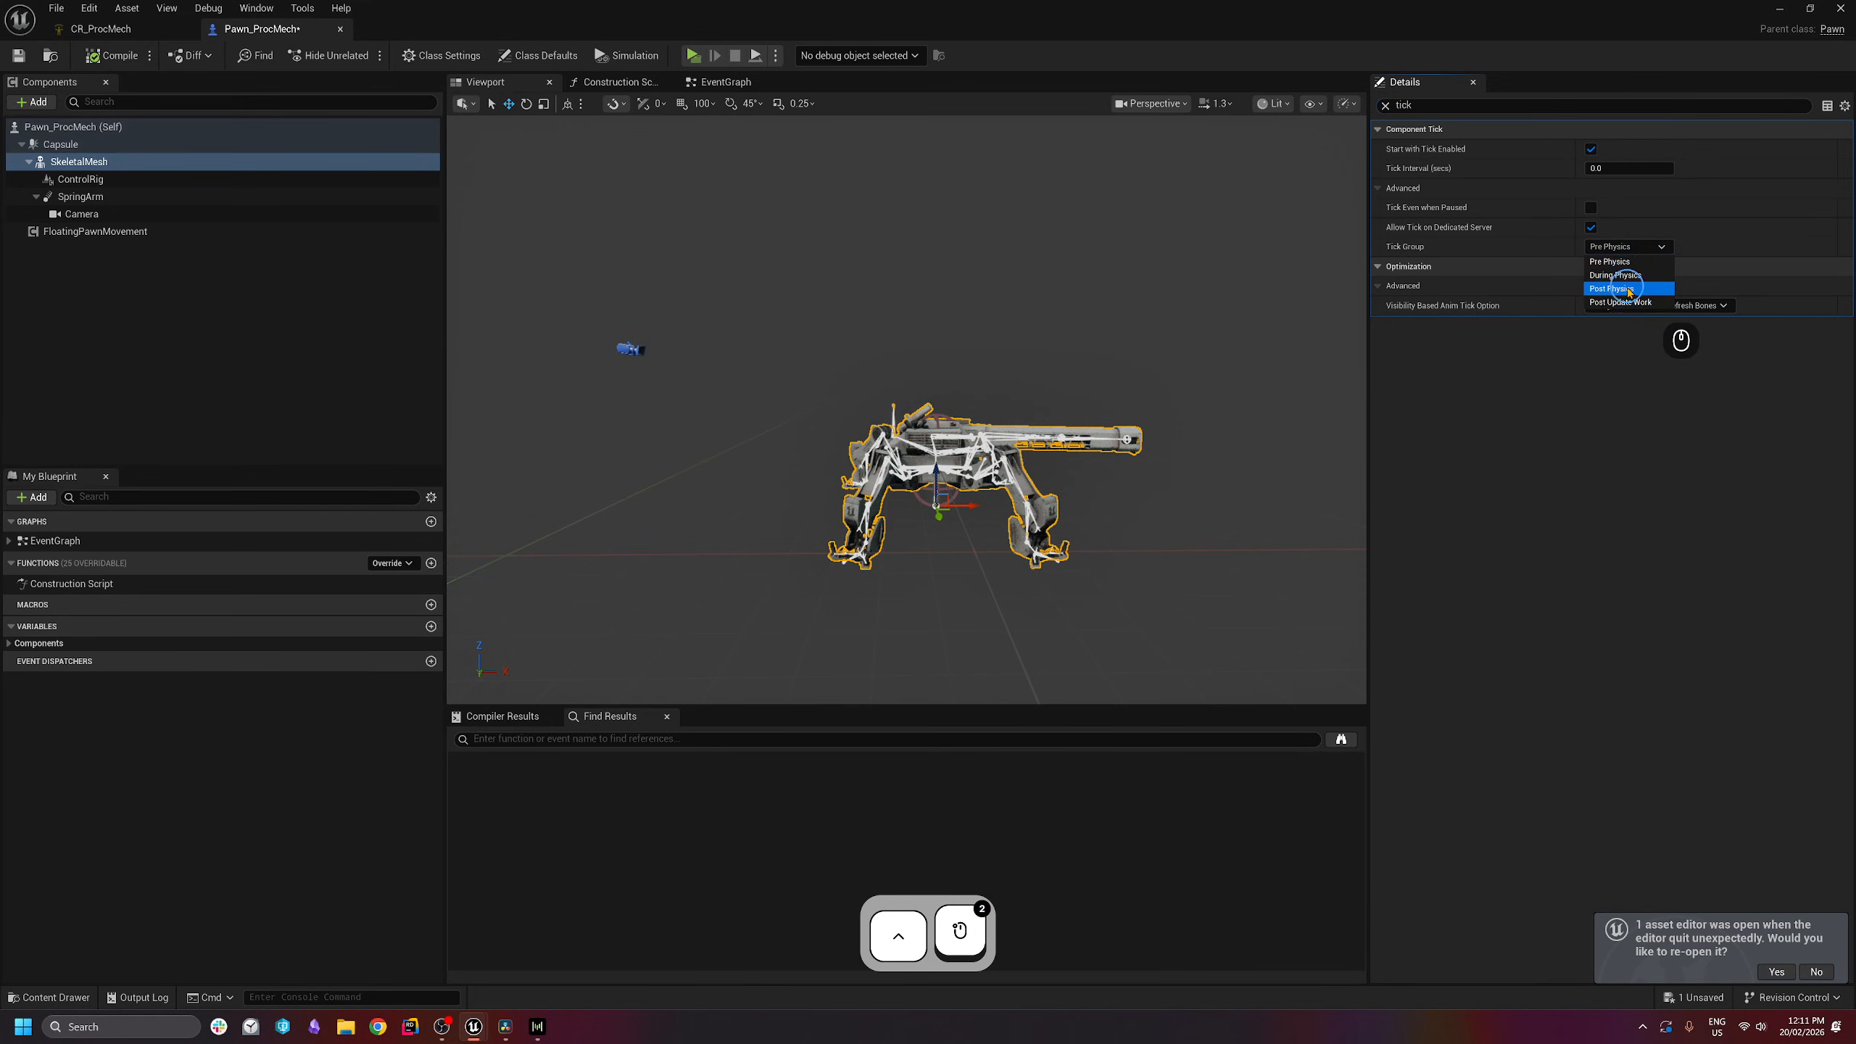
left_click(1629, 289)
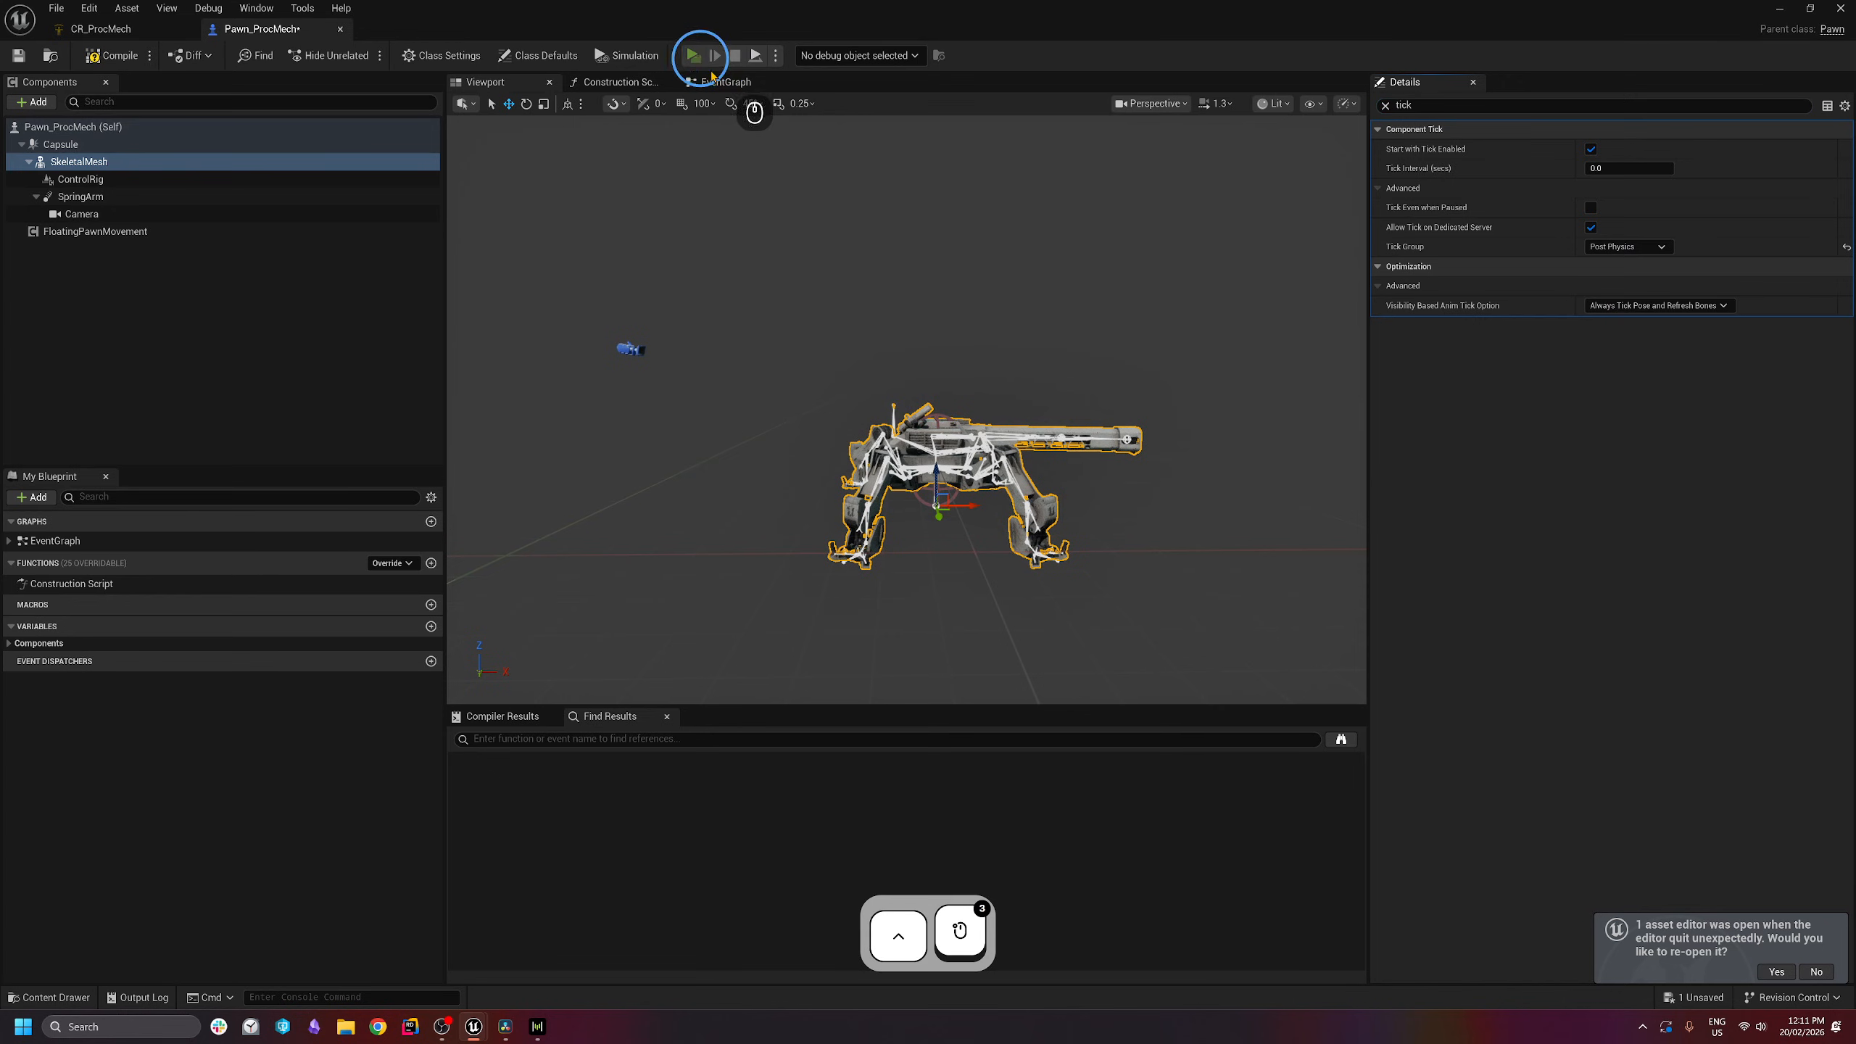
- Play-test the mech with Post Physics mesh ticking, steering with A and D, then stop
left_click(695, 56)
key("a")
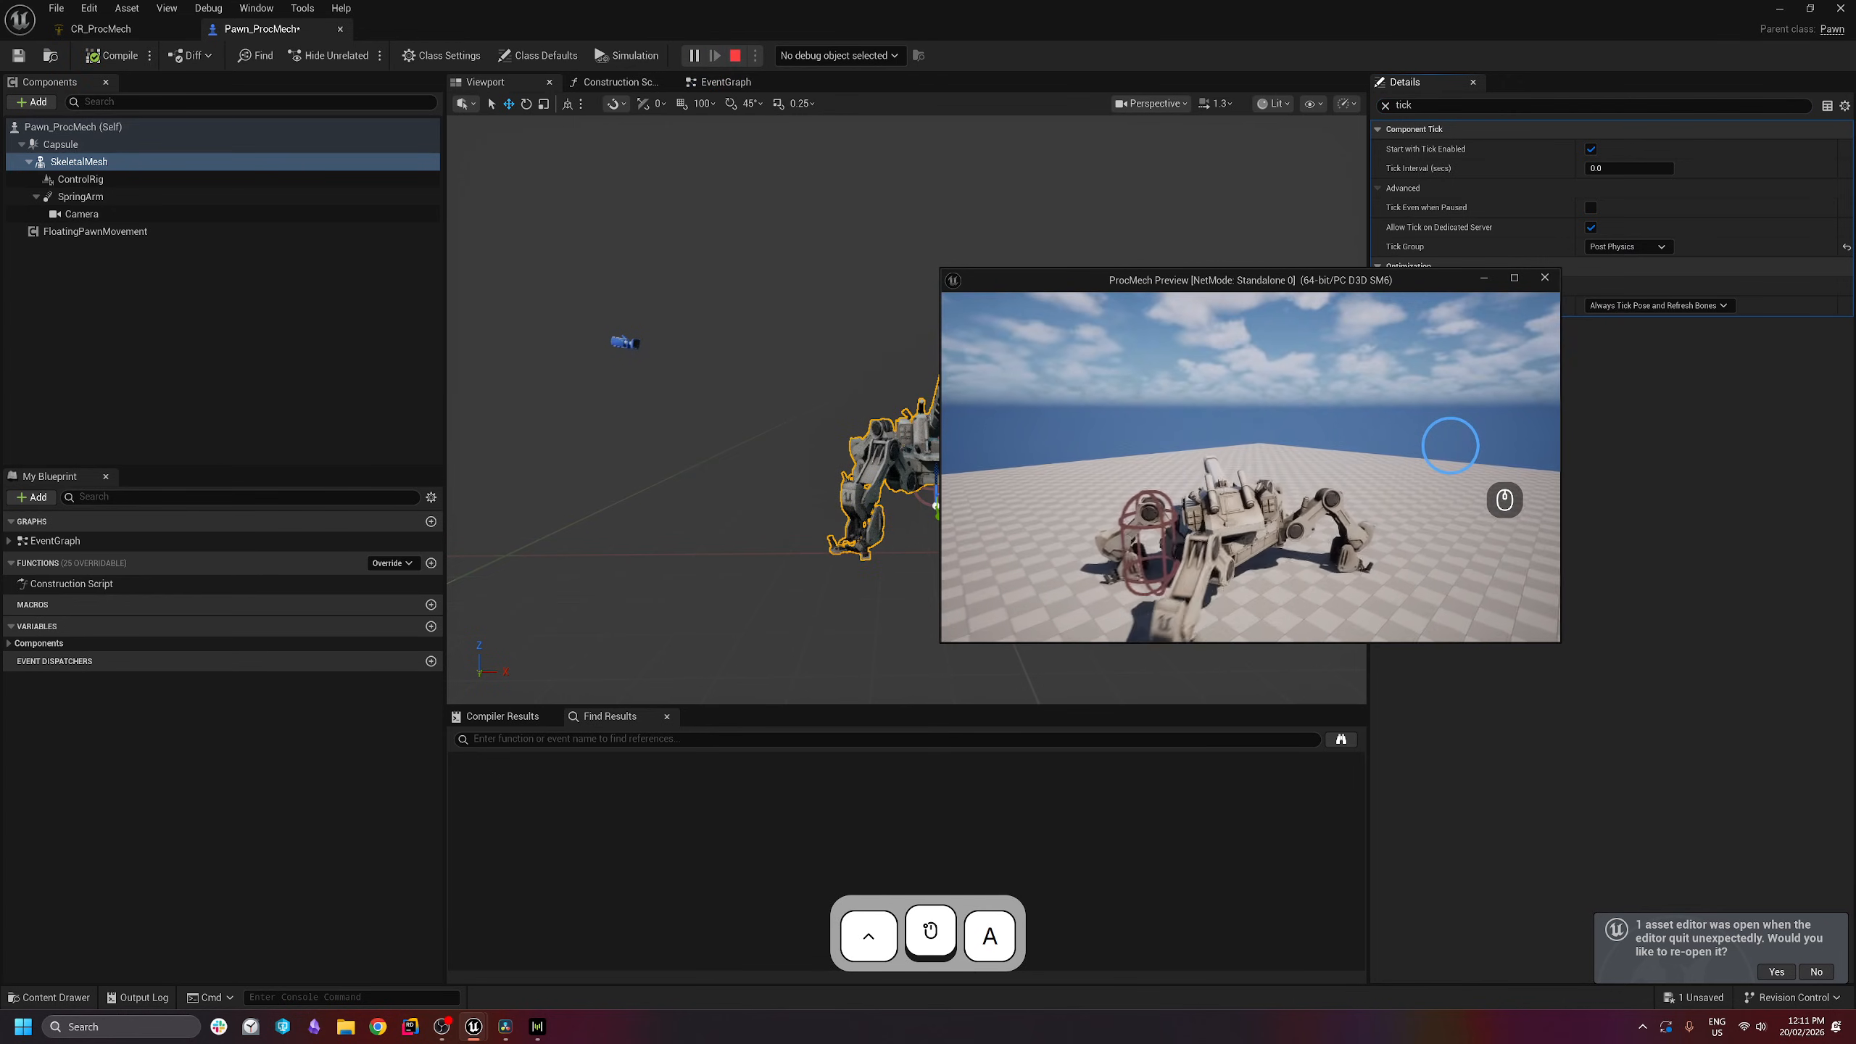
key("d")
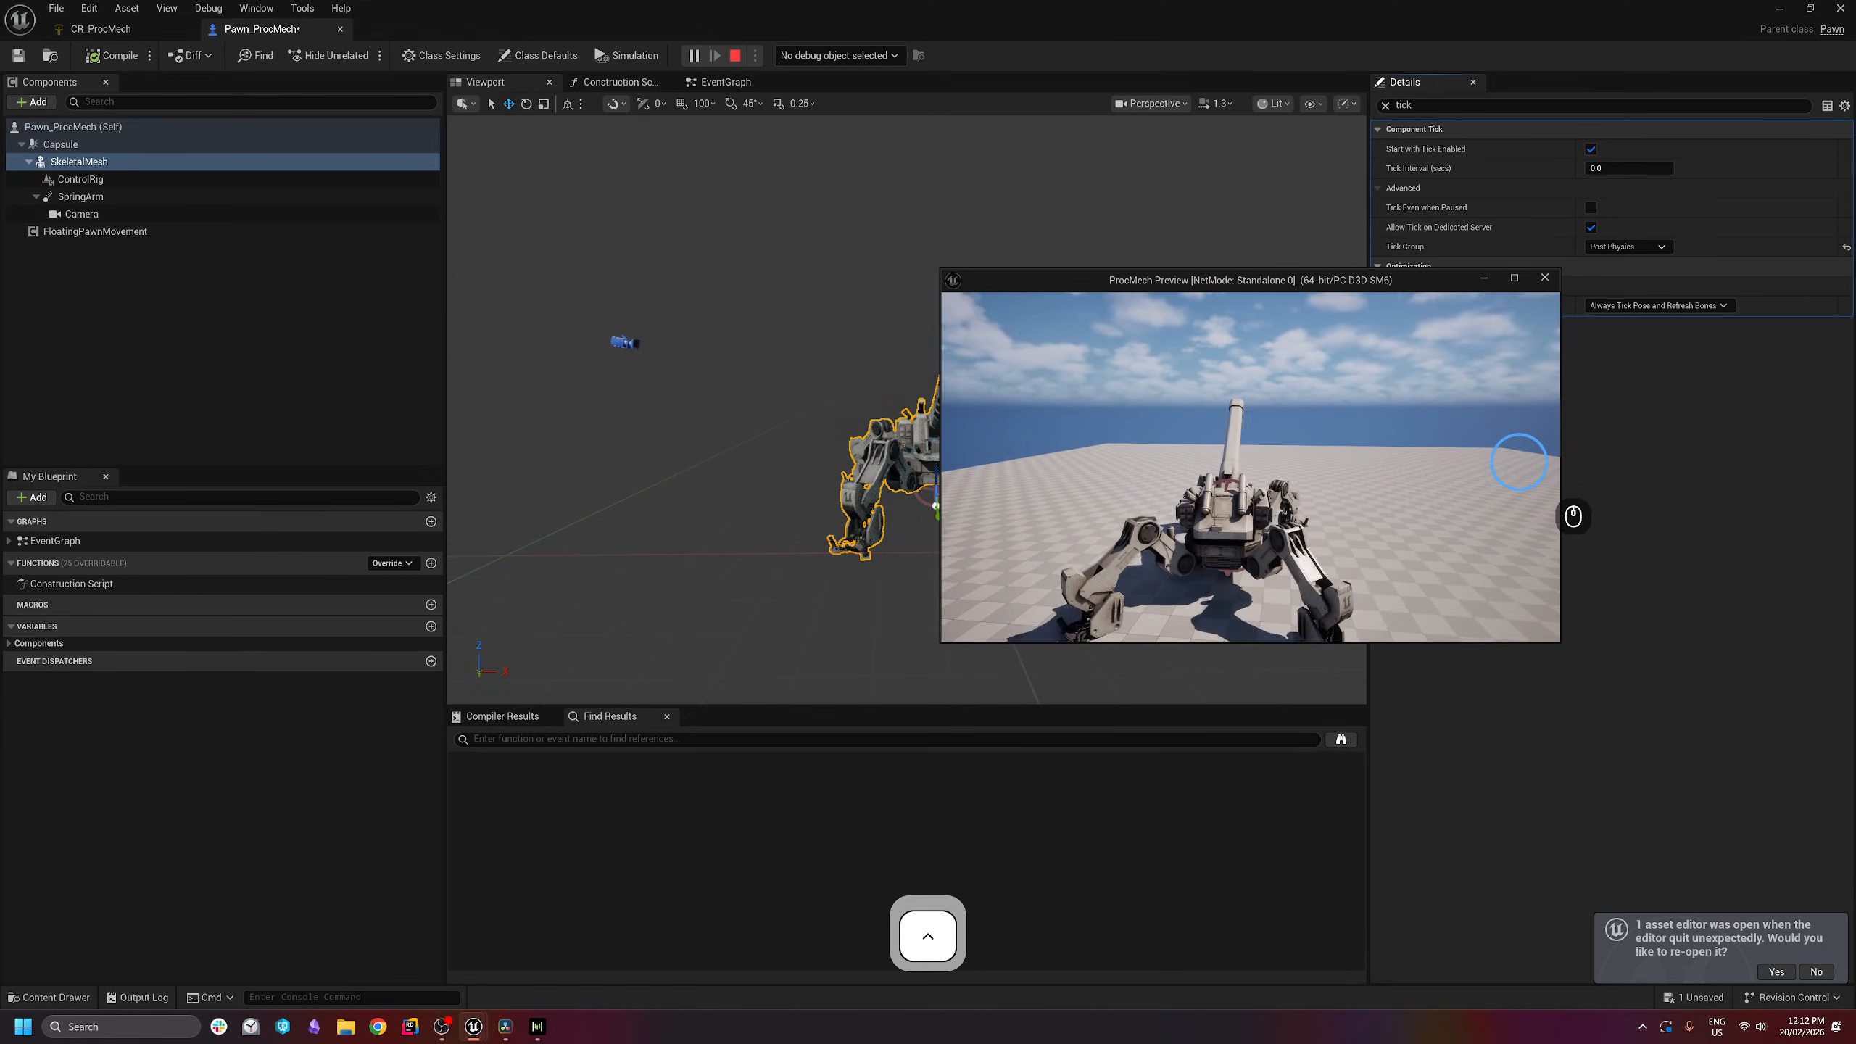
key("Escape")
- Clear the tick filter and set the SkeletalMesh component's Rotation Z (yaw) to -90°
left_click(732, 88)
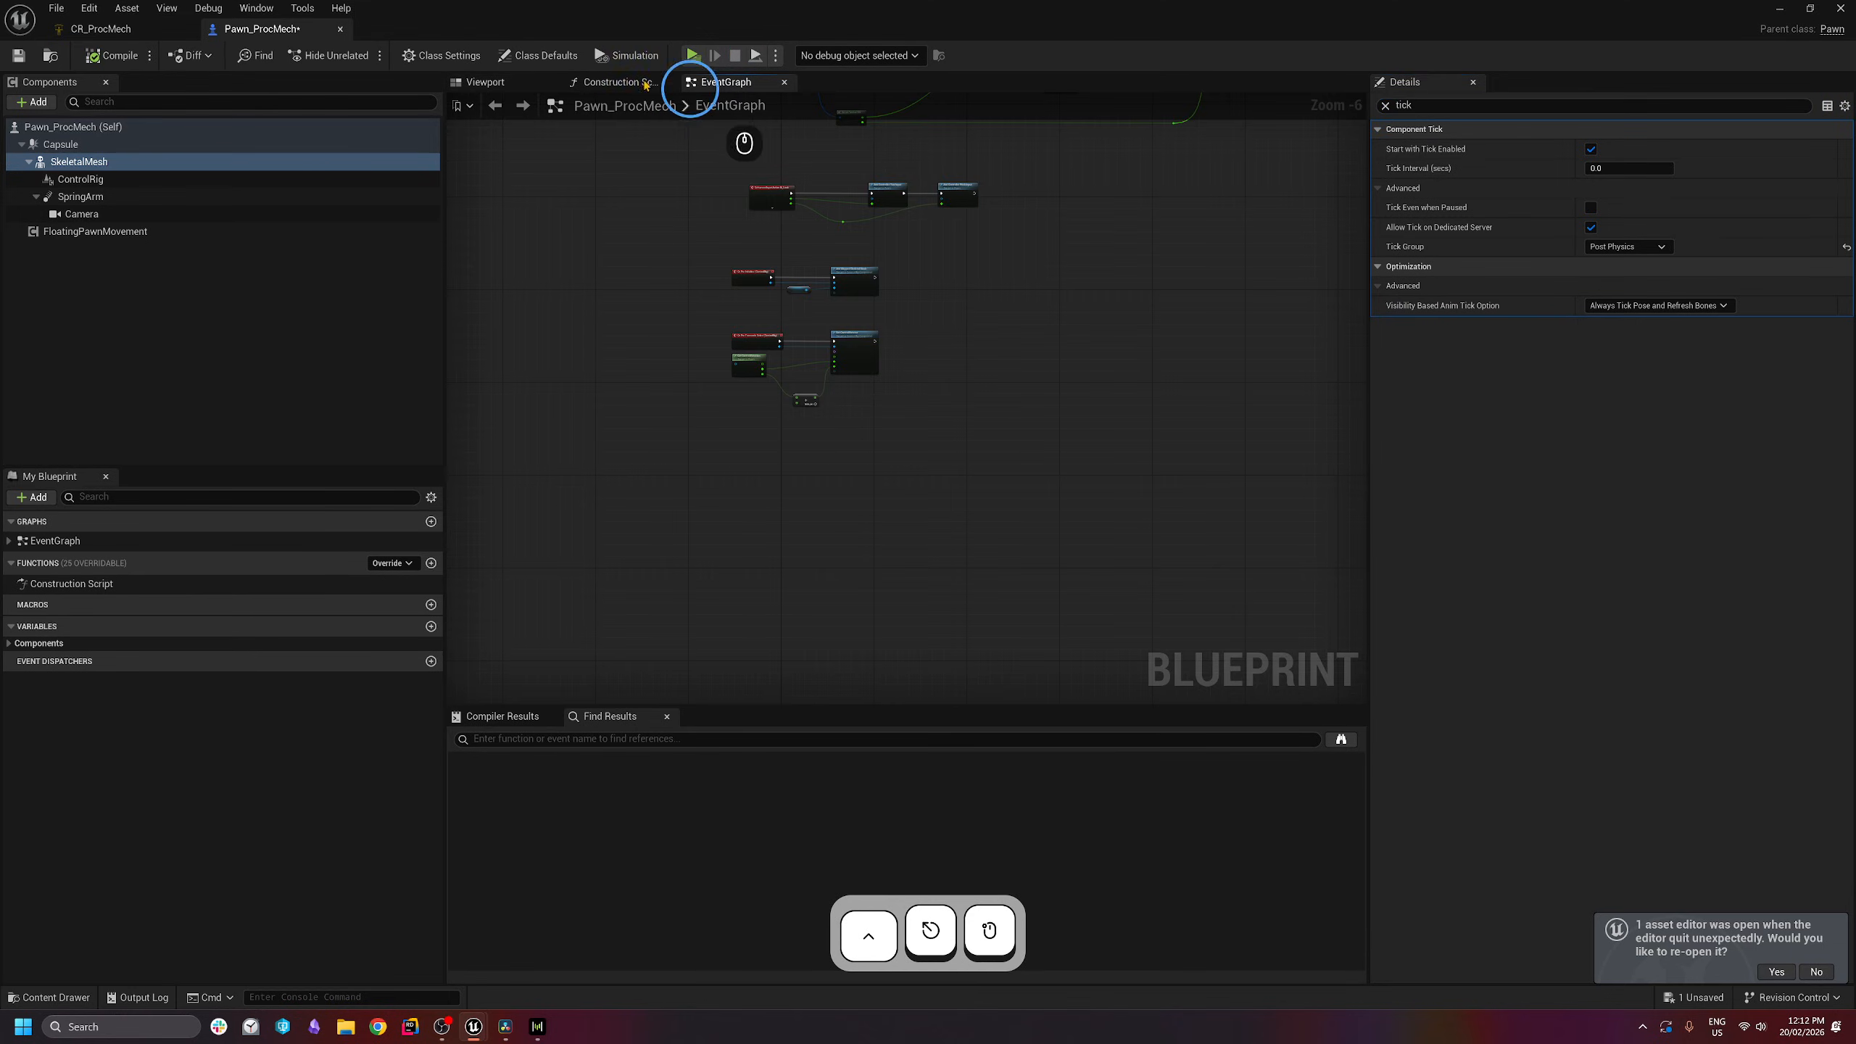
left_click(522, 86)
key("w")
key("e")
right_click_drag(881, 475, 885, 647)
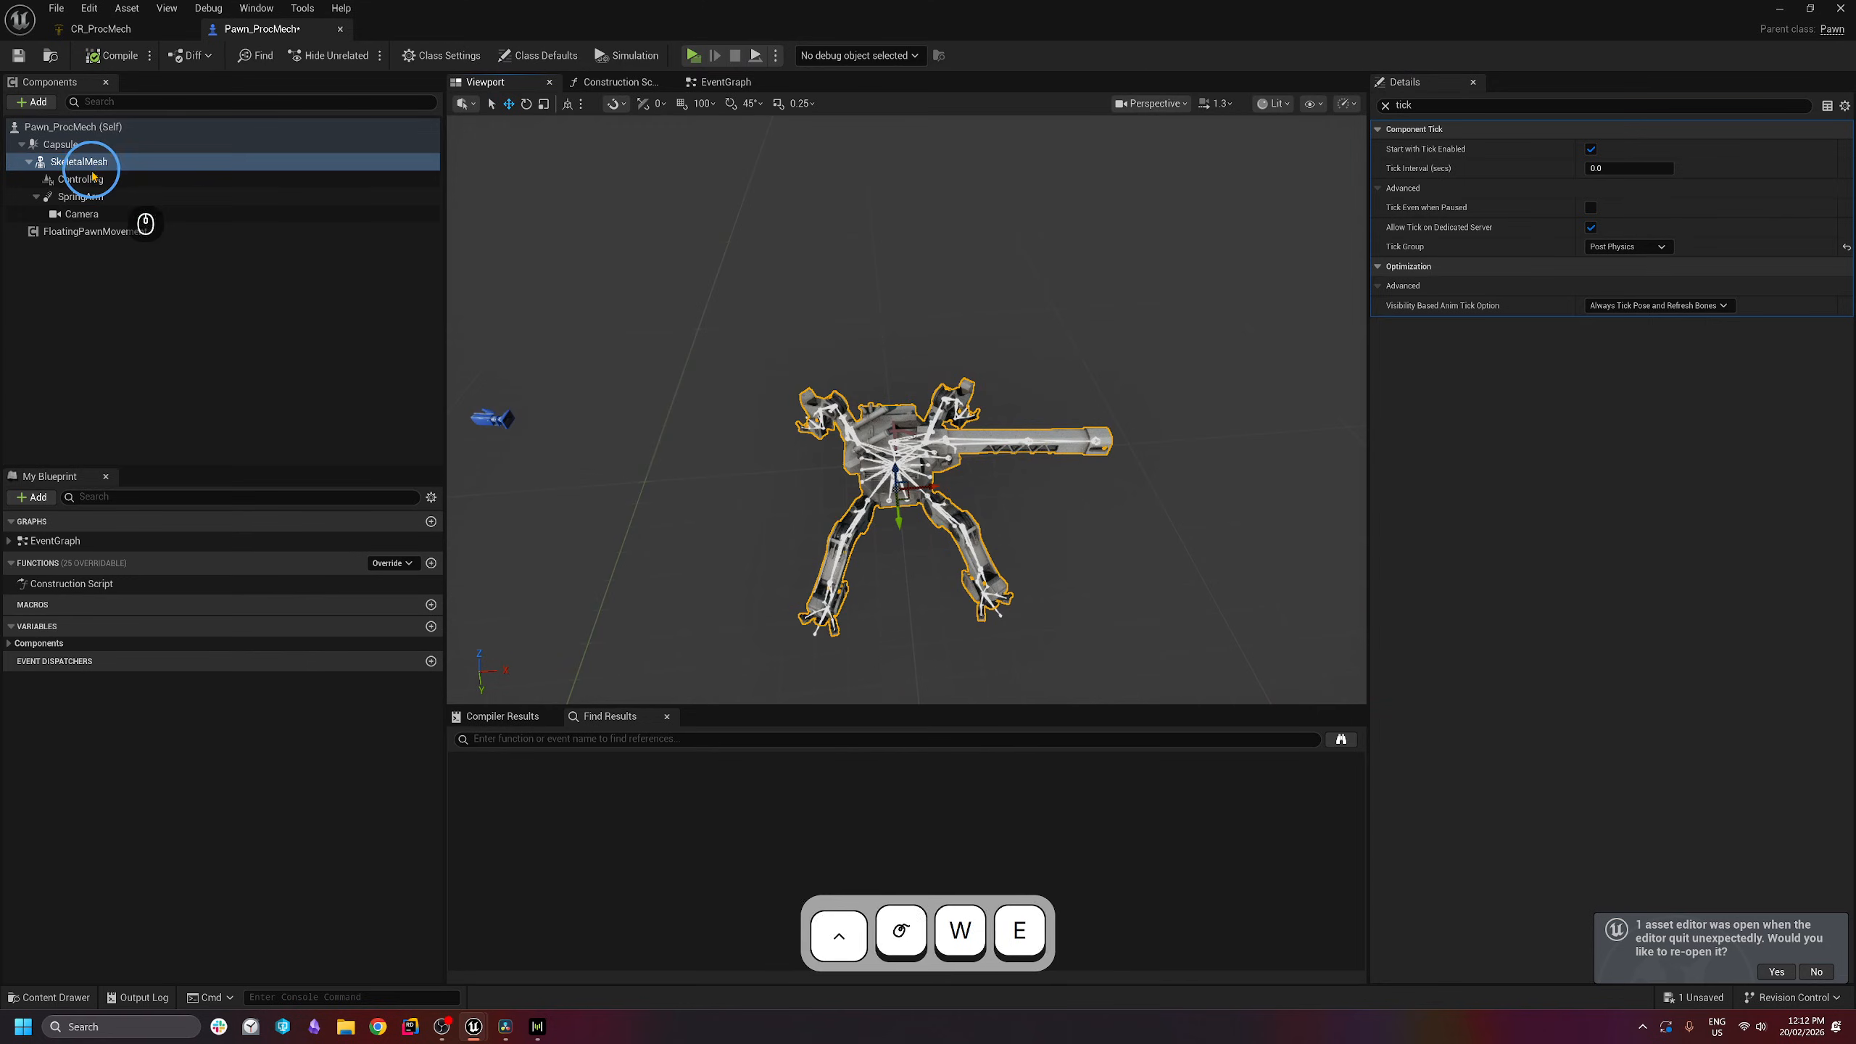
left_click(93, 163)
left_click(91, 178)
left_click(88, 162)
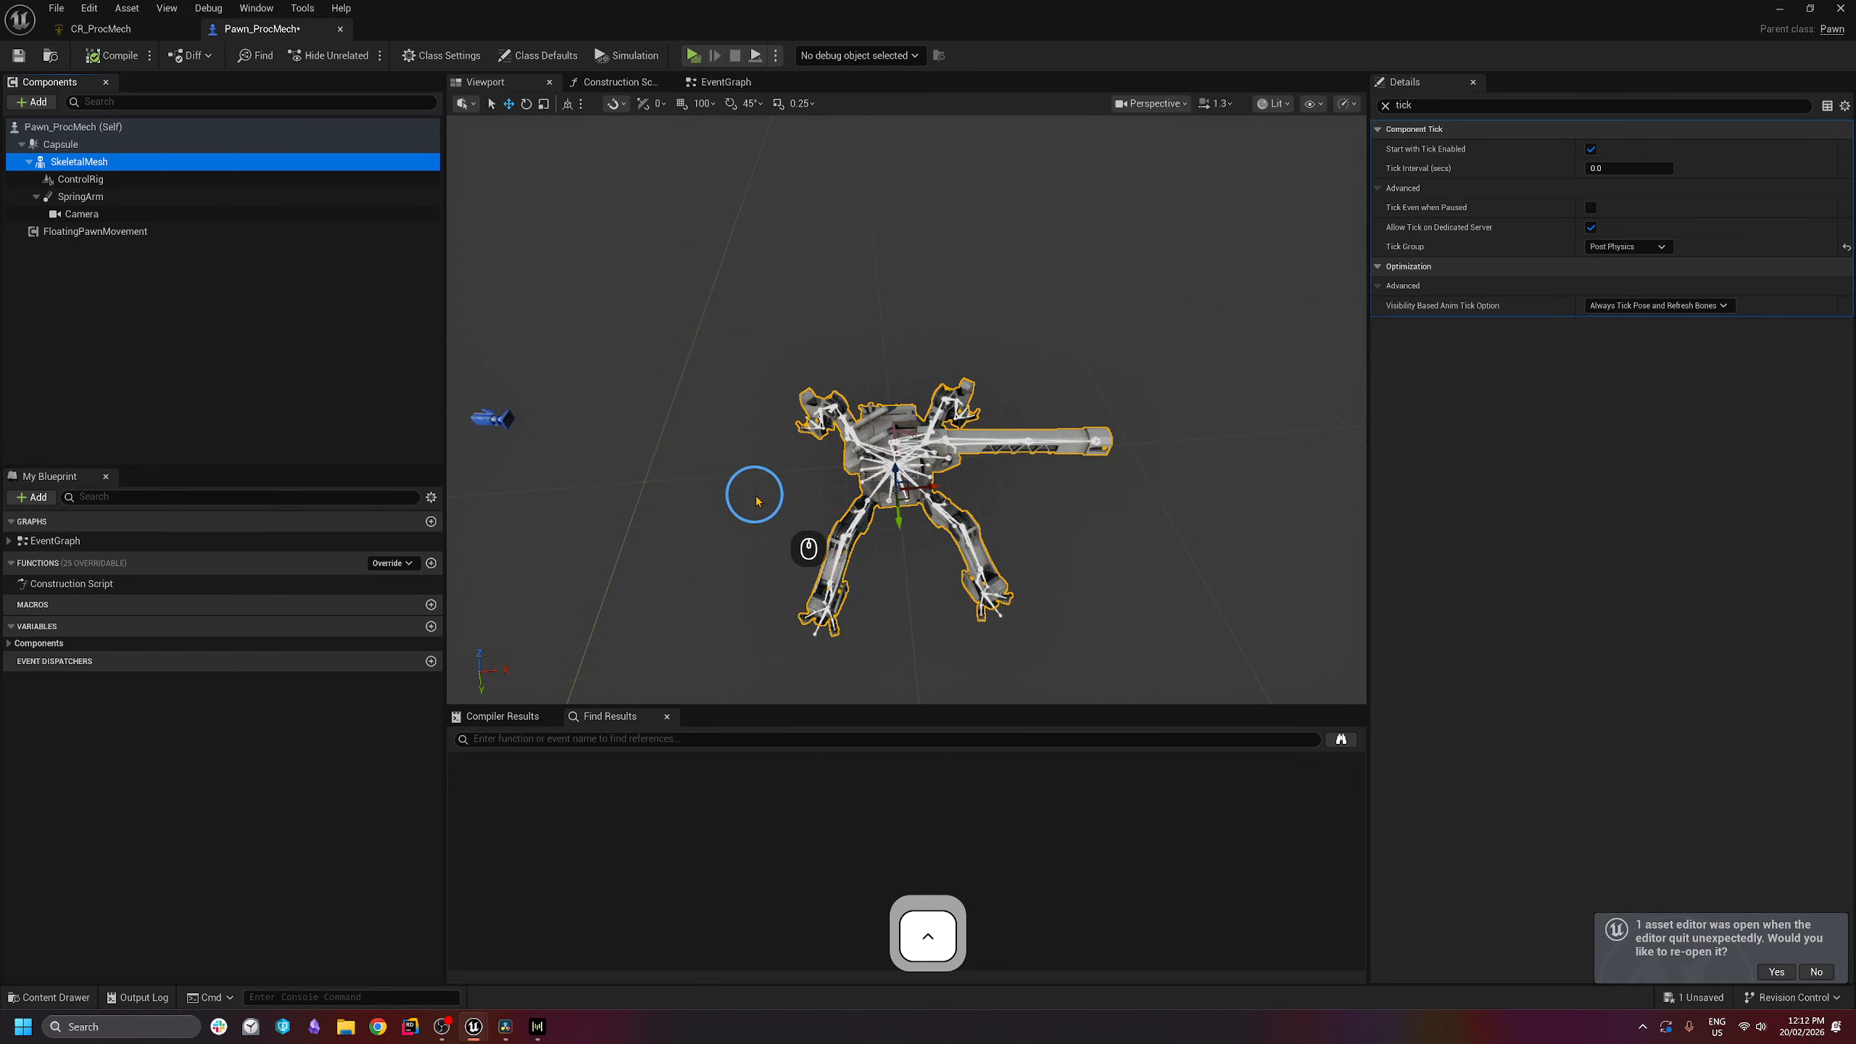
left_click(1386, 105)
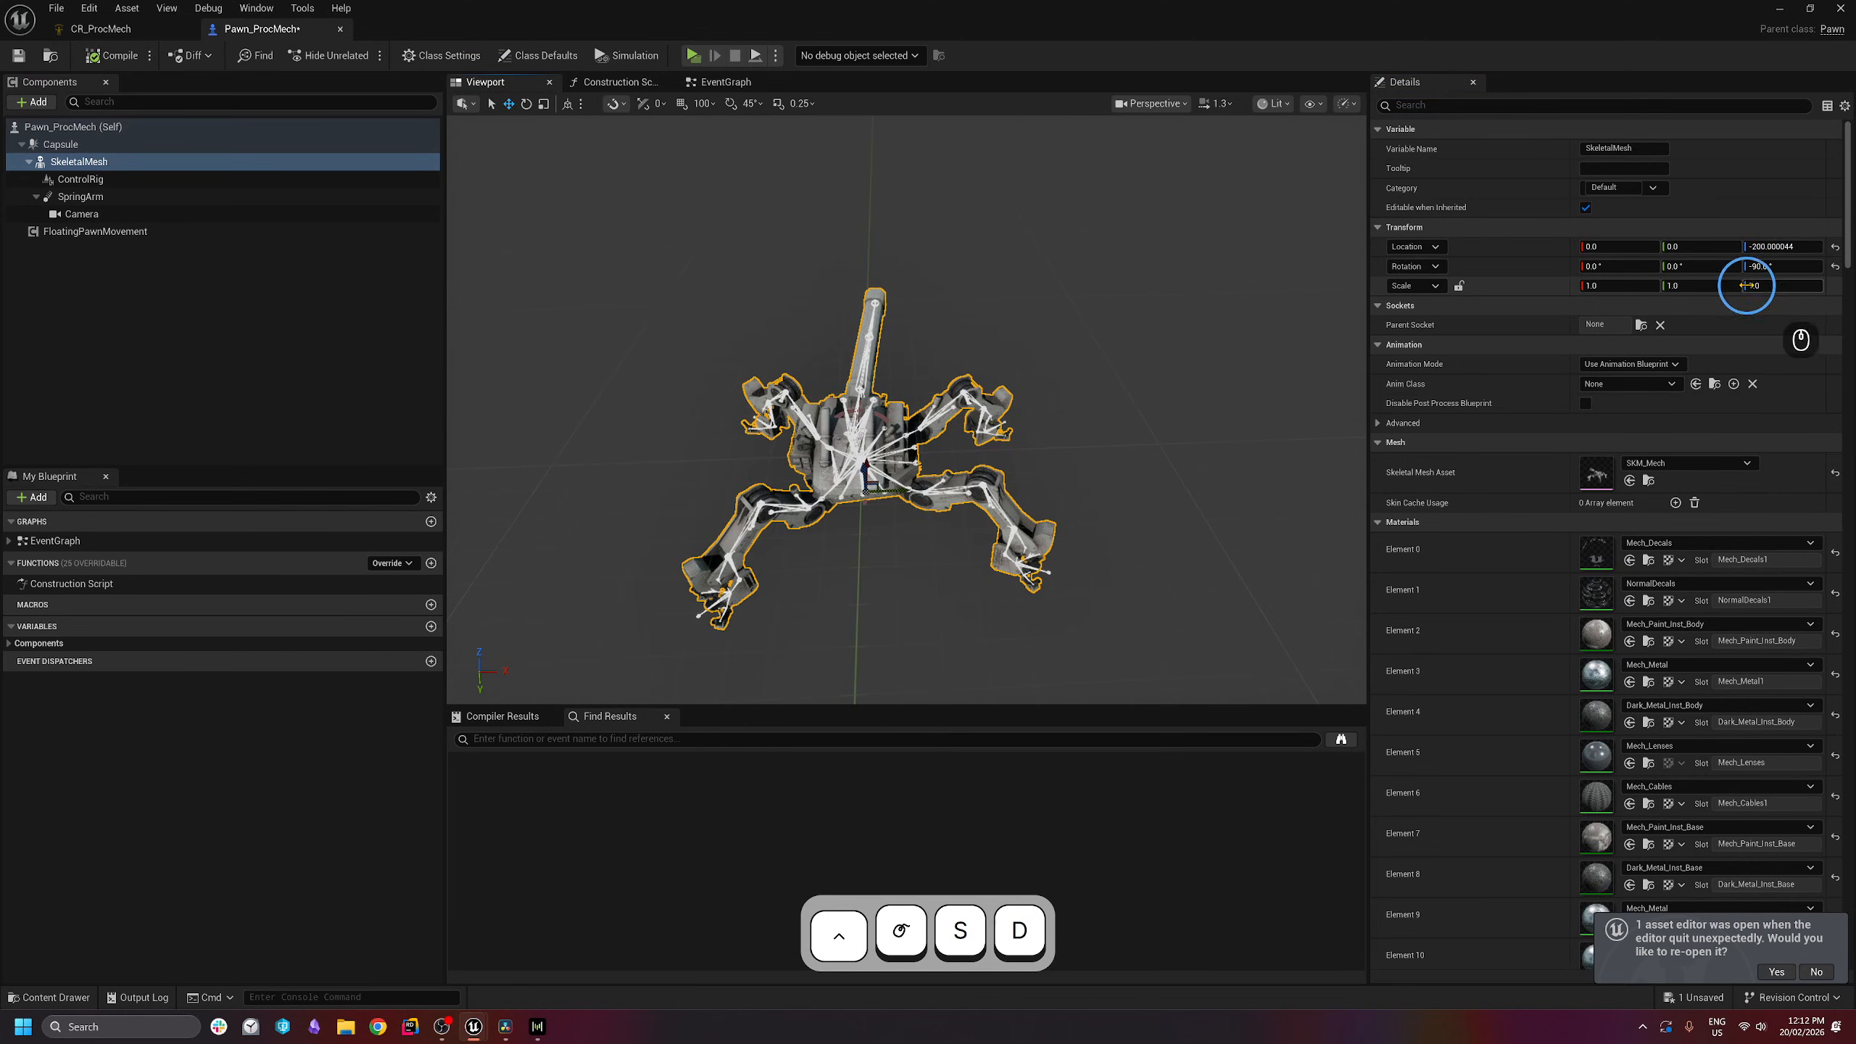
left_click(1786, 268)
key("a")
- Orbit and fly around the mech in the Viewport to inspect the rotated mesh
right_click_drag(971, 468, 781, 333)
key("e")
key("w")
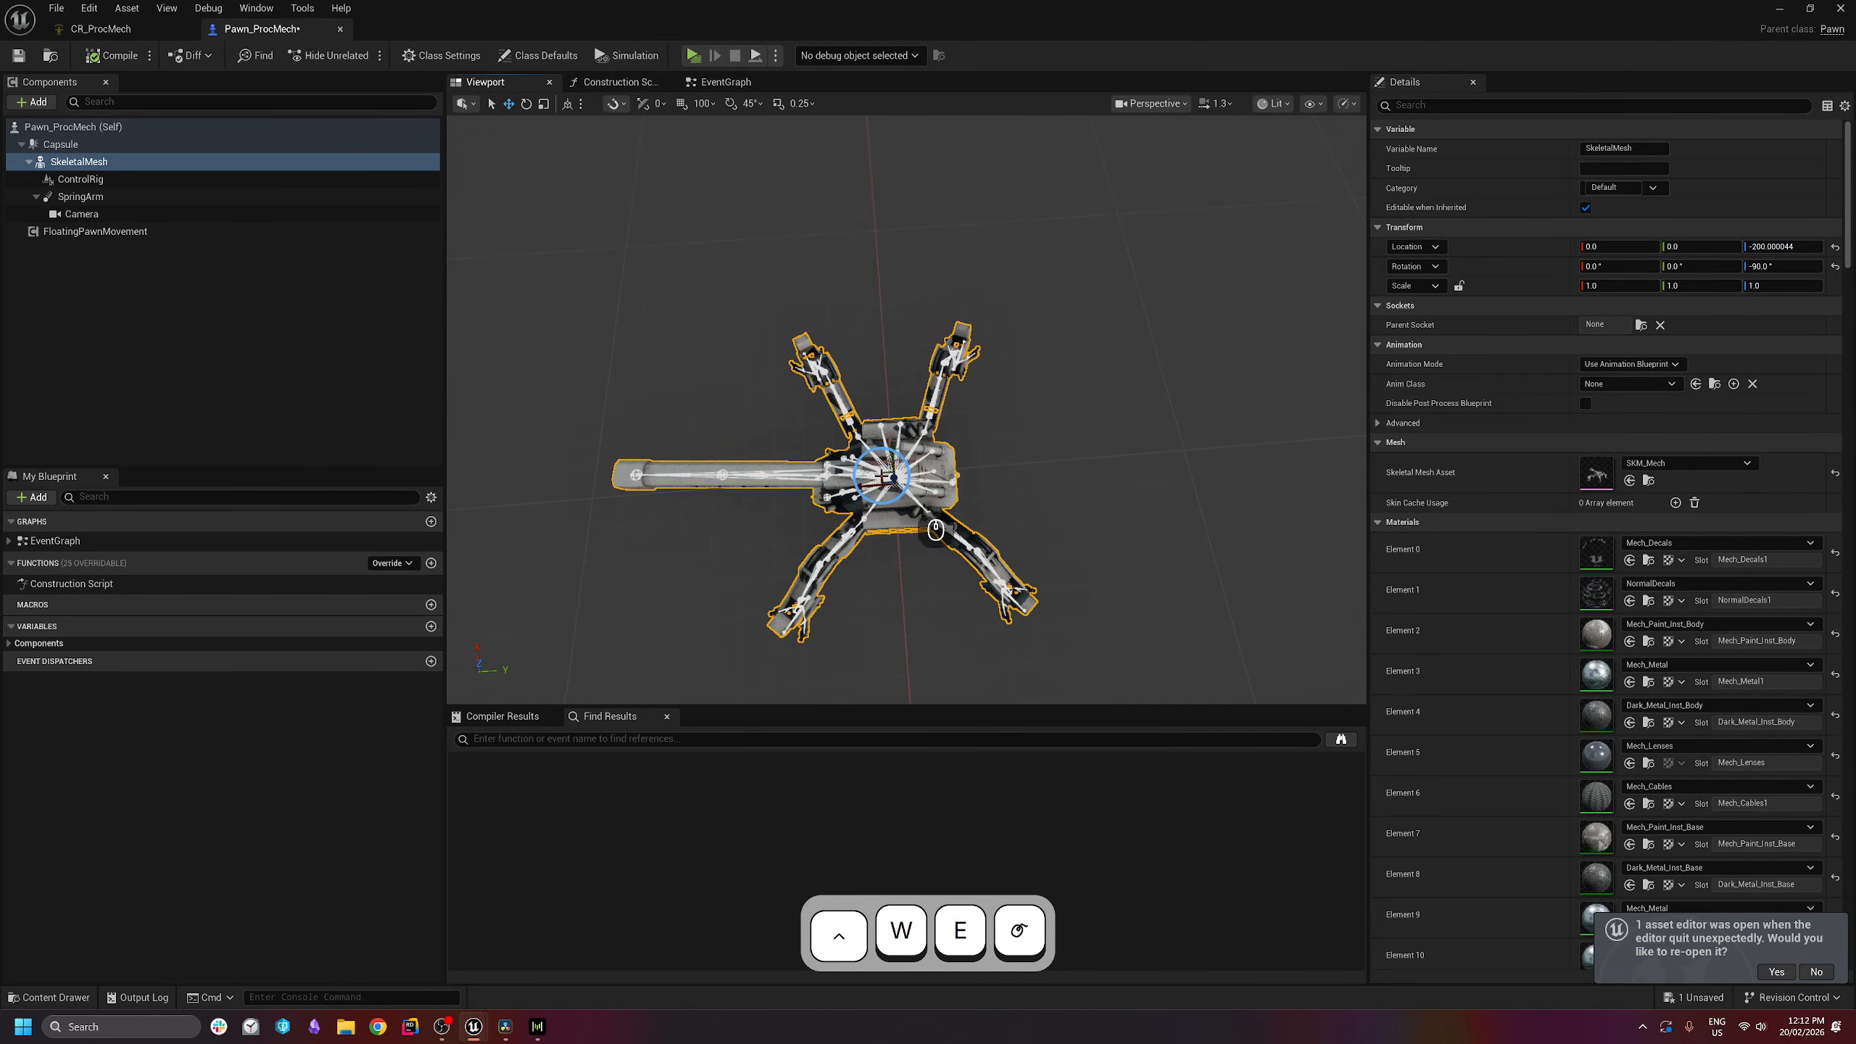
key("w")
key("d")
right_click_drag(941, 373, 479, 350)
right_click_drag(1264, 502, 1251, 510)
key("a")
- In the EventGraph, wire Return Value Z straight to Value Z, delete the -90 Add node, and compile
left_click(726, 82)
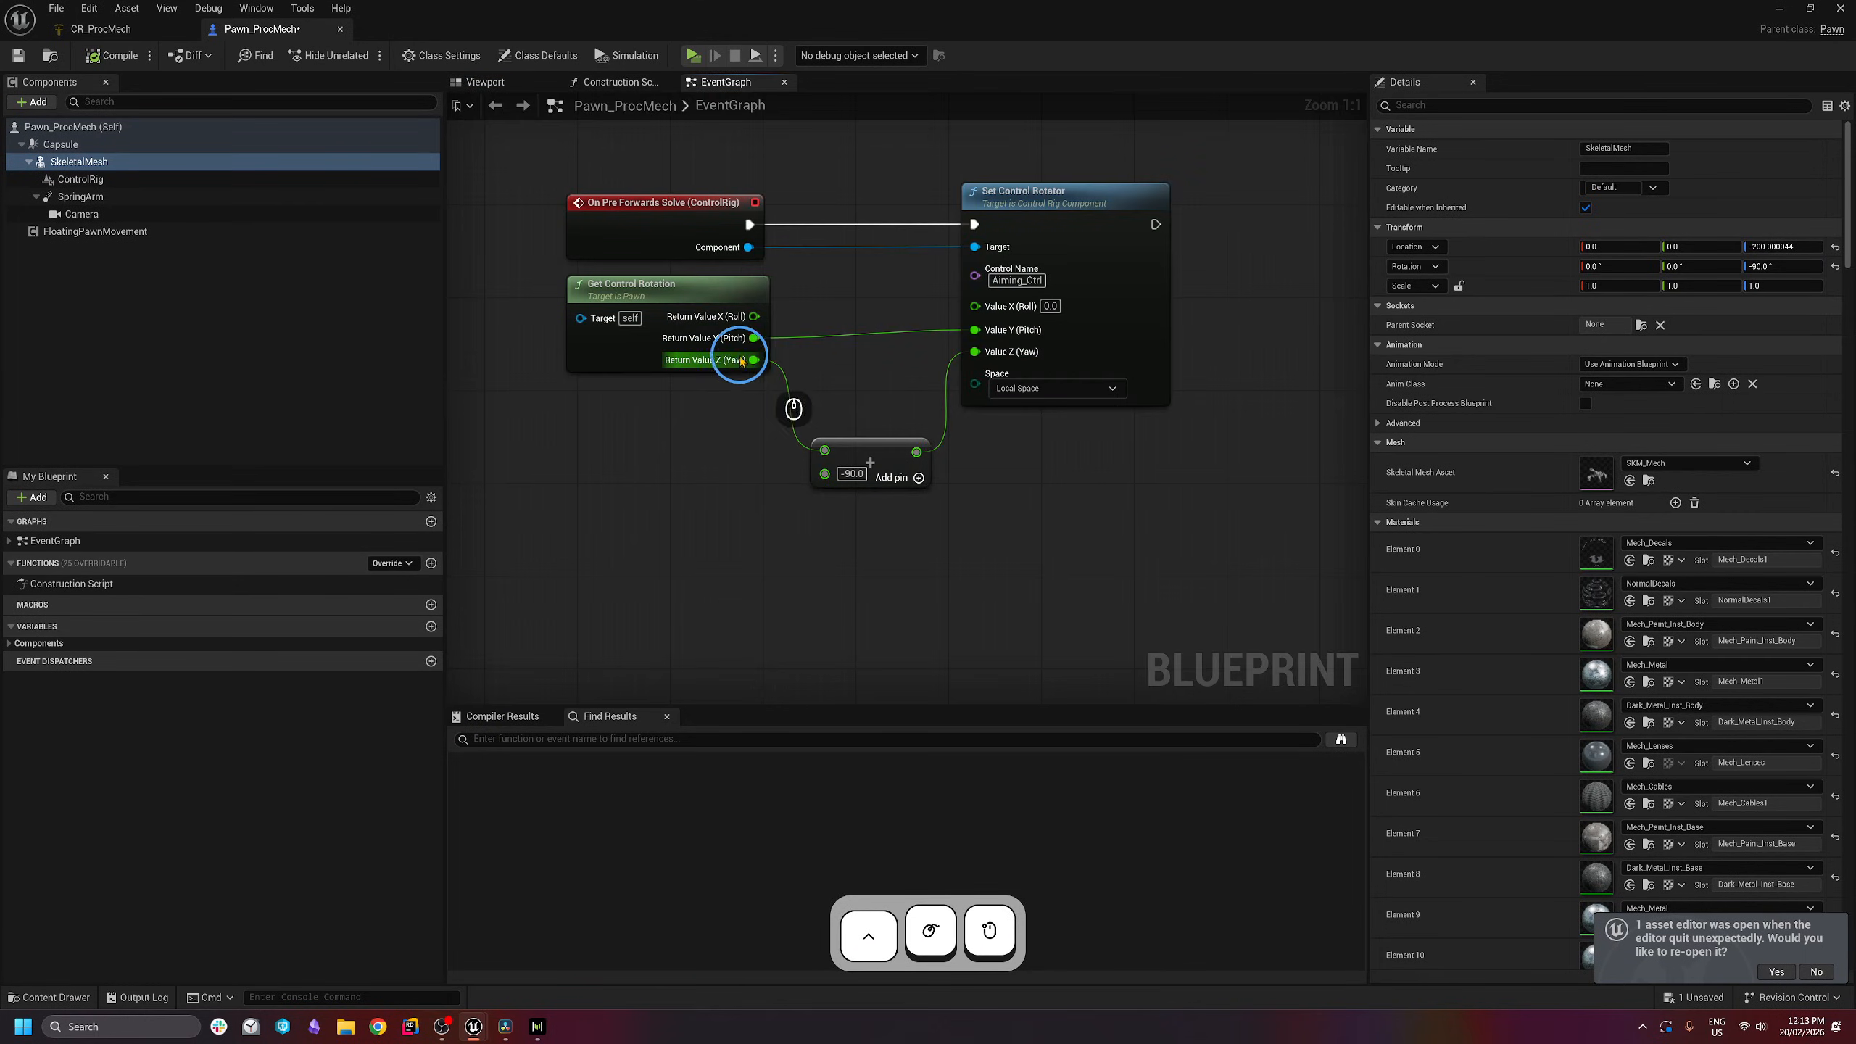
left_click_drag(580, 593, 1211, 199)
left_click(1208, 201)
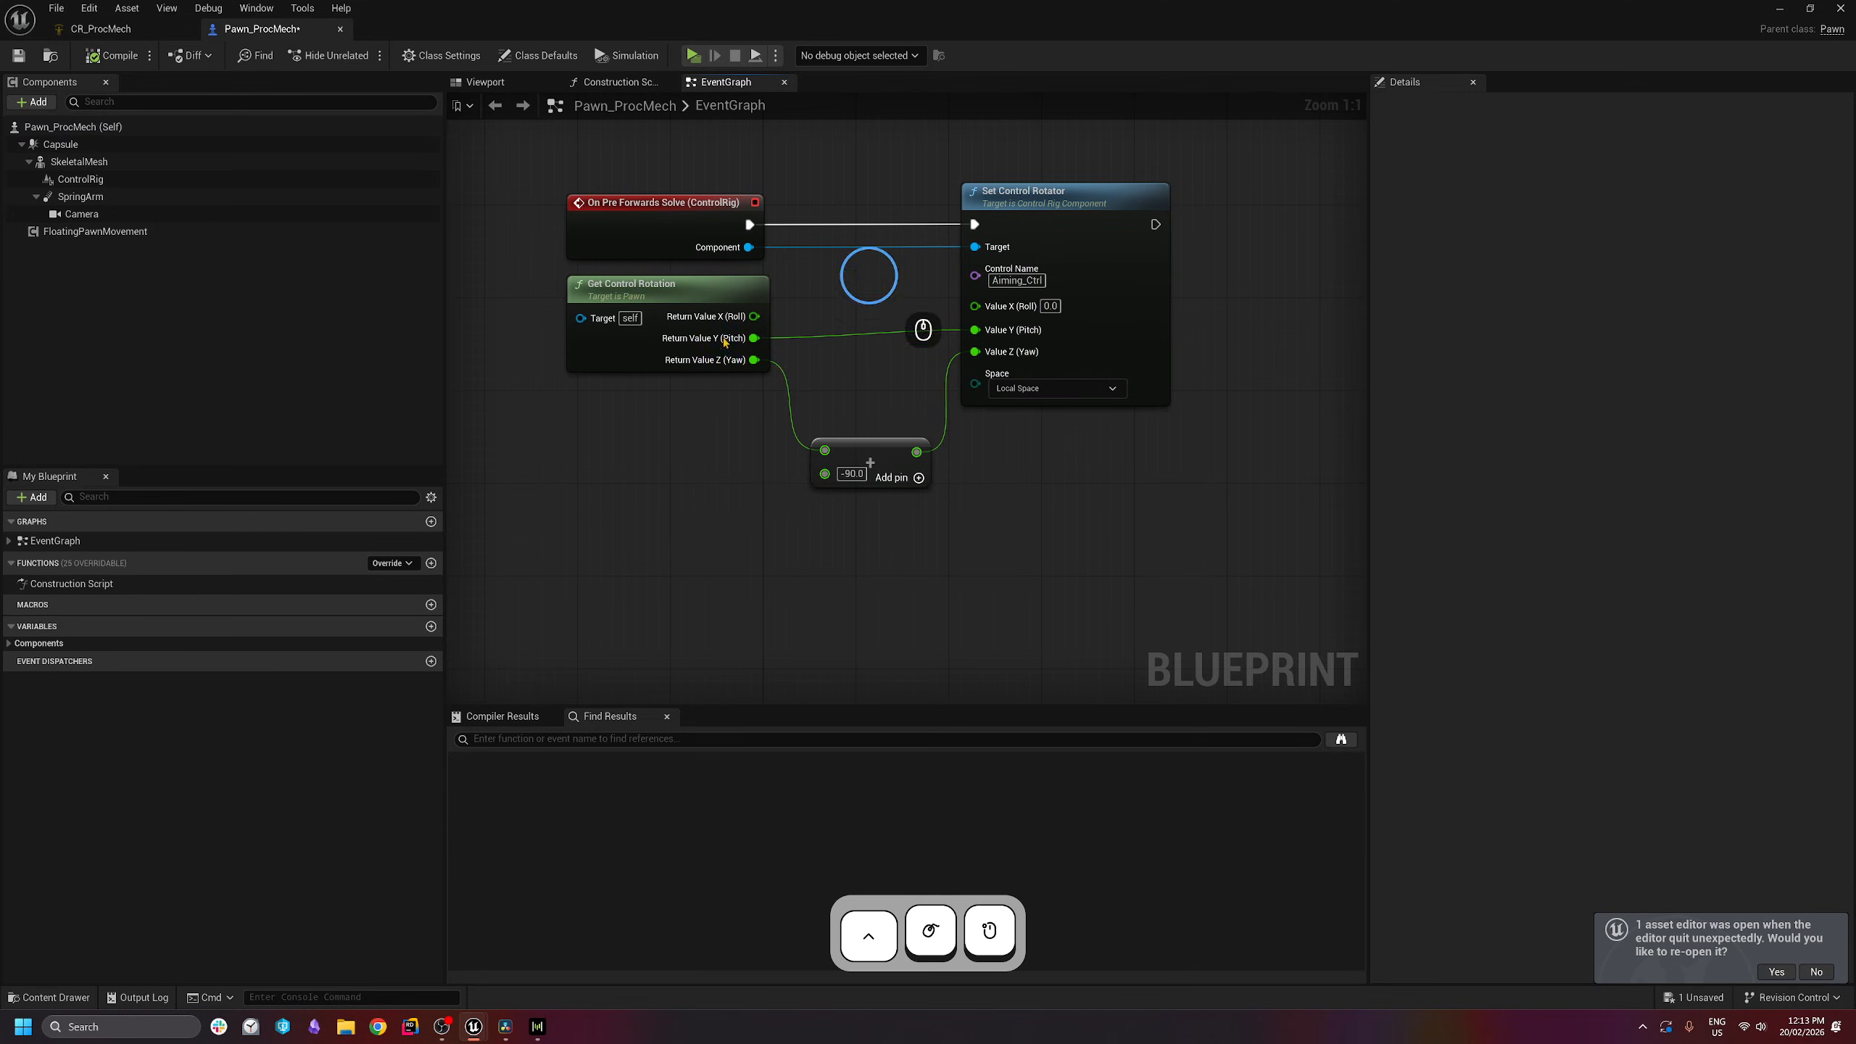
left_click_drag(754, 359, 977, 352)
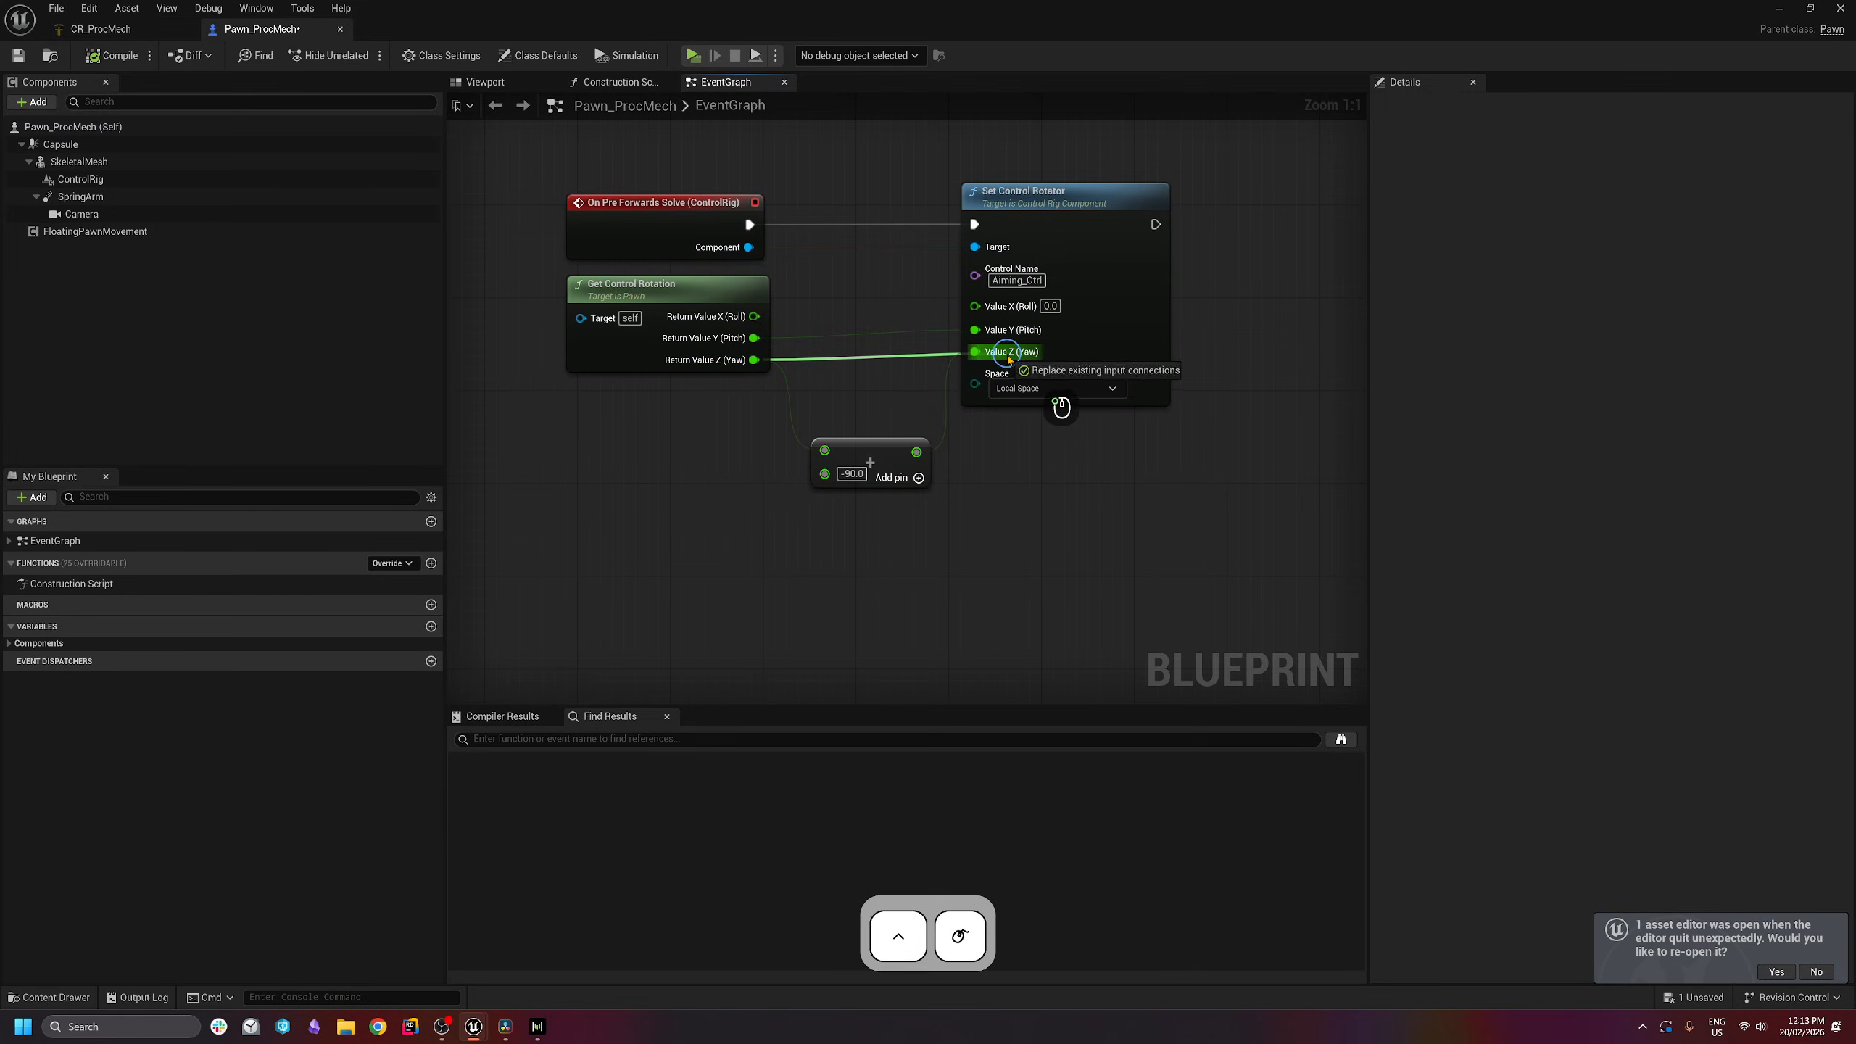
left_click(867, 458)
key("BackSpace")
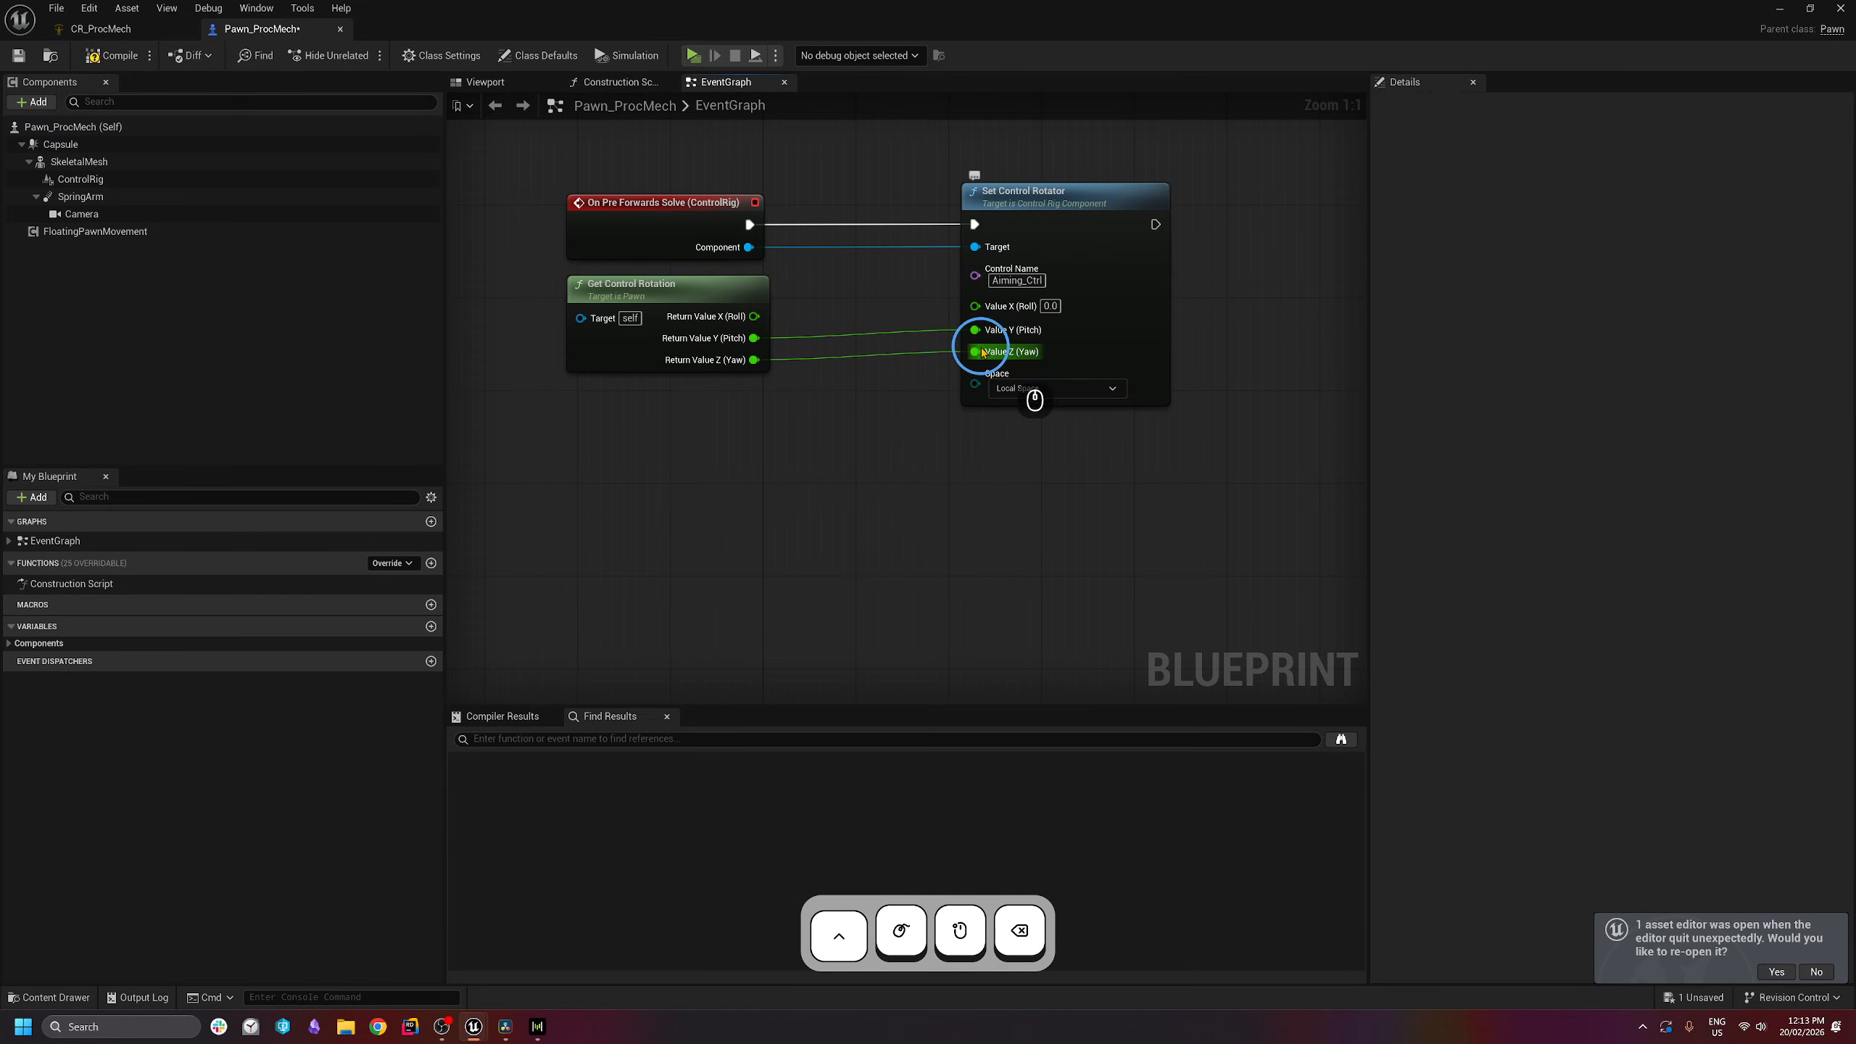
left_click(119, 58)
left_click(12, 53)
- Save, then play-test the mech walking forward, backward and sideways with W, A, S, D
left_click(693, 55)
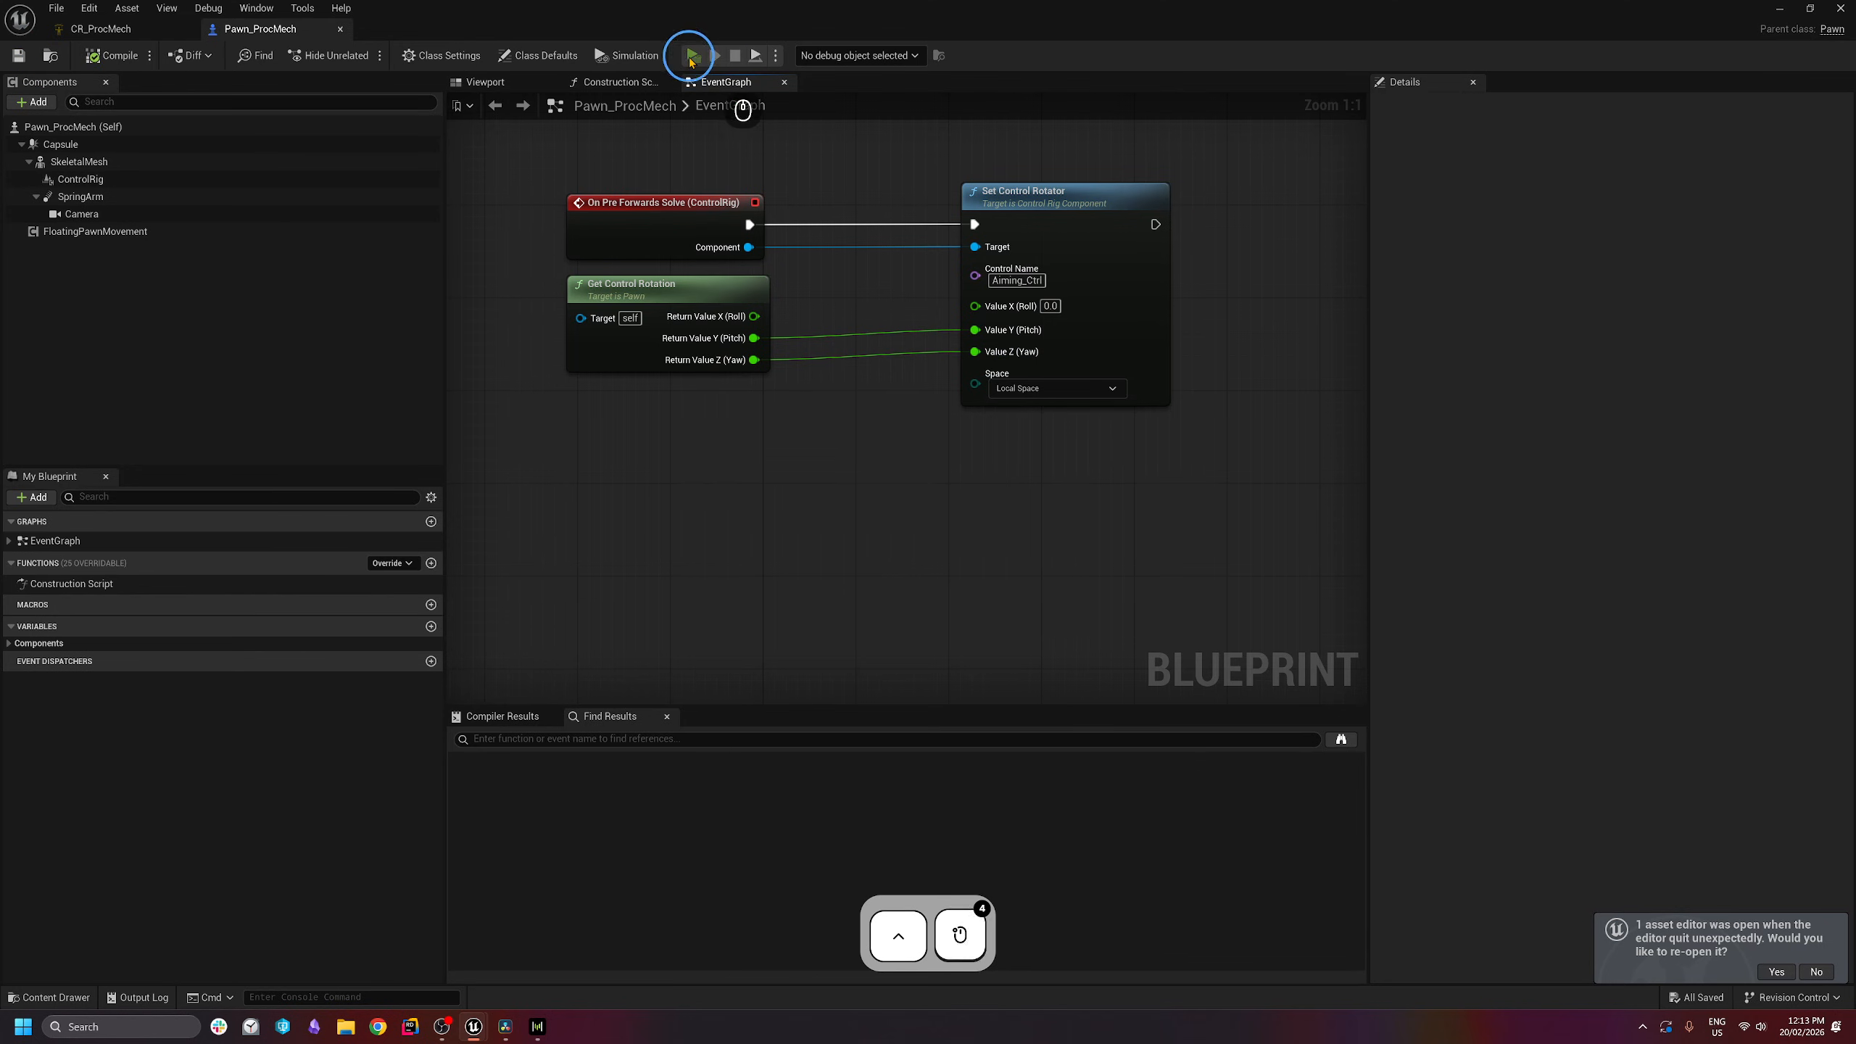
left_click(1029, 341)
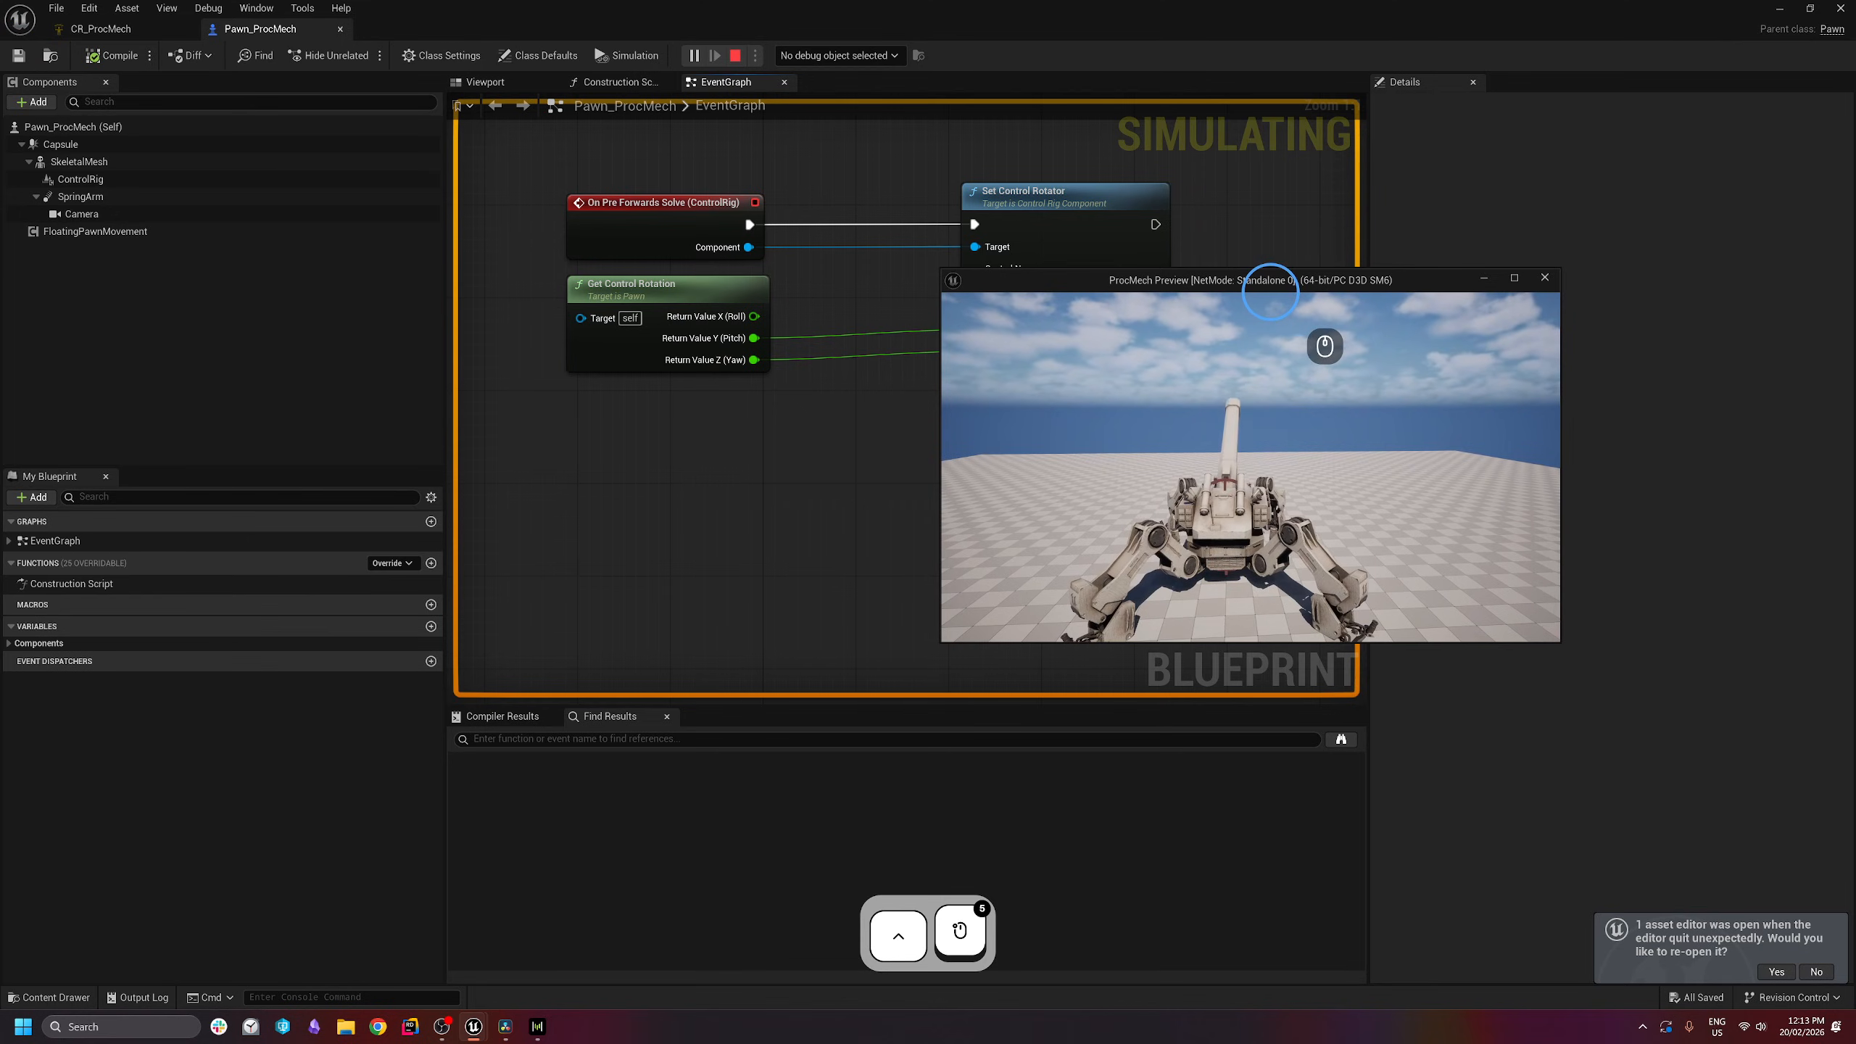
key("a")
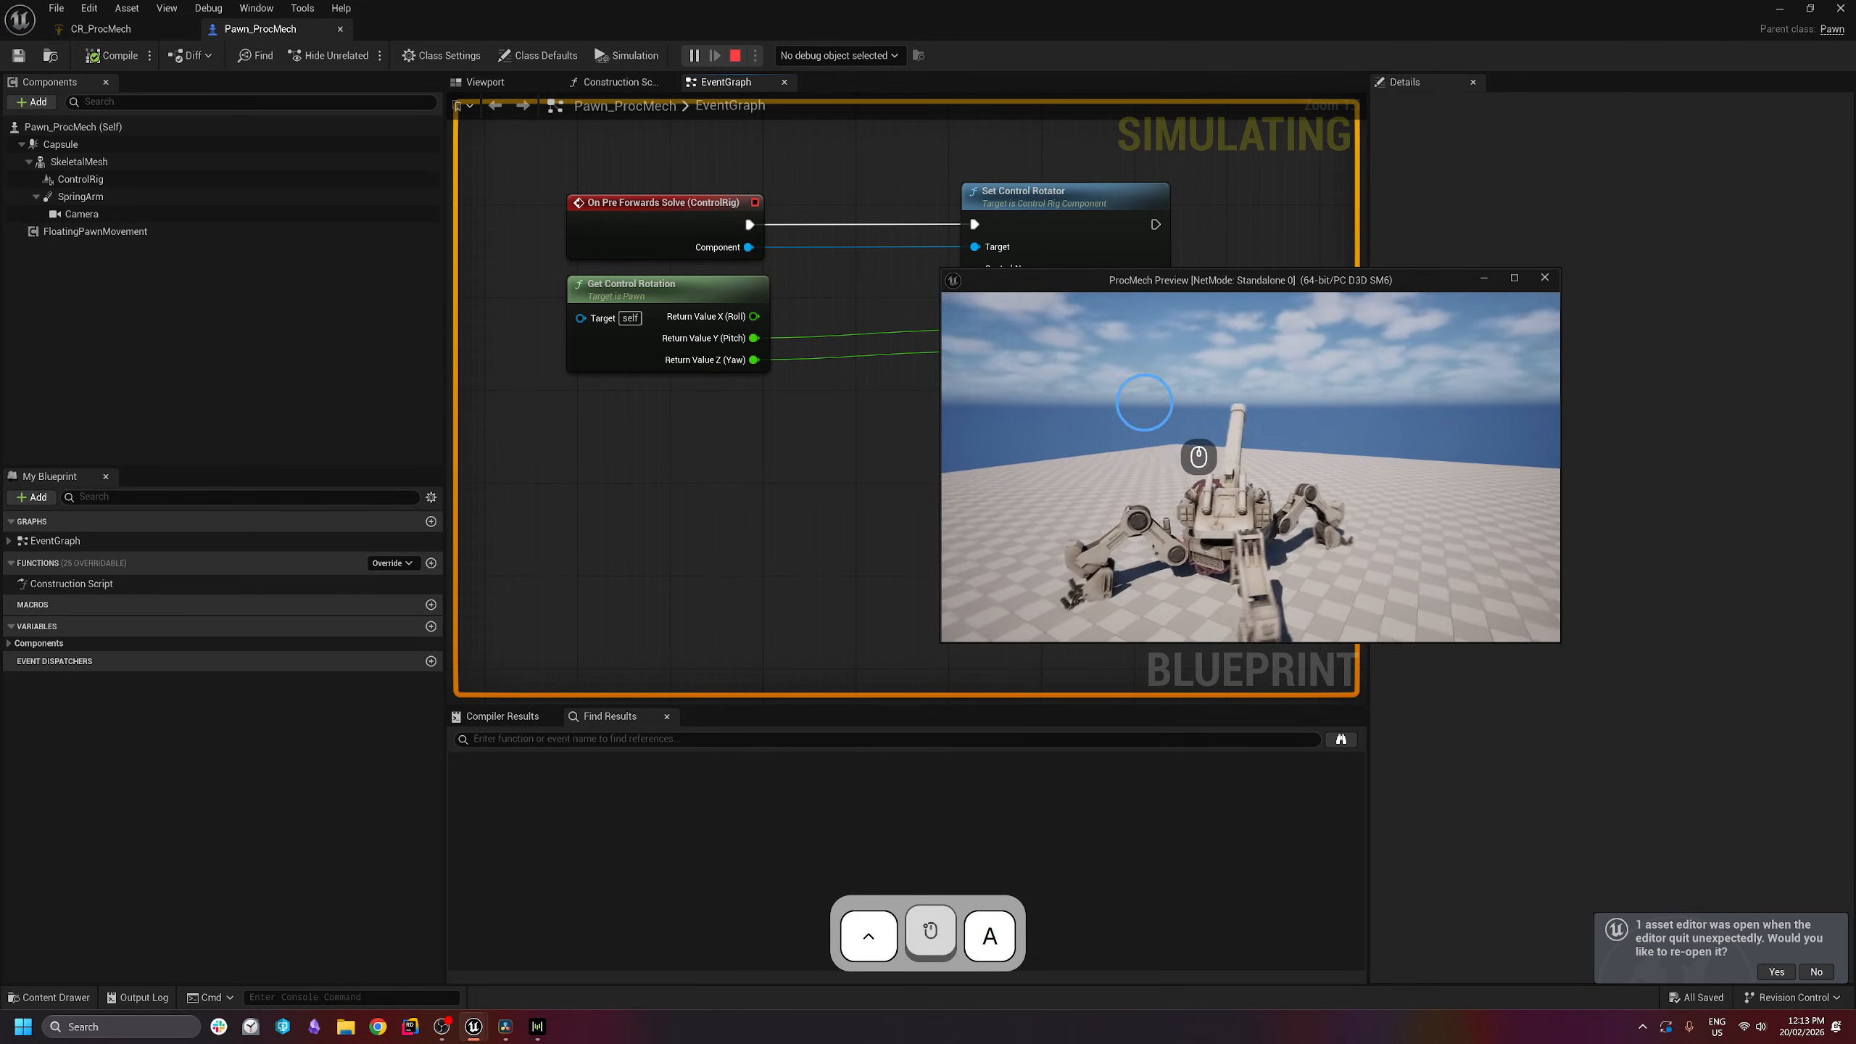
key("w")
key("s")
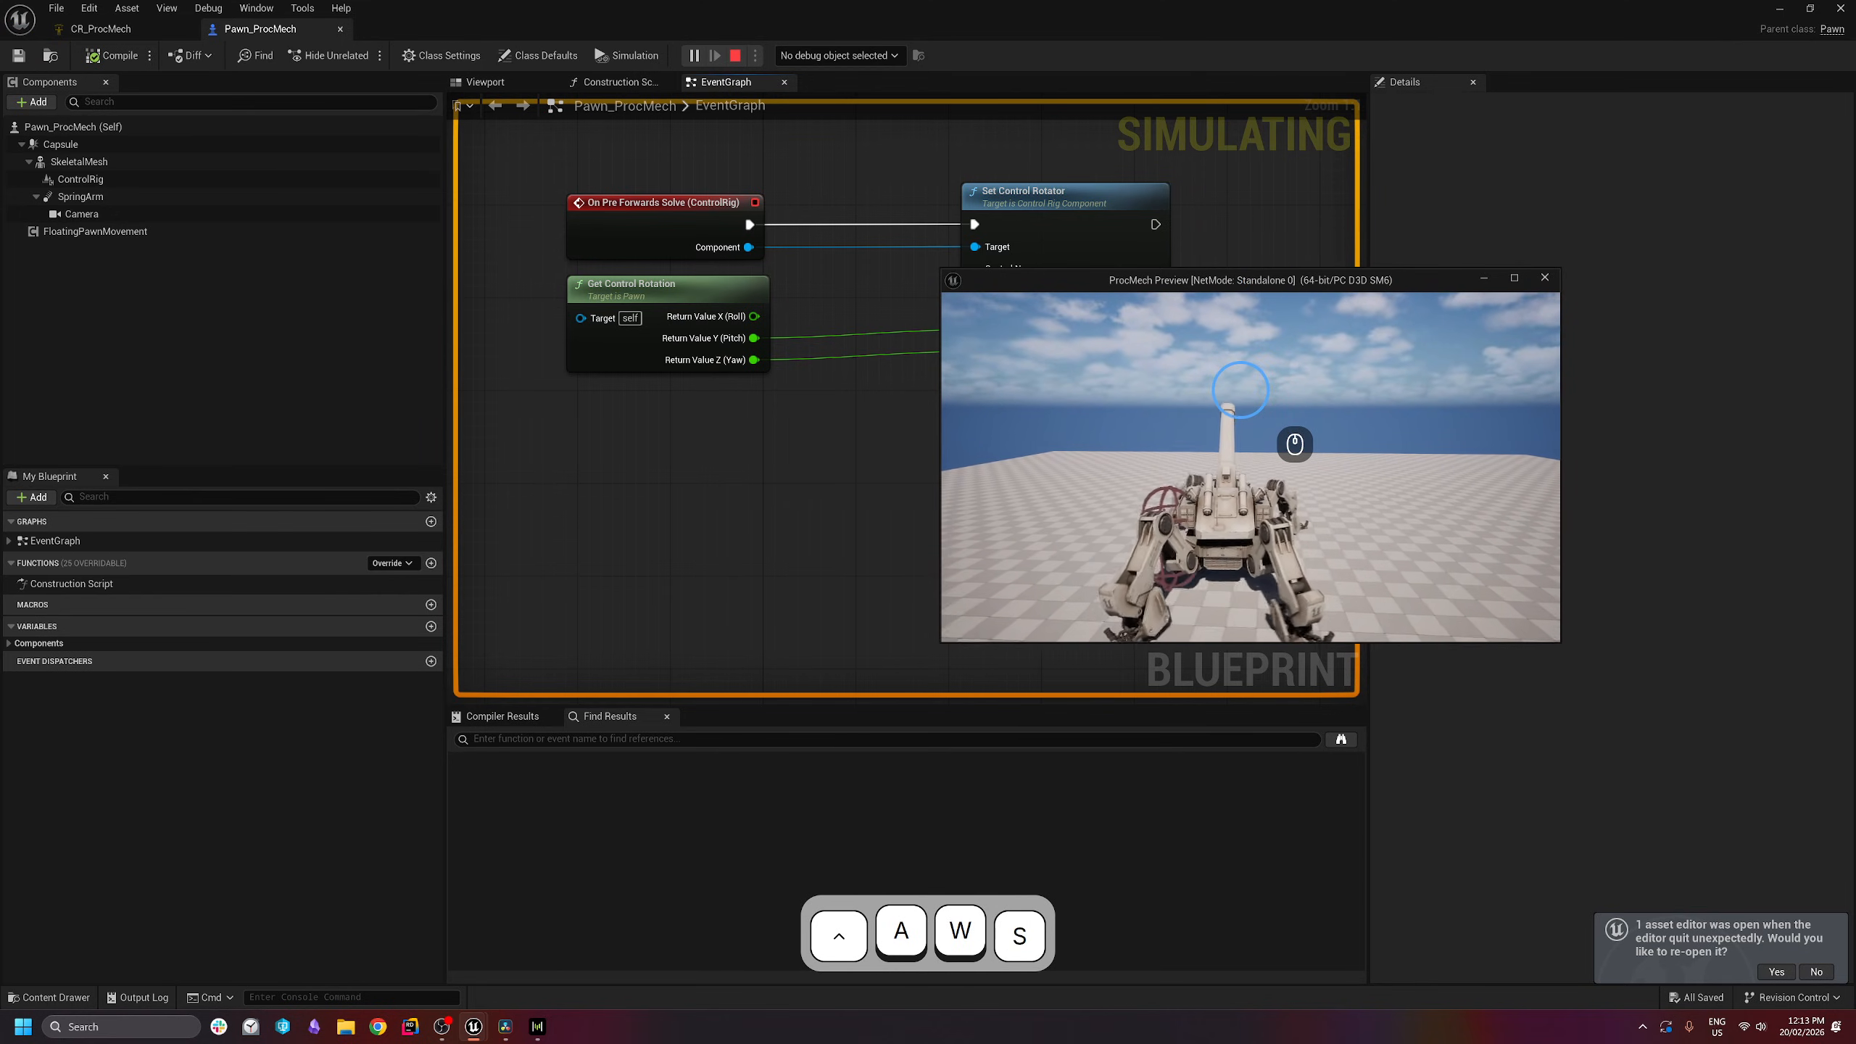
key("d")
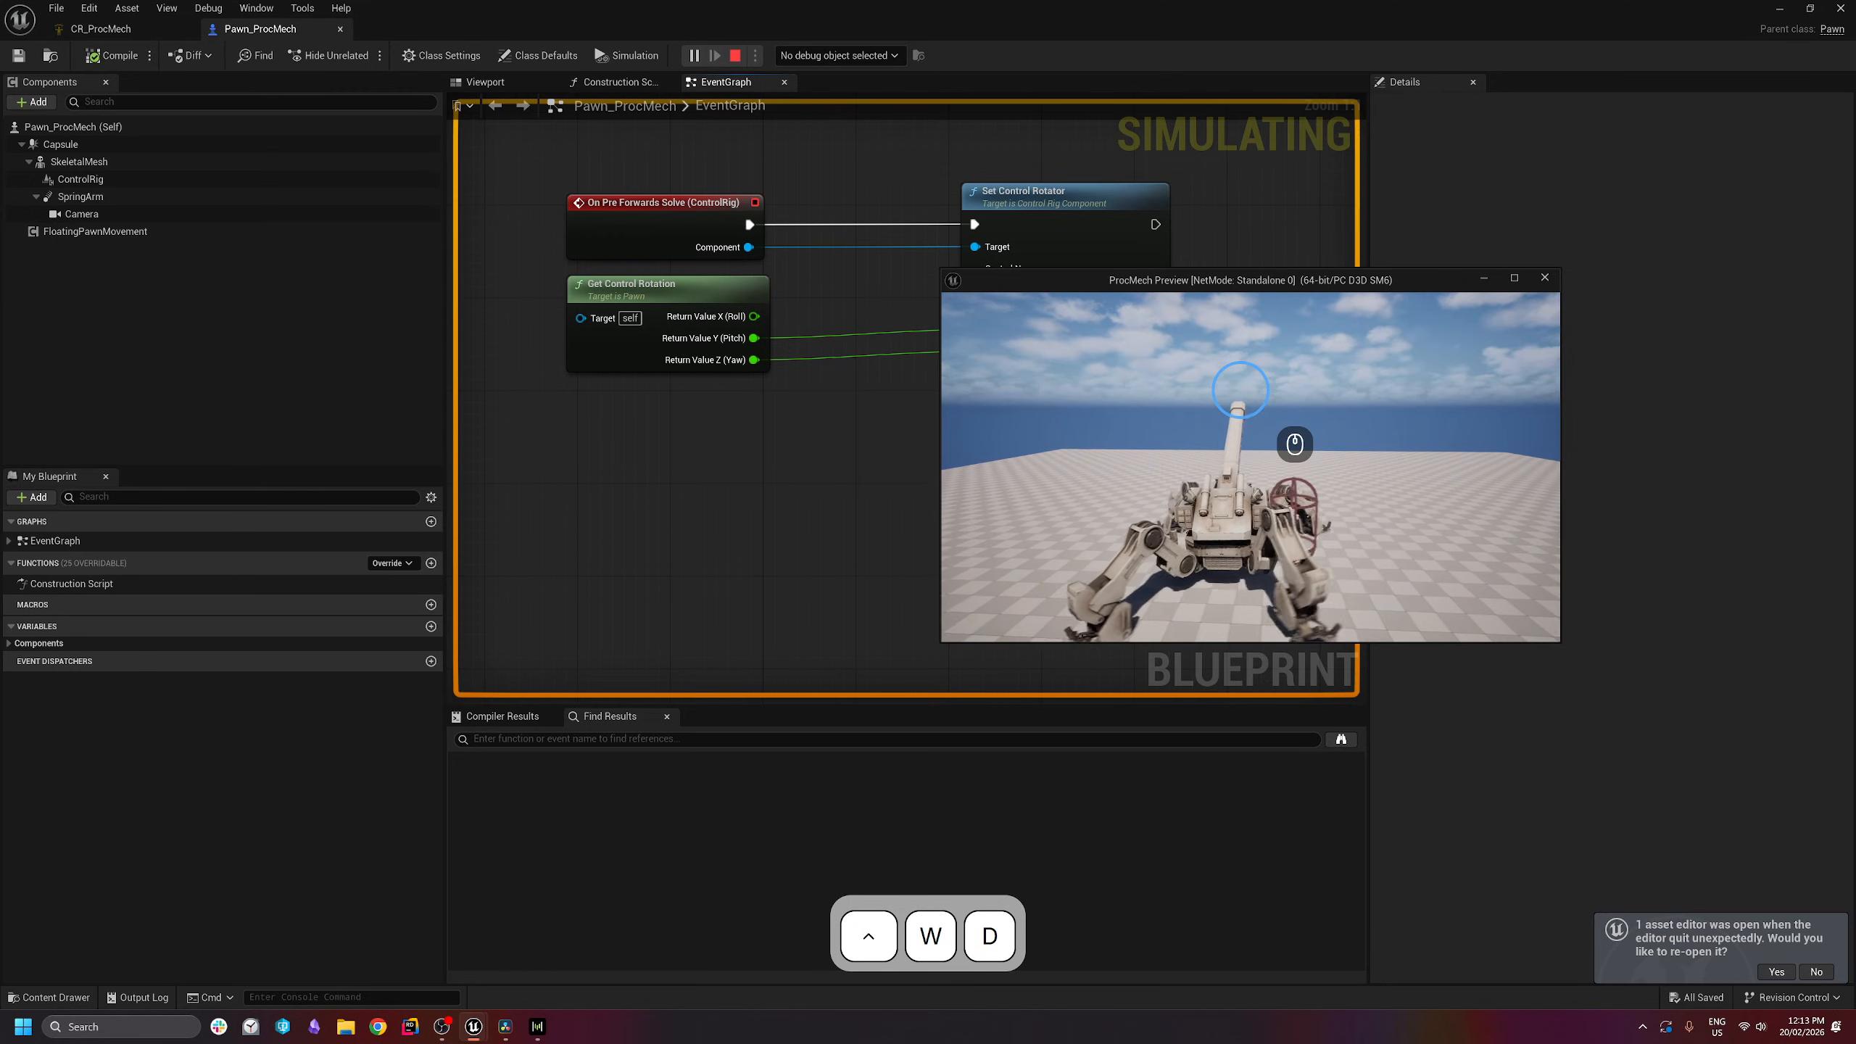
key("s")
key("a")
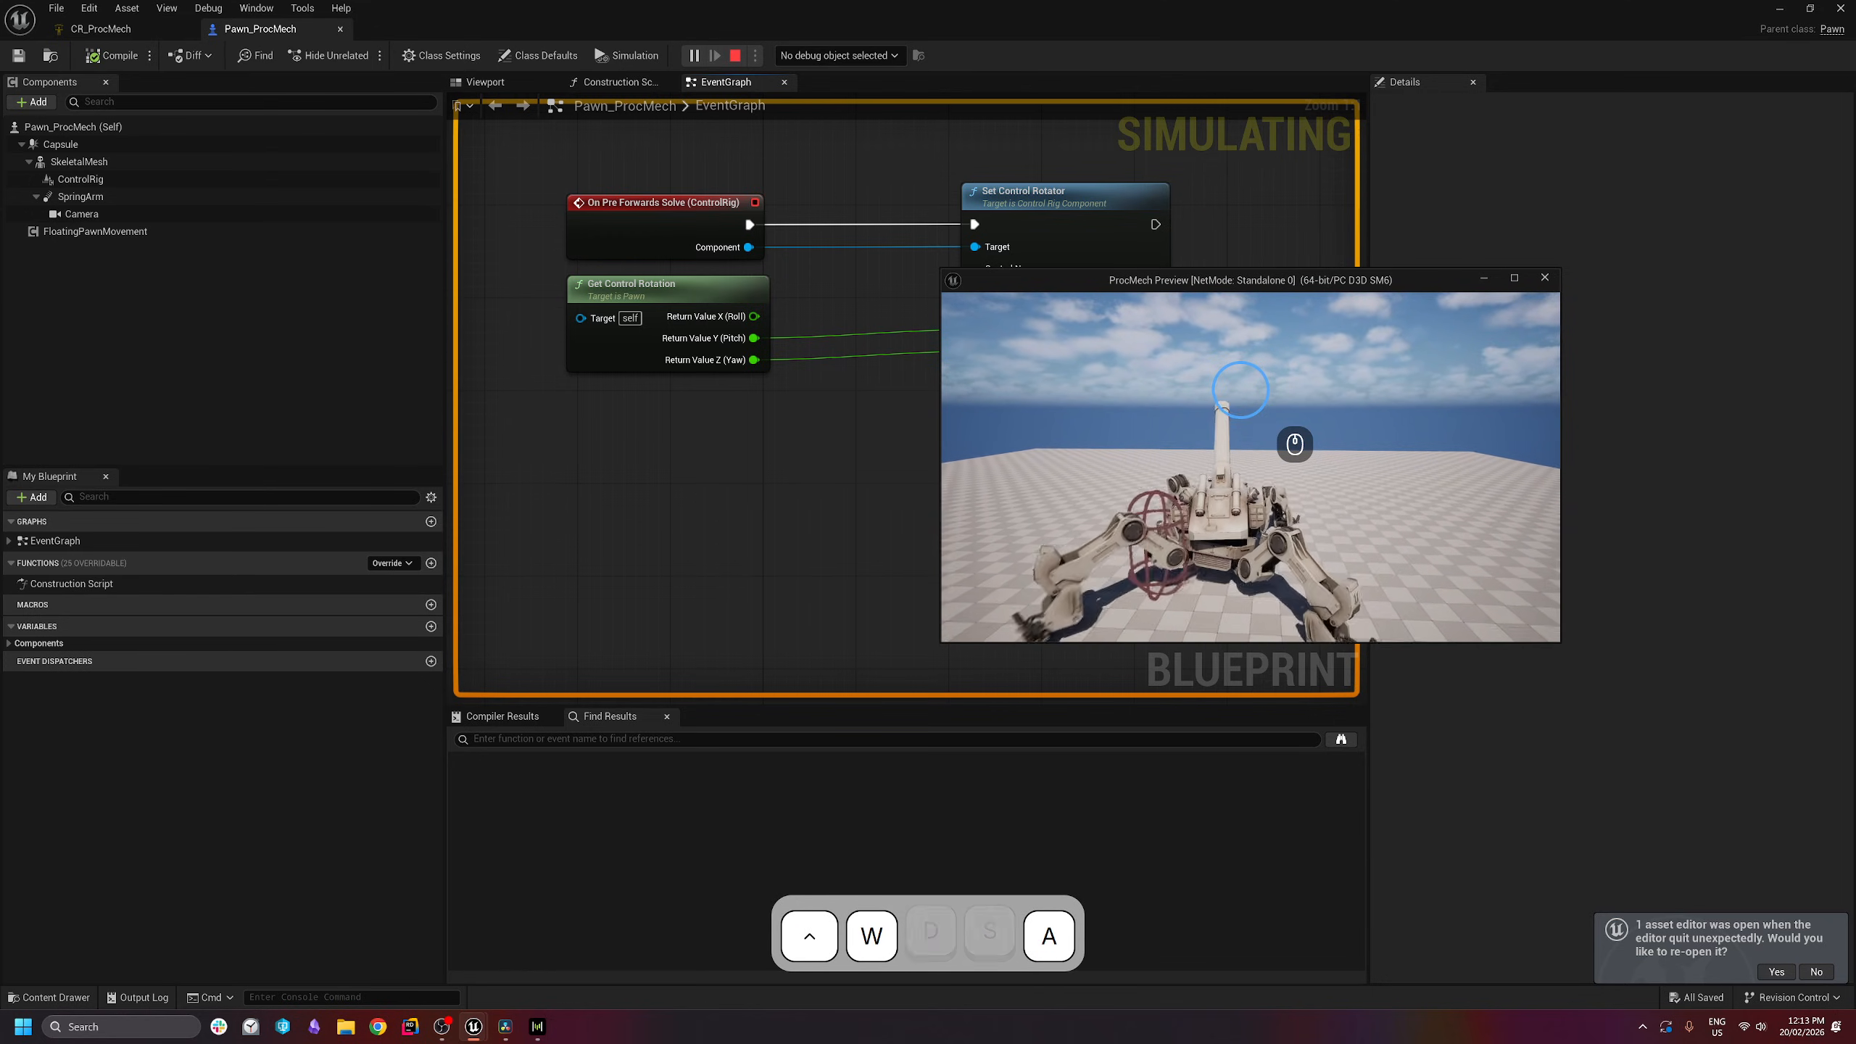
key("s")
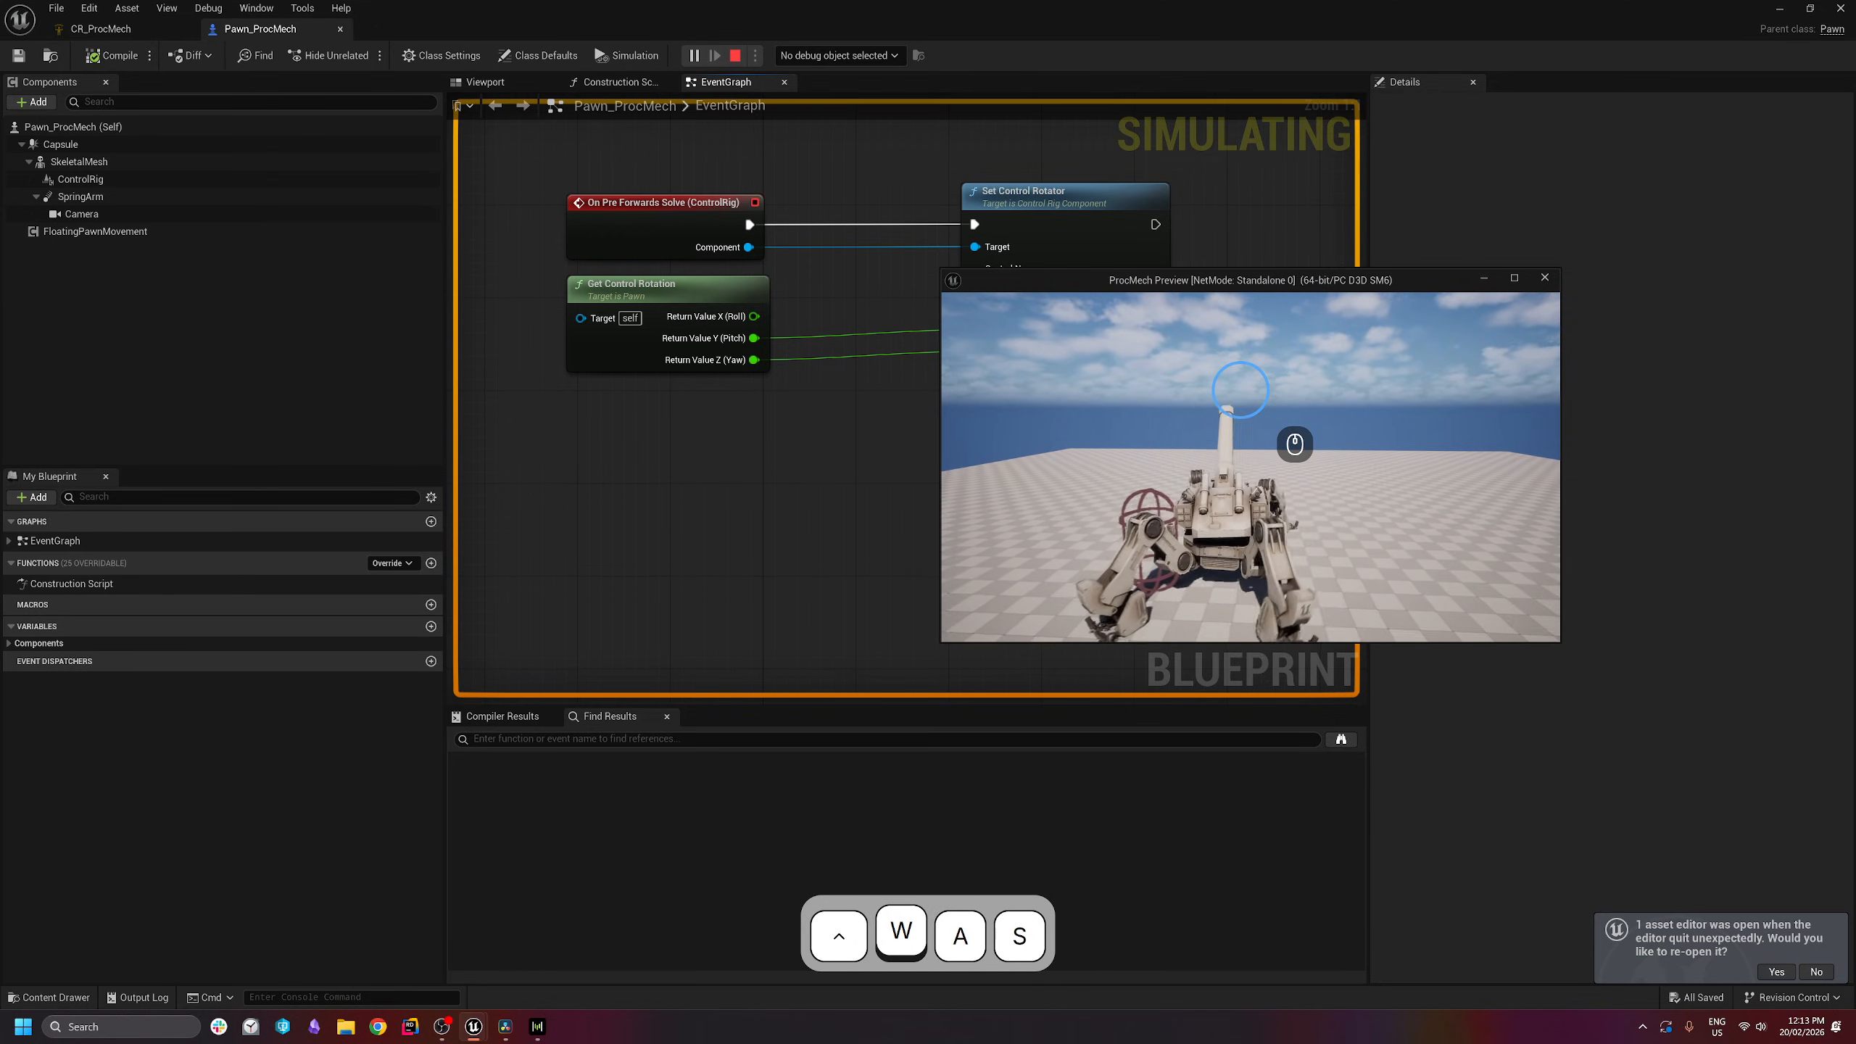
key("d")
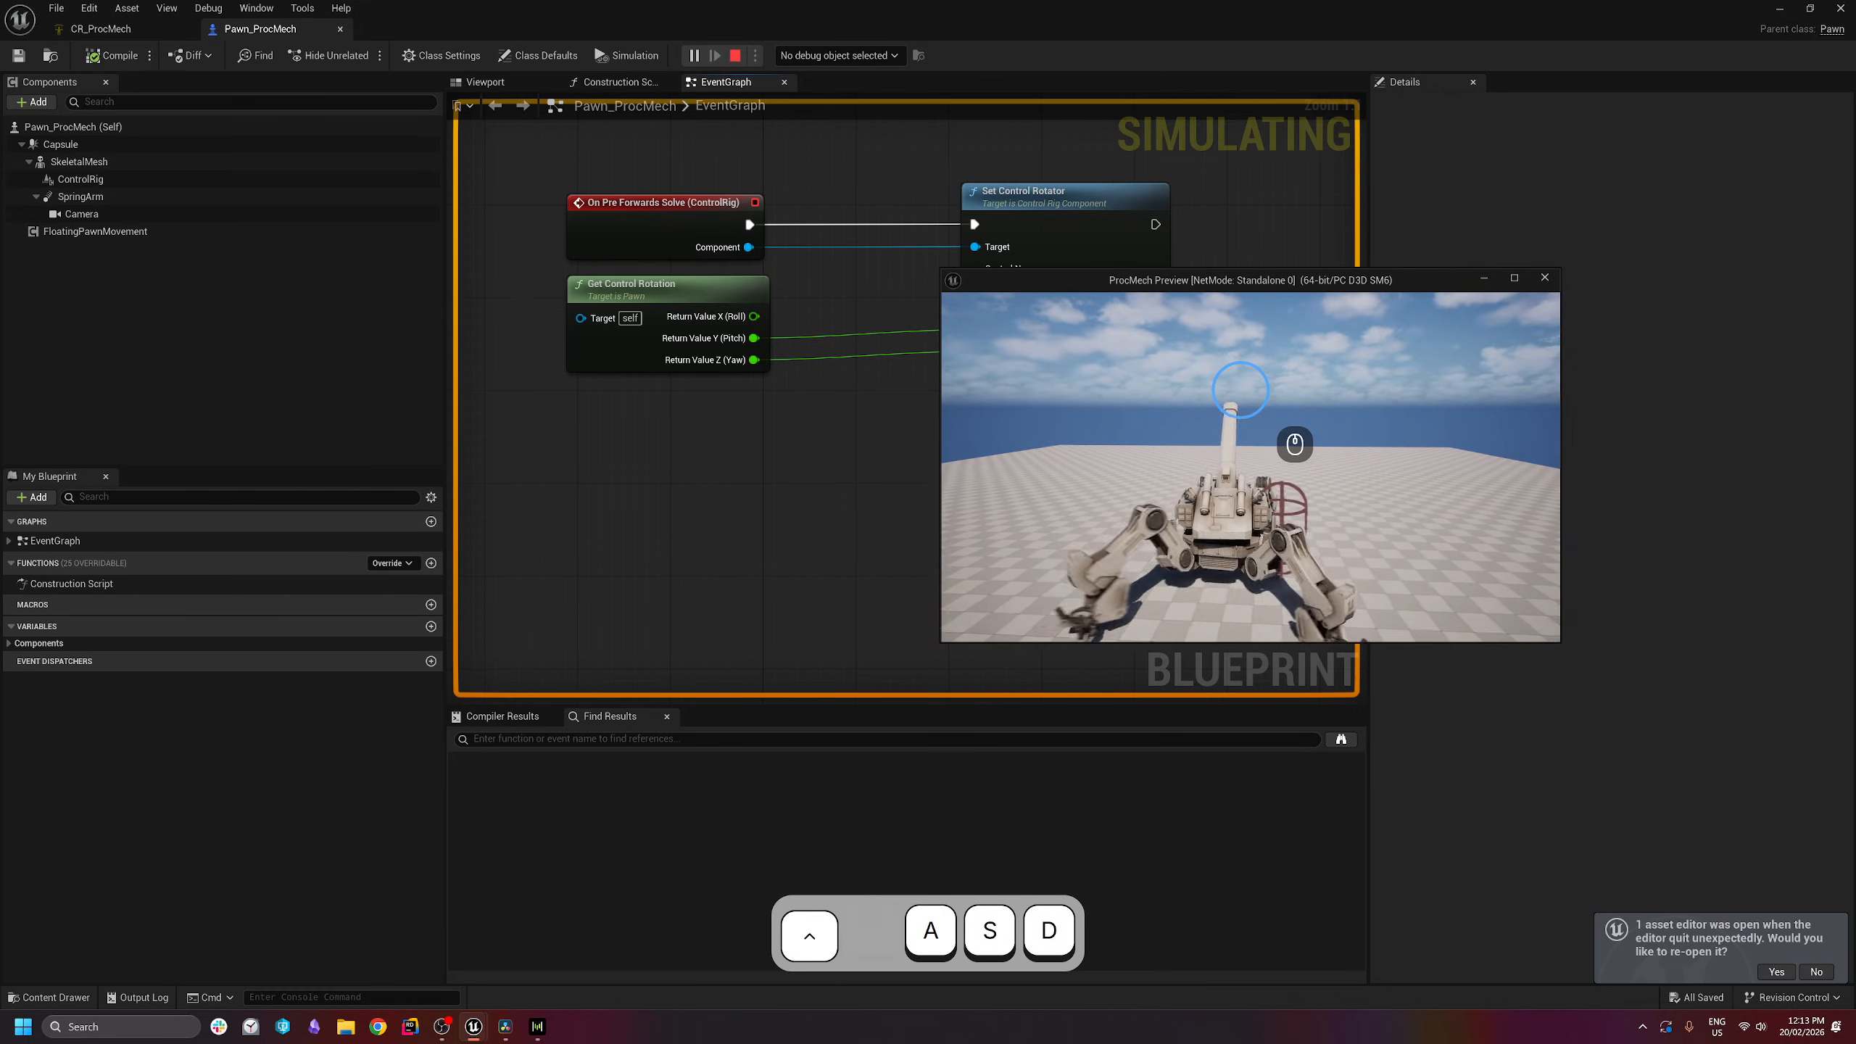
key("Escape")
- Turn on Hidden in Game for the Capsule component, then save and compile
left_click(241, 150)
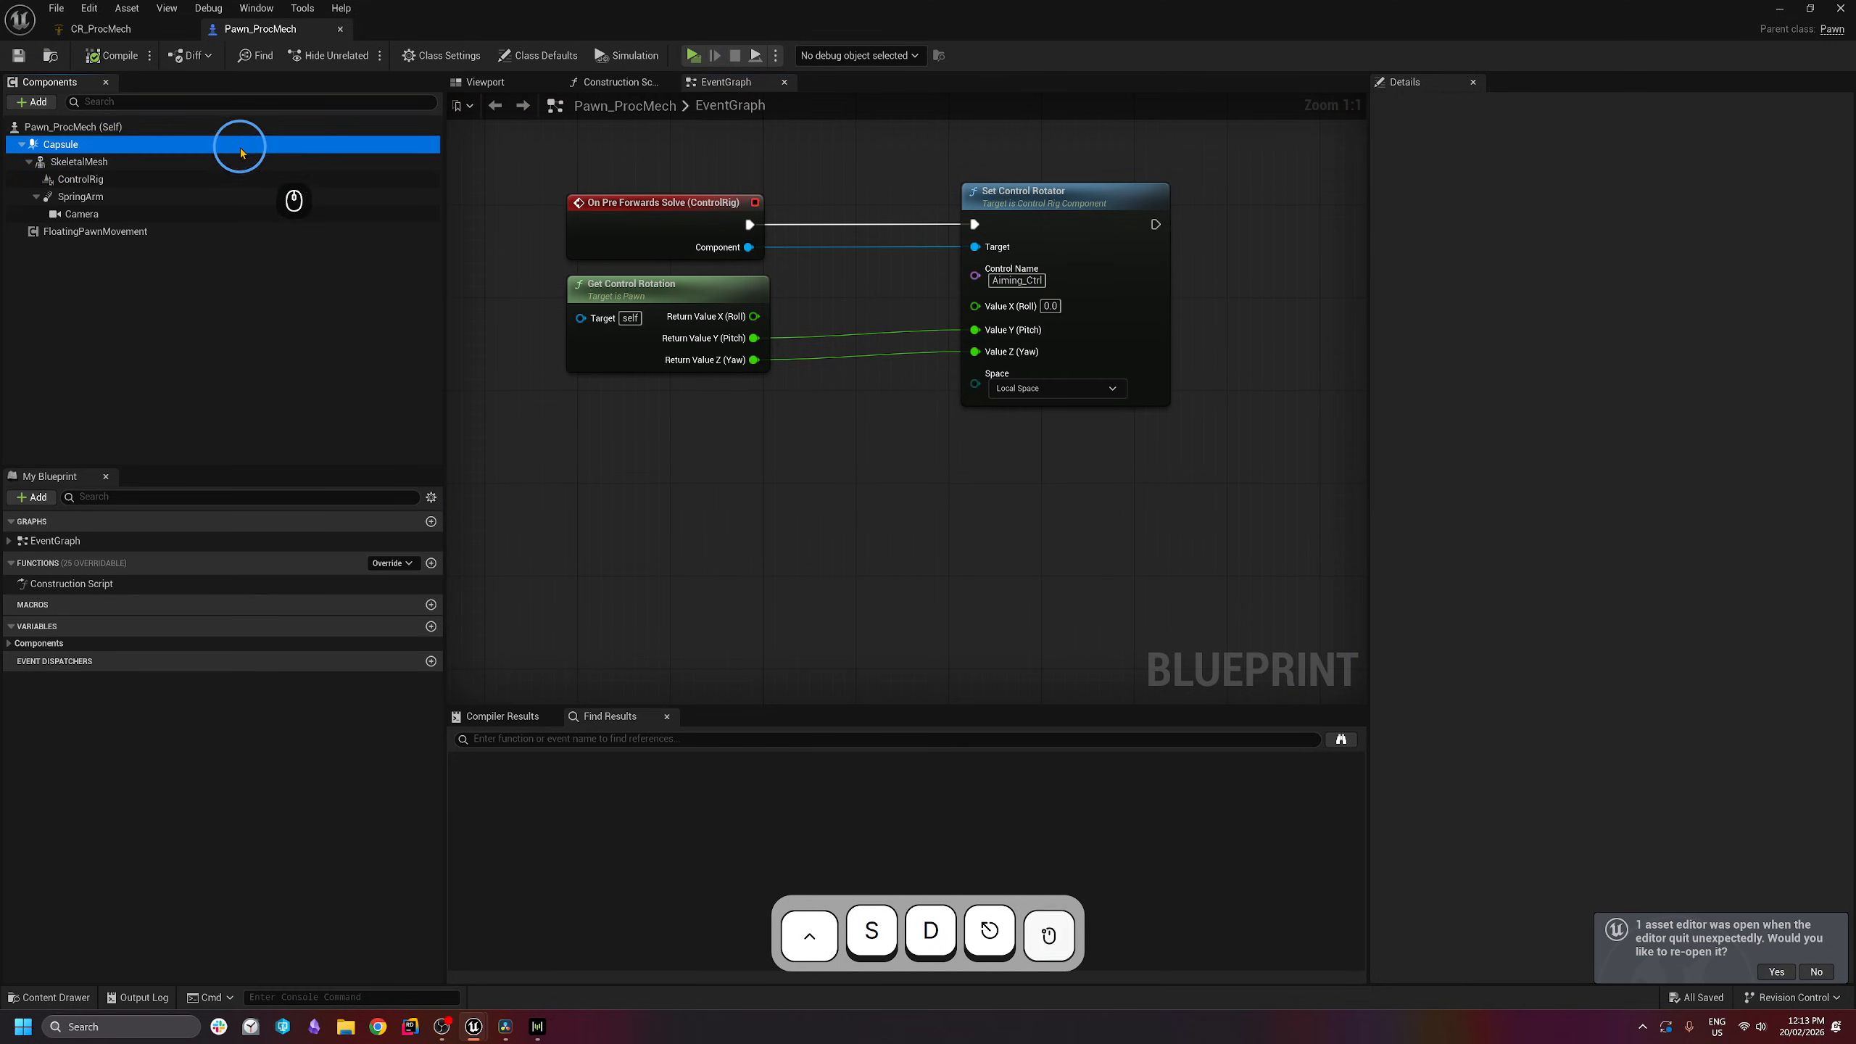
left_click(1513, 104)
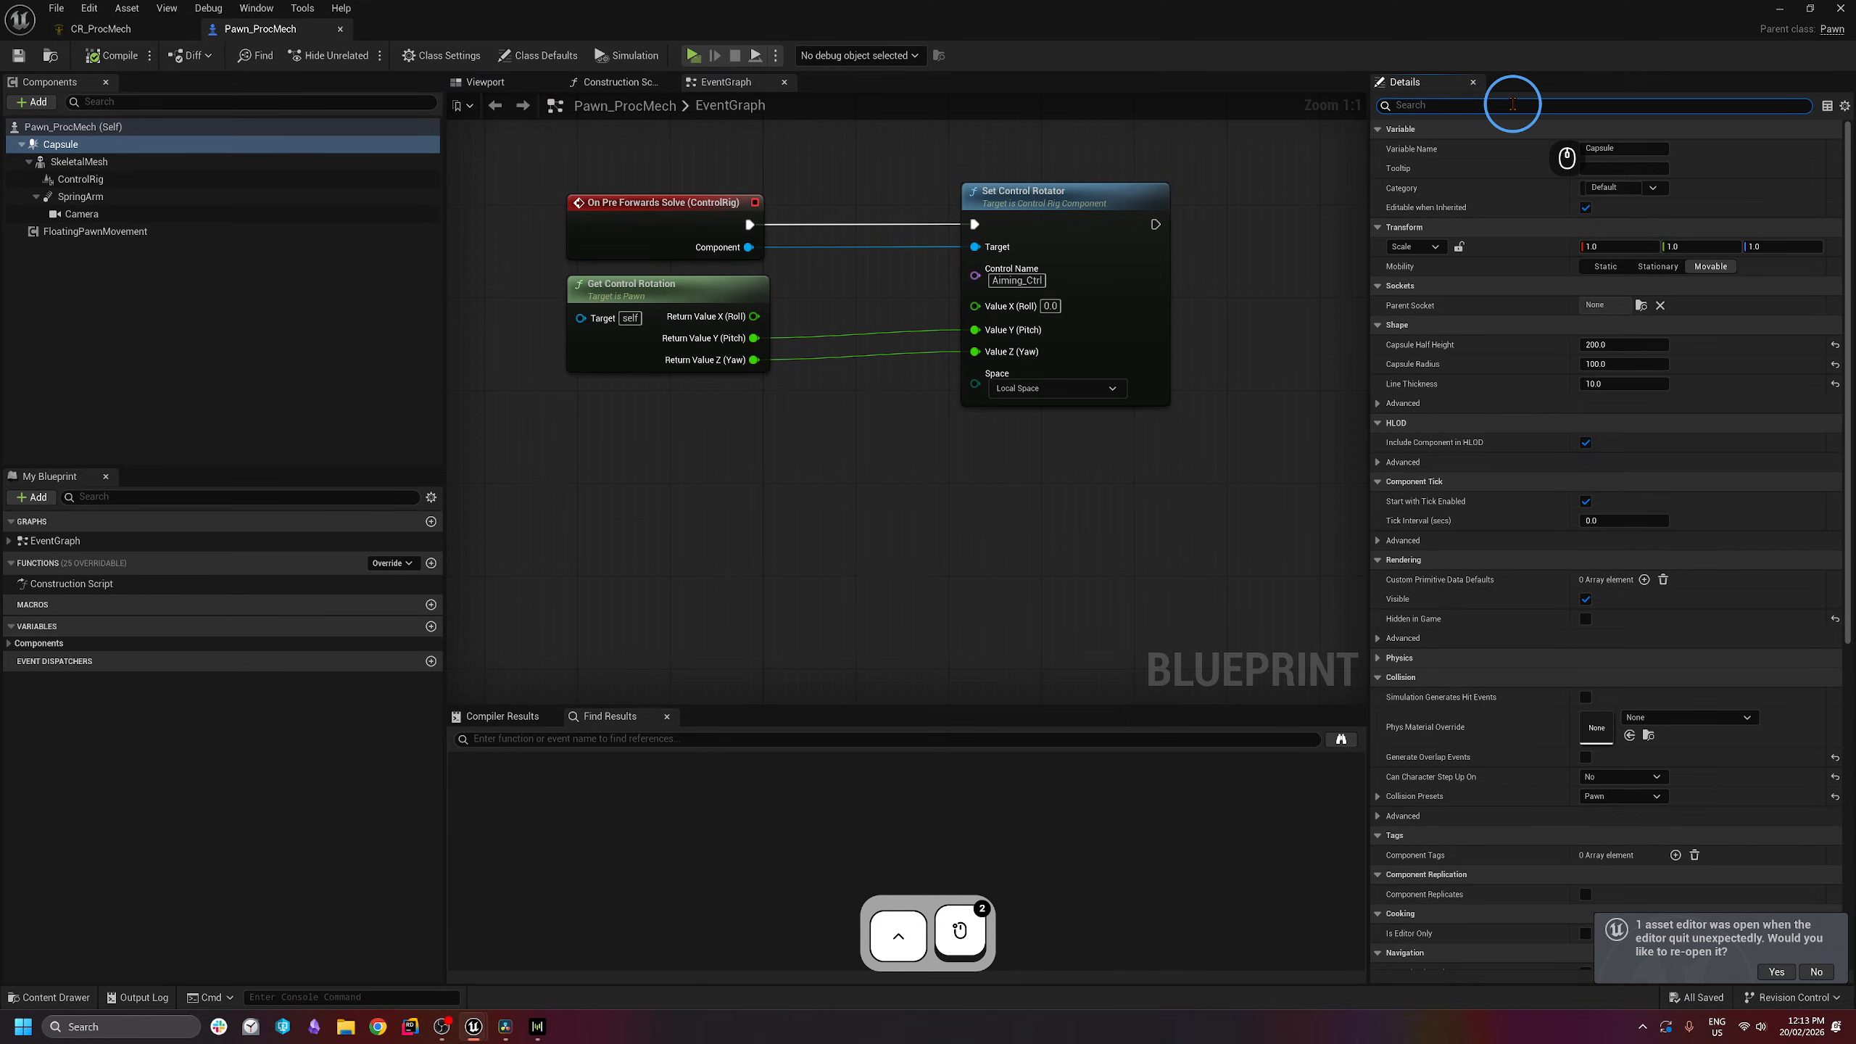
type("hidden")
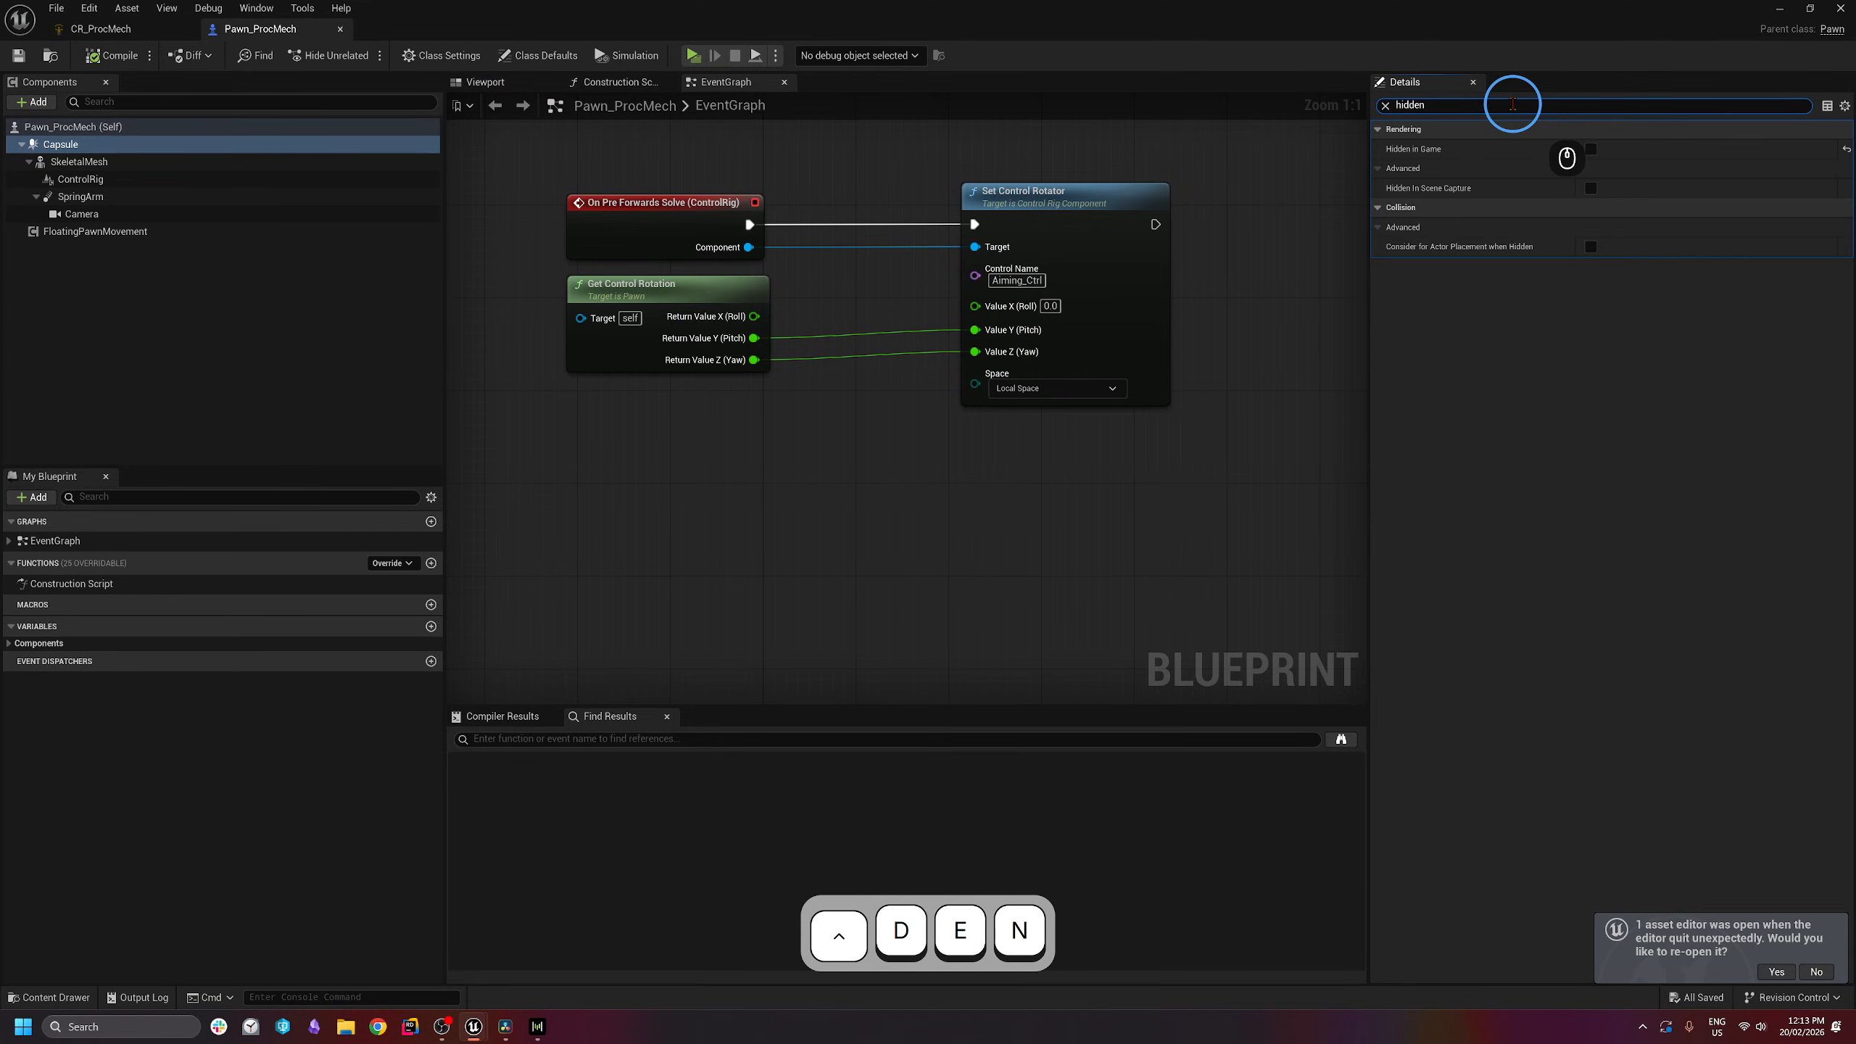
left_click(1591, 151)
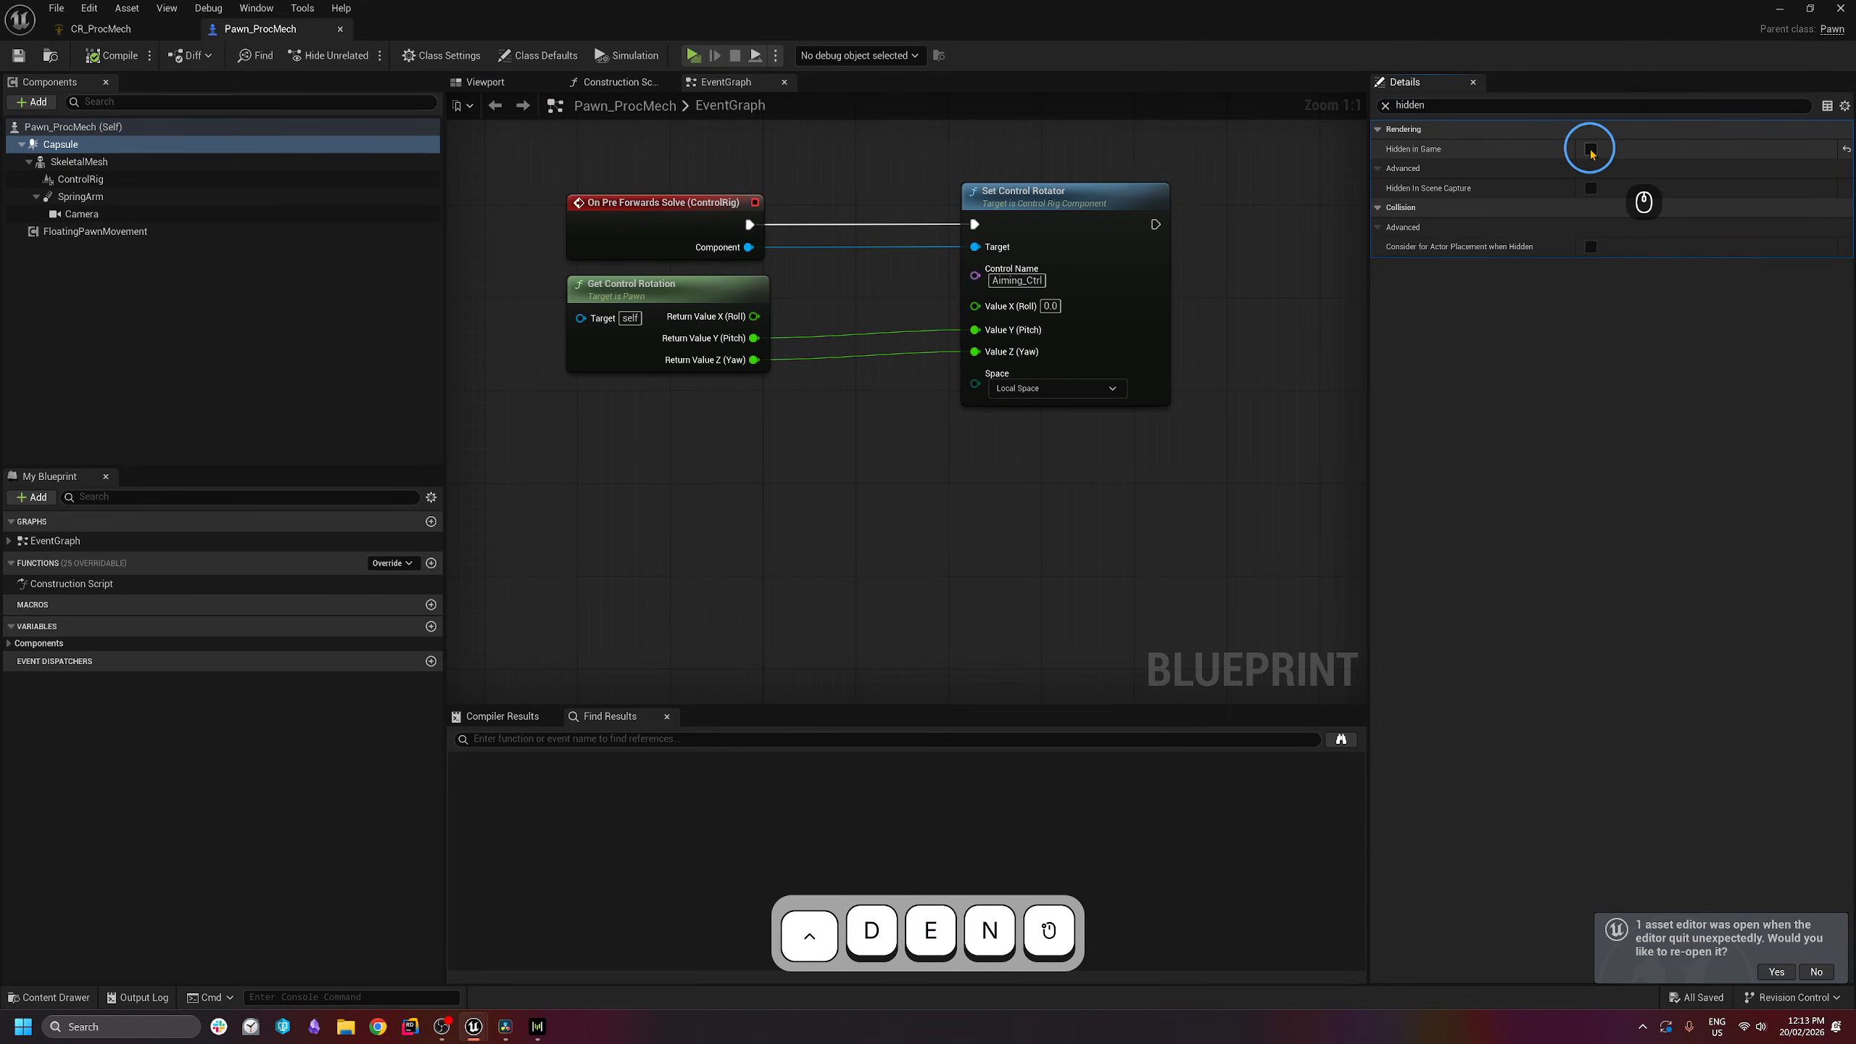
left_click(19, 54)
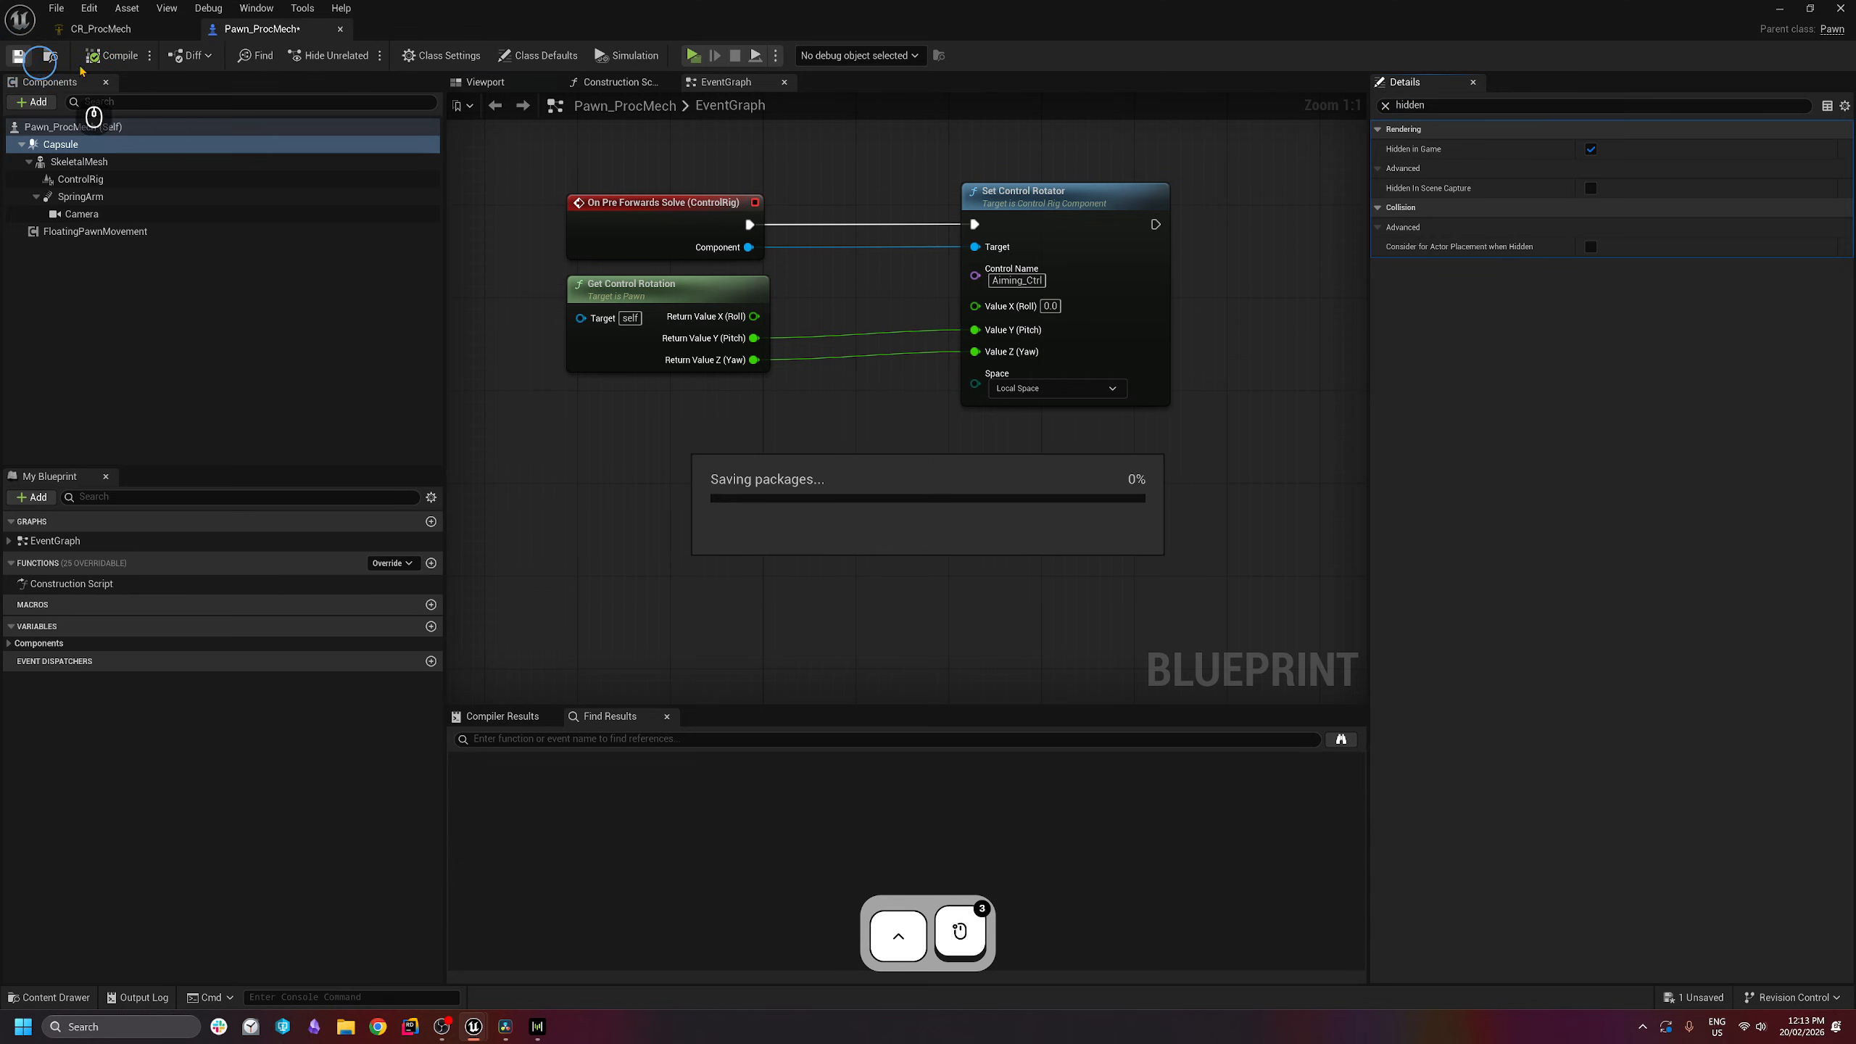
- Play-test the mech, strafing left and right with A and D, then stop
left_click(692, 55)
key("a")
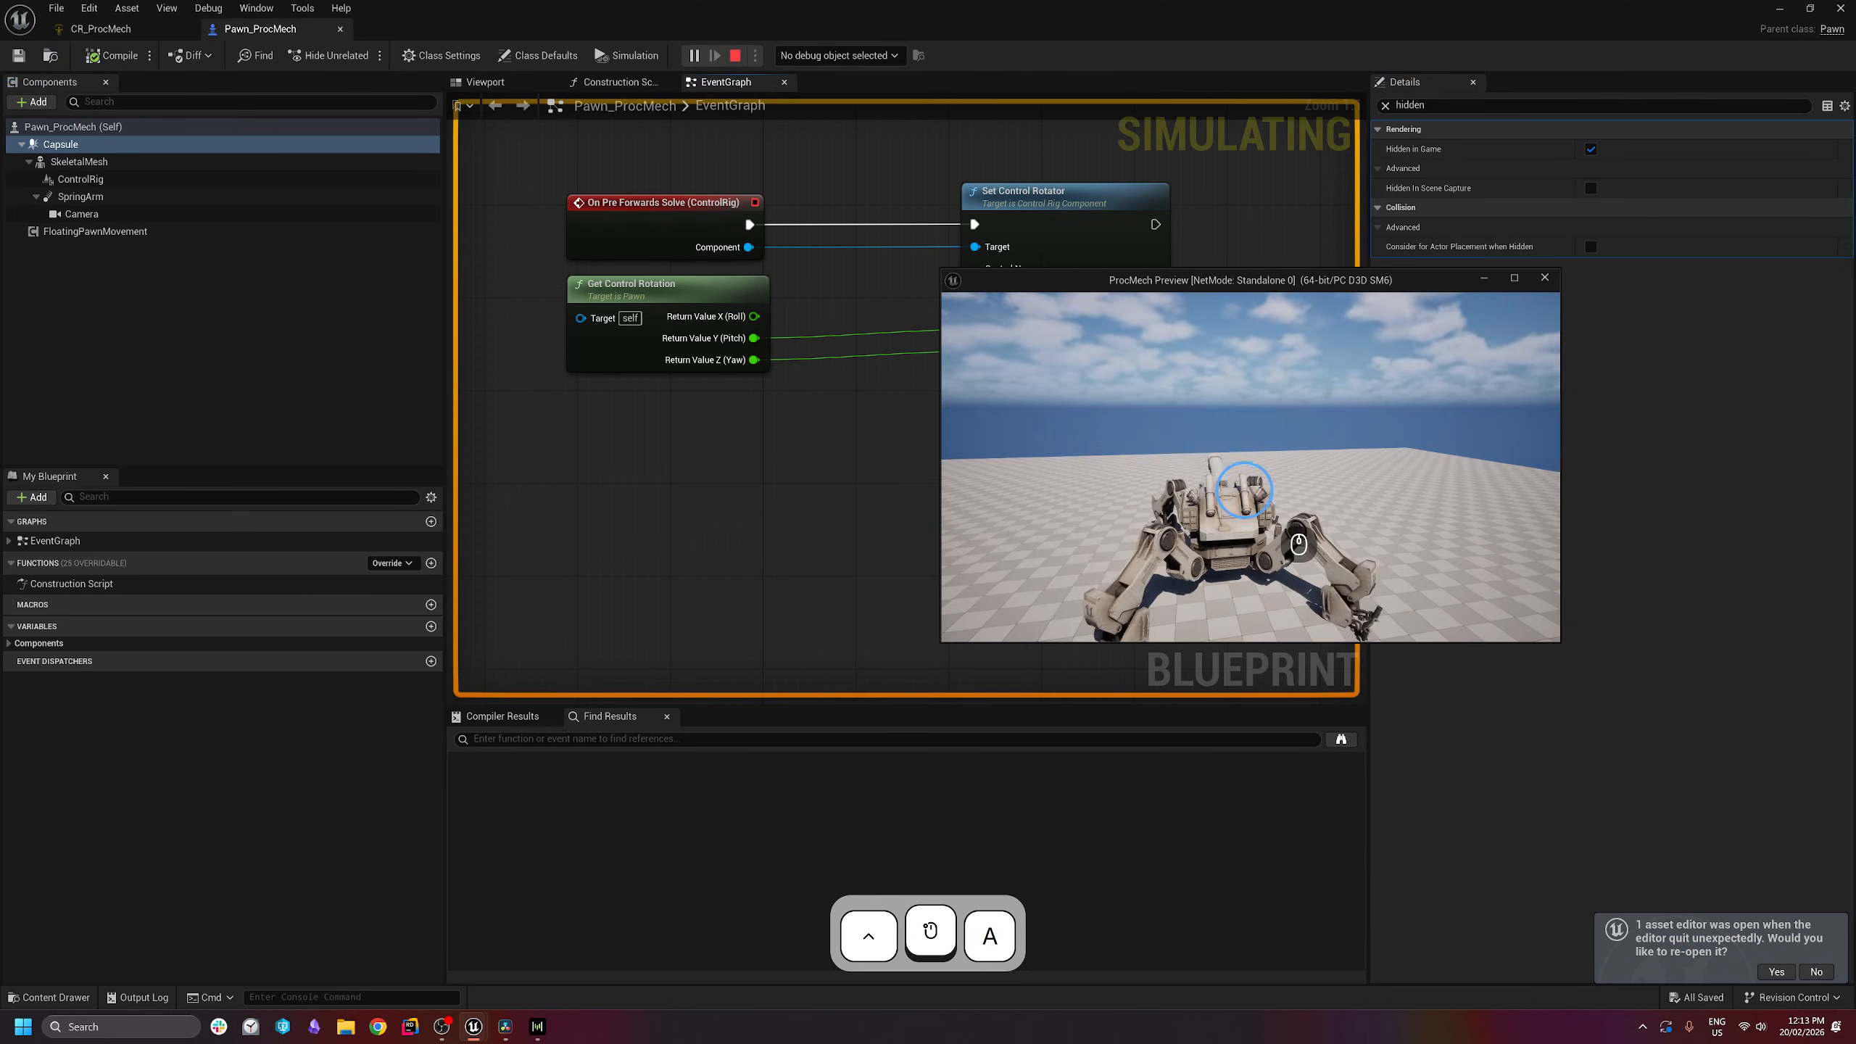
left_click(1221, 592)
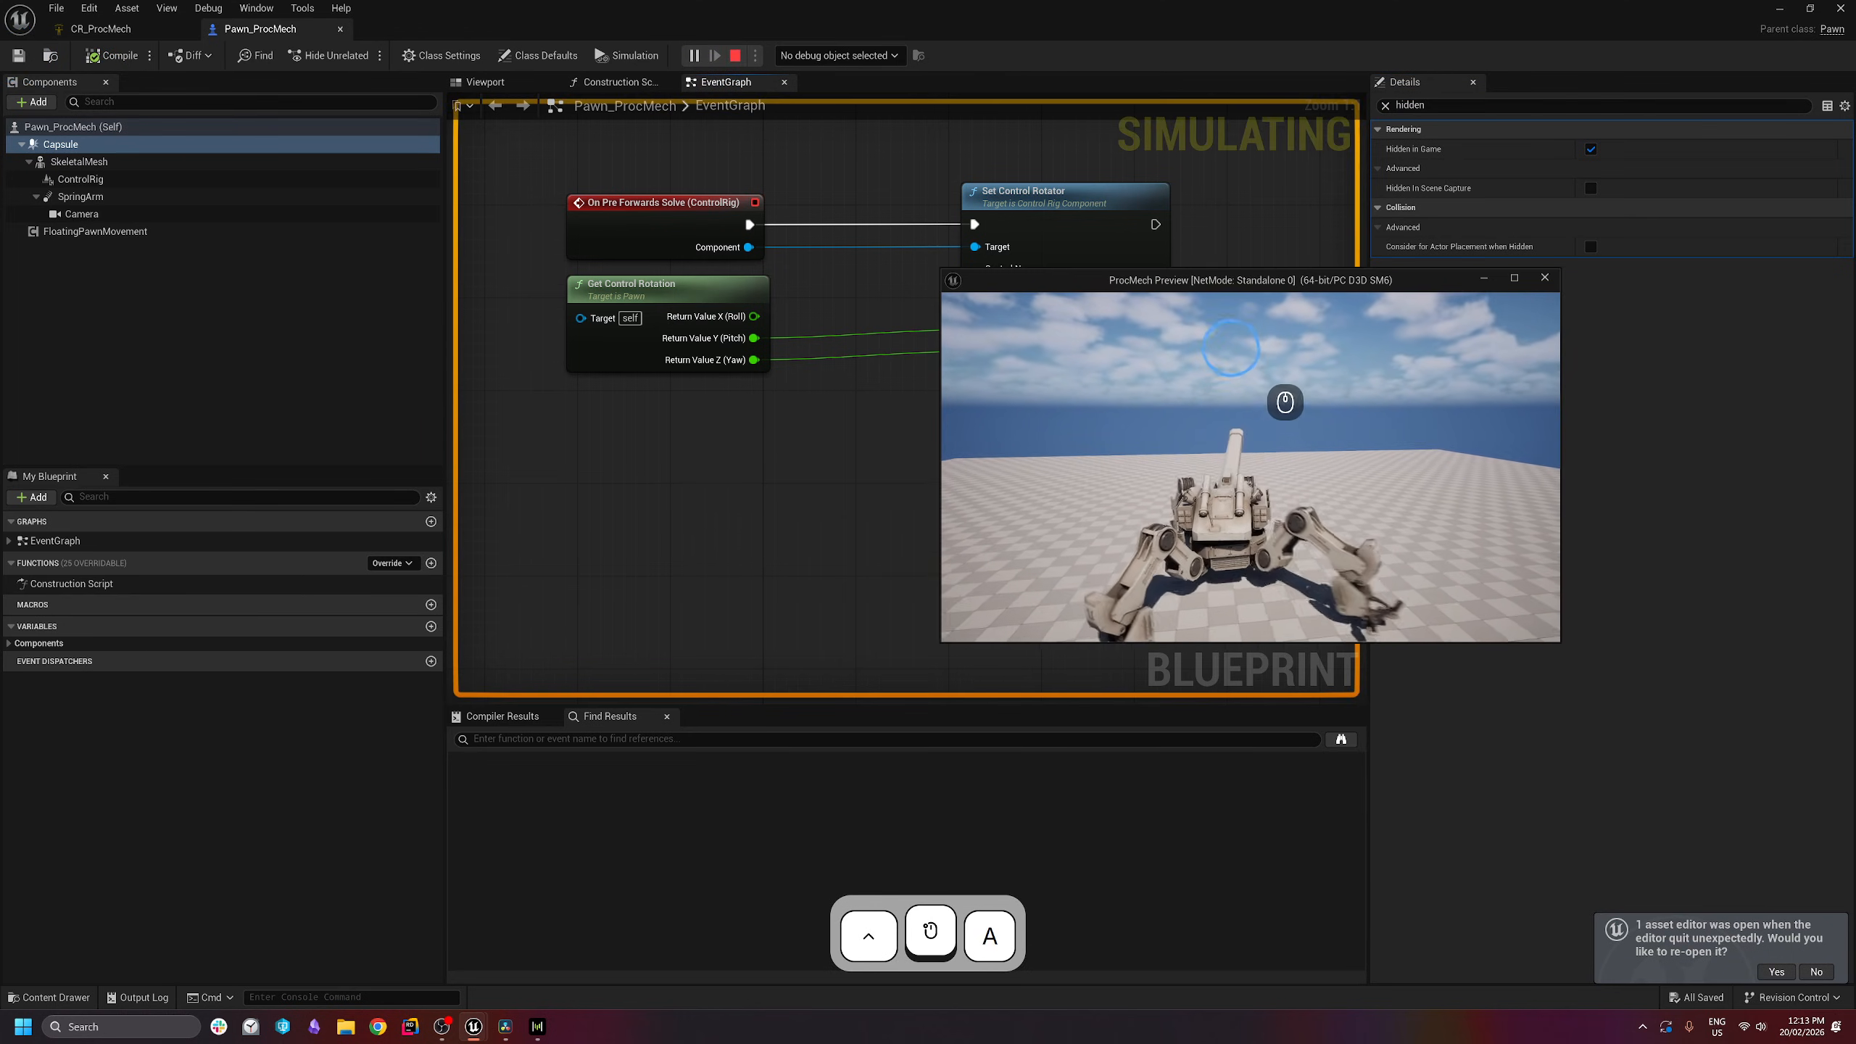
key("d")
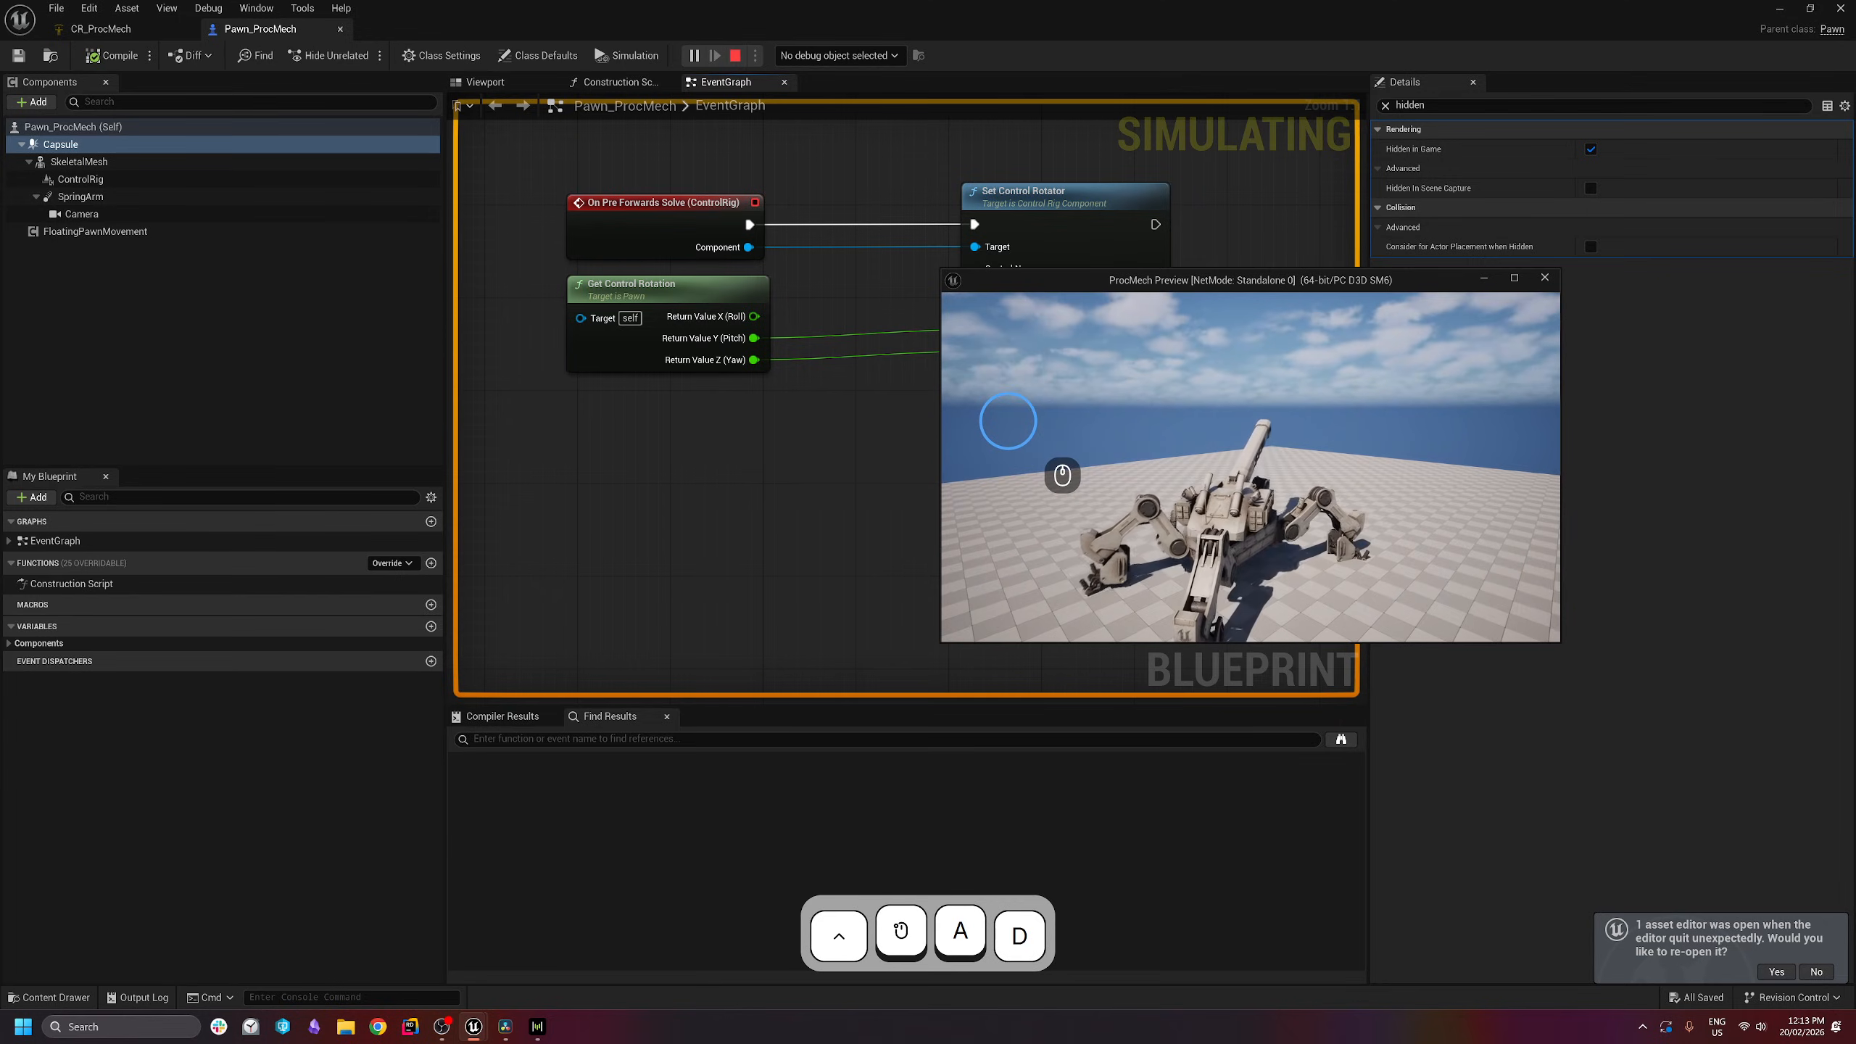
key("Escape")
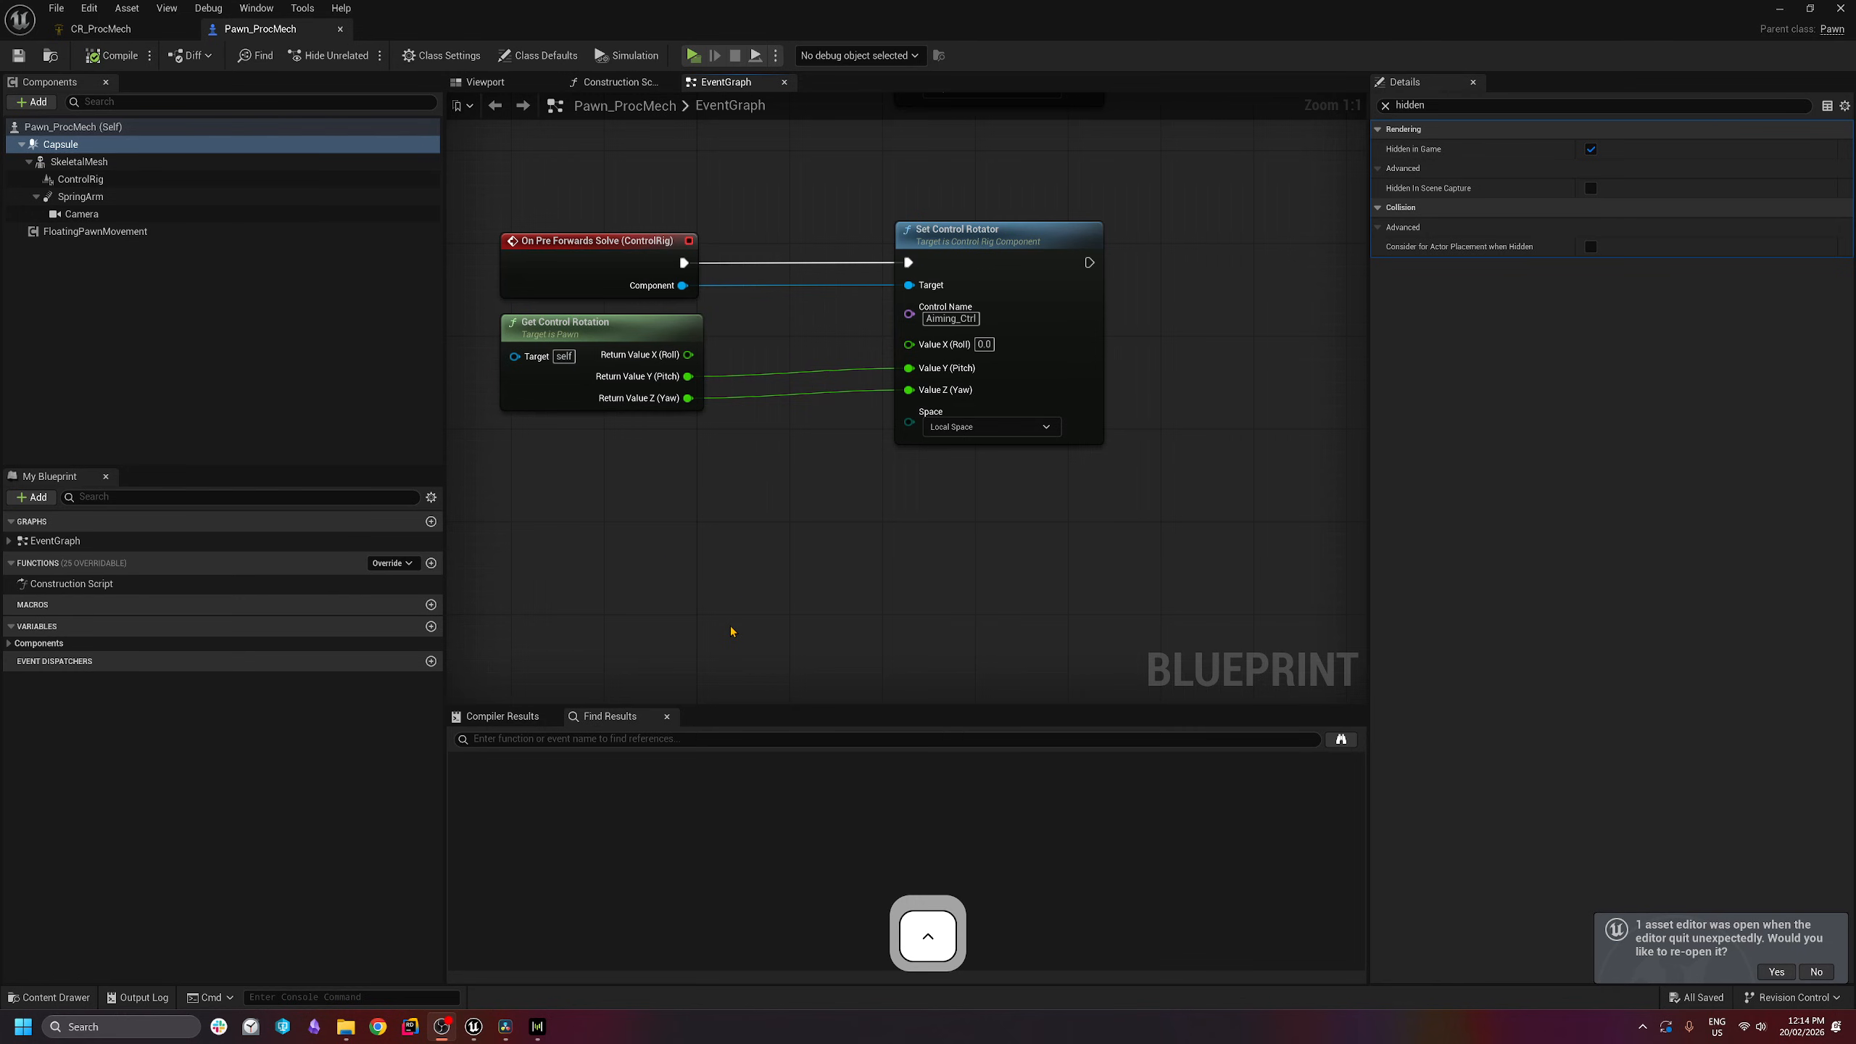
- Move the lower group of nodes down and out of the way in the EventGraph
scroll(861, 481, "down", 7, "ctrl")
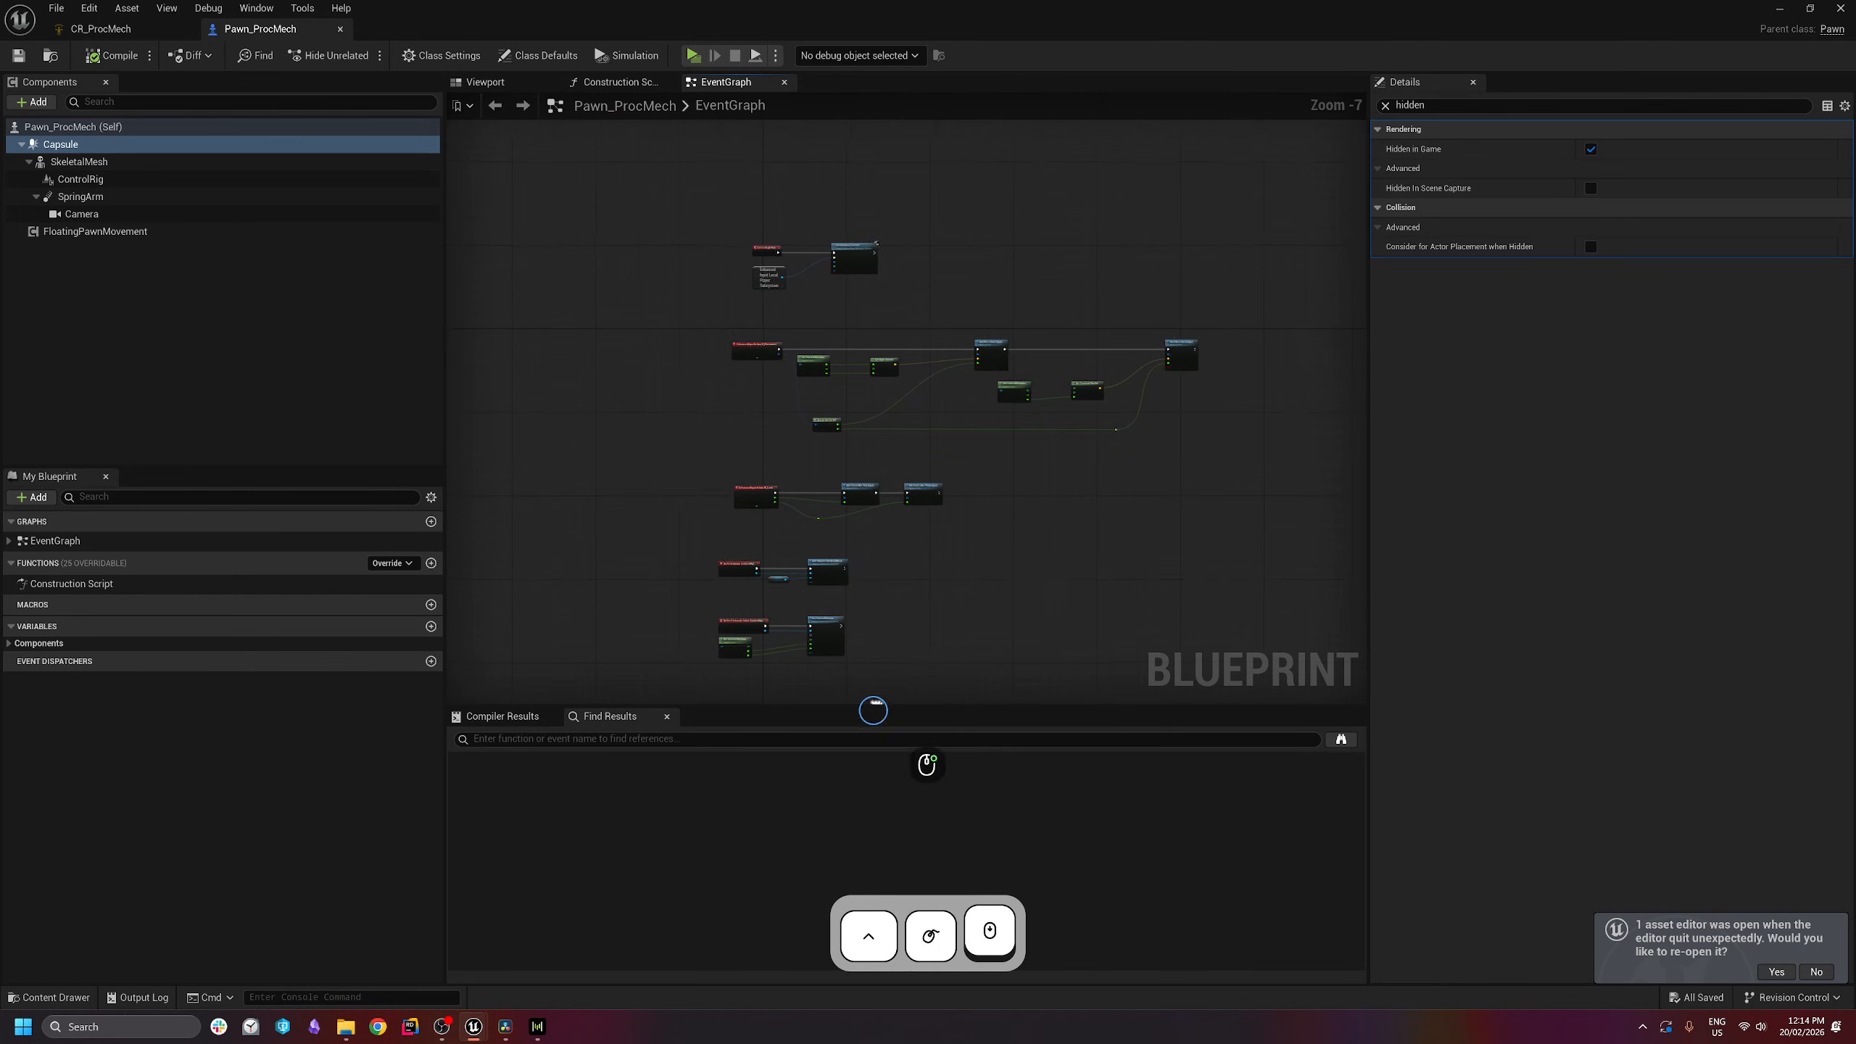
scroll(841, 621, "up", 3, "ctrl")
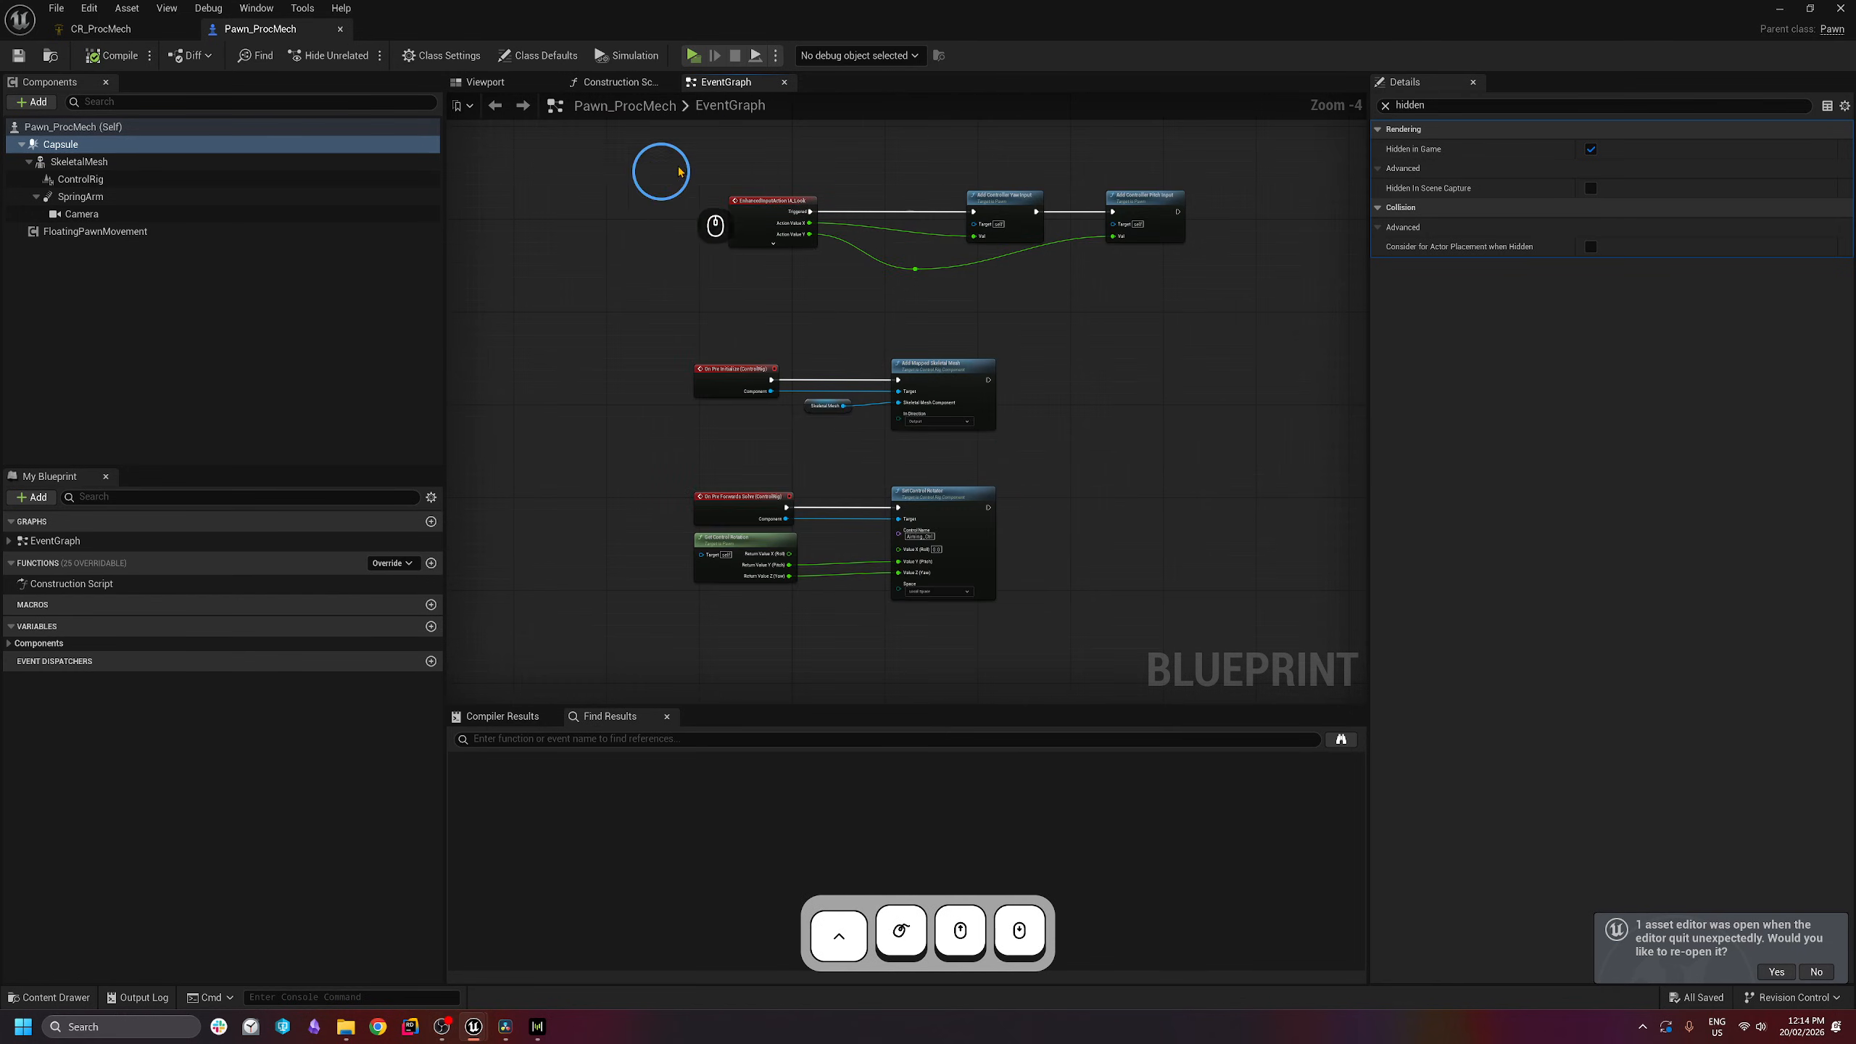
right_click_drag(1188, 537, 1167, 467)
left_click_drag(1086, 282, 650, 501)
left_click_drag(707, 295, 726, 545)
right_click_drag(838, 325, 801, 514)
scroll(784, 396, "up", 2)
- Add an IA_FireCannon input event node via 'fire cannon' search and expand all its pins
right_click(684, 461)
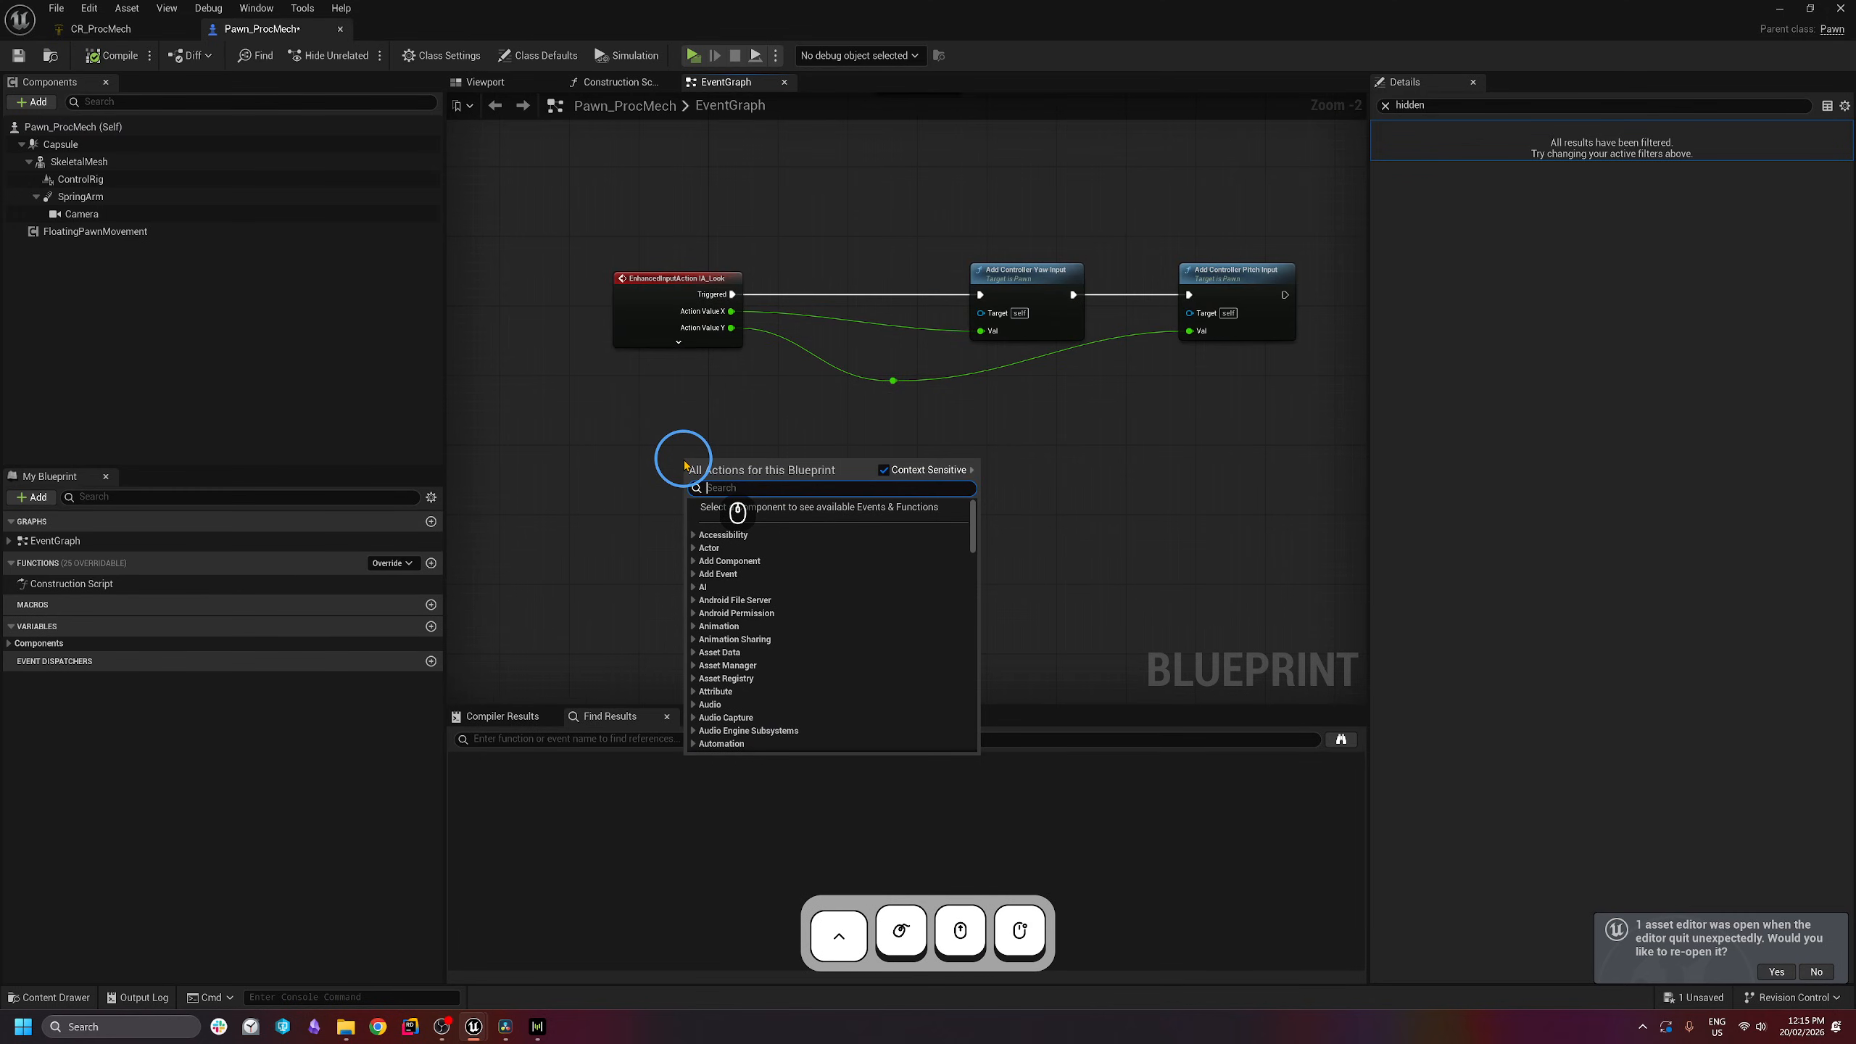
type("fire cannon")
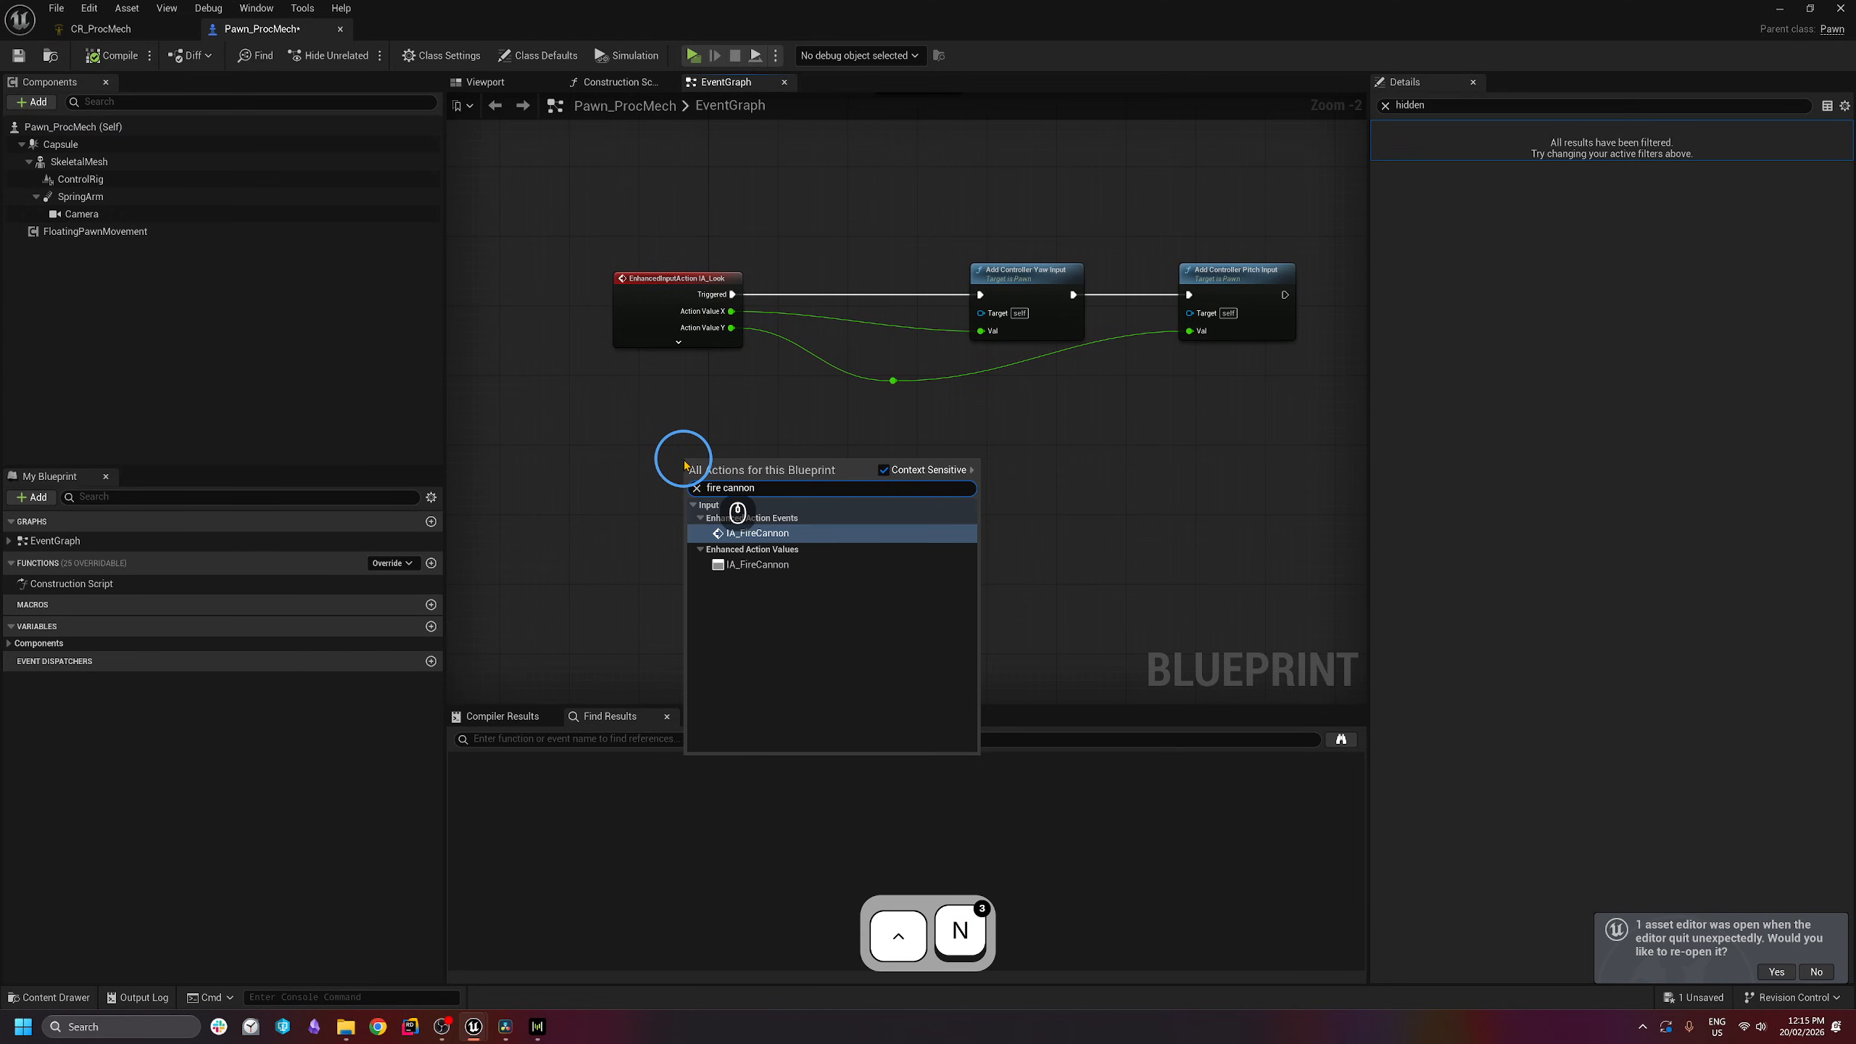
left_click(753, 533)
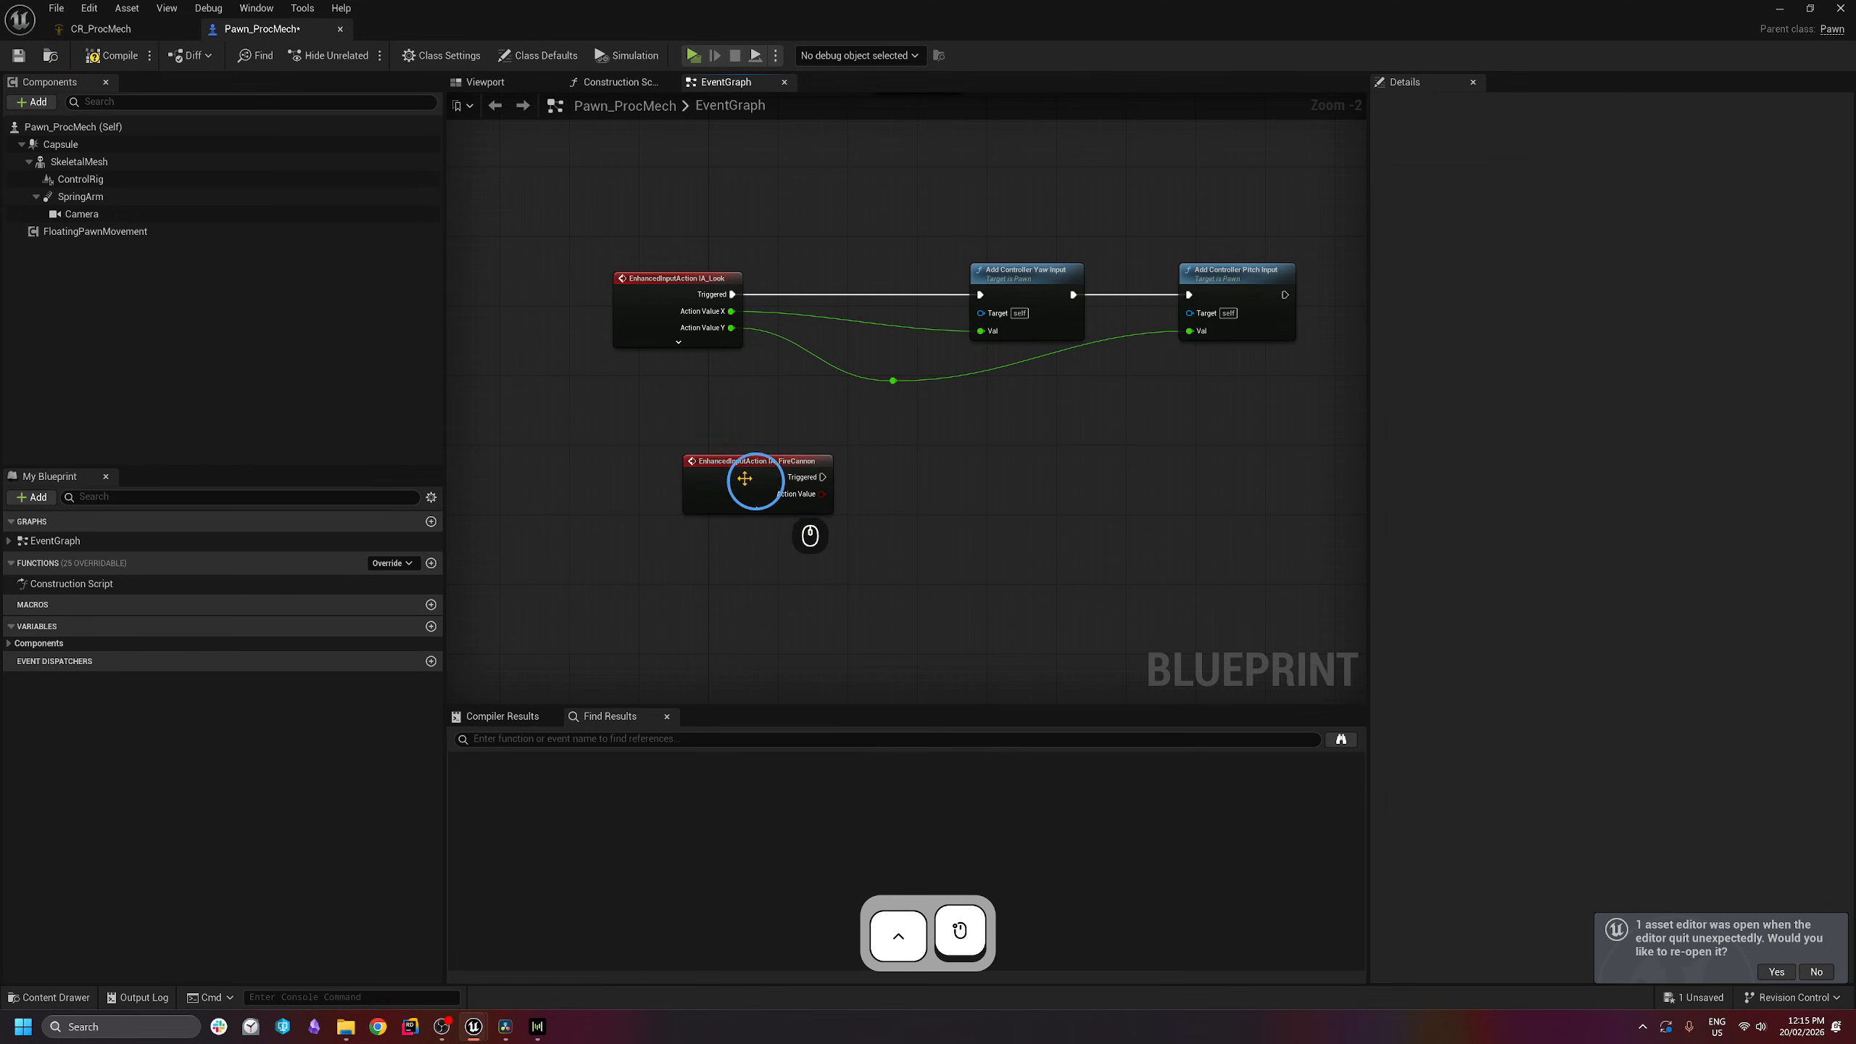
left_click_drag(767, 512, 667, 506)
left_click(665, 503)
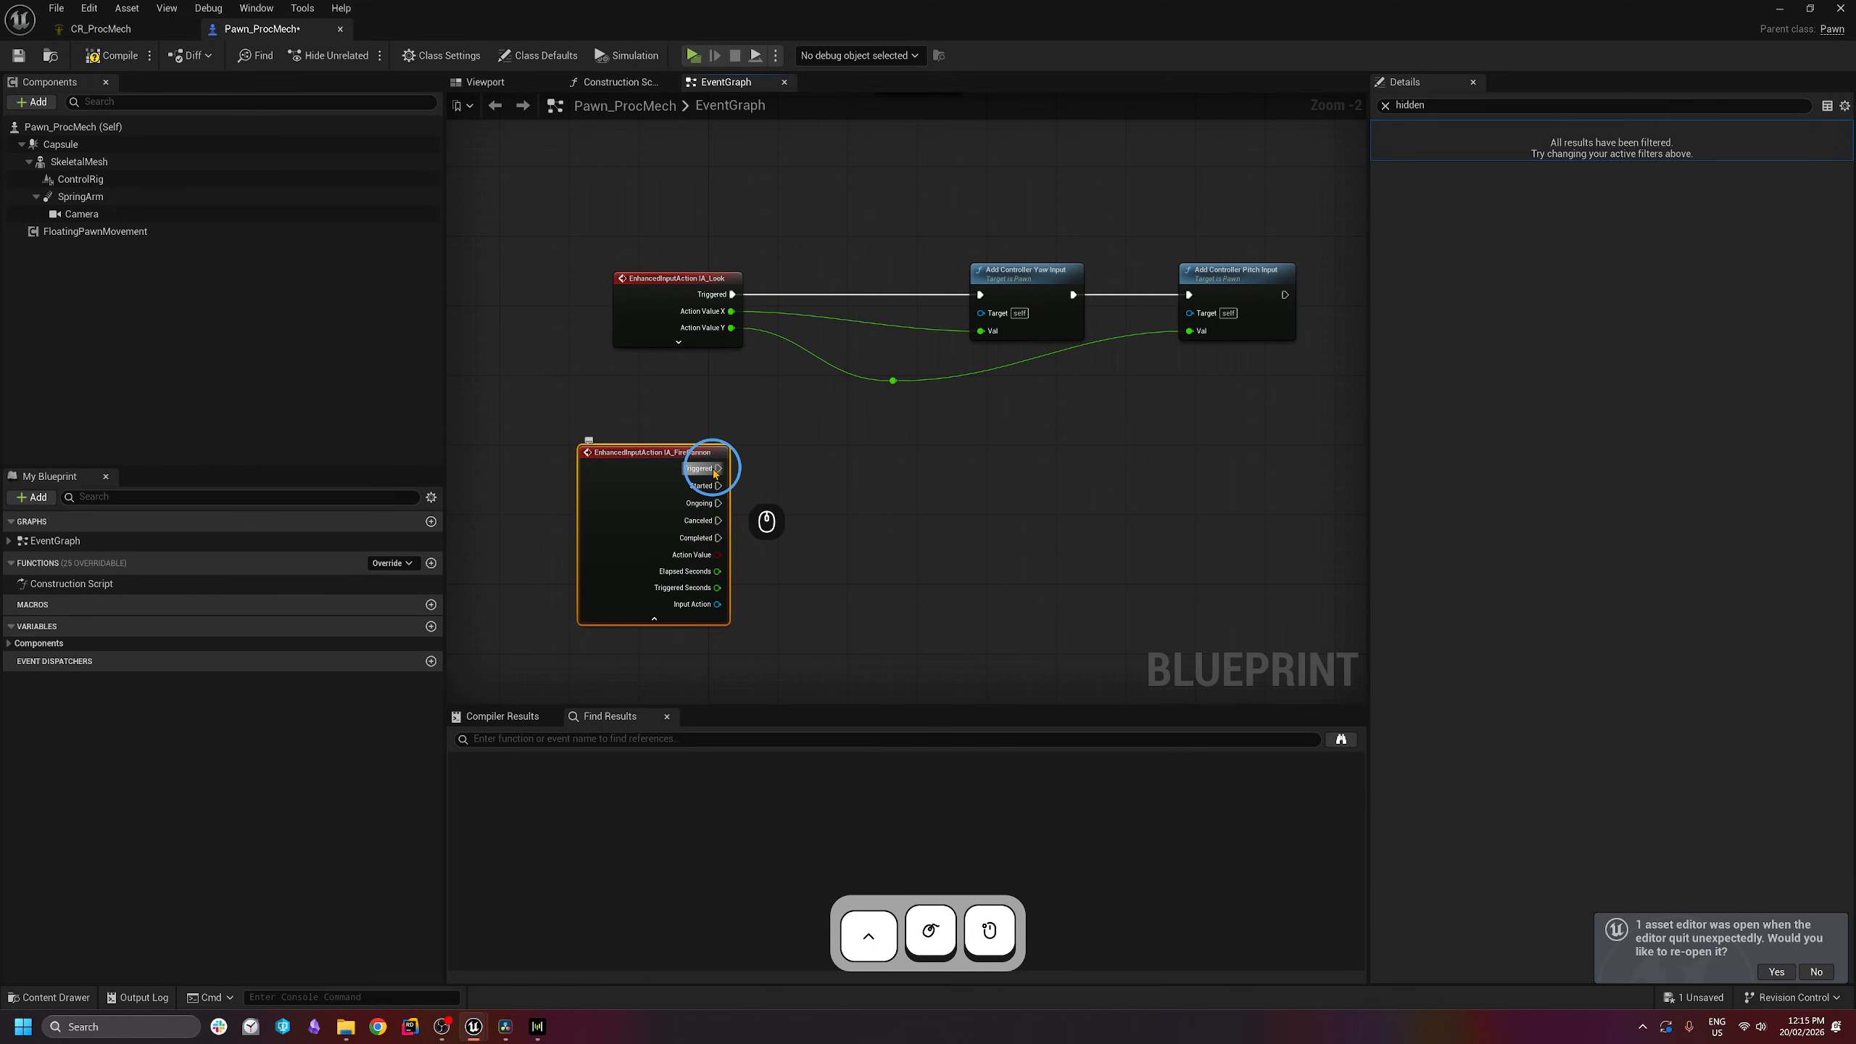
left_click_drag(770, 443, 886, 503)
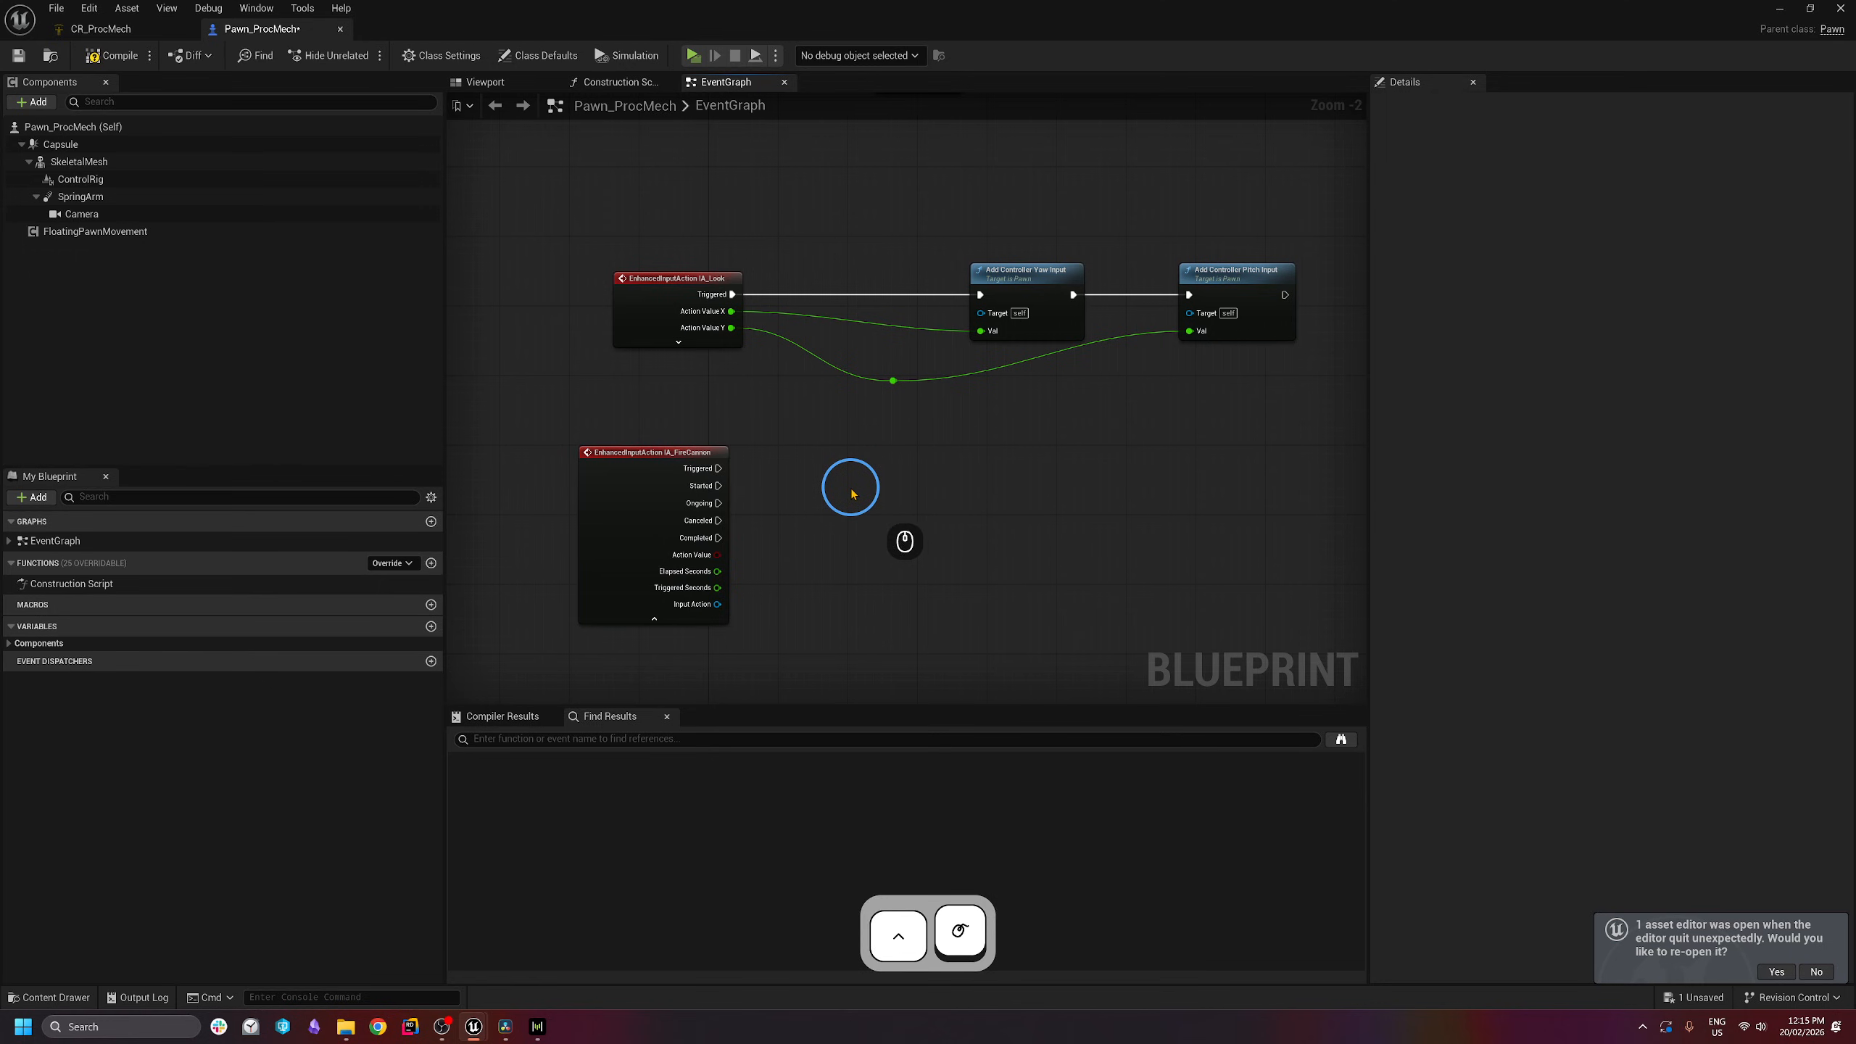
left_click(852, 494)
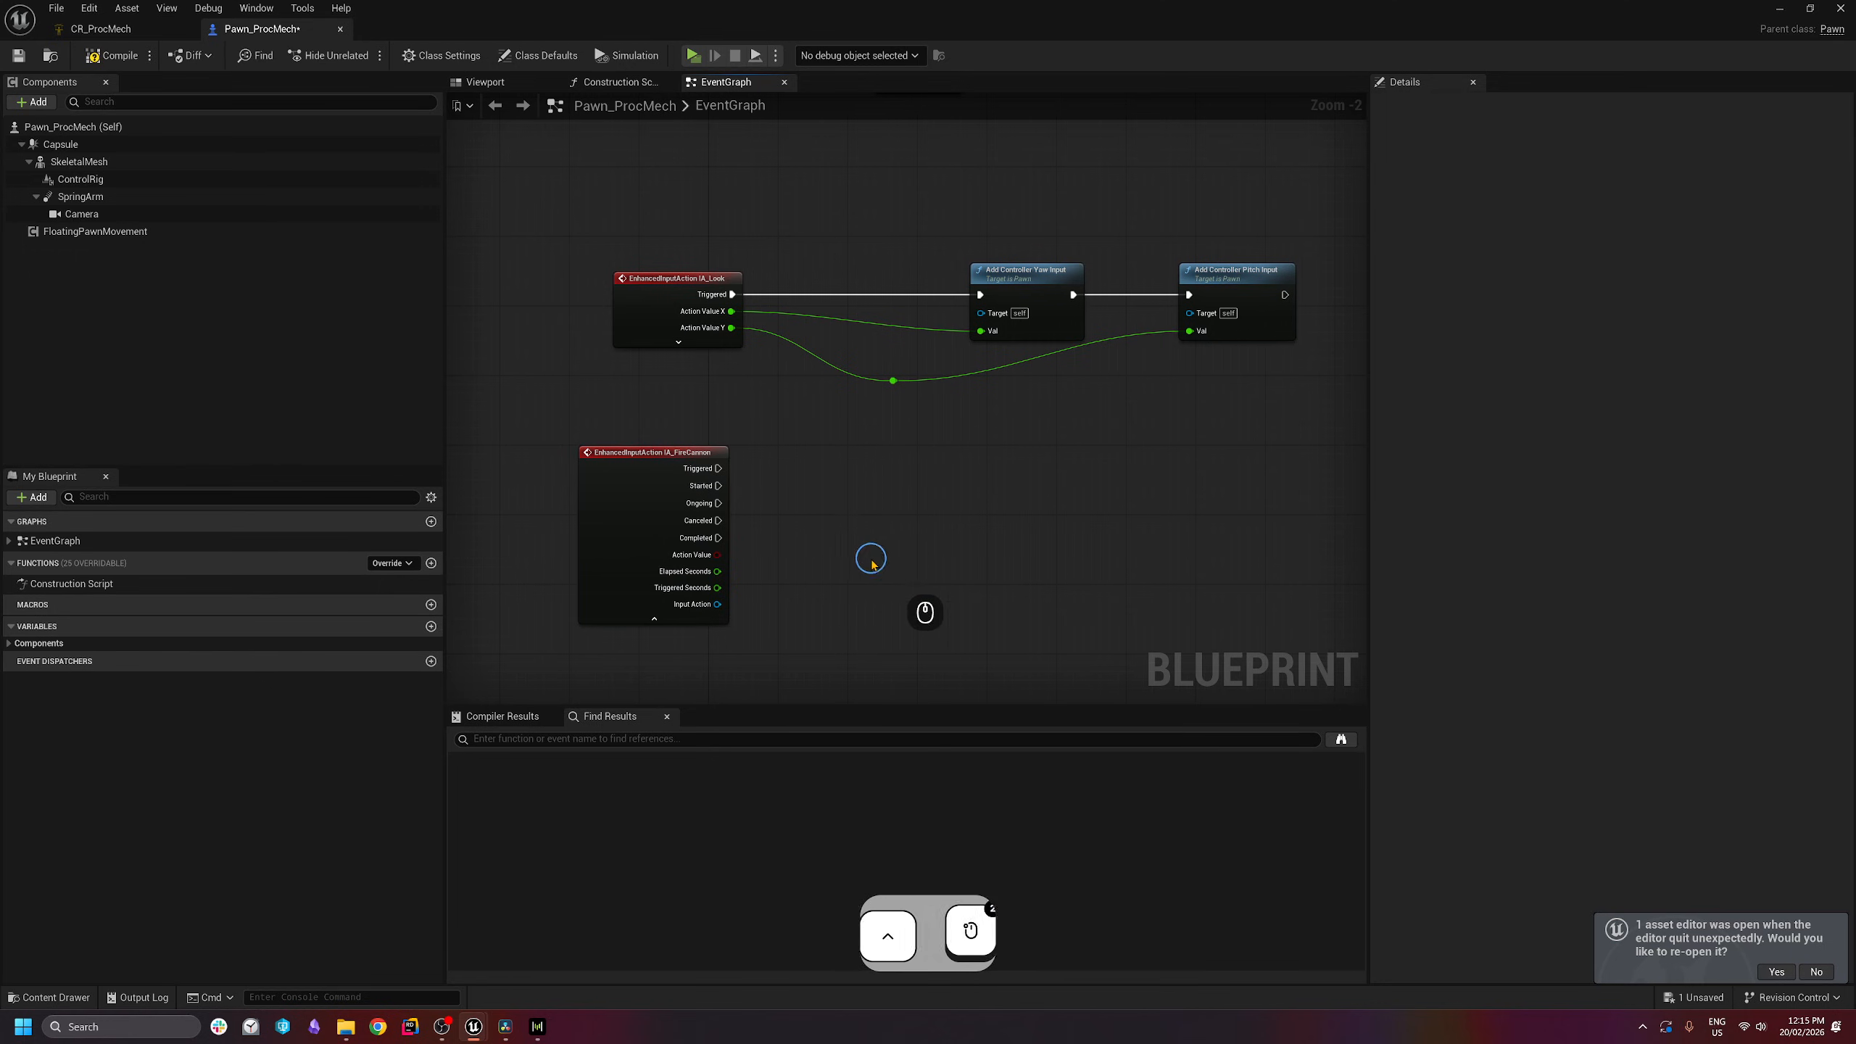
- Drag from the Triggered and Completed pins, dismissing the action lists without adding nodes
right_click_drag(869, 556, 824, 523)
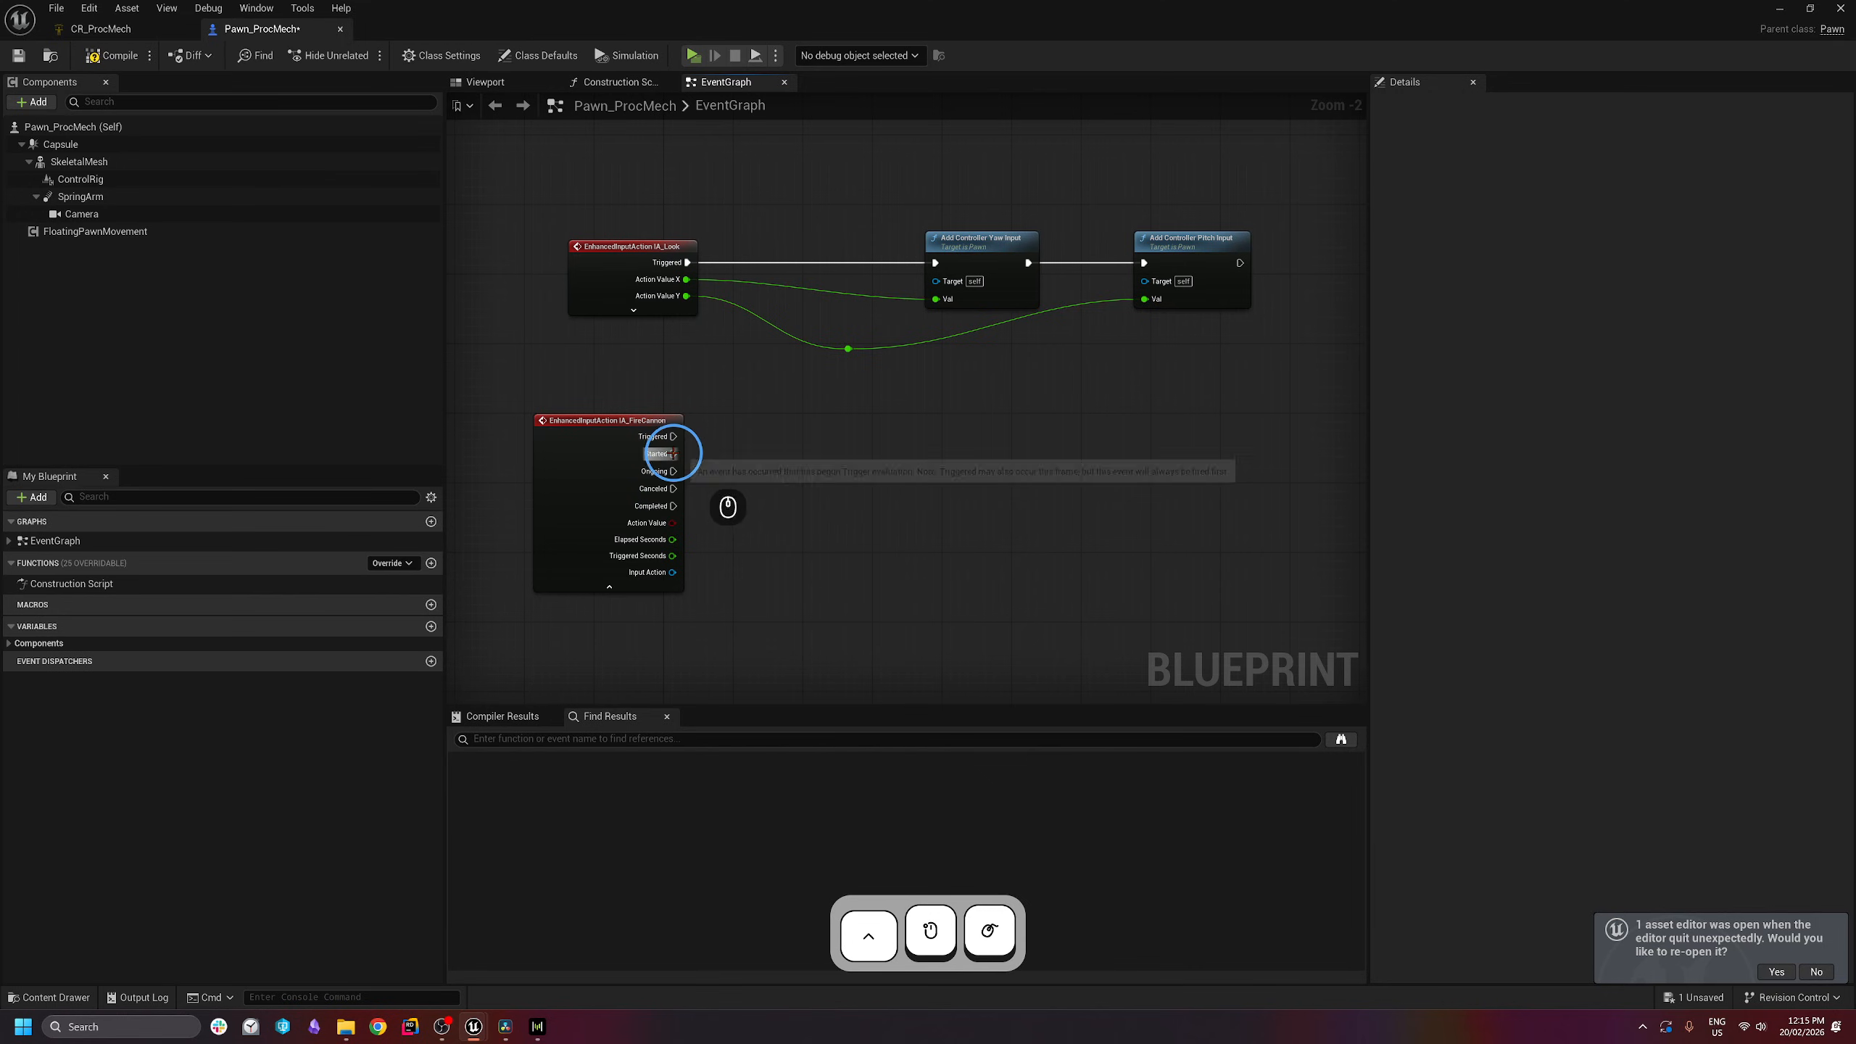
left_click_drag(673, 436, 758, 479)
left_click(863, 452)
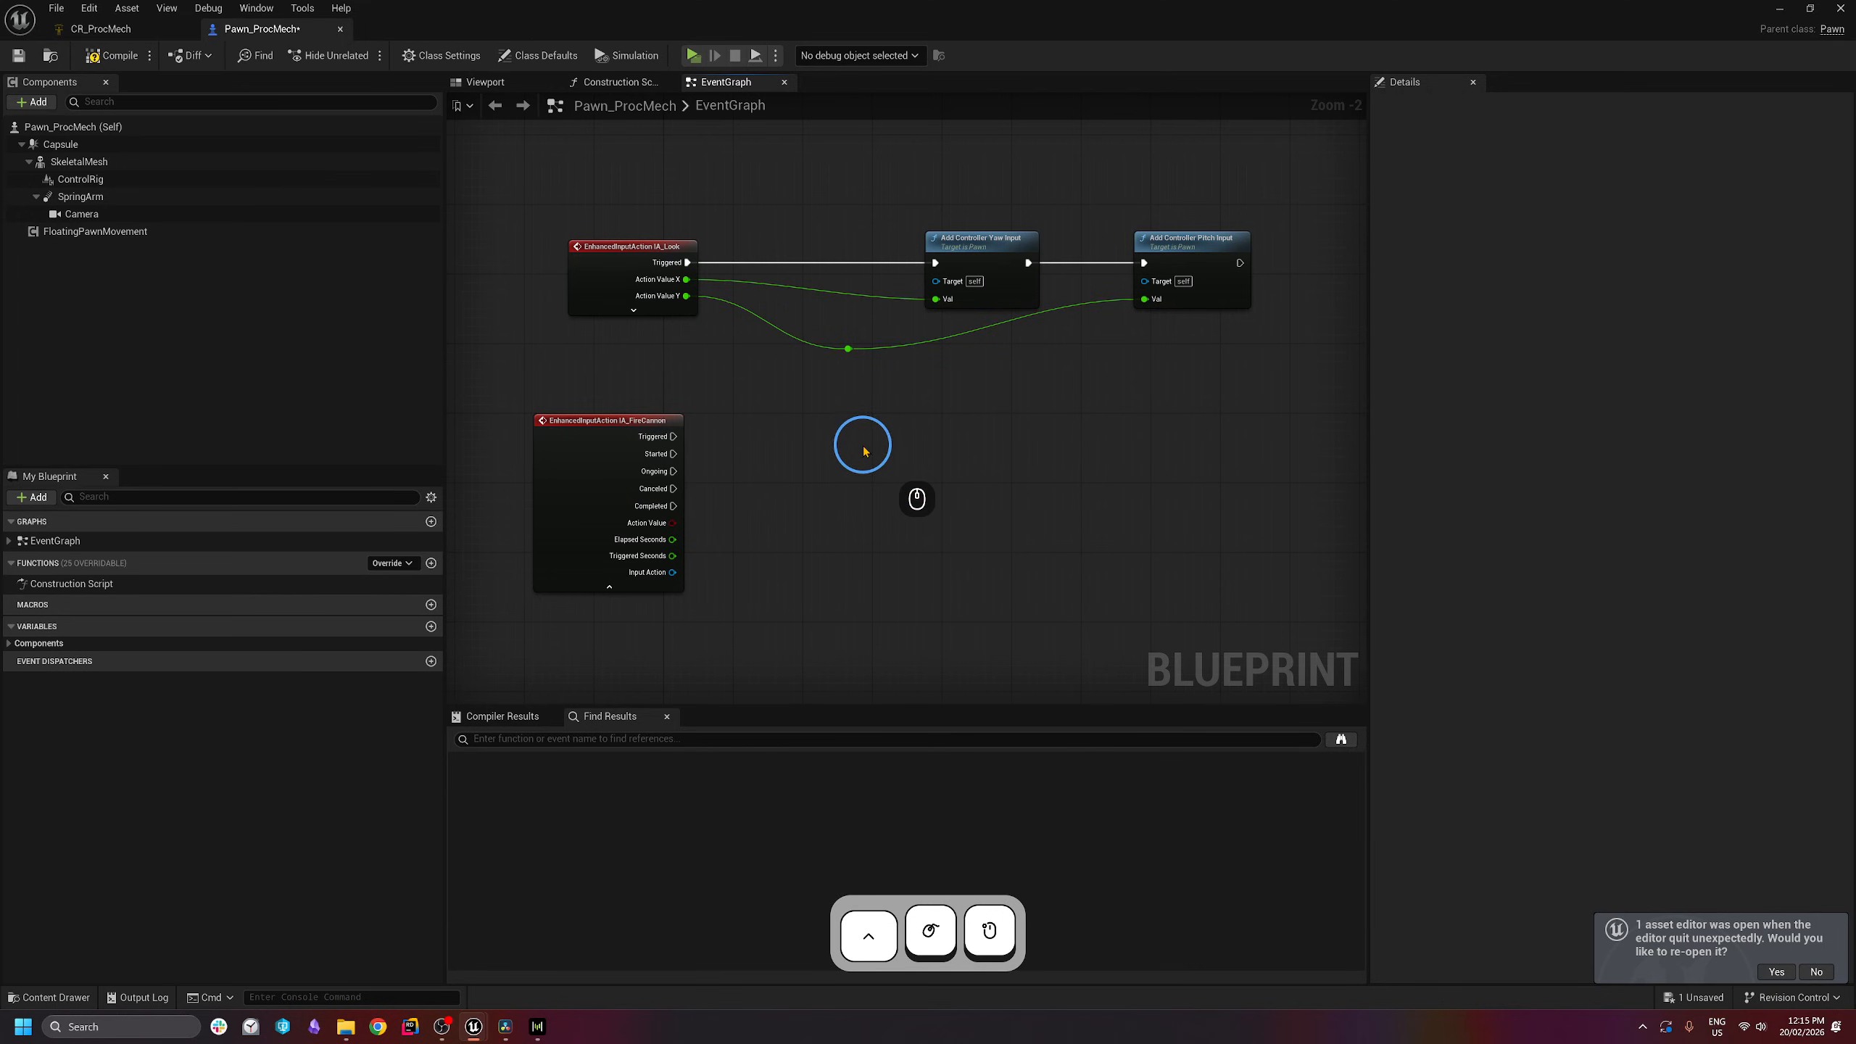
left_click(863, 446)
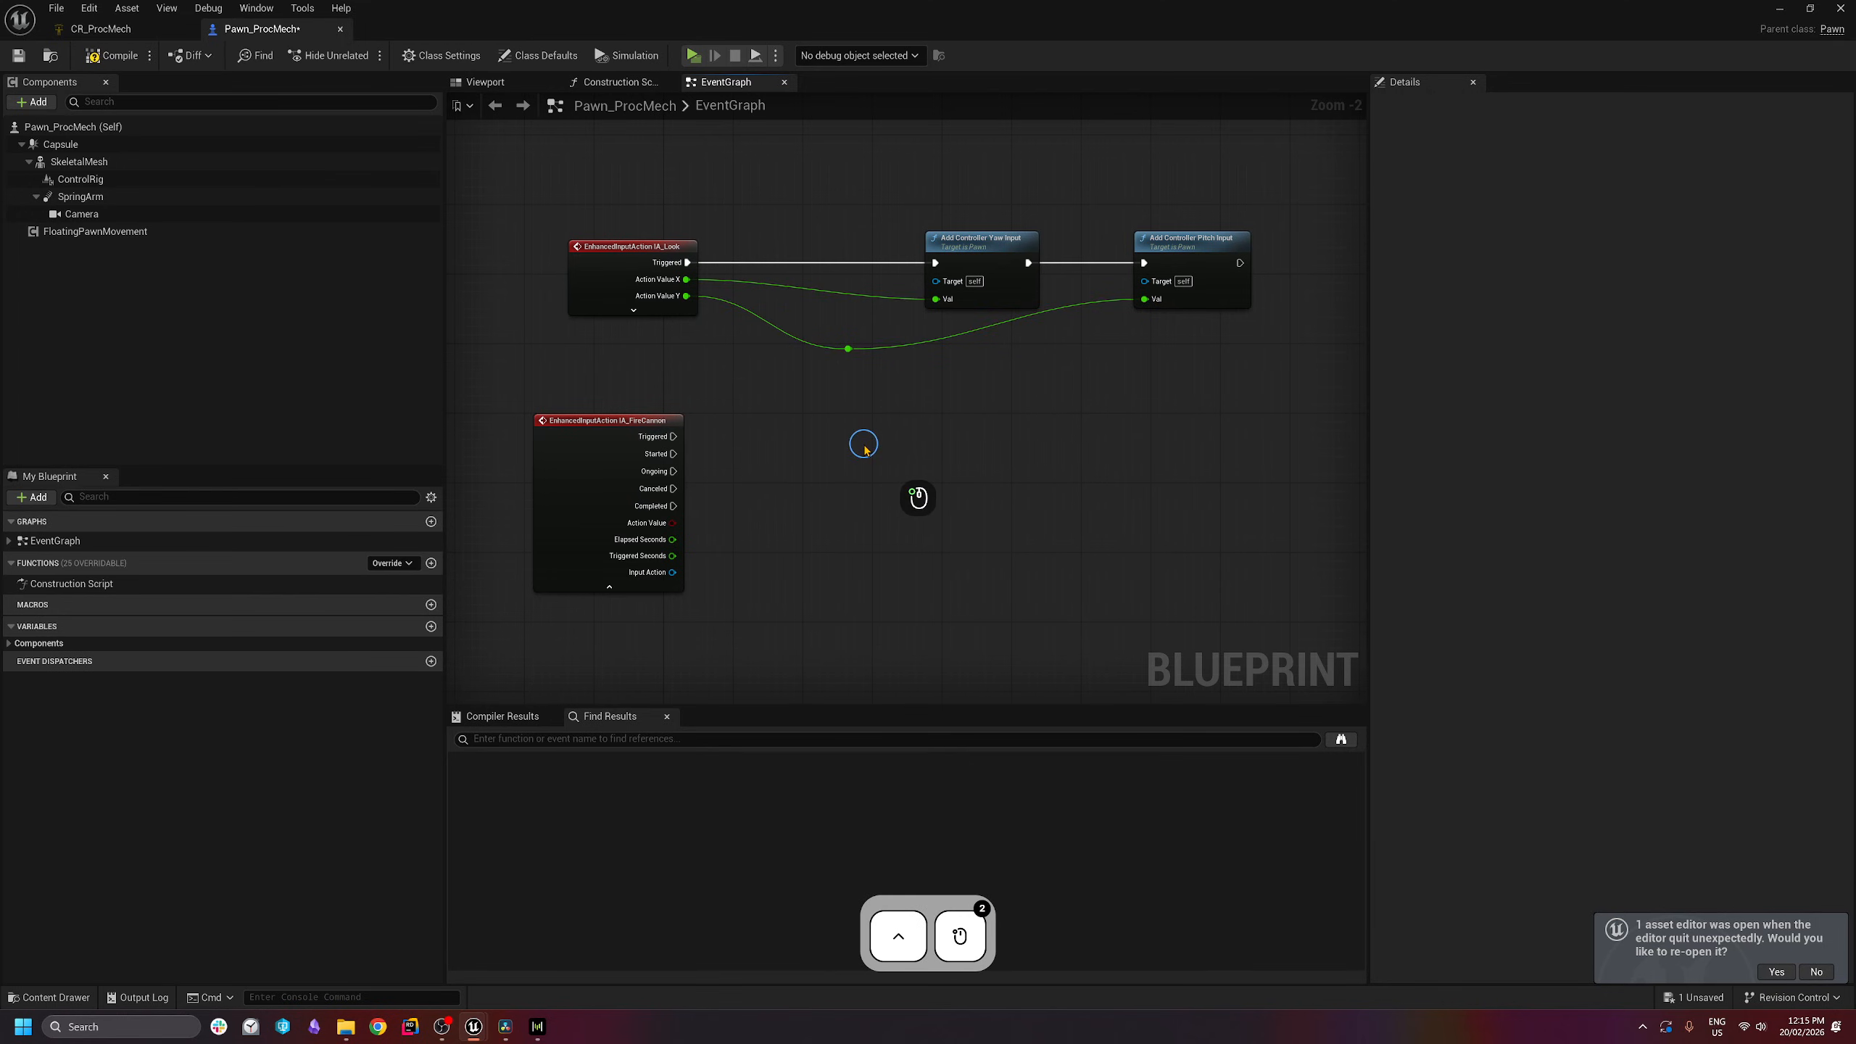
left_click_drag(663, 513, 803, 491)
left_click(704, 507)
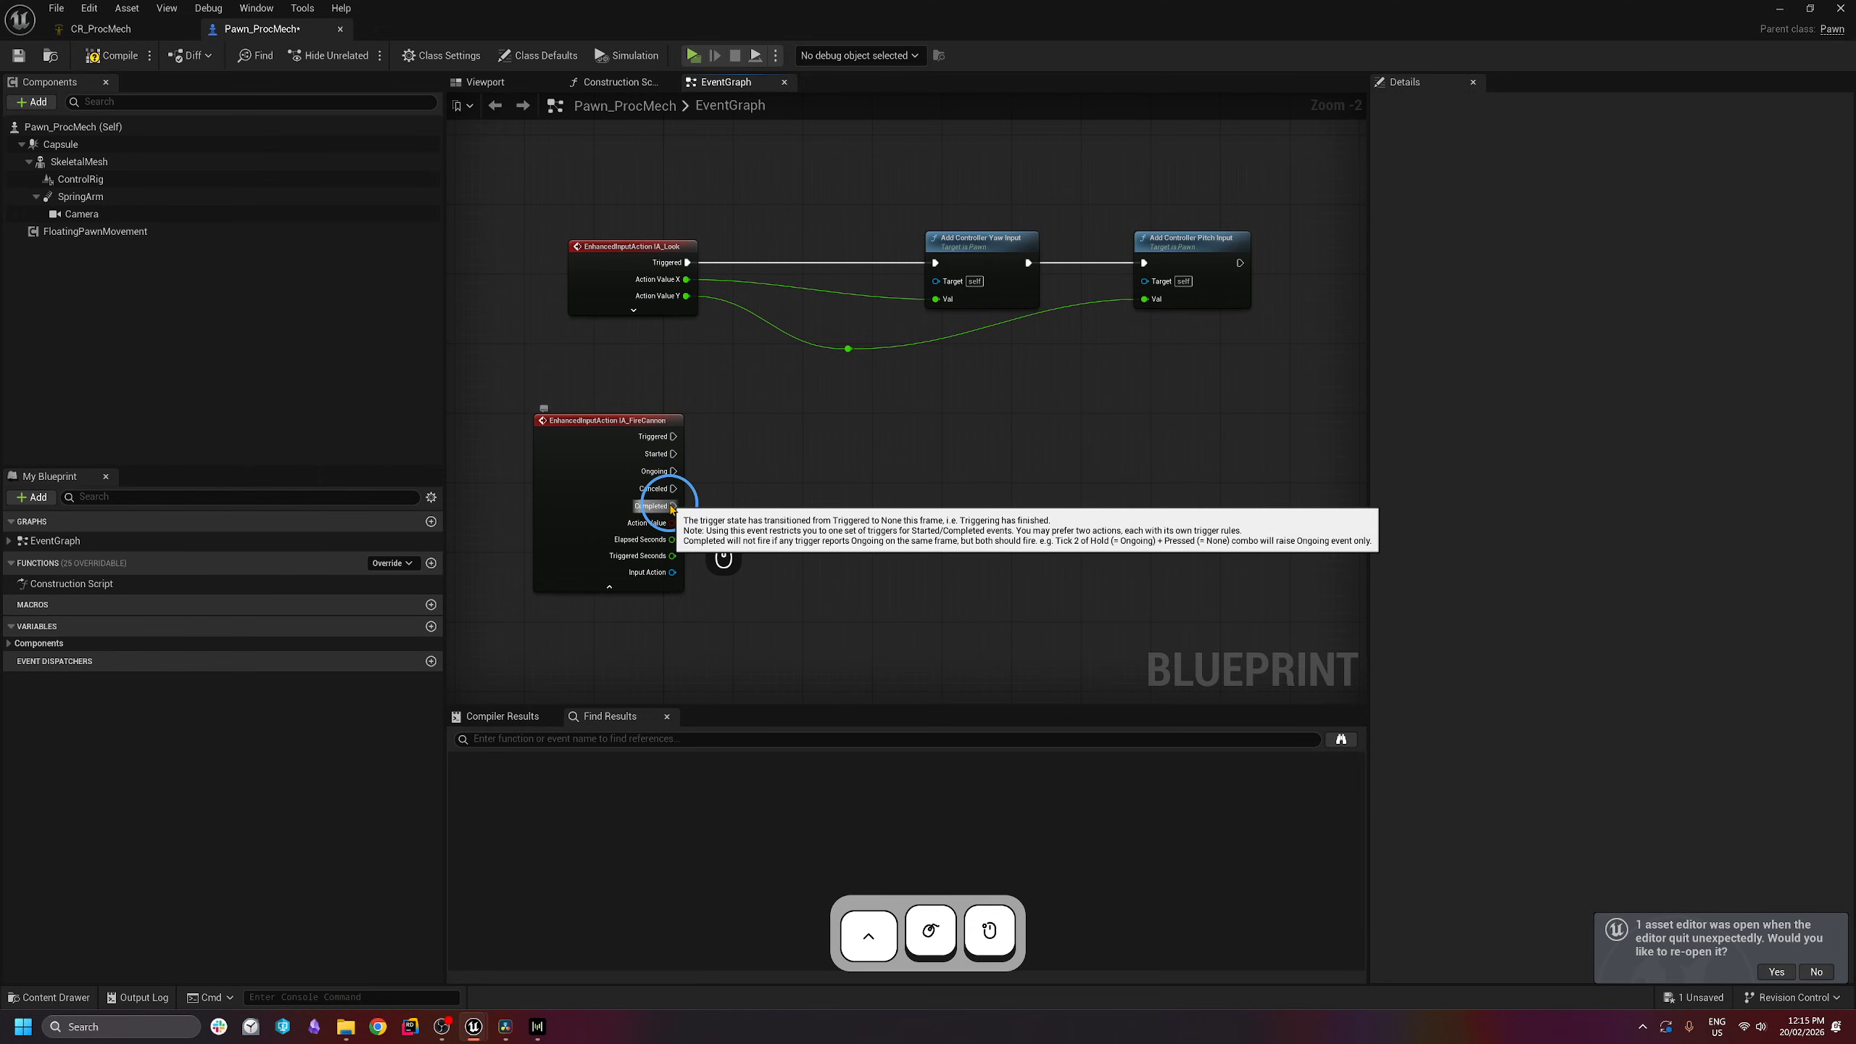
right_click_drag(827, 549, 828, 534)
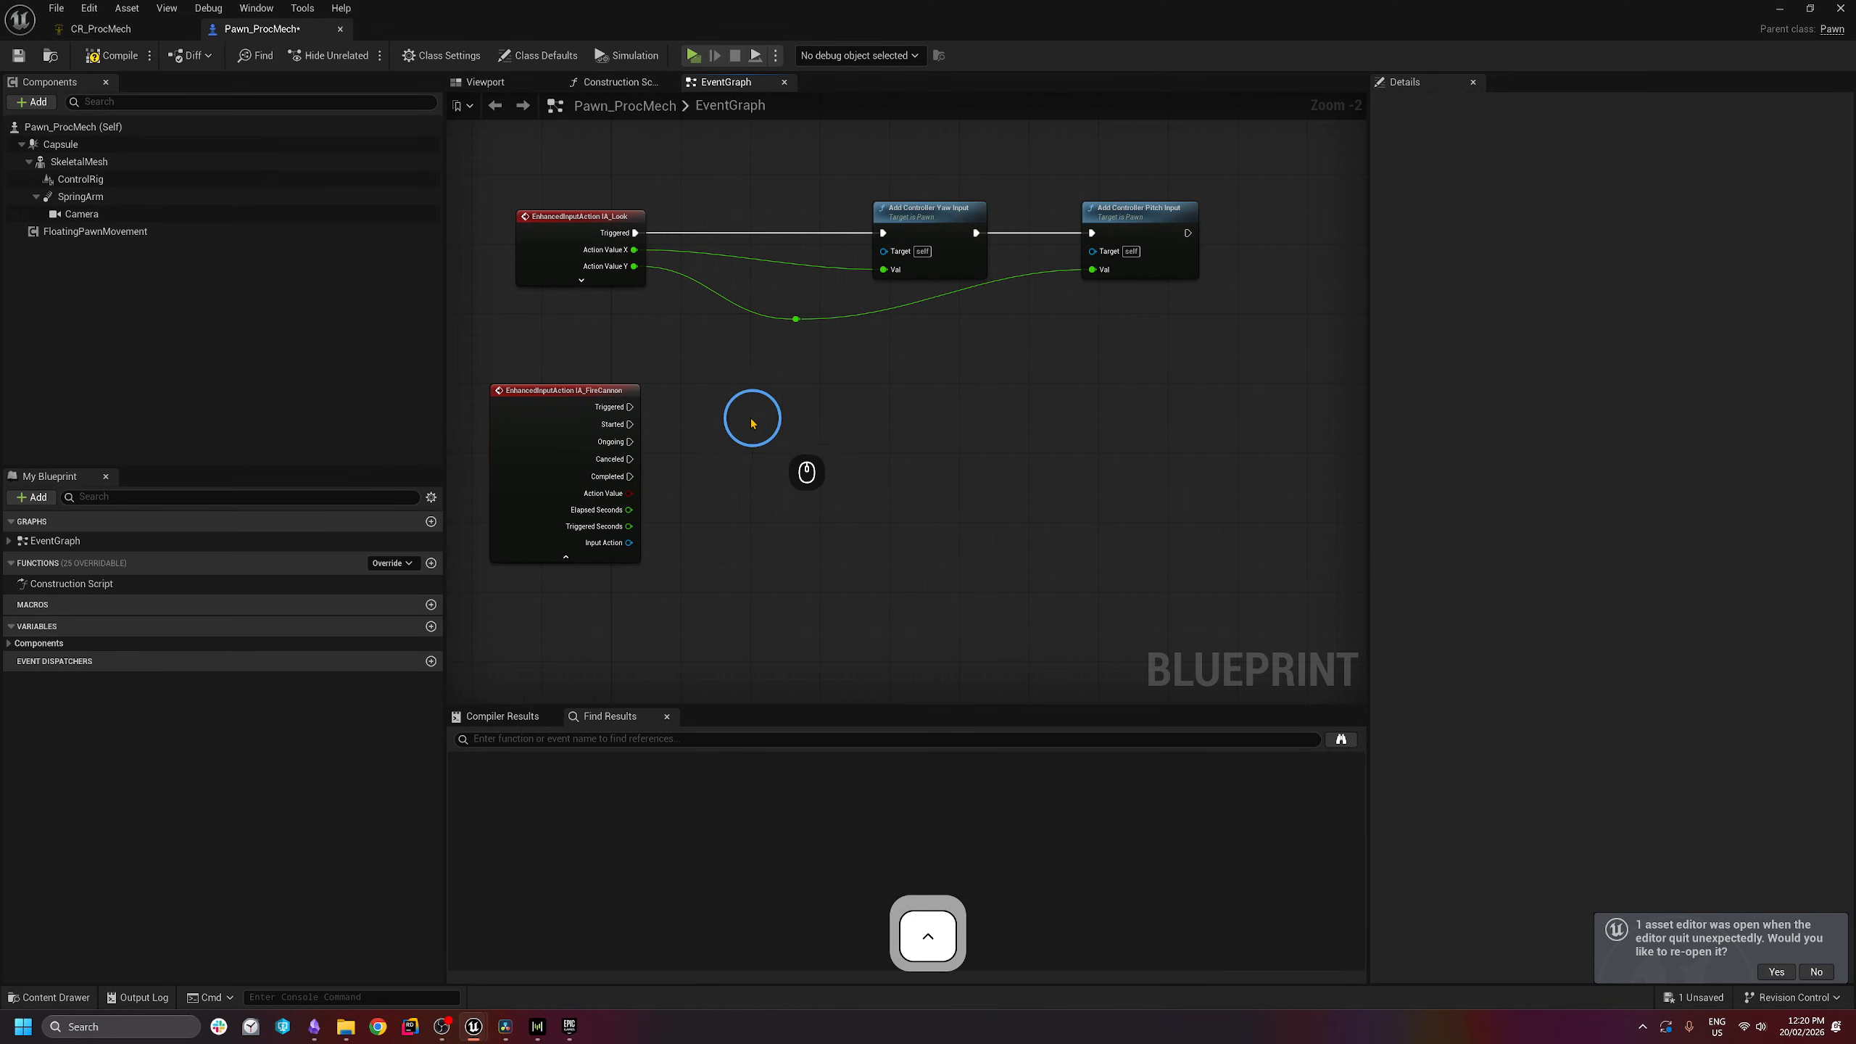
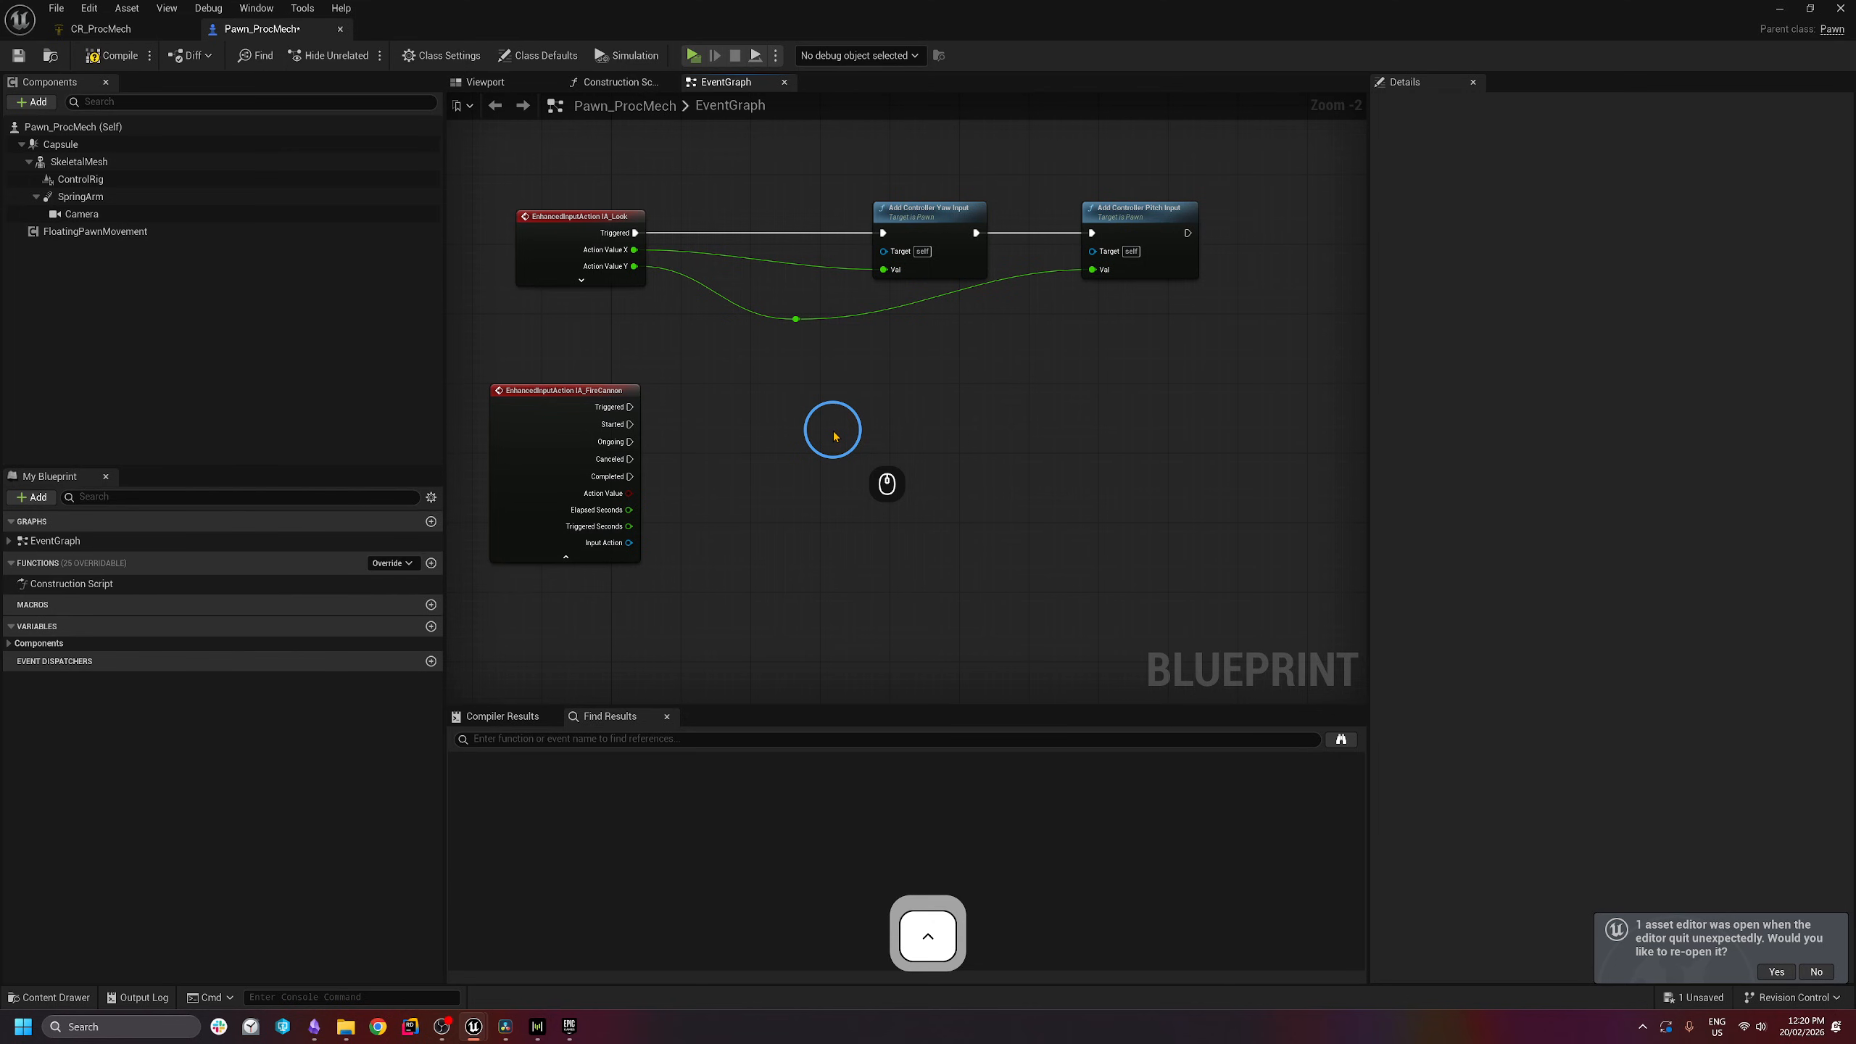
- Add a TriggerCannonCosmetics custom event and place it below the IA_FireCannon event
right_click(787, 414)
type("ecu")
key("BackSpace")
key("BackSpace")
key("BackSpace")
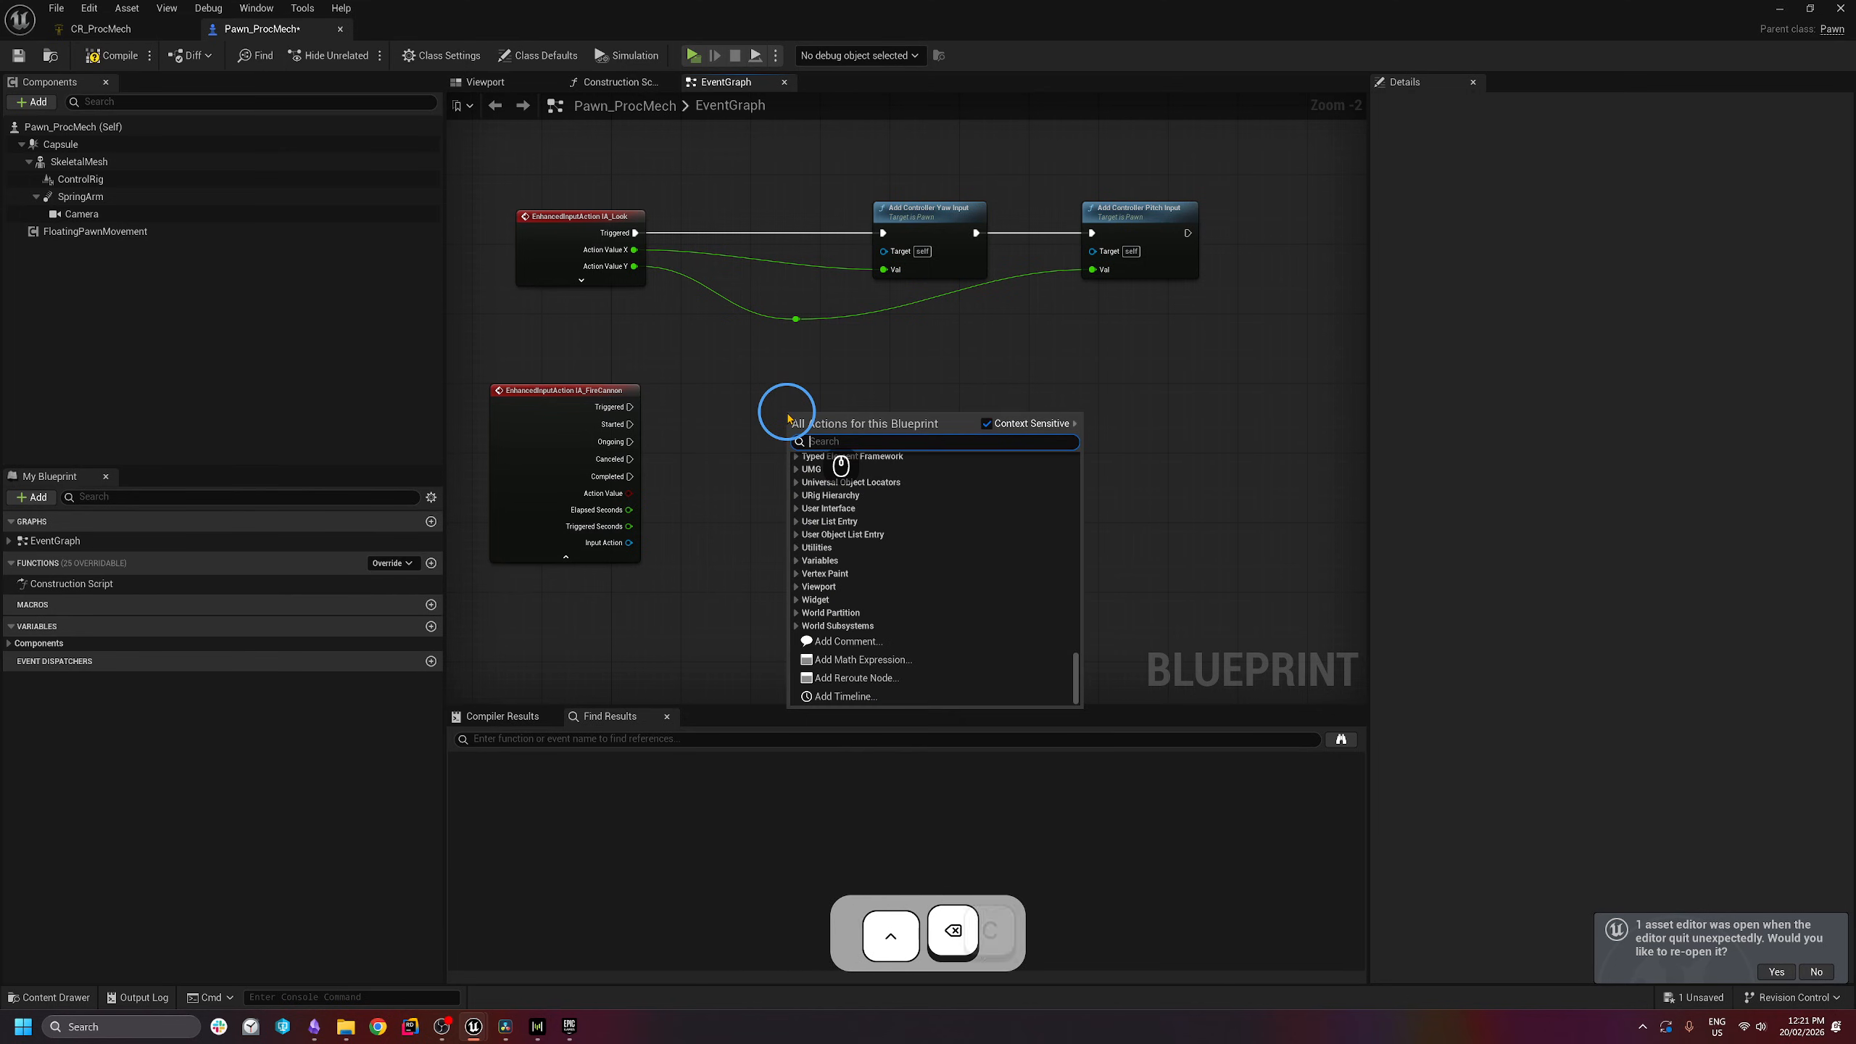
type("custom Event")
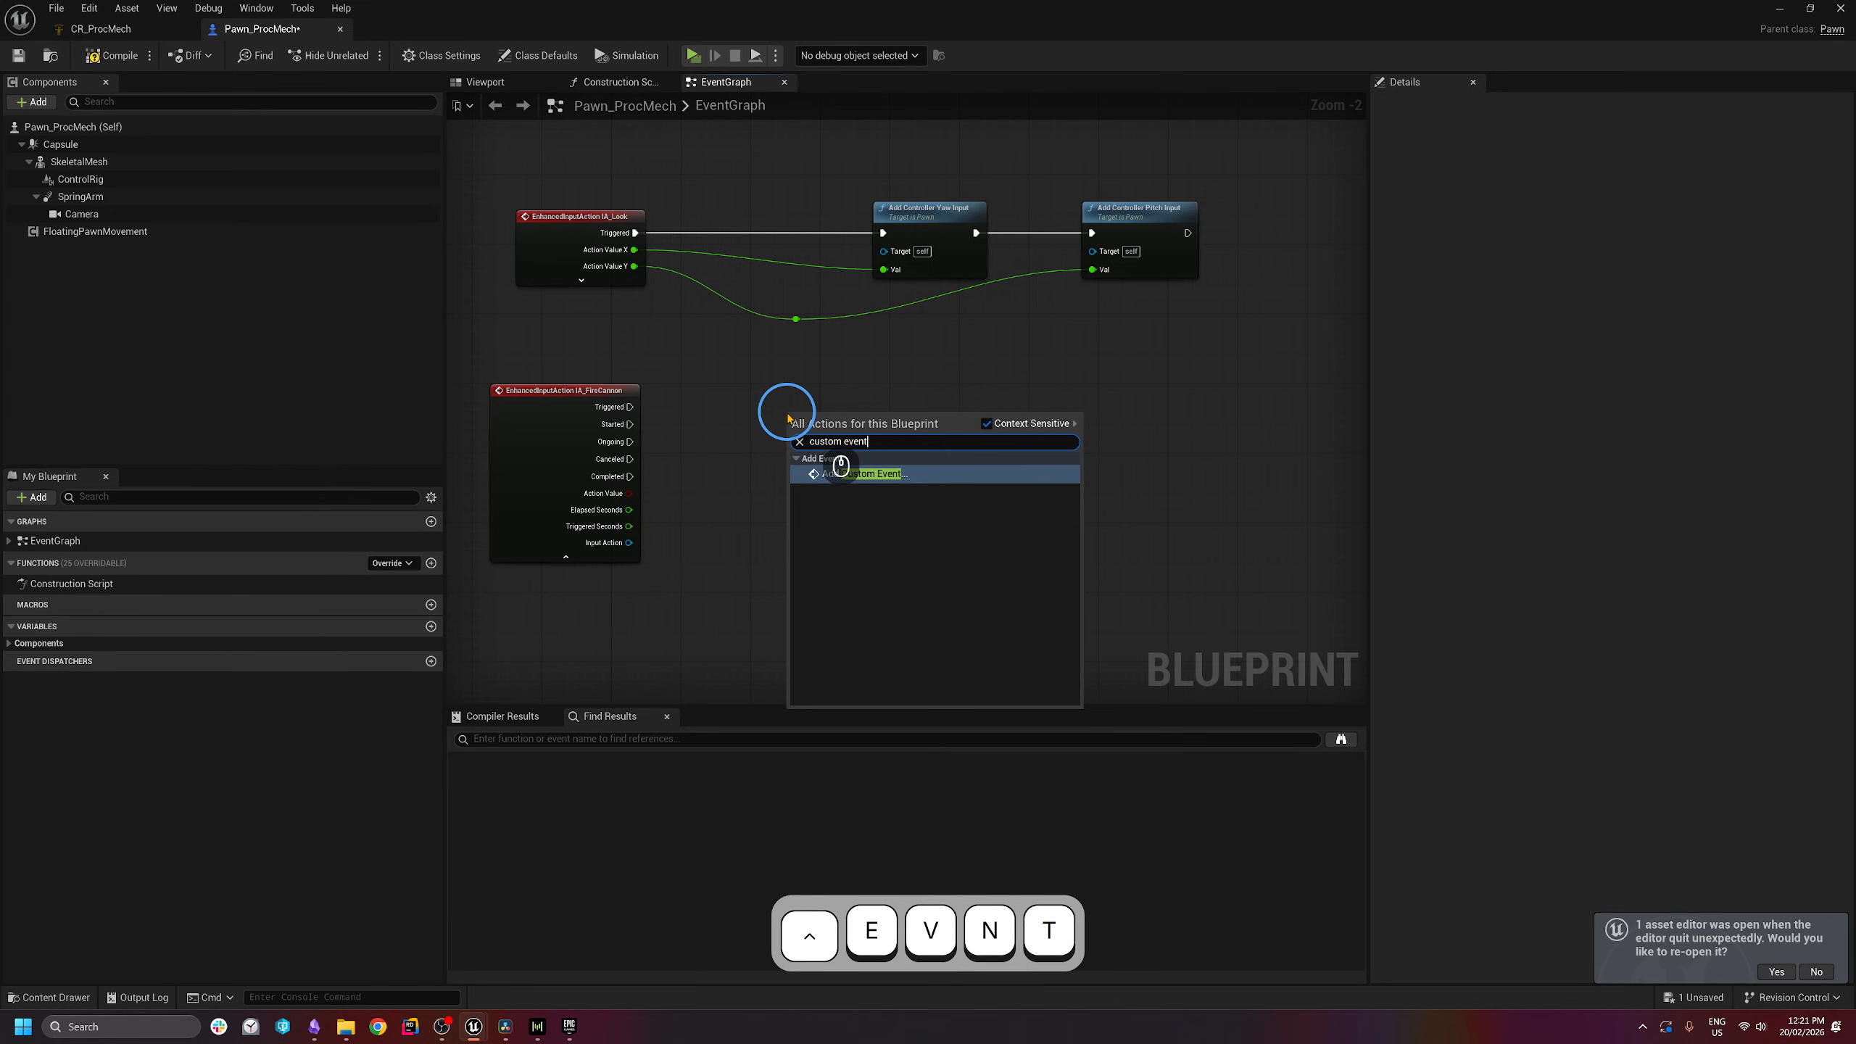
key("Return")
type("TriggerC")
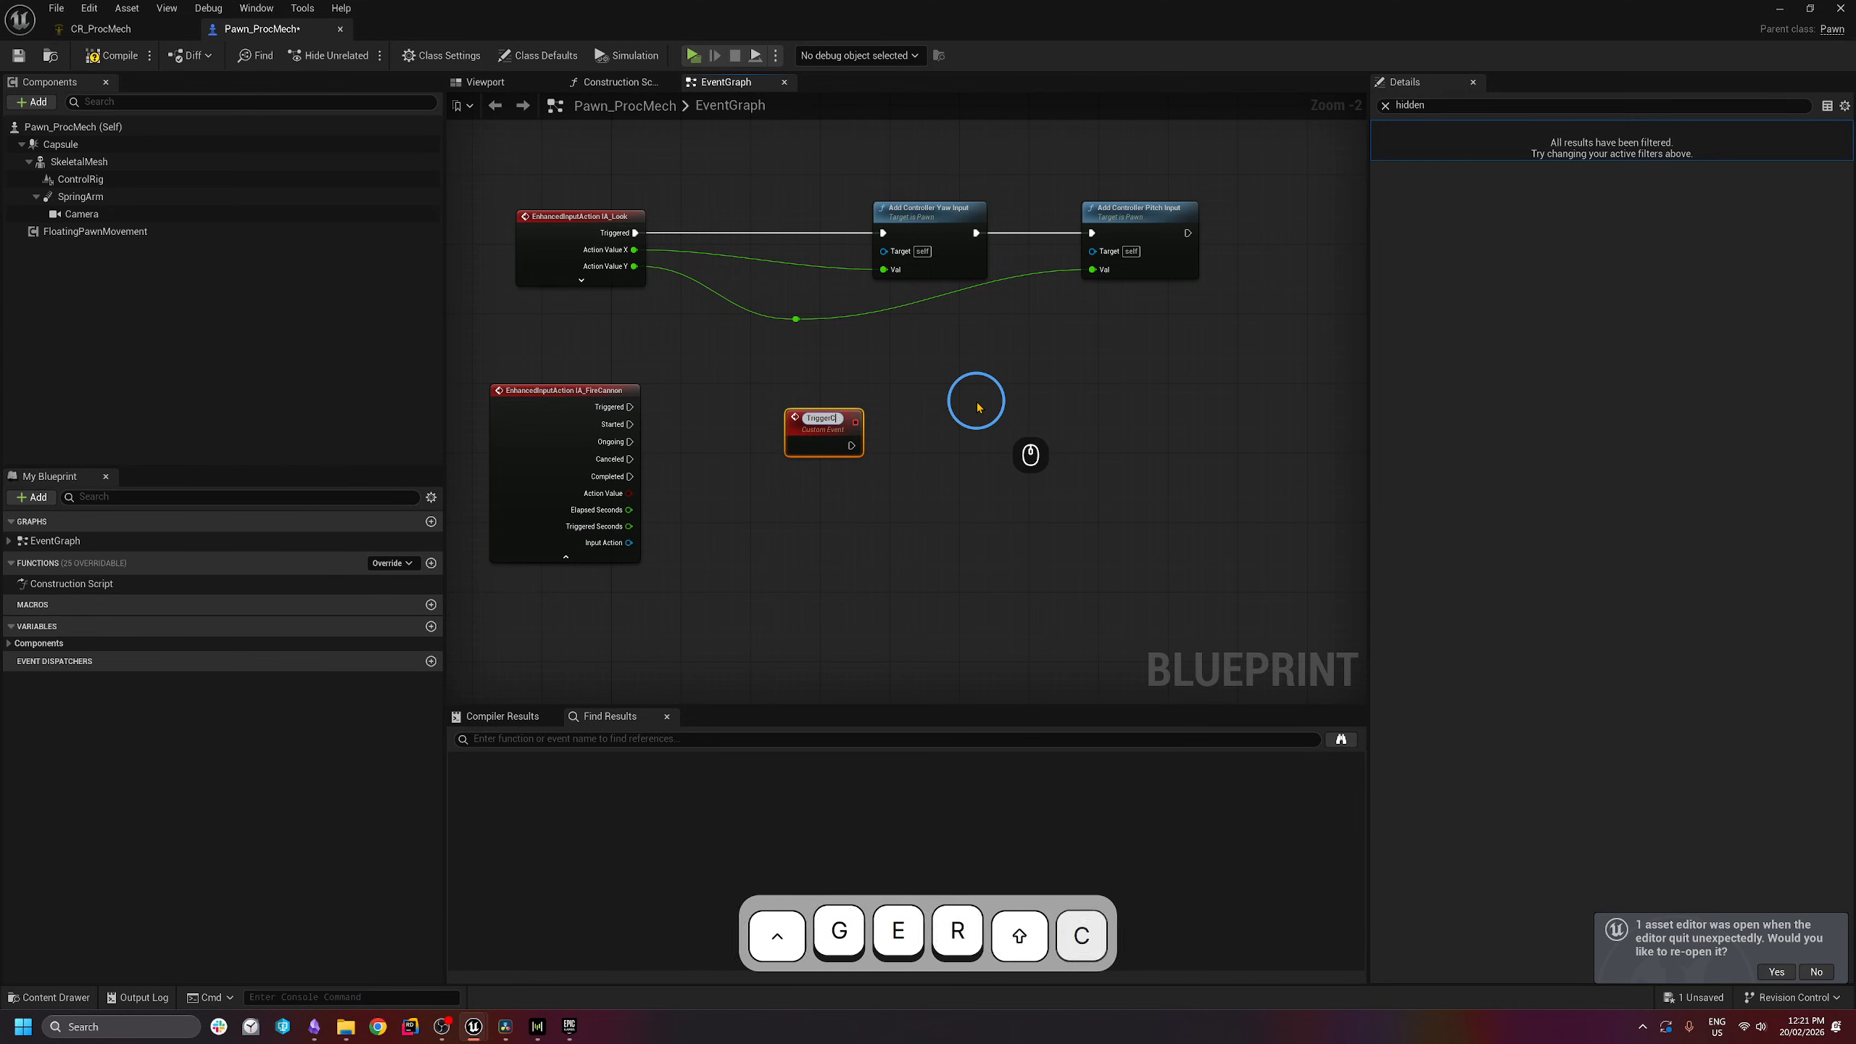
type("annonCosmetics")
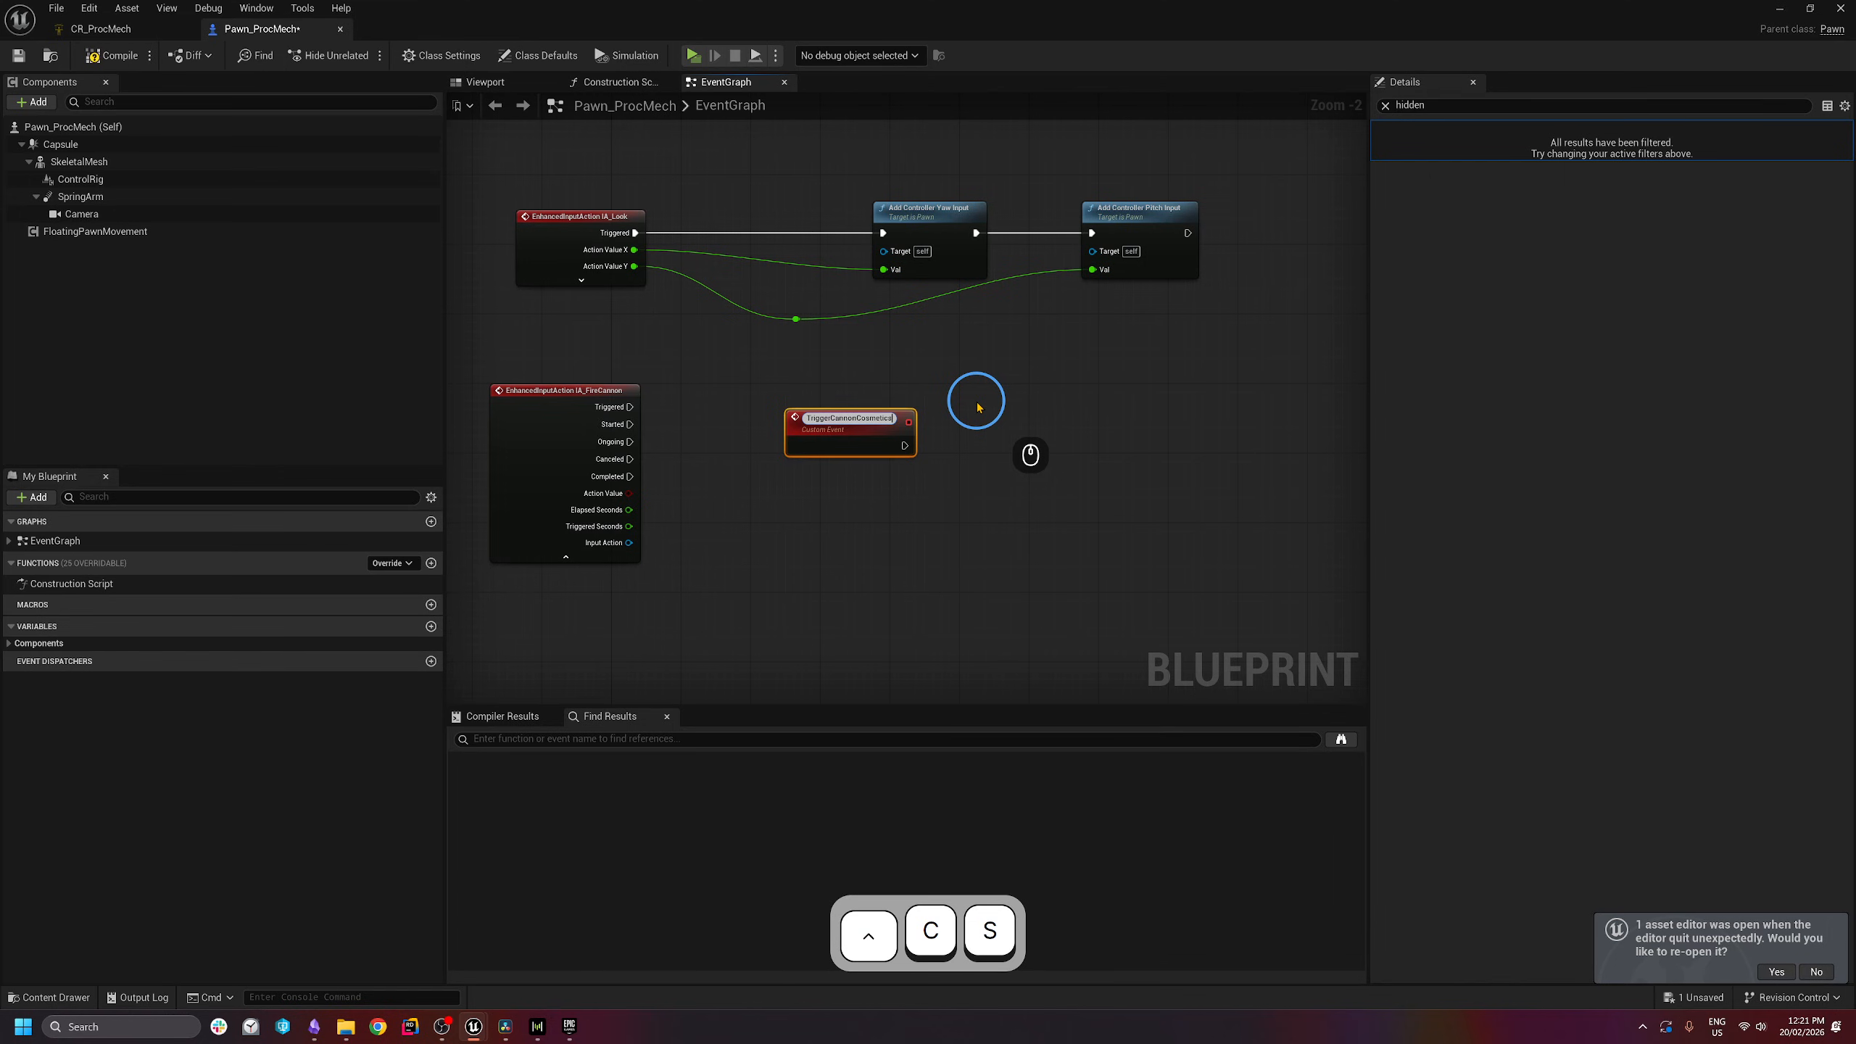
left_click_drag(848, 423, 581, 657)
right_click_drag(581, 657, 936, 353)
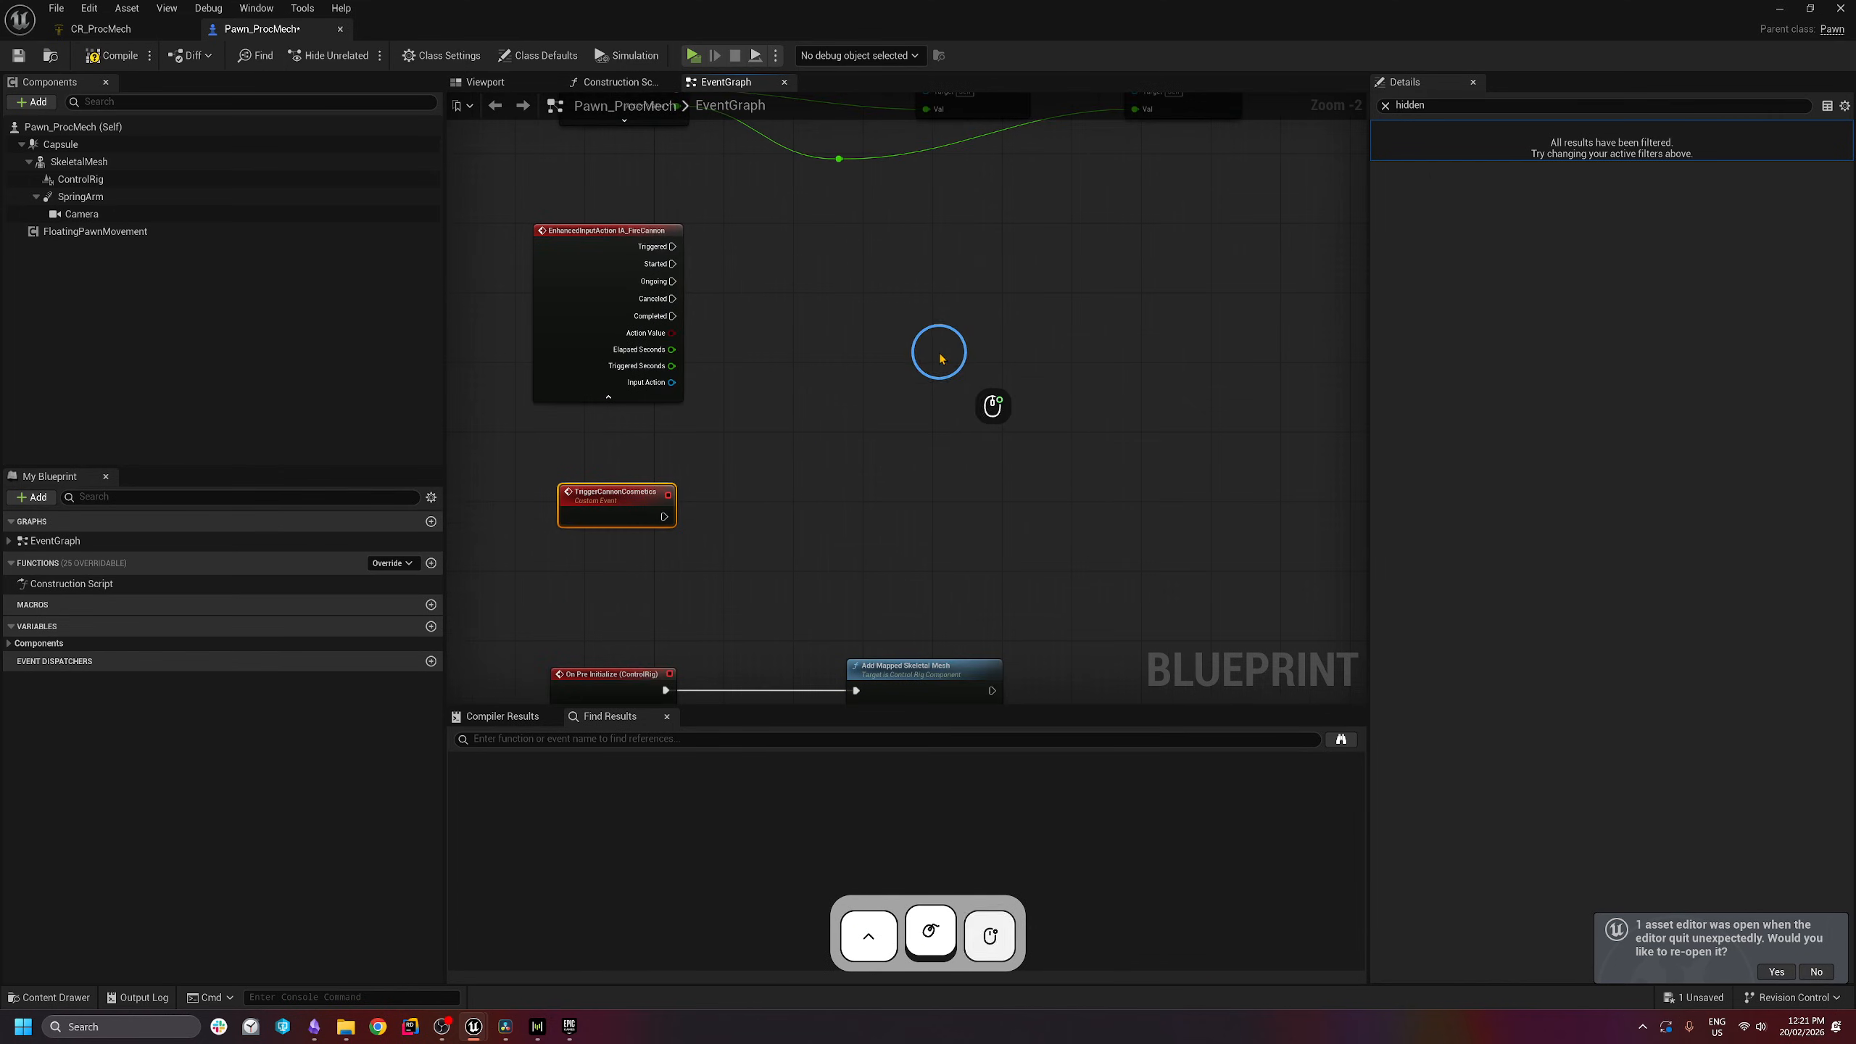
- Add a SpawnCannonShell custom event and place it below TriggerCannonCosmetics
right_click(938, 354)
type("custom ev")
key("Return")
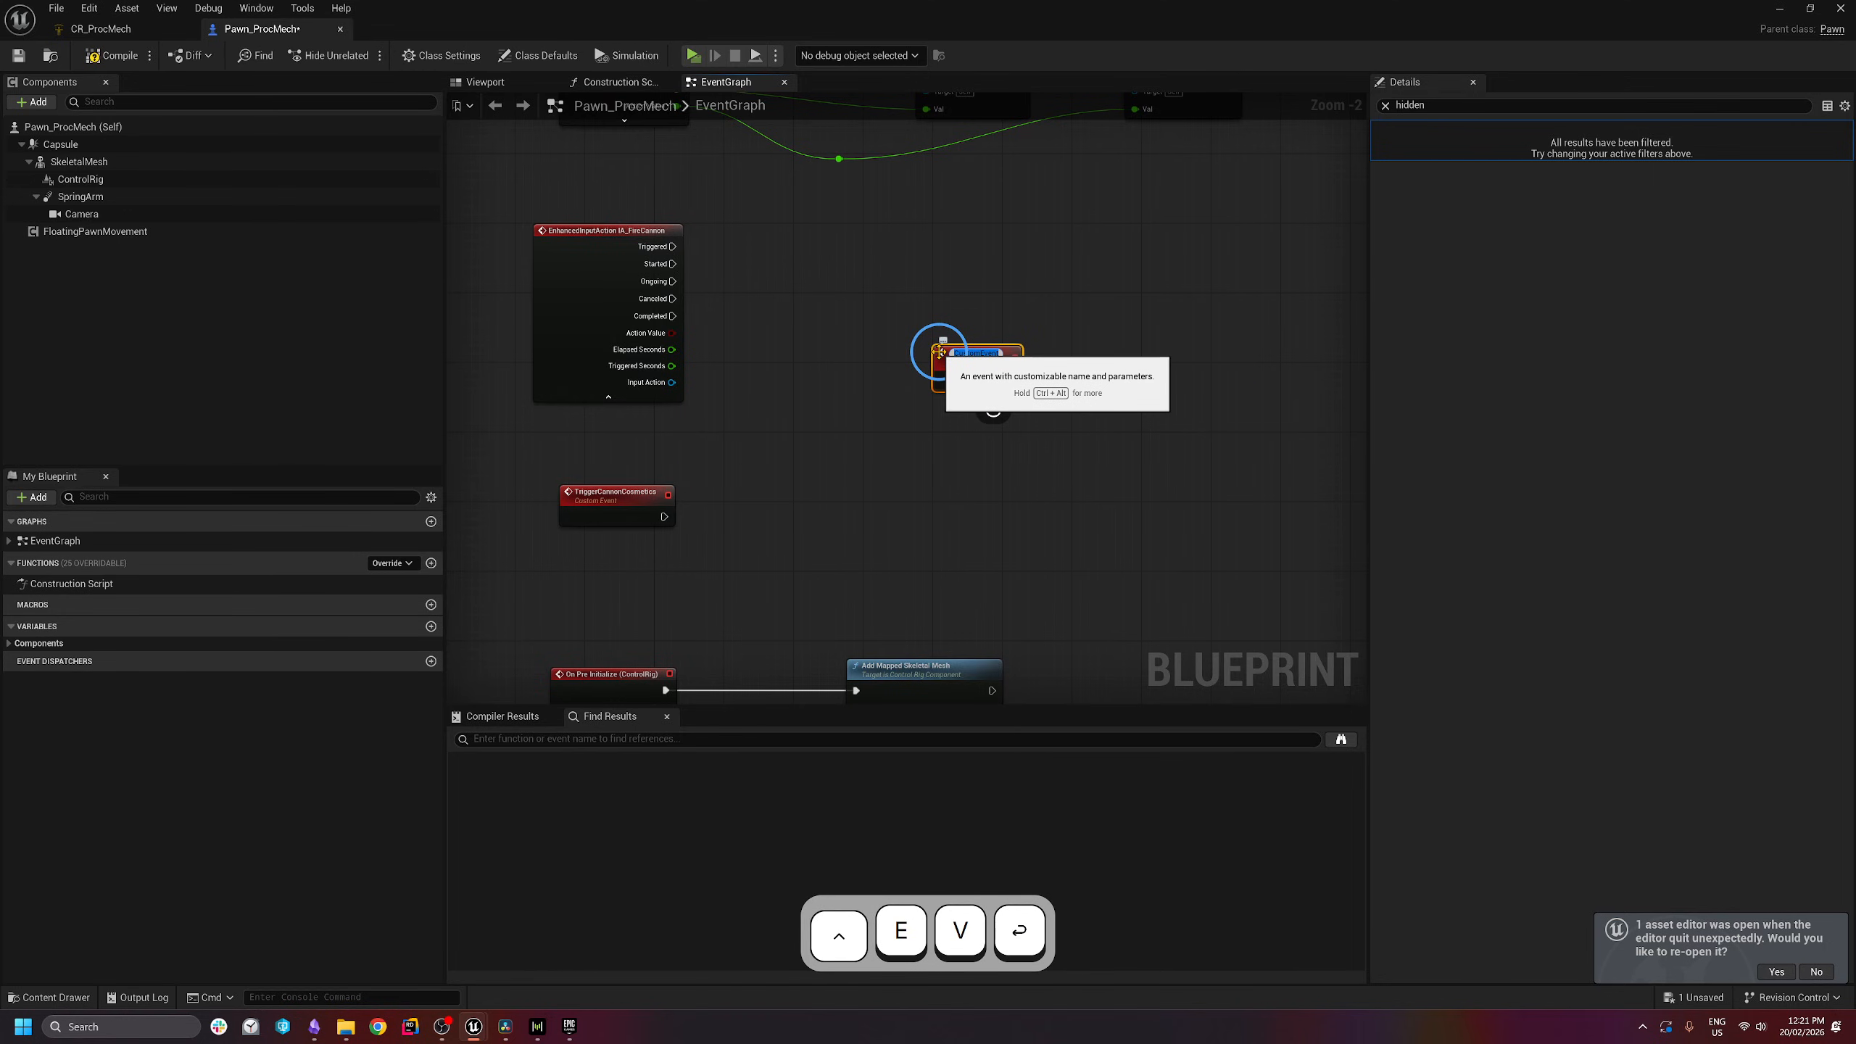
type("Spawn_Can")
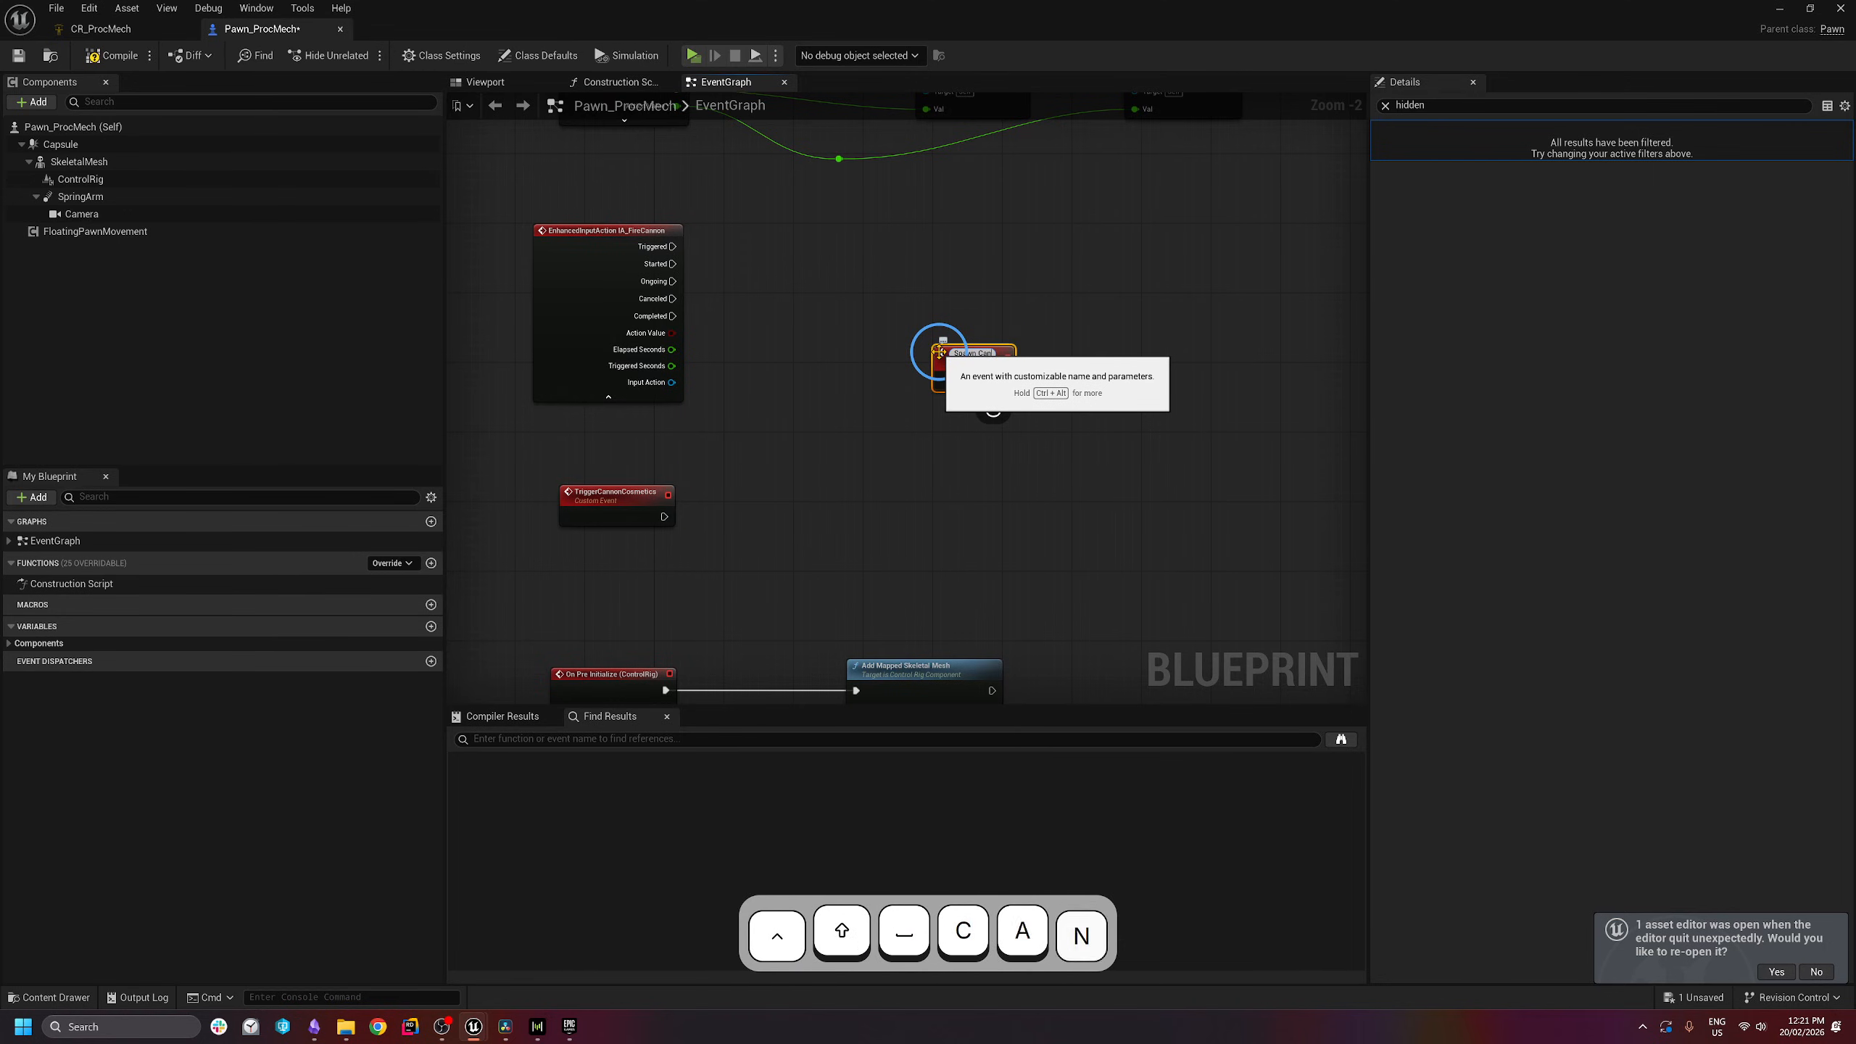
type("nonSh")
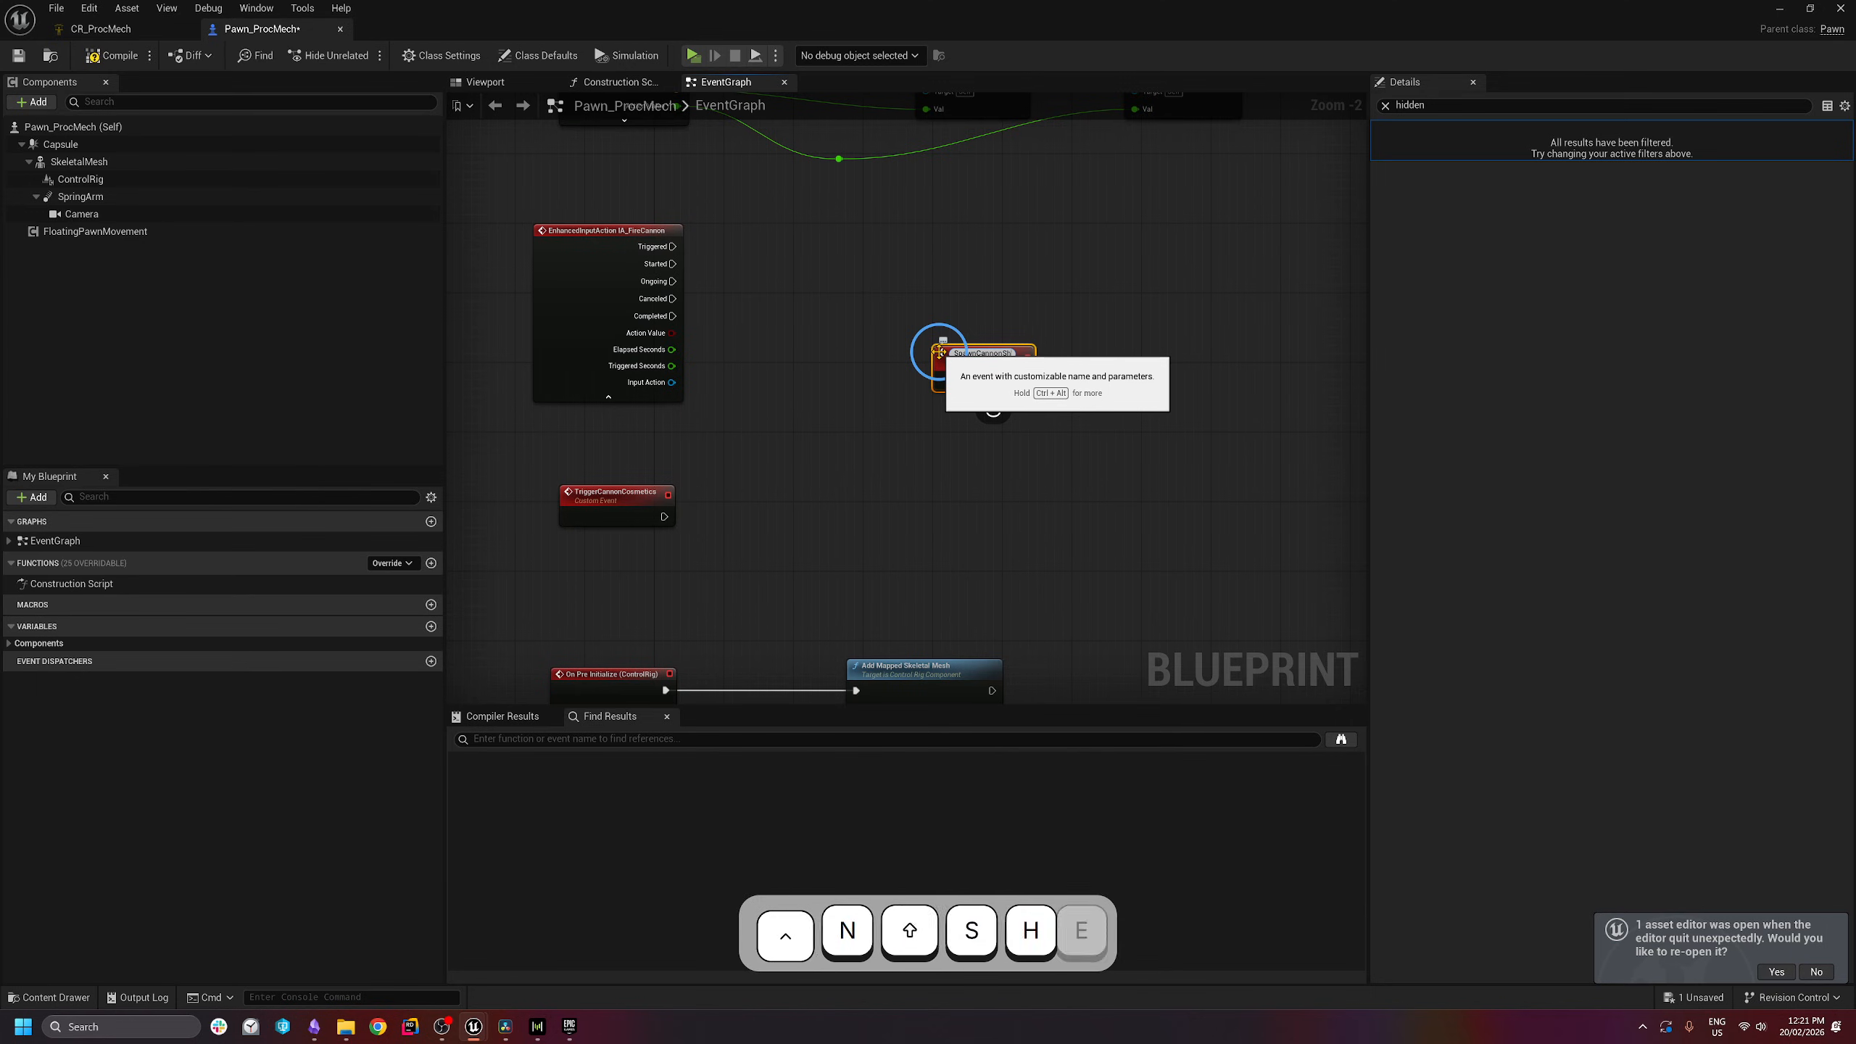
type("ell")
key("Return")
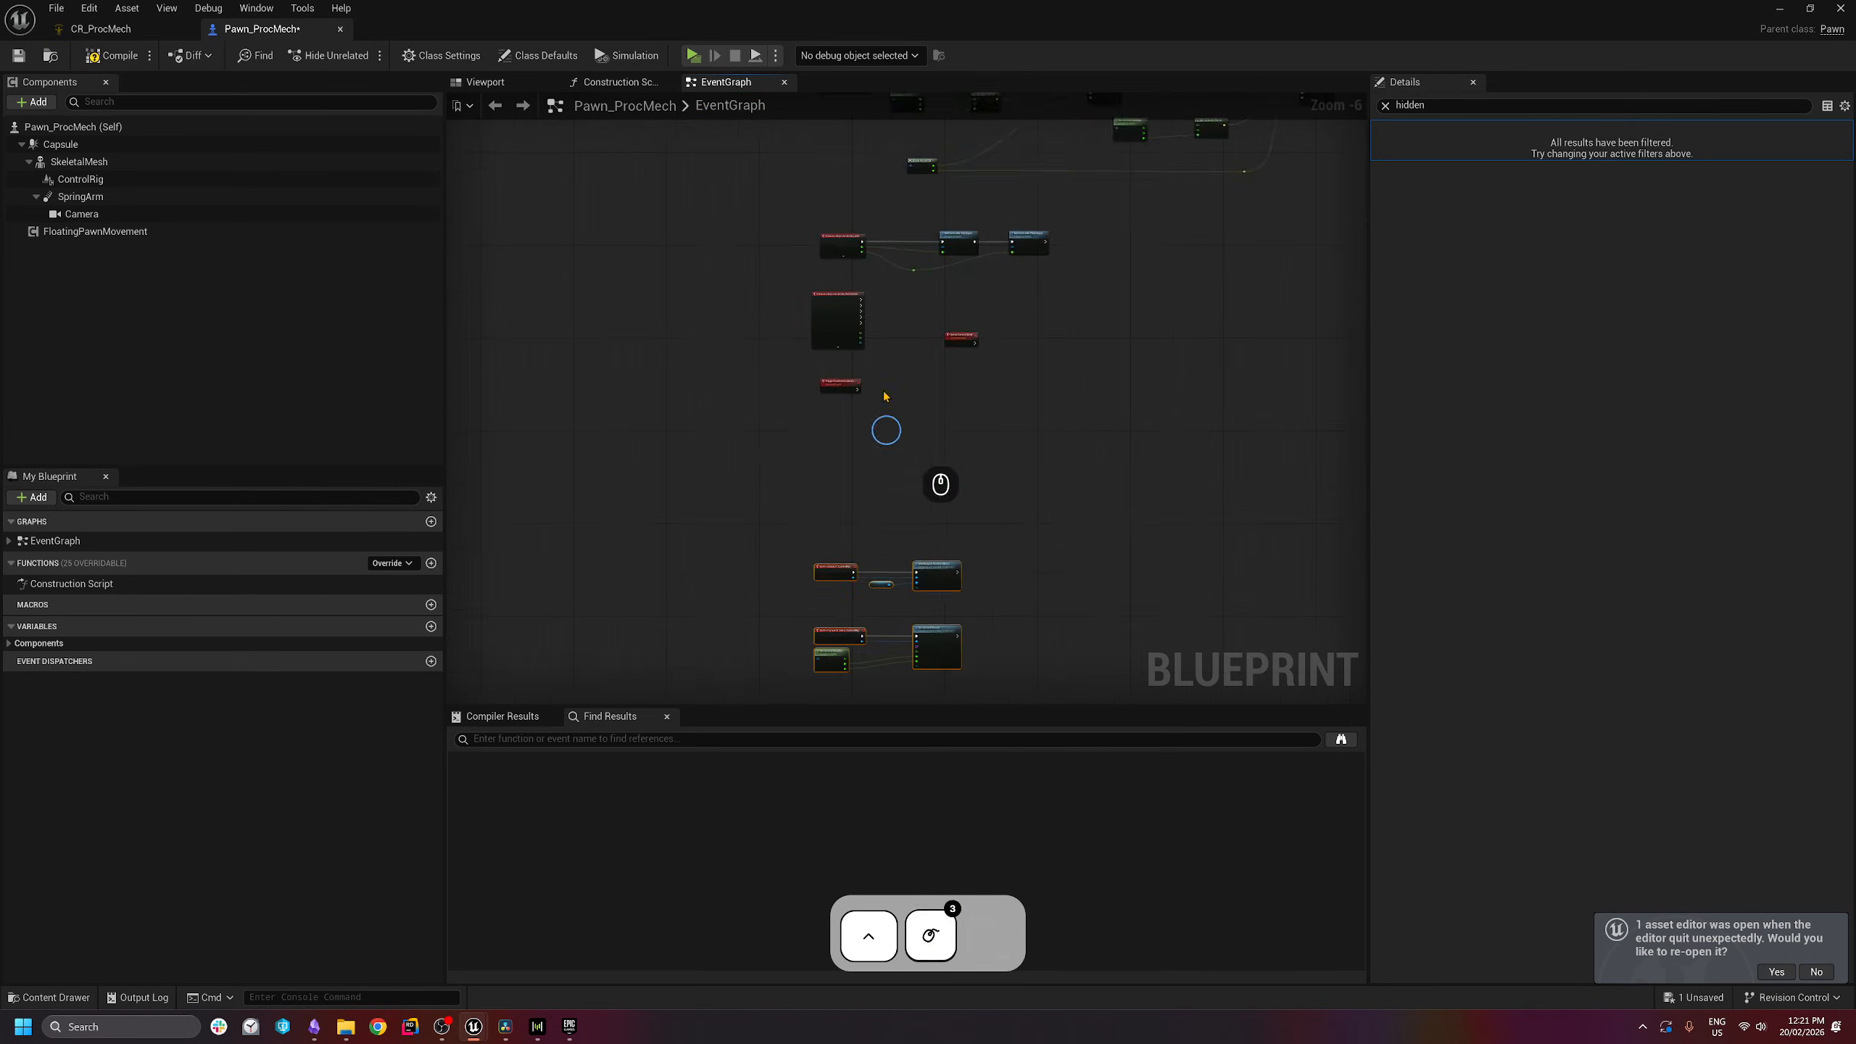
scroll(887, 361, "up", 4)
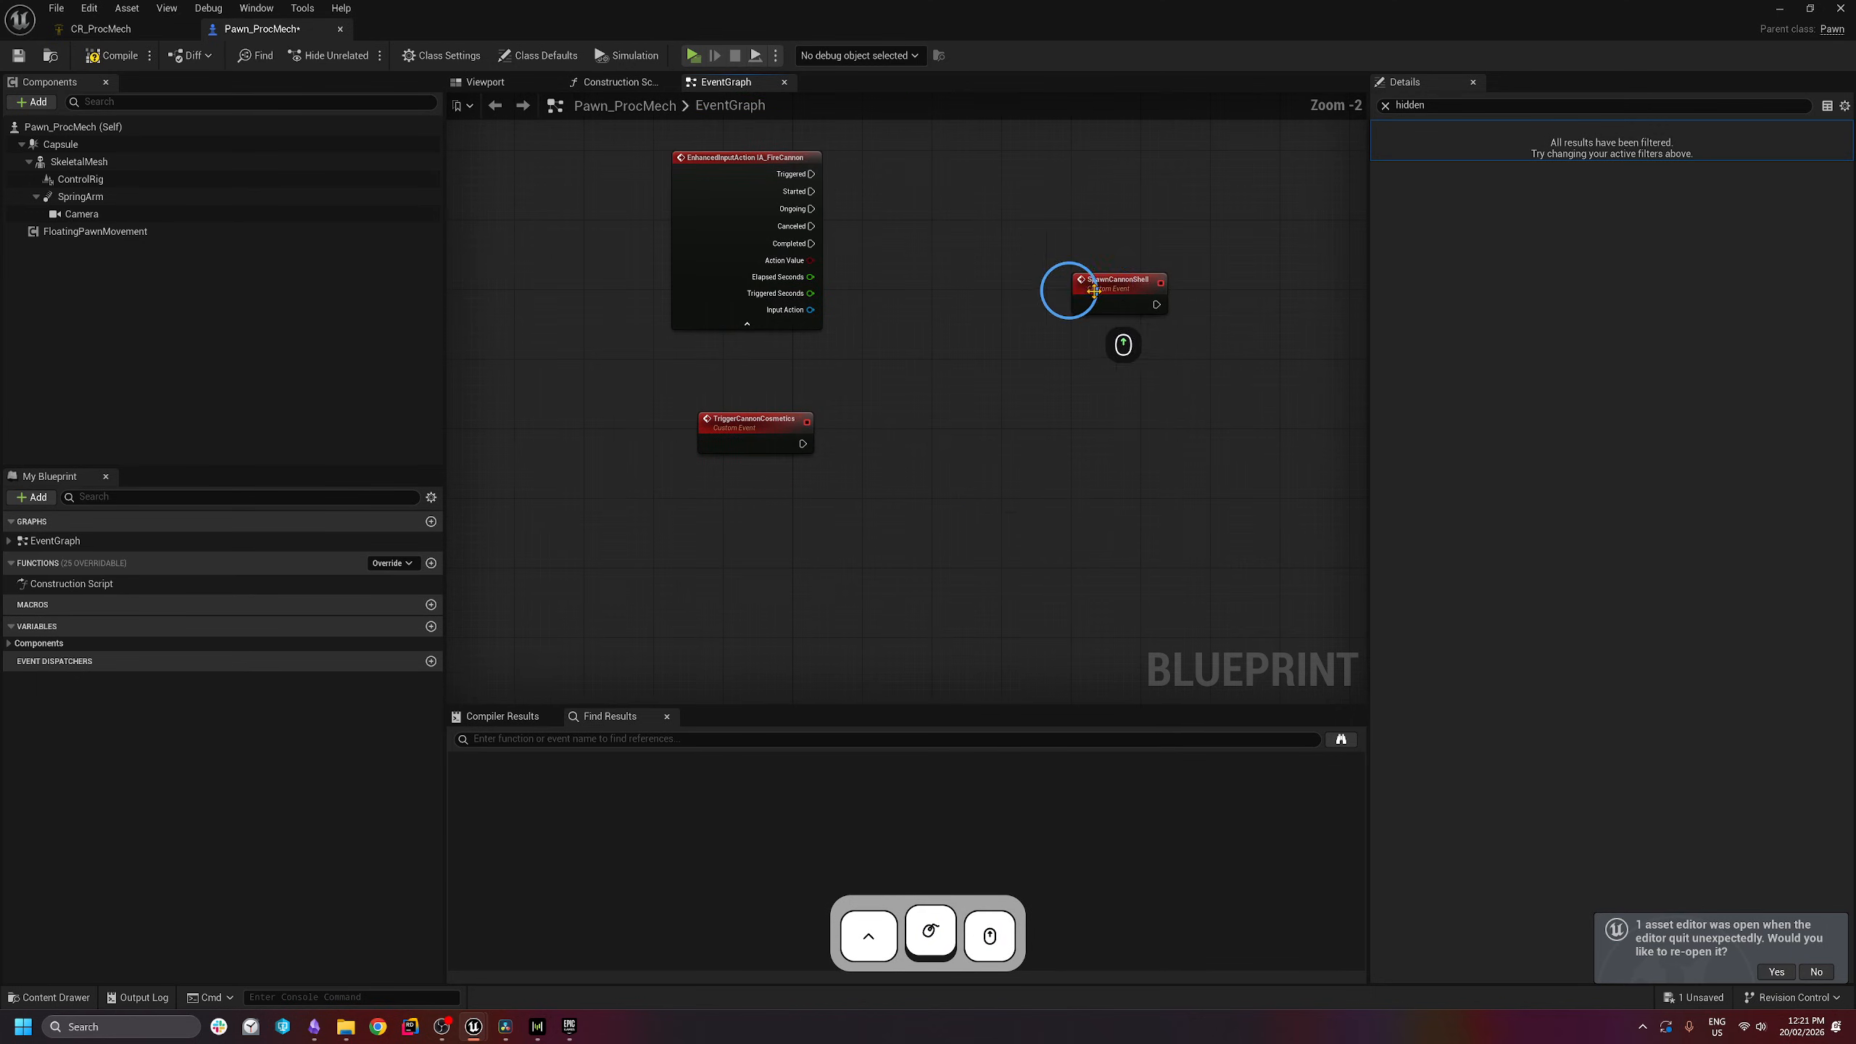
left_click_drag(1104, 290, 752, 576)
right_click_drag(895, 439, 784, 492)
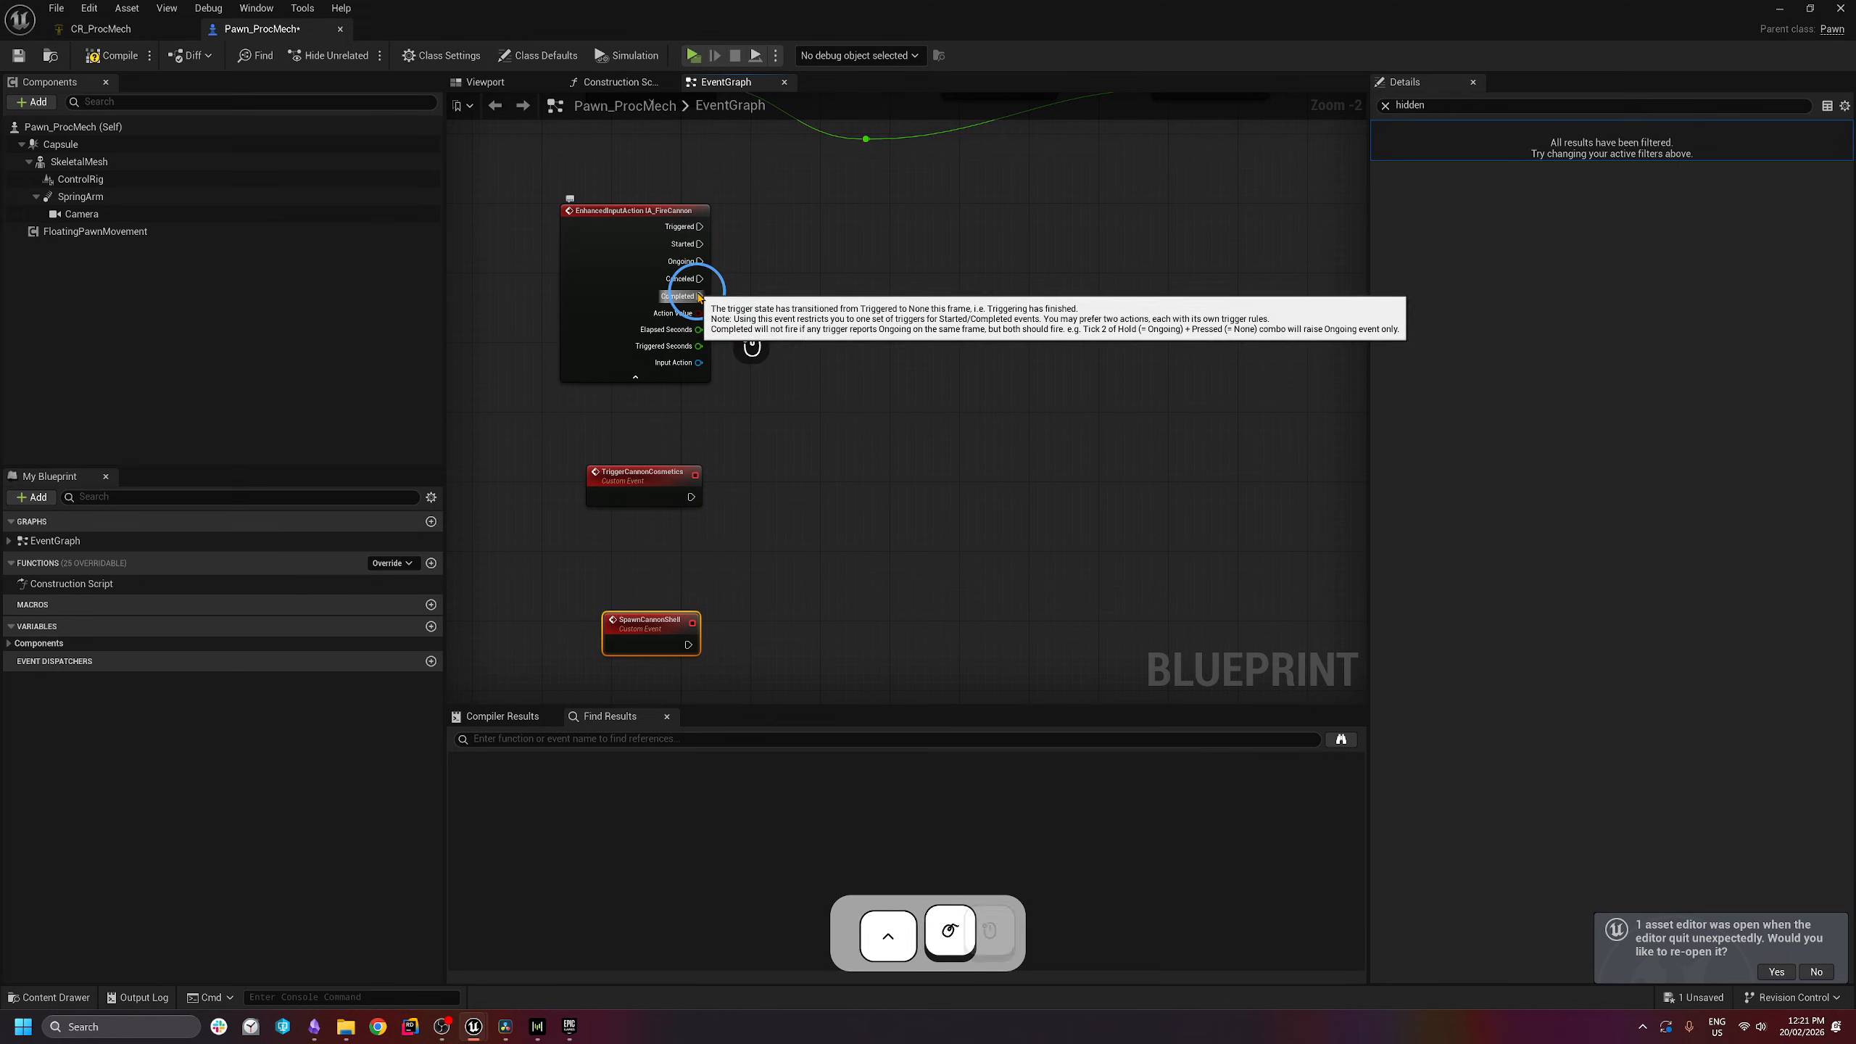
- Call Trigger Cannon Cosmetics from IA_FireCannon's Completed output
left_click_drag(699, 296, 970, 296)
type("trigger")
key("Return")
- Chain a Spawn Cannon Shell call after the Trigger Cannon Cosmetics call
right_click_drag(1144, 321, 1072, 343)
left_click_drag(933, 315, 1033, 311)
type("SpawnCannon")
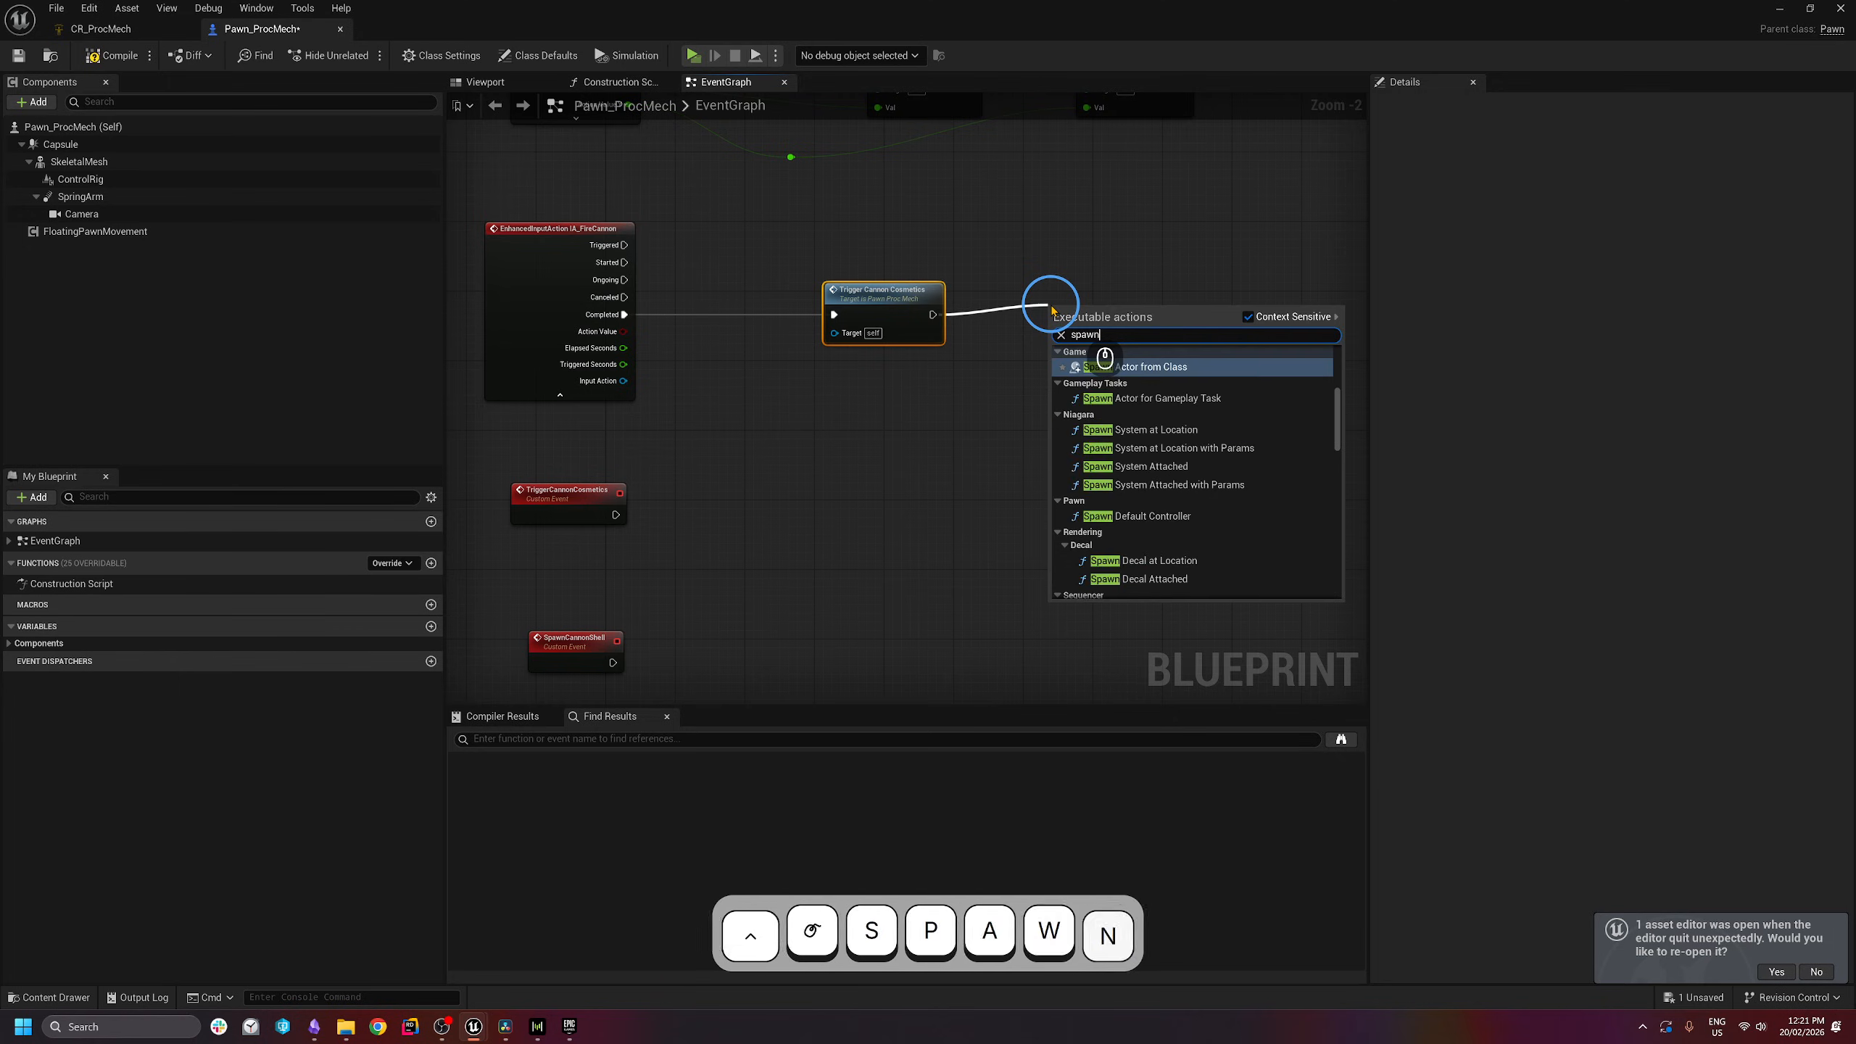
key("Return")
left_click_drag(1105, 327, 1115, 311)
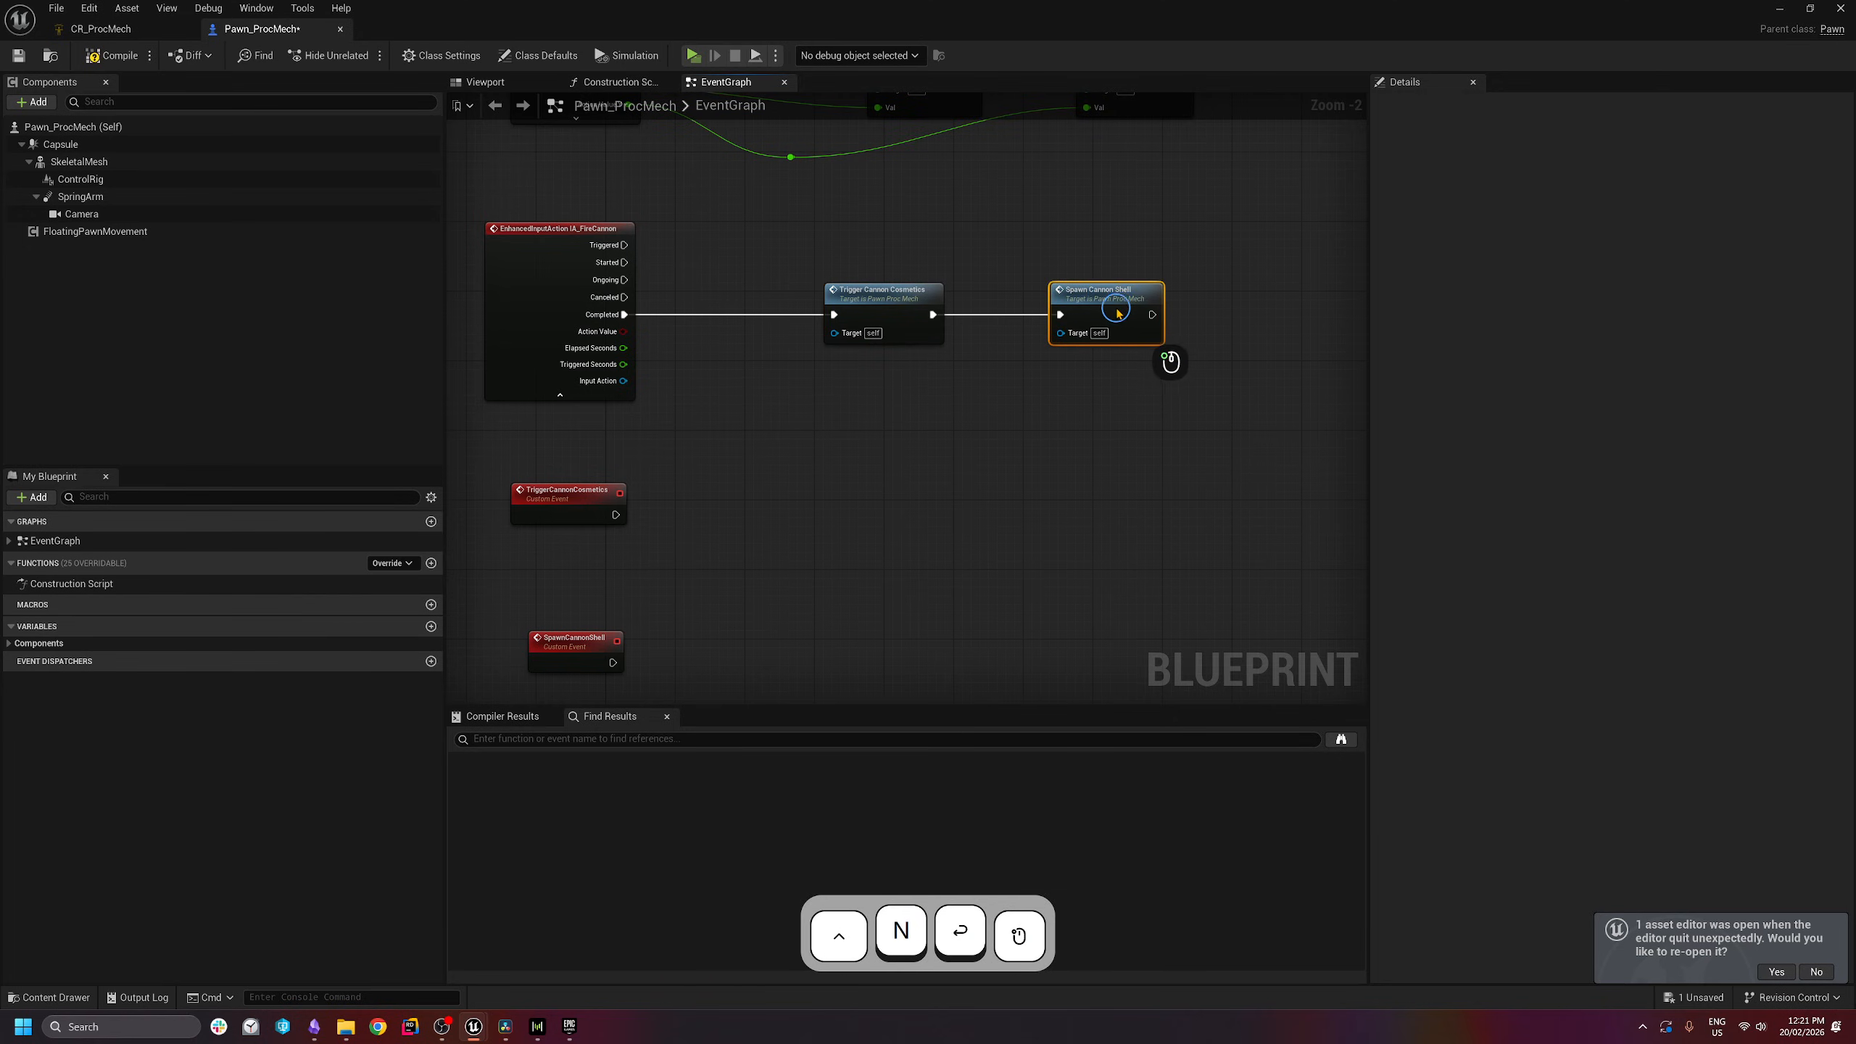
- Move the two call nodes right and the two custom events lower, then show the Viewport
left_click_drag(1273, 221, 780, 374)
left_click_drag(904, 319, 967, 318)
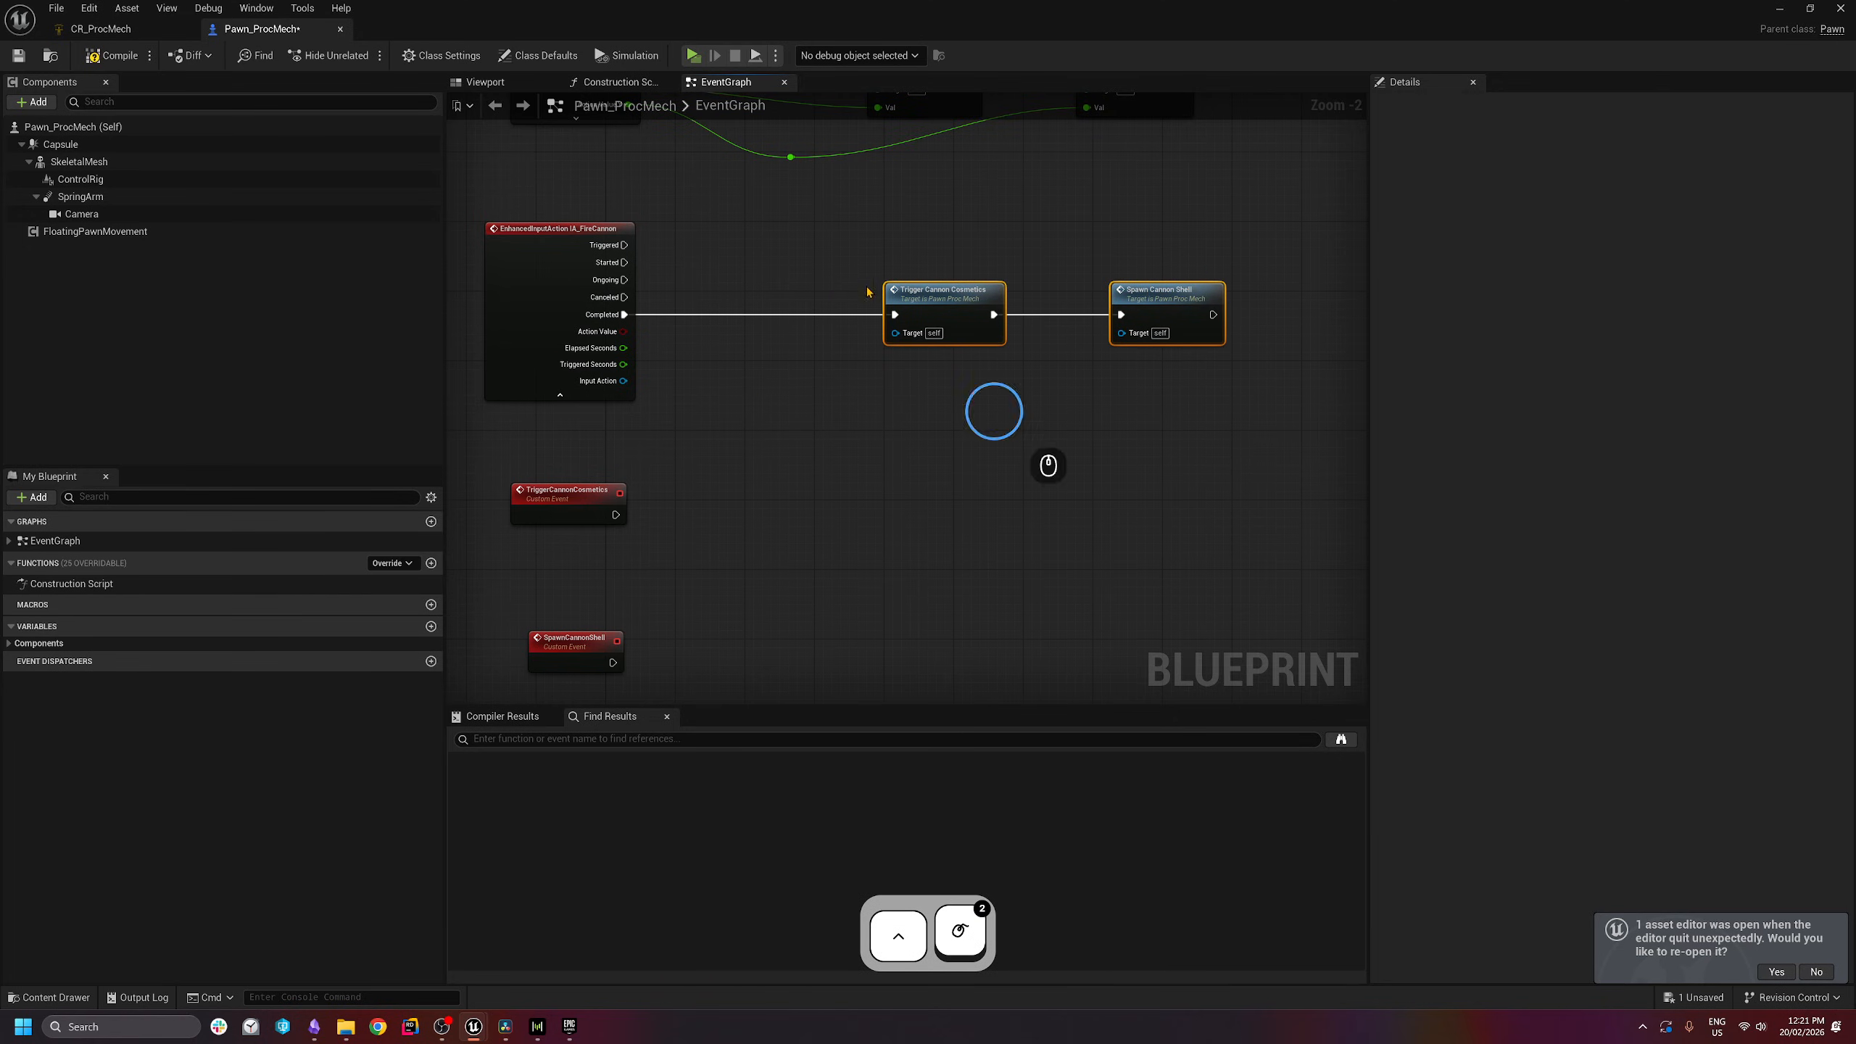
right_click_drag(957, 583, 1011, 428)
left_click_drag(805, 328, 528, 579)
left_click_drag(651, 356, 678, 405)
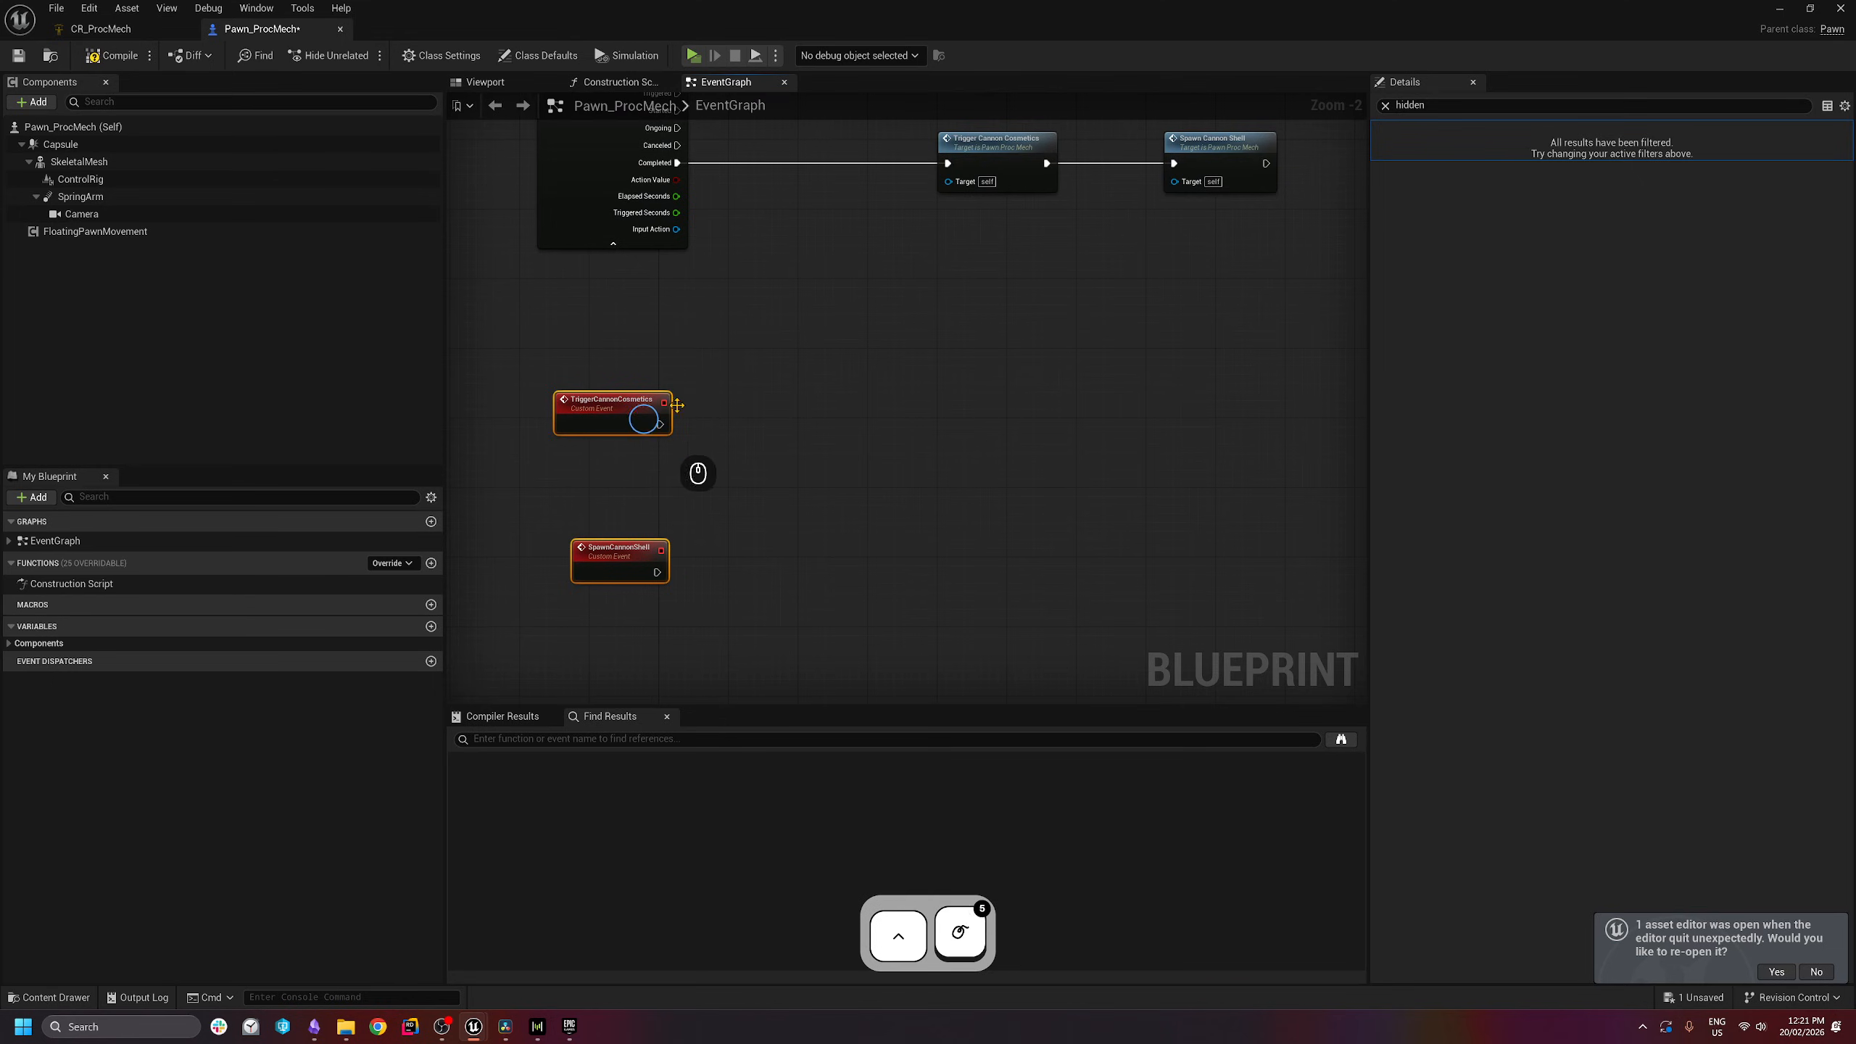
left_click(1009, 443)
right_click_drag(1014, 447, 976, 508)
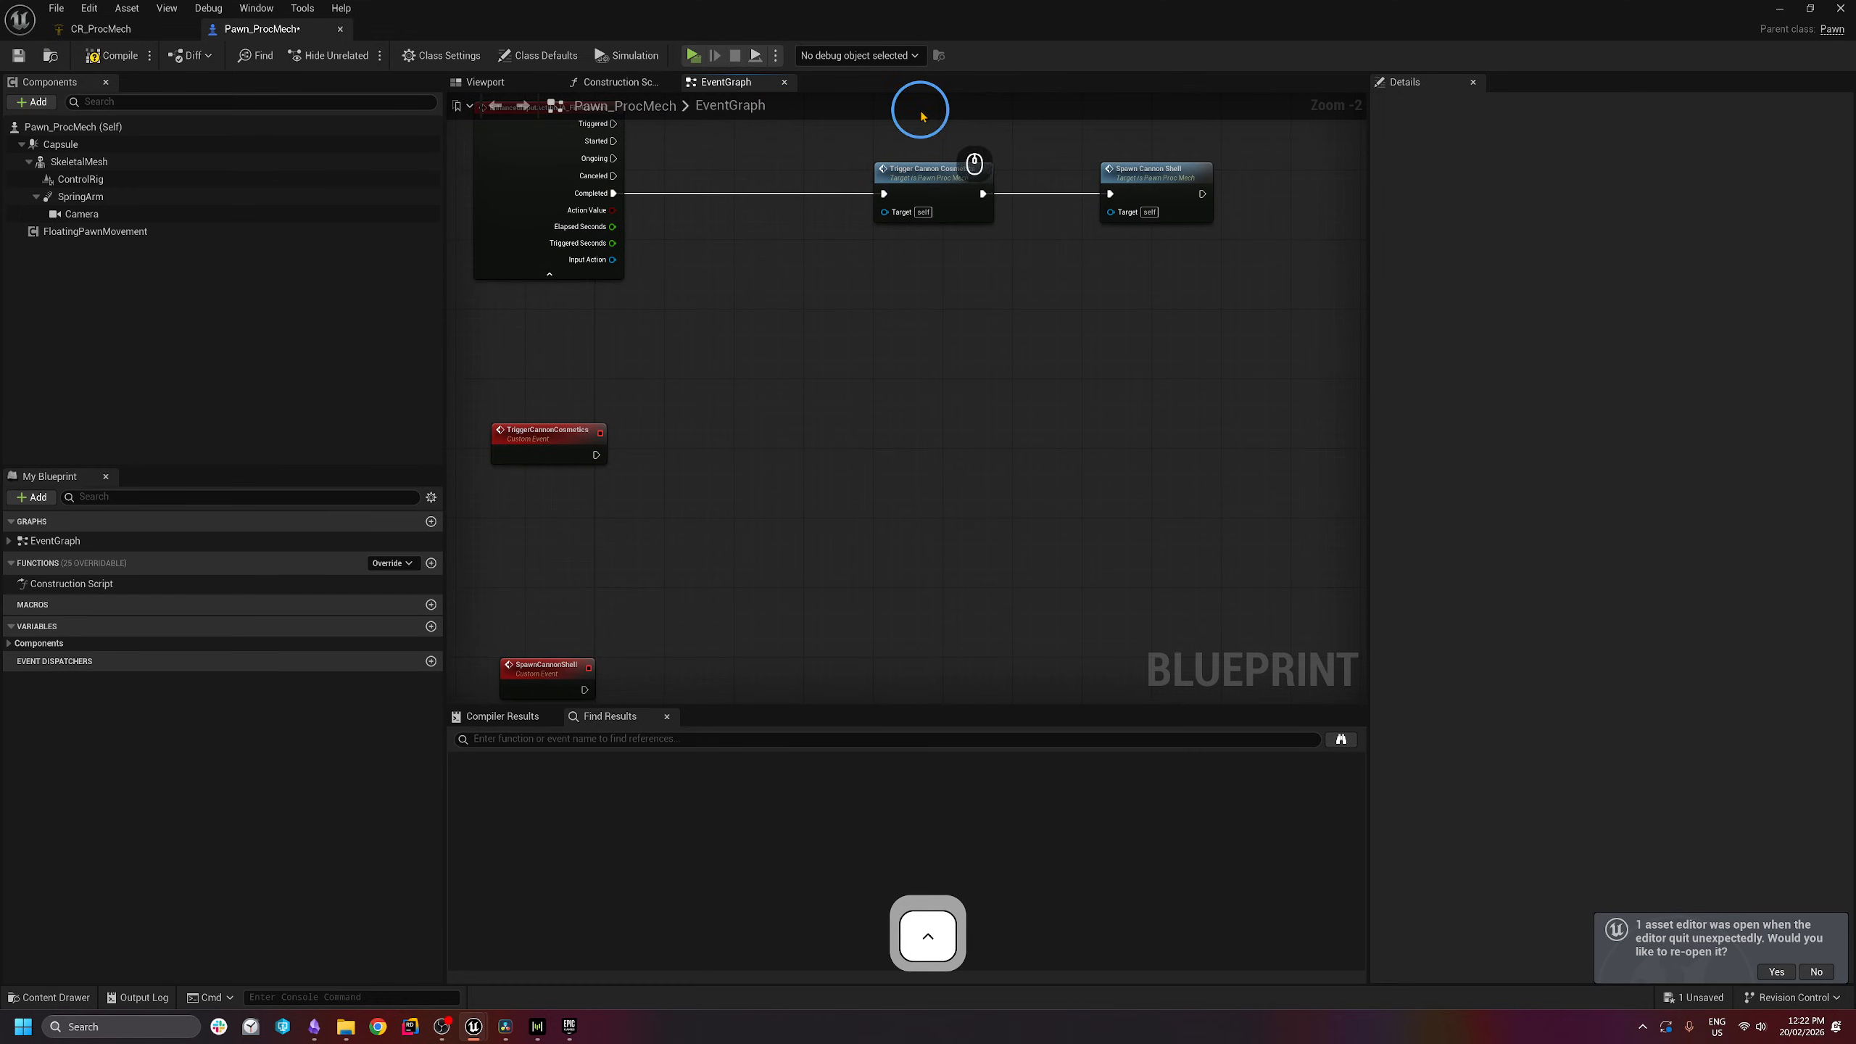
left_click_drag(1013, 328, 843, 132)
left_click_drag(862, 357, 1069, 109)
left_click(865, 346)
left_click_drag(750, 137, 965, 336)
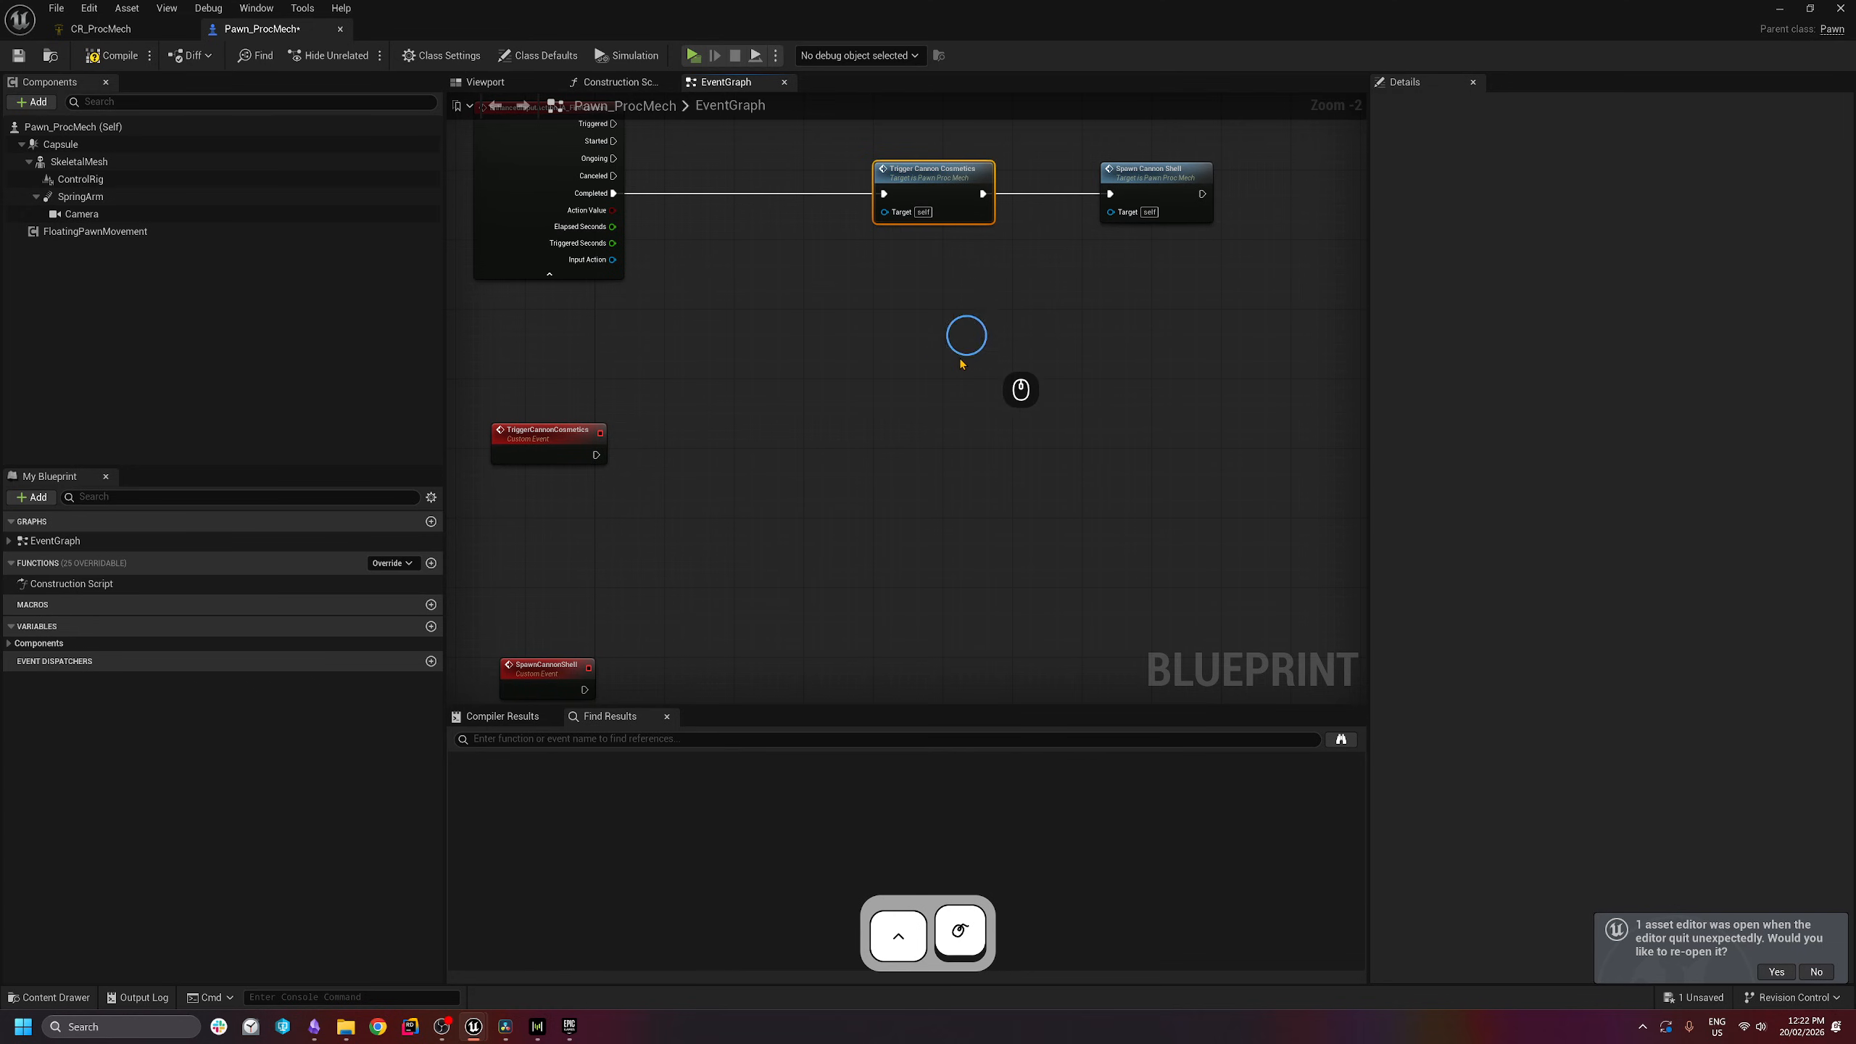
left_click(968, 341)
left_click(506, 83)
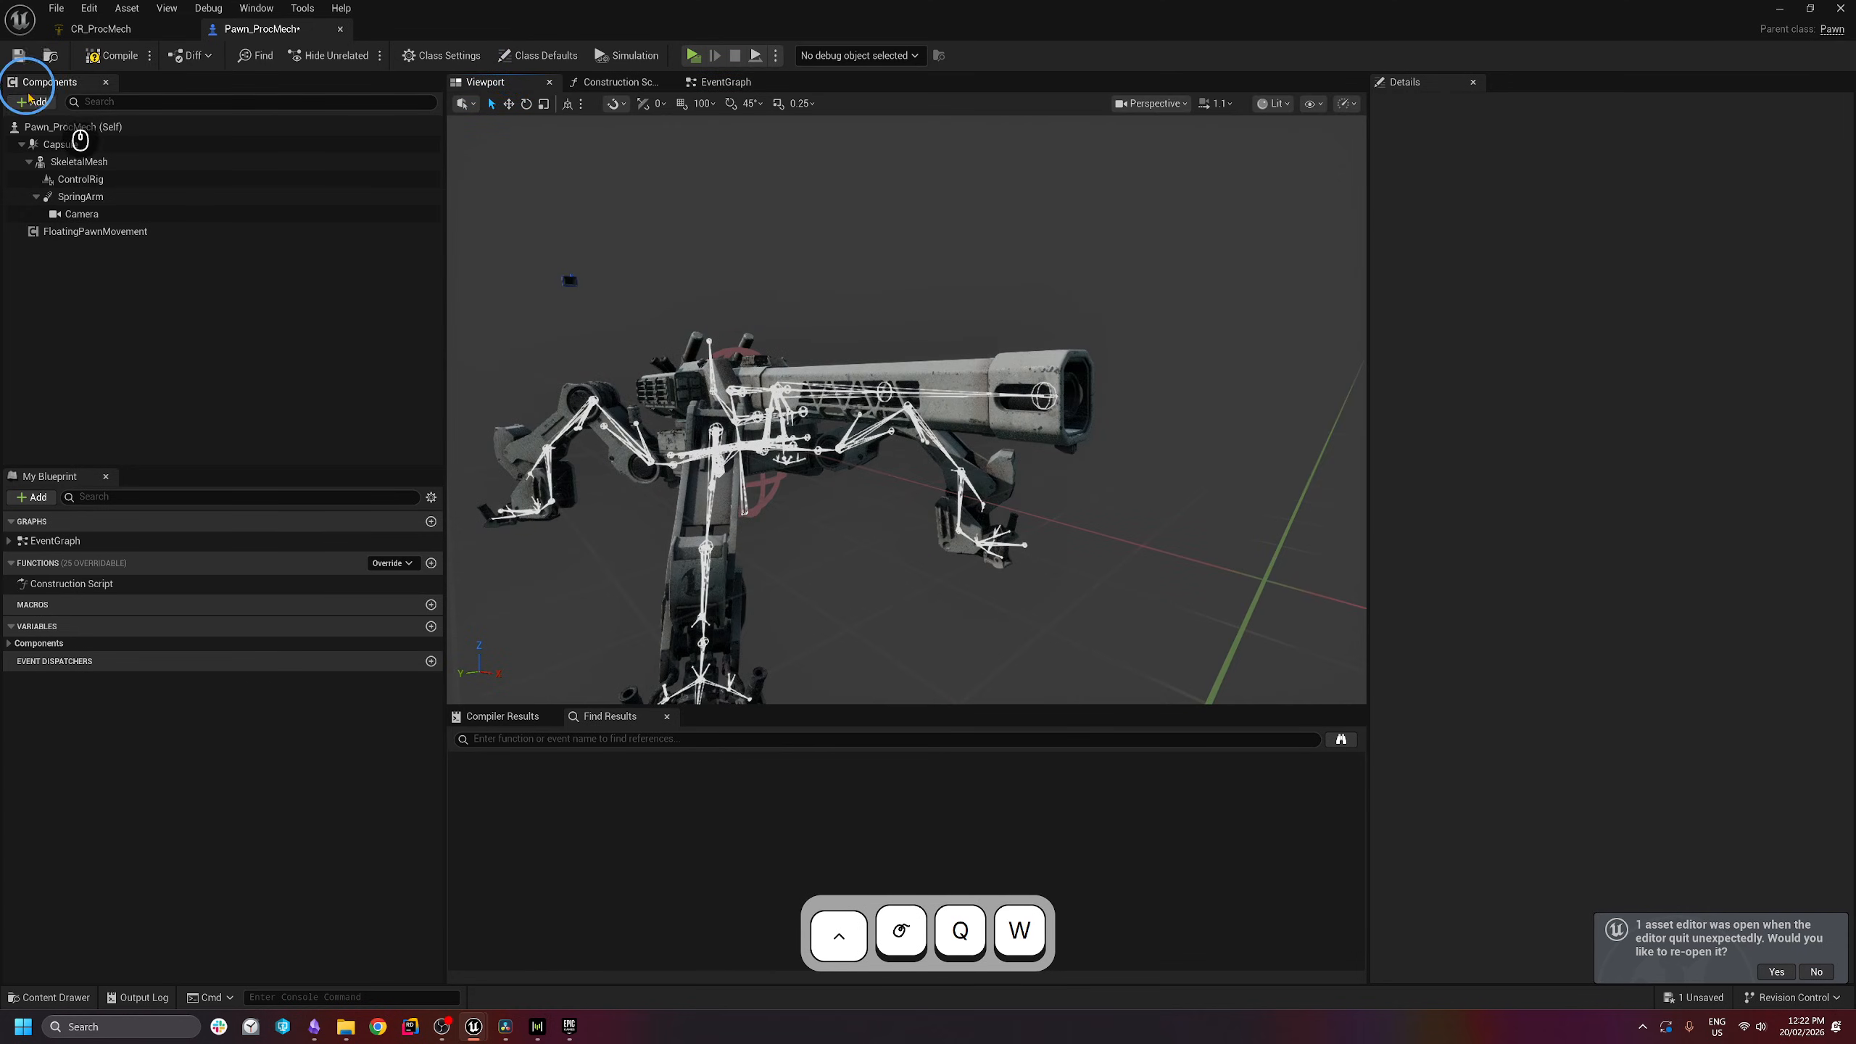
- Add a Niagara Particle System Component to Pawn_ProcMech and view its full properties
left_click(32, 102)
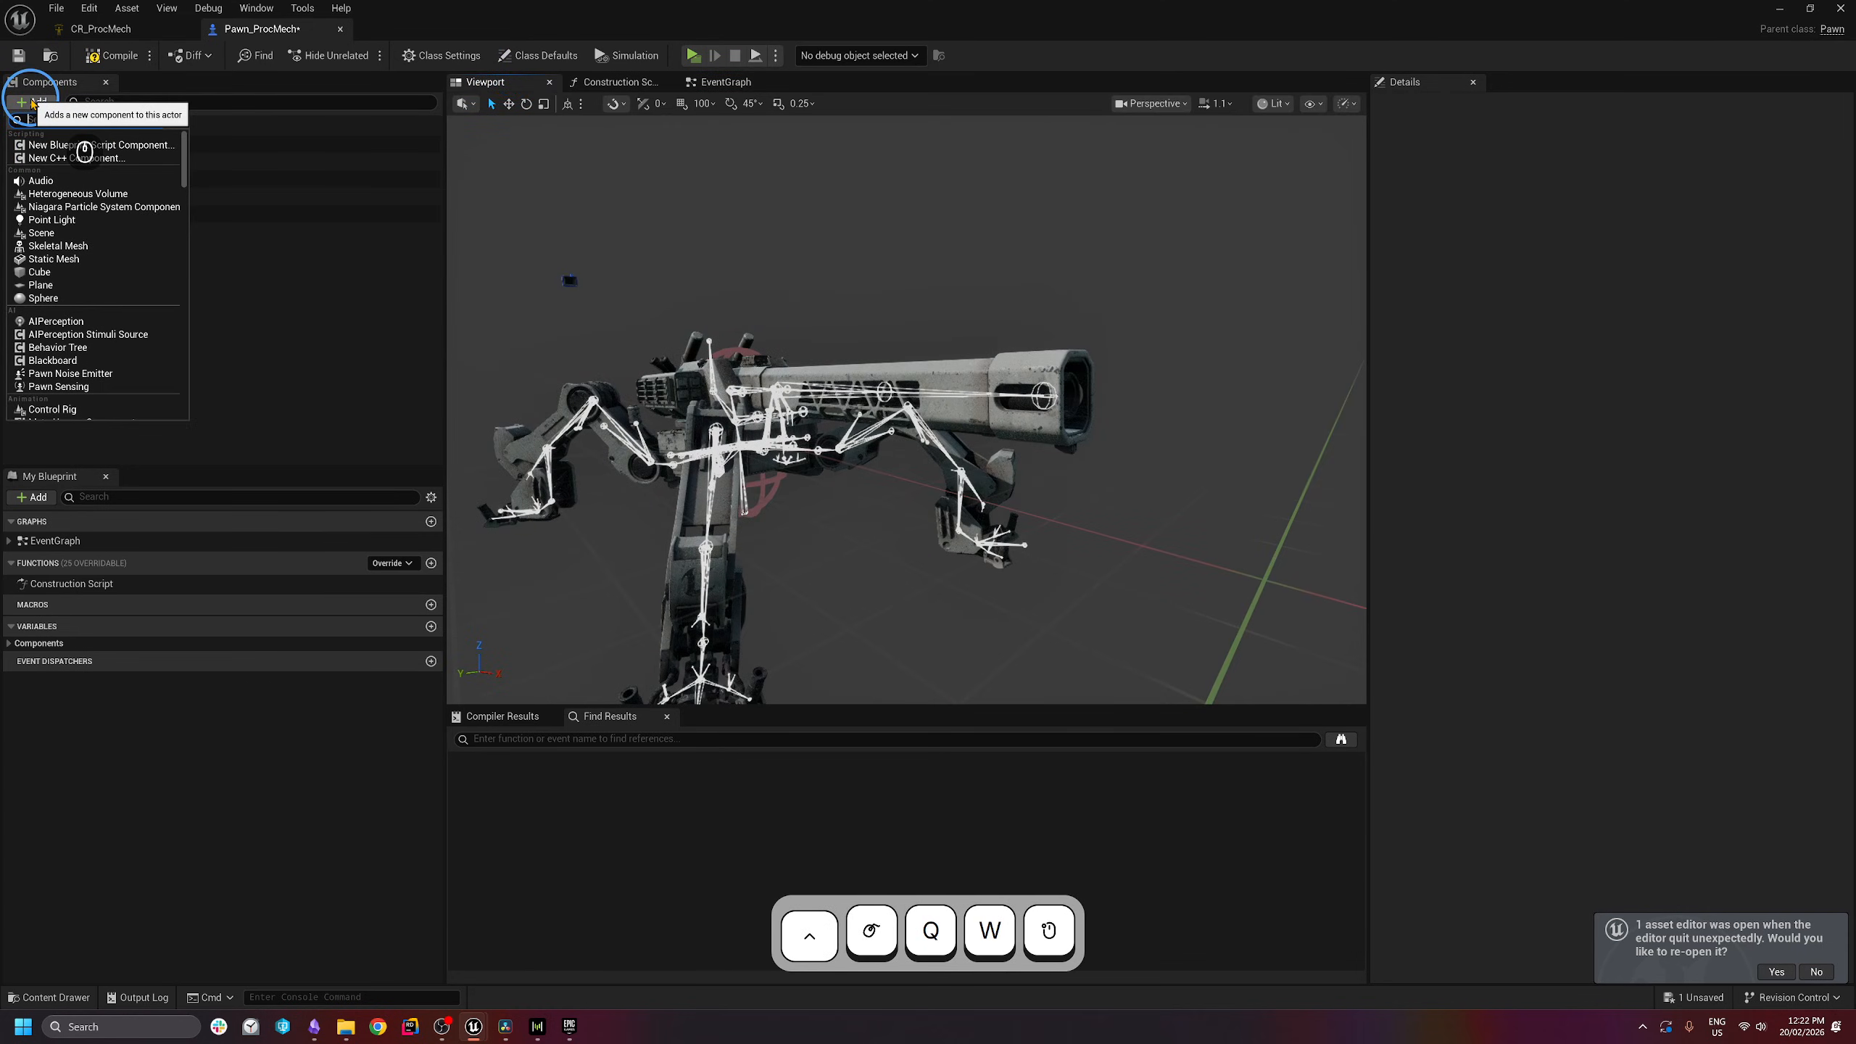
type("niagara")
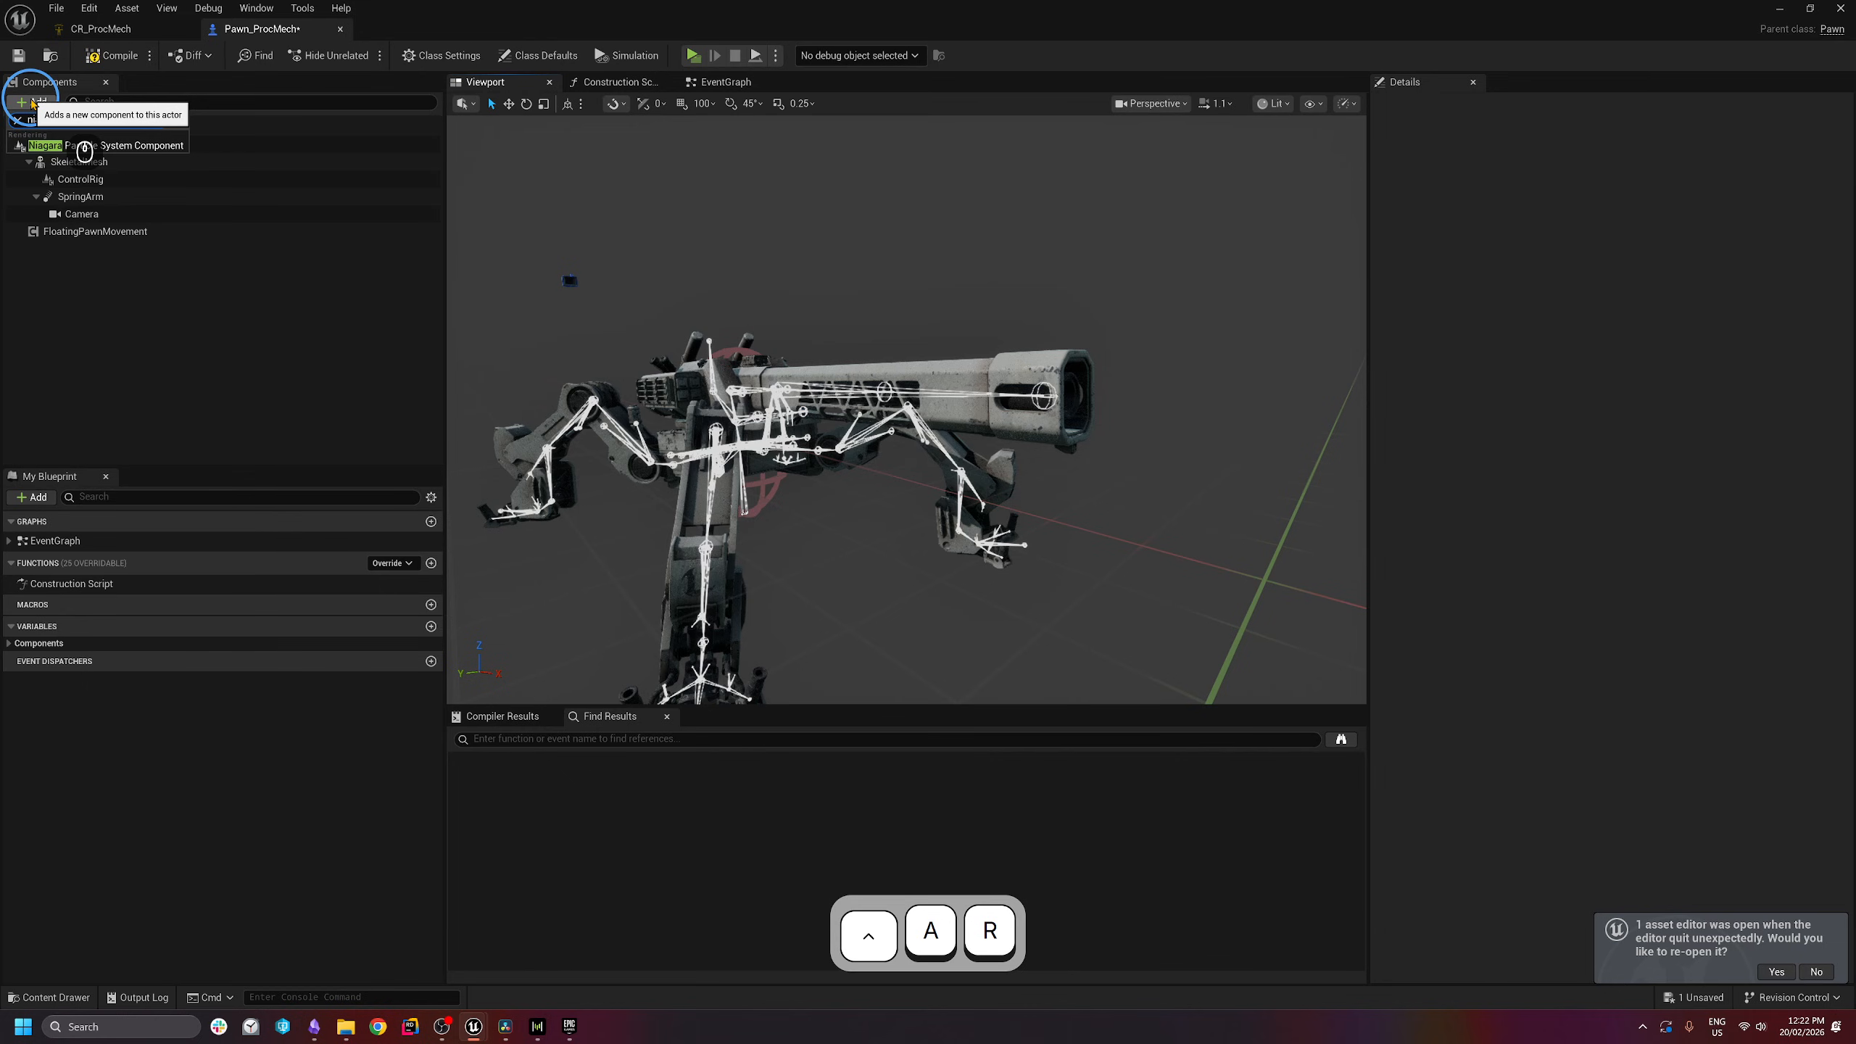
left_click(139, 150)
left_click(74, 303)
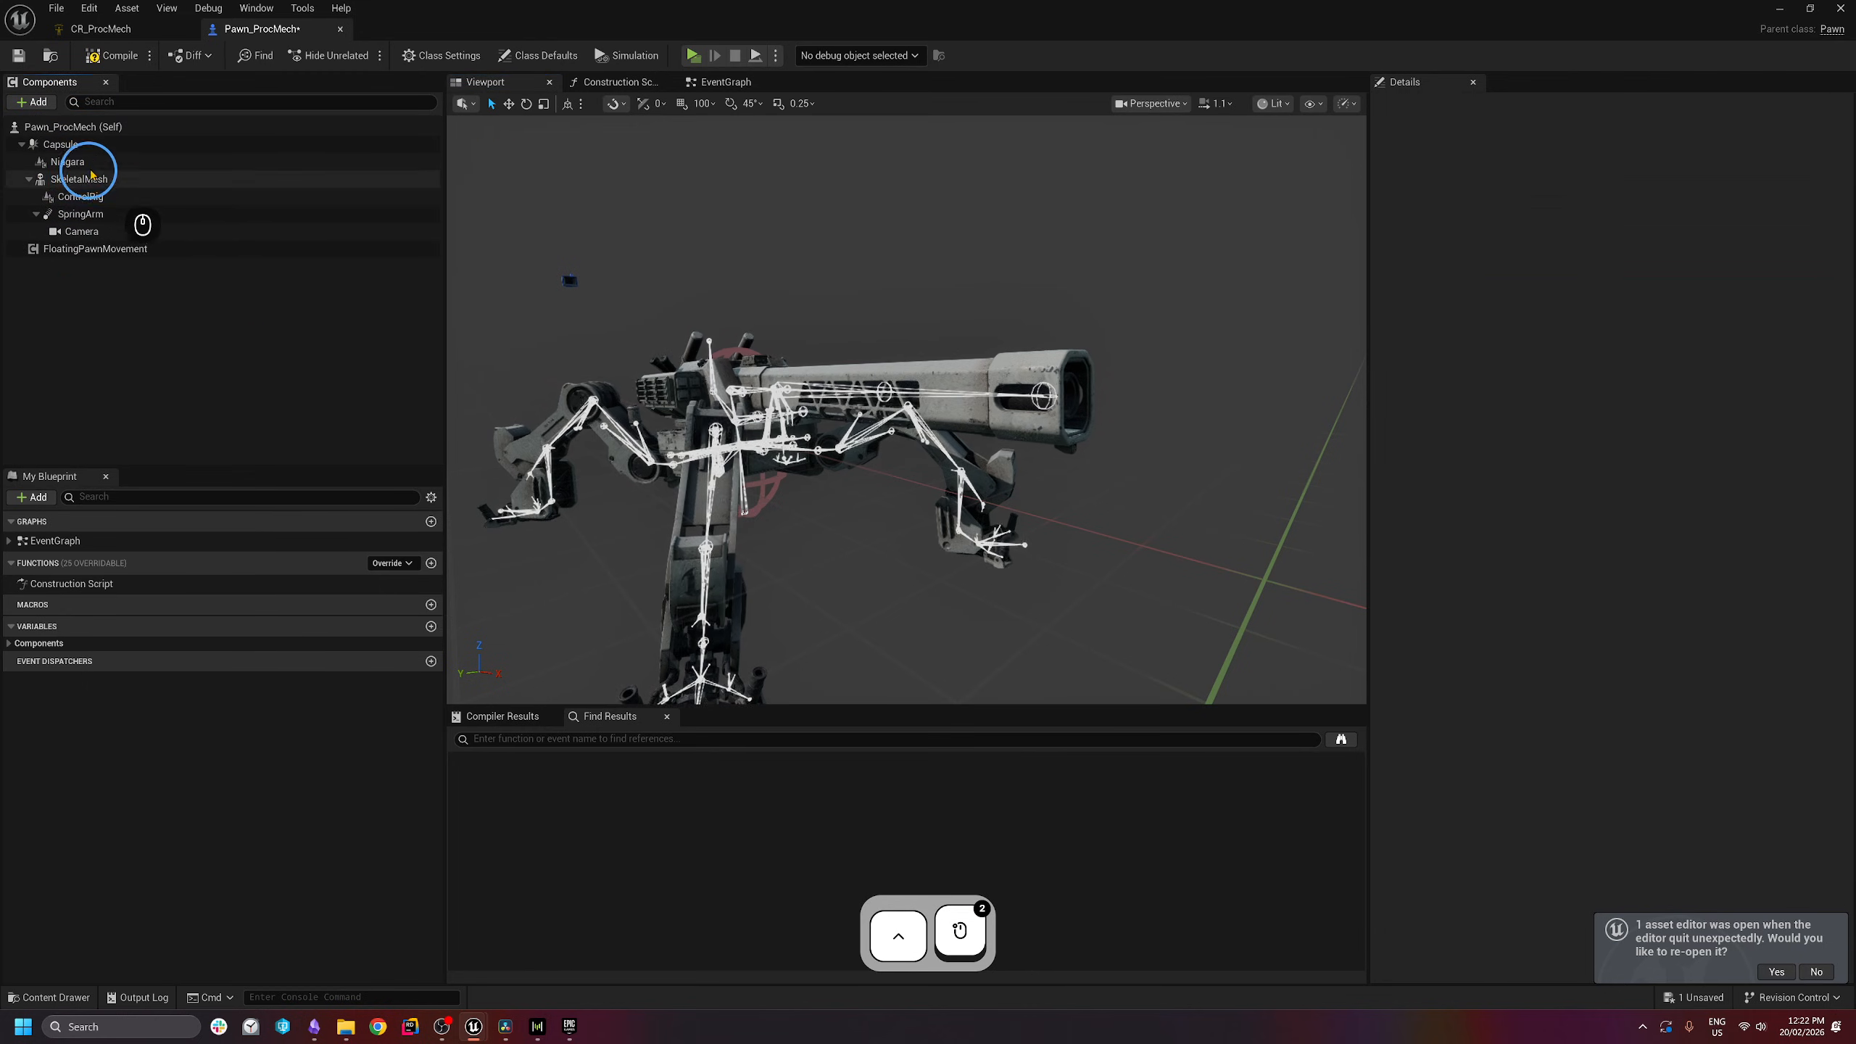
left_click(90, 167)
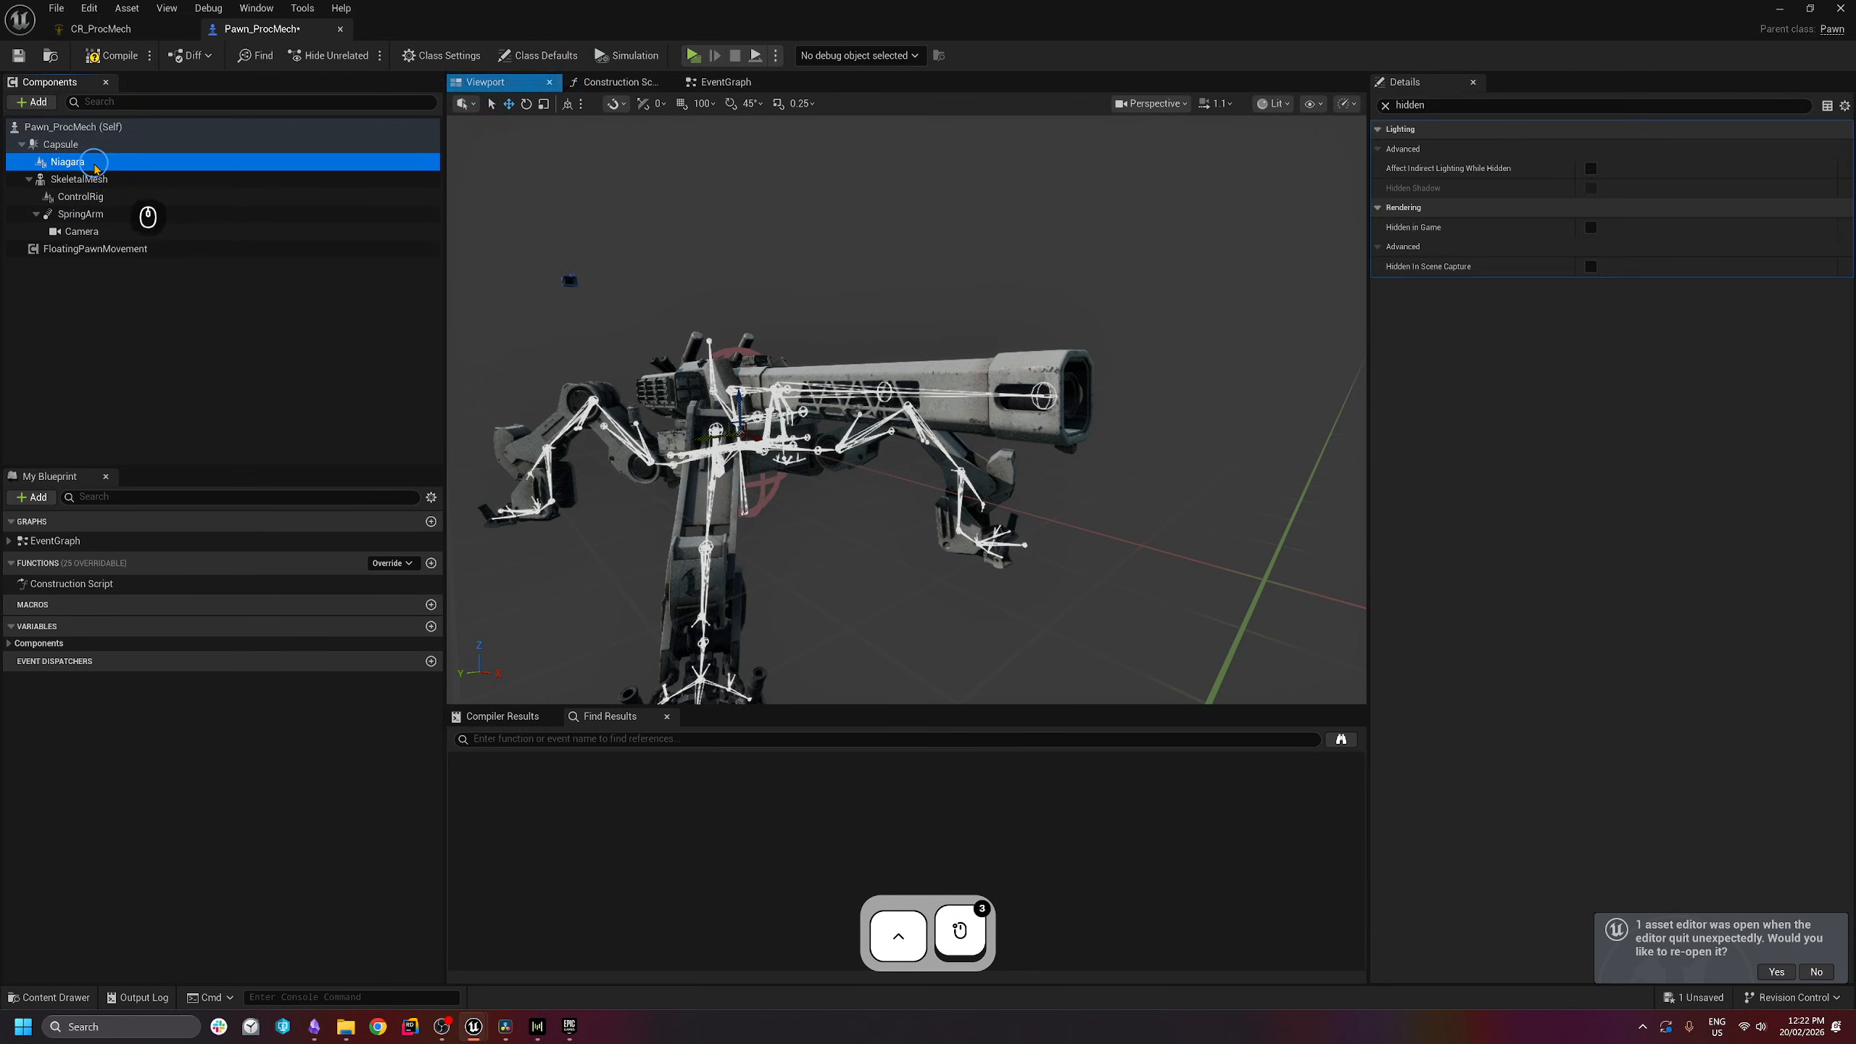
left_click(1386, 106)
- Re-parent the Niagara component under SkeletalMesh
right_click_drag(888, 358, 842, 409)
key("a")
key("s")
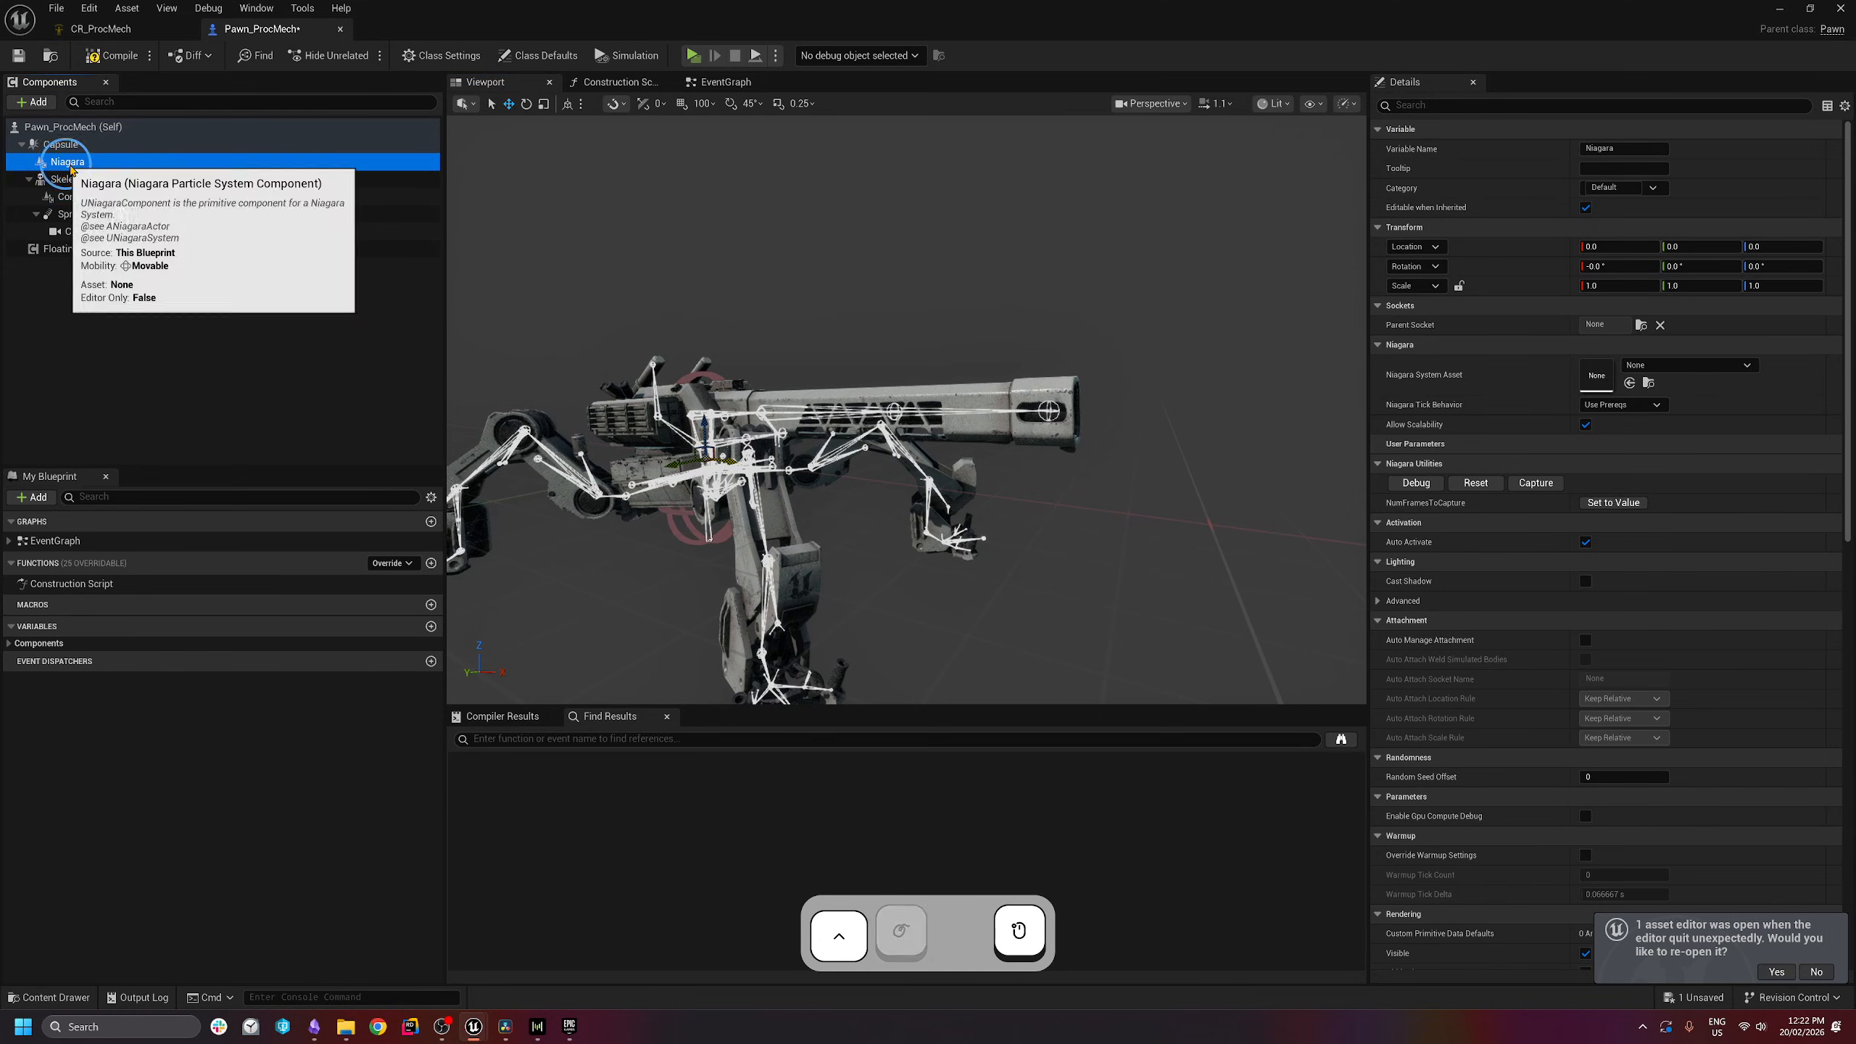
mouse_move(74, 169)
left_mouse_down()
mouse_move(129, 171)
mouse_move(84, 183)
left_mouse_up()
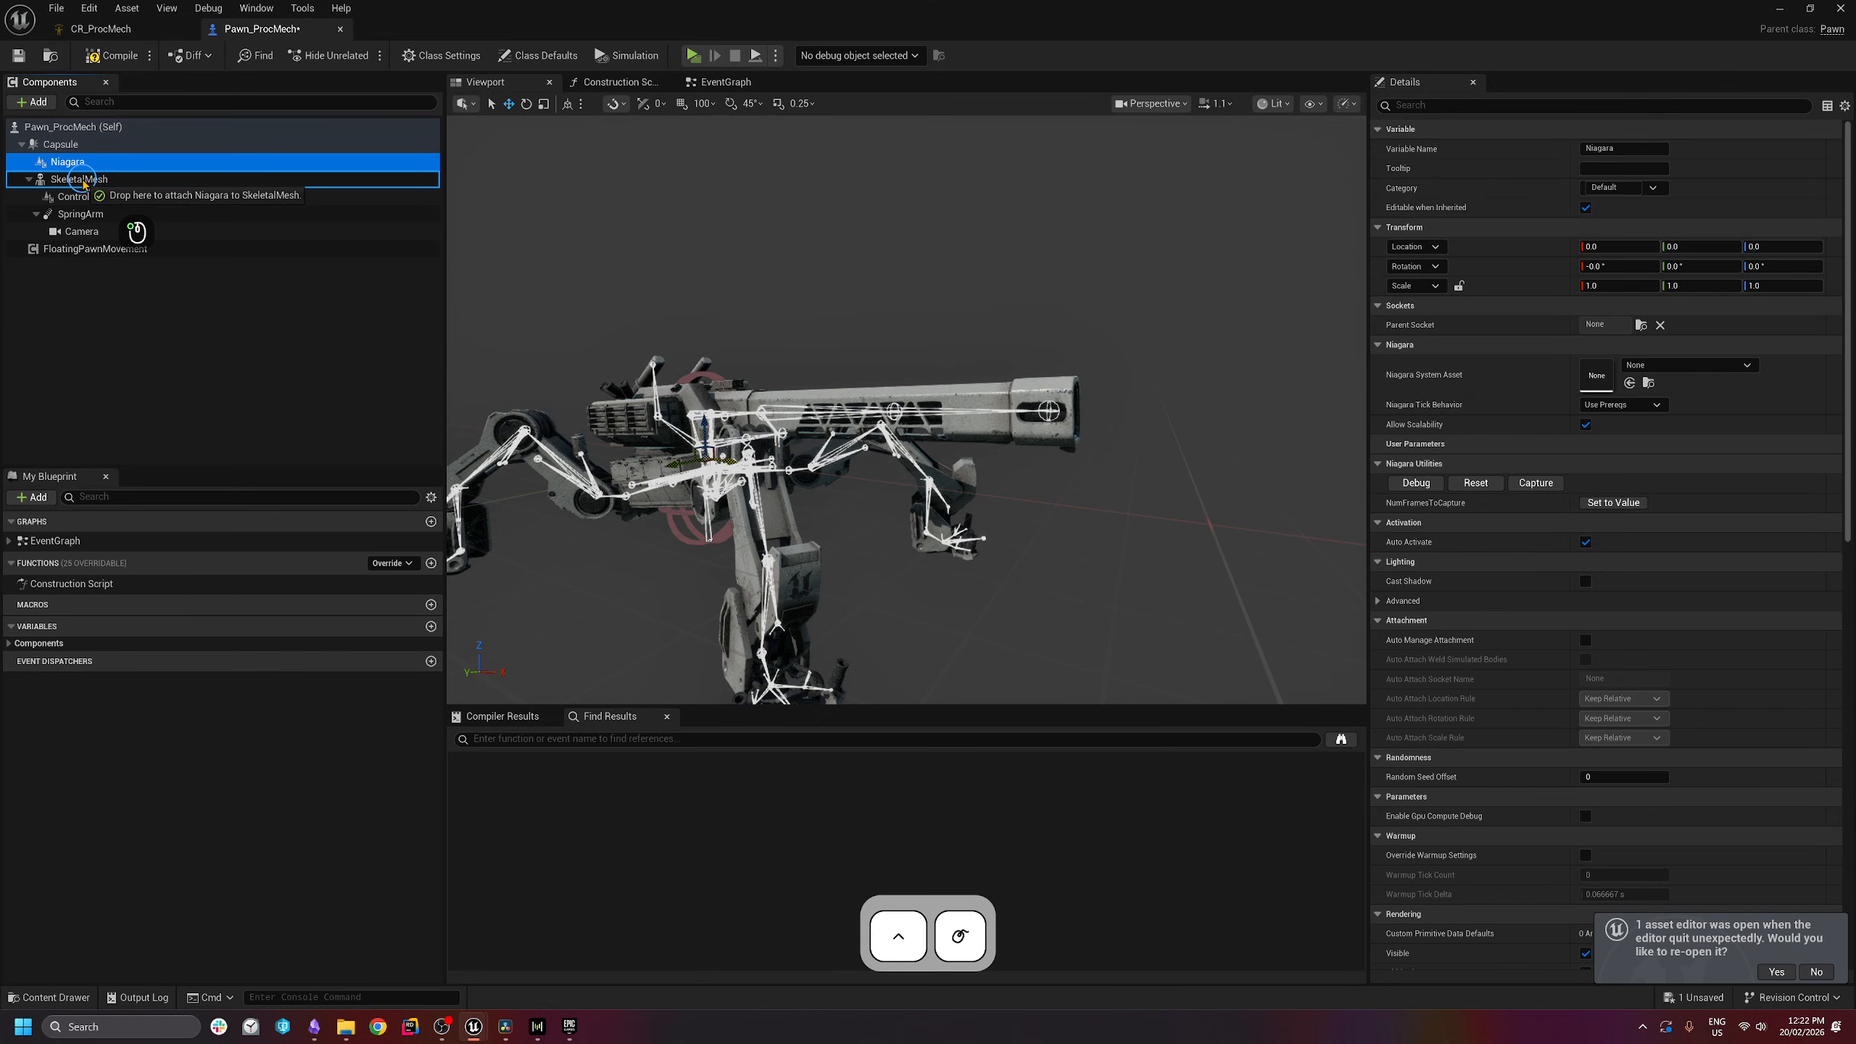
left_click_drag(84, 184, 83, 182)
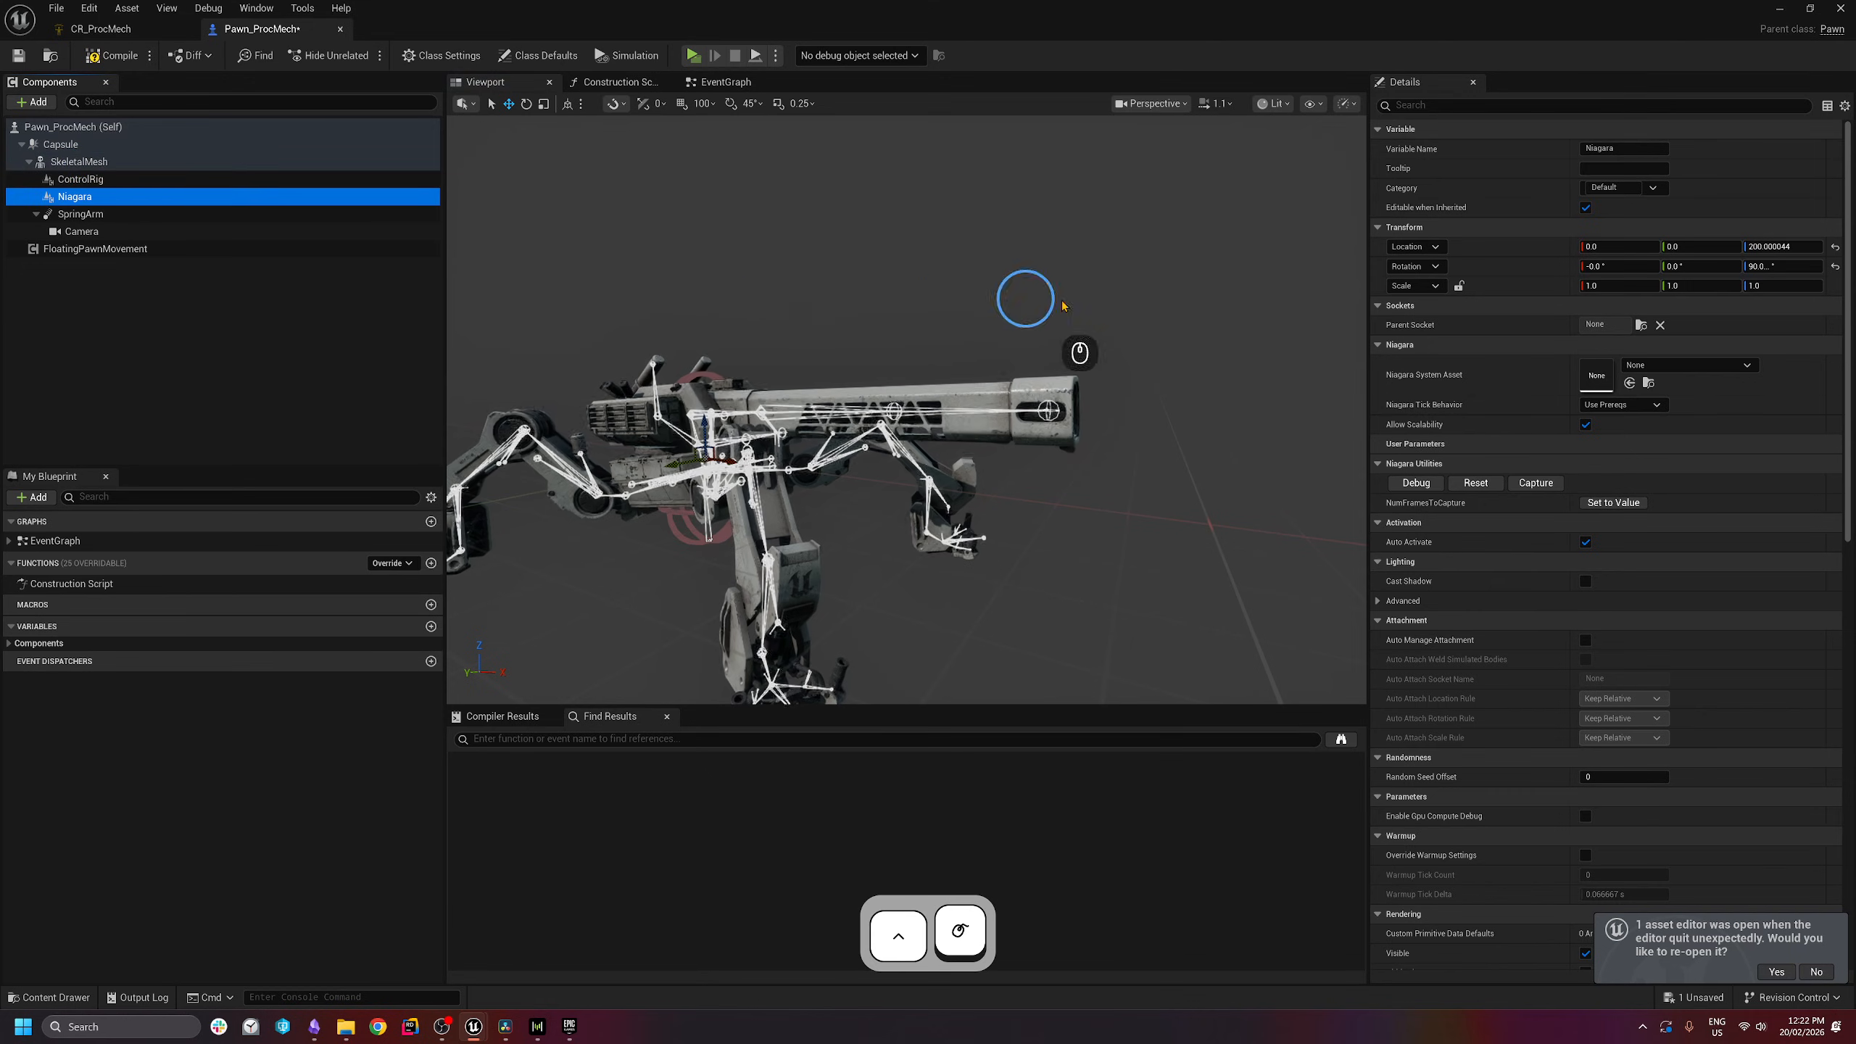
- Attach the Niagara component to the cannon_03 socket and reset its rotation to zero
left_click(1642, 326)
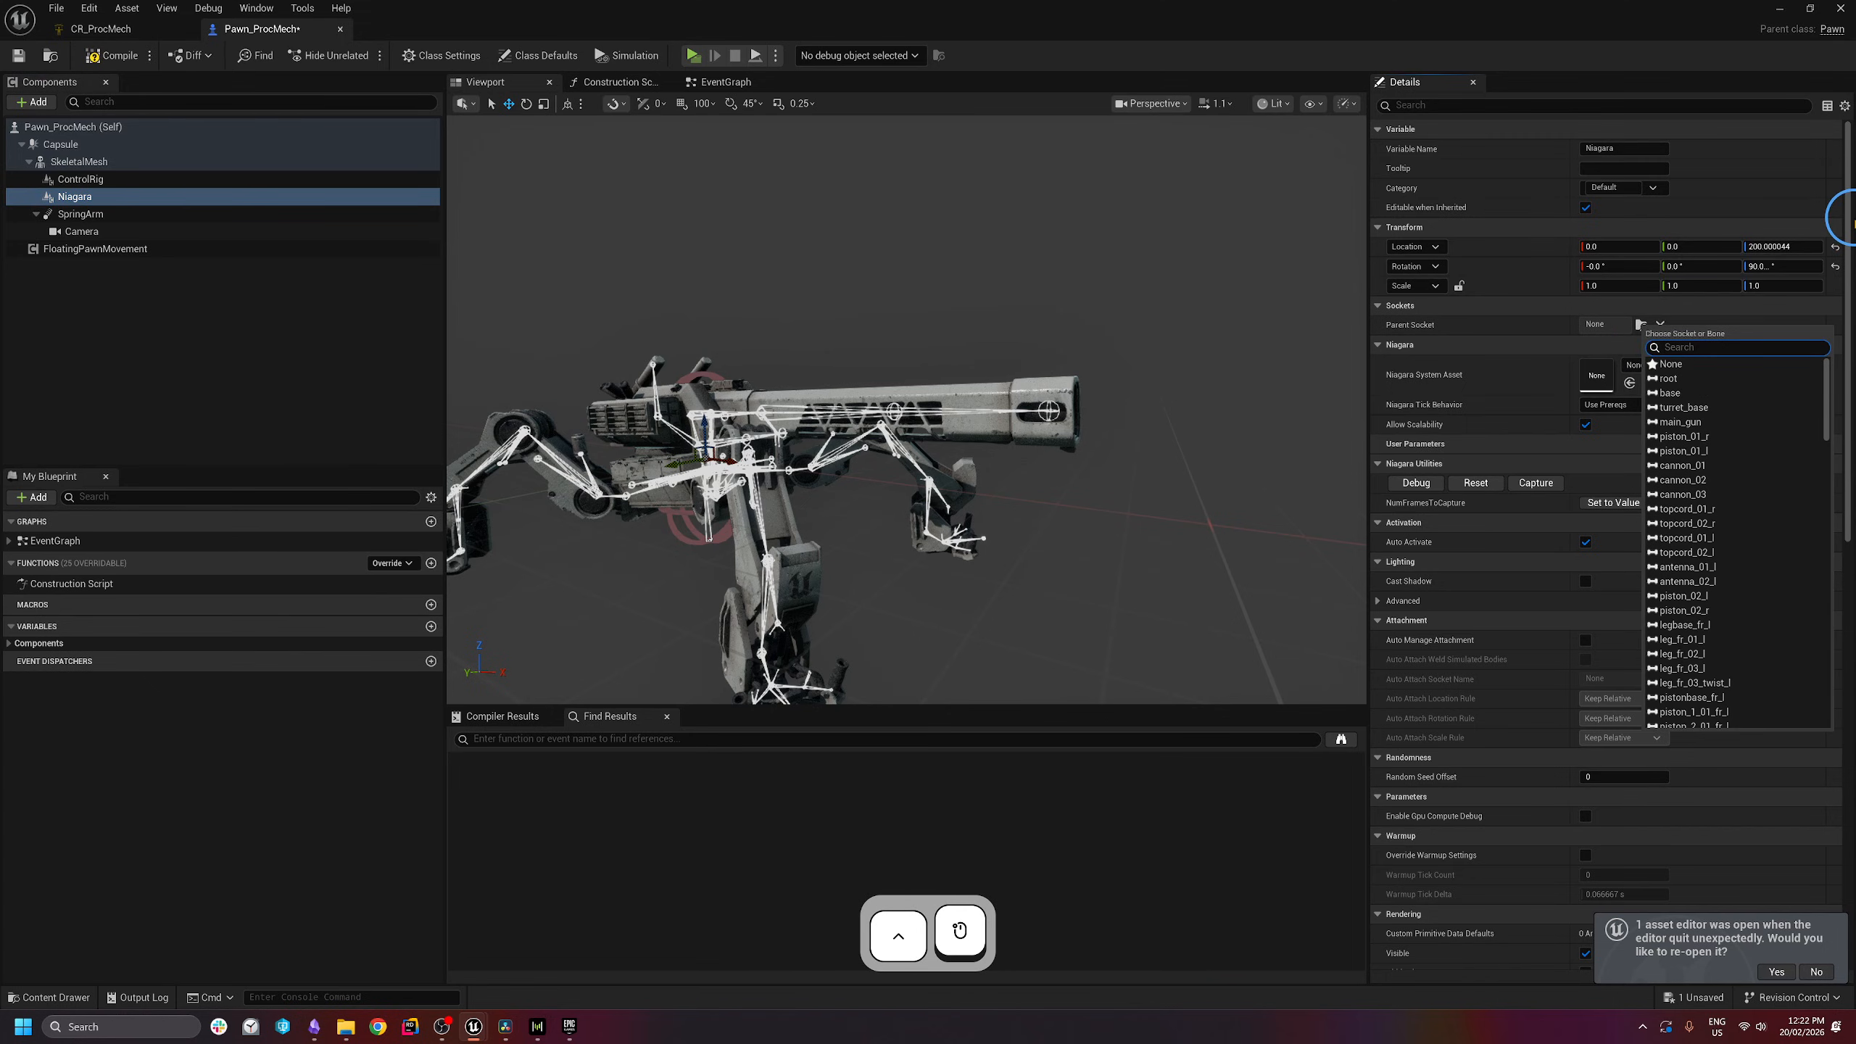
left_click(1694, 494)
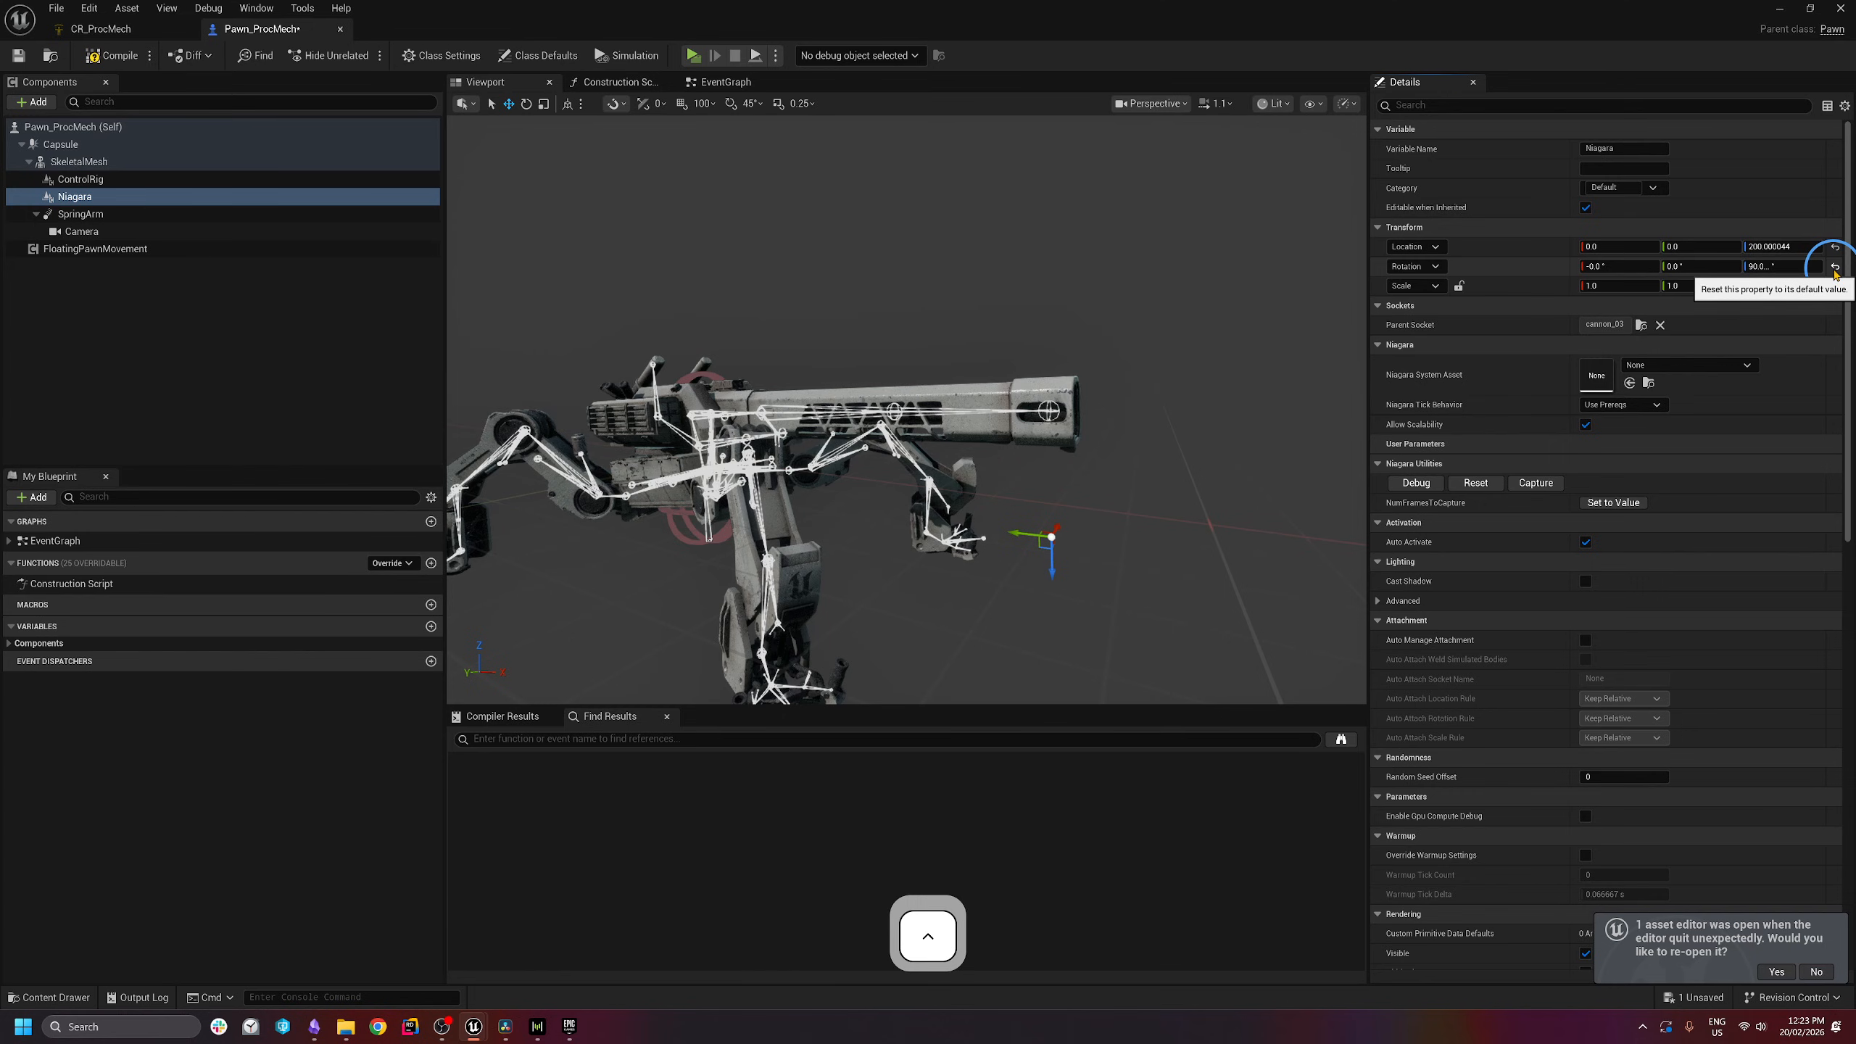
left_click(1836, 268)
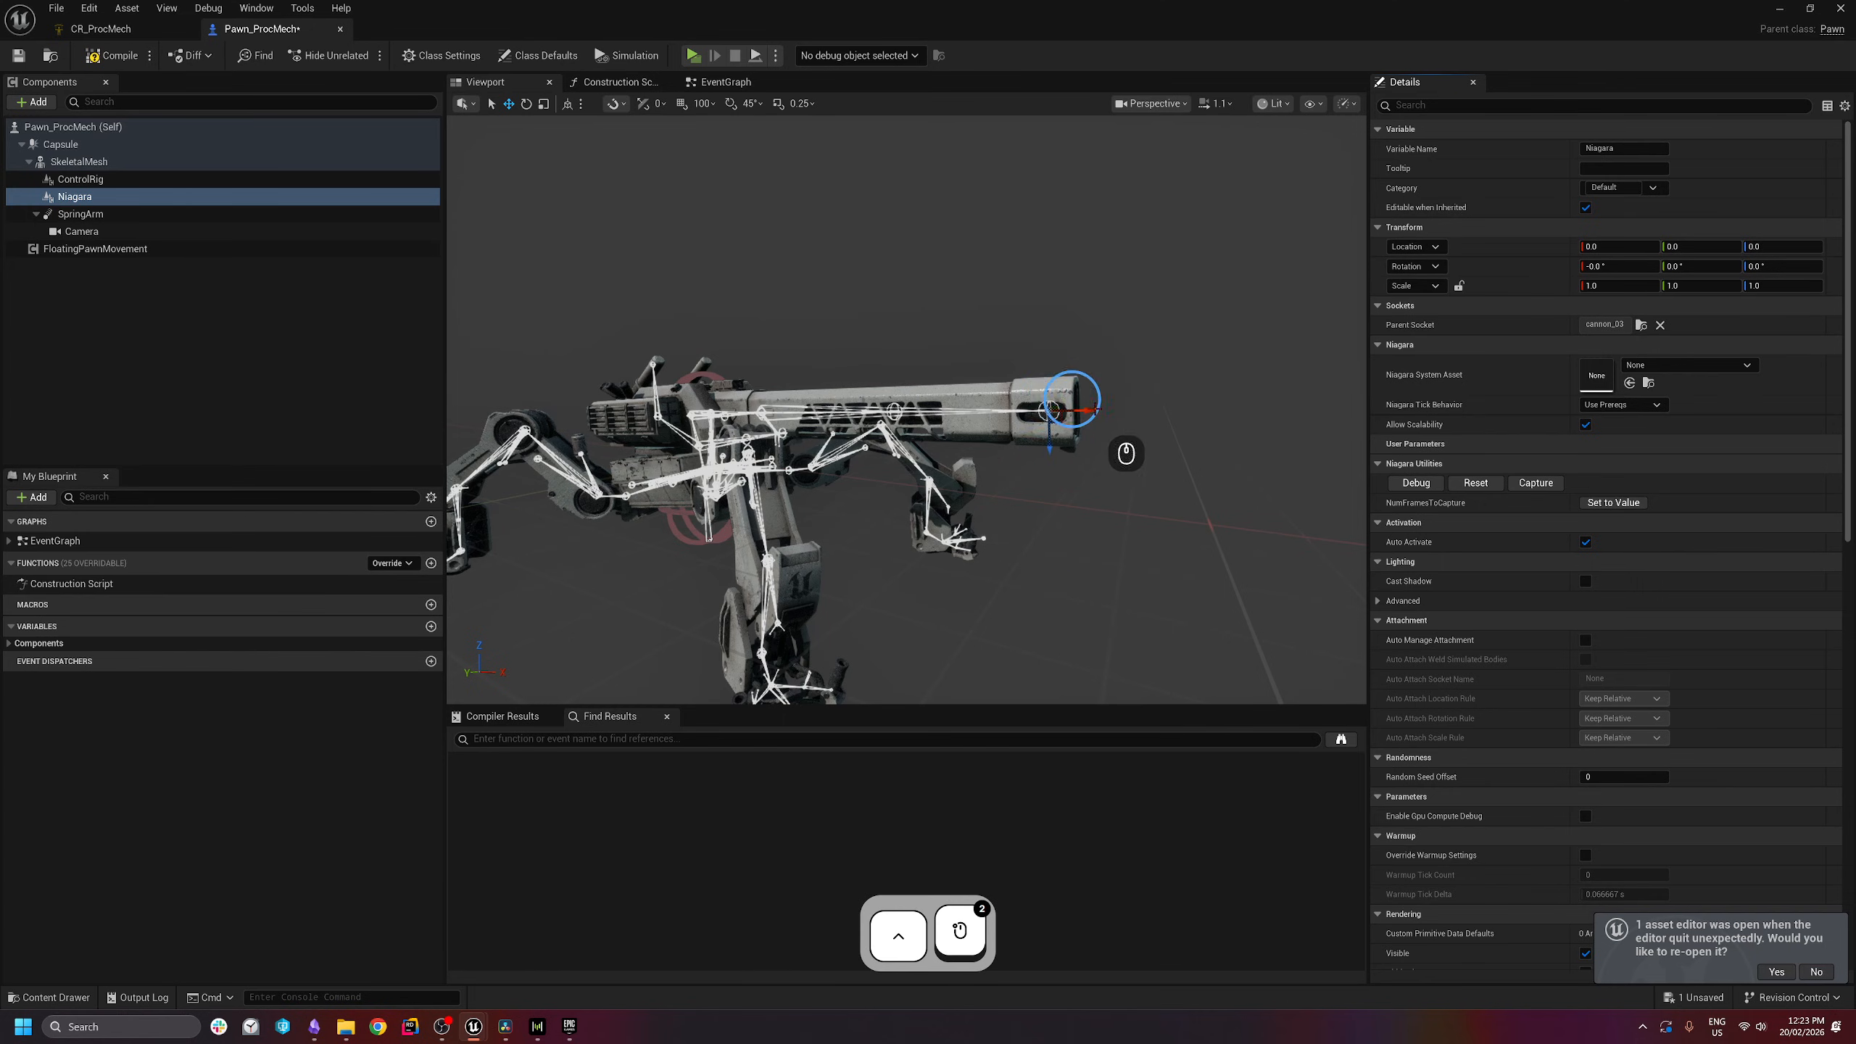
- Fly the viewport camera around to the side of the cannon muzzle
key("d")
key("w")
right_click_drag(1073, 402, 848, 412)
key("a")
scroll(749, 414, "down", 2)
key("s")
key("e")
key("d")
right_click_drag(1021, 330, 856, 430)
key("q")
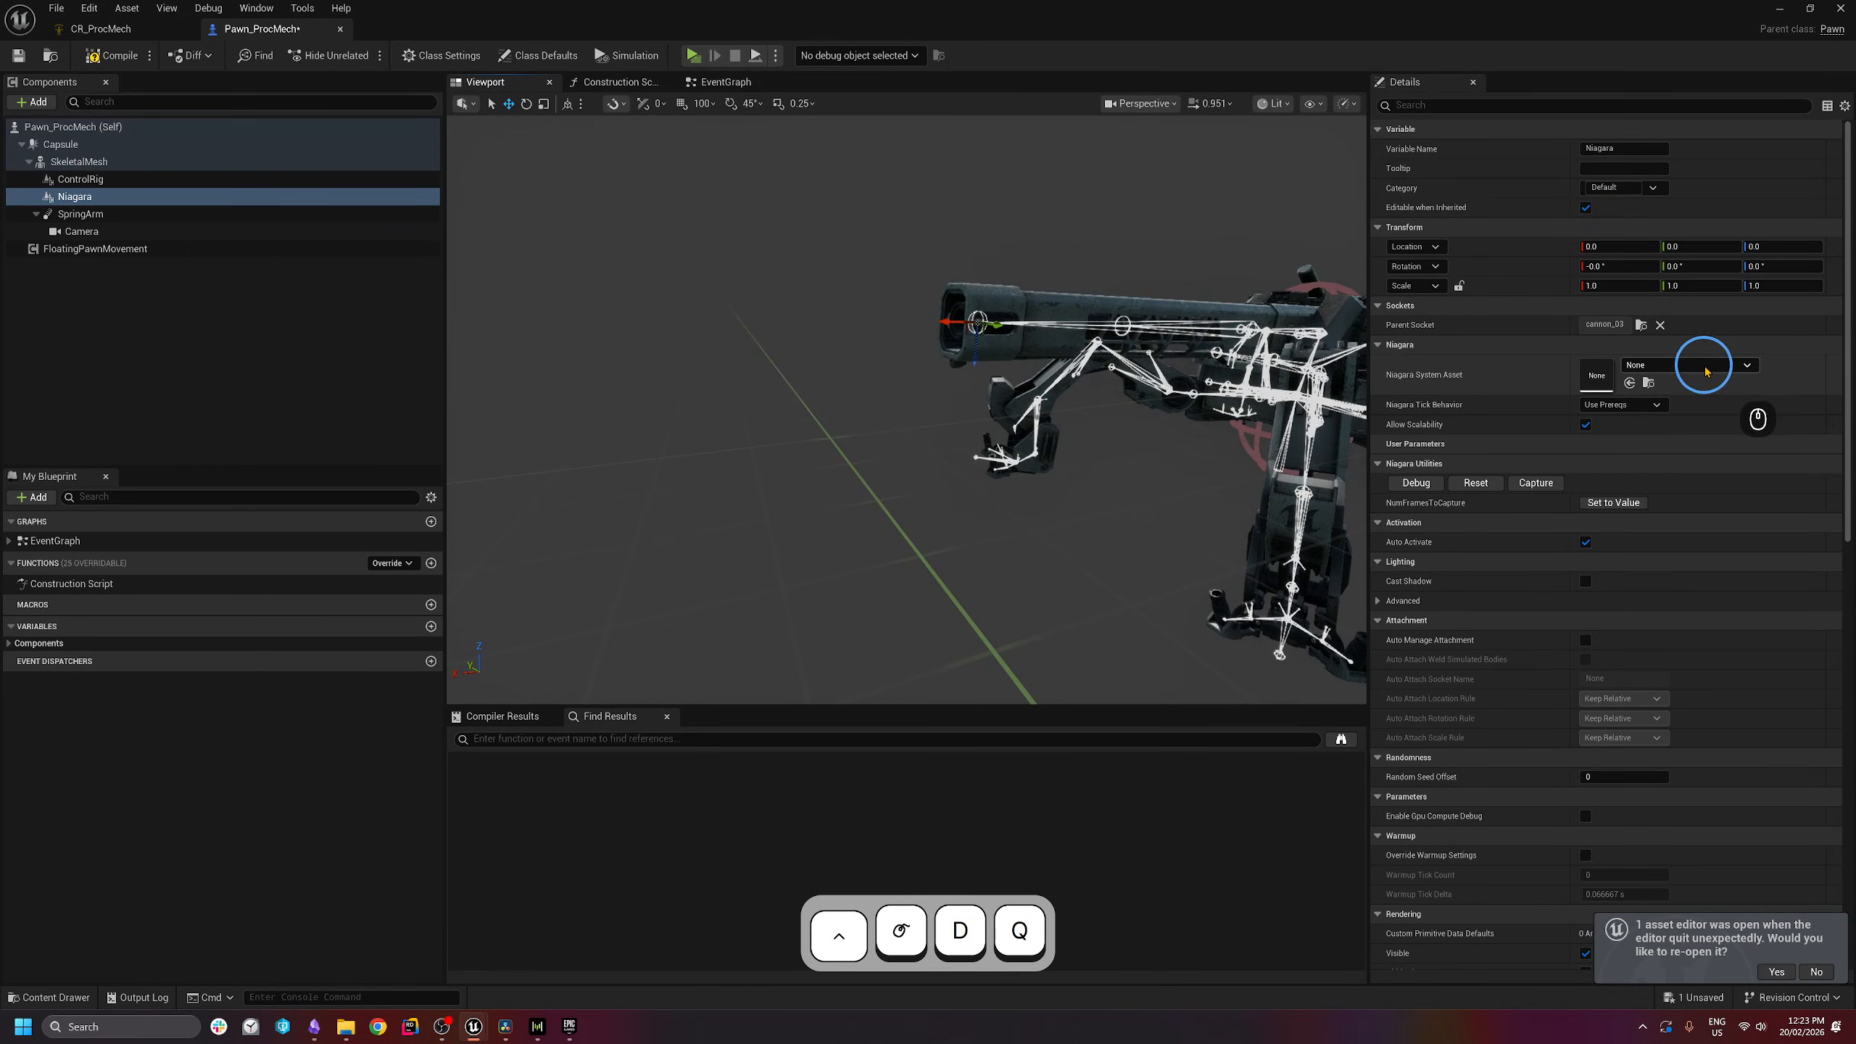
- Set the Niagara System Asset to NS_MuzzleFlash, toggling Allow Scalability off and back on
left_click(1716, 366)
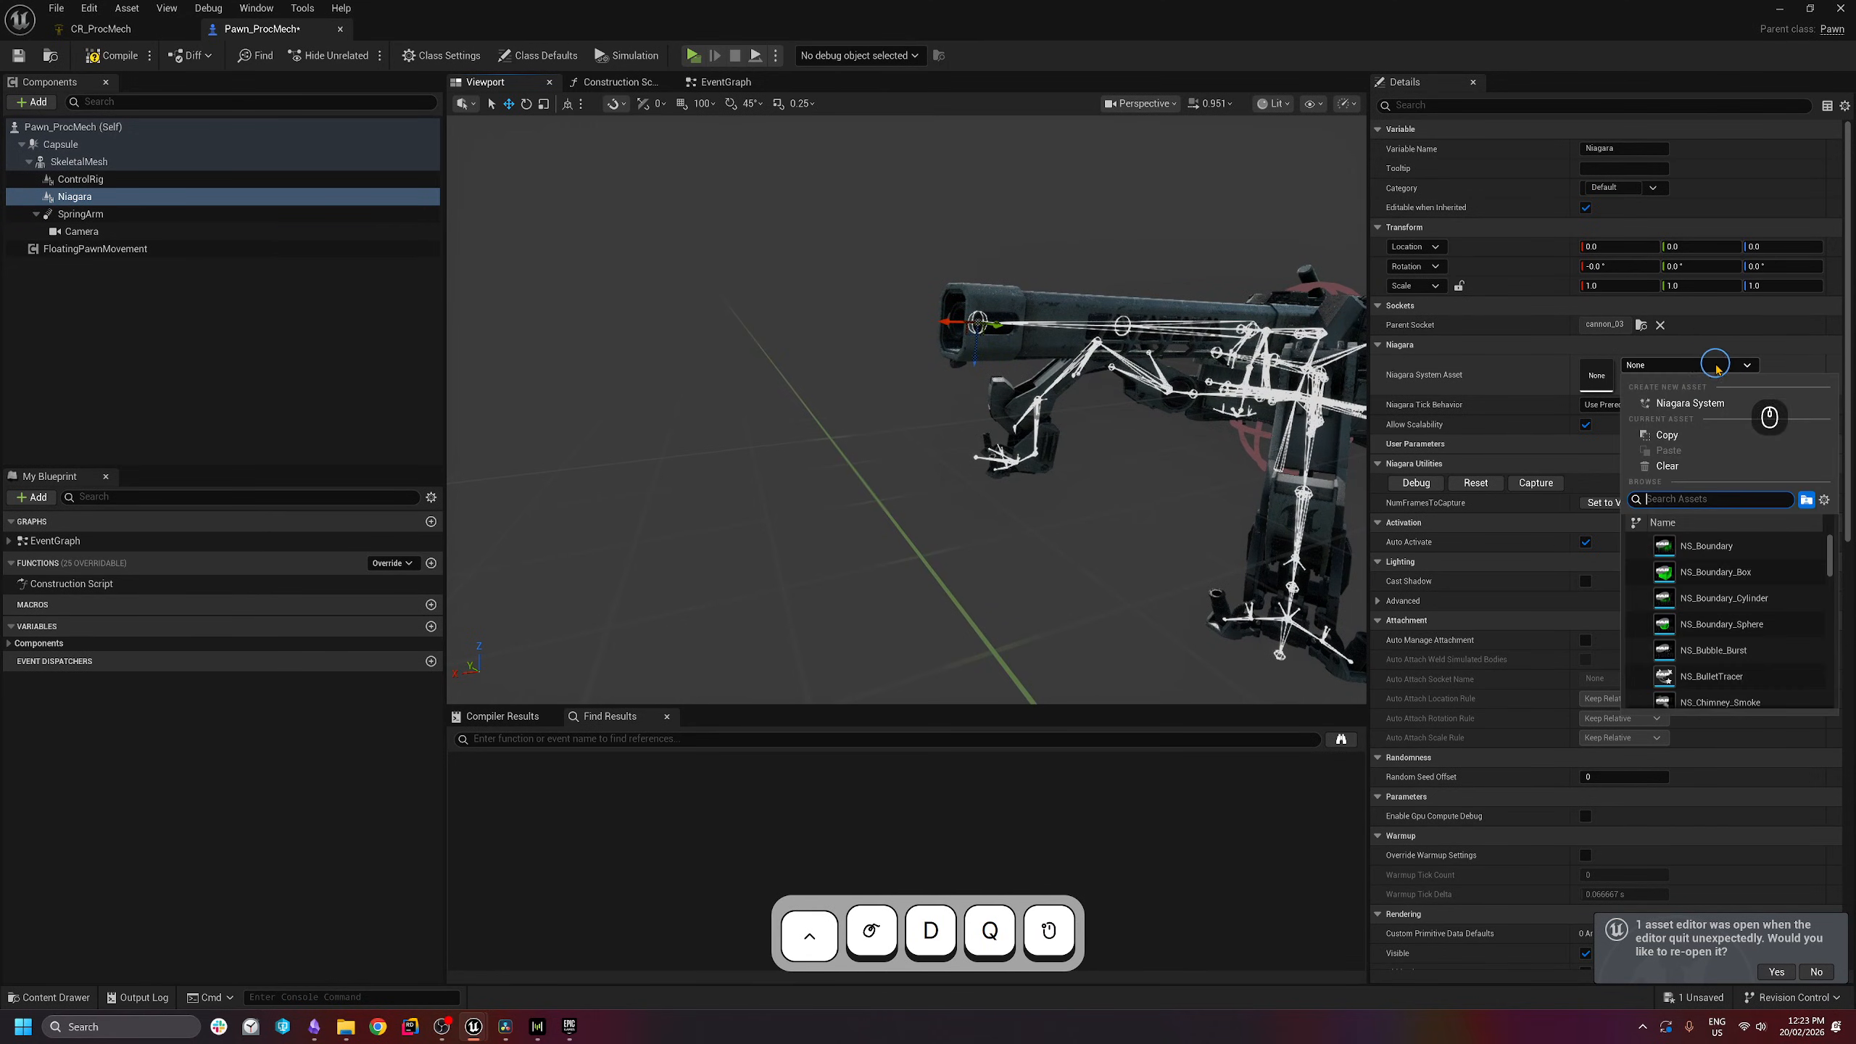
type("muzzl")
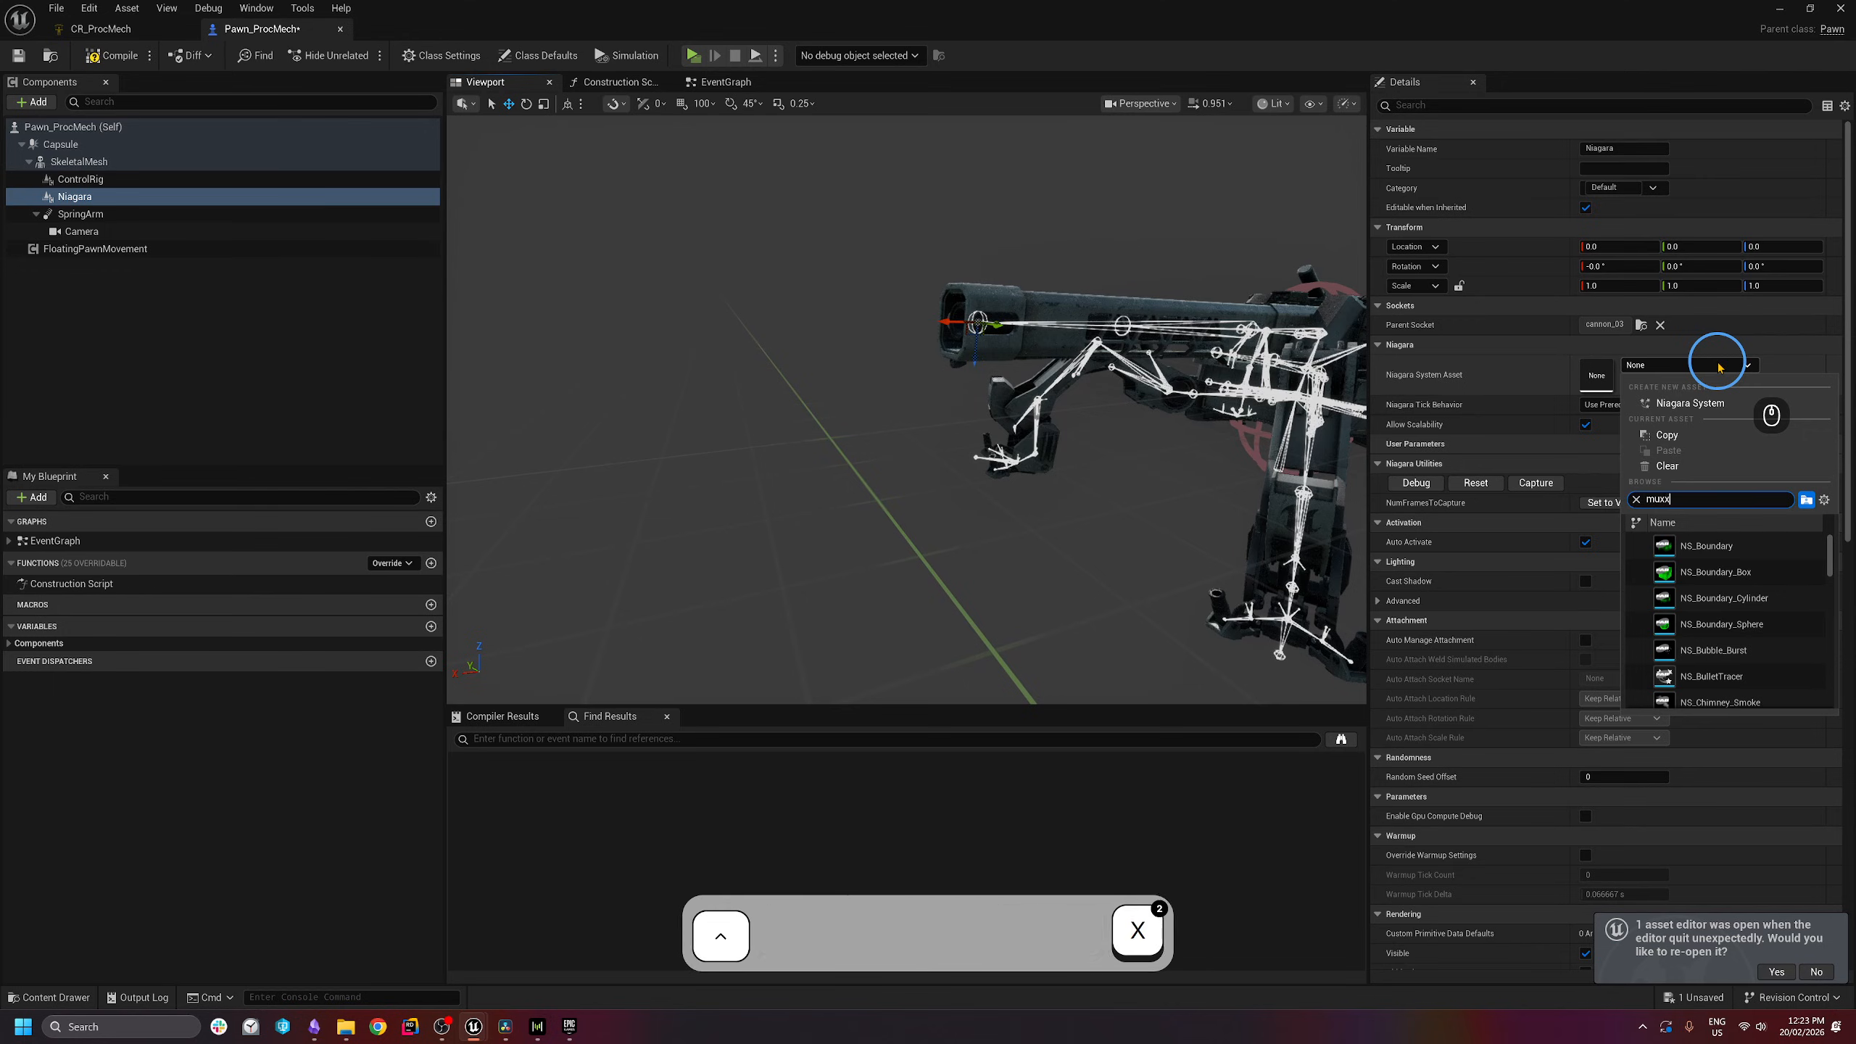
type("e")
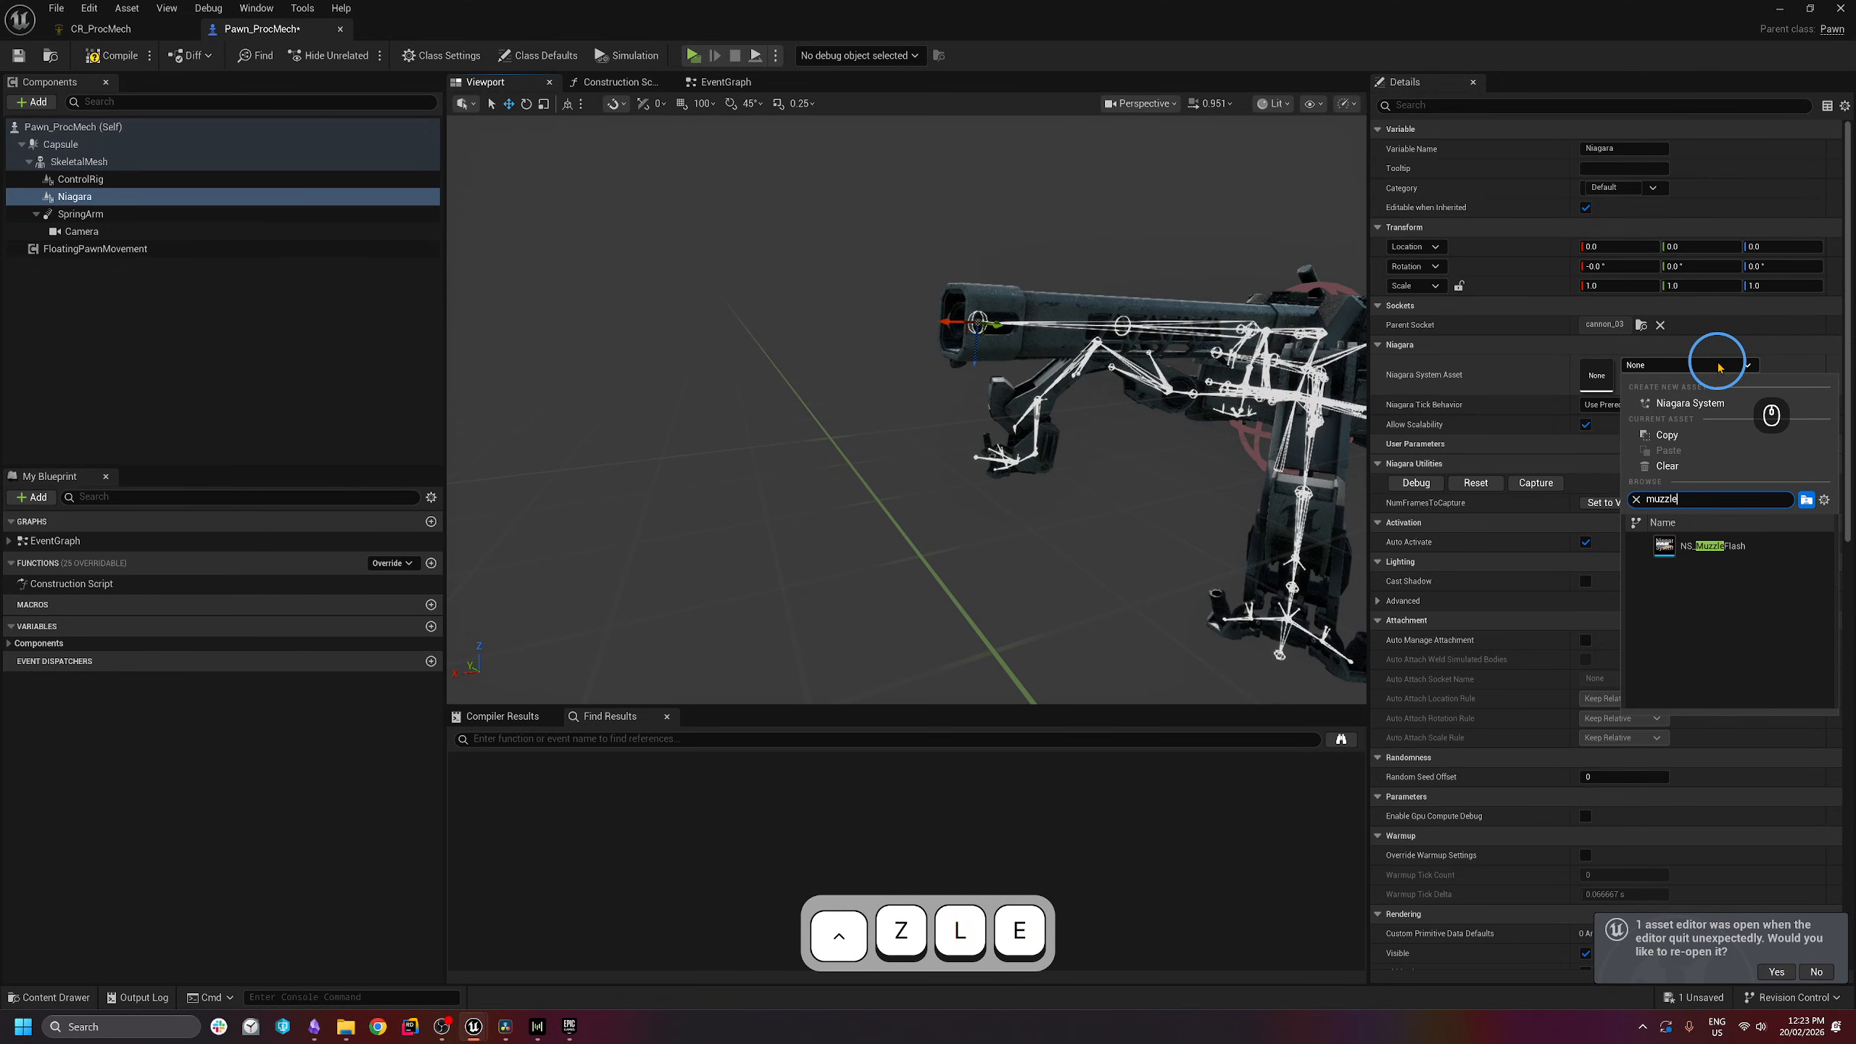
left_click(1710, 554)
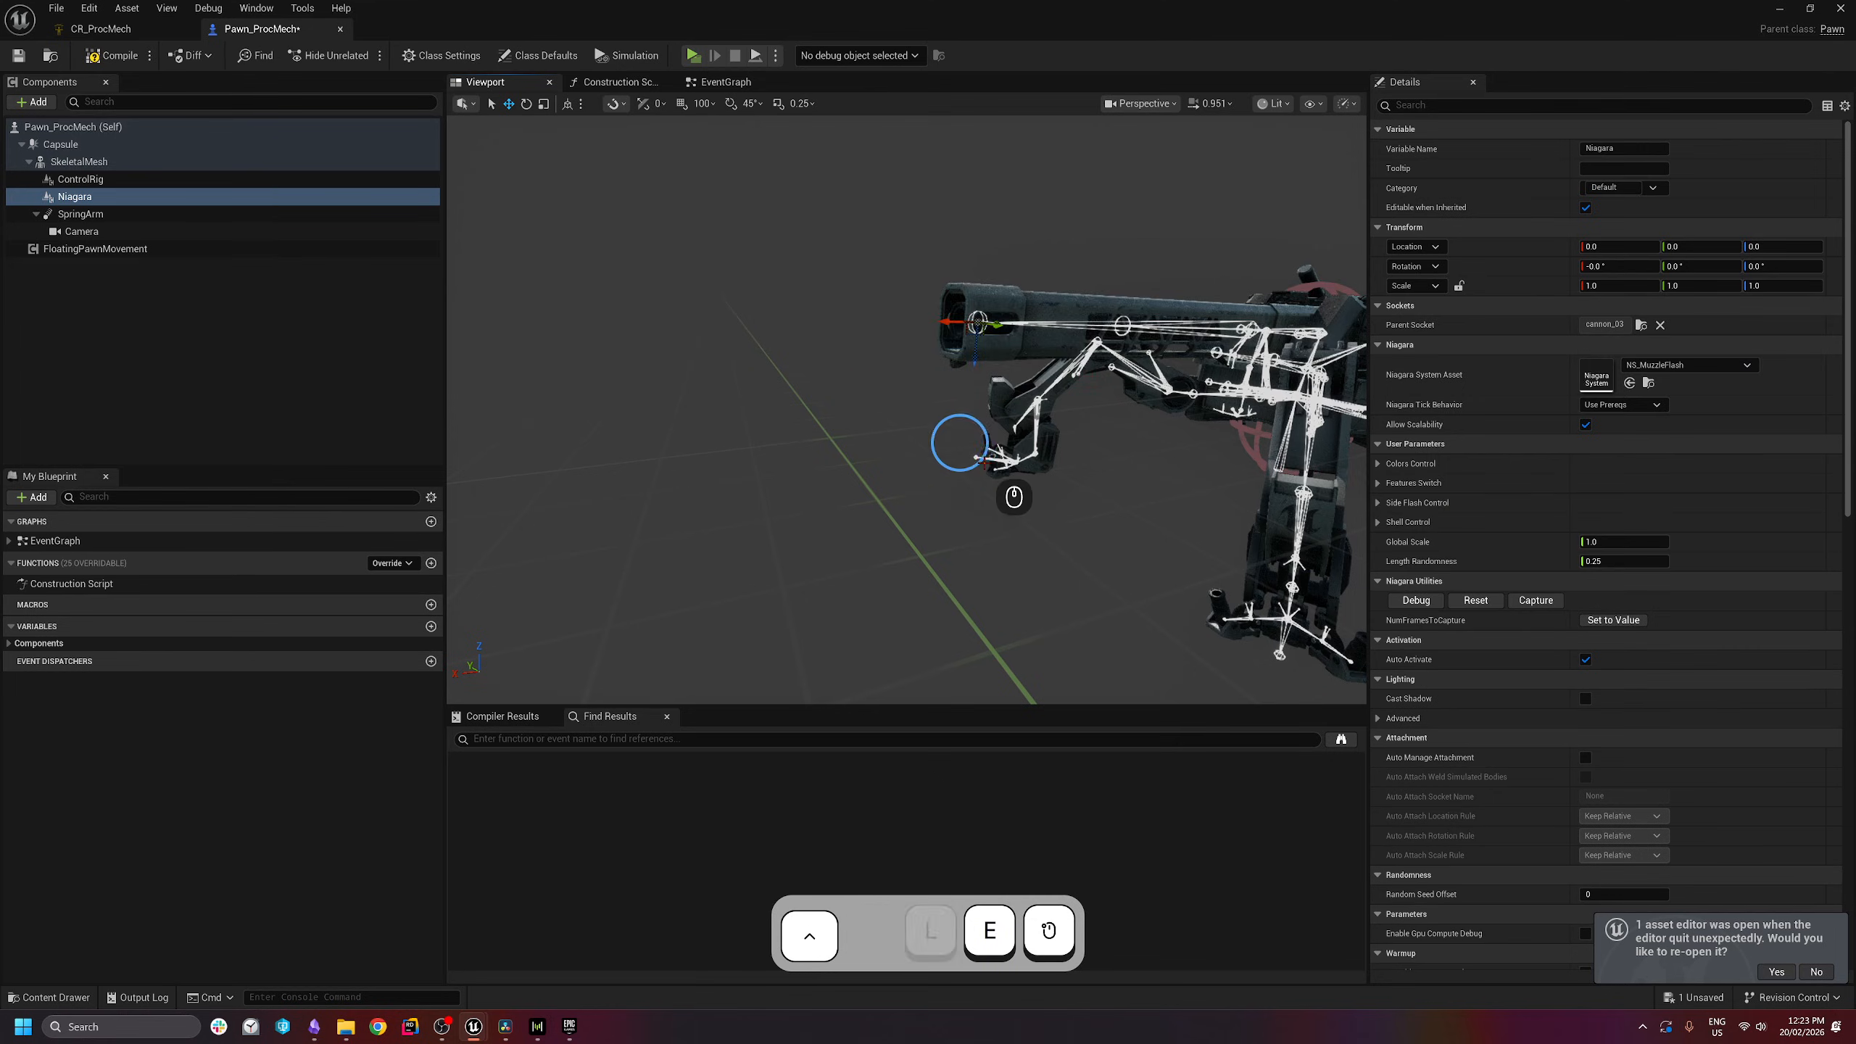
right_click_drag(998, 489, 999, 494)
key("s")
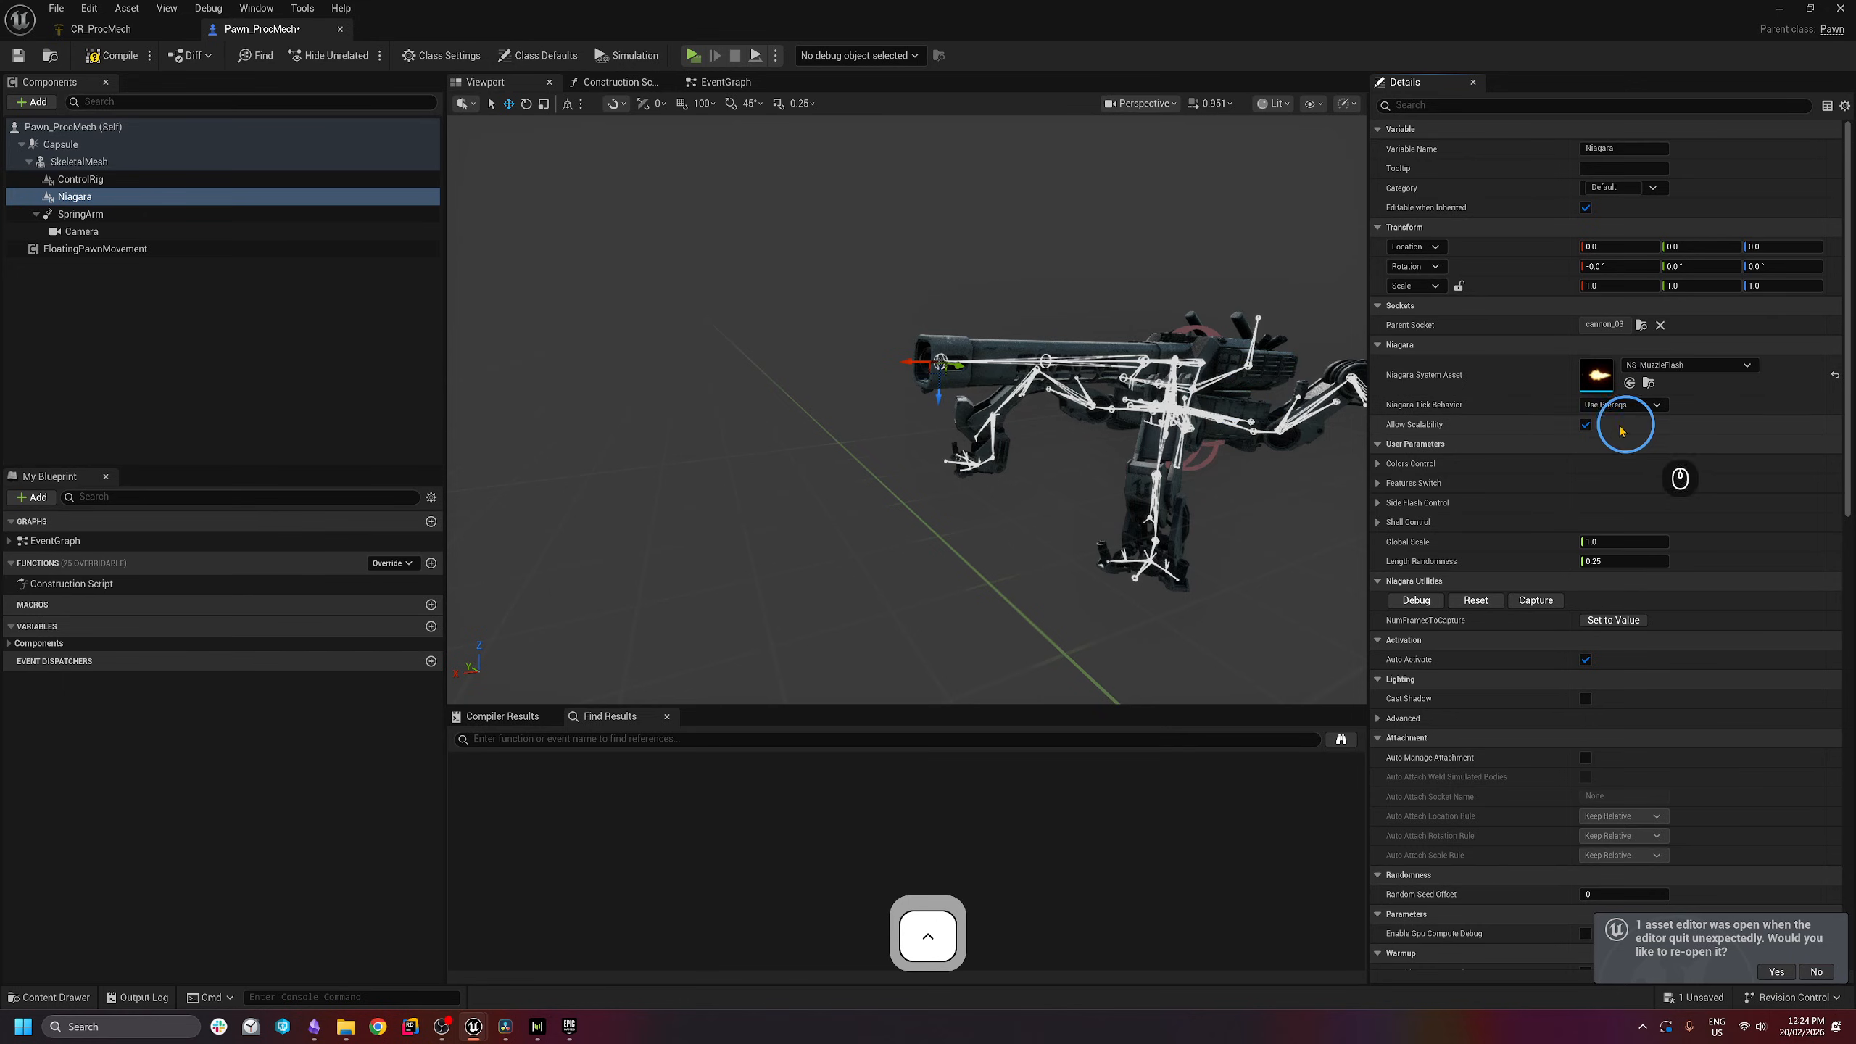
left_click(1586, 425)
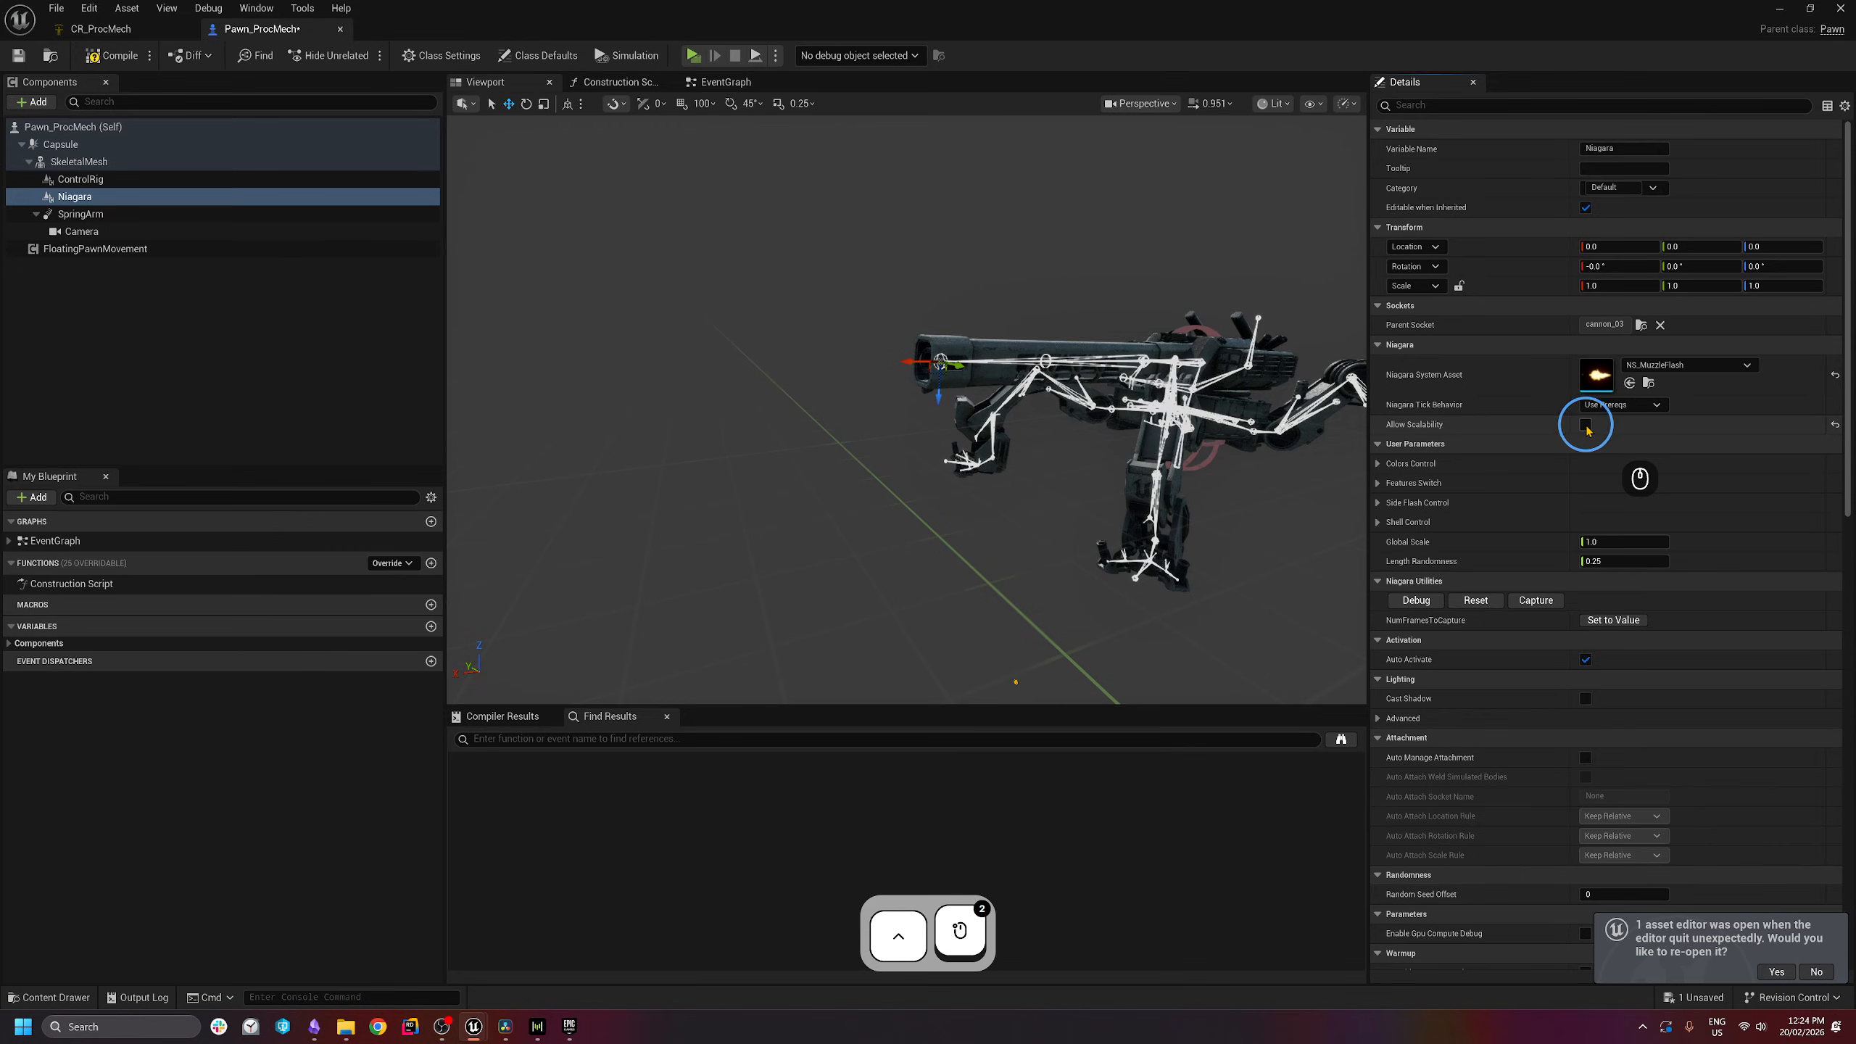
left_click(1586, 425)
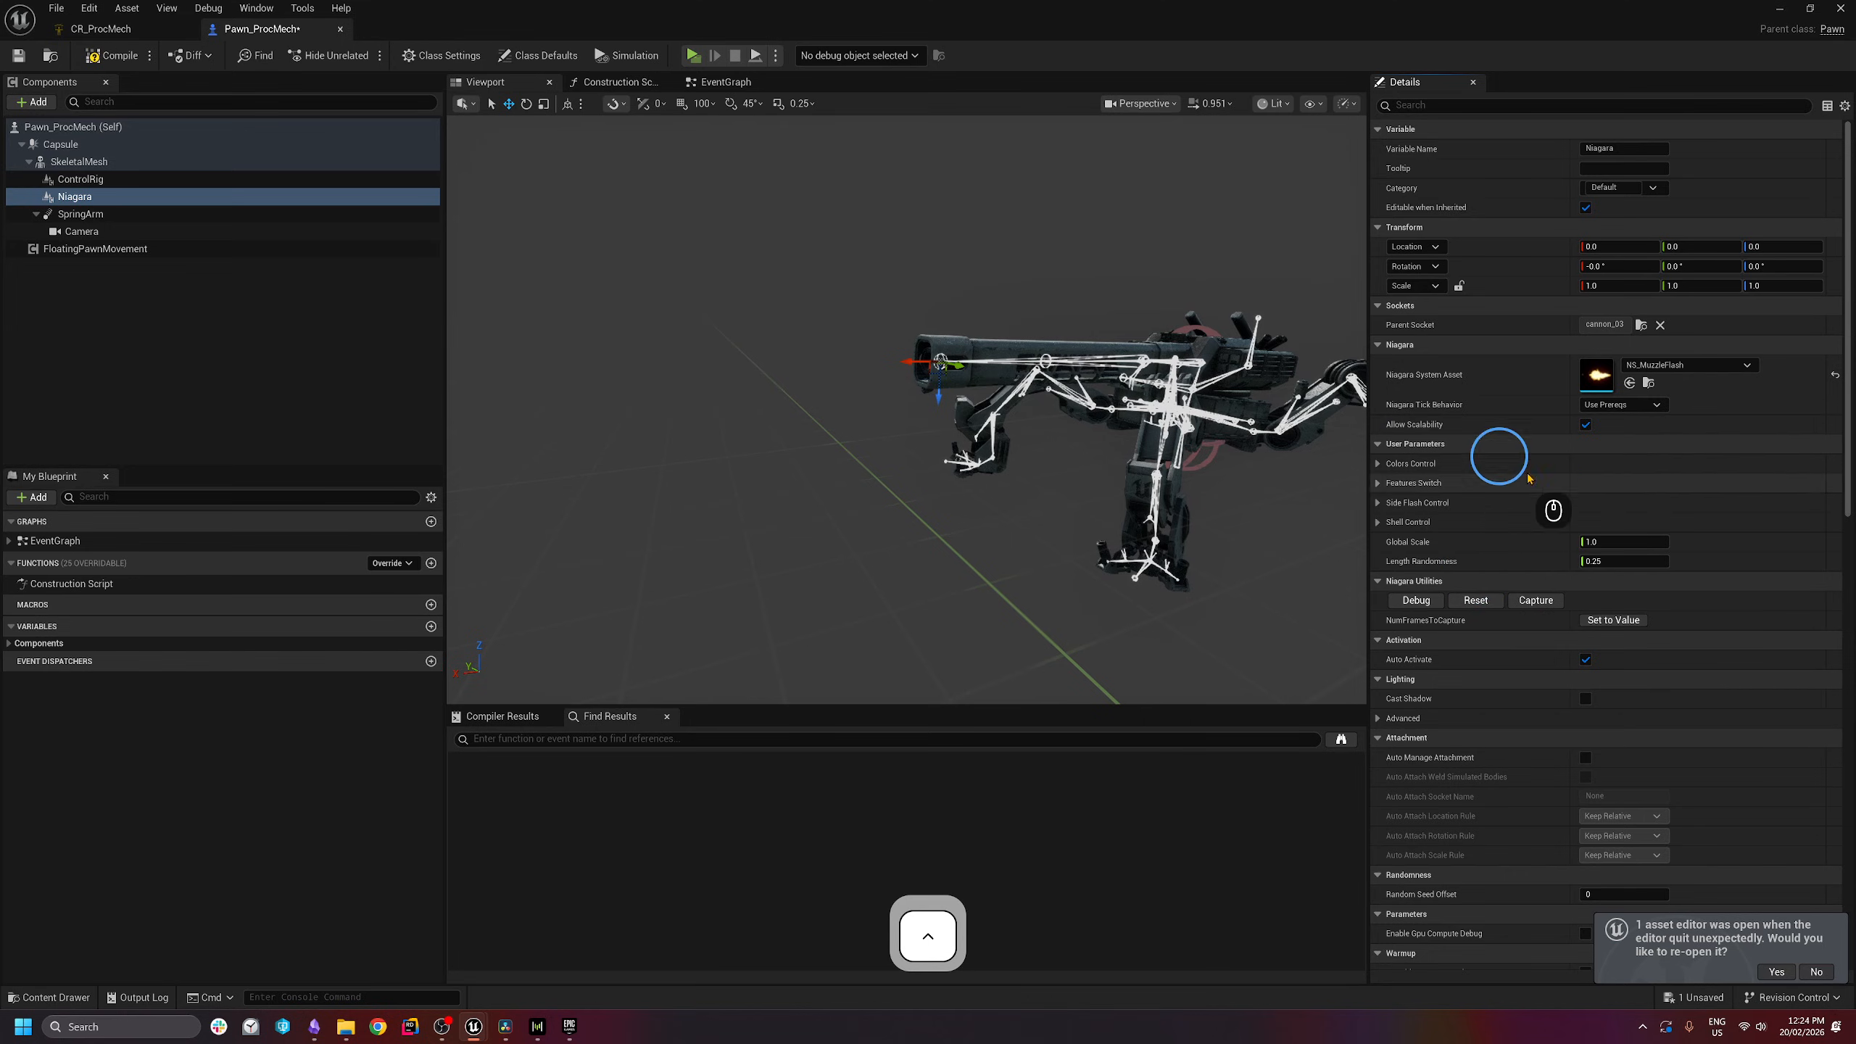
- Open the Niagara Debugger and loop the muzzle flash preview while framing the cannon
left_click(1416, 600)
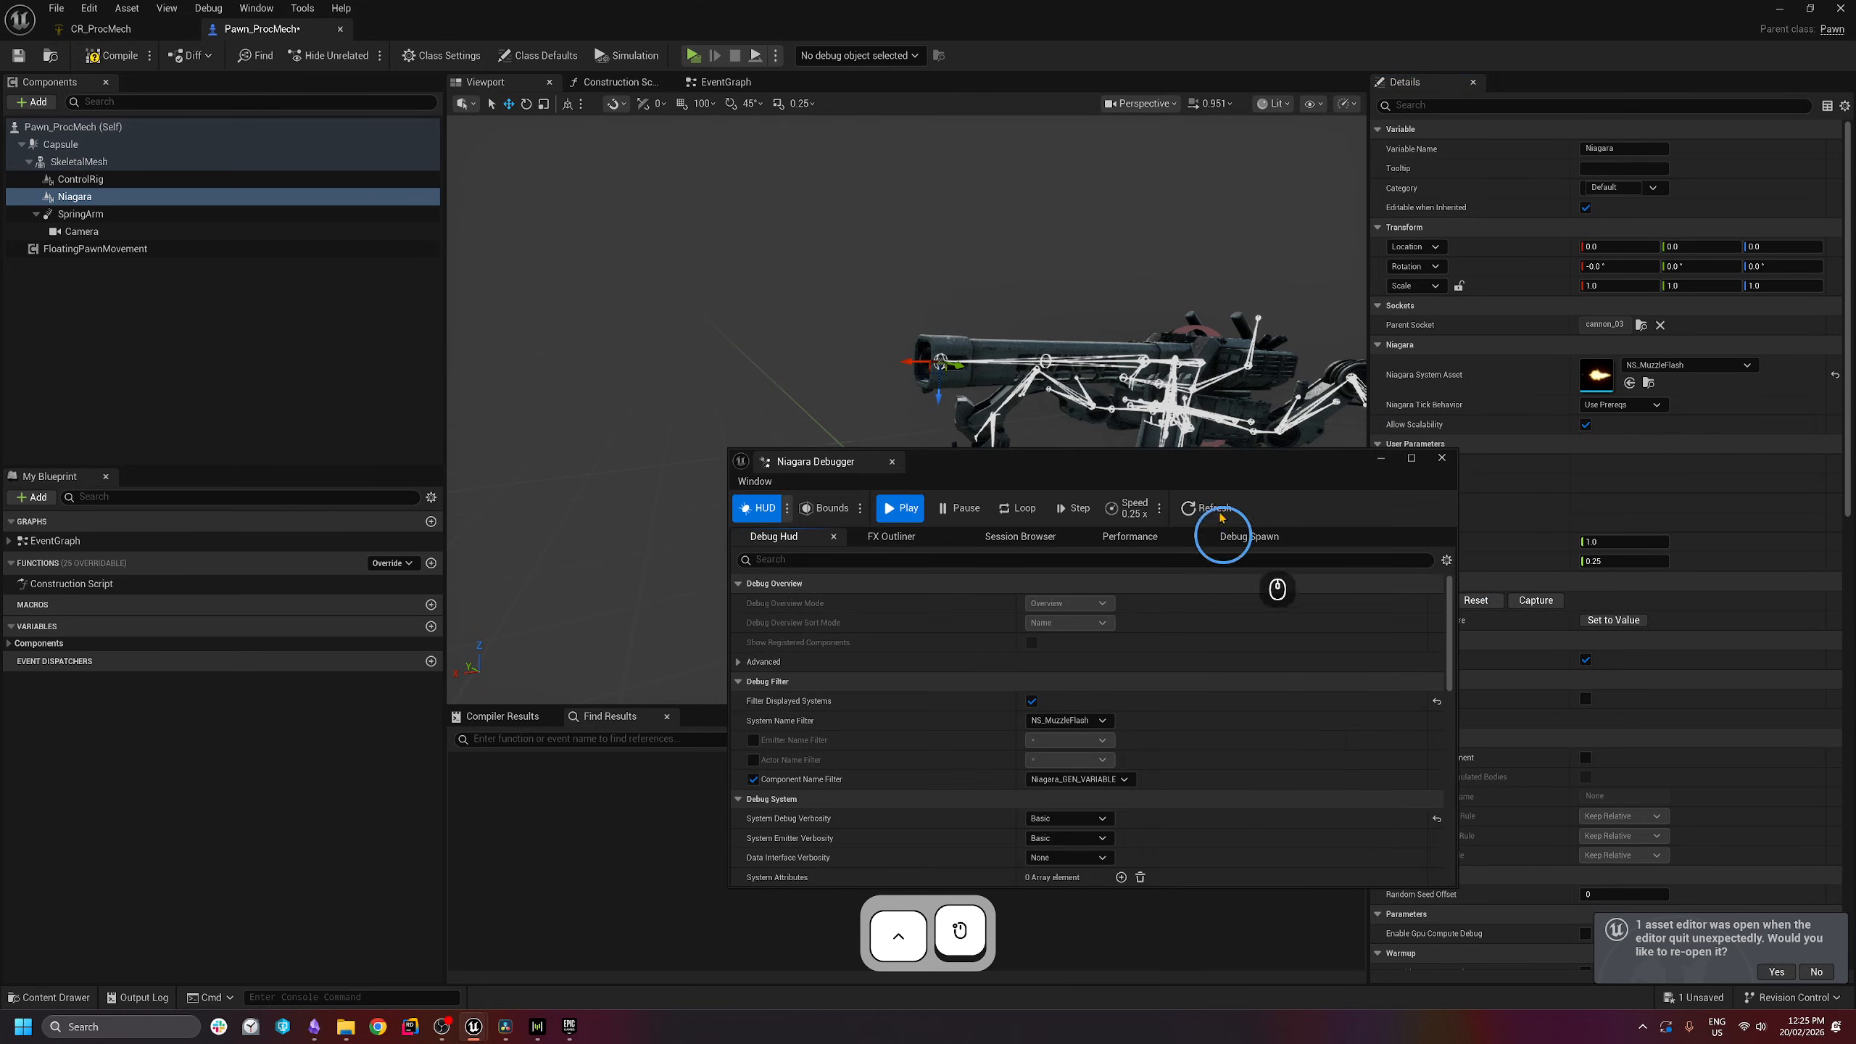
left_click_drag(1143, 465, 1031, 481)
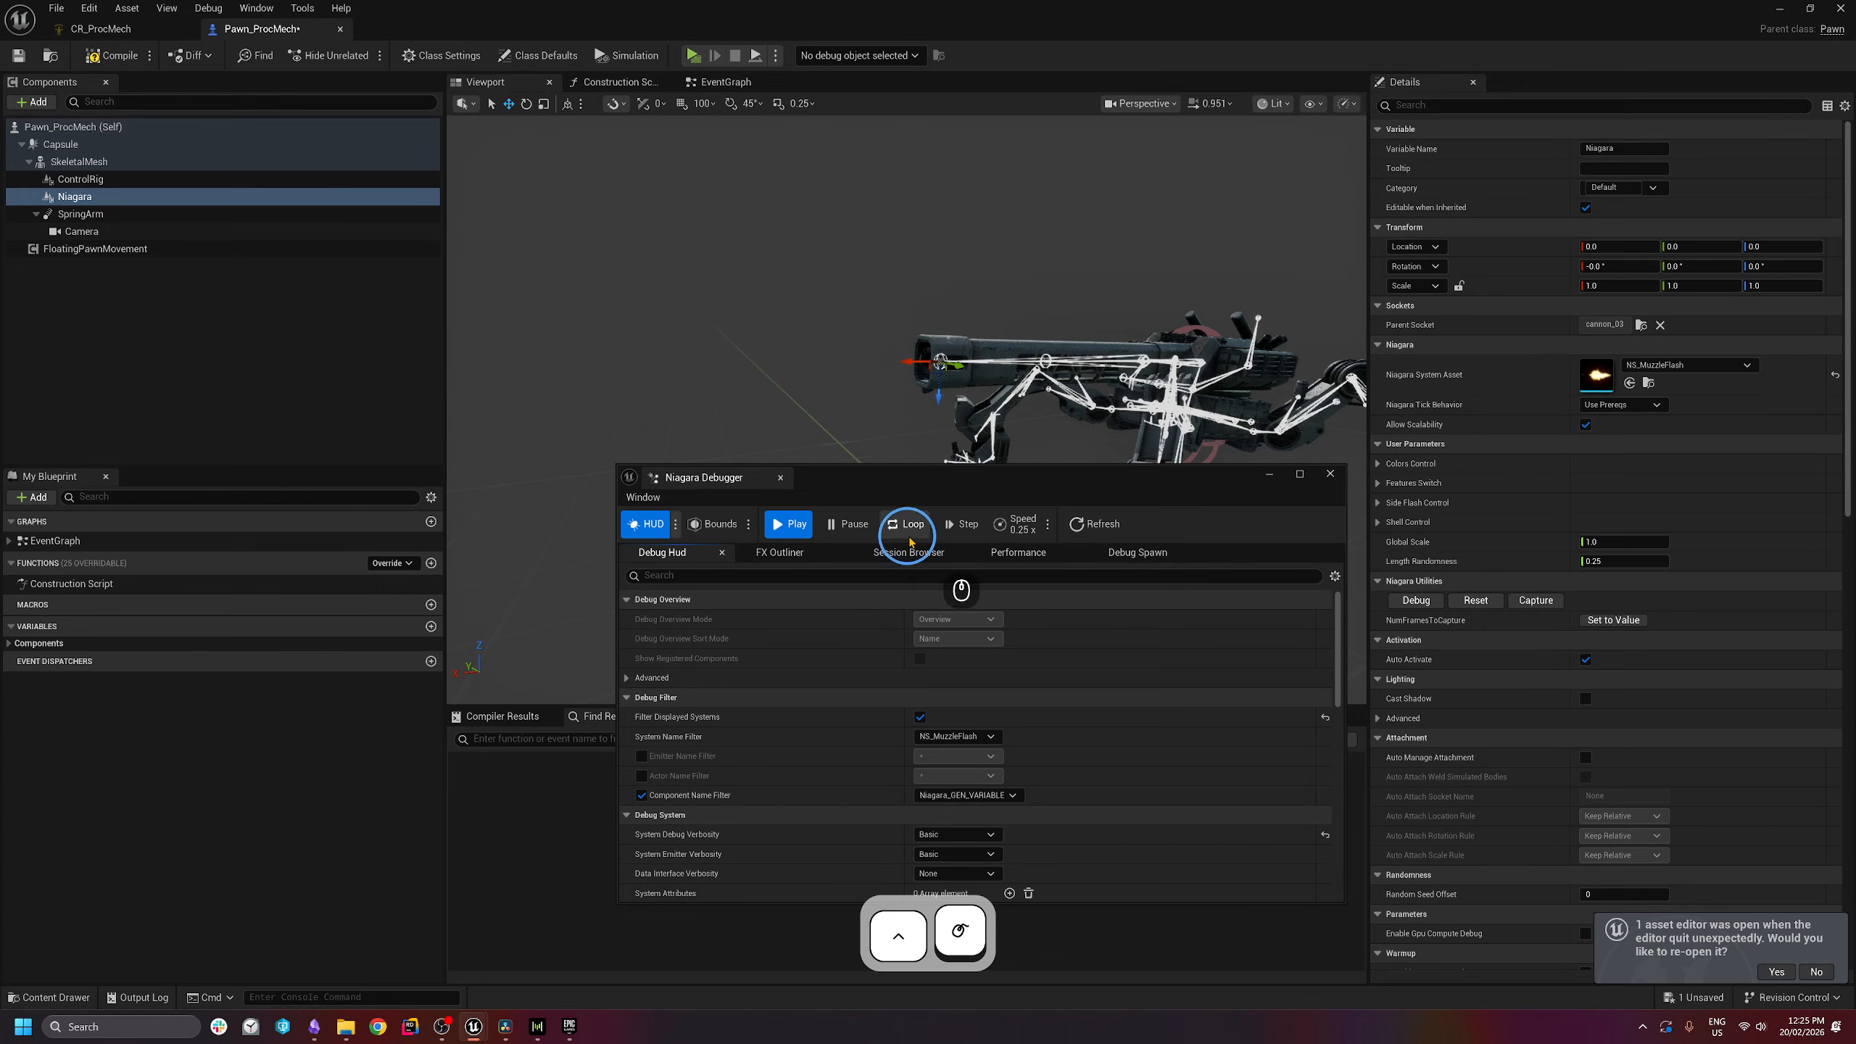
left_click(914, 531)
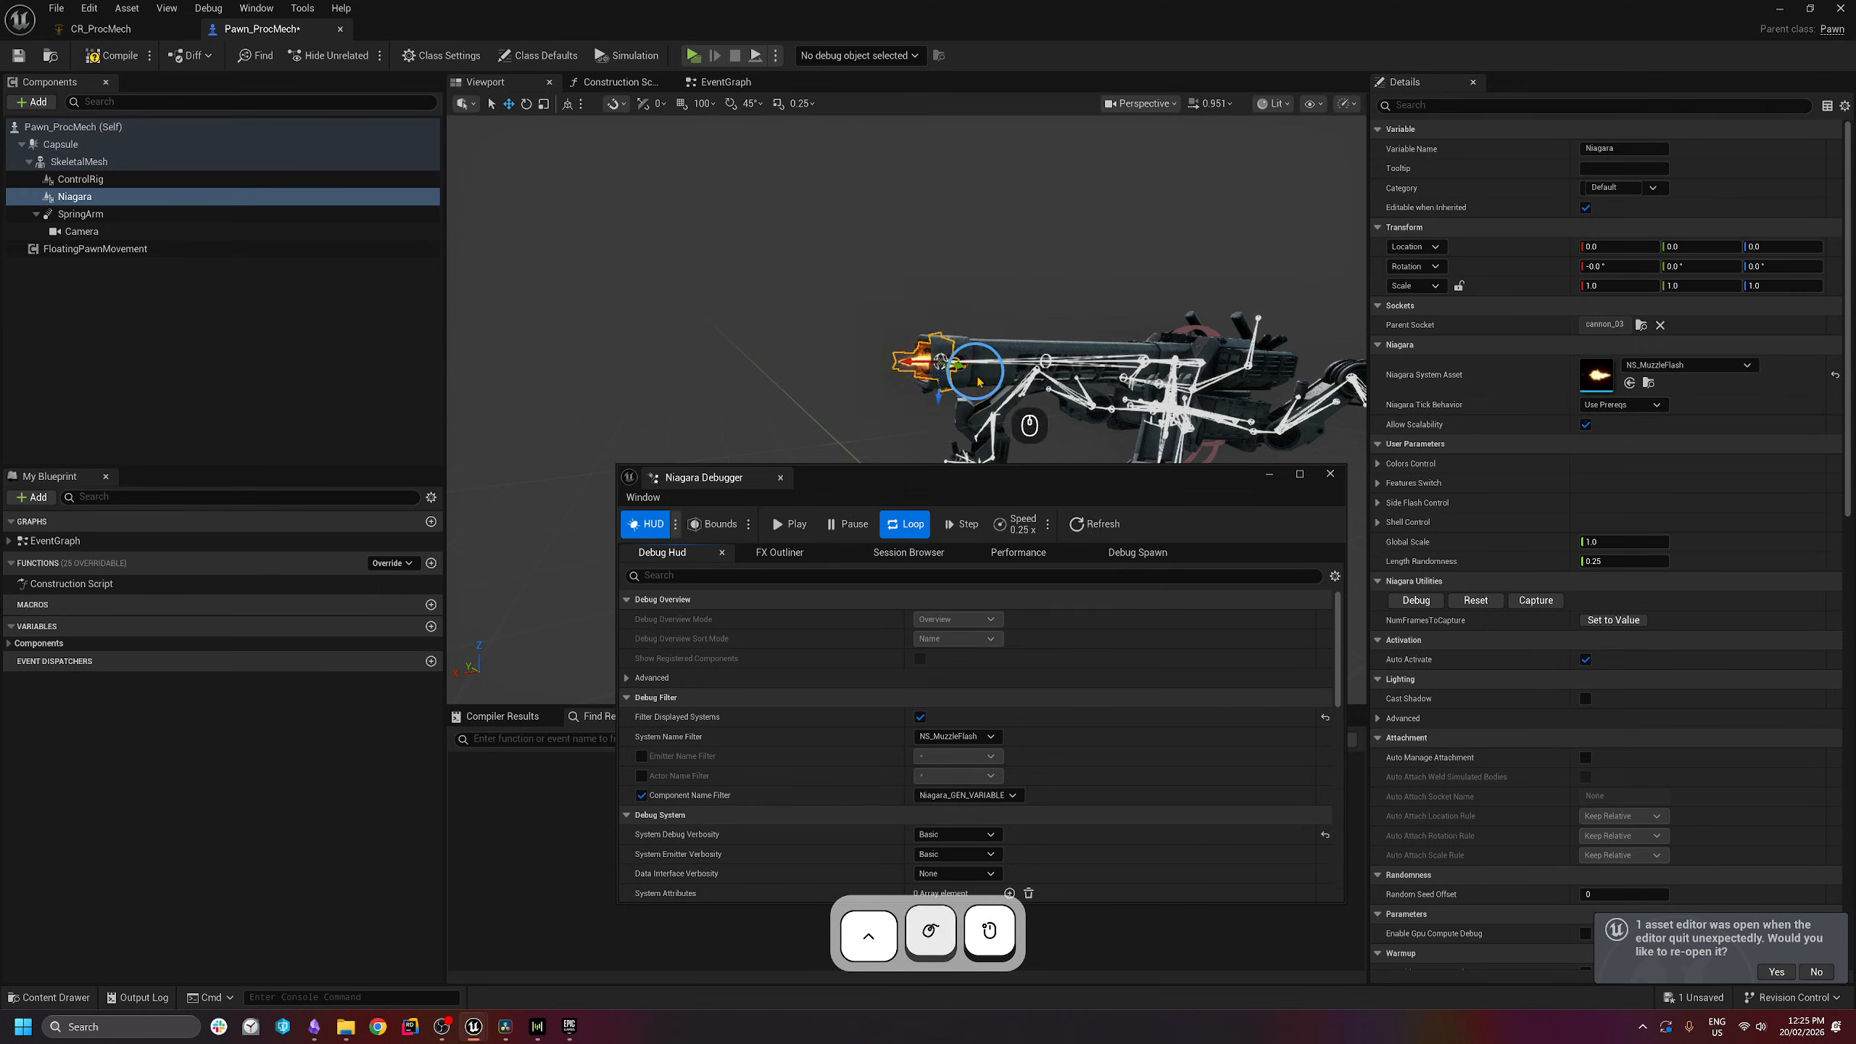
key("w")
right_click_drag(978, 374, 981, 381)
key("e")
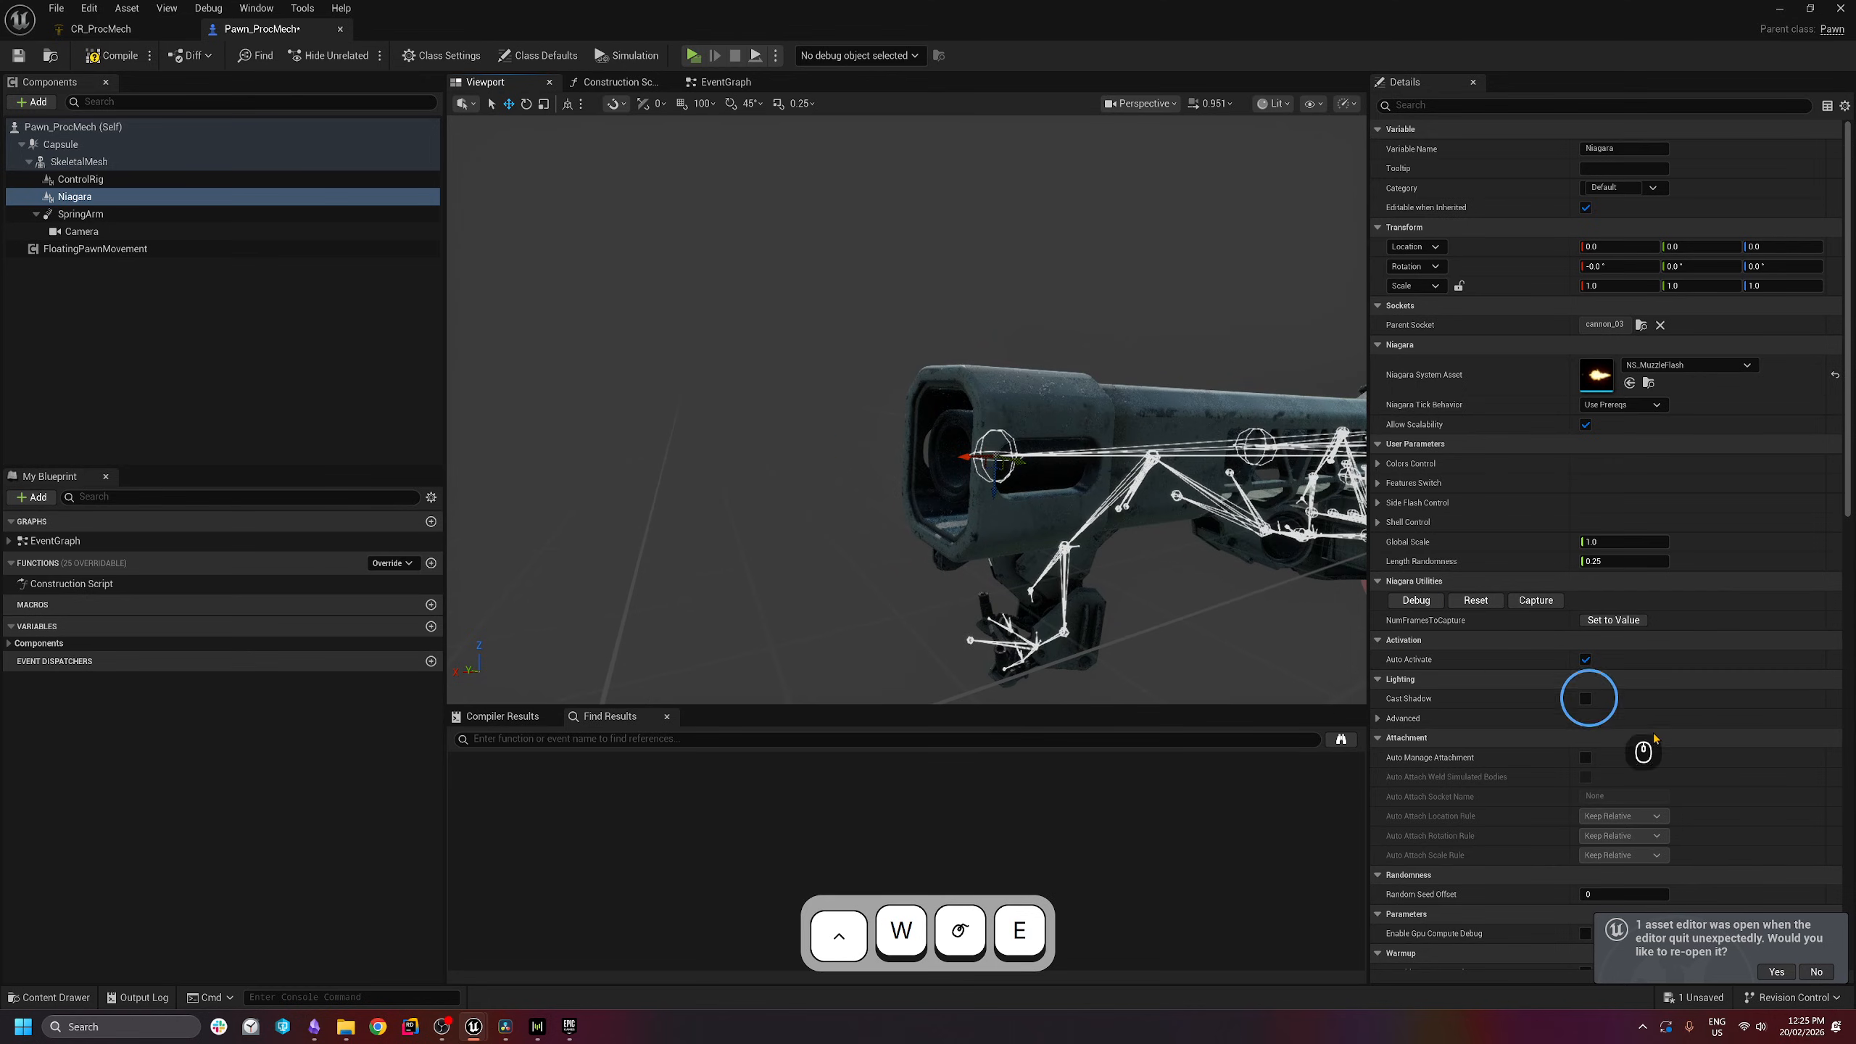
scroll(1705, 647, "down", 1)
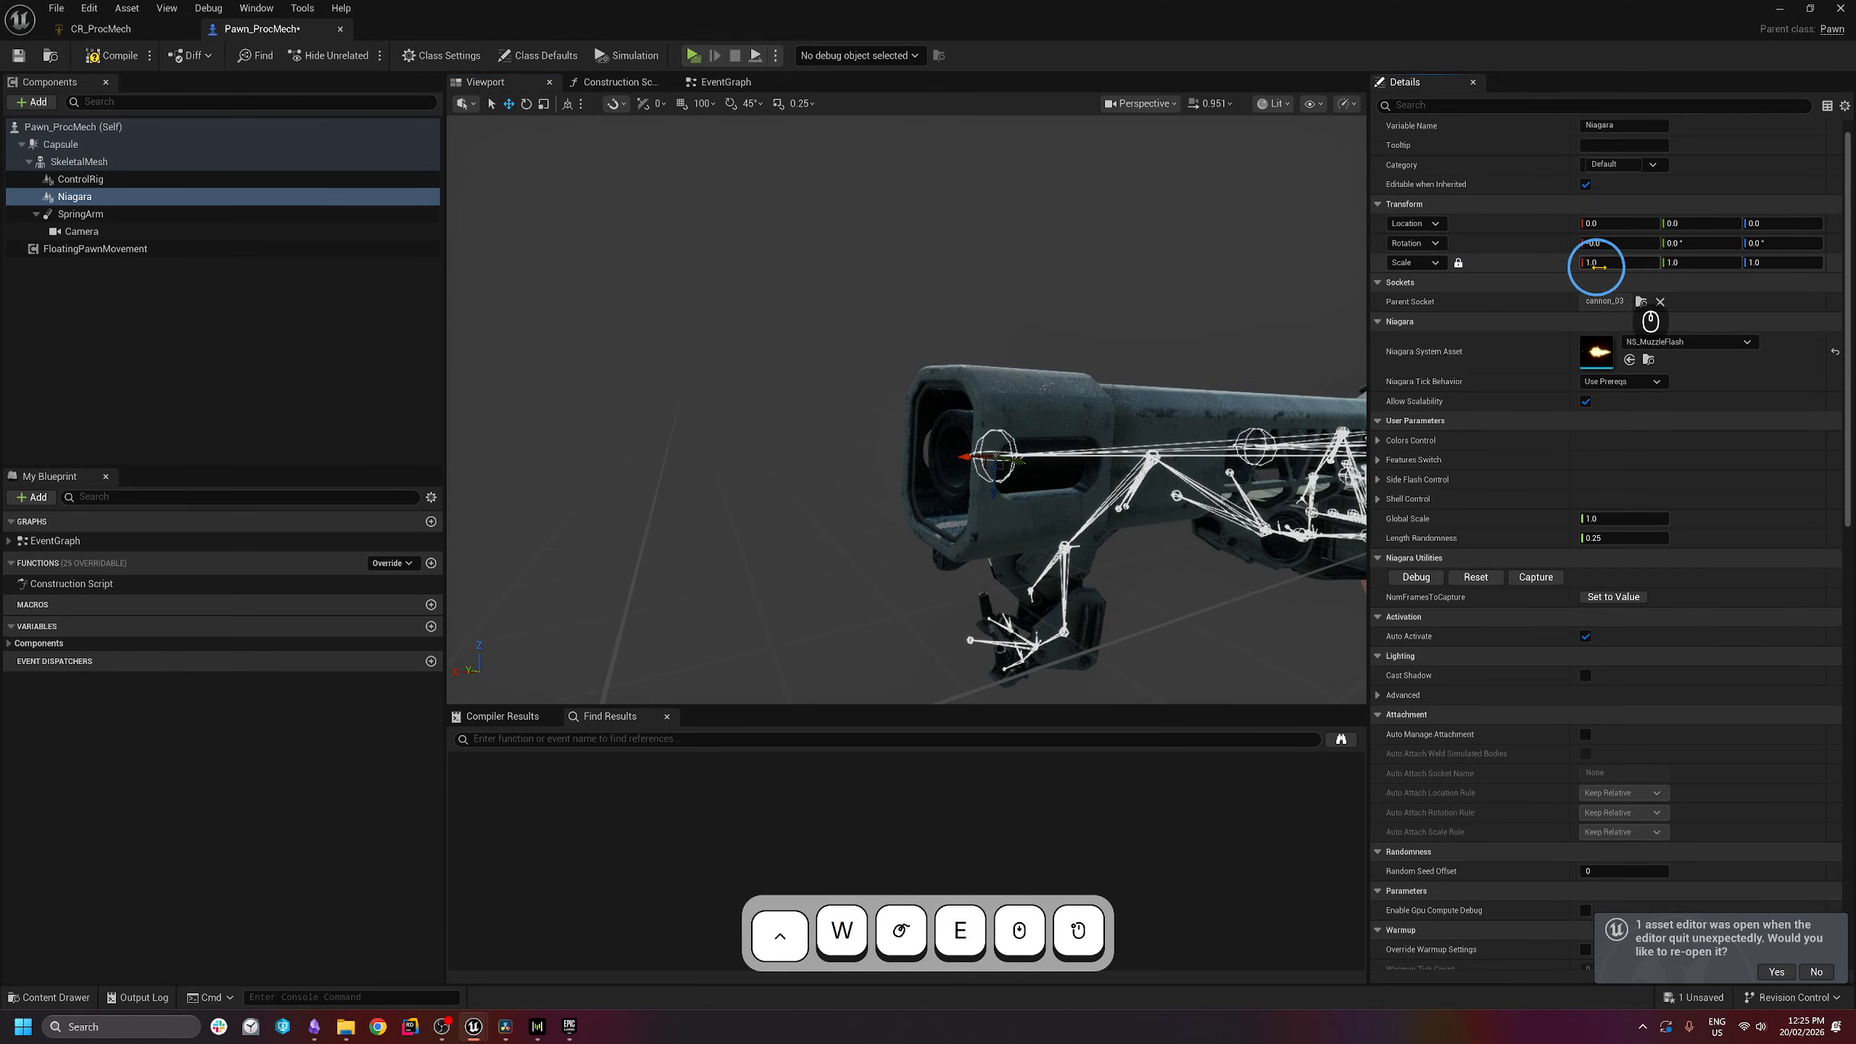
- Lock the component scale and set it to 20 on all axes
left_click(1459, 264)
left_click(1618, 263)
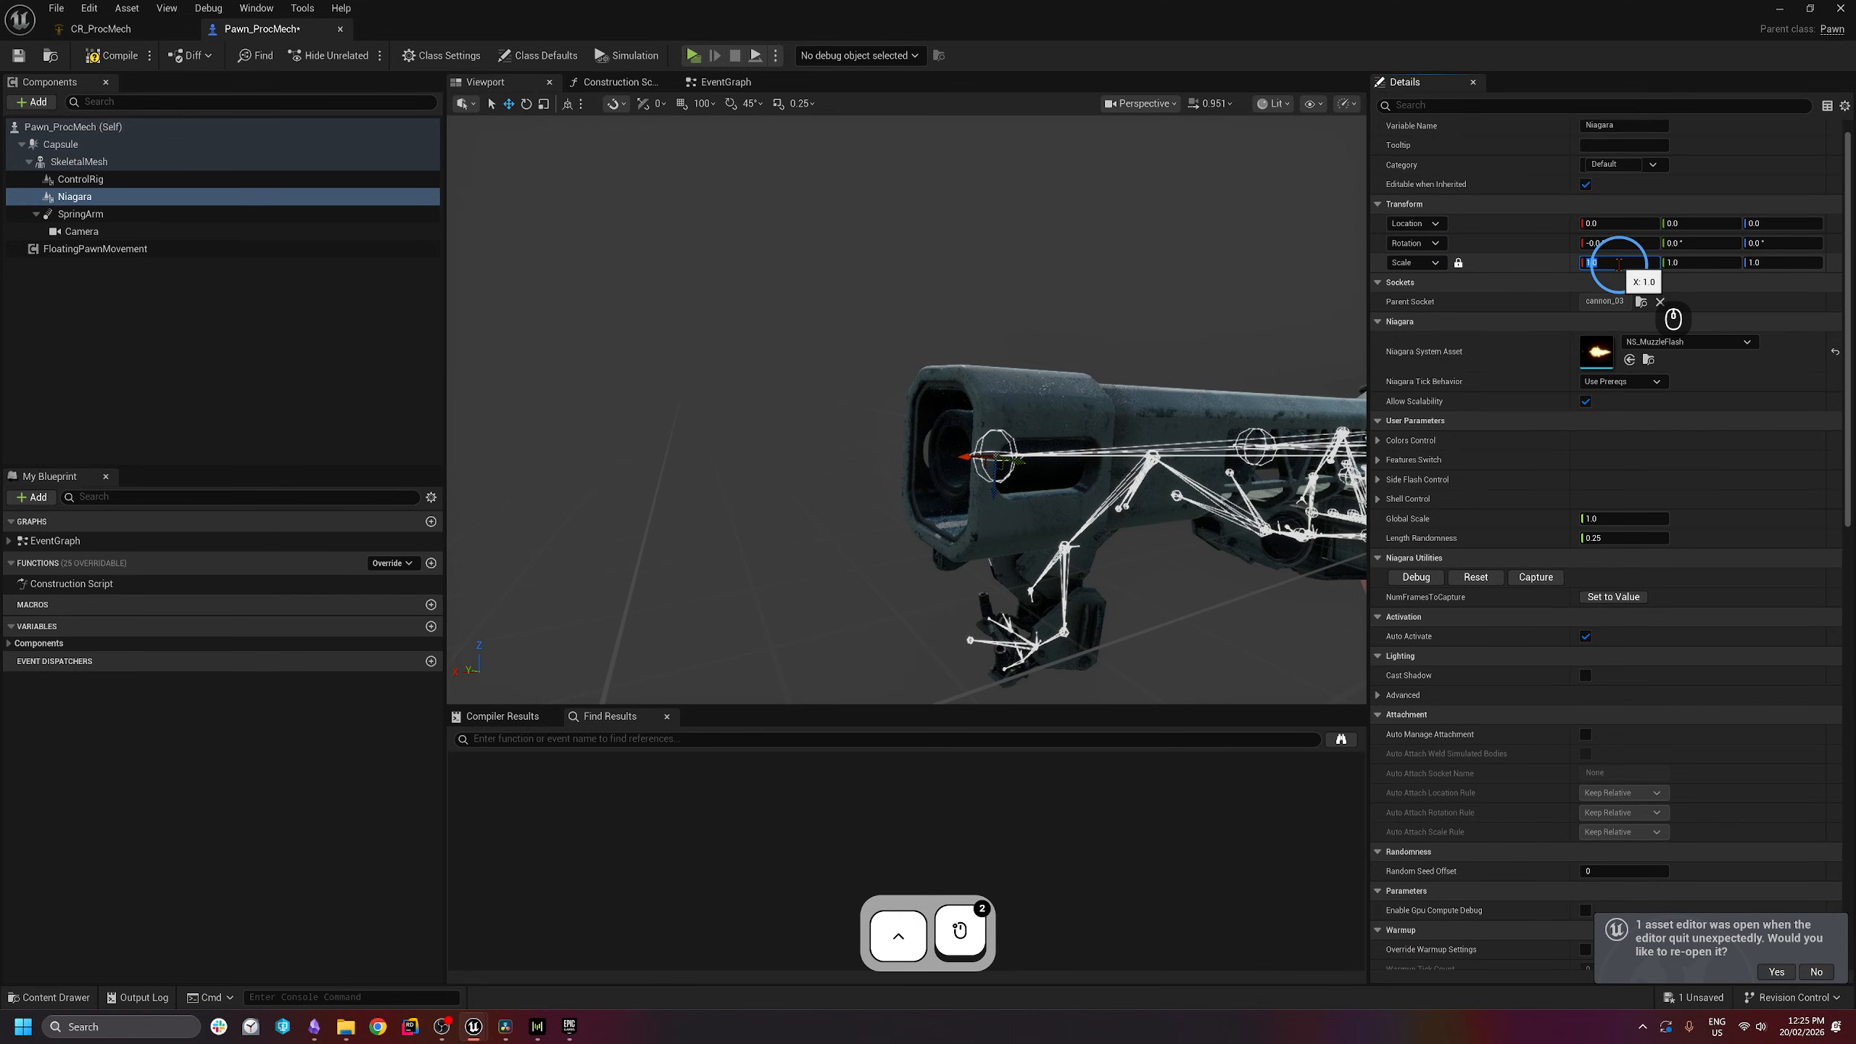
type("20")
key("Return")
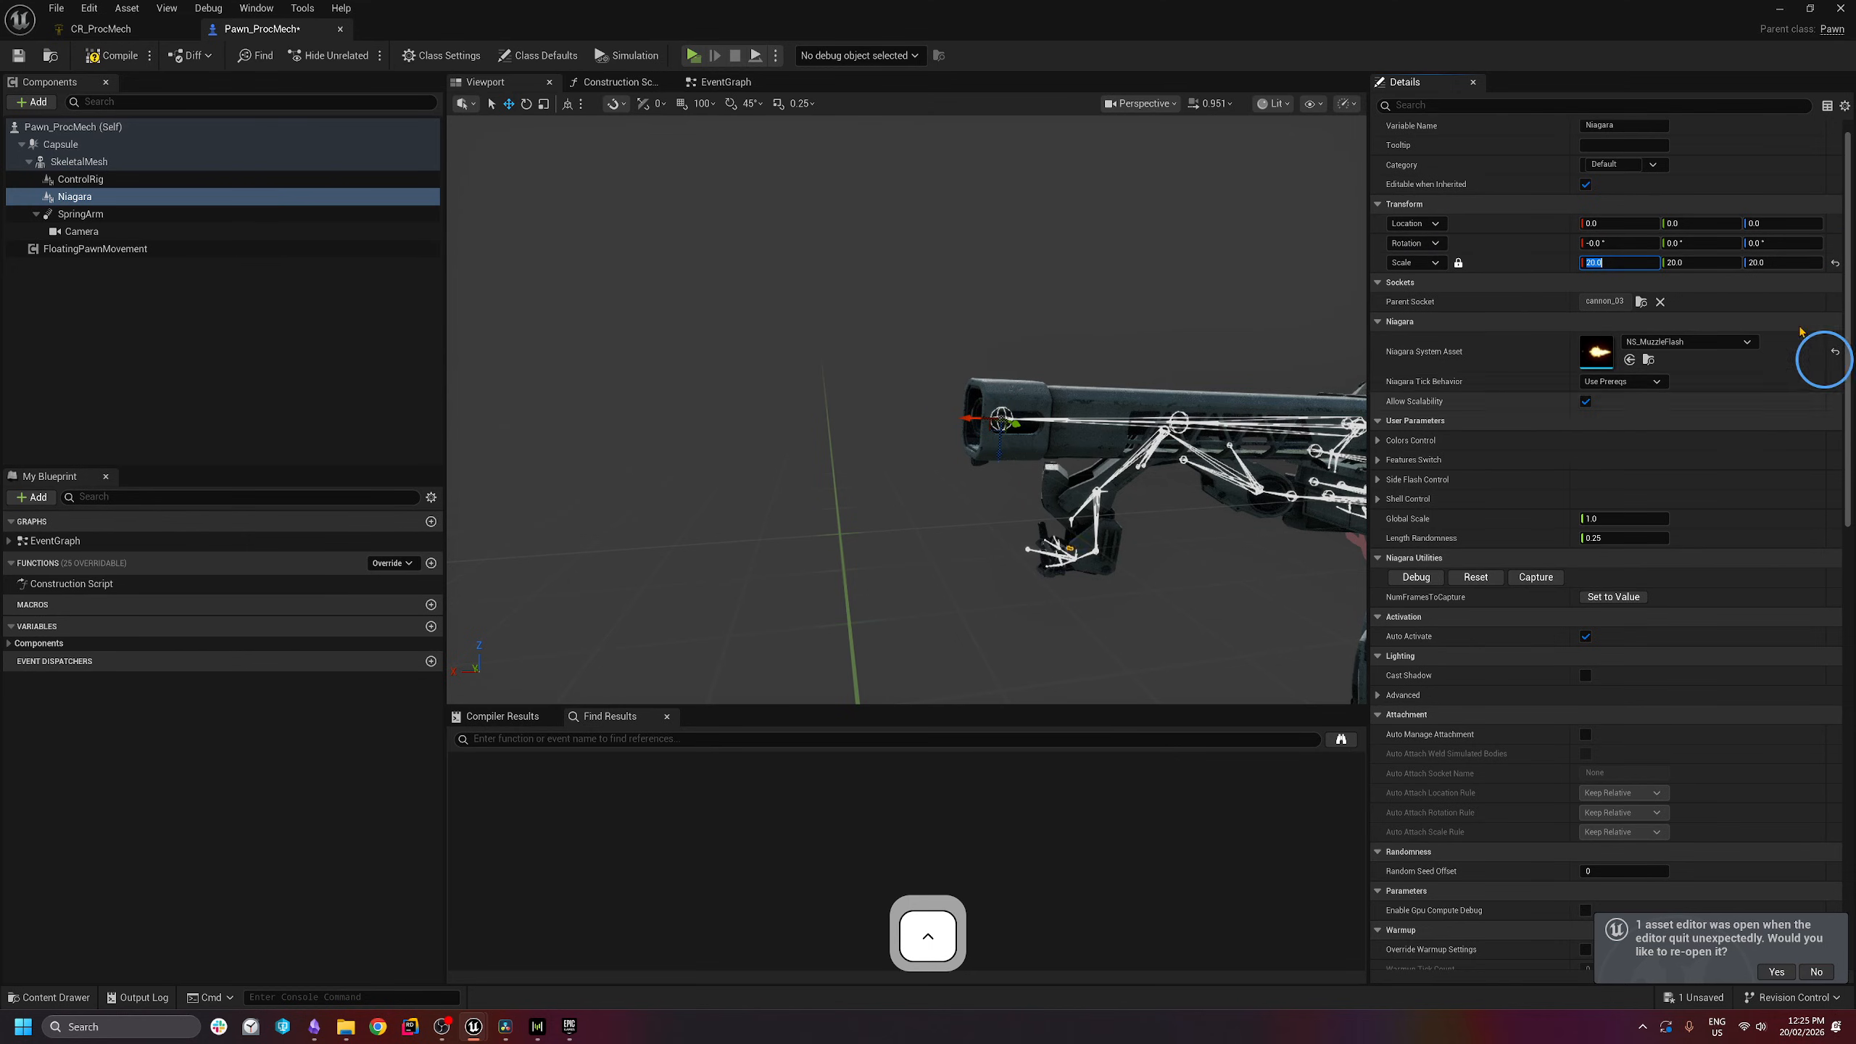
- Reset the component scale to 1.0 and set Global Scale to 5
left_click(1806, 273, "ctrl")
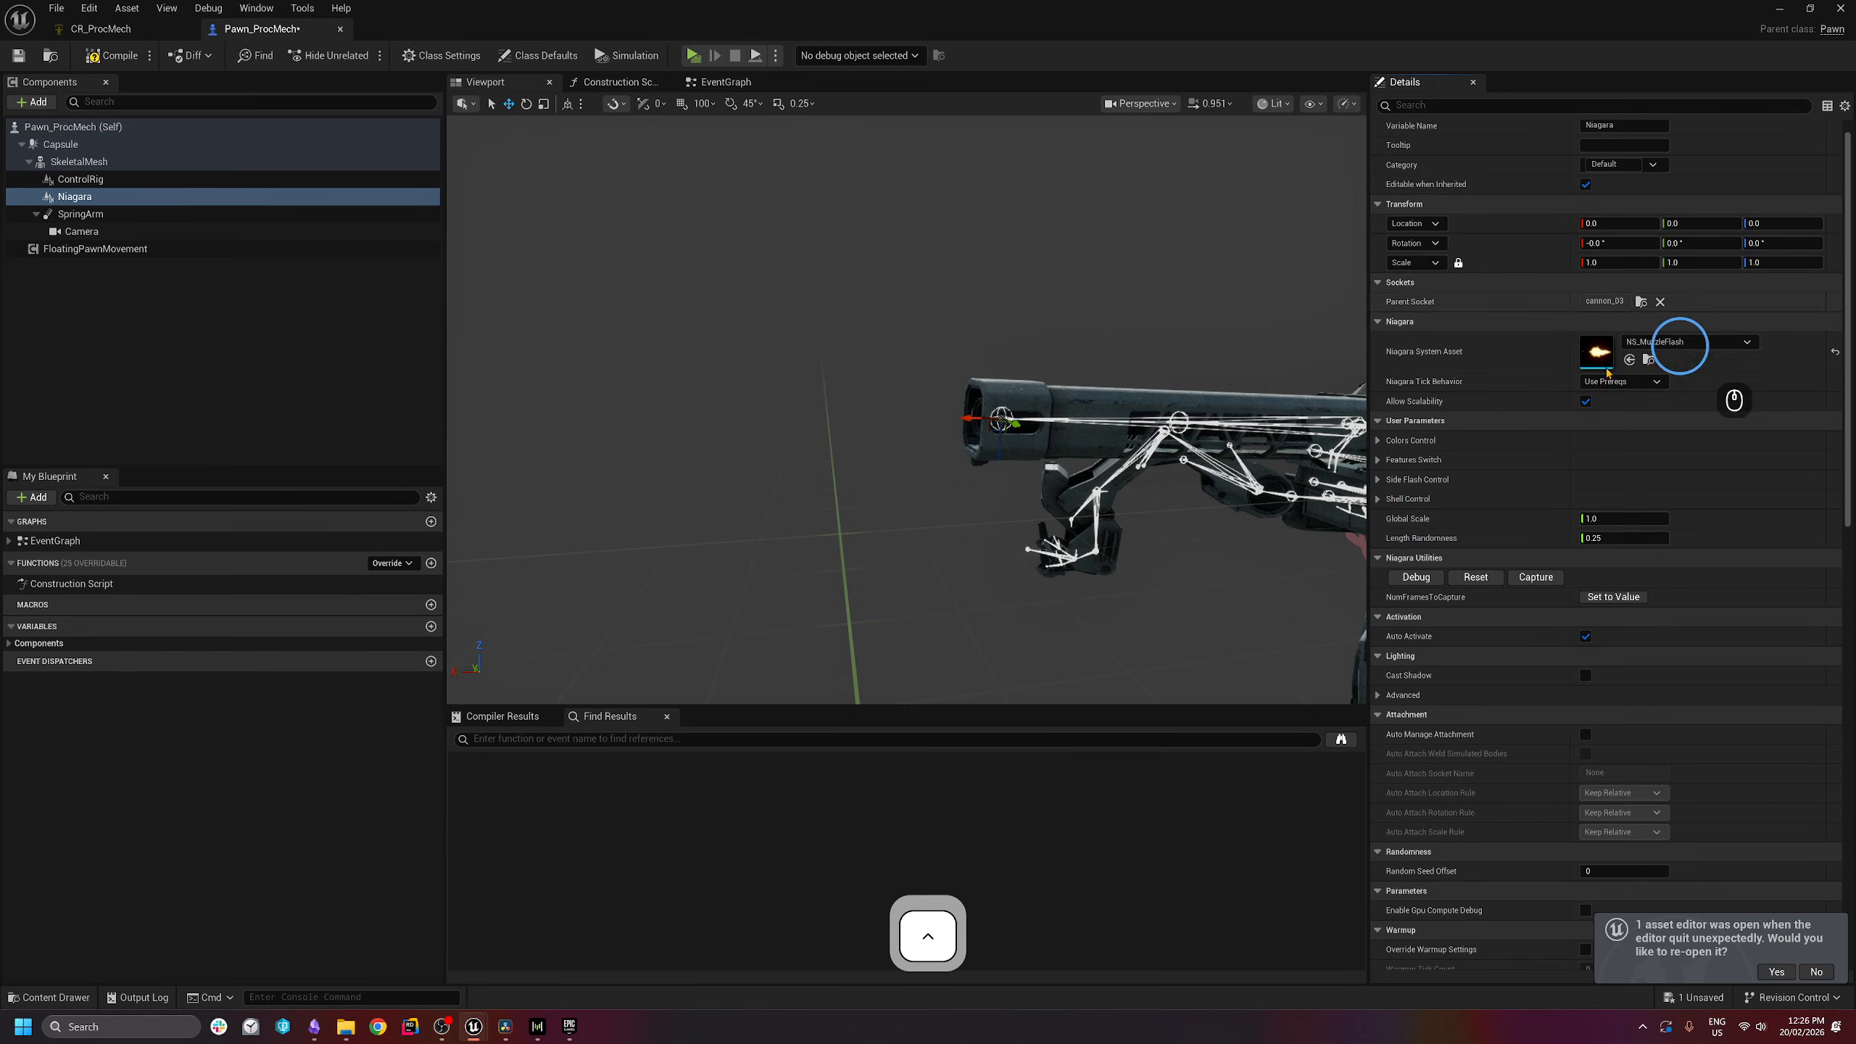
left_click(1595, 517)
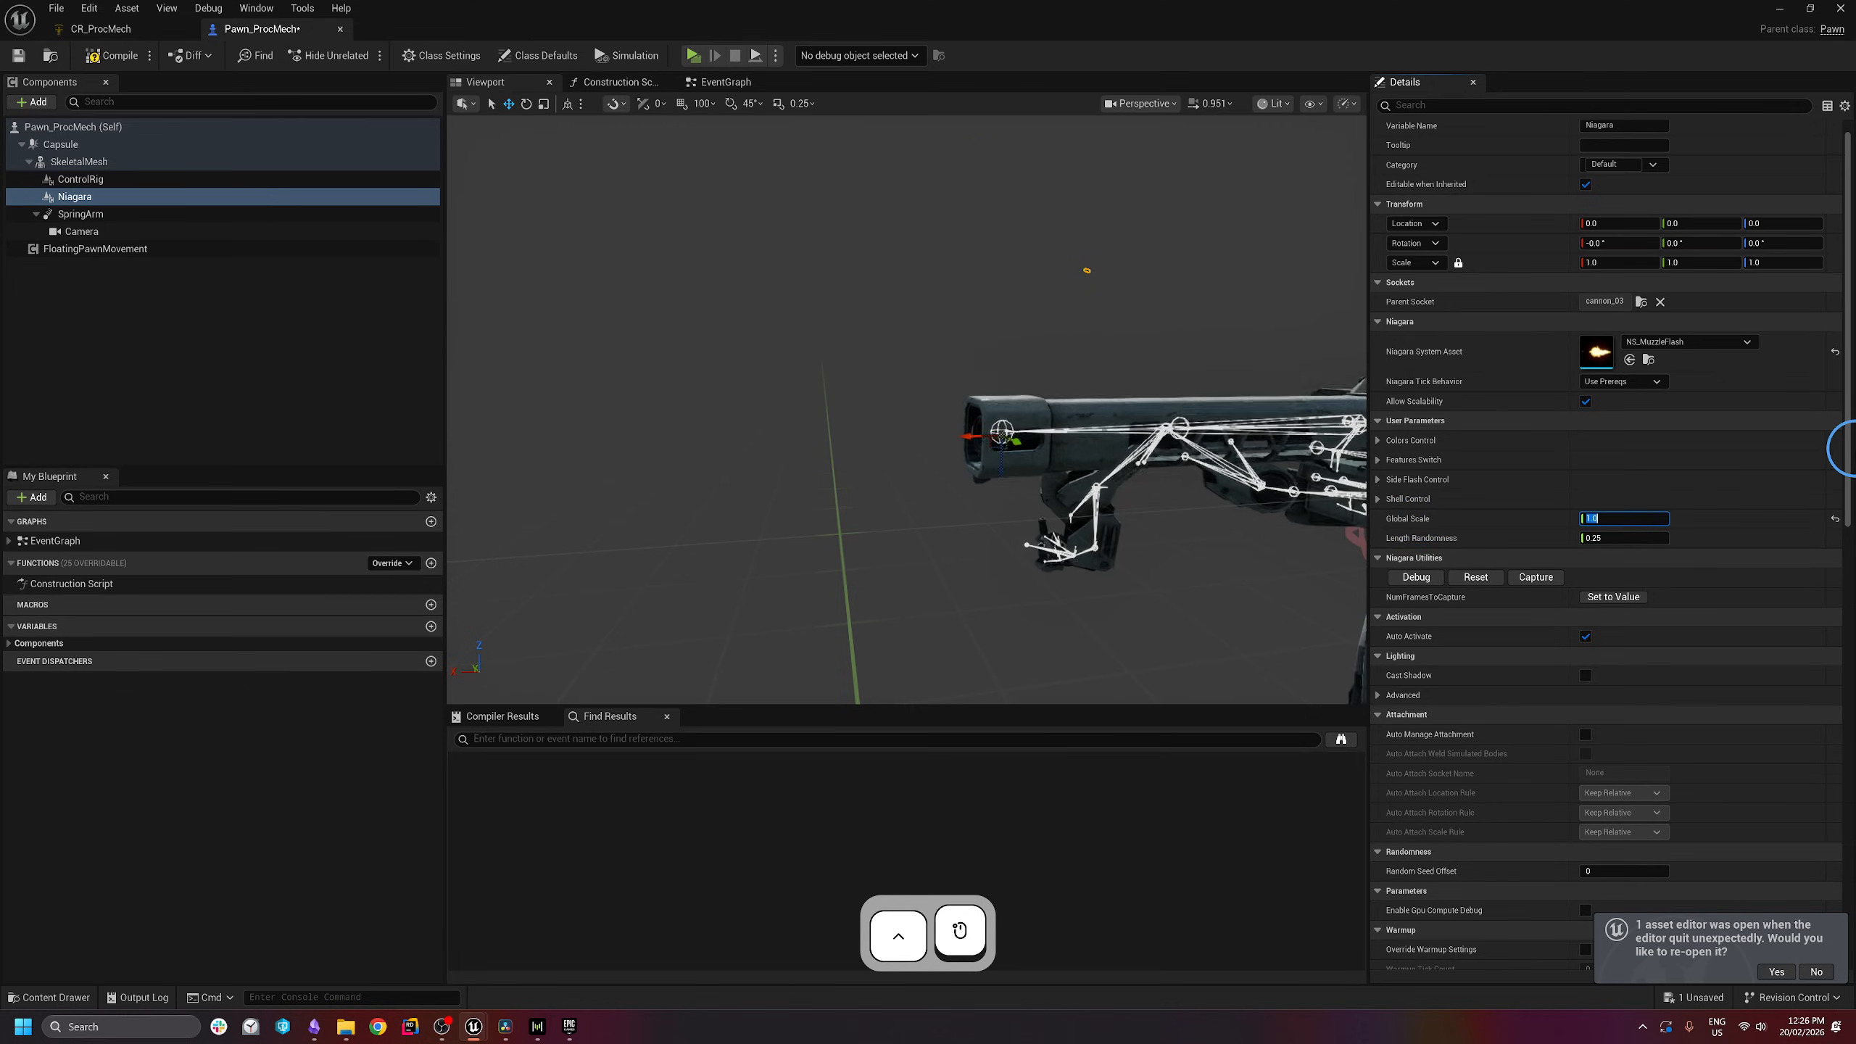
type("5")
key("Return")
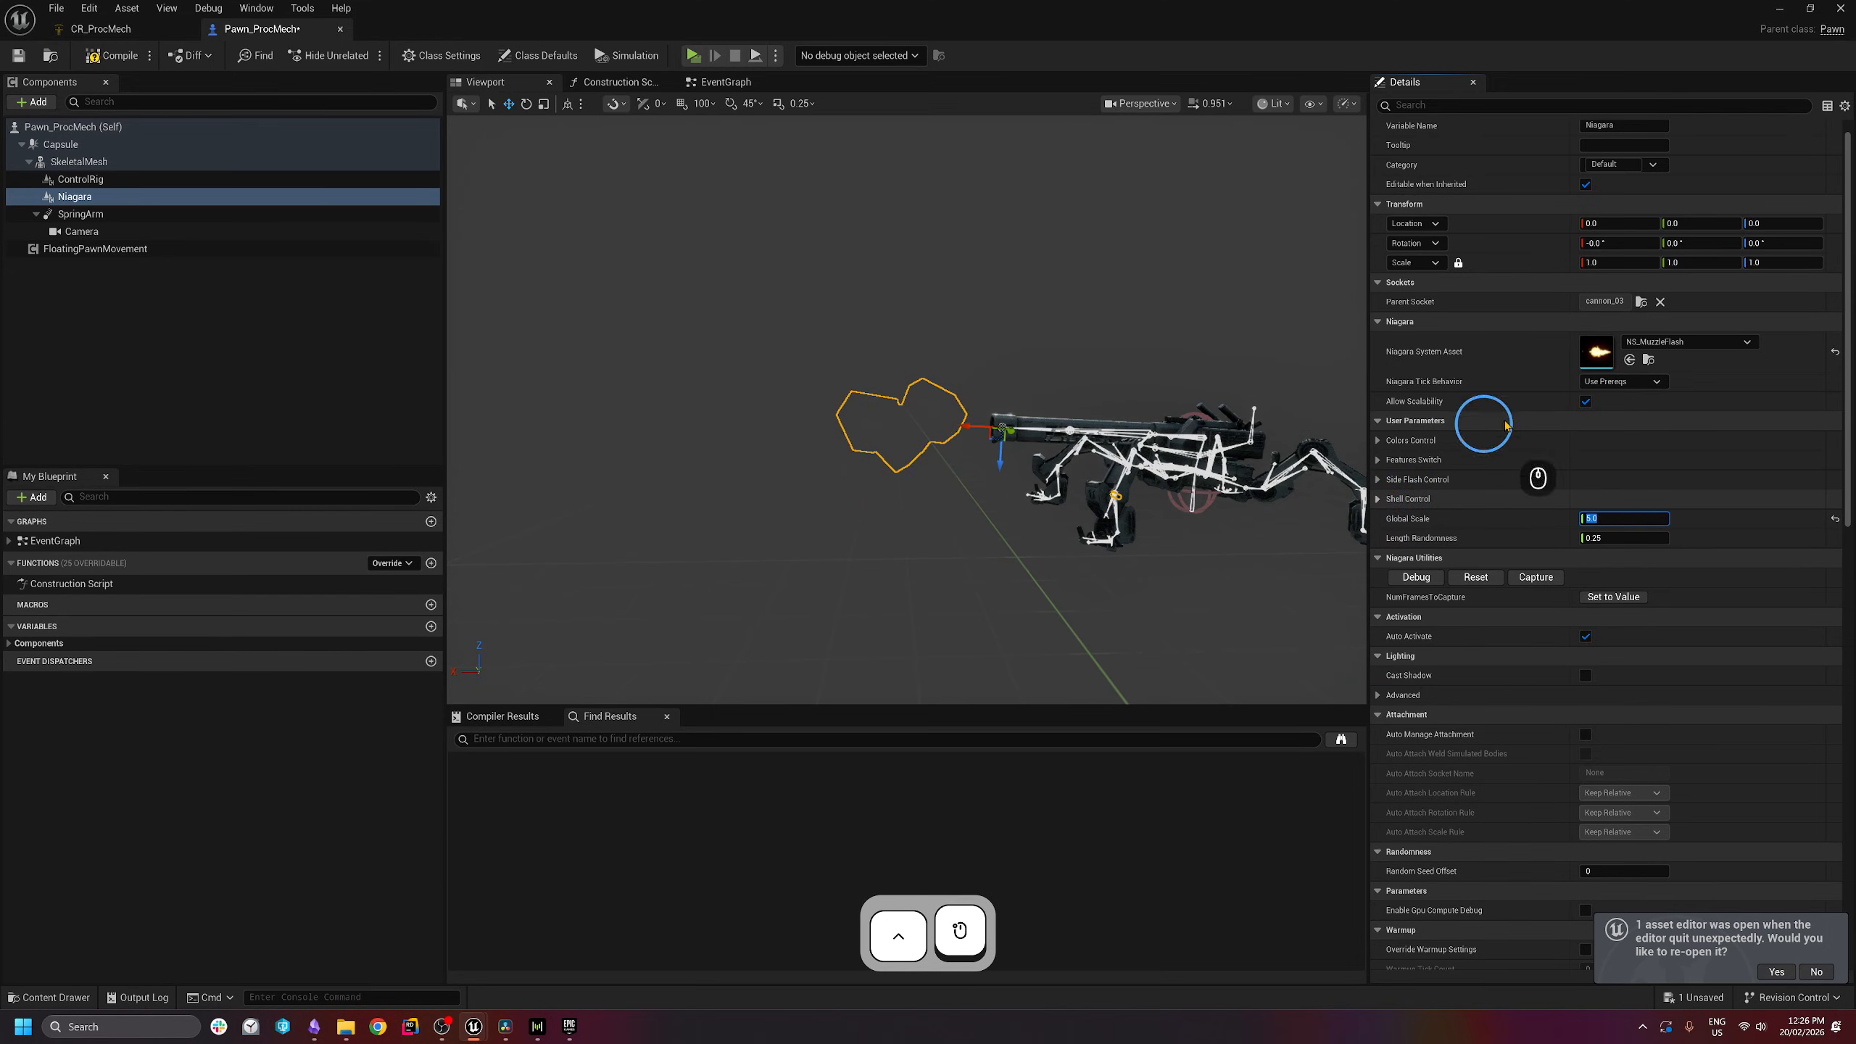
- Inspect the Shell Control, Side Flash Control, Features Switch and Colors Control parameter groups
left_click(1429, 500)
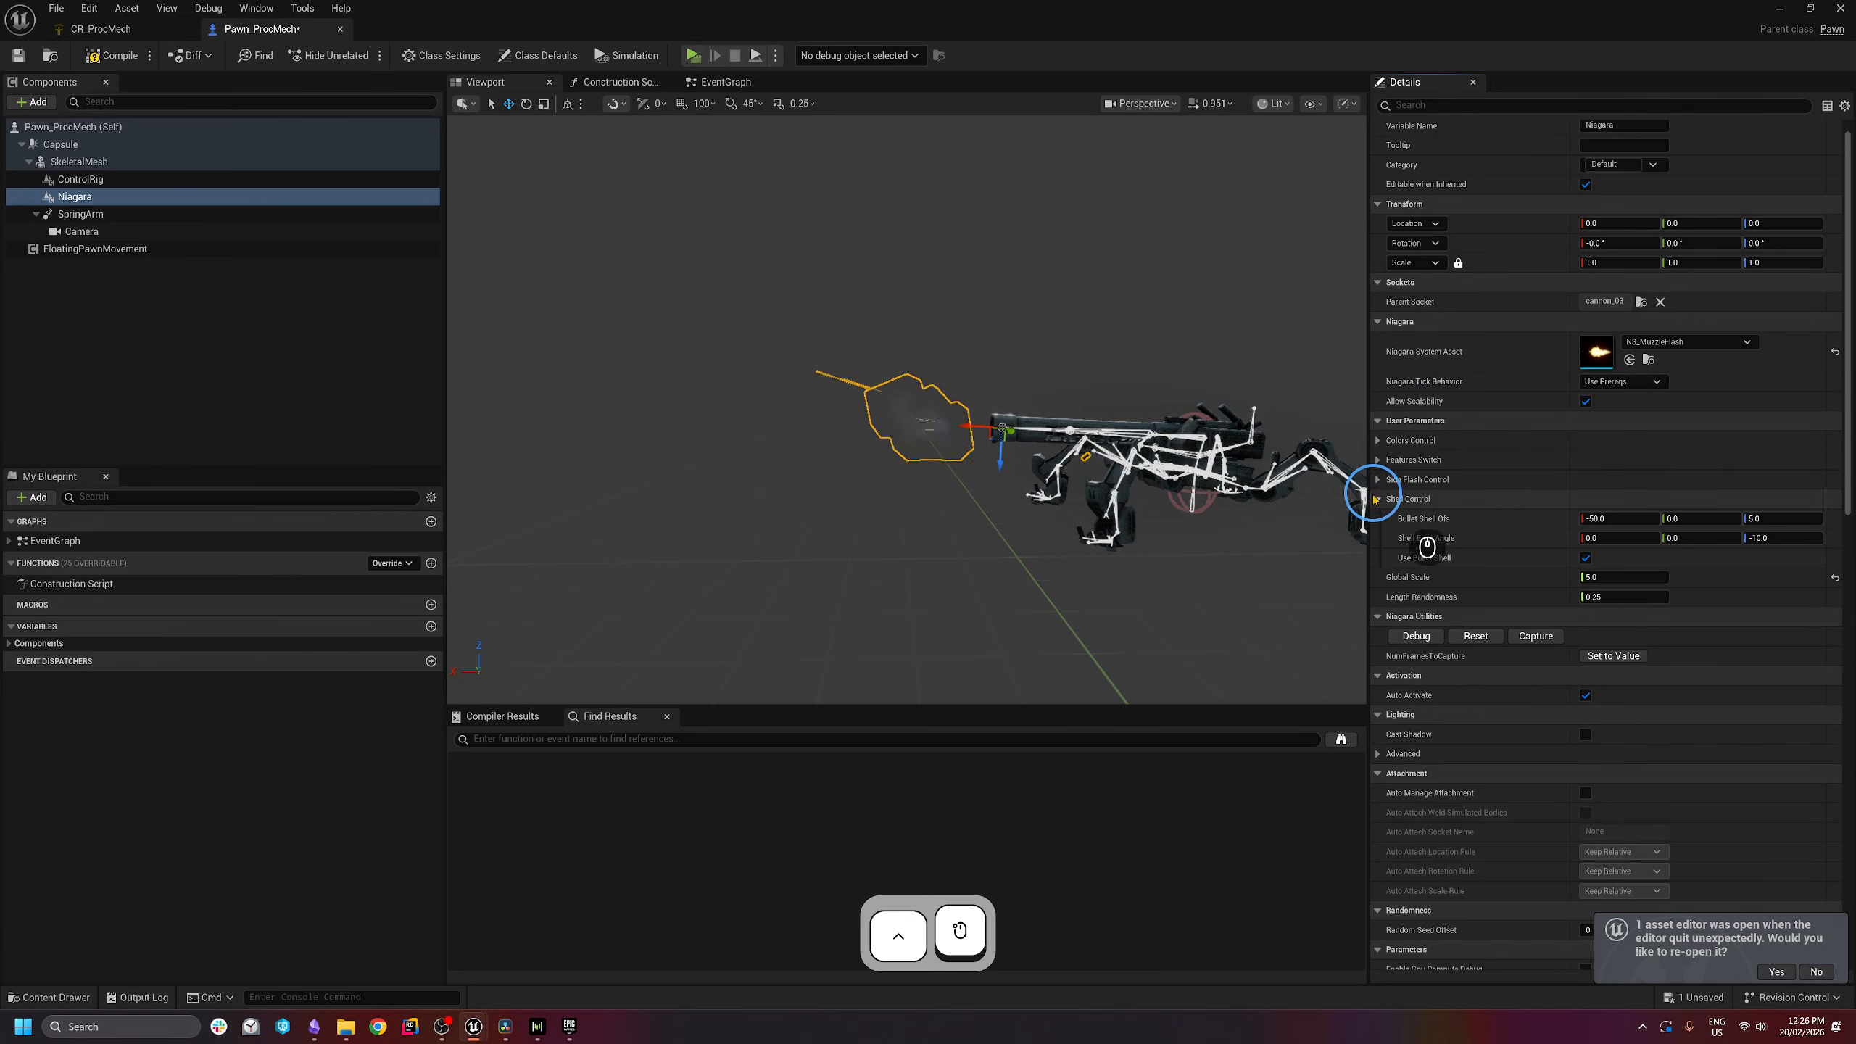
key("d")
right_click_drag(1125, 475, 1045, 488)
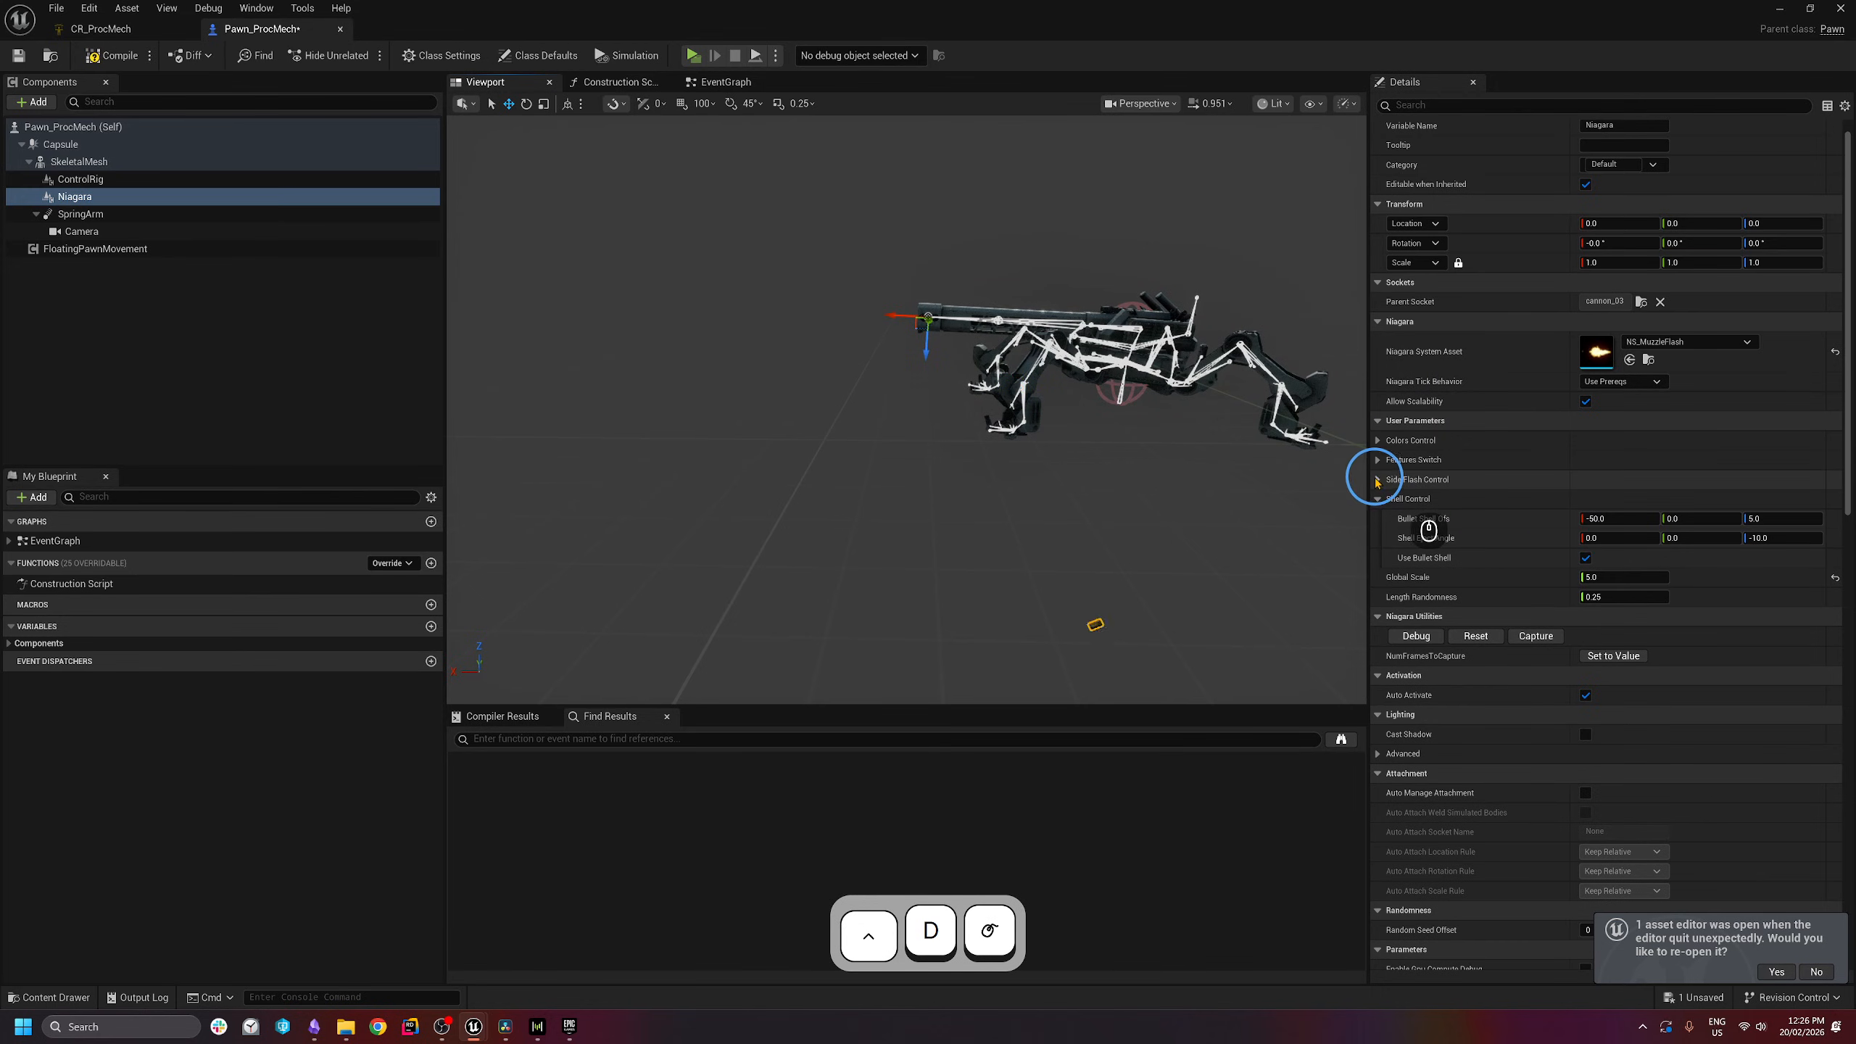
left_click(1379, 481)
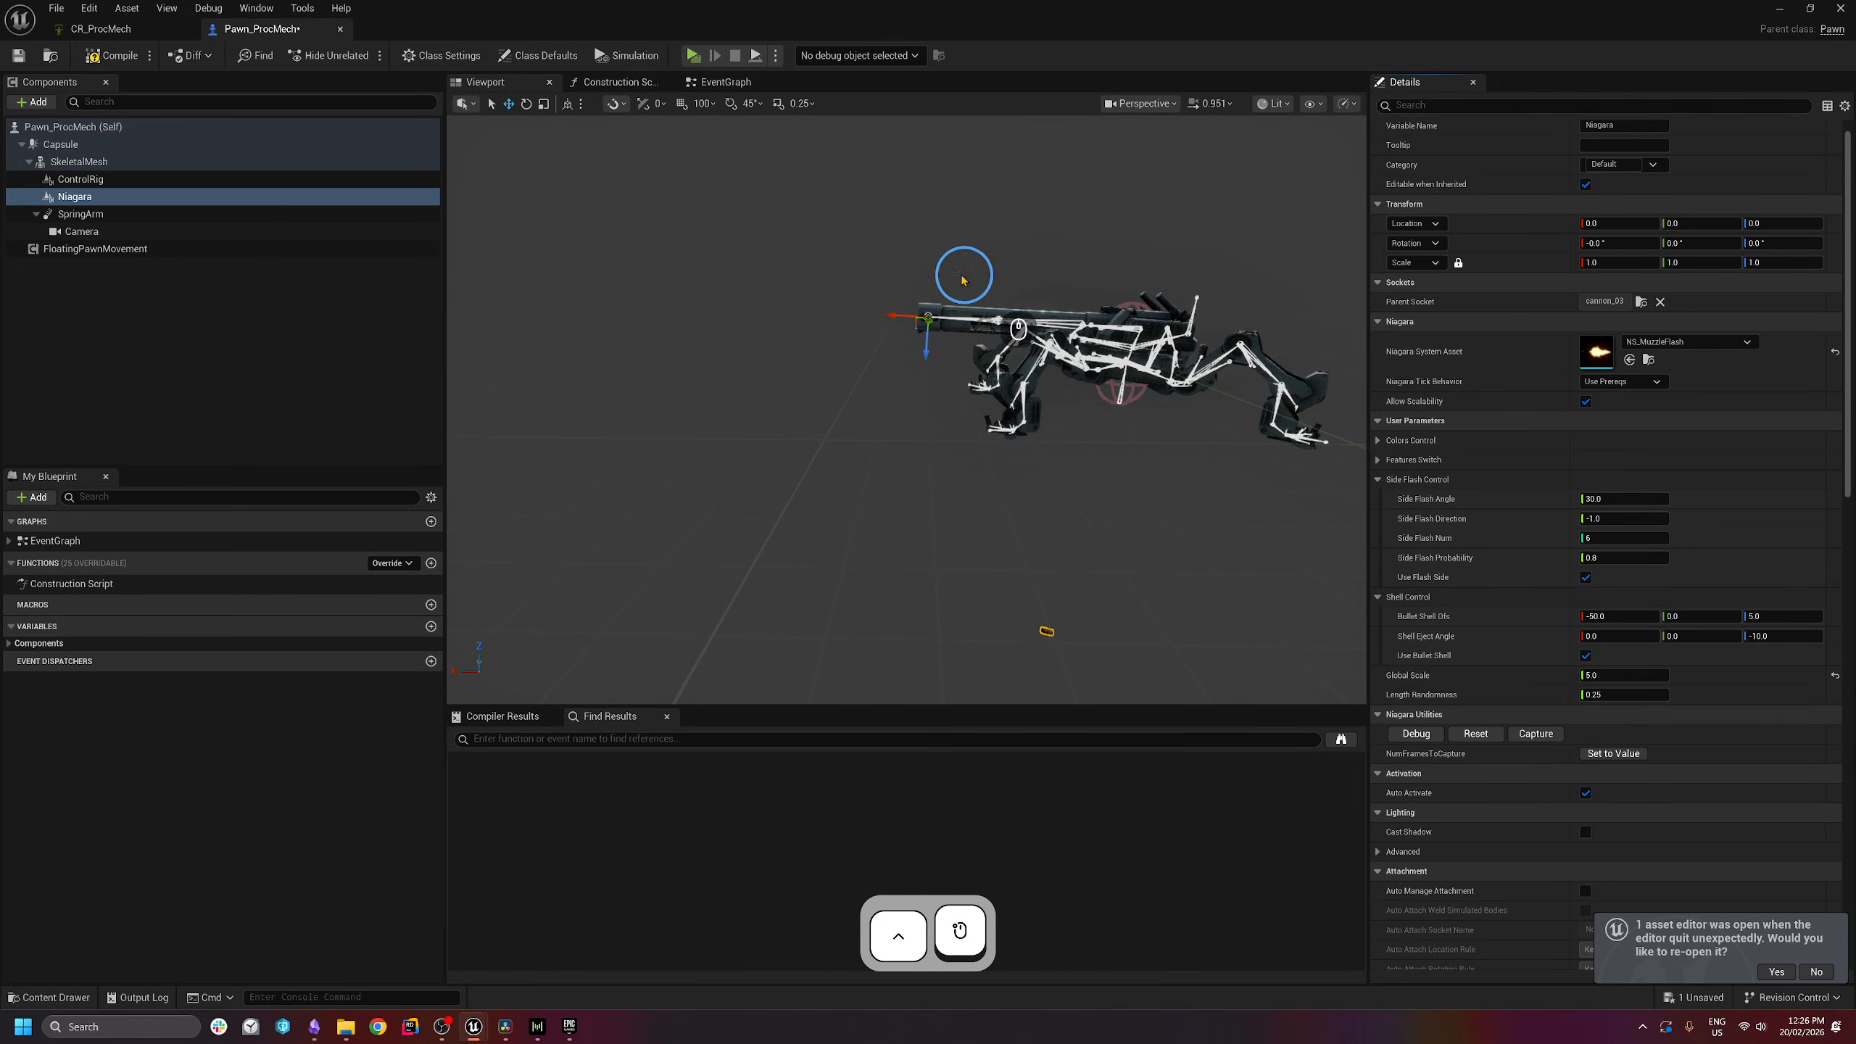
left_click(1401, 458)
left_click(1586, 481)
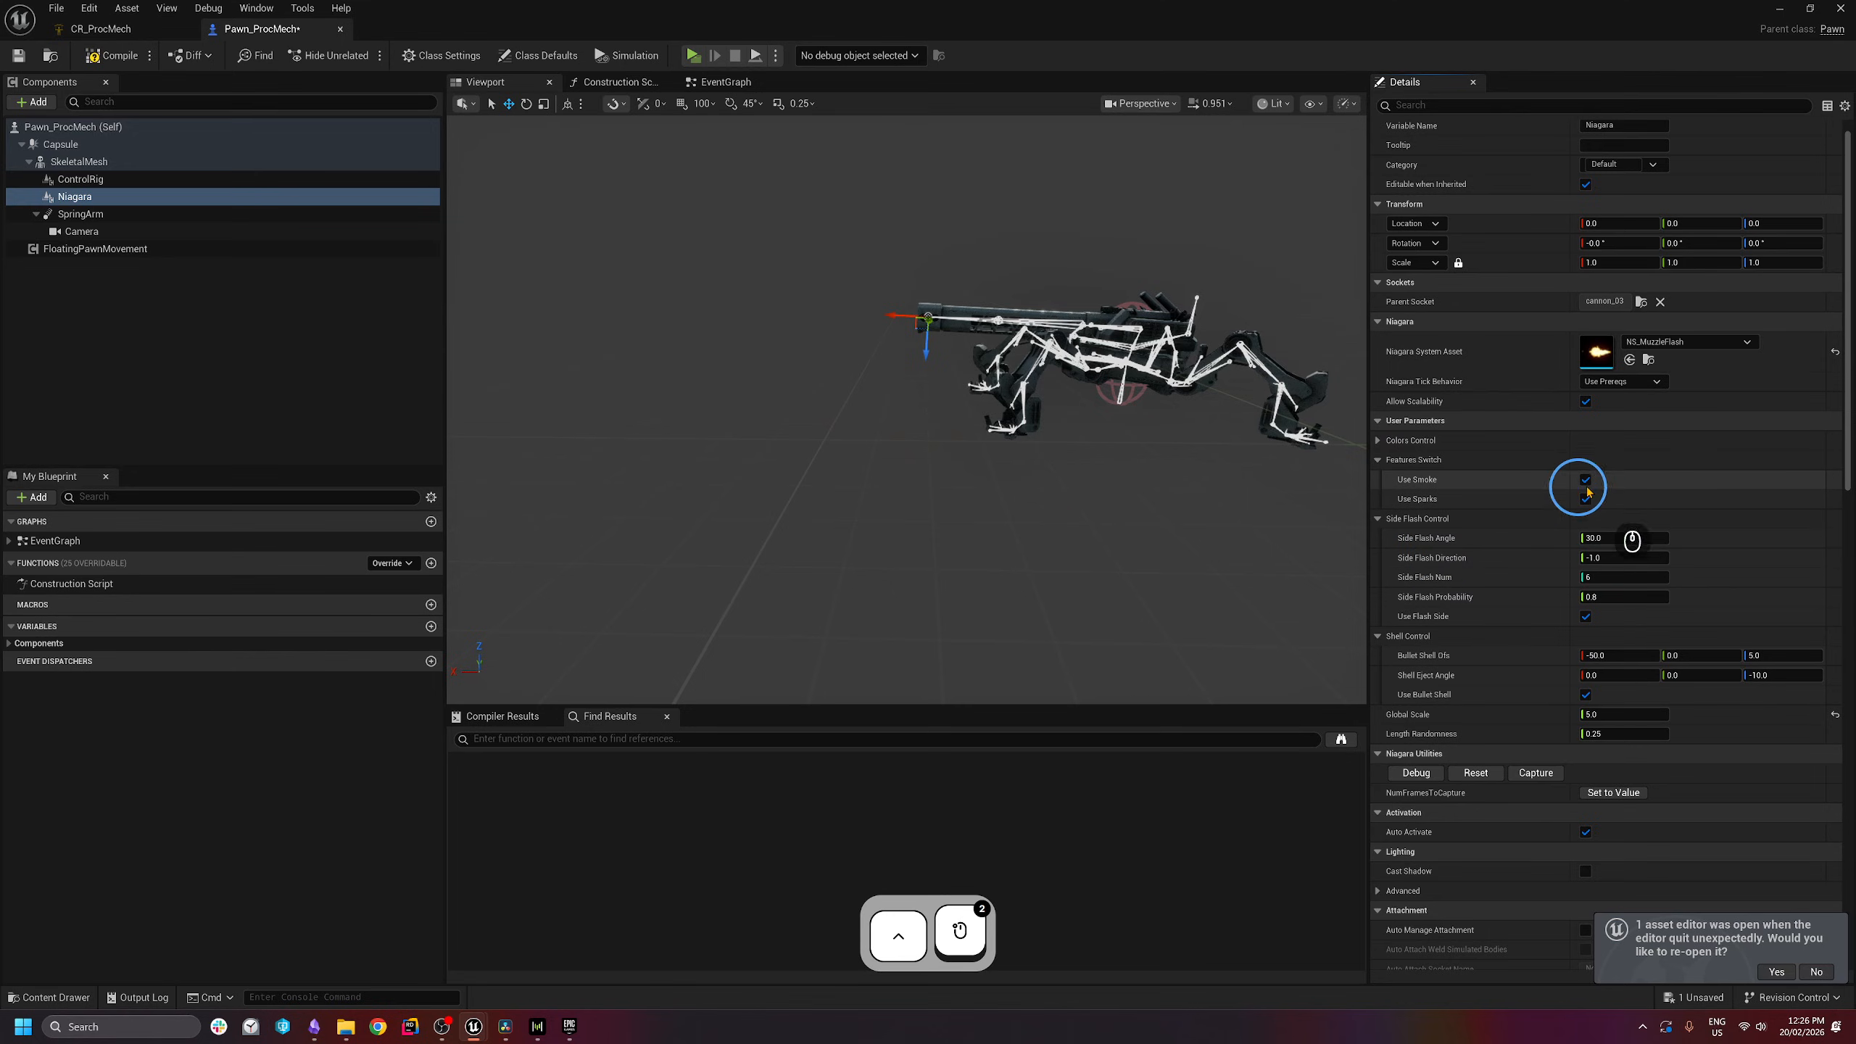
left_click(1379, 440)
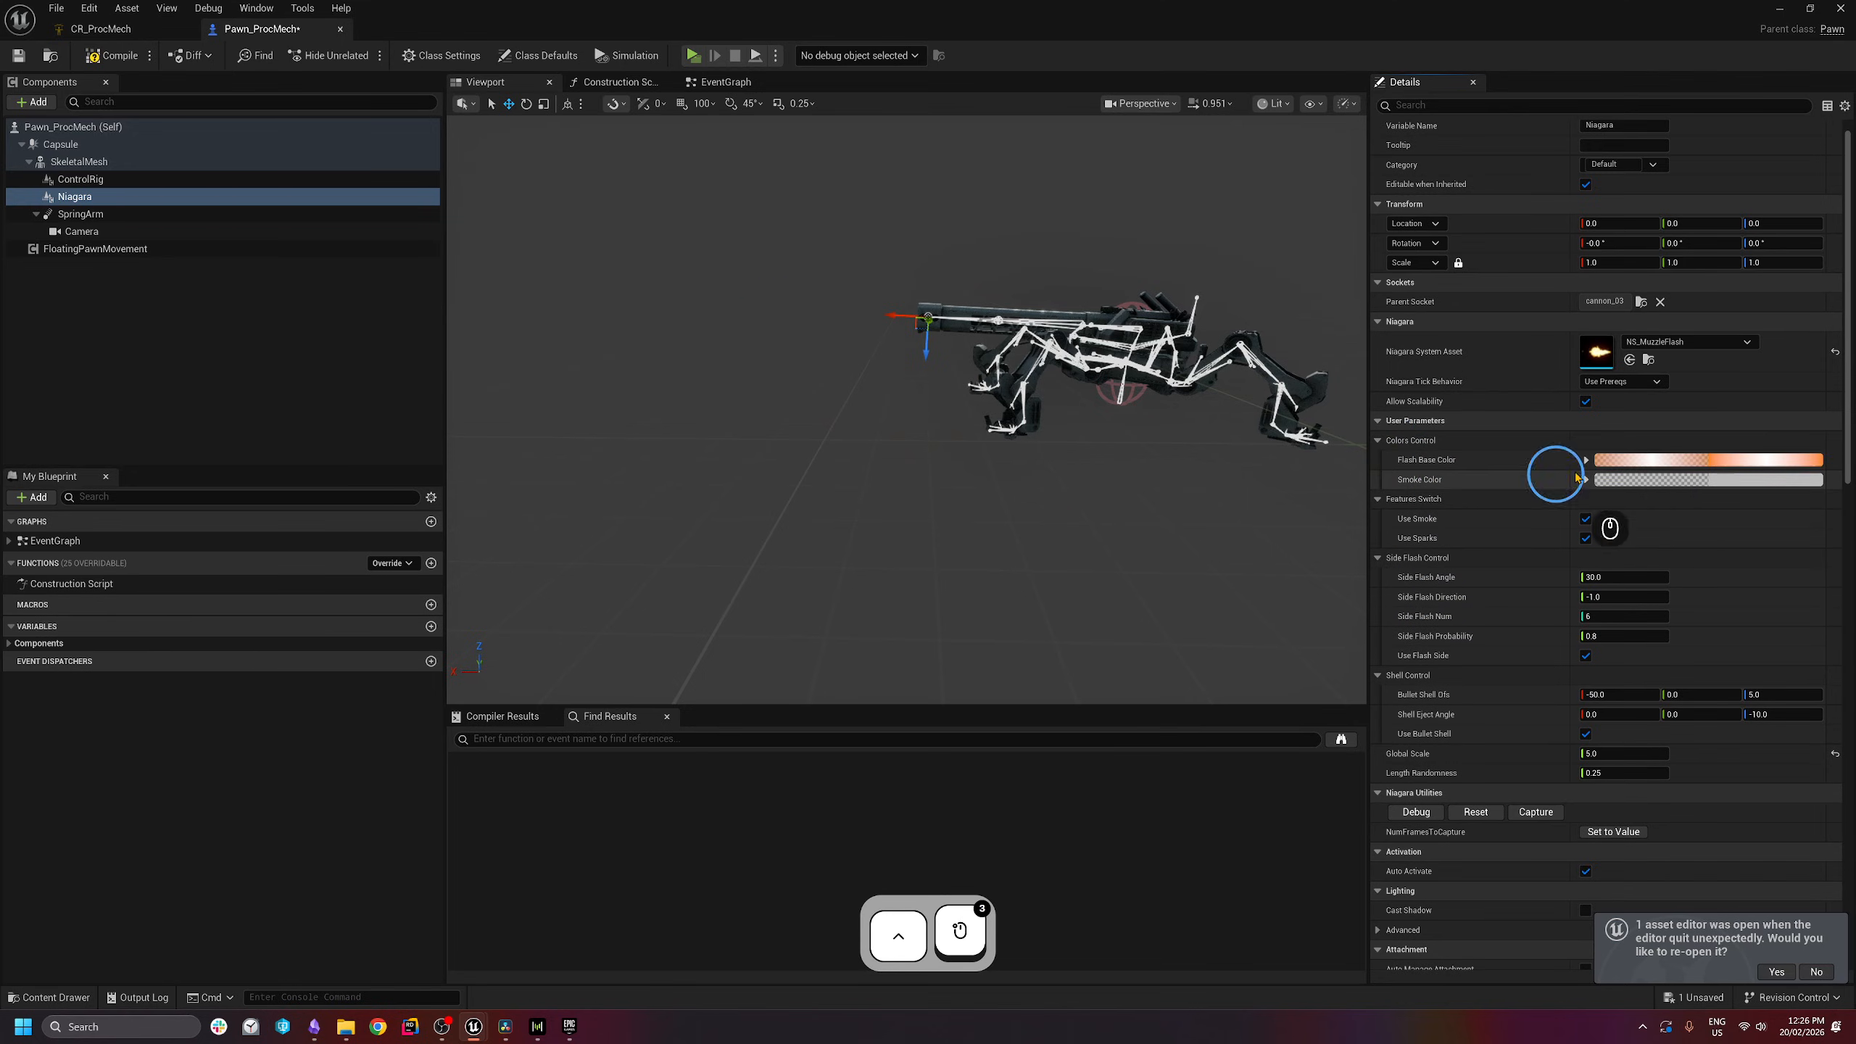
left_click(1379, 441)
left_click(1379, 459)
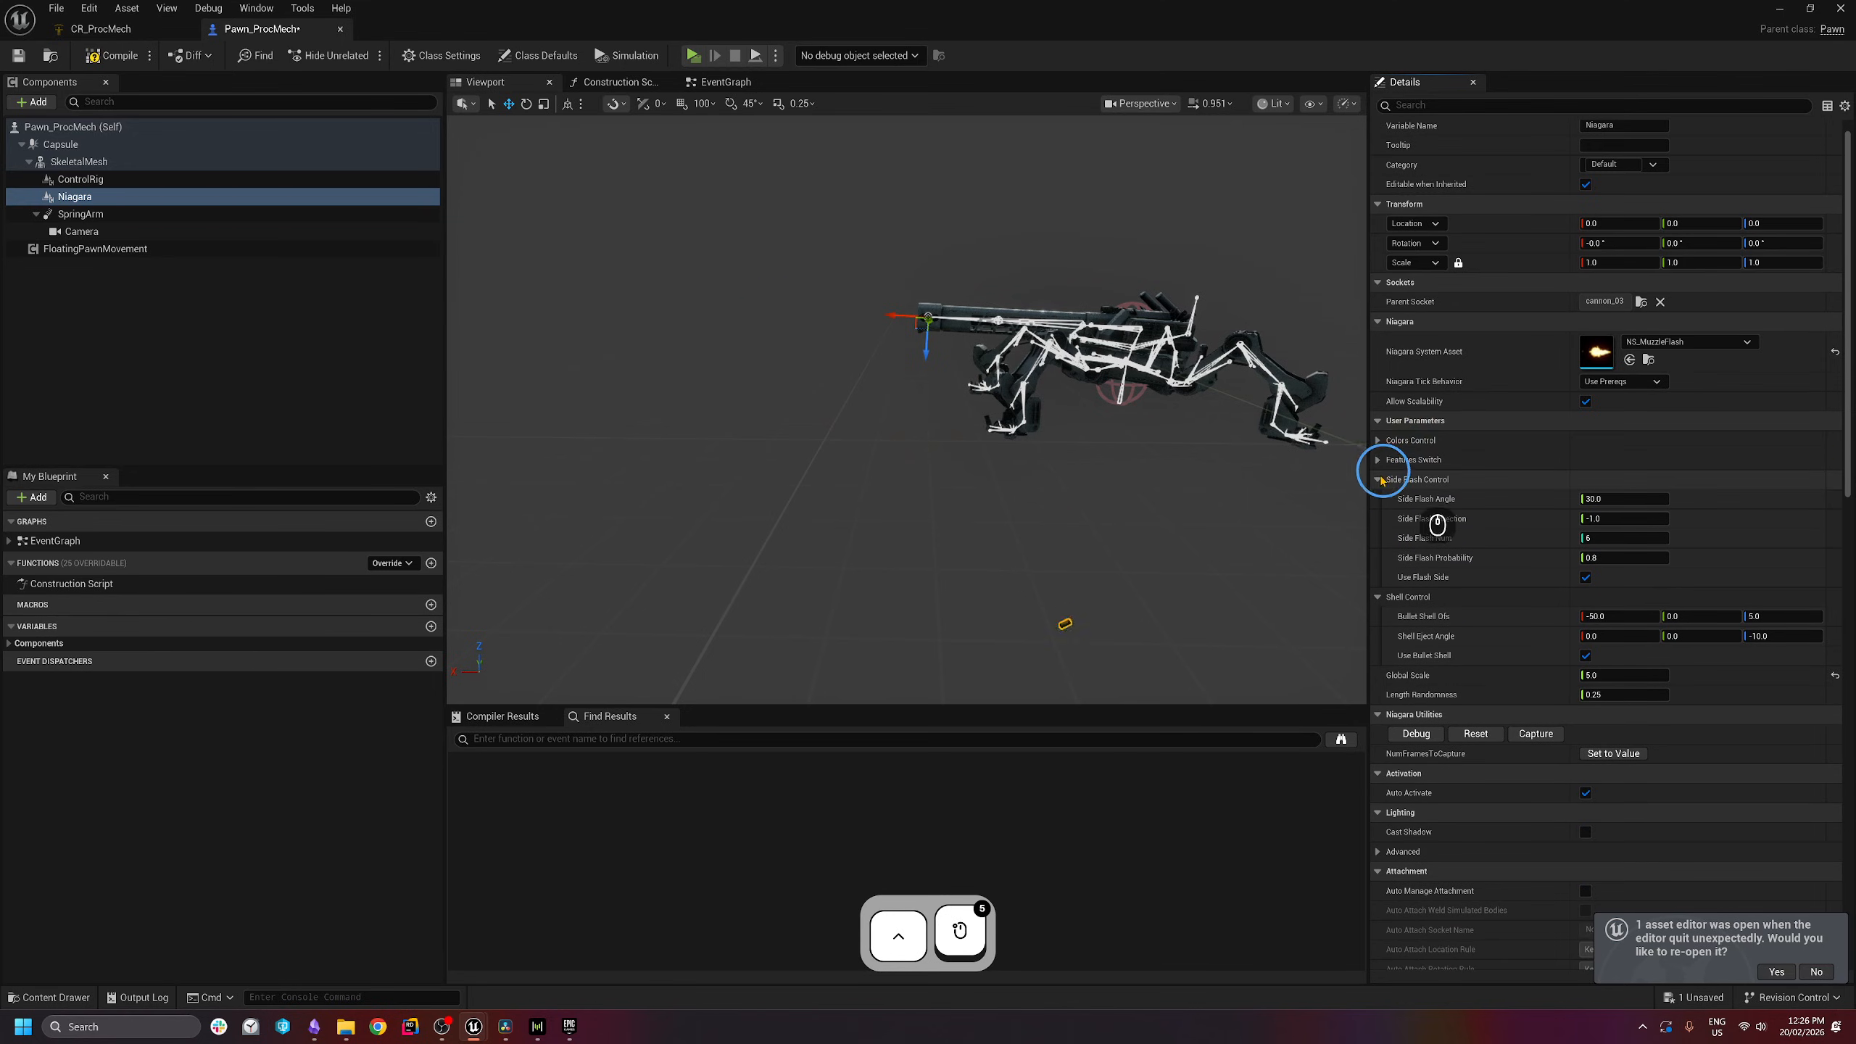
left_click(1379, 481)
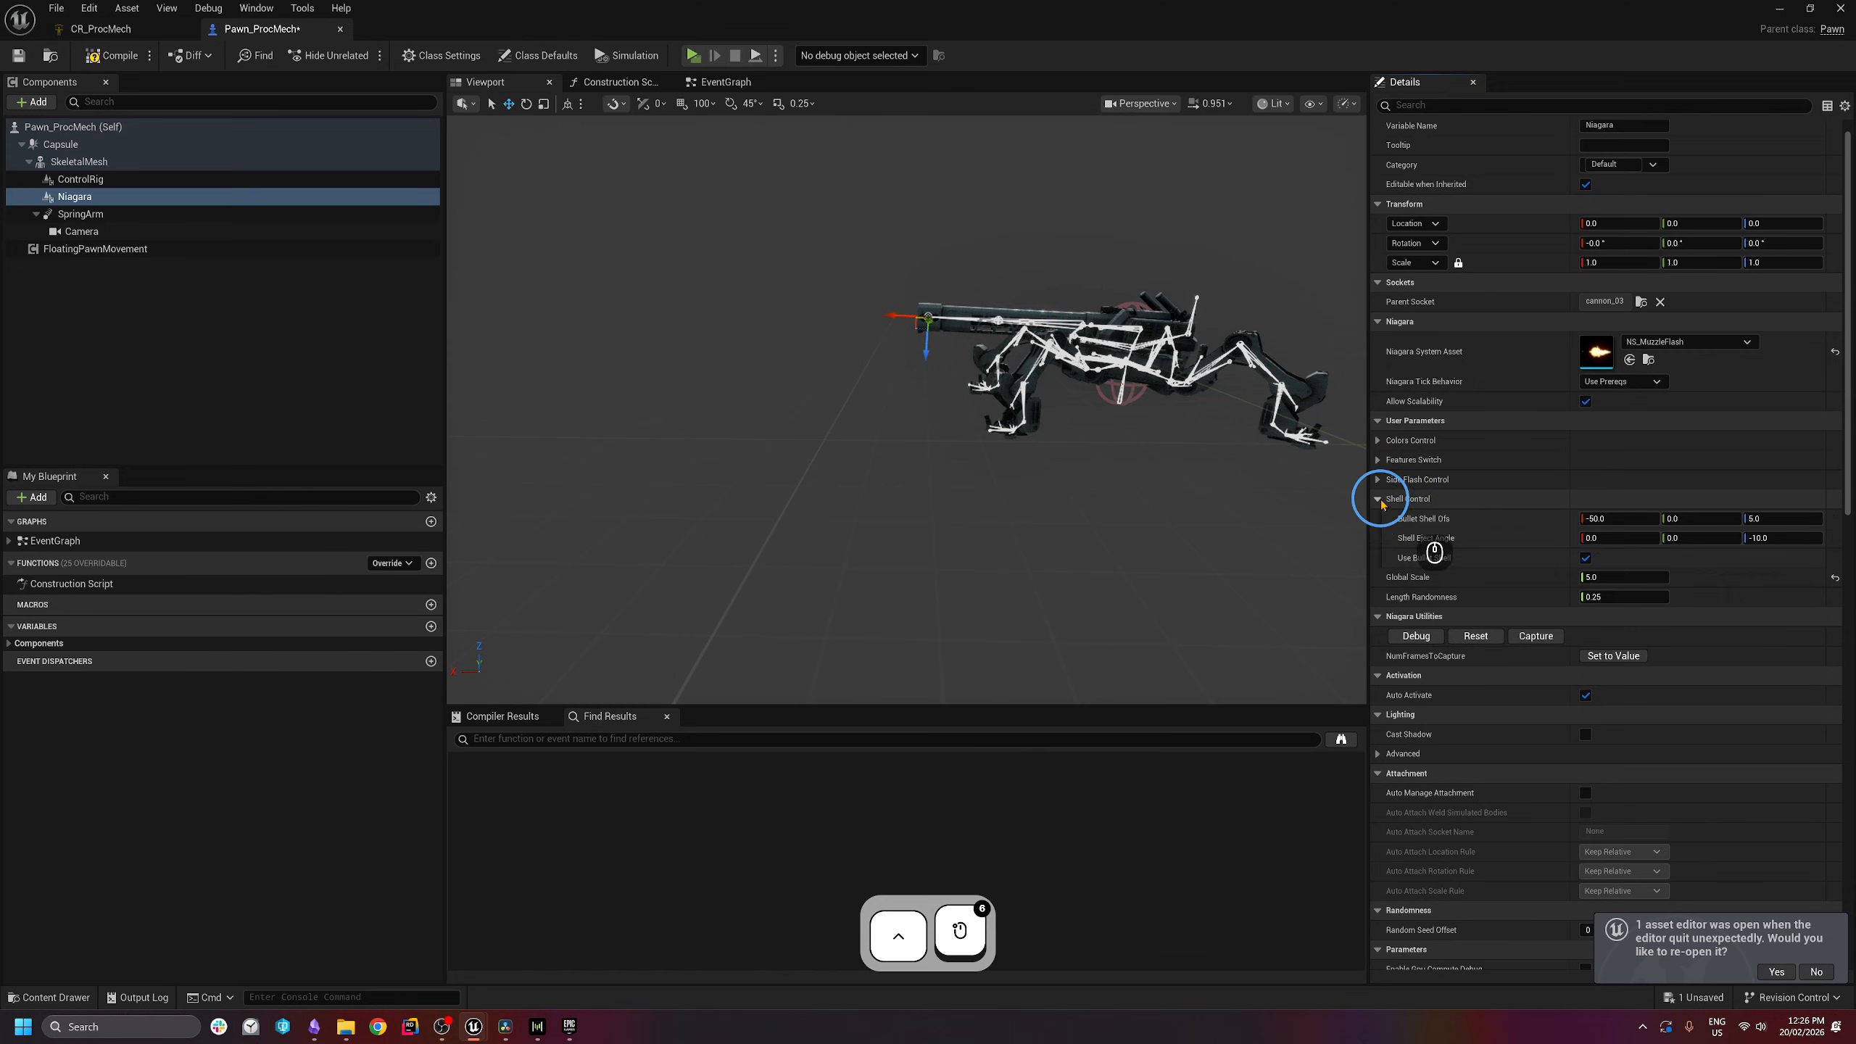
left_click(1379, 499)
right_click_drag(1132, 382, 1143, 364)
key("w")
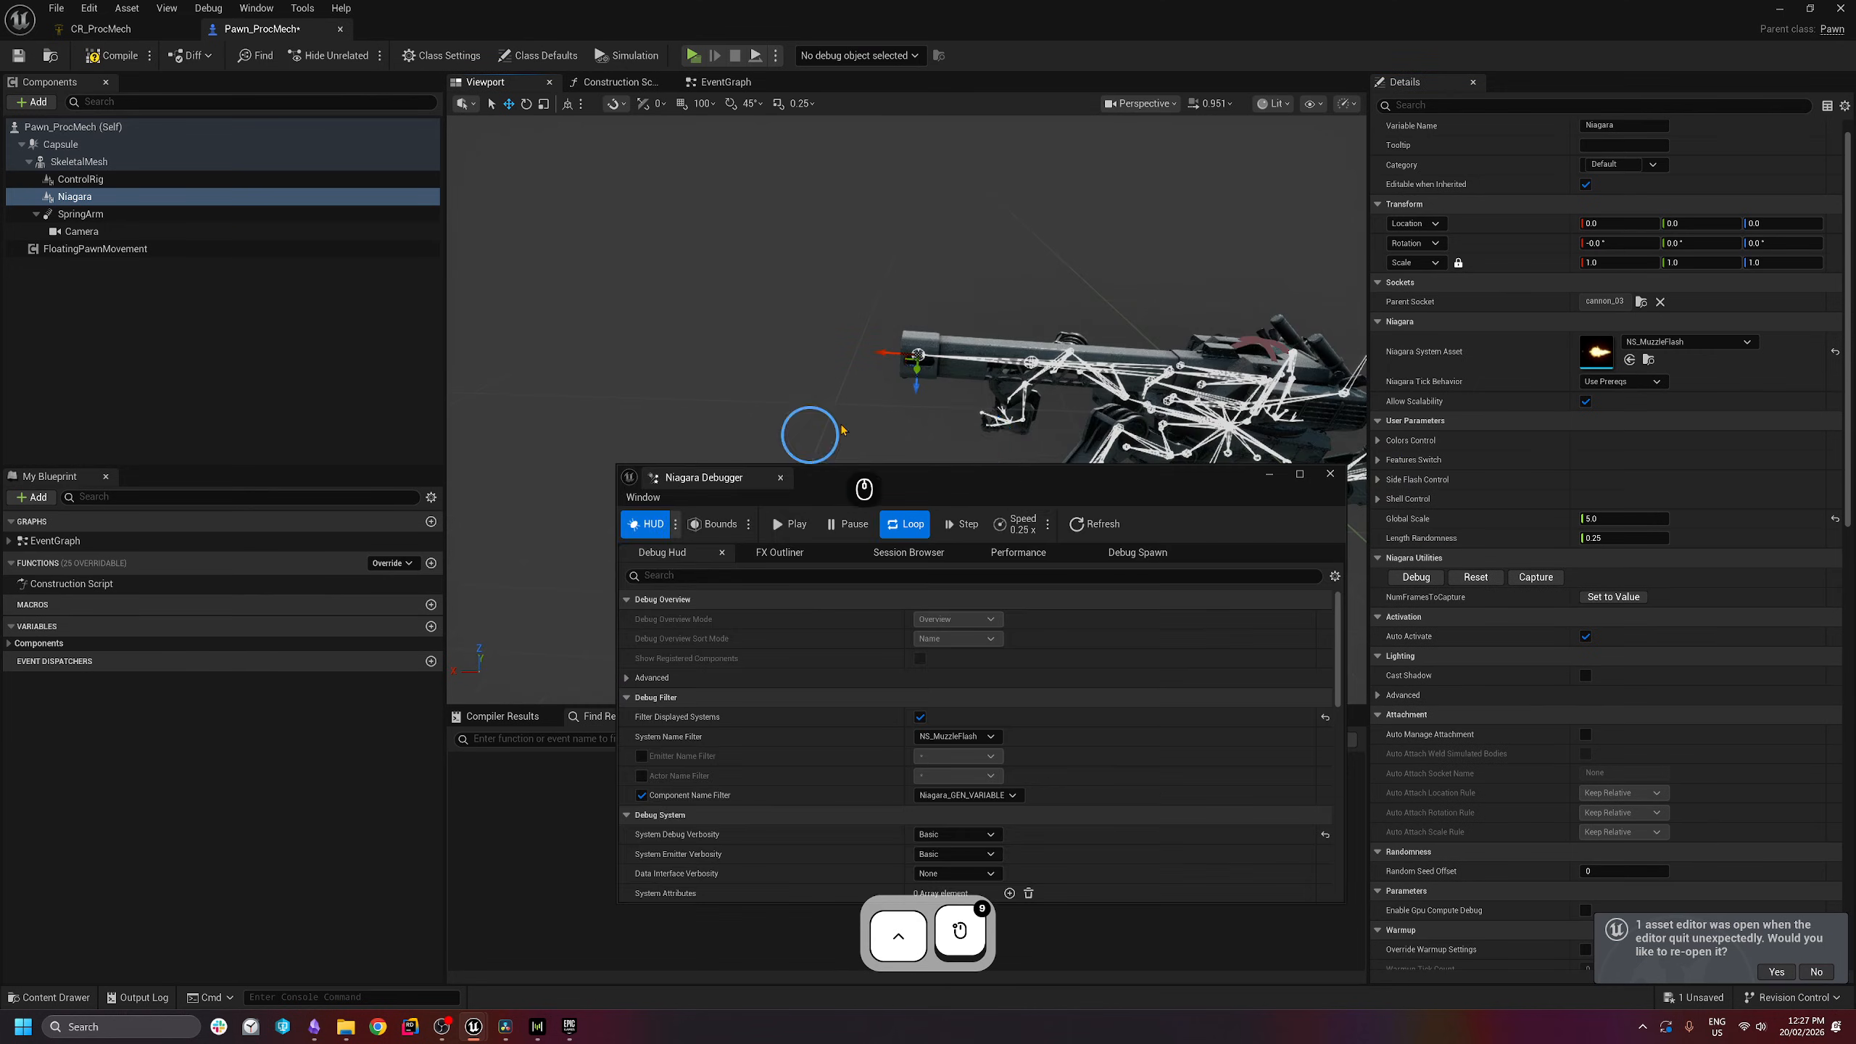
- Close the Niagara Debugger and turn off Auto Activate on the muzzle flash
left_click_drag(999, 489, 1234, 475)
left_click(1015, 460)
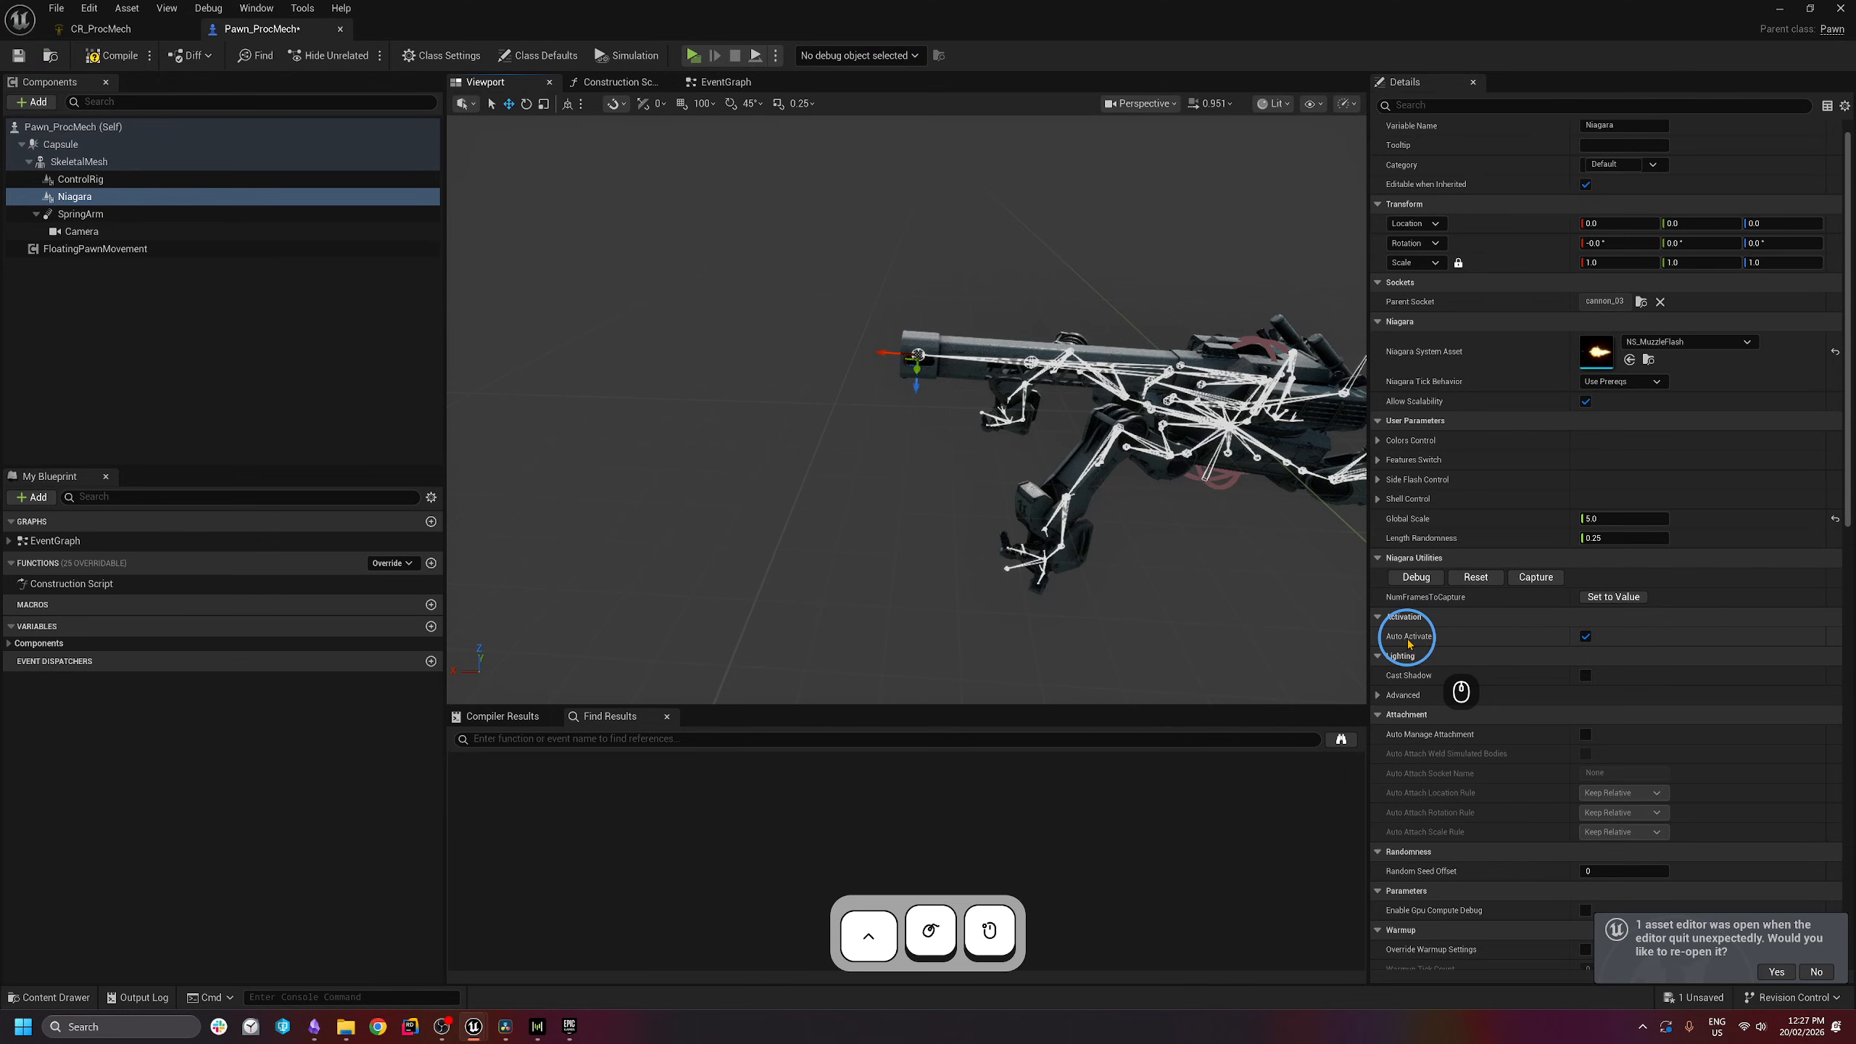
left_click(1587, 637)
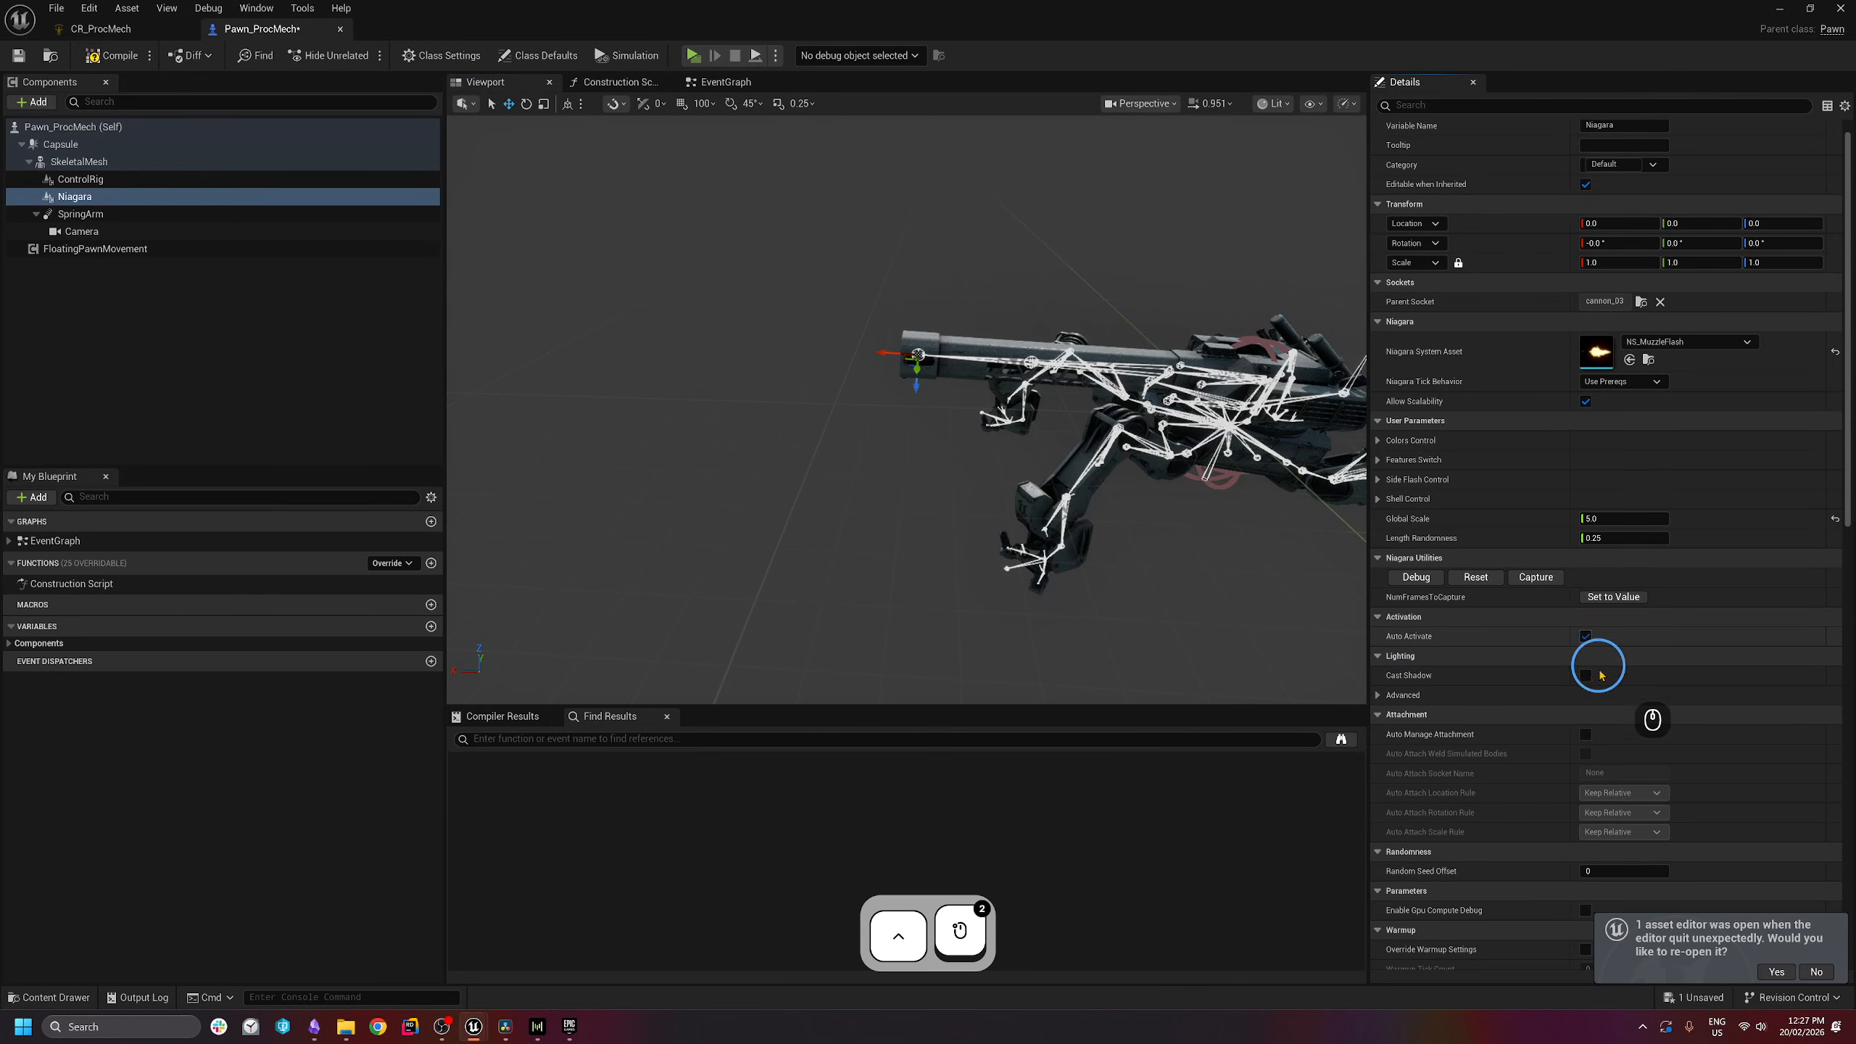
- Save the blueprint and rename the Niagara component to NS_MuzzleFlash
left_click(19, 57)
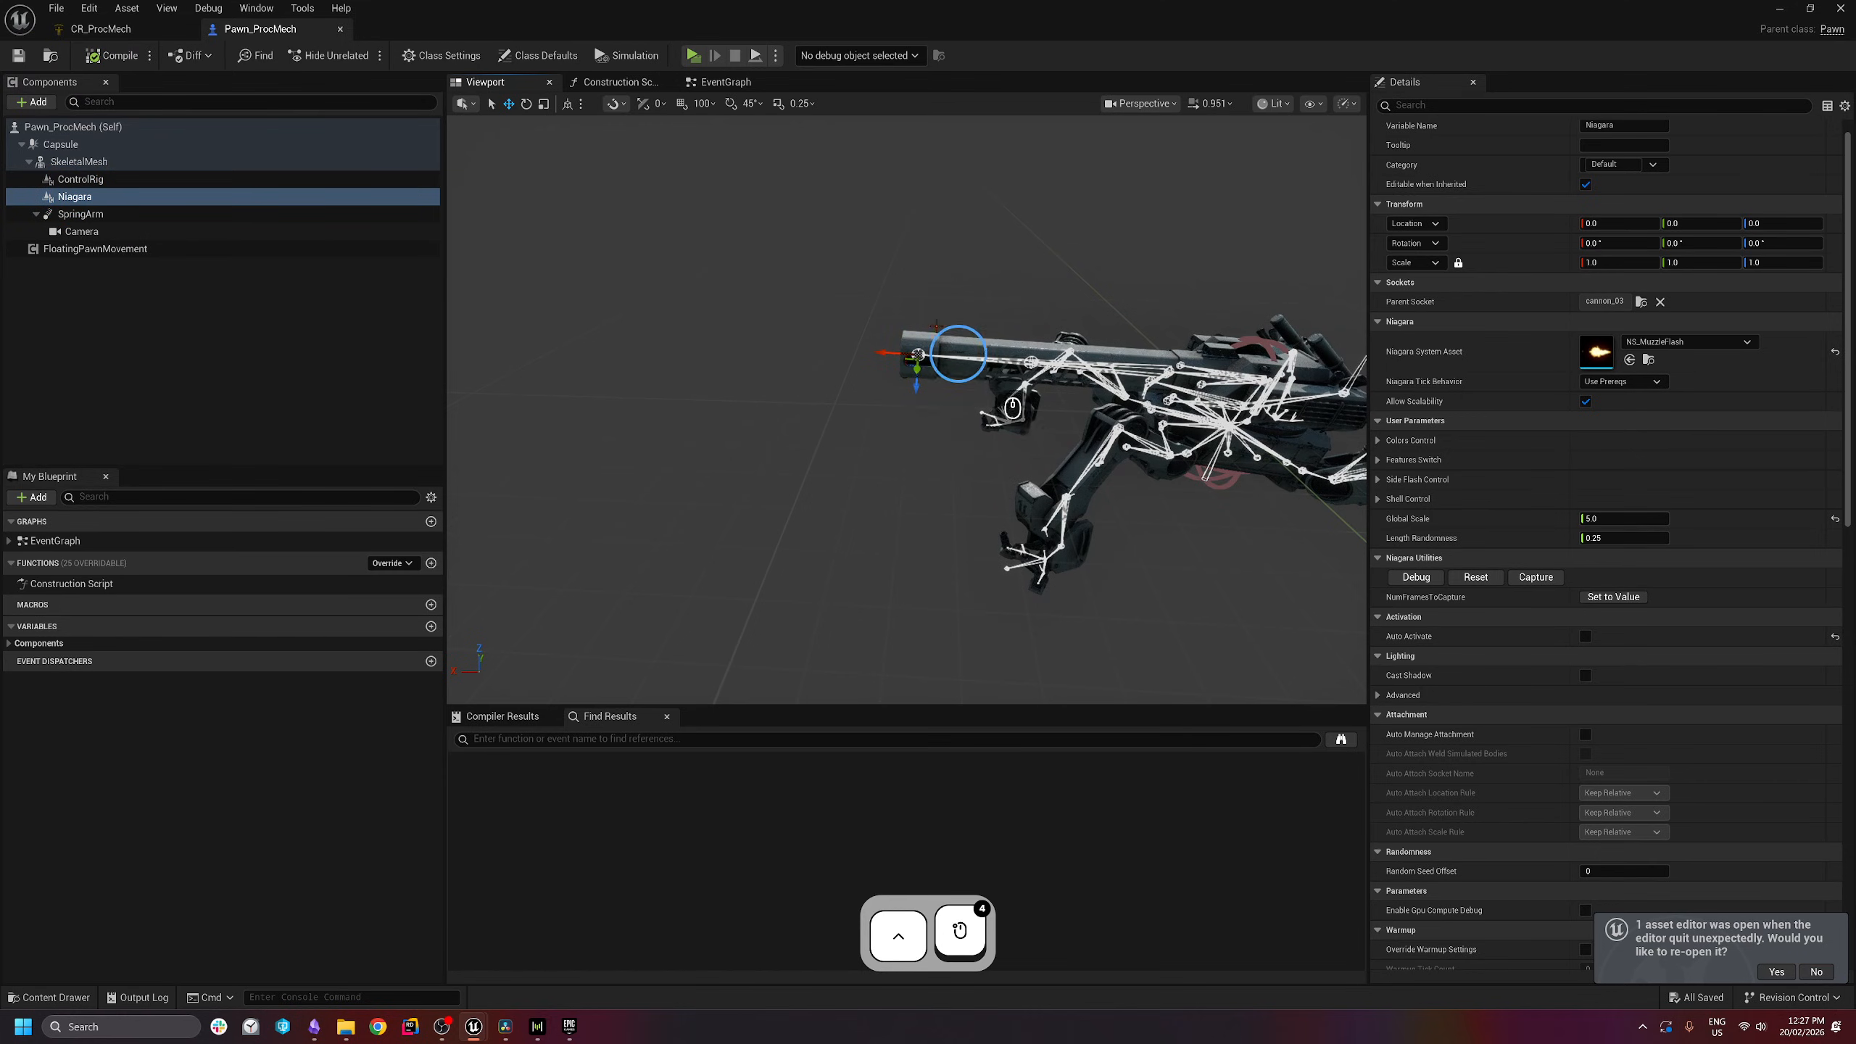
left_click(80, 196)
key("F2")
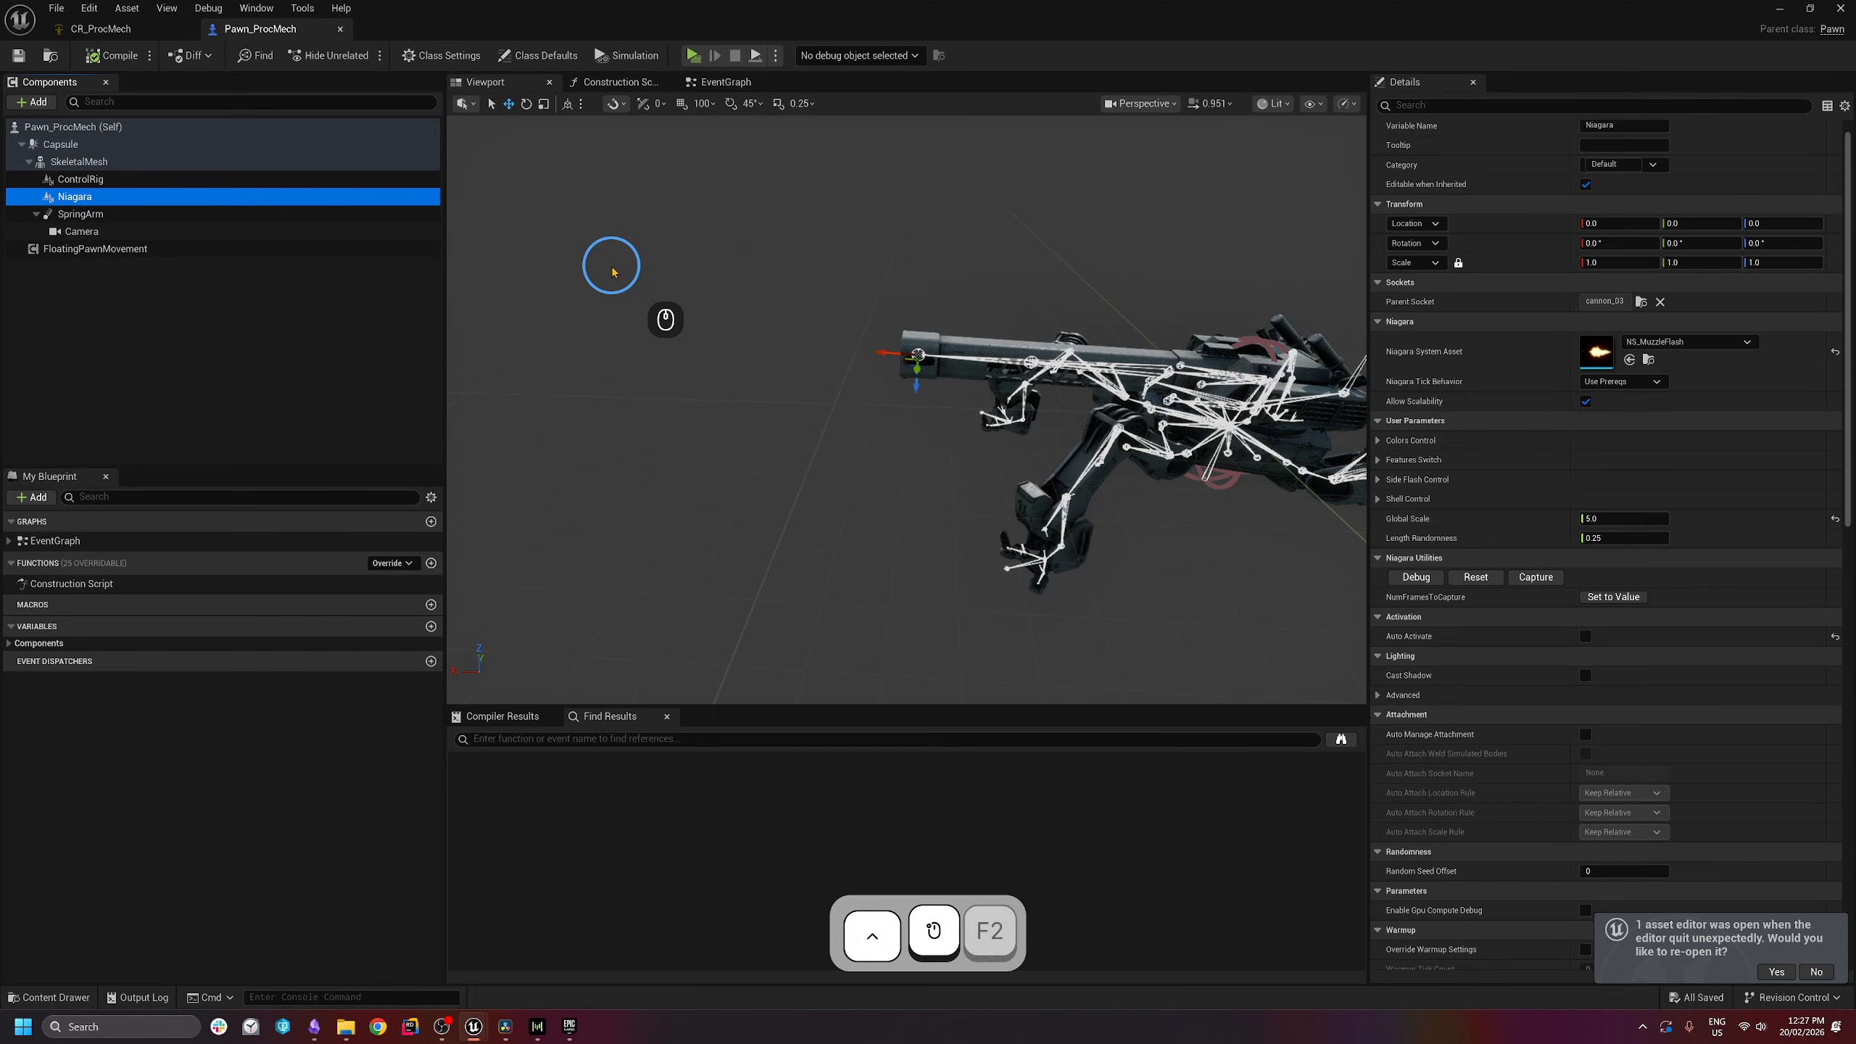
type("NS")
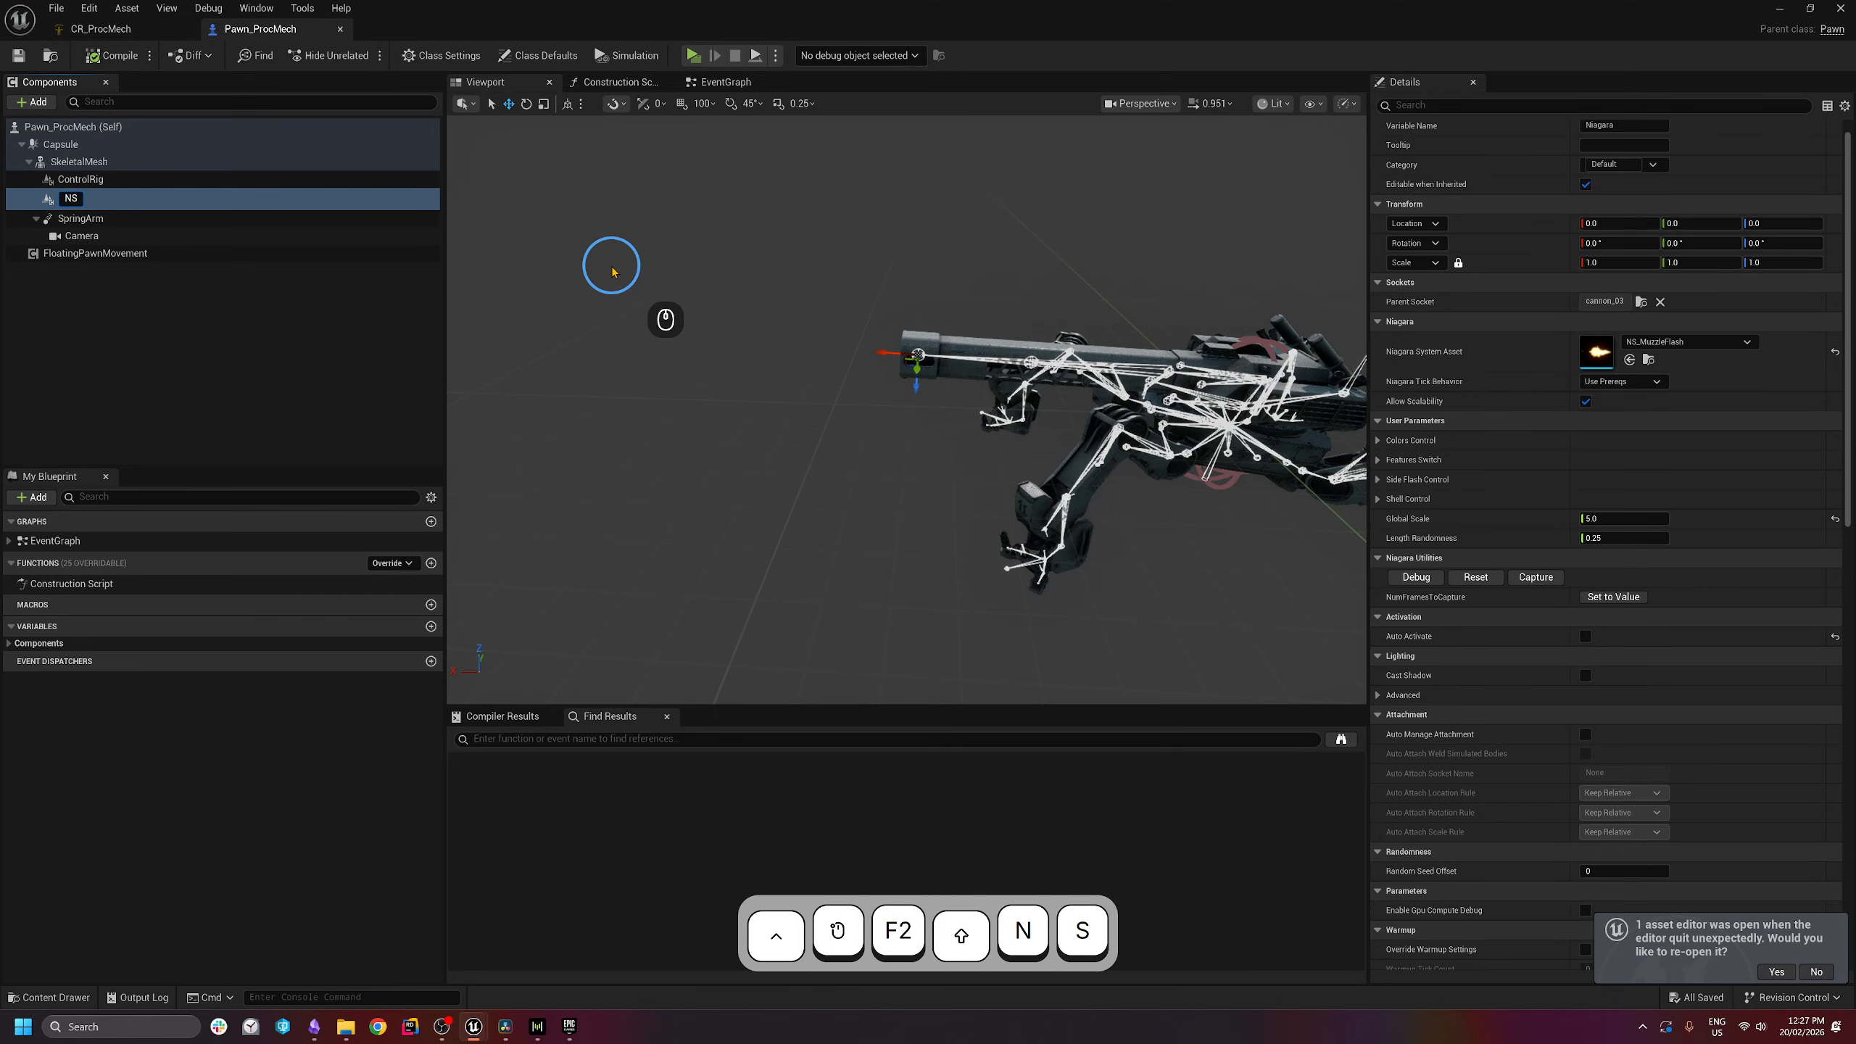
type("_MuzzleFl")
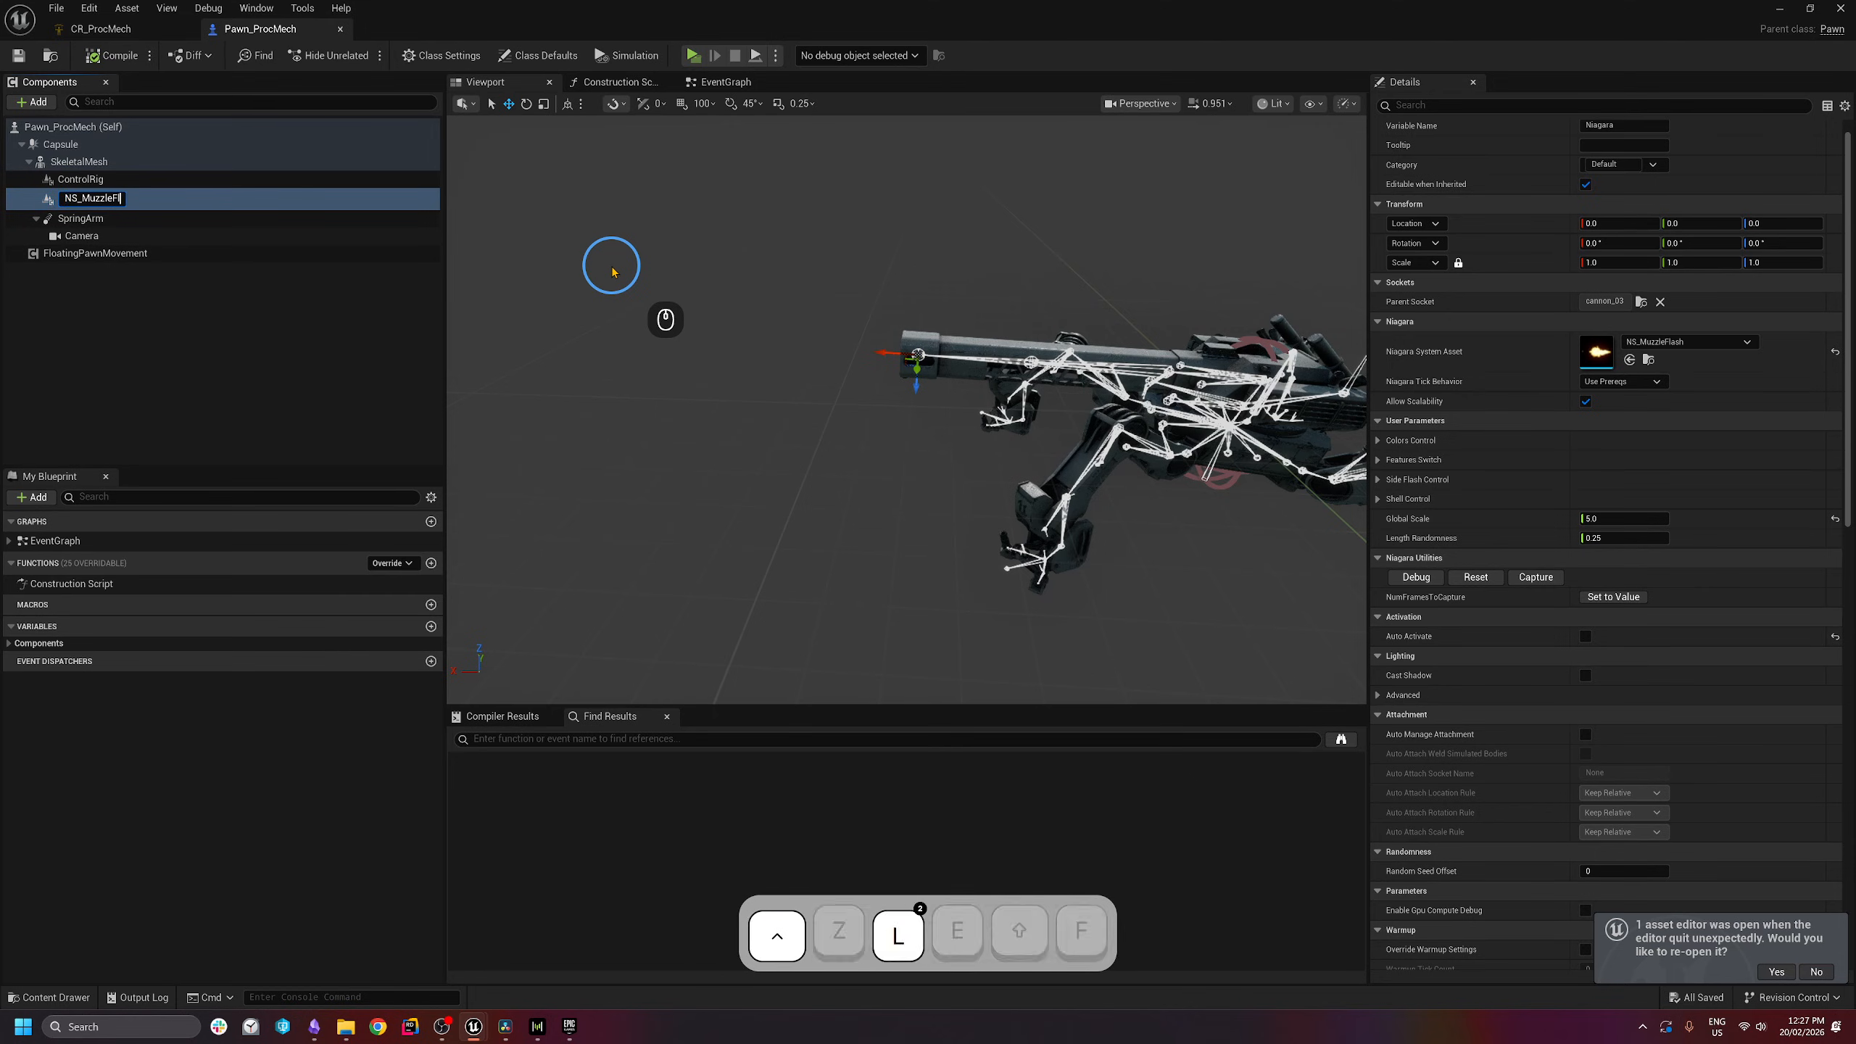
type("ash")
key("Return")
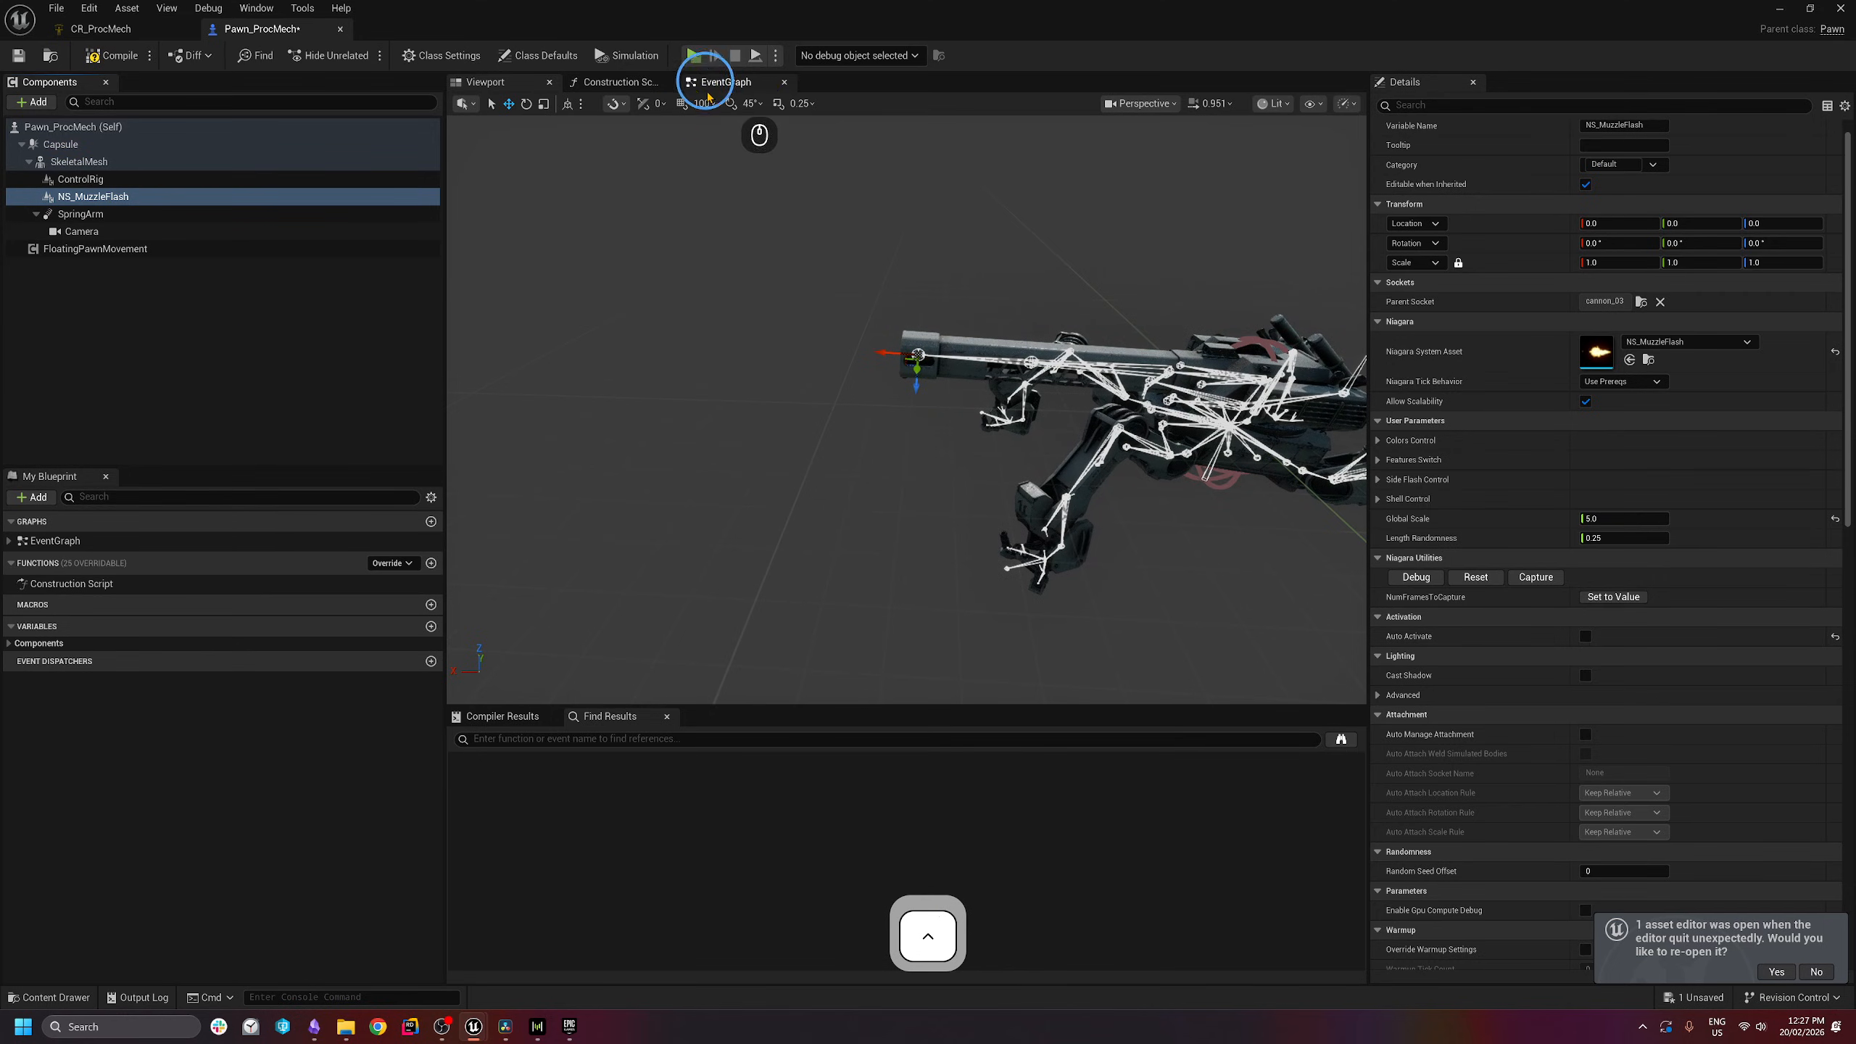
- Wire TriggerCannonCosmetics to an Activate node targeting NS_MuzzleFlash and compile
left_click(736, 87)
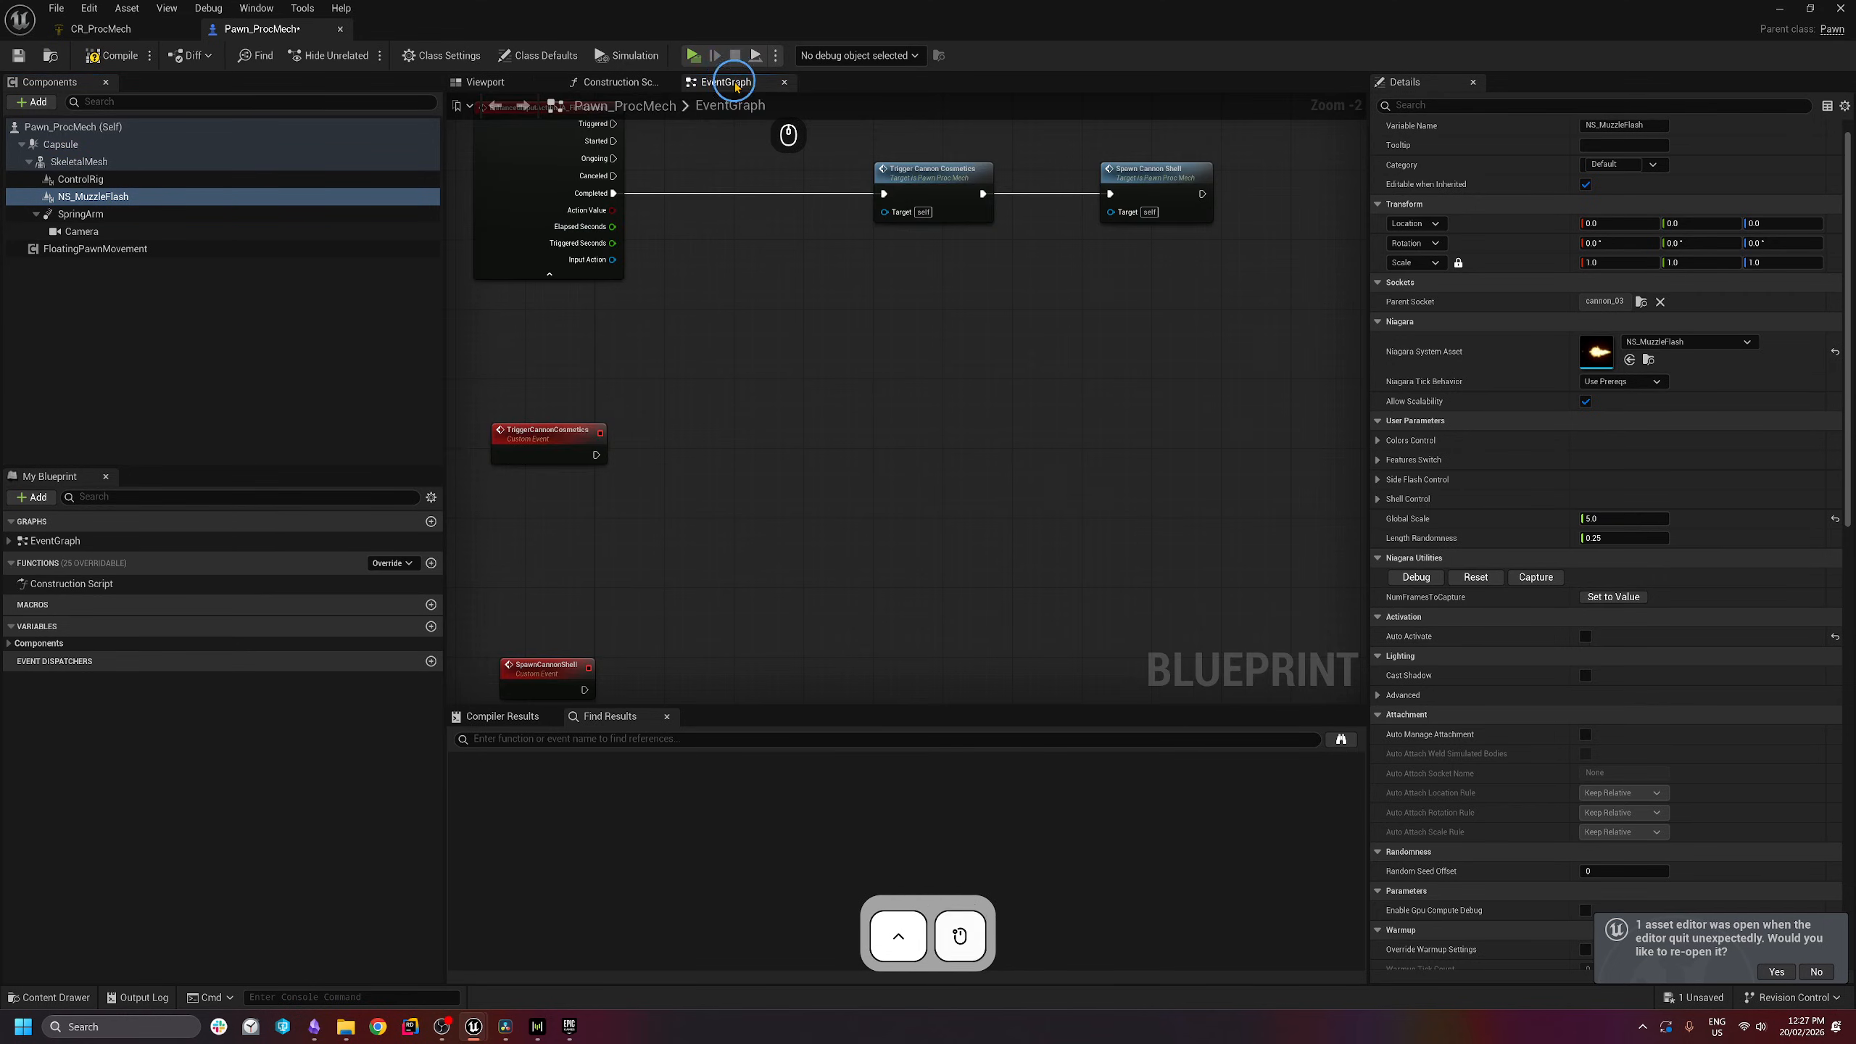
left_click_drag(102, 196, 660, 539)
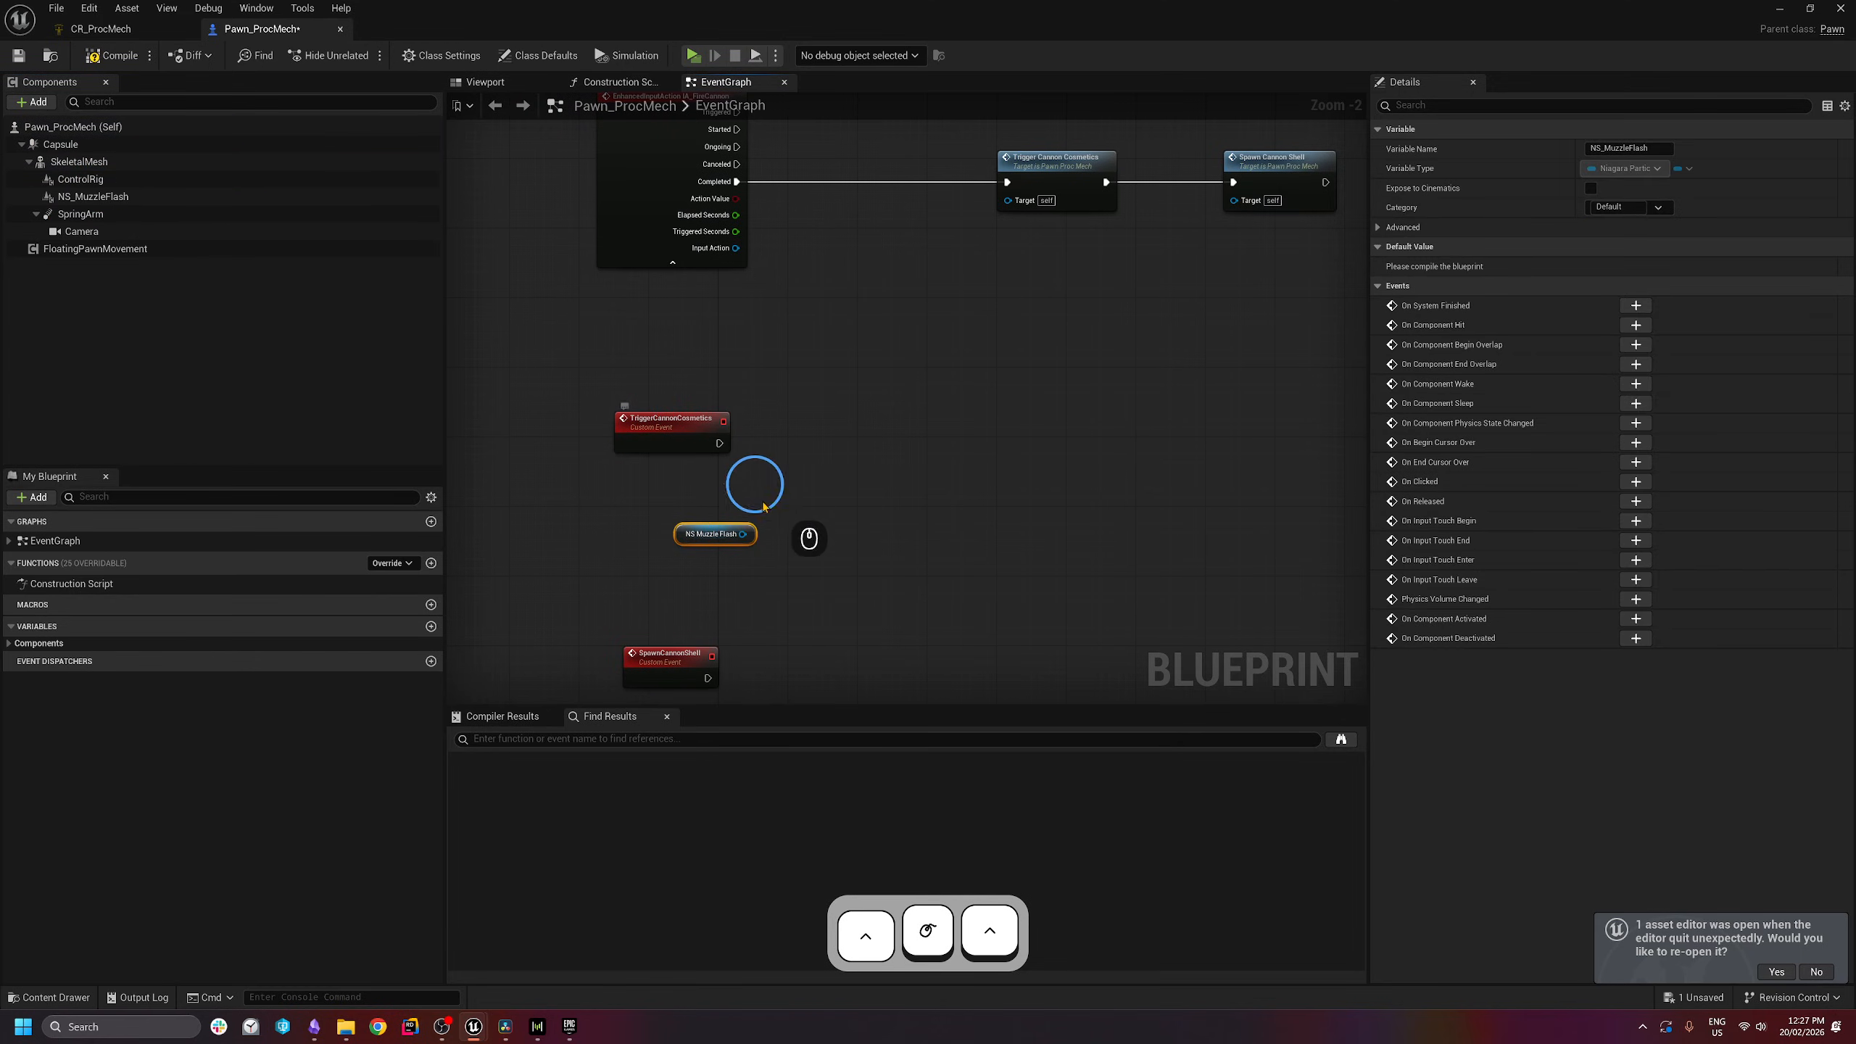
left_click_drag(743, 534, 865, 423)
type("activate")
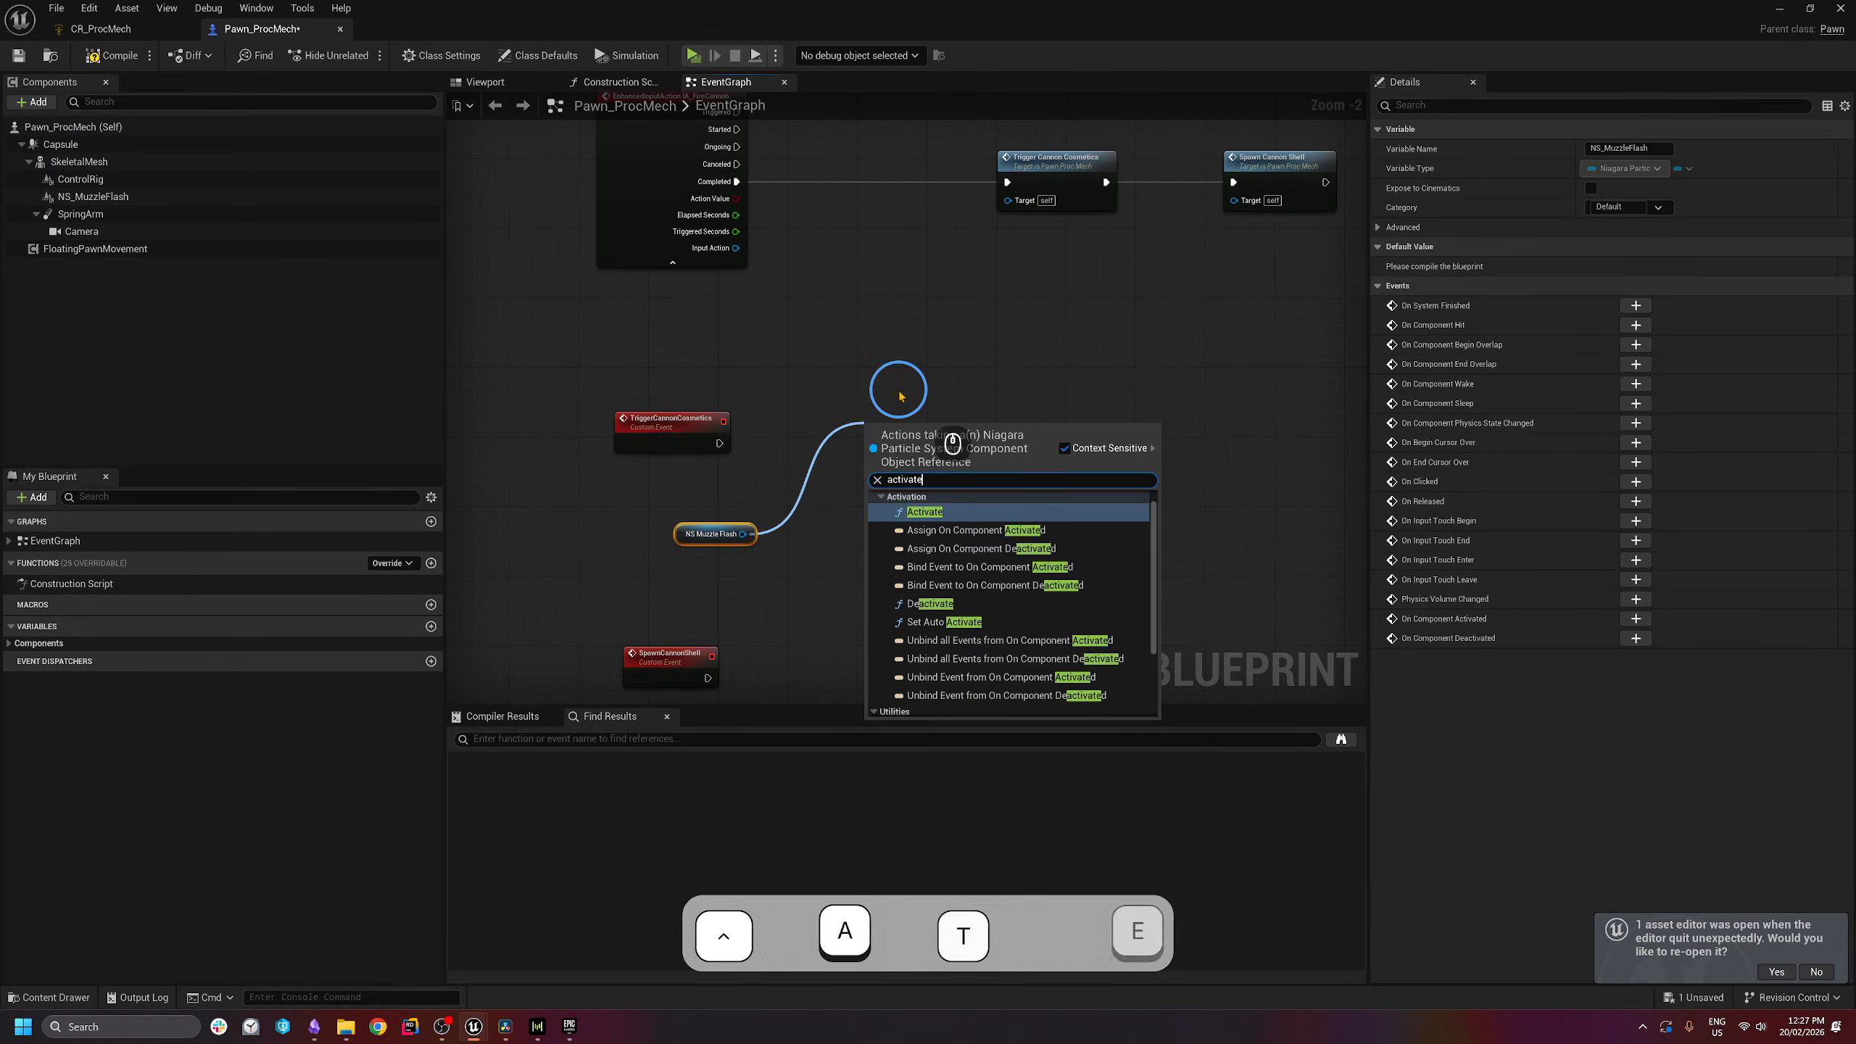
left_click(950, 511)
left_click_drag(869, 451, 719, 443)
left_click_drag(966, 459, 976, 451)
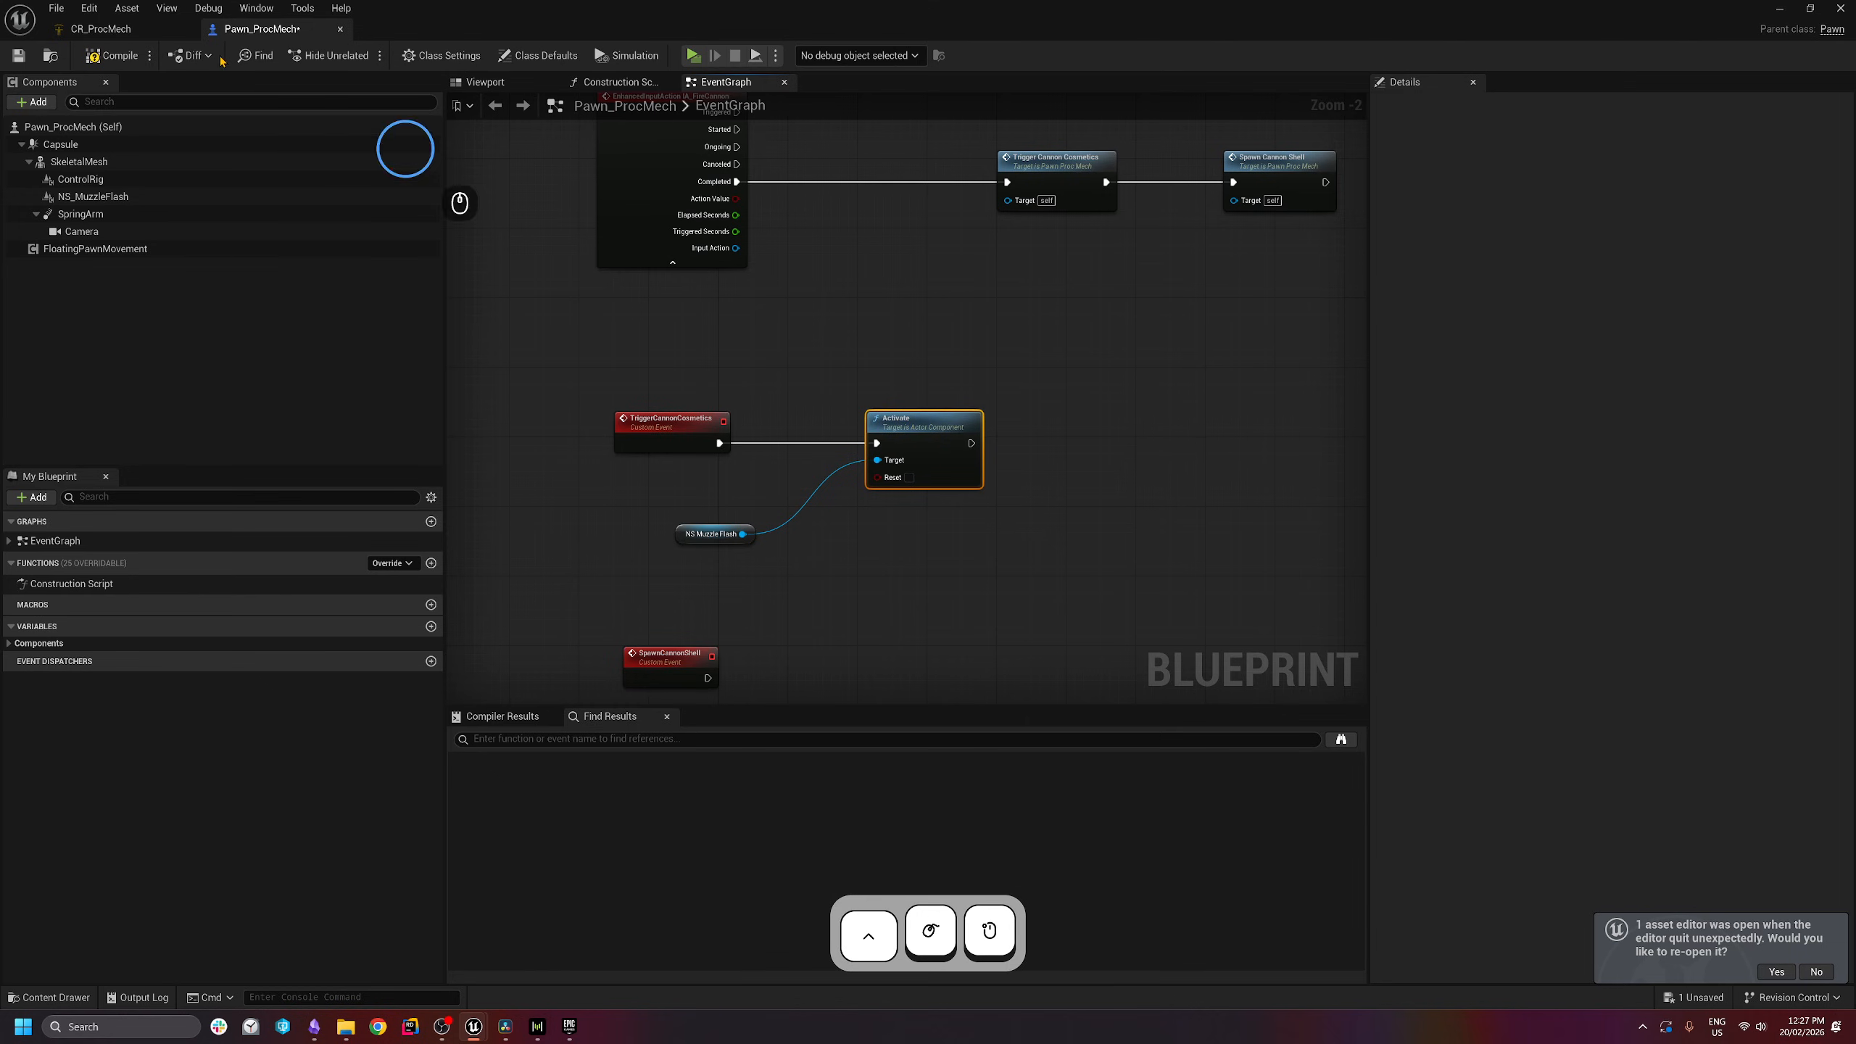
left_click(111, 64)
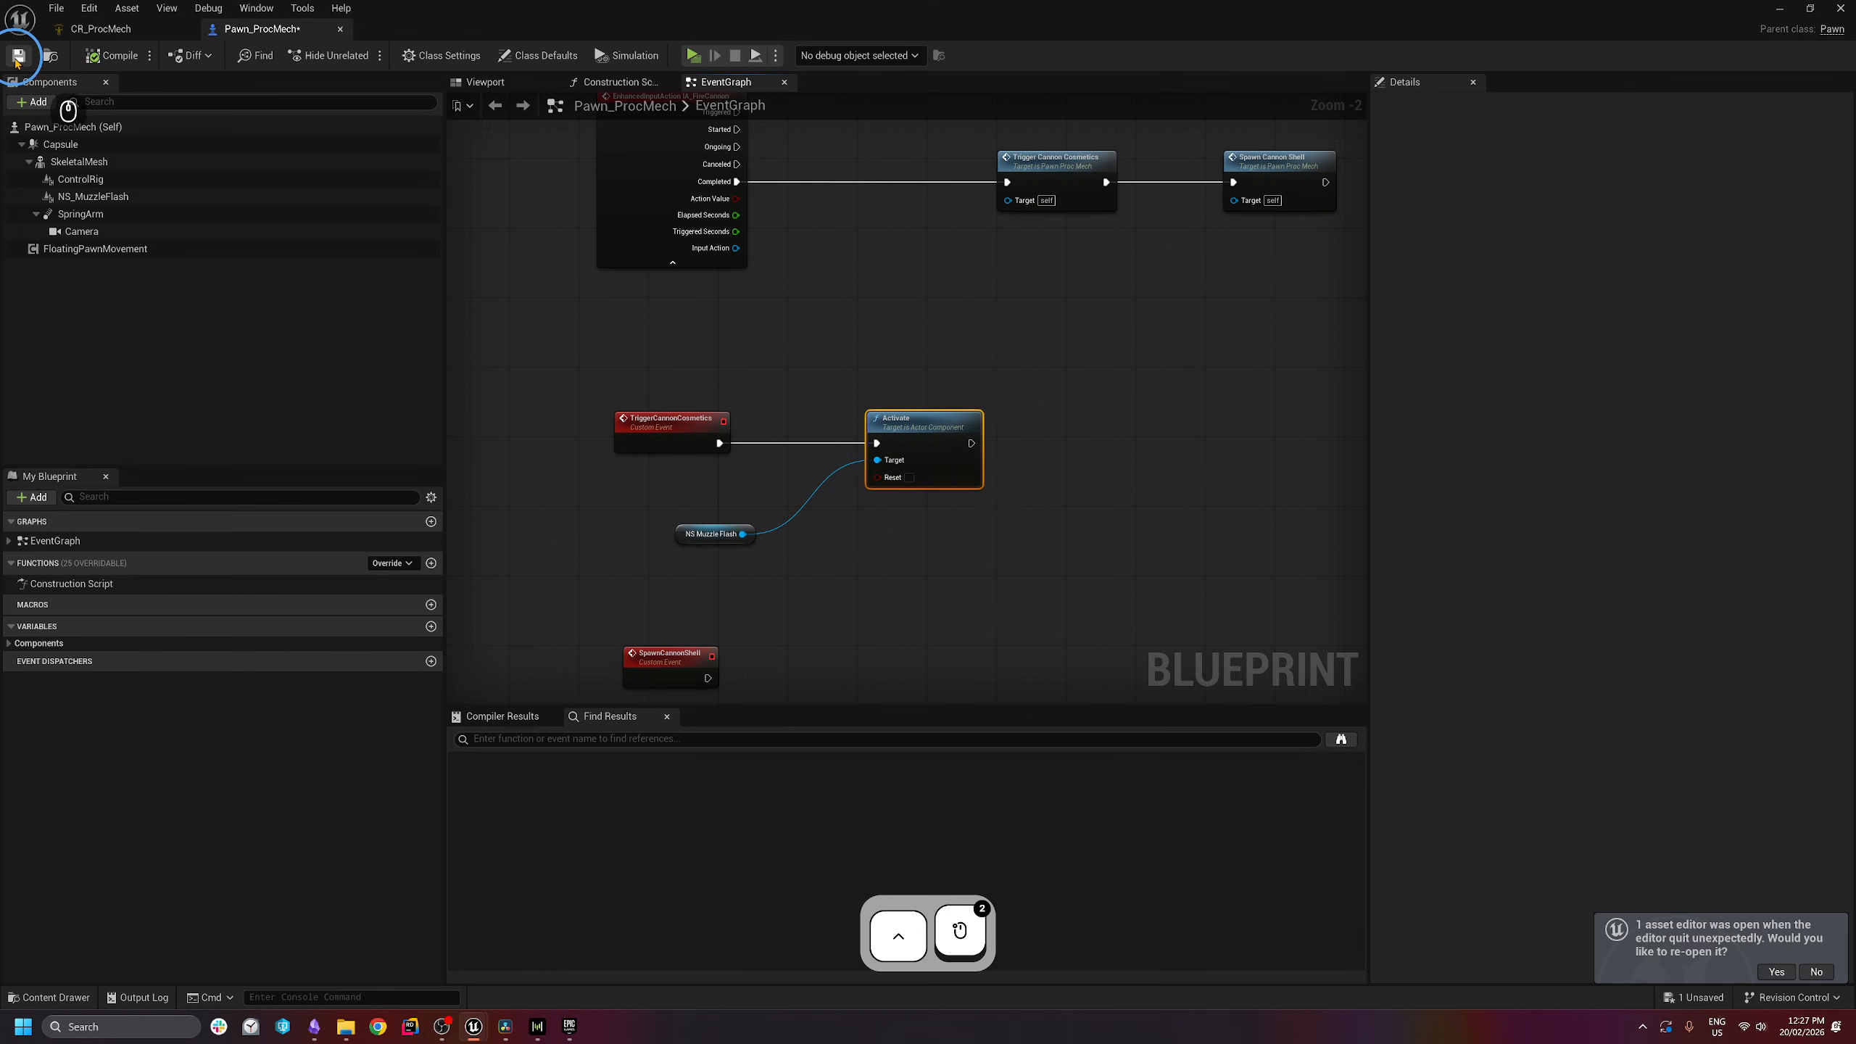
- Save the pawn blueprint and play-test the mech, aiming the cannon before stopping
left_click(17, 58)
left_click(697, 56)
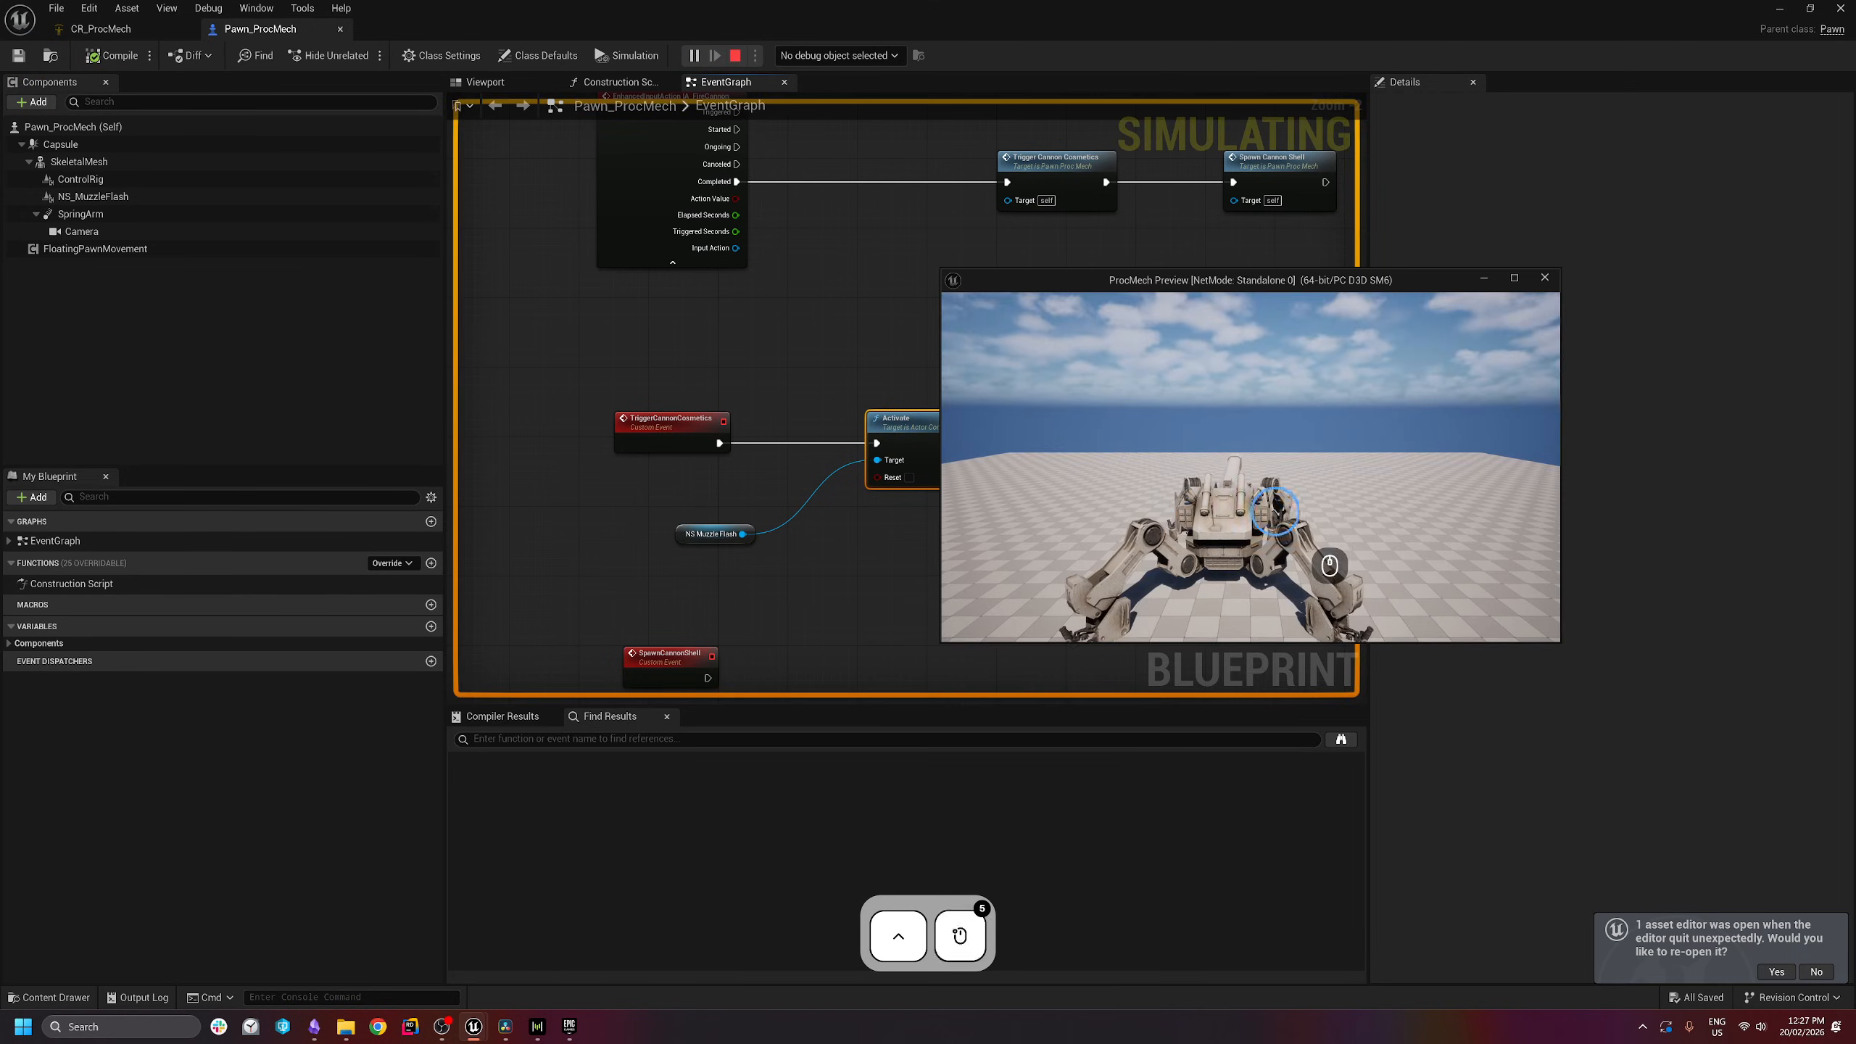
left_click(1244, 371)
left_click(1289, 401)
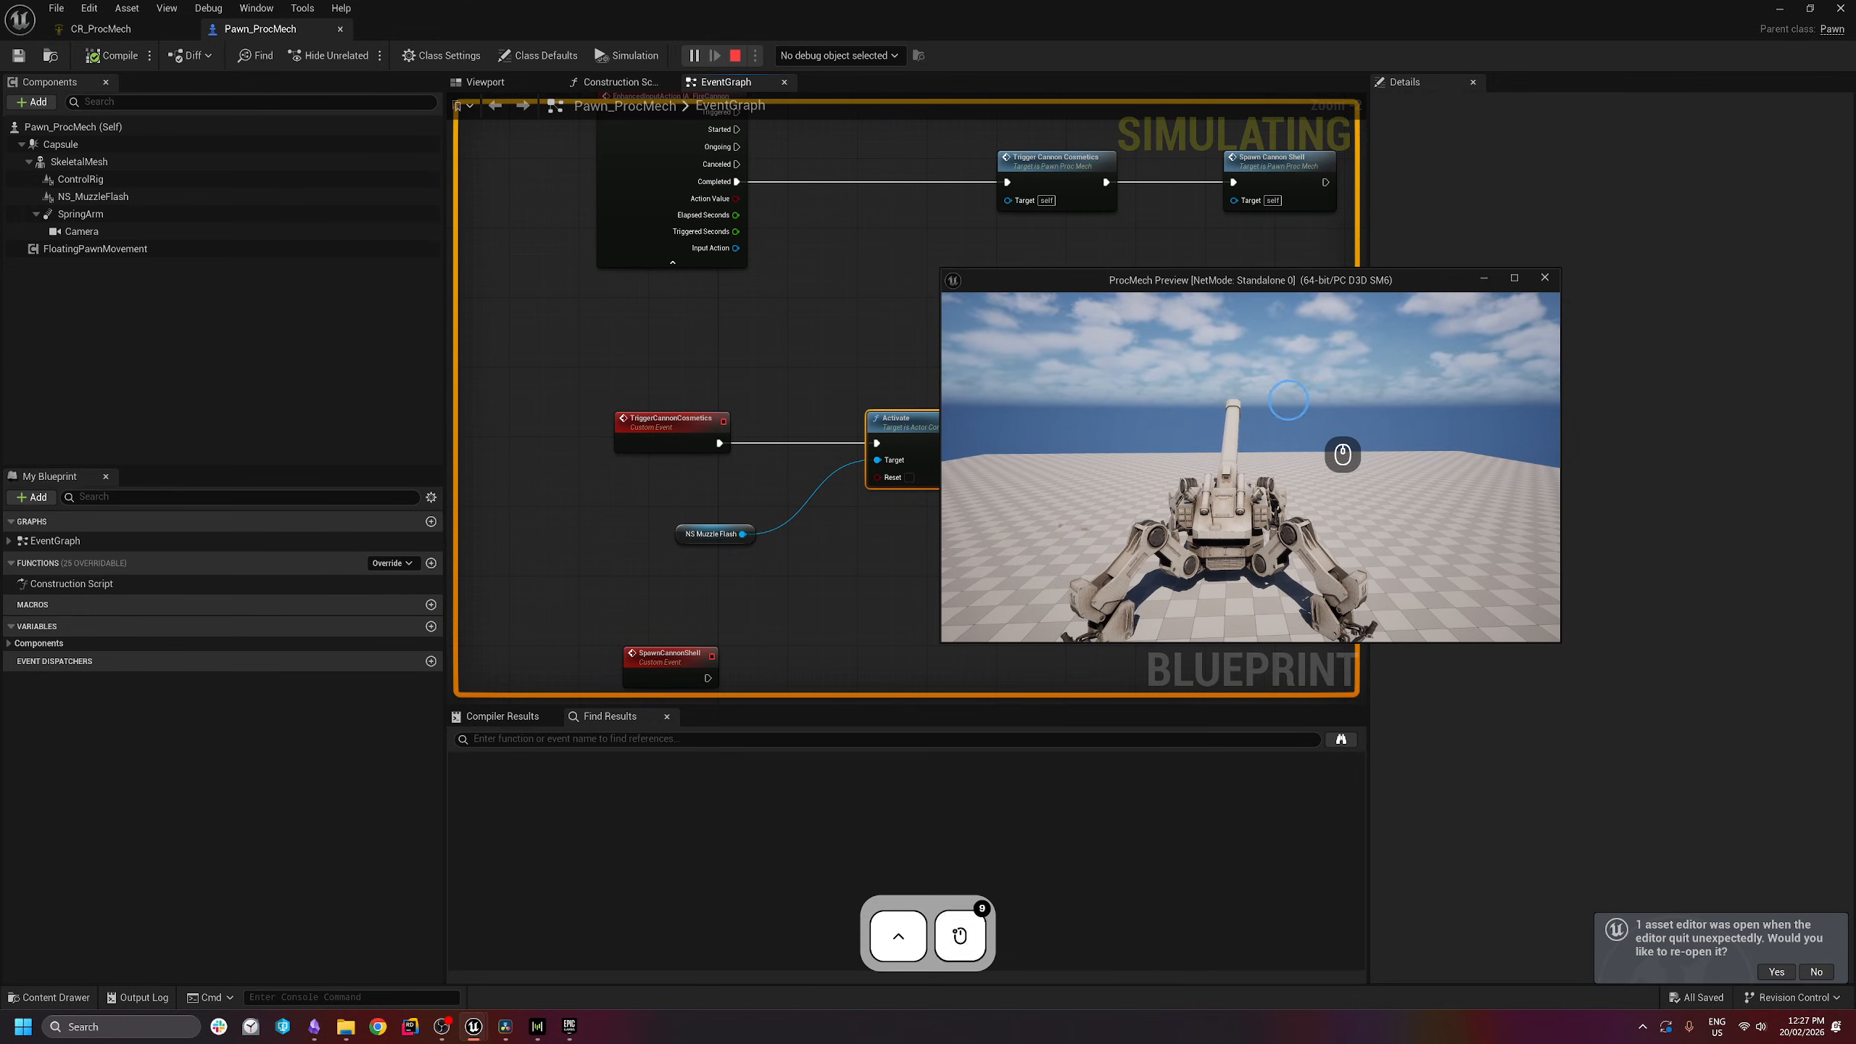
key("Escape")
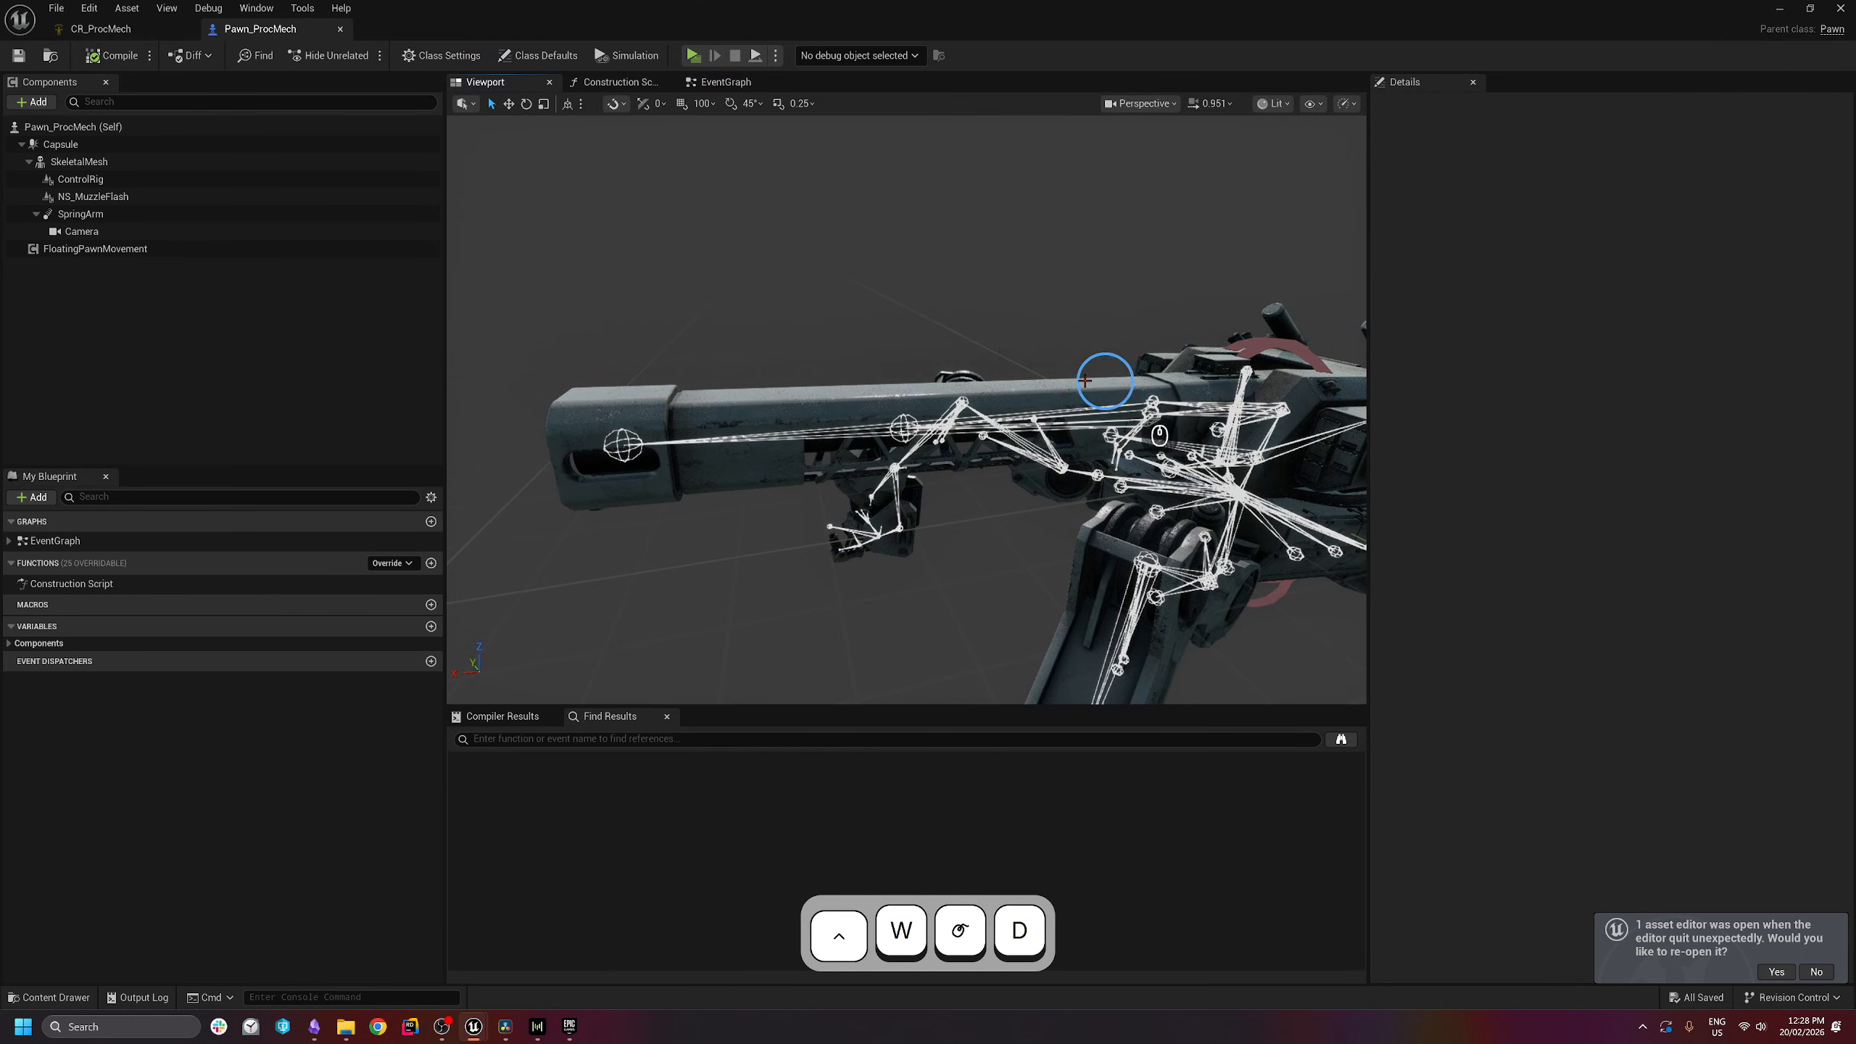
- Fly the viewport camera around to view the whole mech
key("d")
right_click_drag(834, 547, 866, 538)
key("s")
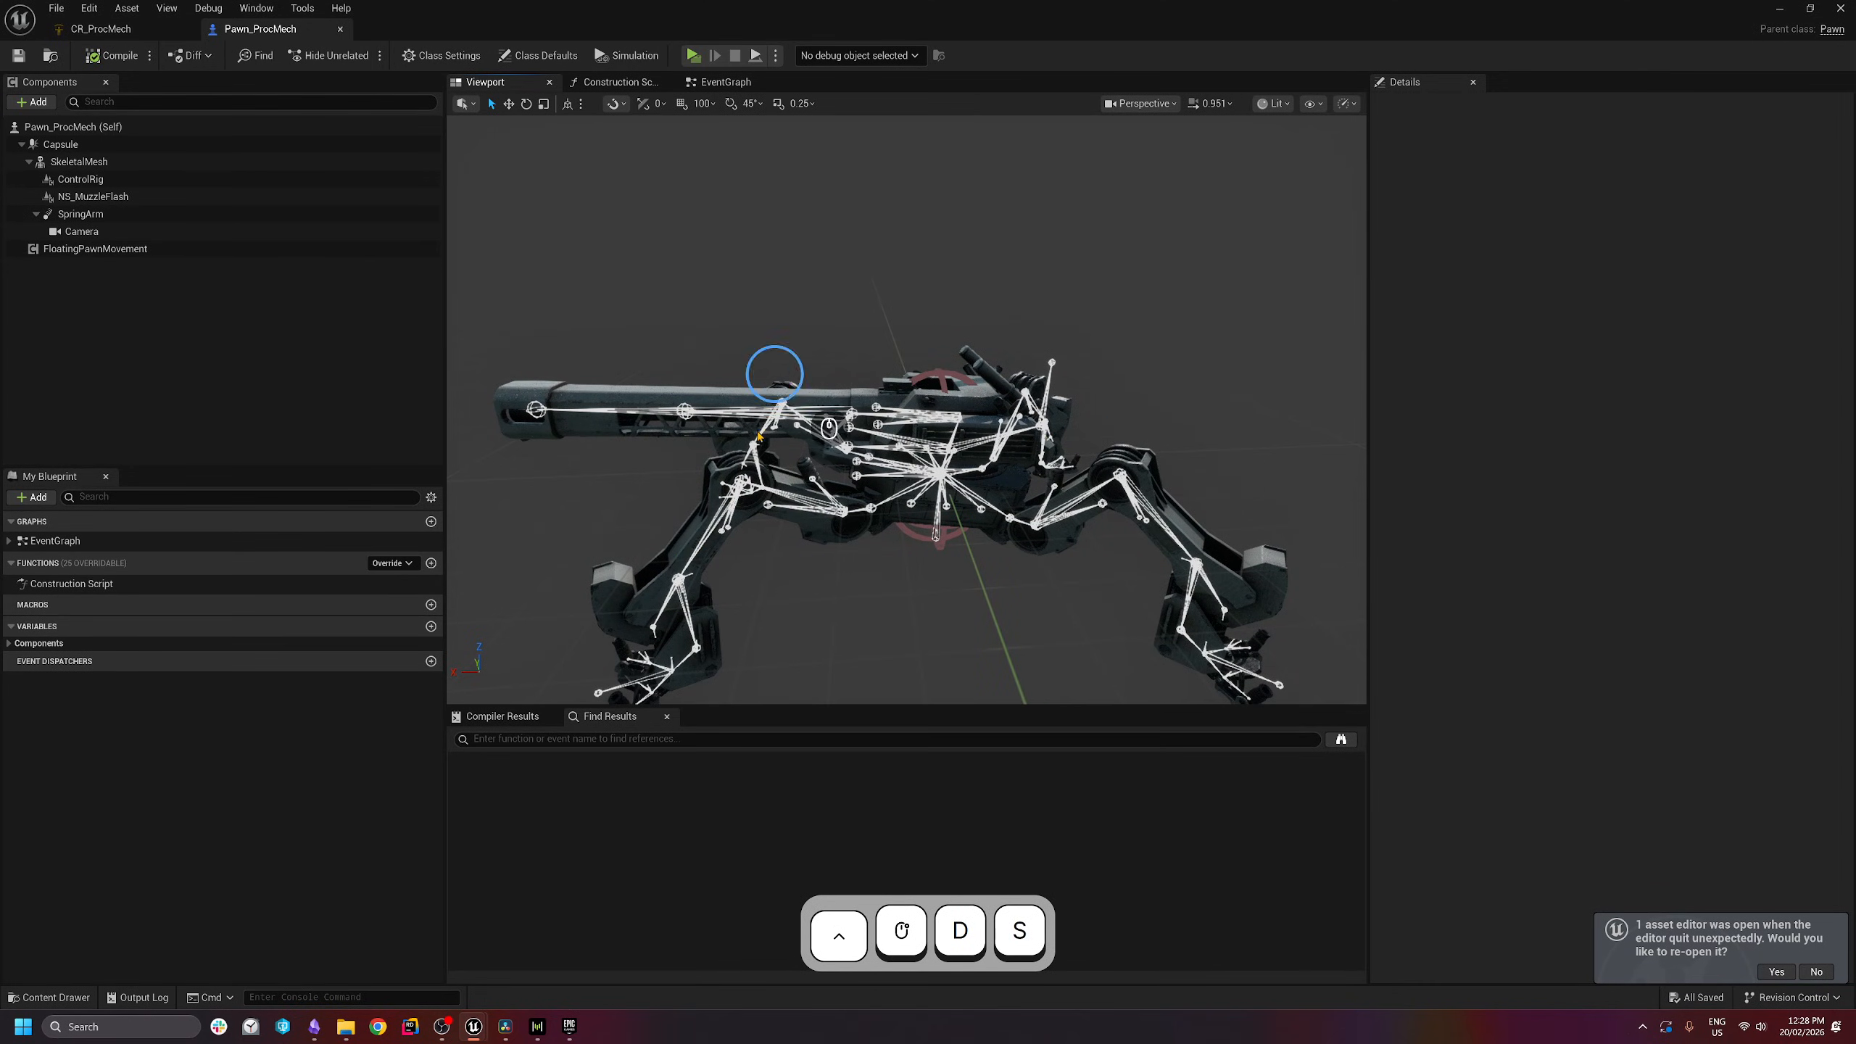
key("a")
key("w")
right_click_drag(814, 468, 814, 468)
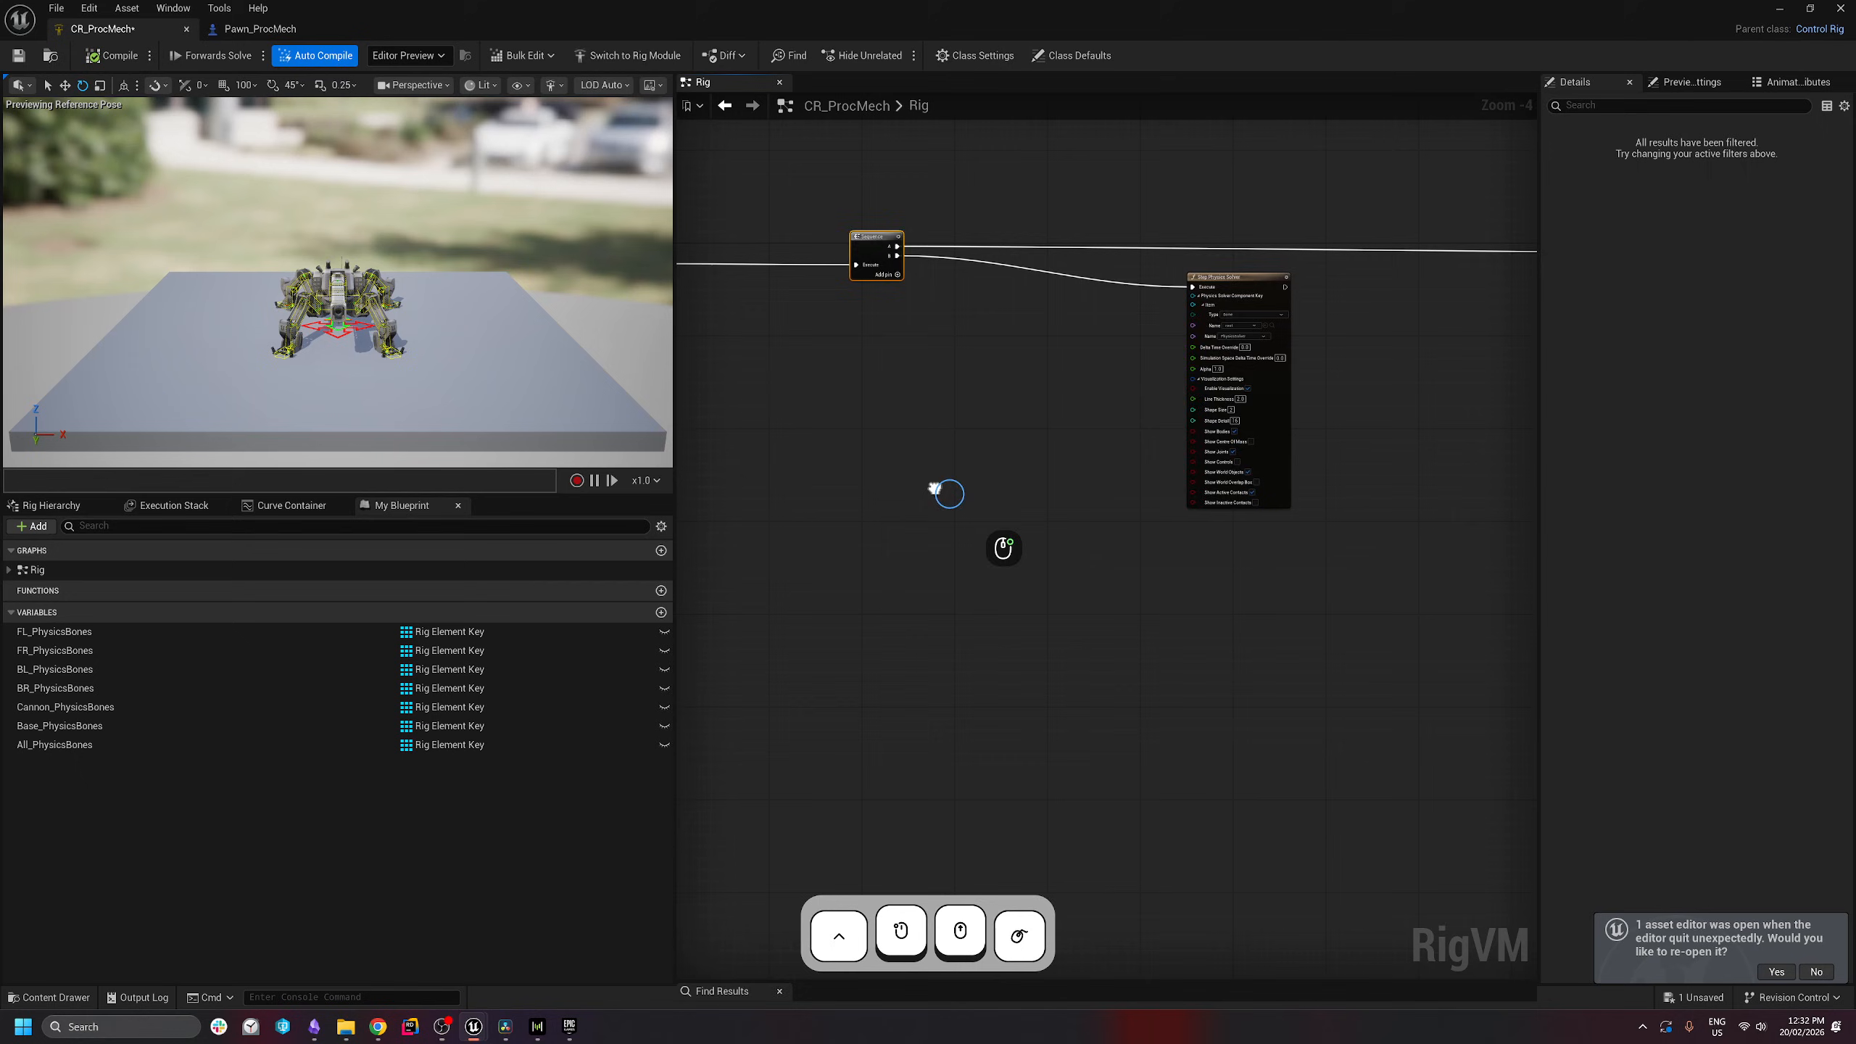
- Move the Sequence node left and give it a third output pin
right_click_drag(945, 490, 1086, 489)
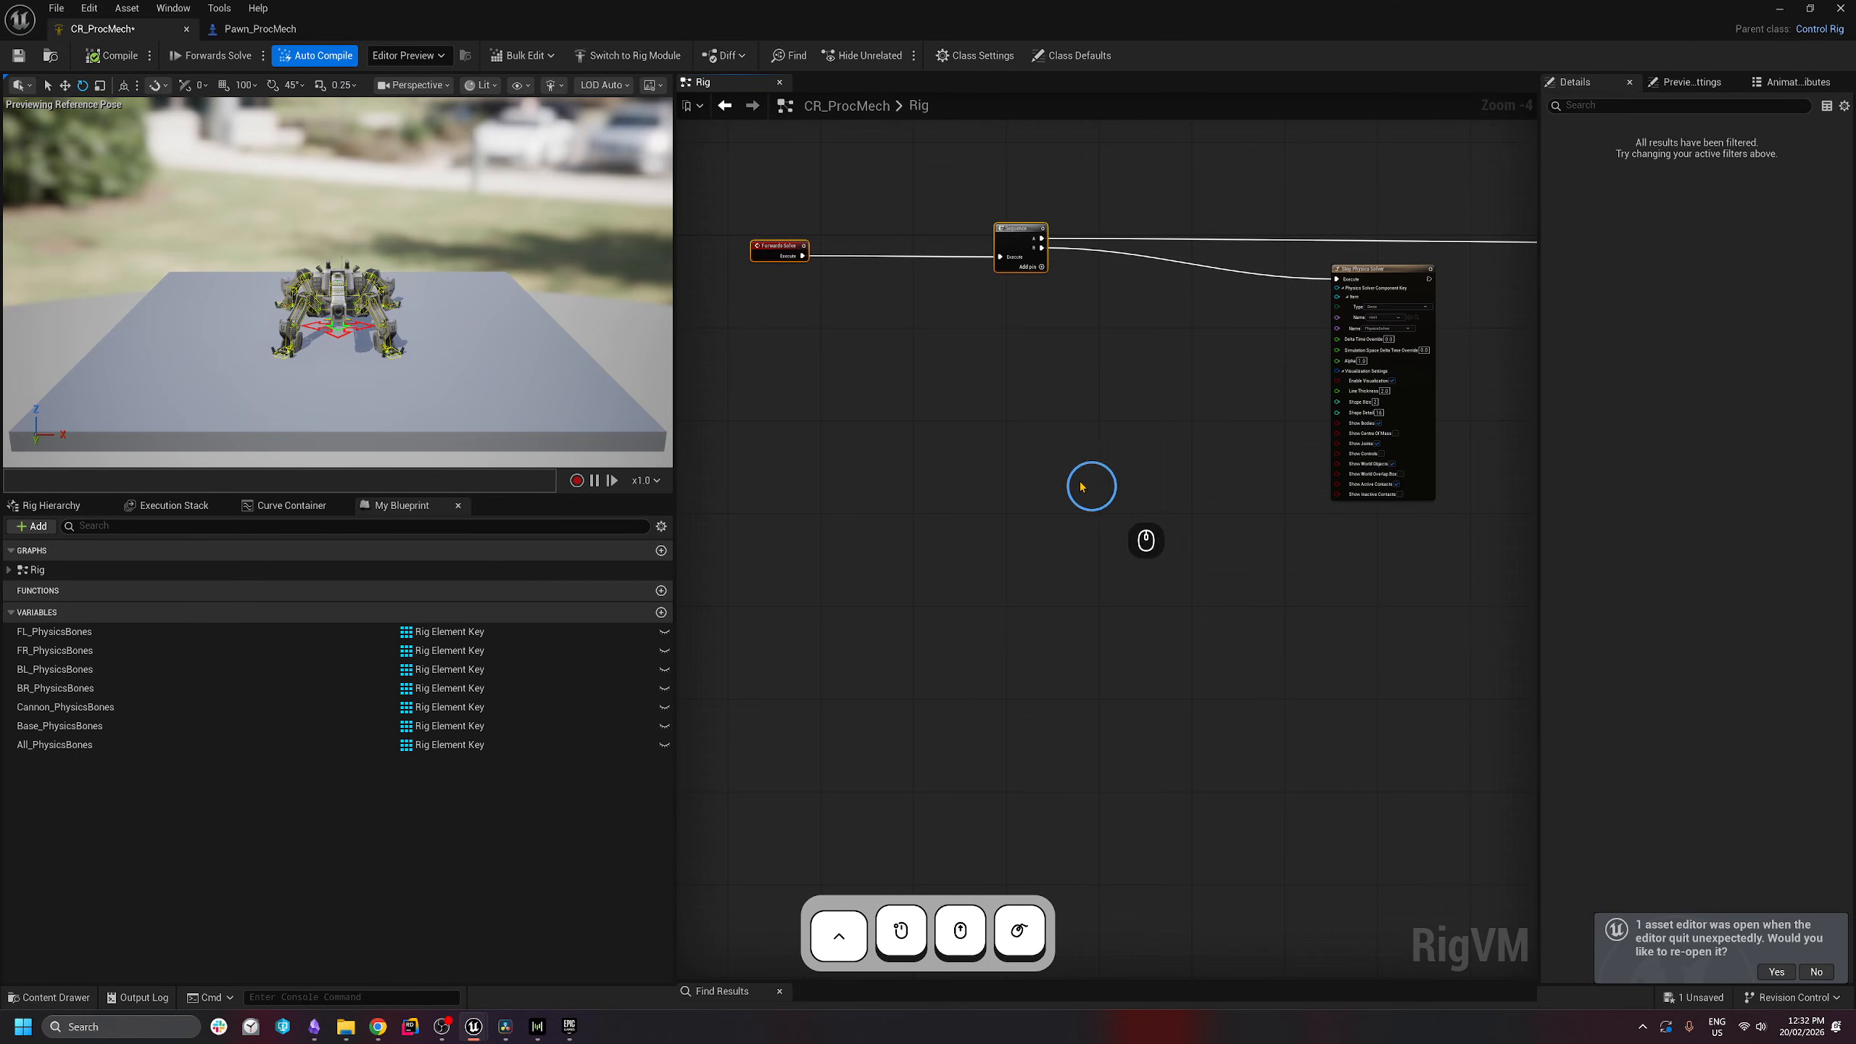
right_click_drag(1201, 605, 980, 501)
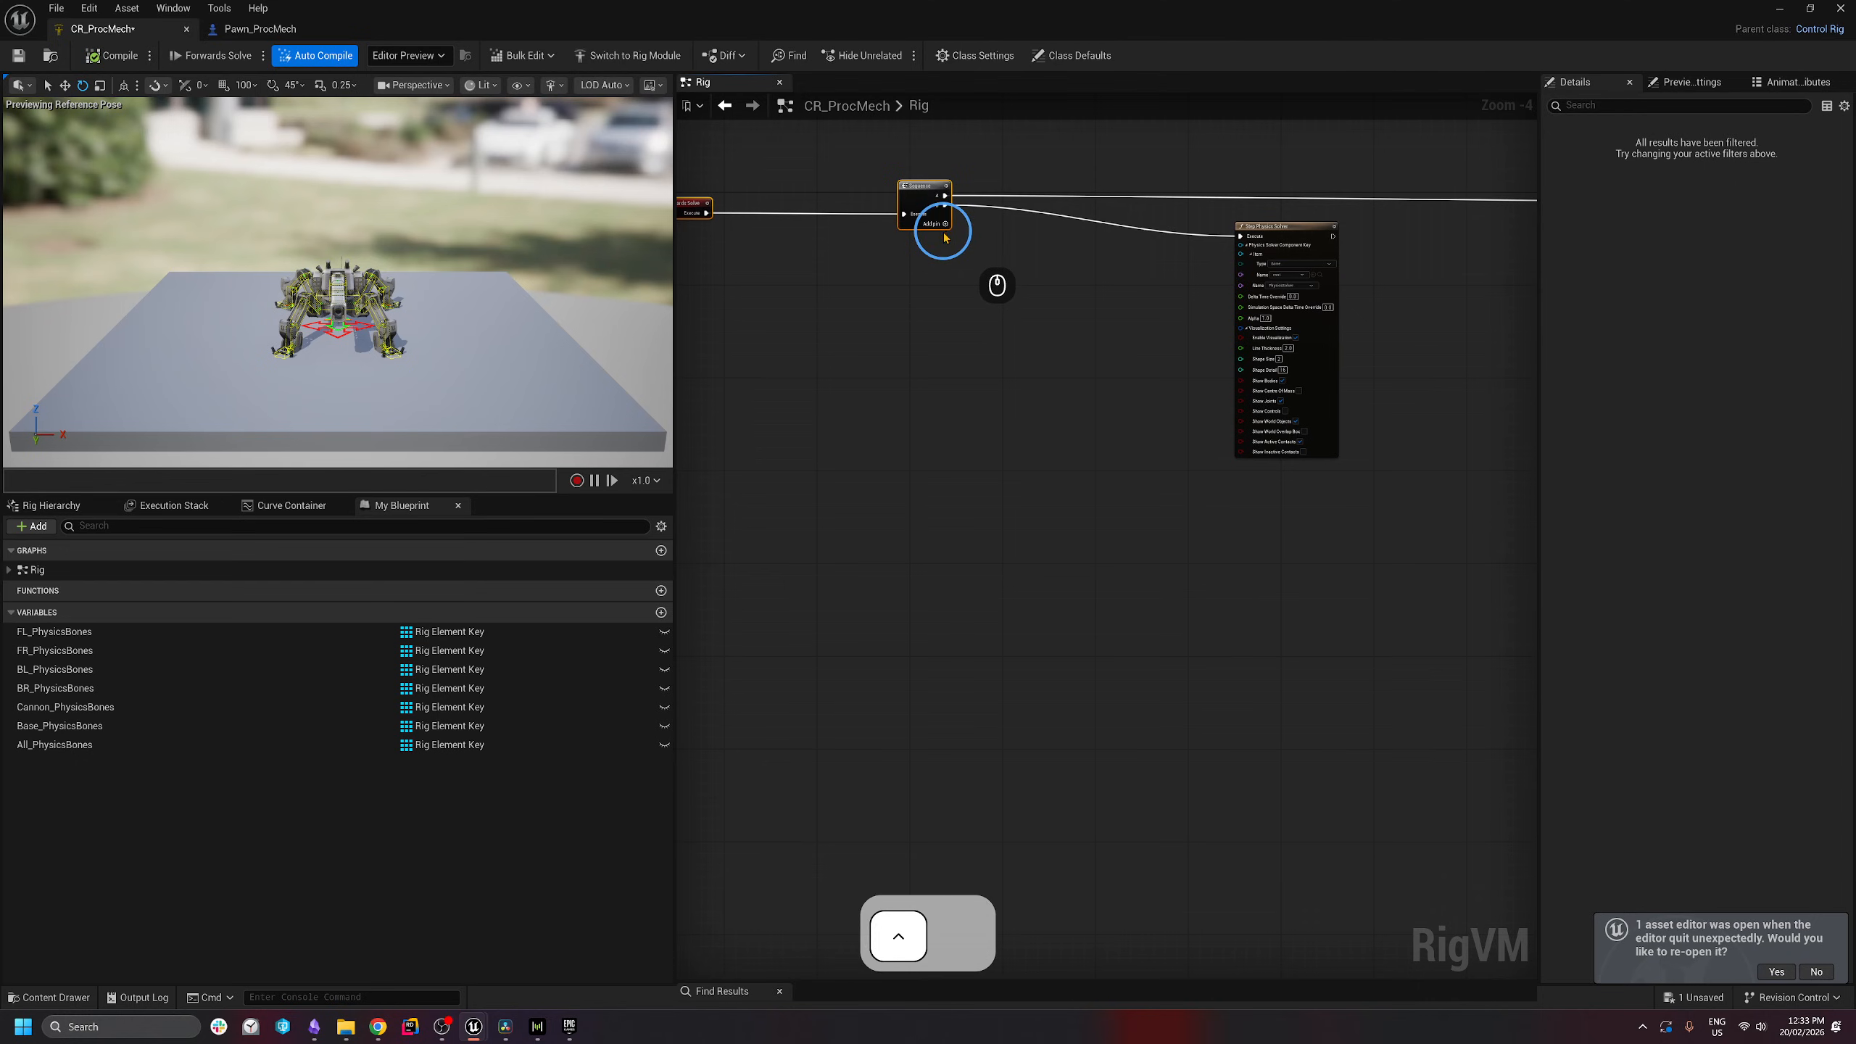
left_click_drag(920, 205, 819, 207)
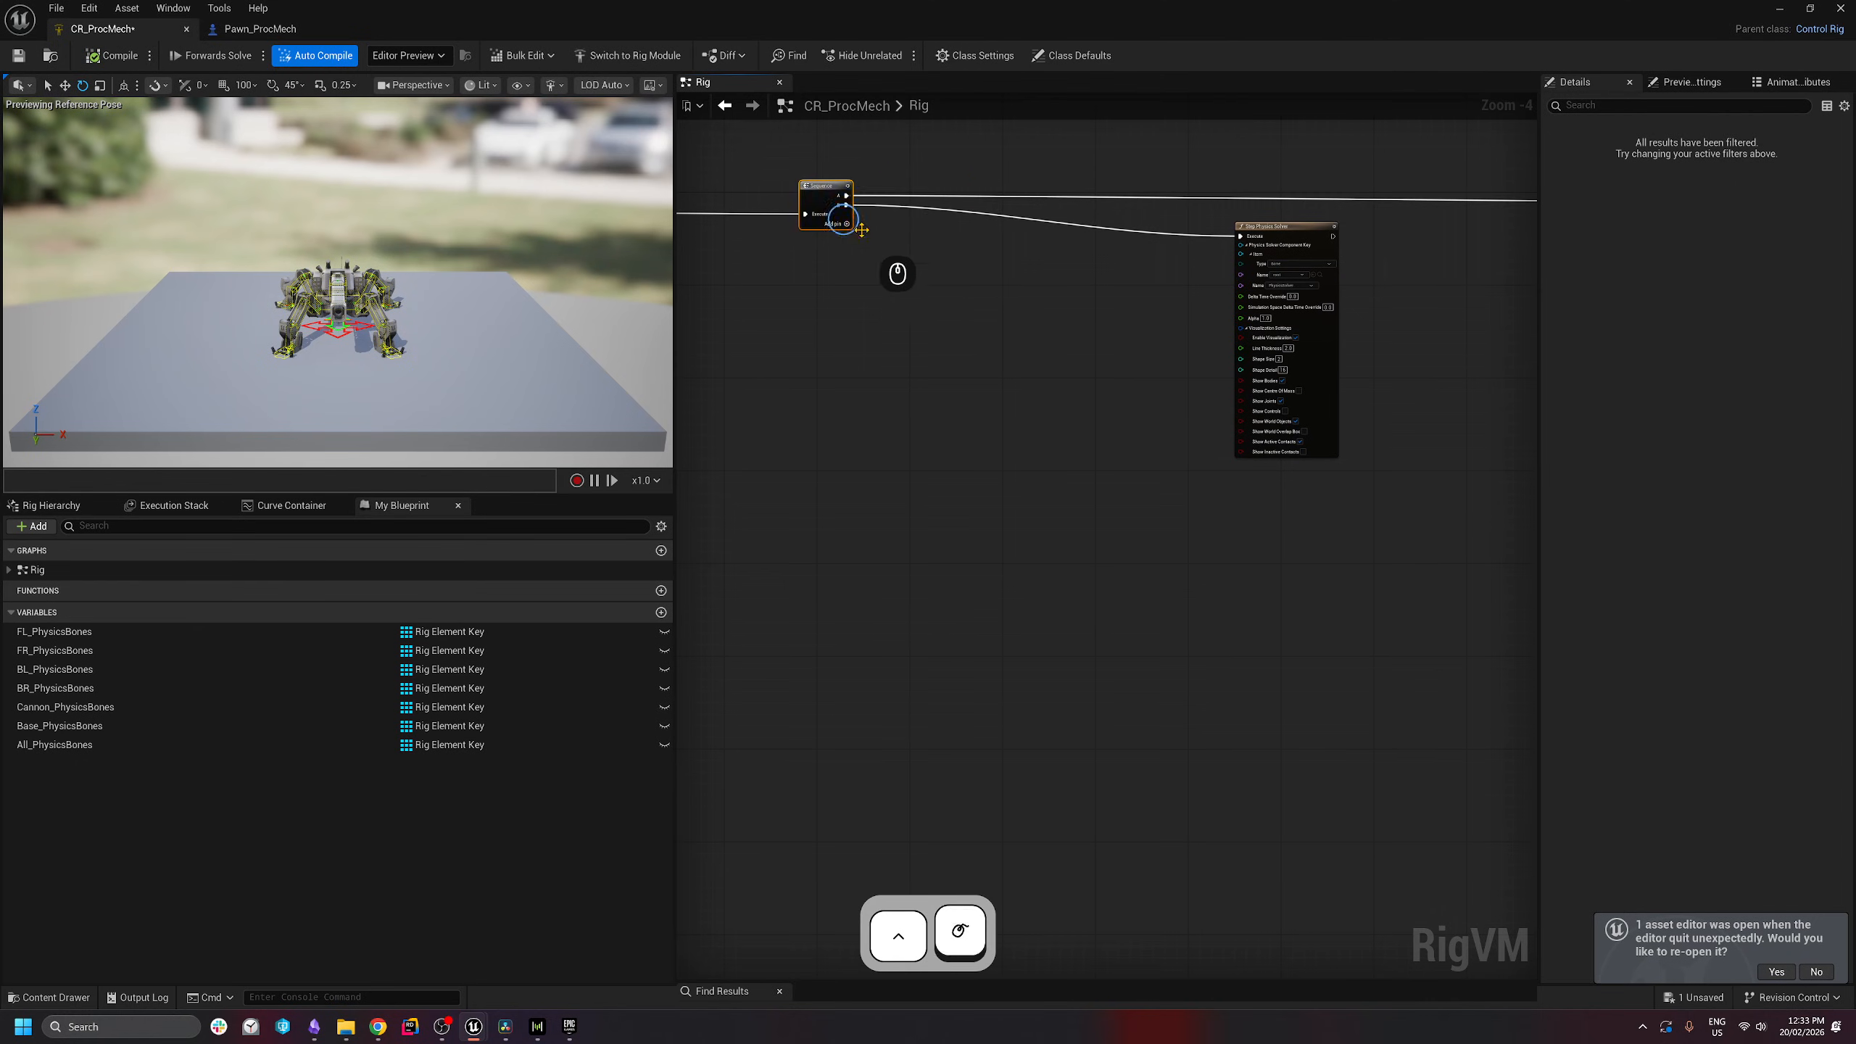
left_click(842, 220, "ctrl")
right_click_drag(835, 259, 897, 160)
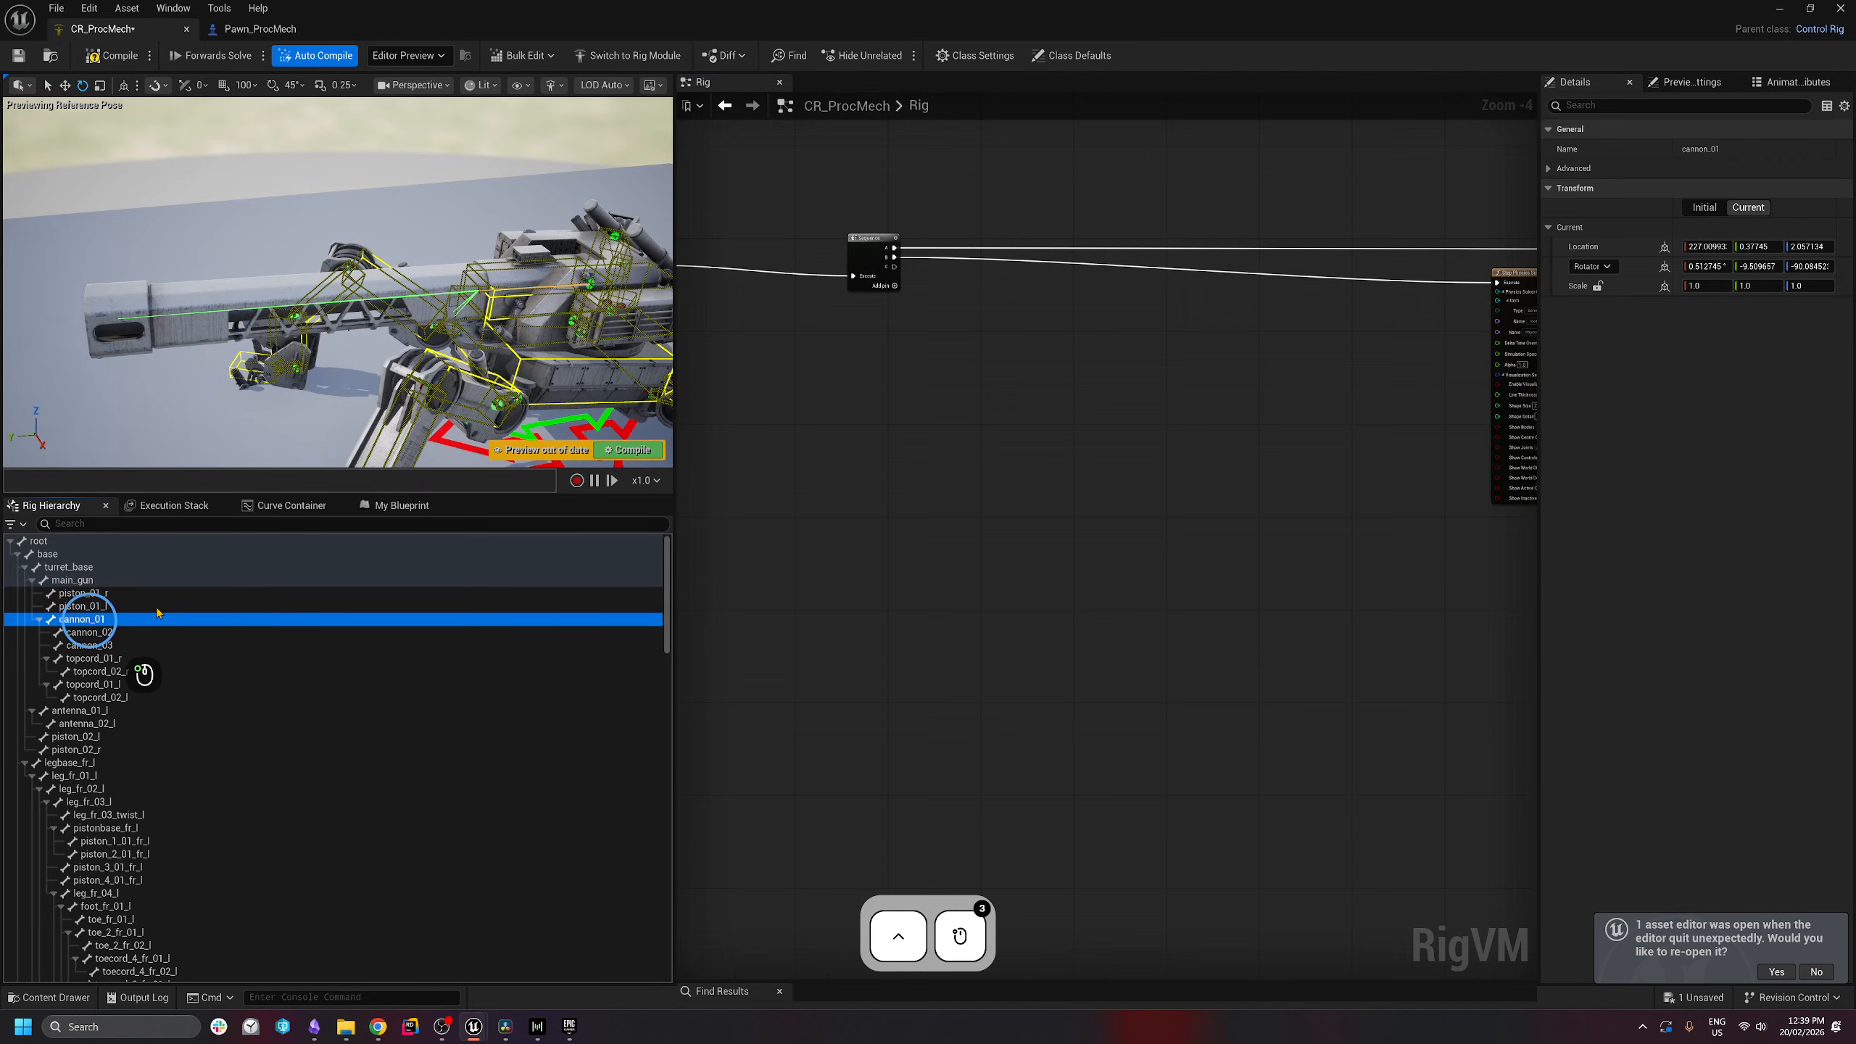
- Add Get Transform and Set Transform nodes for the cannon_01 bone
left_click_drag(157, 613, 884, 395)
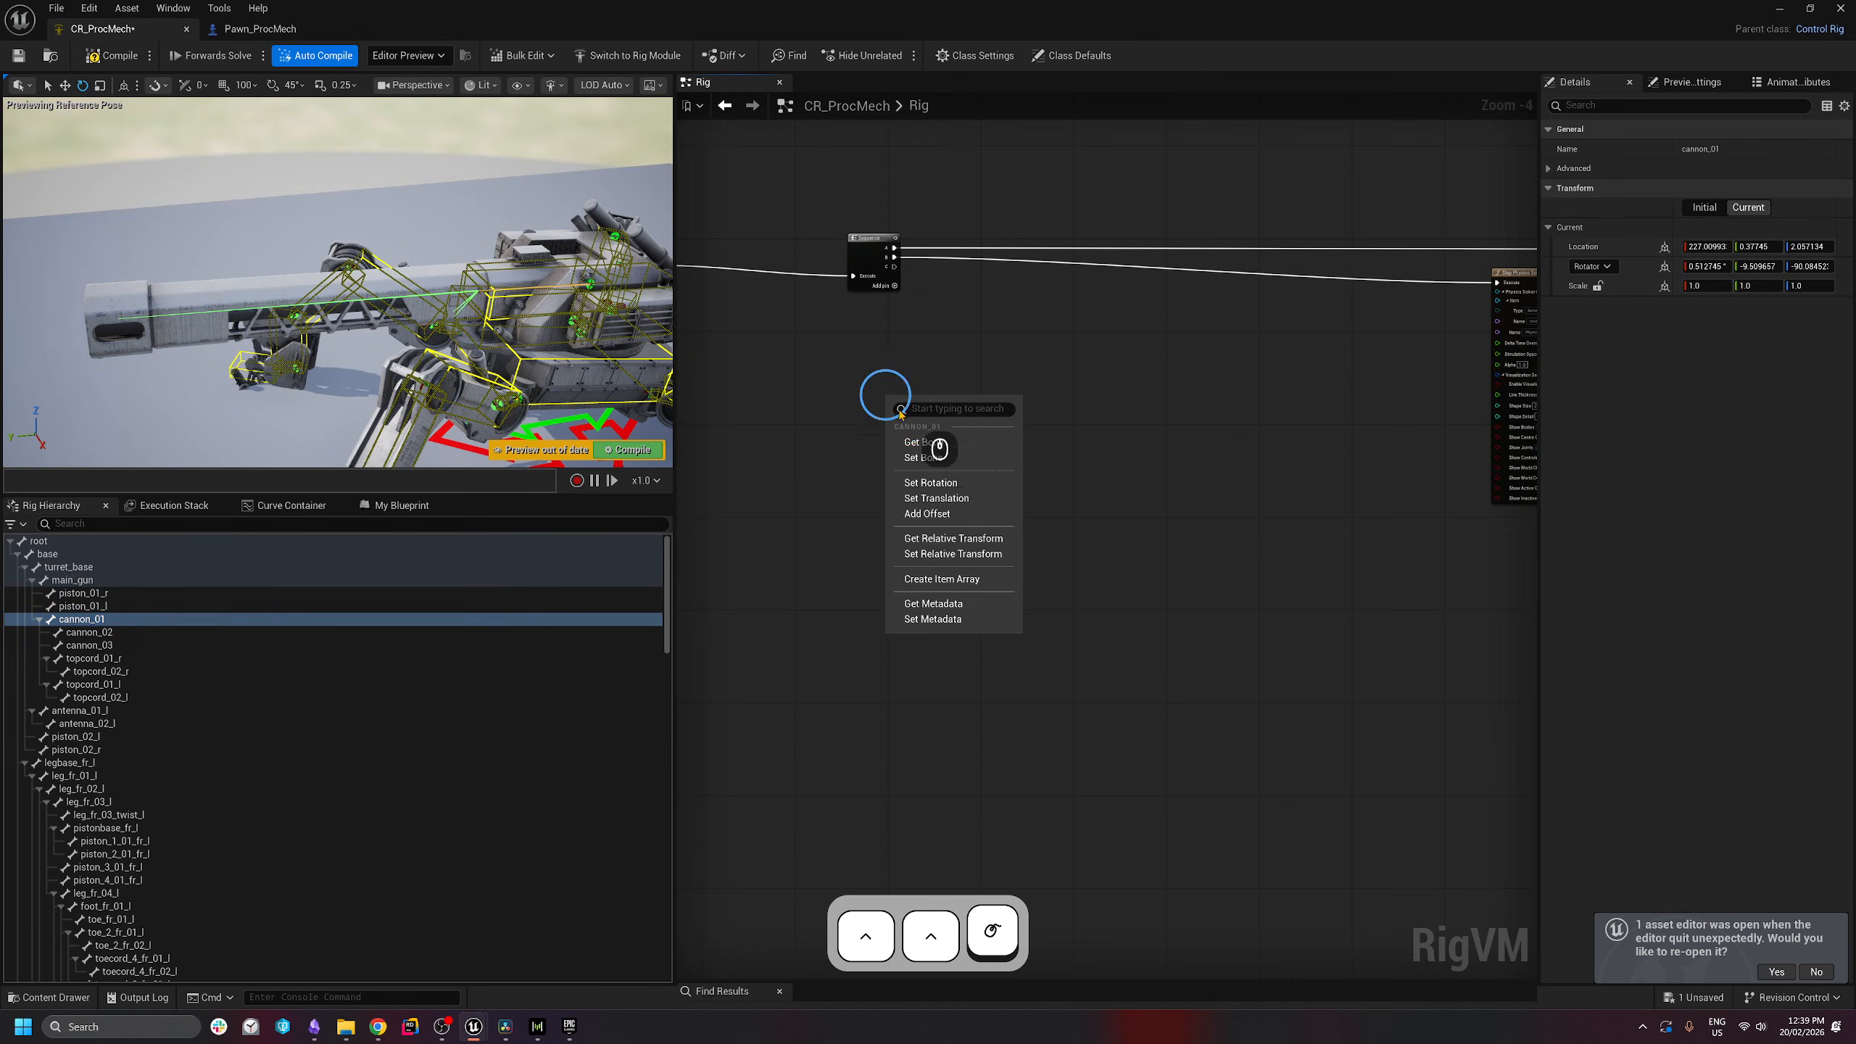
left_click(949, 442)
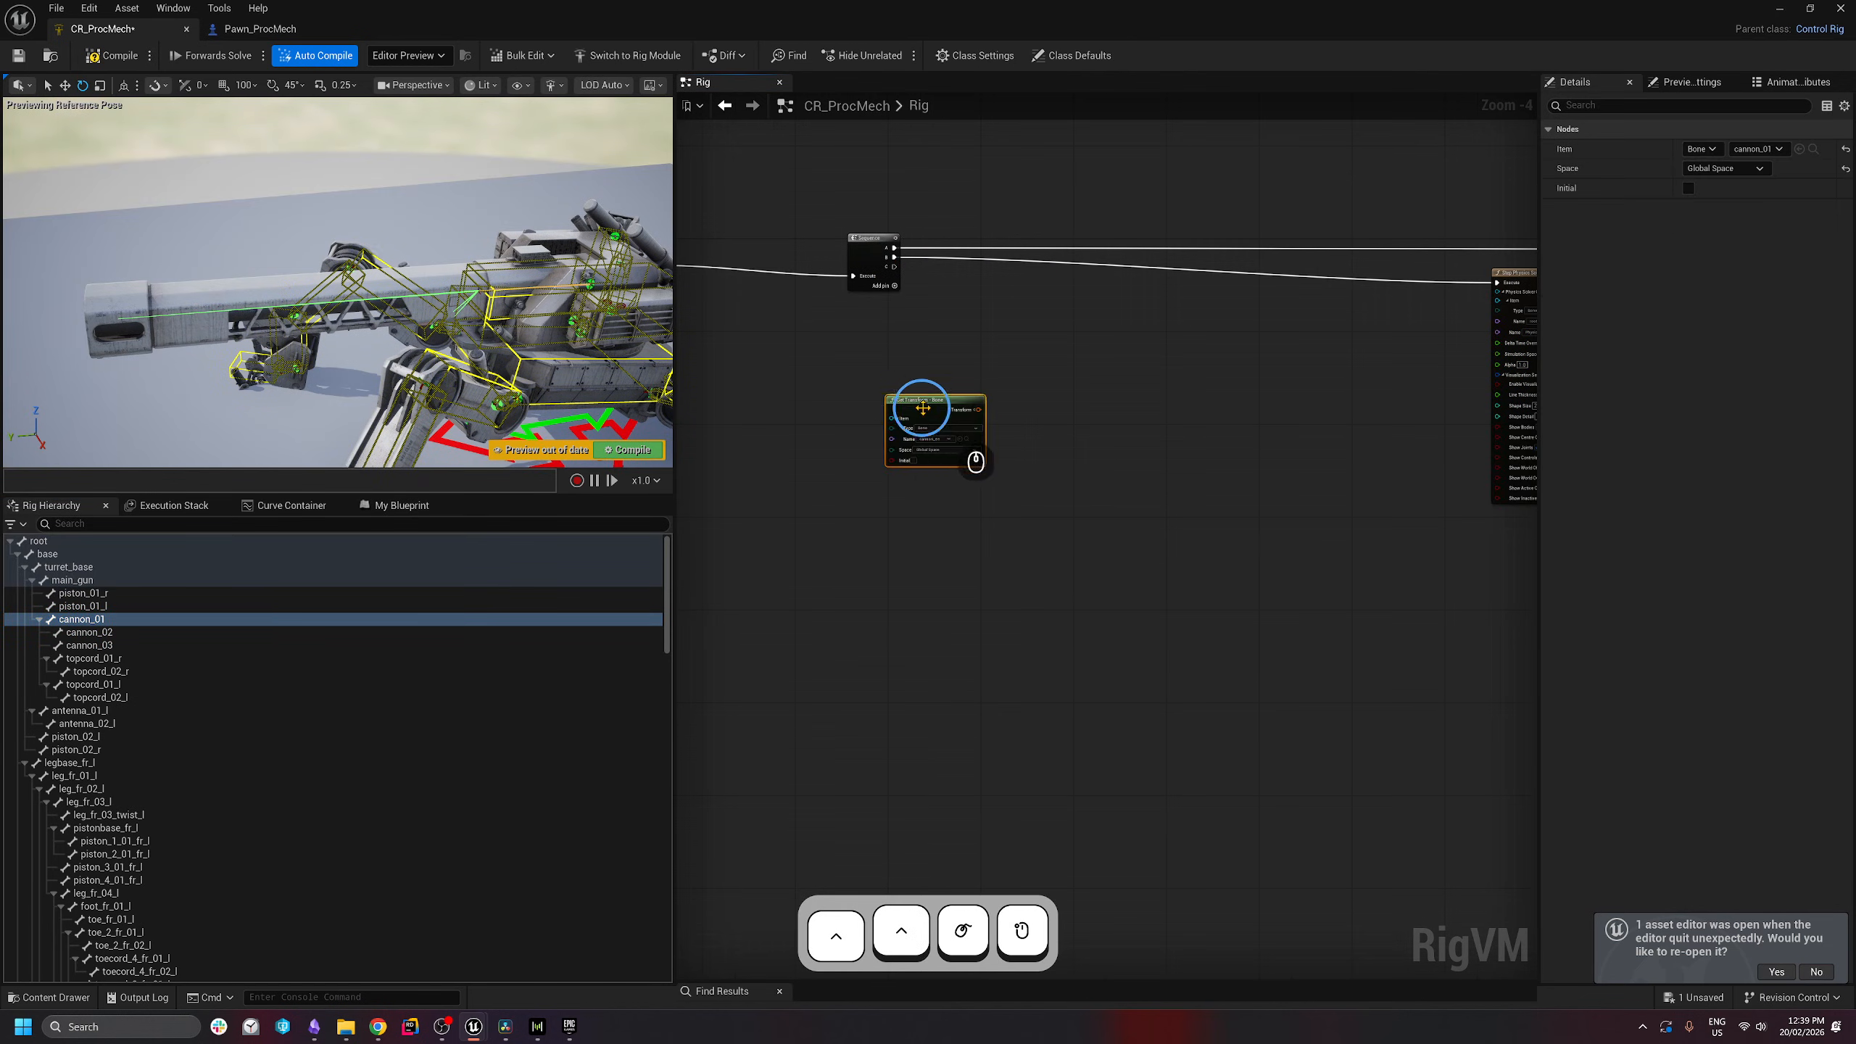
left_click_drag(969, 460, 852, 486)
left_click_drag(77, 622, 1097, 468)
left_click(1130, 473)
scroll(901, 516, "up", 2)
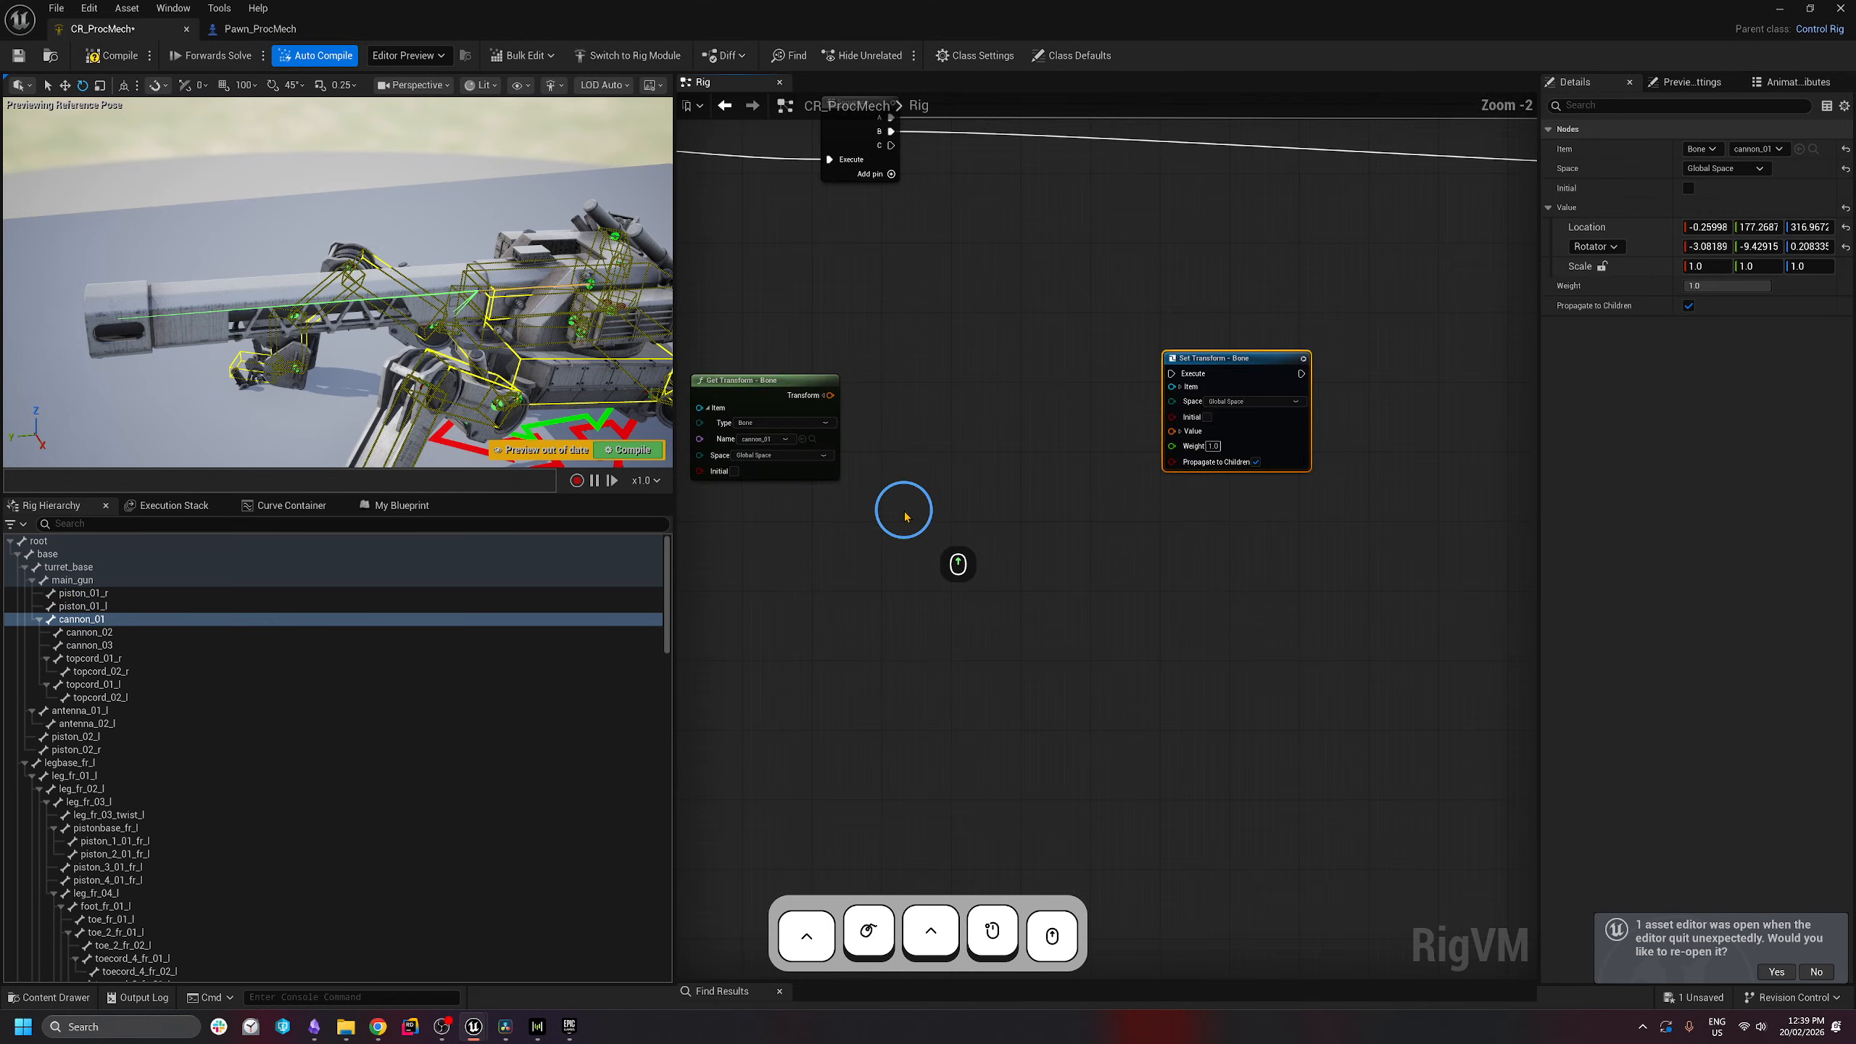
right_click_drag(968, 516, 1053, 532)
right_click_drag(1302, 583, 1304, 538)
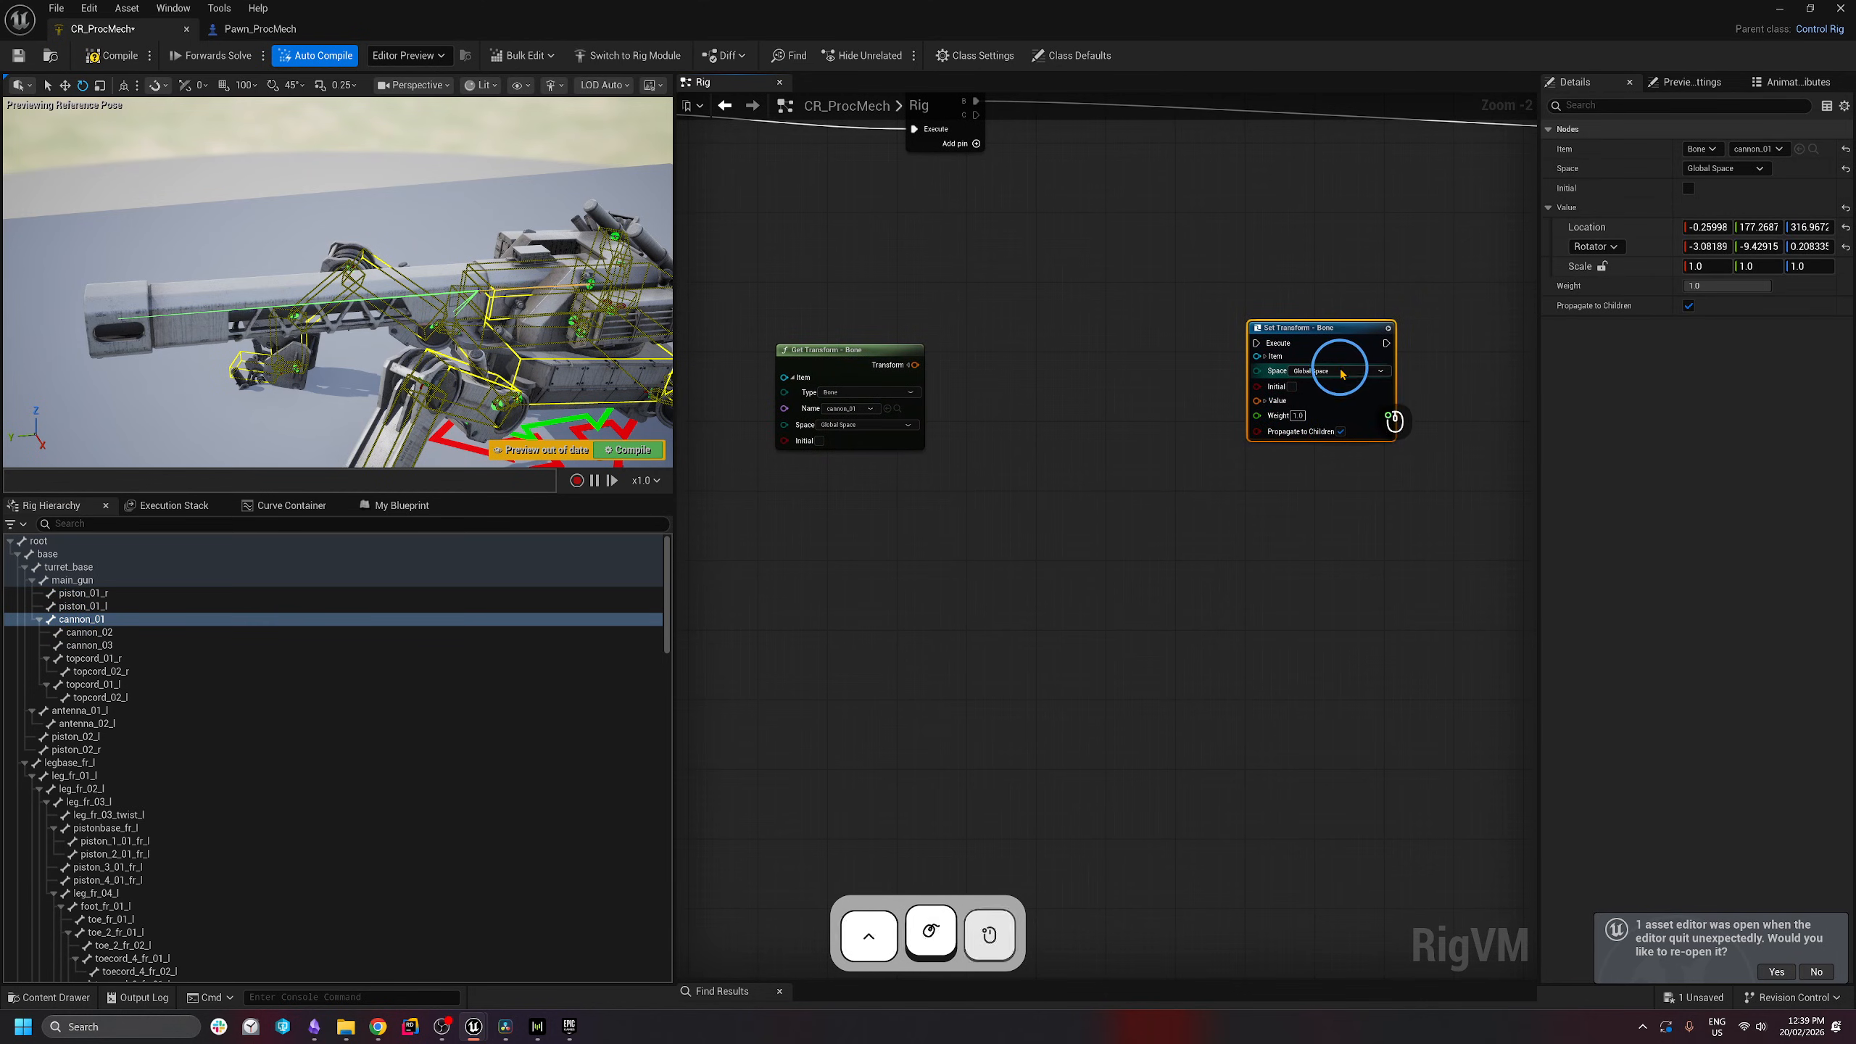
- Switch both cannon_01 transform nodes to Local Space and split Set Transform's Value
left_click(1342, 387)
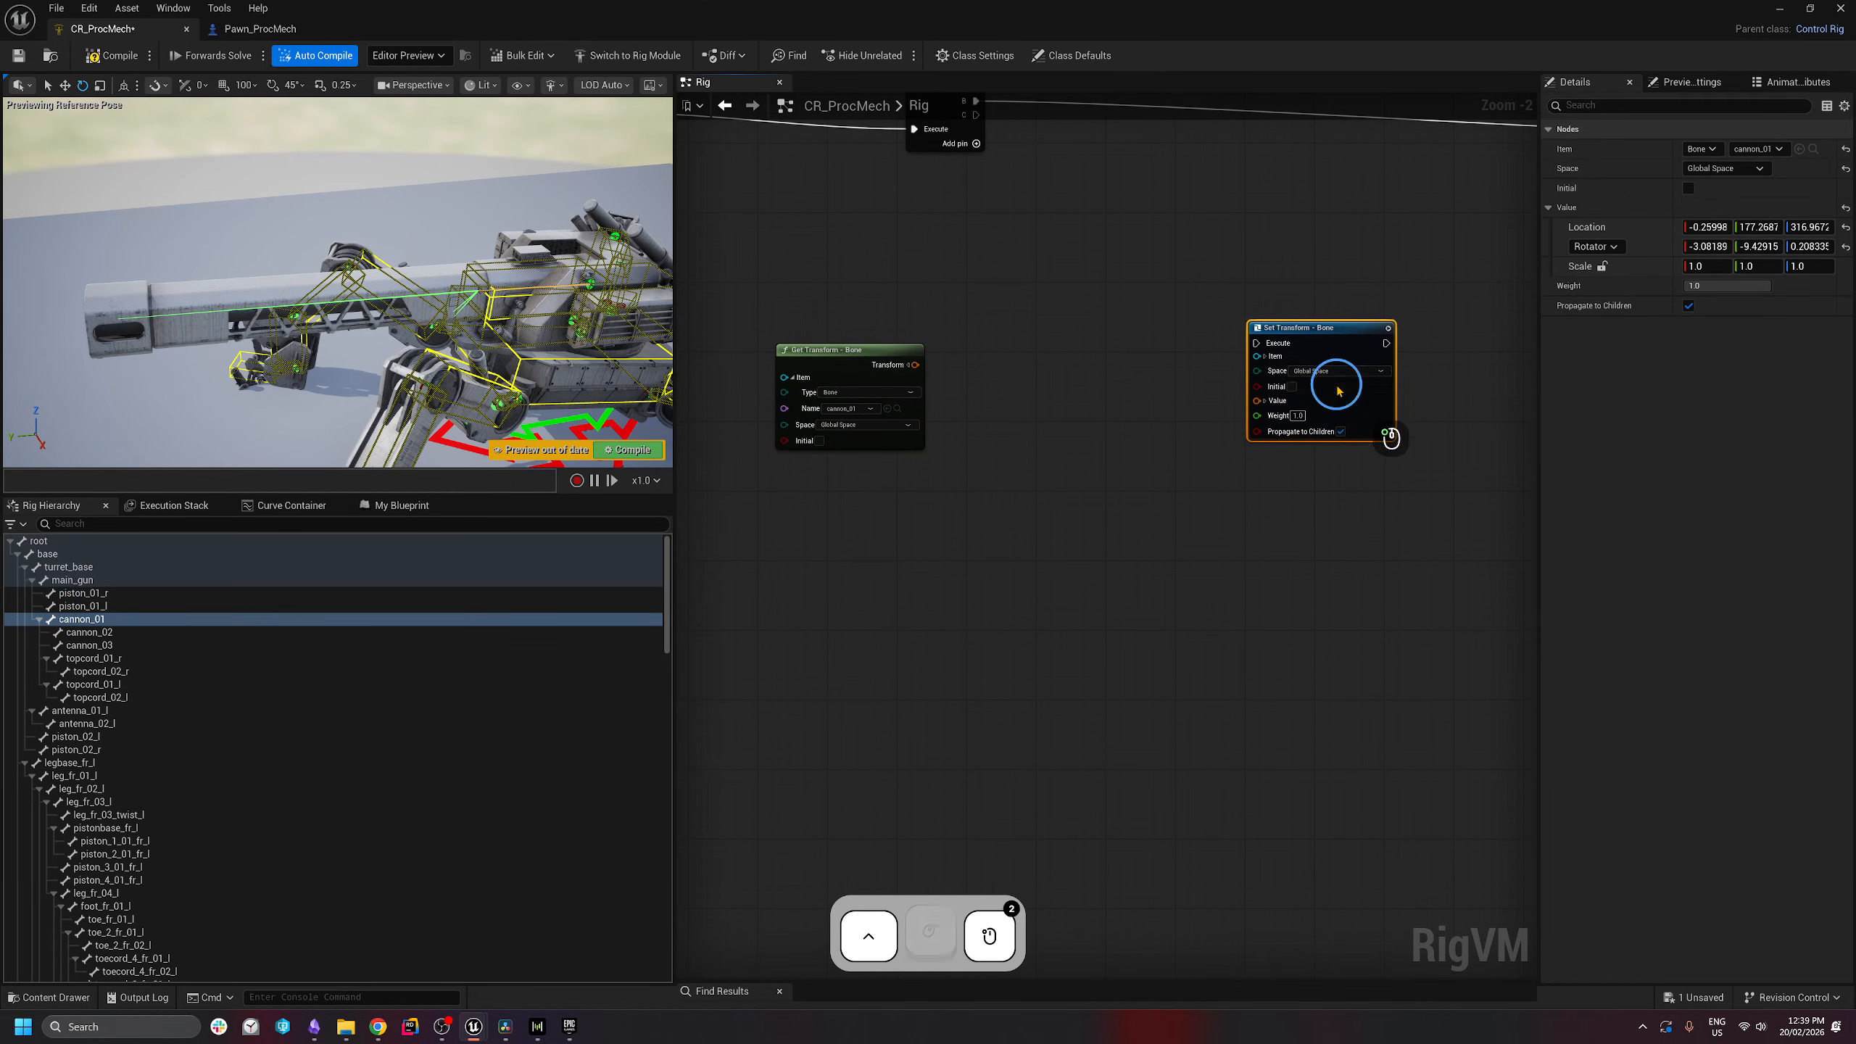
left_click(885, 433)
left_click(874, 439)
left_click(1297, 431)
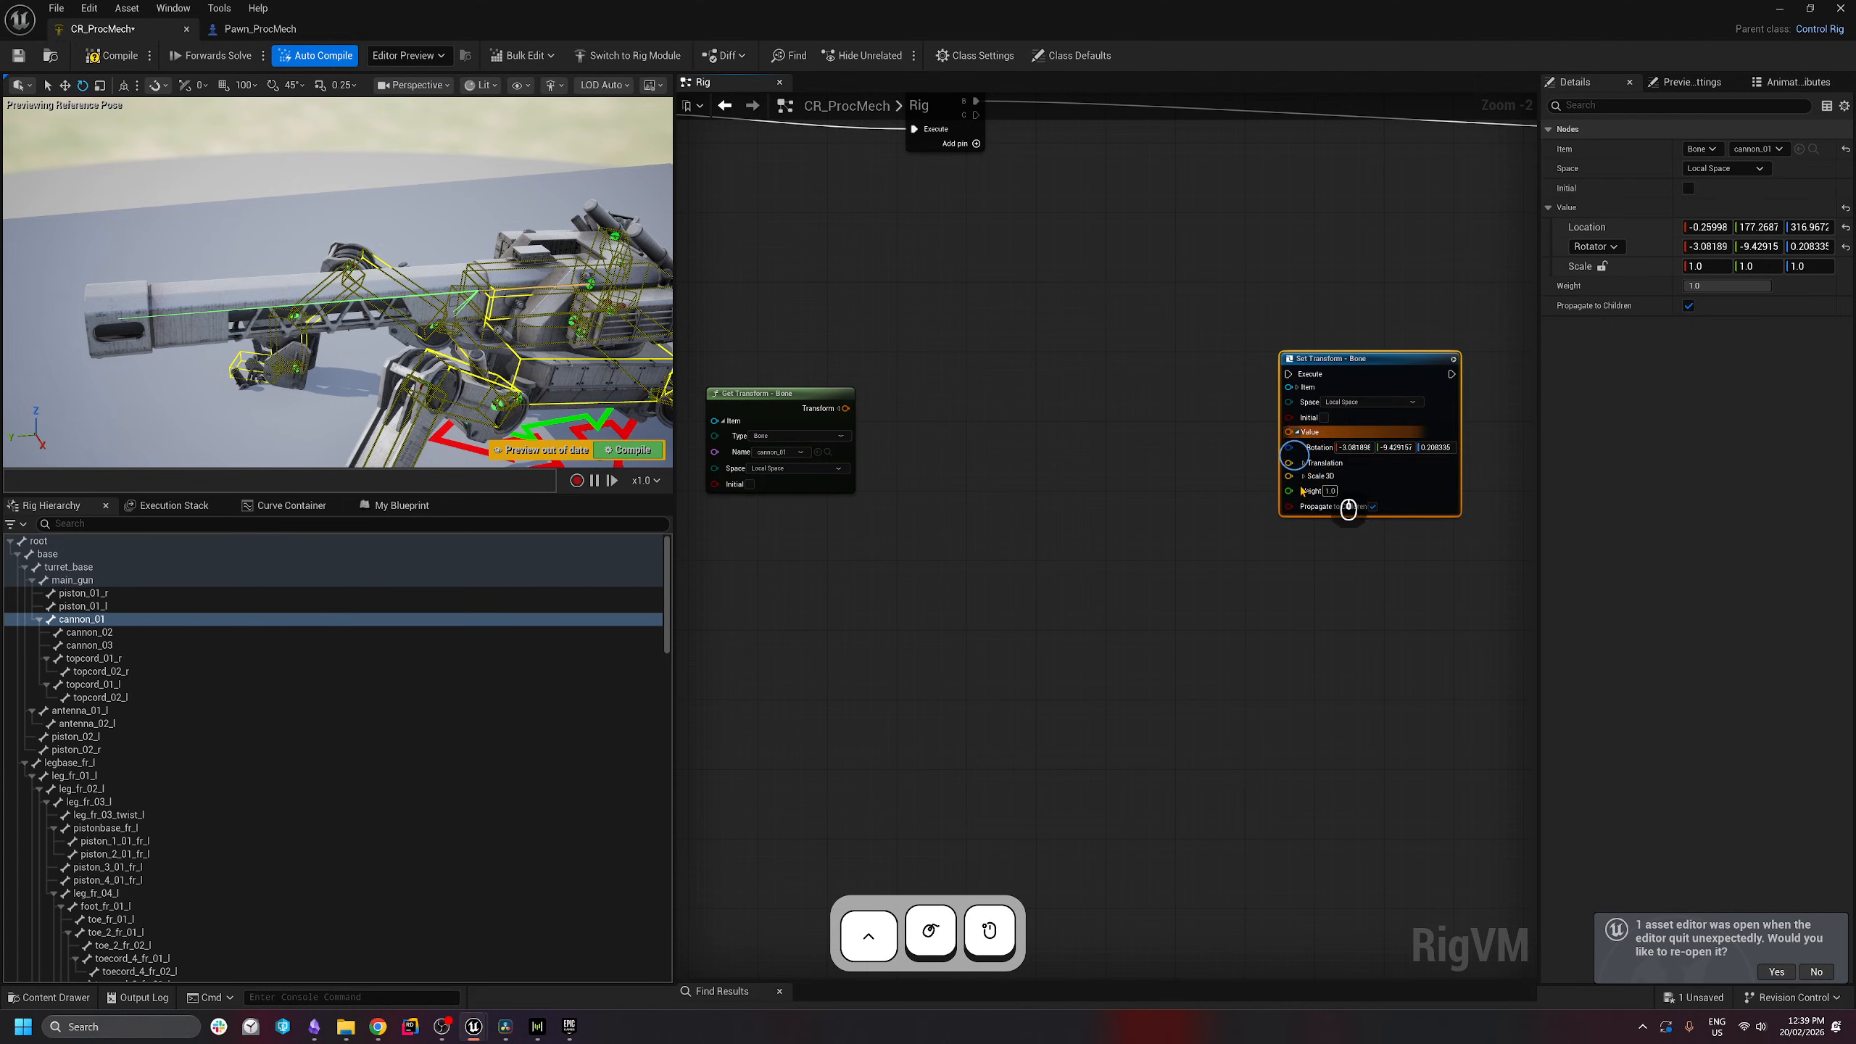
- Add a Spring Interpolate node to drive the cannon's translation
right_click_drag(1303, 492, 1259, 478)
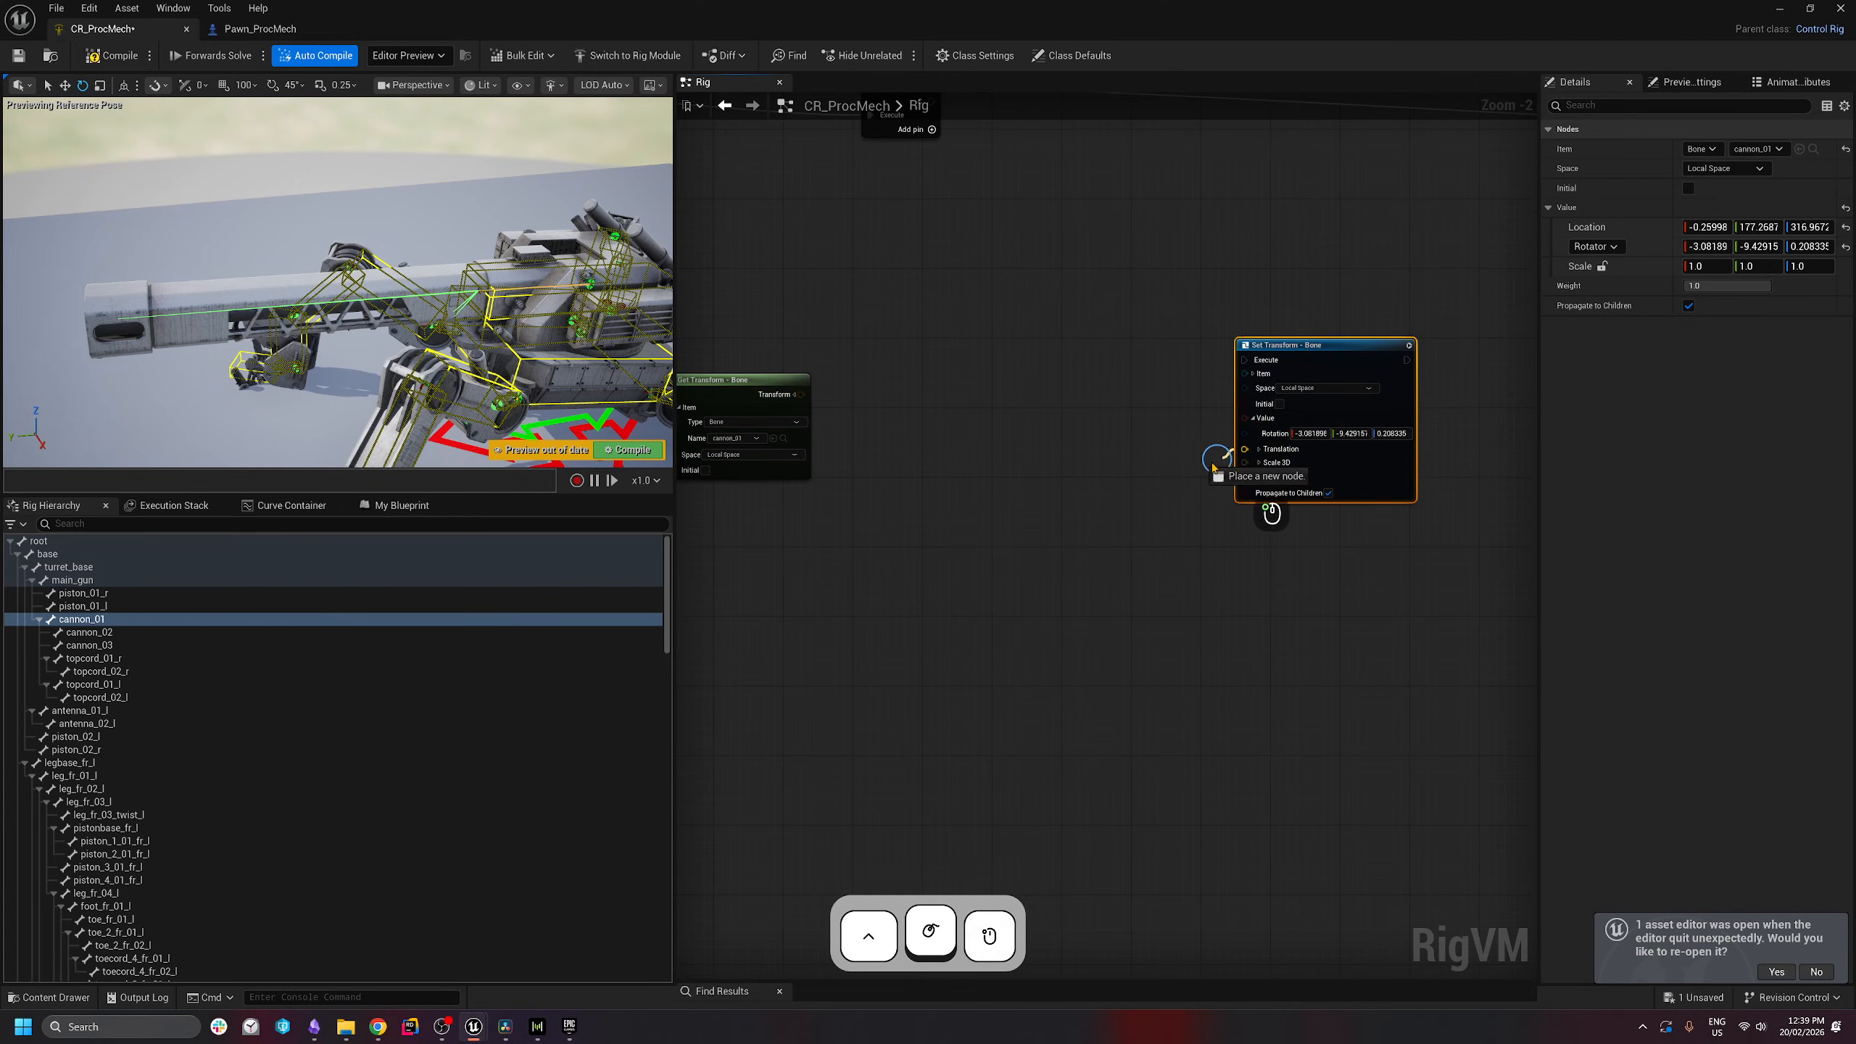
left_click_drag(1214, 468, 1108, 488)
type("spr")
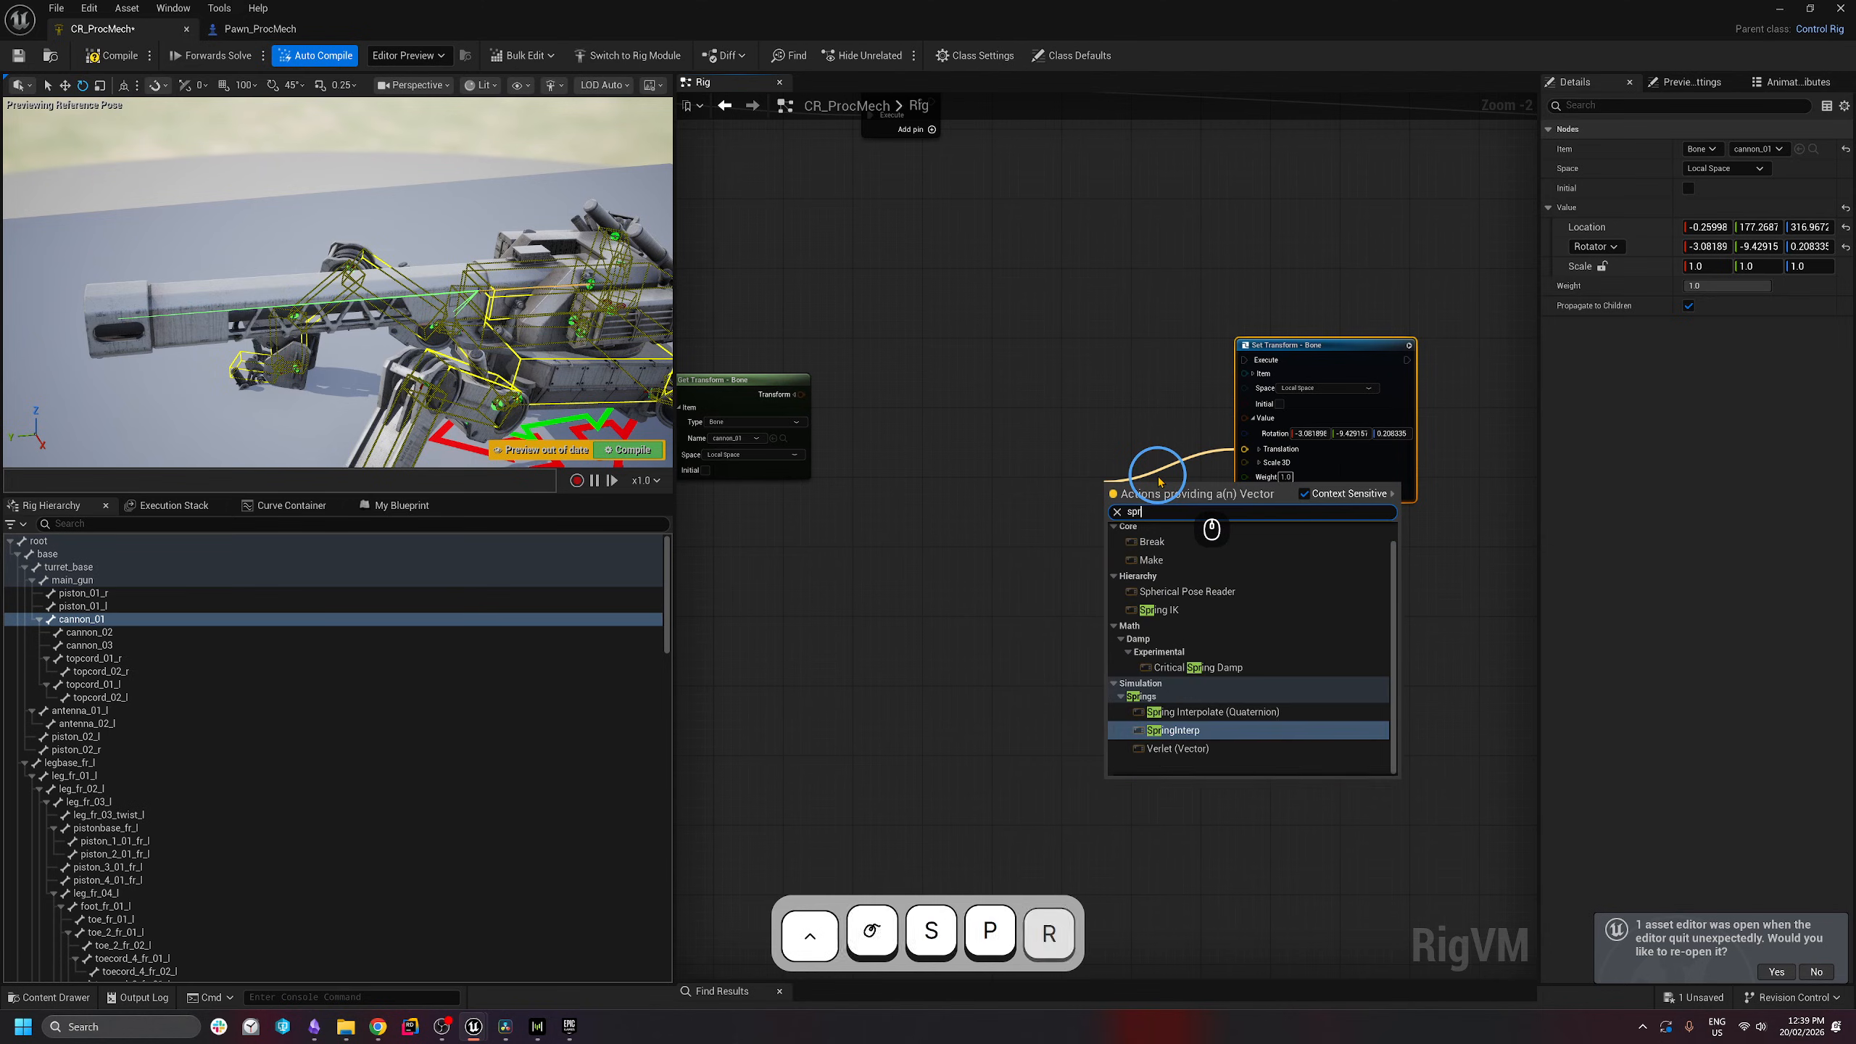
type("ing inter")
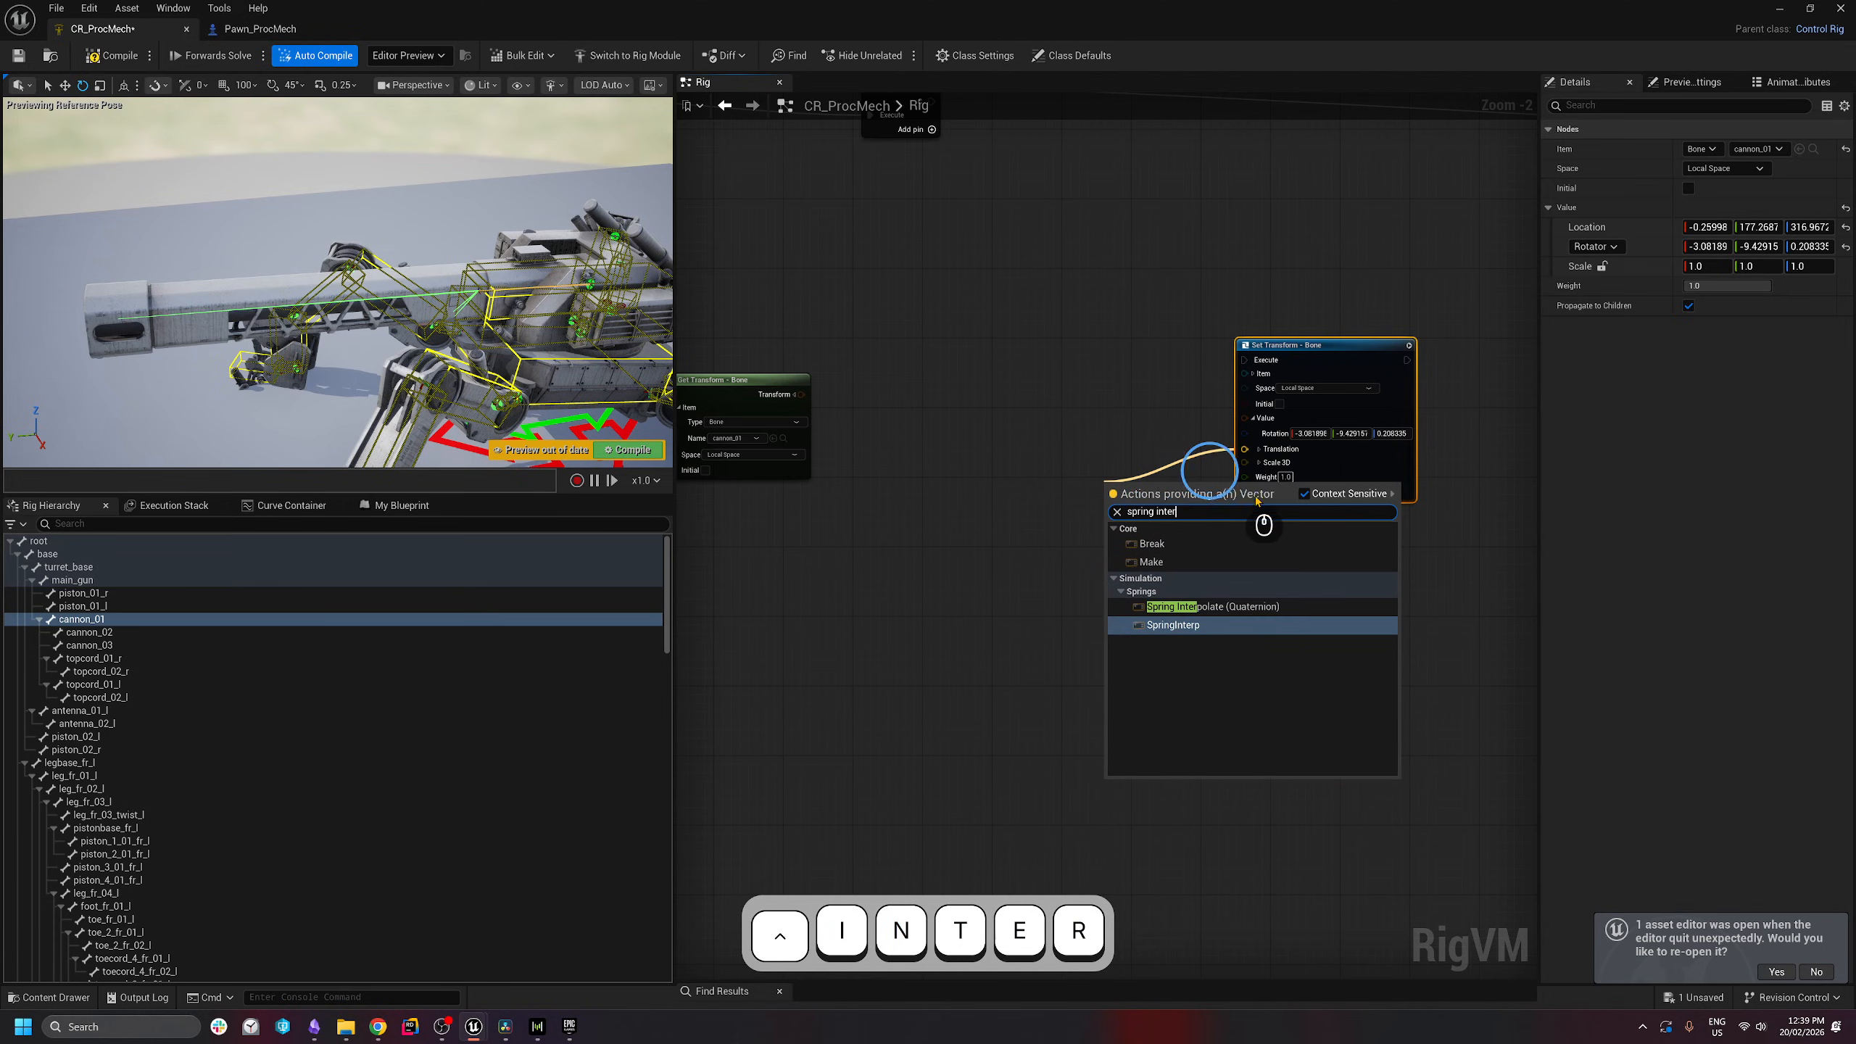
left_click(1188, 624)
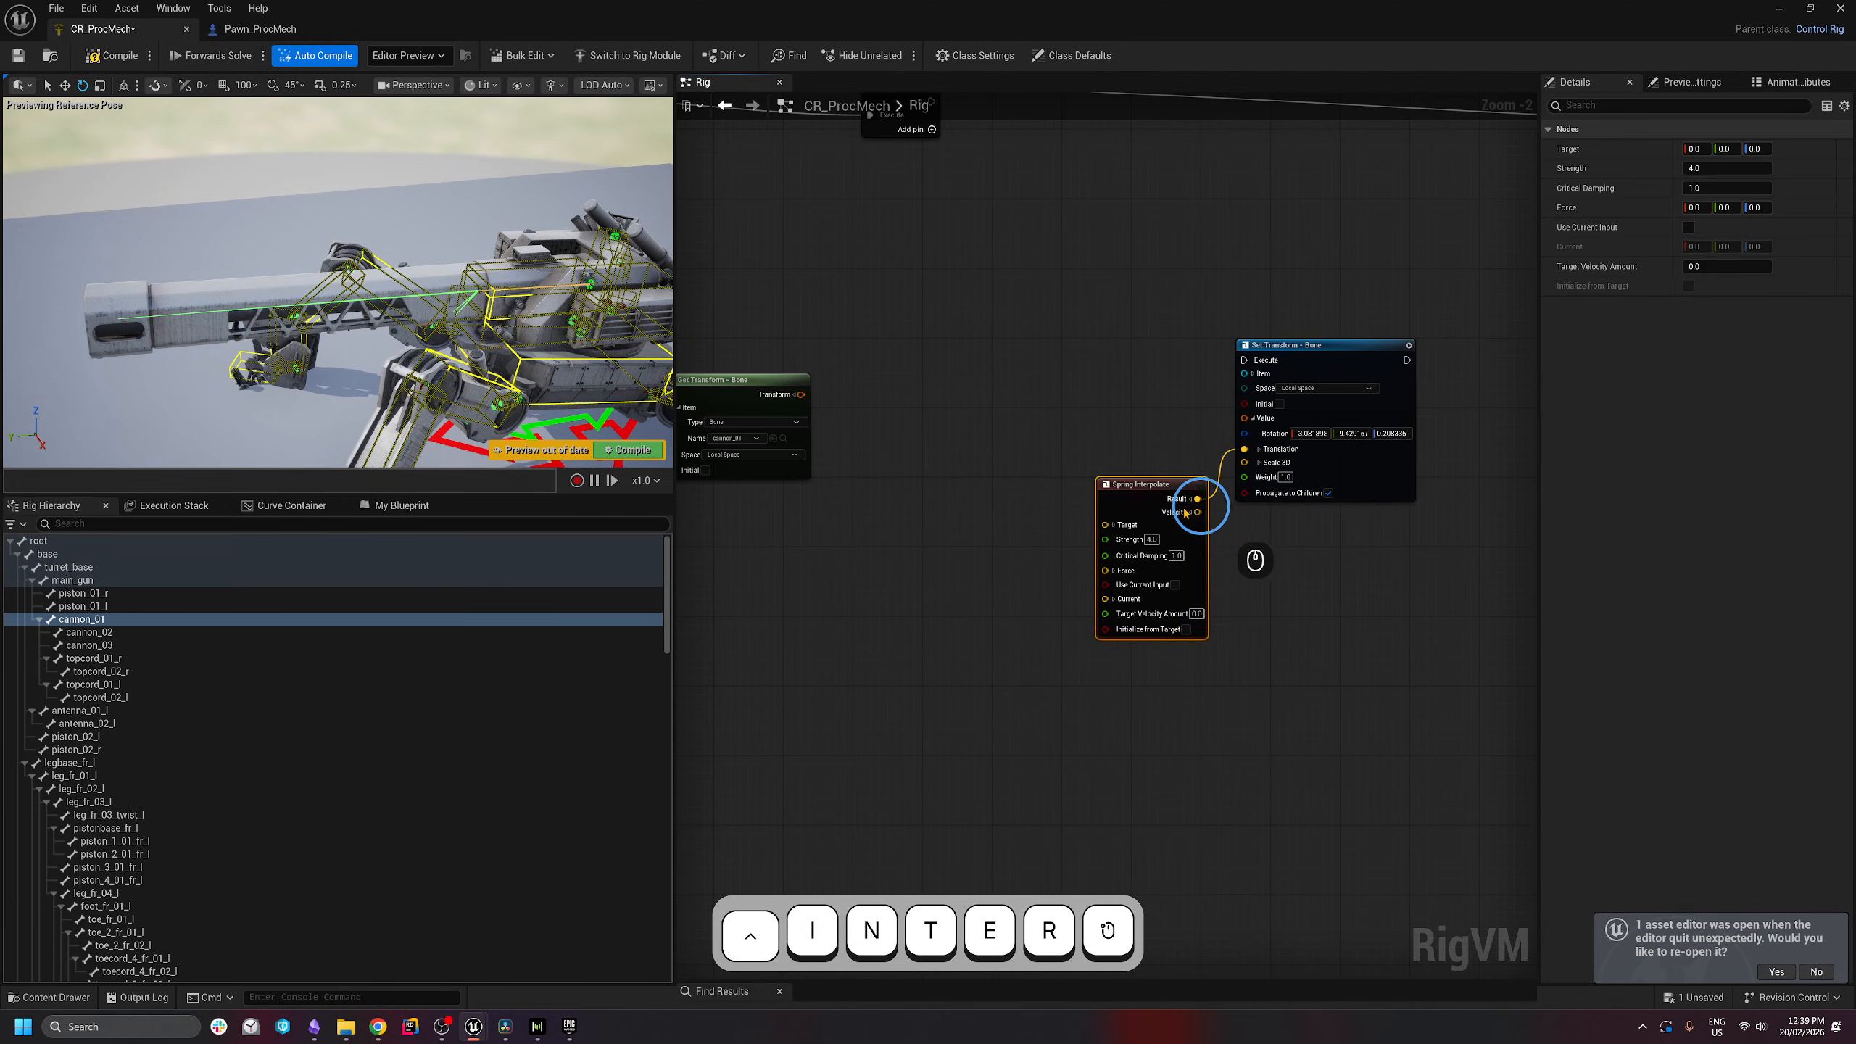
- Tidy the Spring Interpolate node's position among the new nodes
left_click_drag(1130, 484, 1102, 407)
left_click_drag(1313, 613, 841, 292)
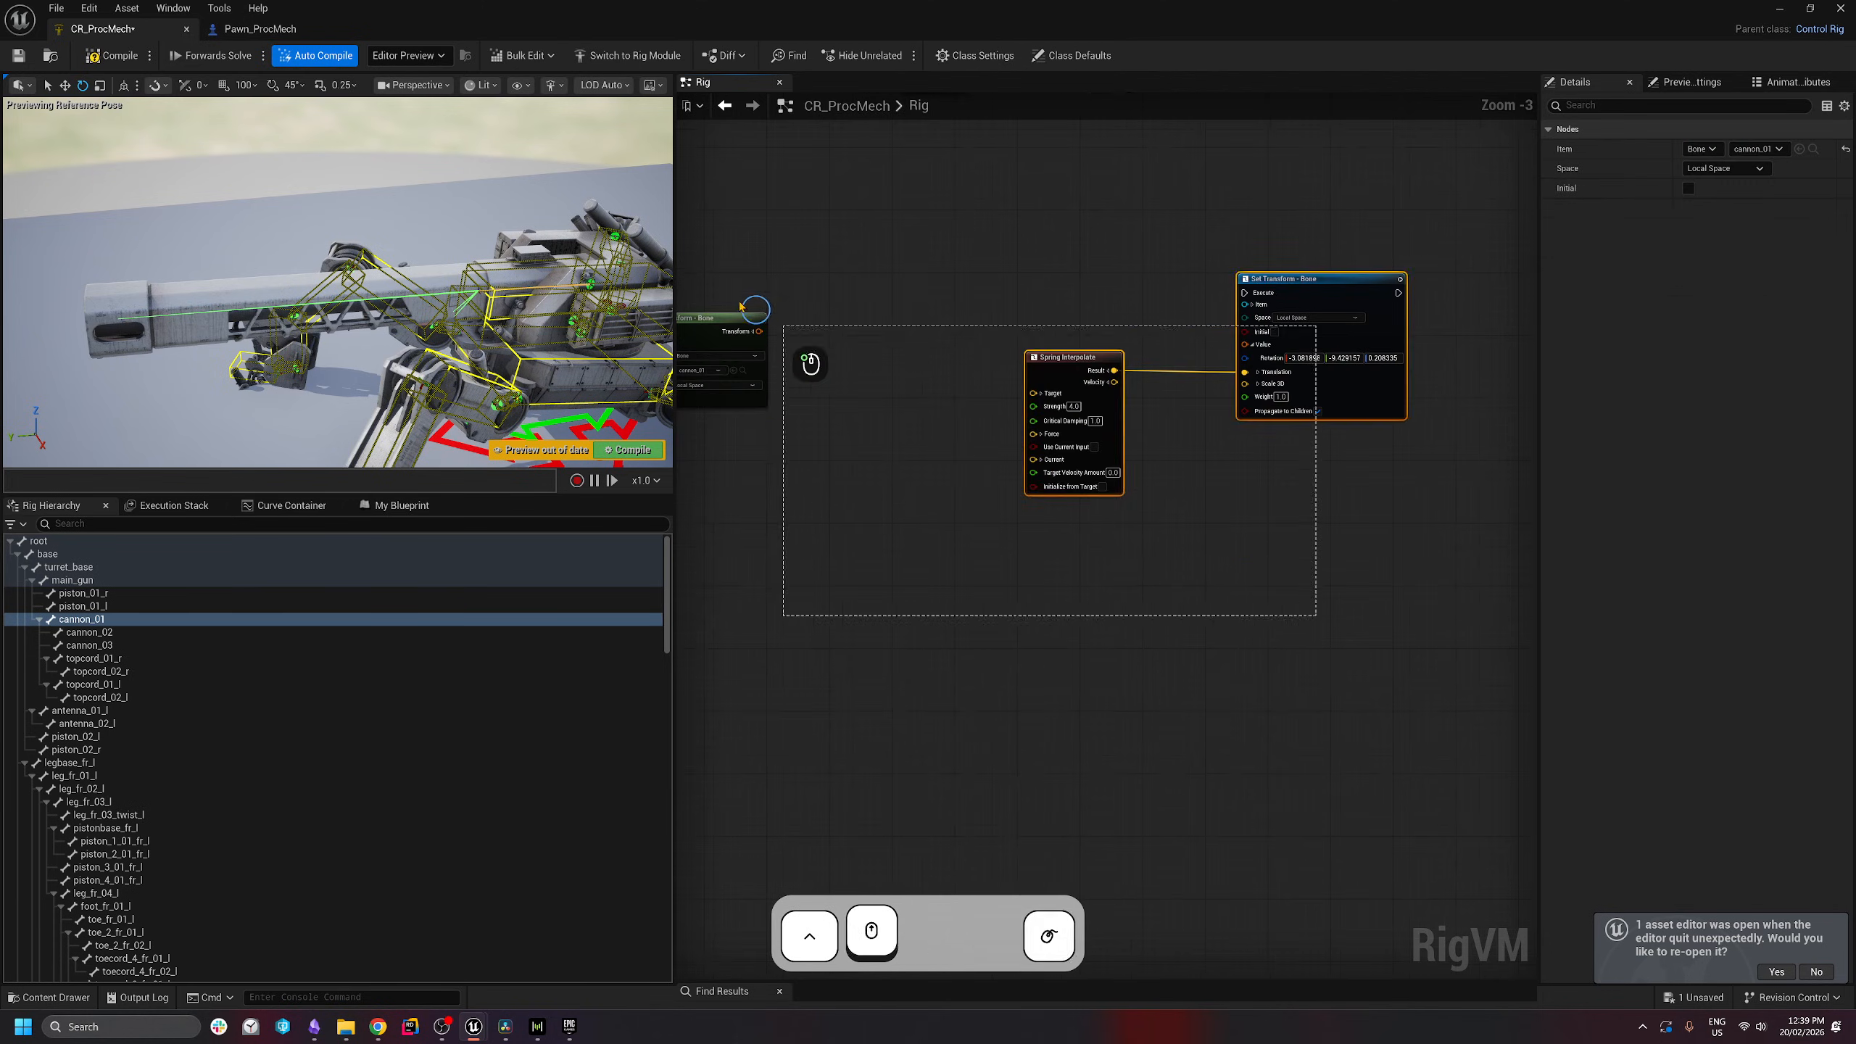
left_click(1161, 647)
left_click_drag(1197, 691, 931, 401)
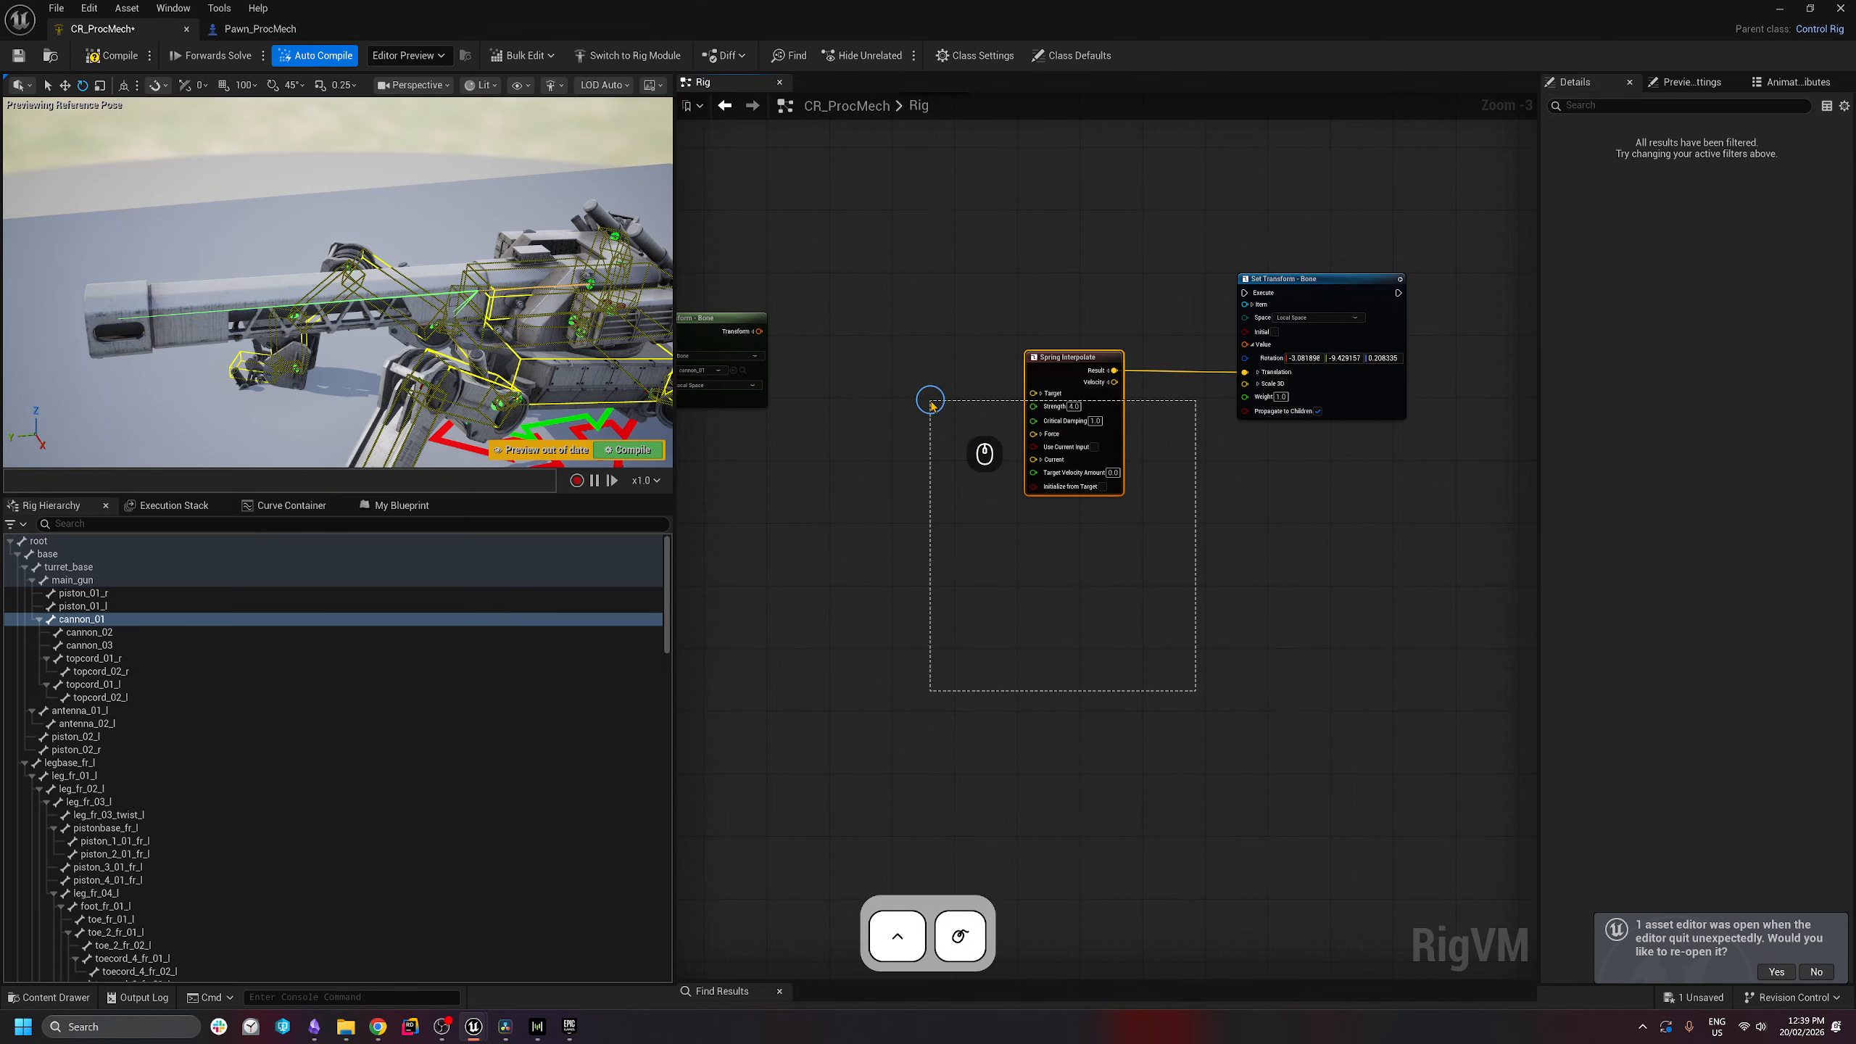
left_click(1062, 614)
scroll(1147, 559, "down", 1)
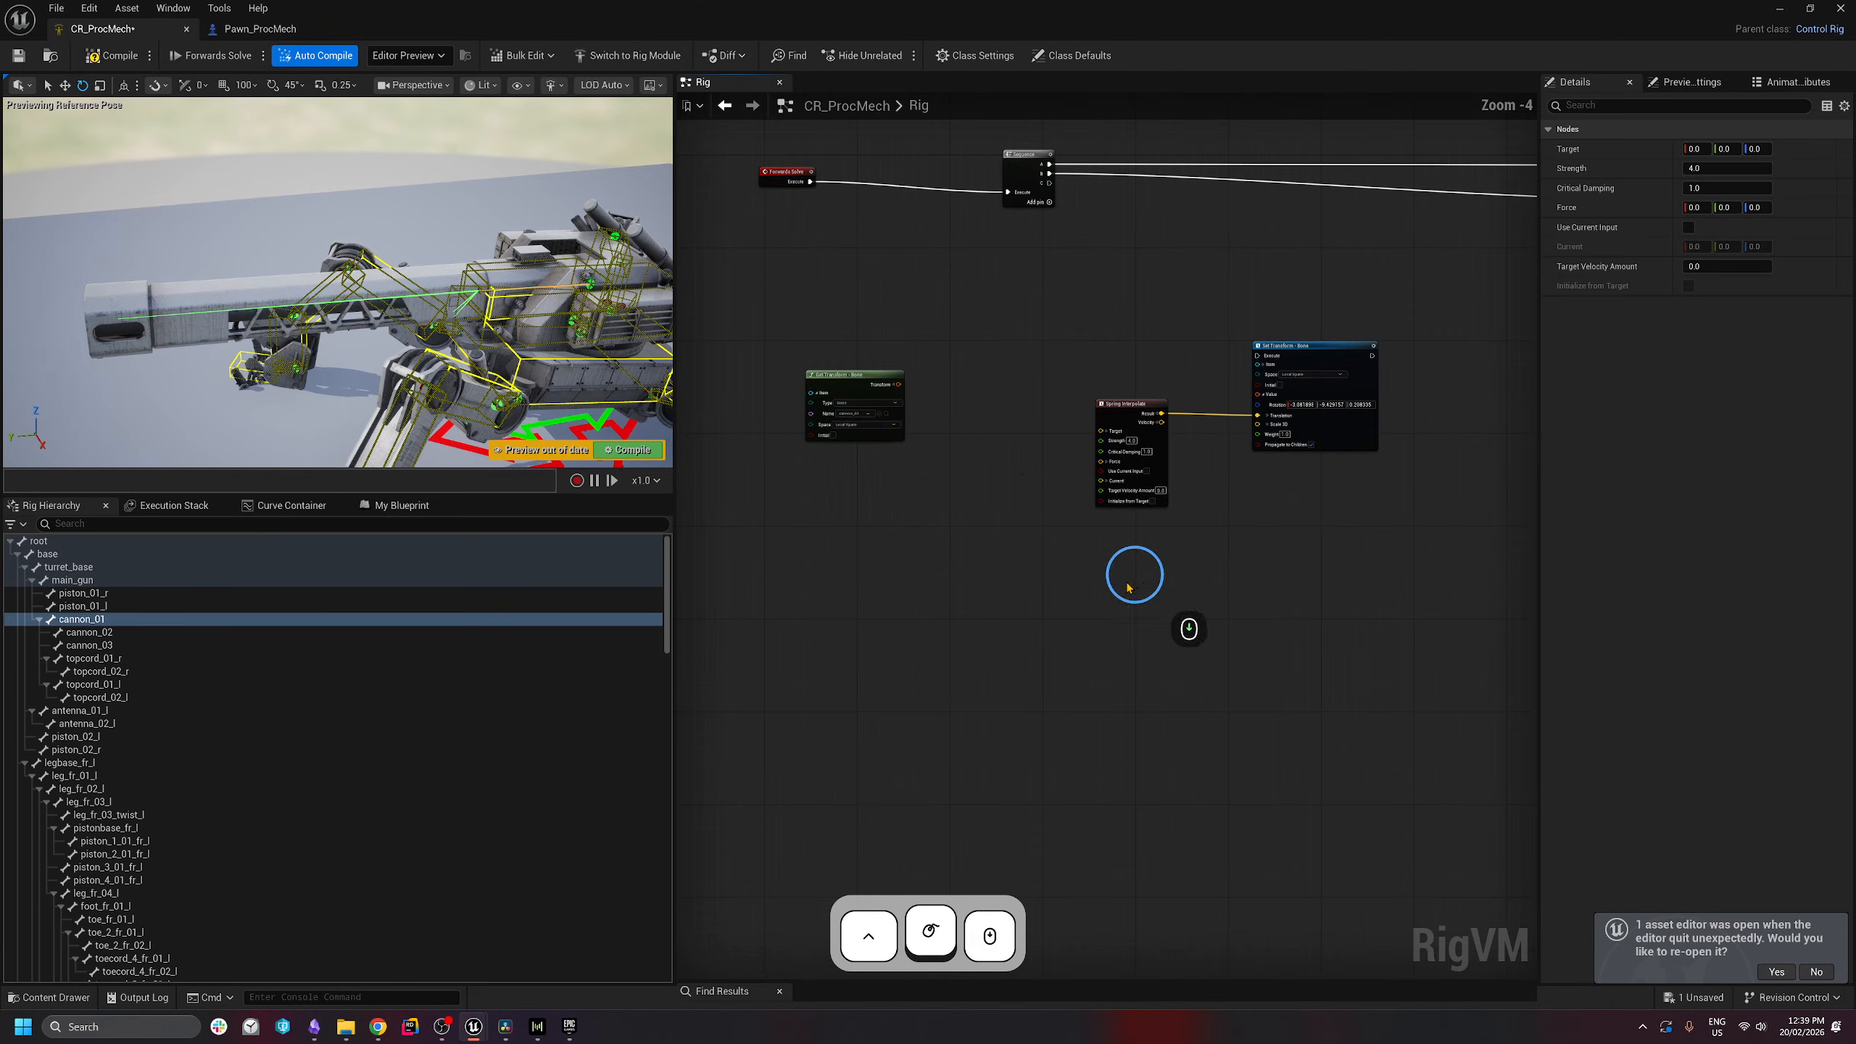
right_click(1138, 552)
left_click(1161, 483)
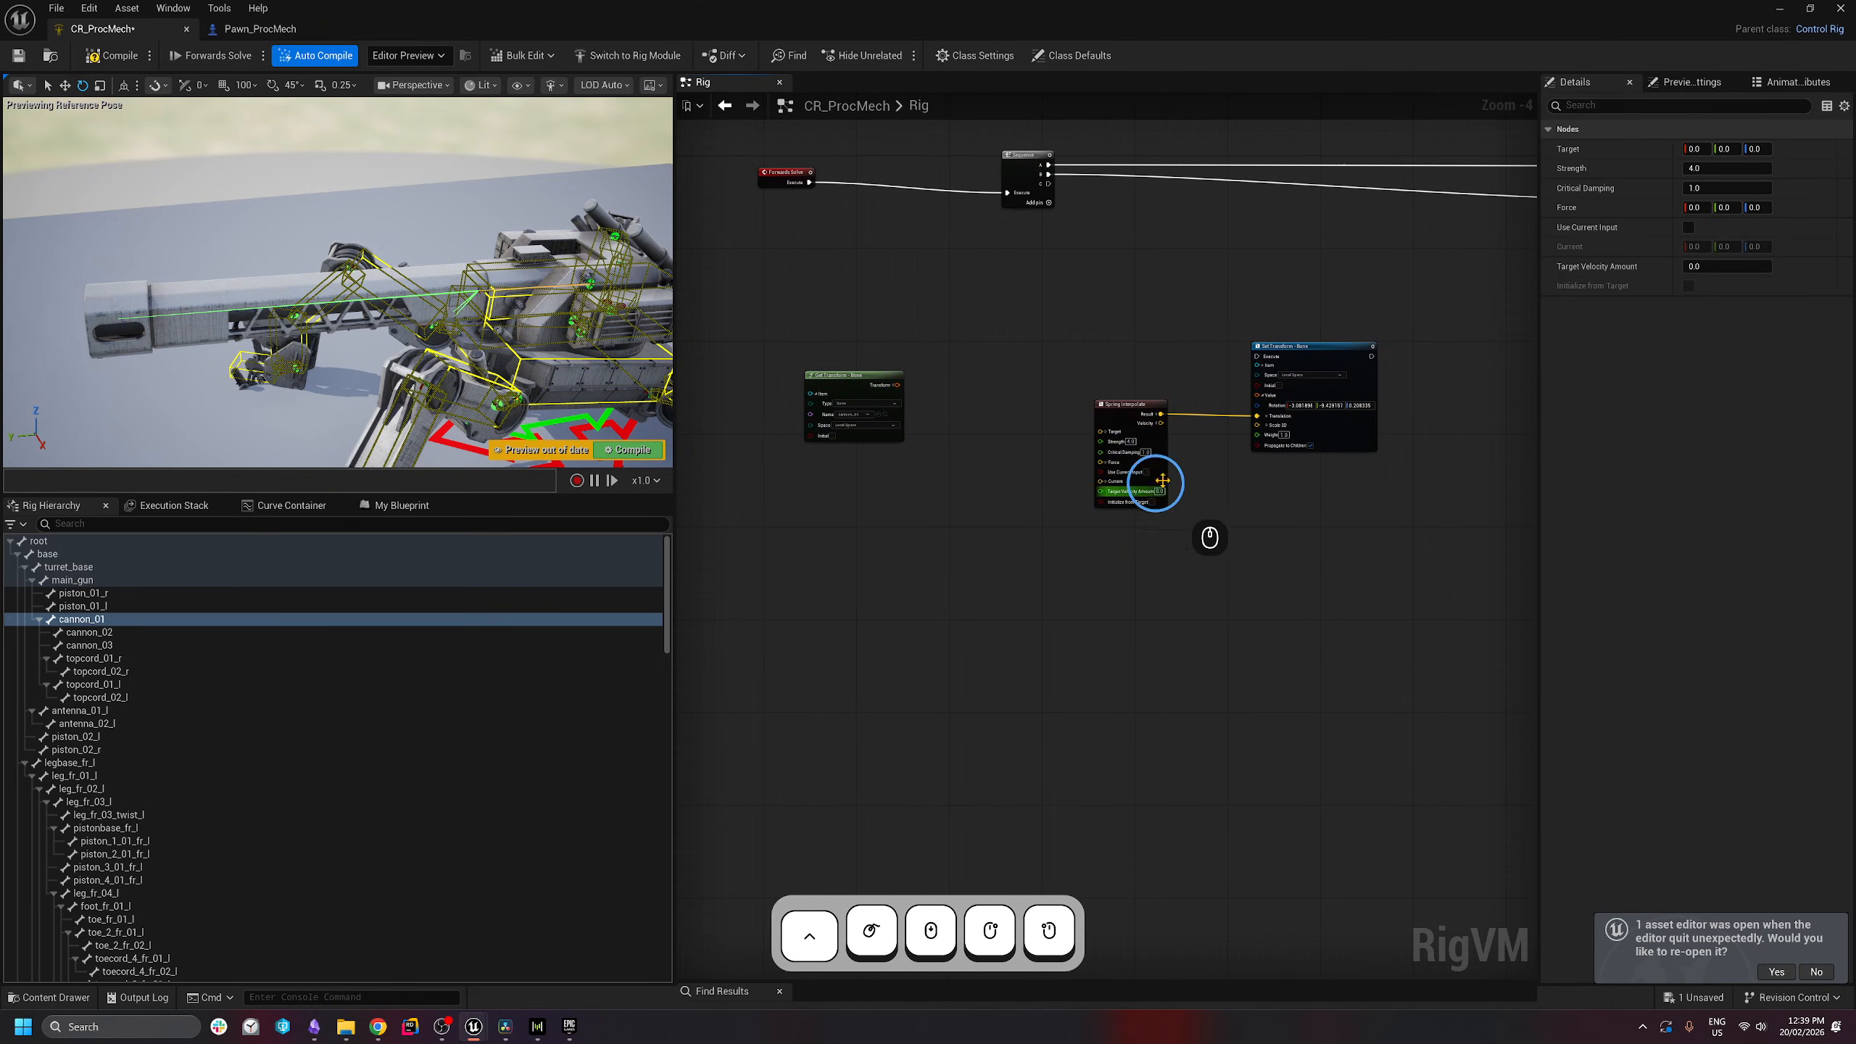
- Place the cannon_01 Get Transform node below Spring Interpolate
left_click_drag(855, 401, 804, 371)
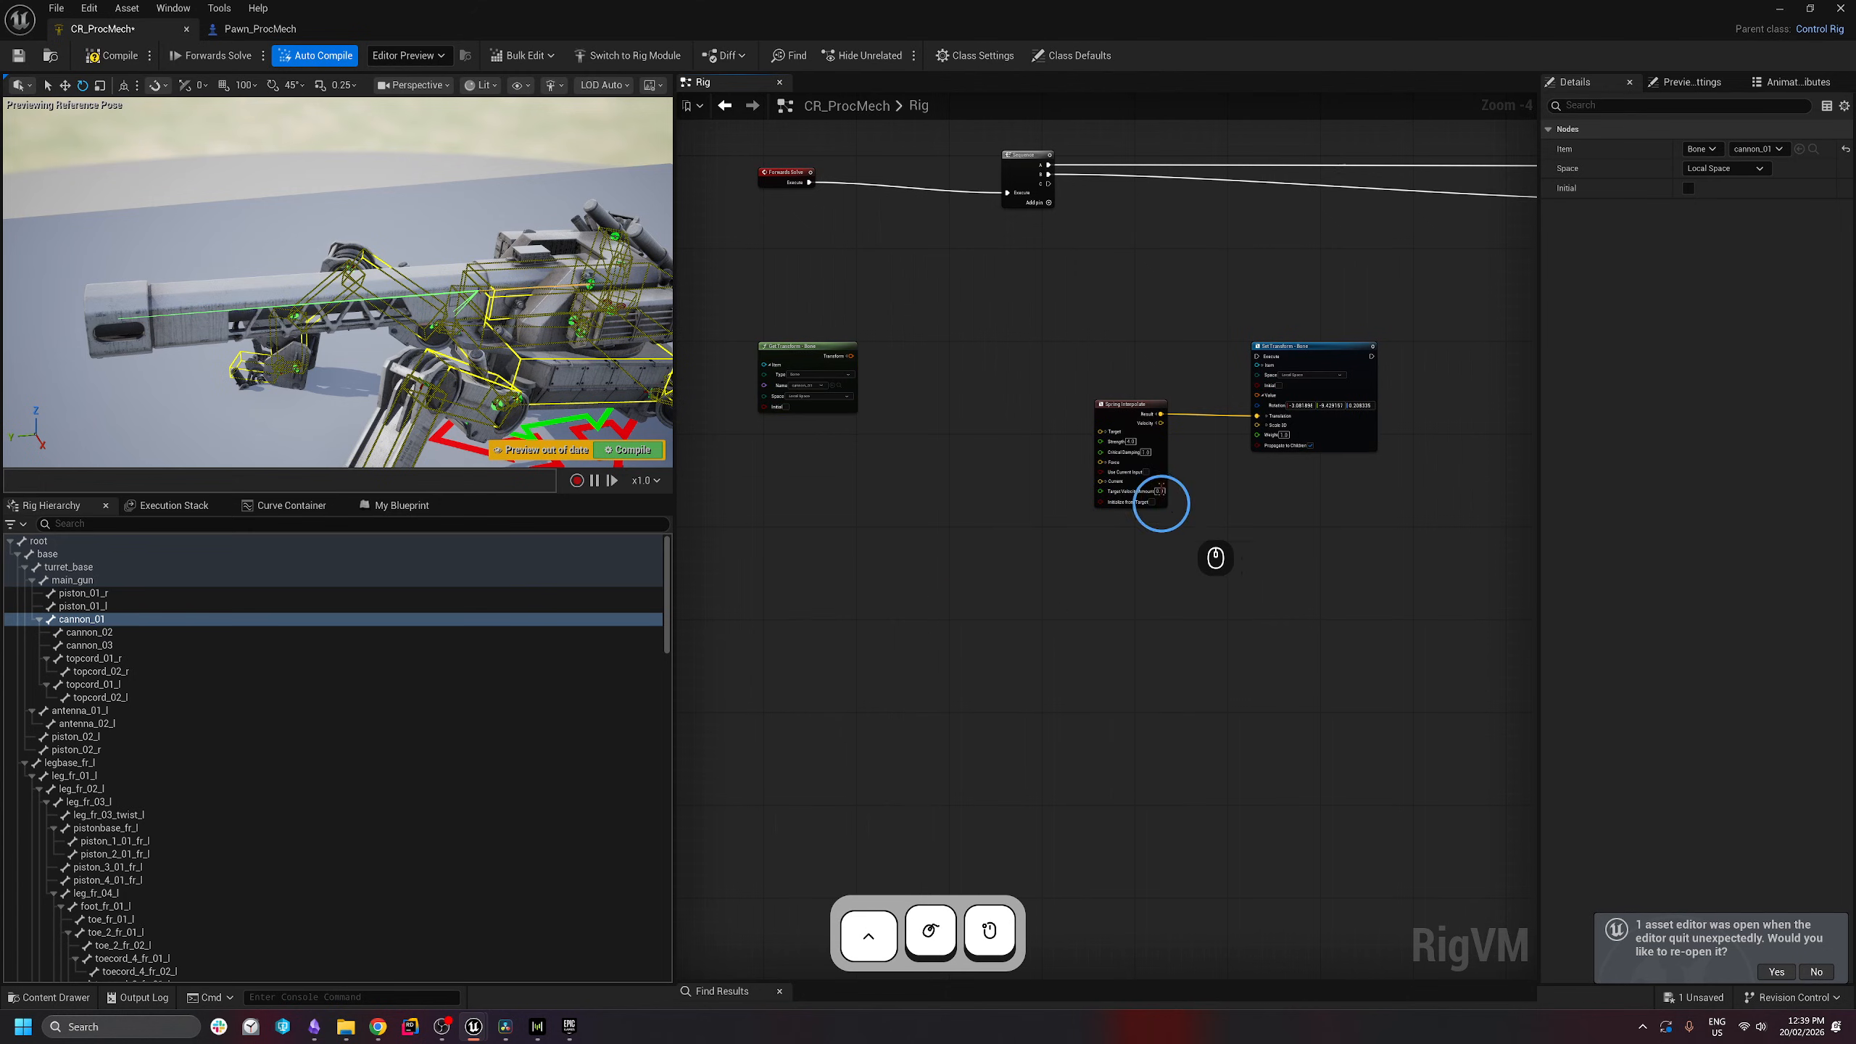
scroll(1163, 499, "up", 2)
right_click_drag(920, 543, 1114, 551)
left_click_drag(829, 302, 877, 592)
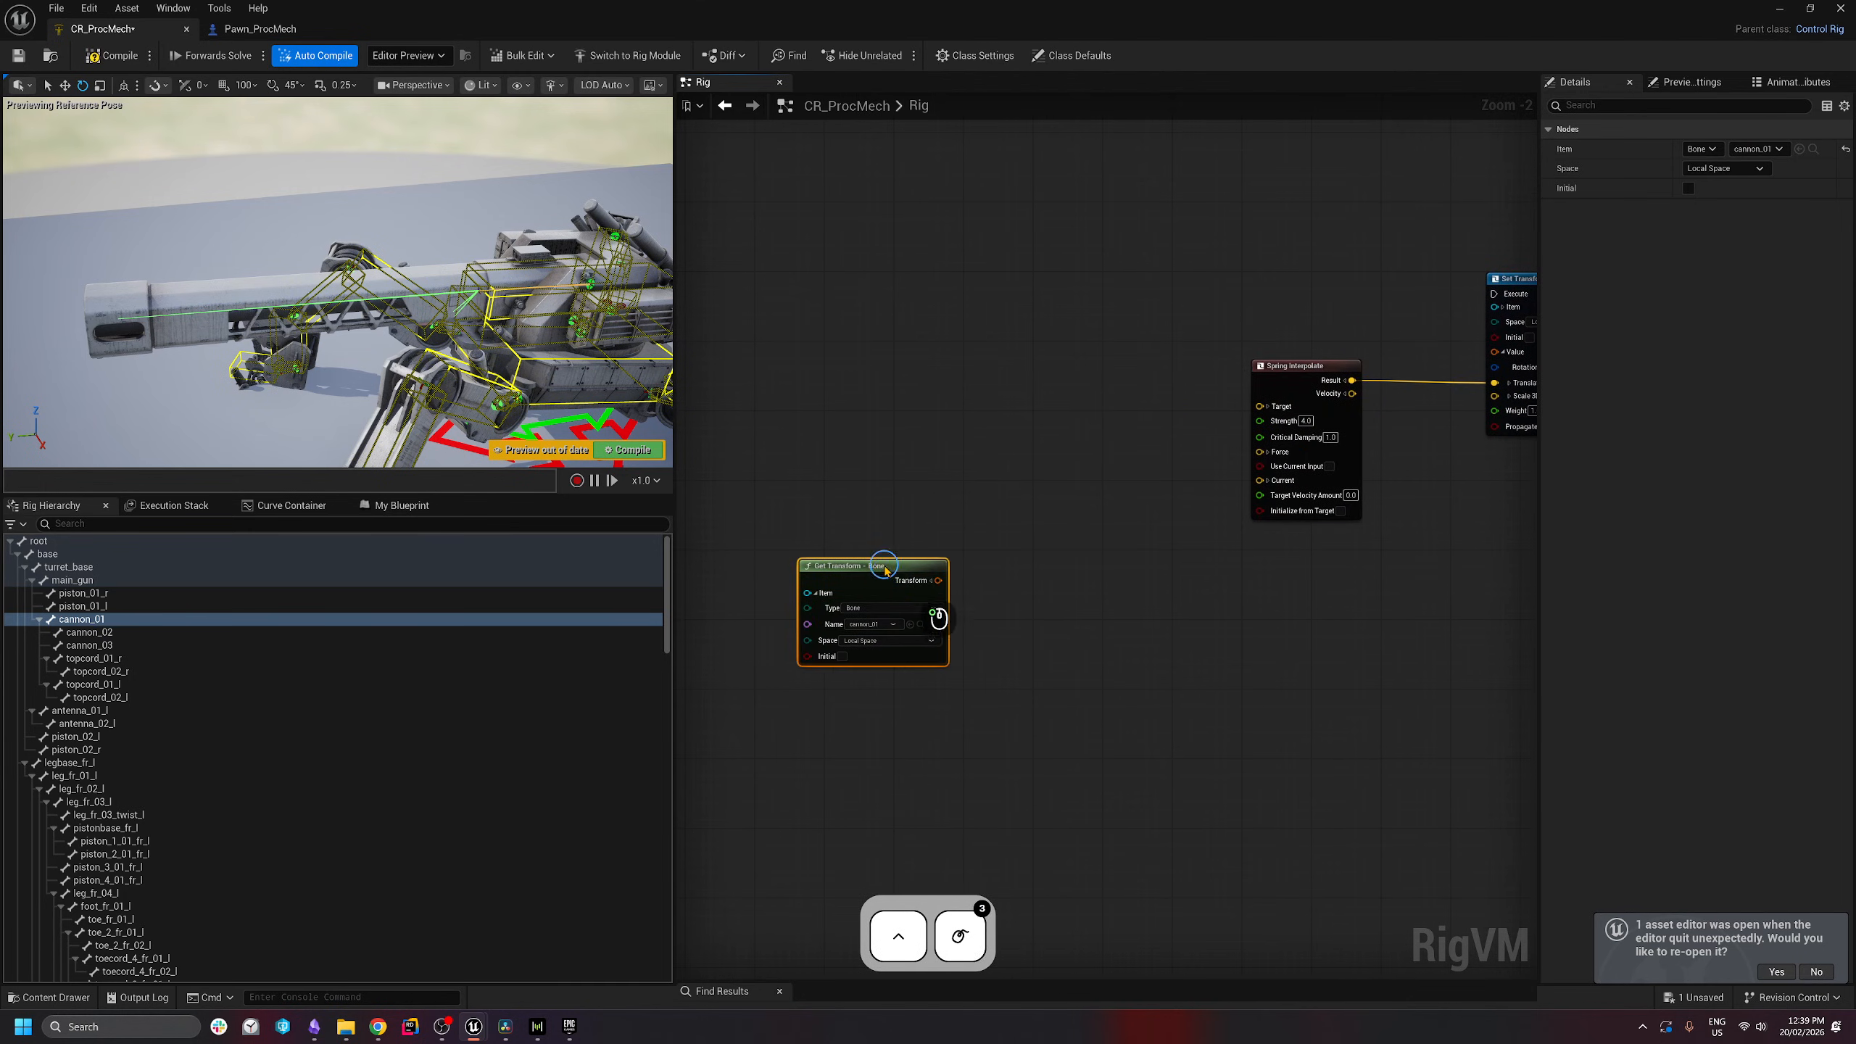
right_click_drag(1033, 647, 942, 620)
- Split the read transform, wiring translation to the spring's Current and rotation into Set Transform
left_click(830, 555)
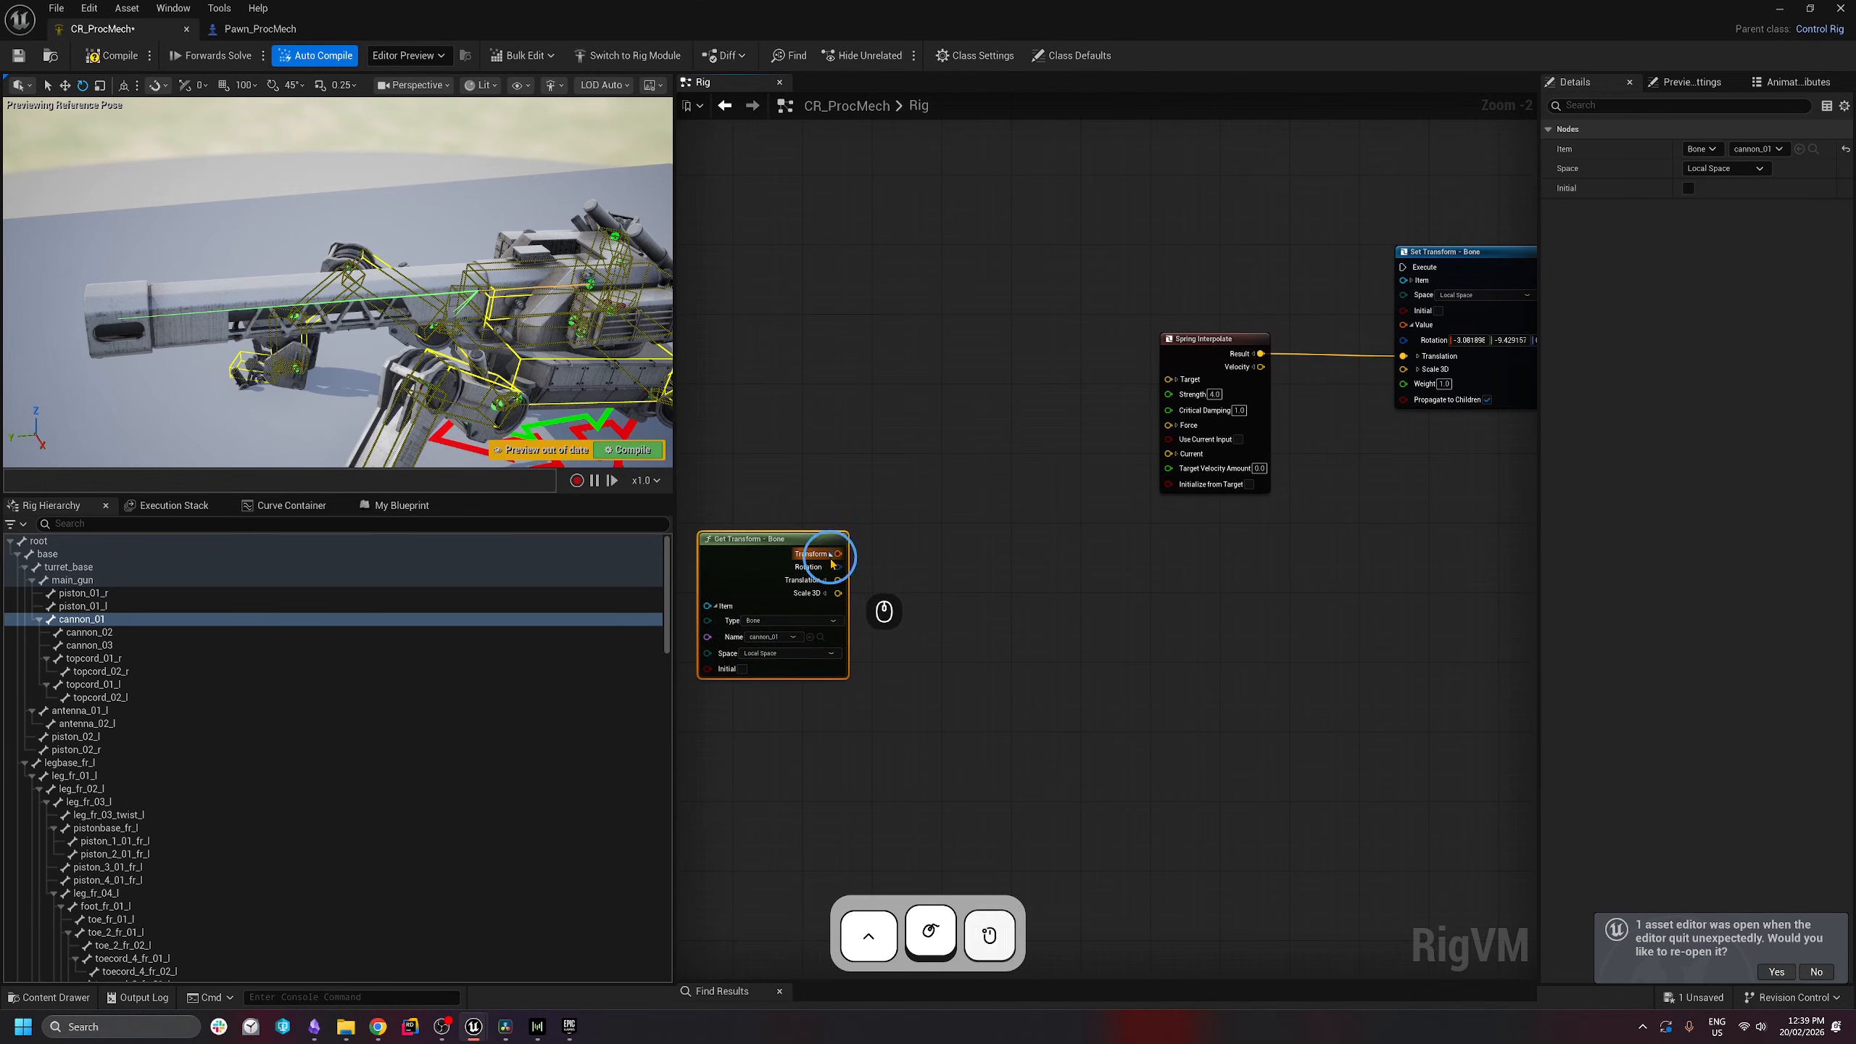
left_click_drag(841, 582, 1168, 454)
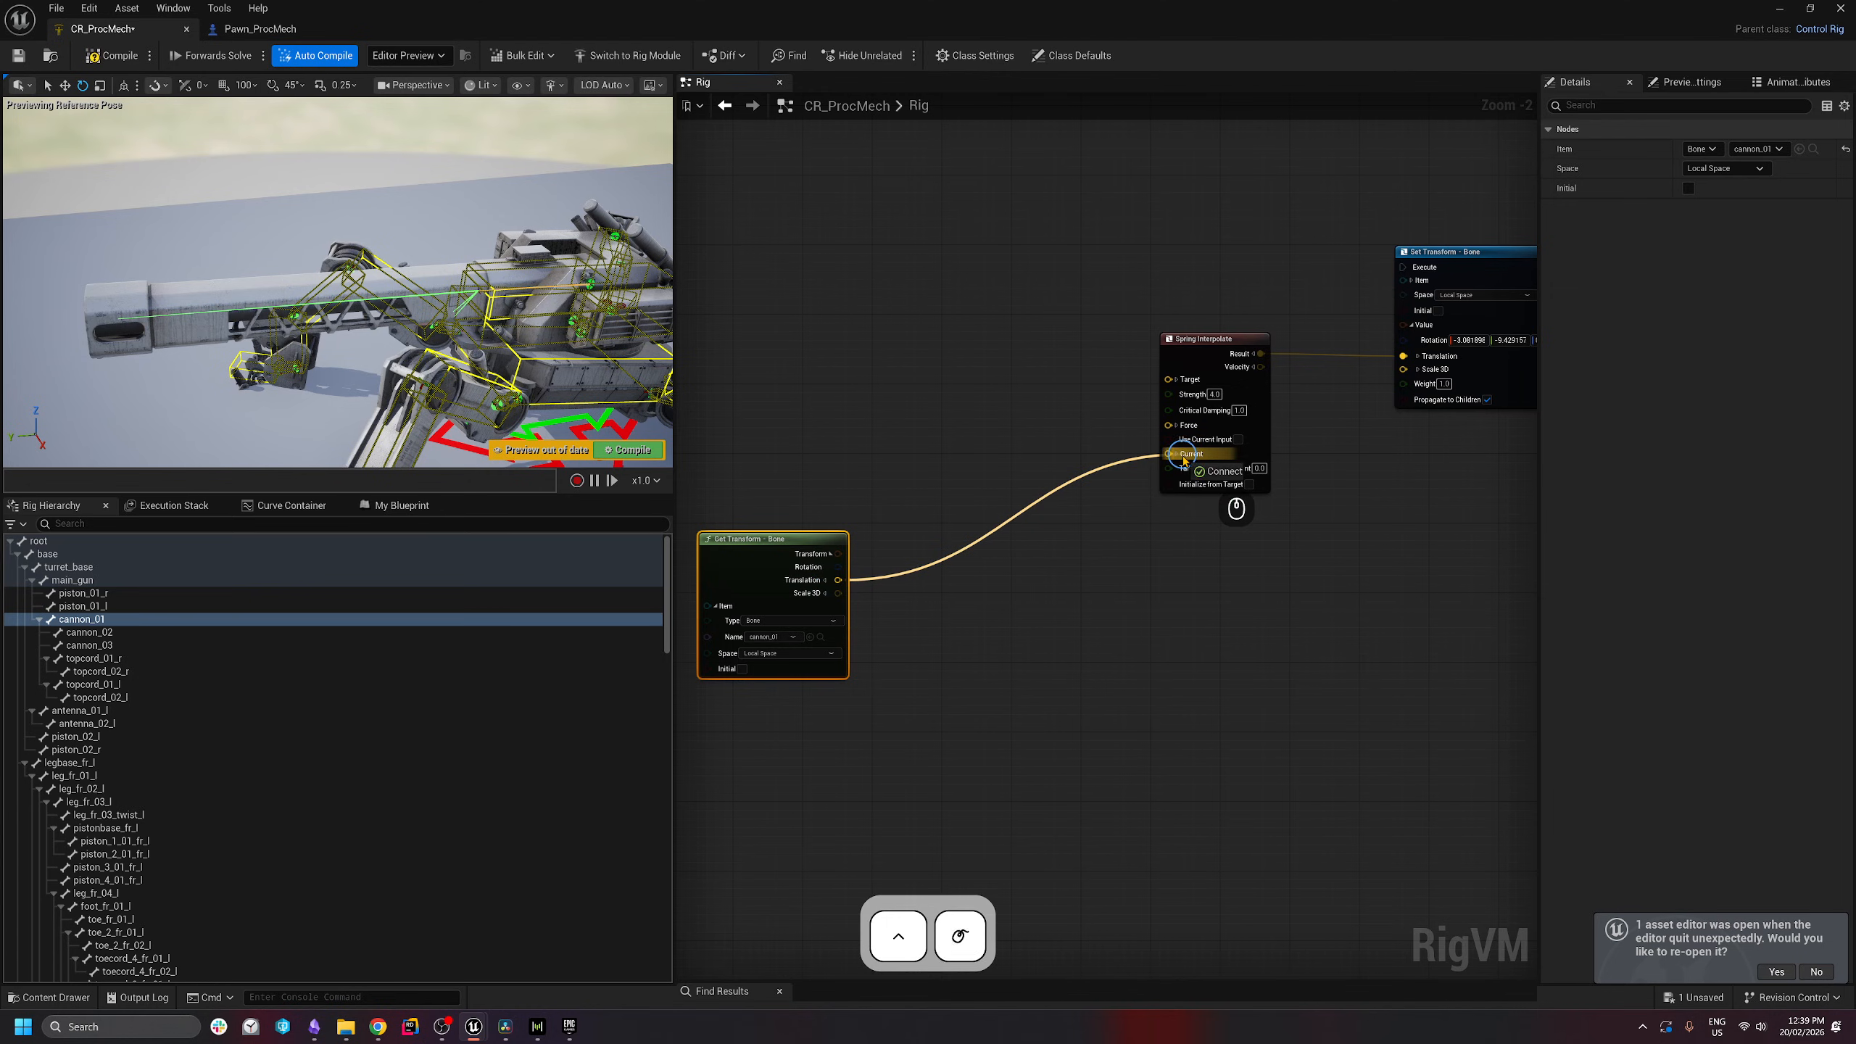
right_click_drag(1099, 517, 1064, 526)
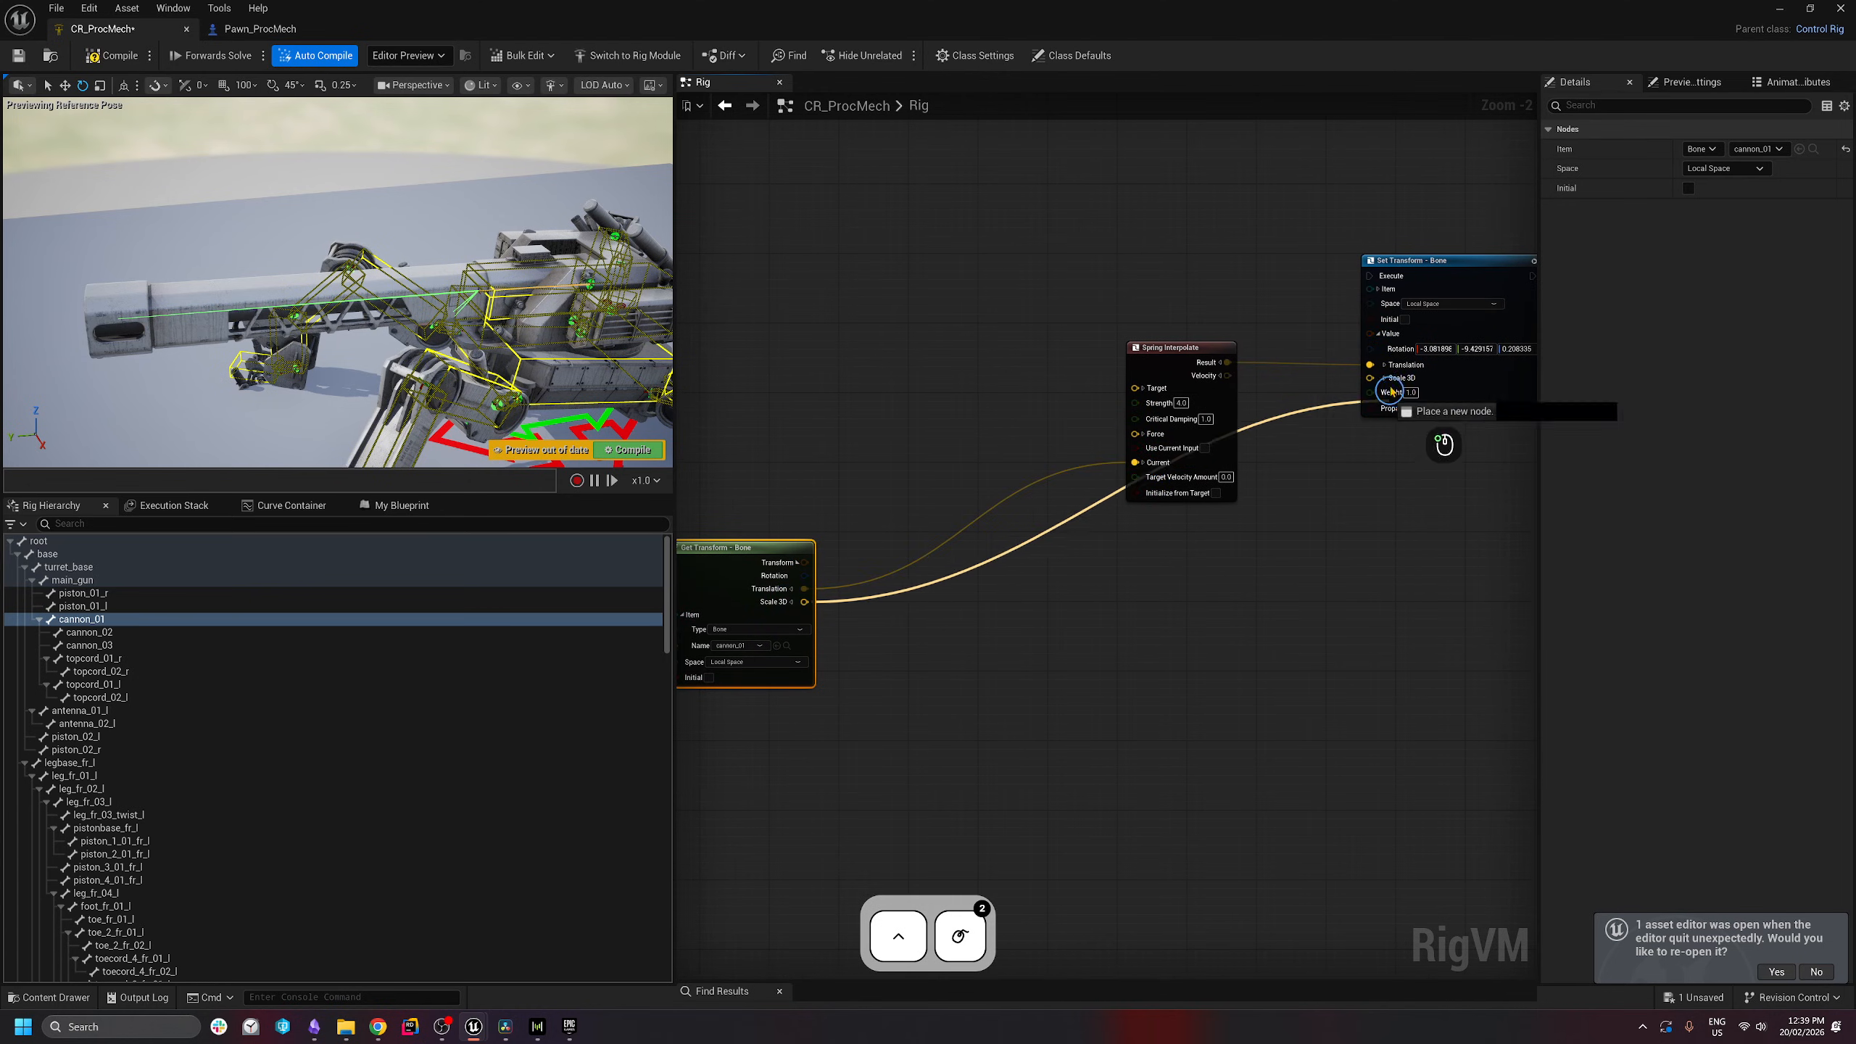
left_click_drag(1371, 348, 805, 576)
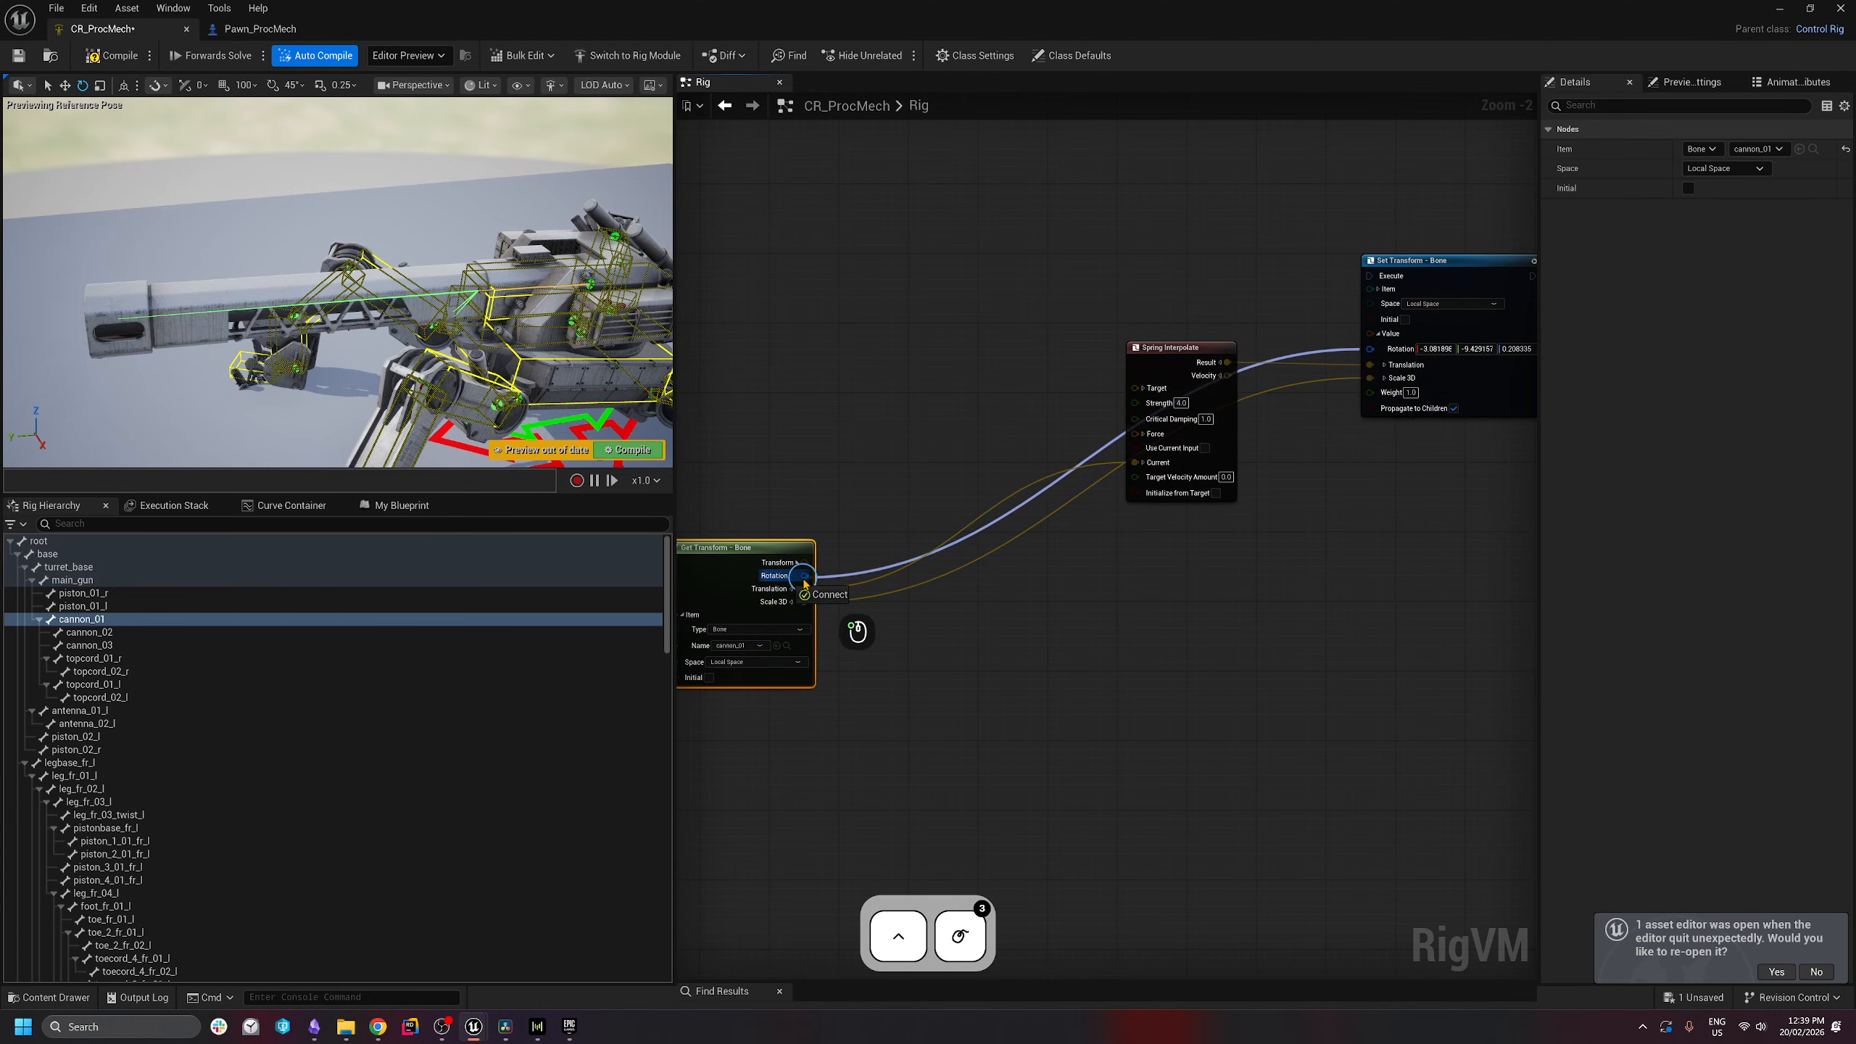
left_click_drag(1192, 349, 1084, 254)
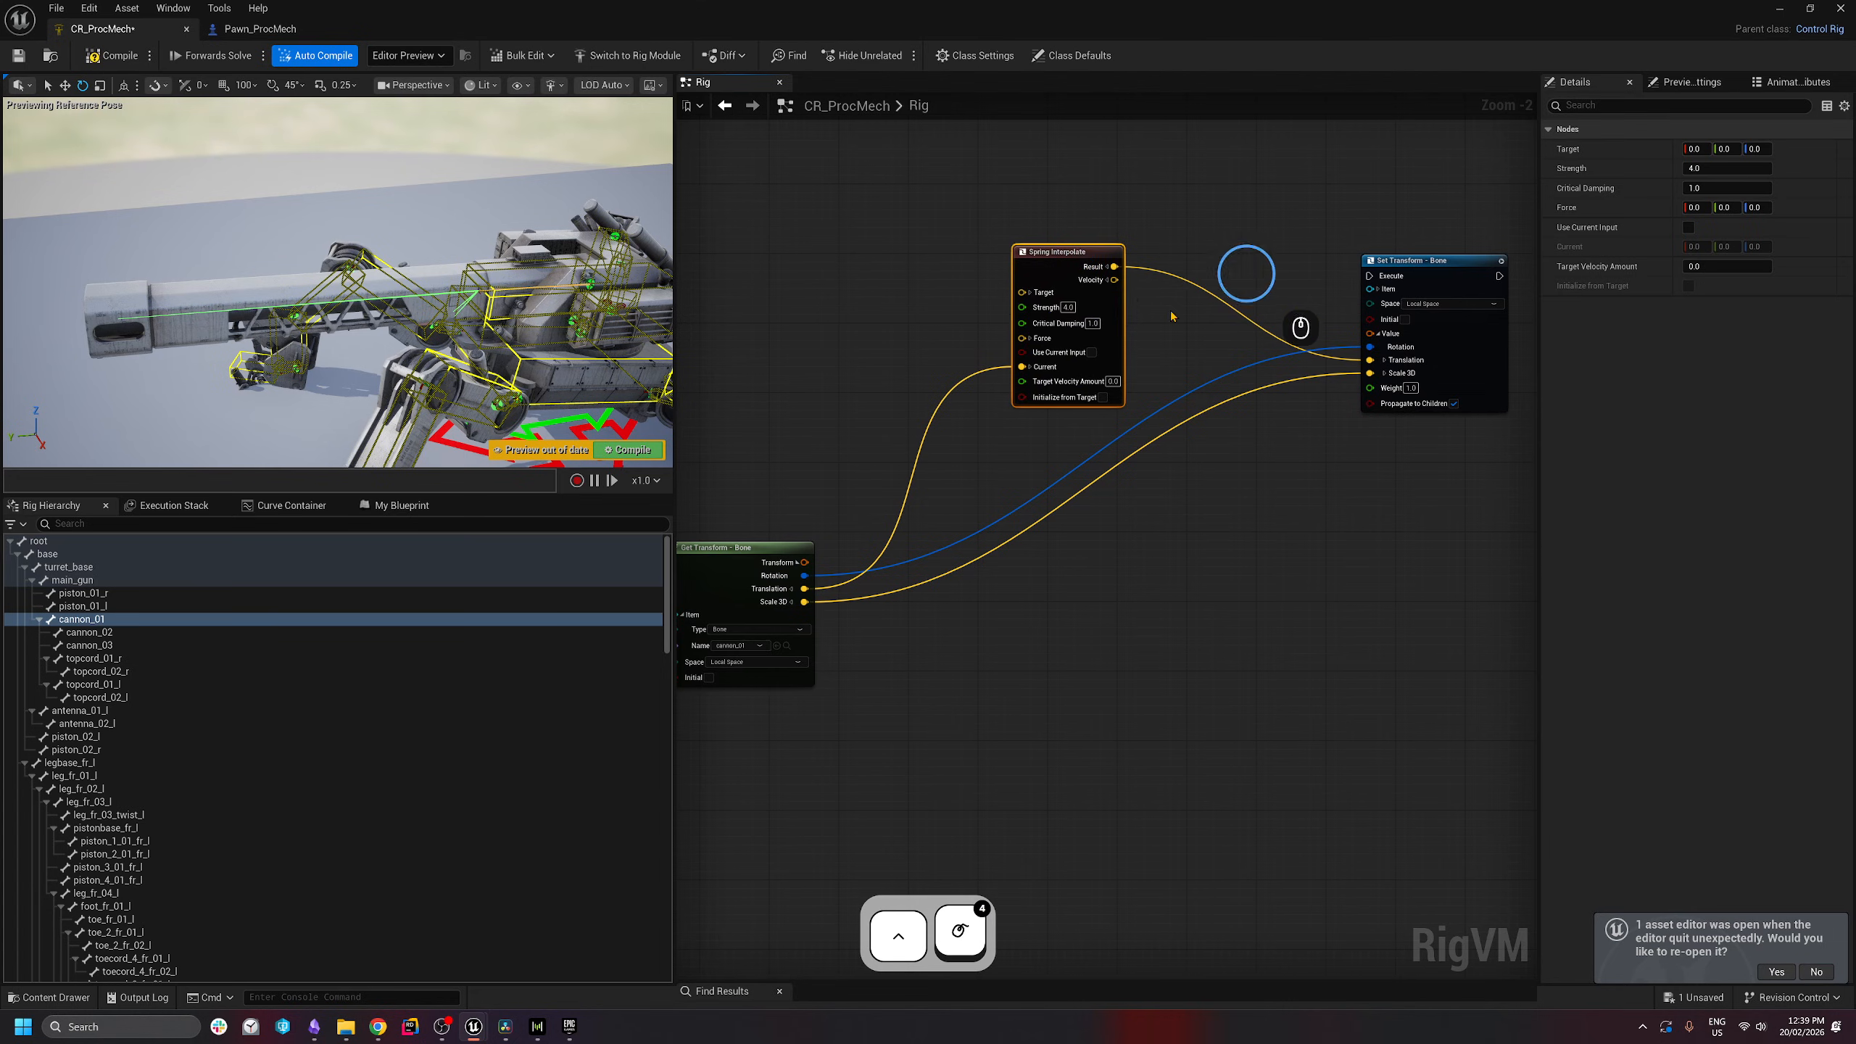
- Rearrange the Spring Interpolate and Get Transform nodes into a tidy layout
right_click_drag(1258, 488, 1290, 494)
left_click_drag(747, 553, 767, 666)
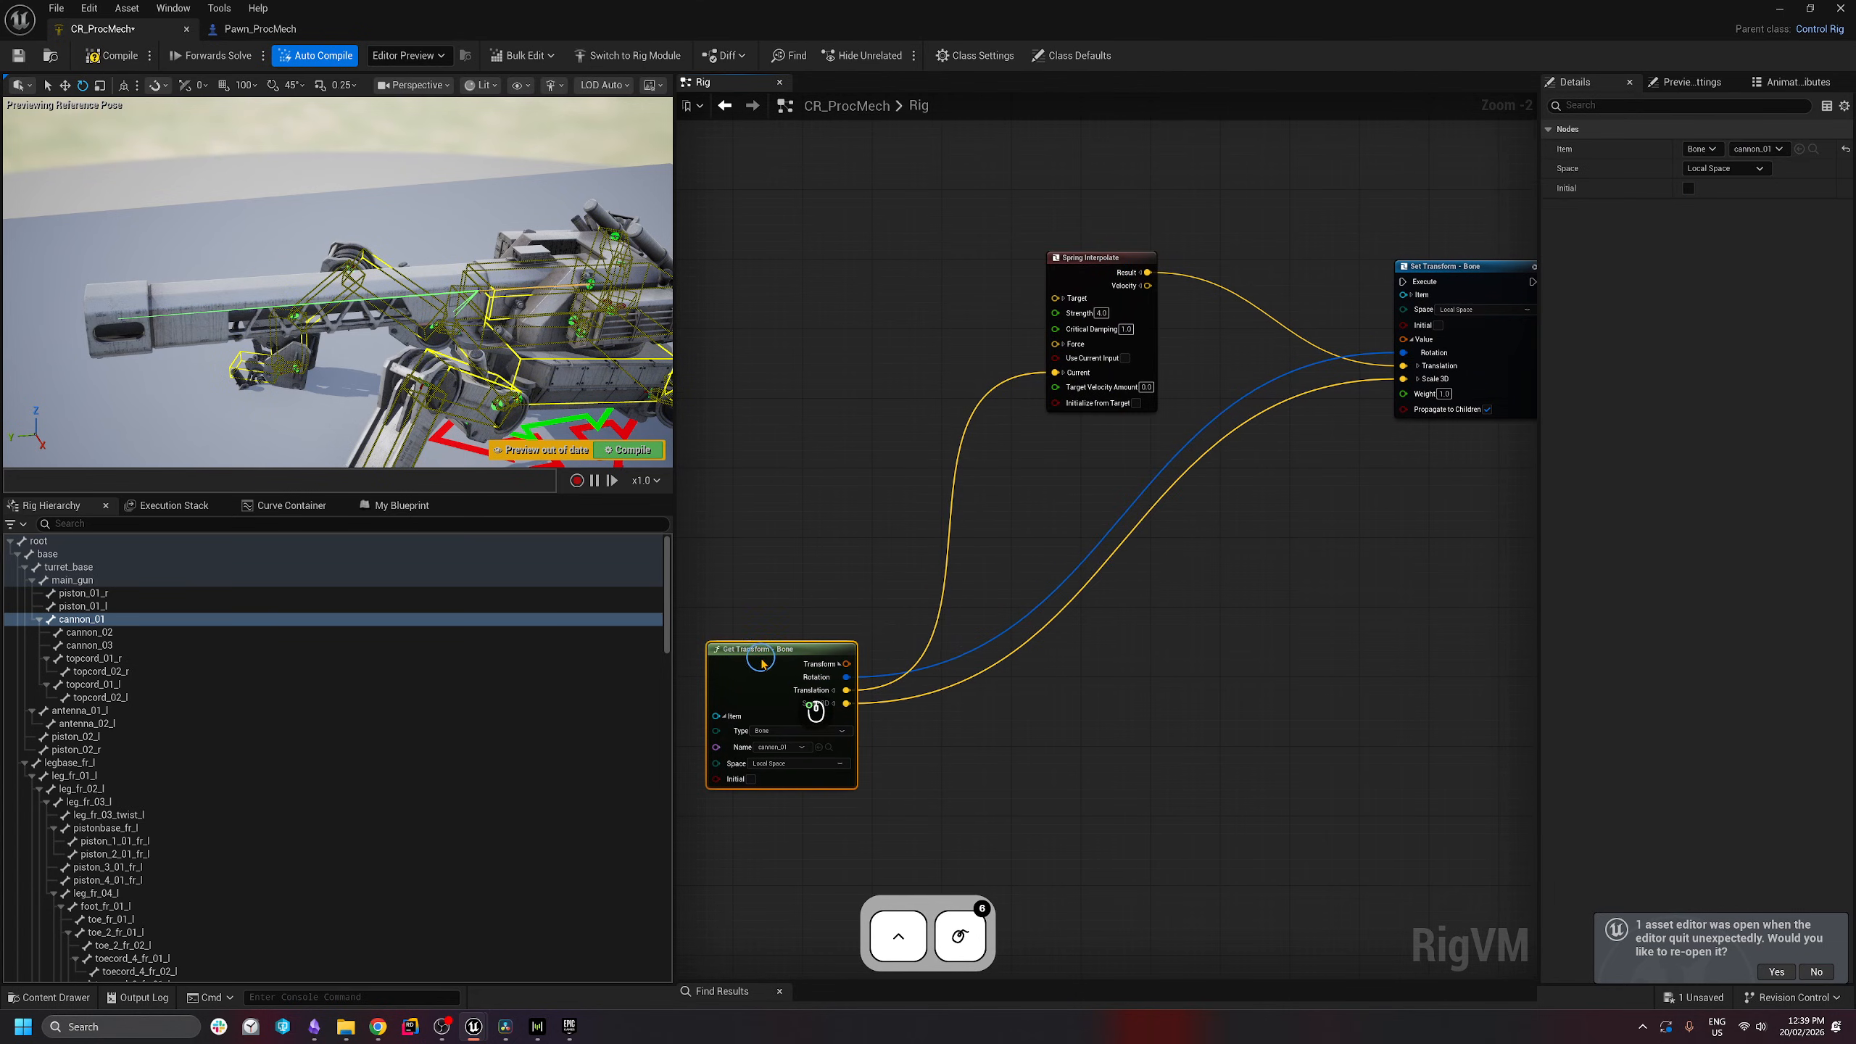
right_click_drag(1220, 594, 1297, 673)
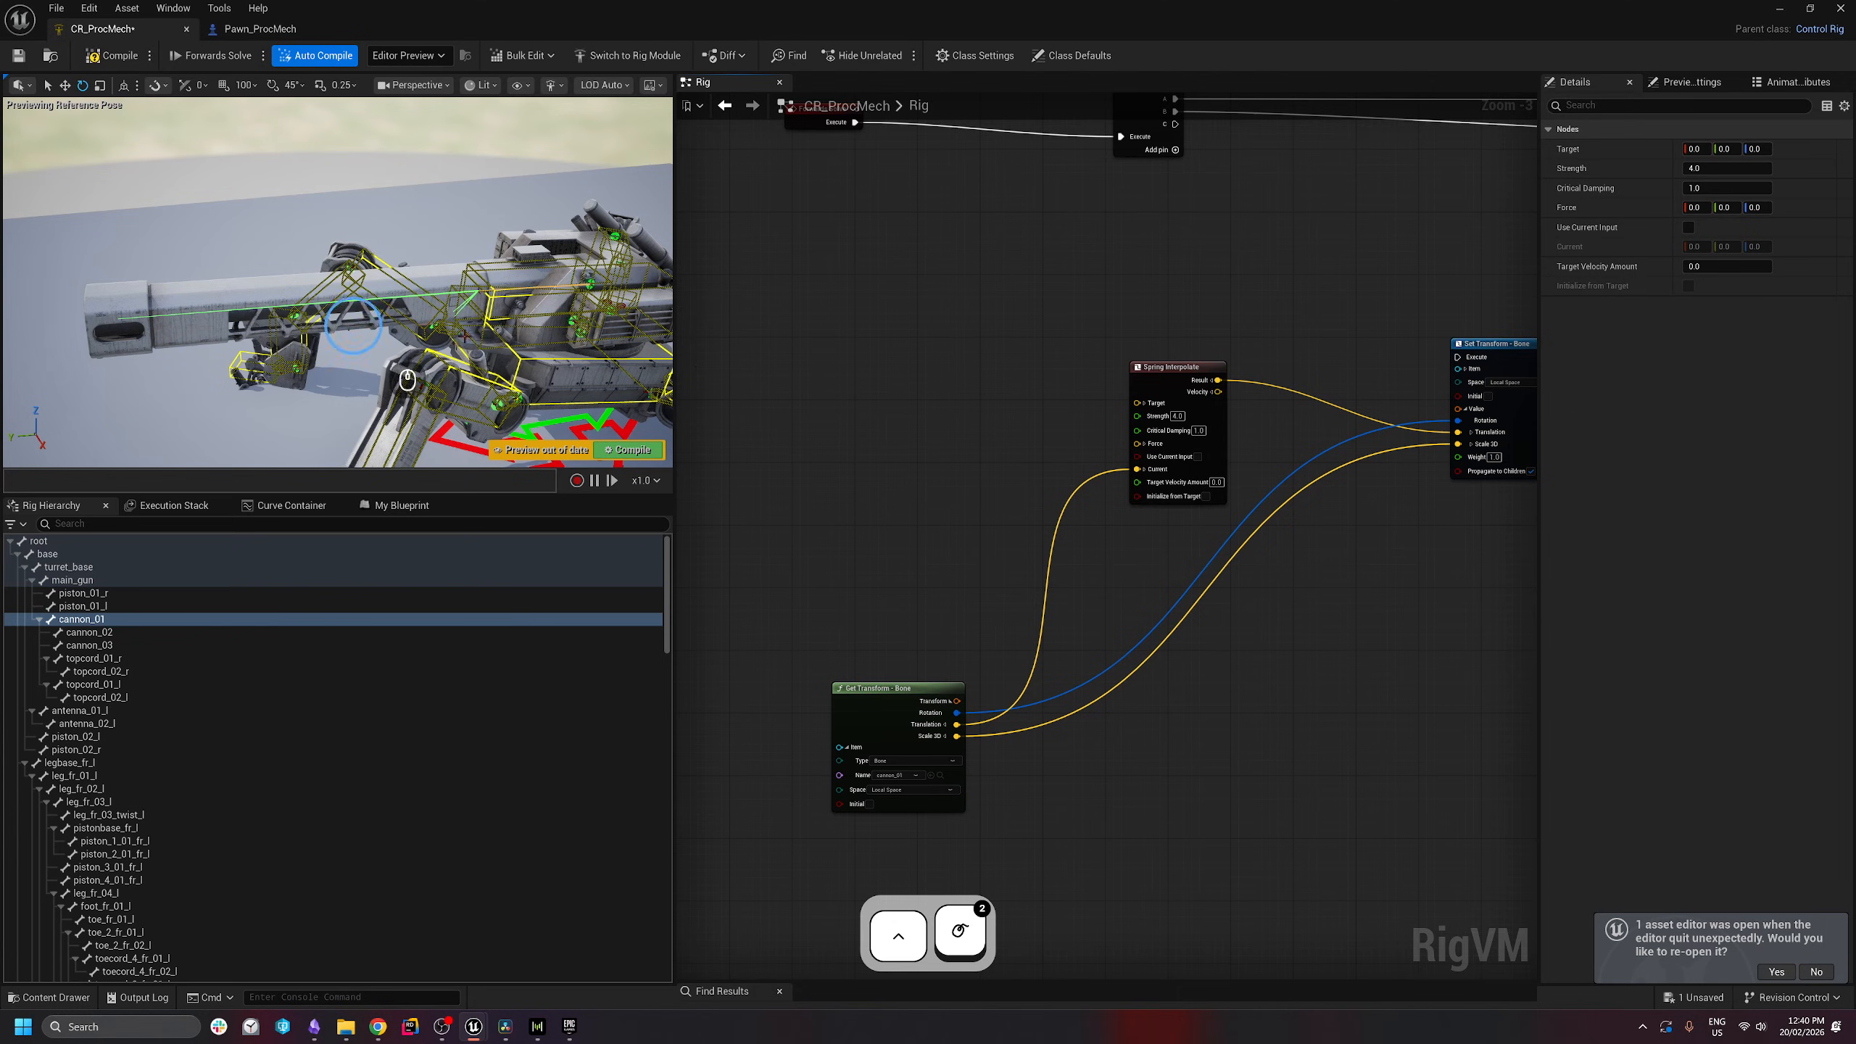
mouse_move(1008, 556)
right_mouse_down()
mouse_move(1095, 523)
mouse_move(1011, 548)
right_mouse_up()
left_click(866, 729)
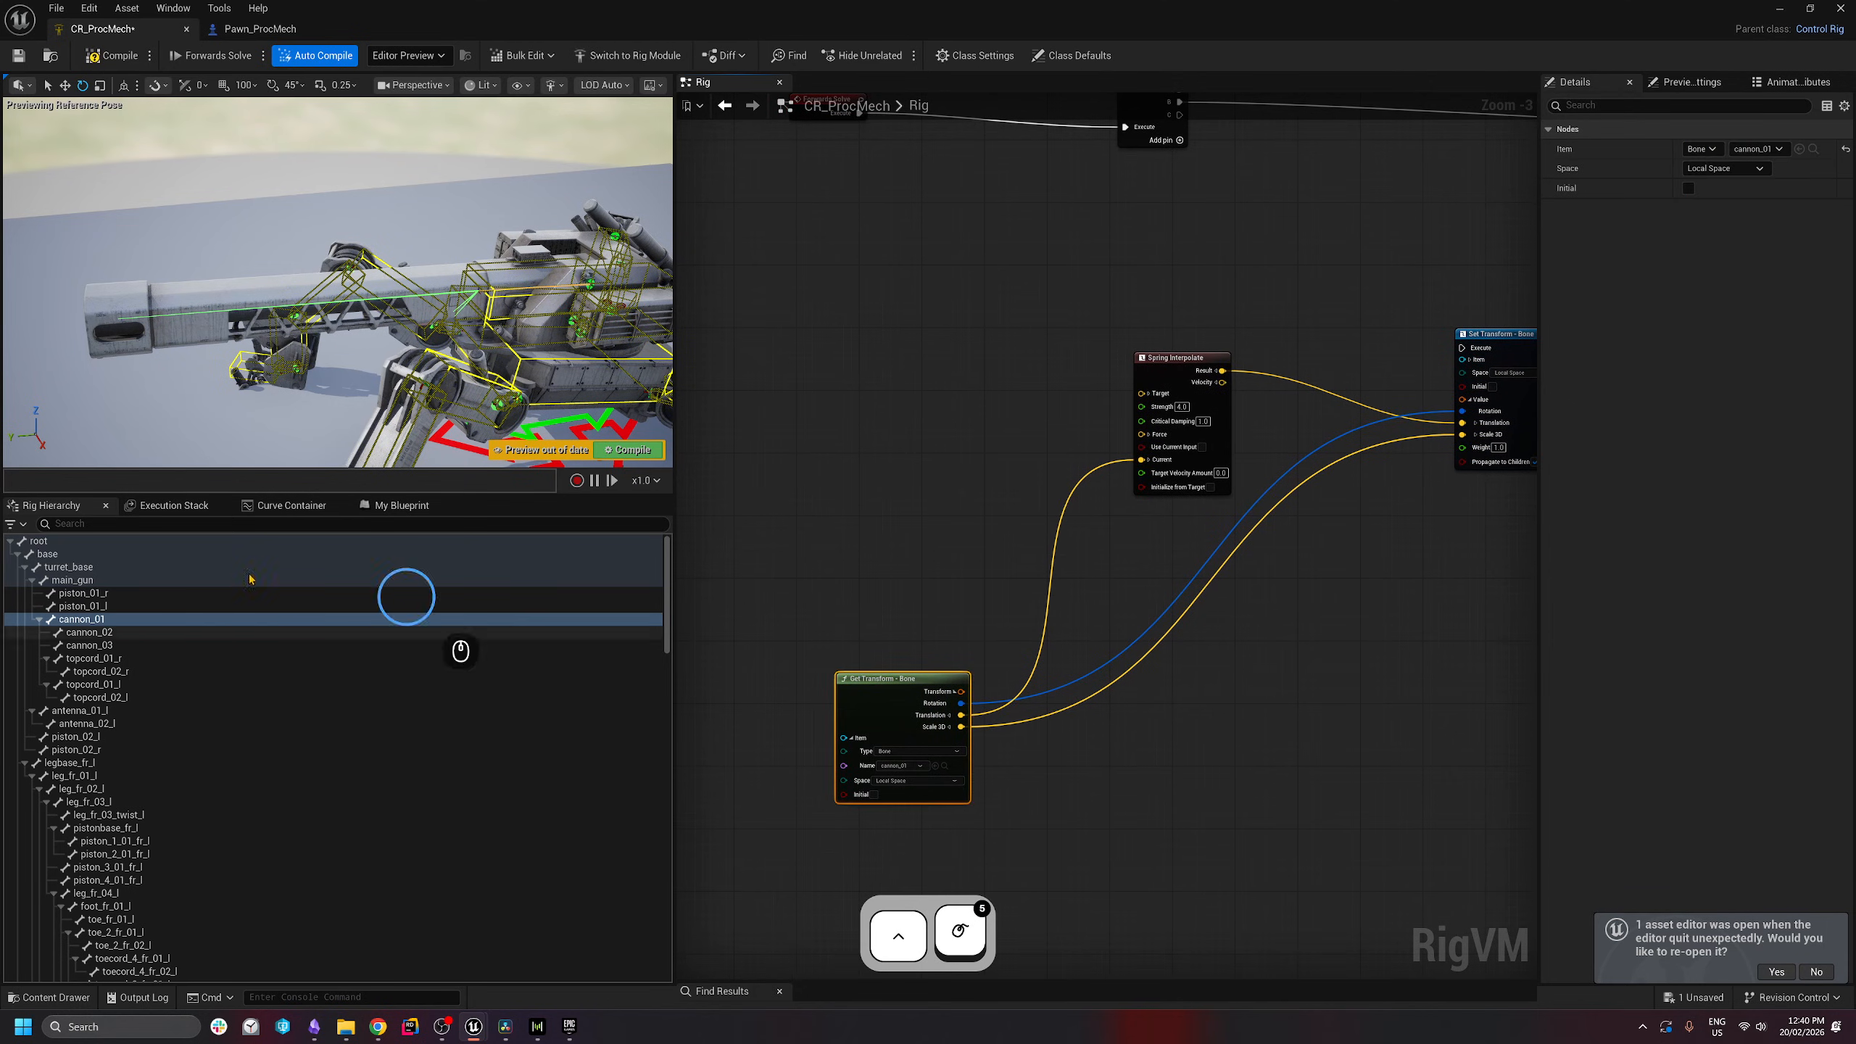
- Add a cannon_01 getter reading the initial transform in Local Space, split into parts
left_click_drag(79, 620, 815, 346)
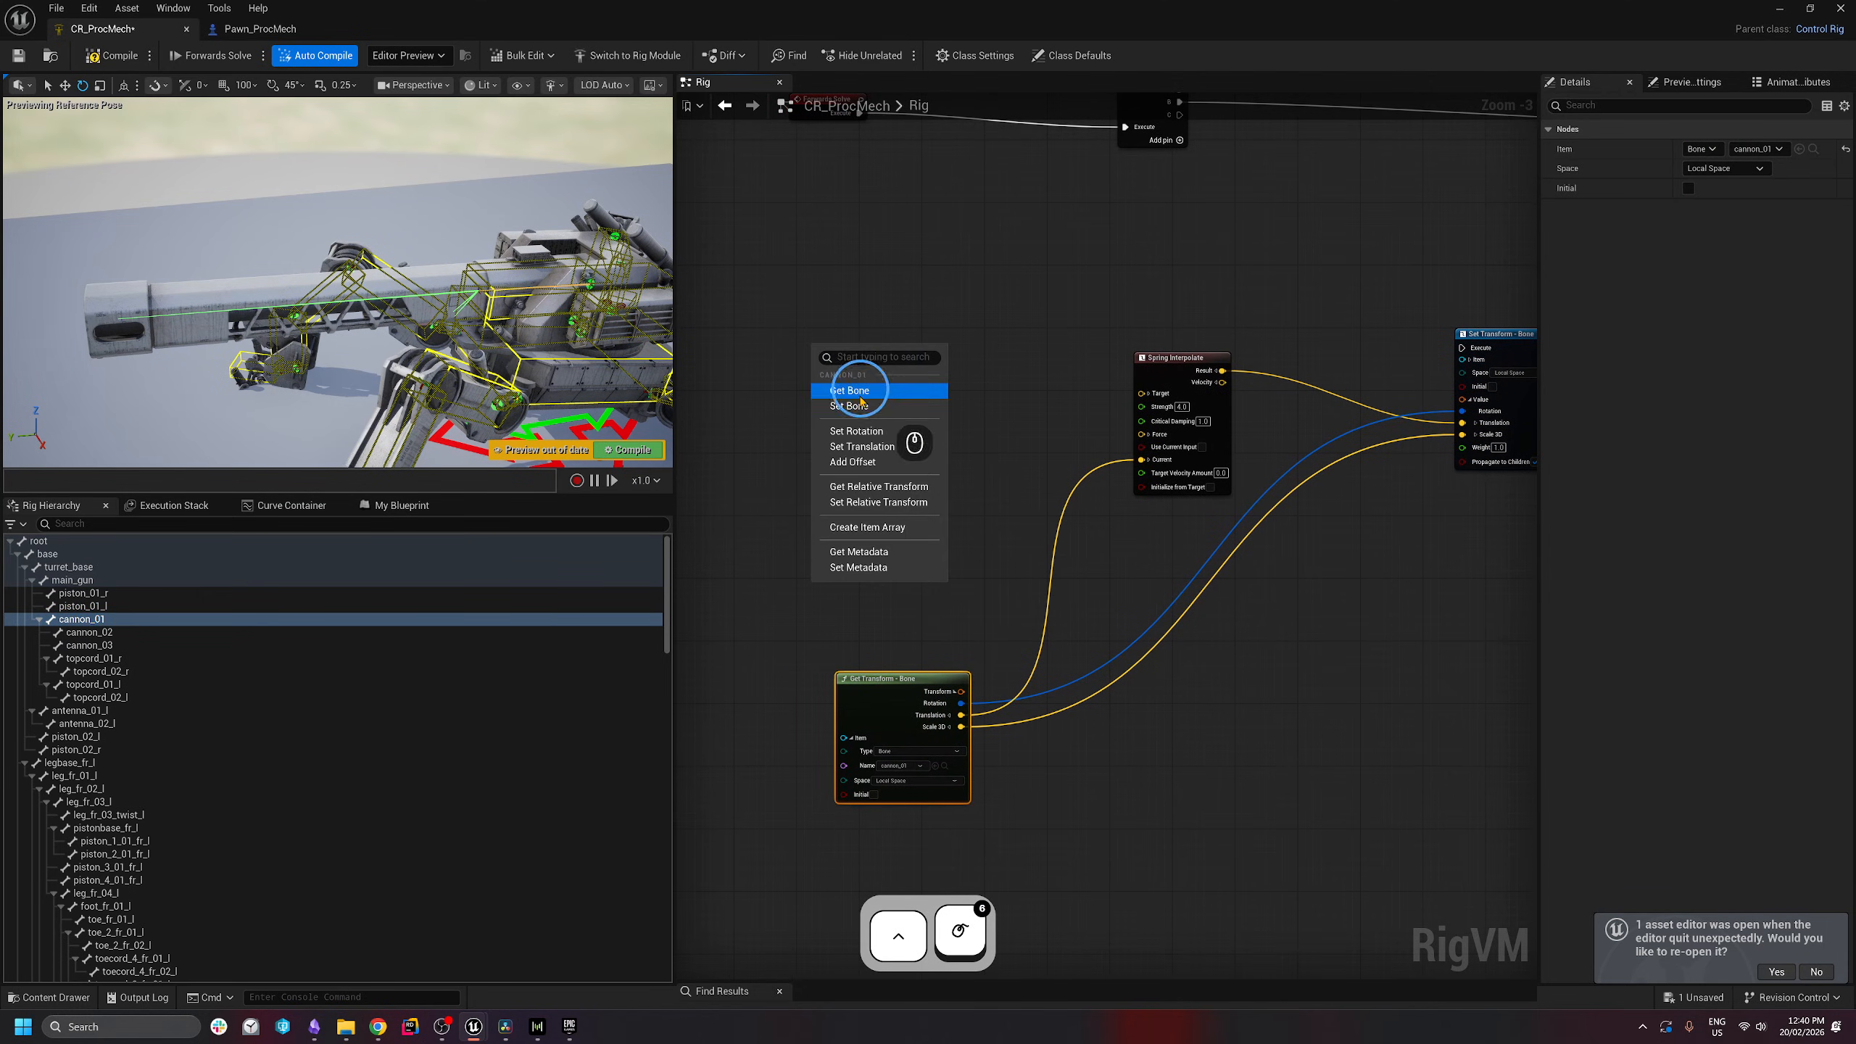
left_click(860, 395)
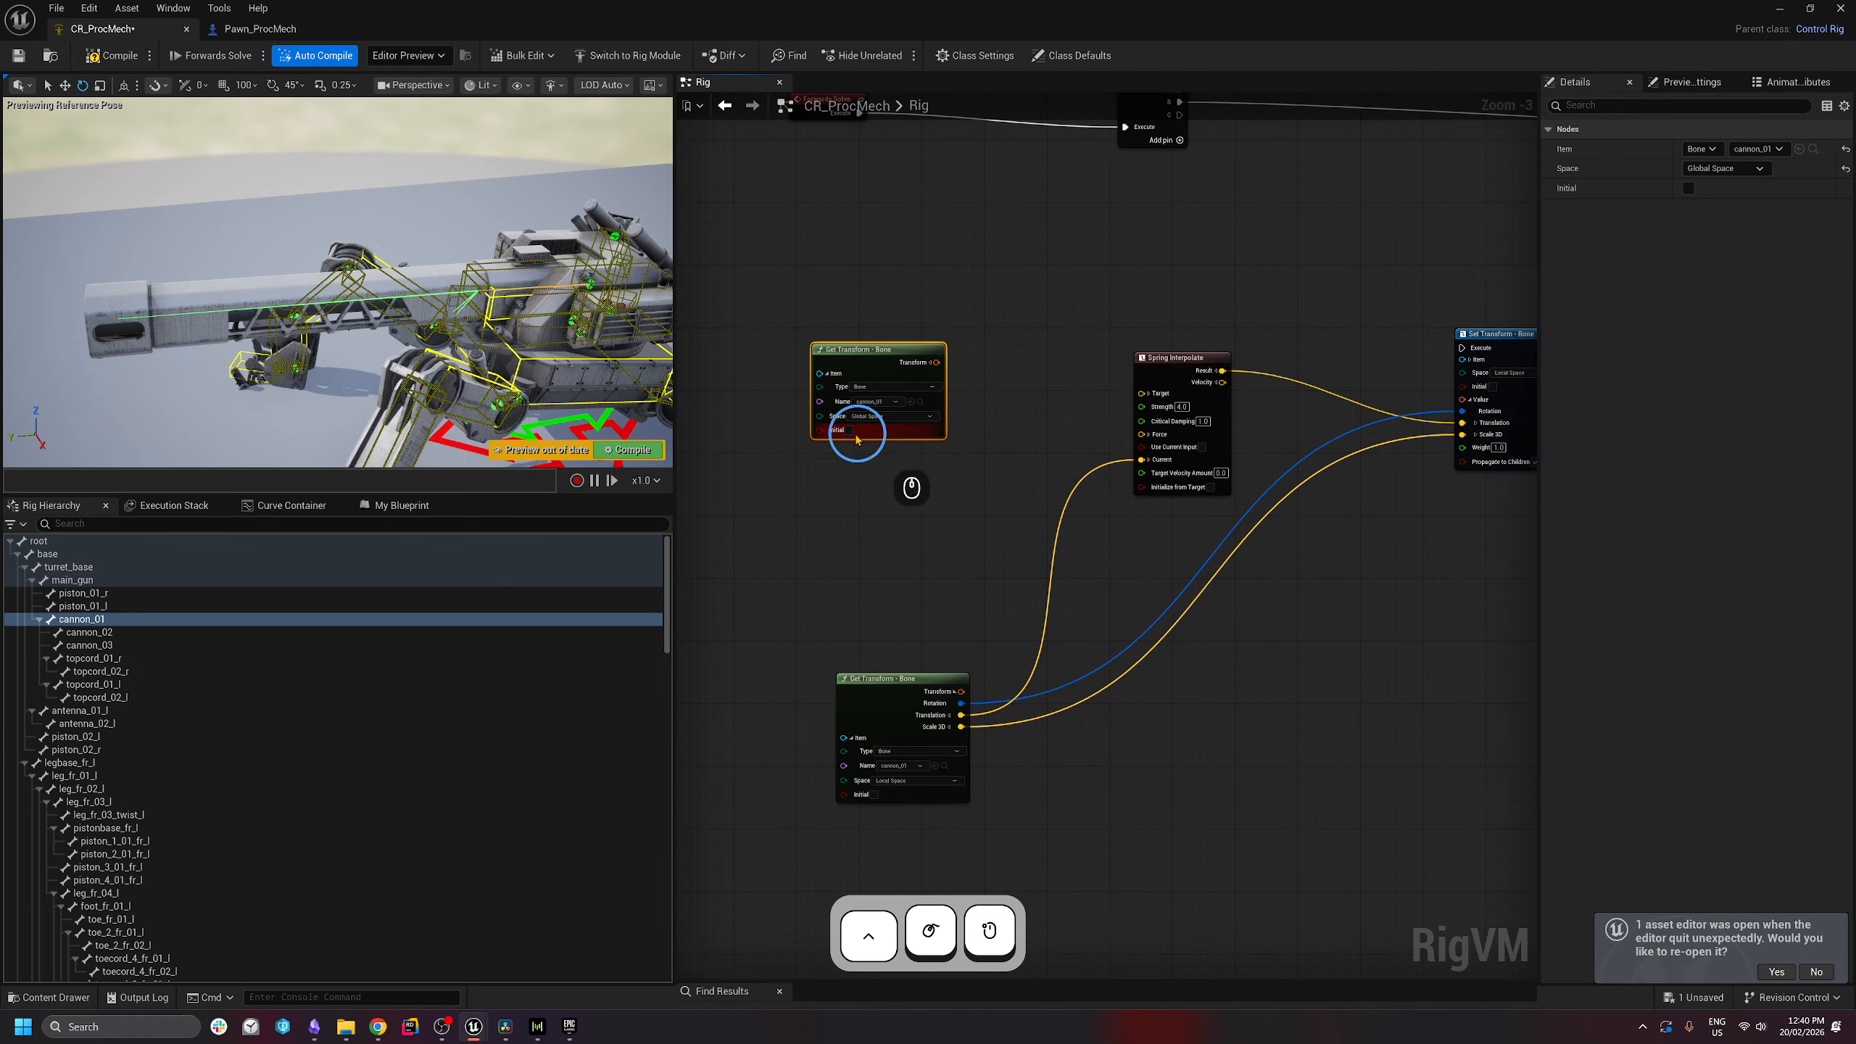
left_click(850, 430)
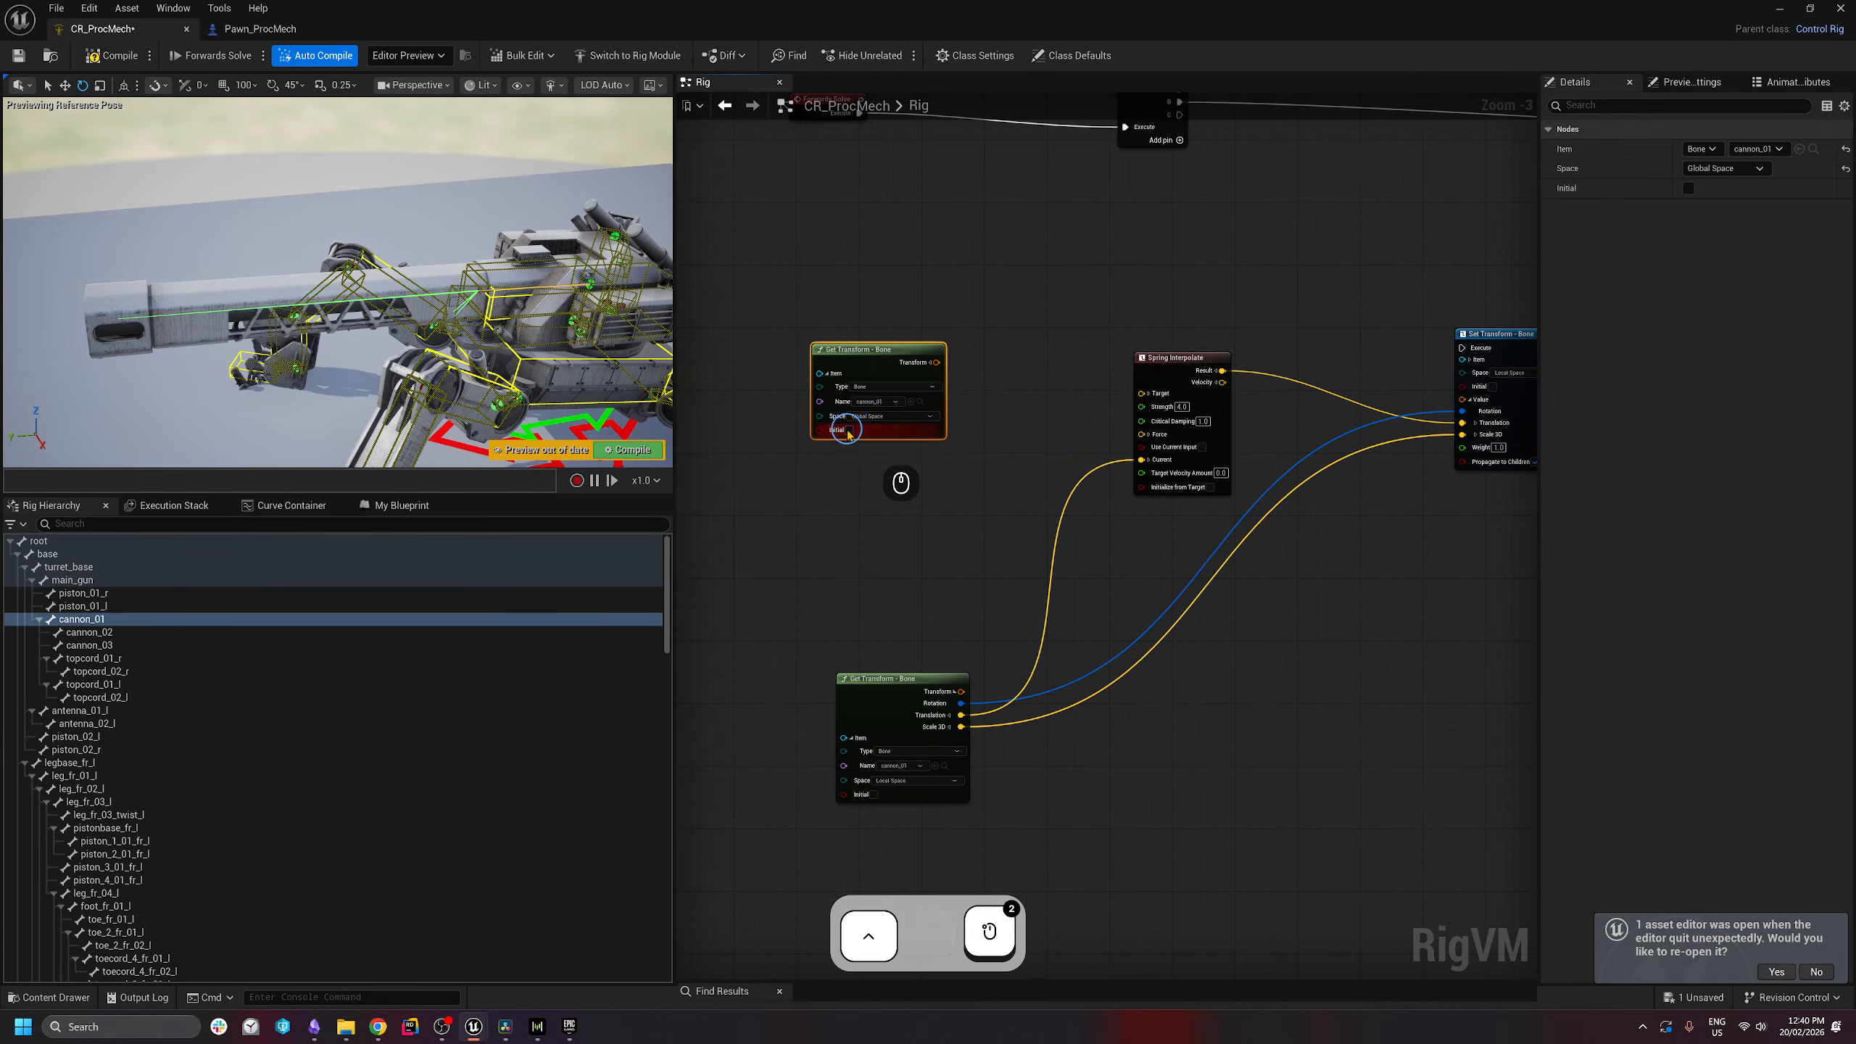
left_click(872, 433)
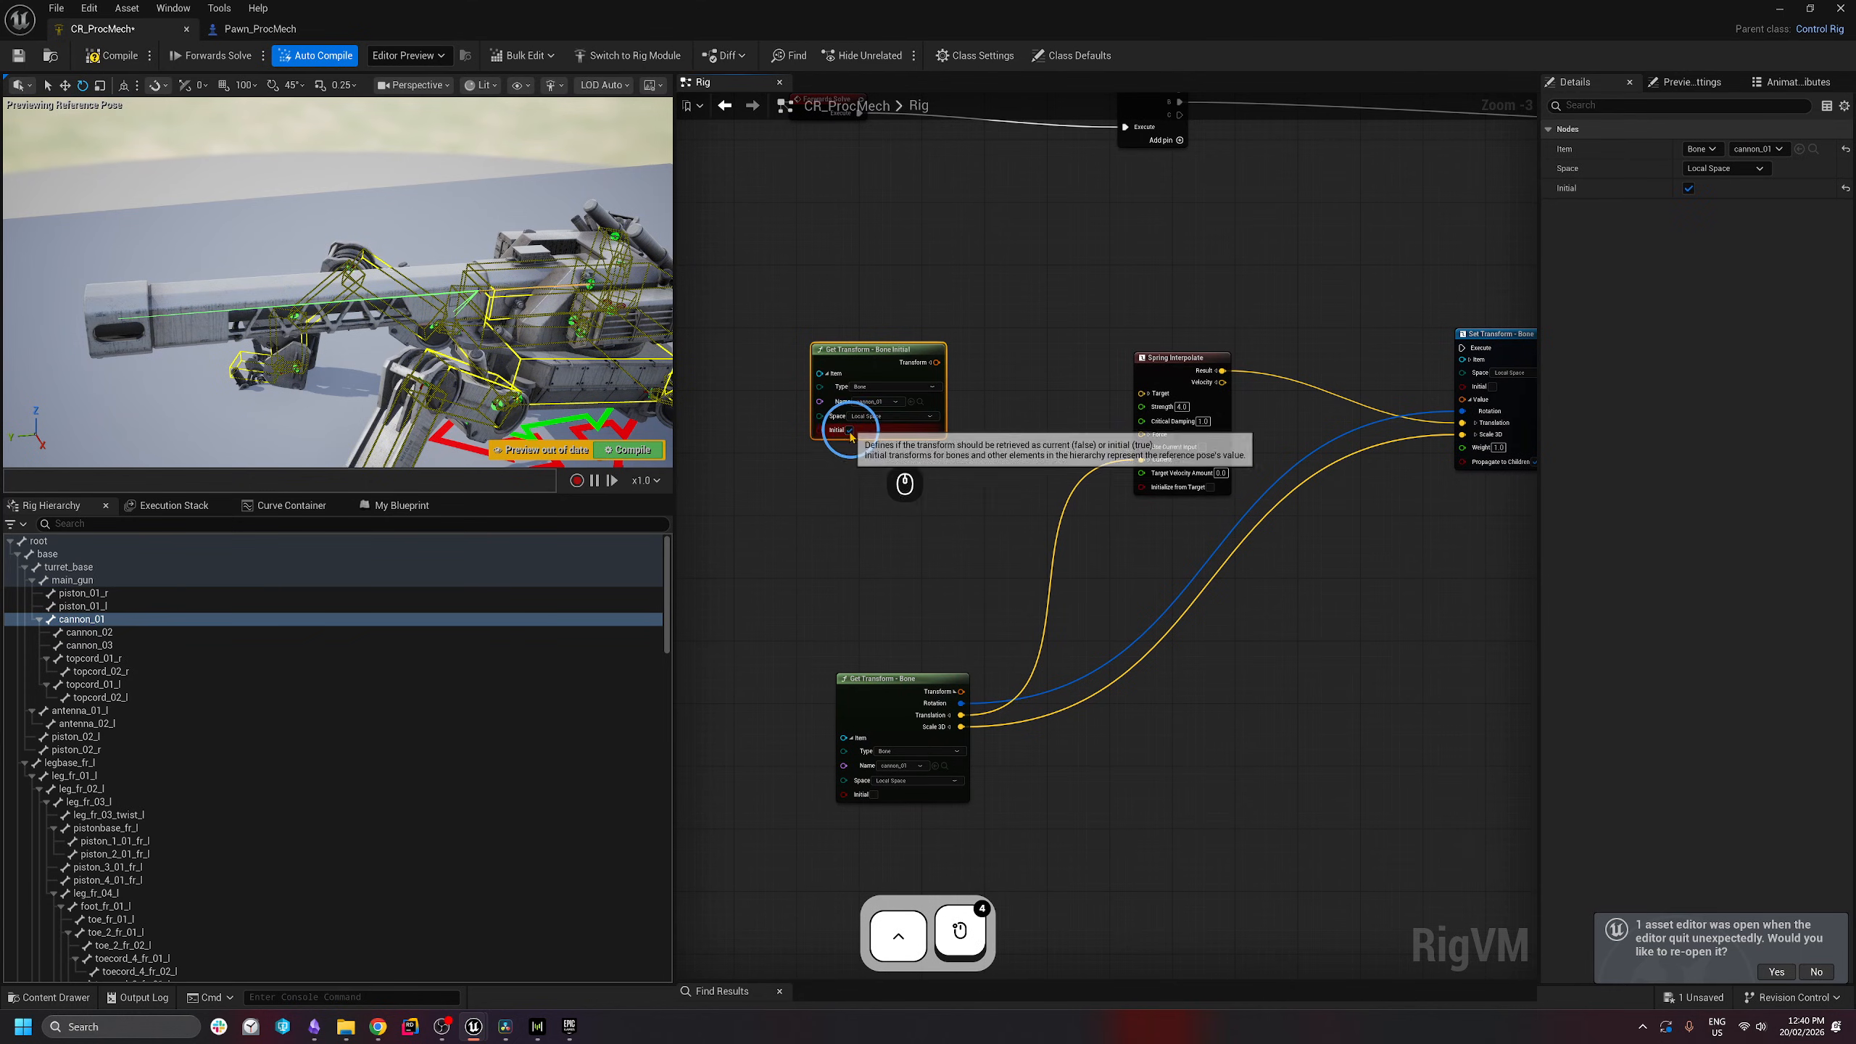
left_click_drag(839, 347, 723, 331)
left_click(813, 346)
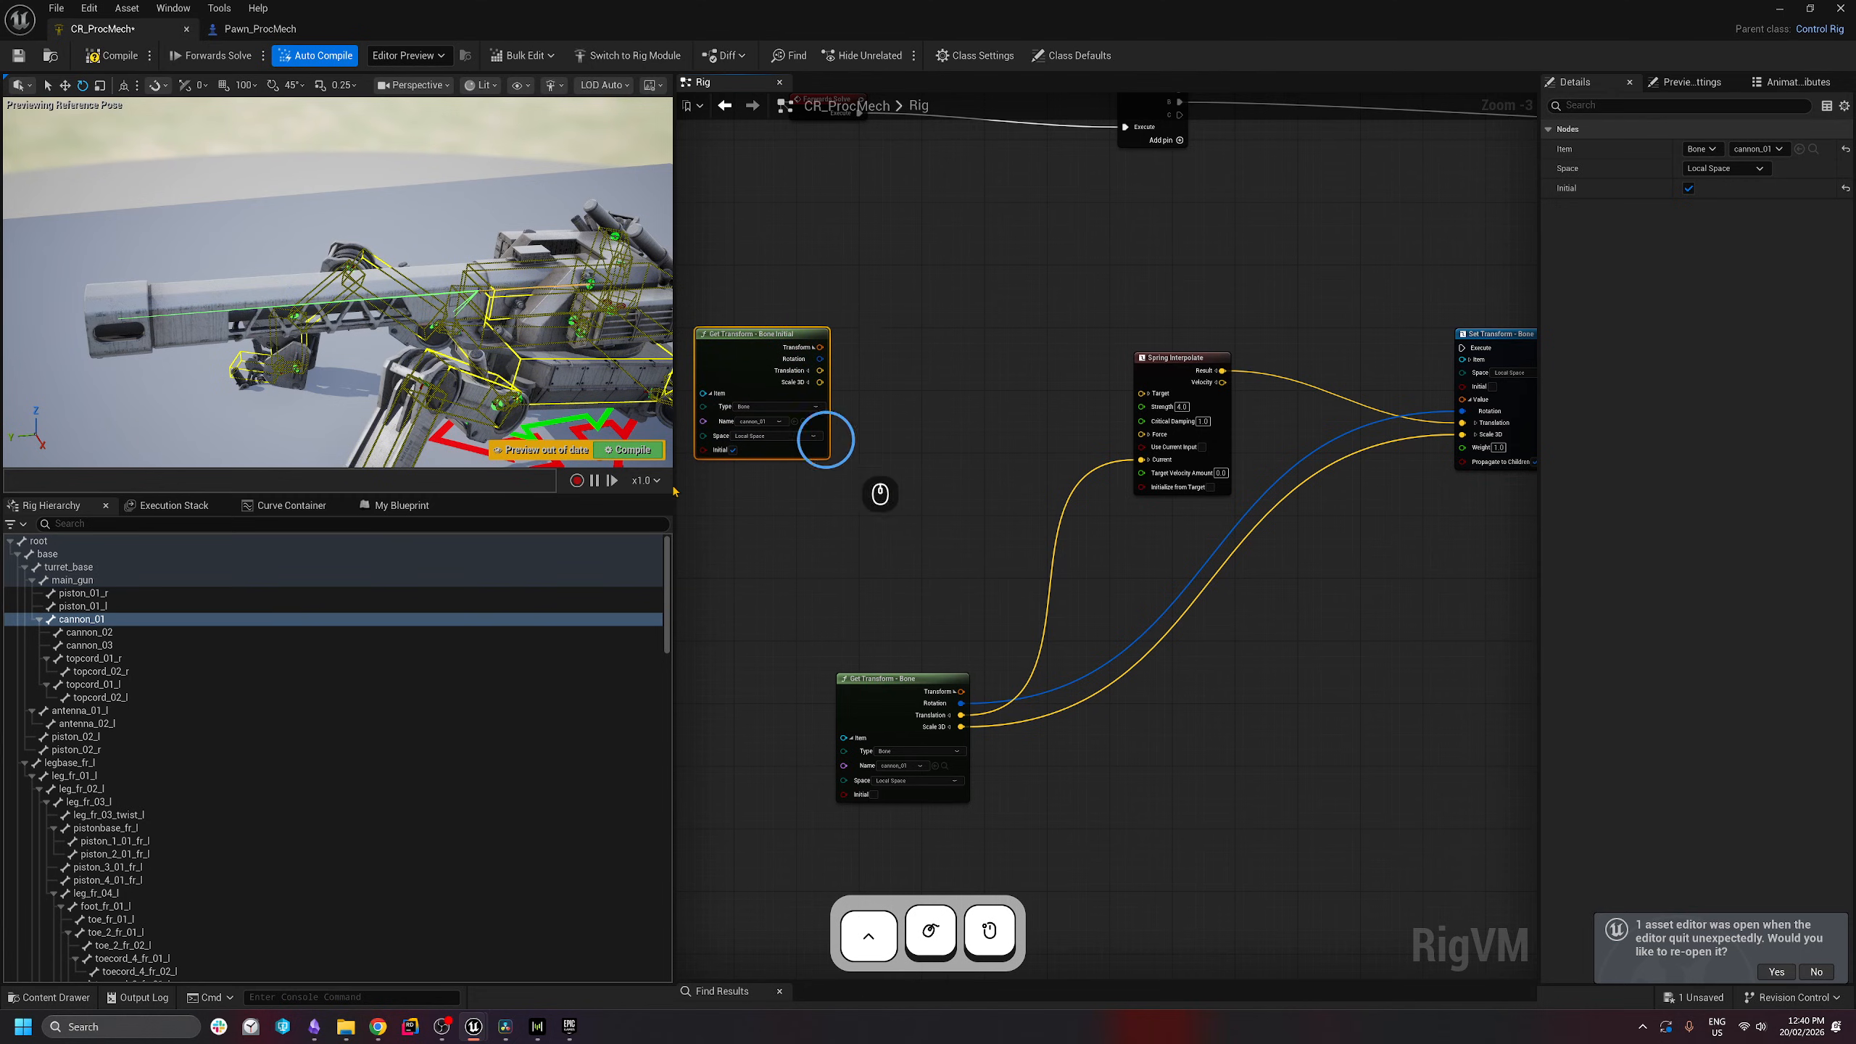
- Subtract 400 on X from the initial translation with a Subtract node
left_click_drag(896, 681, 788, 771)
right_click_drag(743, 347, 841, 311)
left_click_drag(839, 310, 976, 444)
type("subtrac")
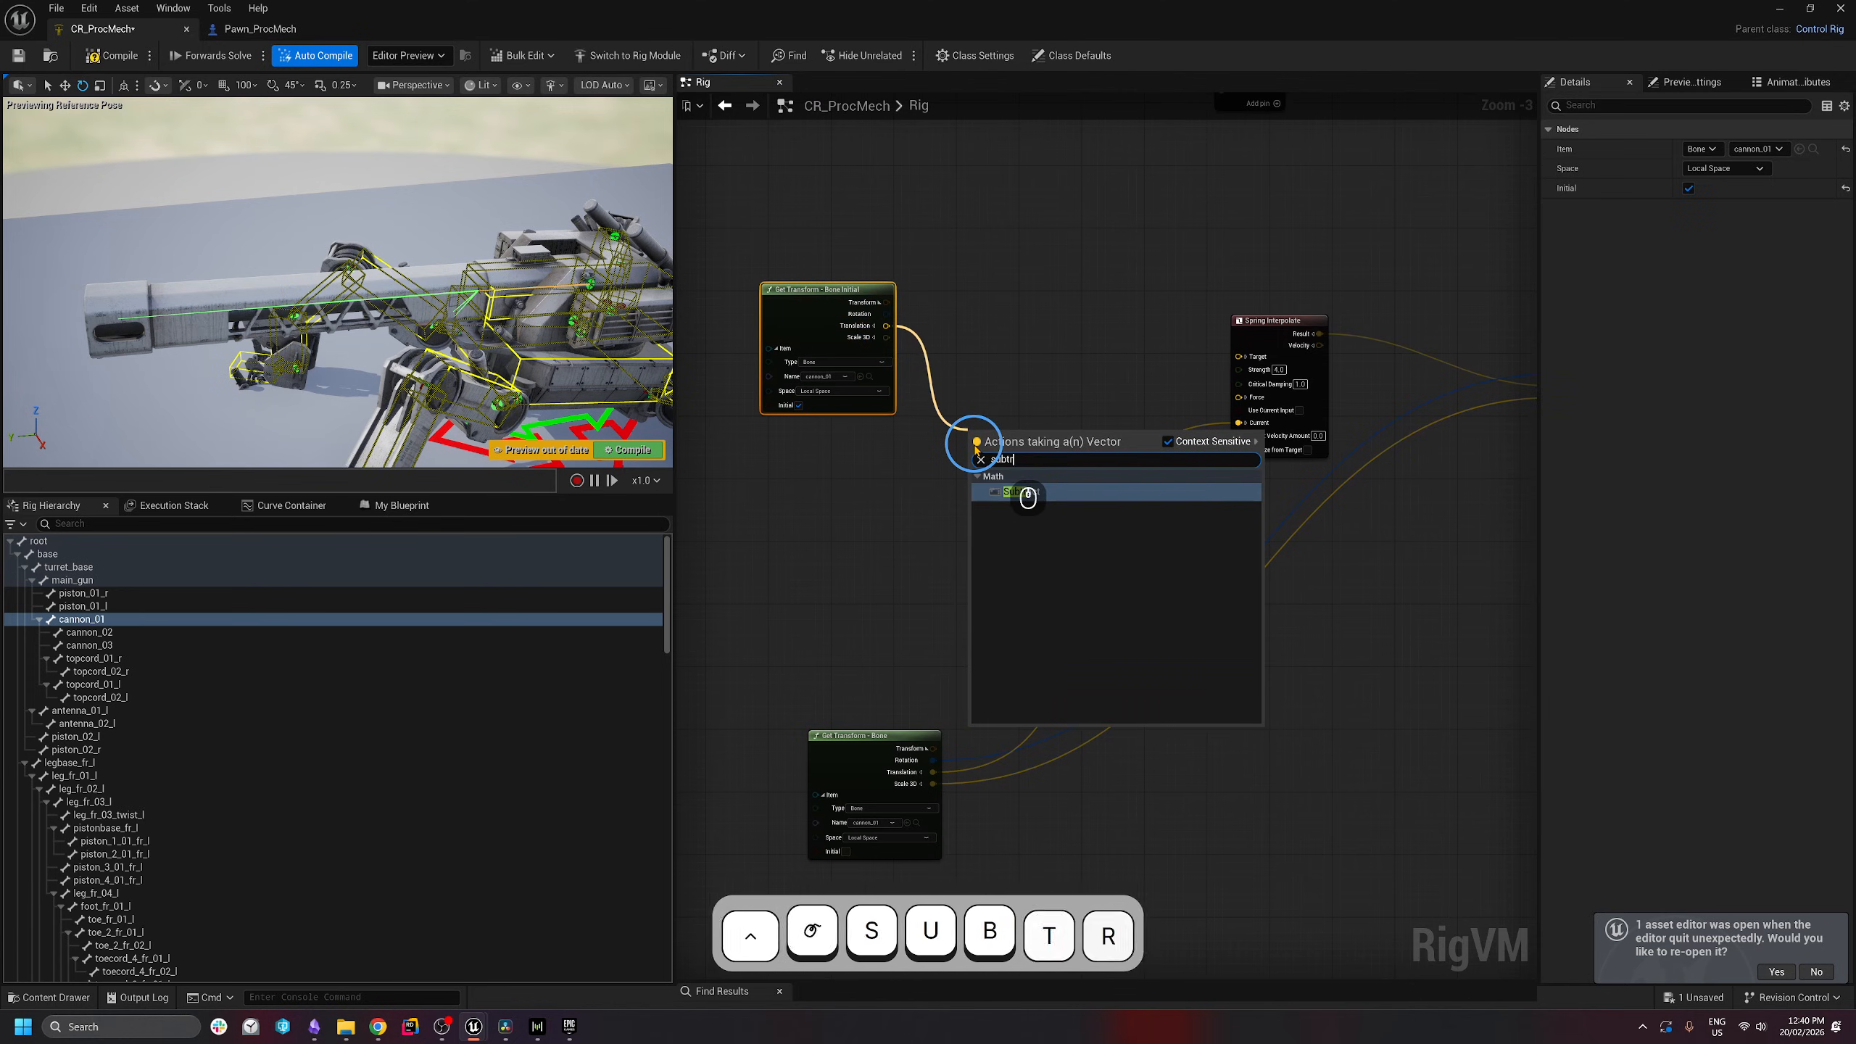
left_click(1024, 487)
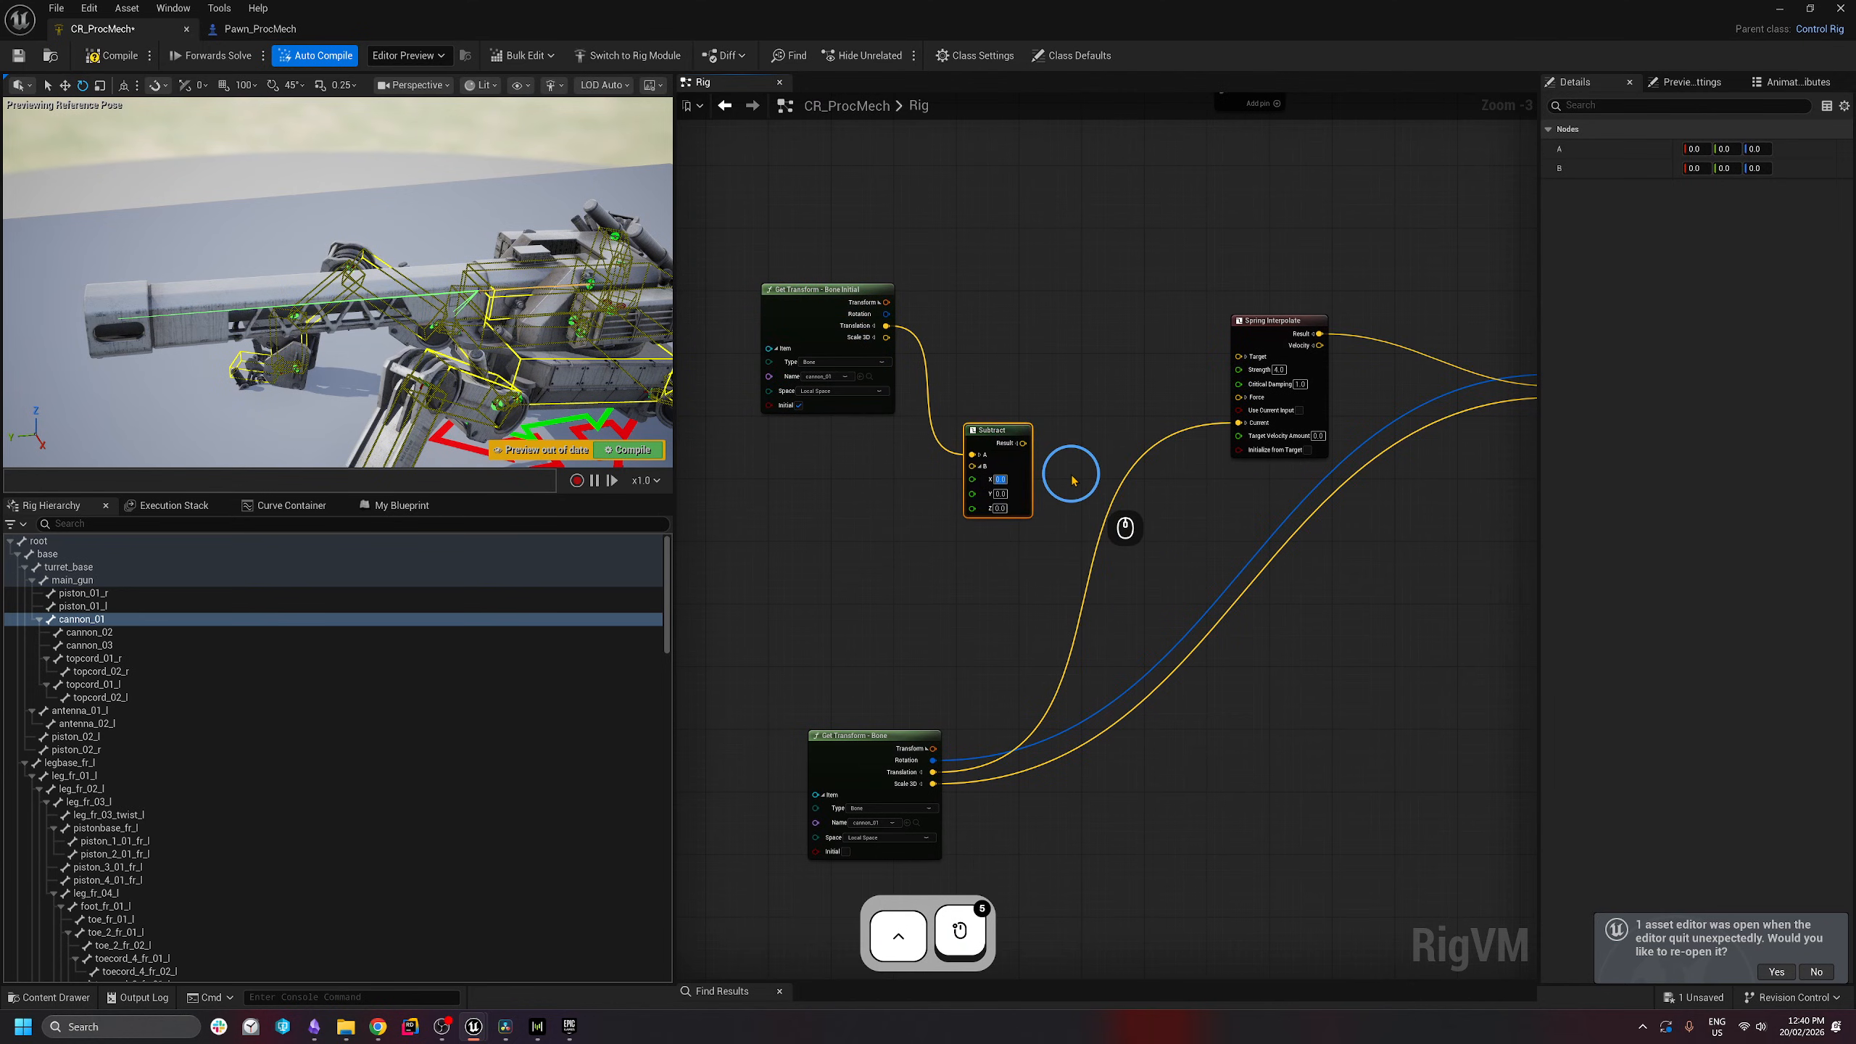
type("400")
key("Return")
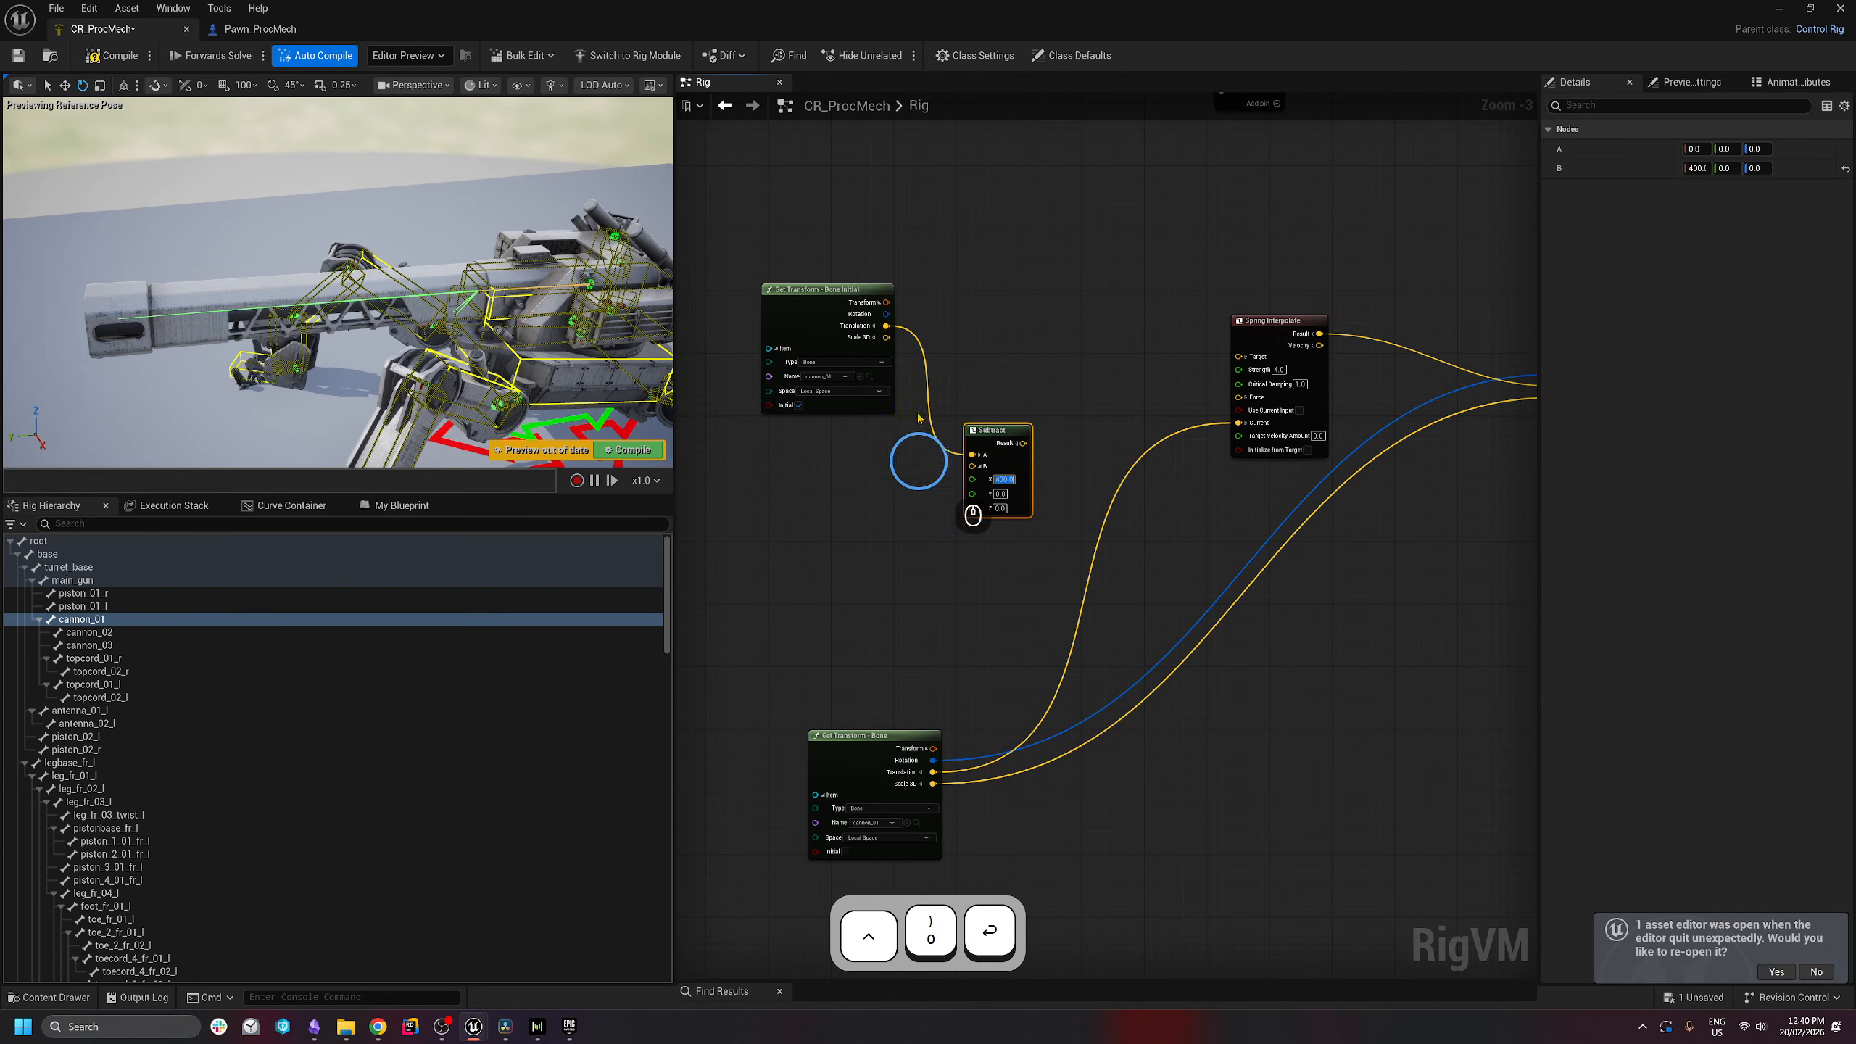
- Wire the Subtract result to Spring Interpolate's Target and run Set Transform from Sequence output C
left_click(1058, 347)
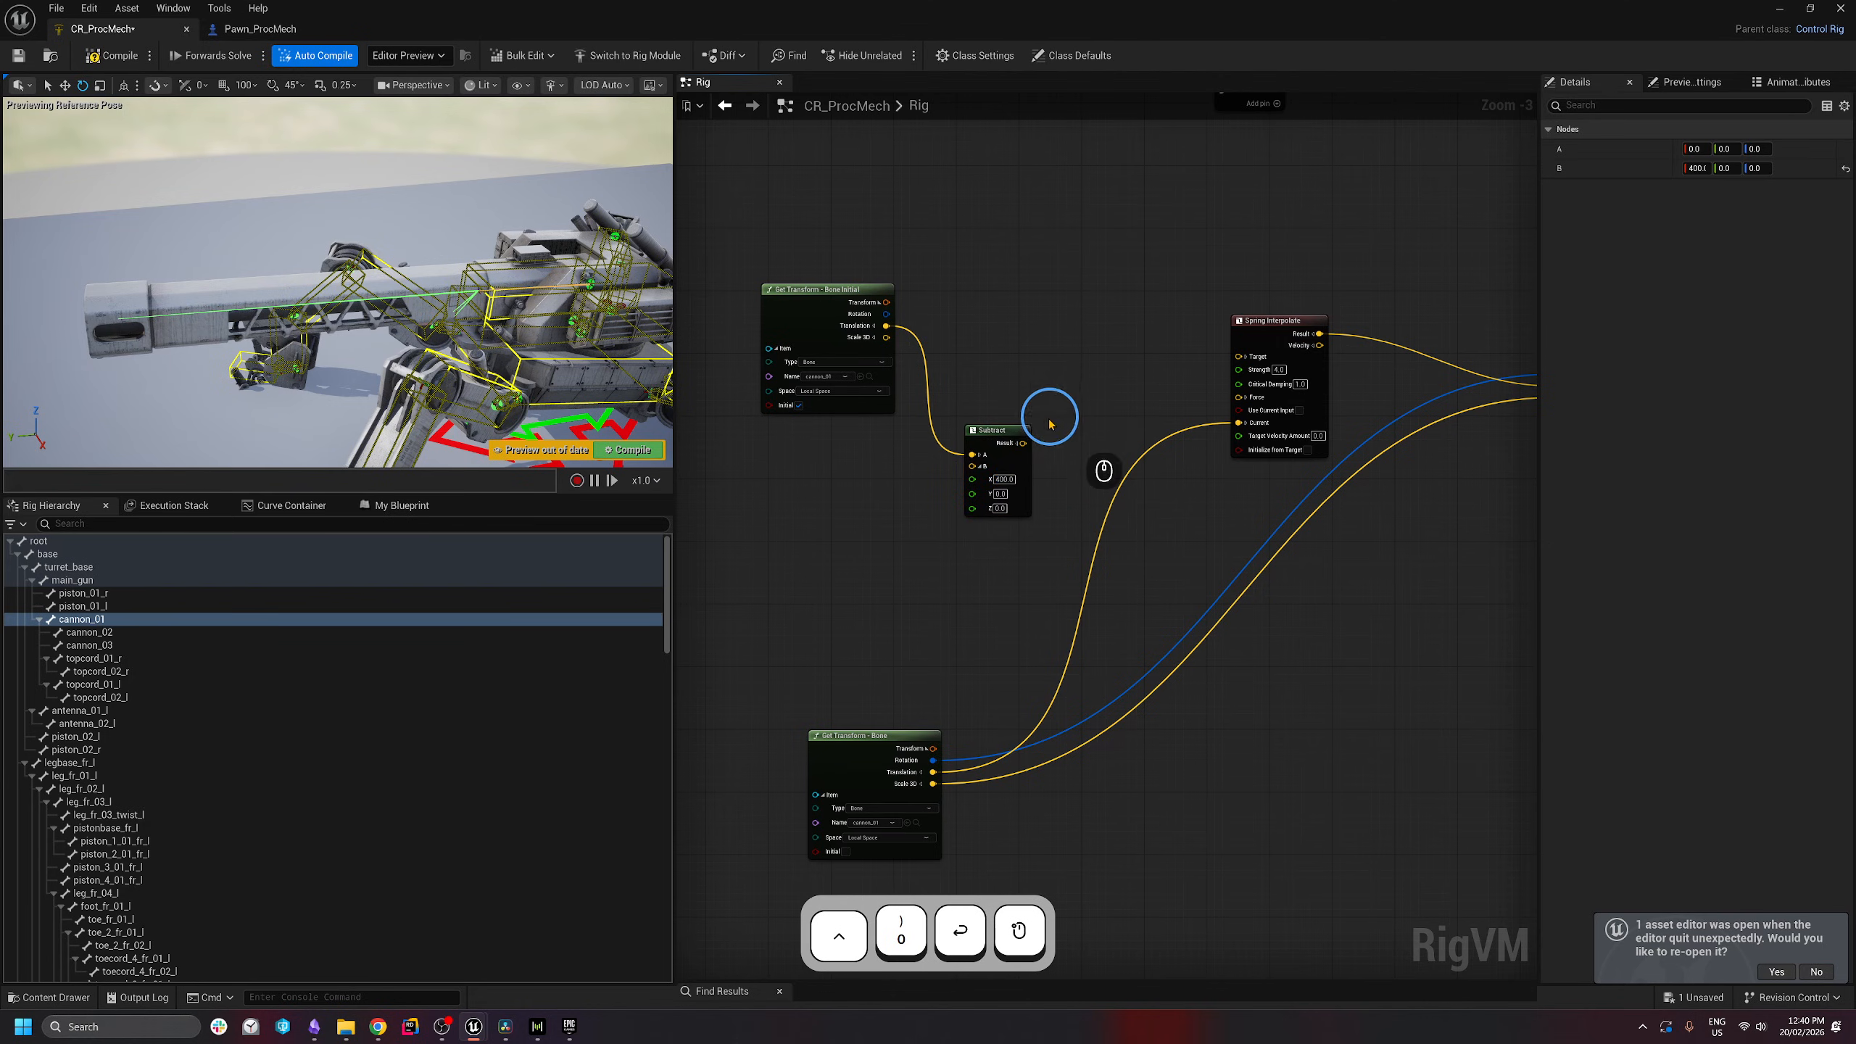
left_click_drag(1021, 444, 1239, 356)
right_click_drag(1454, 358, 1094, 383)
left_click_drag(922, 204, 1216, 444)
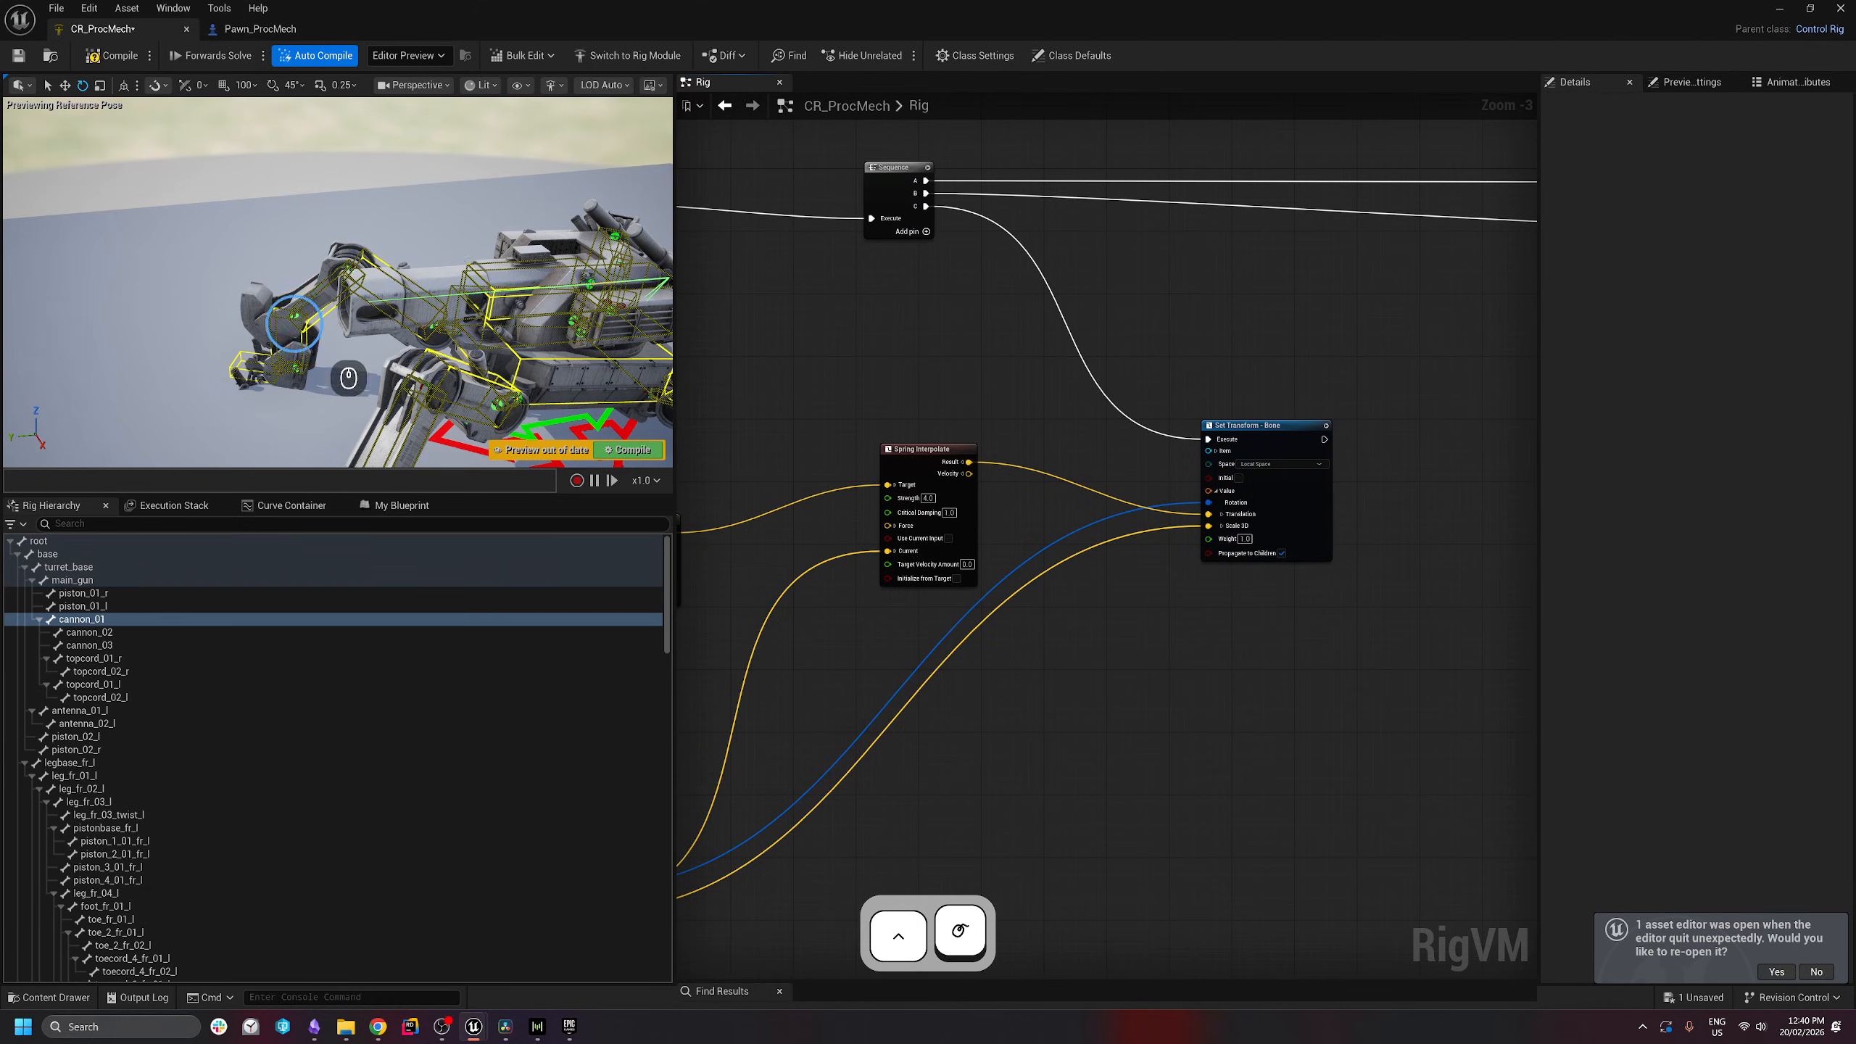
- Change the Subtract node's X offset from 400 to 350
key("d")
right_click_drag(161, 302, 149, 301)
key("w")
right_click_drag(442, 300, 474, 271)
key("a")
key("s")
key("d")
key("w")
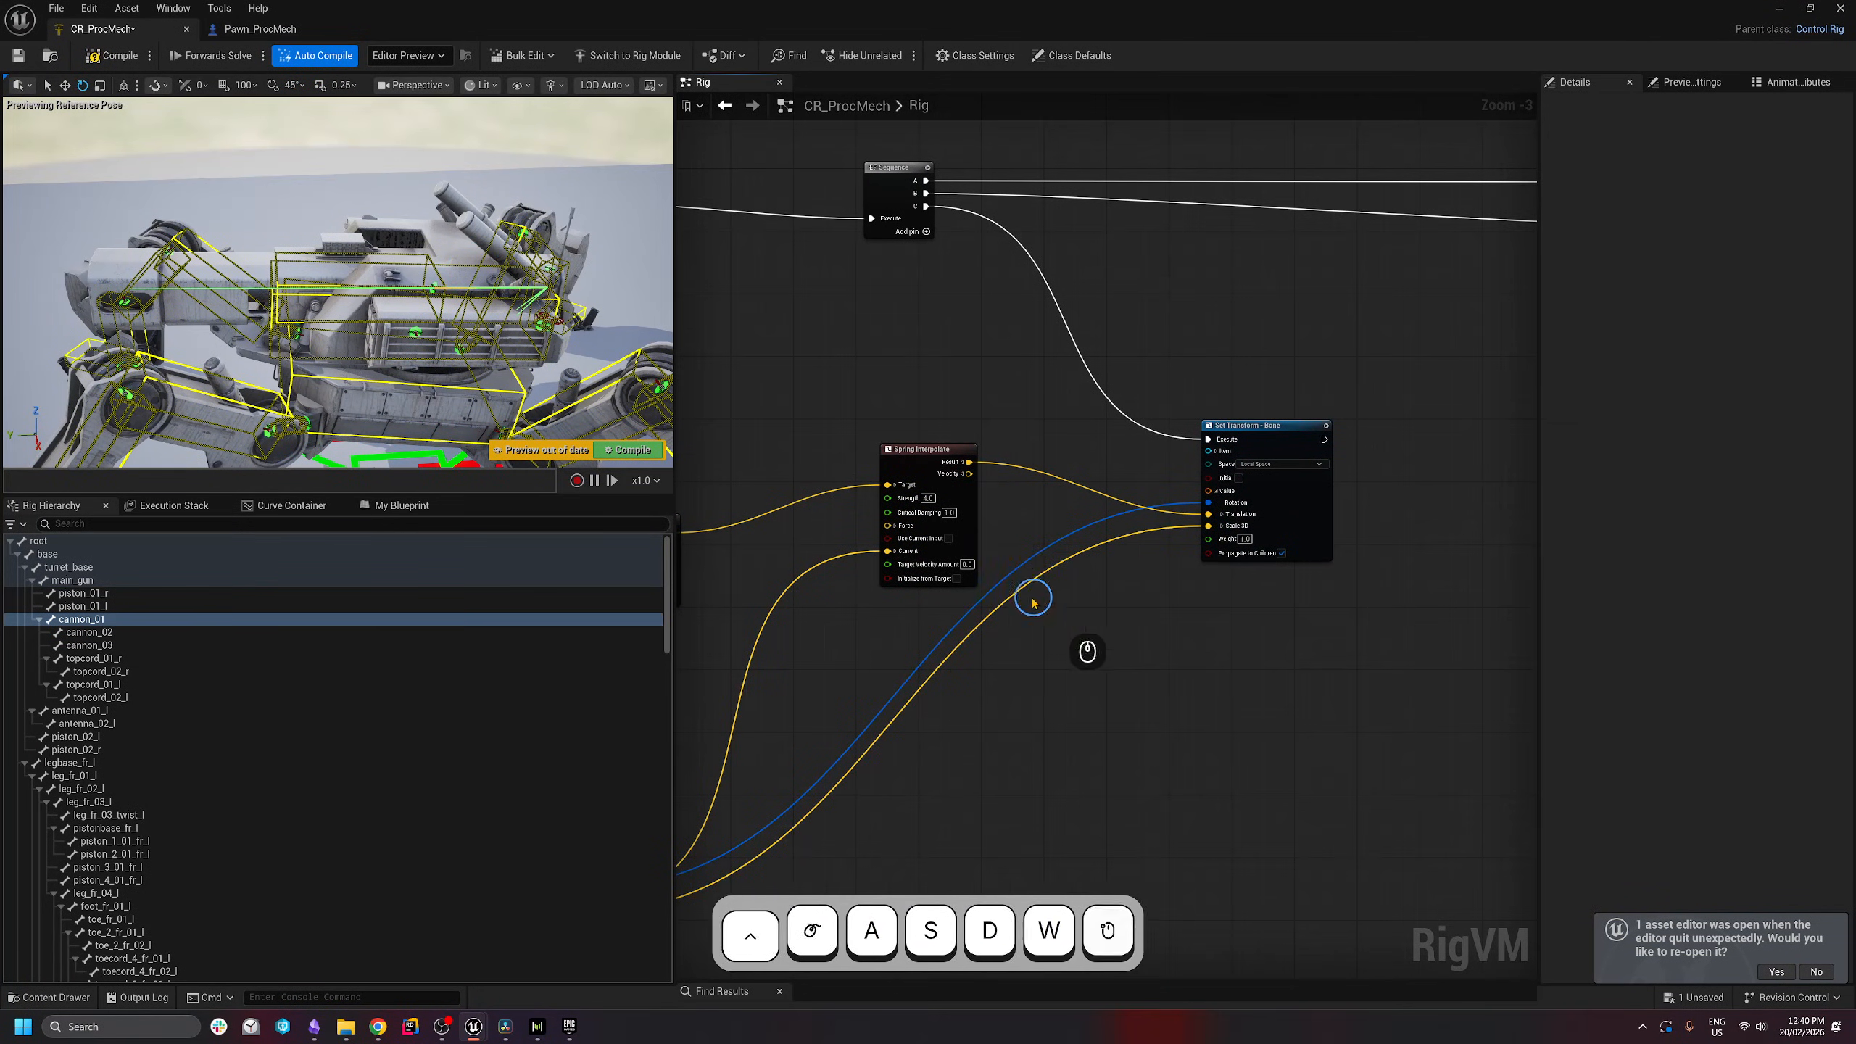
right_click_drag(1032, 601, 1131, 568)
left_click(911, 494)
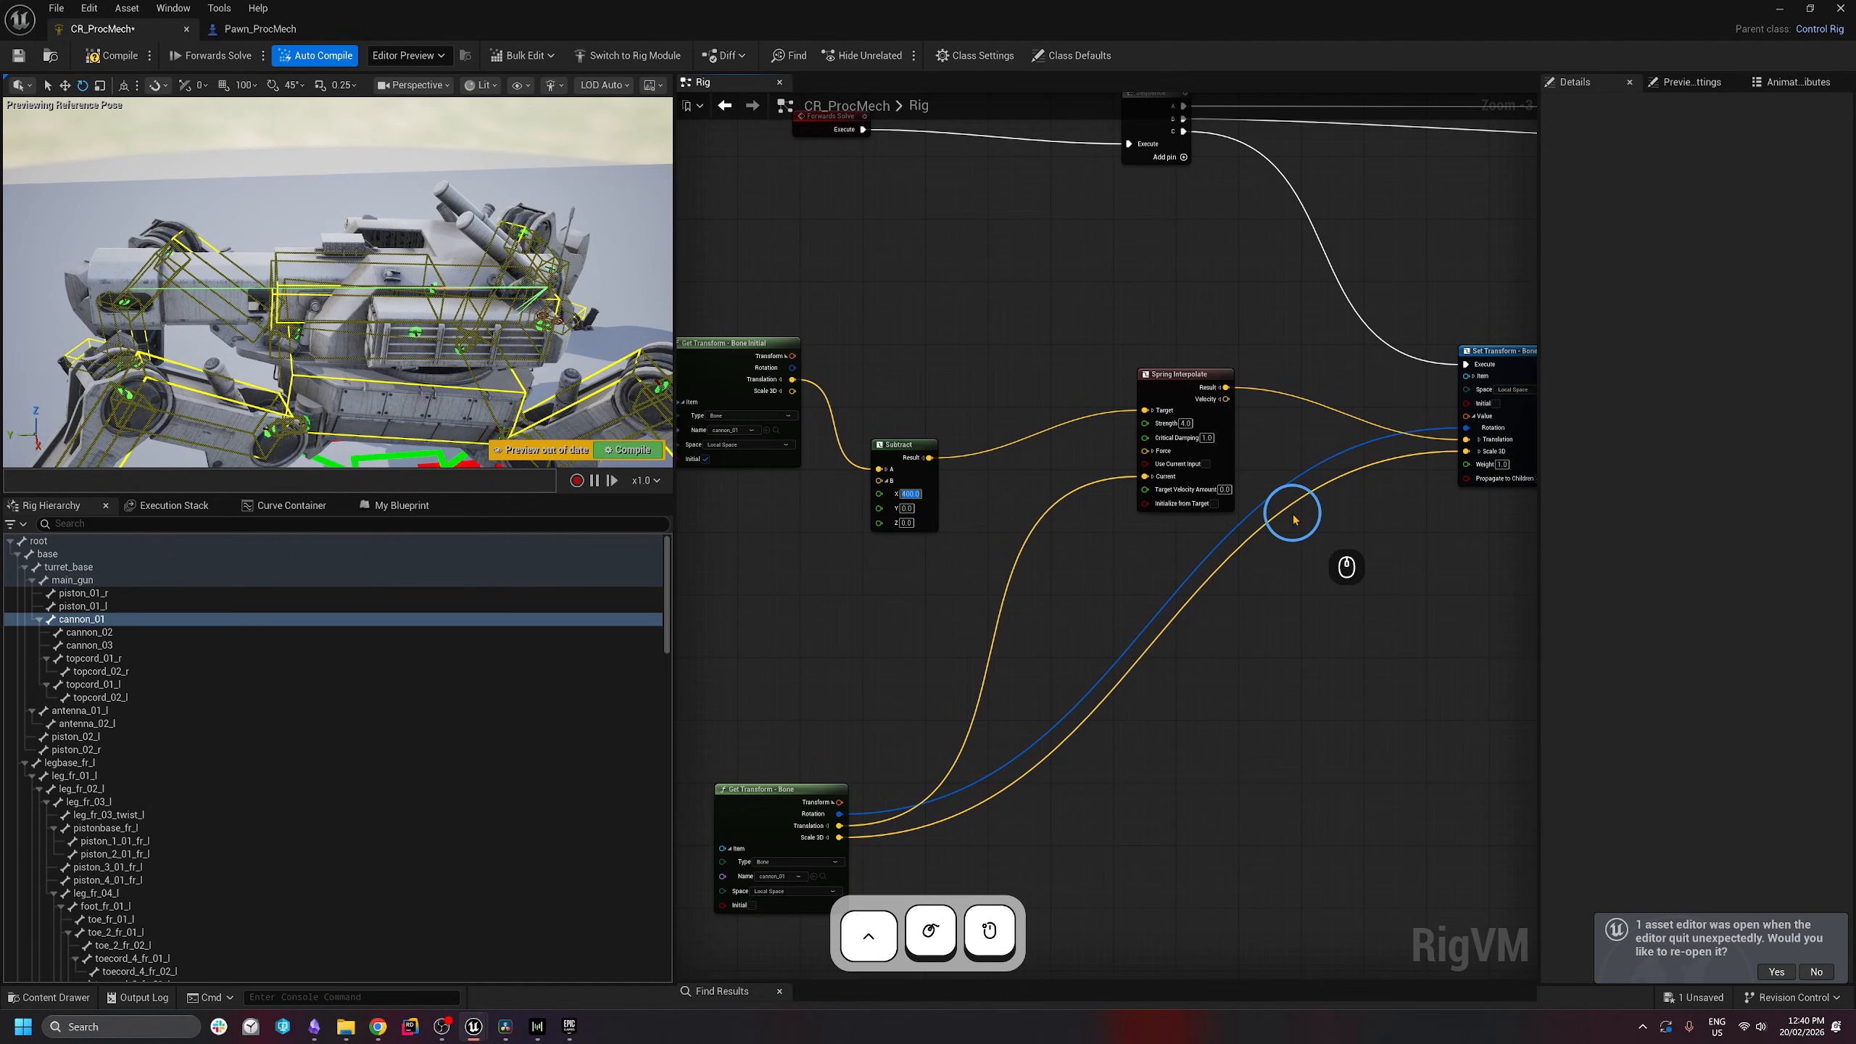
type("35")
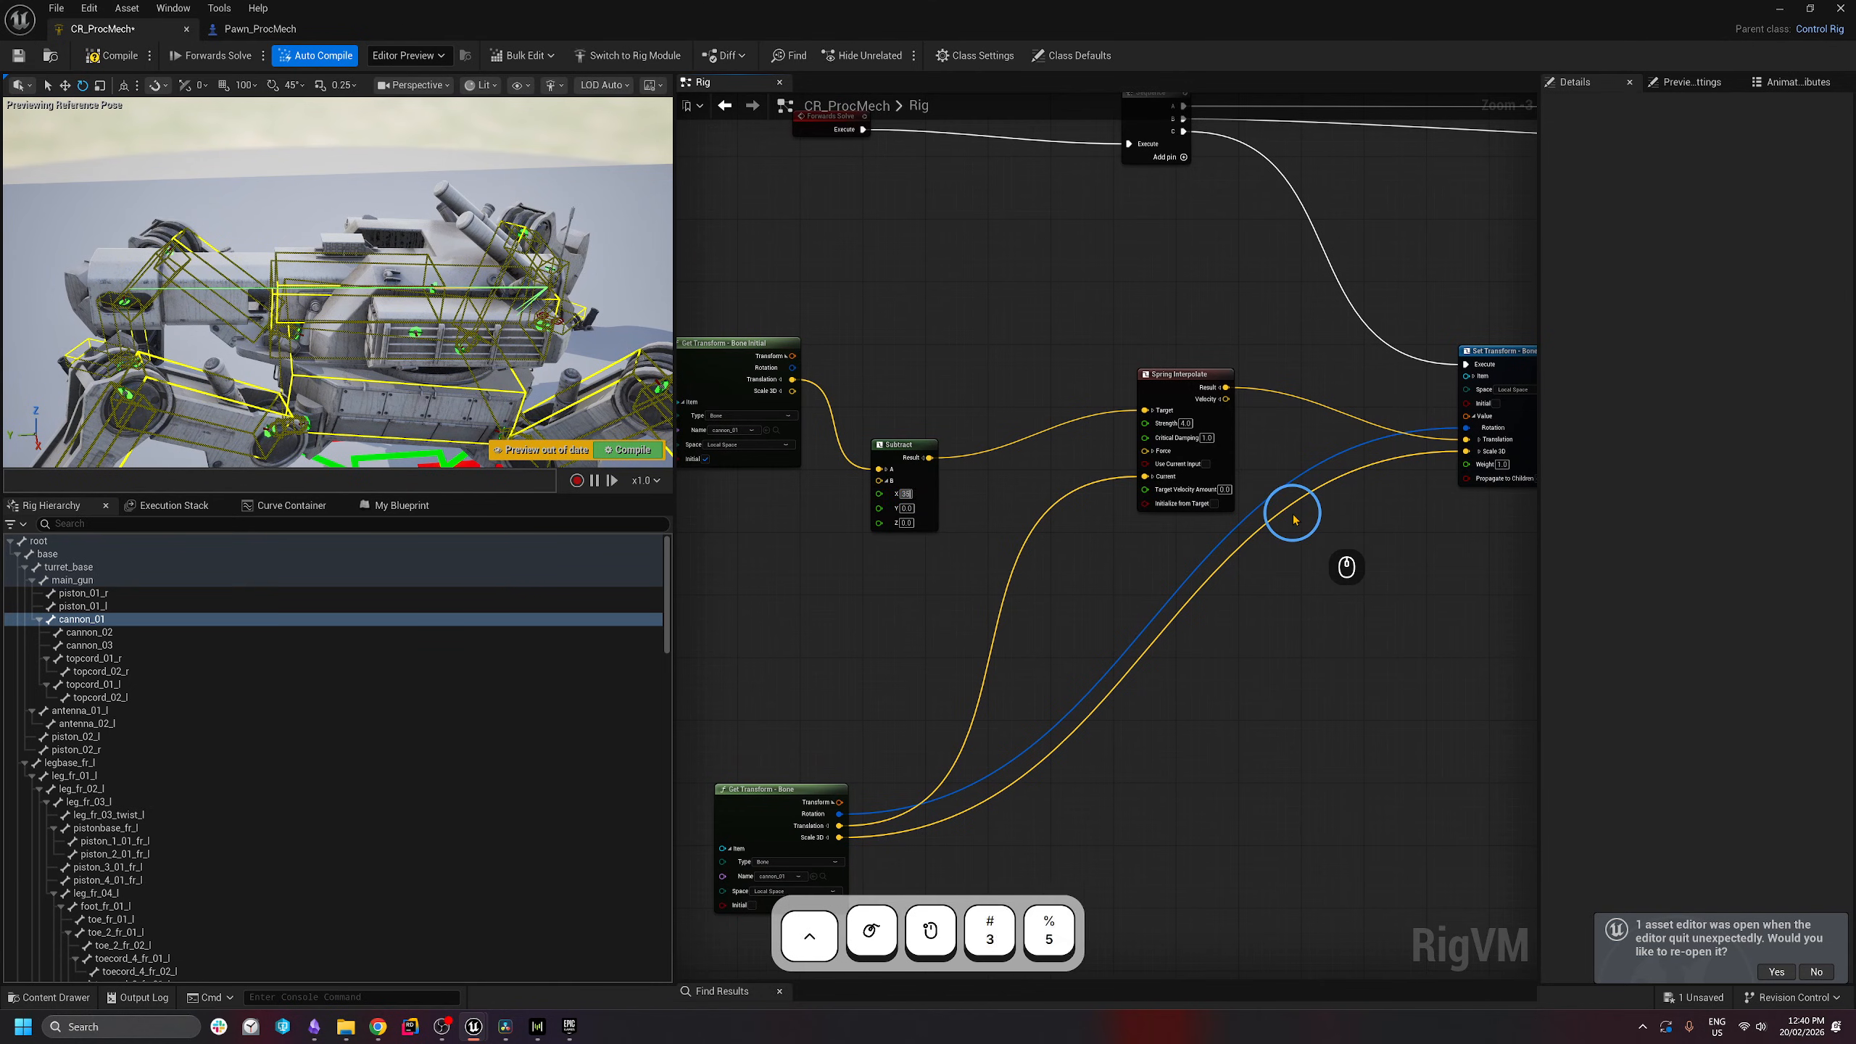
type("0")
key("Return")
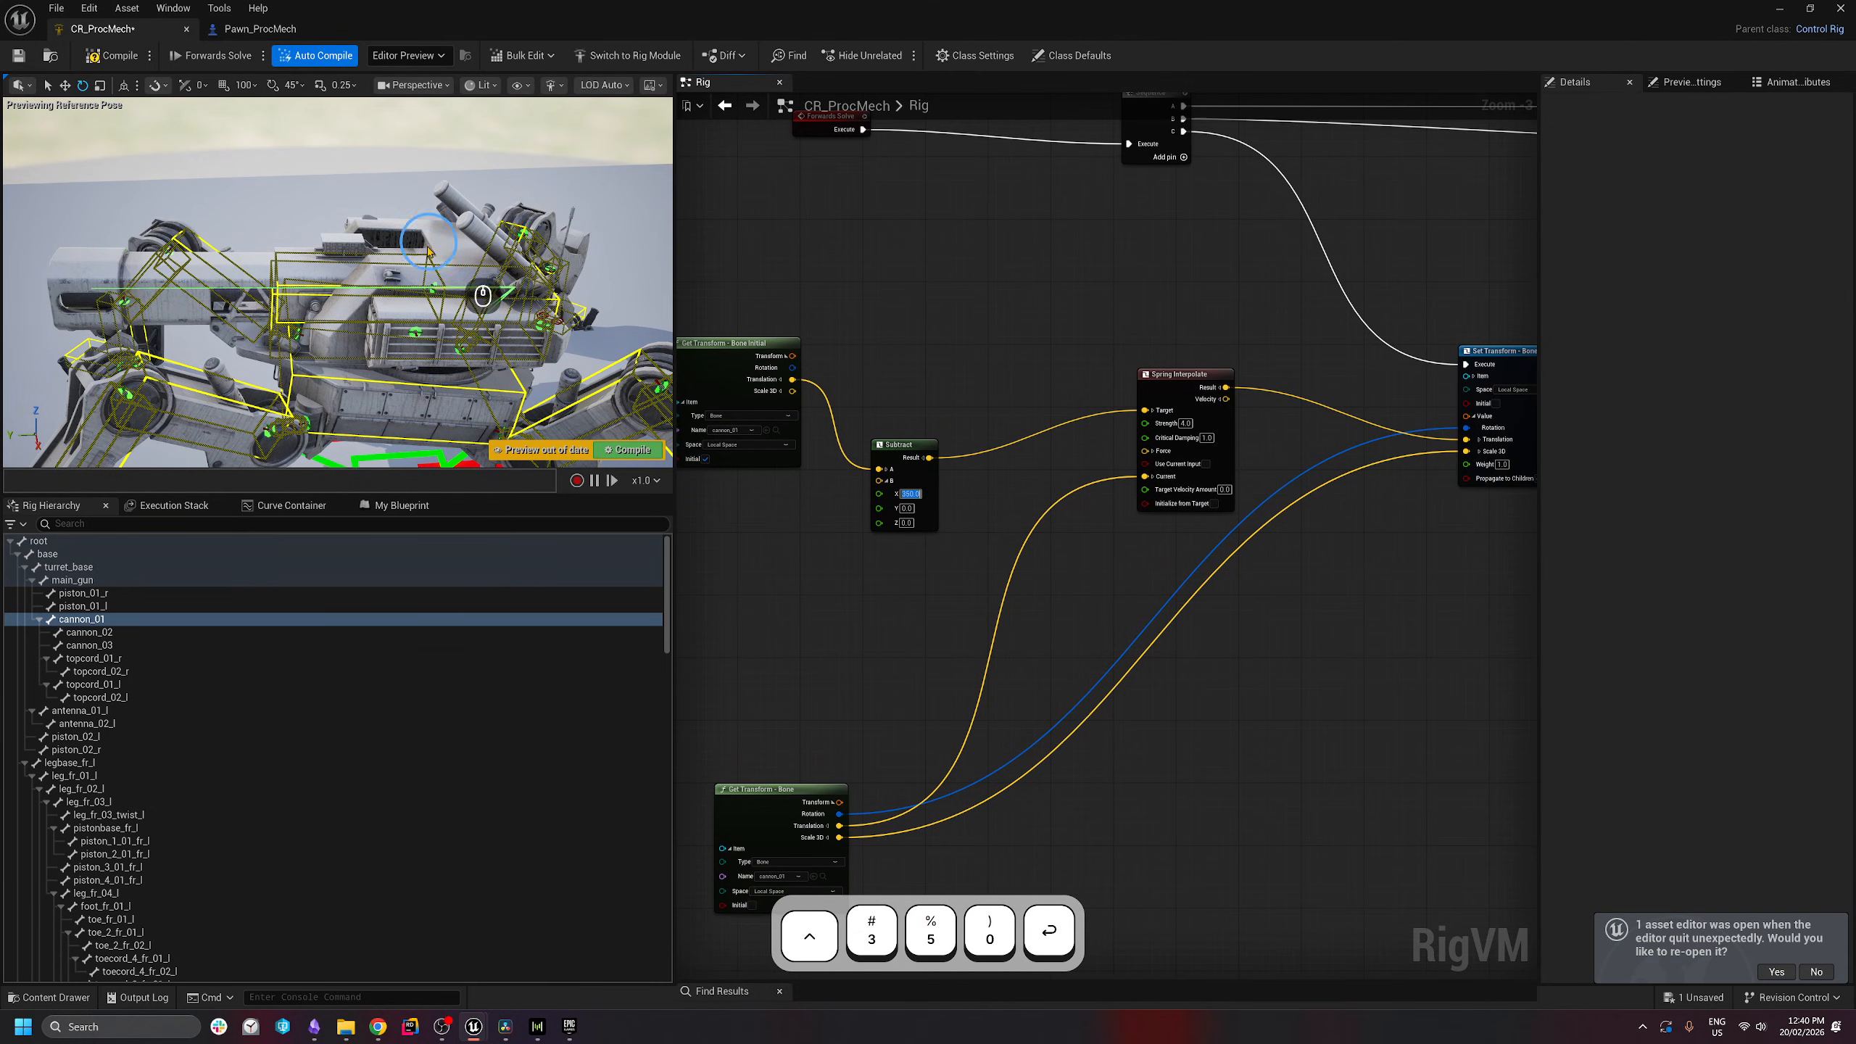
- Inspect the Set Transform, Spring Interpolate, Get Transform and Subtract nodes in the graph
key("s")
key("a")
right_click_drag(429, 241, 410, 238)
key("q")
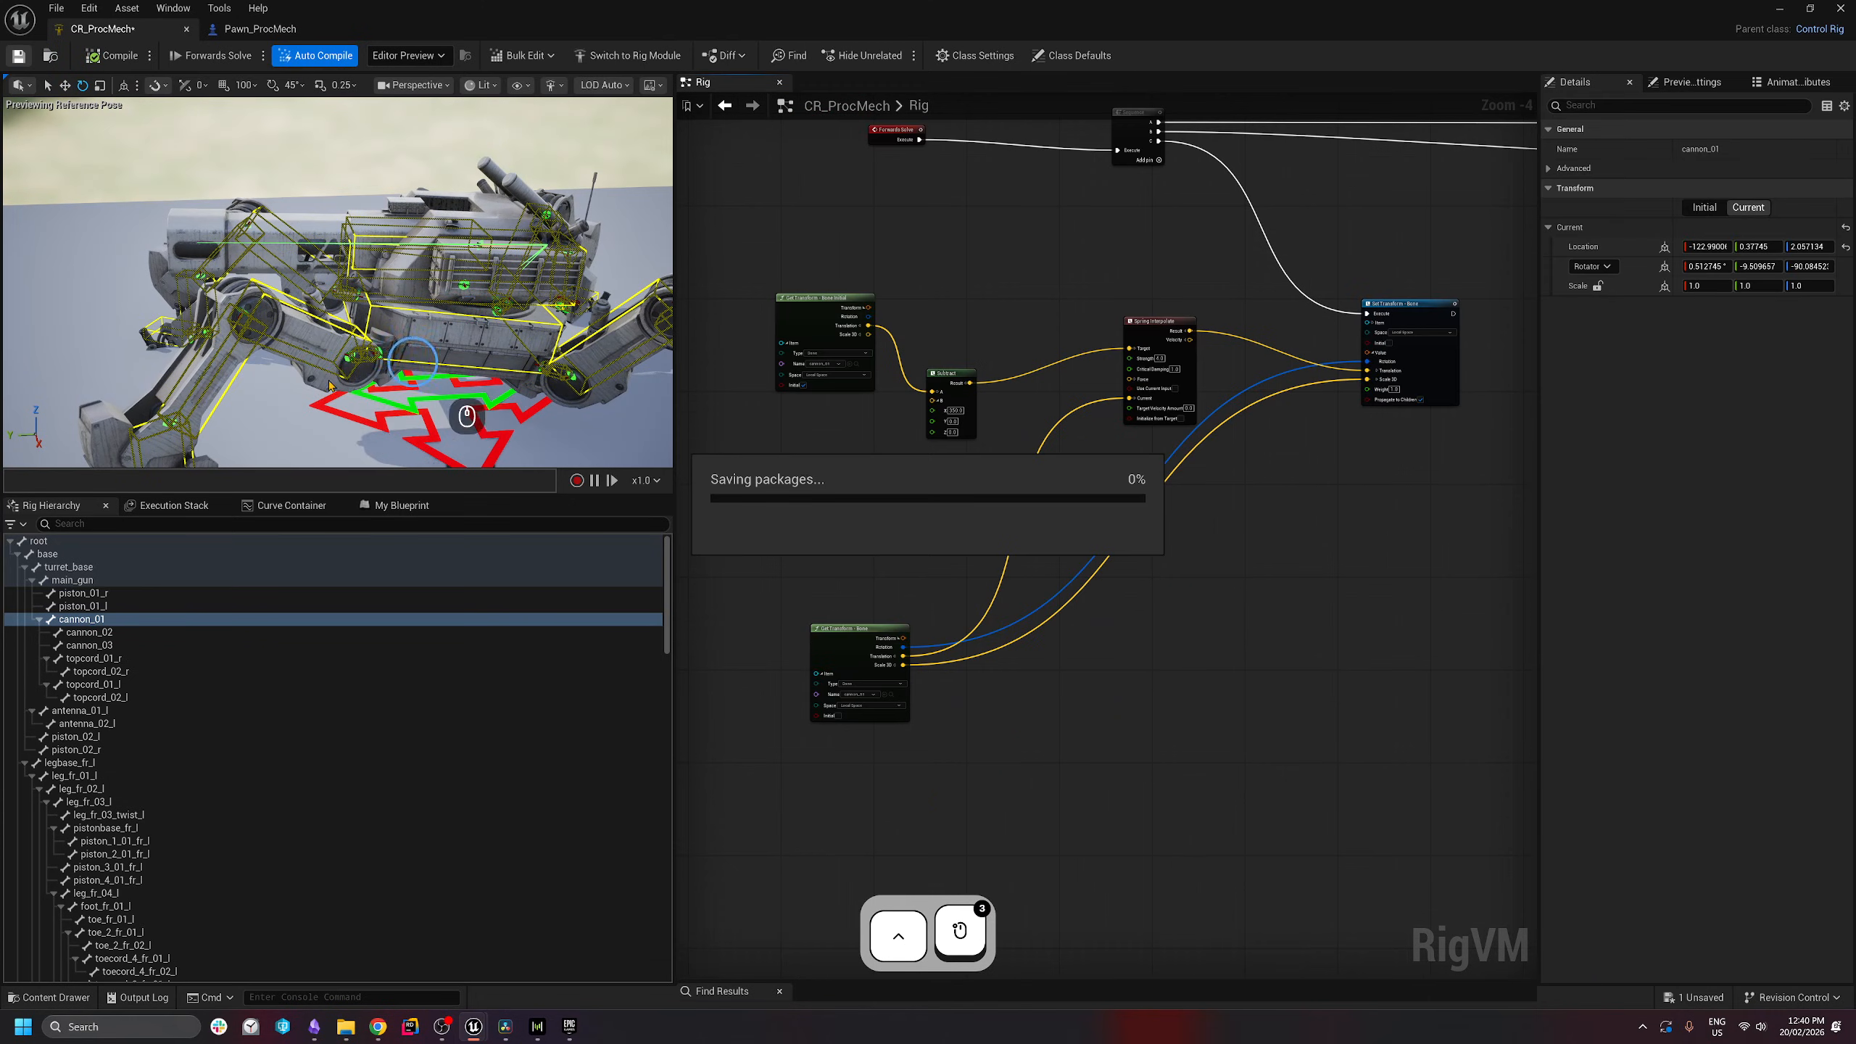
right_click_drag(1193, 616, 1105, 669)
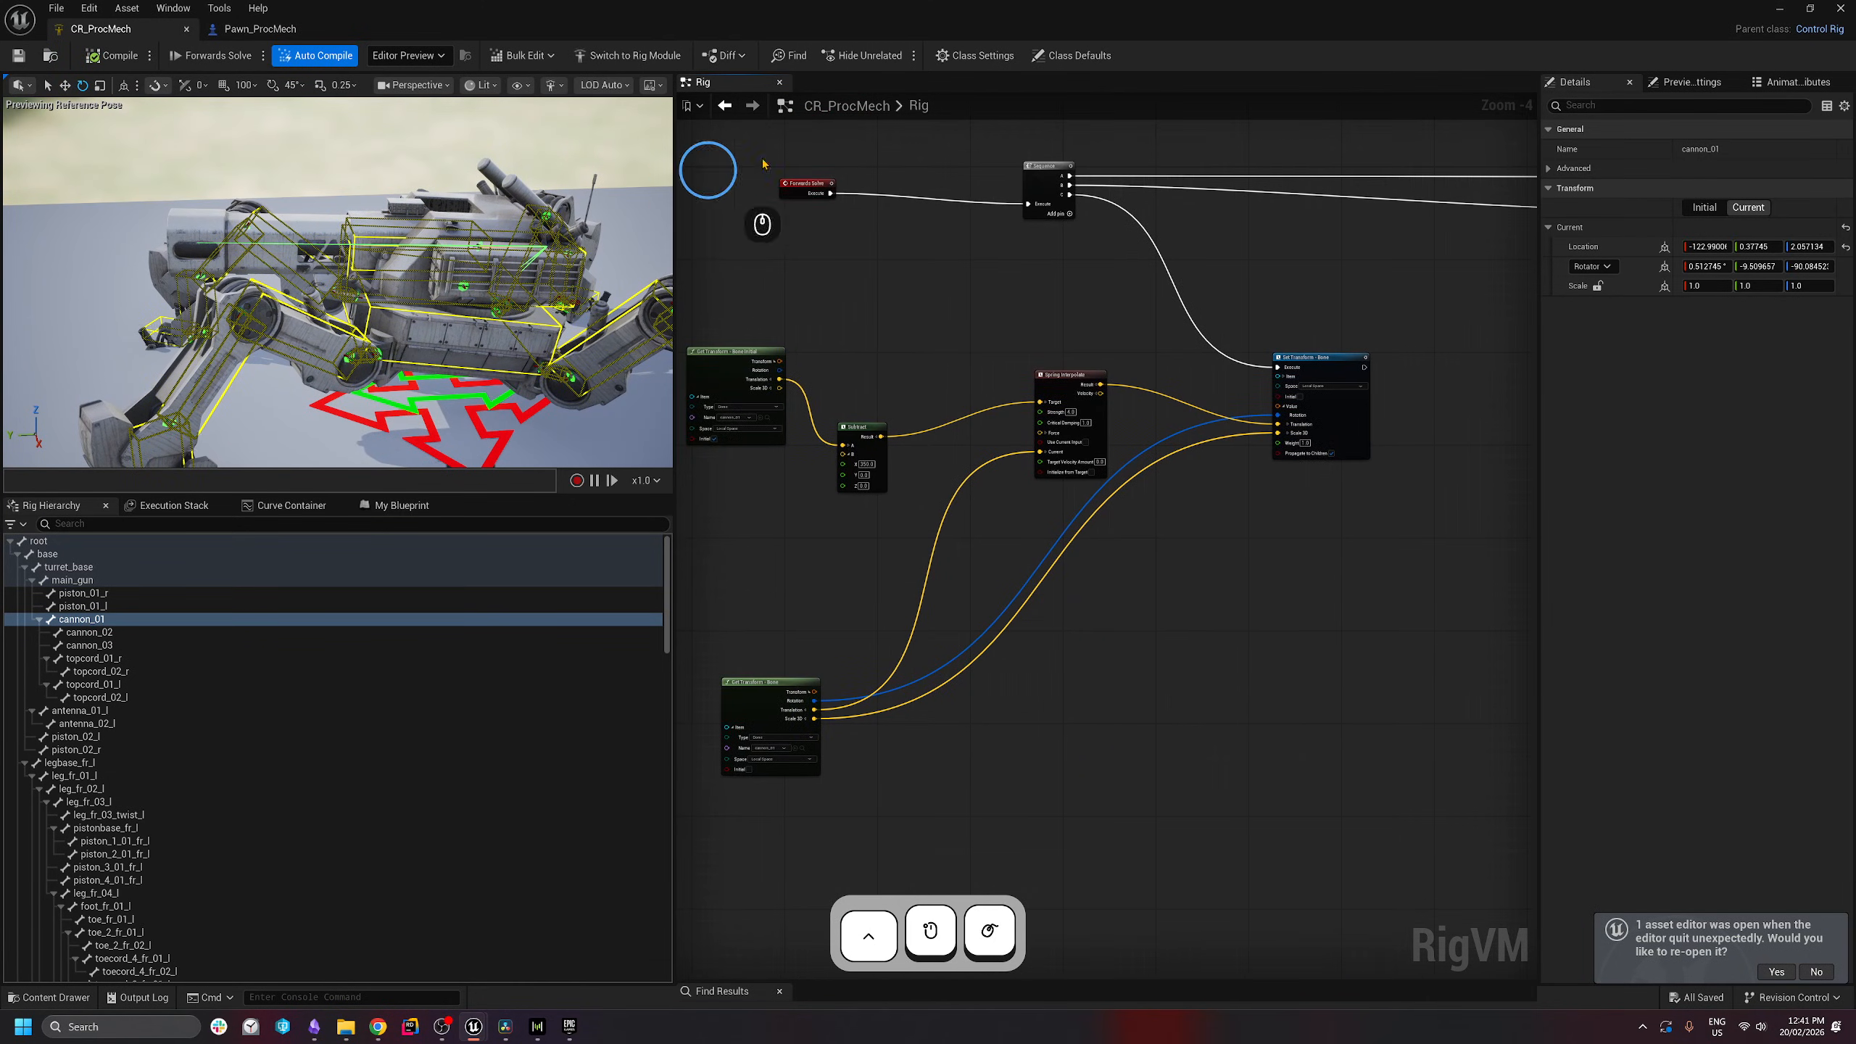
left_click_drag(1430, 325, 1254, 554)
left_click_drag(1232, 674, 991, 351)
right_click_drag(873, 342, 1014, 310)
left_click_drag(1036, 291, 829, 540)
left_click_drag(881, 540, 1049, 294)
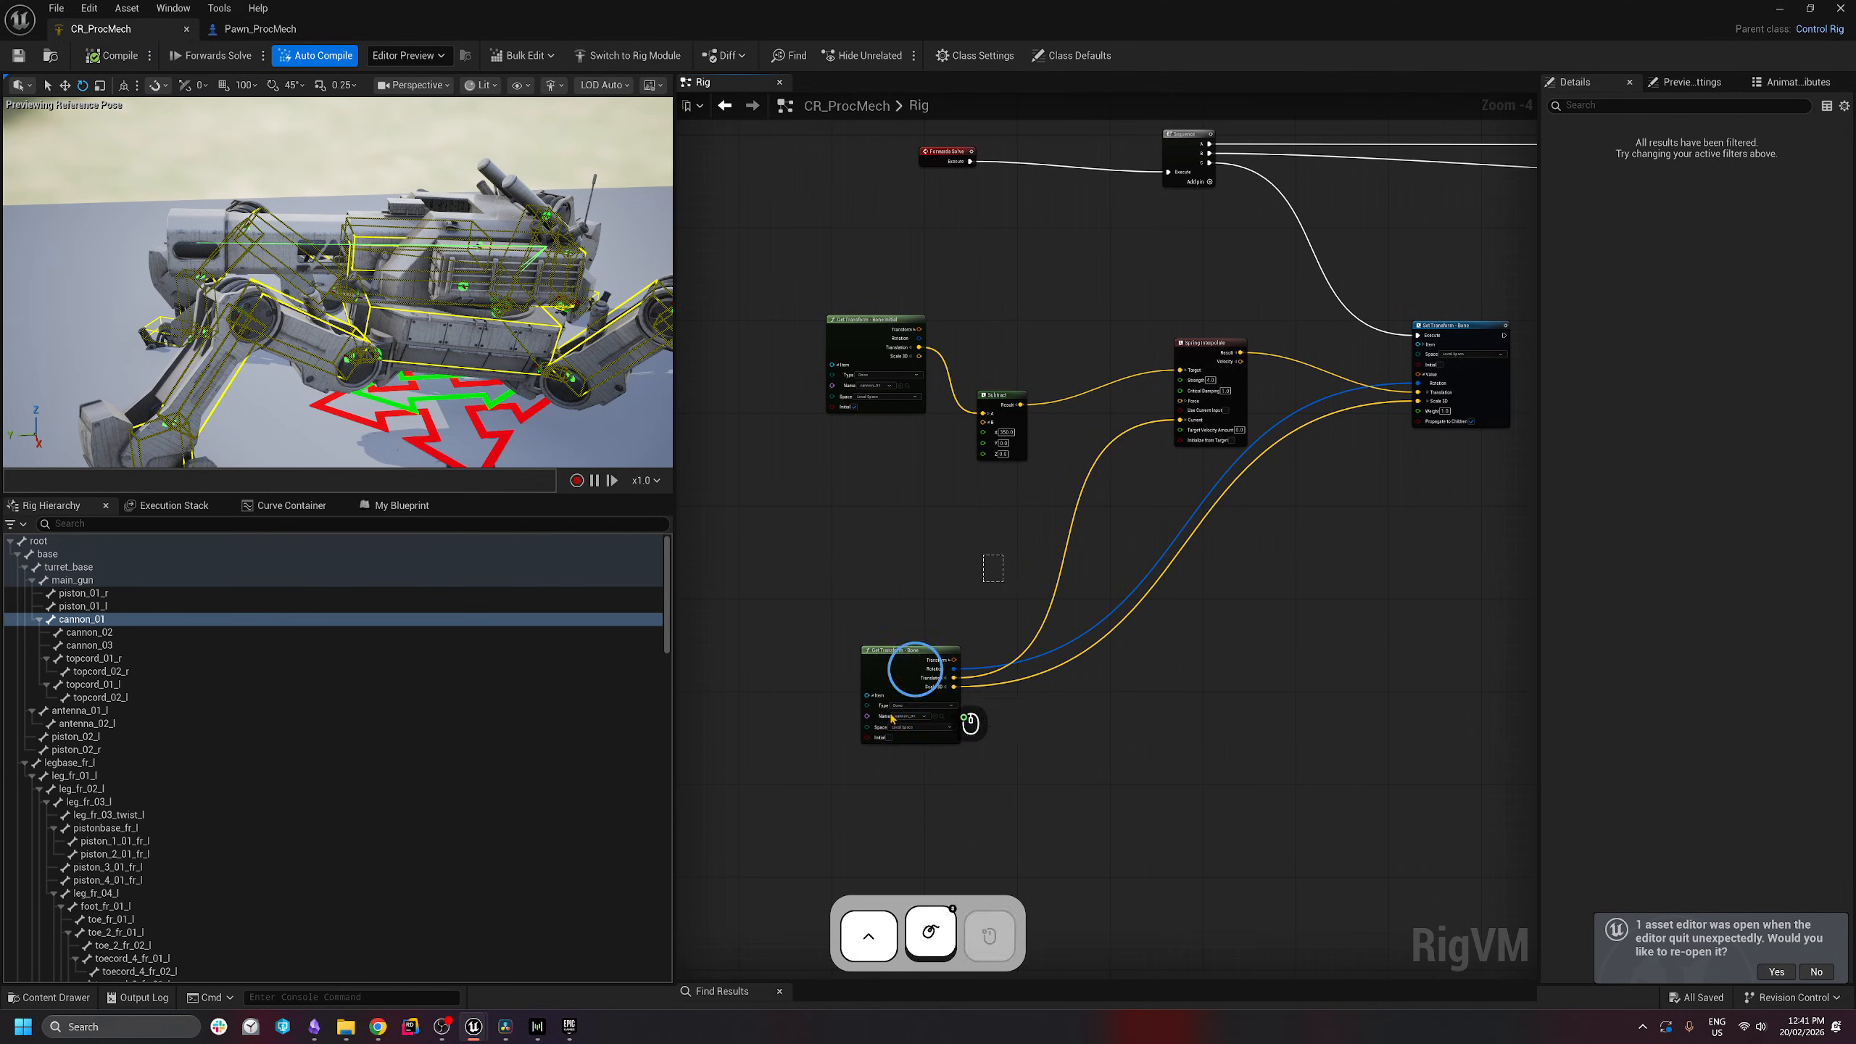
left_click_drag(1003, 554, 741, 810)
right_click_drag(1246, 792, 1180, 742)
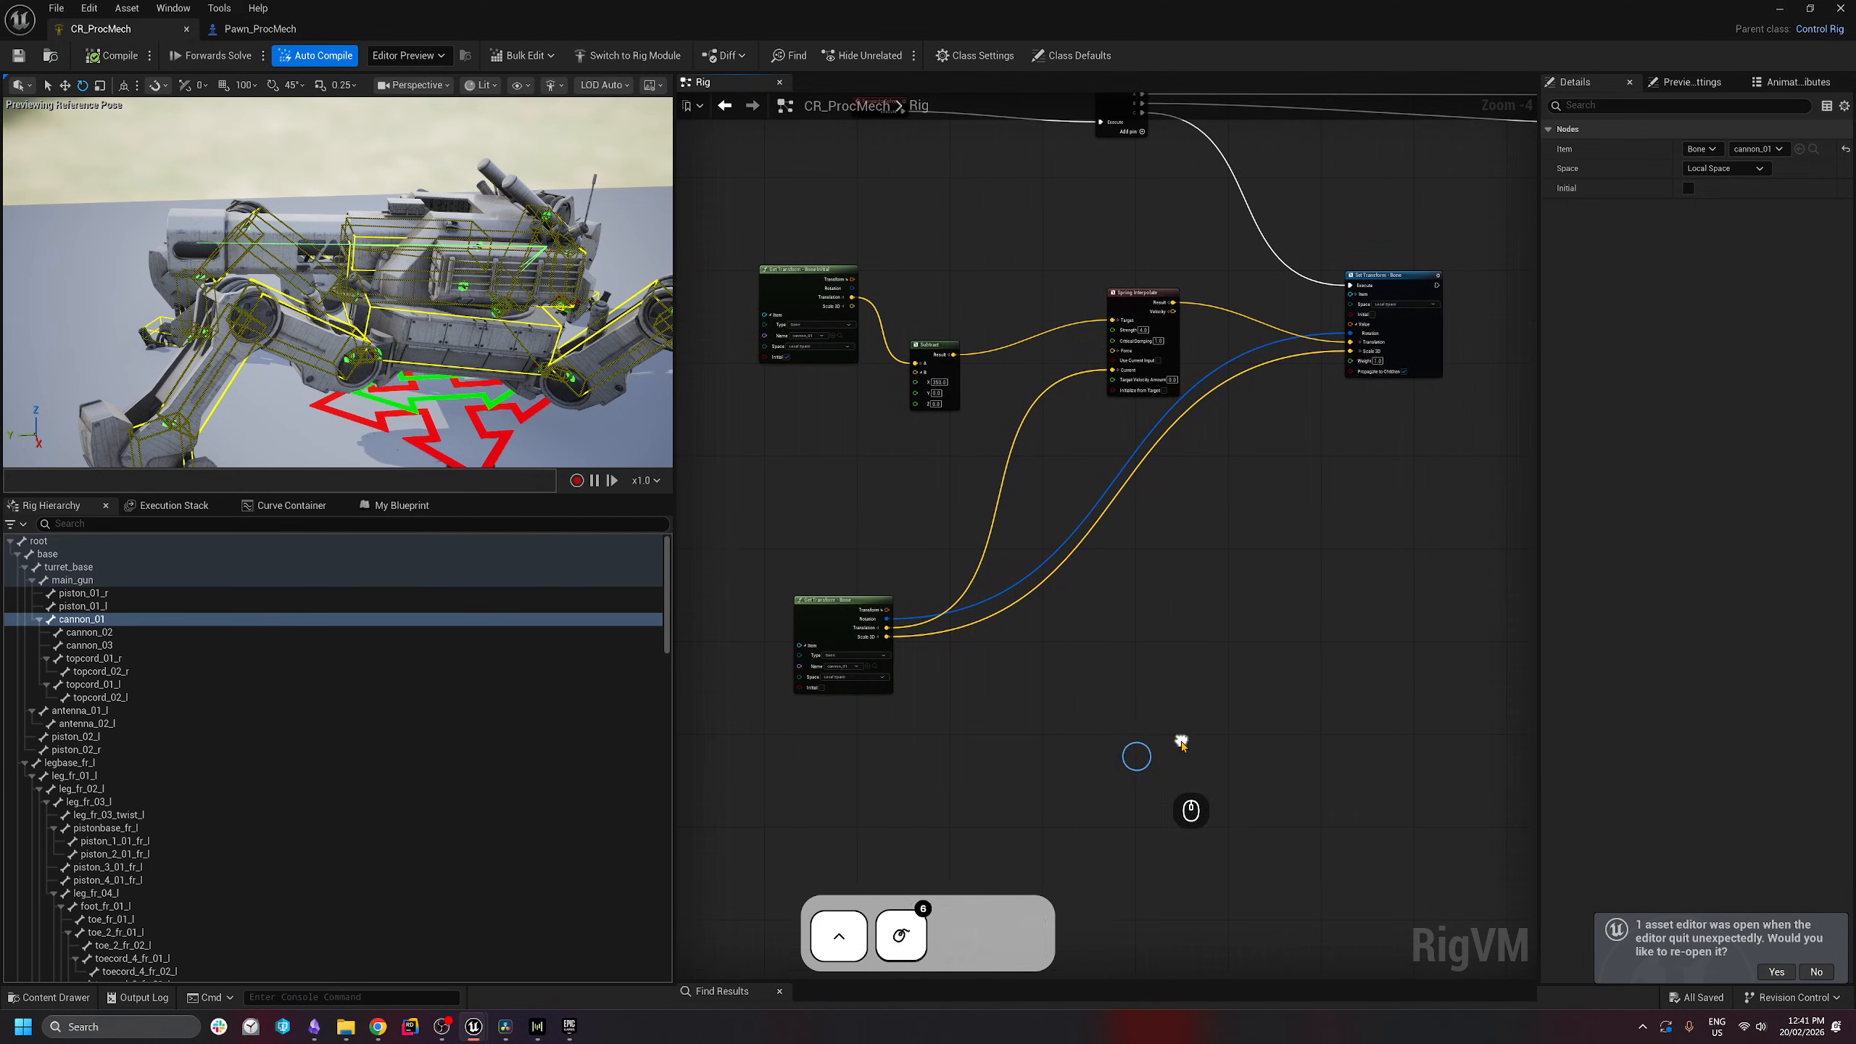
left_click_drag(1279, 775, 788, 697)
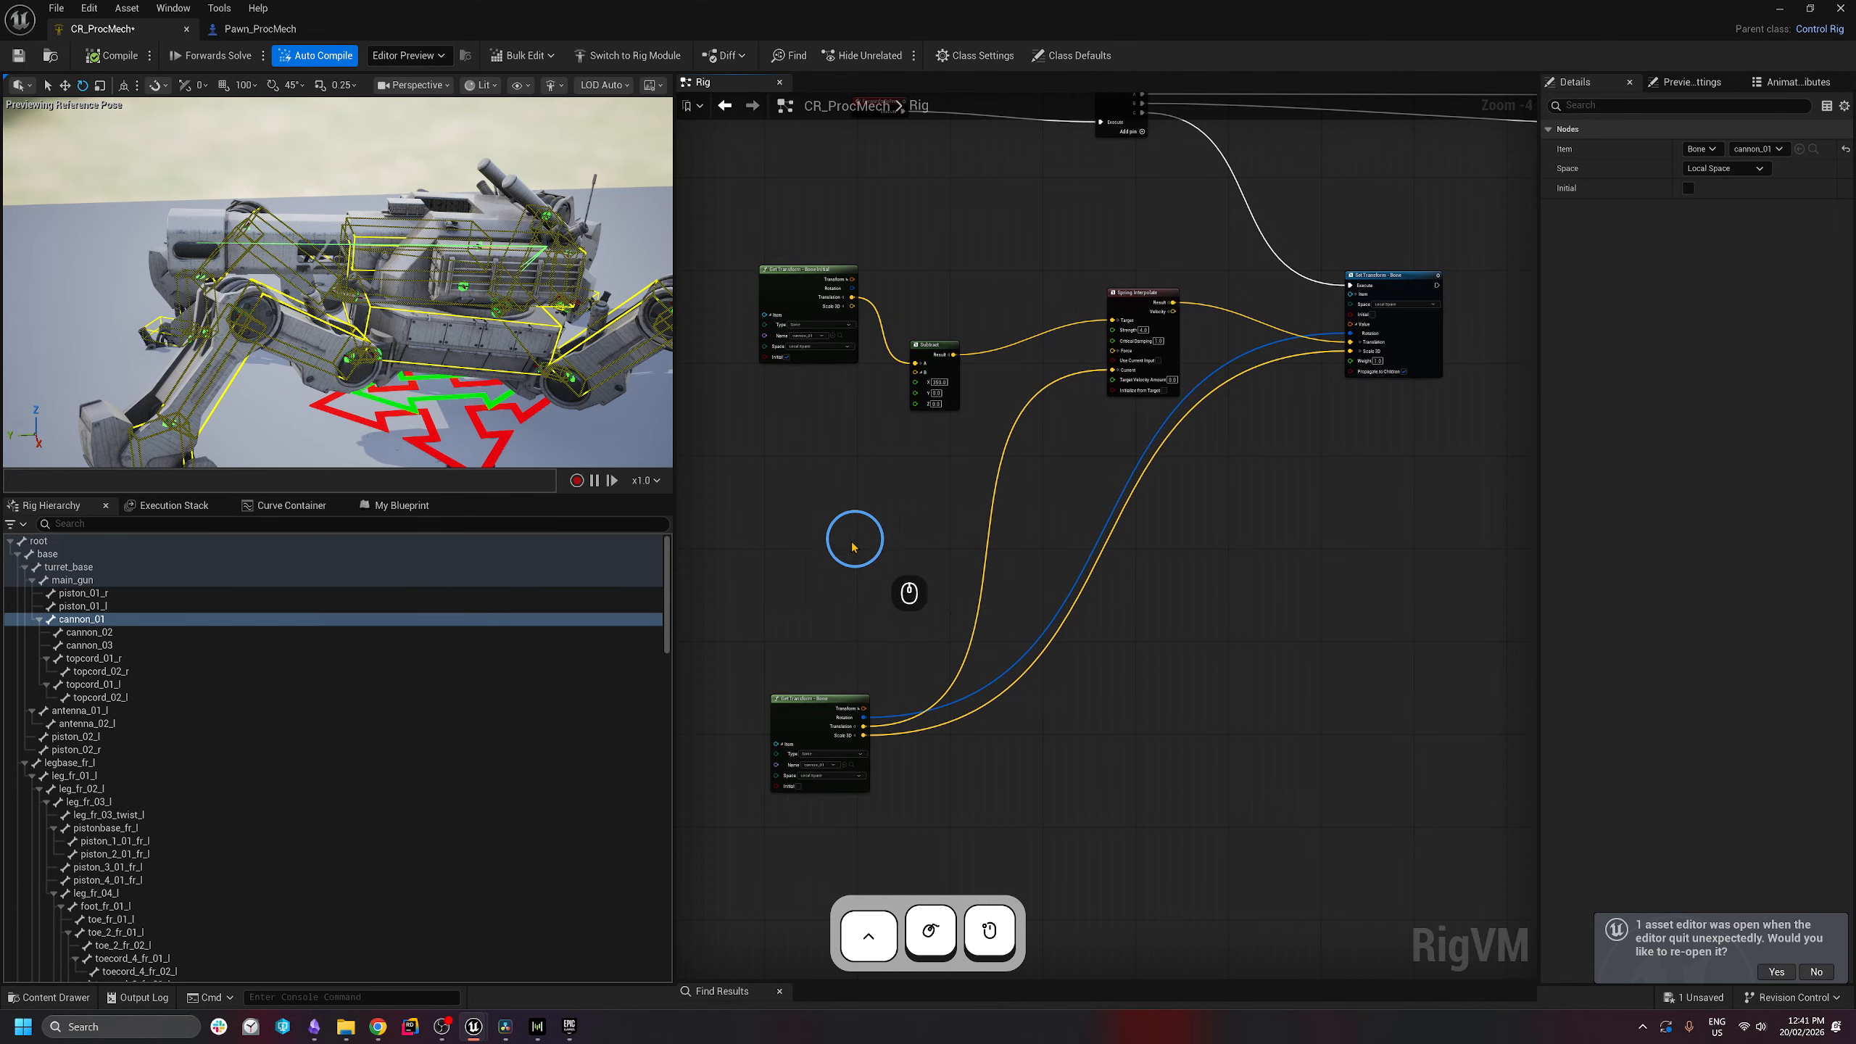
left_click_drag(753, 545, 1013, 192)
left_click(943, 269)
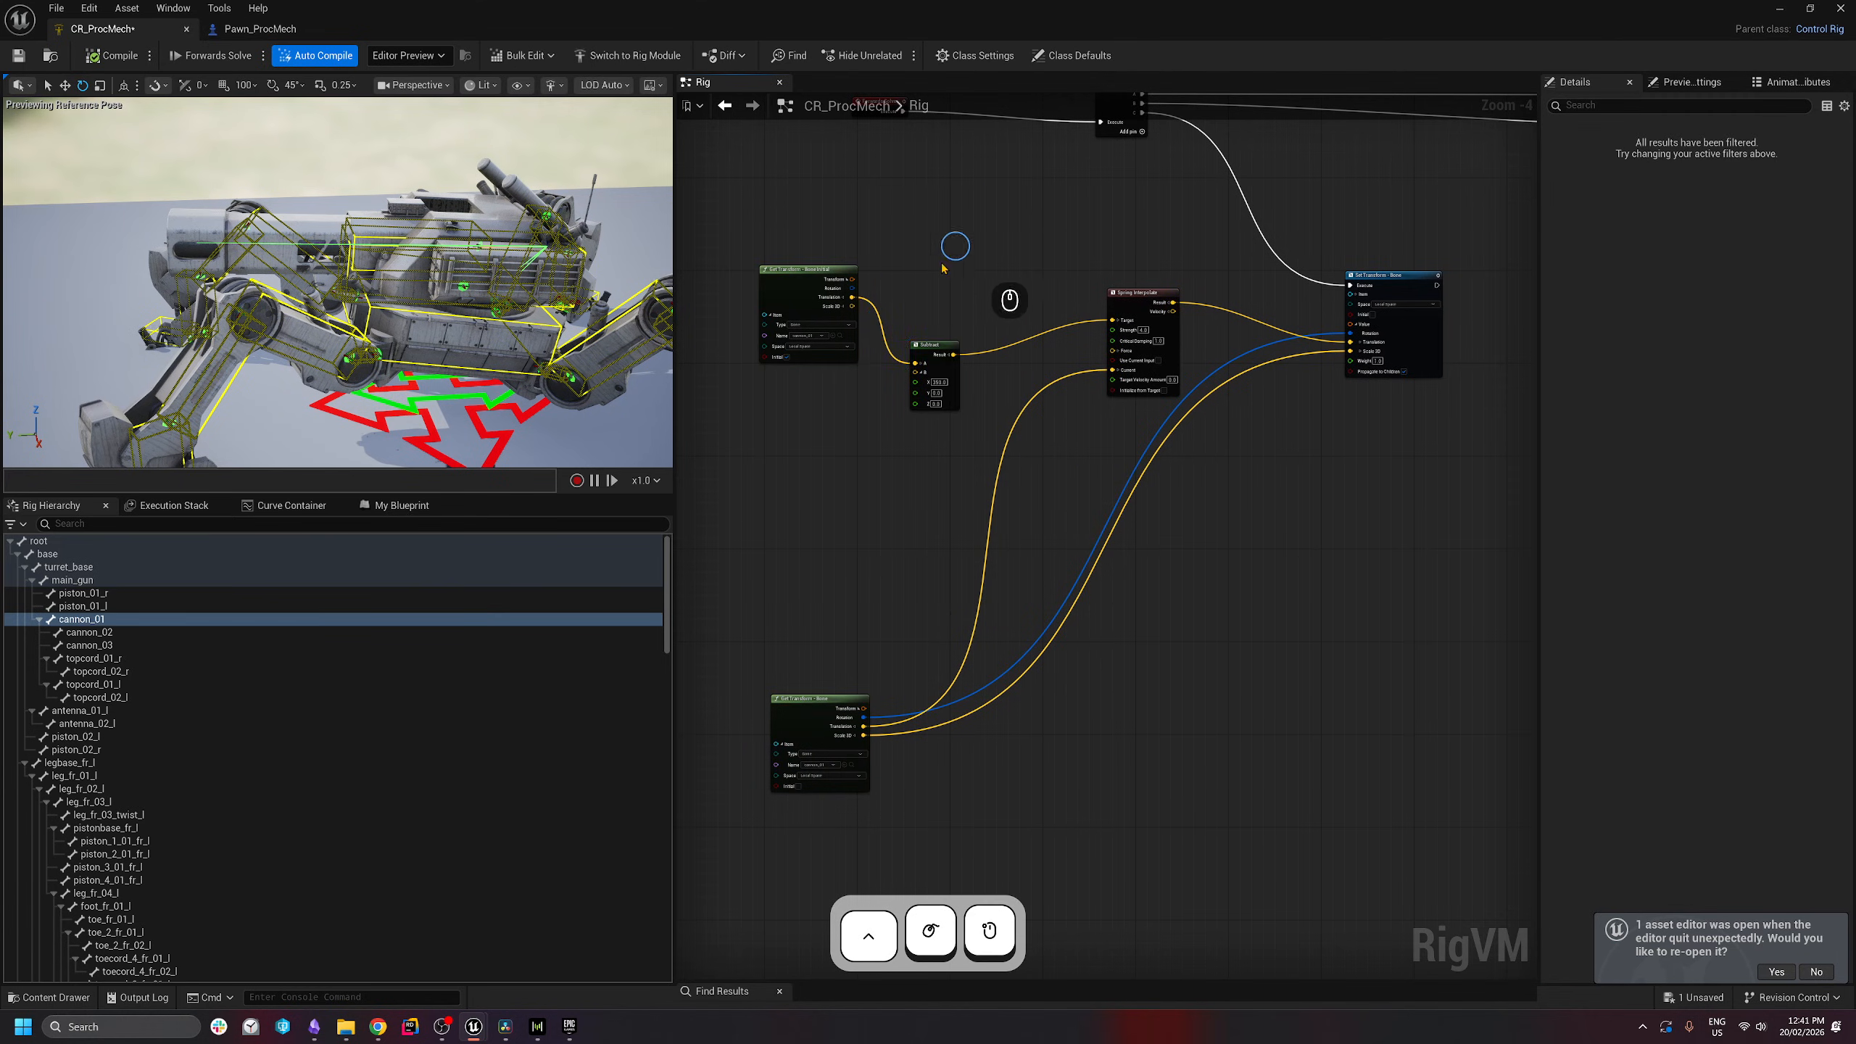
- Reconnect the Subtract result to the spring's Target and check the Subtract values
left_click_drag(852, 301, 1115, 322)
right_click_drag(257, 322, 158, 333)
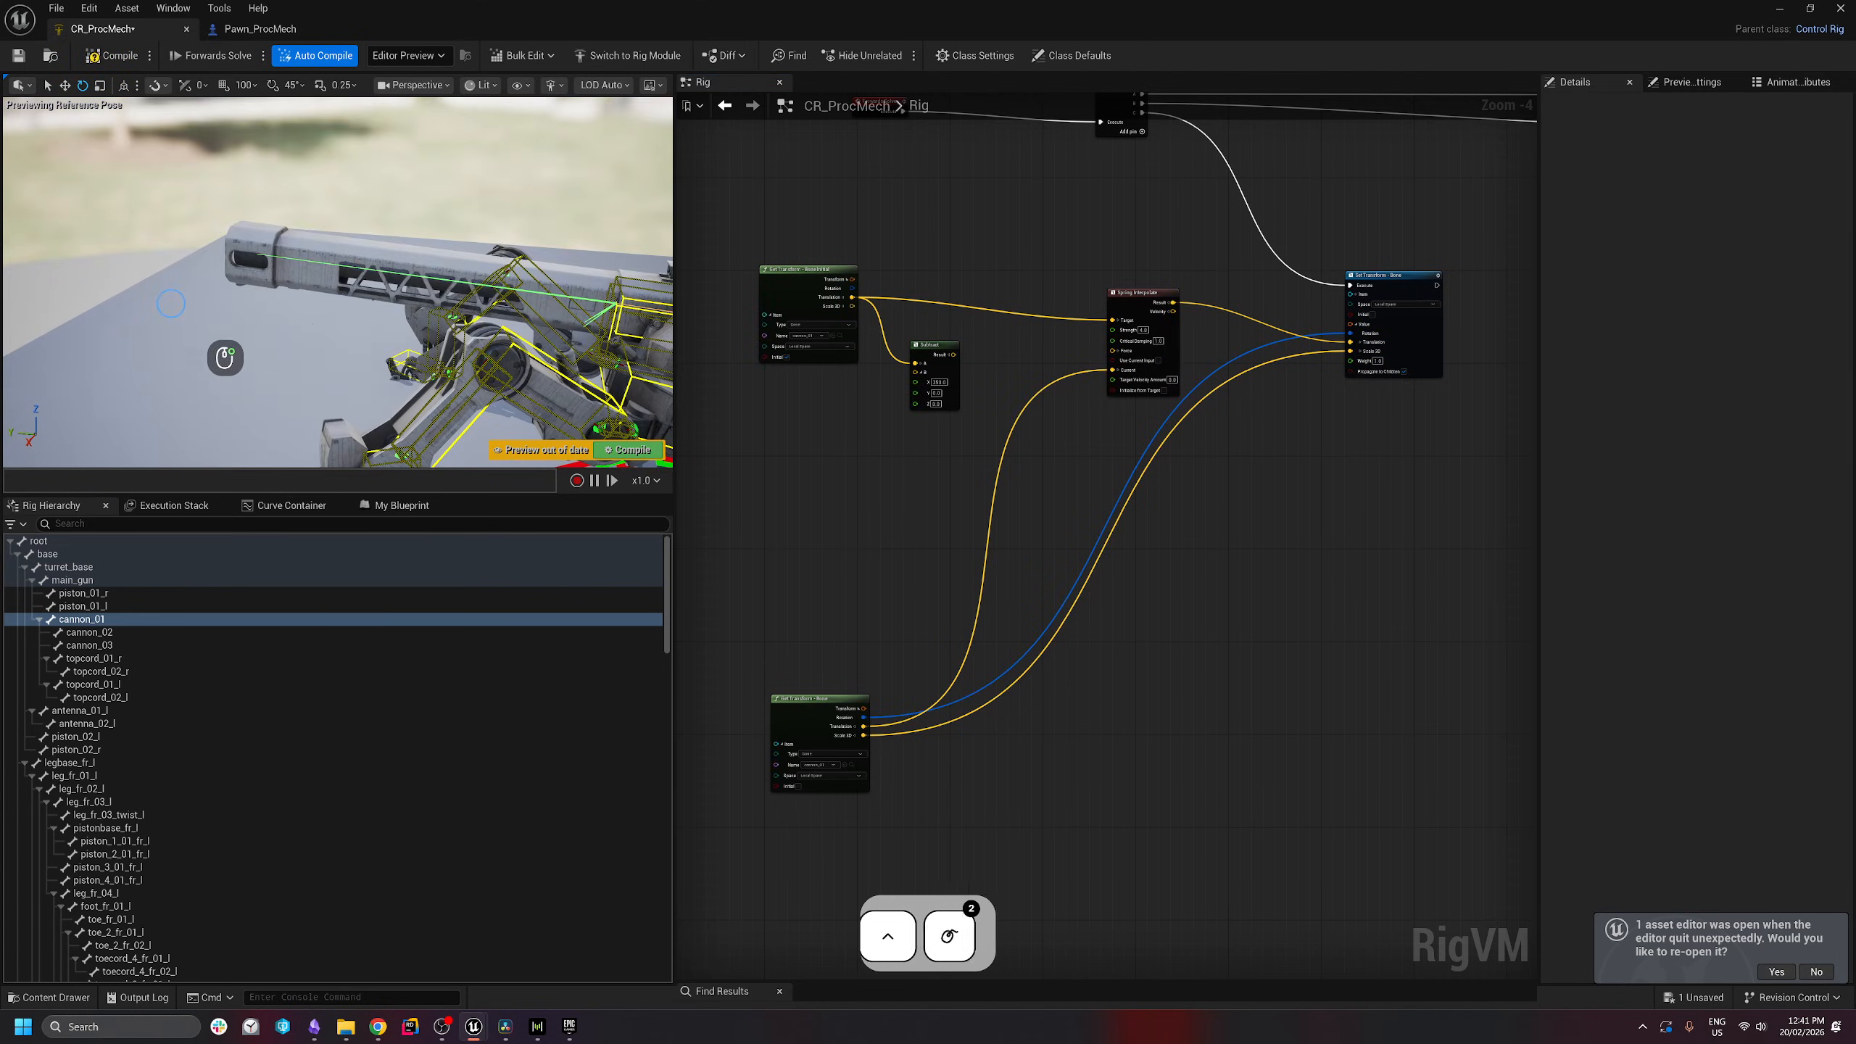
scroll(1042, 318, "up", 2)
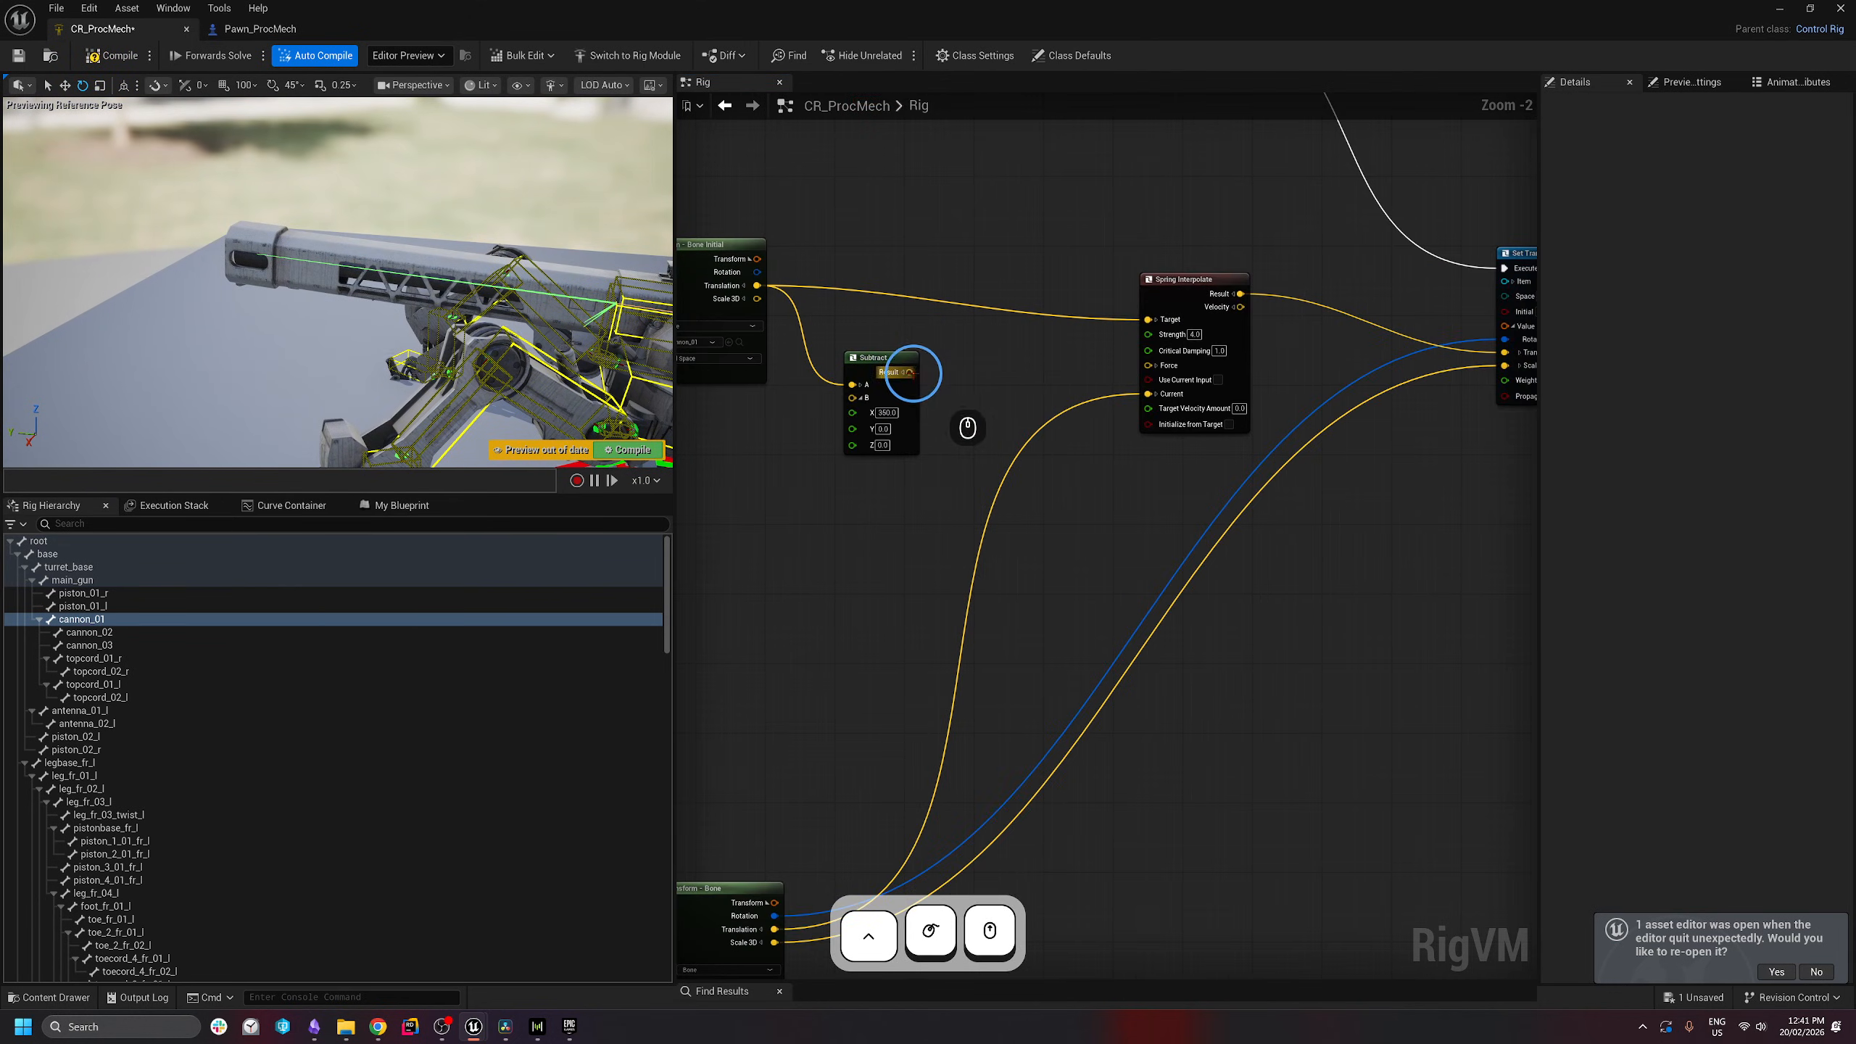
left_click_drag(910, 372, 1148, 320)
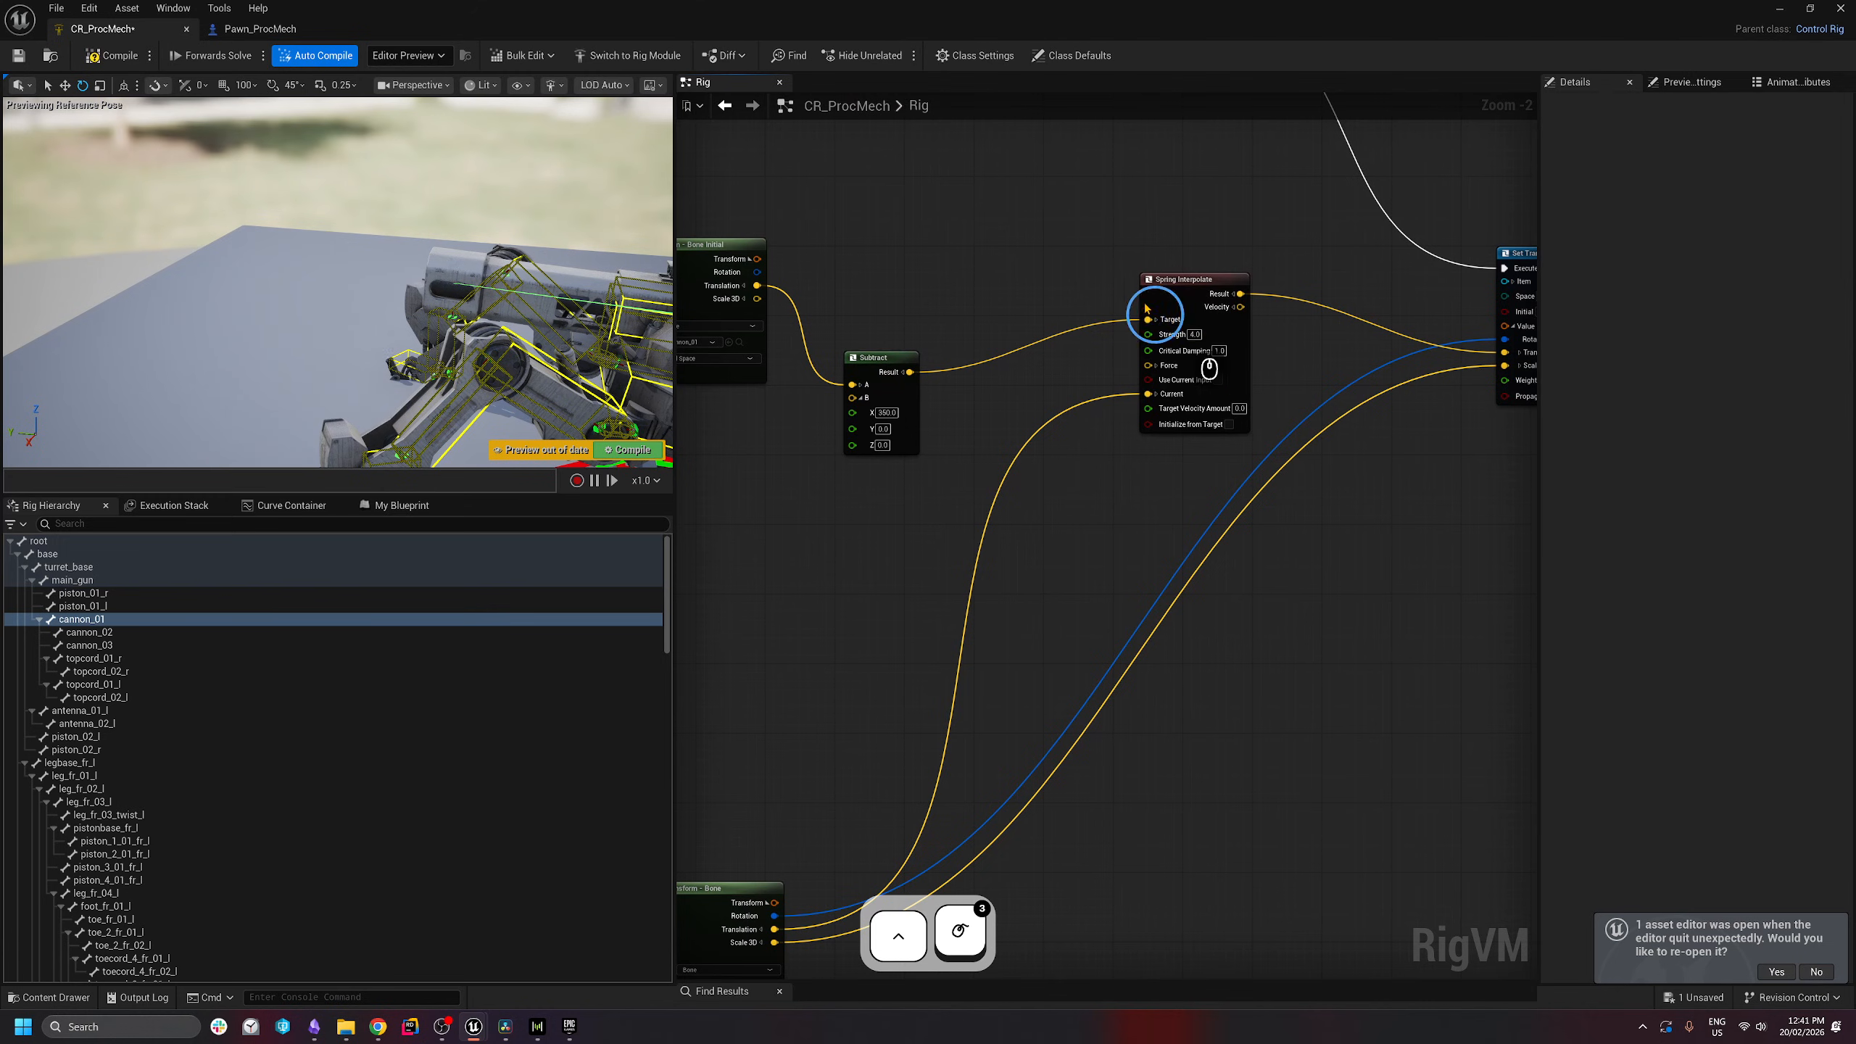
left_click(896, 377)
scroll(1007, 469, "down", 1)
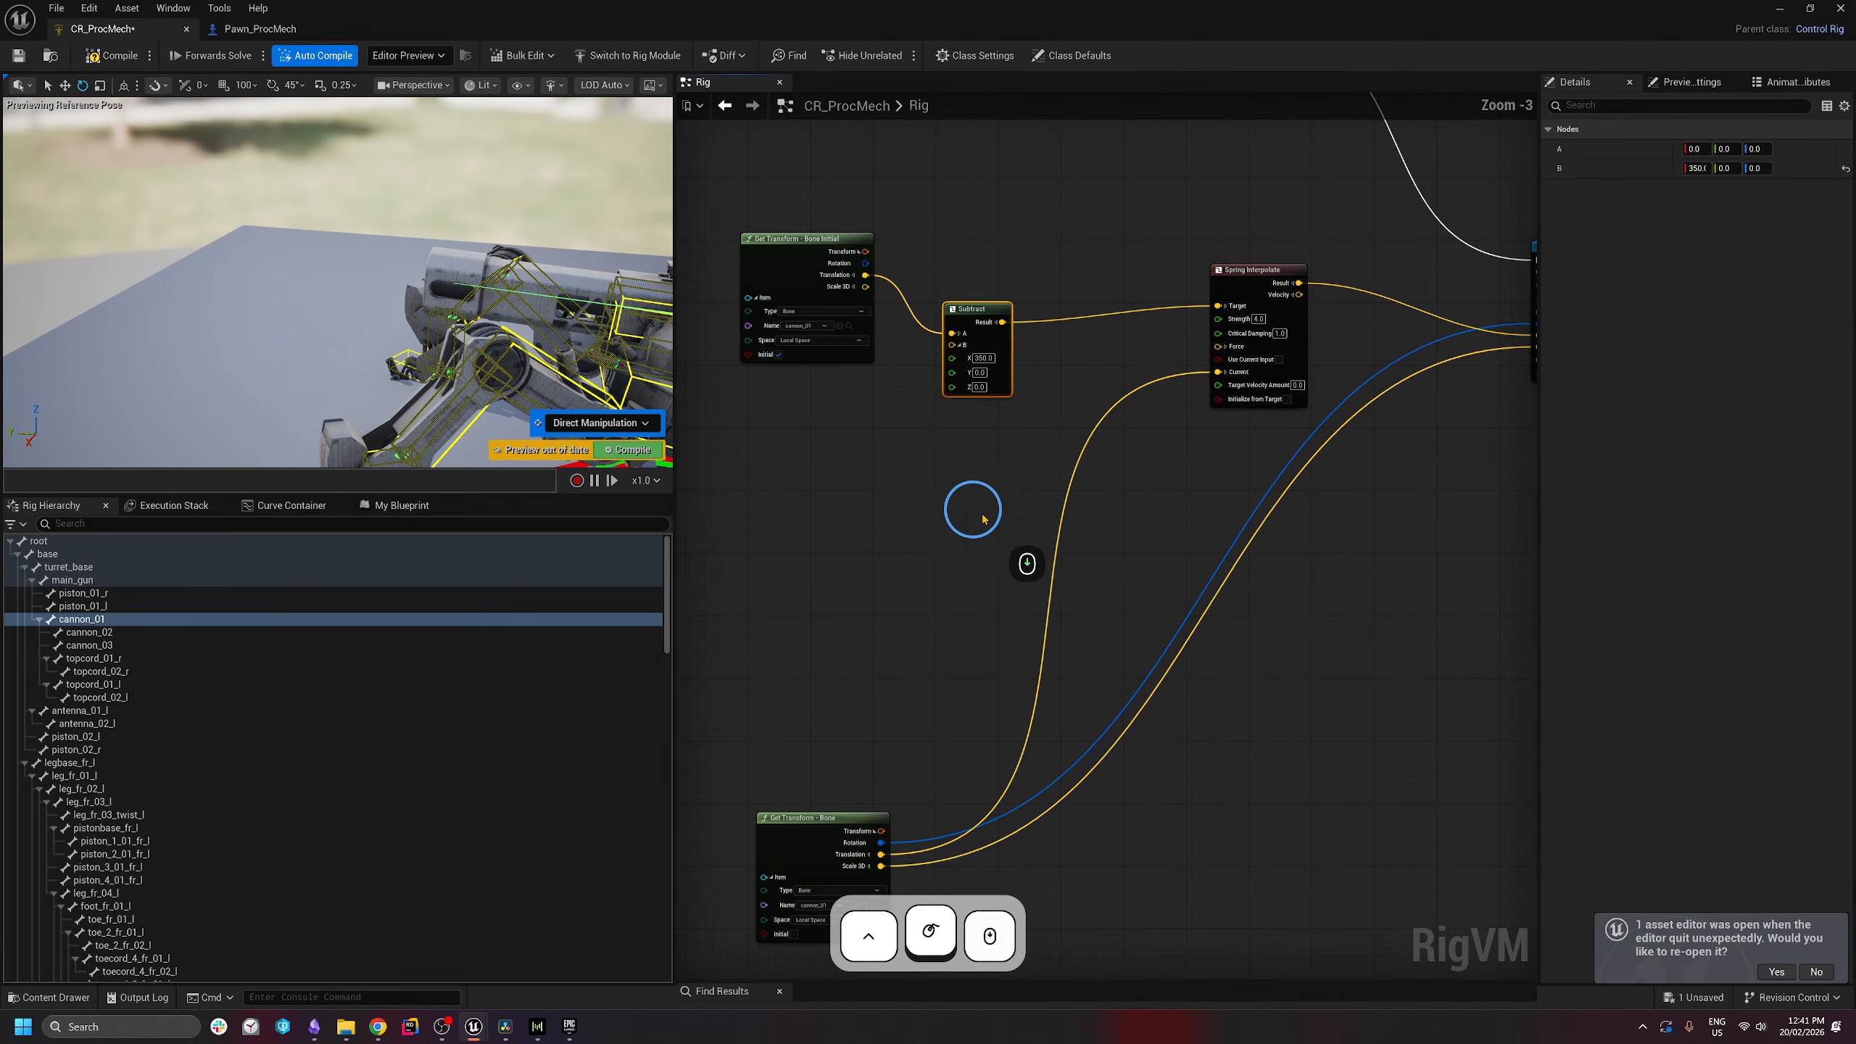
mouse_move(970, 425)
right_mouse_down()
mouse_move(995, 427)
mouse_move(935, 430)
right_mouse_up()
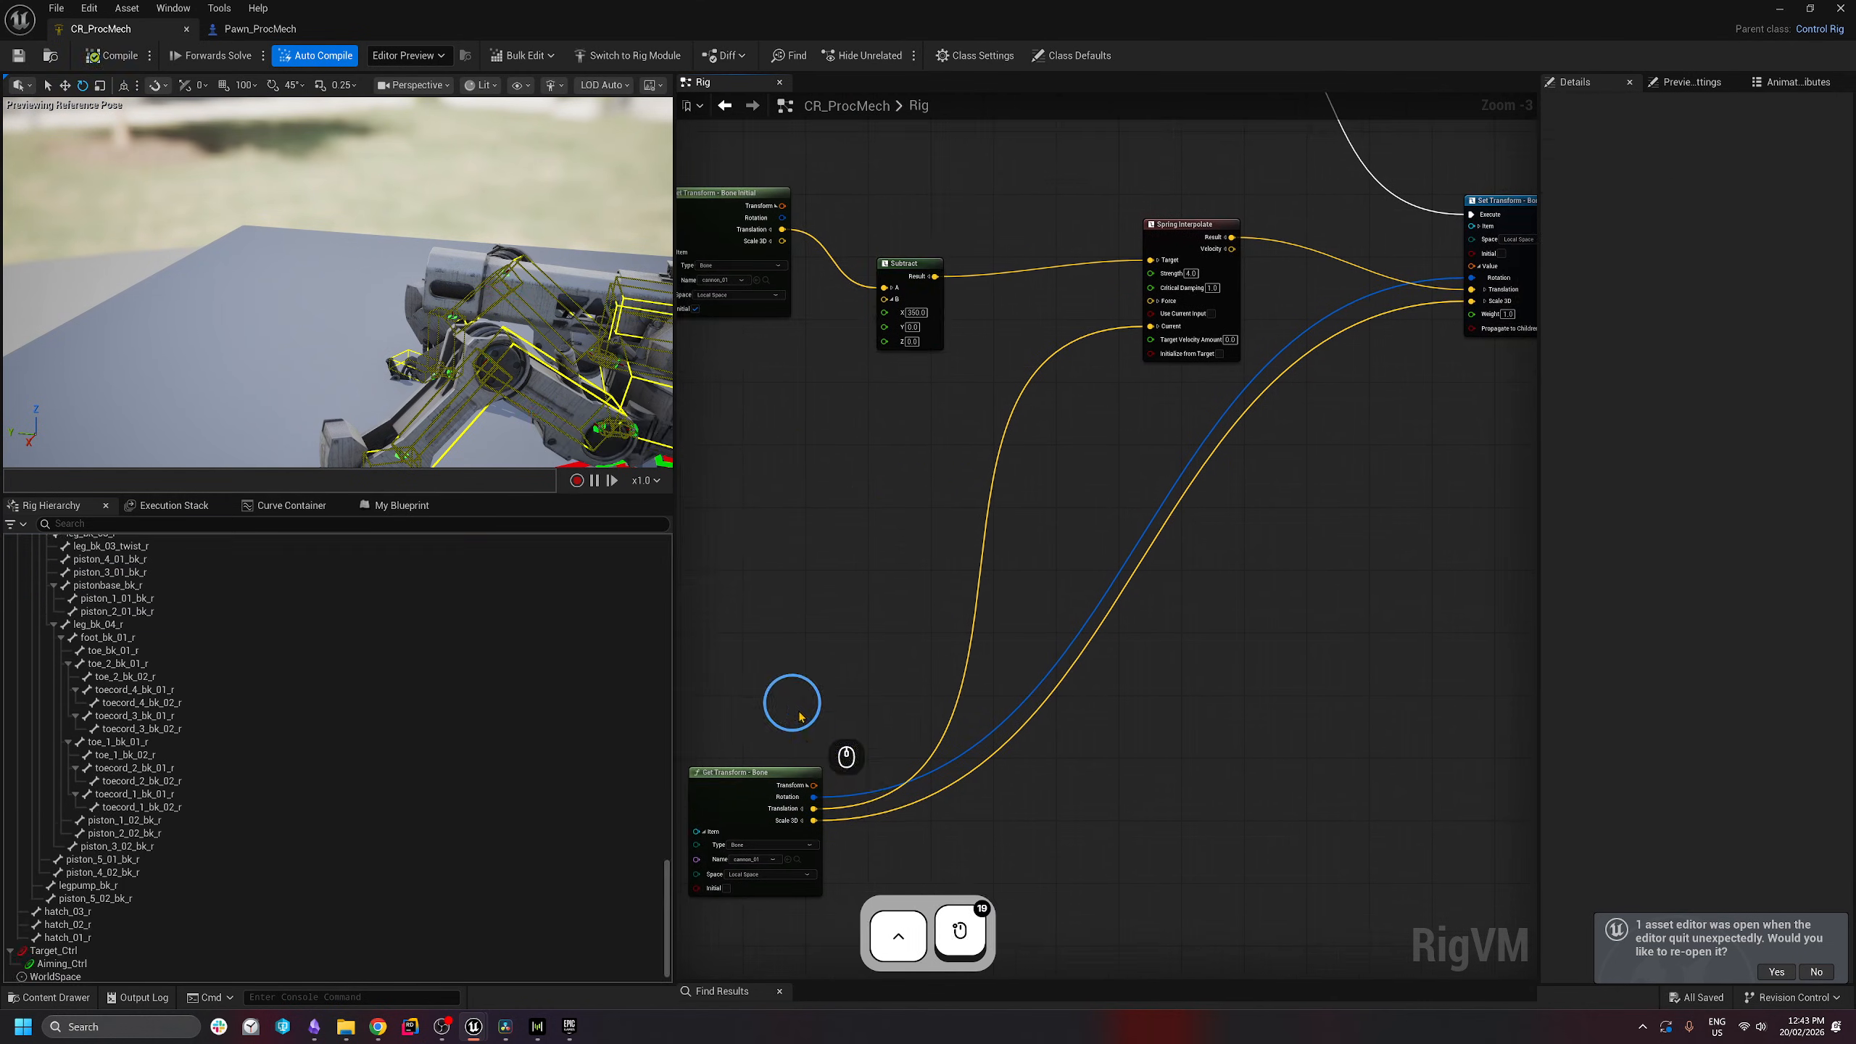
scroll(406, 920, "down", 15)
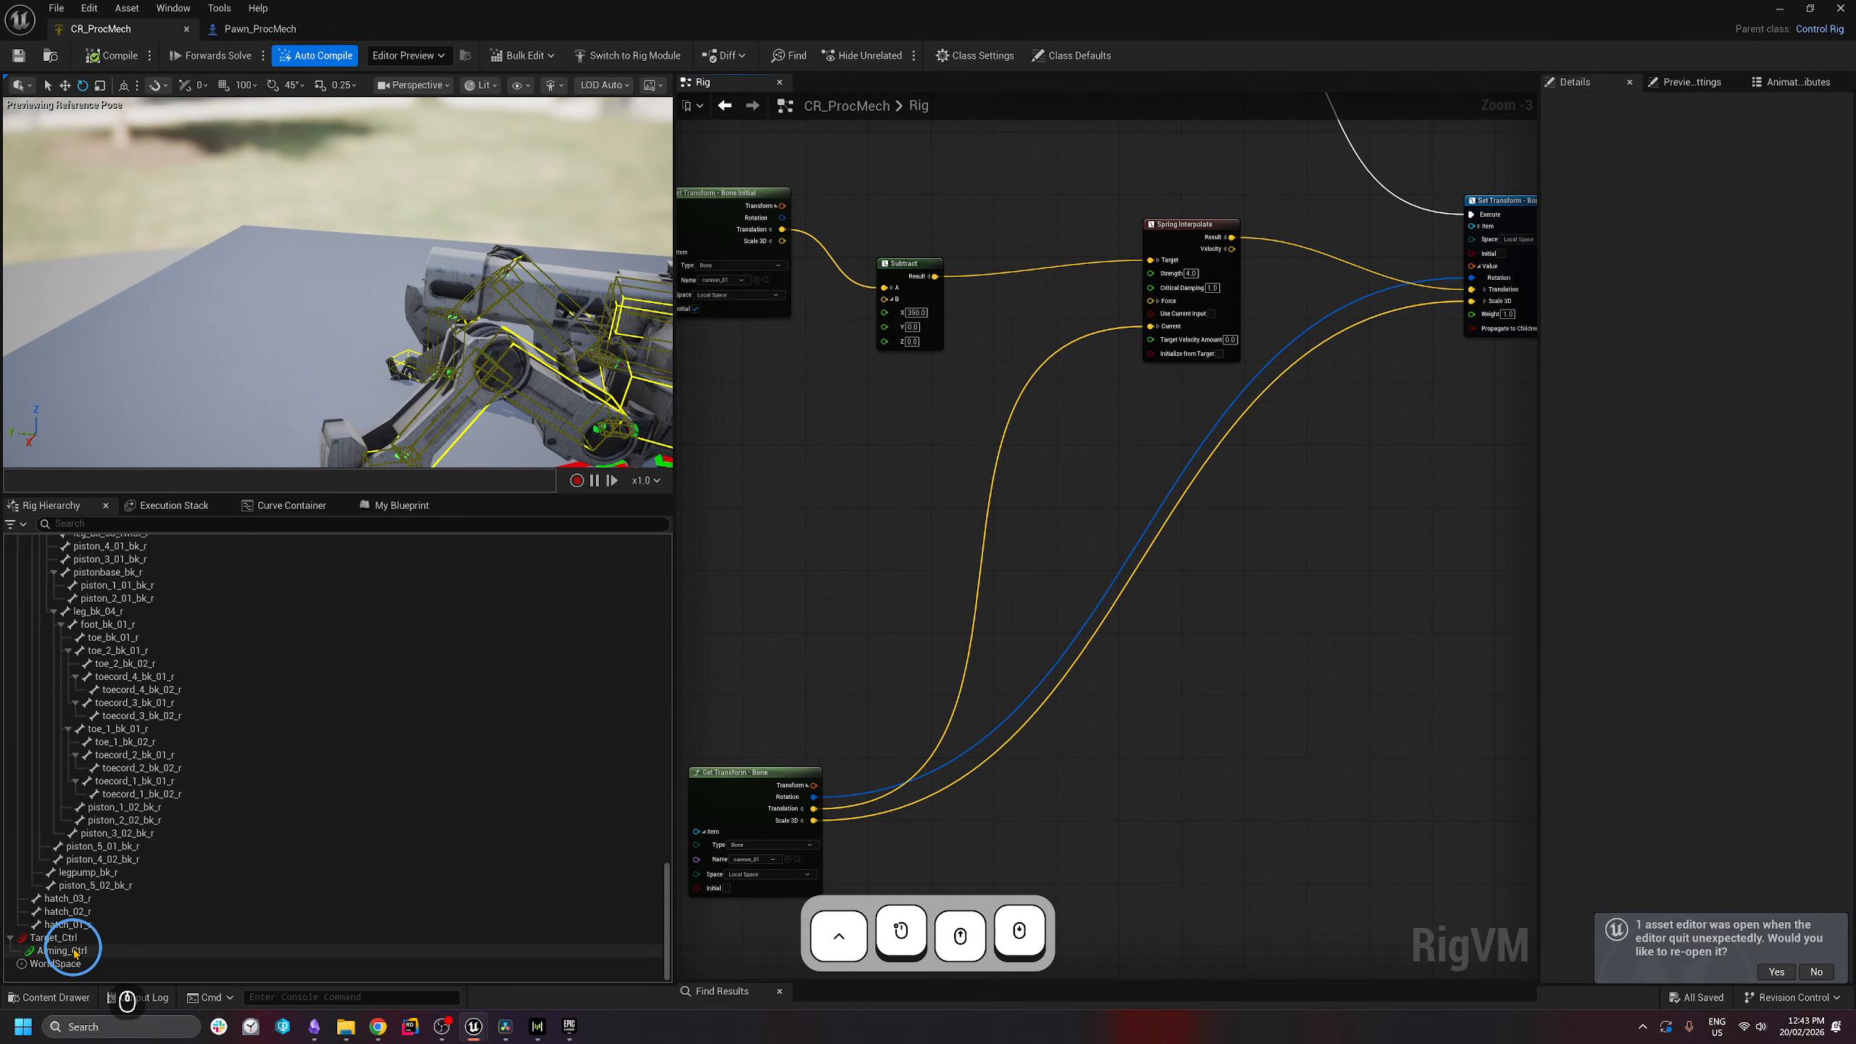
- Add a new Bool animation channel under Aiming_Ctrl
key("s")
key("d")
right_click_drag(345, 304, 343, 311)
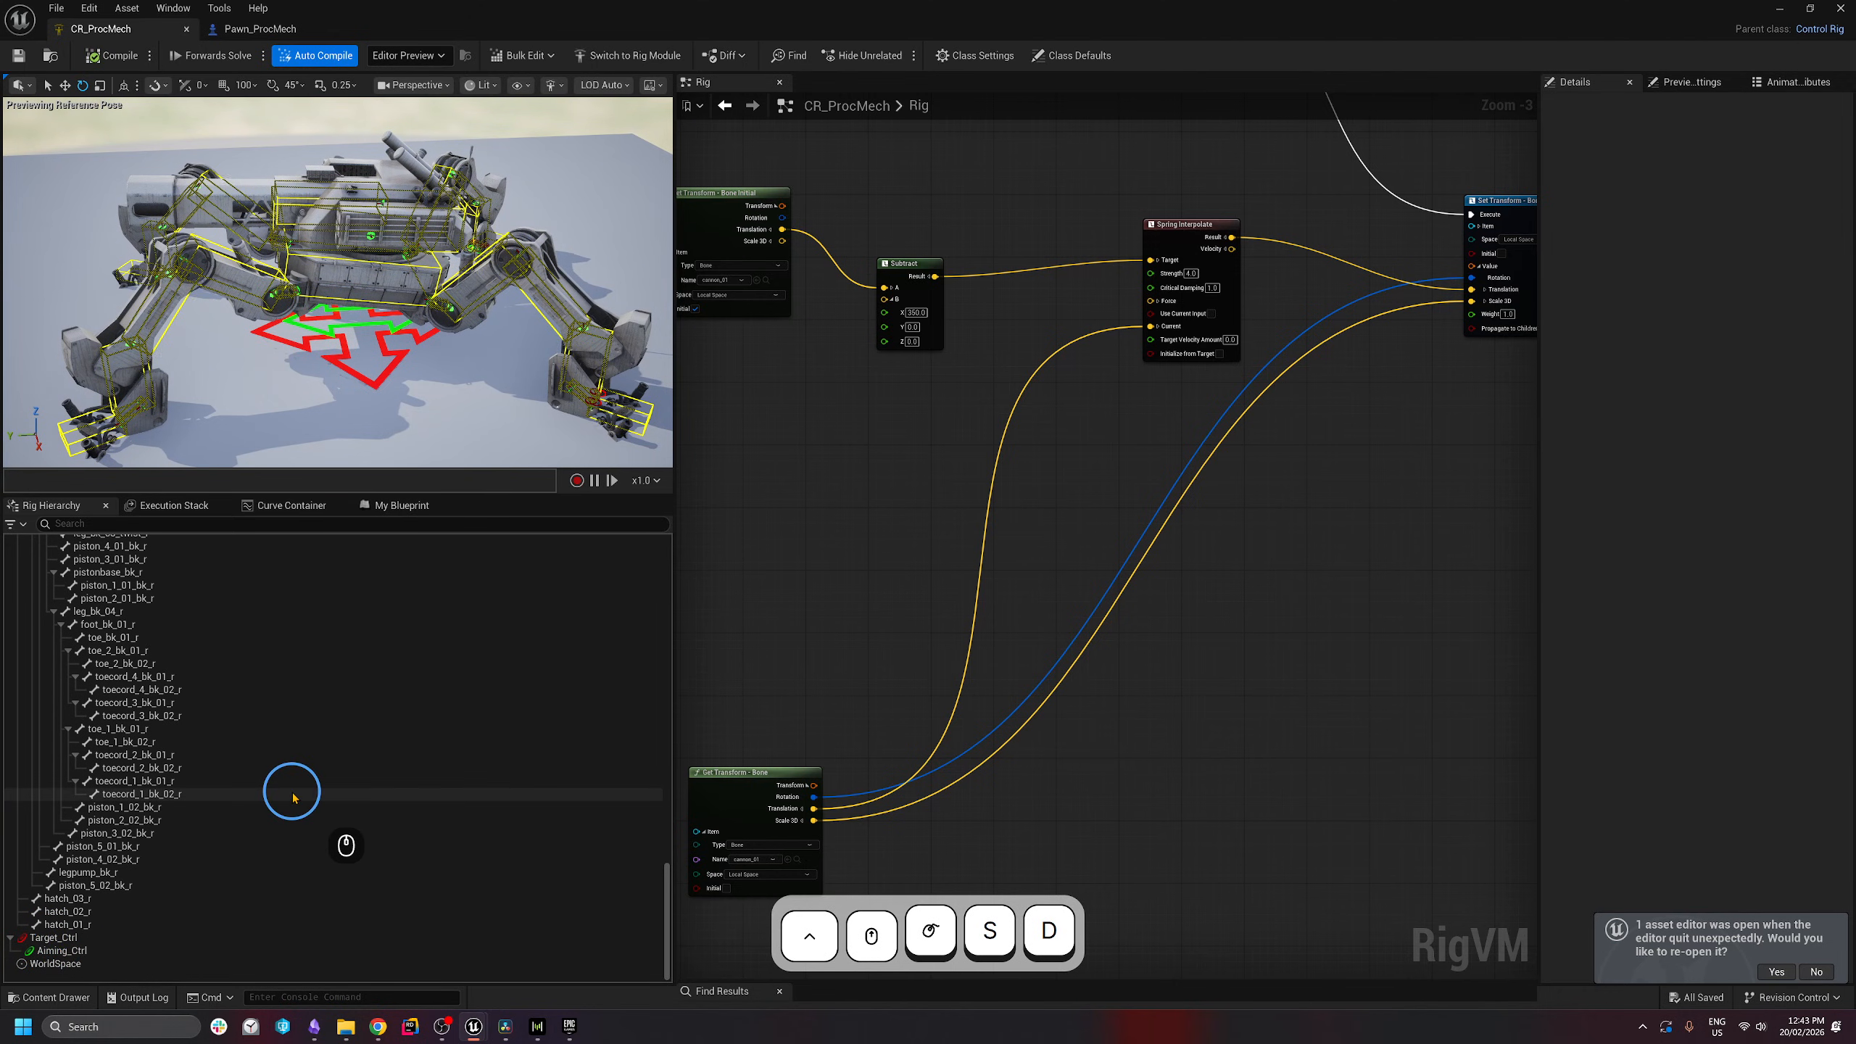
left_click(29, 950)
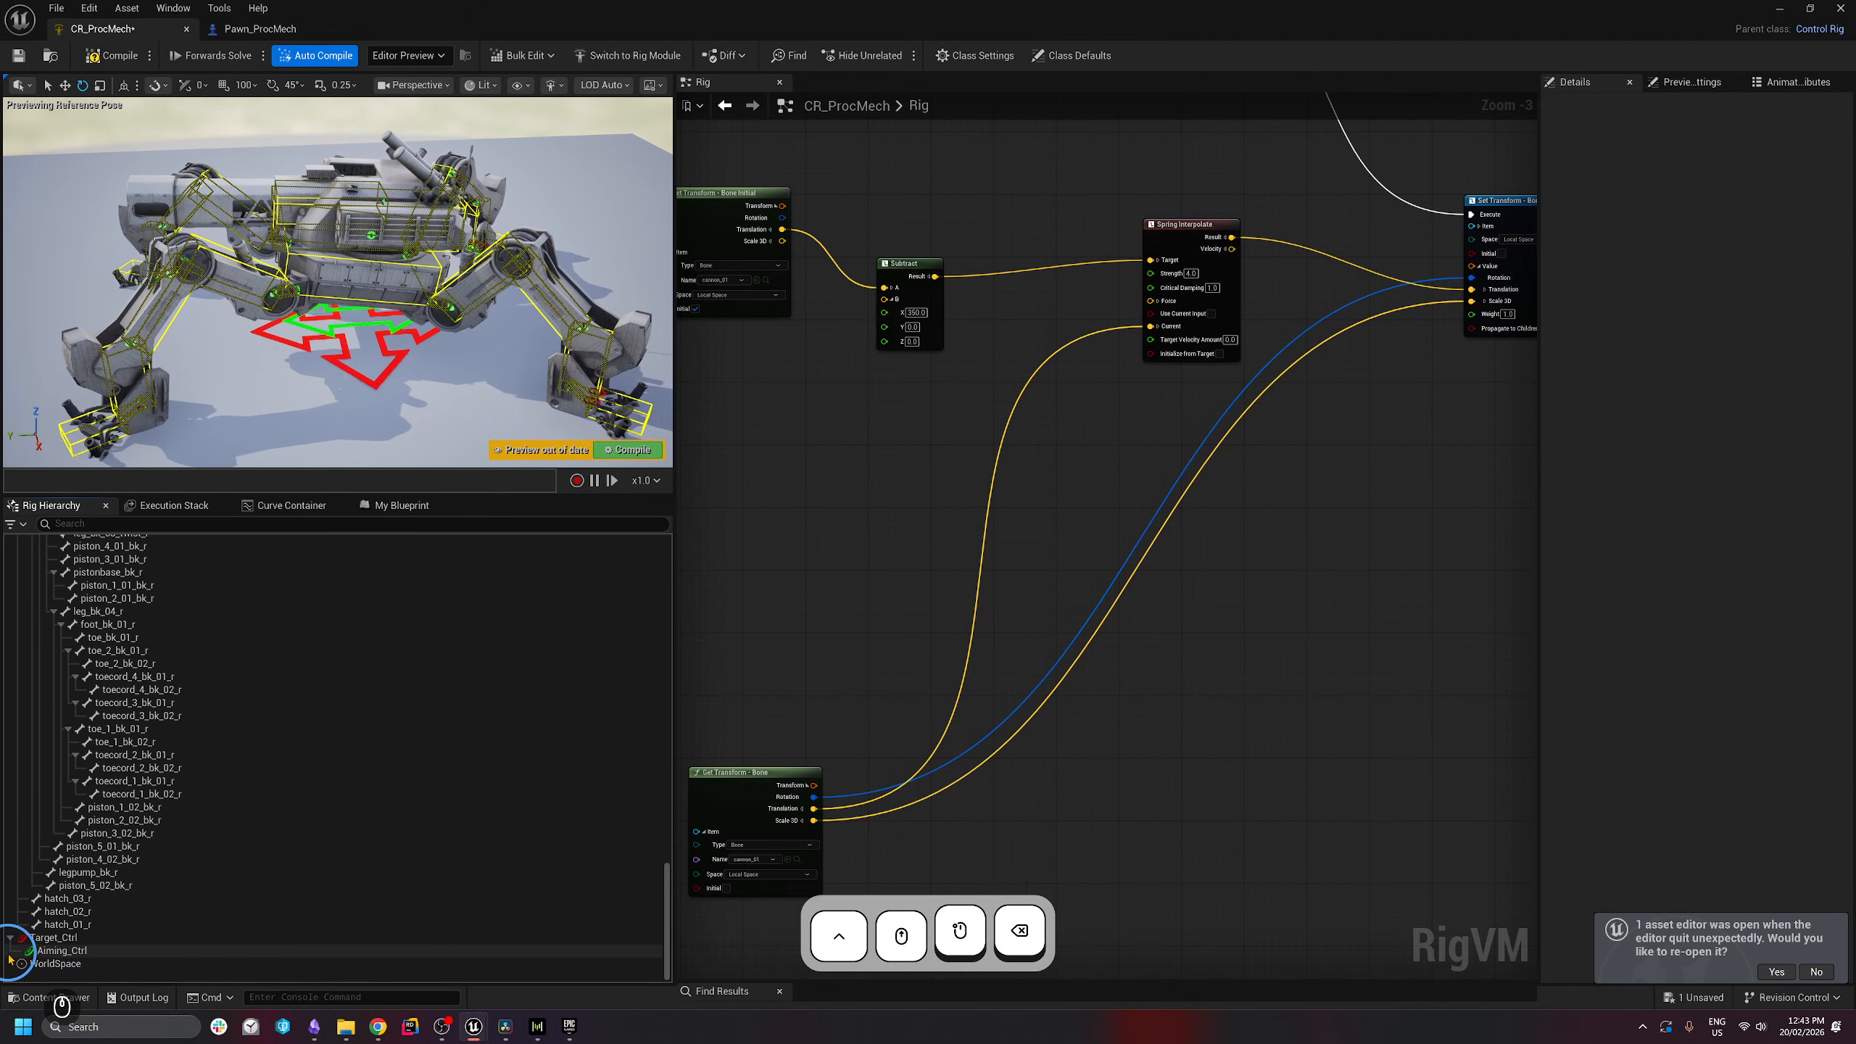
right_click(10, 954)
mouse_move(68, 516)
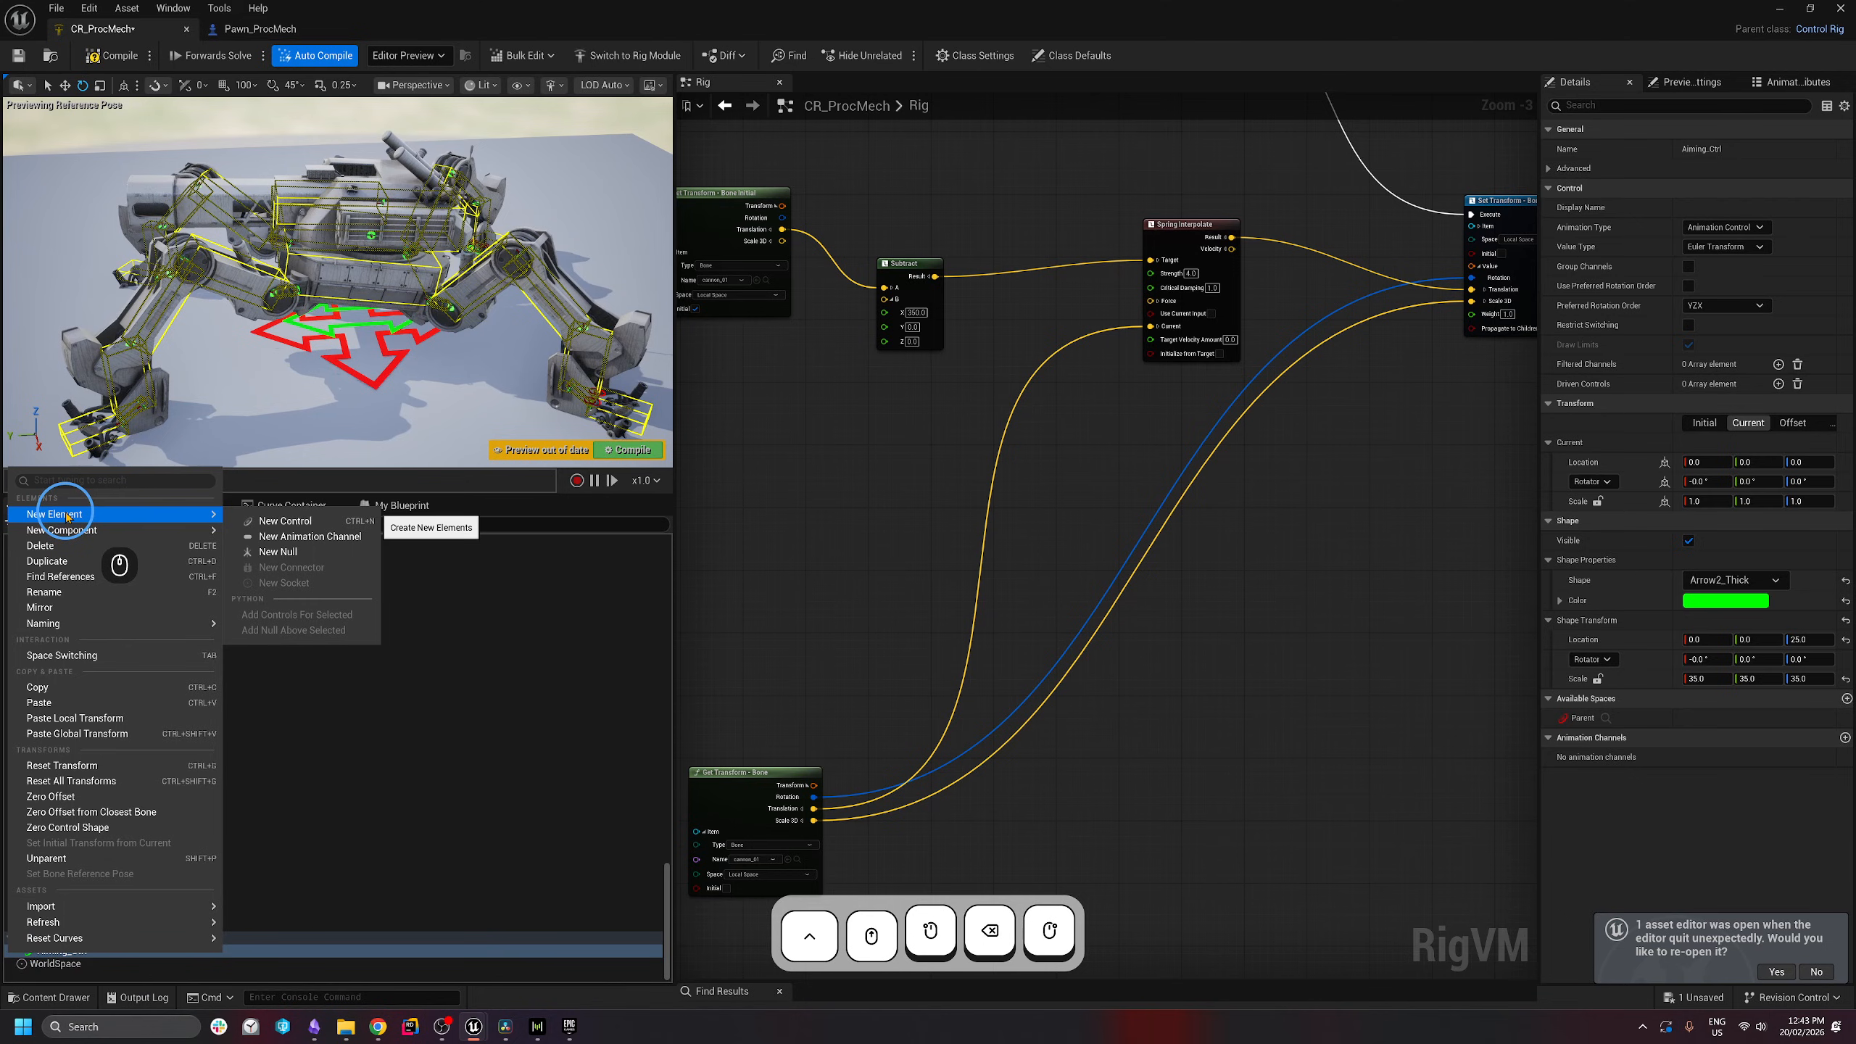
left_click(309, 537)
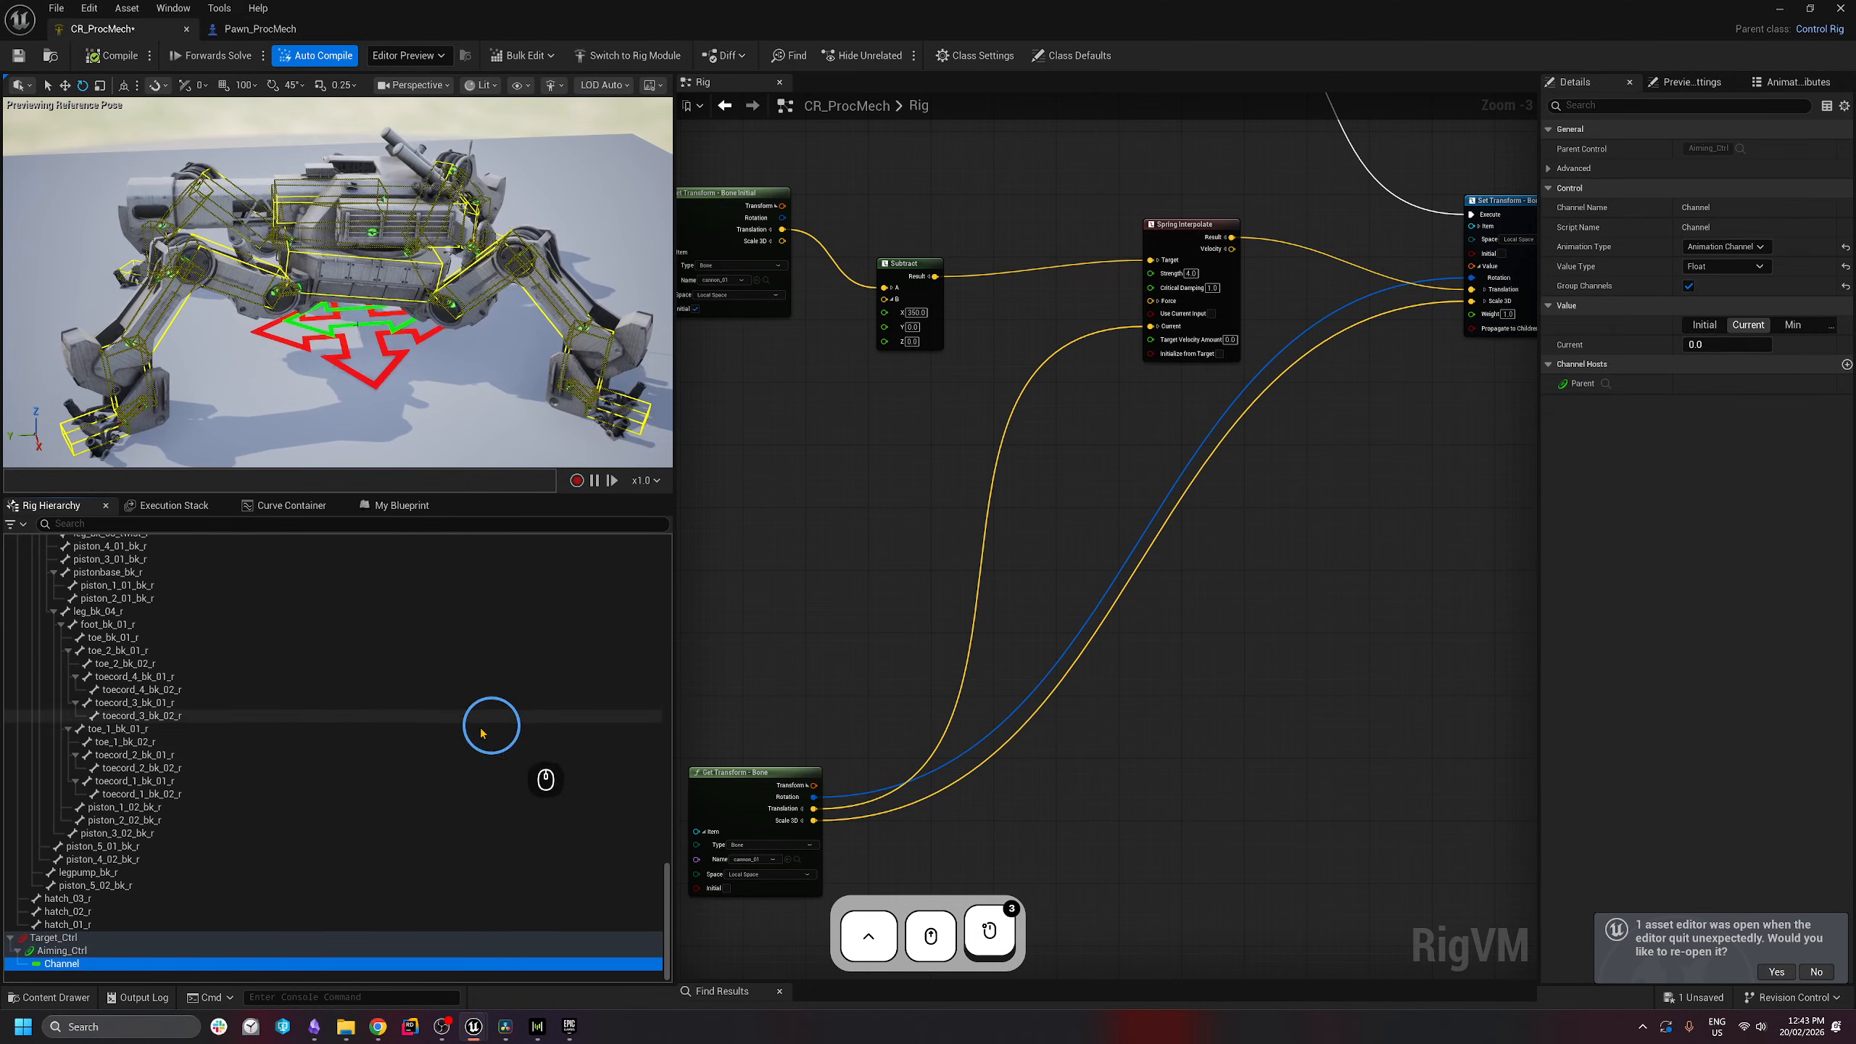
left_click(1725, 266)
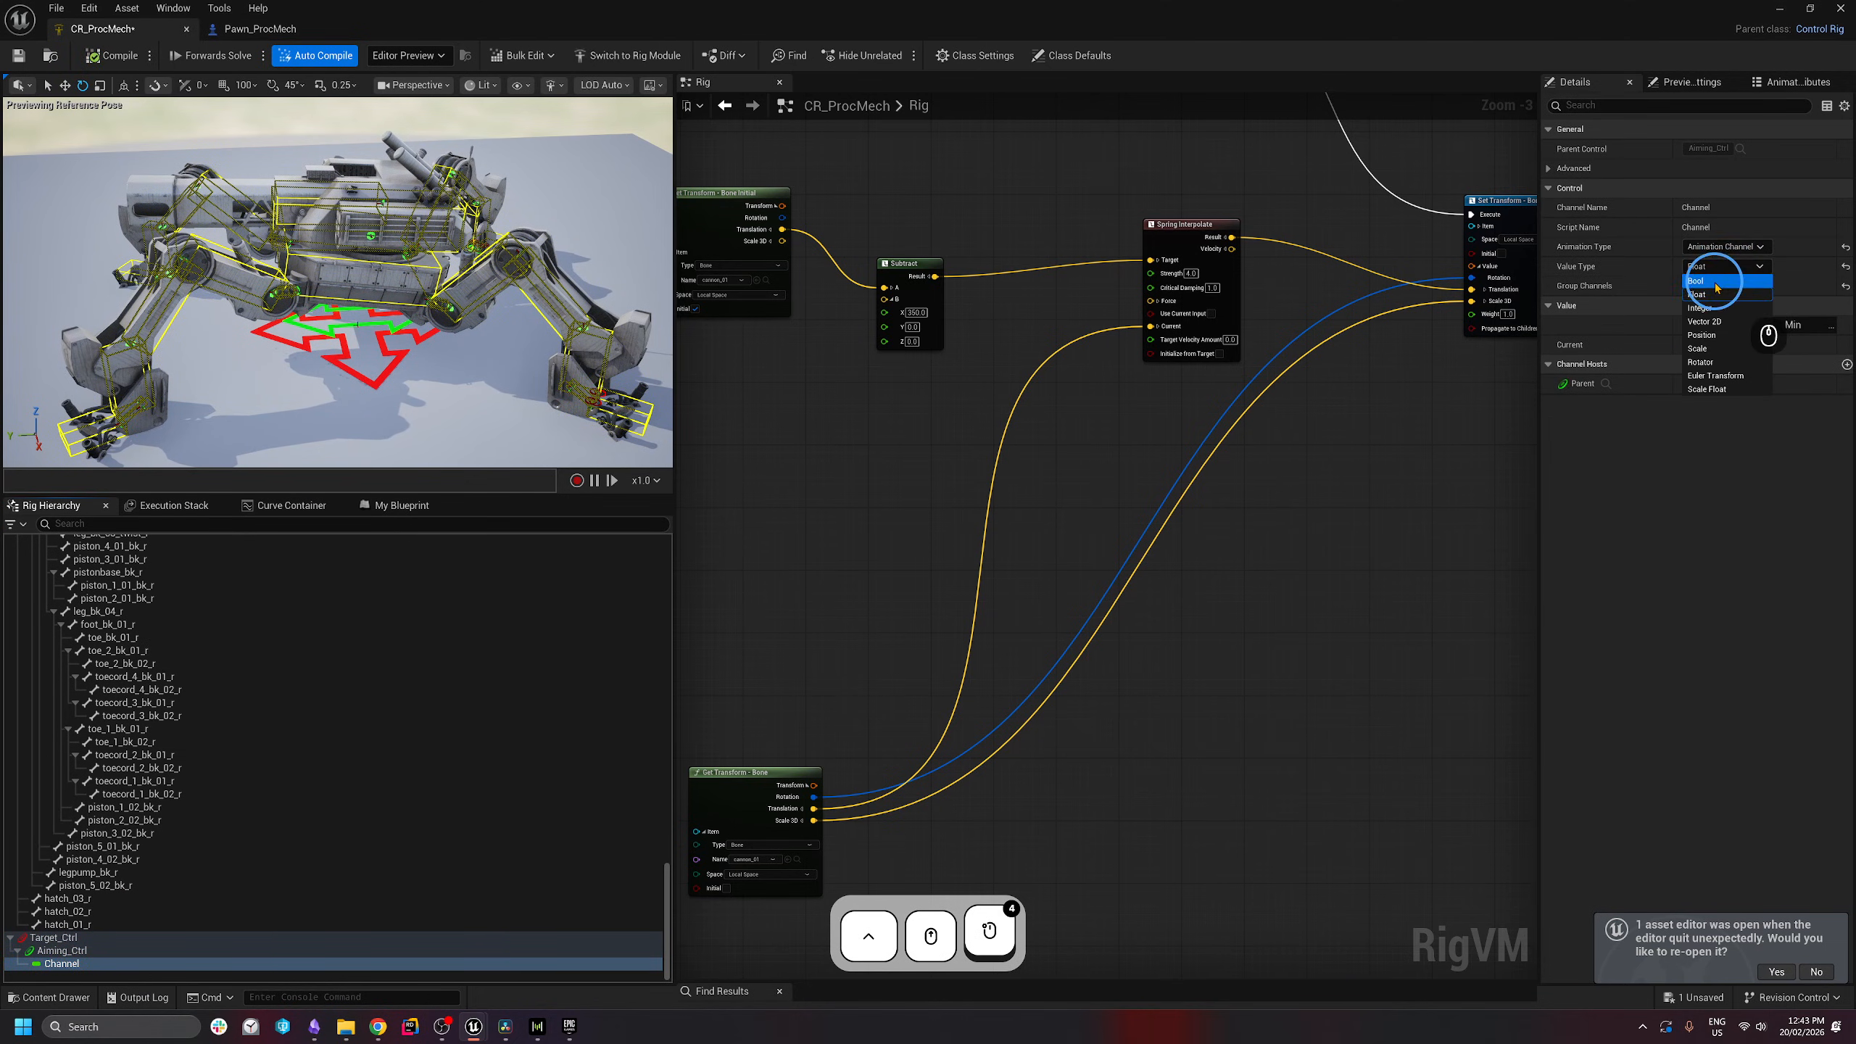
left_click(1715, 290)
- Rename the channel to Fire_Chnl and compile the rig
left_click(102, 963)
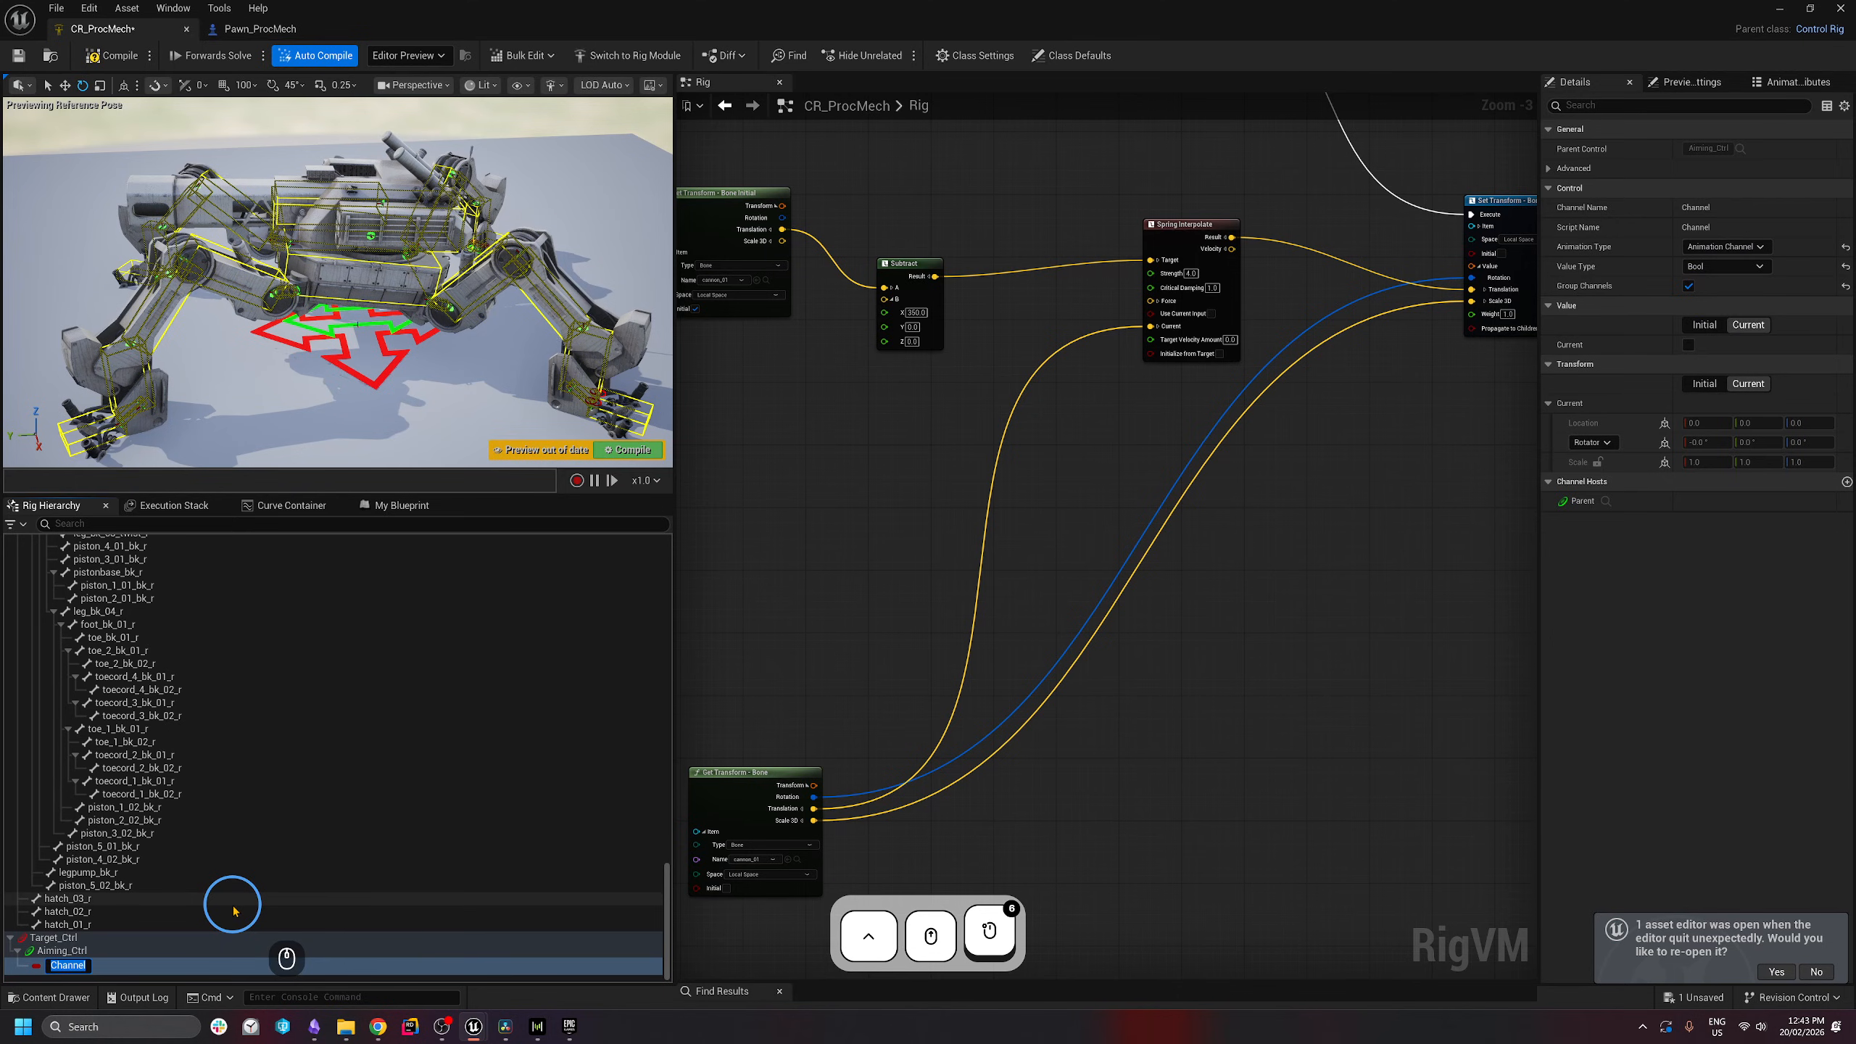
type("Fire_")
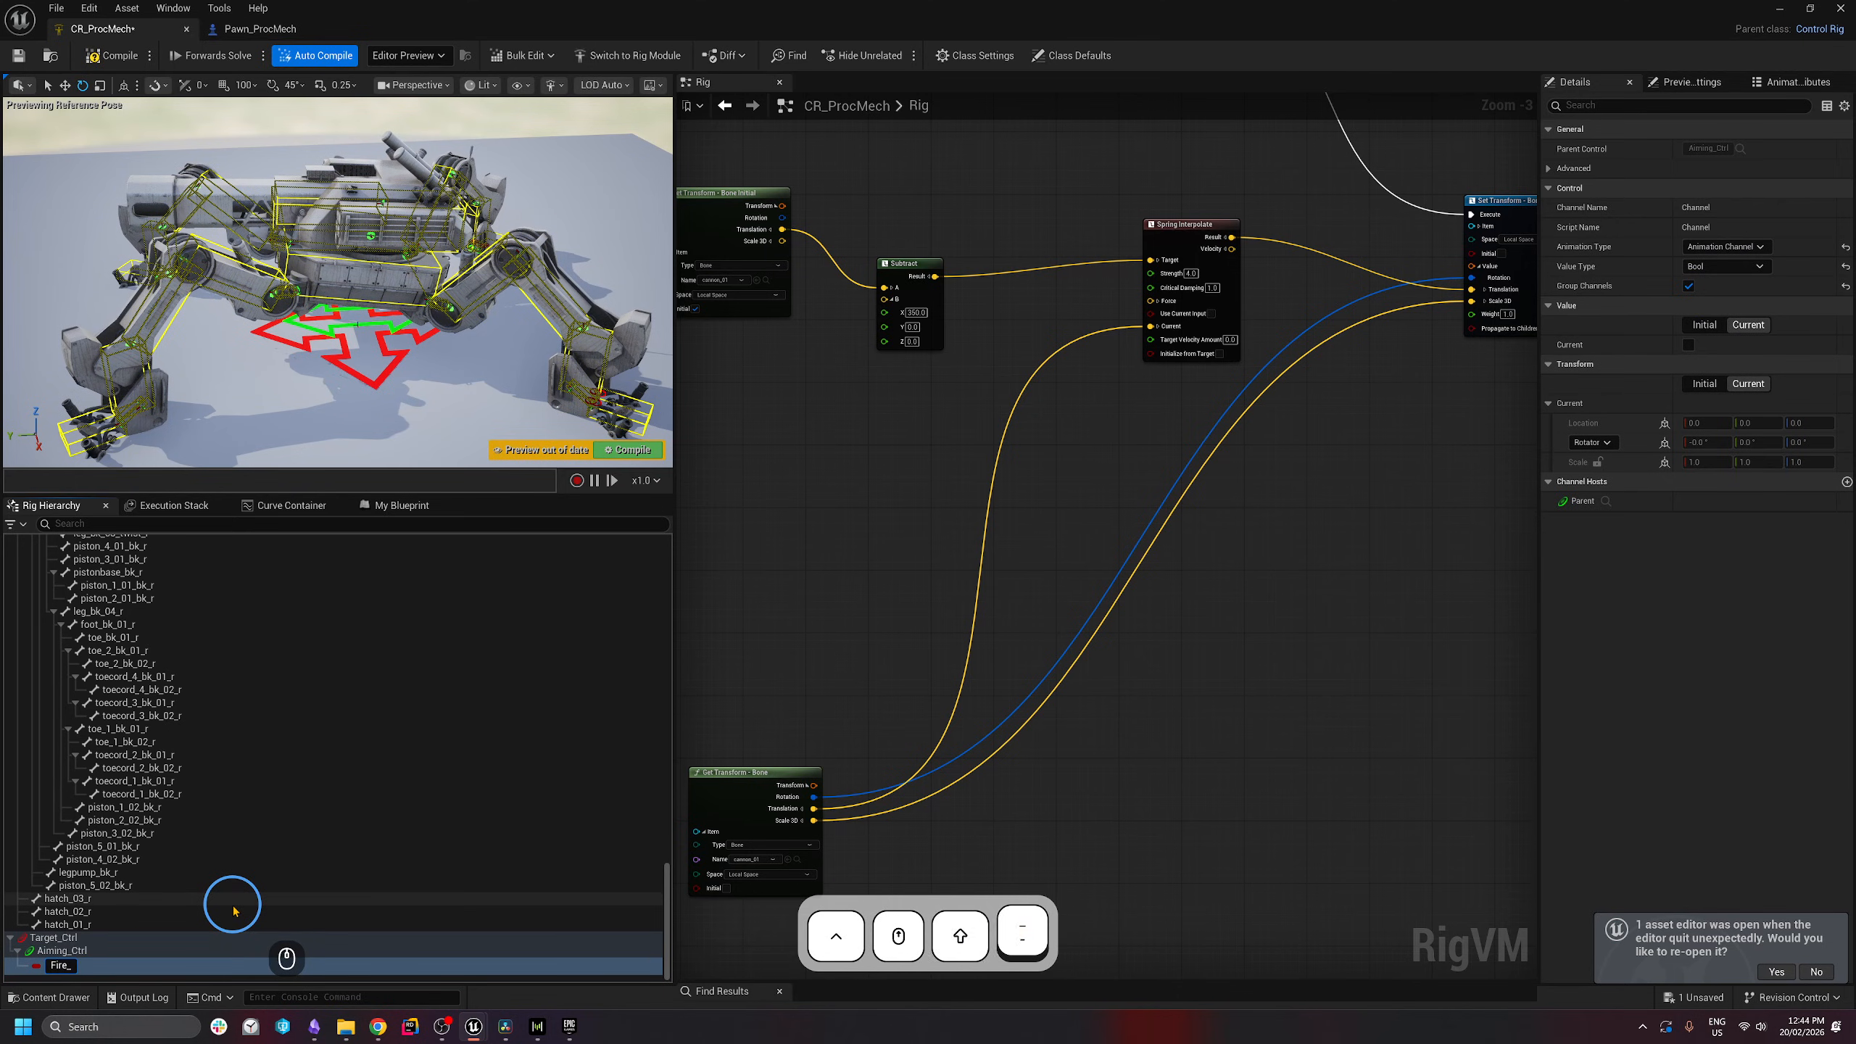
type("Chnl")
key("Return")
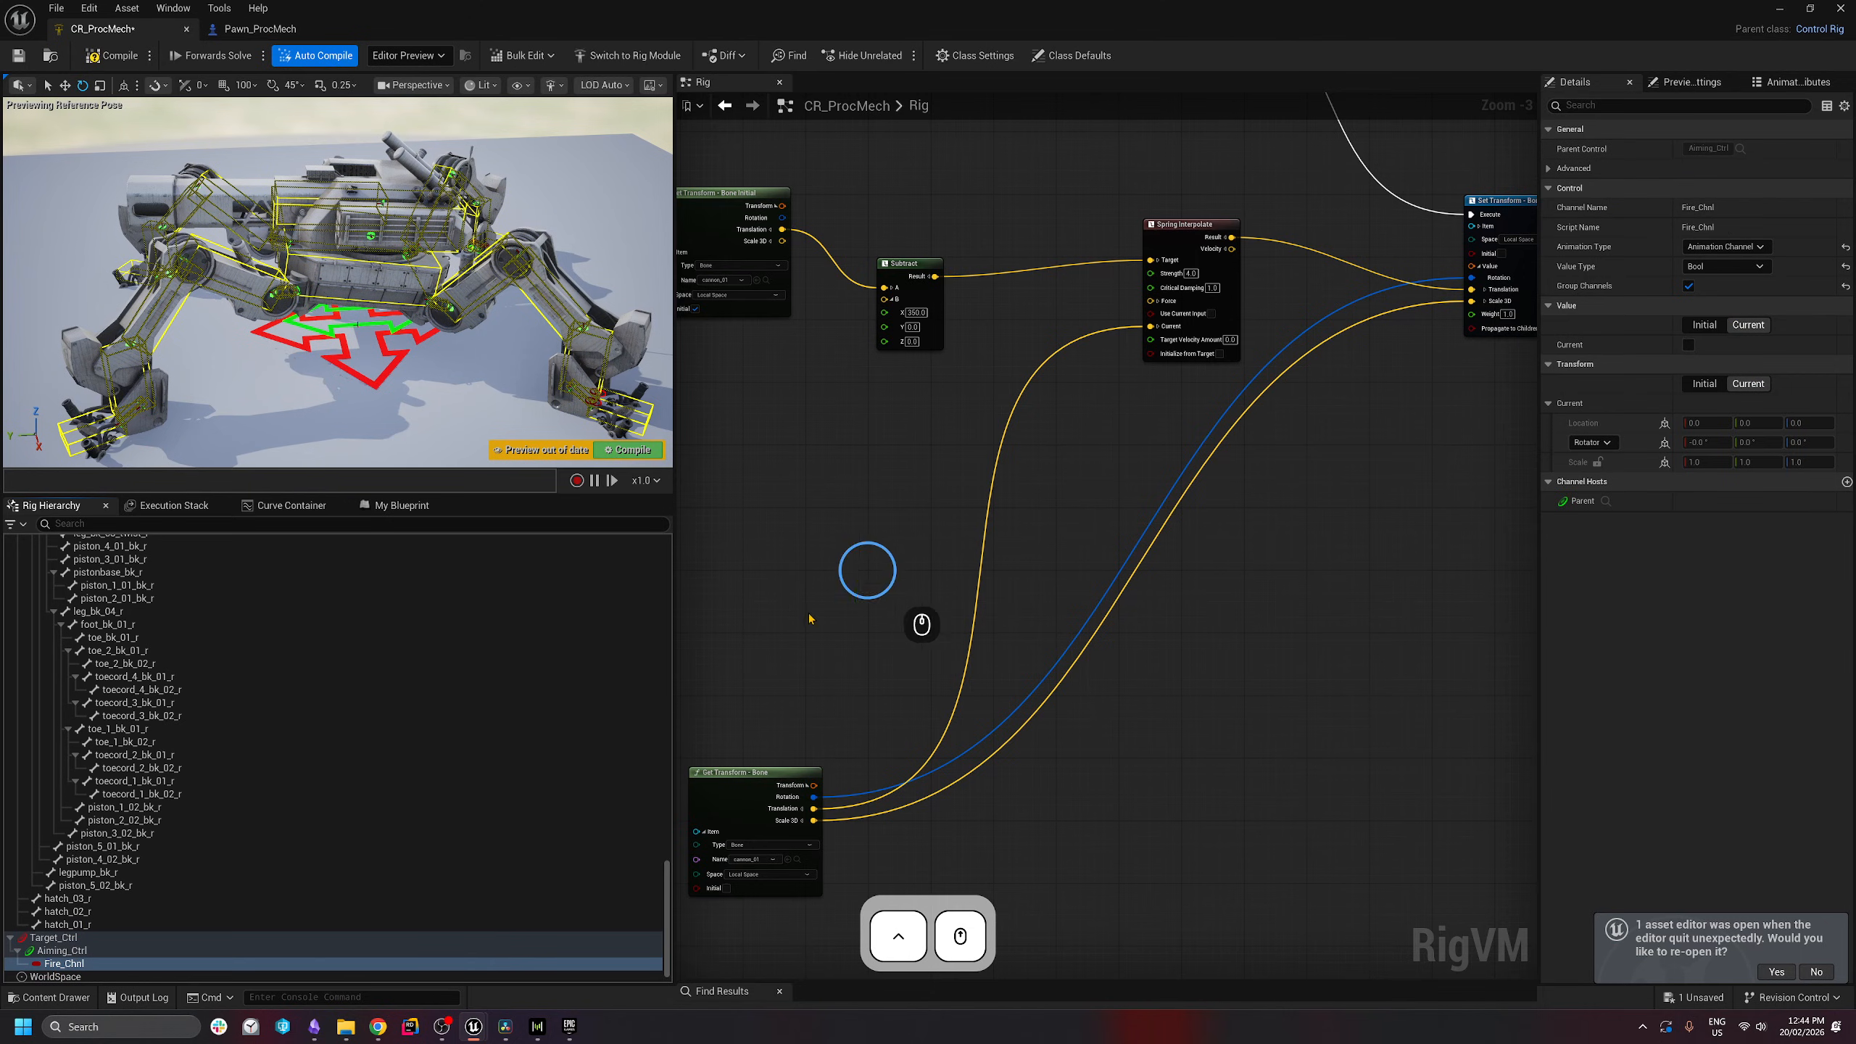
right_click_drag(913, 673, 899, 655)
right_click_drag(830, 588, 889, 622)
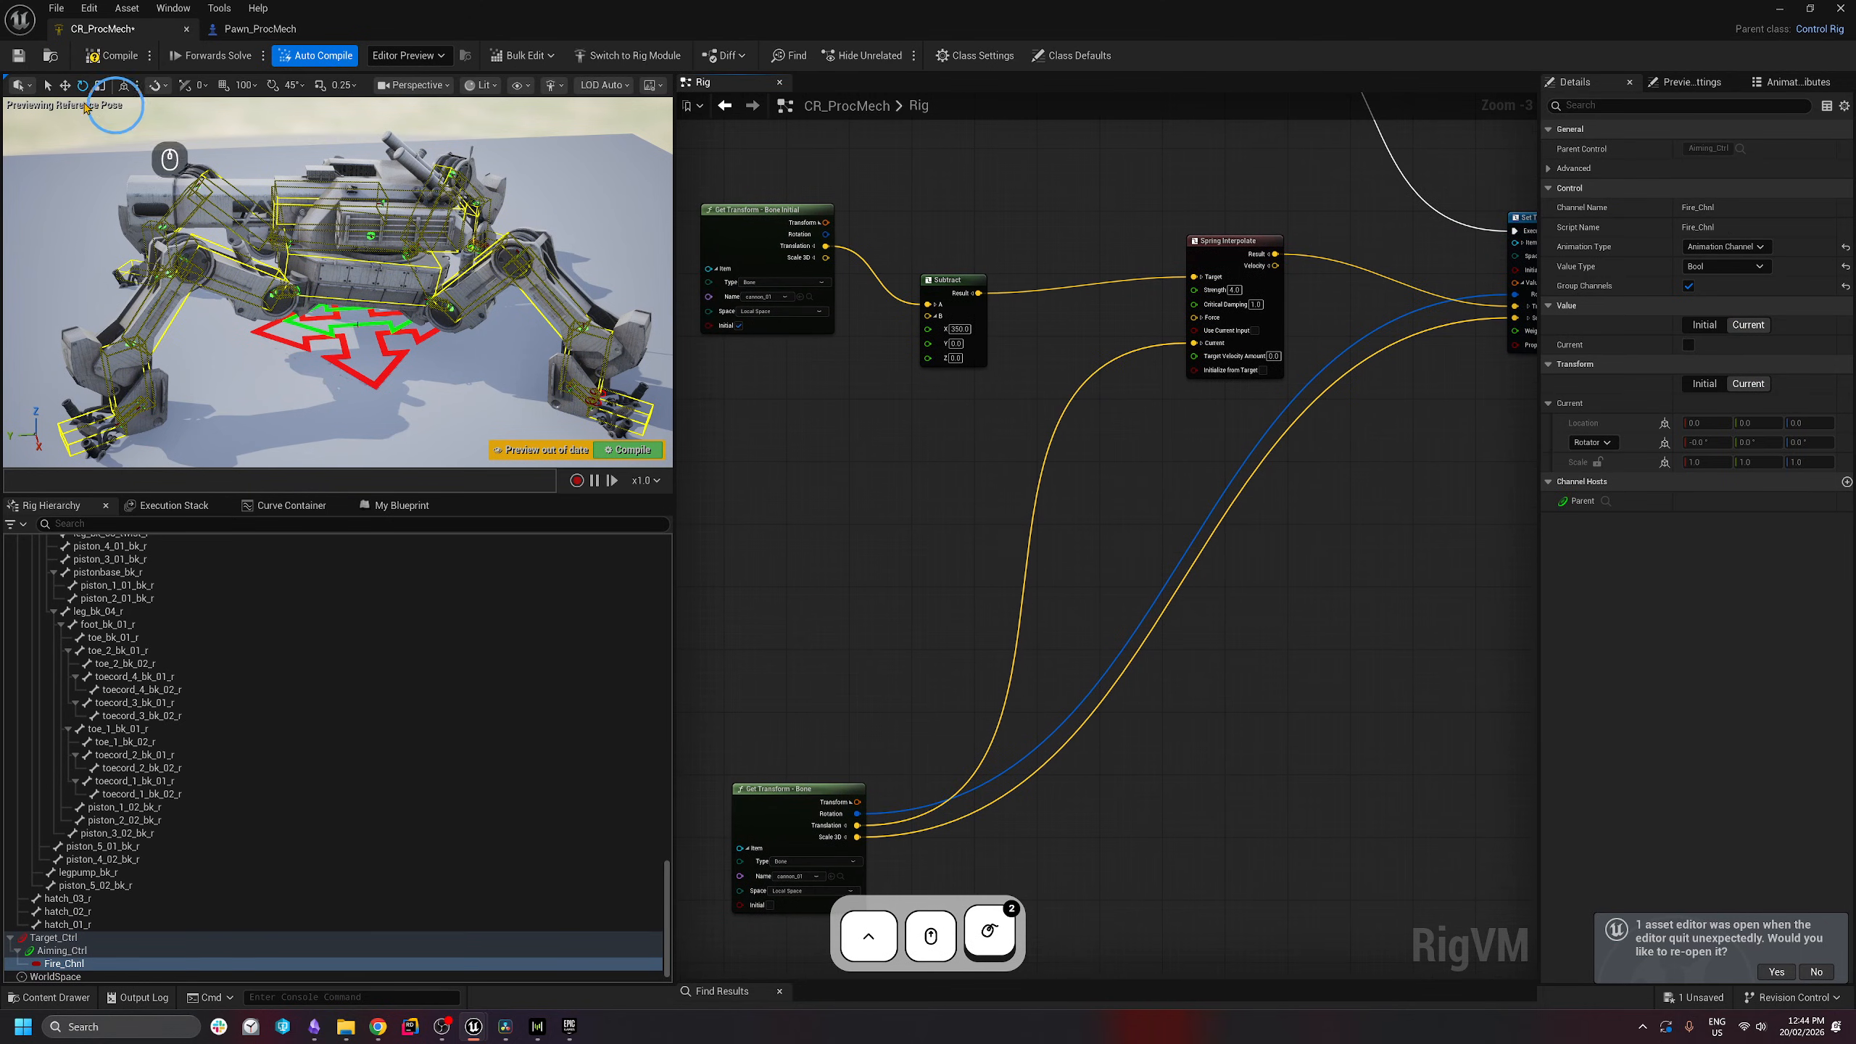
left_click(106, 57)
- Save the rig and add a Get Bool Channel node reading Fire_Chnl
key("ctrl+s")
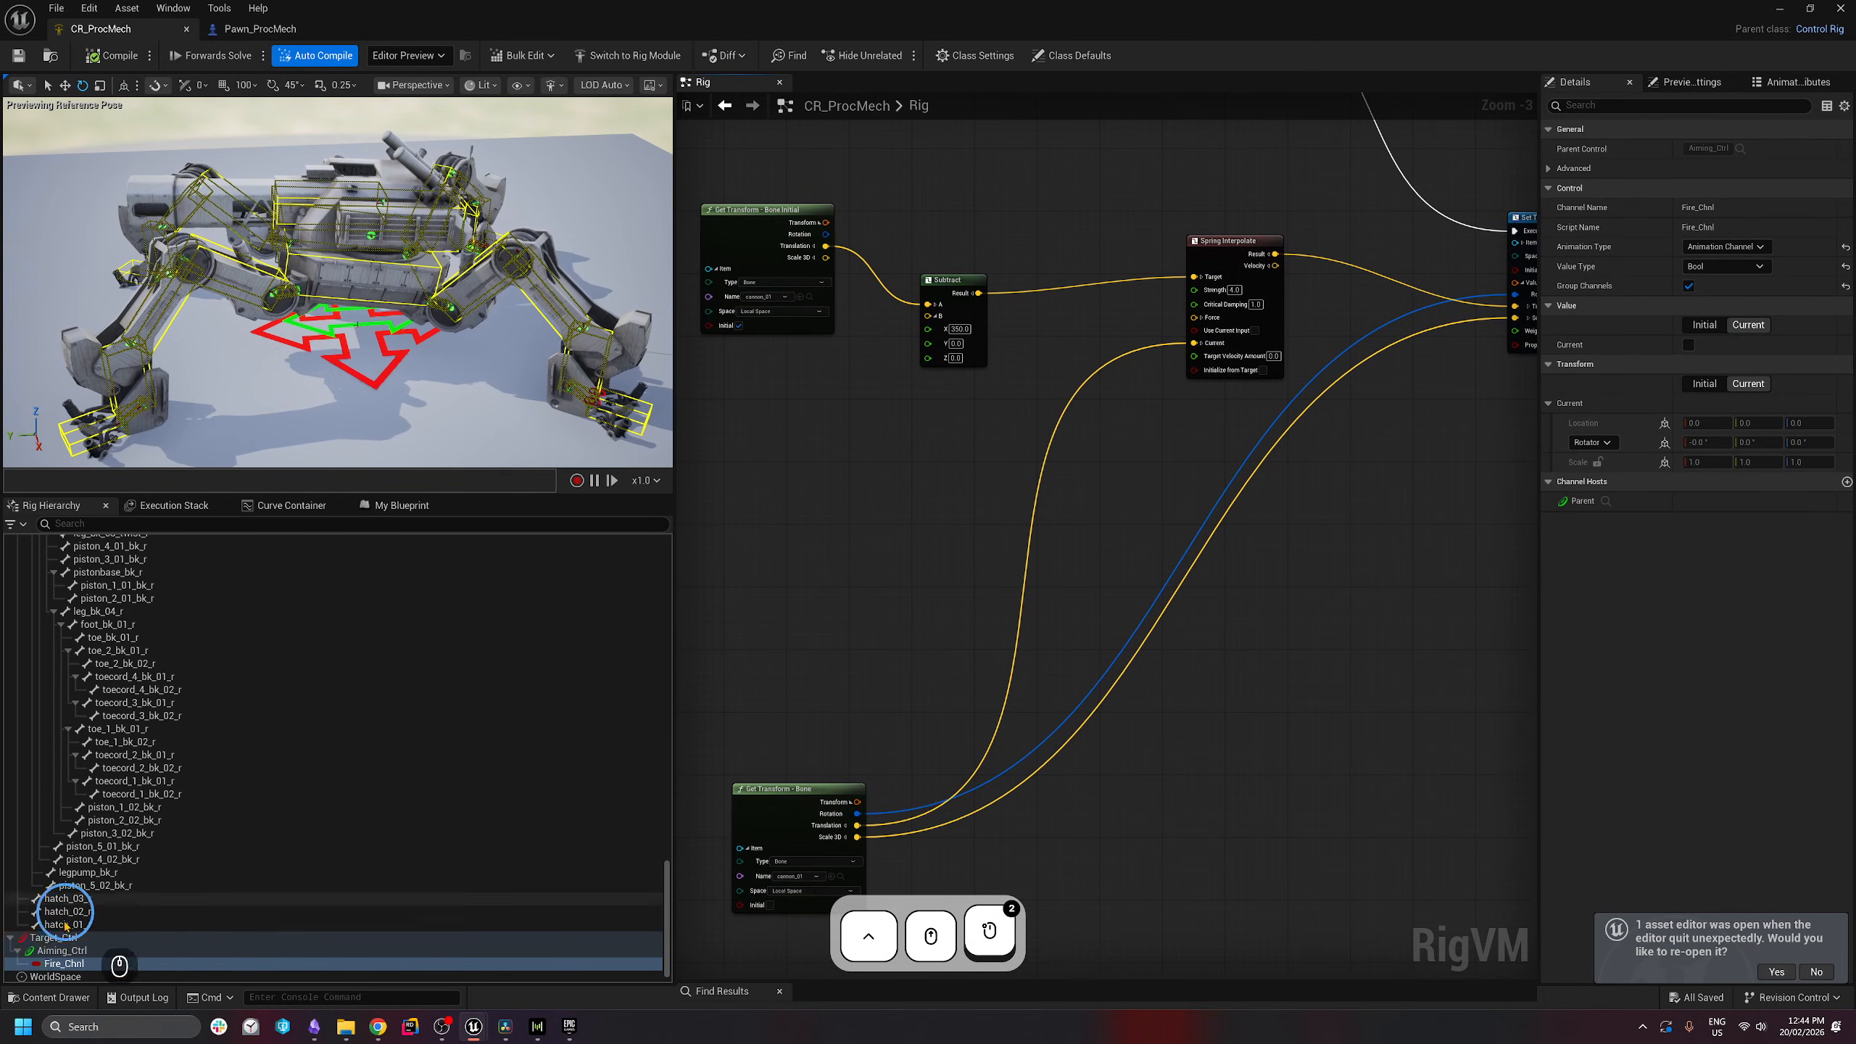
left_click_drag(64, 963, 767, 540)
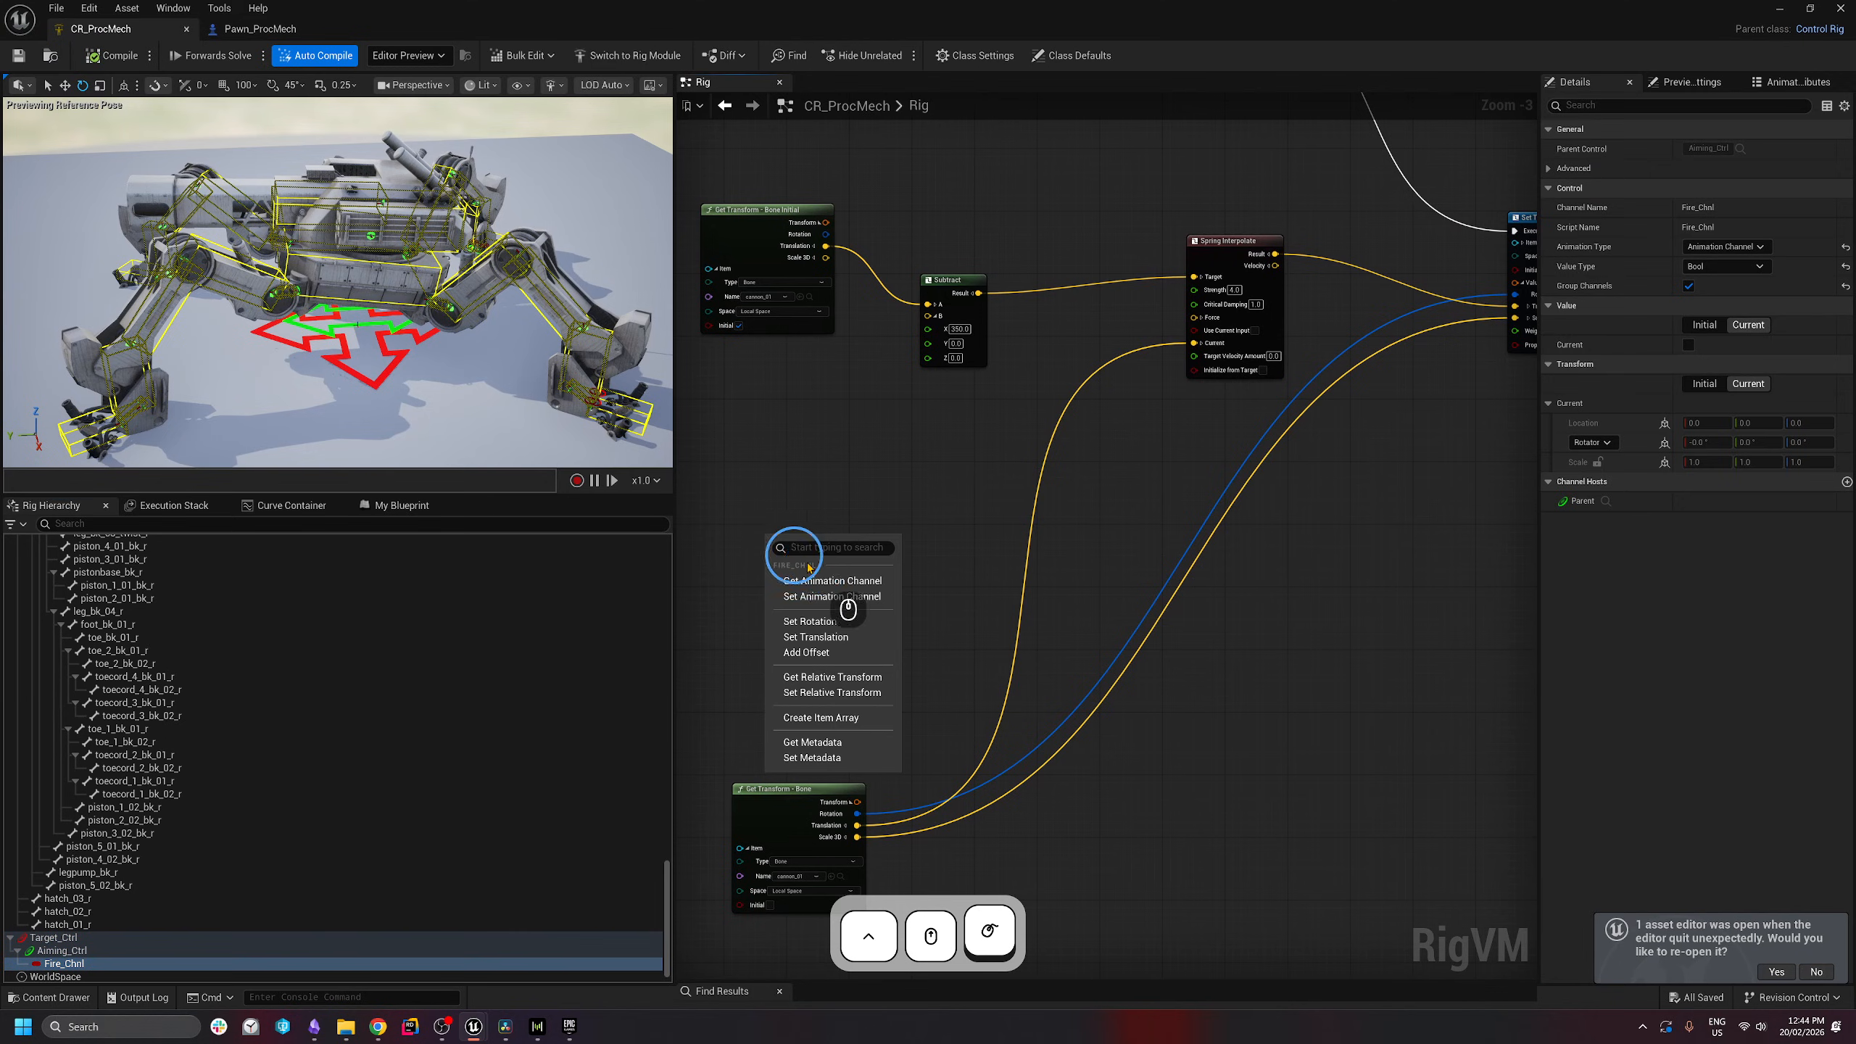
left_click(856, 590)
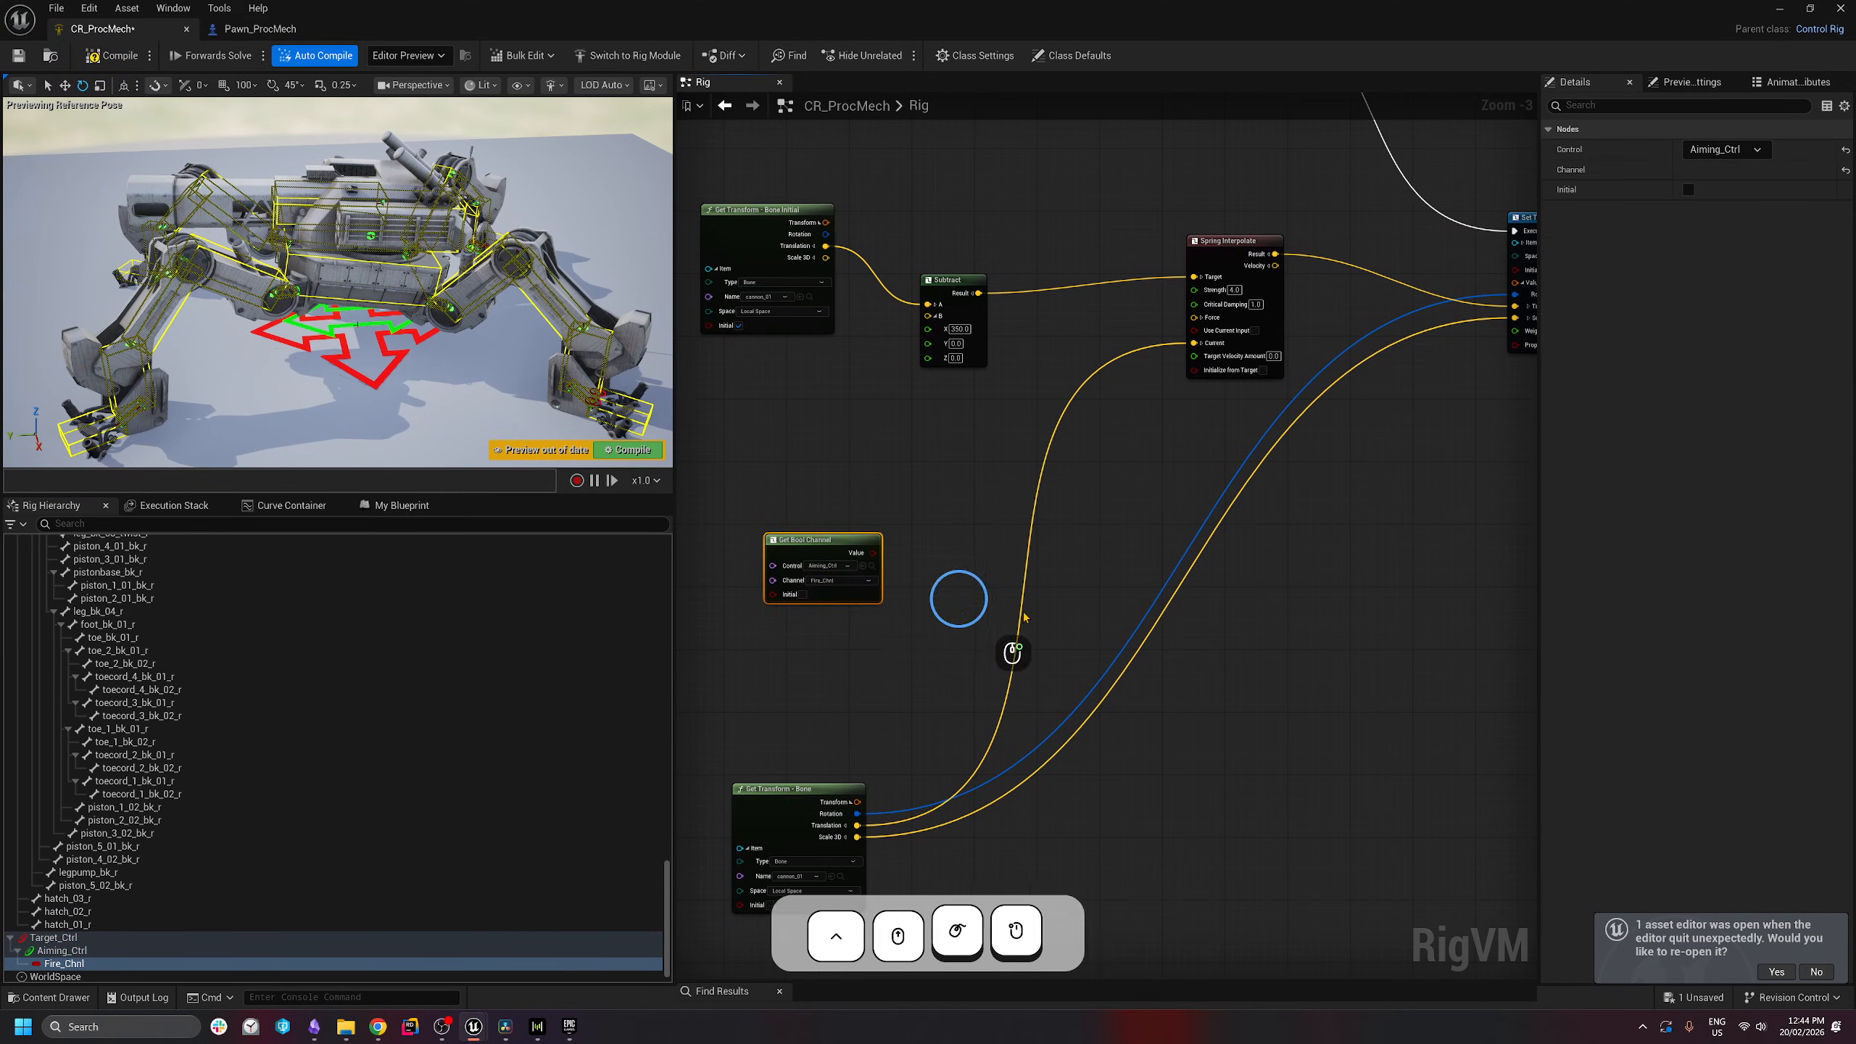
scroll(959, 605, "up", 1)
left_click_drag(926, 563, 763, 594)
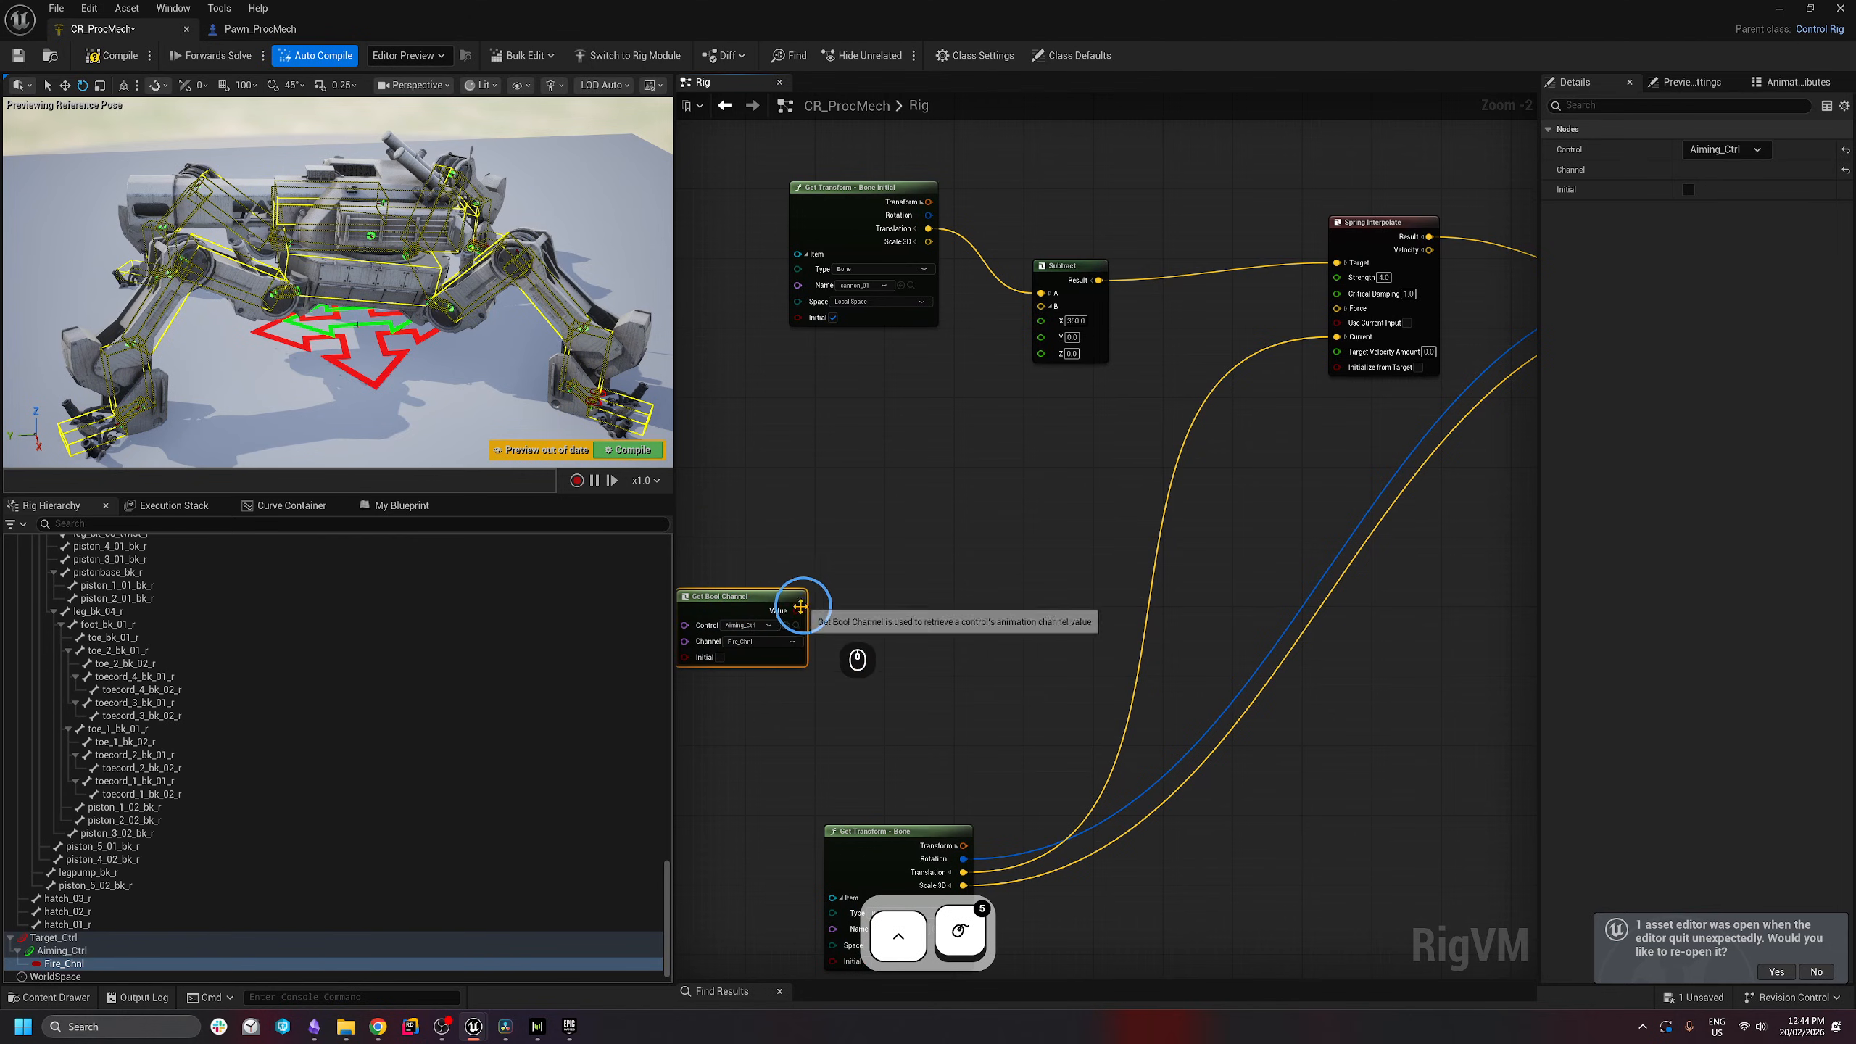
- Move the Get Bool Channel node up and to the left
left_click_drag(866, 510, 660, 812)
left_click(1029, 524)
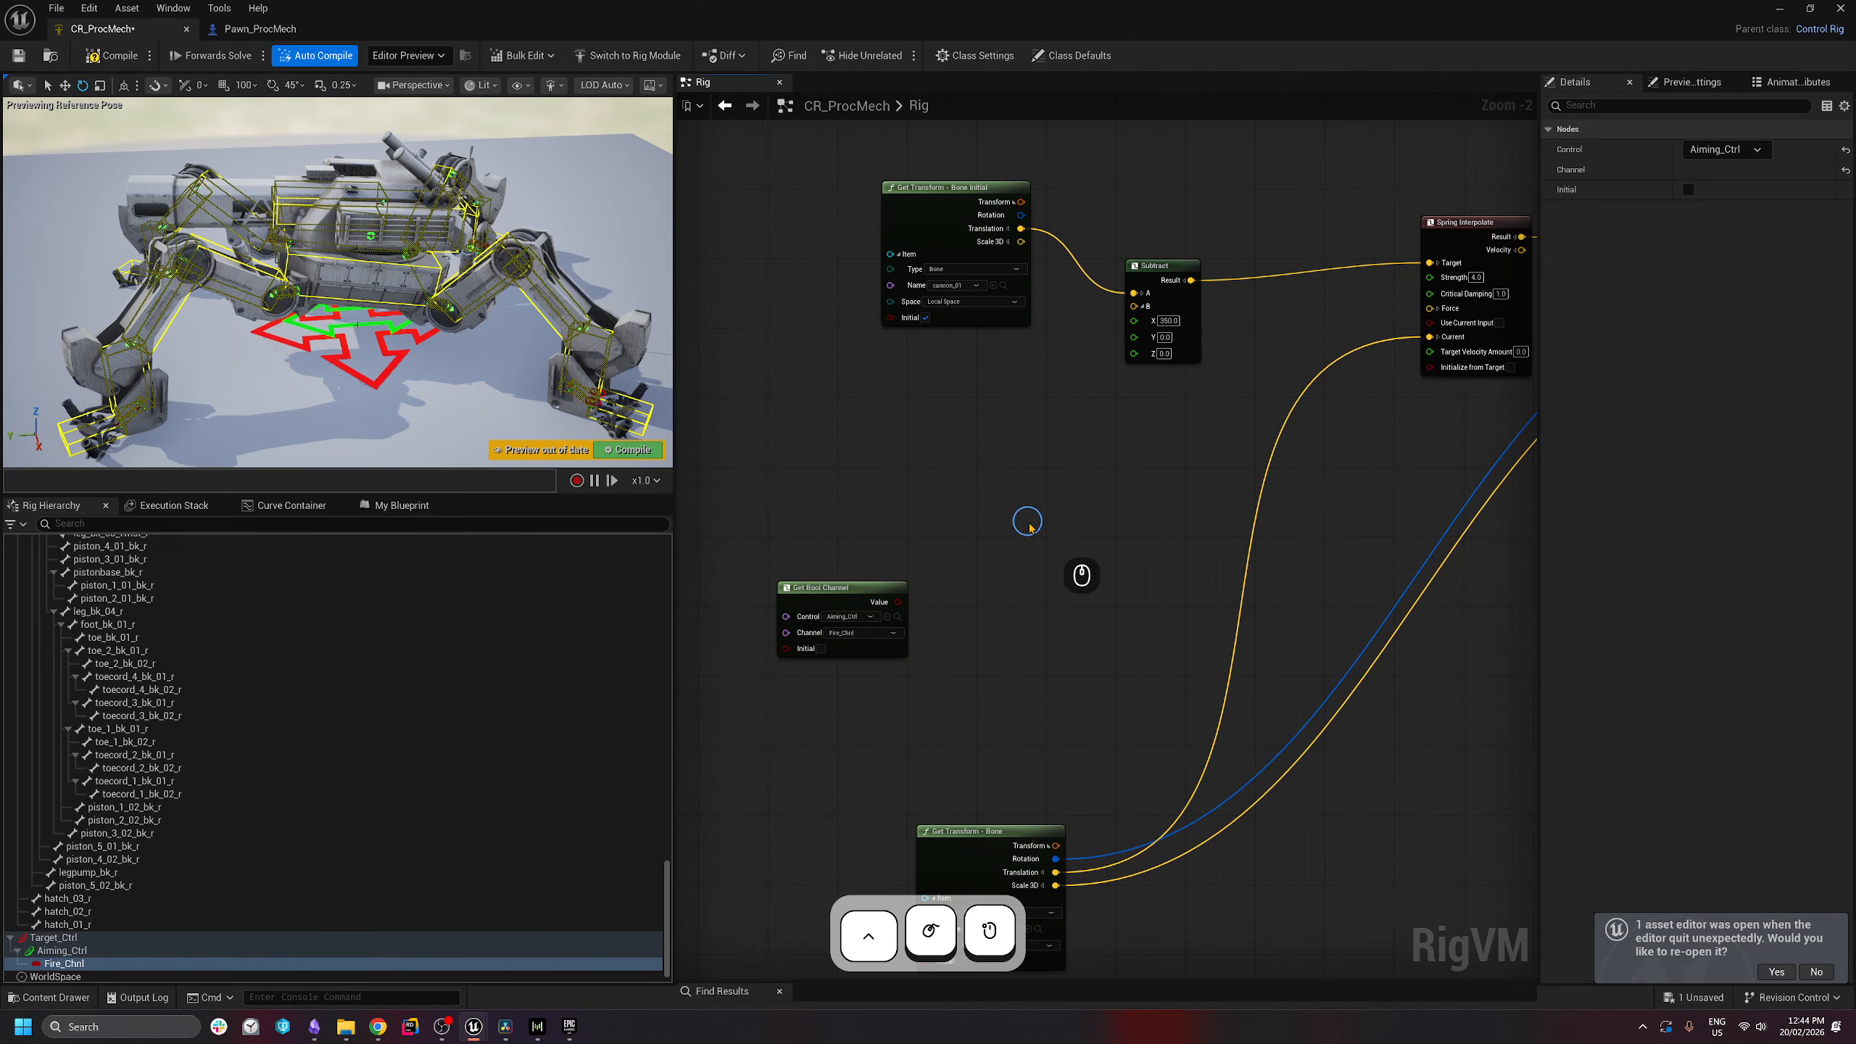
left_click_drag(818, 605, 793, 552)
left_click(962, 488)
right_click_drag(1011, 583, 964, 607)
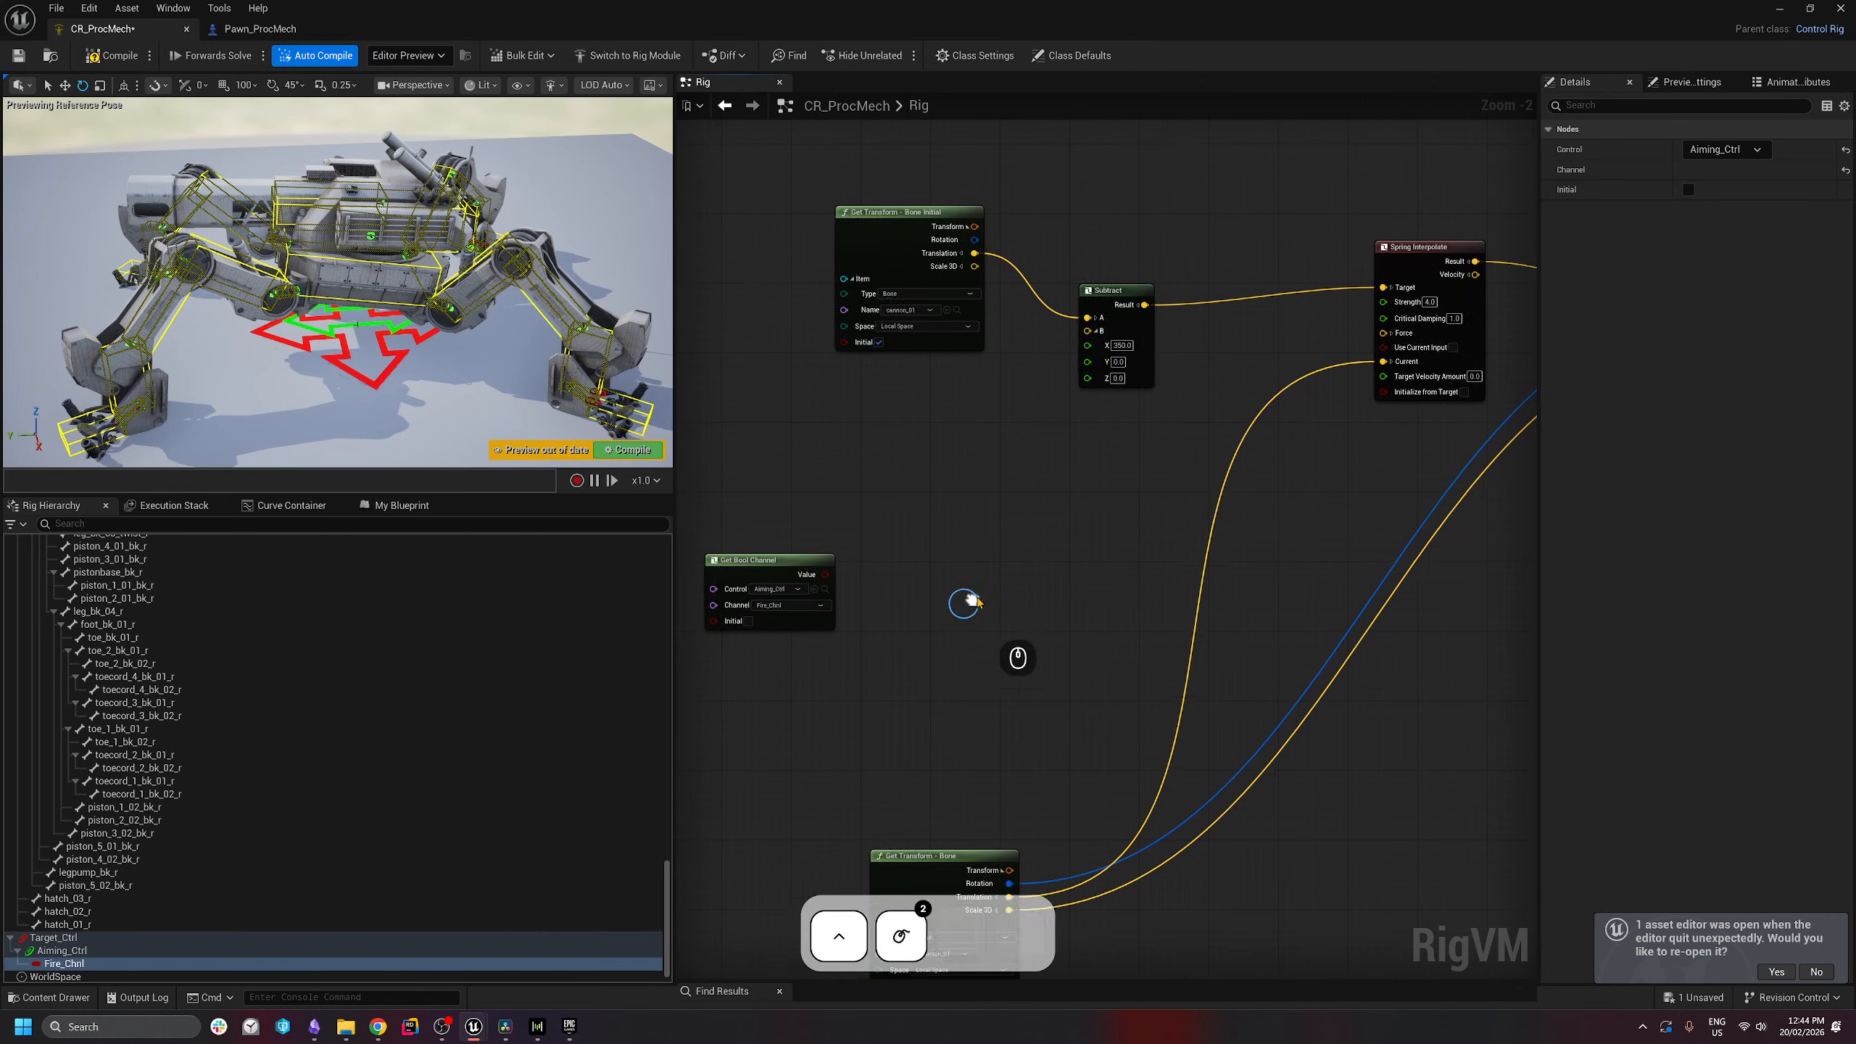
- Realign the Get Transform - Bone Initial and Subtract nodes
left_click_drag(964, 216, 842, 207)
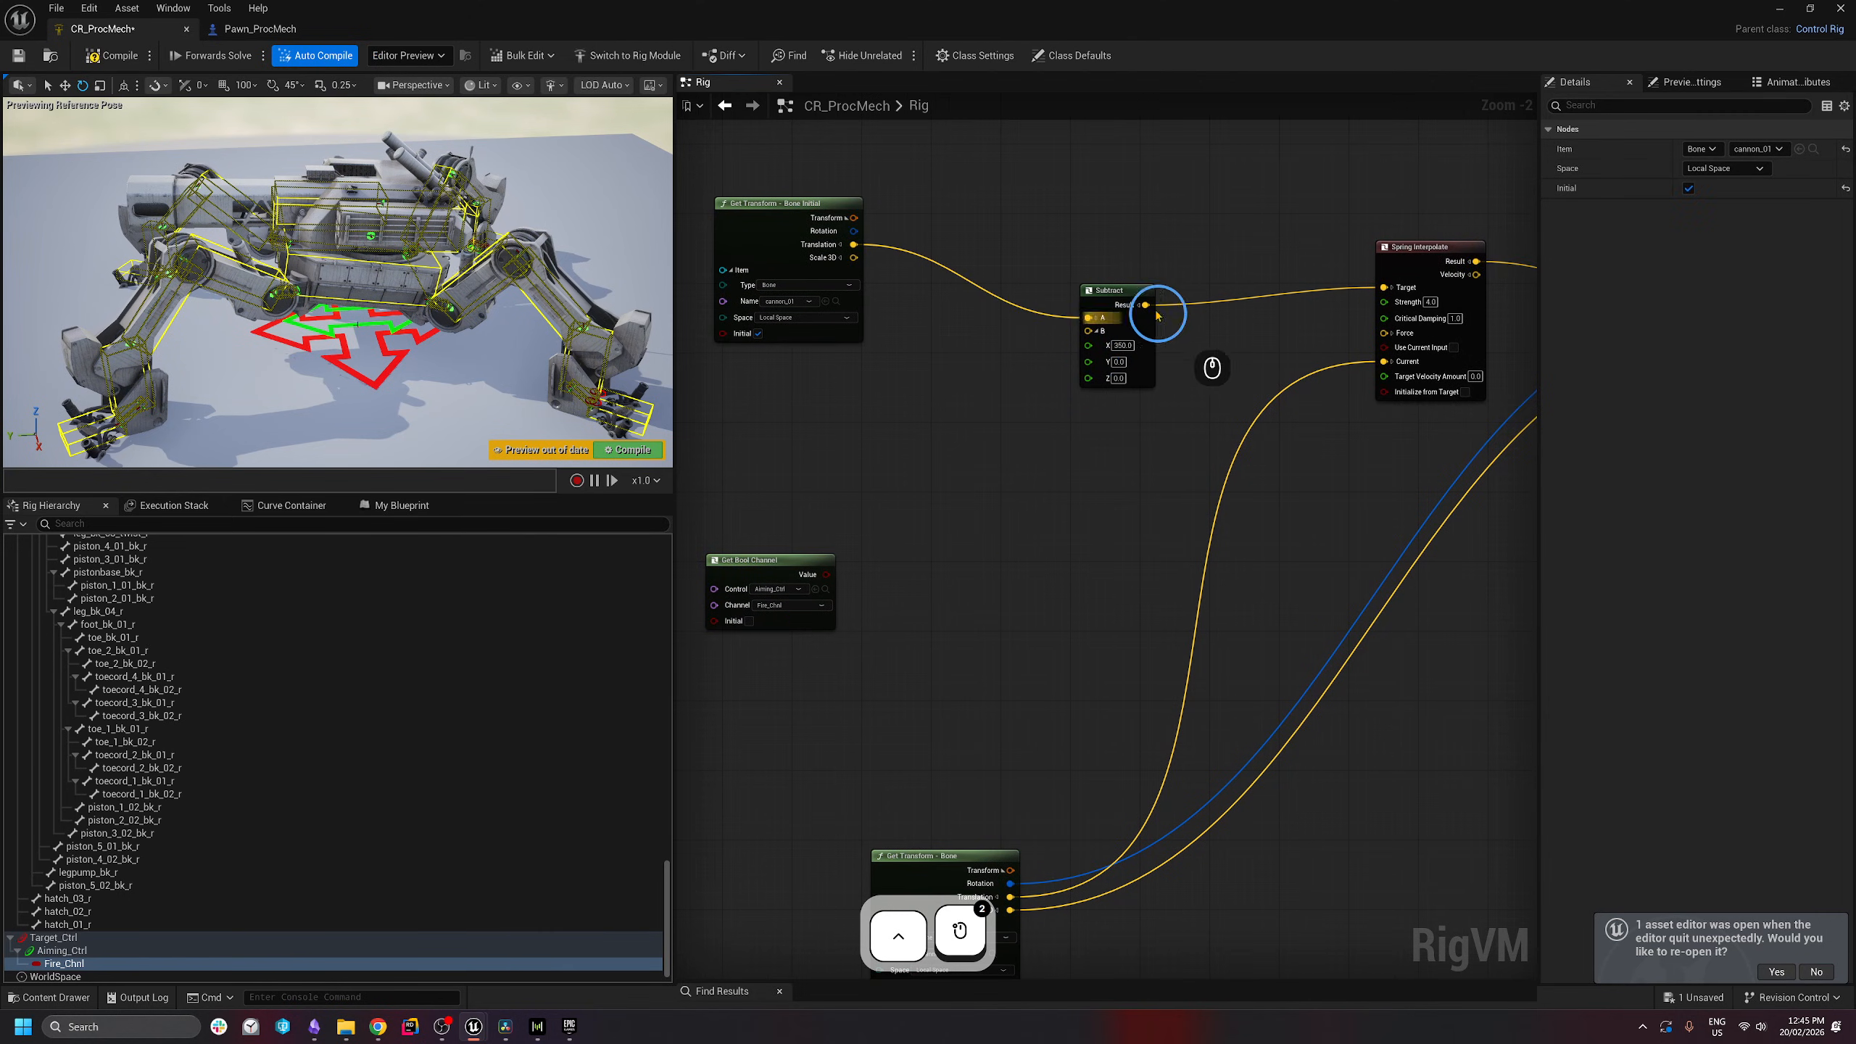
left_click_drag(1111, 313, 1084, 268)
left_click(1102, 410)
right_click_drag(1102, 421, 1069, 448)
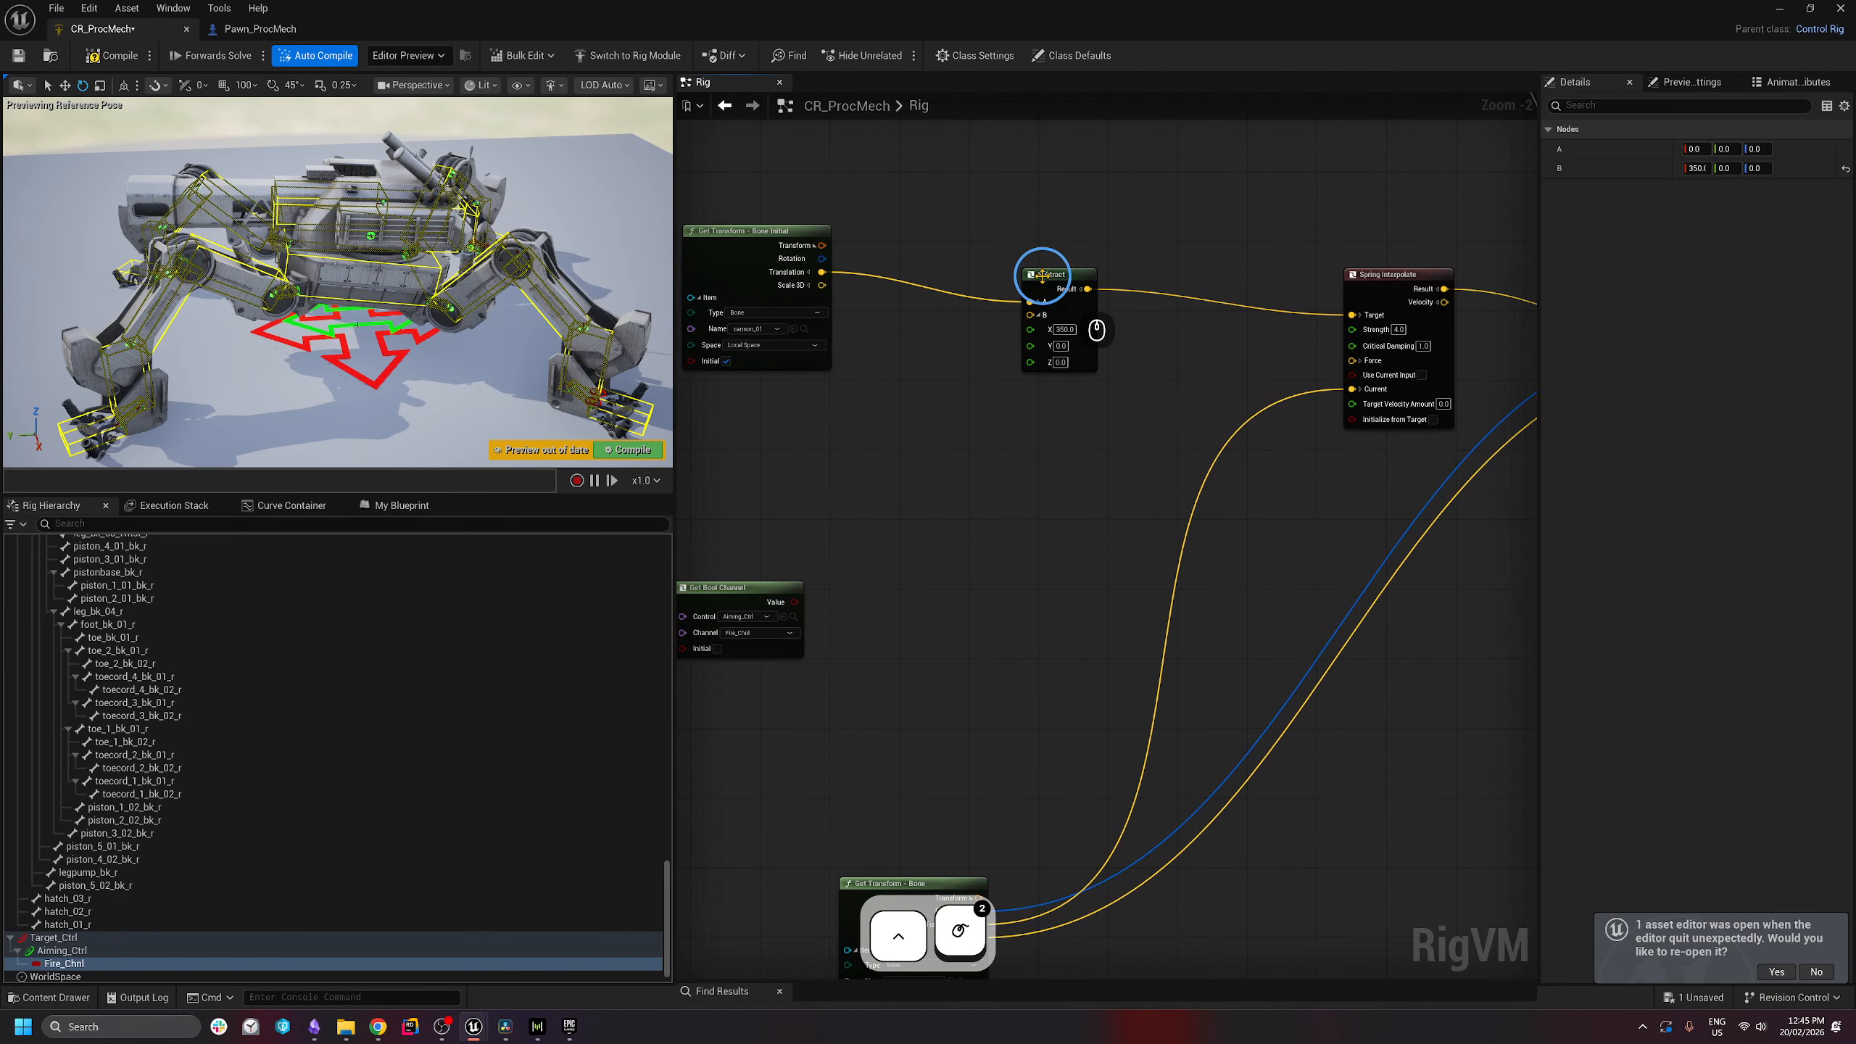
left_click_drag(1043, 282, 1056, 329)
right_click_drag(996, 471, 1046, 511)
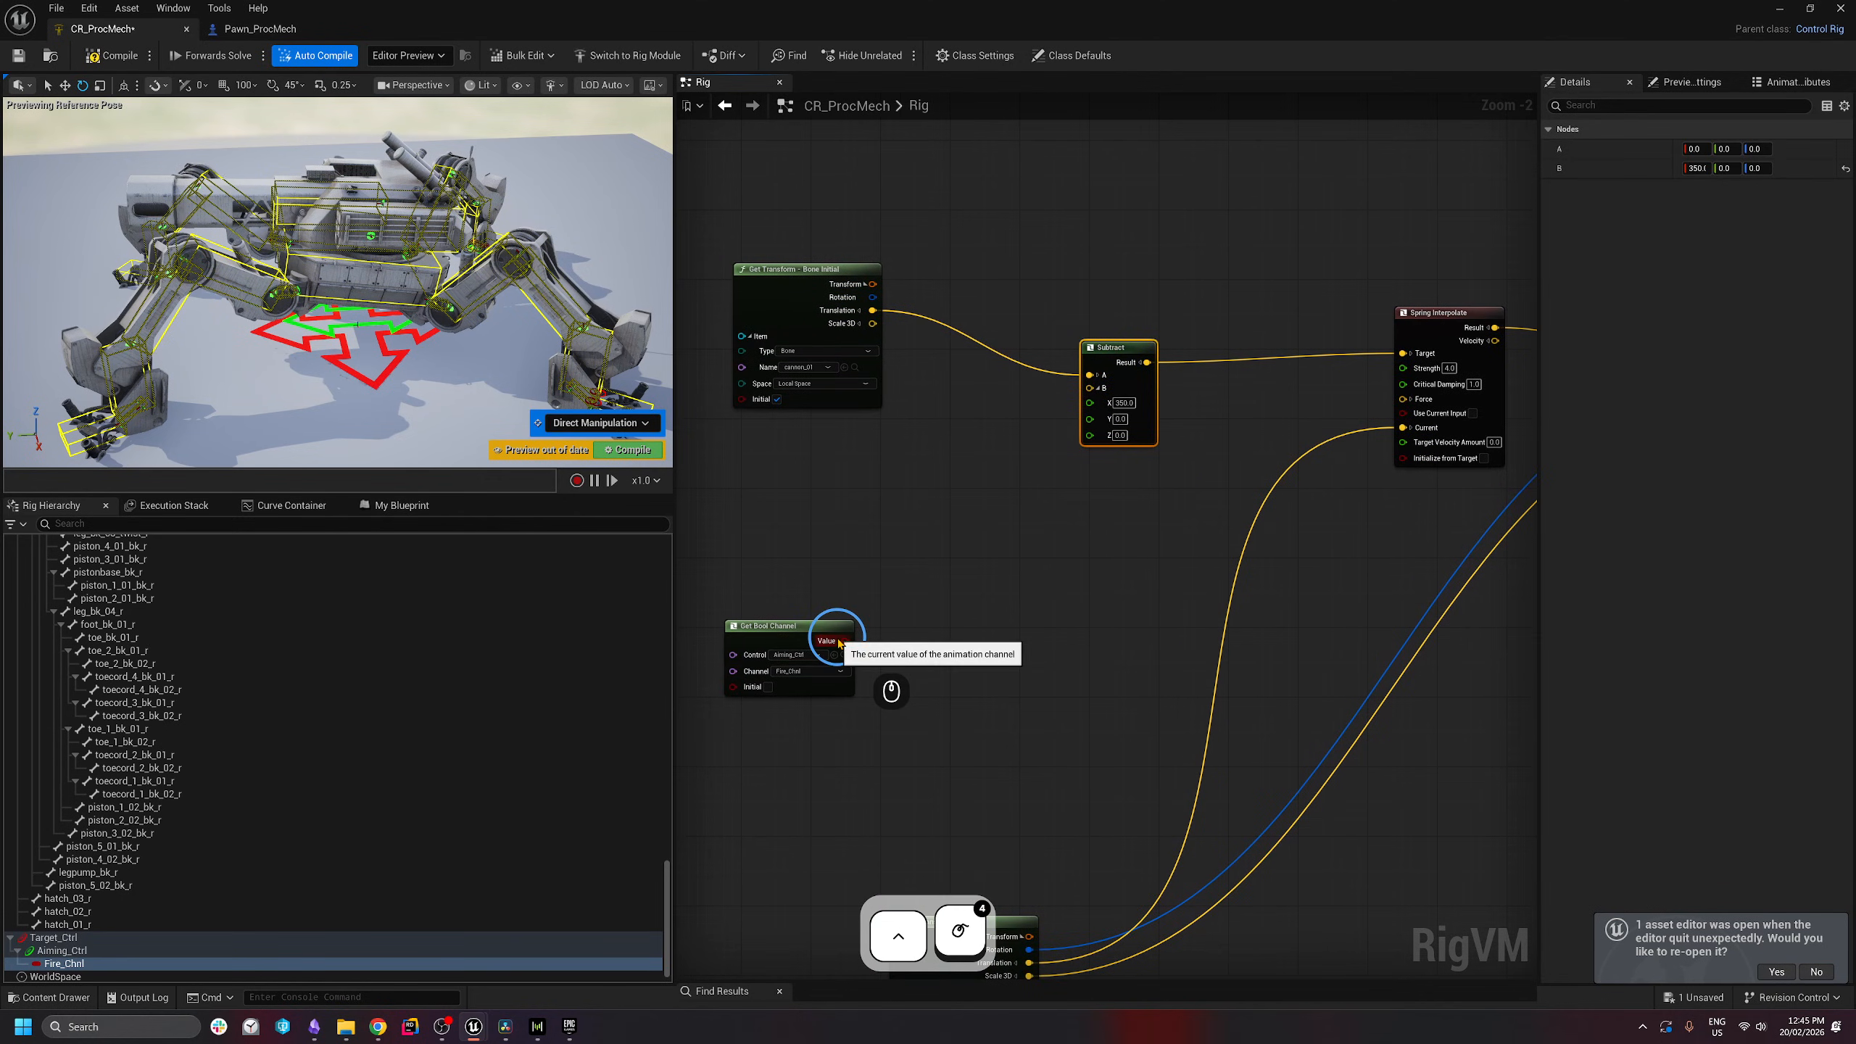
left_click_drag(1112, 348, 1103, 338)
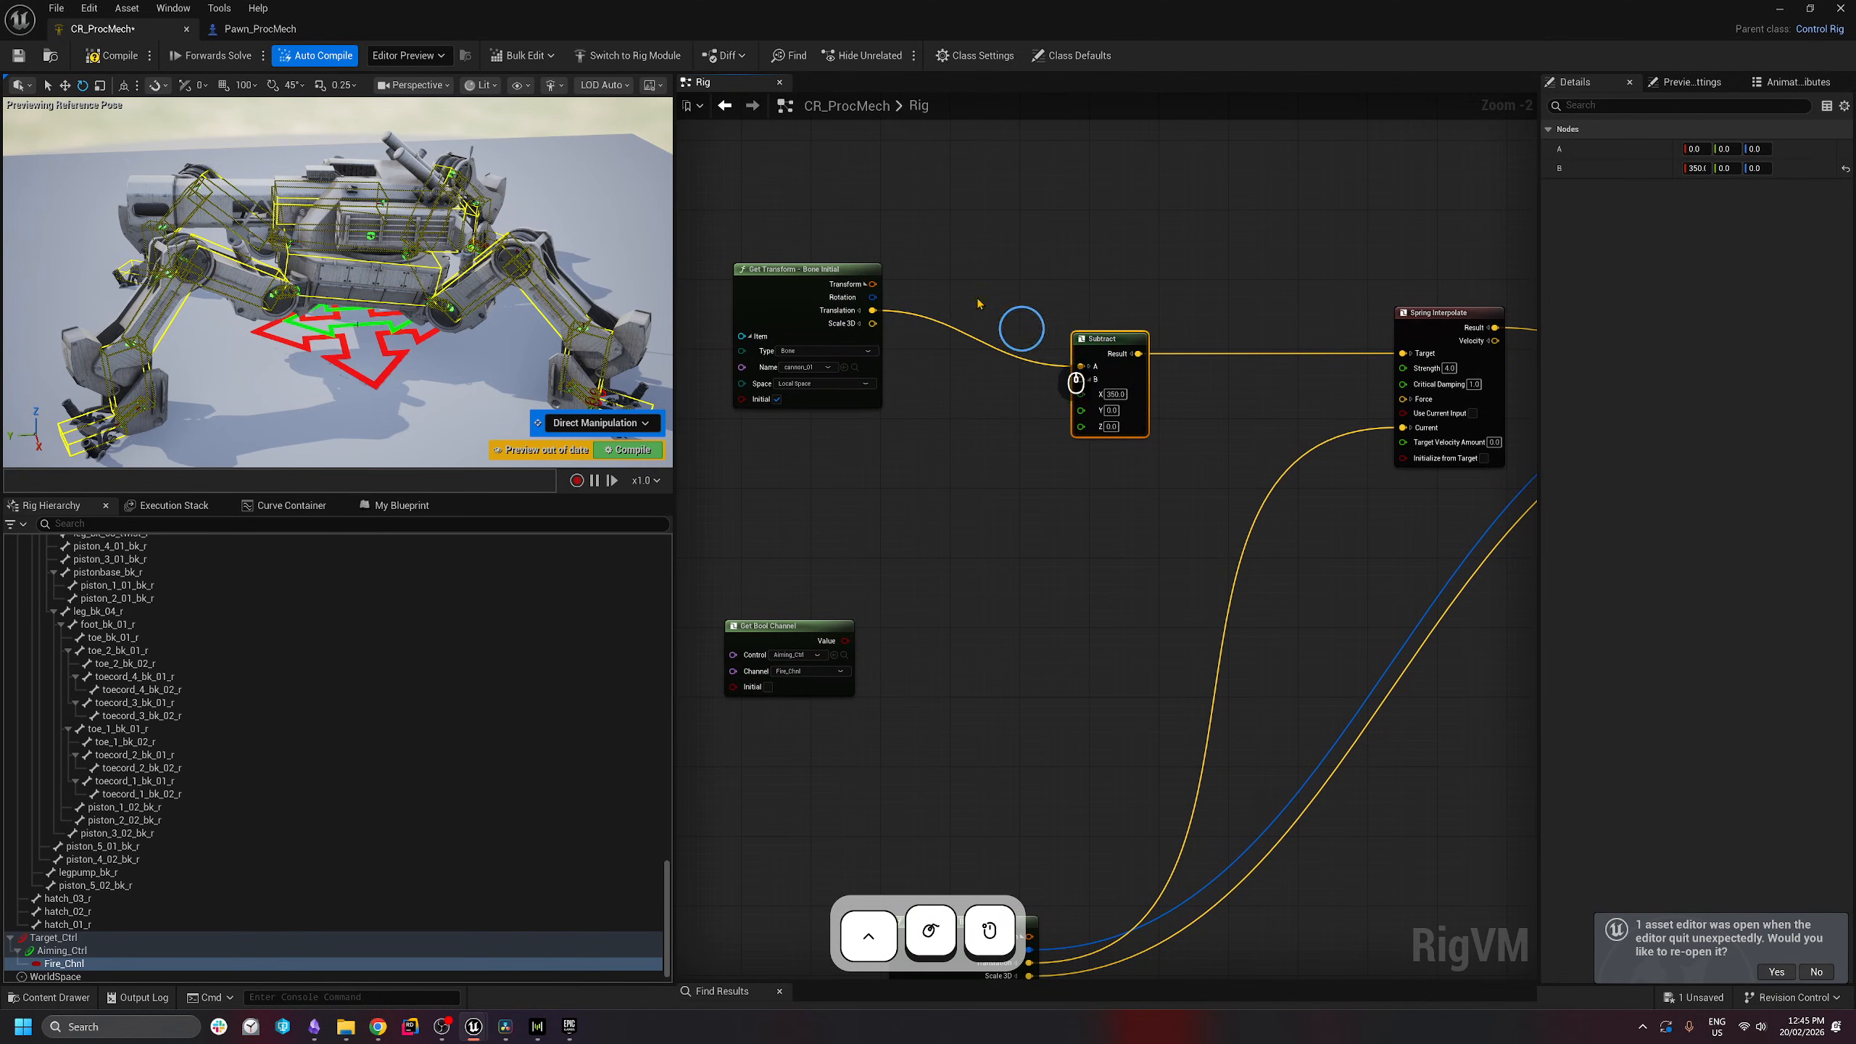
left_click_drag(933, 231, 779, 363)
left_click_drag(775, 313, 758, 427)
left_click_drag(1107, 344, 1105, 396)
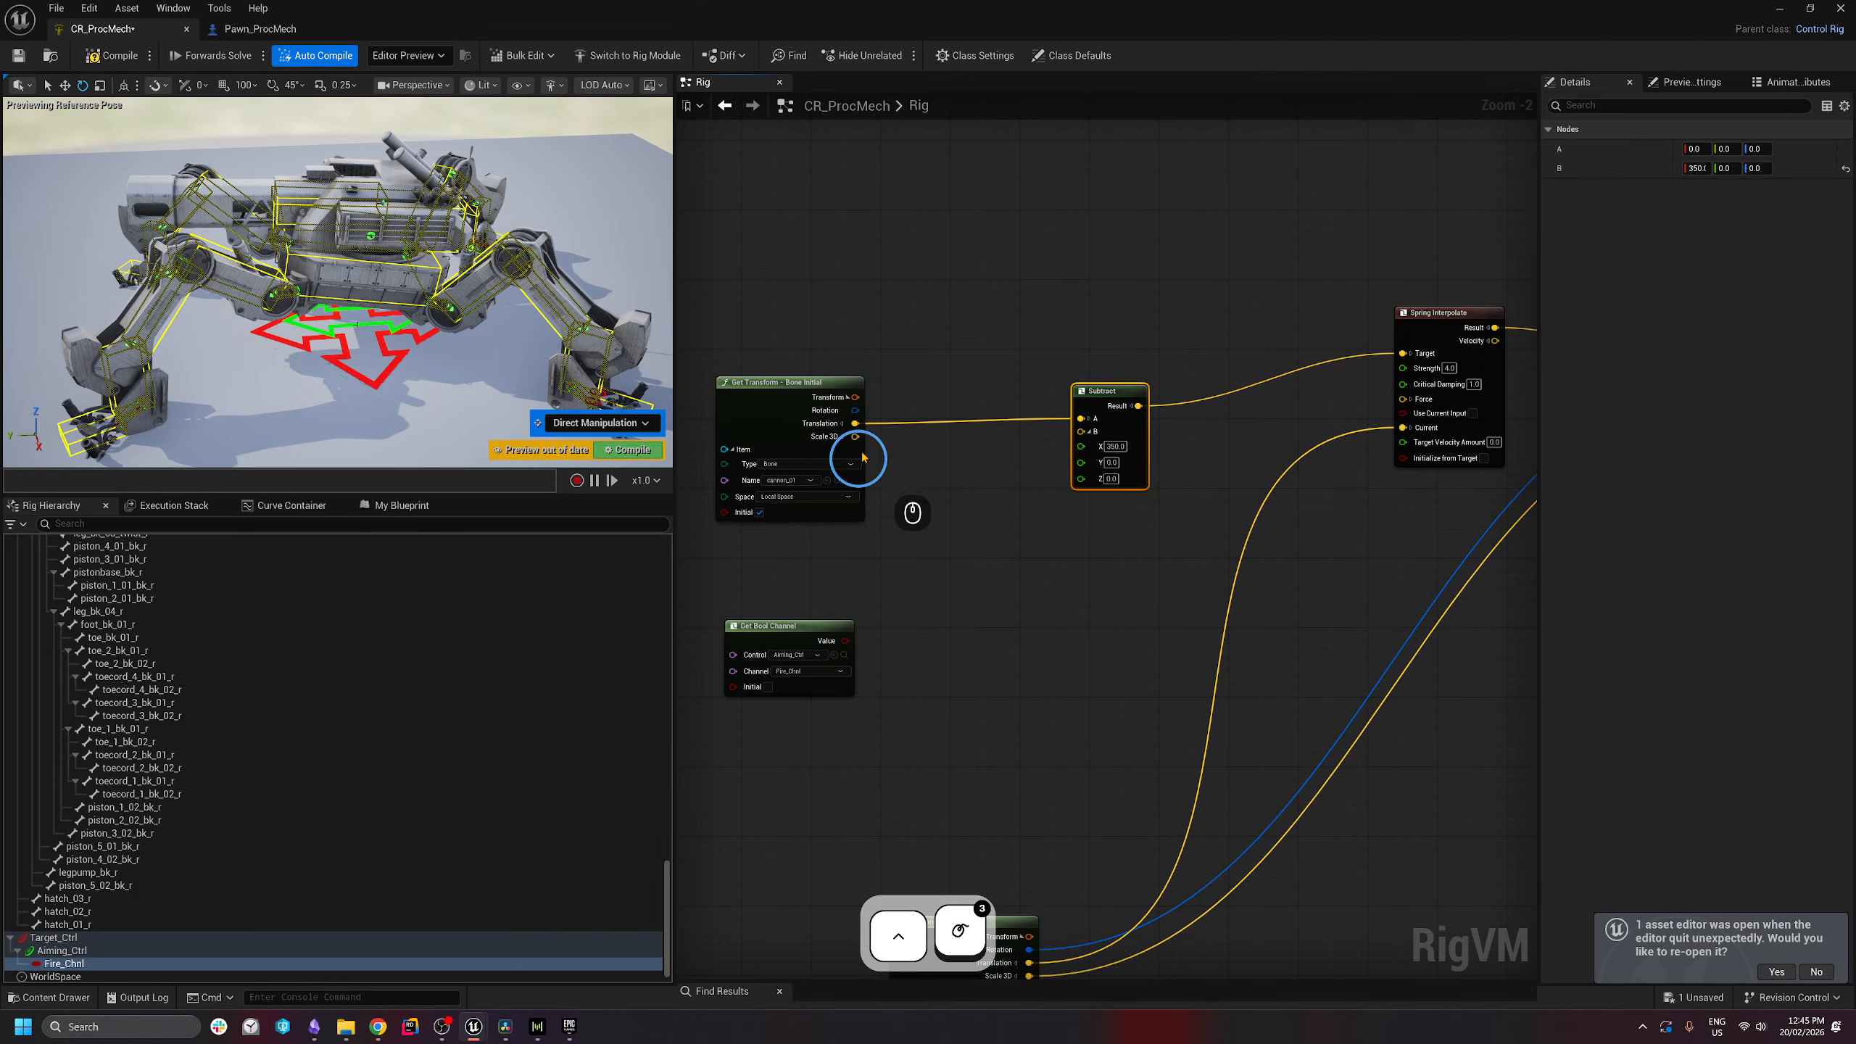
- Pull a wire from the Translation pin to bring up vector node choices
left_click_drag(856, 425, 905, 452)
left_click(1017, 502)
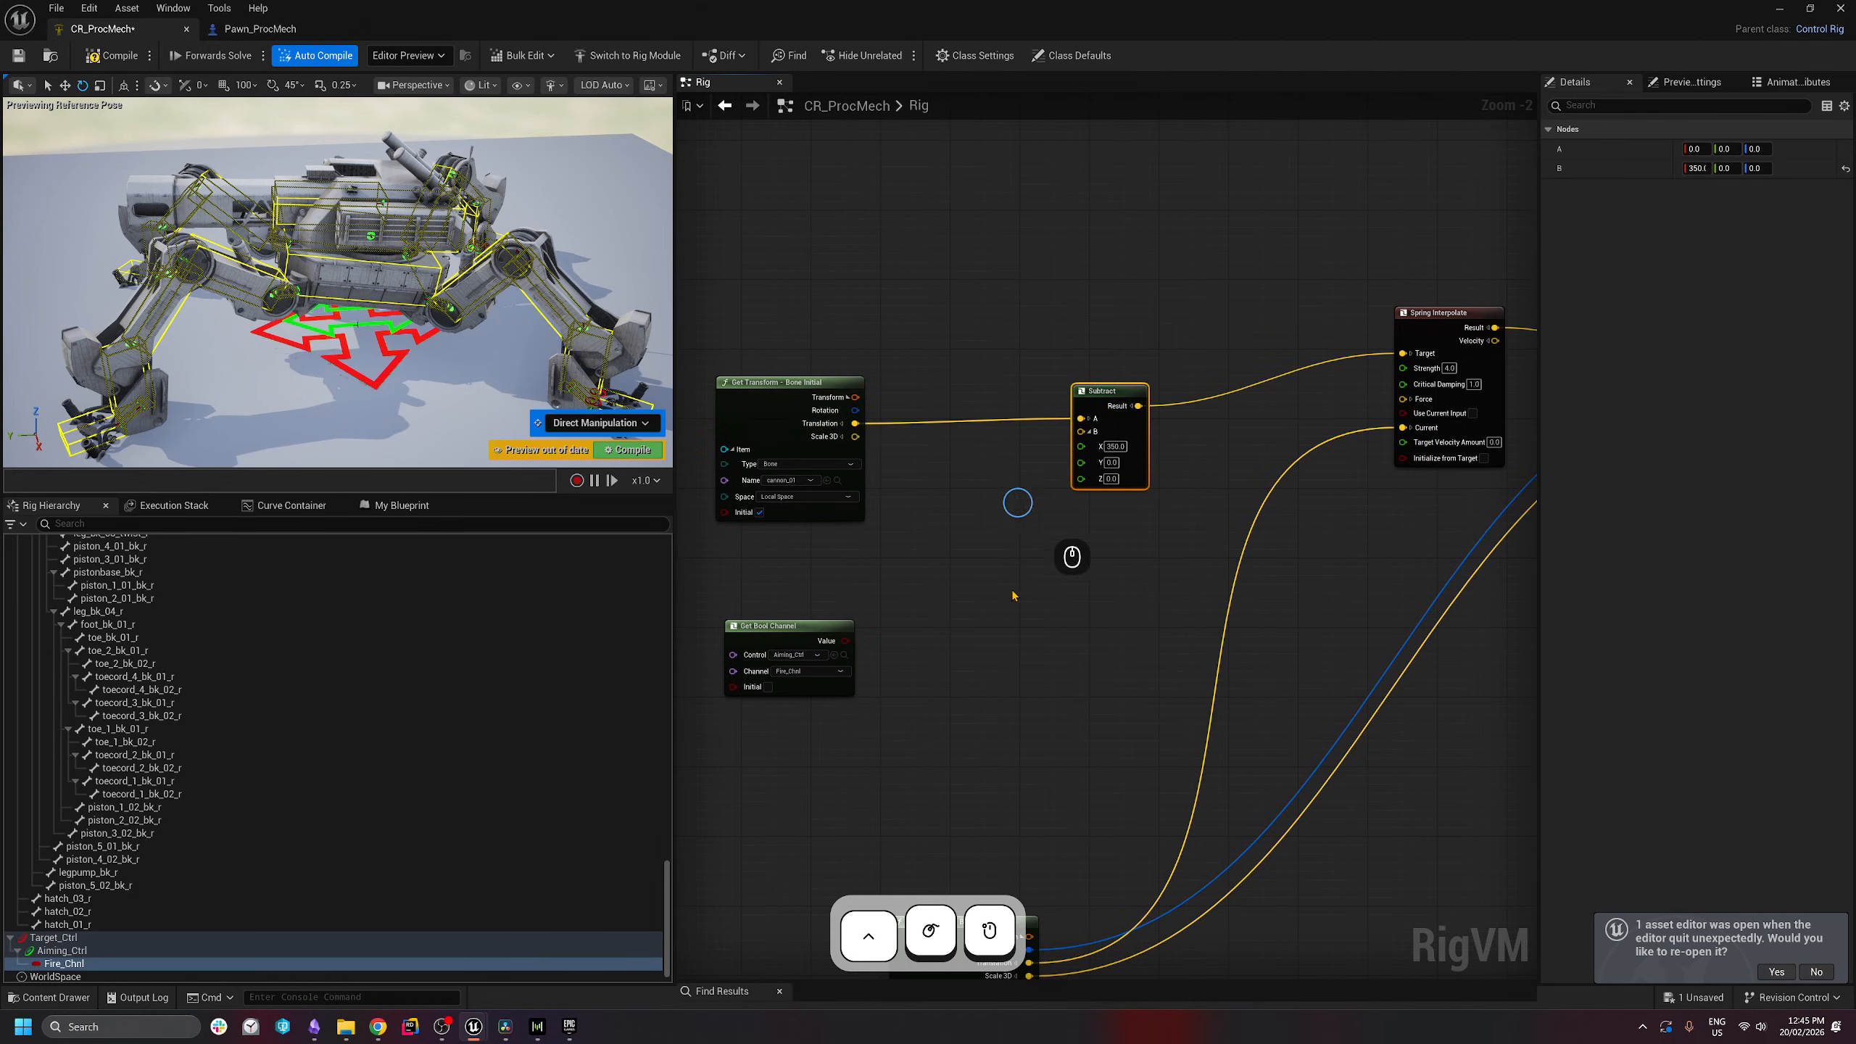
left_click(923, 600)
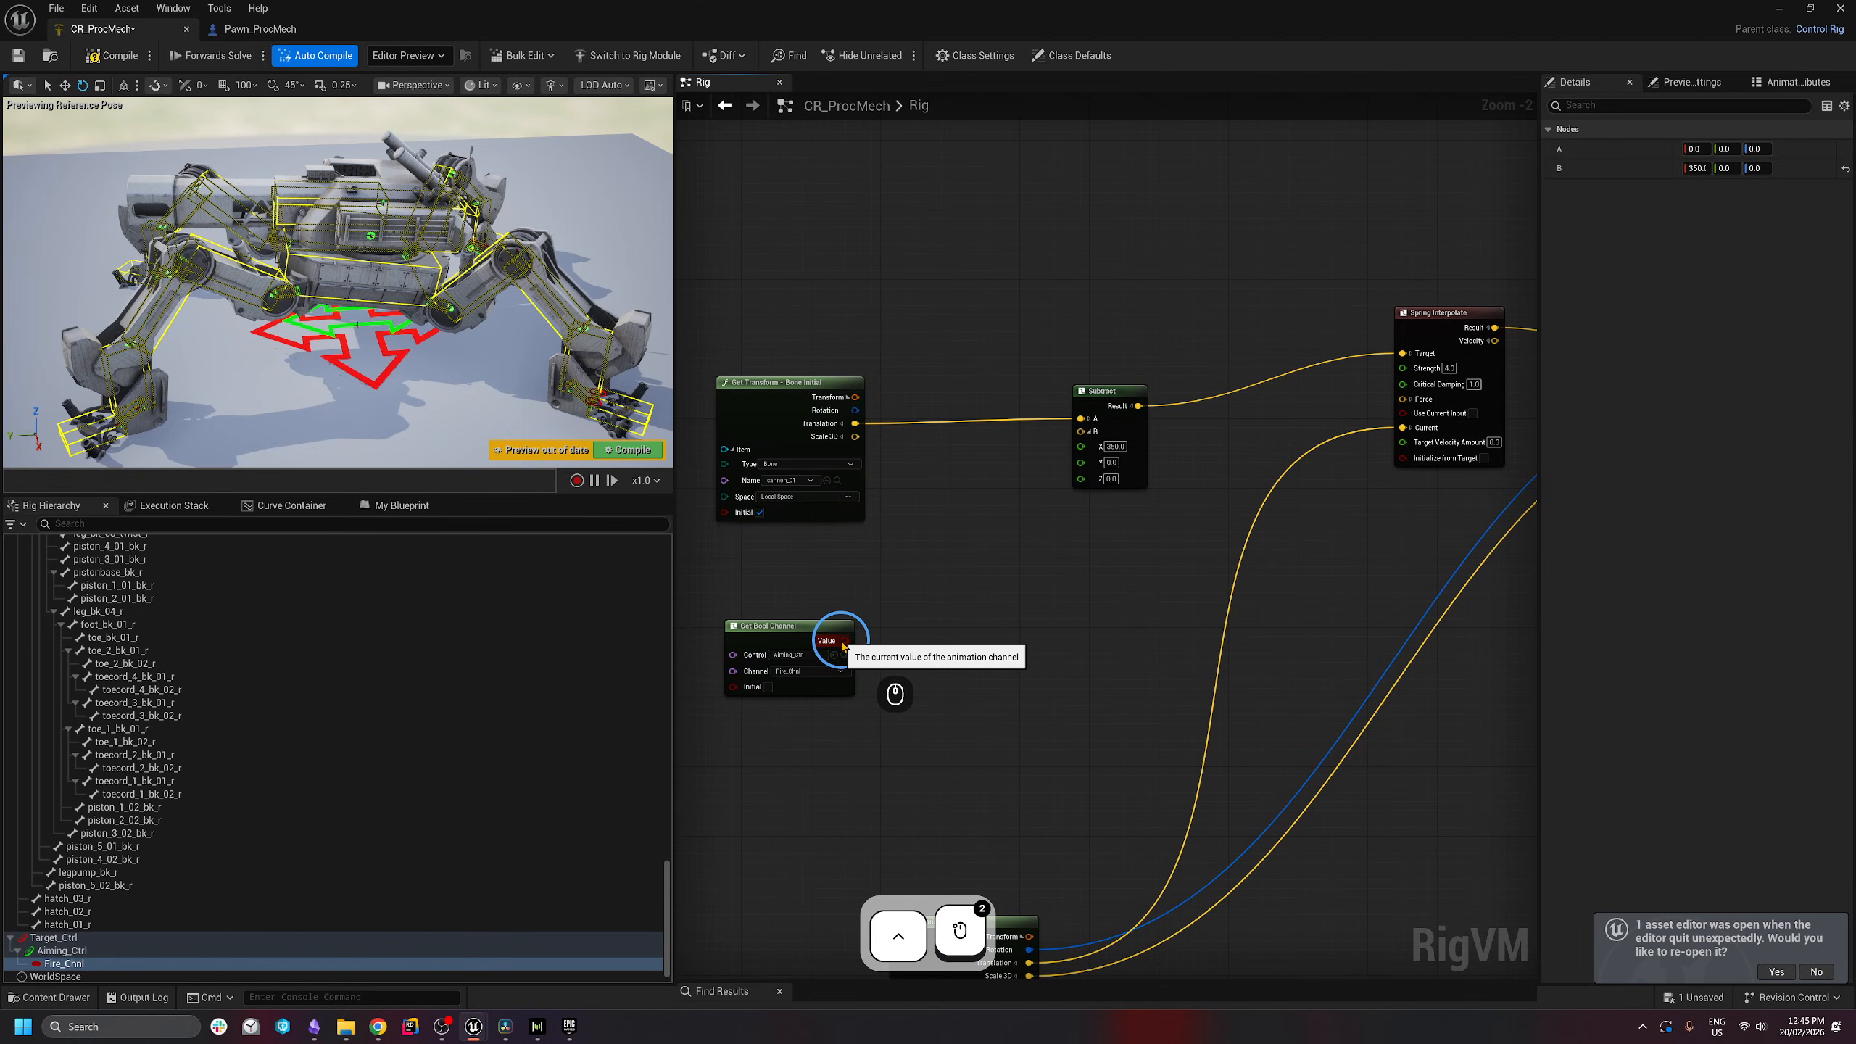
left_click_drag(857, 424, 1026, 302)
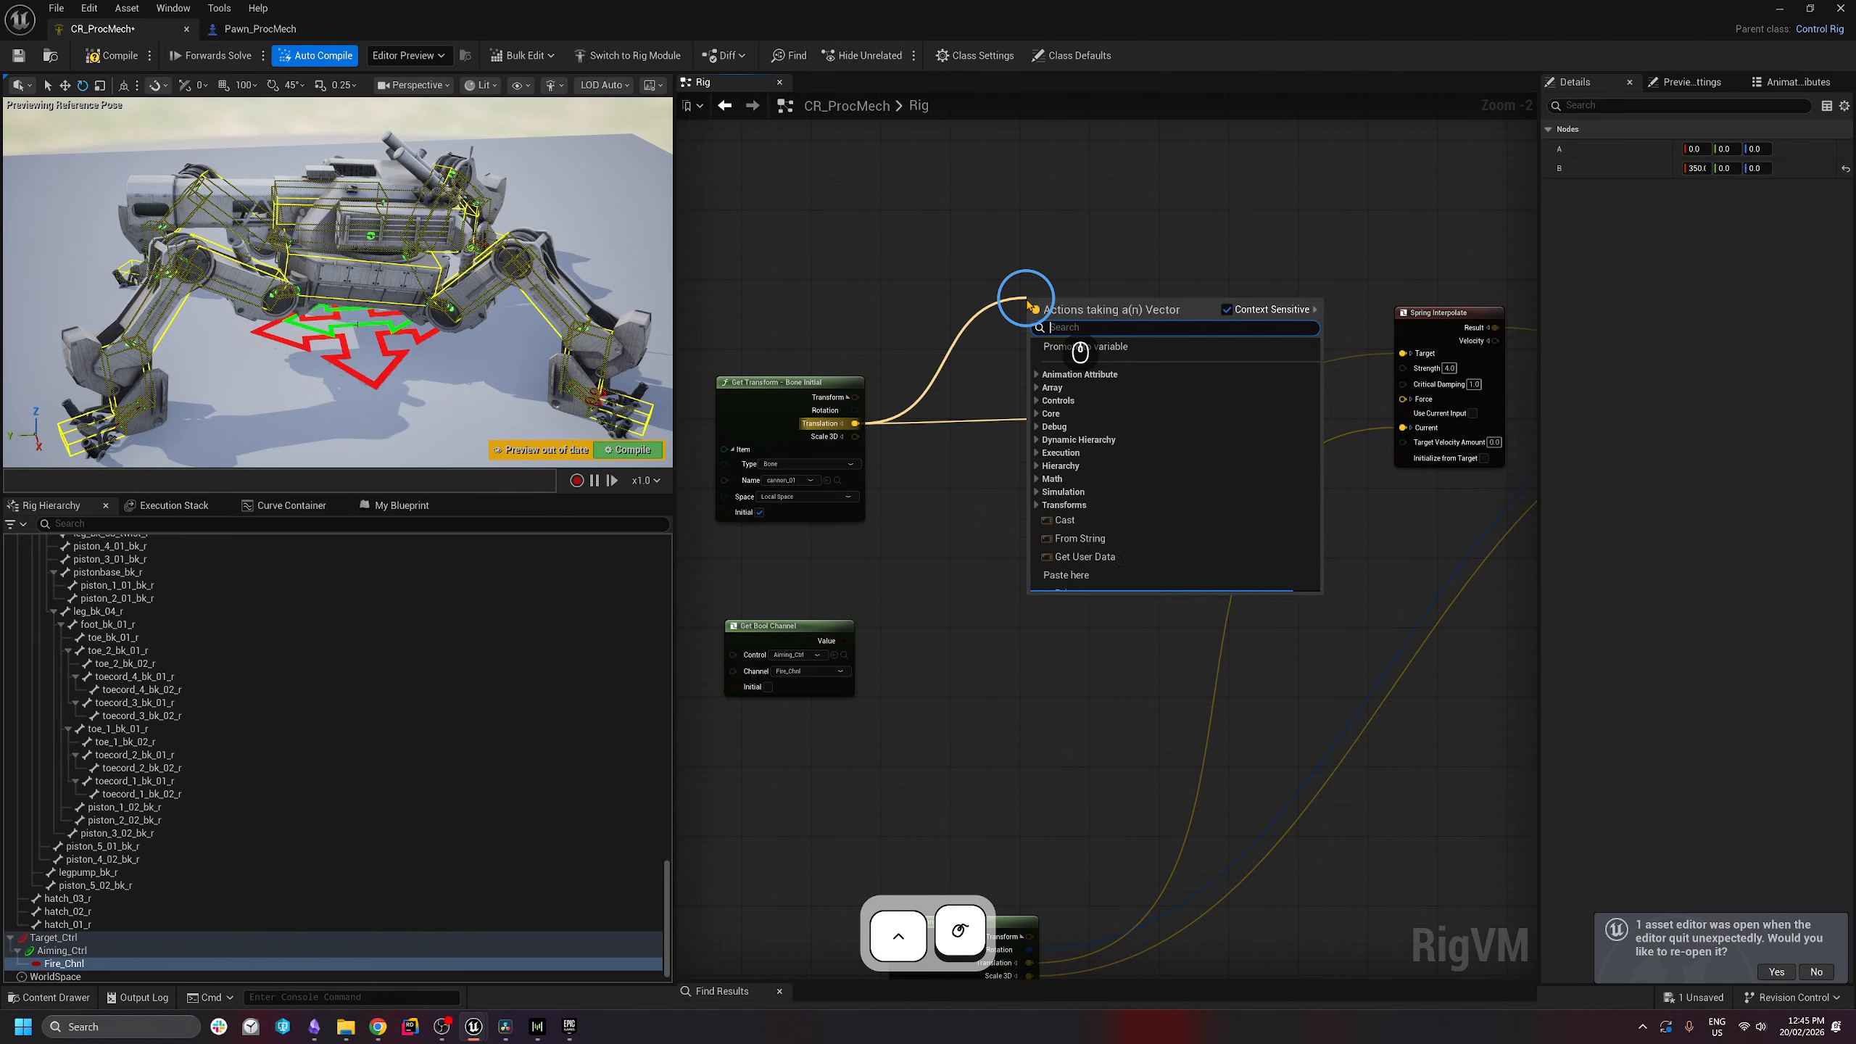
- Add a Select node whose index is driven by the Fire_Chnl bool channel
type("select")
key("Return")
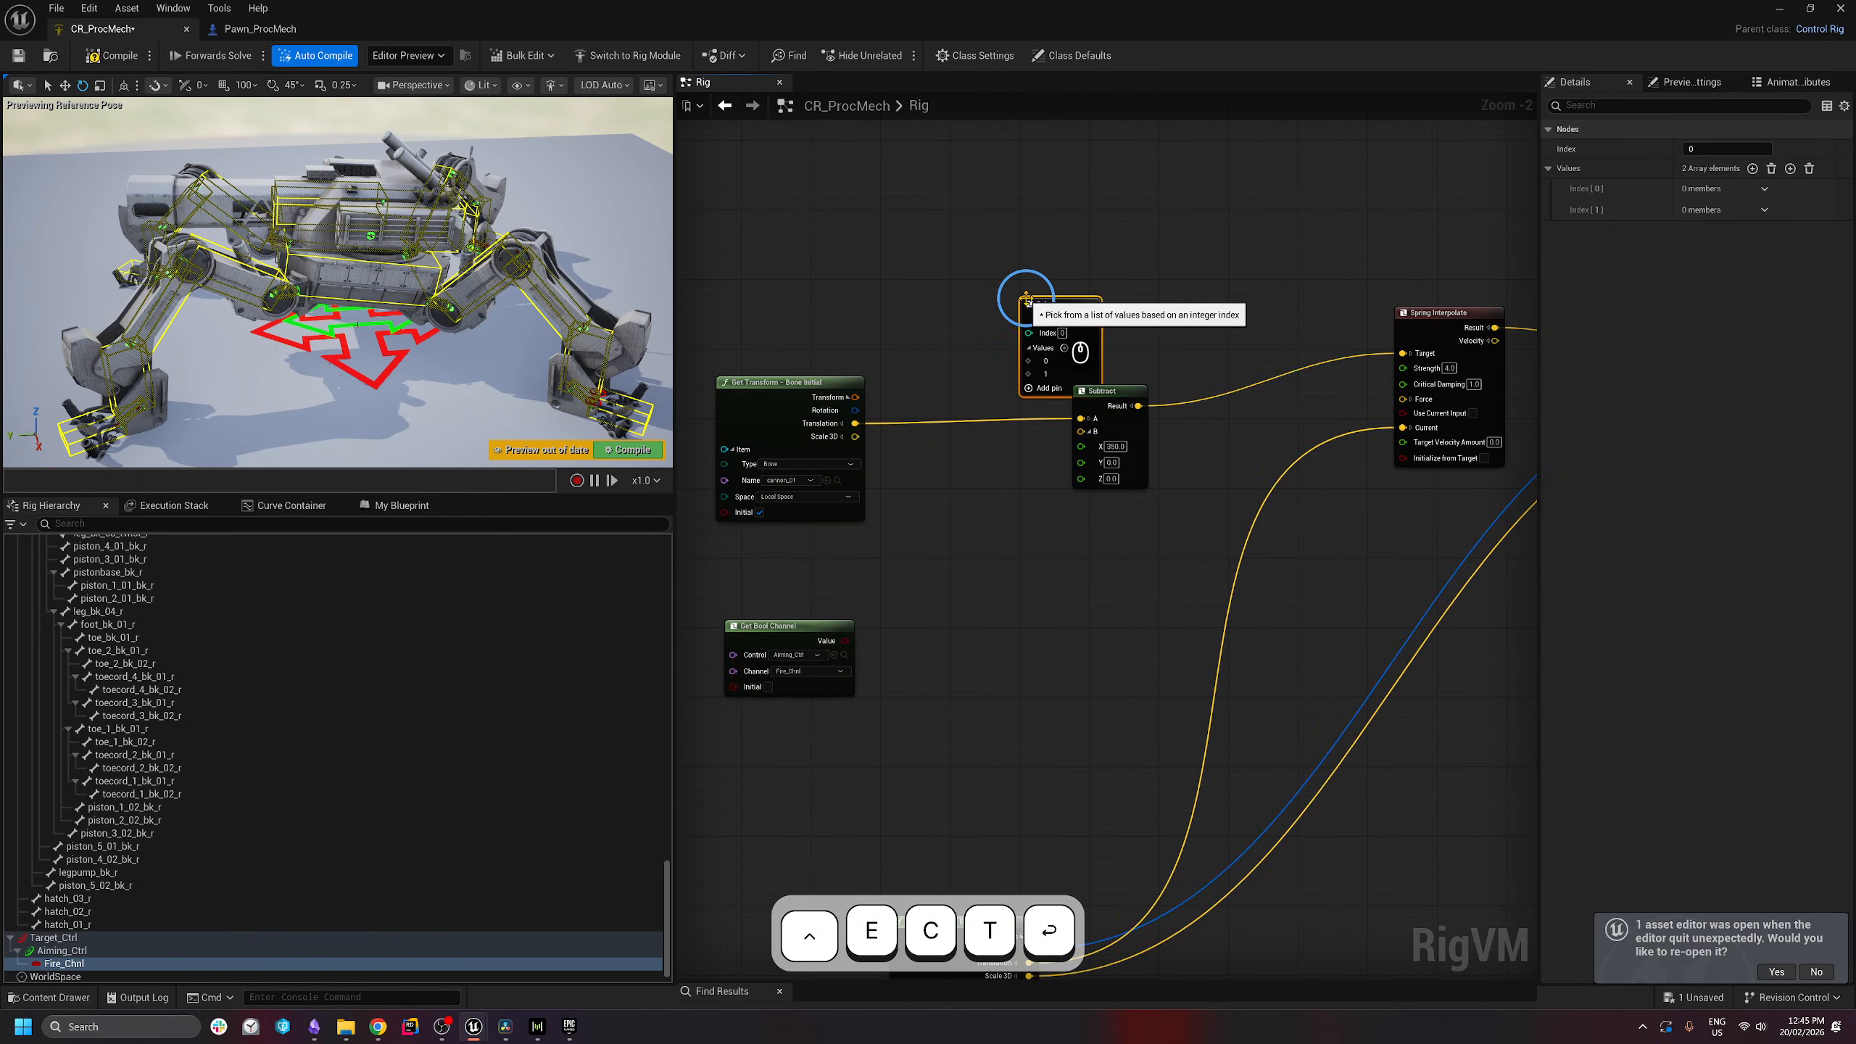
left_click_drag(1056, 255, 734, 200)
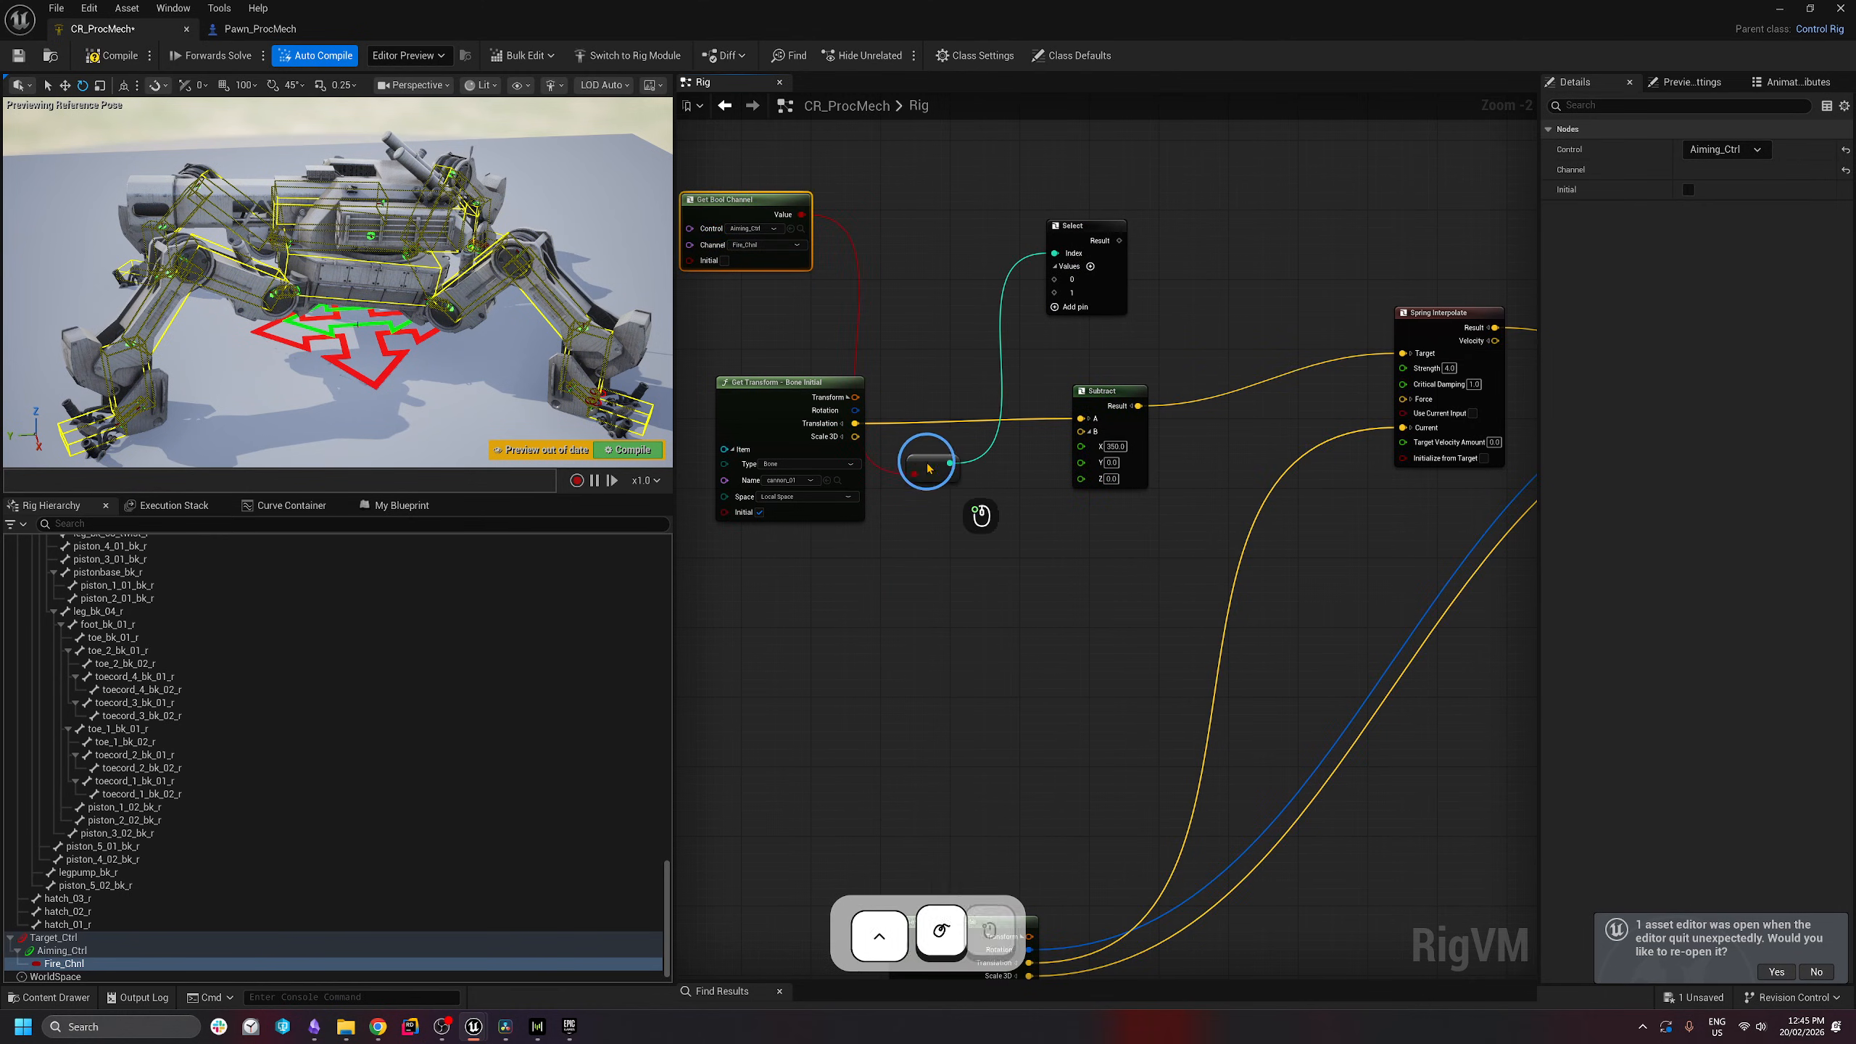
left_click_drag(928, 466, 904, 204)
right_click_drag(945, 344, 1012, 376)
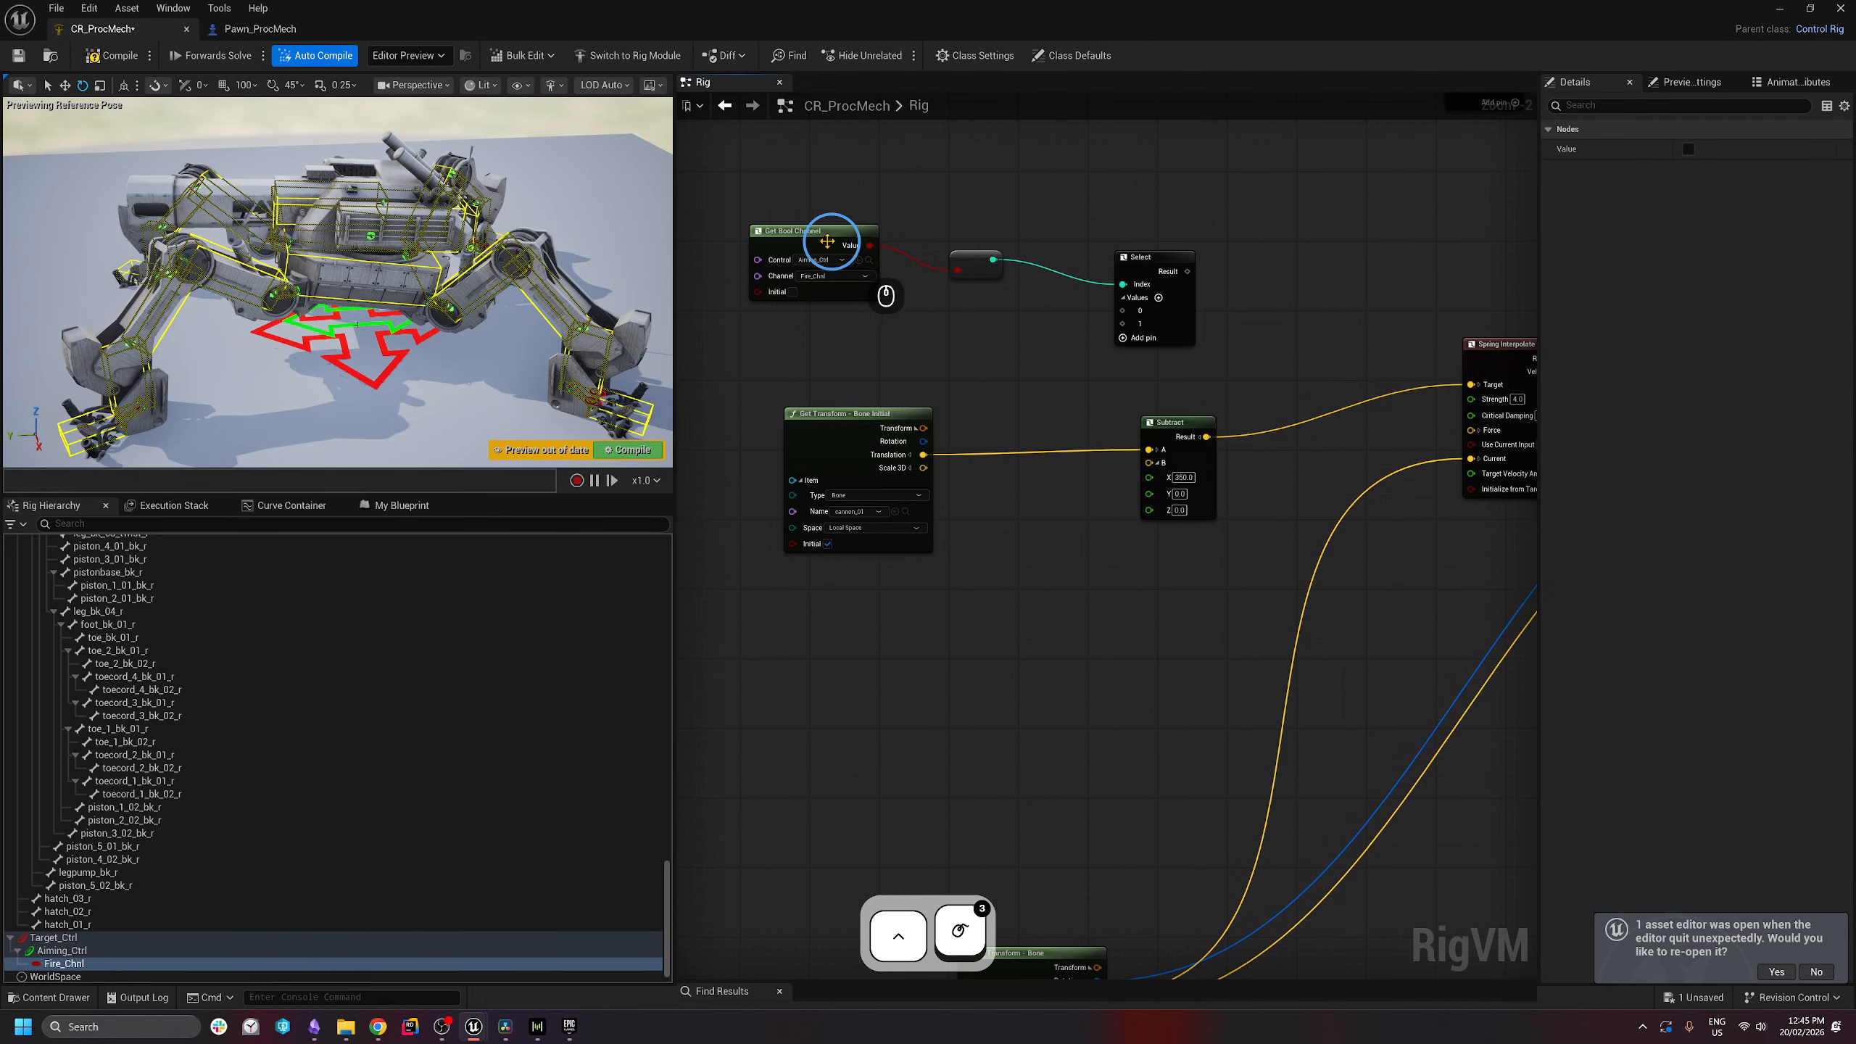
left_click(839, 258)
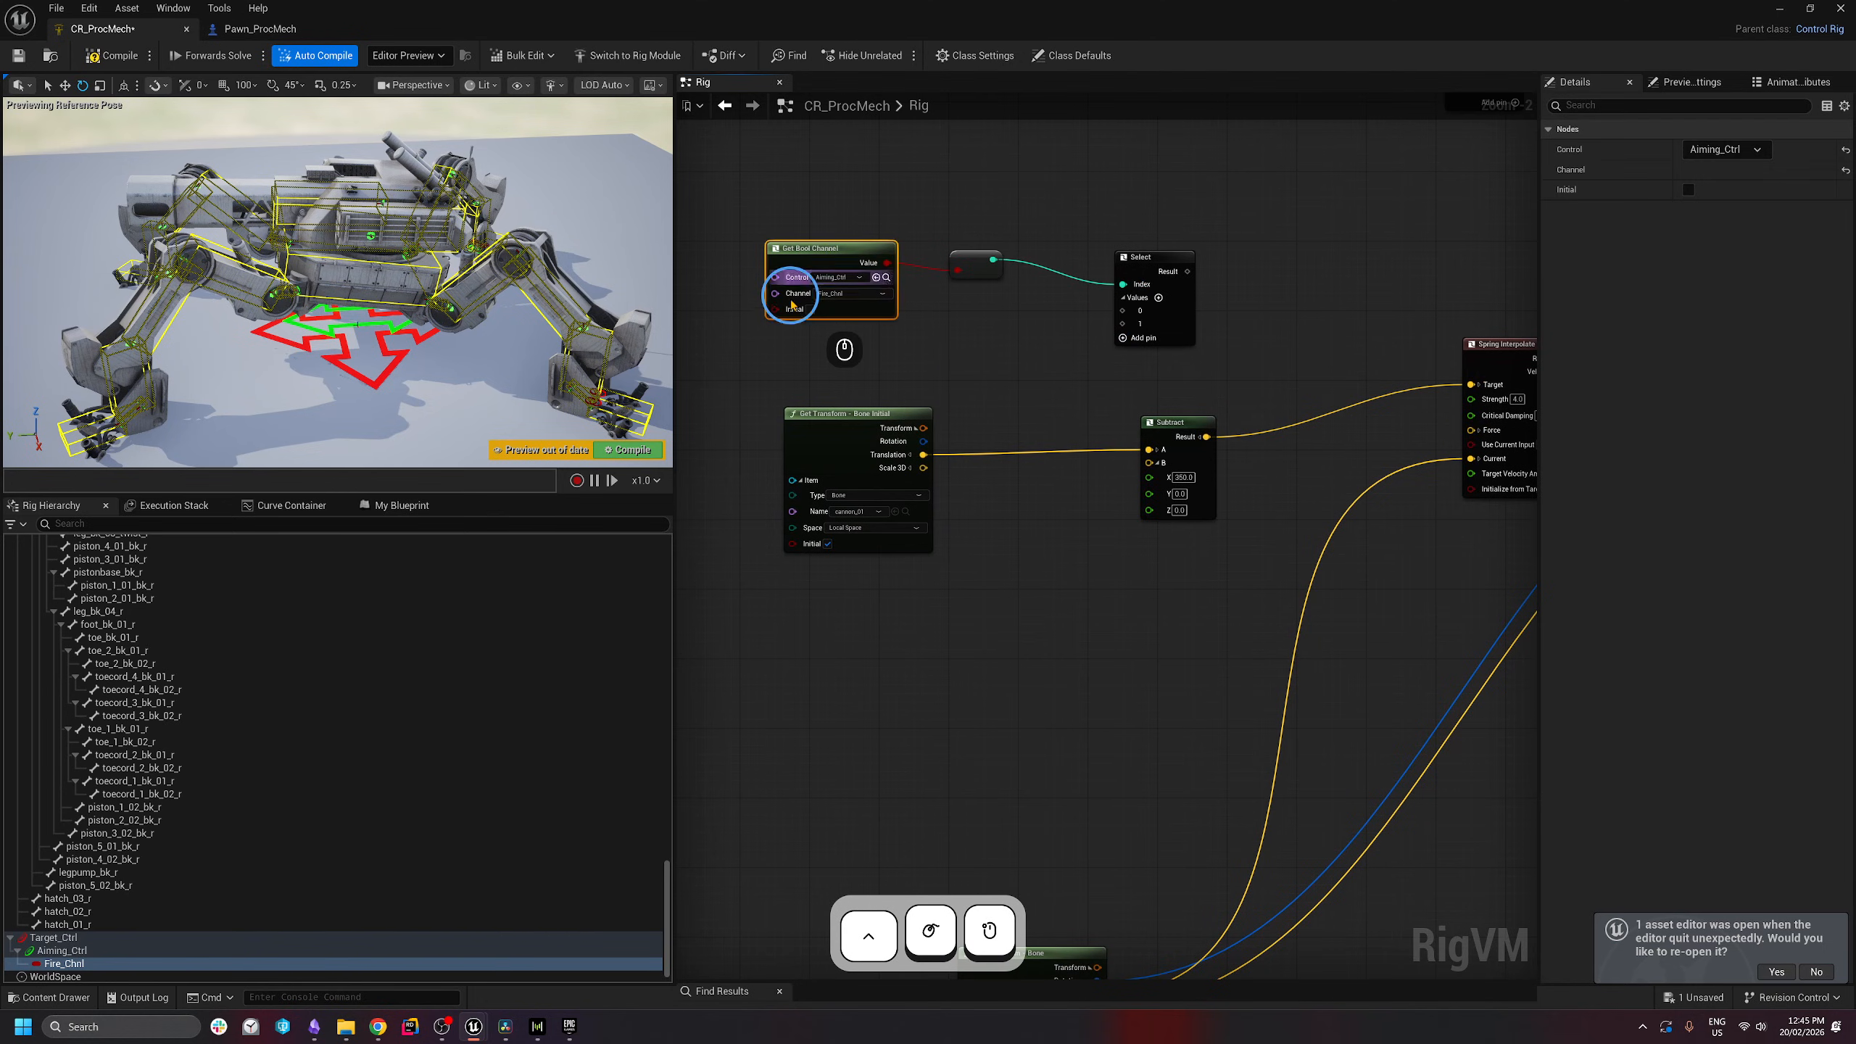
- Feed bone Translation into Select option 0 and the Subtract result into option 1
left_click_drag(922, 453, 1129, 311)
right_click_drag(1240, 428, 1070, 467)
left_click_drag(1038, 479, 957, 365)
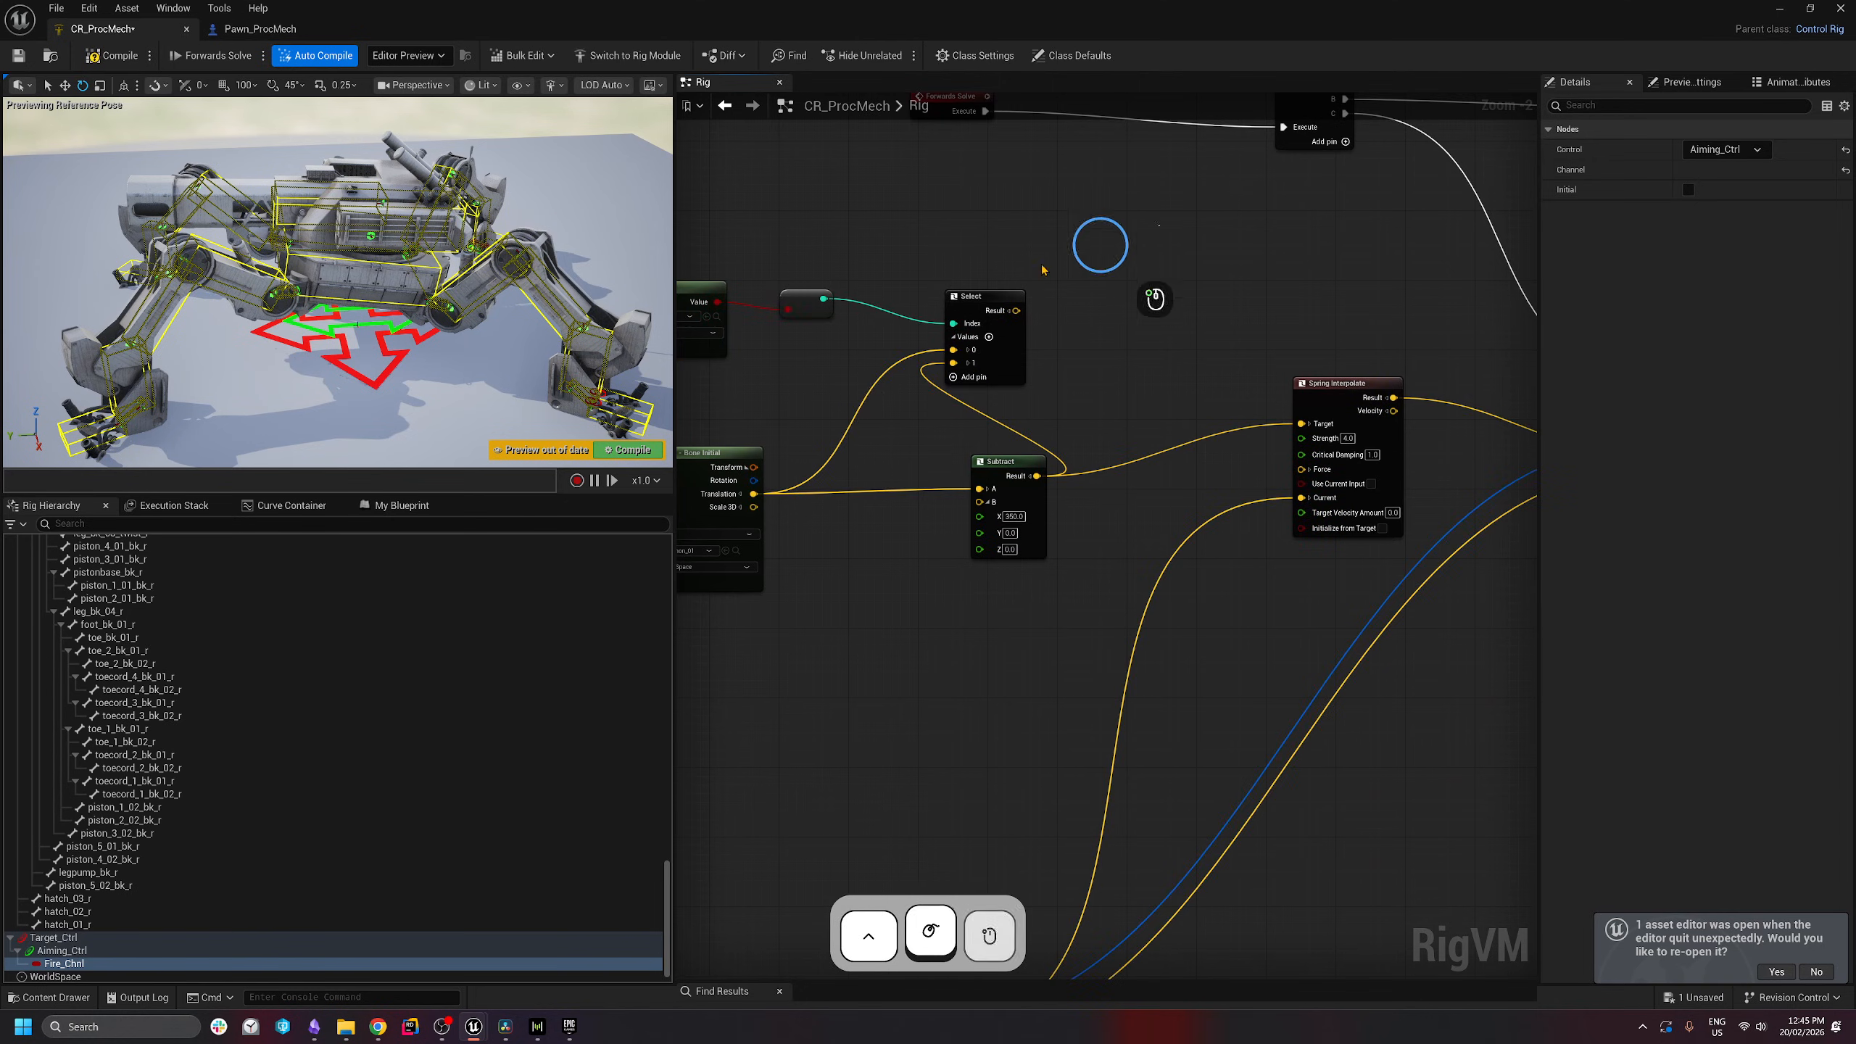
left_click_drag(1161, 225, 706, 393)
left_click_drag(716, 290, 862, 294)
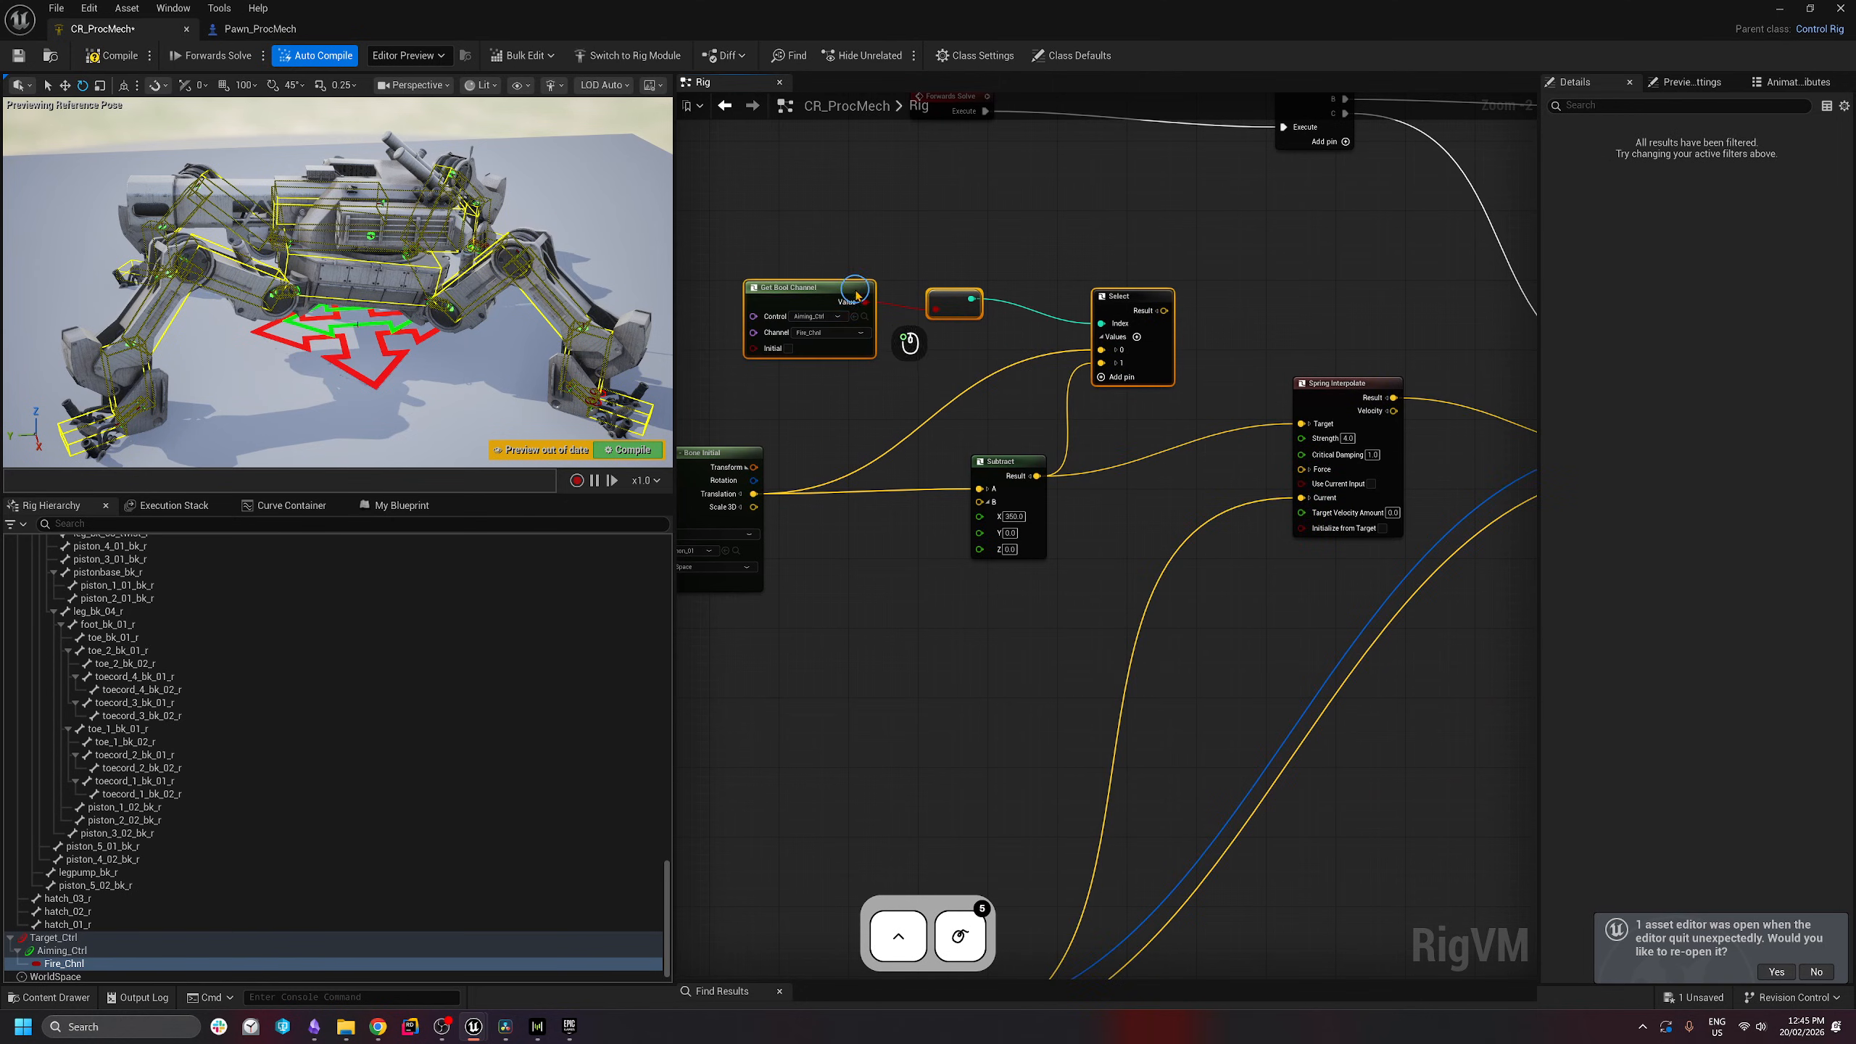
left_click(1210, 327)
- Connect the Select result to Spring Interpolate's Target and compile CR_ProcMech
left_click_drag(1166, 317, 1301, 424)
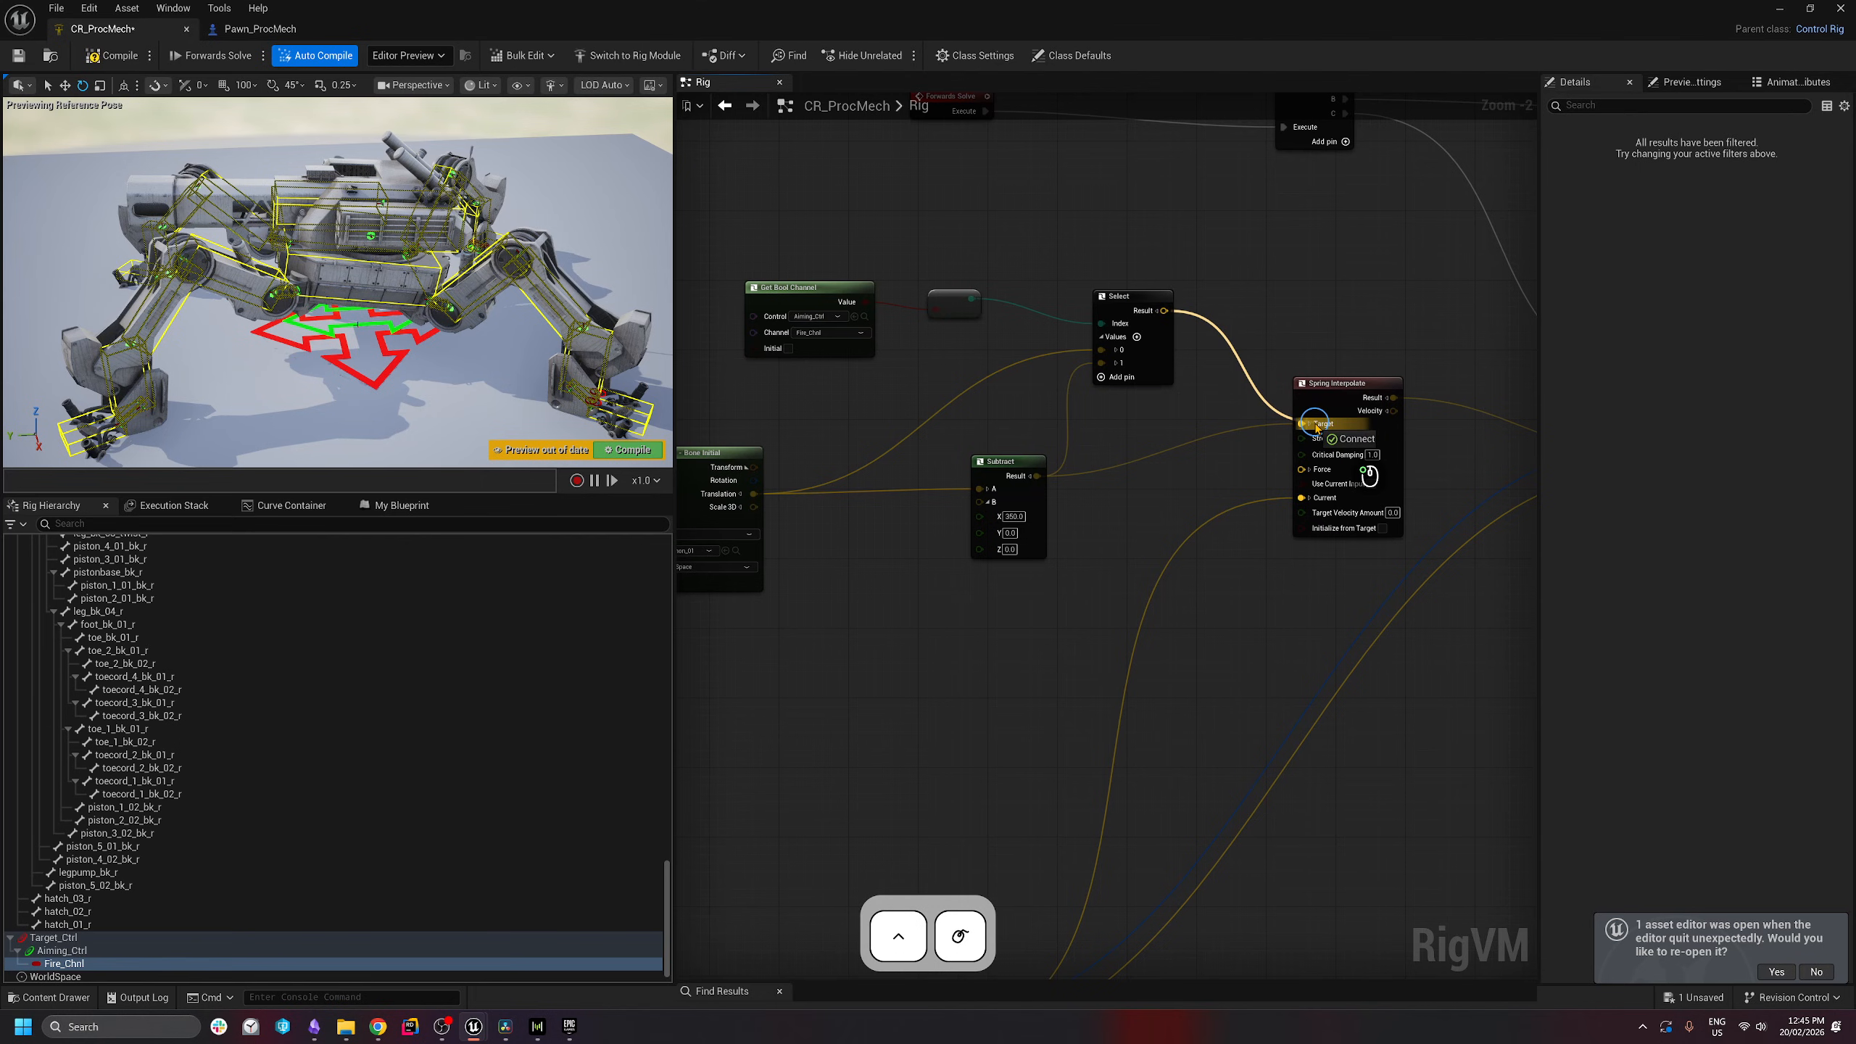
right_click_drag(1195, 528, 1167, 534)
right_click_drag(790, 354, 952, 373)
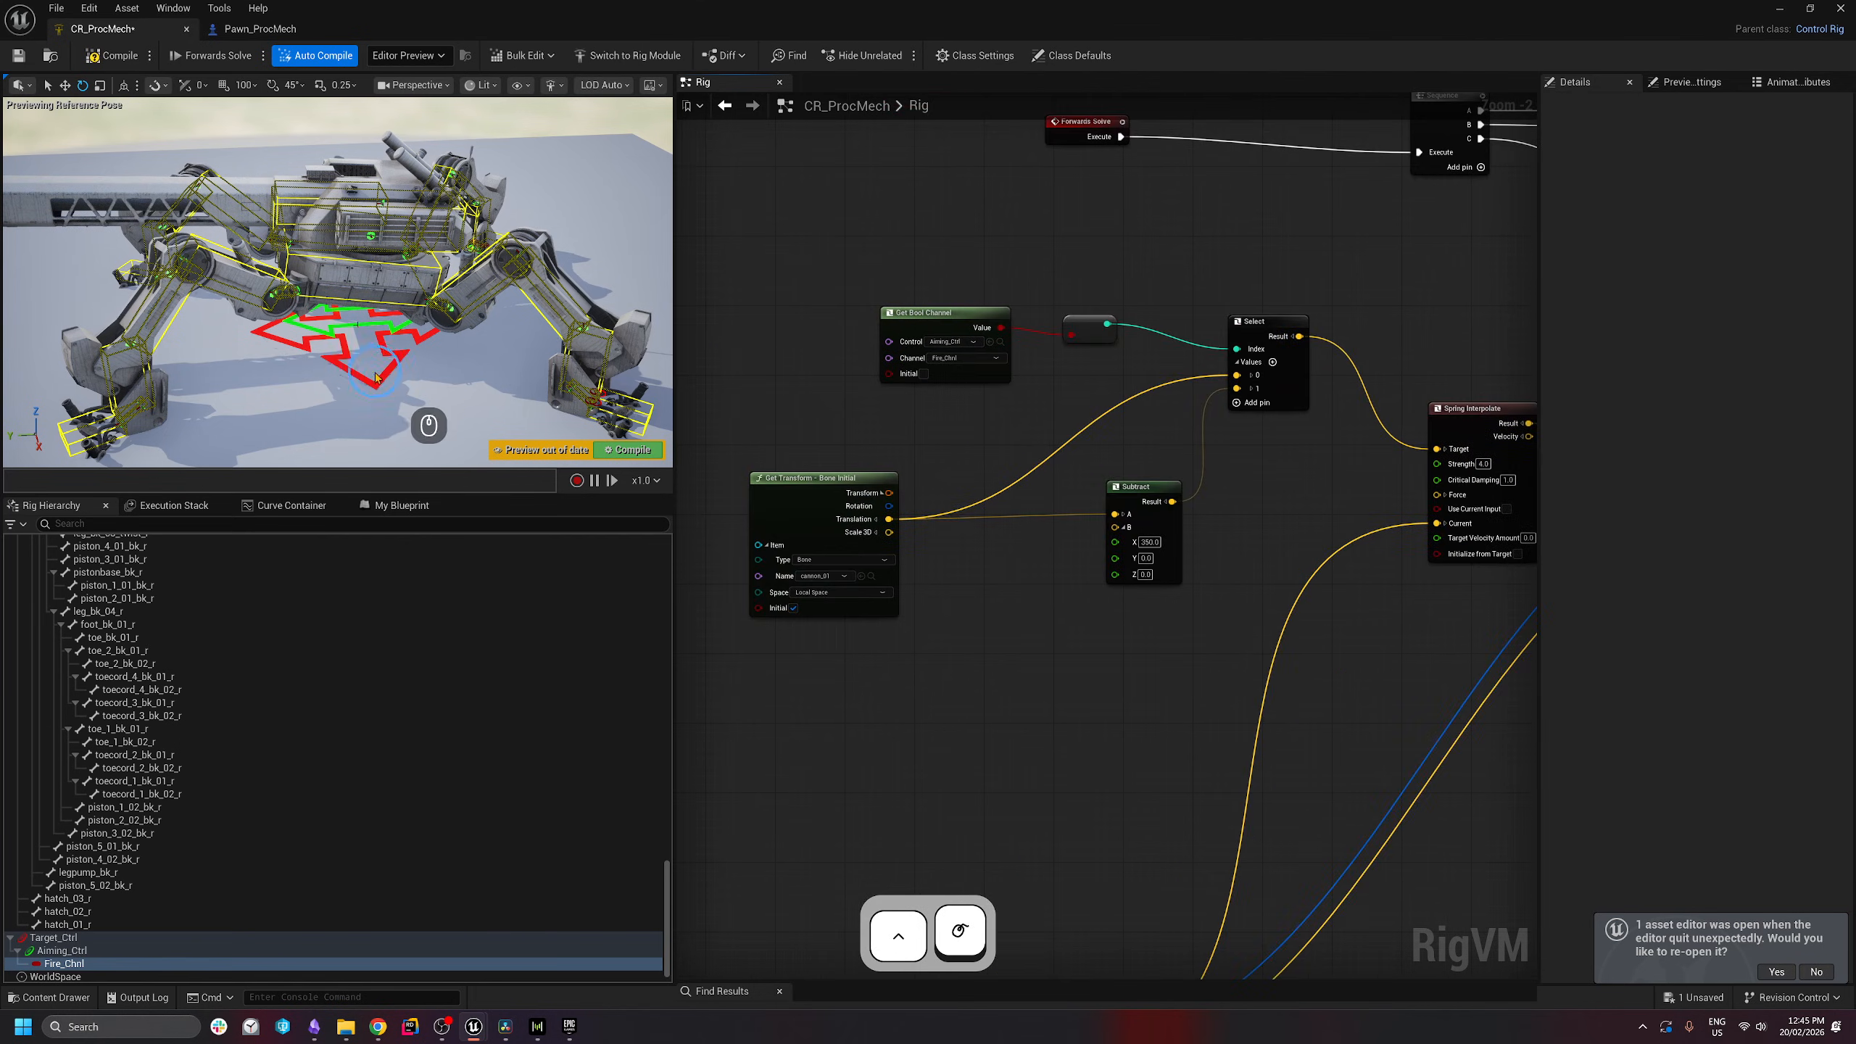
key("s")
right_click_drag(394, 358, 362, 349)
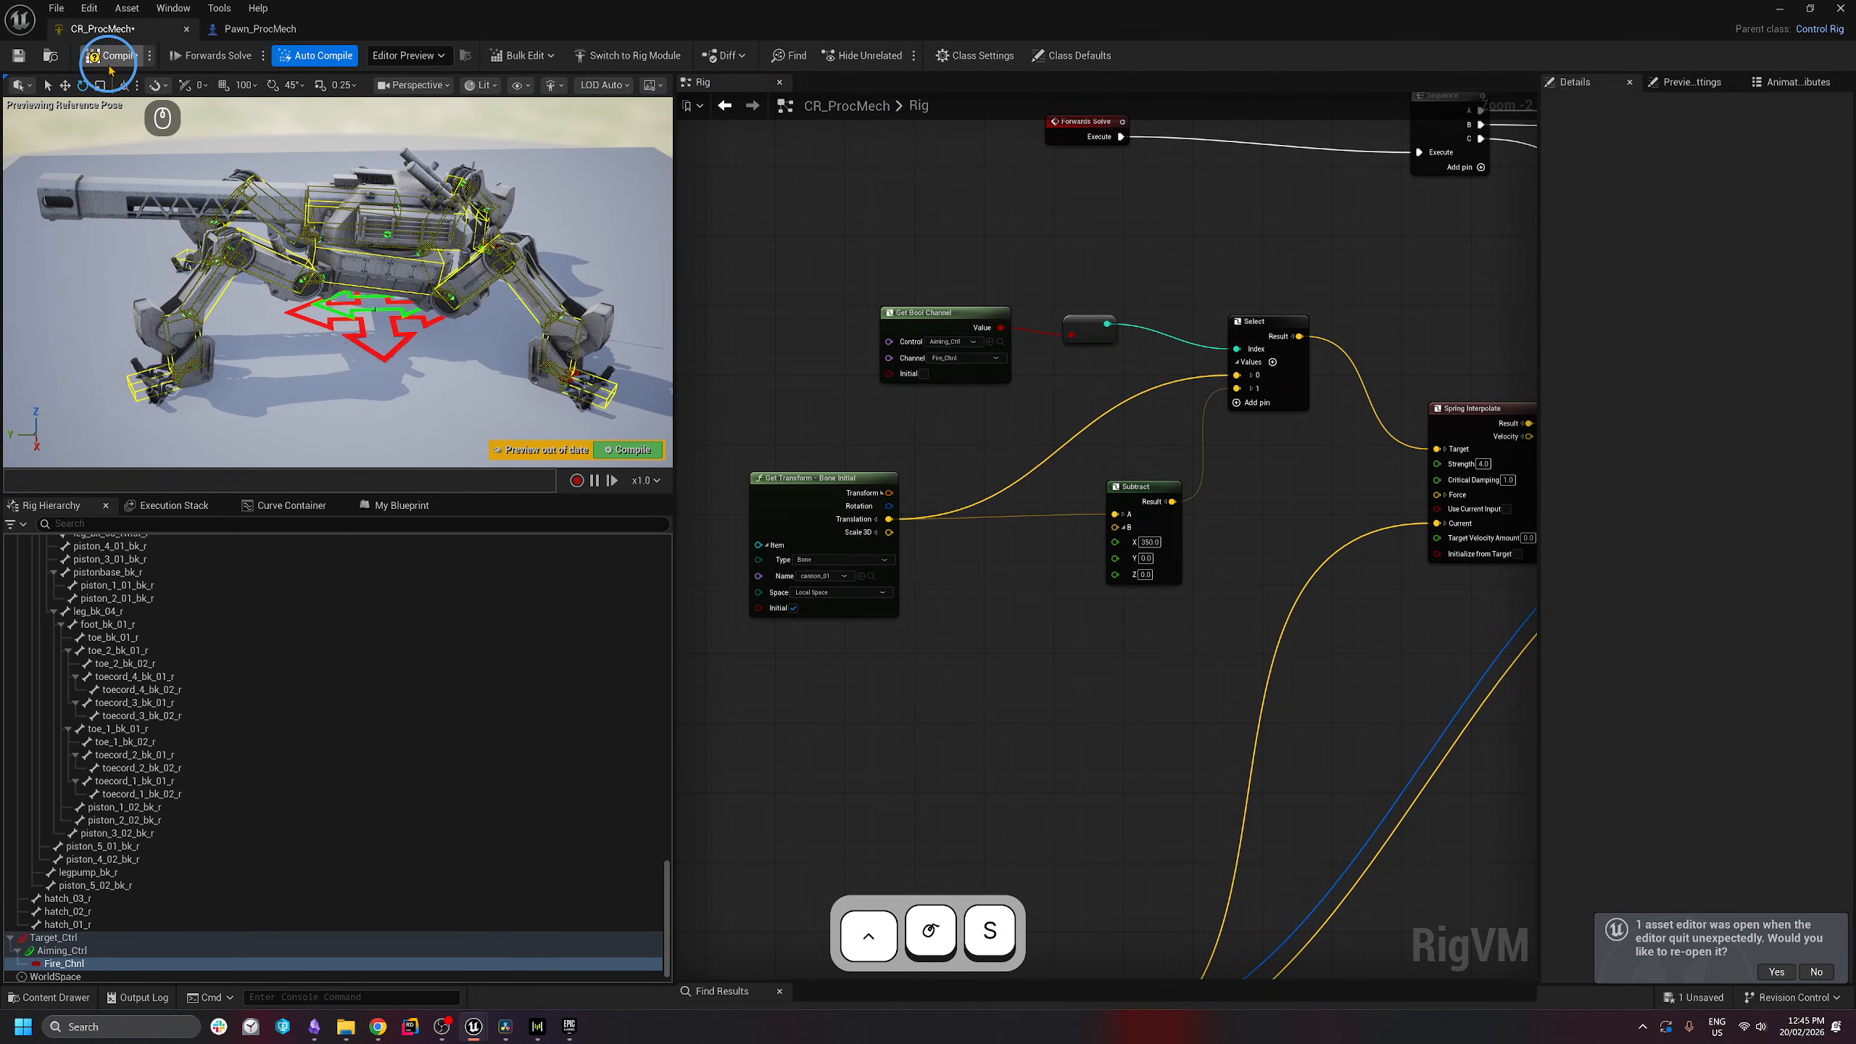
left_click(108, 64)
- Save CR_ProcMech, then toggle Fire_Chnl on and off to preview the recoil, leaving it off
left_click(20, 57)
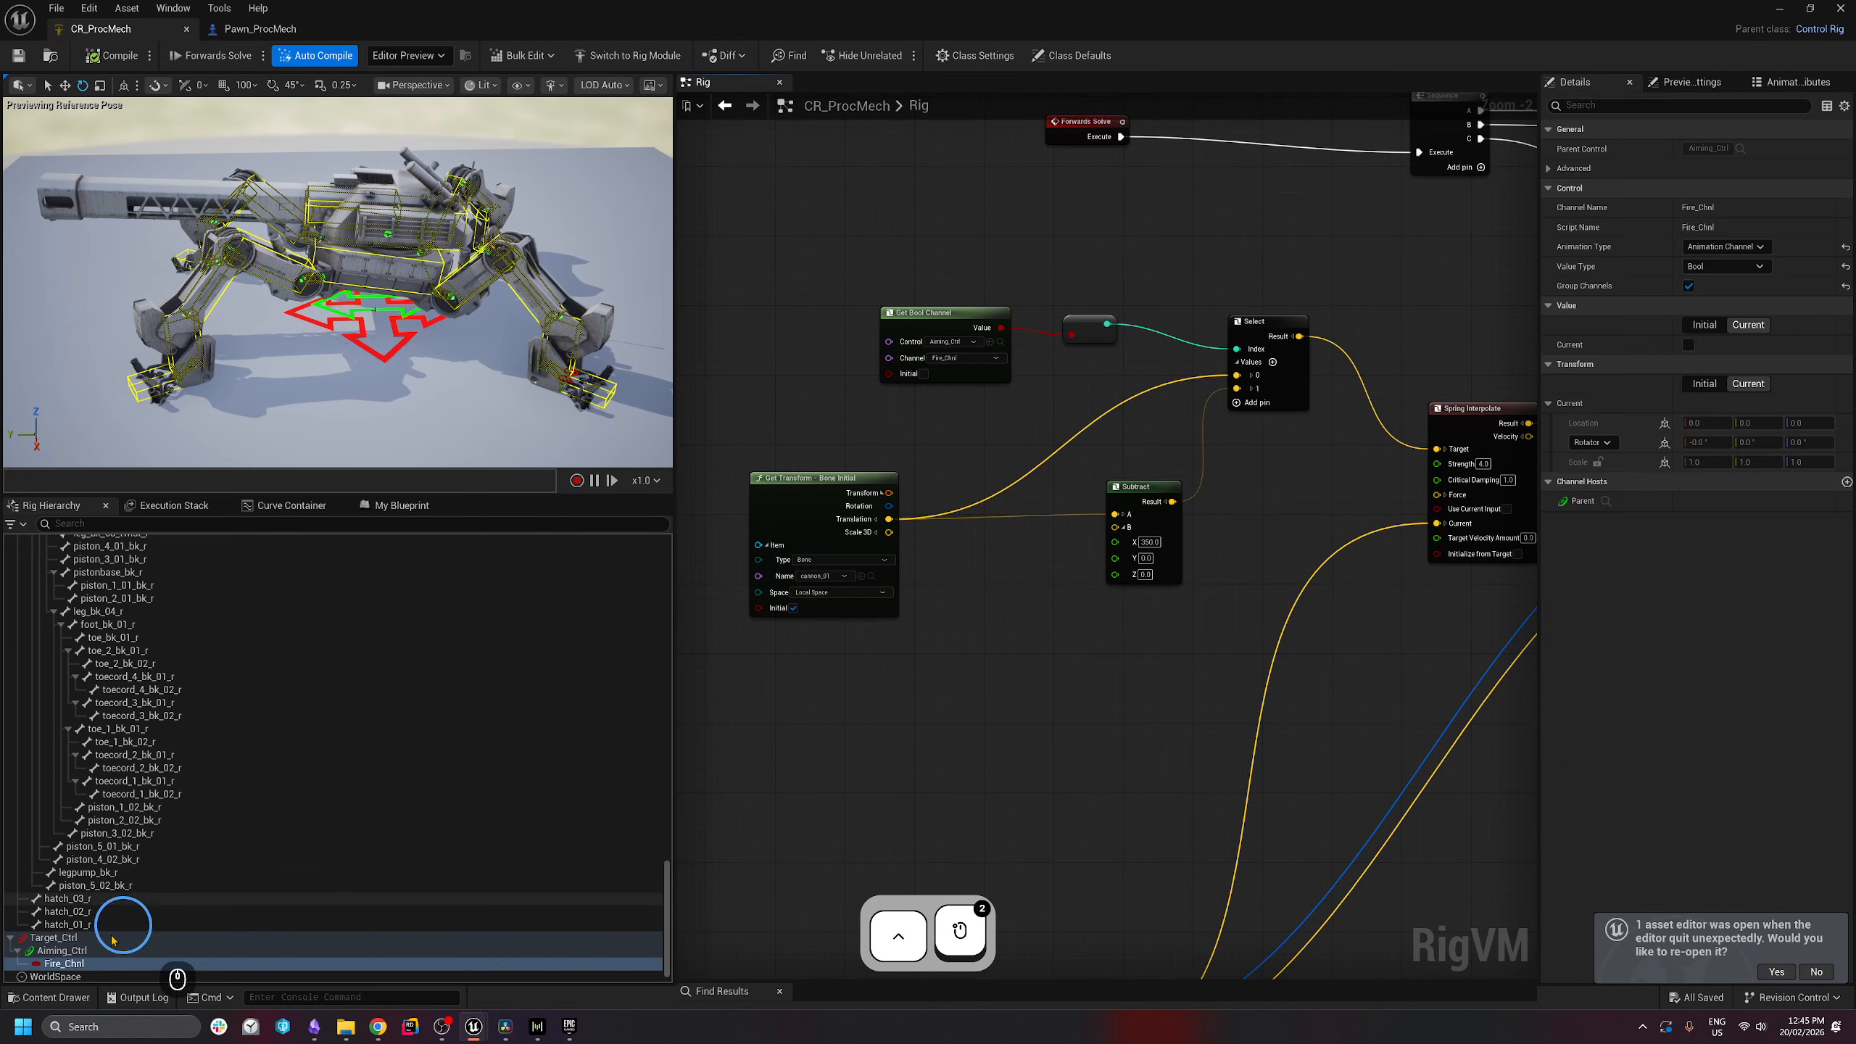
left_click(92, 965)
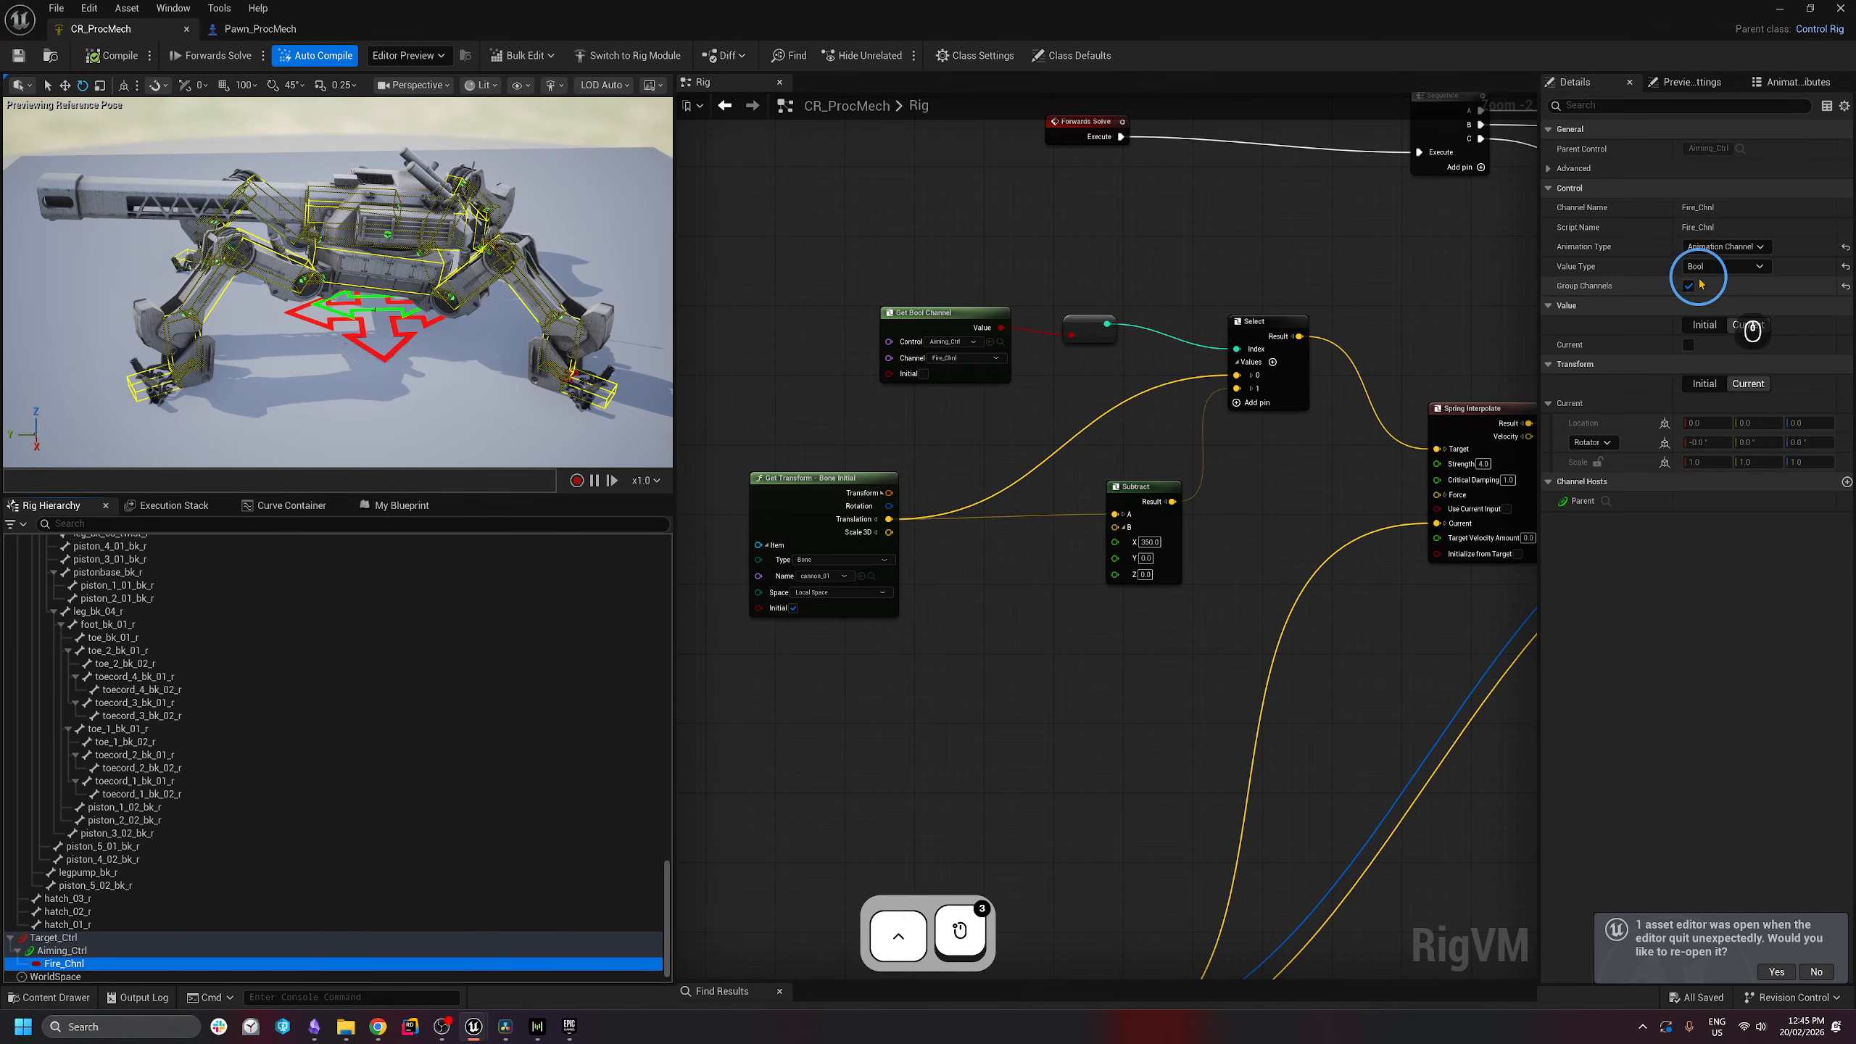
left_click(1689, 345)
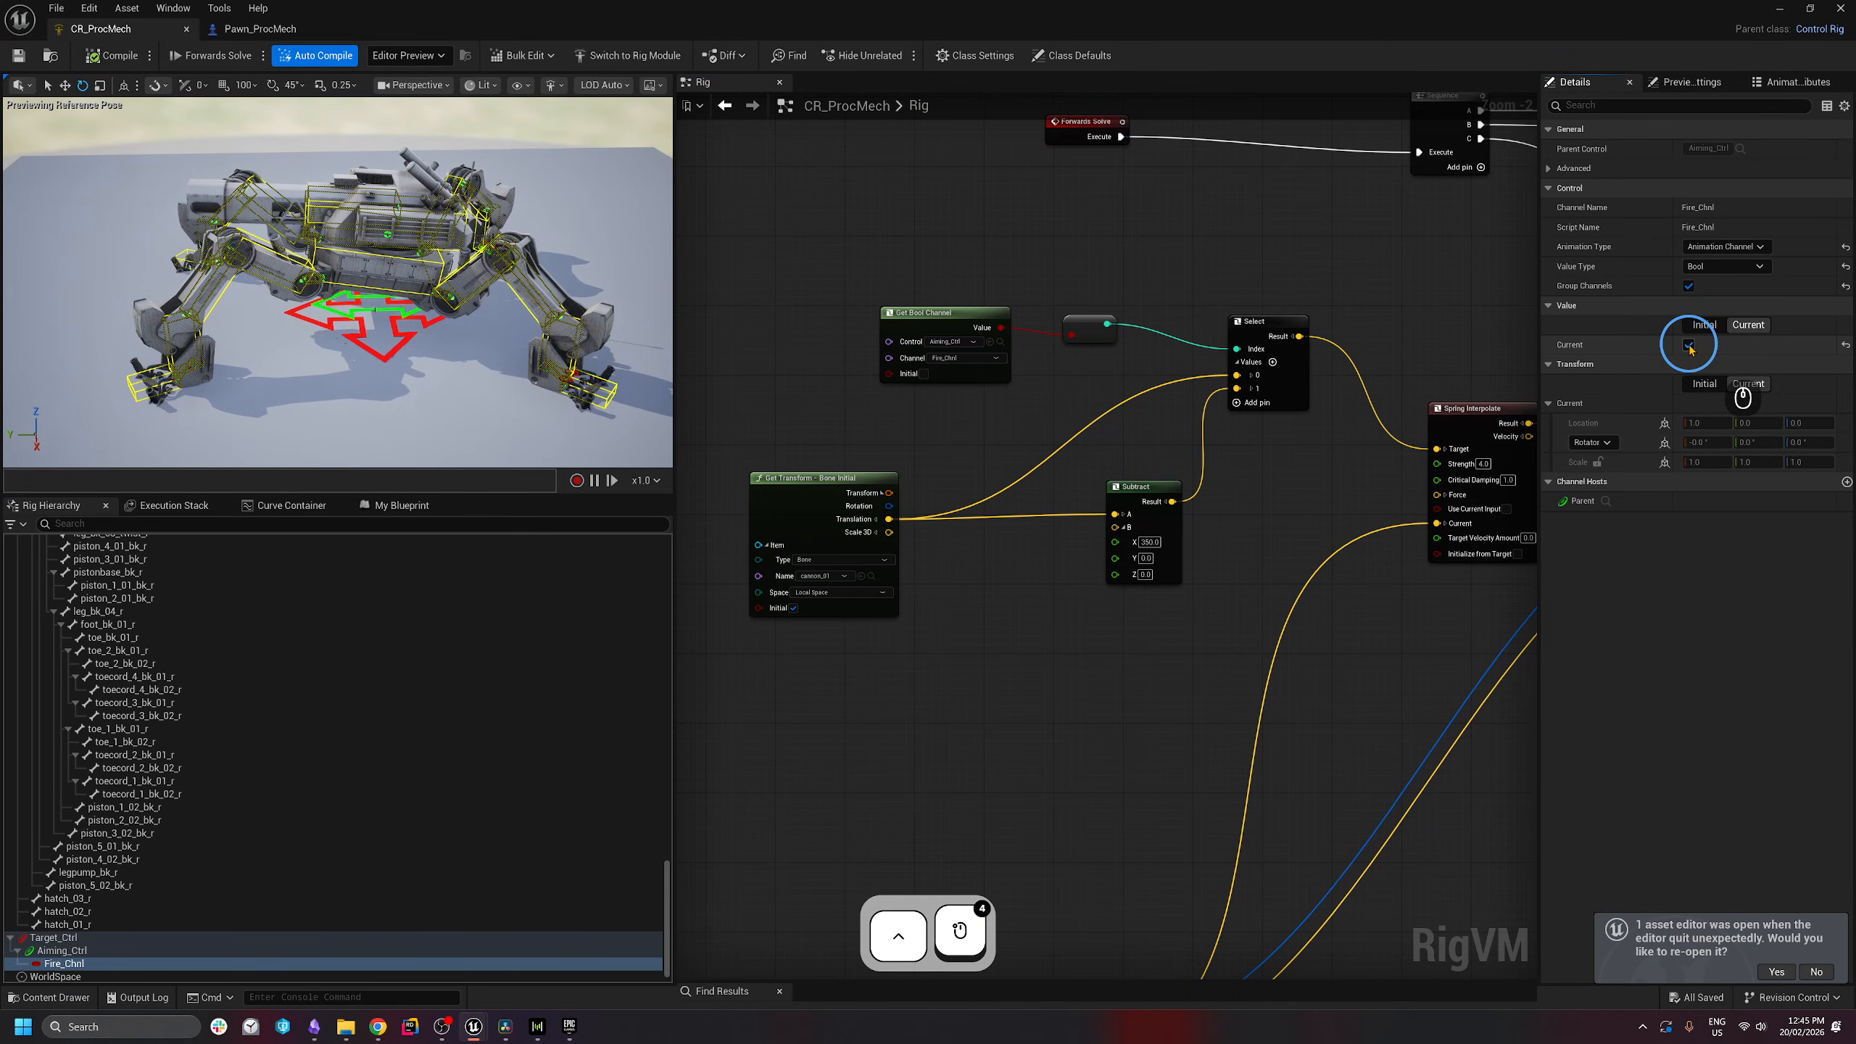
left_click(1689, 345)
left_click(1689, 345)
left_click(1689, 345)
left_click(1689, 345)
left_click(1689, 345)
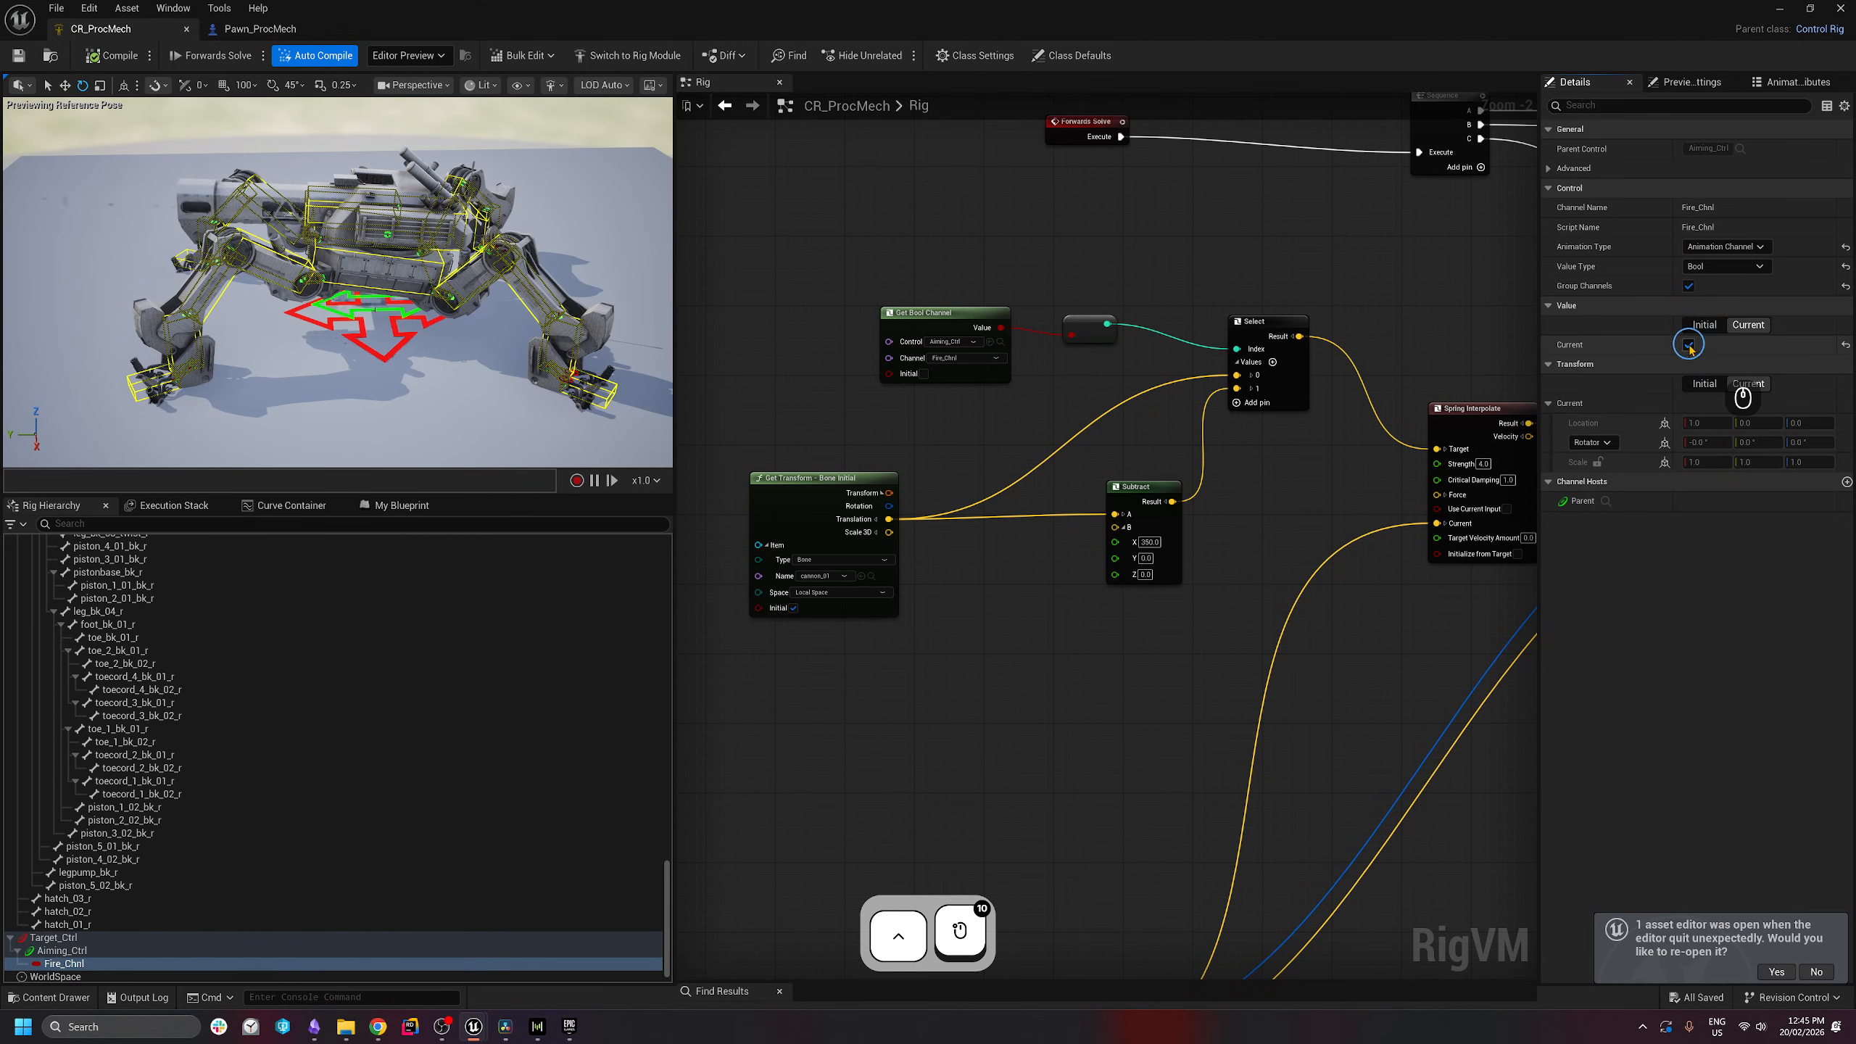
left_click(1689, 345)
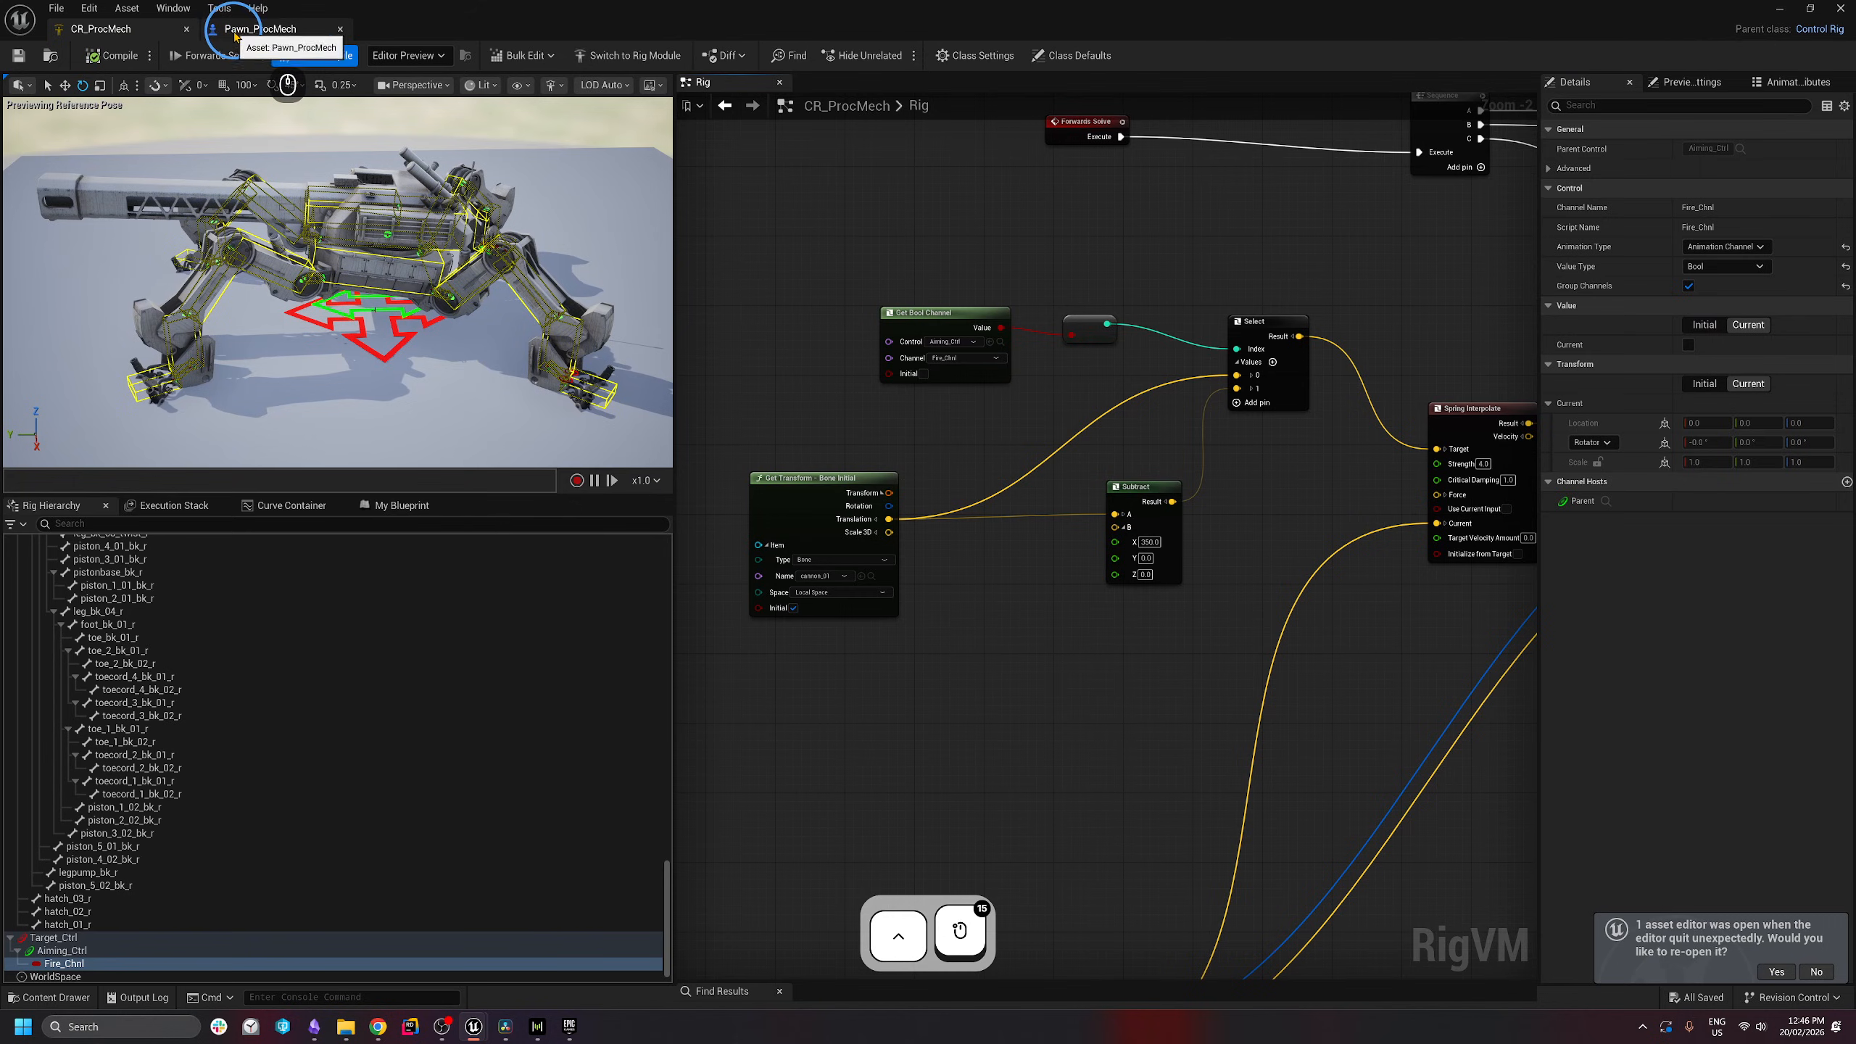
- Move the Get Bool Channel and conversion nodes further left
left_click_drag(955, 322, 861, 330)
left_click_drag(793, 233, 1086, 355)
left_click_drag(874, 323, 838, 331)
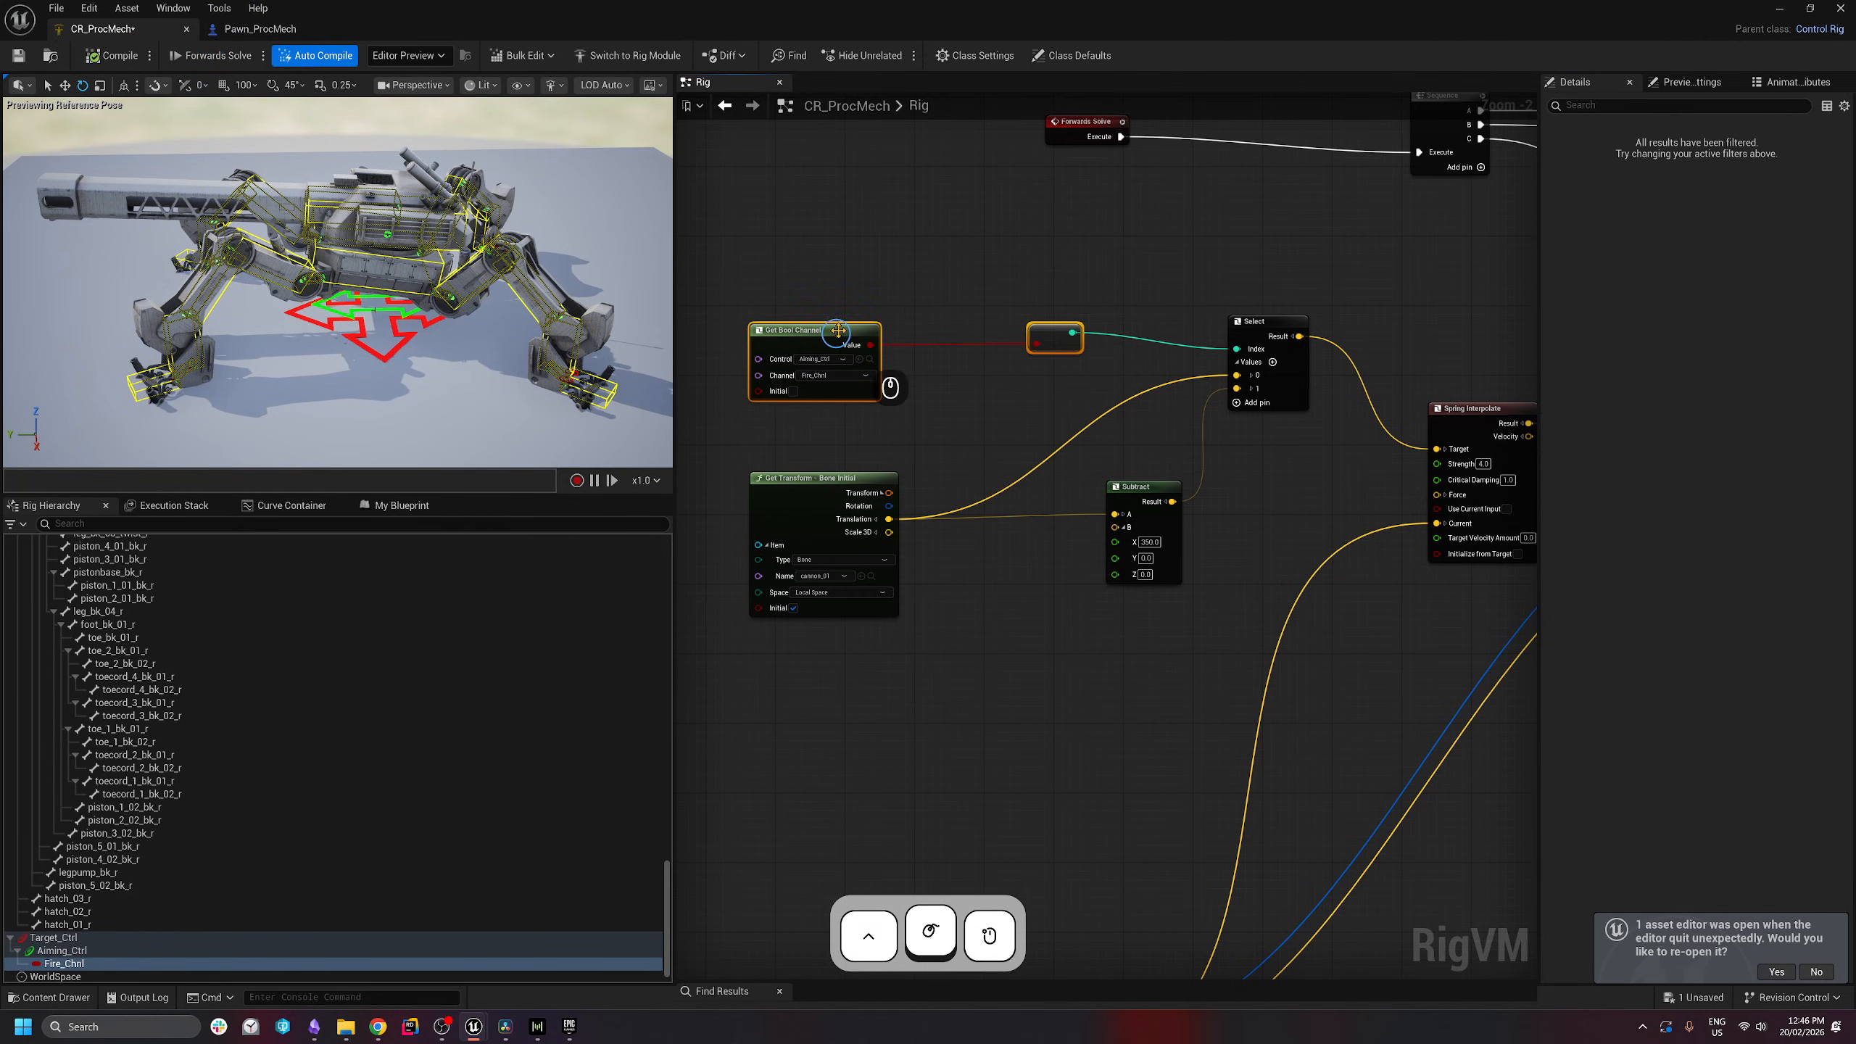
left_click(259, 28)
- In the pawn's EventGraph, add a ControlRig reference and a Set Control Bool chained after Activate
left_click(725, 82)
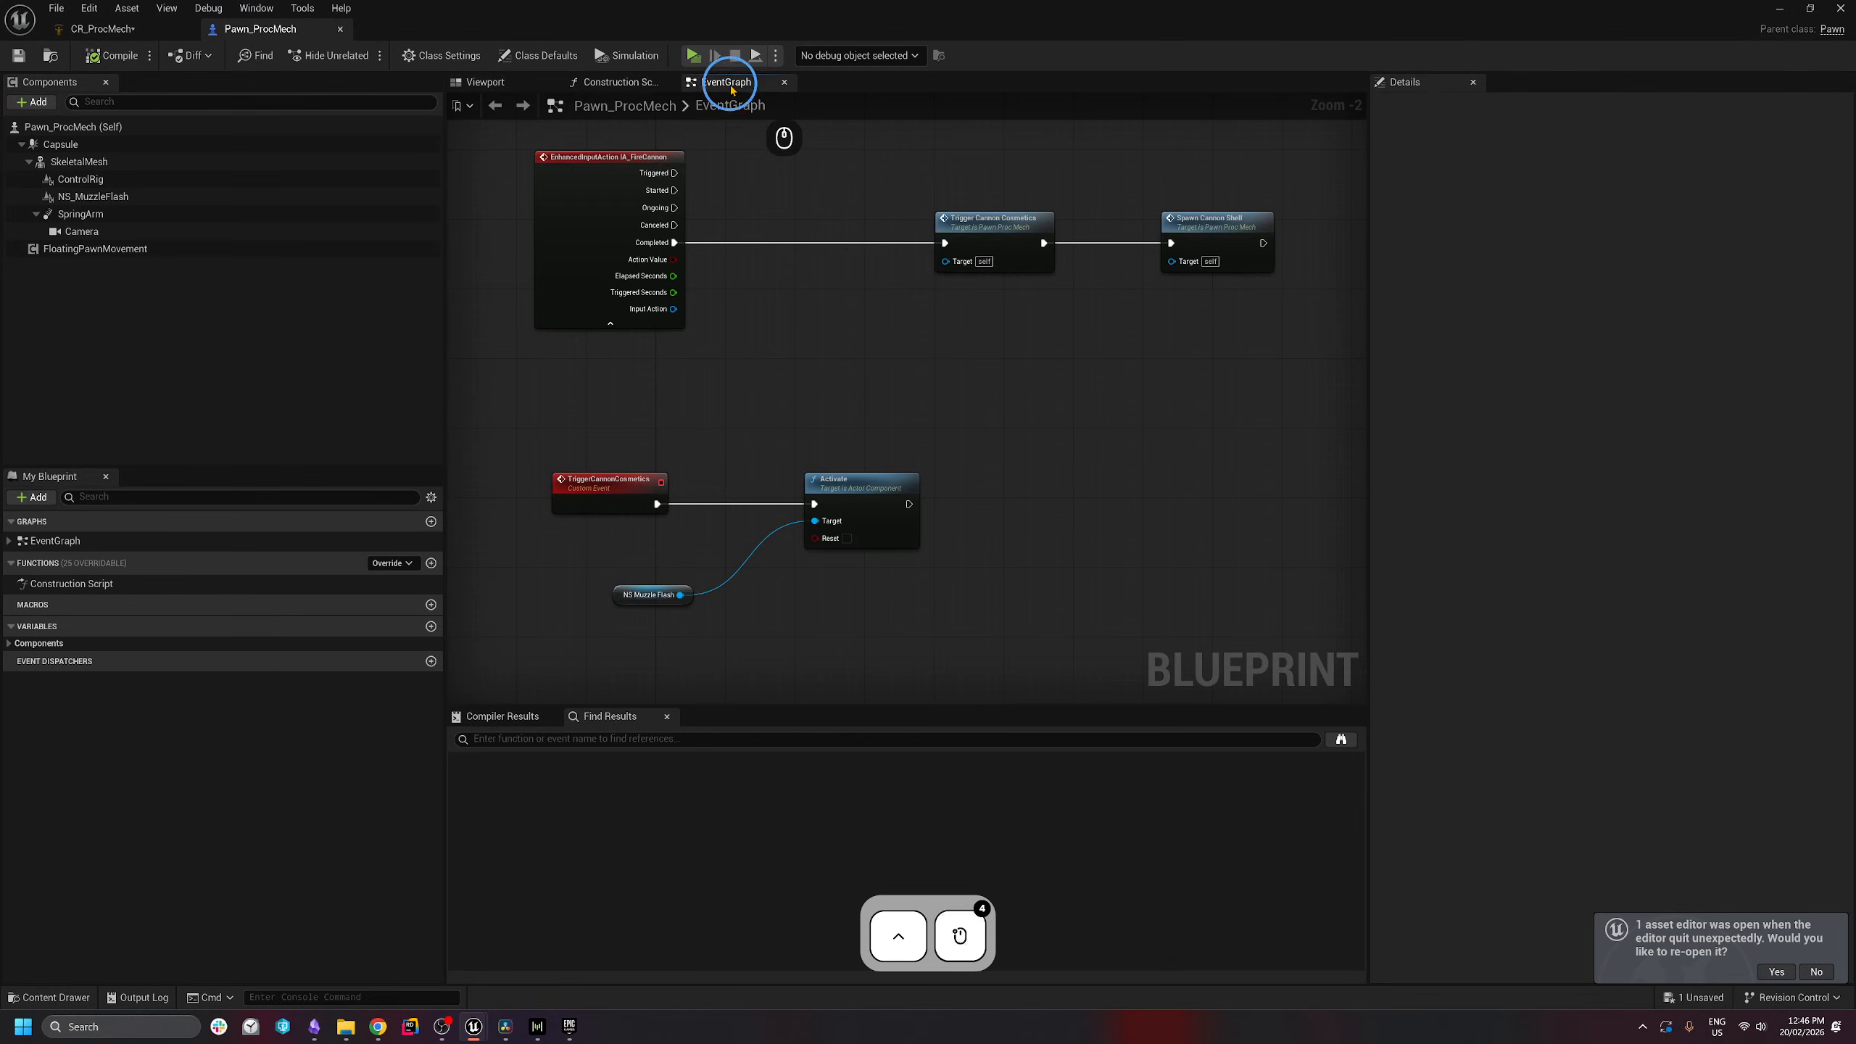
right_click_drag(965, 549, 1041, 280)
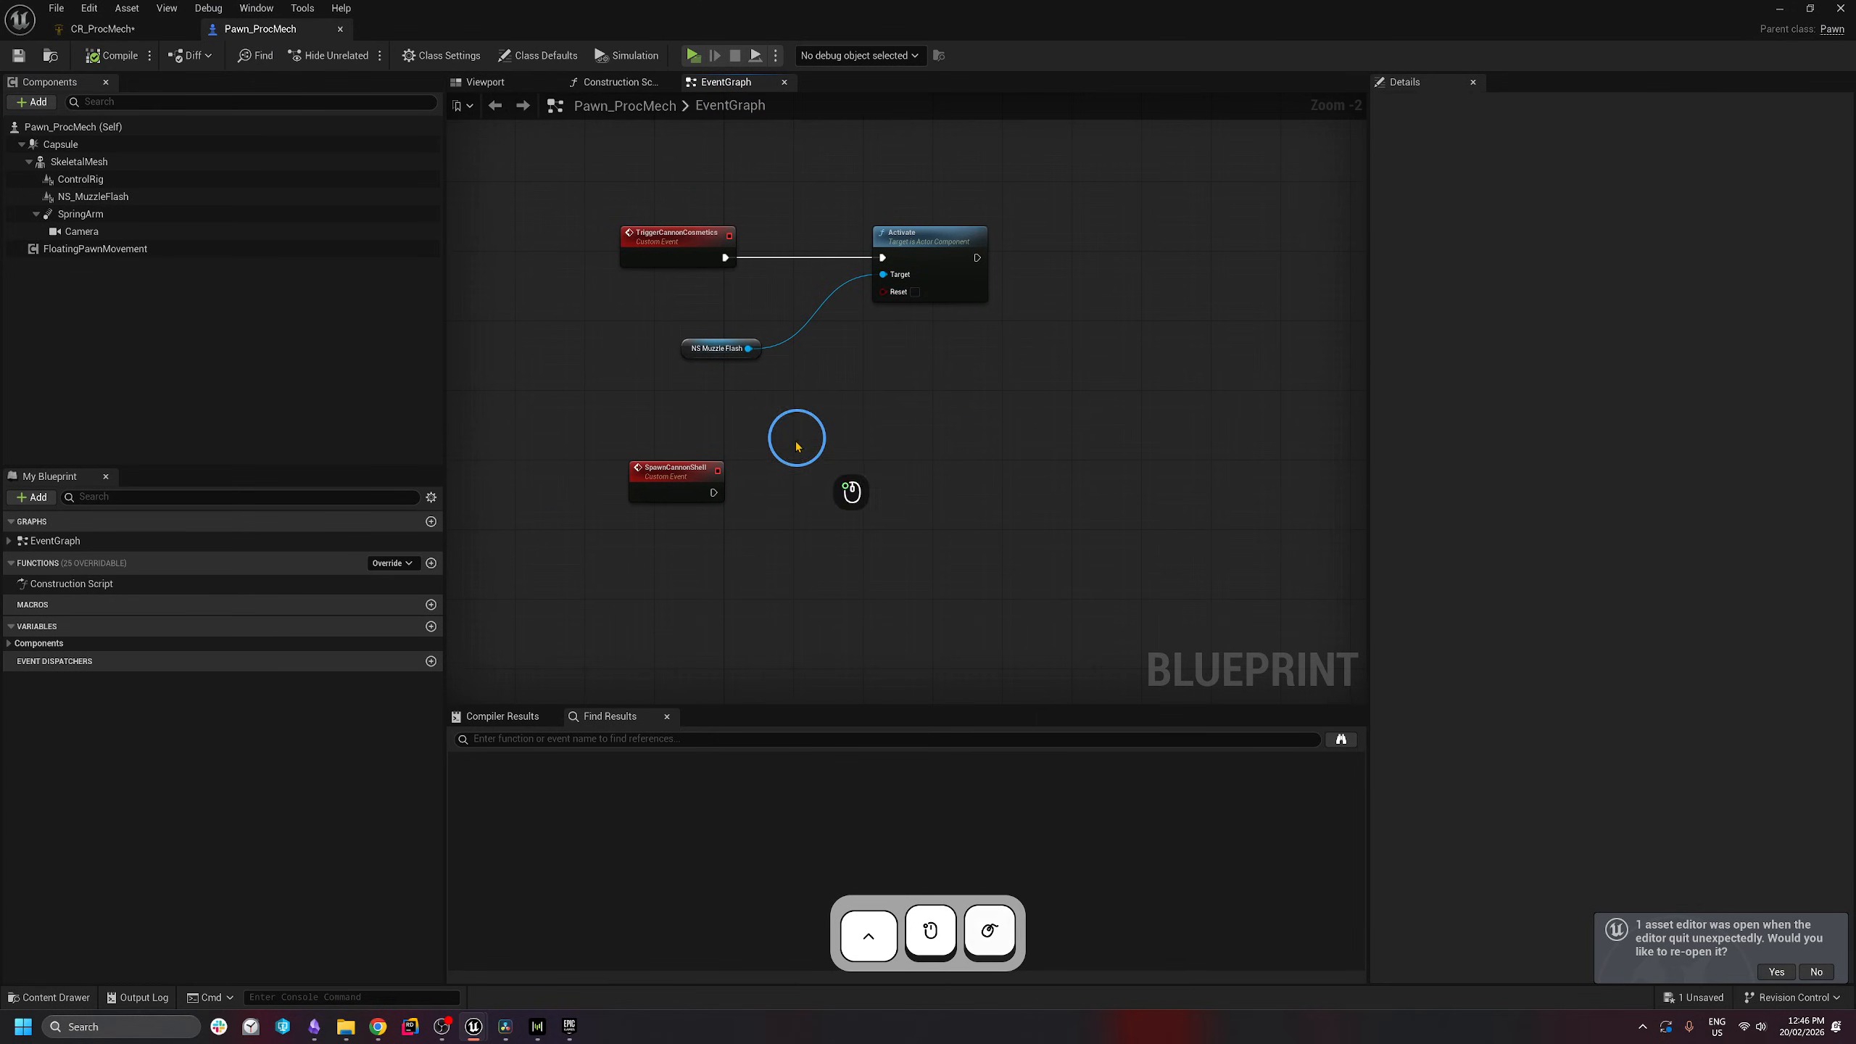
left_click_drag(81, 179, 1091, 374)
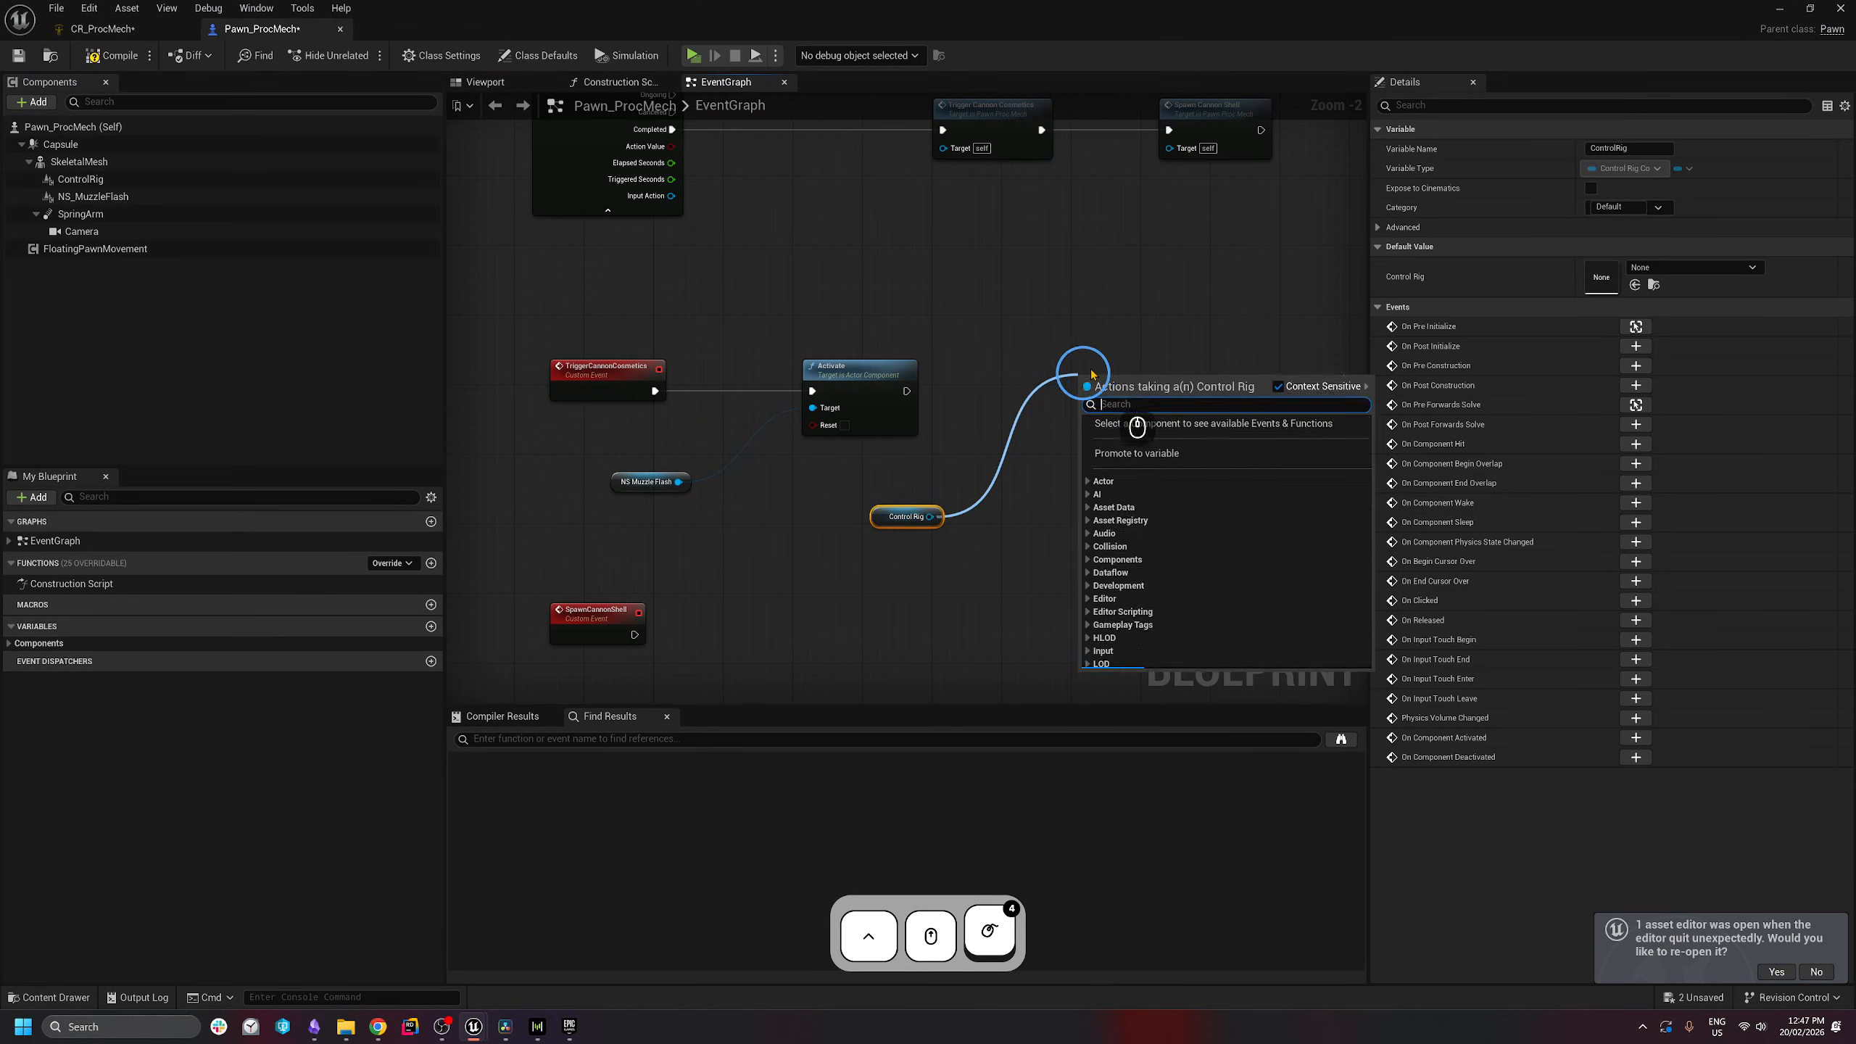
type("set control bool")
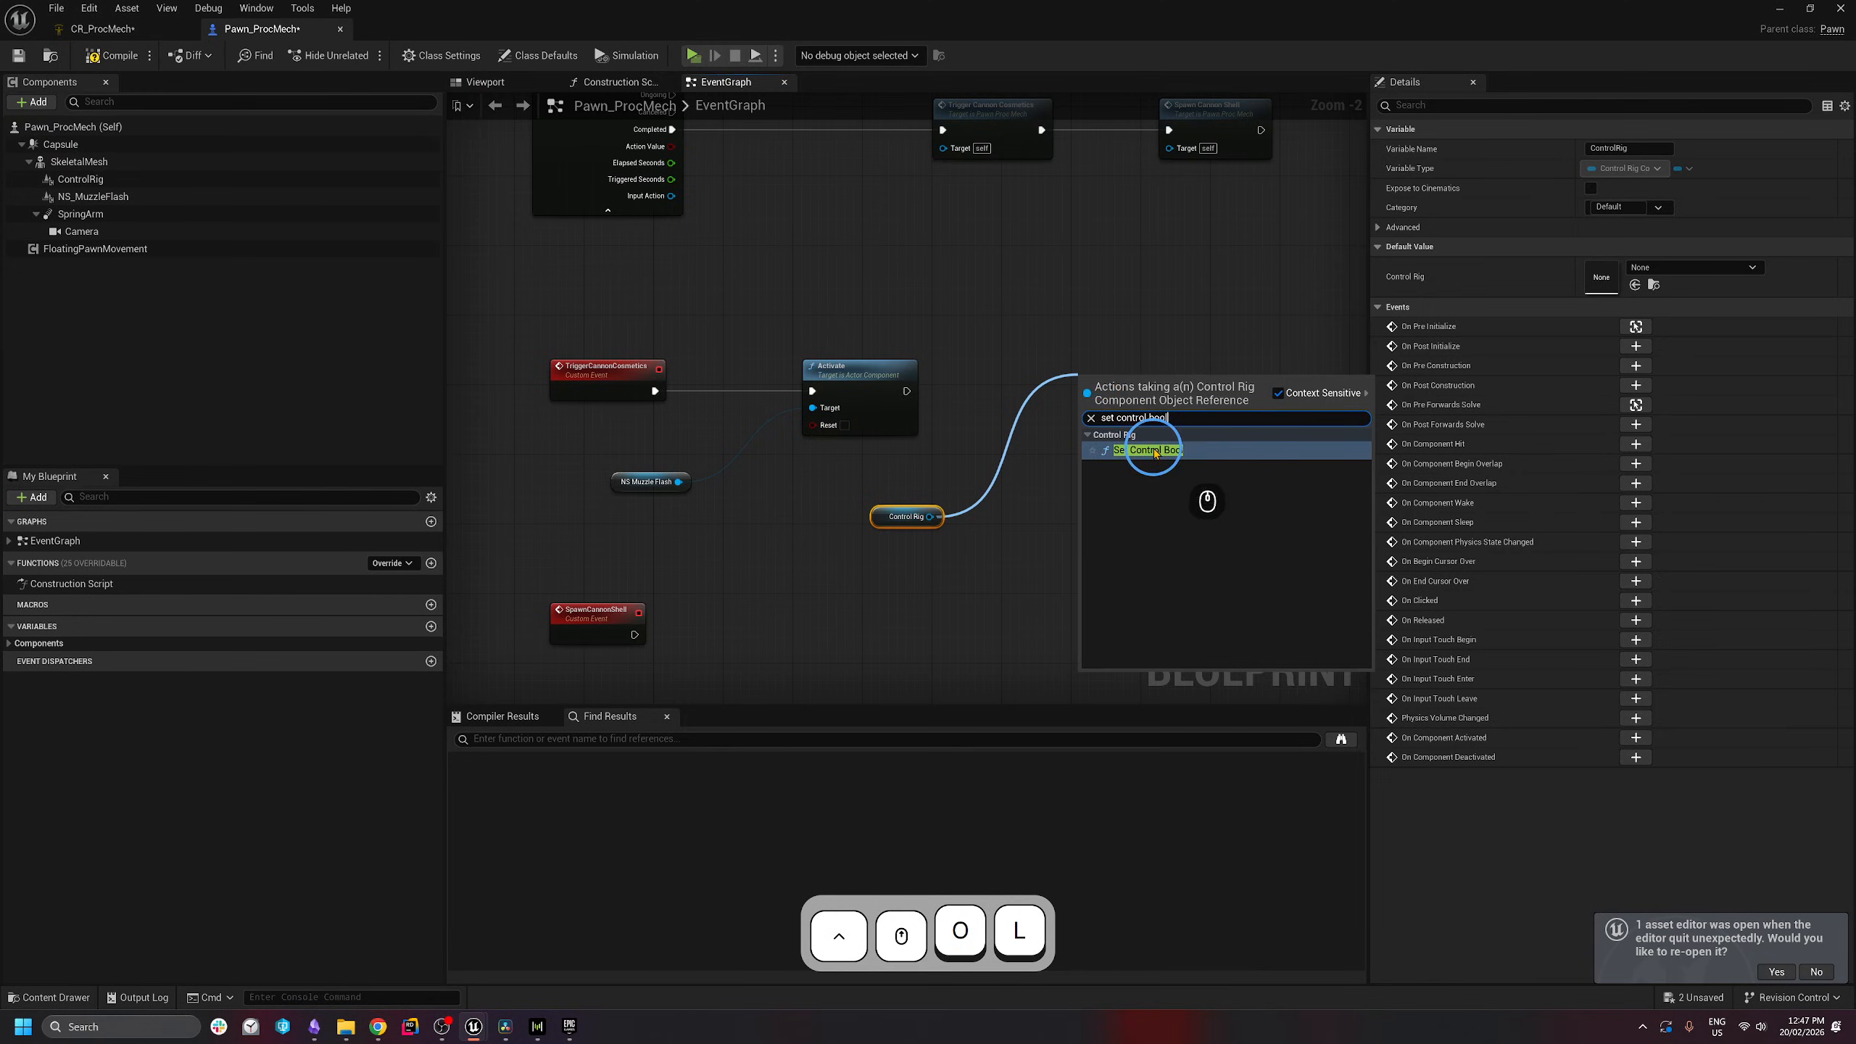
left_click(1154, 450)
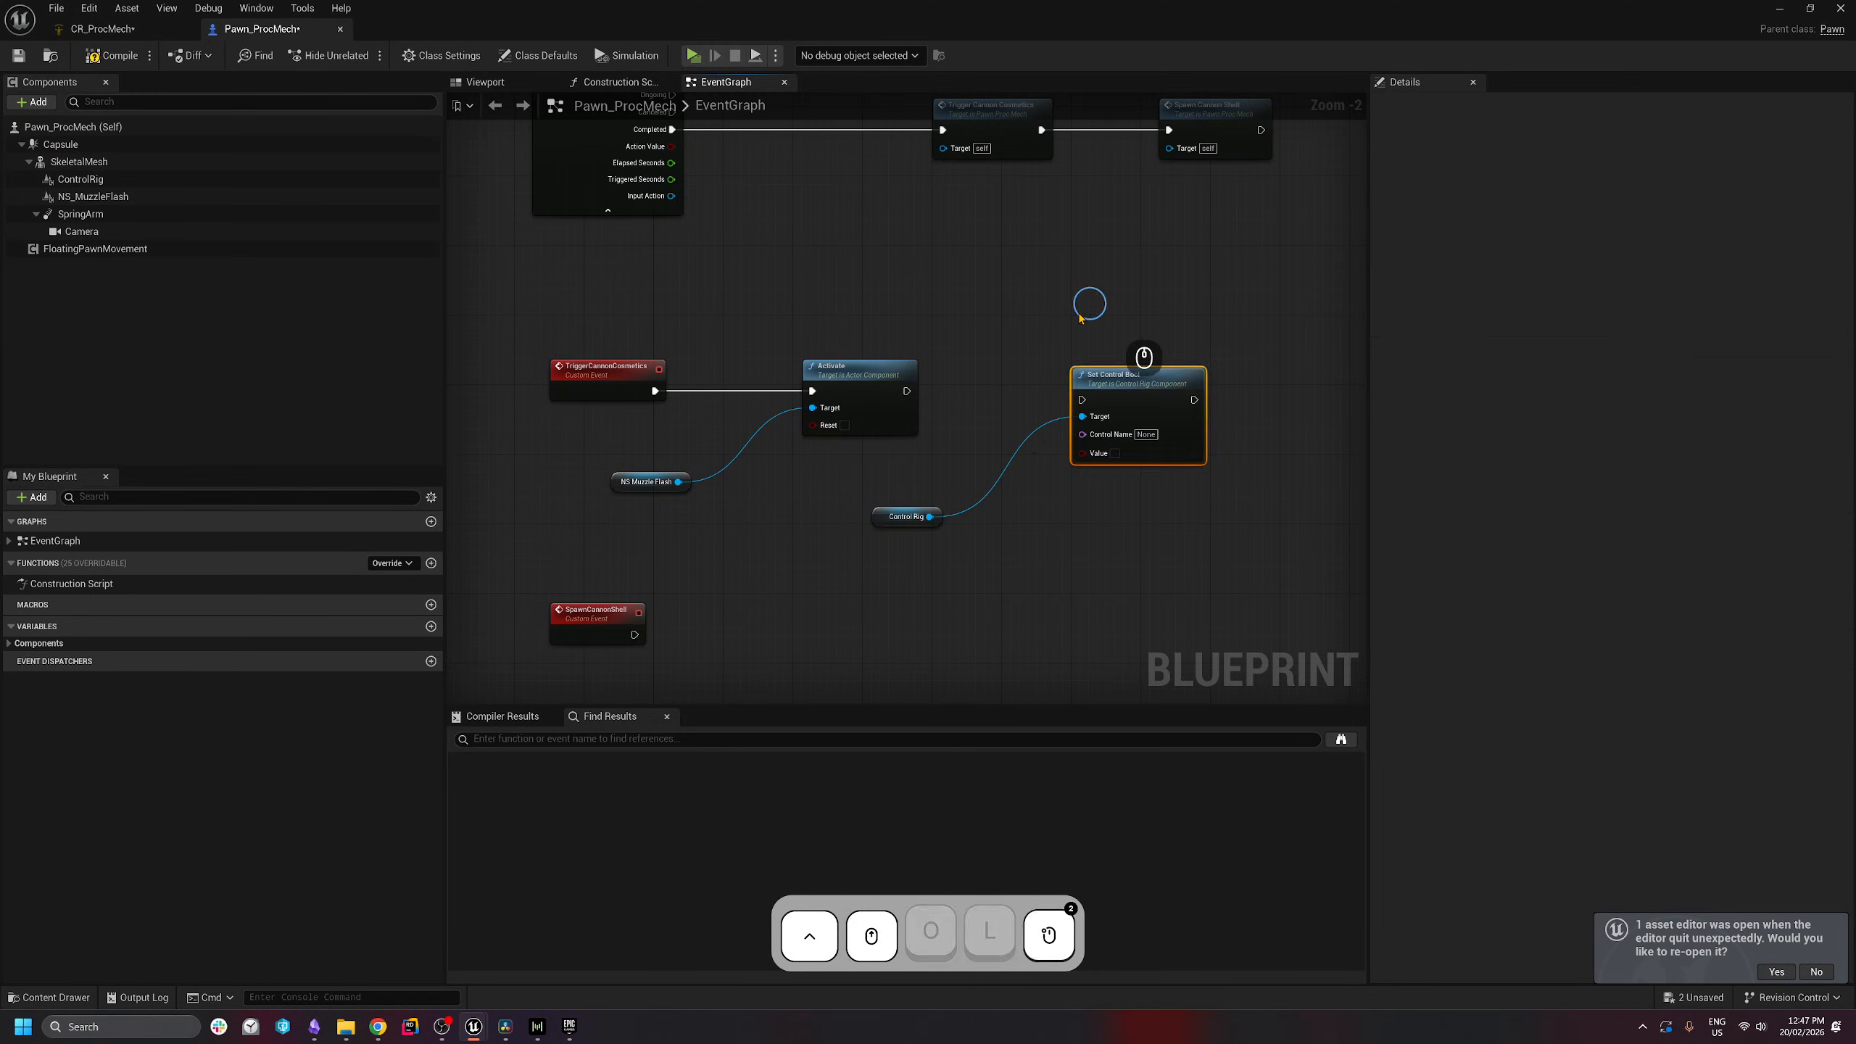
left_click_drag(907, 391, 1126, 397)
left_click_drag(1129, 398, 1073, 408)
- Wire ControlRig into Set Control Bool's Target and set its Control Name to Fire_Chnl
left_click(102, 29)
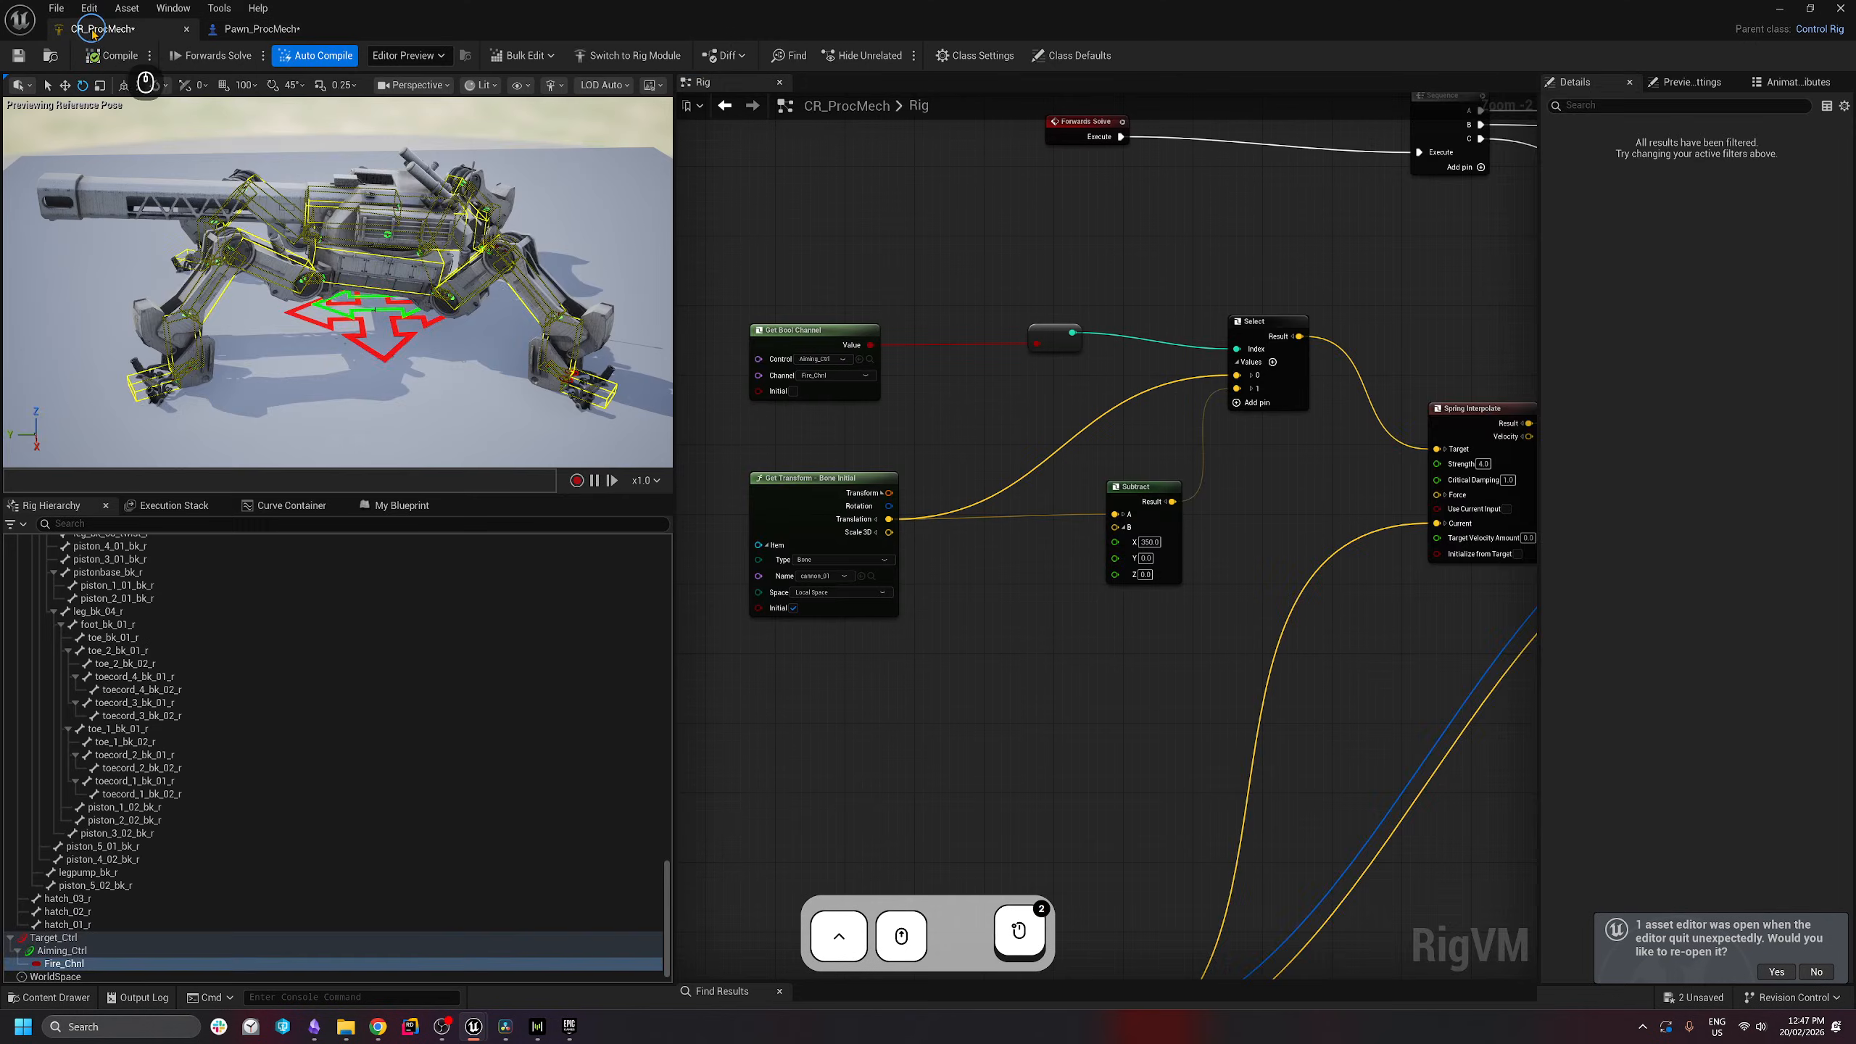
left_click(261, 28)
left_click(1137, 426)
type("Fire_Chnl")
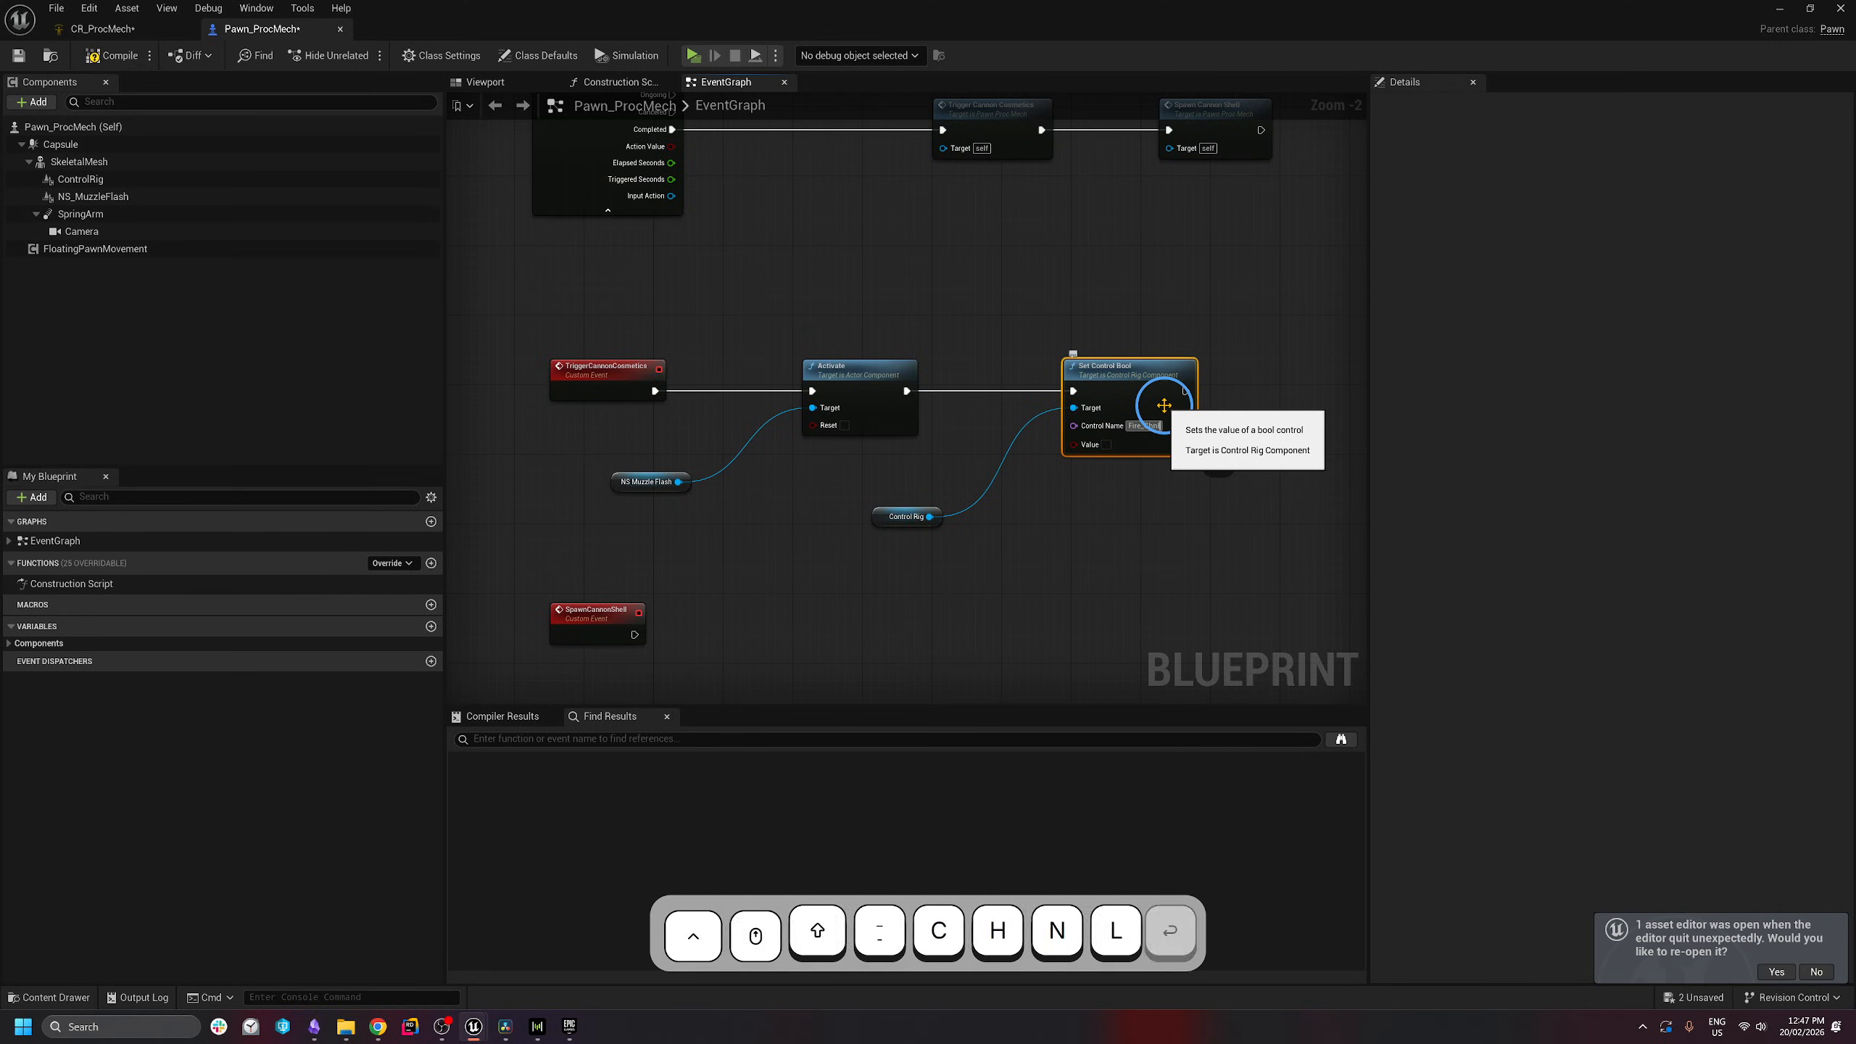
key("Return")
left_click(1155, 581)
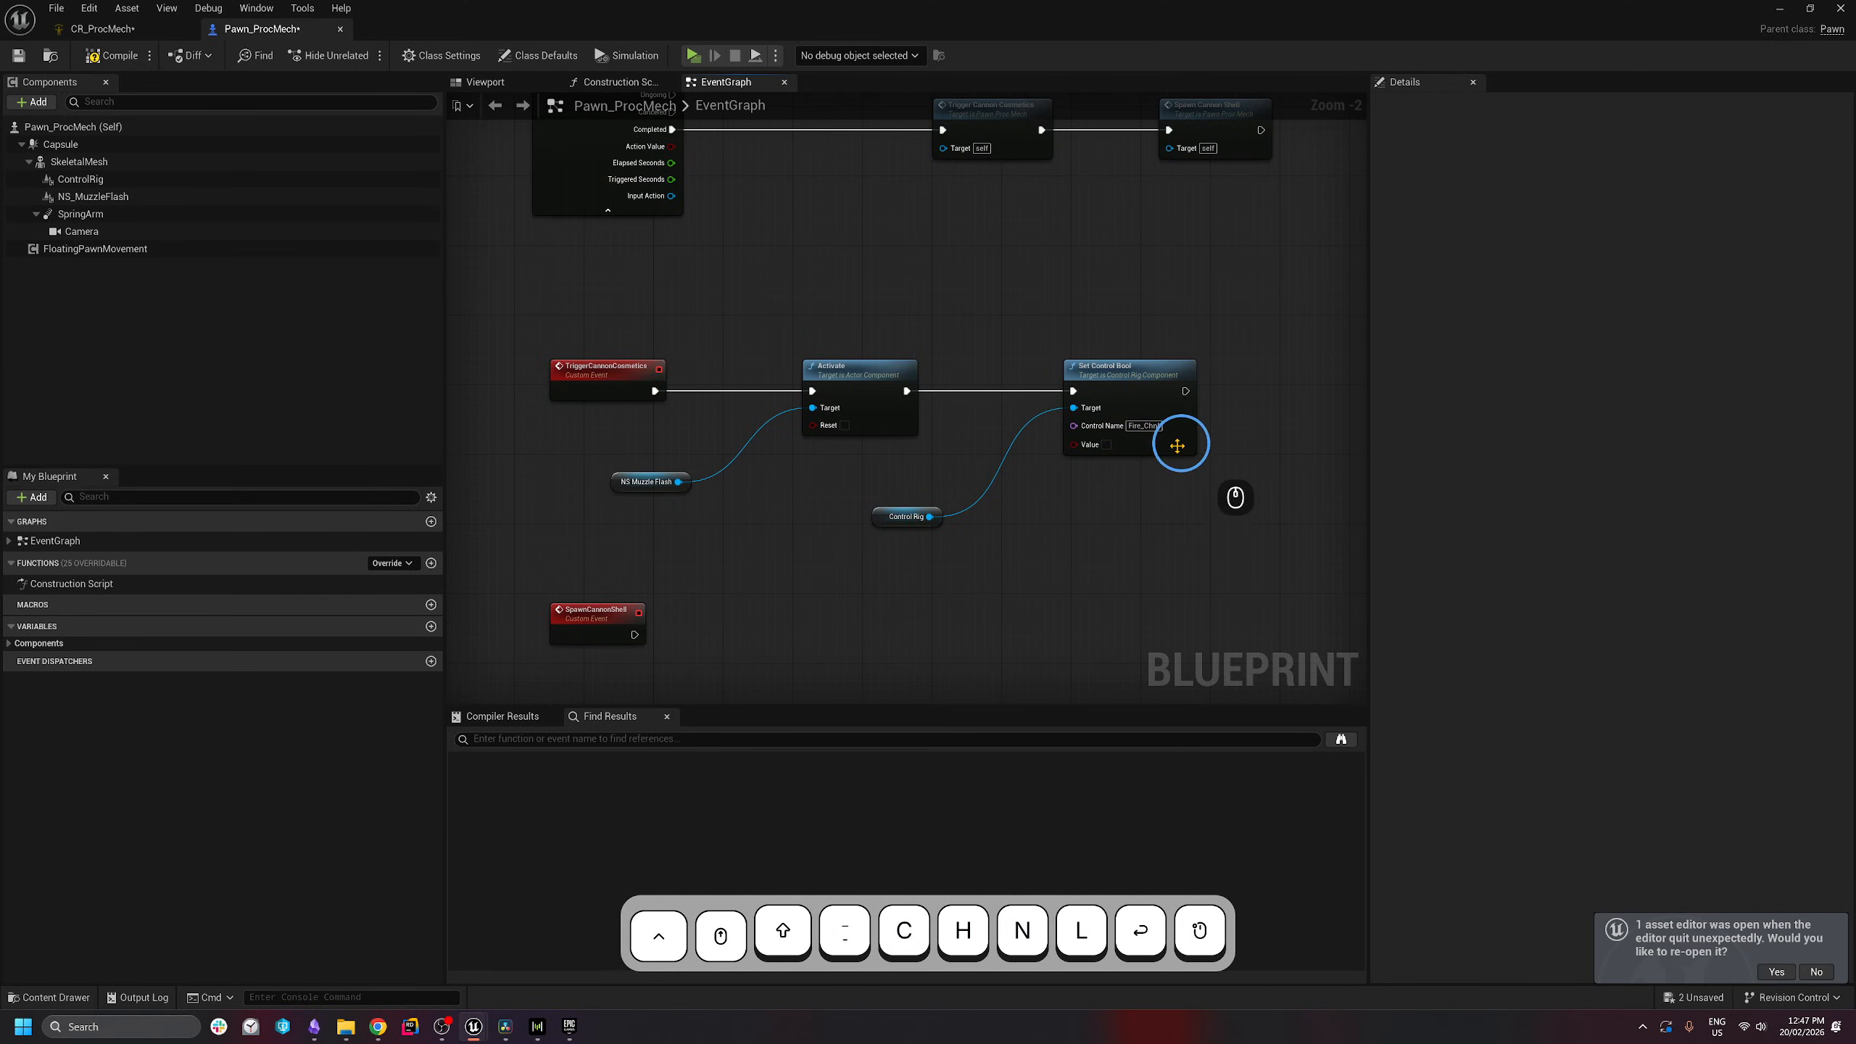
right_click_drag(1177, 445, 611, 365)
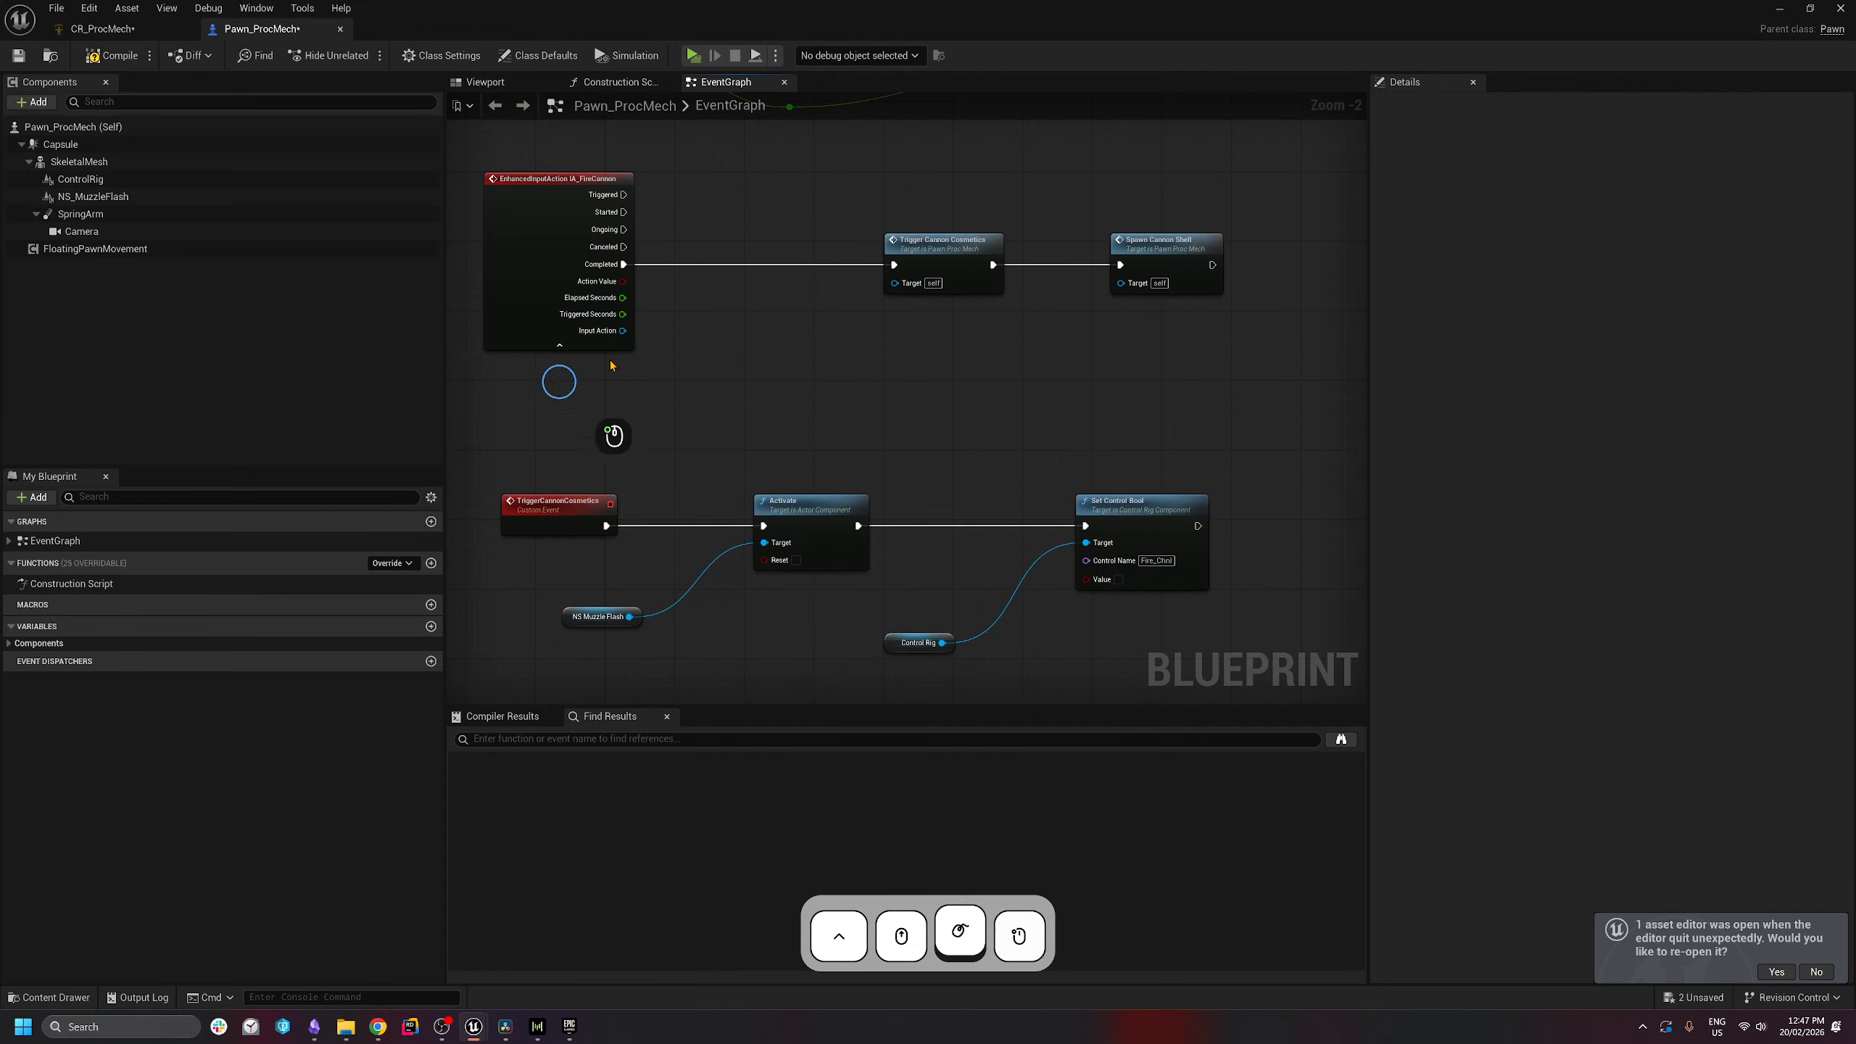
left_click_drag(536, 400, 1270, 182)
left_click(1031, 402)
right_click_drag(1024, 407, 1083, 222)
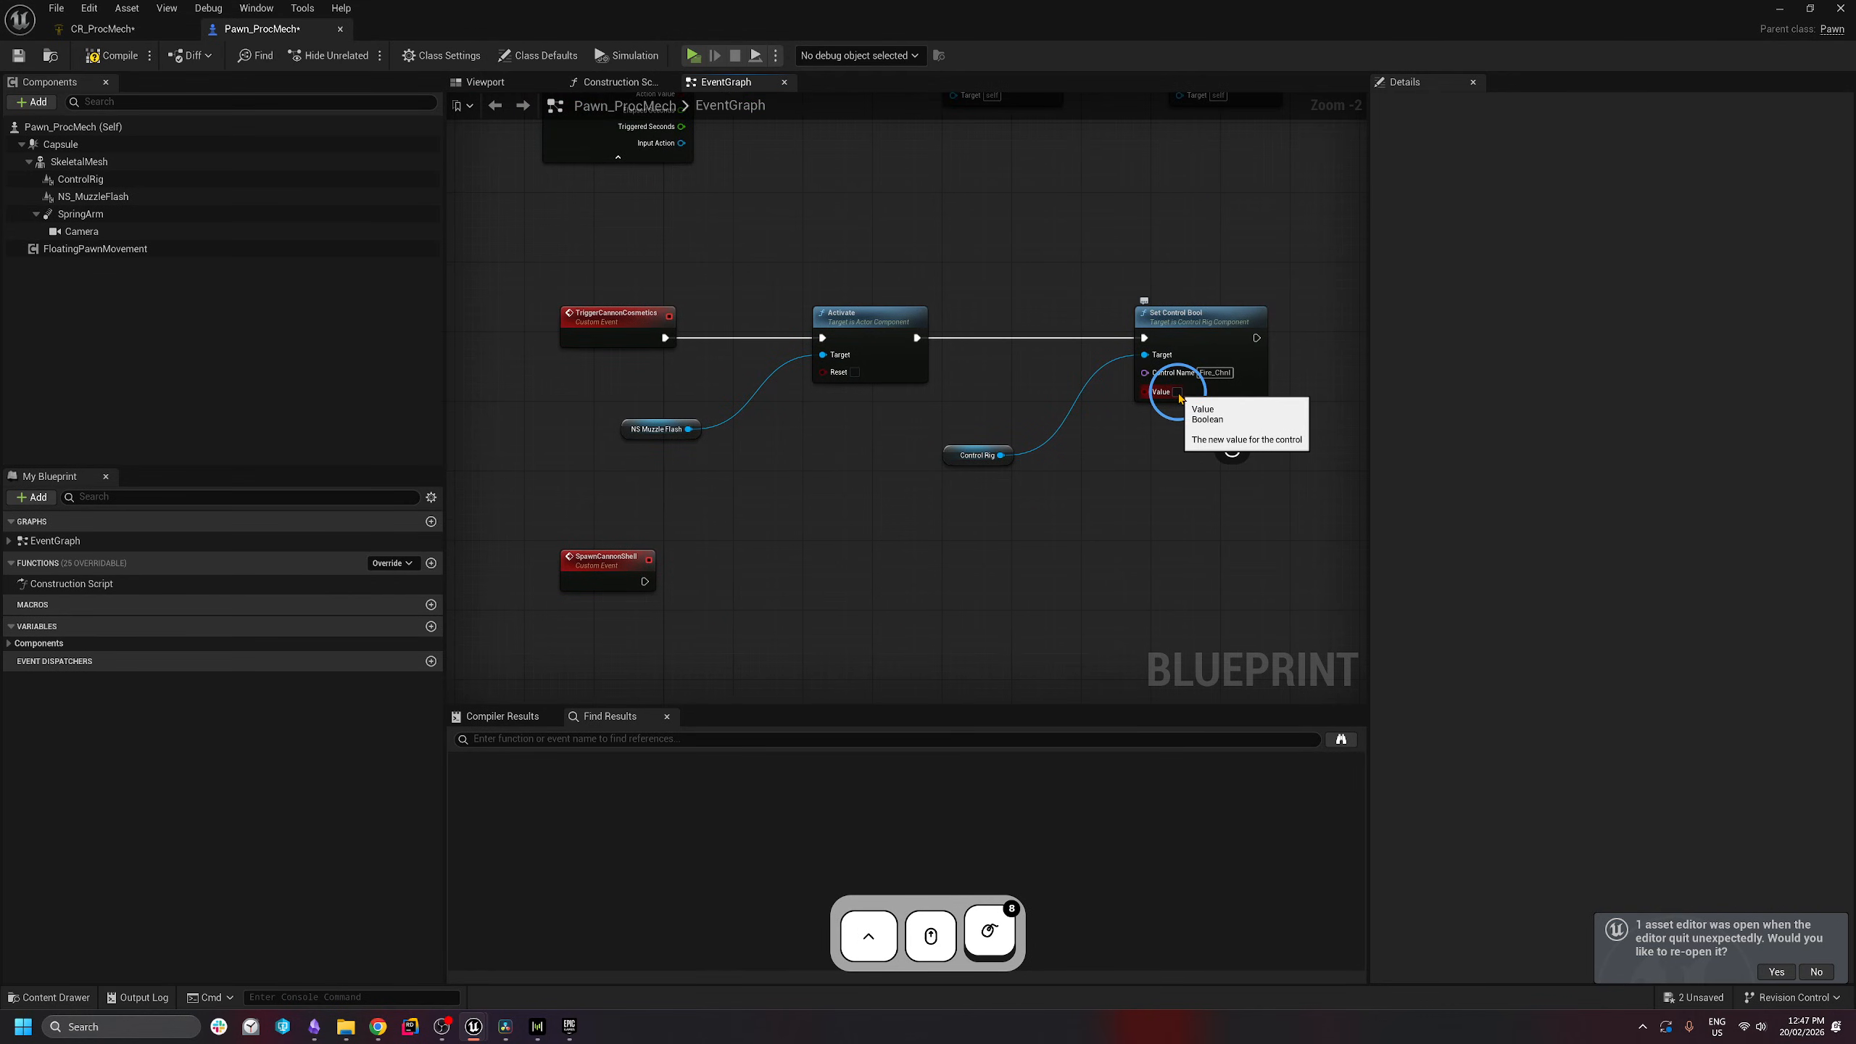
- Tick Set Control Bool's Value, then play-test the mech, firing once to check the cannon recoil
right_click_drag(1189, 465, 1184, 469)
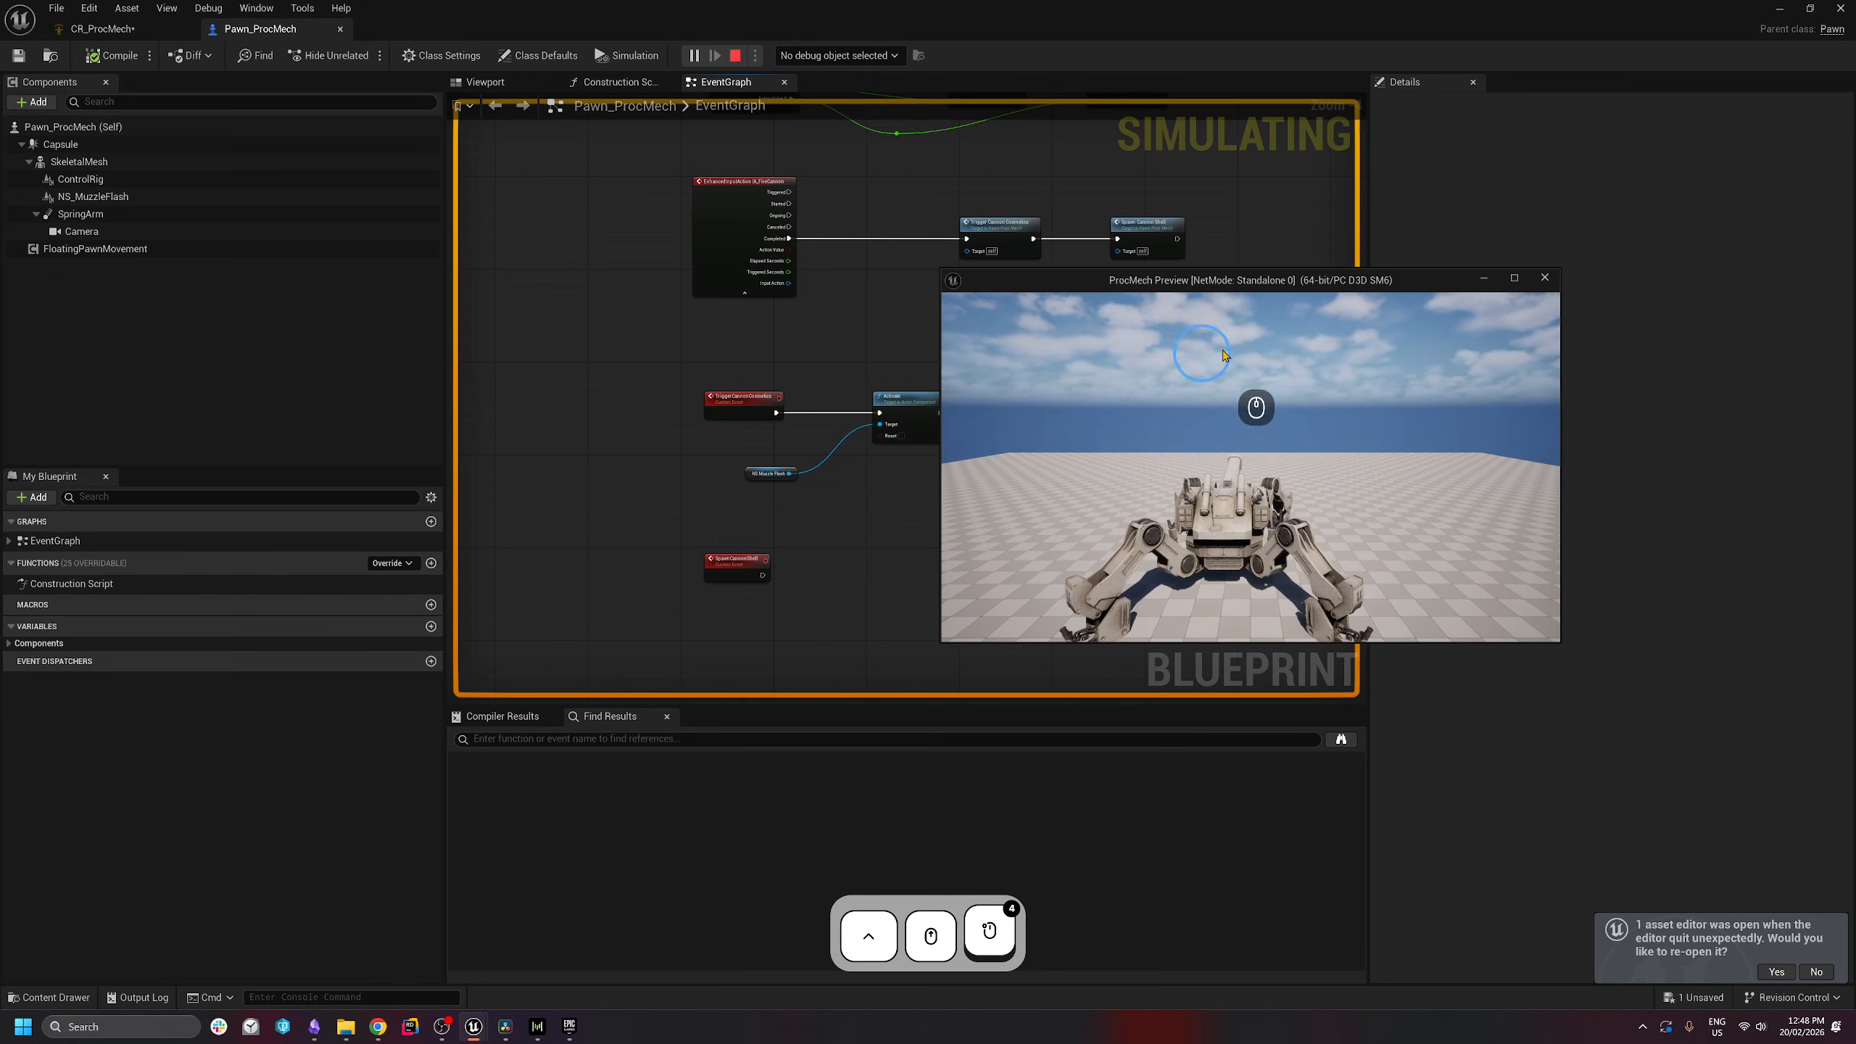
right_click(1453, 413)
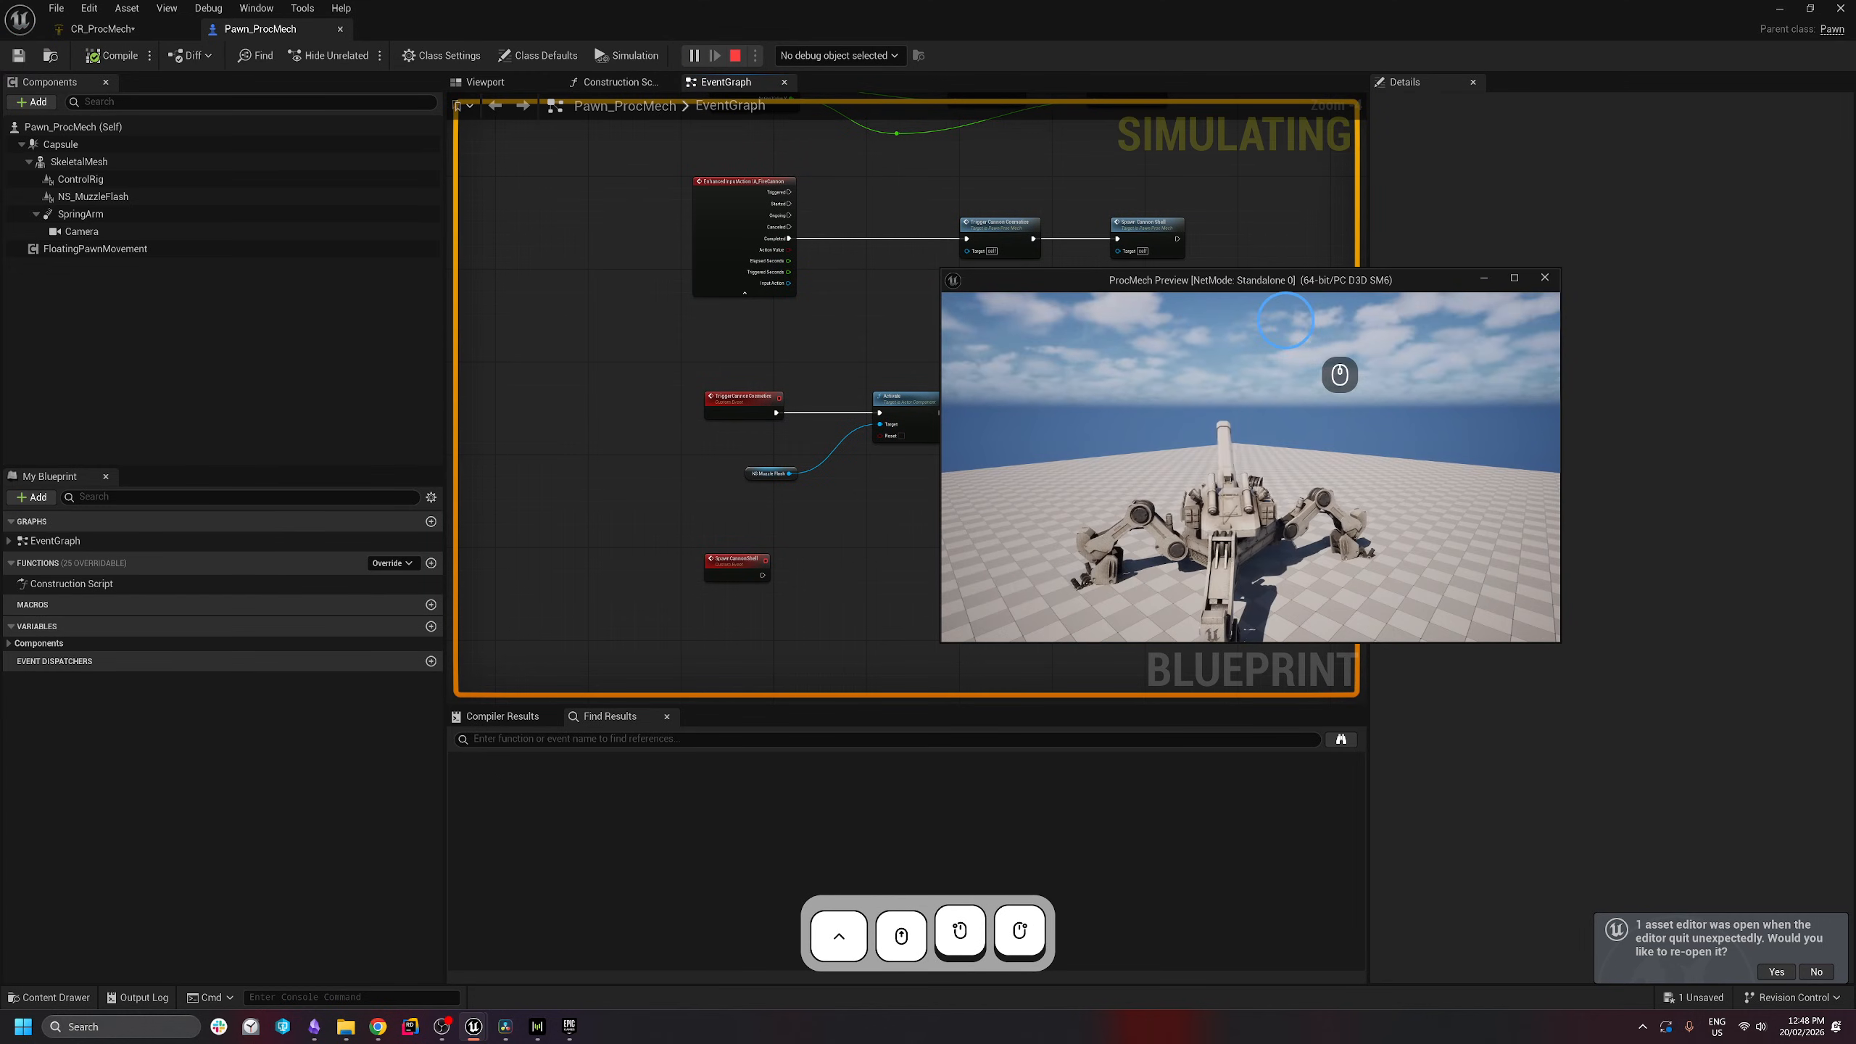
left_click(1294, 327)
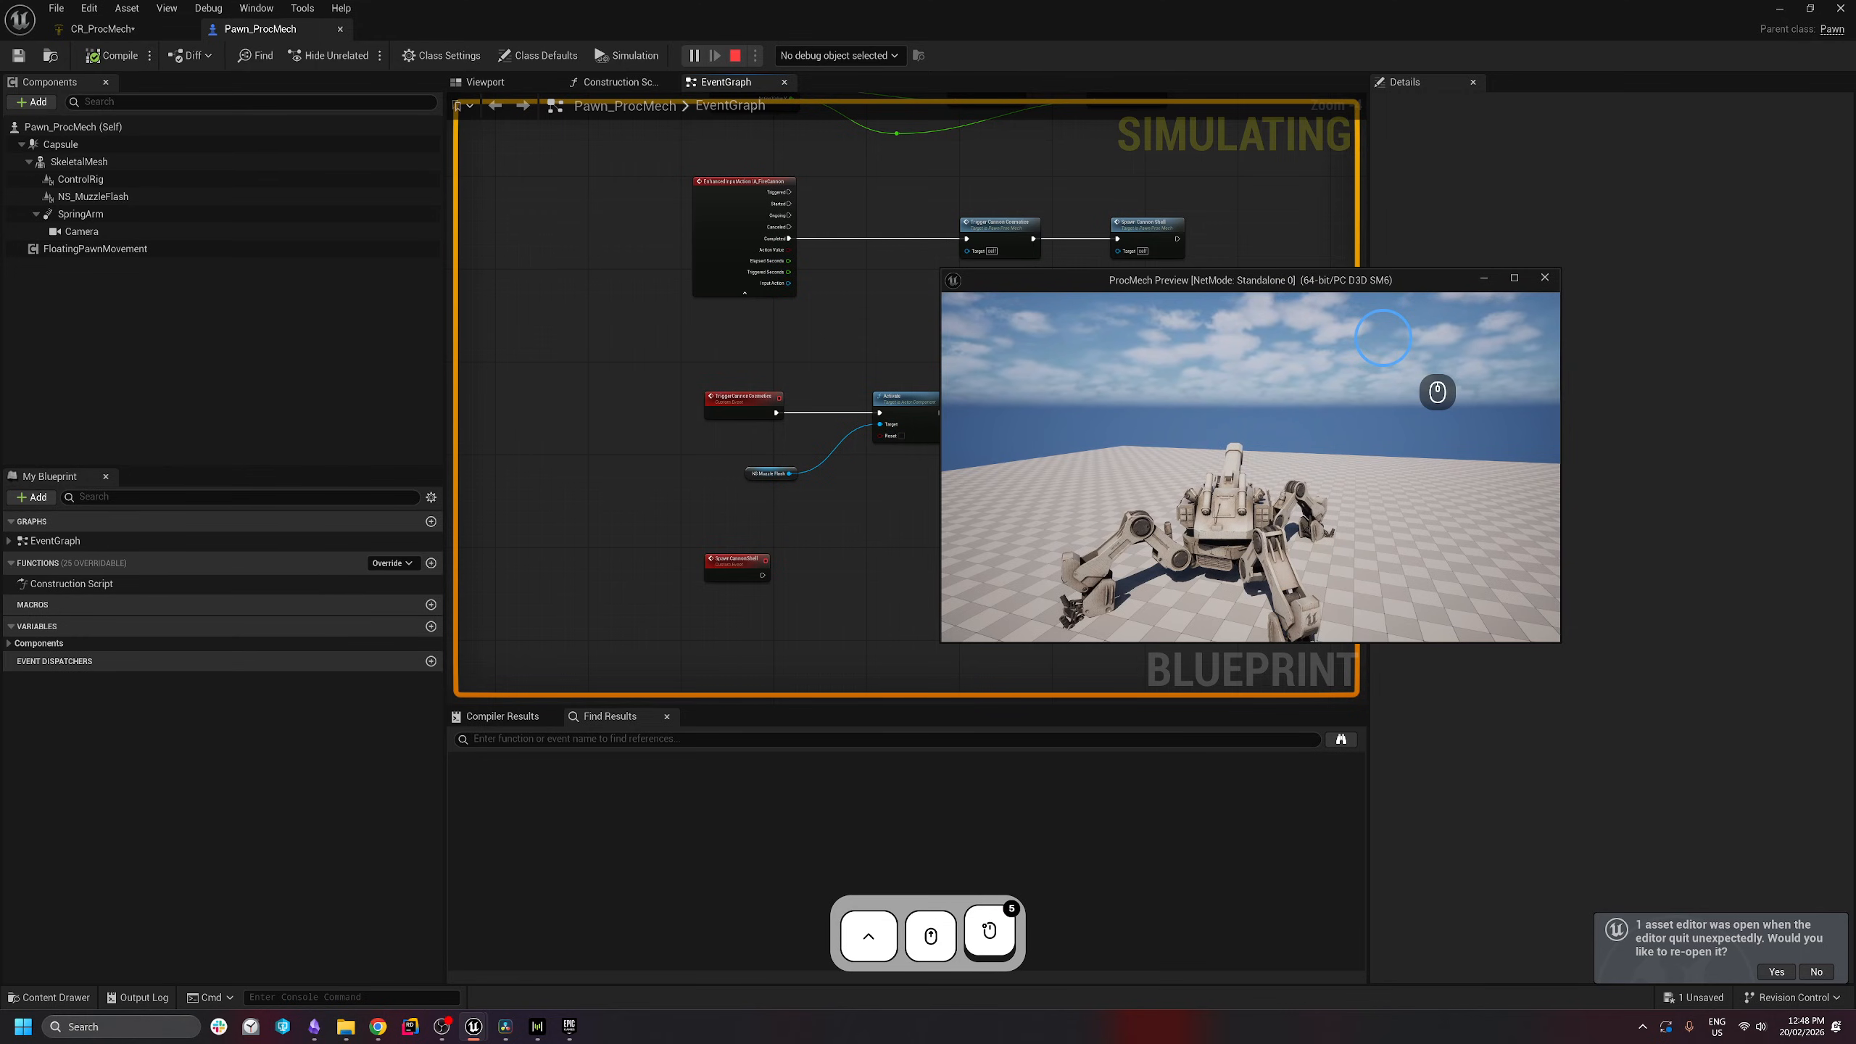
key("Escape")
scroll(969, 539, "up", 4)
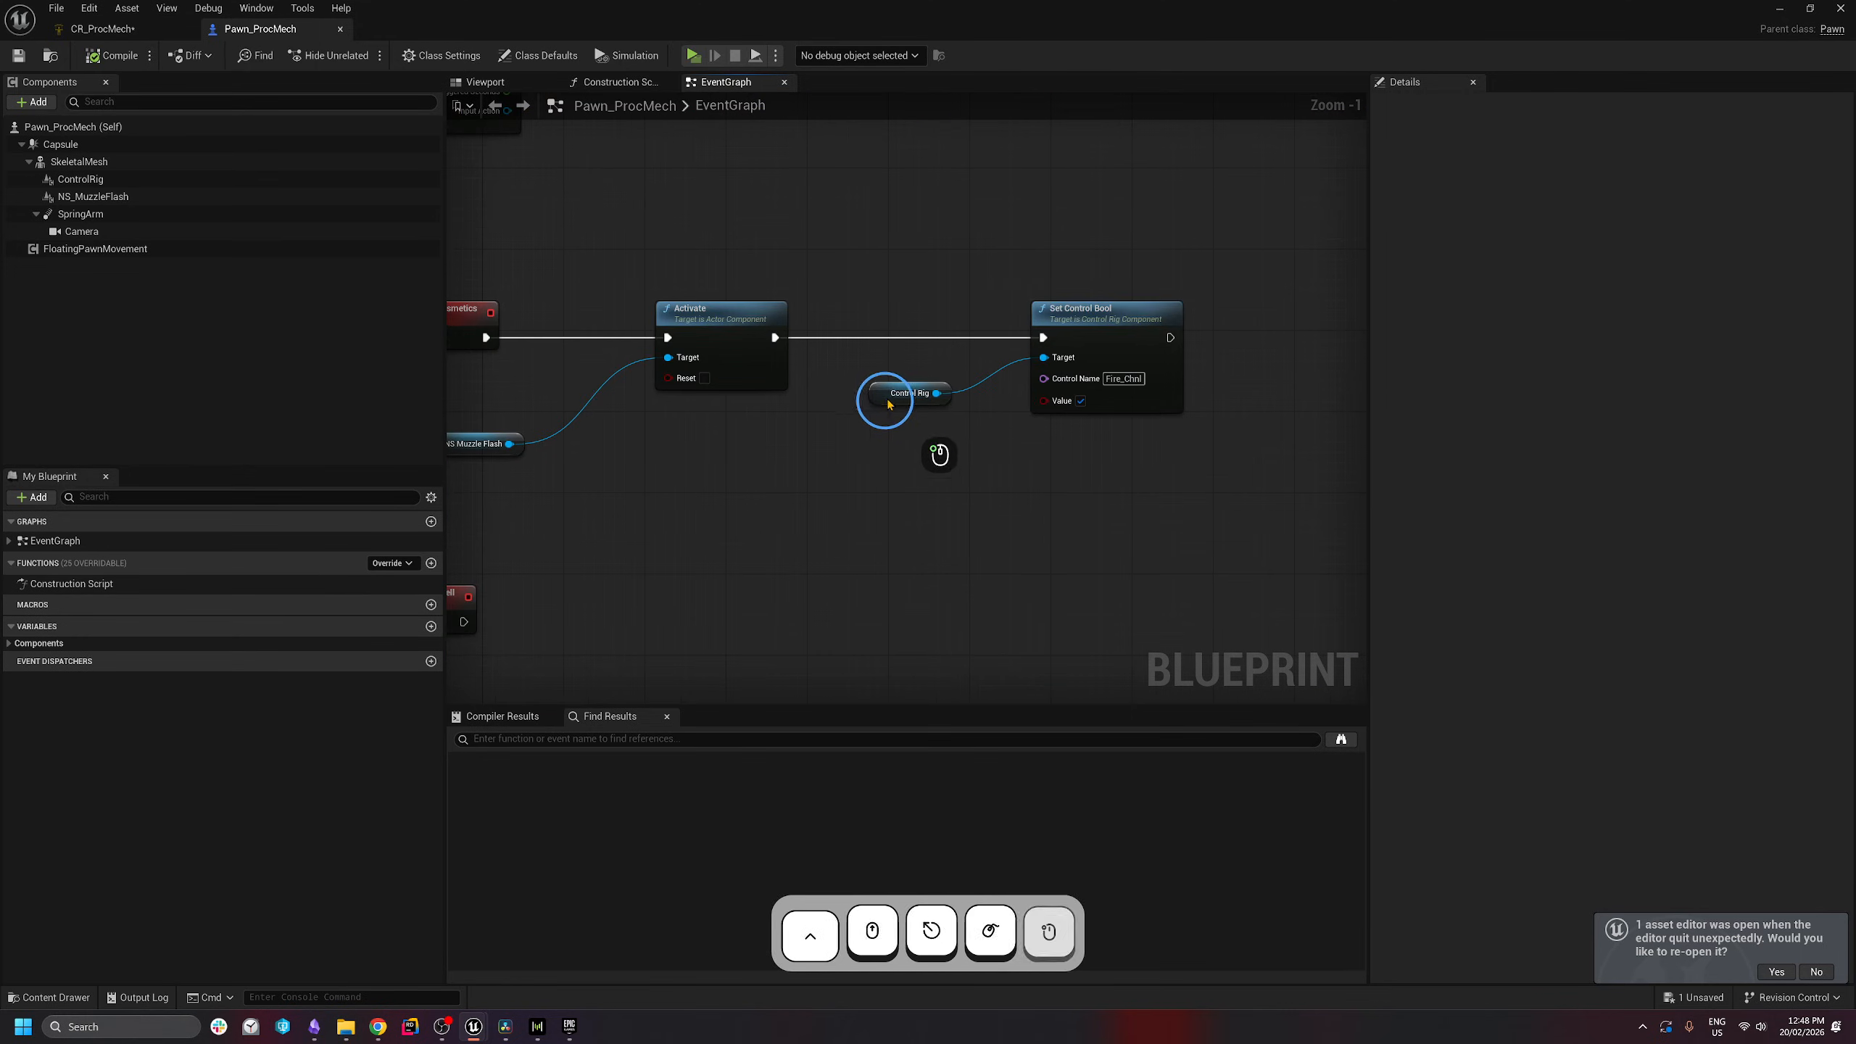
- Align the Set Control Bool node and add a 0.1-second Delay after it
left_click_drag(888, 401, 939, 372)
left_click(1140, 490)
scroll(1169, 493, "down", 1)
mouse_move(1173, 493)
right_mouse_down()
mouse_move(1142, 522)
mouse_move(1168, 497)
right_mouse_up()
right_click_drag(1211, 391, 1143, 402)
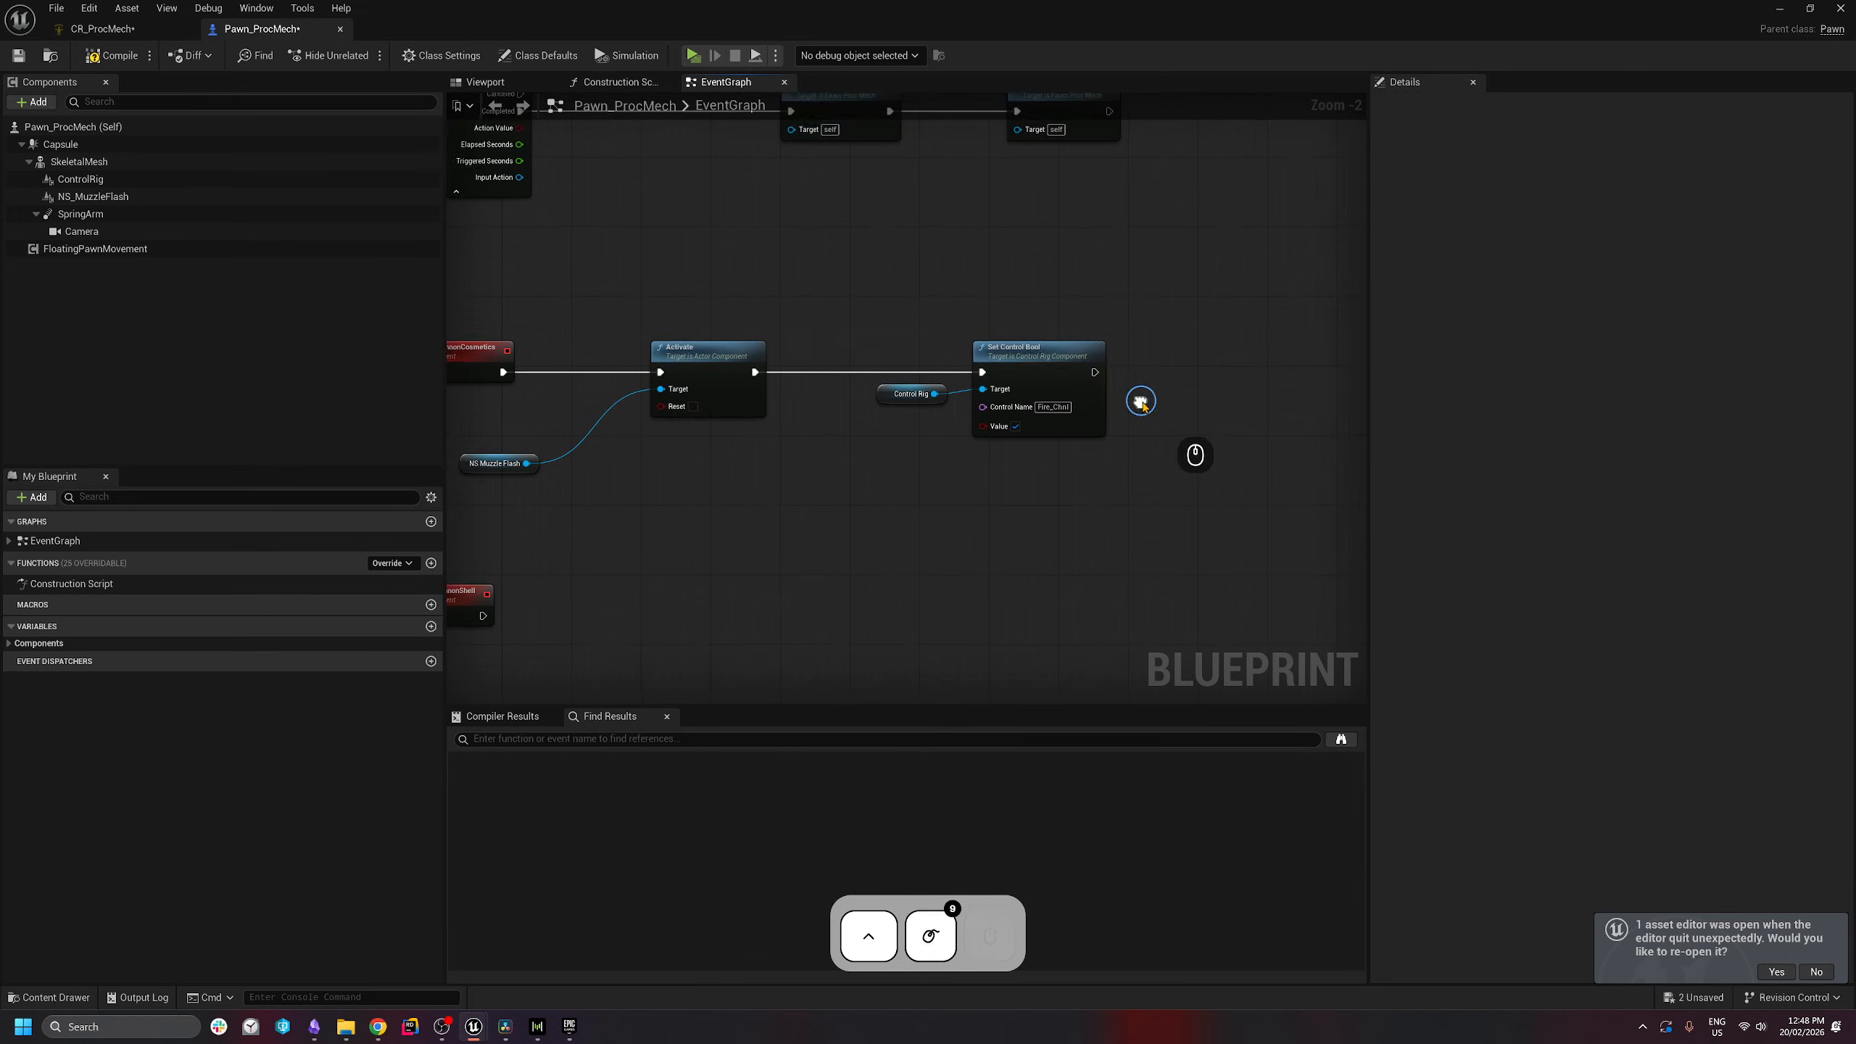
scroll(1142, 401, "down", 2)
left_click(1108, 378)
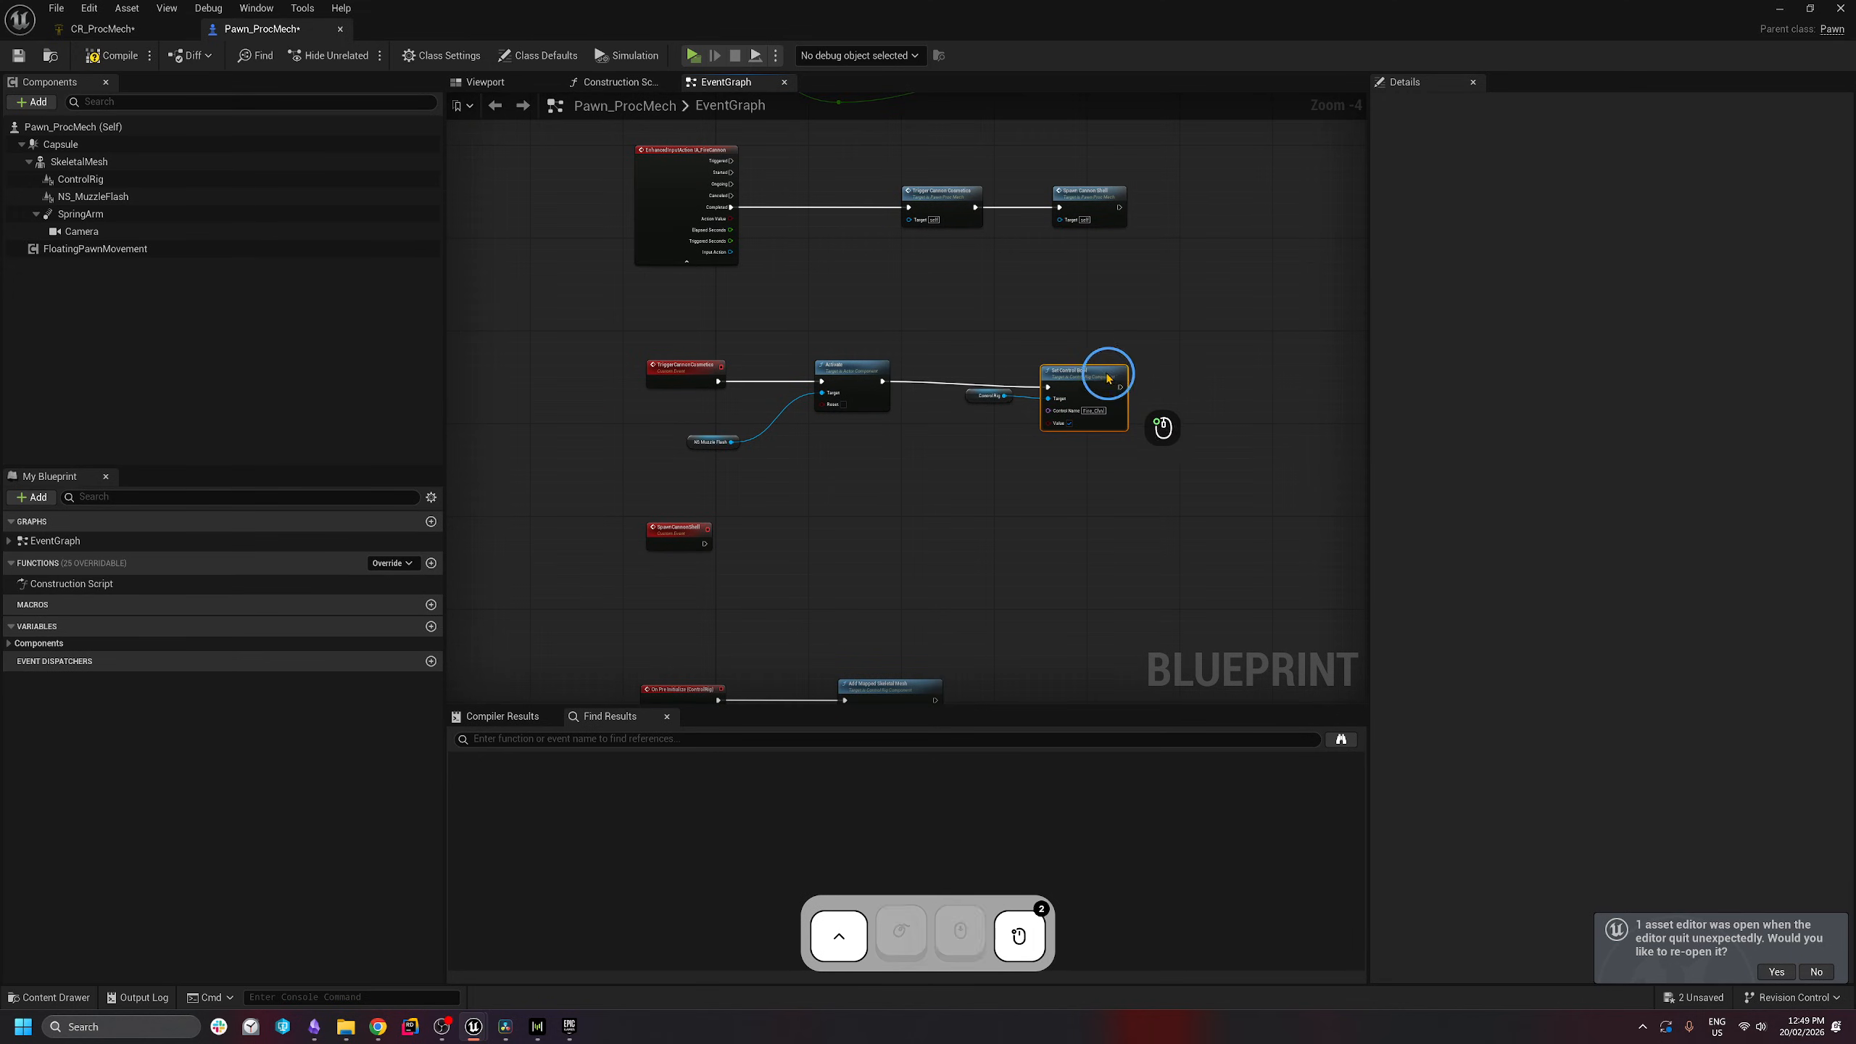
left_click_drag(1109, 378, 1147, 375)
type("delay")
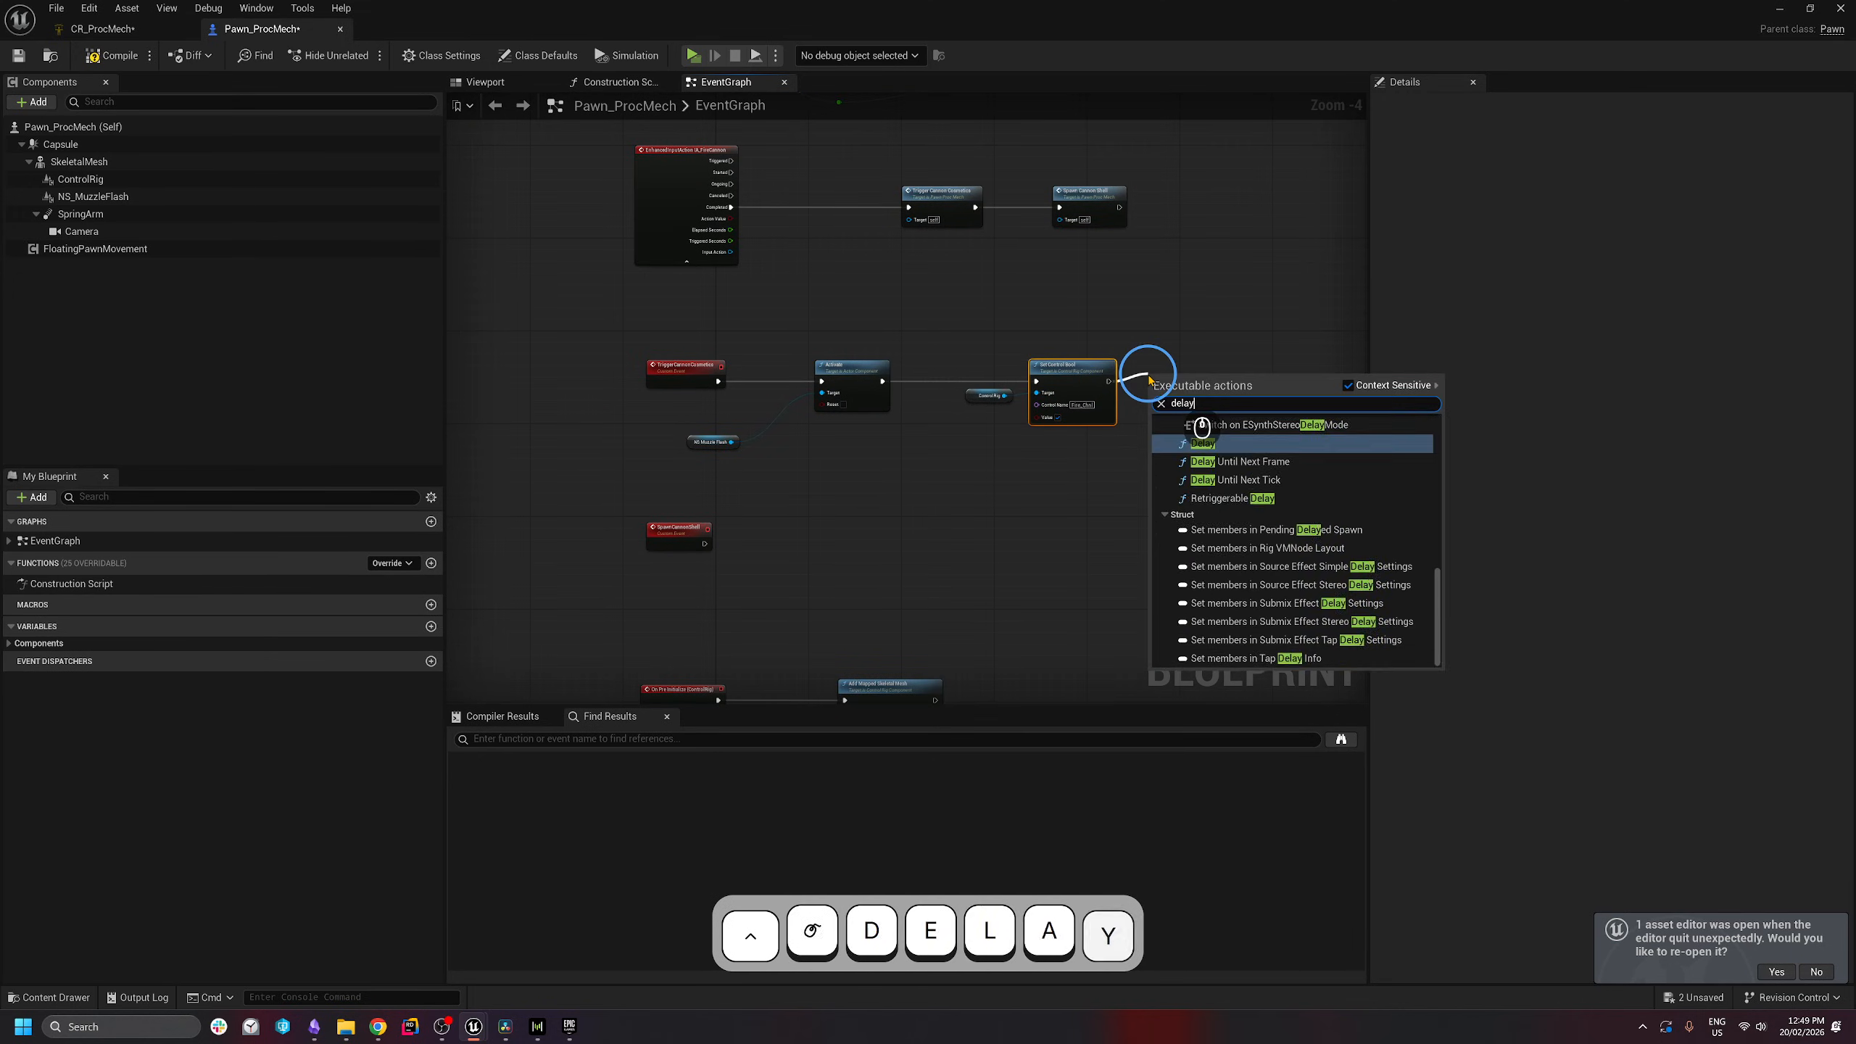
key("Return")
scroll(1185, 403, "up", 2)
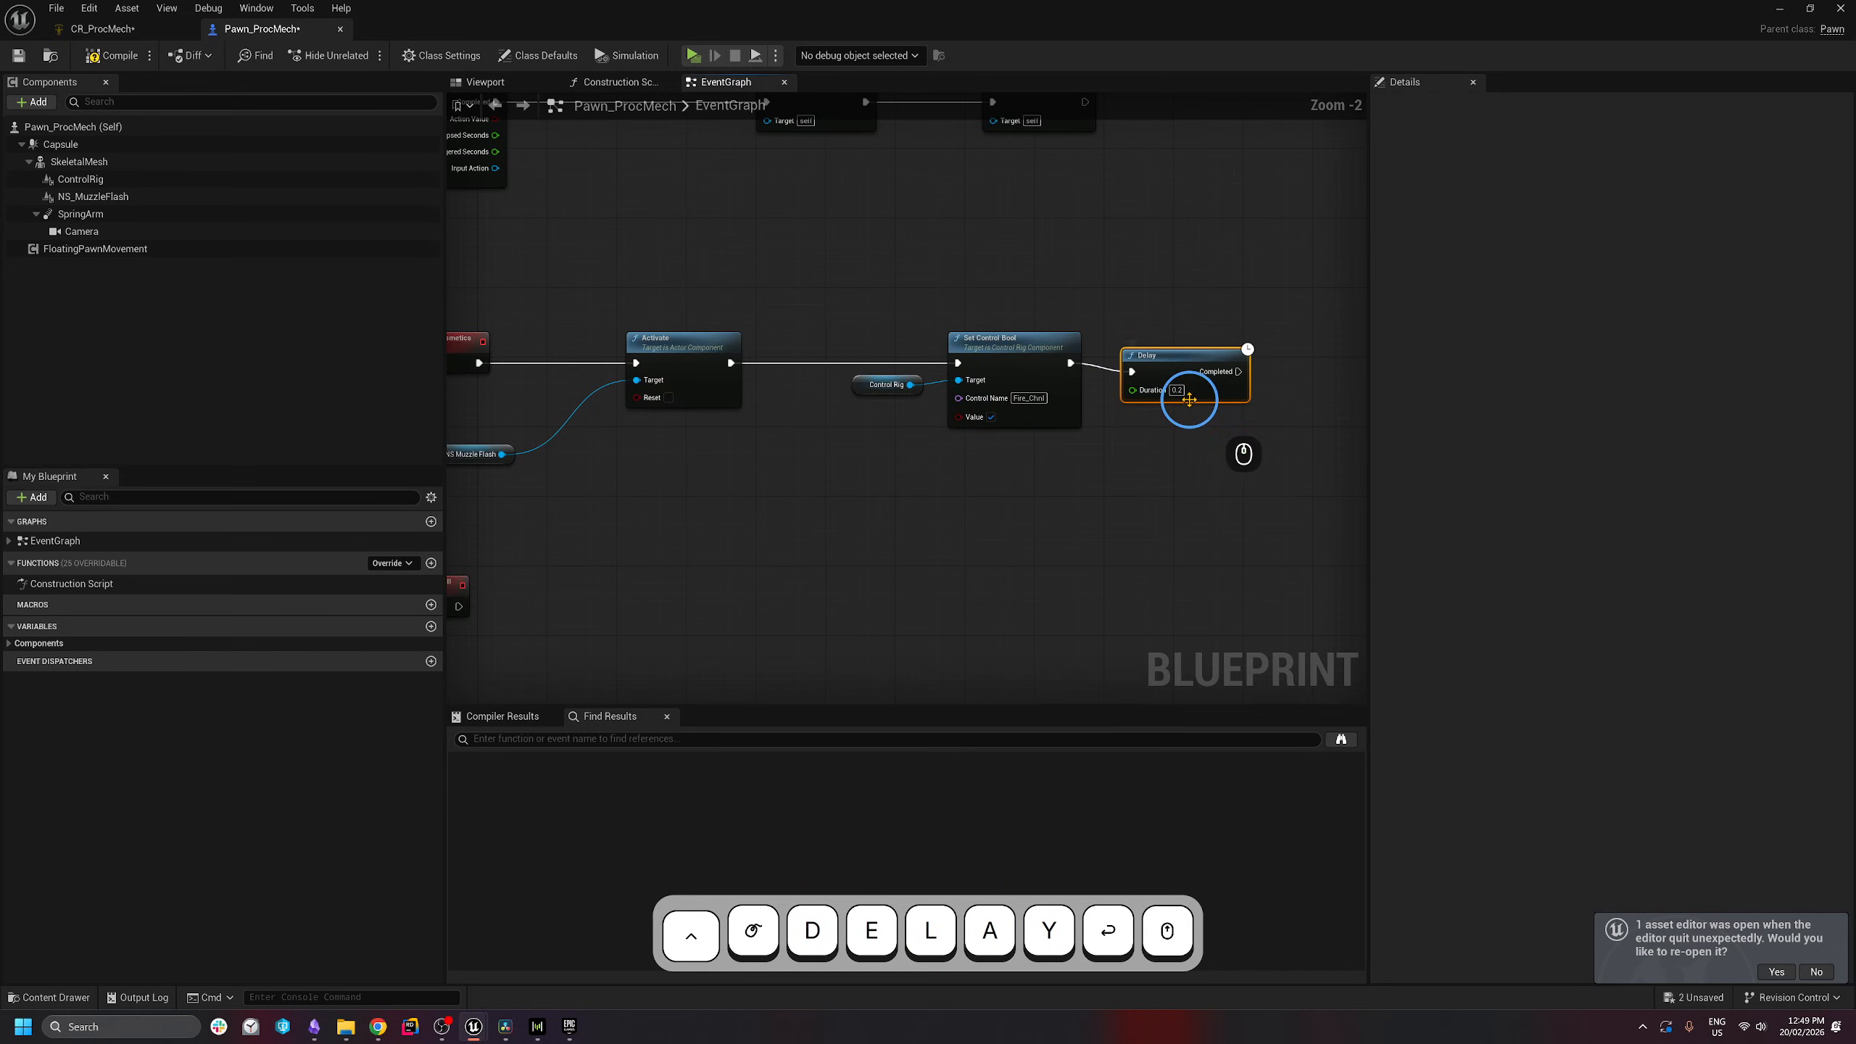
left_click(1180, 390)
type("0.1")
- Duplicate the Control Rig and Set Control Bool pair and run the copy after the Delay completes
scroll(1226, 412, "down", 1)
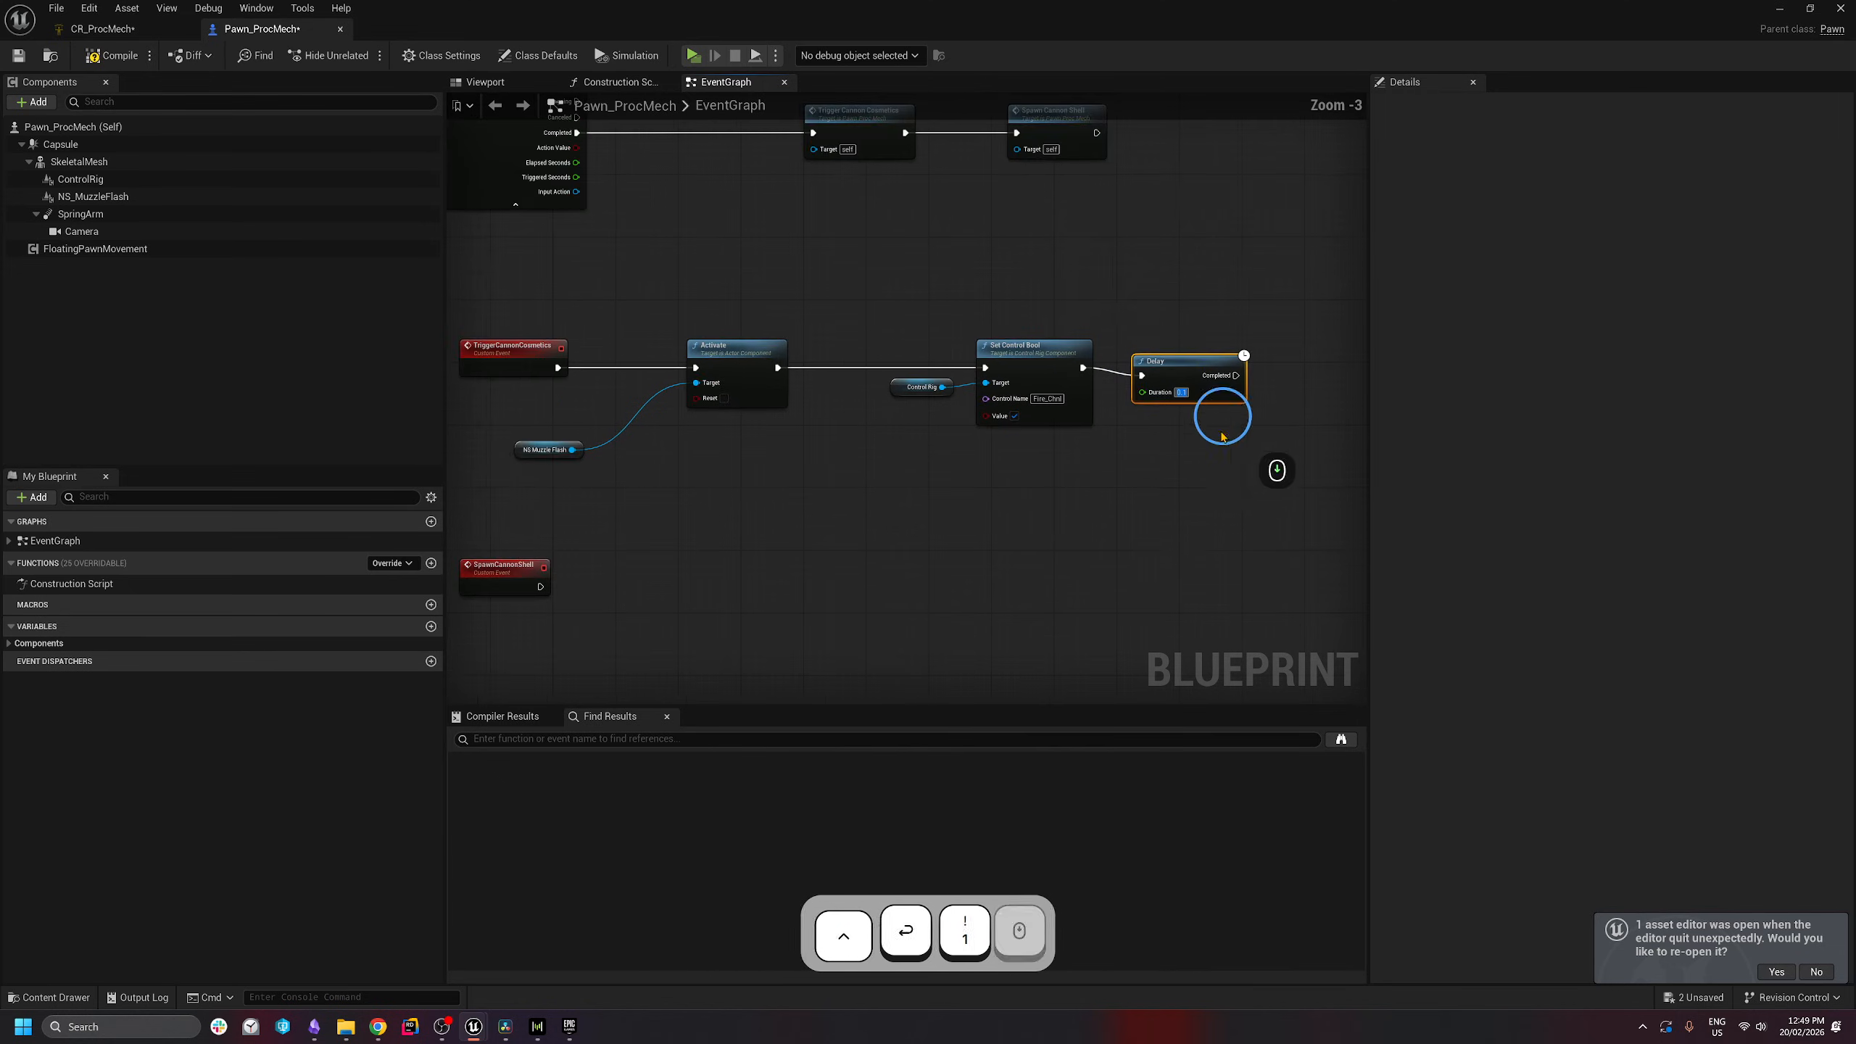
left_click_drag(1213, 390, 1222, 383)
right_click_drag(1169, 329, 1044, 325)
left_click_drag(900, 270, 805, 471)
key("ctrl+c")
right_click_drag(1132, 496, 979, 516)
key("ctrl+v")
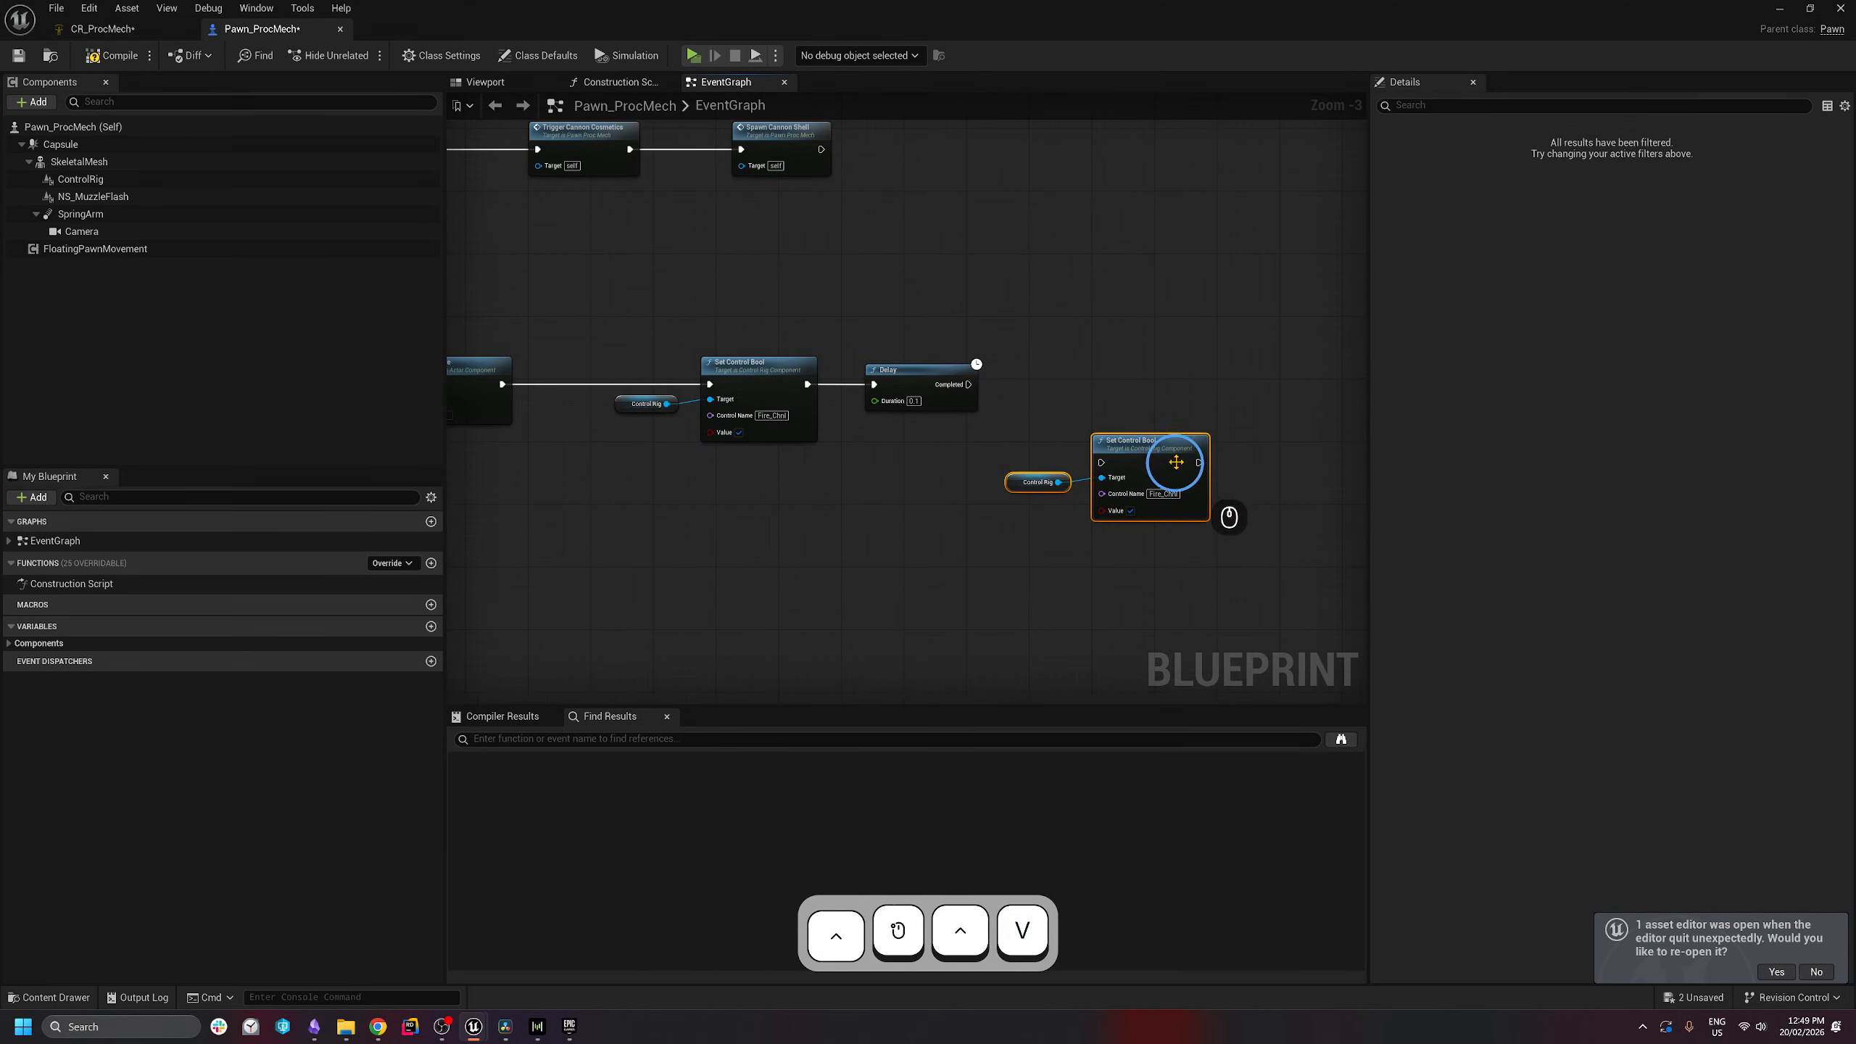
left_click_drag(1175, 462, 1160, 385)
left_click(988, 321)
left_click_drag(972, 385, 1110, 446)
- Set the delayed Set Control Bool's Value to false and compile Pawn_ProcMech
left_click(1123, 441)
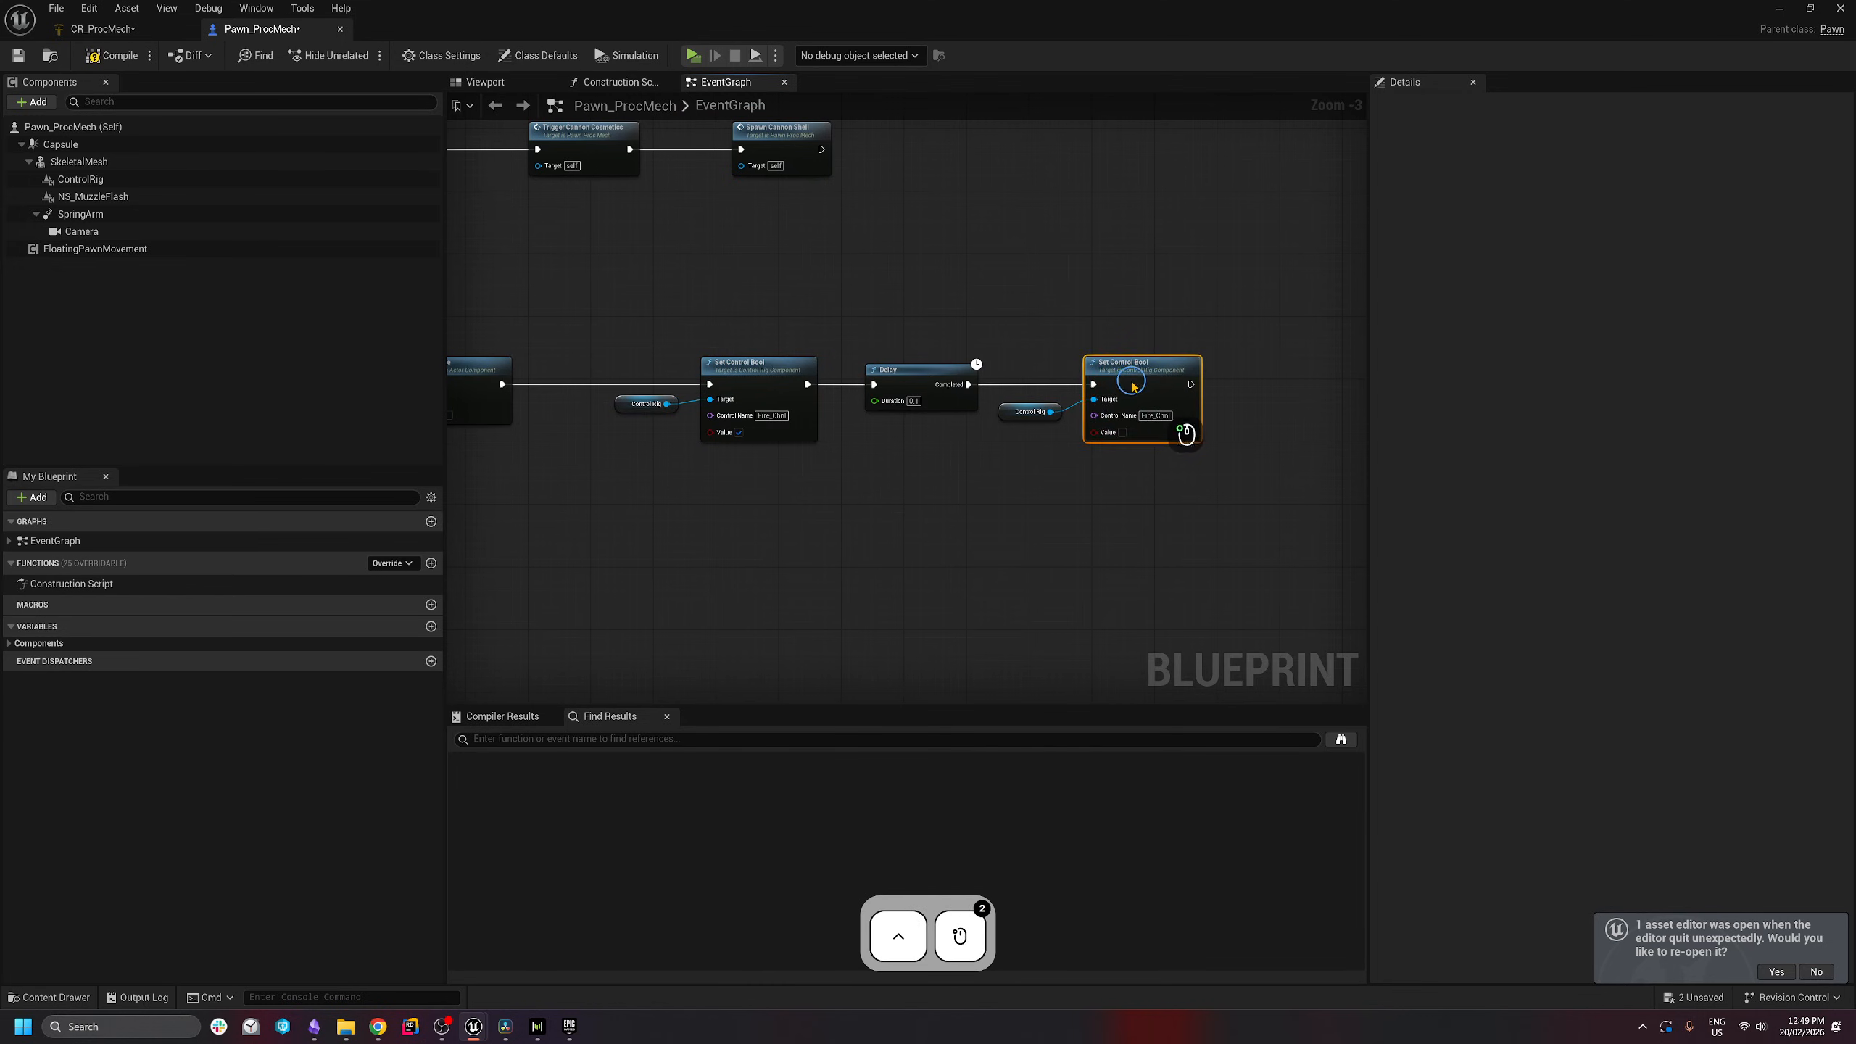
scroll(933, 431, "down", 1)
right_click_drag(932, 431, 1101, 433)
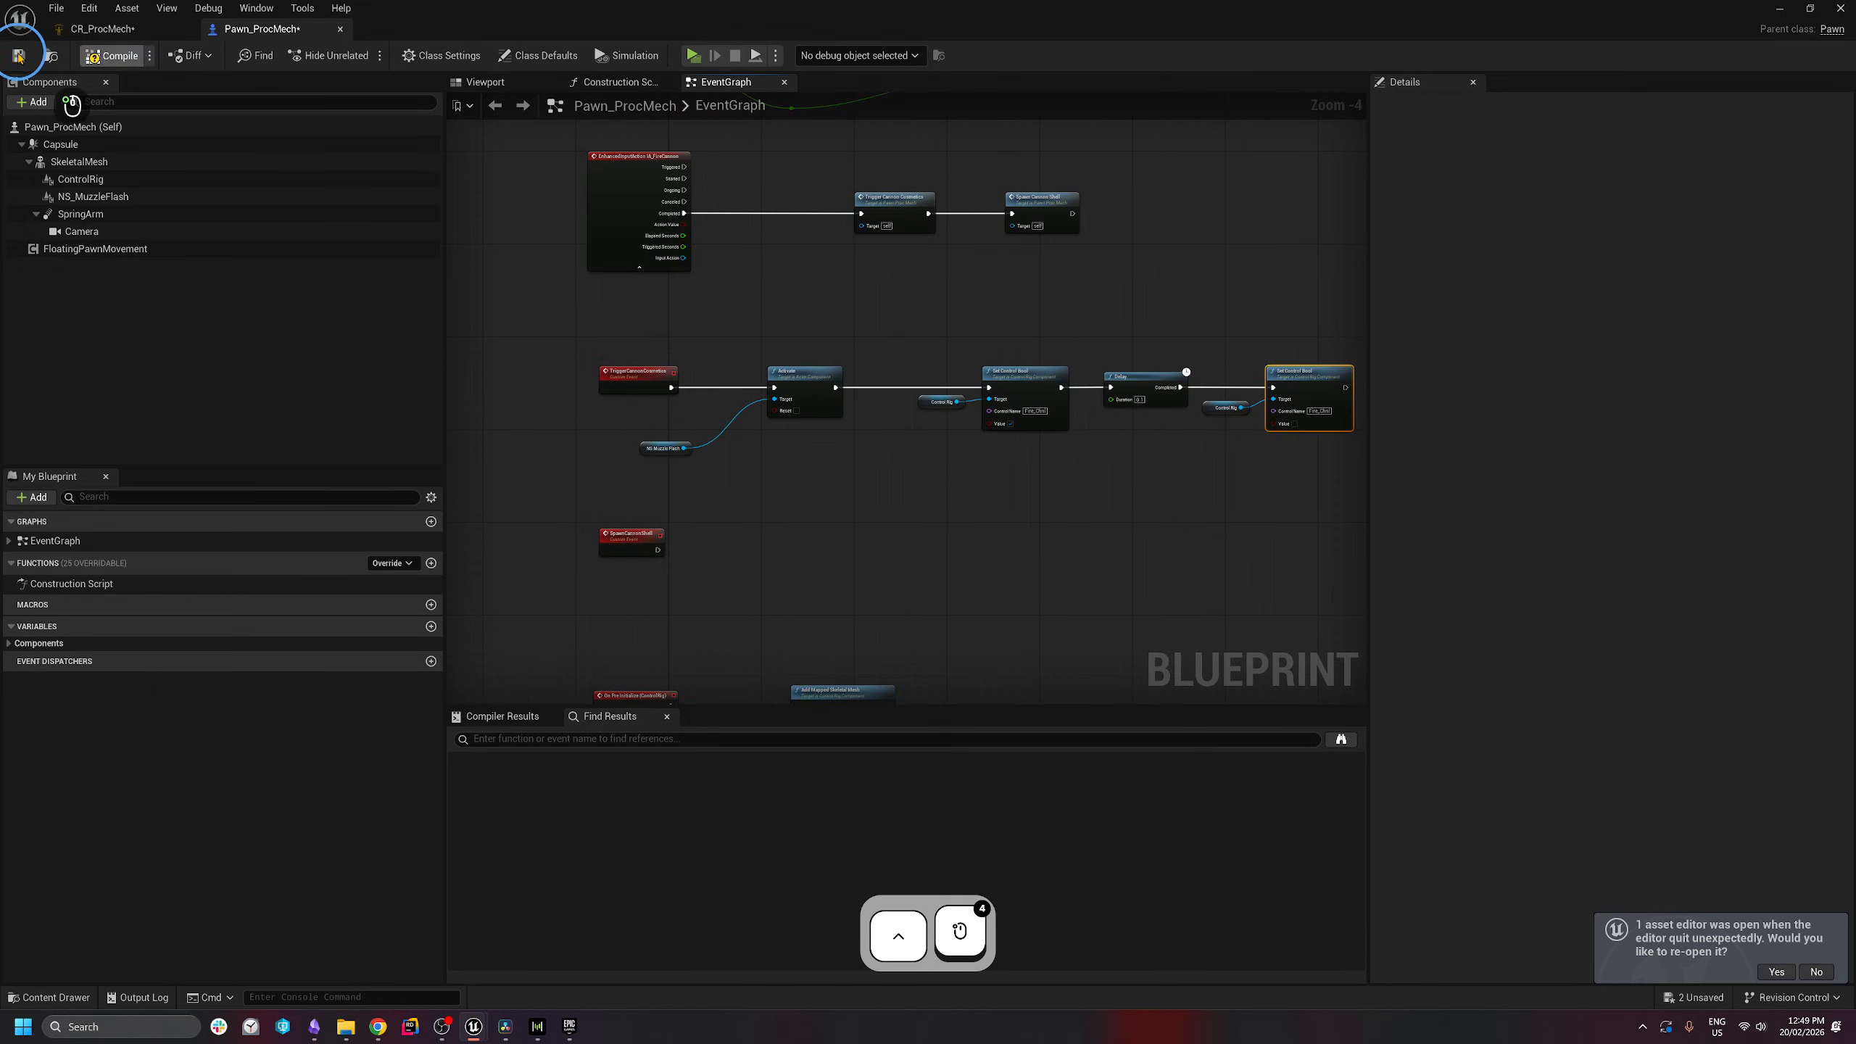
left_click(762, 150)
left_click_drag(904, 327, 1073, 494)
left_click_drag(1208, 547, 1322, 327)
left_click(916, 243)
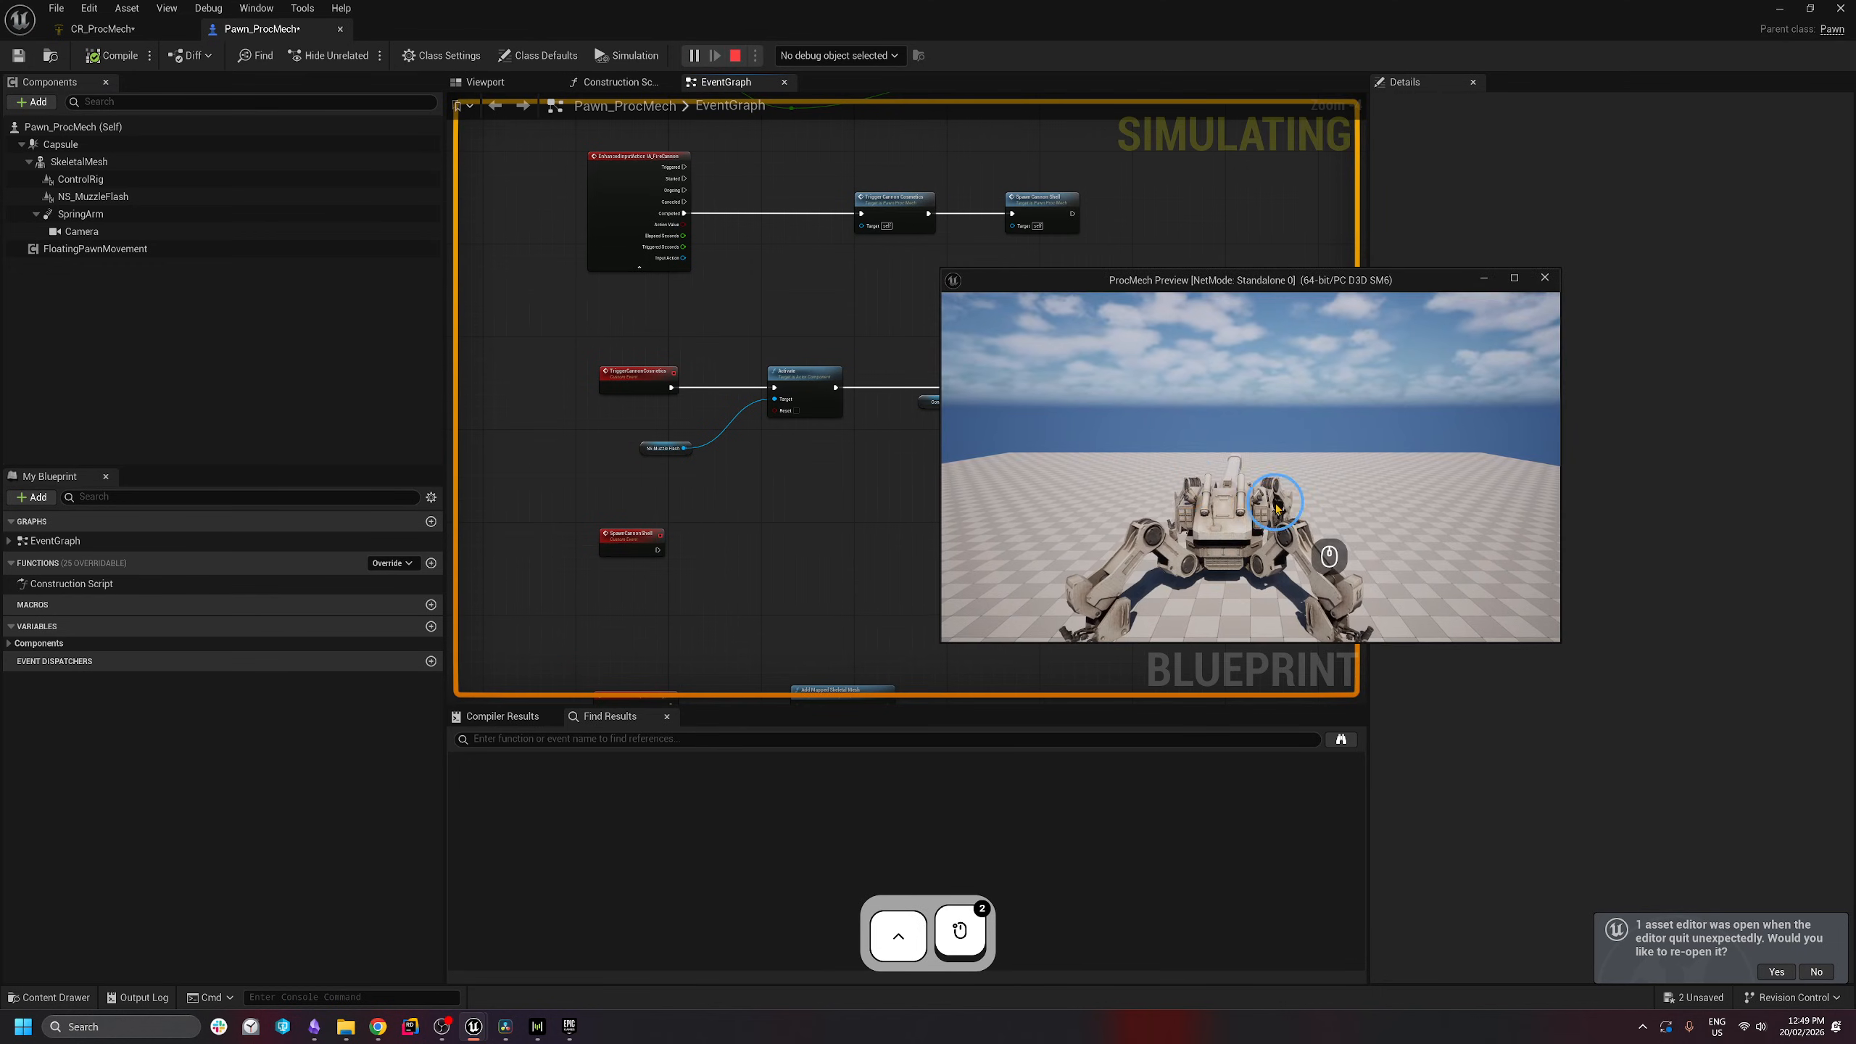
- Take control of the running preview and fire the raised cannon to check its recoil
left_click(1277, 504)
left_click(1272, 365)
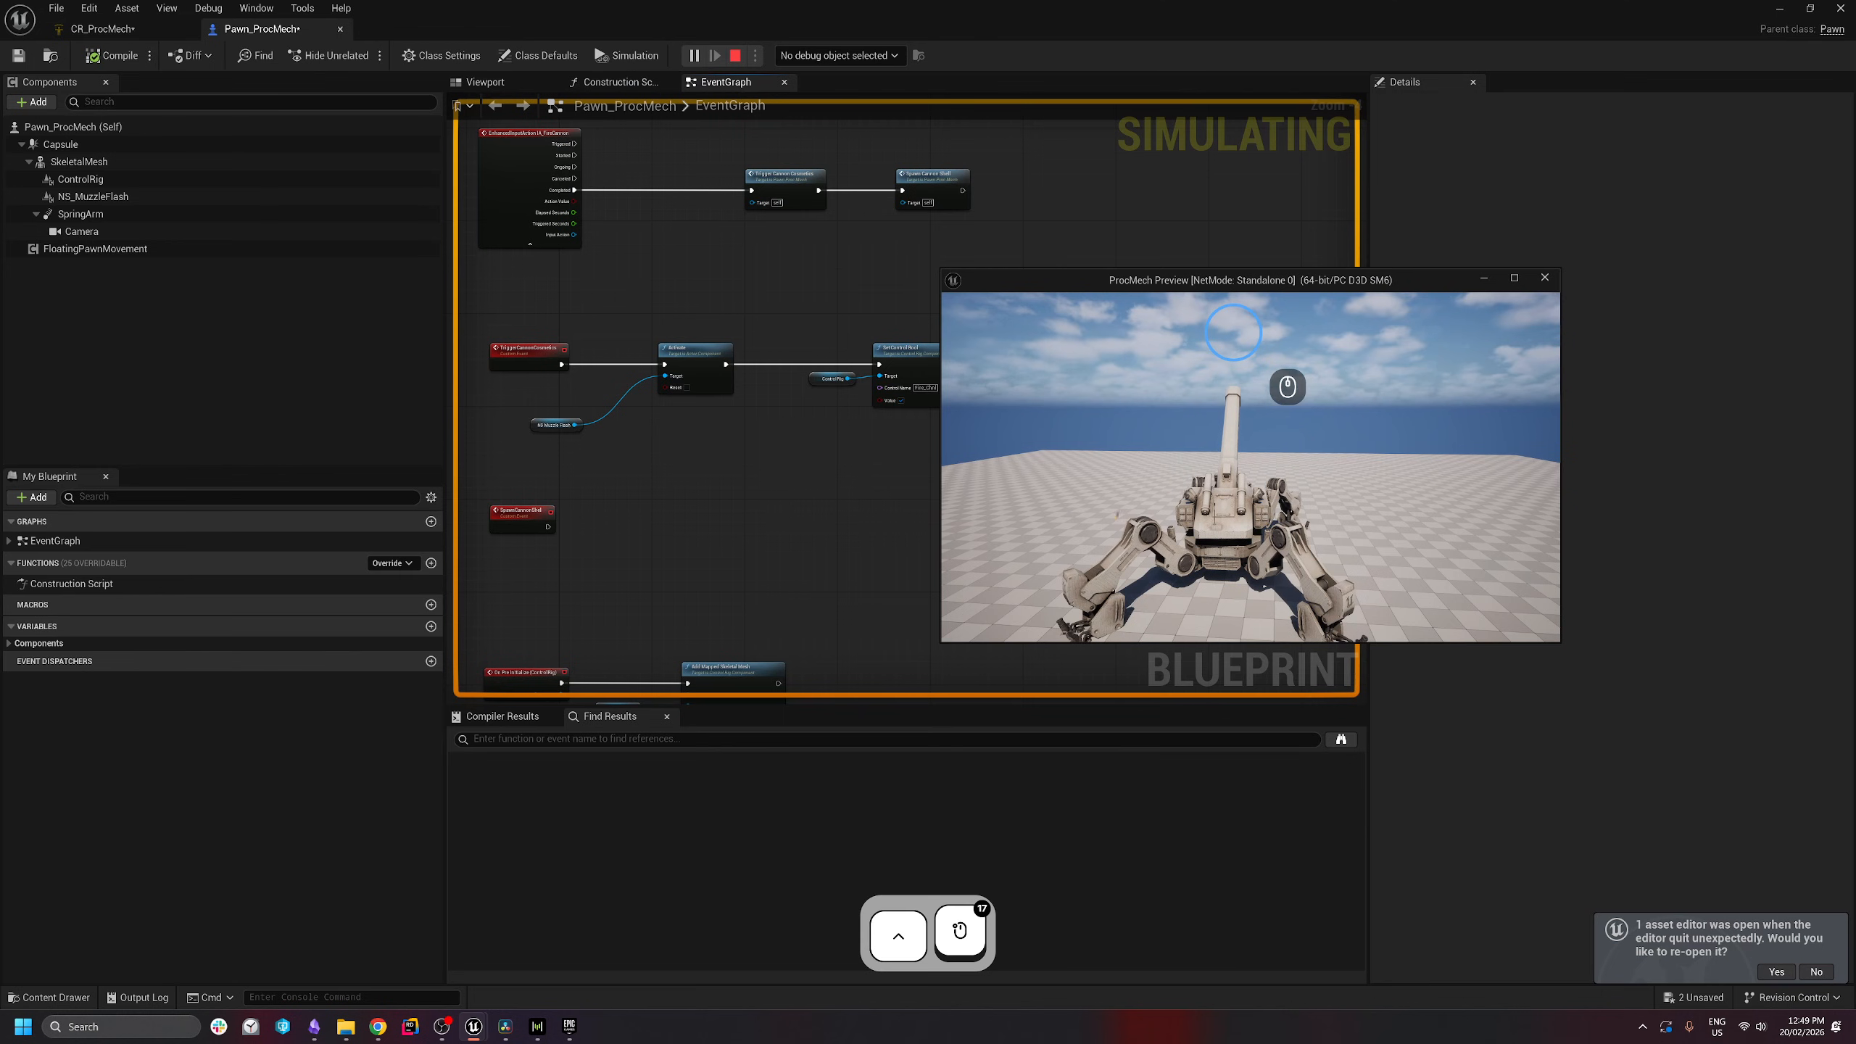
- Stop the simulation and, in CR_ProcMech, rearrange the Get Bool Channel, Get Transform and Subtract nodes
key("Escape")
left_click(168, 28)
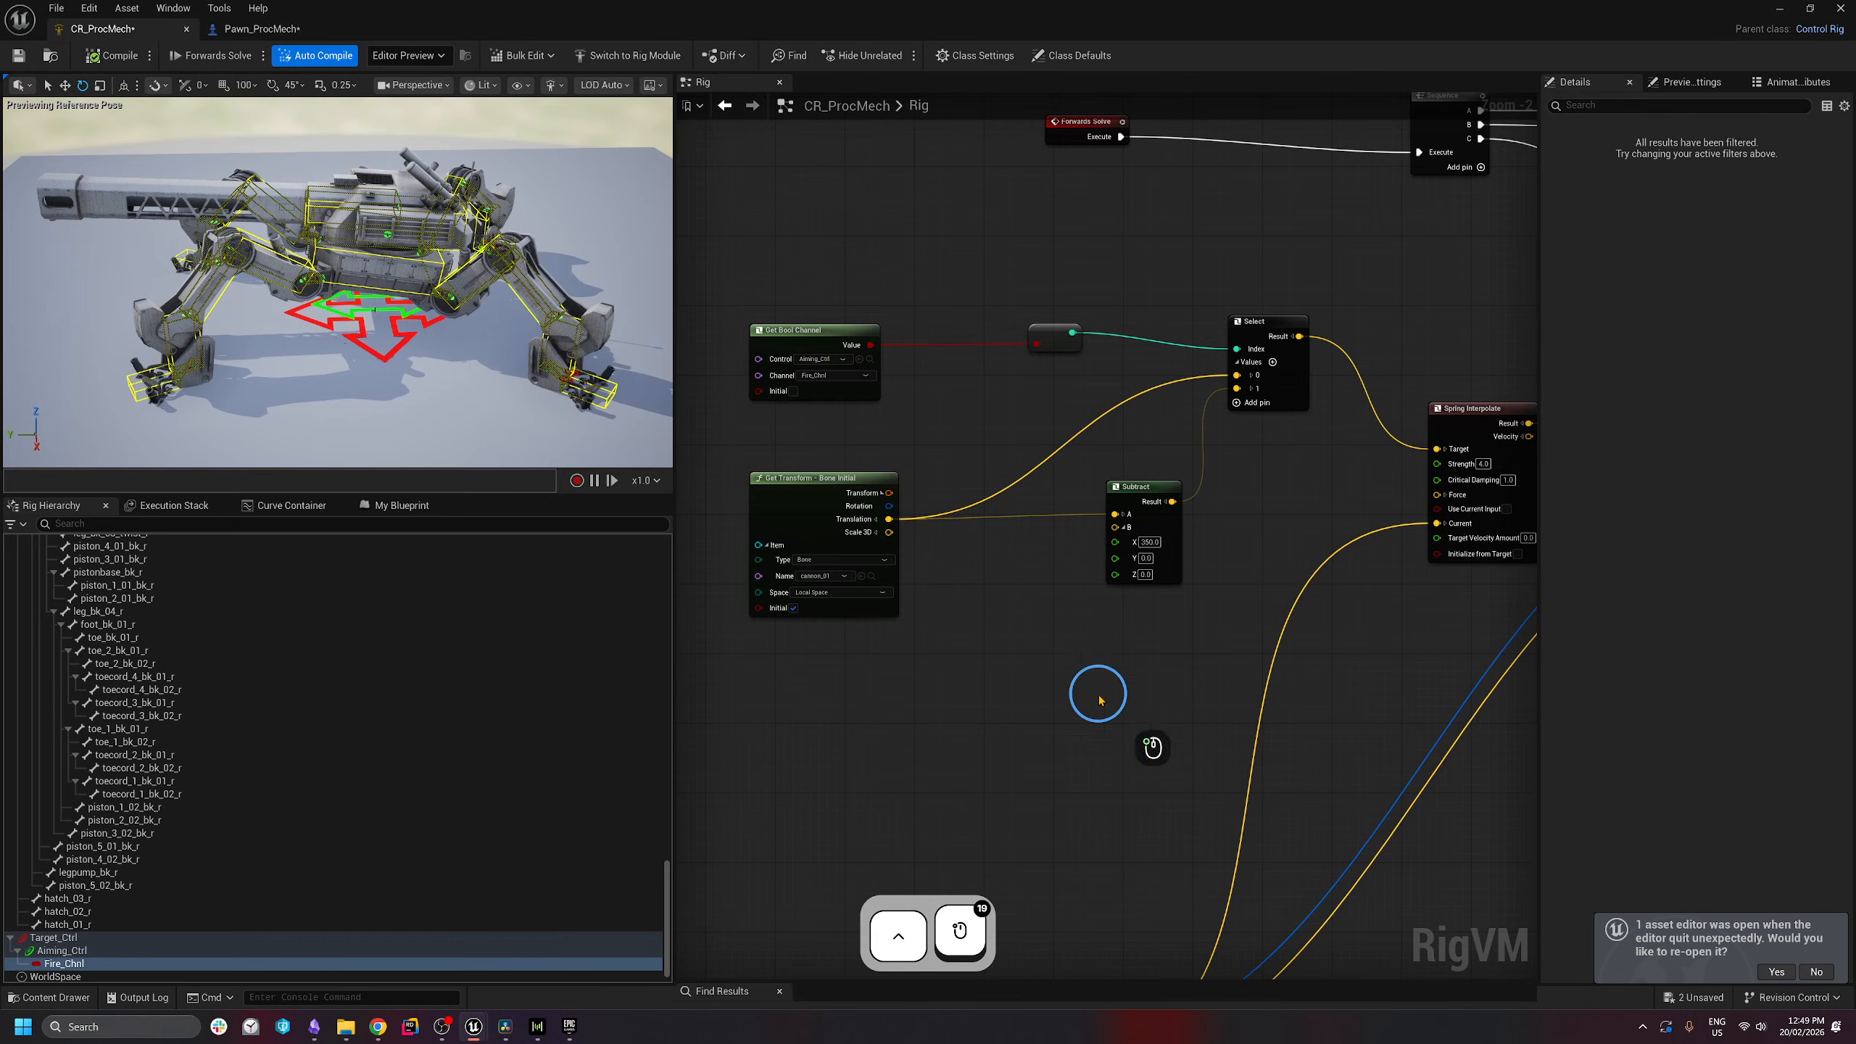
right_click_drag(1140, 669, 1242, 675)
scroll(1243, 674, "down", 1)
right_click_drag(1083, 651, 1102, 564)
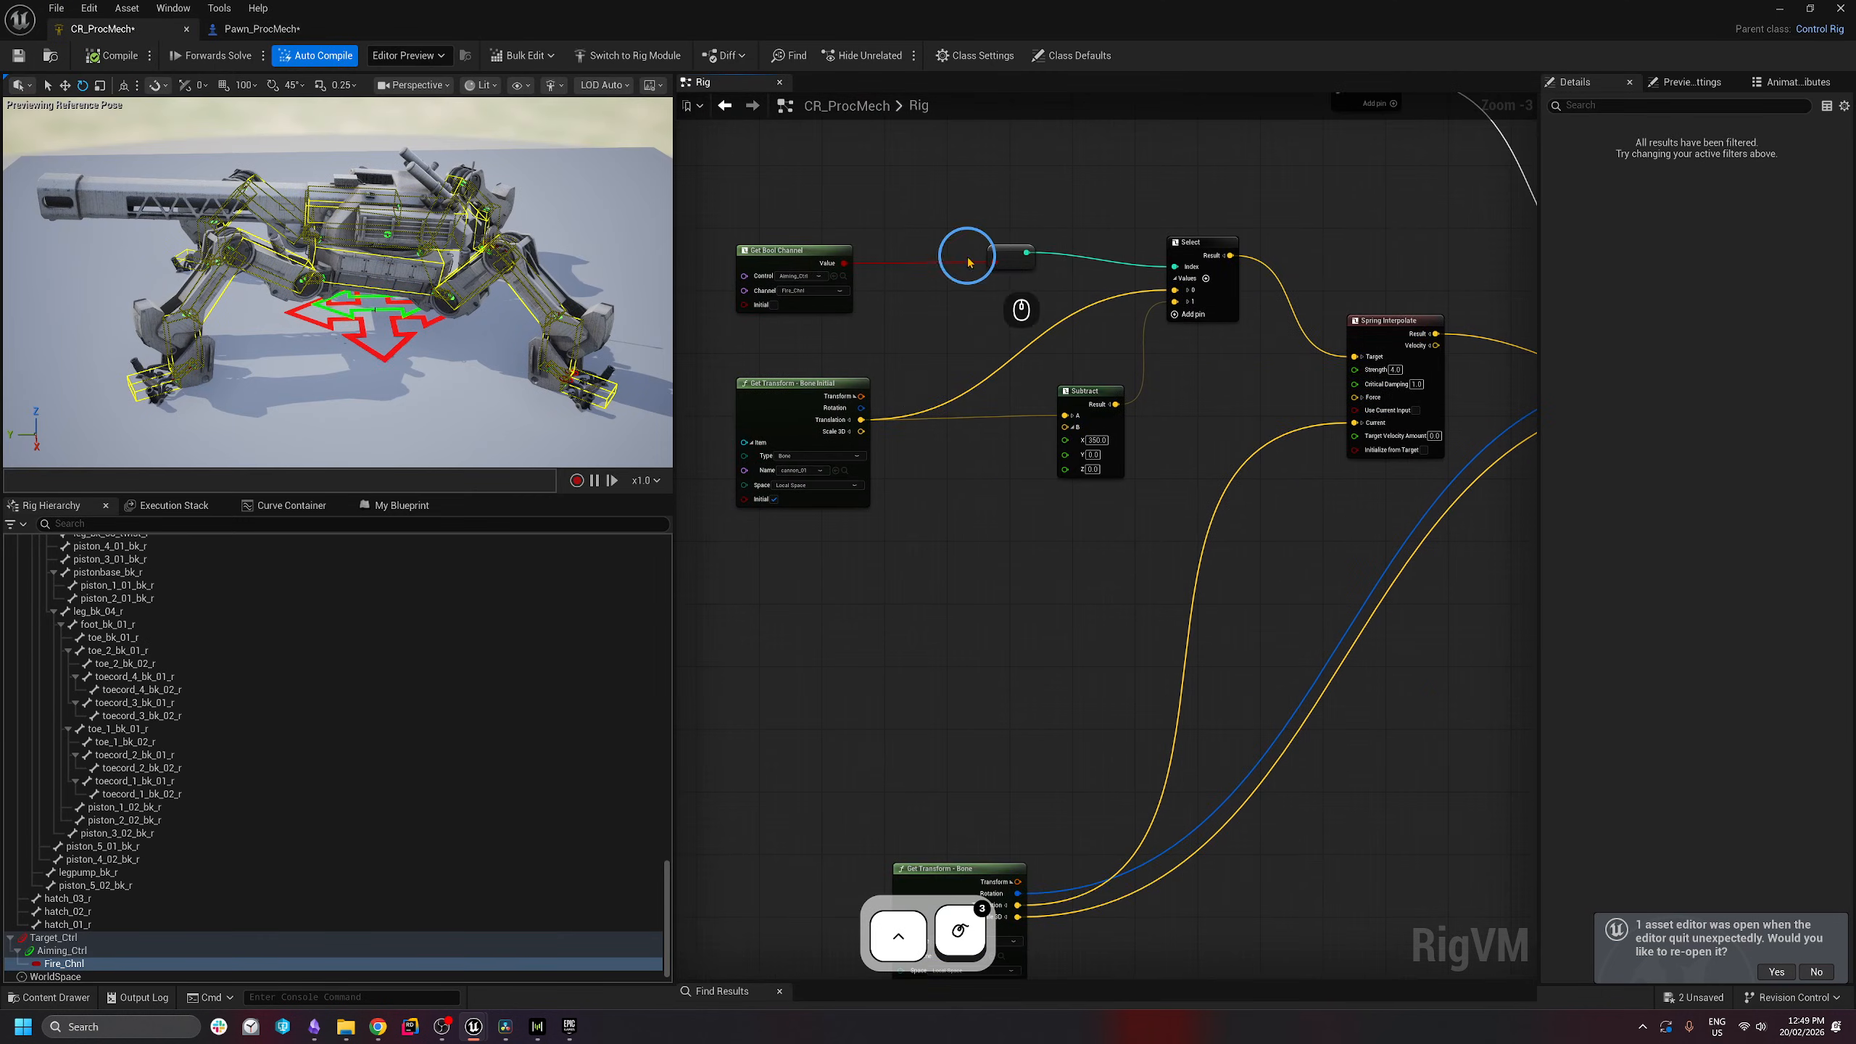
right_click_drag(760, 223, 812, 241)
left_click_drag(812, 241, 809, 588)
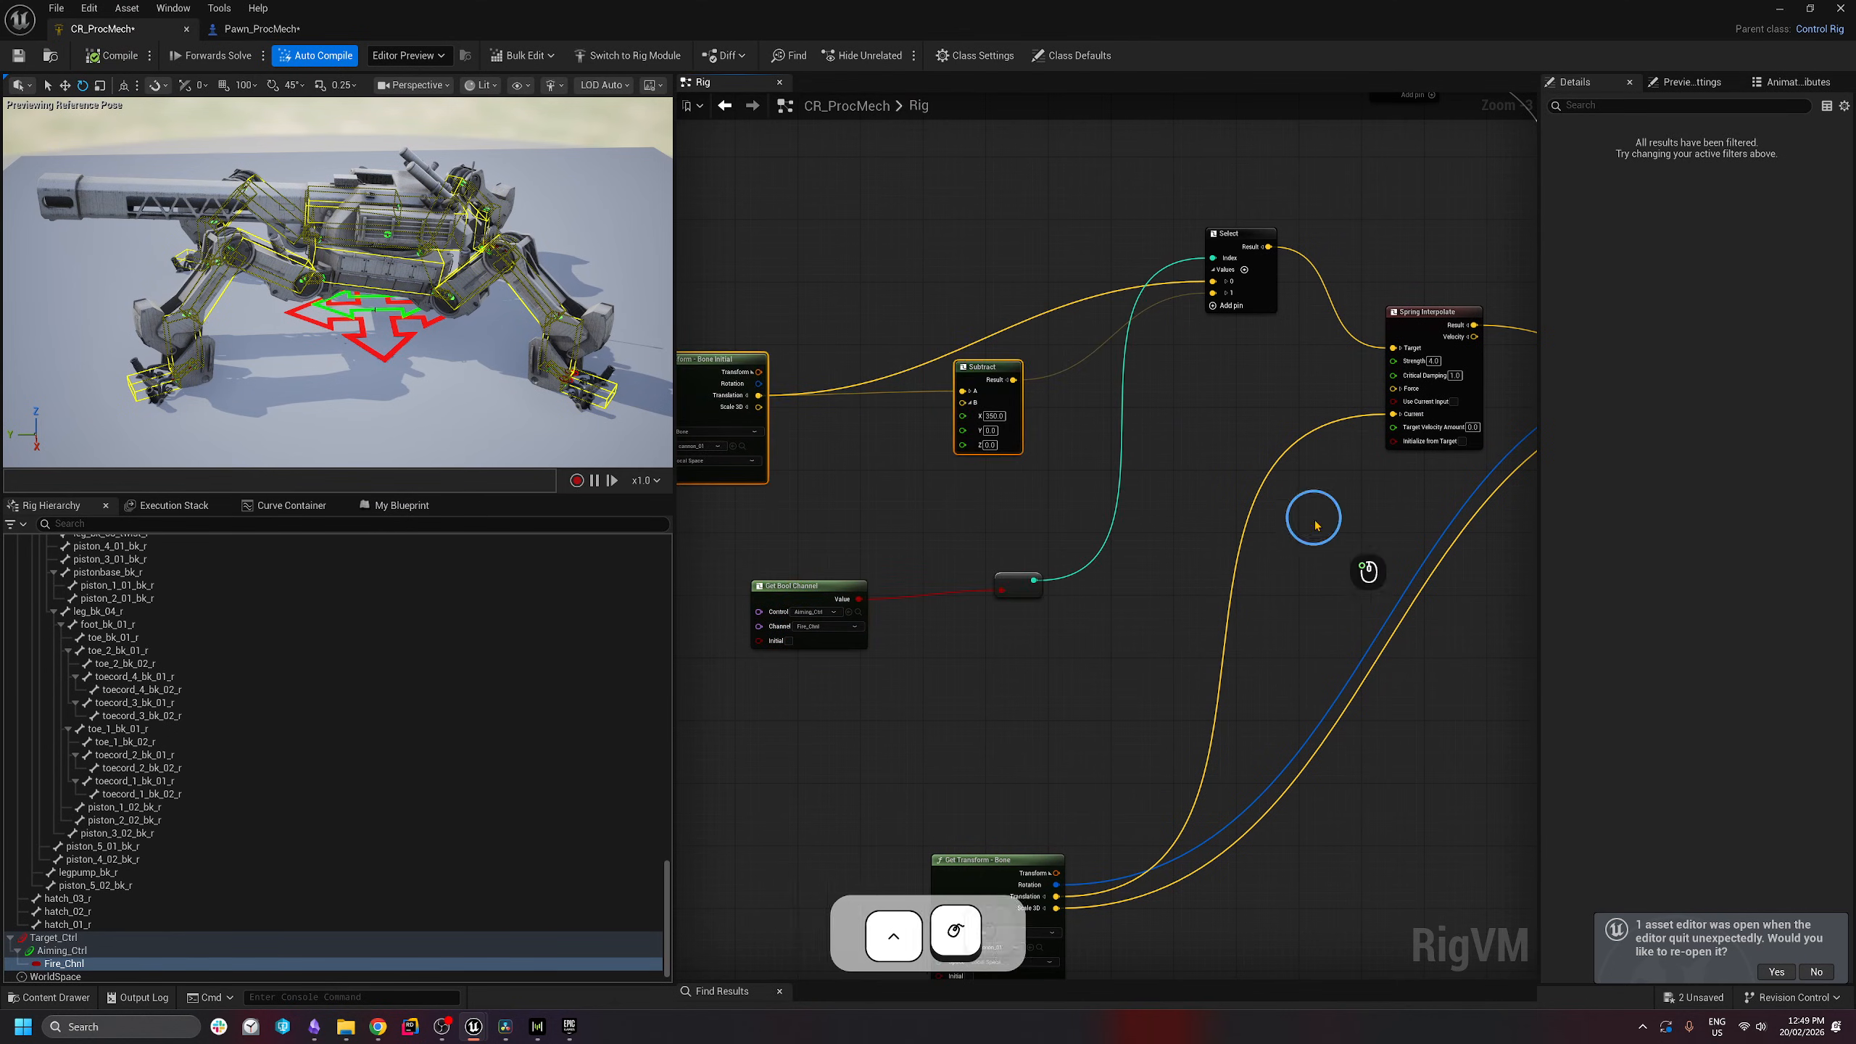
left_click(1313, 519)
right_click_drag(1313, 519, 1177, 482)
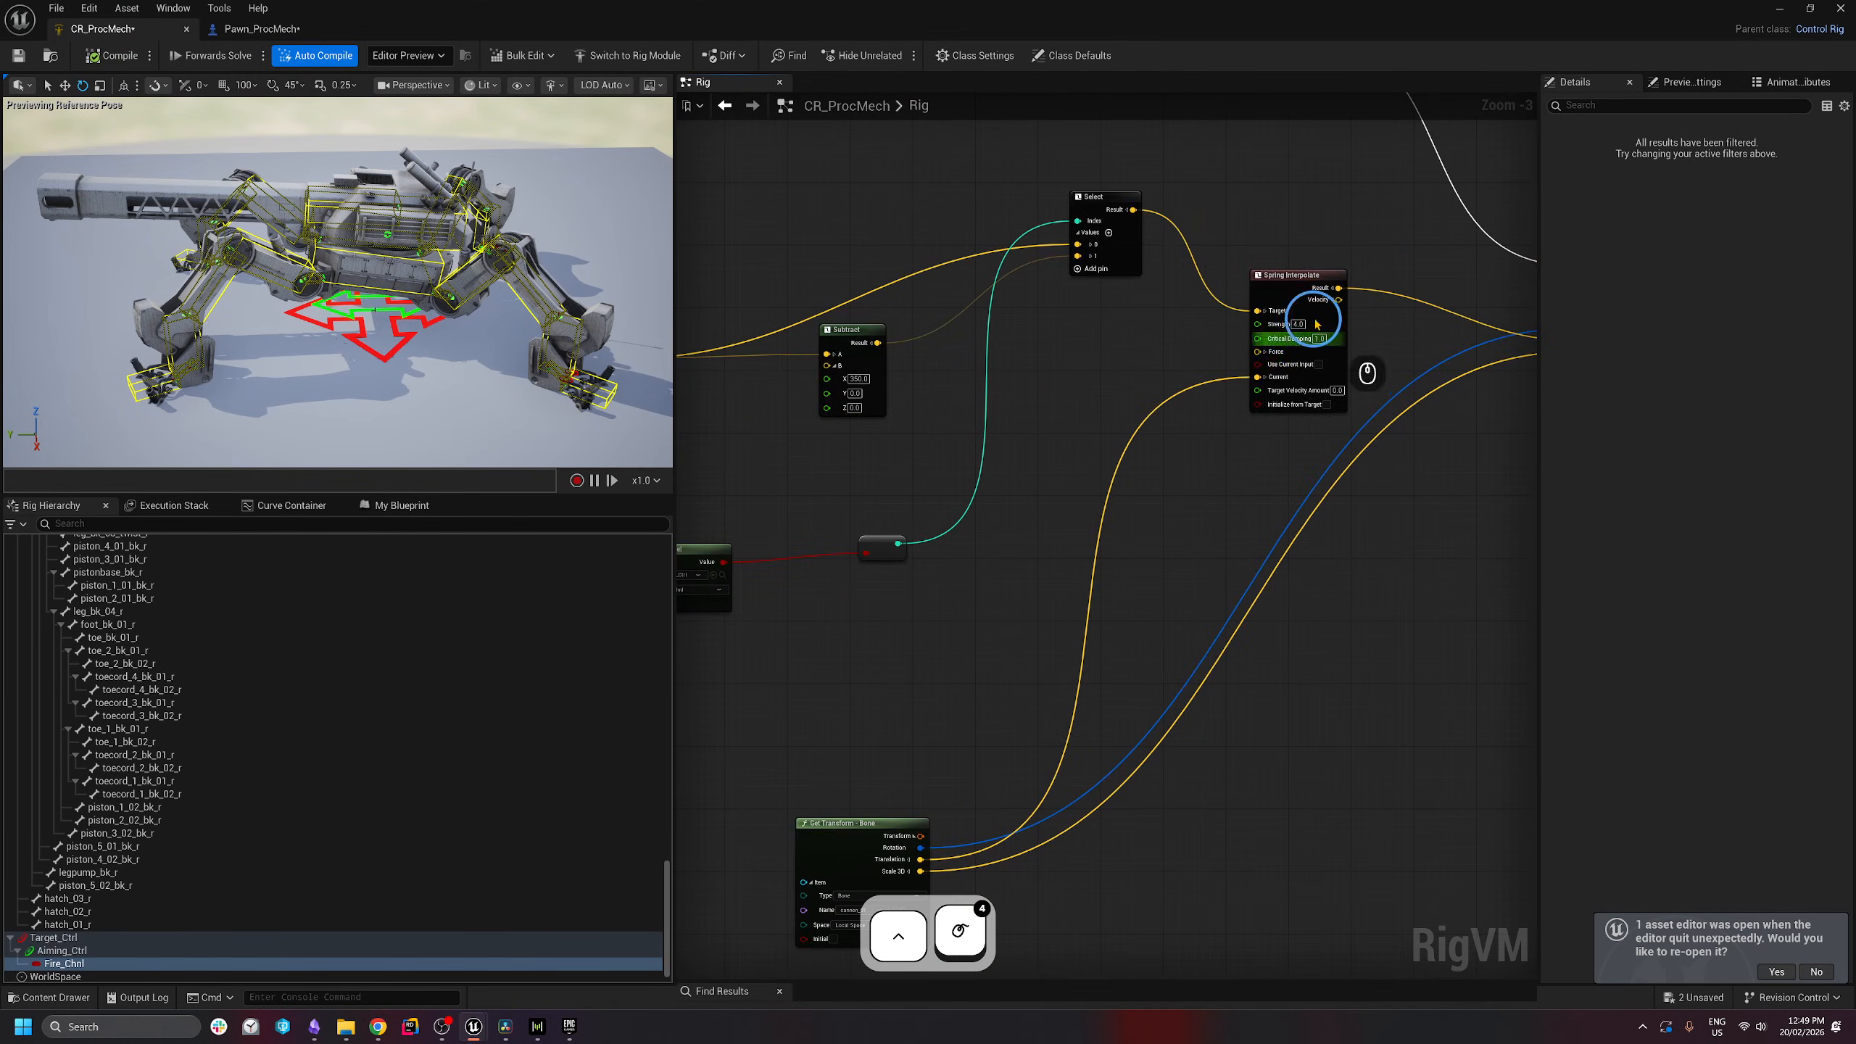
scroll(1290, 290, "down", 1)
scroll(1325, 415, "up", 2)
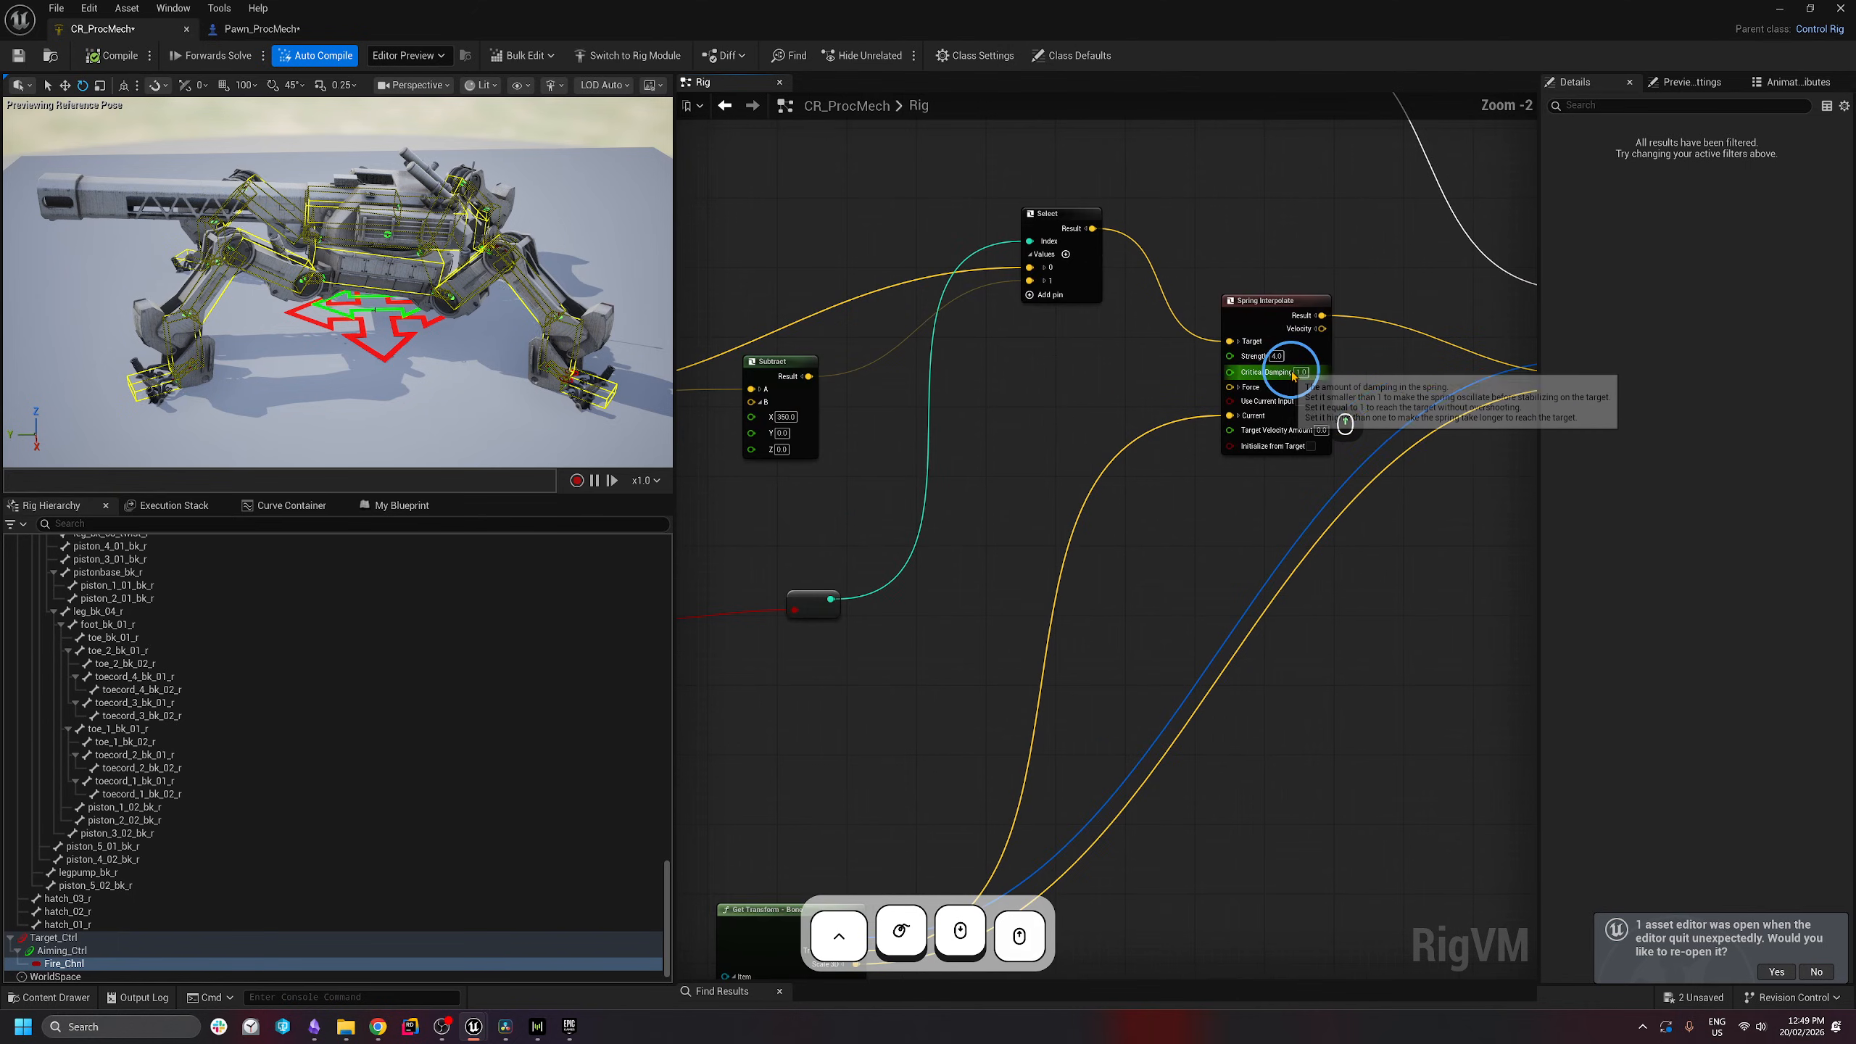
- Set Spring Interpolate's Critical Damping to 0.9
left_click(1299, 372)
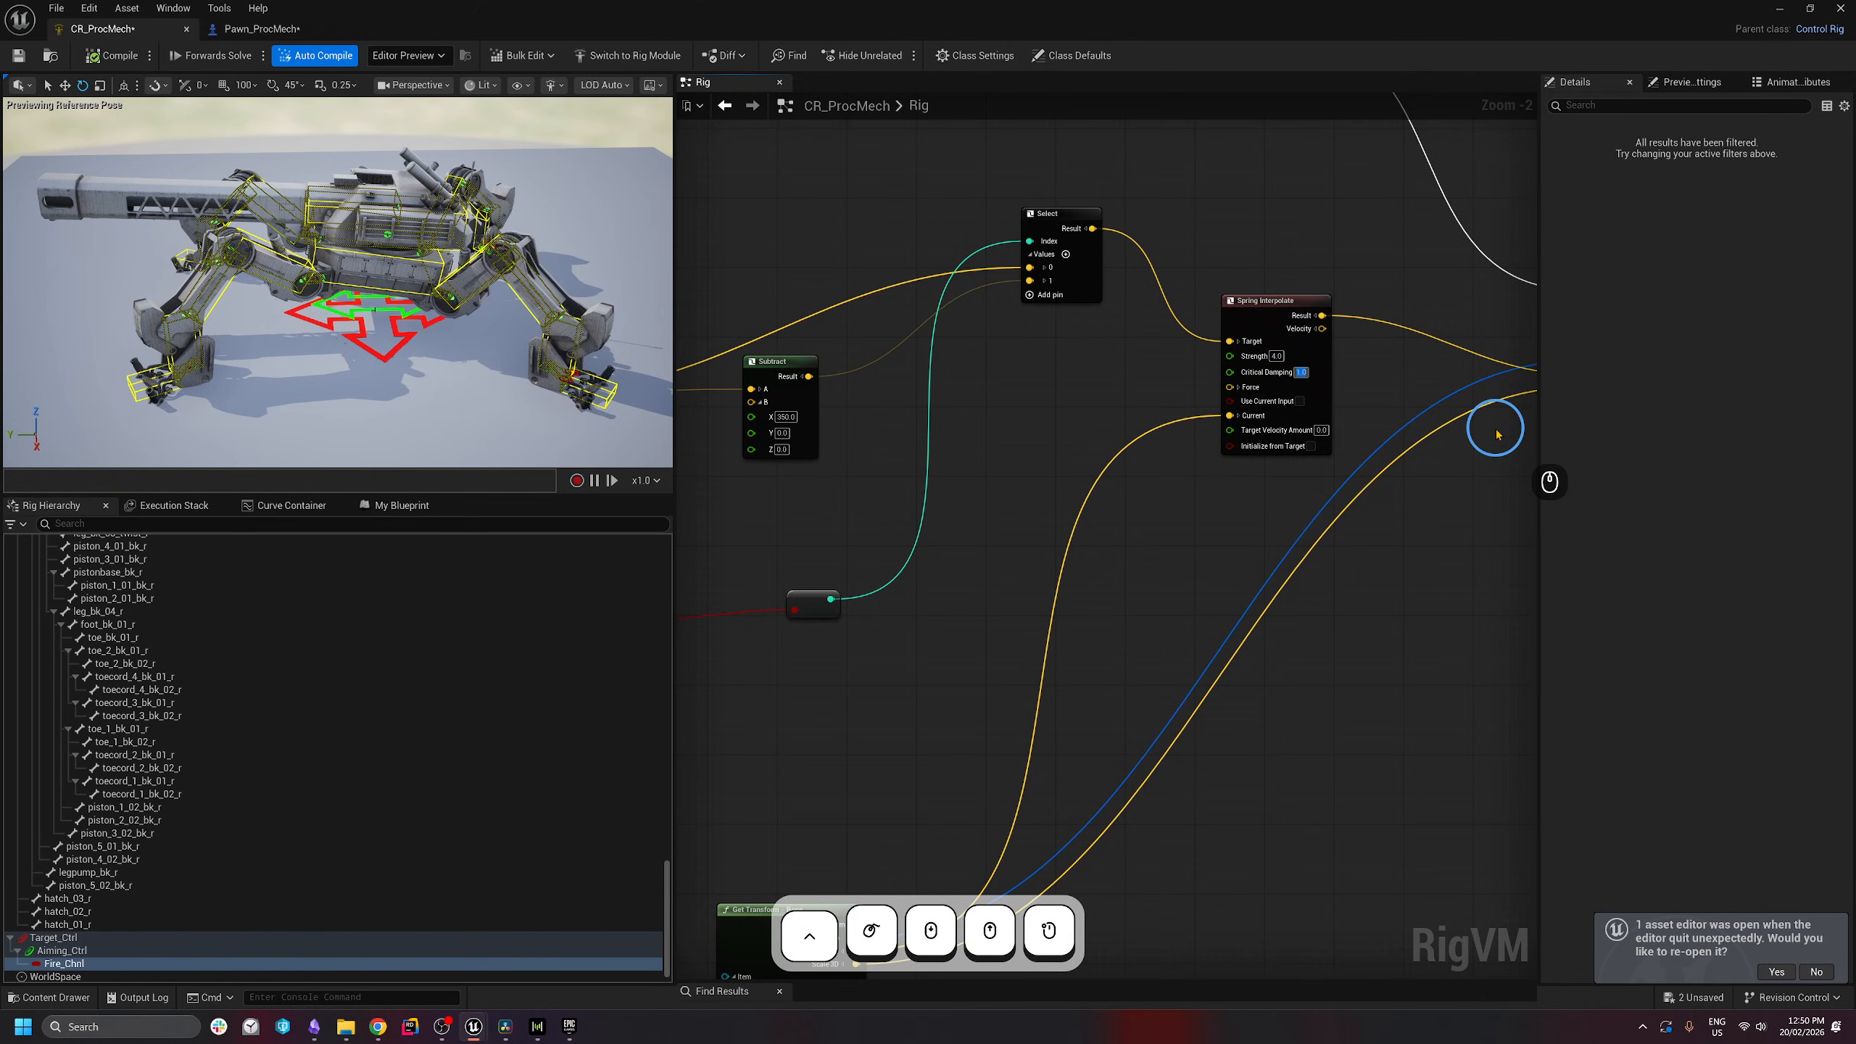
type(".9")
key("Return")
scroll(1110, 472, "down", 2)
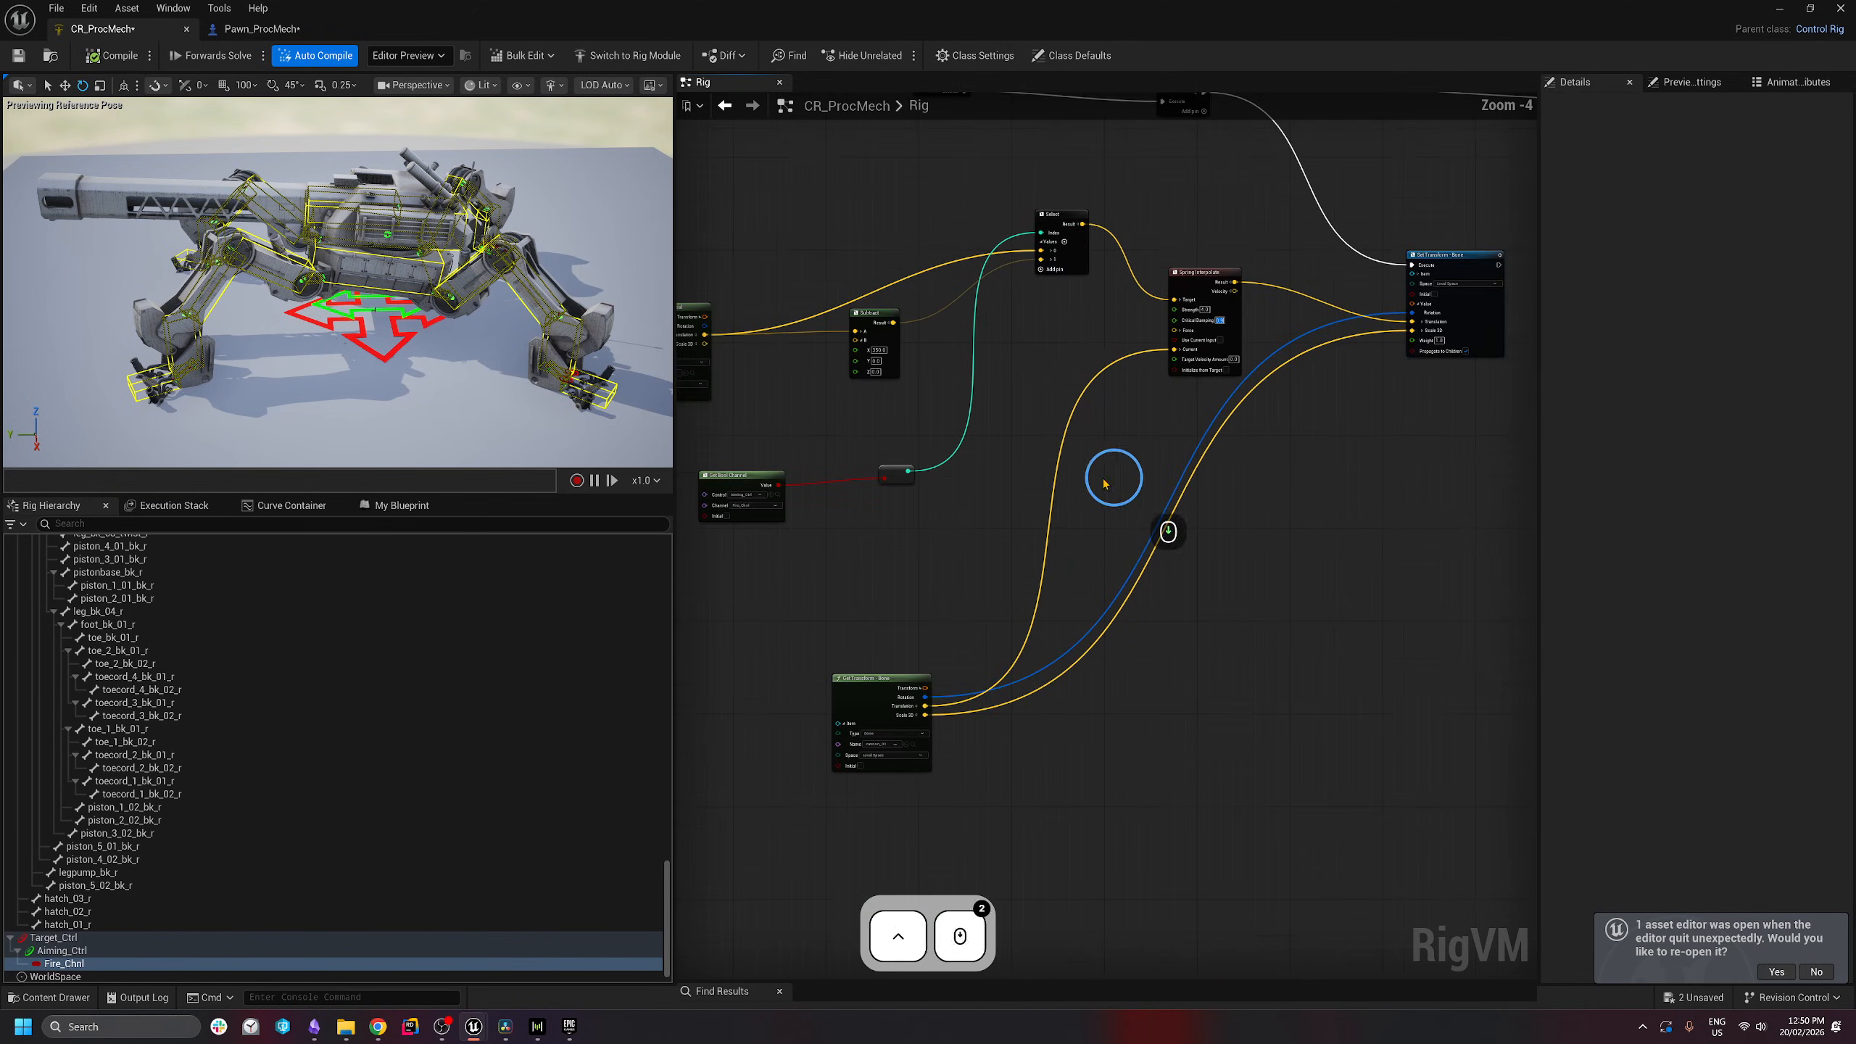
left_click_drag(901, 641, 817, 668)
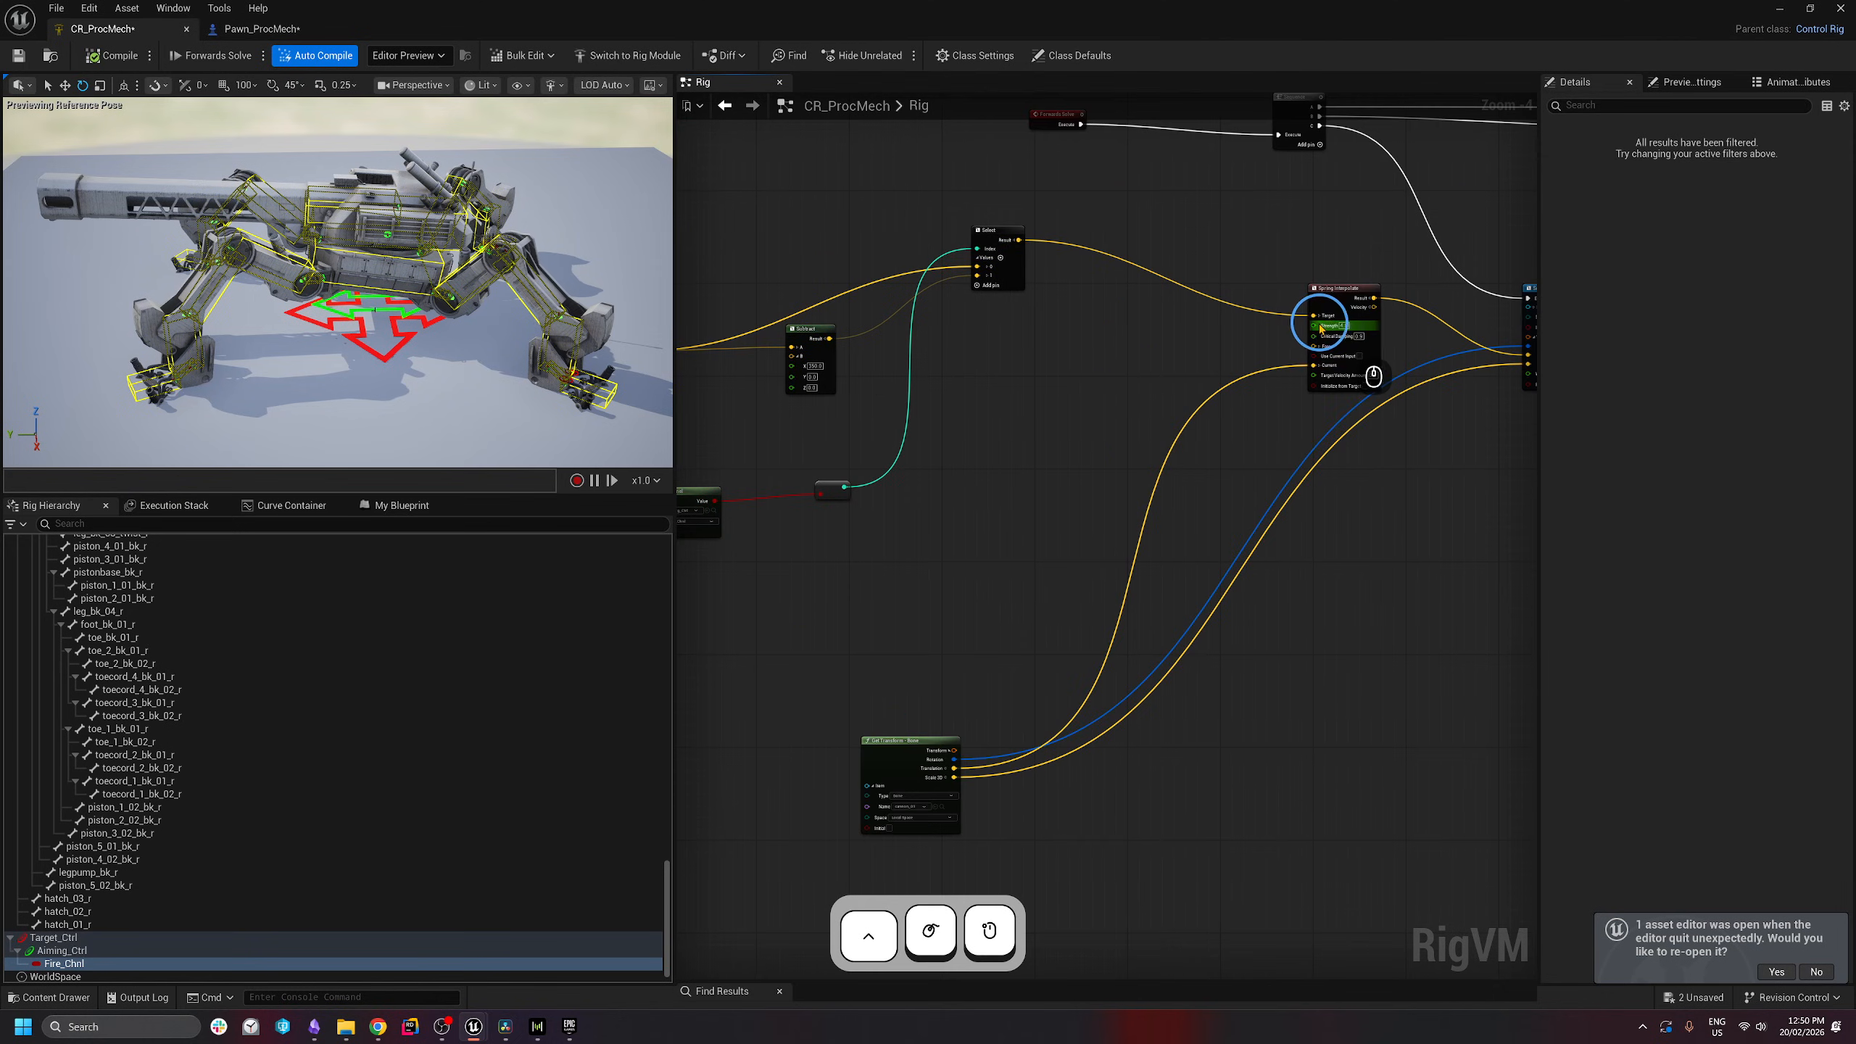
- Feed Spring Interpolate's Strength from a new Select node with options 4 and 12
left_click_drag(1313, 326, 1060, 365)
type("select")
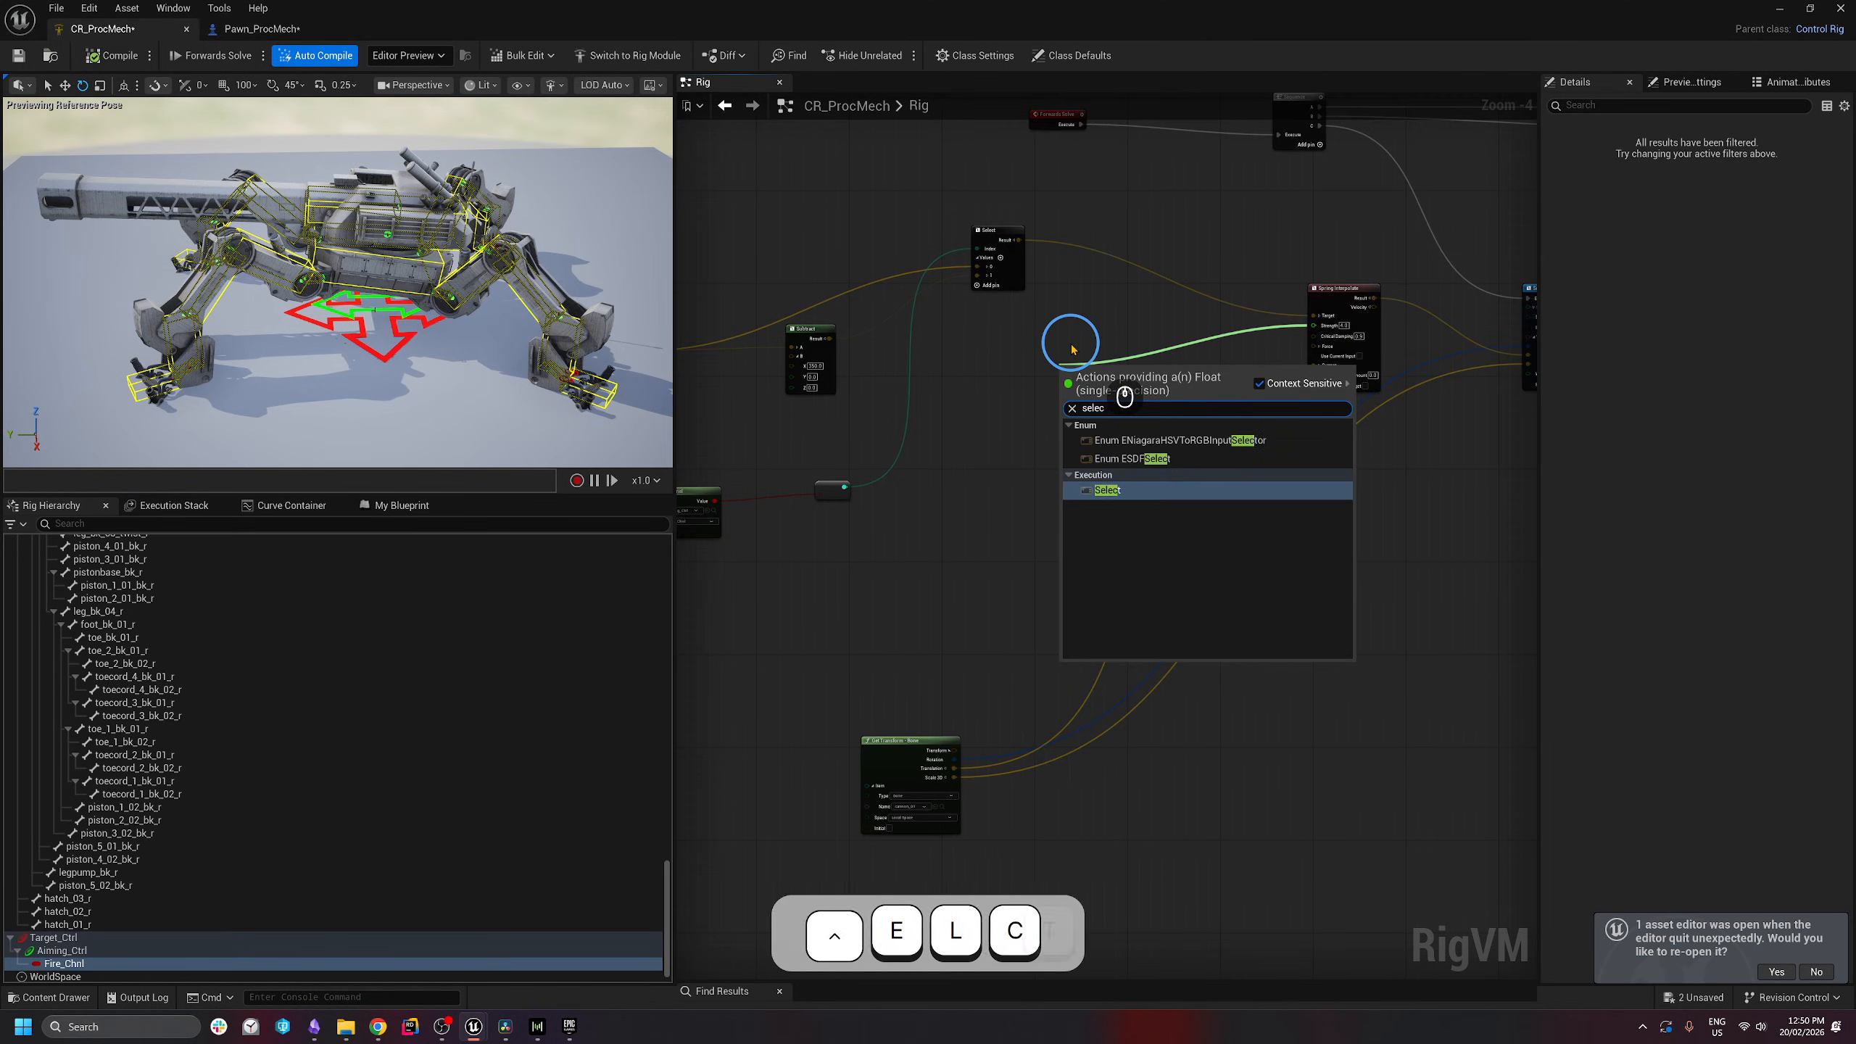
key("Return")
right_click_drag(1111, 443, 1155, 465)
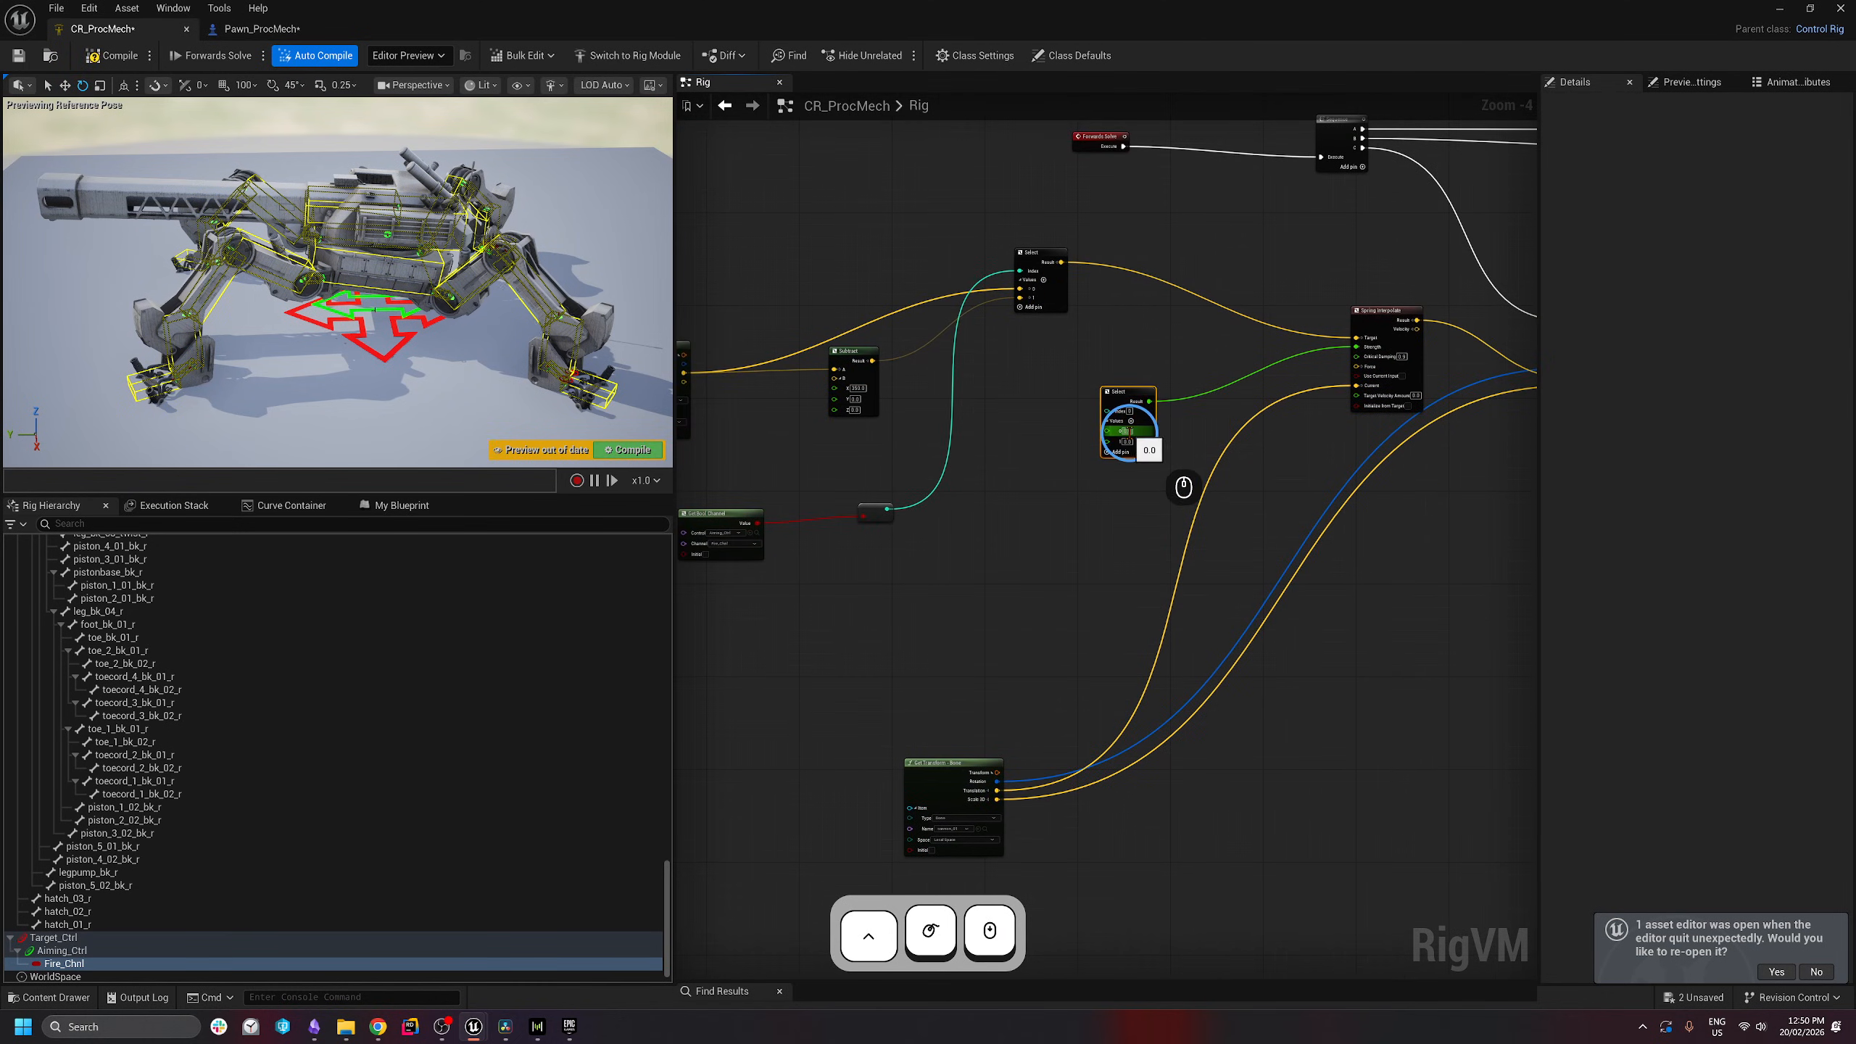
left_click(1194, 465)
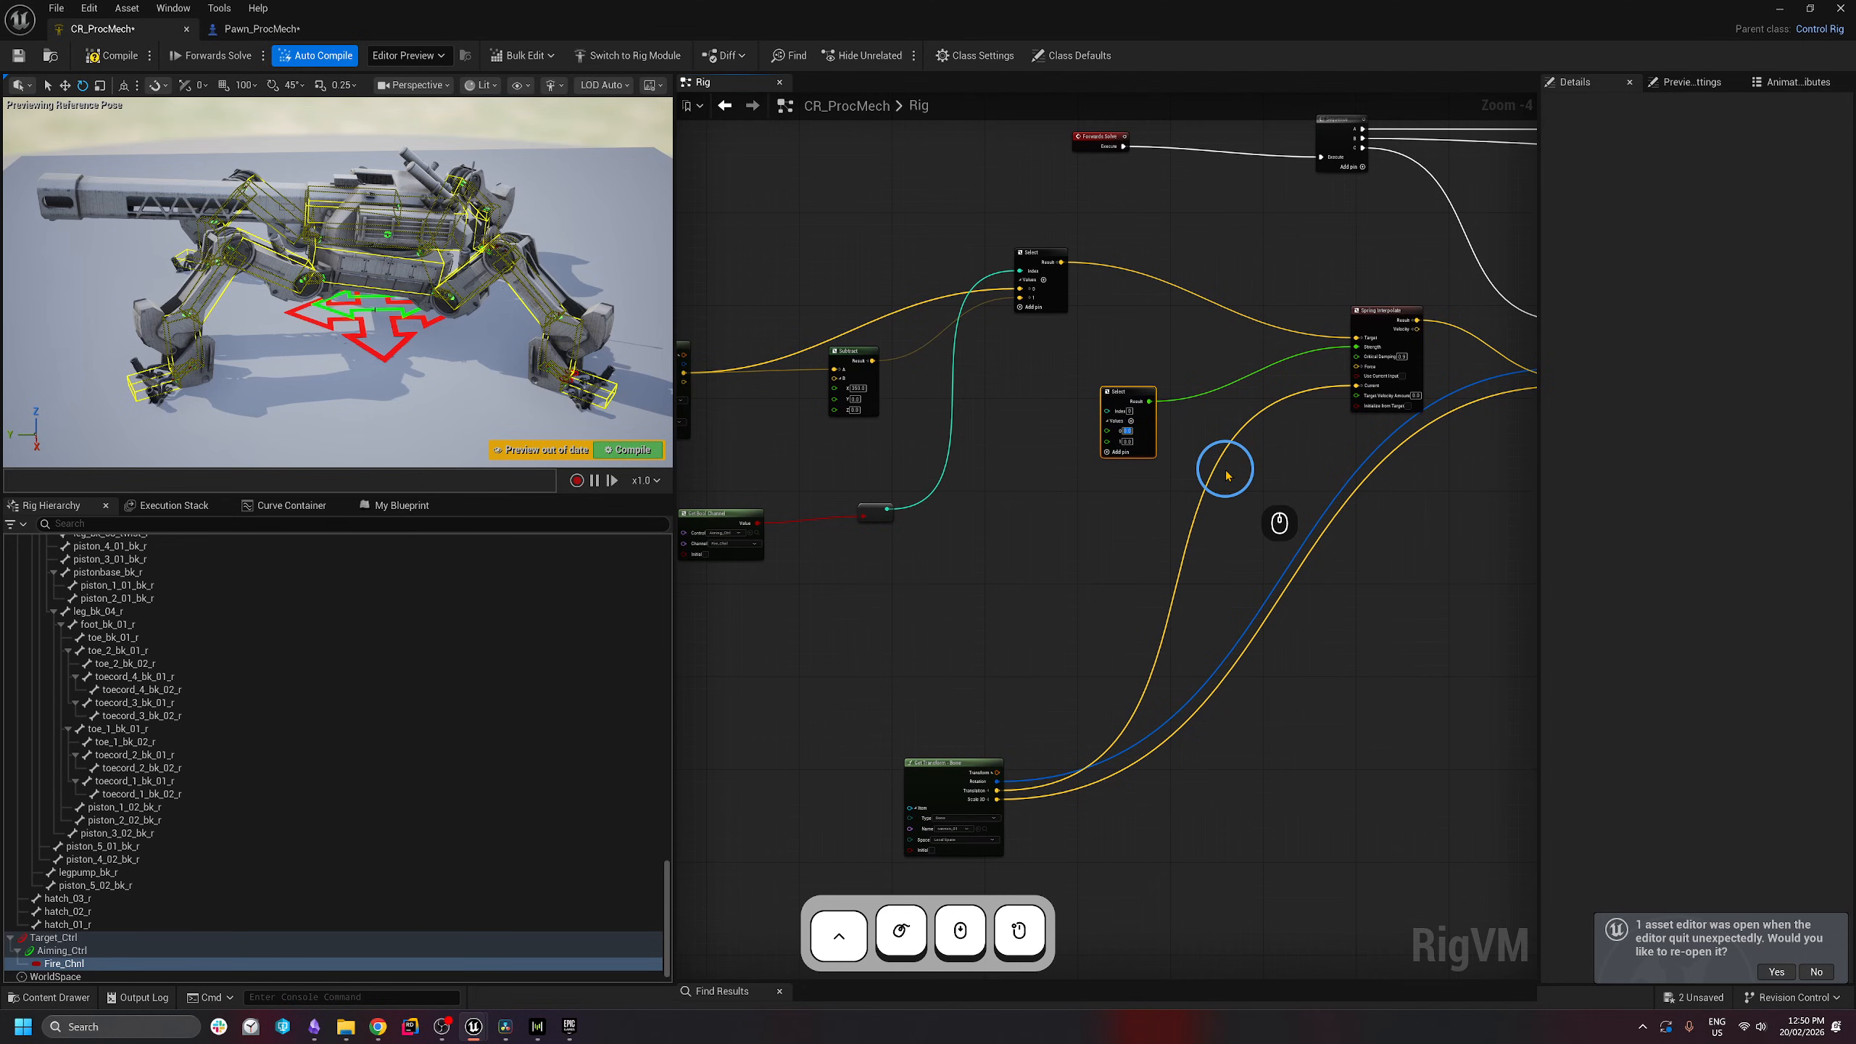
type("4")
key("Return")
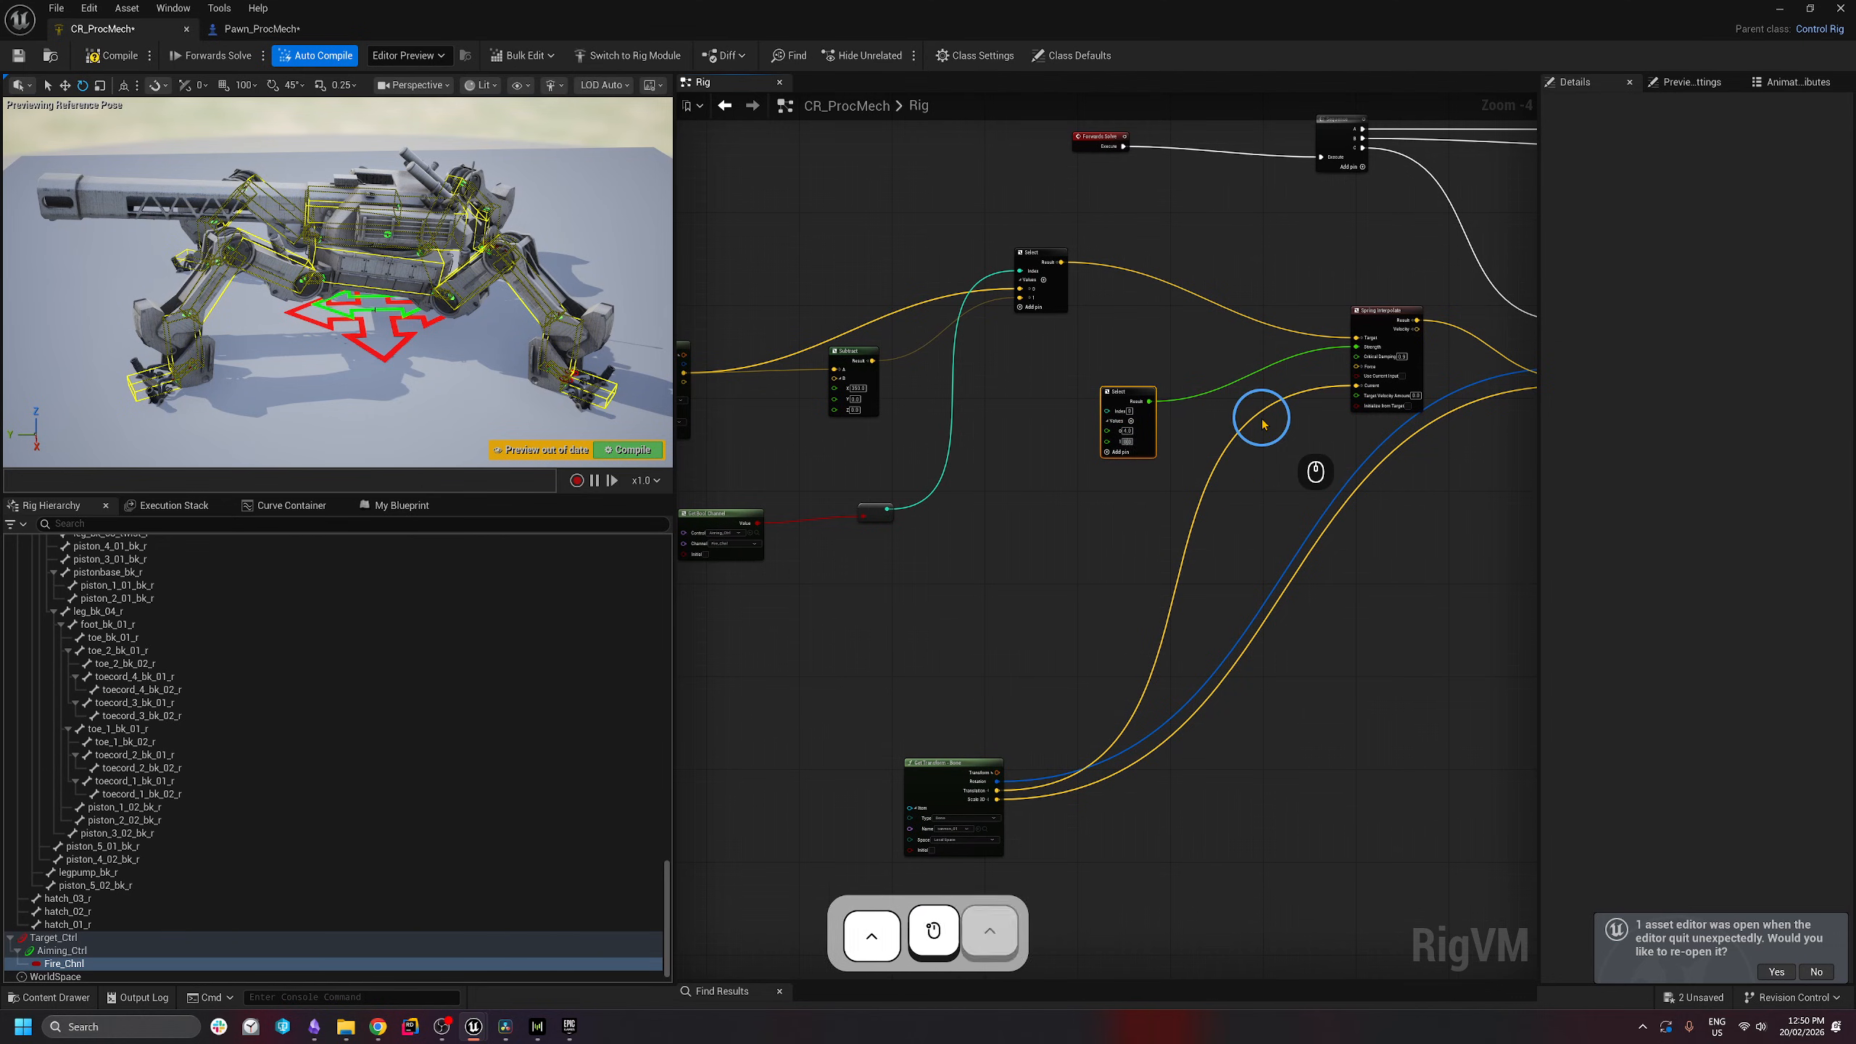
key("ctrl+a")
type("12")
key("Return")
- Drive the Strength Select's index from the fire channel
left_click(1188, 610)
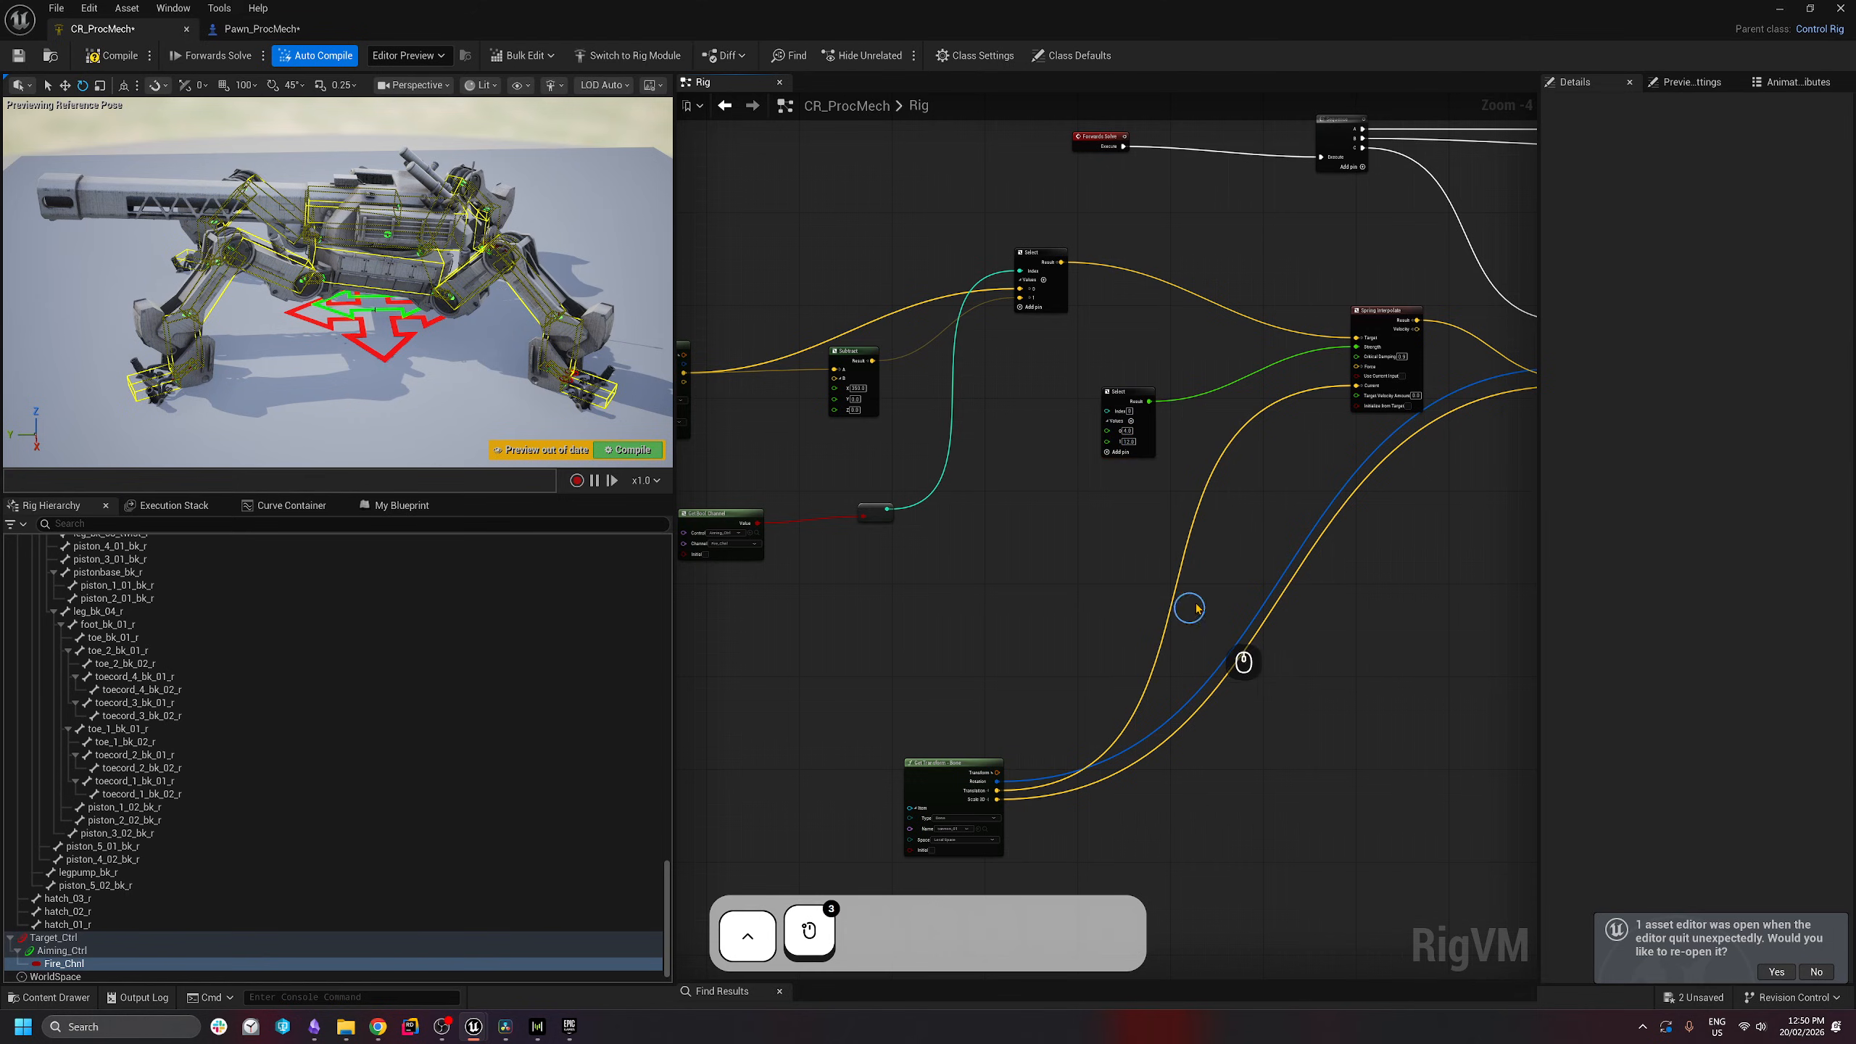
scroll(1032, 435, "up", 2)
right_click_drag(1091, 487, 1132, 482)
scroll(1144, 446, "down", 1)
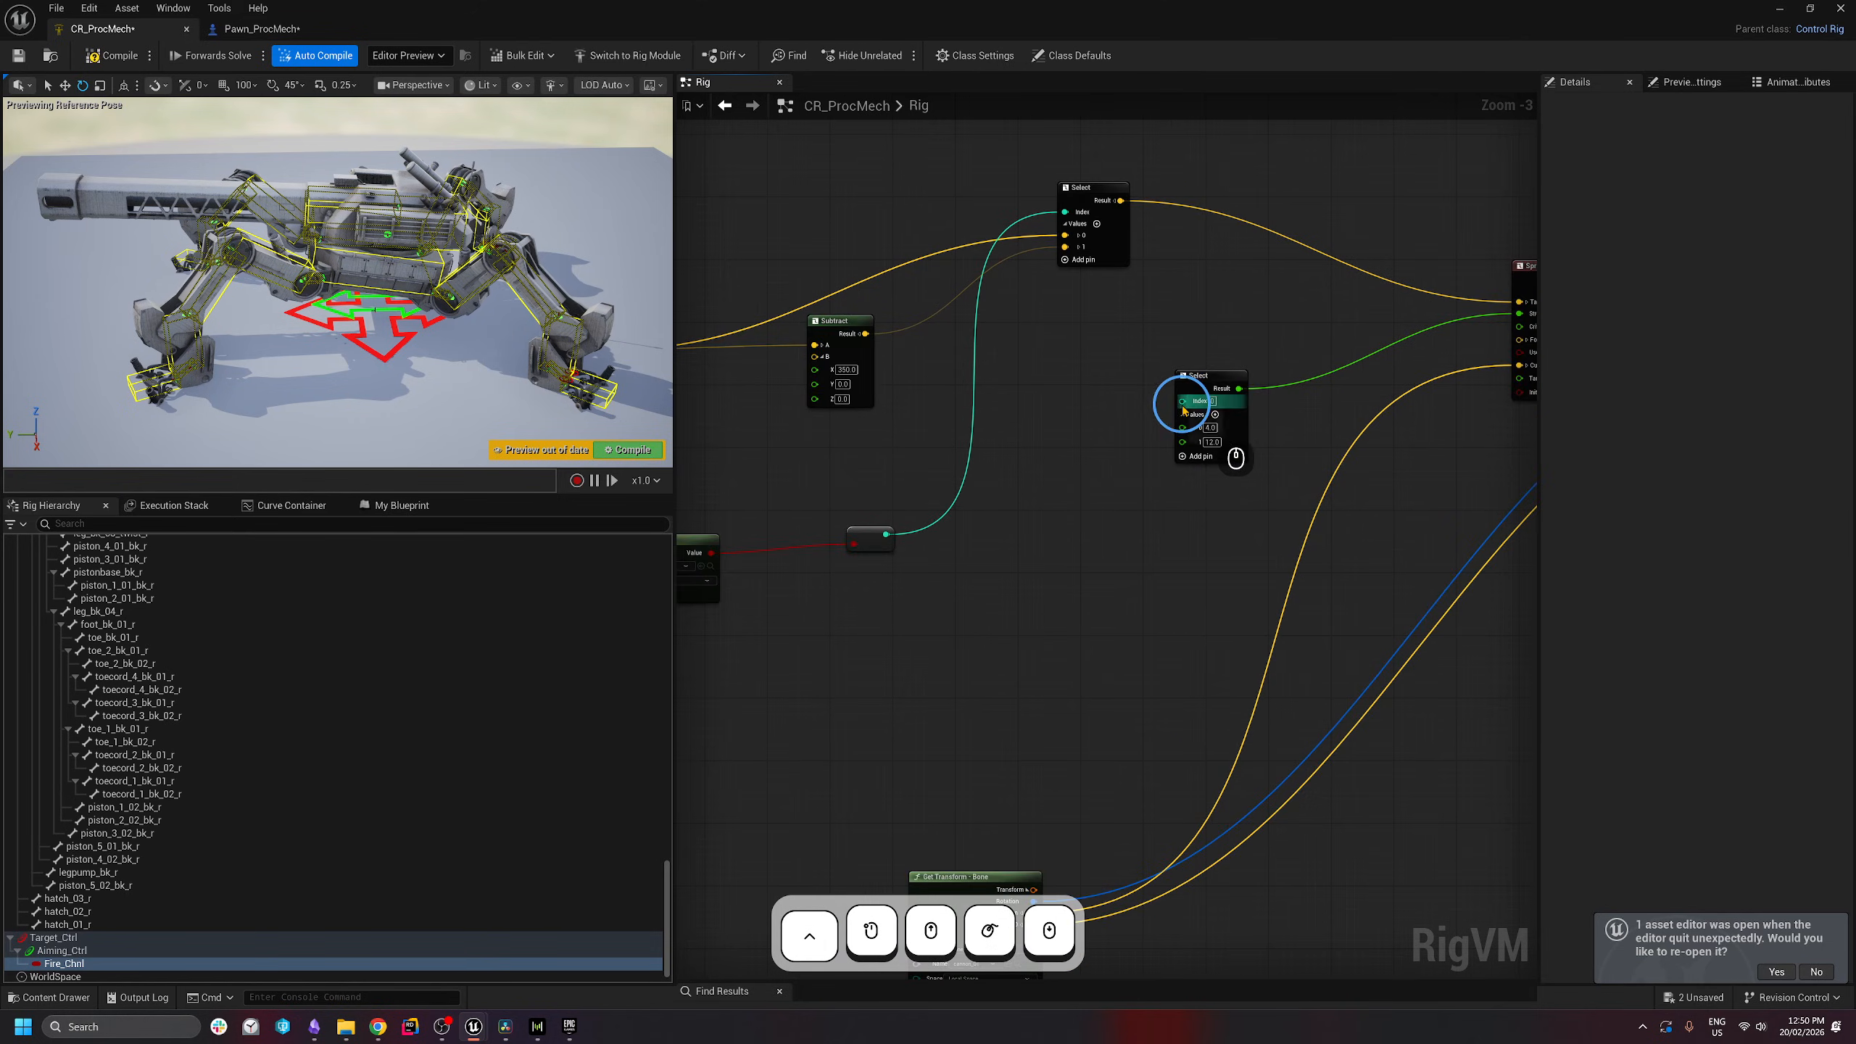
left_click_drag(1184, 401, 886, 536)
left_click(949, 551)
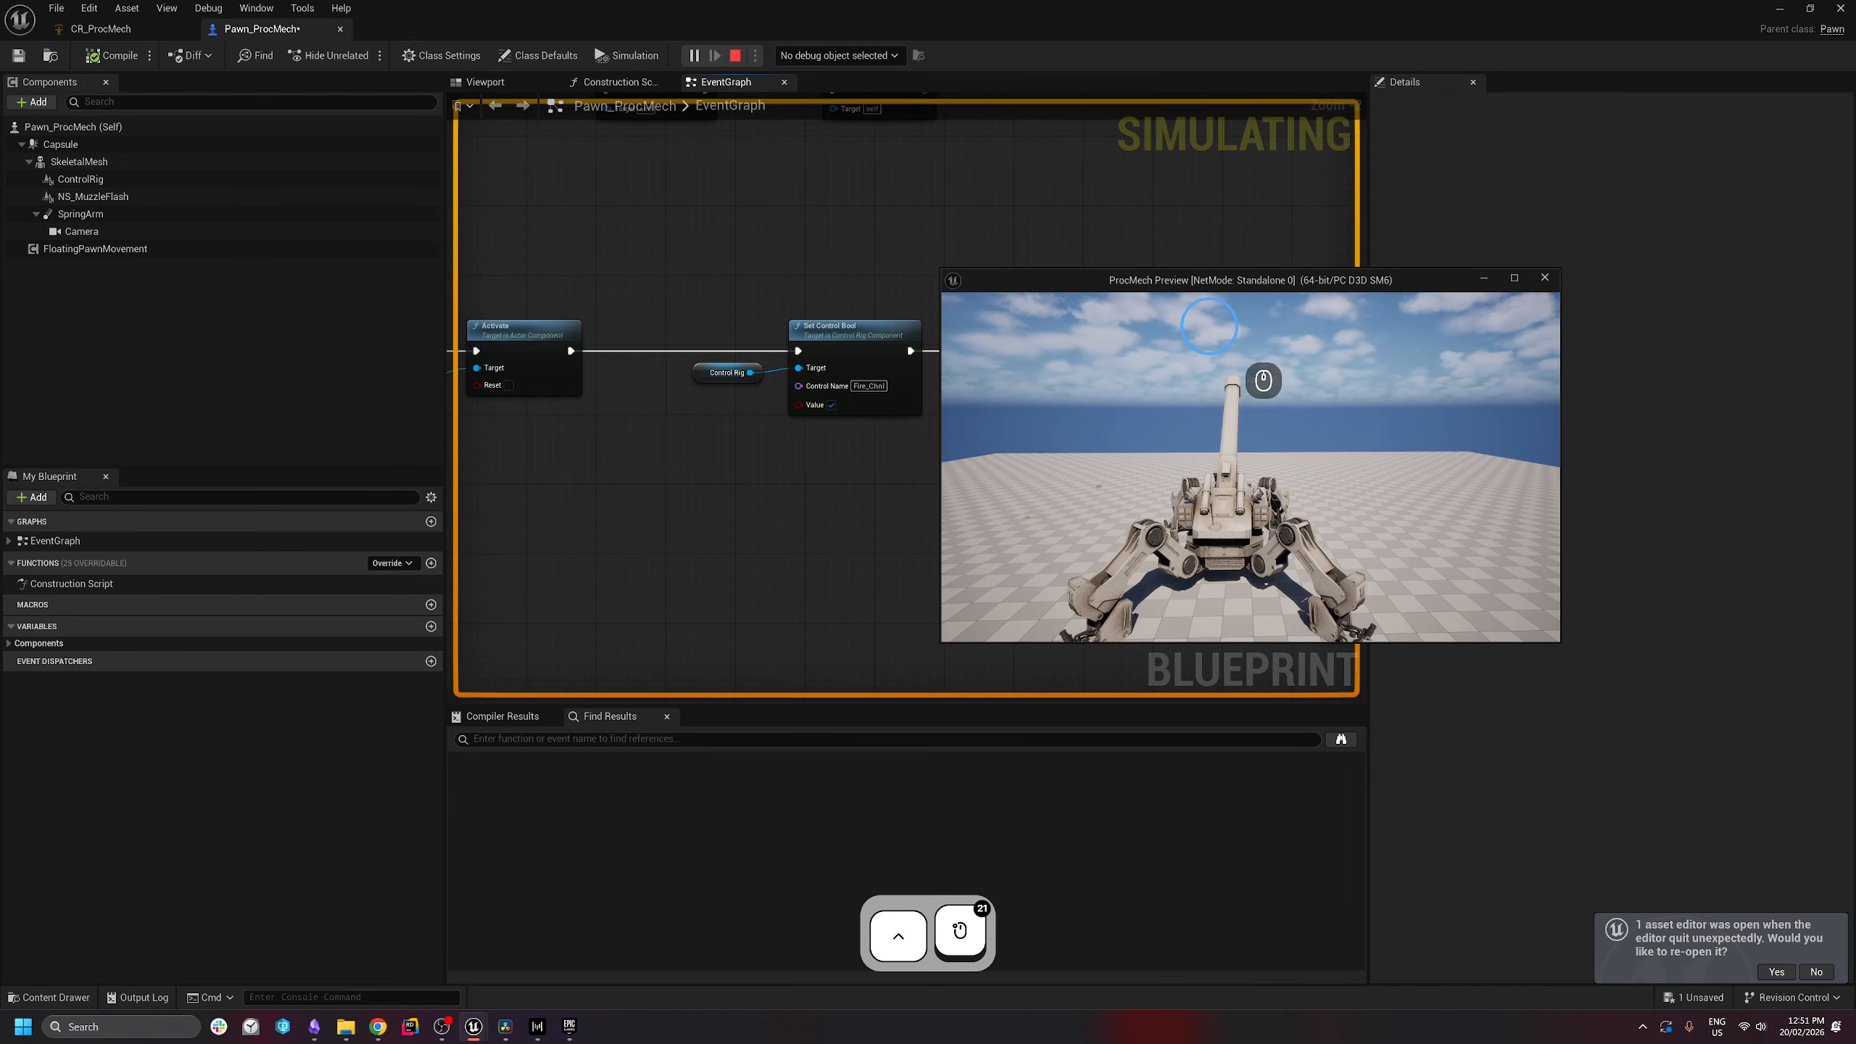
- Fire the cannon twice to test the spring recoil, stop simulating, and save all
left_click(1245, 390)
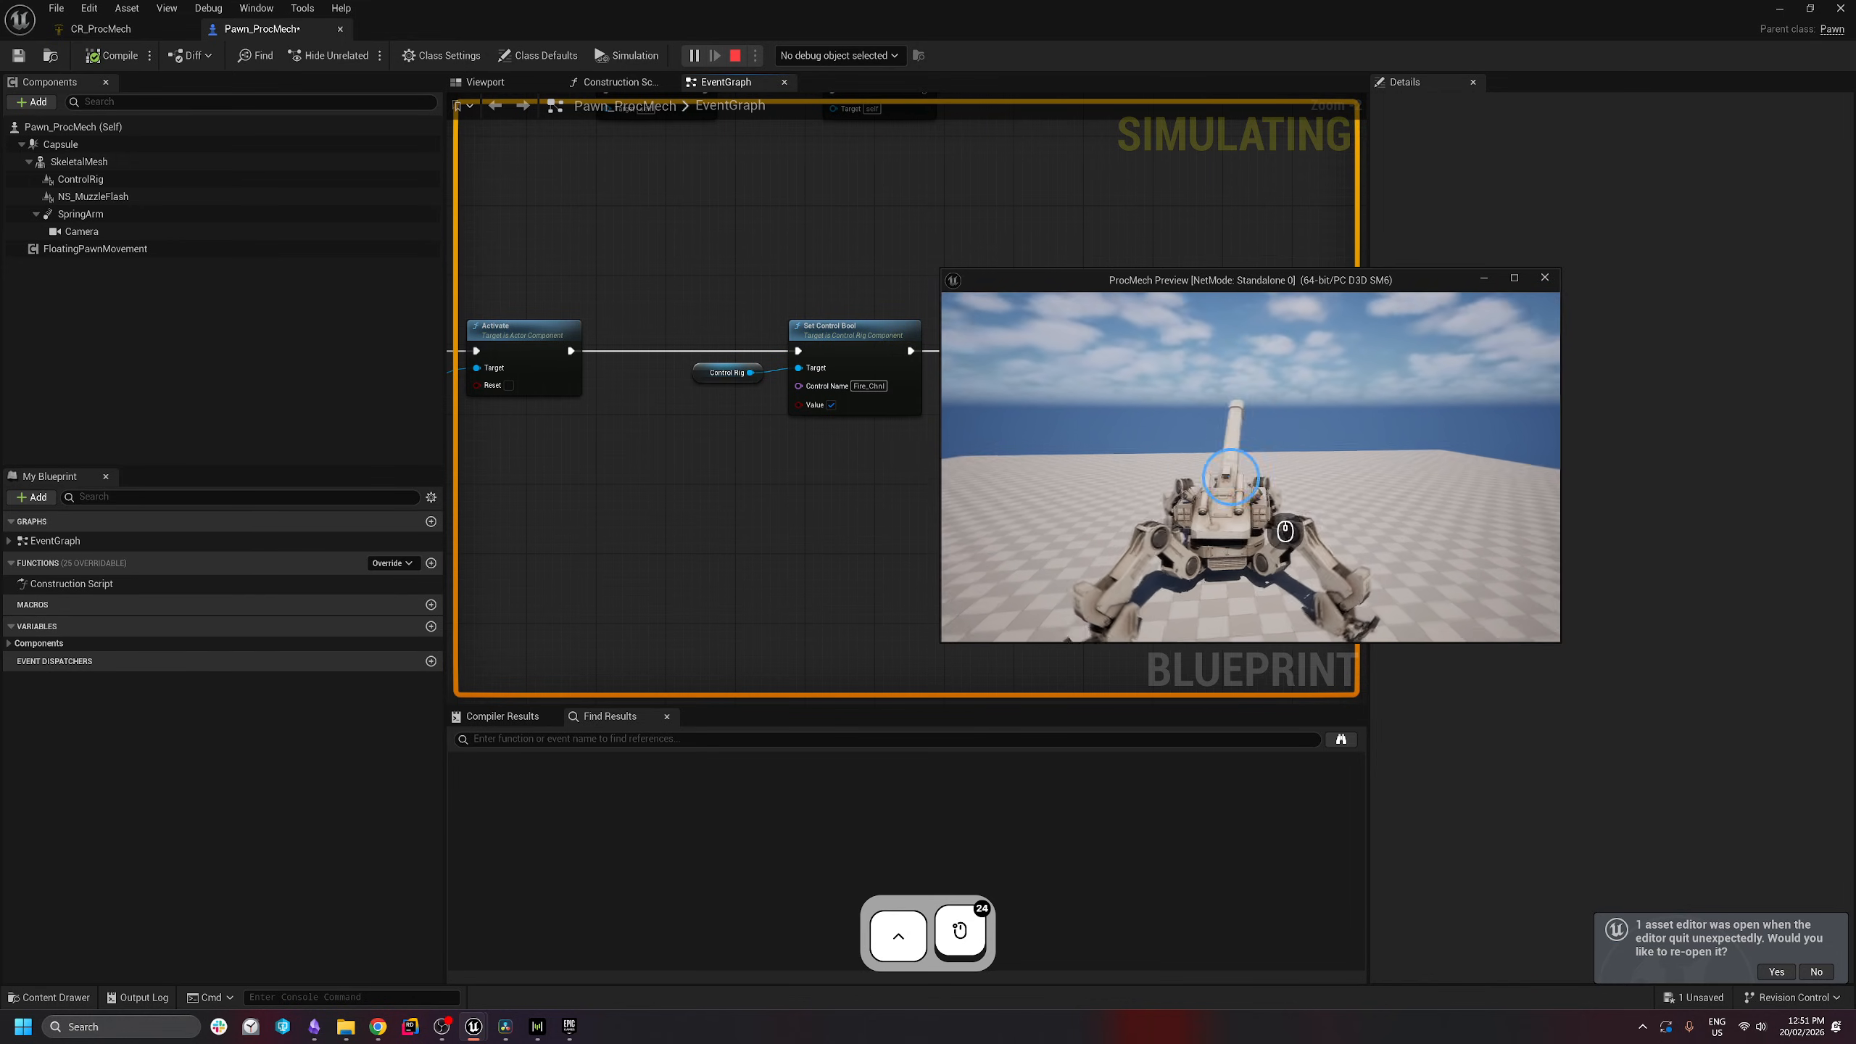
left_click(1252, 446)
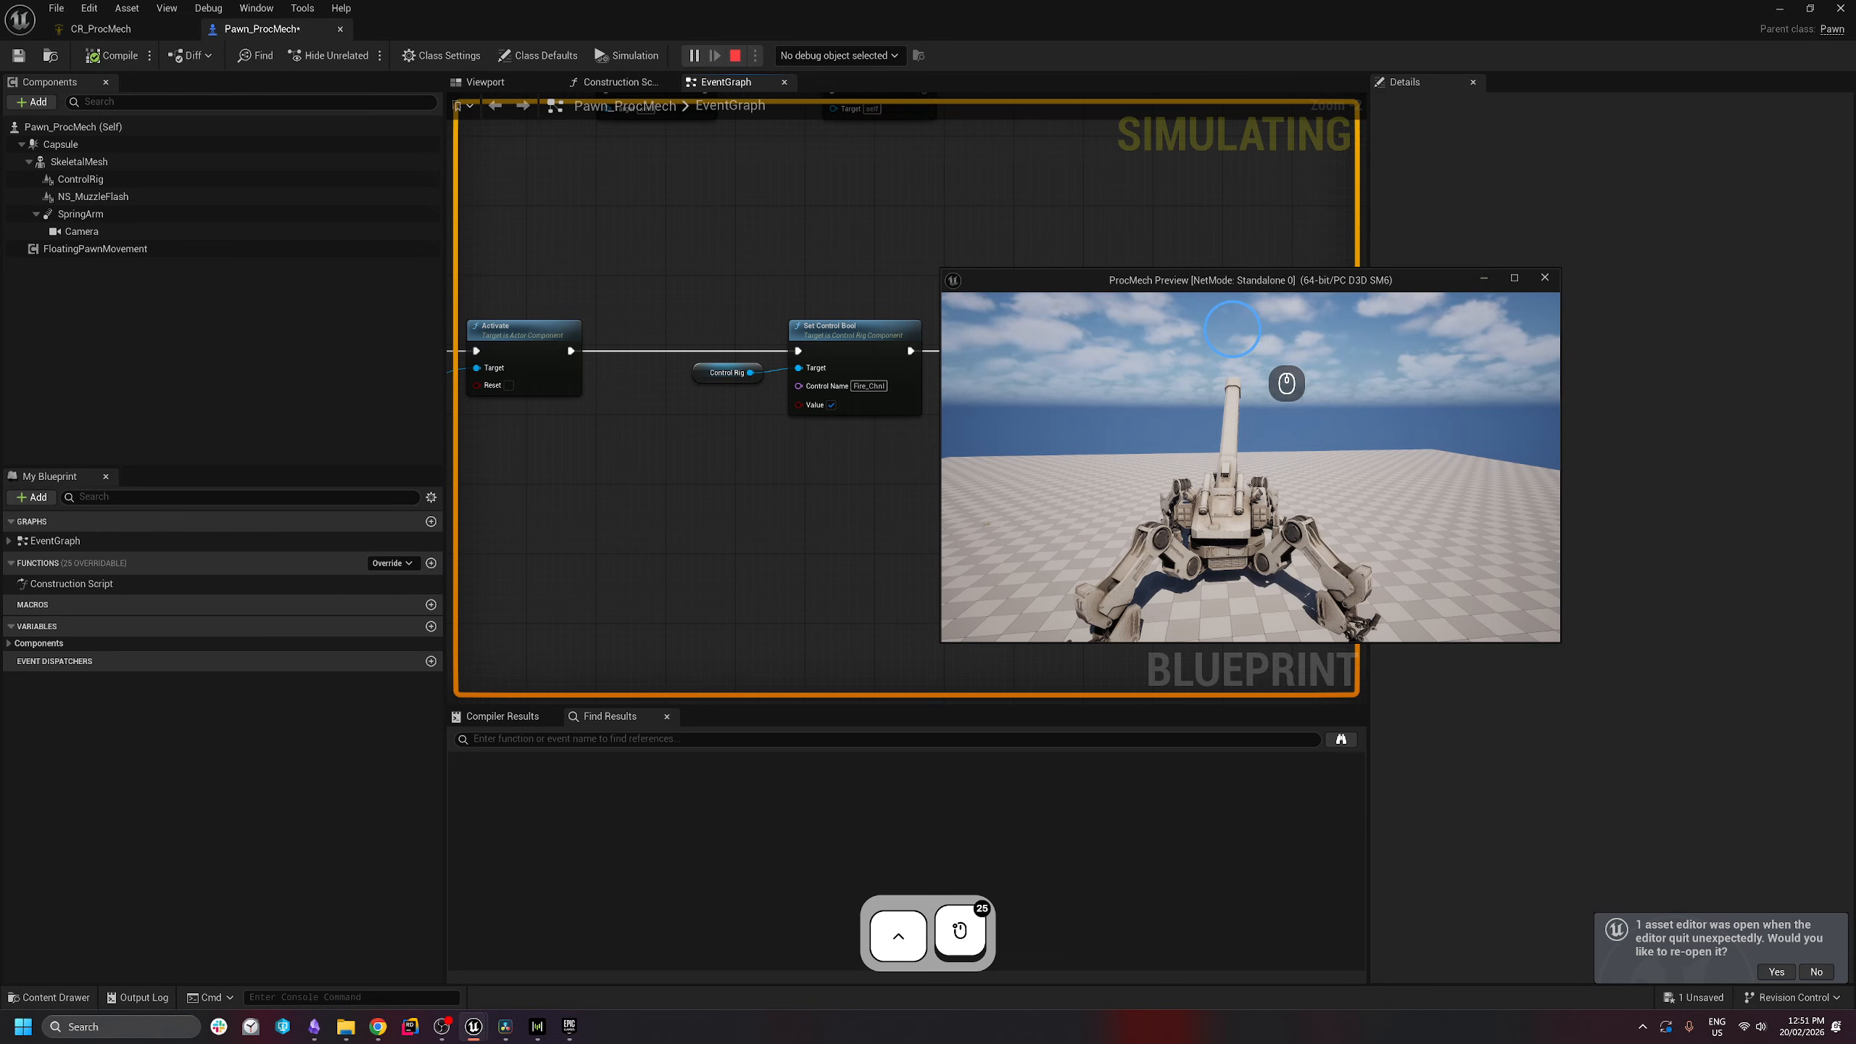
key("Escape")
key("ctrl+shift+s")
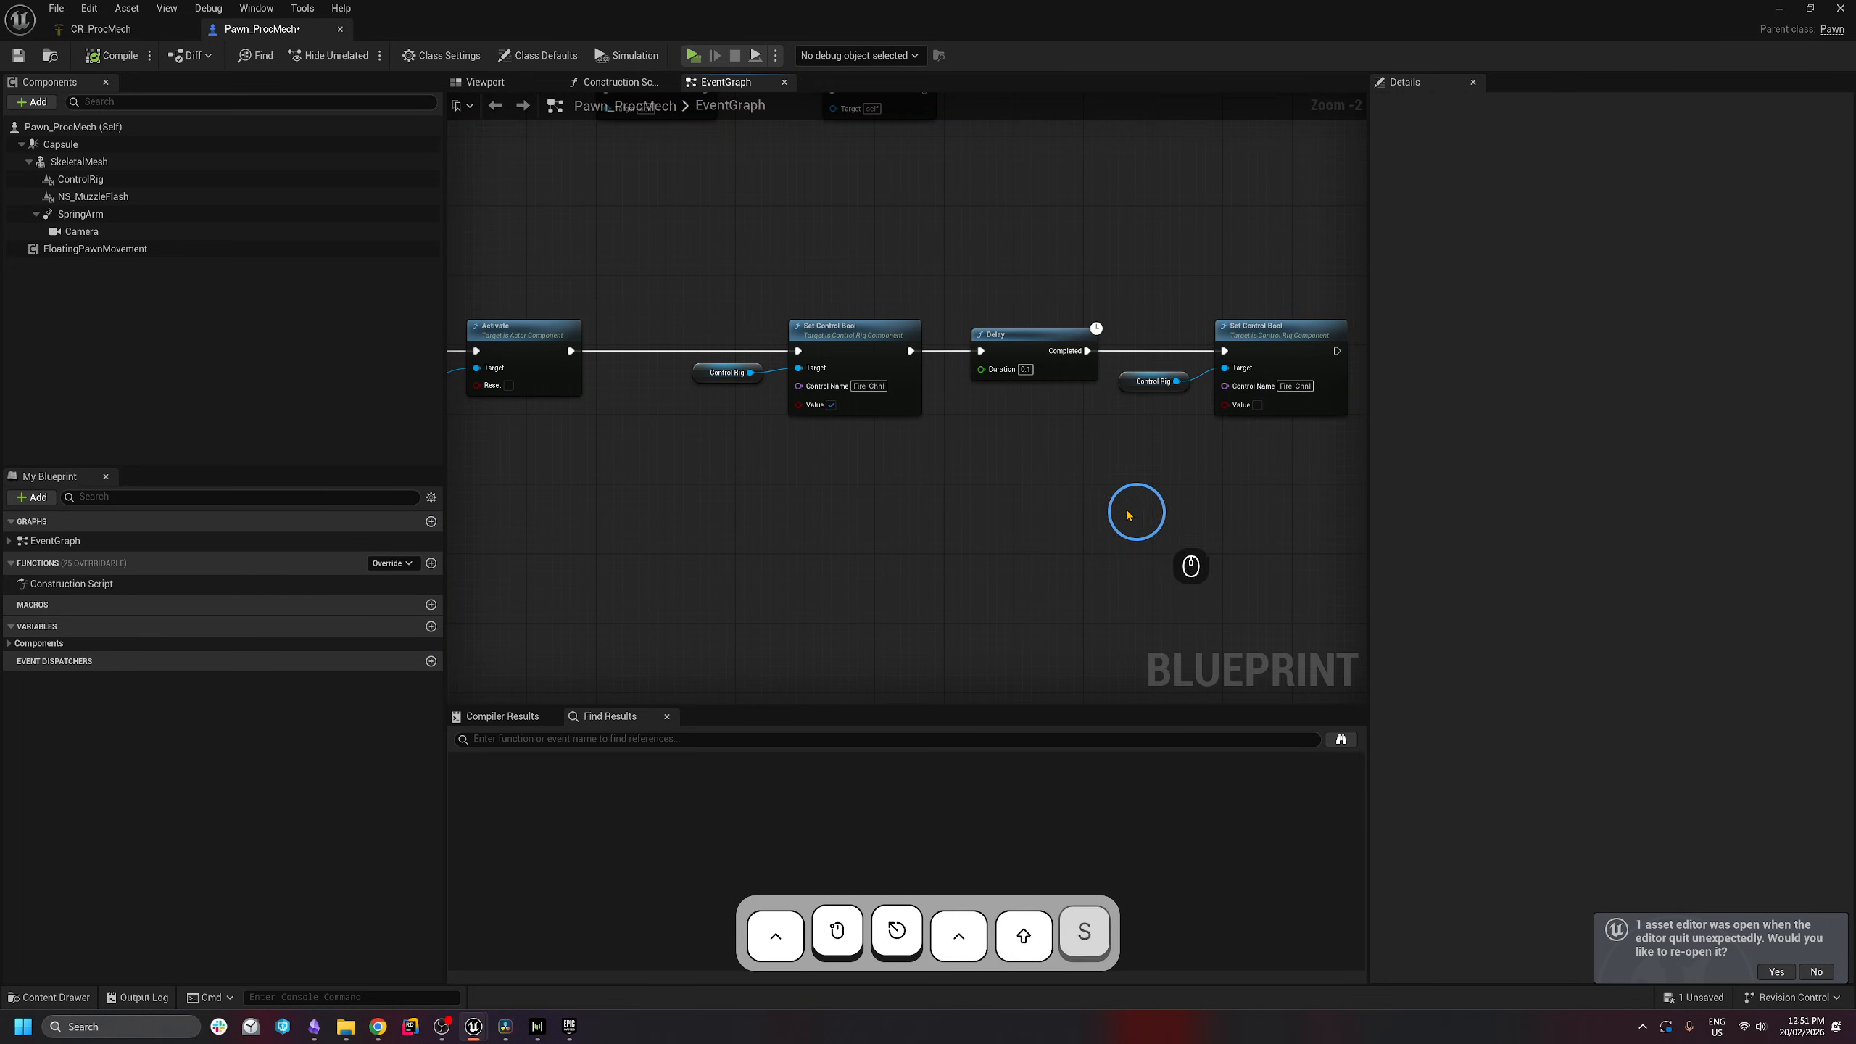
scroll(949, 443, "down", 1)
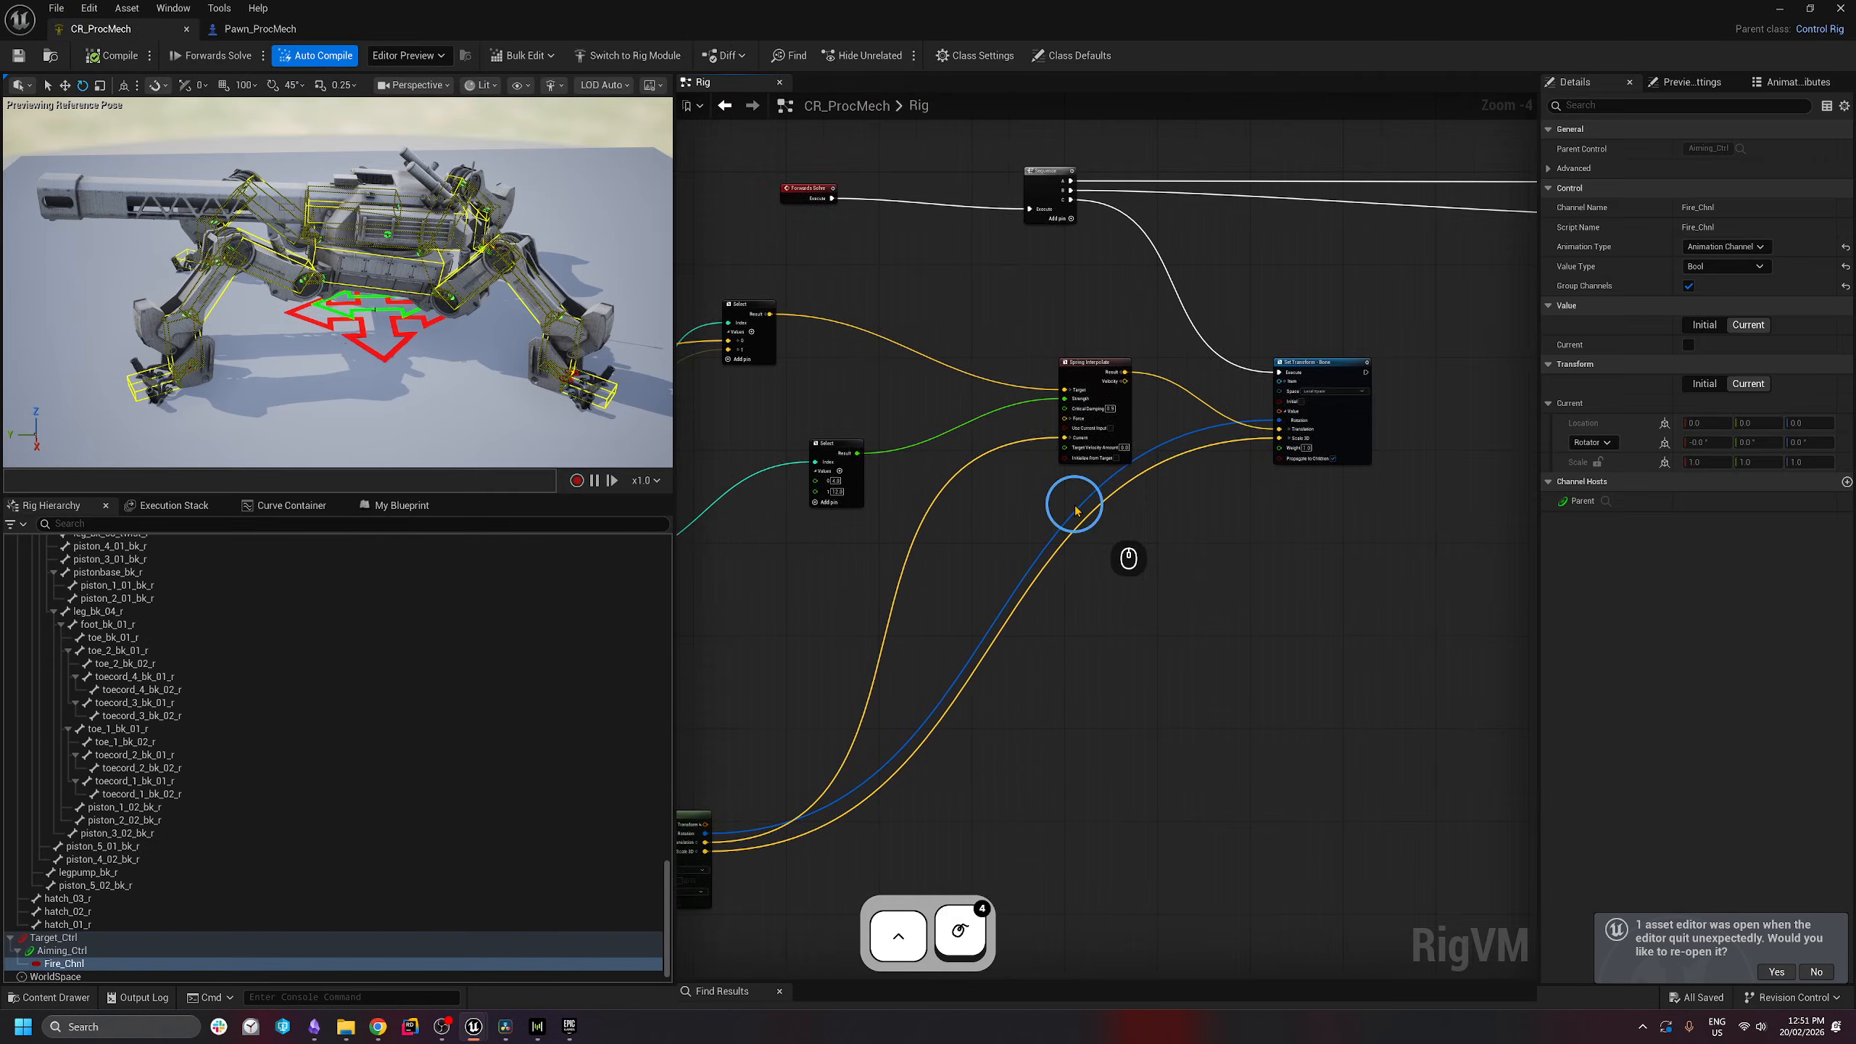
- Select the nine cannon recoil nodes and collapse them into a function
right_click_drag(1076, 506, 1114, 506)
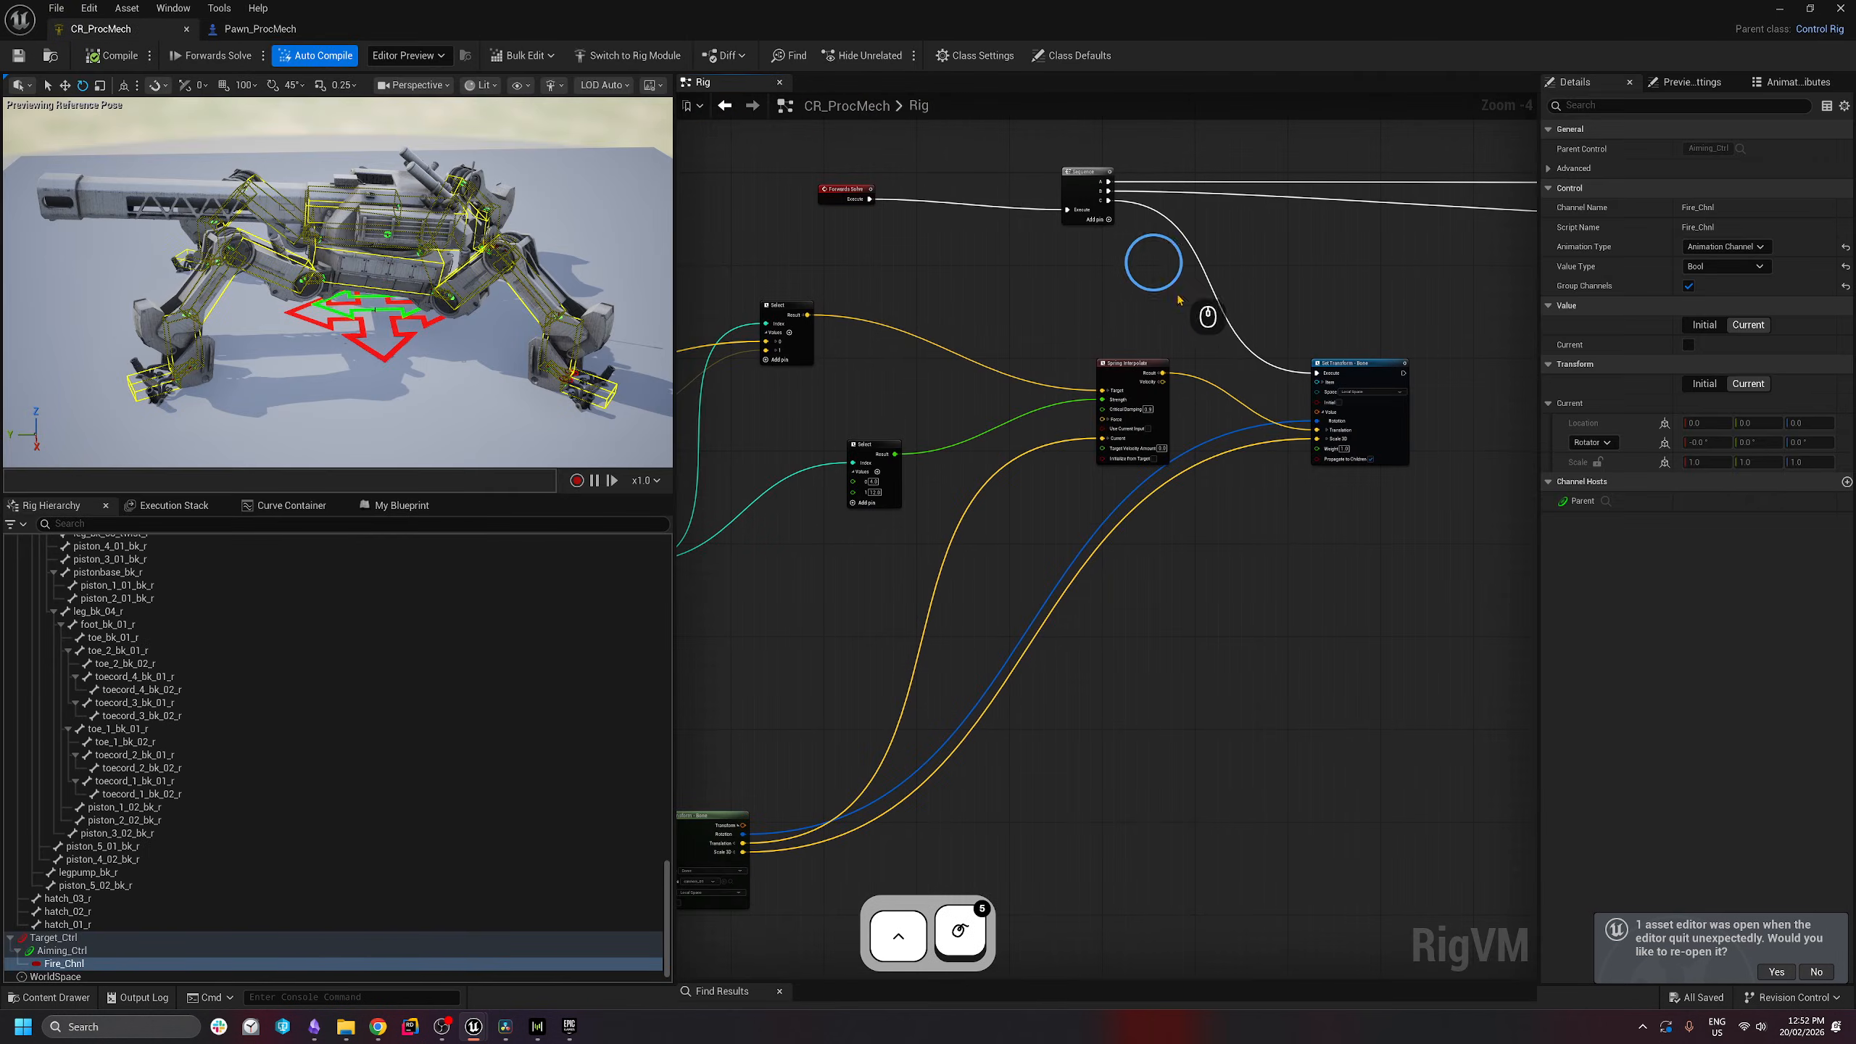
scroll(1223, 578, "down", 2)
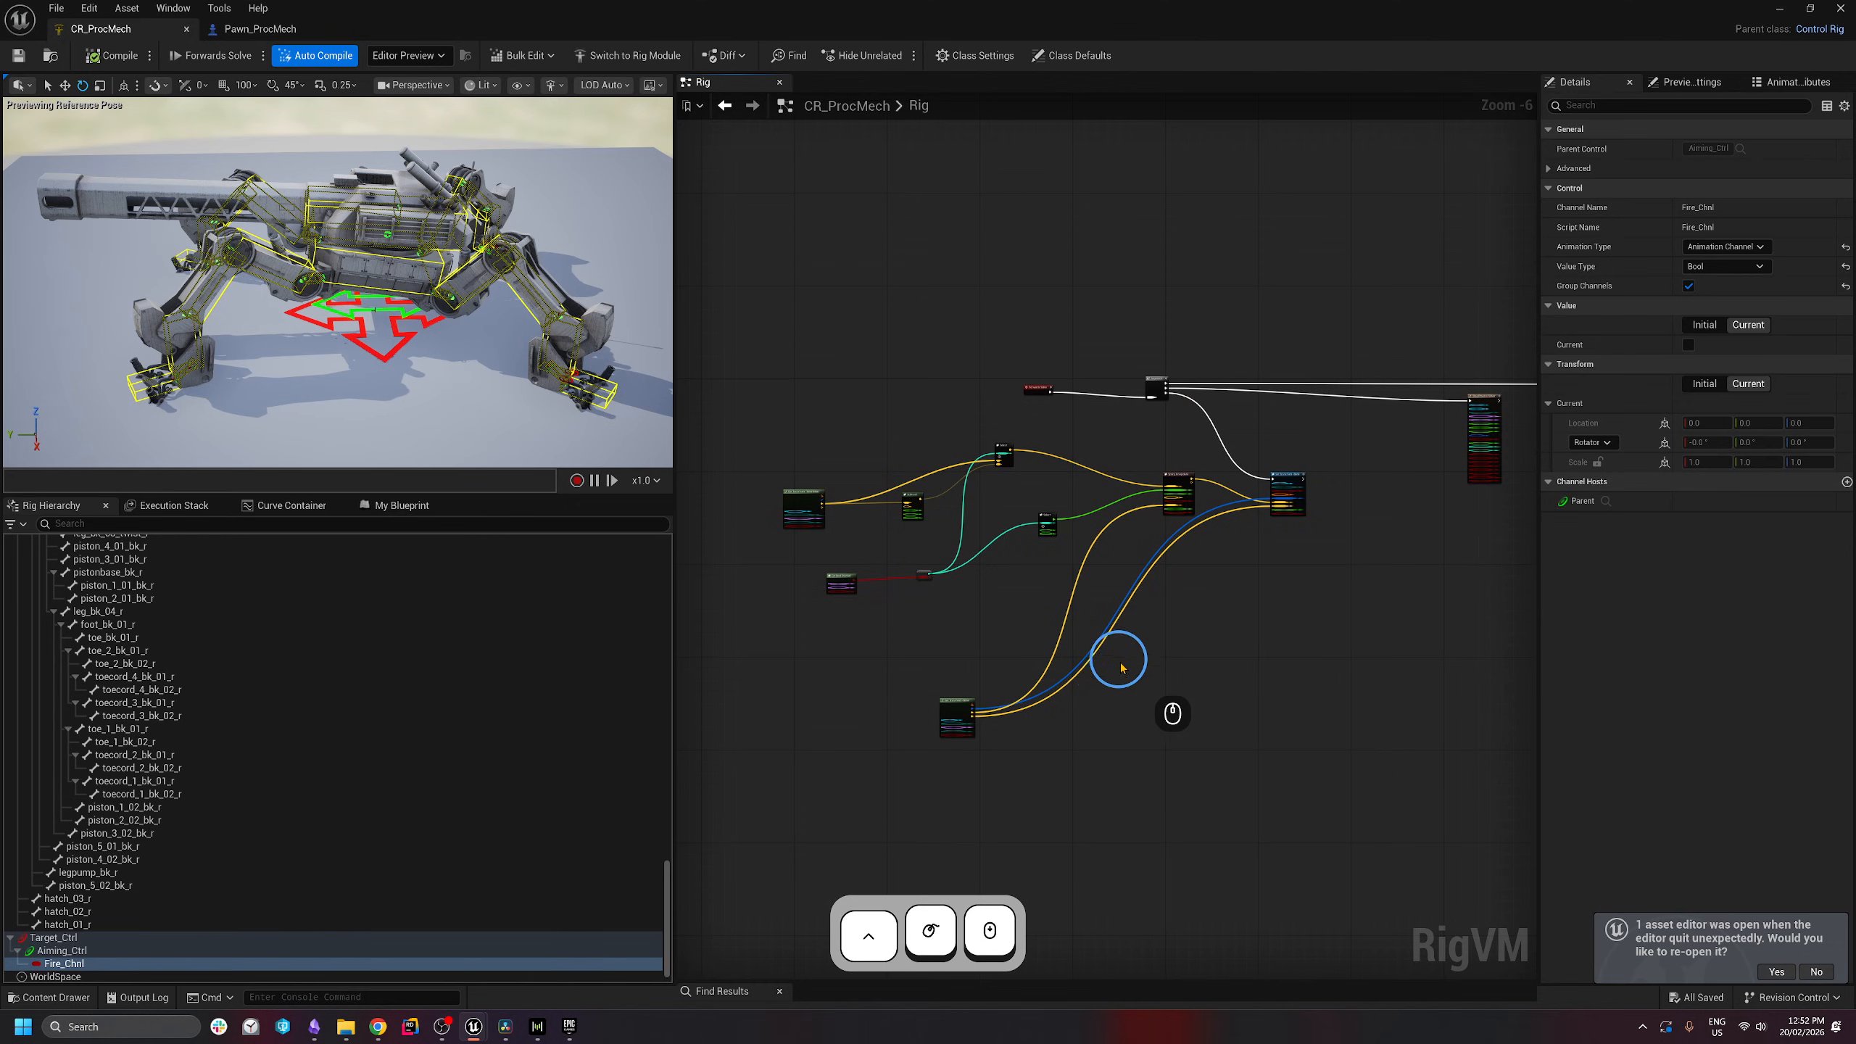
scroll(1034, 666, "up", 2)
scroll(961, 614, "down", 1)
right_click_drag(961, 547, 1053, 545)
left_click_drag(737, 289, 1349, 587)
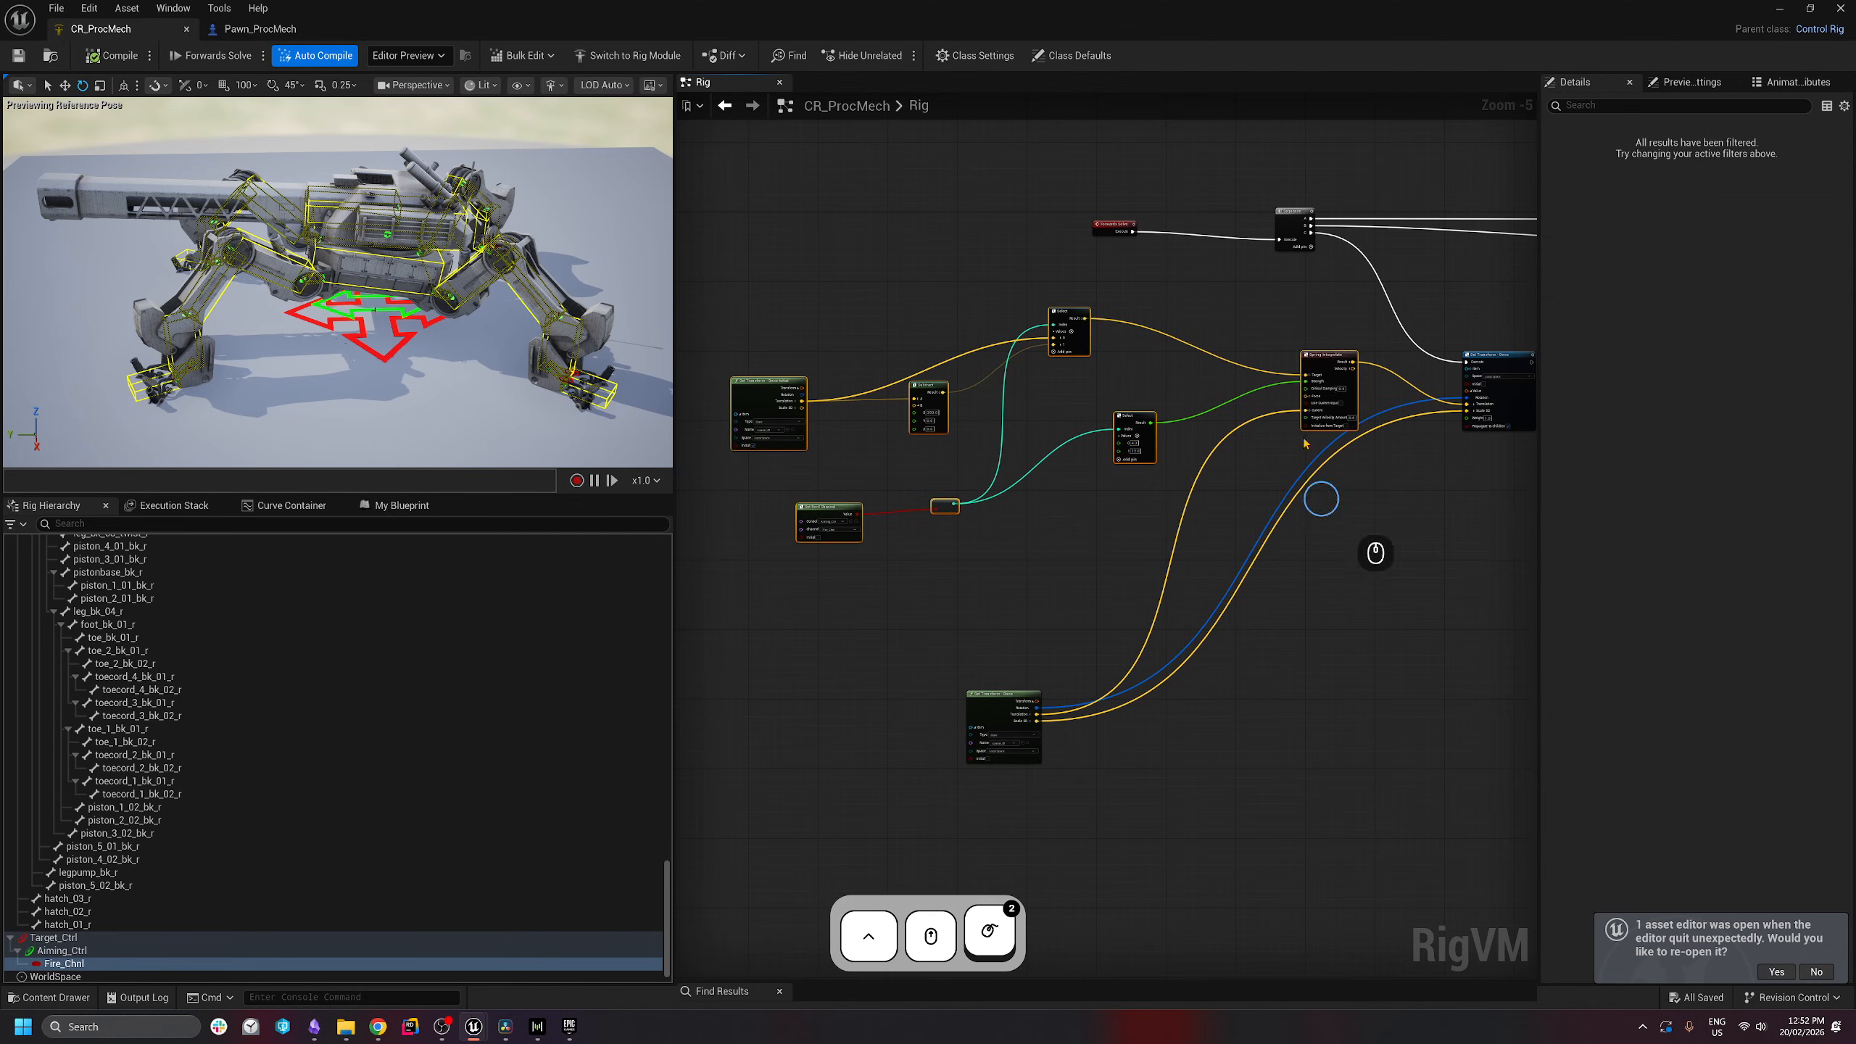
left_click_drag(708, 290, 1453, 778)
right_click(1413, 357)
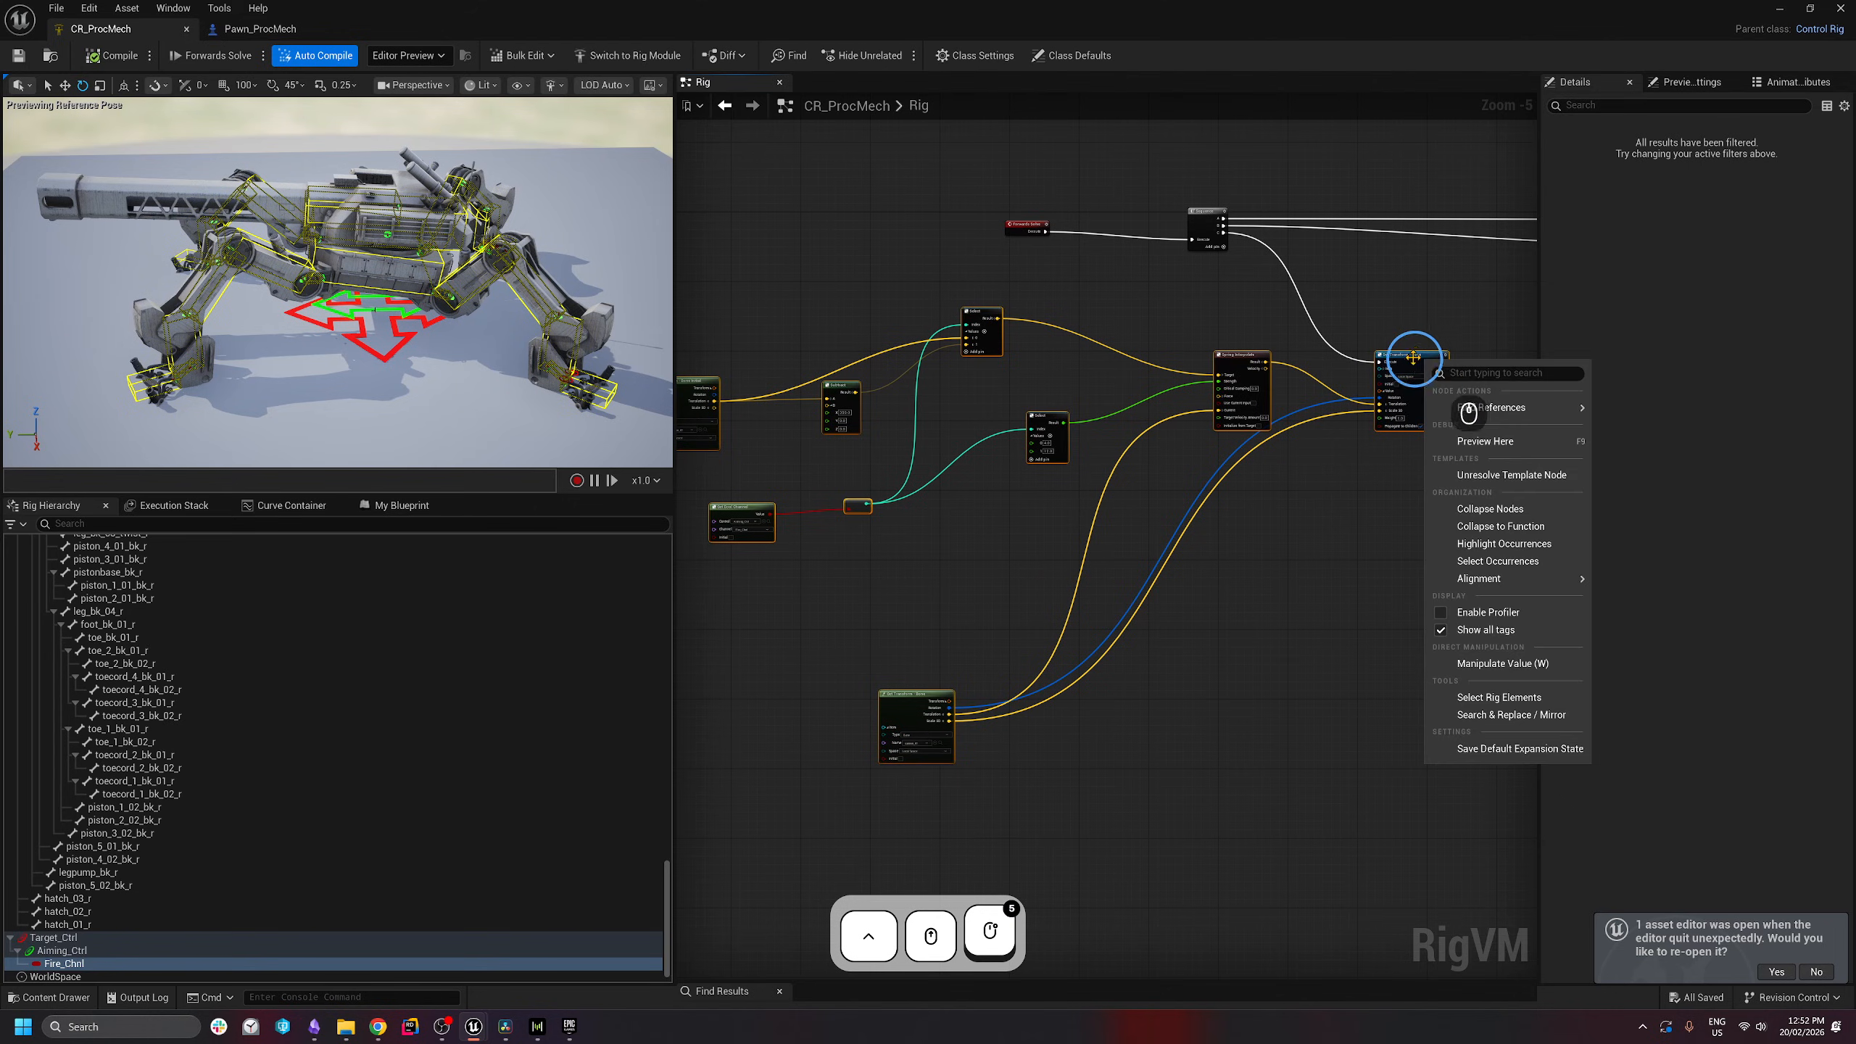
left_click(1512, 526)
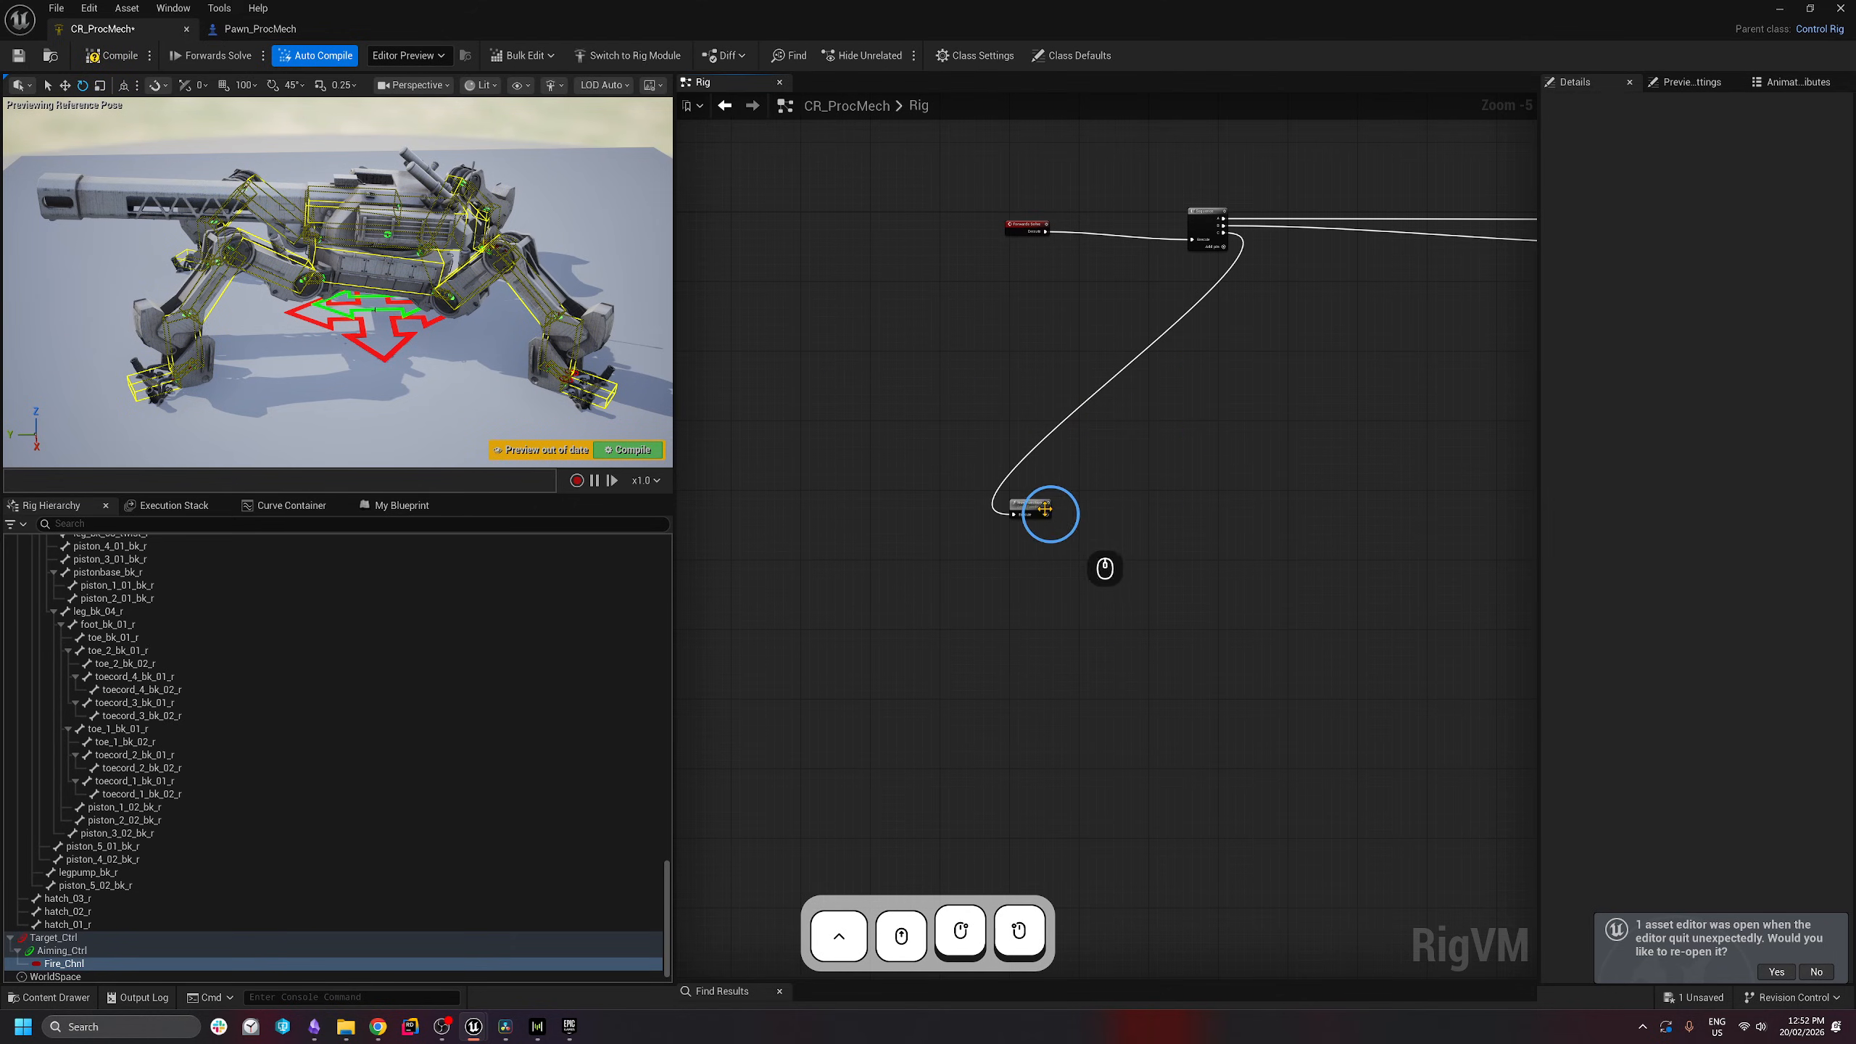
- Rename the new function to CannonAnimation
scroll(1046, 510, "up", 3)
left_click(401, 505)
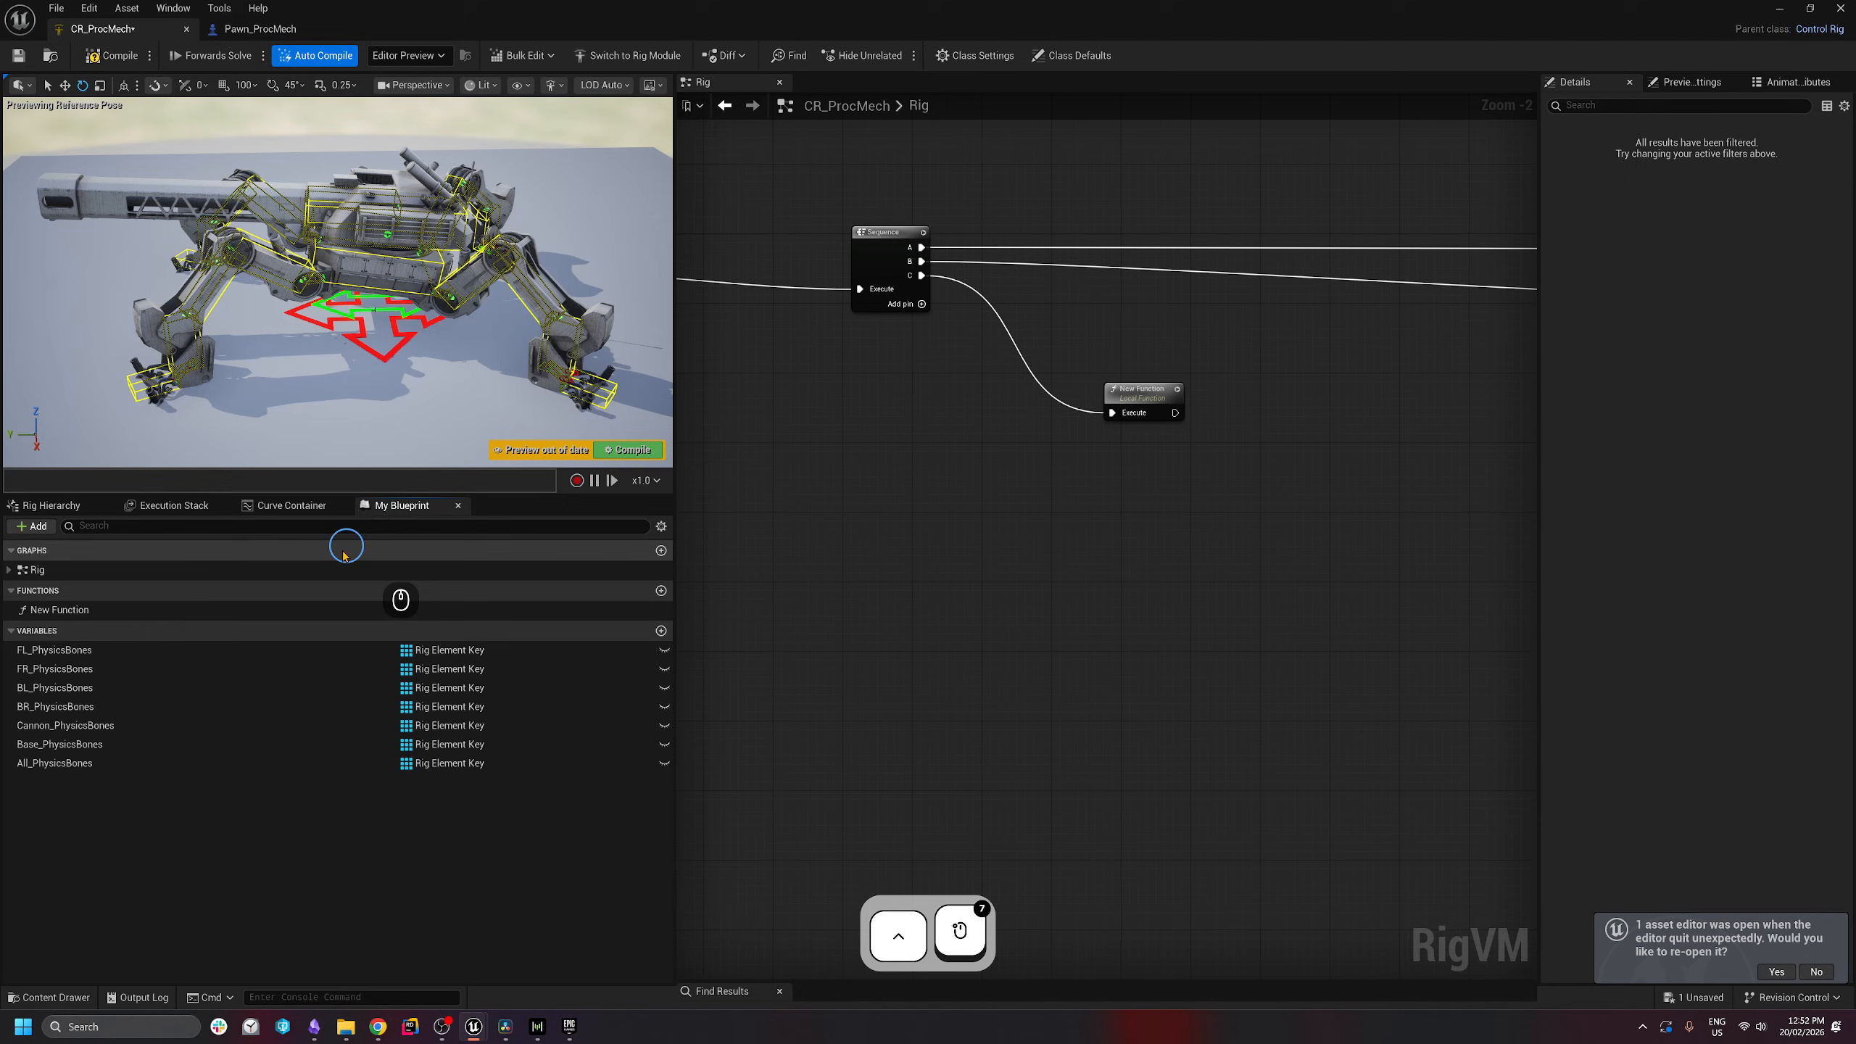
left_click(43, 609)
key("F2")
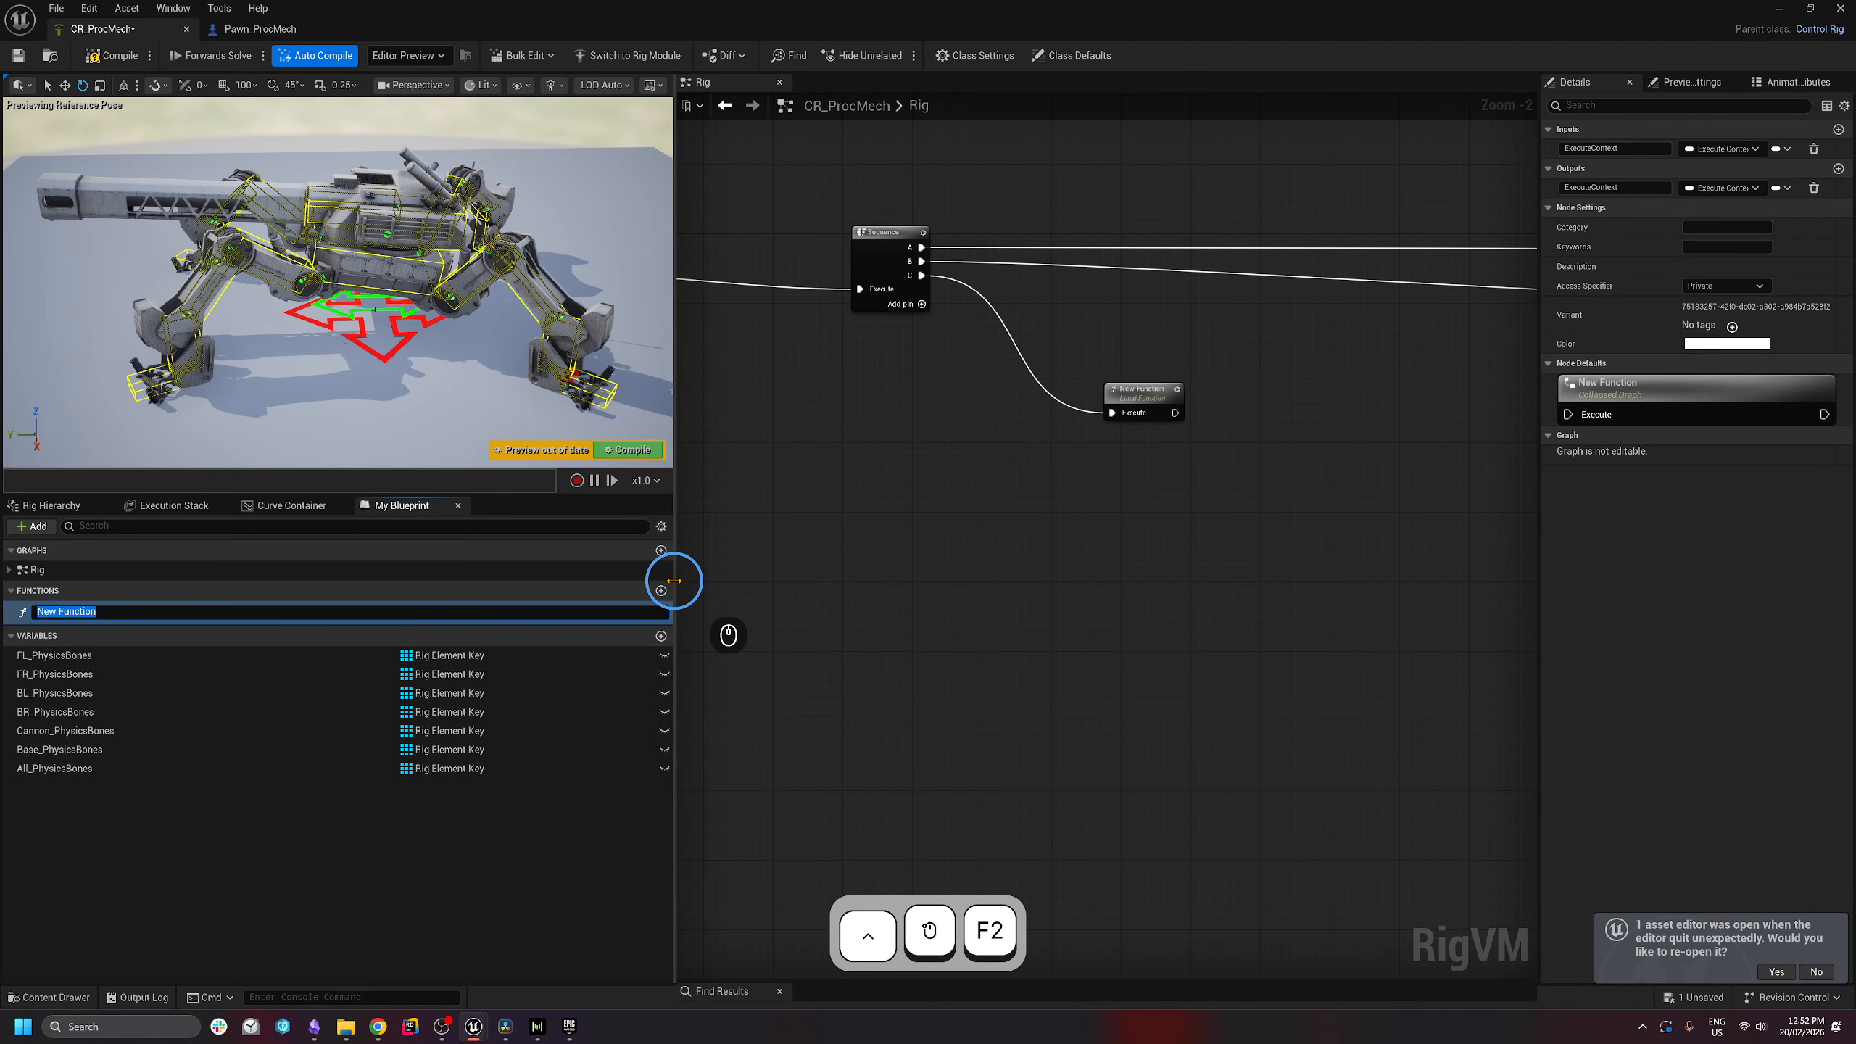
type("Cann")
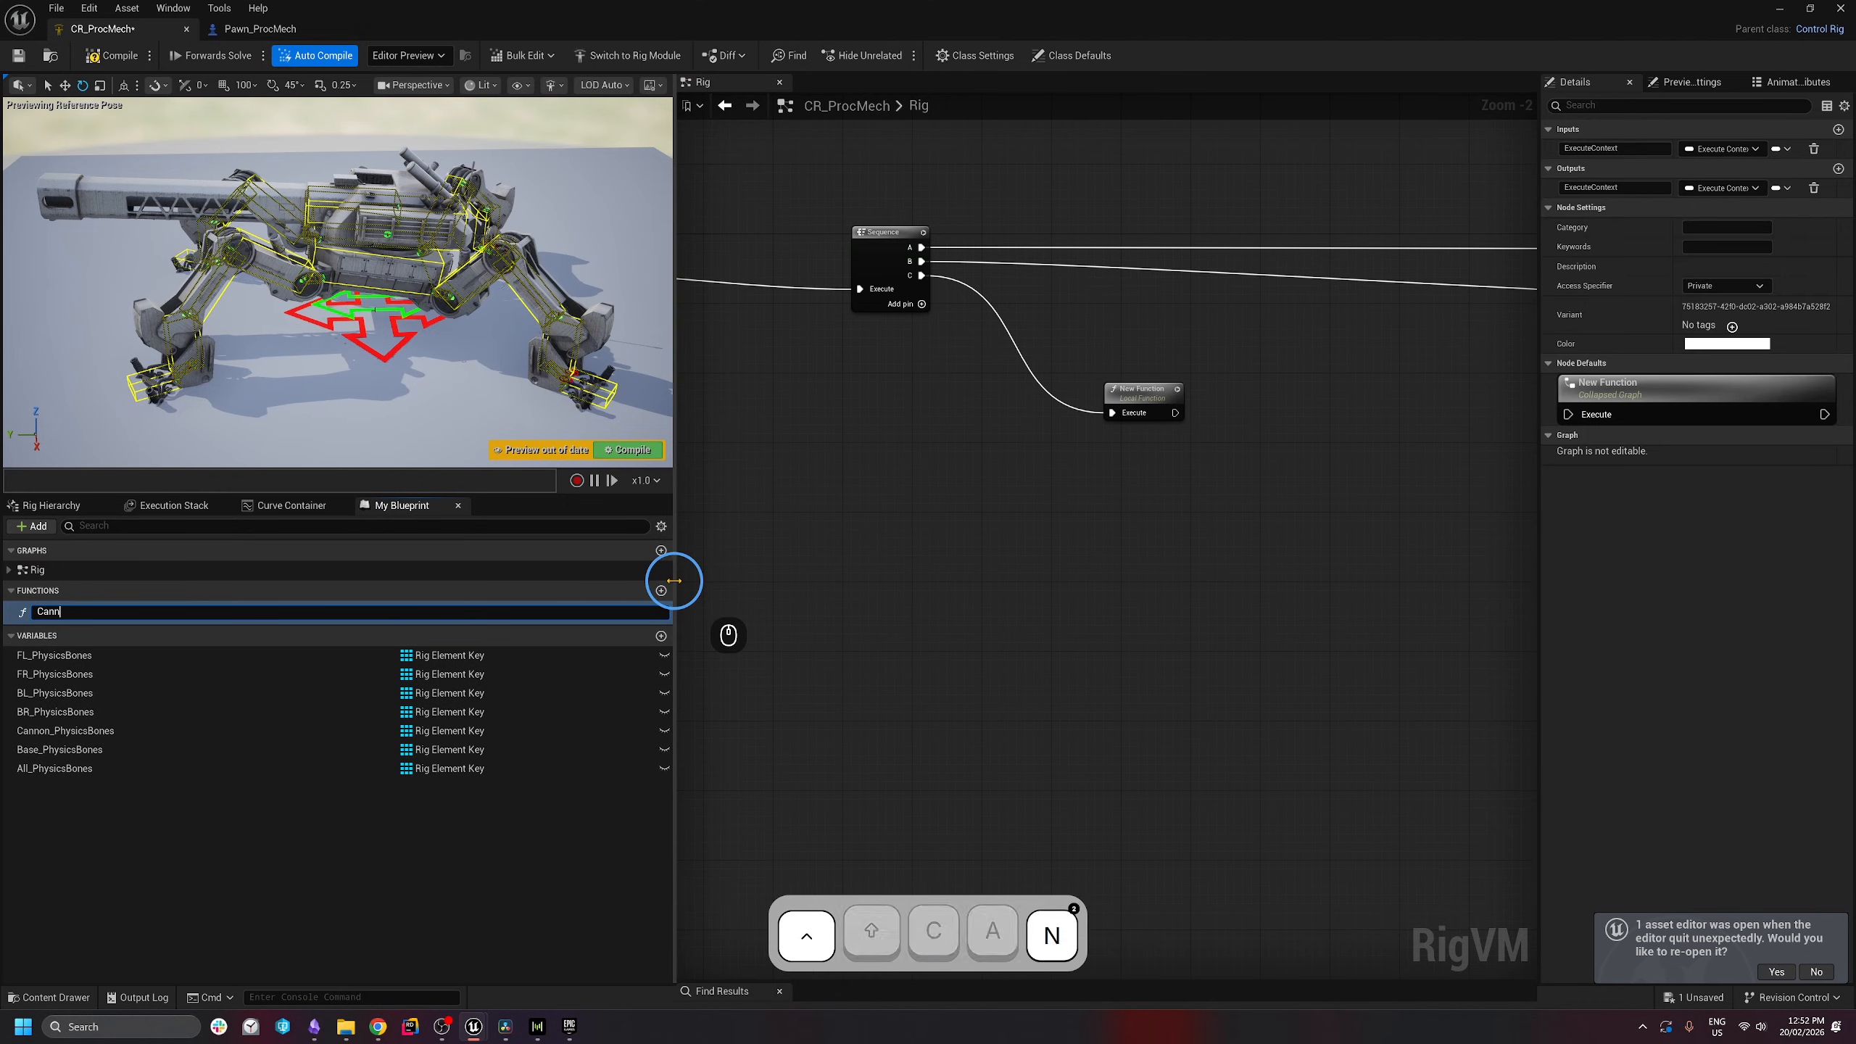
type("onAnimation")
key("Return")
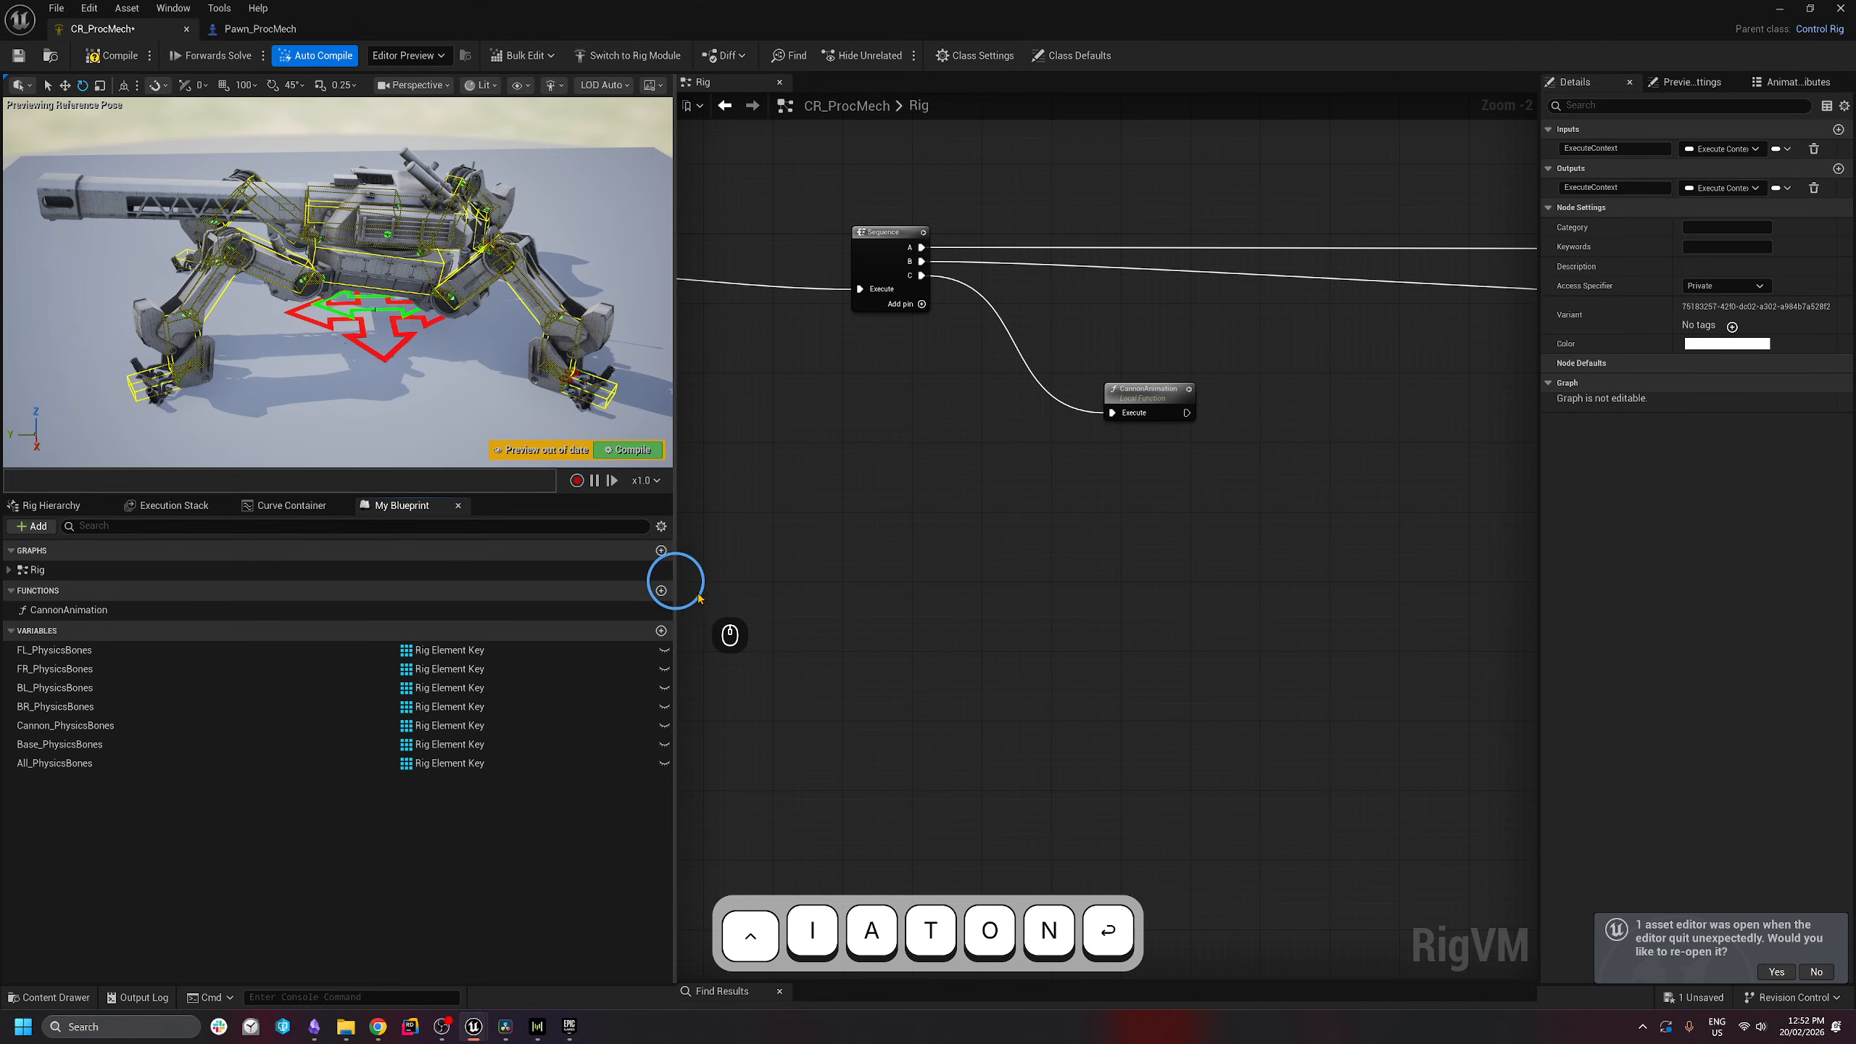
- Reposition the CannonAnimation node and rearrange the nodes inside its function graph
left_click_drag(1151, 406, 1272, 371)
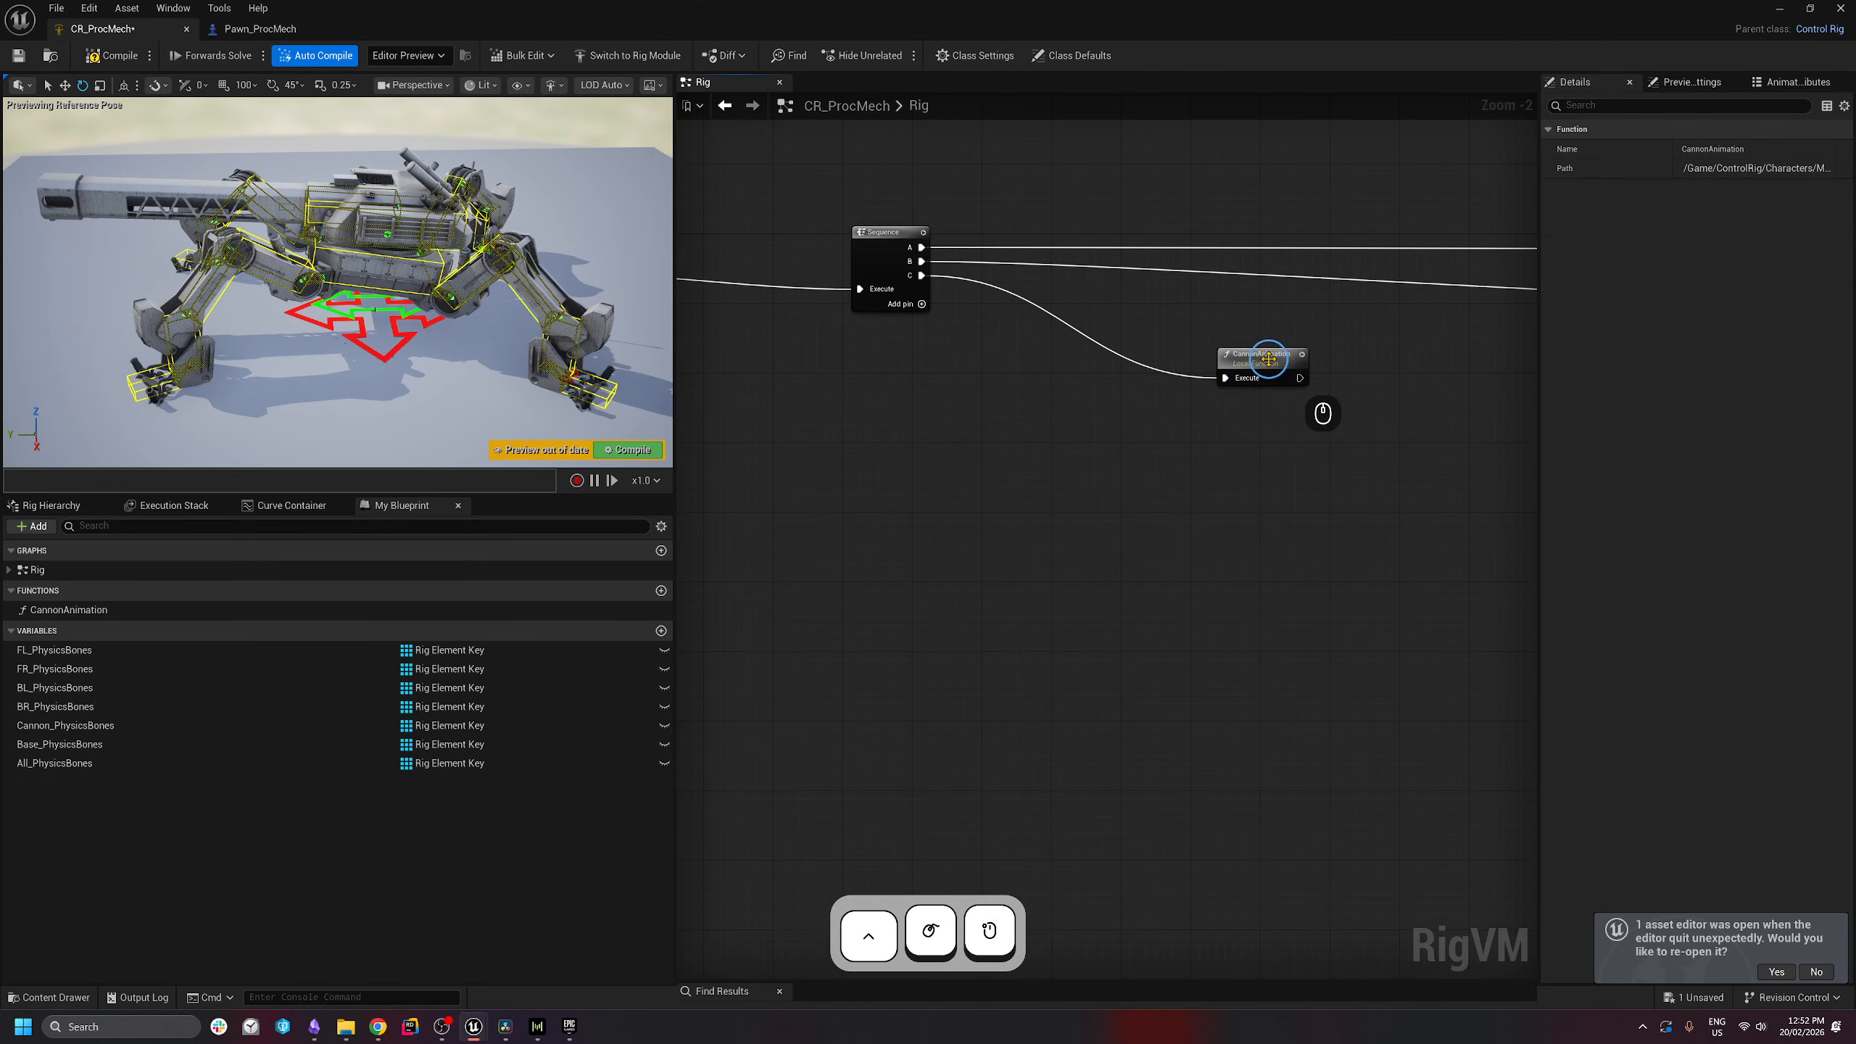
double_click(1268, 365)
scroll(1396, 488, "down", 4)
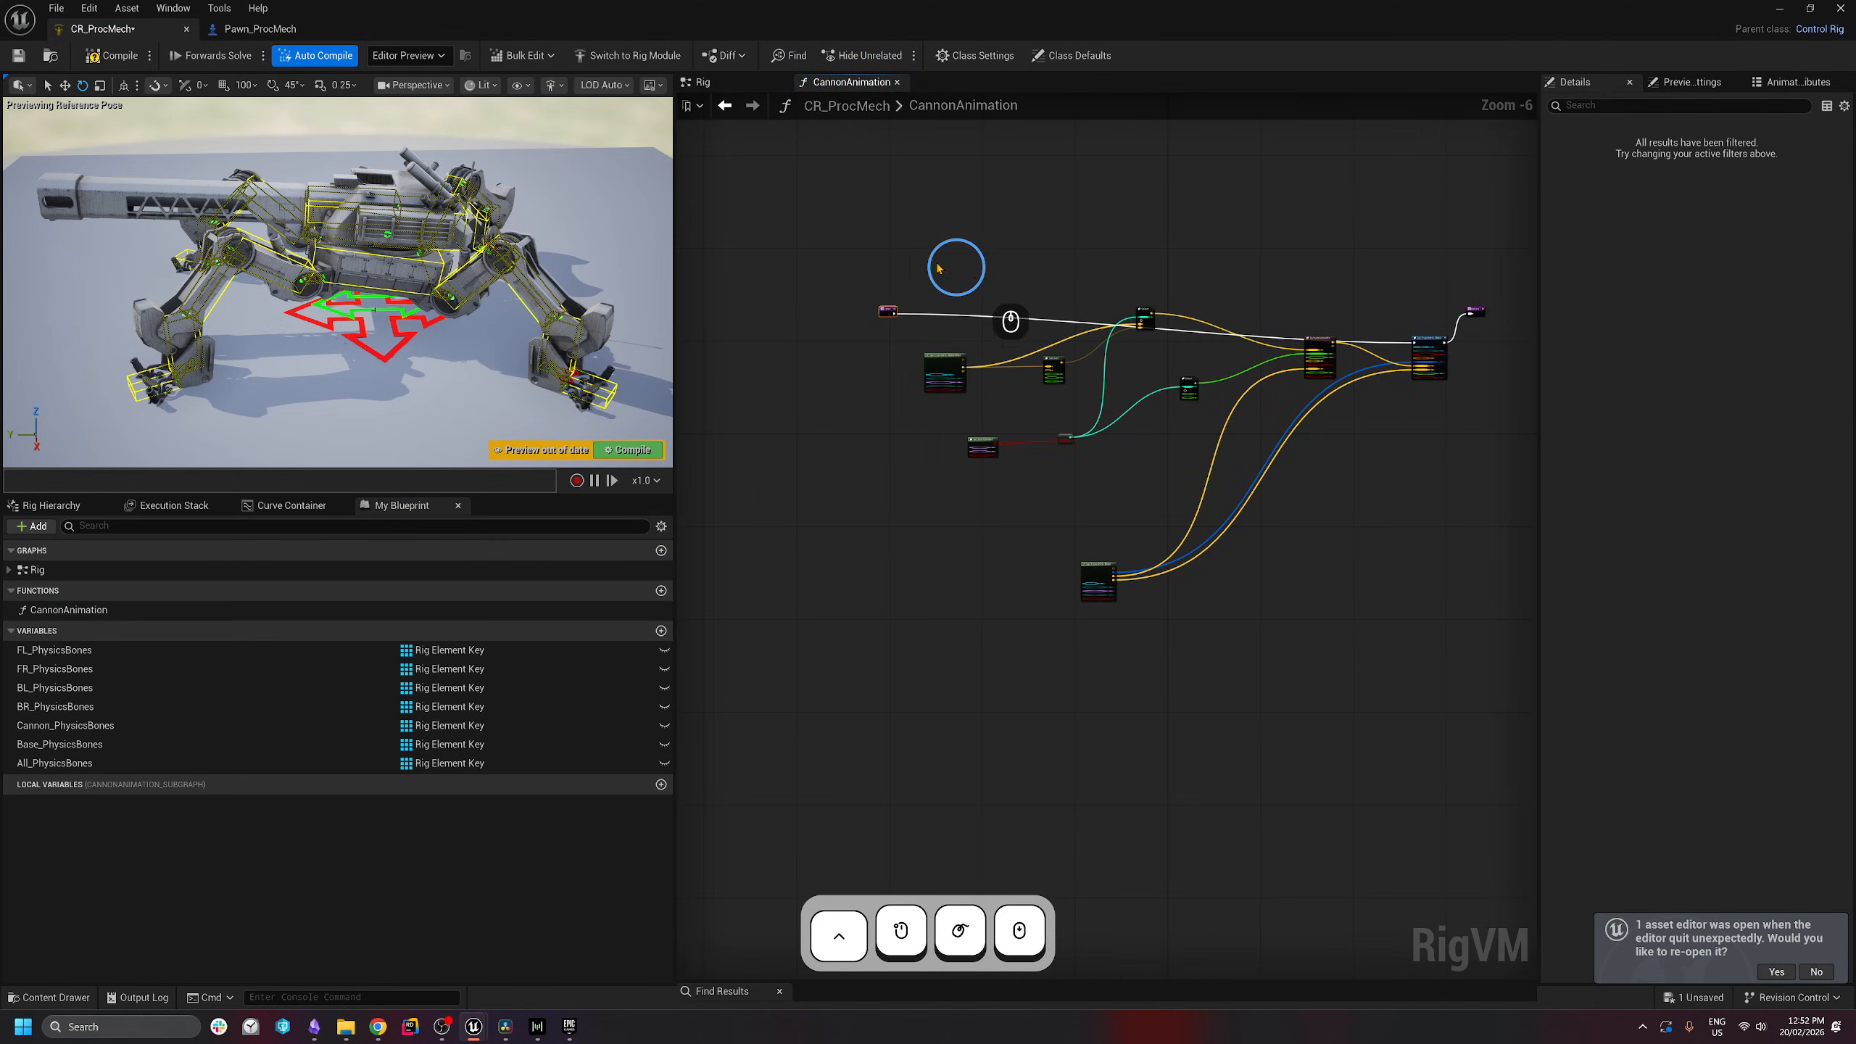
left_click_drag(939, 268, 1307, 657)
left_click_drag(1315, 350, 1278, 419)
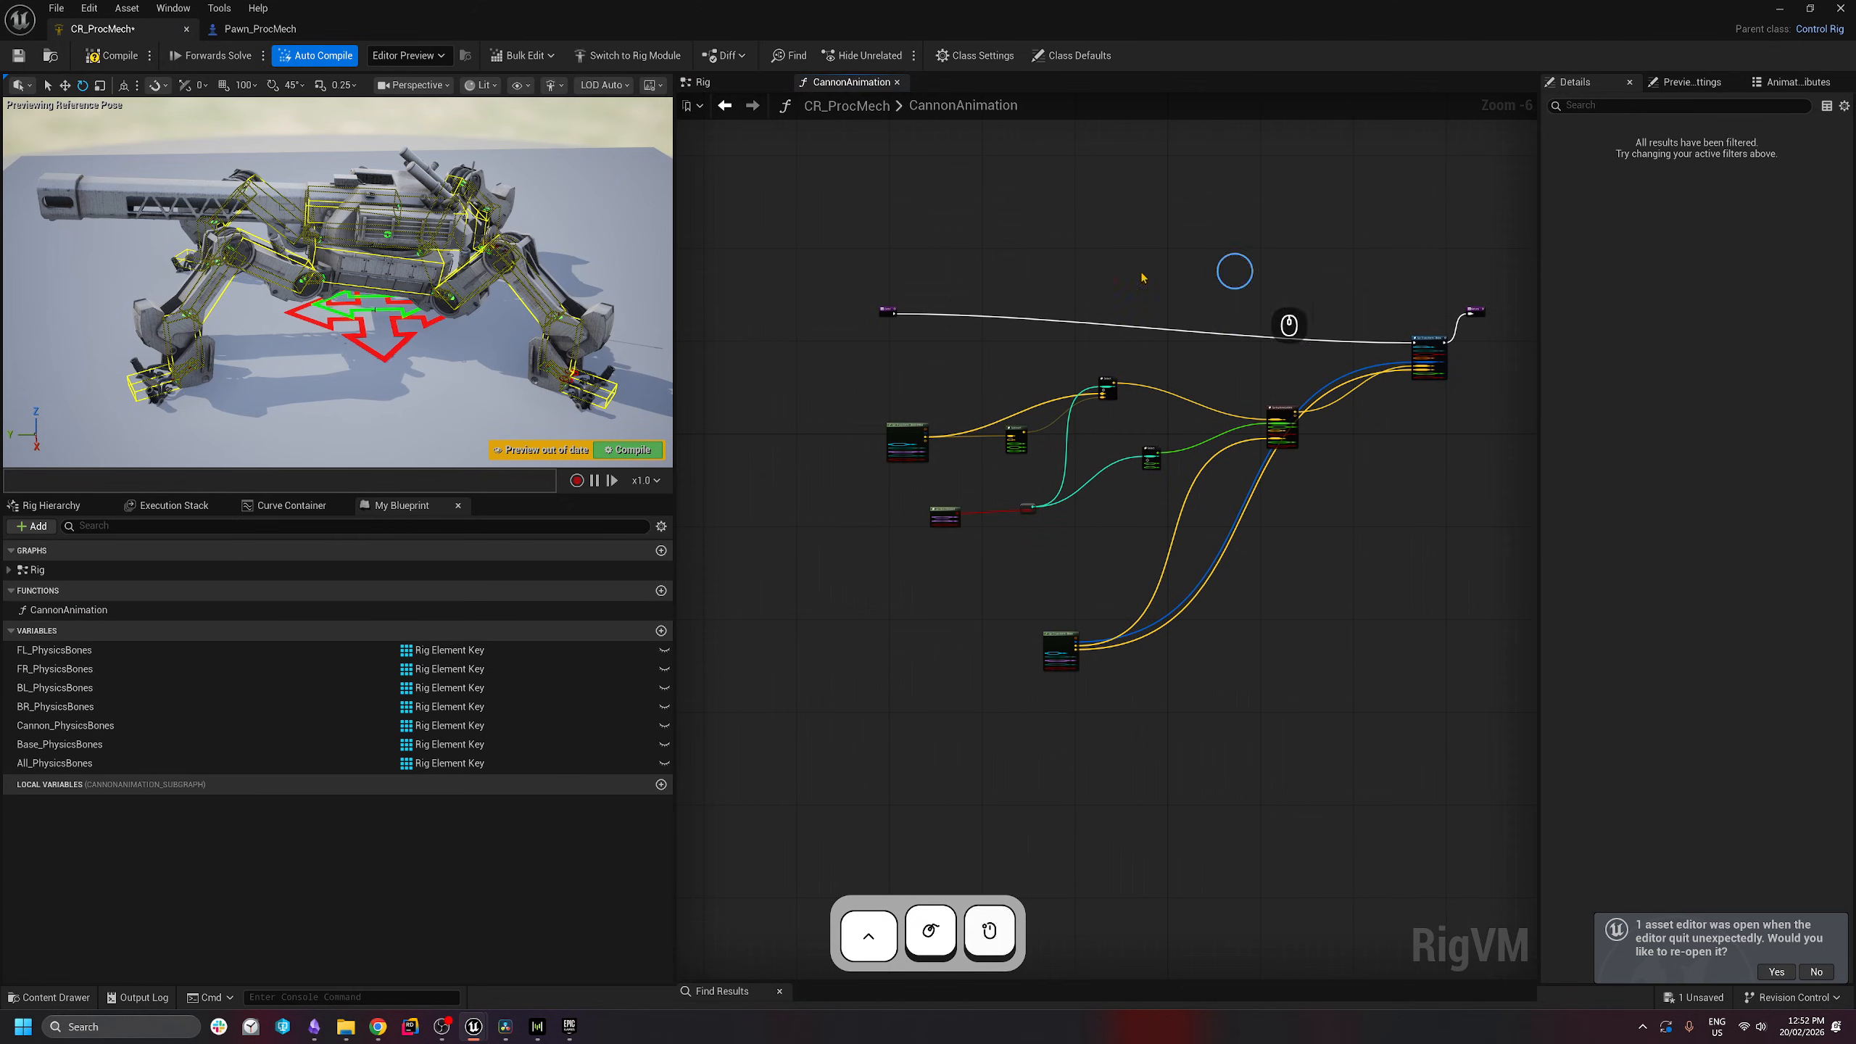
- Back in the Rig graph, add output D to the Sequence and drag in Fire_Chnl
left_click(740, 87)
scroll(981, 404, "down", 5)
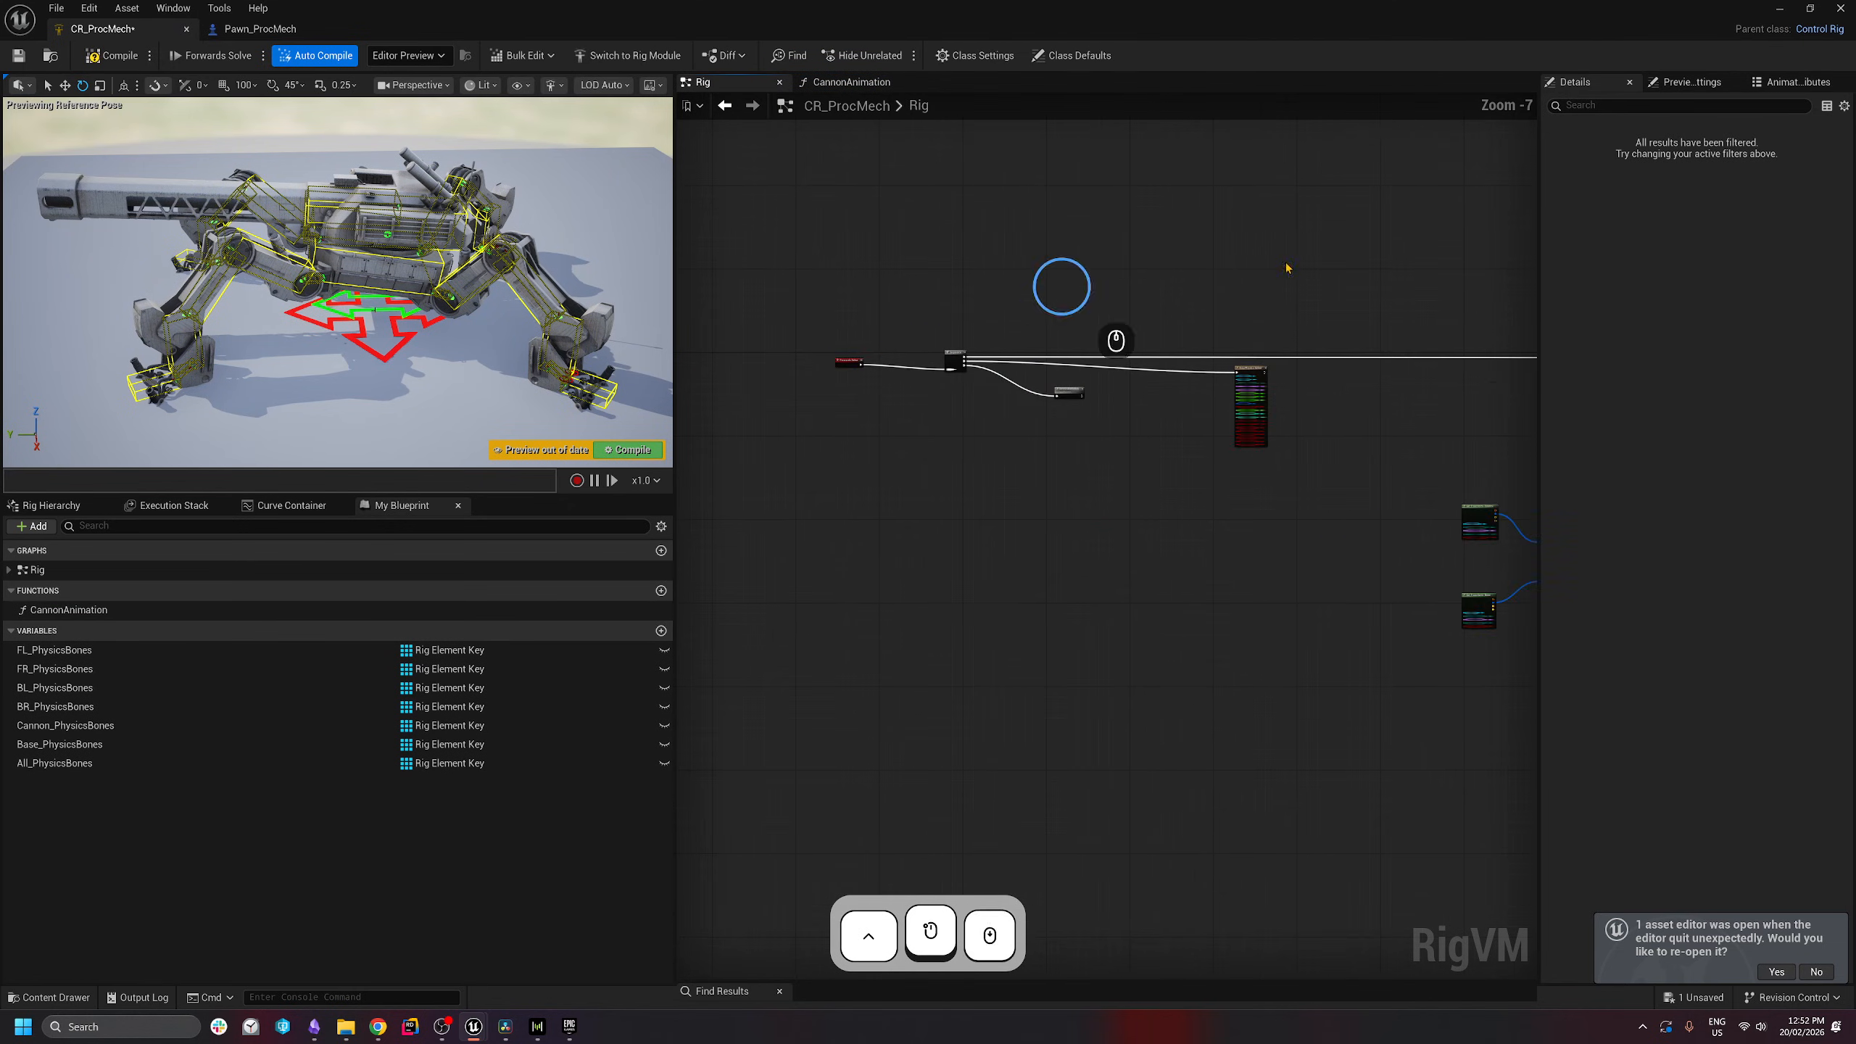
right_click_drag(1364, 543, 895, 546)
right_click_drag(694, 544, 1188, 557)
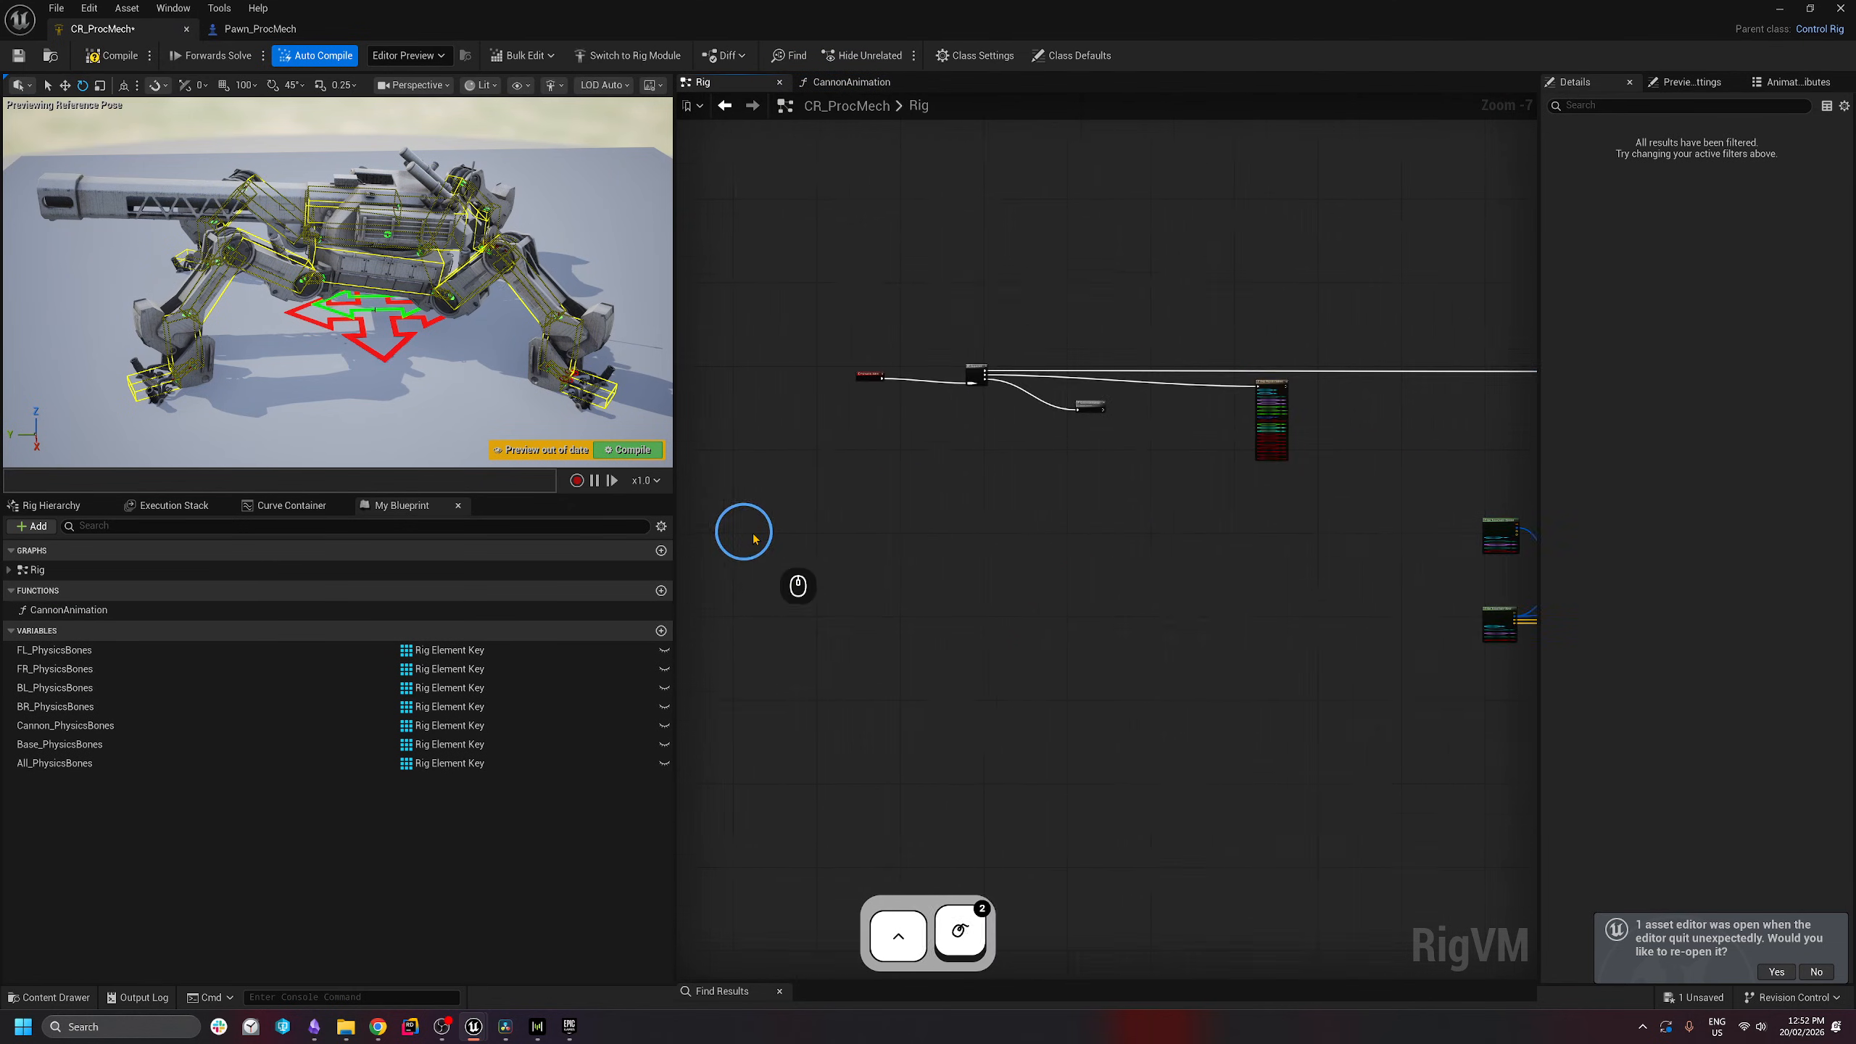
scroll(751, 544, "up", 3)
right_click_drag(1320, 411, 1135, 510)
scroll(1091, 299, "up", 1)
left_click(1085, 309)
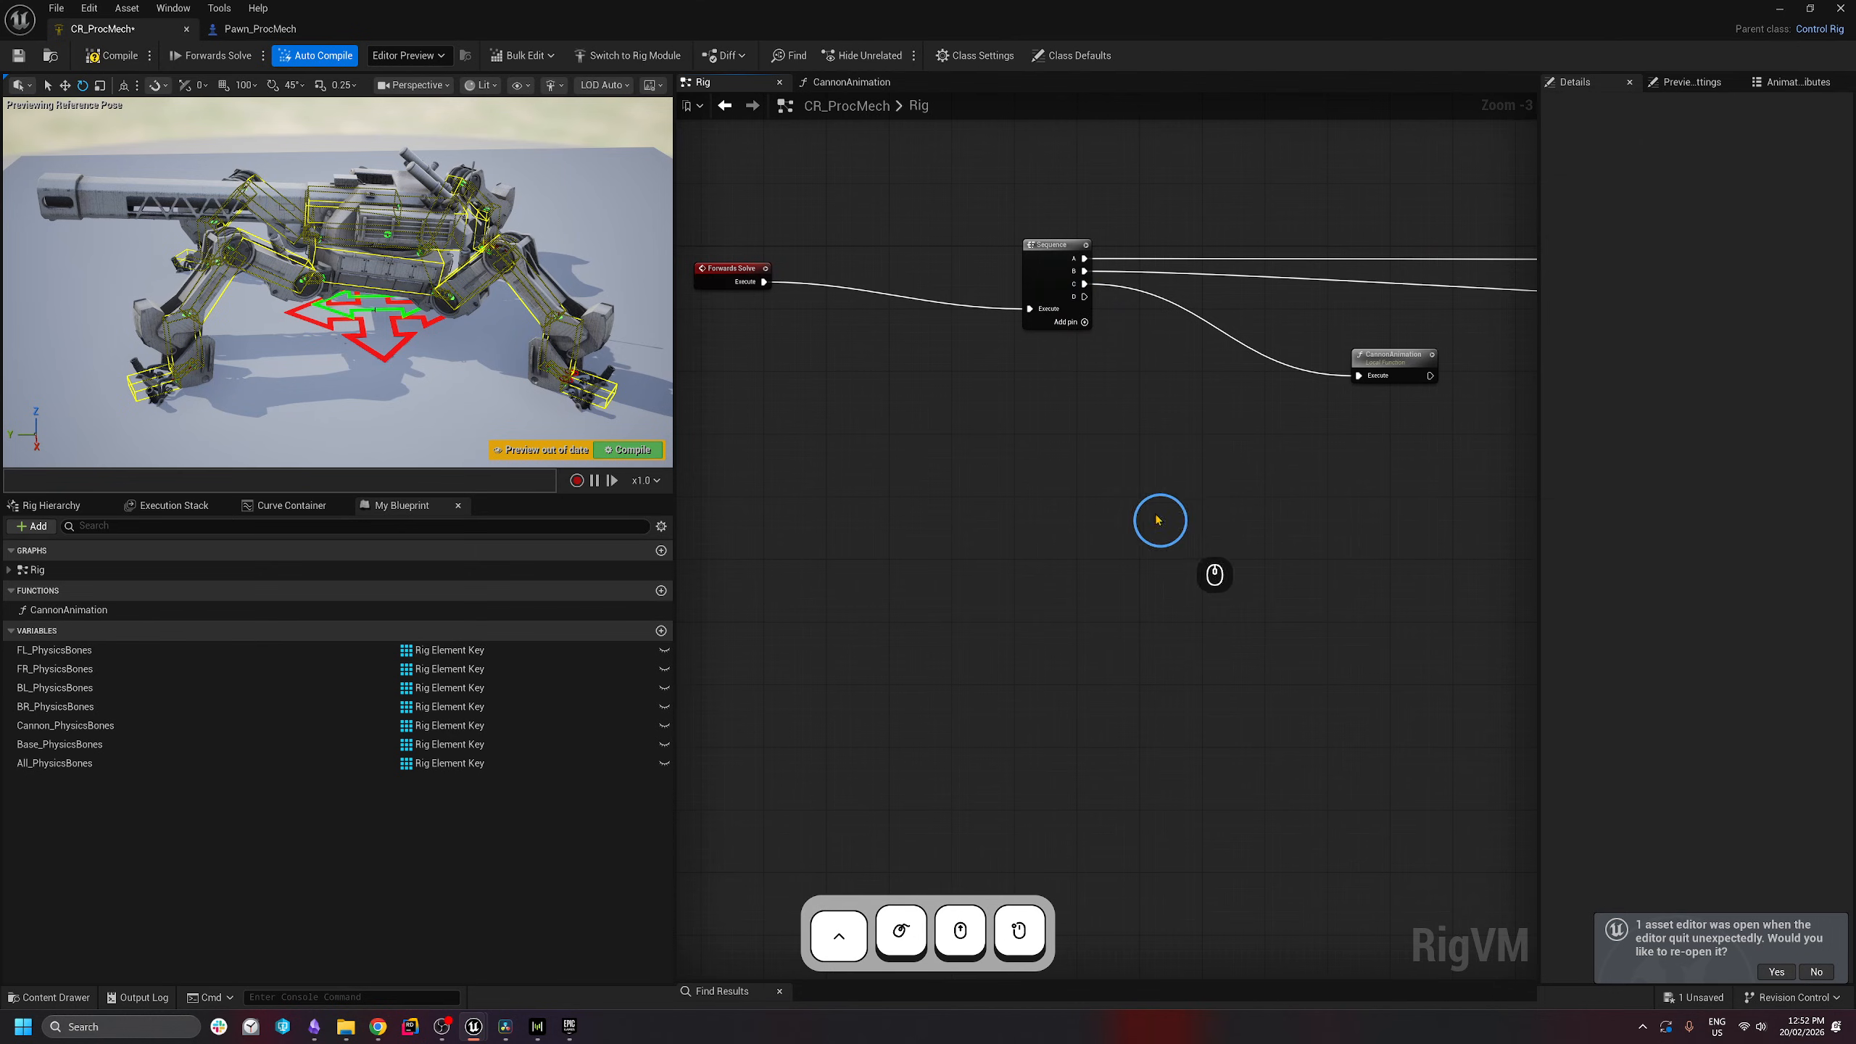
left_click(109, 949)
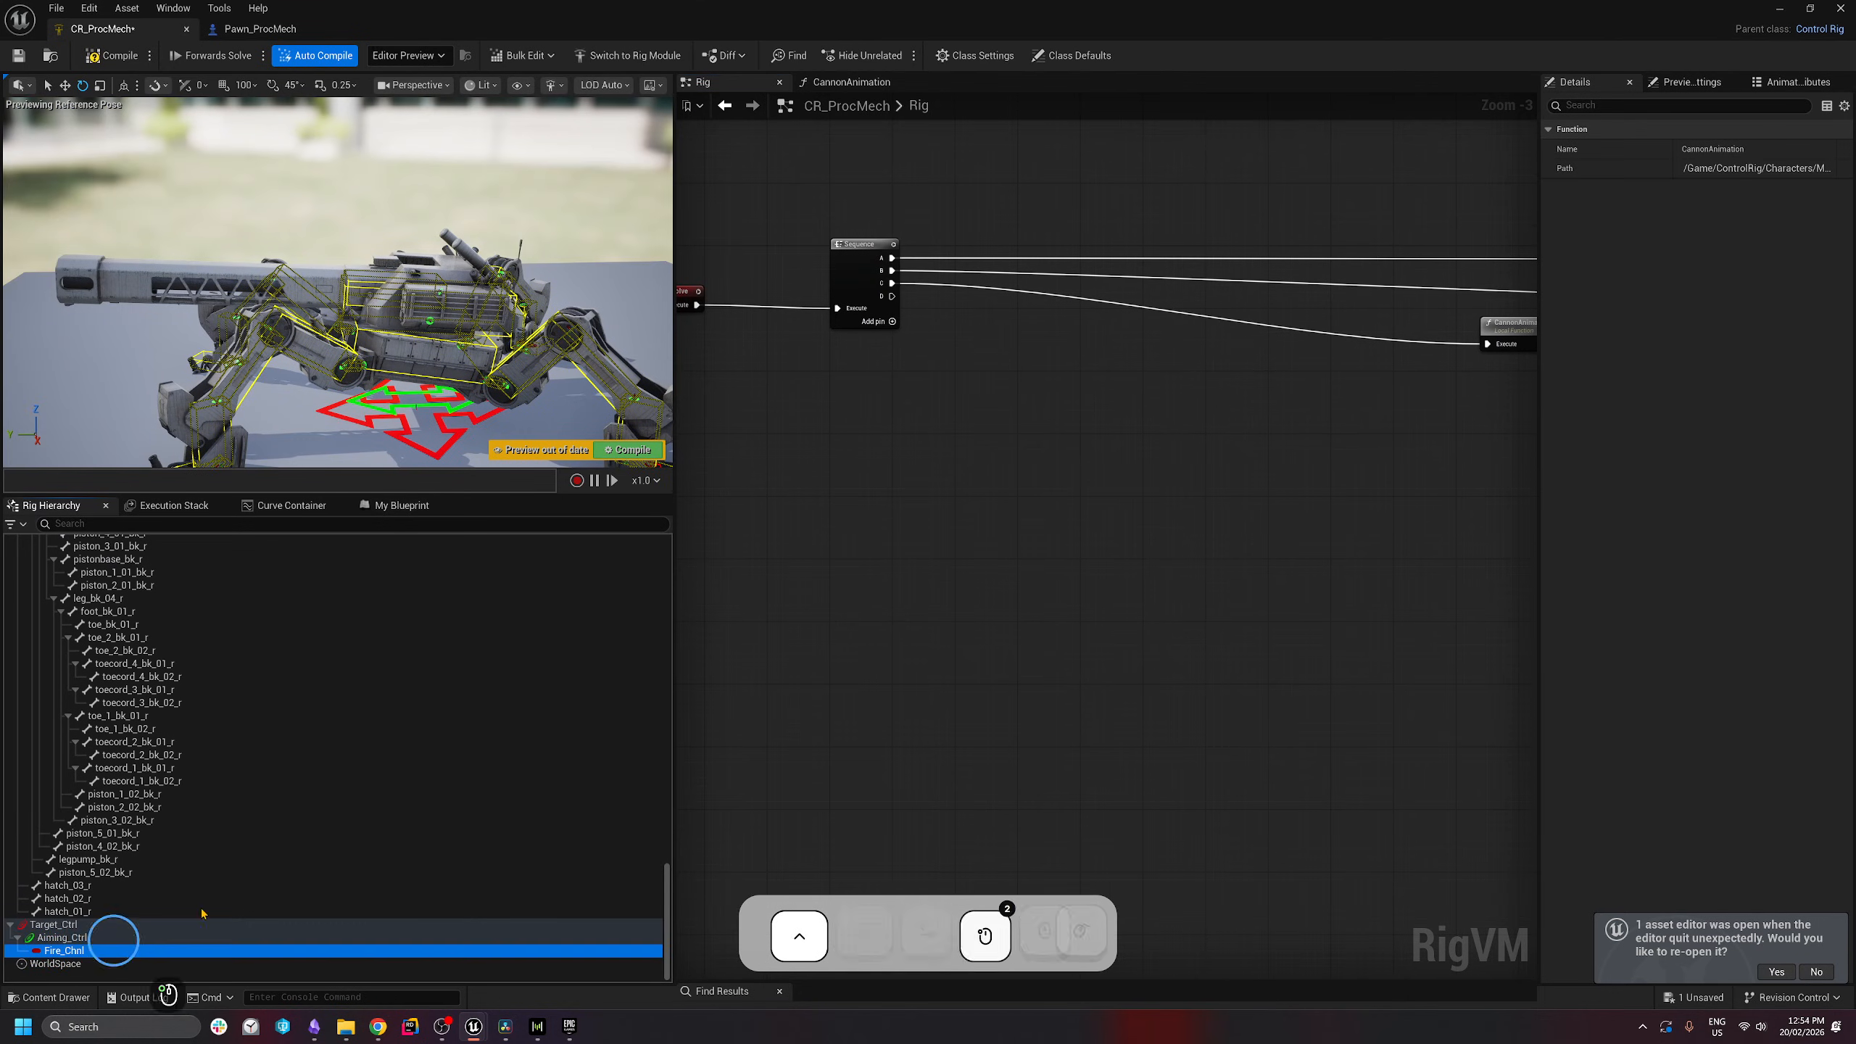
left_click_drag(202, 914, 1071, 479)
- Create a Get Bool Channel for Fire_Chnl feeding a Branch, driven by Sequence output D
left_click(860, 553)
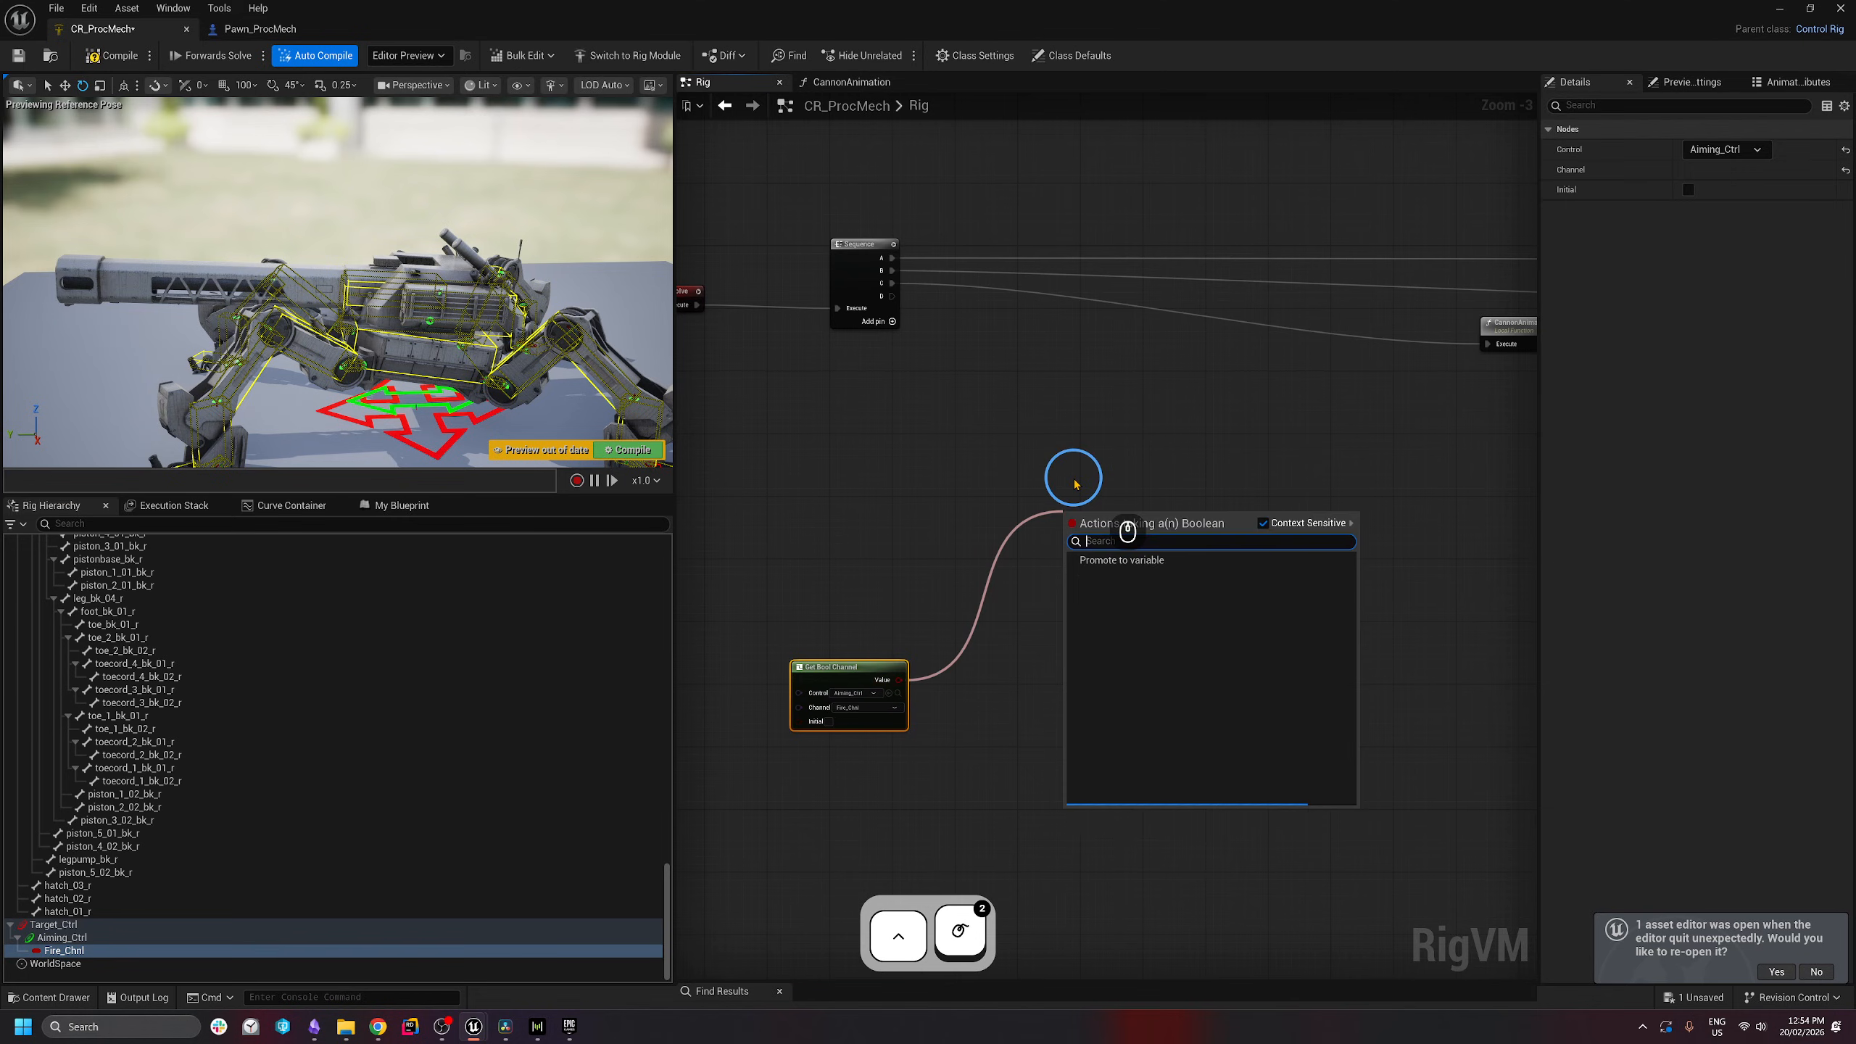
type("branch")
key("Return")
left_click(986, 458)
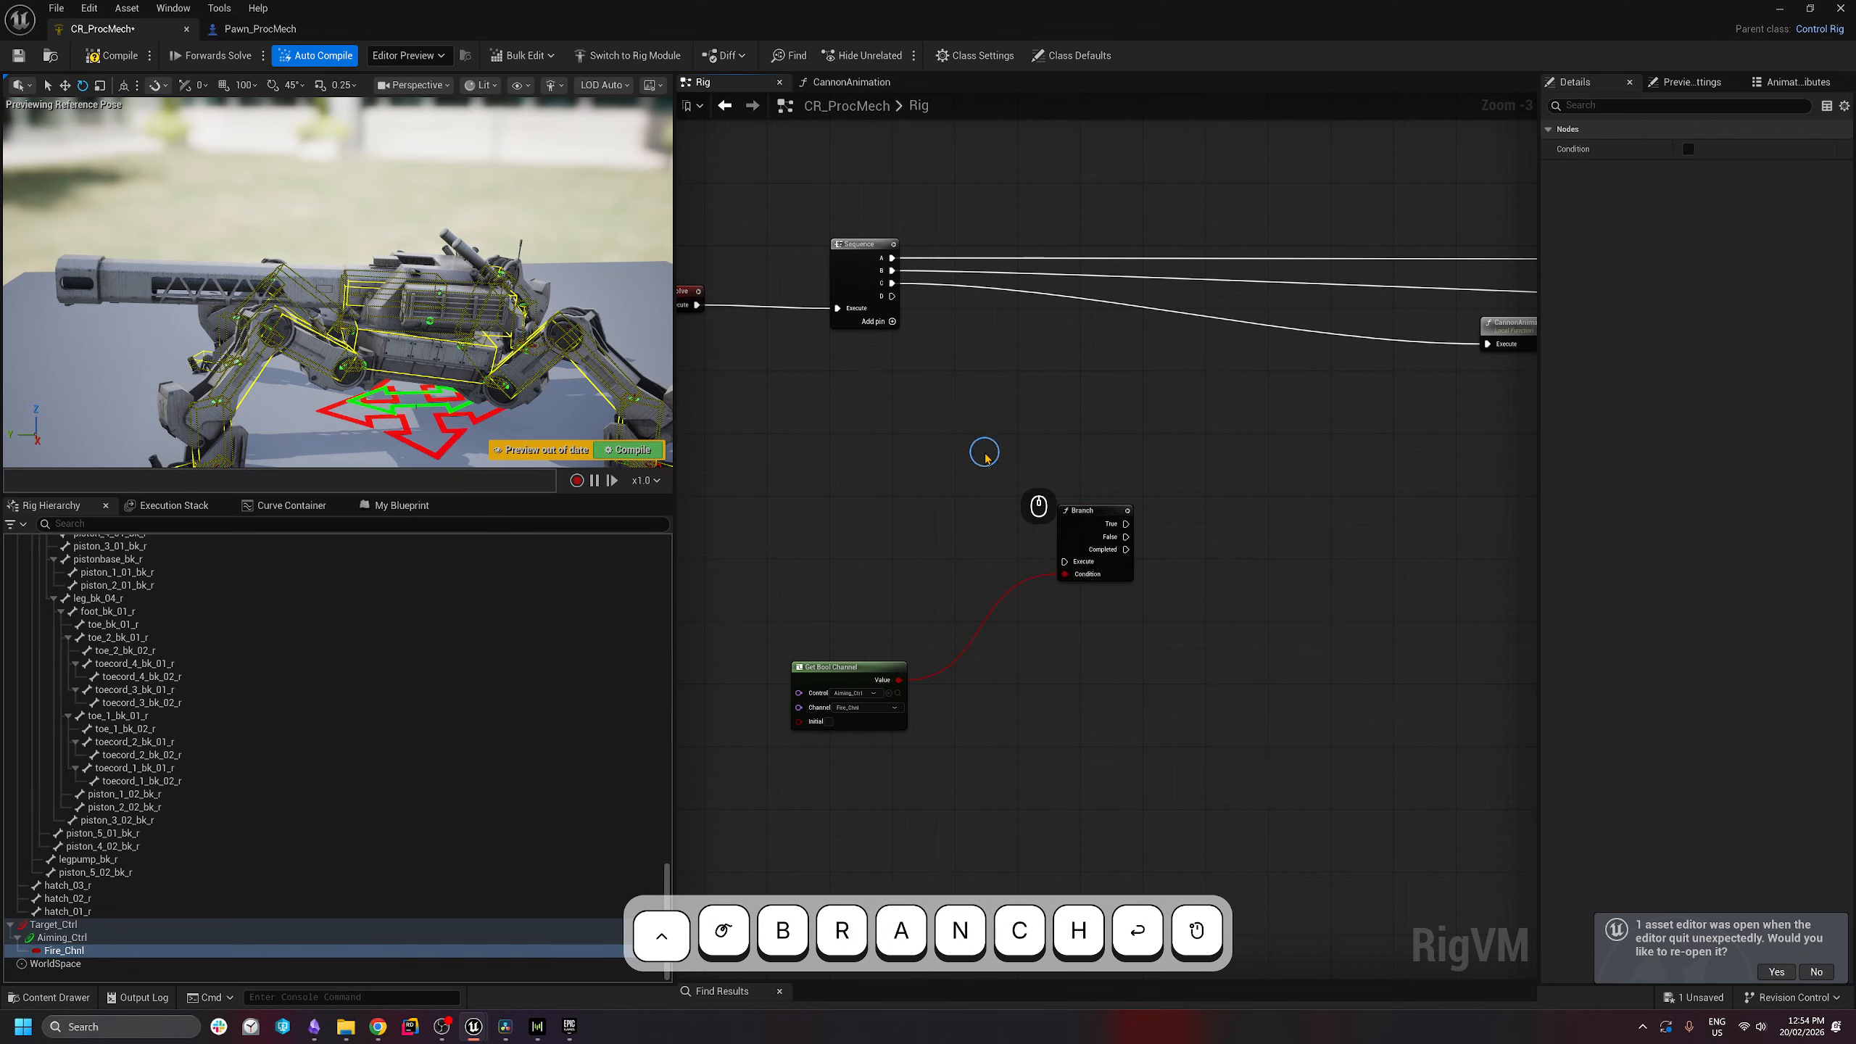
left_click_drag(892, 296, 1071, 563)
left_click_drag(805, 504, 1075, 674)
left_click_drag(1075, 524, 1056, 666)
key("s")
key("c")
left_click(1194, 676)
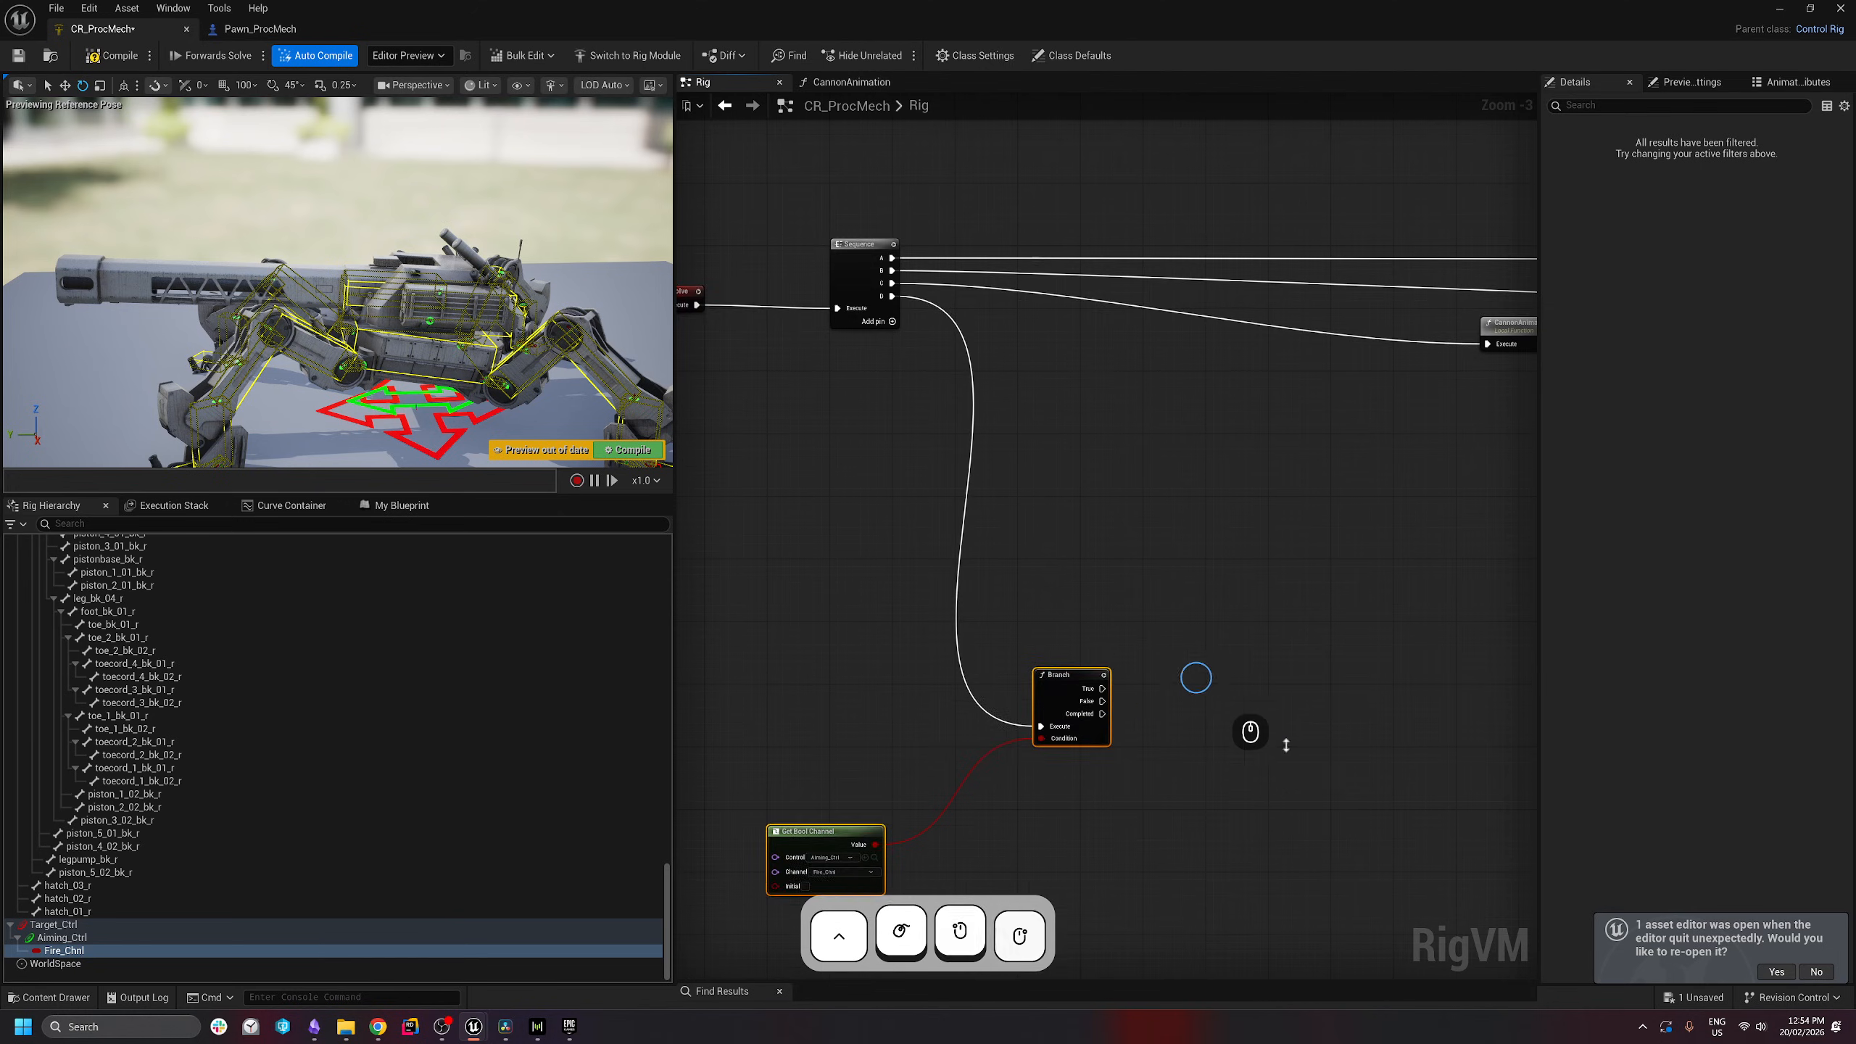
right_click_drag(858, 723, 745, 519)
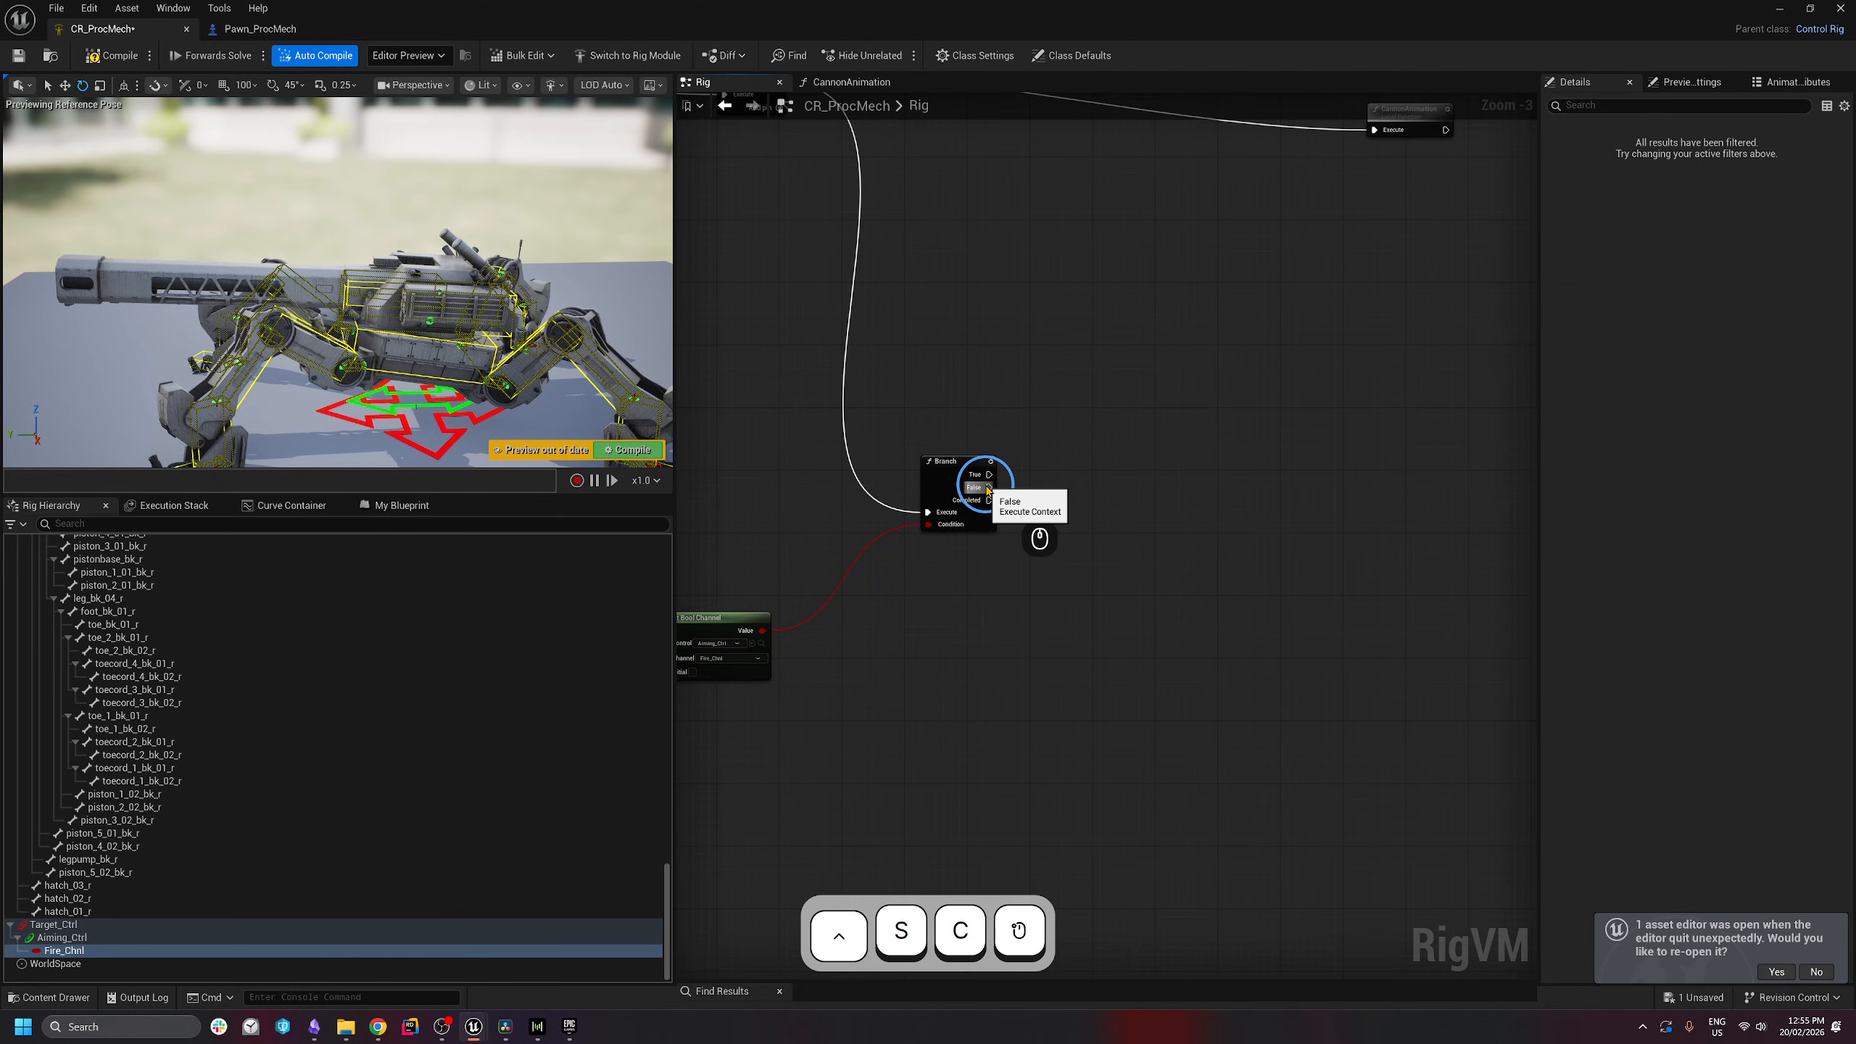
- Add a Set Physics Control Target on the Branch's False output targeting main_gun
left_click_drag(988, 487, 1092, 573)
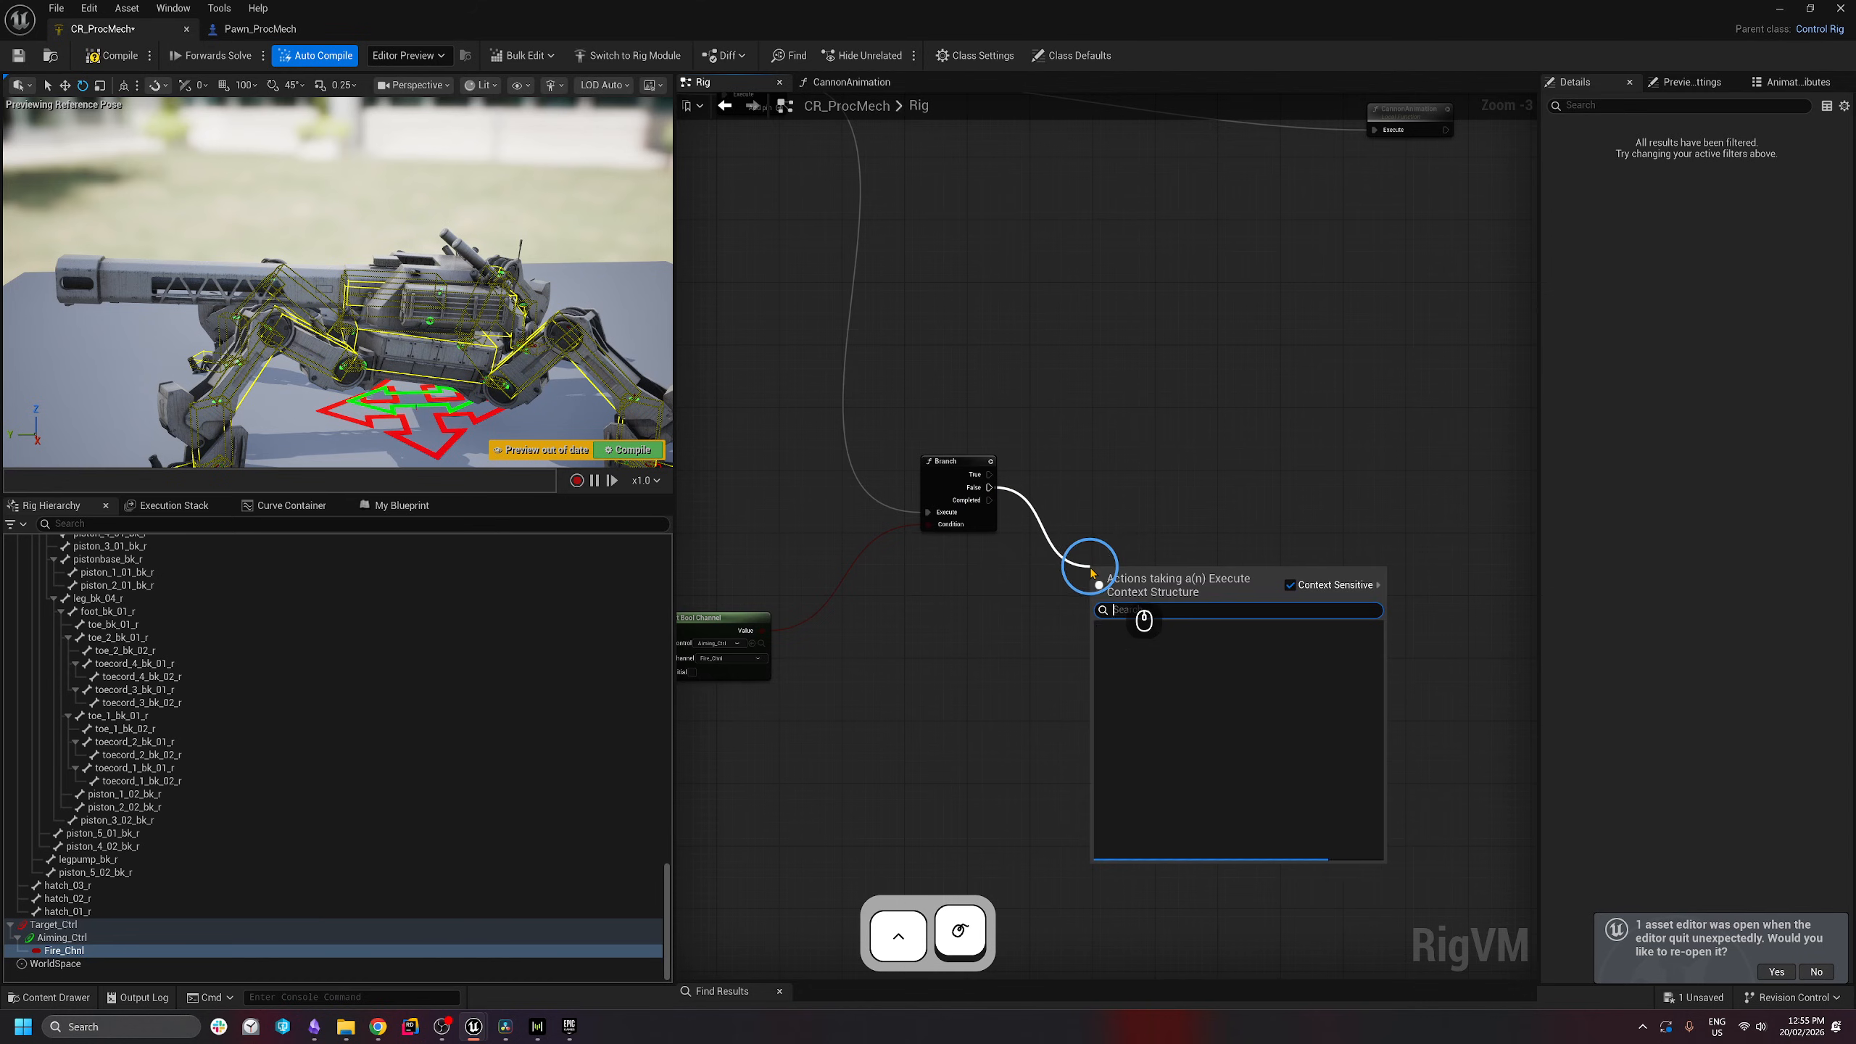
type("set physics")
key("BackSpace")
key("BackSpace")
key("BackSpace")
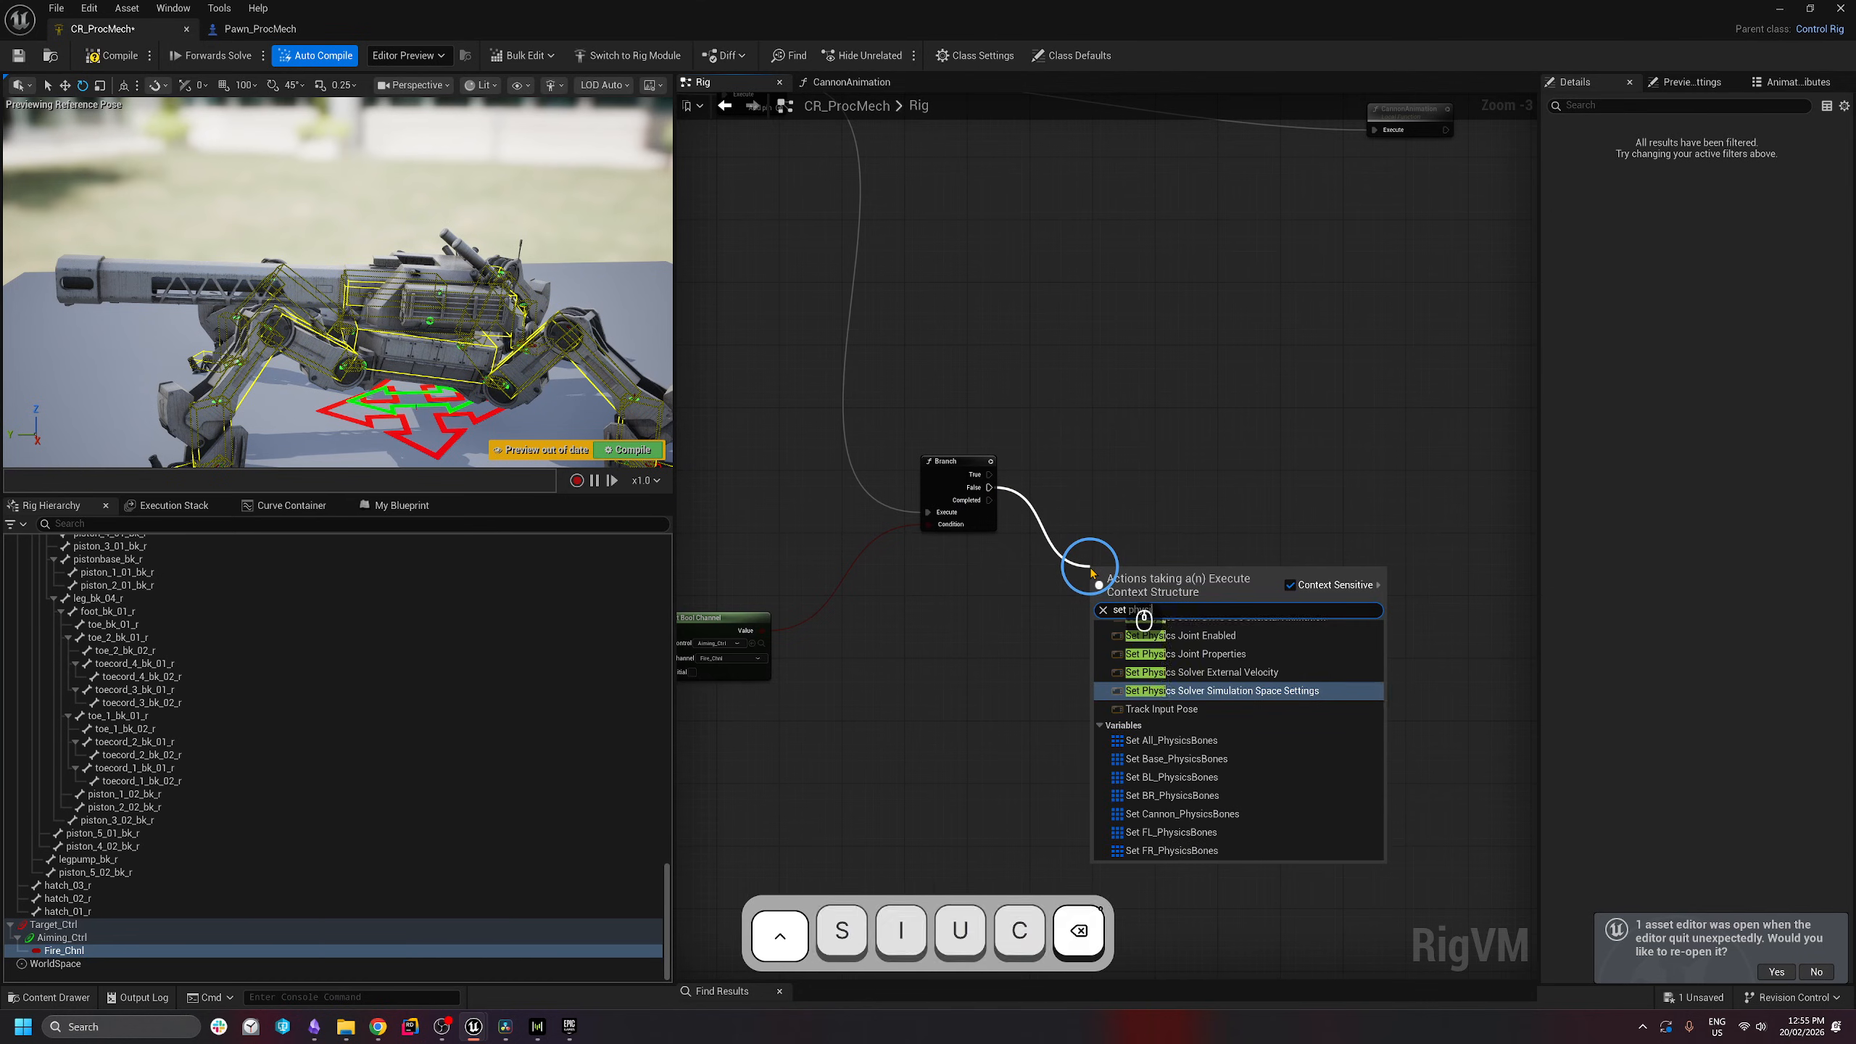
type("ics control")
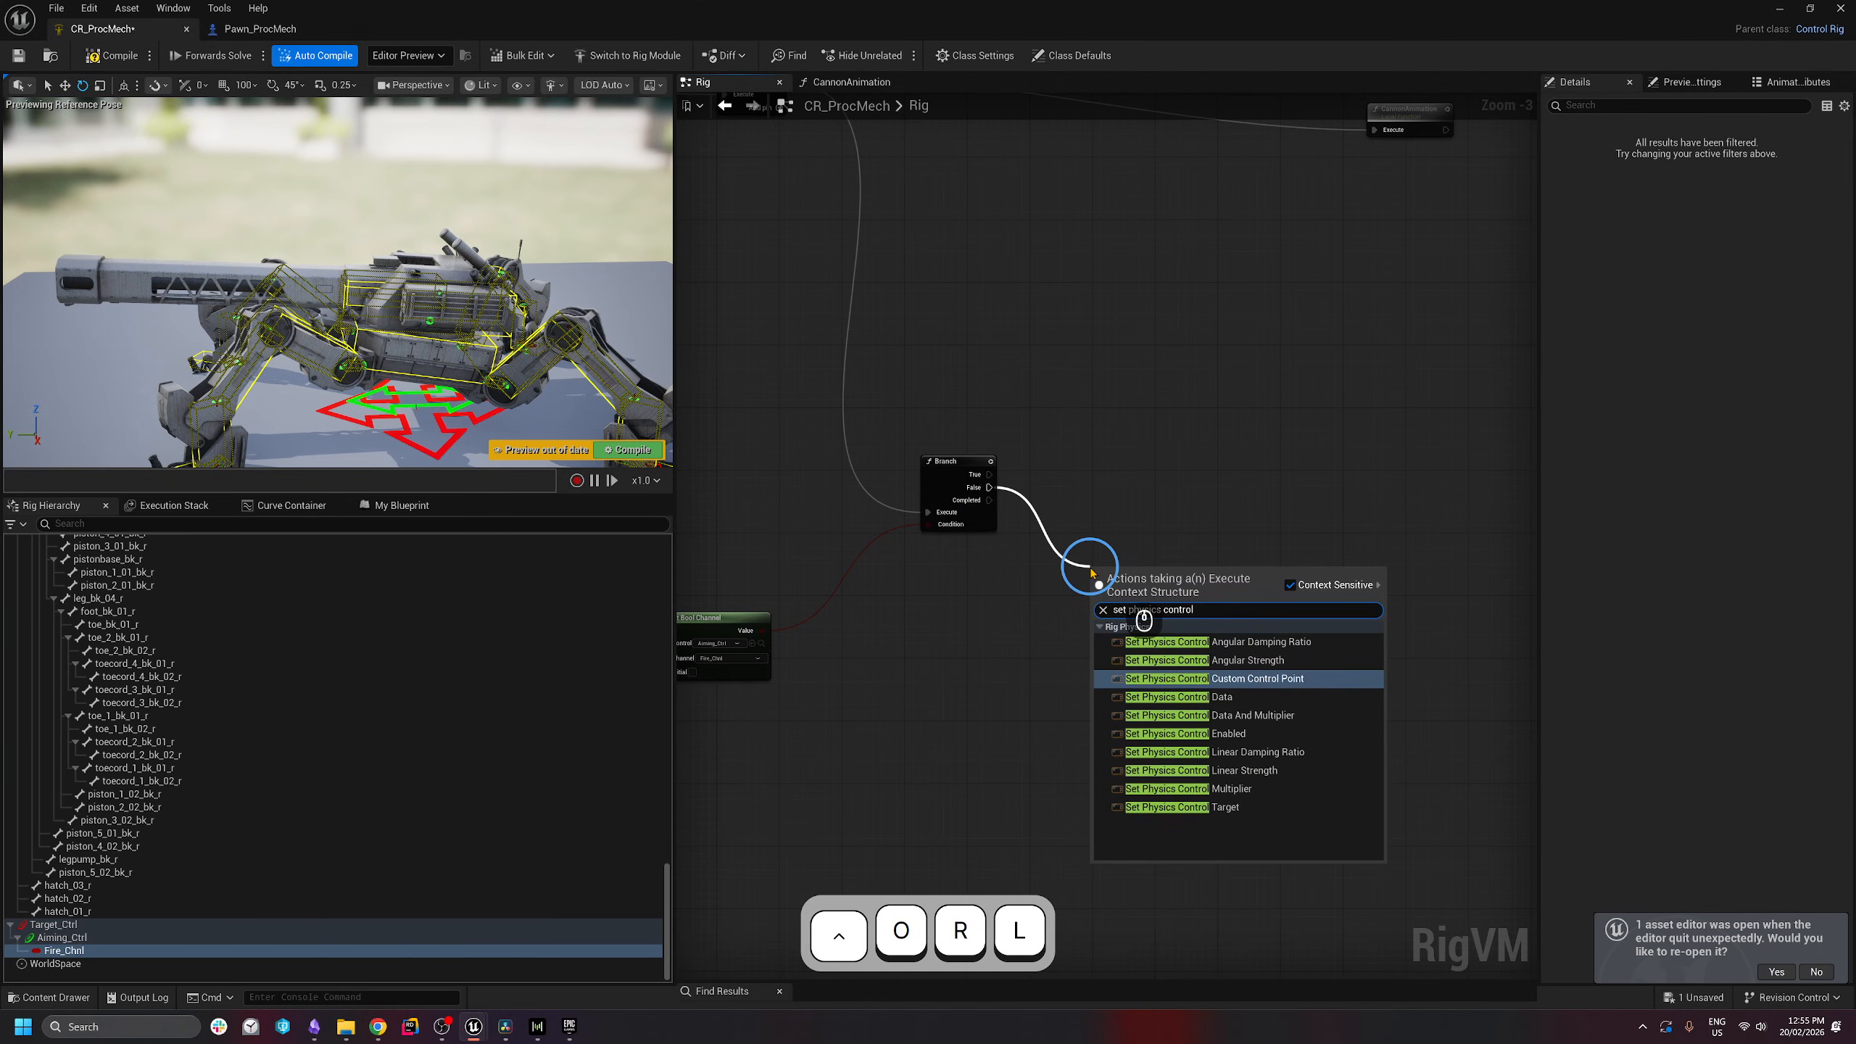
left_click(1243, 807)
left_click_drag(1216, 590, 1121, 504)
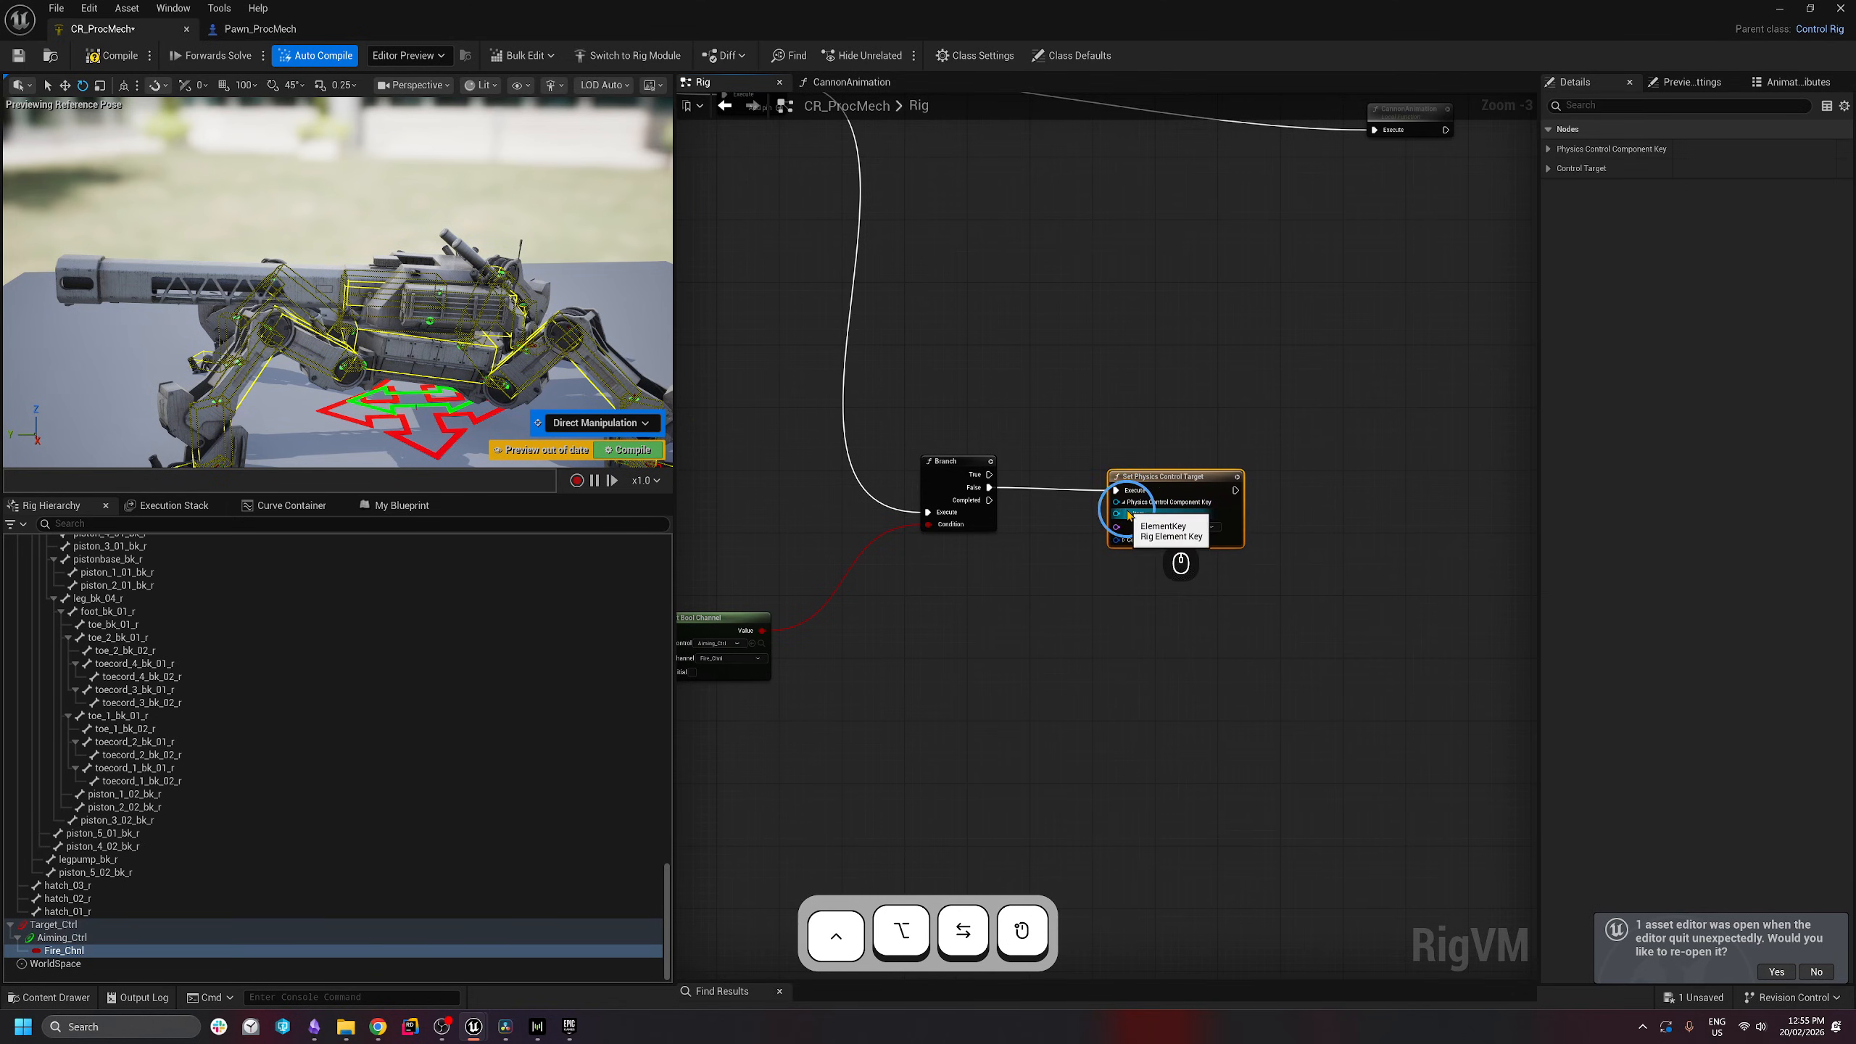
left_click(1129, 514)
left_click(1188, 542)
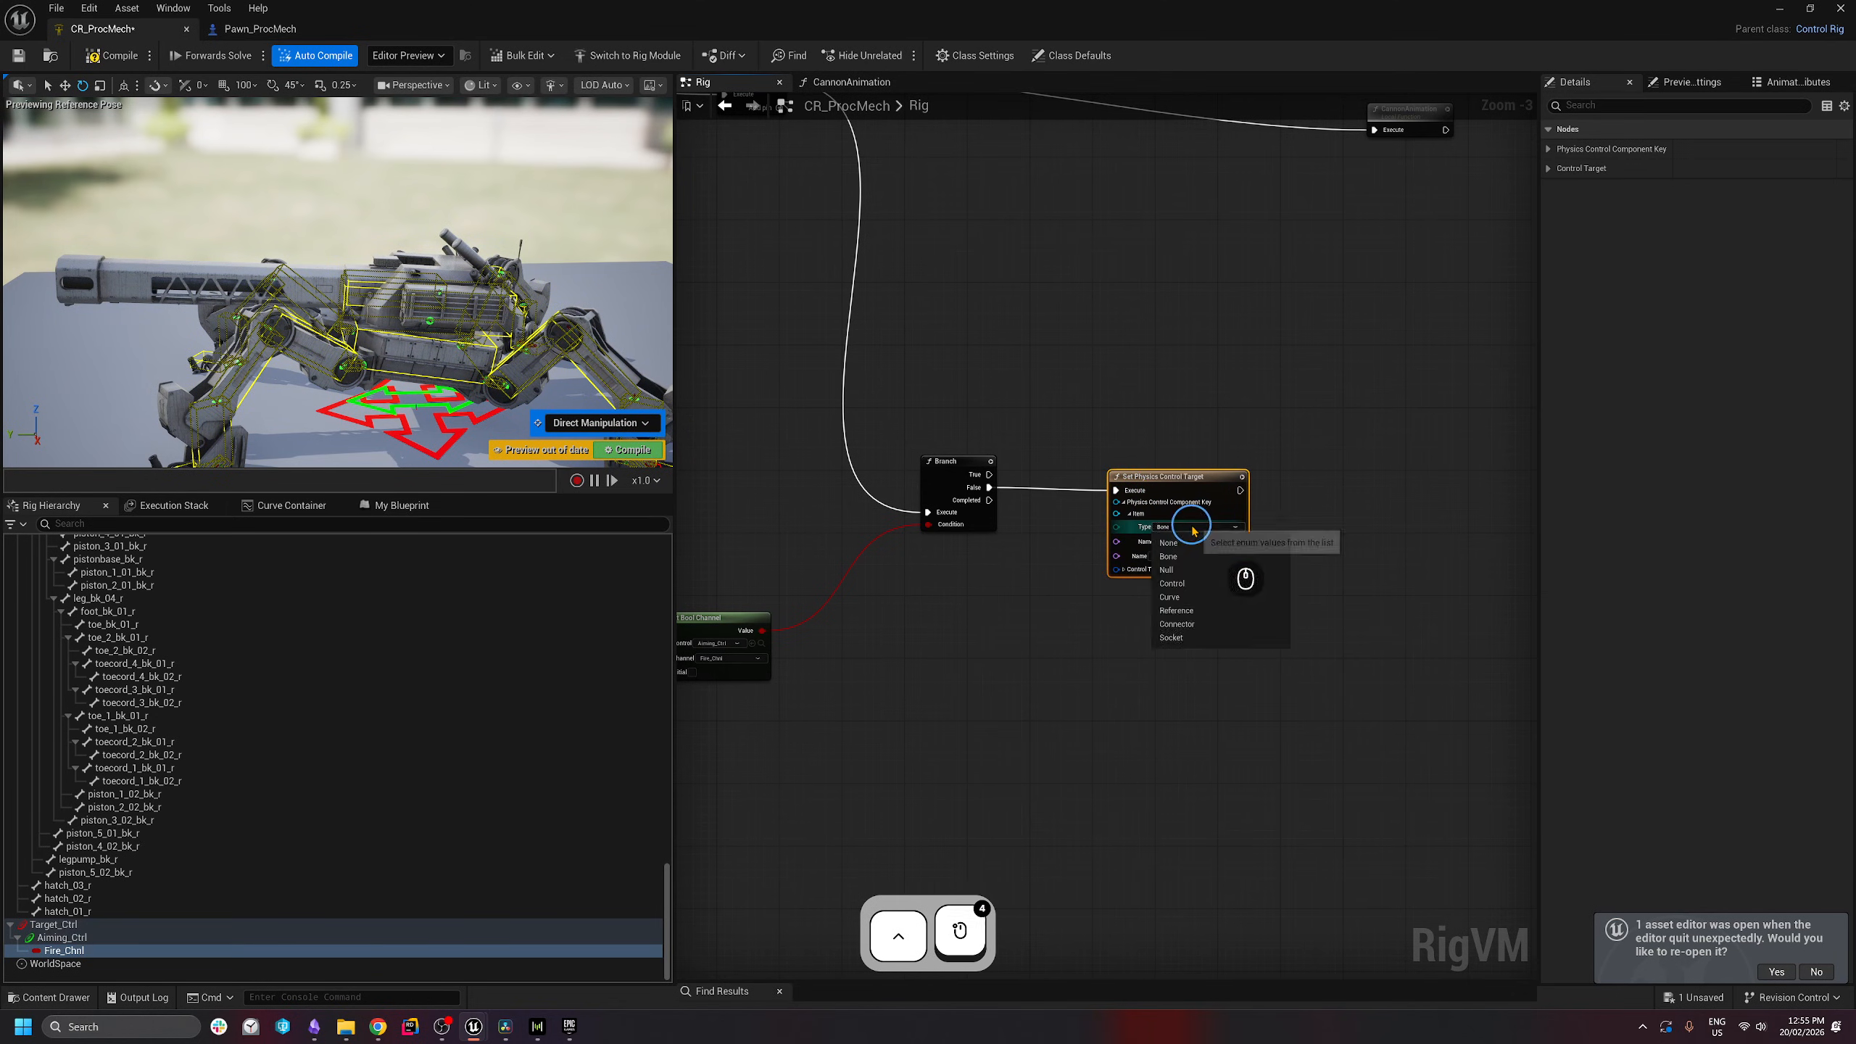
type("mai")
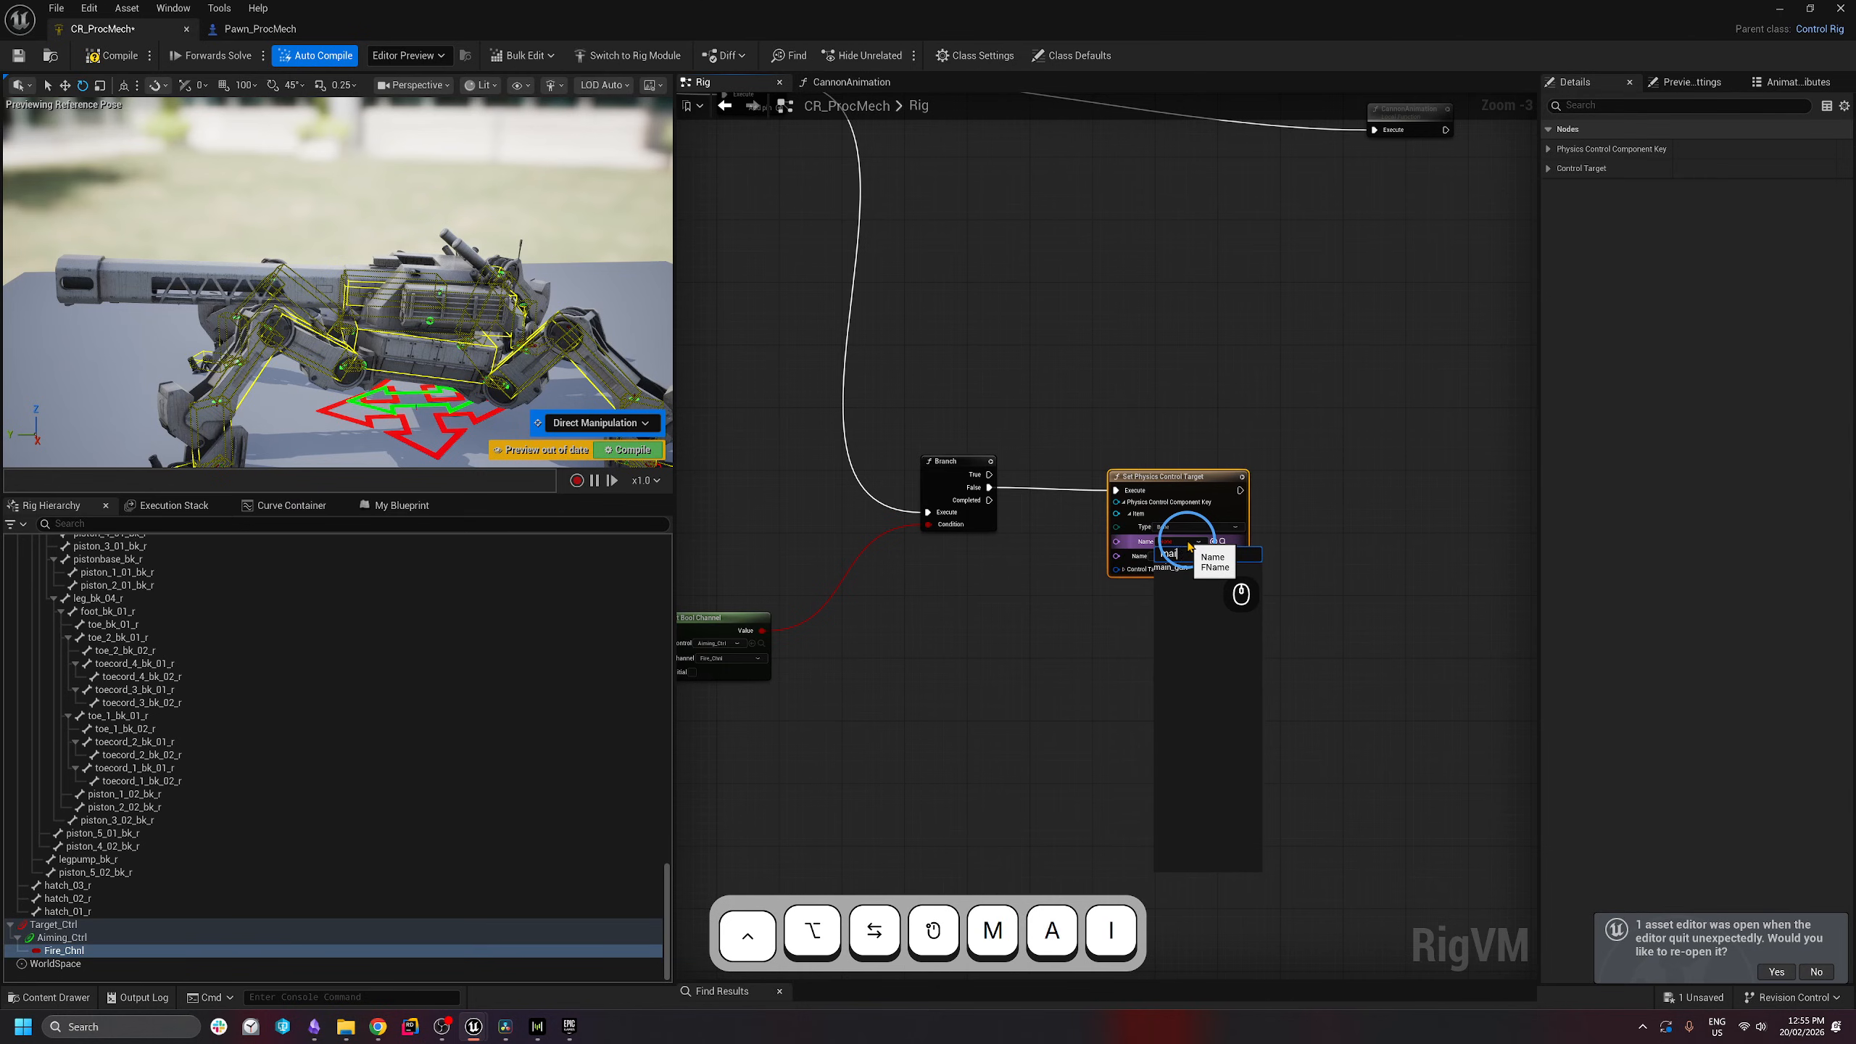
left_click(1174, 568)
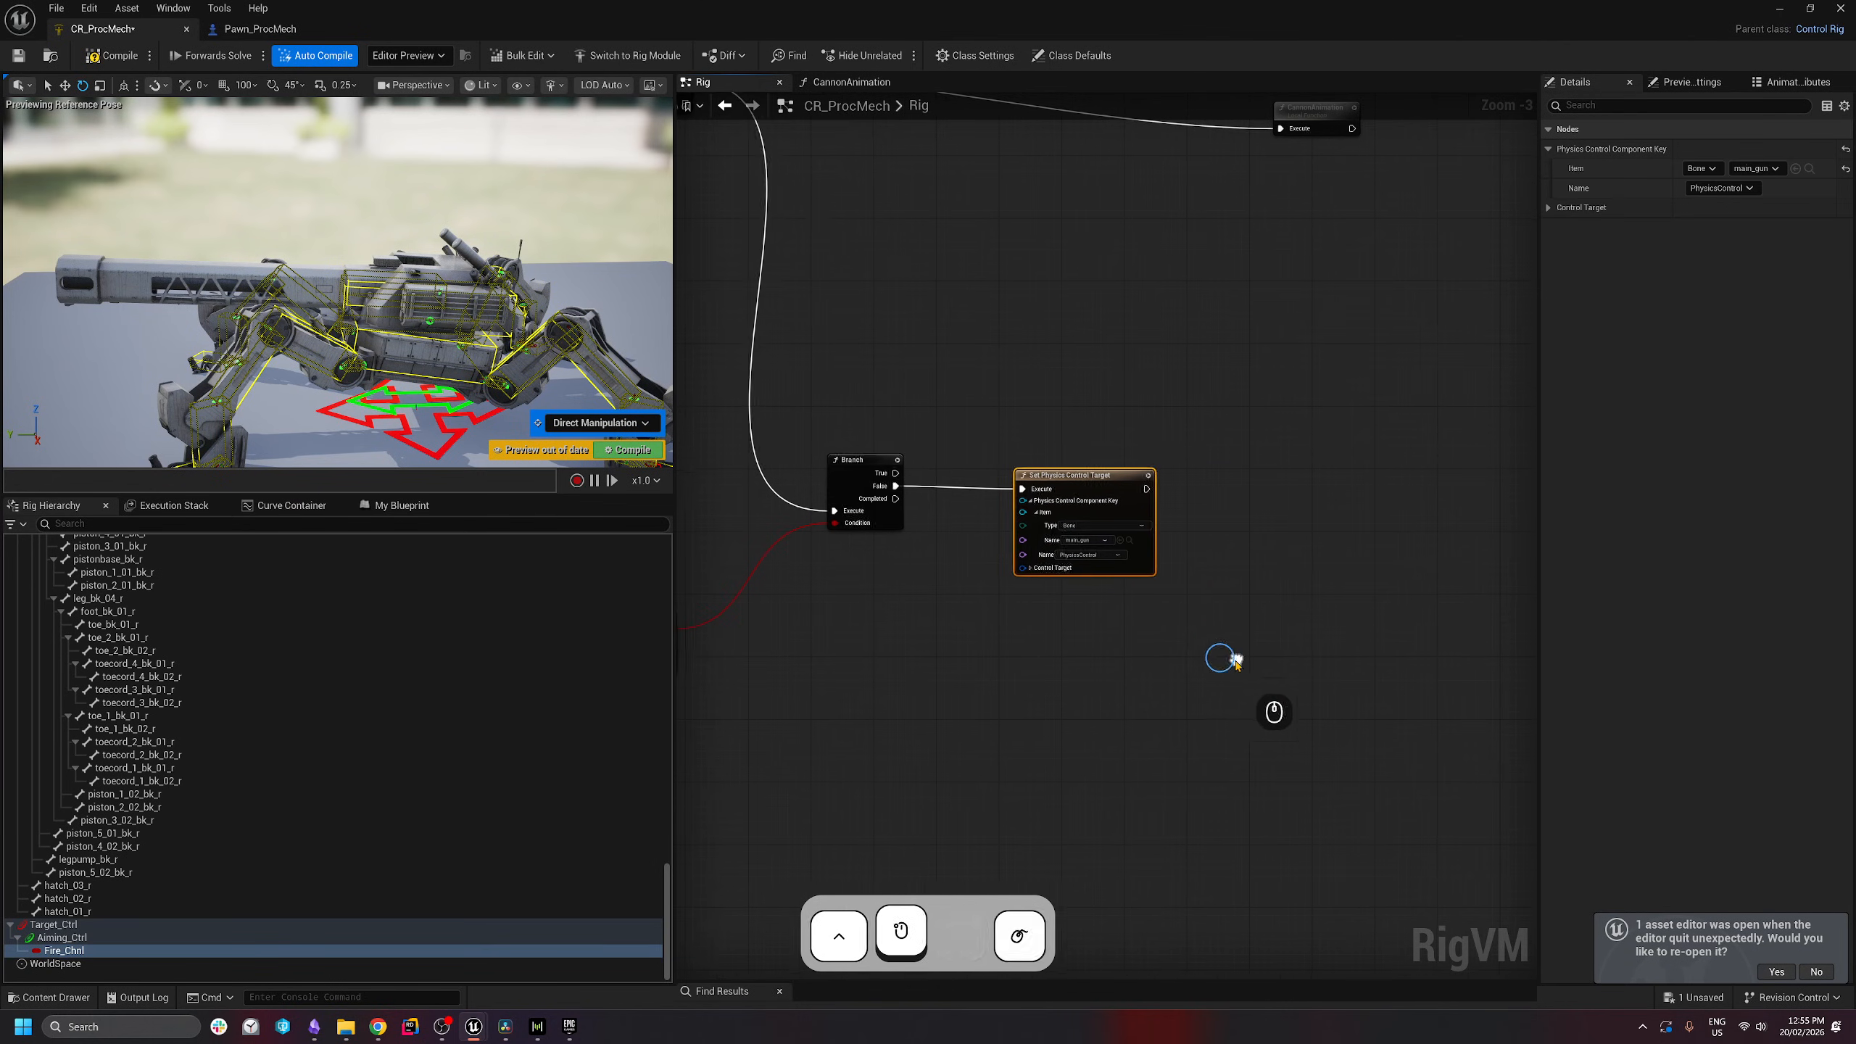
left_click_drag(1125, 568, 1111, 560)
- Duplicate the node, chain it after the first, and target turret_base
right_click_drag(1235, 488, 1180, 485)
key("ctrl+c")
key("ctrl+v")
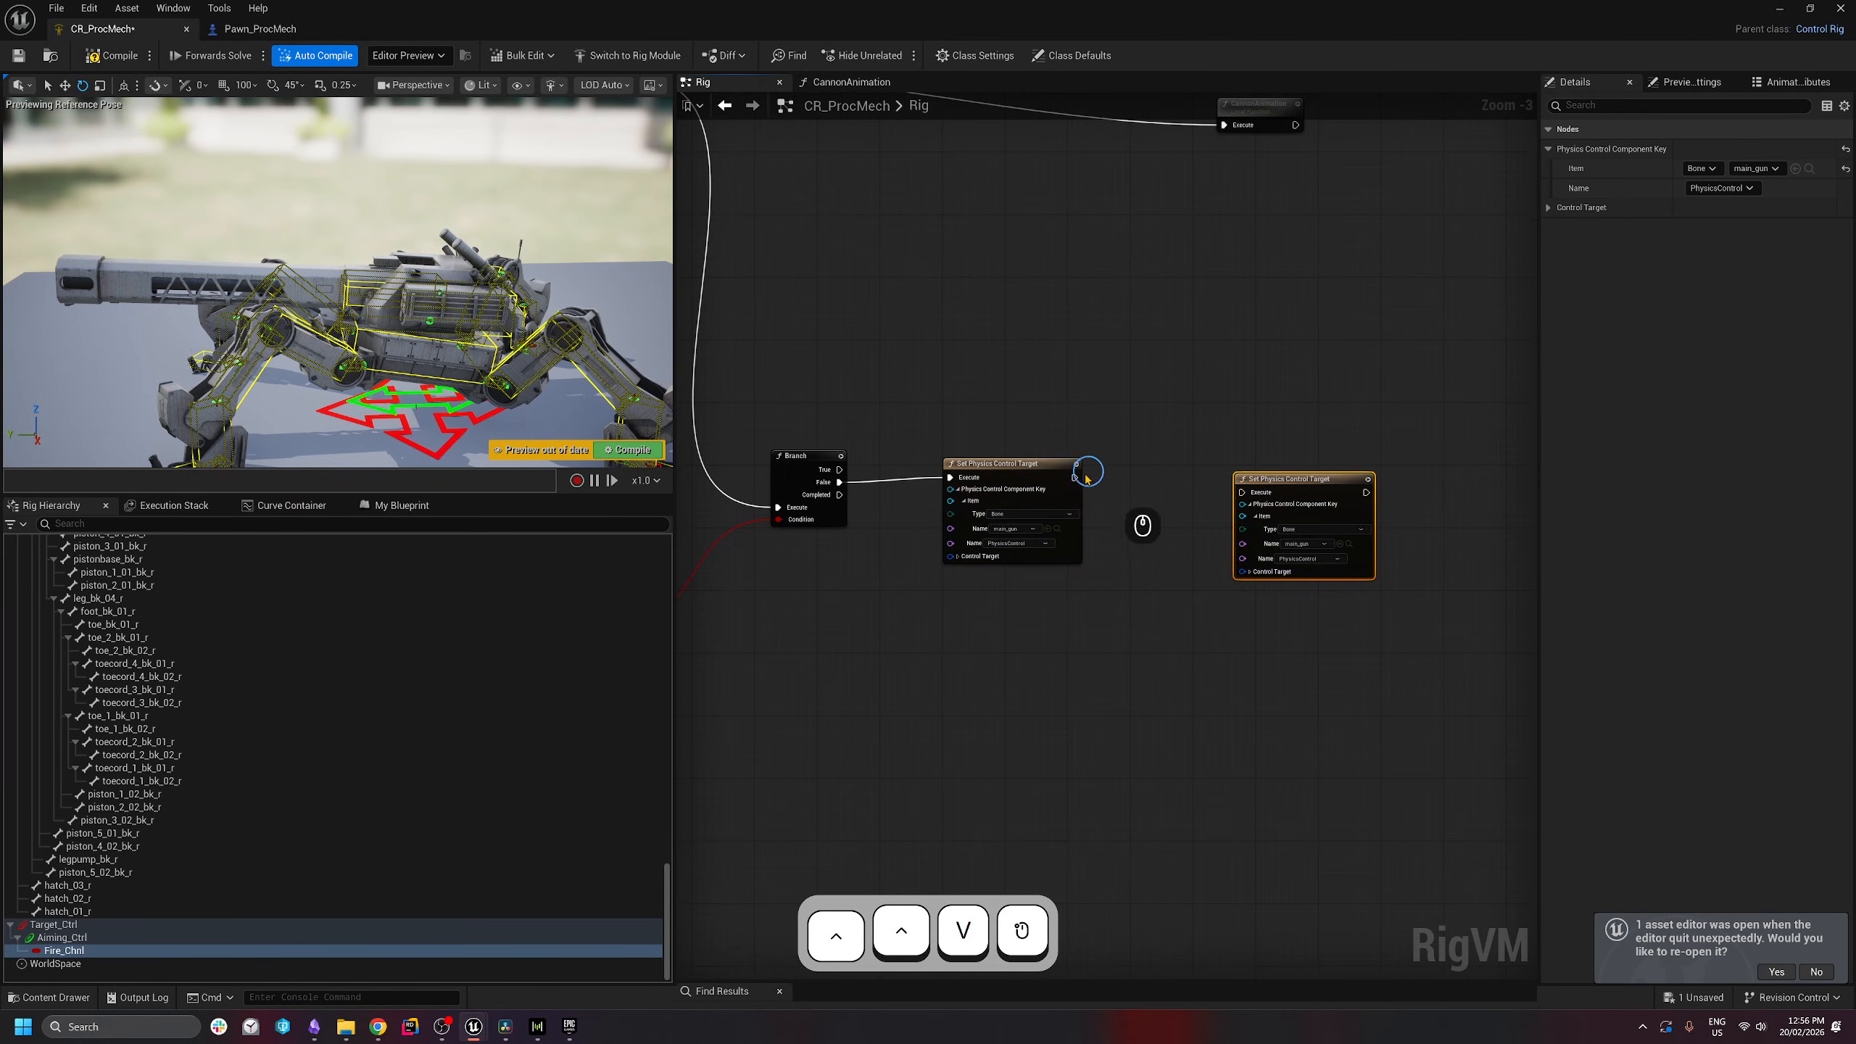
left_click_drag(1076, 477, 1277, 483)
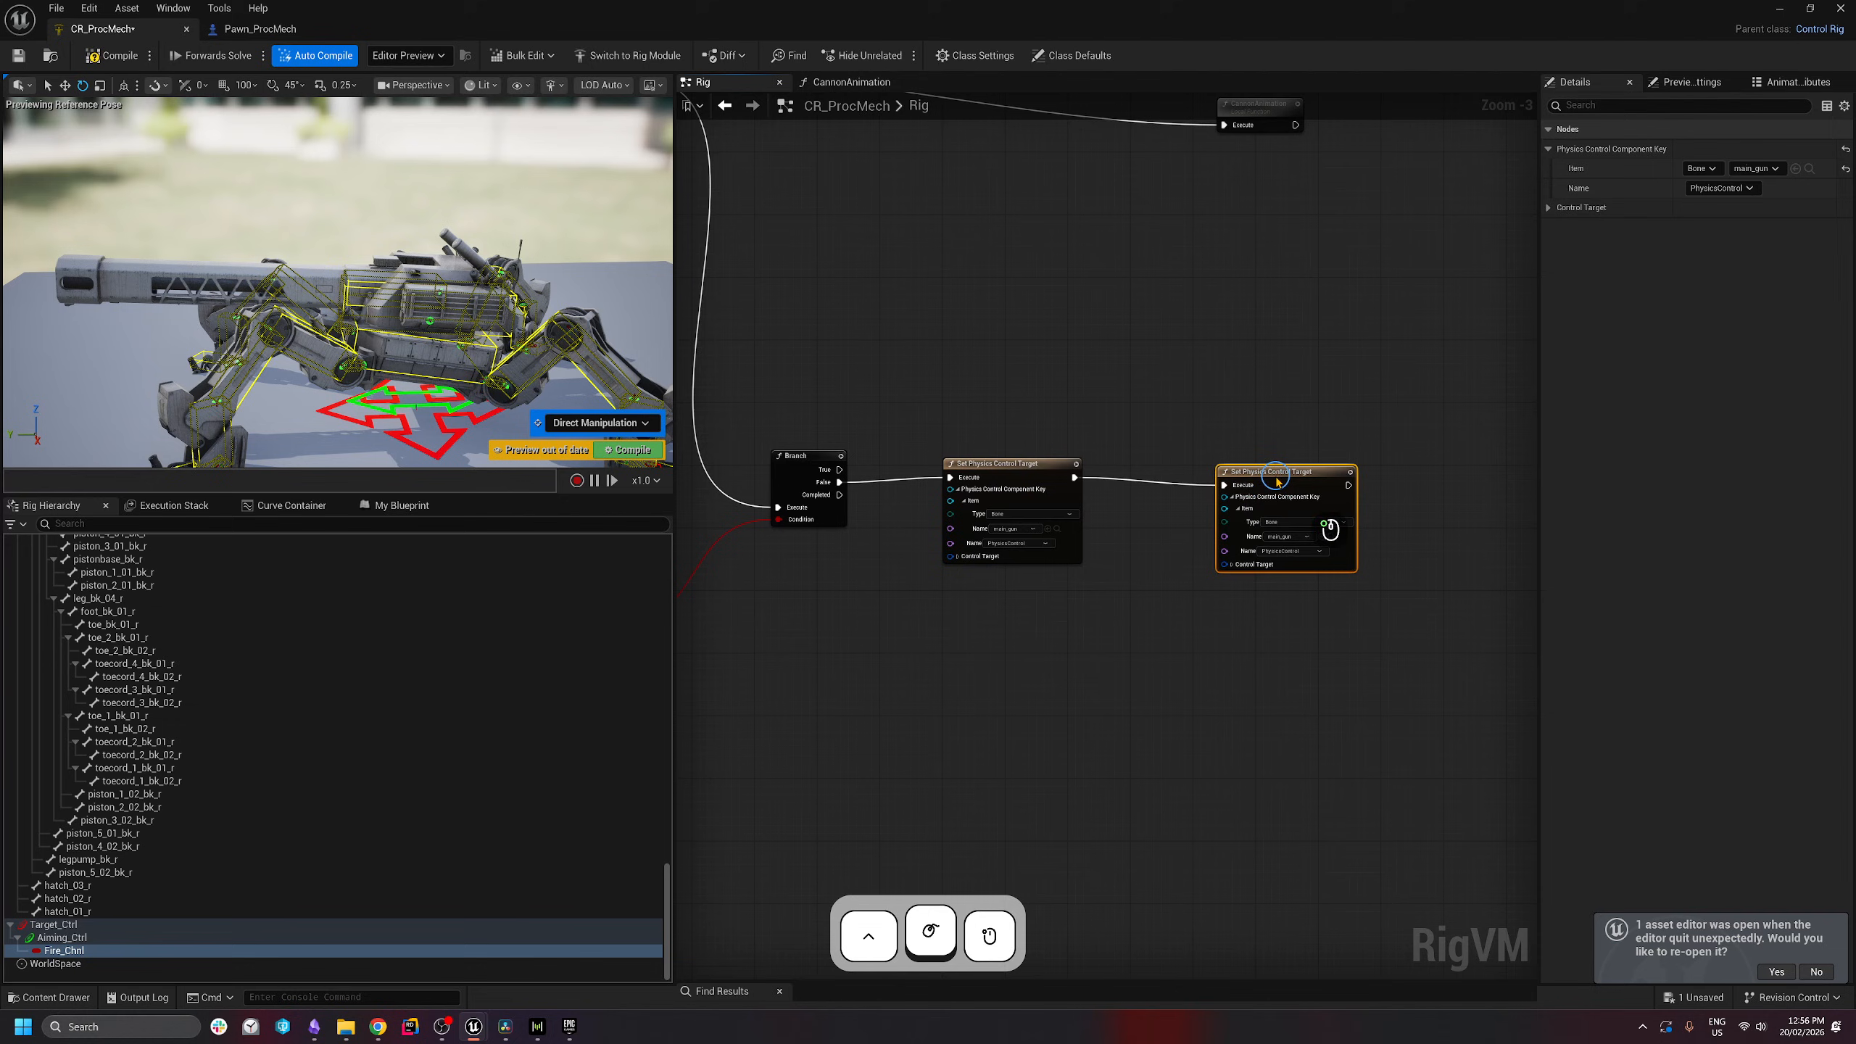
left_click(1289, 544)
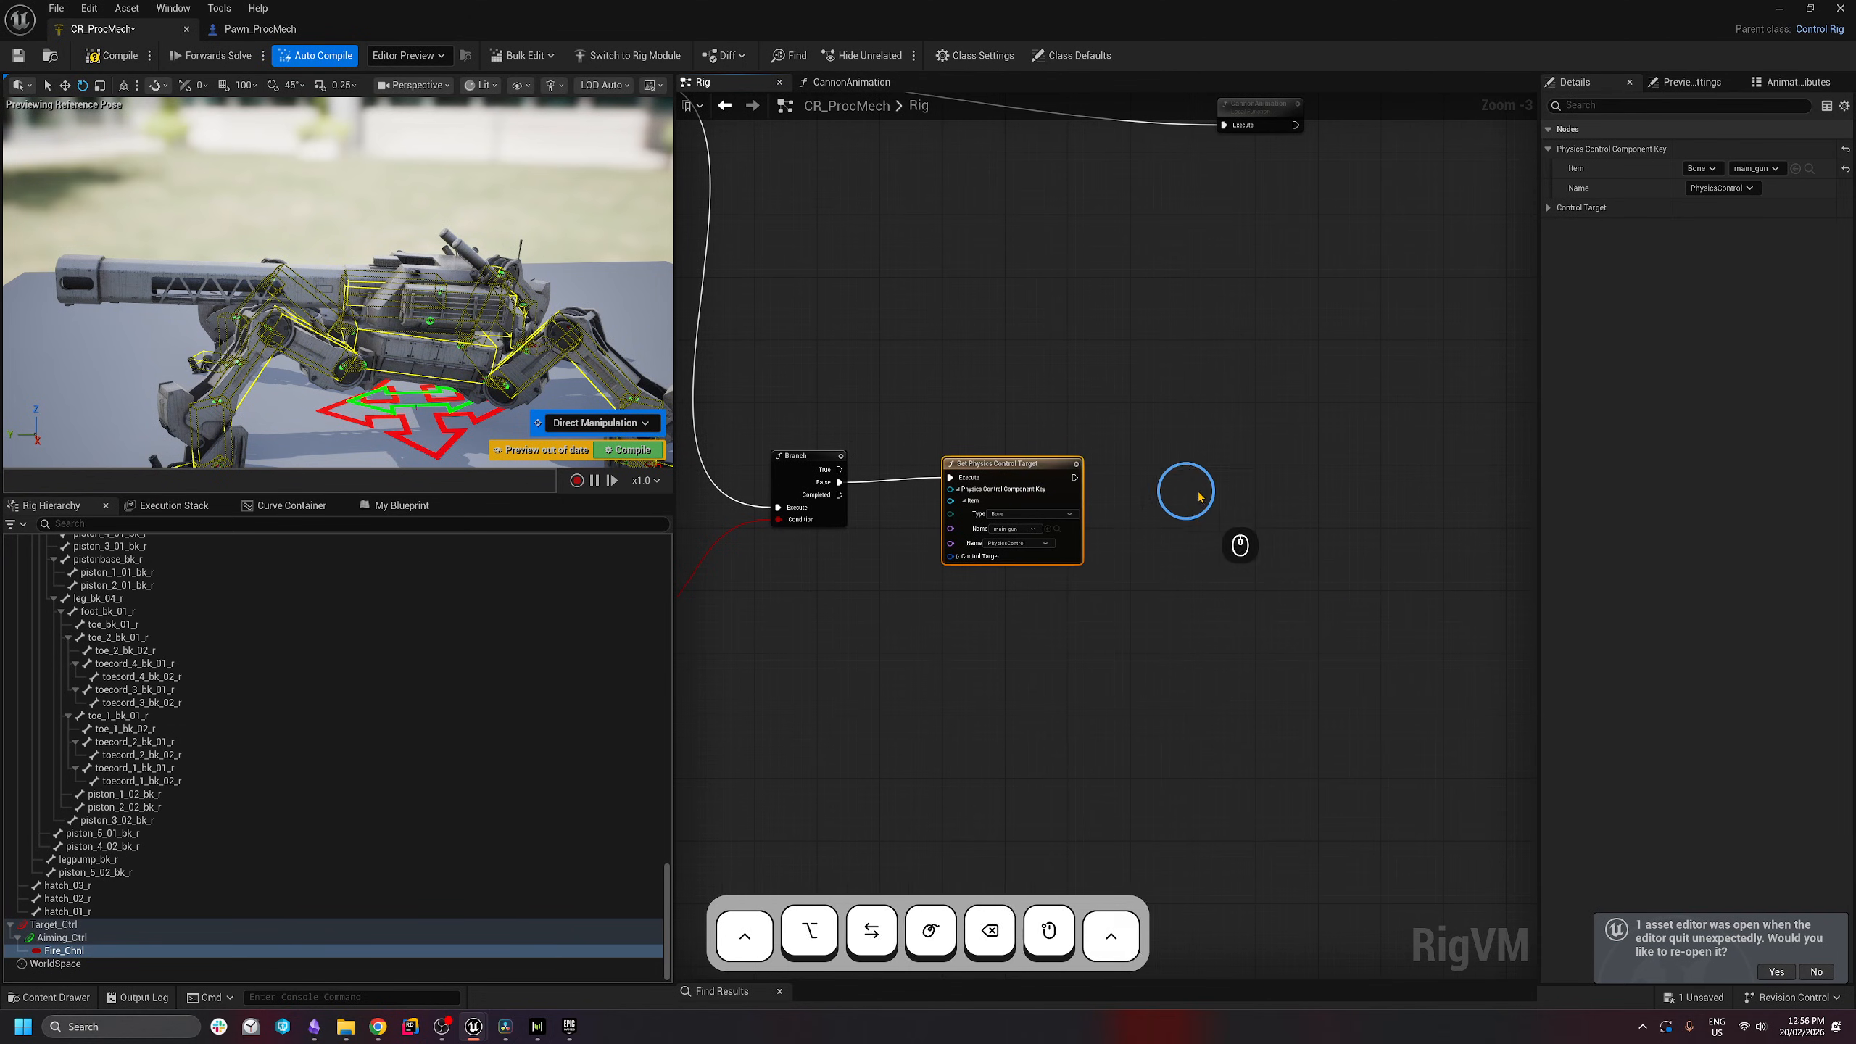
key("ctrl+c")
left_click(1229, 489)
key("ctrl+v")
left_click_drag(1250, 495, 1170, 477)
left_click(1232, 528)
type("t")
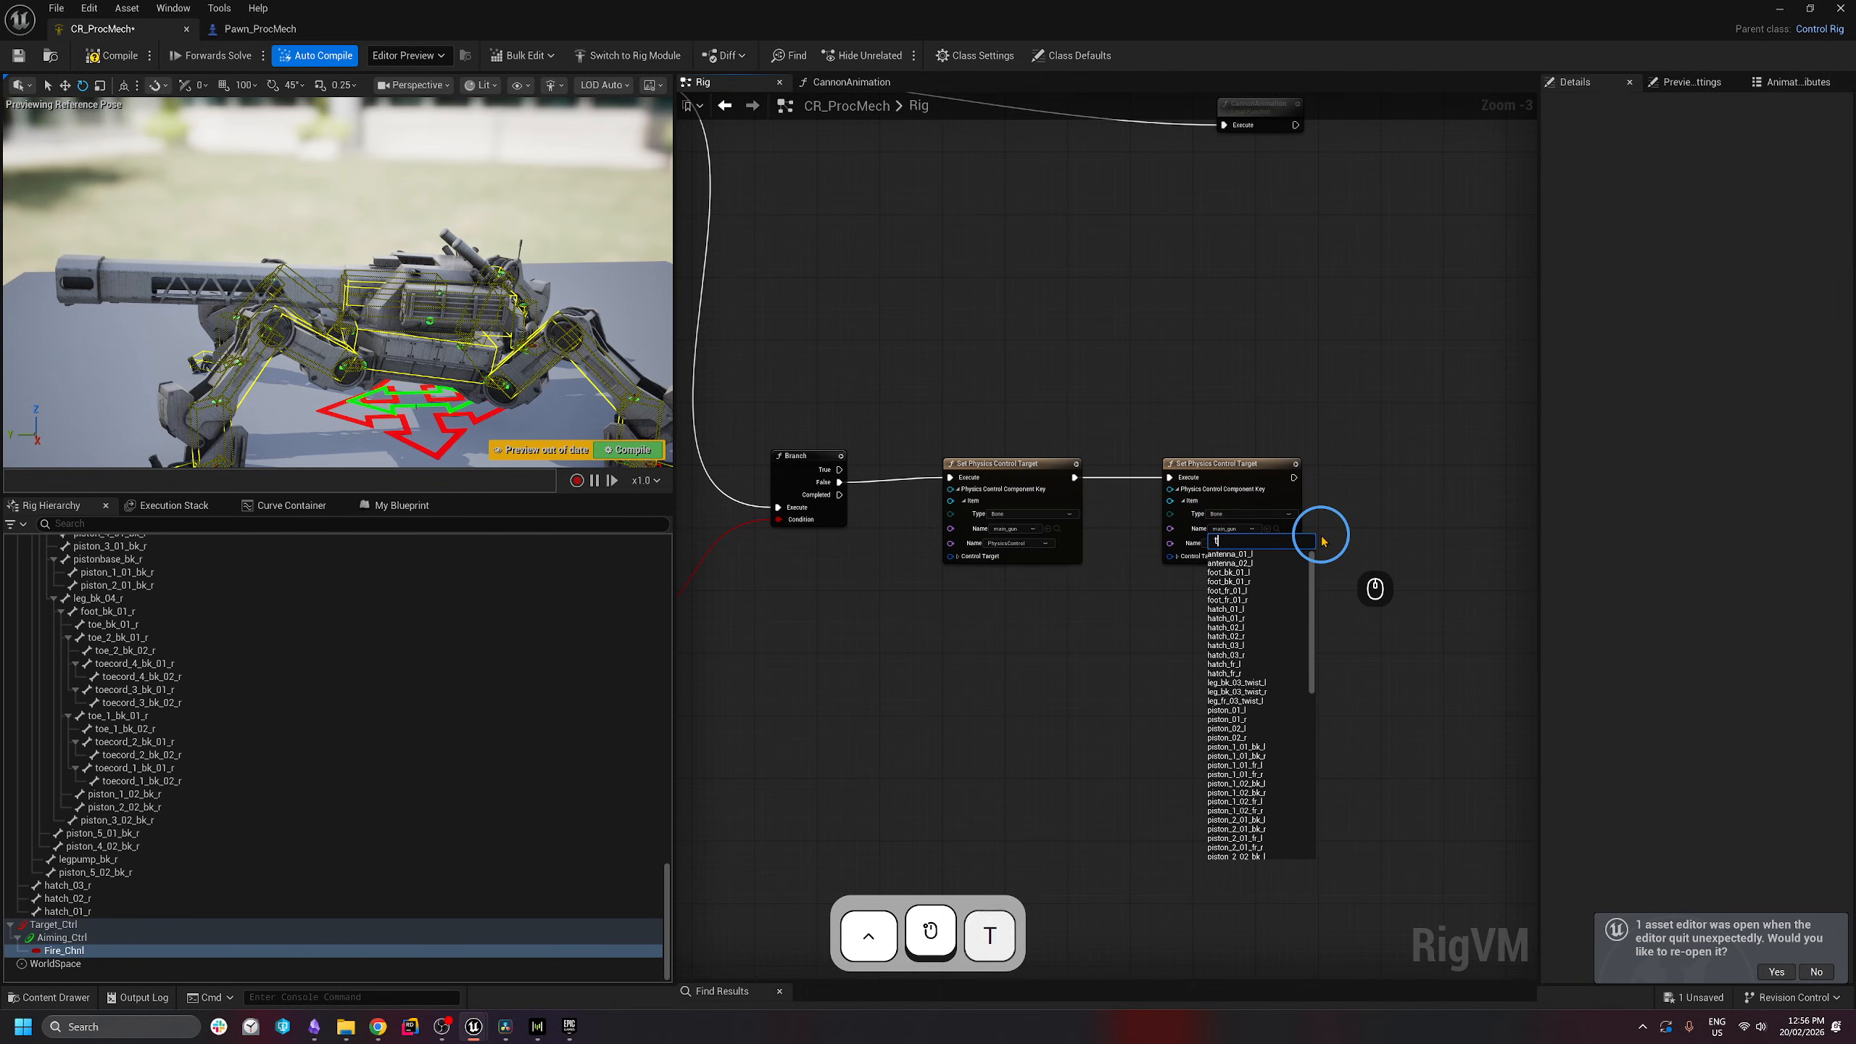
type("urr")
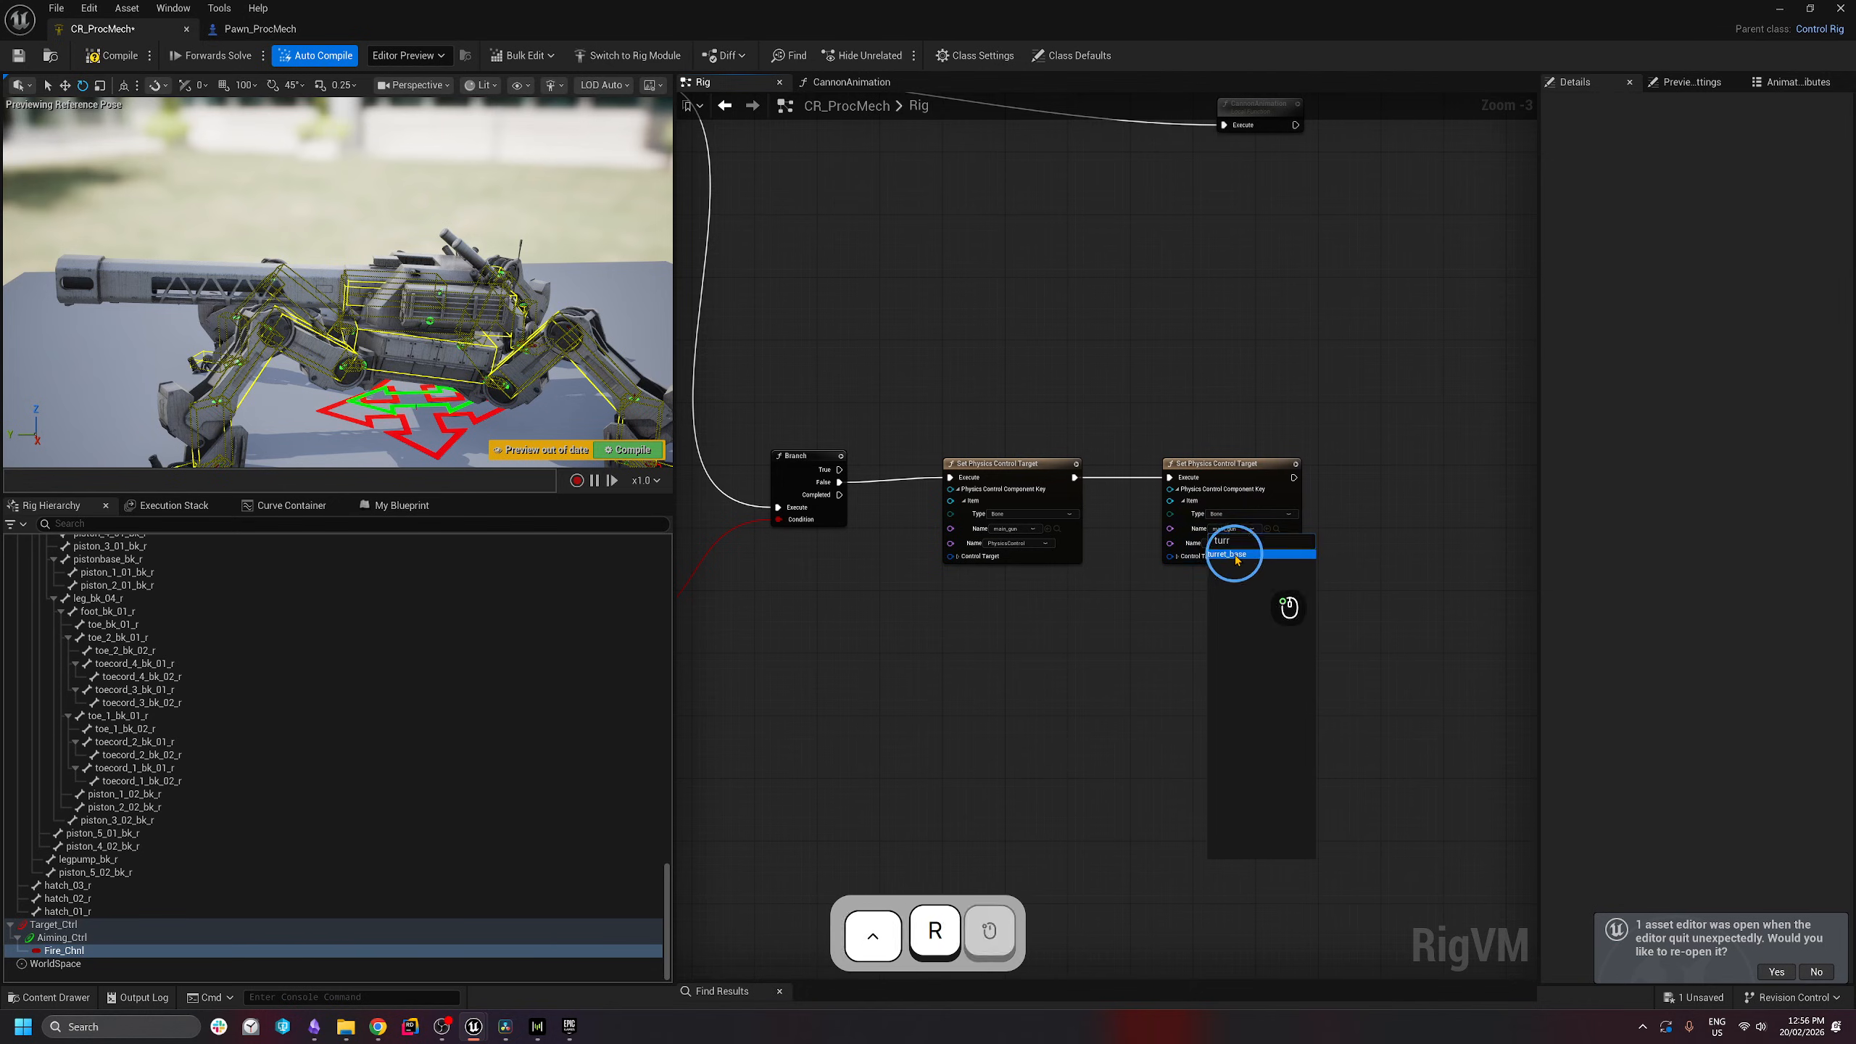
left_click(1229, 554)
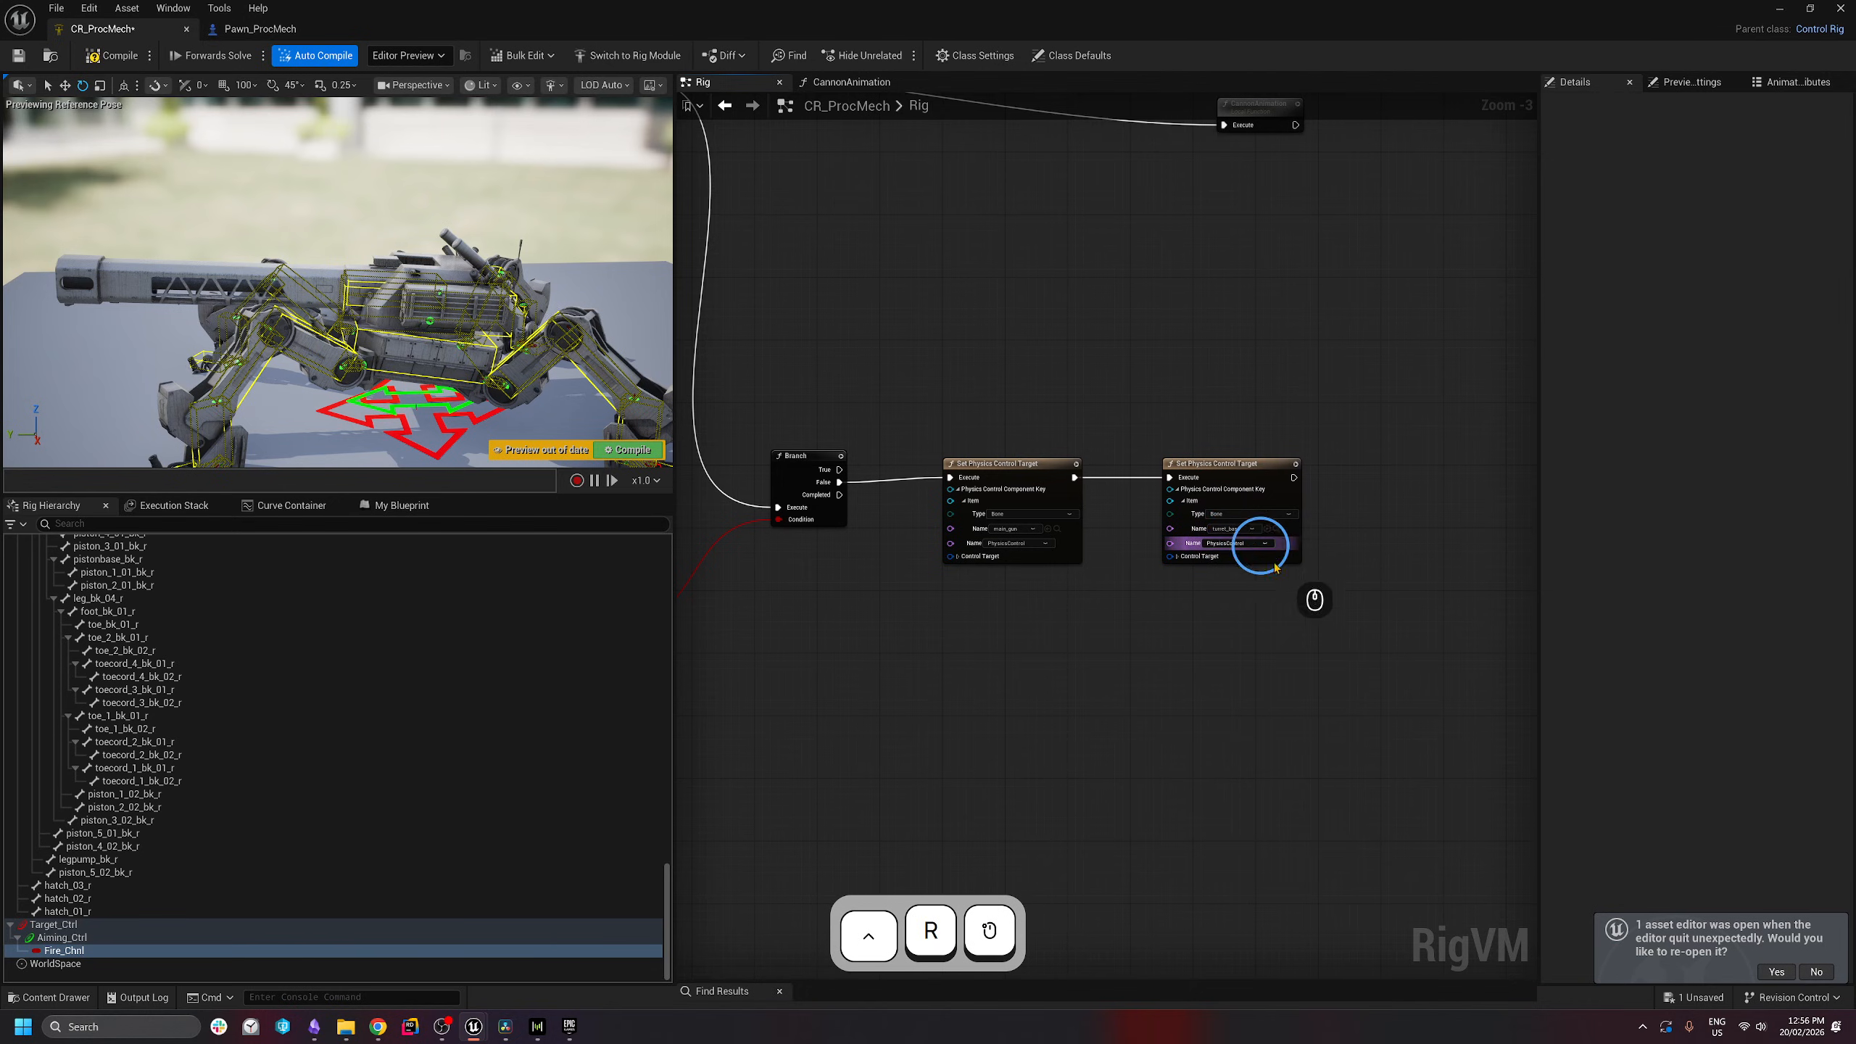
- Inspect the first node's control target position fields, then move both target nodes down-right
left_click_drag(933, 361, 1399, 640)
left_click(961, 571)
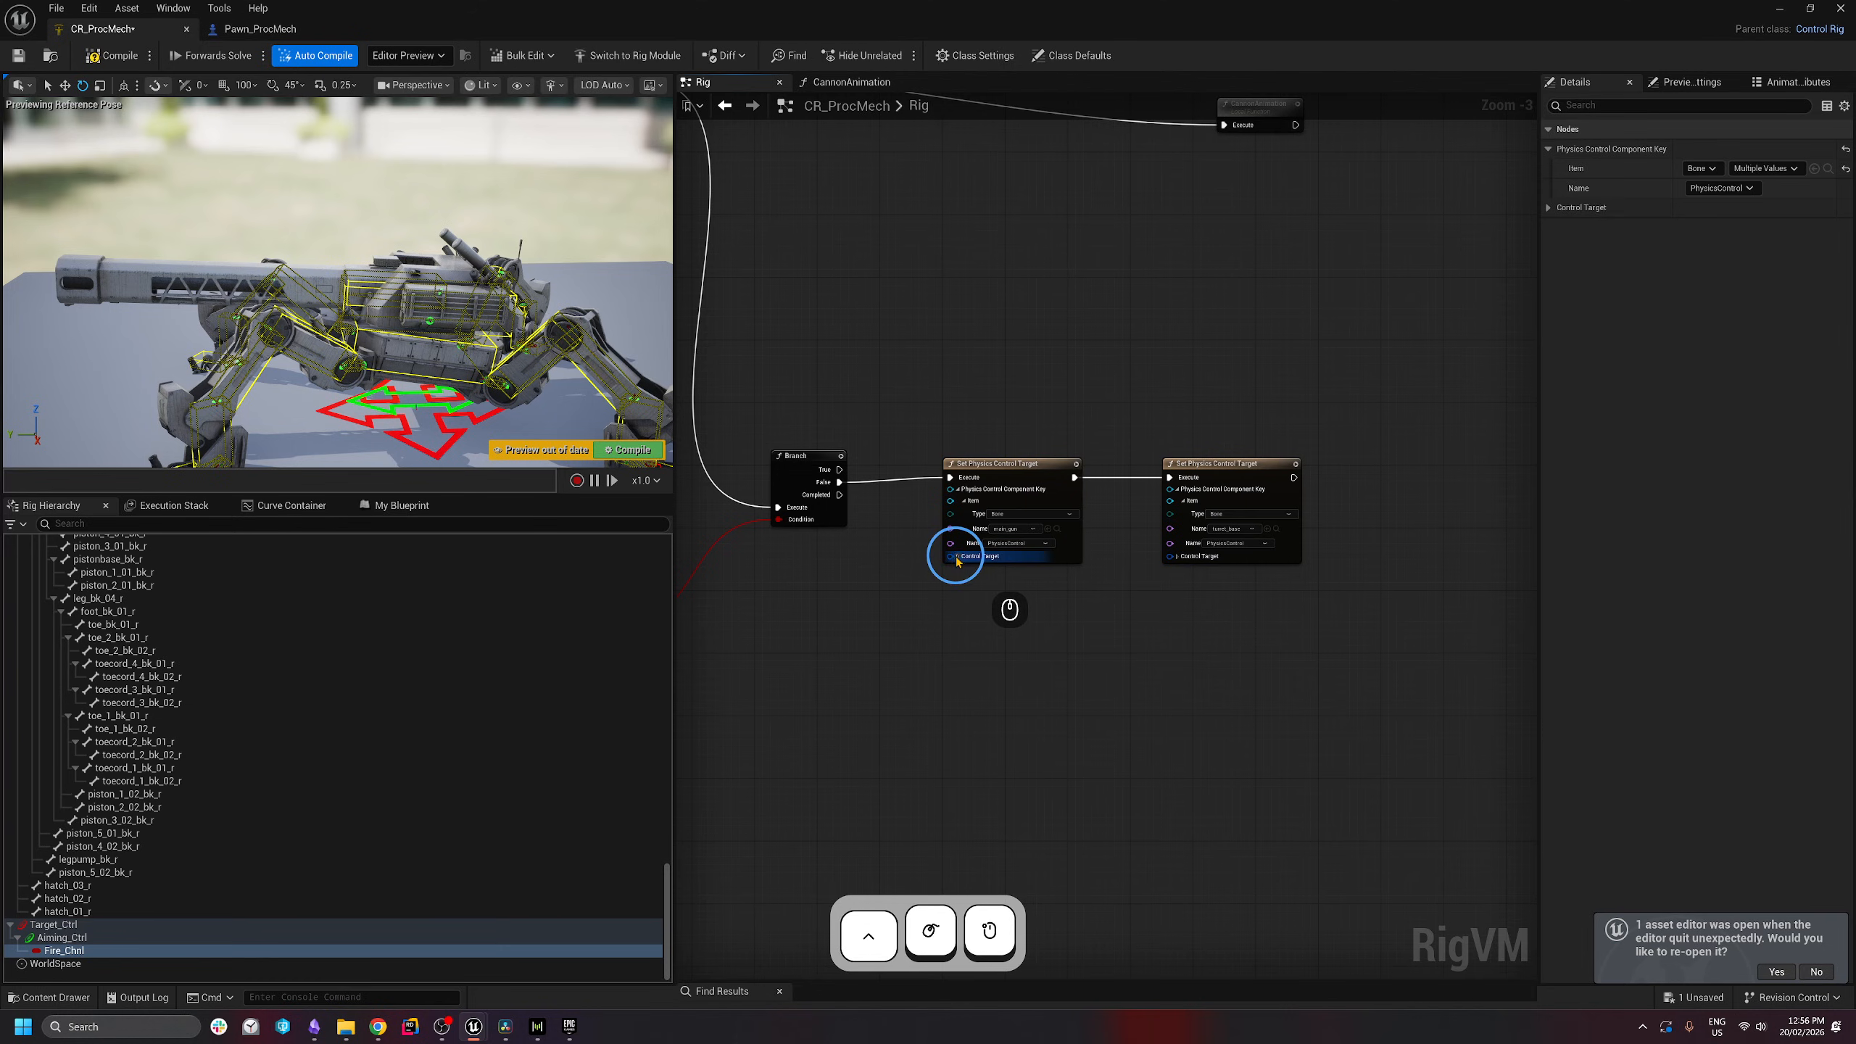
left_click(958, 557)
left_click(964, 570)
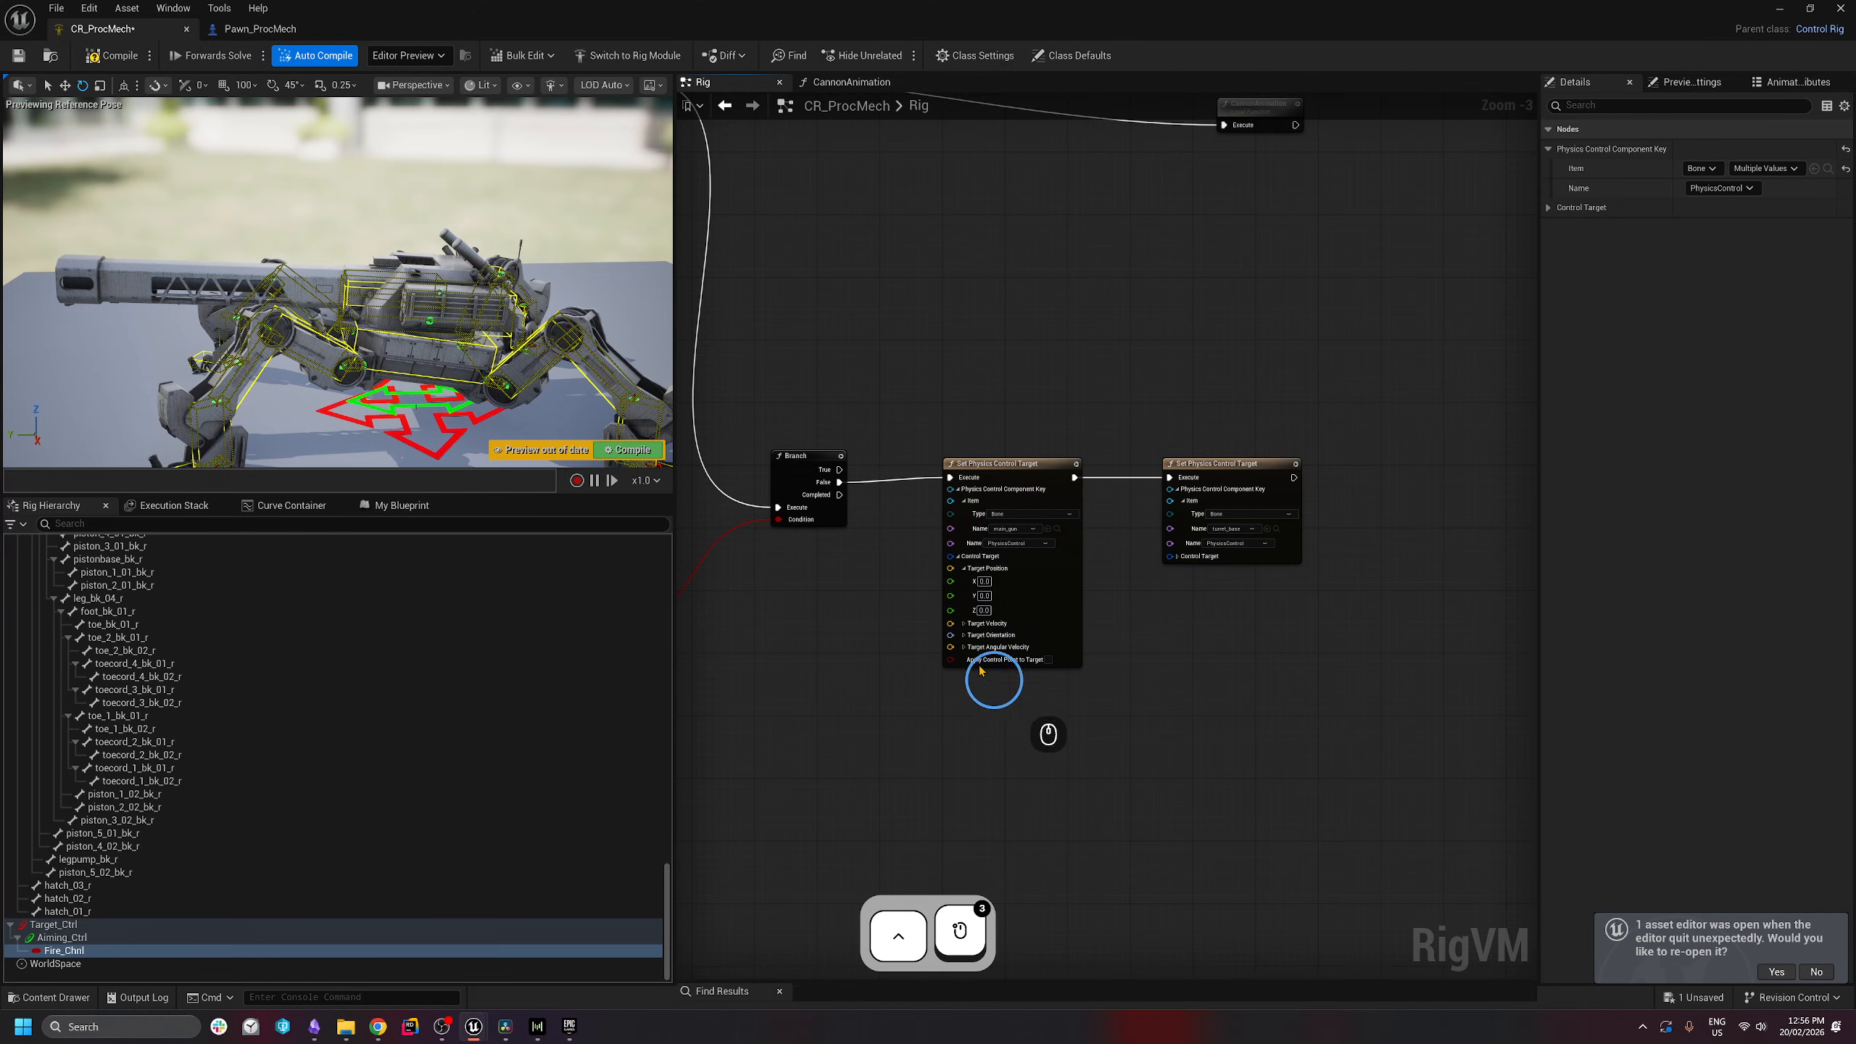
left_click(964, 570)
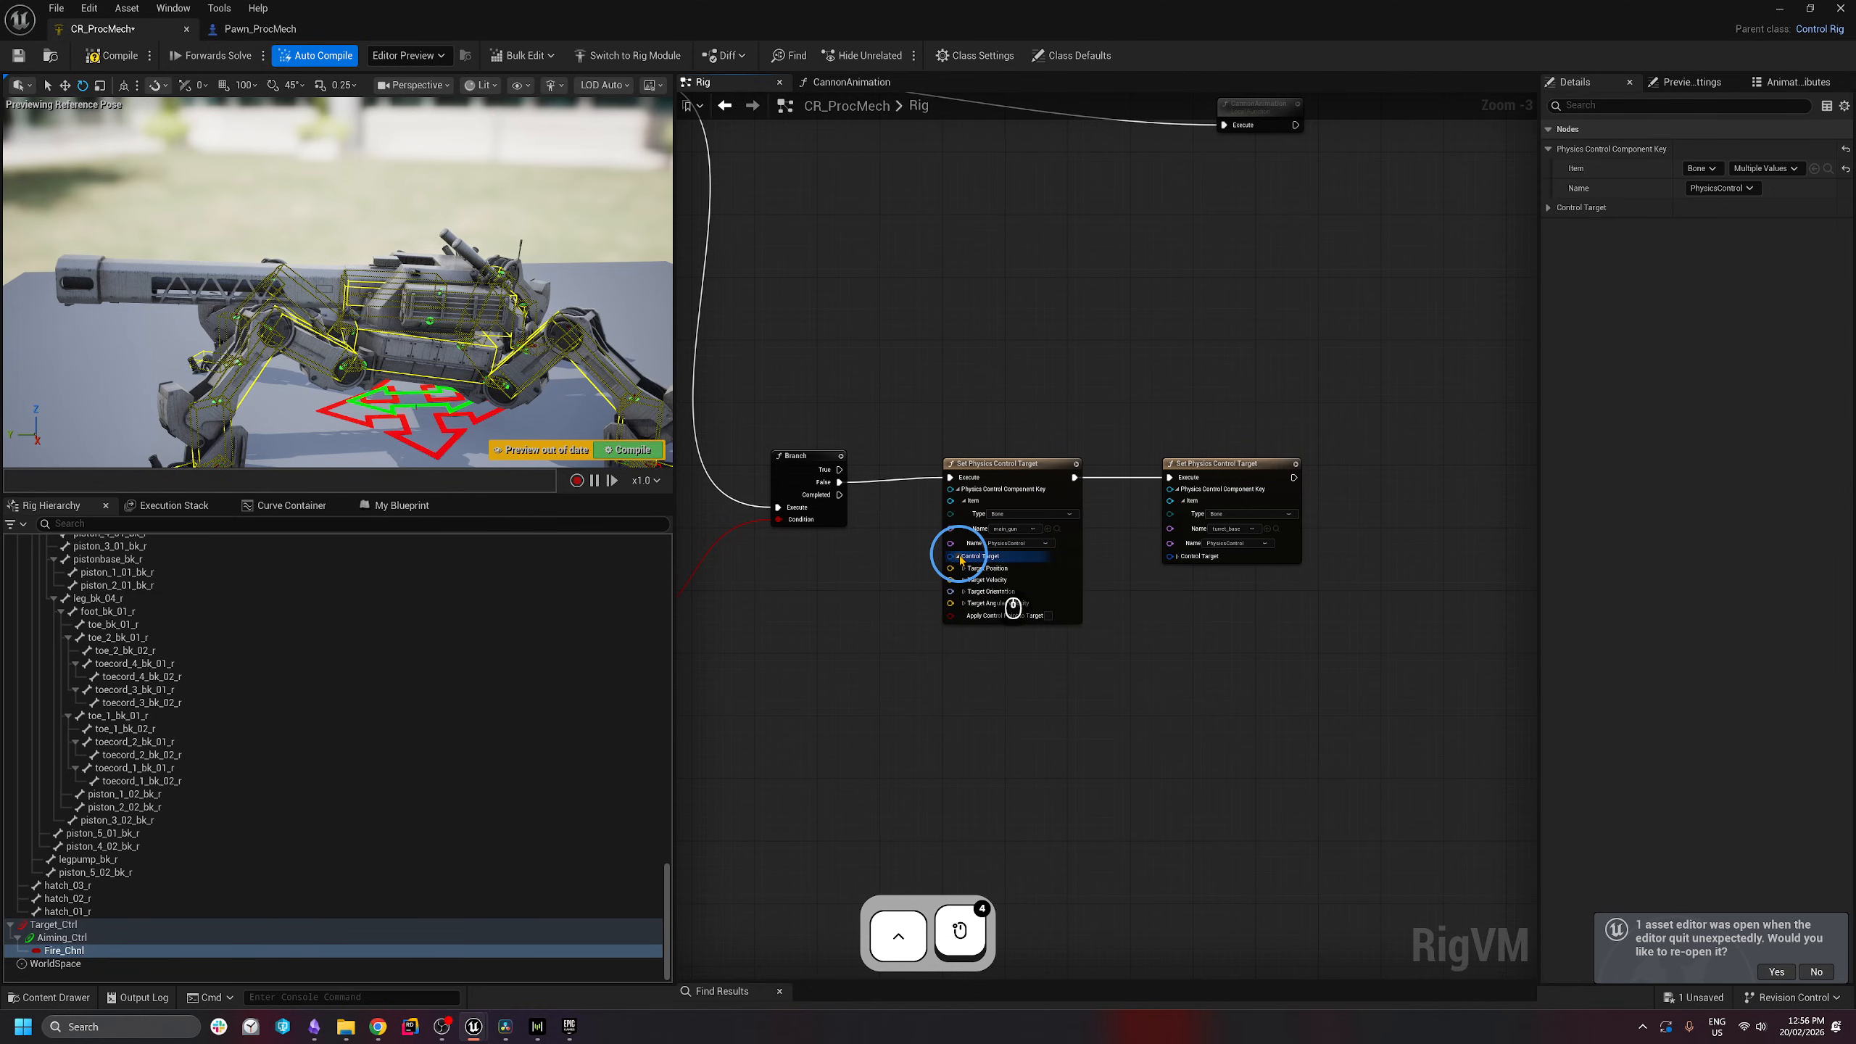
left_click(957, 557)
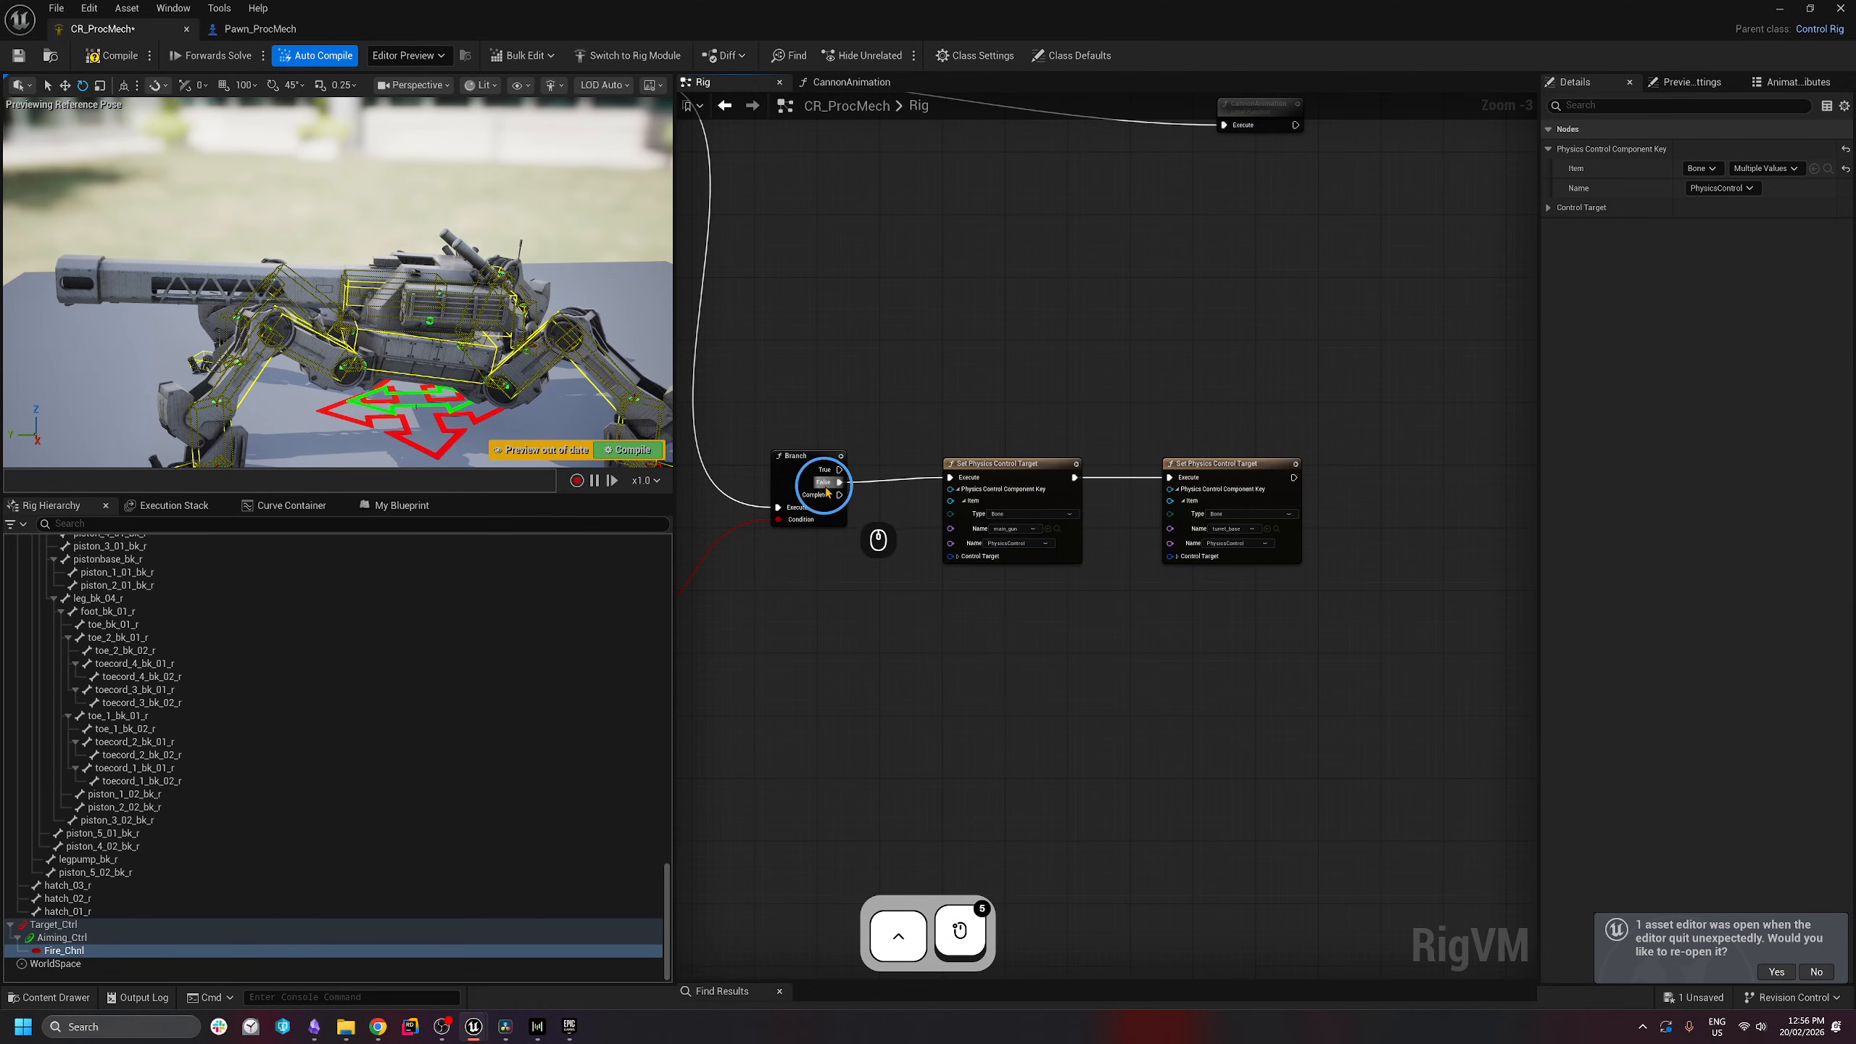
left_click_drag(1015, 468, 1078, 672)
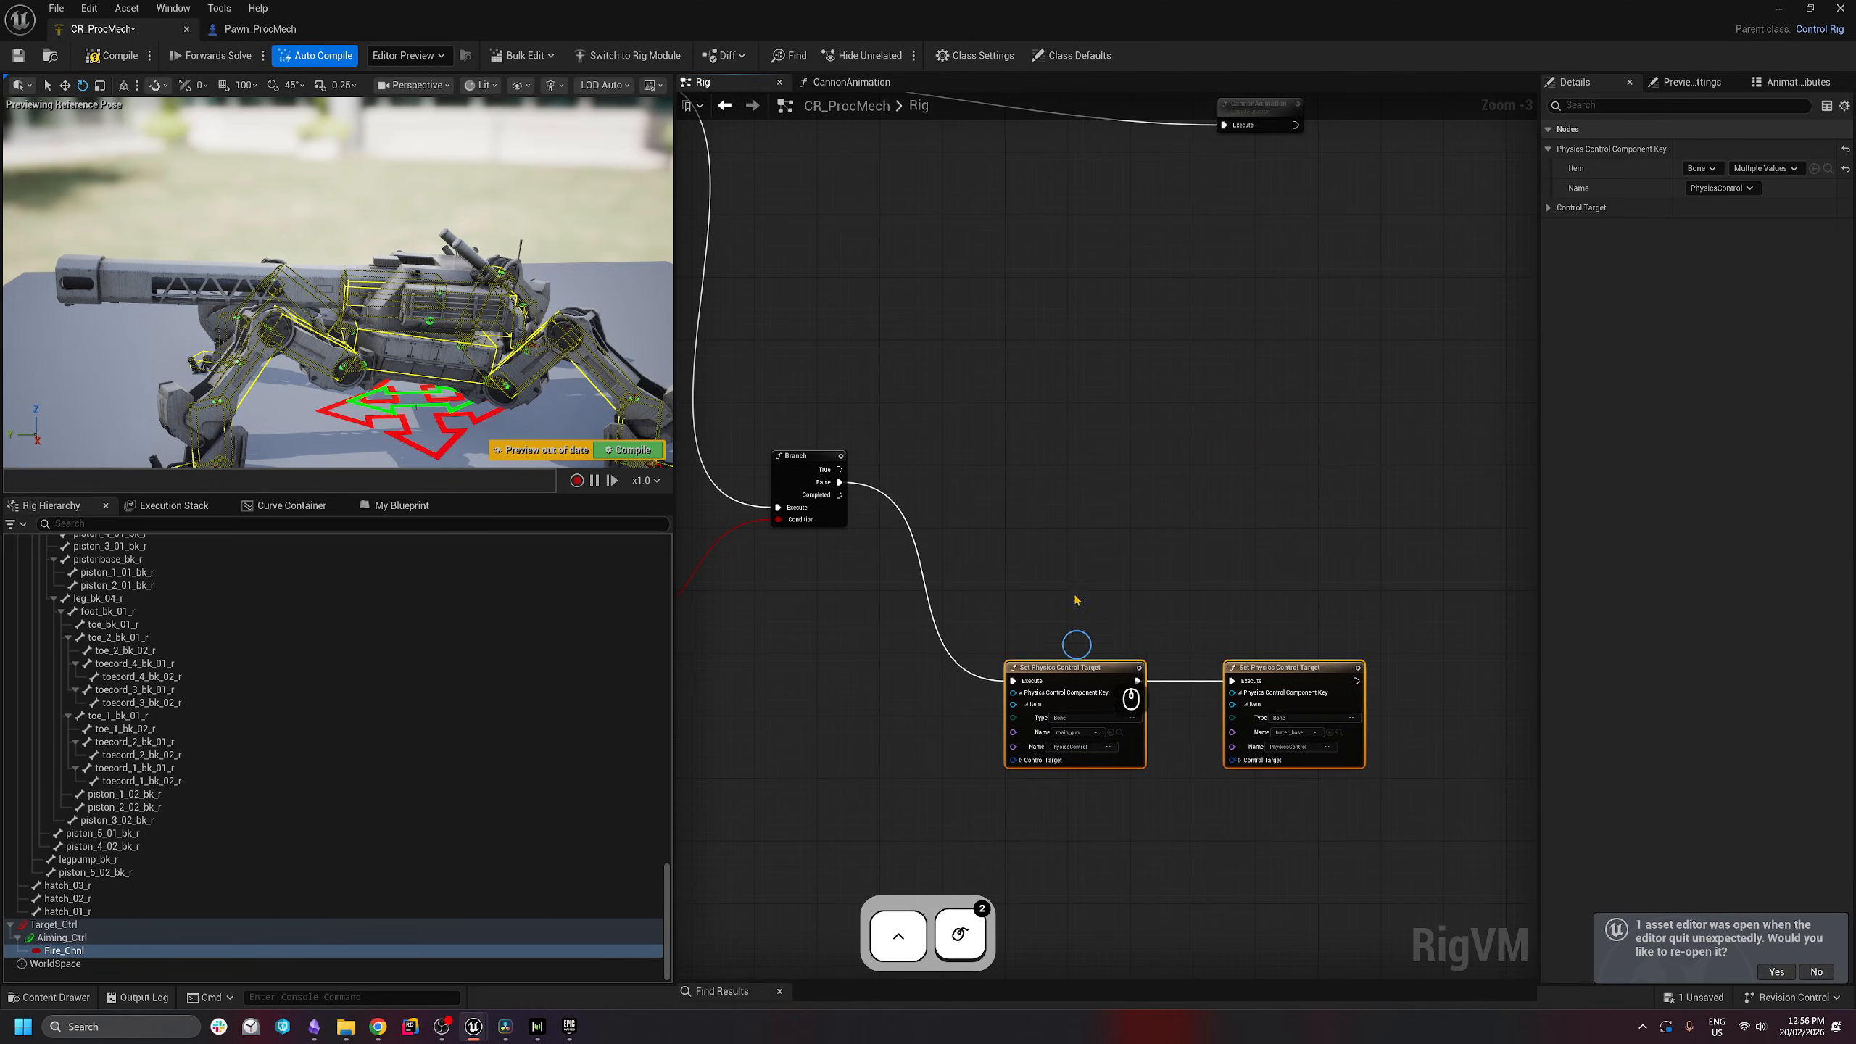
- Duplicate the main_gun/turret_base target pair and wire it to the Branch's True output
right_click_drag(1036, 468, 1099, 502)
left_click_drag(1107, 585, 1448, 853)
key("ctrl+c")
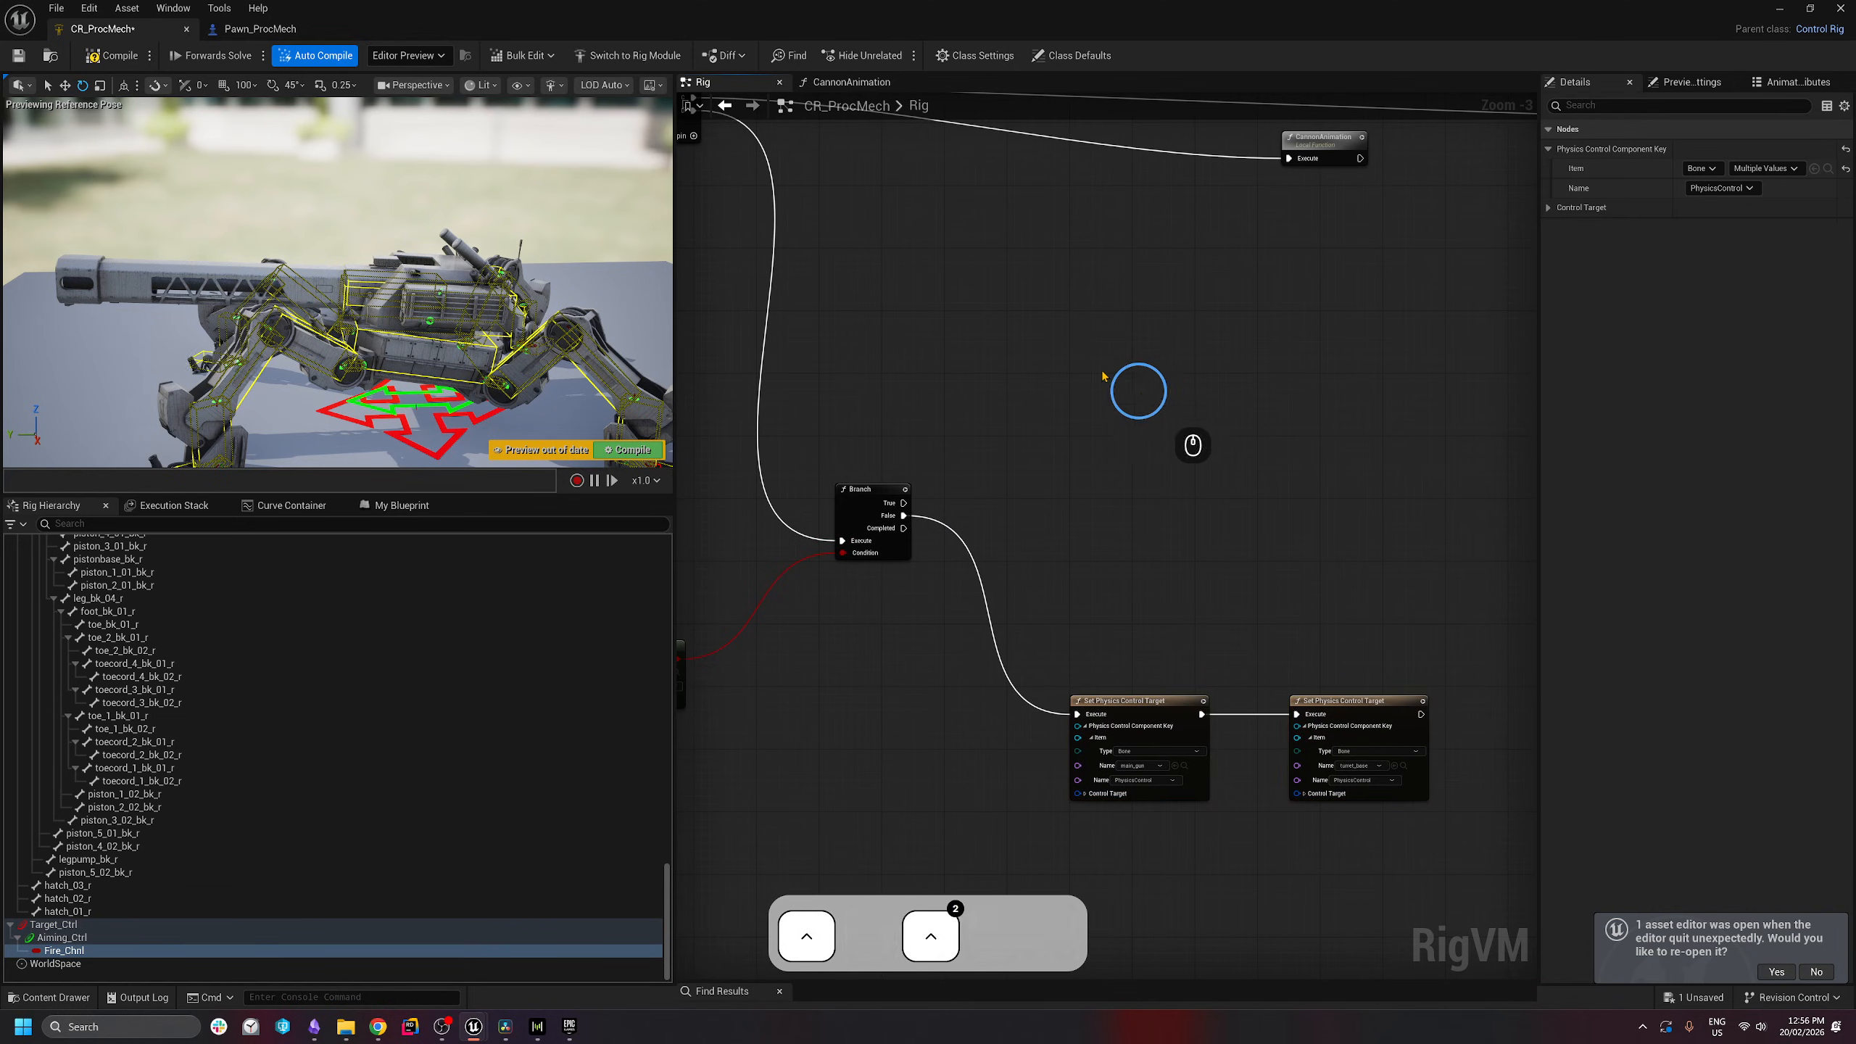
key("ctrl+v")
left_click_drag(905, 503, 1171, 337)
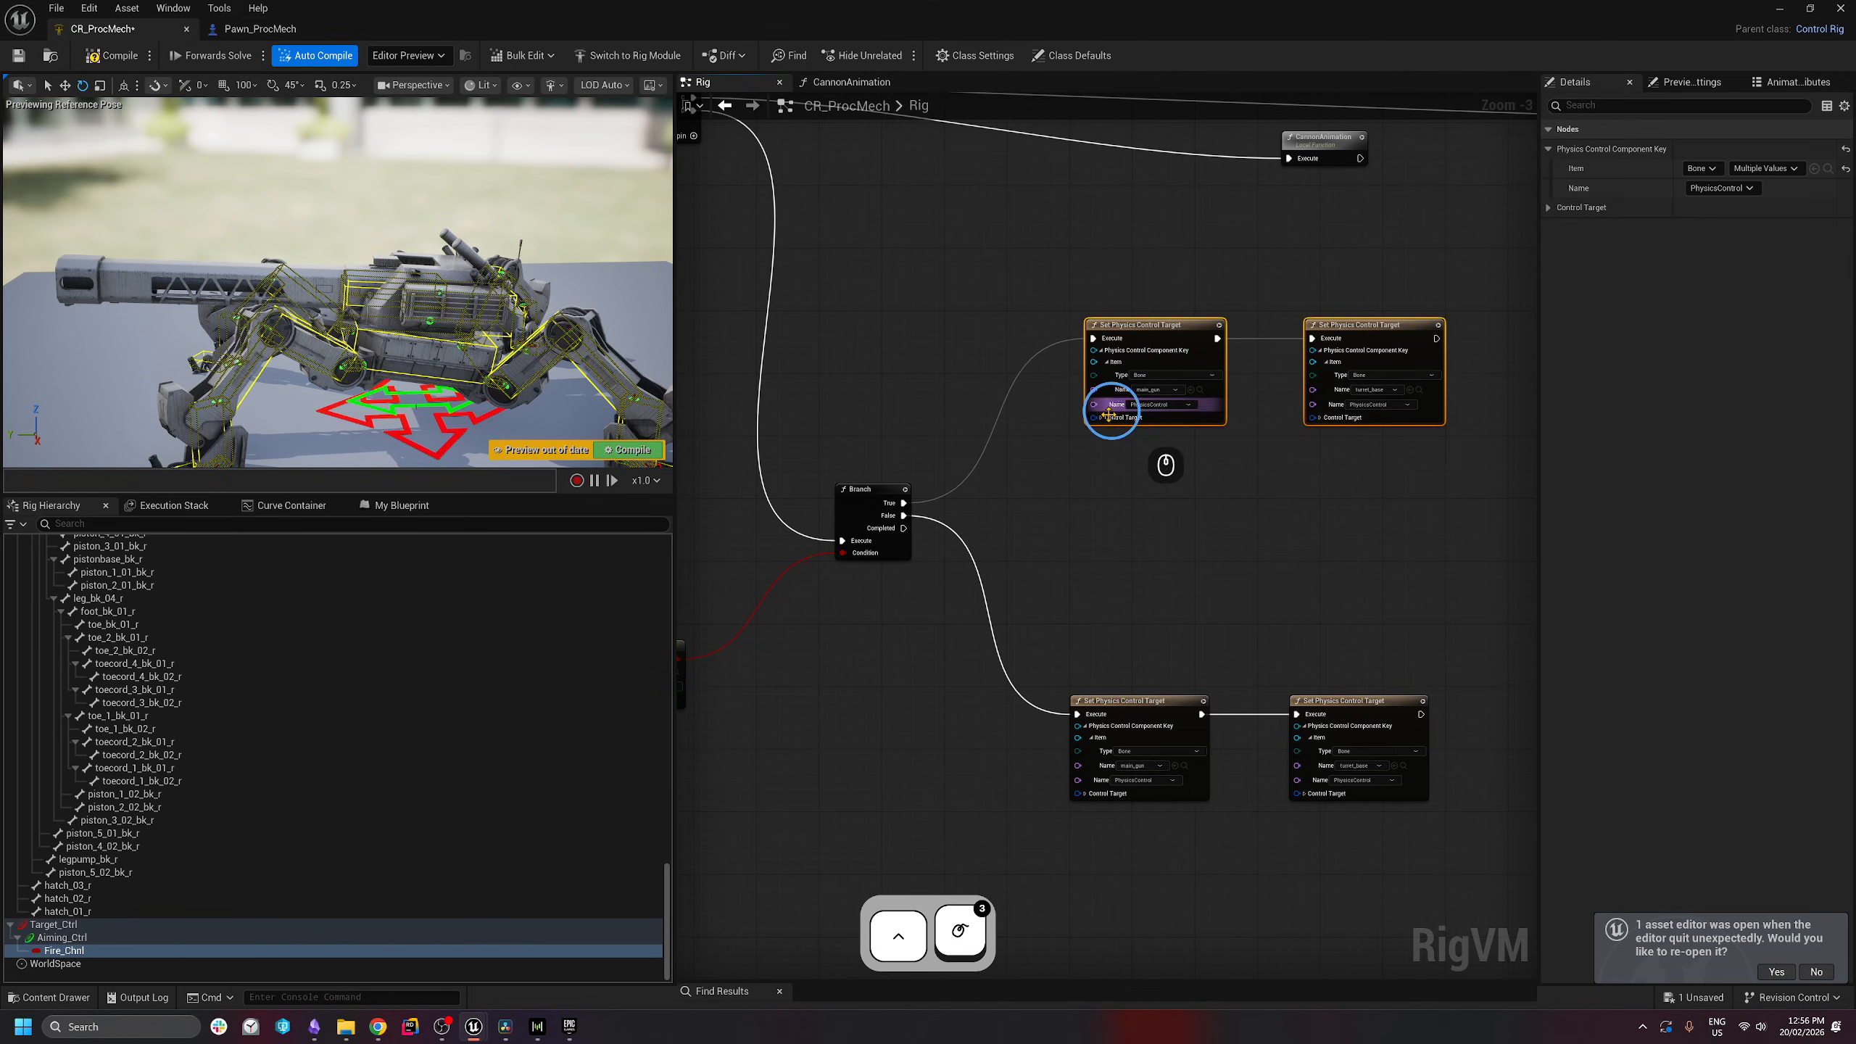
- Expand the new pair's Control Target fields and enable Show Components in the Rig Hierarchy
left_click(1102, 418)
left_click(1320, 418)
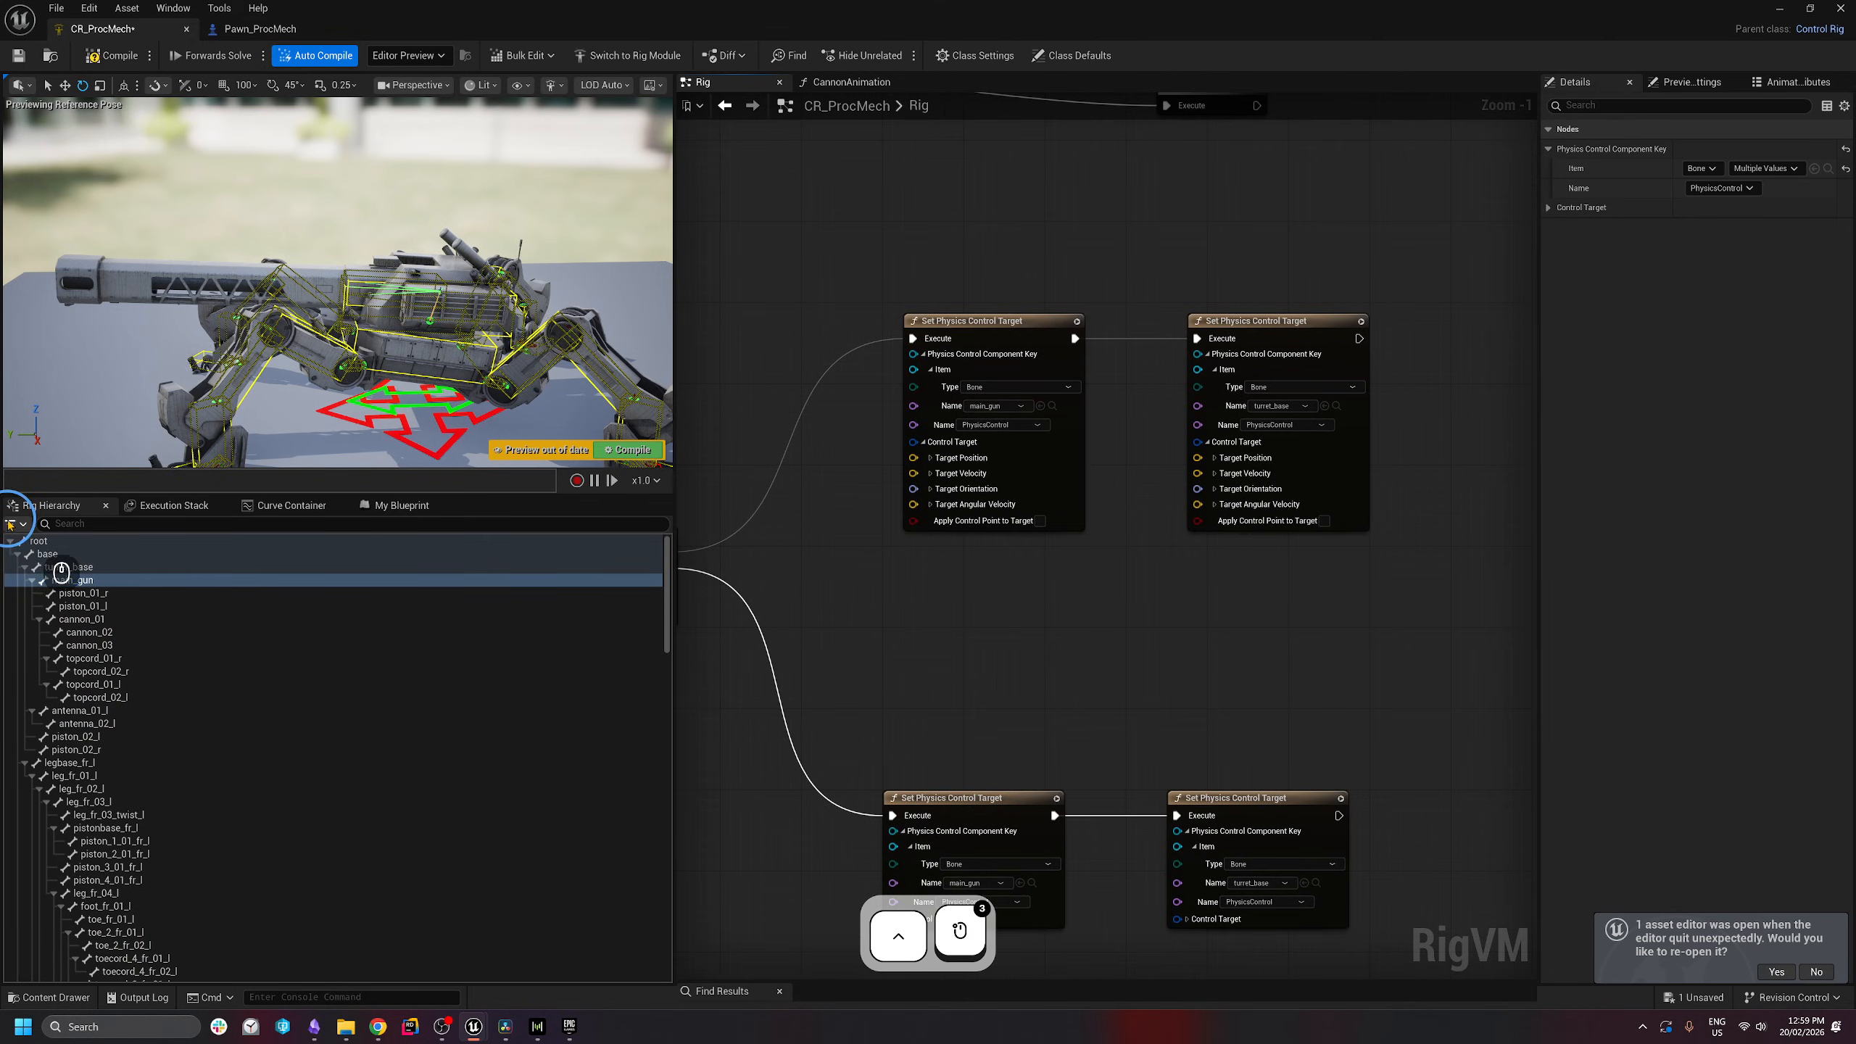
left_click(16, 524)
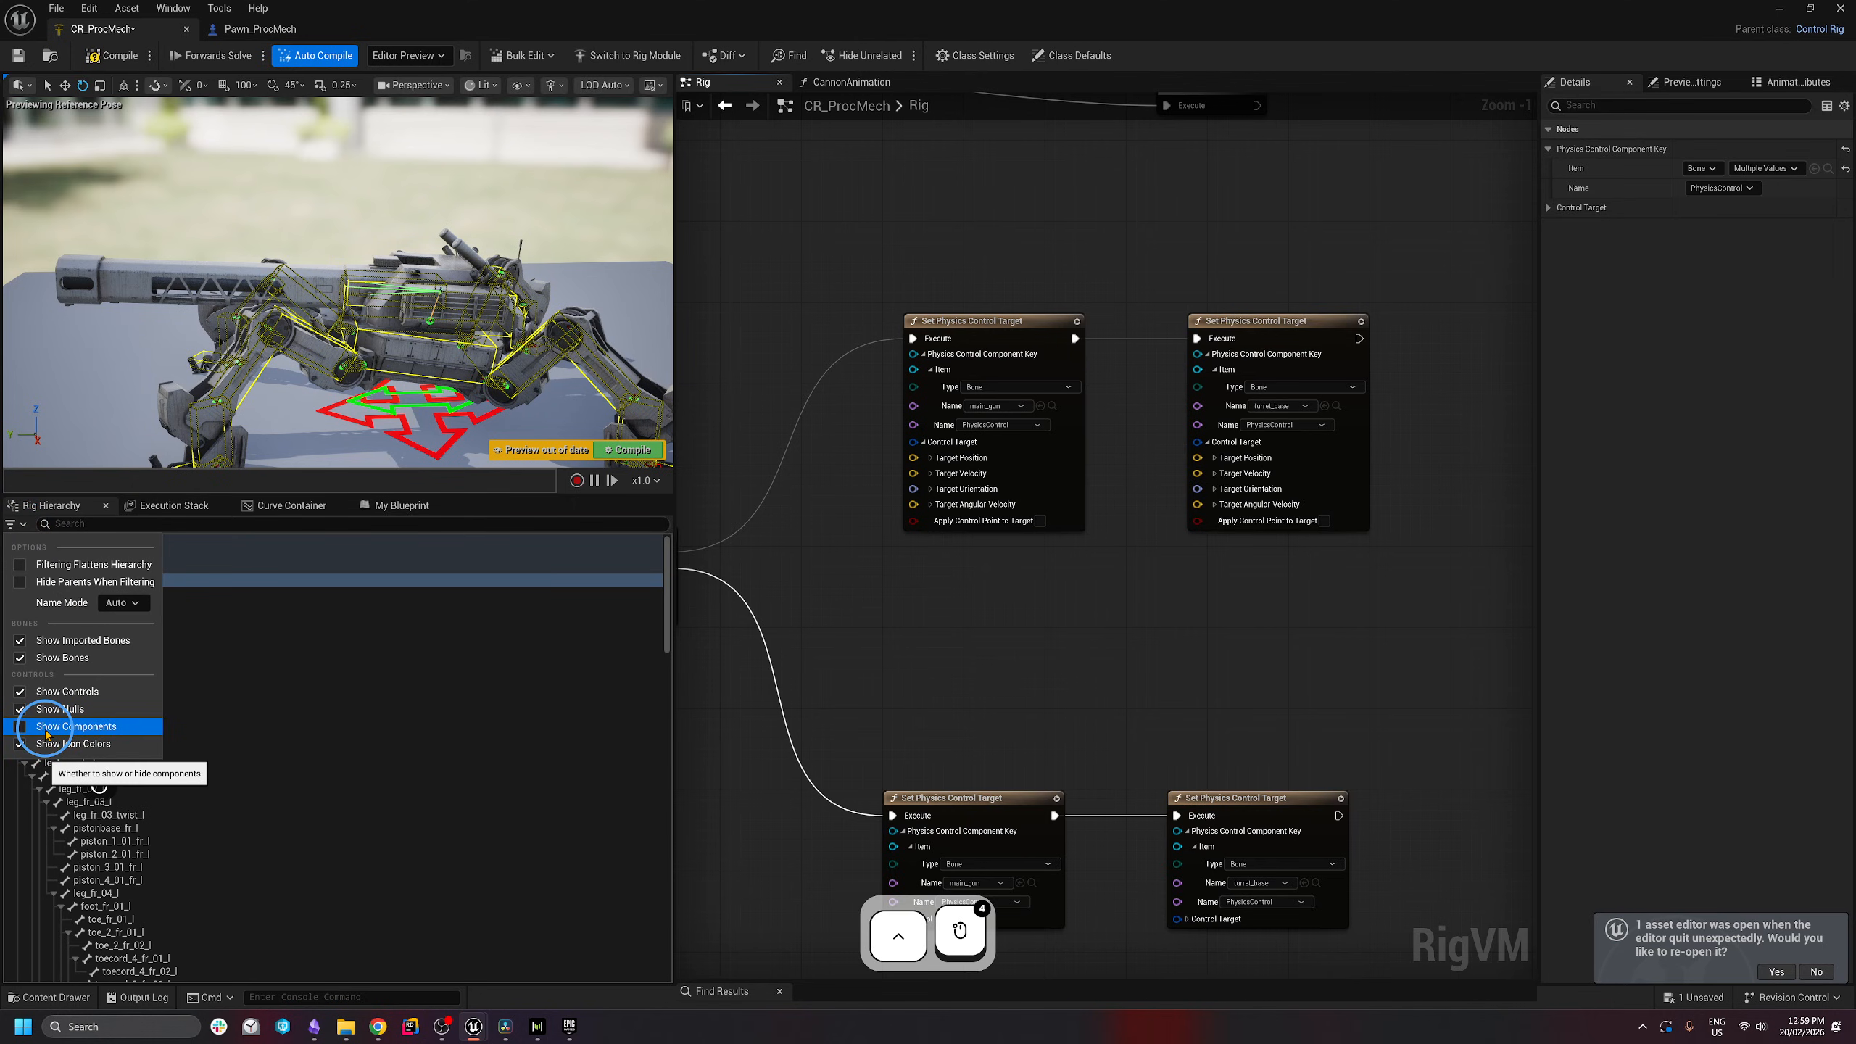
left_click(45, 734)
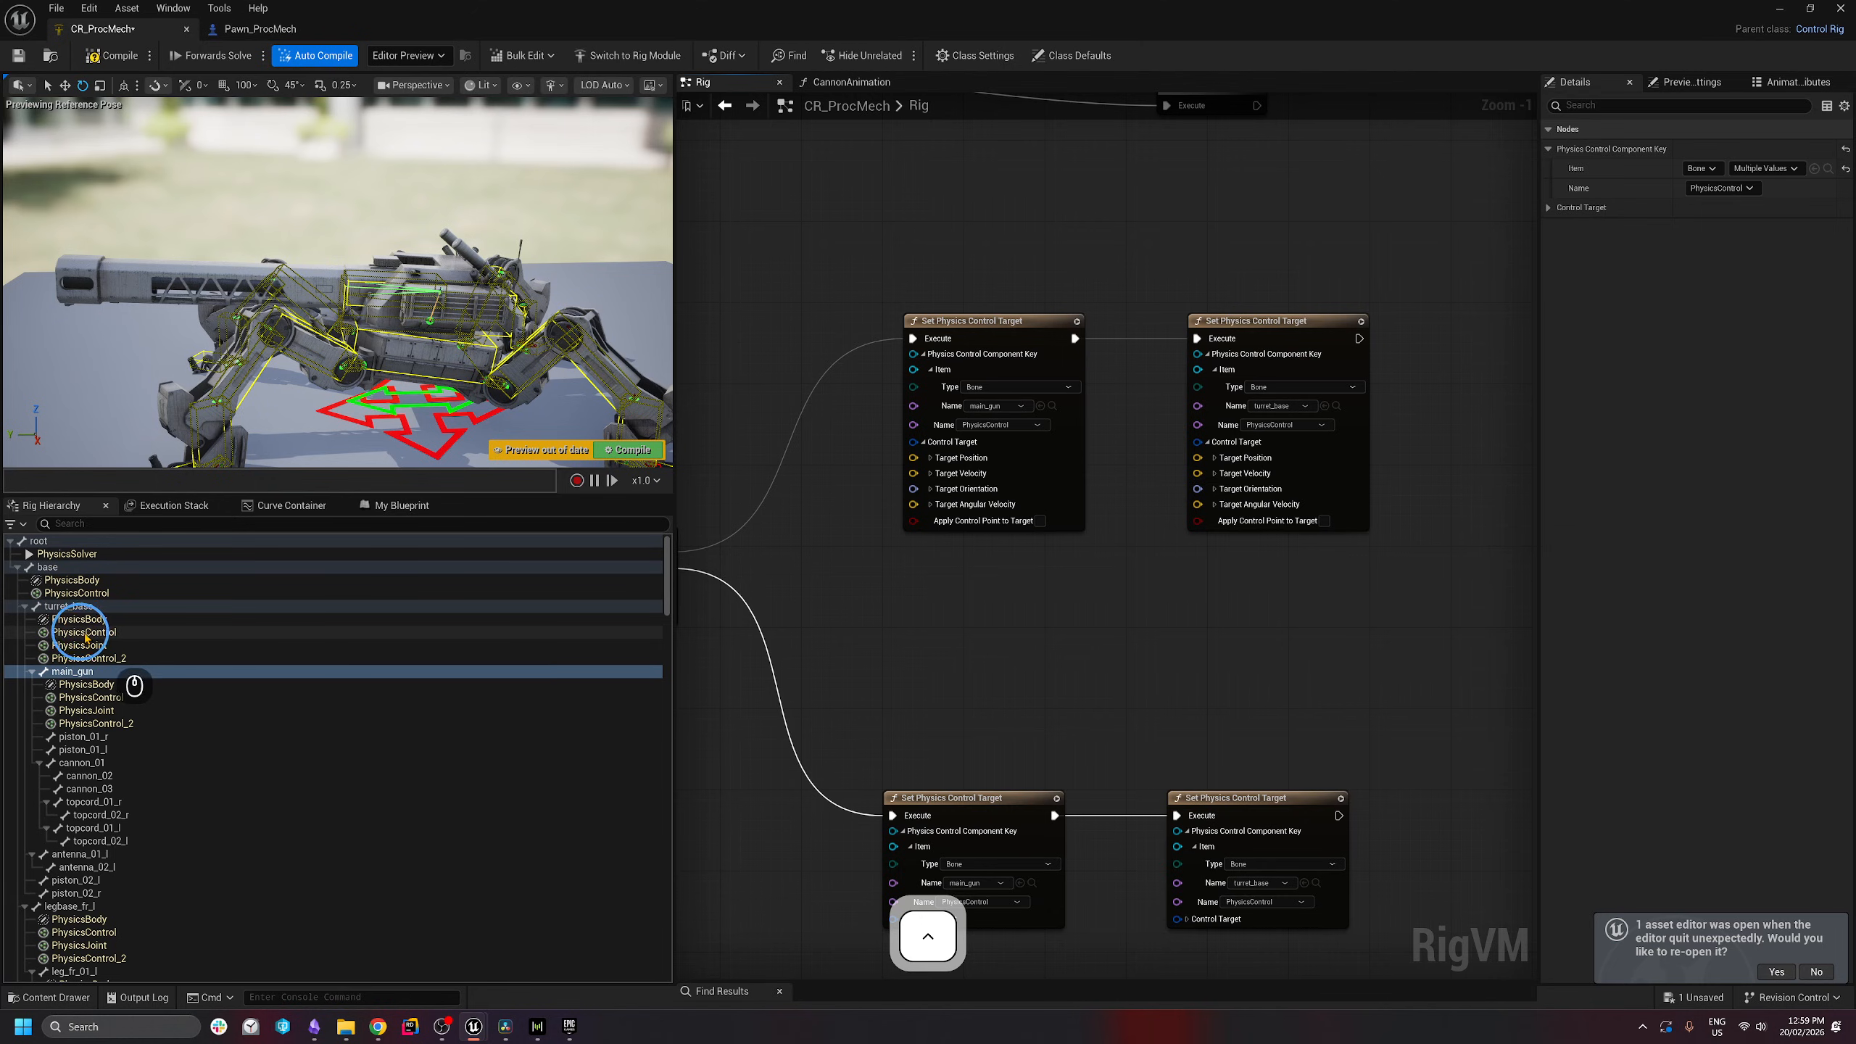
- Add Get Component nodes for the turret_base and main_gun PhysicsControl and expand their Control Target outputs
left_click(76, 633)
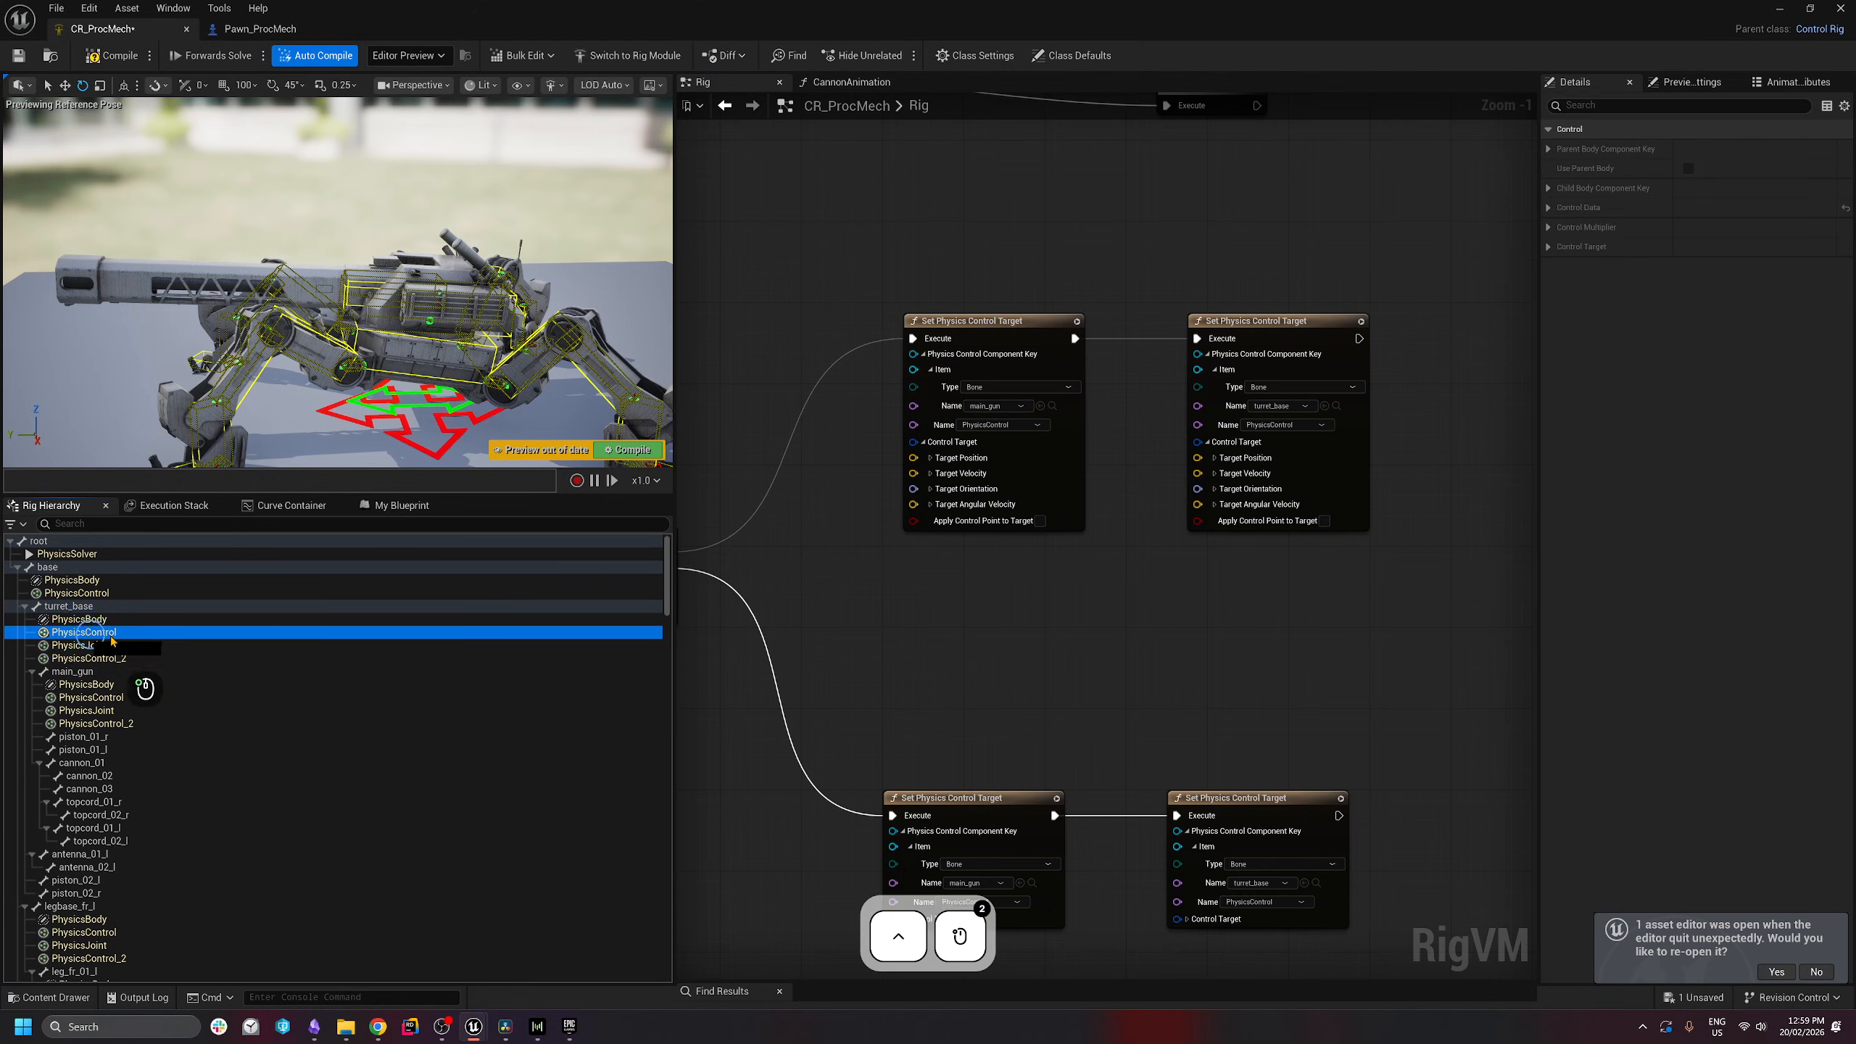
left_click_drag(111, 641, 1215, 587)
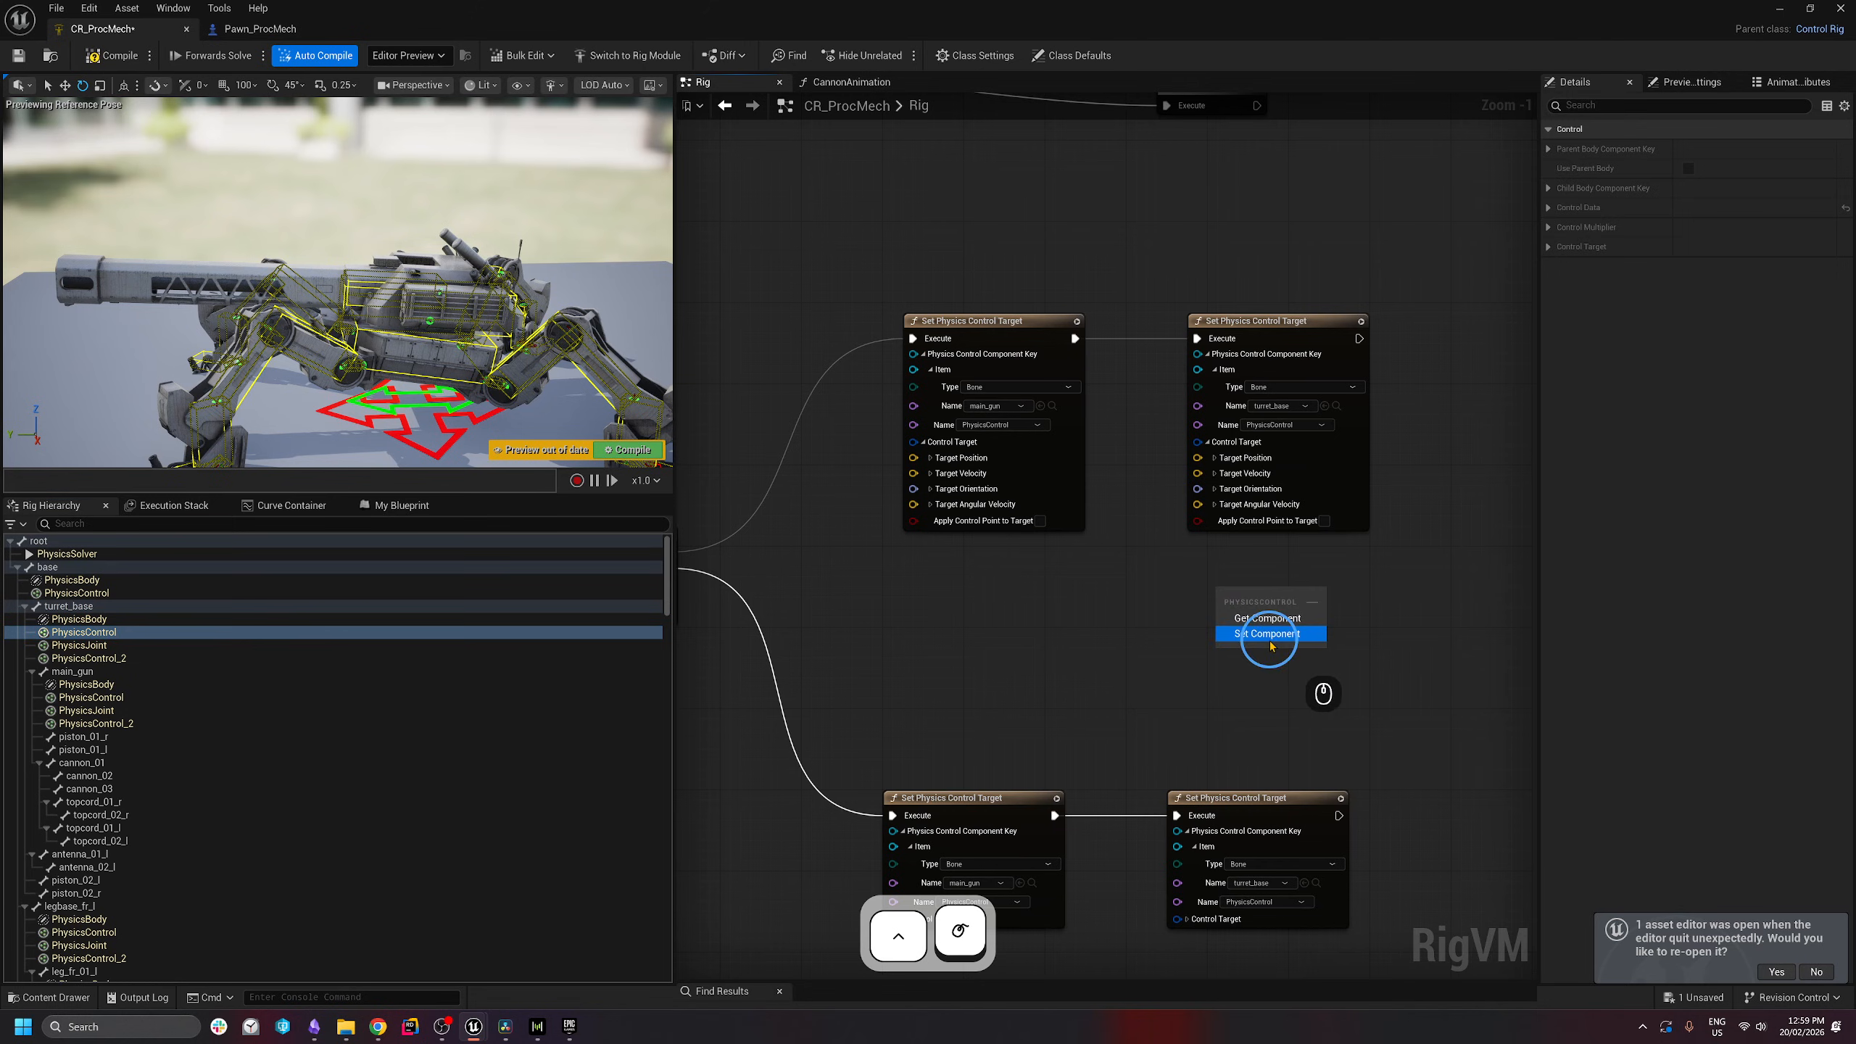
left_click(1272, 616)
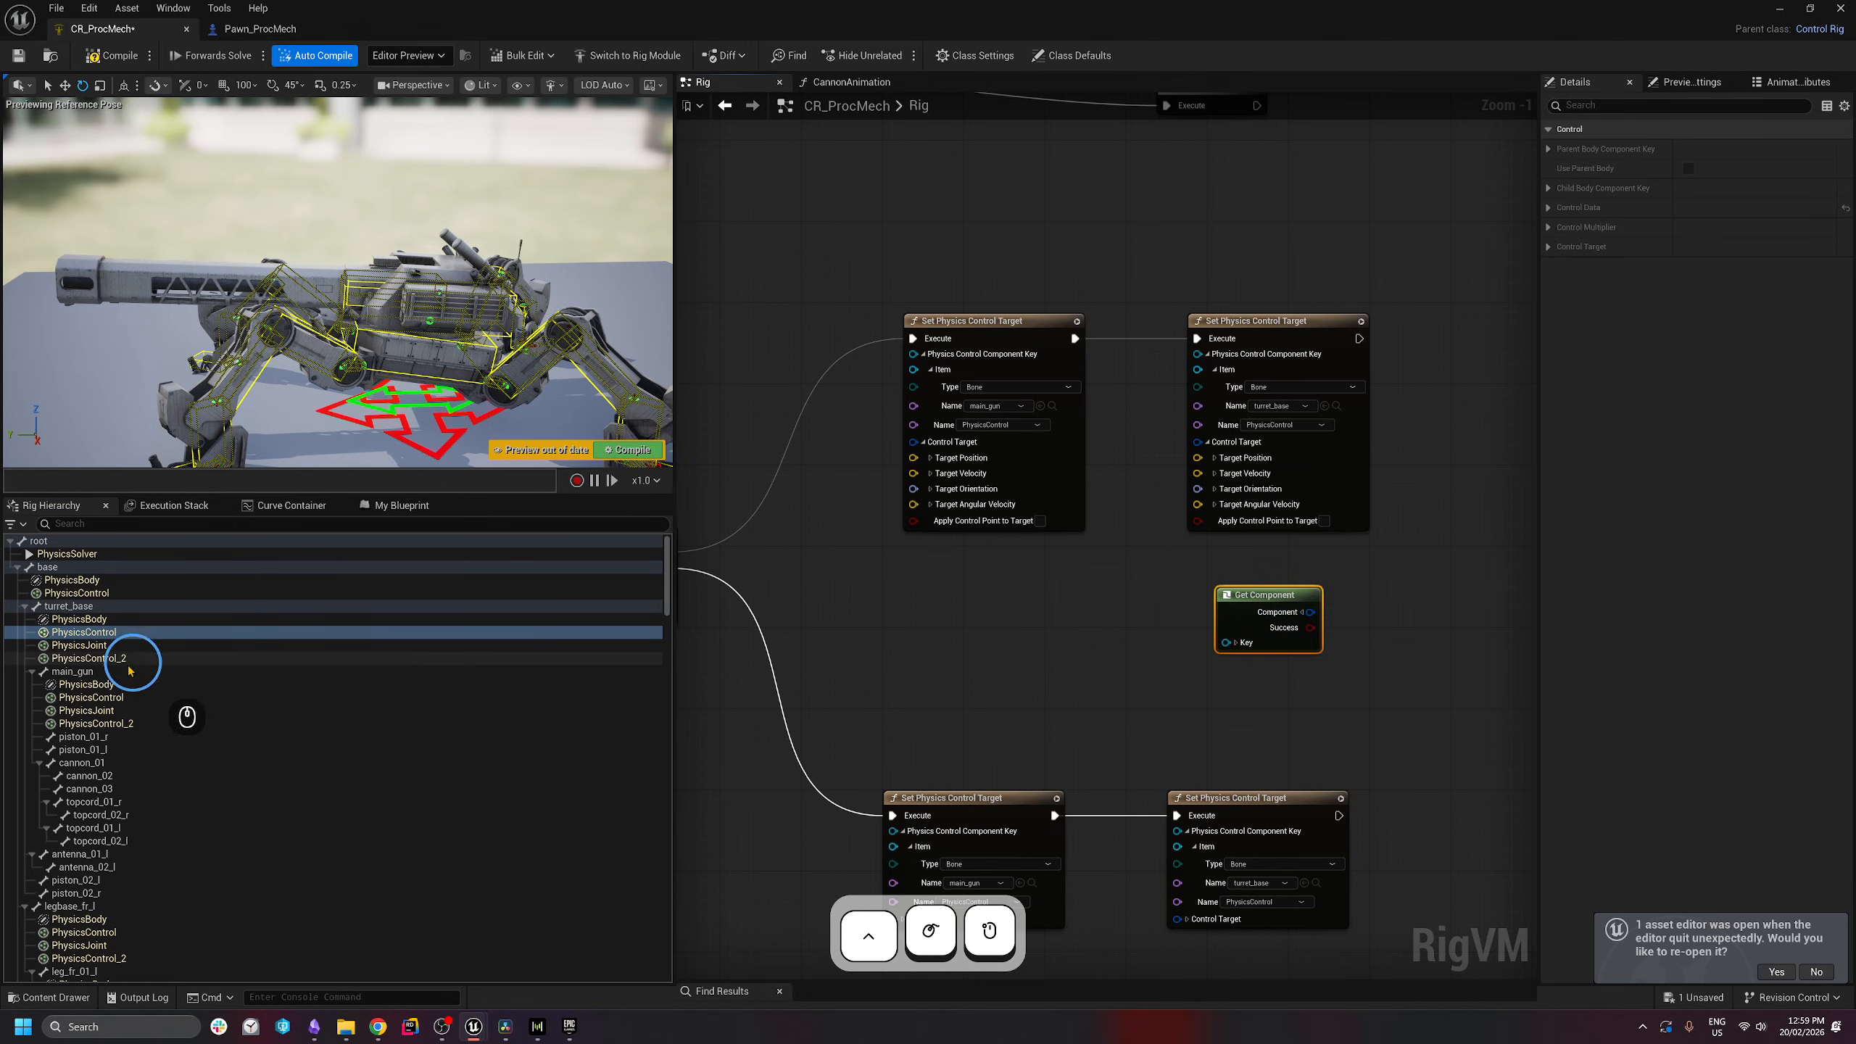
left_click(89, 688)
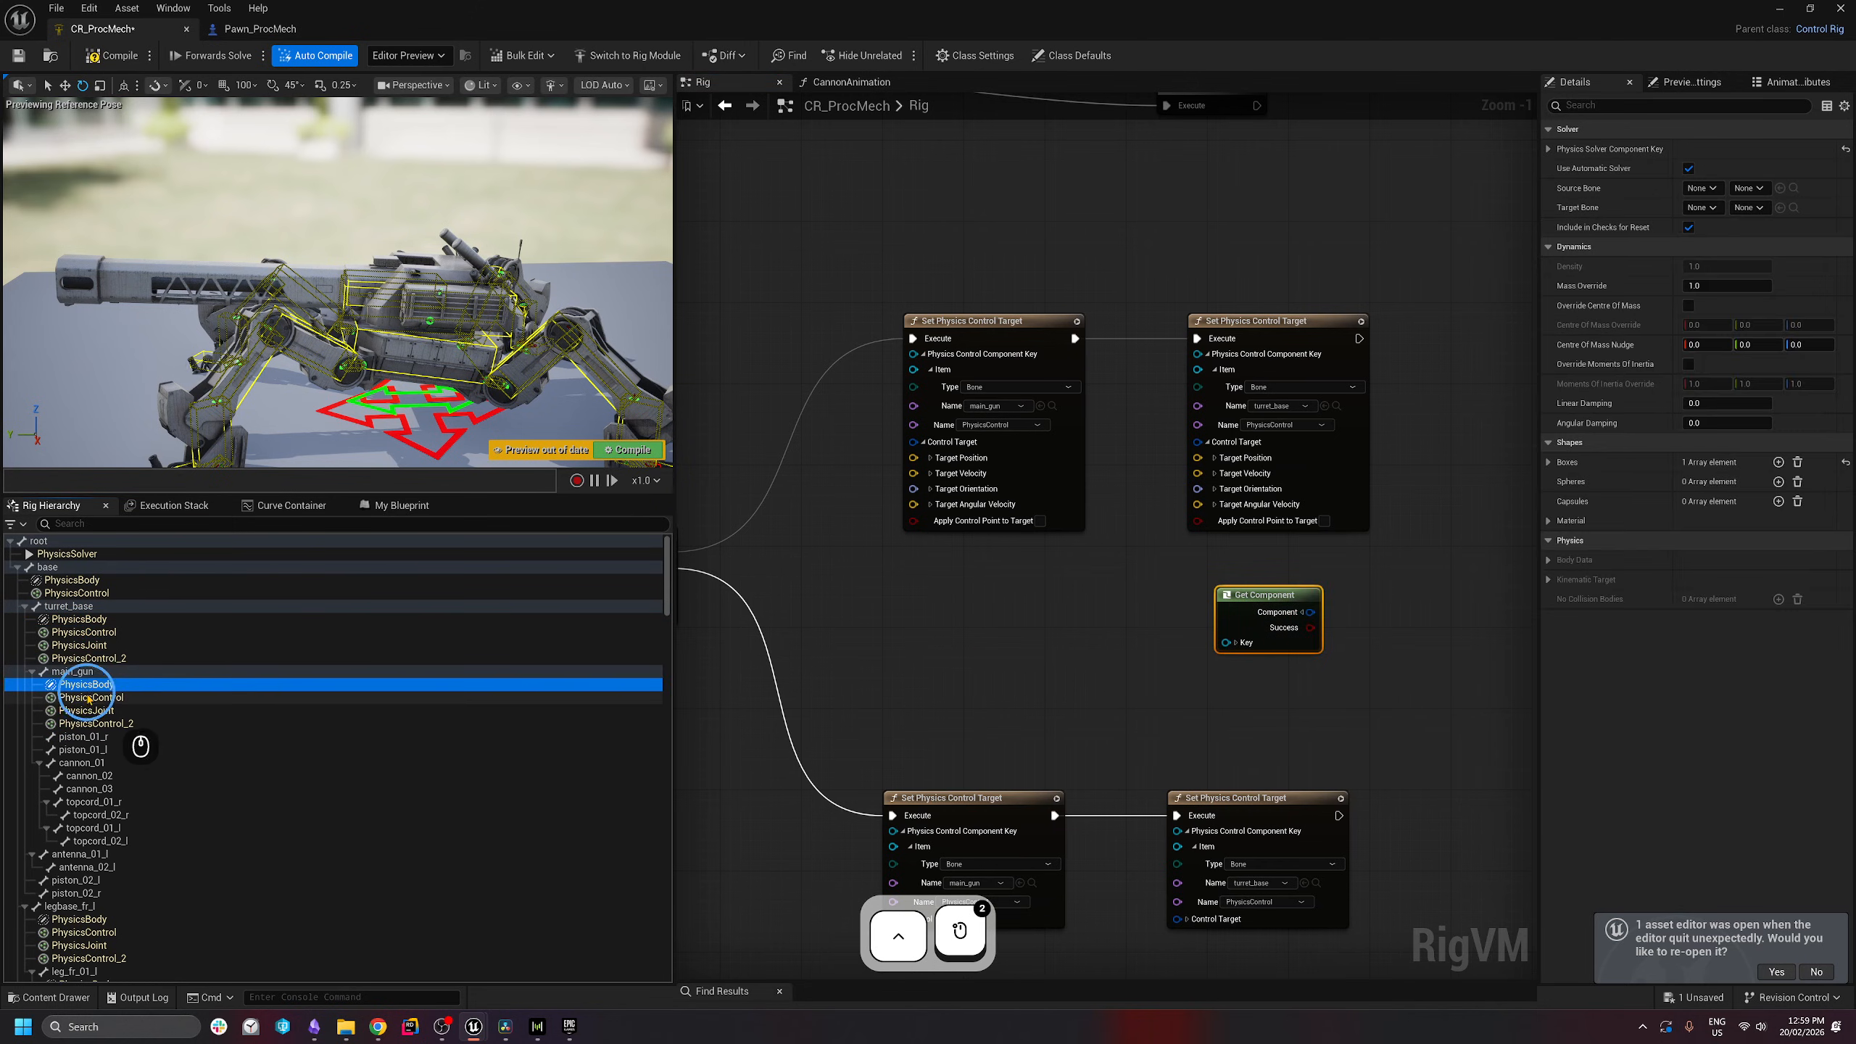
left_click(90, 698)
left_click_drag(110, 698, 921, 599)
left_click(970, 621)
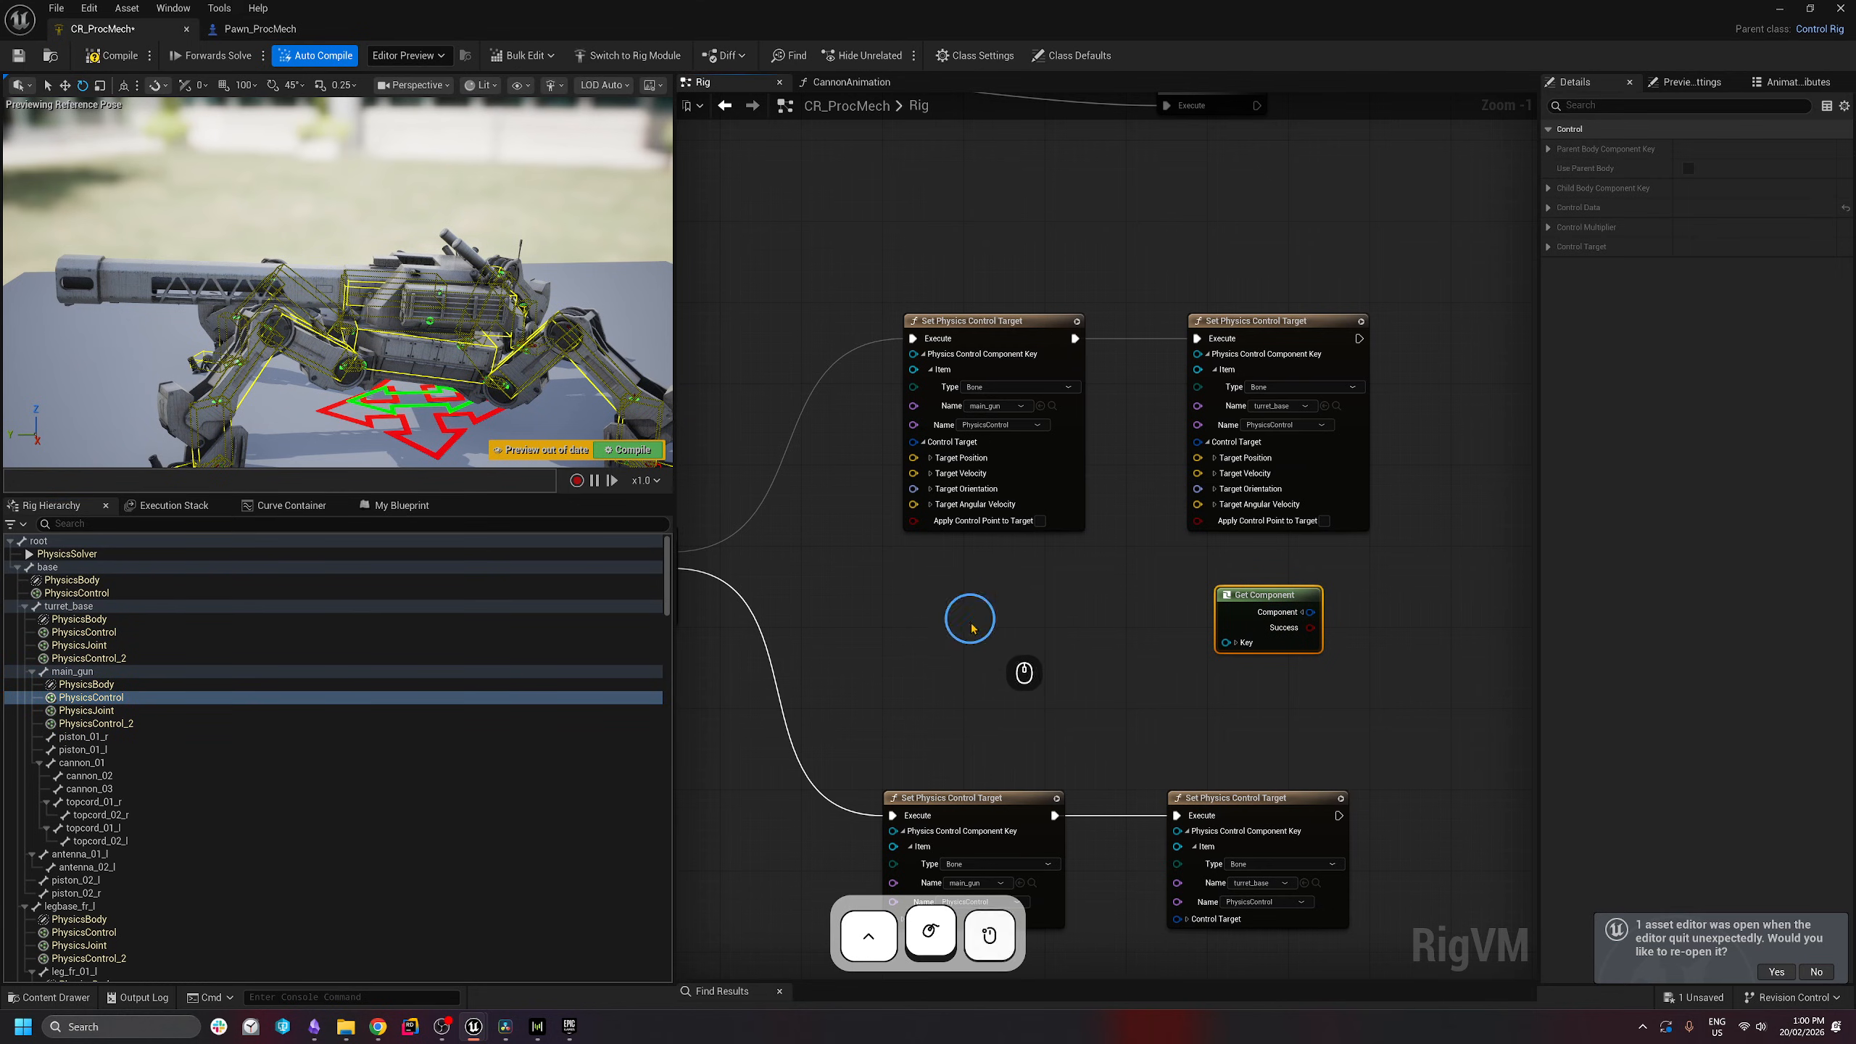
left_click(1006, 615)
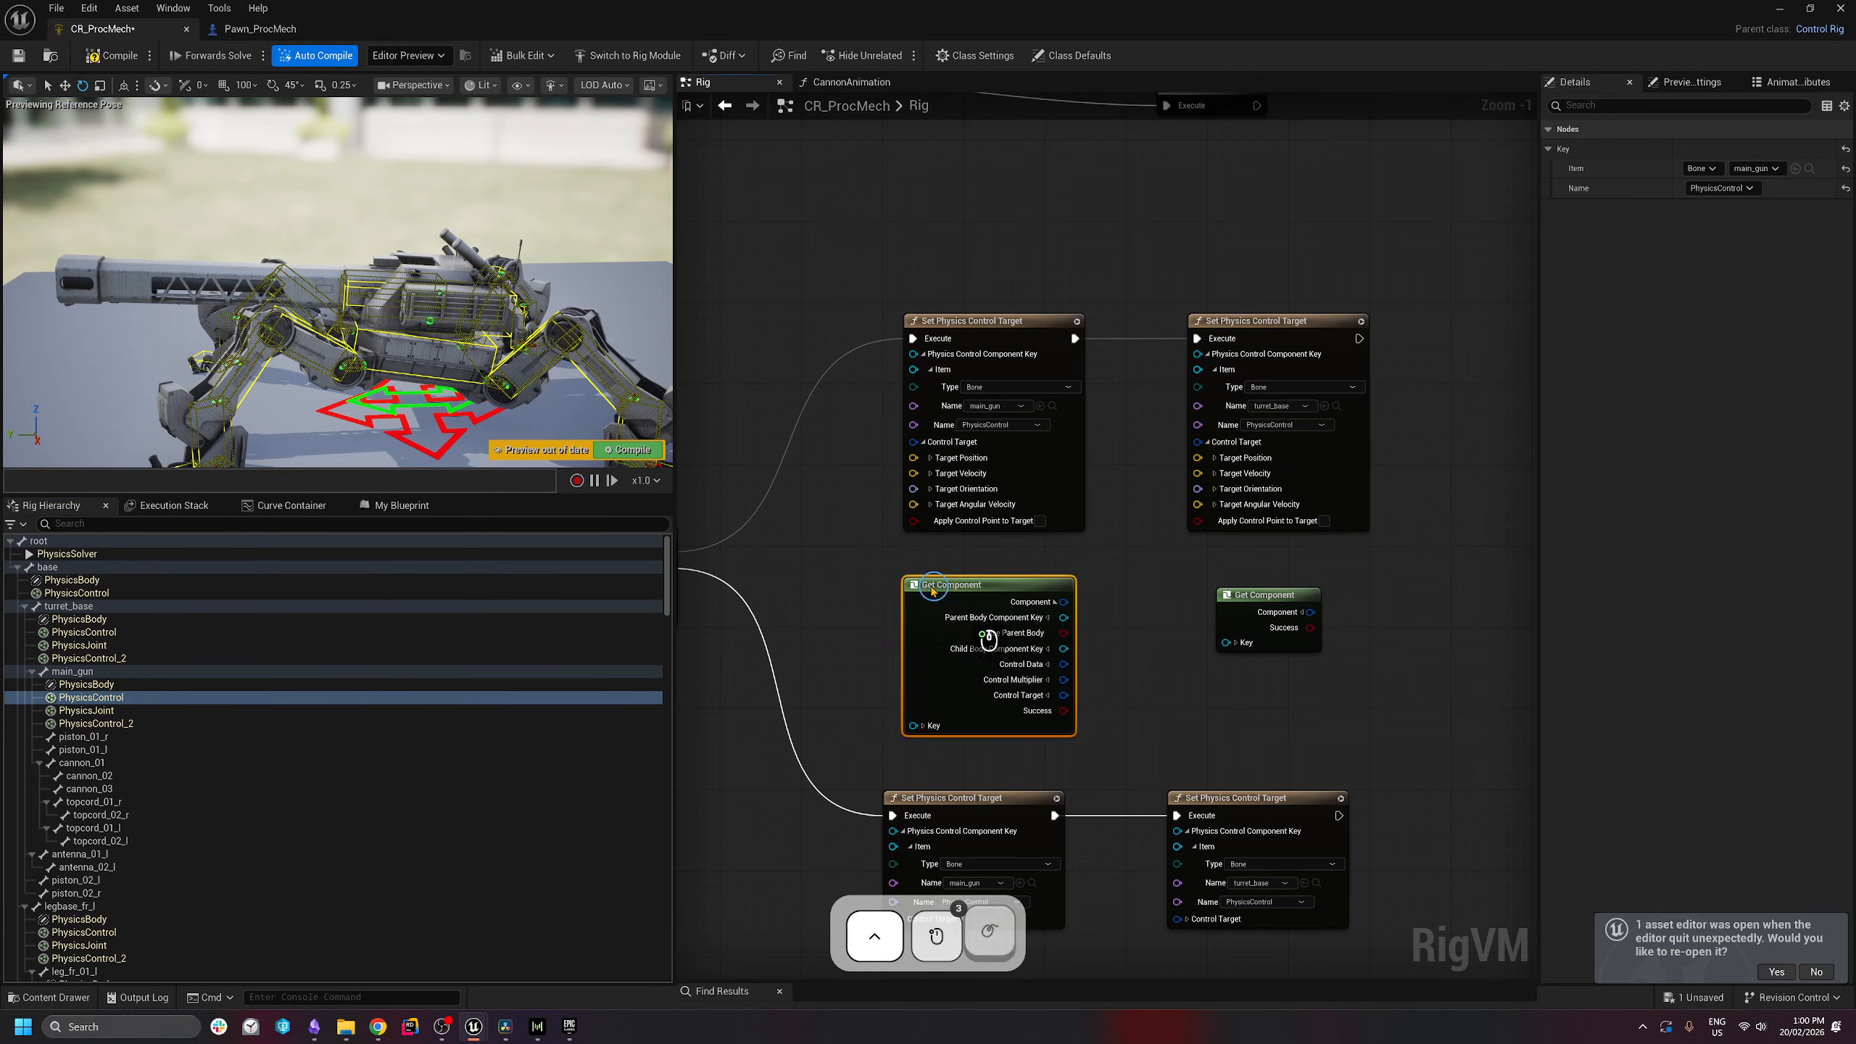
left_click(1302, 615)
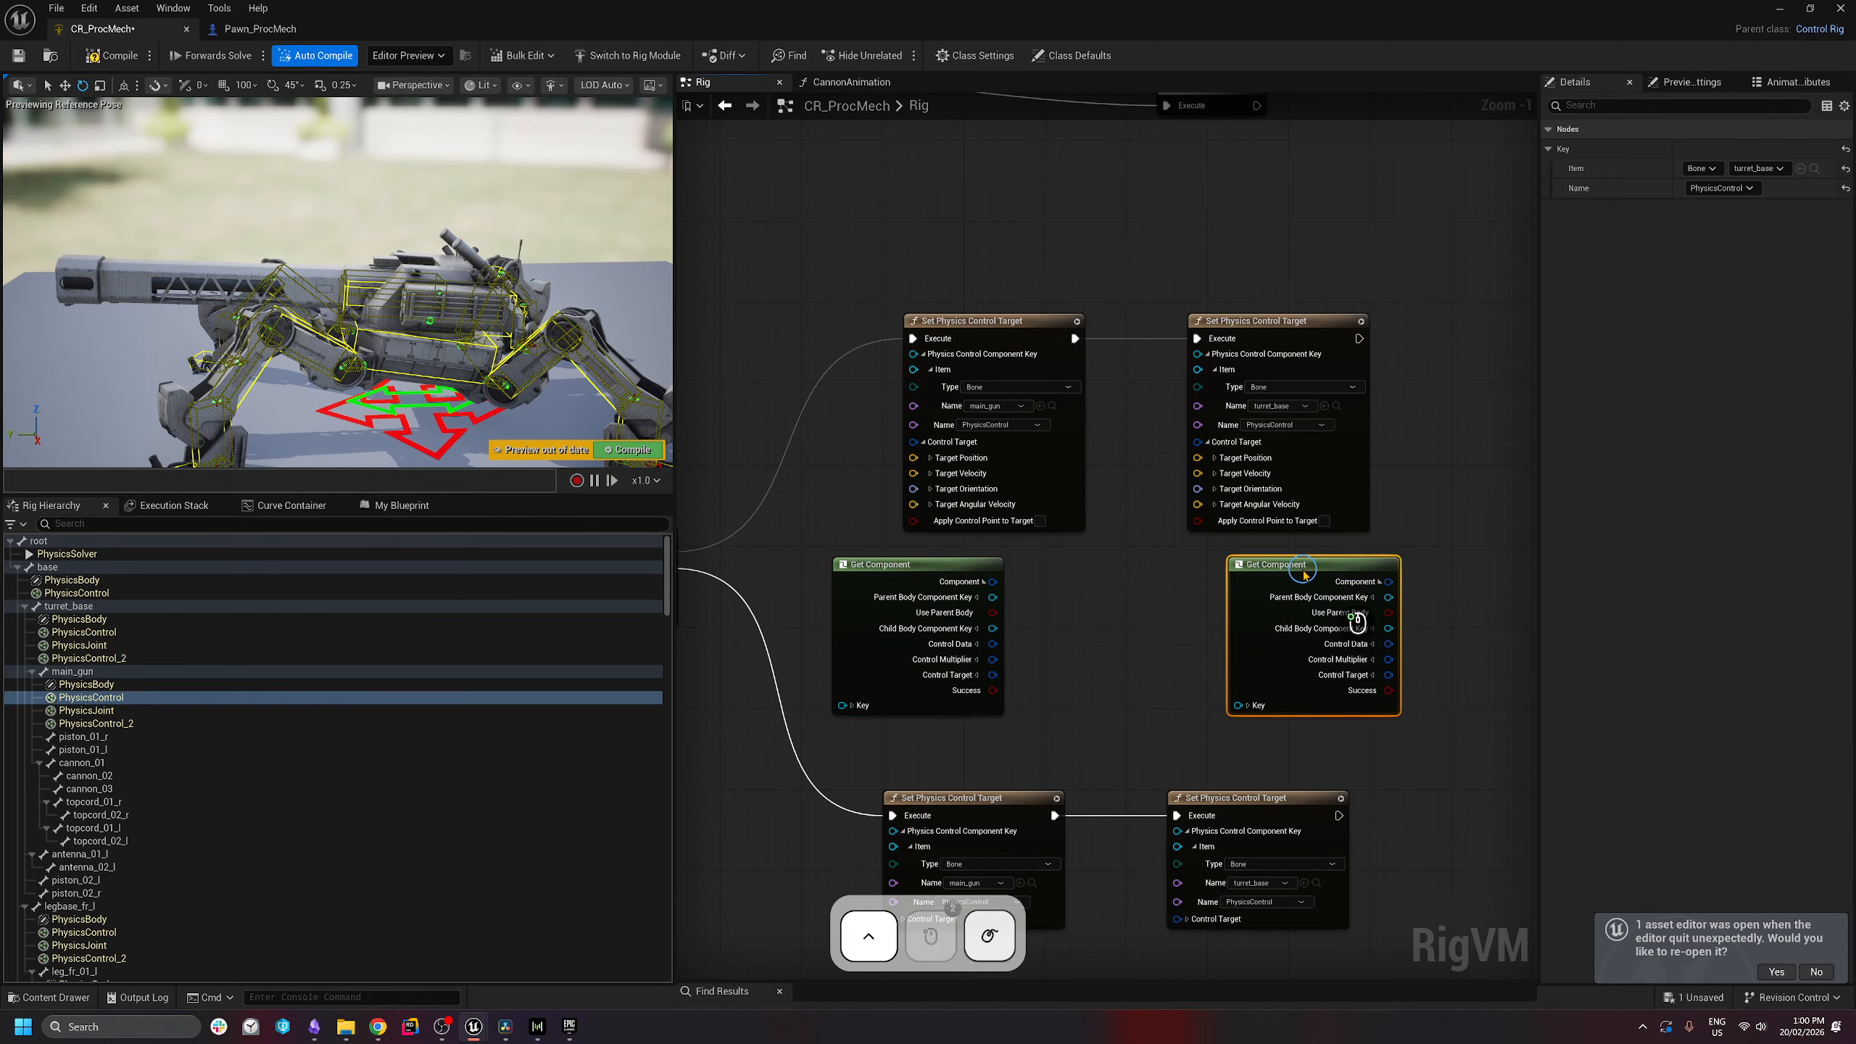
left_click(977, 675)
left_click_drag(895, 613, 753, 568)
- Subtract 150 on X from main_gun's current Target Position and feed it into its Set Physics Control Target
left_click_drag(878, 660, 987, 621)
type("subtr")
key("Return")
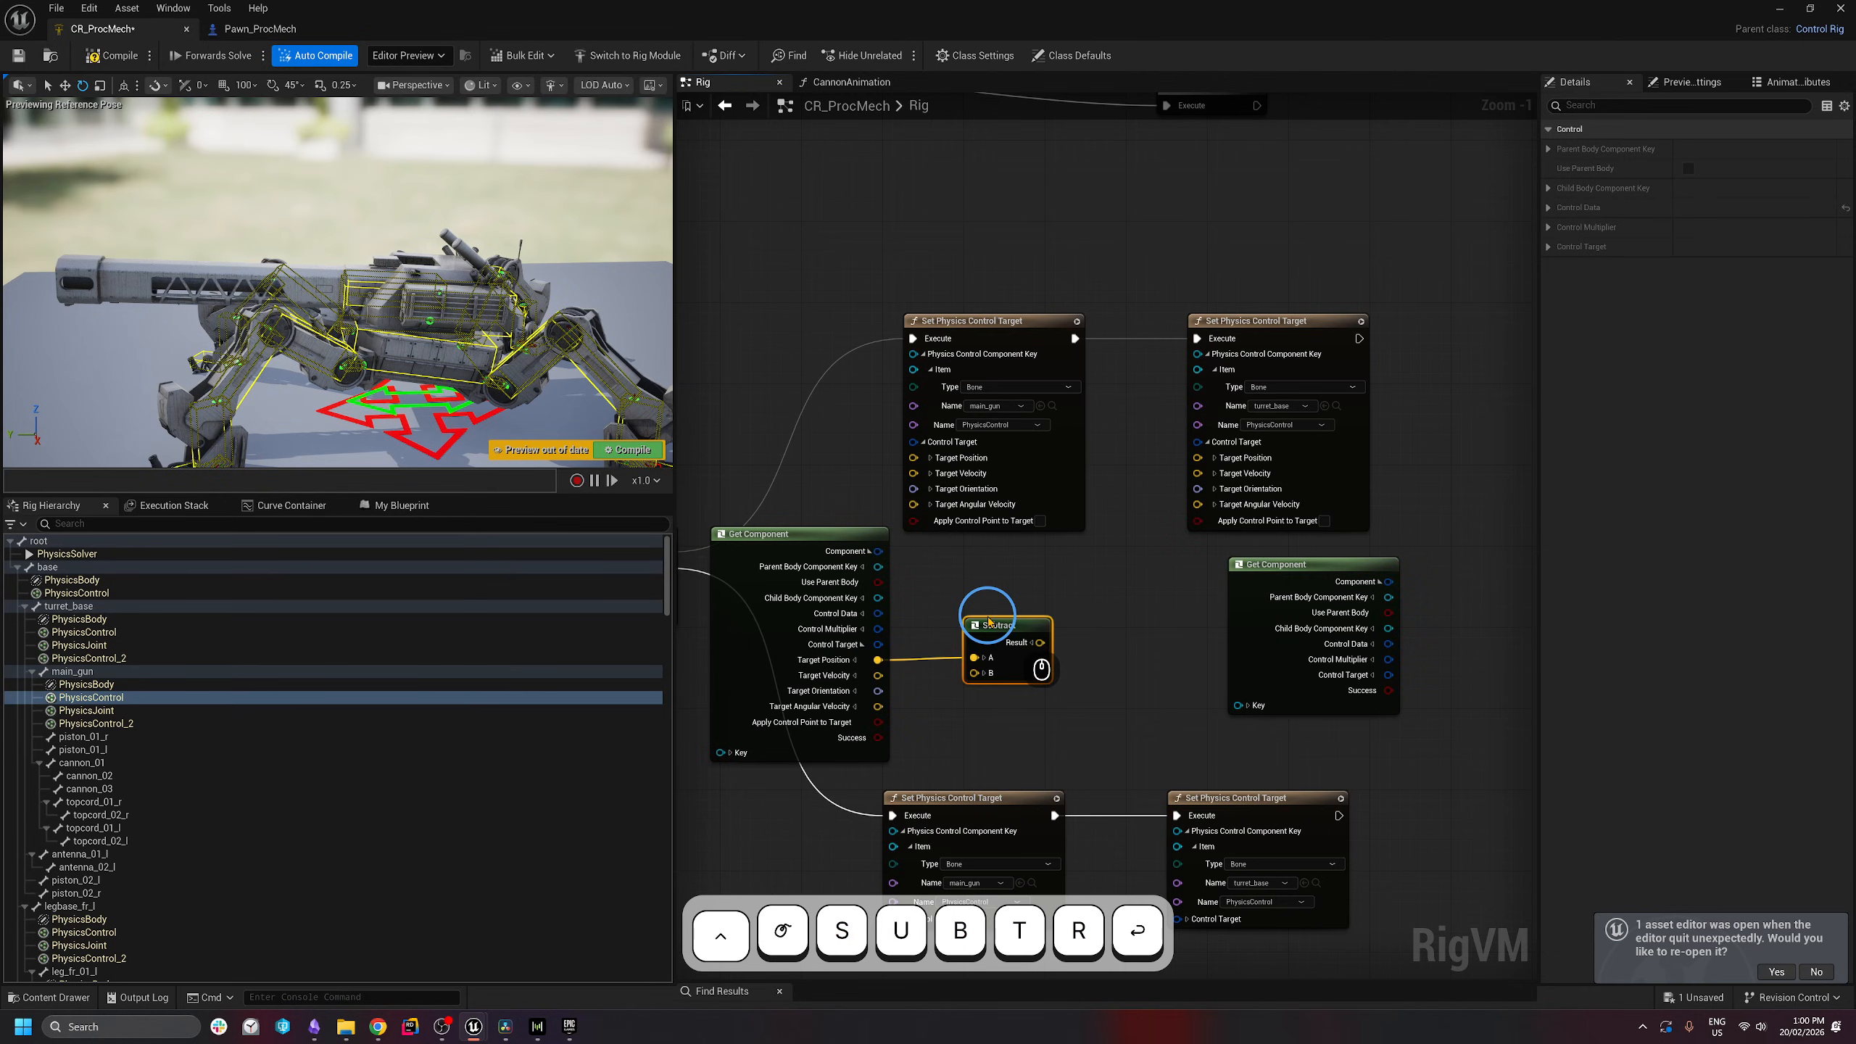
left_click(985, 673)
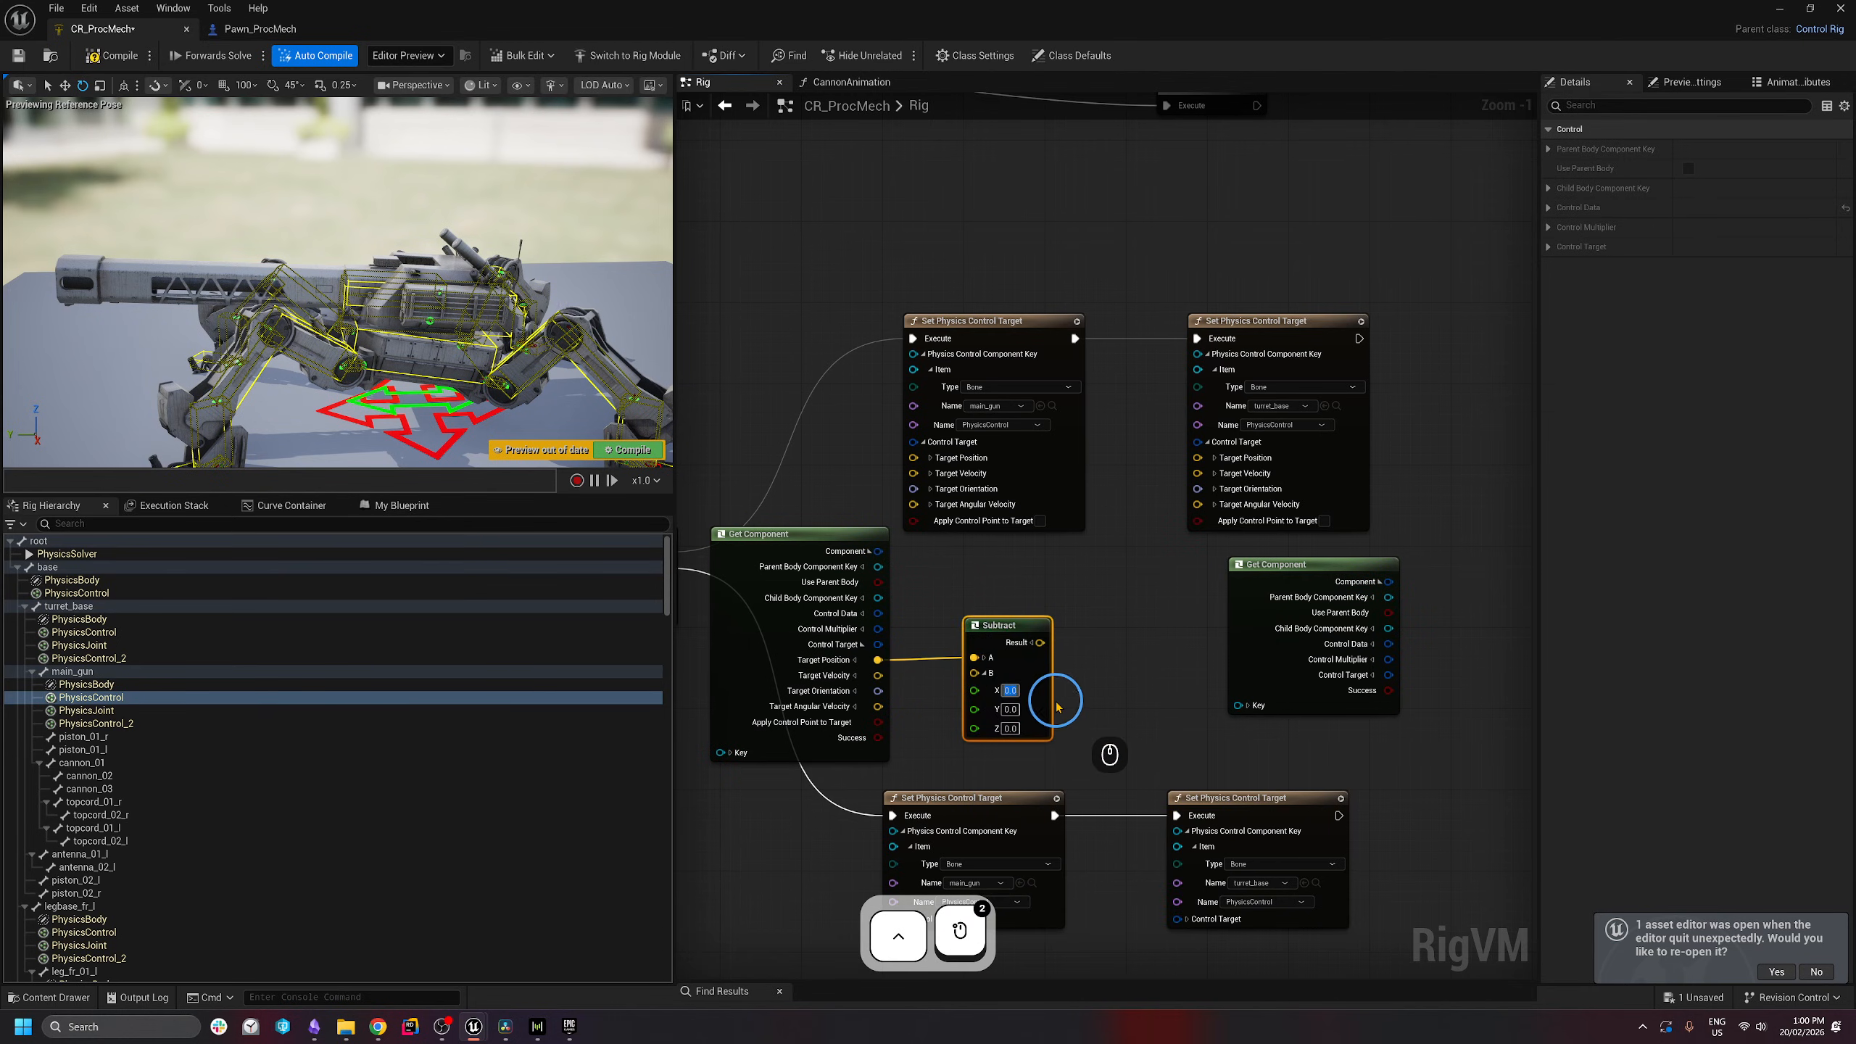
type("150")
key("Return")
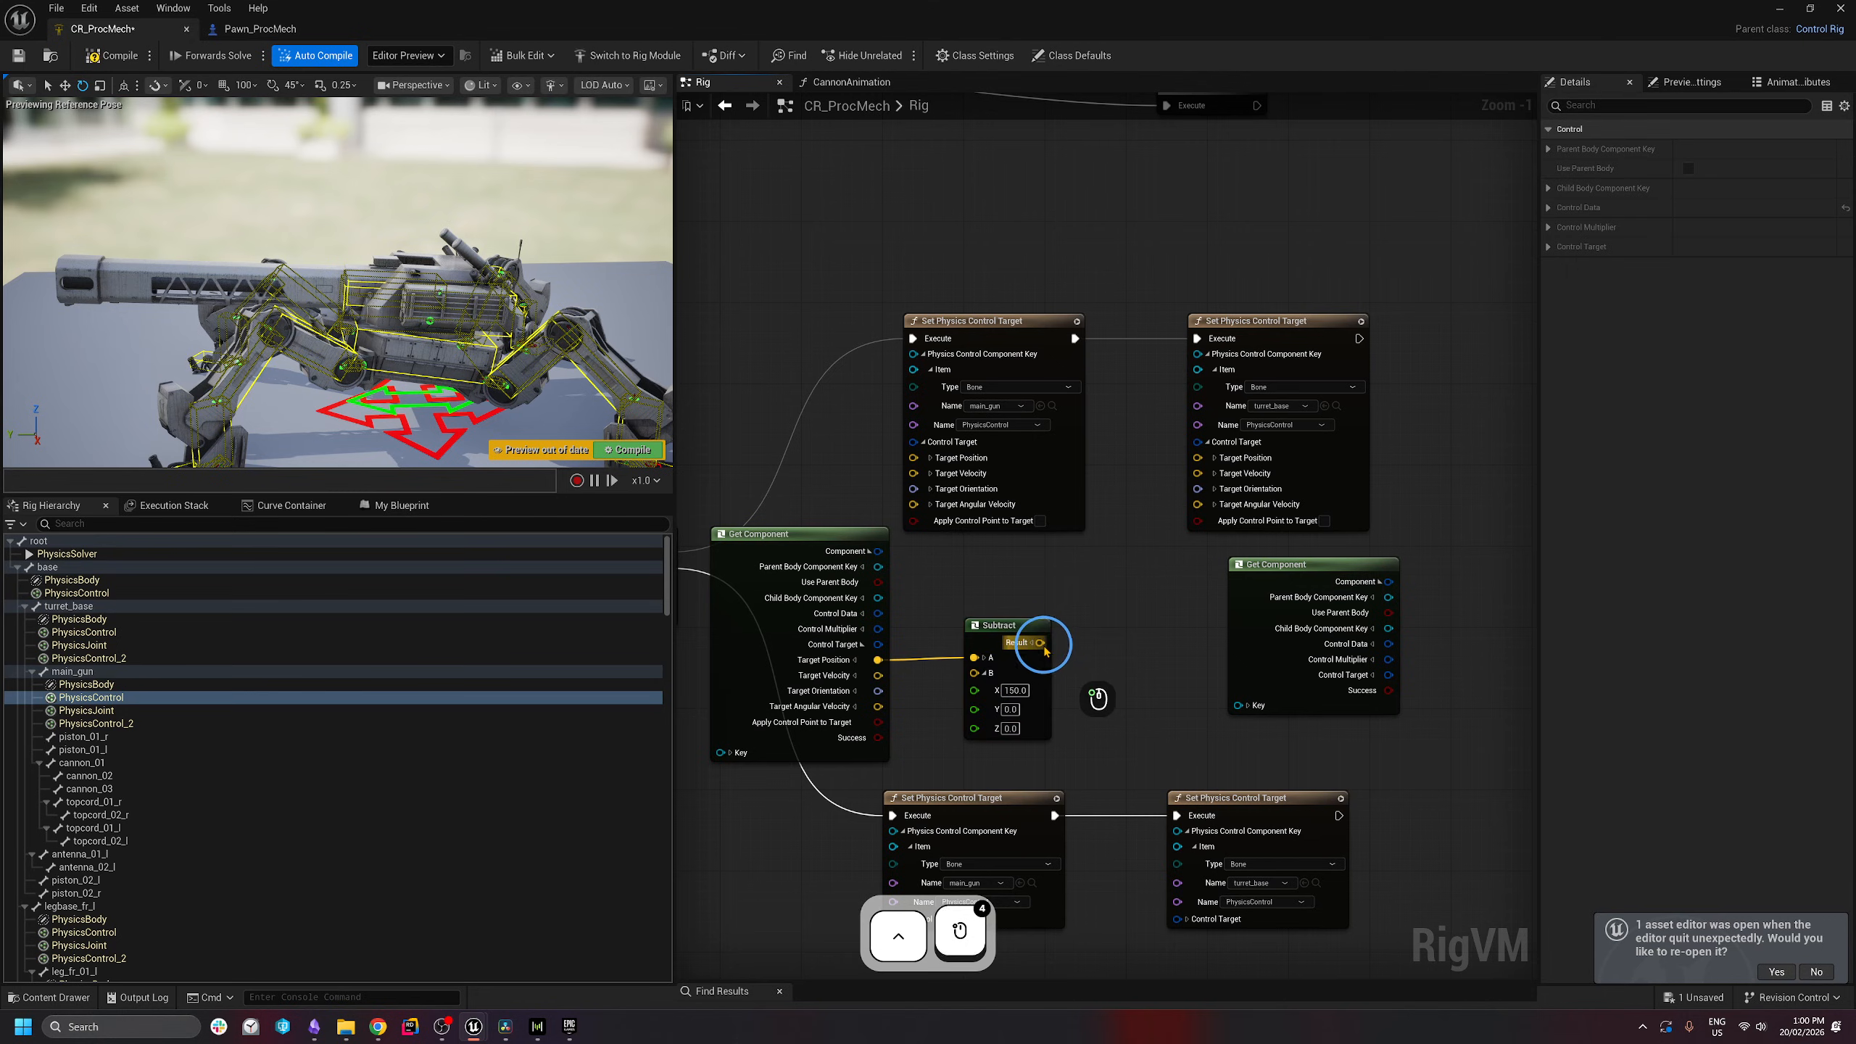
left_click_drag(1040, 641, 887, 508)
right_click_drag(1169, 640, 1147, 635)
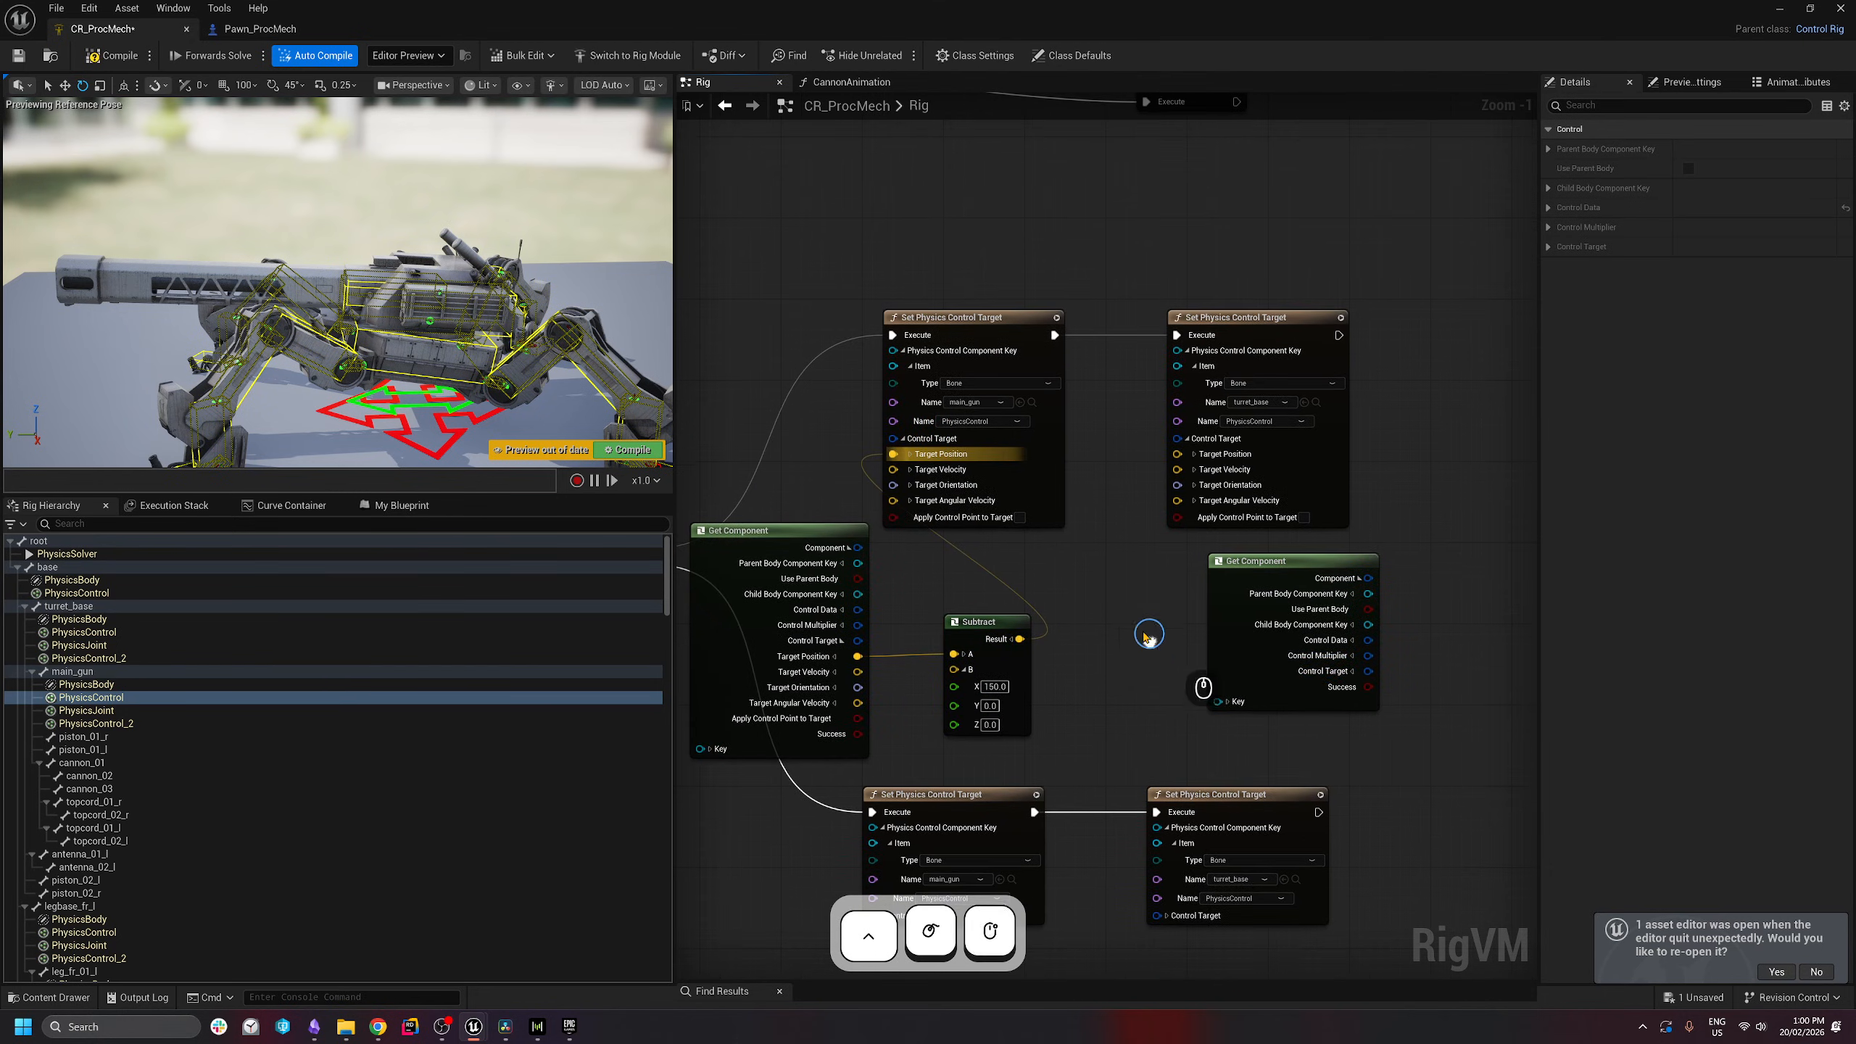
right_click_drag(1394, 735, 1196, 716)
left_click_drag(1082, 545, 969, 555)
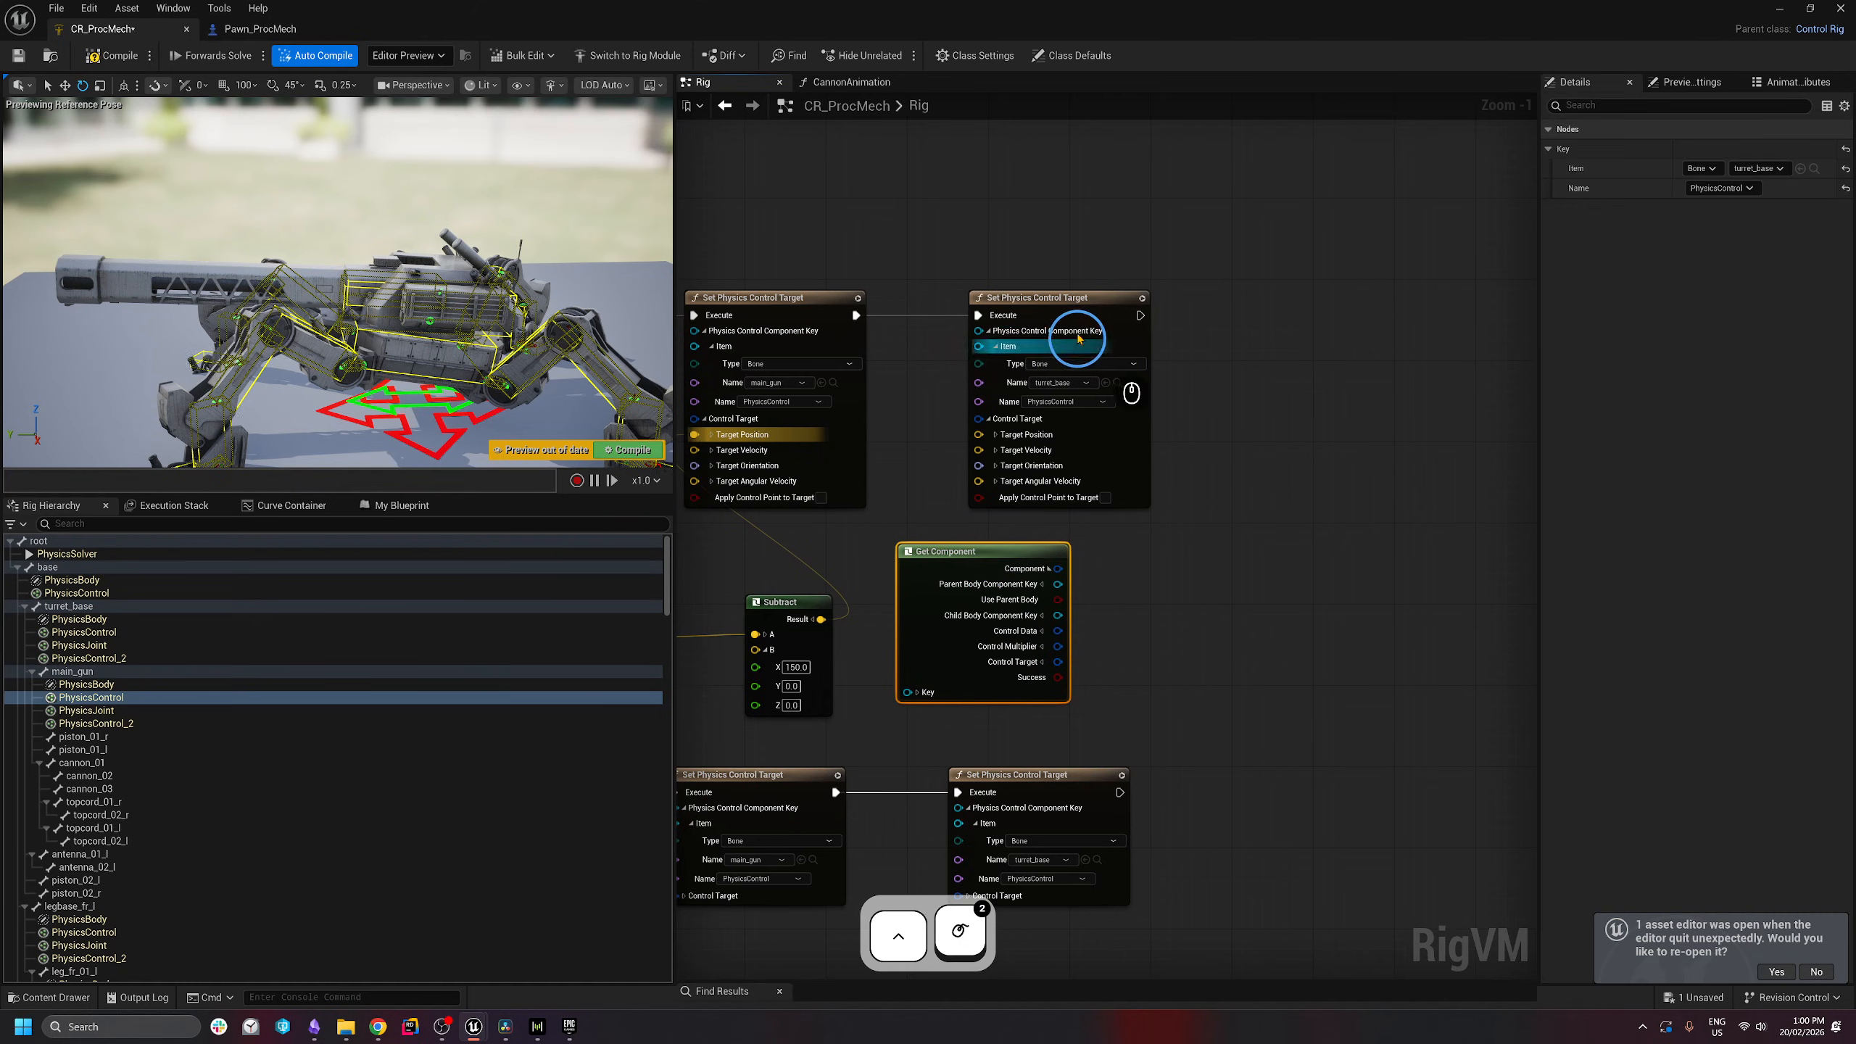
left_click_drag(1106, 315, 1271, 321)
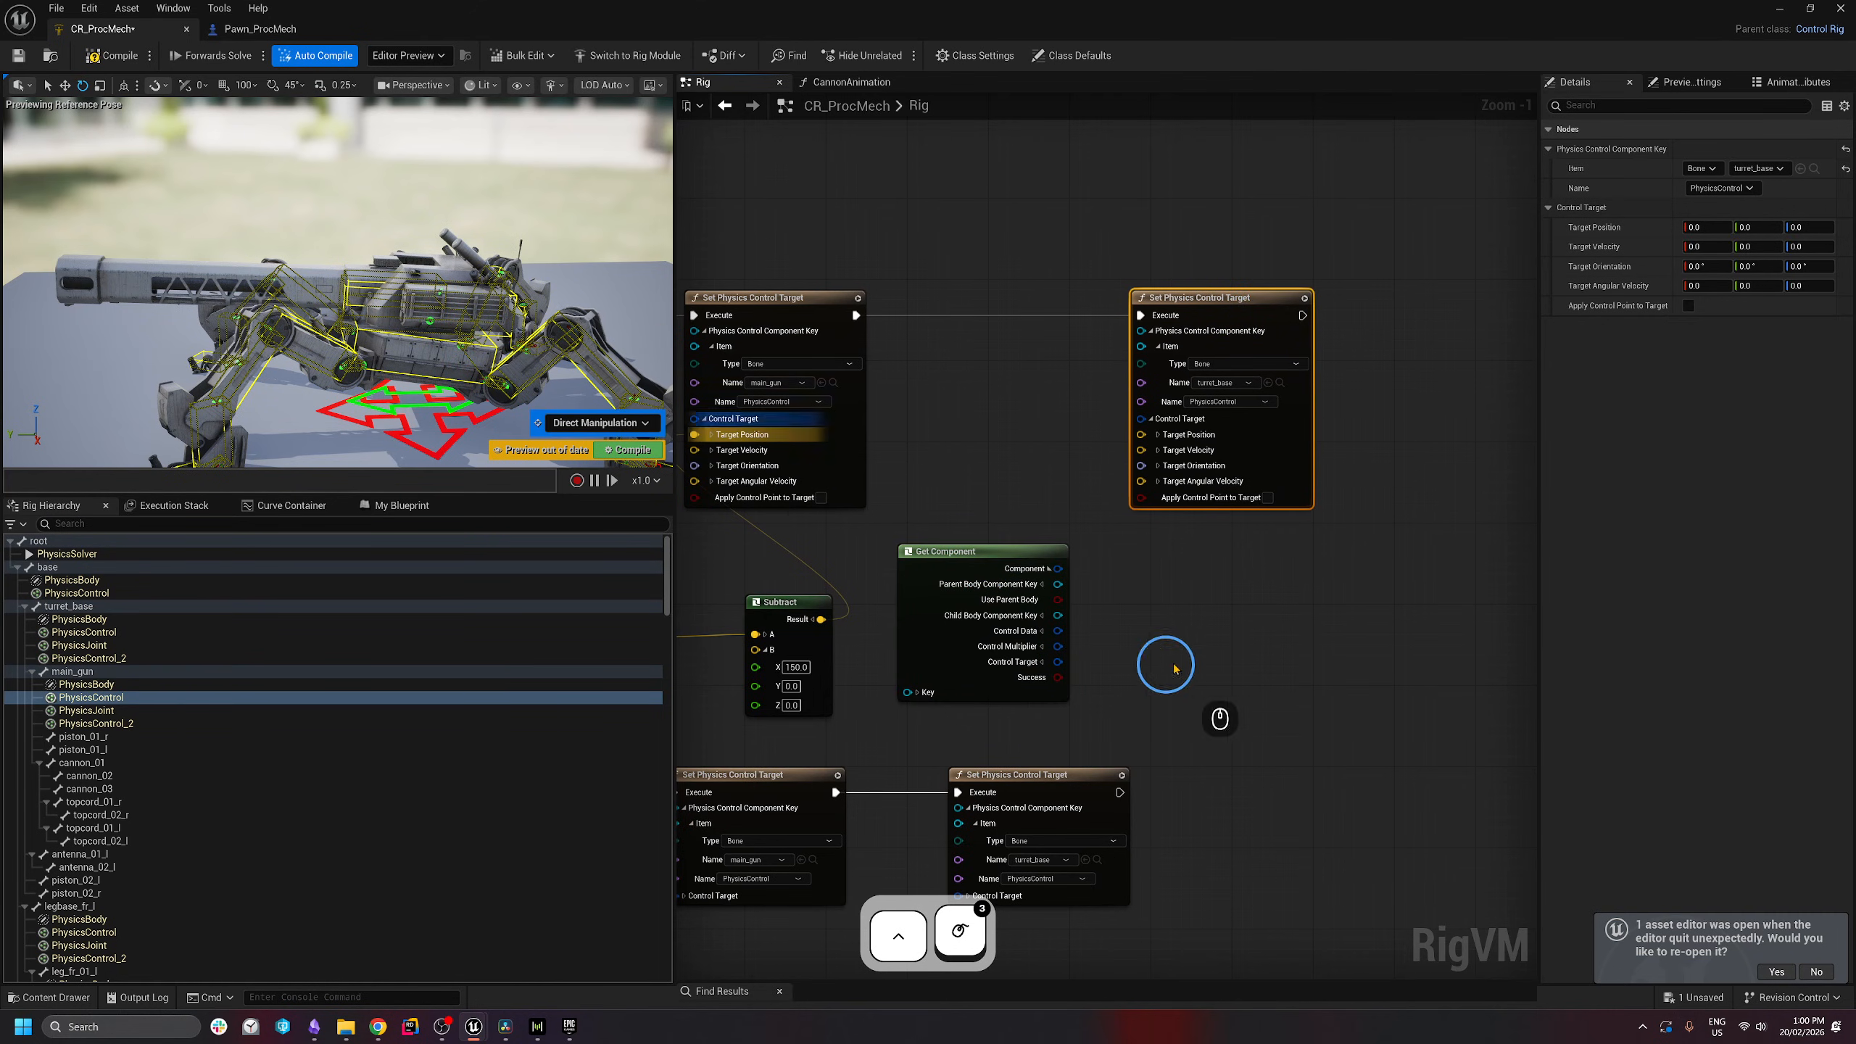
left_click(1089, 578)
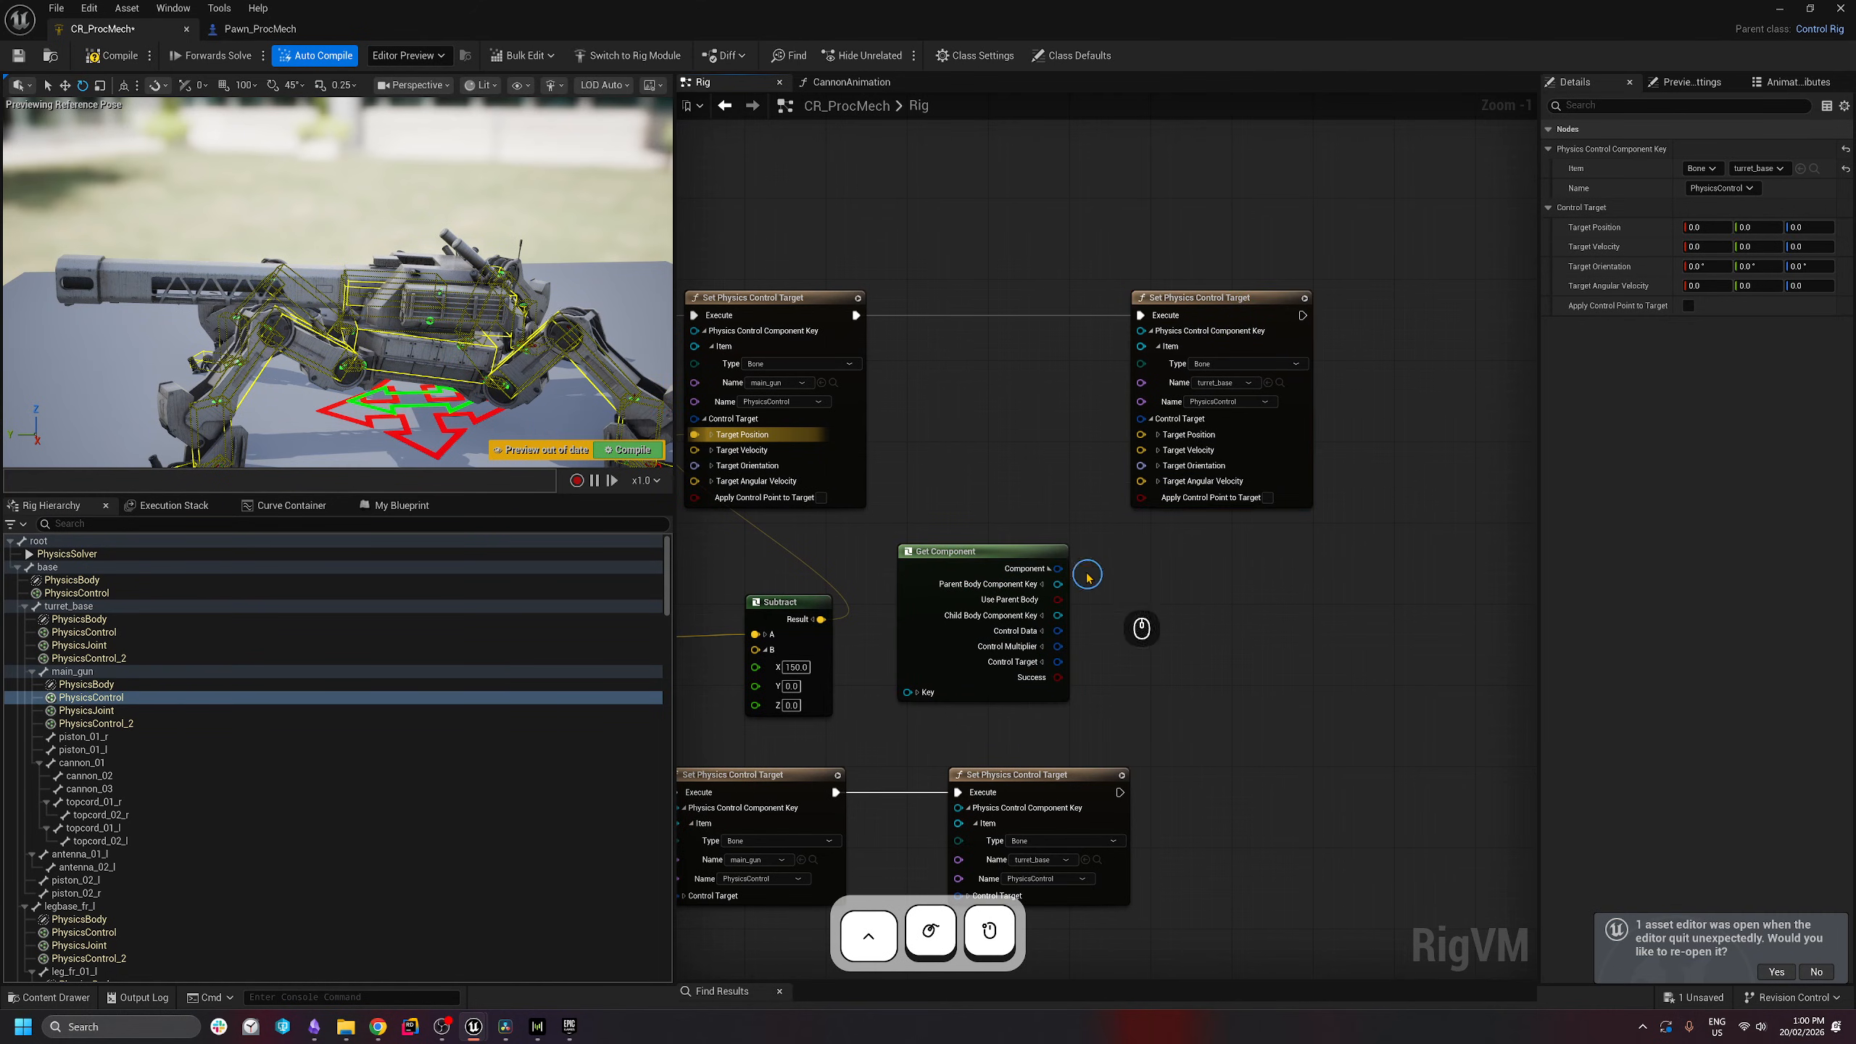
- Subtract 75 on Y from turret_base's Target Position and wire the result into its target node
left_click(1043, 664)
left_click_drag(1065, 677, 1193, 612)
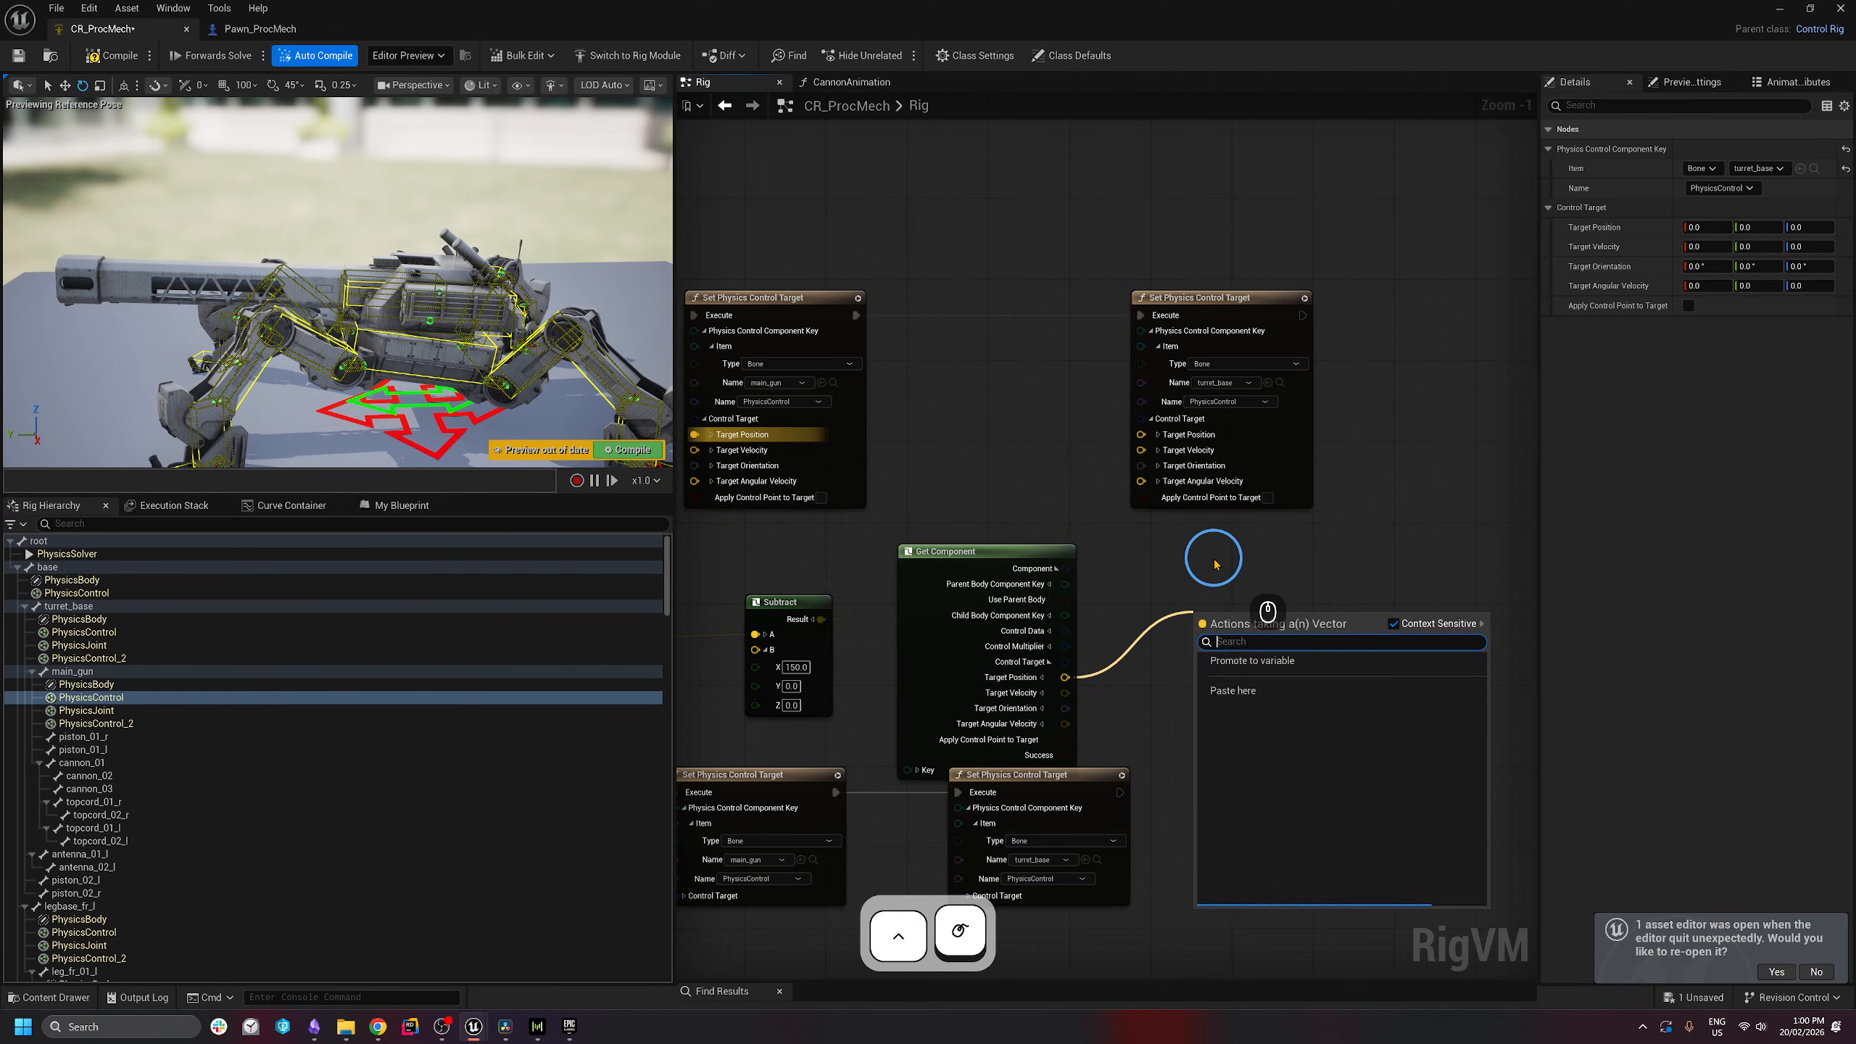
type("subtr")
key("Return")
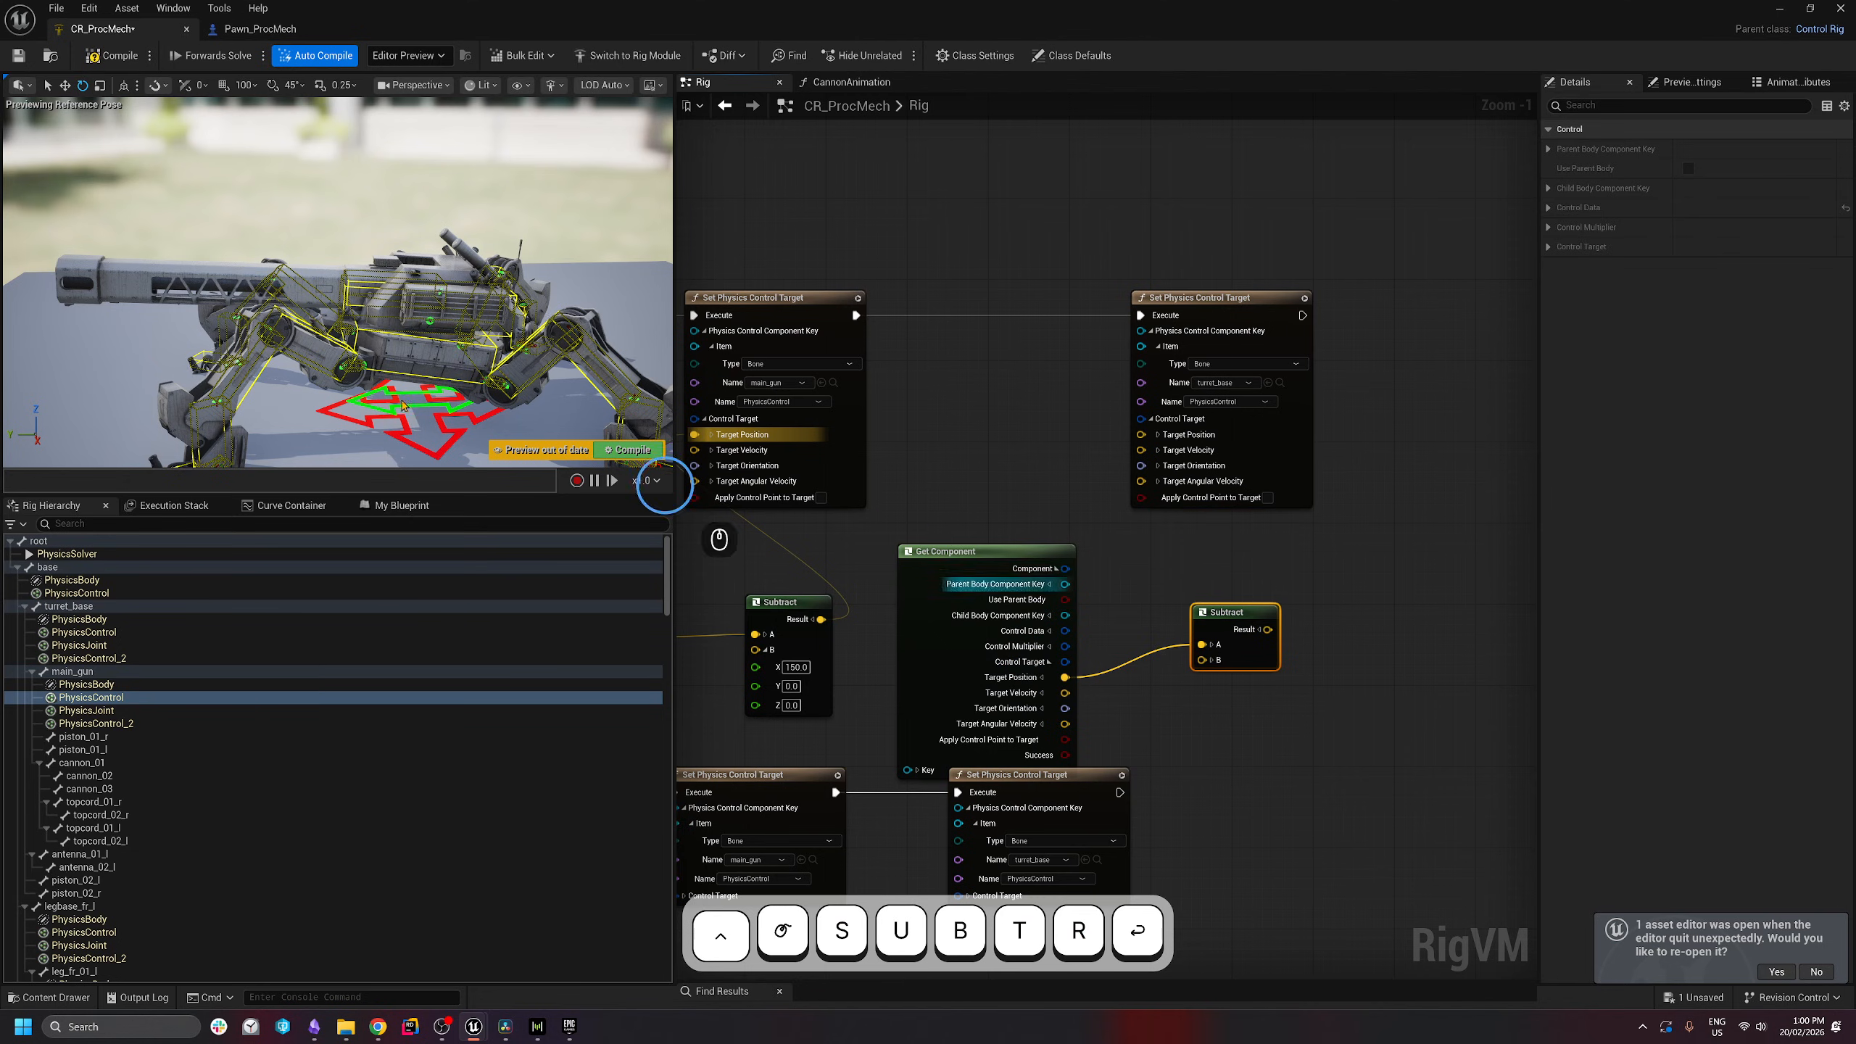
left_click_drag(1250, 633, 1231, 644)
left_click(1191, 671)
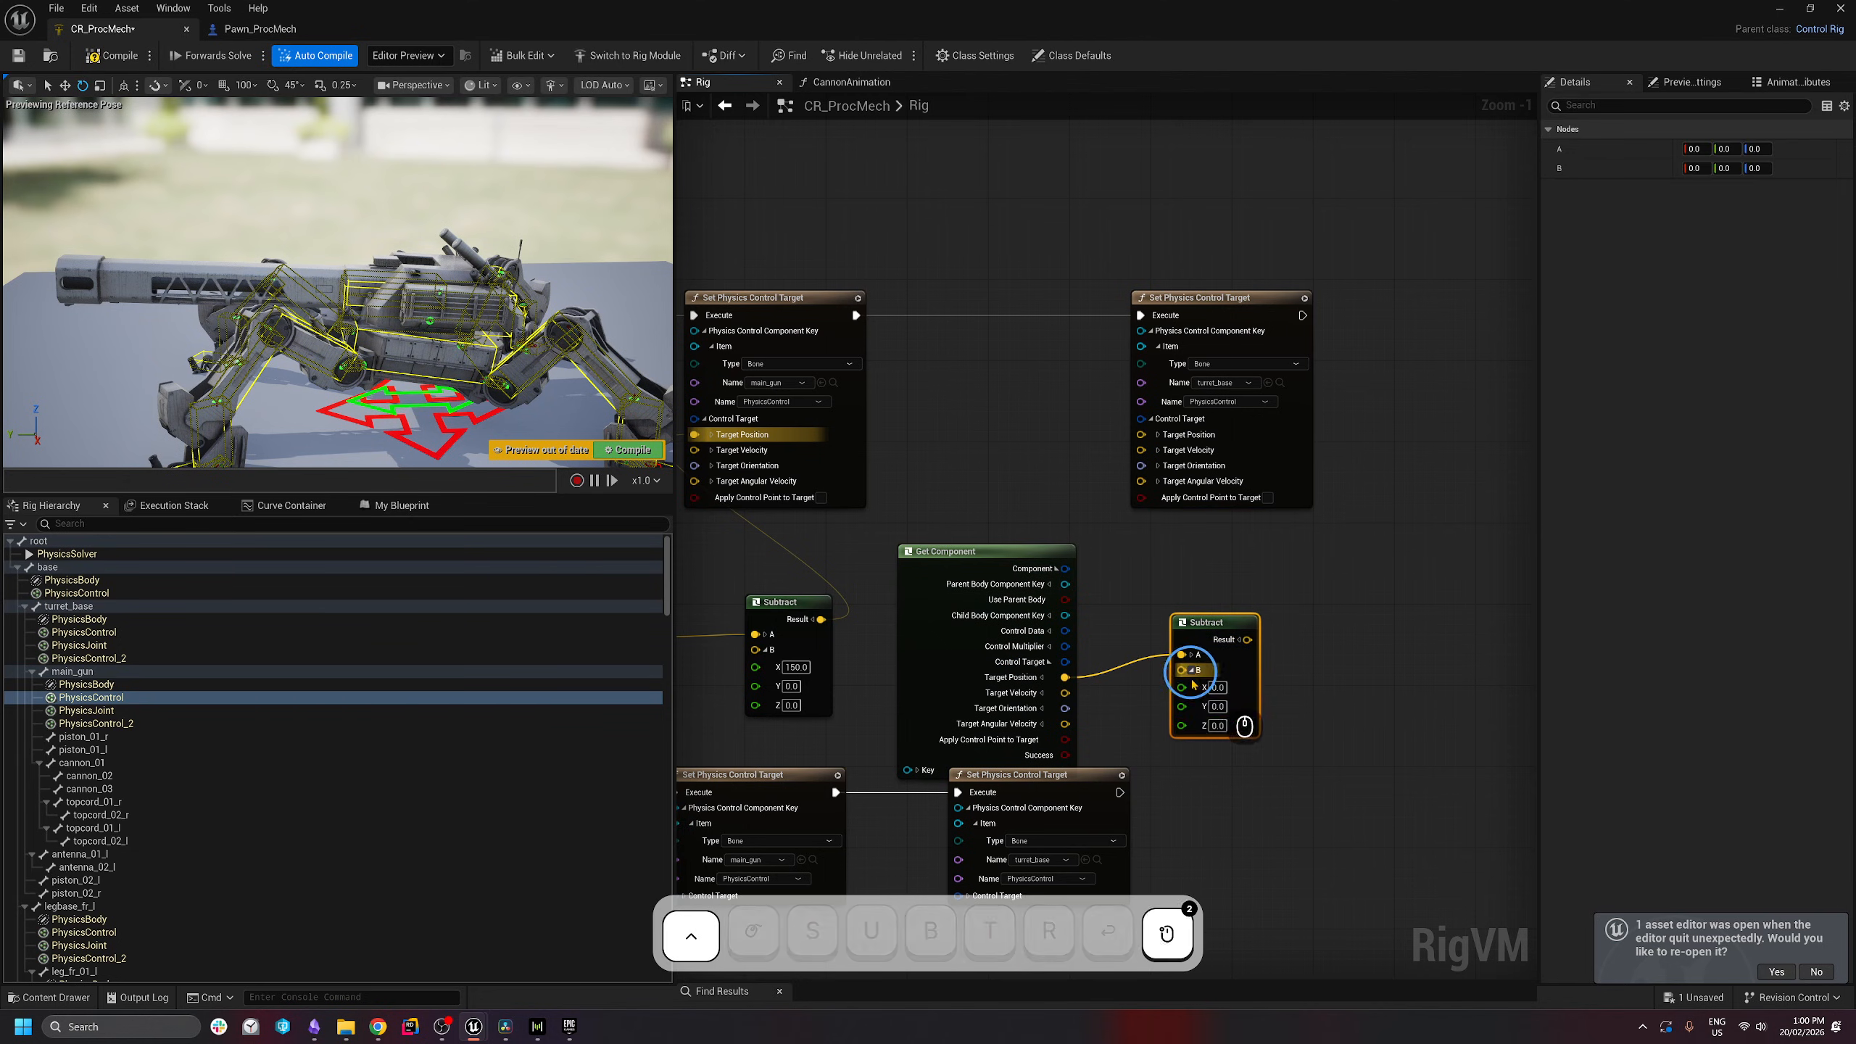
type("75")
key("Return")
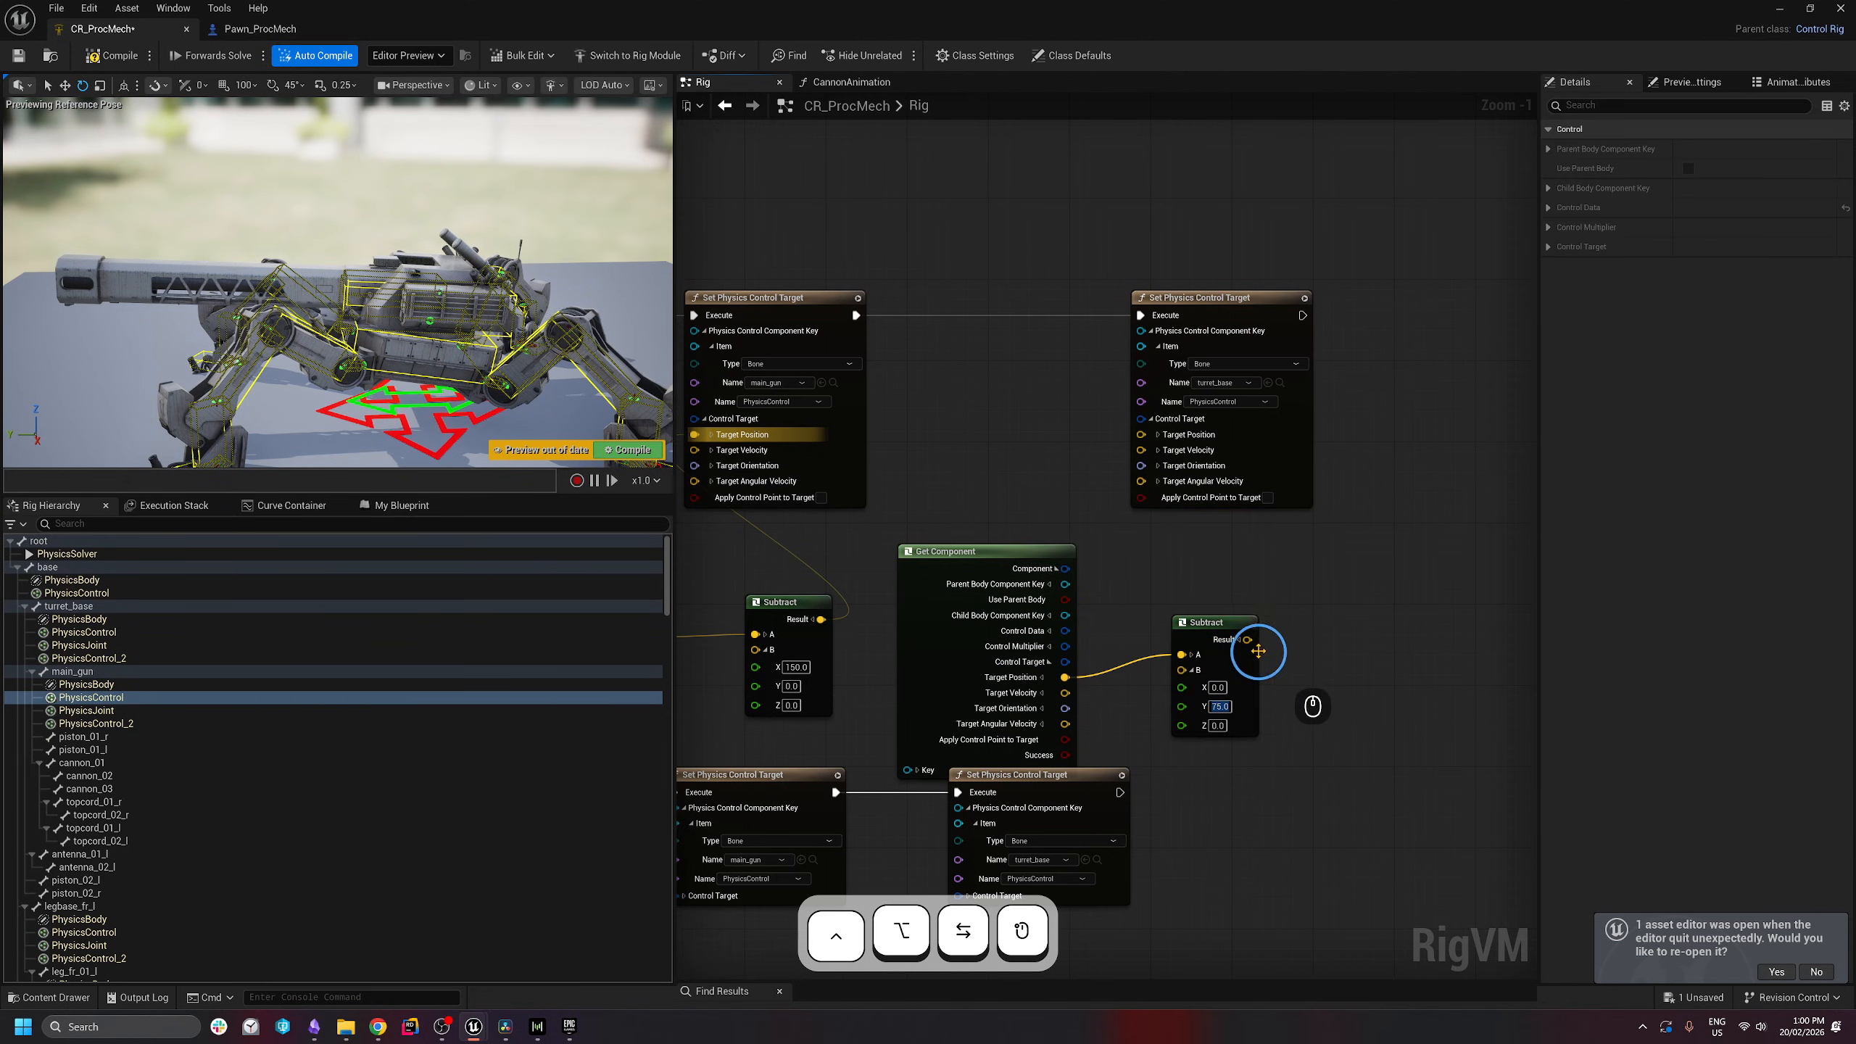
left_click_drag(1248, 640, 1142, 436)
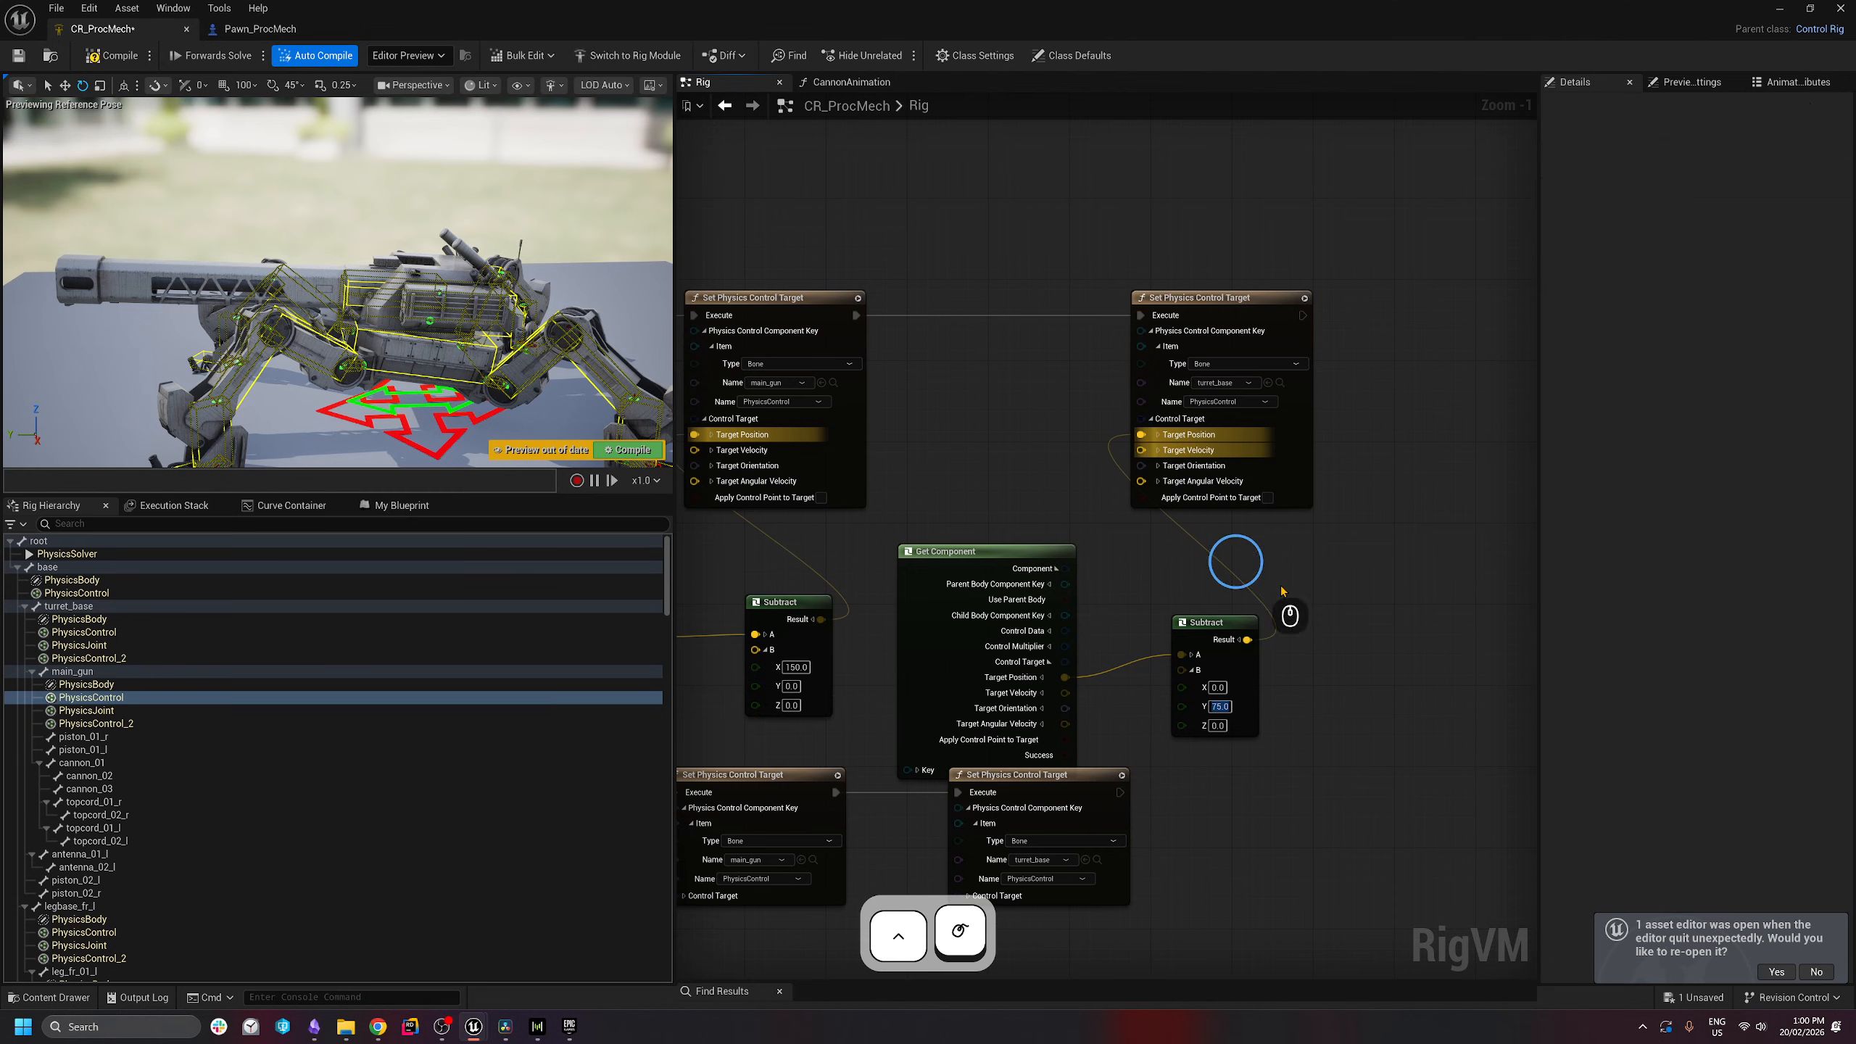
- Move the lower Set Physics Control Target pair down and shift the six upper recoil nodes right
scroll(1403, 636, "down", 4)
scroll(1392, 634, "up", 2)
right_click_drag(1192, 788, 1396, 681)
right_click_drag(1396, 752, 1273, 667)
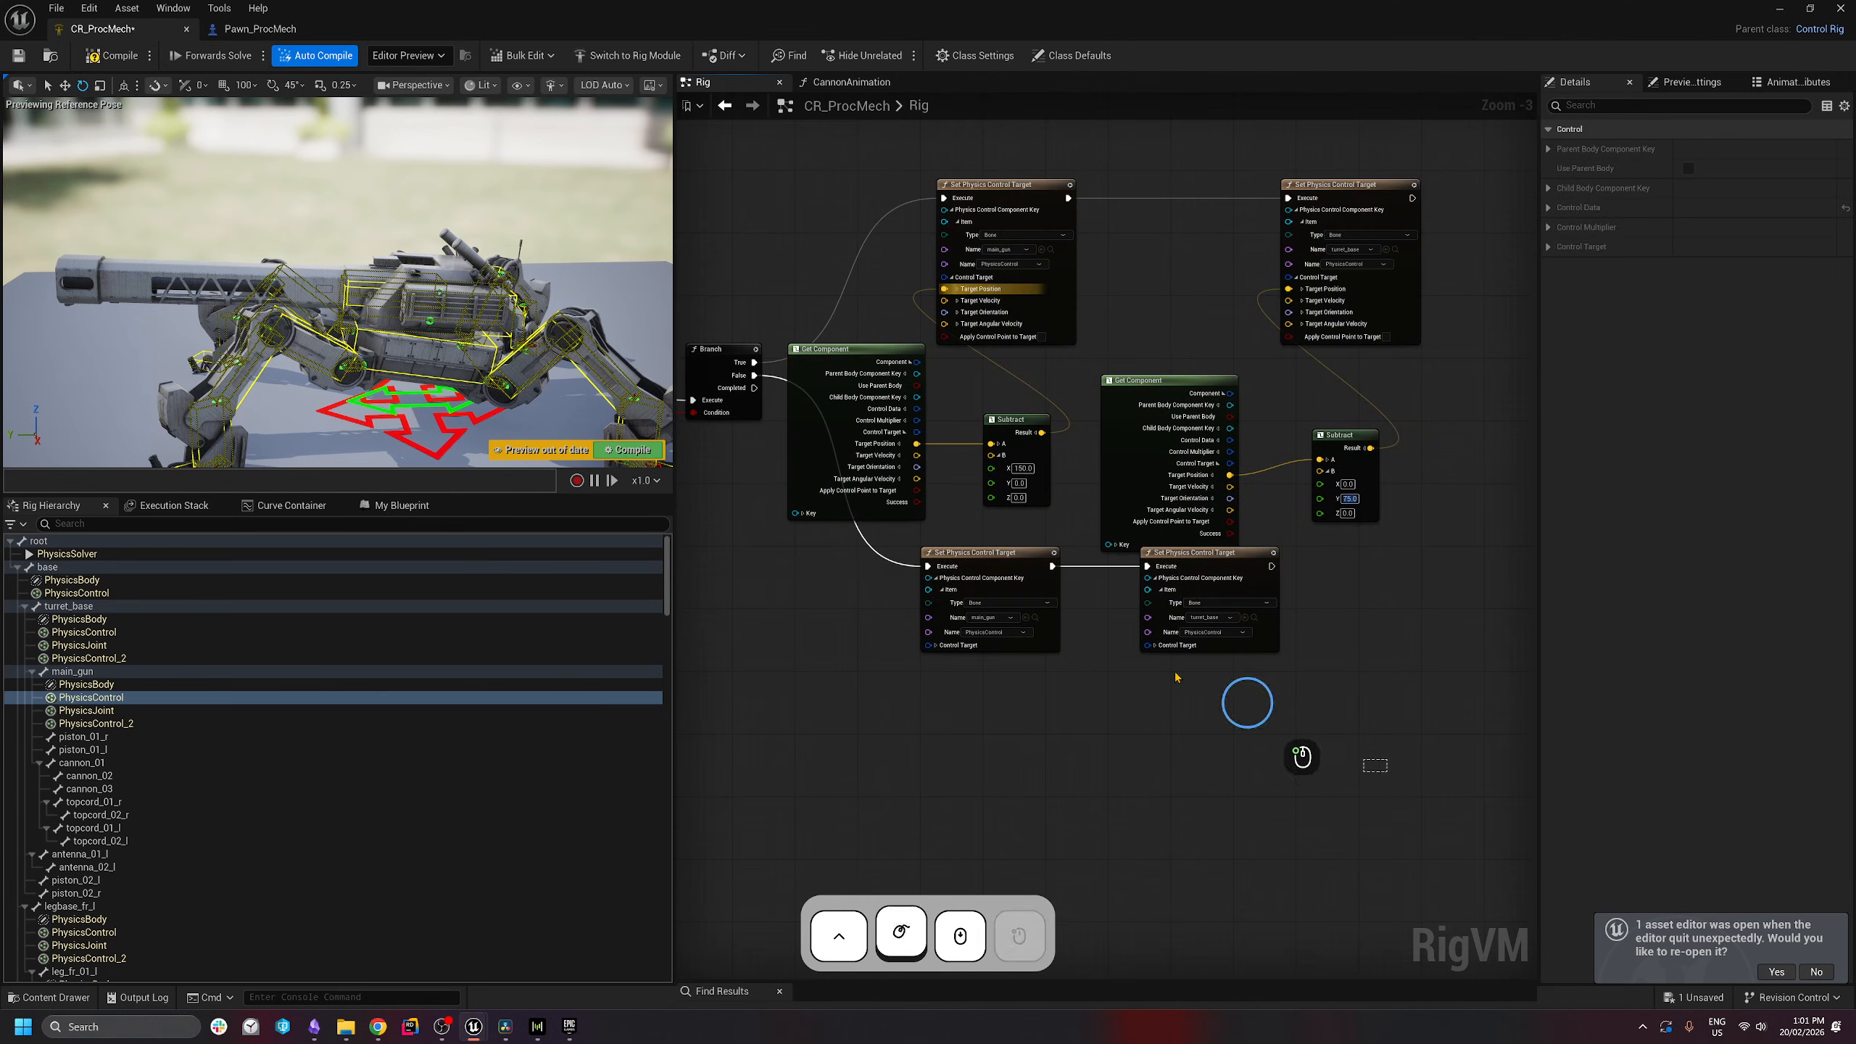
left_click_drag(1317, 705, 989, 733)
right_click_drag(1153, 621, 1033, 723)
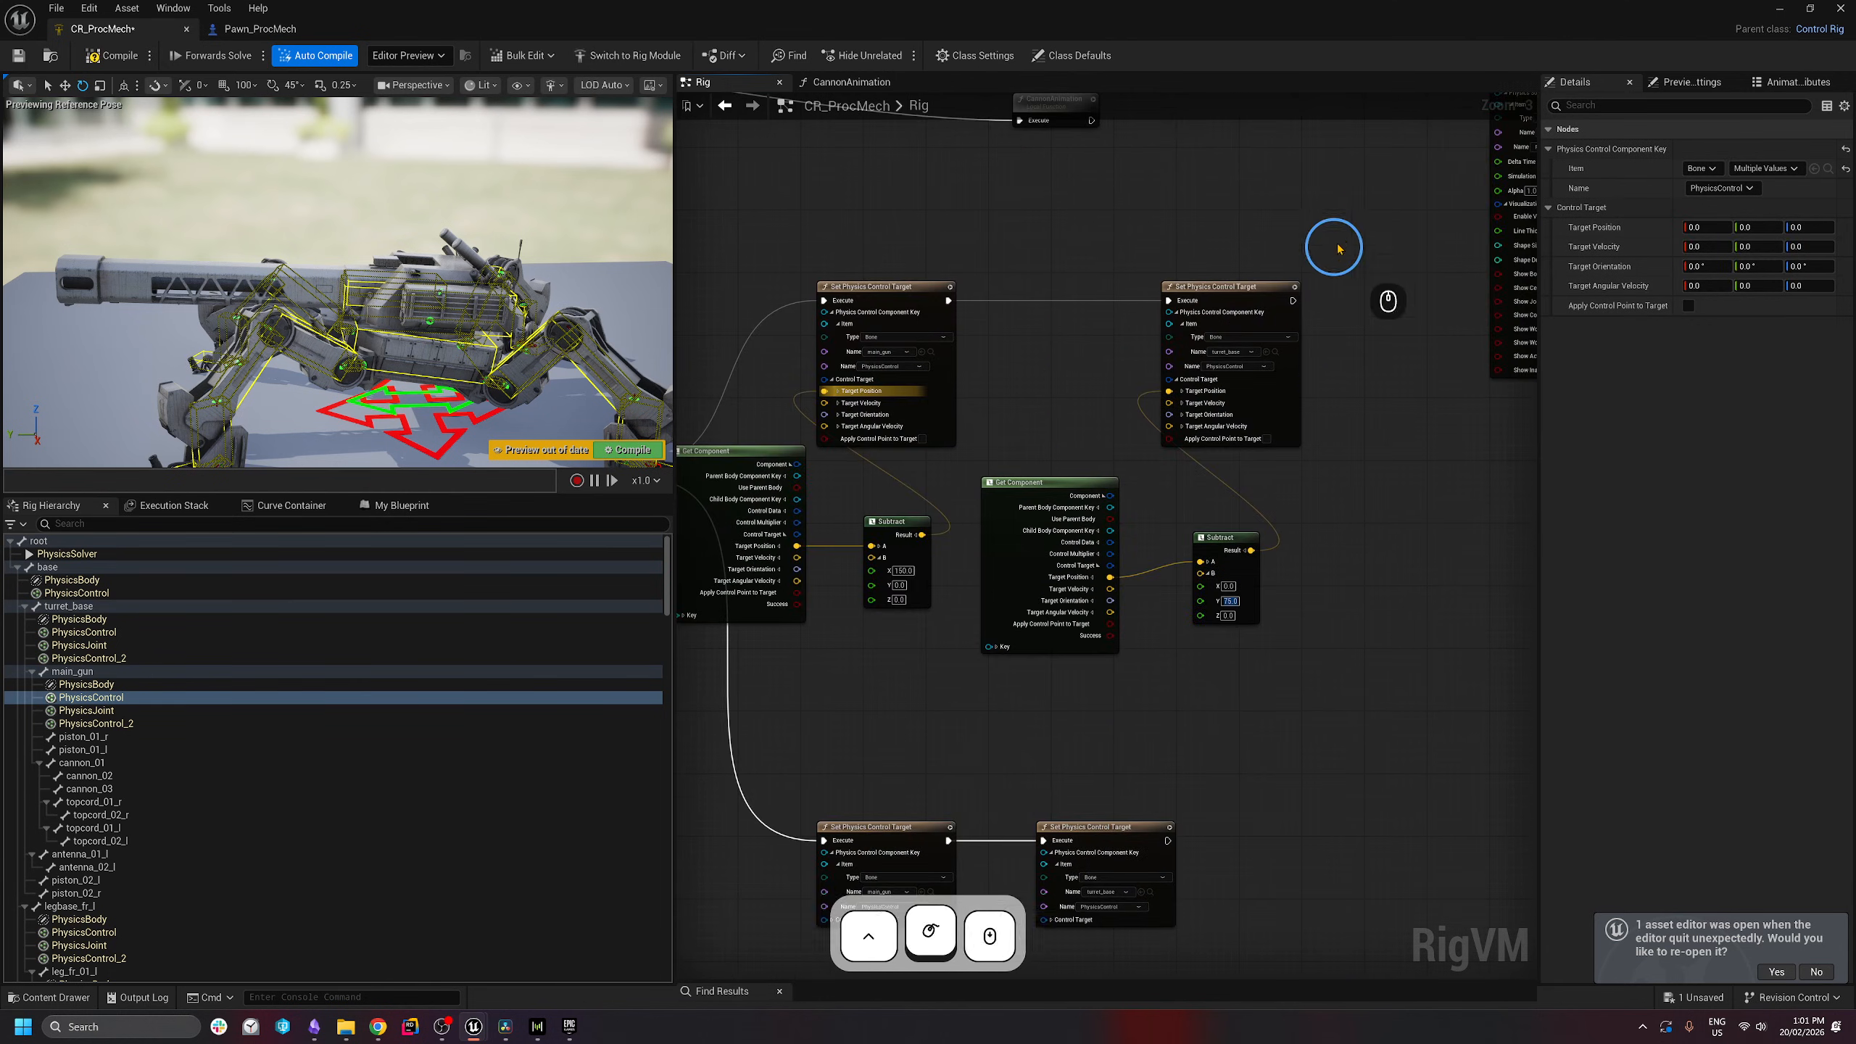
left_click_drag(1346, 212, 738, 635)
left_click_drag(759, 451, 913, 453)
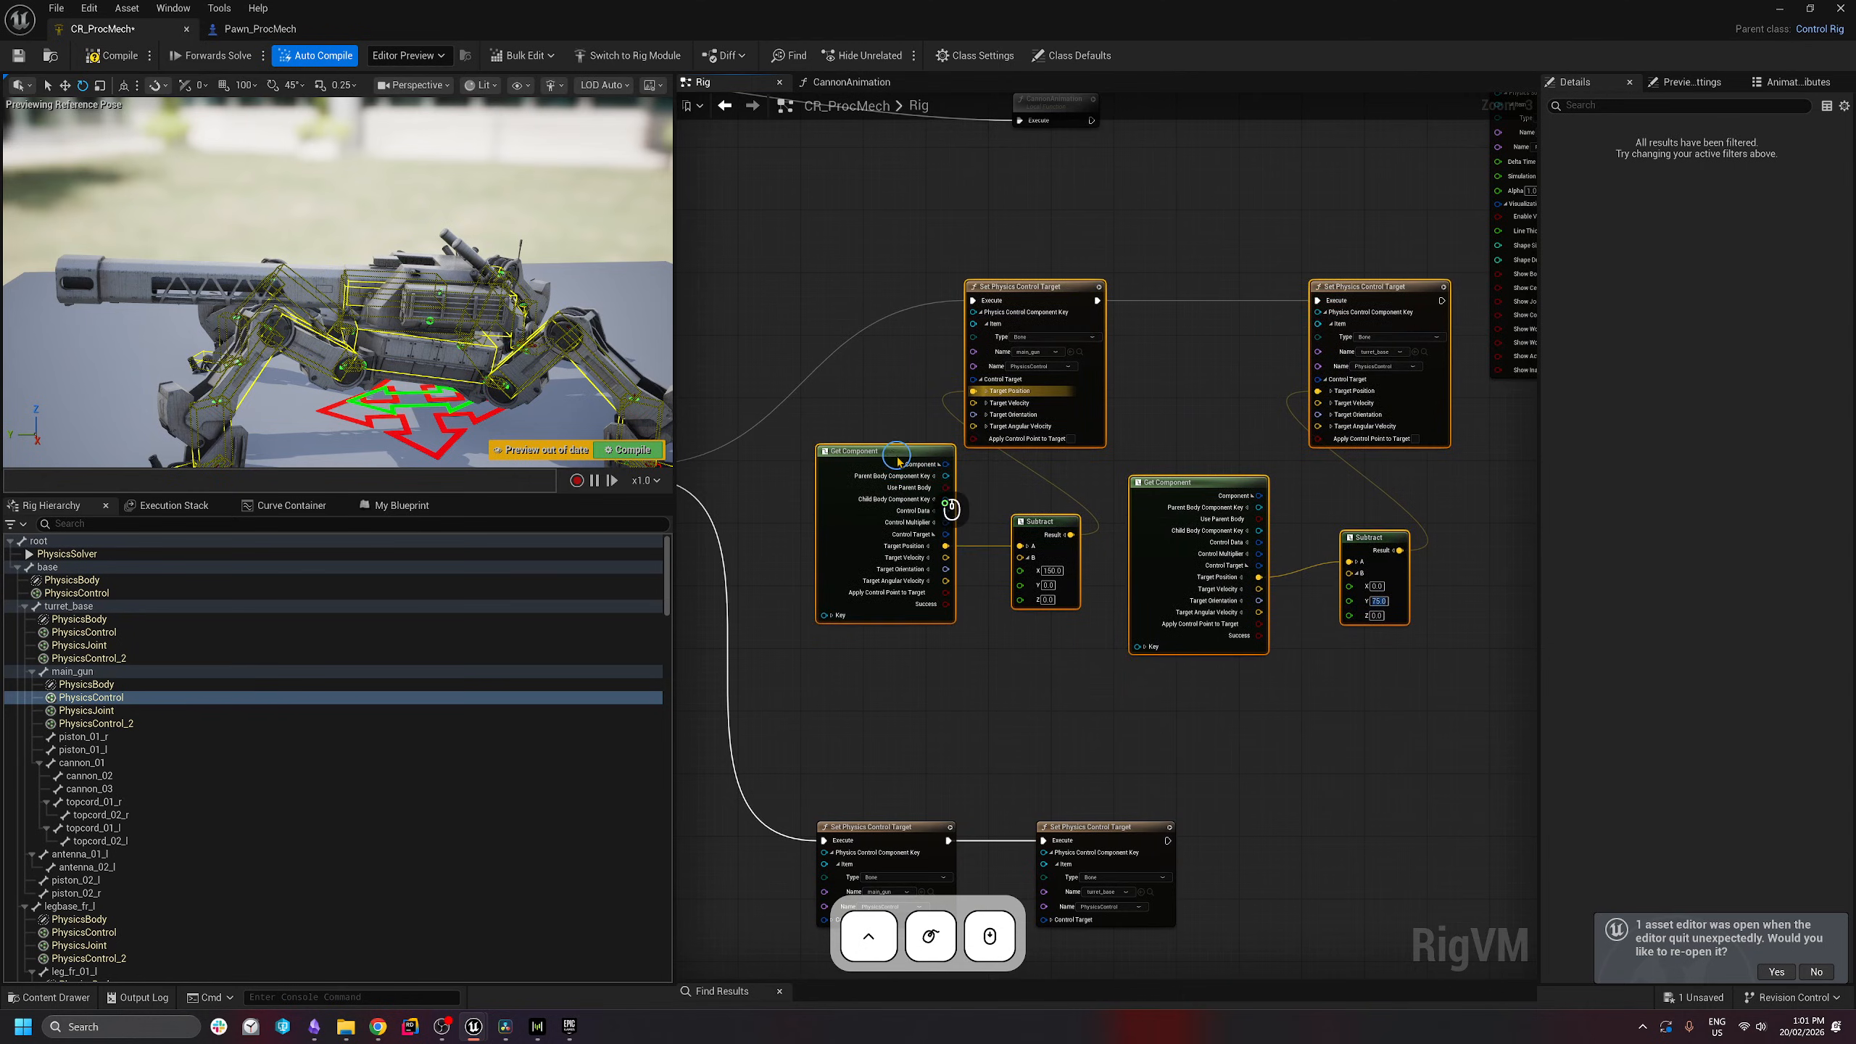
left_click(1263, 793)
- Inspect the Get Bool Channel node and reselect the two lower target nodes
right_click_drag(1214, 738, 1394, 704)
scroll(1213, 696, "down", 2)
right_click_drag(965, 718, 816, 662)
scroll(1102, 700, "up", 1)
left_click(922, 620)
left_click_drag(1310, 621, 1484, 643)
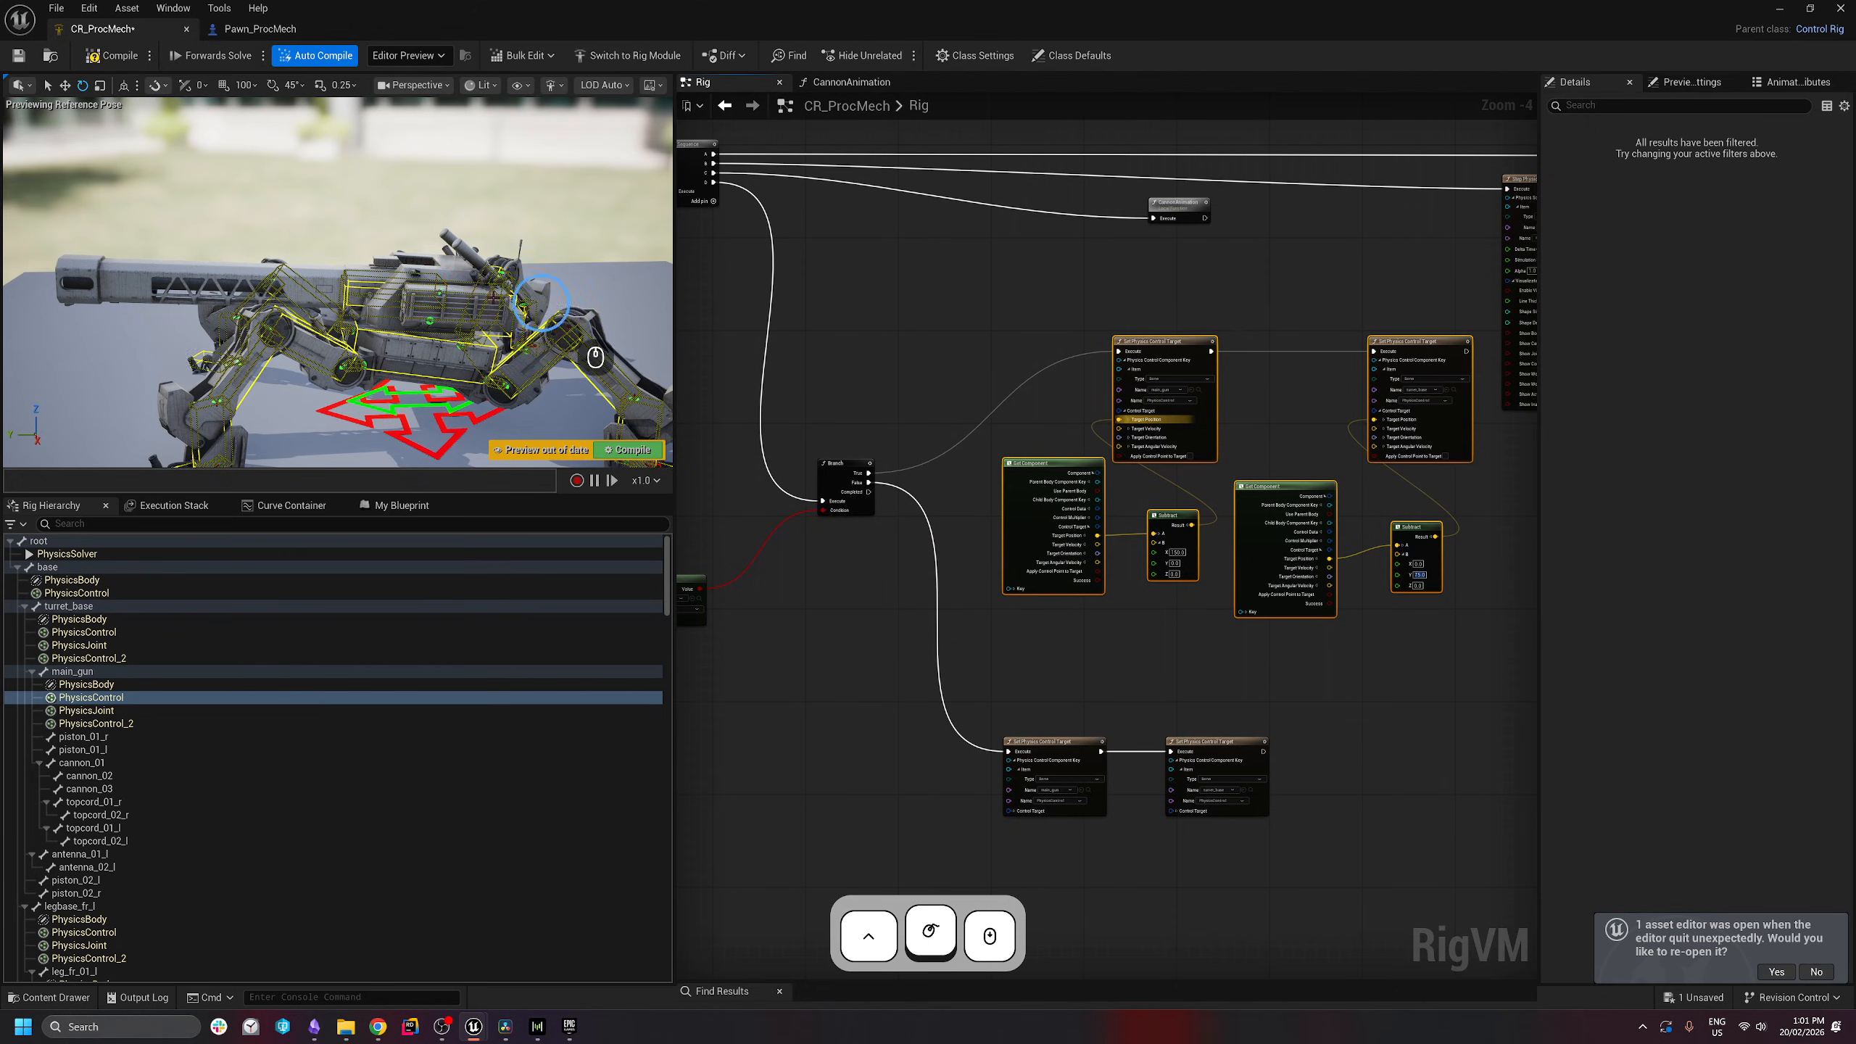
left_click(1233, 653)
right_click_drag(1232, 654, 1230, 599)
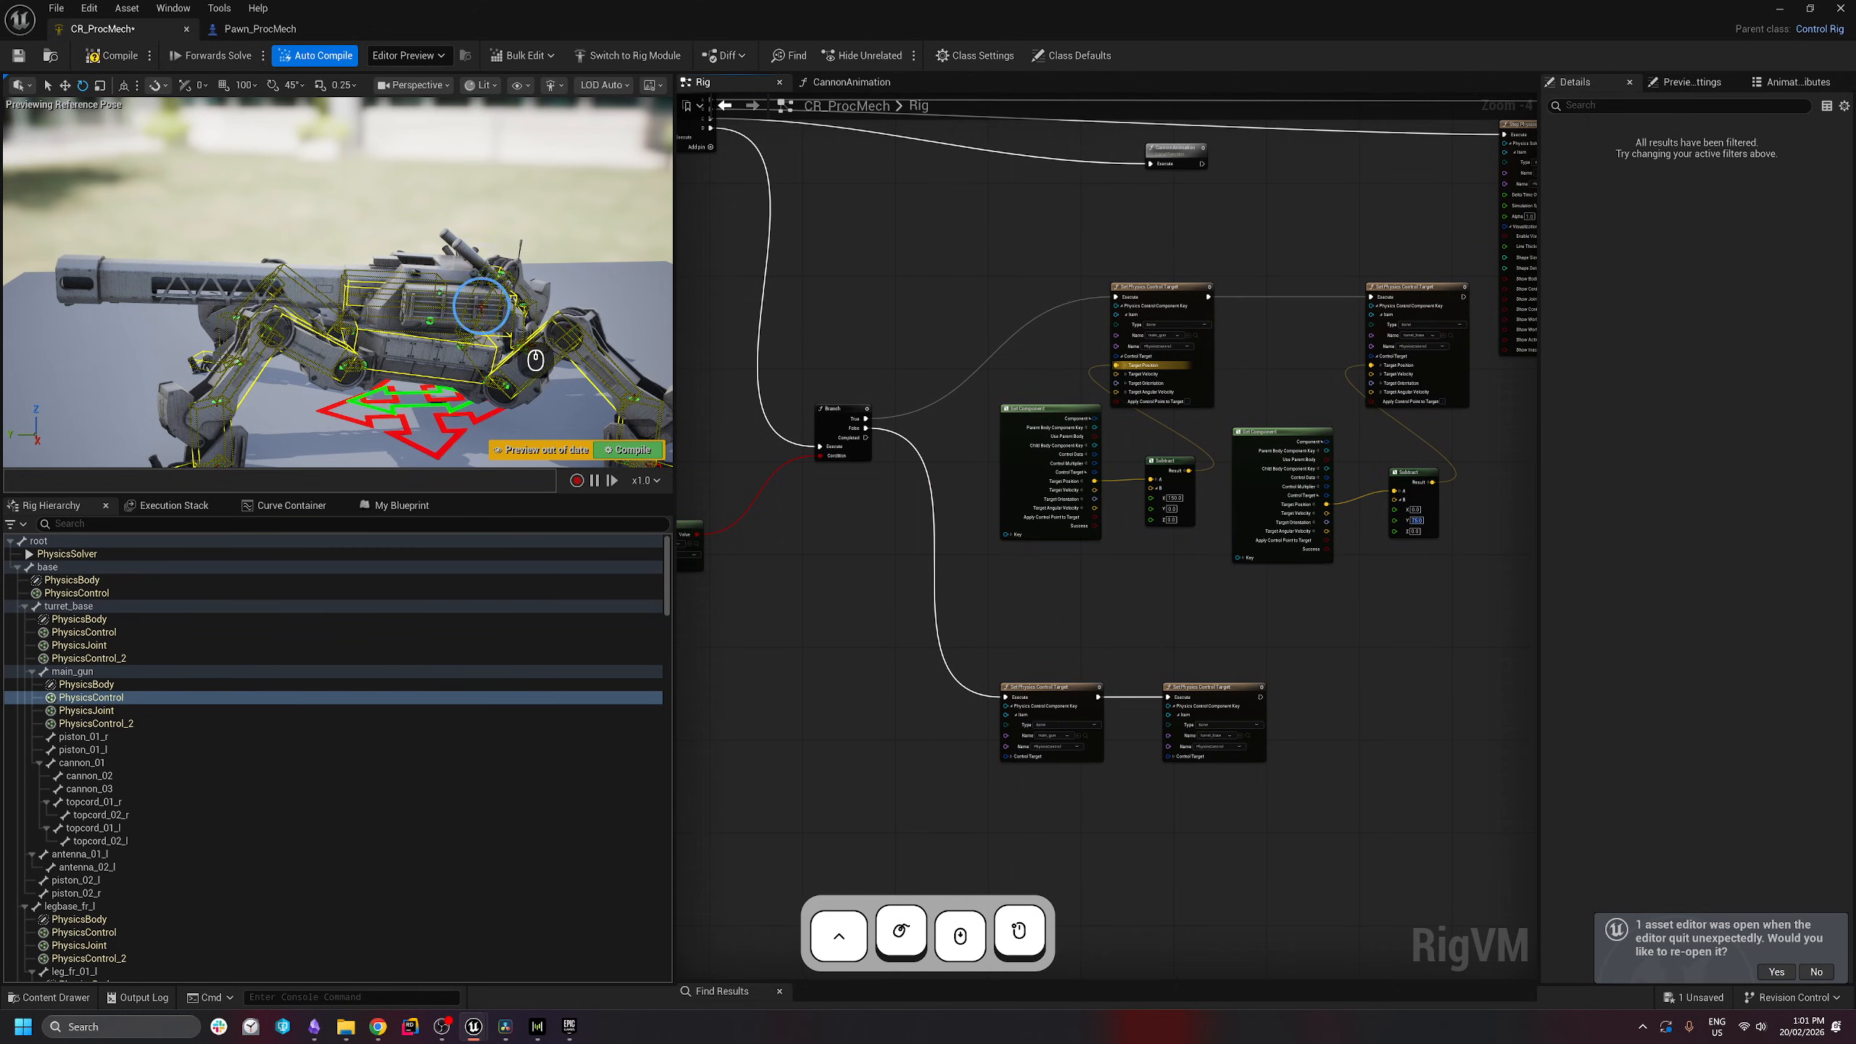
left_click_drag(1377, 684, 1397, 635)
left_click_drag(1396, 634, 921, 857)
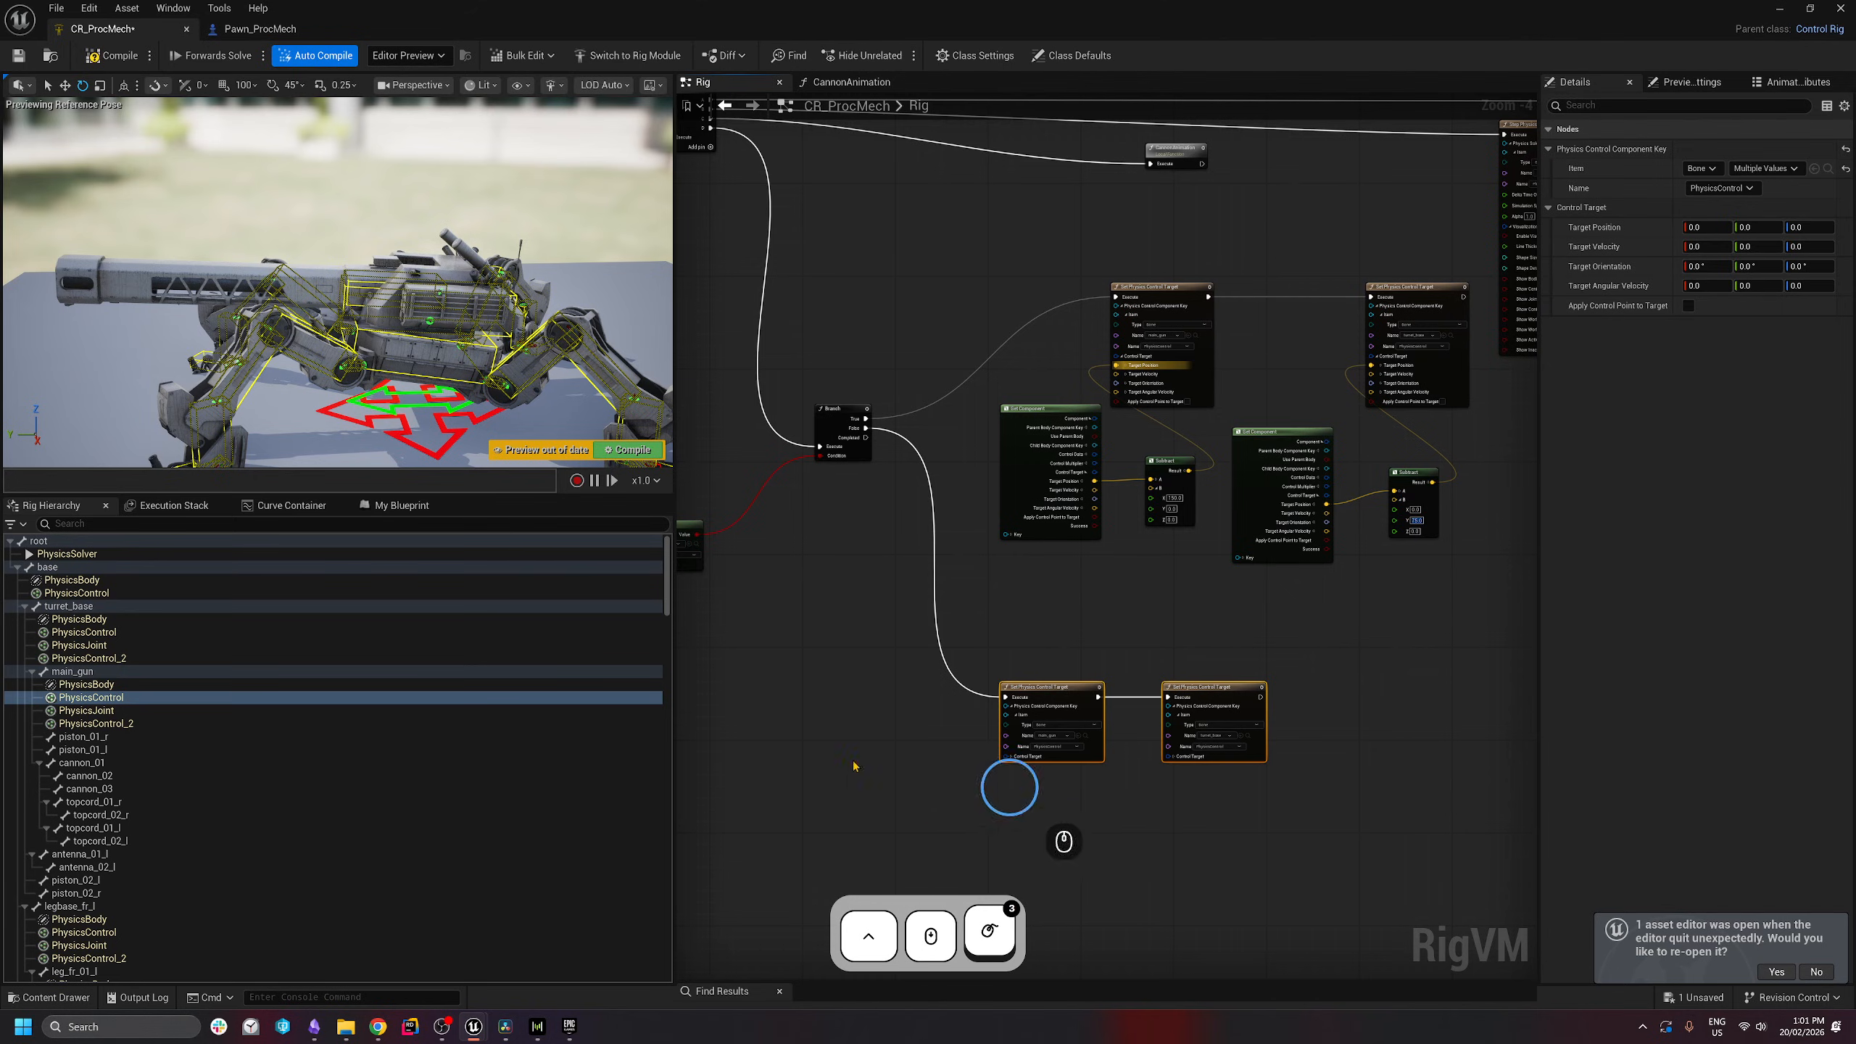
- Compile and save the control rig, then start a test simulation from Pawn_ProcMech
left_click(90, 56)
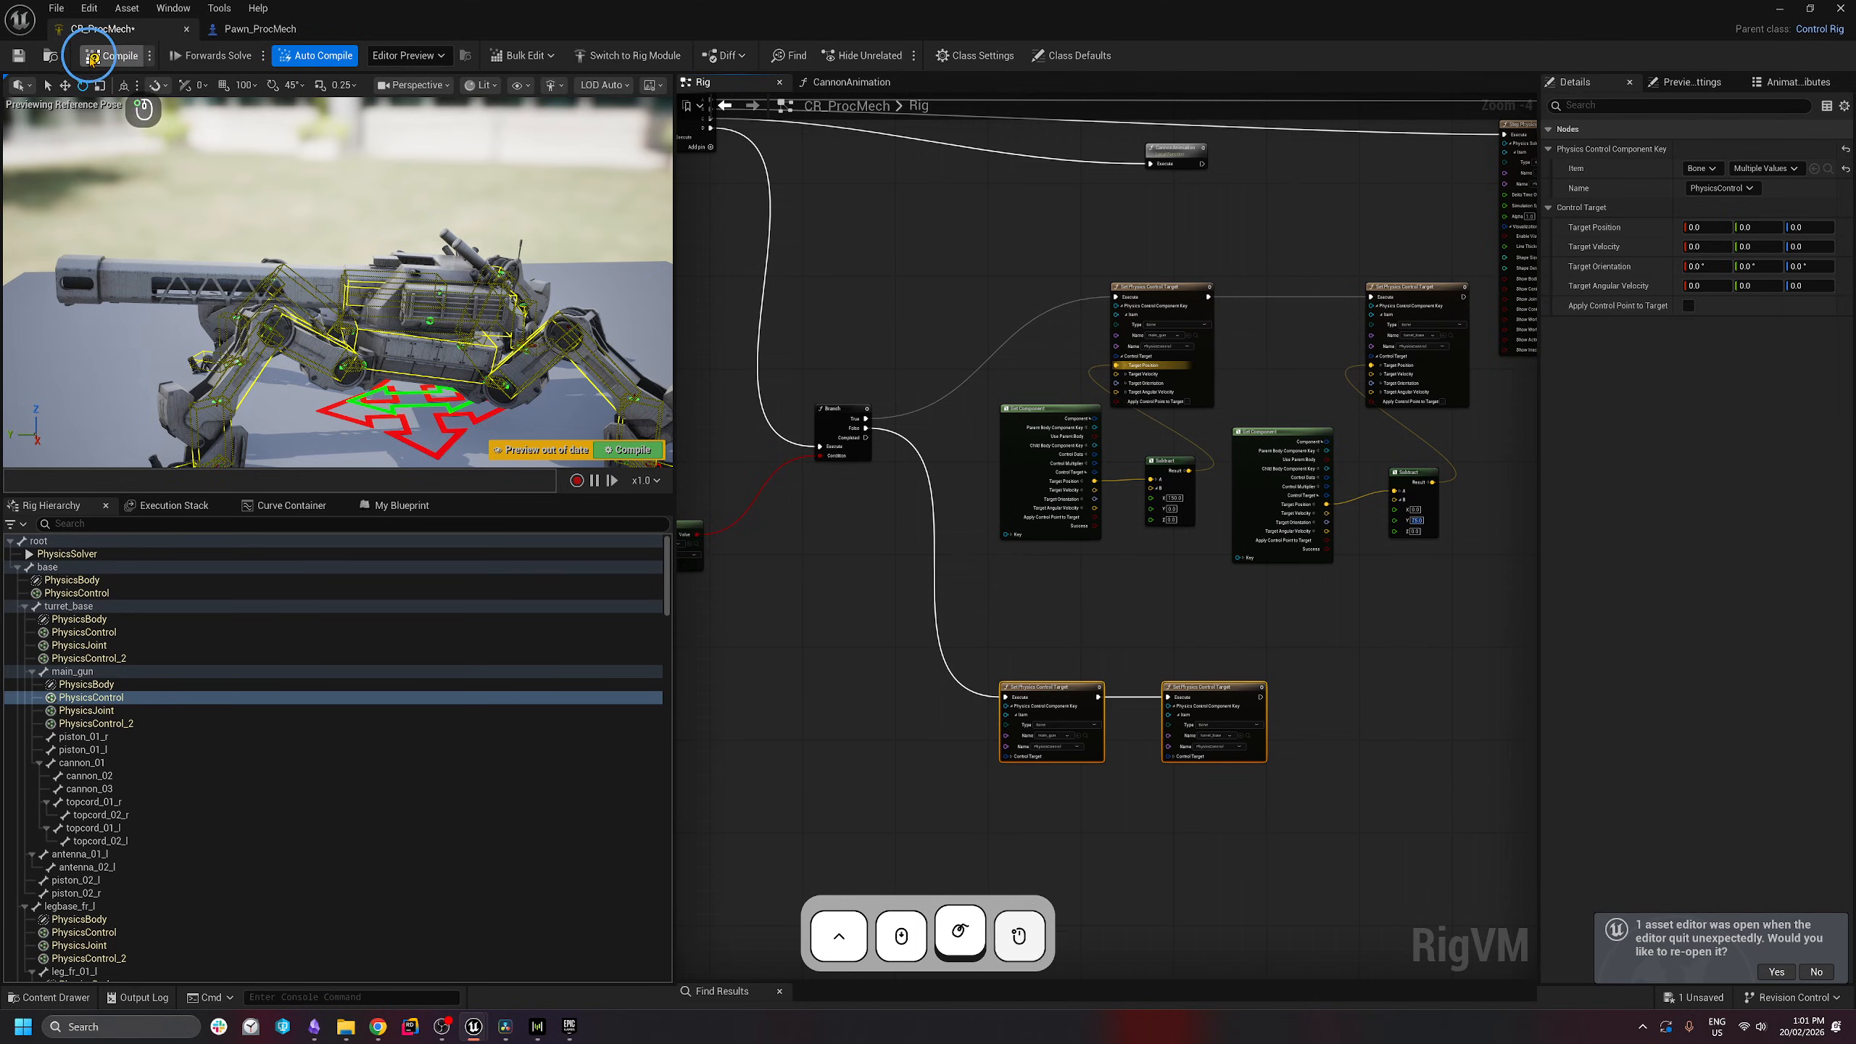
key("ctrl+s")
left_click(1256, 364)
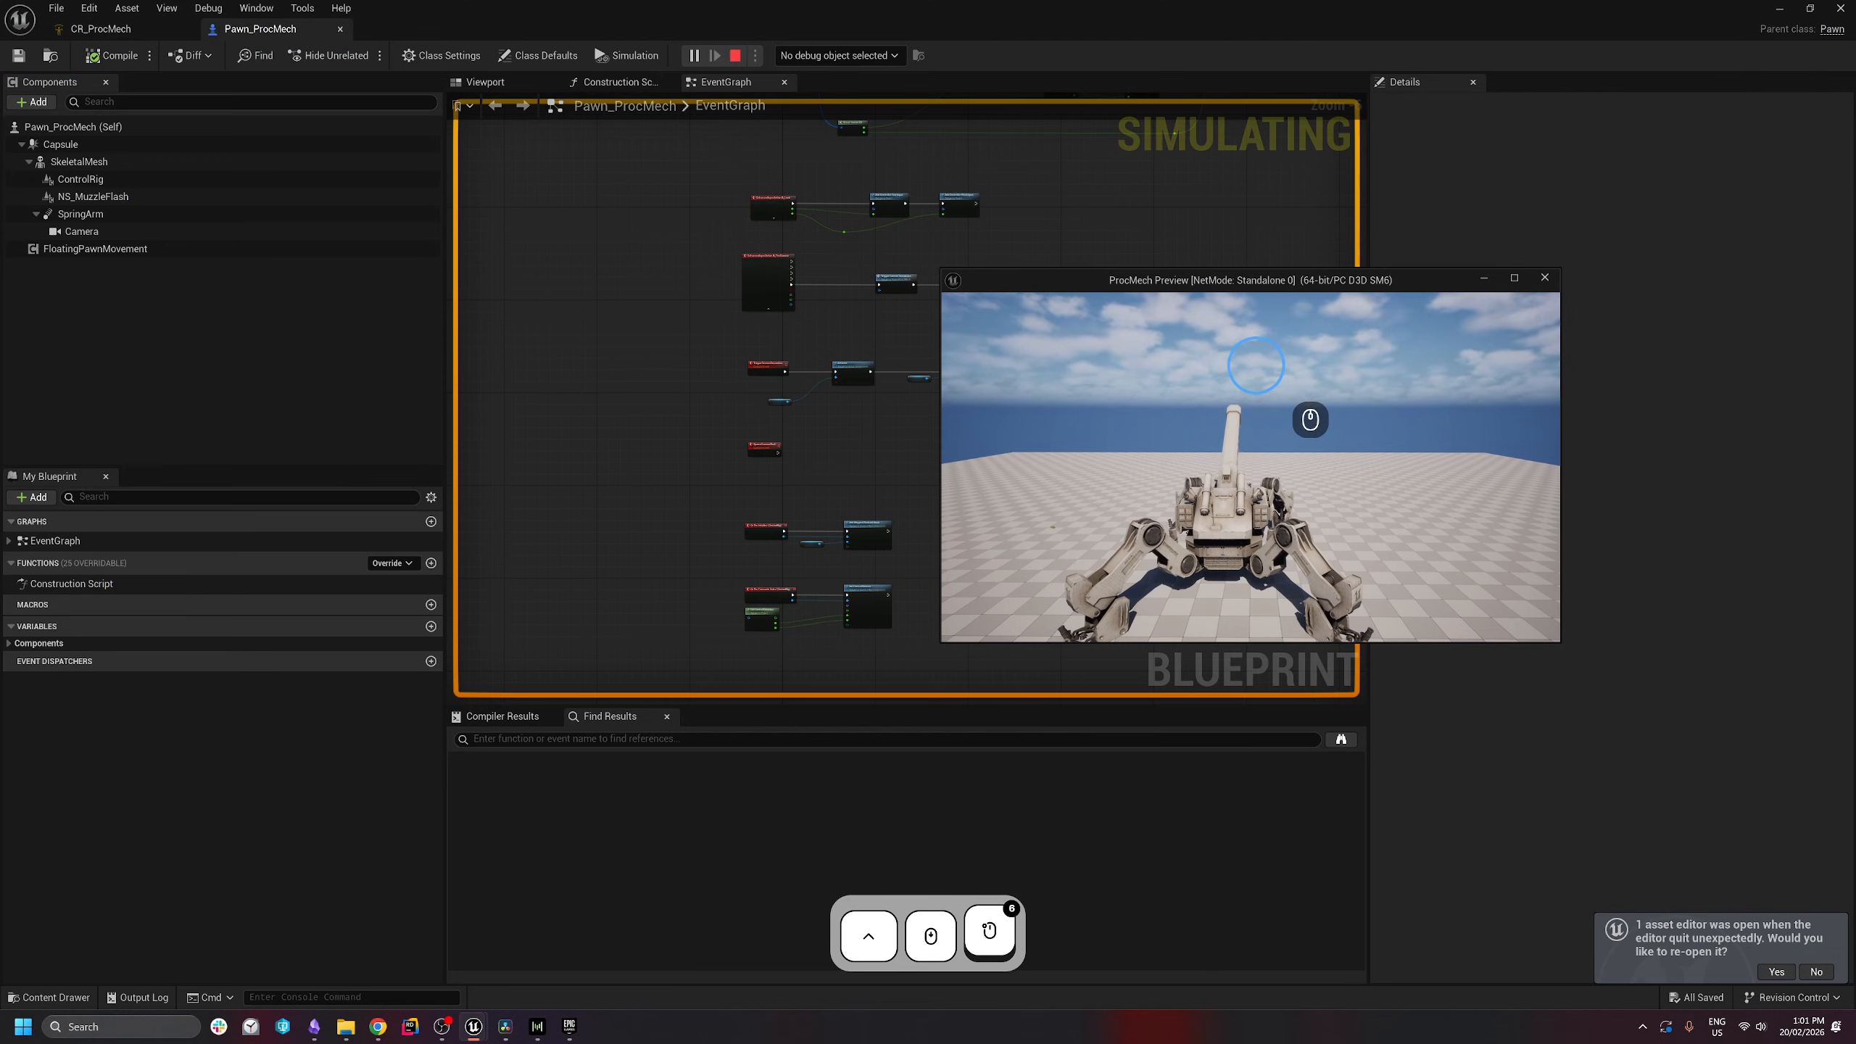
- Fire the cannon repeatedly while turning the mech with A to watch the recoil
left_click(1255, 366)
left_click(1254, 369)
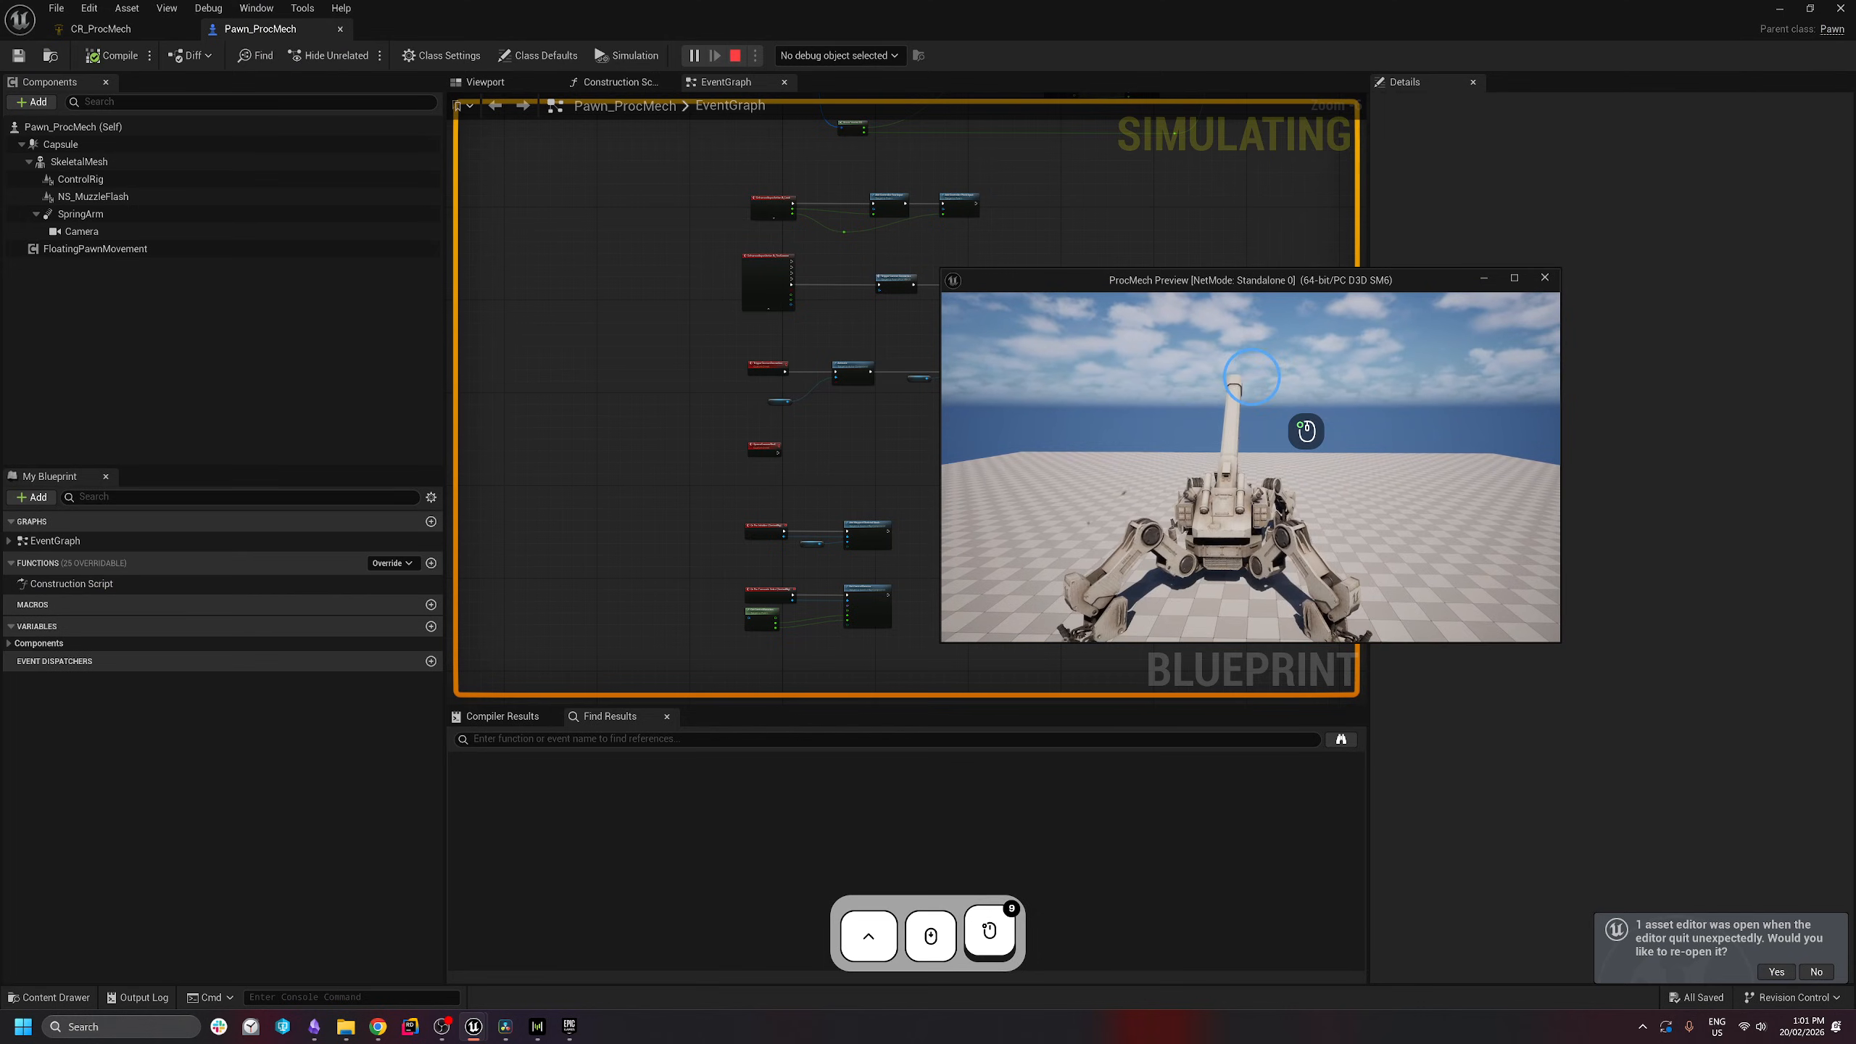
key("a")
left_click(1144, 398)
left_click(1146, 399)
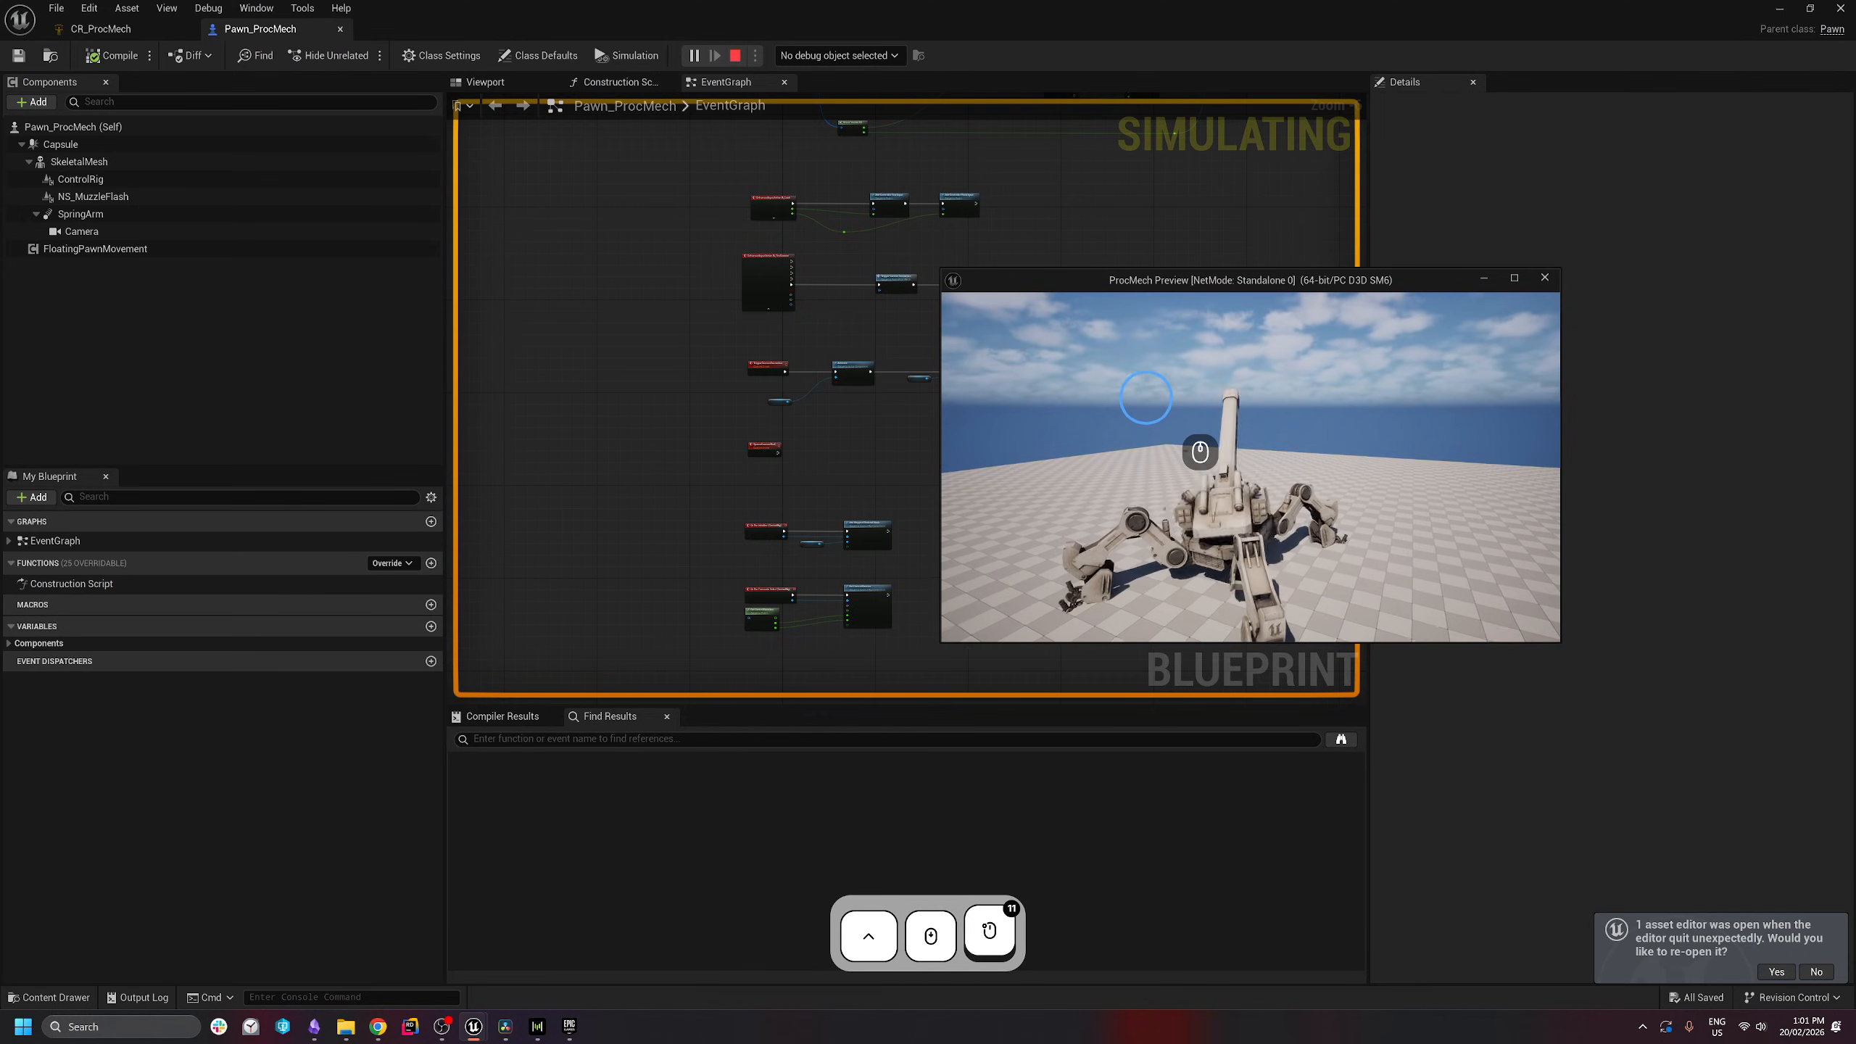
left_click(1145, 398)
left_click(1146, 398)
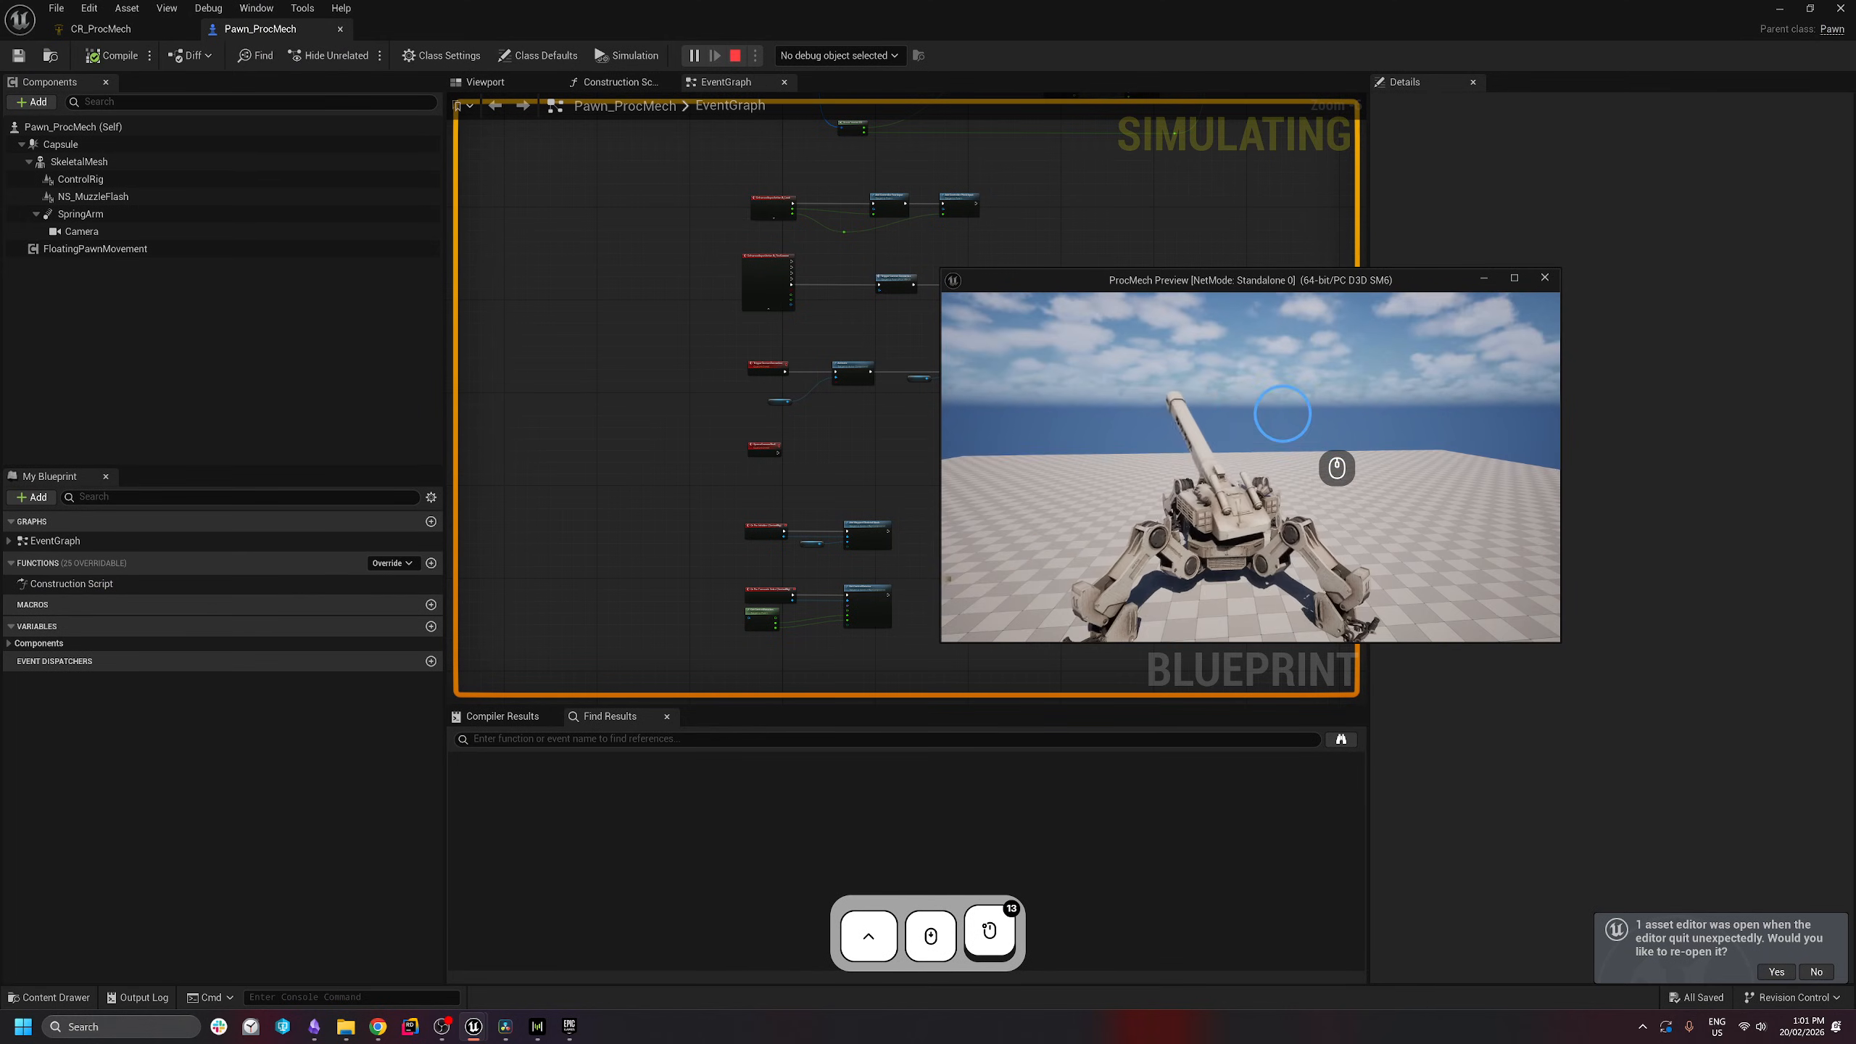
left_click(1283, 414)
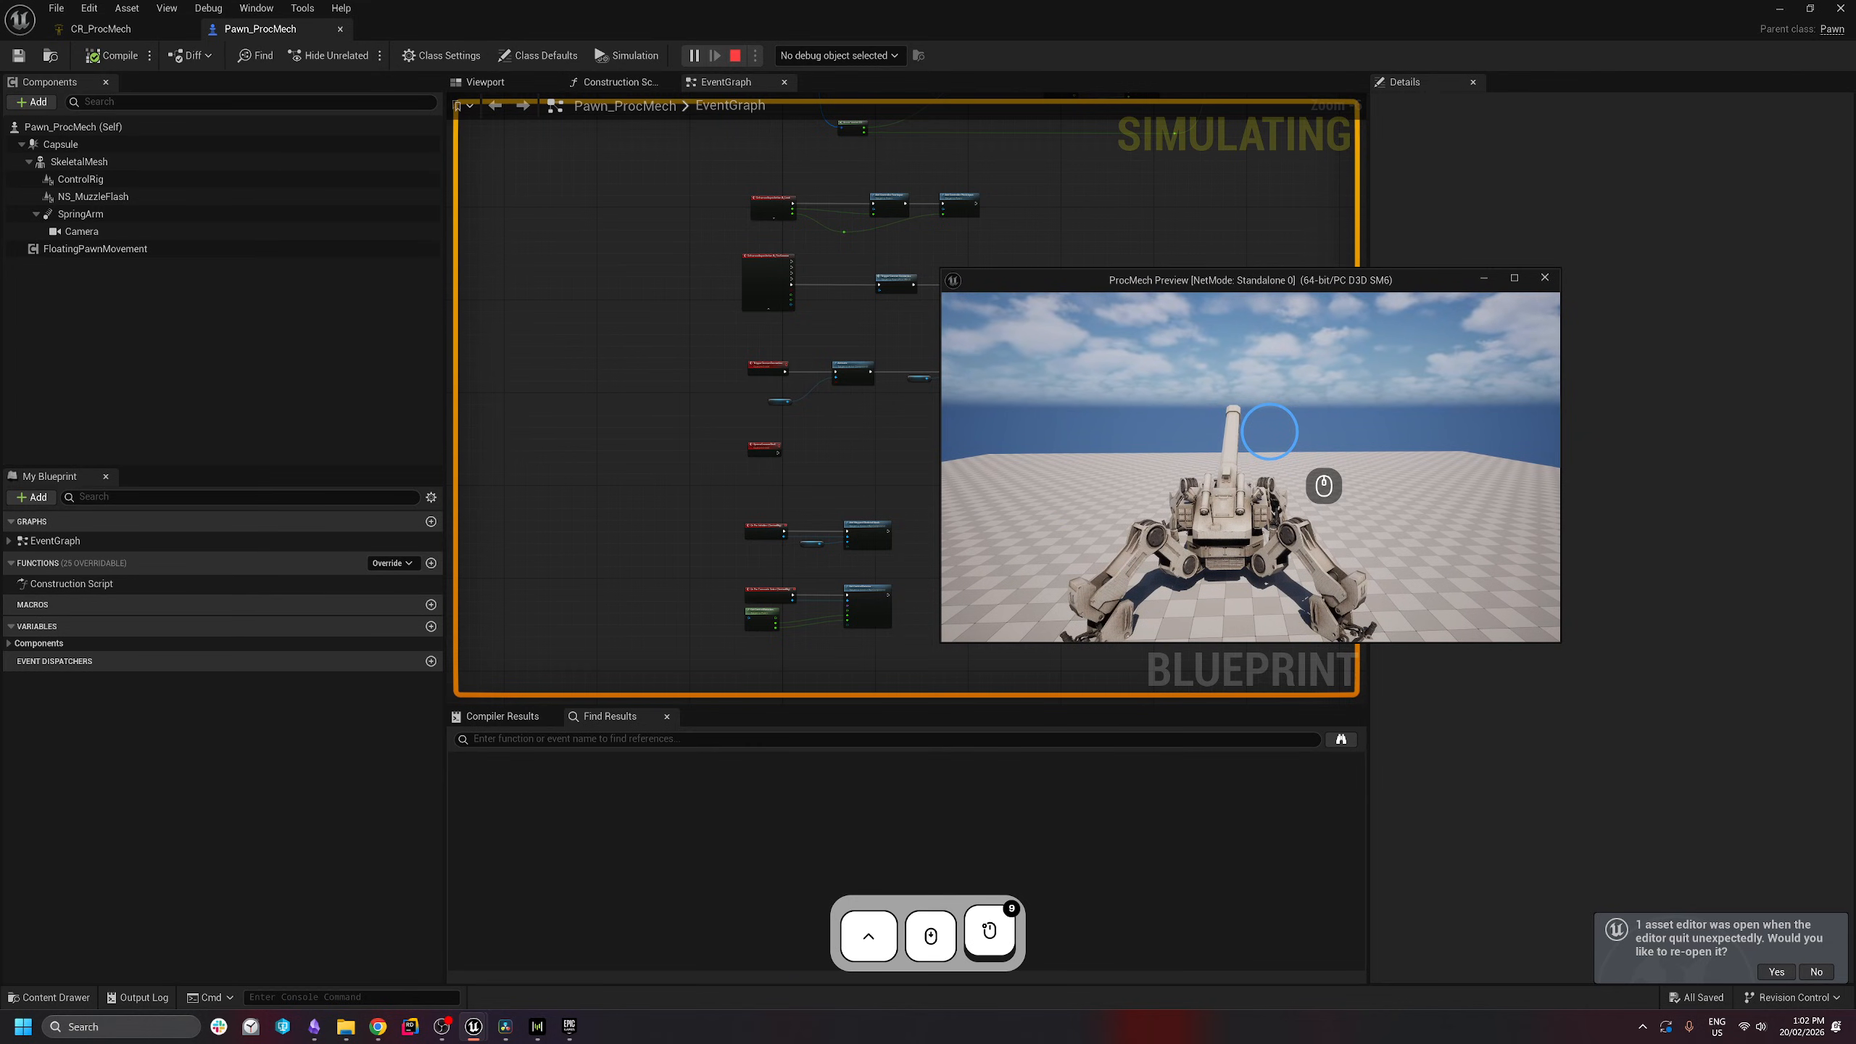
- Stop the preview and spread the Set Control Bool and Delay nodes apart to make room
key("Escape")
scroll(878, 527, "up", 4)
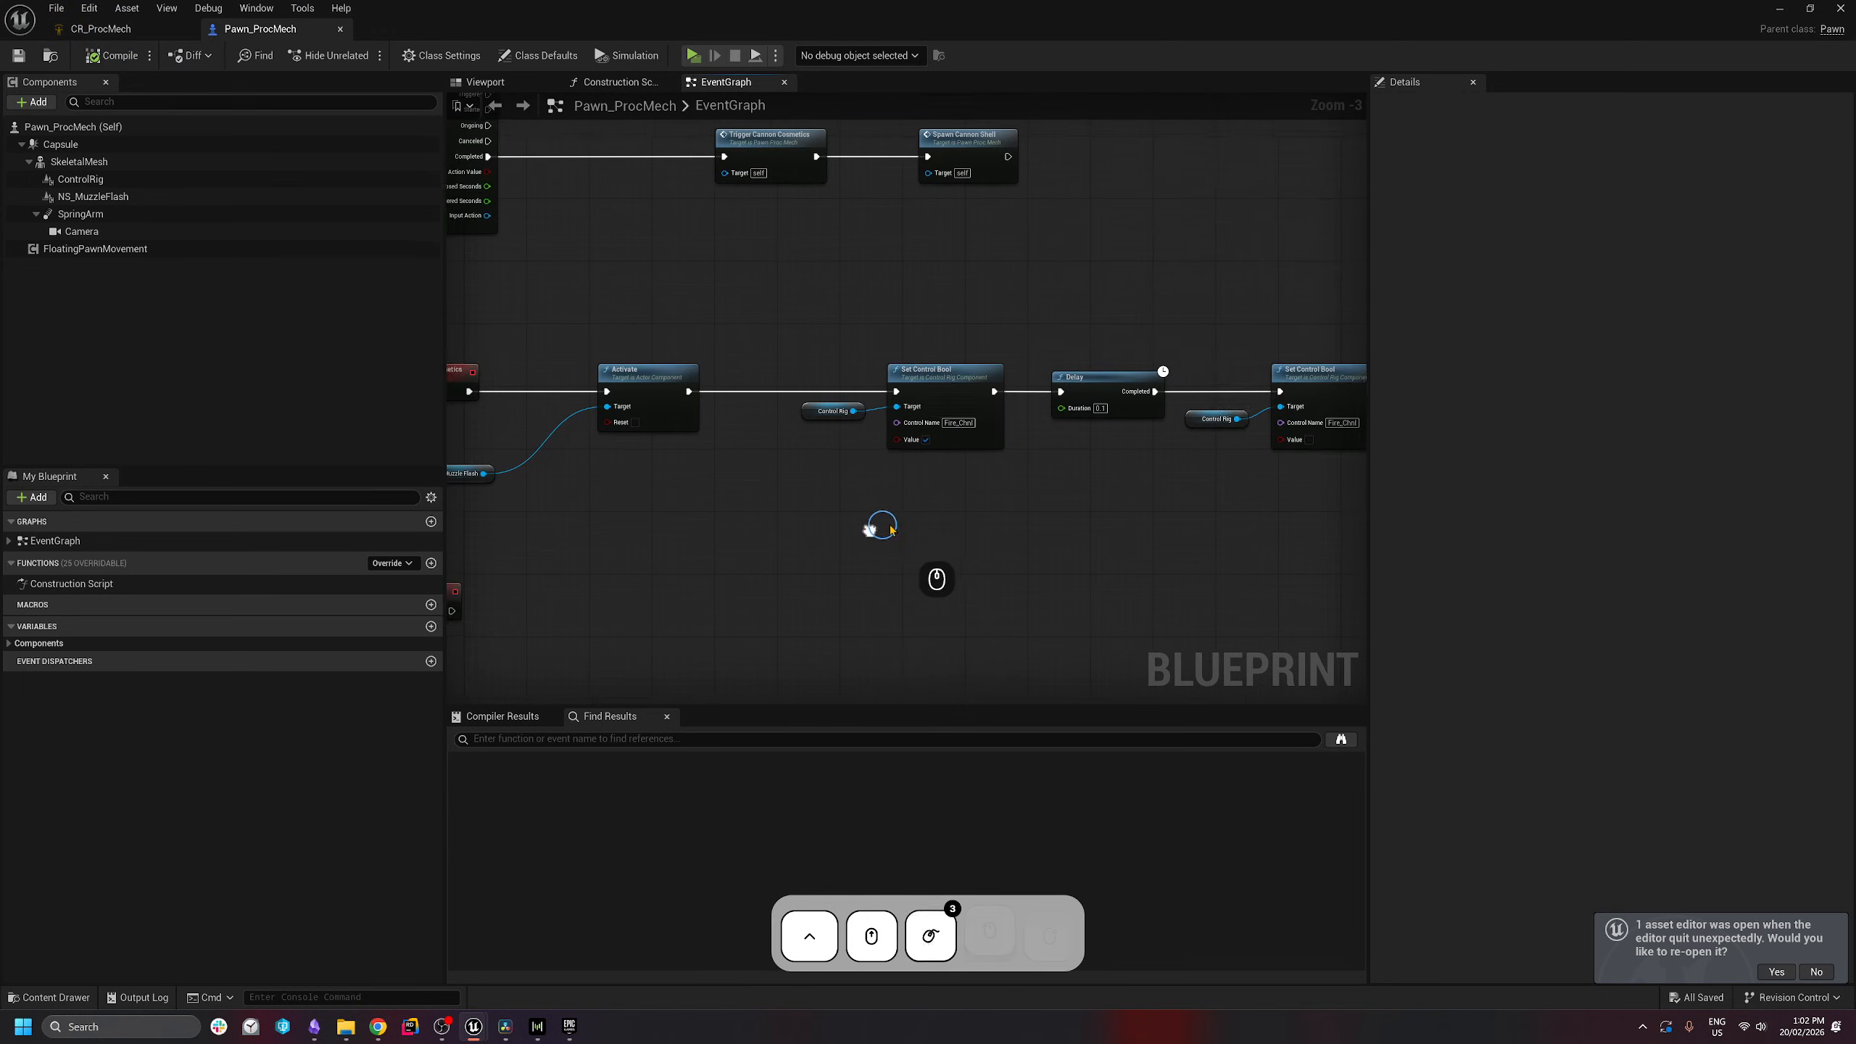
left_click_drag(547, 476, 1173, 300)
left_click(1173, 302)
right_click_drag(1174, 305, 1044, 348)
left_click_drag(1086, 332, 841, 532)
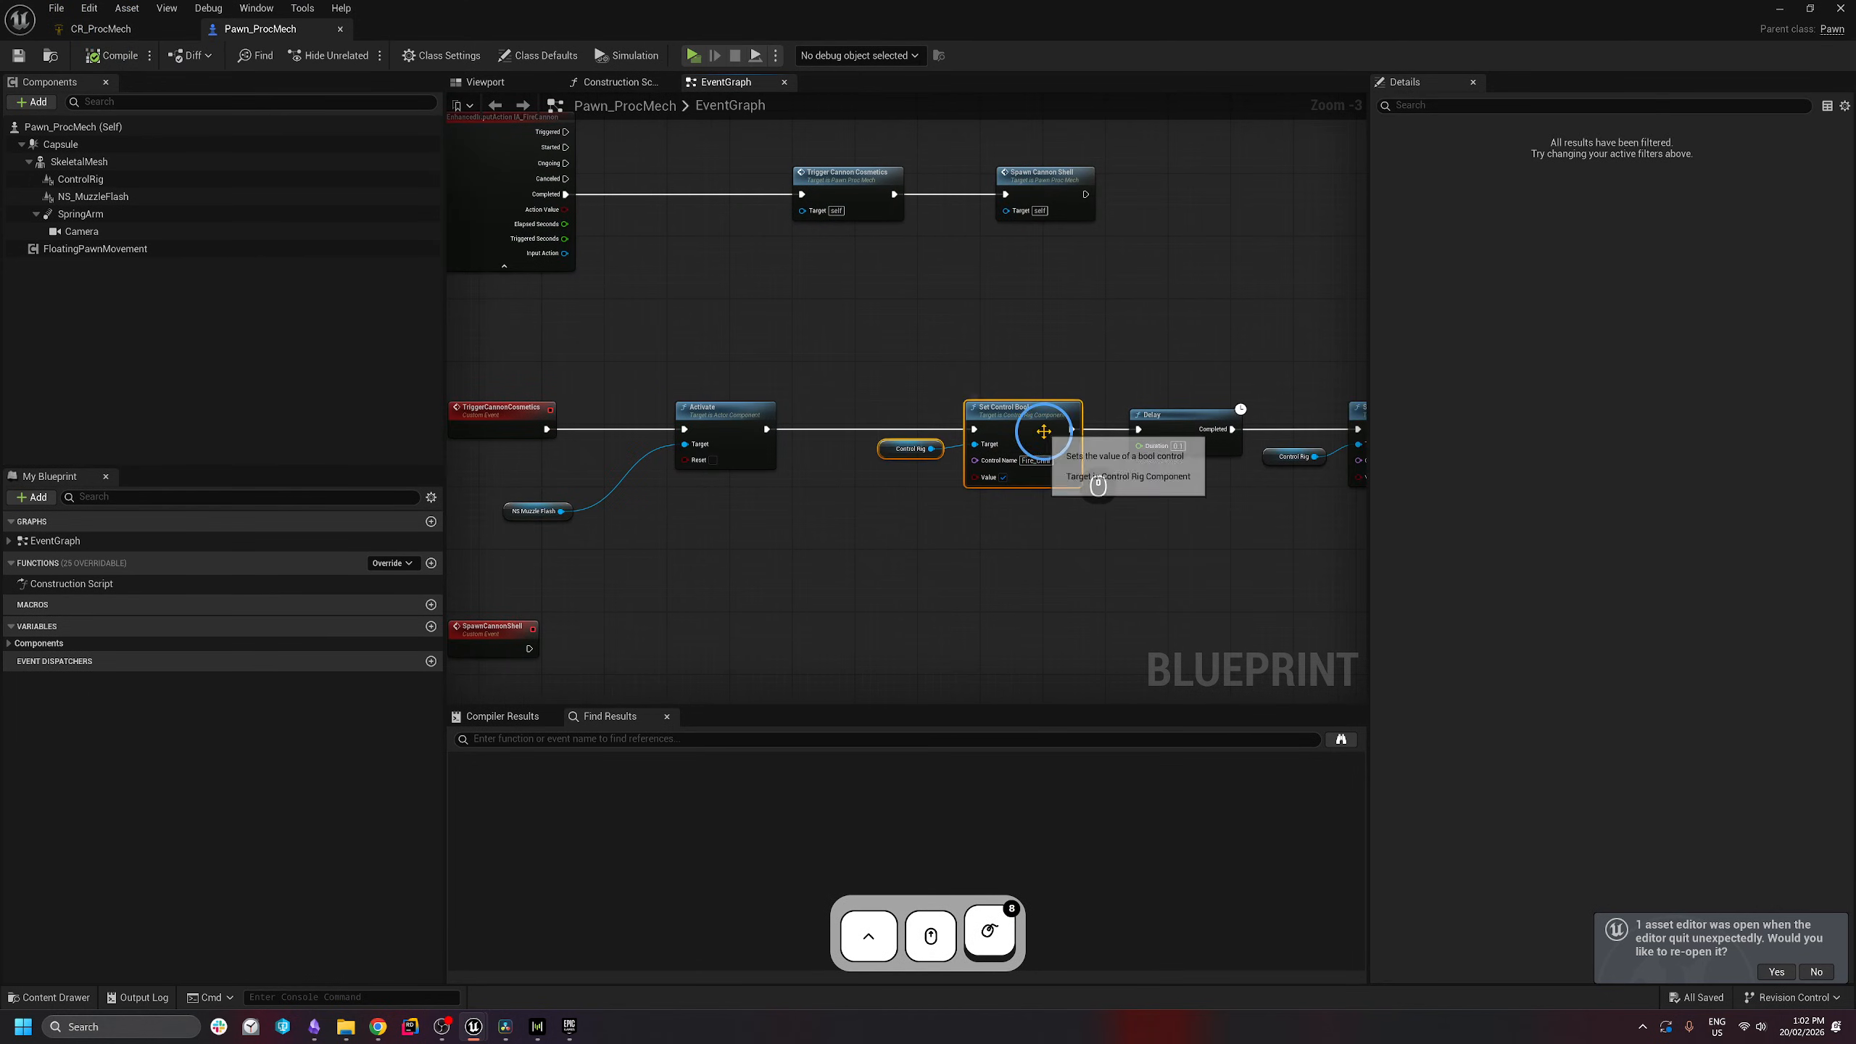
left_click_drag(1041, 436, 980, 436)
right_click_drag(1044, 489, 766, 476)
left_click_drag(725, 311, 1232, 559)
left_click_drag(791, 411, 1229, 410)
right_click_drag(1000, 396, 1153, 373)
right_click_drag(1019, 494, 879, 532)
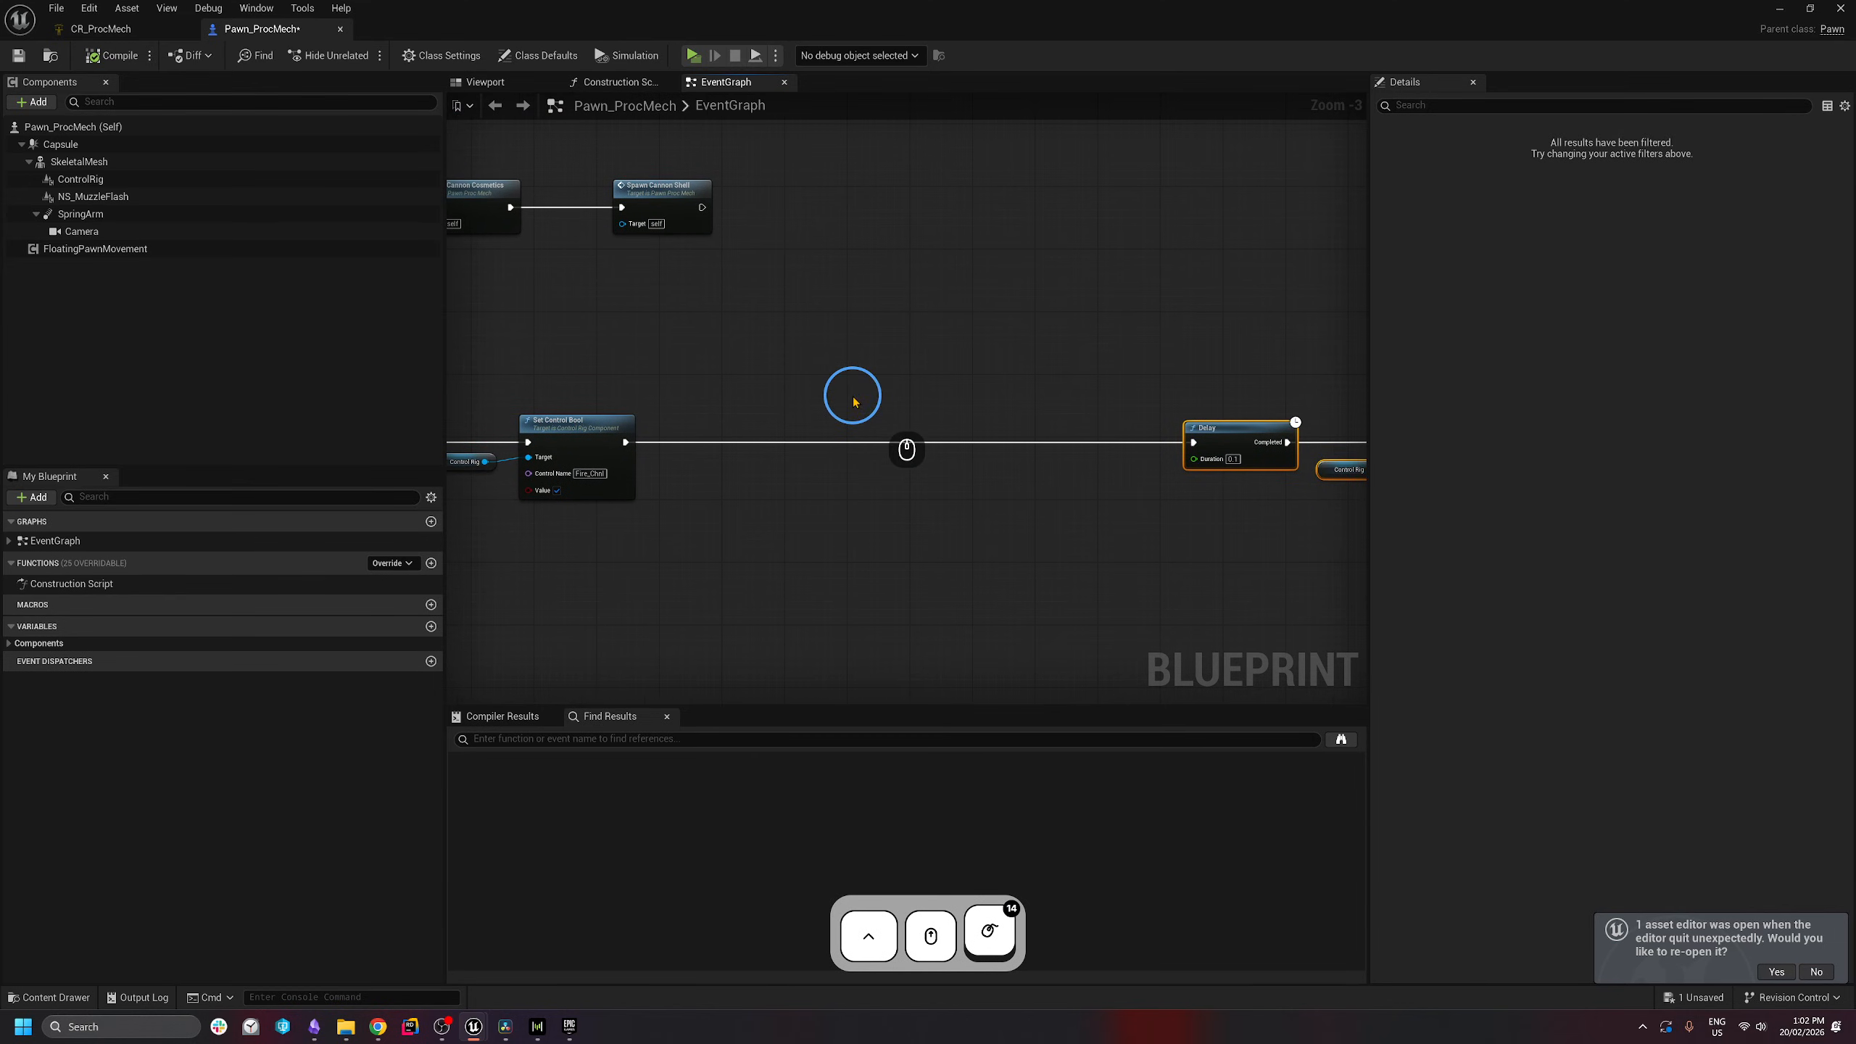
- Add a Play World Camera Shake node after Set Control Bool, with Shake set to CS_Explosion_01
right_click(775, 492)
type("play camera")
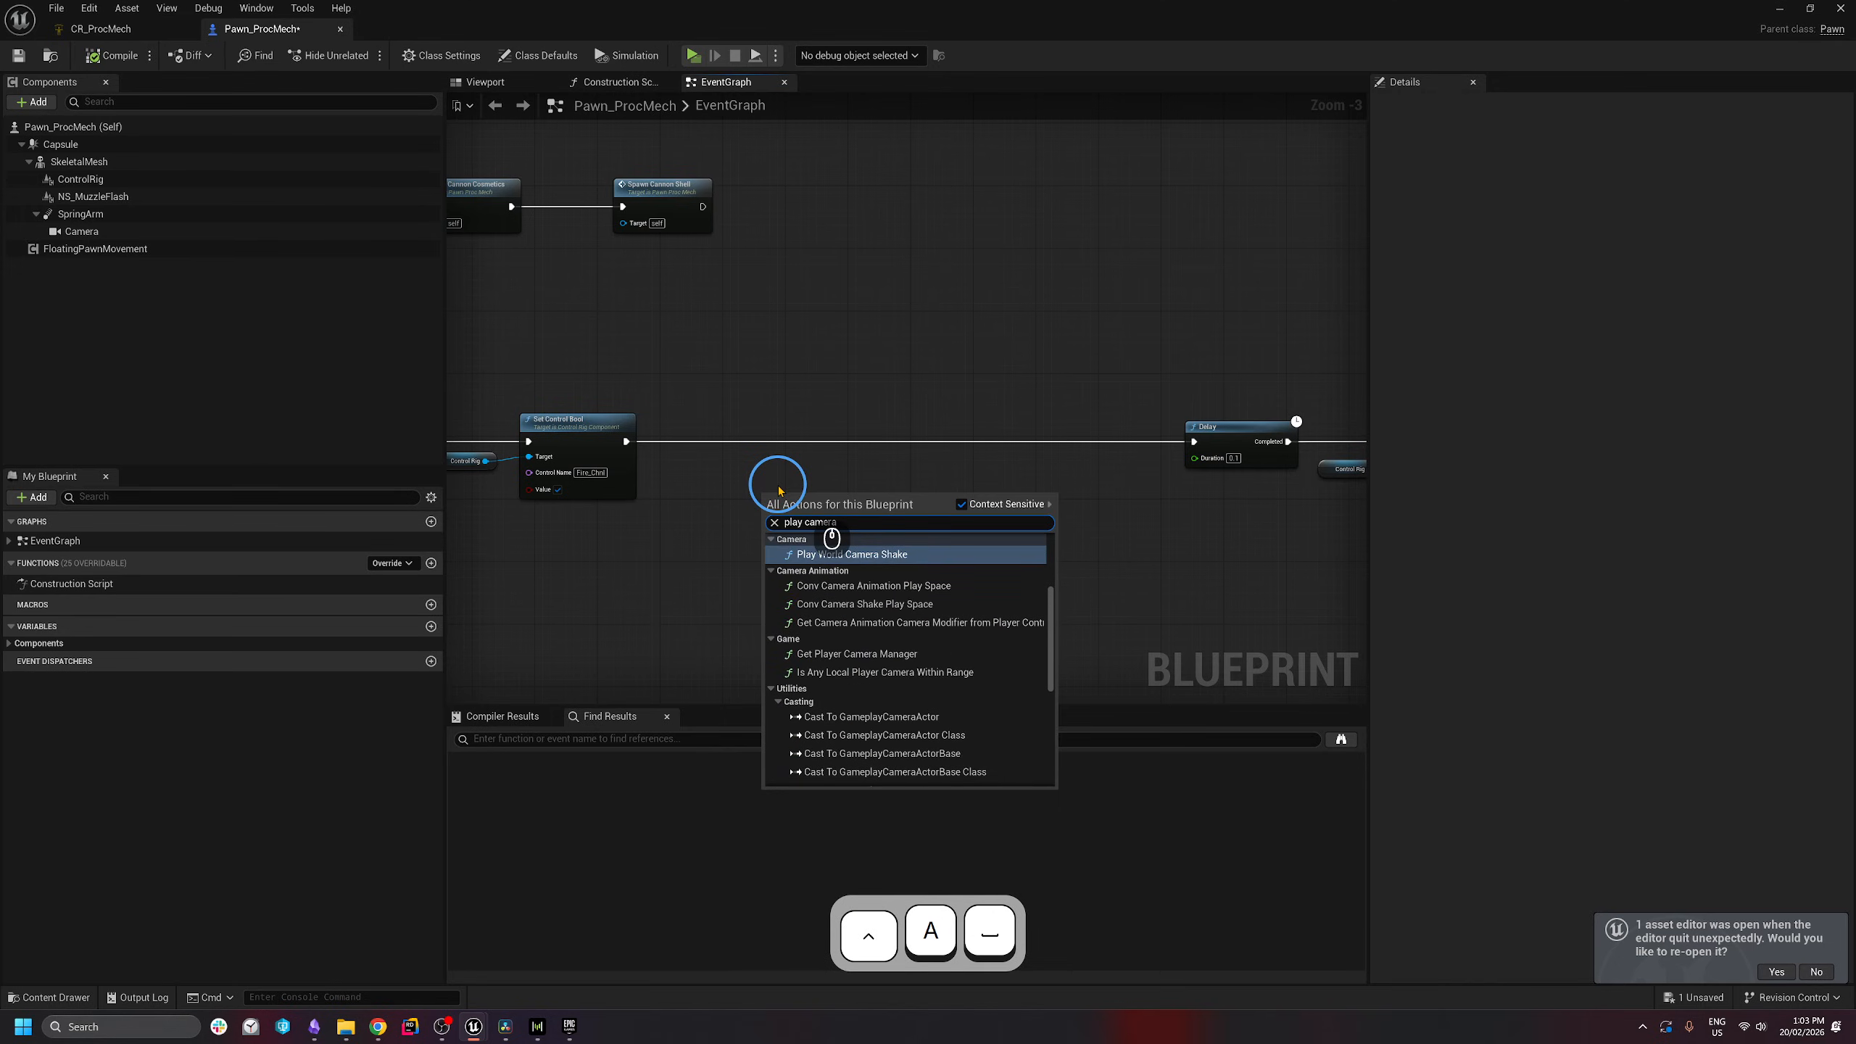
key("Return")
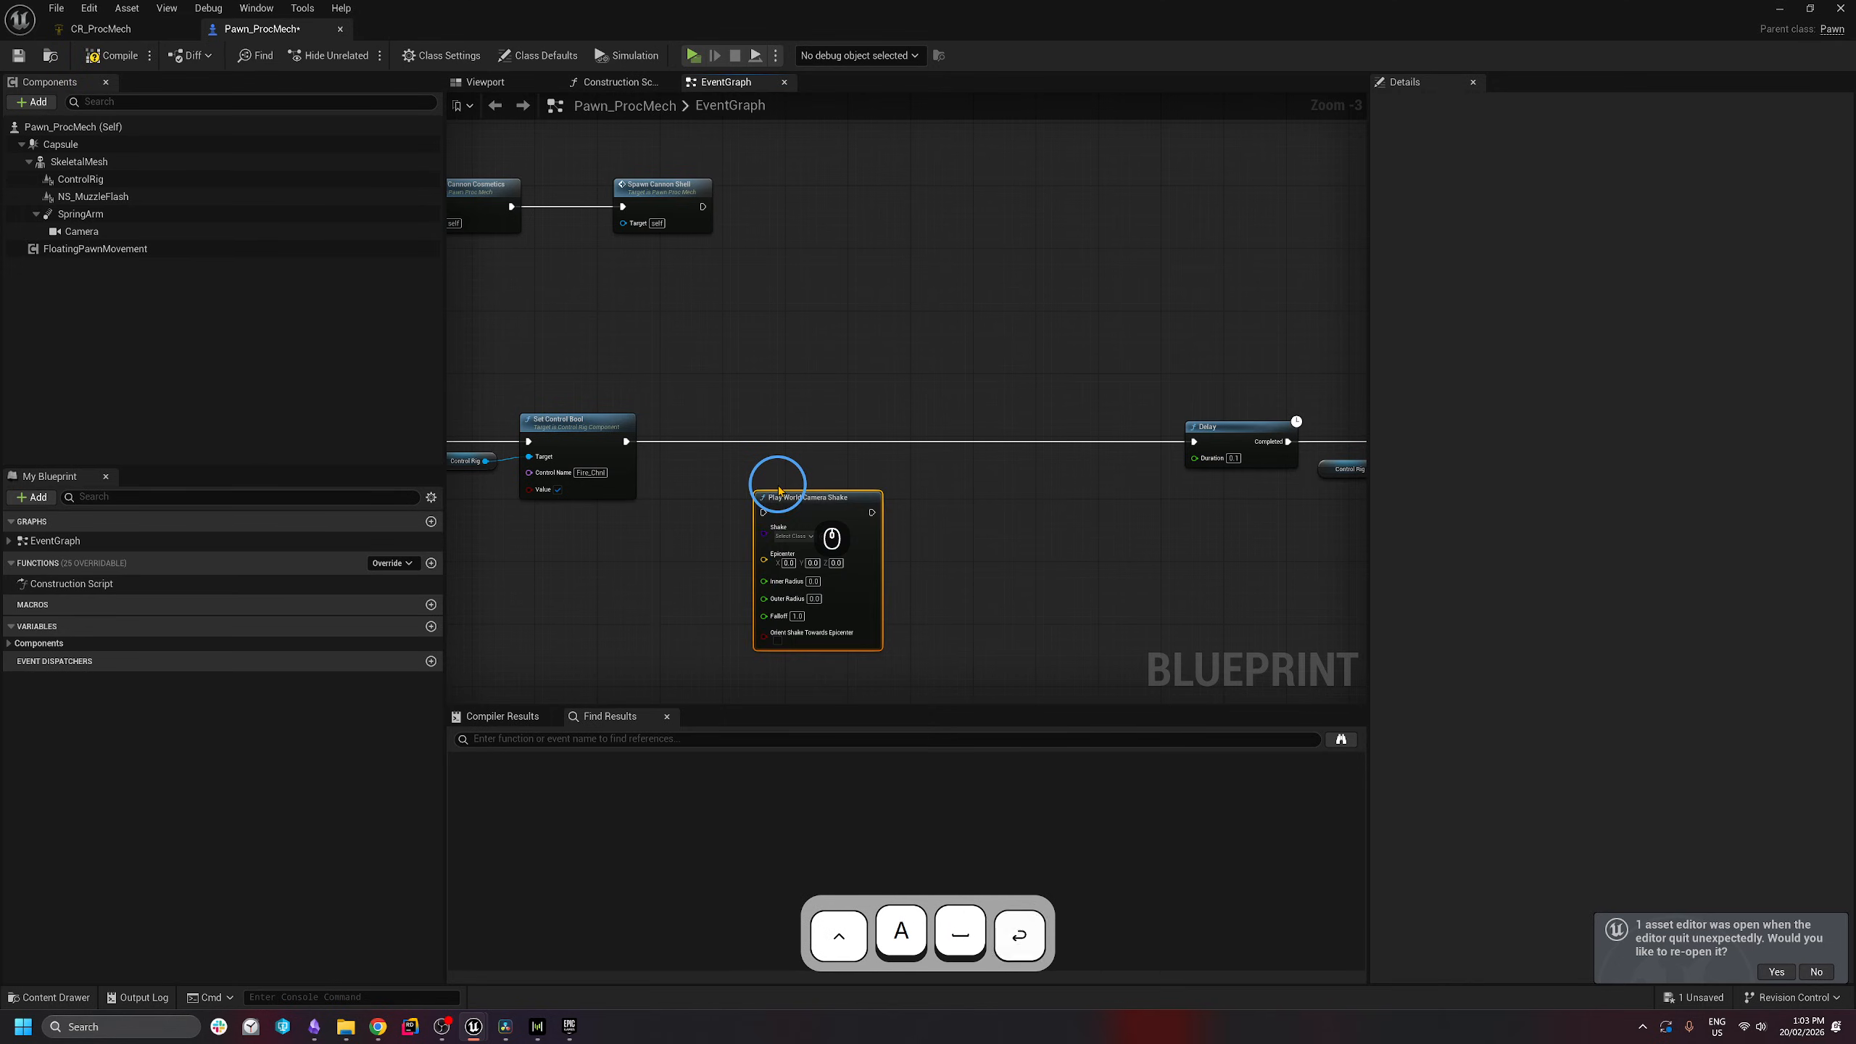
left_click_drag(822, 517, 933, 446)
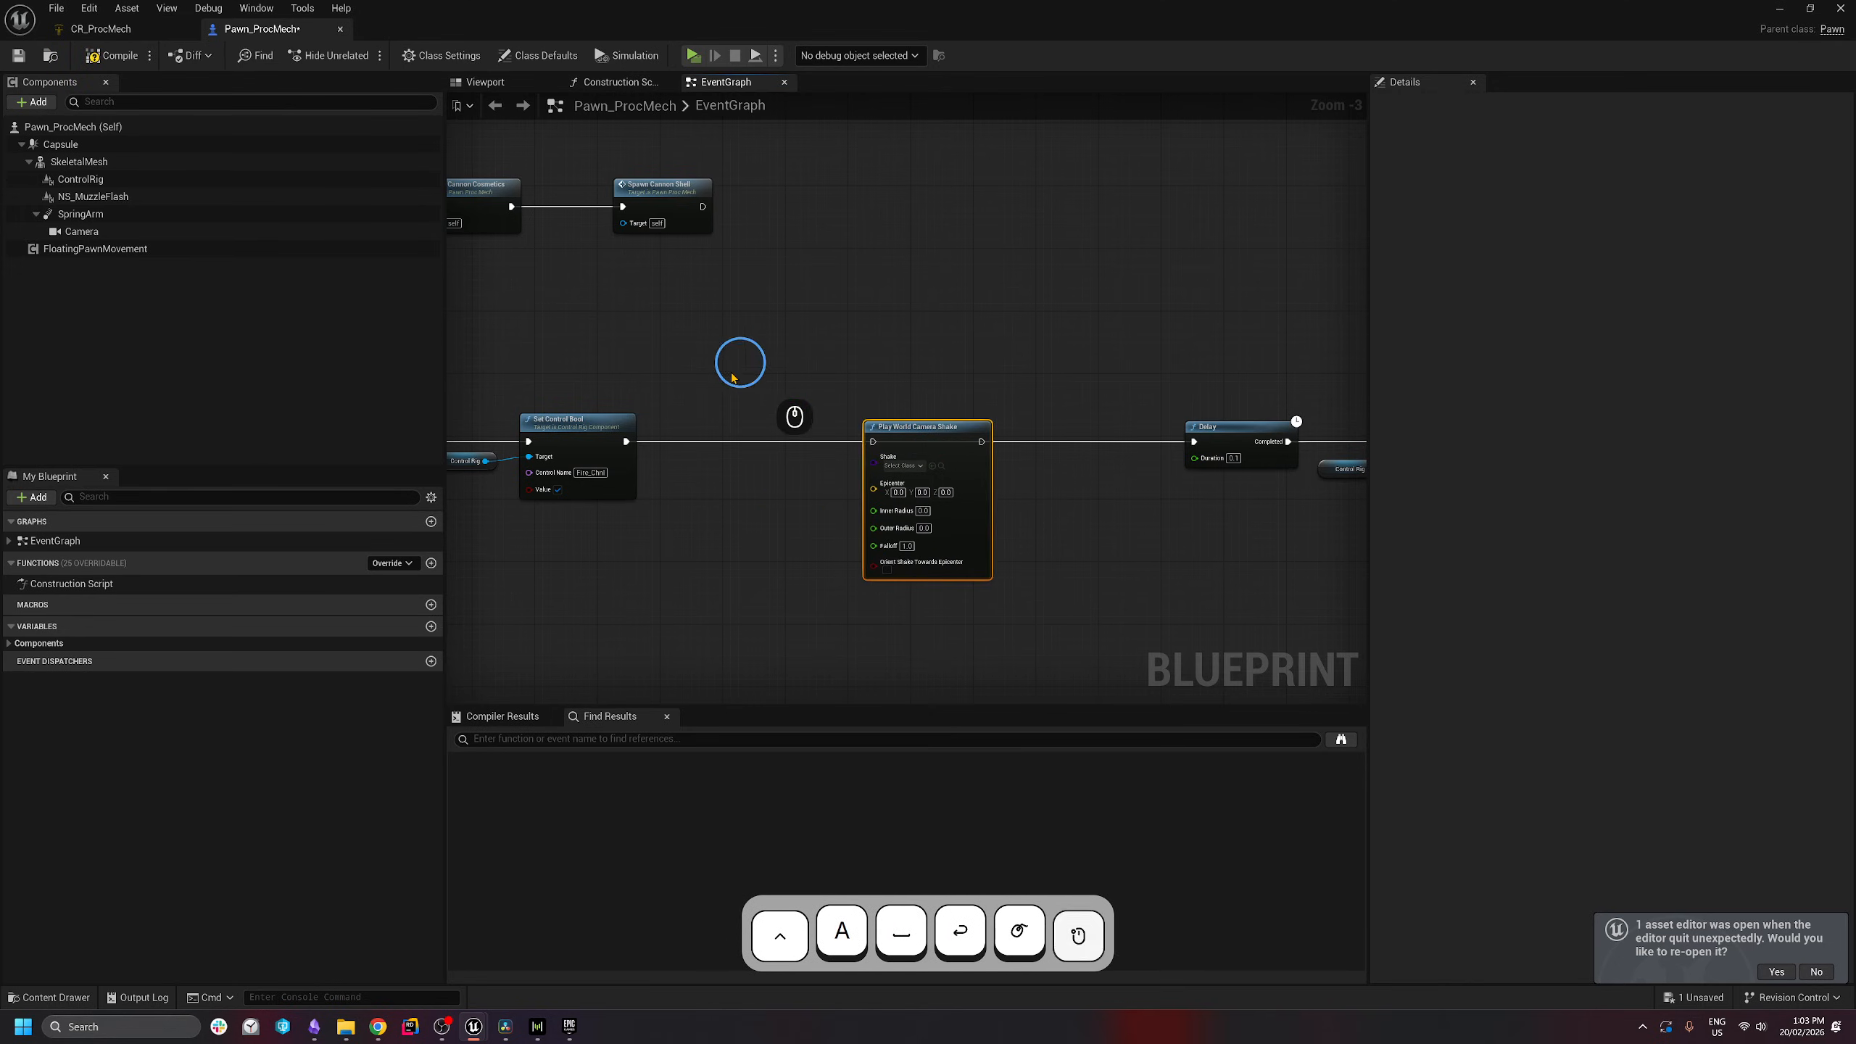
left_click_drag(627, 442, 1195, 442)
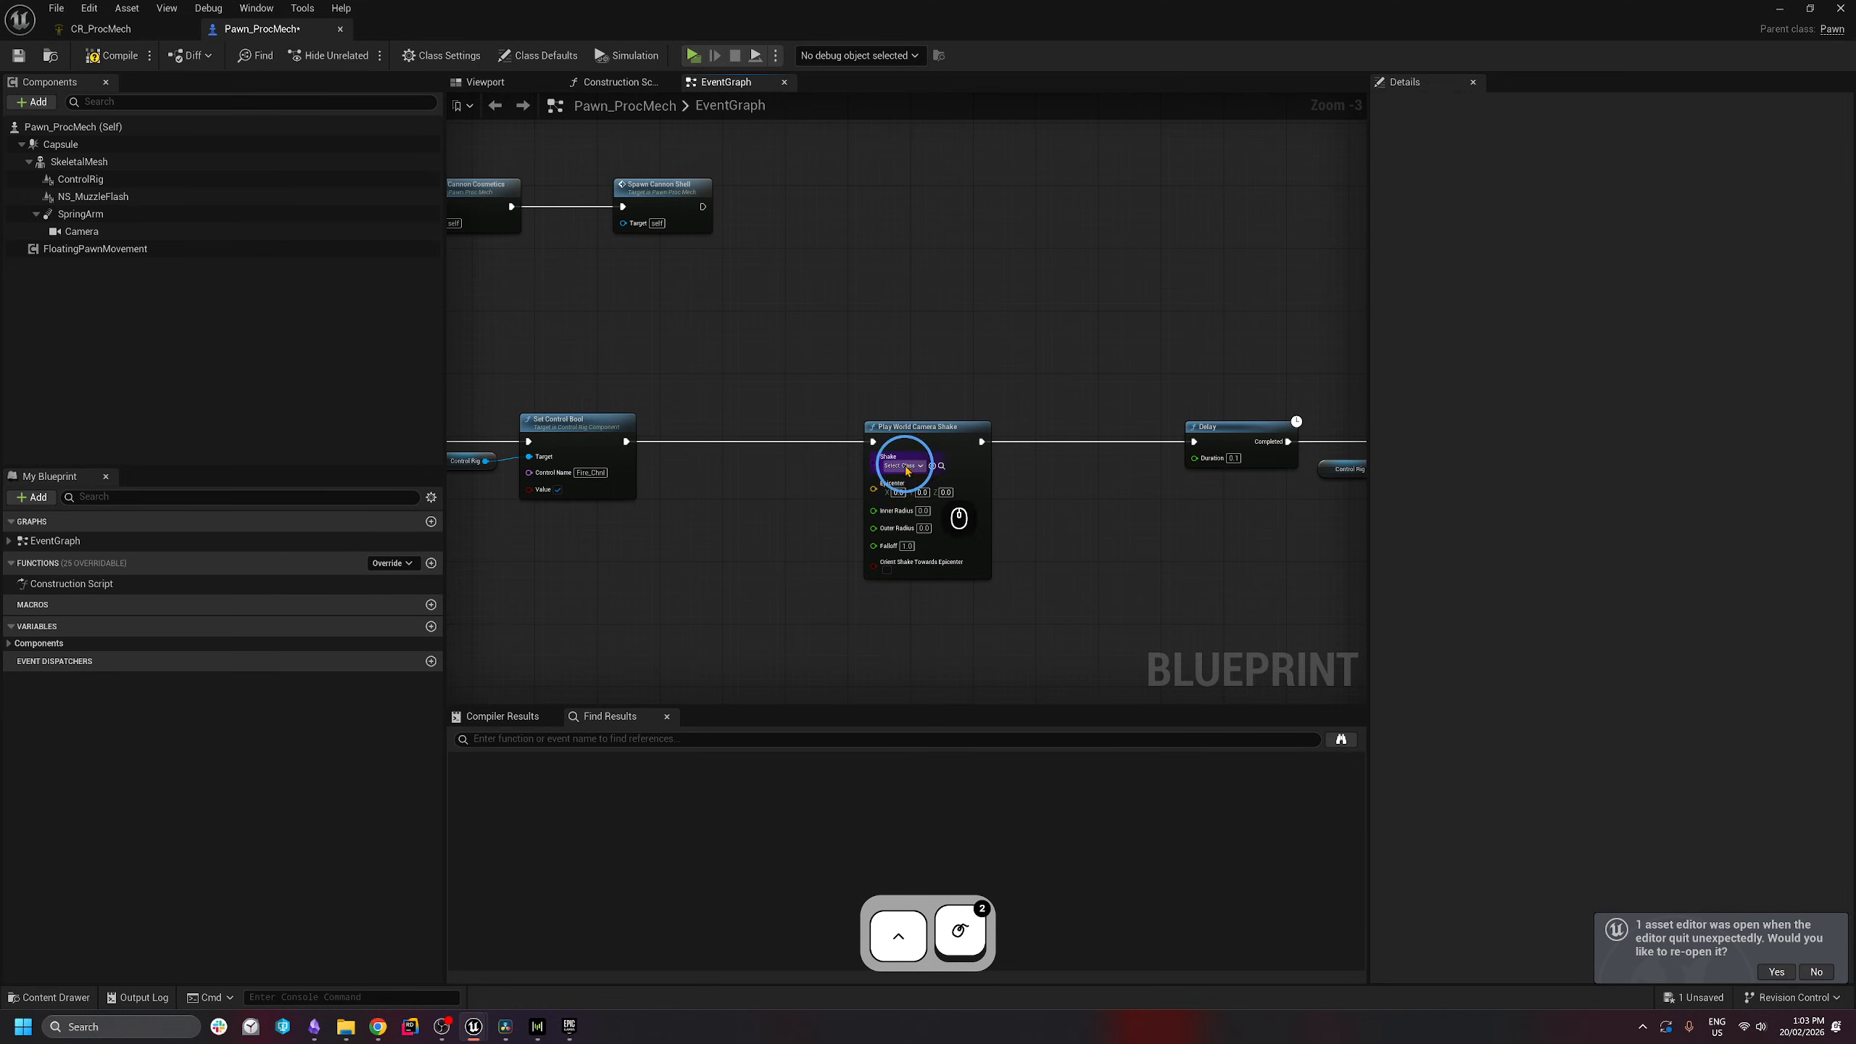
left_click(906, 466)
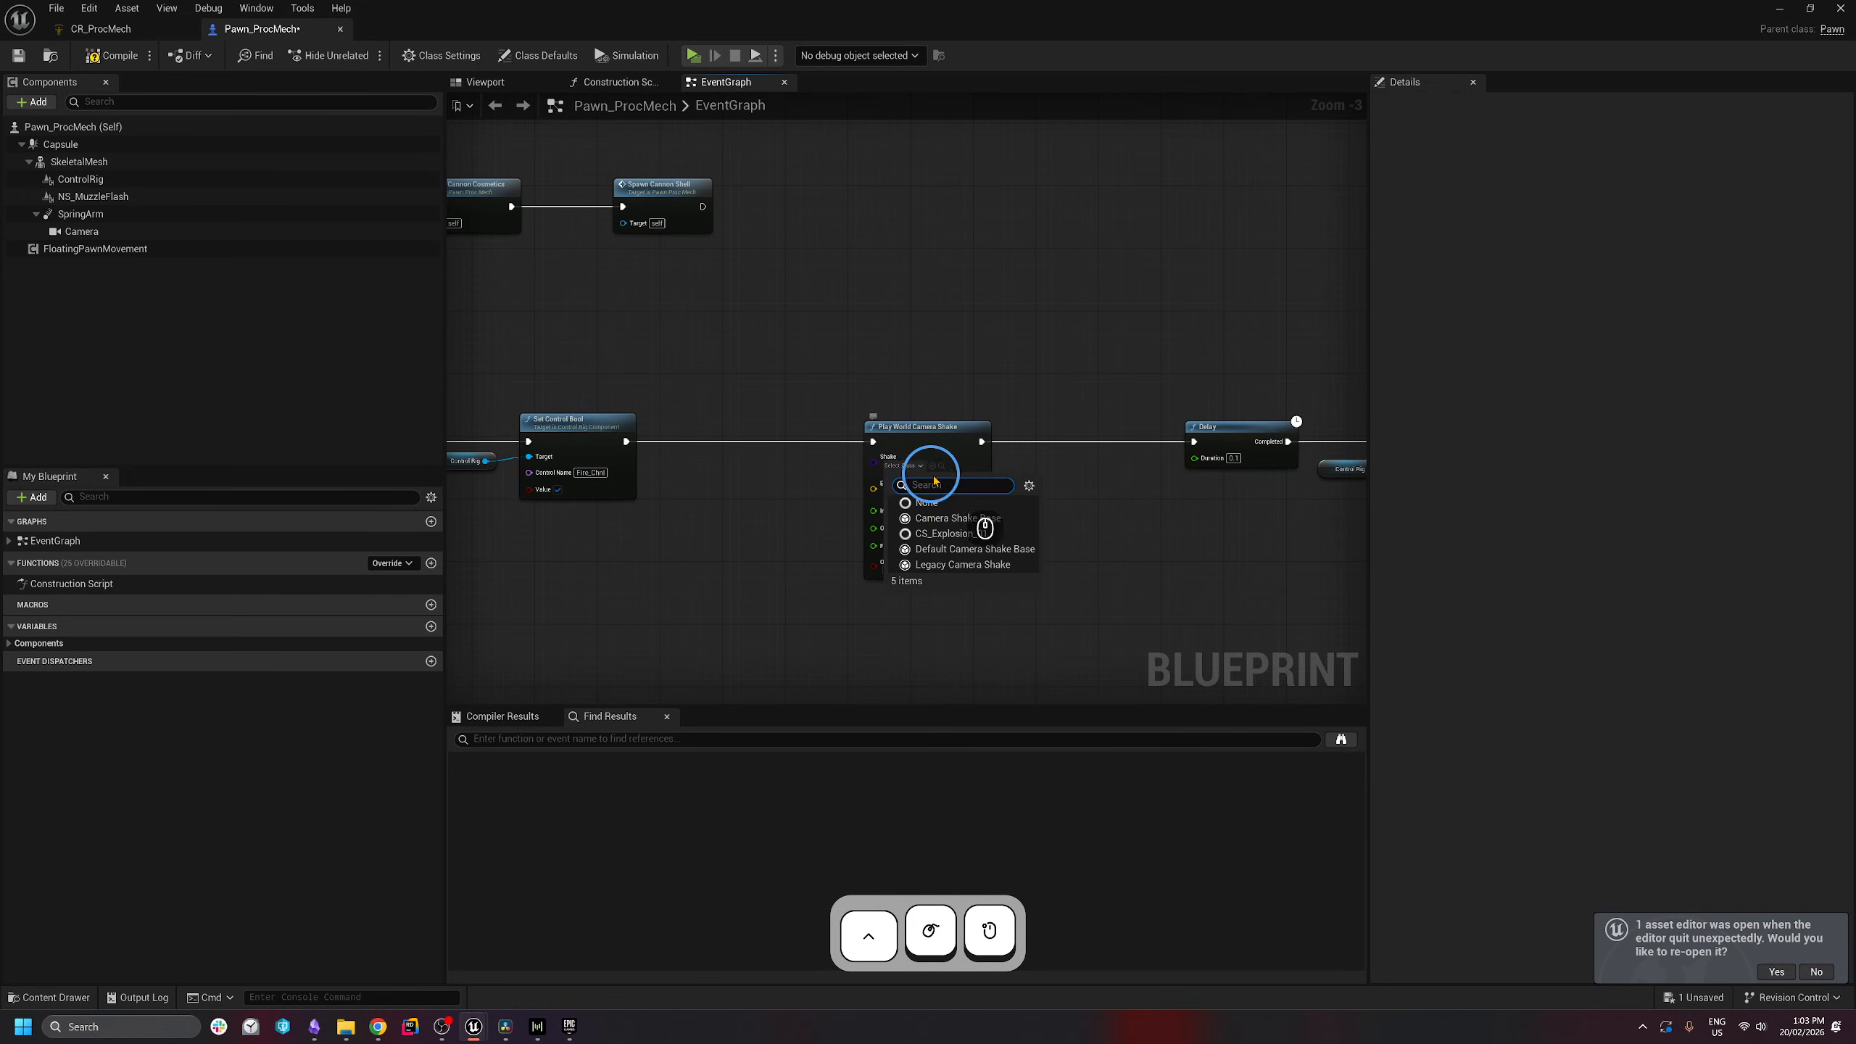
left_click(969, 538)
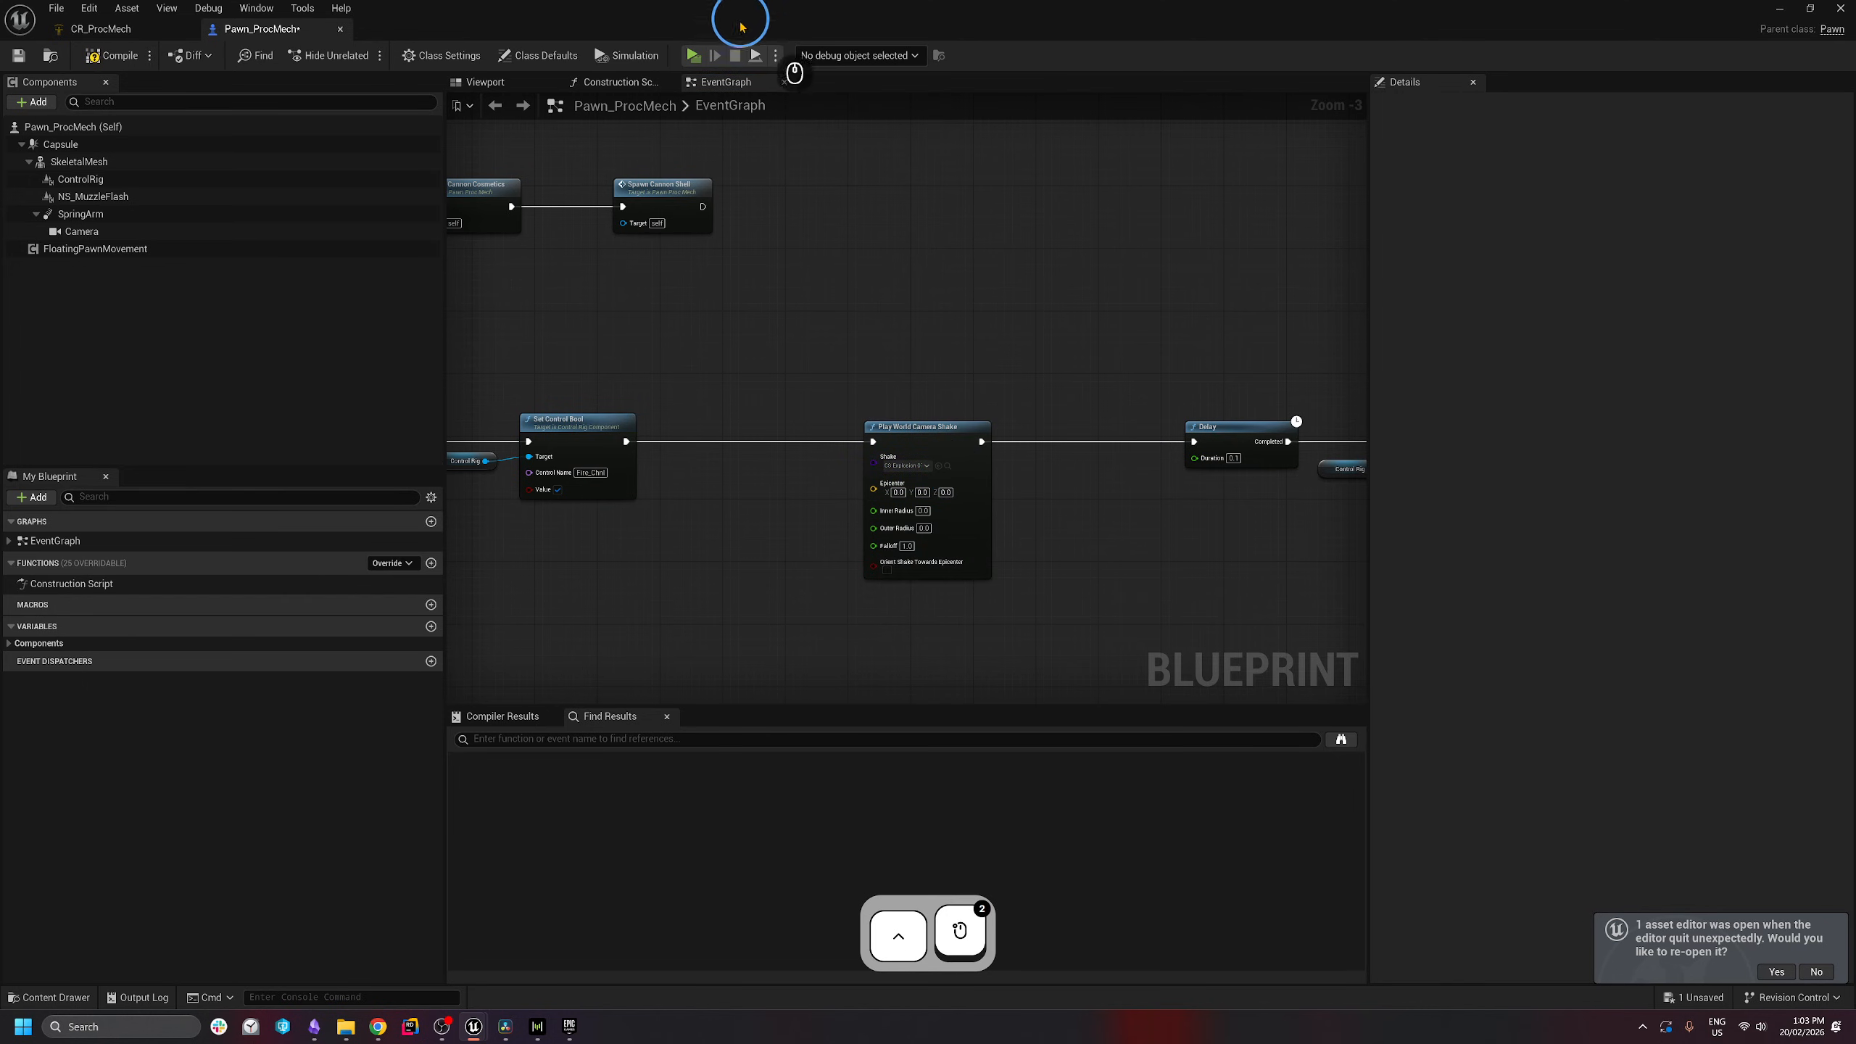
left_click_drag(741, 27, 1471, 298)
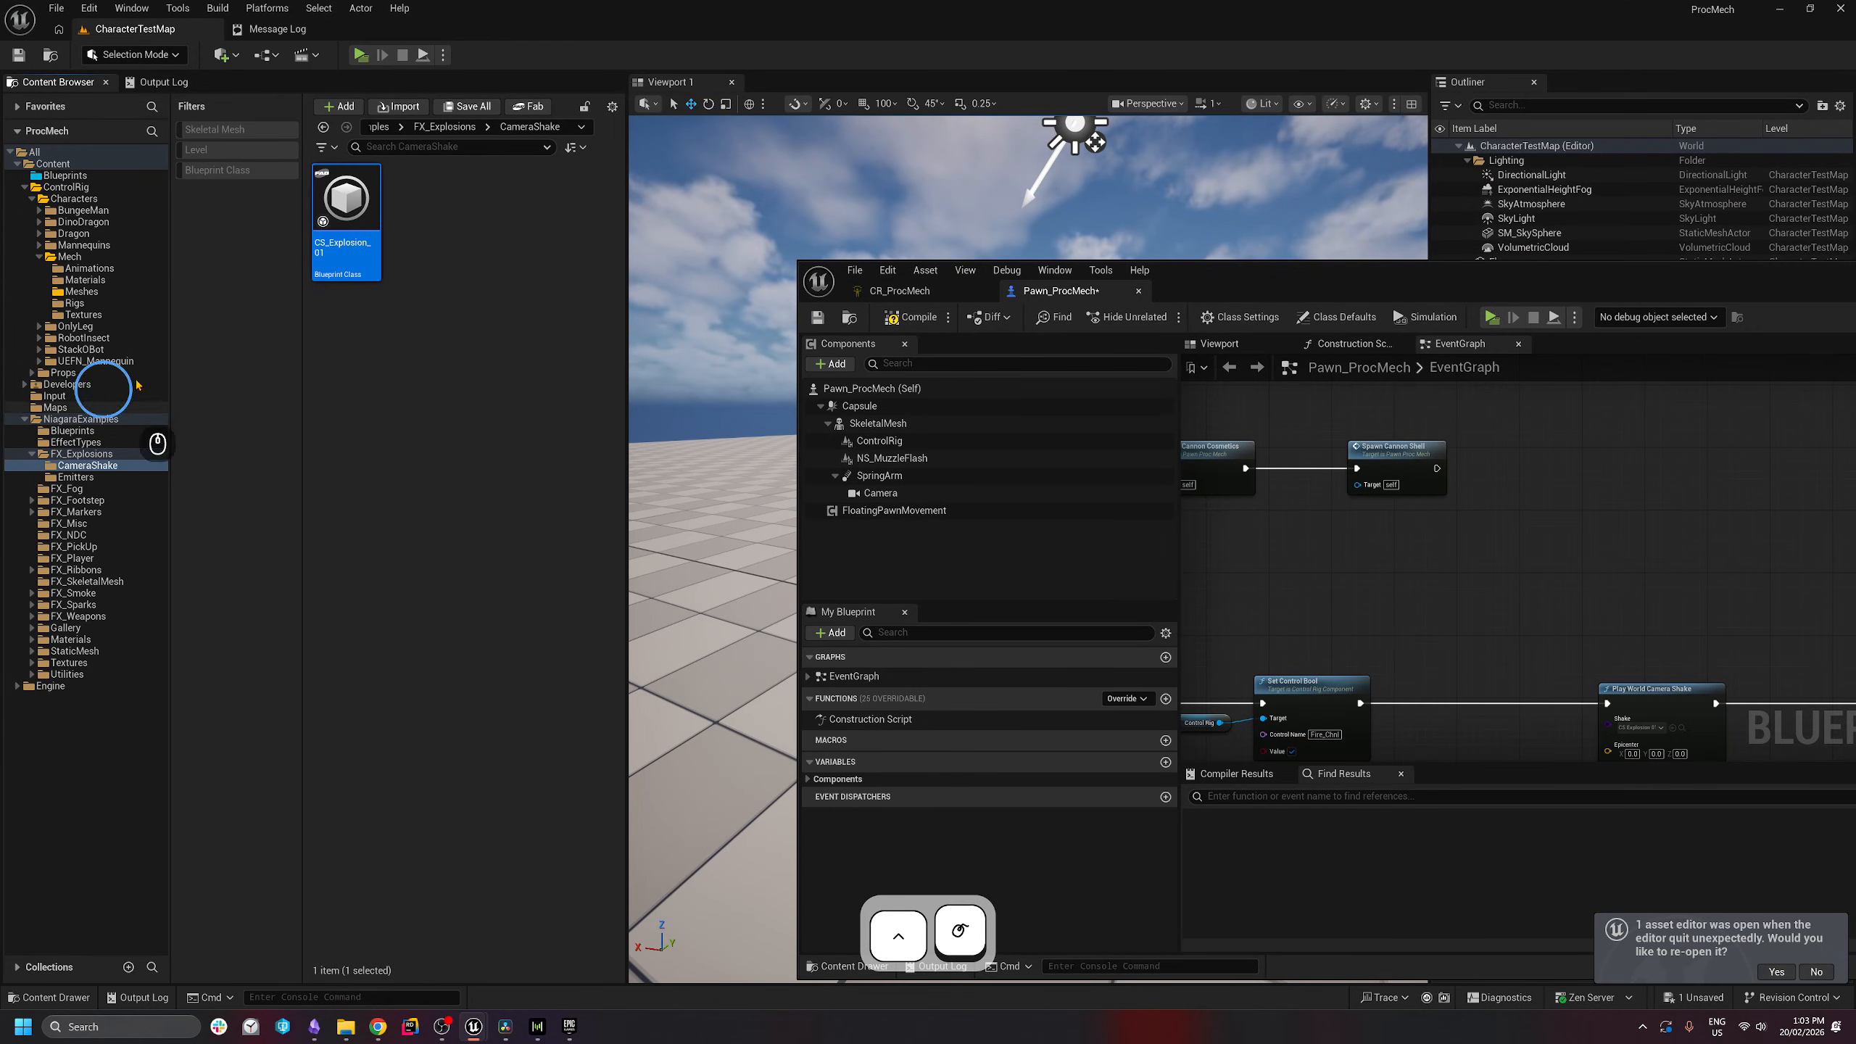
- Duplicate CS_Explosion_01, rename the copy CS_CannonFire_01, and open it in its editor
left_click(413, 322)
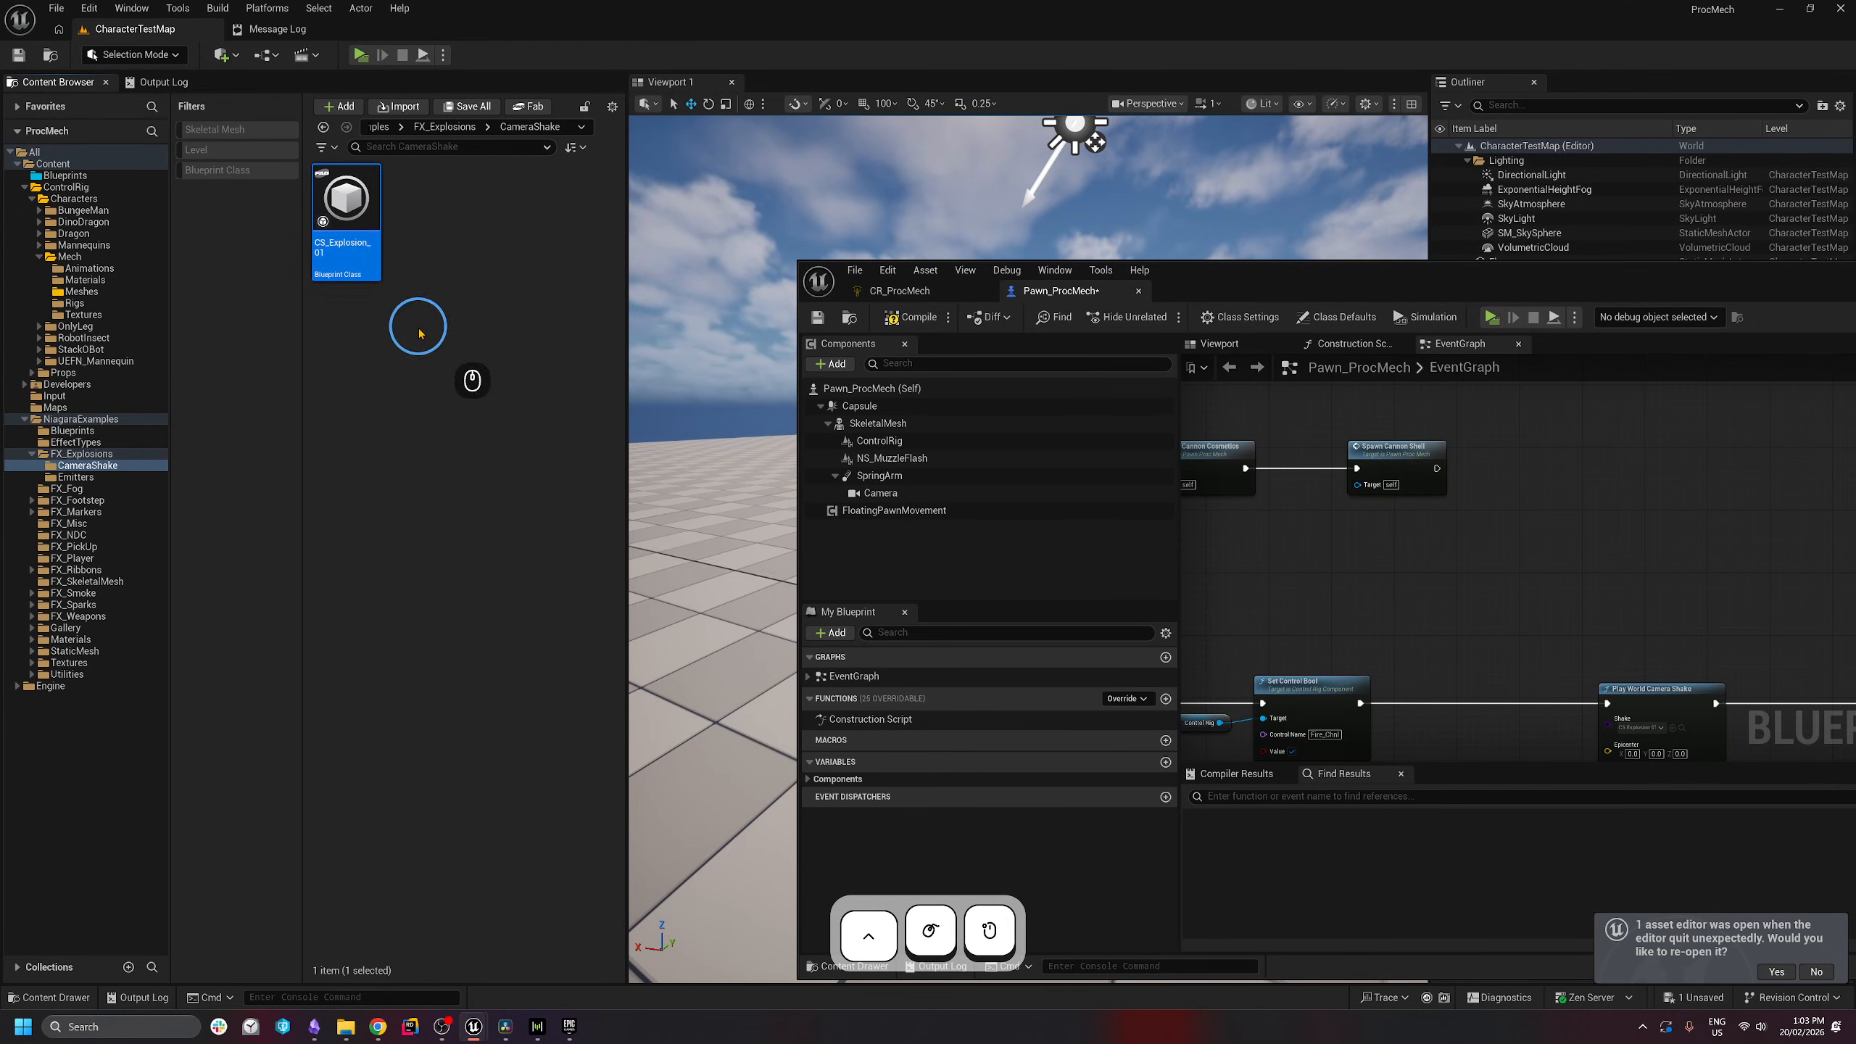
right_click(355, 224)
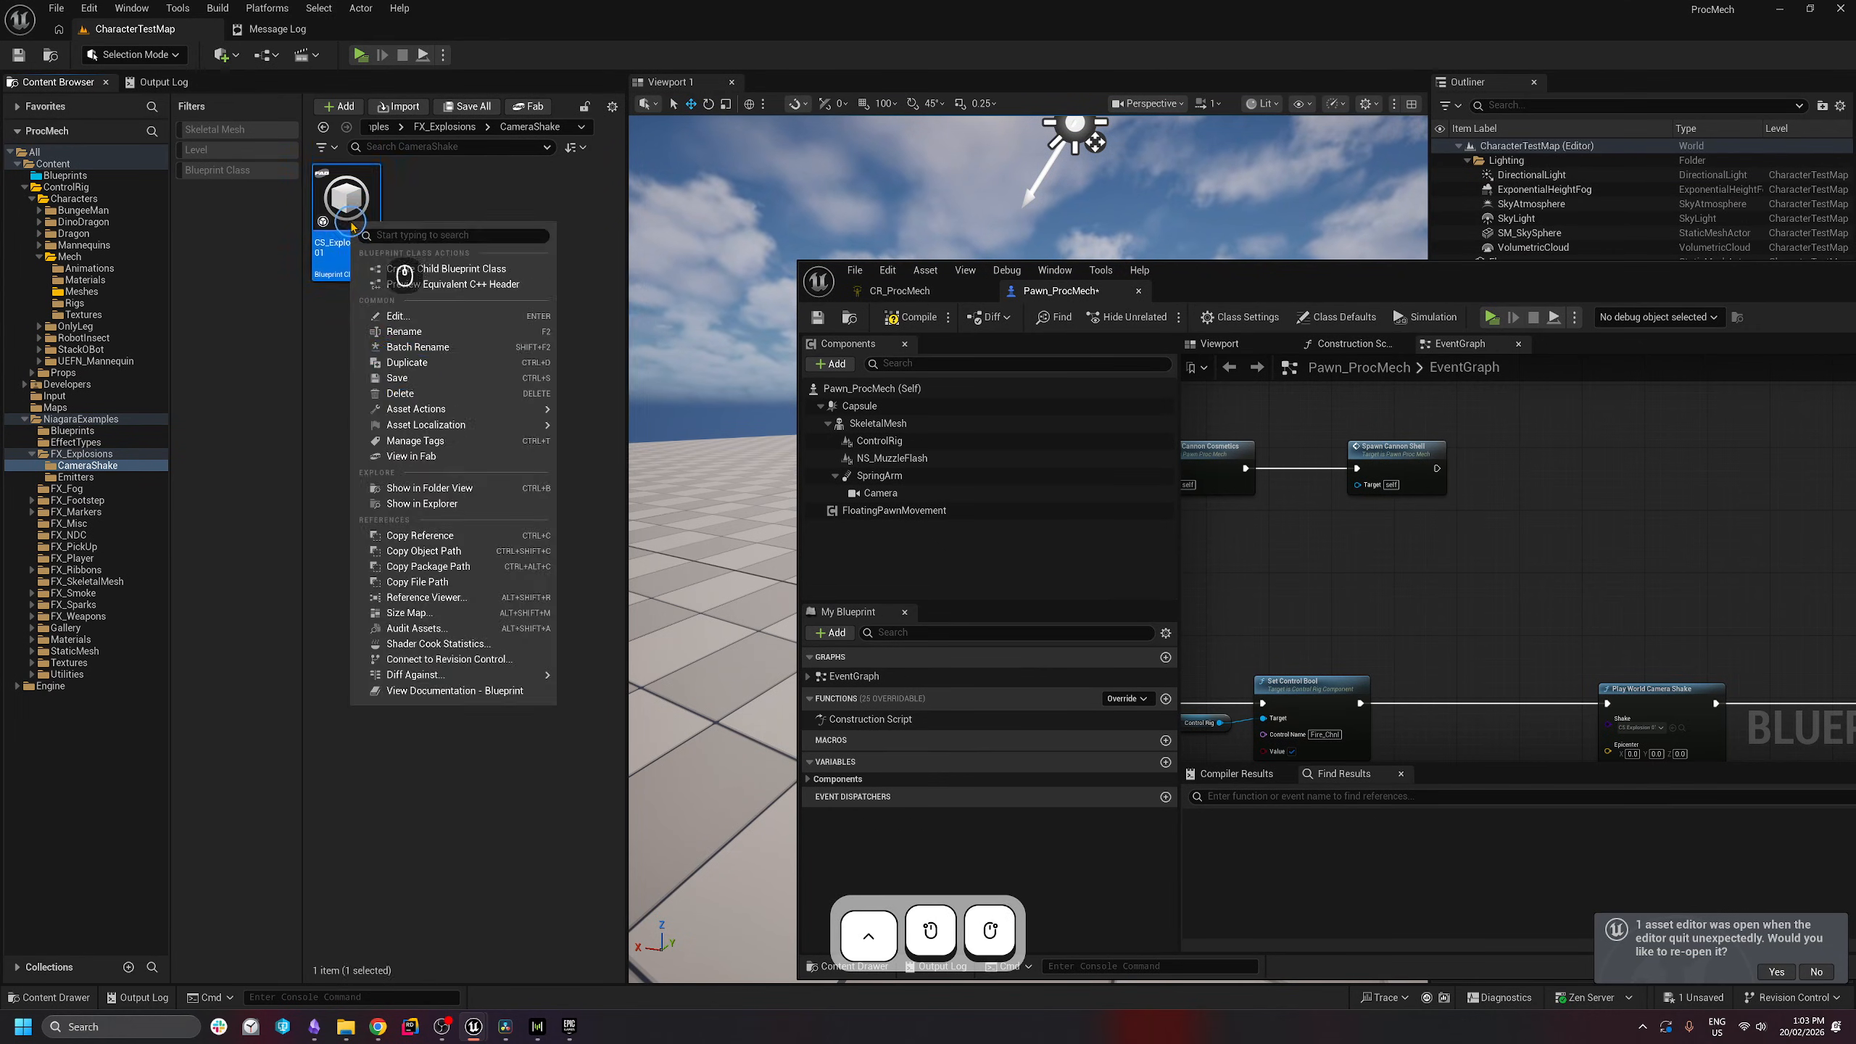
left_click(406, 362)
left_click_drag(411, 247, 883, 234)
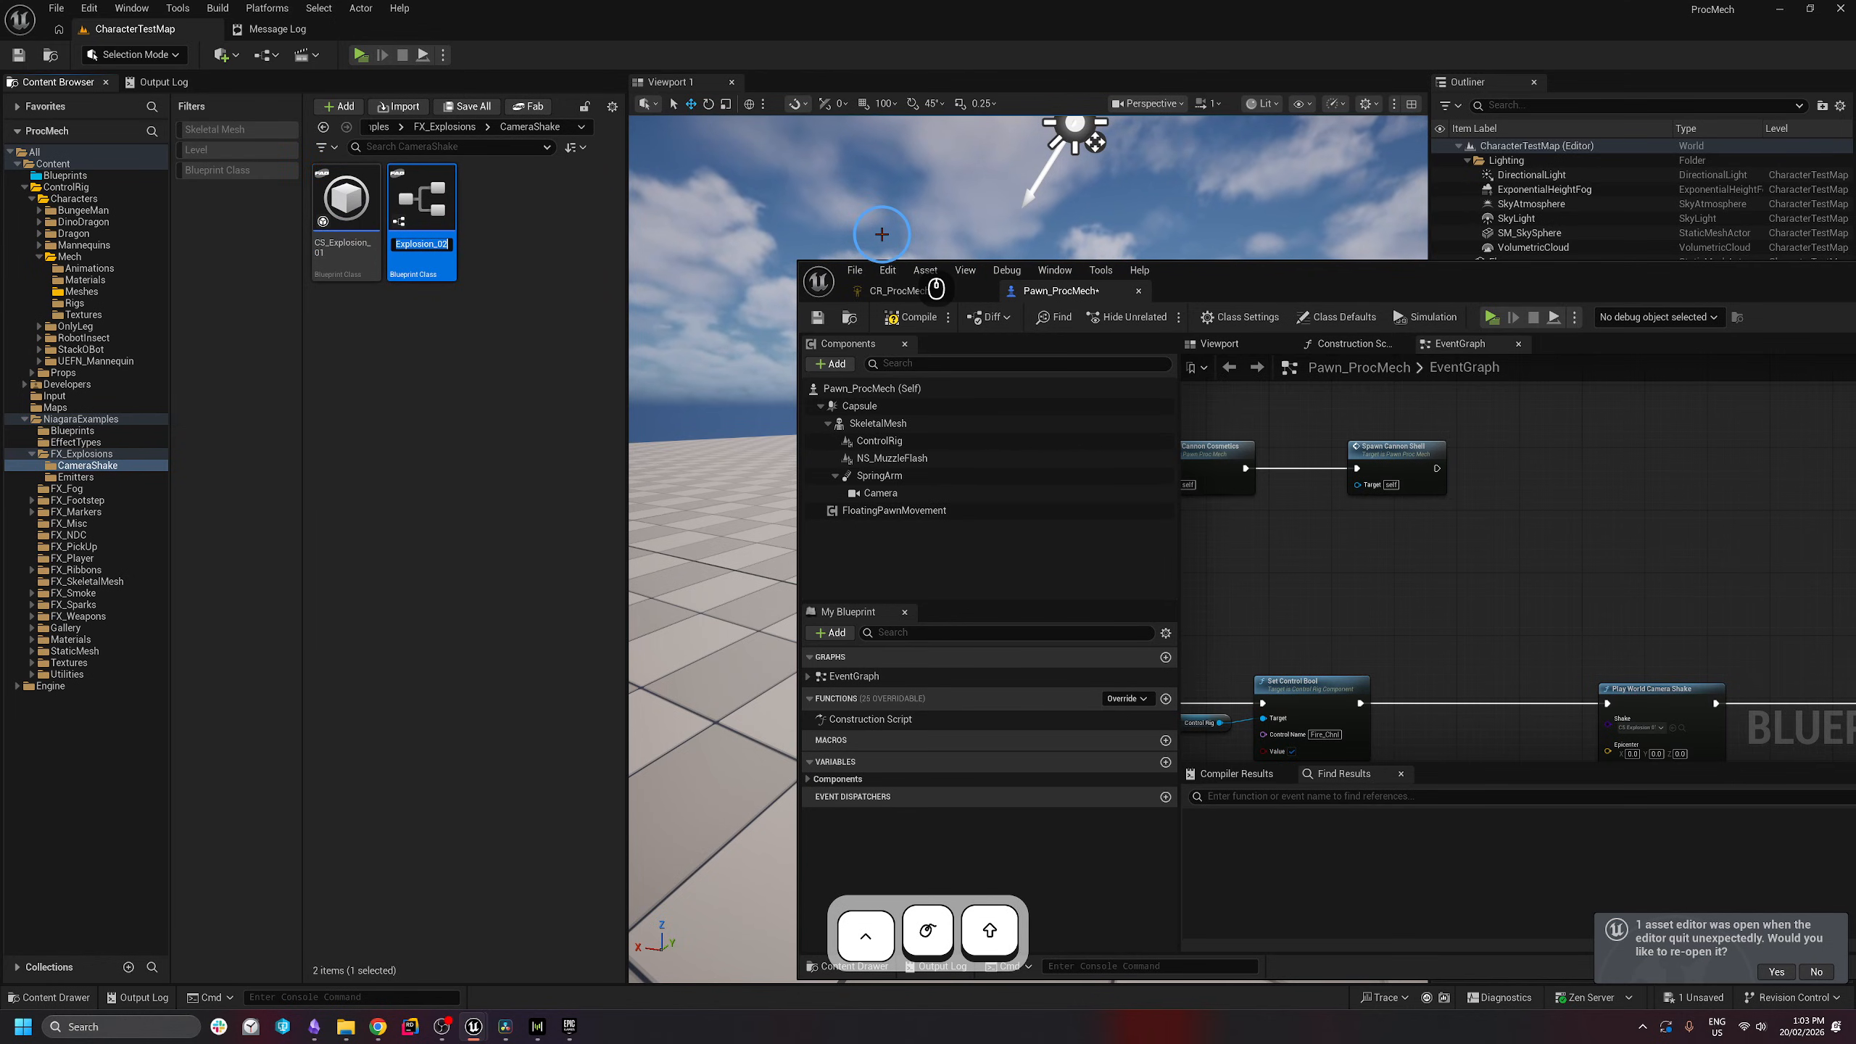
type("CannonFire")
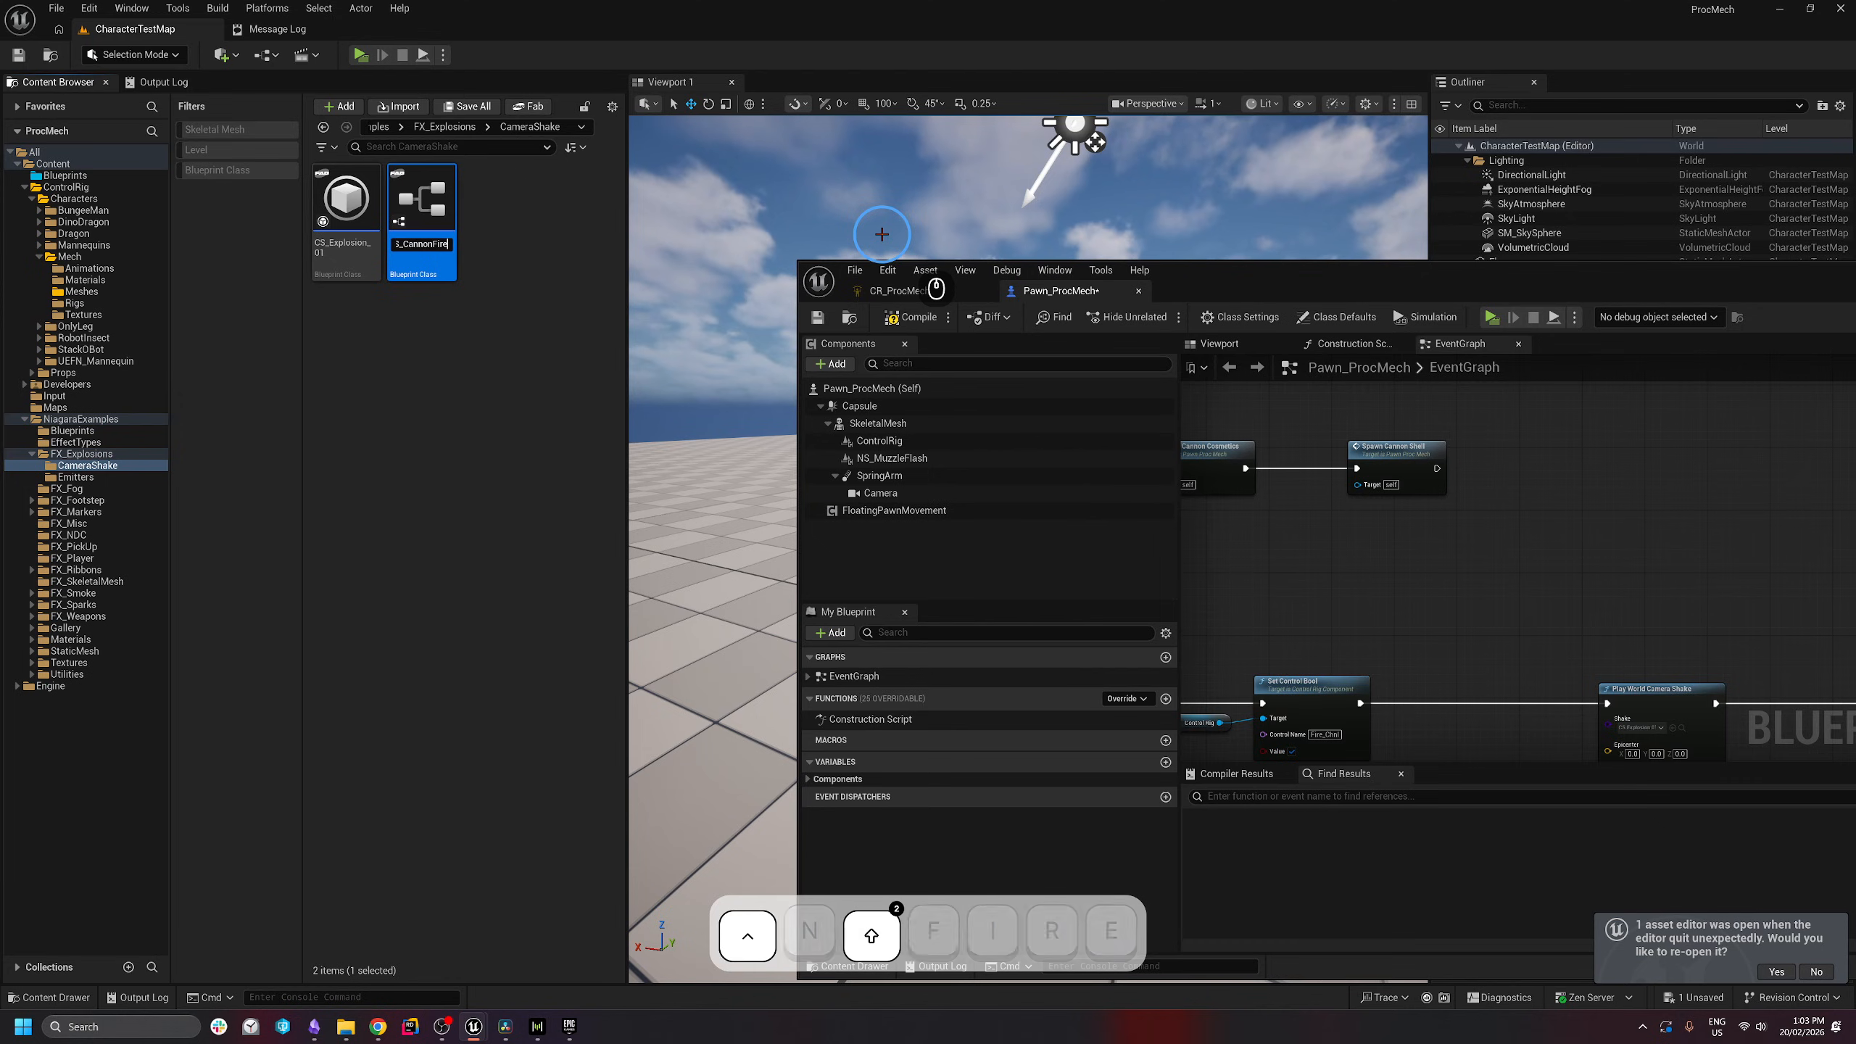
type("_01")
key("Return")
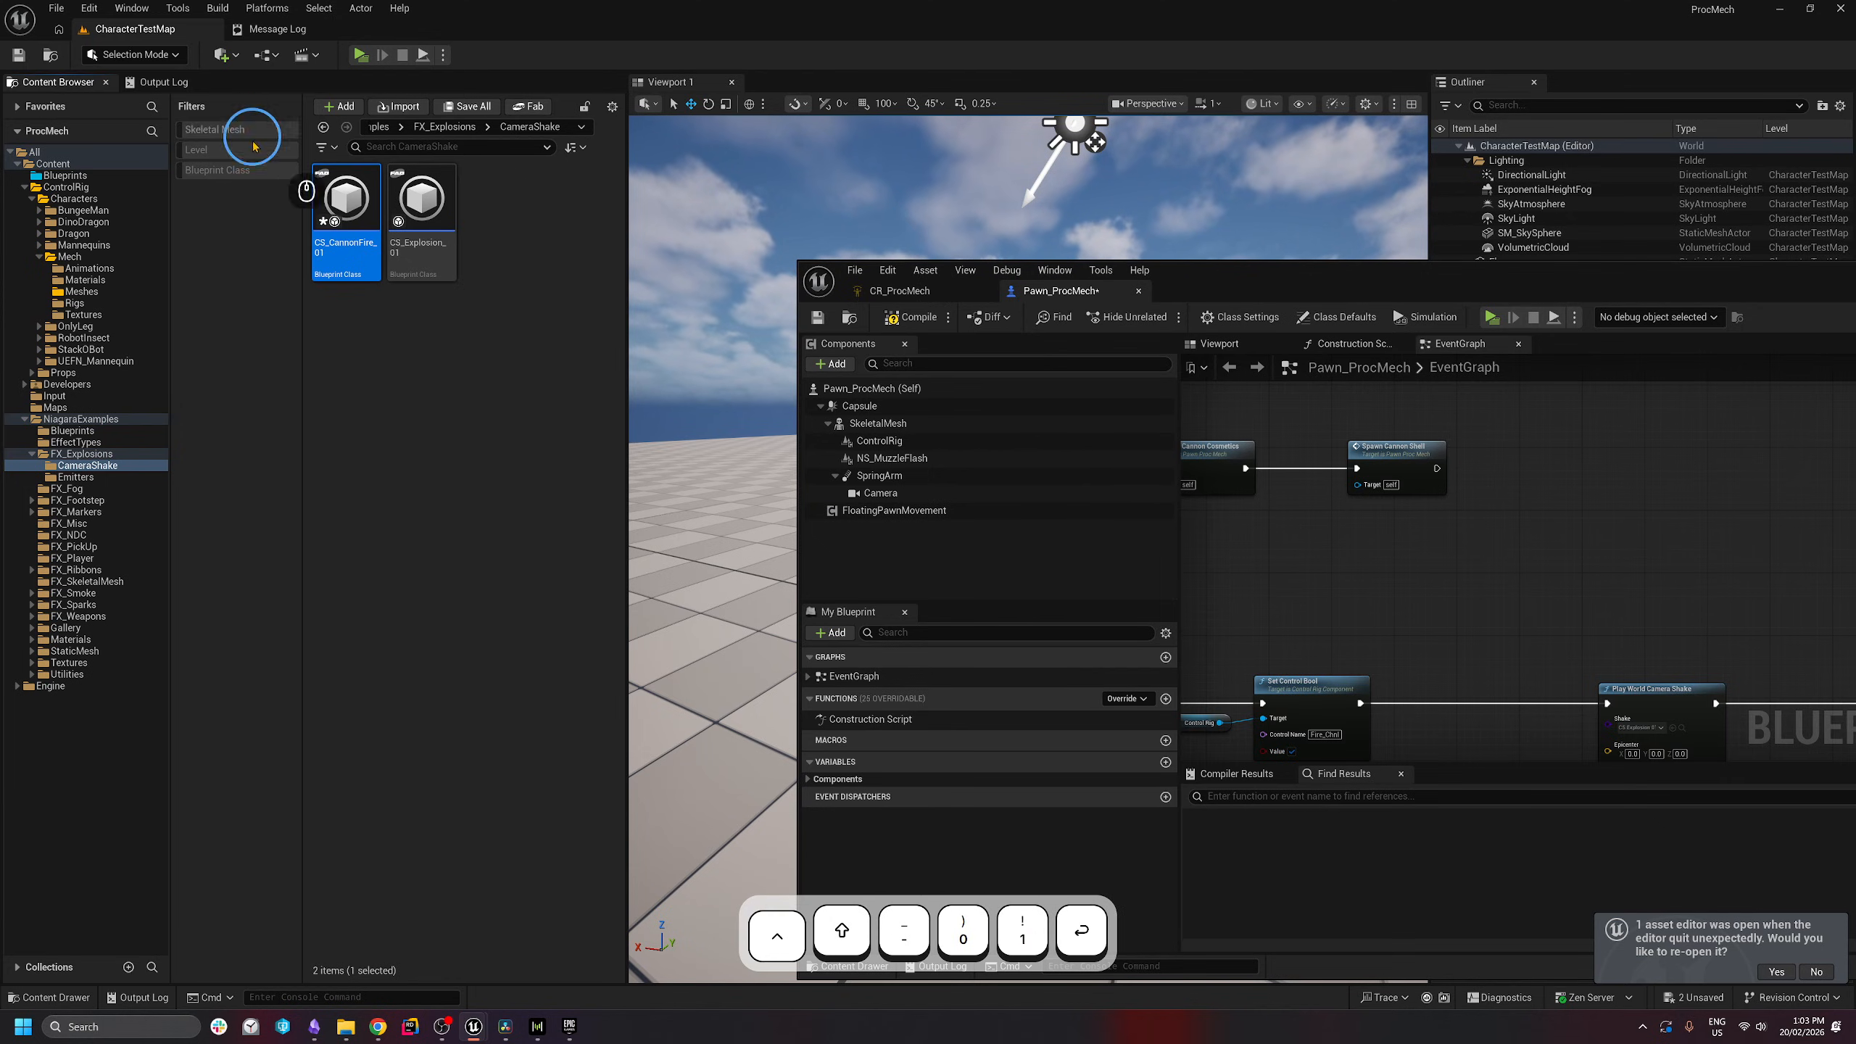
double_click(346, 197)
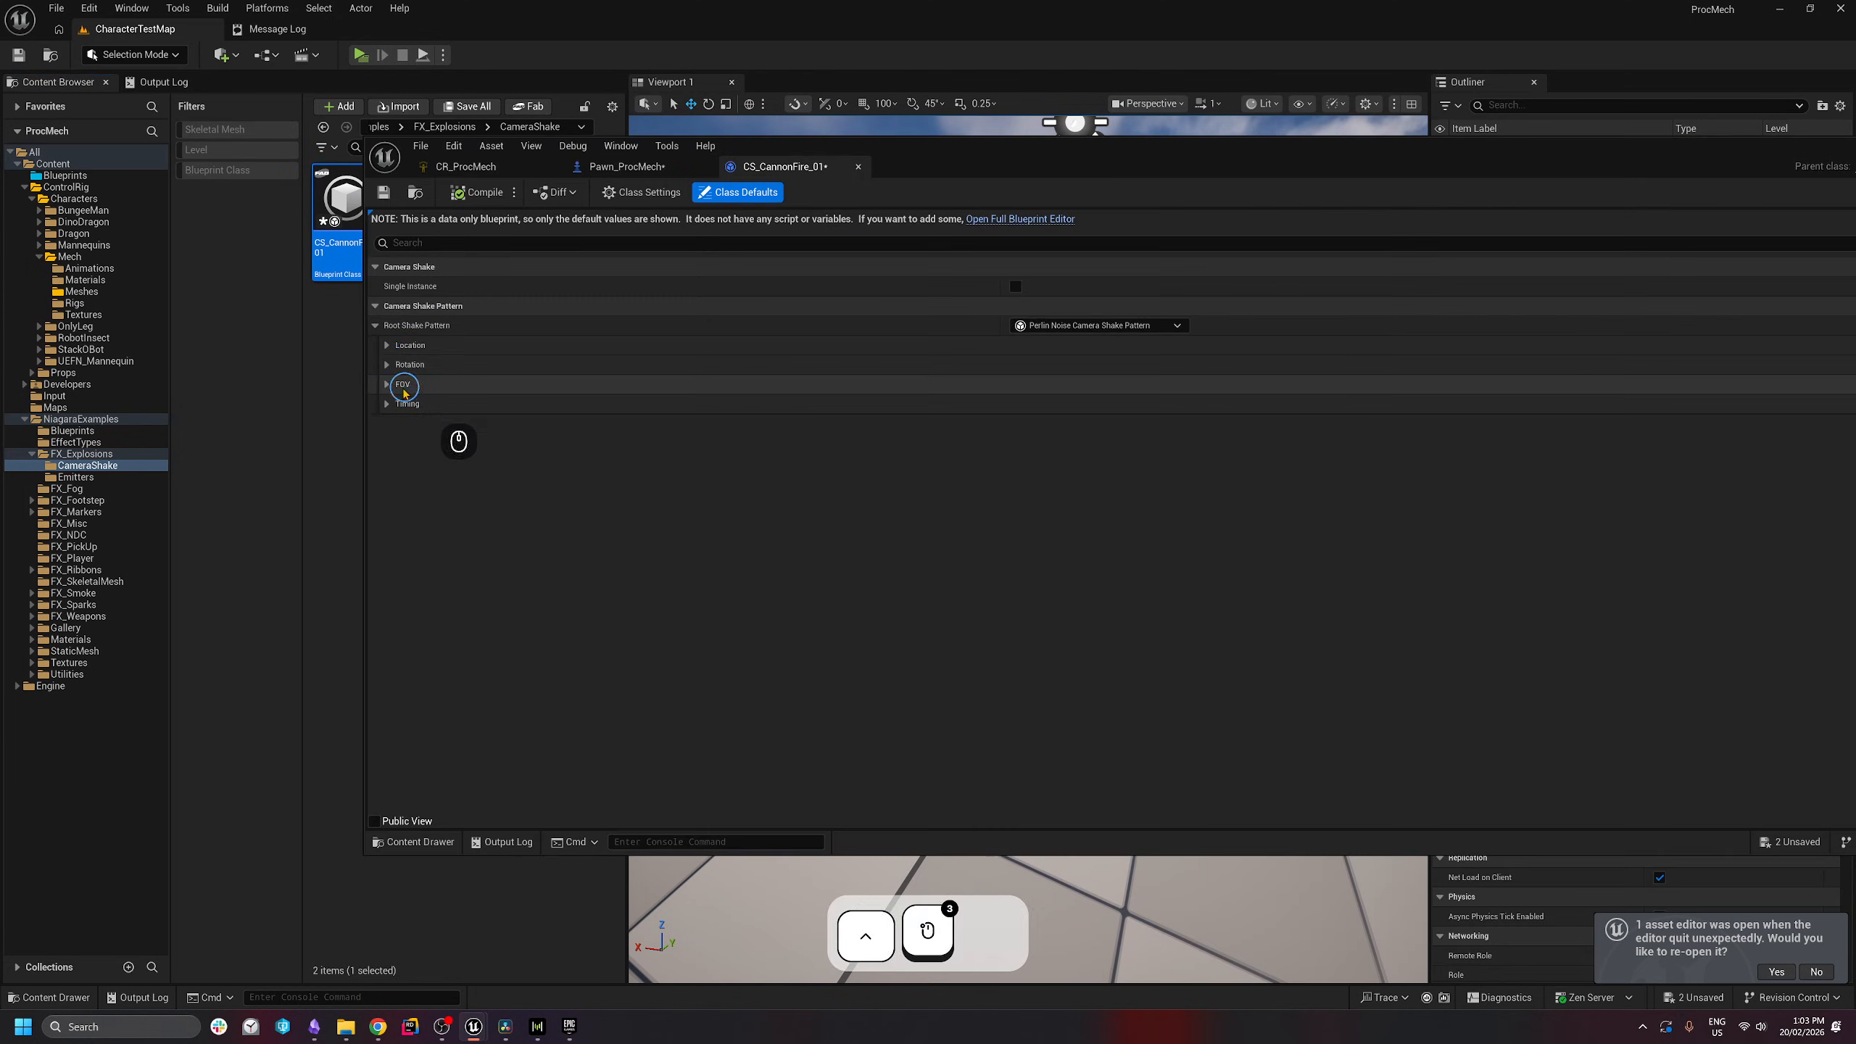
- Expand the Rotation and Location settings of CS_CannonFire_01's Perlin noise shake pattern
left_click(388, 364)
left_click(387, 345)
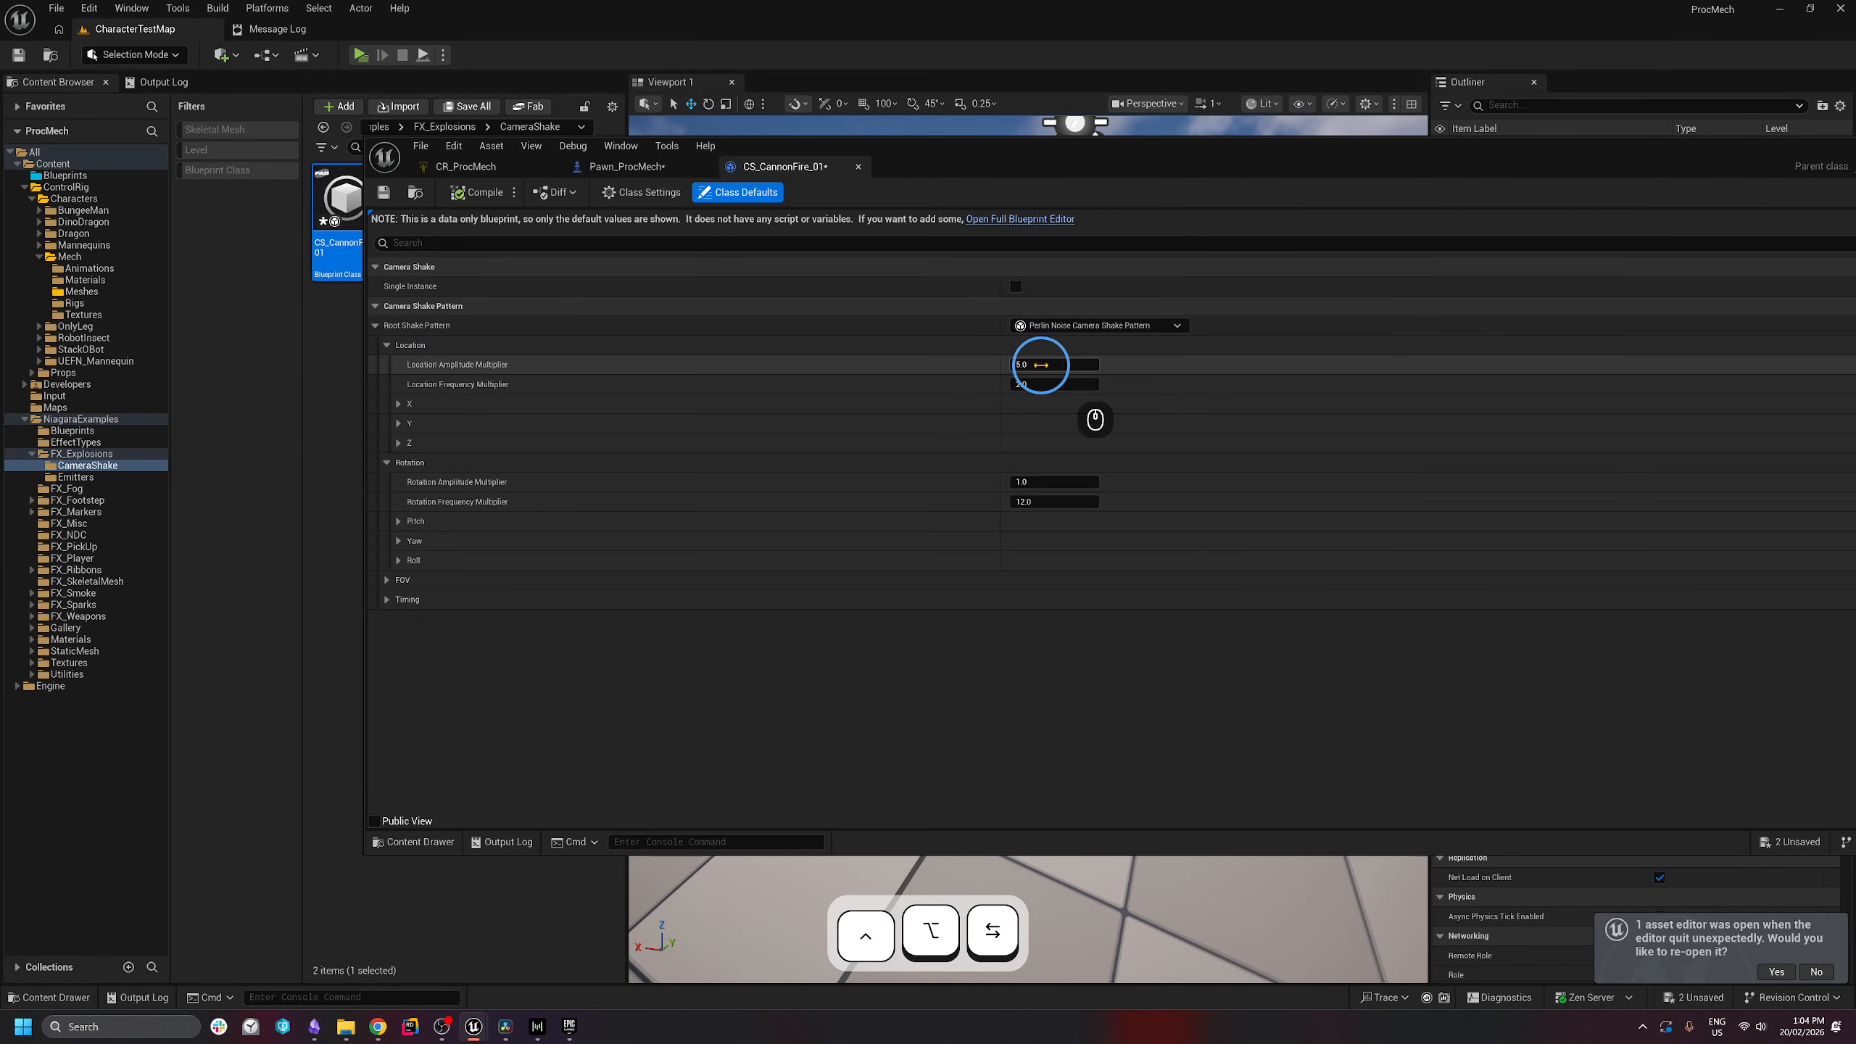
scroll(1050, 357, "up", 4, "ctrl")
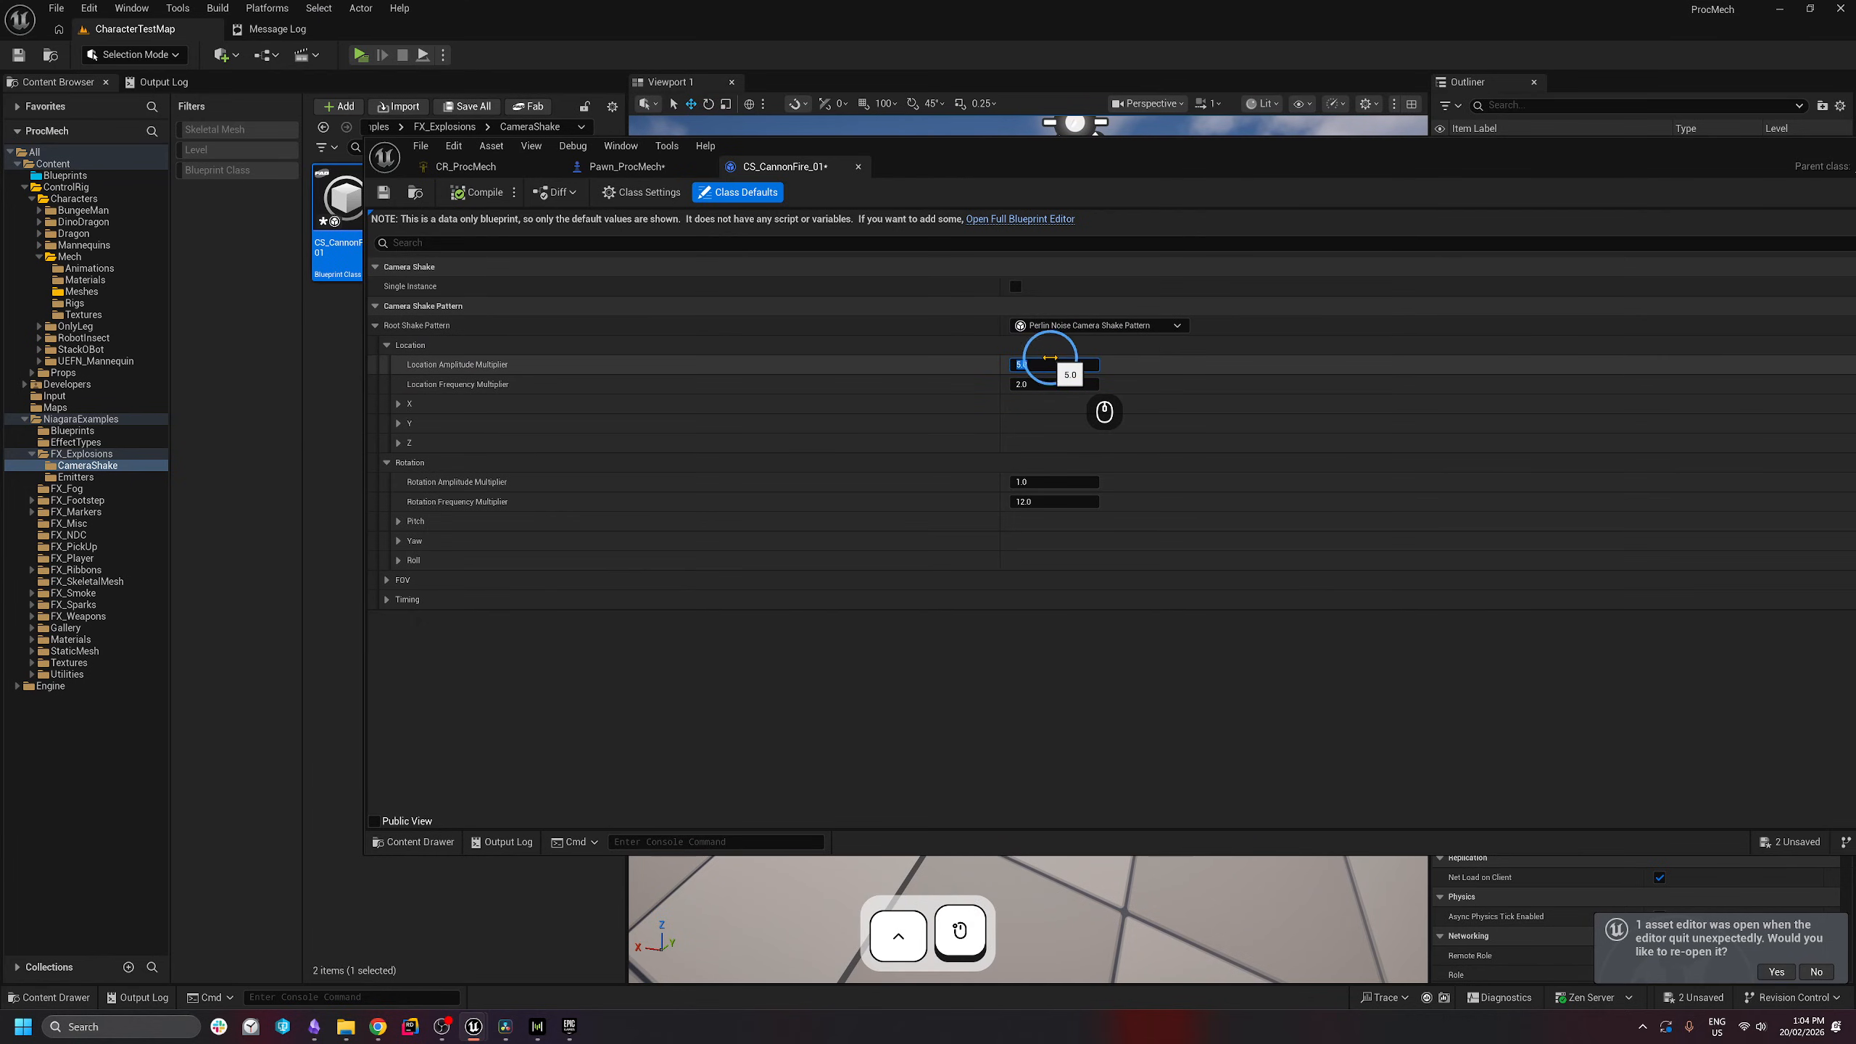
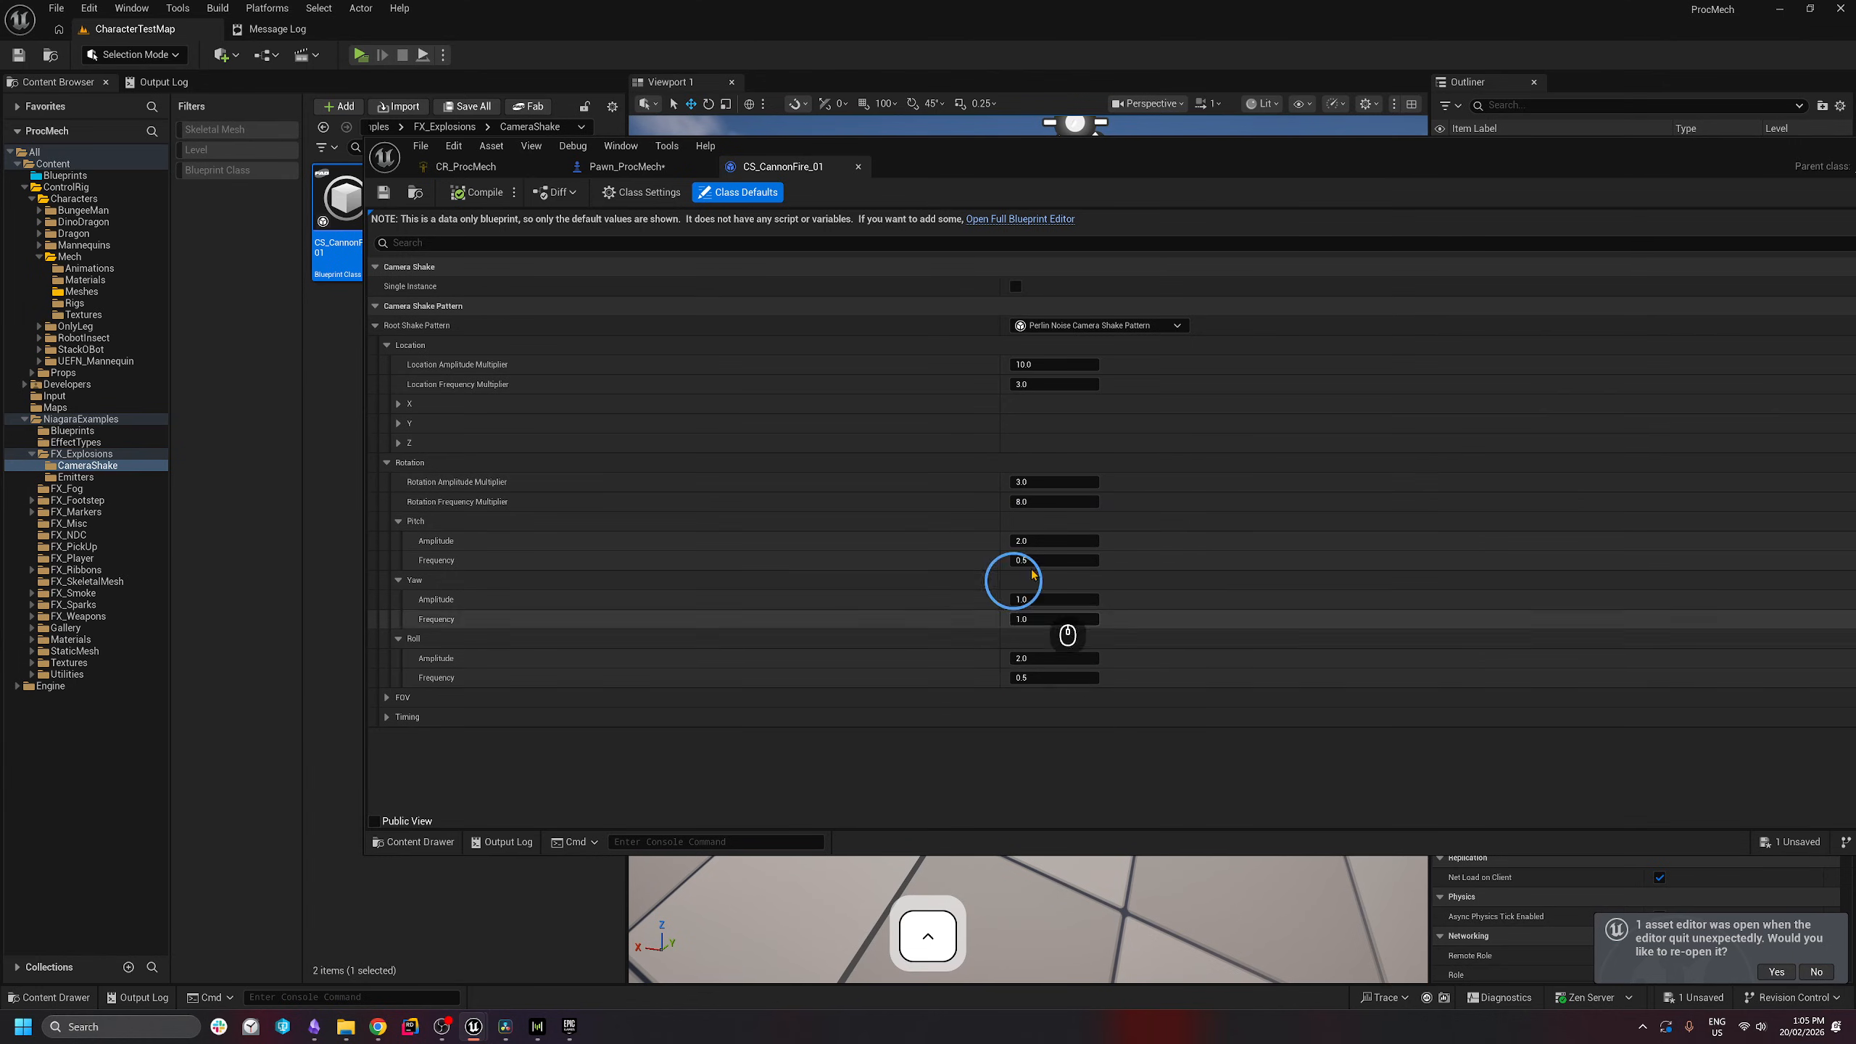
- Switch back to Pawn_ProcMech's event graph and pan to center the Play World Camera Shake node
left_click(610, 170)
right_click_drag(1248, 518, 1176, 433)
right_click_drag(1049, 370, 939, 318)
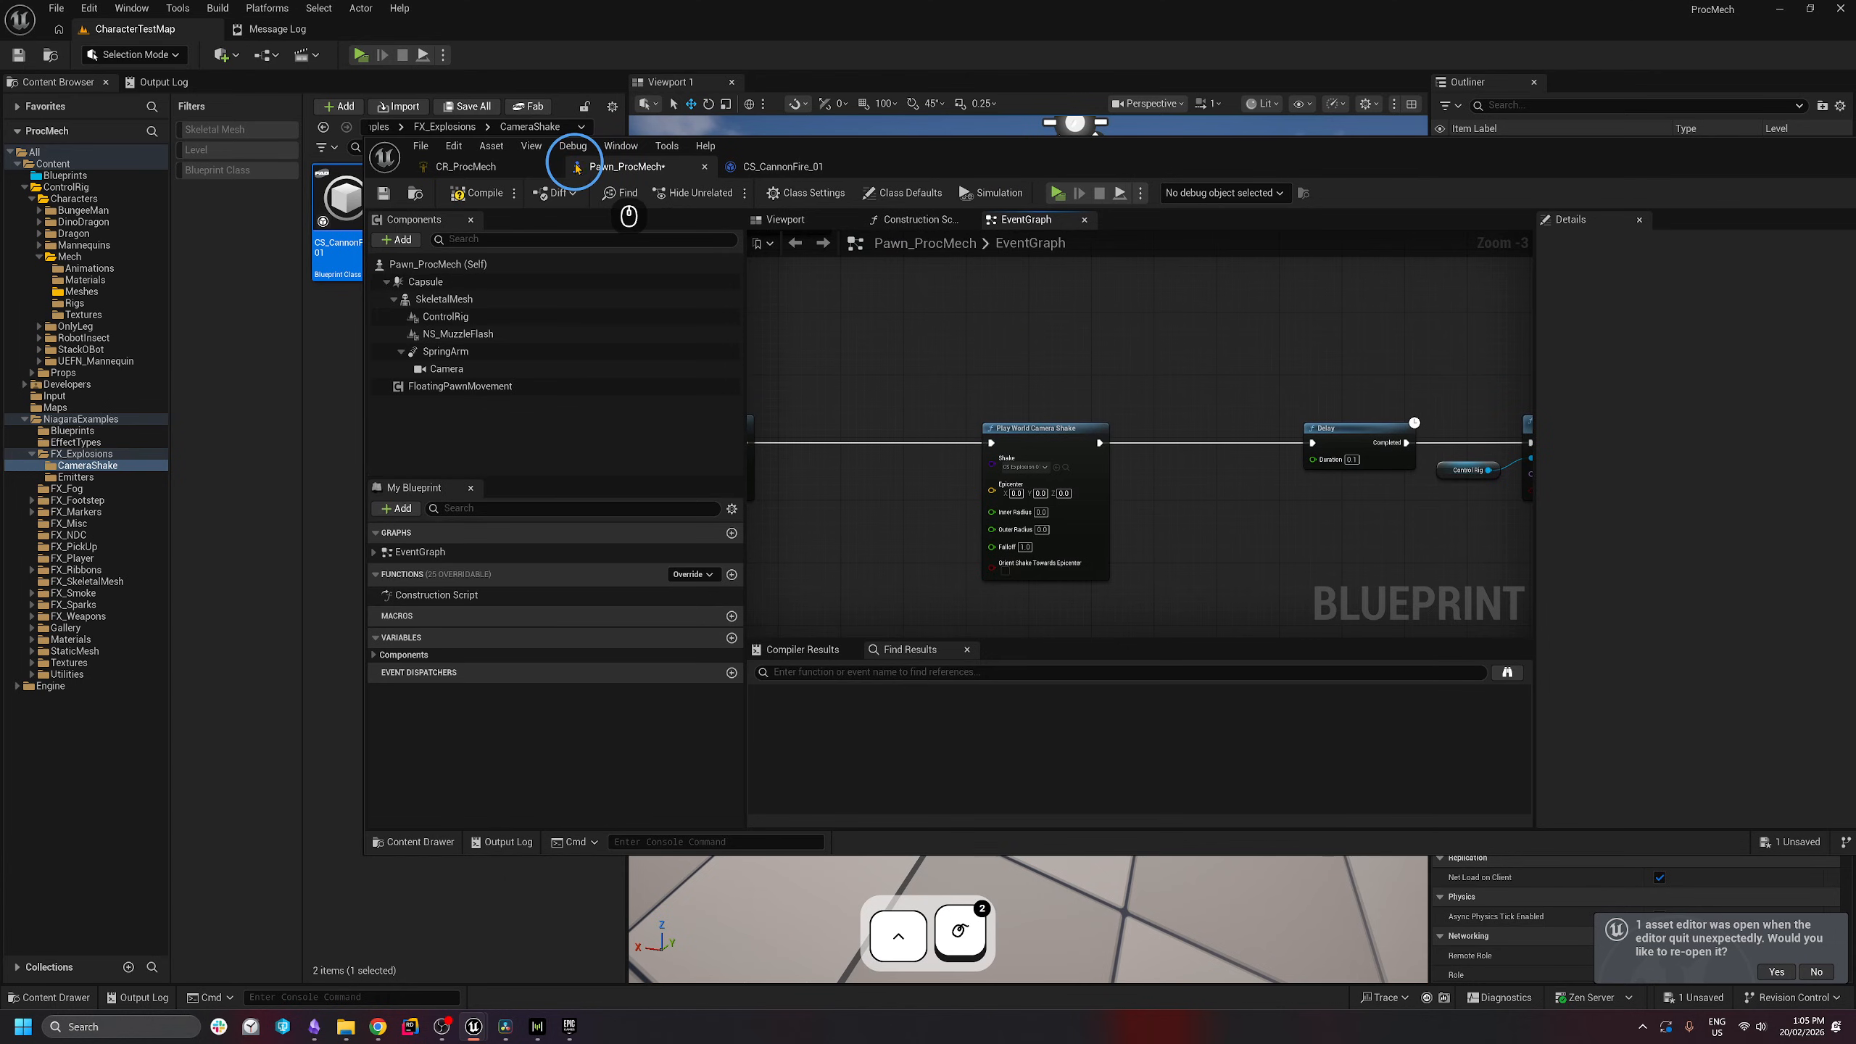
- Set the Play World Camera Shake node's Shake class to CS_CannonFire_01
scroll(970, 492, "up", 2)
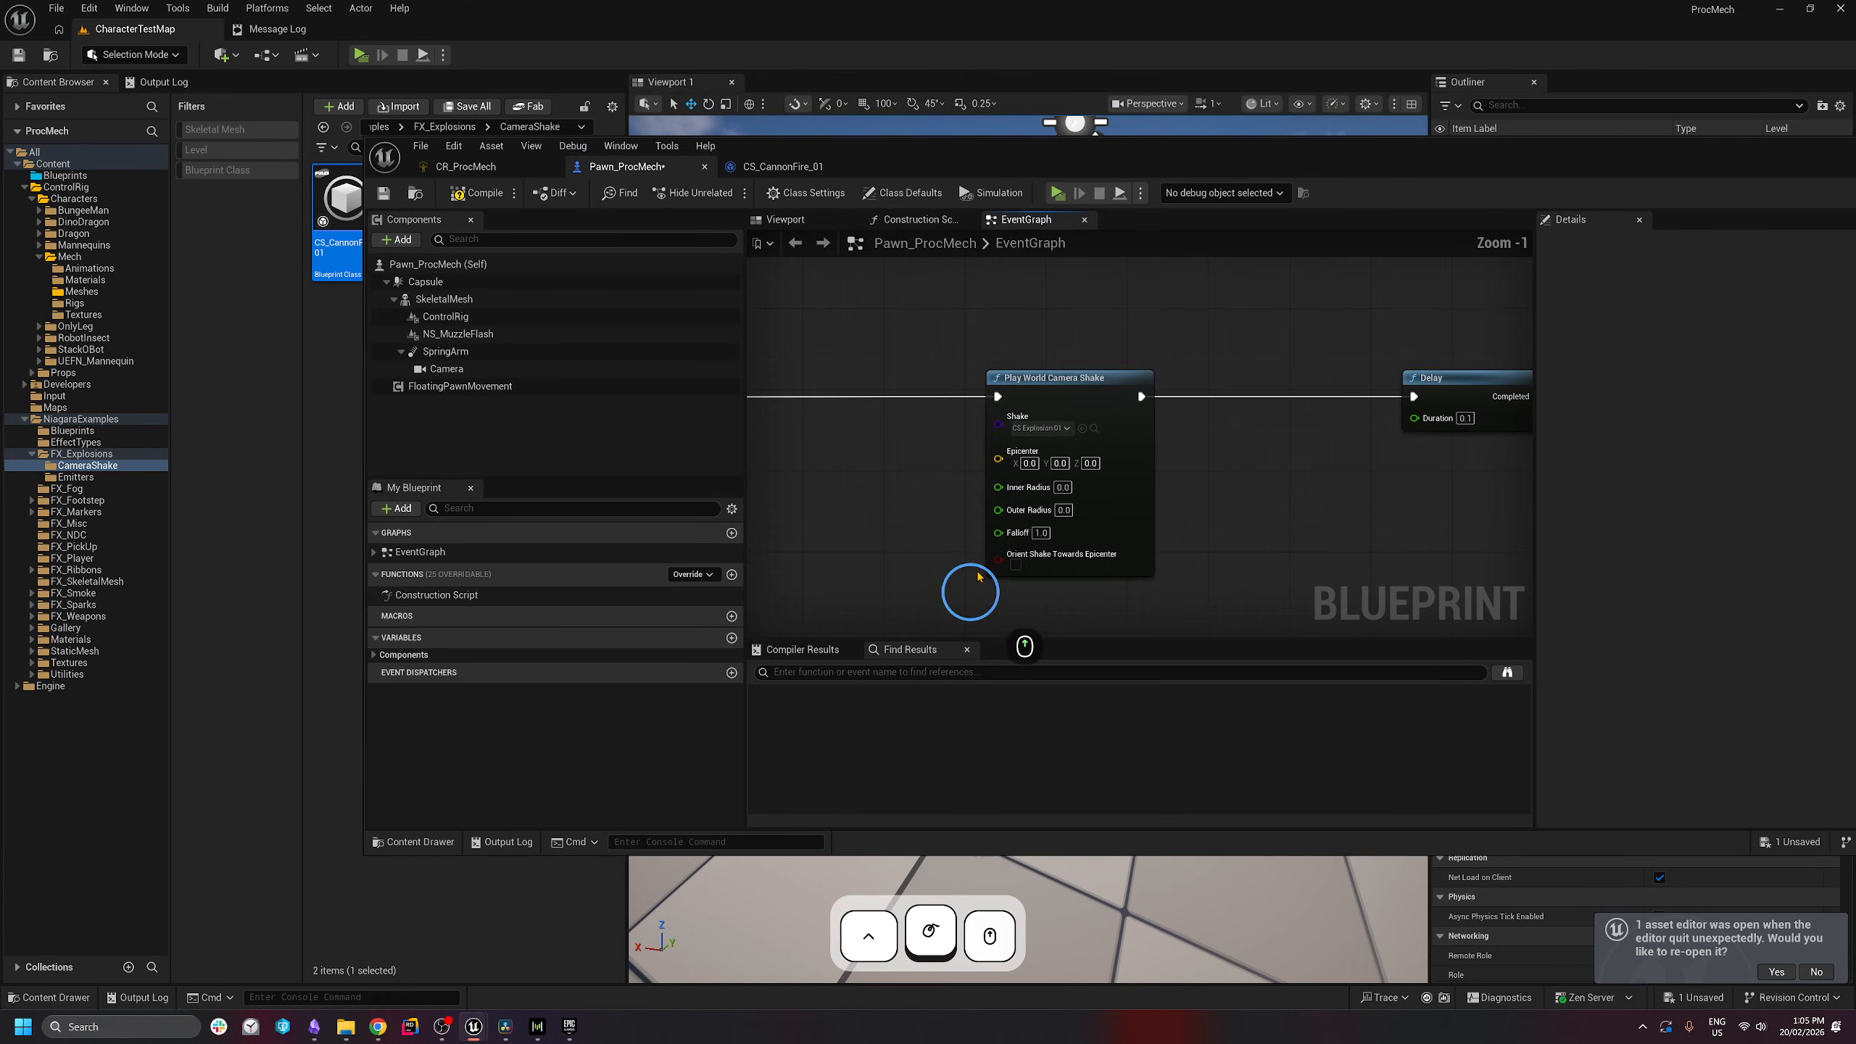
left_click(1041, 430)
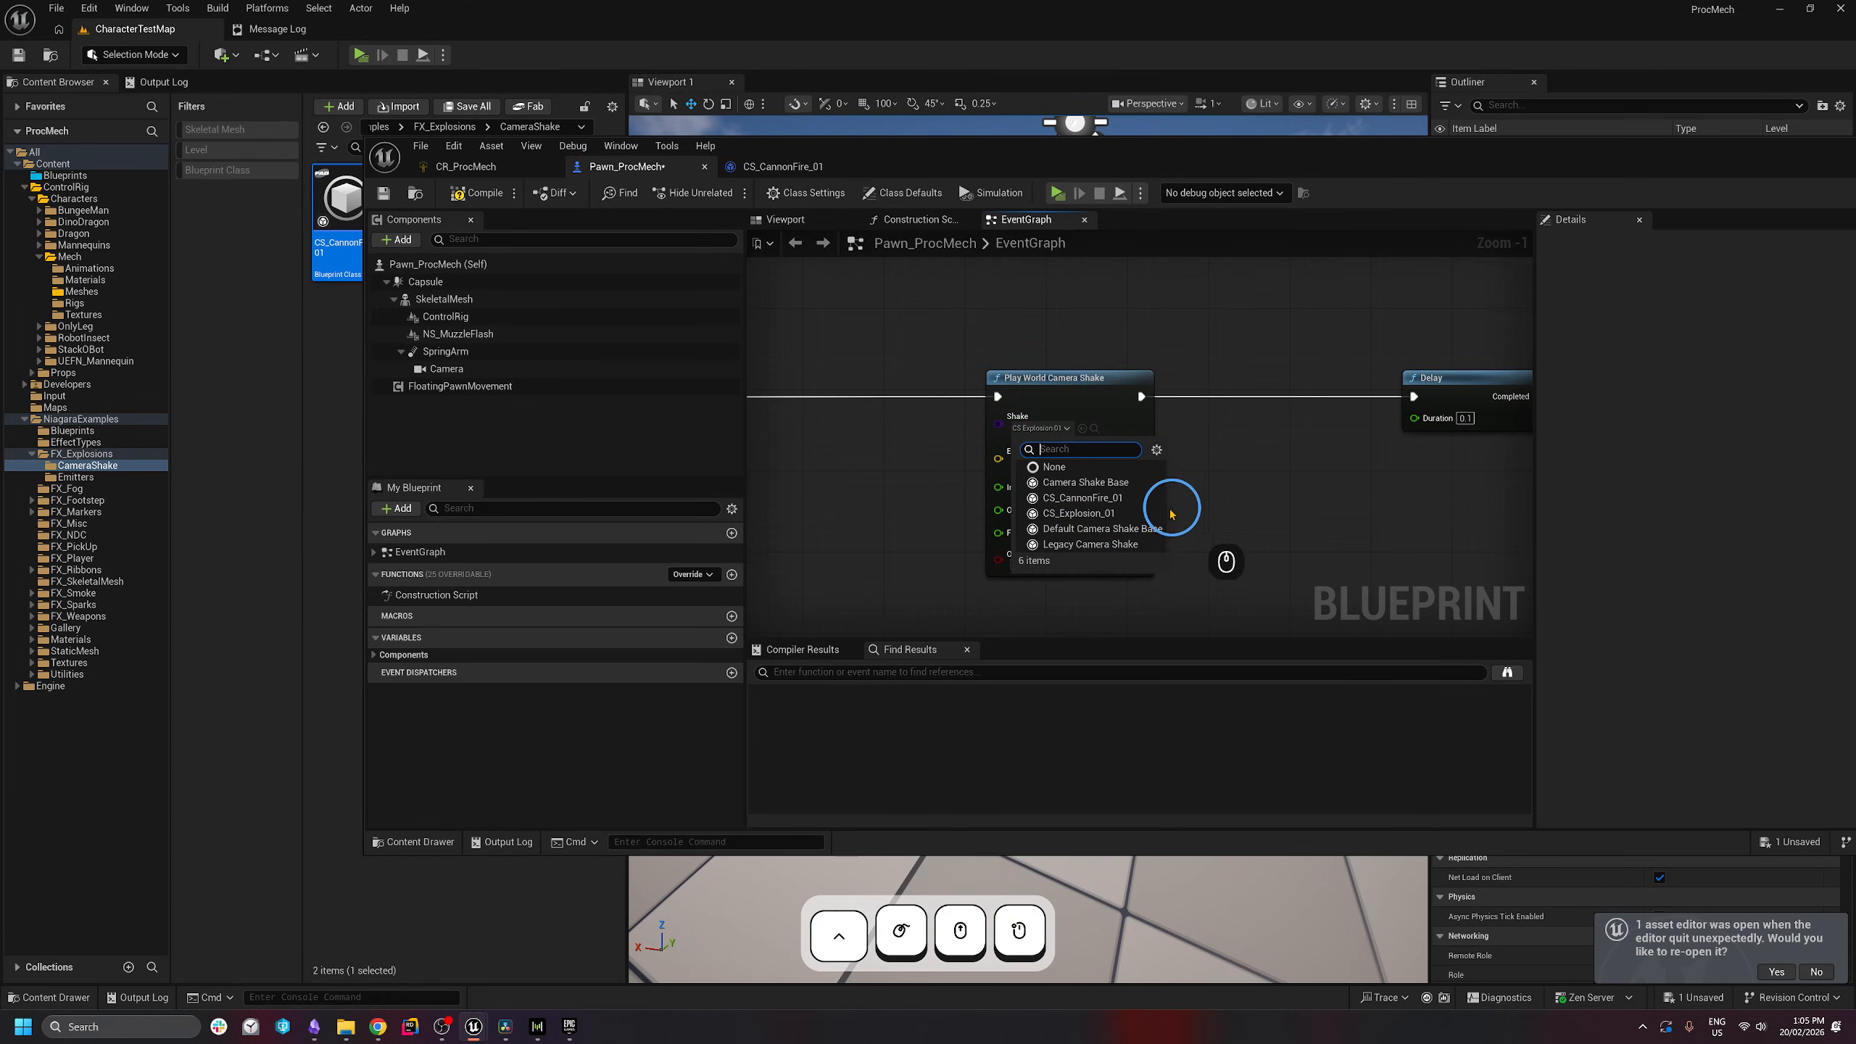
left_click(1103, 503)
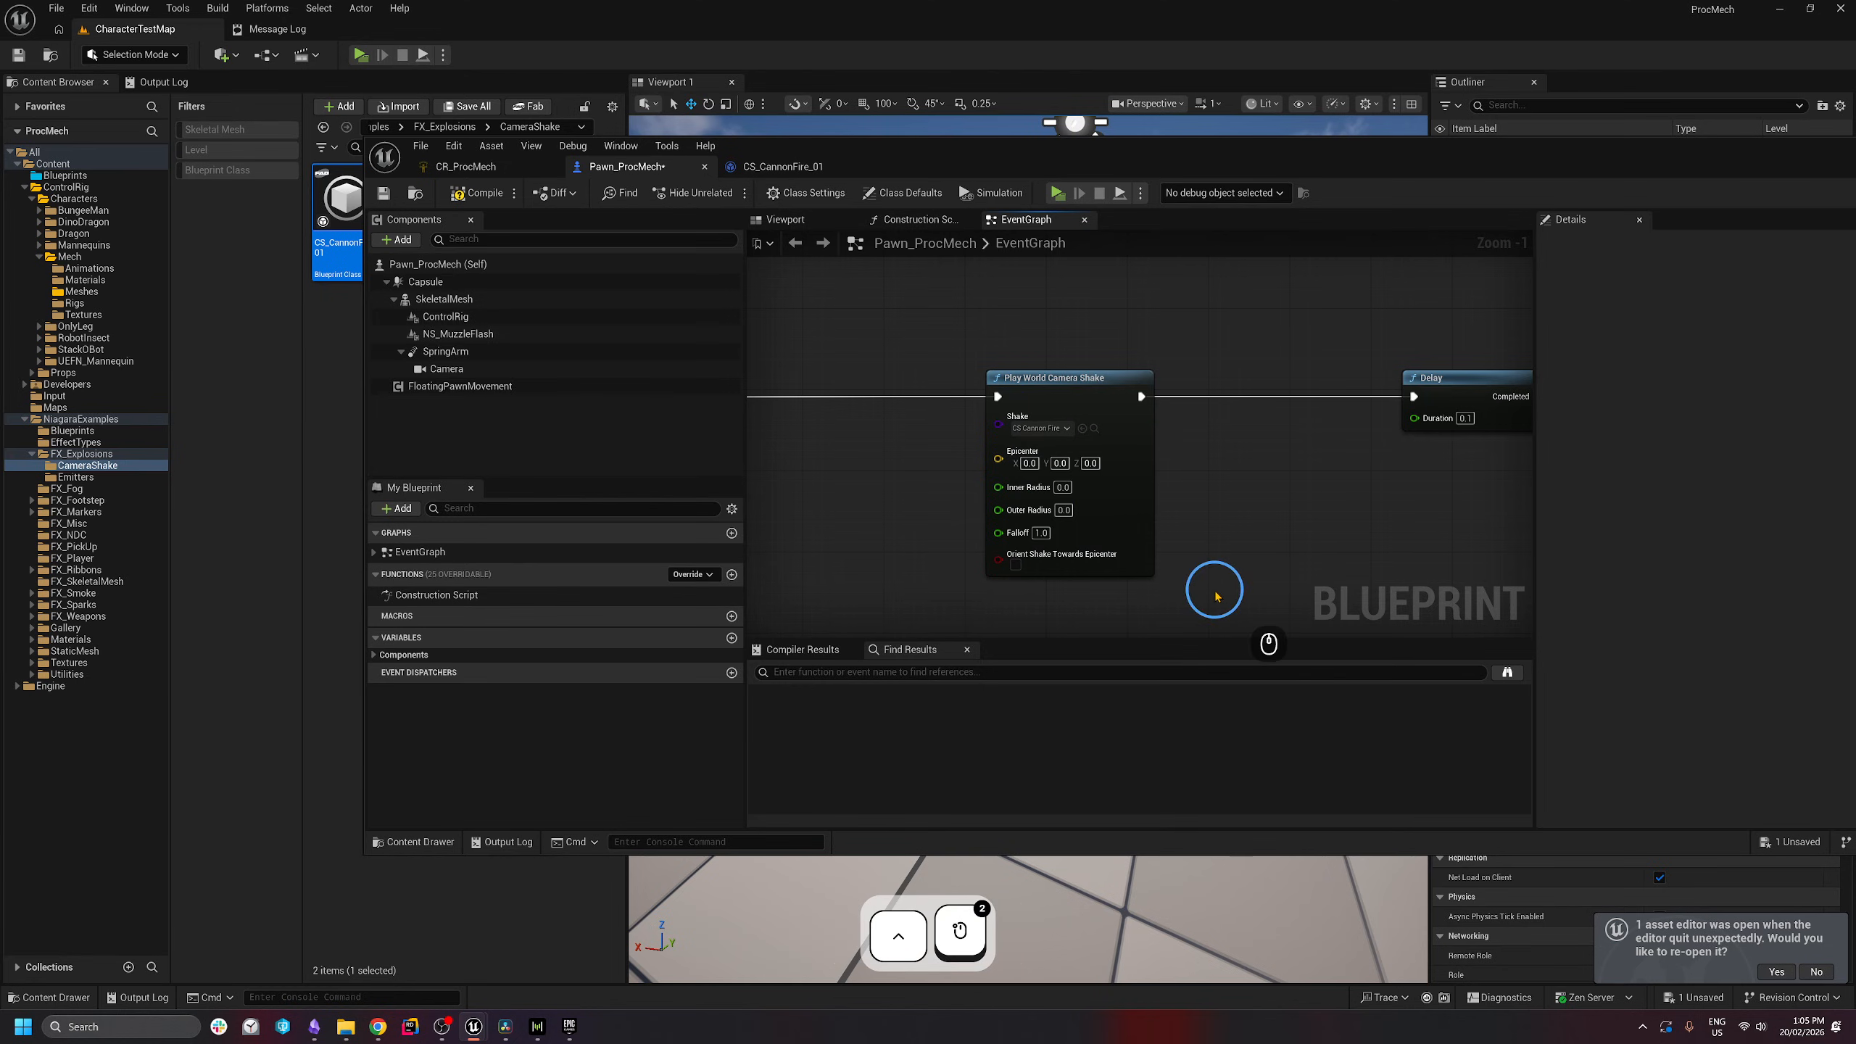
right_click_drag(1210, 589, 1183, 552)
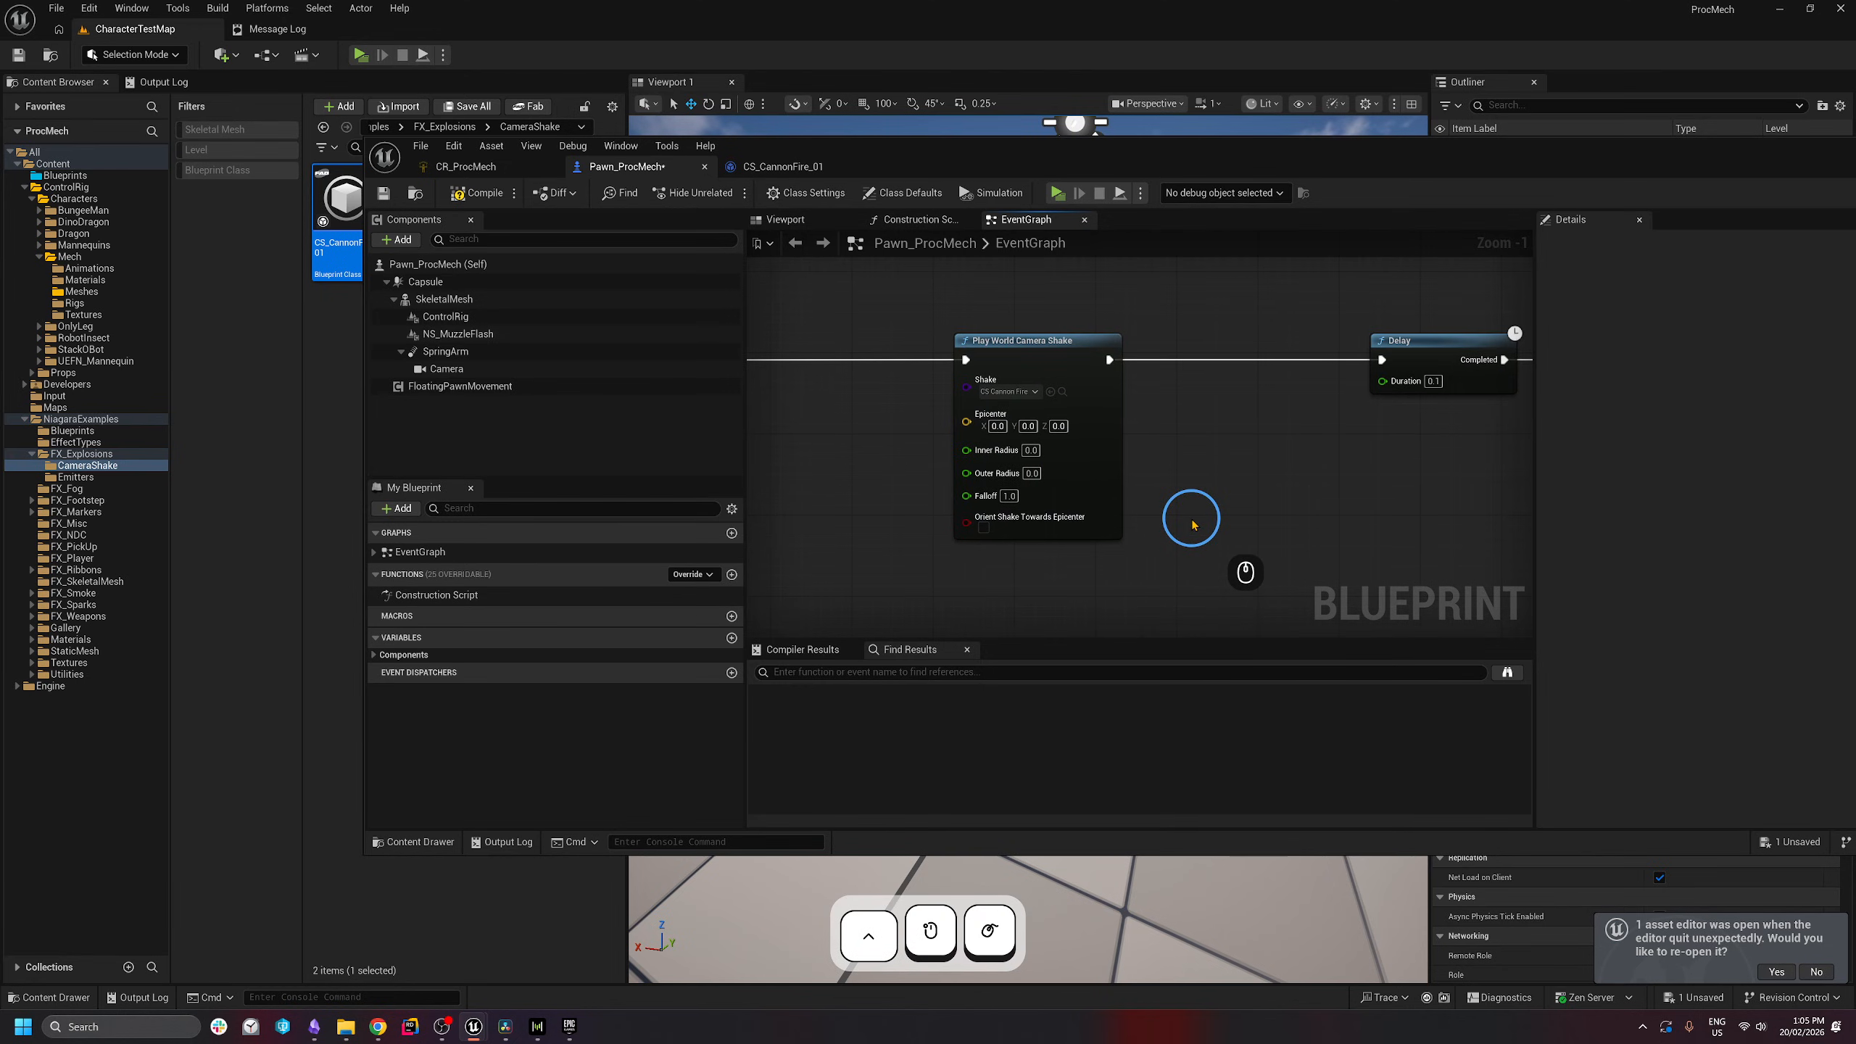
key("alt+Tab")
key("alt+Tab")
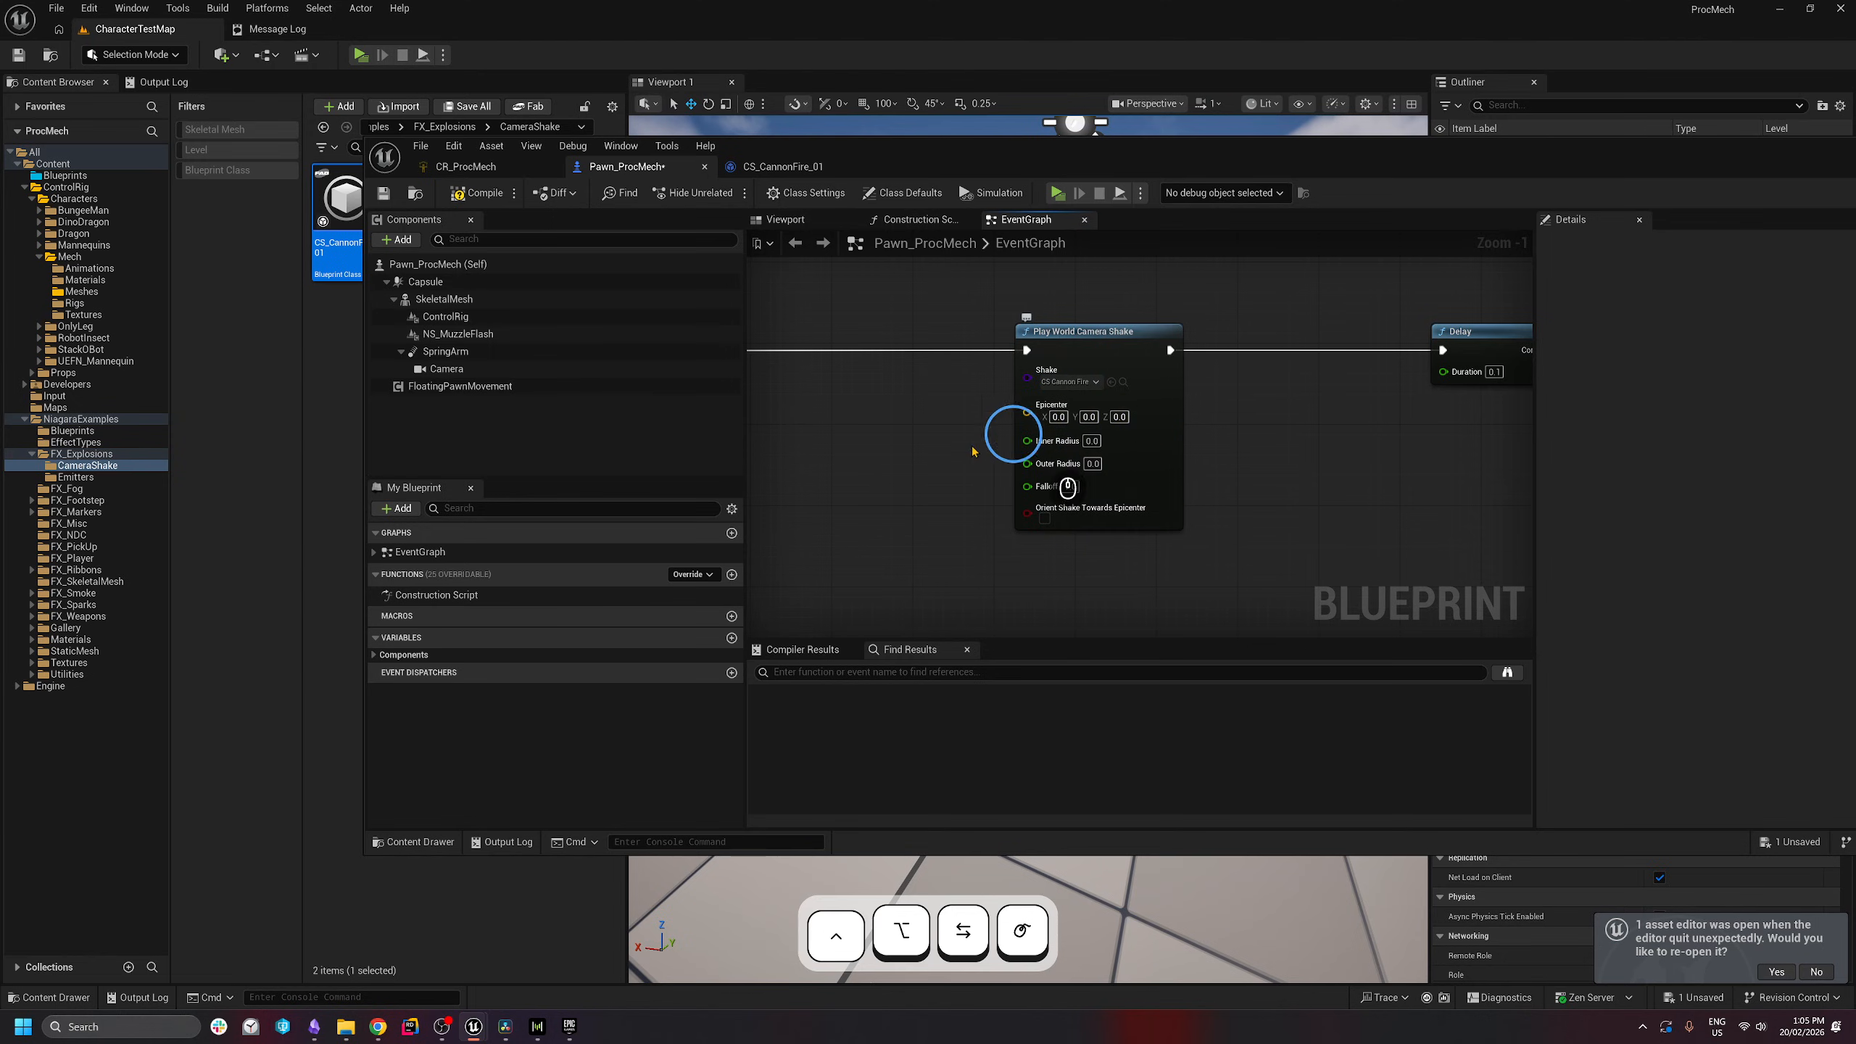
- Add a Get Actor Location node and connect it to the shake's Epicenter
right_click_drag(972, 451, 1006, 436)
right_click_drag(771, 433, 732, 450)
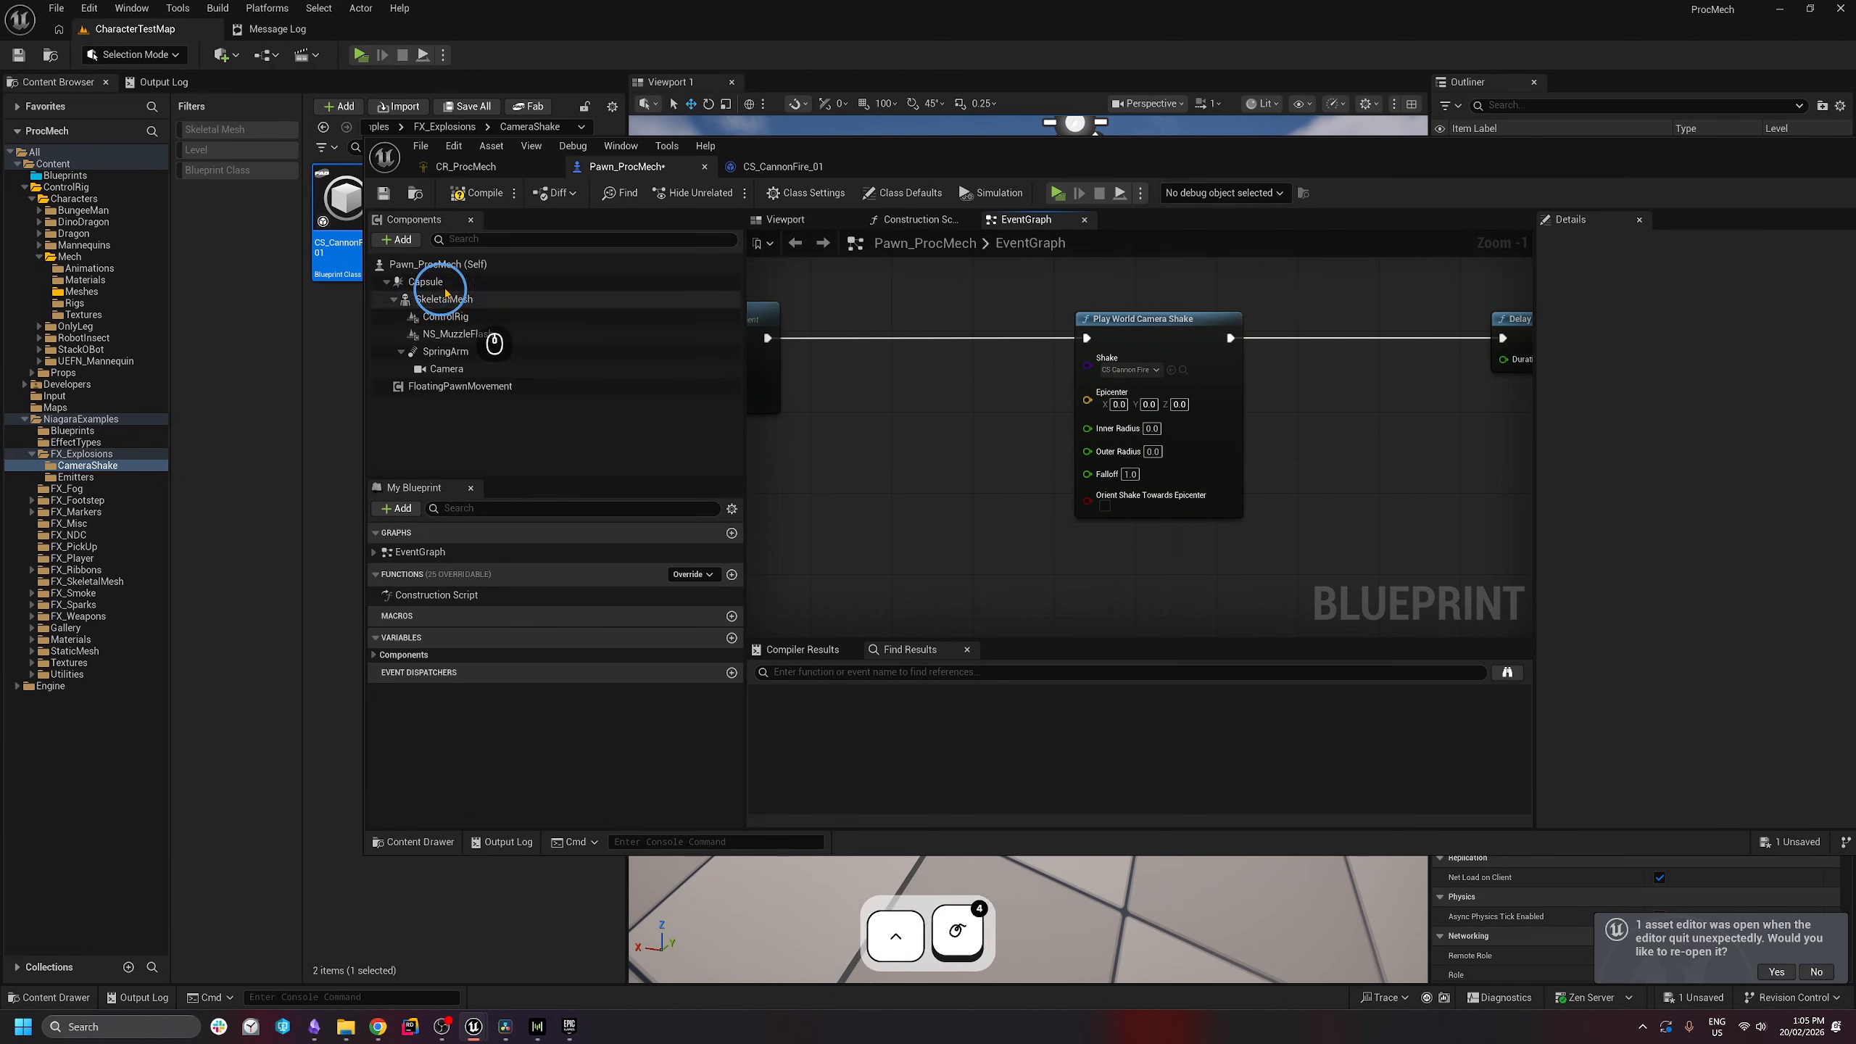
right_click(956, 409)
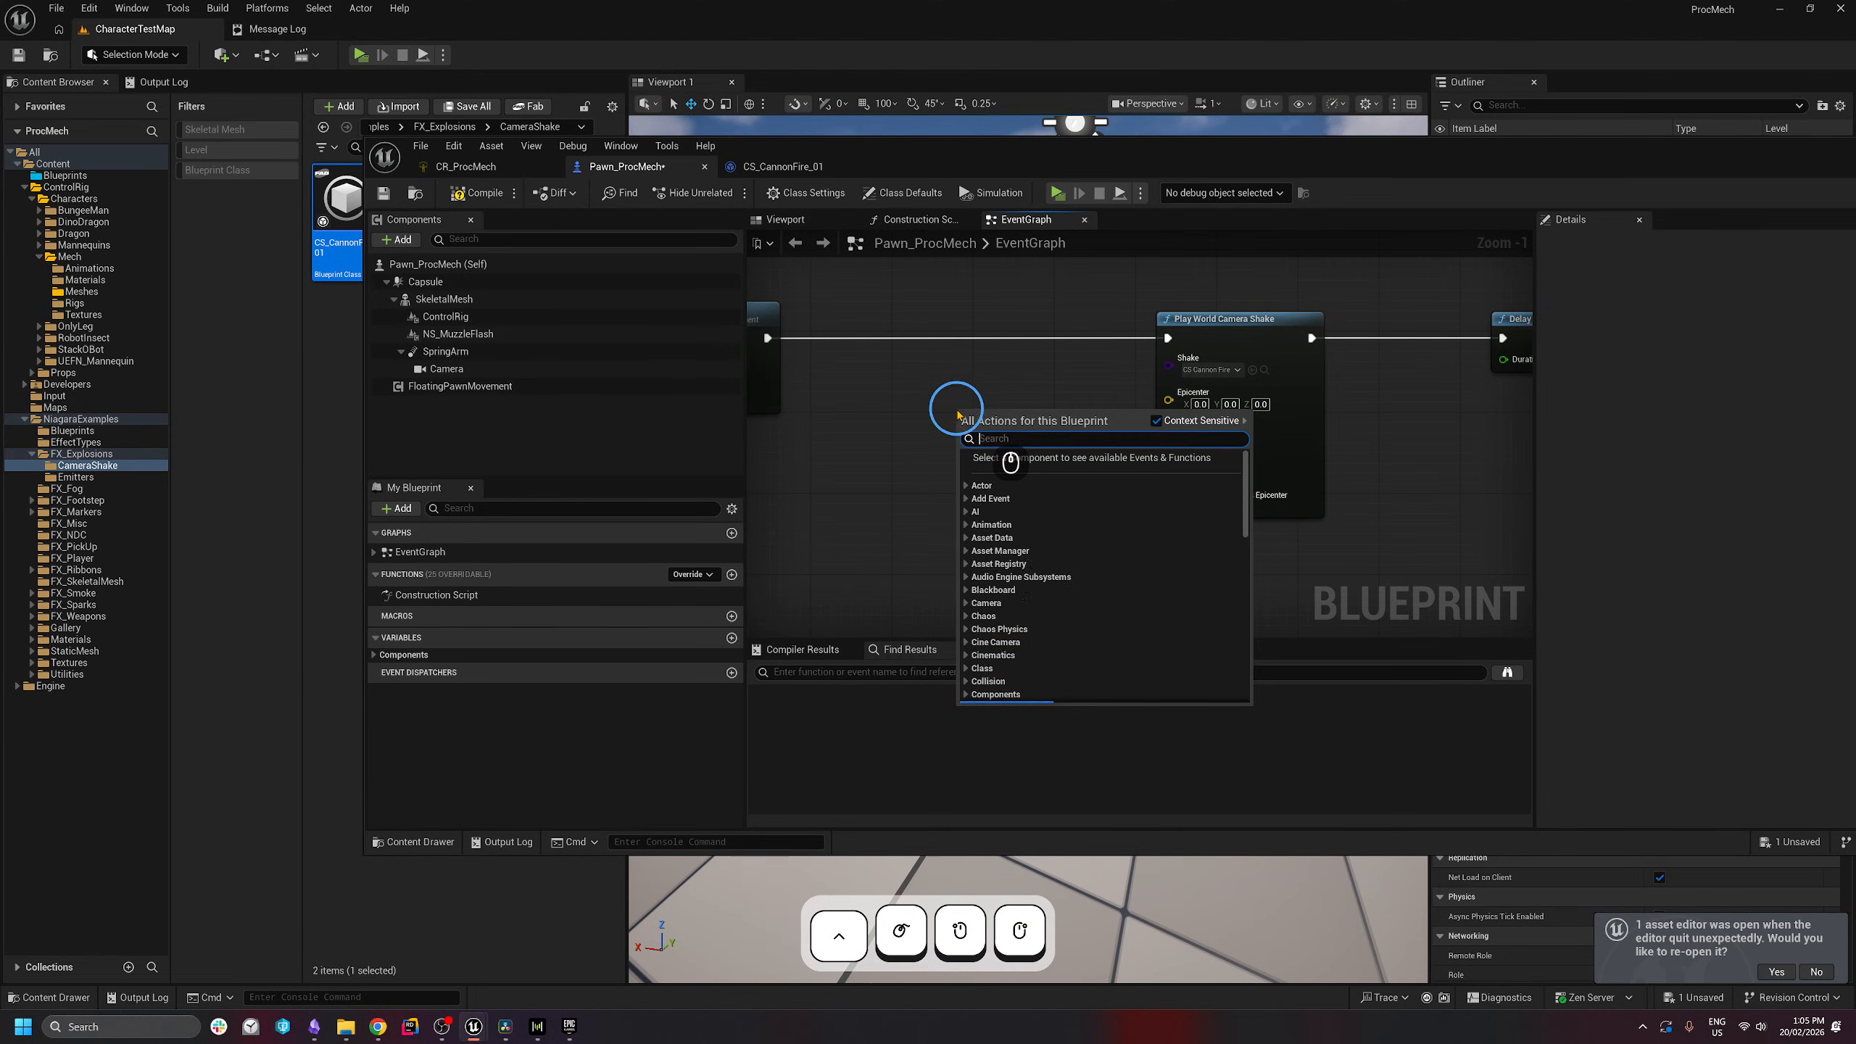
type("get actor loca")
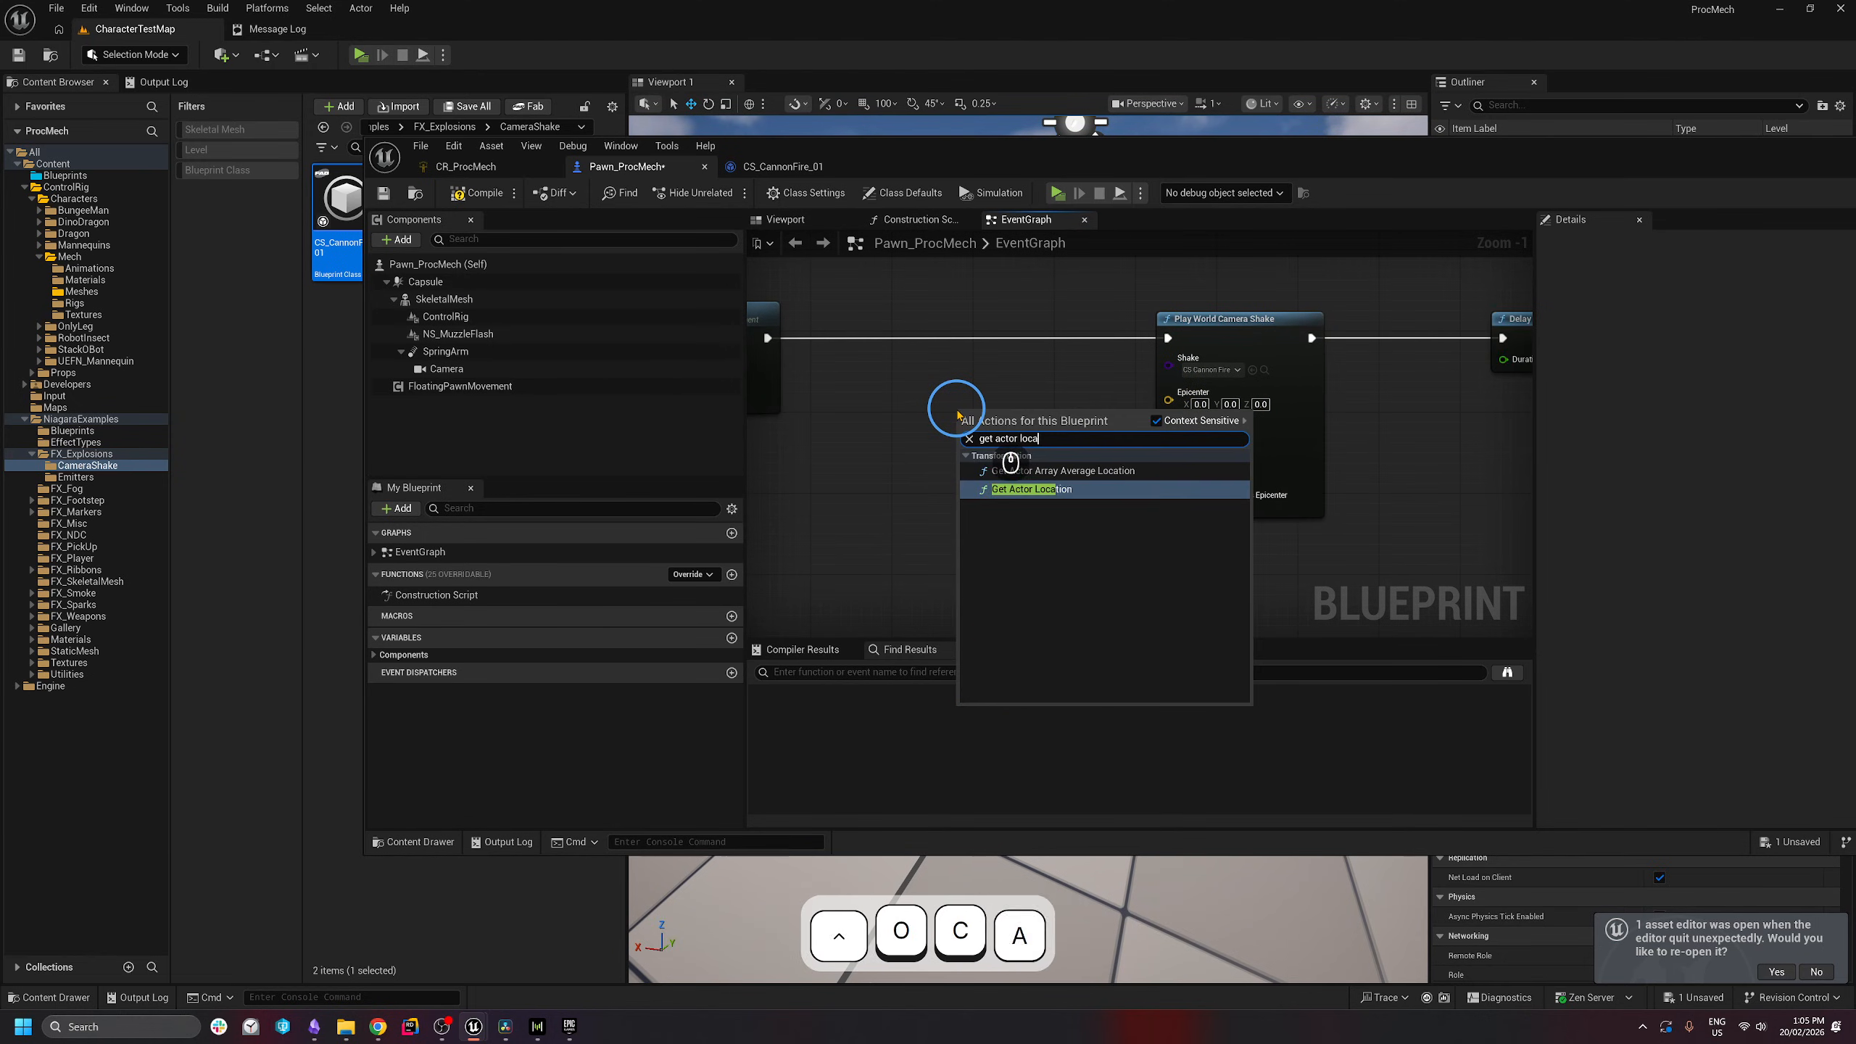
key("Return")
left_click_drag(994, 450, 1168, 393)
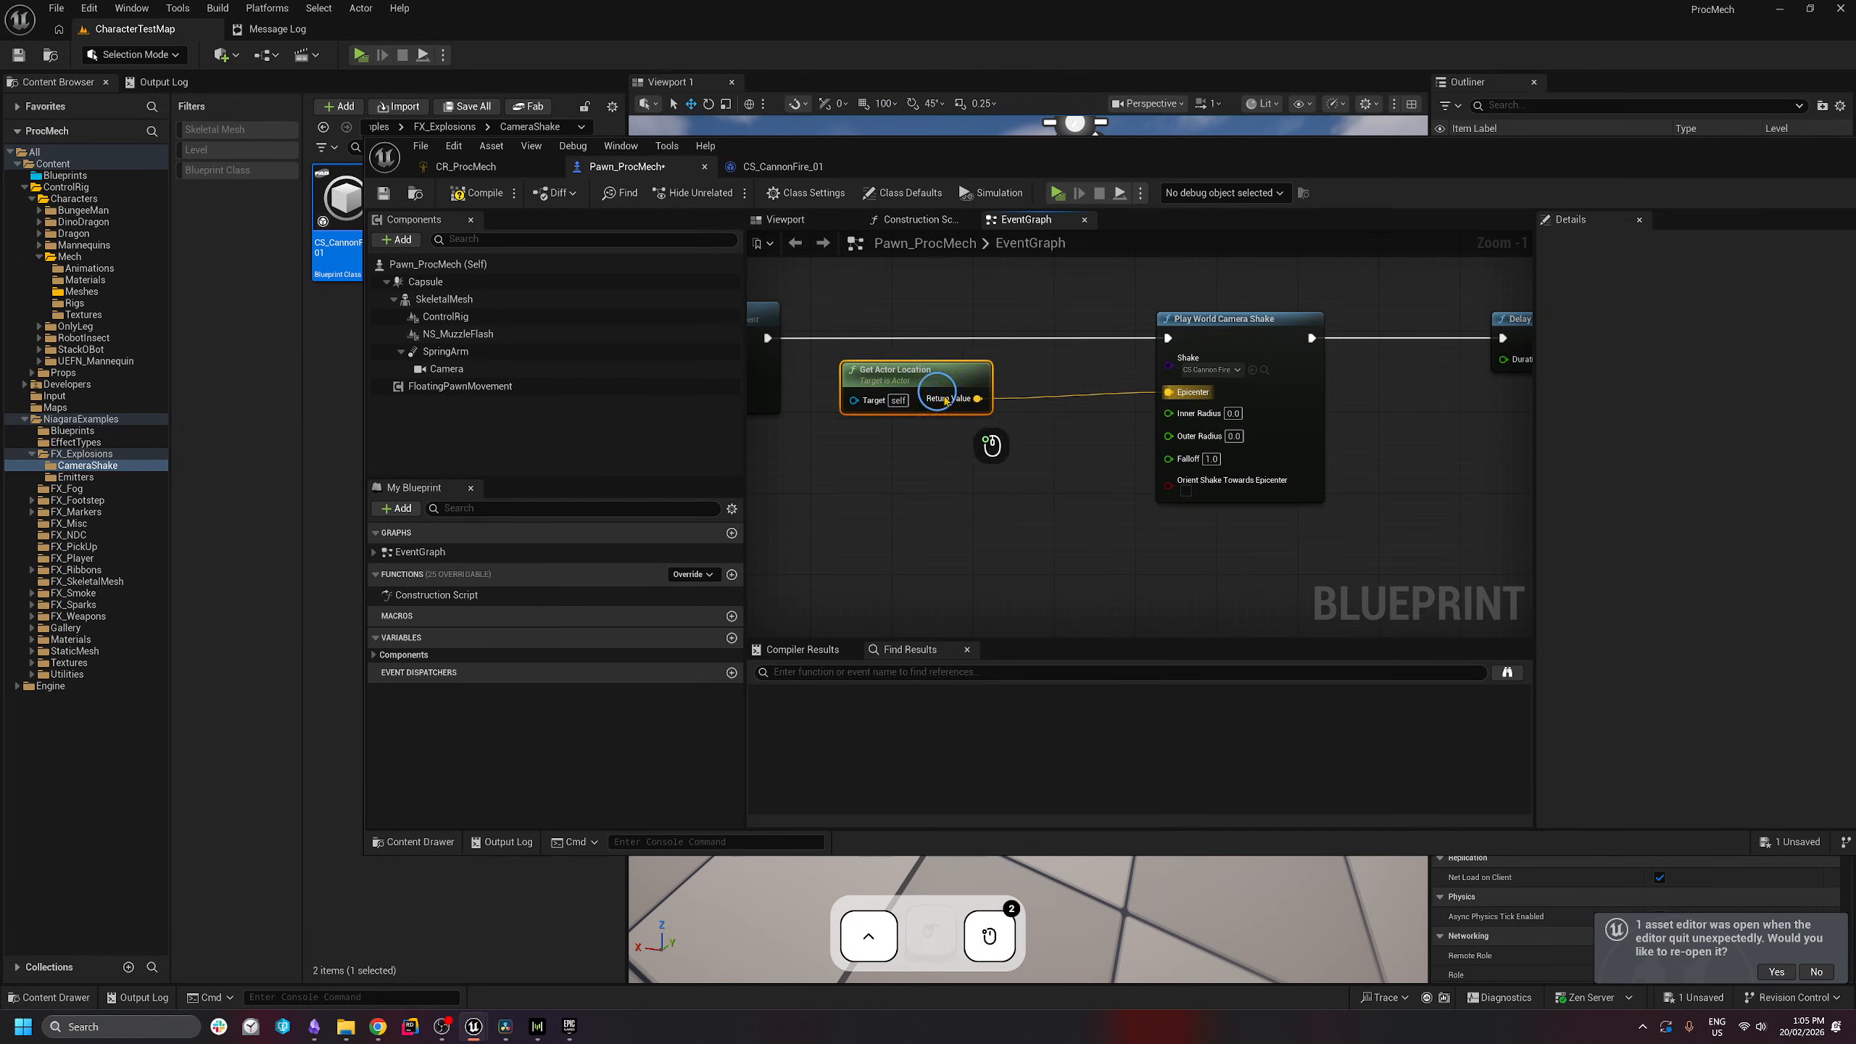
left_click_drag(921, 368, 1003, 351)
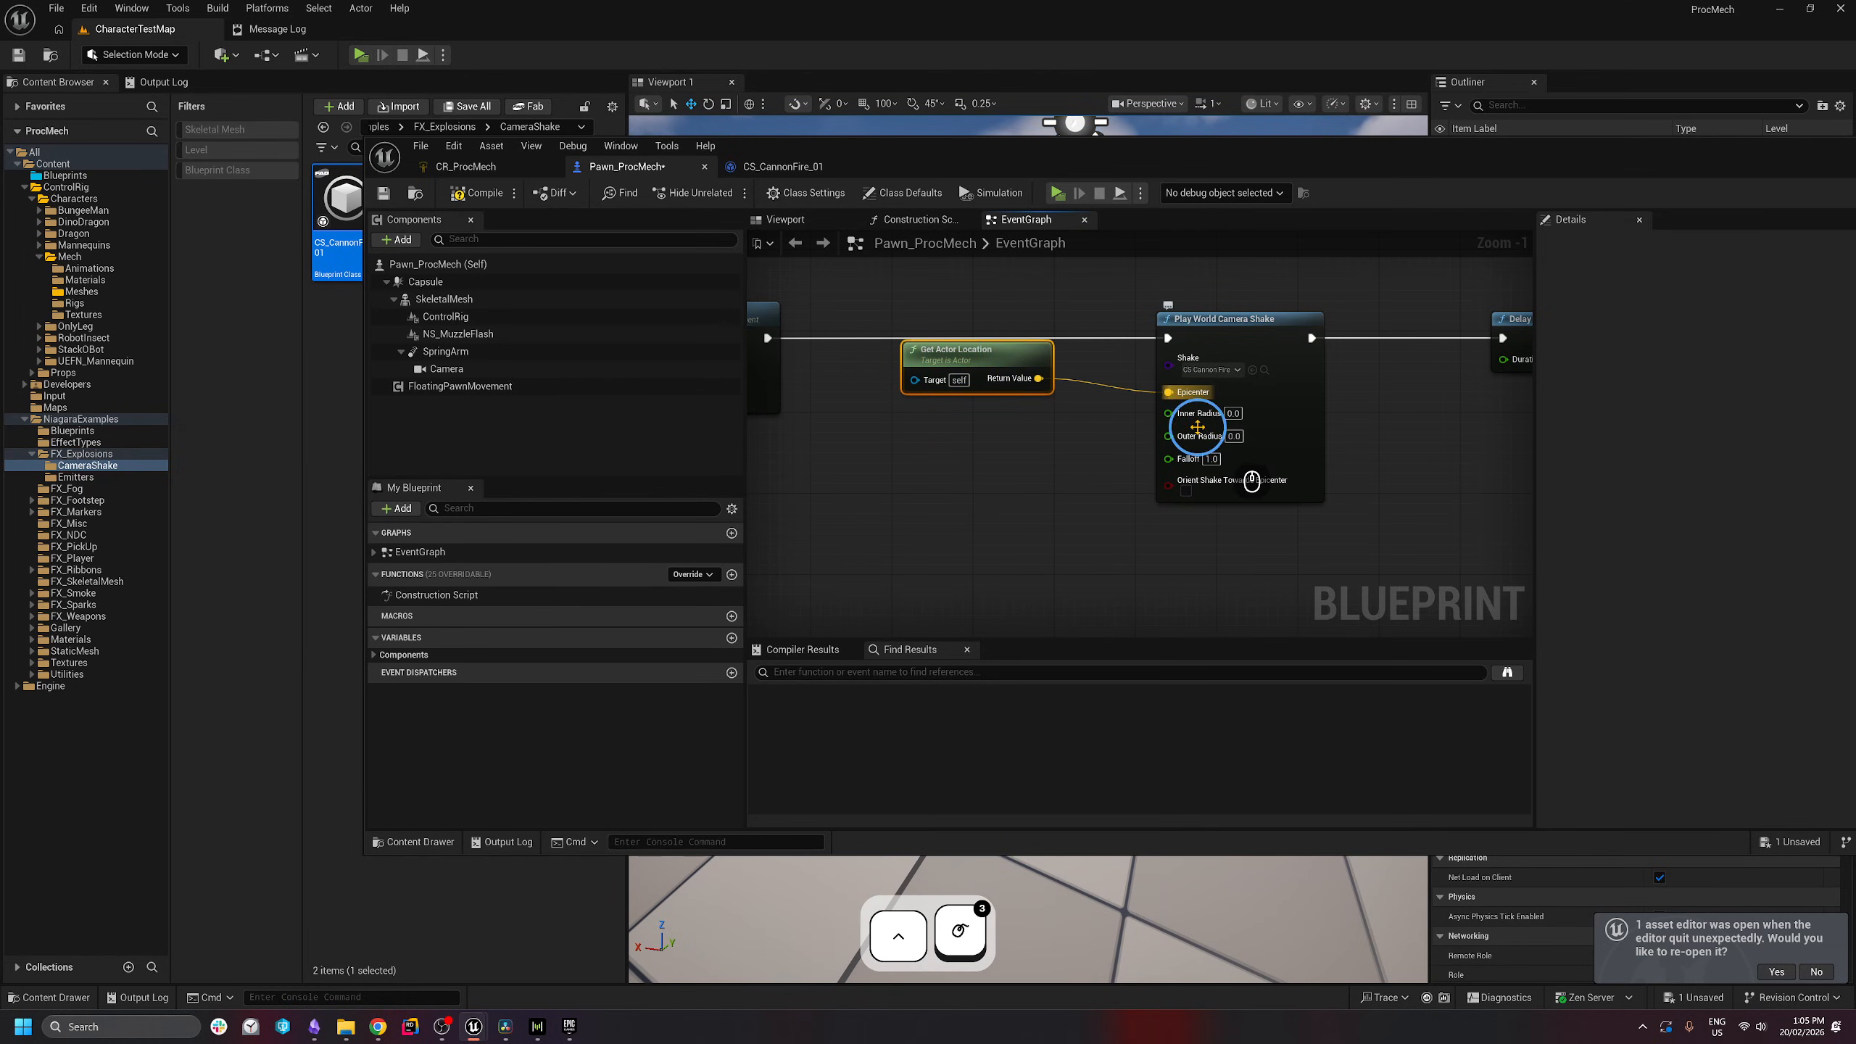
- Set the shake's Outer Radius to 100000 and enable Orient Shake Towards Epicenter
type("000")
left_click(1451, 514)
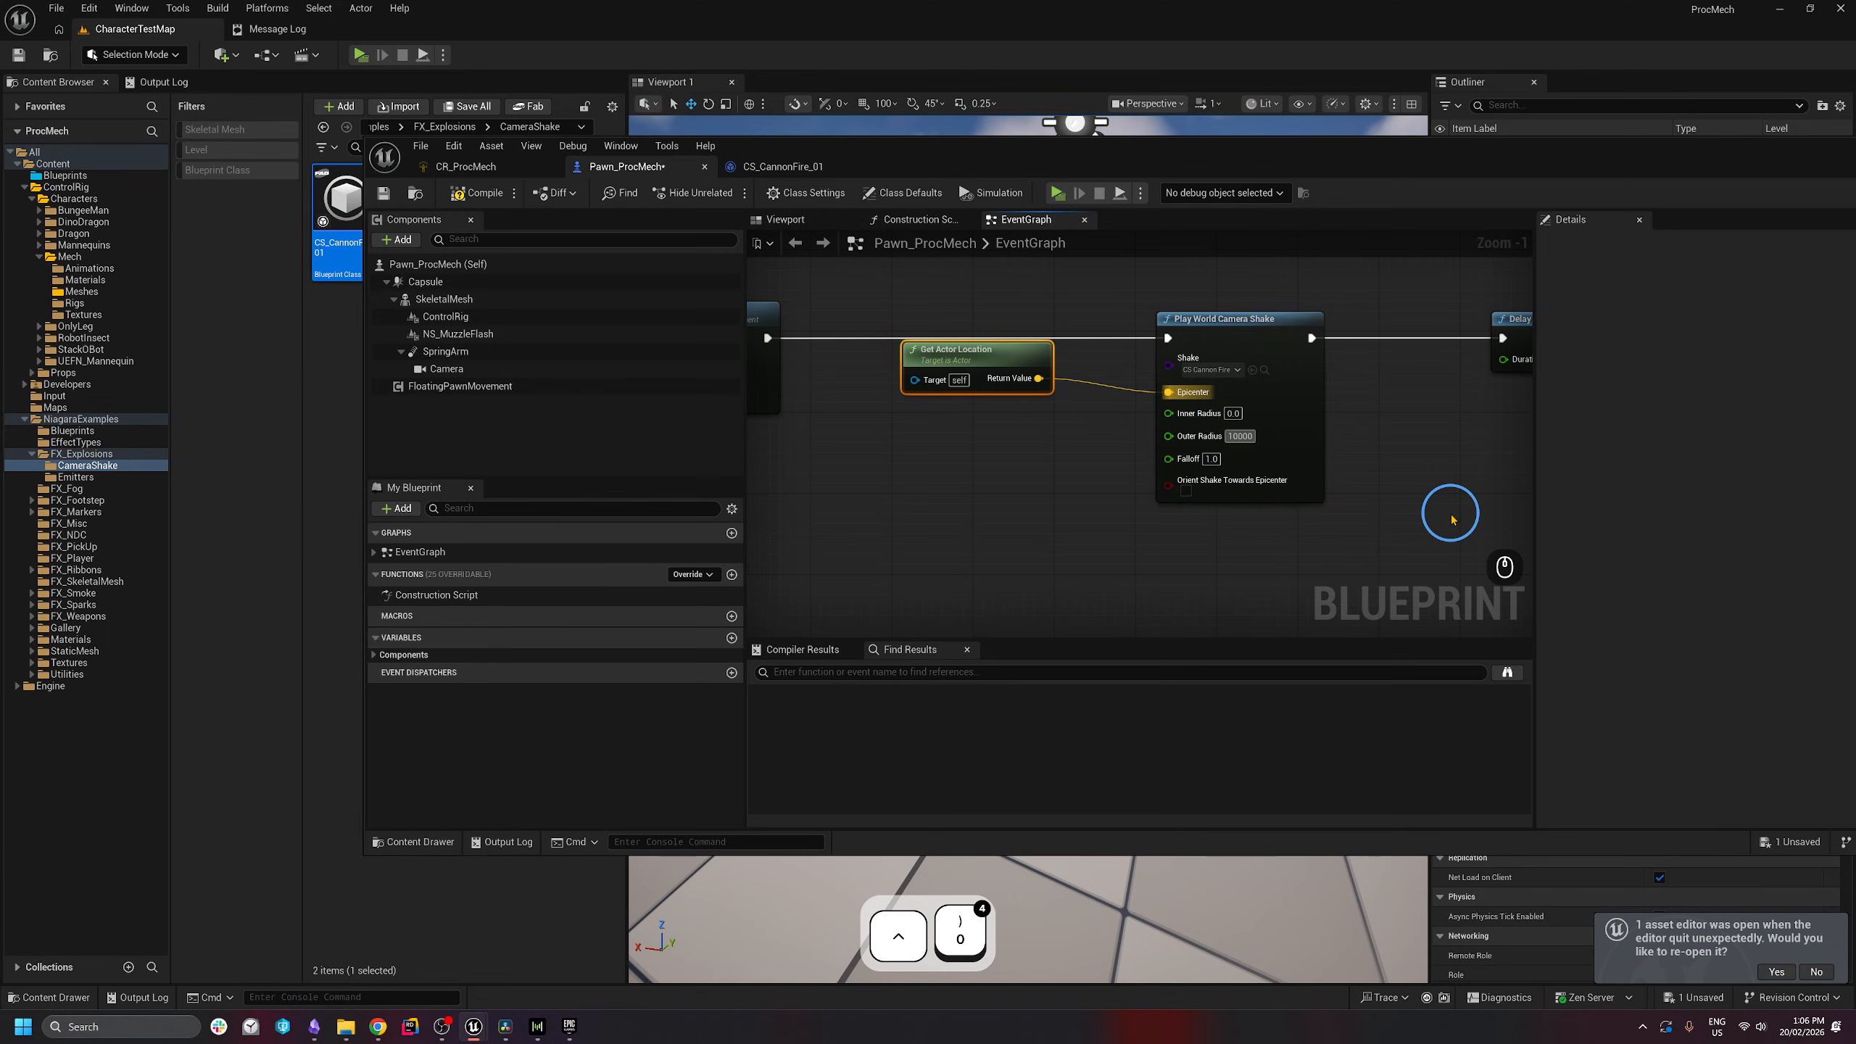
type("0")
key("Return")
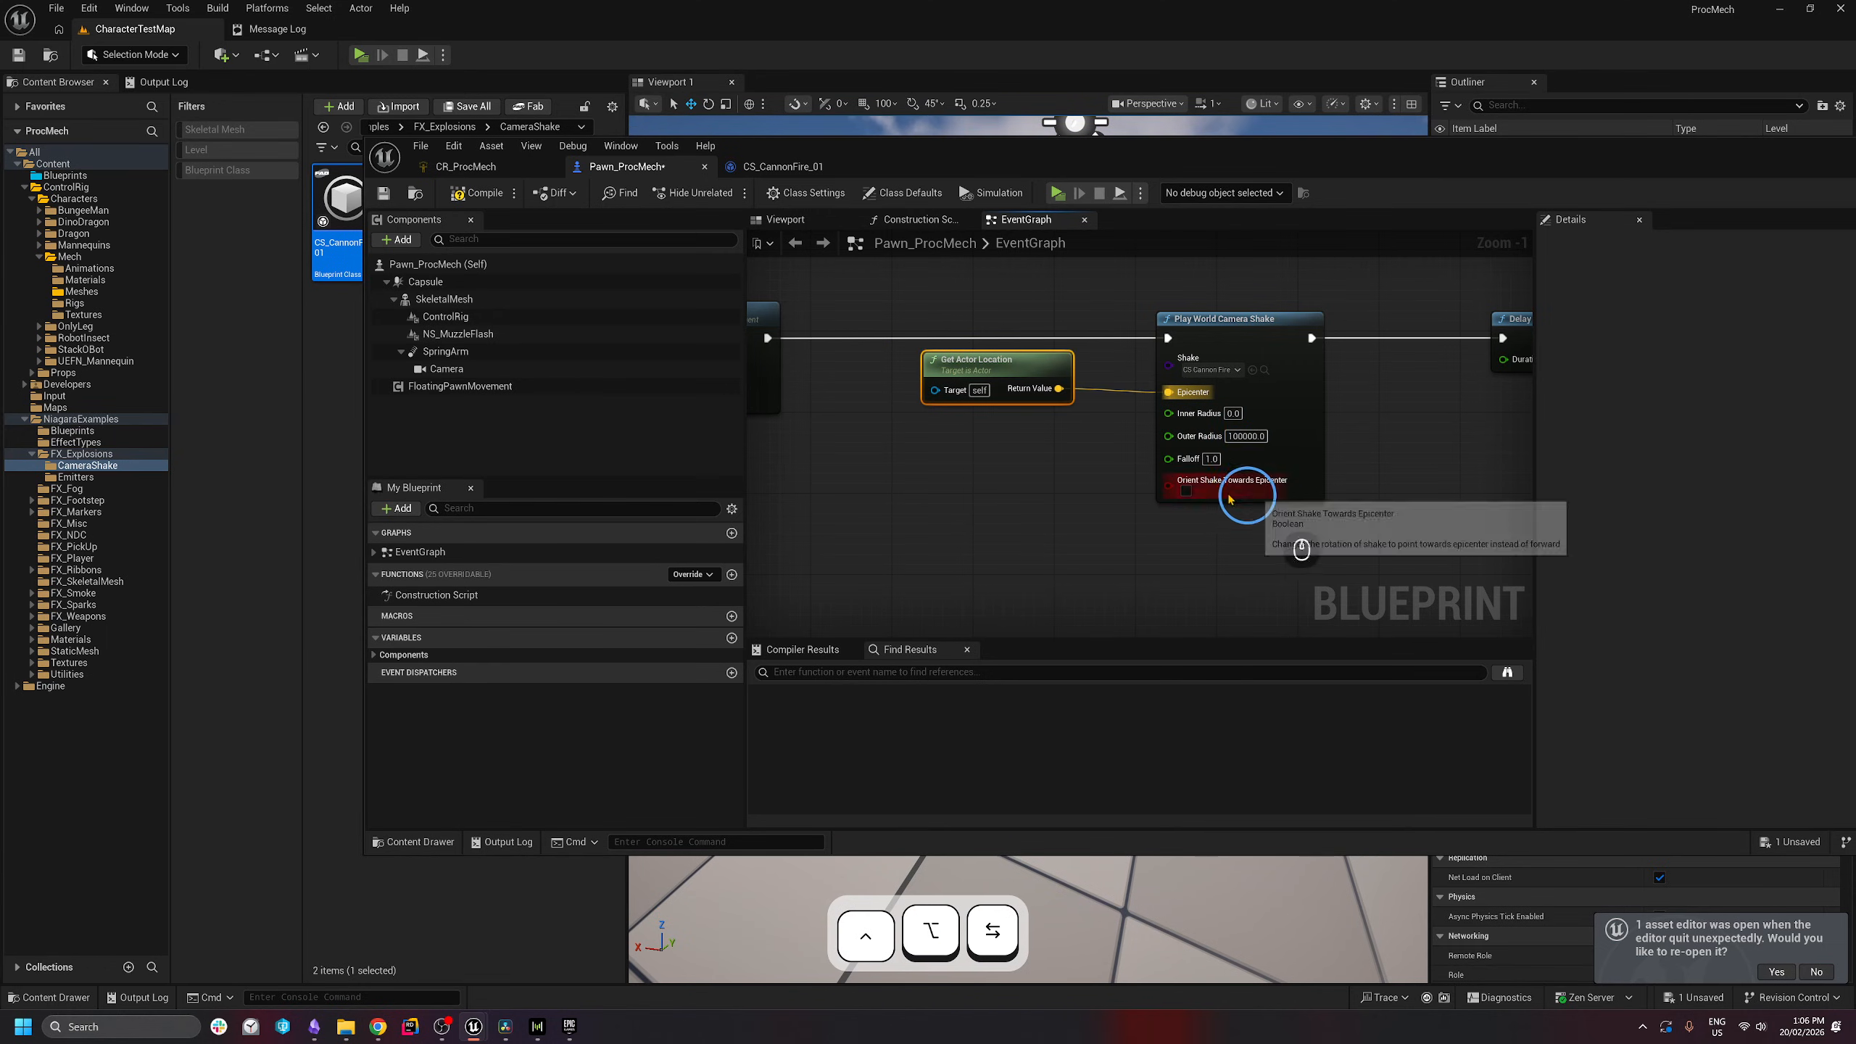
left_click(1186, 491)
- Tidy the location and shake nodes, then compile the Pawn_ProcMech blueprint
right_click_drag(1170, 574, 1040, 537)
left_click_drag(854, 528, 1162, 318)
left_click(1070, 557)
left_click_drag(851, 561, 1171, 321)
left_click(980, 523)
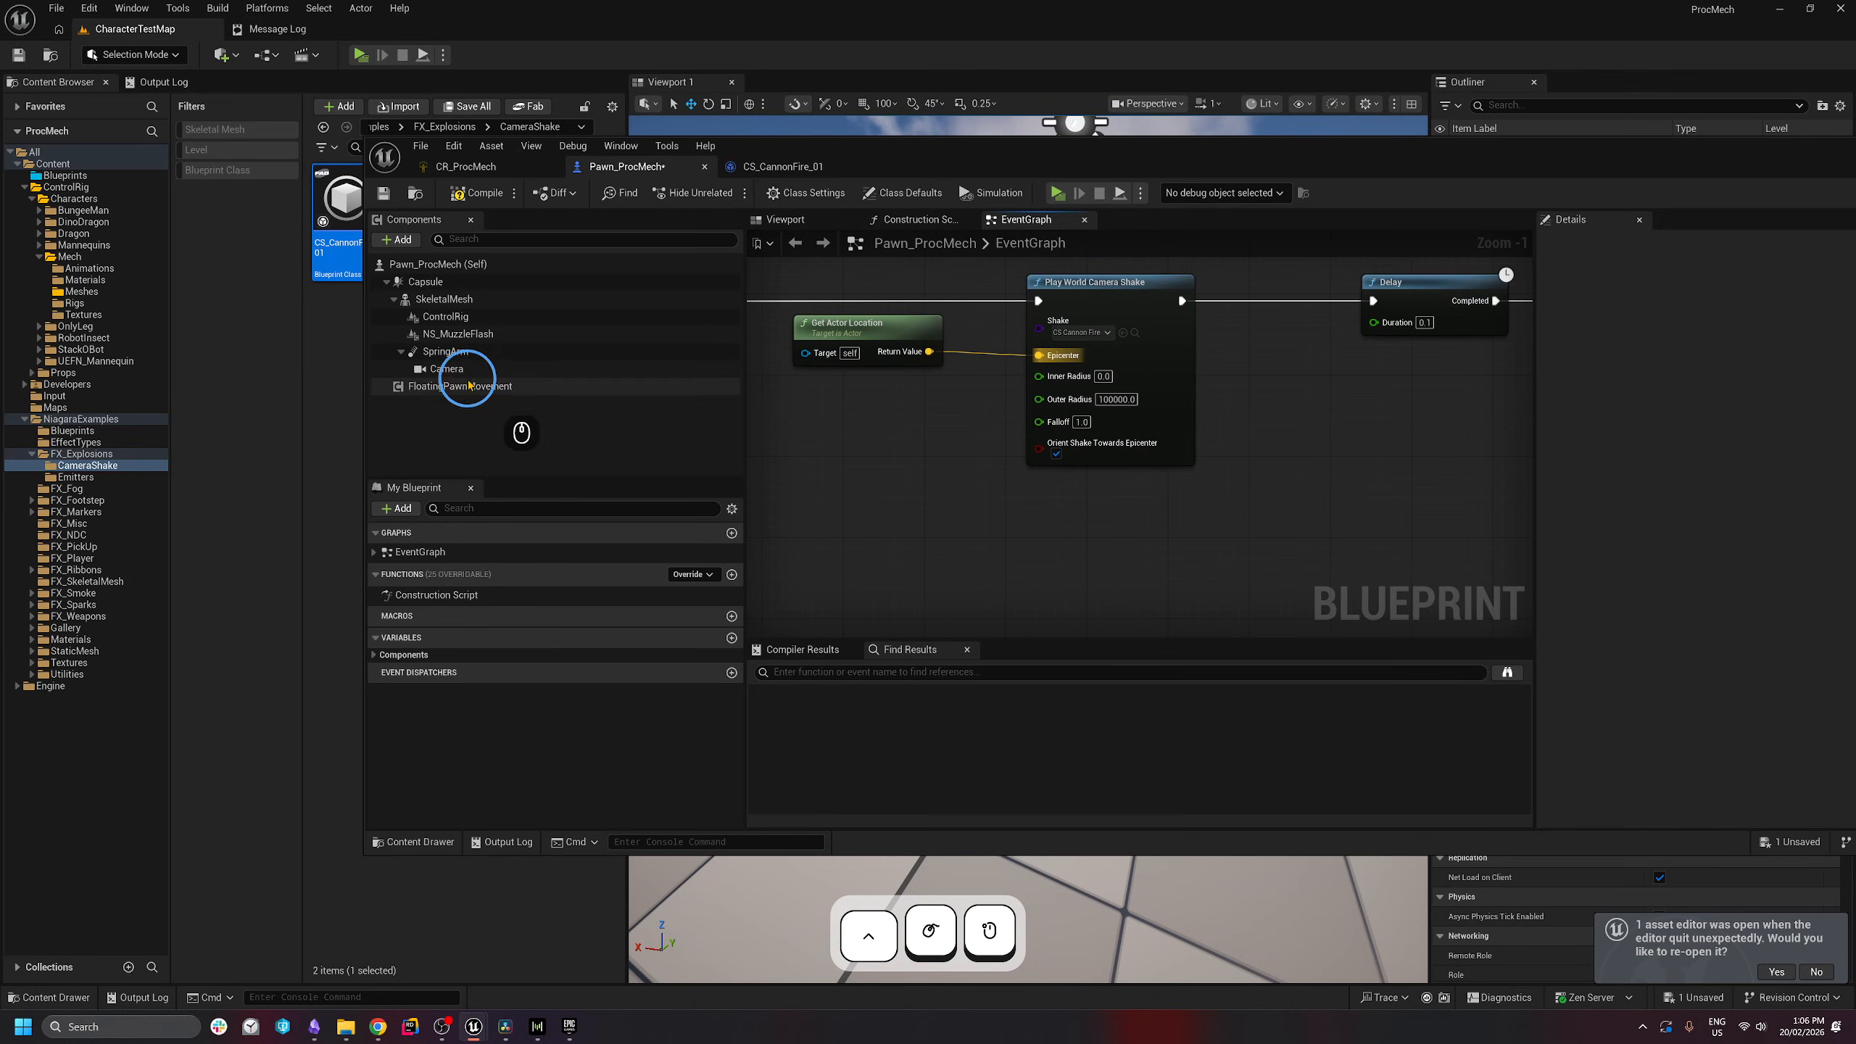
right_click_drag(984, 467, 1010, 475)
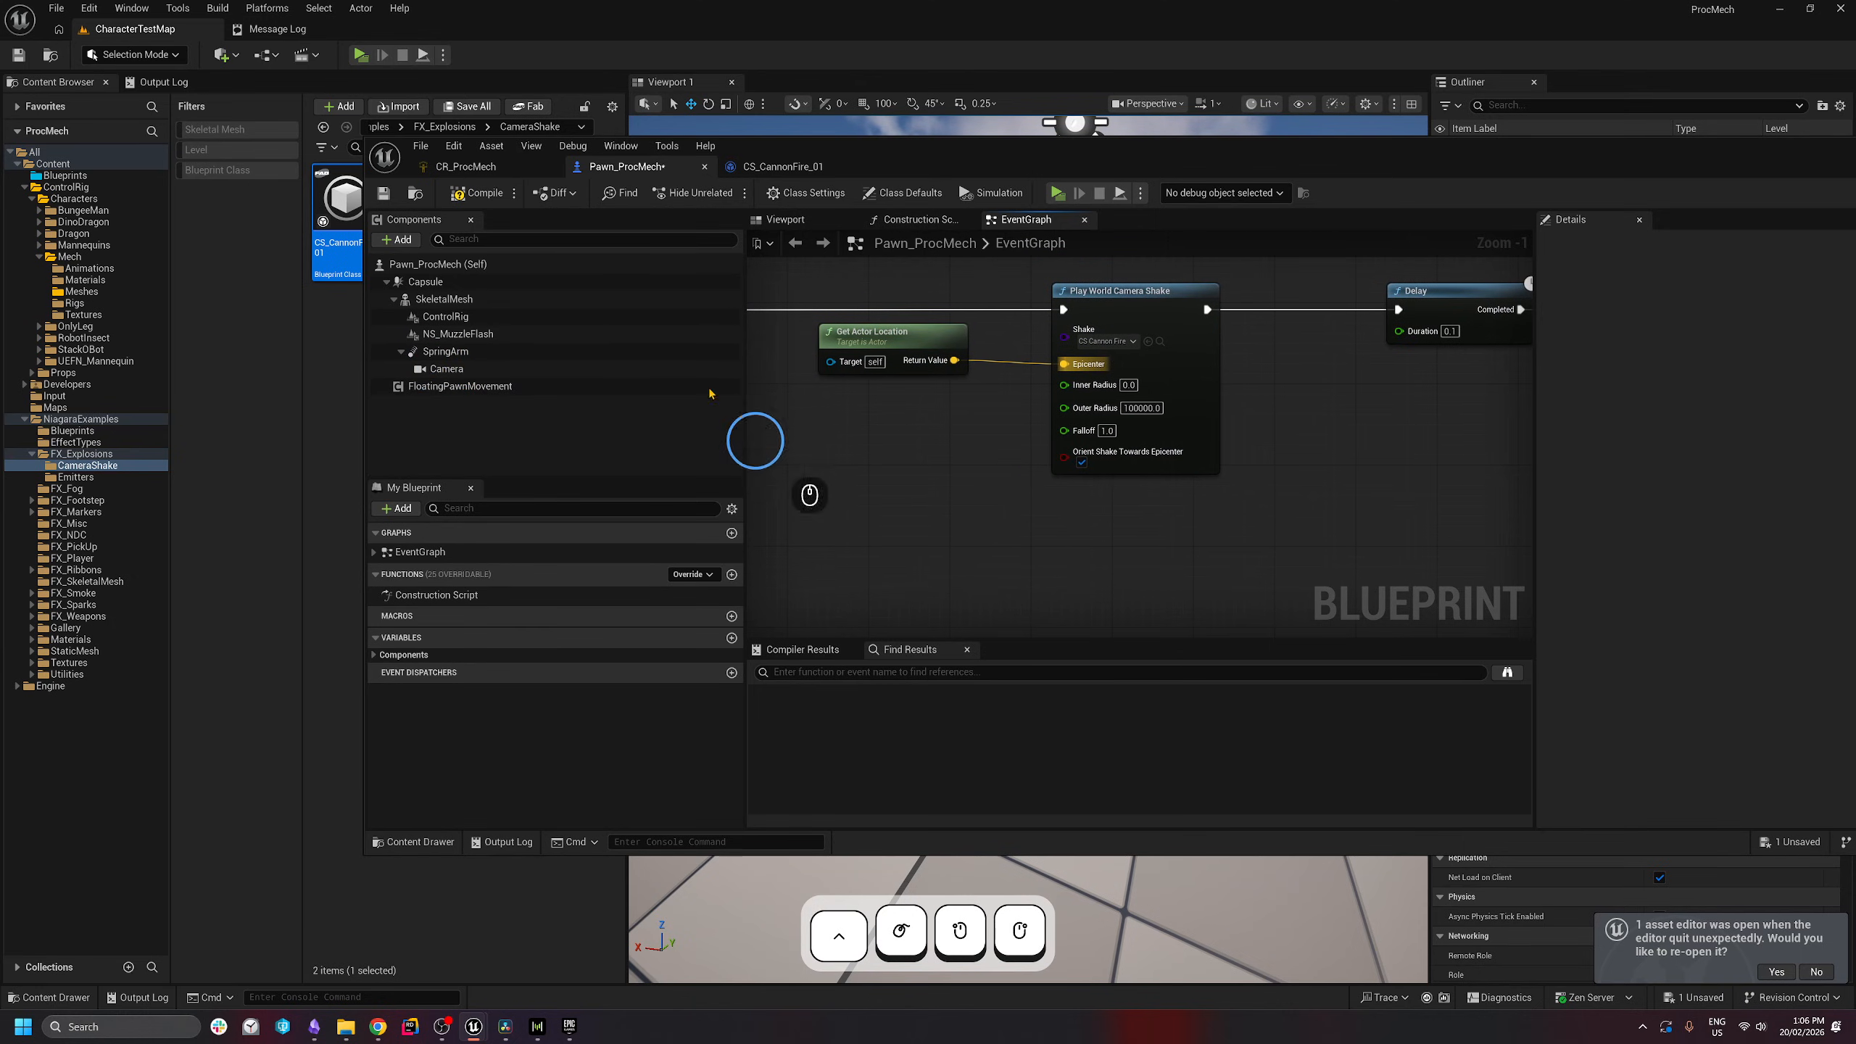
left_click_drag(1293, 510, 1250, 545)
left_click(797, 264)
left_click(1242, 546)
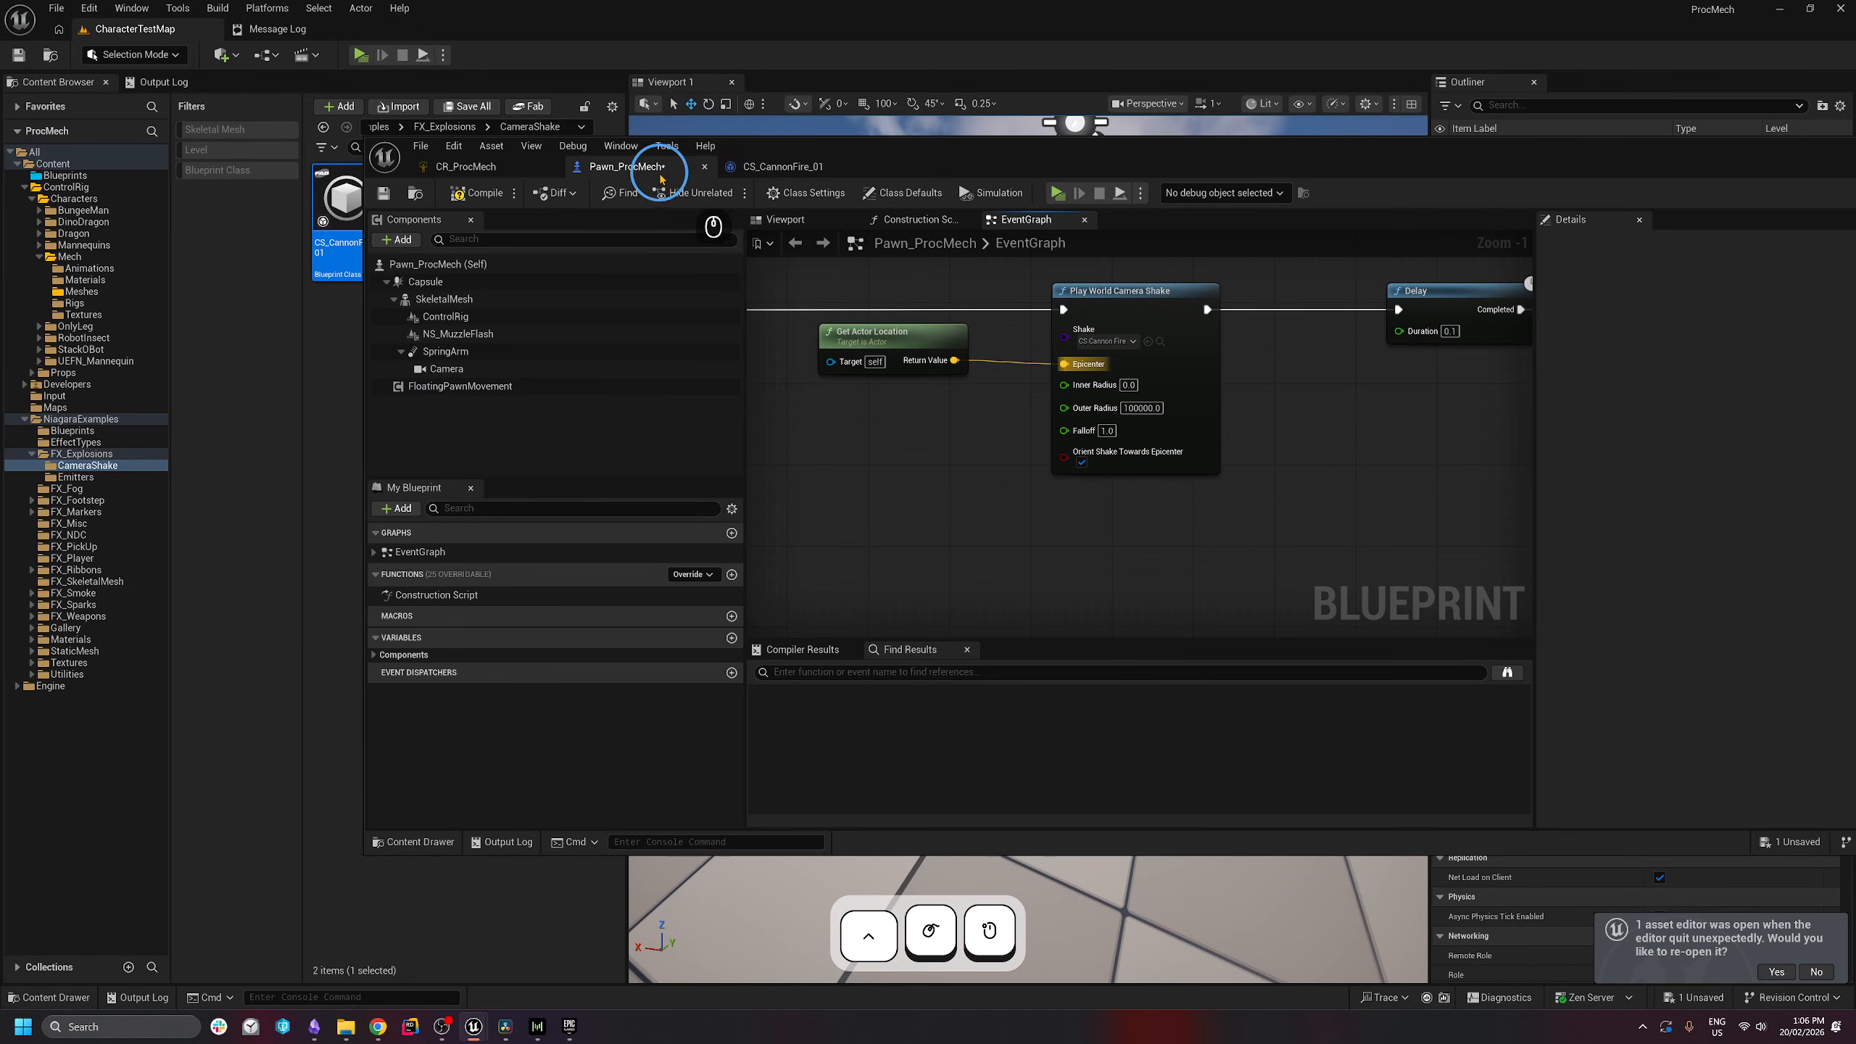
left_click_drag(1234, 268, 815, 594)
left_click(815, 595)
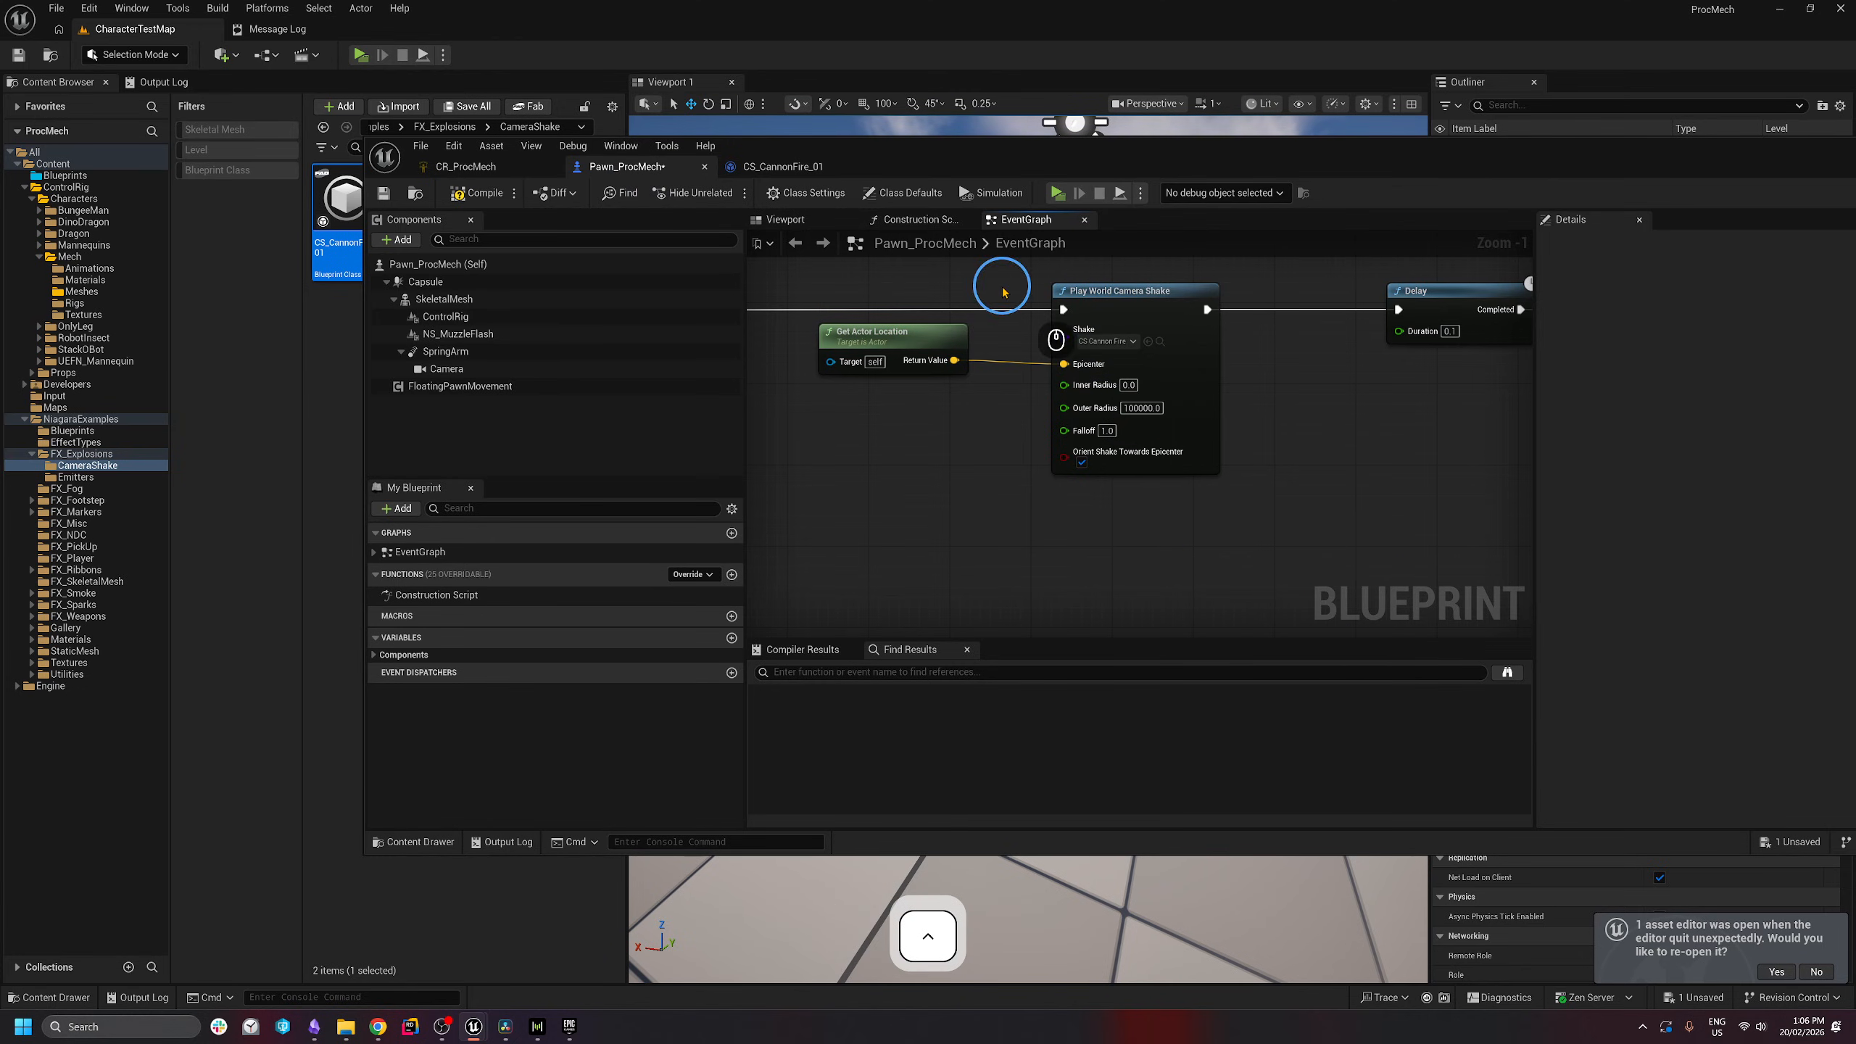
left_click_drag(1325, 285, 770, 552)
left_click(810, 548)
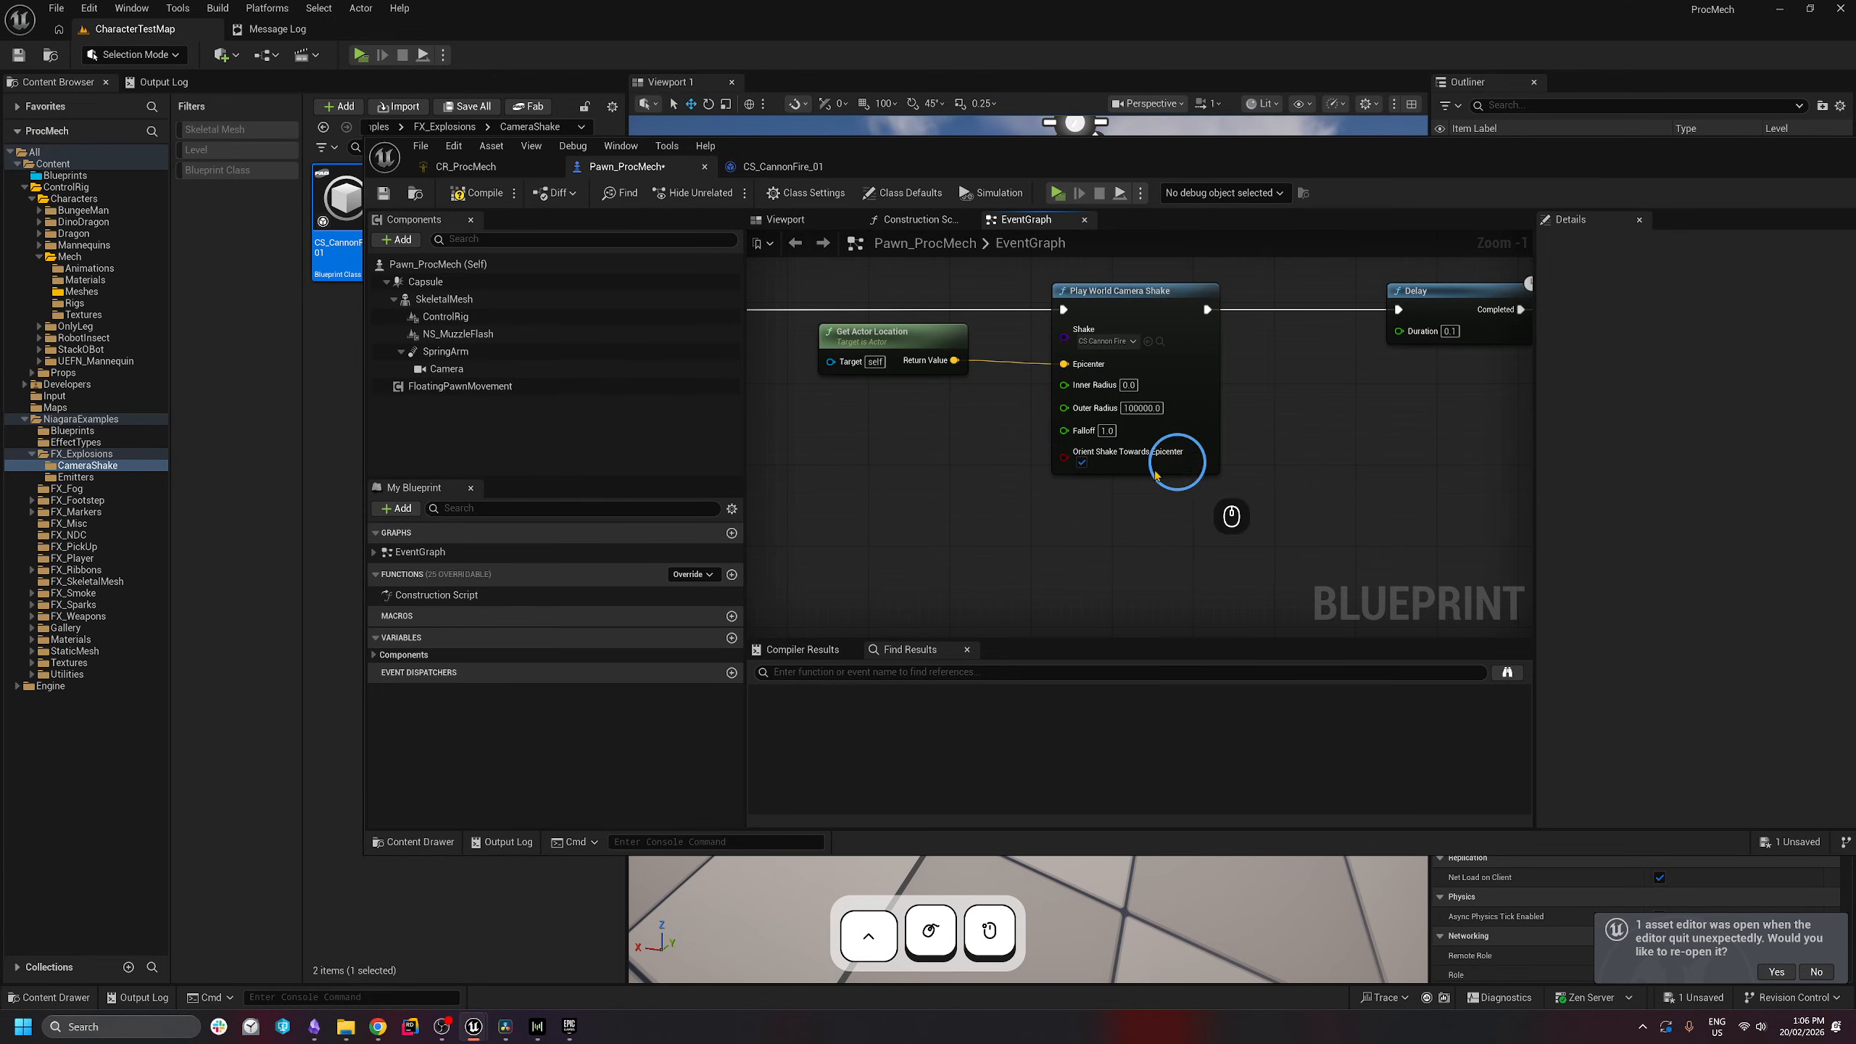
right_click_drag(1019, 556, 1099, 572)
left_click(463, 193)
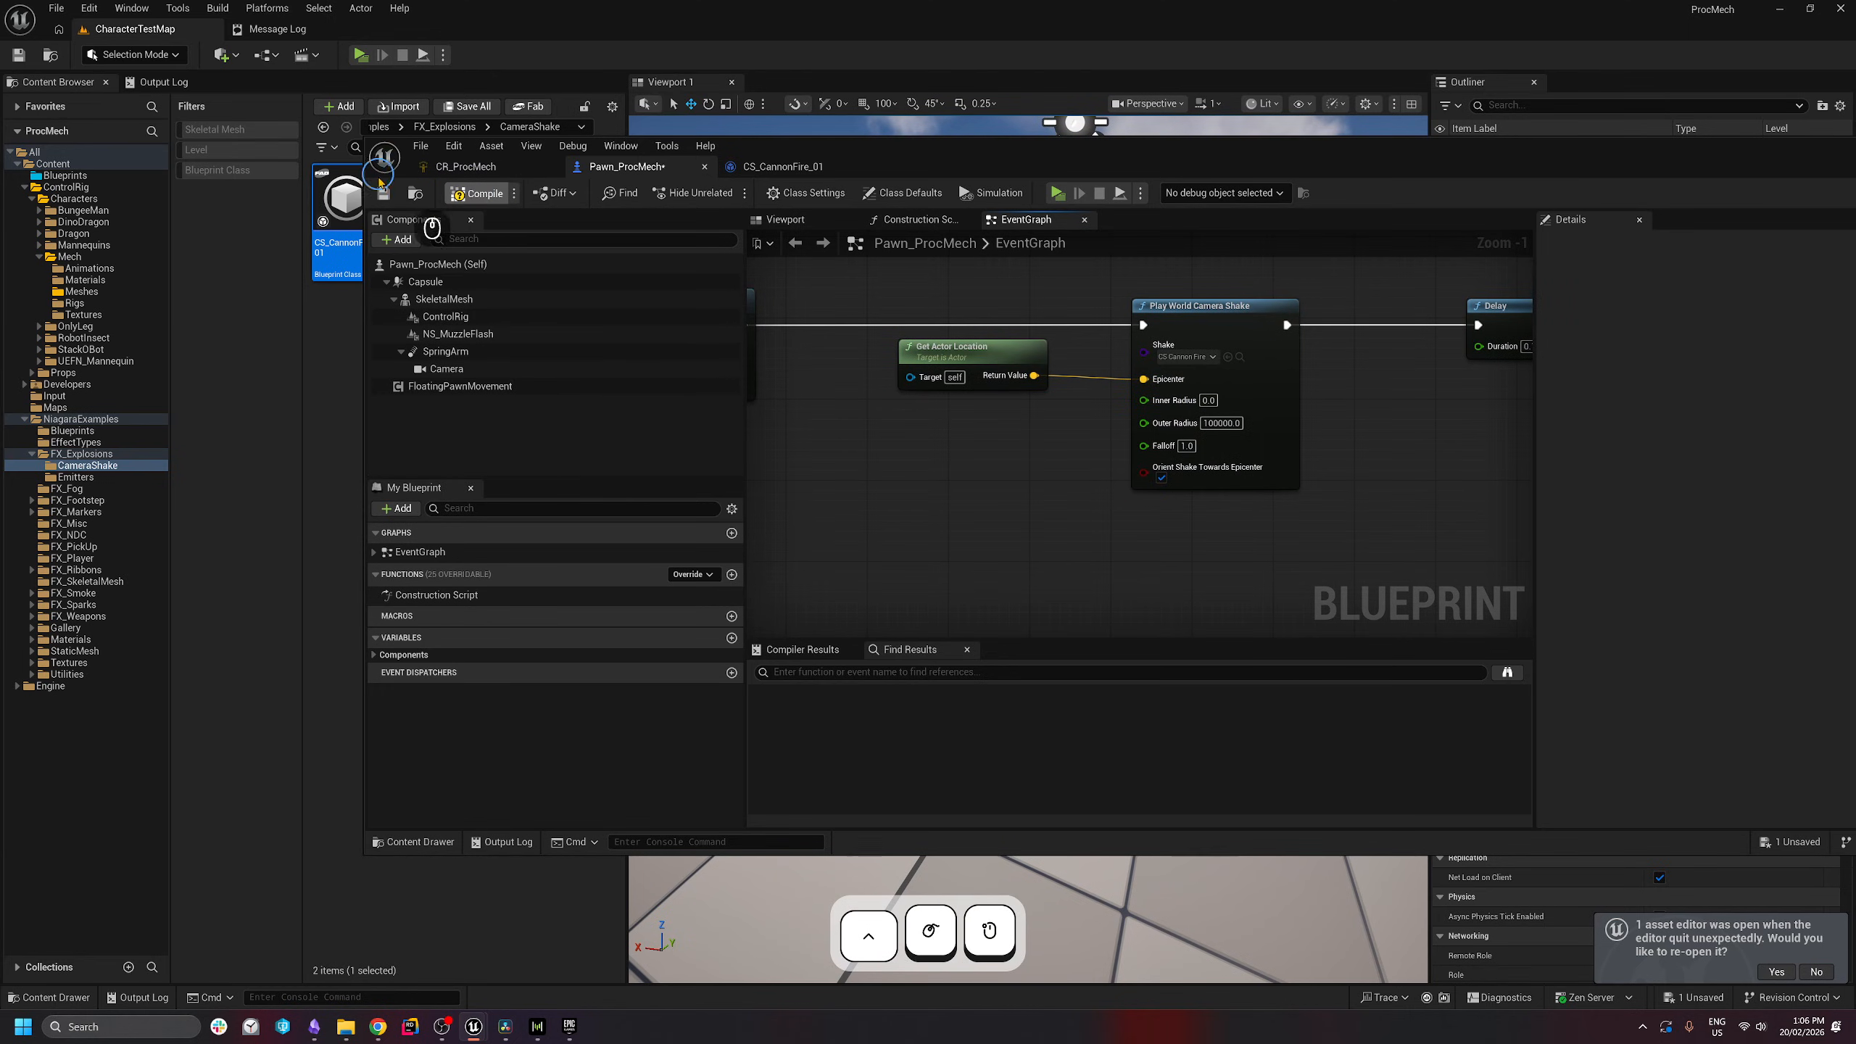
scroll(1094, 547, "down", 1)
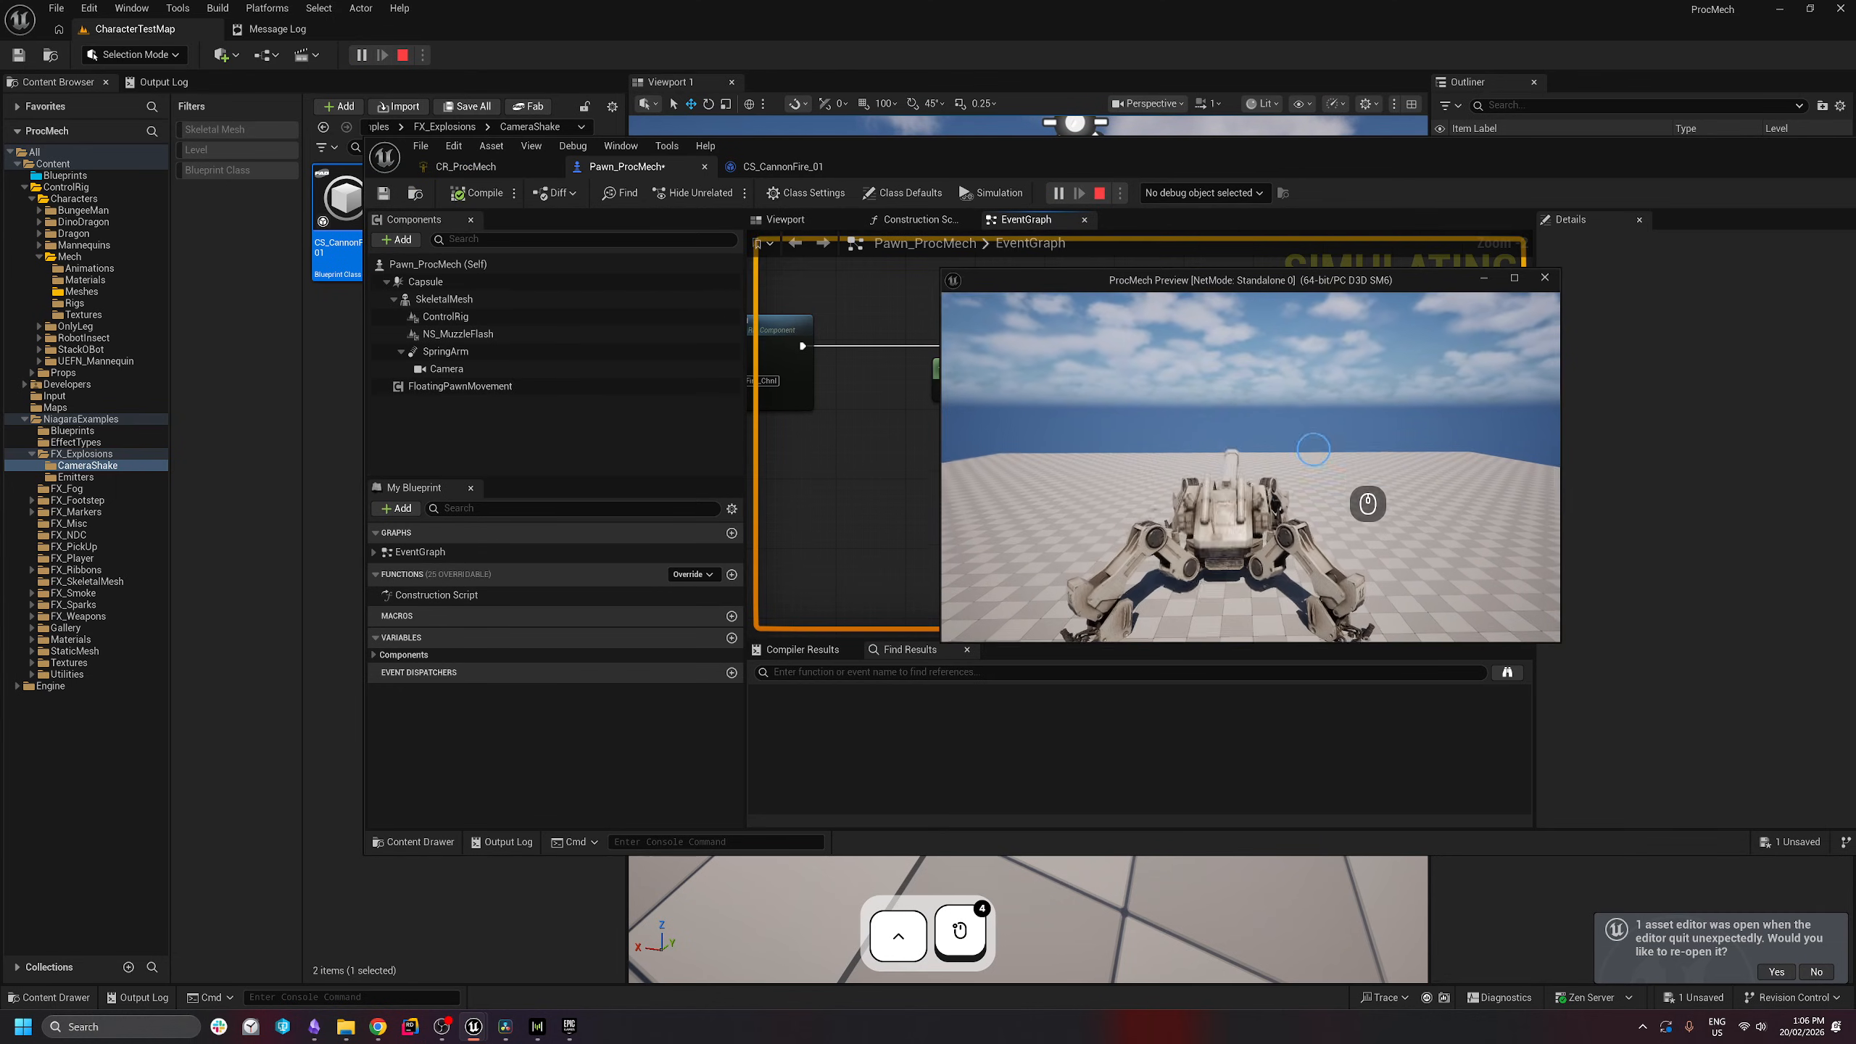
left_click(1315, 384)
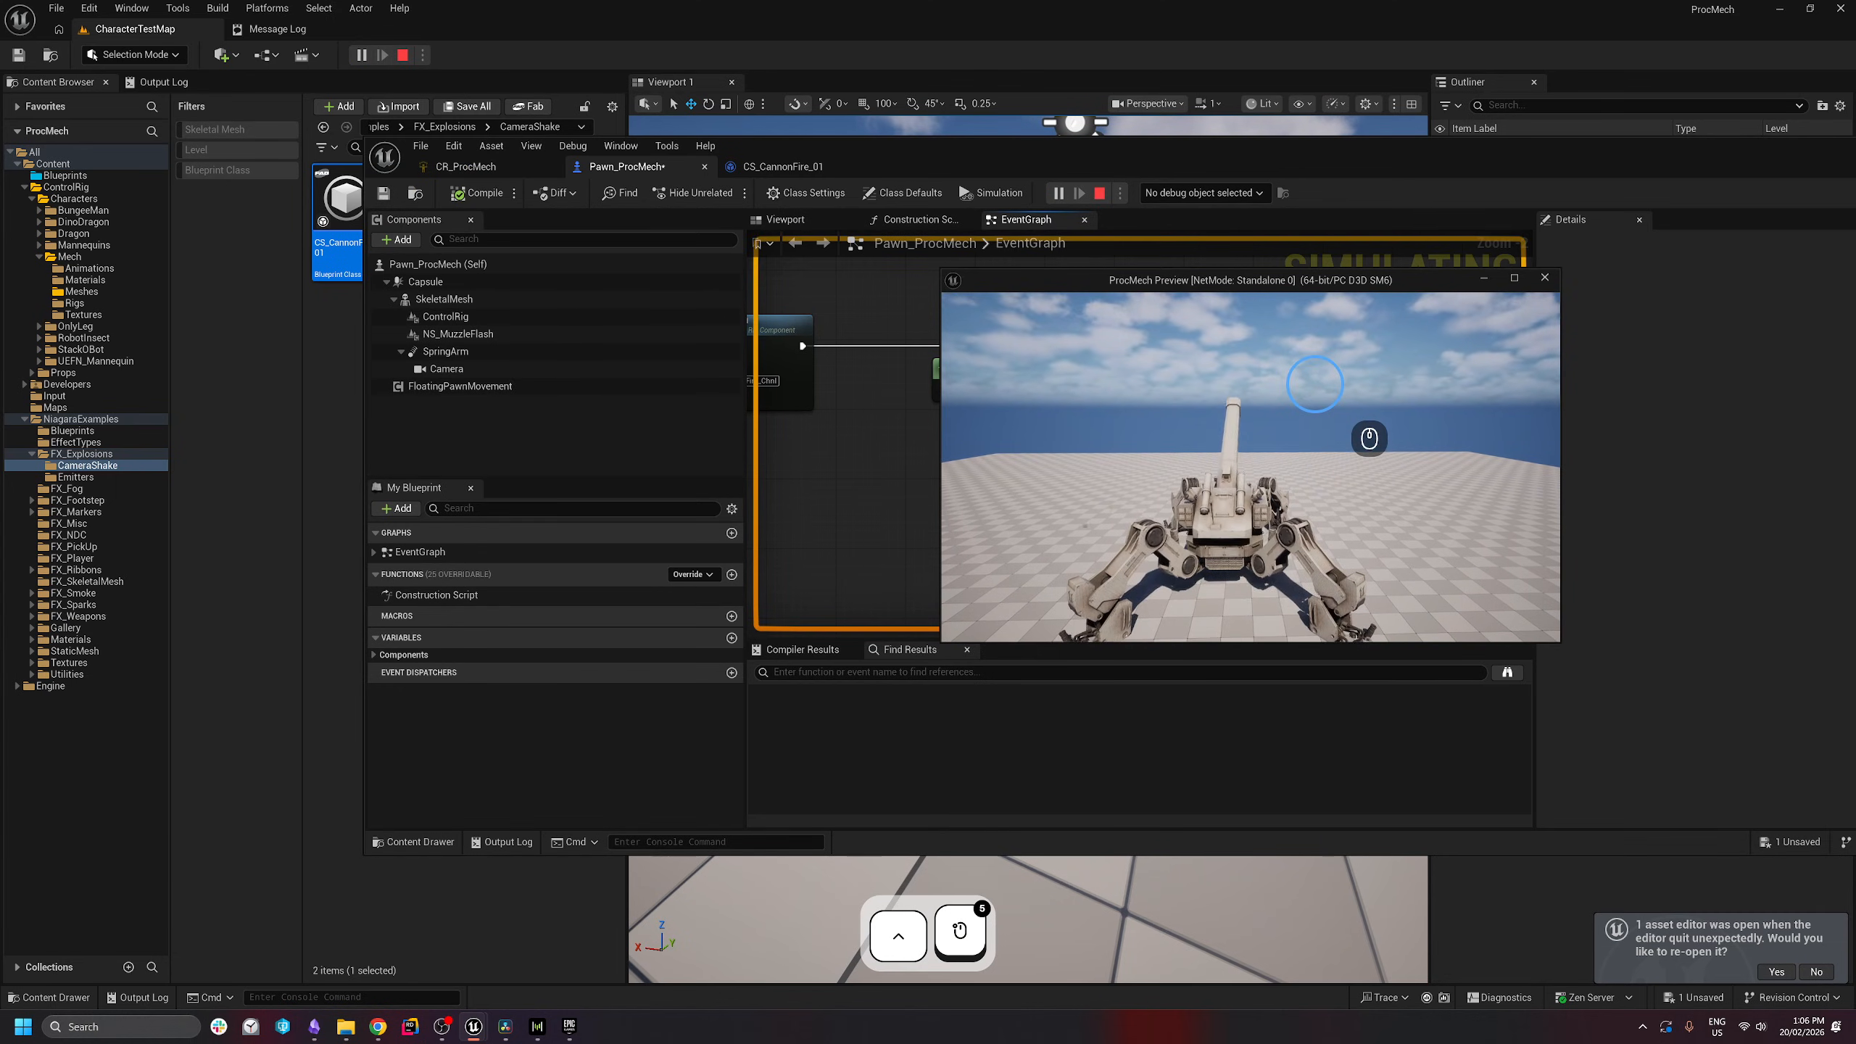
left_click(1314, 384)
left_click(1314, 384)
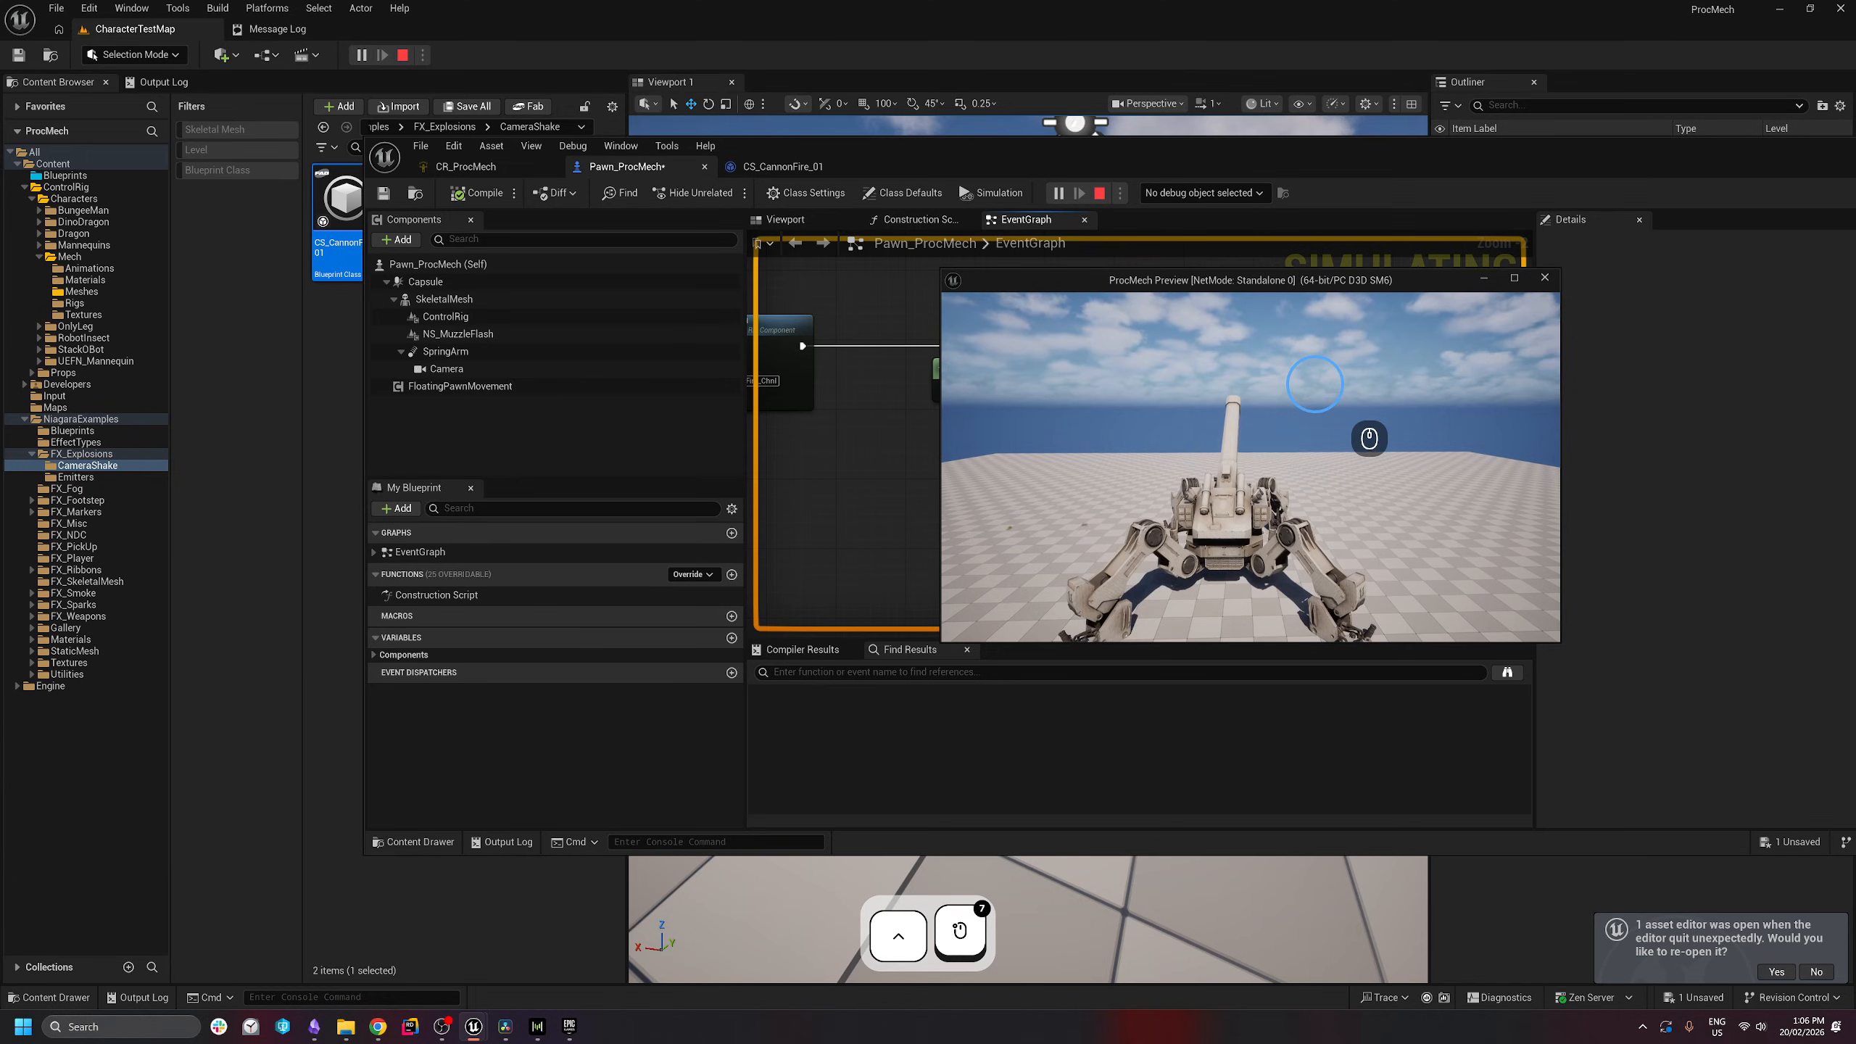
left_click(1315, 384)
left_click(1294, 371)
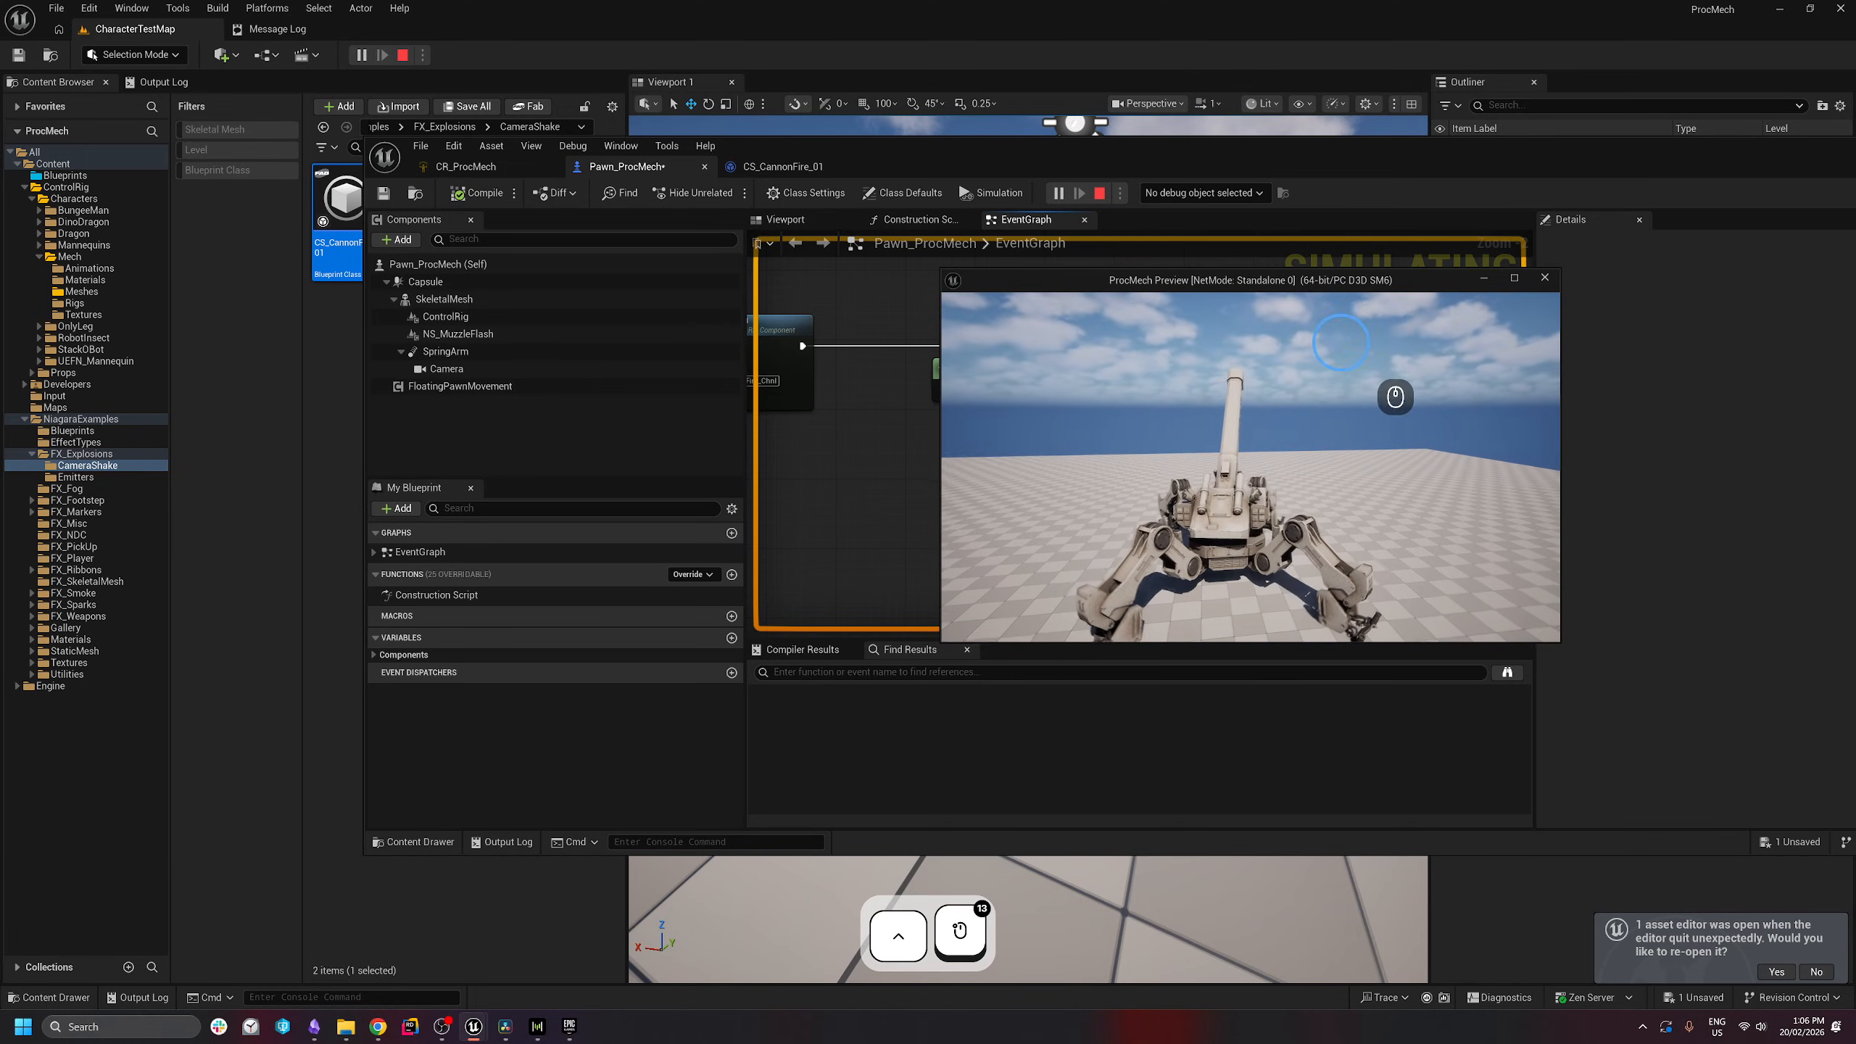
left_click(1342, 364)
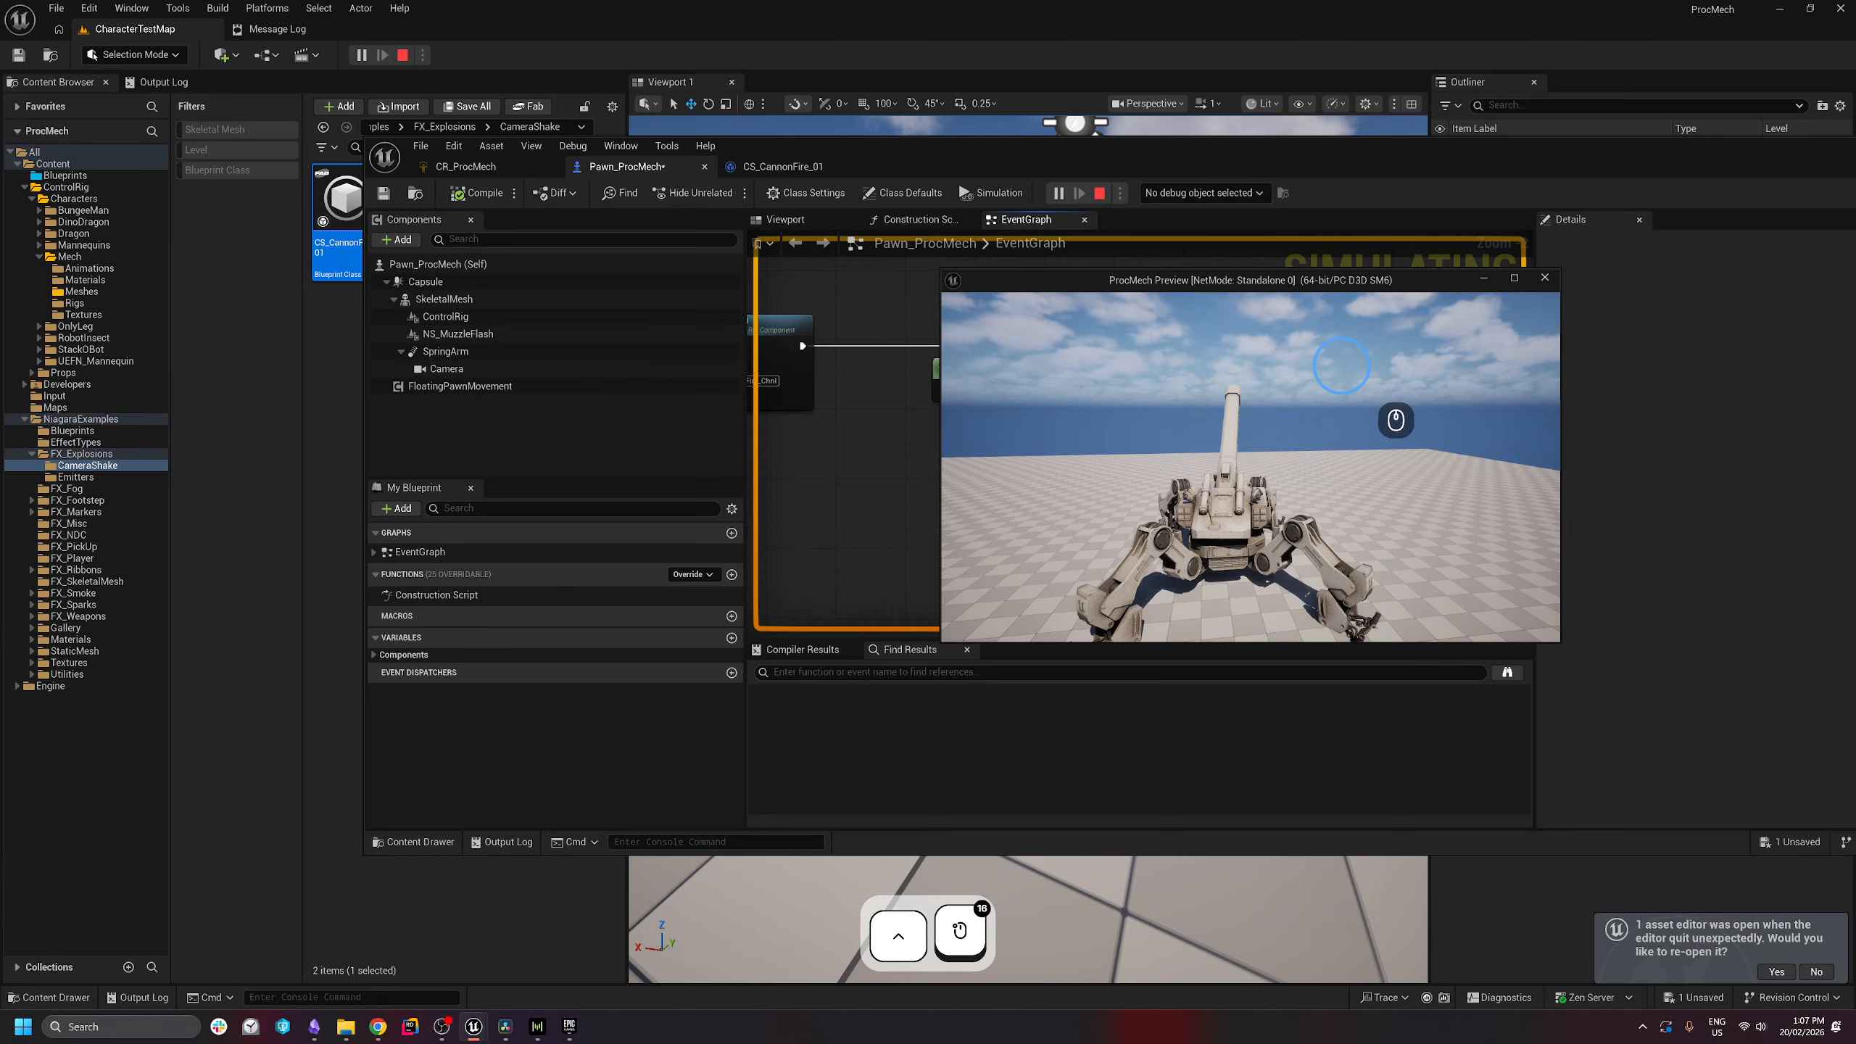
key("Escape")
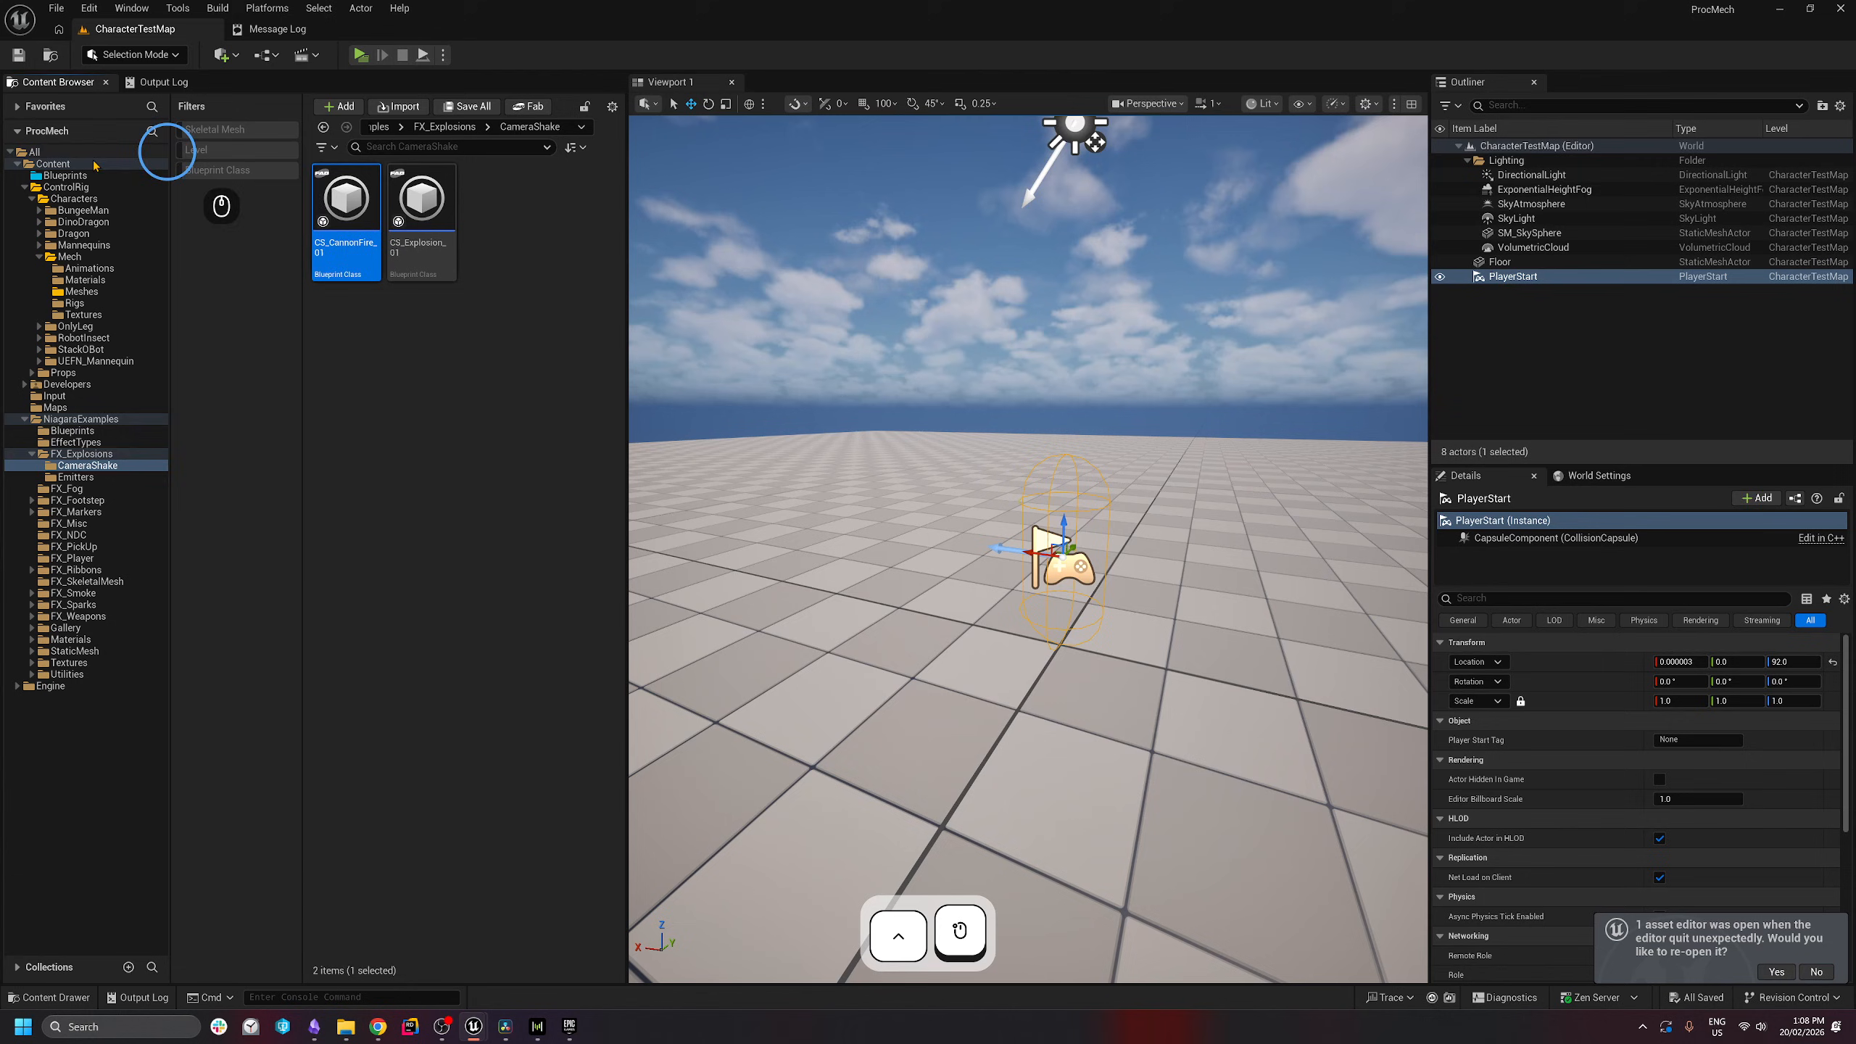
- Create an Actor Blueprint Class named BP_ShellProjectile in Content/Blueprints and open it
left_click(65, 175)
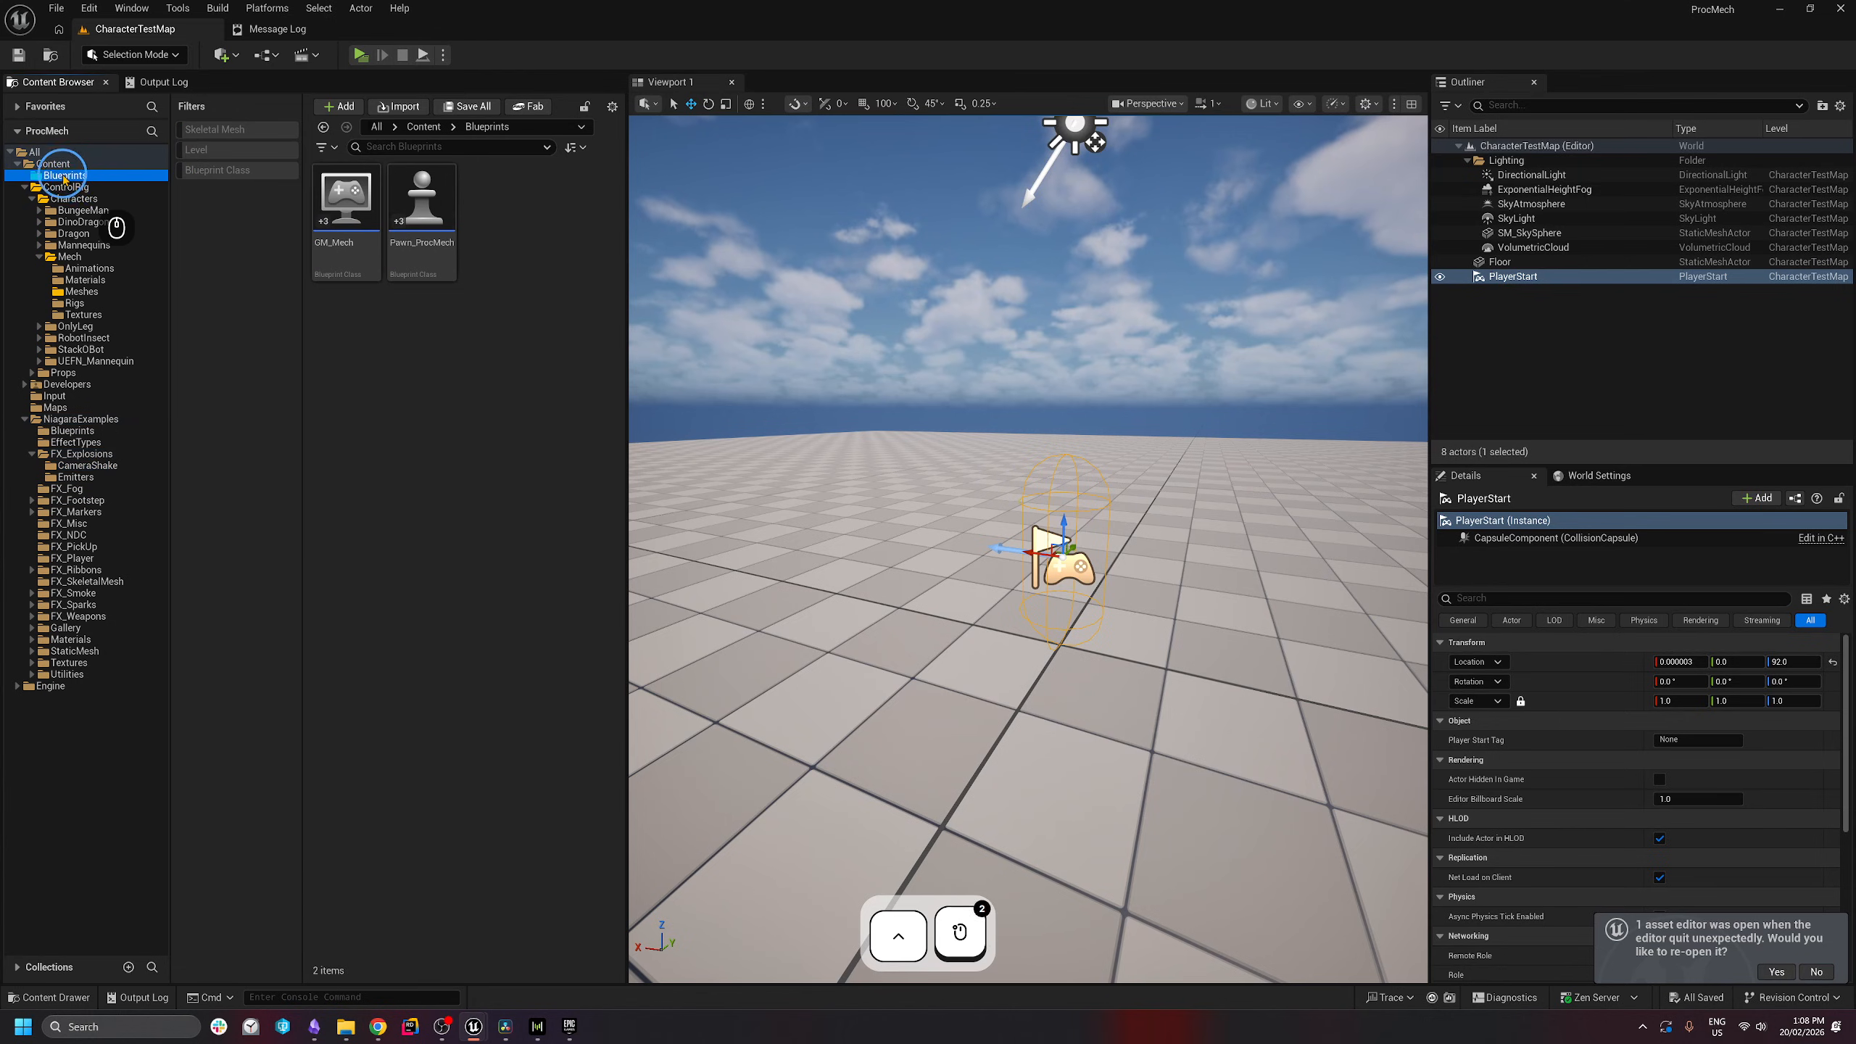
right_click(431, 396)
left_click(458, 564)
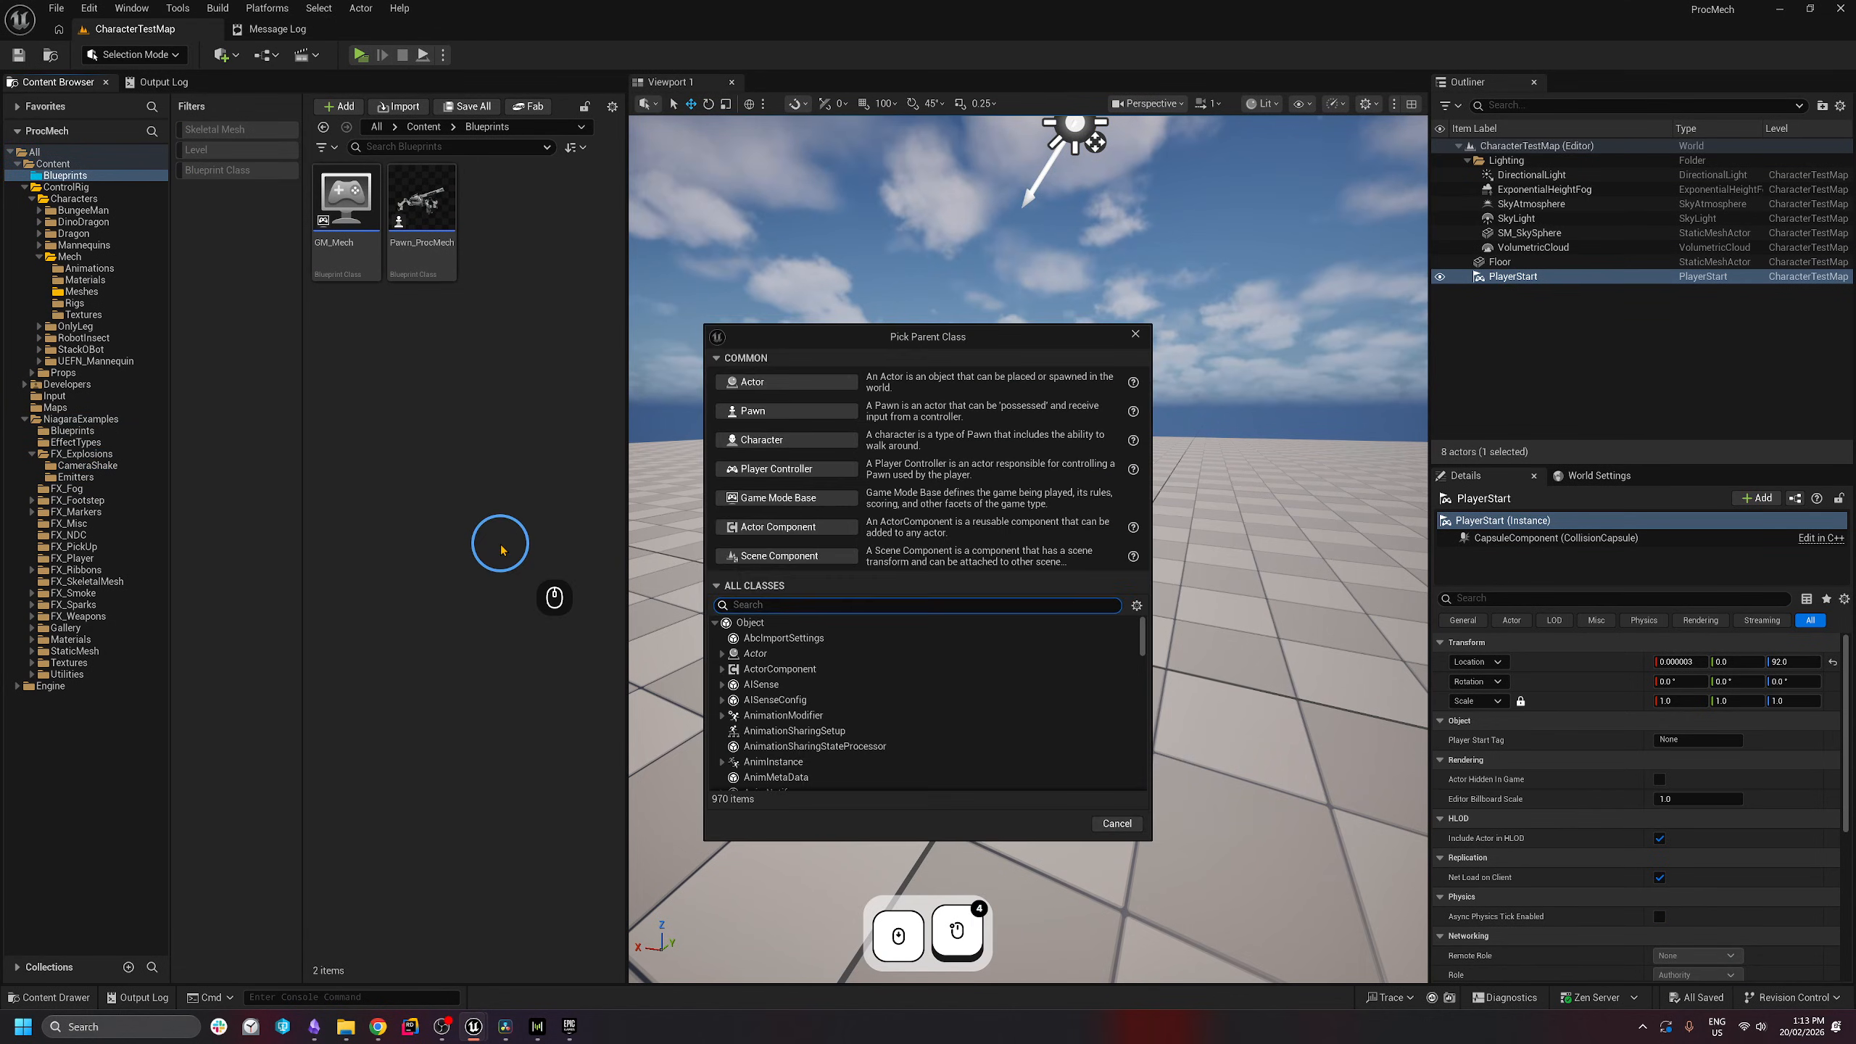
left_click(740, 383)
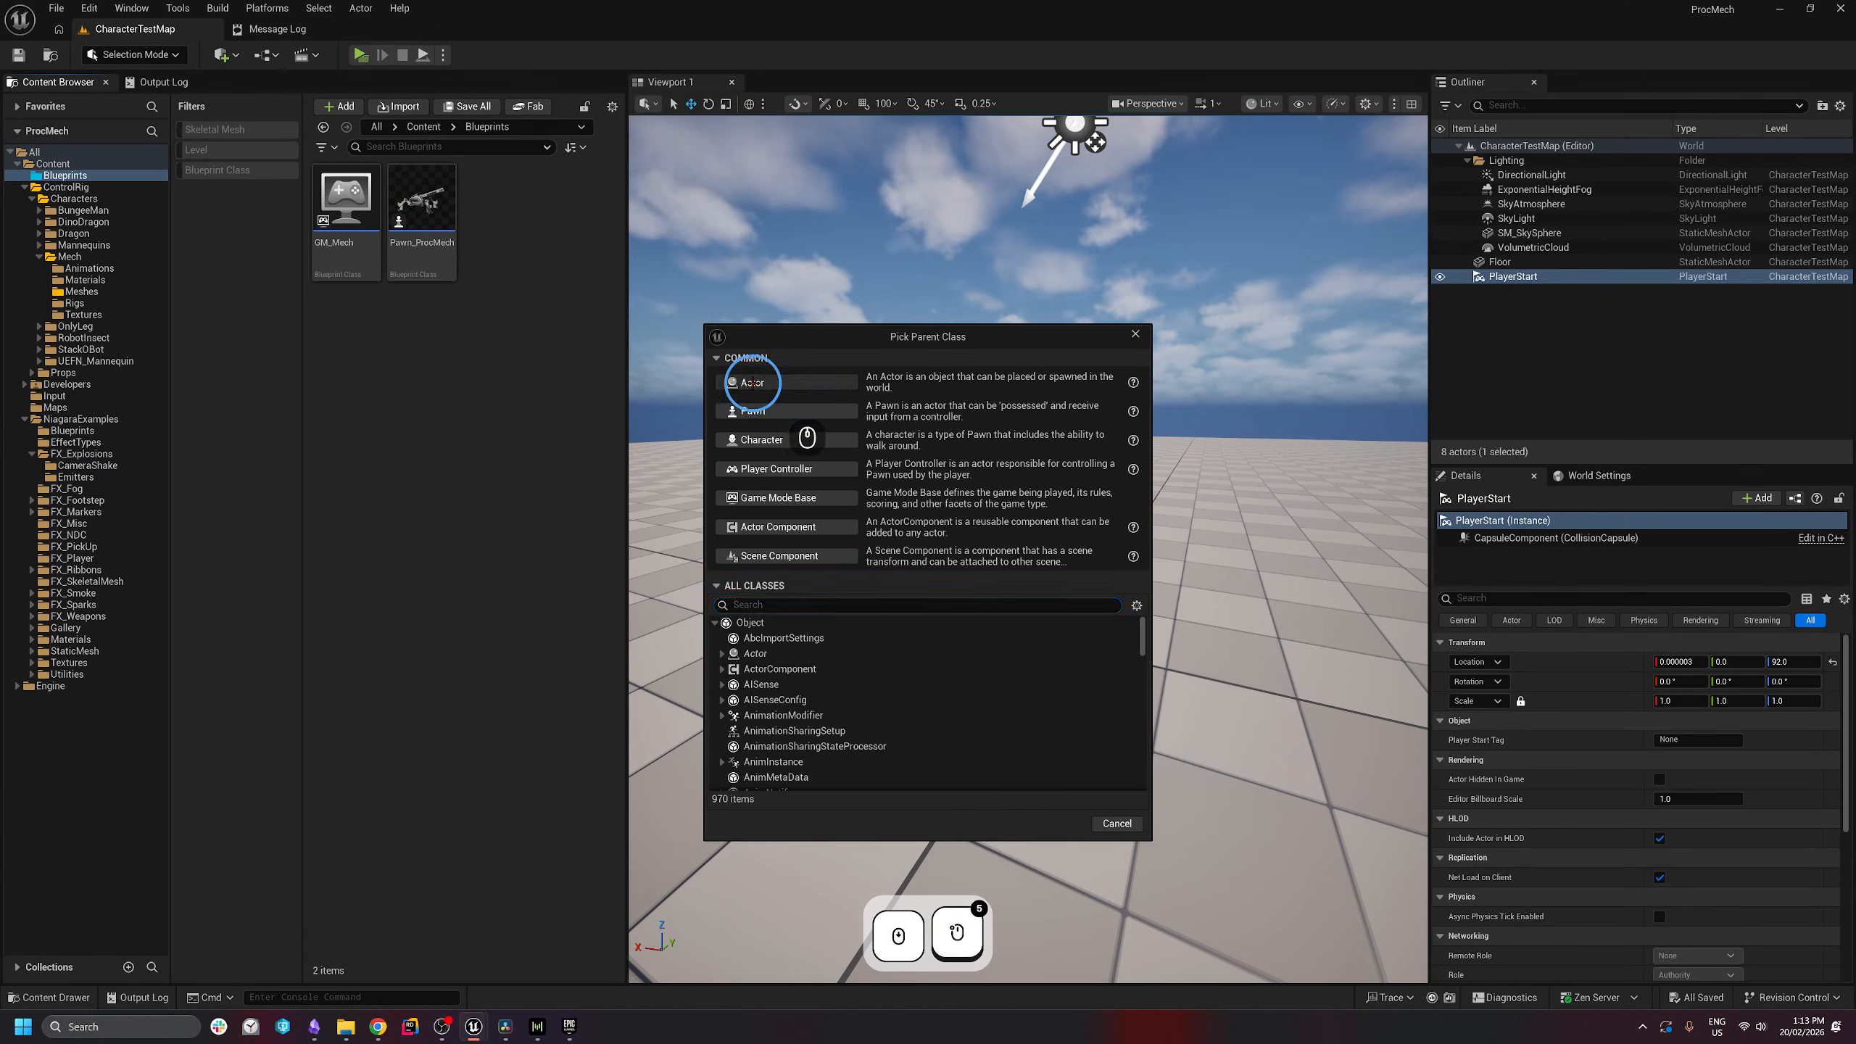
type("BP_S")
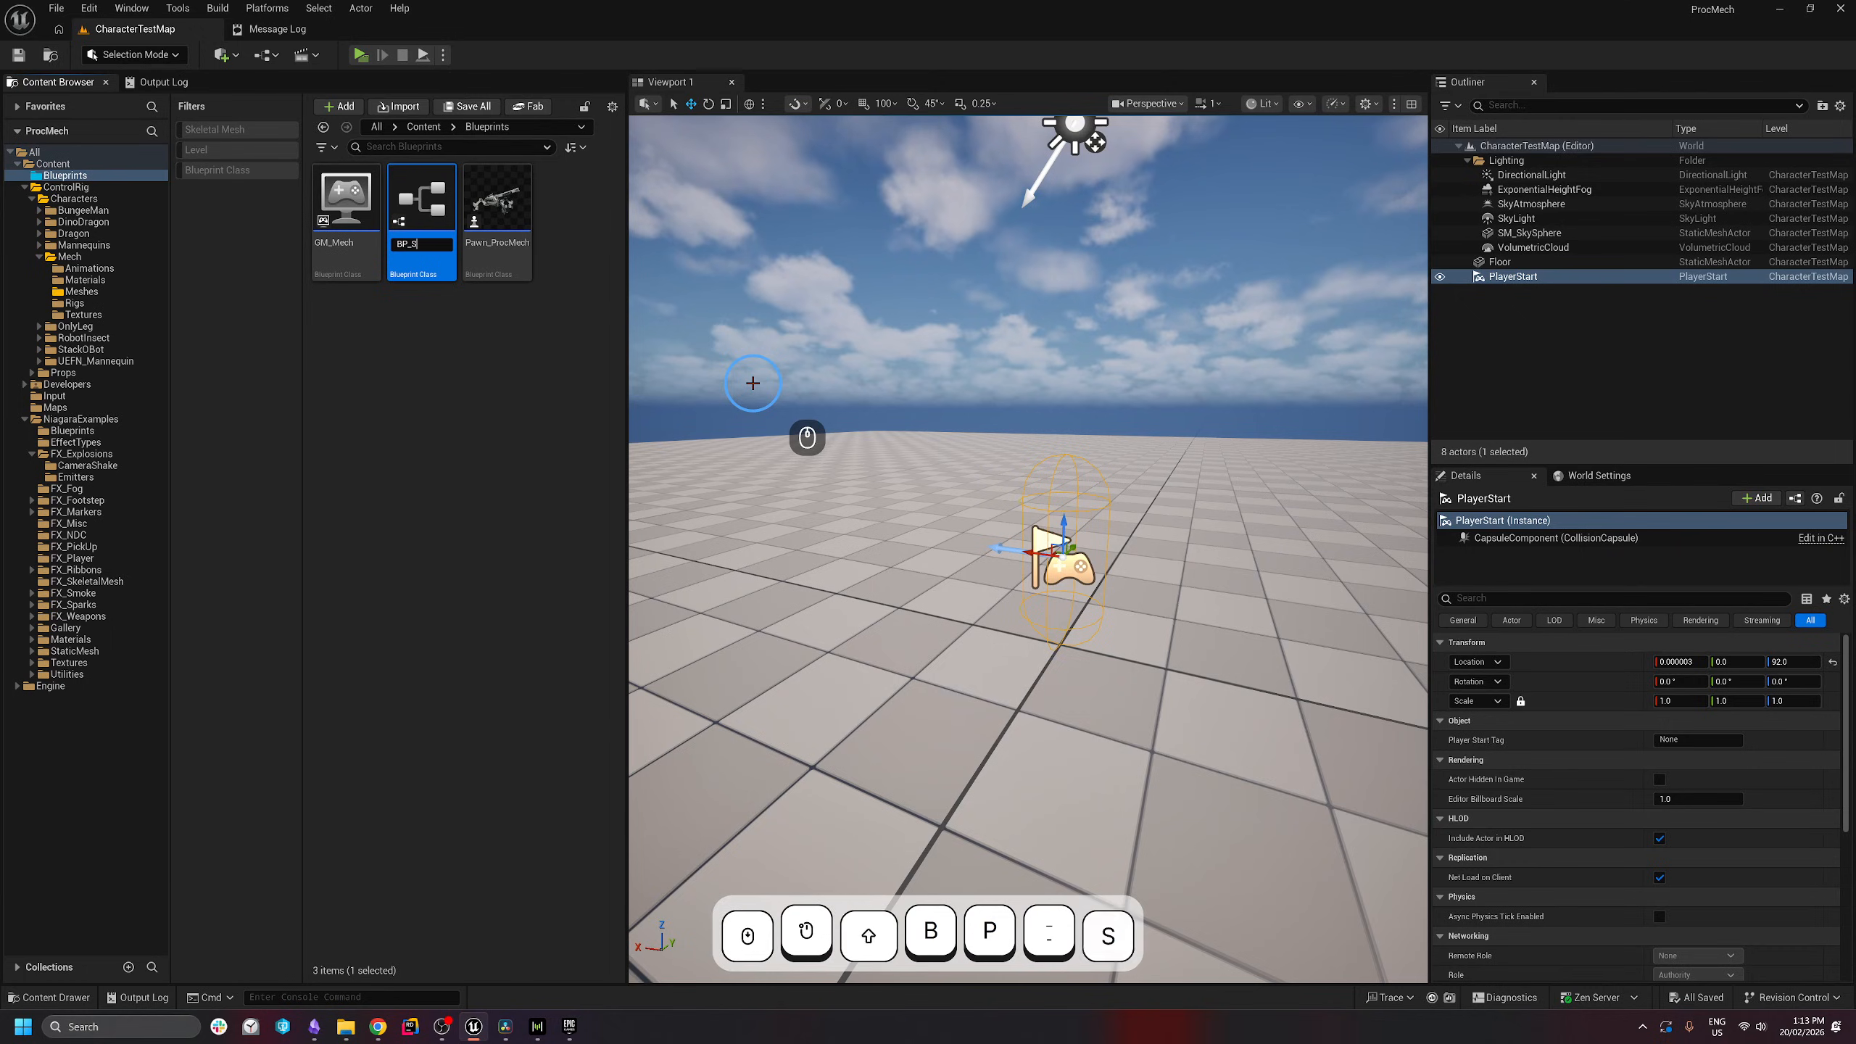
type("hellProjectile")
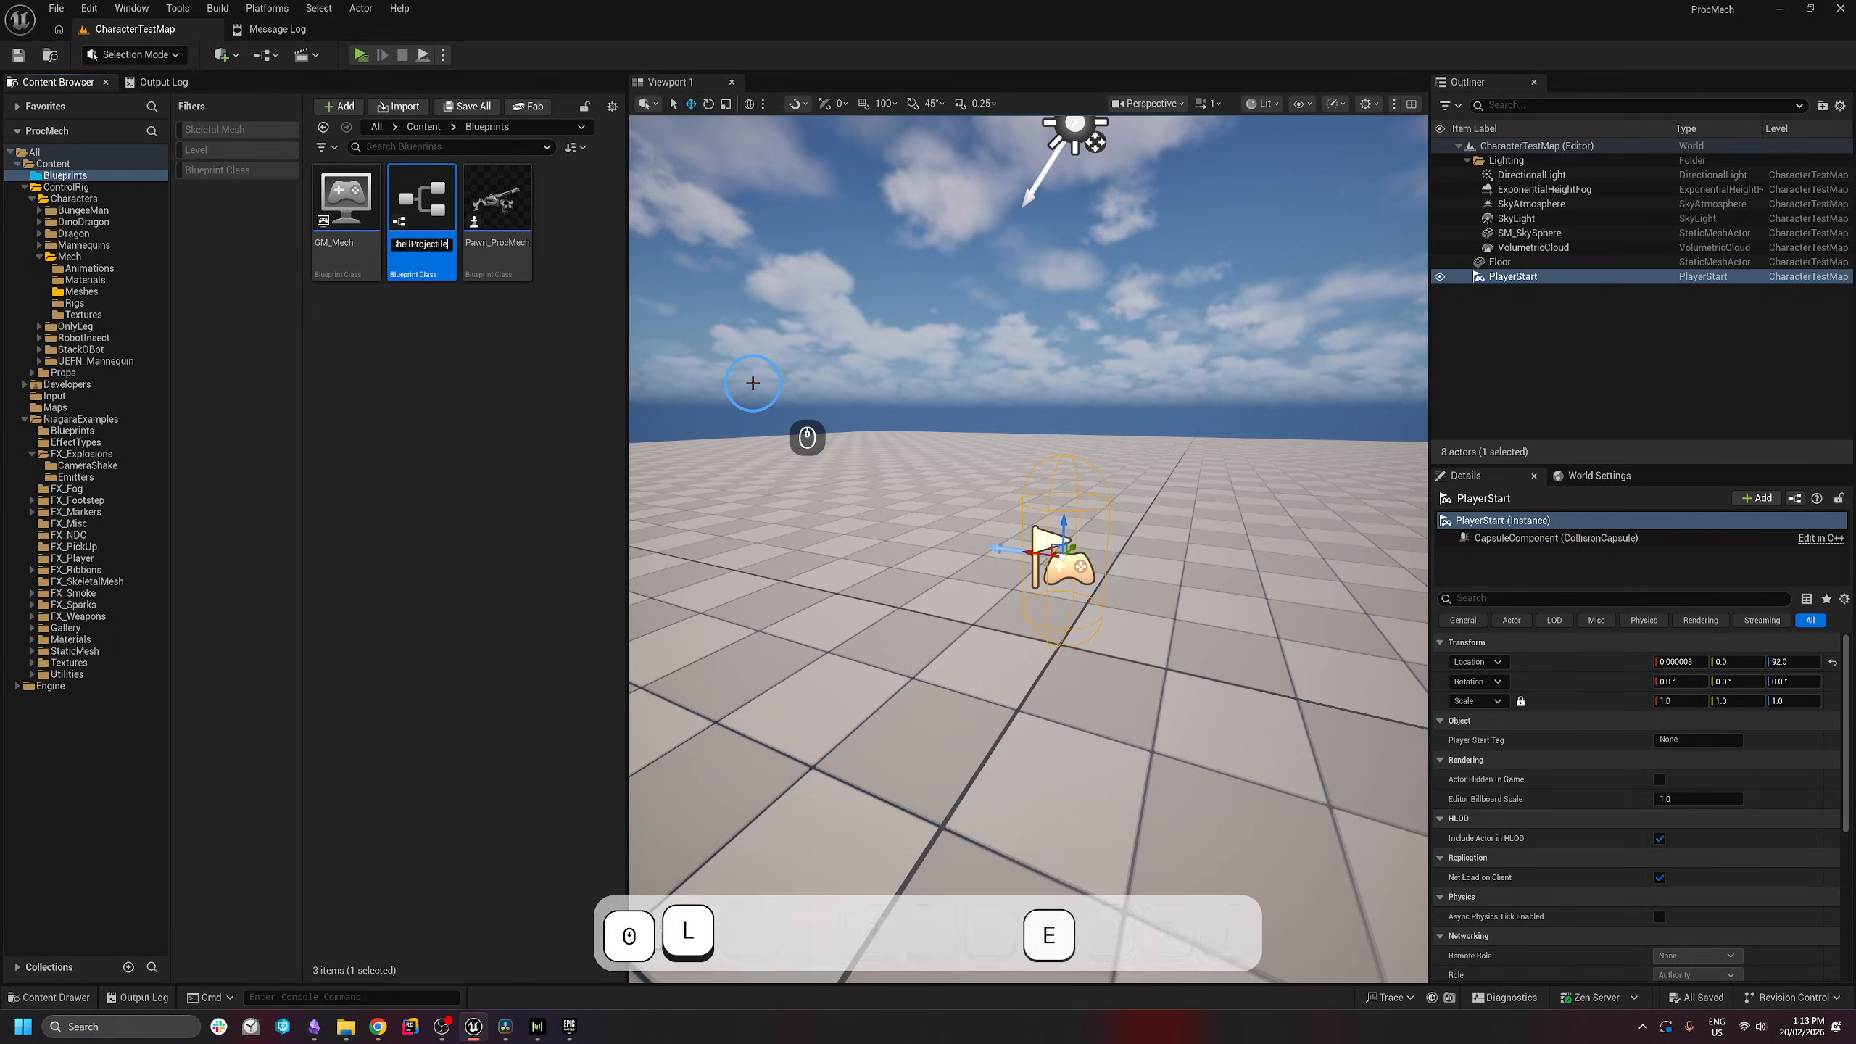
key("Return")
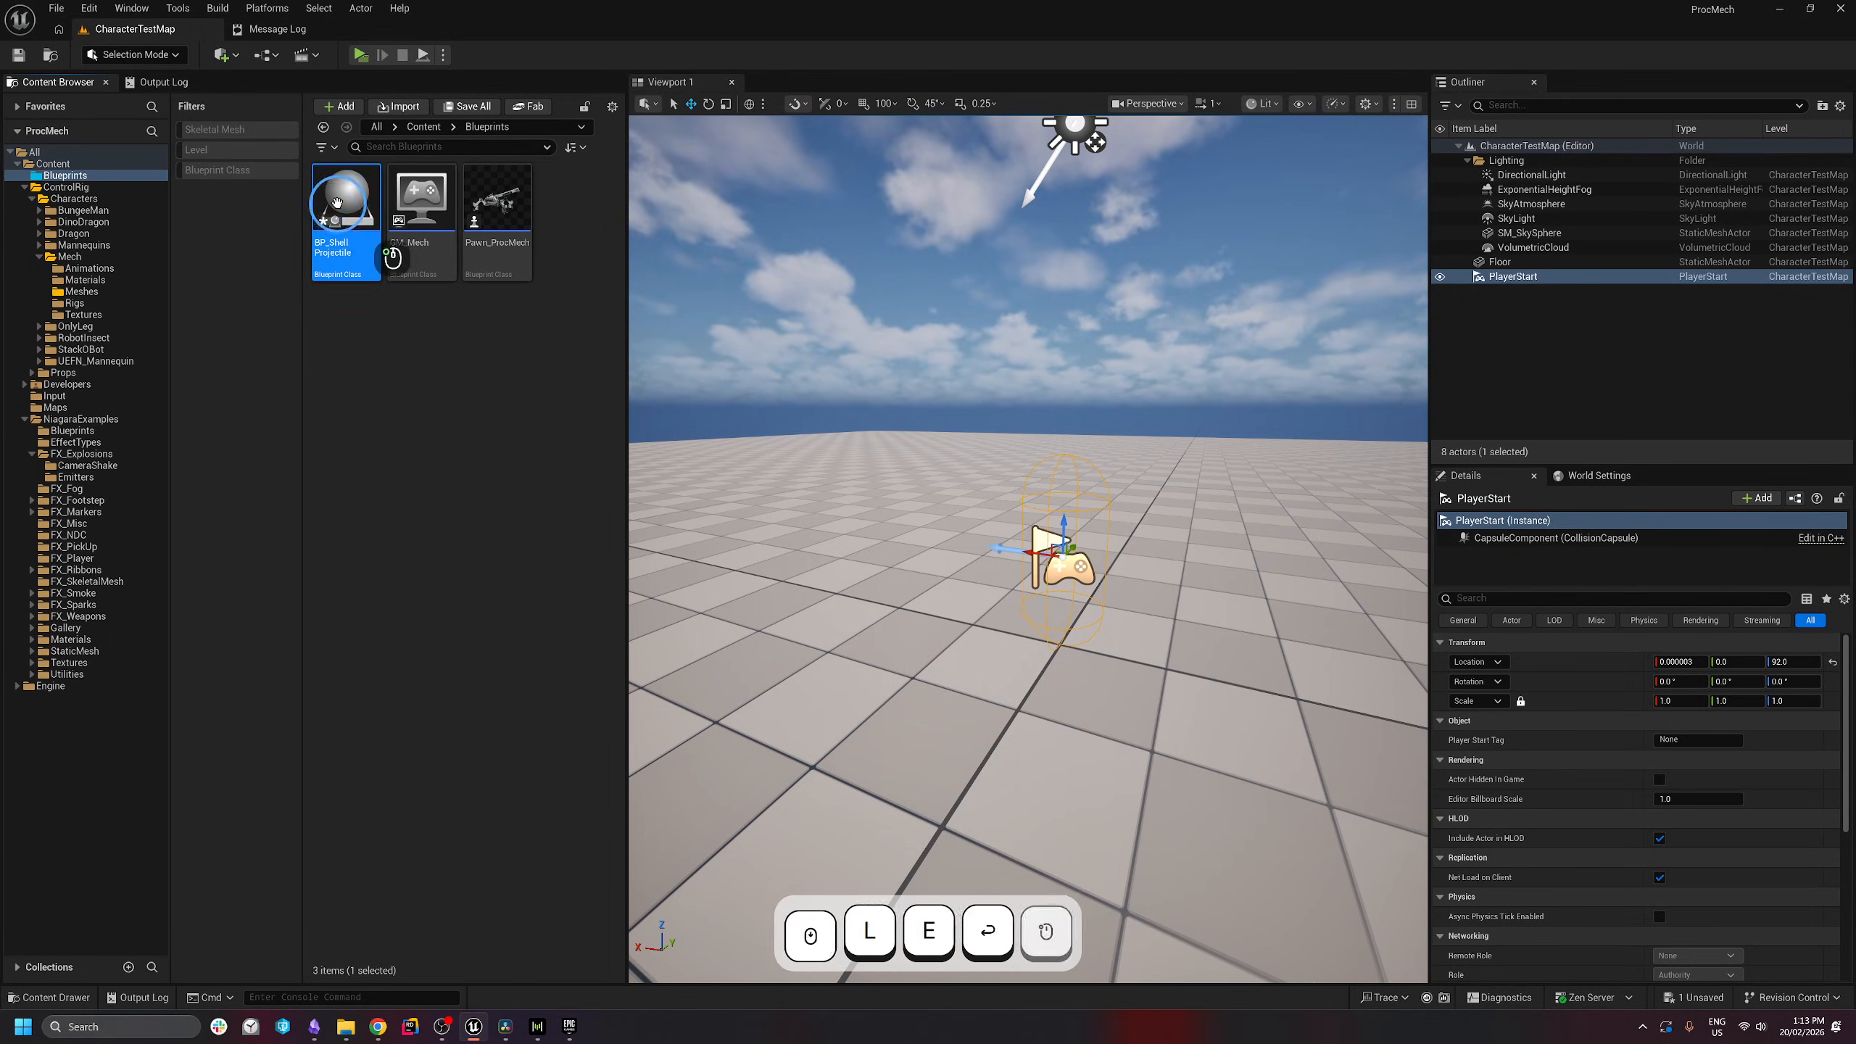
double_click(351, 219)
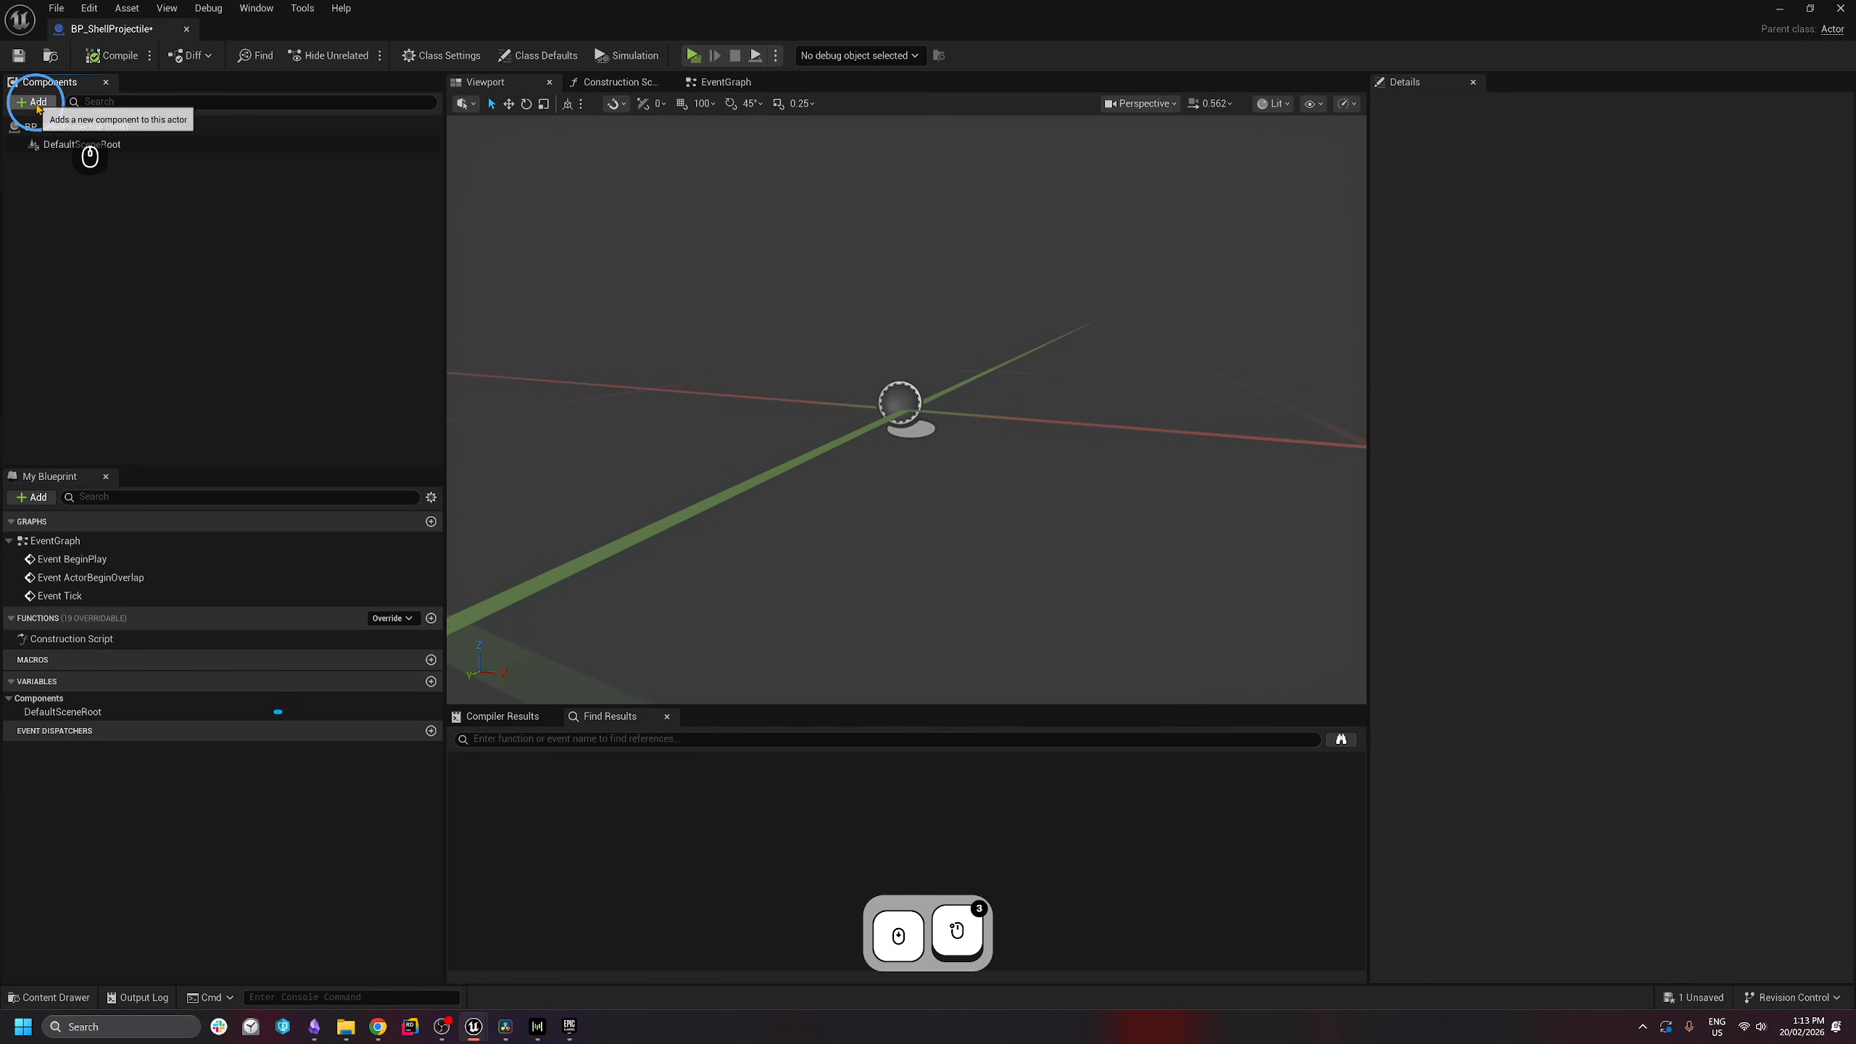
- Add a Sphere Collision component and make it the blueprint's root
left_click(32, 102)
type("sphere")
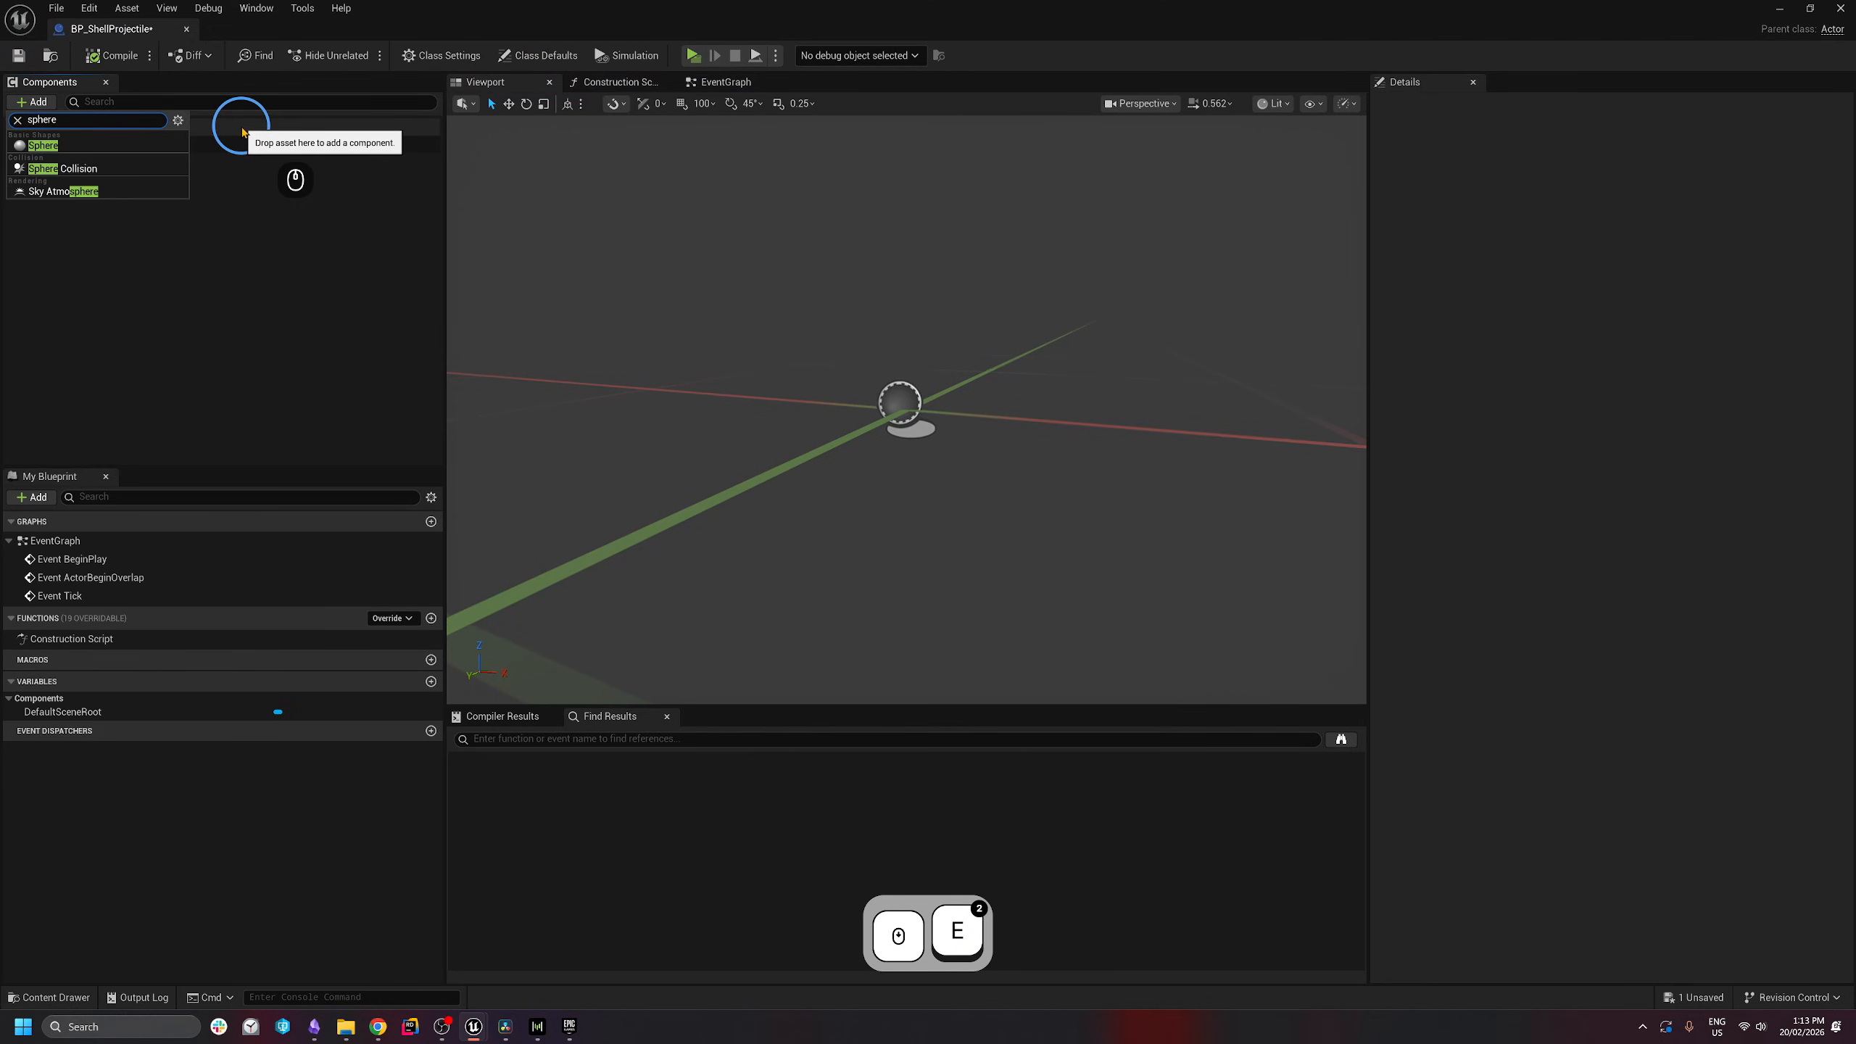
left_click(73, 168)
left_click_drag(82, 182, 68, 143)
scroll(1024, 415, "down", 2)
key("s")
right_click_drag(1052, 414, 1107, 502)
key("e")
left_click(228, 247)
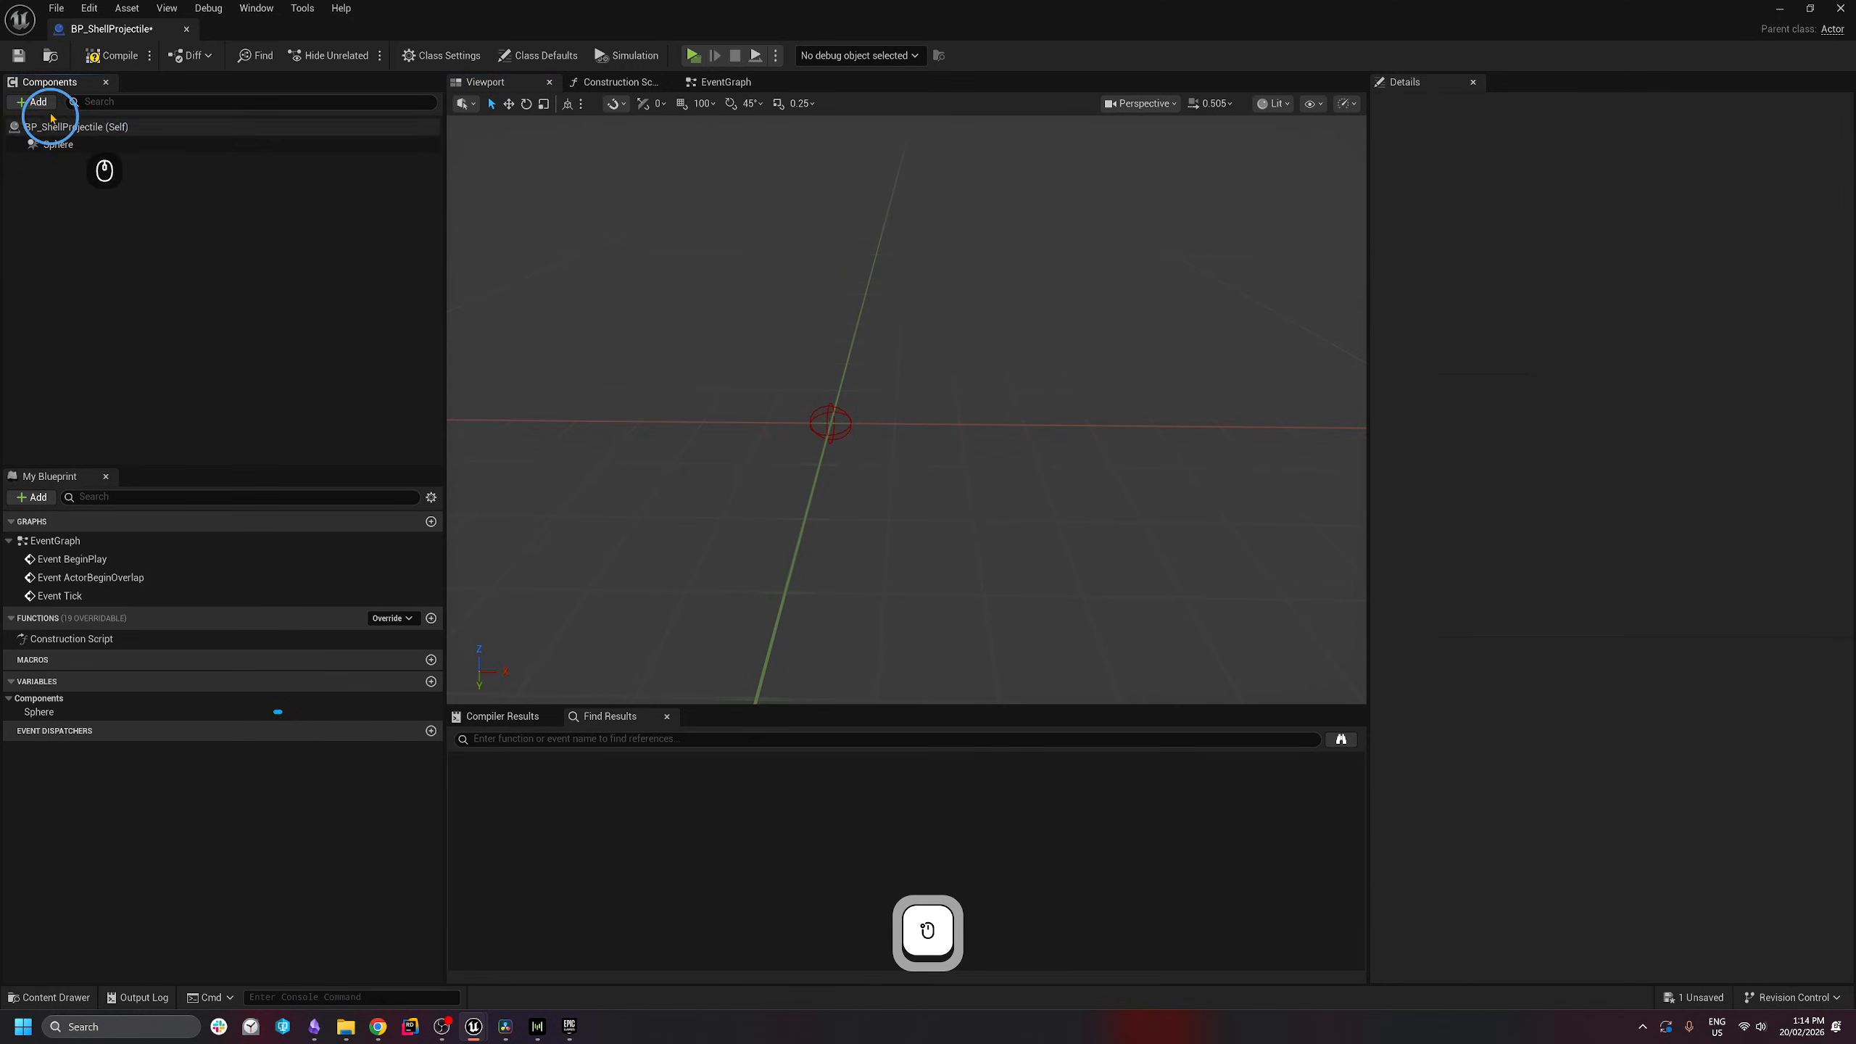
- Add a Static Mesh component using the SM_BulletShell mesh
left_click(31, 101)
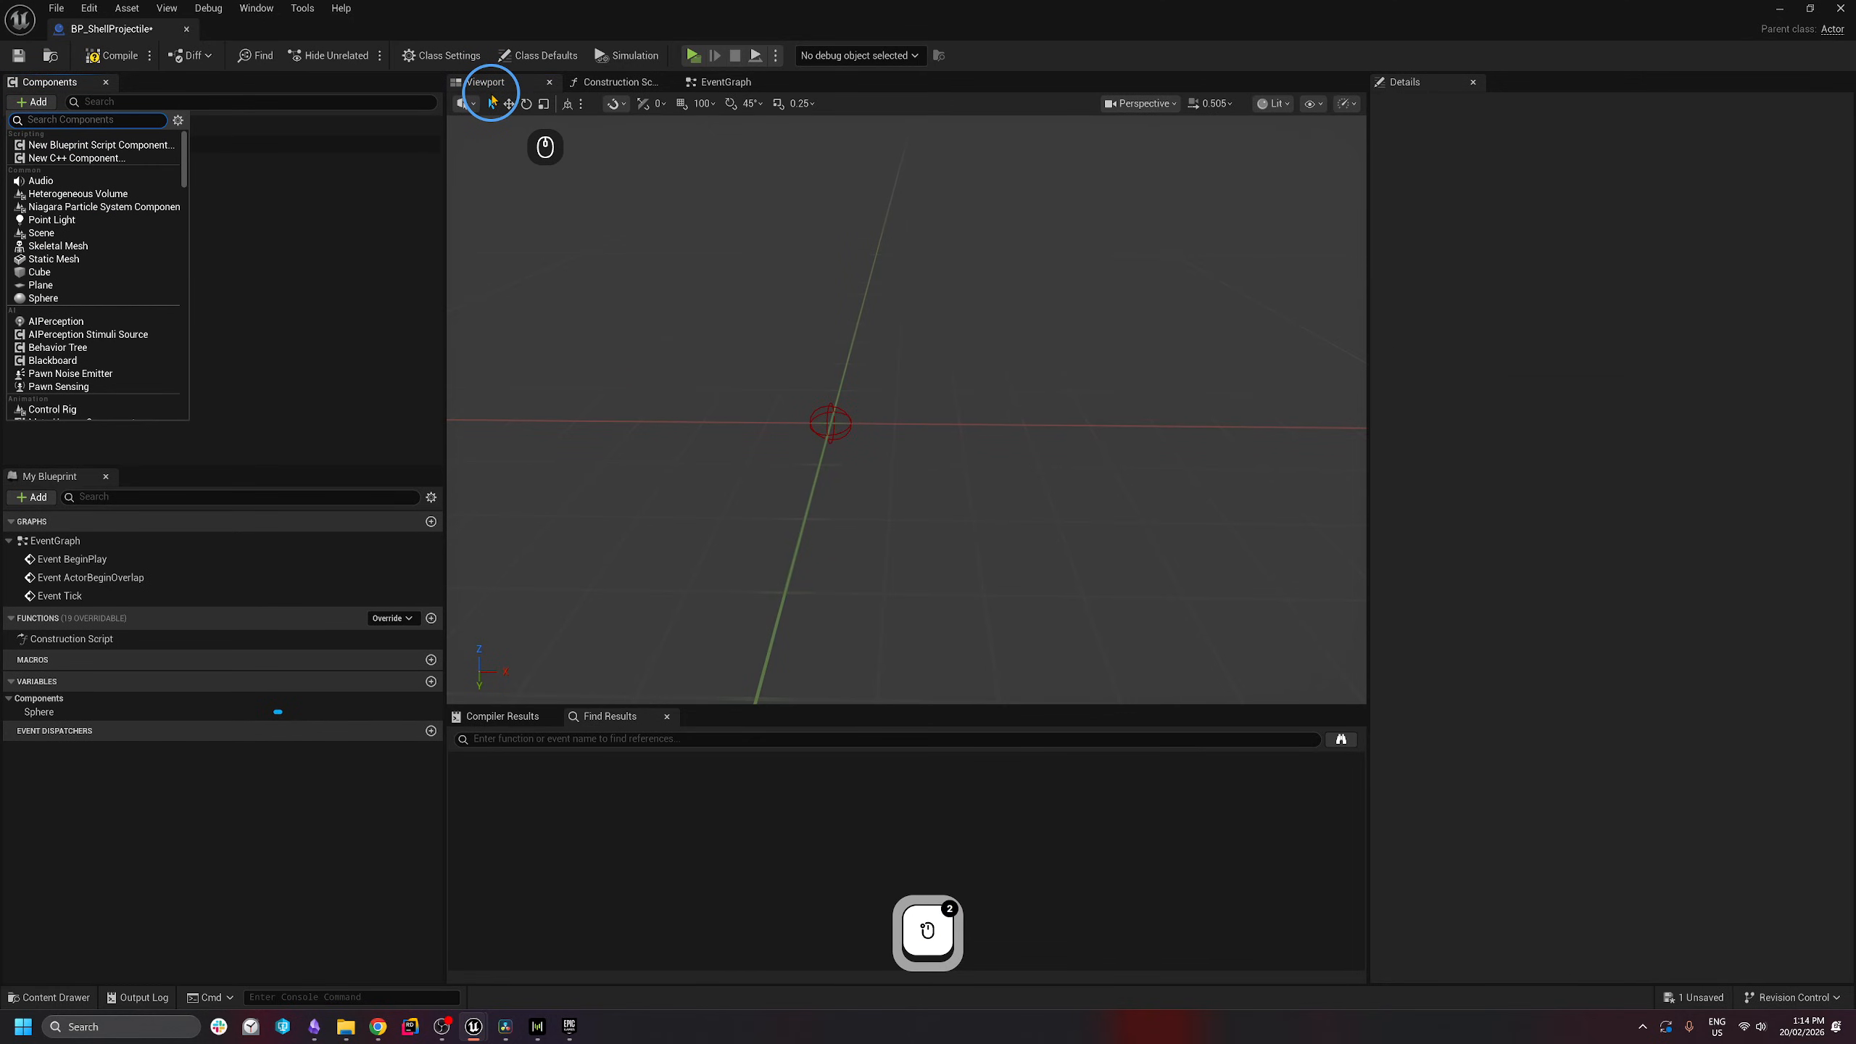
type("static")
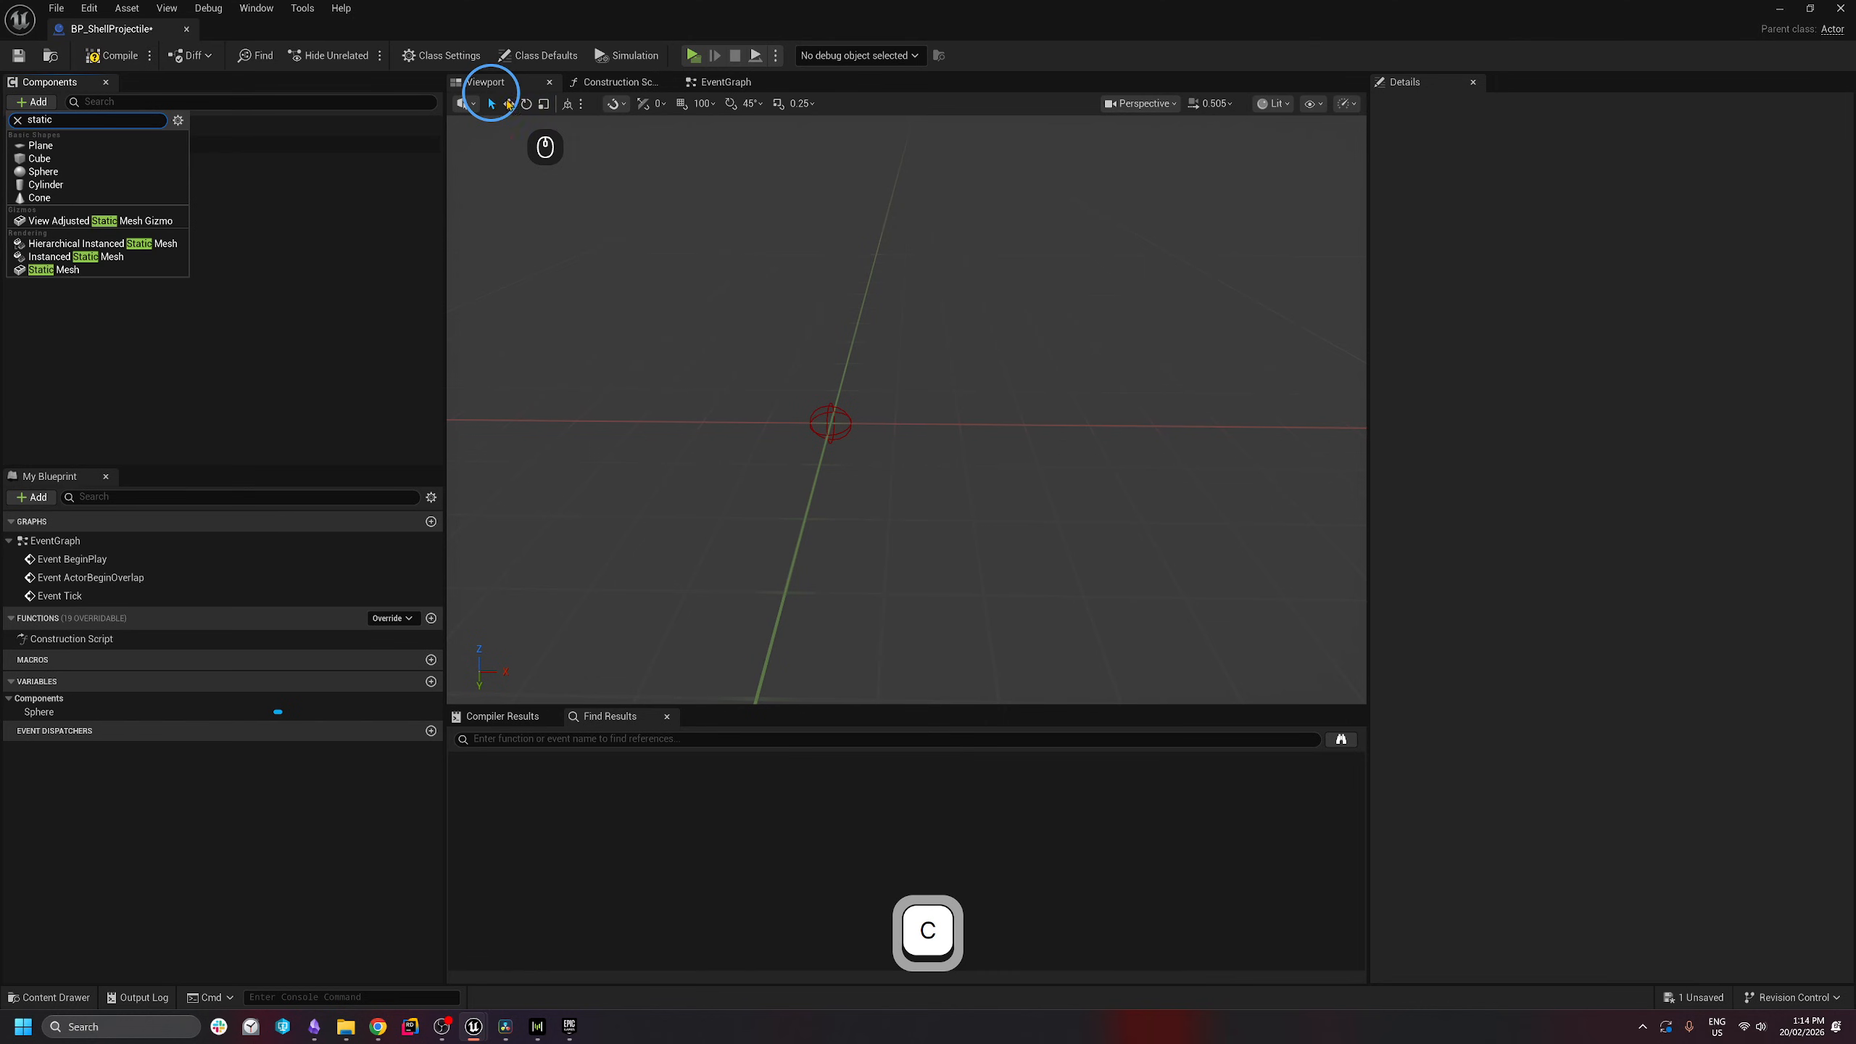
left_click(62, 269)
left_click(124, 201)
left_click(137, 164)
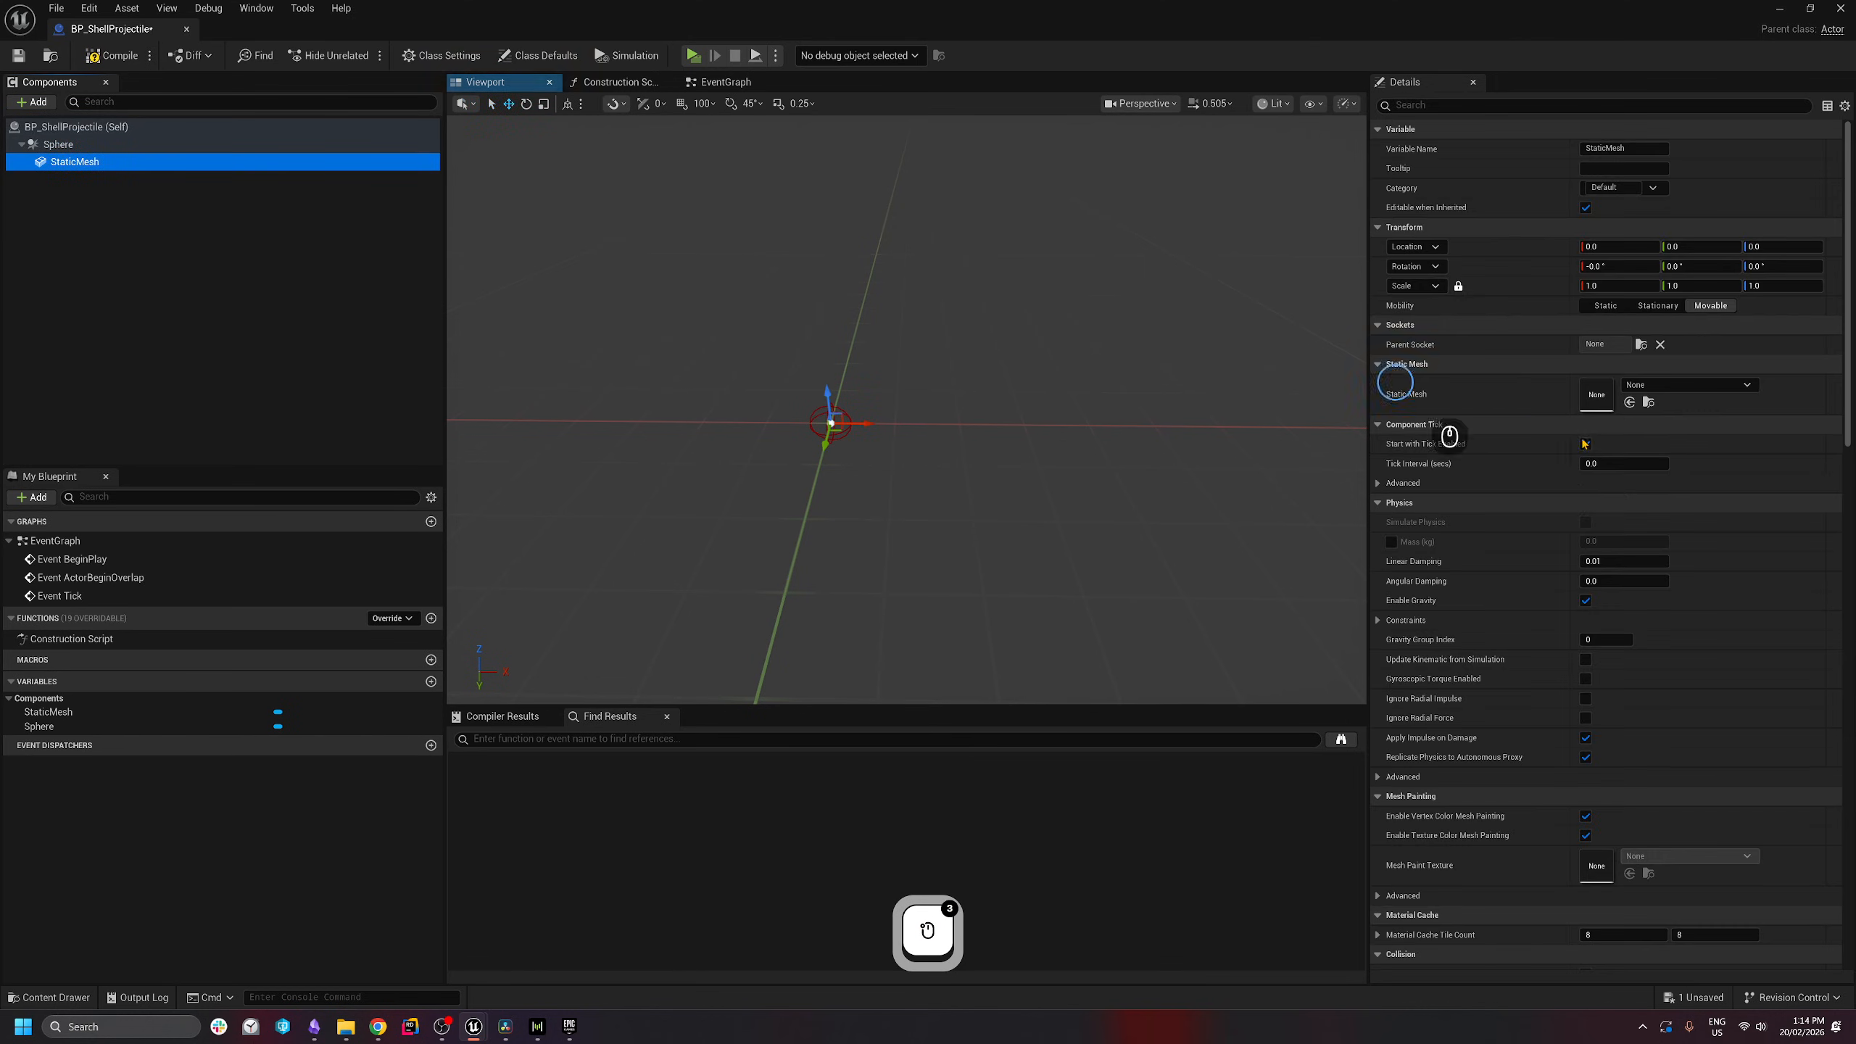
left_click(1709, 382)
type("shell")
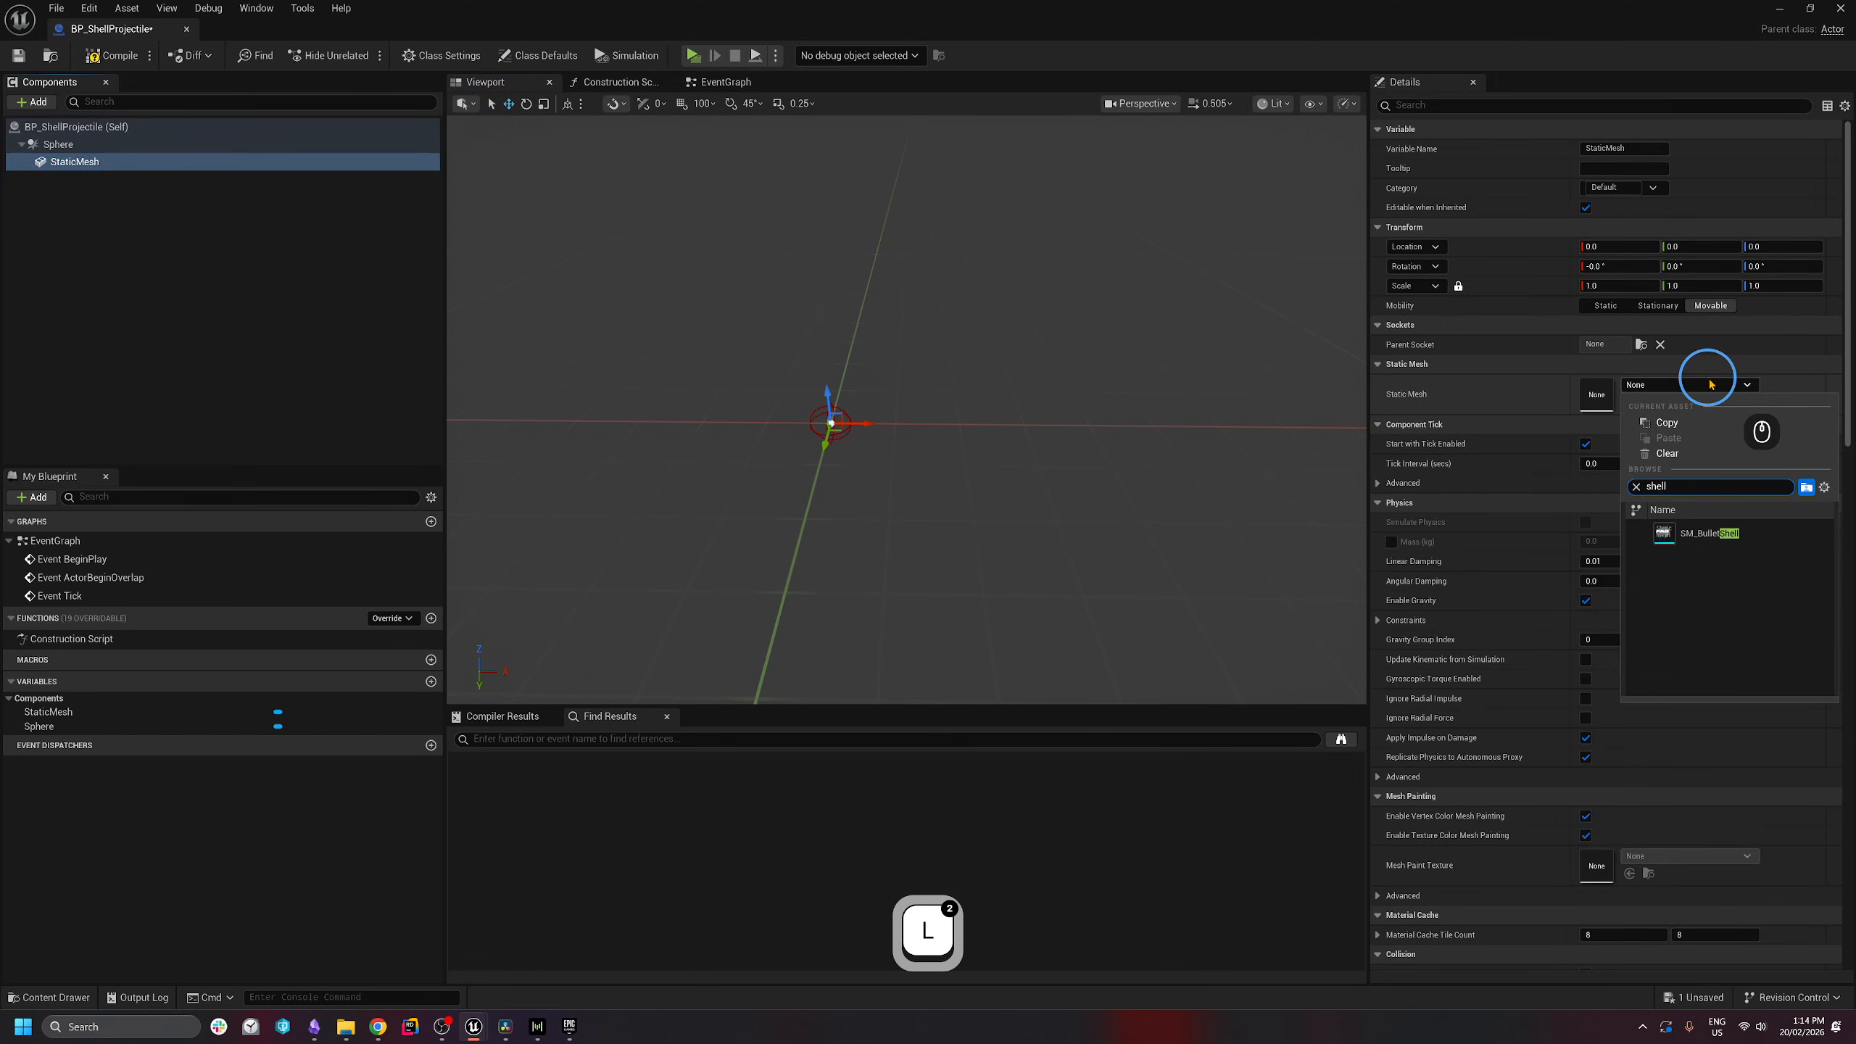
left_click(1710, 533)
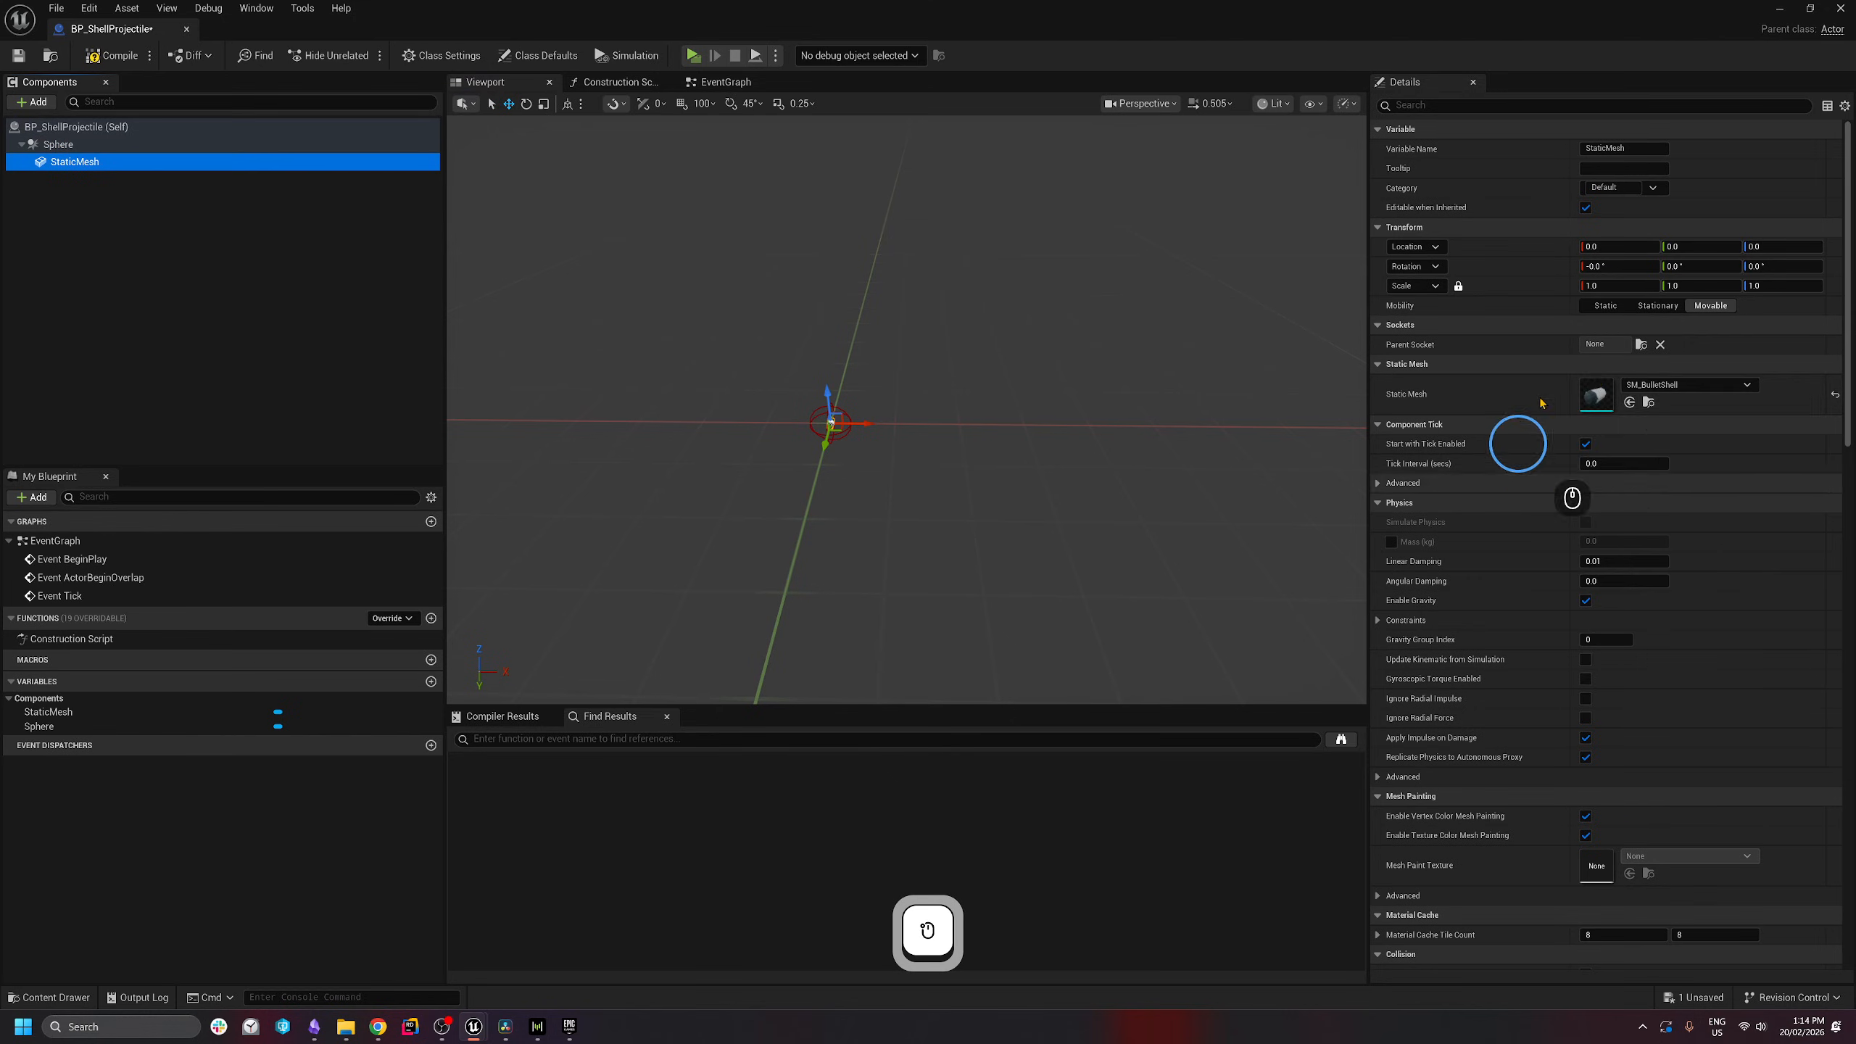
- Enlarge the shell mesh's scale and set its collision preset to NoCollision
key("w")
right_click_drag(812, 391, 567, 380)
key("d")
key("s")
left_click_drag(1614, 289, 1613, 289)
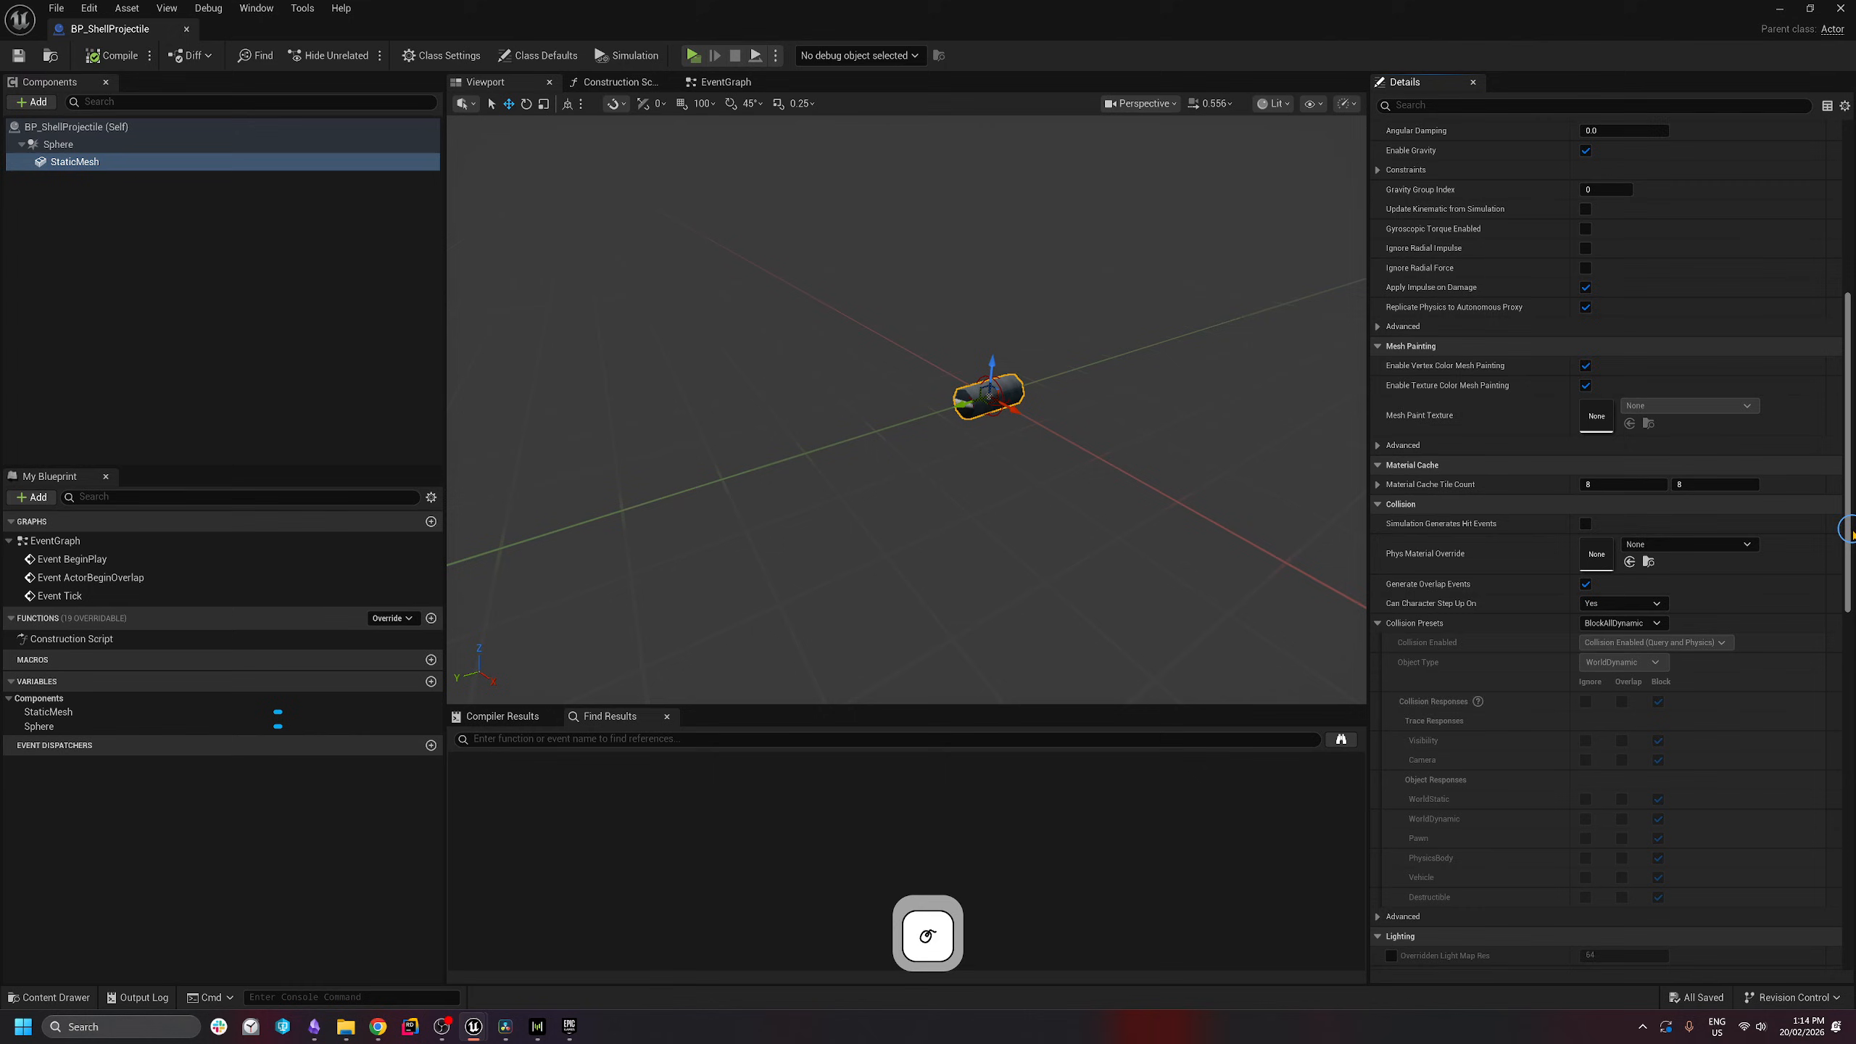
scroll(1849, 531, "down", 1)
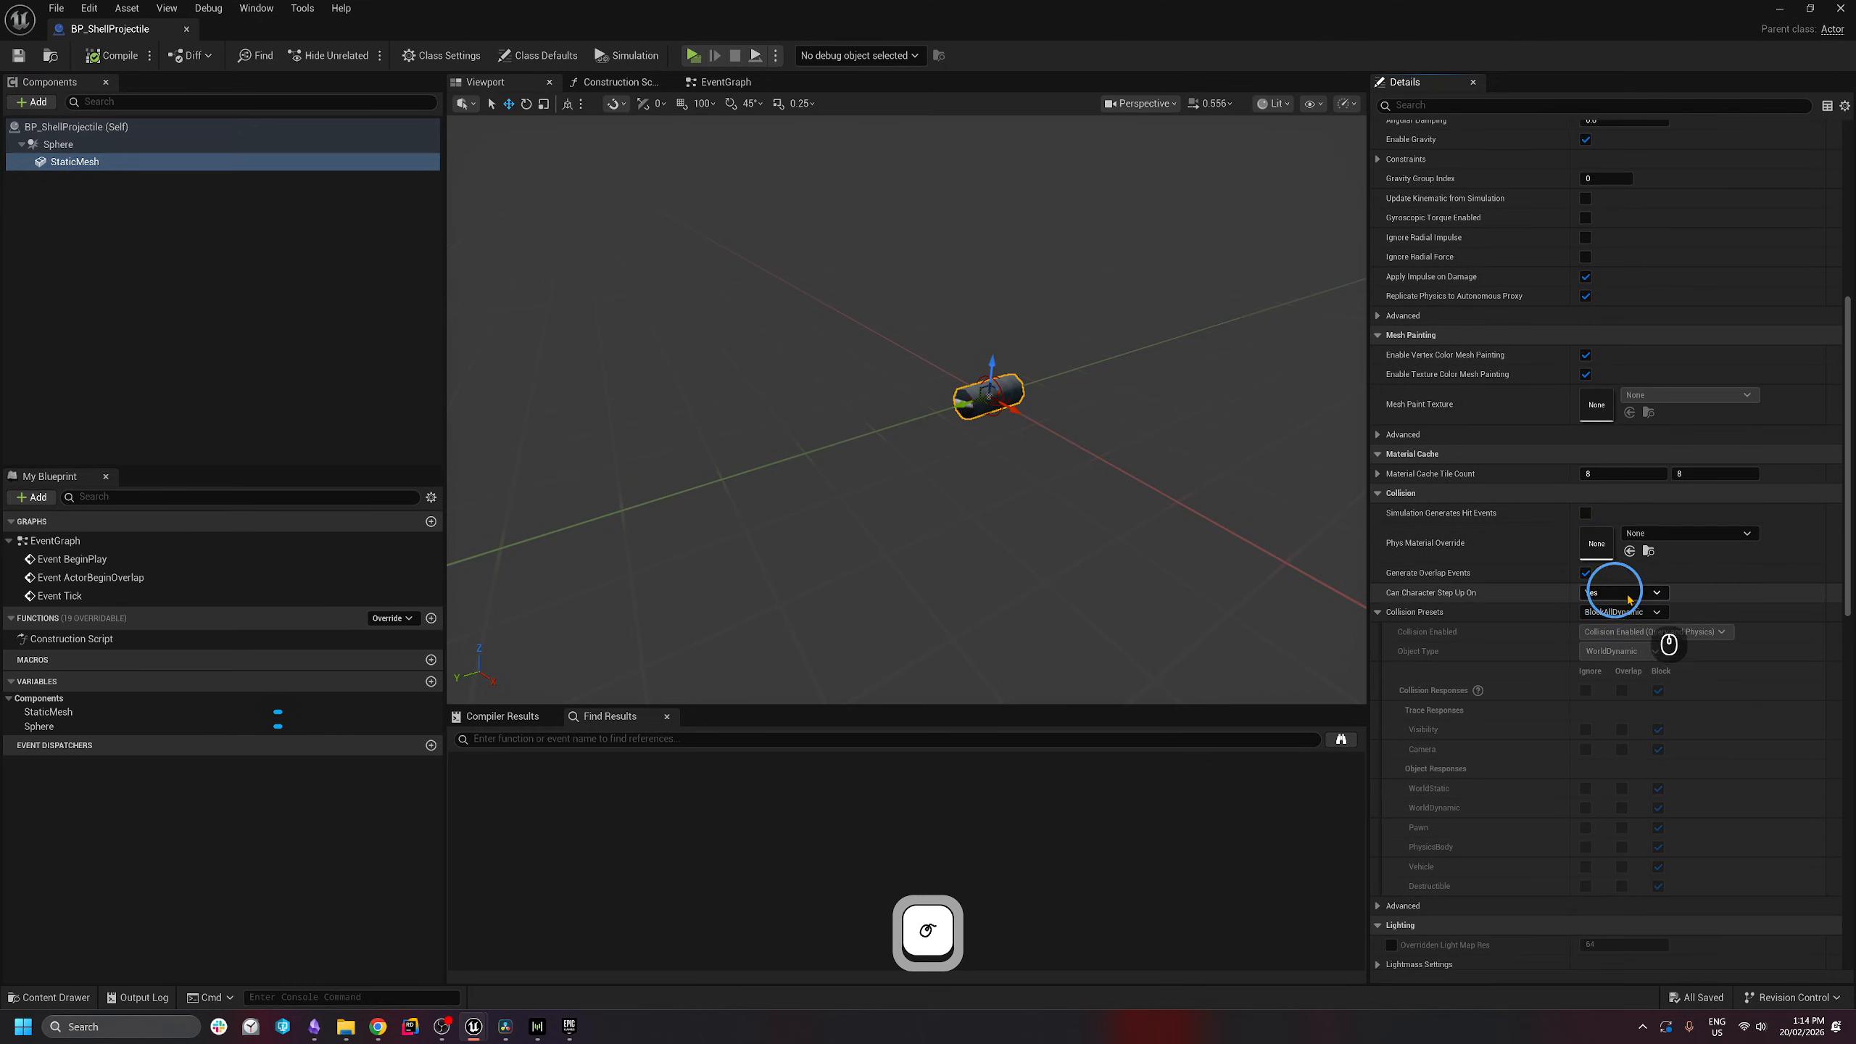
left_click(1618, 651)
left_click(1622, 659)
left_click(1623, 612)
left_click(1674, 514)
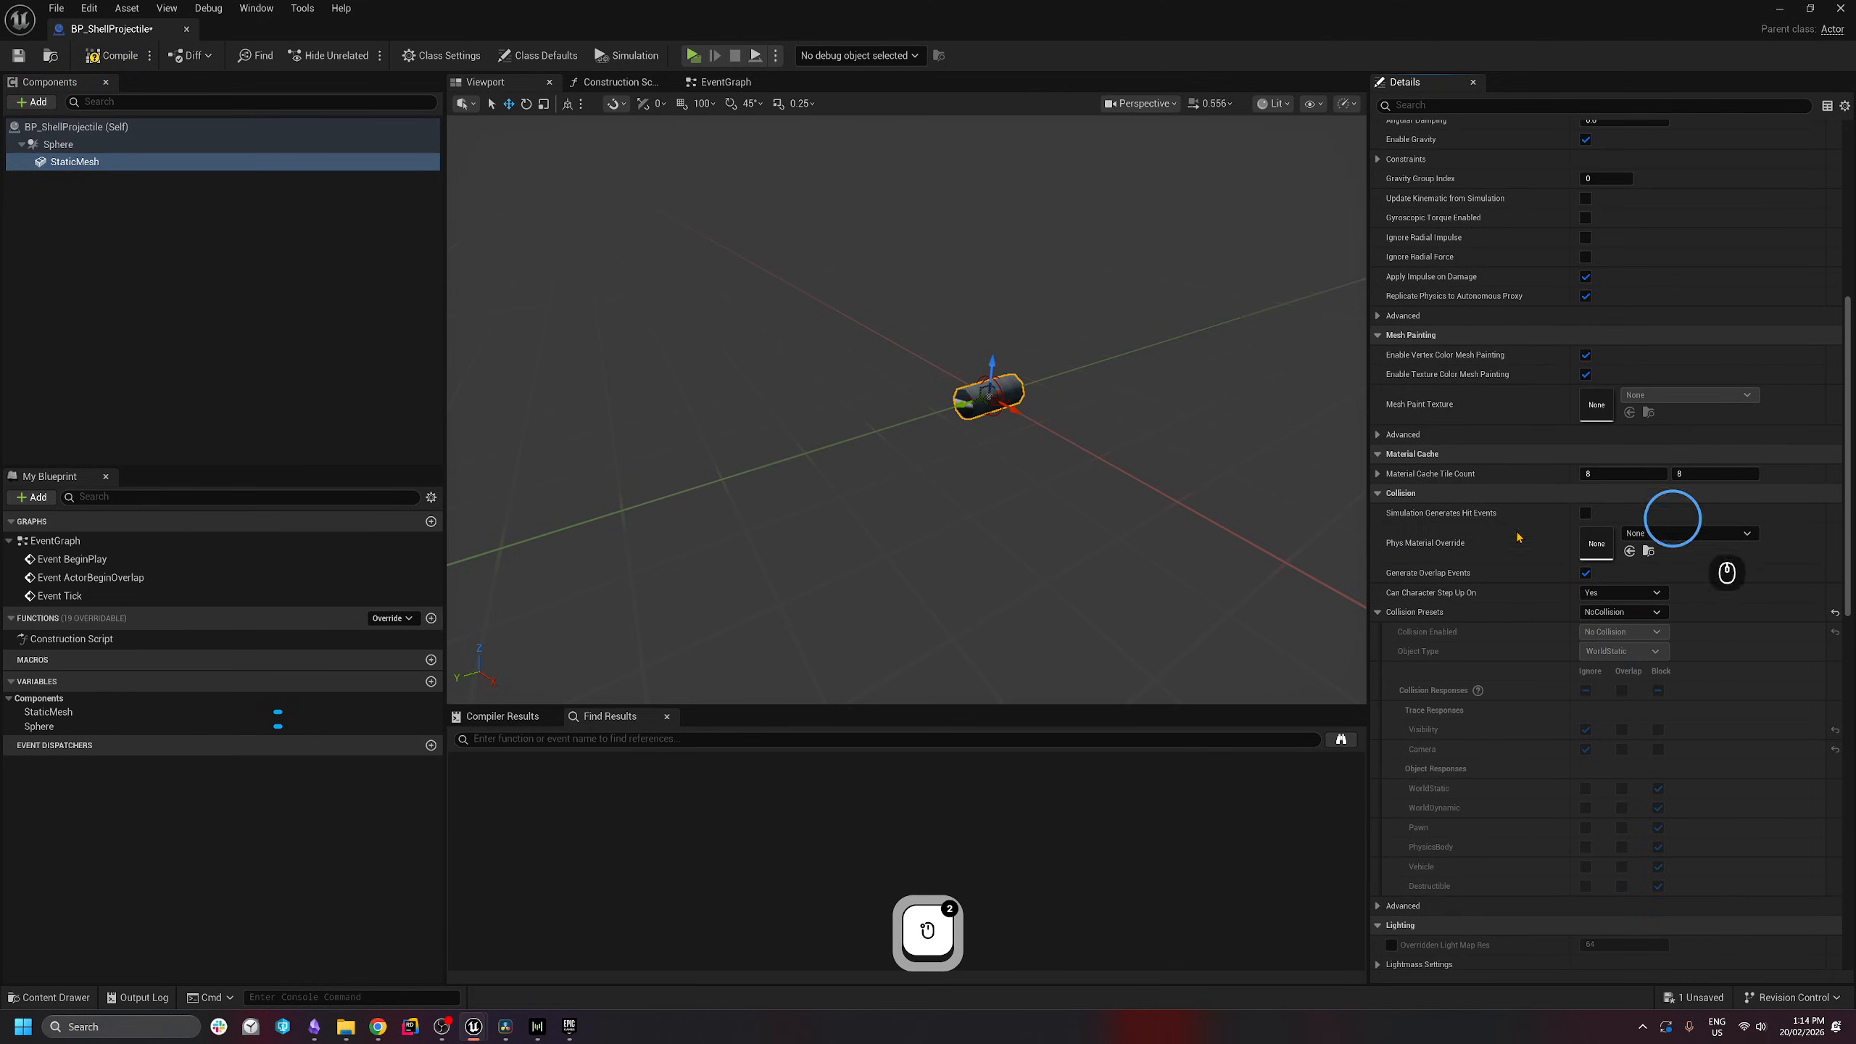
left_click(115, 144)
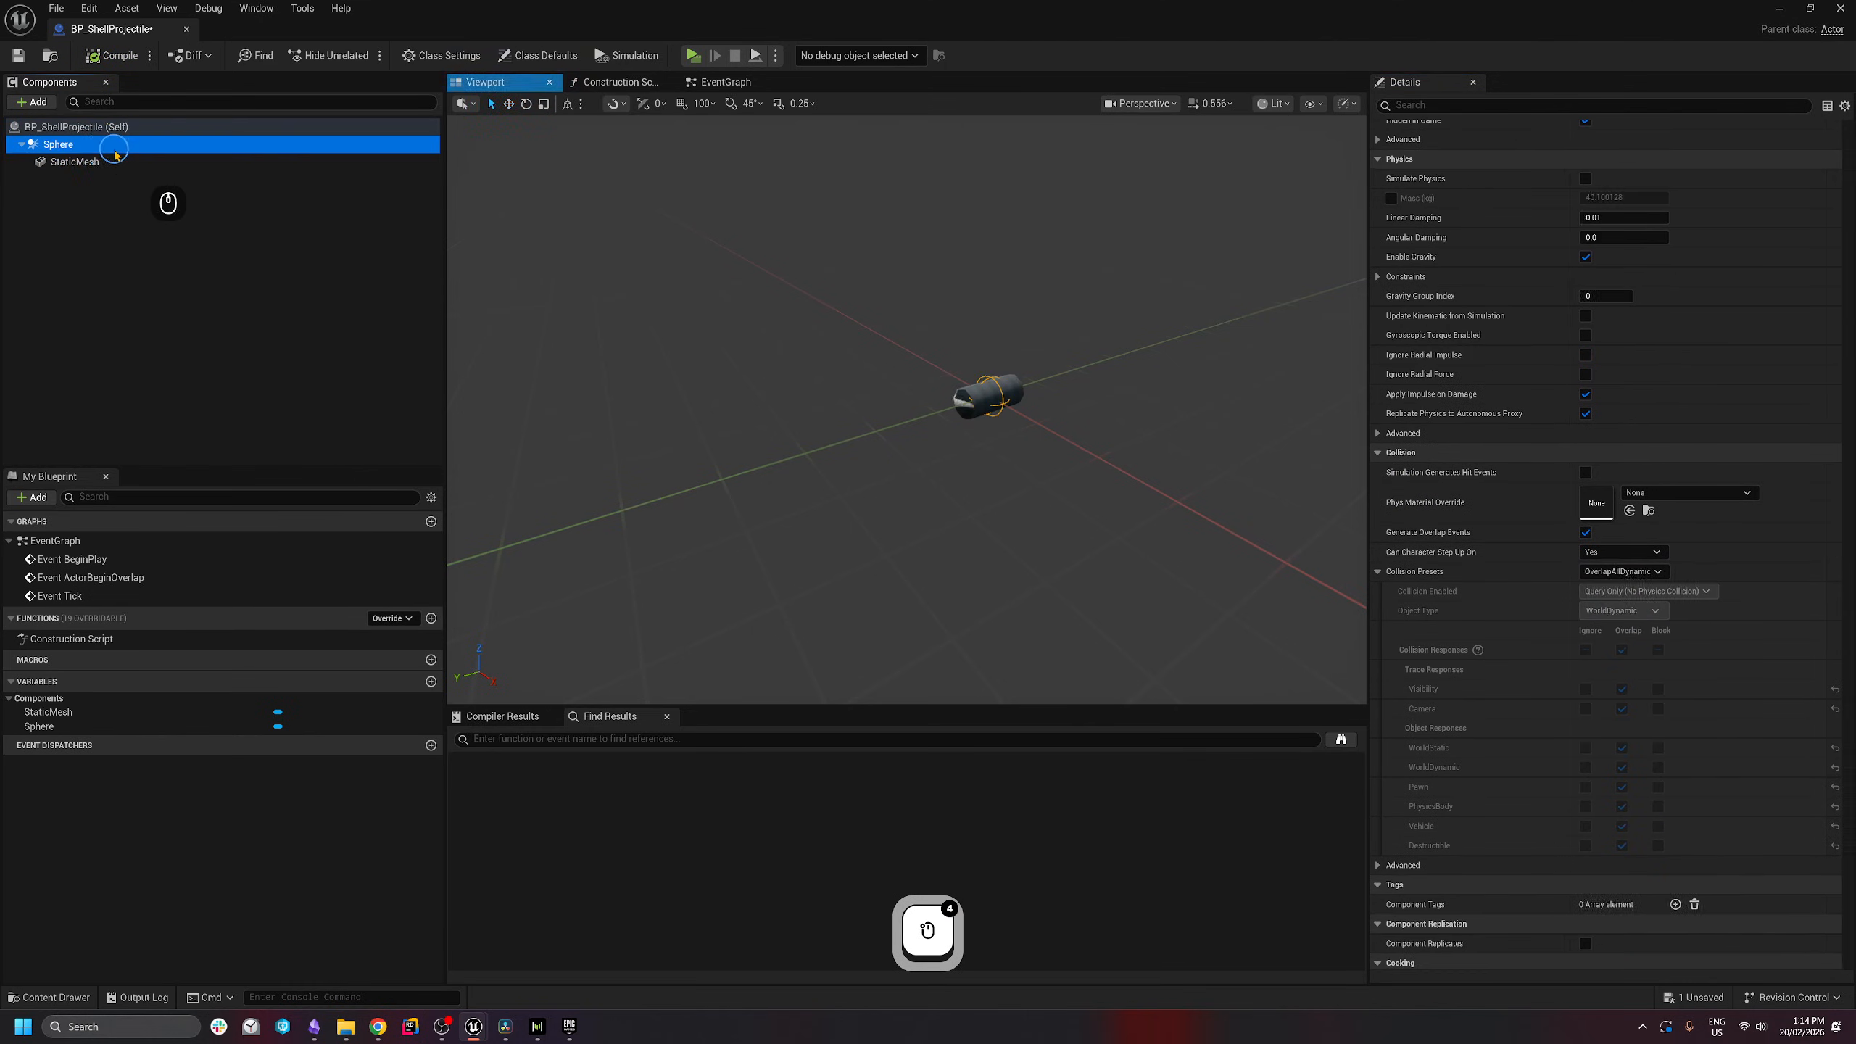
- Add a ProjectileMovement component with 10000 Initial Speed and save all
left_click(35, 103)
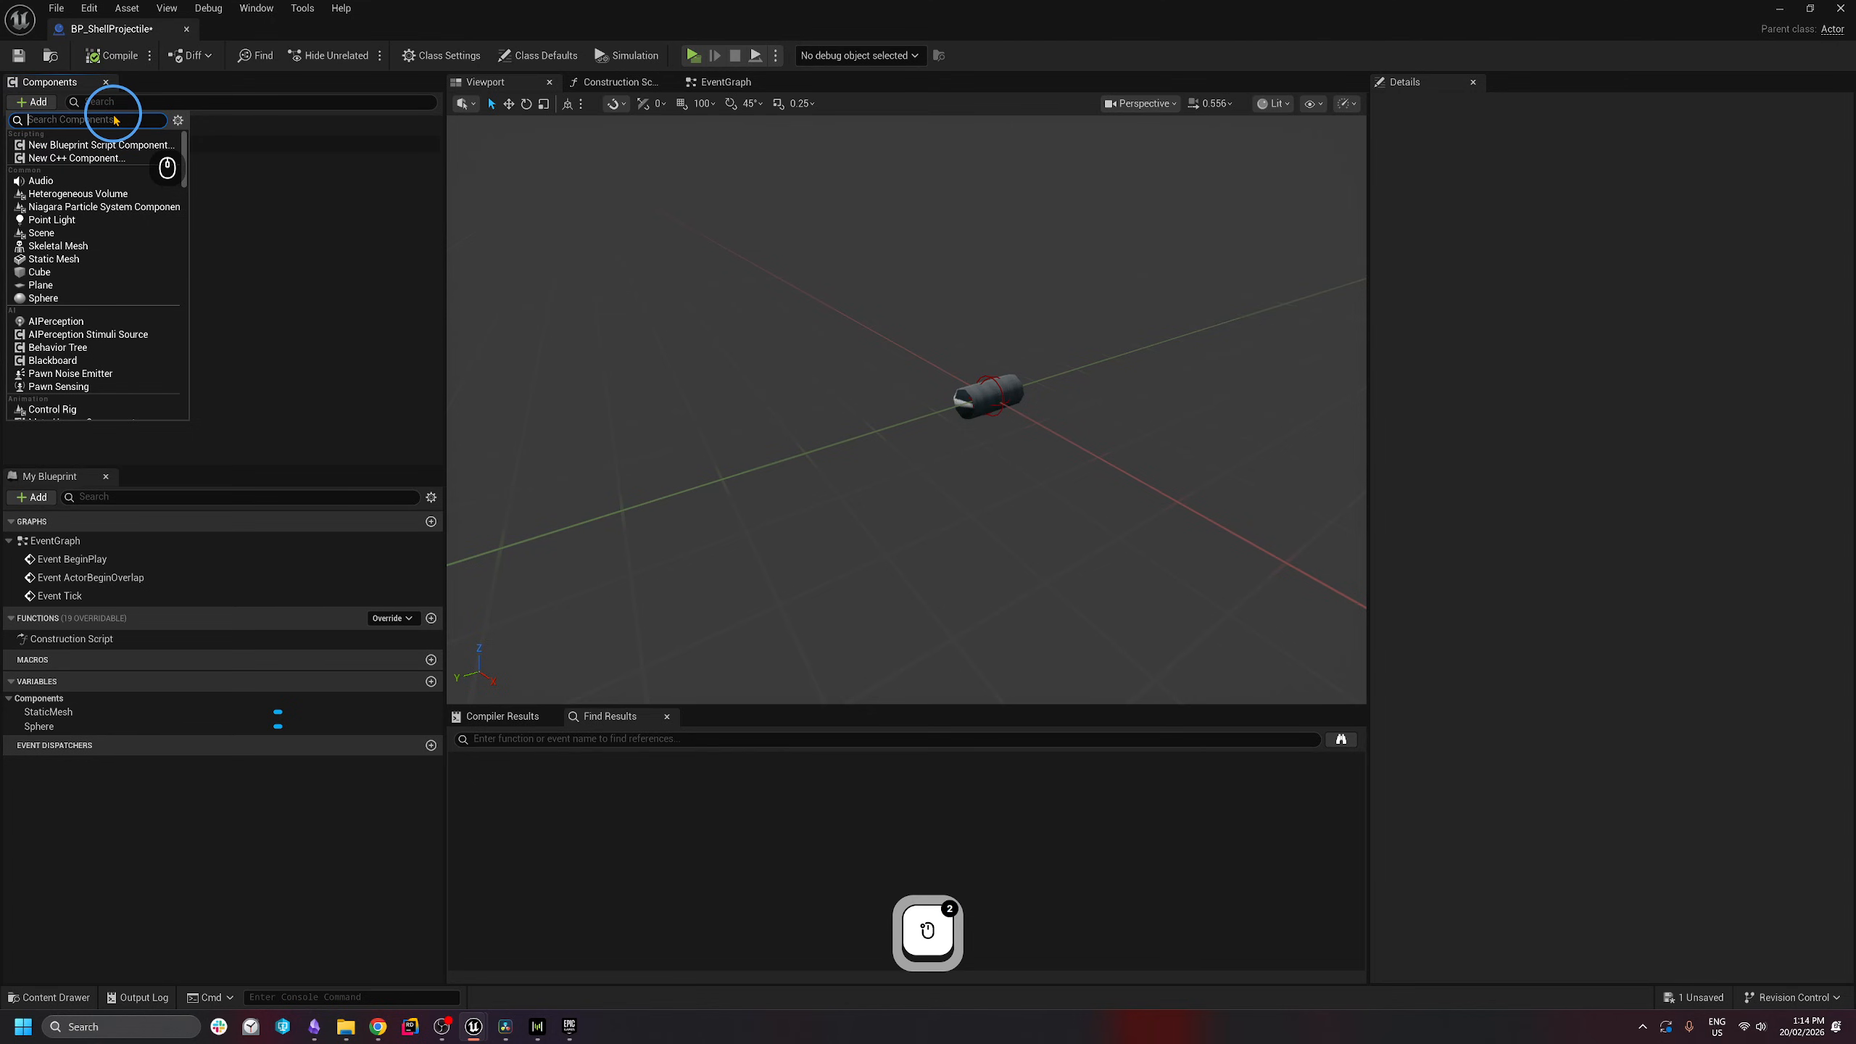
type("pro")
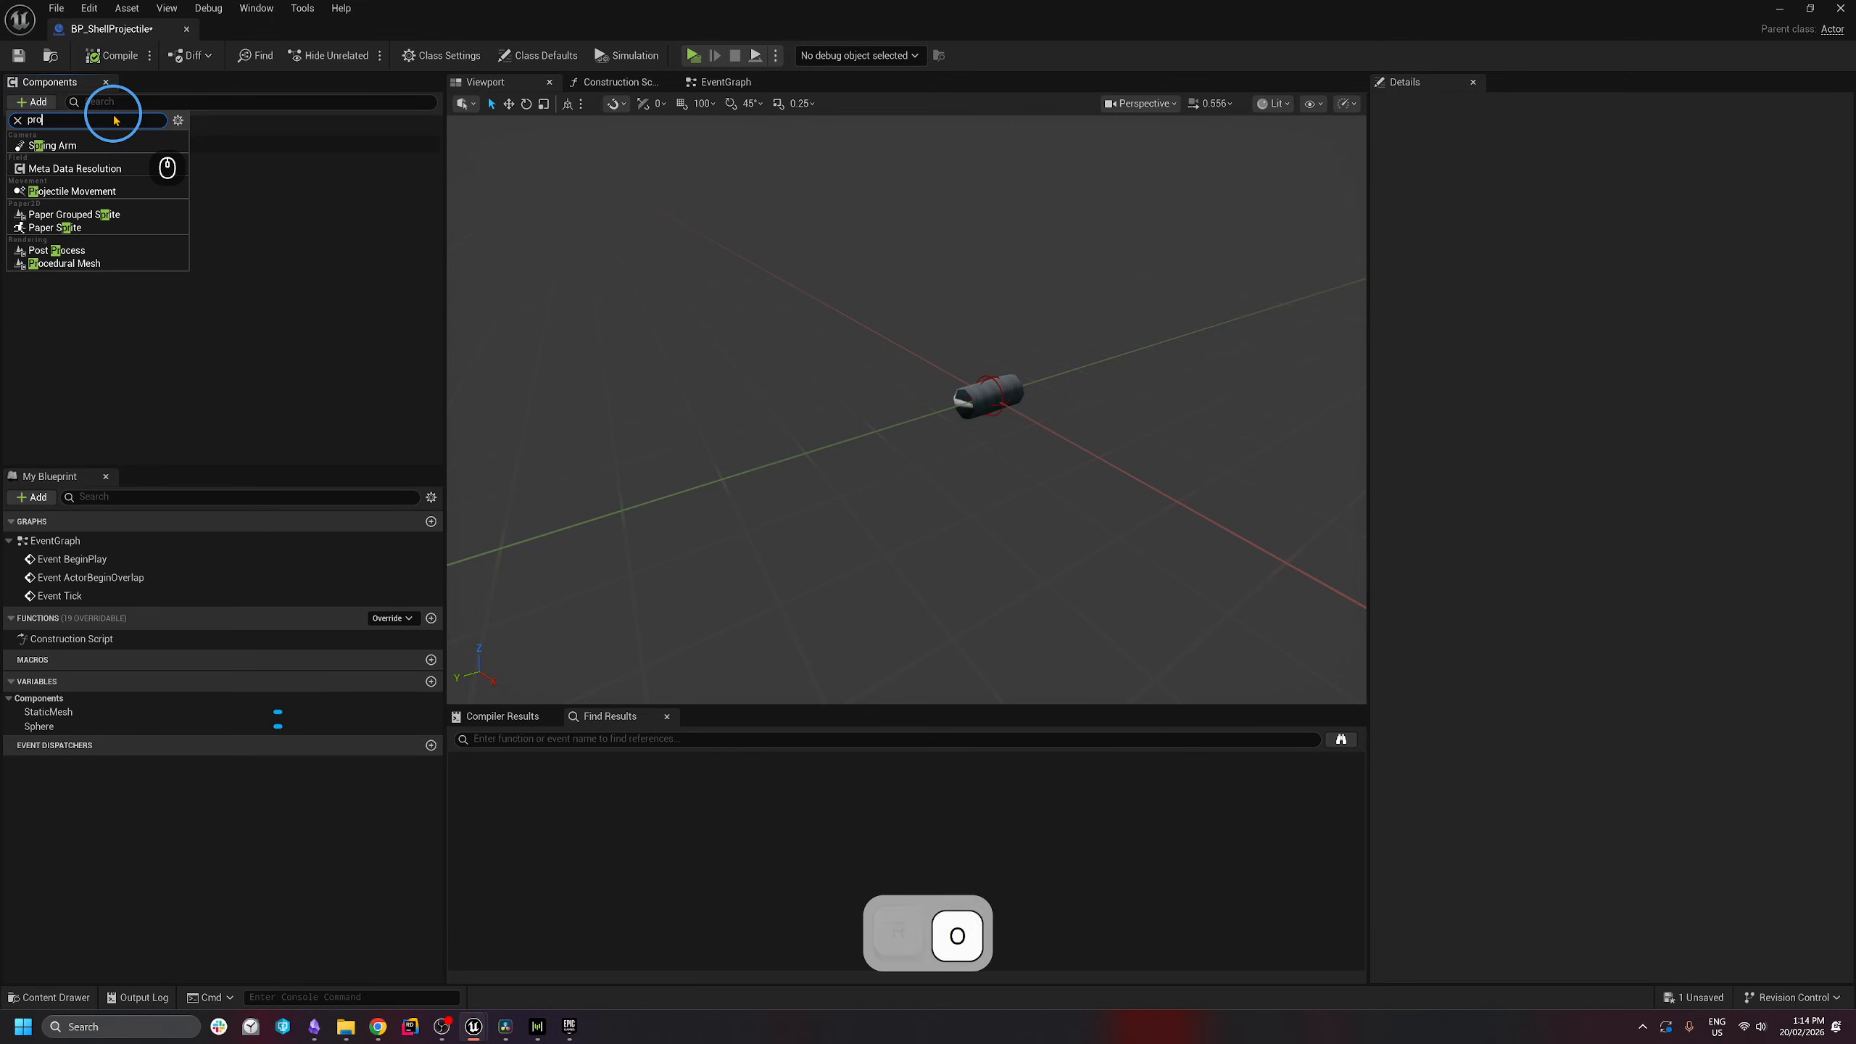
type("ject")
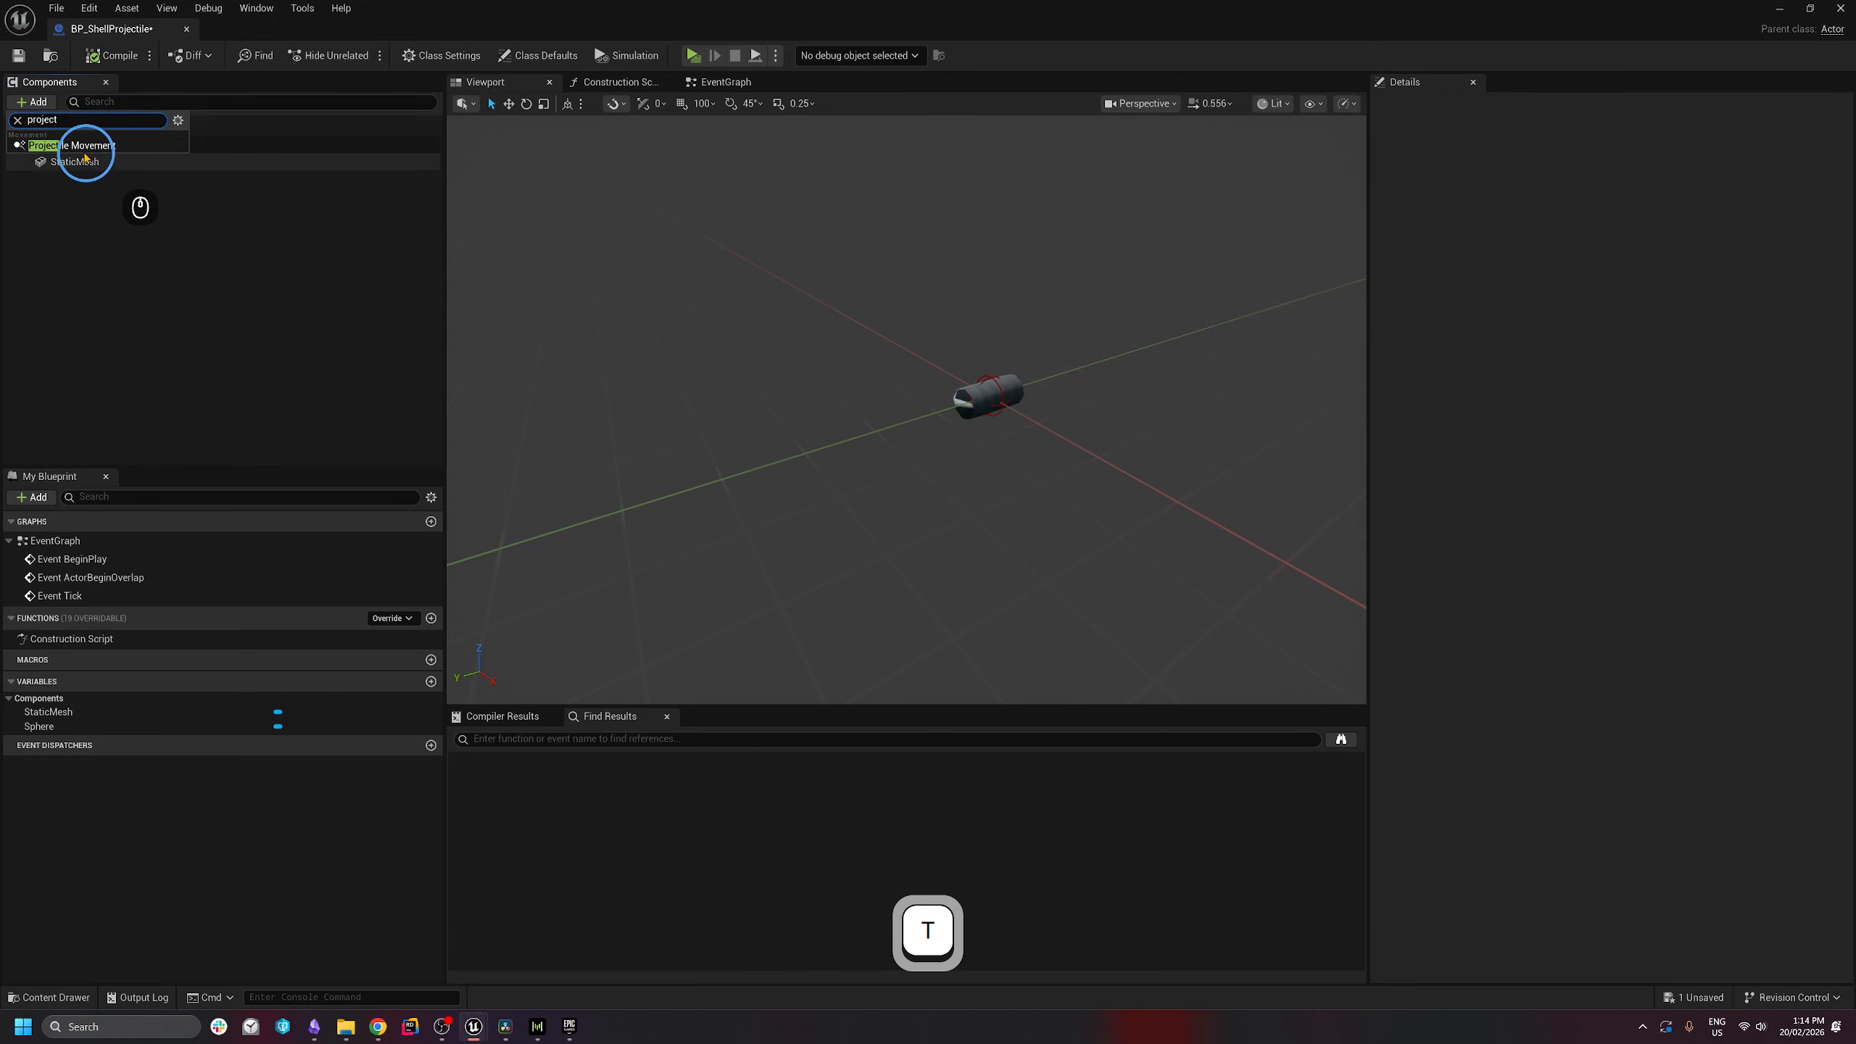
left_click(81, 146)
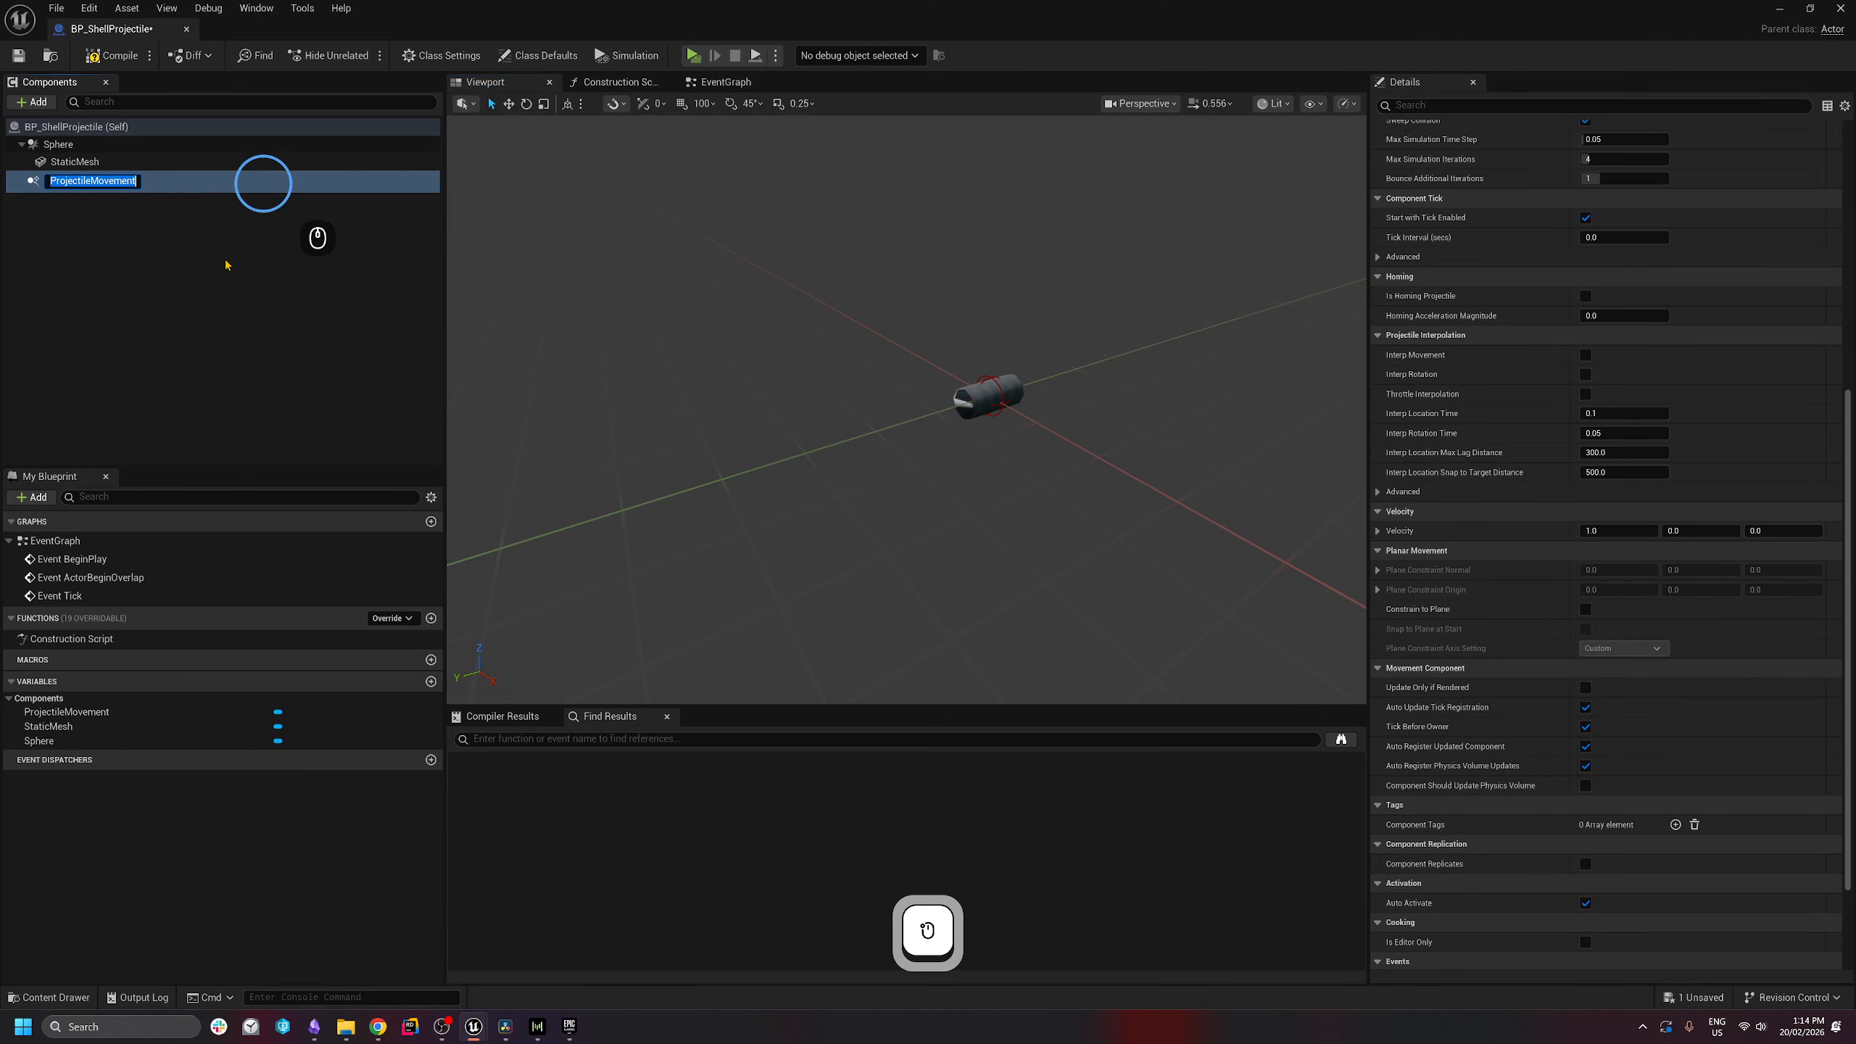
left_click(179, 315)
left_click(127, 180)
scroll(1623, 567, "up", 6)
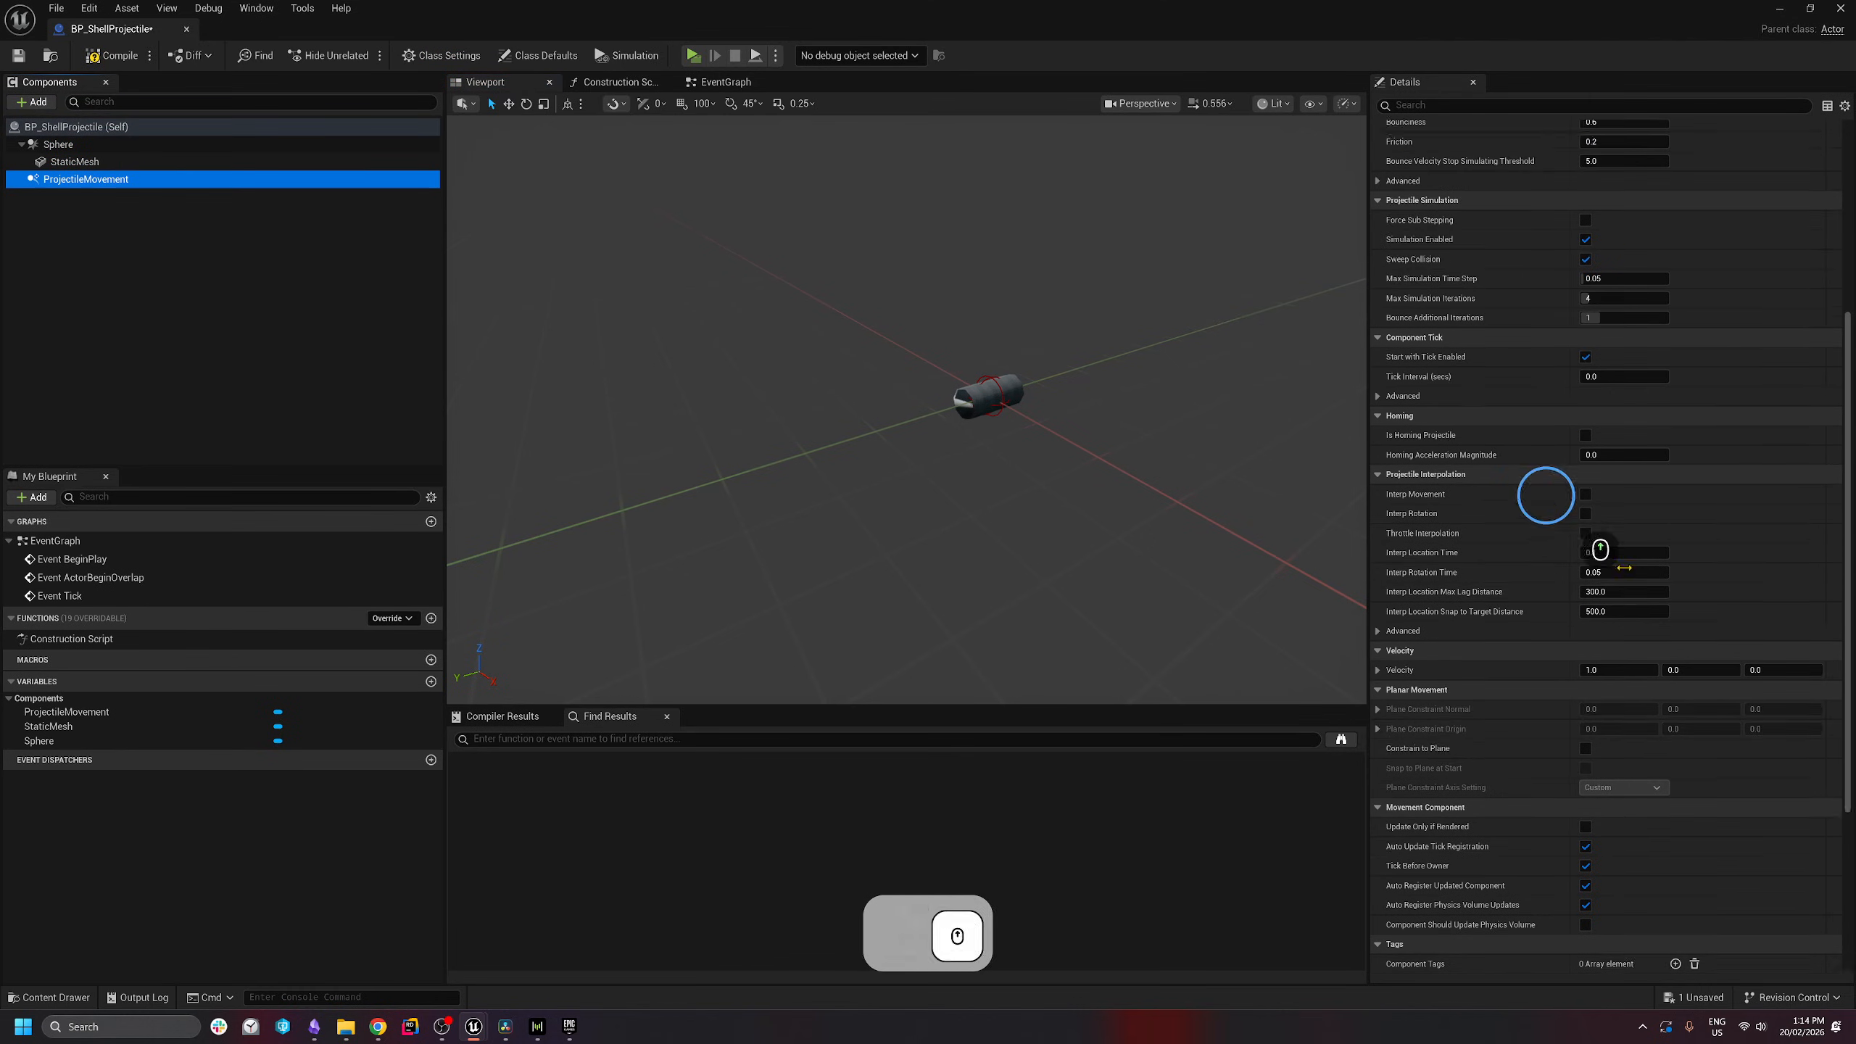
scroll(1600, 549, "up", 6)
left_click(1632, 286)
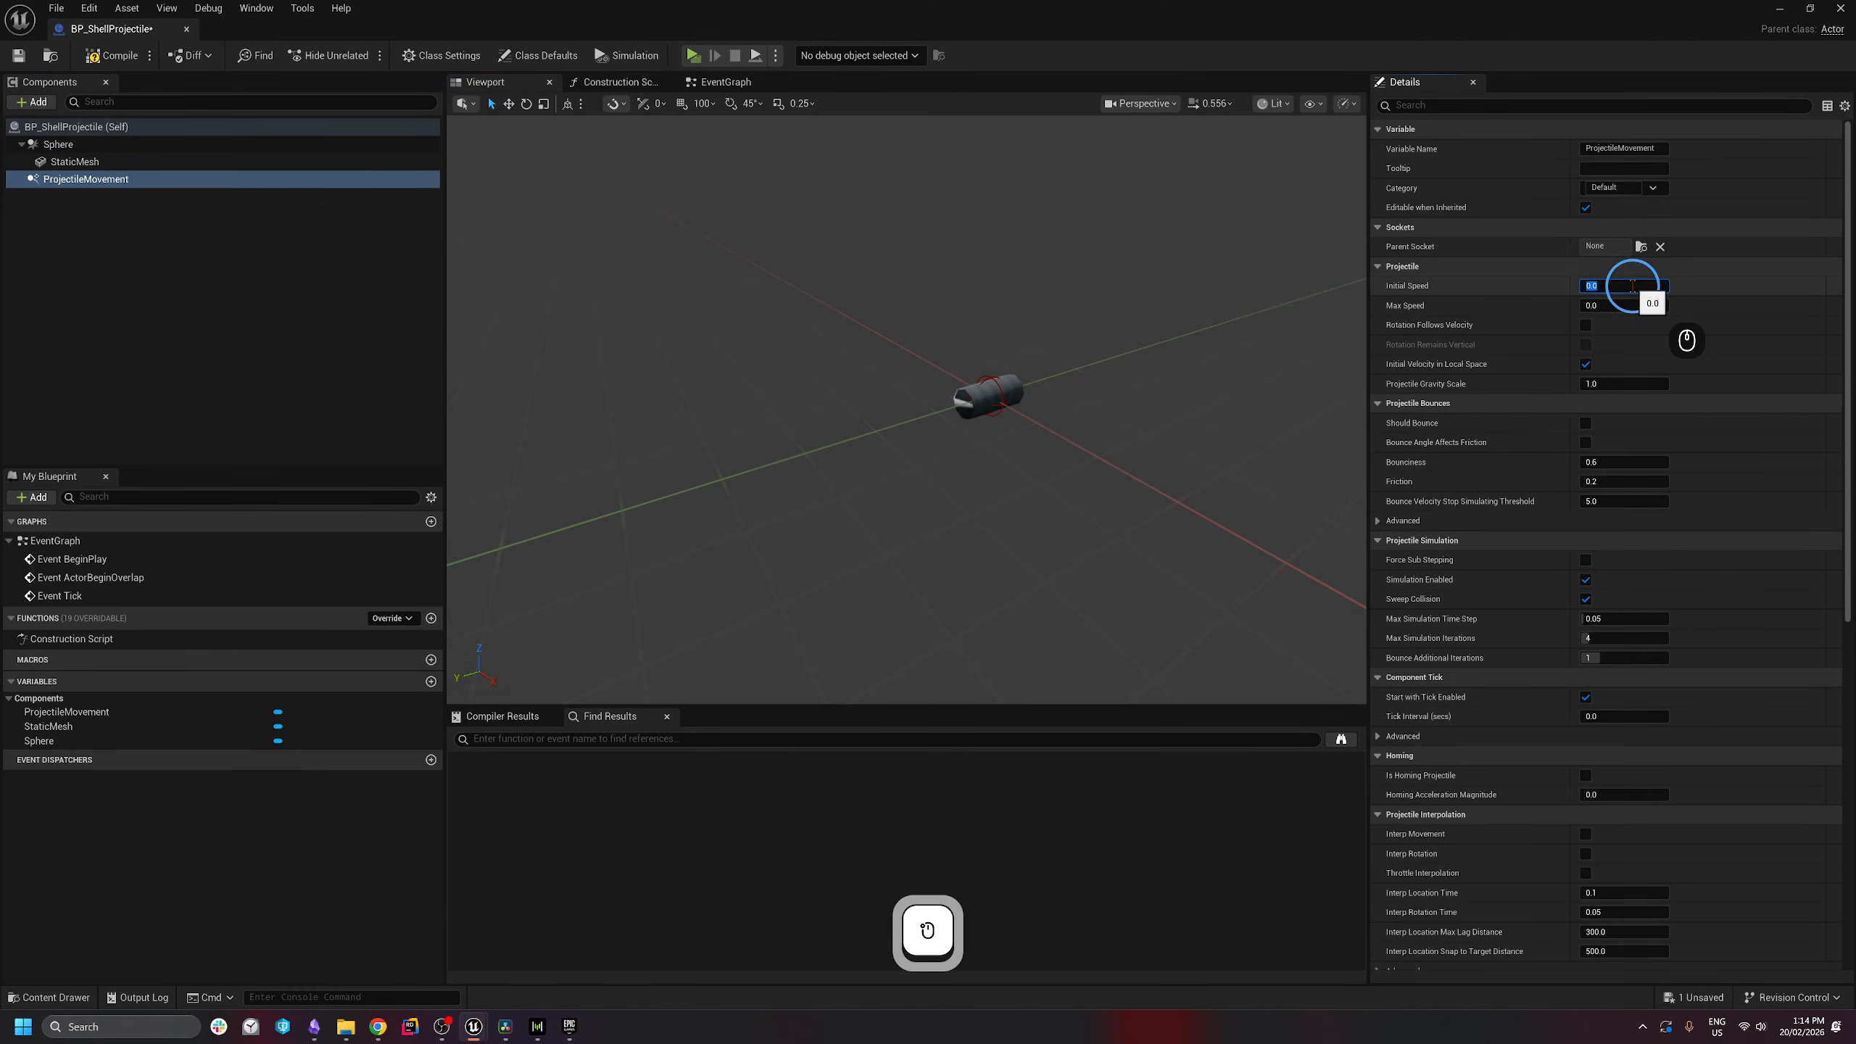
type("10000")
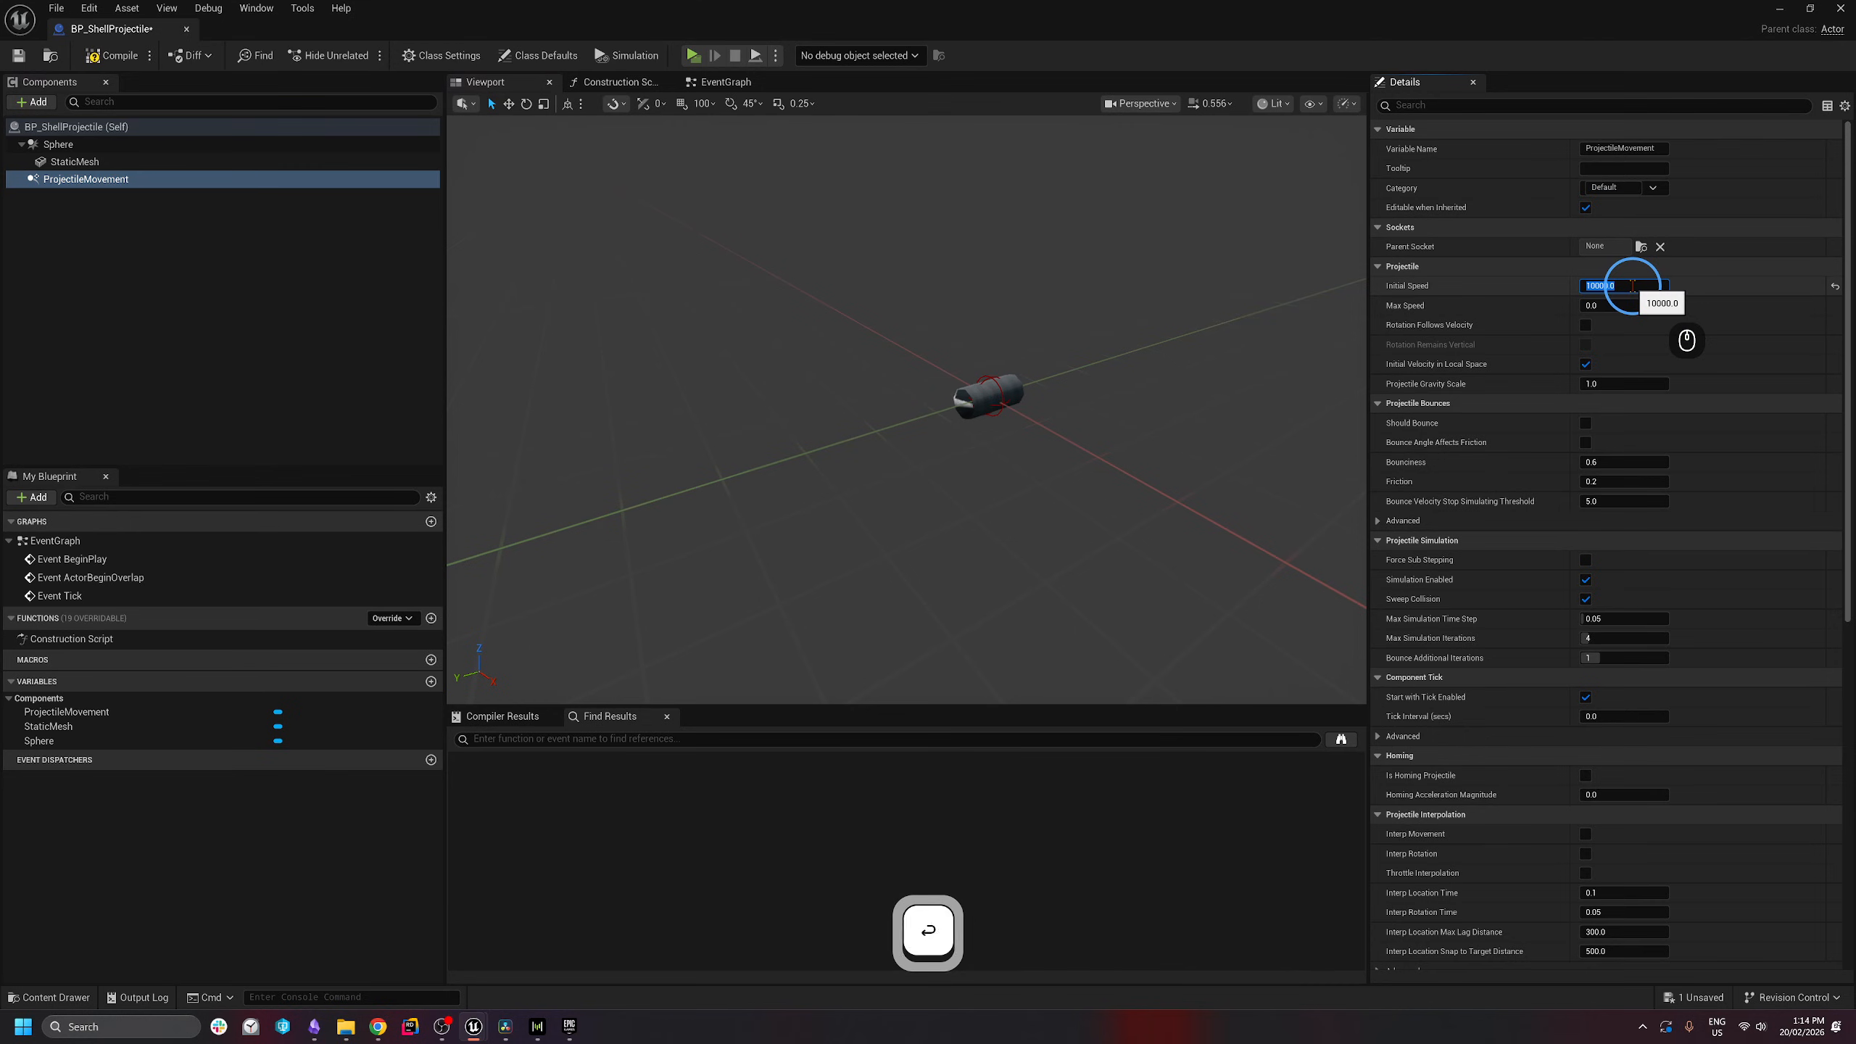
key("Return")
key("ctrl+shift+s")
- Delete the default event nodes from BP_ShellProjectile's event graph
left_click(734, 87)
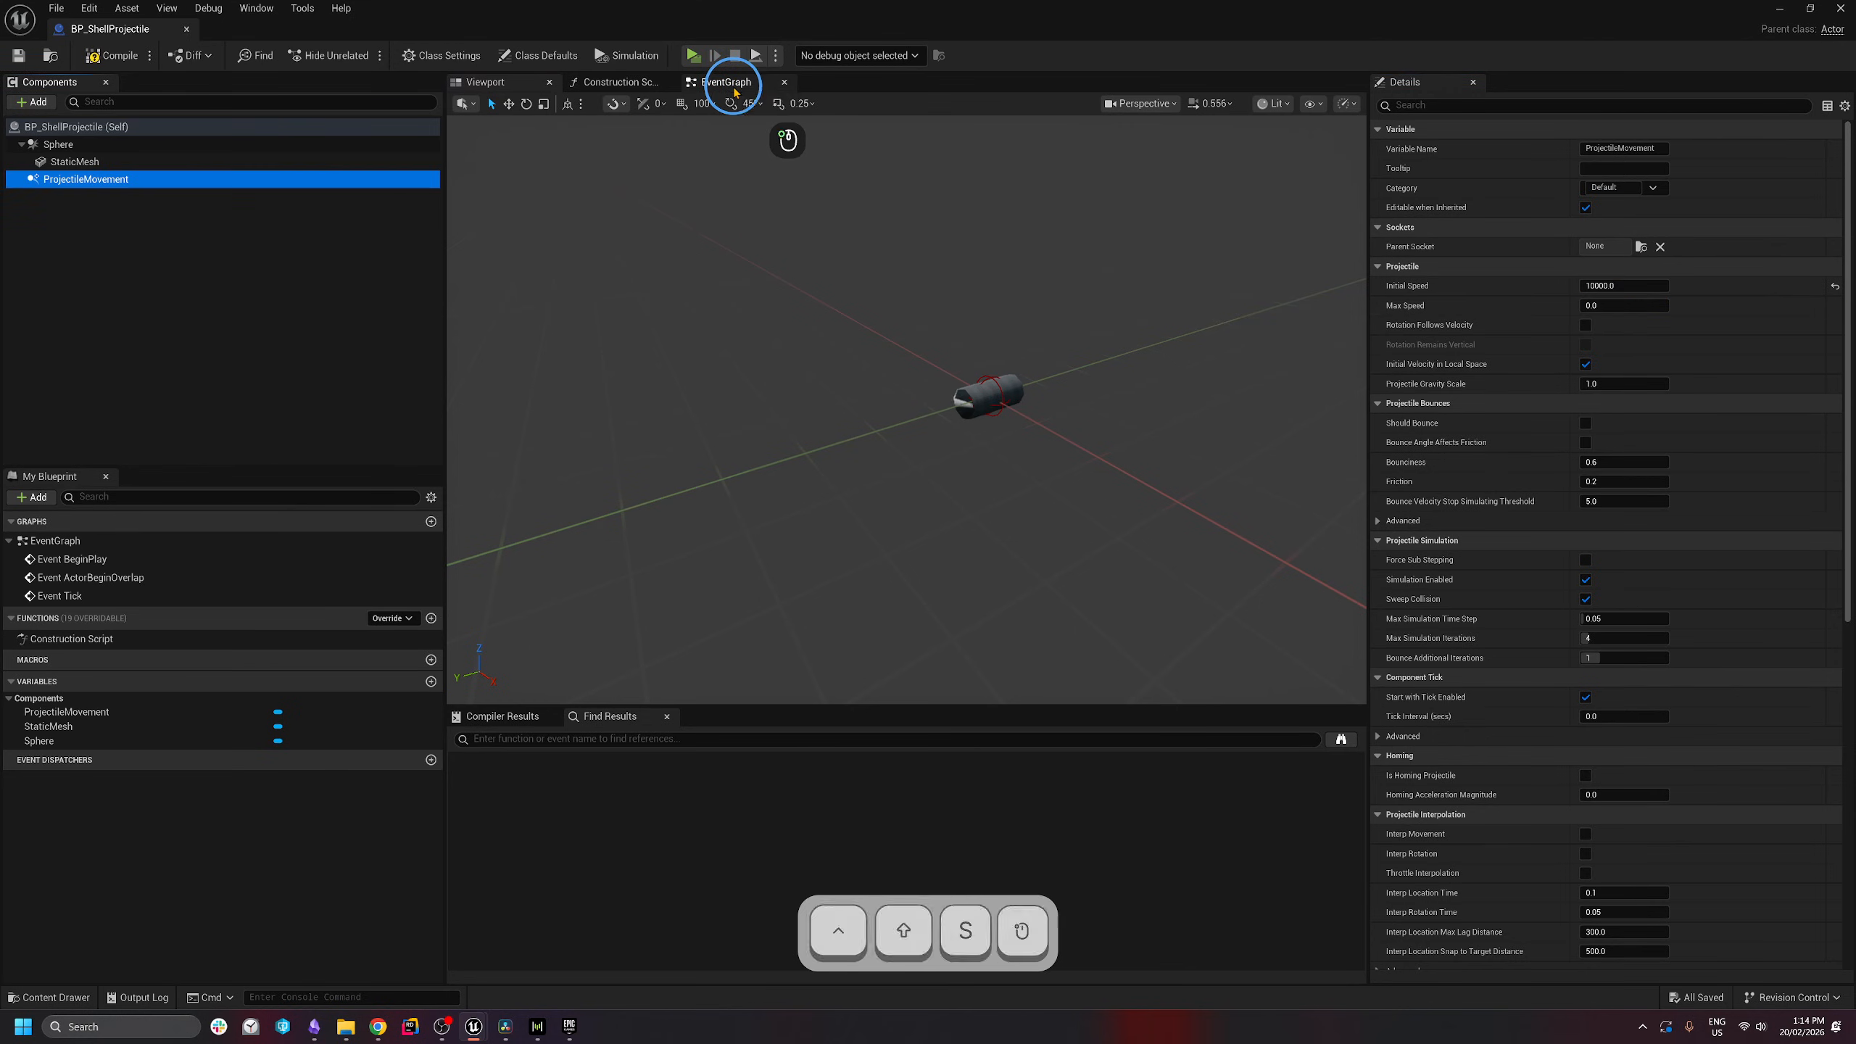
right_click_drag(1168, 422, 974, 469)
left_click_drag(1037, 384, 541, 637)
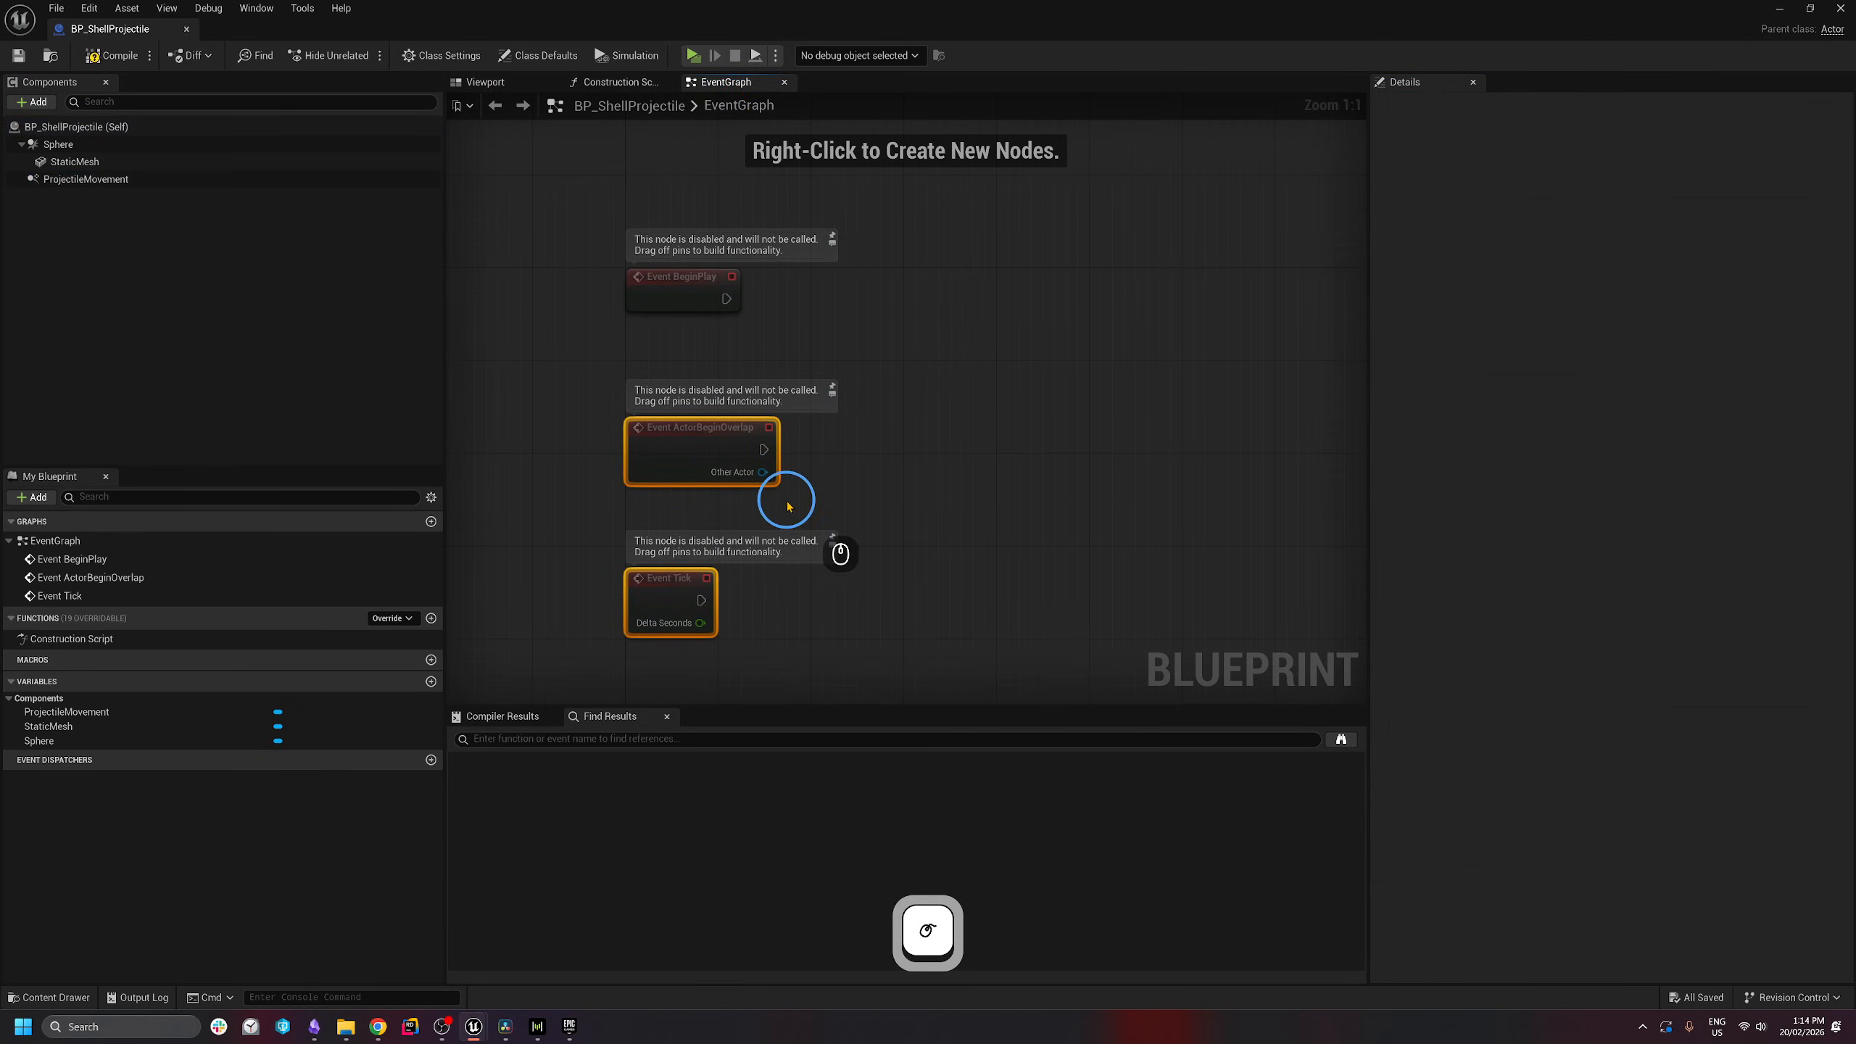
key("ctrl+a")
key("BackSpace")
- Add an On Projectile Stop event for the ProjectileMovement component
left_click(116, 180)
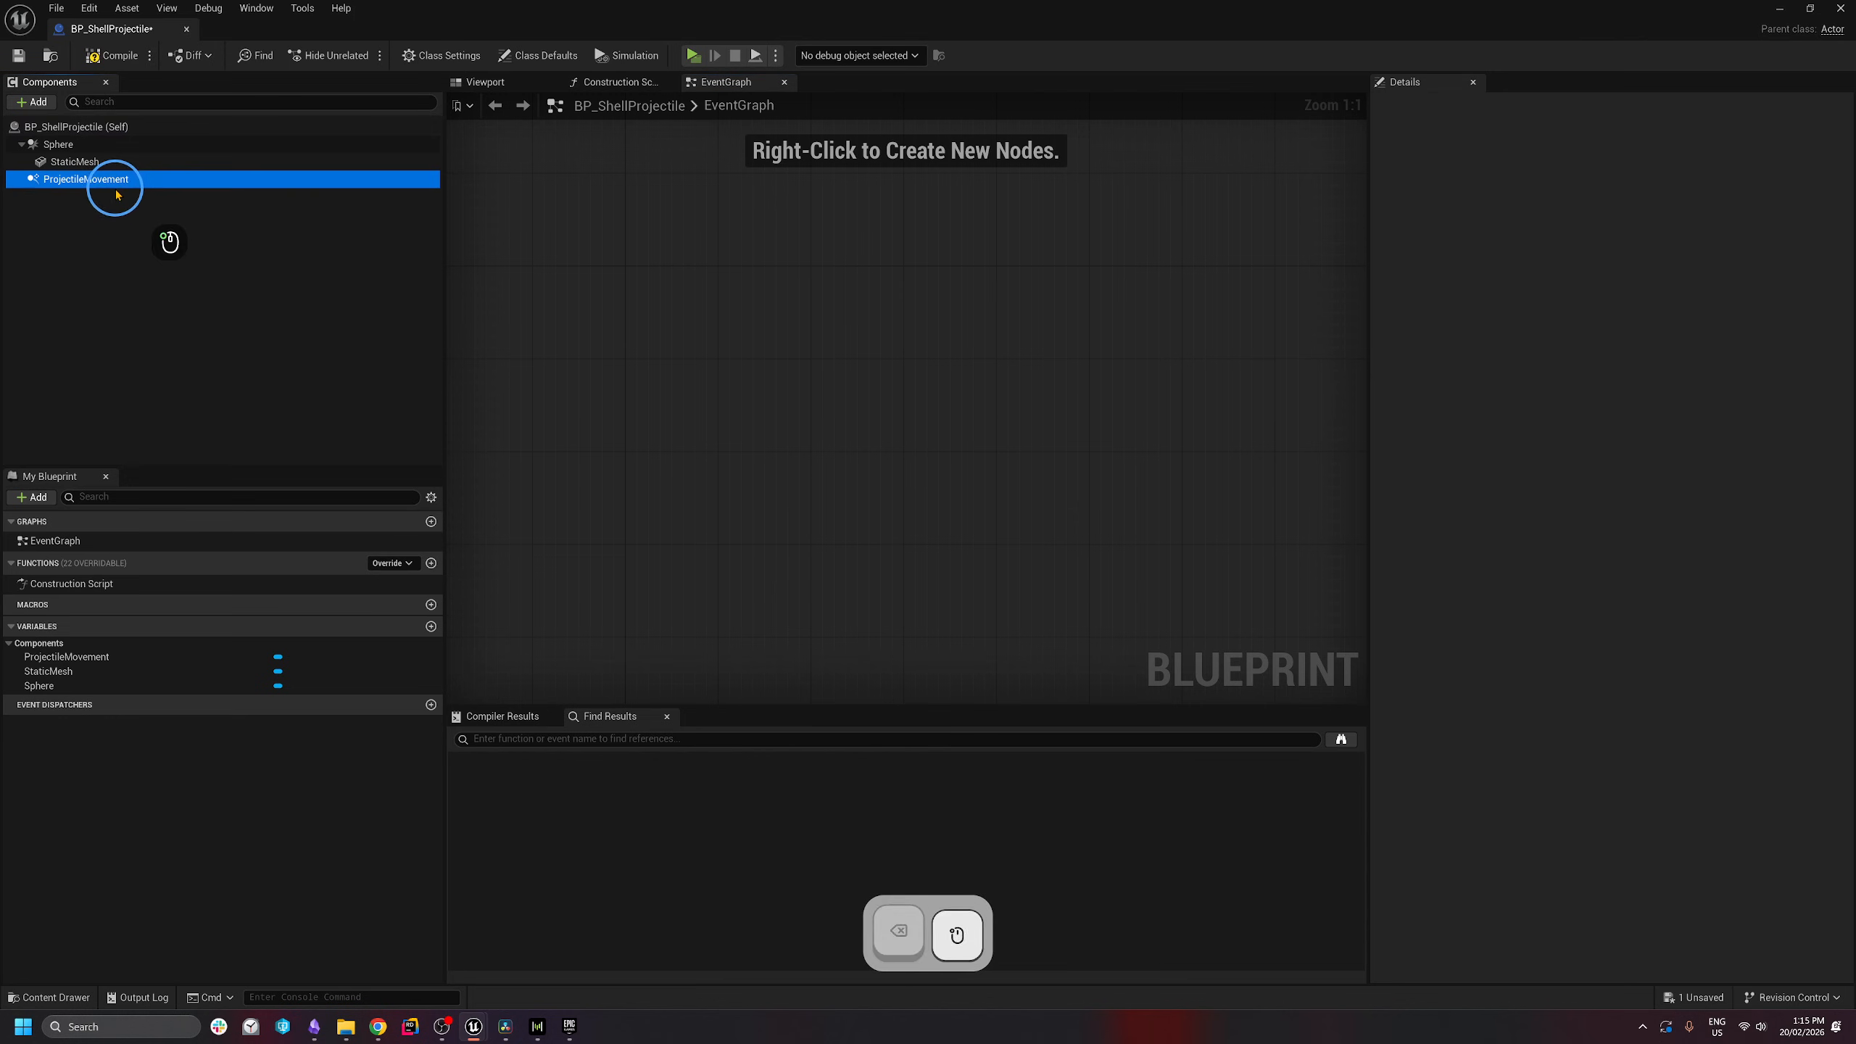
scroll(1849, 369, "down", 1)
left_click_drag(1851, 369, 1824, 905)
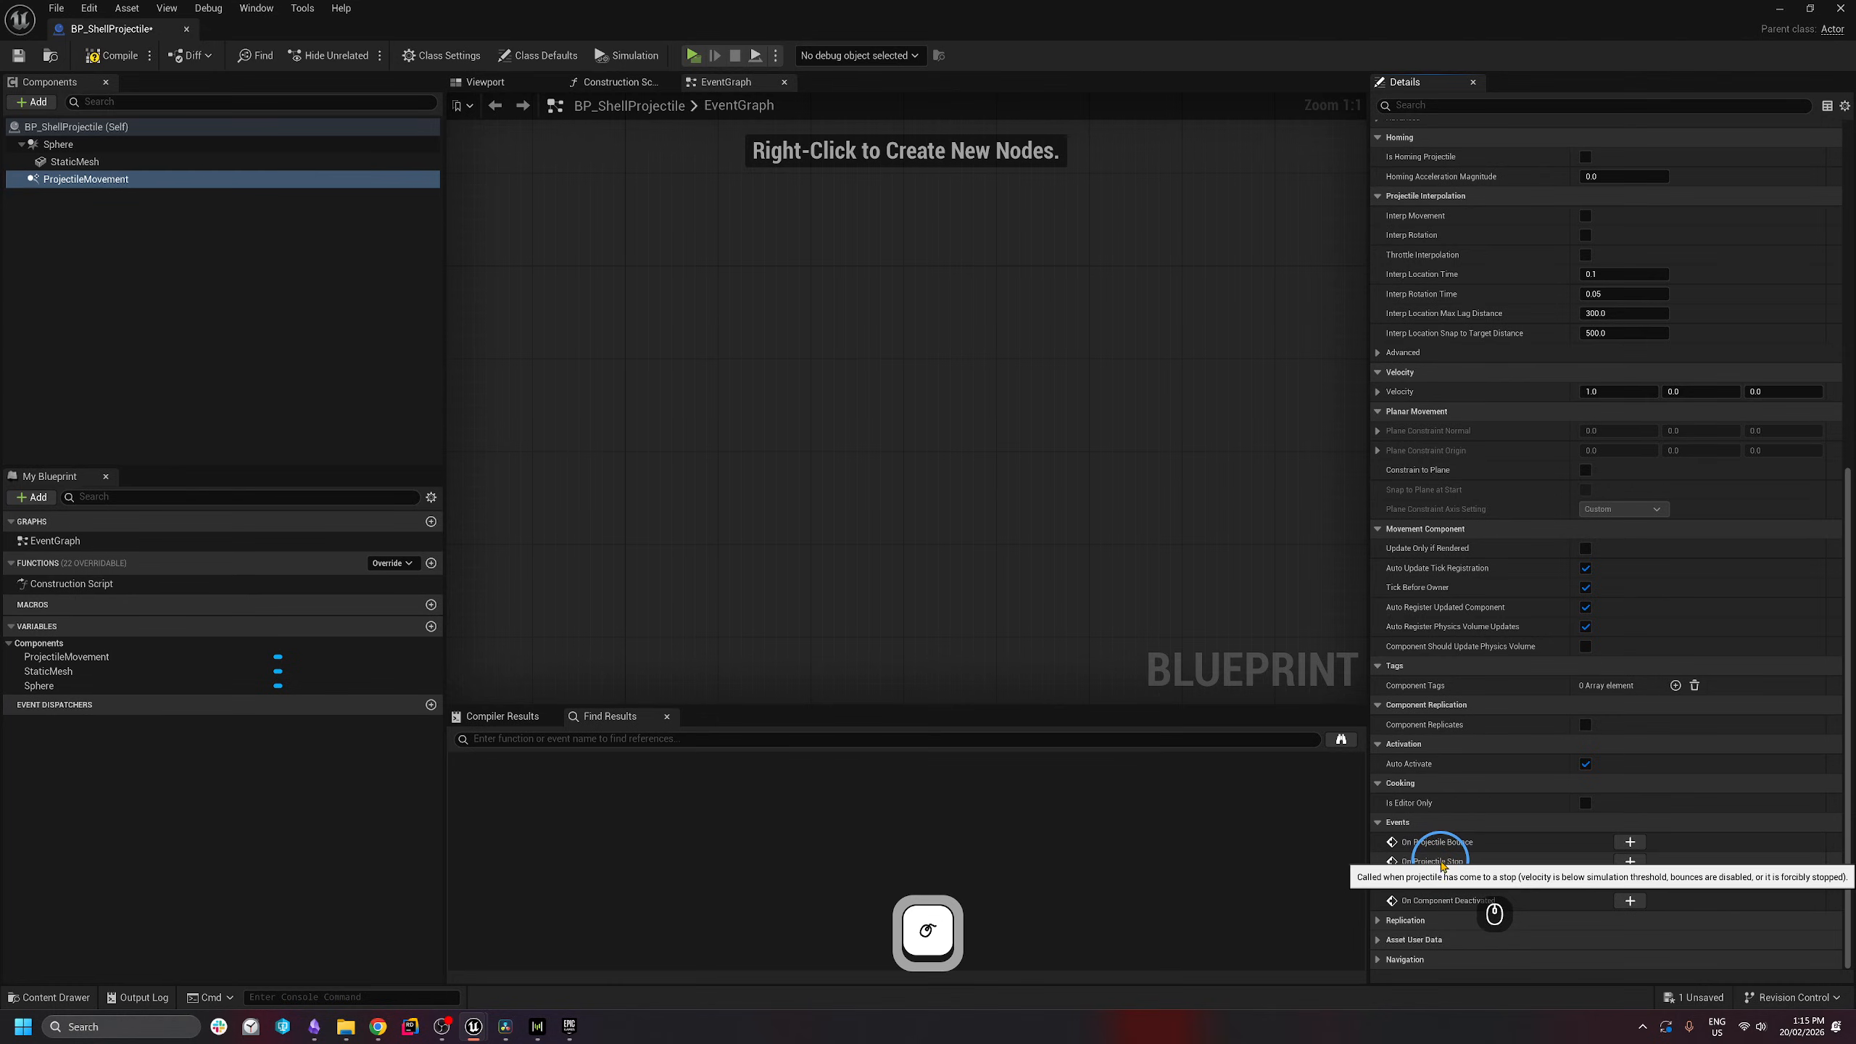
left_click(1630, 861)
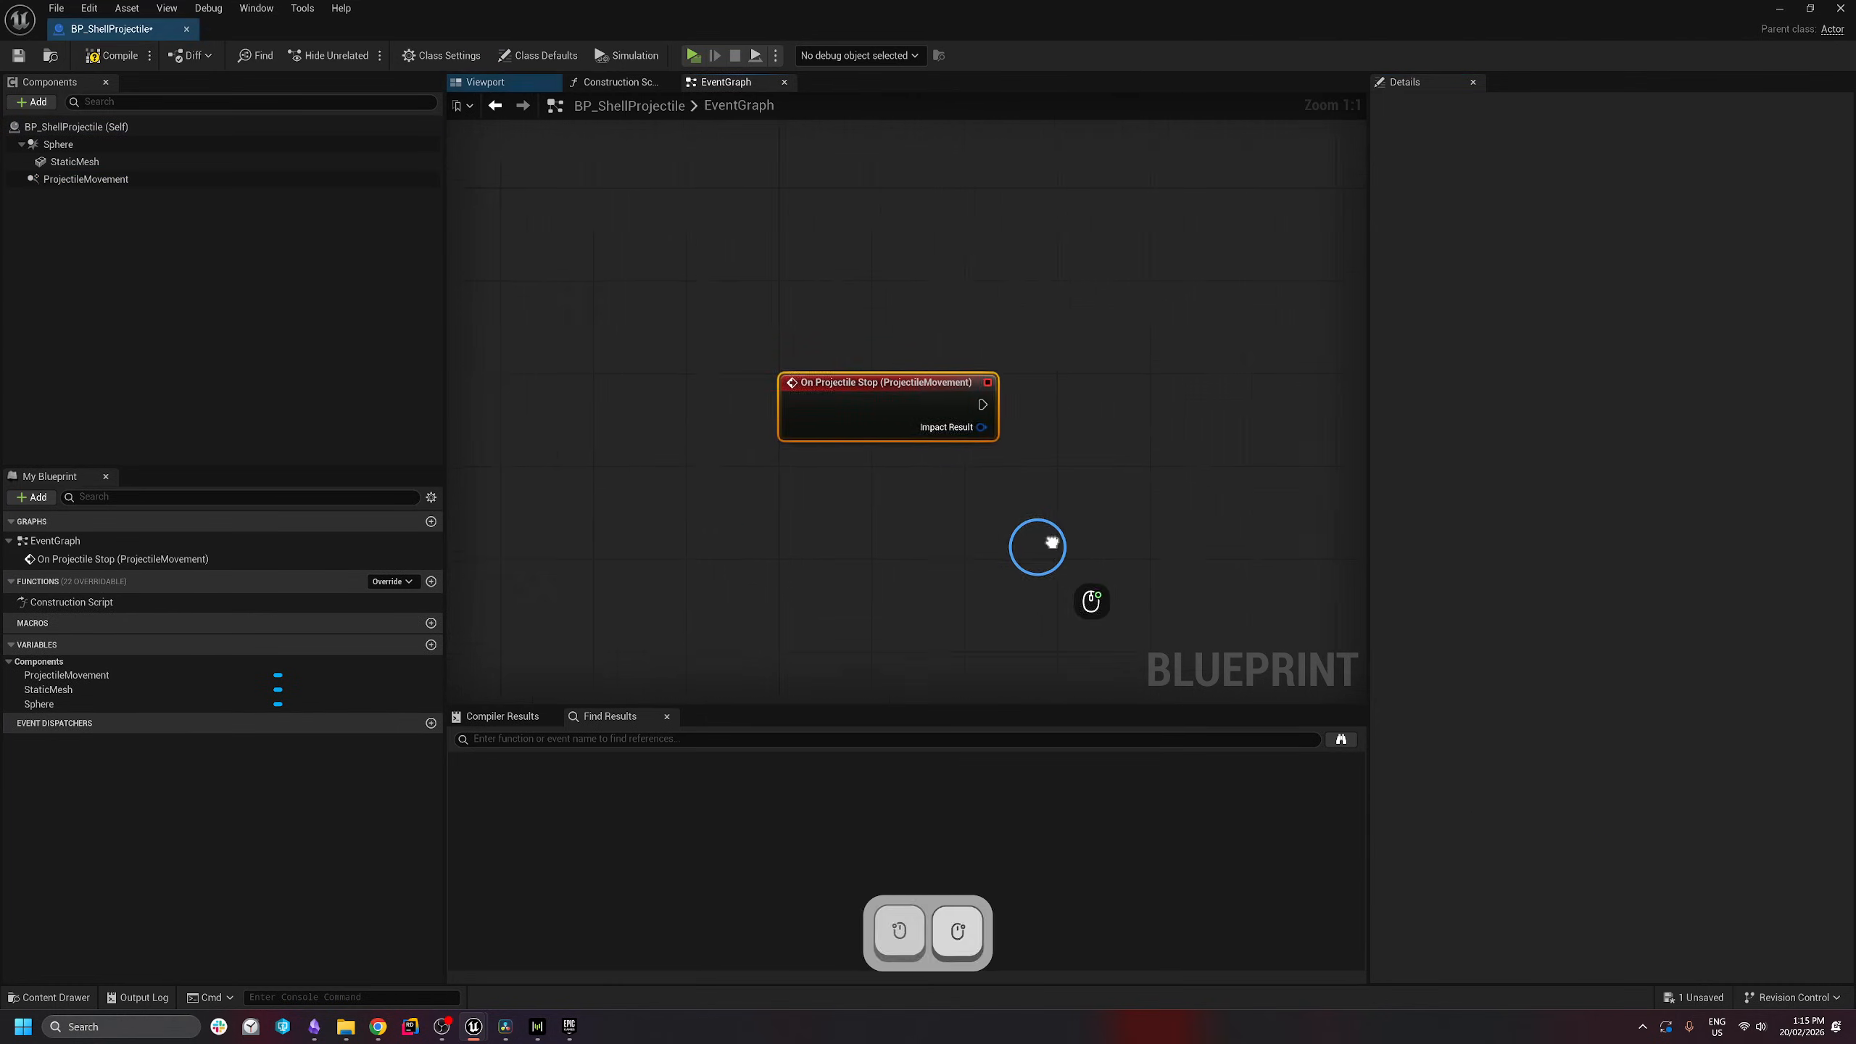
- Chain a Spawn System at Location node after it, fed by Get Actor Location
left_click_drag(758, 295, 910, 298)
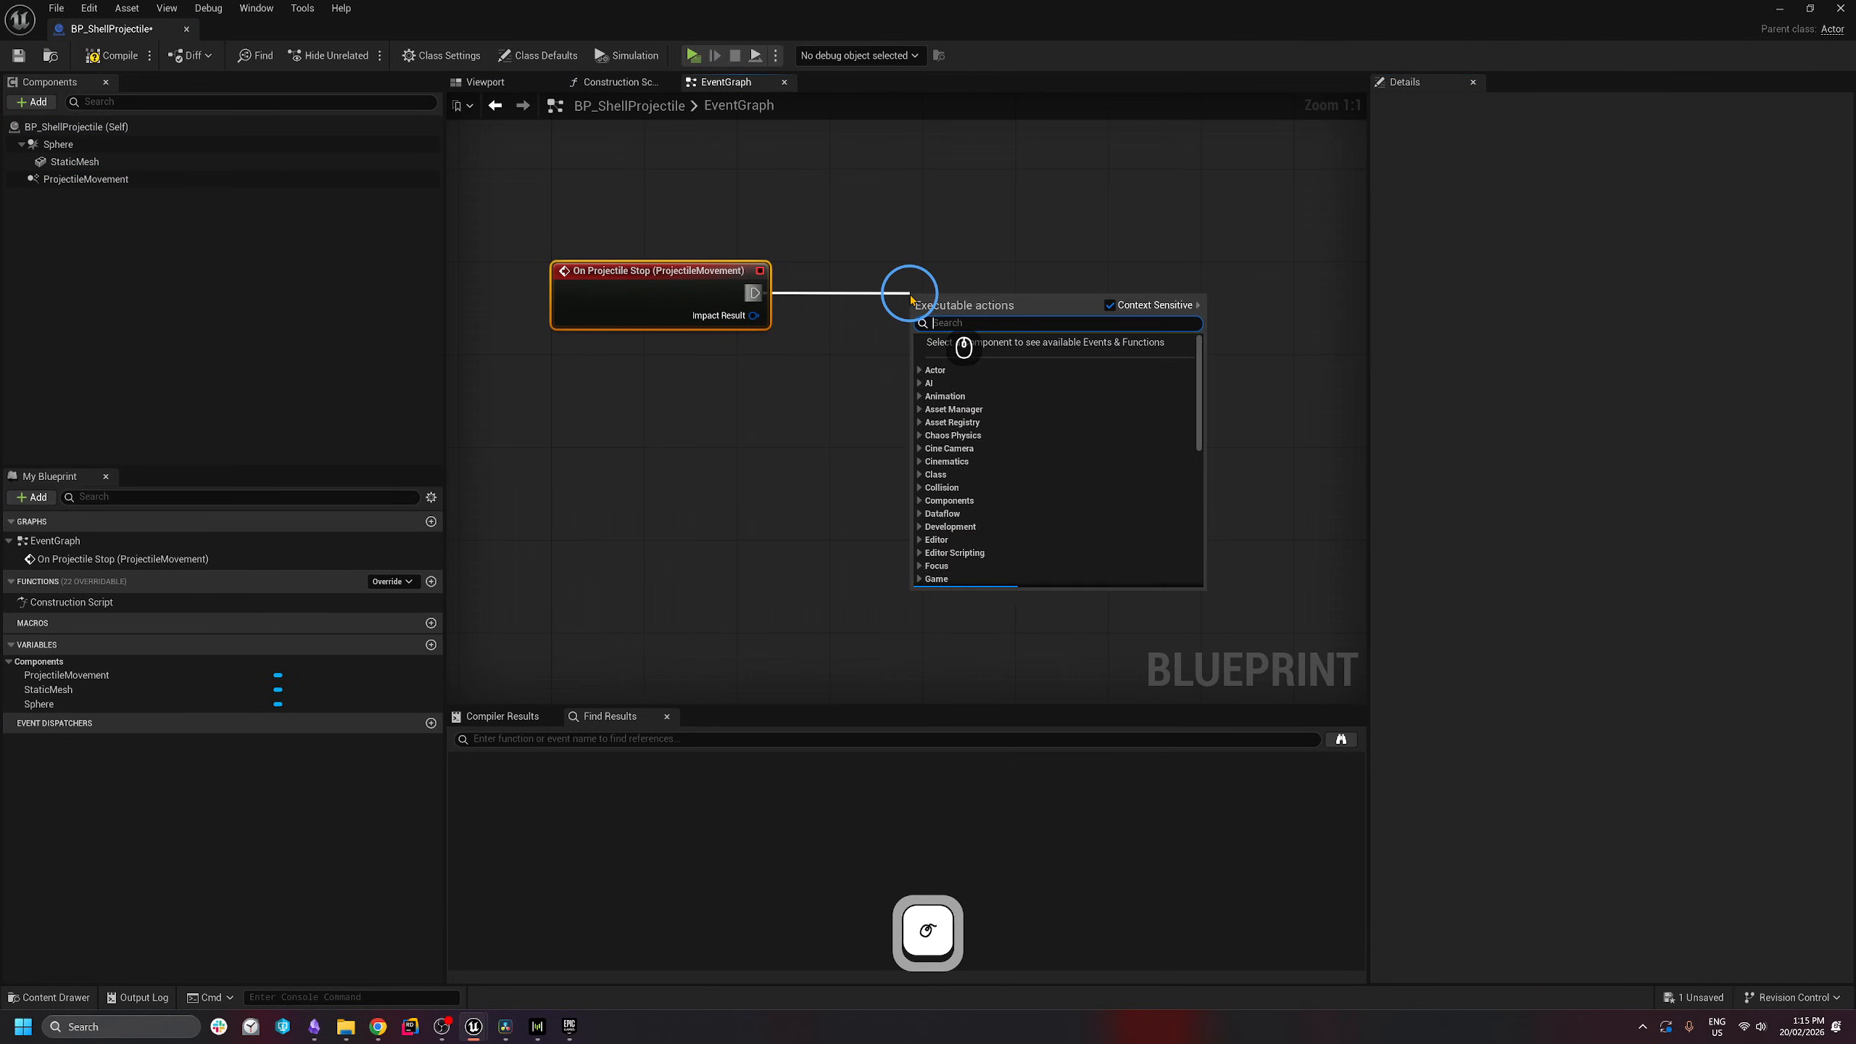
type("spawn system at loca")
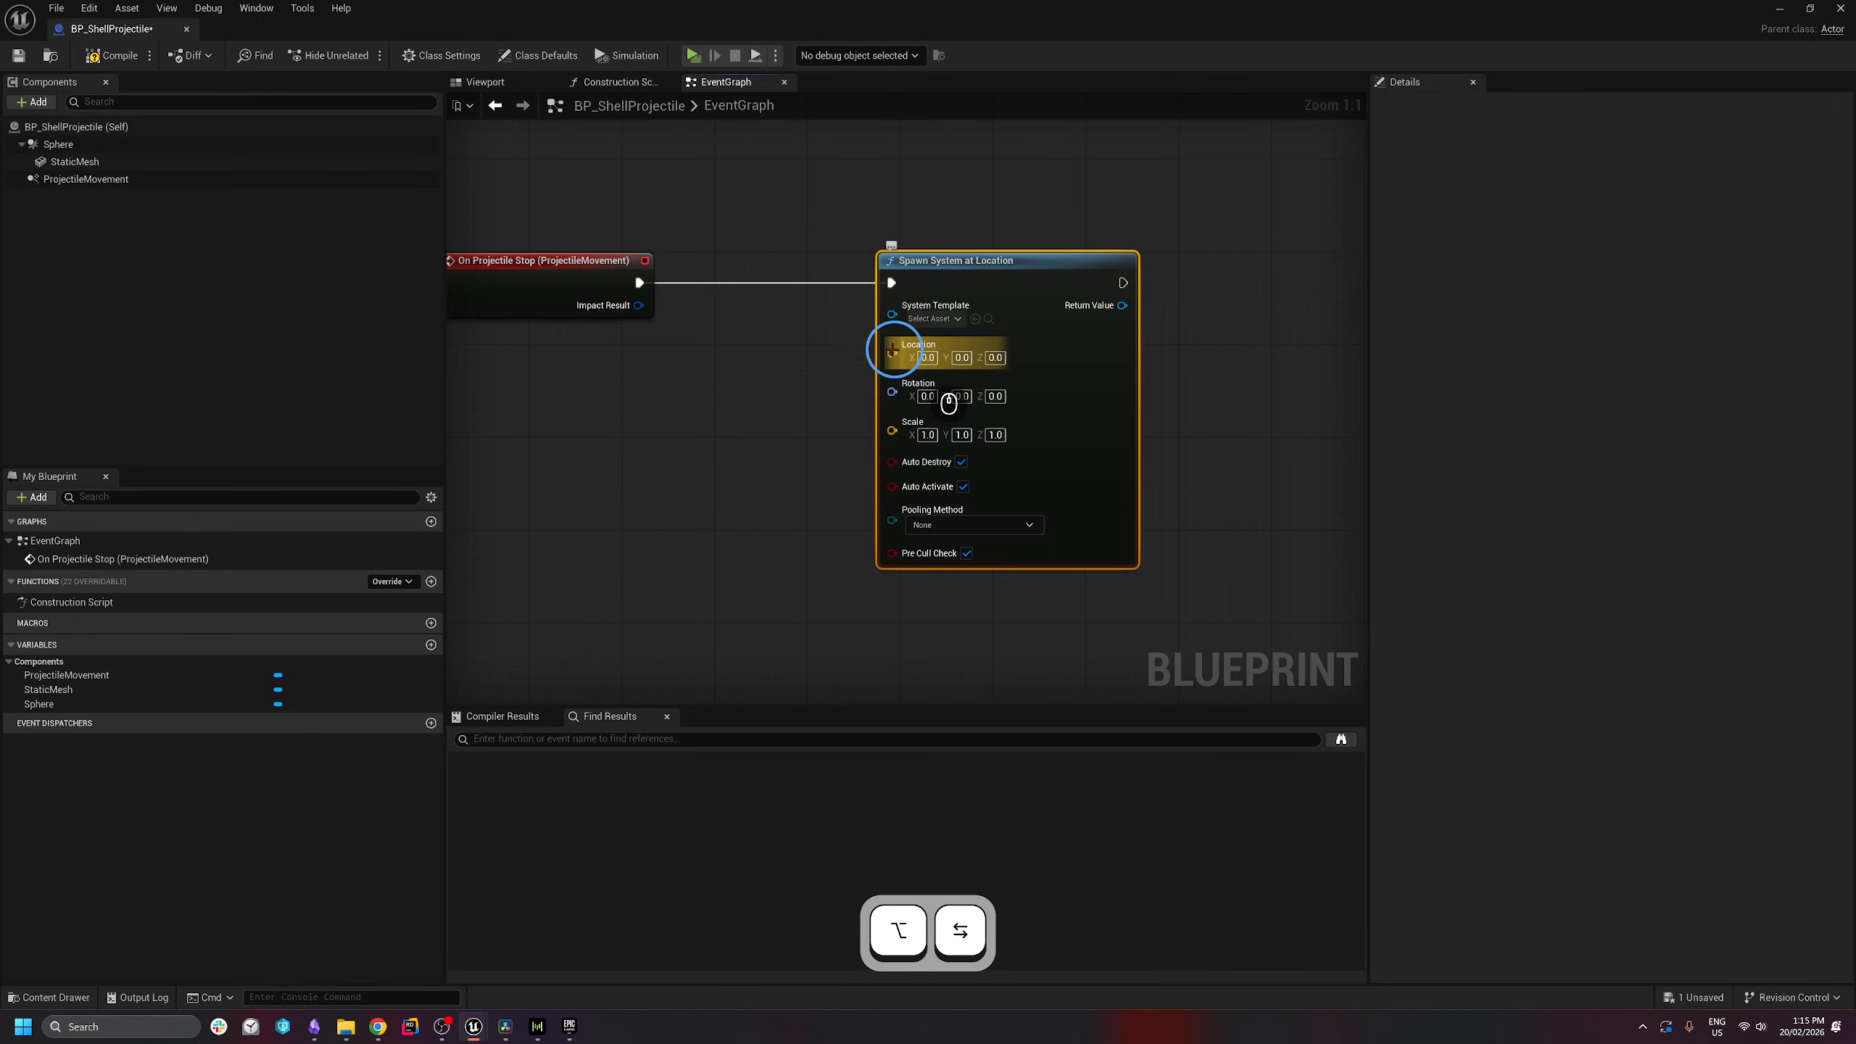
left_click_drag(892, 354, 684, 372)
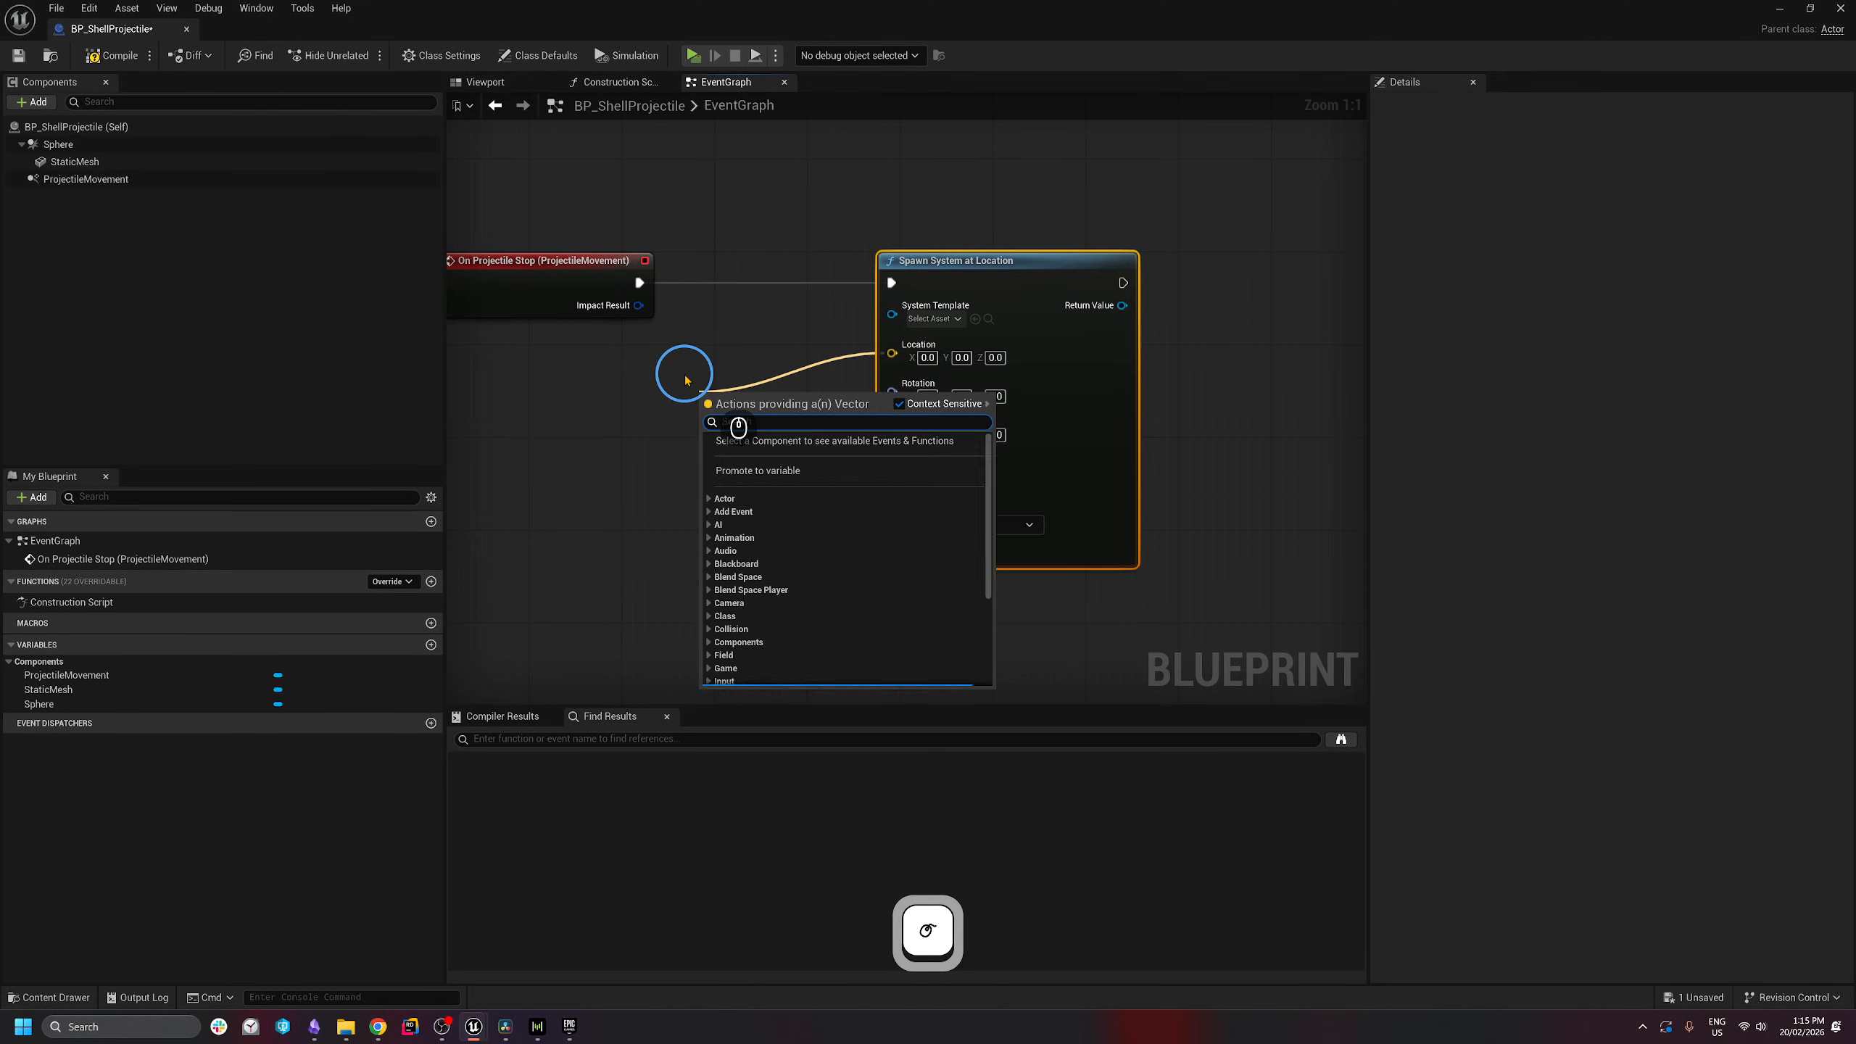
type("get actor locat")
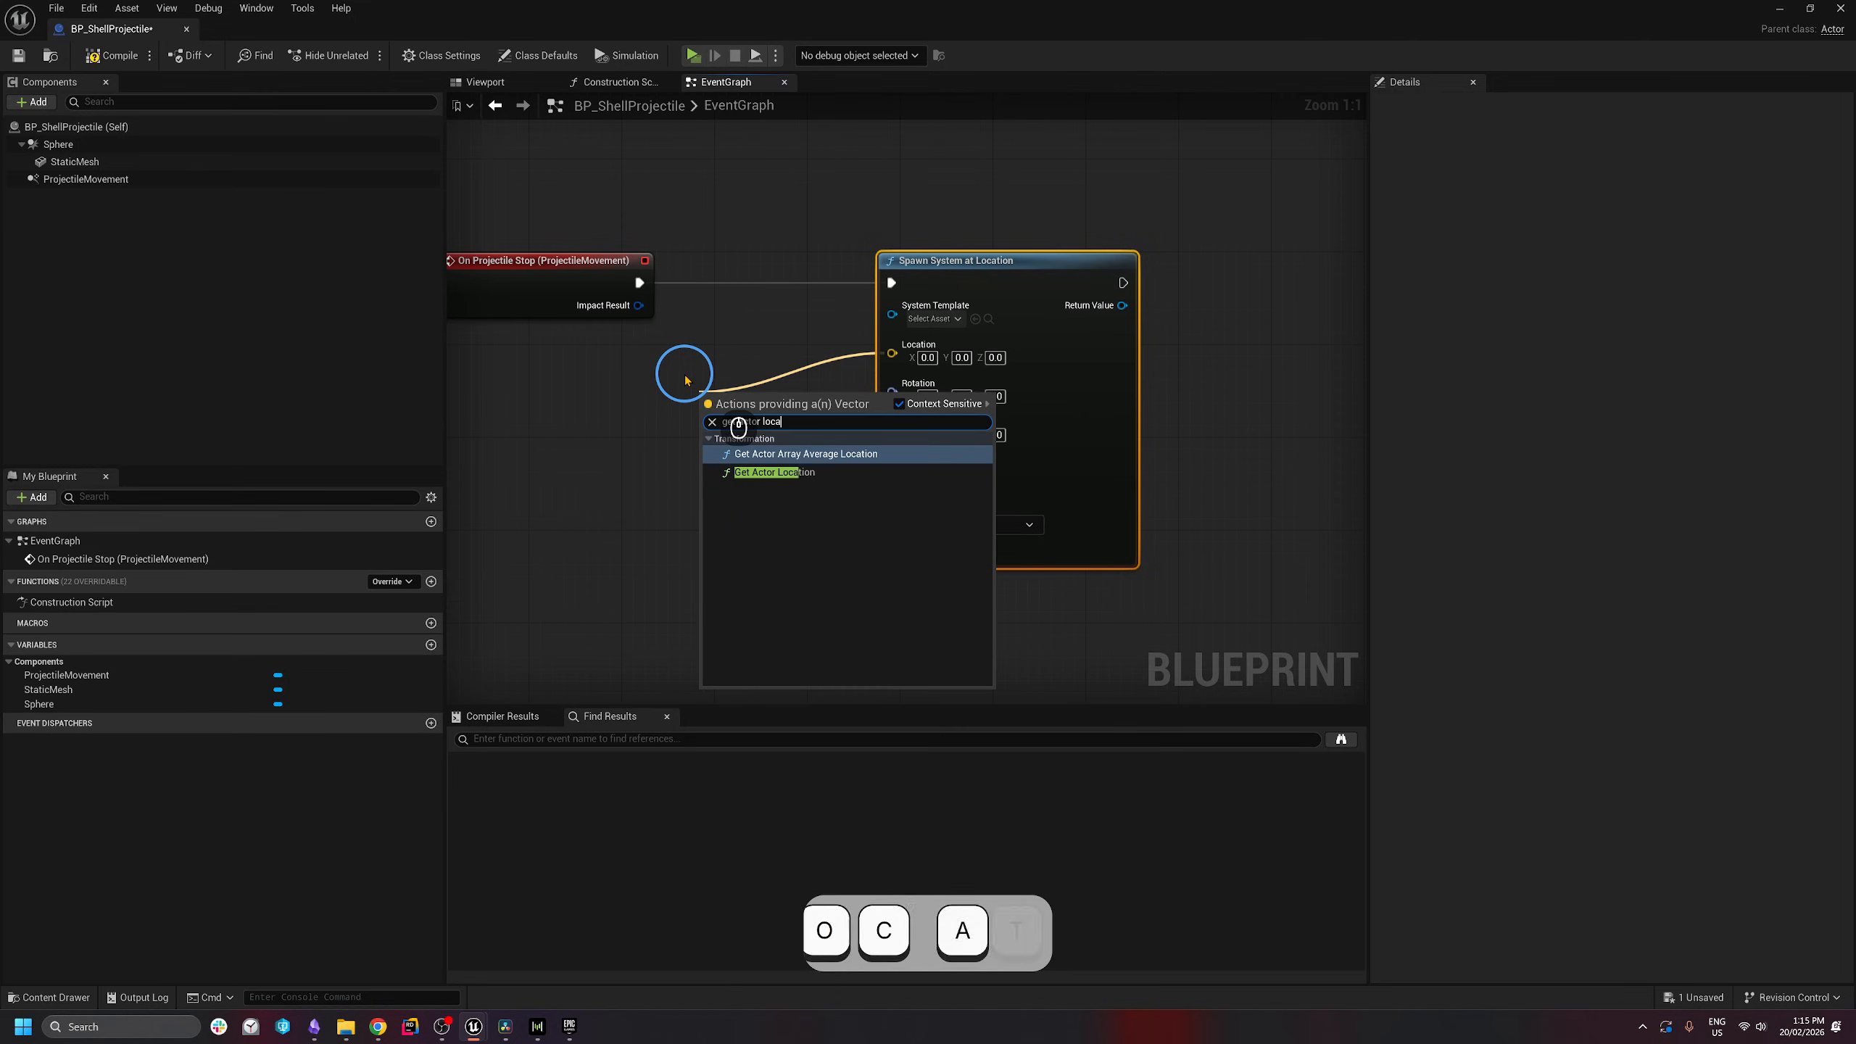
left_click(829, 472)
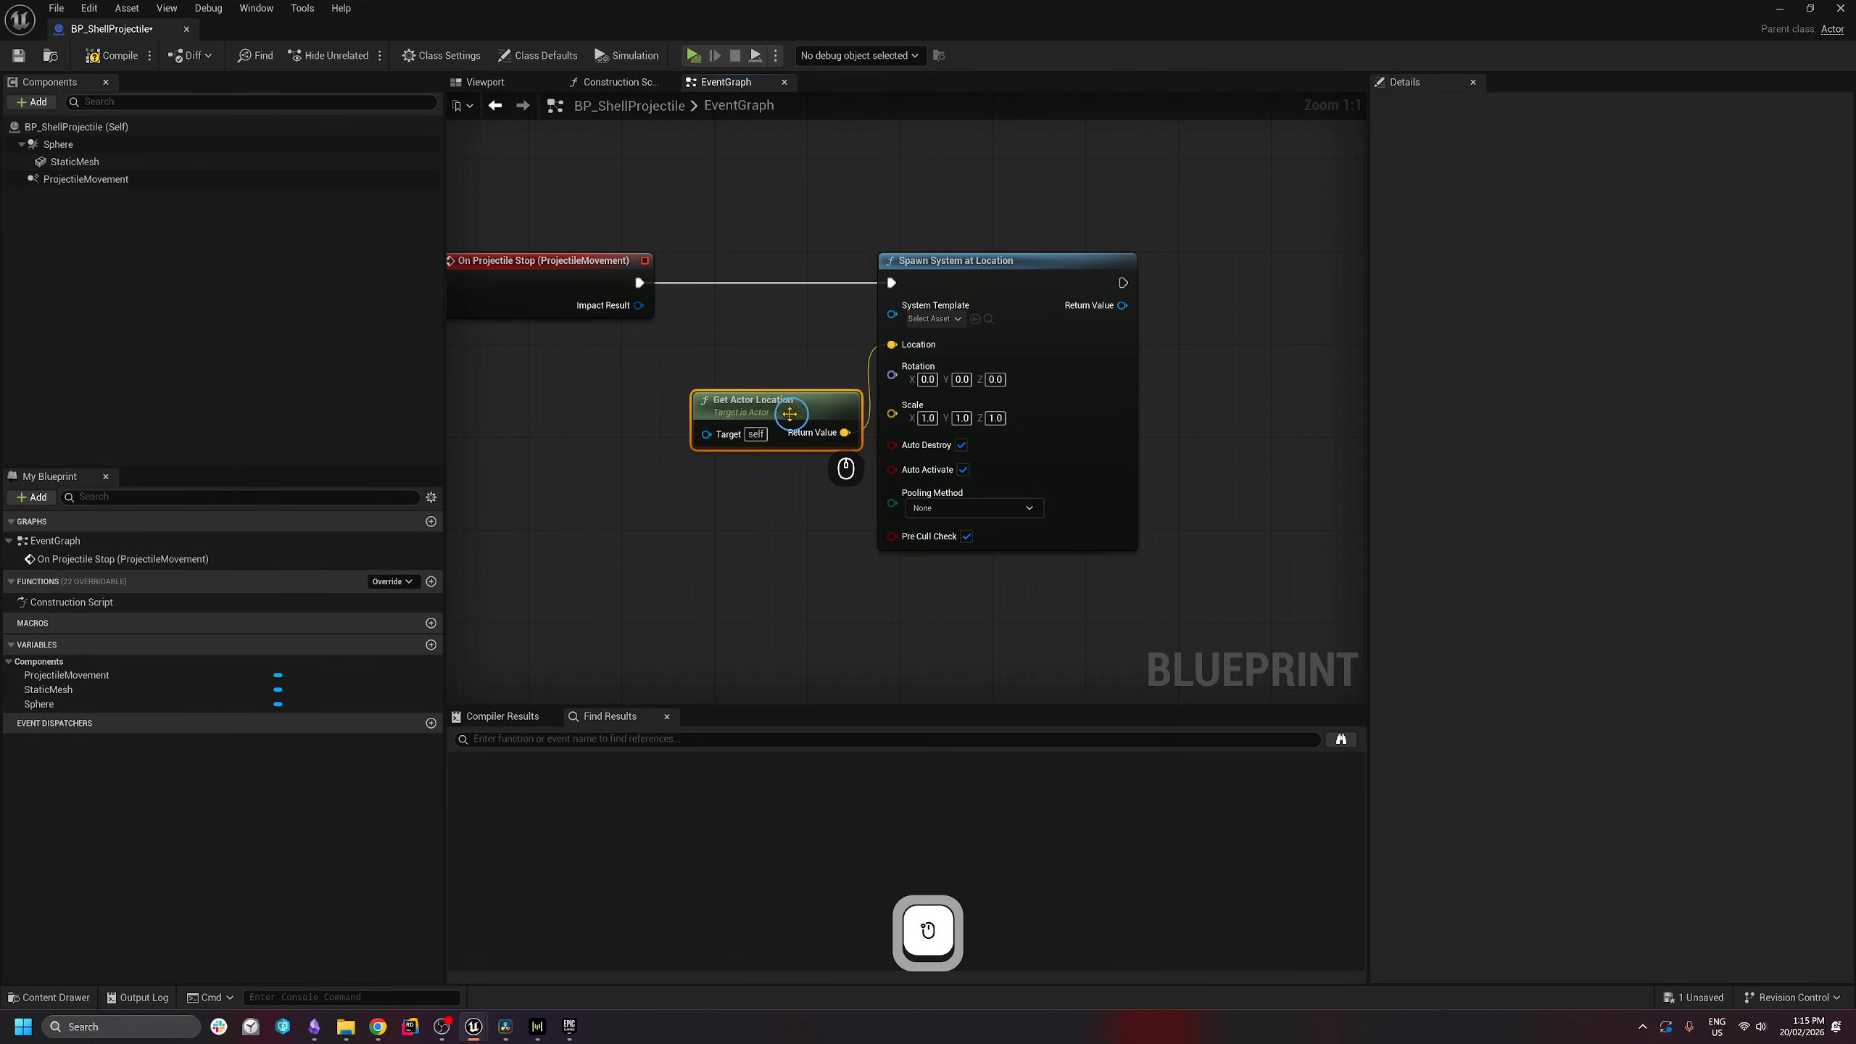
left_click_drag(840, 460, 750, 442)
- Set the spawned System Template to NS_Explosion
left_click(934, 319)
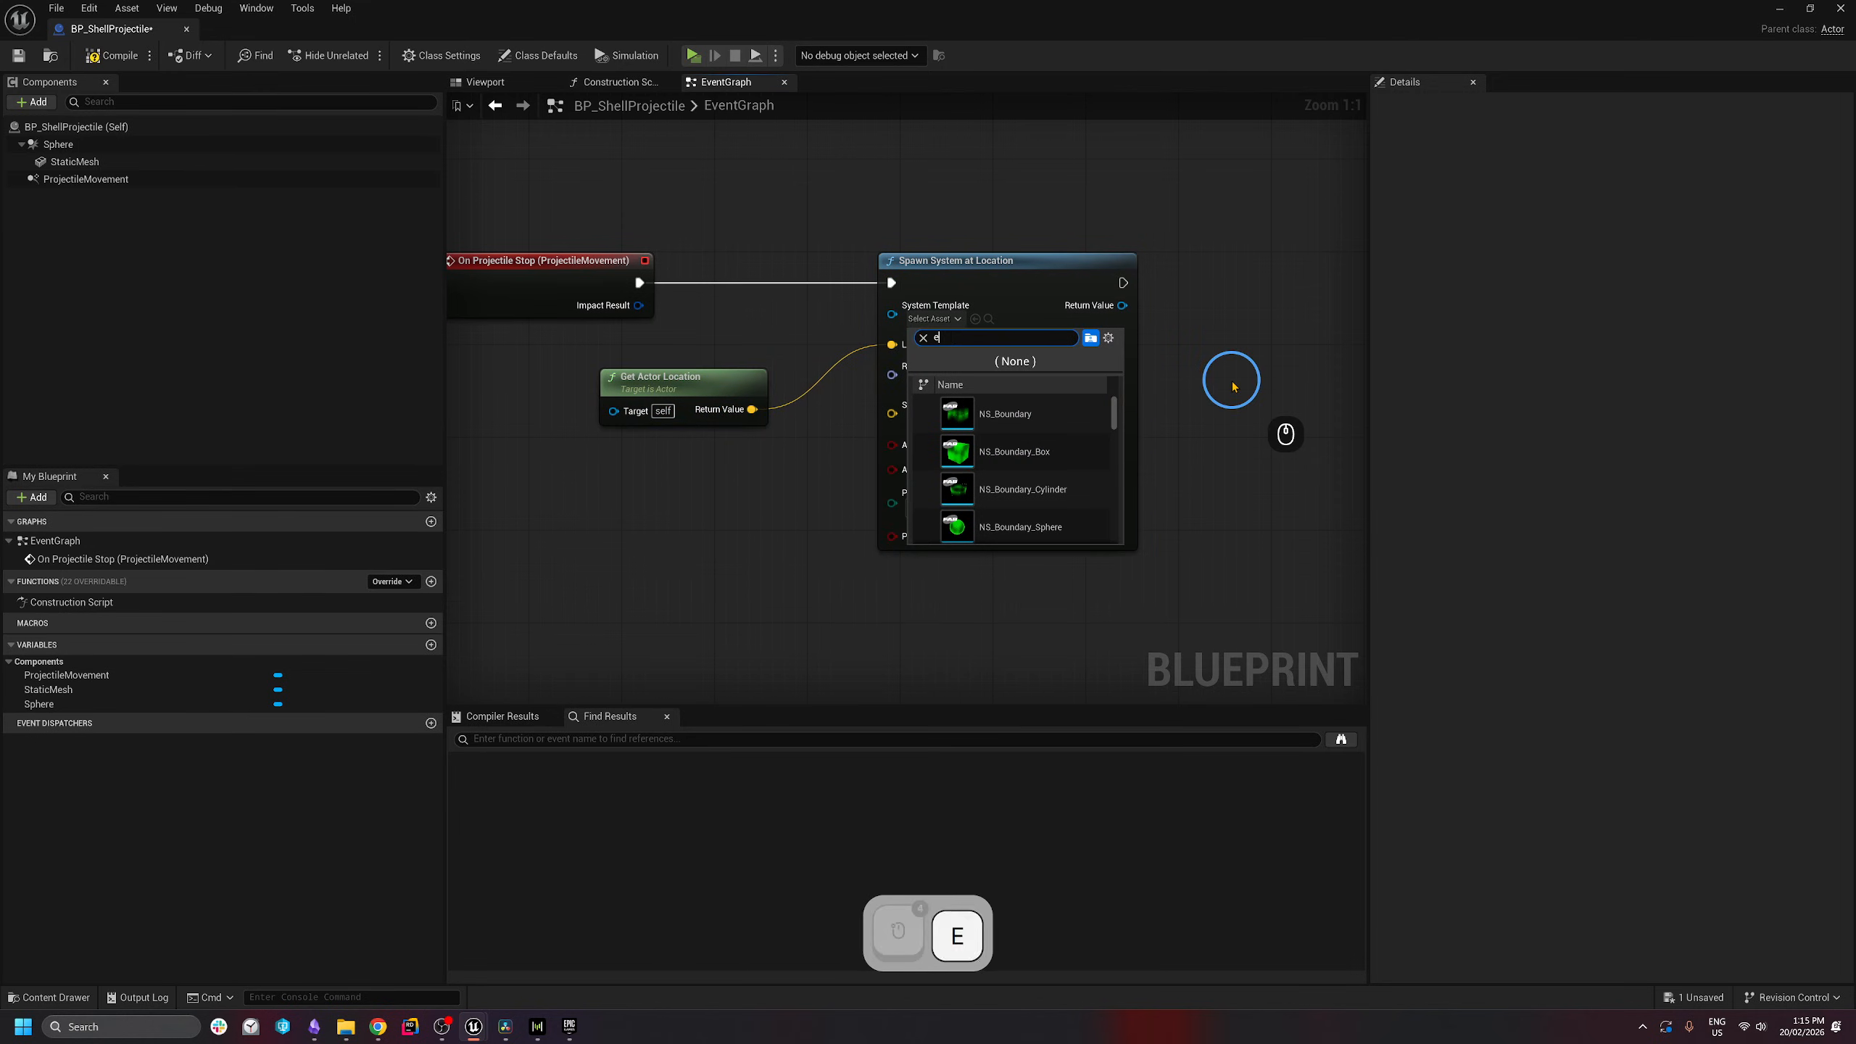
type("explosi")
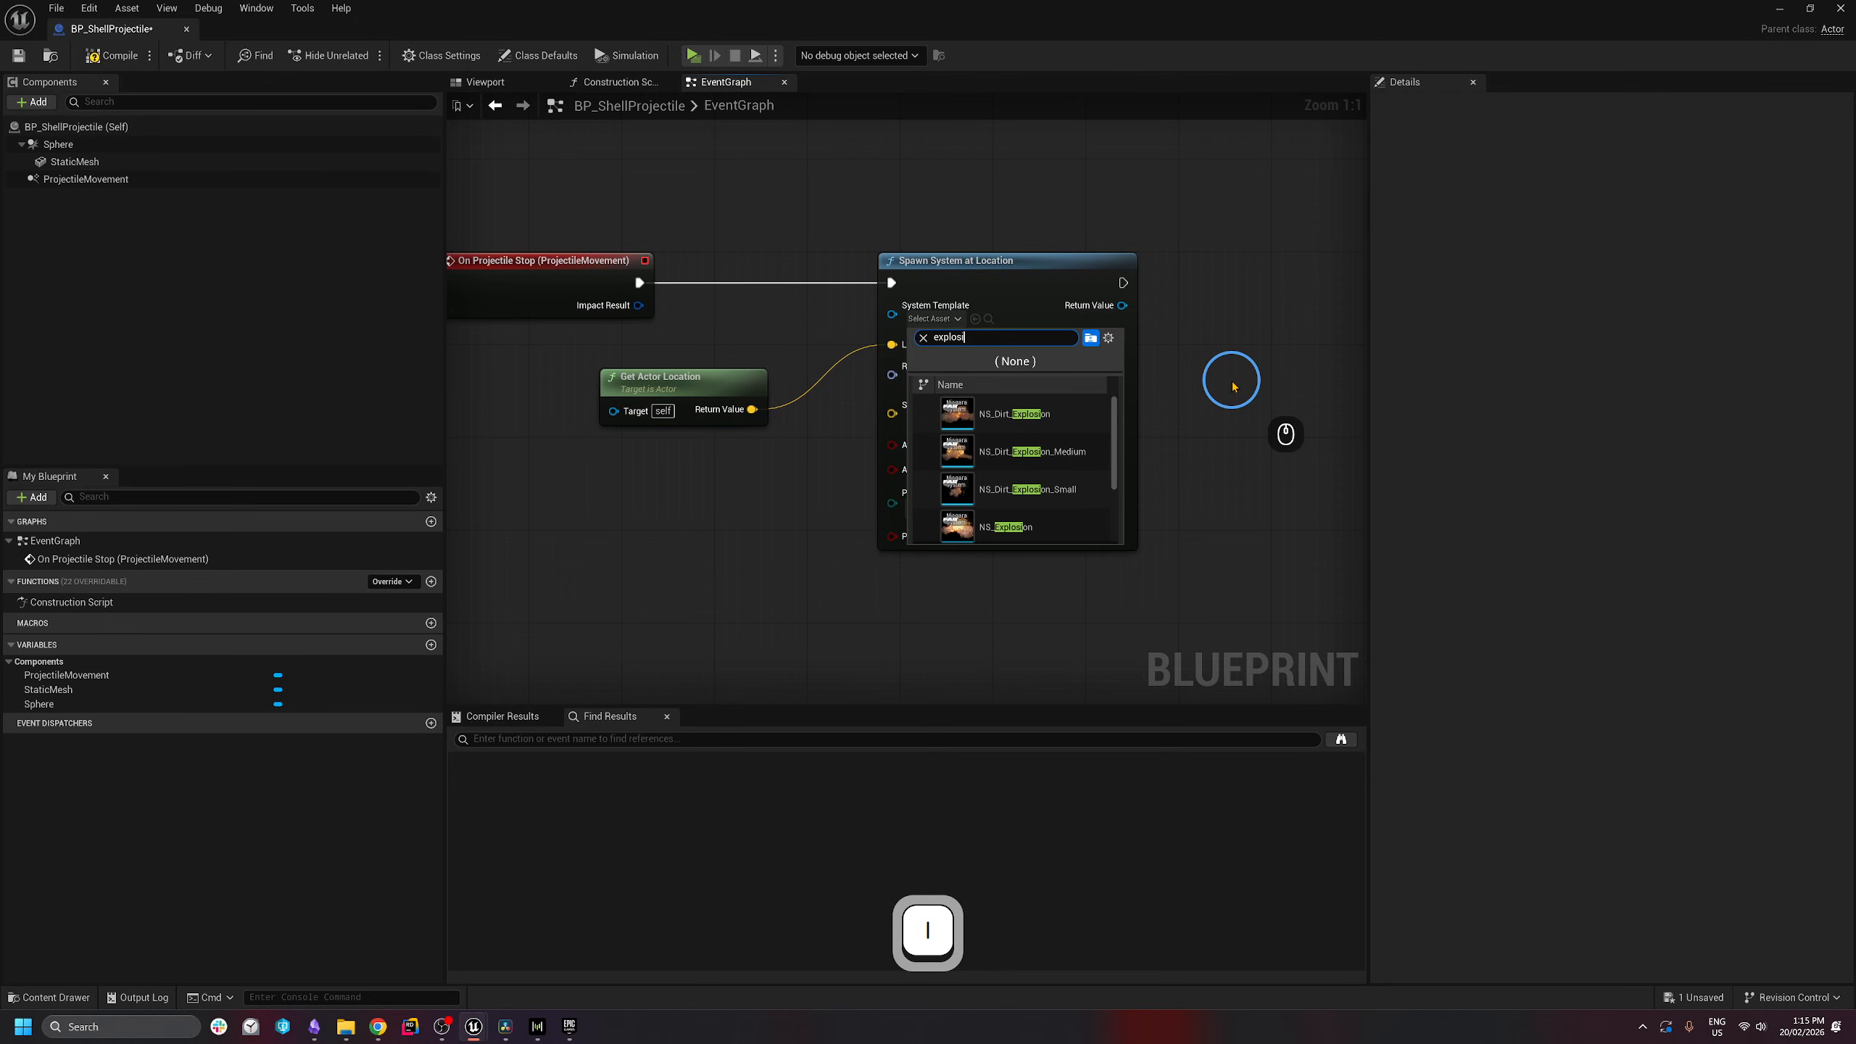
scroll(1073, 439, "down", 3)
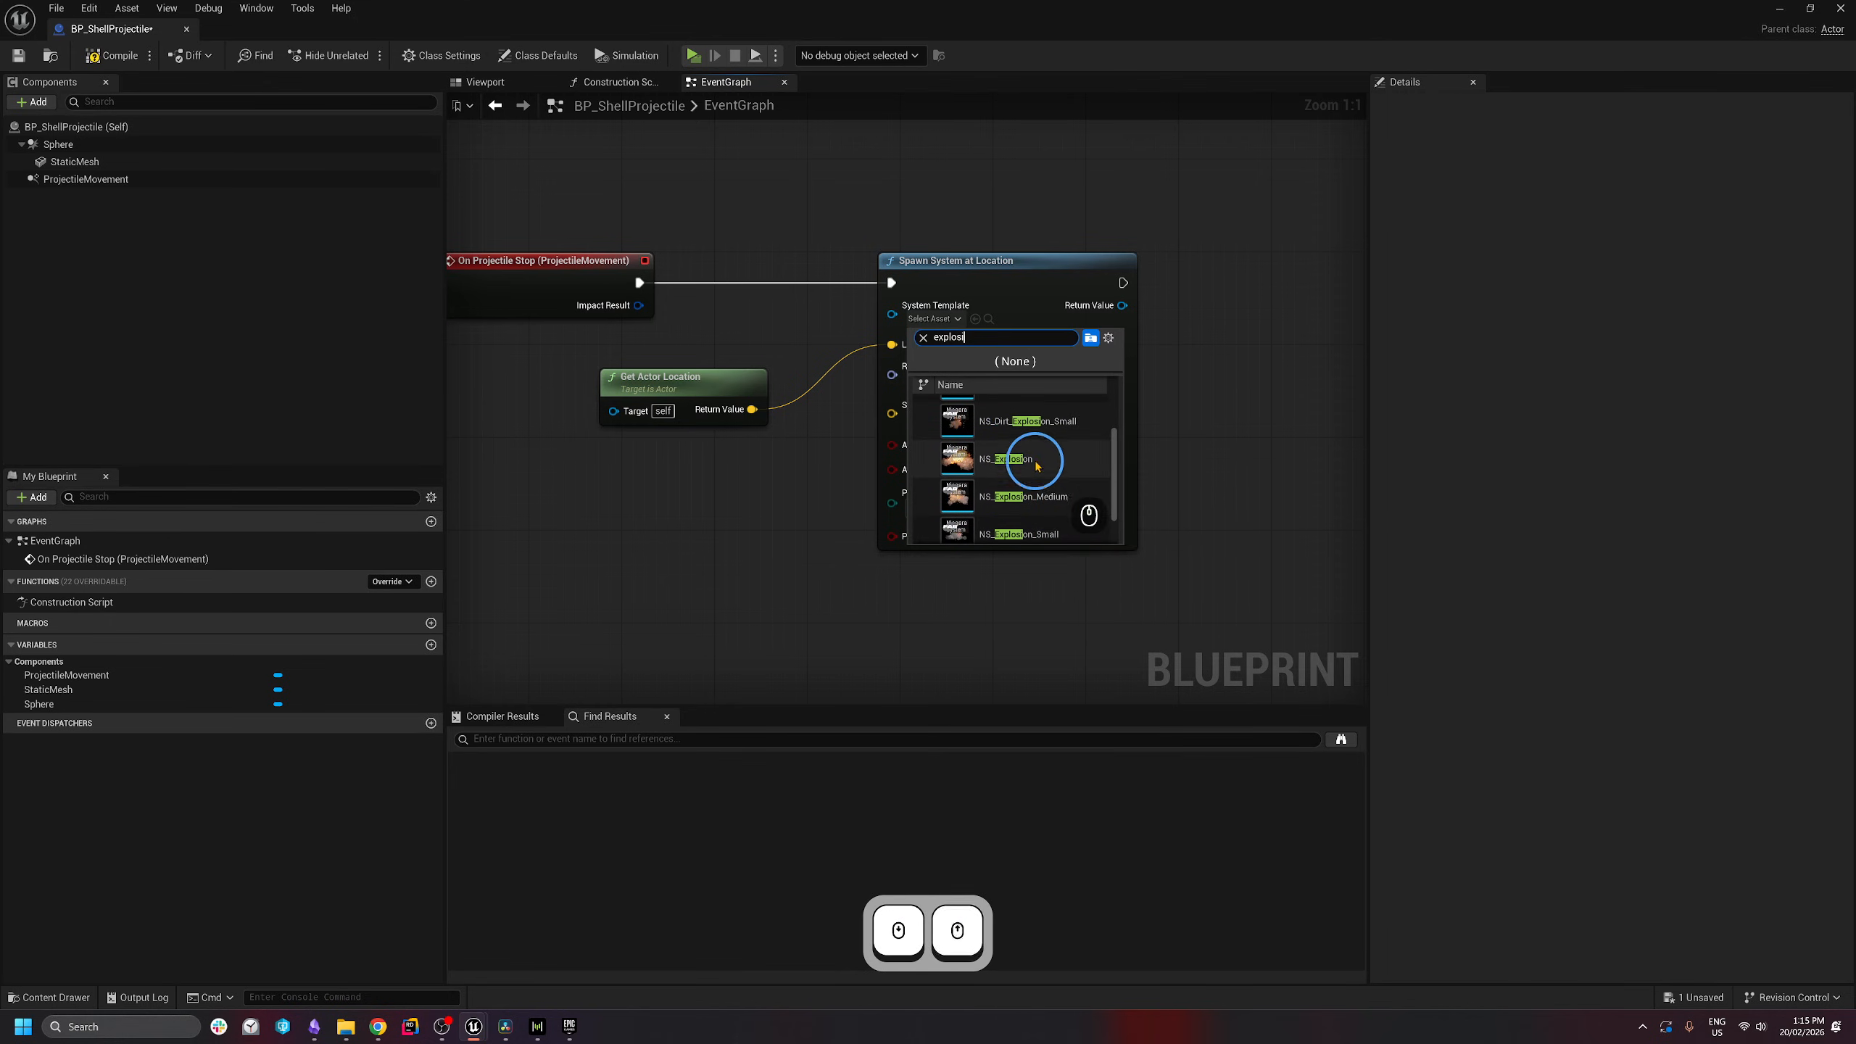
scroll(1056, 512, "up", 2)
scroll(1060, 513, "up", 1)
scroll(1049, 439, "down", 1)
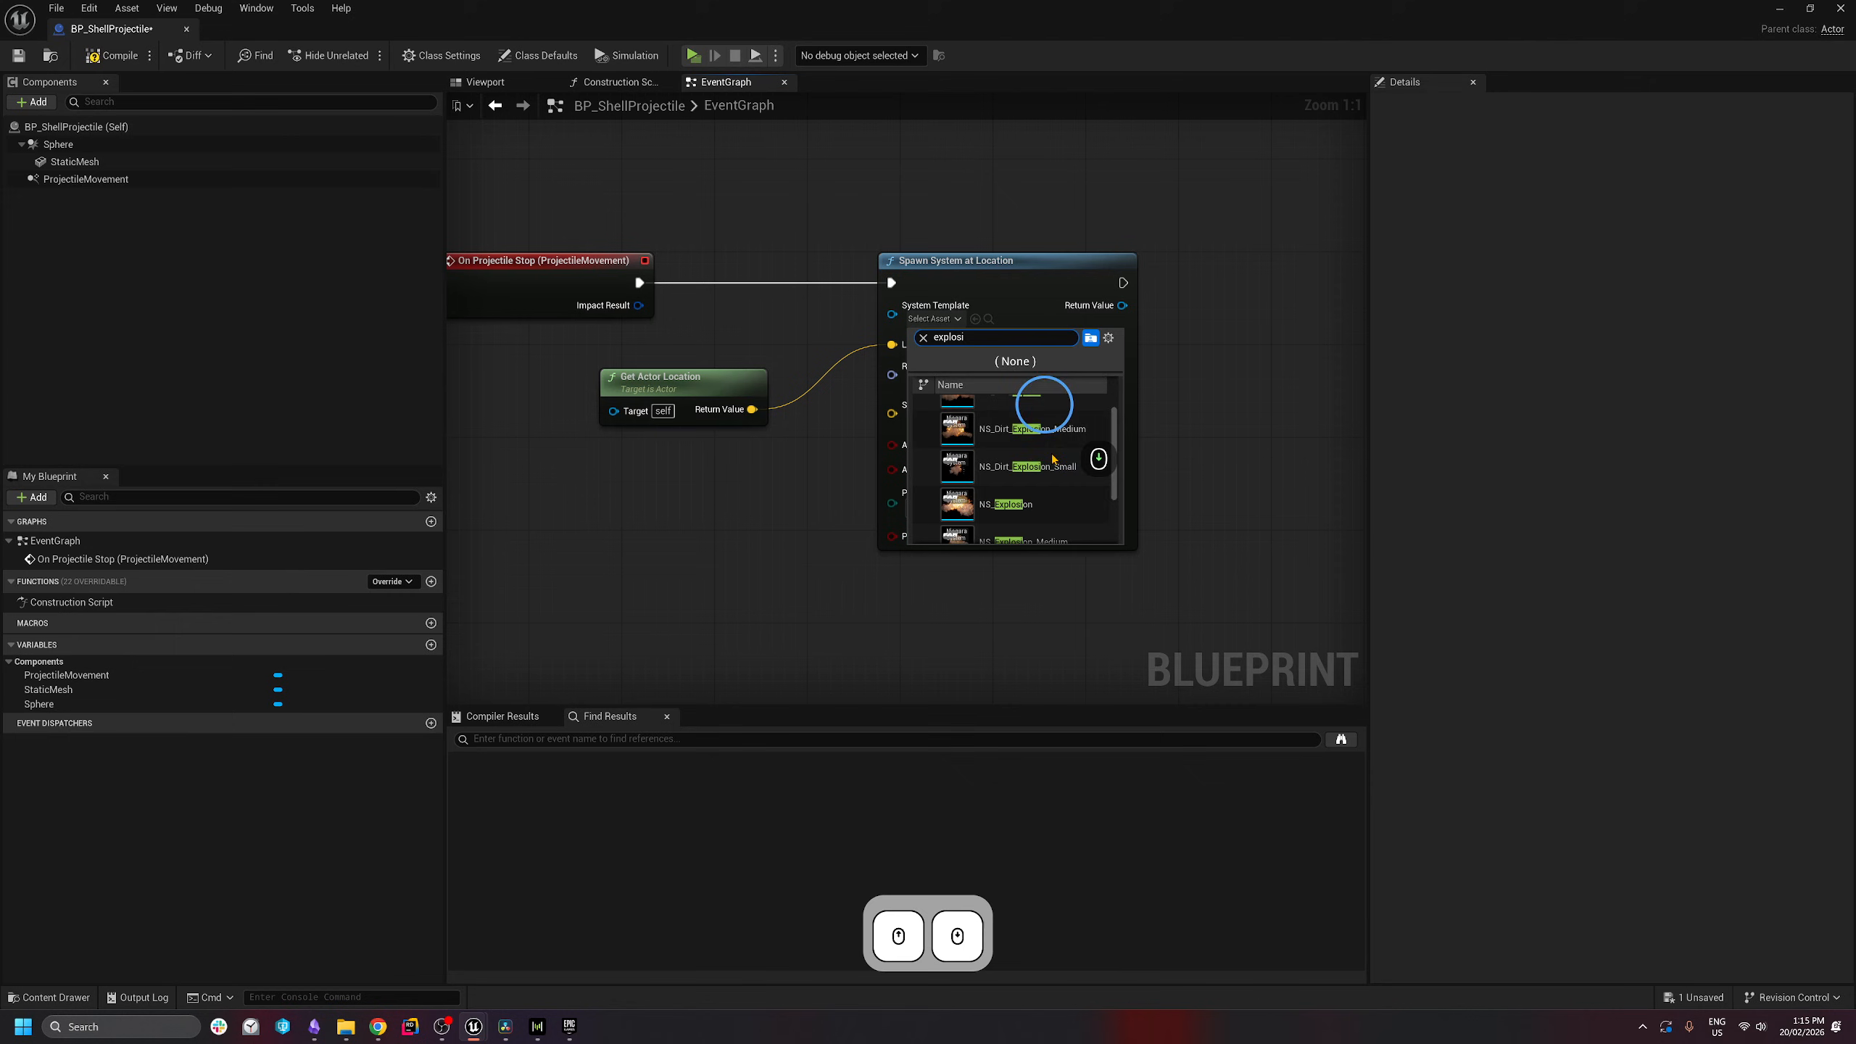
left_click(1034, 506)
left_click(665, 441)
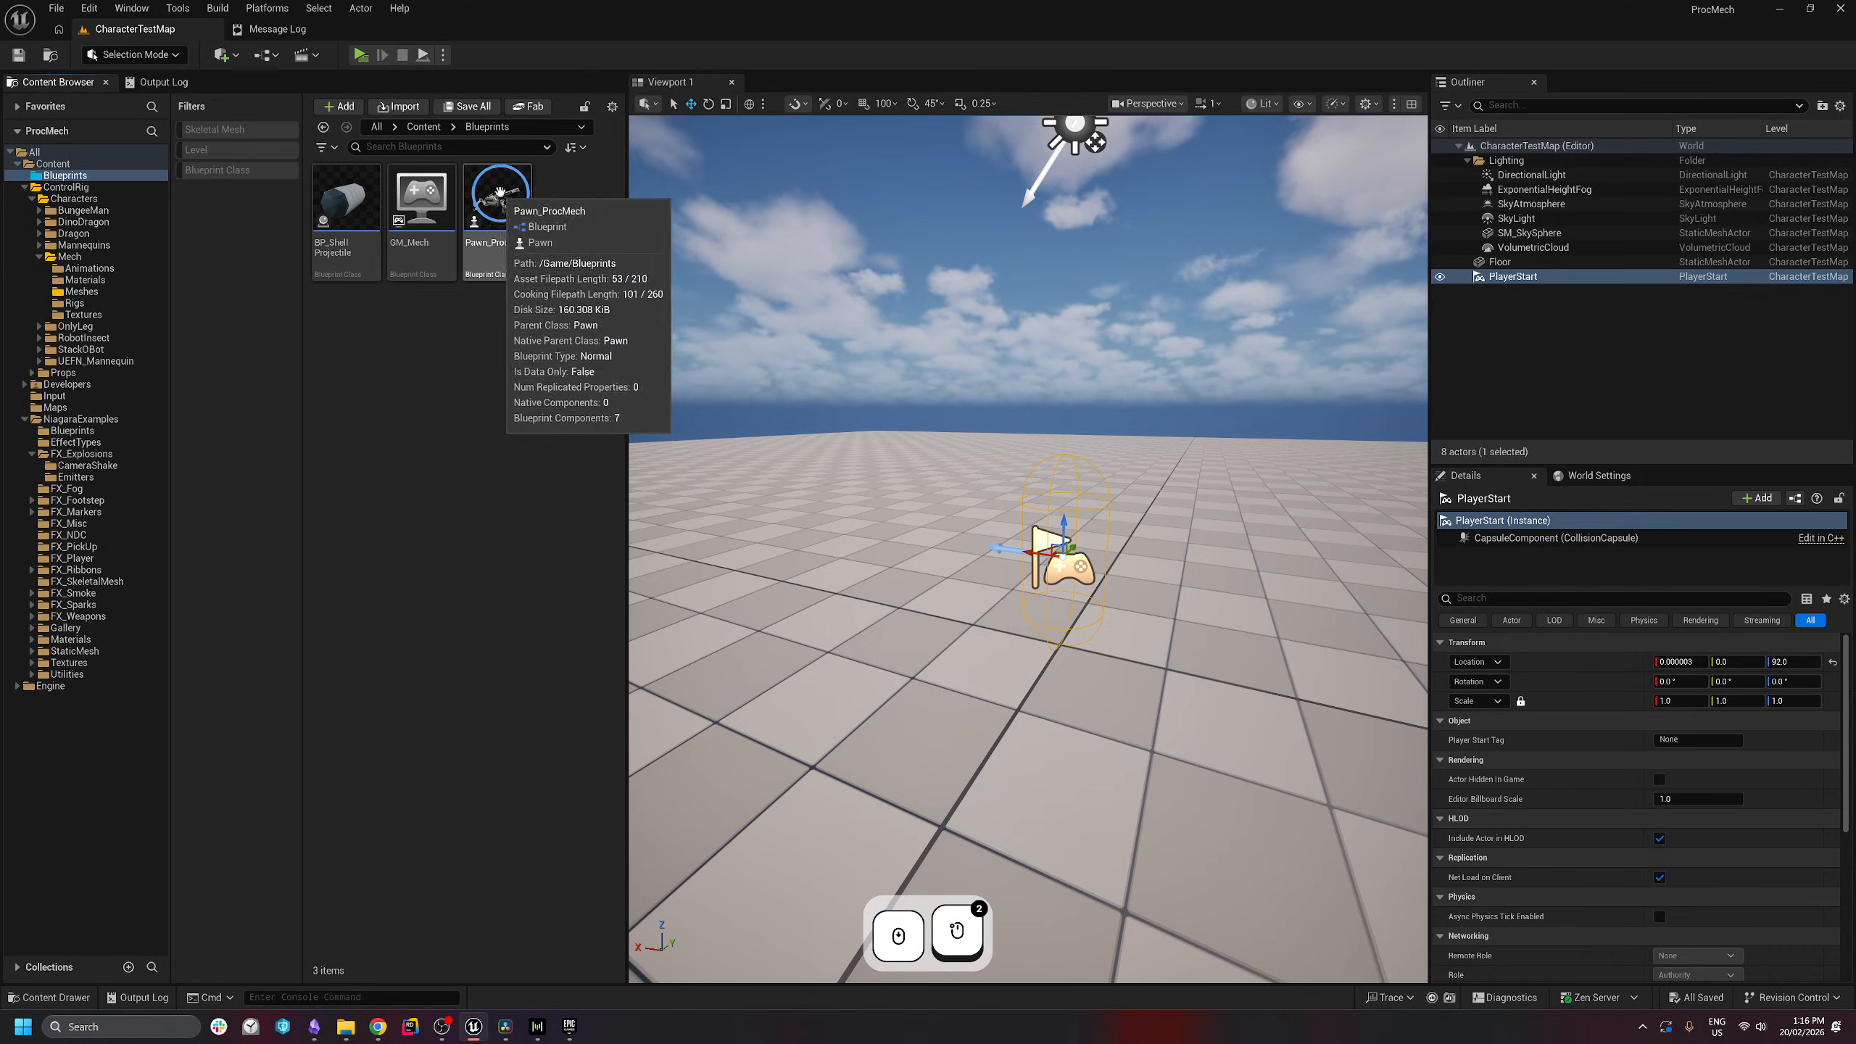
- Open Pawn_ProcMech and bring the SpawnCannonShell event into view
double_click(530, 219)
scroll(700, 377, "up", 3)
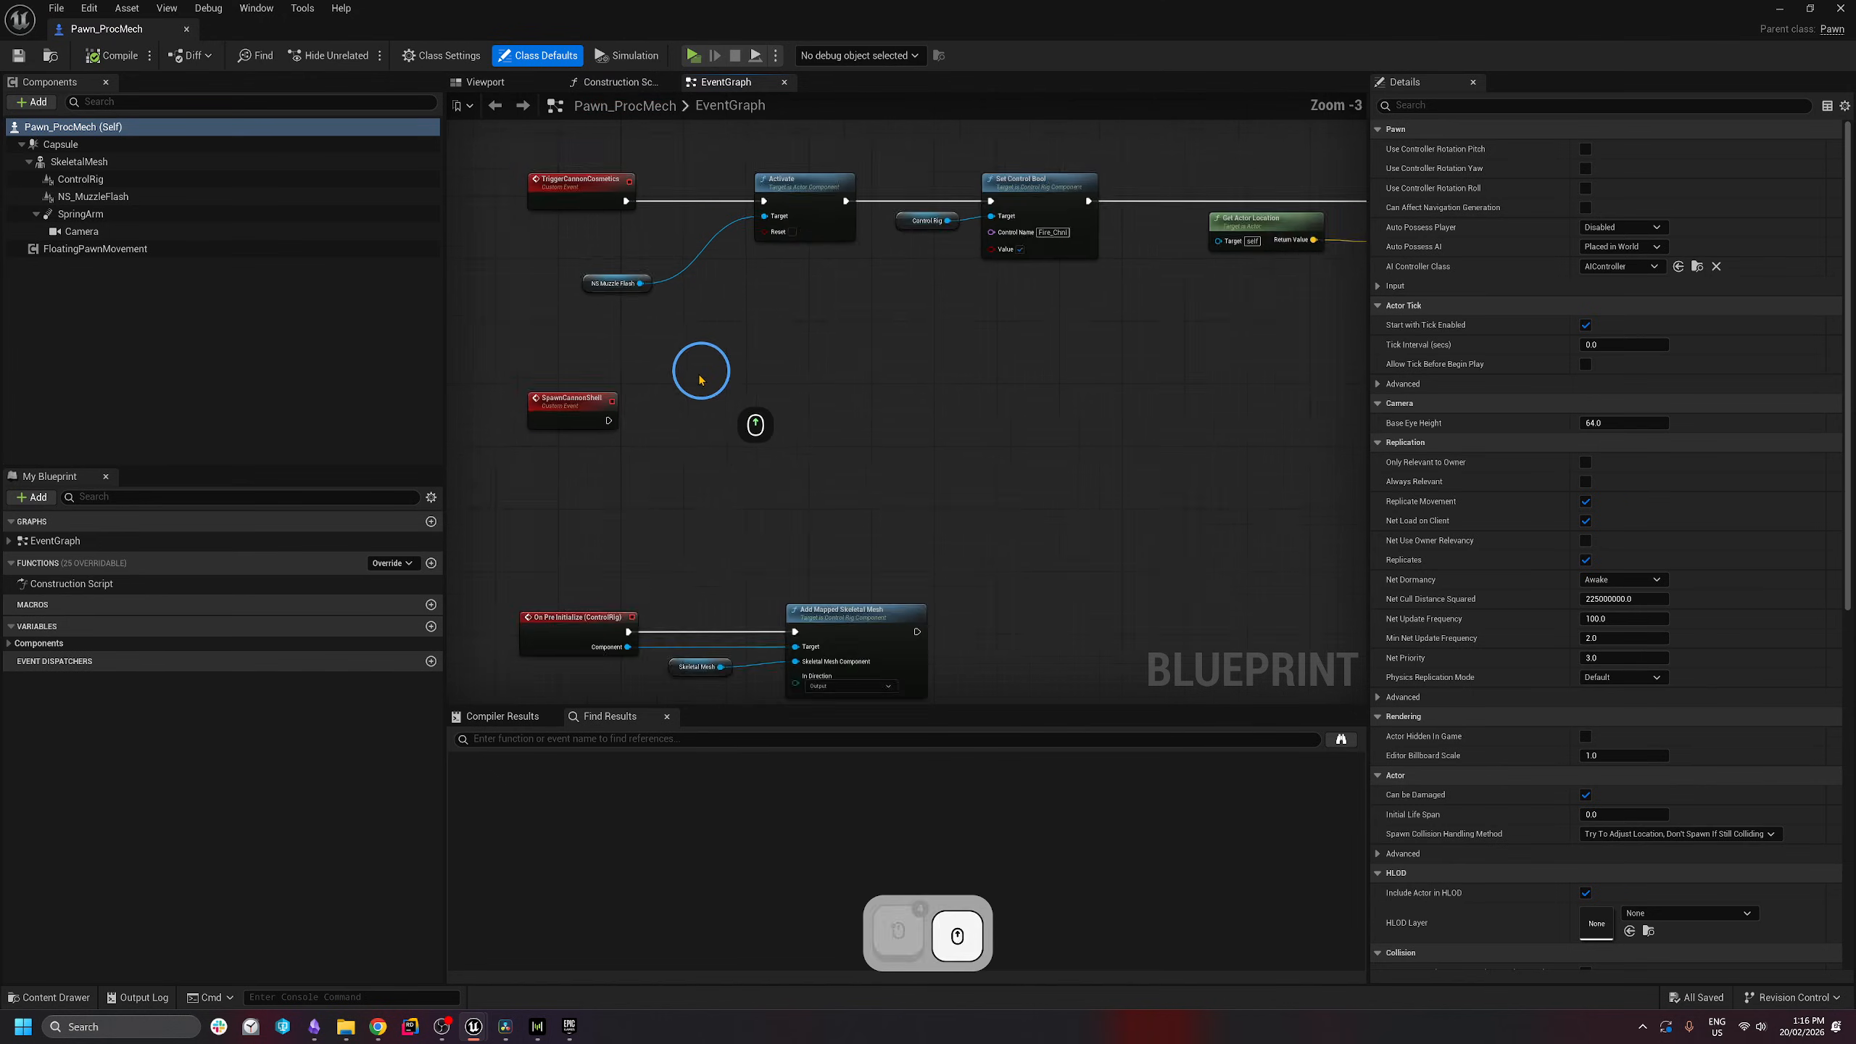
right_click_drag(699, 444, 840, 493)
left_click_drag(950, 404, 538, 530)
right_click_drag(537, 530, 483, 582)
- Add a SpawnActor from Class node after SpawnCannonShell, spawning BP_ShellProjectile
right_click_drag(742, 591, 720, 508)
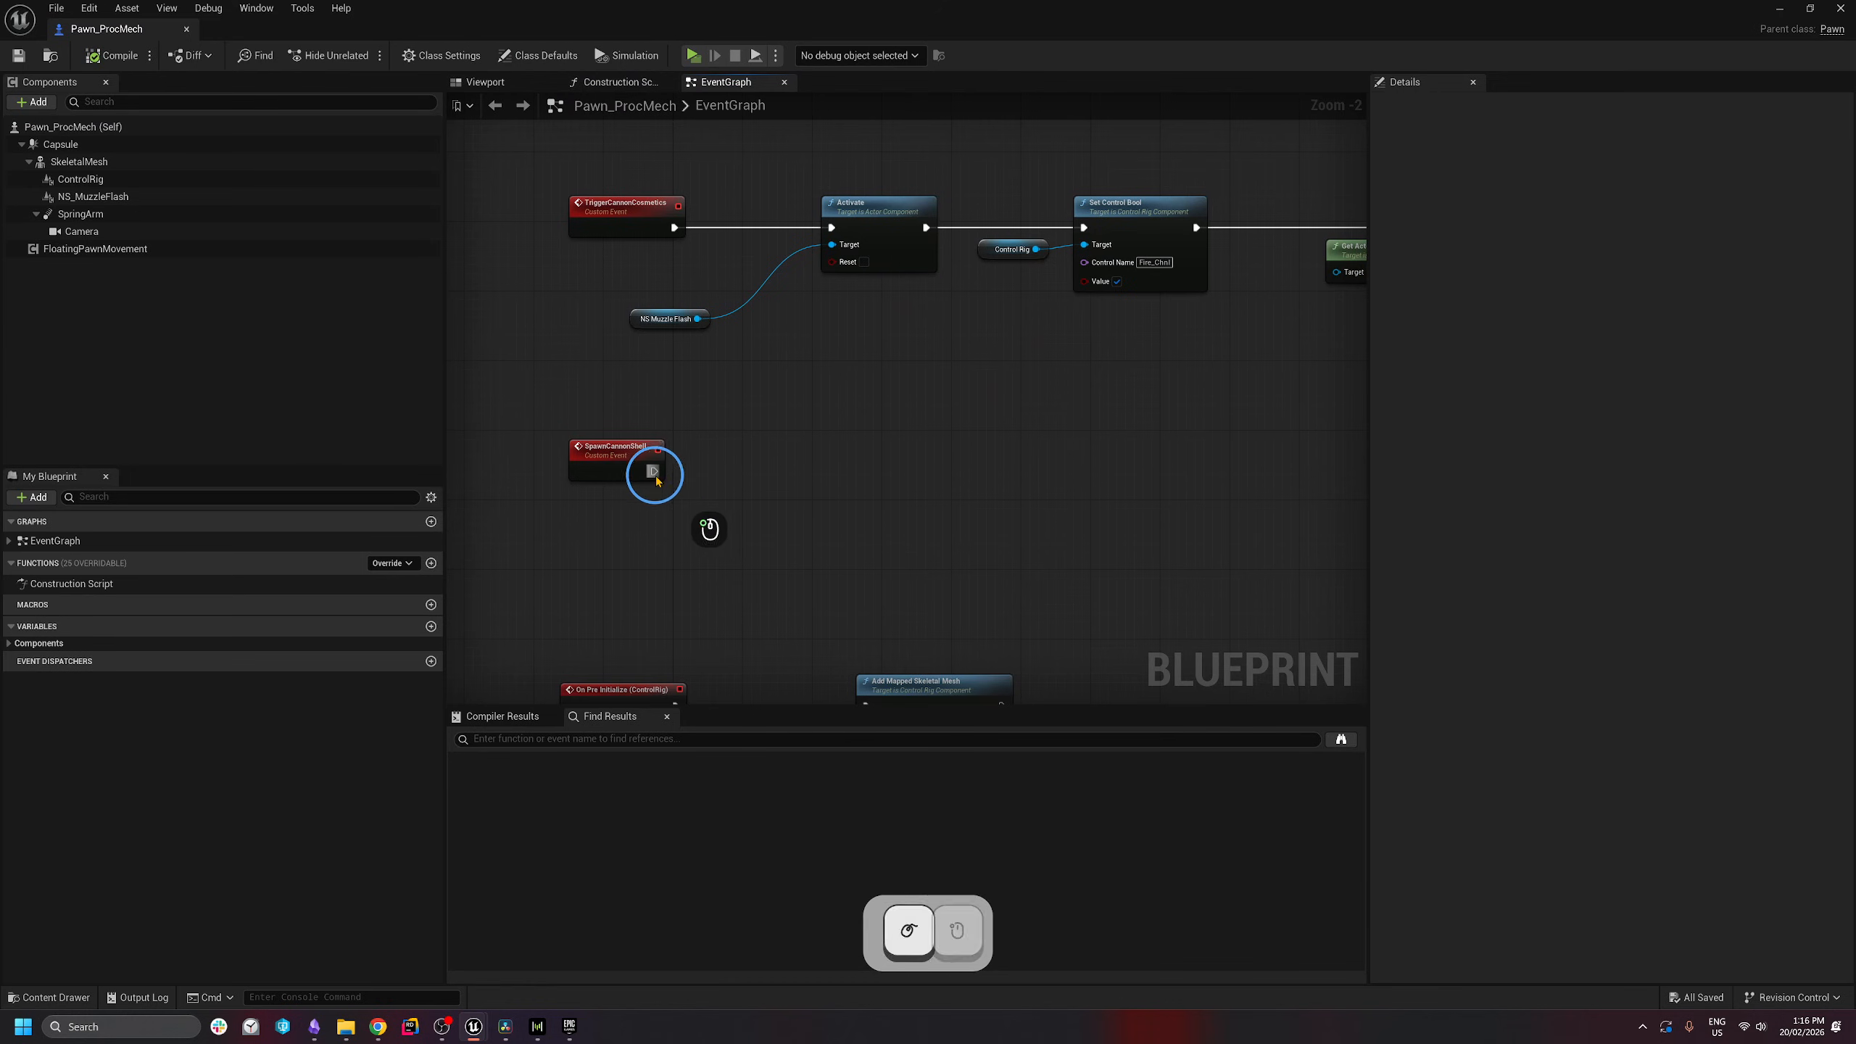
left_click_drag(653, 470, 766, 468)
type("spawn act")
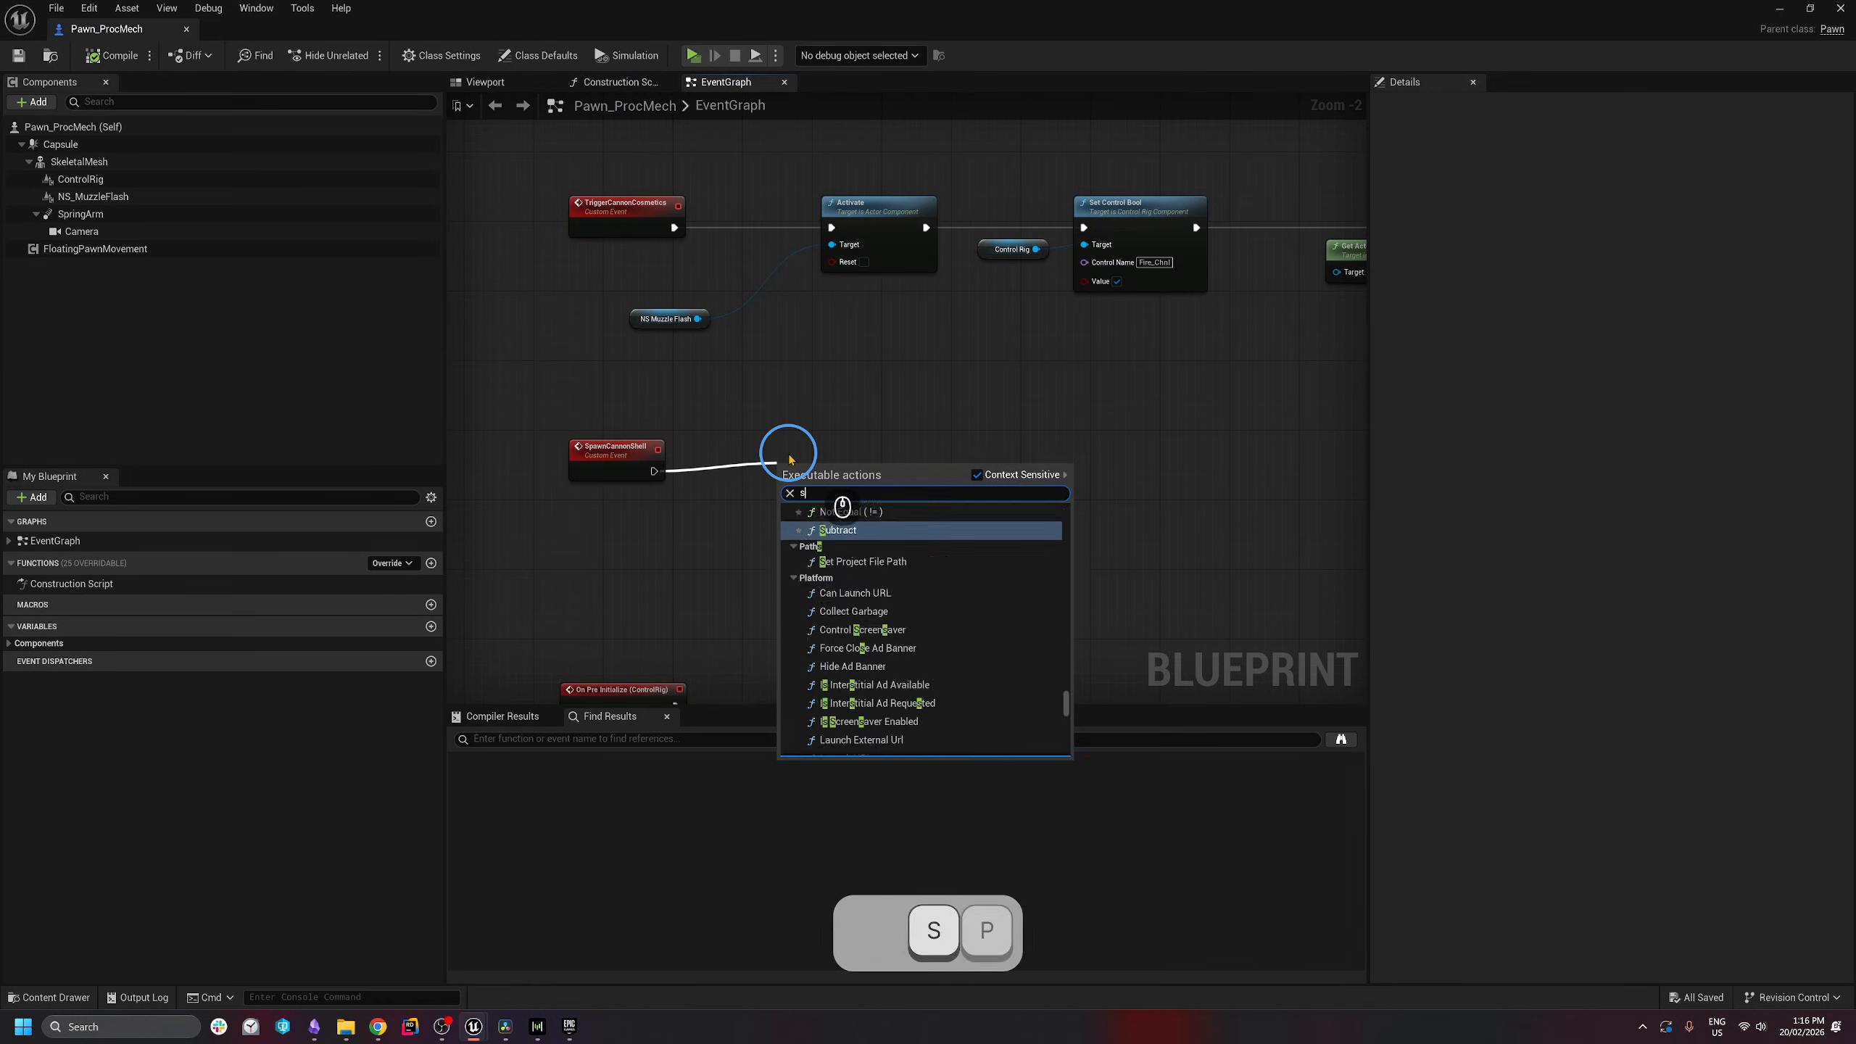
key("Return")
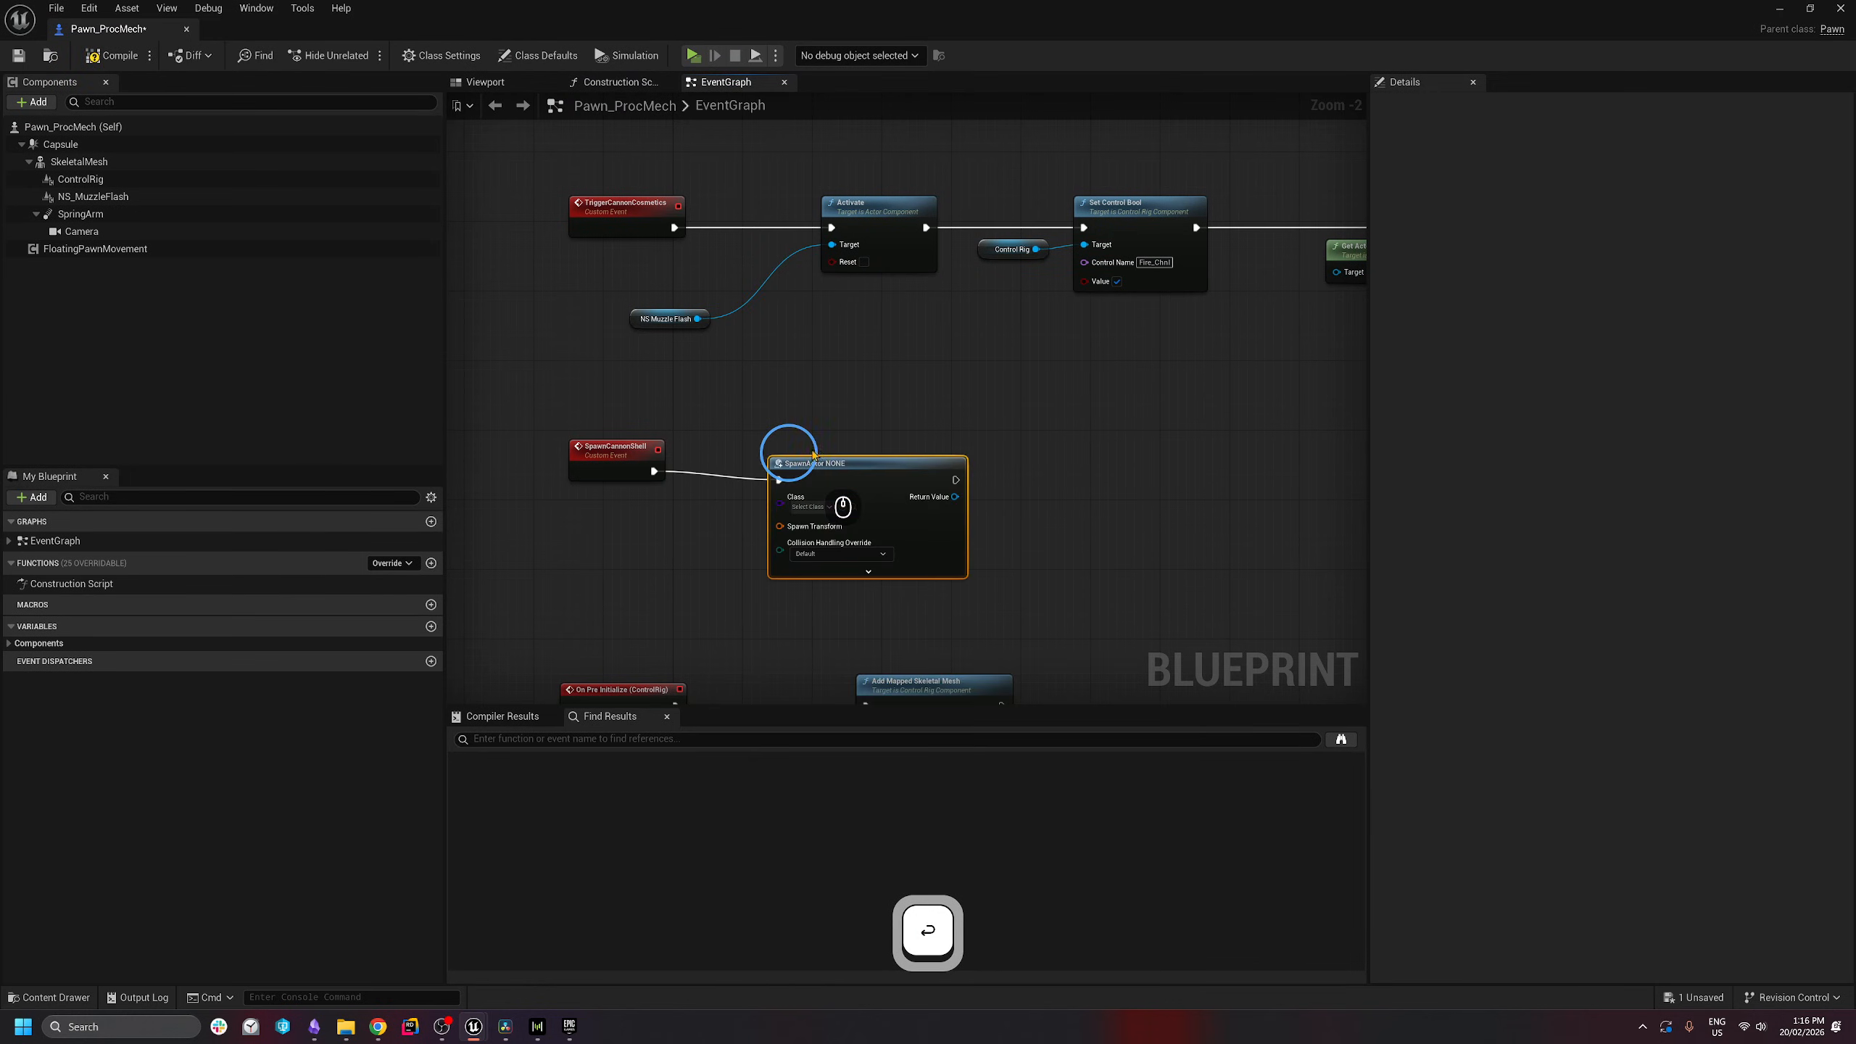
left_click_drag(914, 497, 941, 488)
left_click(855, 499)
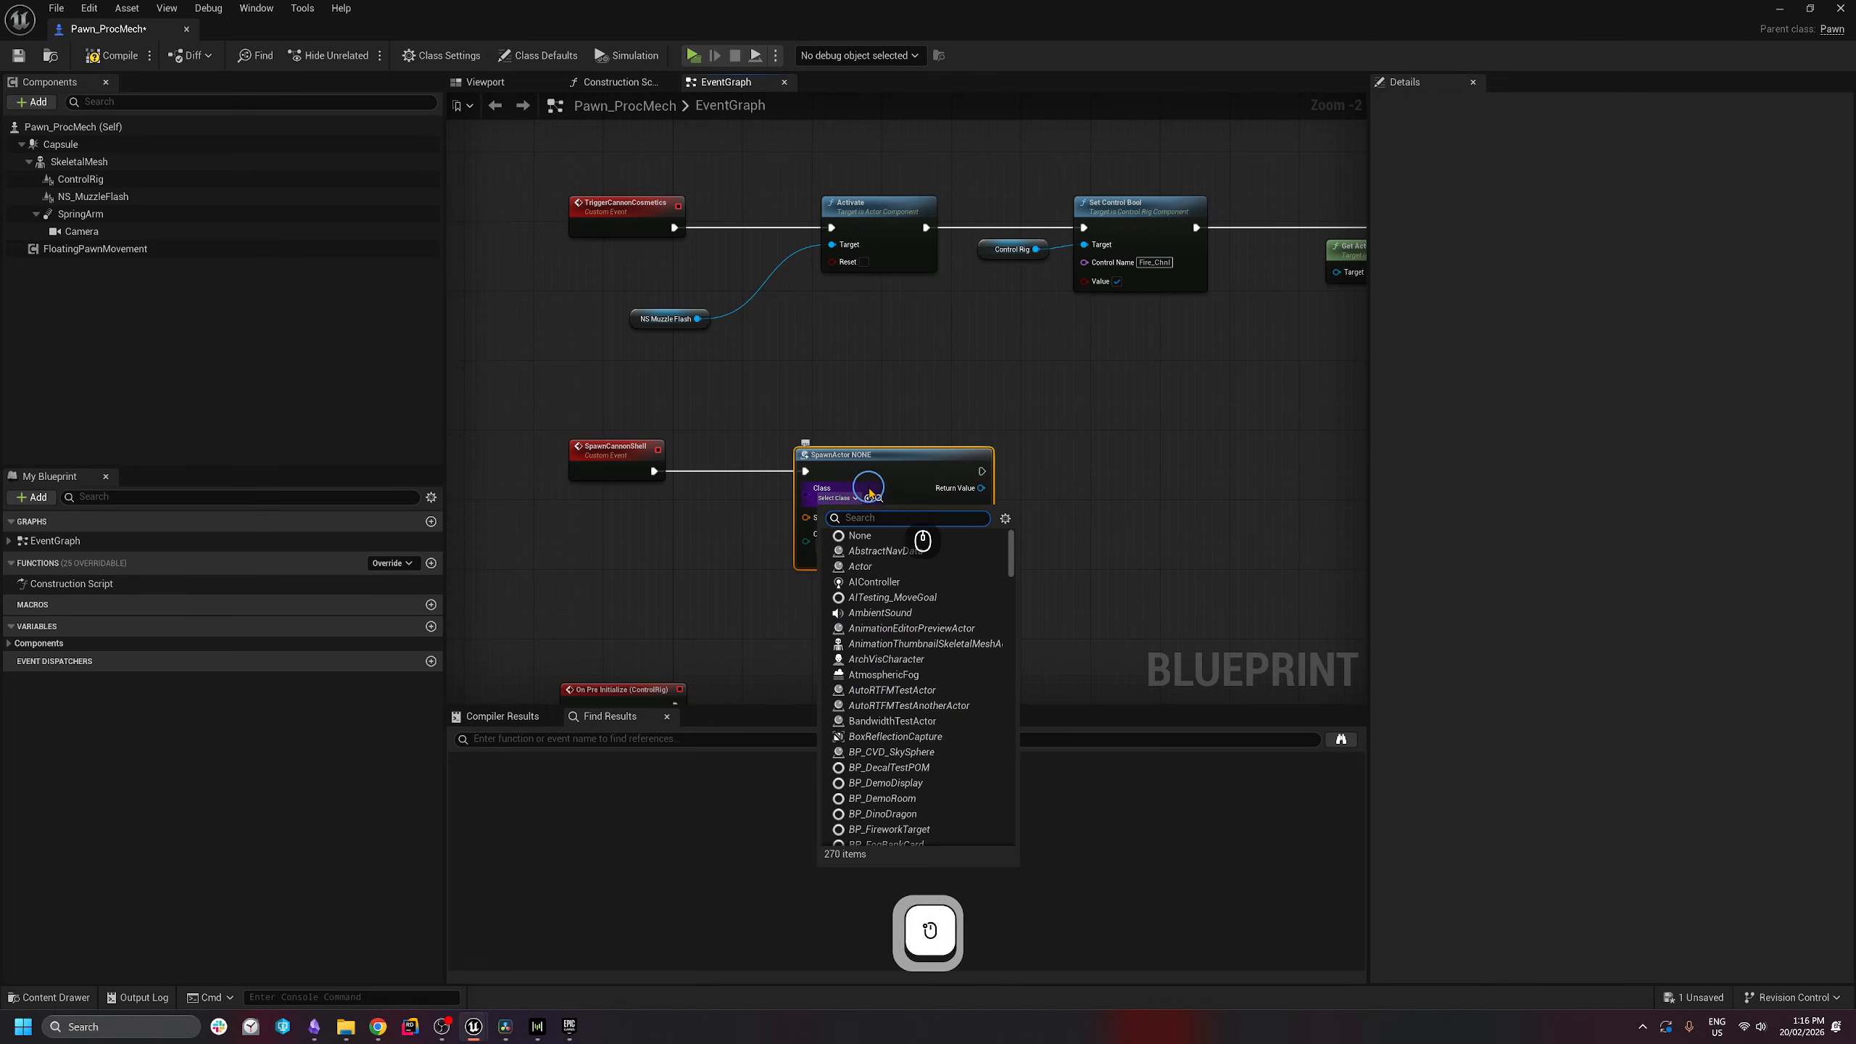
type("bp proj")
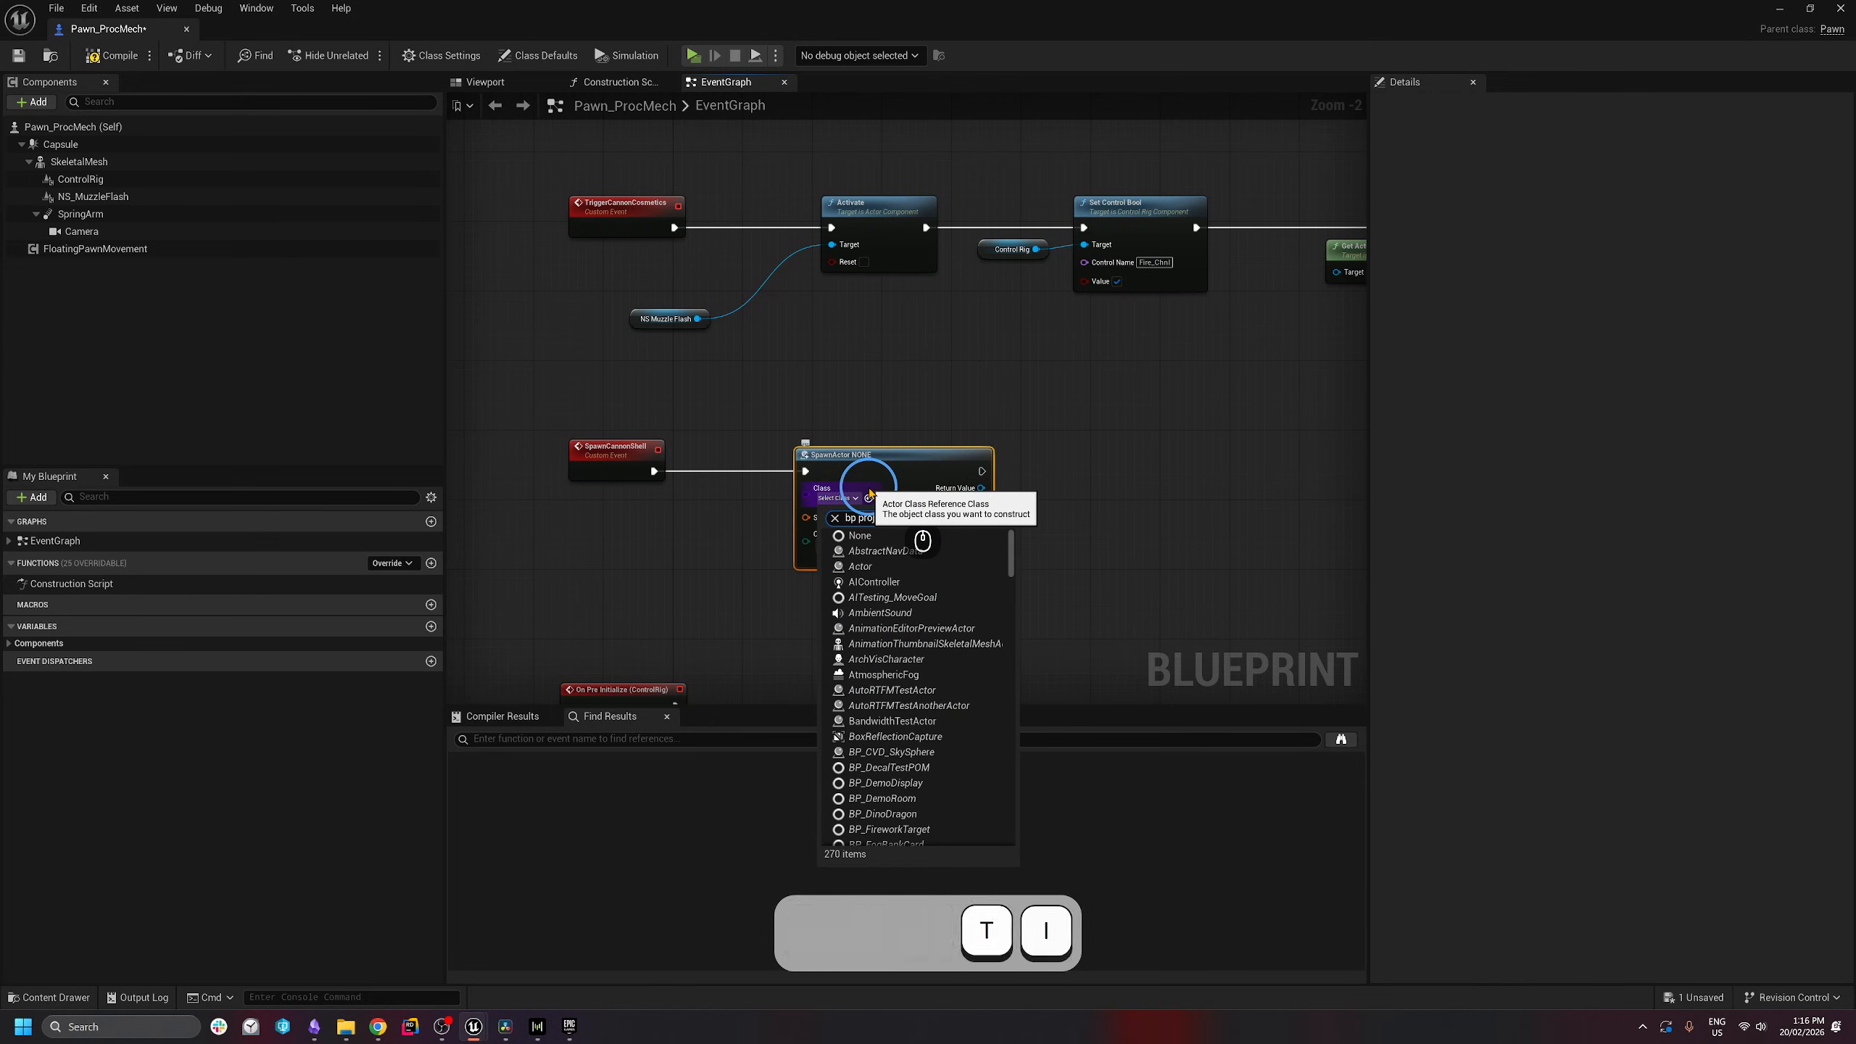
type("ectile")
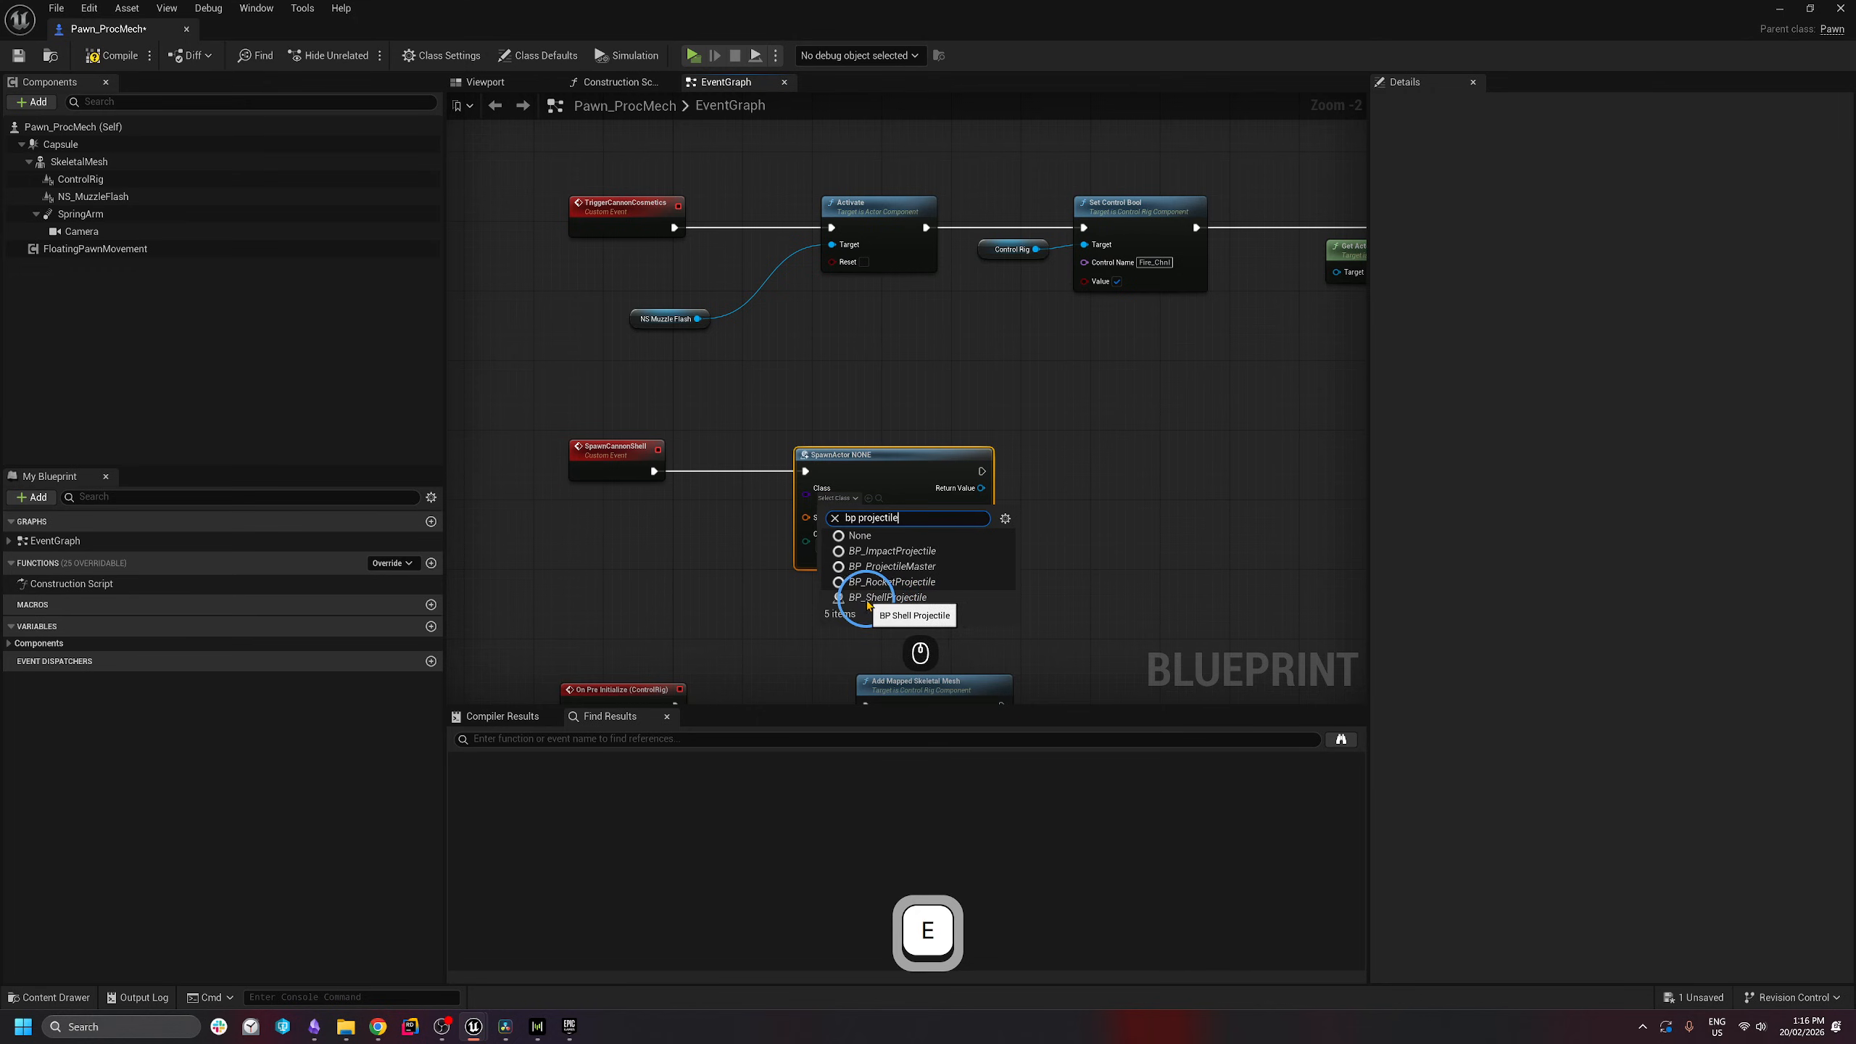
left_click(894, 598)
- Split the Spawn Transform pin into location, rotation and scale, moving lower nodes down
right_click_drag(921, 471, 1072, 130)
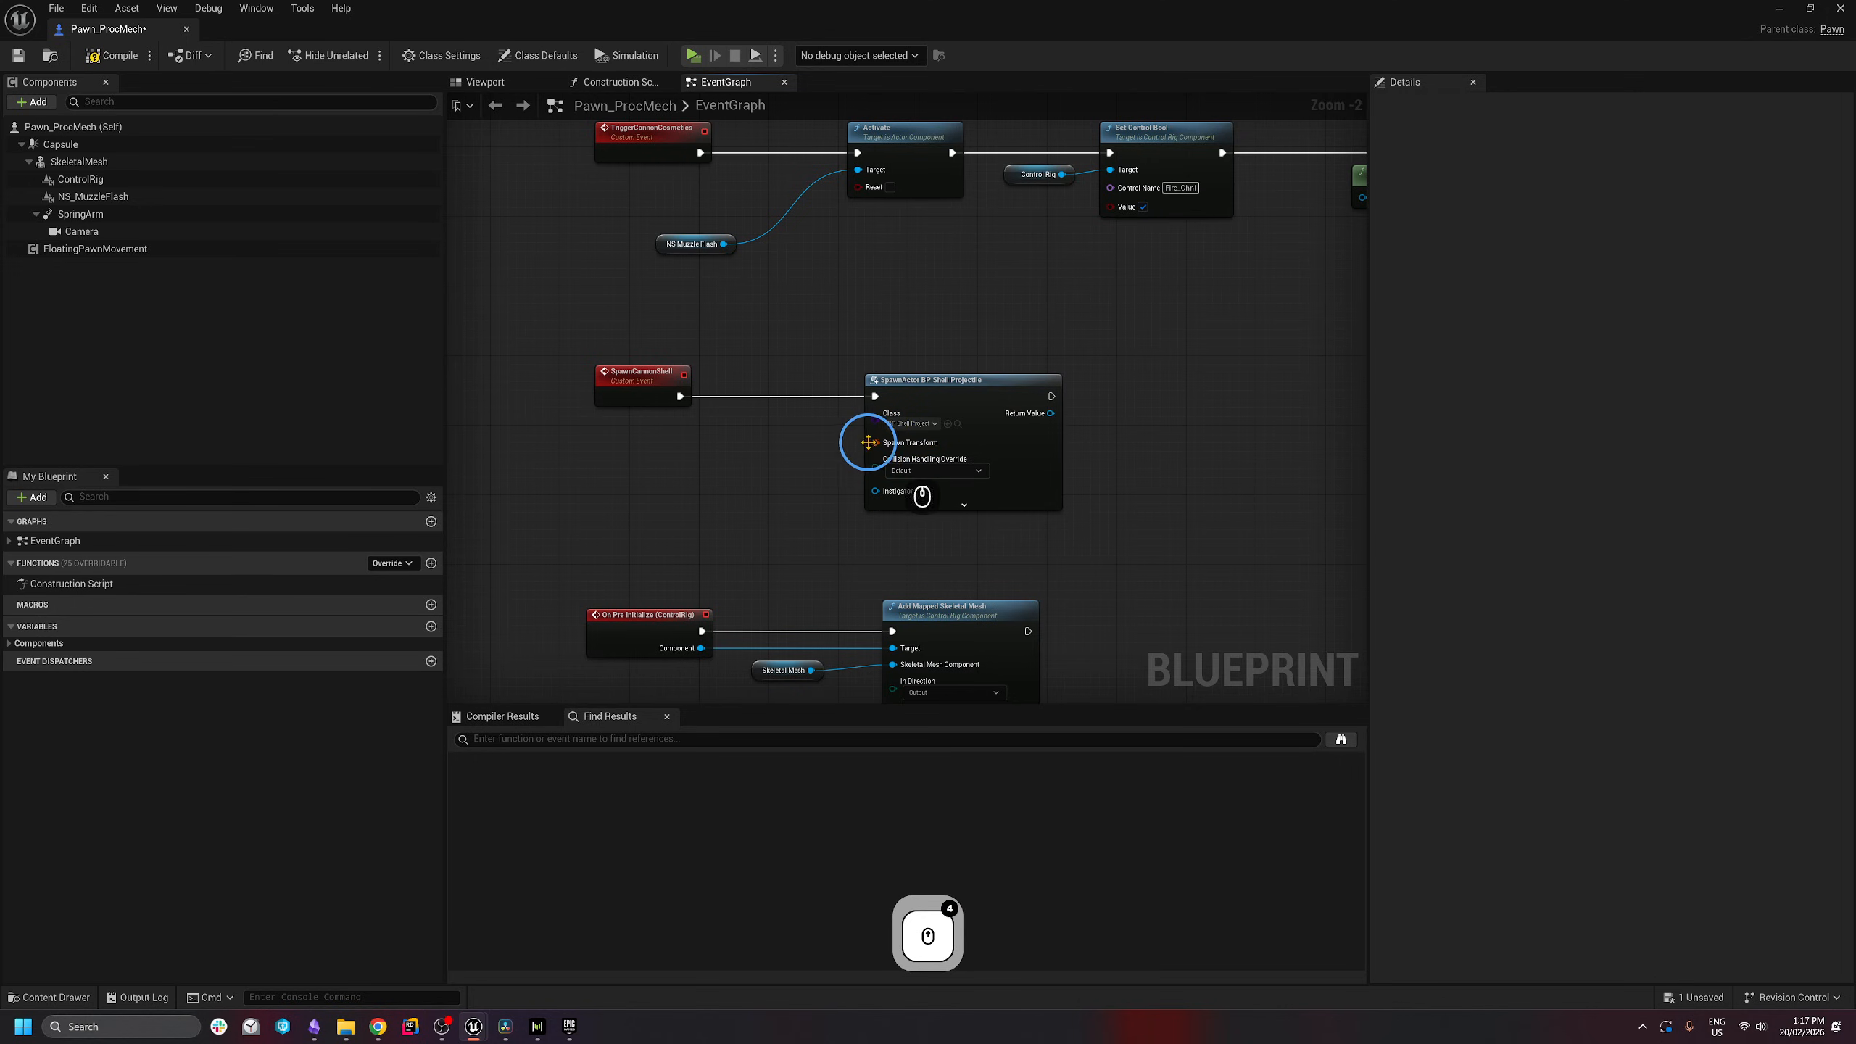
right_click(873, 443)
left_click(891, 500)
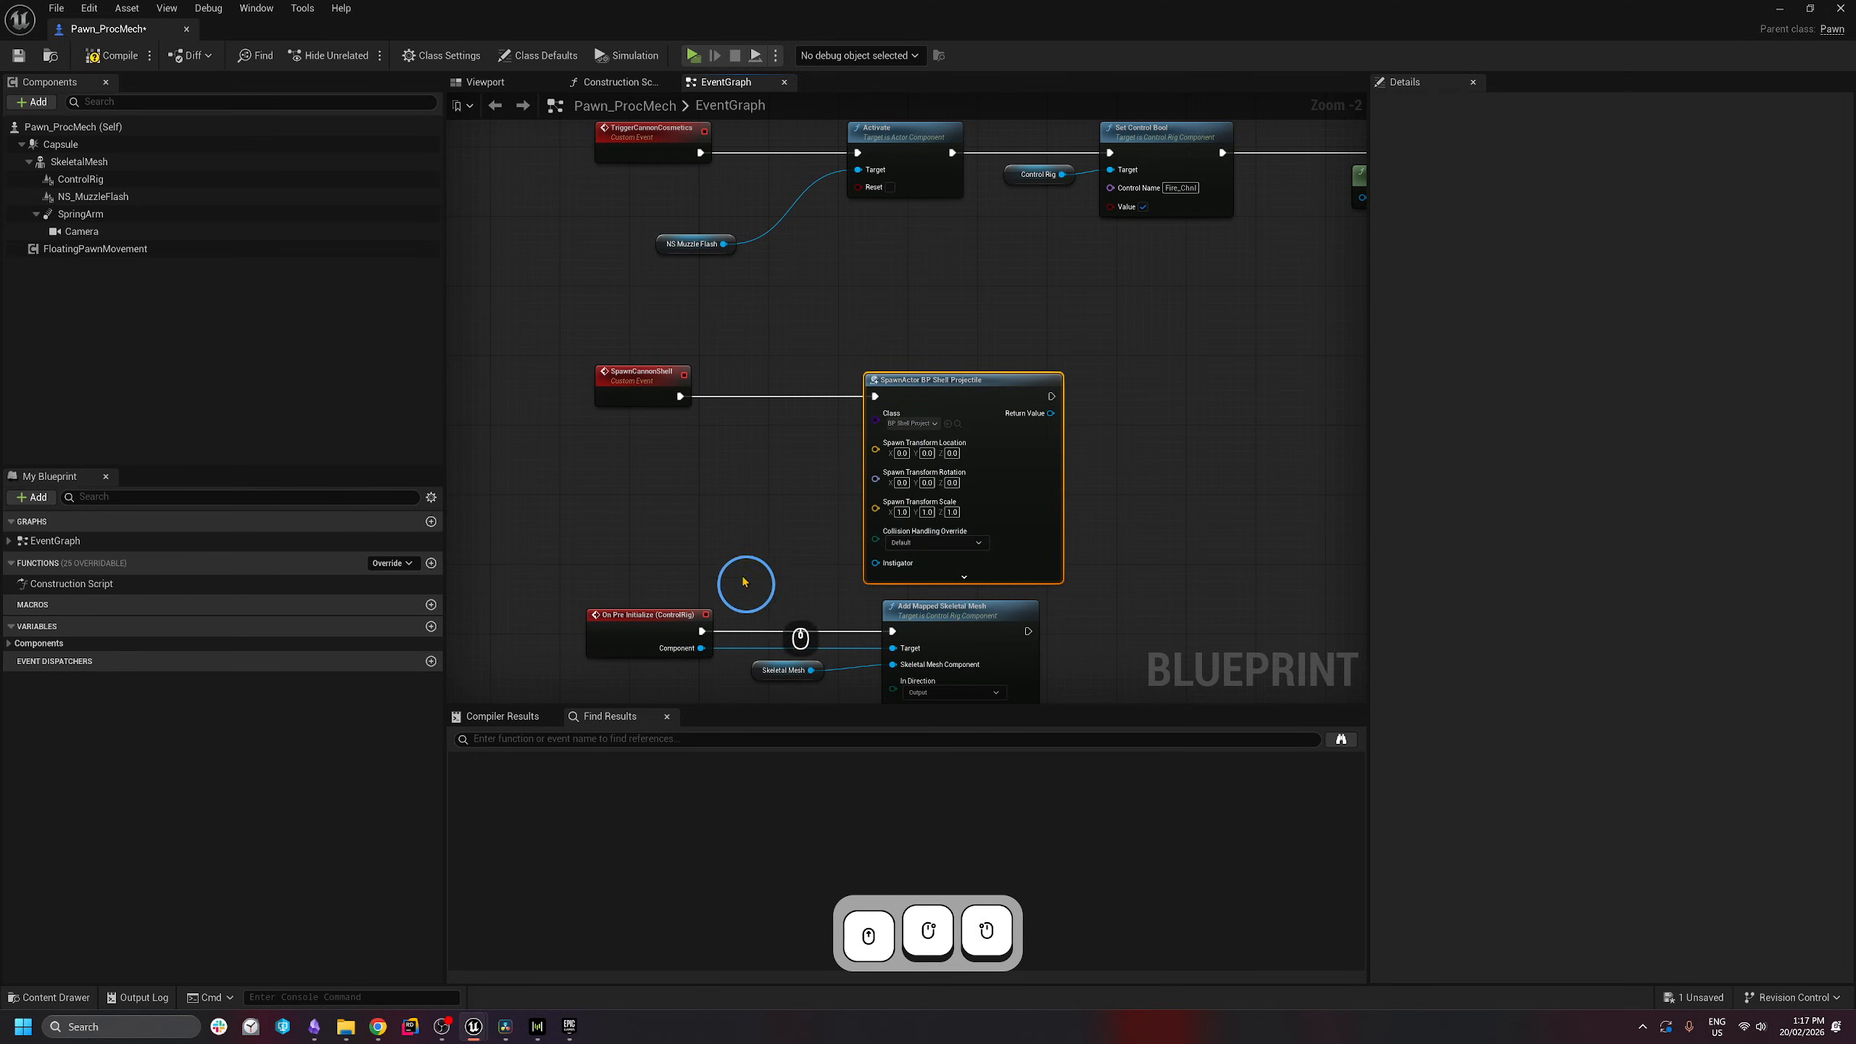
right_click_drag(749, 588, 763, 316)
scroll(762, 316, "down", 2)
left_click_drag(584, 337, 1048, 693)
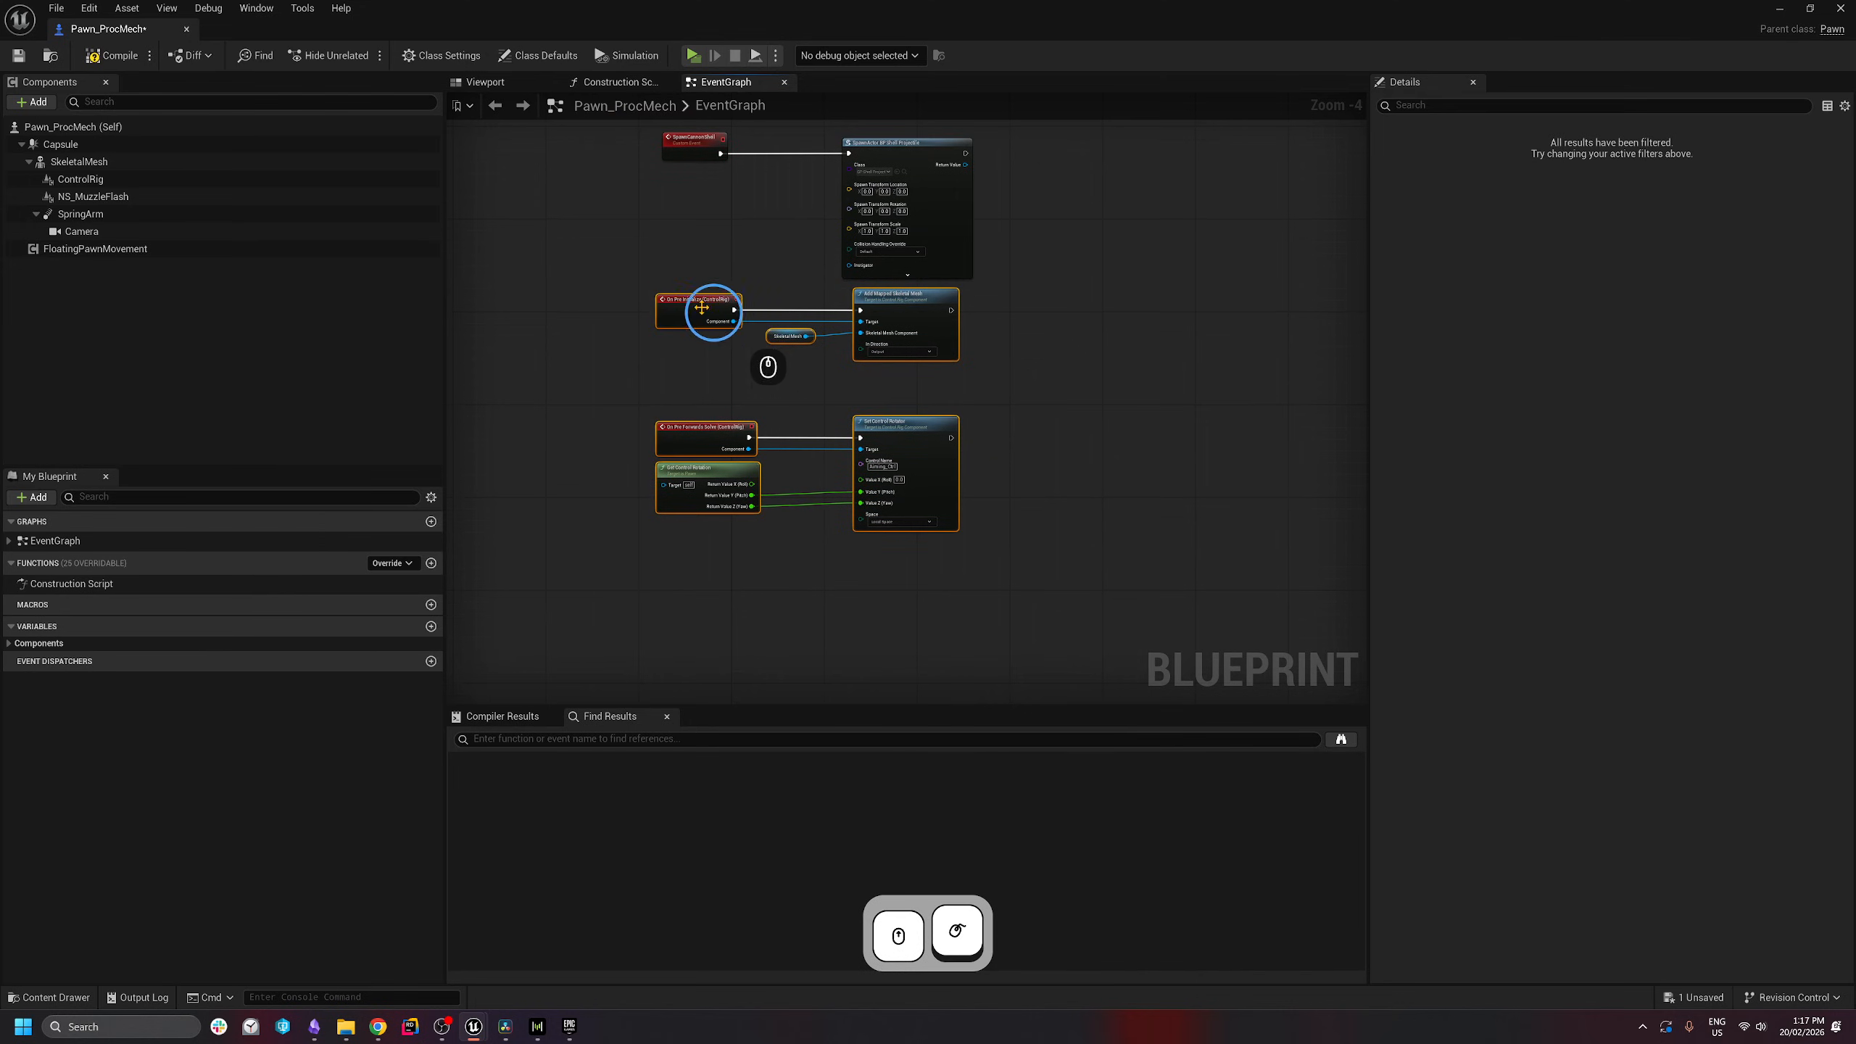
left_click_drag(713, 311, 690, 446)
scroll(738, 512, "up", 4)
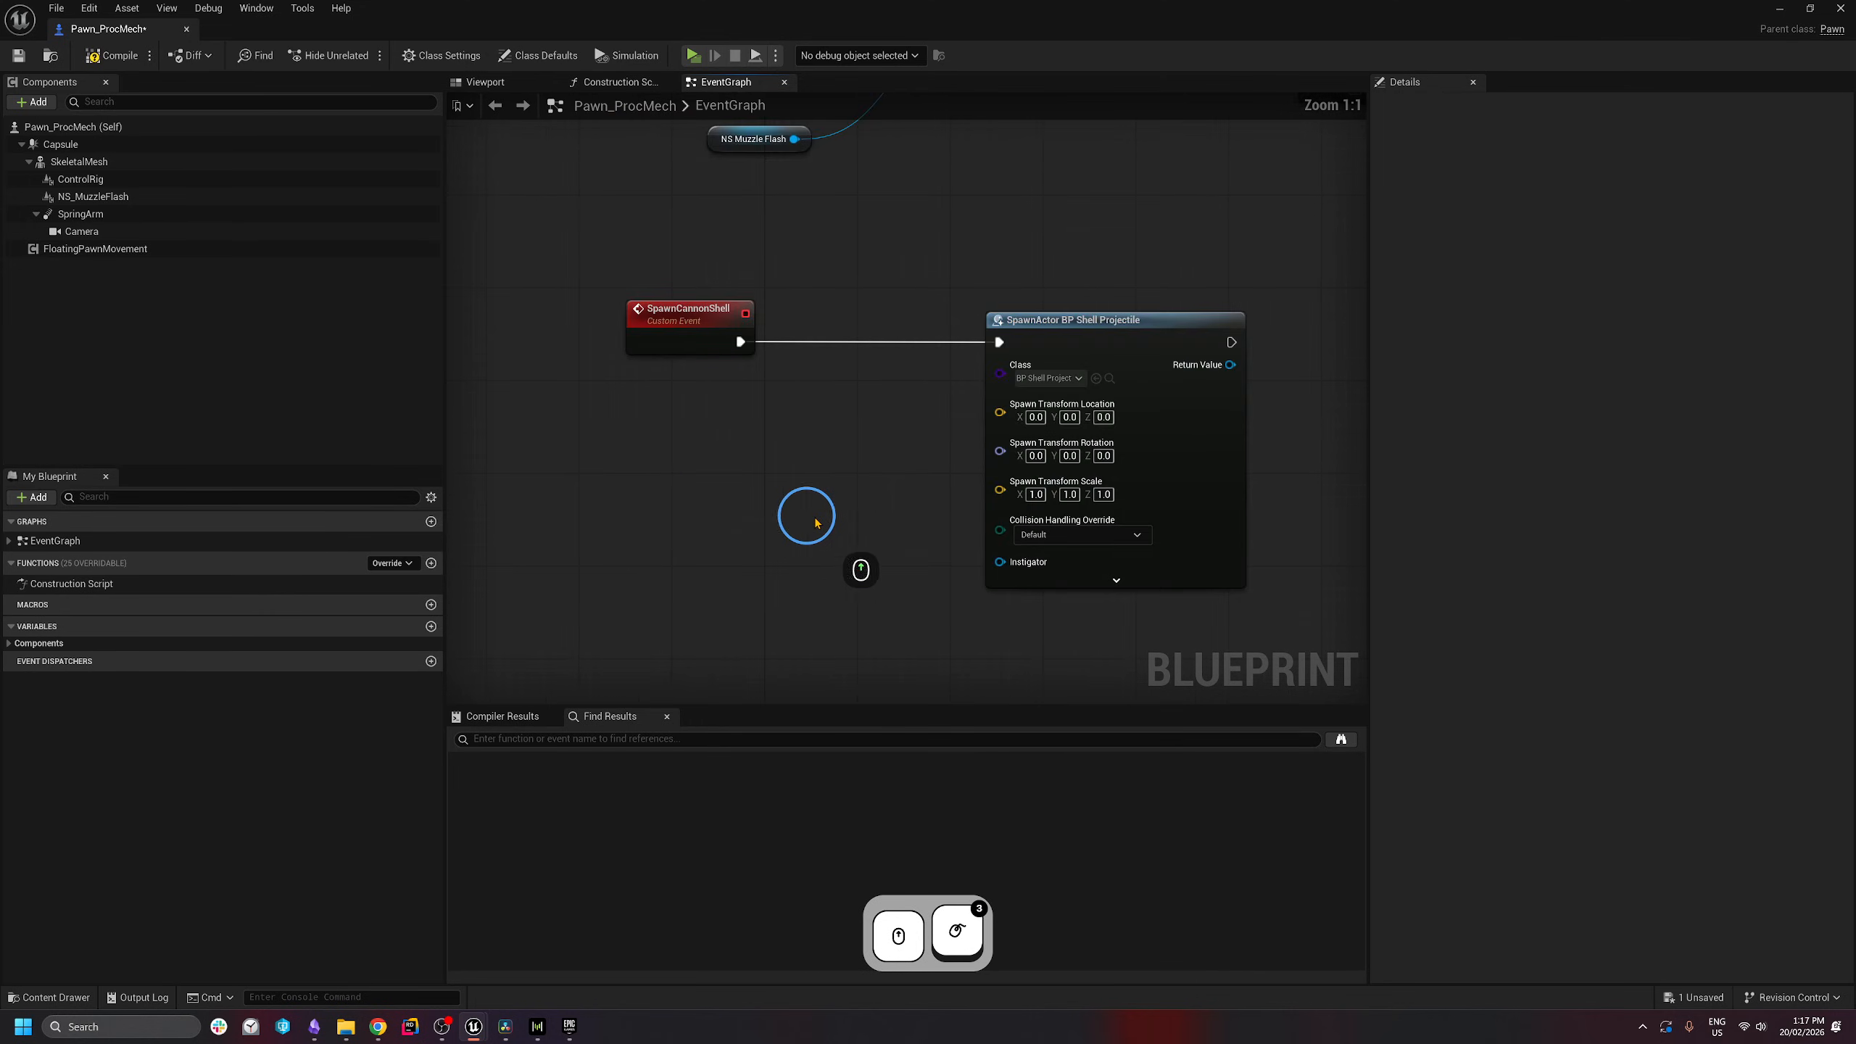
- Add a Get Bone Transform node for the SkeletalMesh on bone cannon_03 and split its result
left_click(79, 161)
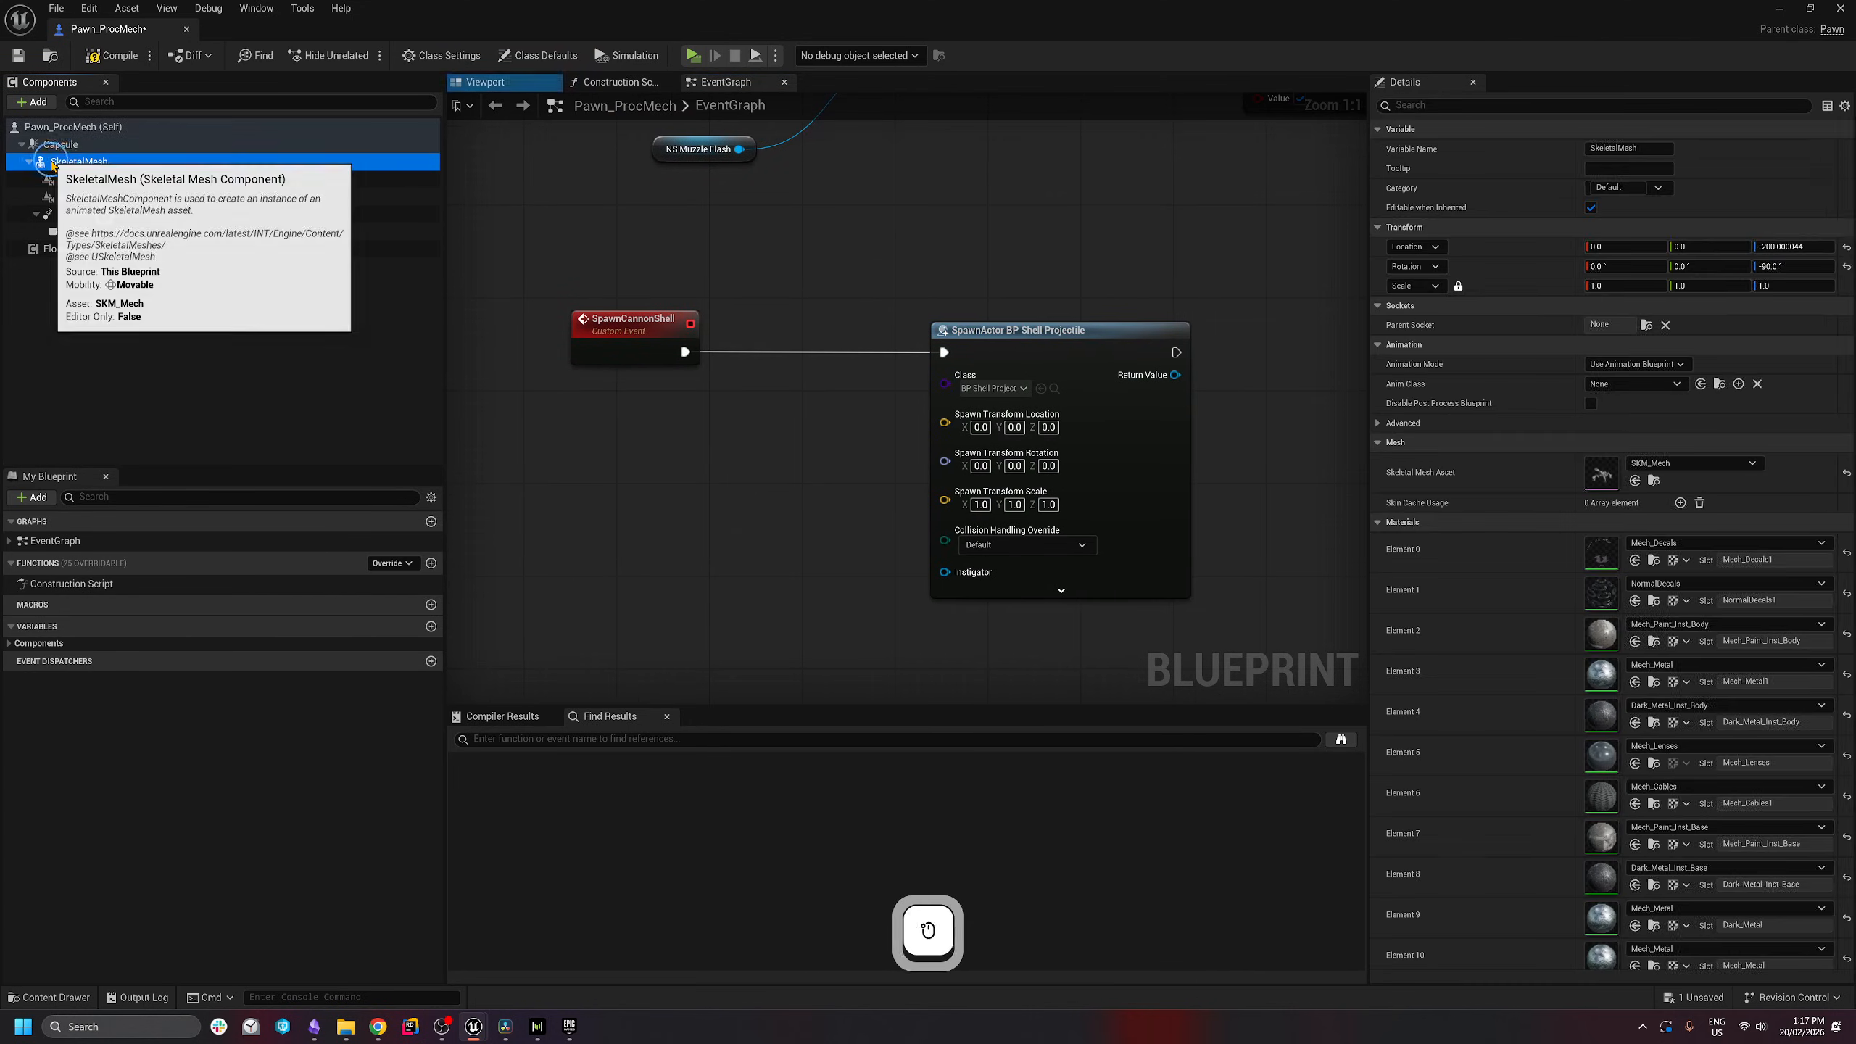
left_click_drag(79, 161, 649, 540)
type("get ")
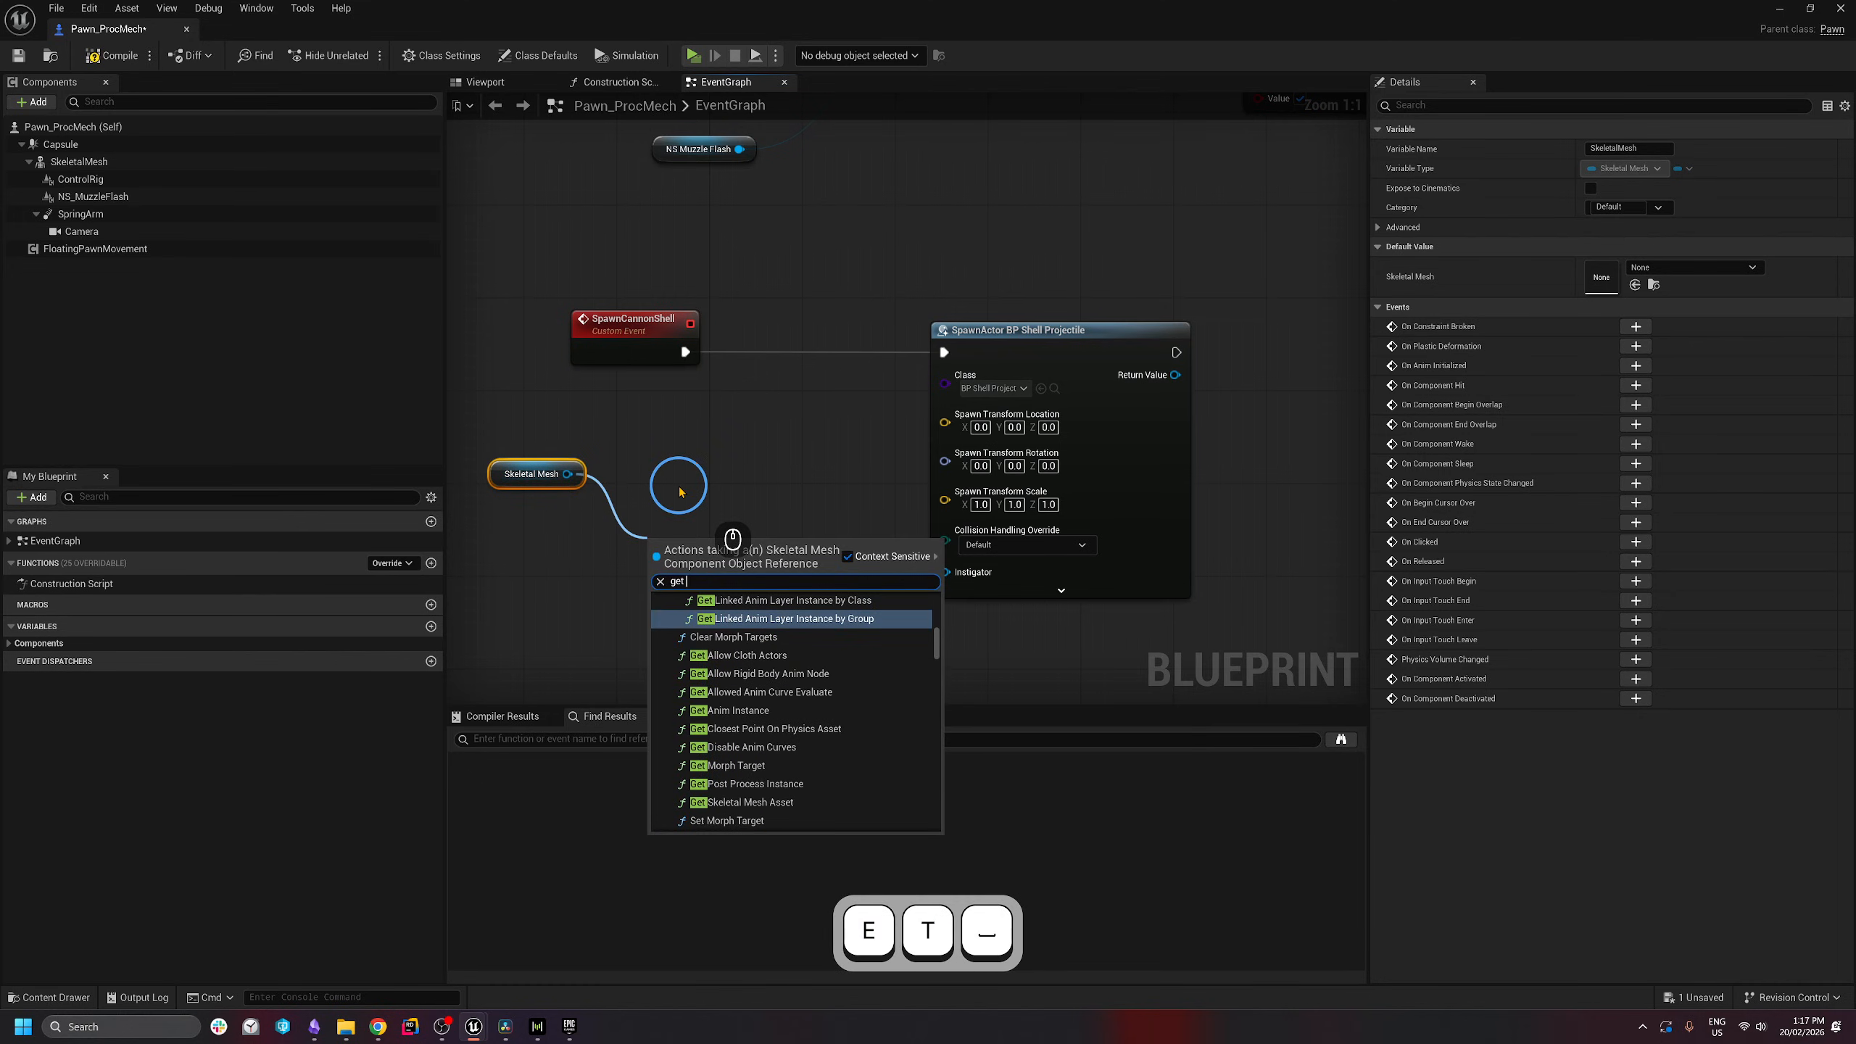
type("bone tran")
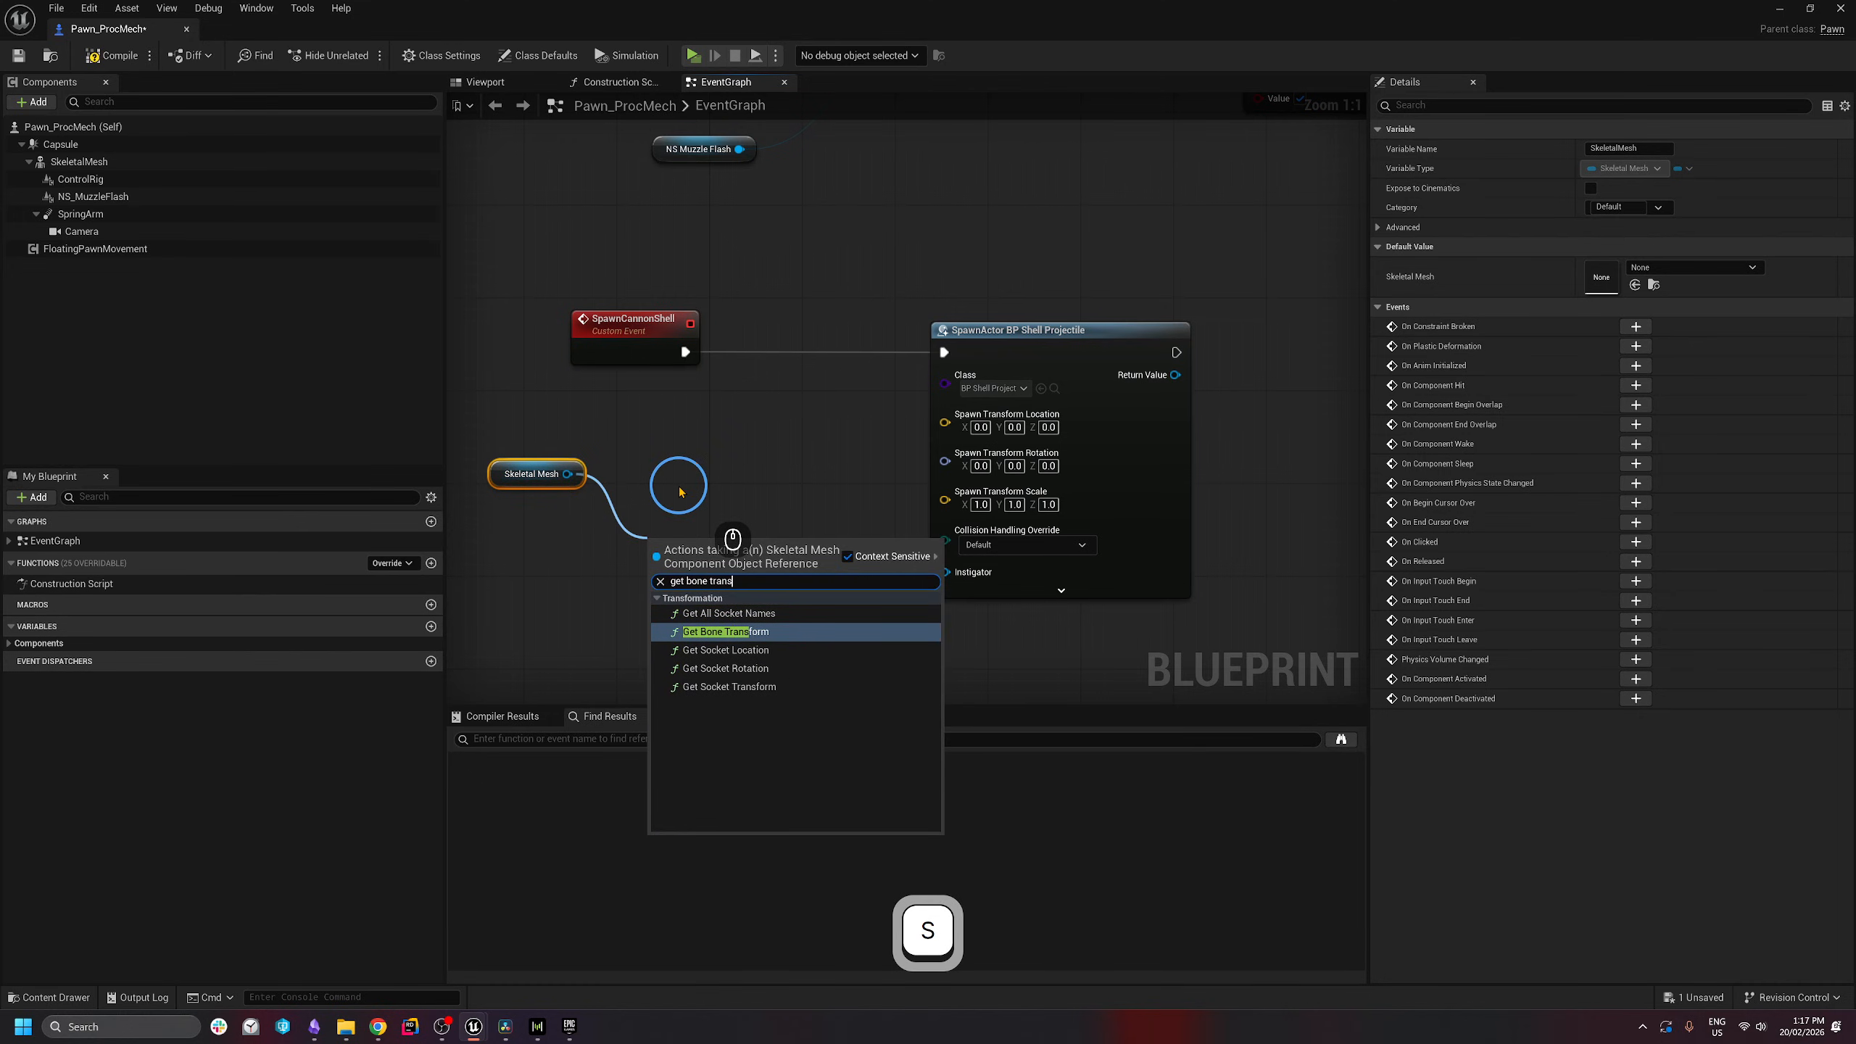
type("s")
left_click(723, 632)
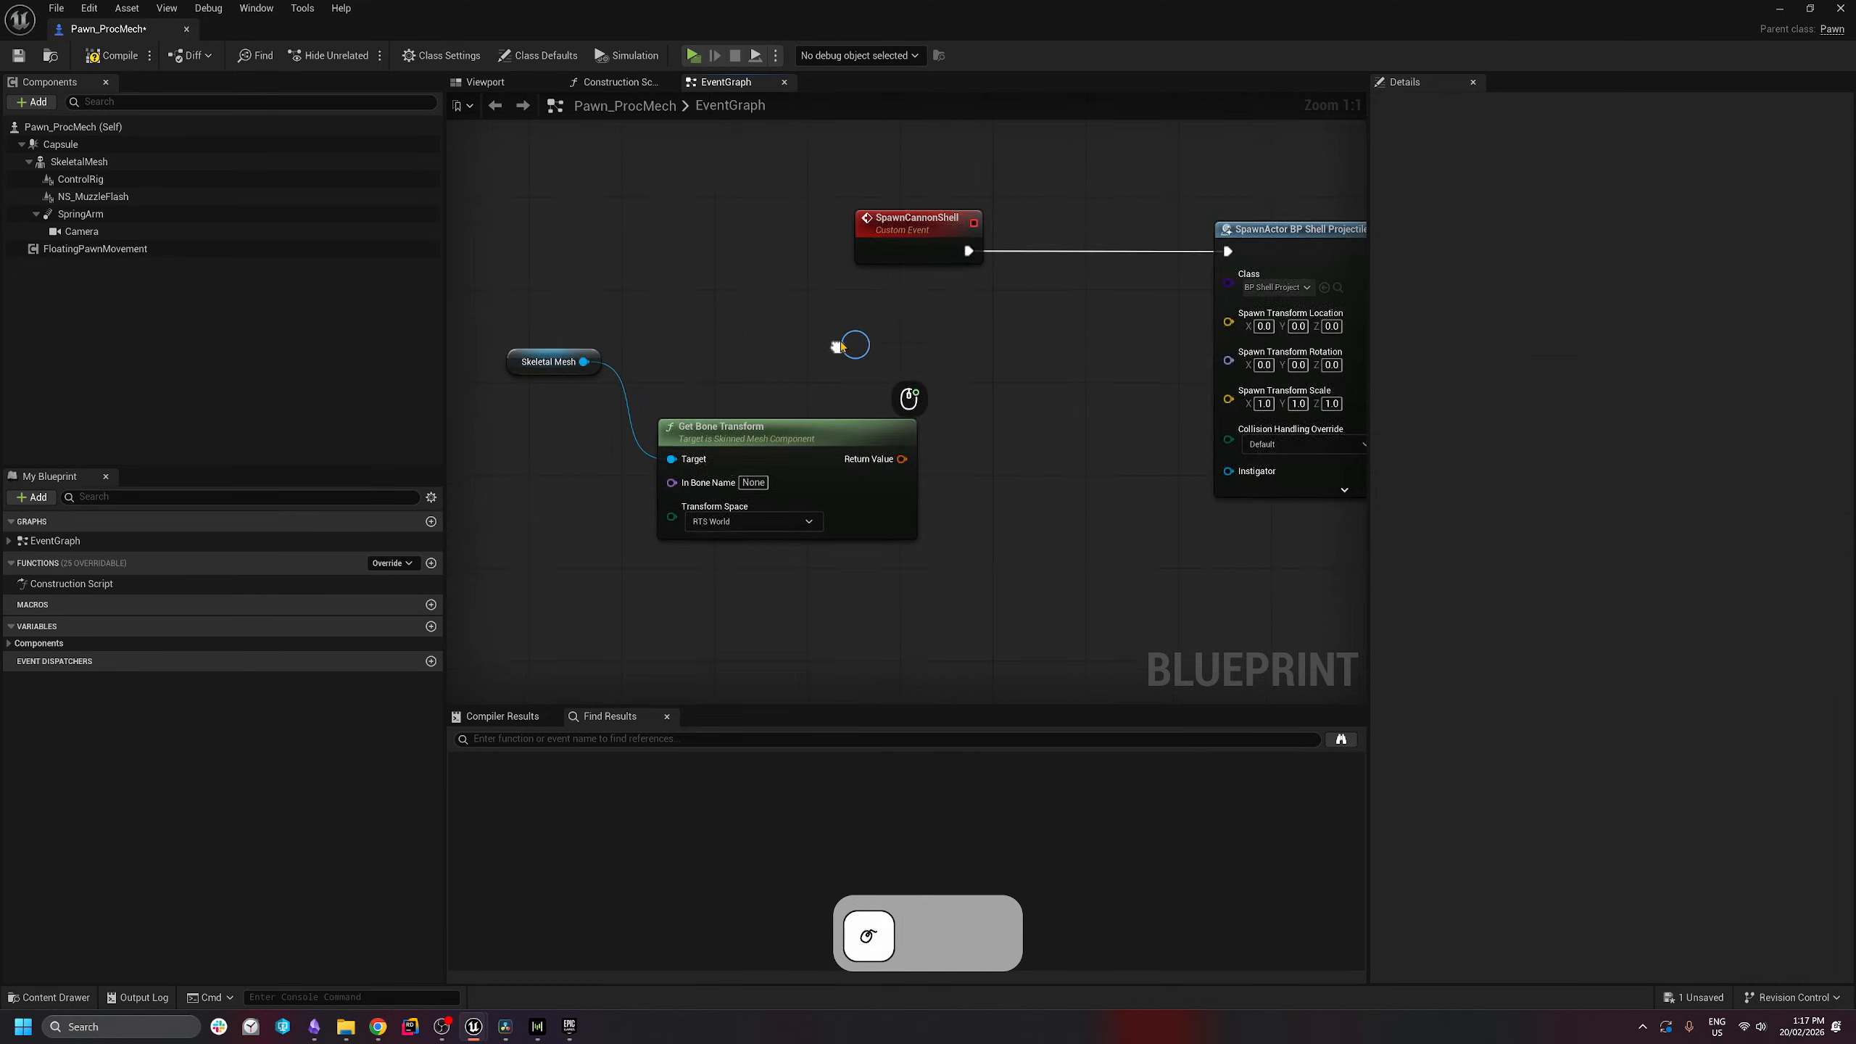
double_click(757, 478)
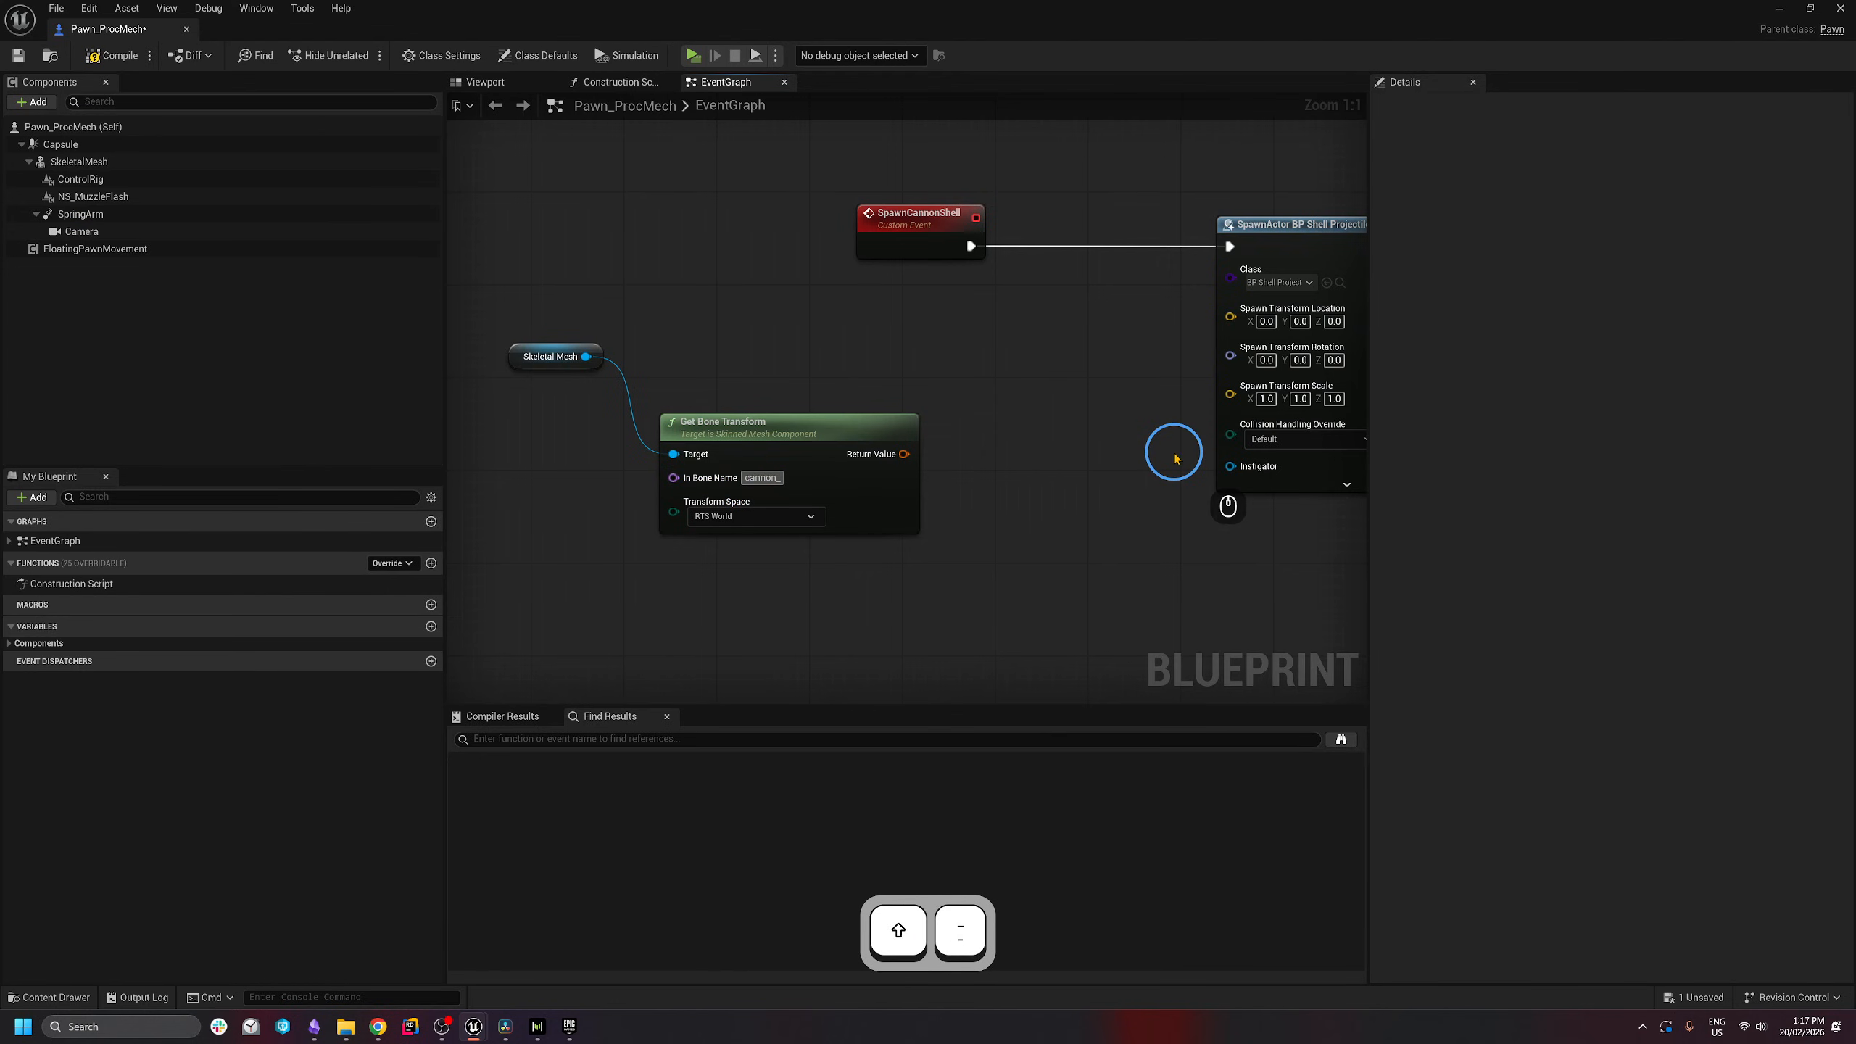
type("03")
left_click(818, 437)
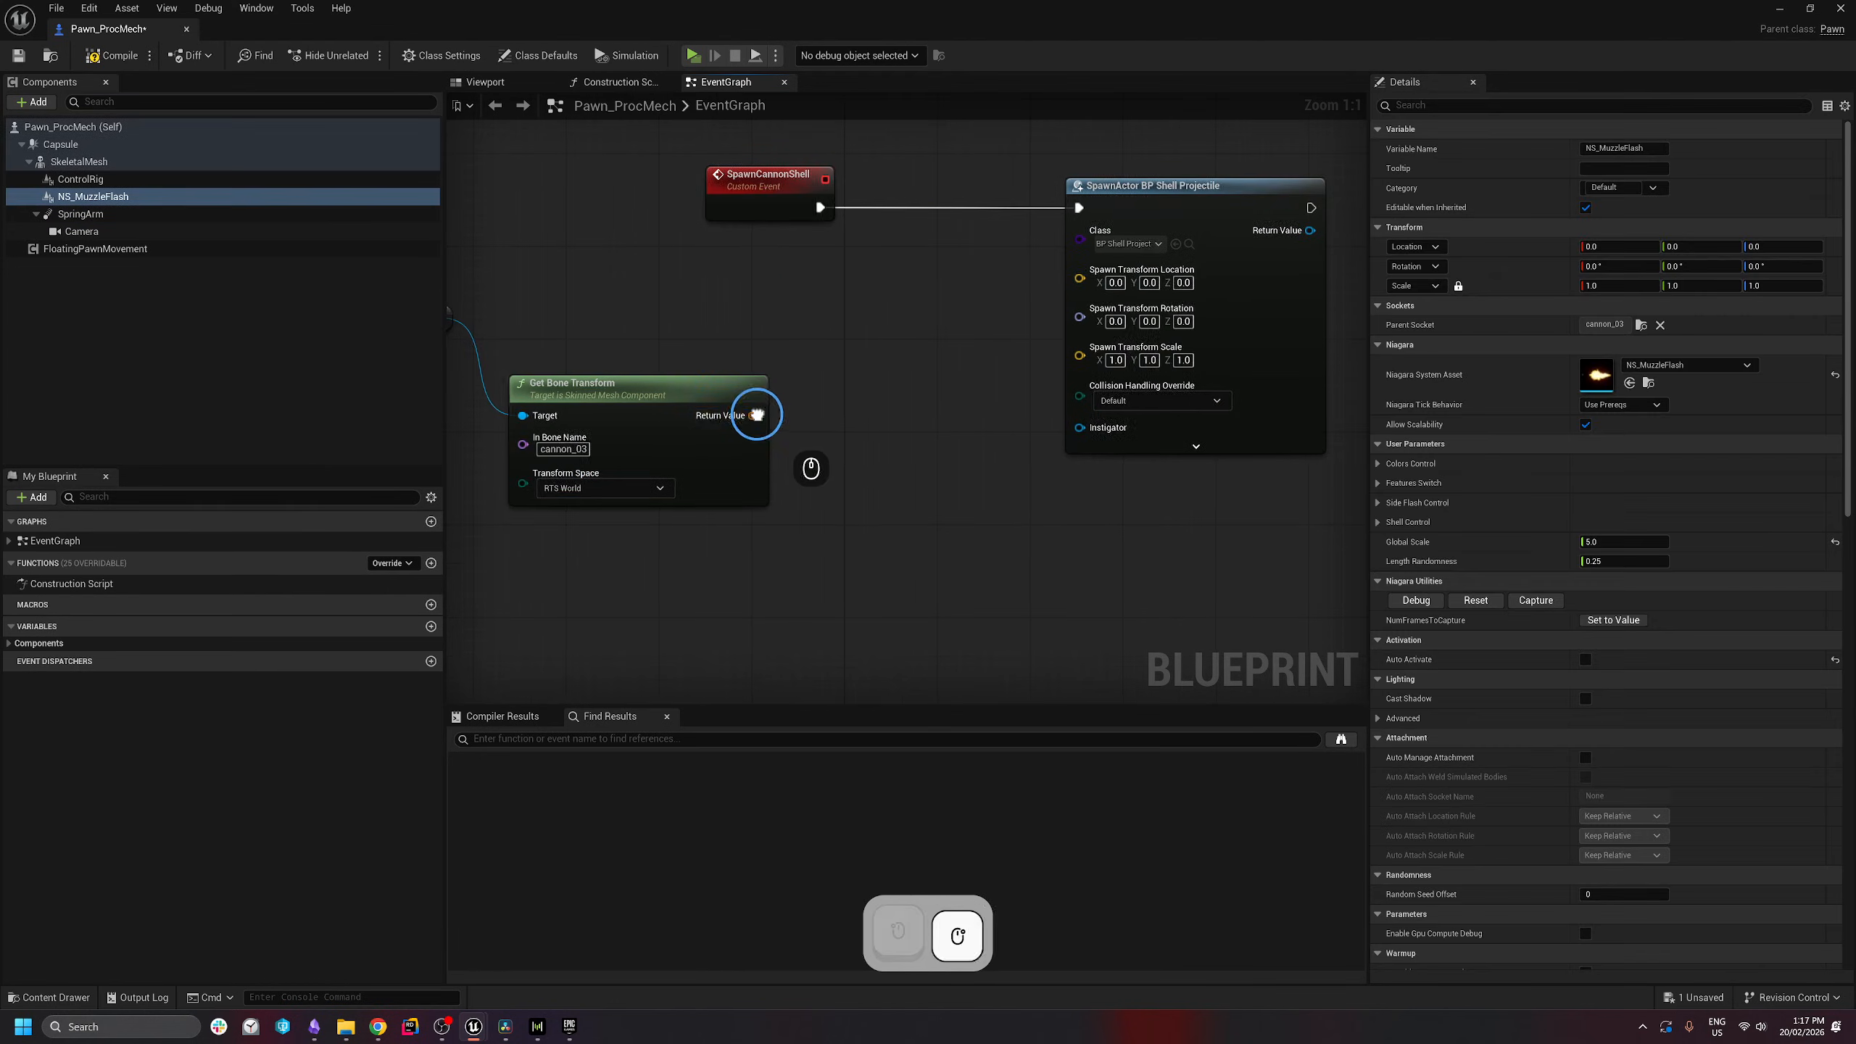
right_click(757, 415)
left_click(824, 480)
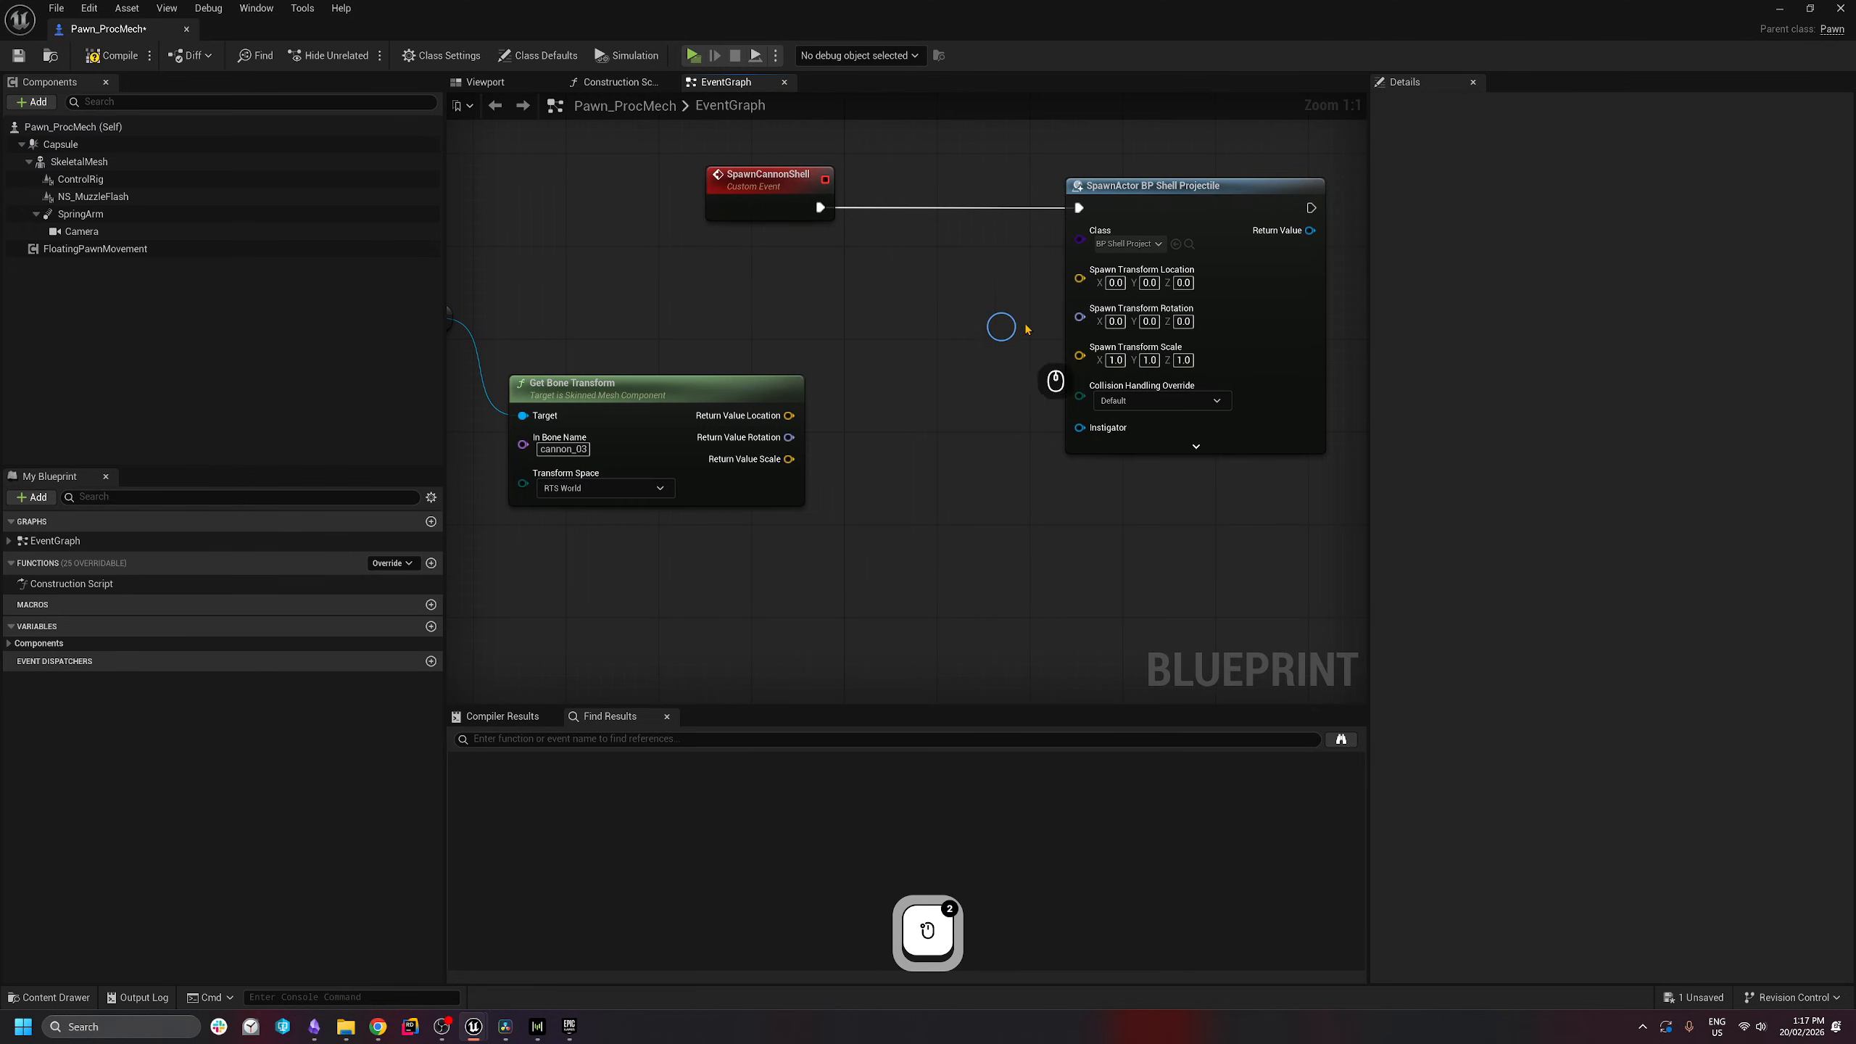
- Wire bone rotation and location into SpawnActor, and connect a Self reference to Owner
left_click_drag(1085, 322, 788, 438)
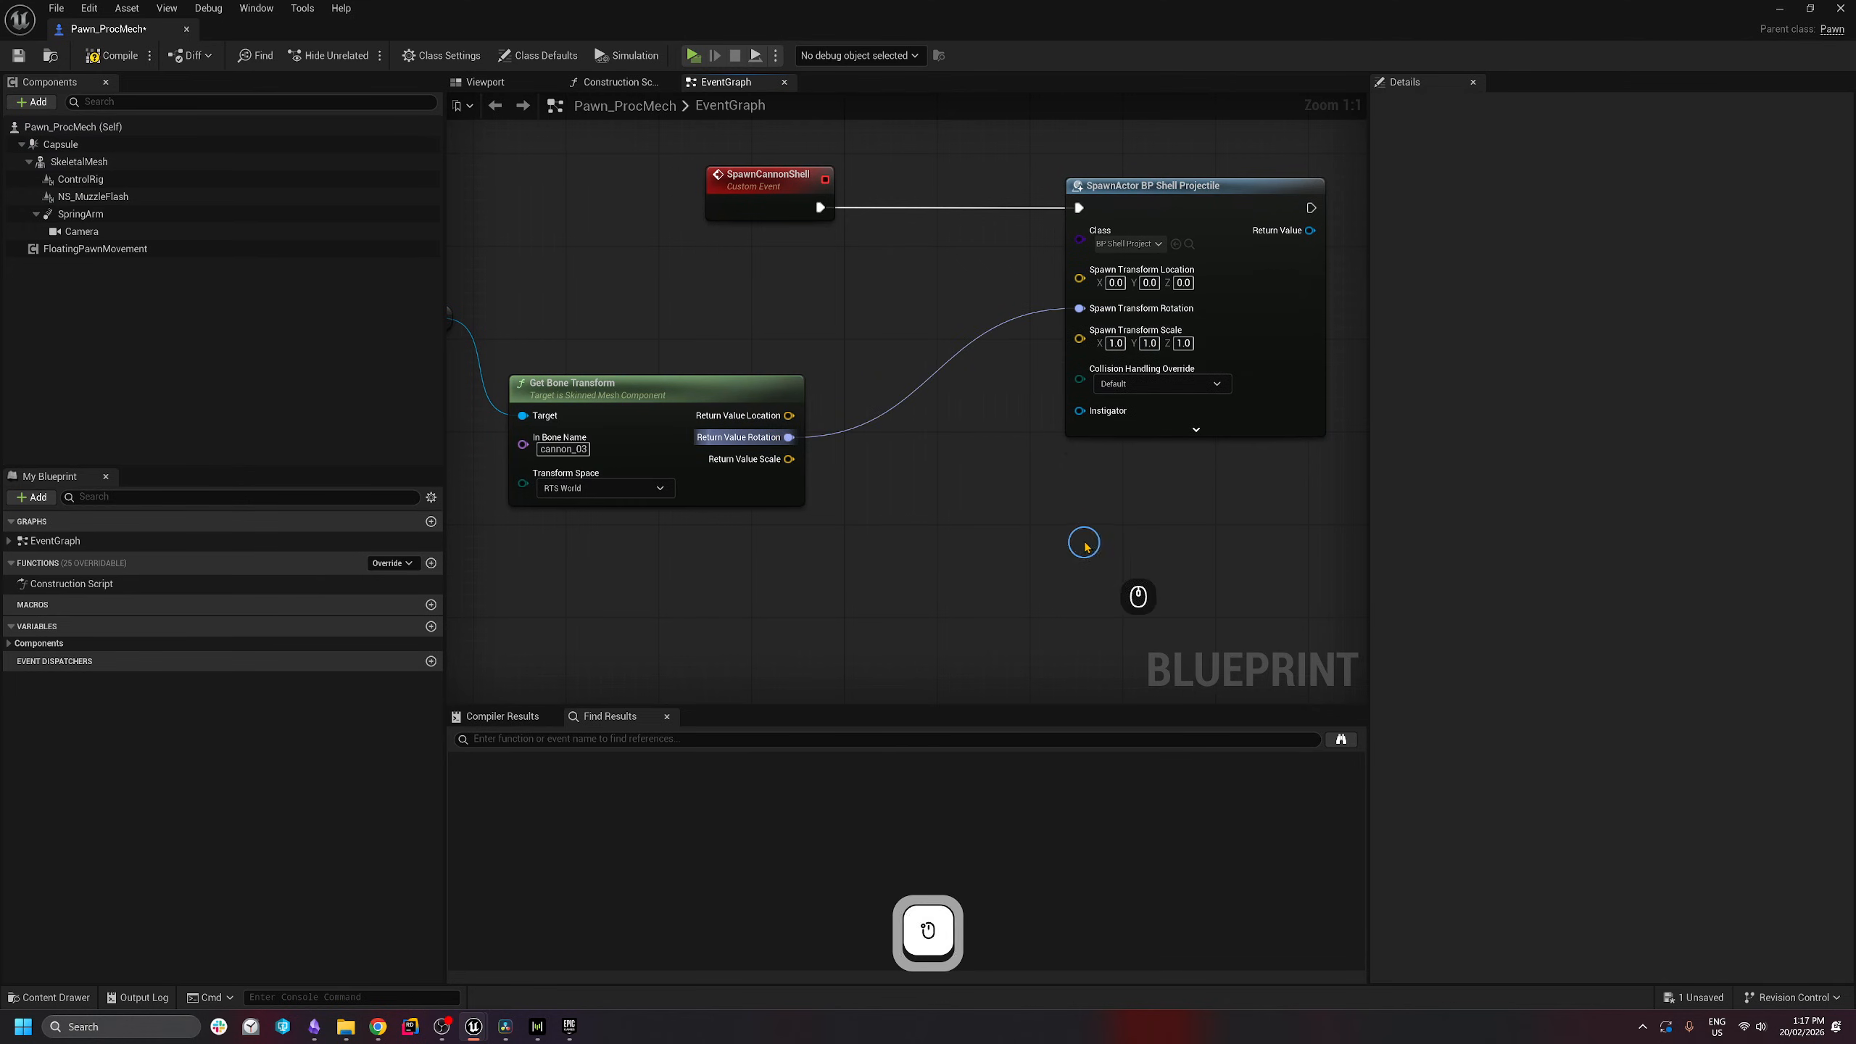
scroll(1060, 400, "down", 1)
right_click_drag(896, 421, 850, 466)
left_click_drag(773, 467, 1026, 339)
left_click(1129, 465)
mouse_move(1026, 486)
left_mouse_down()
mouse_move(953, 486)
mouse_move(975, 452)
mouse_move(760, 618)
mouse_move(1030, 510)
left_mouse_up()
type("self")
key("Return")
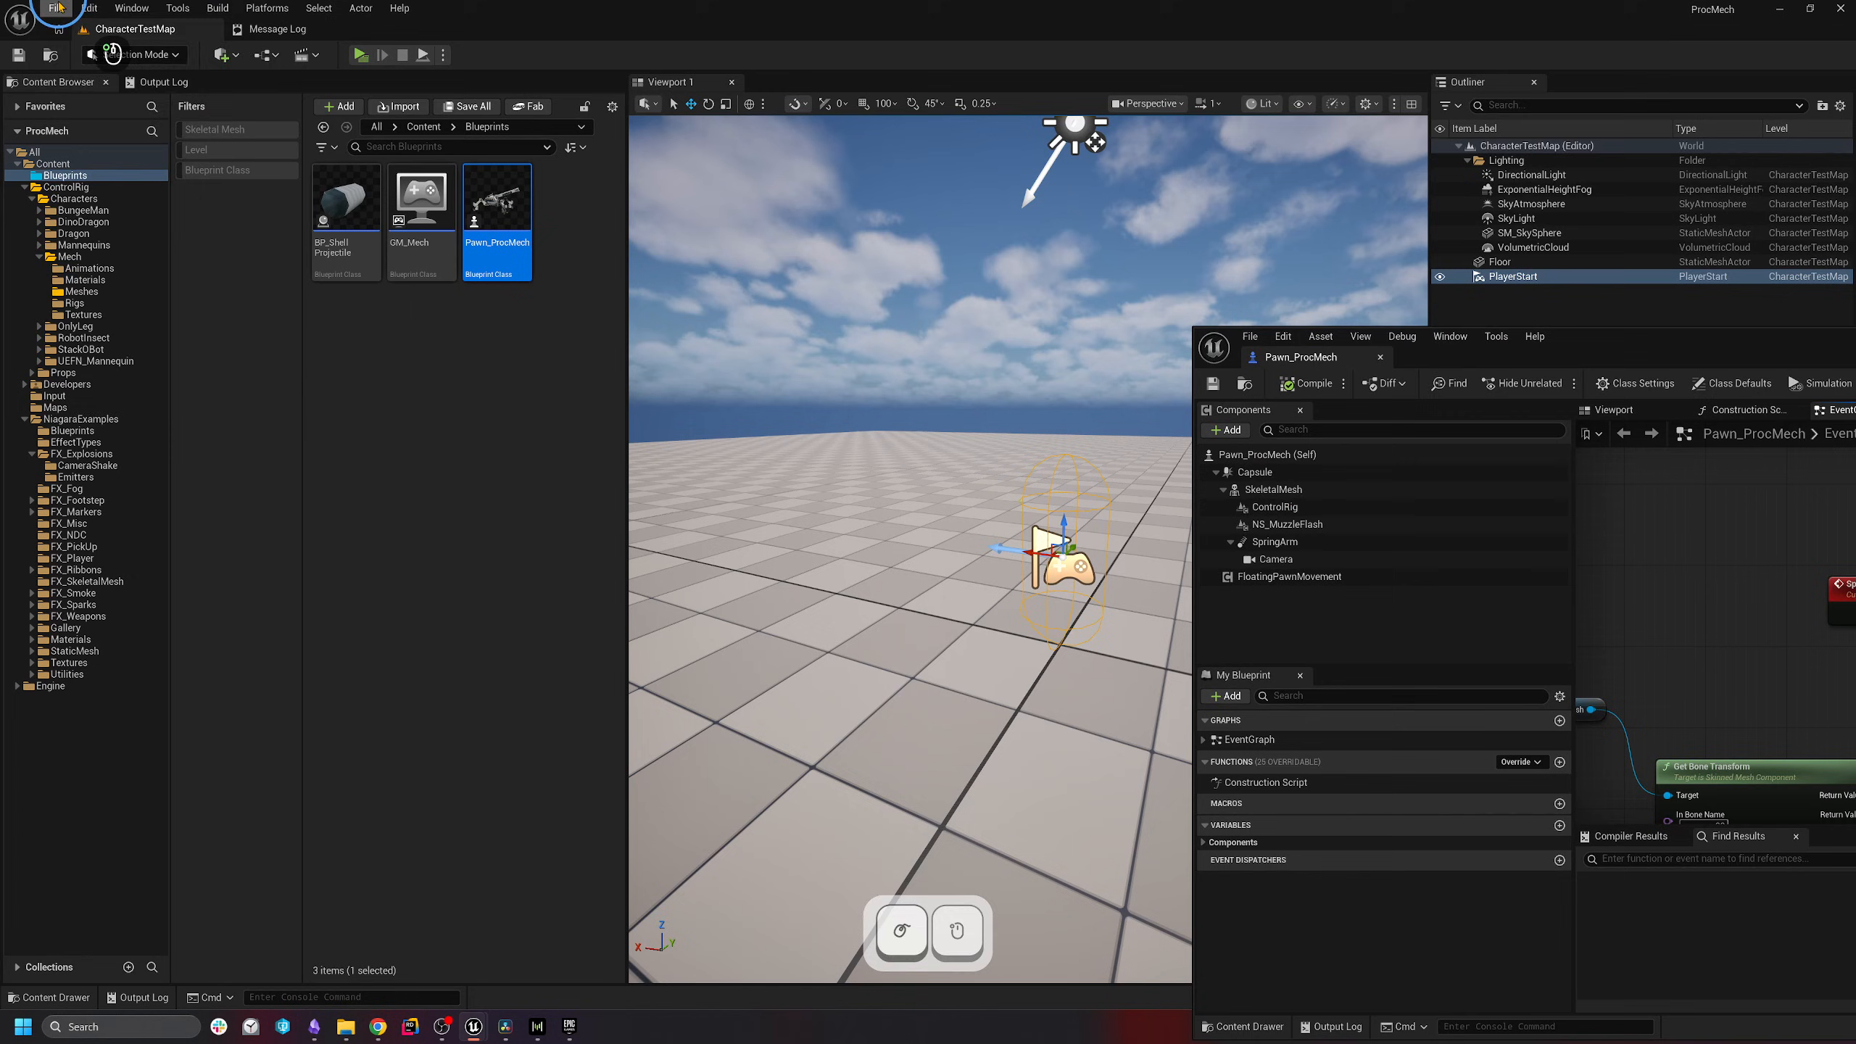
- Create a new level from the Open World template
left_click(57, 8)
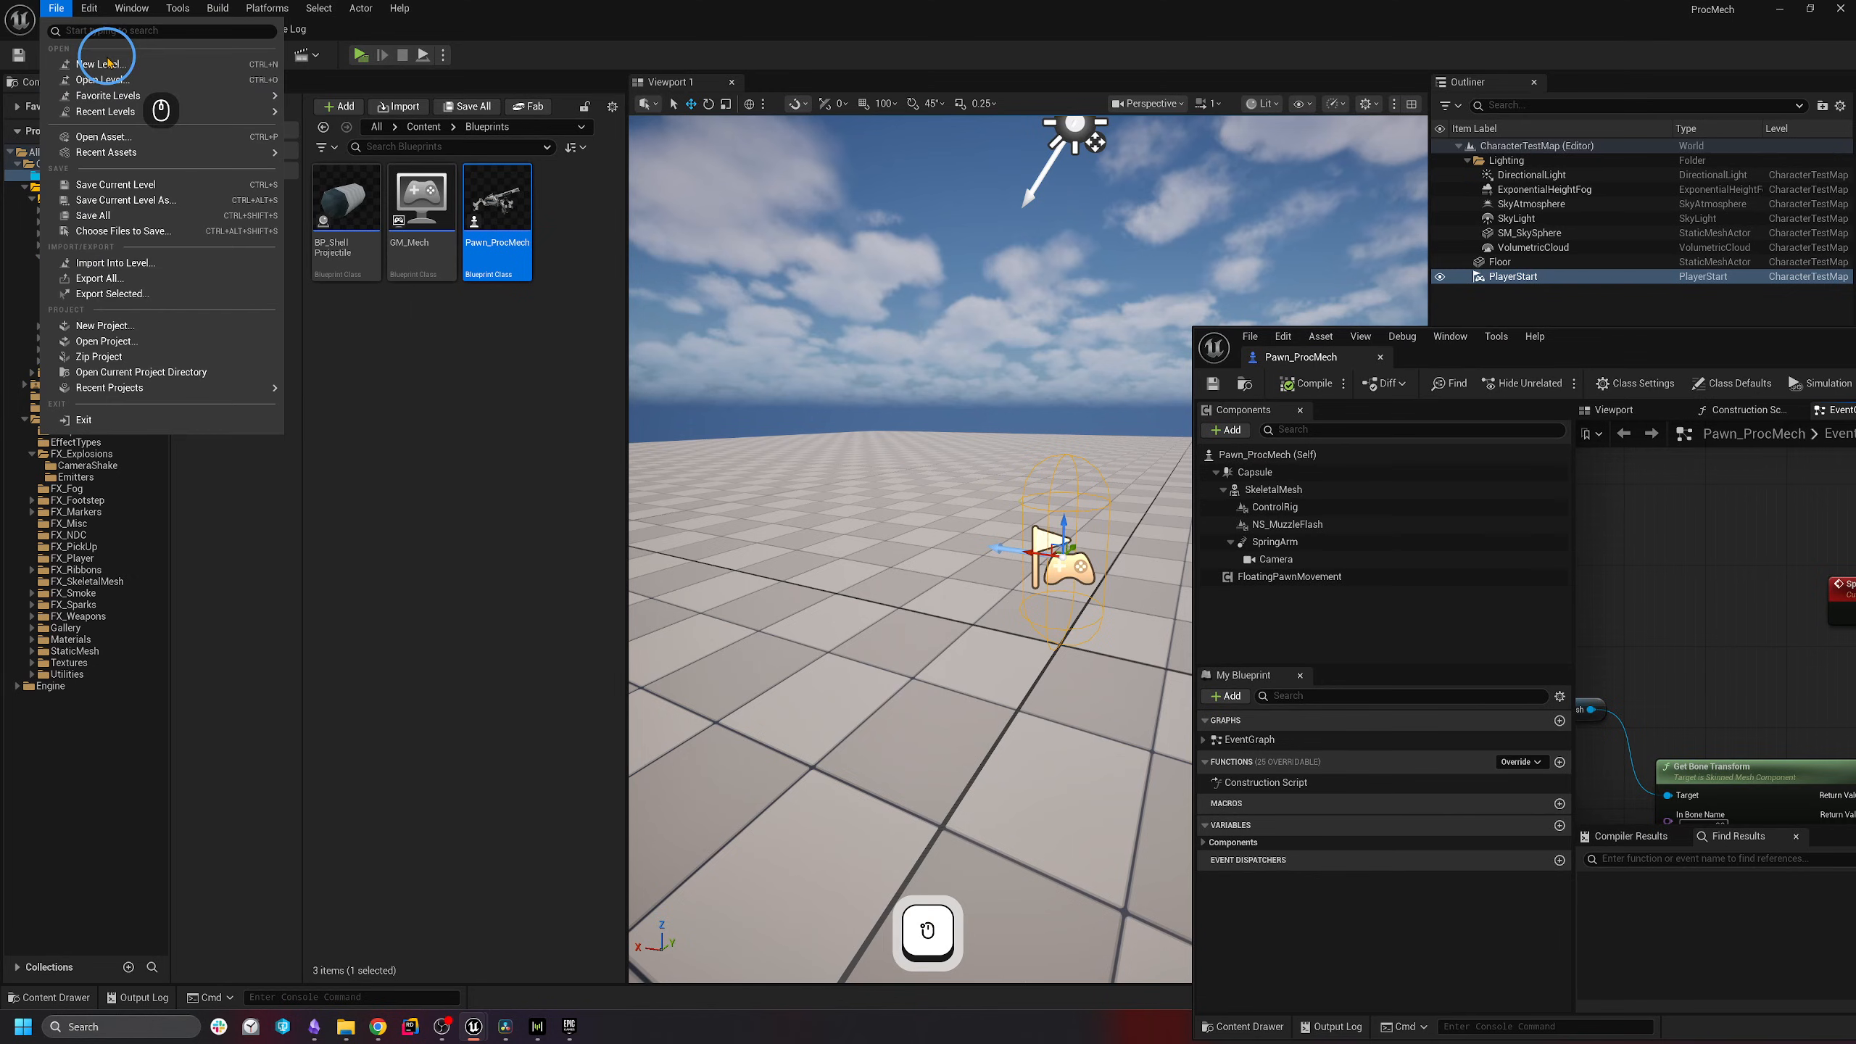
left_click(102, 64)
left_click(804, 448)
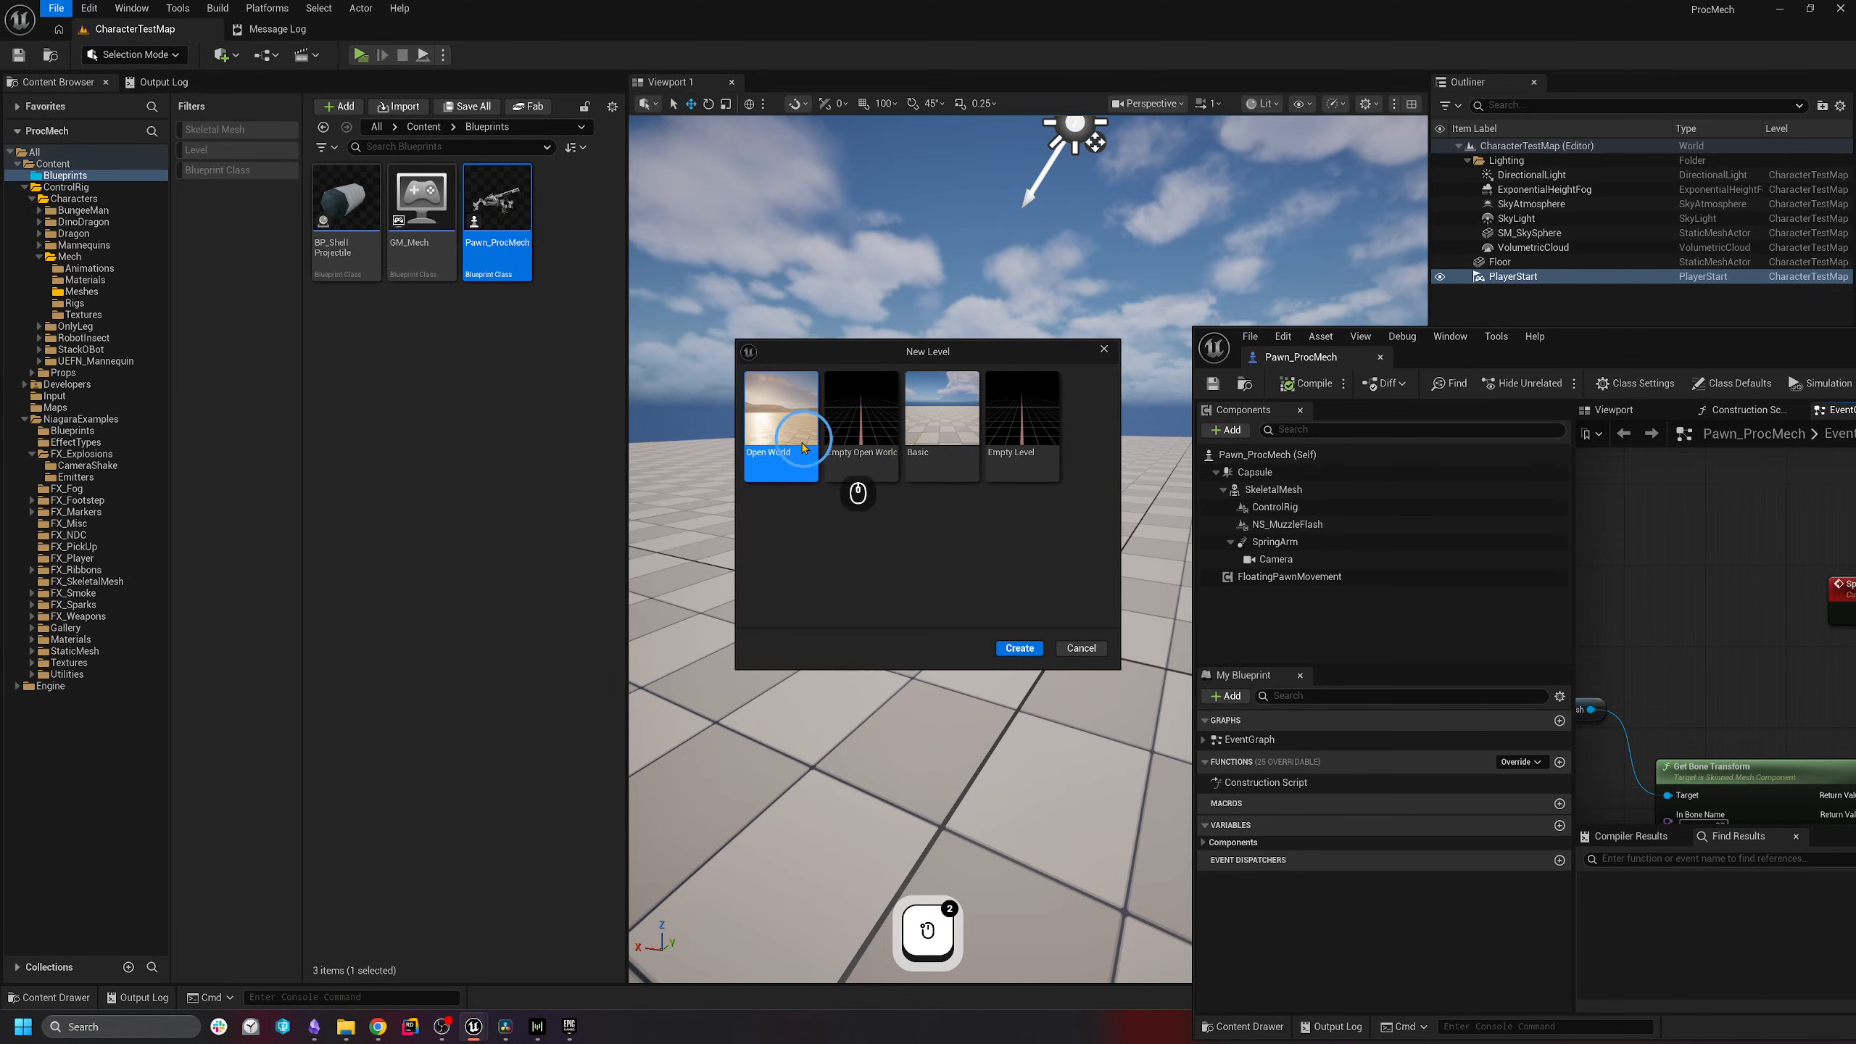
left_click(1018, 649)
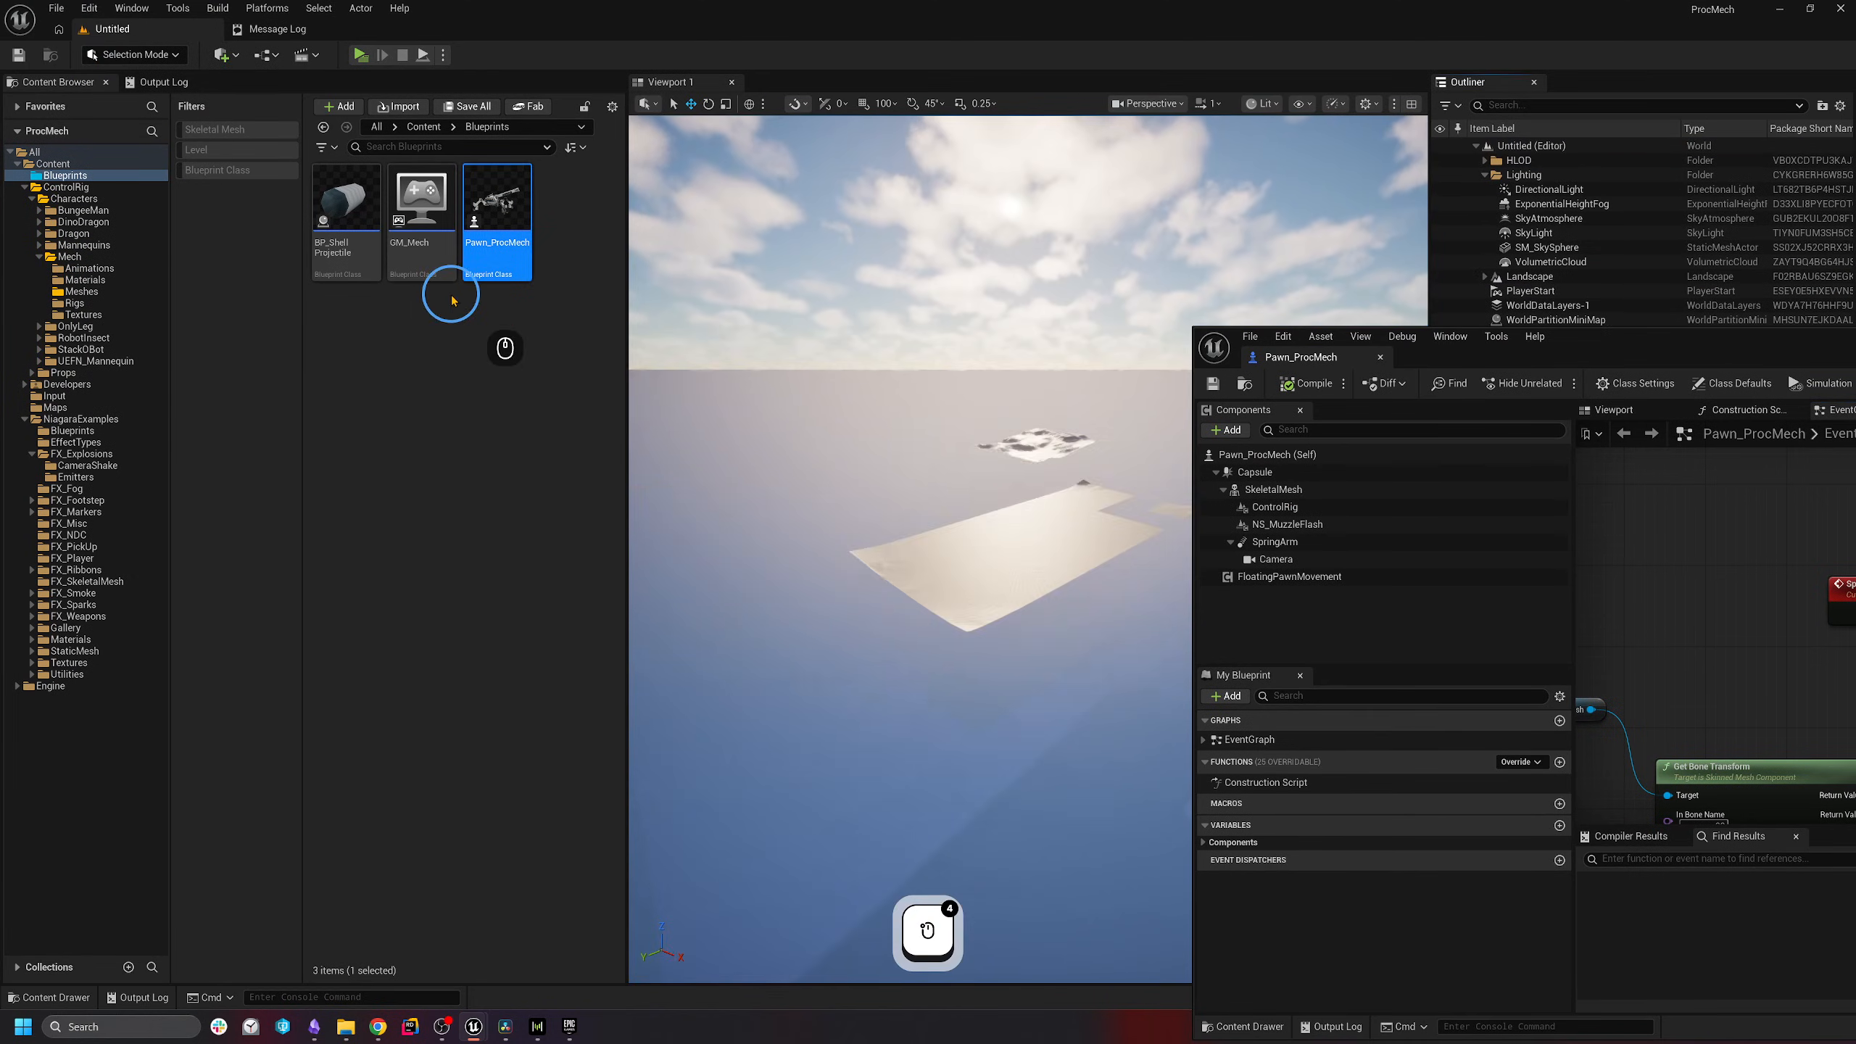
- Save the current level as OpenWorldTest in the Maps folder
left_click(58, 11)
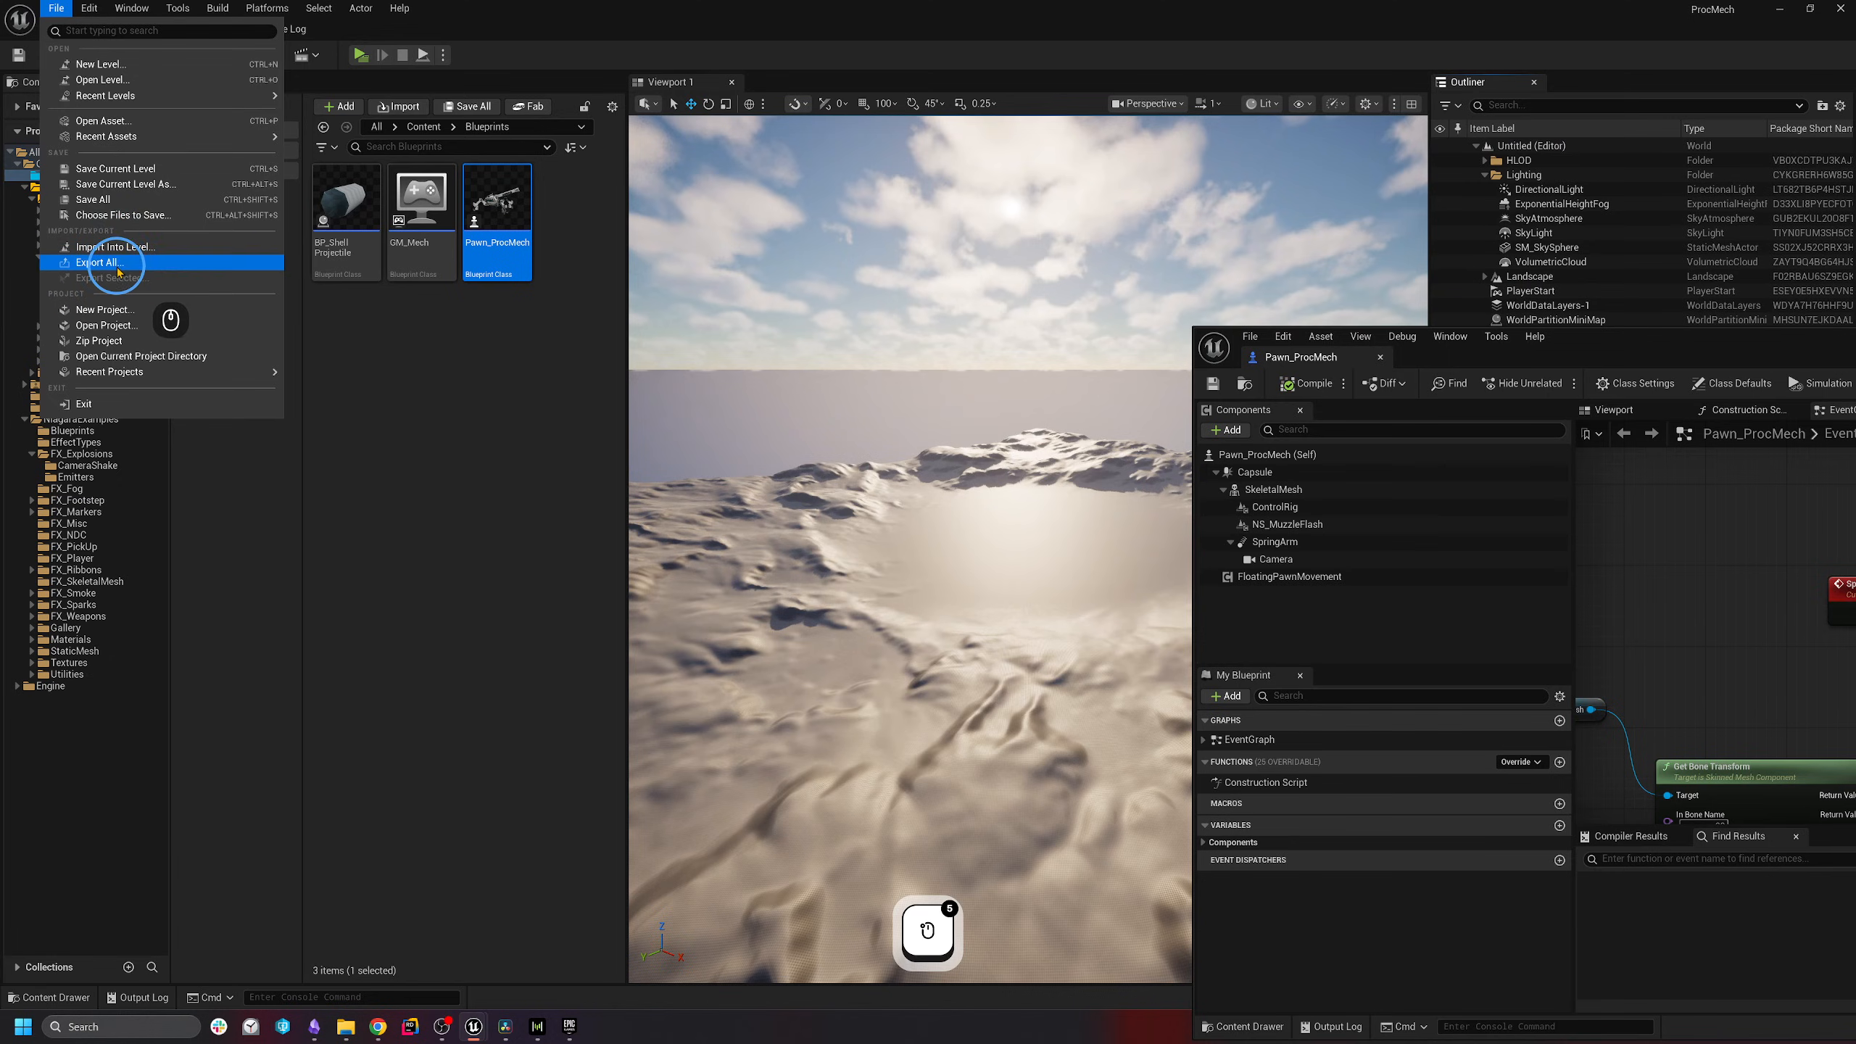
left_click(125, 184)
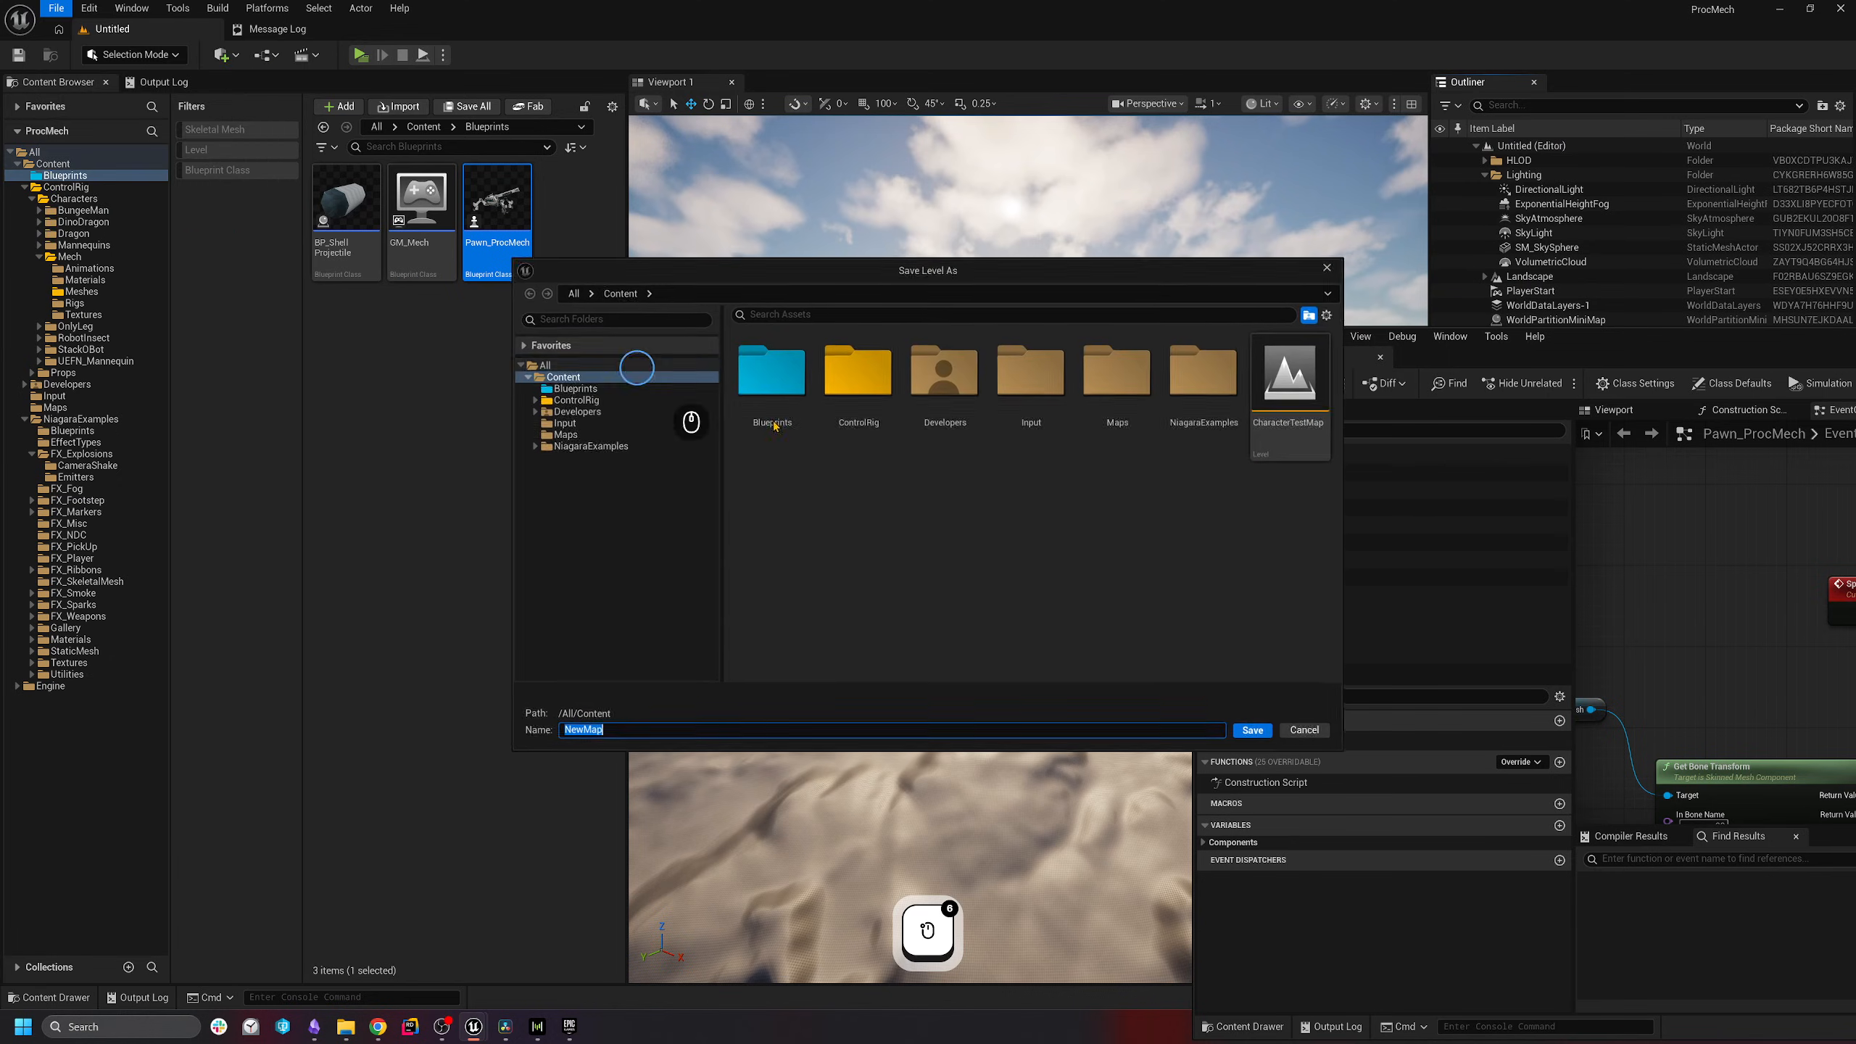
double_click(1123, 363)
type("OpenWorldTest")
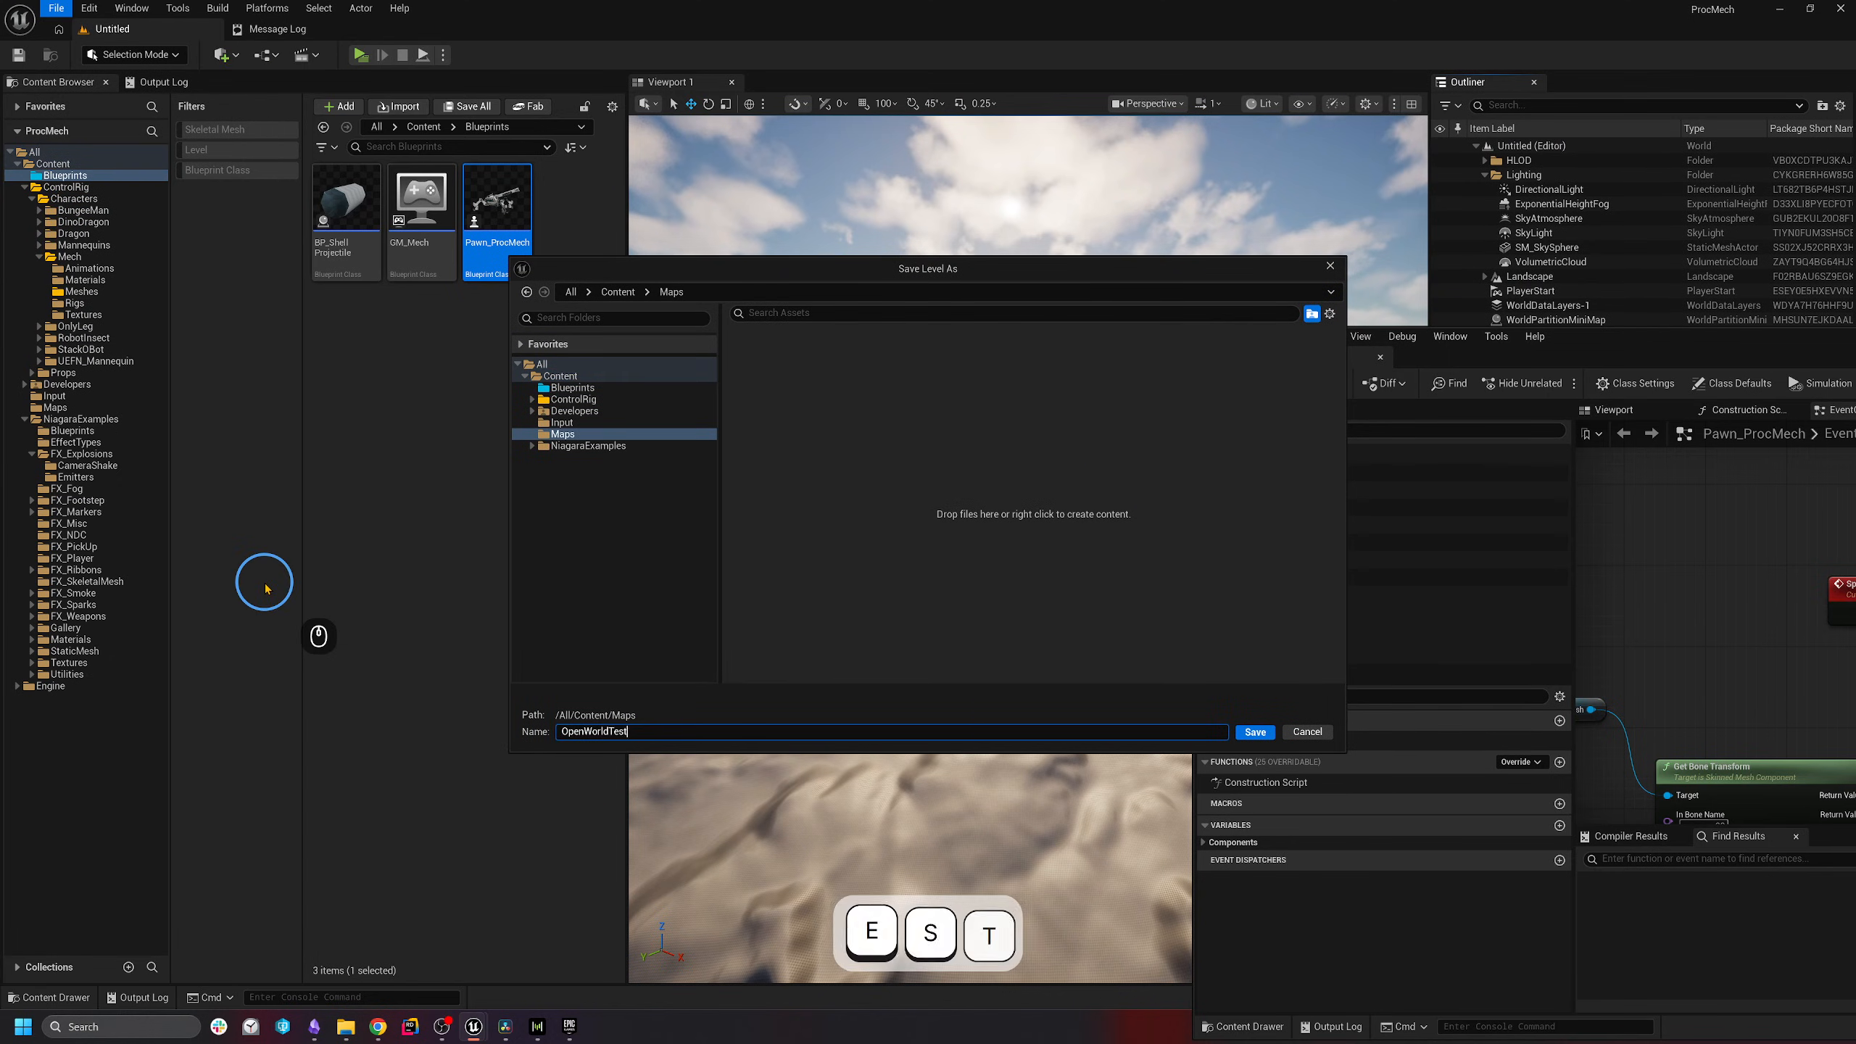
key("Return")
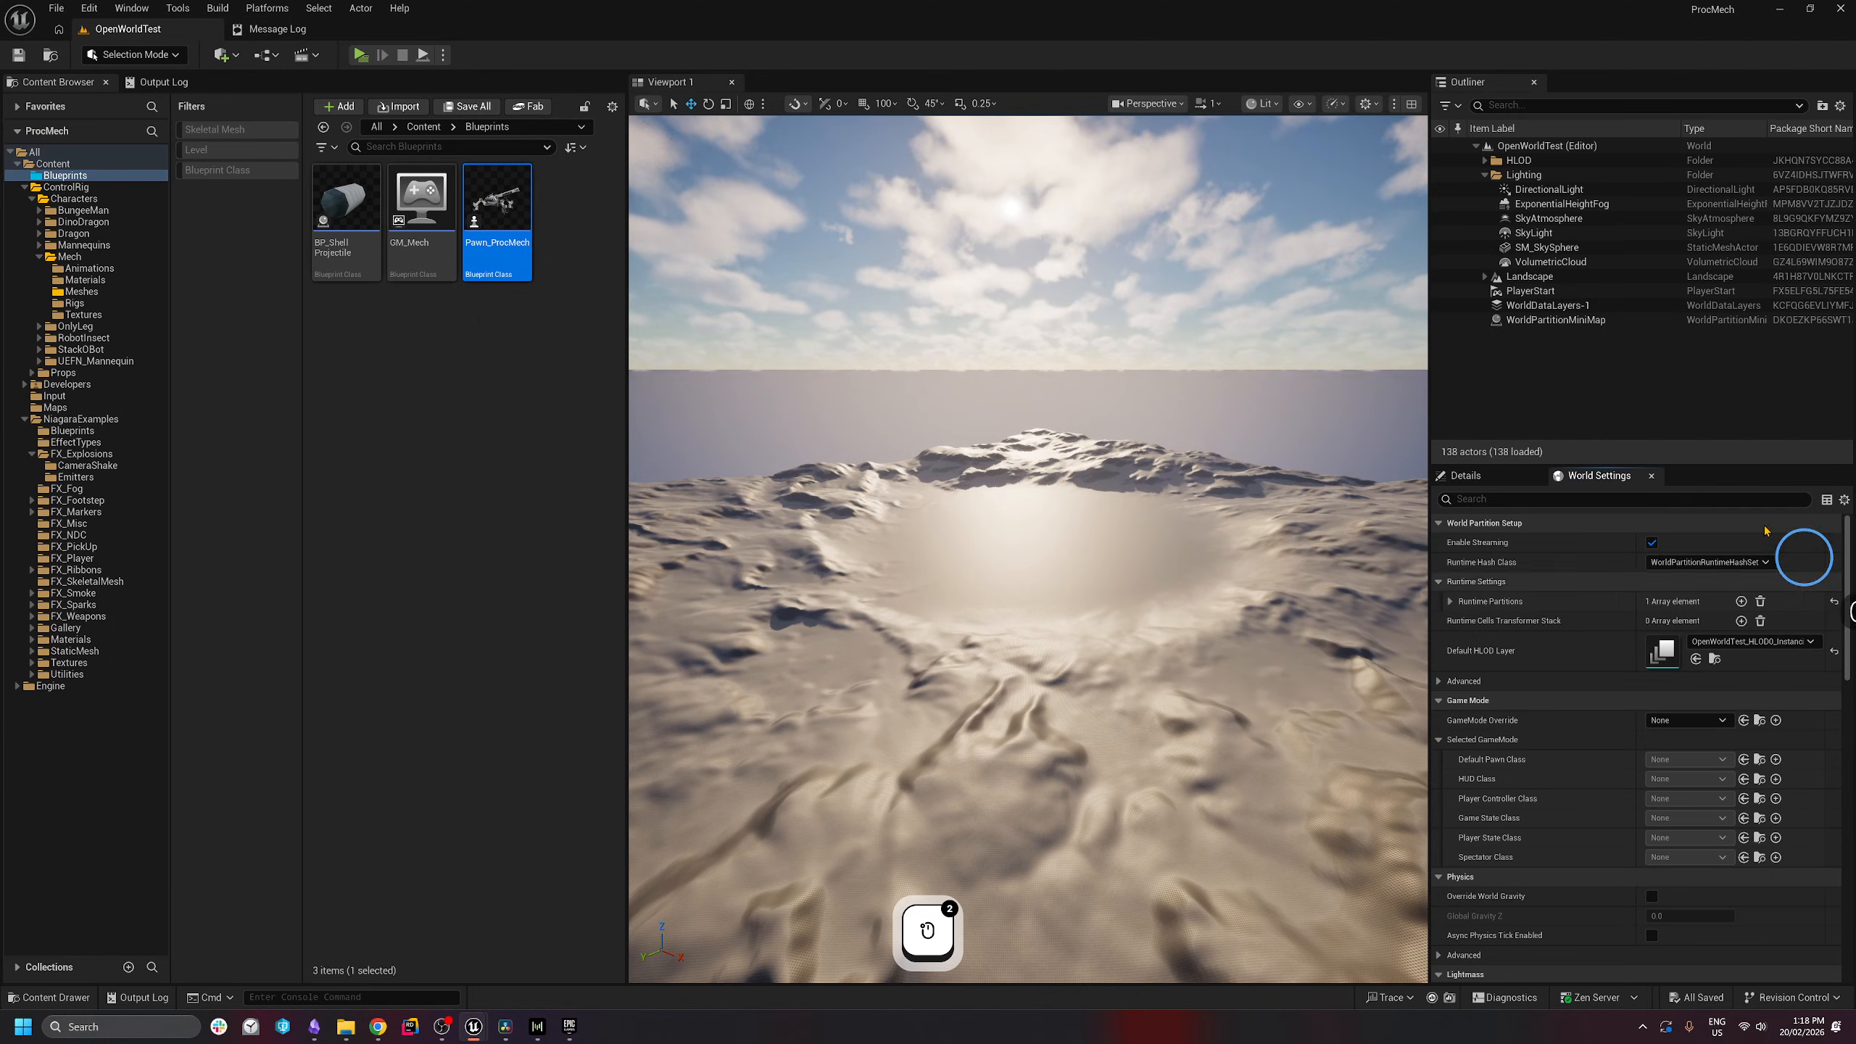
- Set GameMode Override to GM_Mech and set the PlayerStart's Z rotation to 0
left_click(1687, 721)
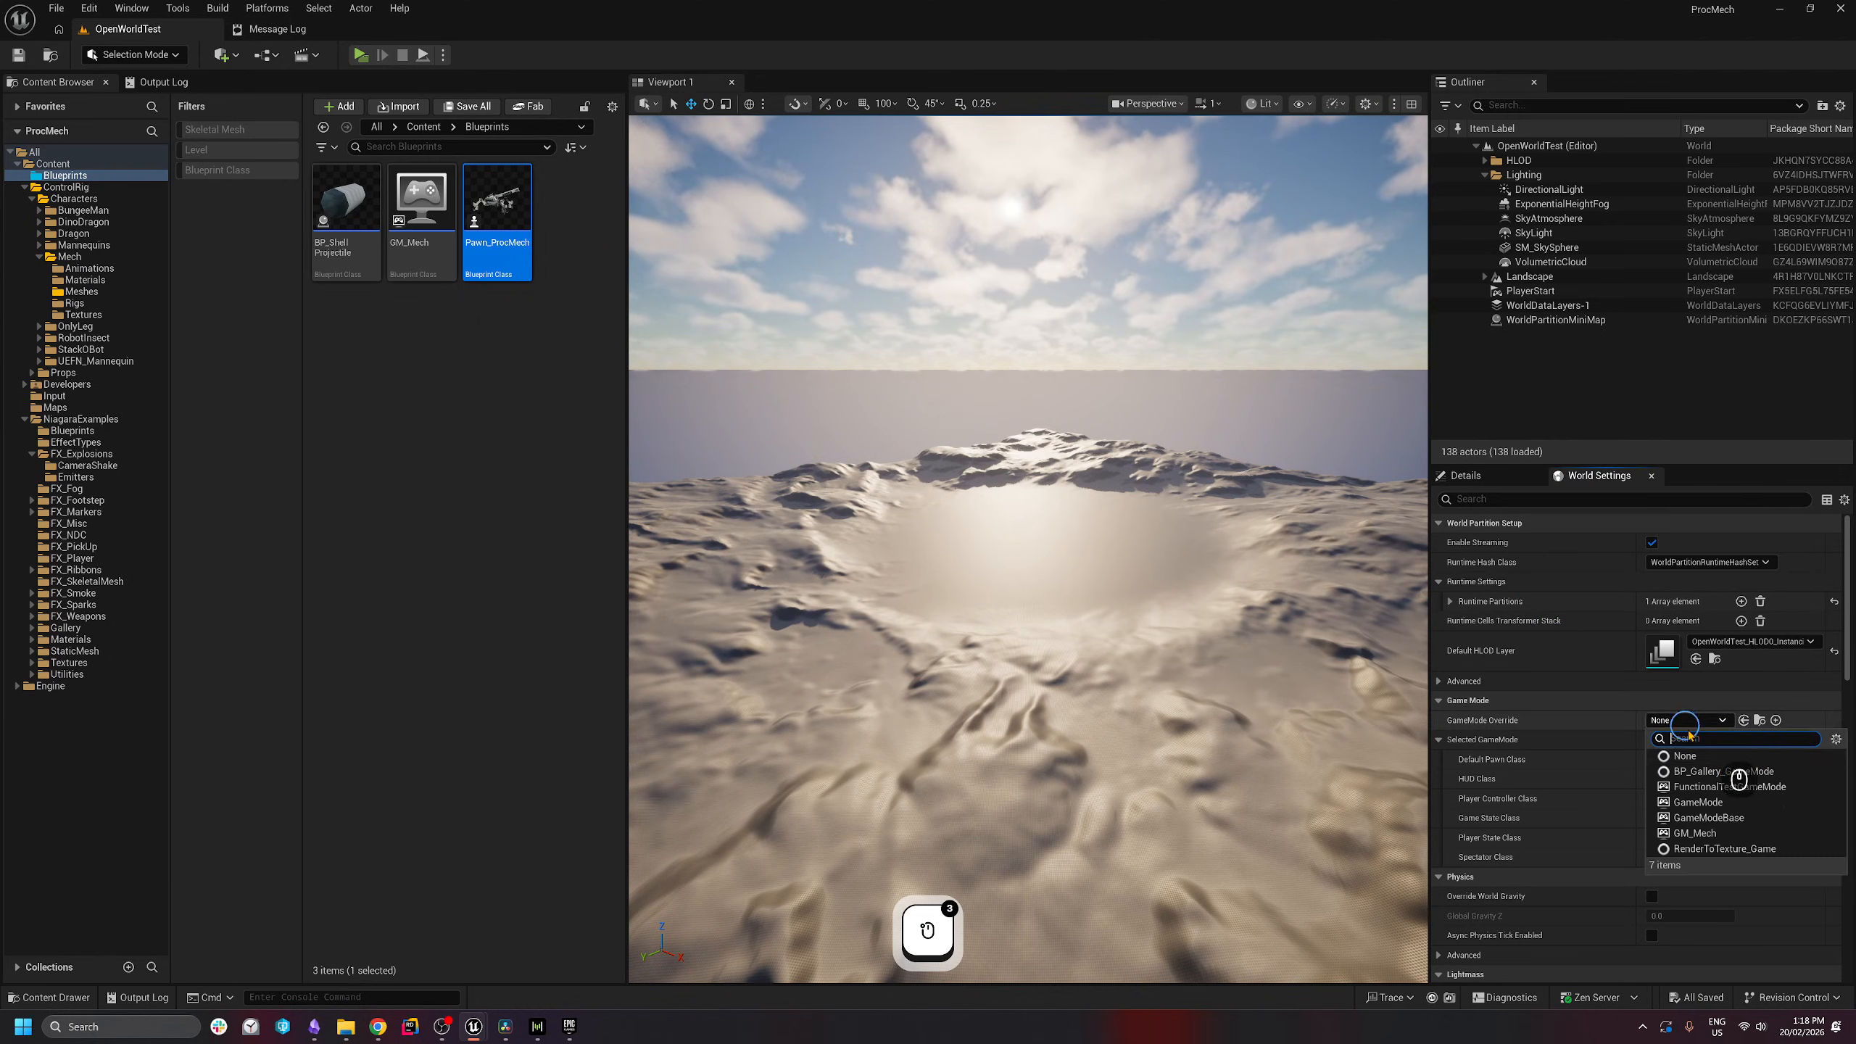
left_click(1692, 838)
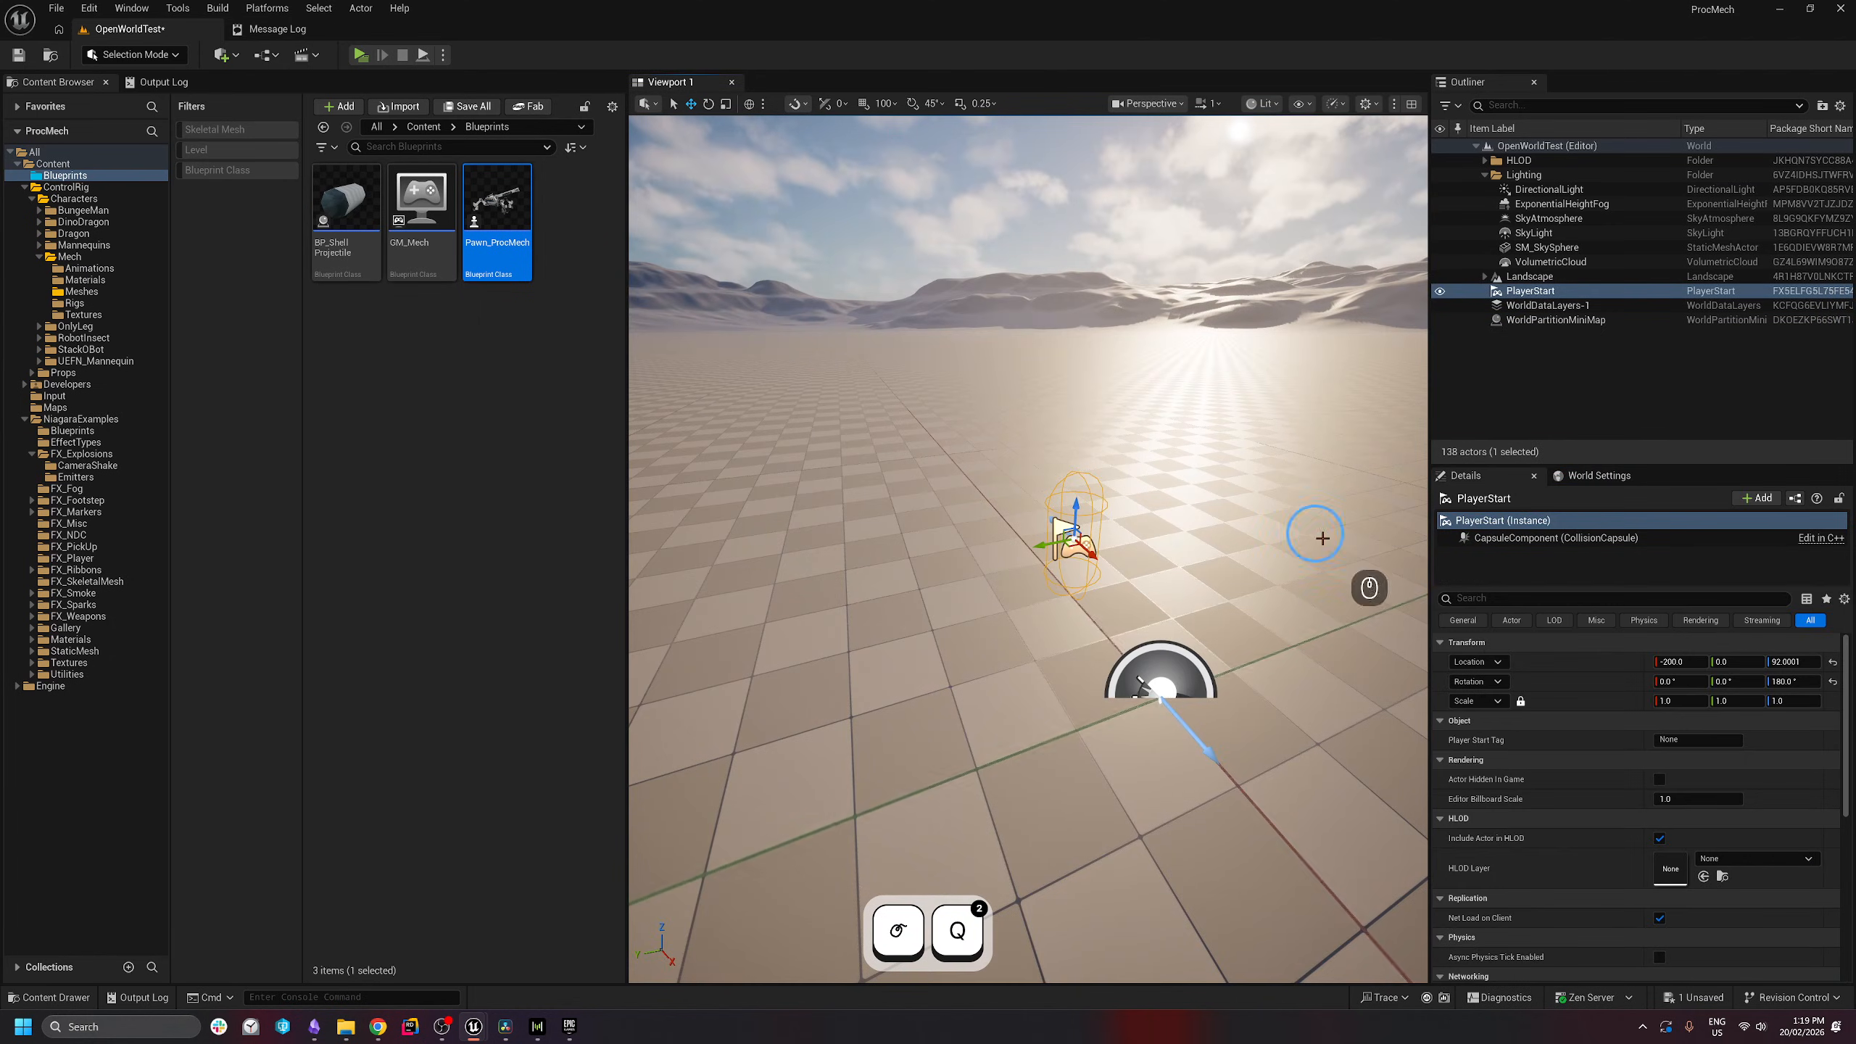
left_click(1784, 681)
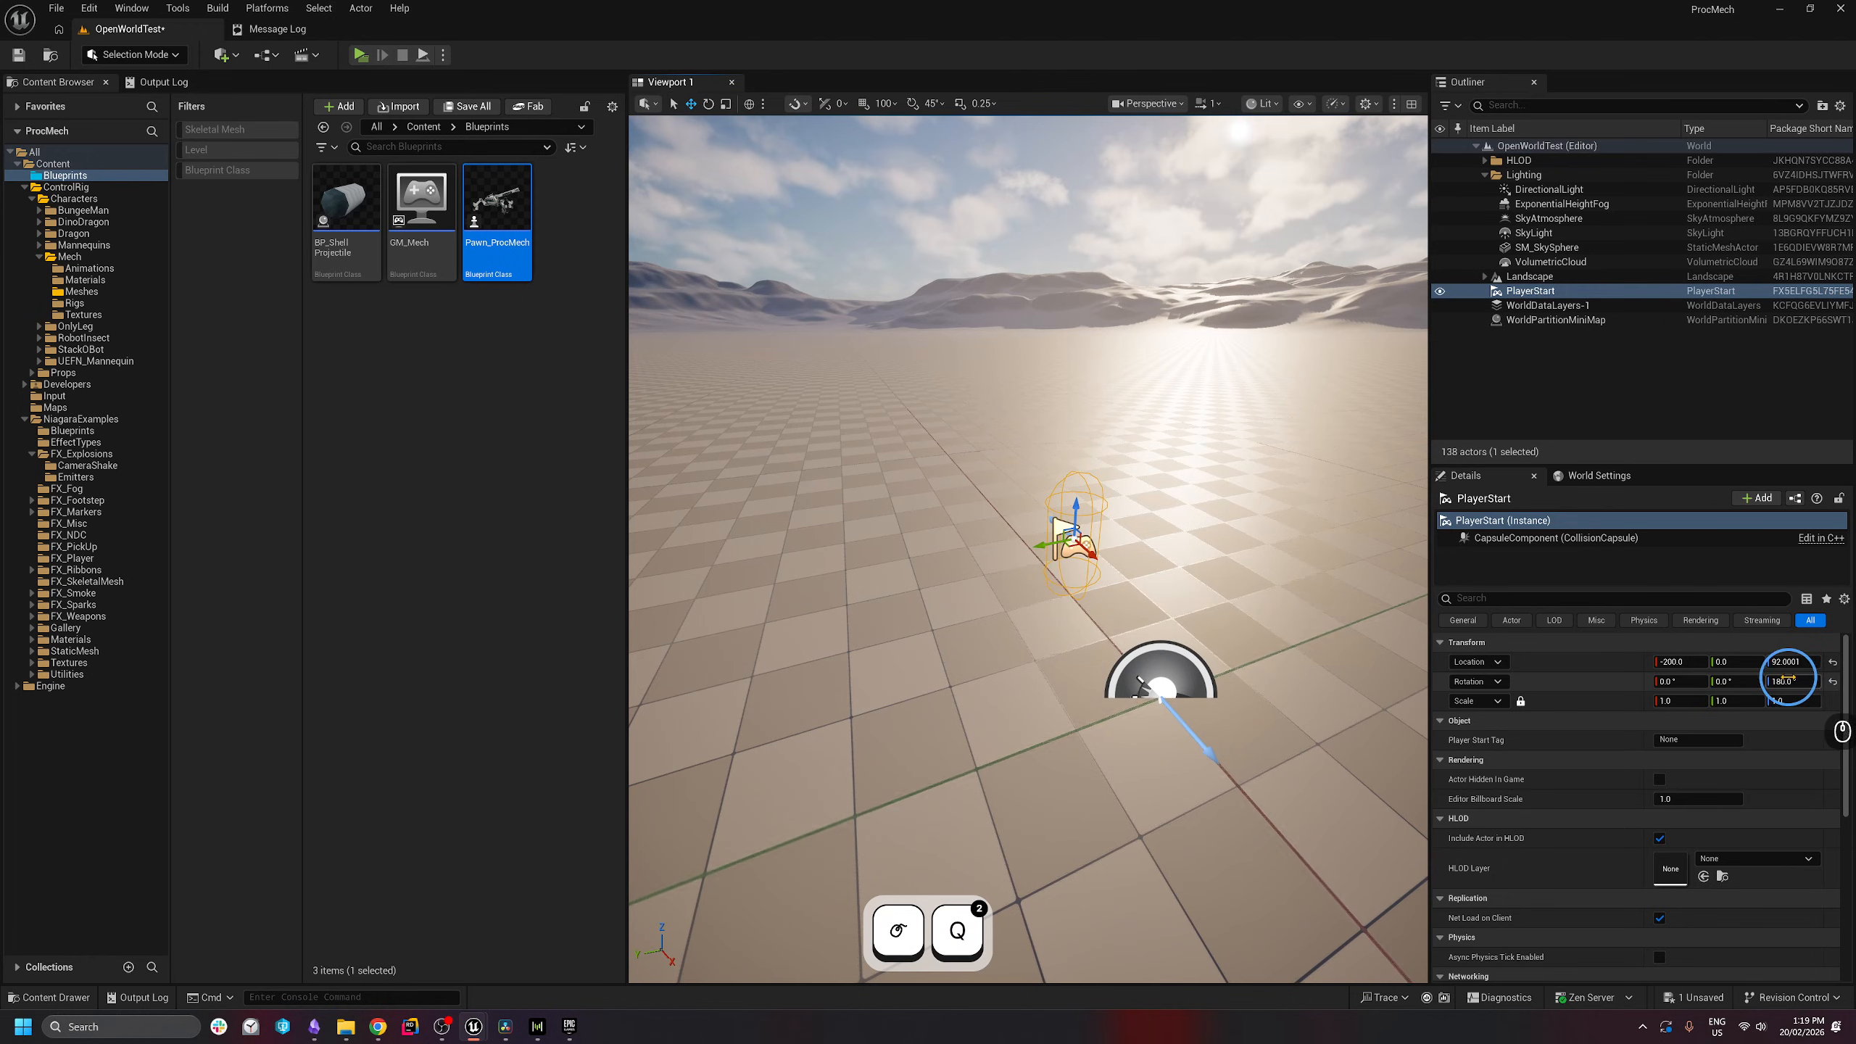
- Reselect the PlayerStart and run a quick play test of the mech
left_click(1124, 611)
left_click(1069, 542)
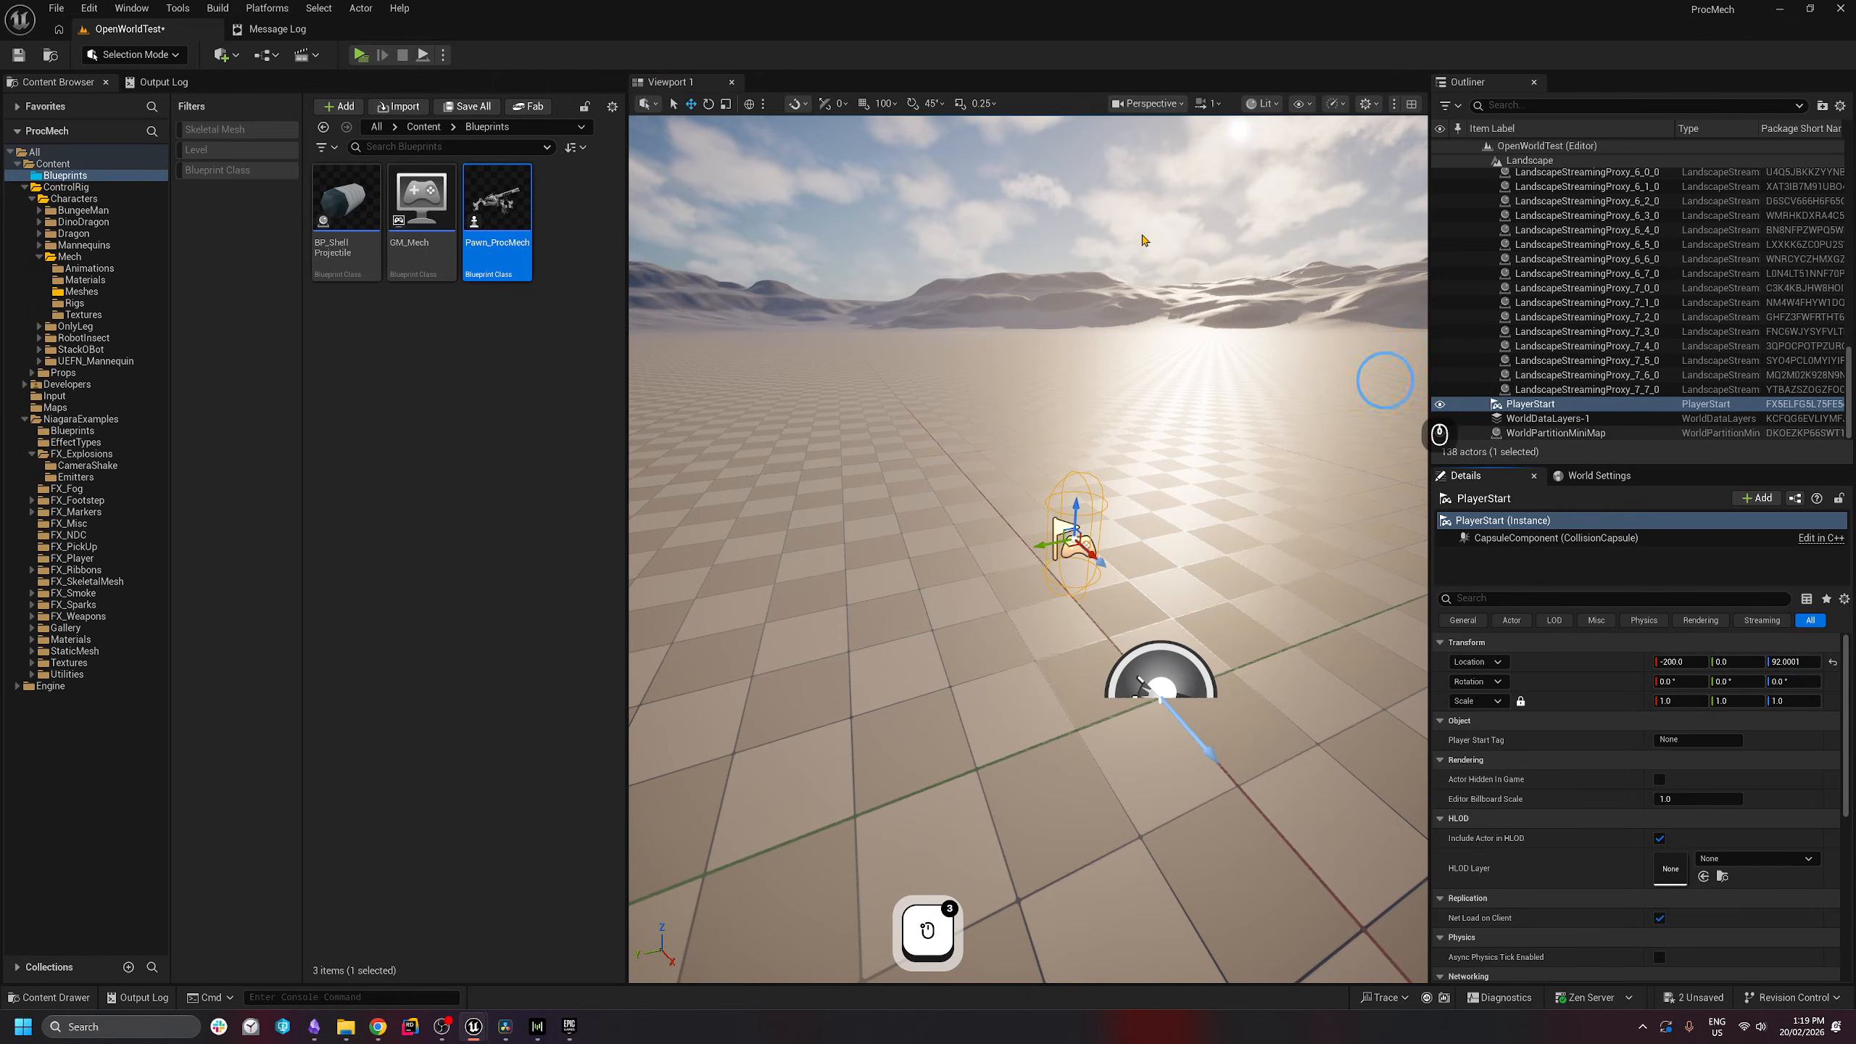
key("alt+p")
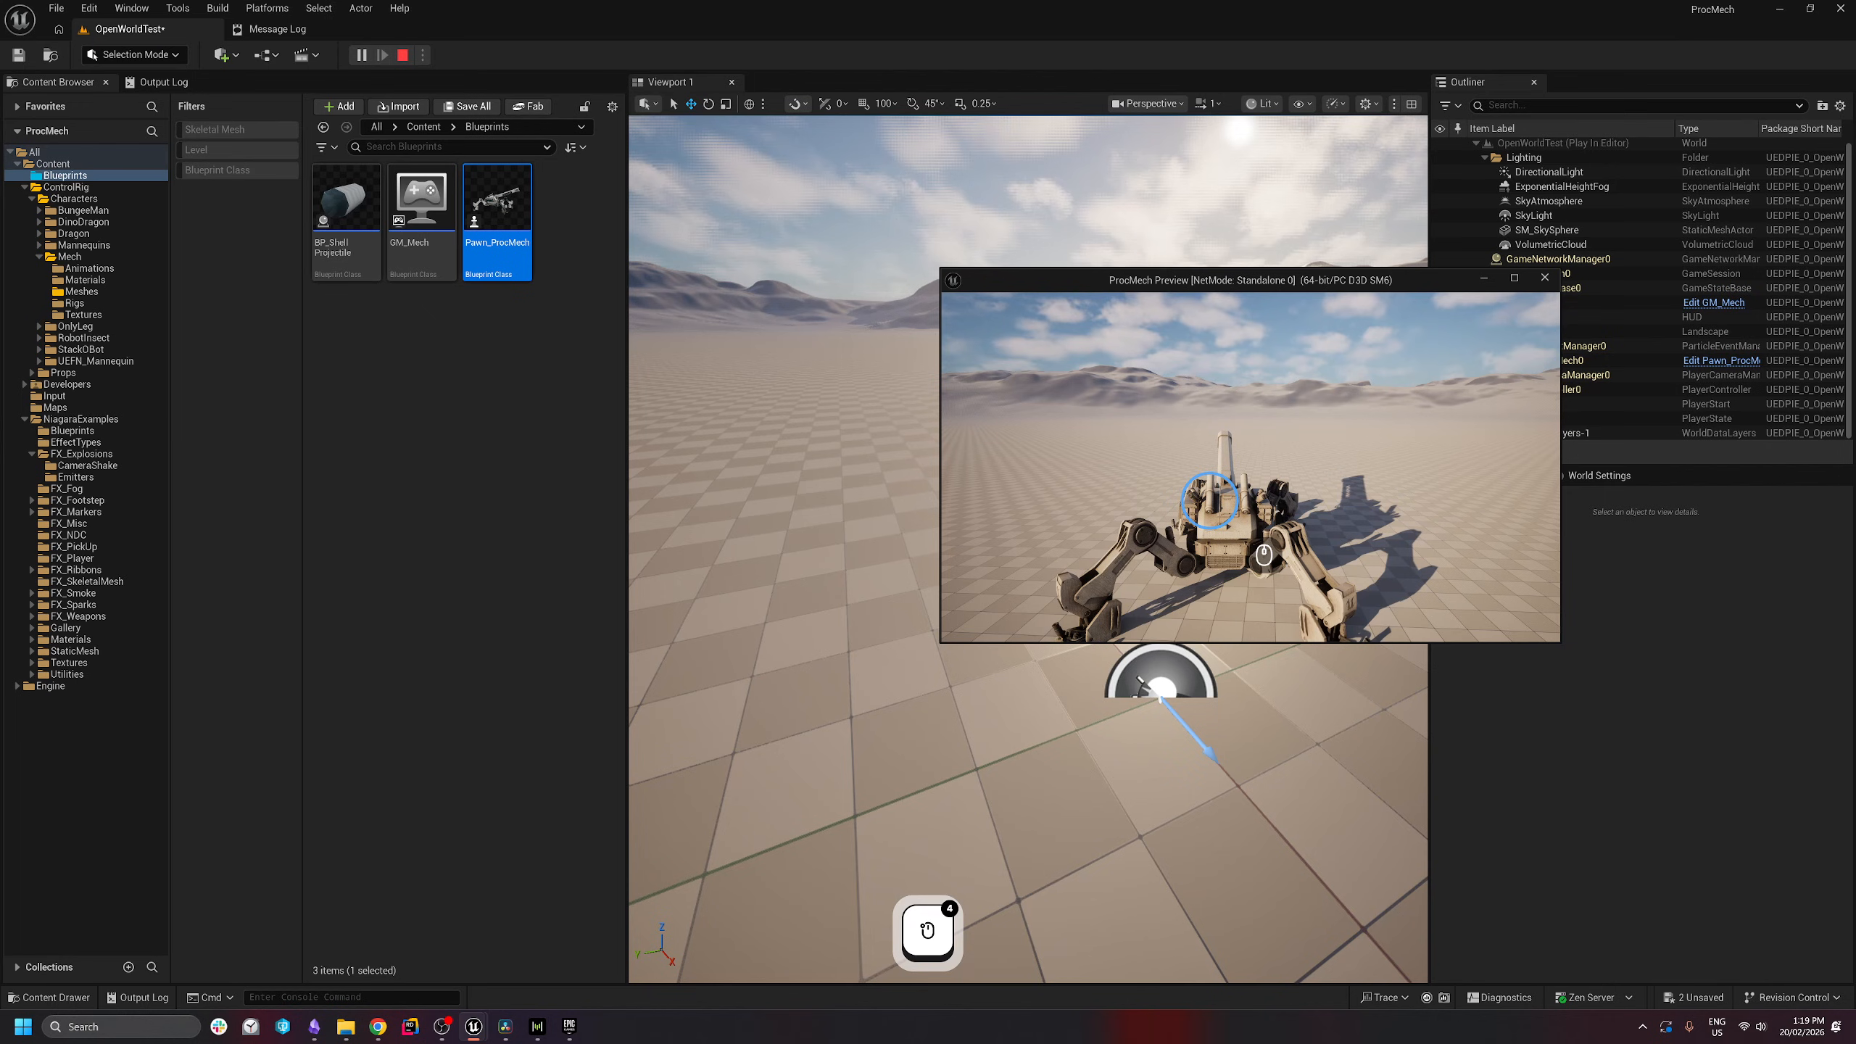
key("Escape")
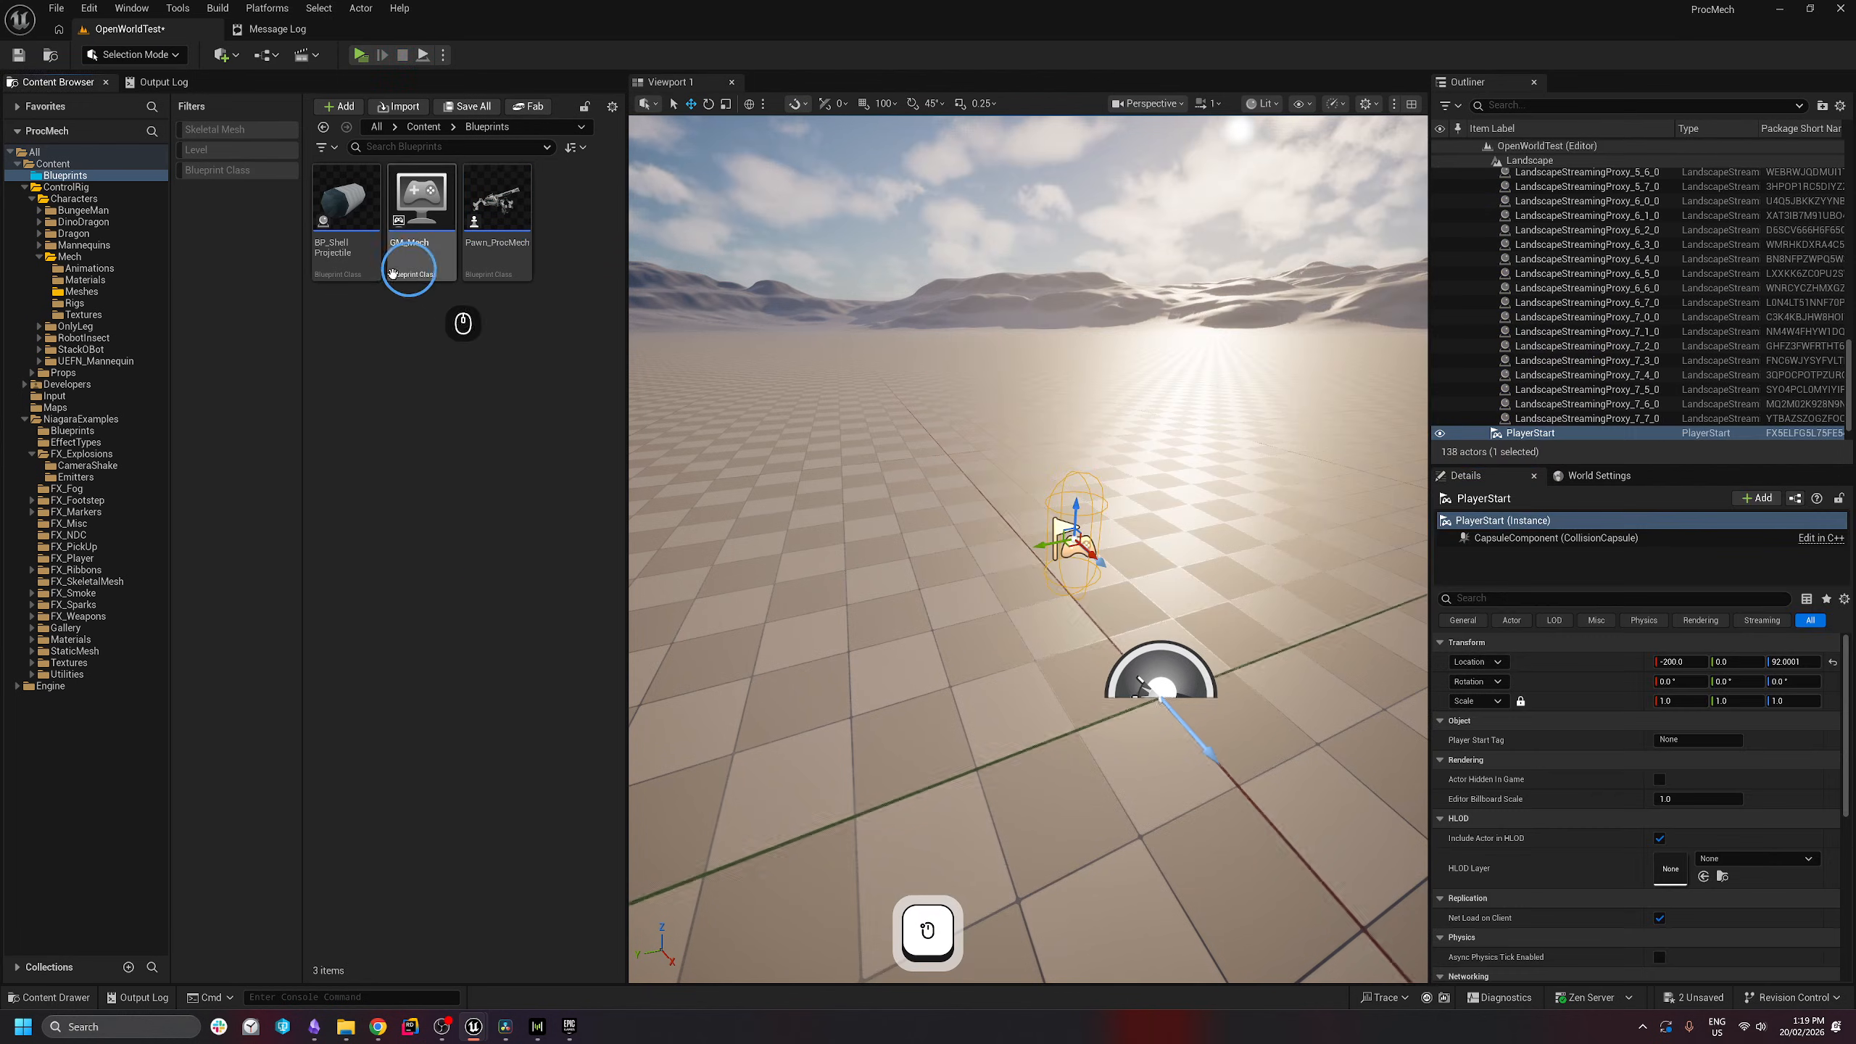
- In BP_ShellProjectile, enable Rotation Follows Velocity on ProjectileMovement
double_click(349, 219)
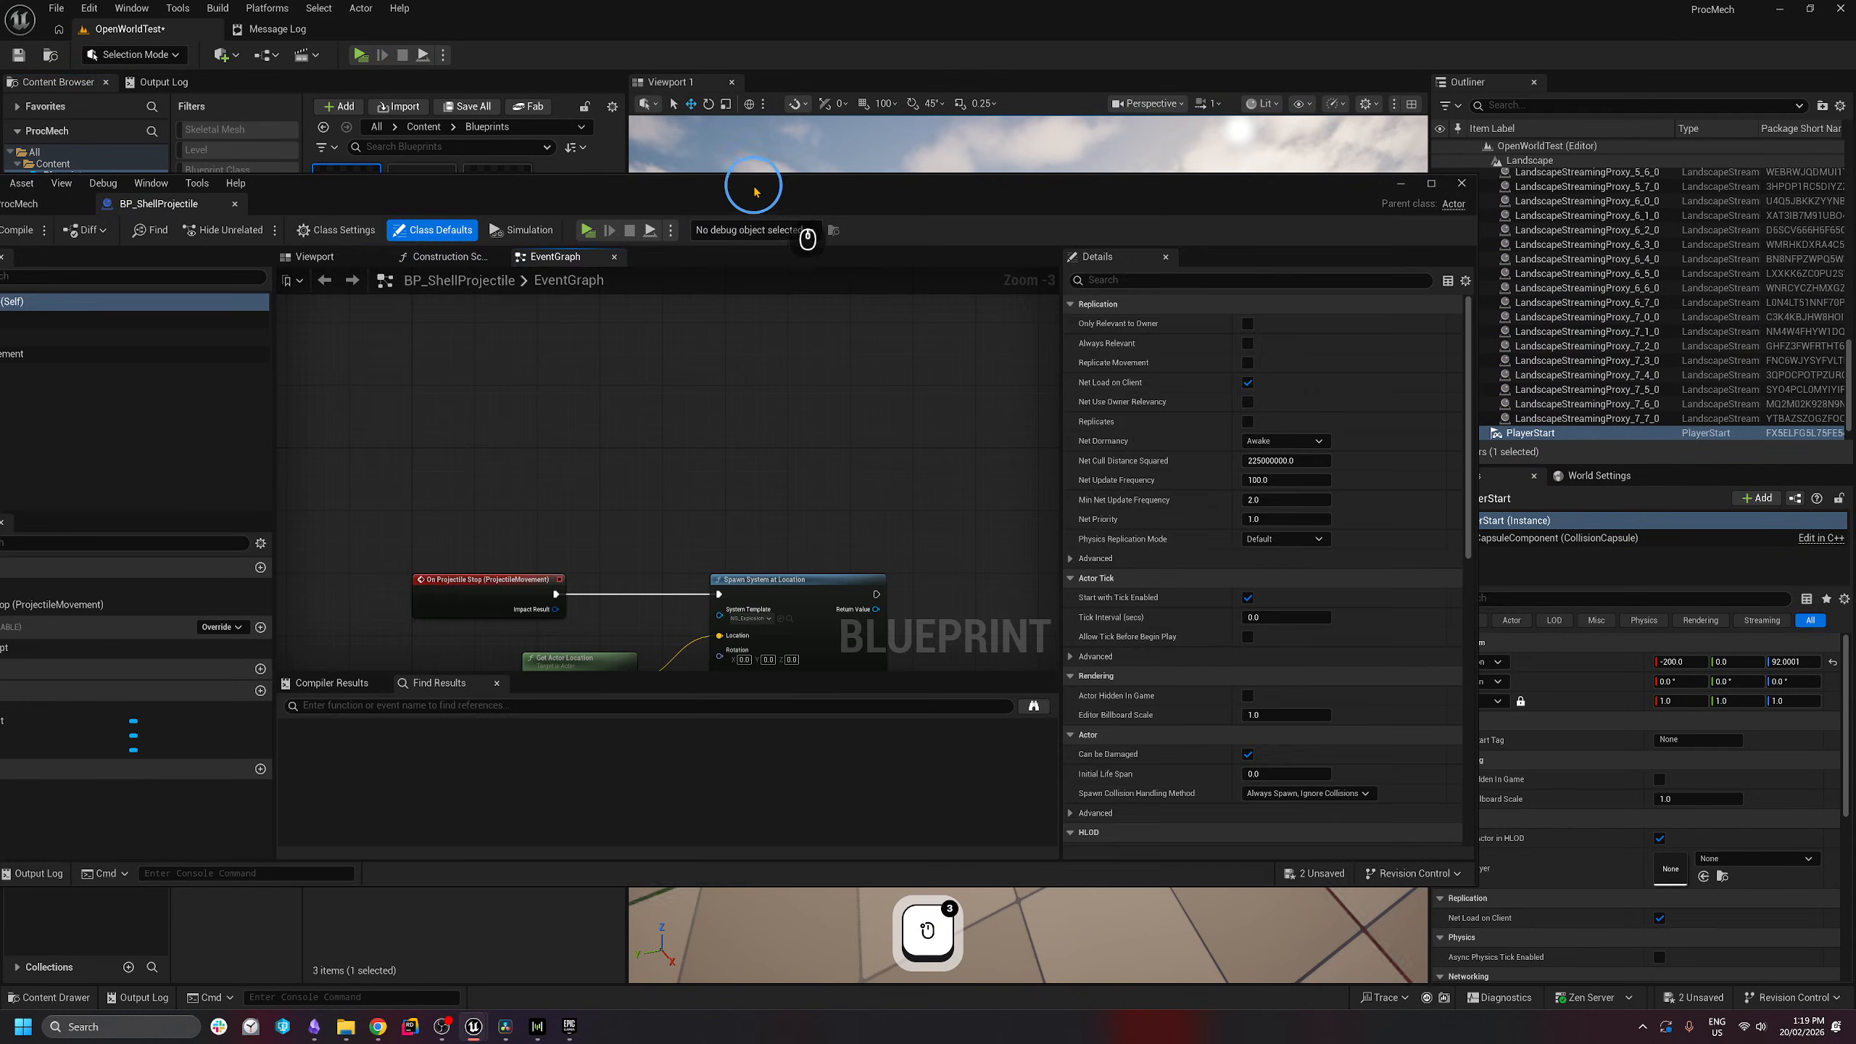
left_click_drag(754, 188, 1020, 187)
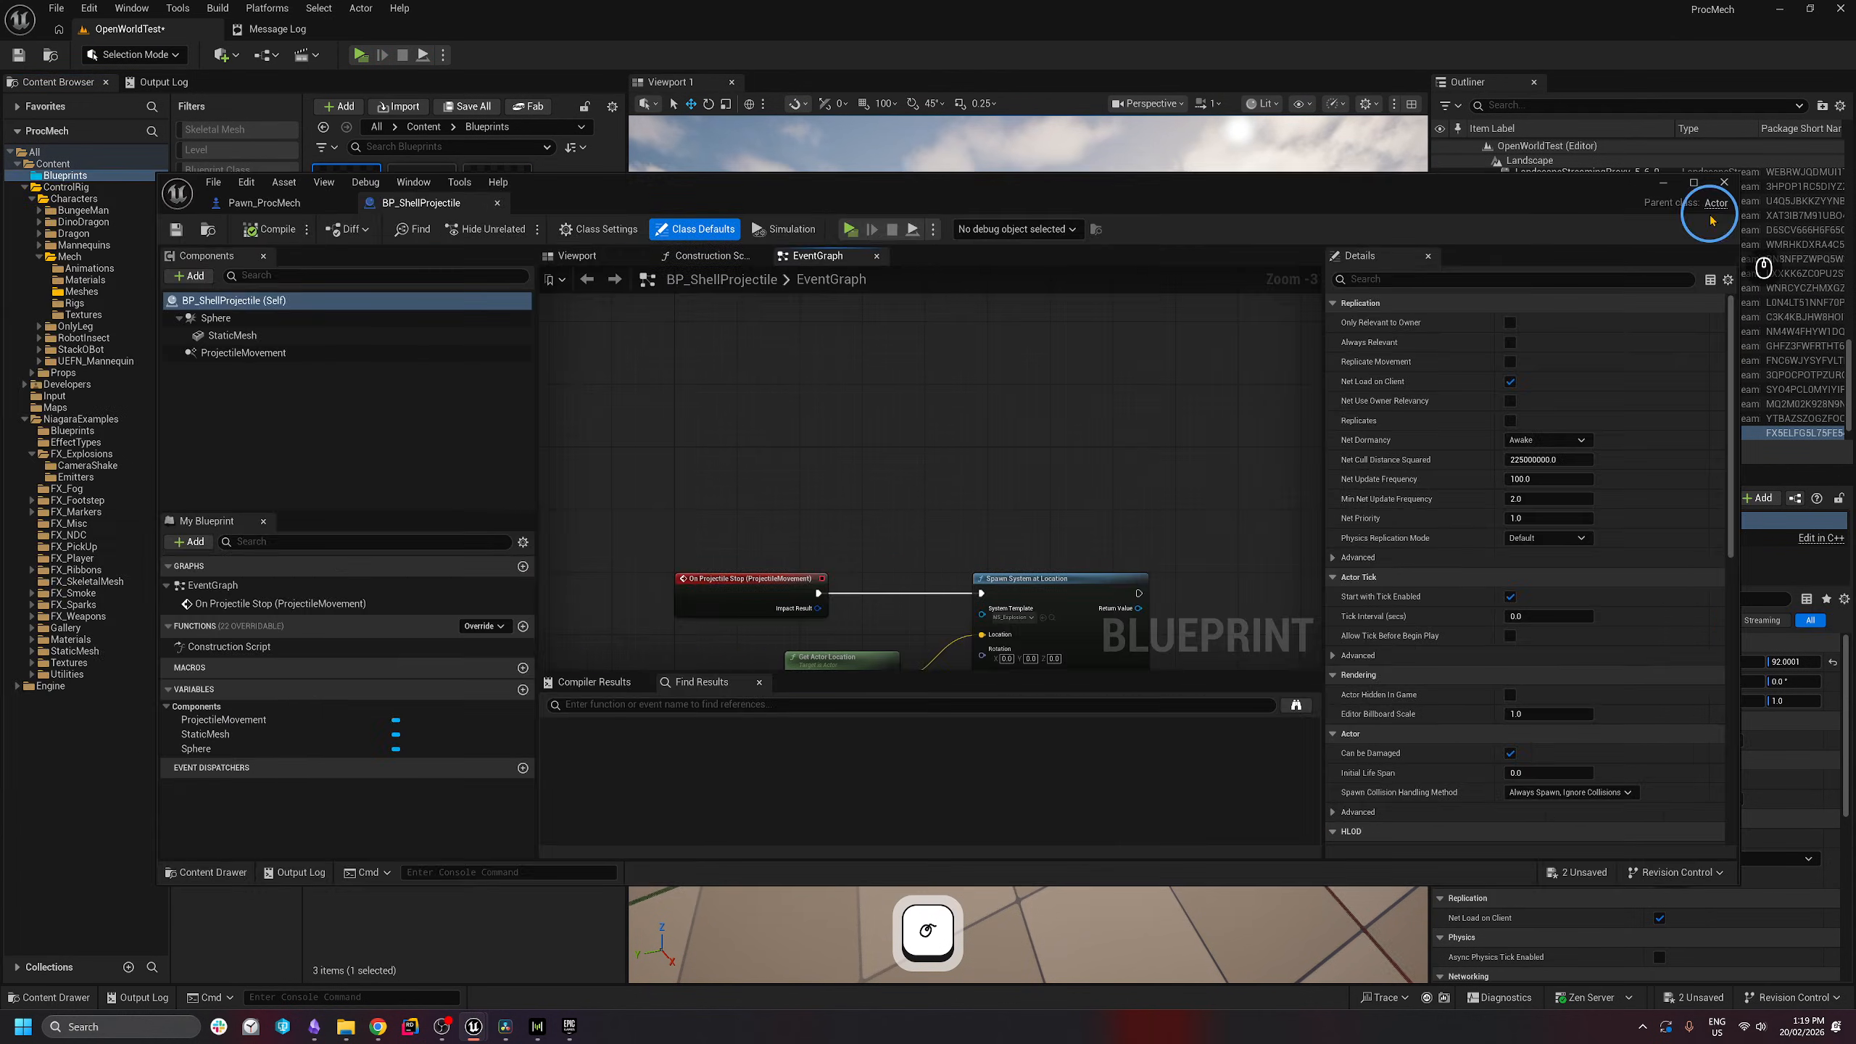
left_click(1697, 184)
left_click(104, 179)
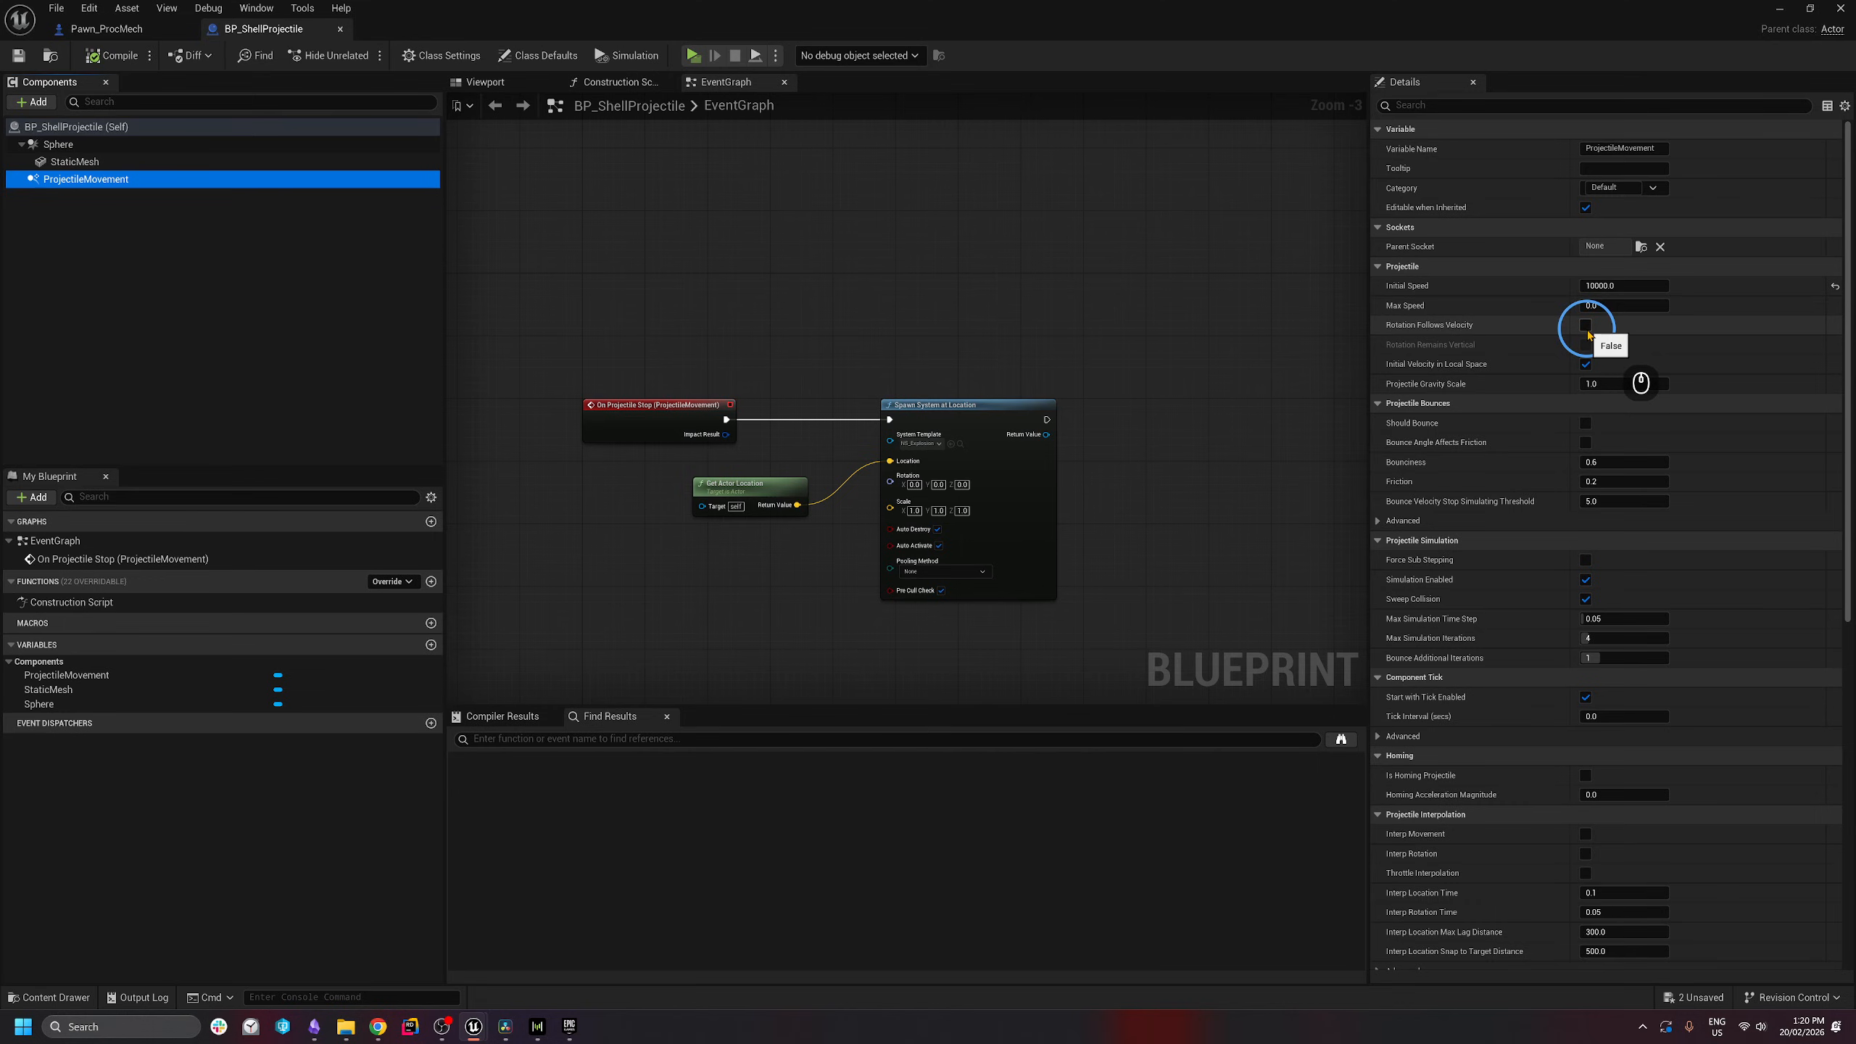
left_click(1586, 325)
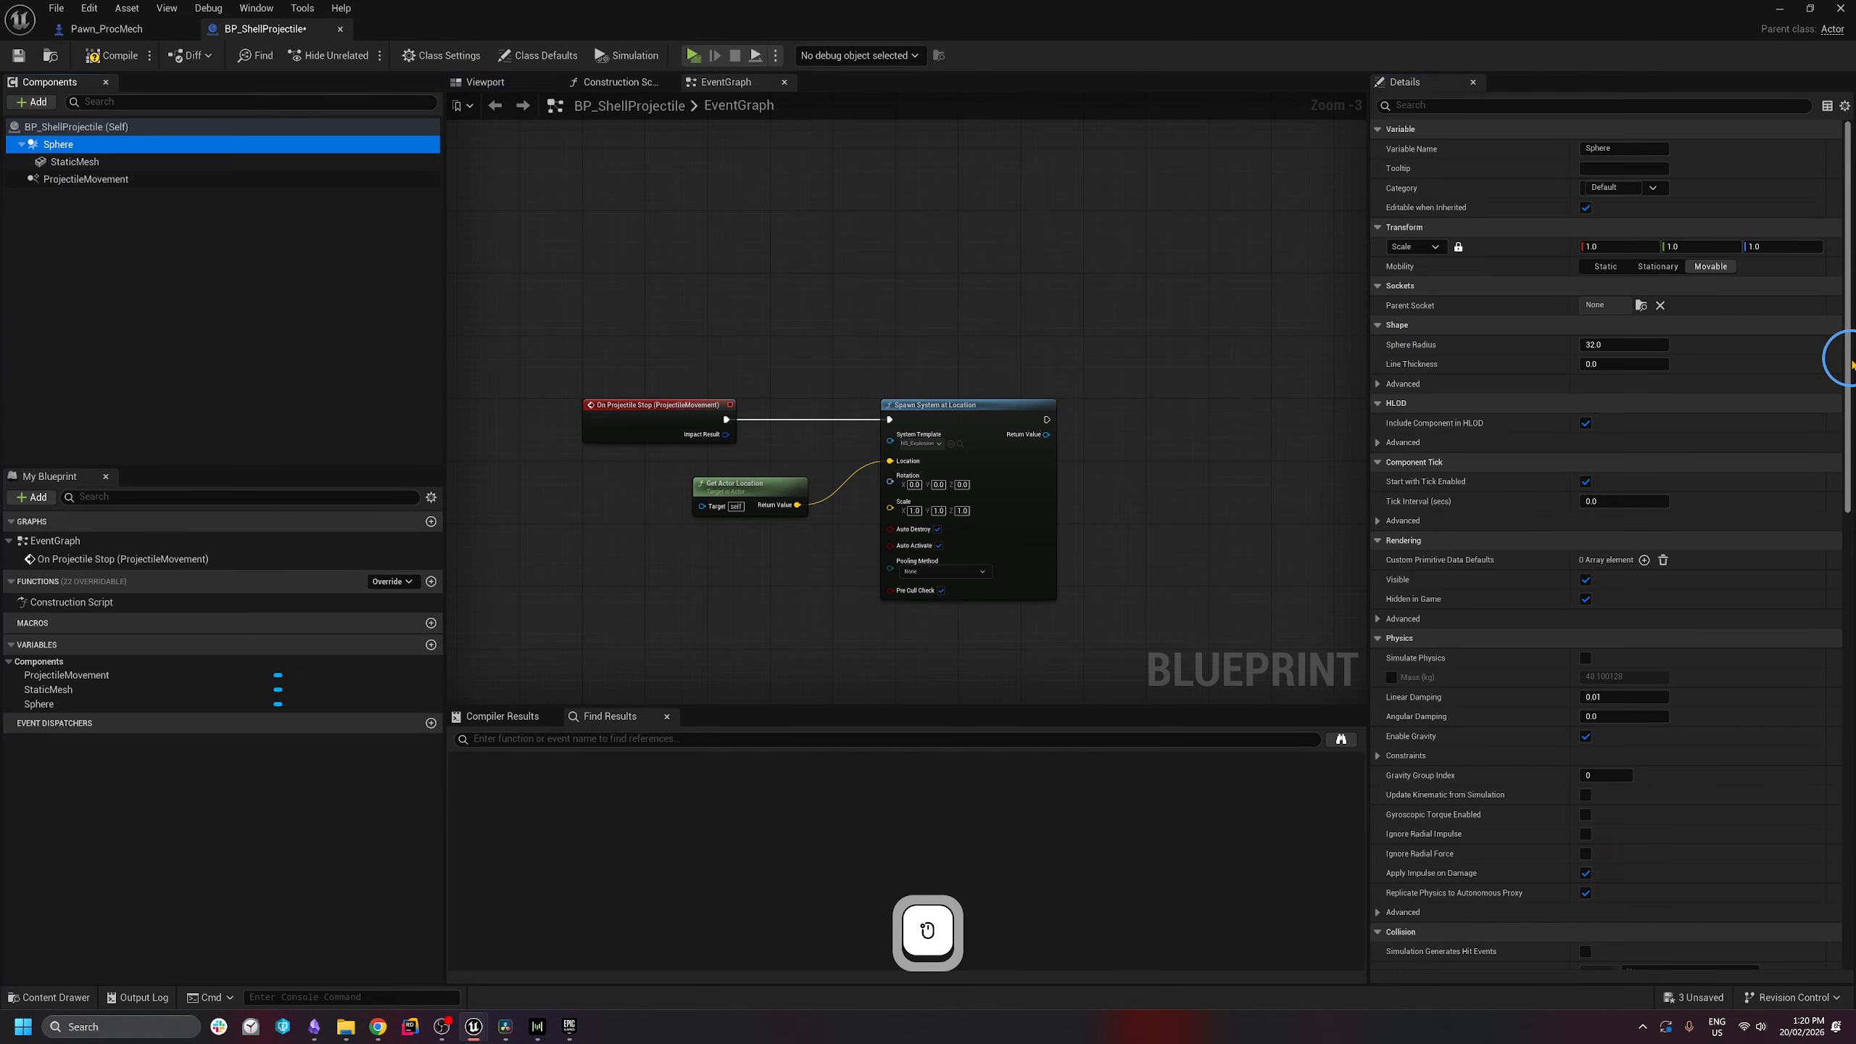
left_click_drag(1847, 357, 1847, 594)
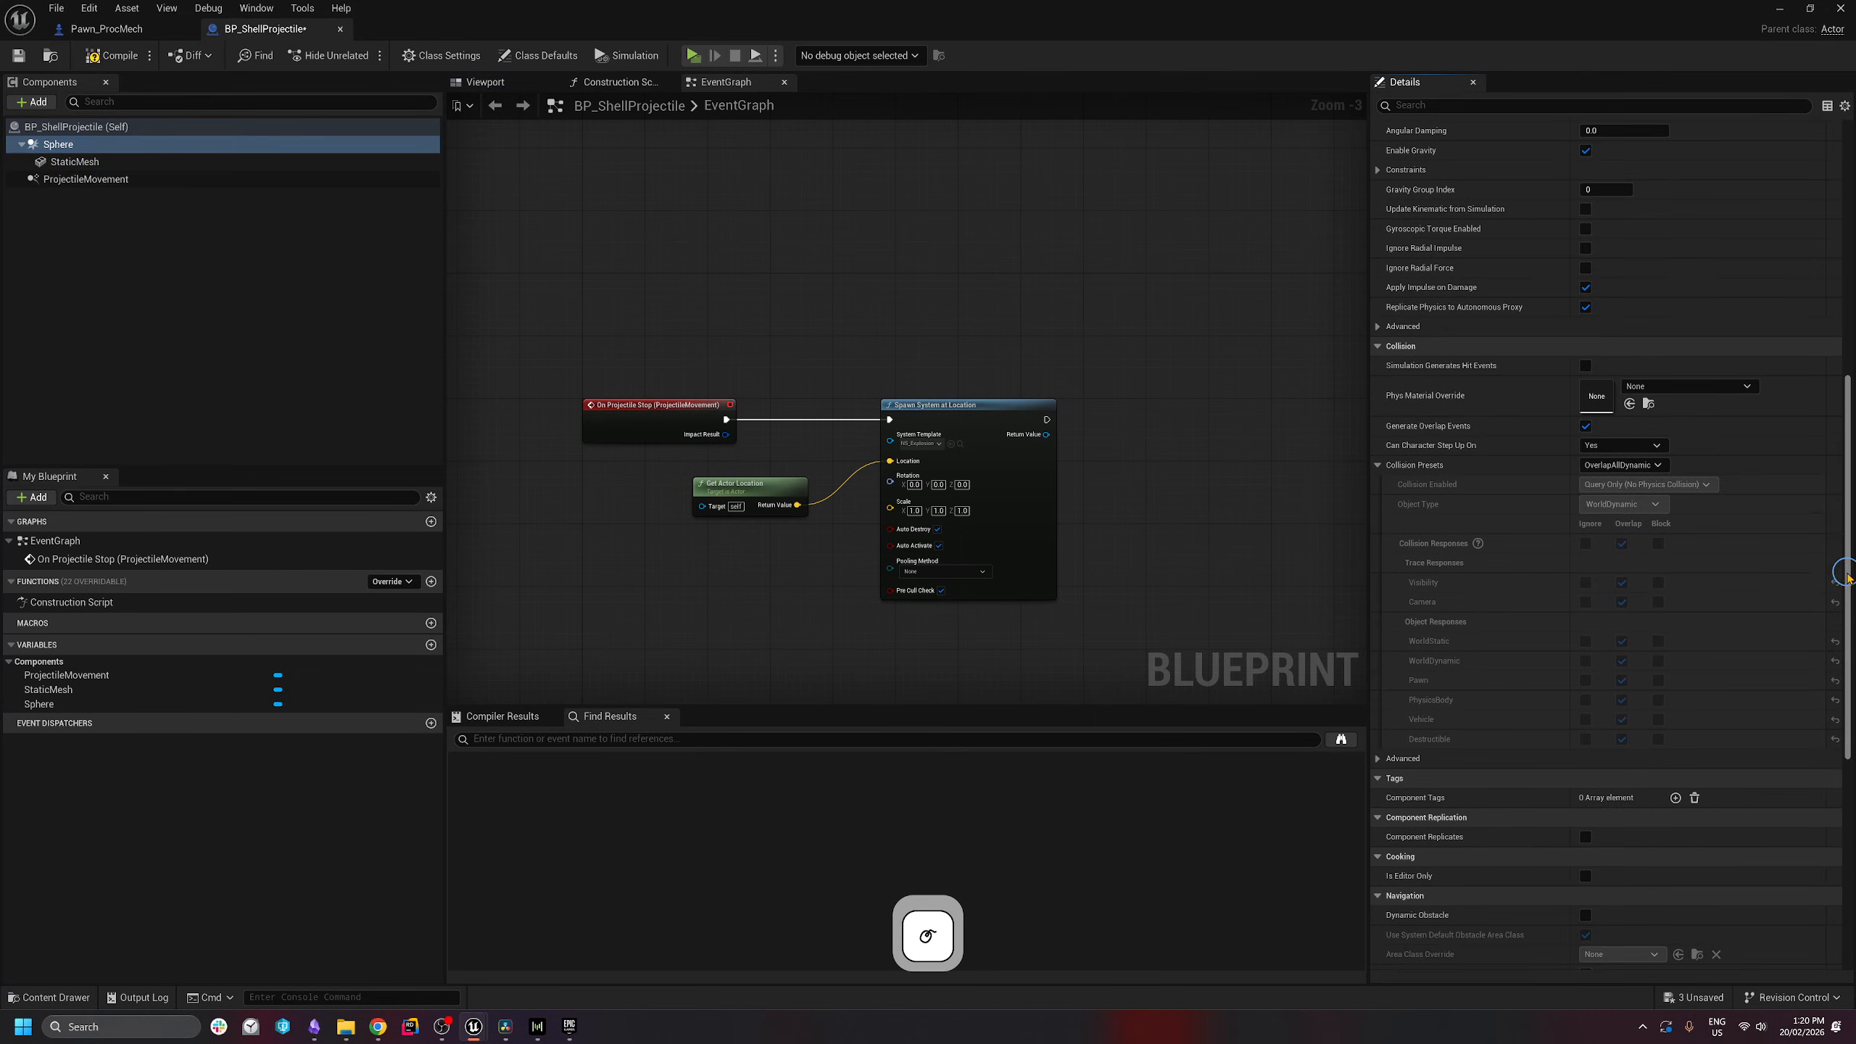
left_click(1642, 465)
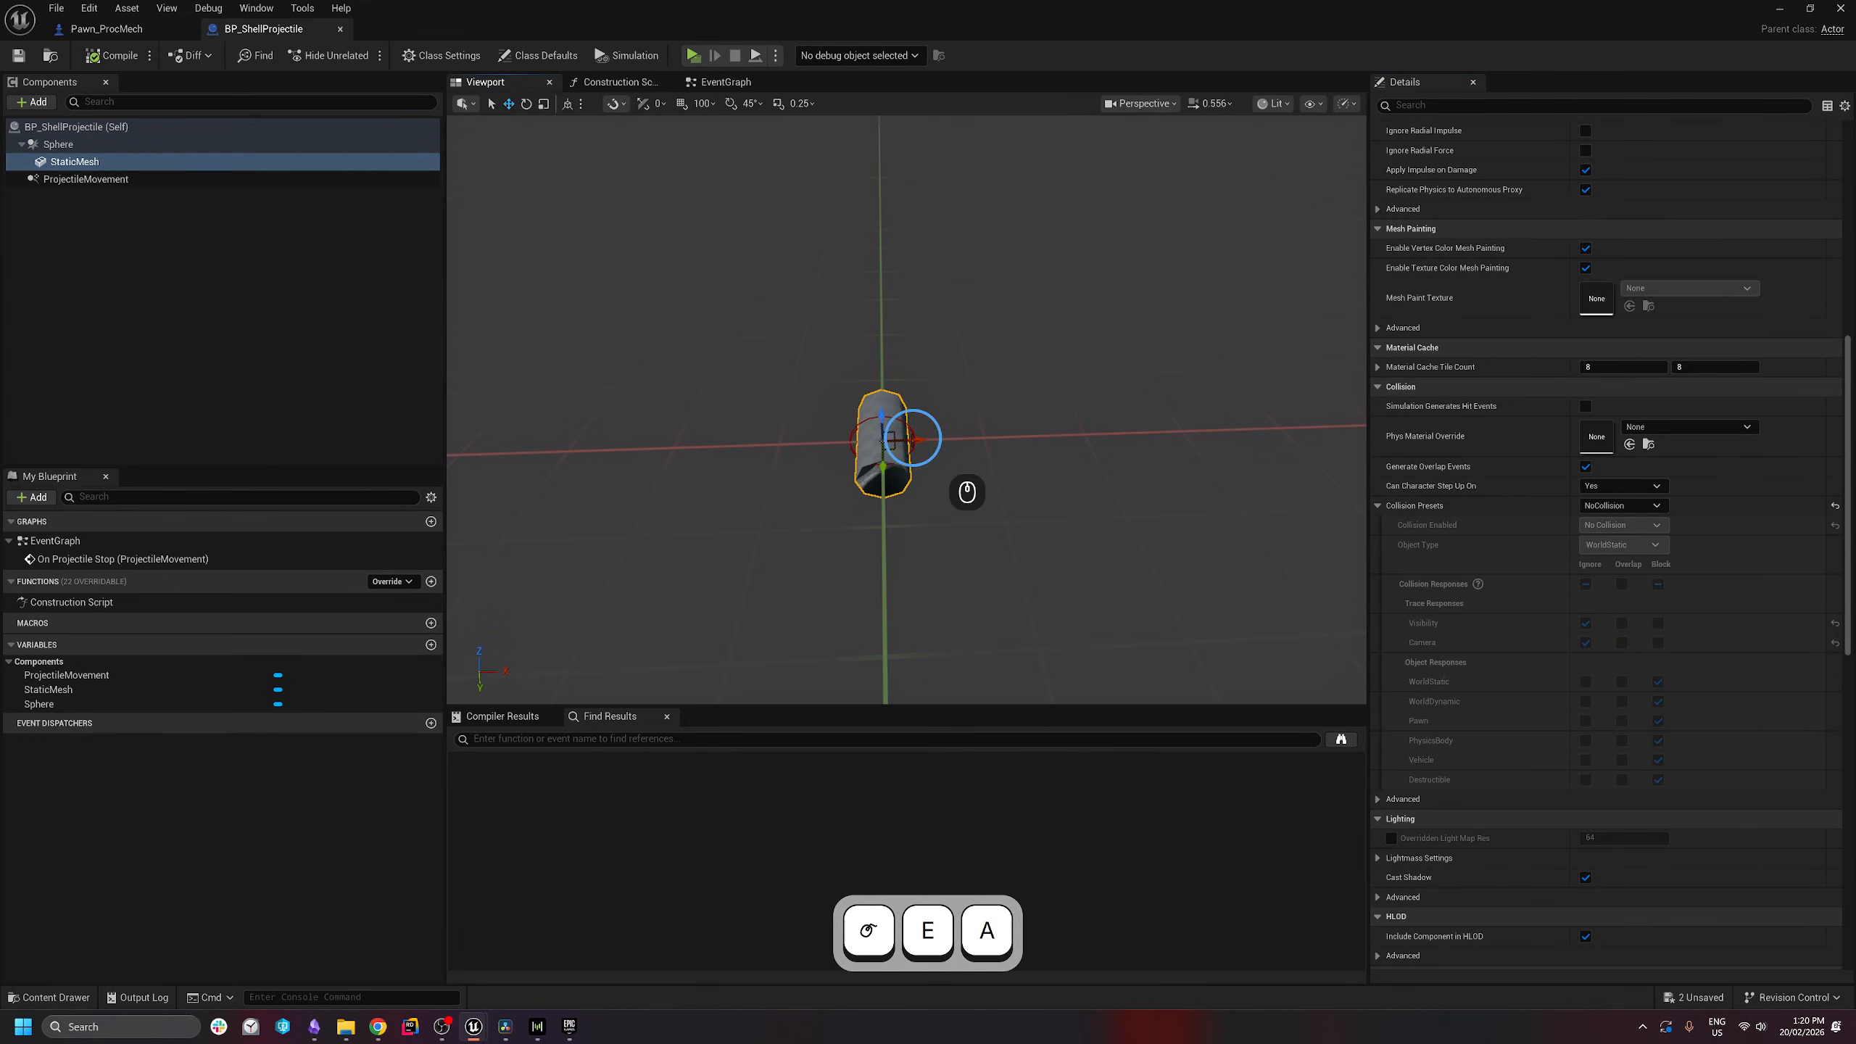
- Rotate the shell mesh to an exact yaw of 90 degrees
key("e")
key("e")
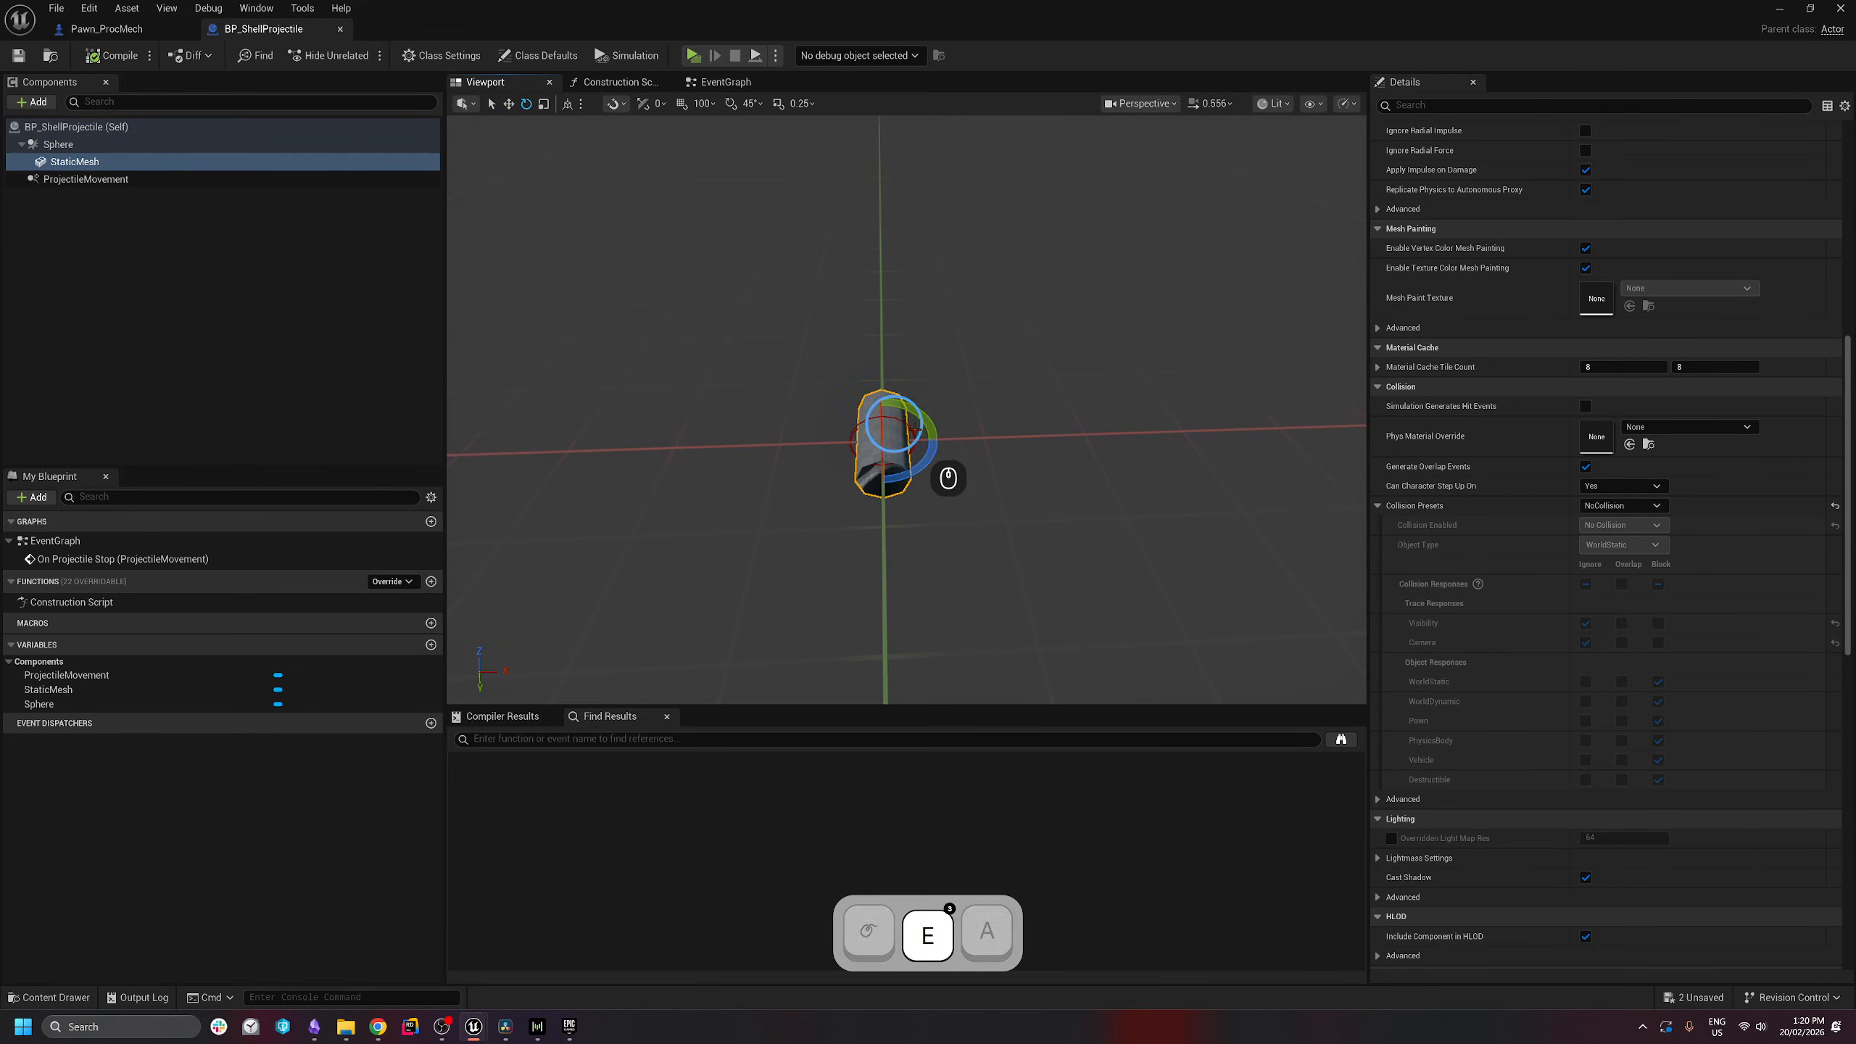
left_click_drag(921, 459, 588, 578)
scroll(1827, 232, "up", 10)
left_click(1783, 267)
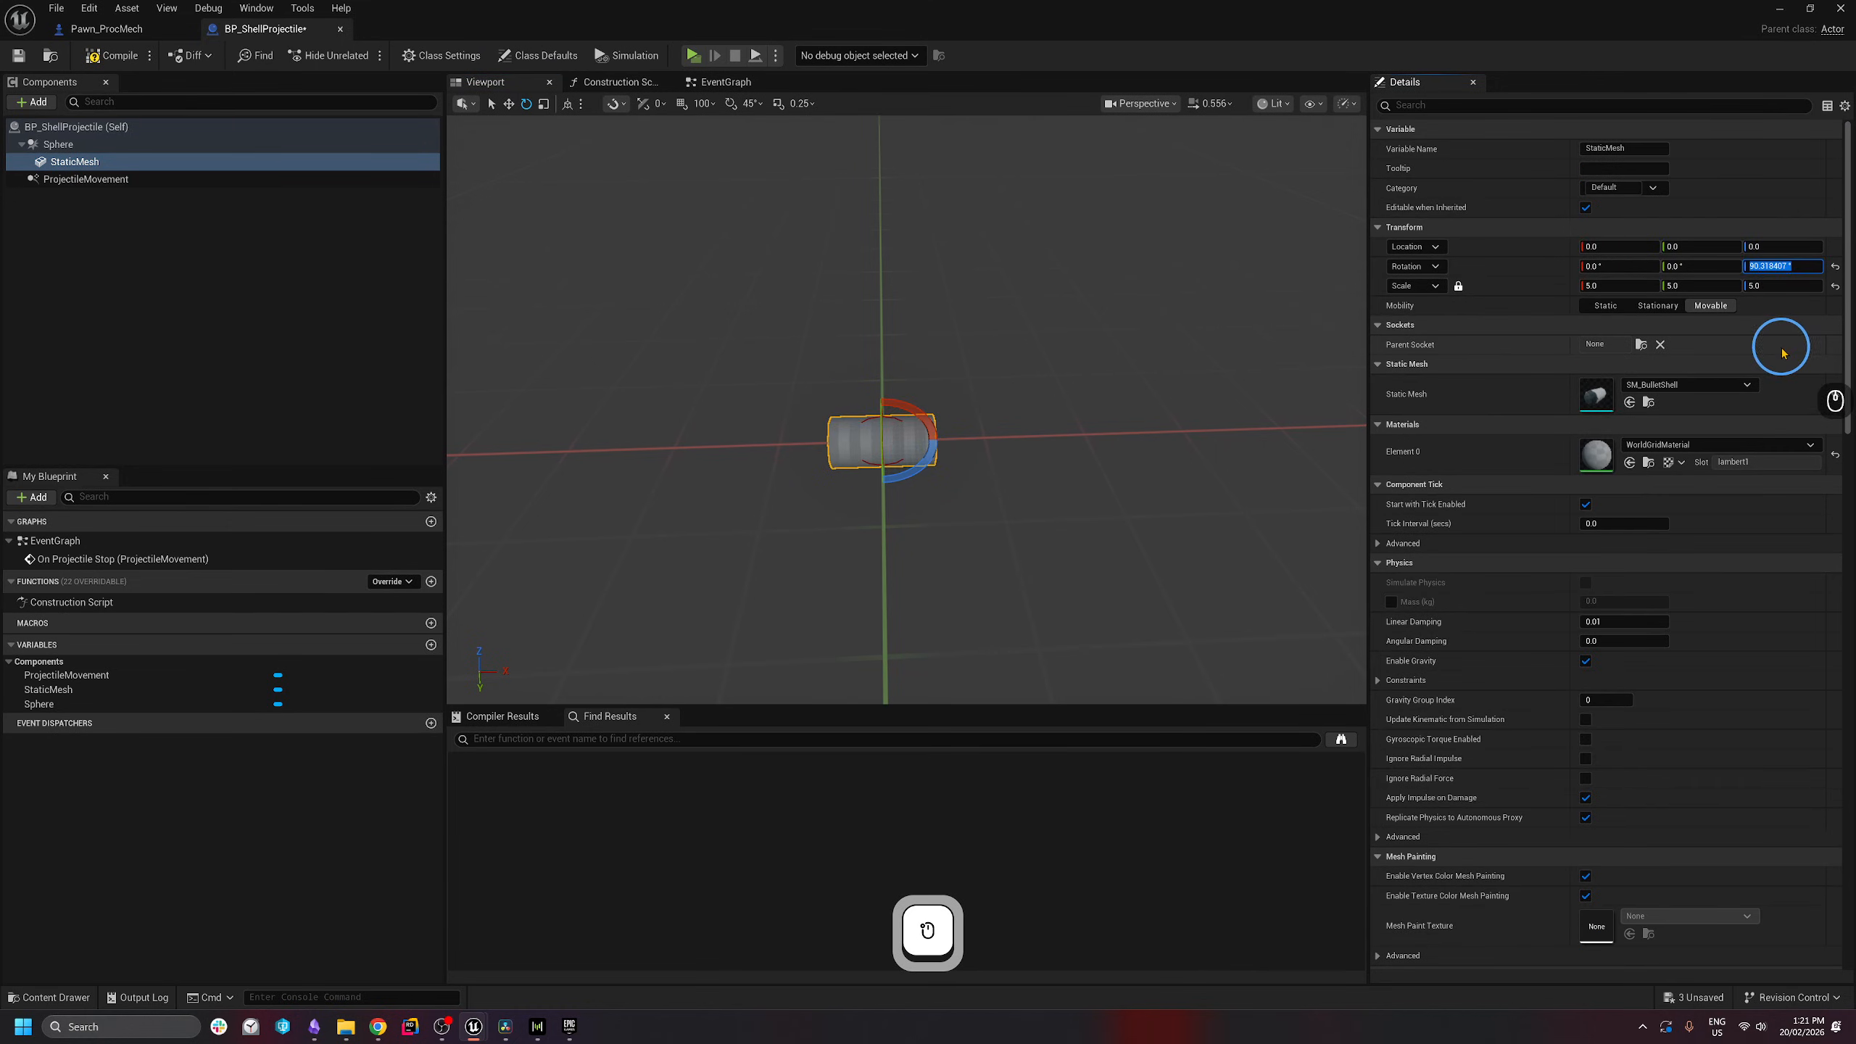
type("90")
key("Return")
- Nudge the shell mesh back along X, scale it to 4, and test-fire the cannon
right_click_drag(959, 456, 949, 470)
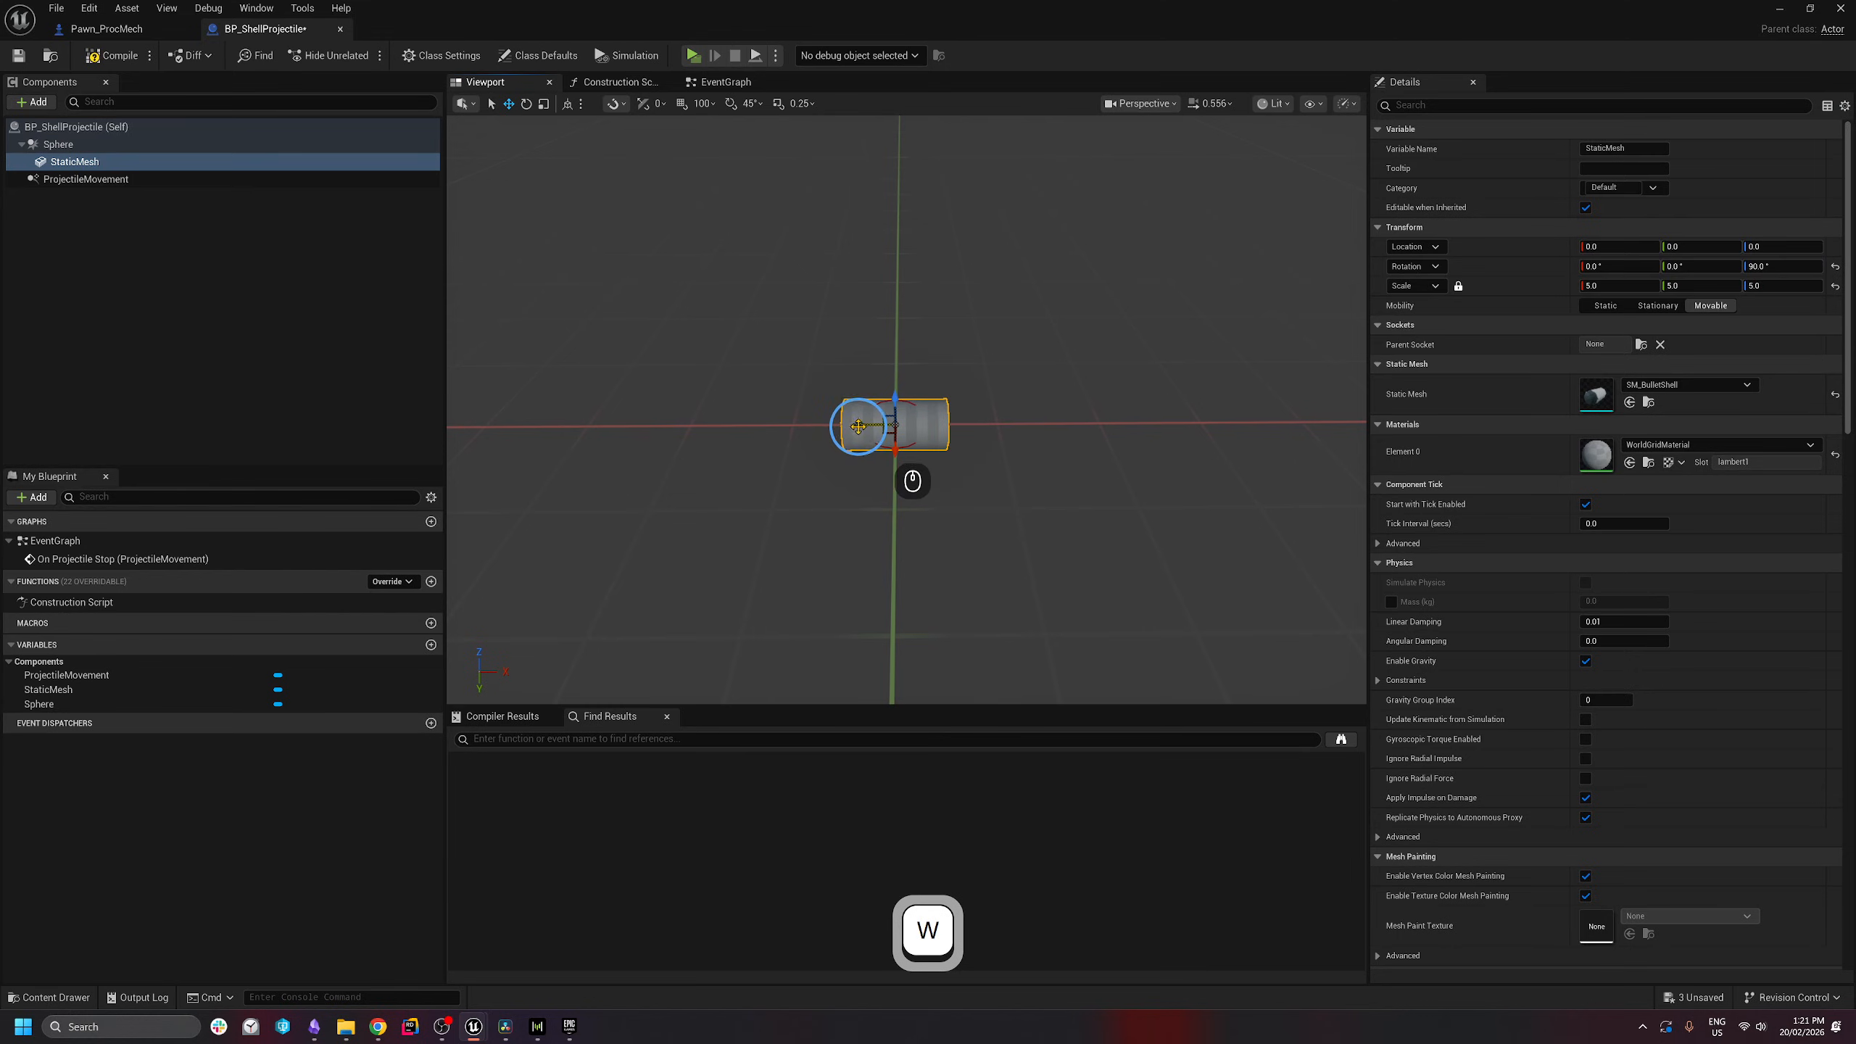
left_click_drag(858, 426, 836, 424)
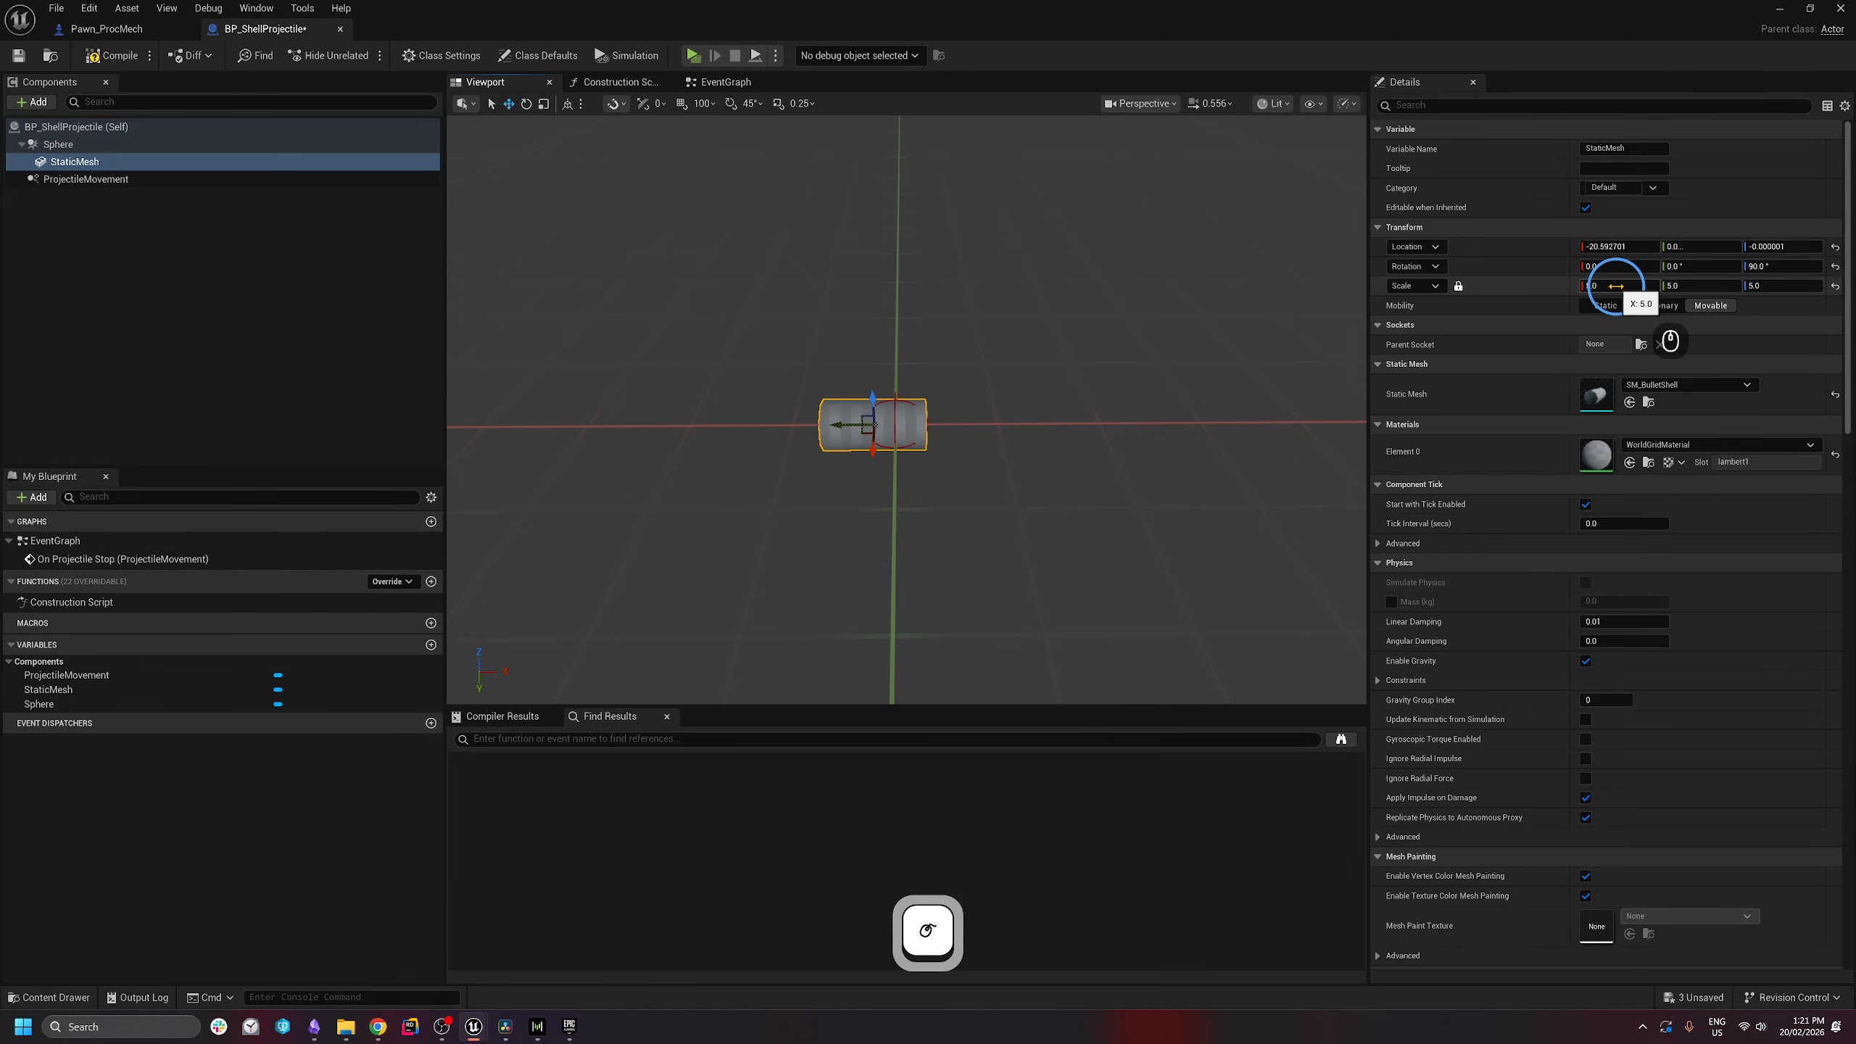
left_click(1615, 285)
type("4")
key("Return")
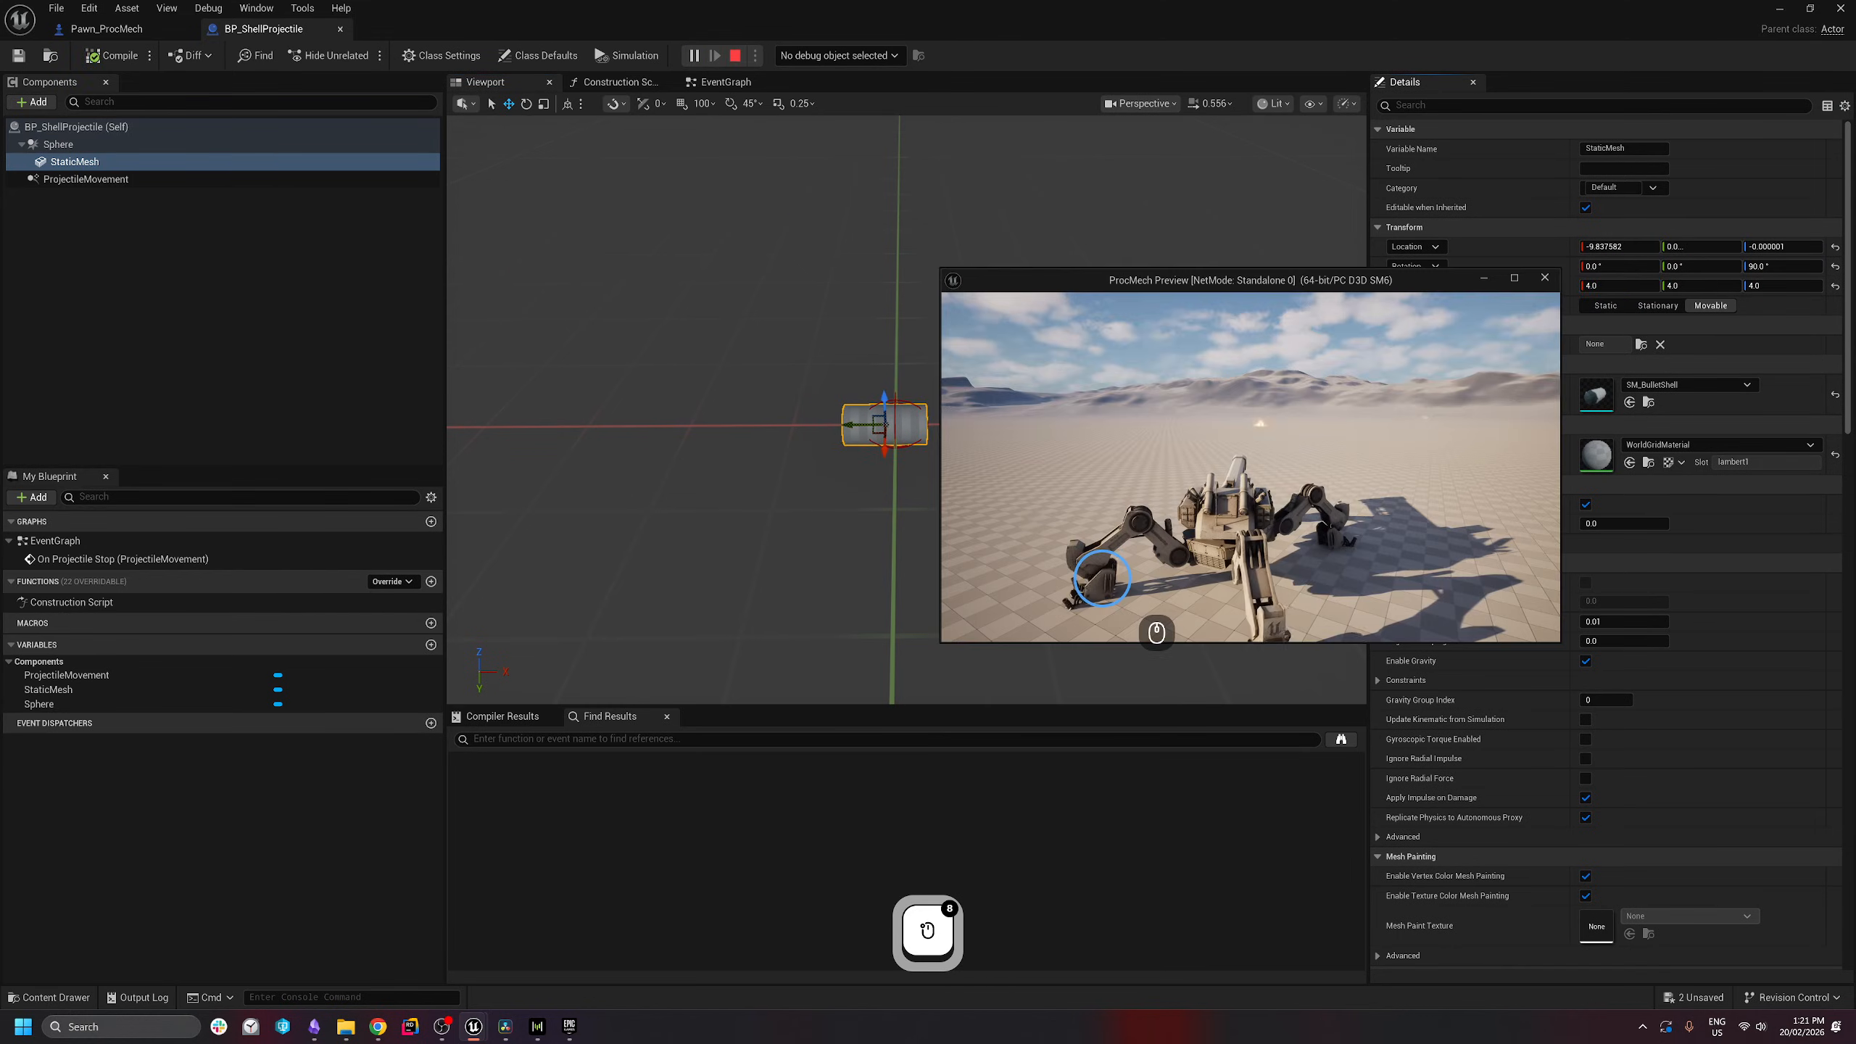
left_click(1174, 479)
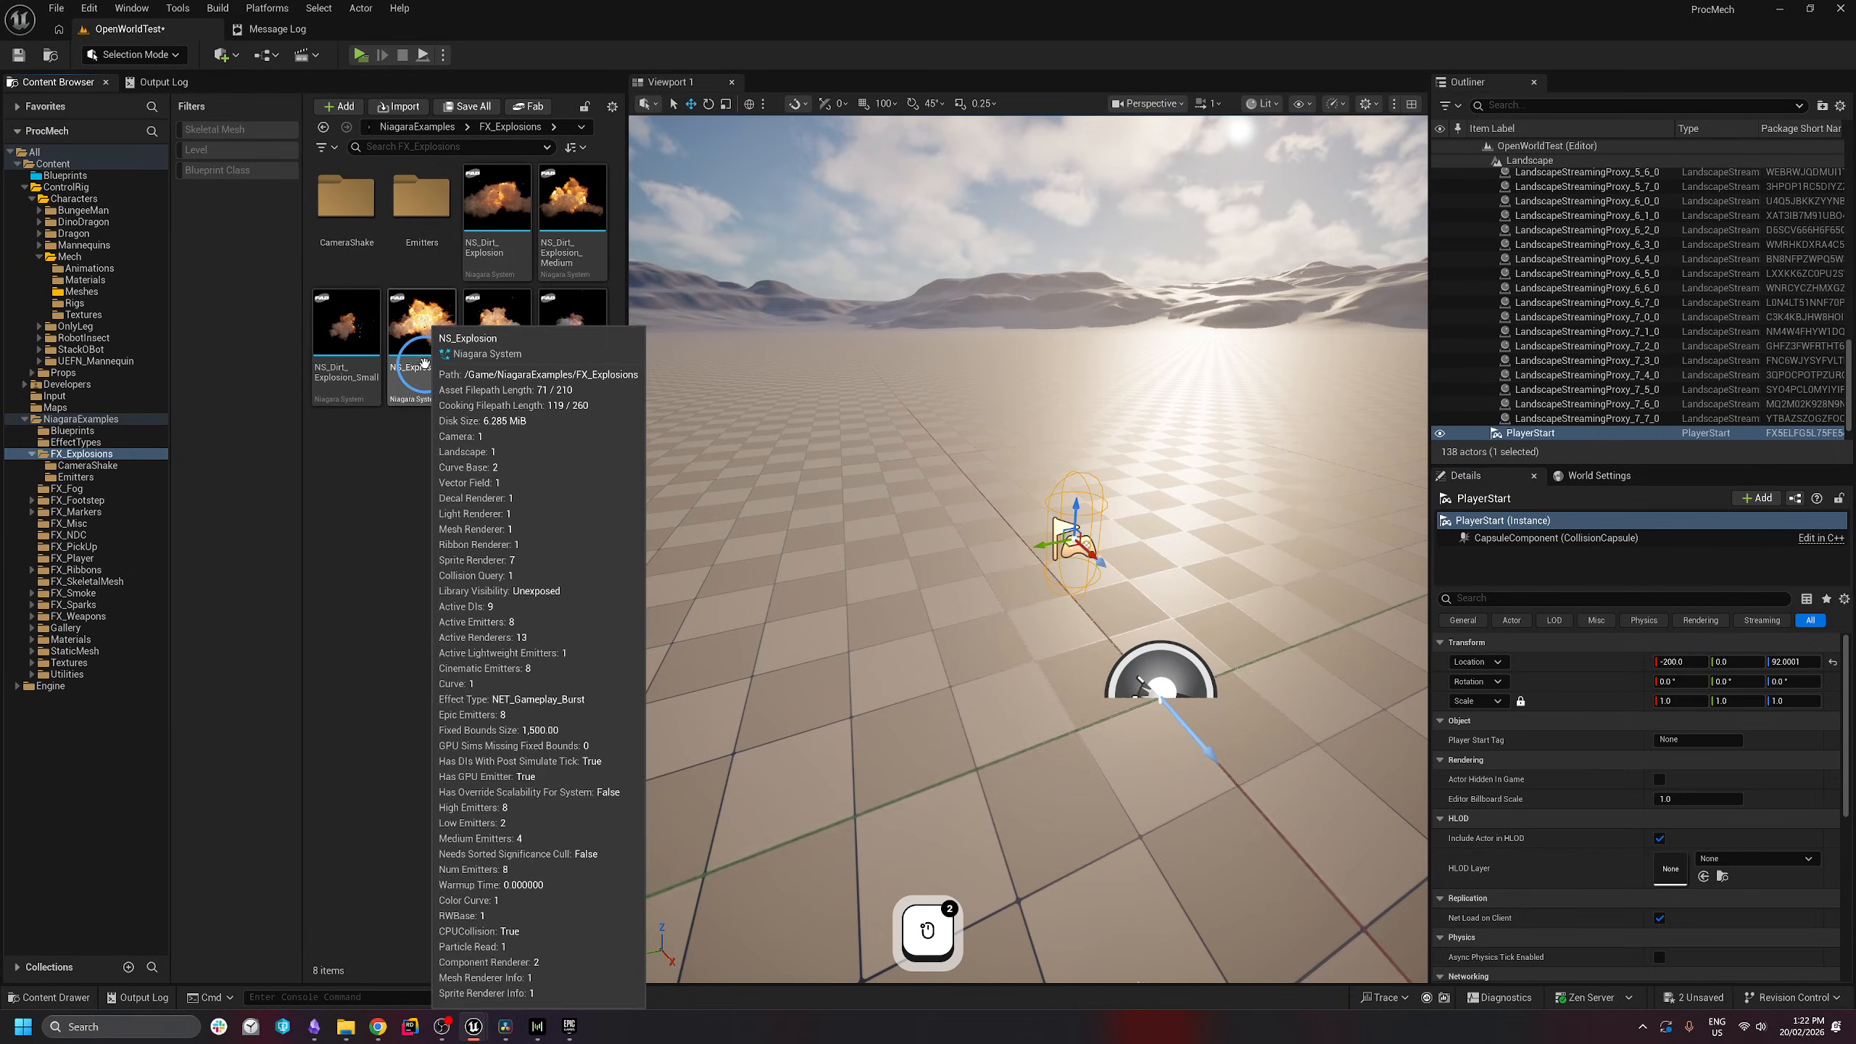
- Duplicate NS_Explosion as NS_CannonExplosion and open the copy in the Niagara editor
right_click(432, 344)
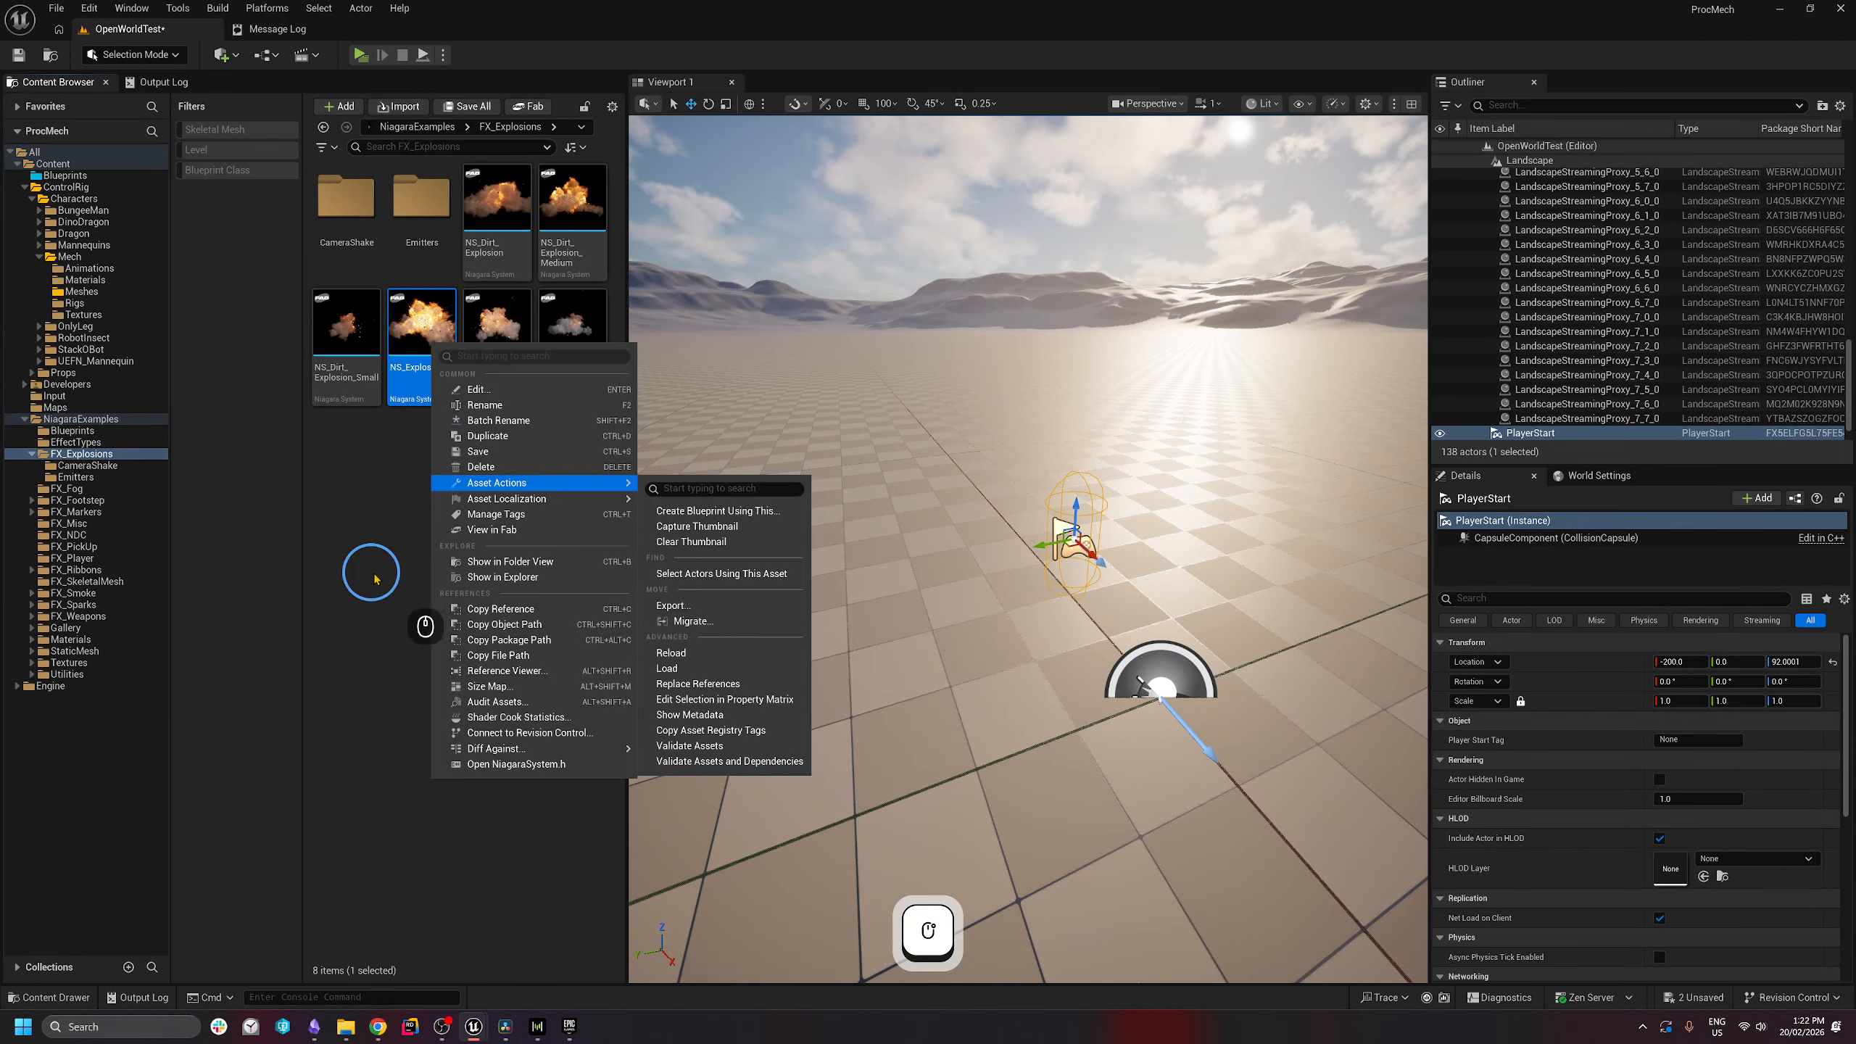
left_click(383, 388)
right_click(420, 353)
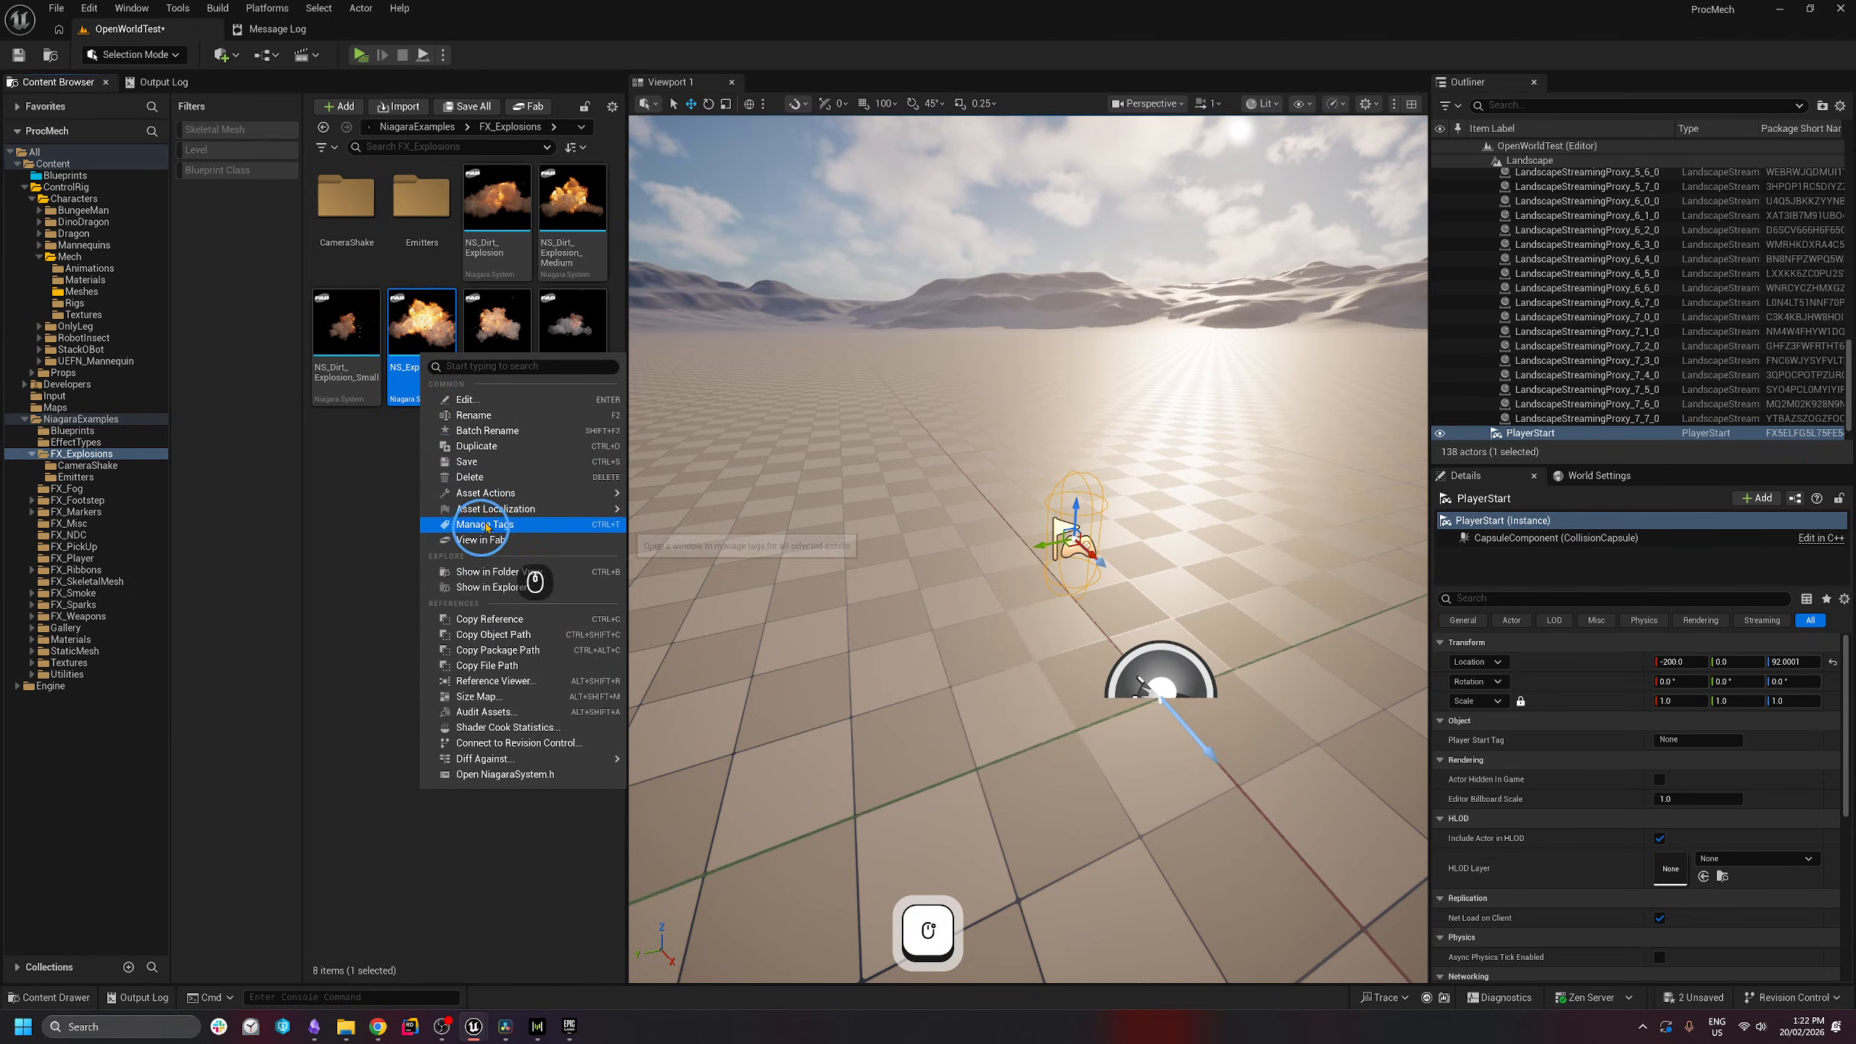
left_click(310, 464)
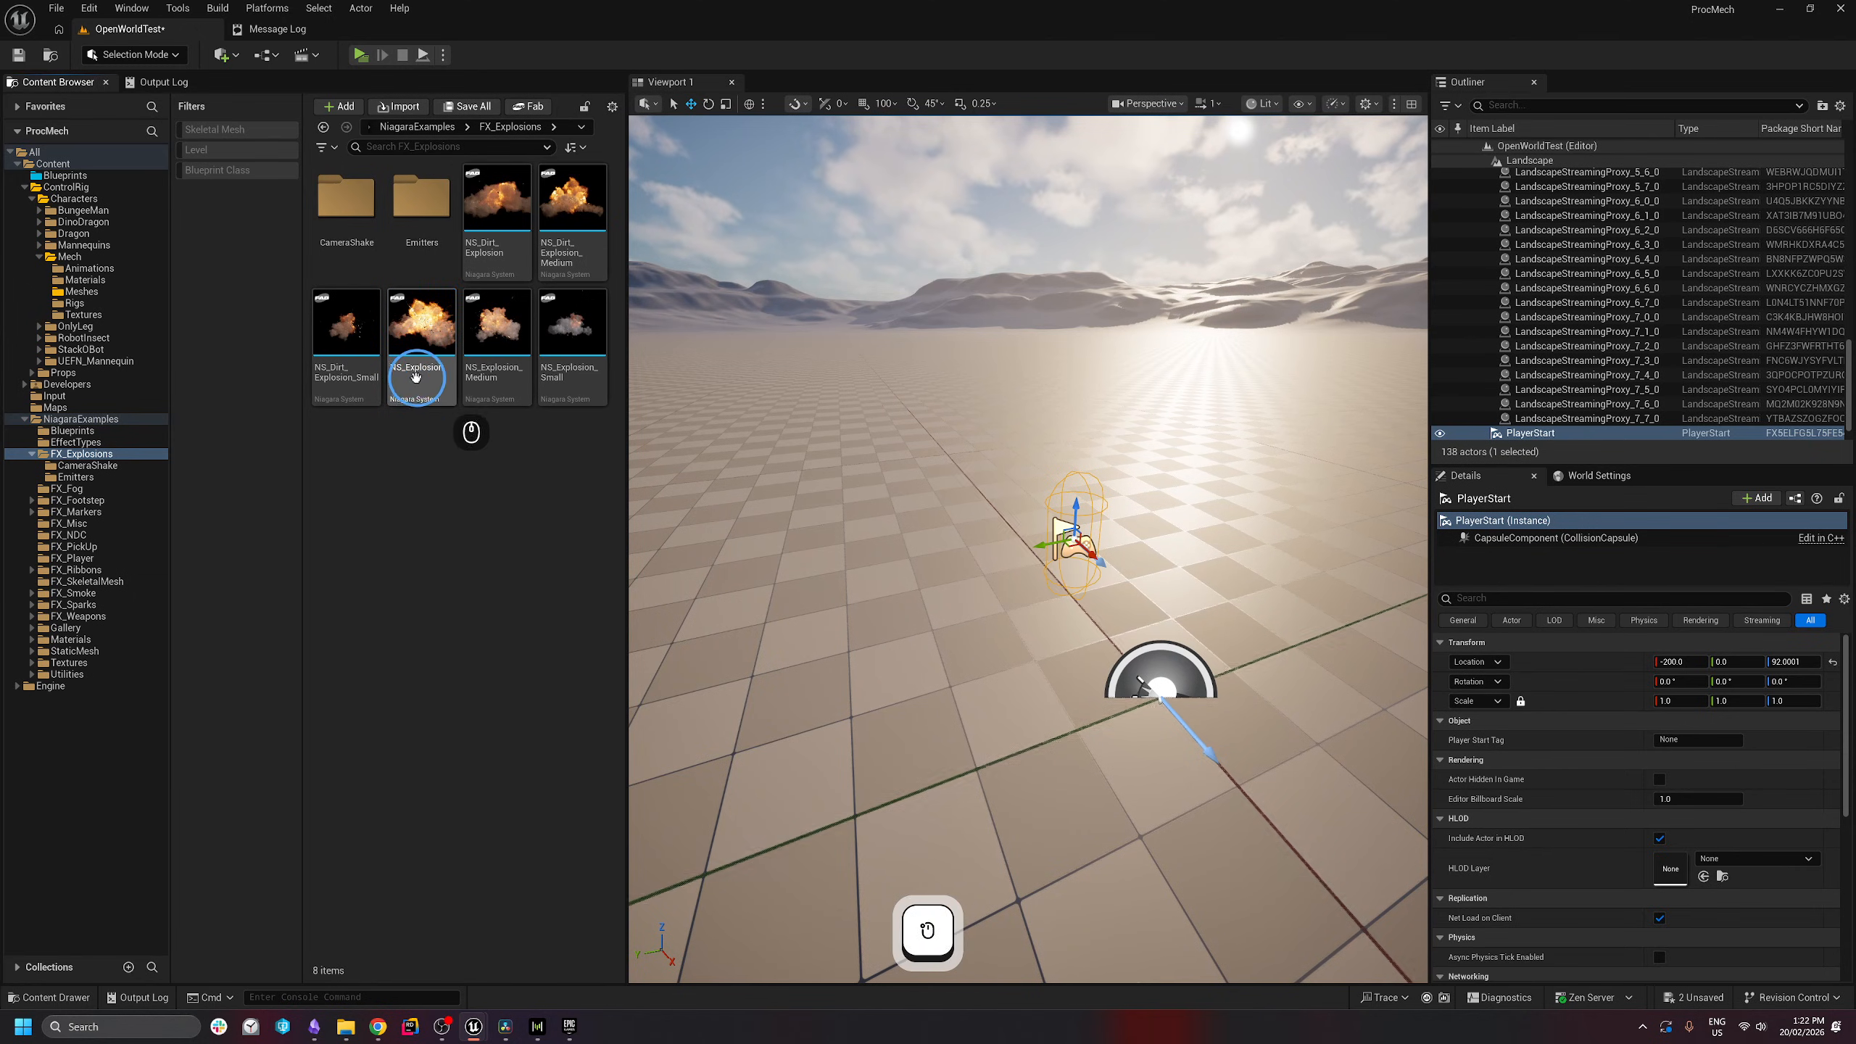
right_click(417, 381)
left_click(495, 485)
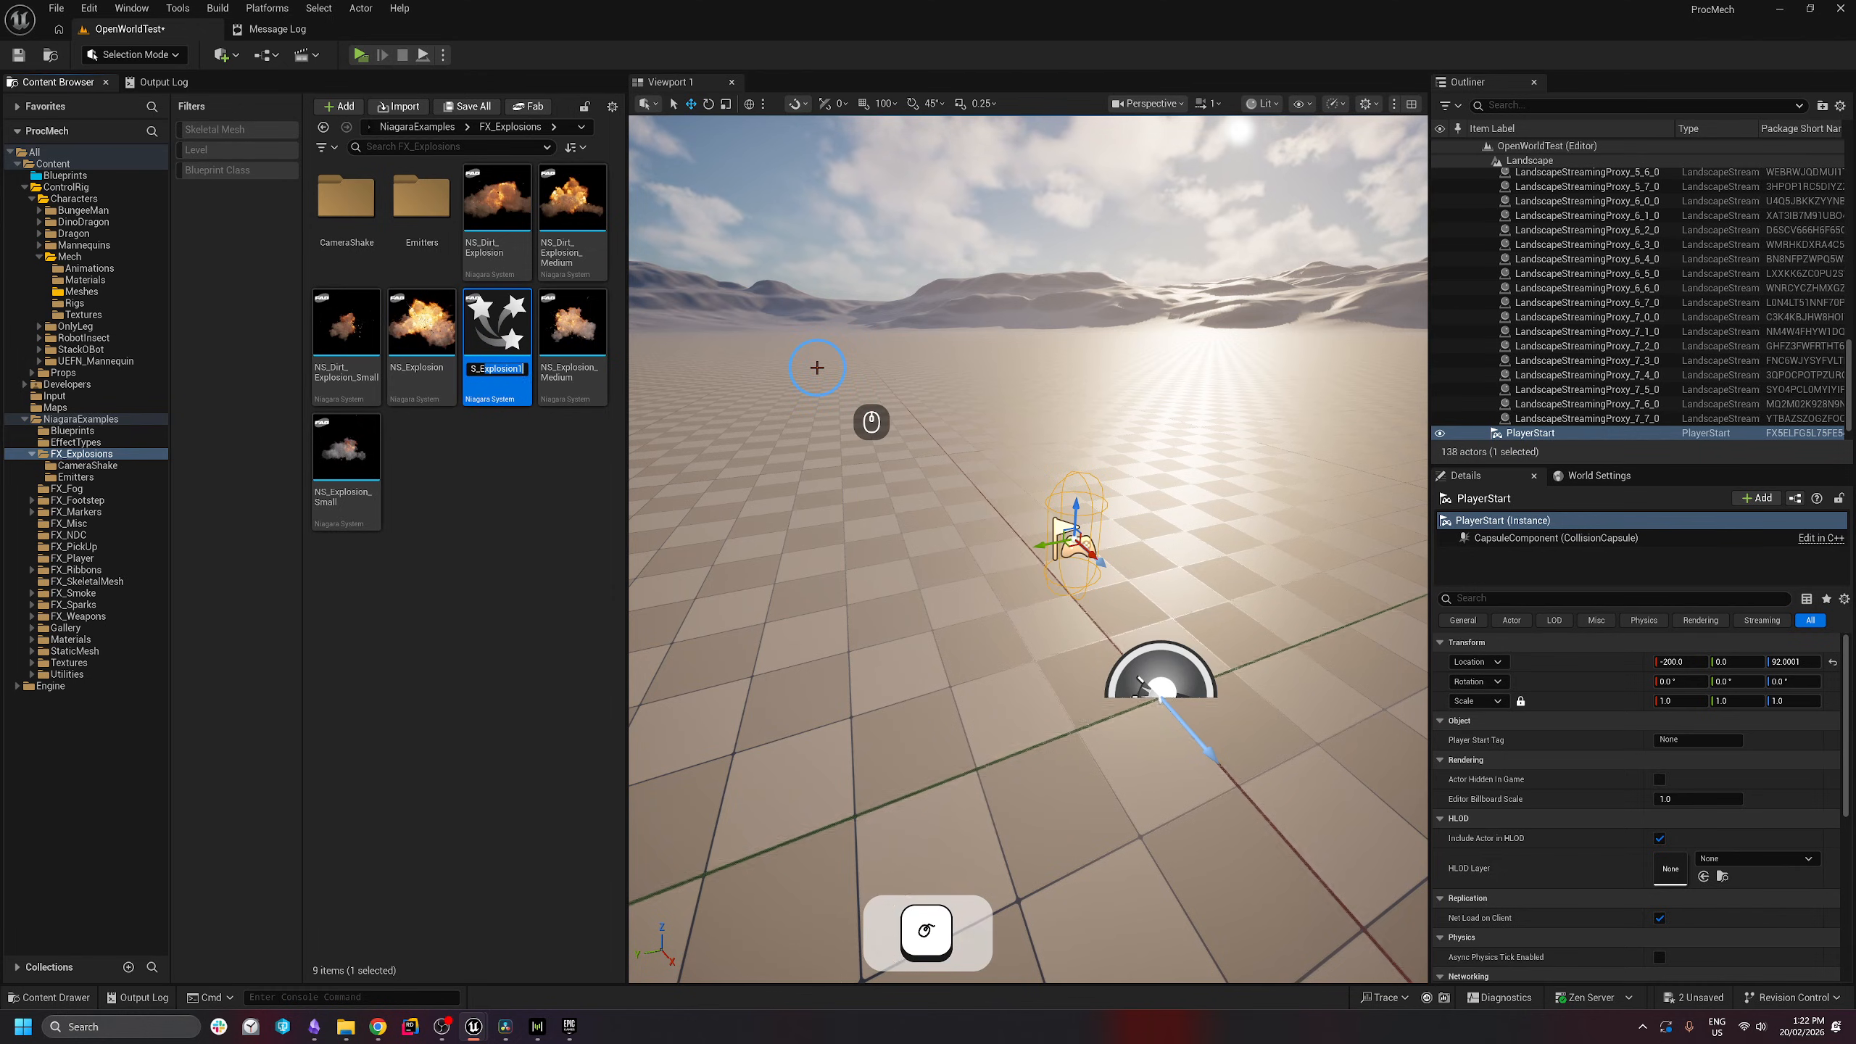
type("CannonE")
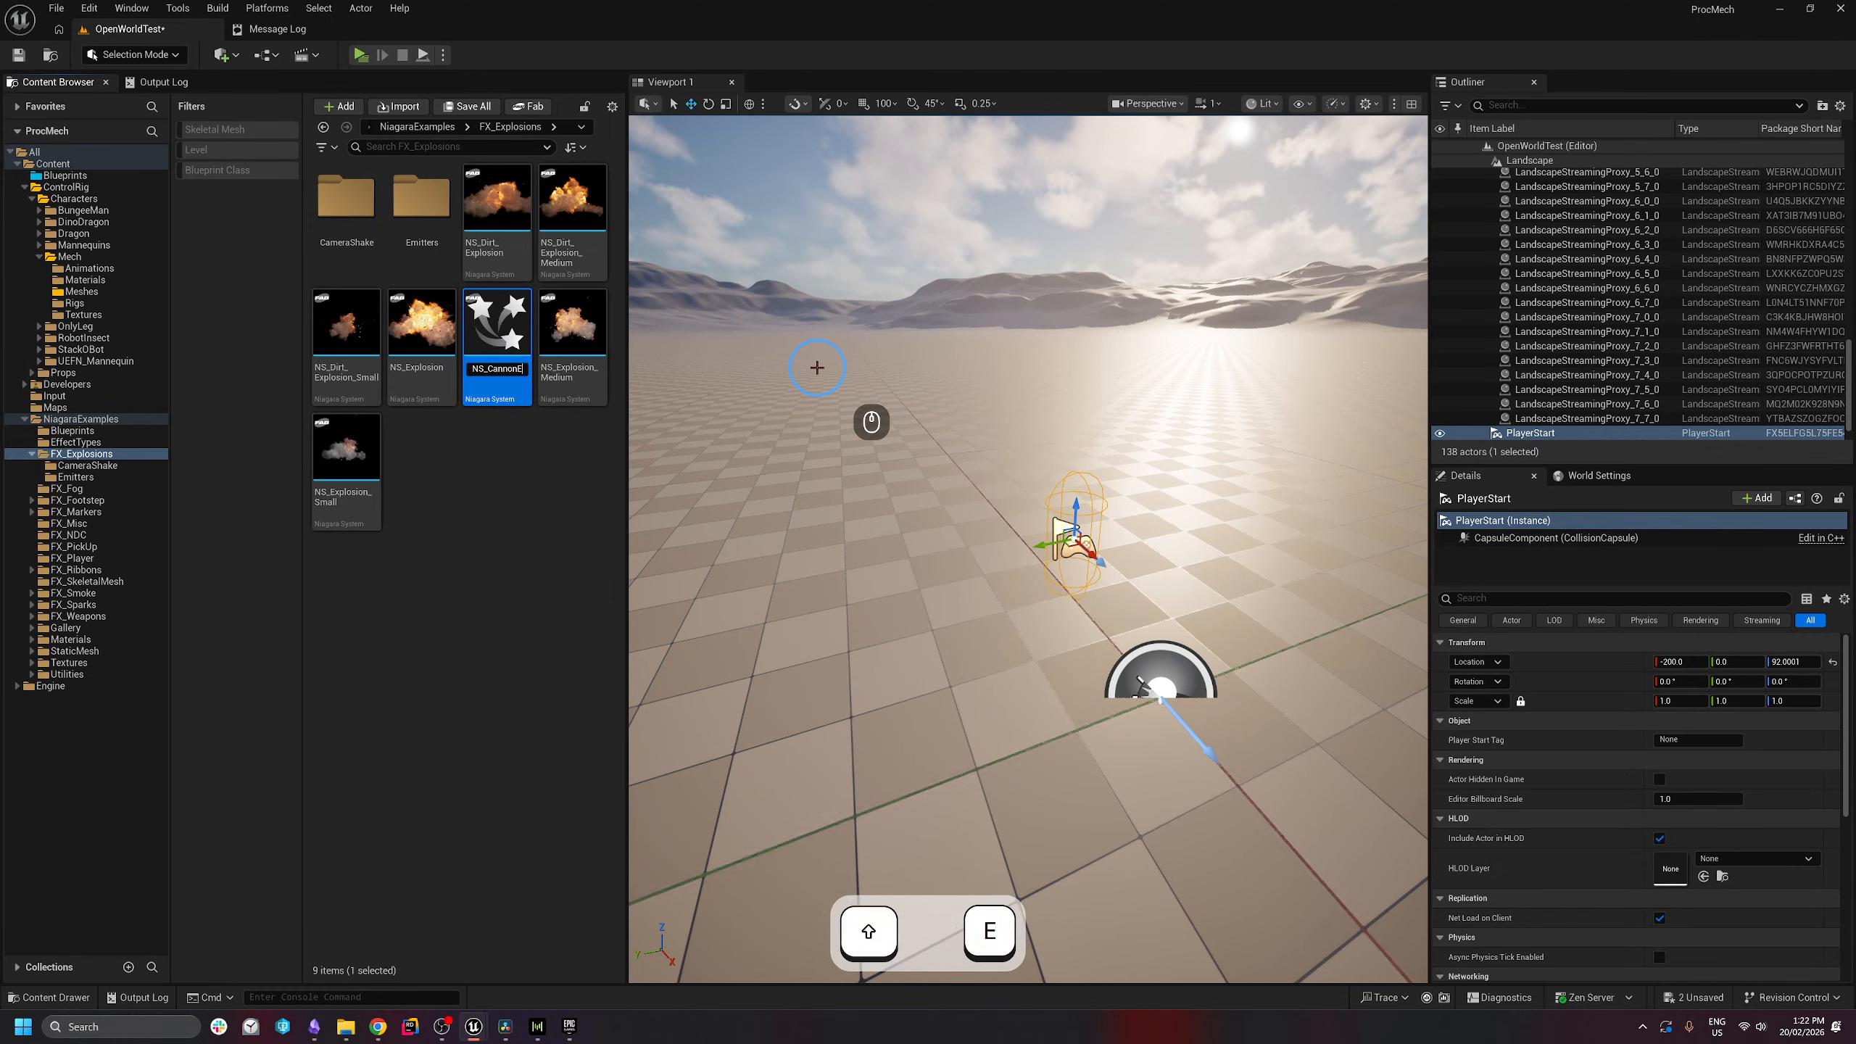
type("xplosion")
key("Return")
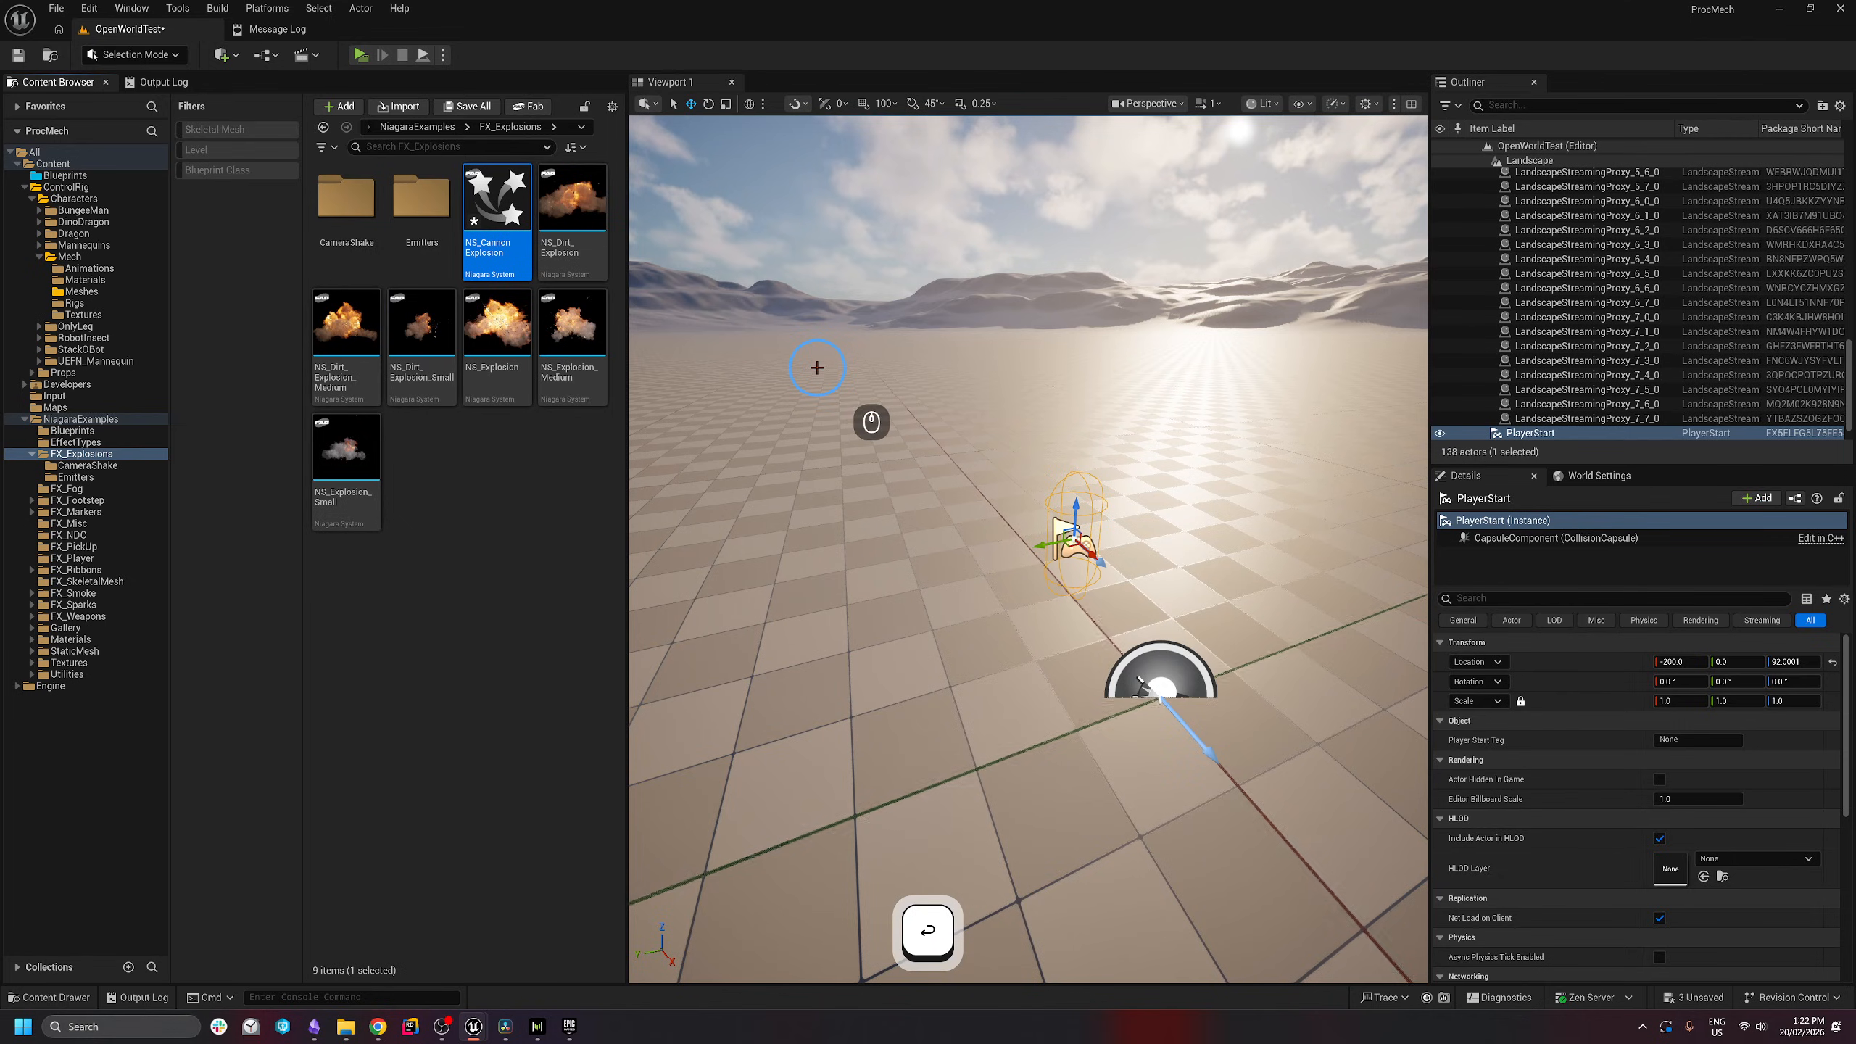
double_click(493, 223)
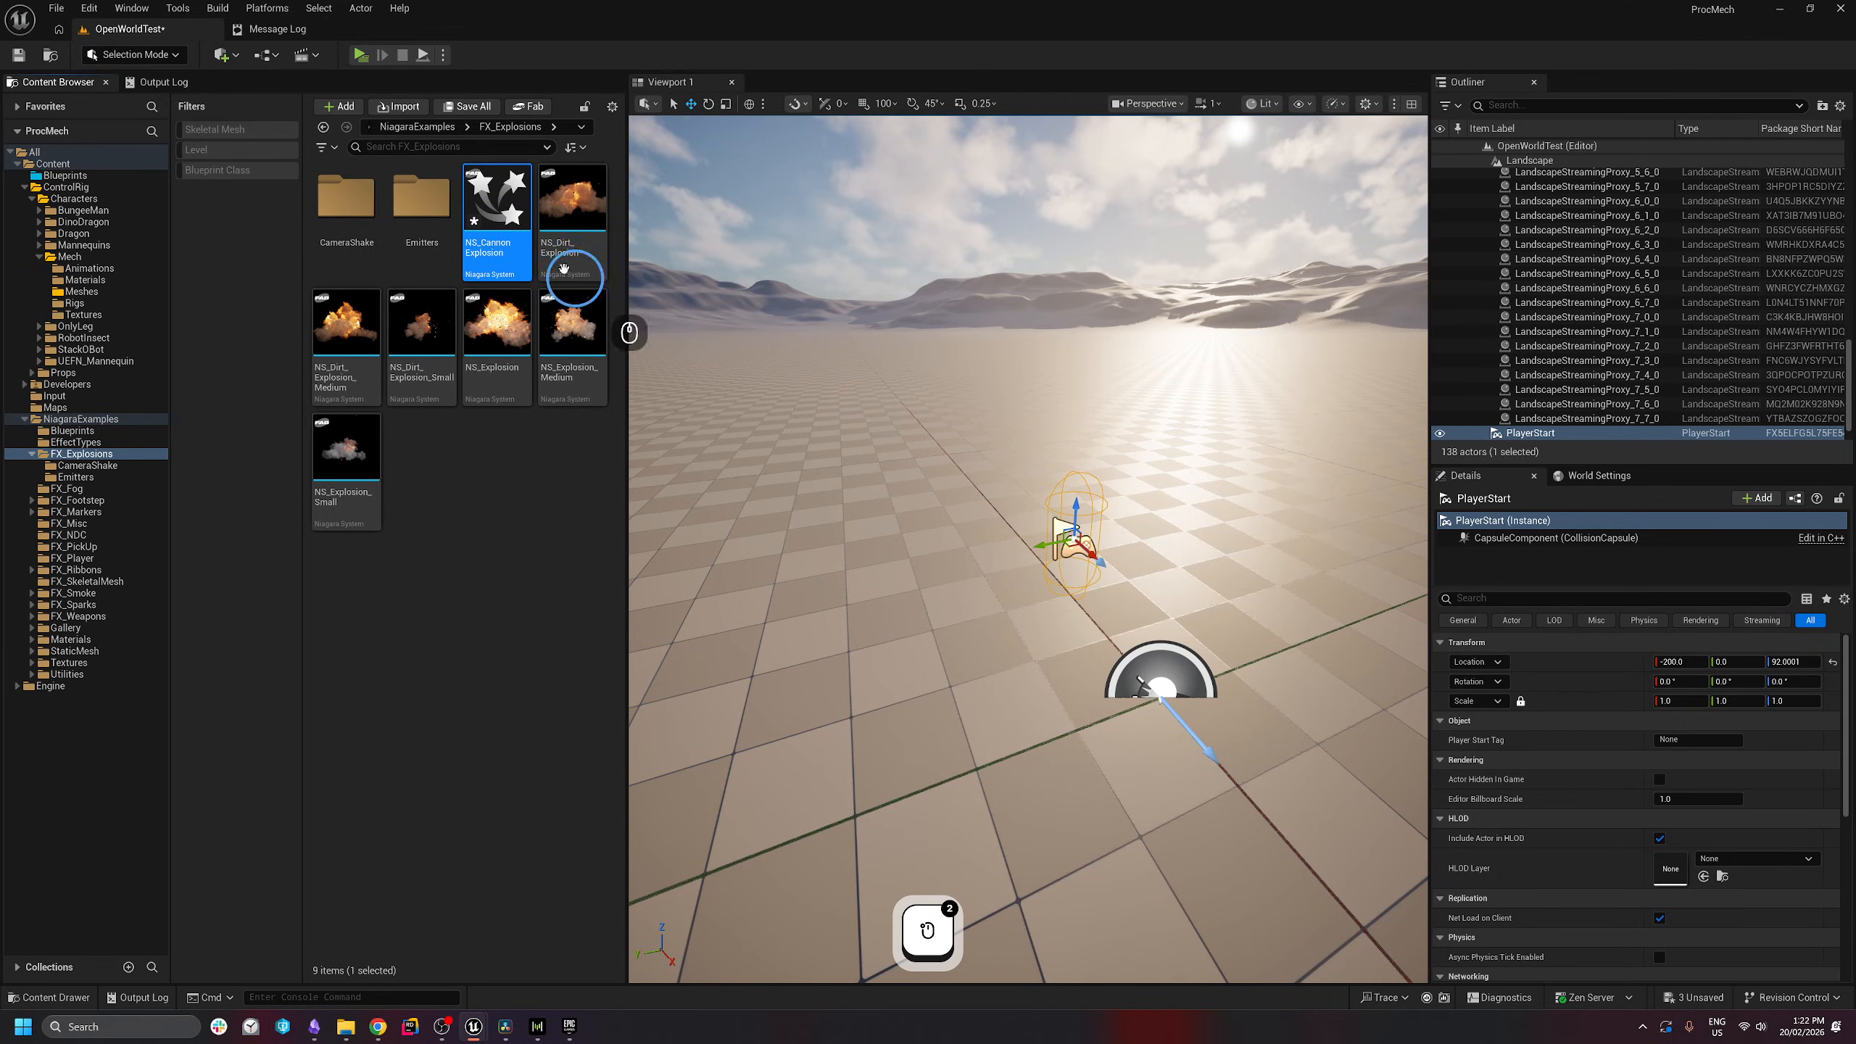
double_click(496, 248)
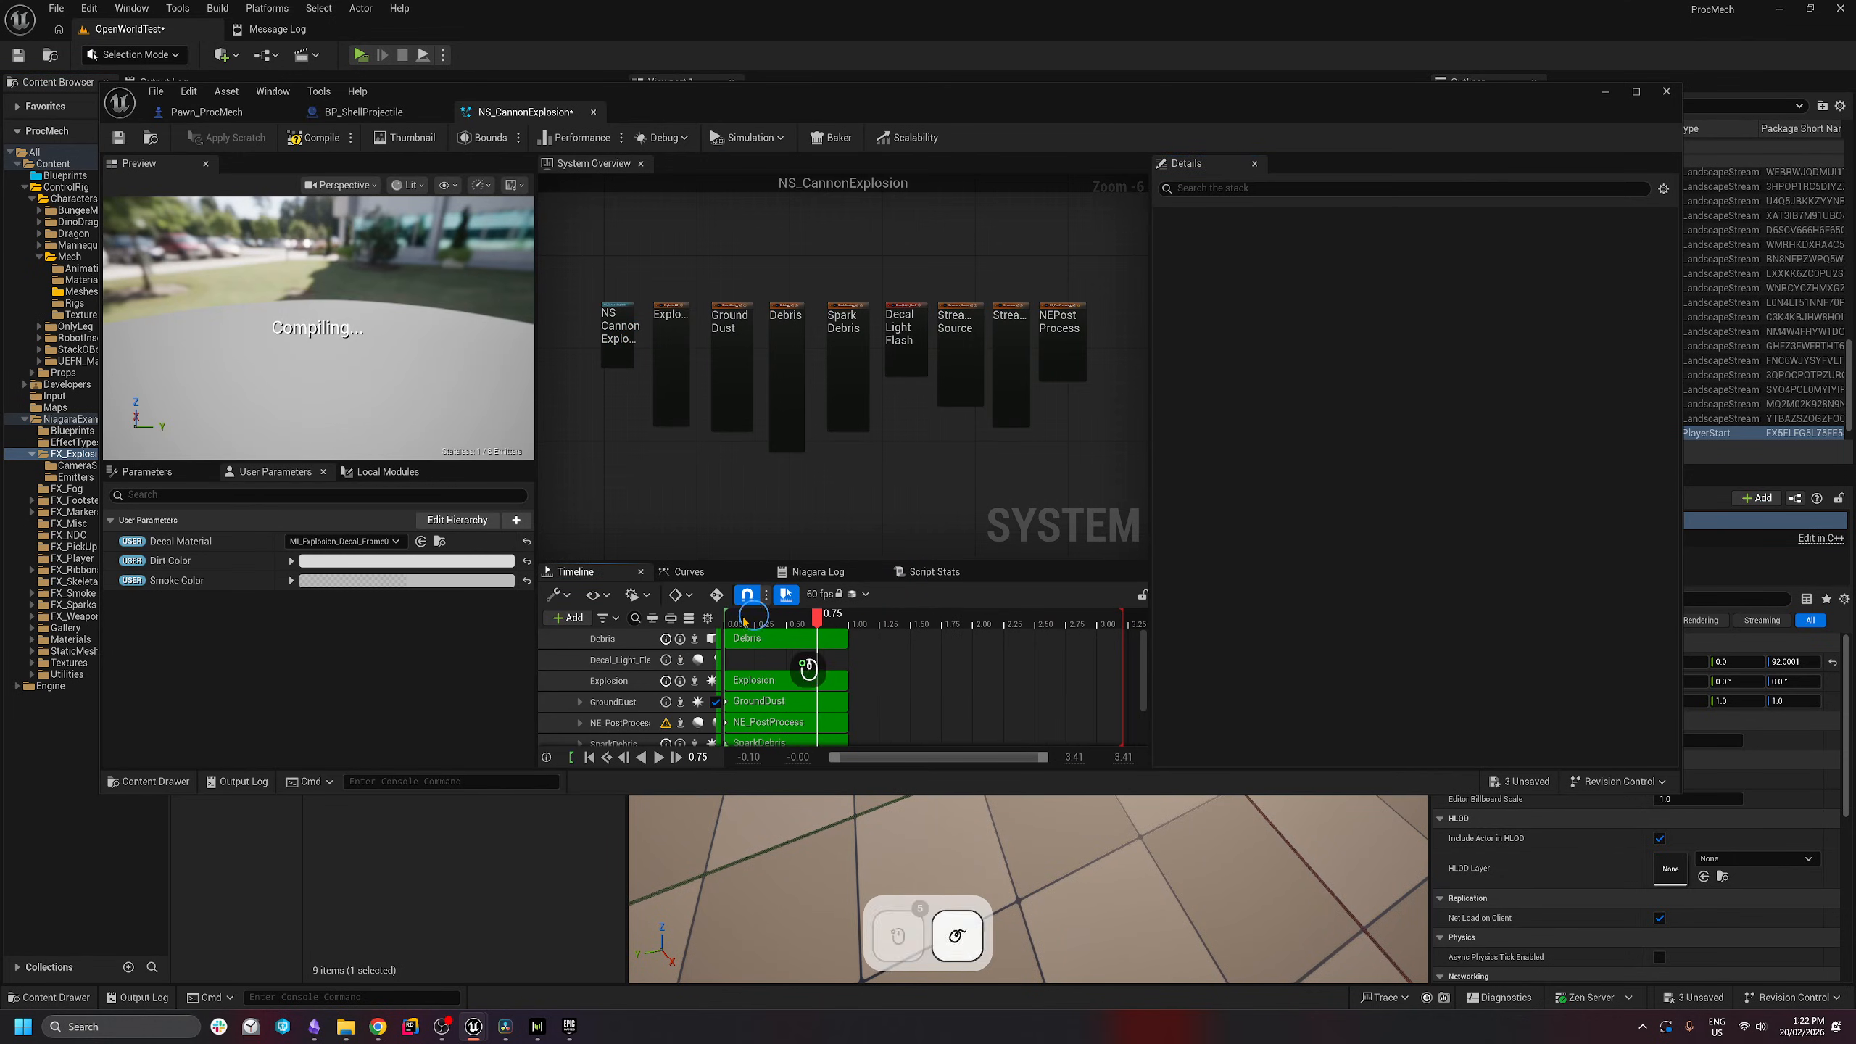
- In the system's settings, set SpriteSizeMin to 2000 and SpriteSizeMax to 2500
scroll(609, 376, "up", 5)
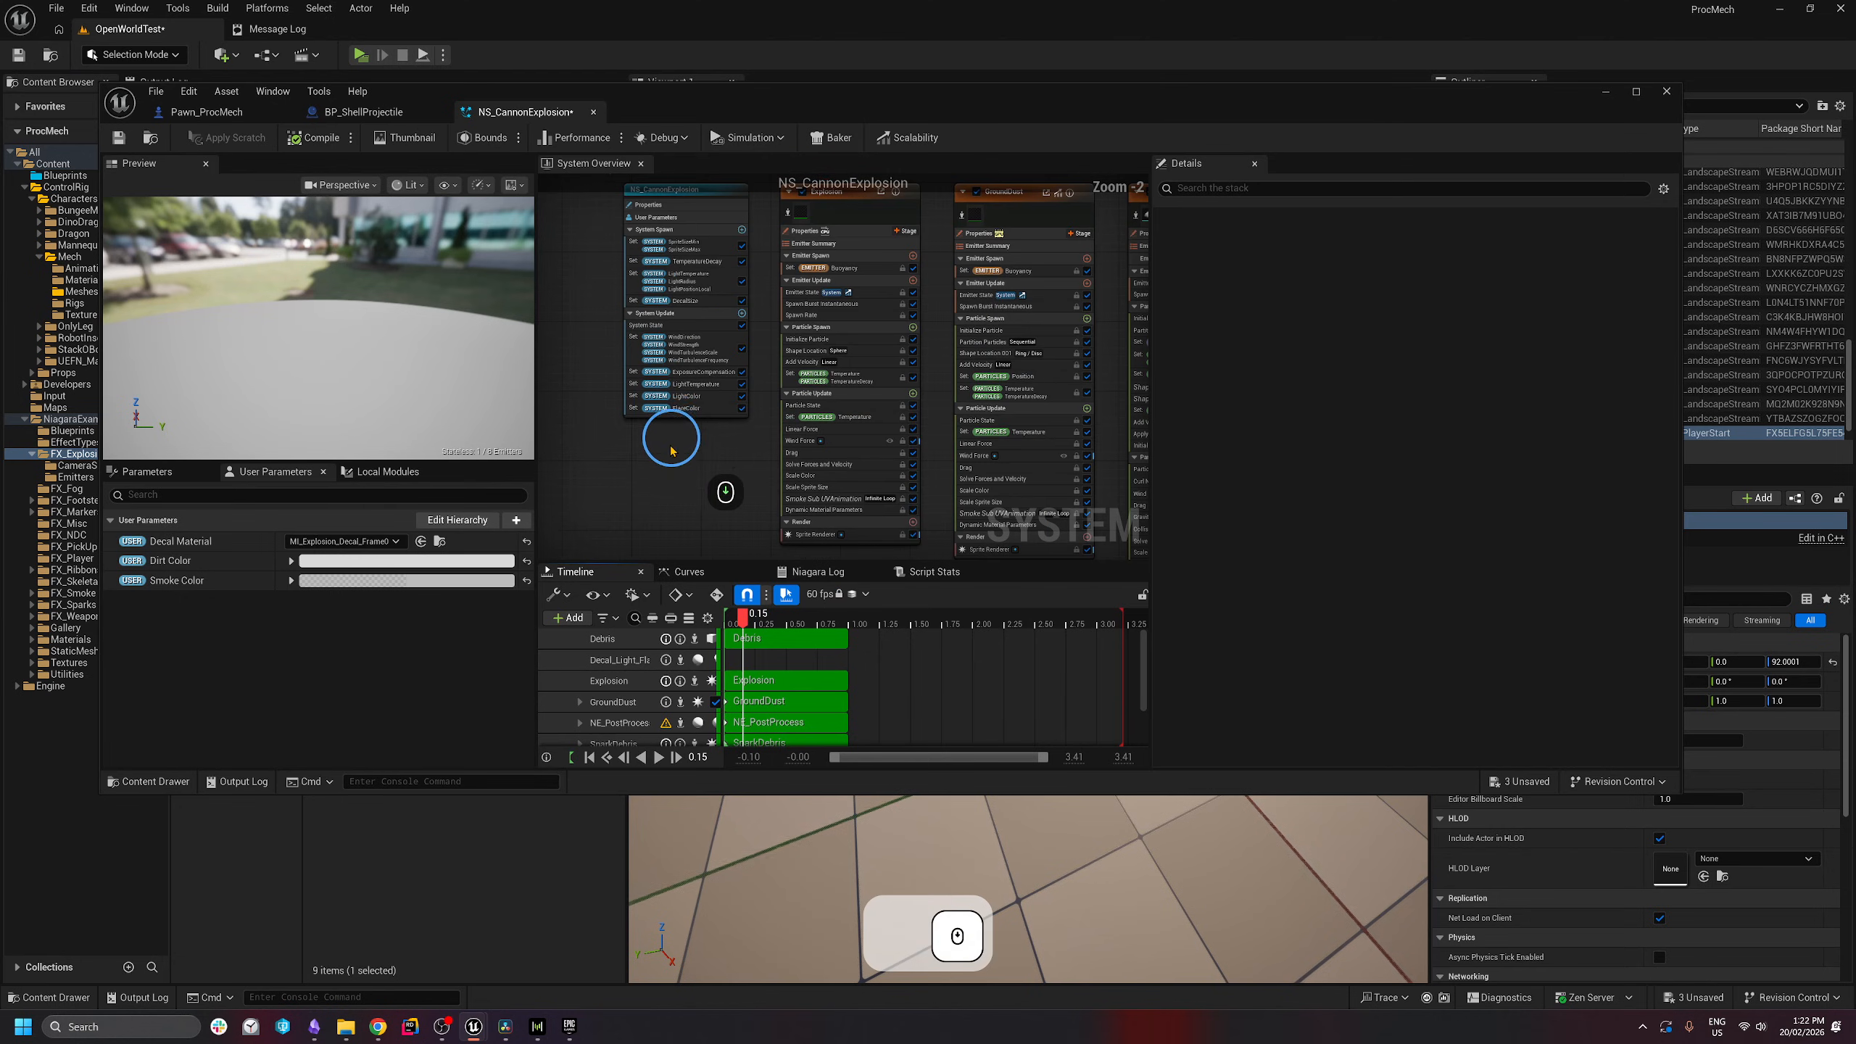
left_click(654, 234)
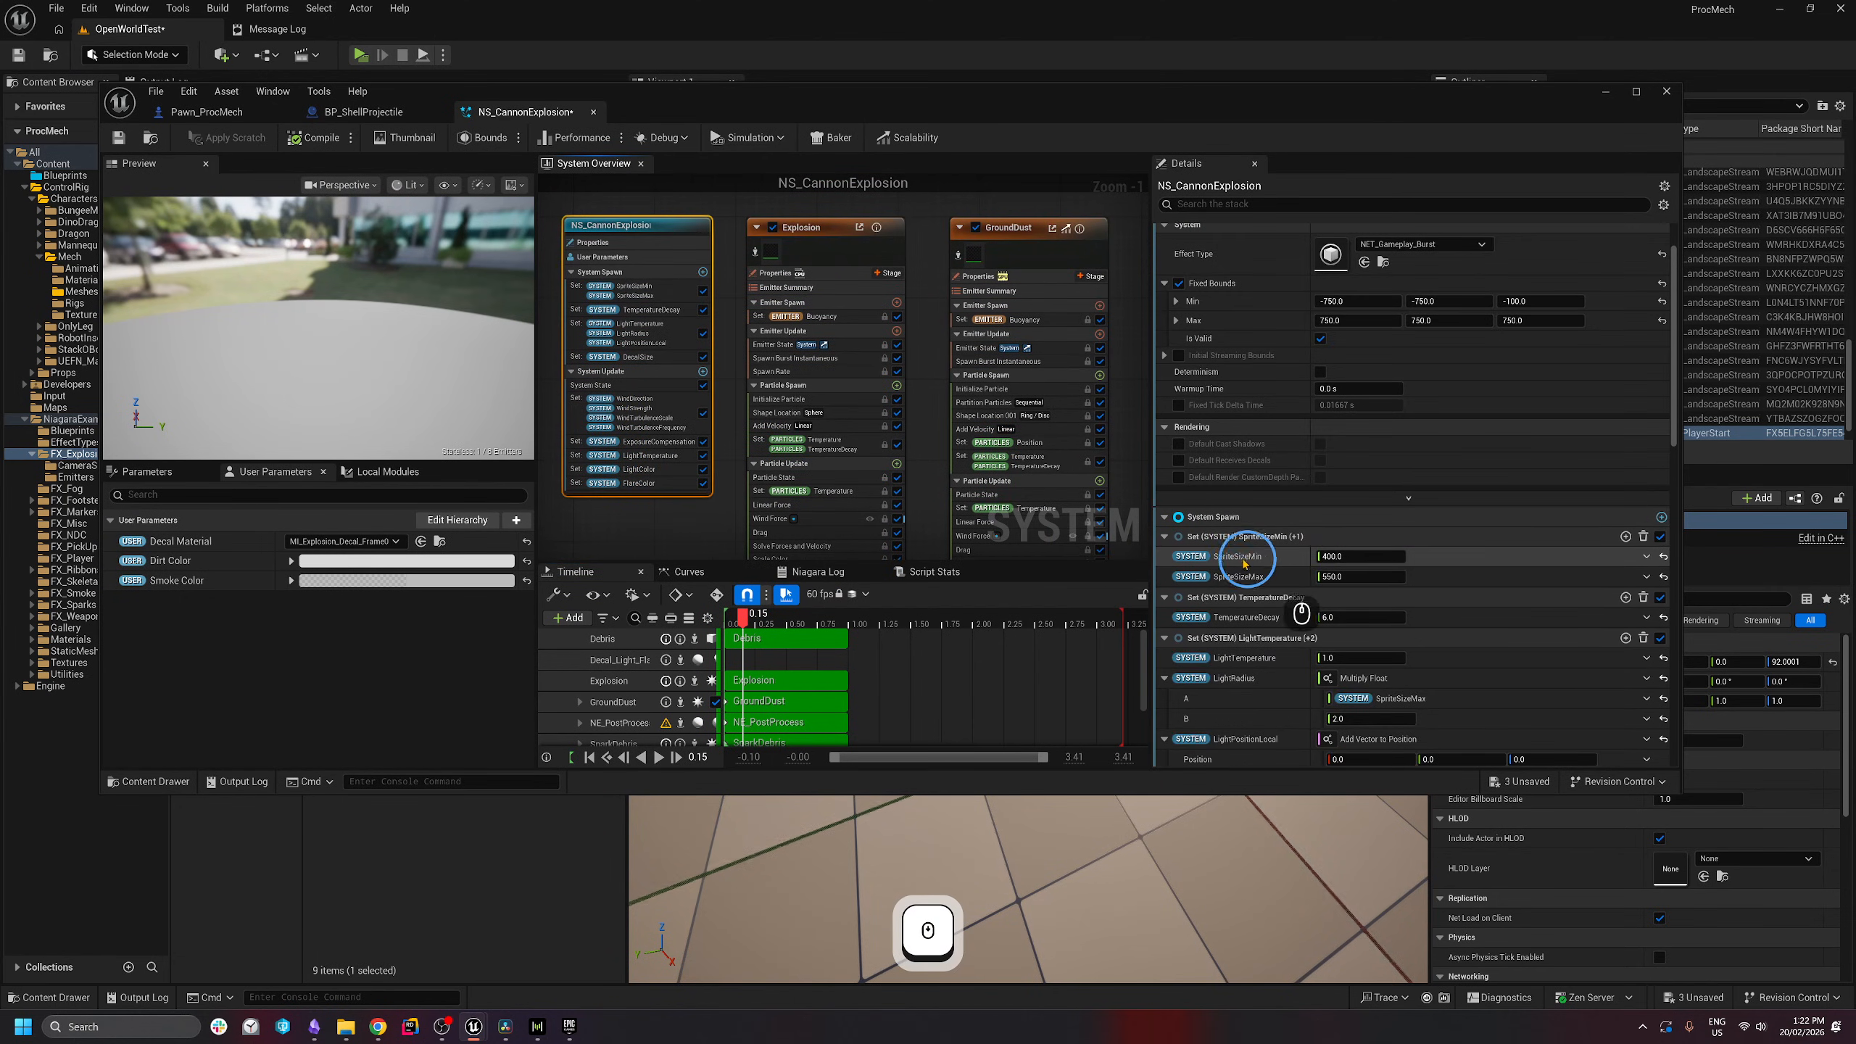
left_click(1353, 556)
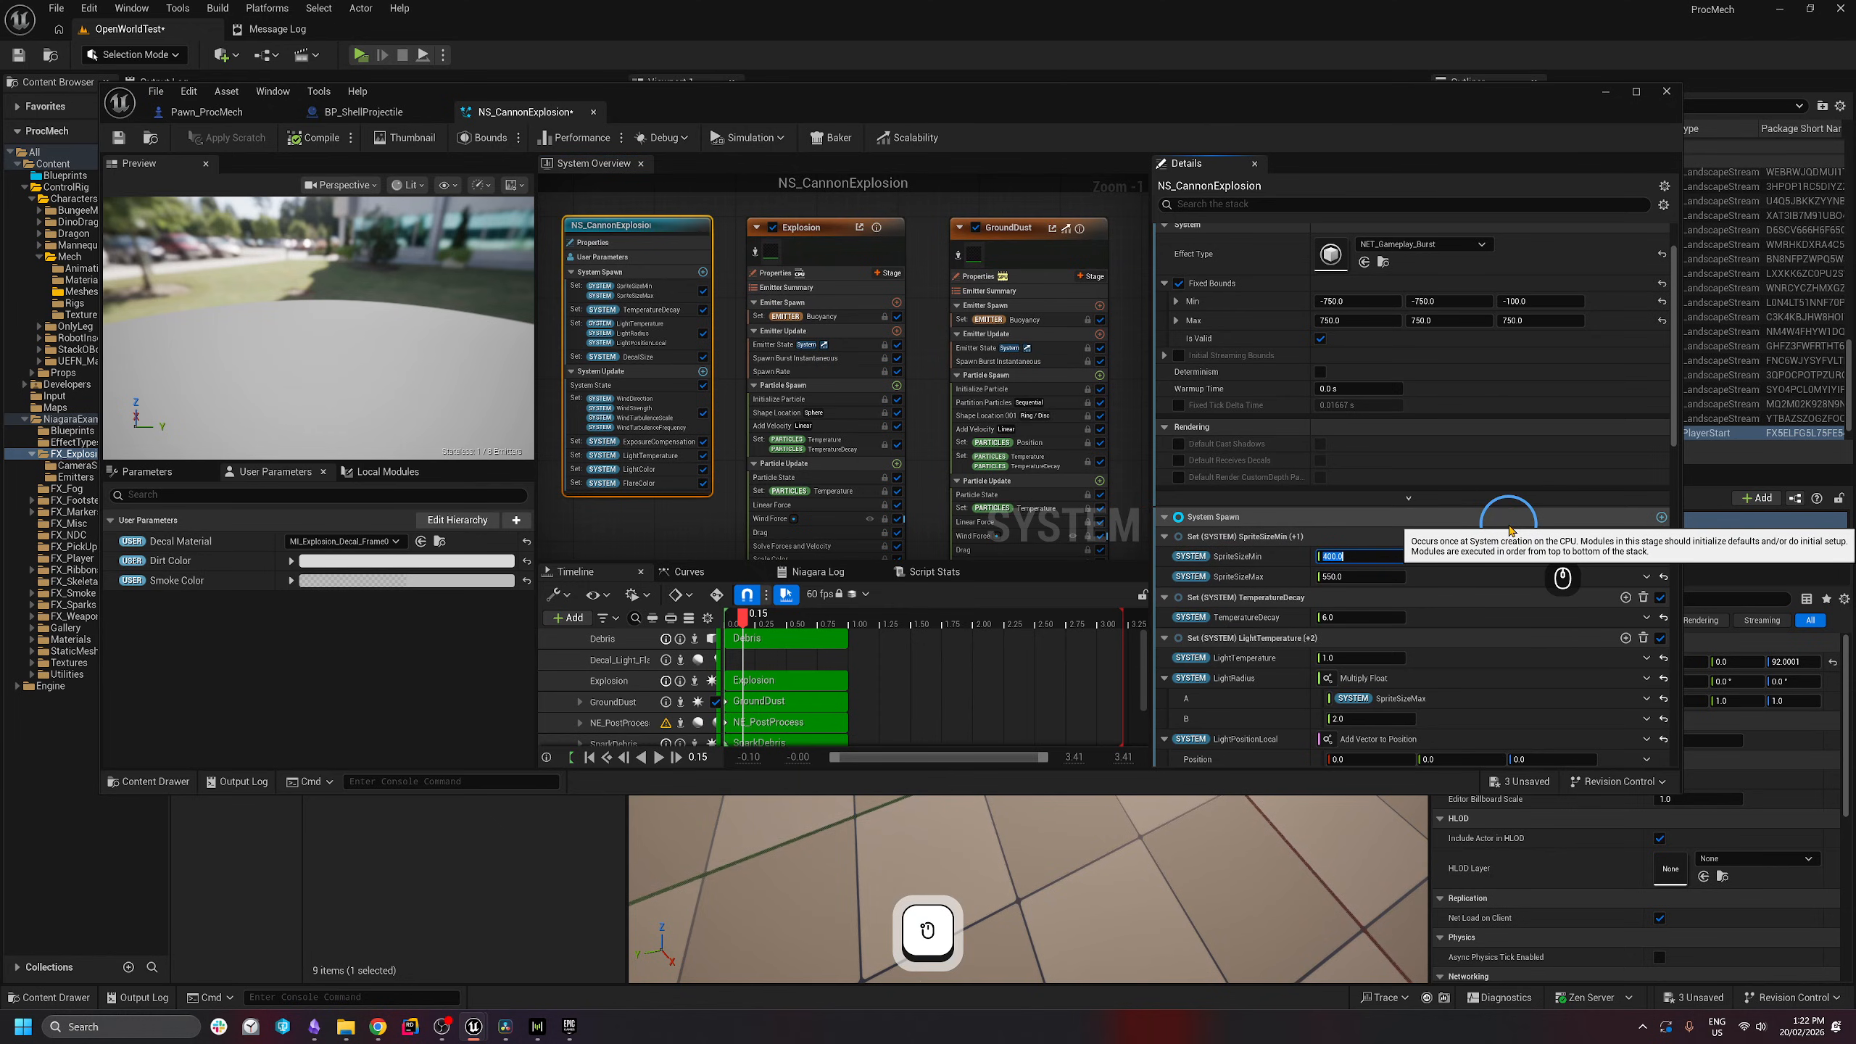
type("2000")
key("Return")
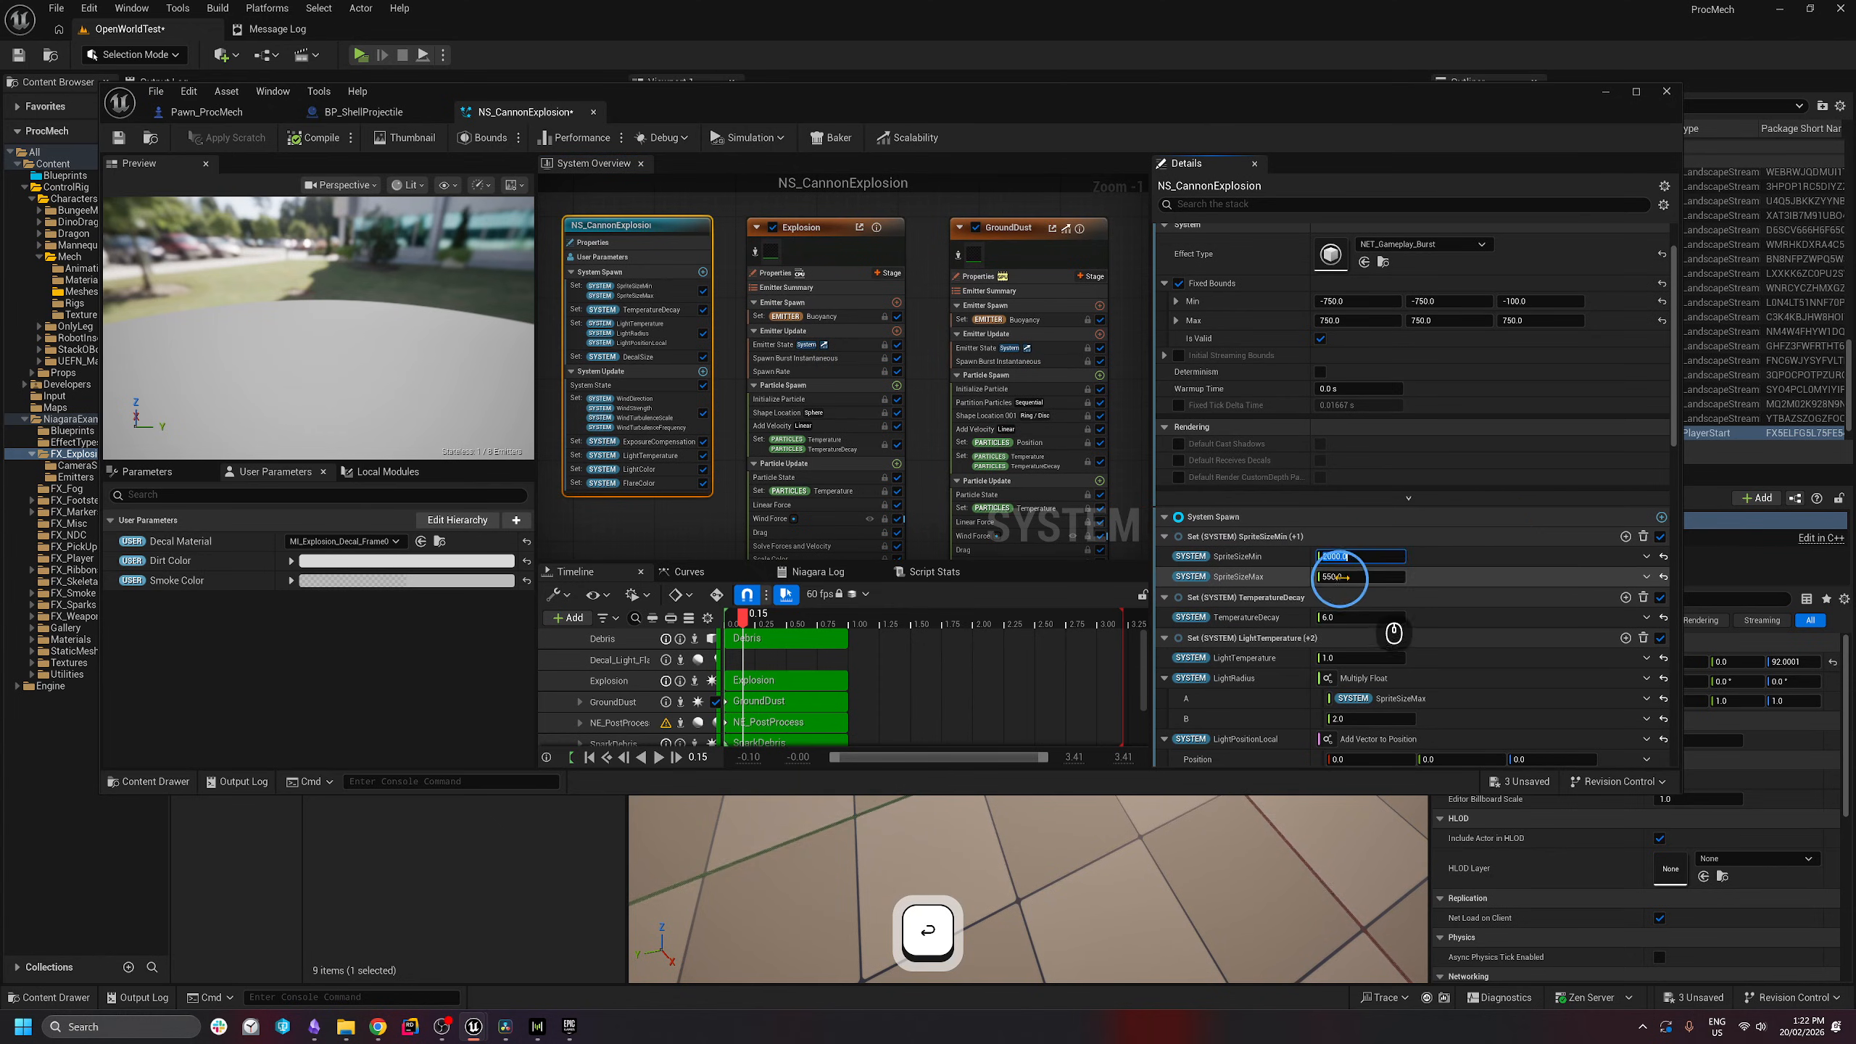
left_click(1343, 577)
type("2500")
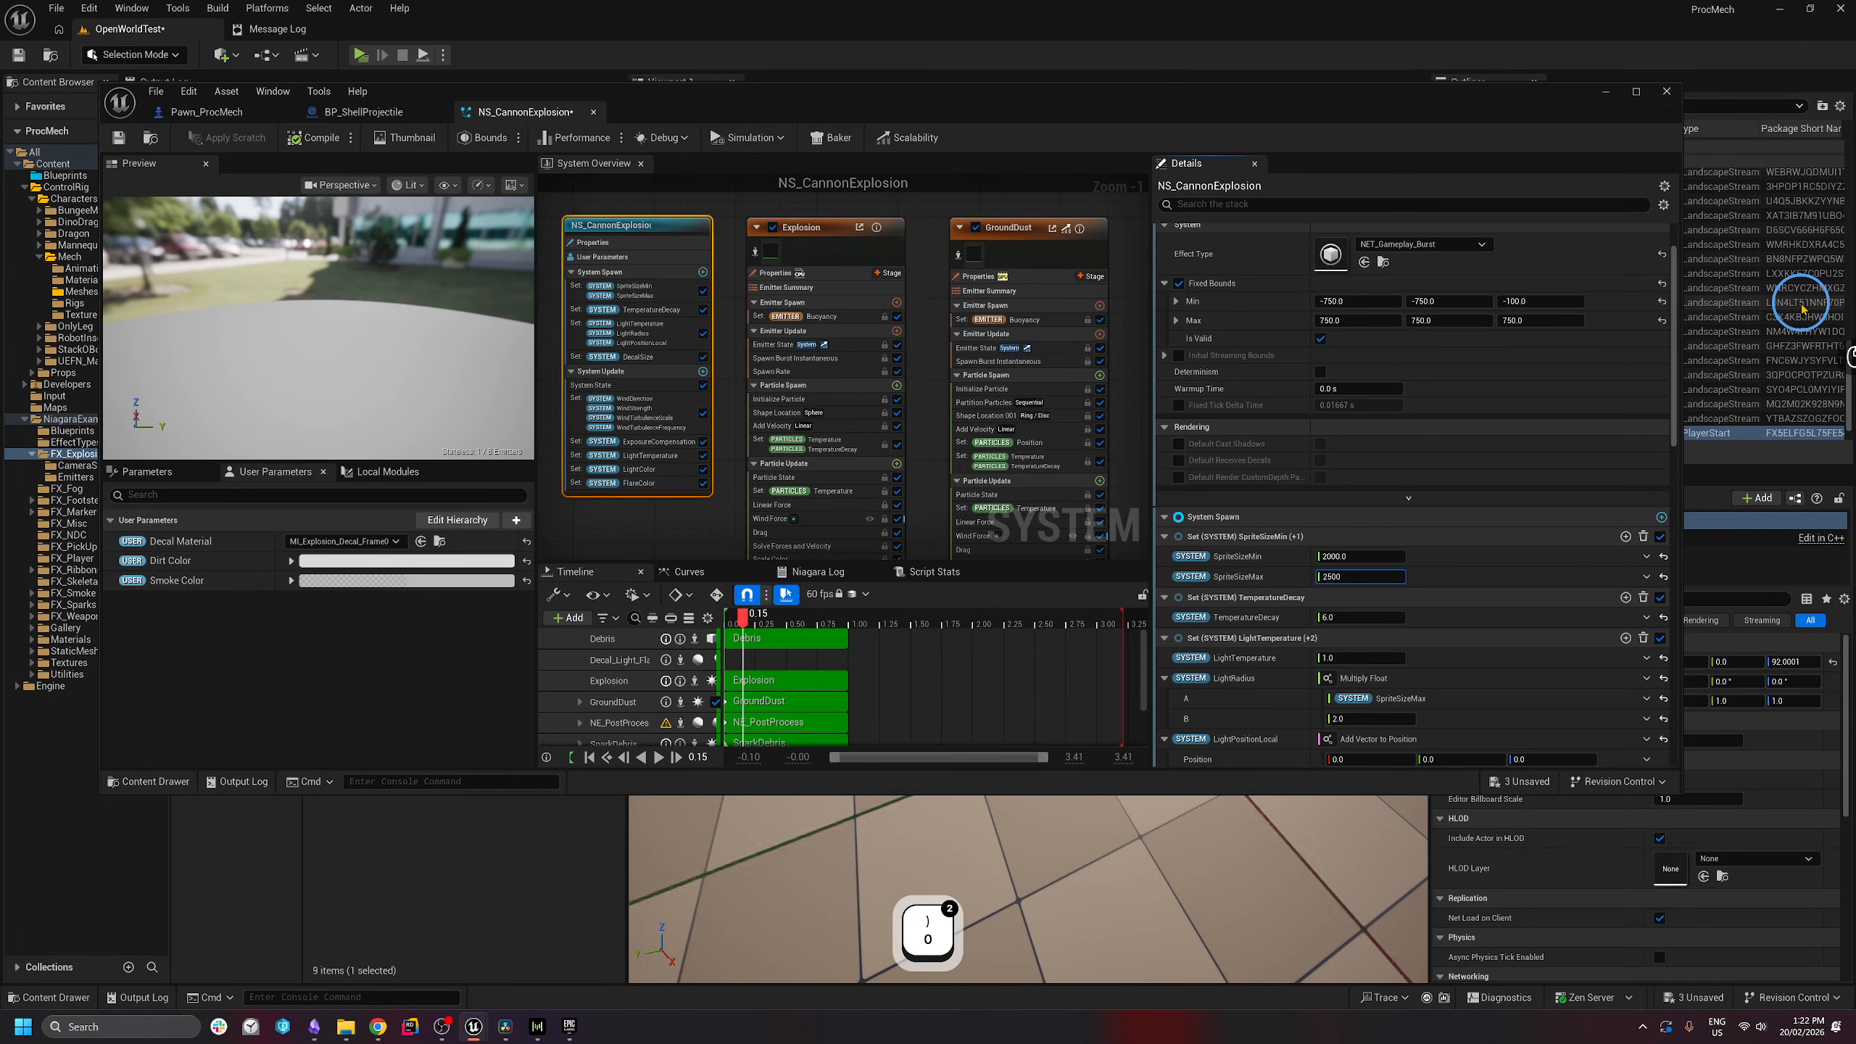
key("Return")
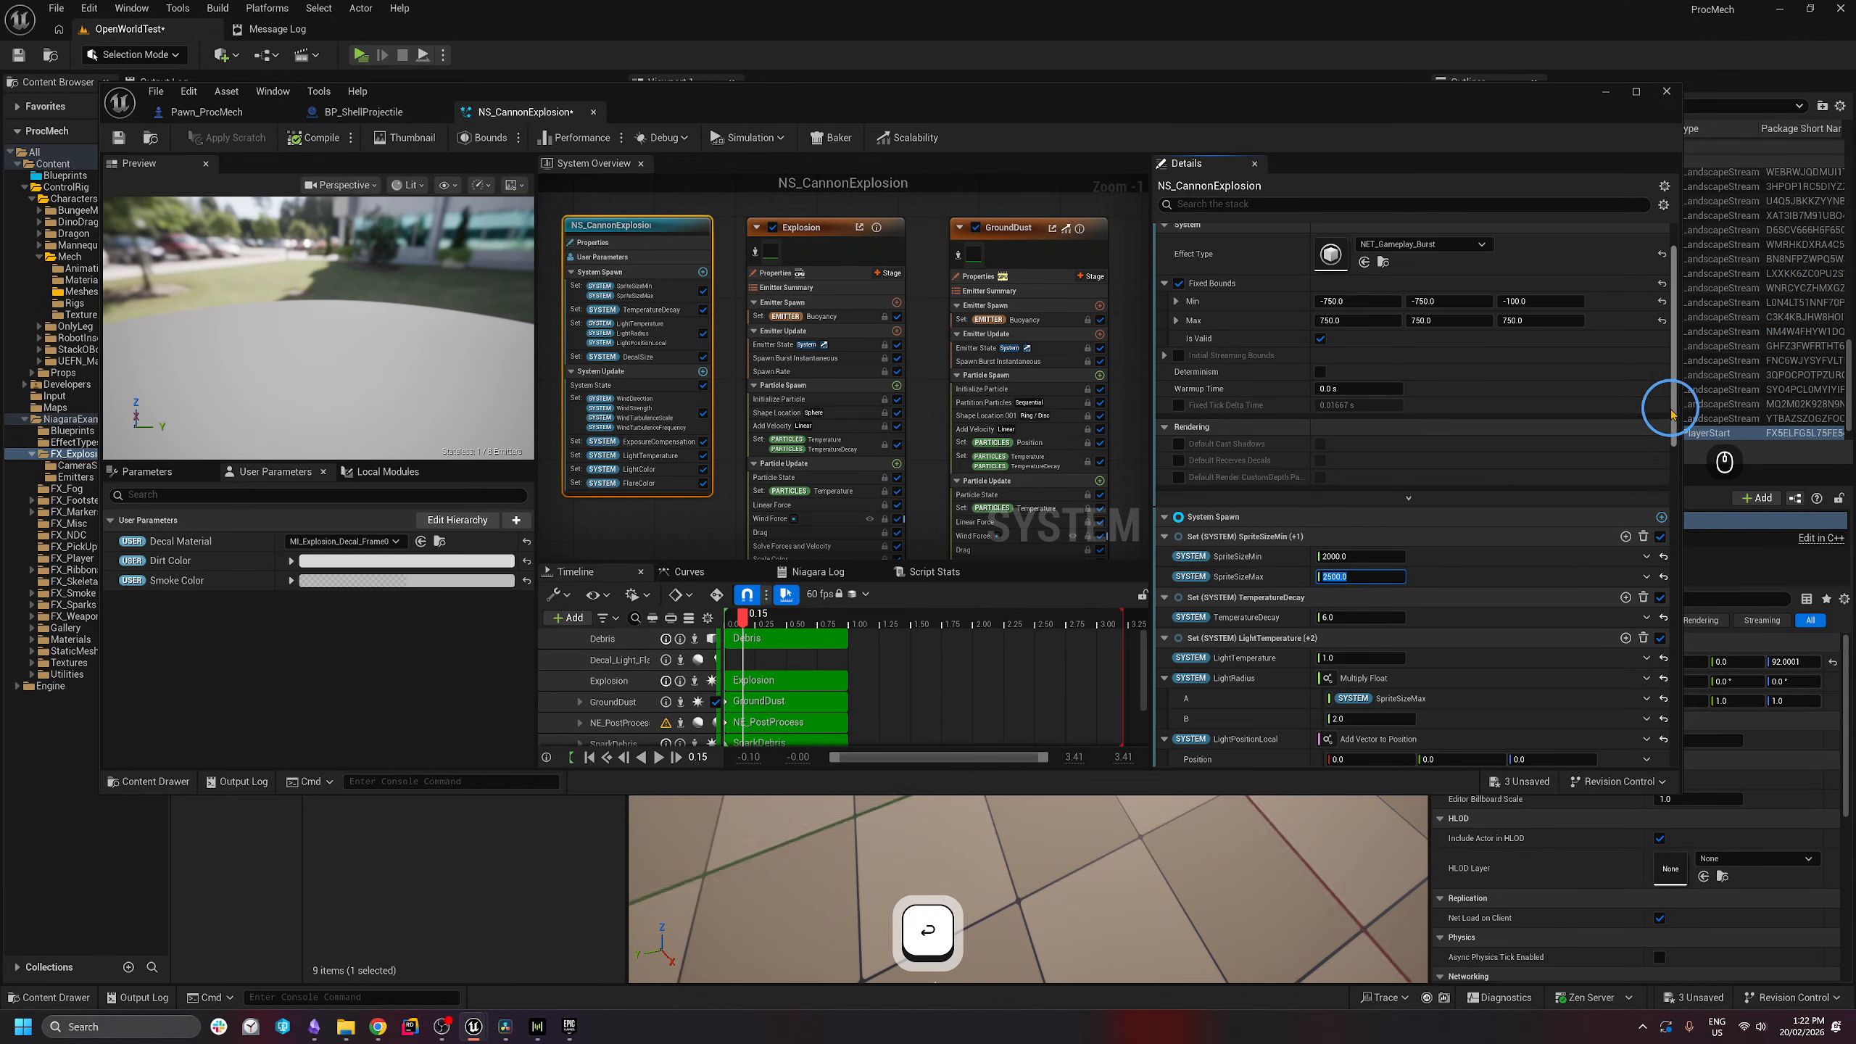
scroll(1679, 448, "down", 3)
left_click_drag(1680, 447, 1678, 473)
- Switch the impact spawn node's effect to NS_CannonExplosion
right_click_drag(976, 358, 881, 339)
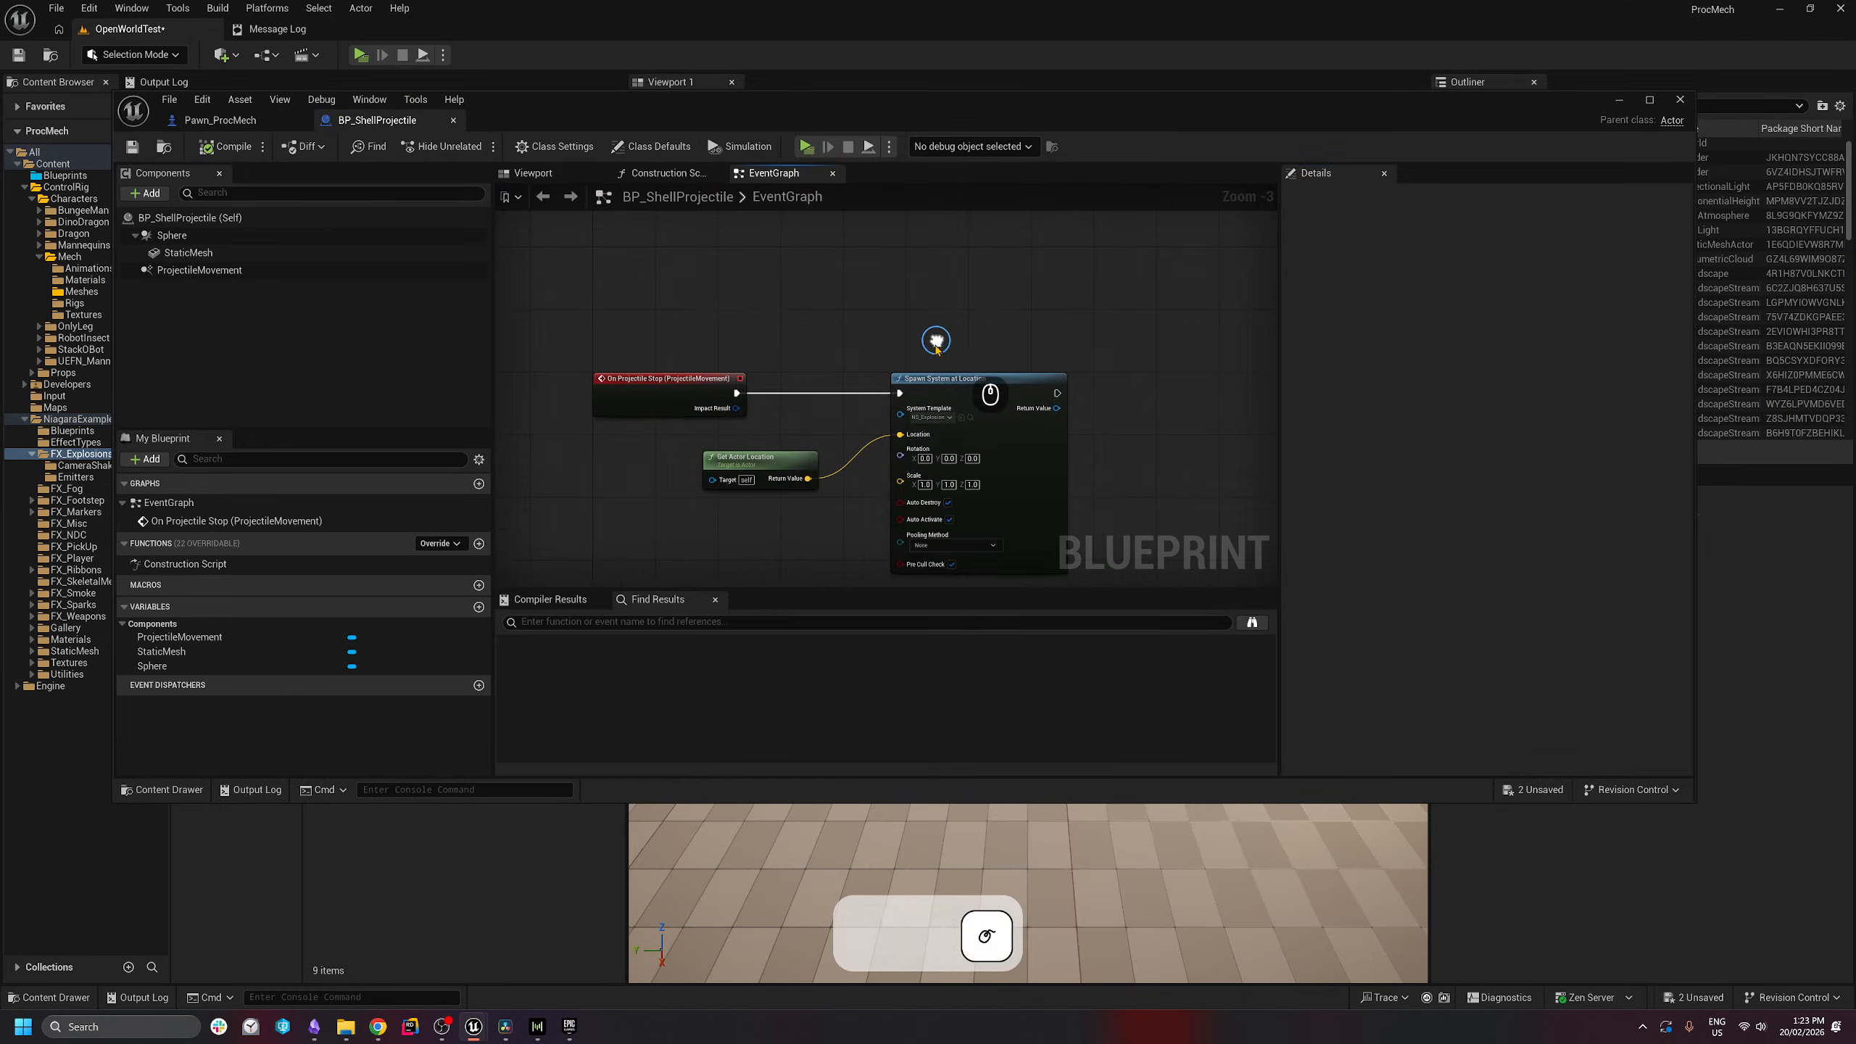
scroll(780, 425, "up", 3)
right_click_drag(779, 425, 851, 360)
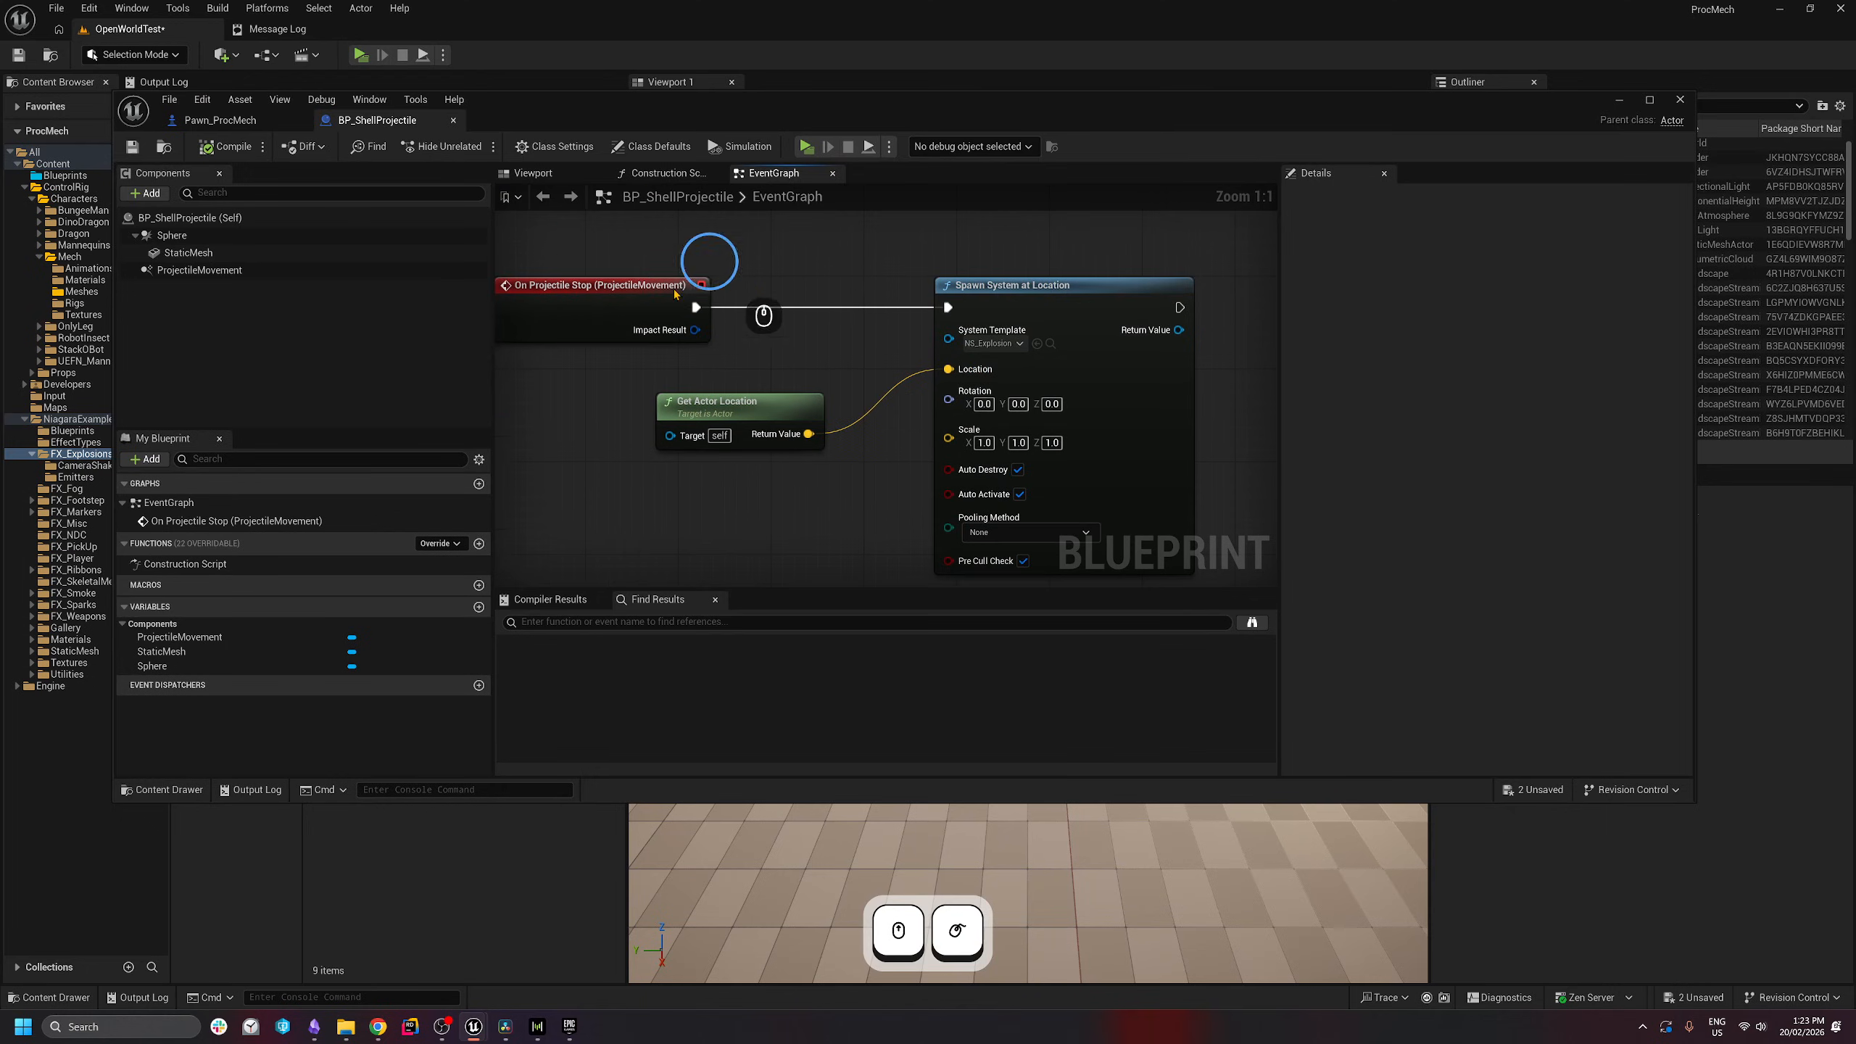
scroll(615, 293, "down", 2)
left_click(913, 331)
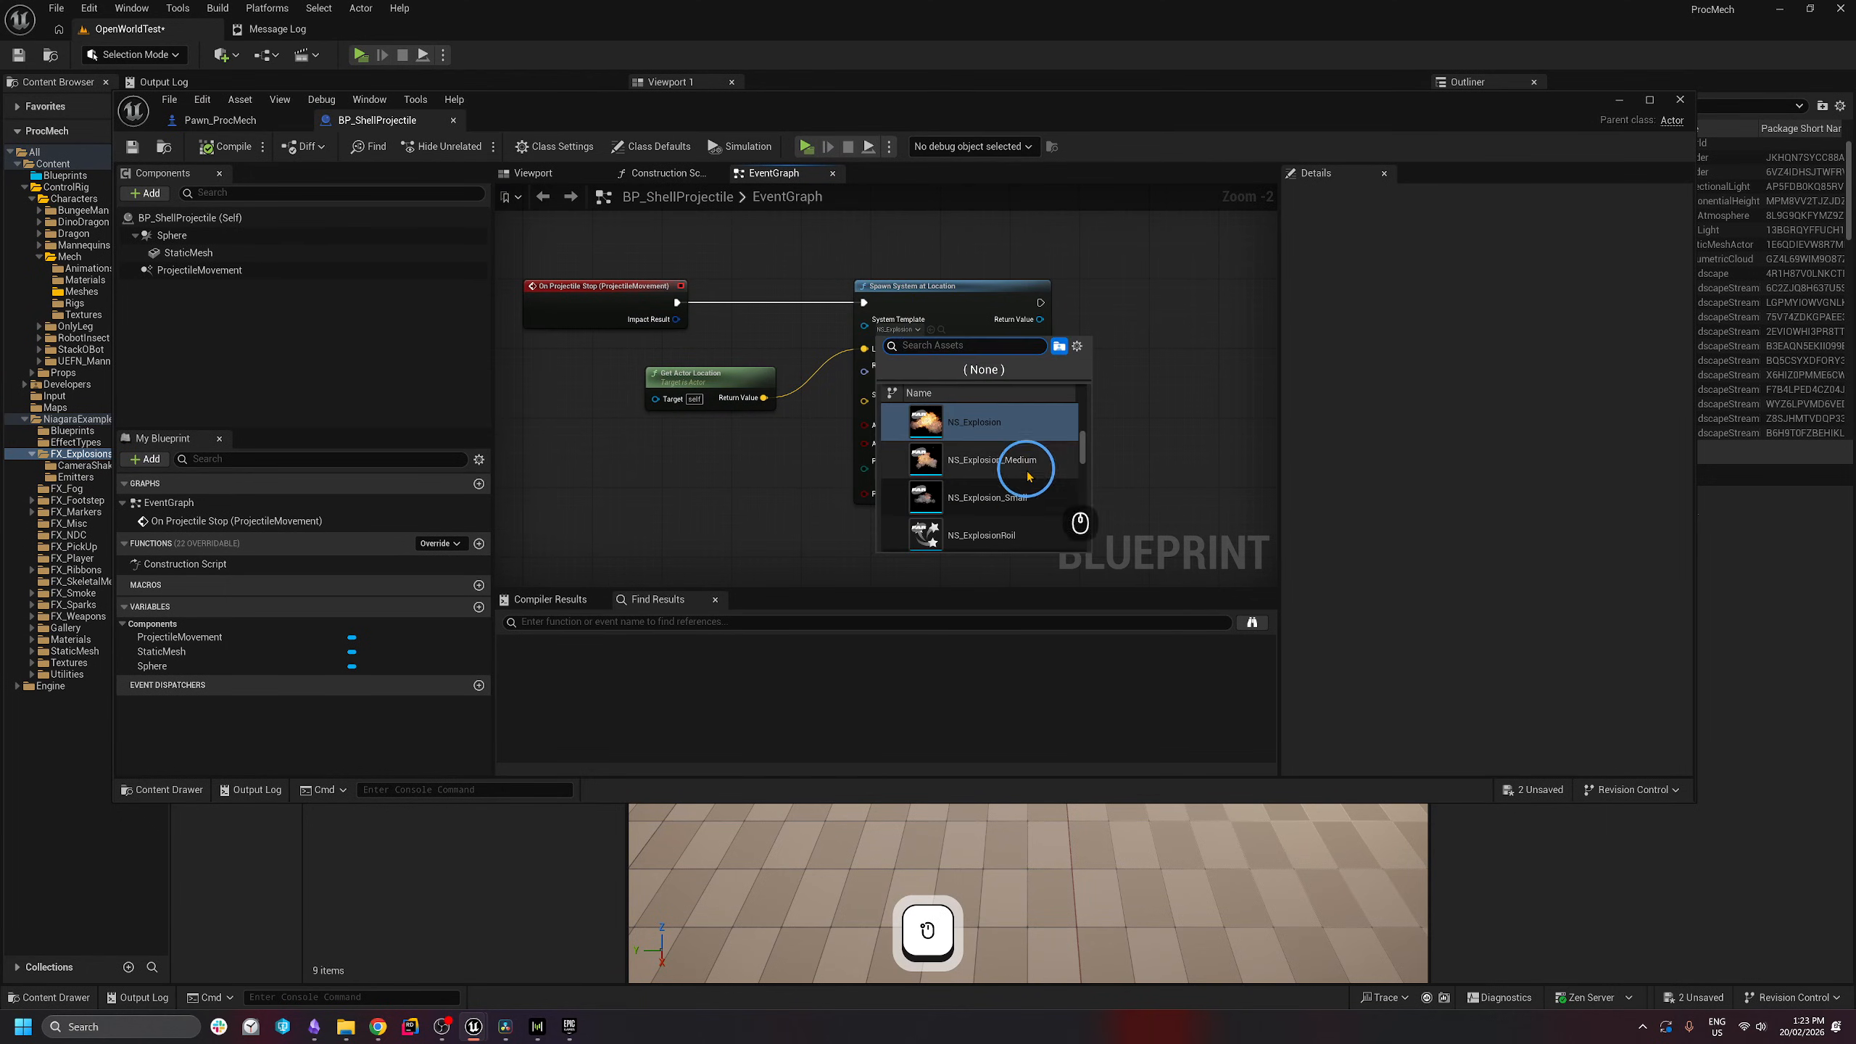
scroll(1040, 518, "down", 1)
scroll(1067, 483, "down", 2)
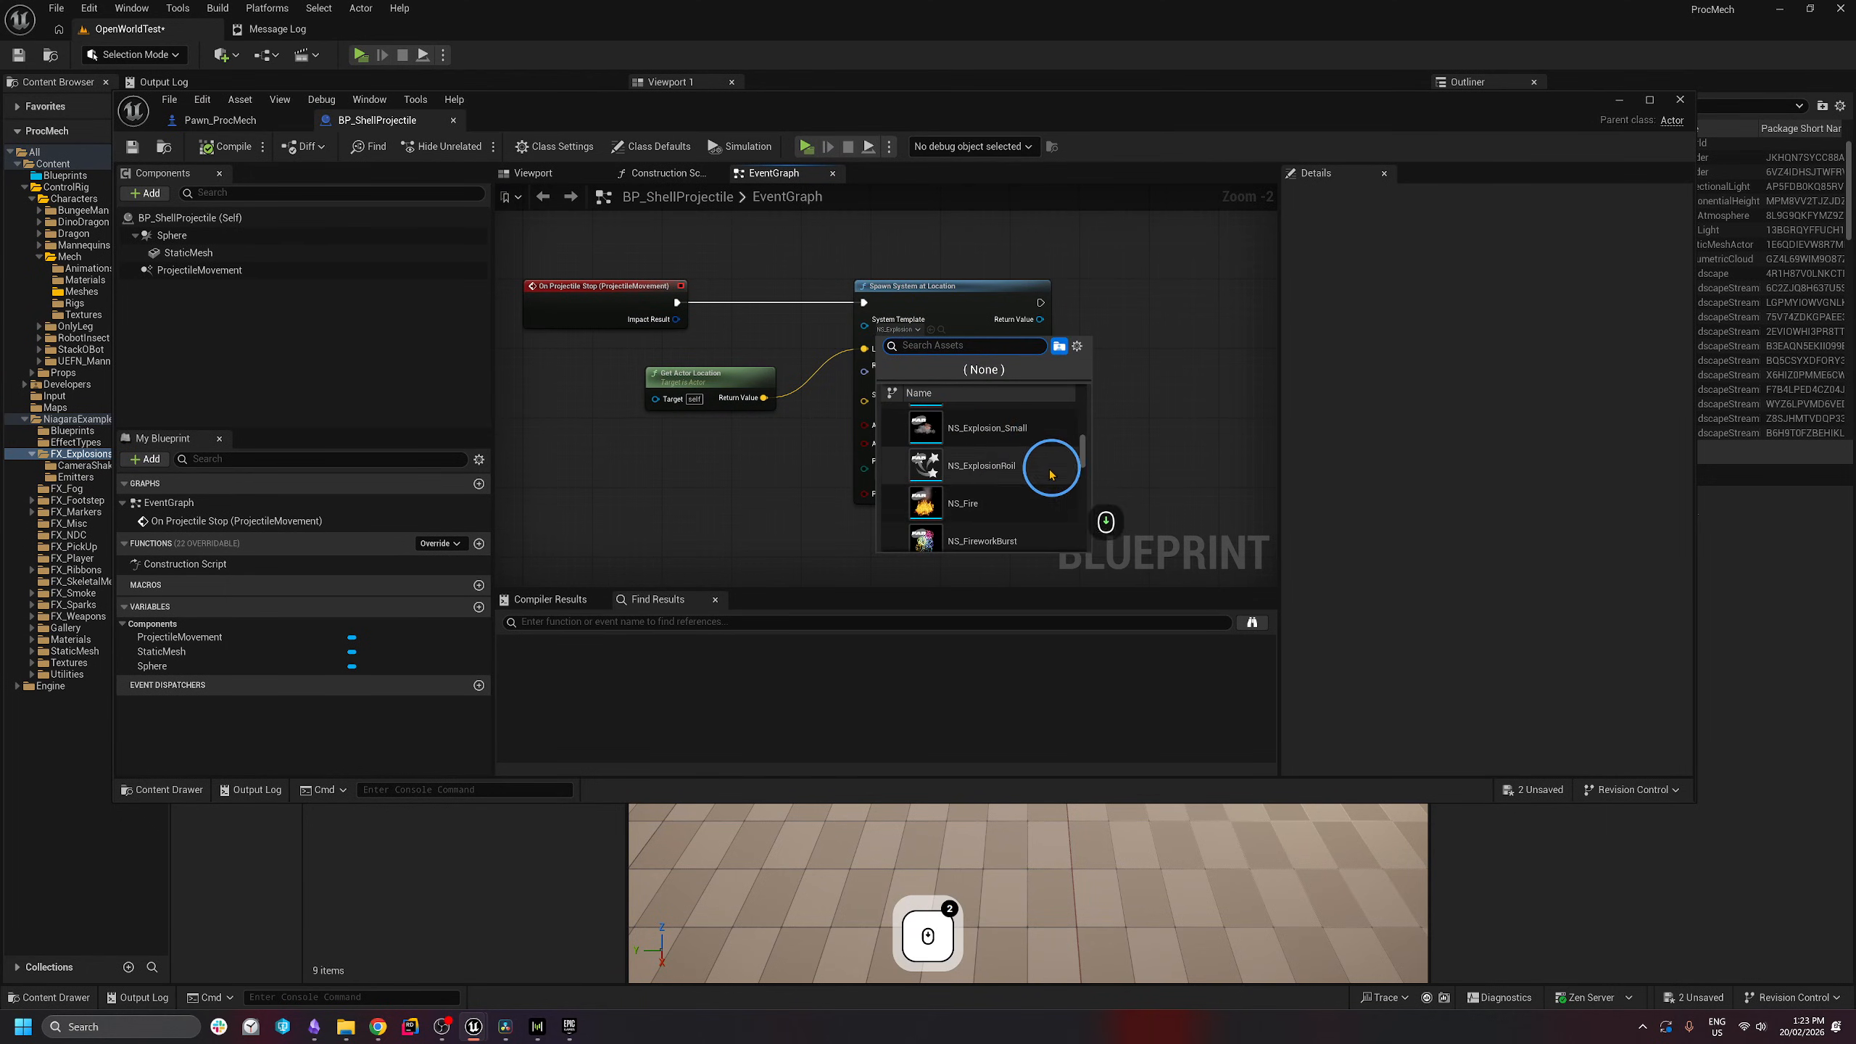
type("explosion")
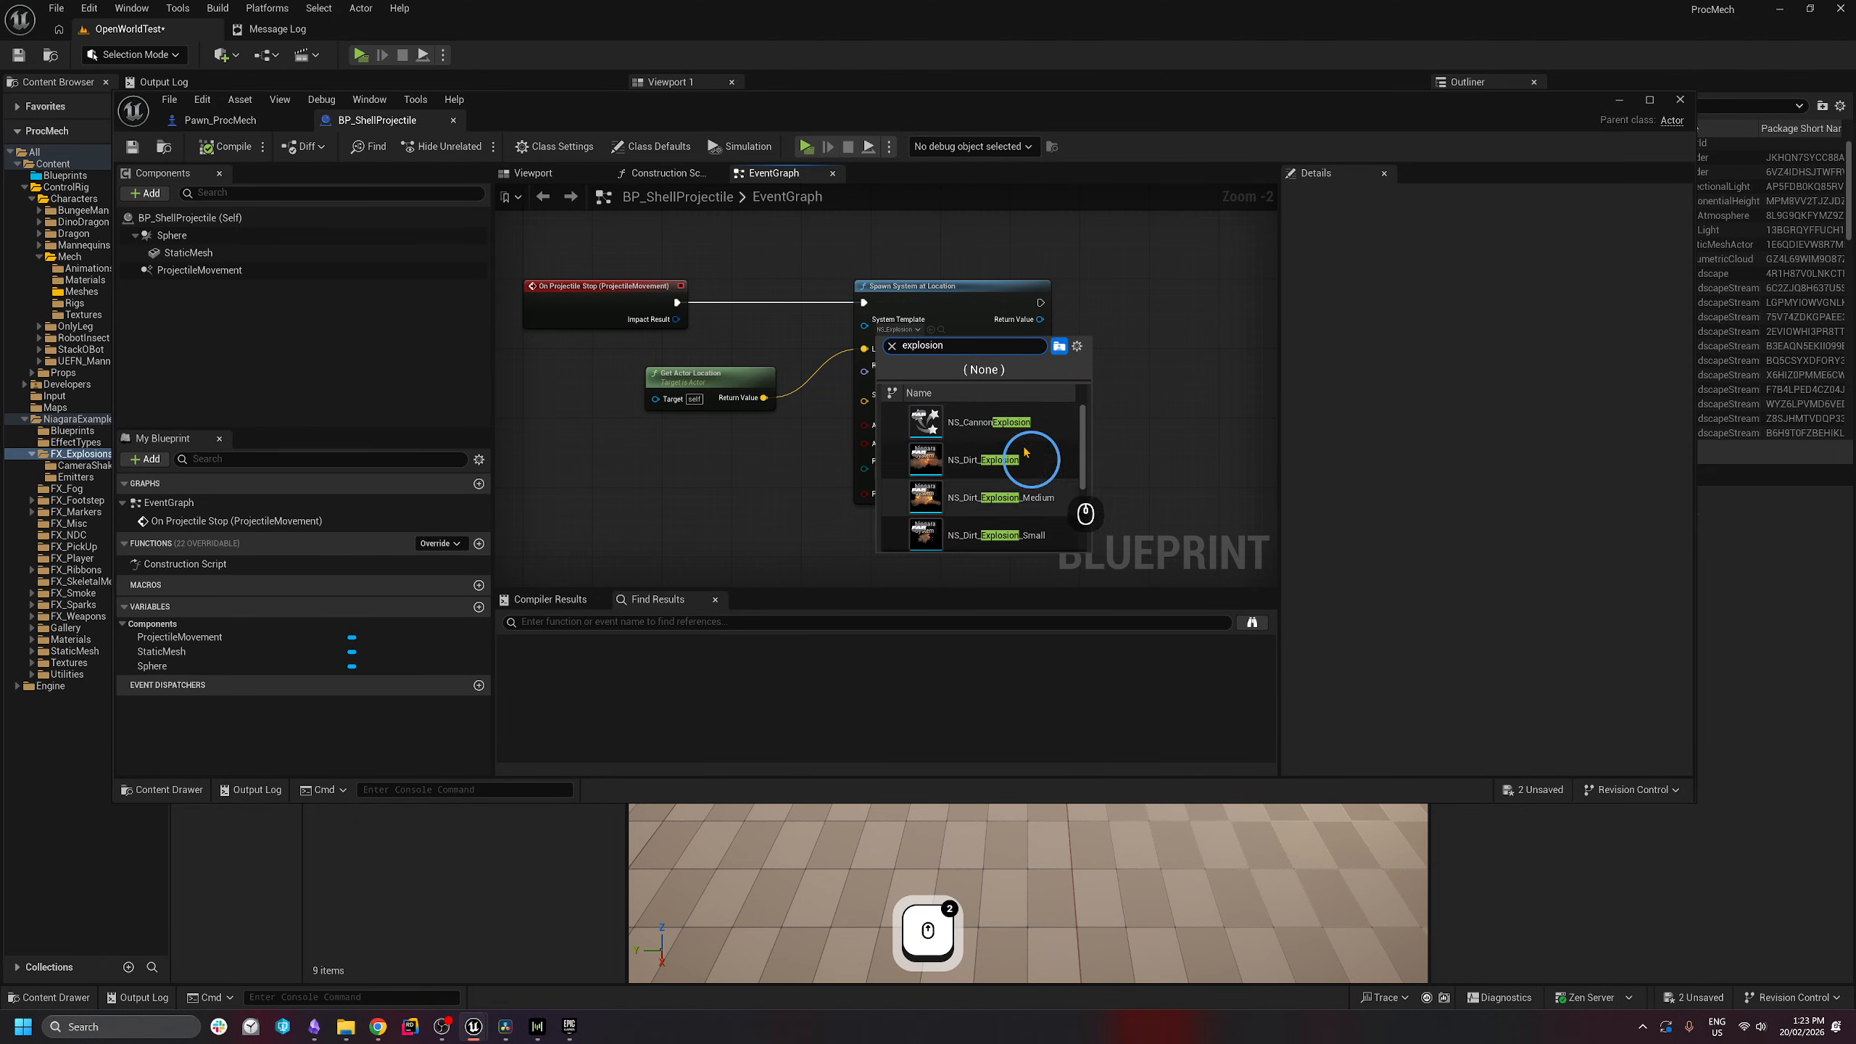
scroll(985, 427, "up", 2)
left_click(985, 429)
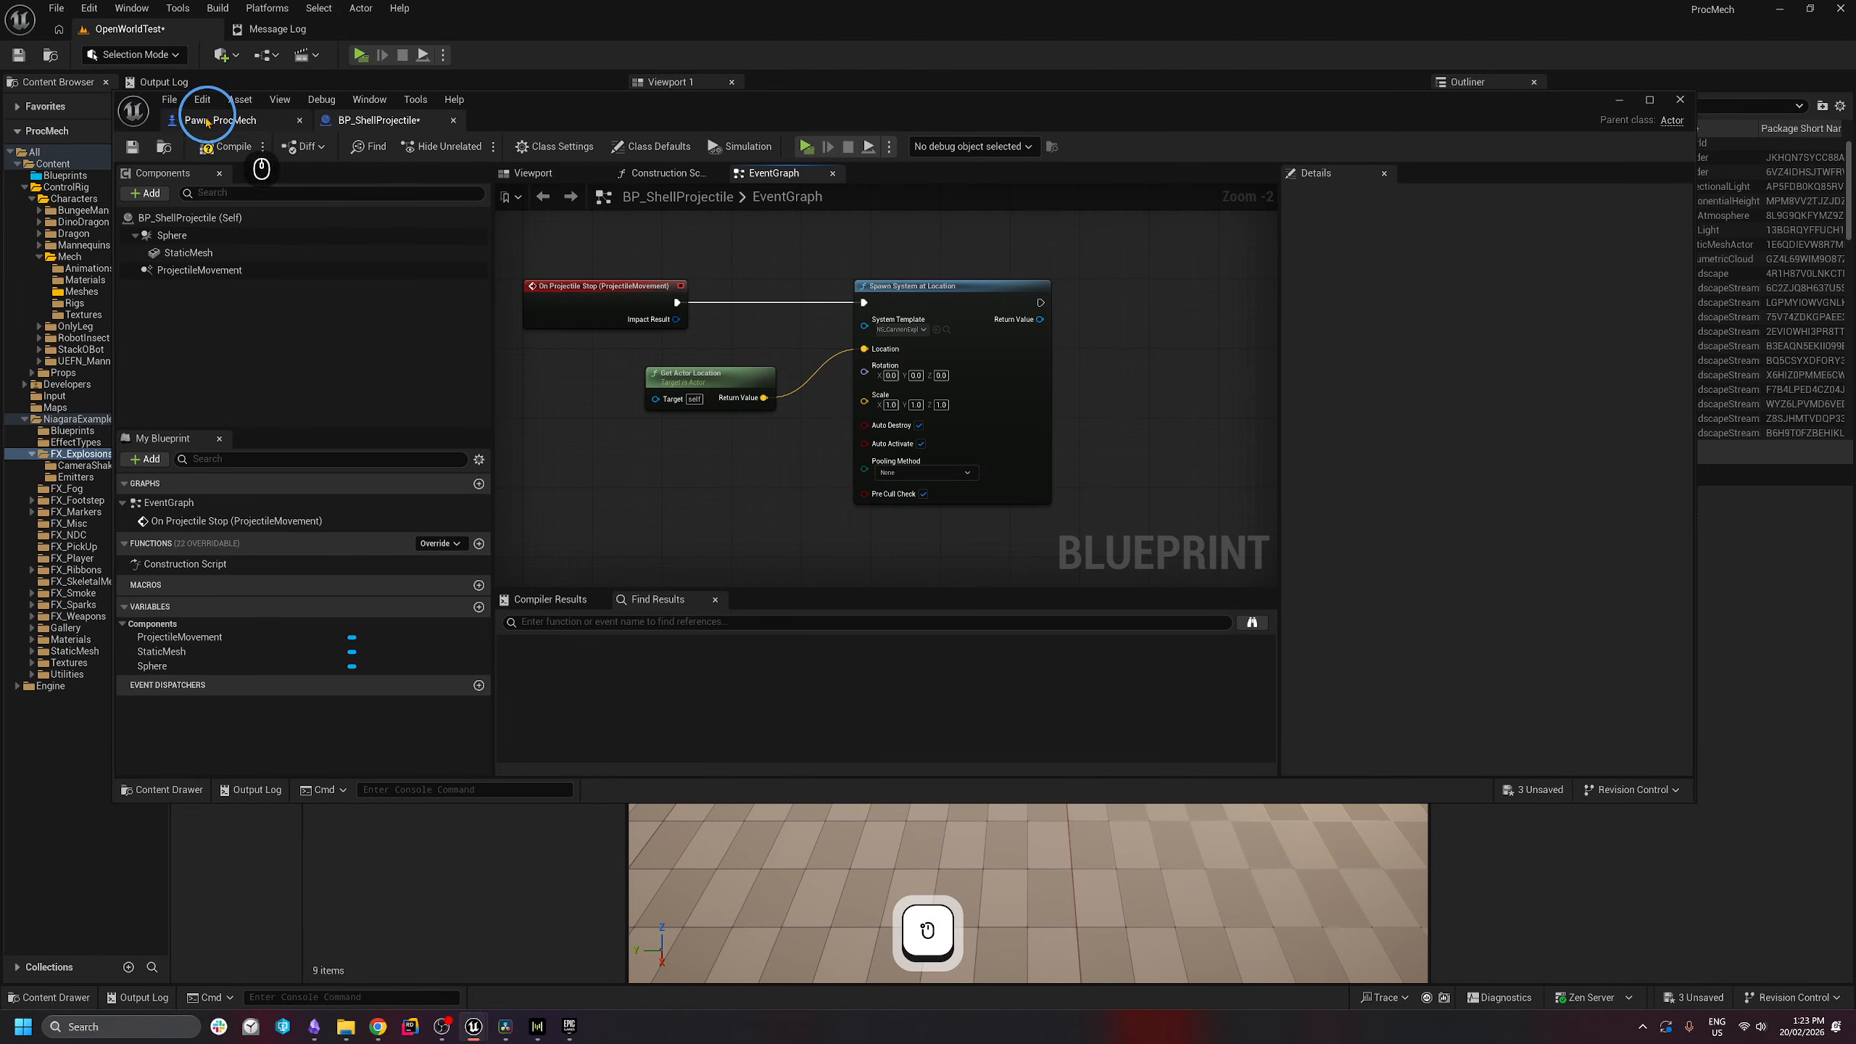
- Fire two test shots to check the new explosion
left_click(1250, 401)
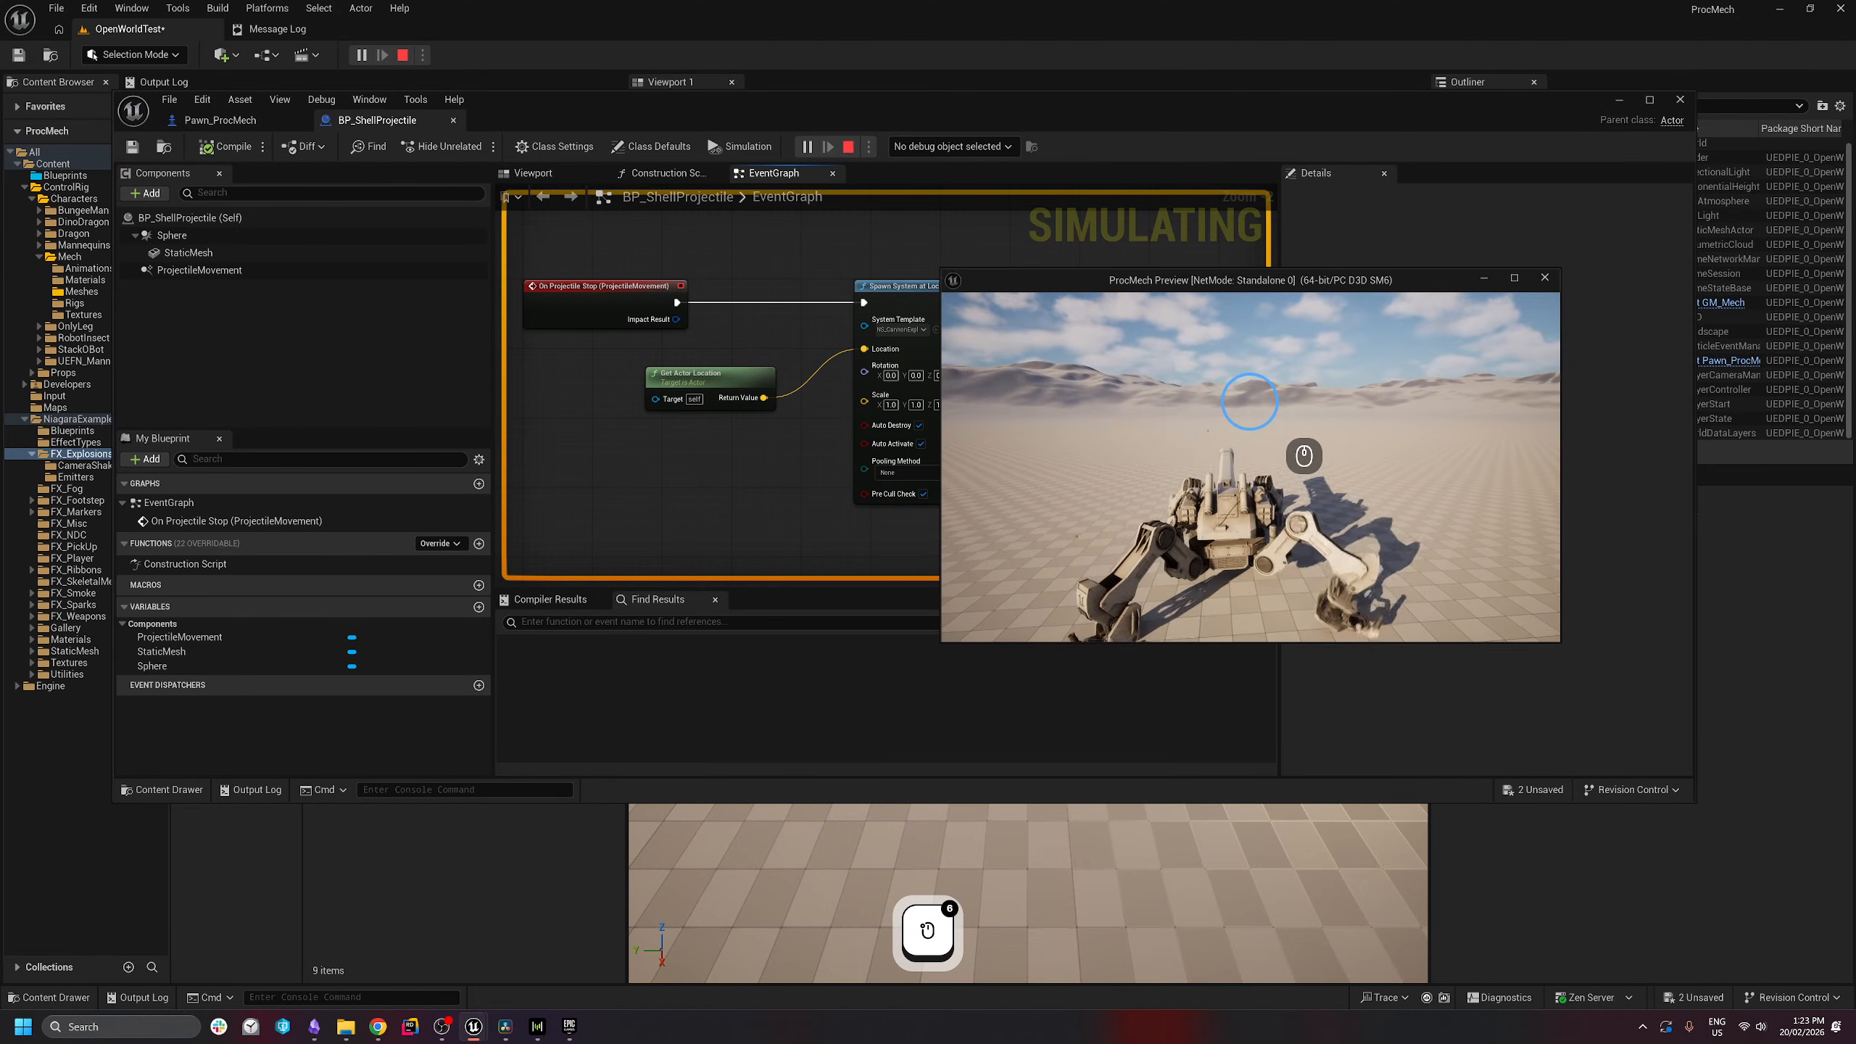
left_click(1302, 443)
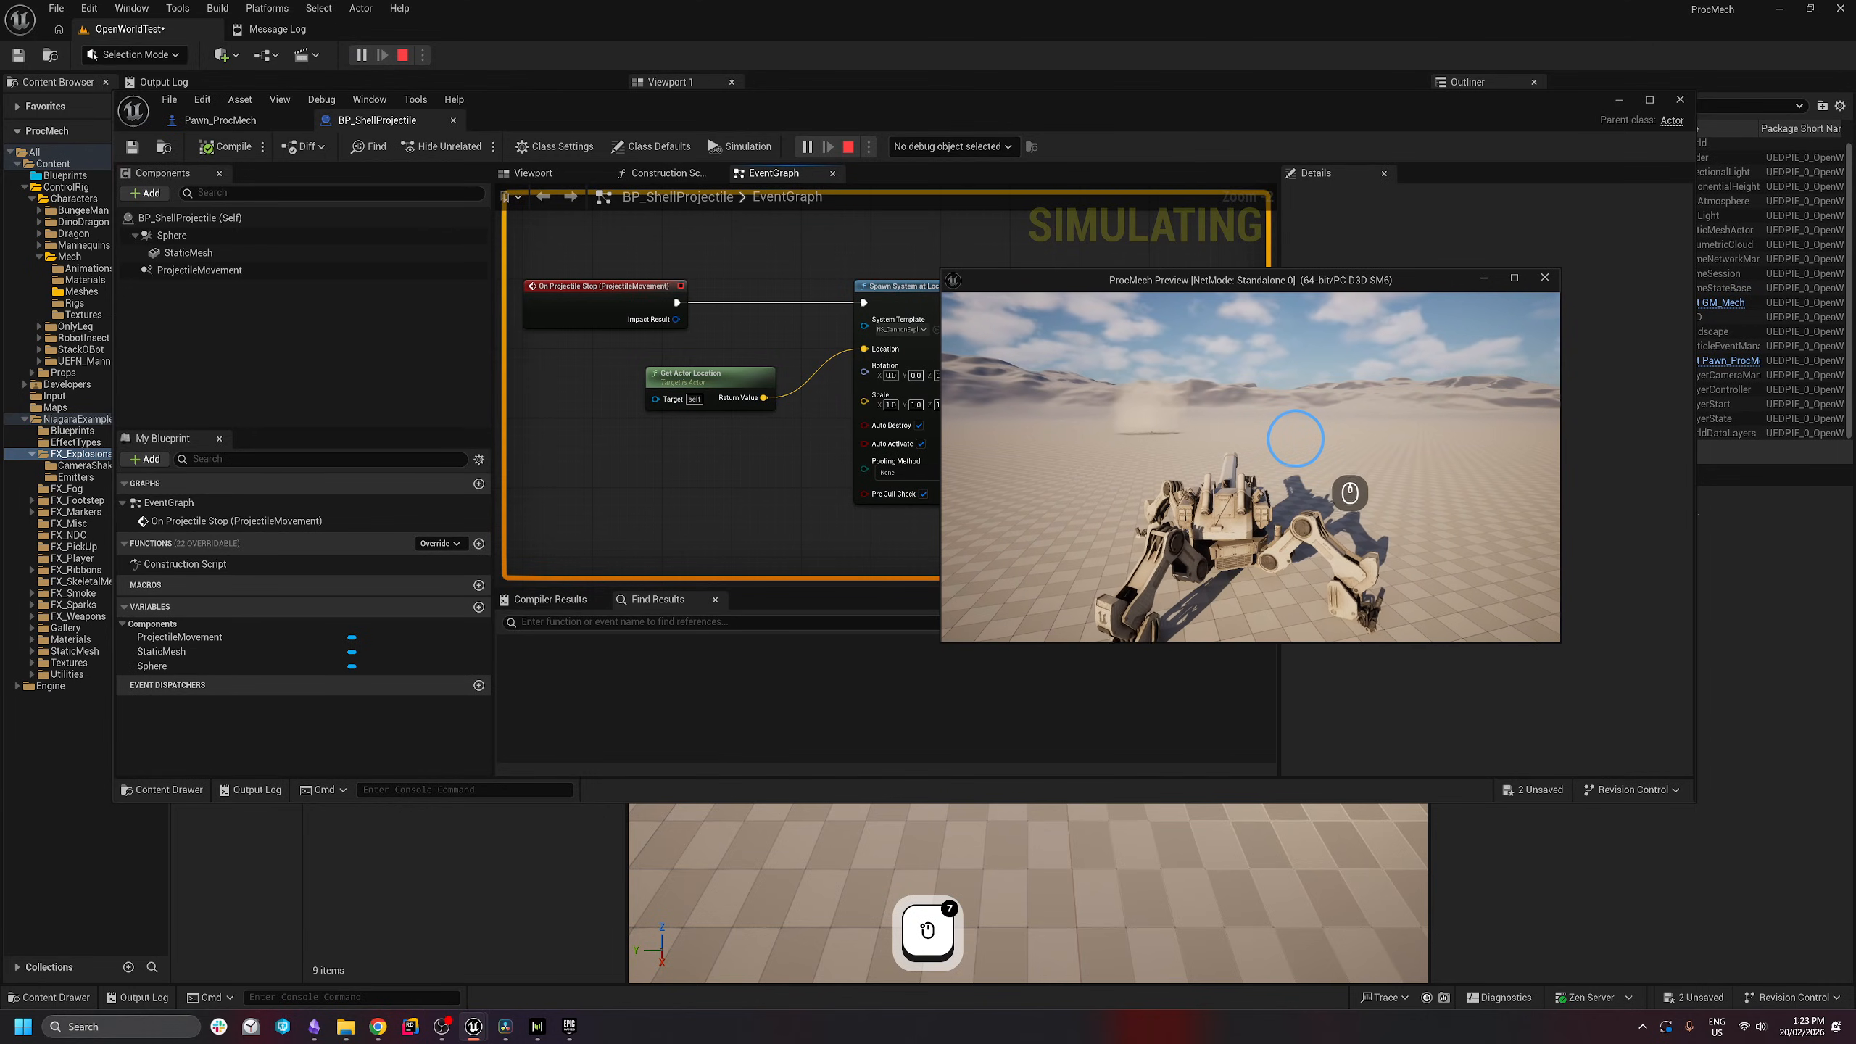
key("Escape")
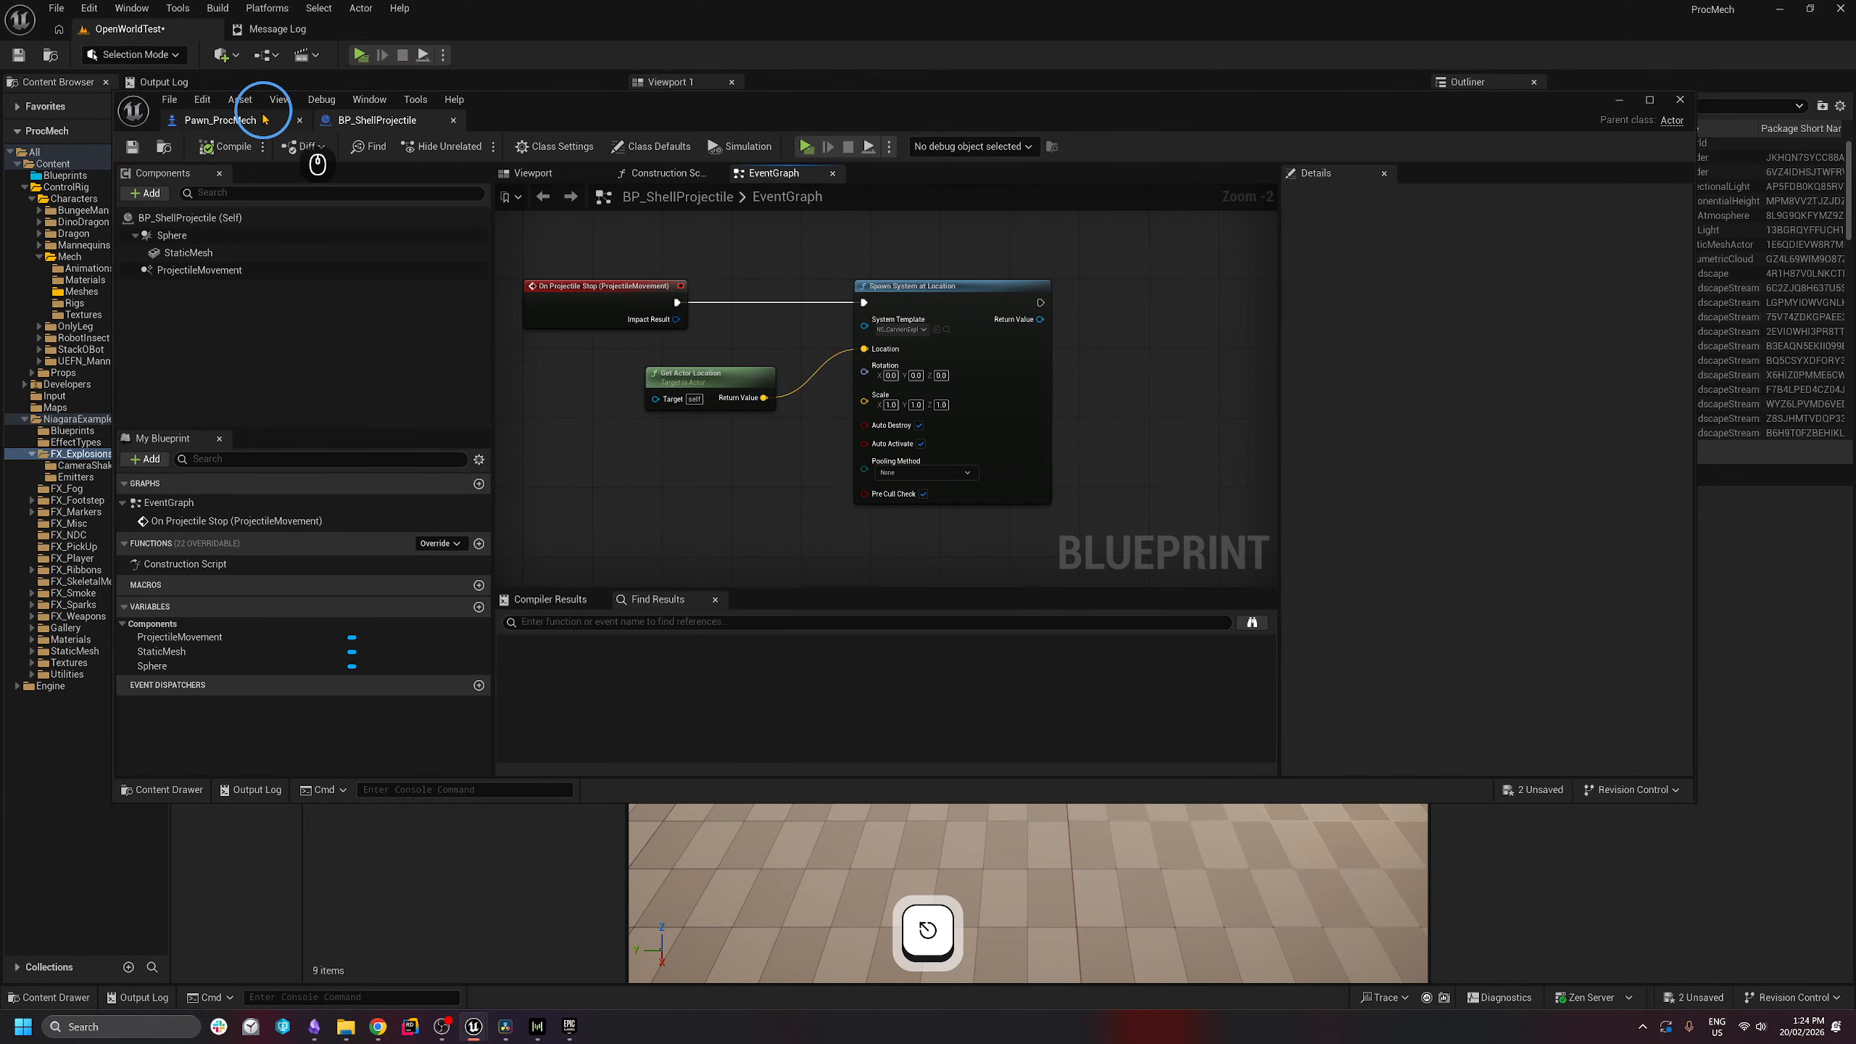
- Set ProjectileMovement Initial Speed to 7500, then compile and save the blueprint
left_click(191, 270)
left_click(1513, 377)
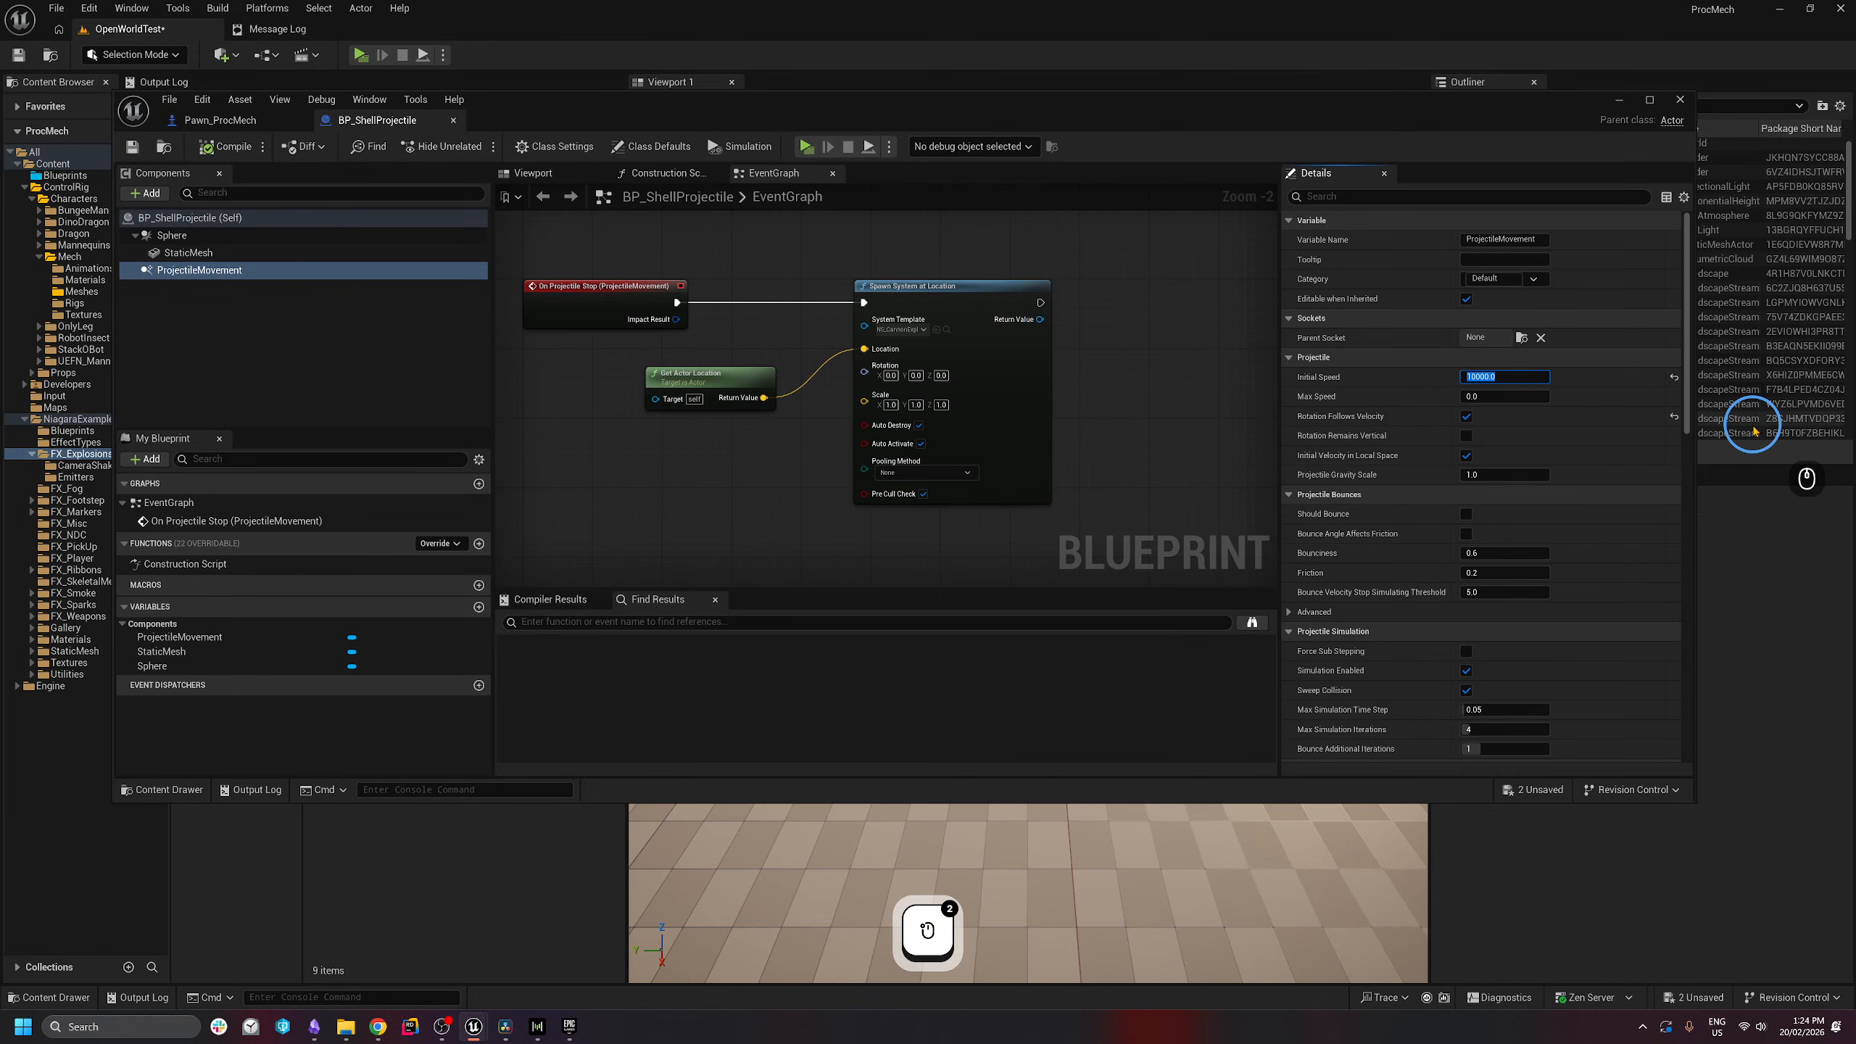
type("7500")
key("Return")
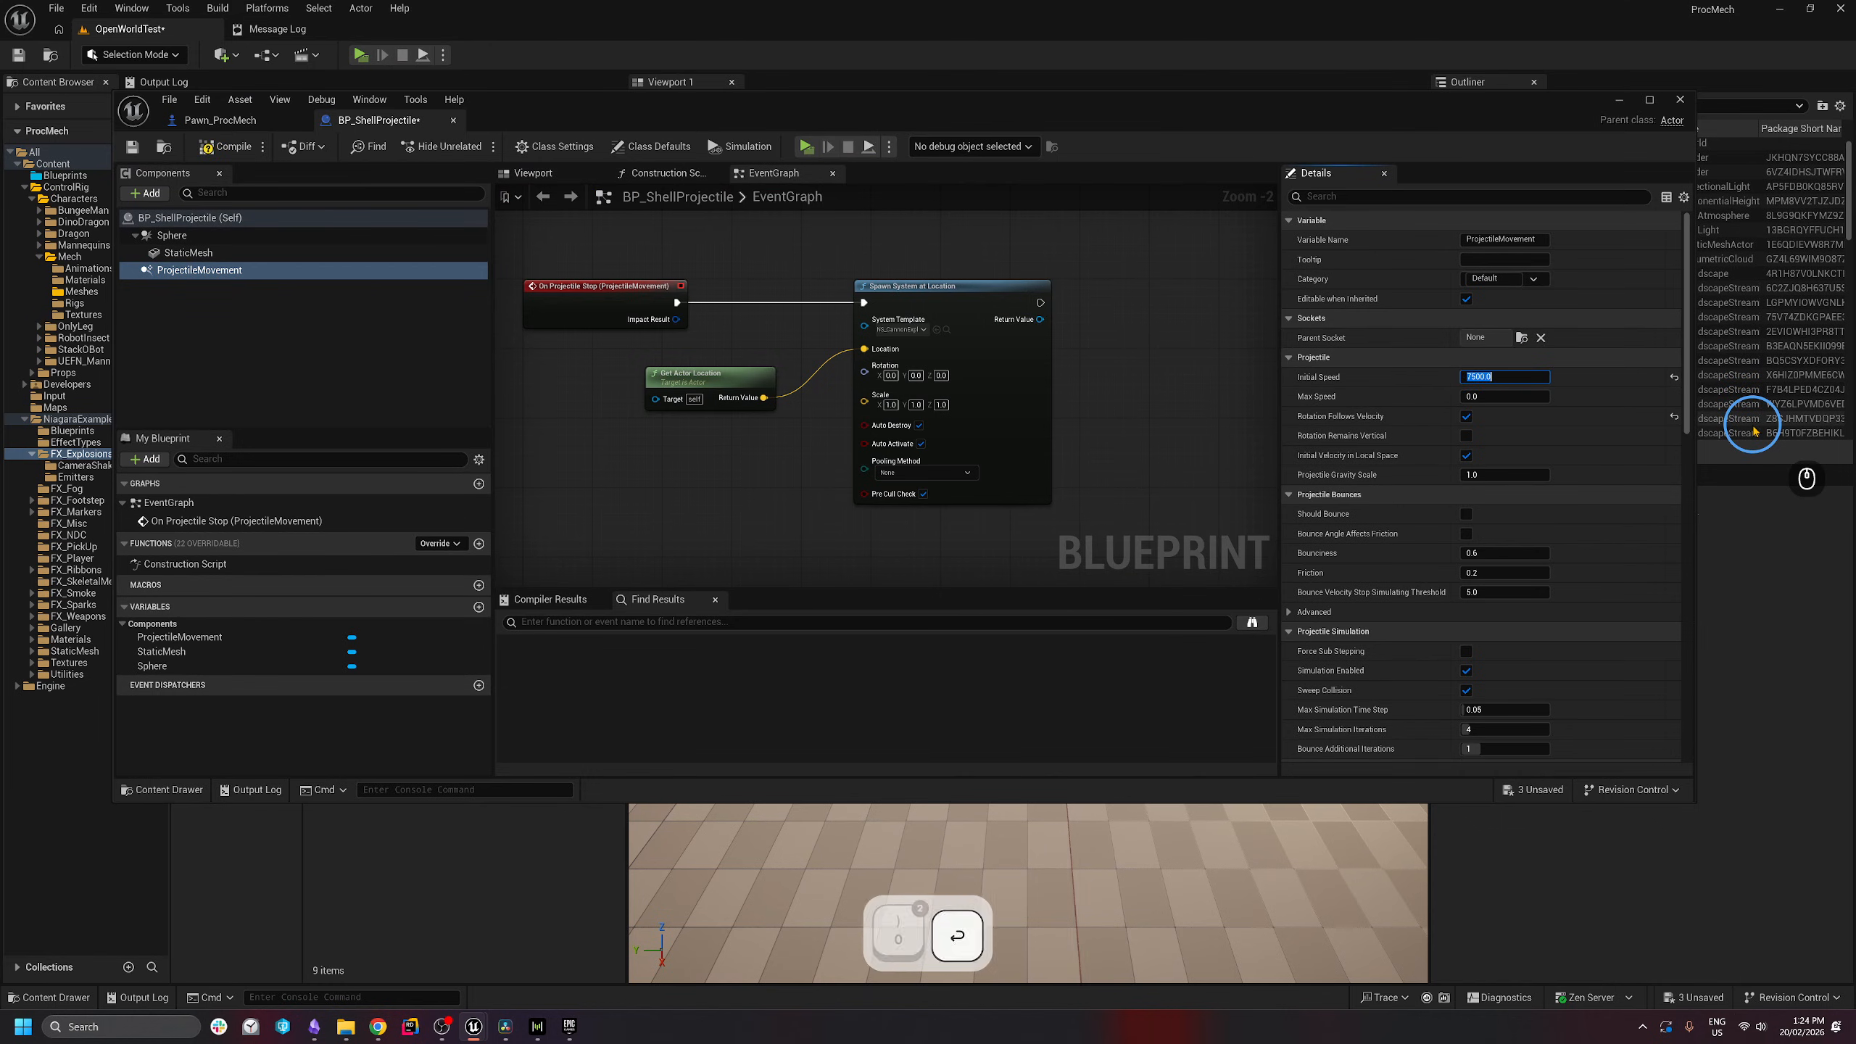
key("ctrl+shift+s")
left_click(633, 426)
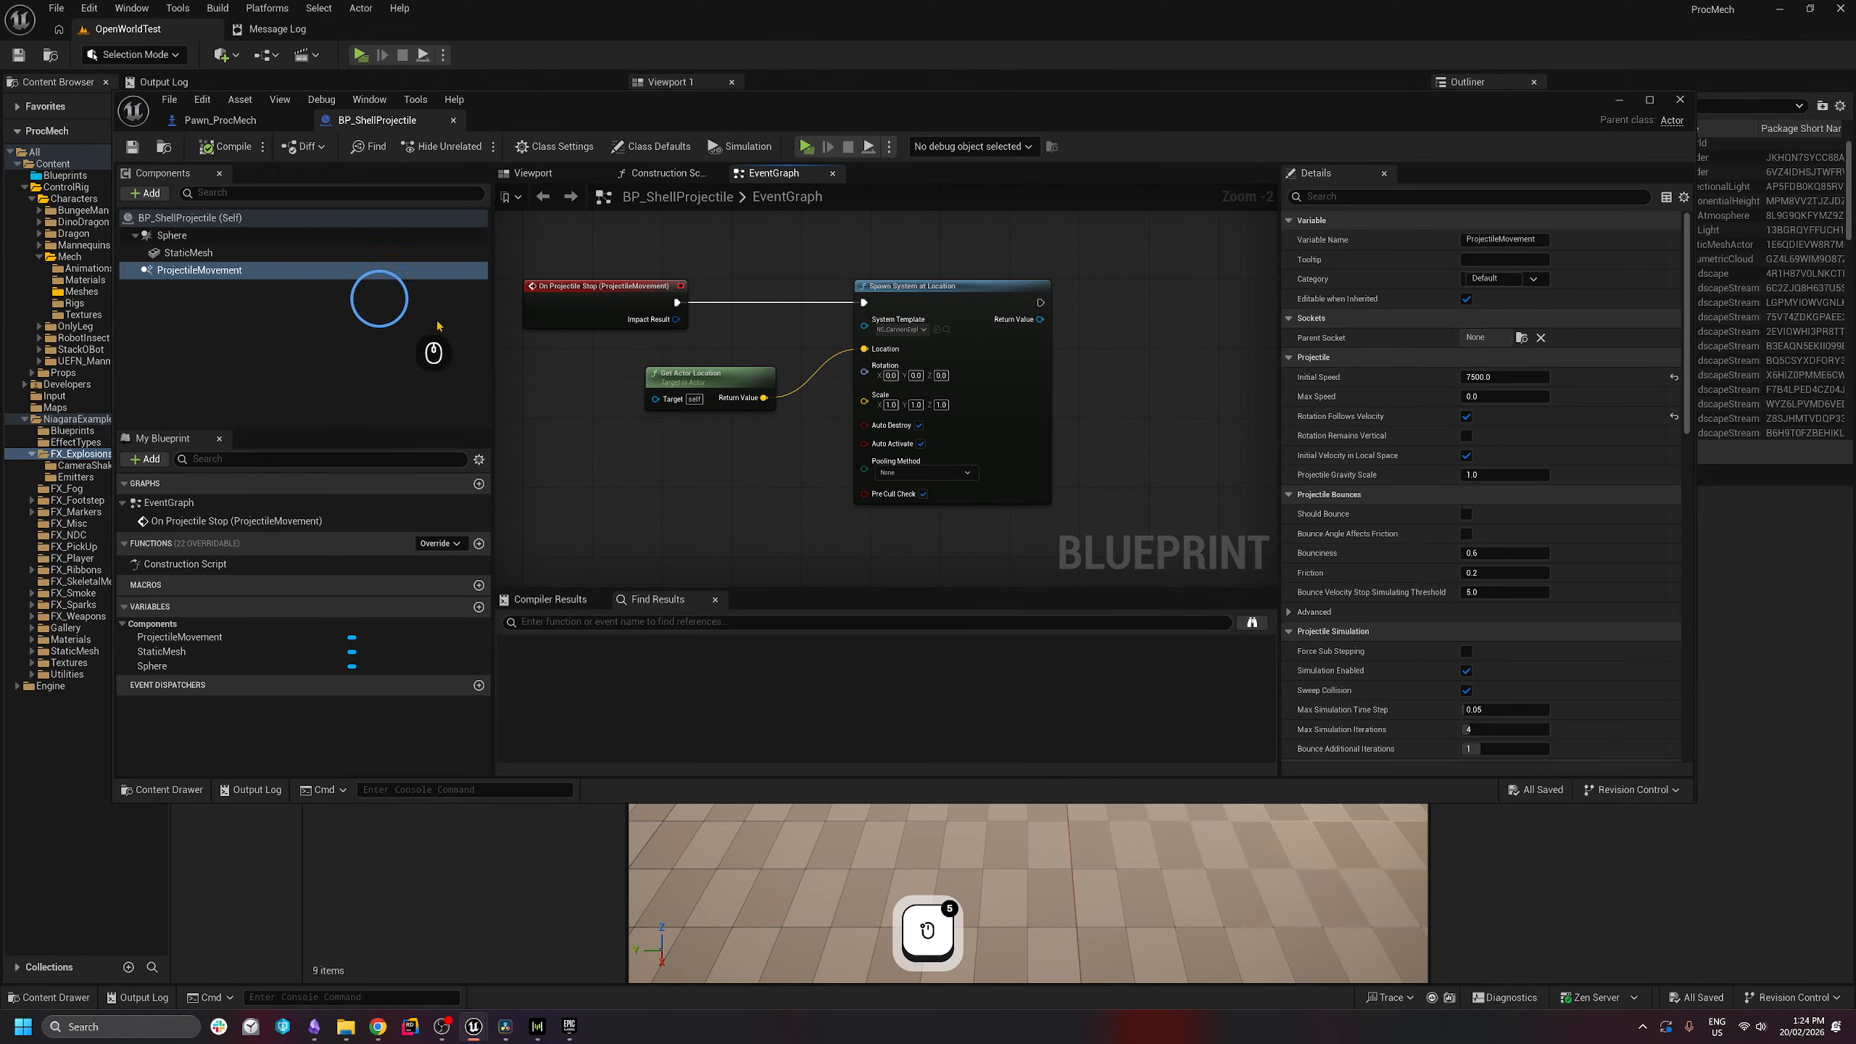
left_click(202, 326)
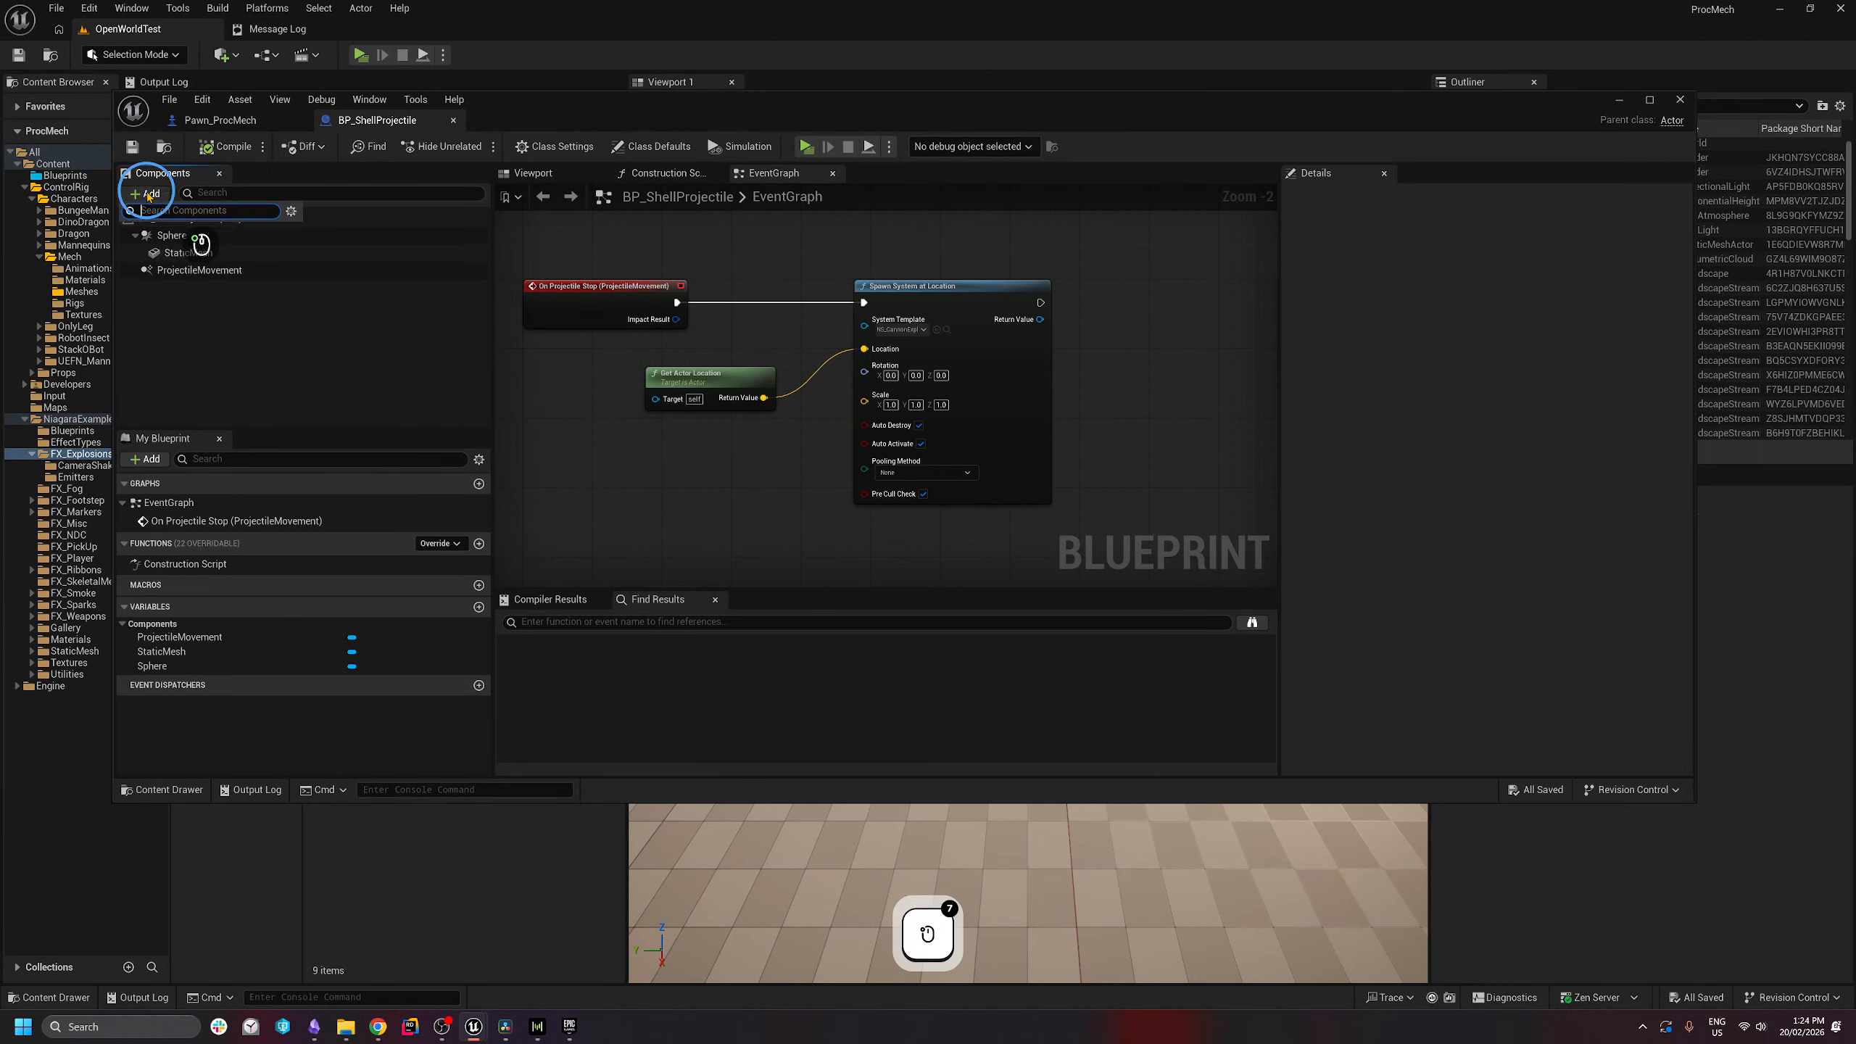
- Add a Niagara Particle System Component and assign NS_RocketTrail as its system asset
left_click(147, 193)
type("niagara")
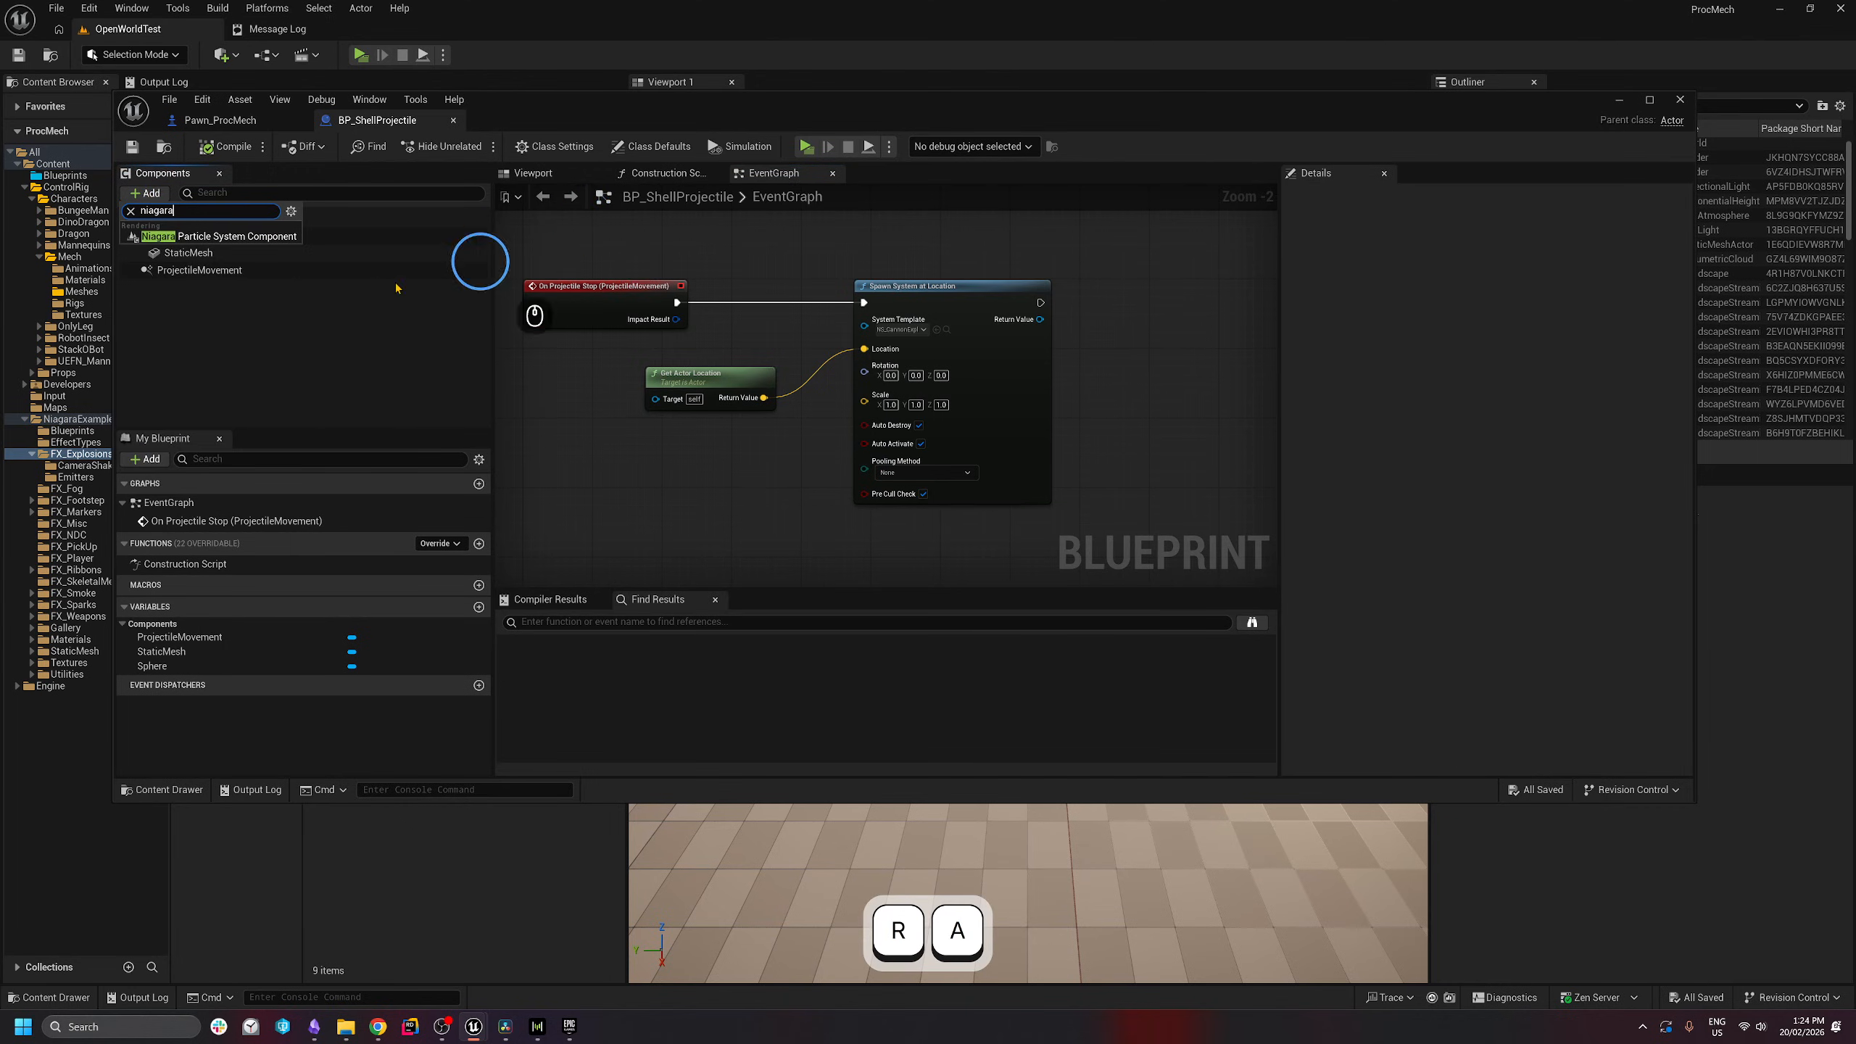
left_click(219, 237)
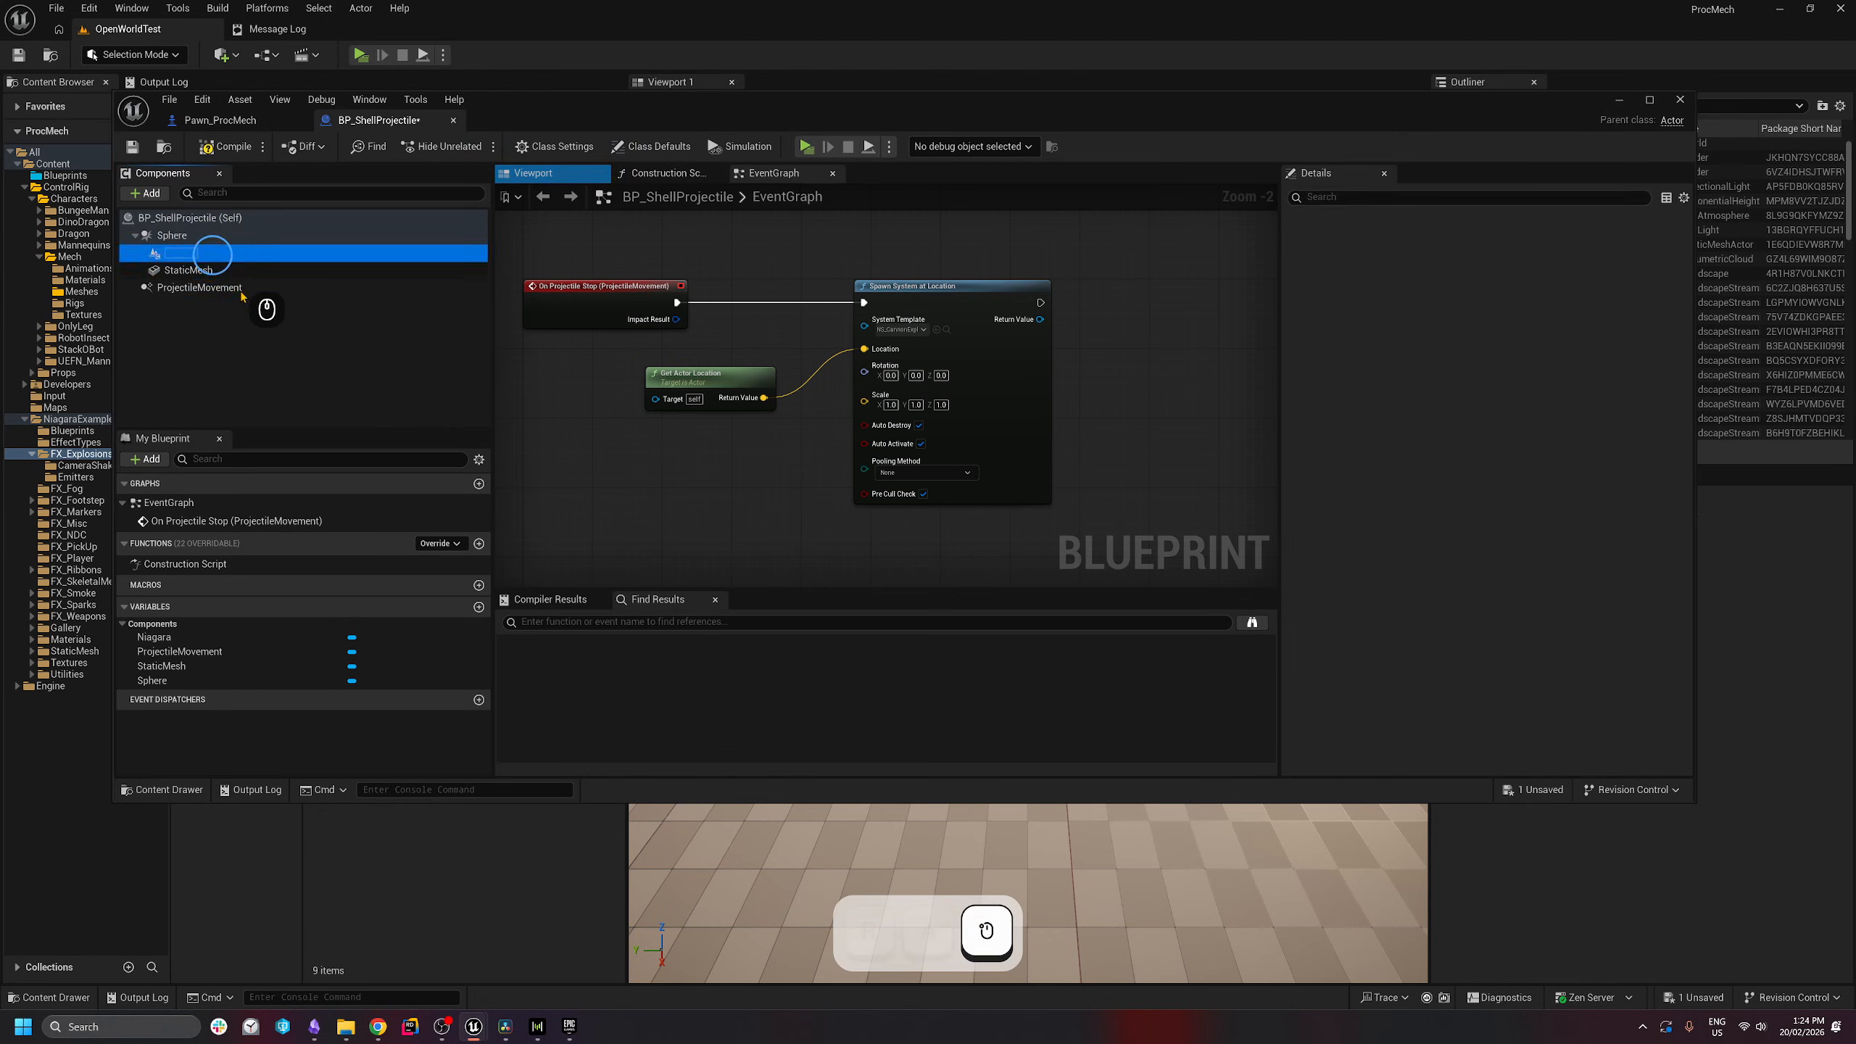
left_click(501, 270)
left_click(1542, 456)
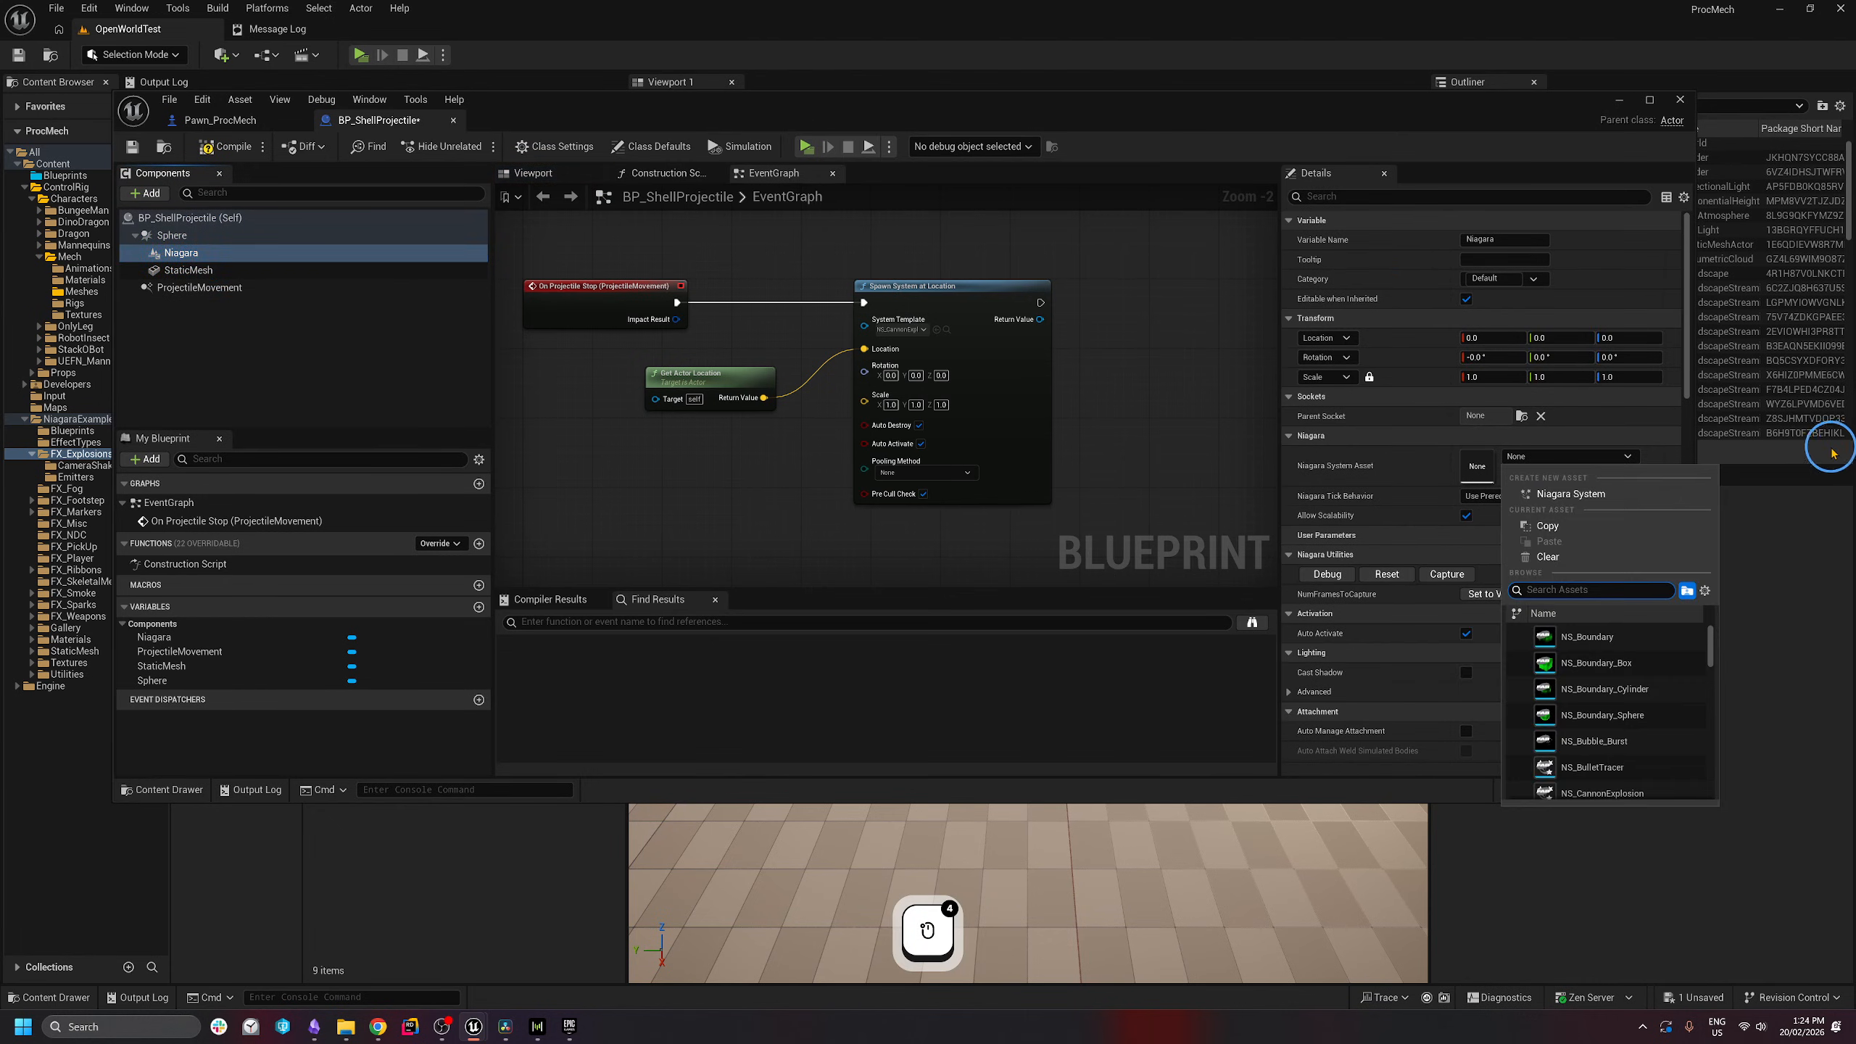
type("rocket")
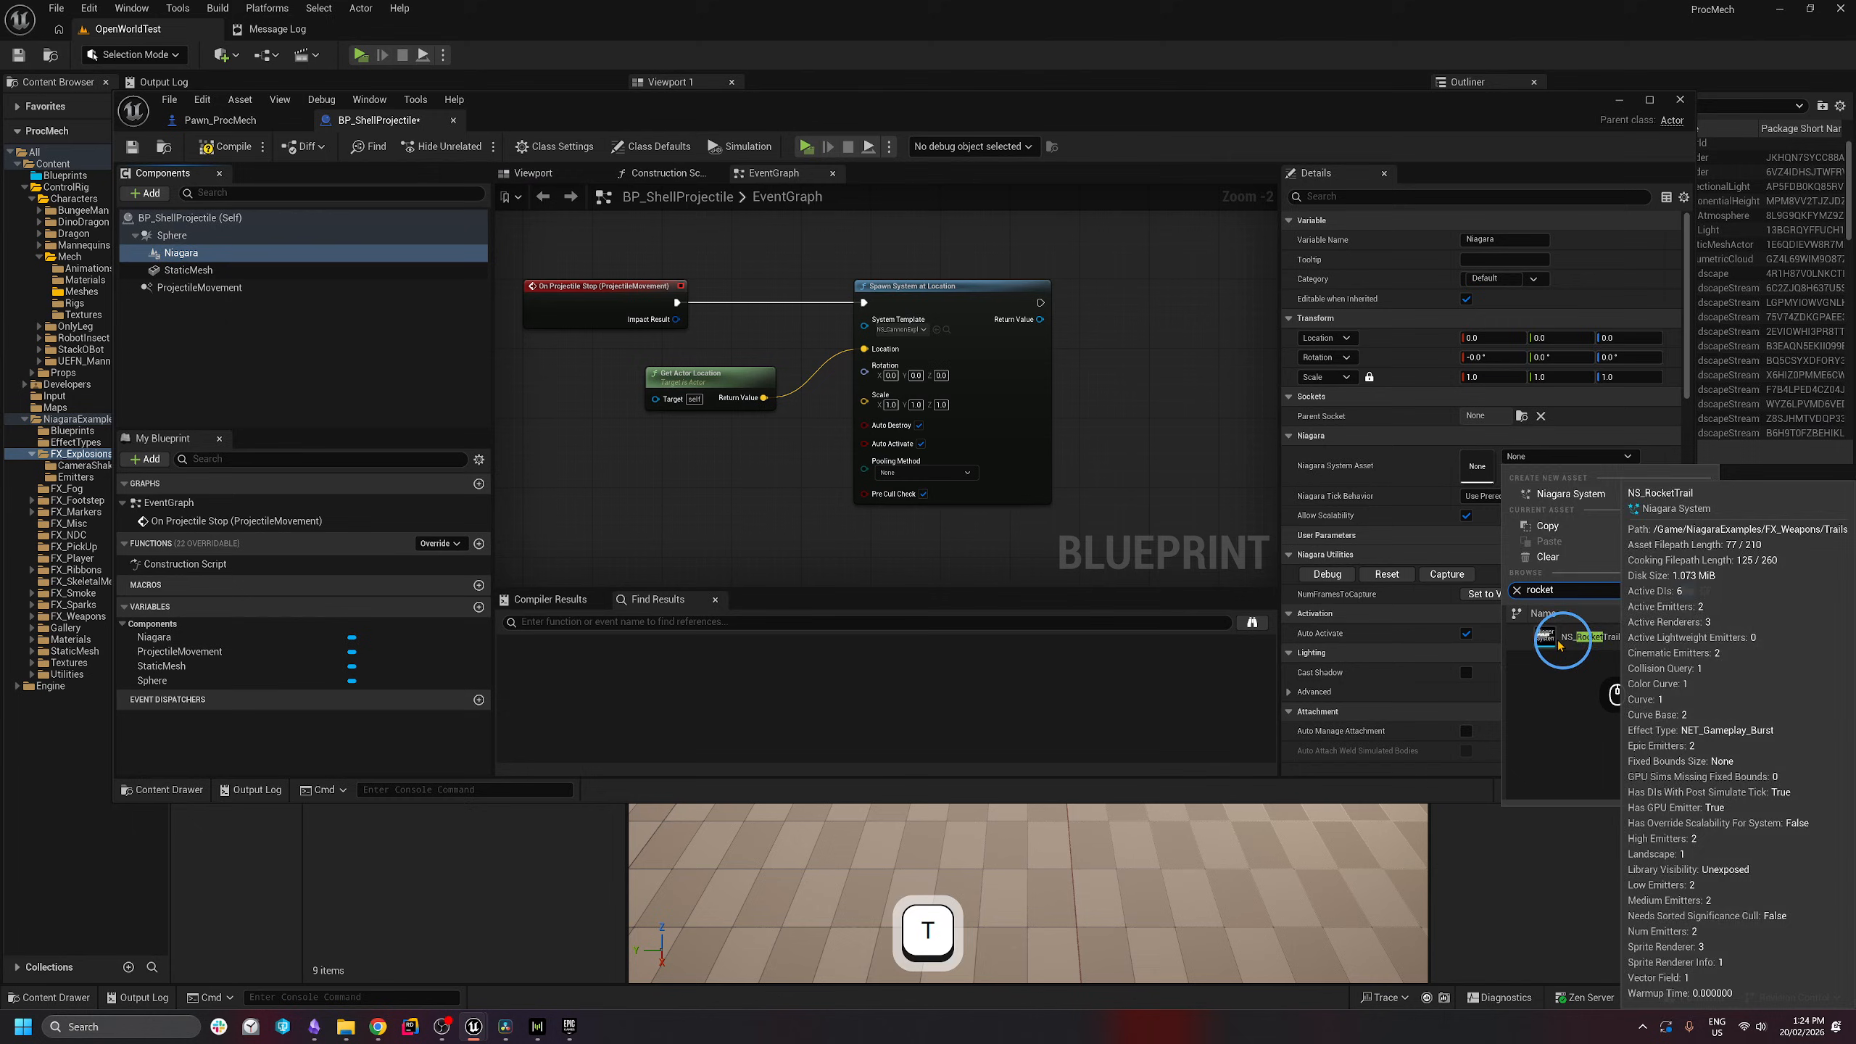
left_click(1583, 638)
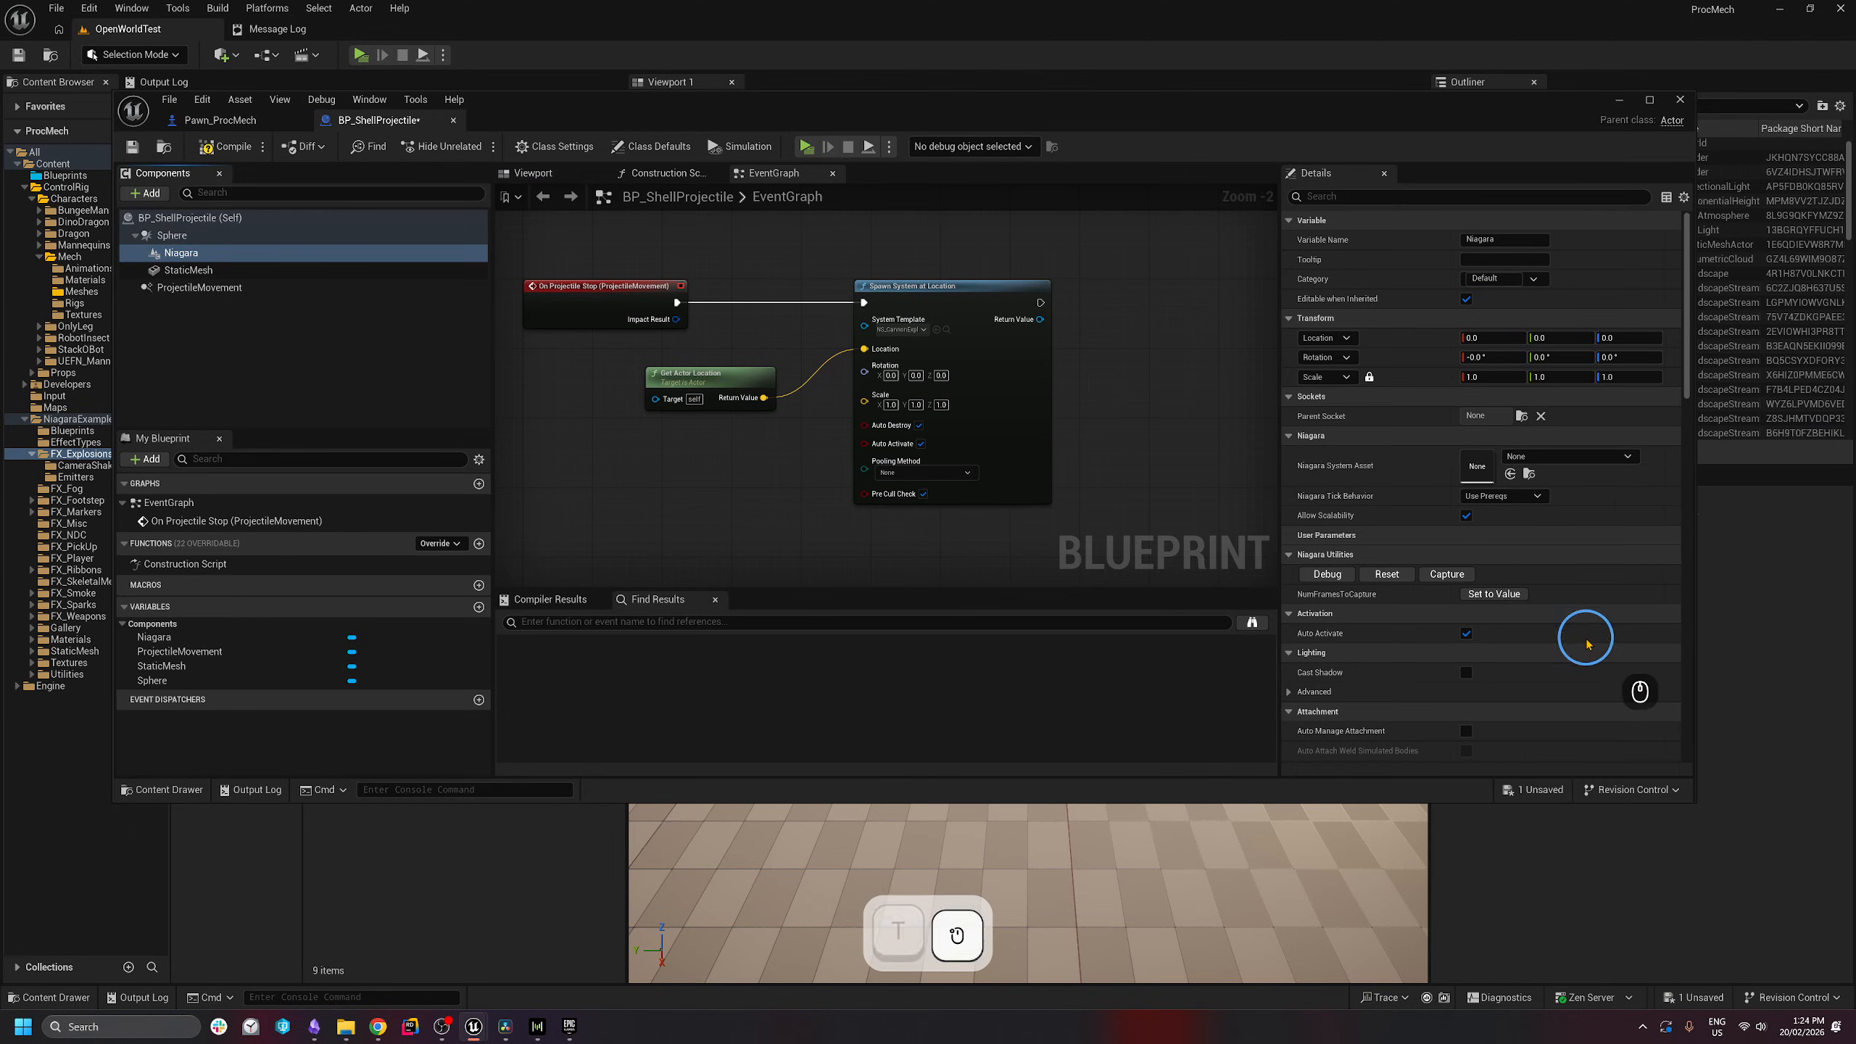
left_click(1269, 356)
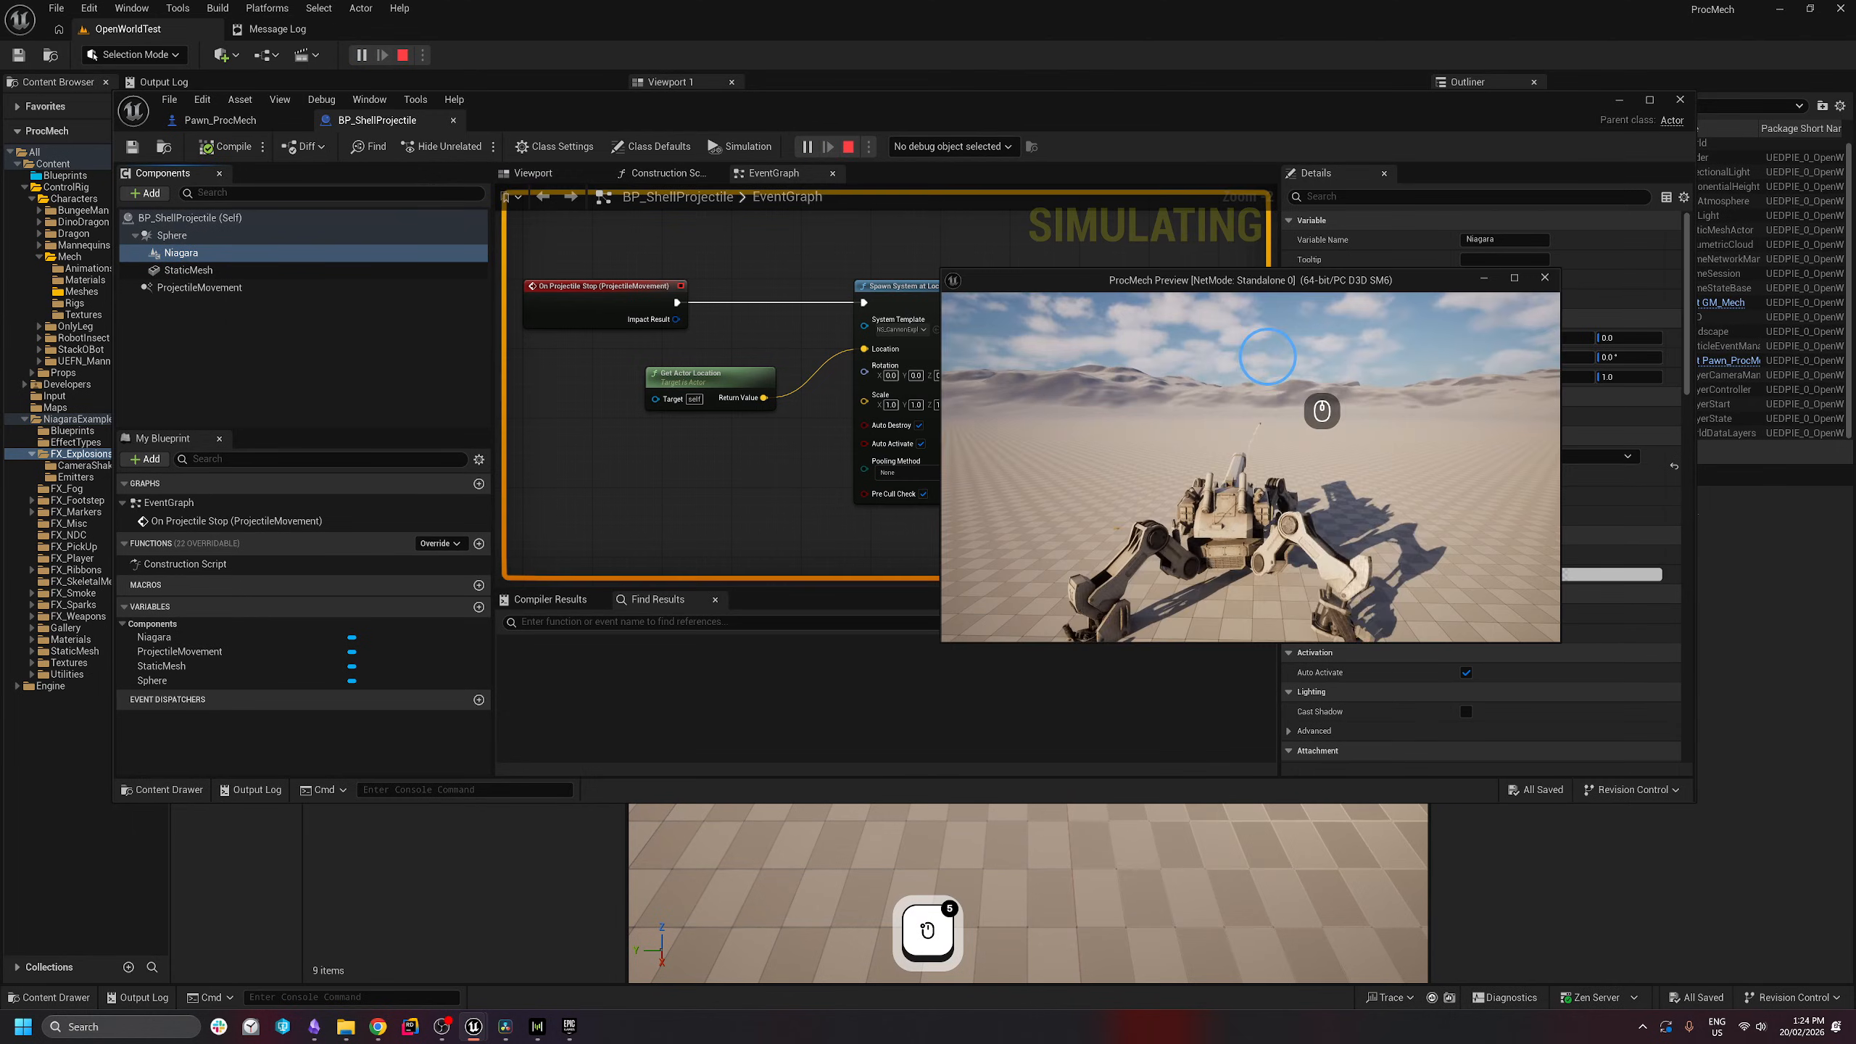
- Fire two shells in the preview to check the trail, then stop
left_click(1235, 346)
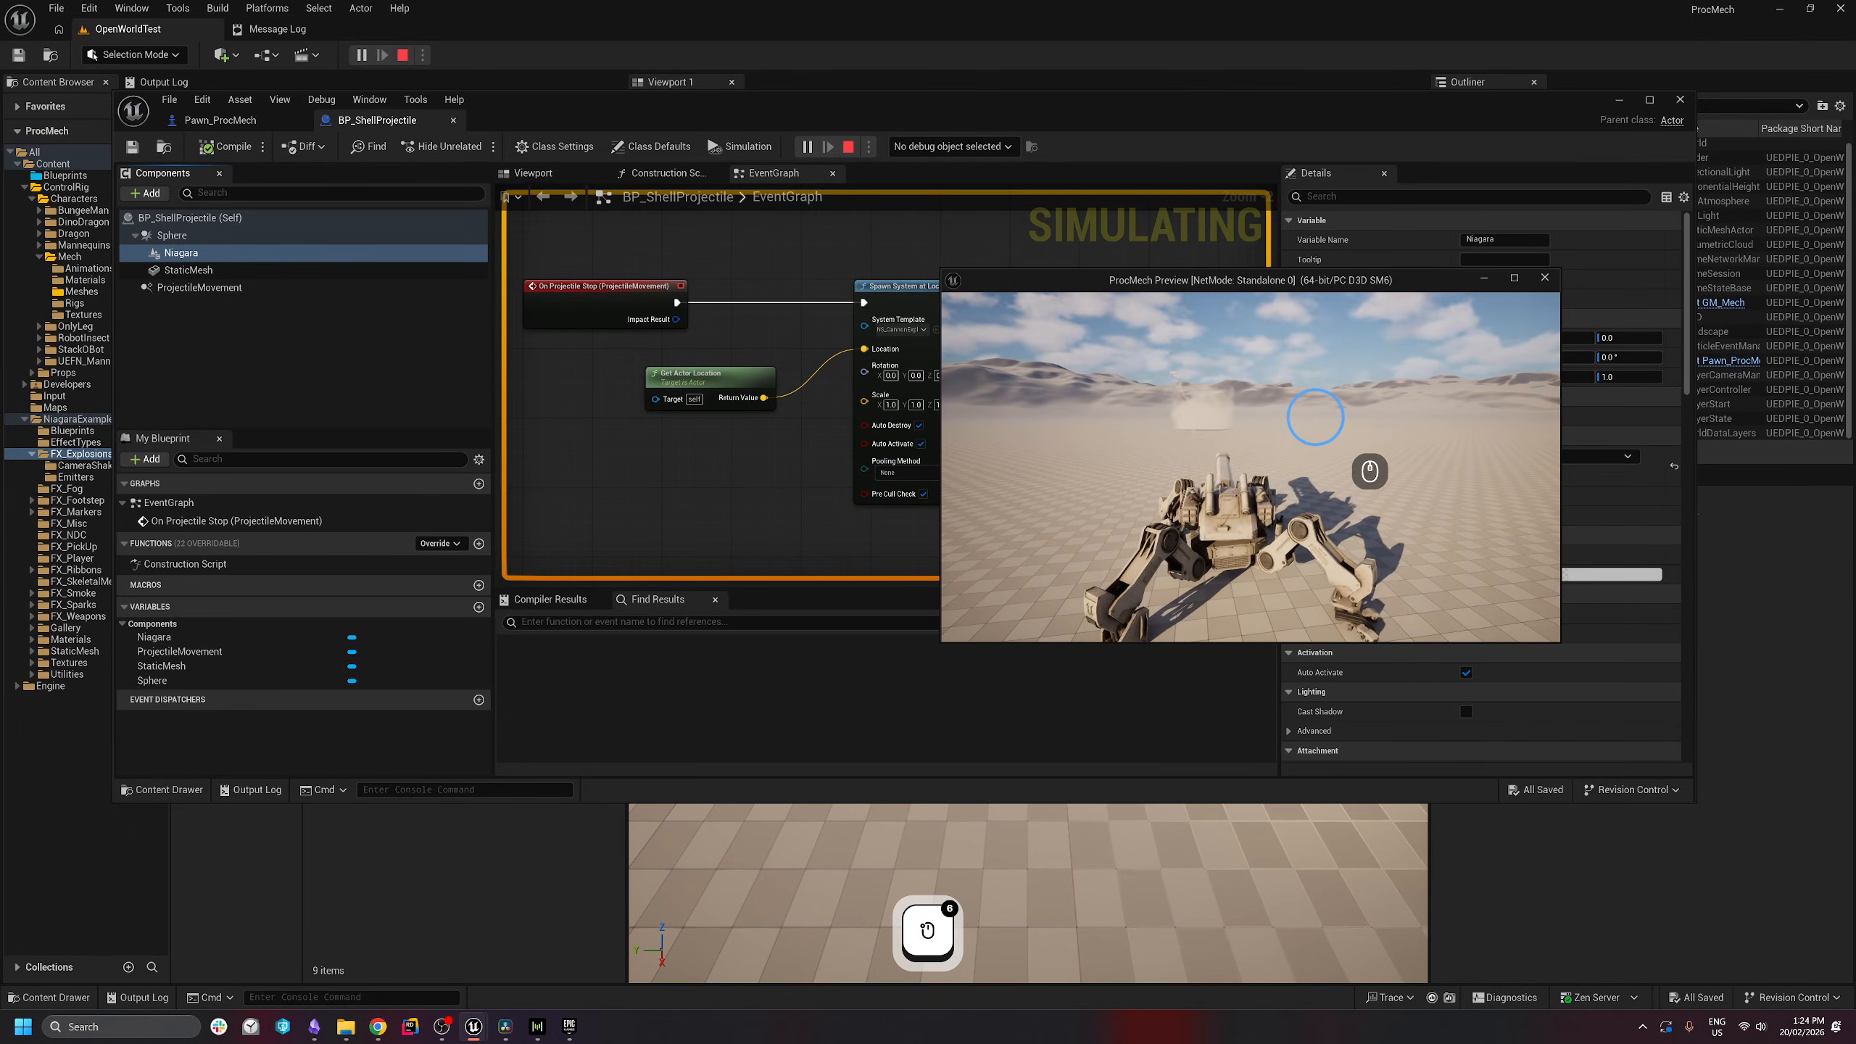
left_click(1324, 411)
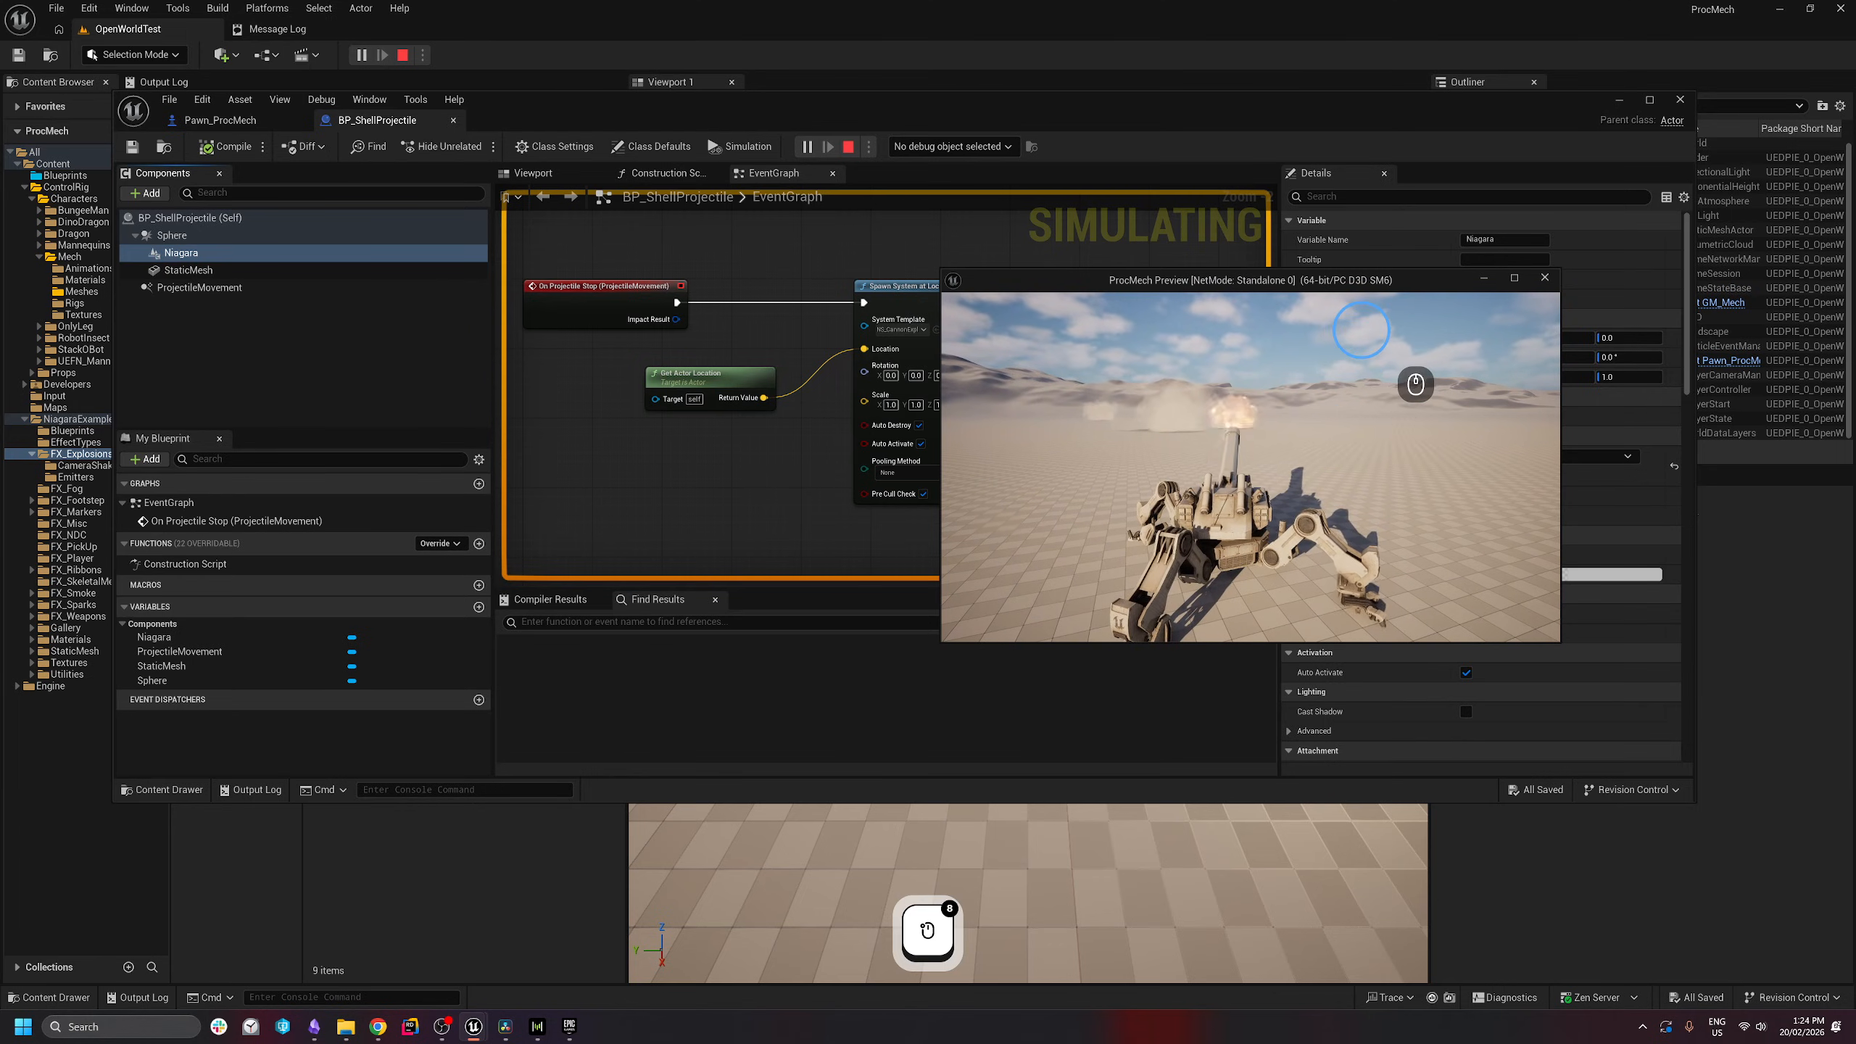
key("Escape")
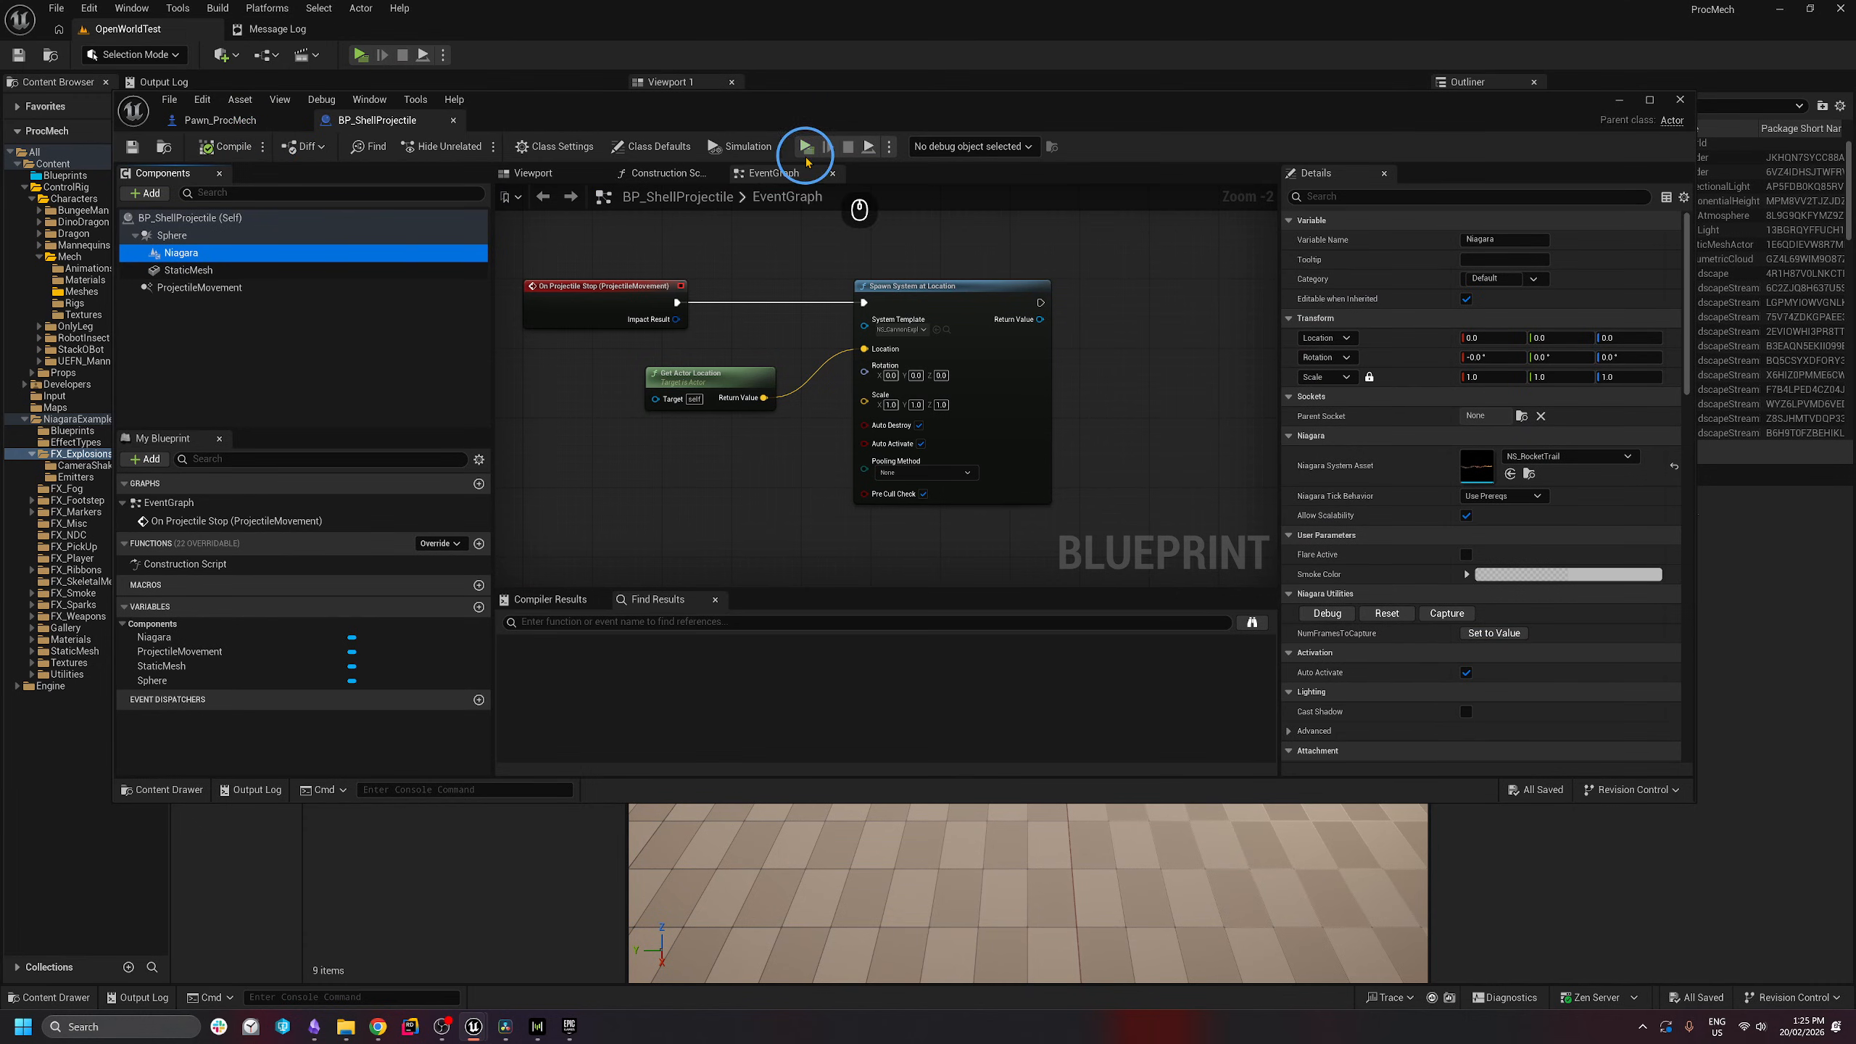
- Play again, fire two more shells, stop, and return to the main Content Browser
left_click(808, 161)
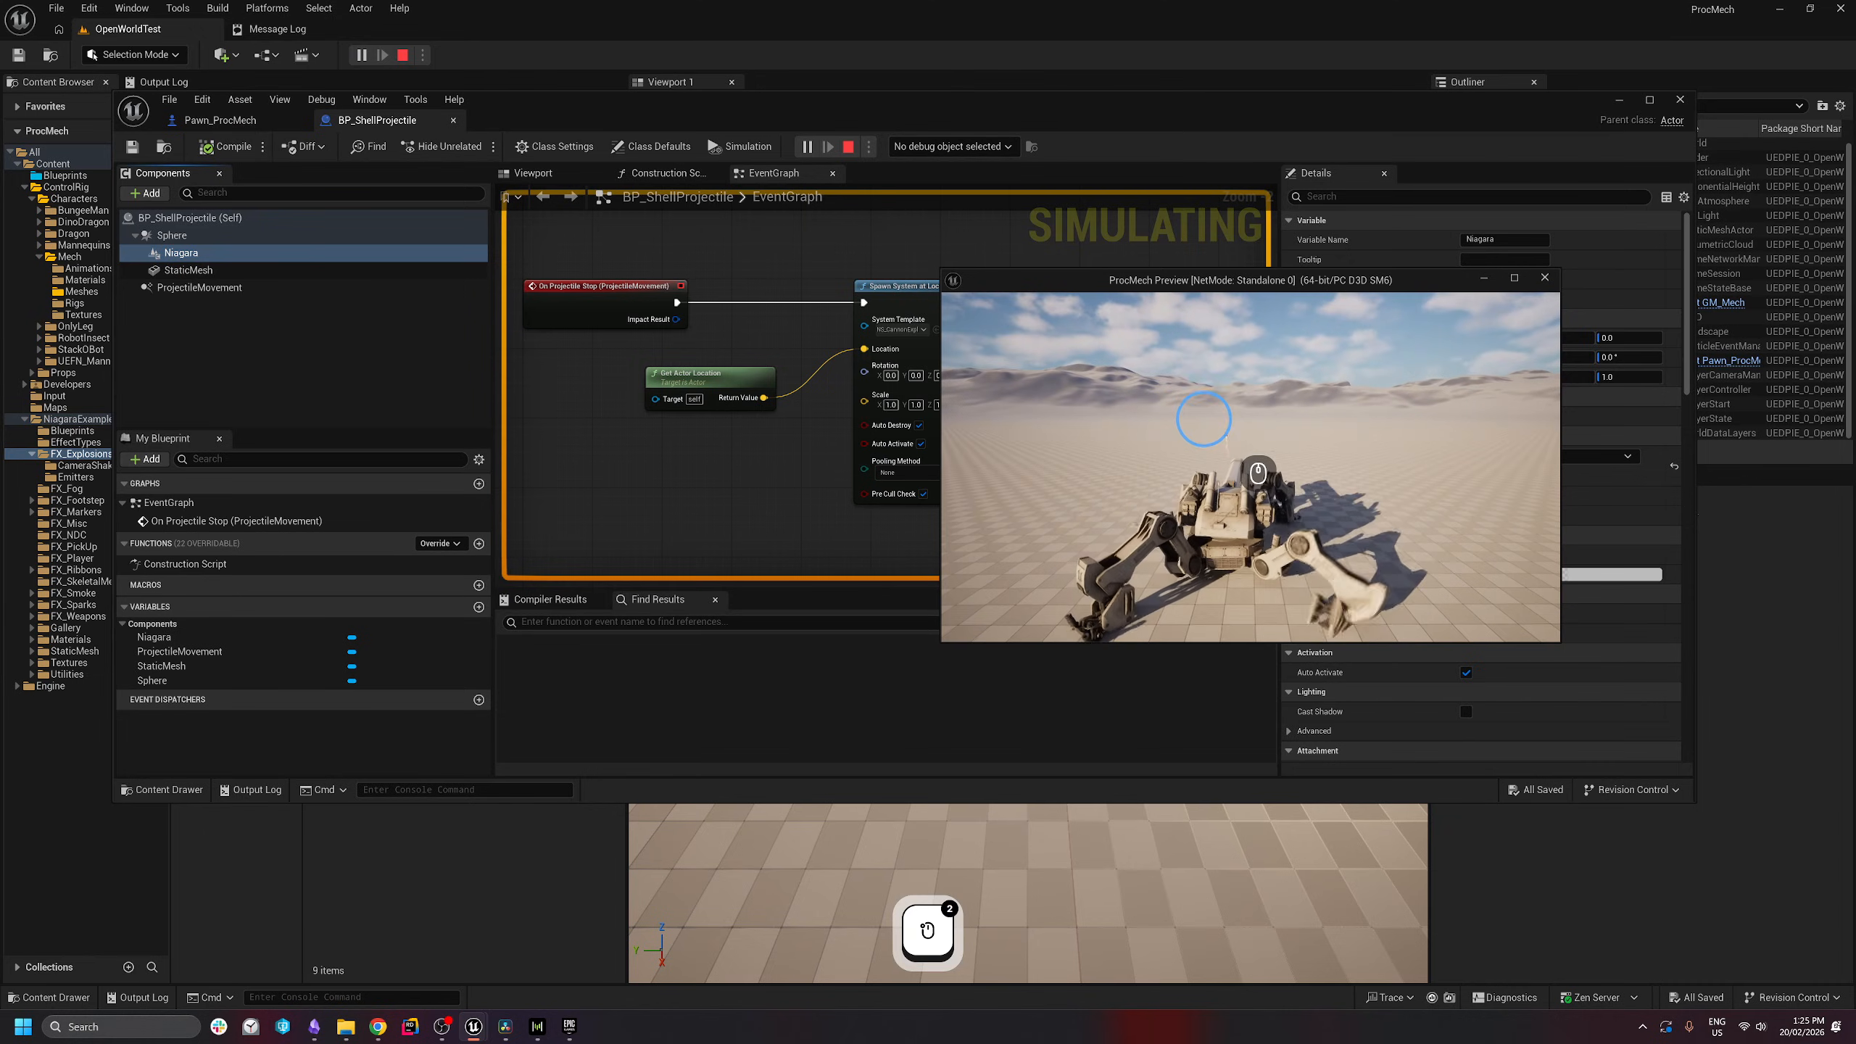
left_click(1210, 383)
left_click(1210, 373)
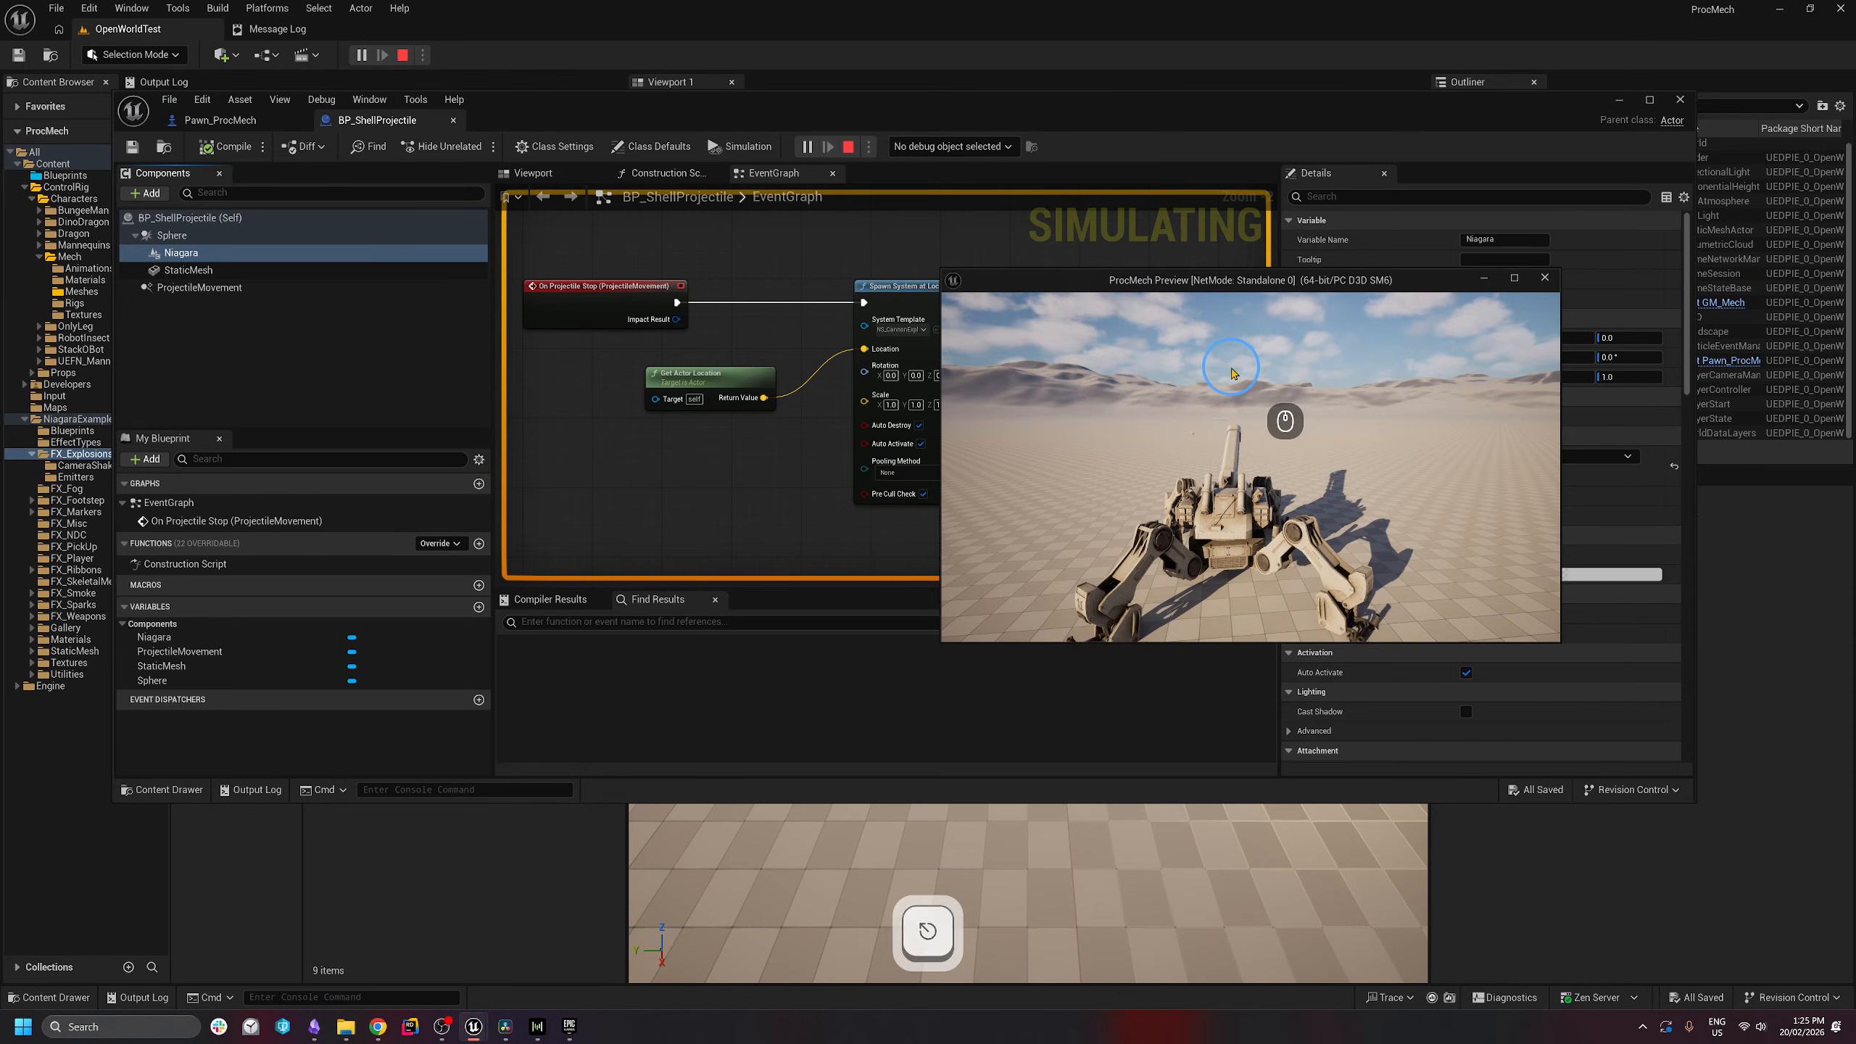
key("Escape")
scroll(833, 380, "down", 5)
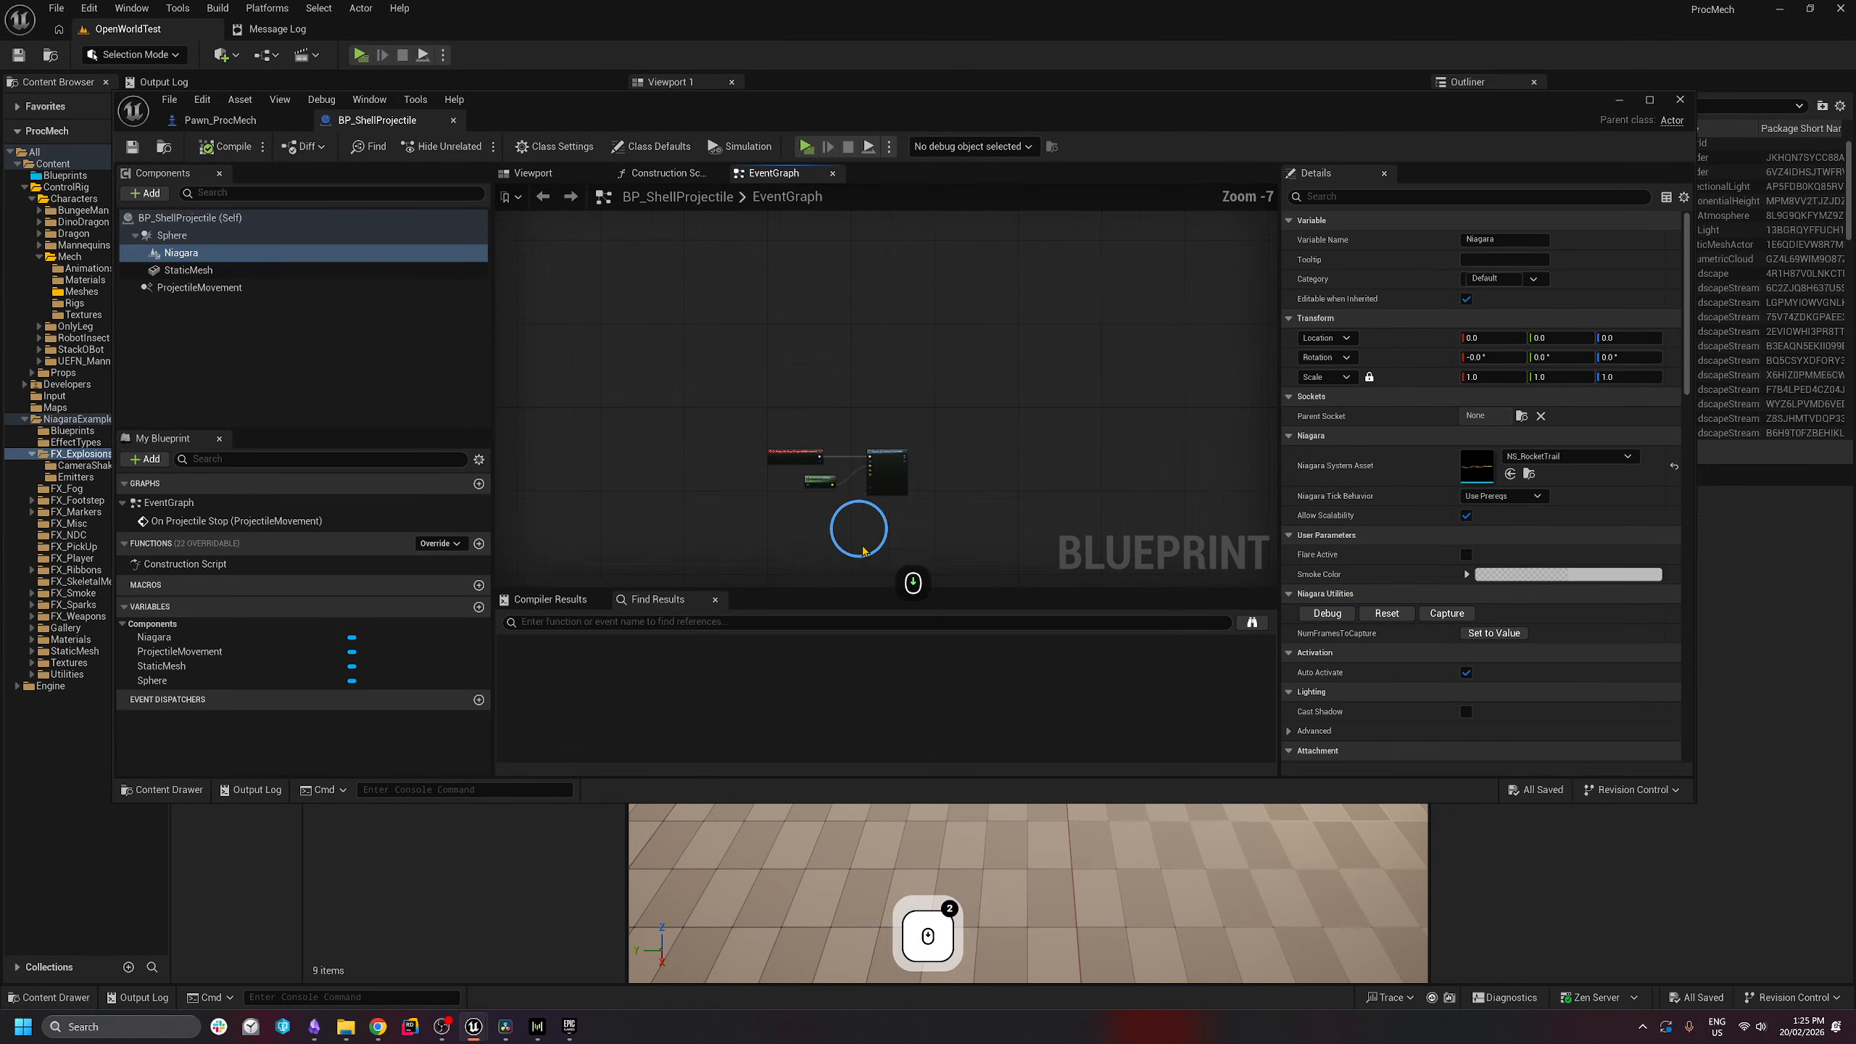
scroll(863, 550, "up", 4)
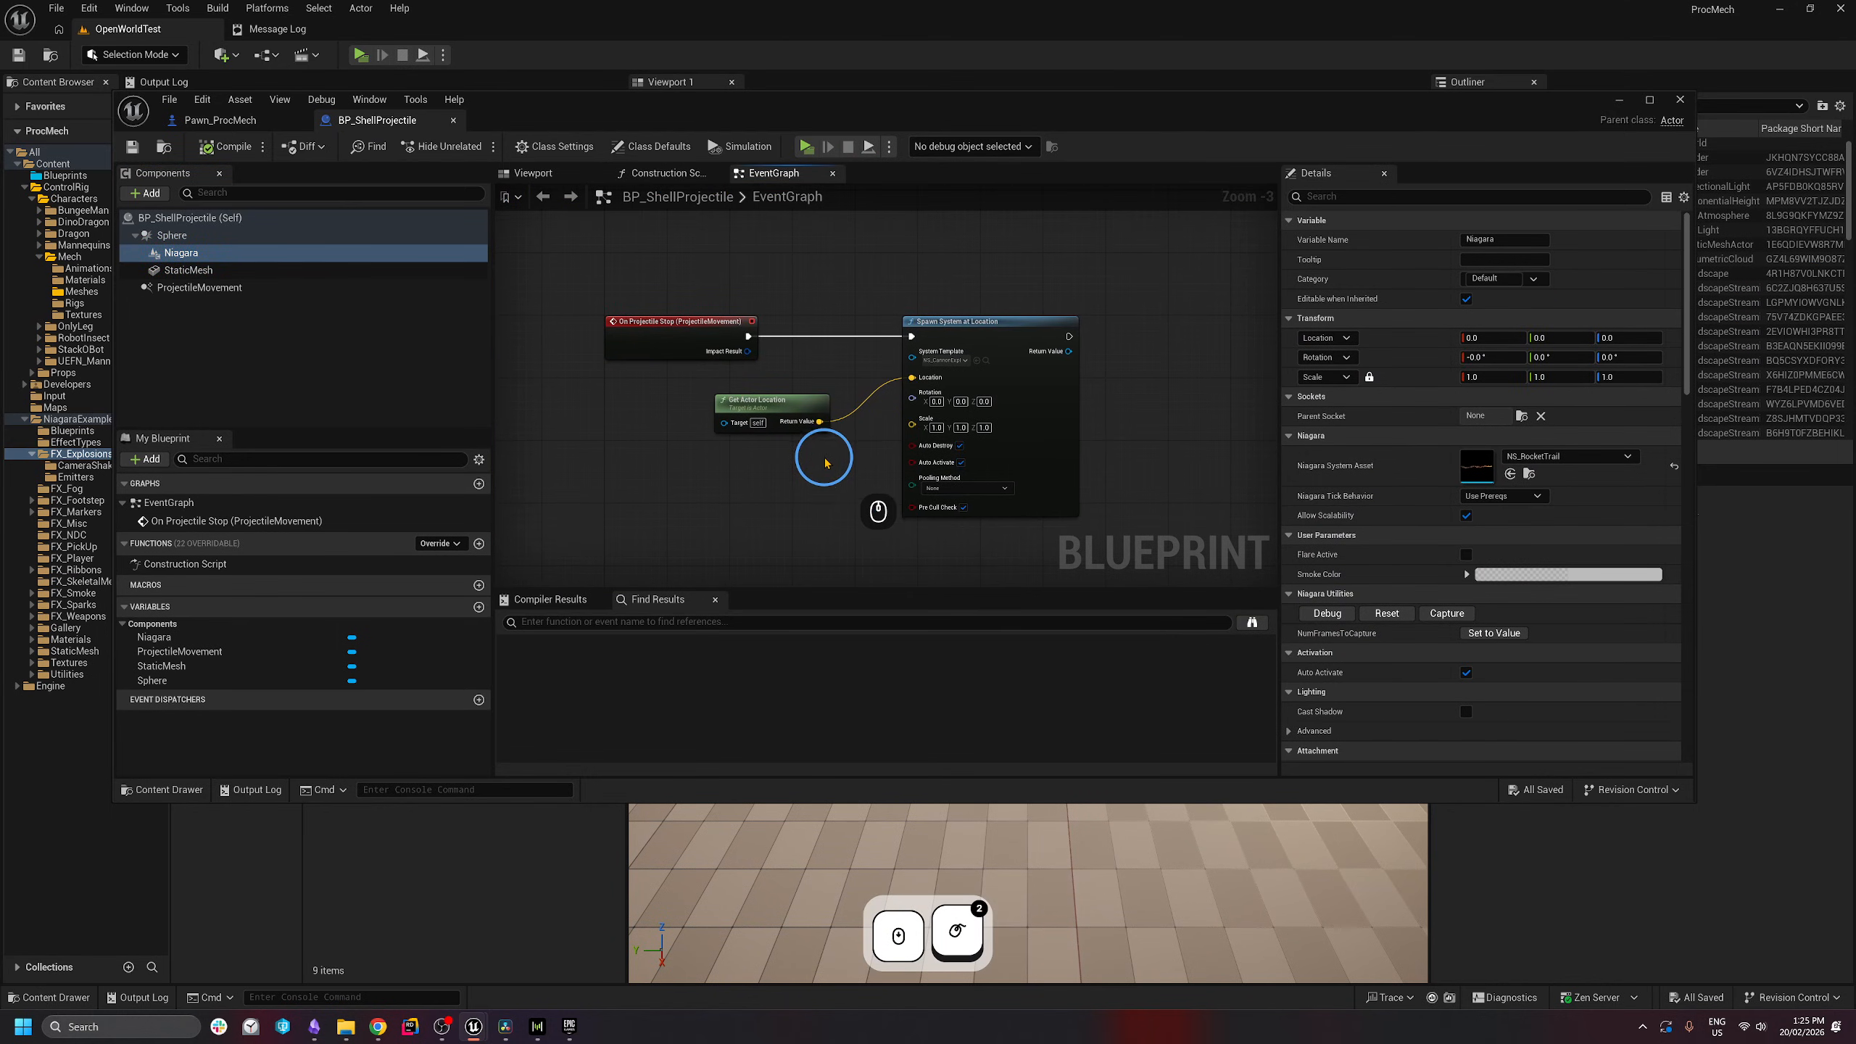
left_click(87, 458)
- In the CameraShake folder, duplicate CS_CannonFire_01 as CS_CannonExplosion and open it
left_click(85, 466)
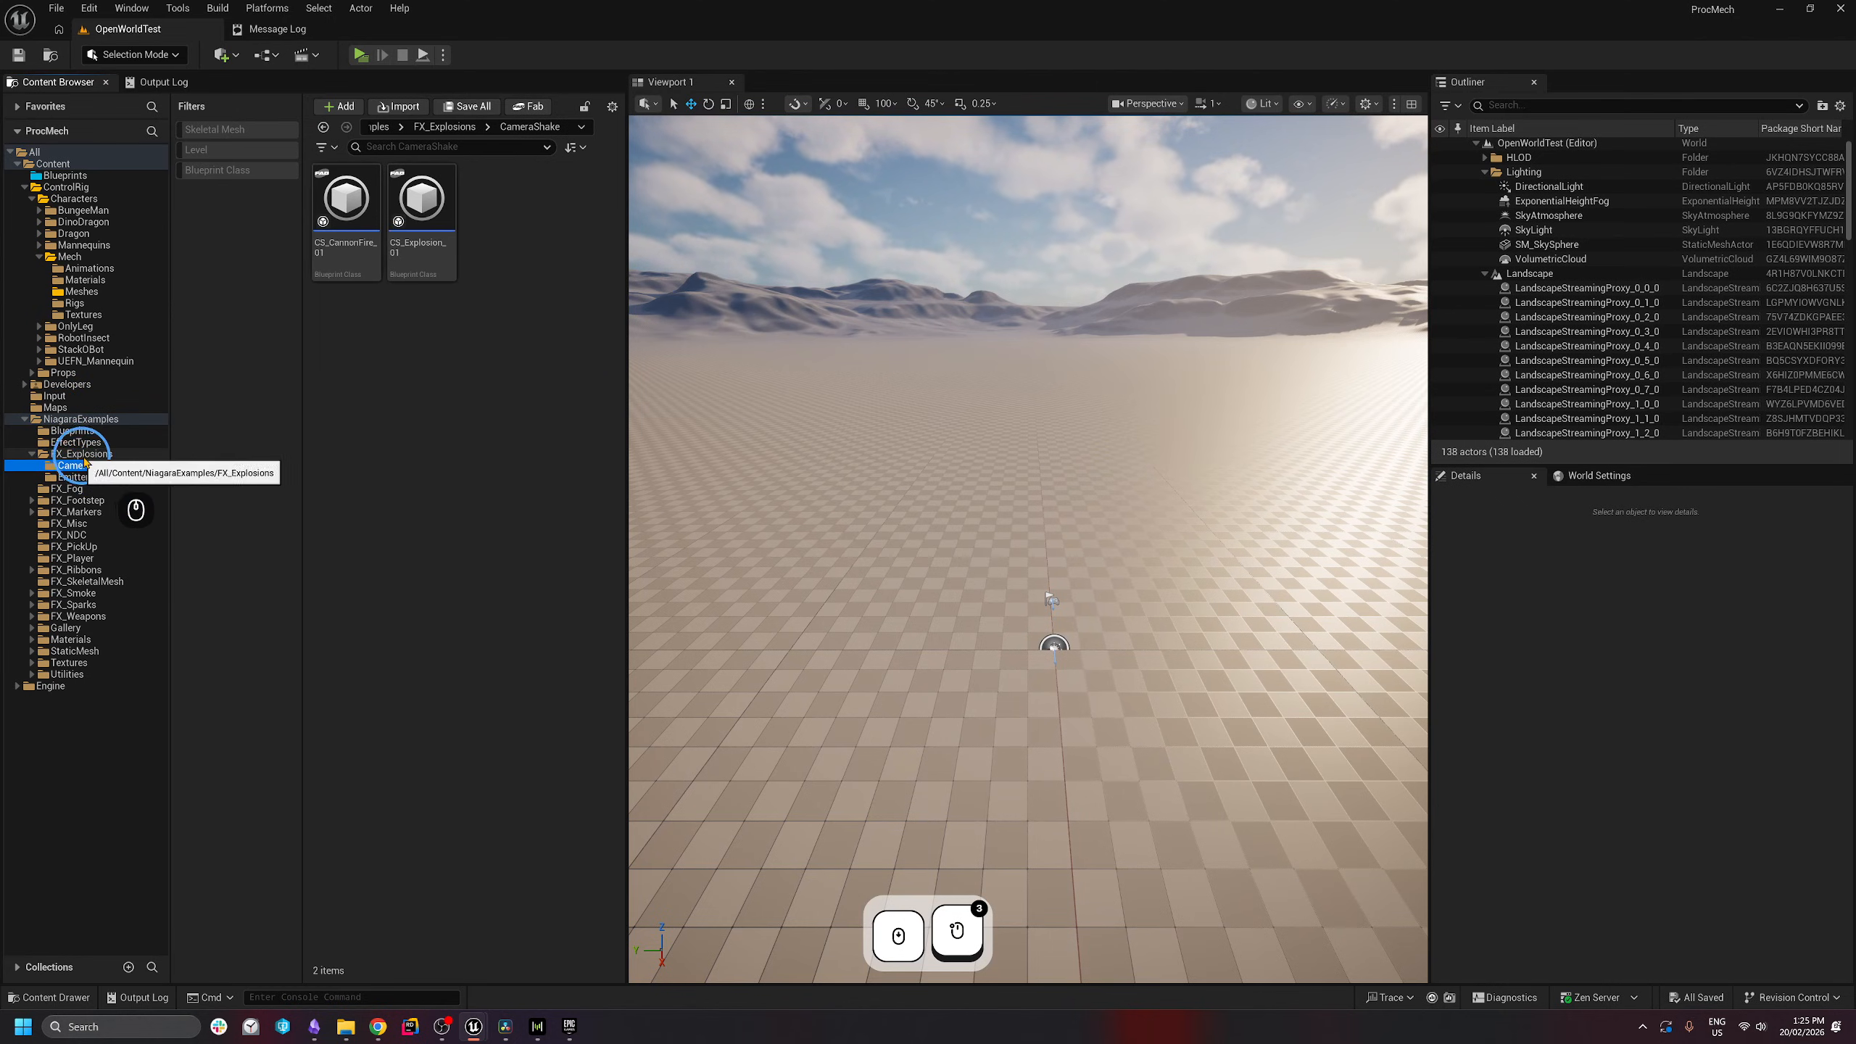
left_click(443, 270)
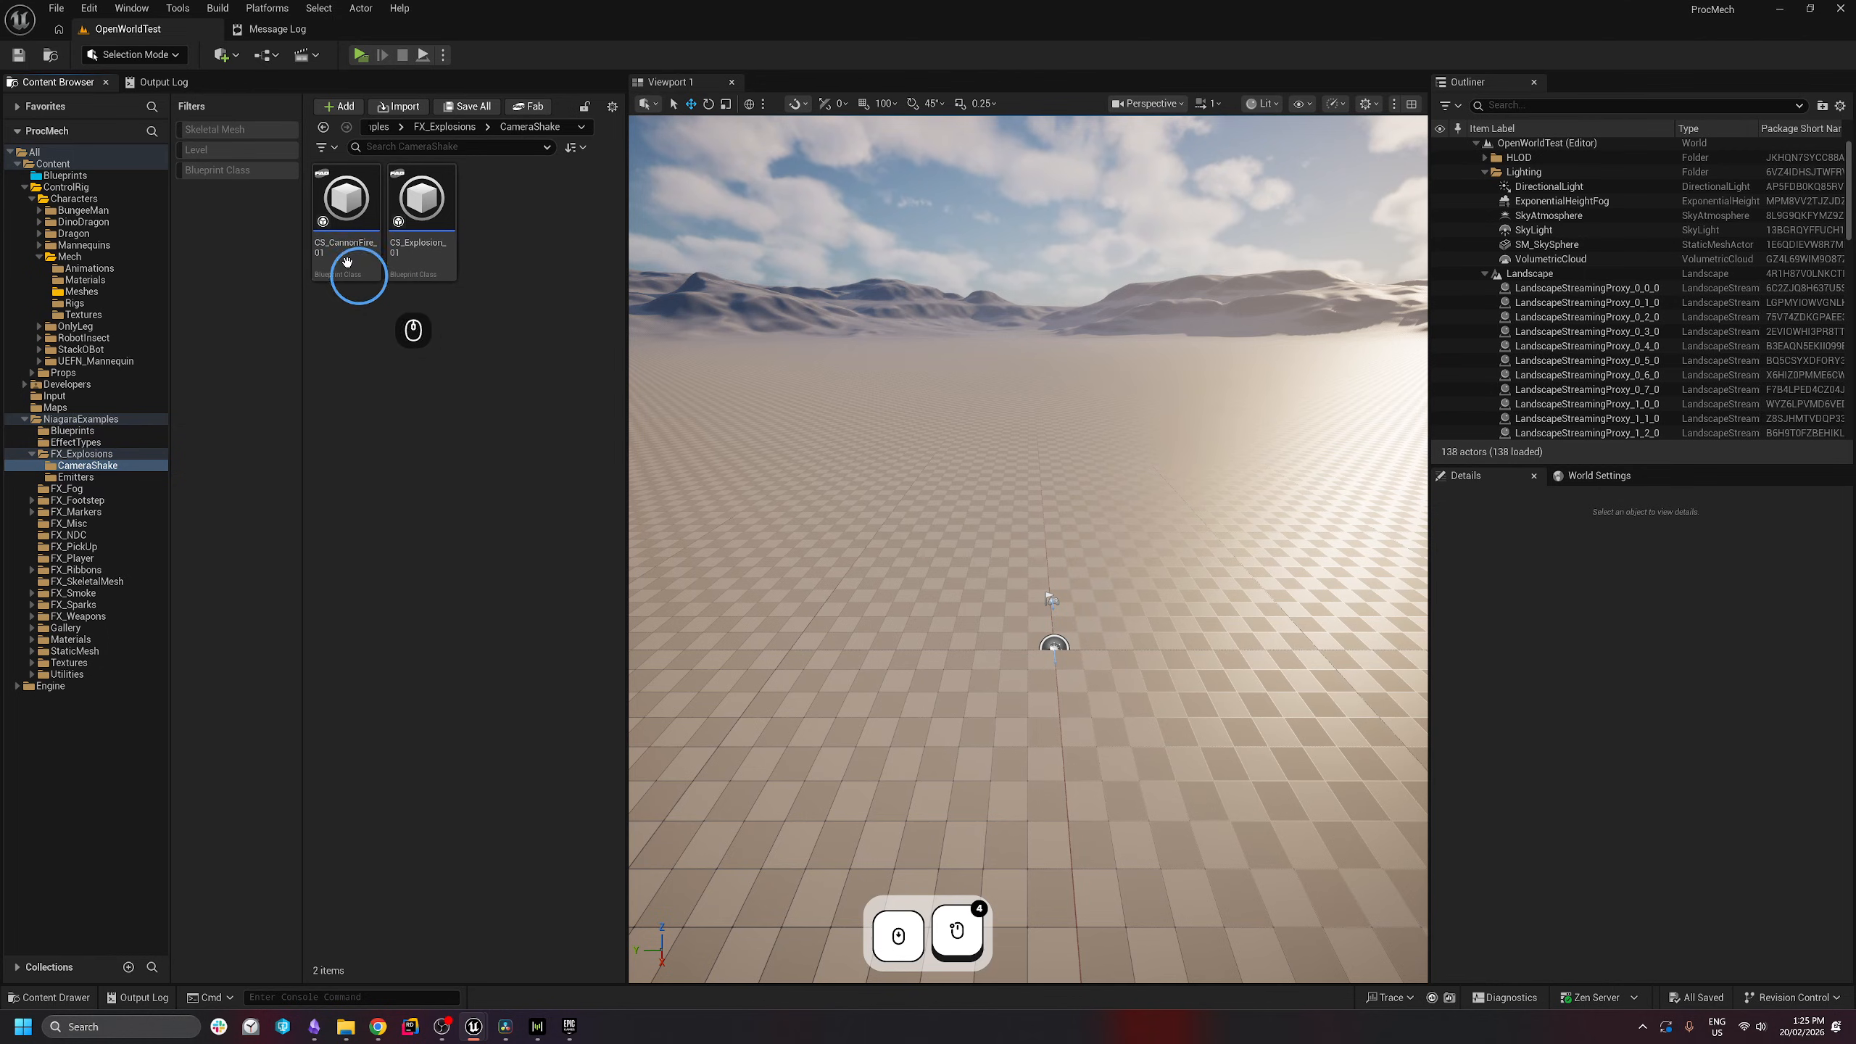
right_click(347, 262)
left_click(415, 403)
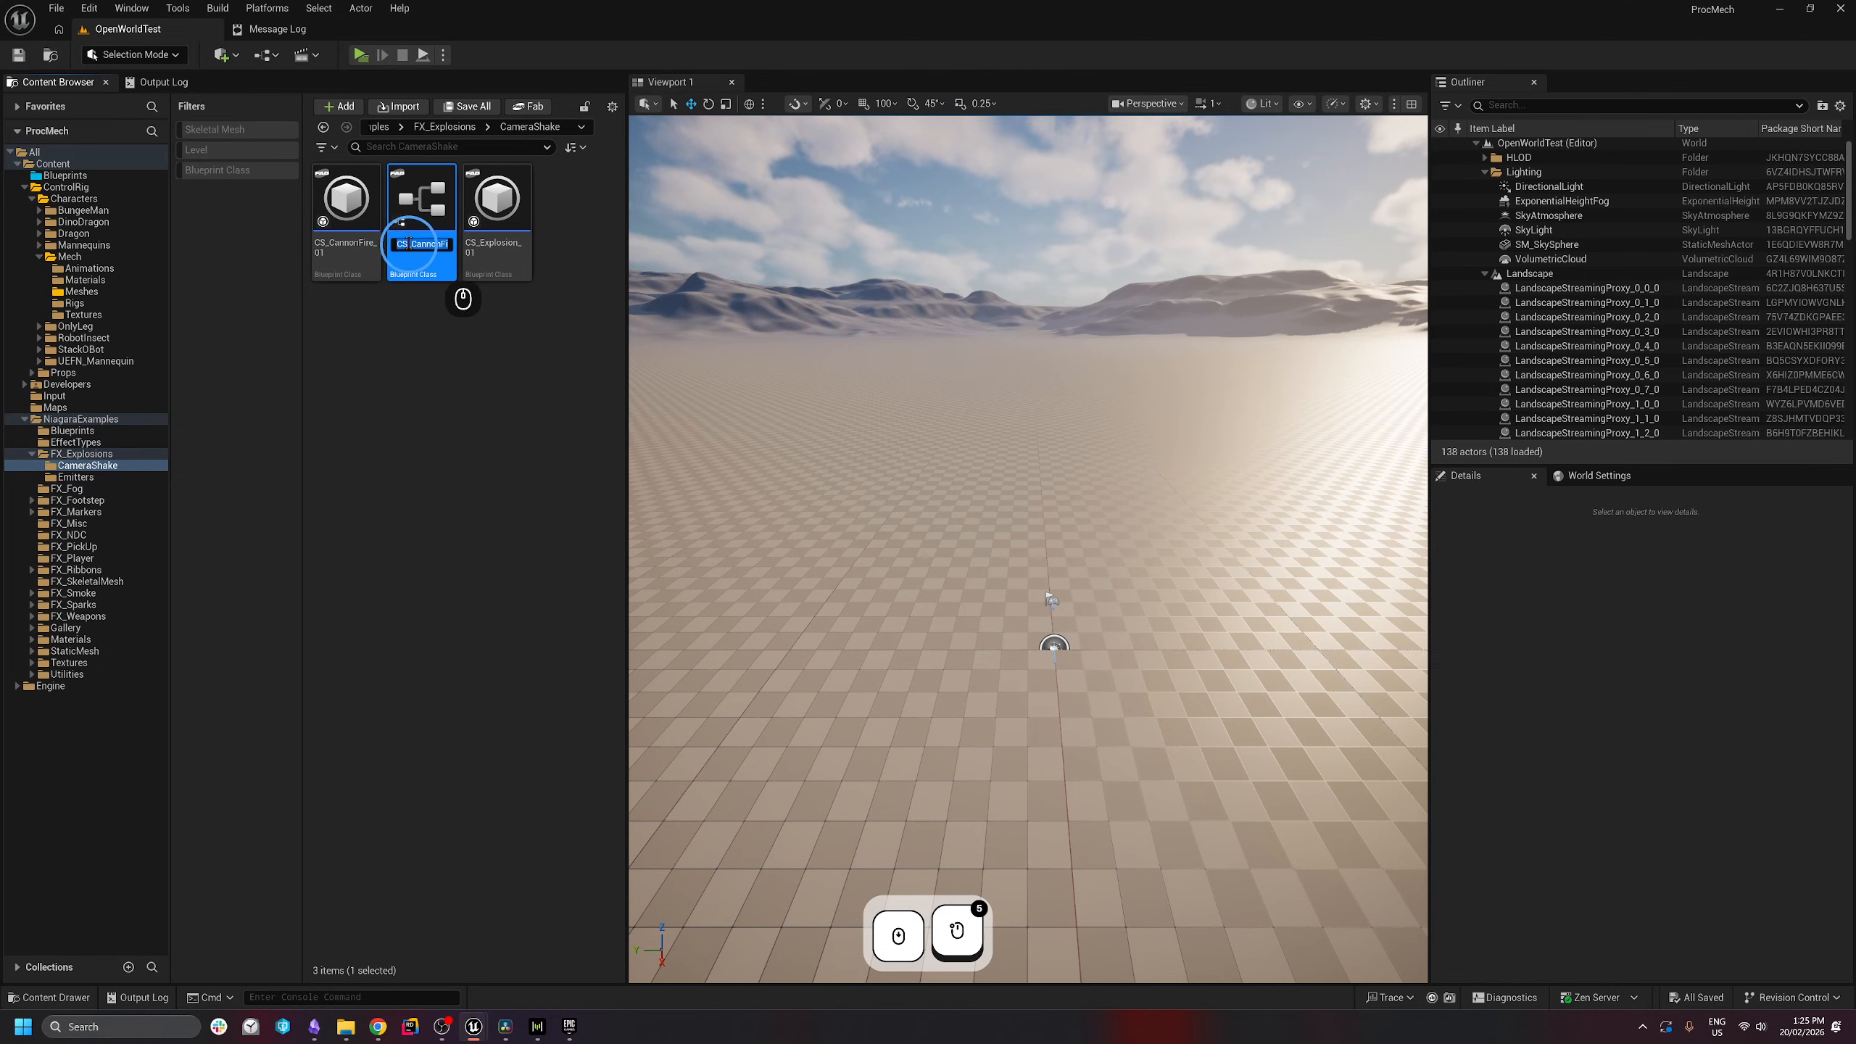
key("BackSpace")
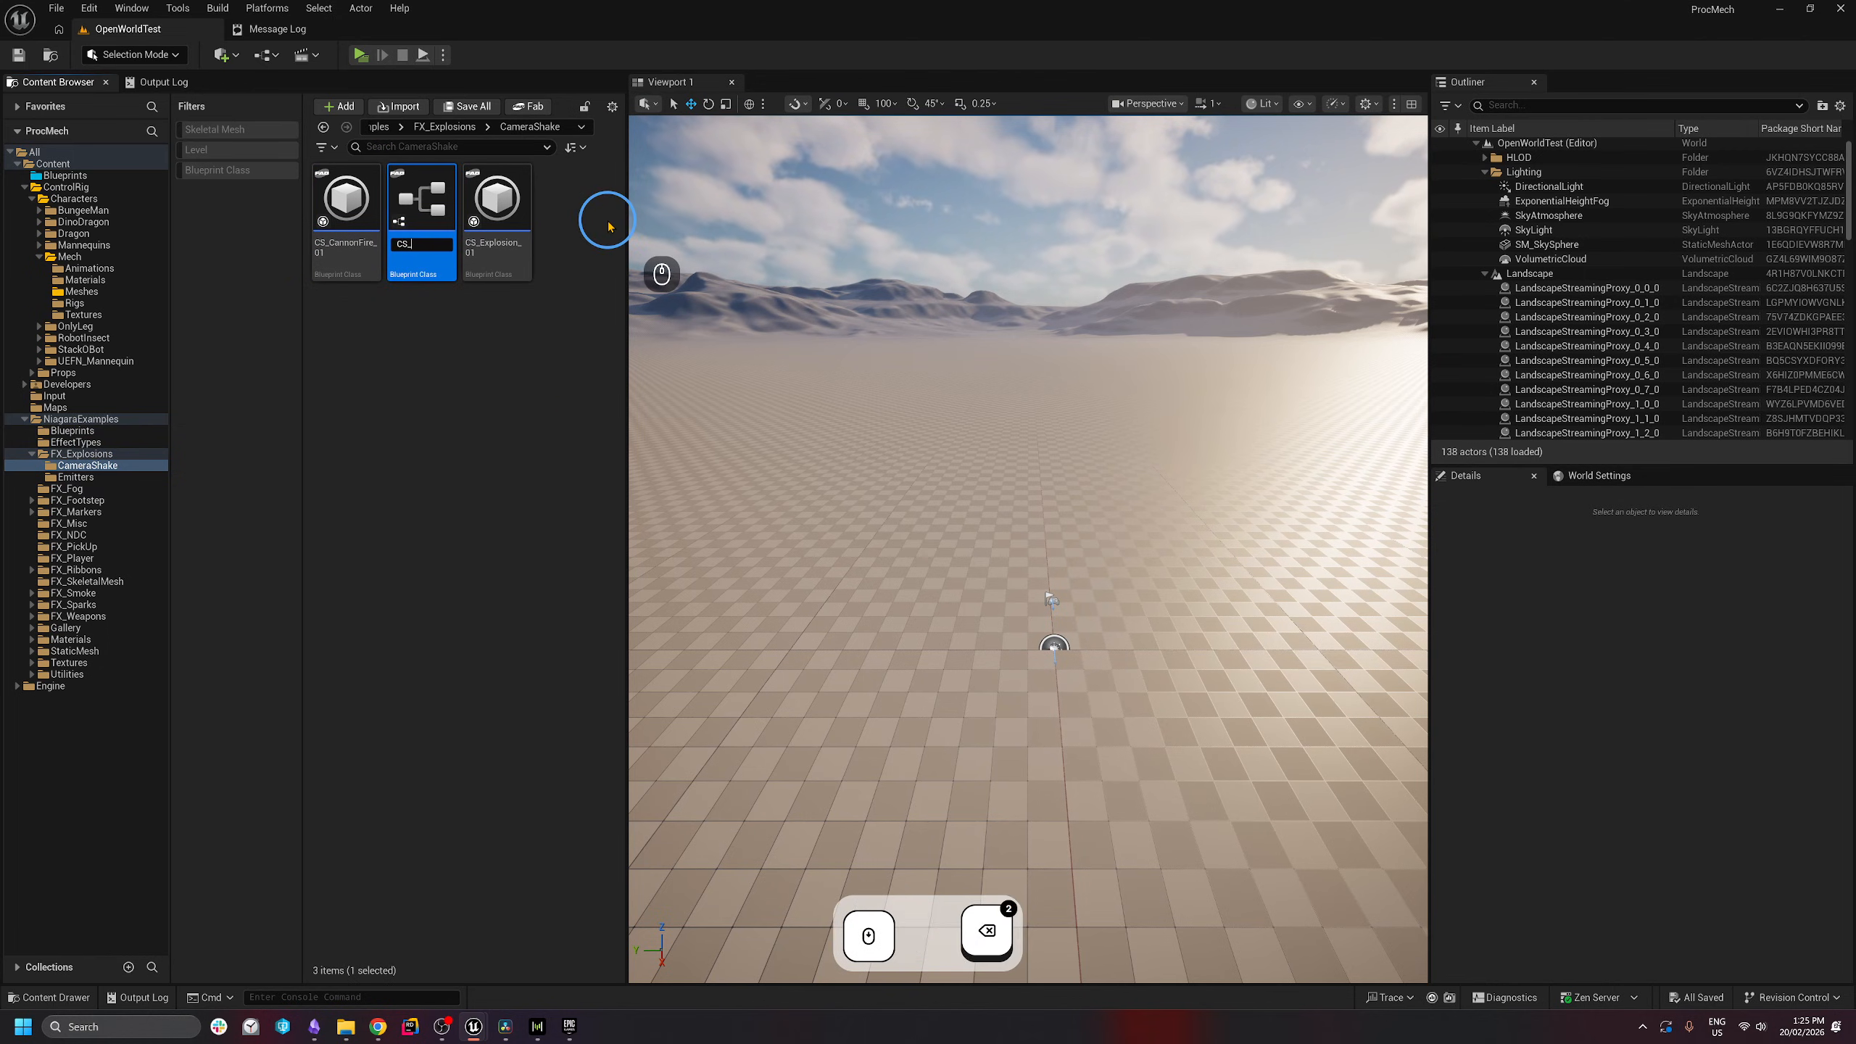
type("CannonExplosion")
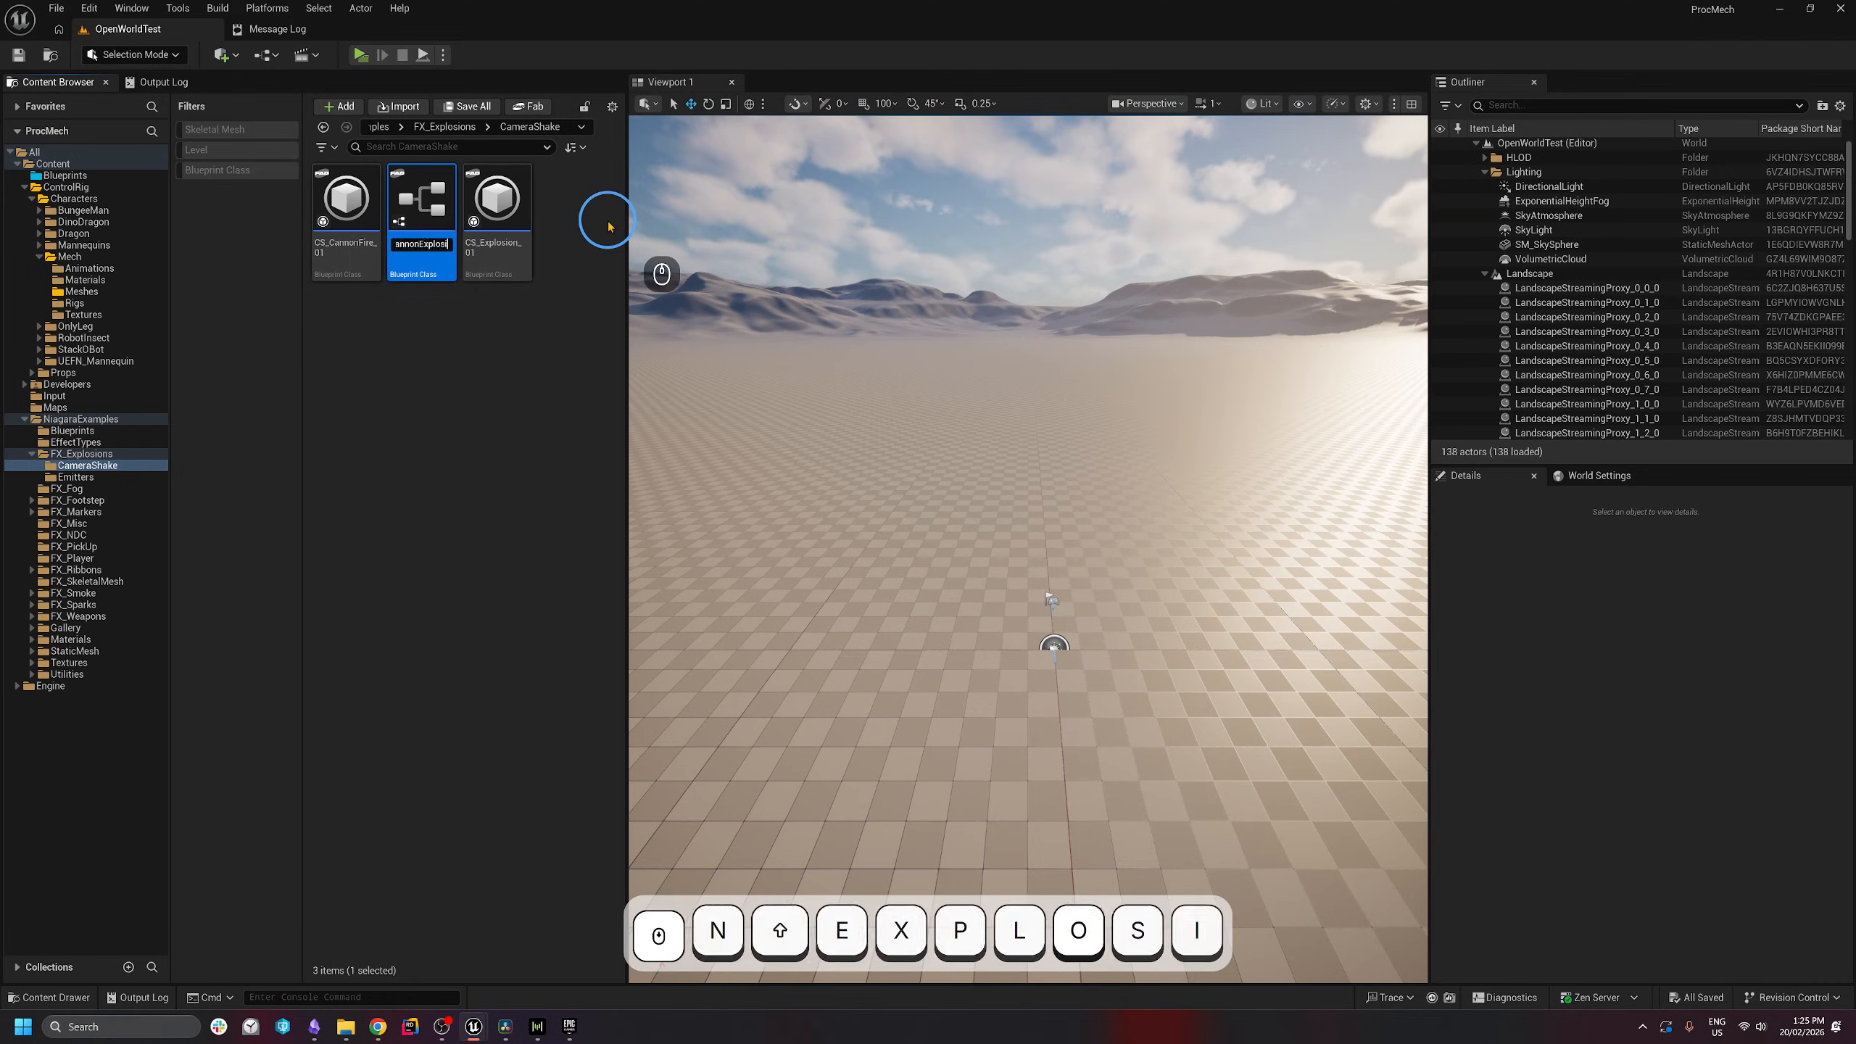
key("Return")
double_click(347, 208)
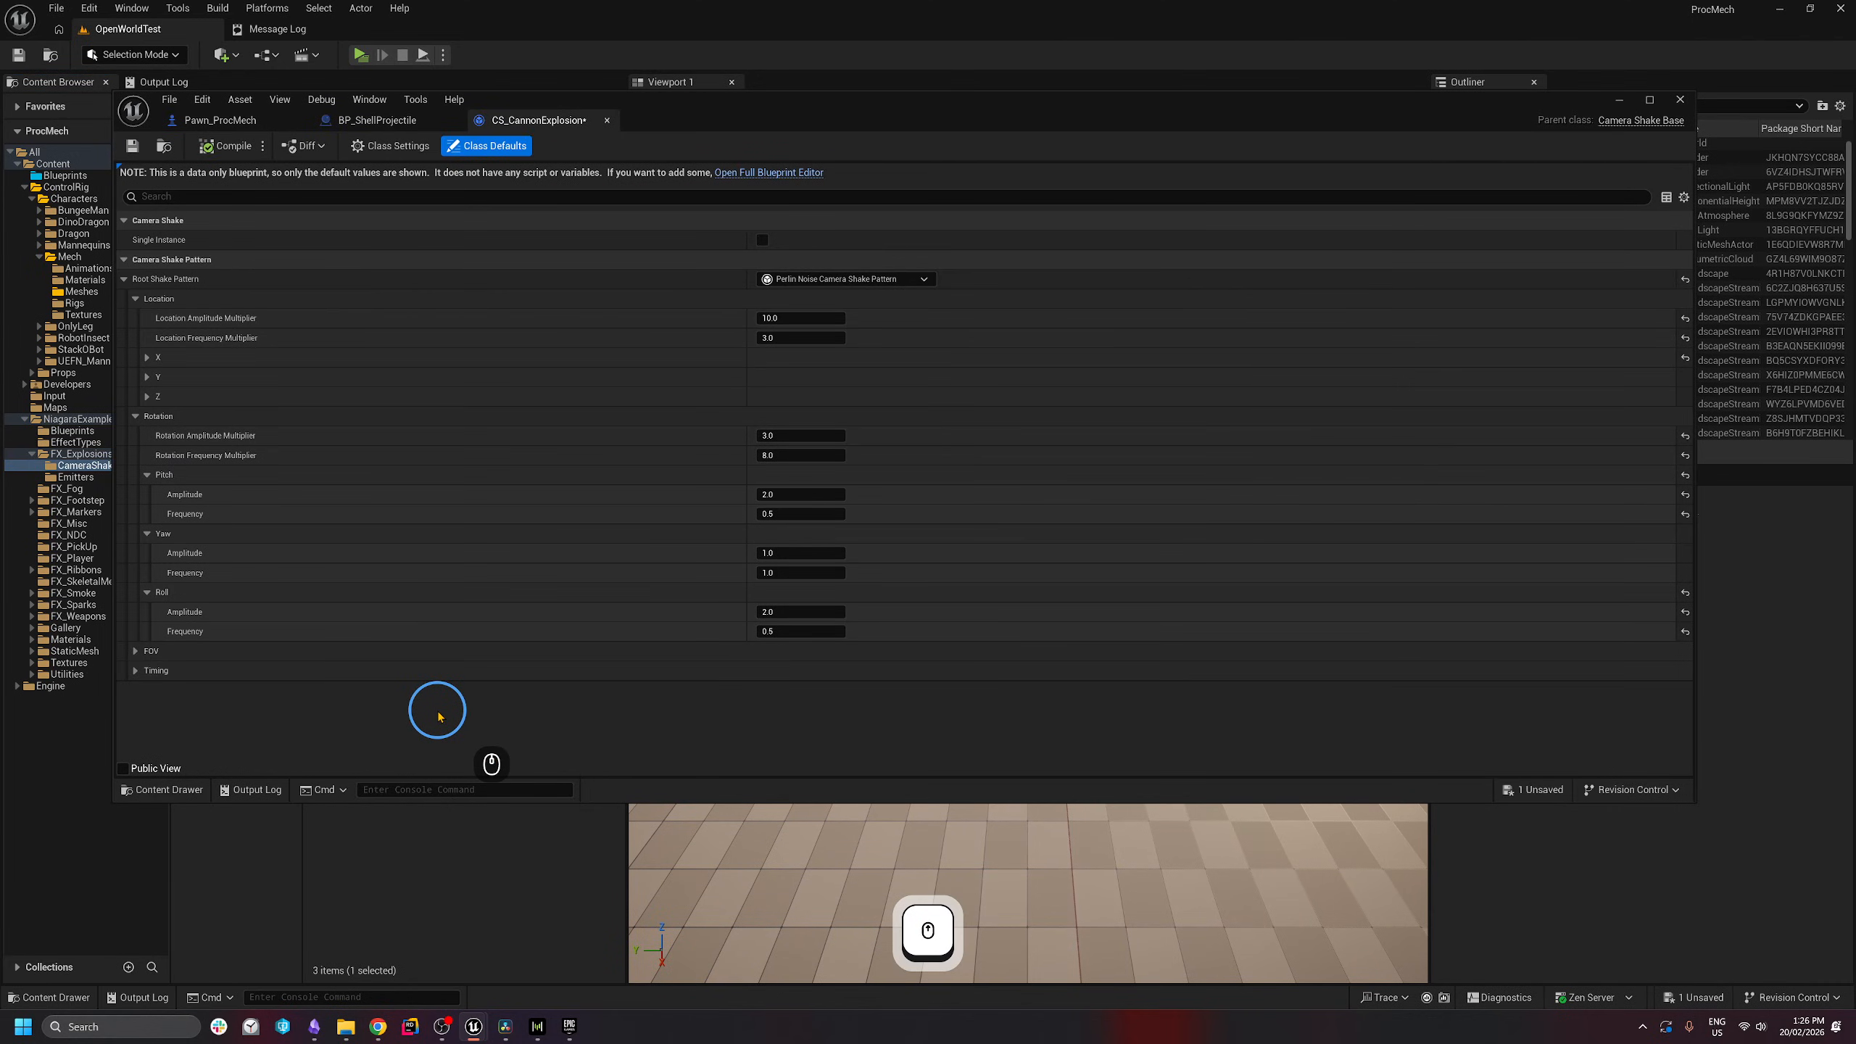
- Set CS_CannonExplosion's multipliers: location amplitude 6, location frequency 8, rotation amplitude 2, rotation frequency 12
left_click(826, 322)
type("5")
key("BackSpace")
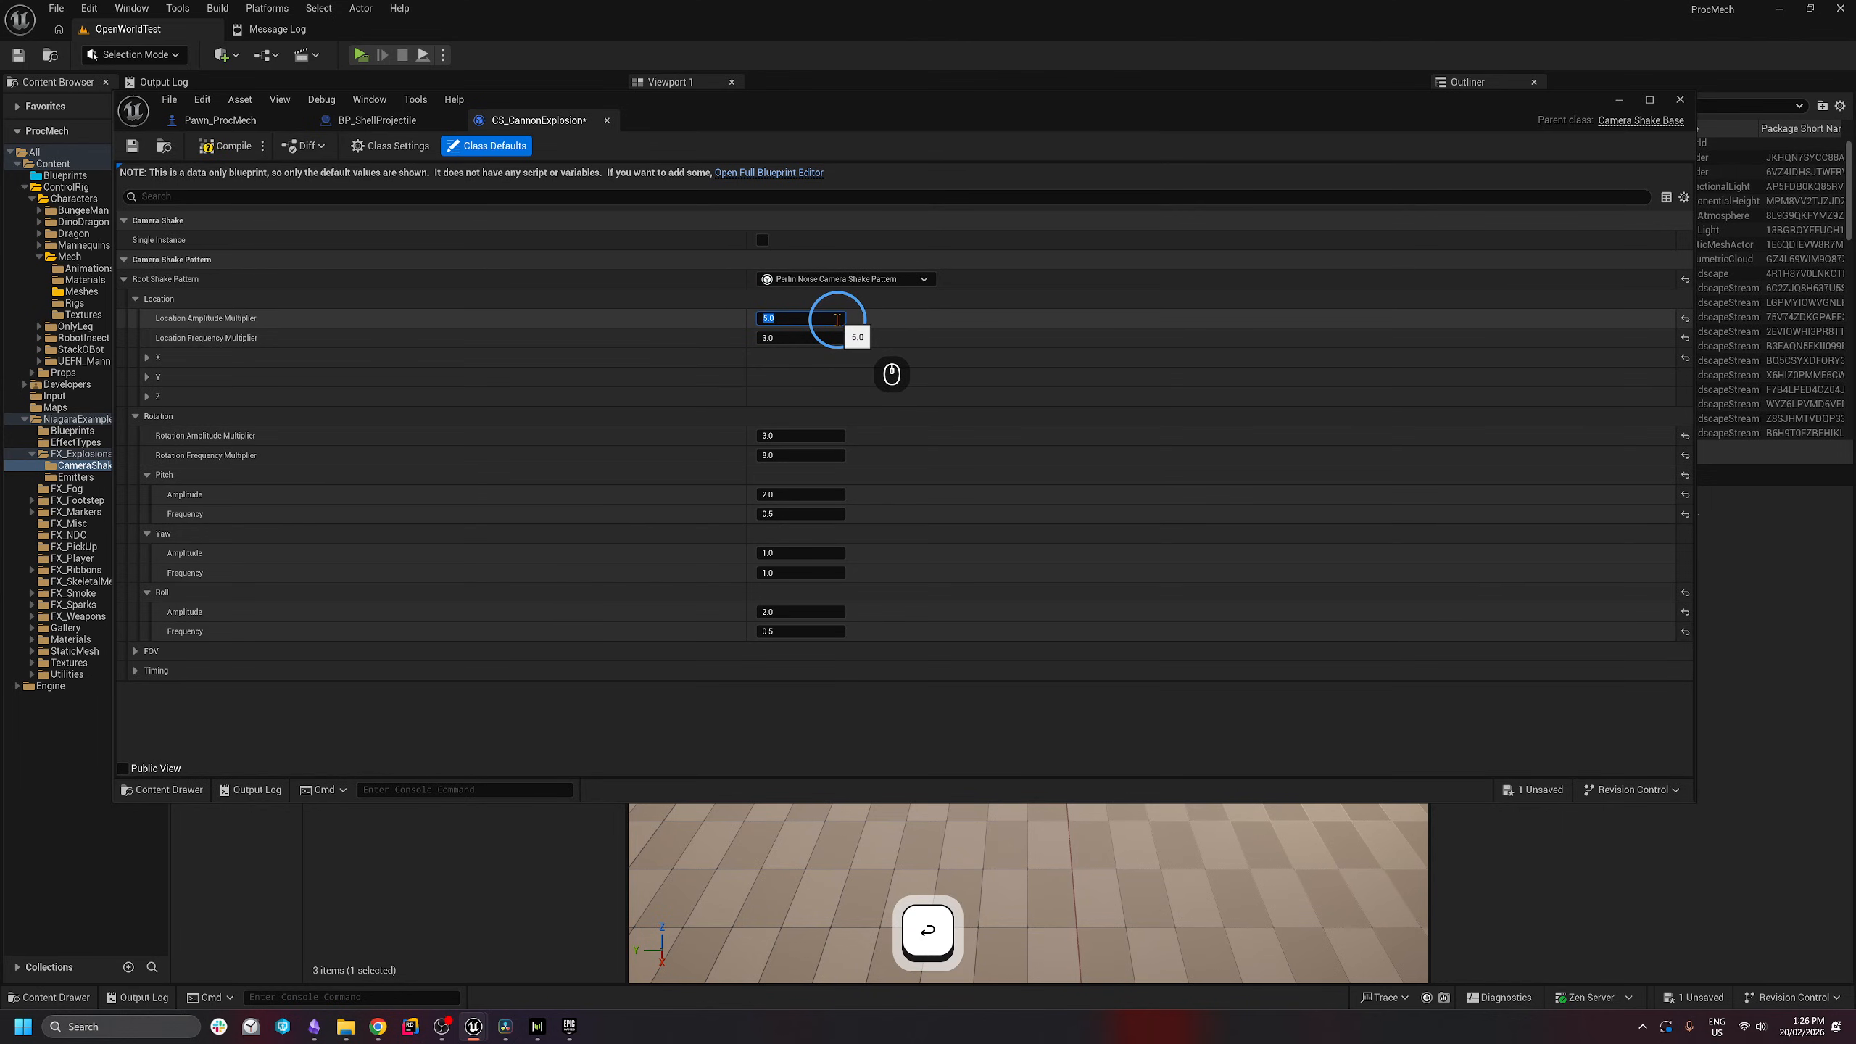
type("6")
left_click(810, 343)
type("8")
key("alt+Tab")
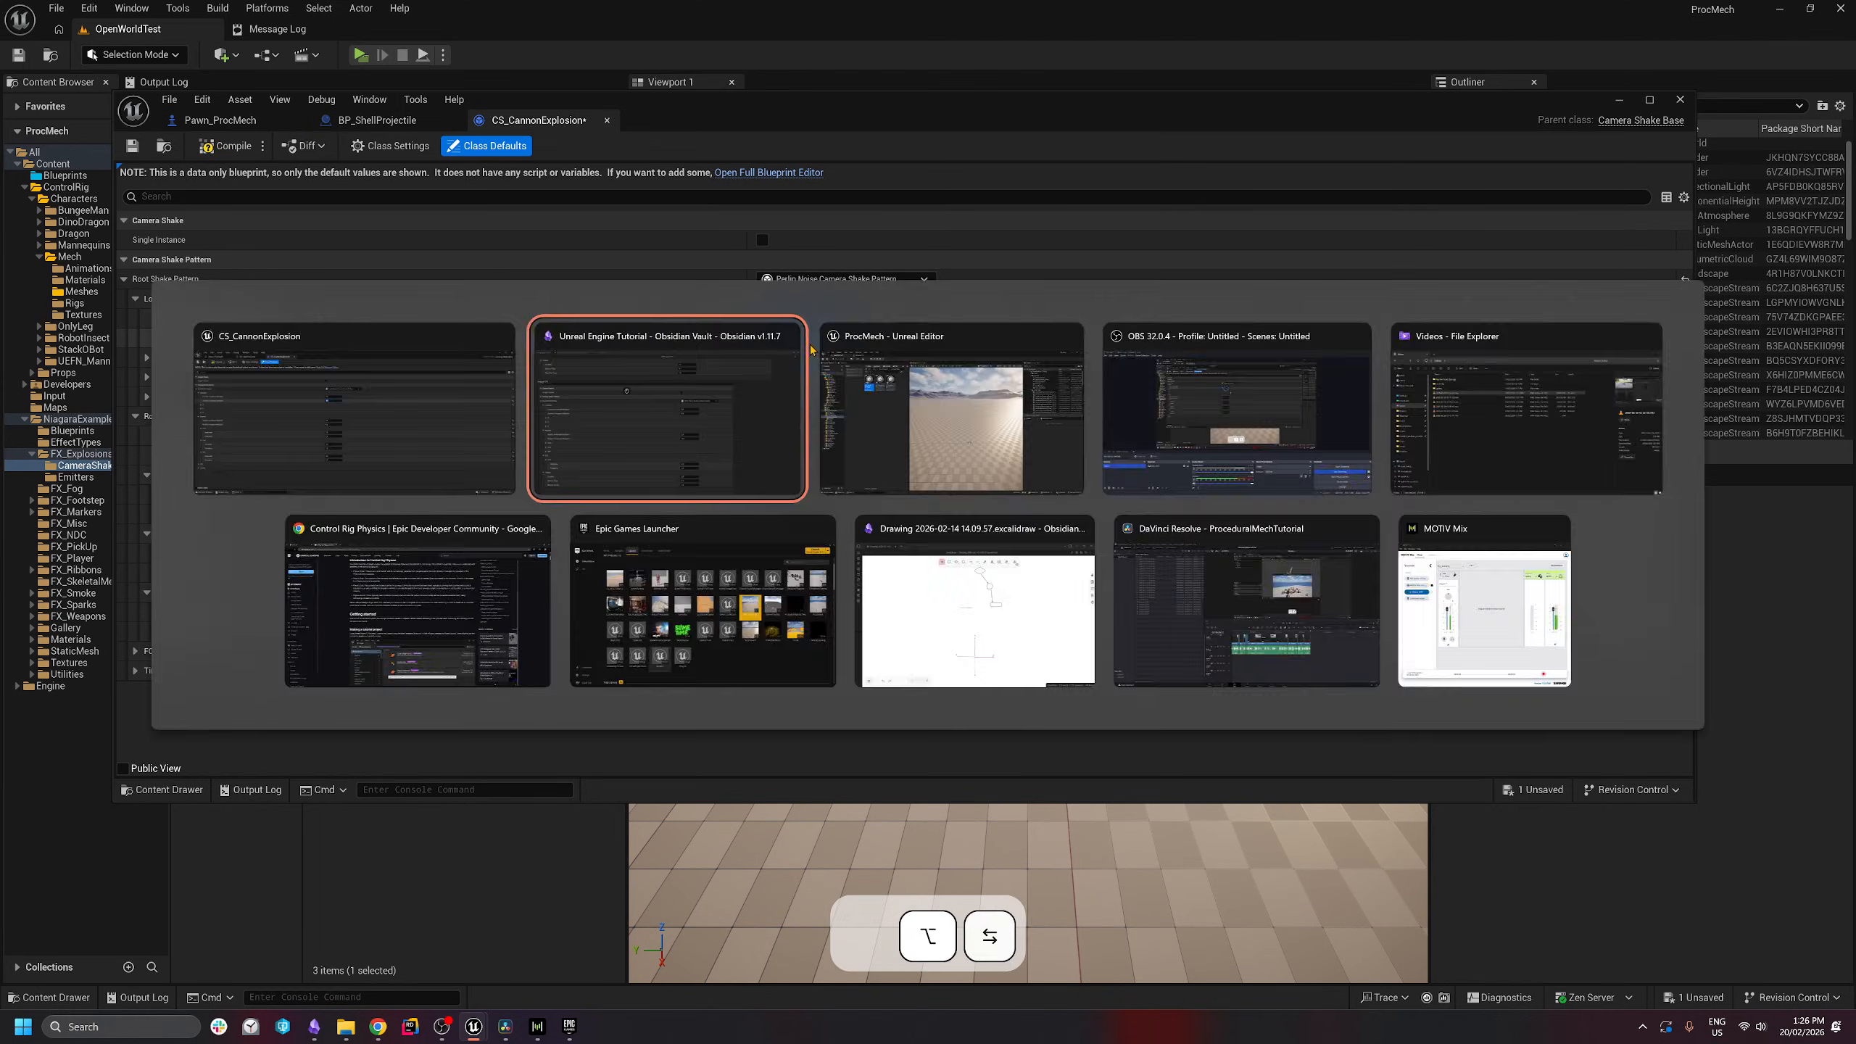
left_click(802, 436)
type("2")
key("Return")
left_click(797, 455)
type("12")
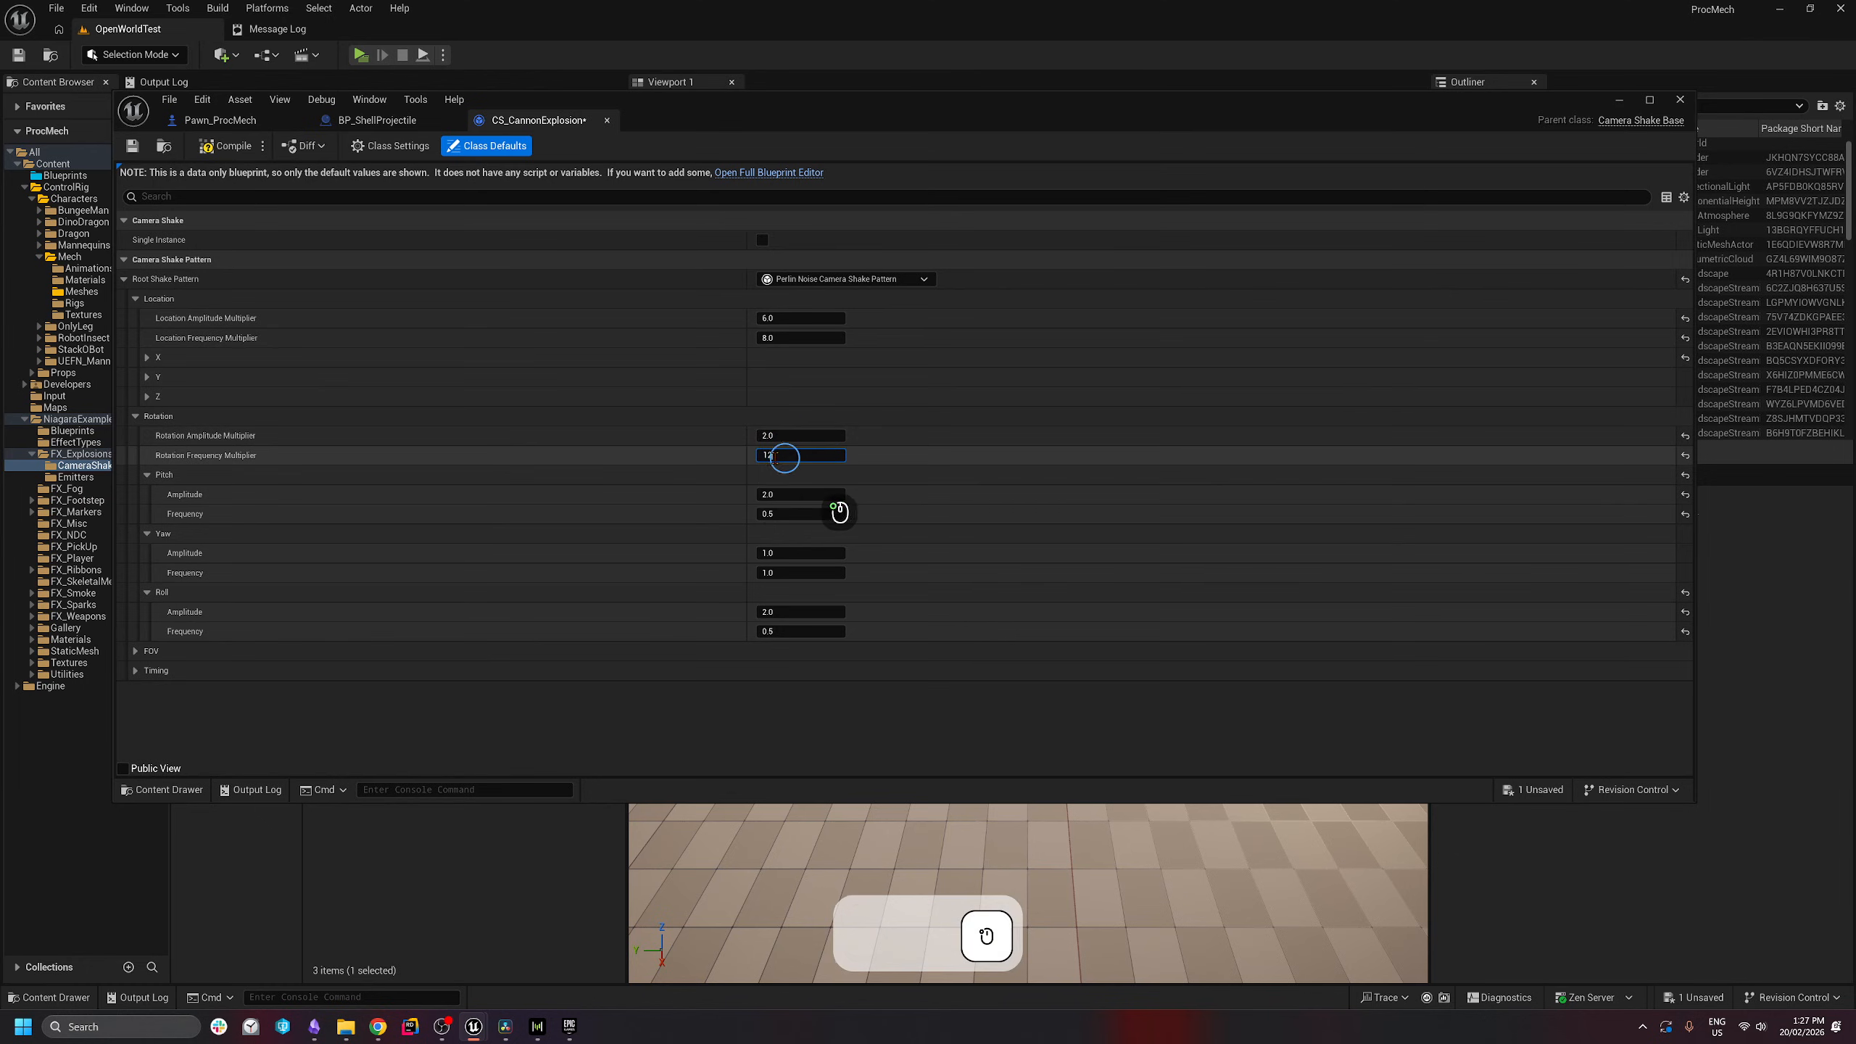
left_click(949, 460)
left_click(924, 512)
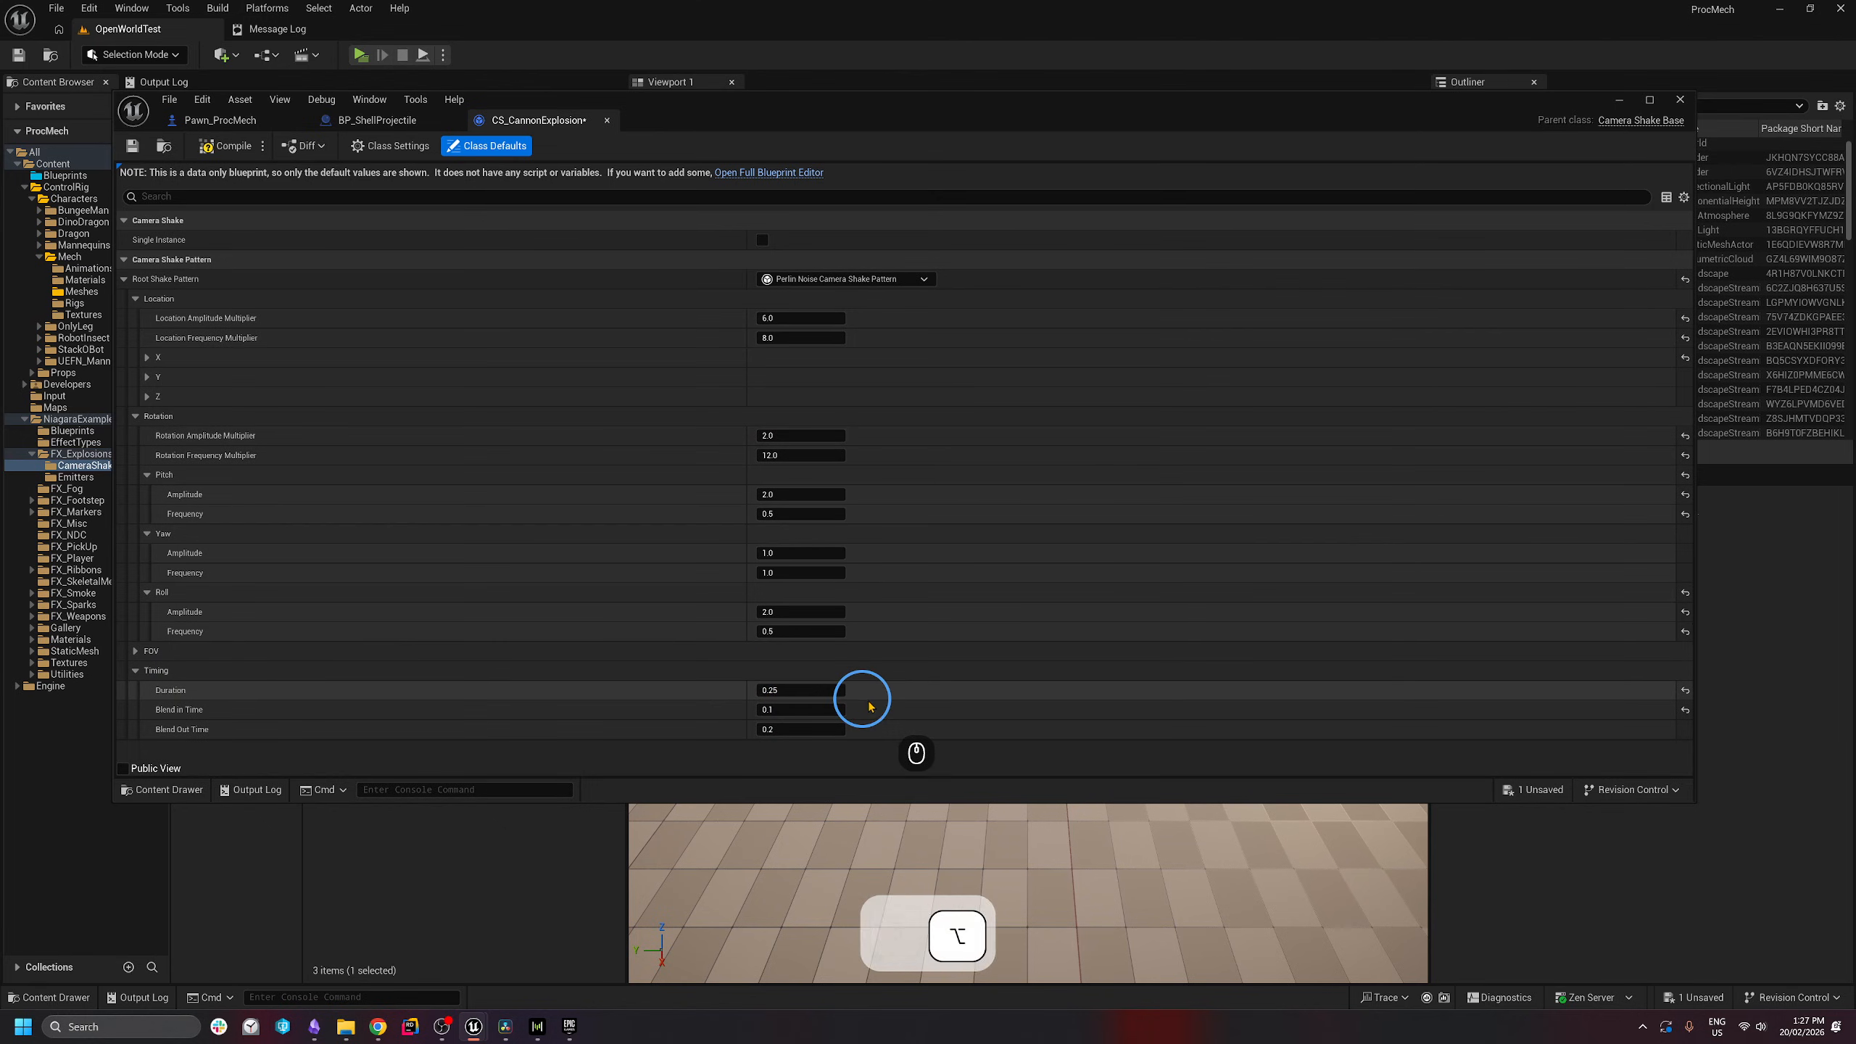
- Set timing to Duration 2.0, Blend In 0.3, Blend Out 1.6, and move the editor aside to reveal the shake assets
key("alt+Tab")
key("alt+Tab")
left_click(791, 692)
type("2")
key("Return")
left_click(784, 707)
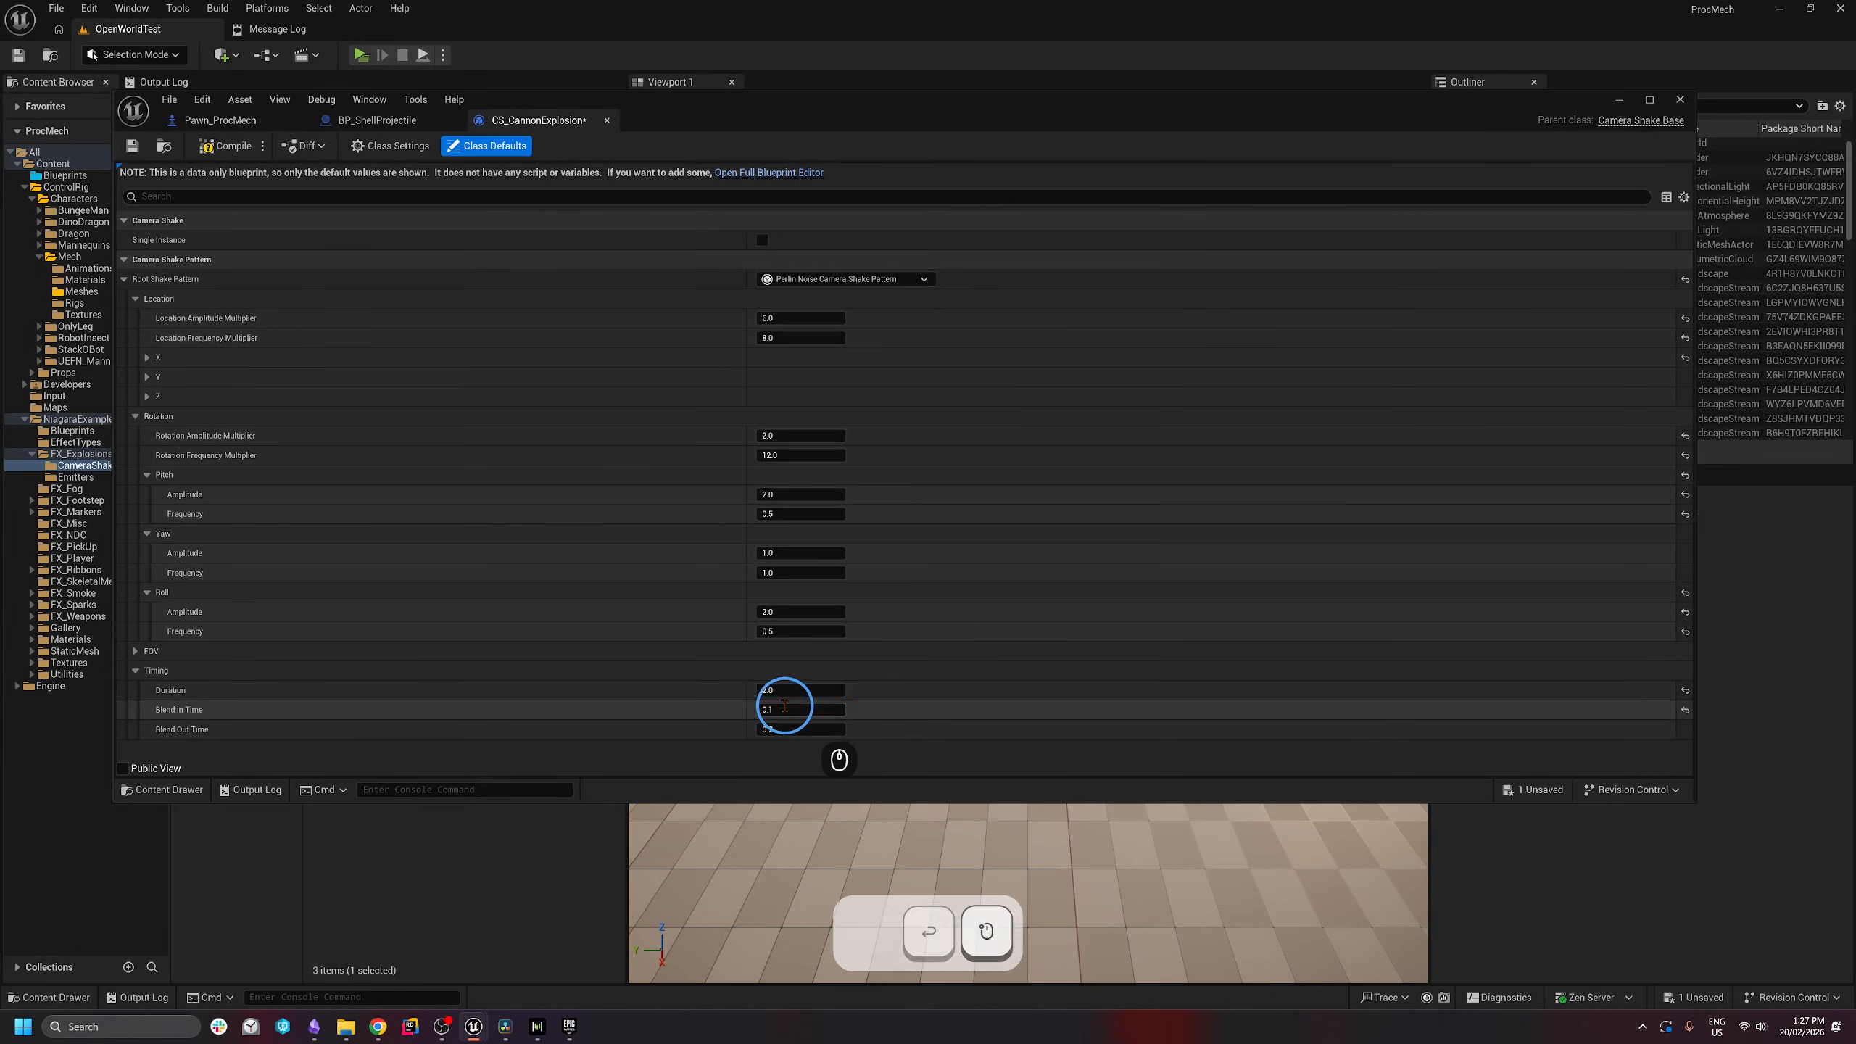
type("0.3")
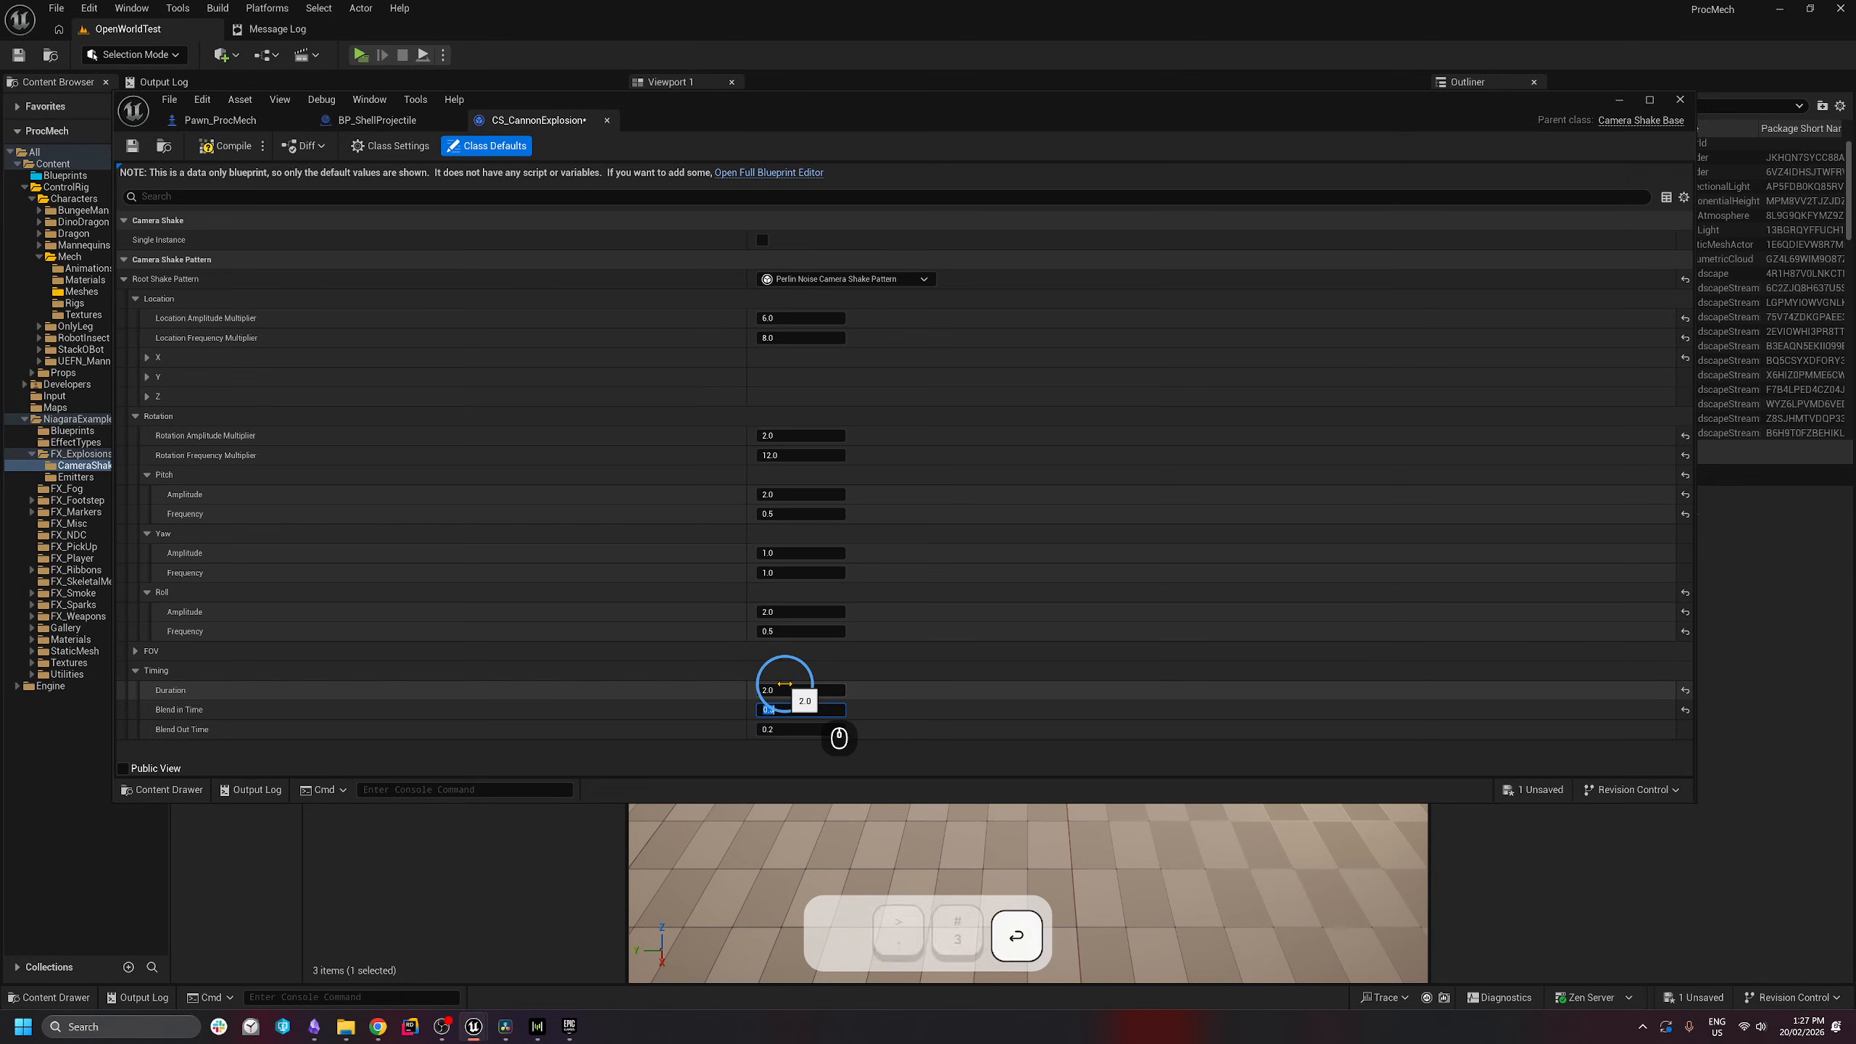
key("Return")
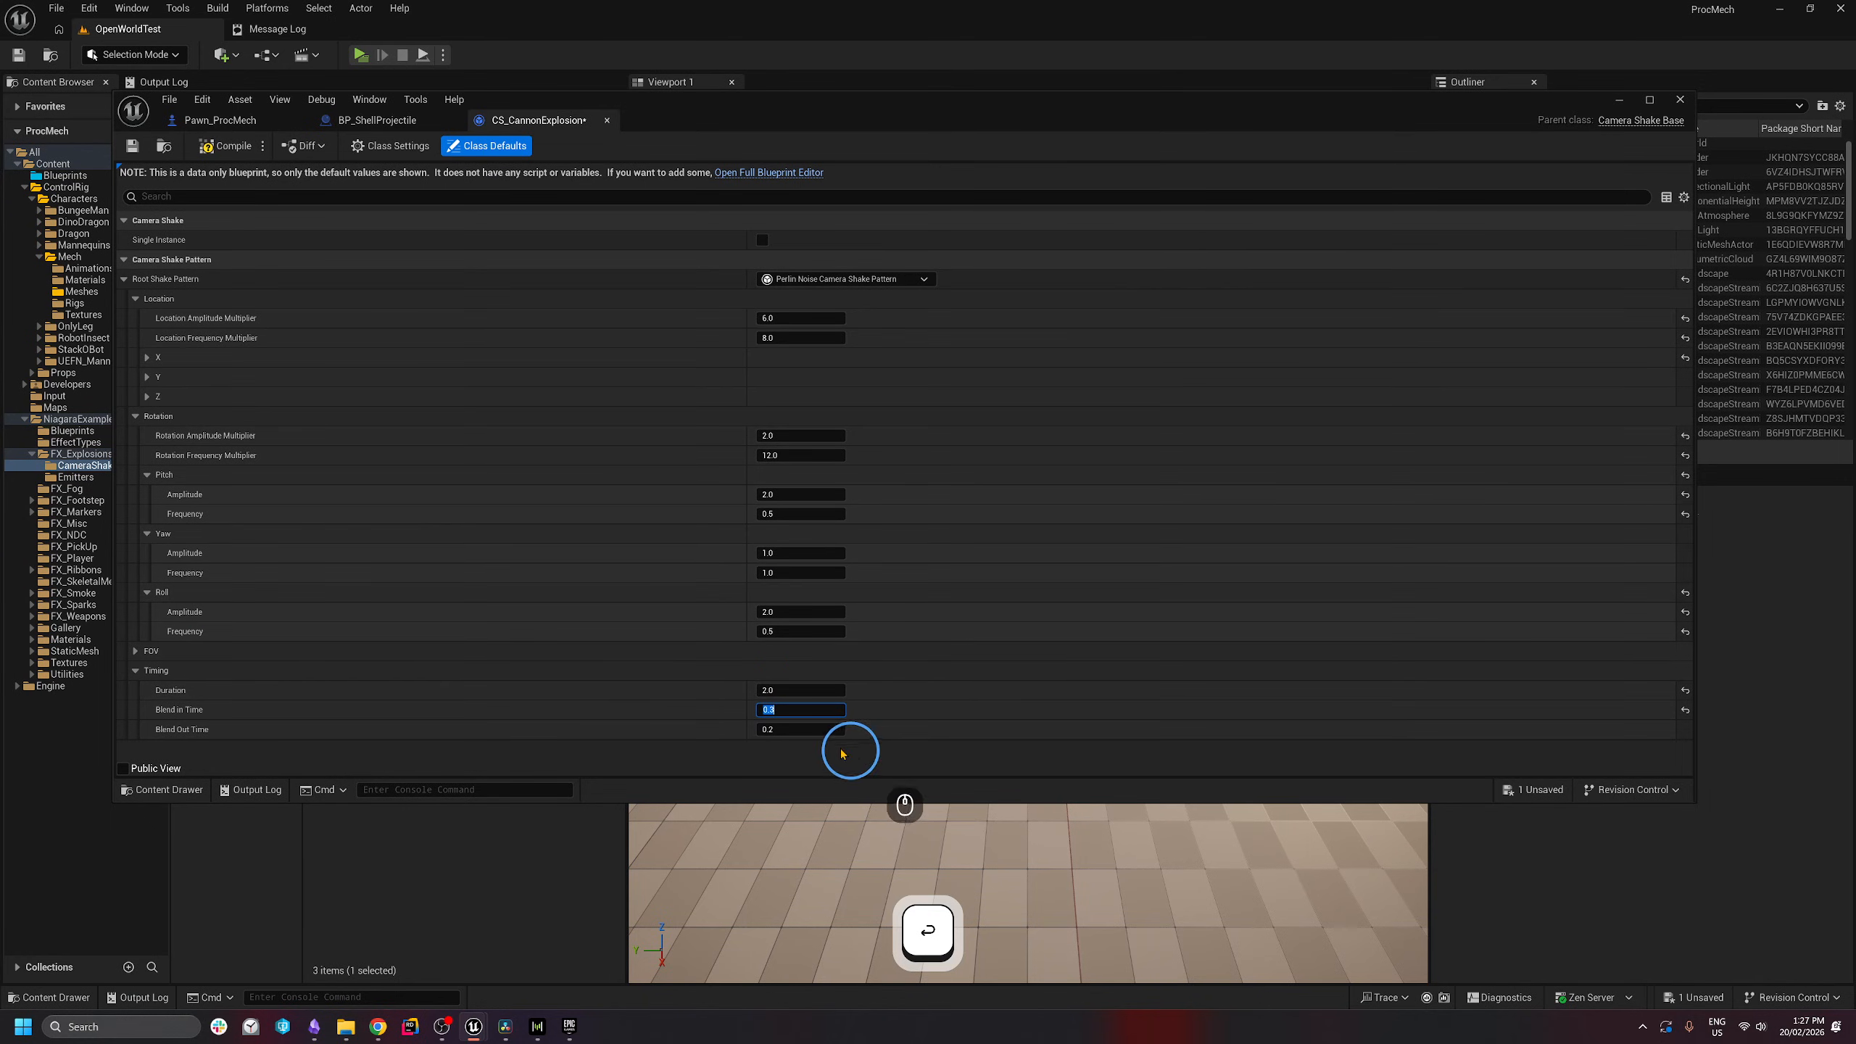
left_click(808, 728)
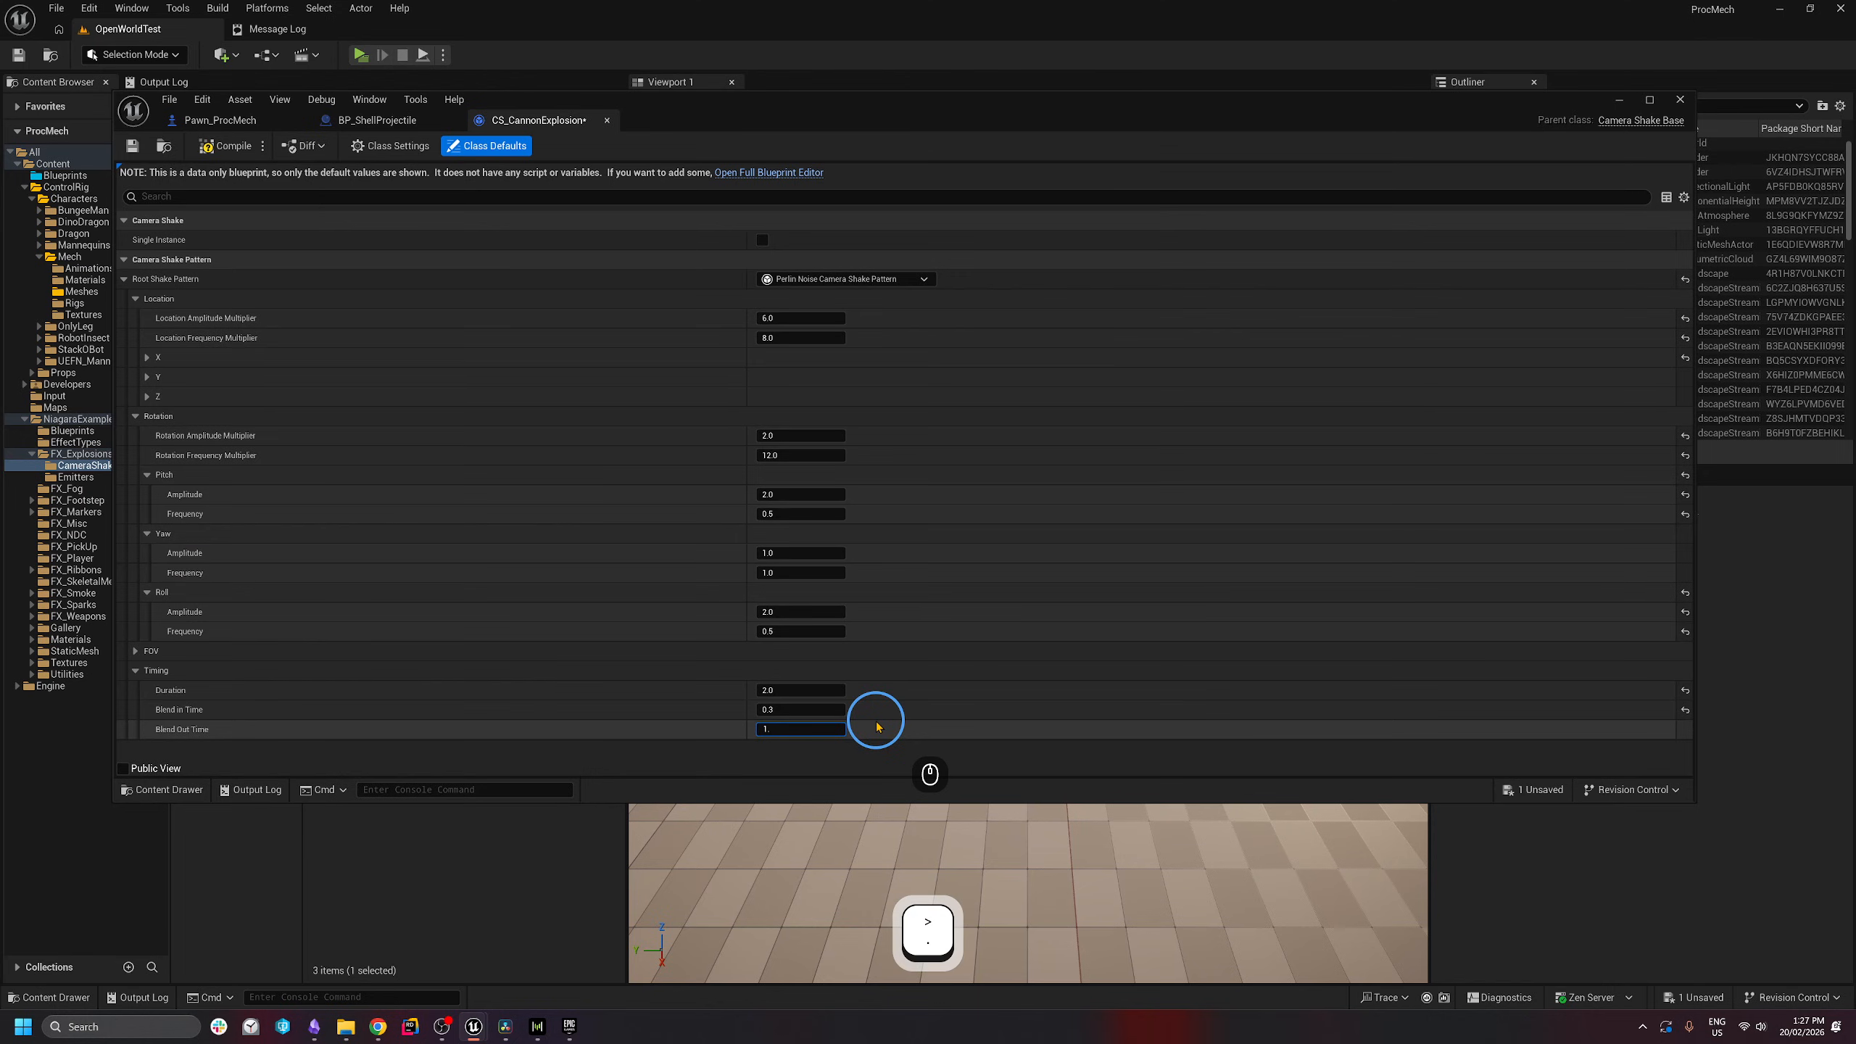
key("Return")
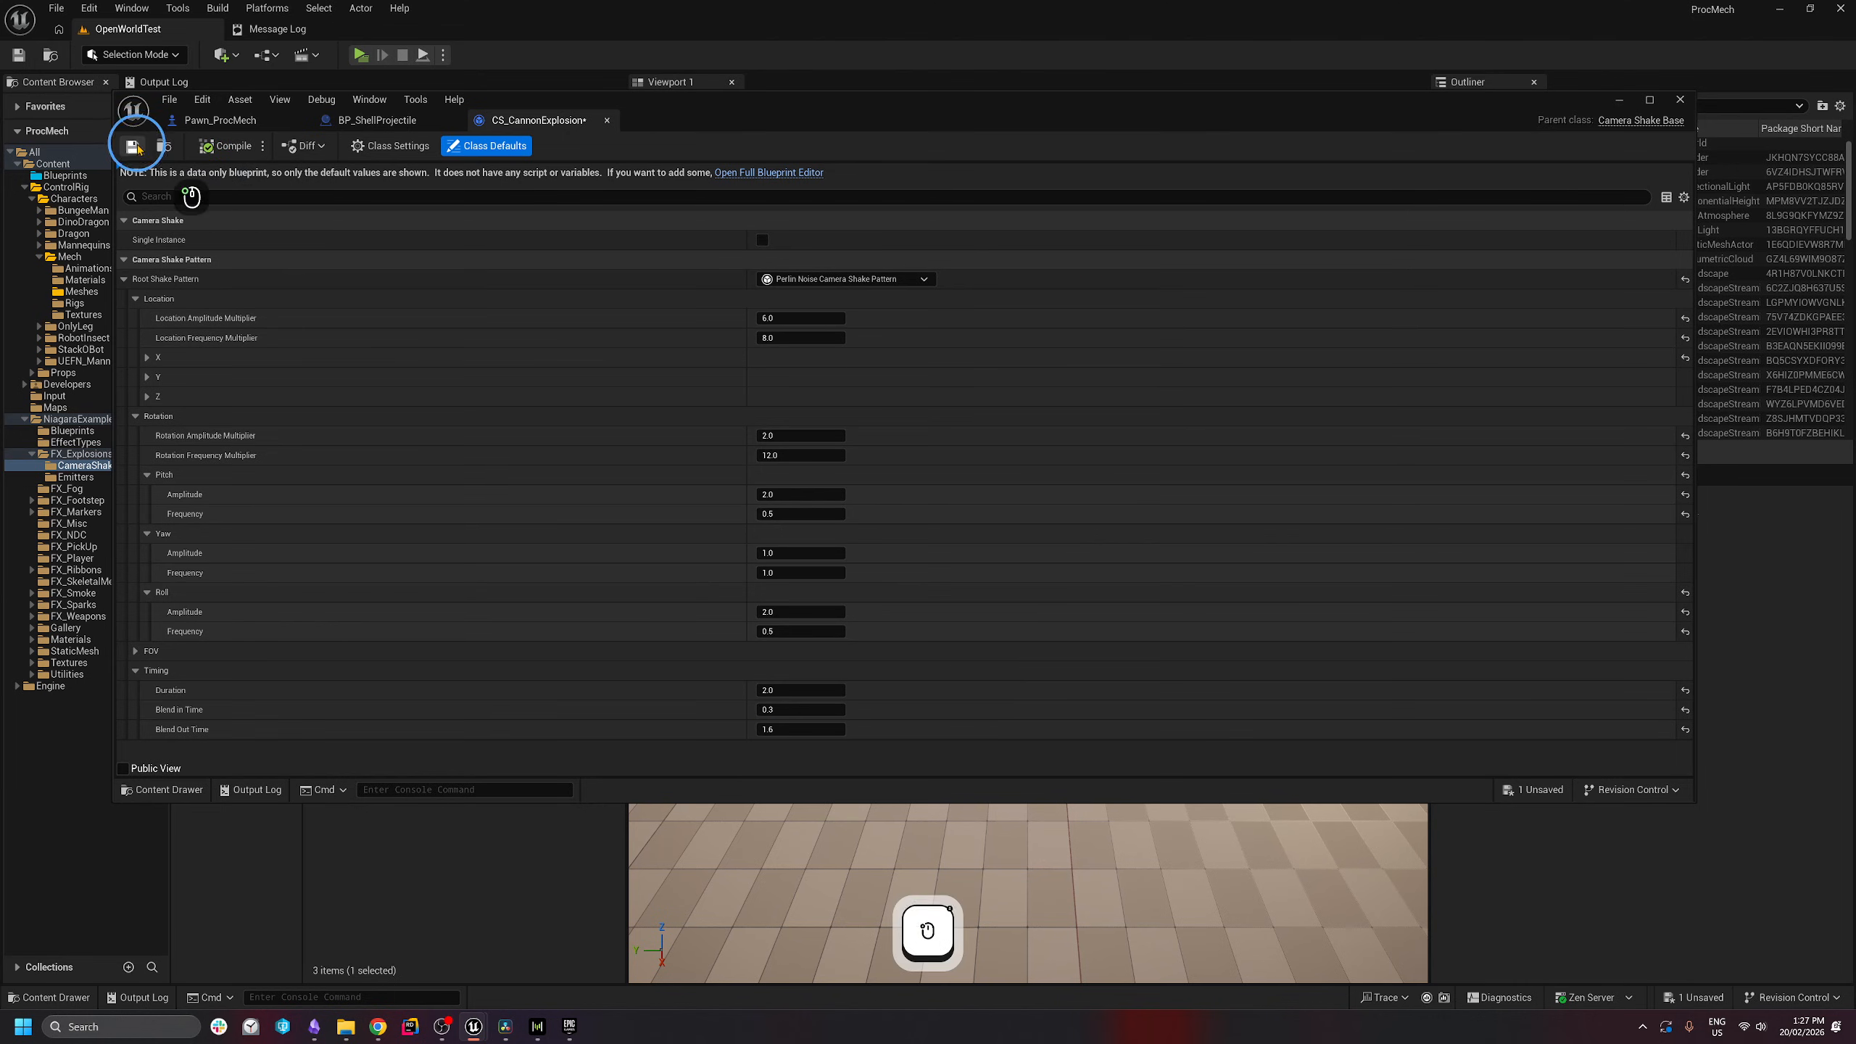
left_click_drag(730, 120, 1222, 124)
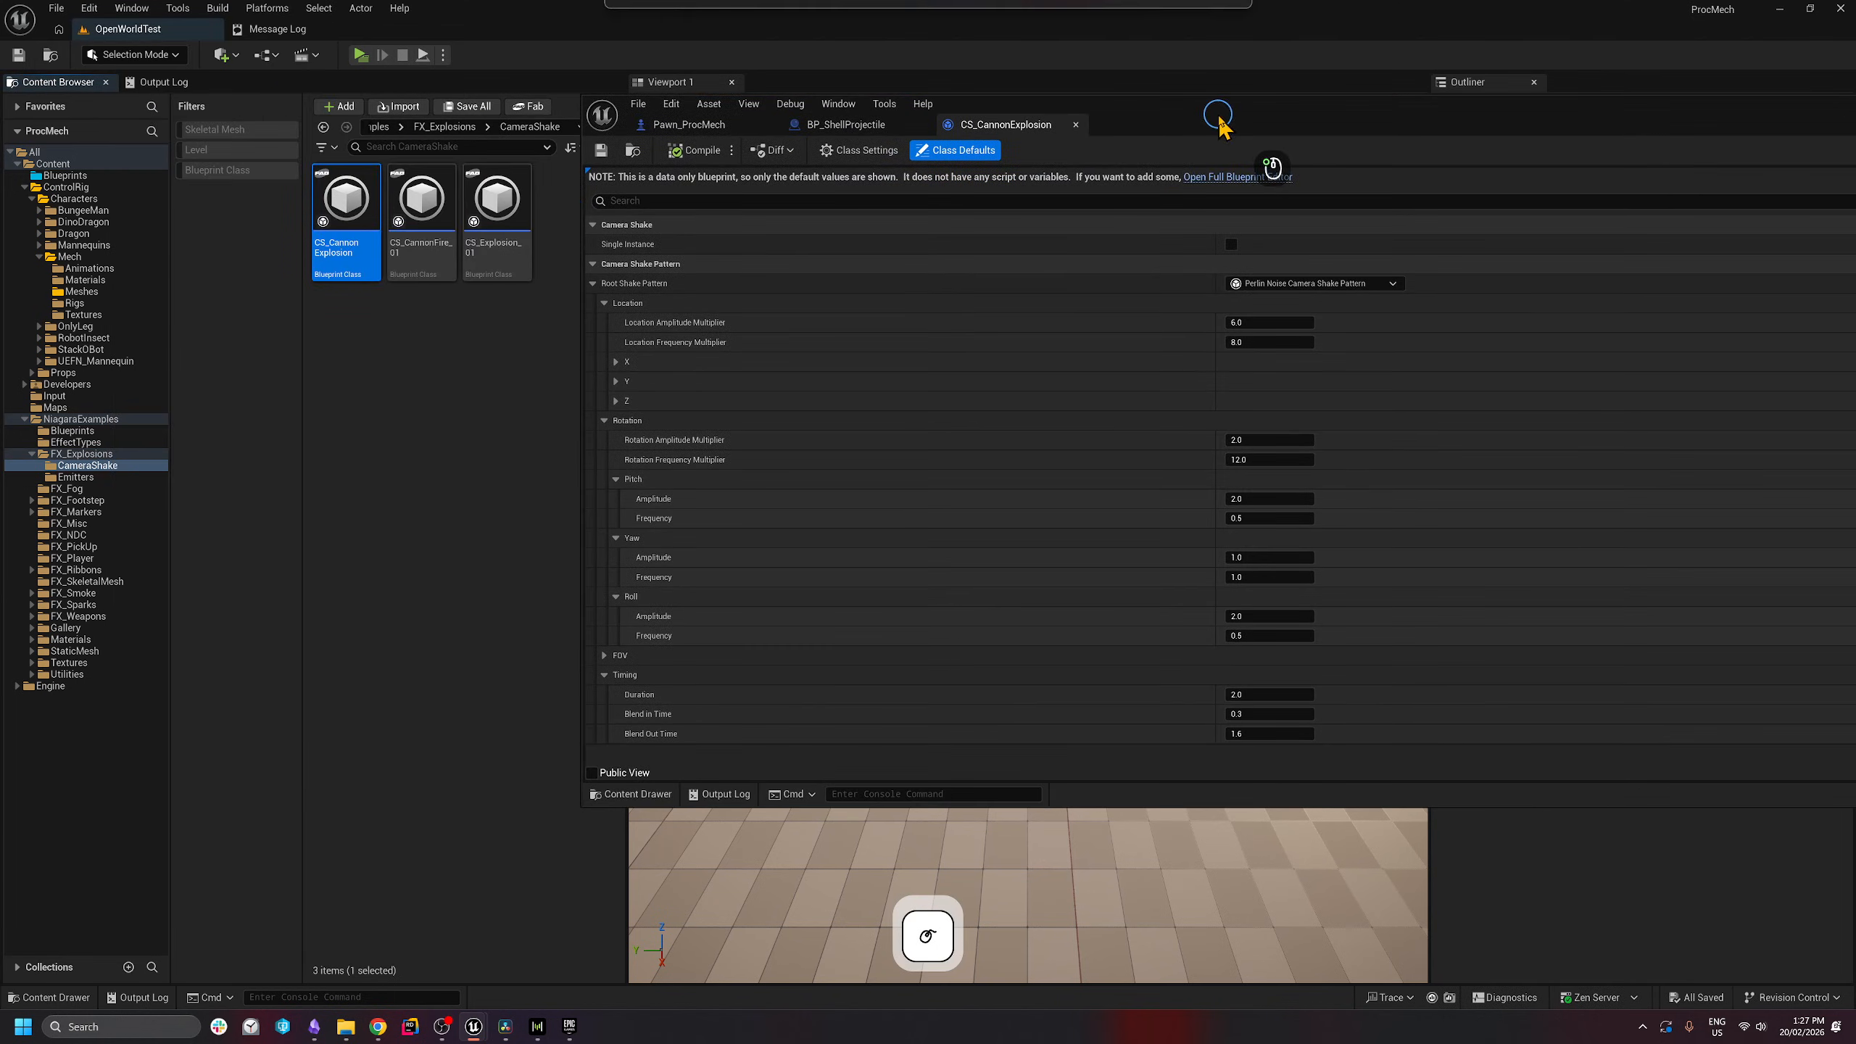
- Open CS_CannonFire_01 and change its shake Duration from 0.25 to 1.1
left_click(422, 234)
left_click(496, 234)
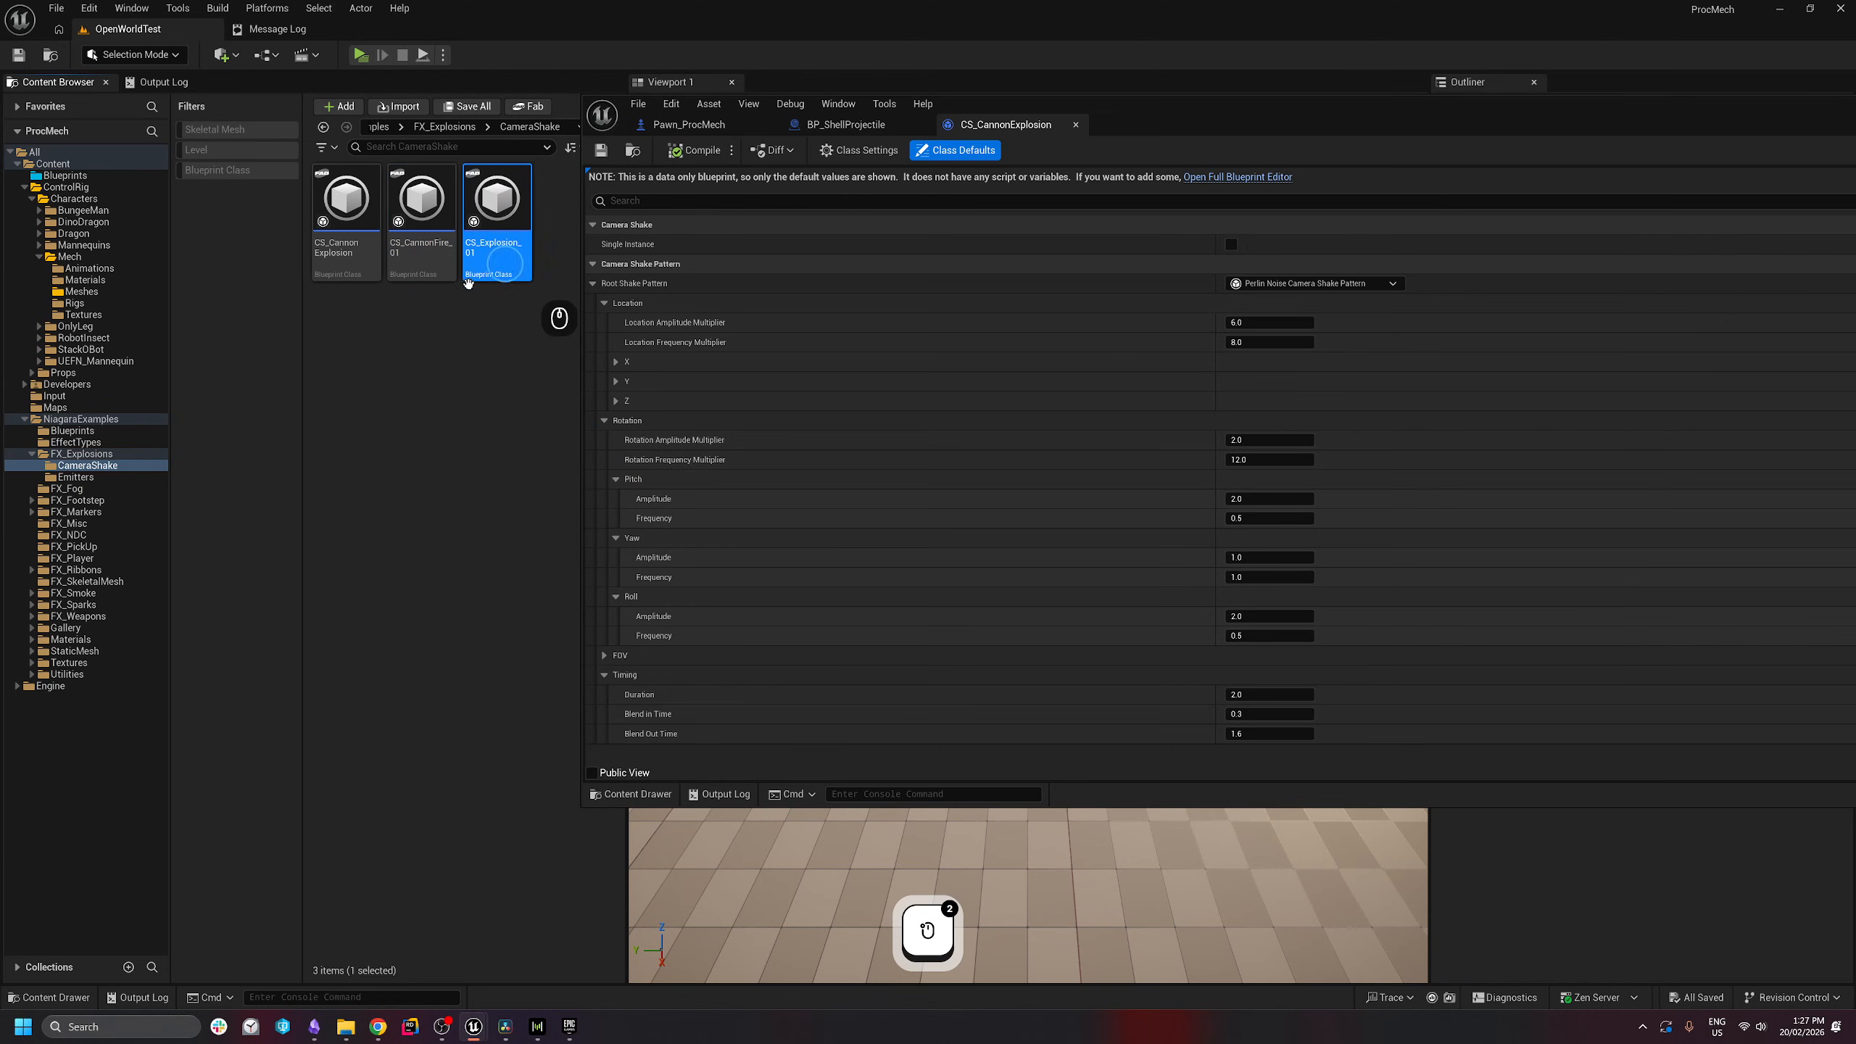
left_click(404, 253)
left_click_drag(1309, 107, 829, 132)
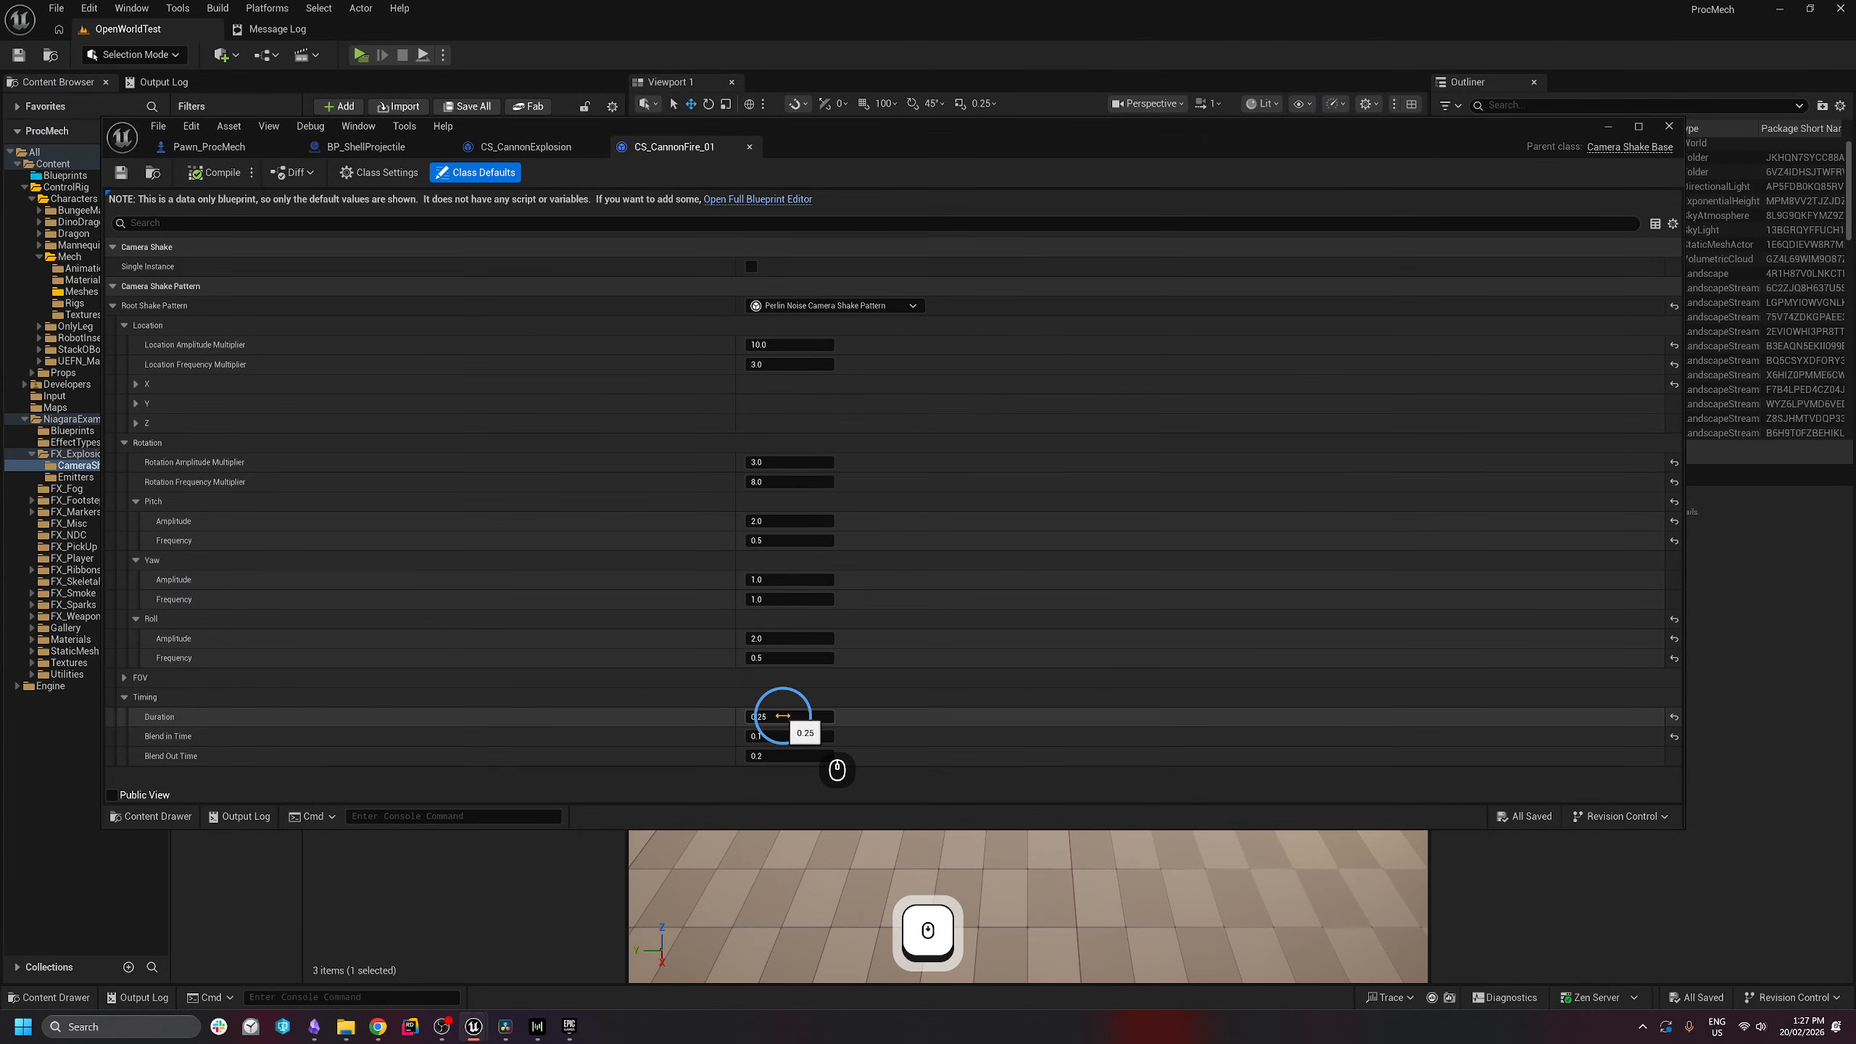
left_click(782, 716)
type("1.1")
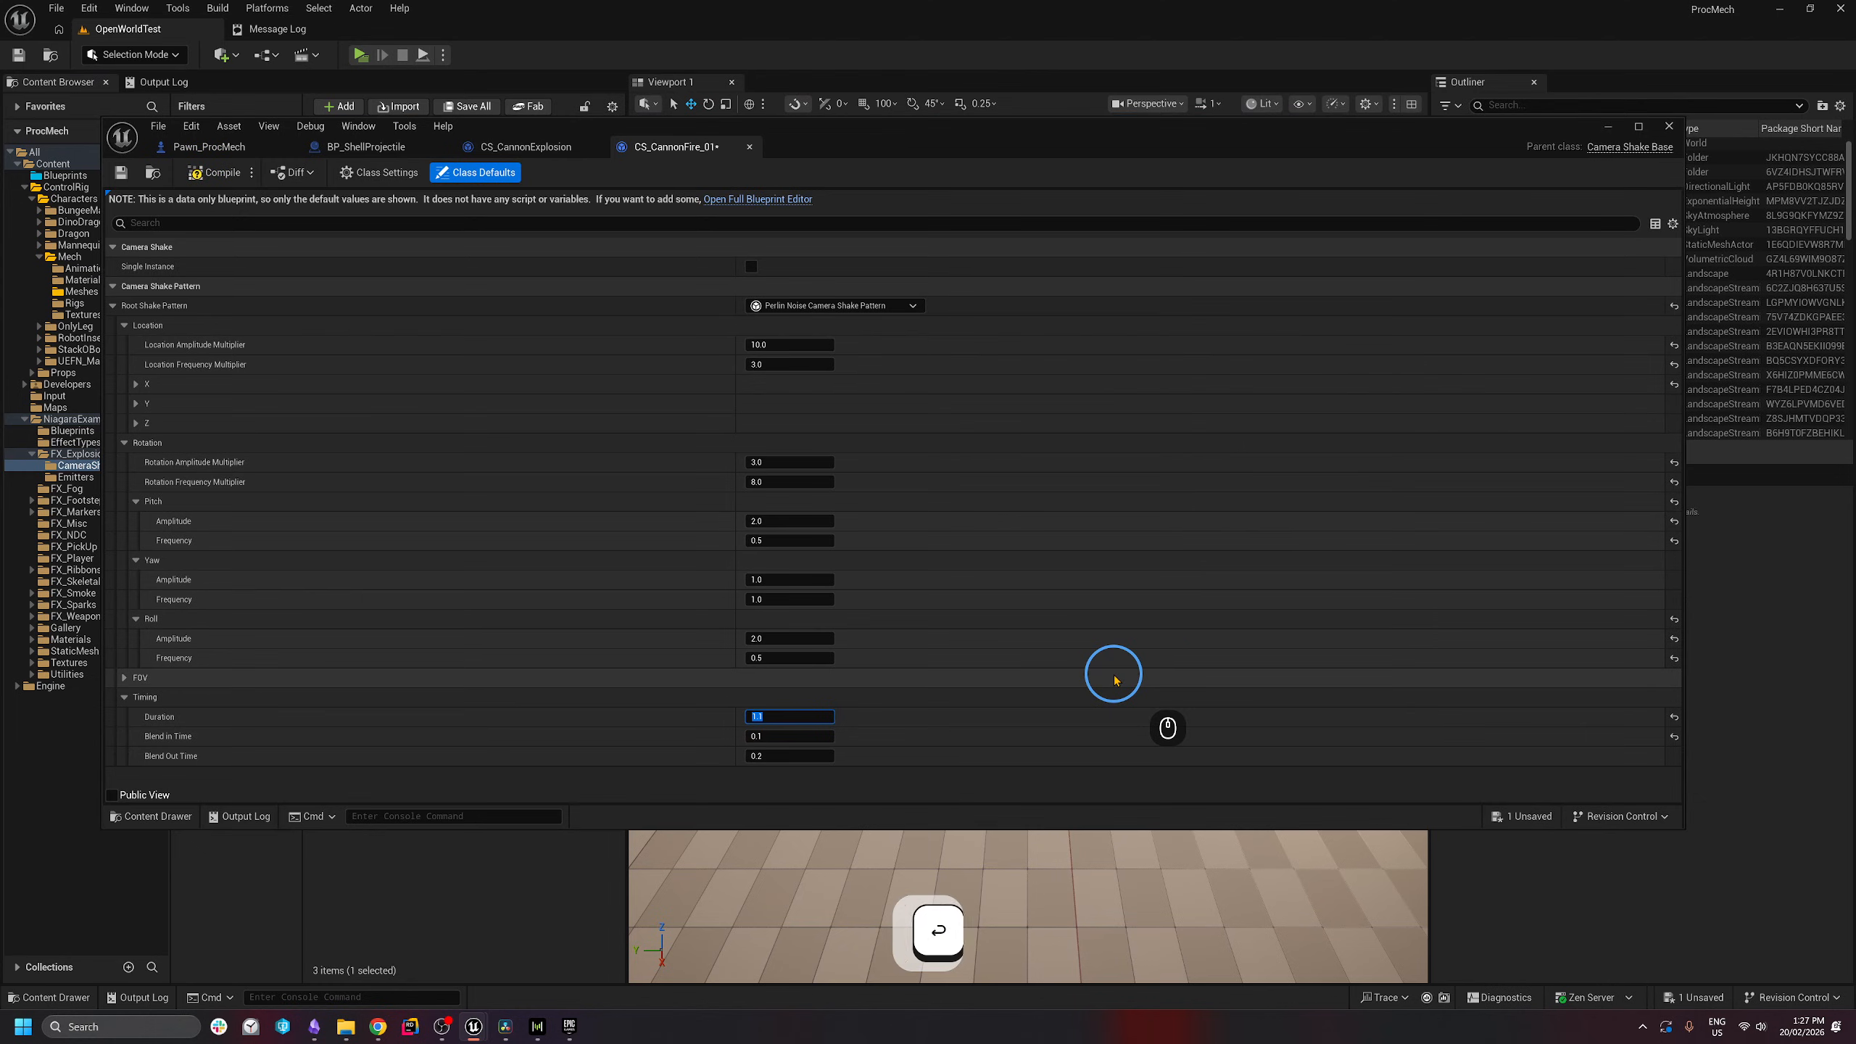
key("Return")
left_click(759, 758)
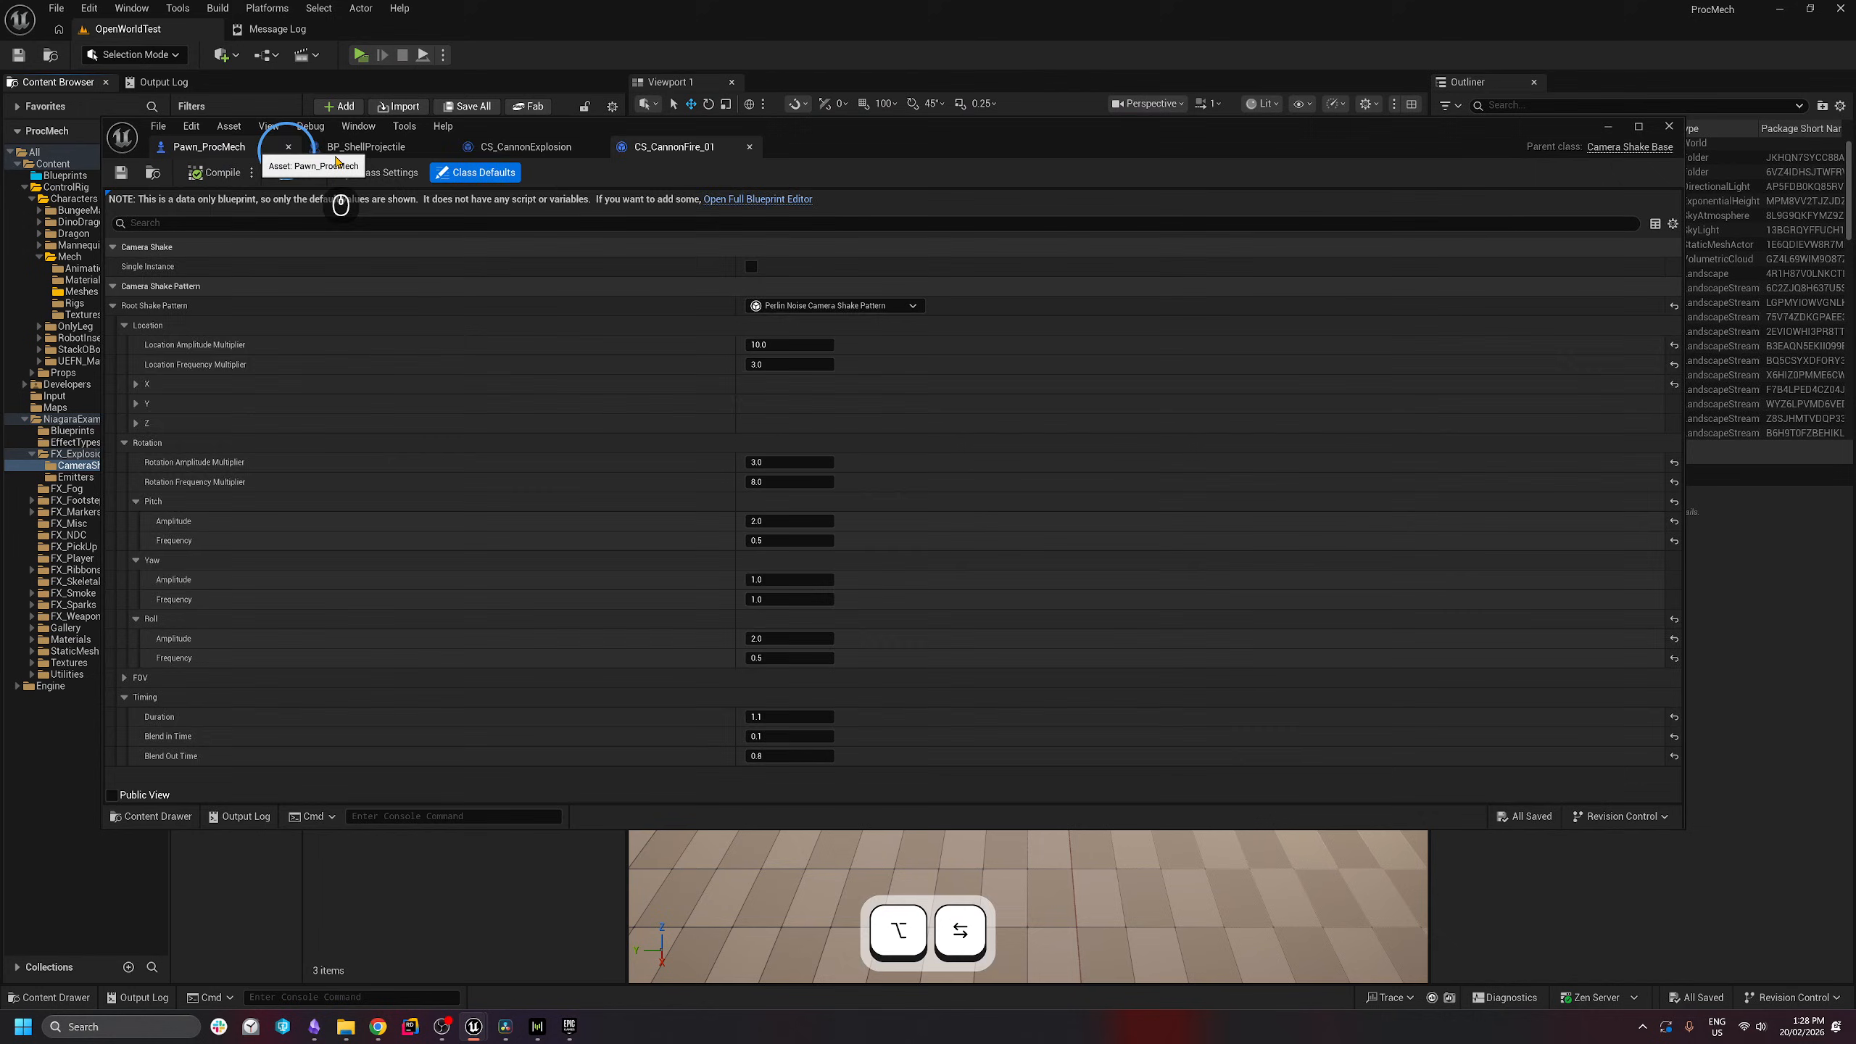
- Return to BP_ShellProjectile's full-screen event graph and move Spawn System and Get Actor Location right
left_click(411, 149)
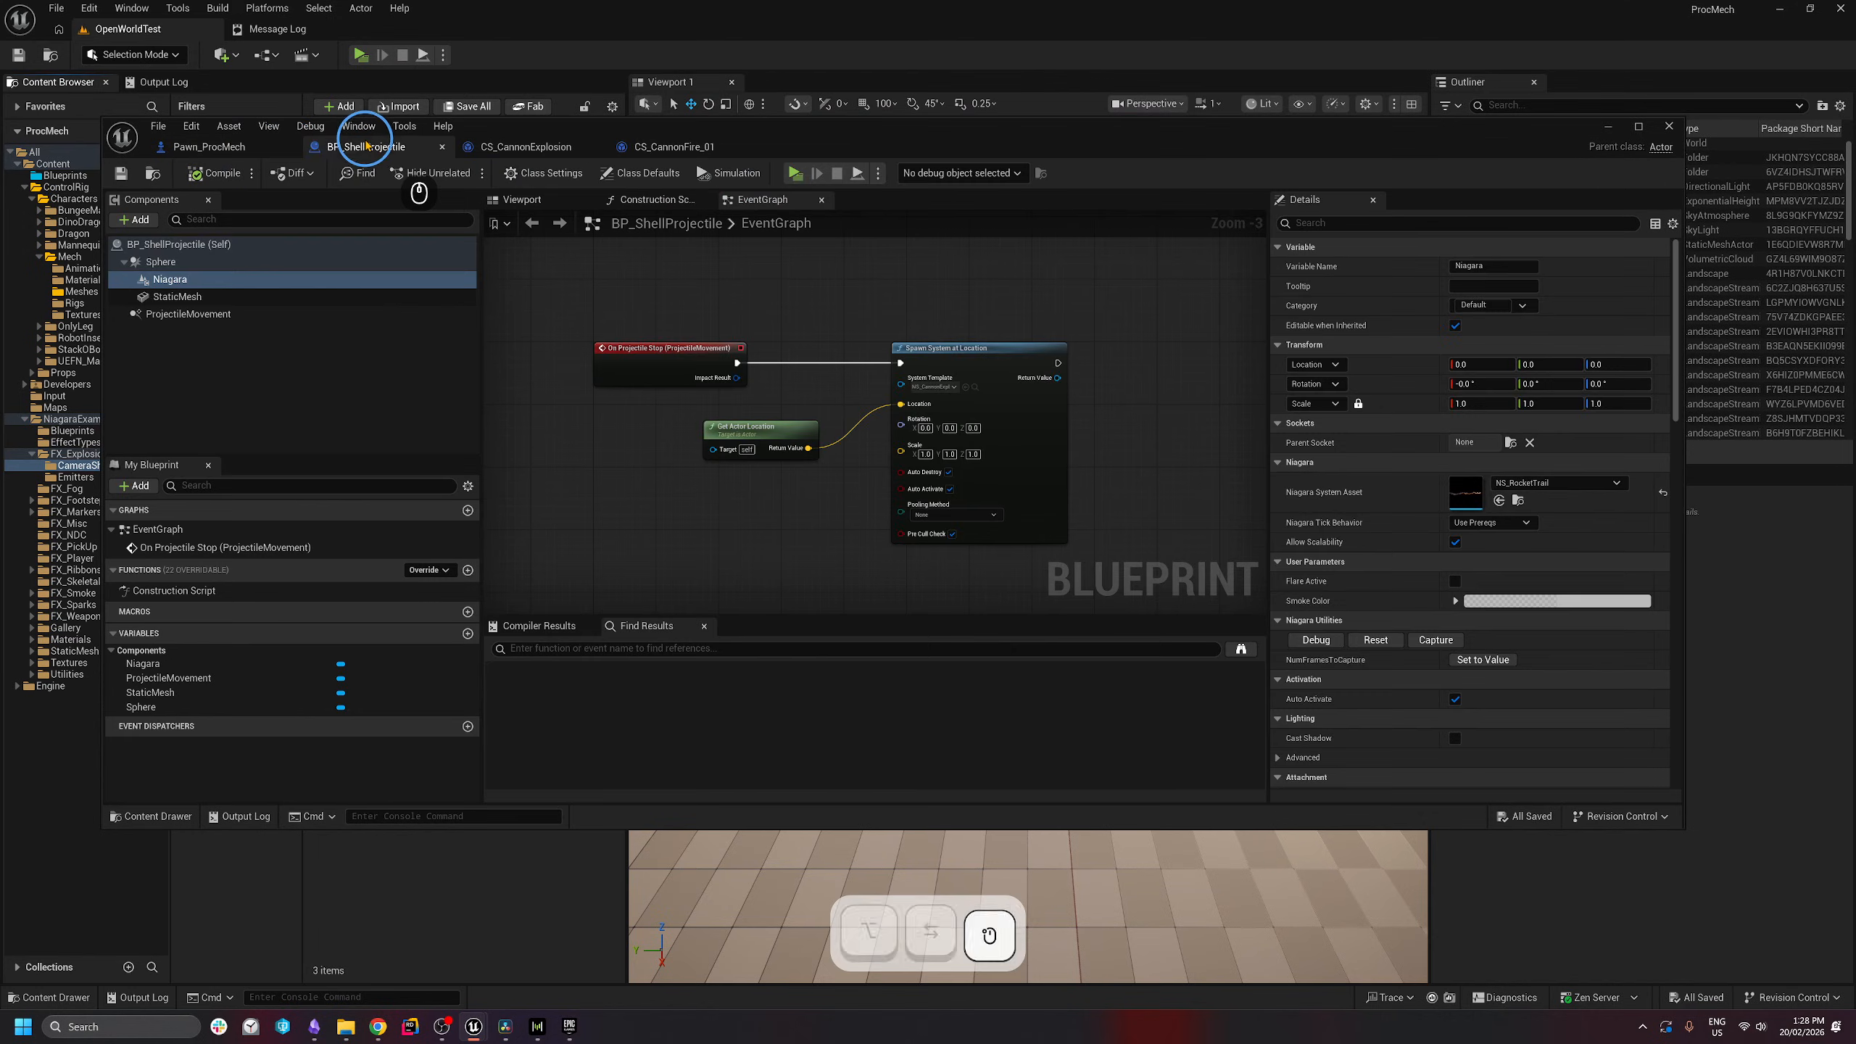
left_click(1648, 131)
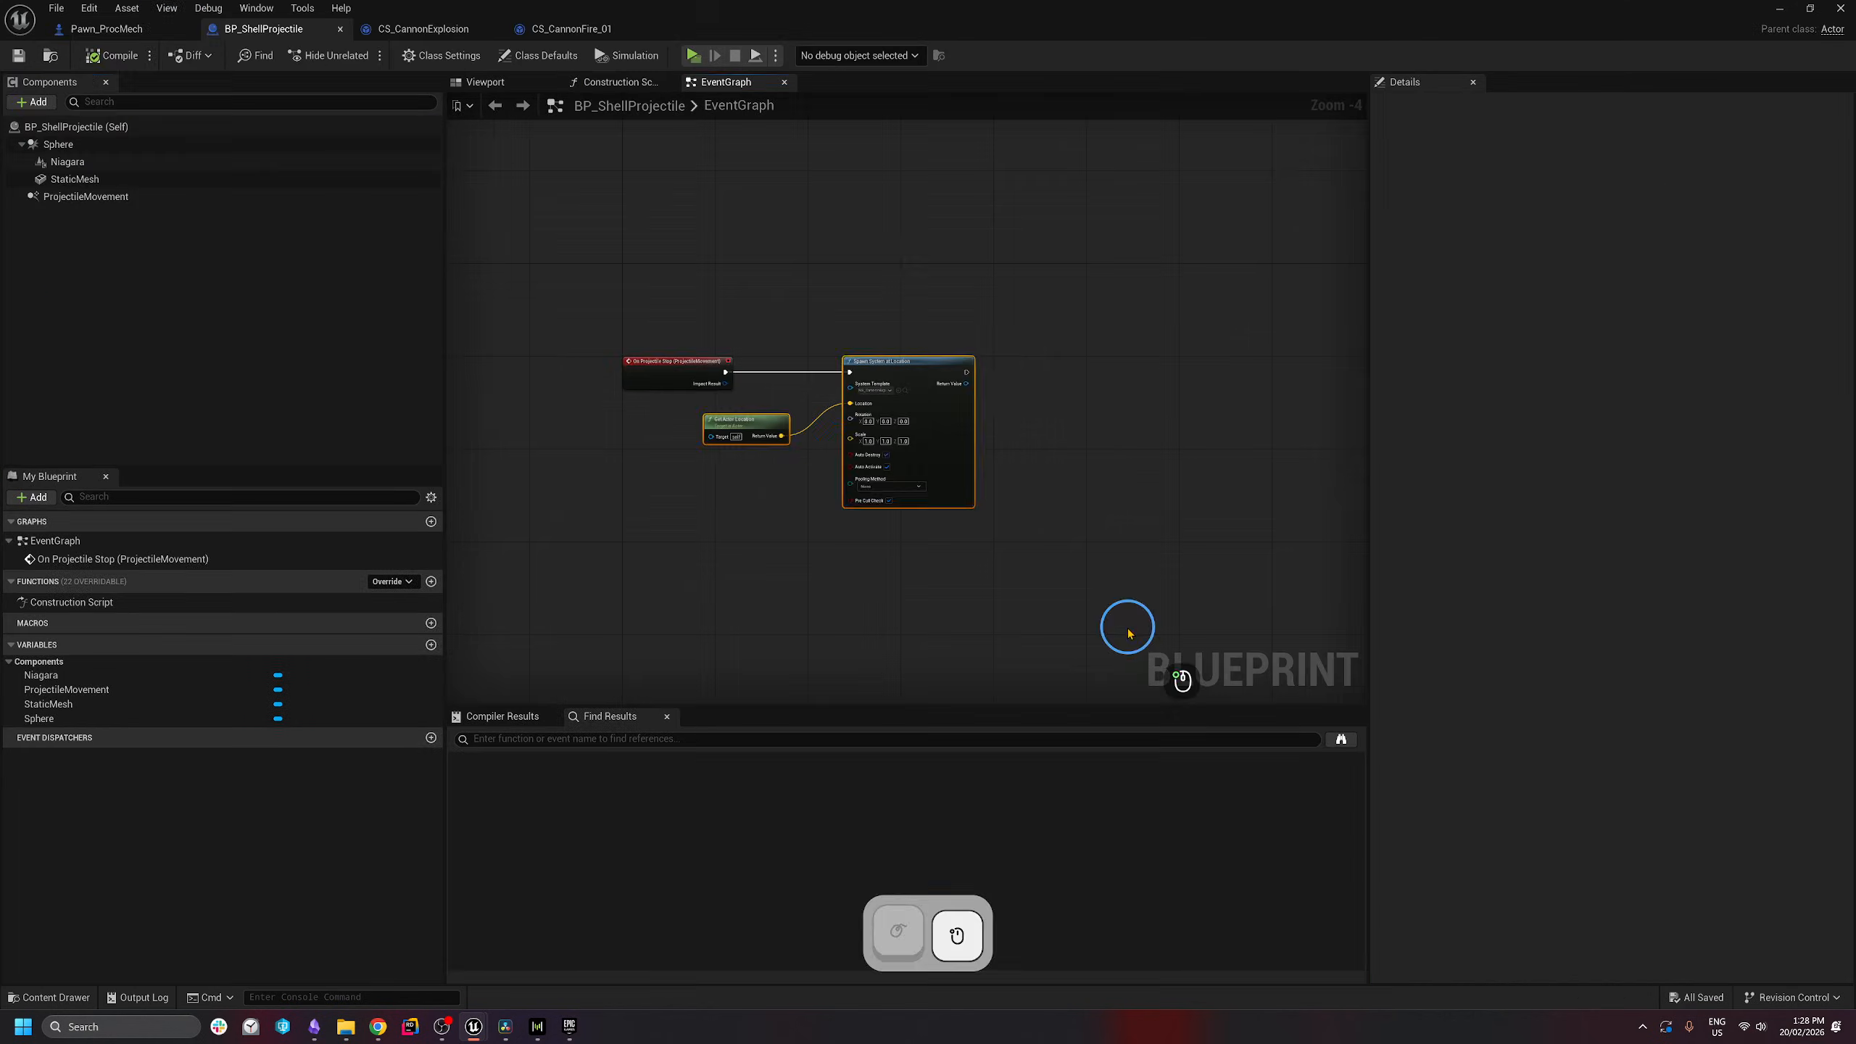
left_click_drag(1106, 581, 754, 298)
left_click_drag(747, 422, 885, 432)
left_click(1236, 255)
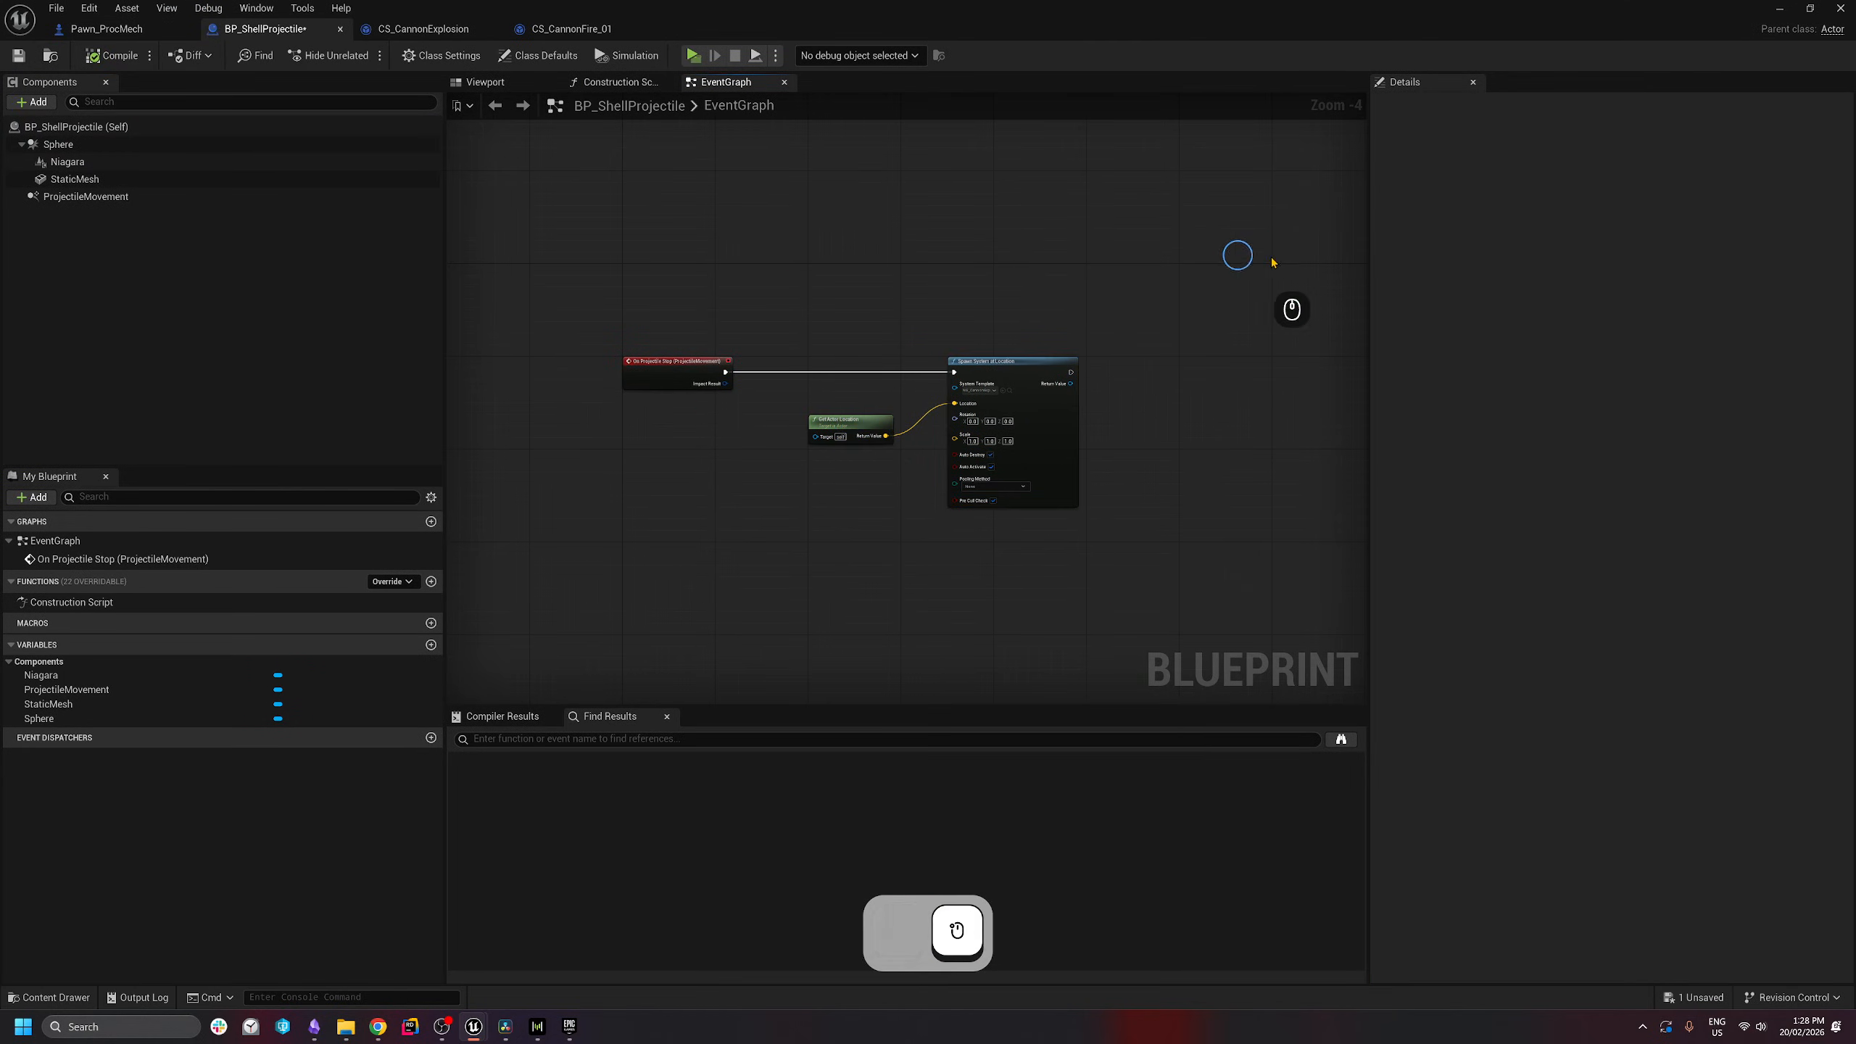
right_click_drag(1237, 255, 1074, 271)
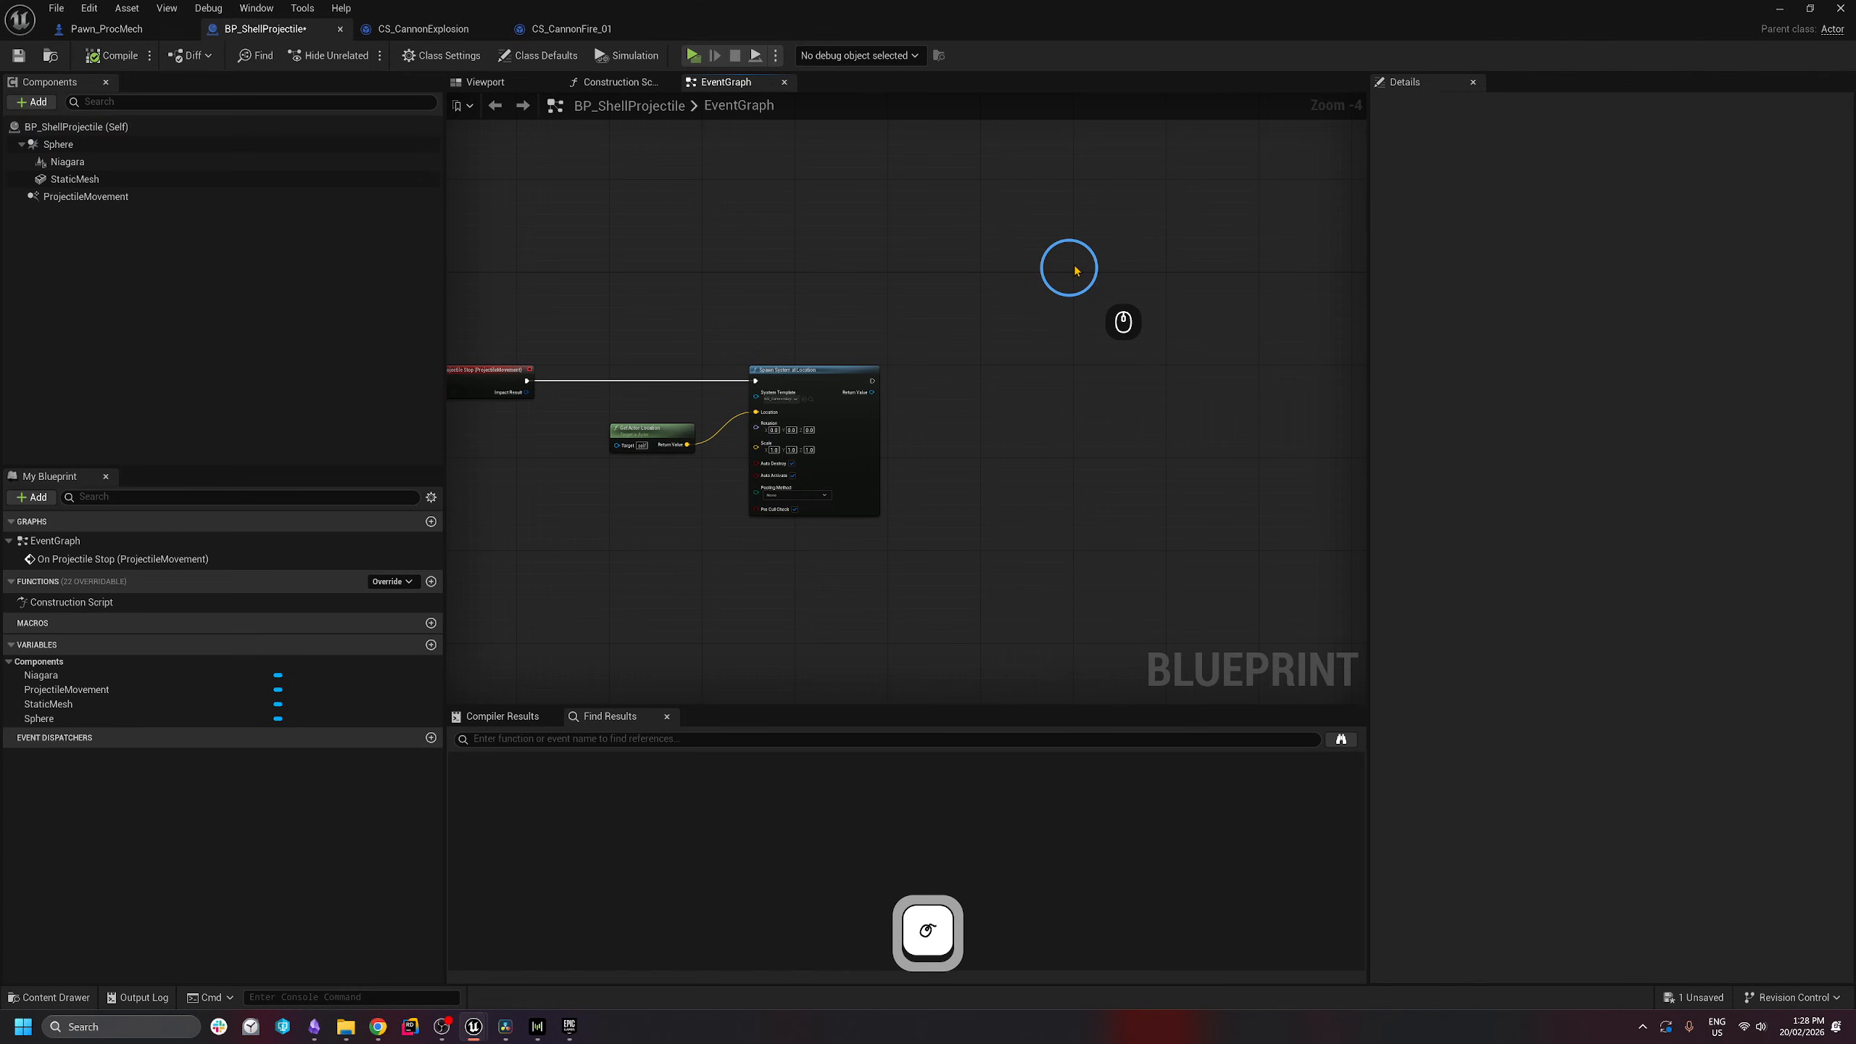
- Add a Play World Camera Shake node after the effect spawn, with Shake set to CS_CannonExplosion
right_click_drag(871, 381, 944, 360)
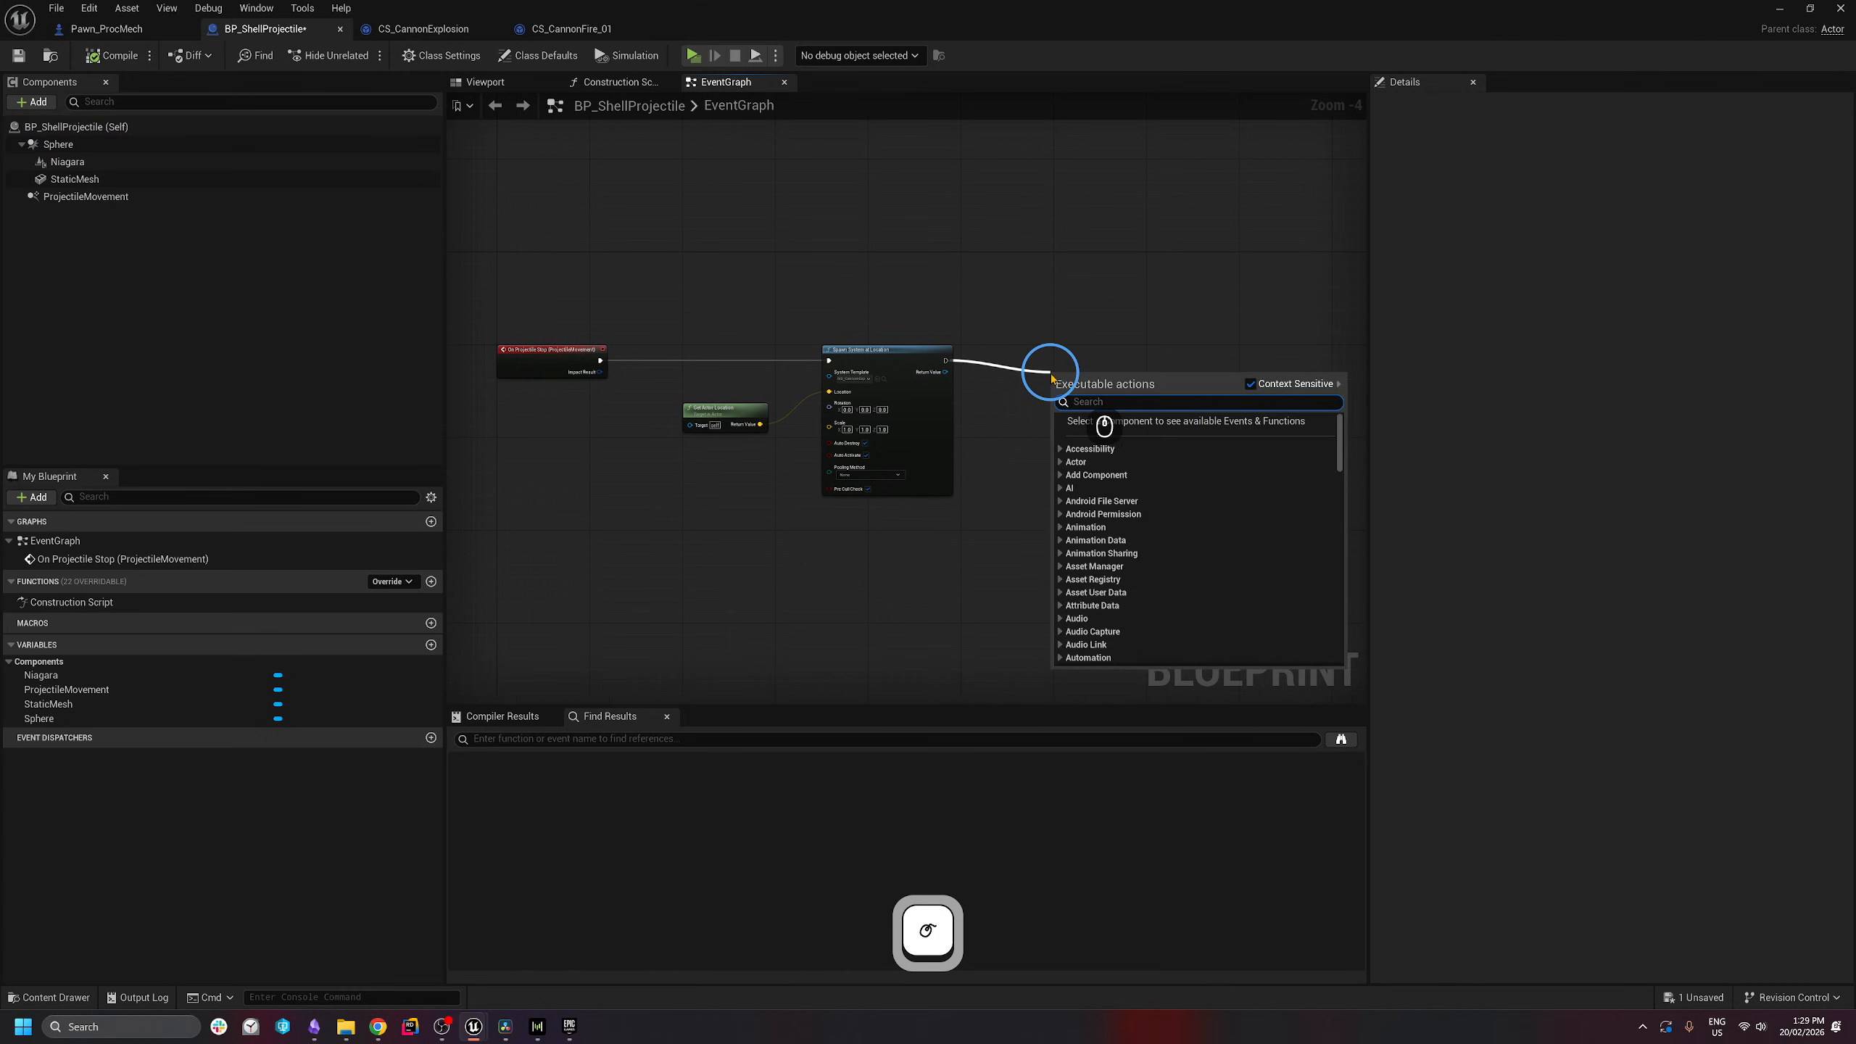
type("play world")
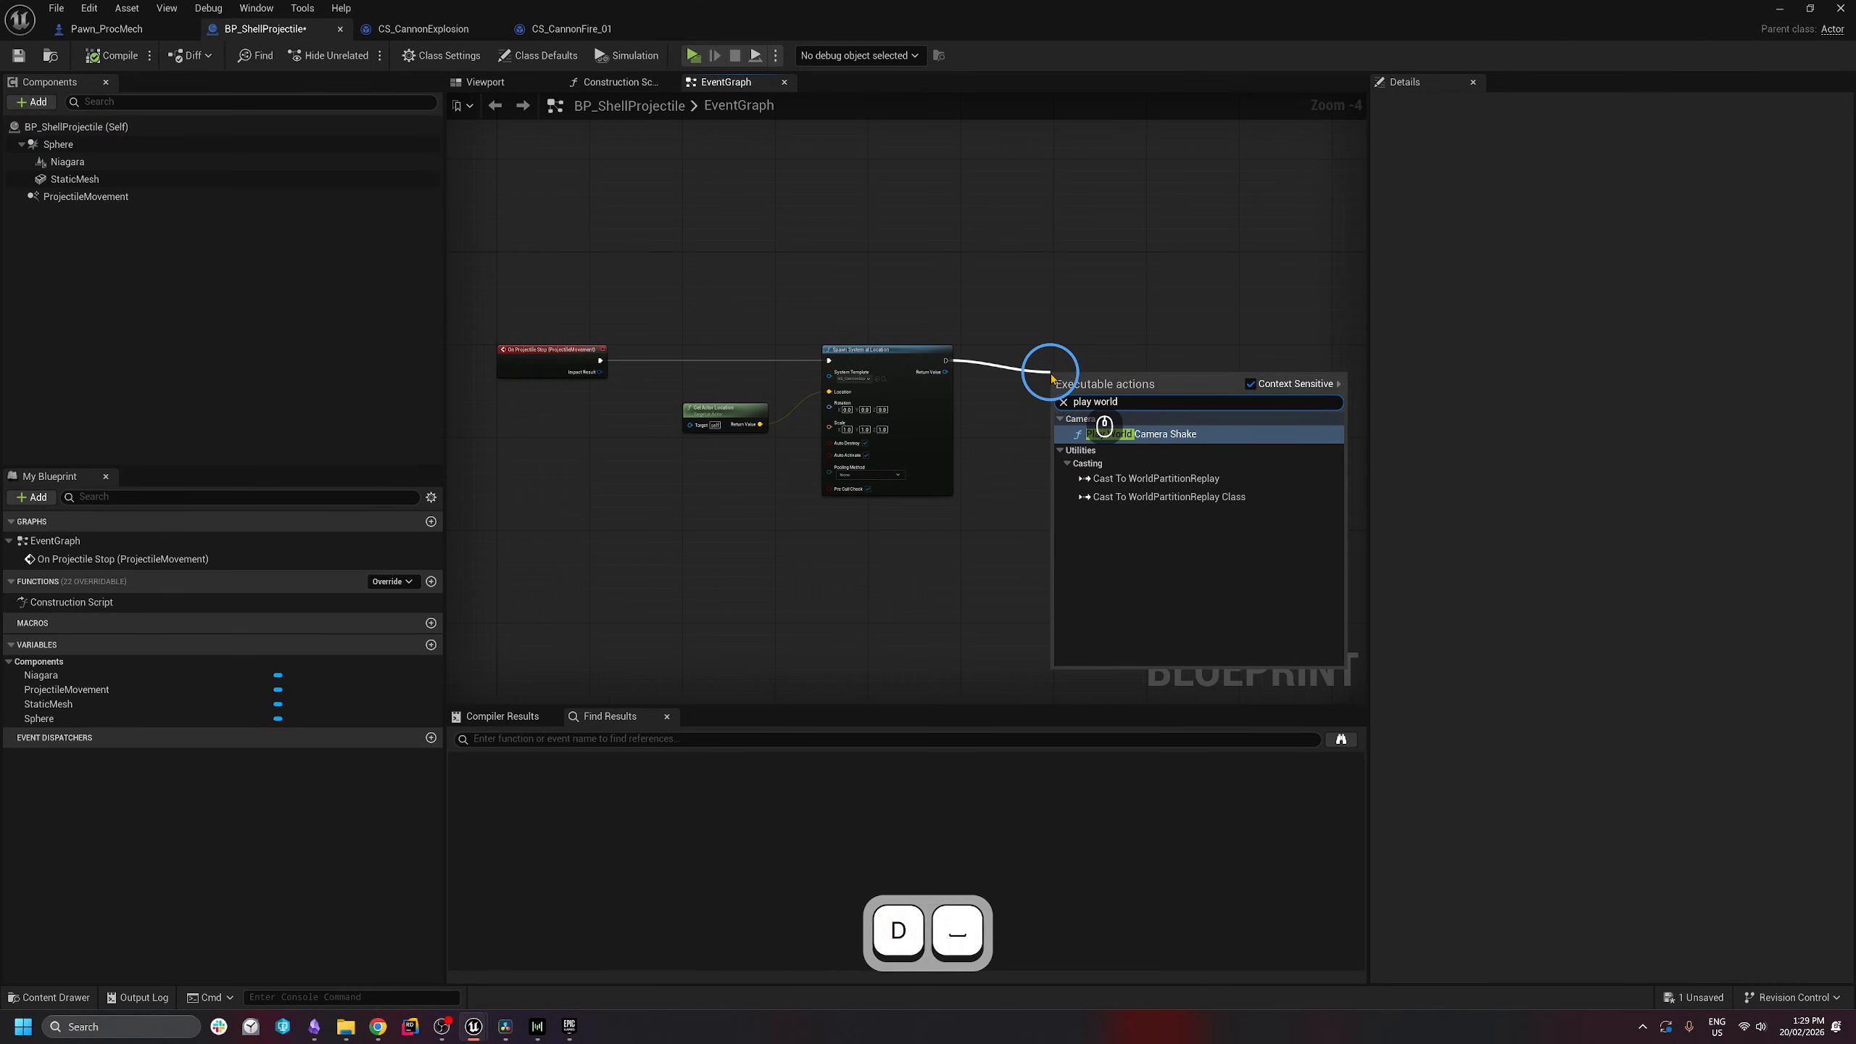
key("Return")
scroll(1050, 374, "up", 2)
left_click(1169, 357)
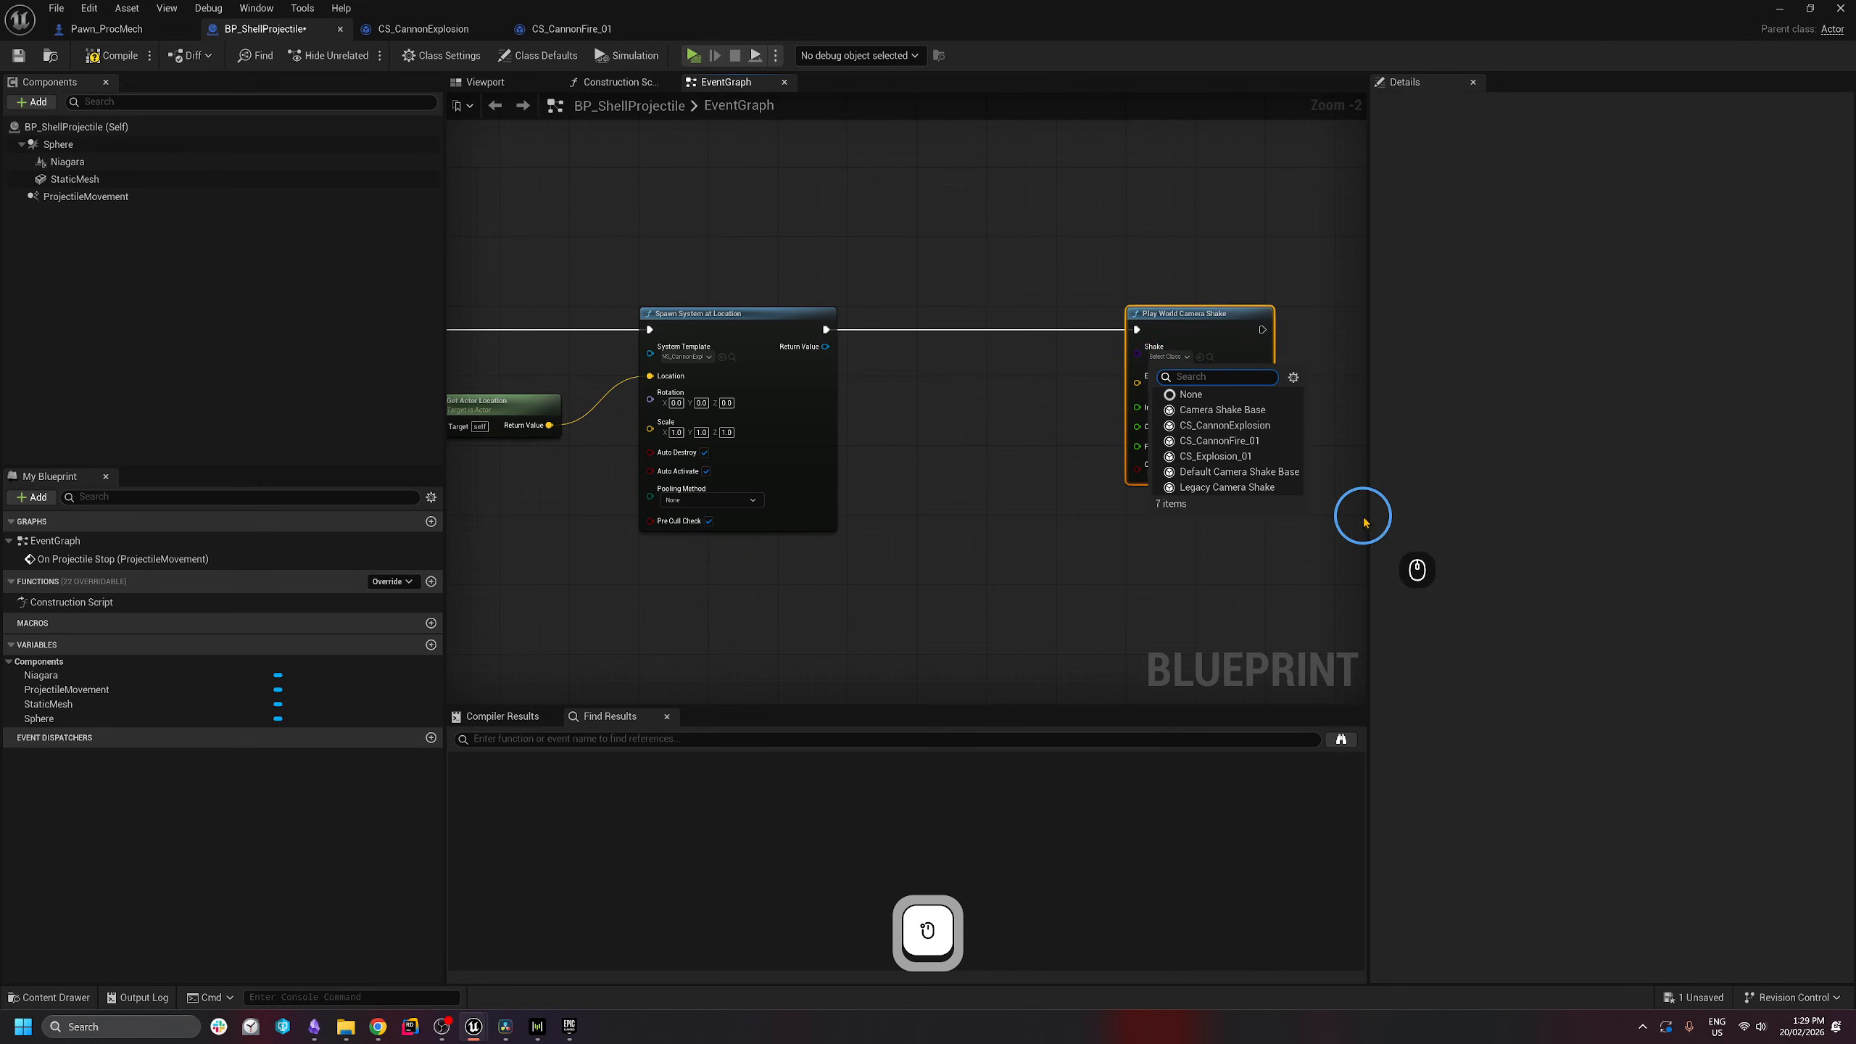
left_click(1264, 425)
right_click_drag(1211, 563, 849, 489)
left_click_drag(867, 231, 1085, 231)
- Feed Get Actor Location into Epicenter and set Outer Radius 1000000 and Falloff 50
left_click_drag(993, 308, 753, 316)
type("get actor")
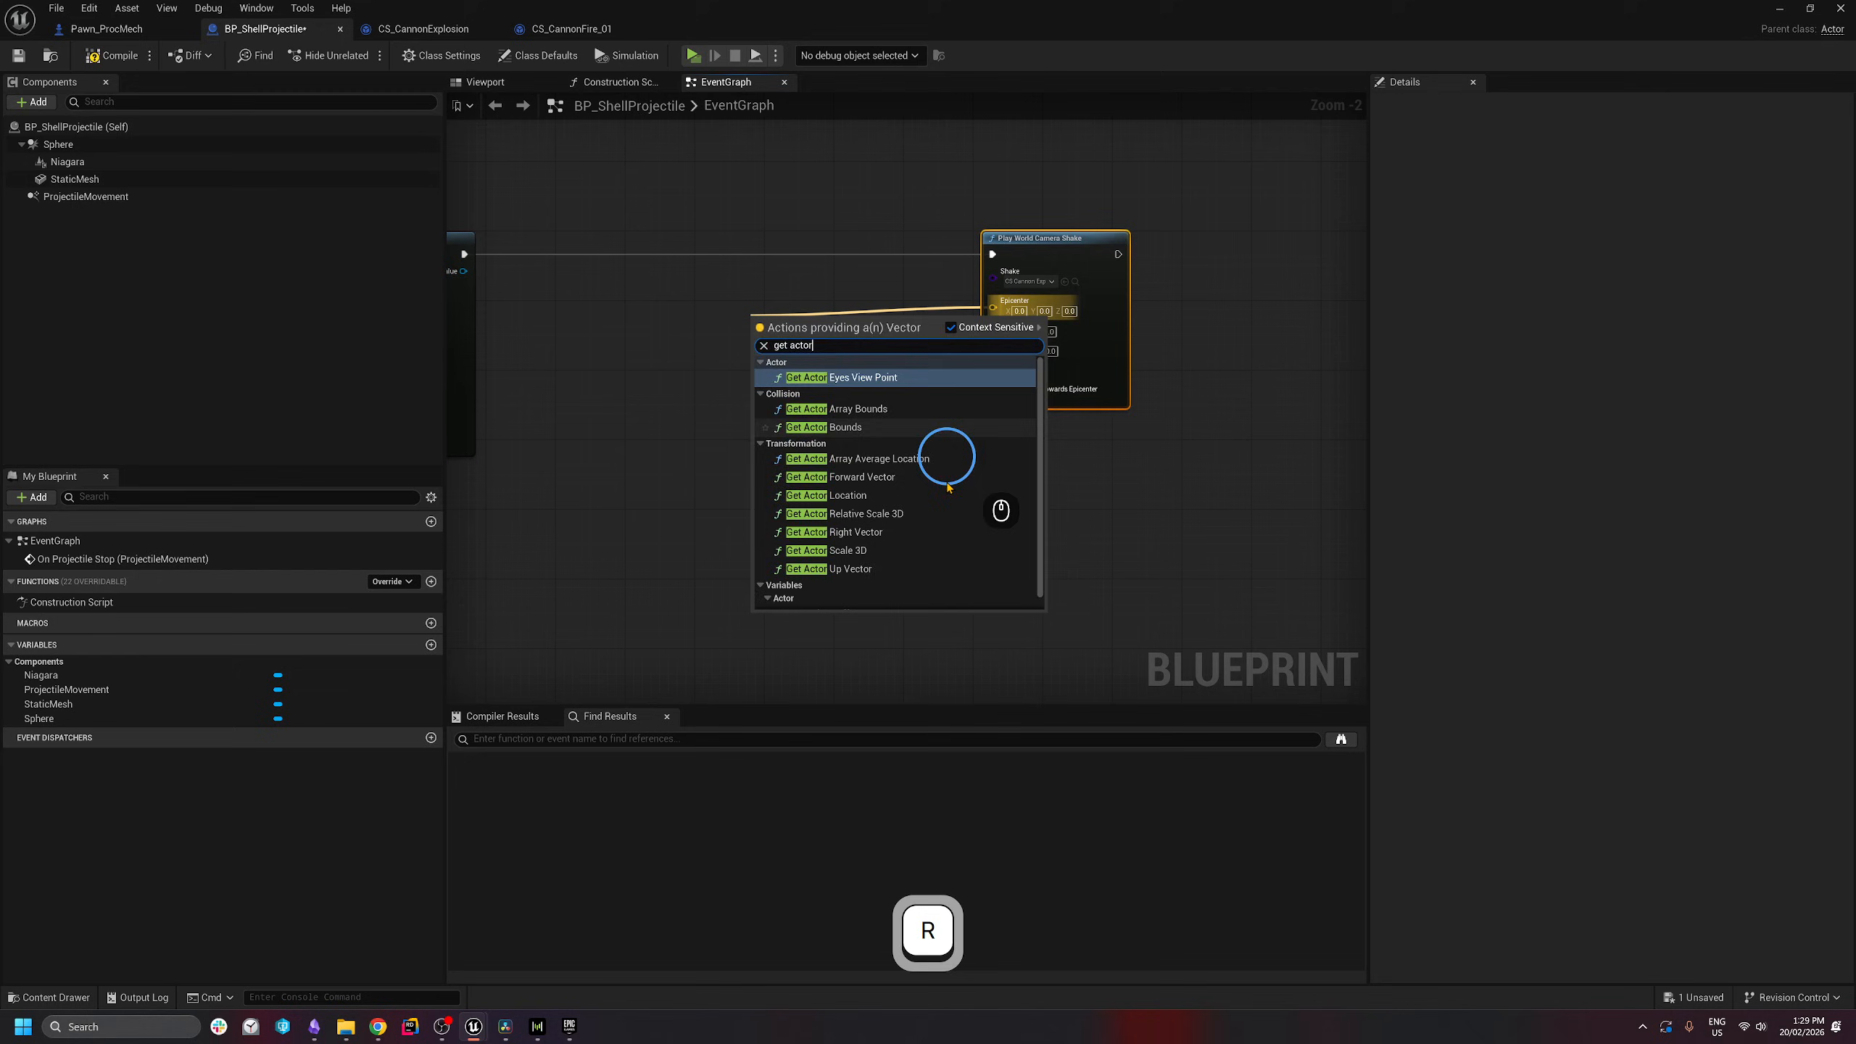
left_click(848, 495)
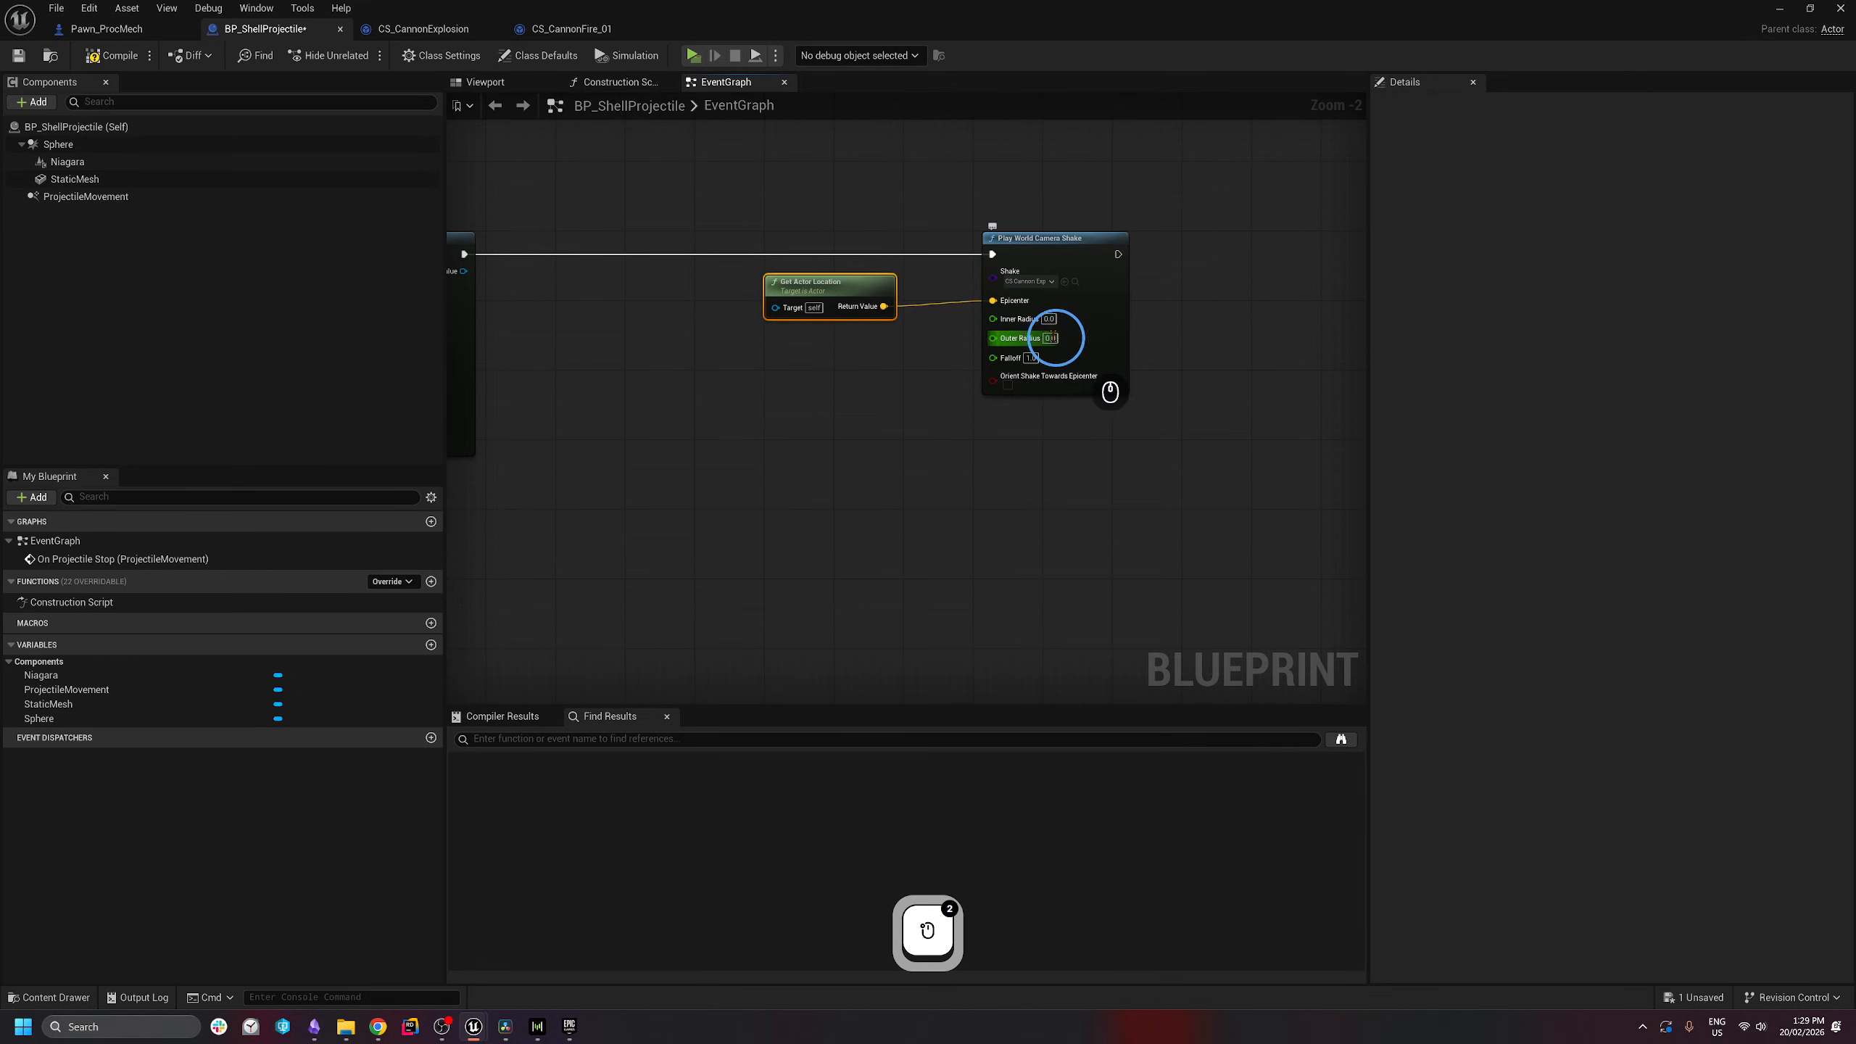
type("10000")
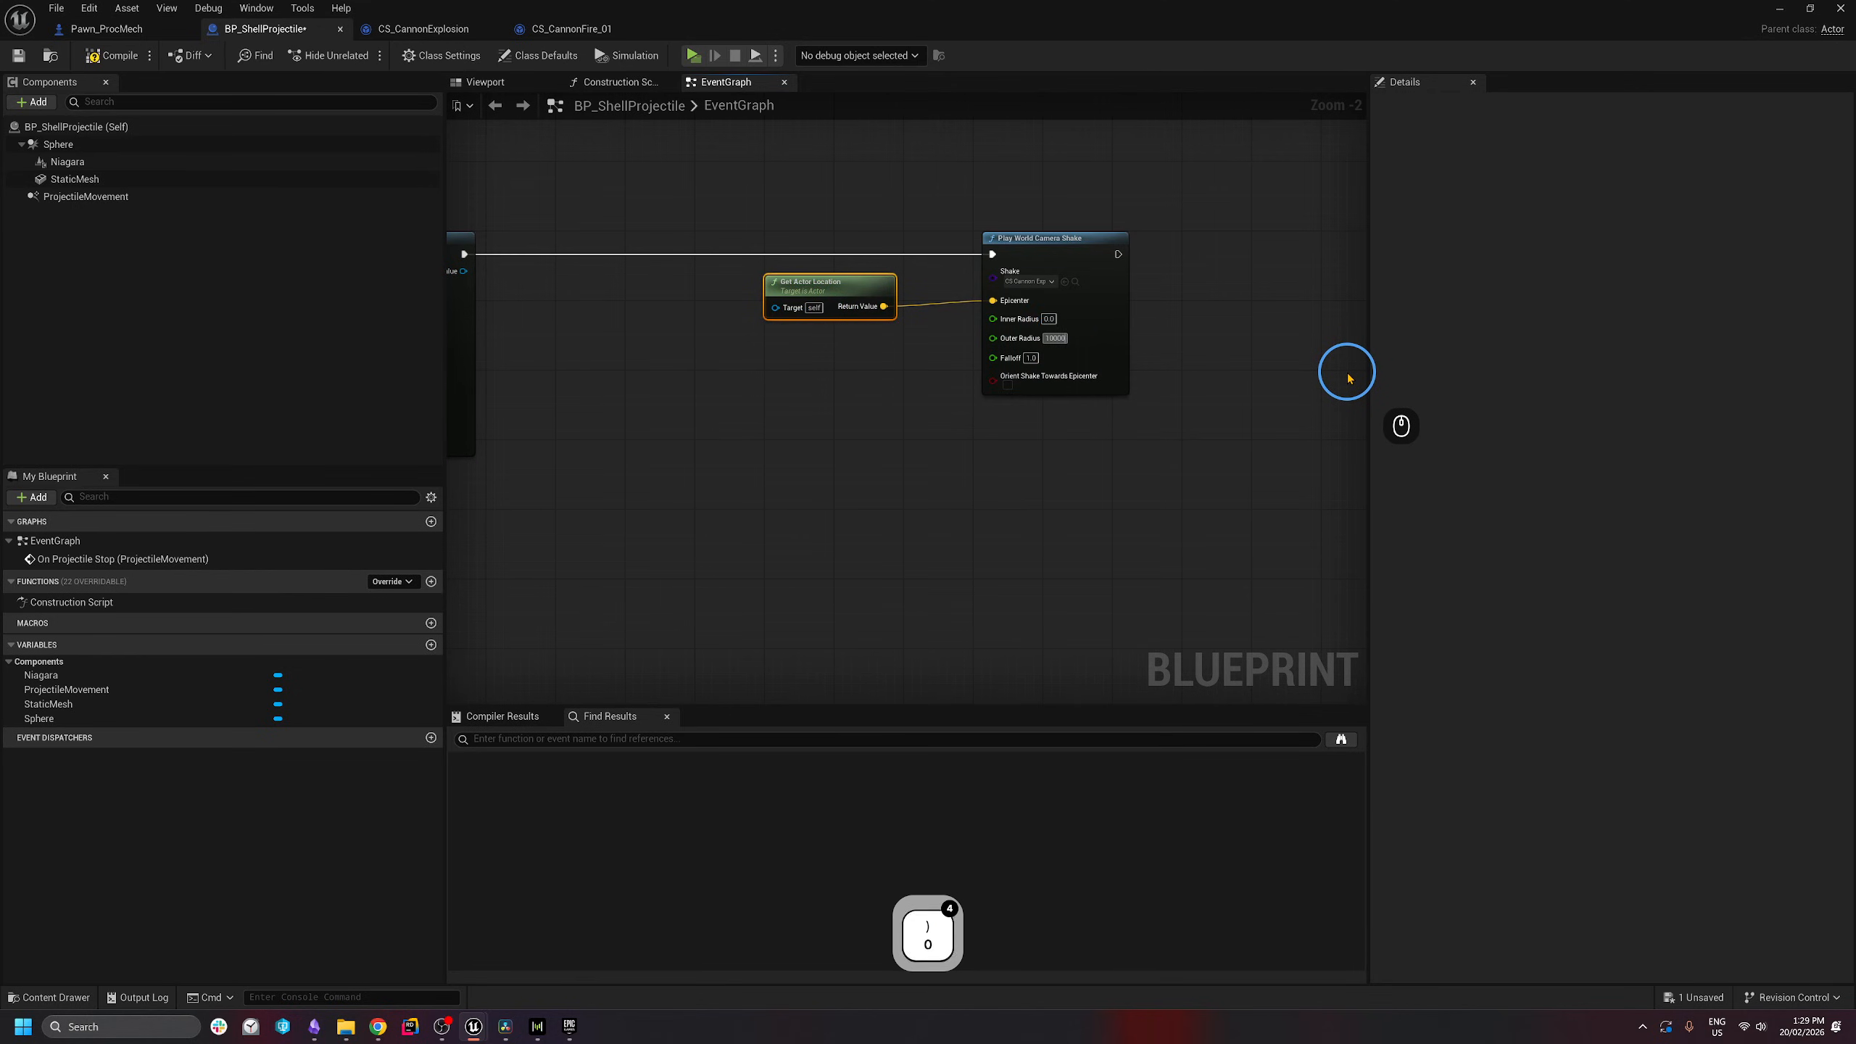
type("00")
key("Return")
left_click(1032, 358)
type("50")
key("Return")
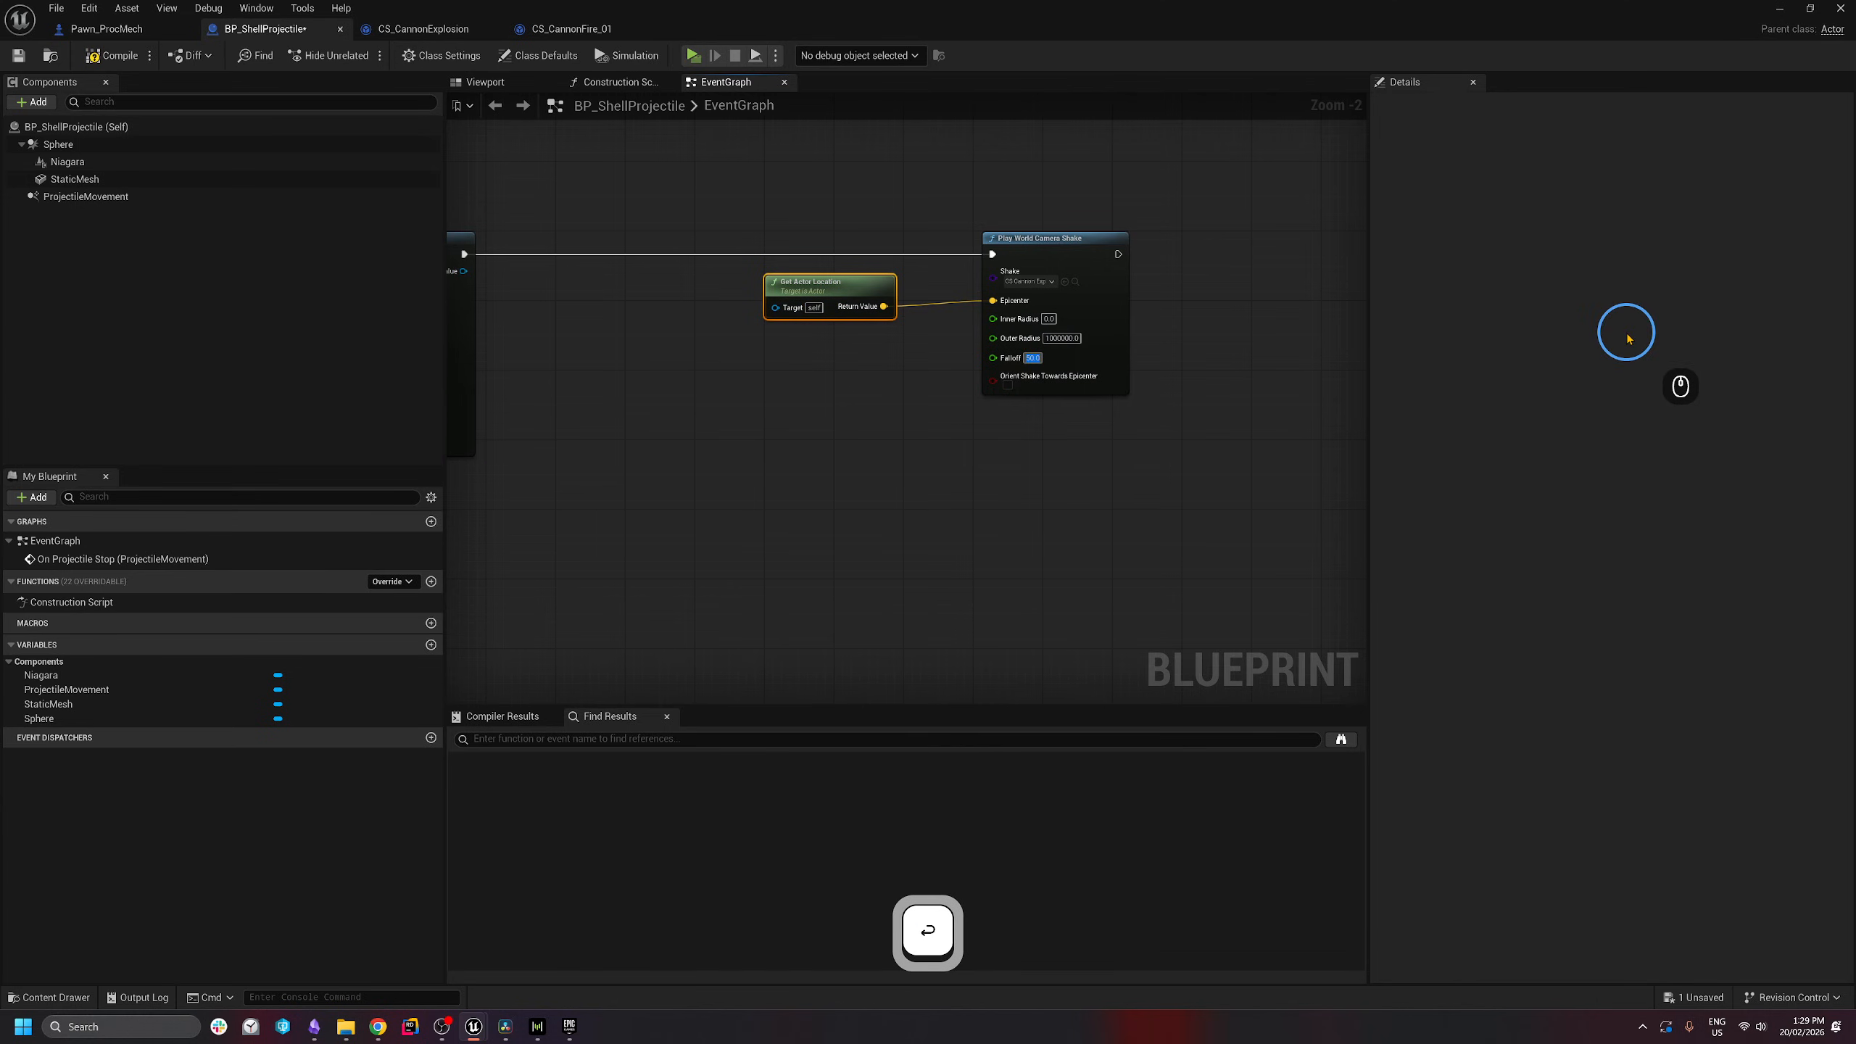
left_click(1086, 461)
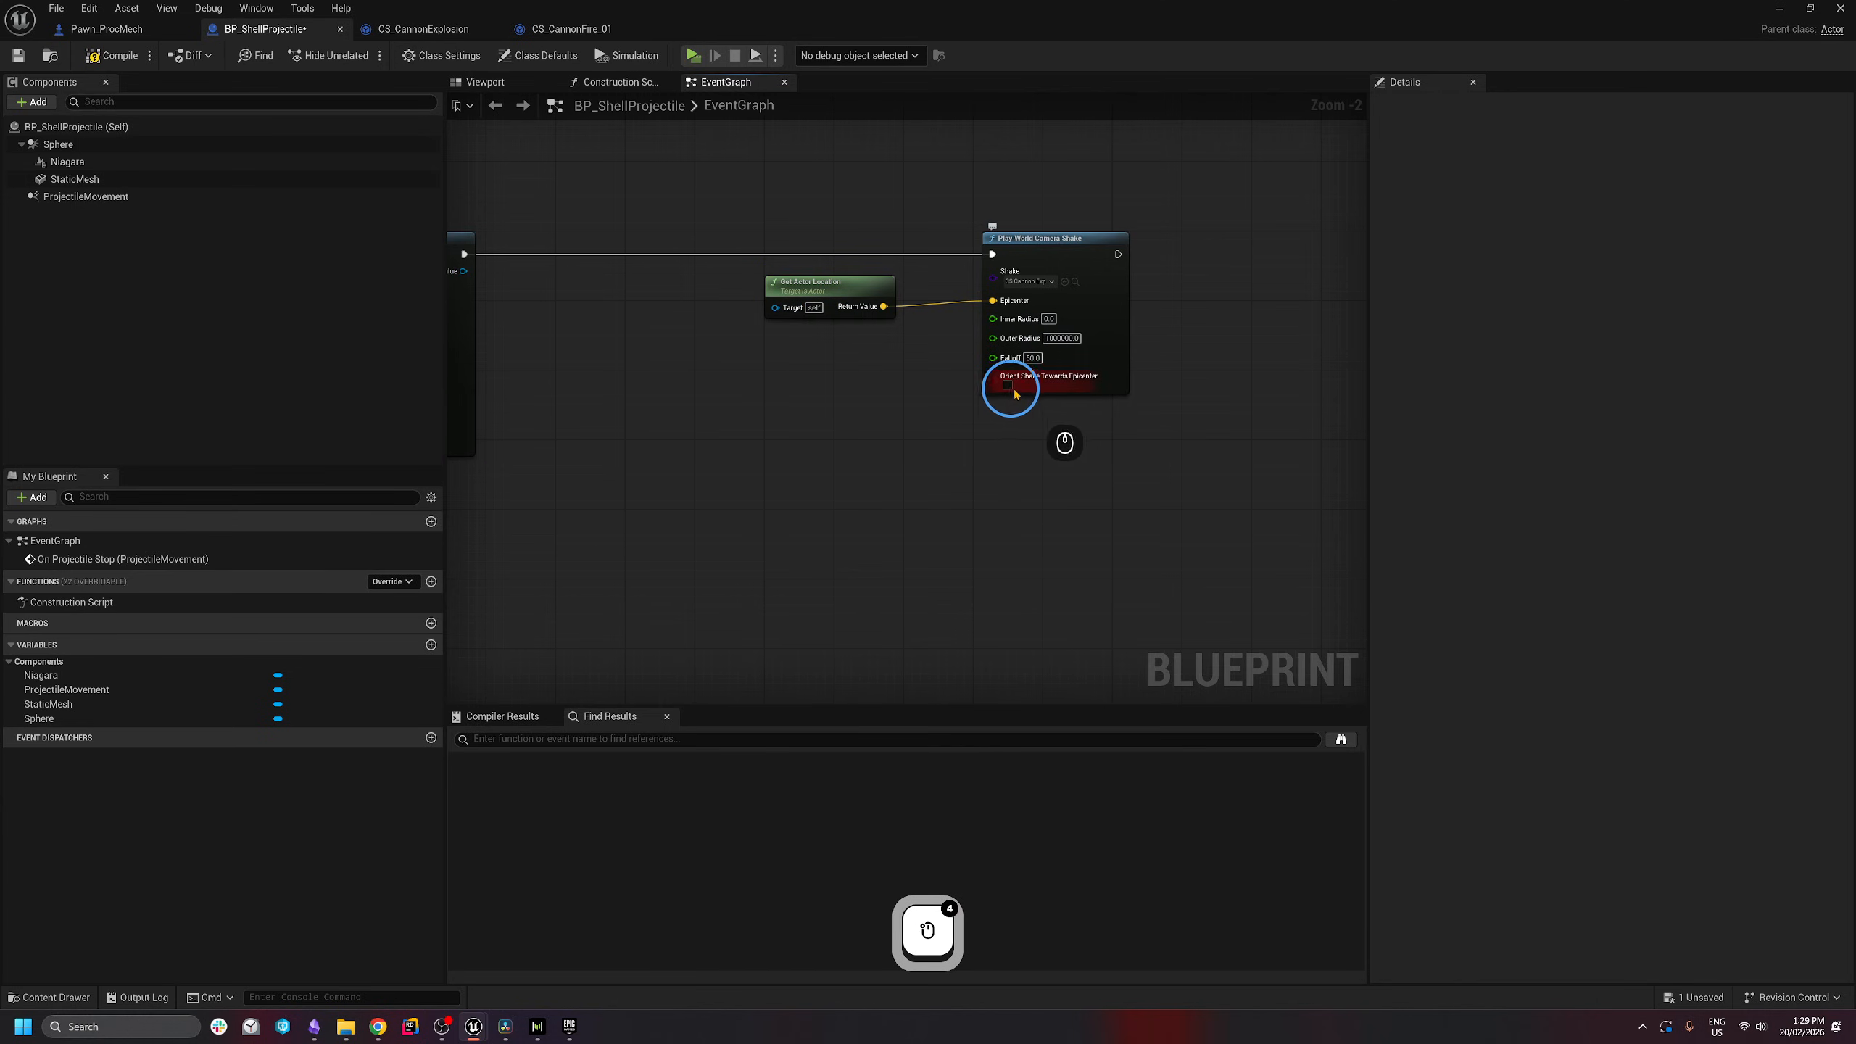
left_click(1093, 509)
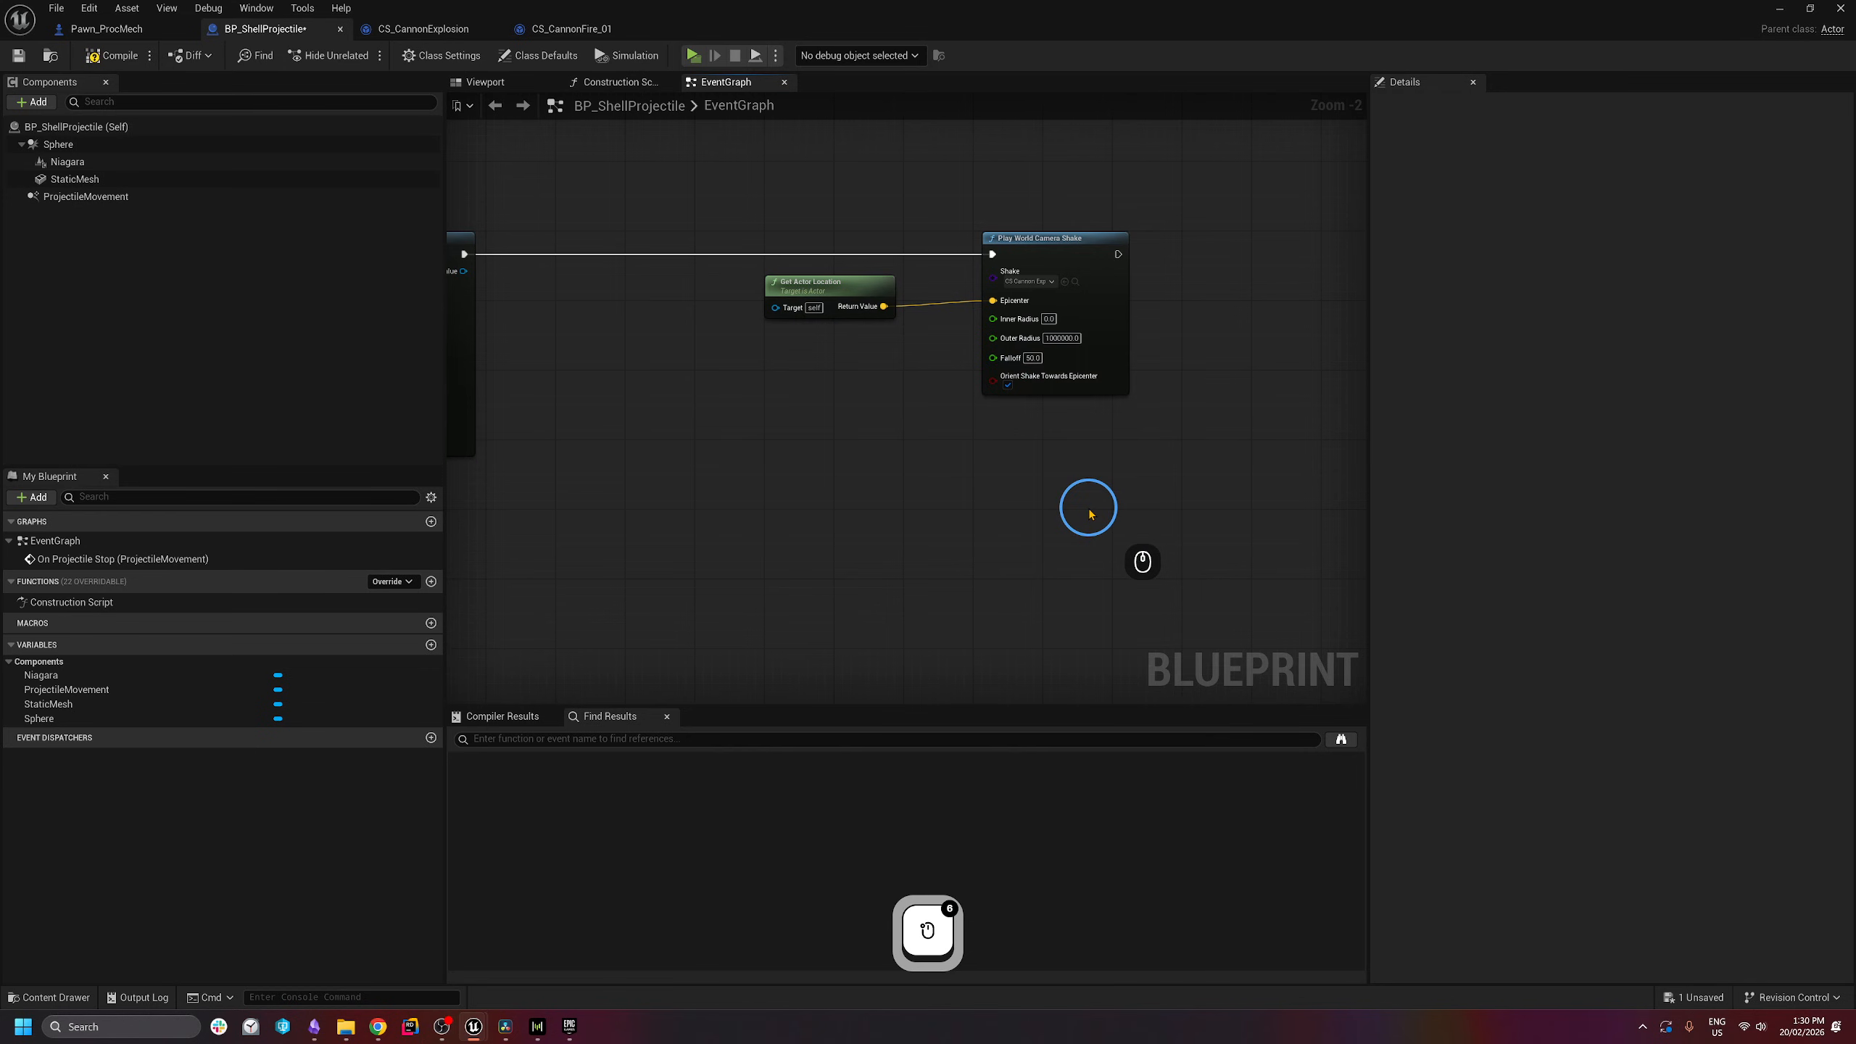
- Playtest the mech, firing three shells to check the impact shake, then stop the session
scroll(990, 524, "down", 2)
left_click_drag(1128, 286, 793, 492)
right_click_drag(793, 491, 1094, 438)
left_click(691, 58)
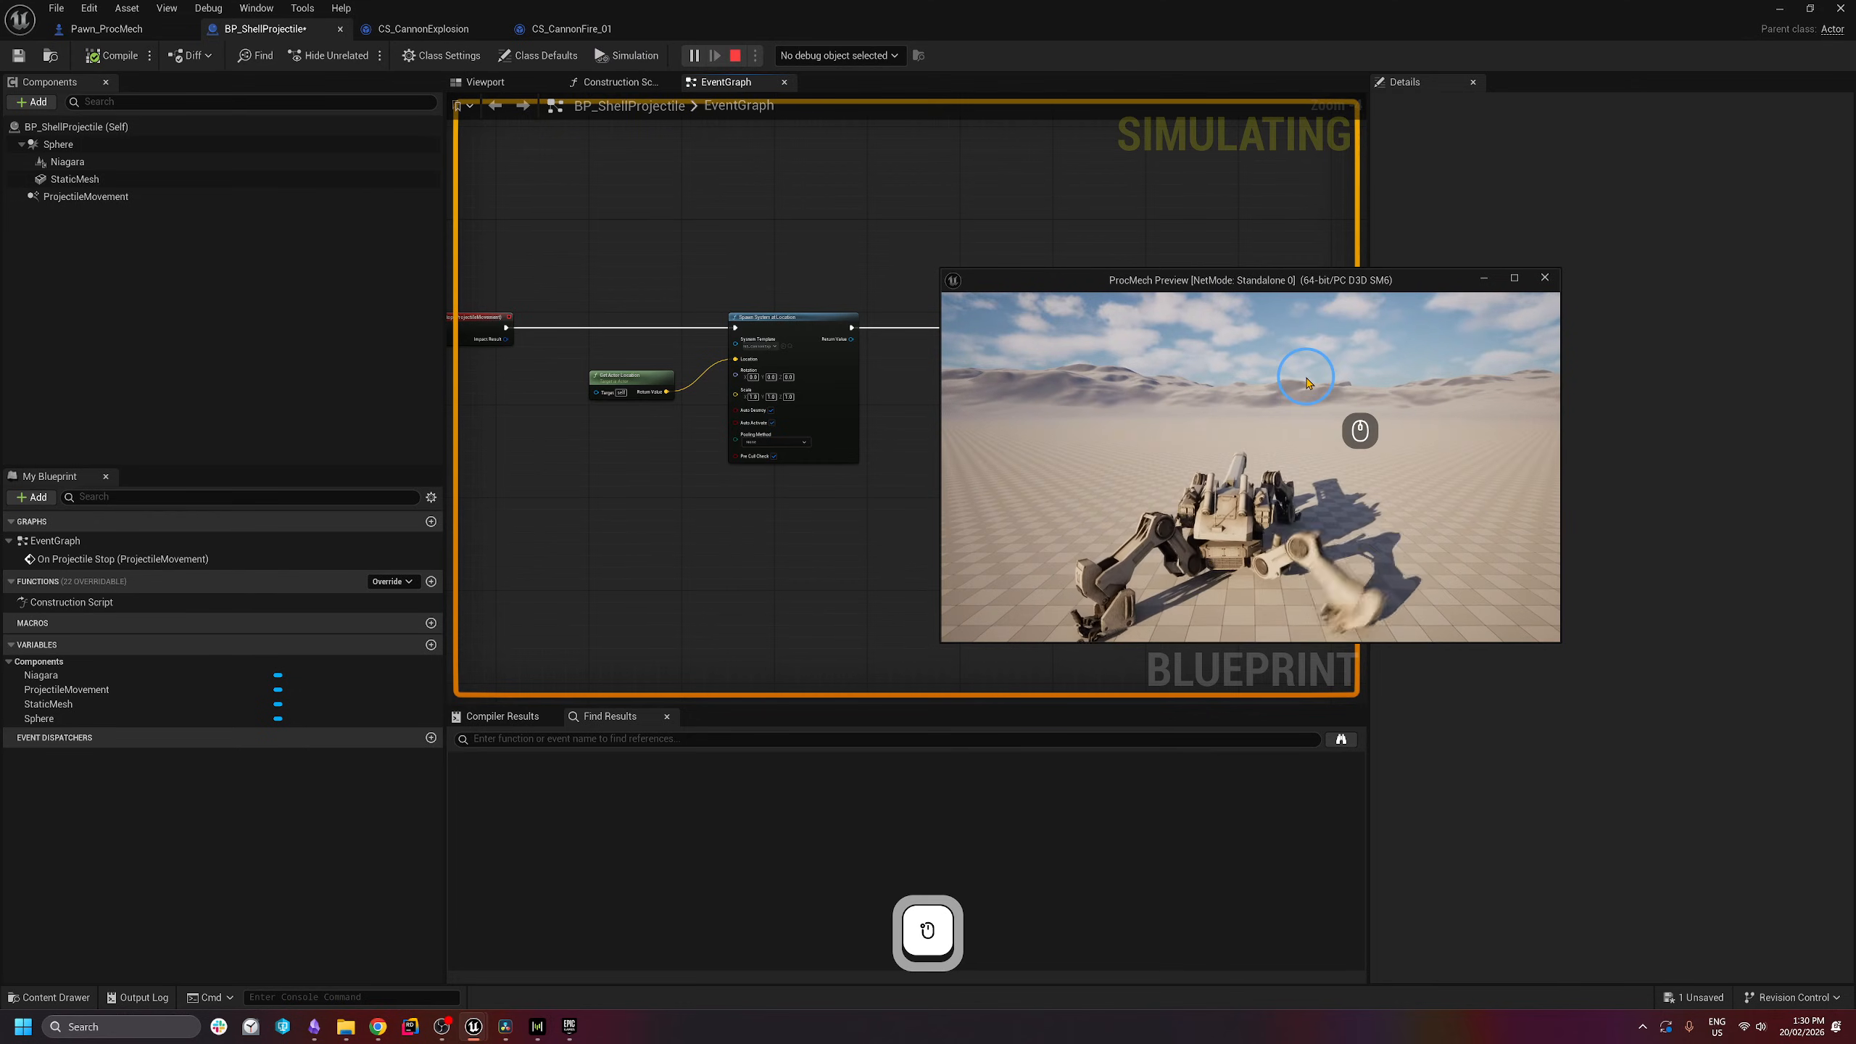
left_click(1305, 347)
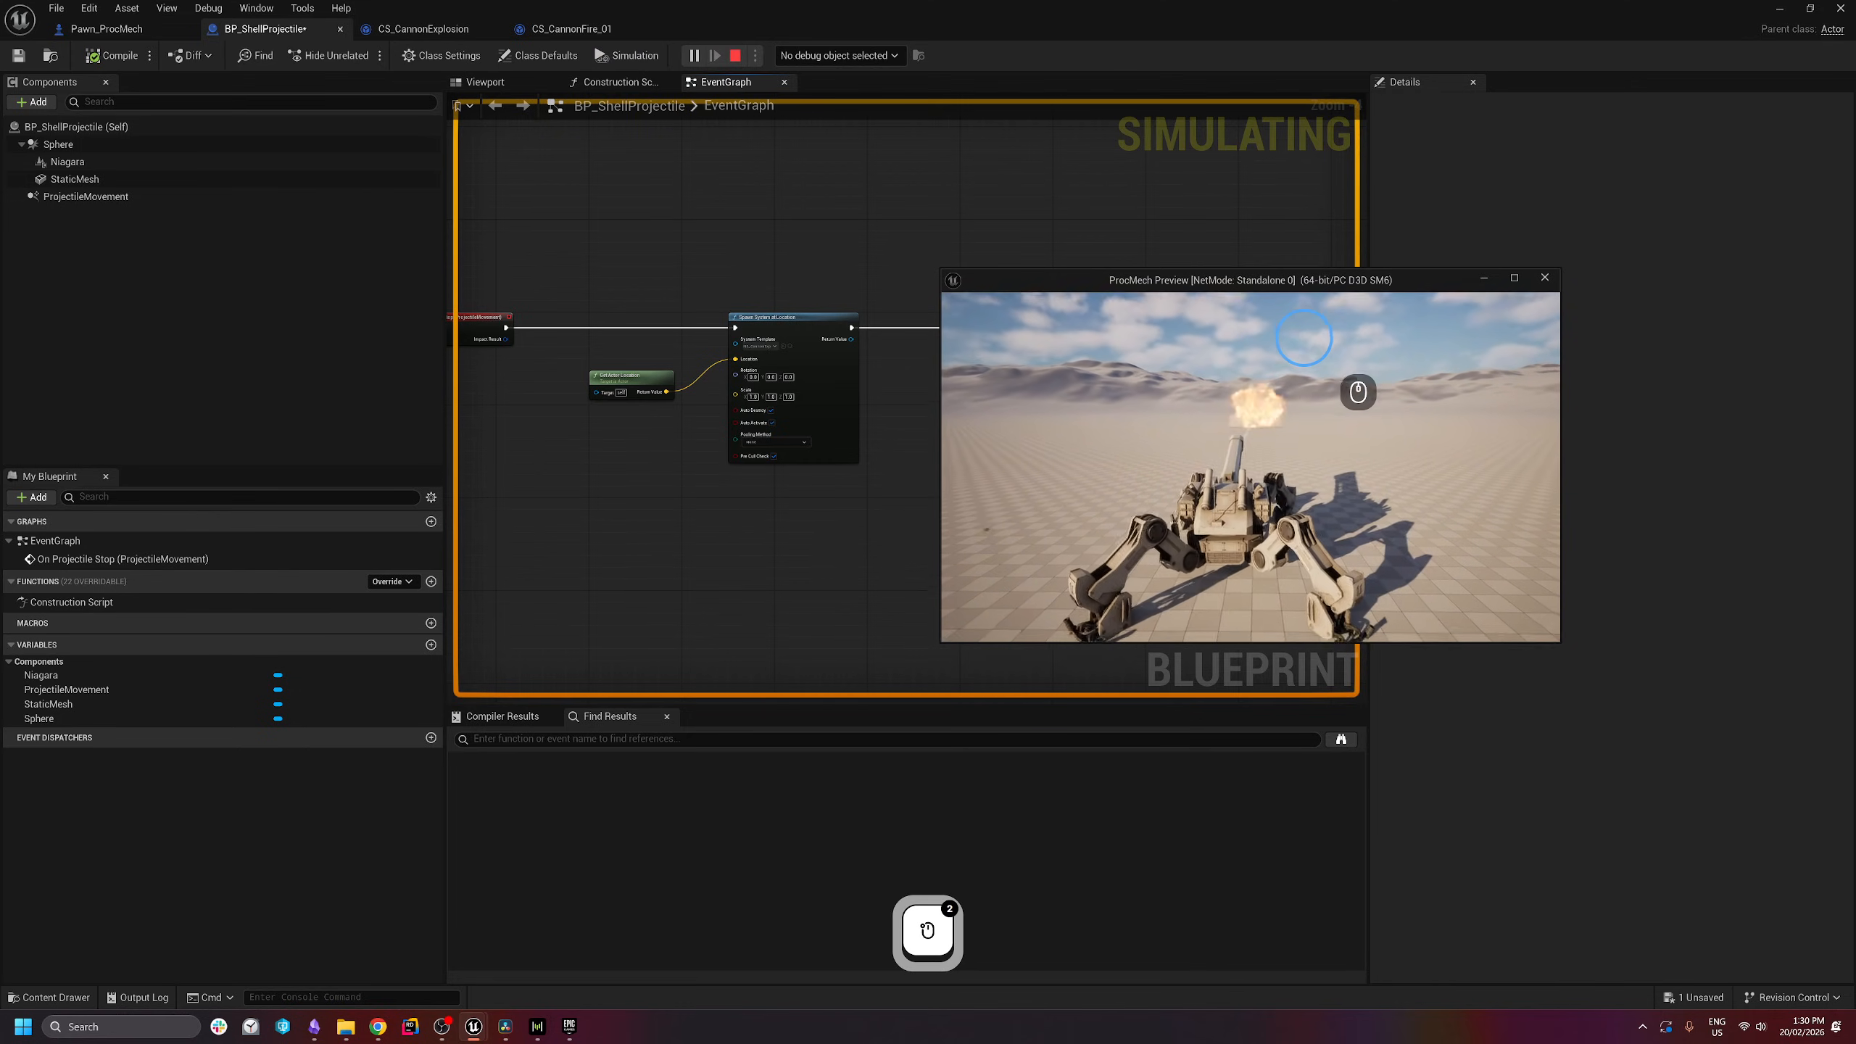
left_click(1286, 322)
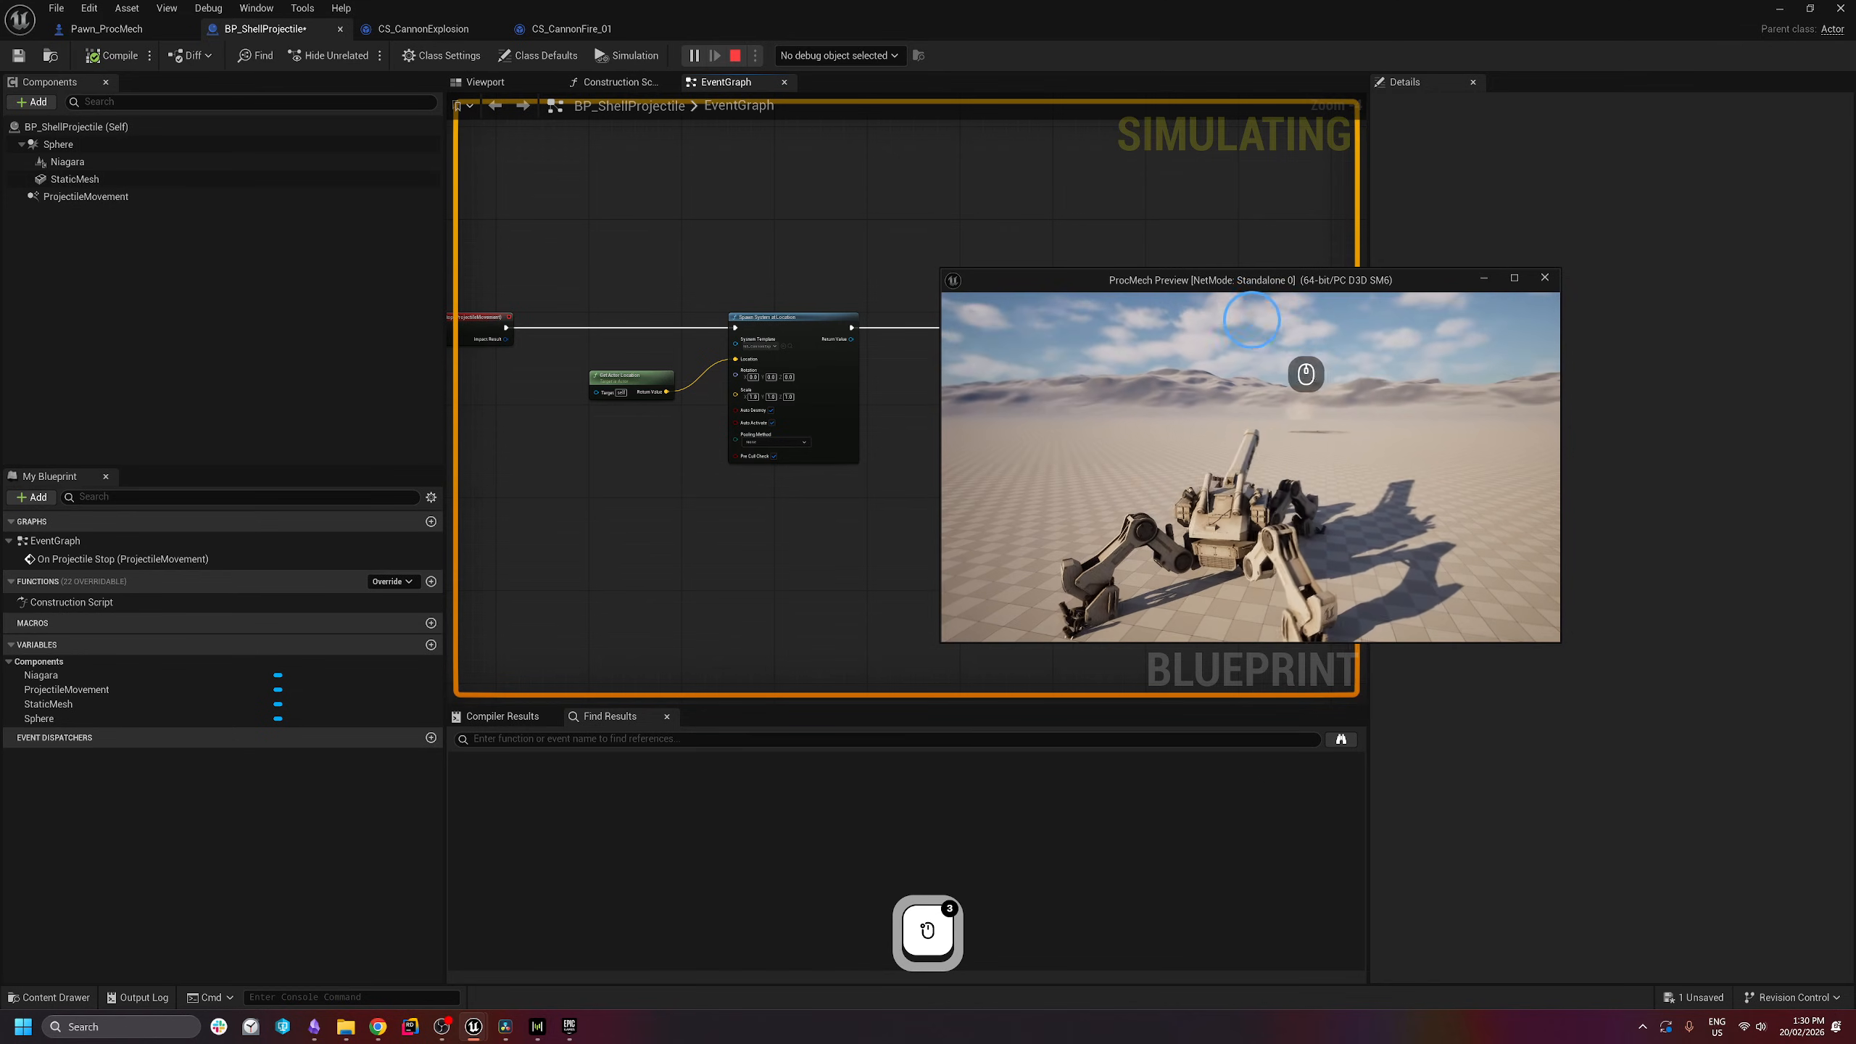
left_click(1308, 364)
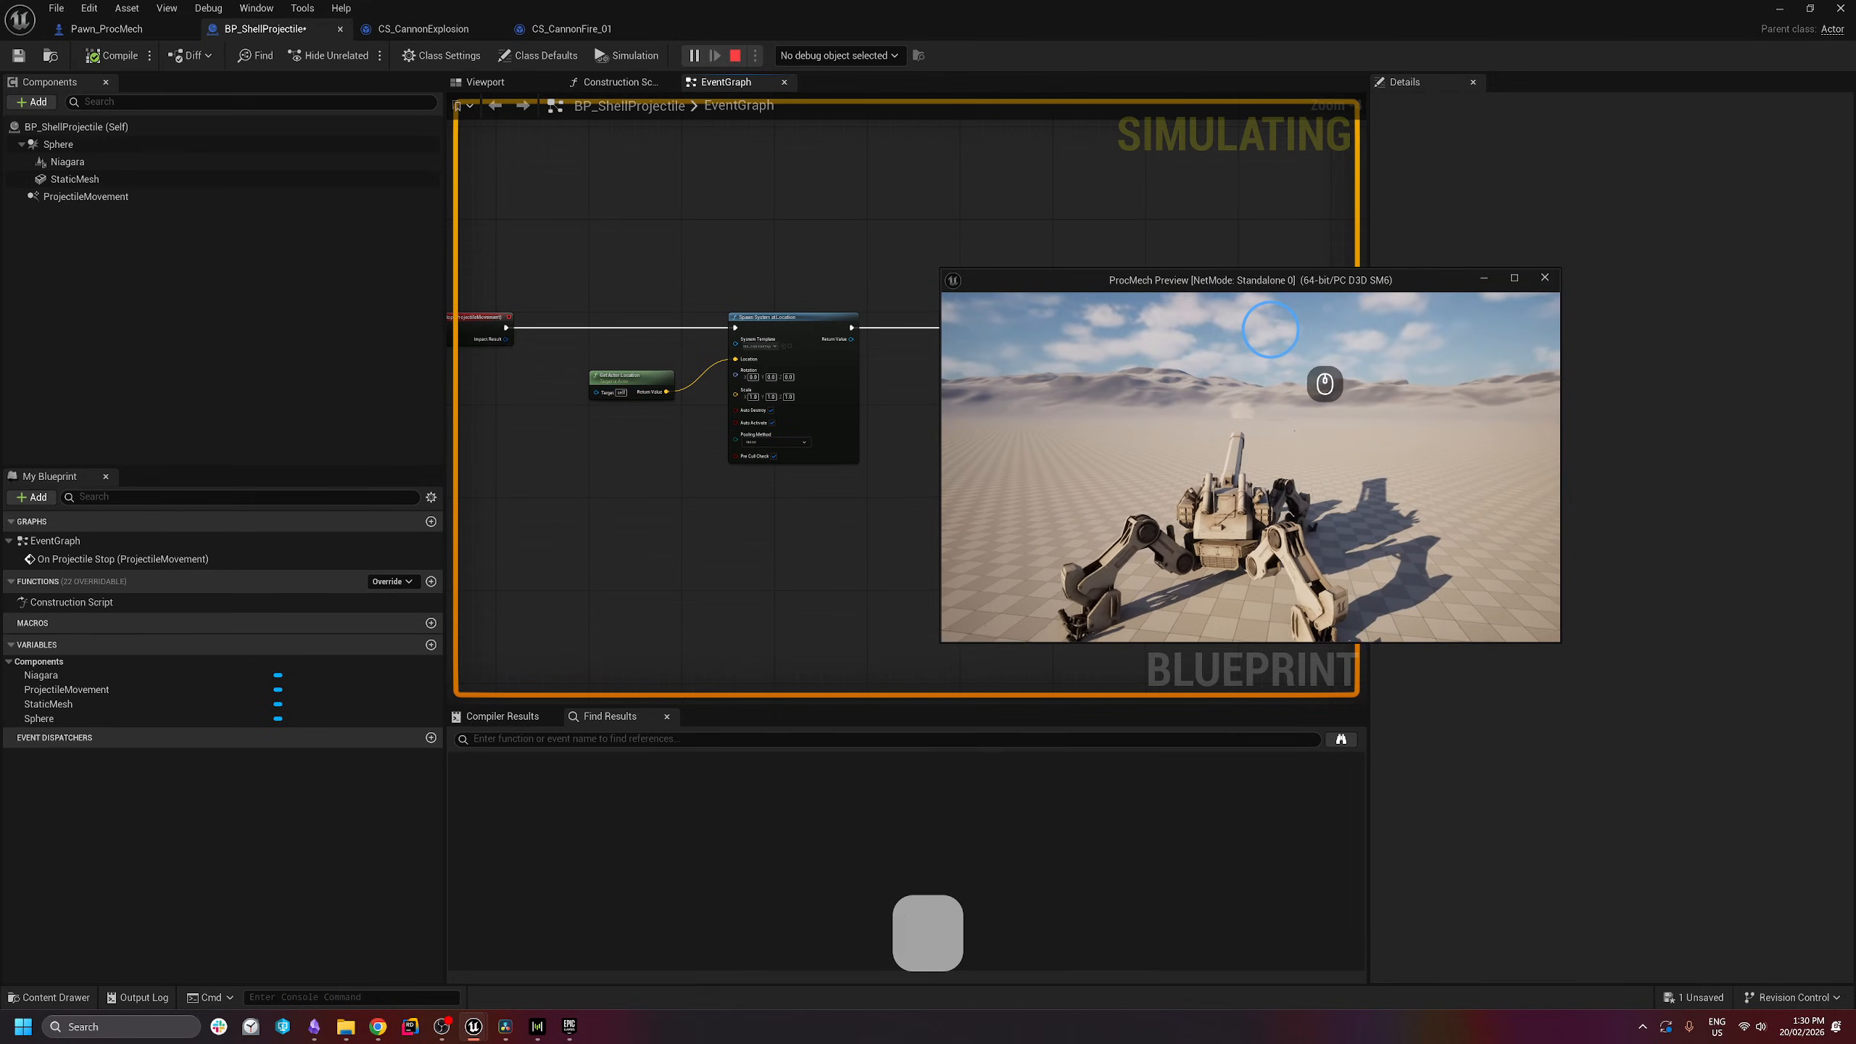
key("Escape")
- Move the location and camera shake nodes further to the right in the graph
right_click_drag(1135, 497, 901, 502)
left_click_drag(813, 229, 1158, 456)
left_click_drag(864, 353, 993, 353)
left_click(825, 438)
right_click_drag(825, 439, 991, 460)
- Add an Event BeginPlay node with a Get Time Seconds node placed below it
scroll(991, 460, "down", 1)
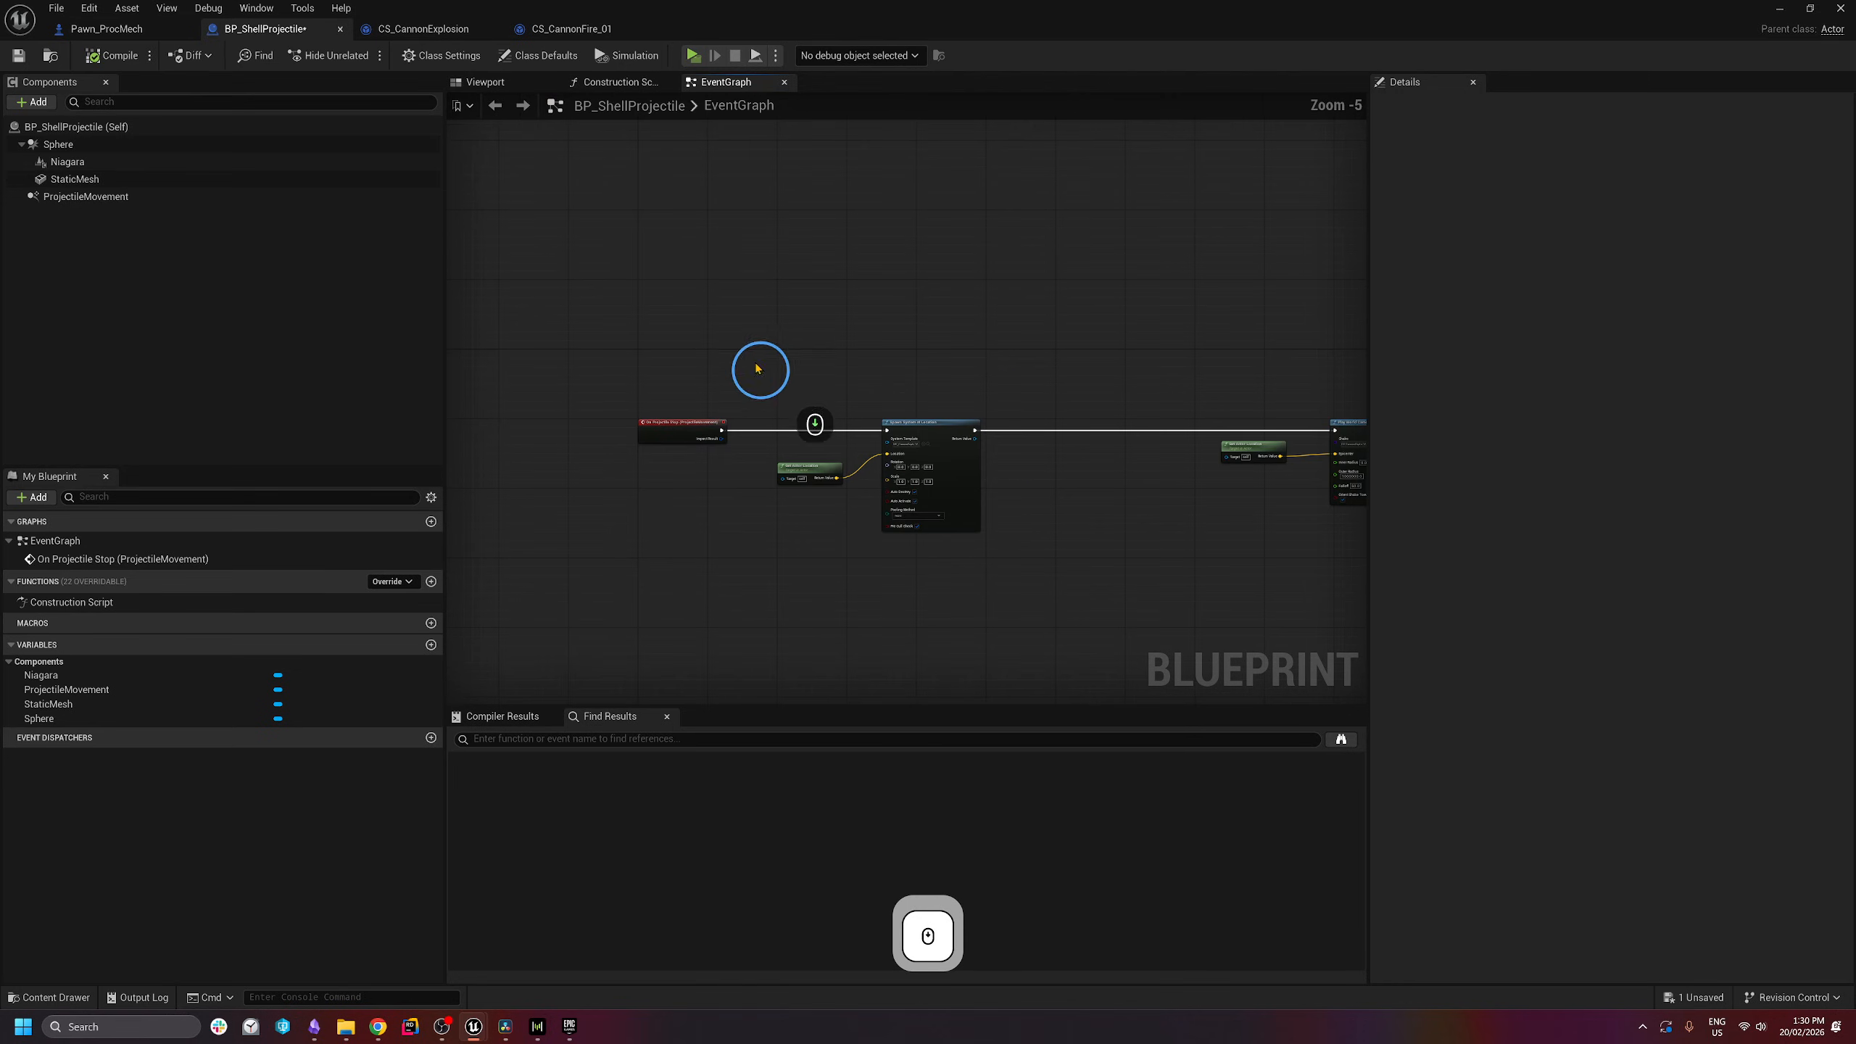
right_click(649, 278)
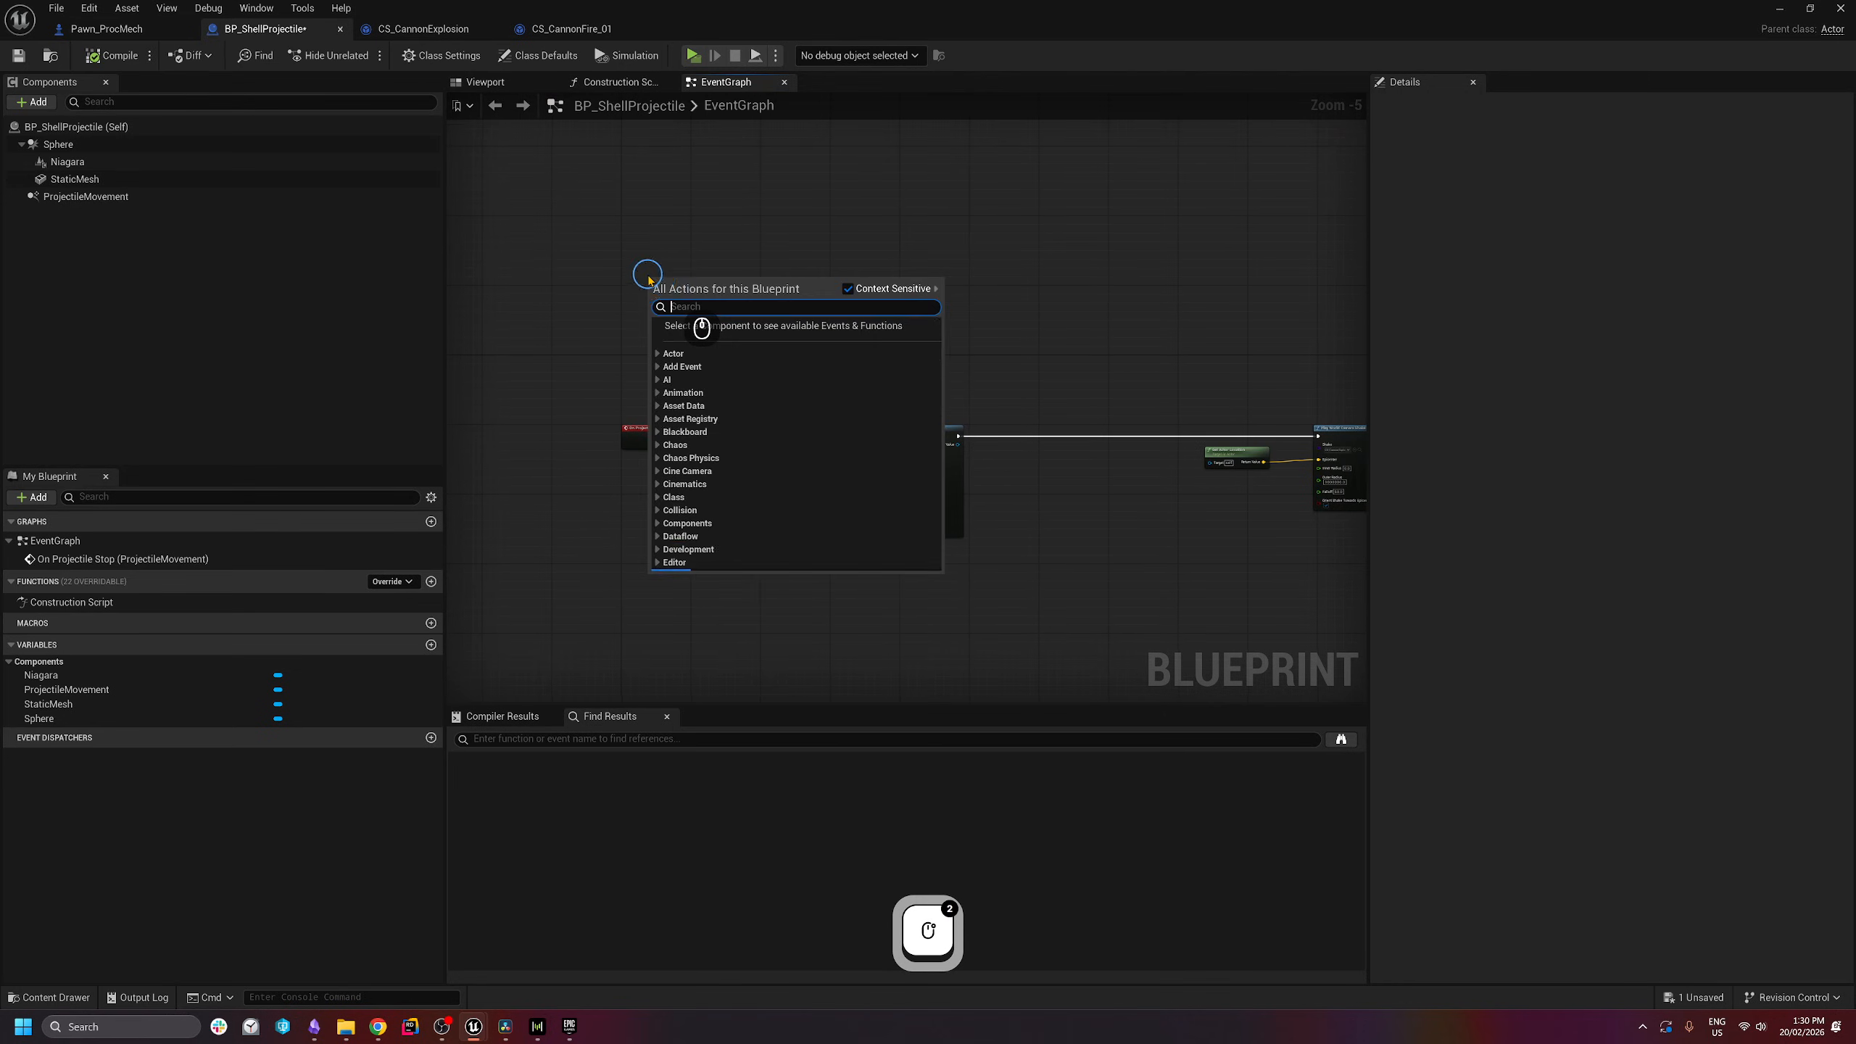
type("begin play")
key("Return")
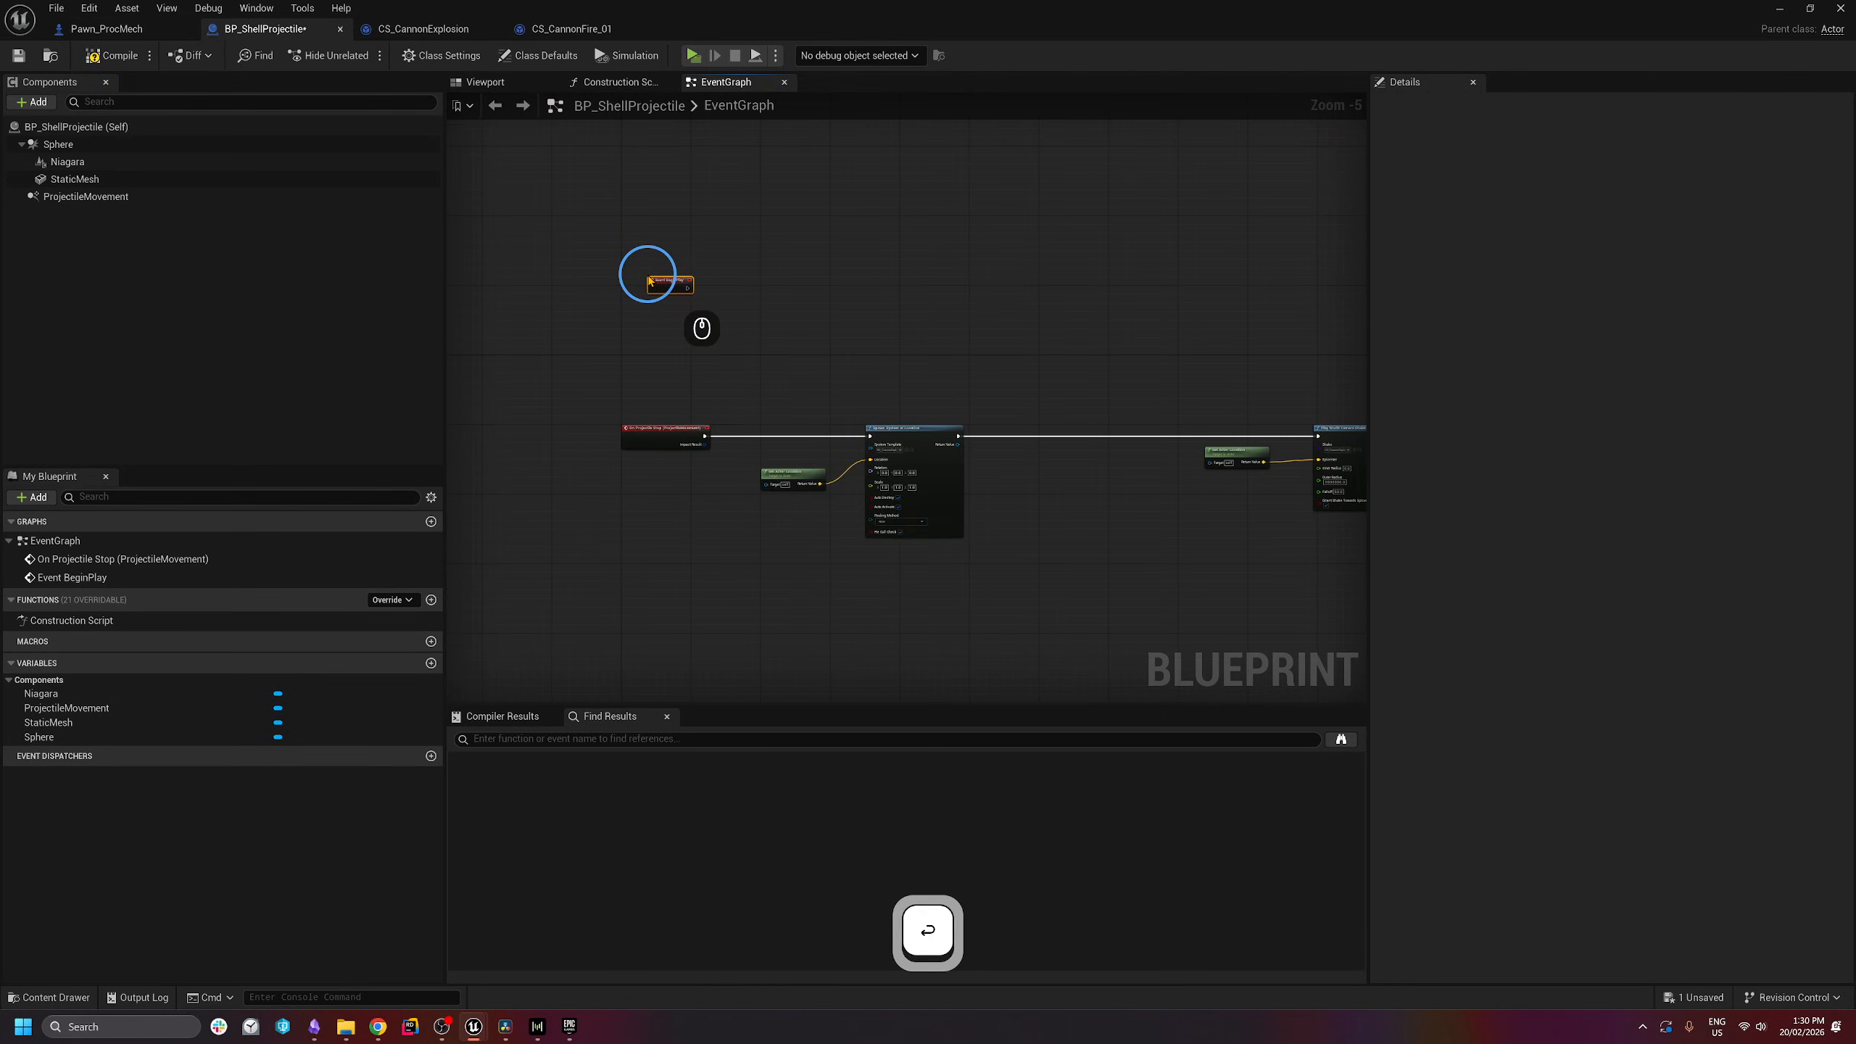
scroll(630, 427, "up", 4)
right_click(622, 440)
type("get time second")
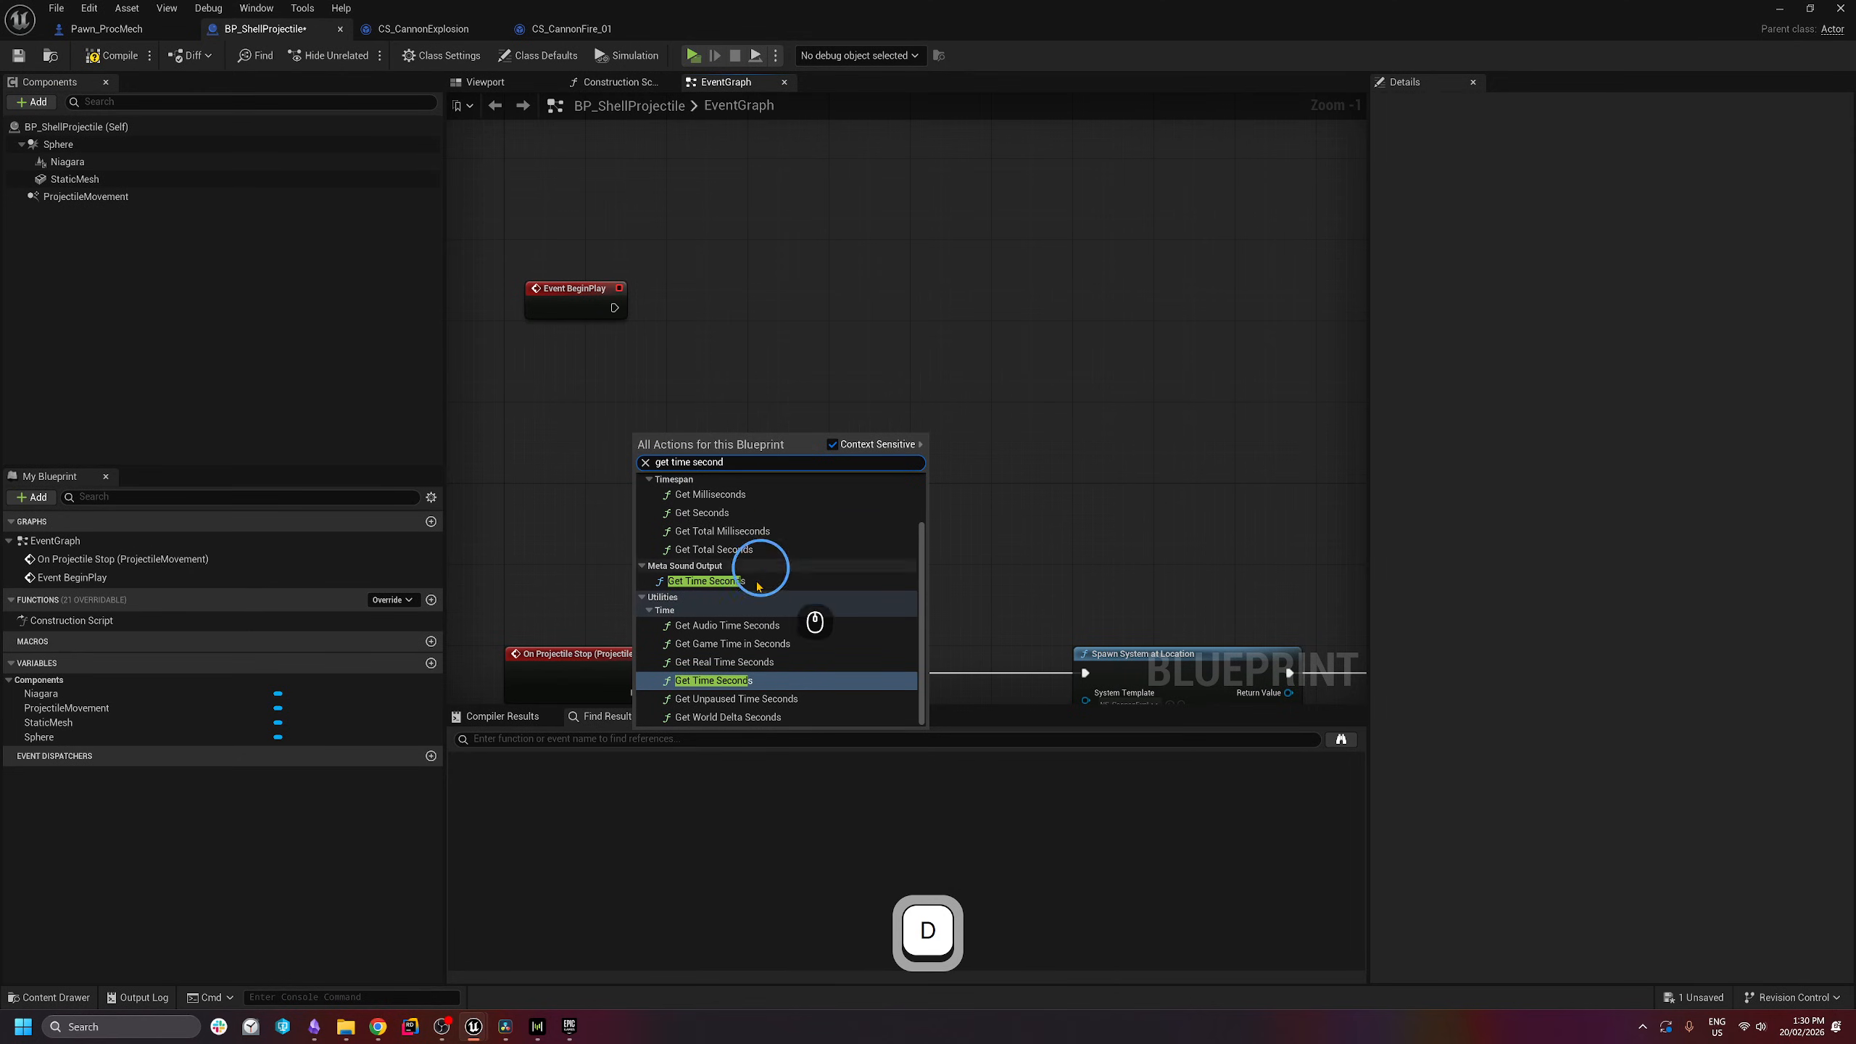
left_click(727, 680)
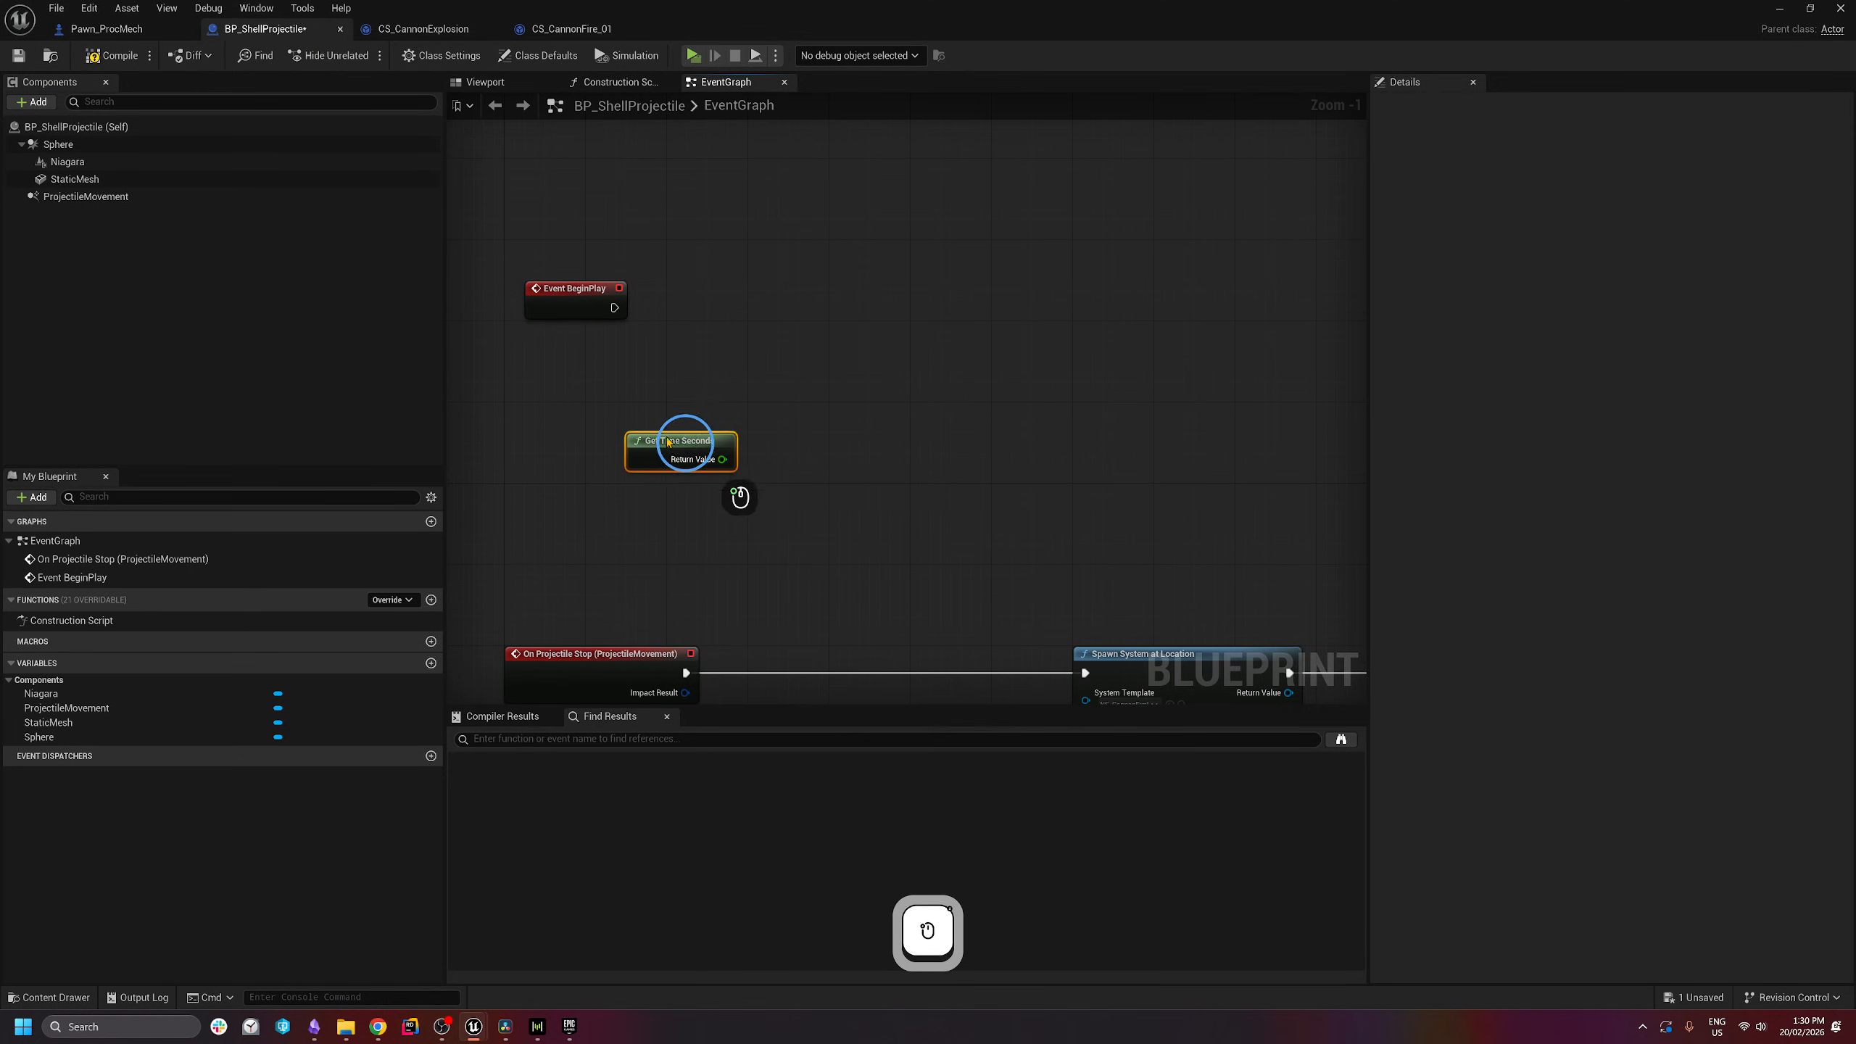
left_click_drag(668, 442, 605, 407)
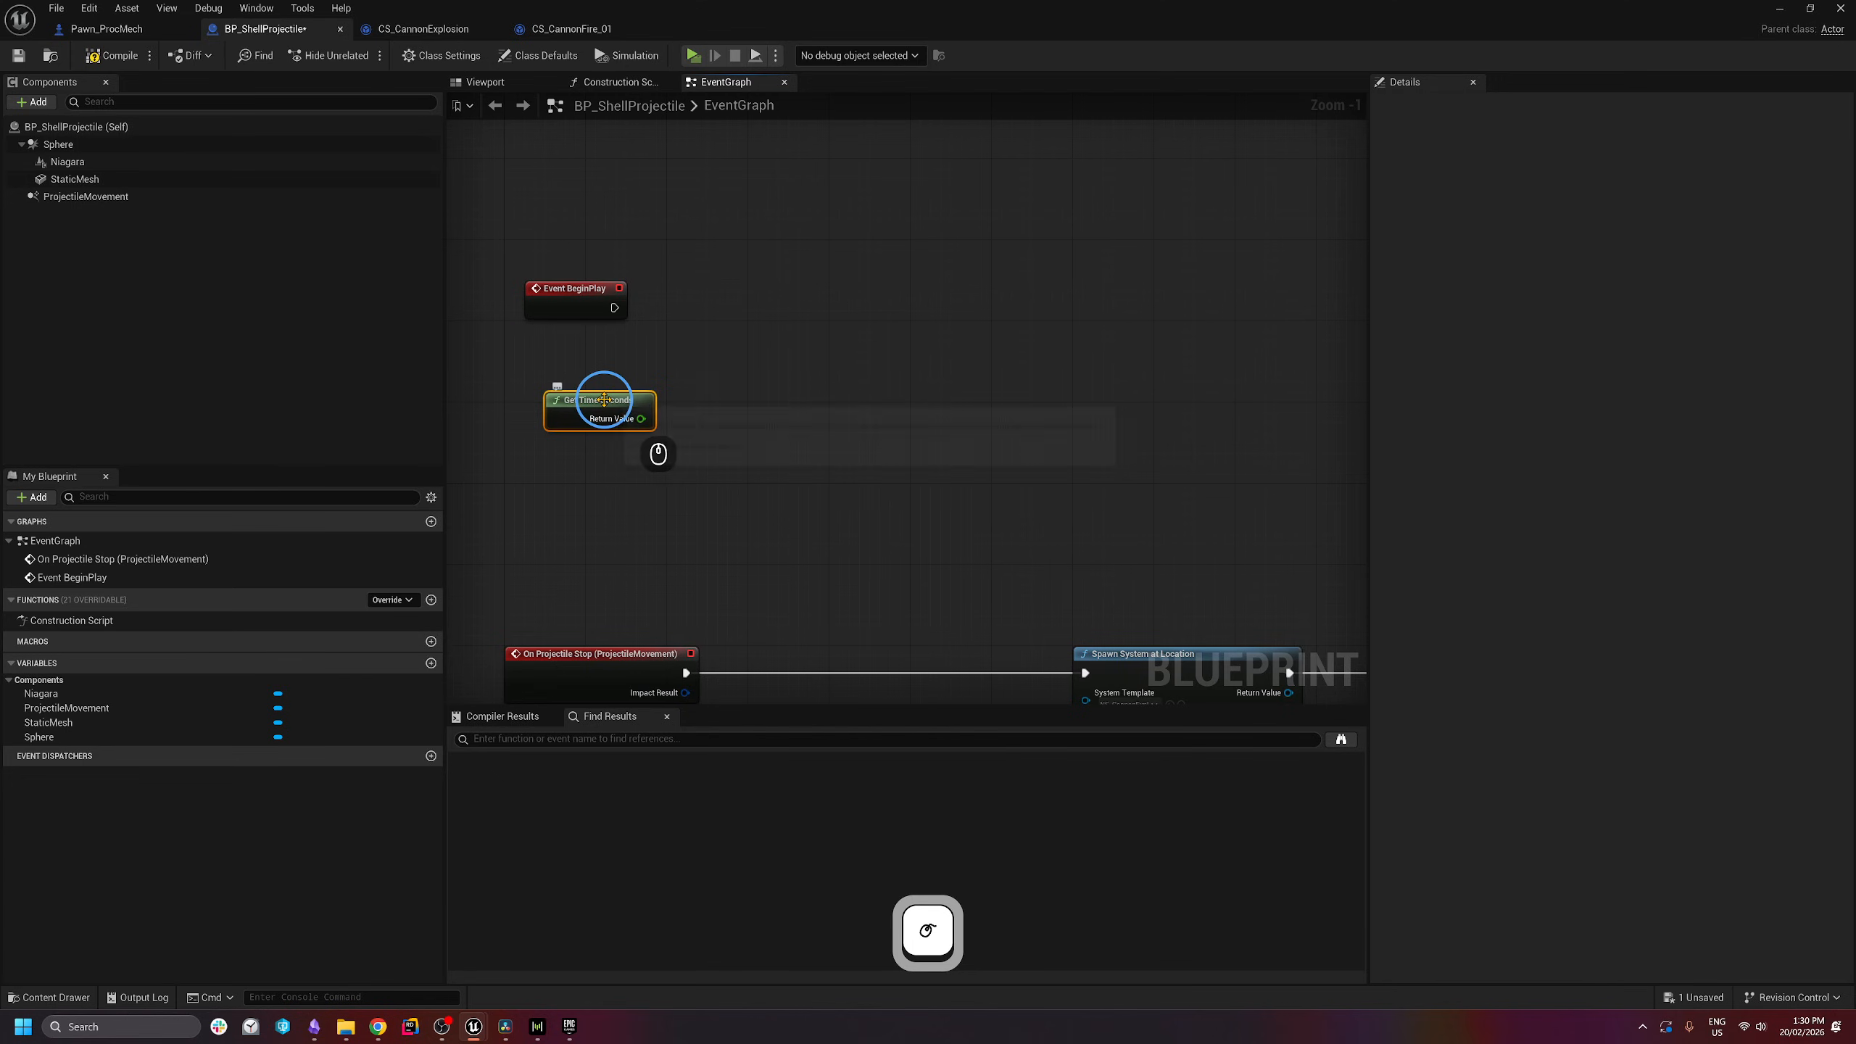
mouse_move(605, 400)
left_mouse_down()
mouse_move(571, 382)
mouse_move(629, 409)
left_mouse_up()
- Promote the time output to a new SpawnTime variable and run its SET from BeginPlay
right_click(630, 408)
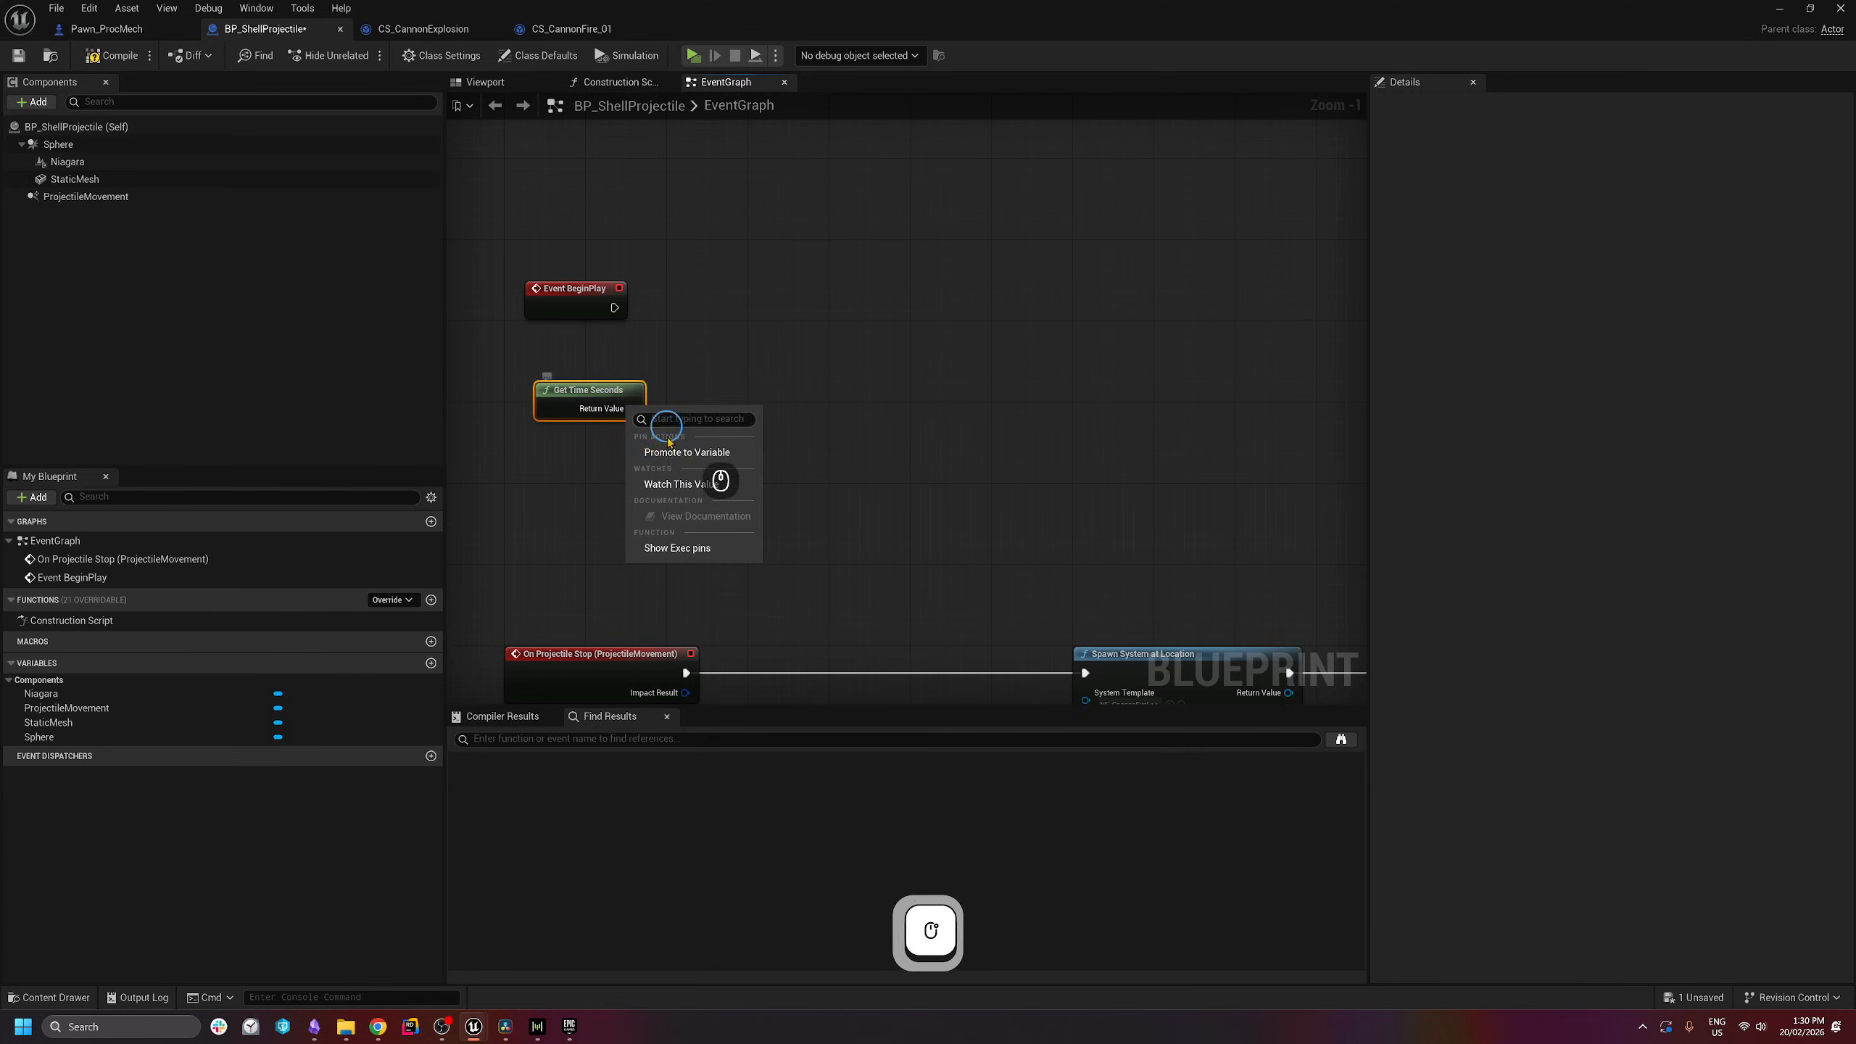
left_click(687, 452)
type("Spa")
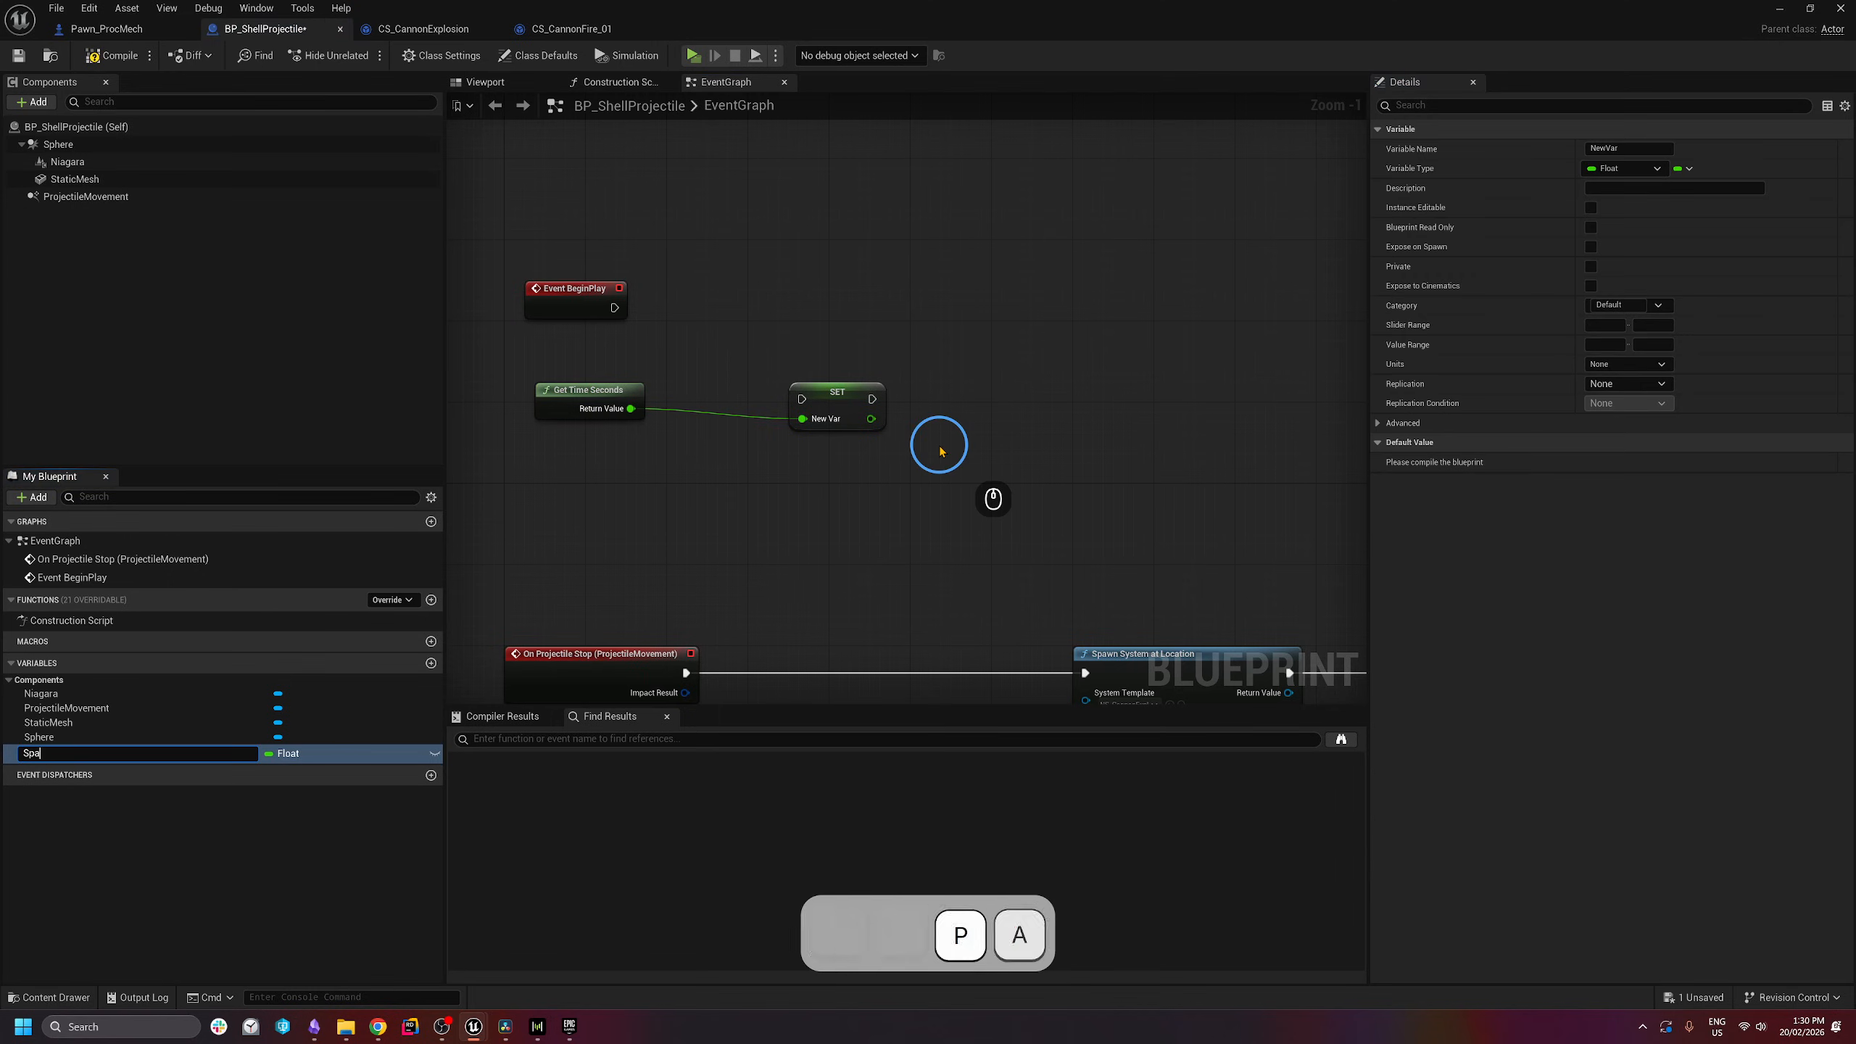
type("wnTime")
key("Return")
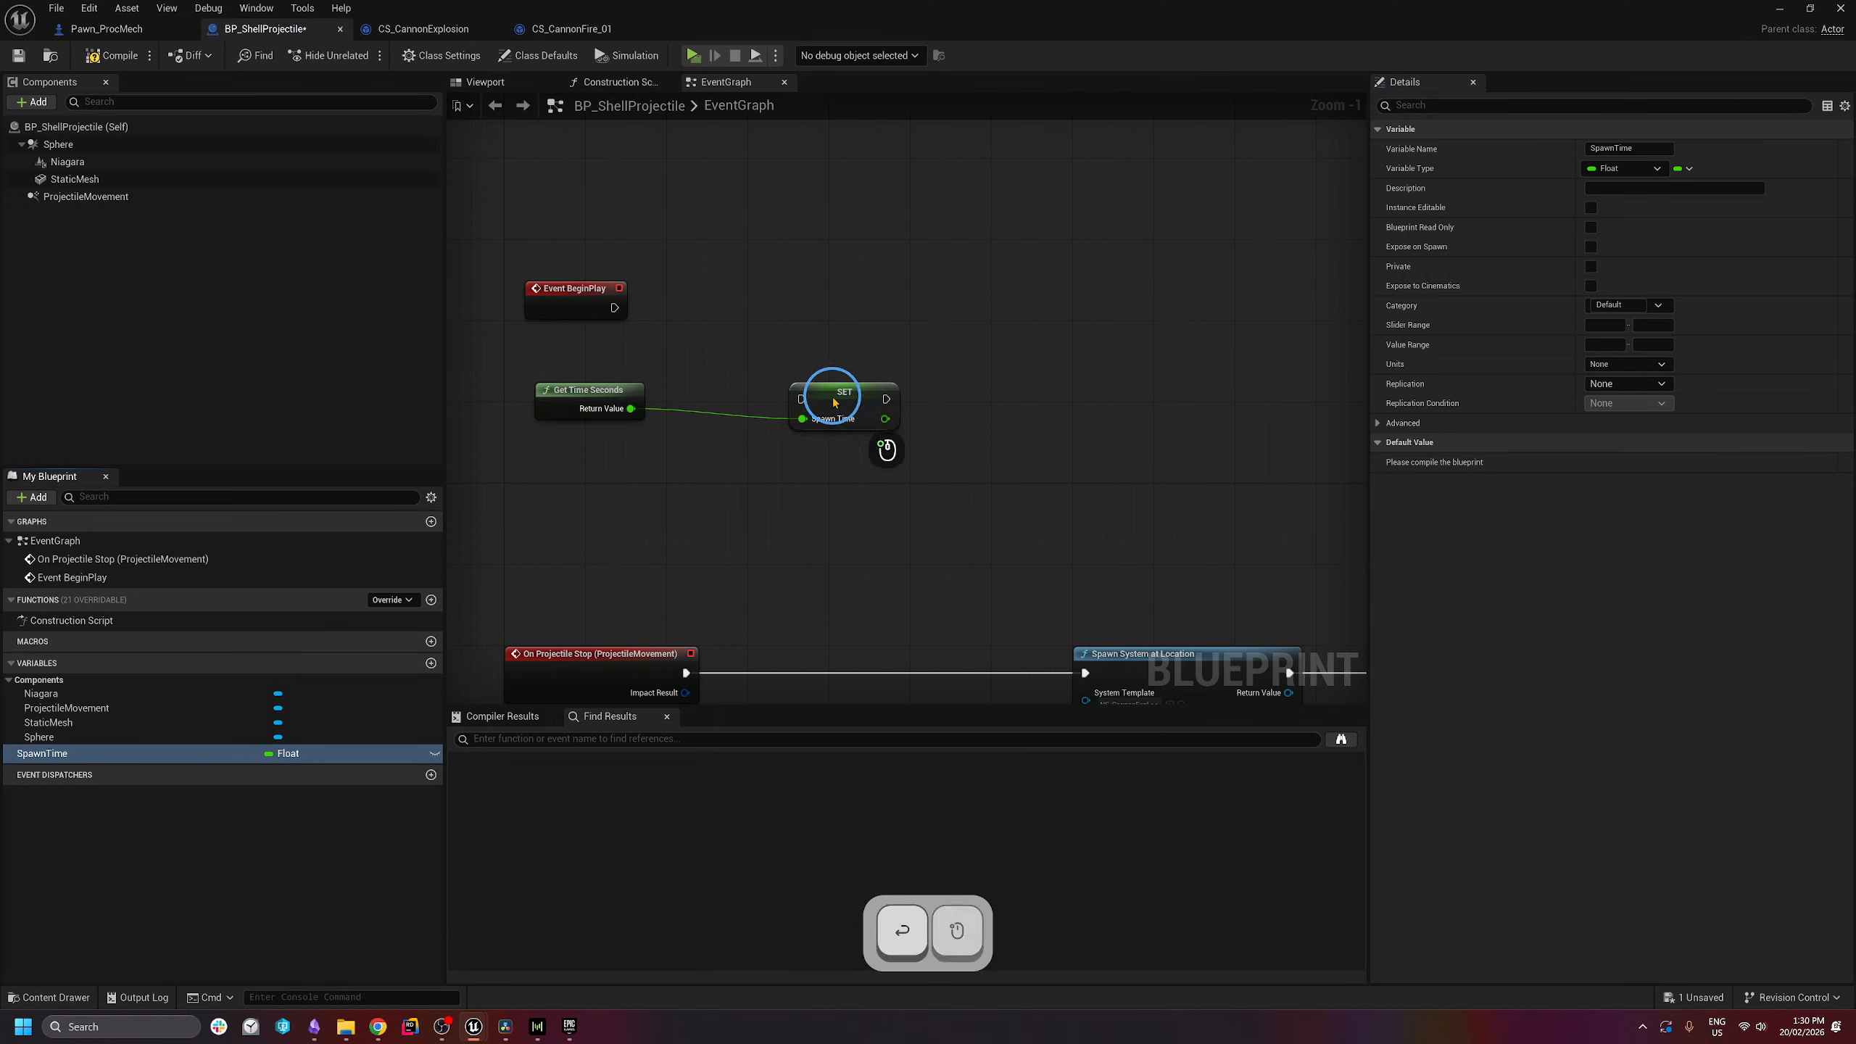
left_click_drag(835, 402, 805, 300)
left_click_drag(615, 307, 815, 307)
left_click_drag(920, 212, 476, 464)
right_click_drag(850, 553, 873, 378)
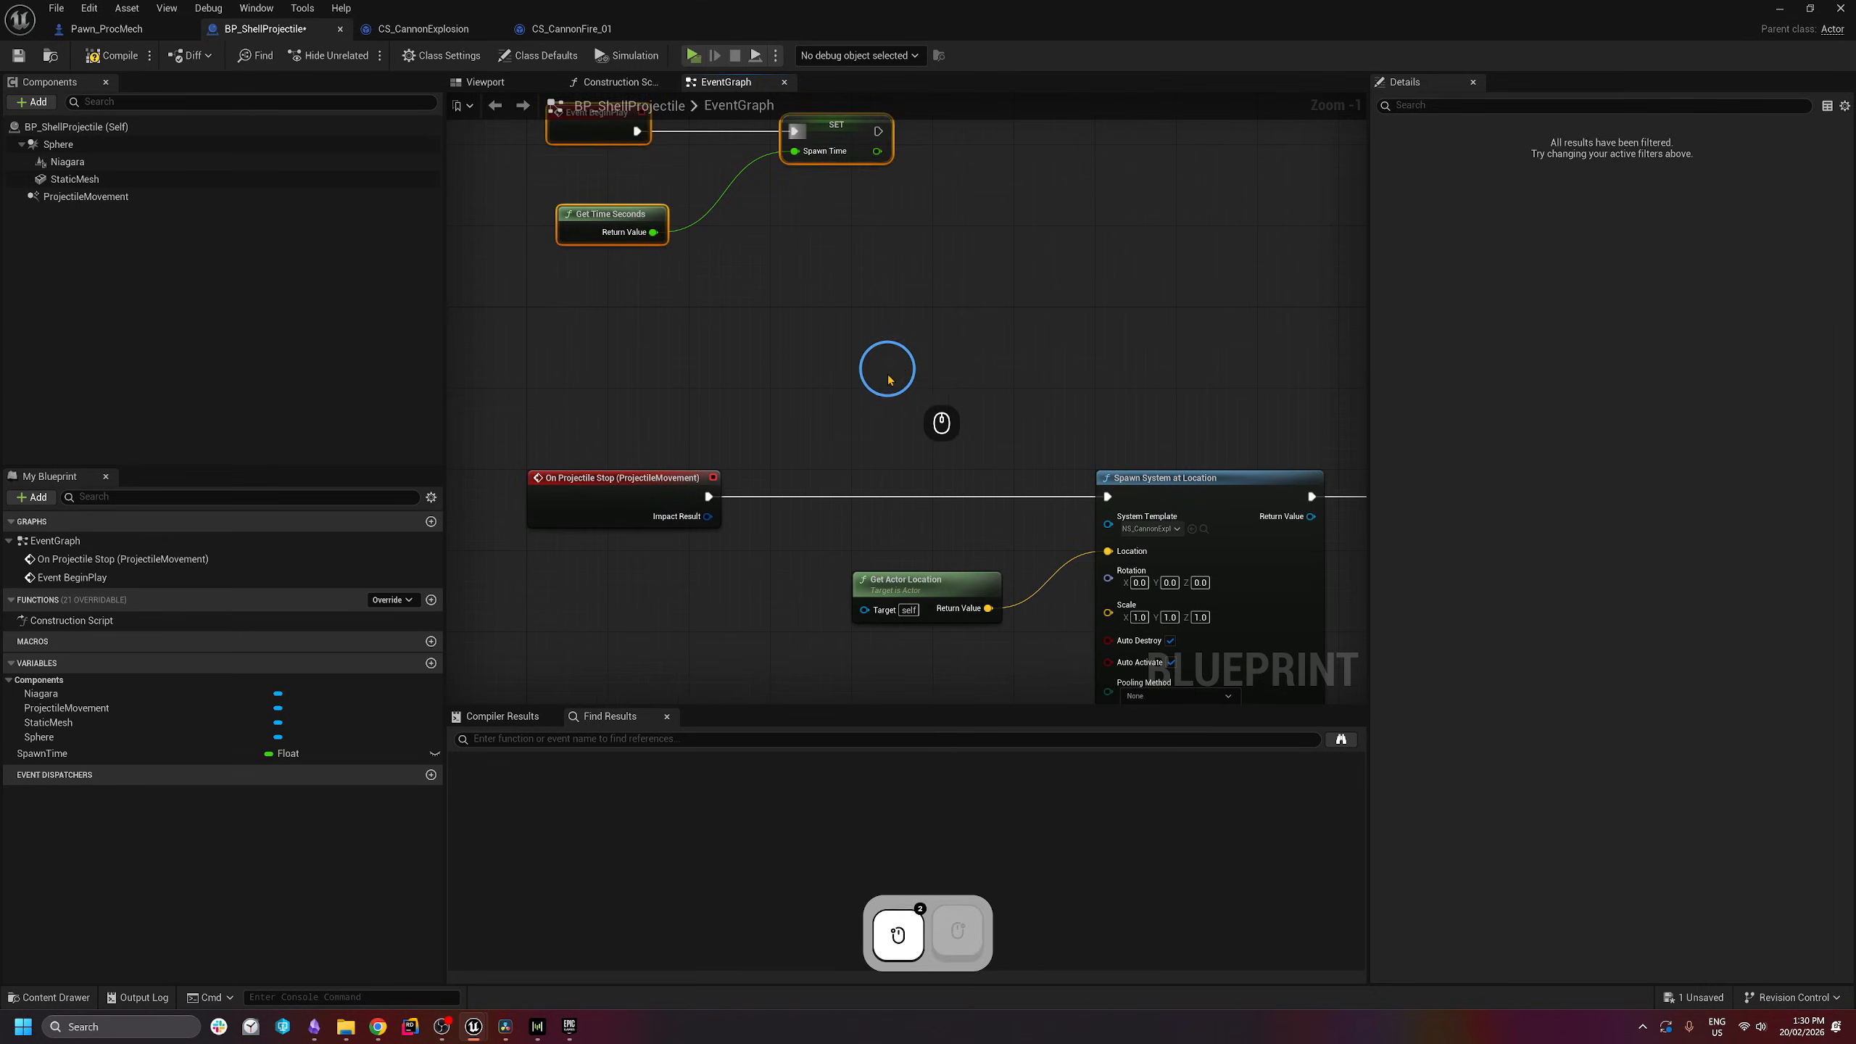
- Copy the Get Time Seconds node and paste it near the camera shake nodes
scroll(887, 395, "down", 3)
left_click_drag(469, 344, 1003, 585)
right_click_drag(1003, 585, 811, 541)
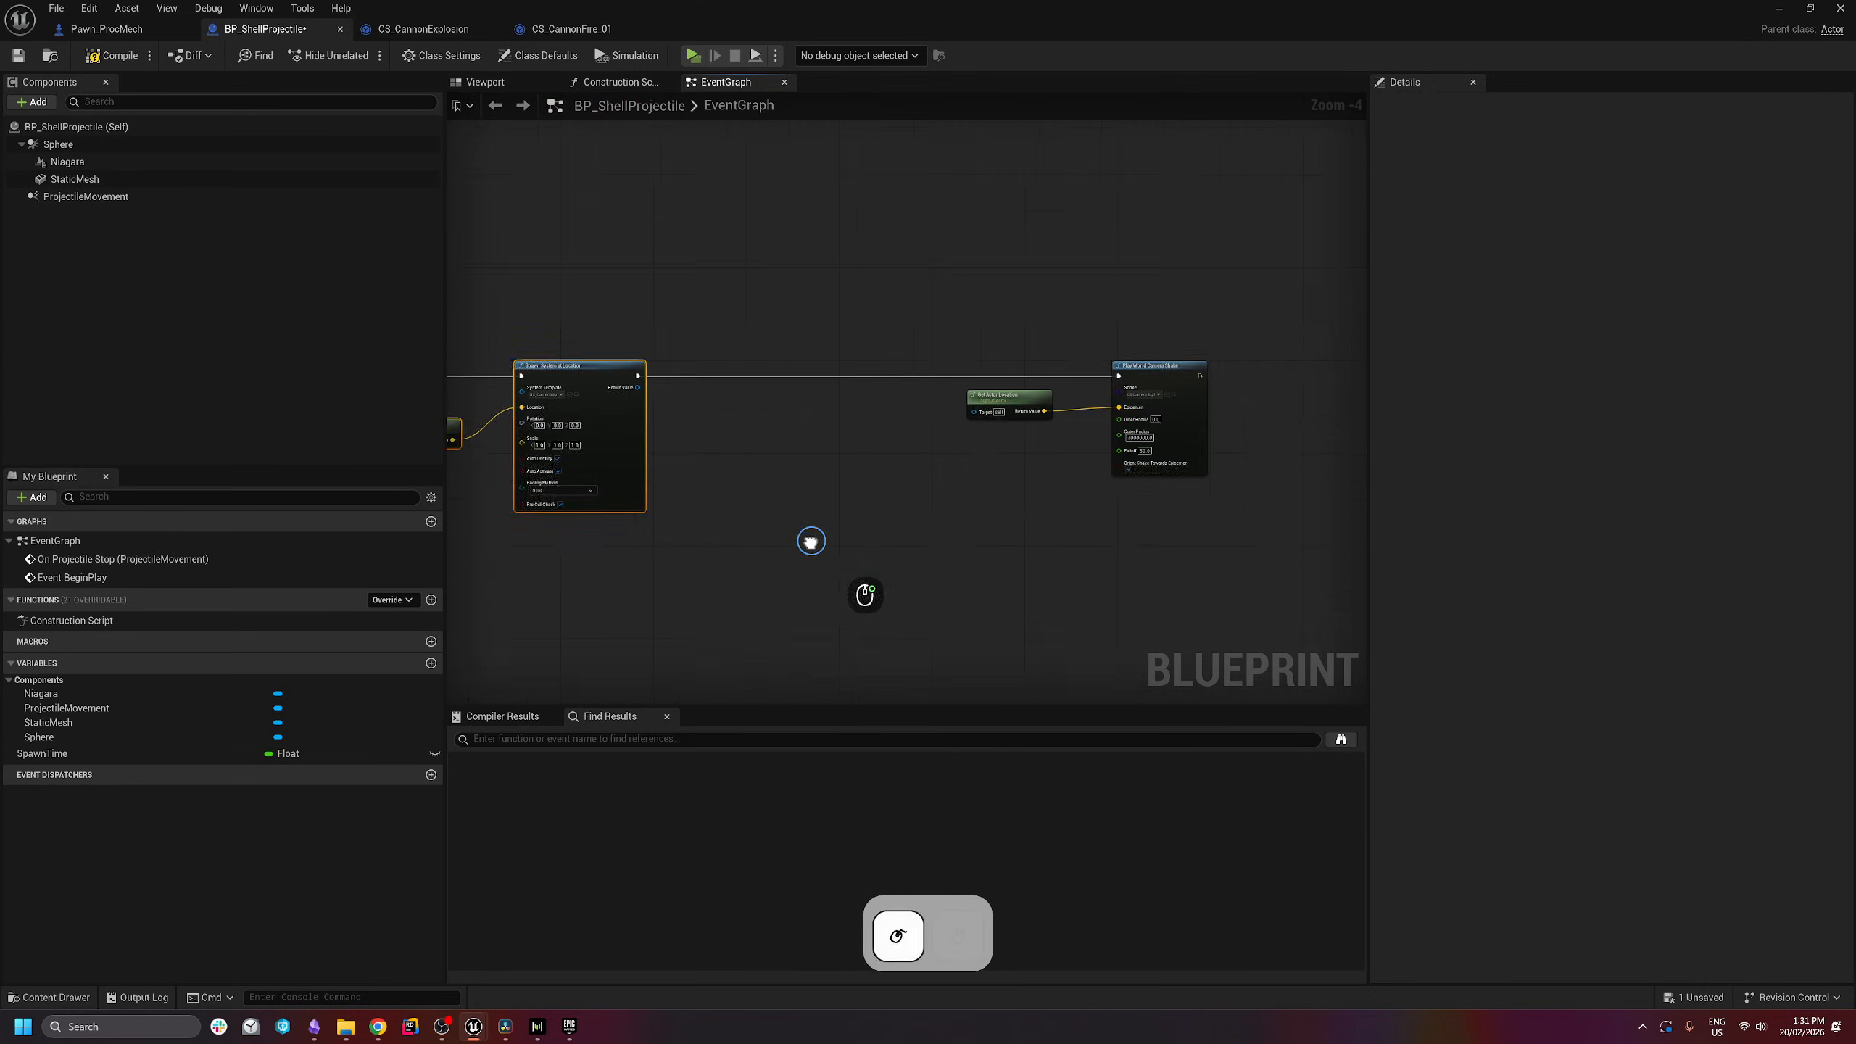
scroll(812, 541, "up", 2)
right_click_drag(907, 457, 826, 558)
right_click_drag(482, 439, 1079, 517)
scroll(932, 464, "down", 1)
left_click_drag(643, 260, 463, 310)
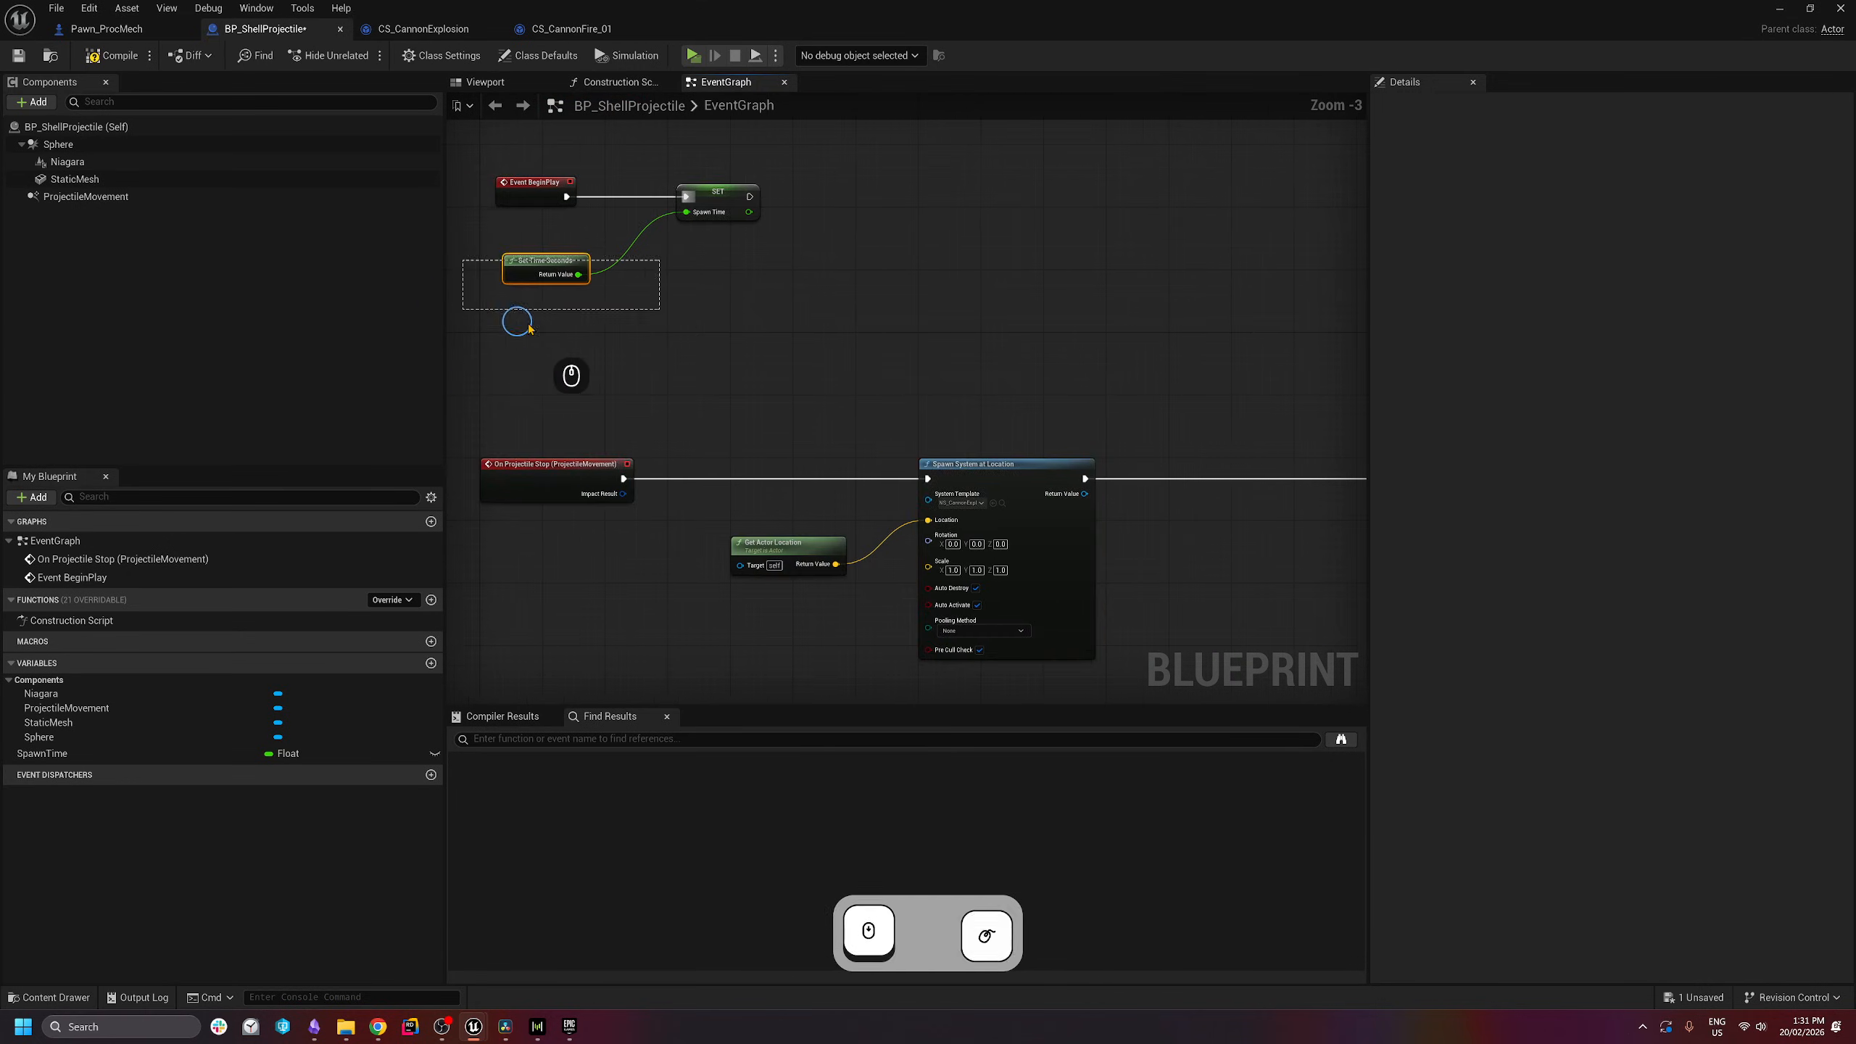
key("ctrl+c")
right_click_drag(1205, 405, 706, 347)
key("ctrl+v")
left_click_drag(825, 505, 801, 481)
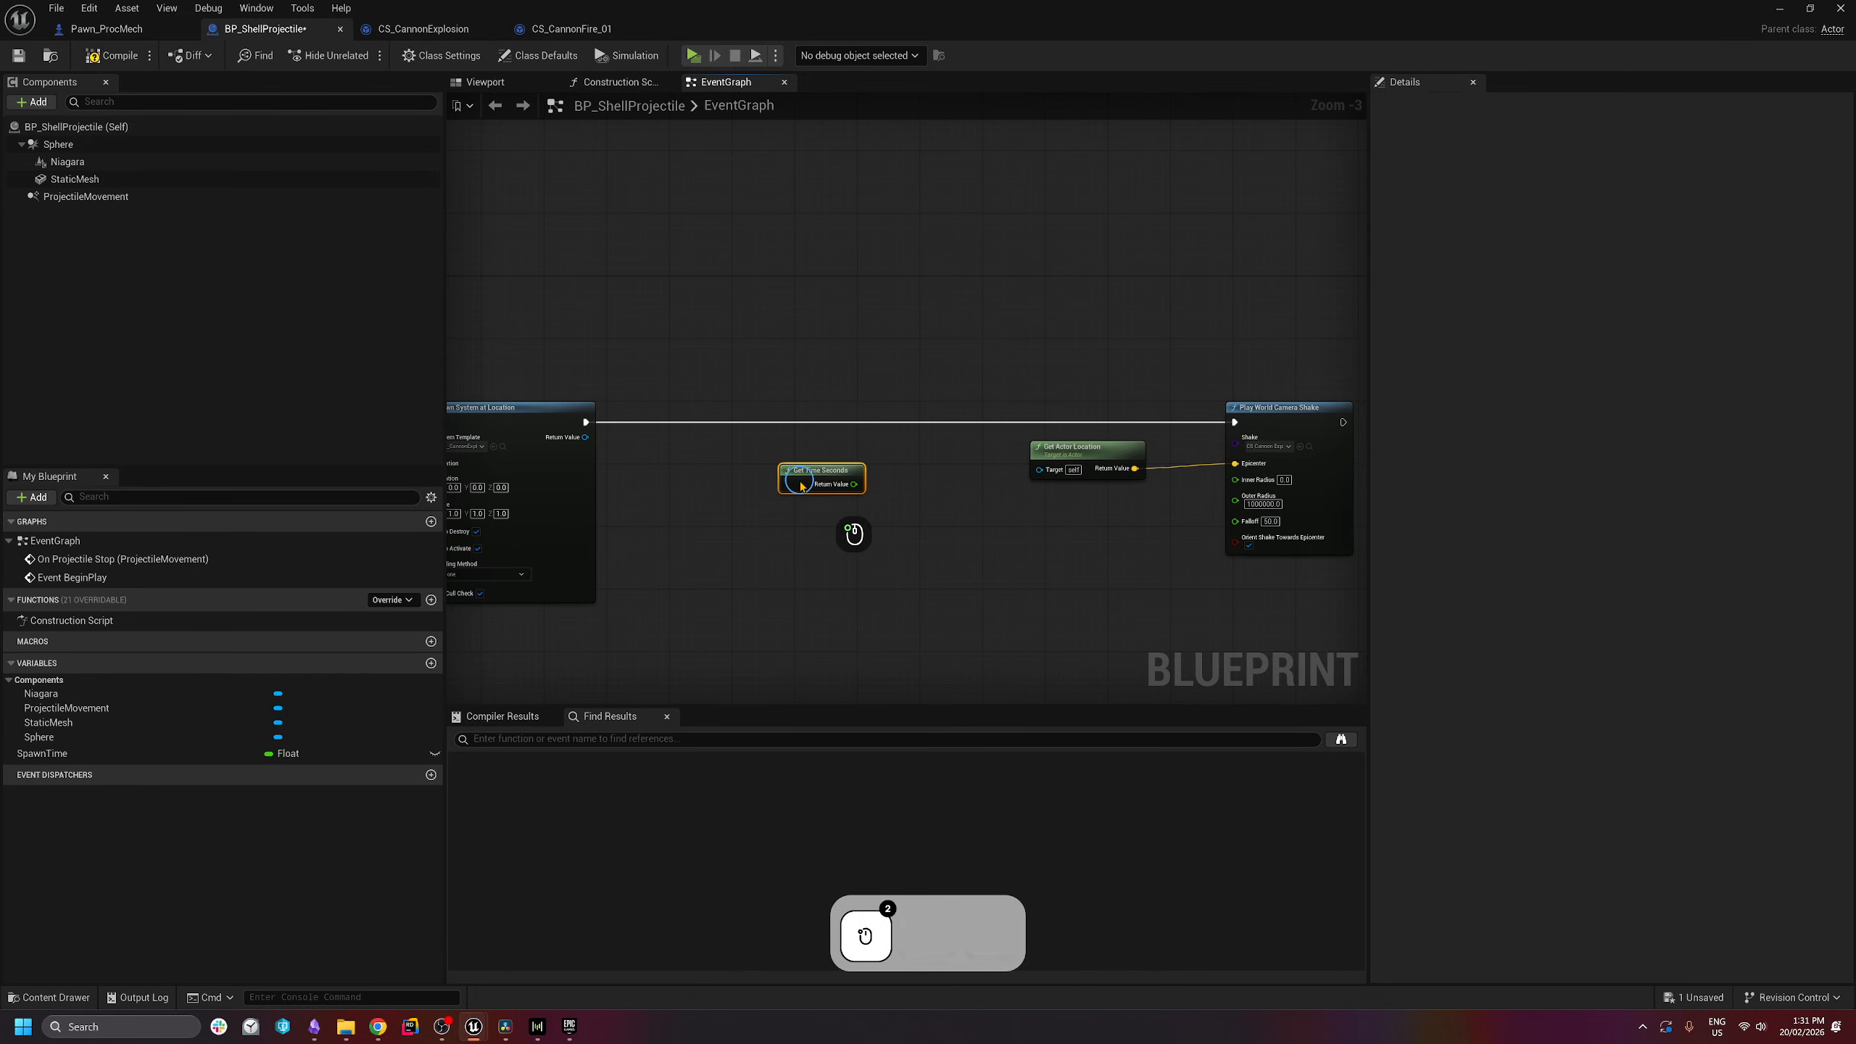
- Subtract SpawnTime from the pasted Get Time Seconds and arrange the calculation nodes
right_click_drag(904, 524, 820, 483)
left_click_drag(764, 438, 815, 457)
type("s")
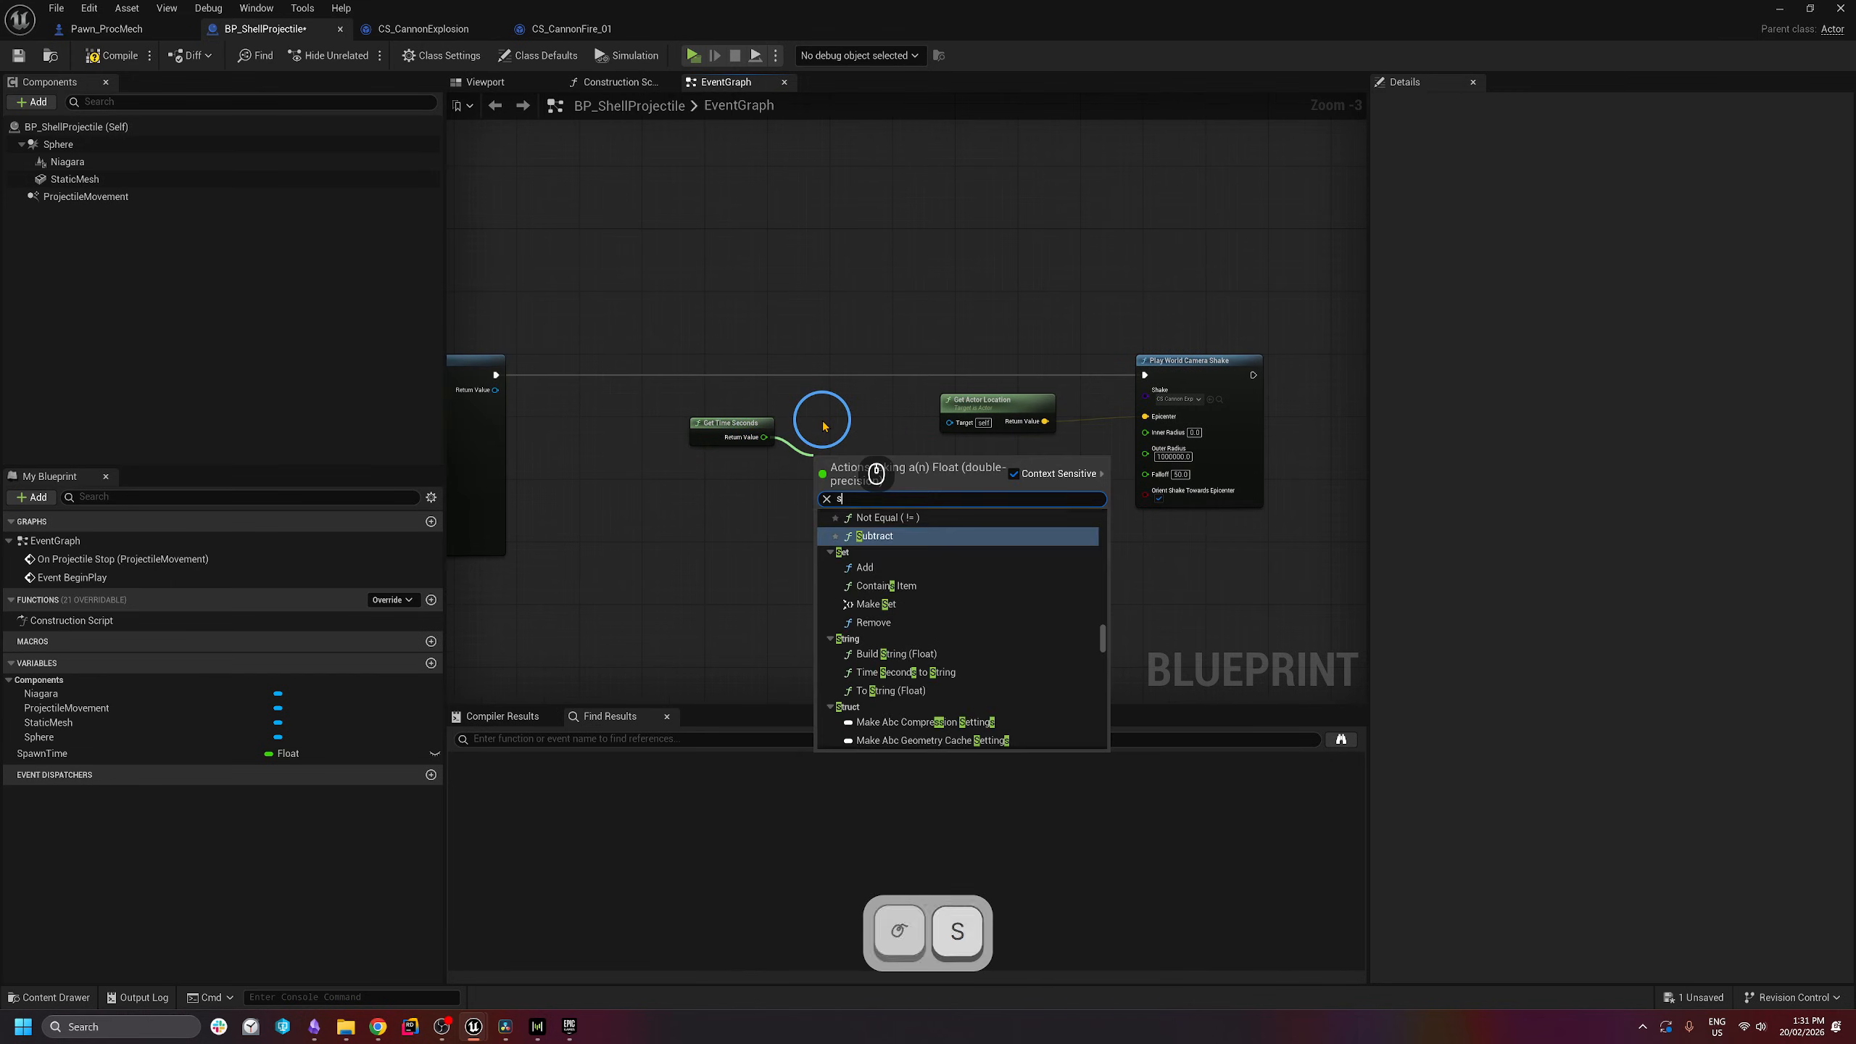
type("ubtrac")
key("Return")
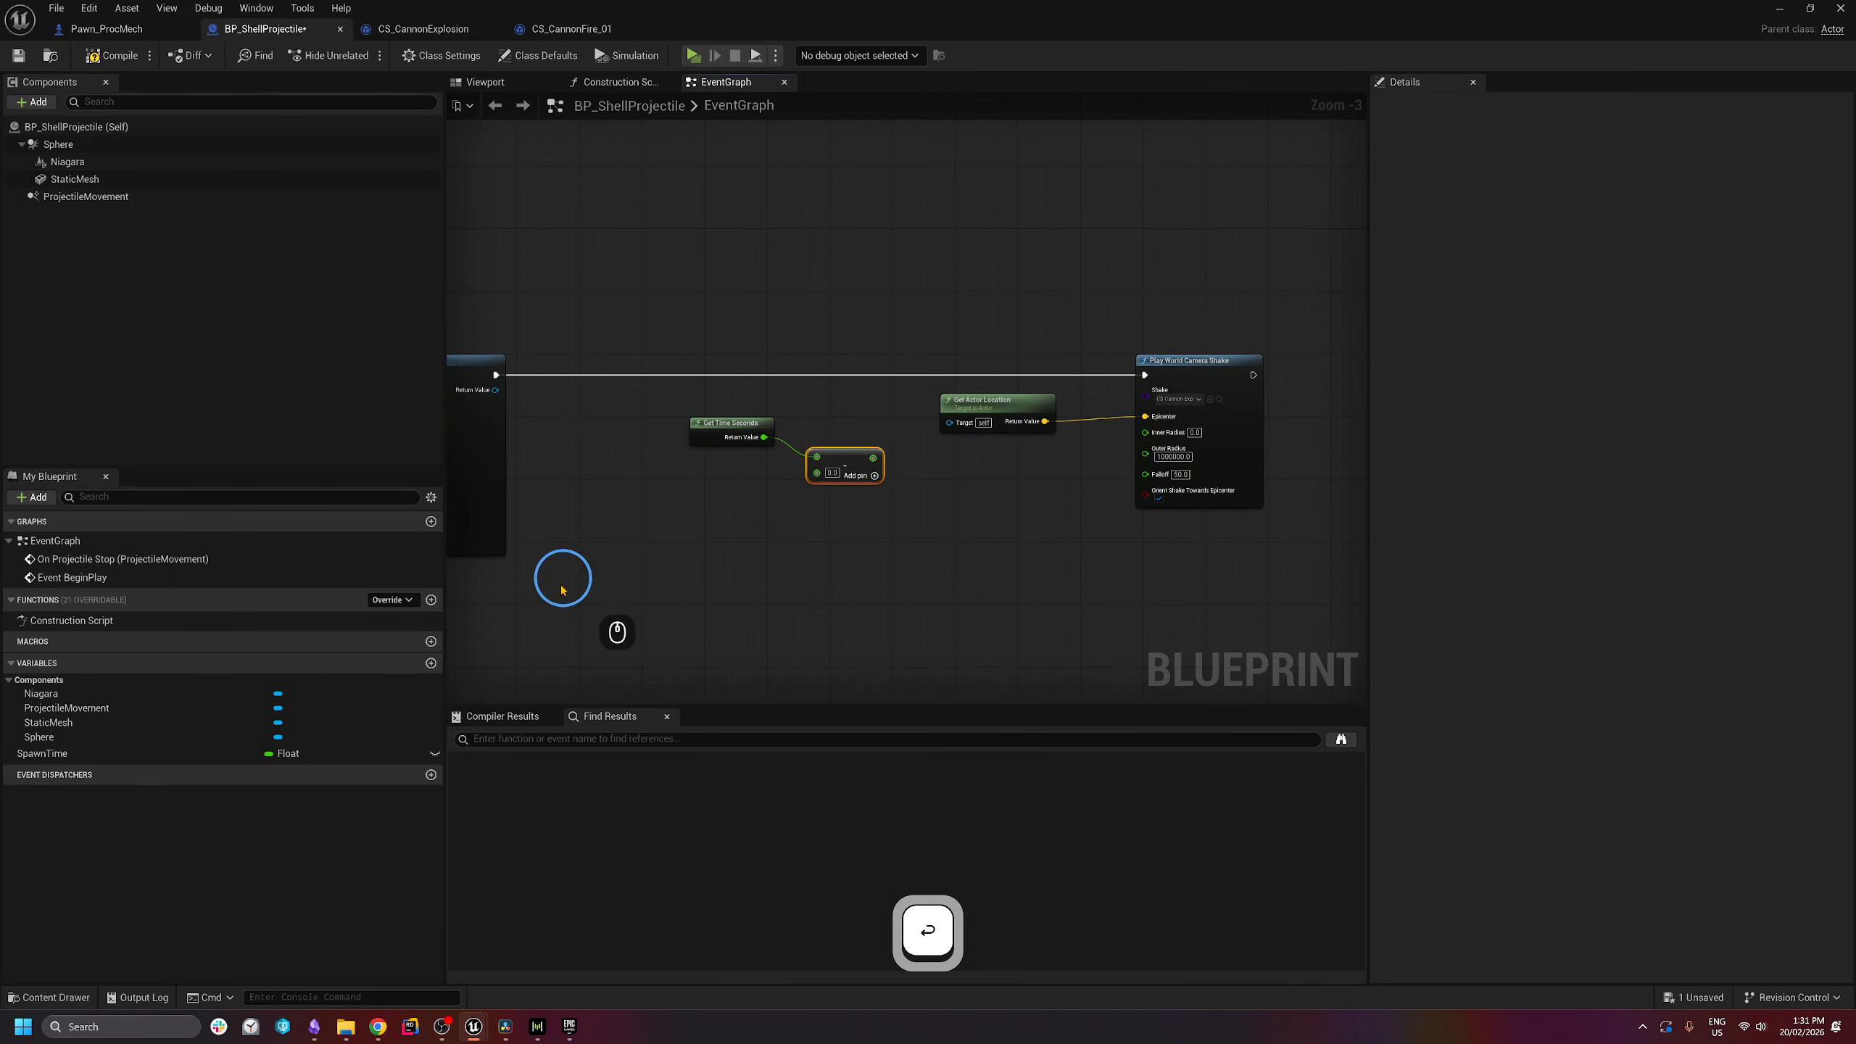
right_click_drag(705, 629, 768, 633)
left_click_drag(42, 753, 888, 456)
scroll(877, 534, "up", 3)
left_click(851, 532)
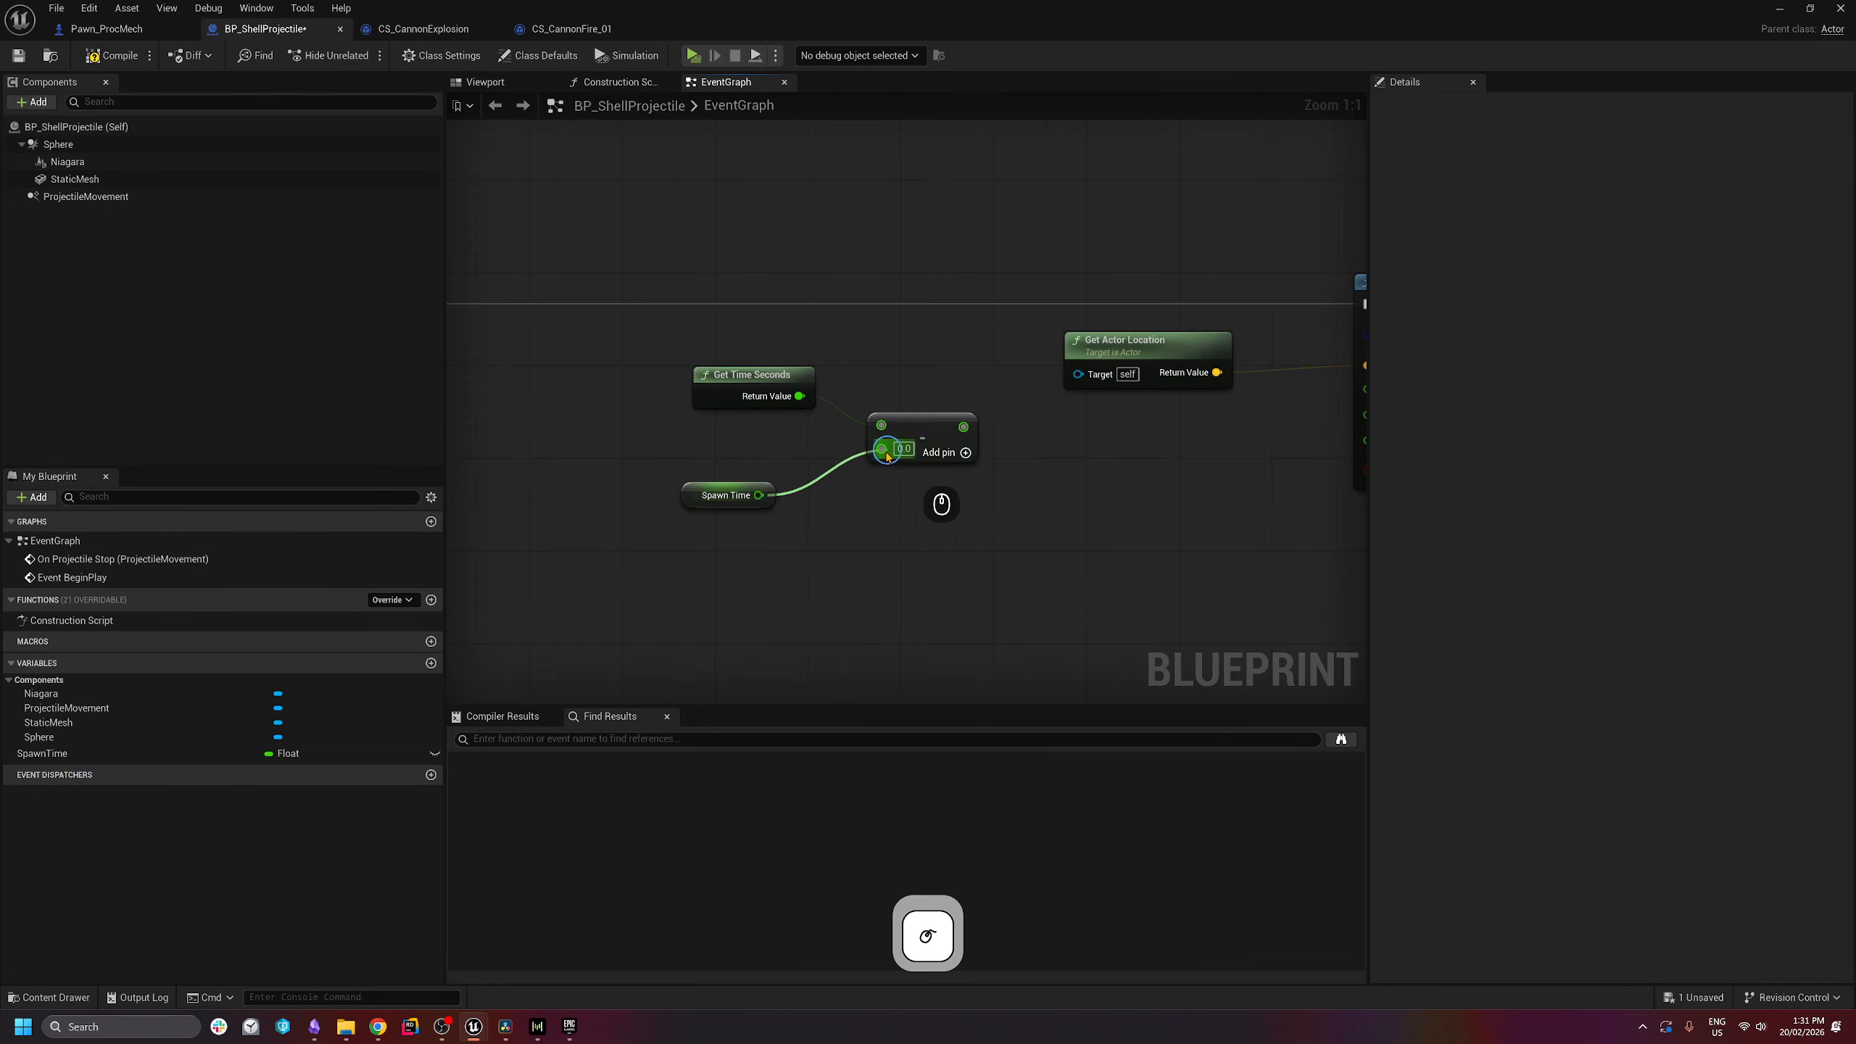
left_click_drag(611, 329, 1027, 593)
left_click_drag(917, 439, 639, 438)
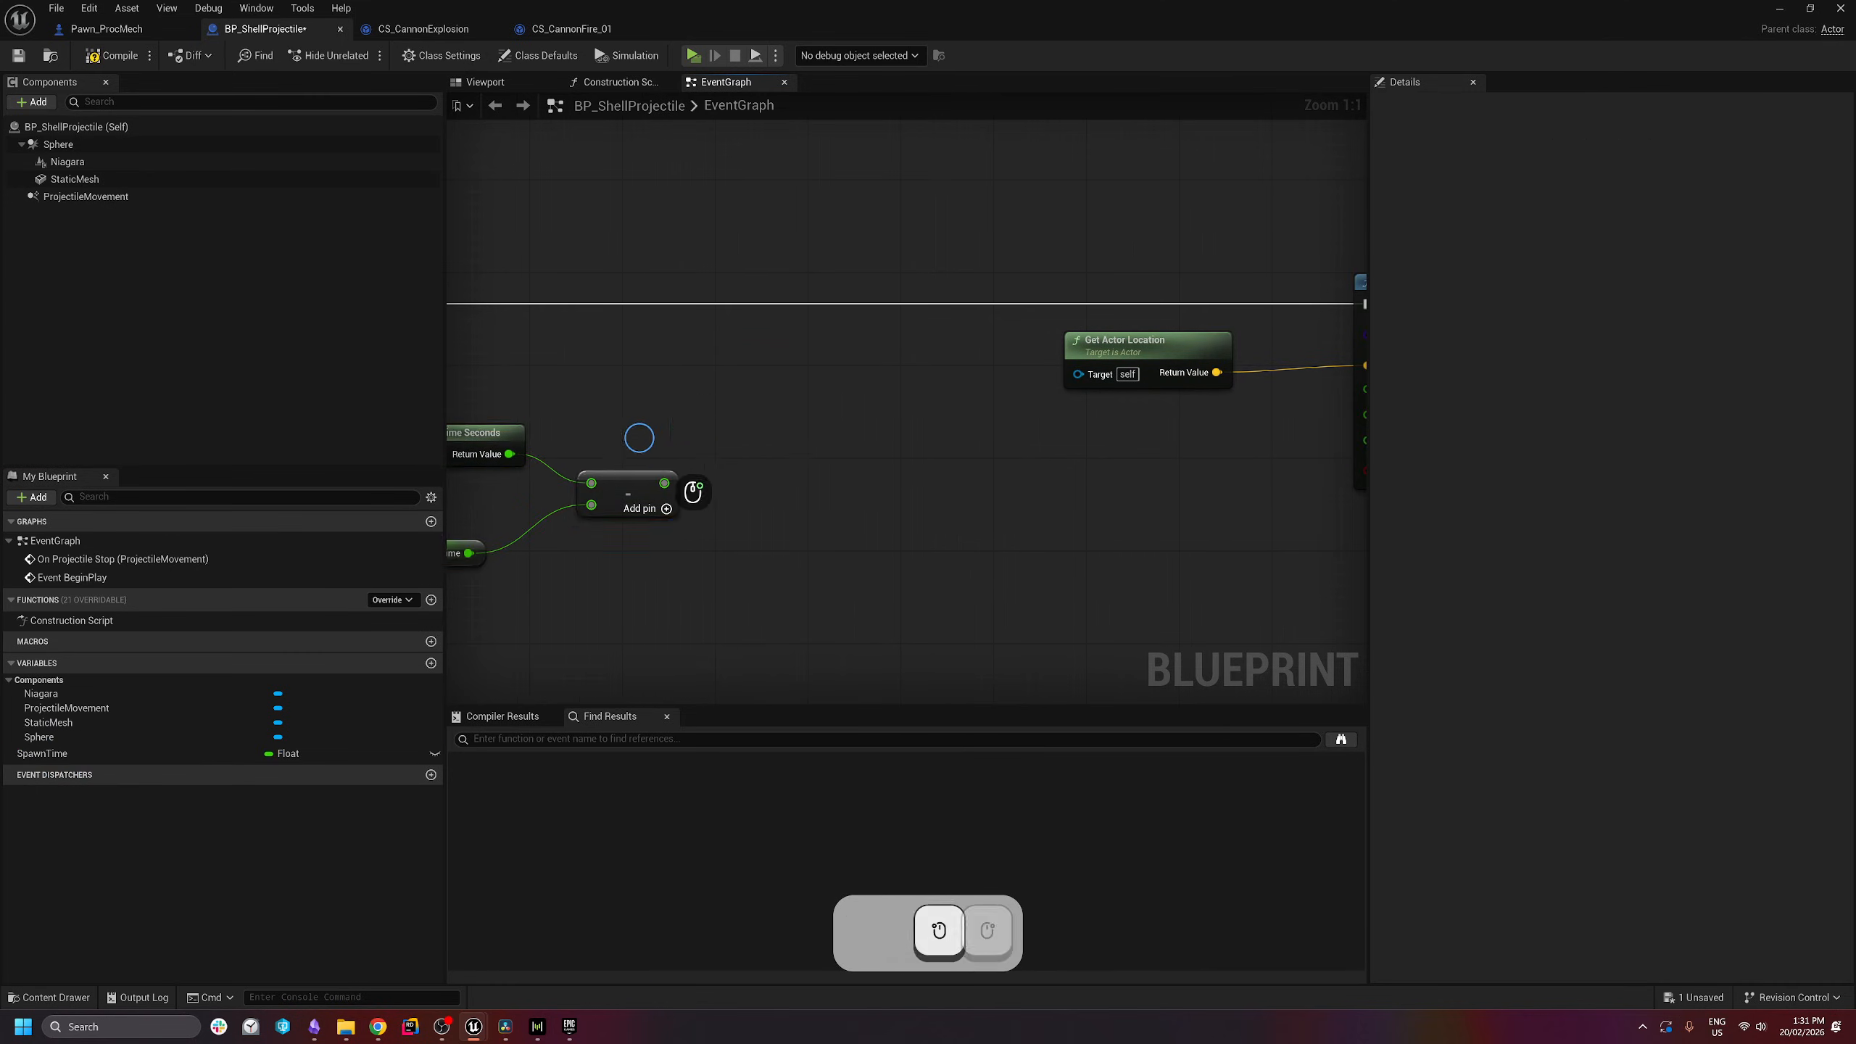
right_click_drag(639, 438, 775, 453)
left_click_drag(940, 374, 475, 580)
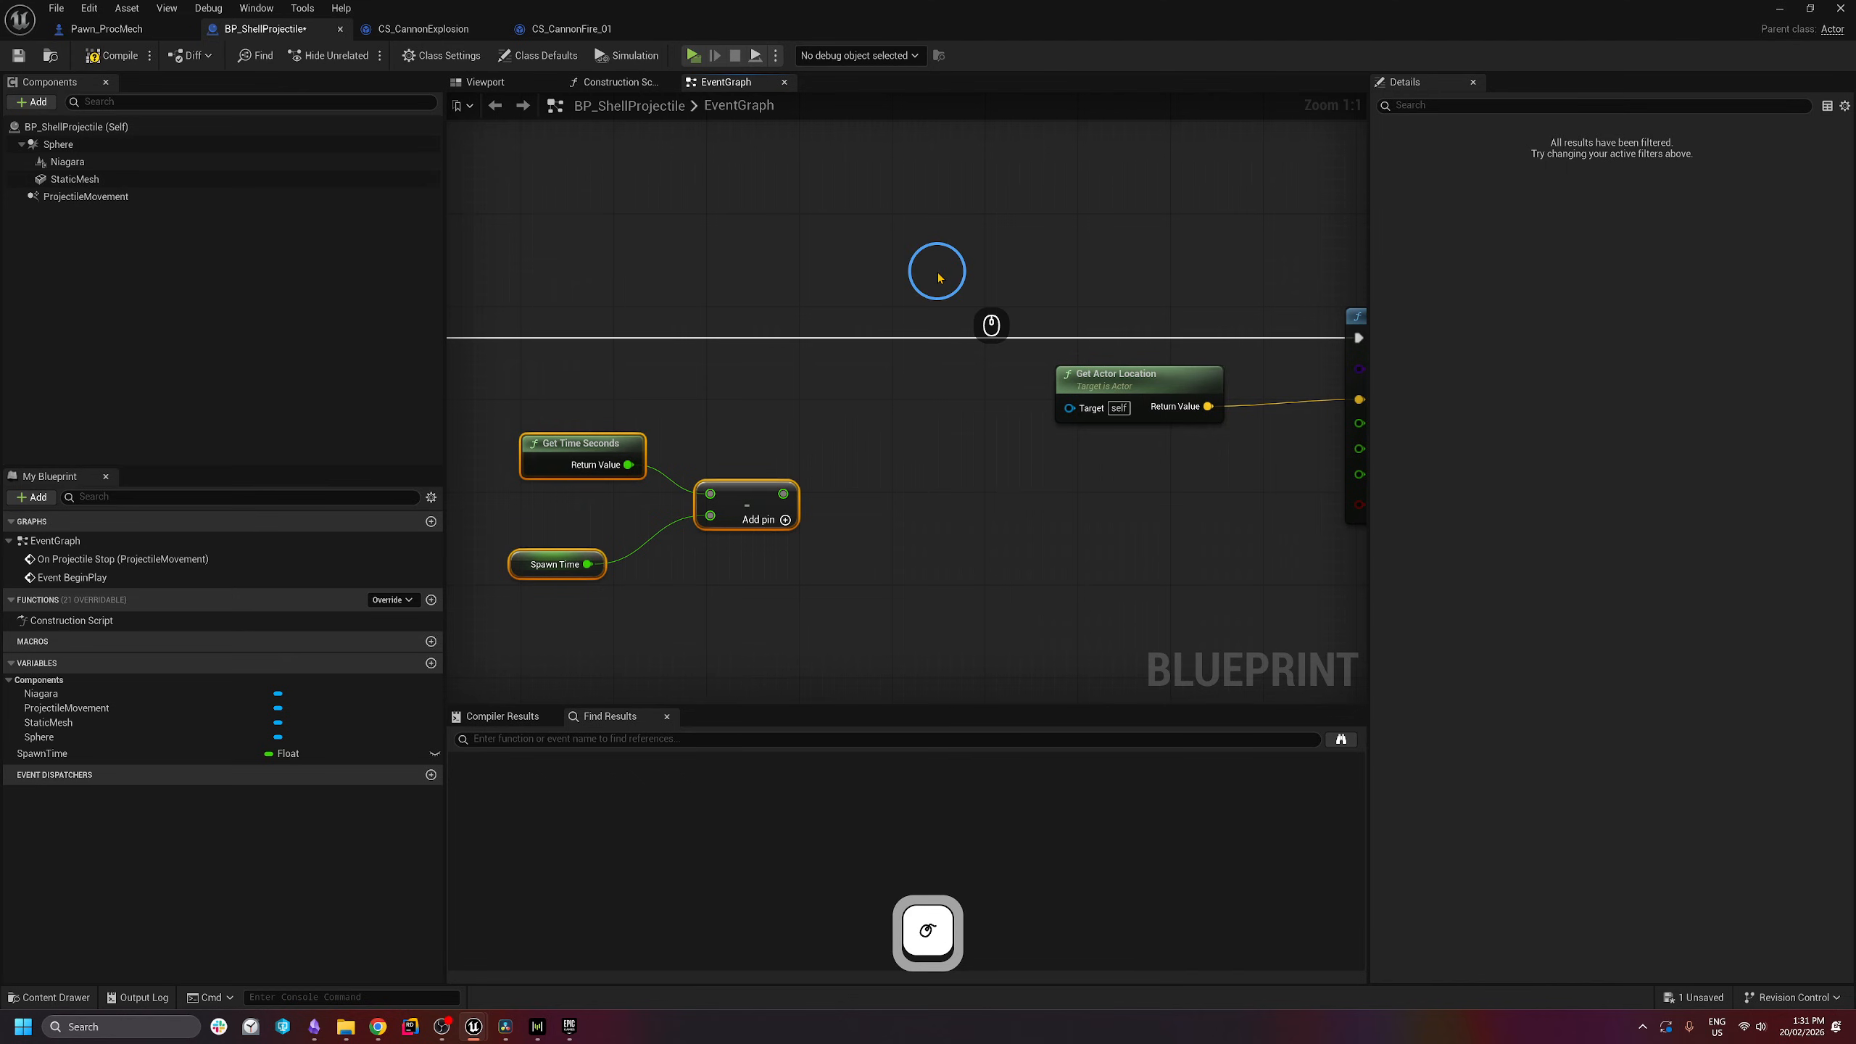
- Shift the camera shake nodes right and insert a Delay node before them
scroll(1034, 325, "down", 1)
right_click_drag(997, 576, 823, 534)
scroll(826, 534, "down", 2)
left_click_drag(1162, 290, 887, 509)
left_click_drag(931, 384, 1023, 389)
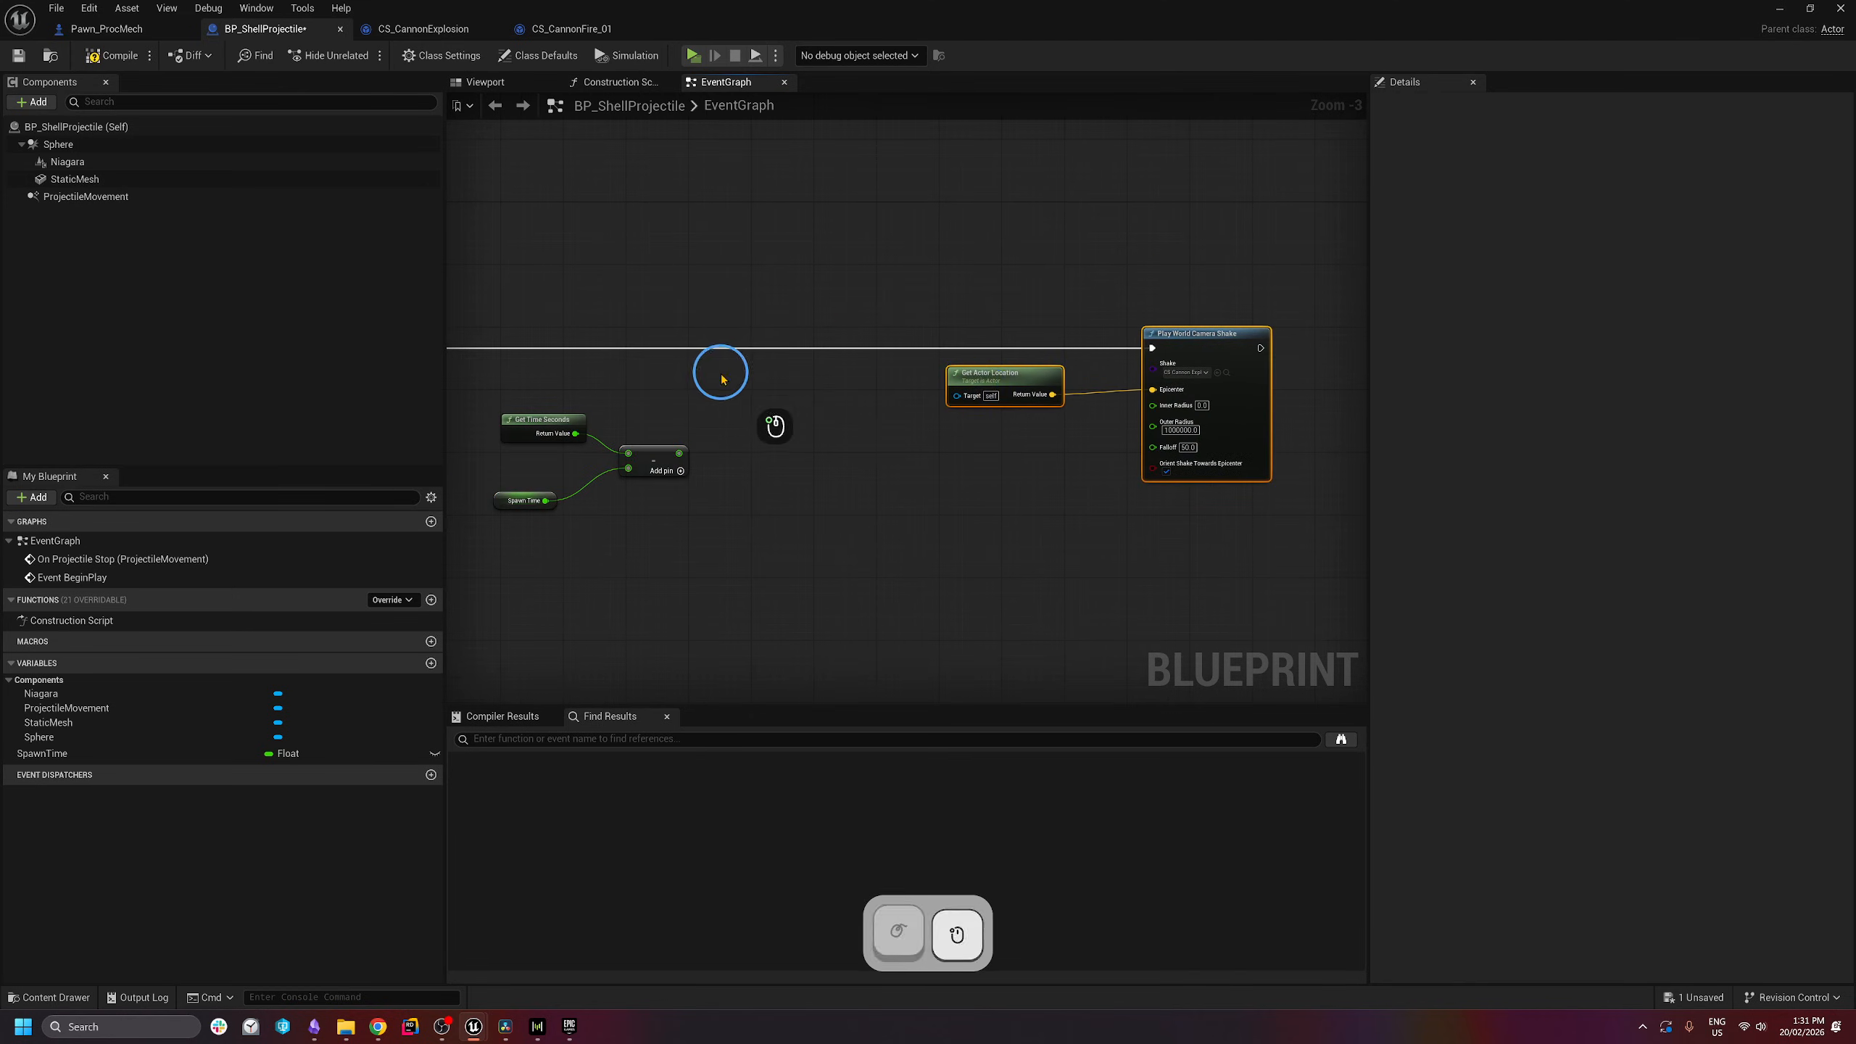
right_click_drag(717, 372, 823, 364)
right_click(823, 363)
type("delay")
key("Return")
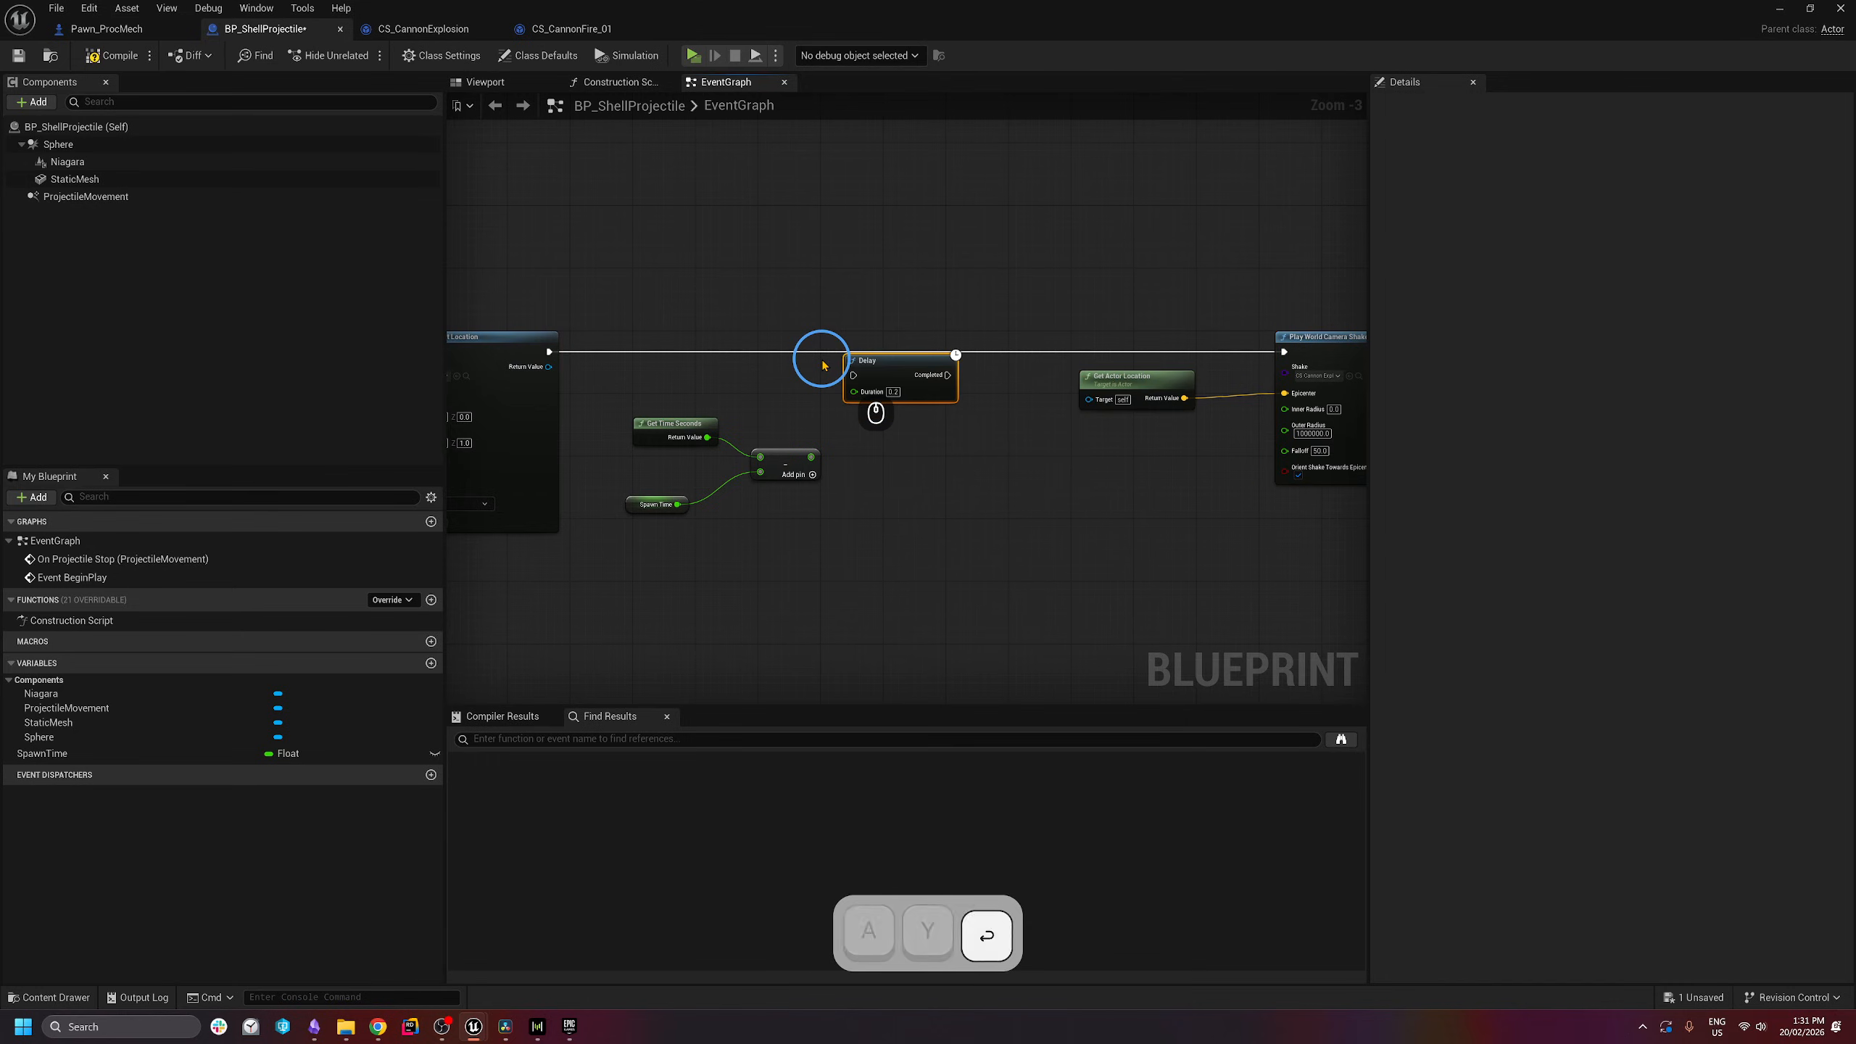
- Multiply the subtraction result by 0.5 and compile BP_ShellProjectile
left_click_drag(811, 457, 899, 456)
type("mult")
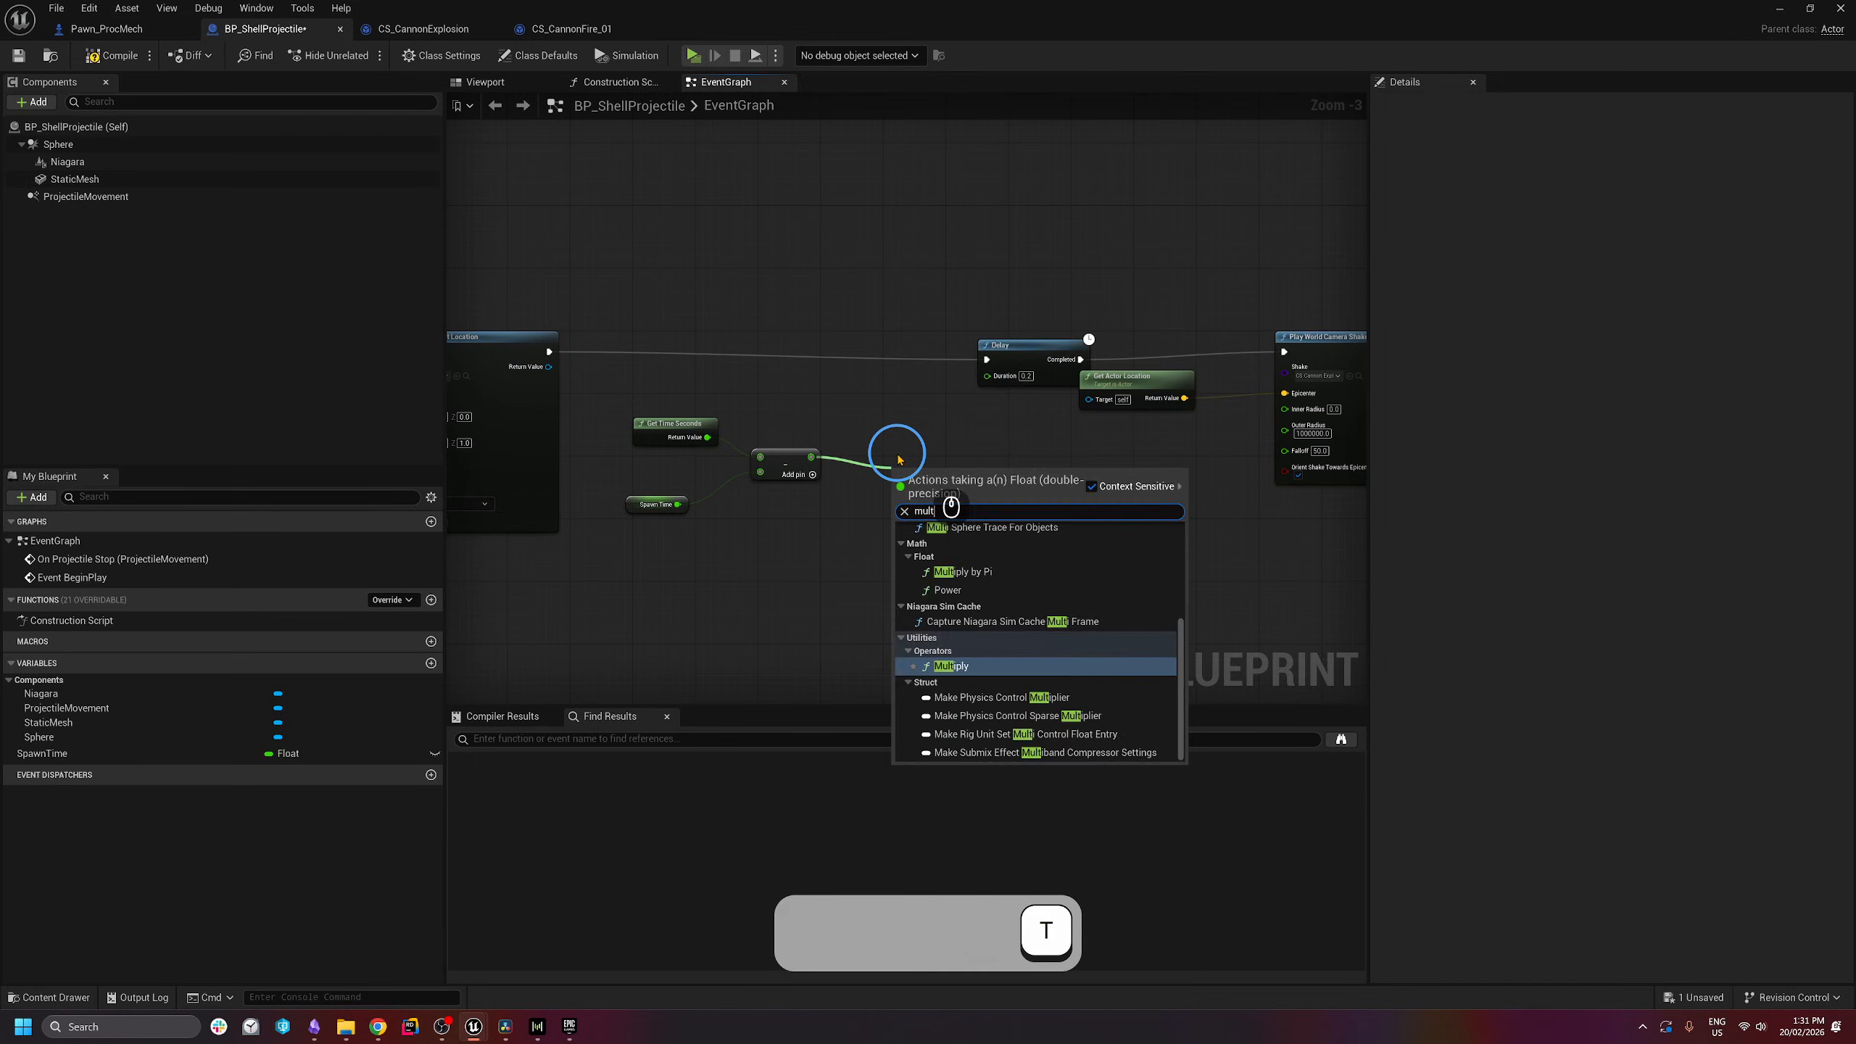
key("Return")
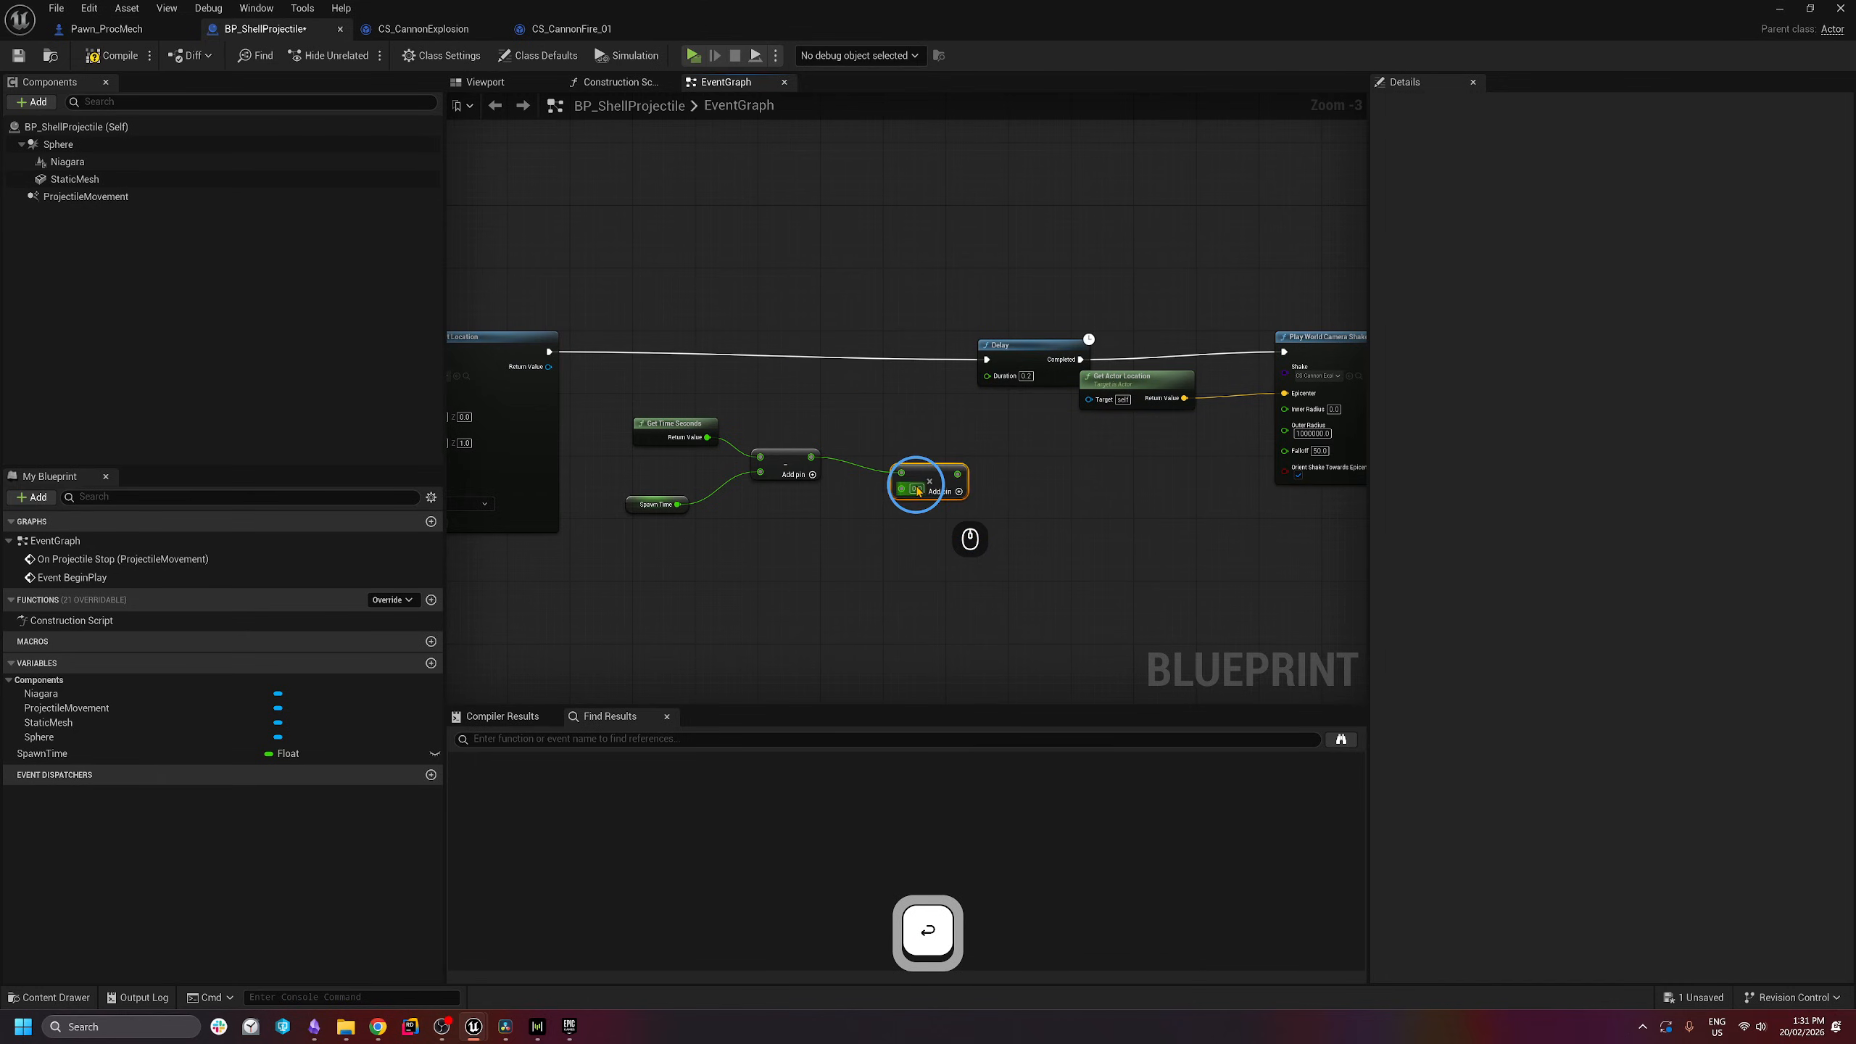
left_click(917, 487)
key("ctrl+a")
type(".")
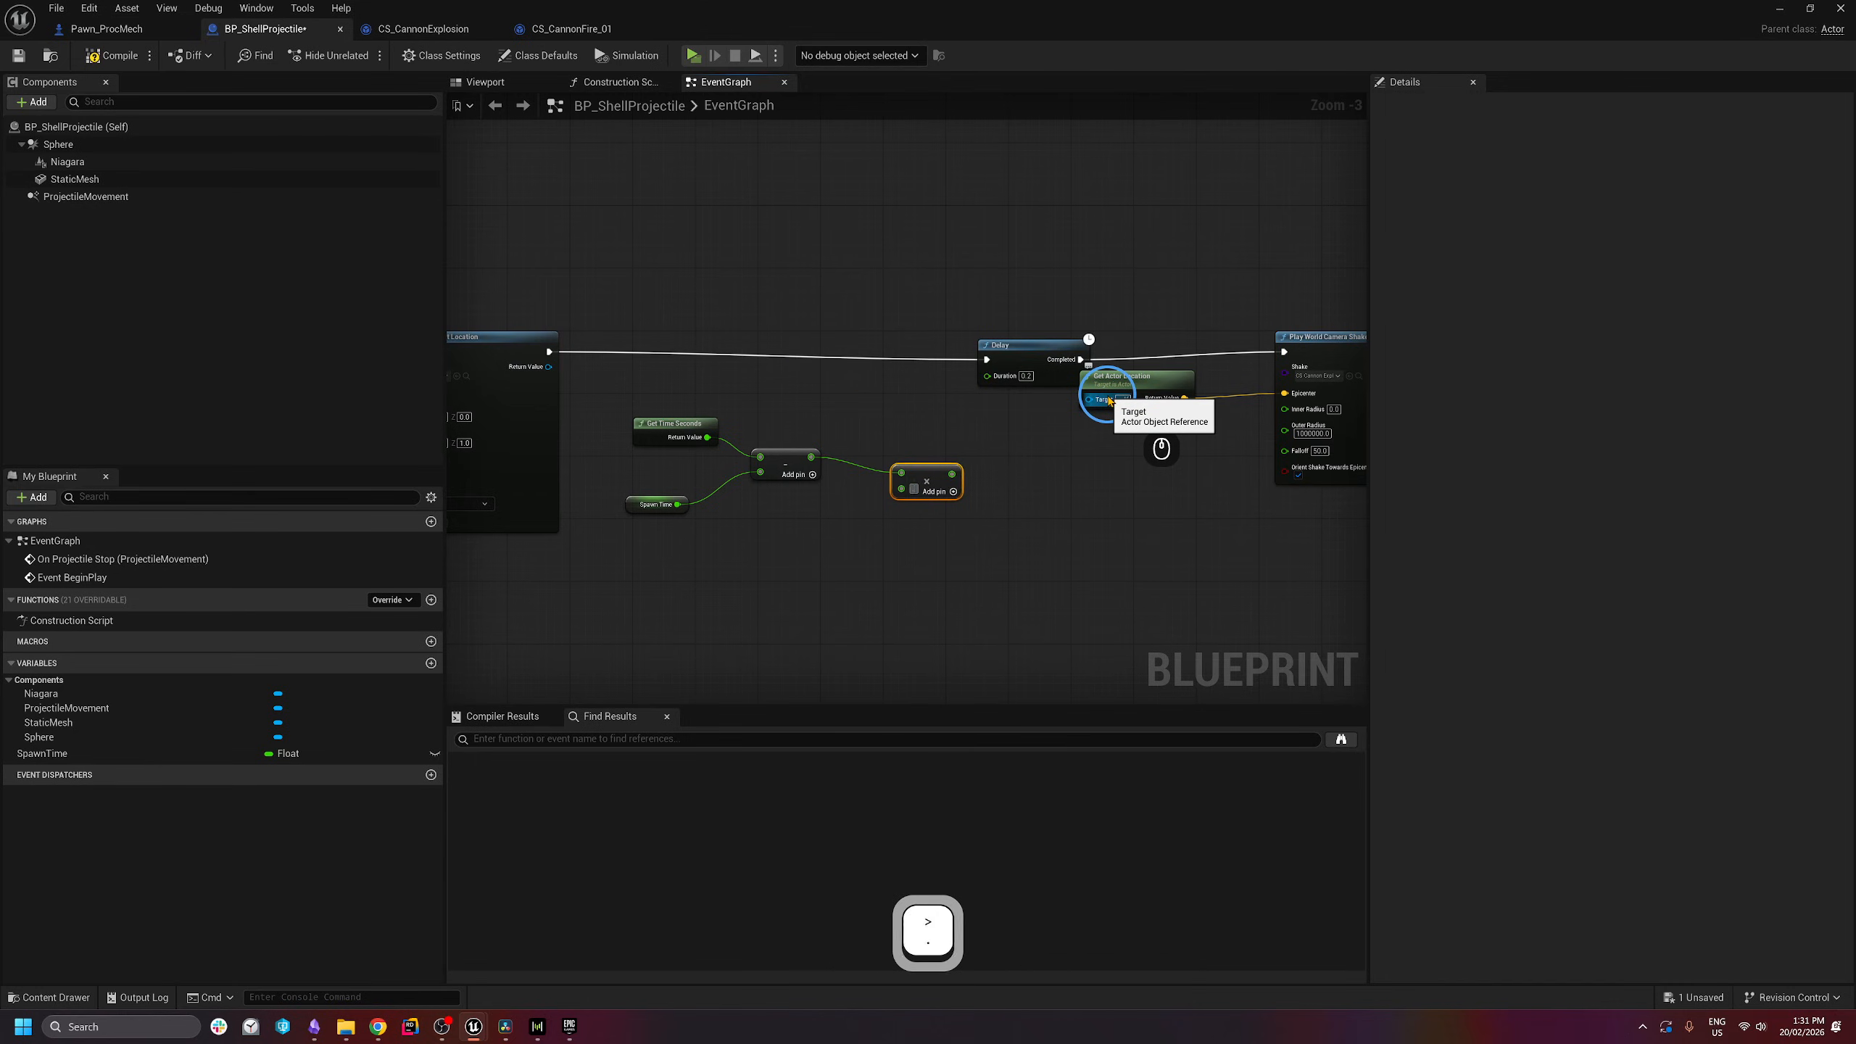
type("5")
key("Return")
left_click_drag(925, 471, 998, 337)
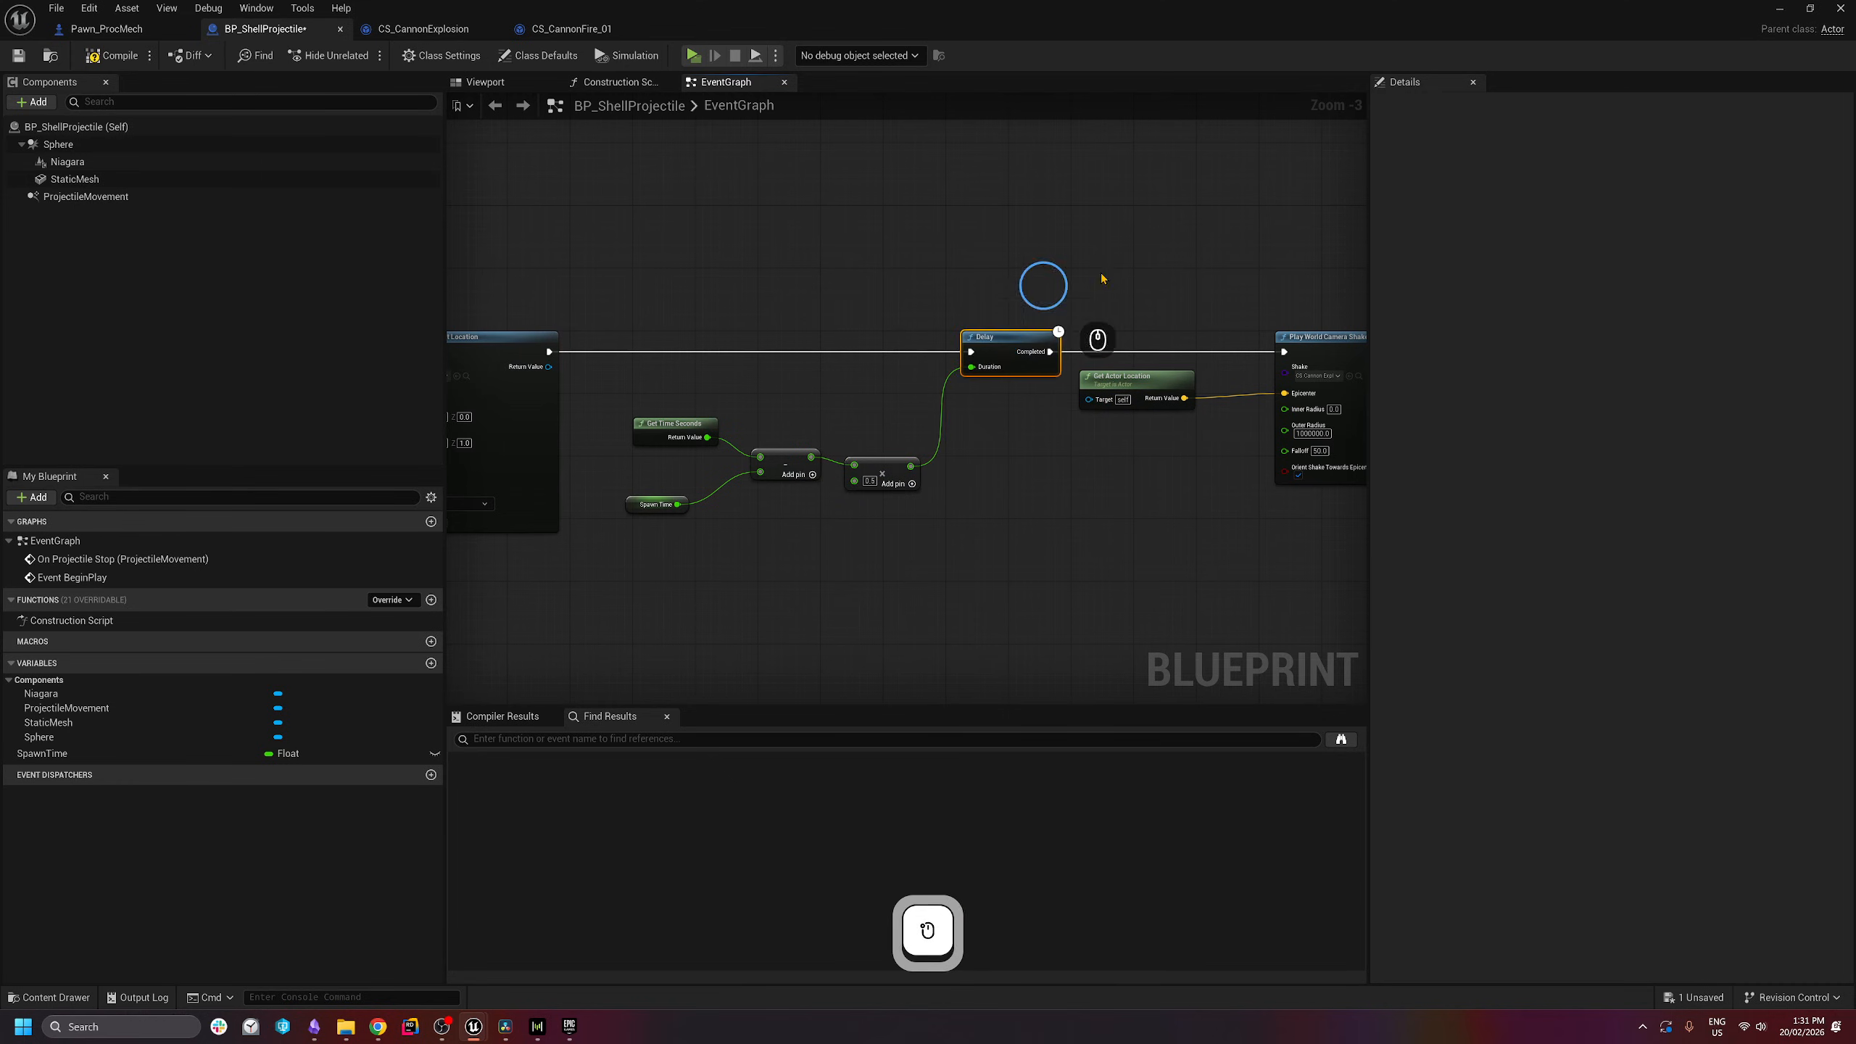
right_click_drag(1102, 278, 871, 293)
left_click(109, 56)
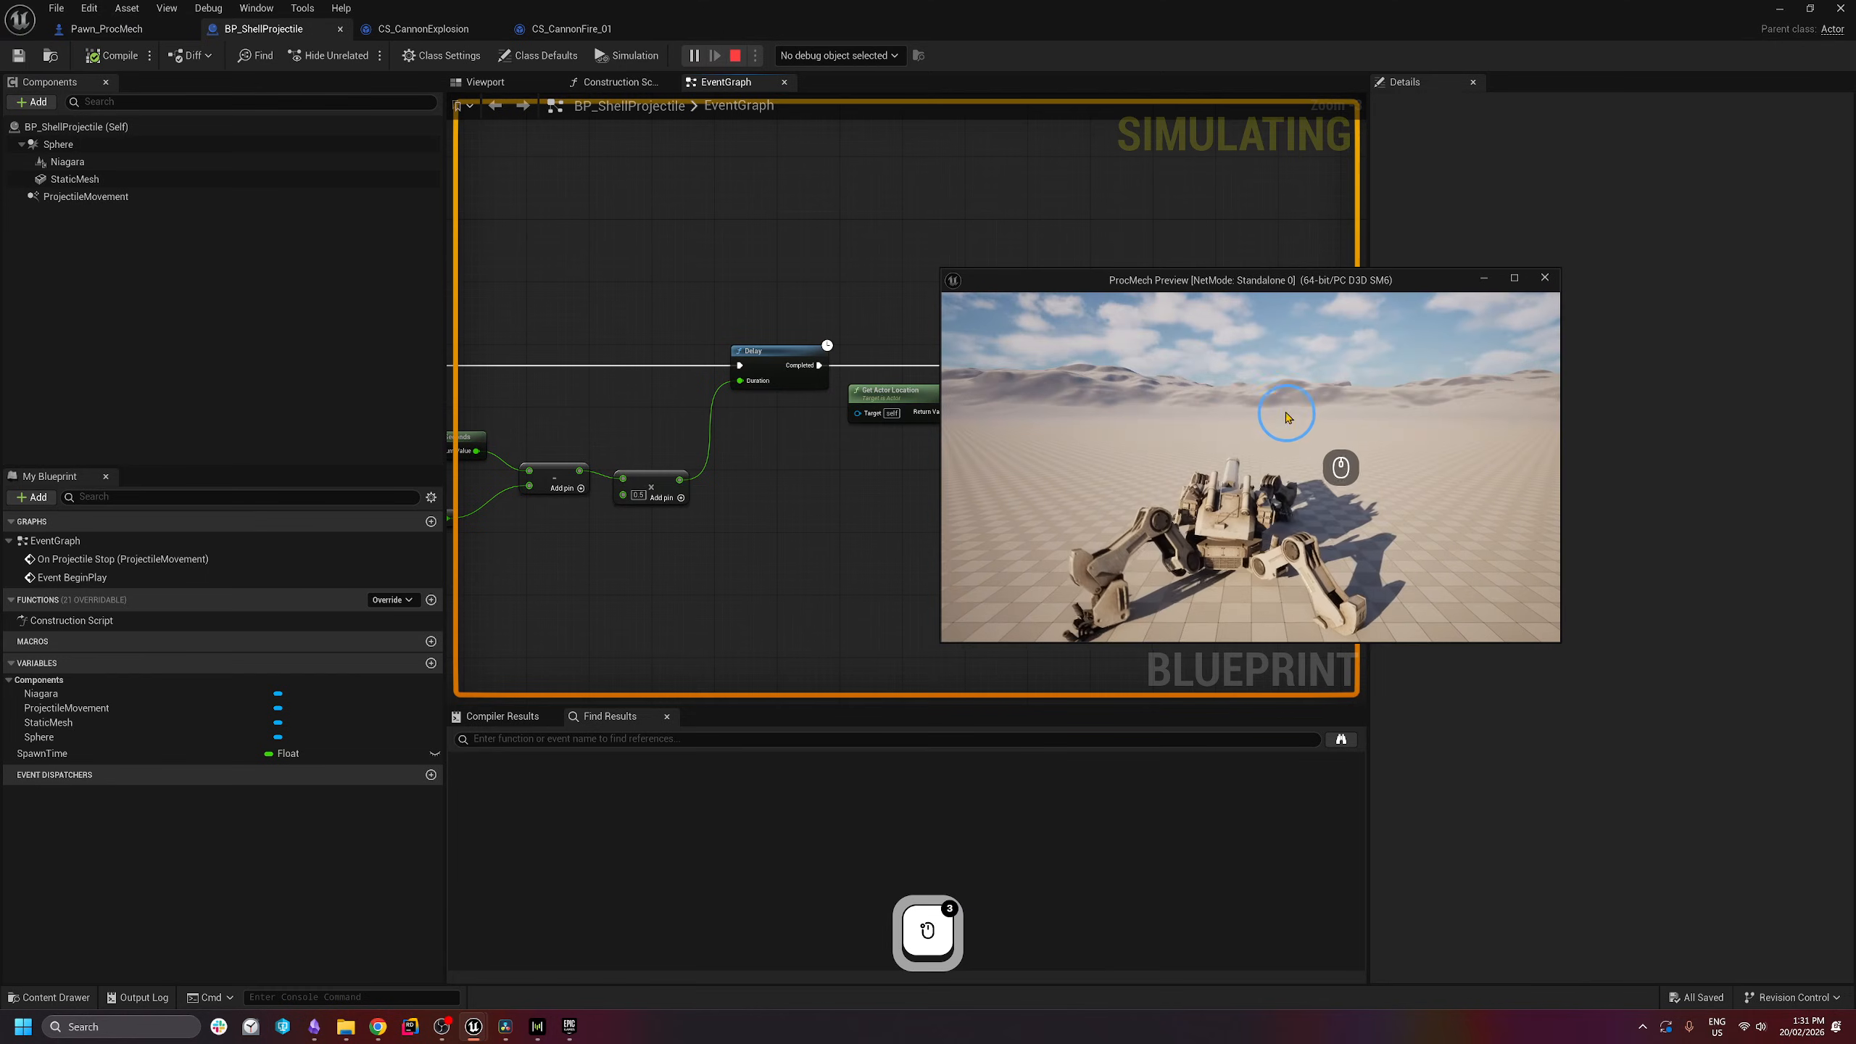
- In the game preview, walk the mech with W, A and S and fire three shells
left_click(1271, 360)
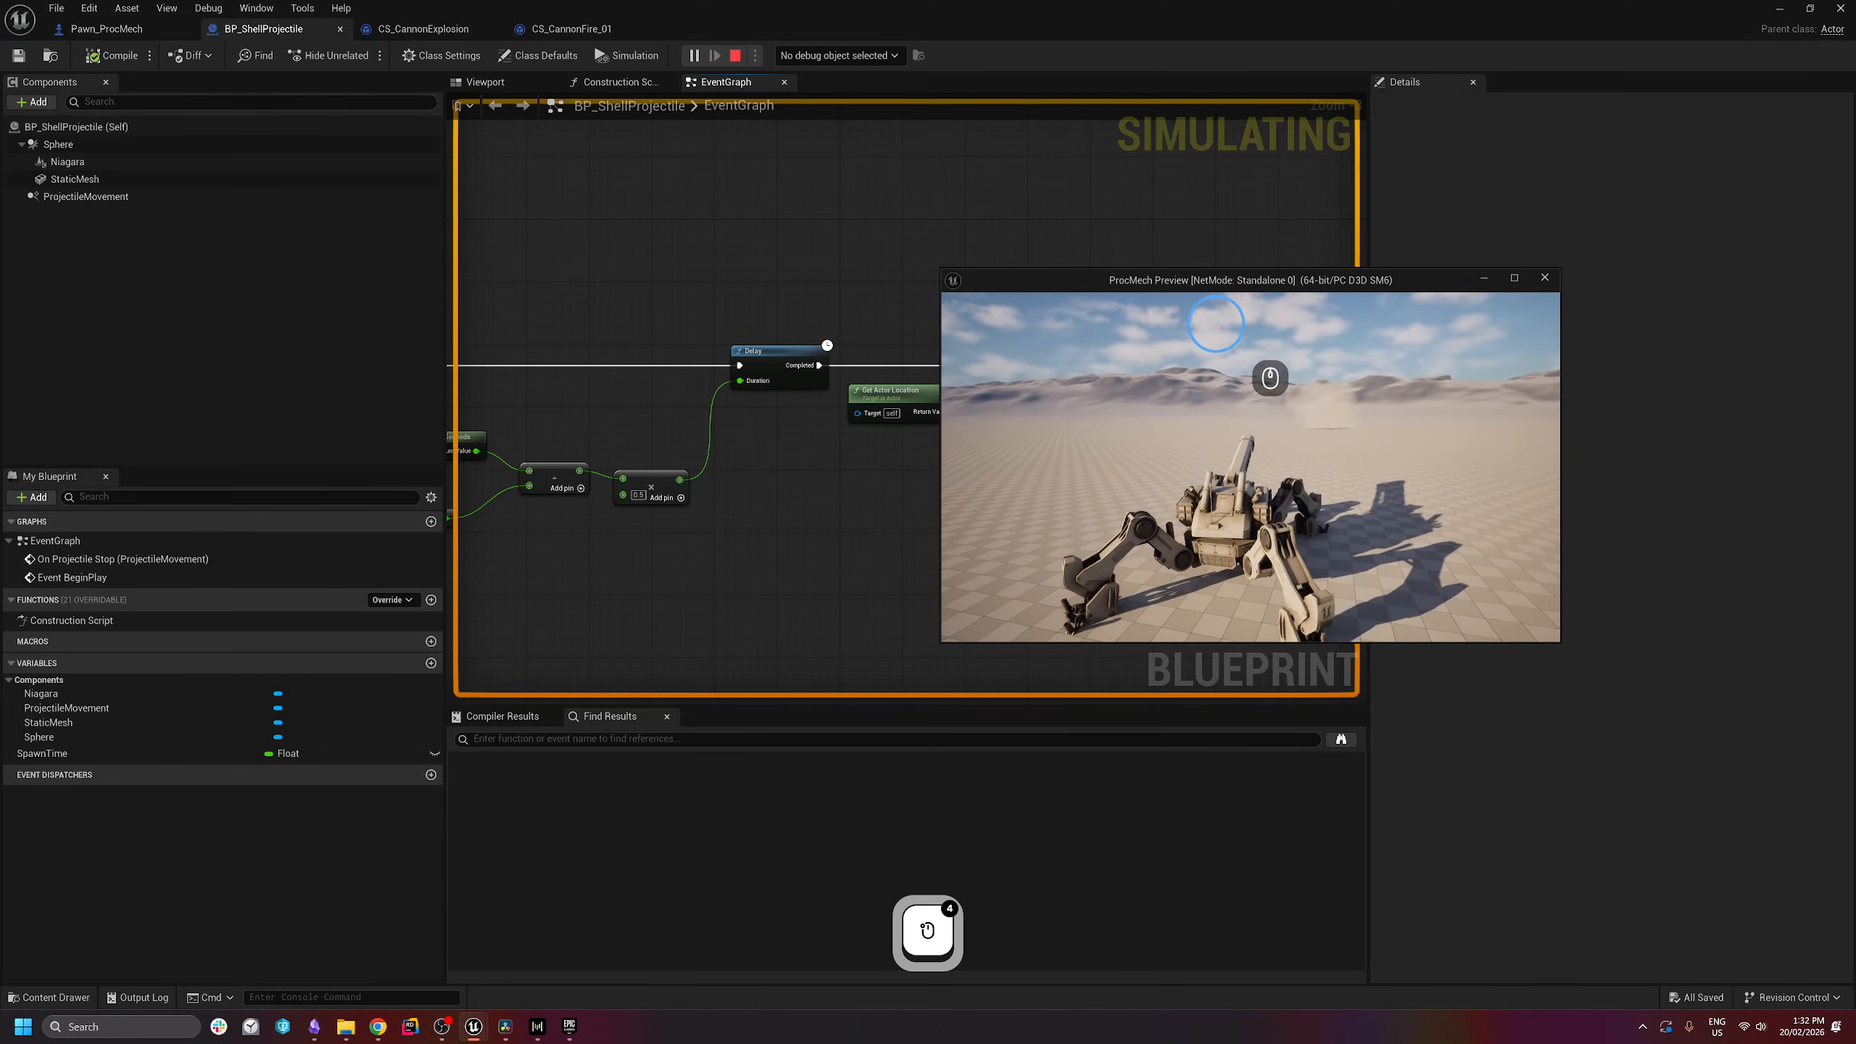
left_click(1216, 324)
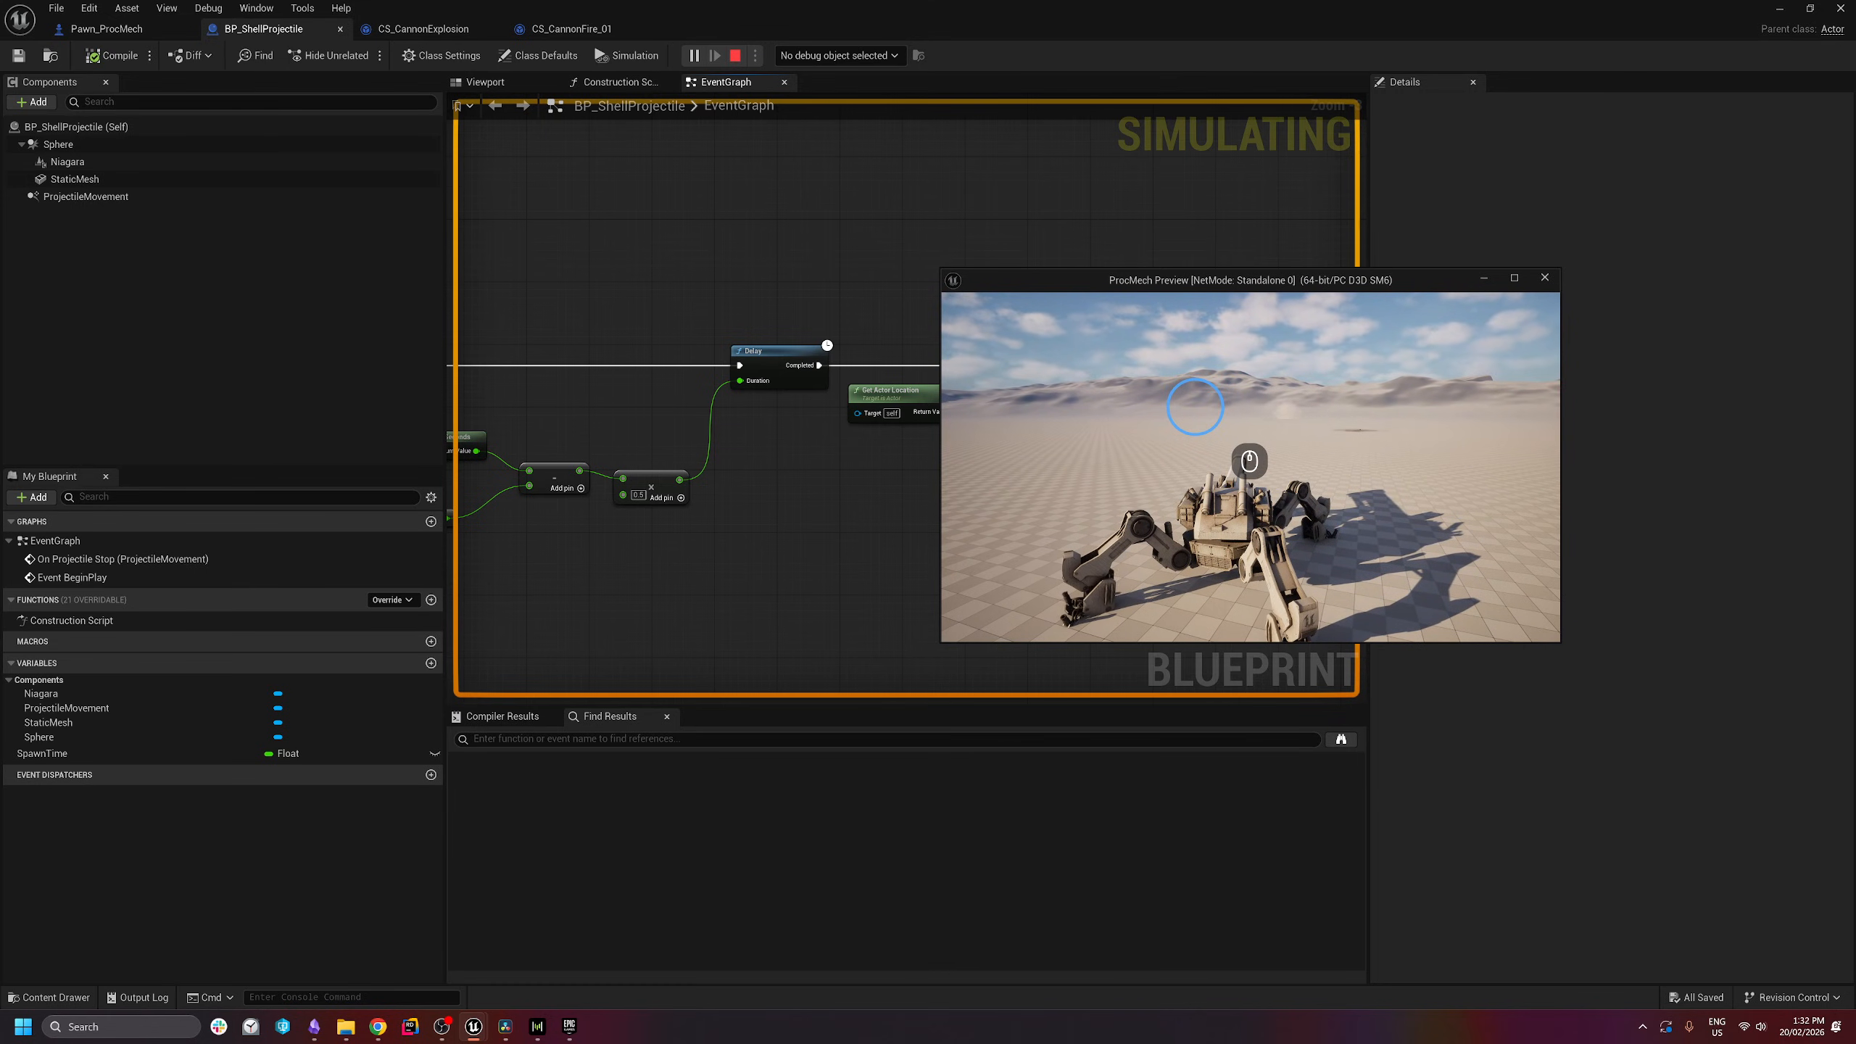
key("a")
key("w")
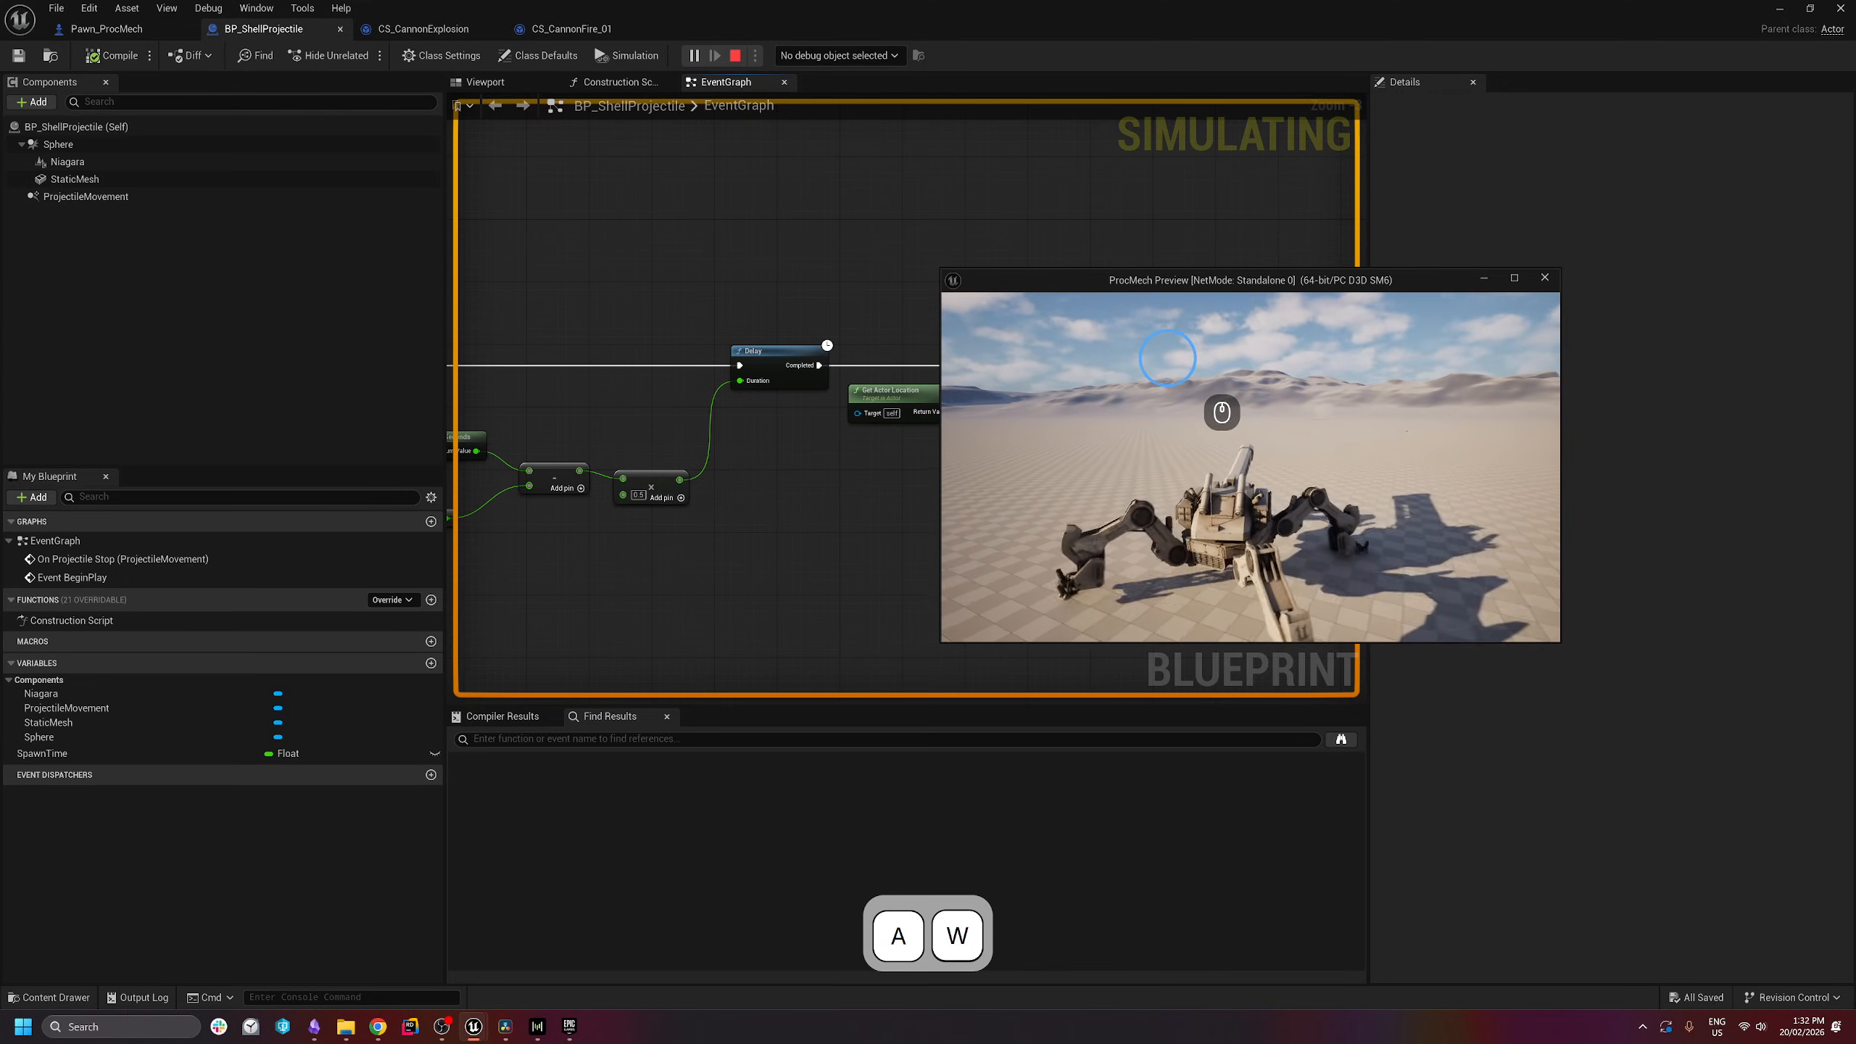
key("s")
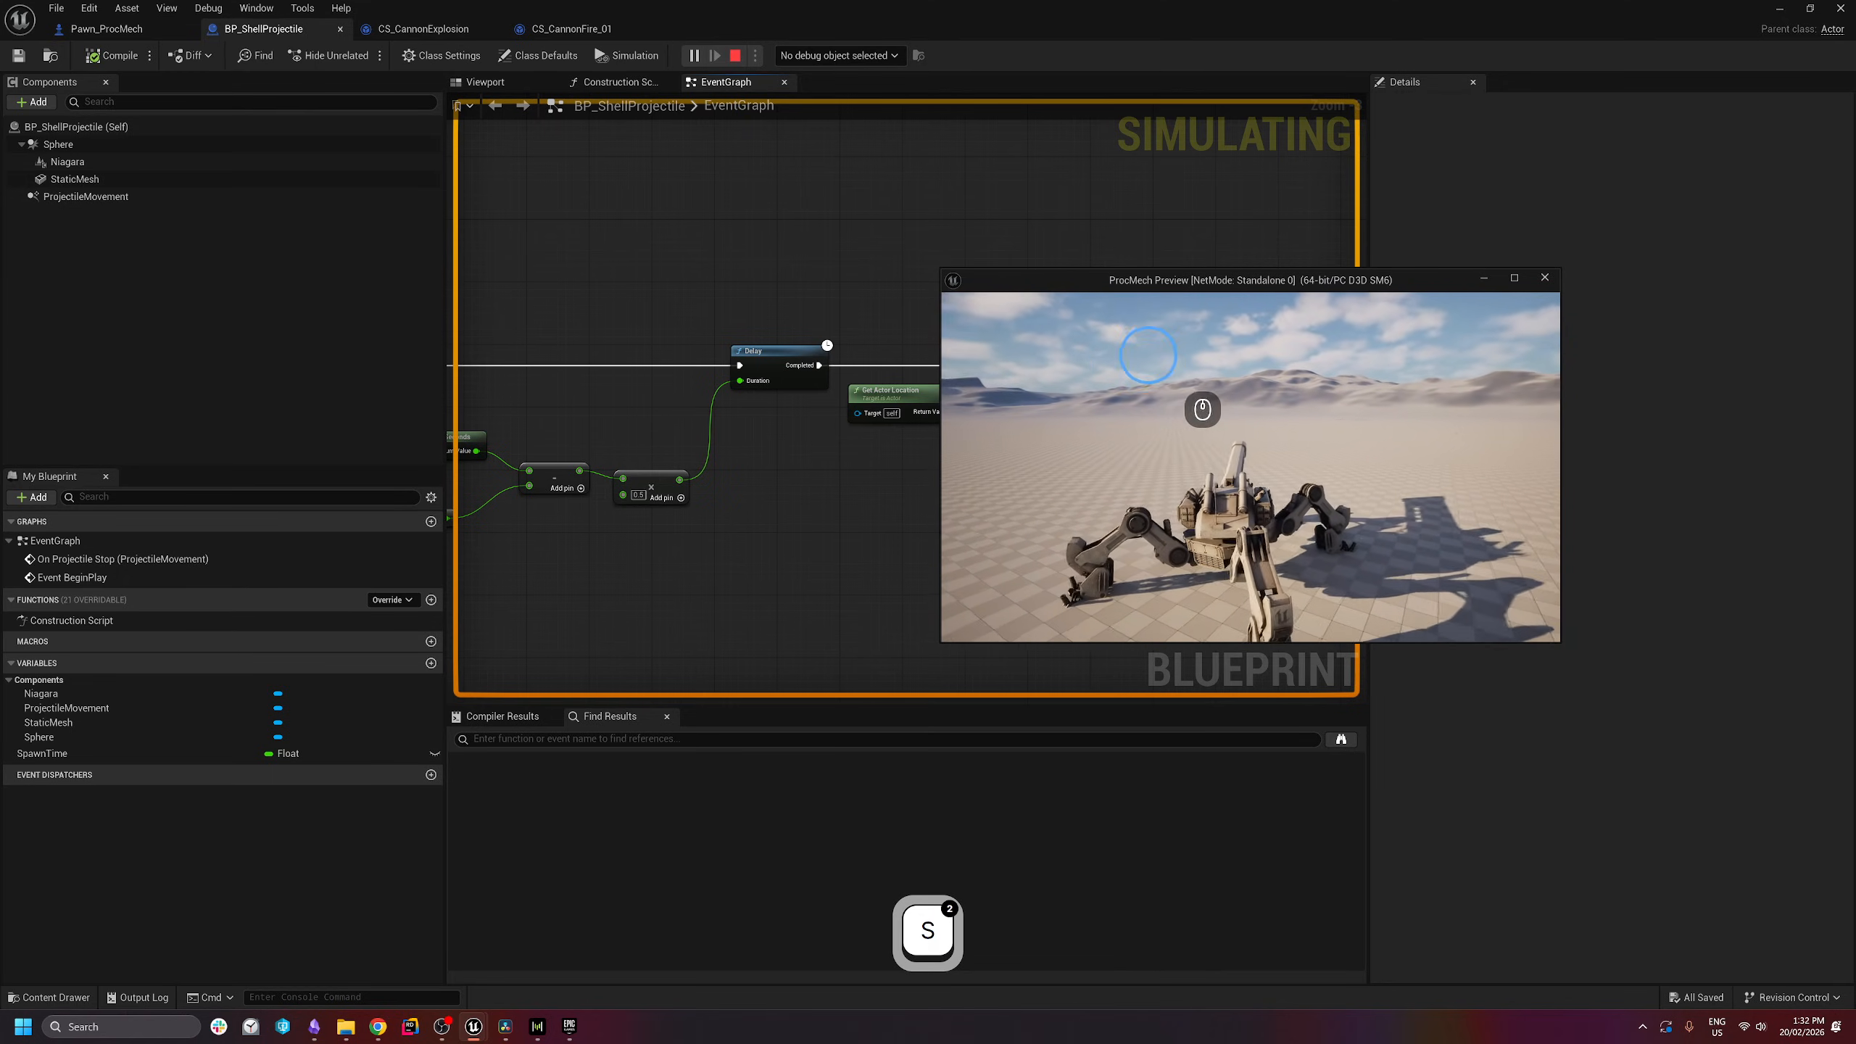
left_click(1215, 372)
left_click(1163, 374)
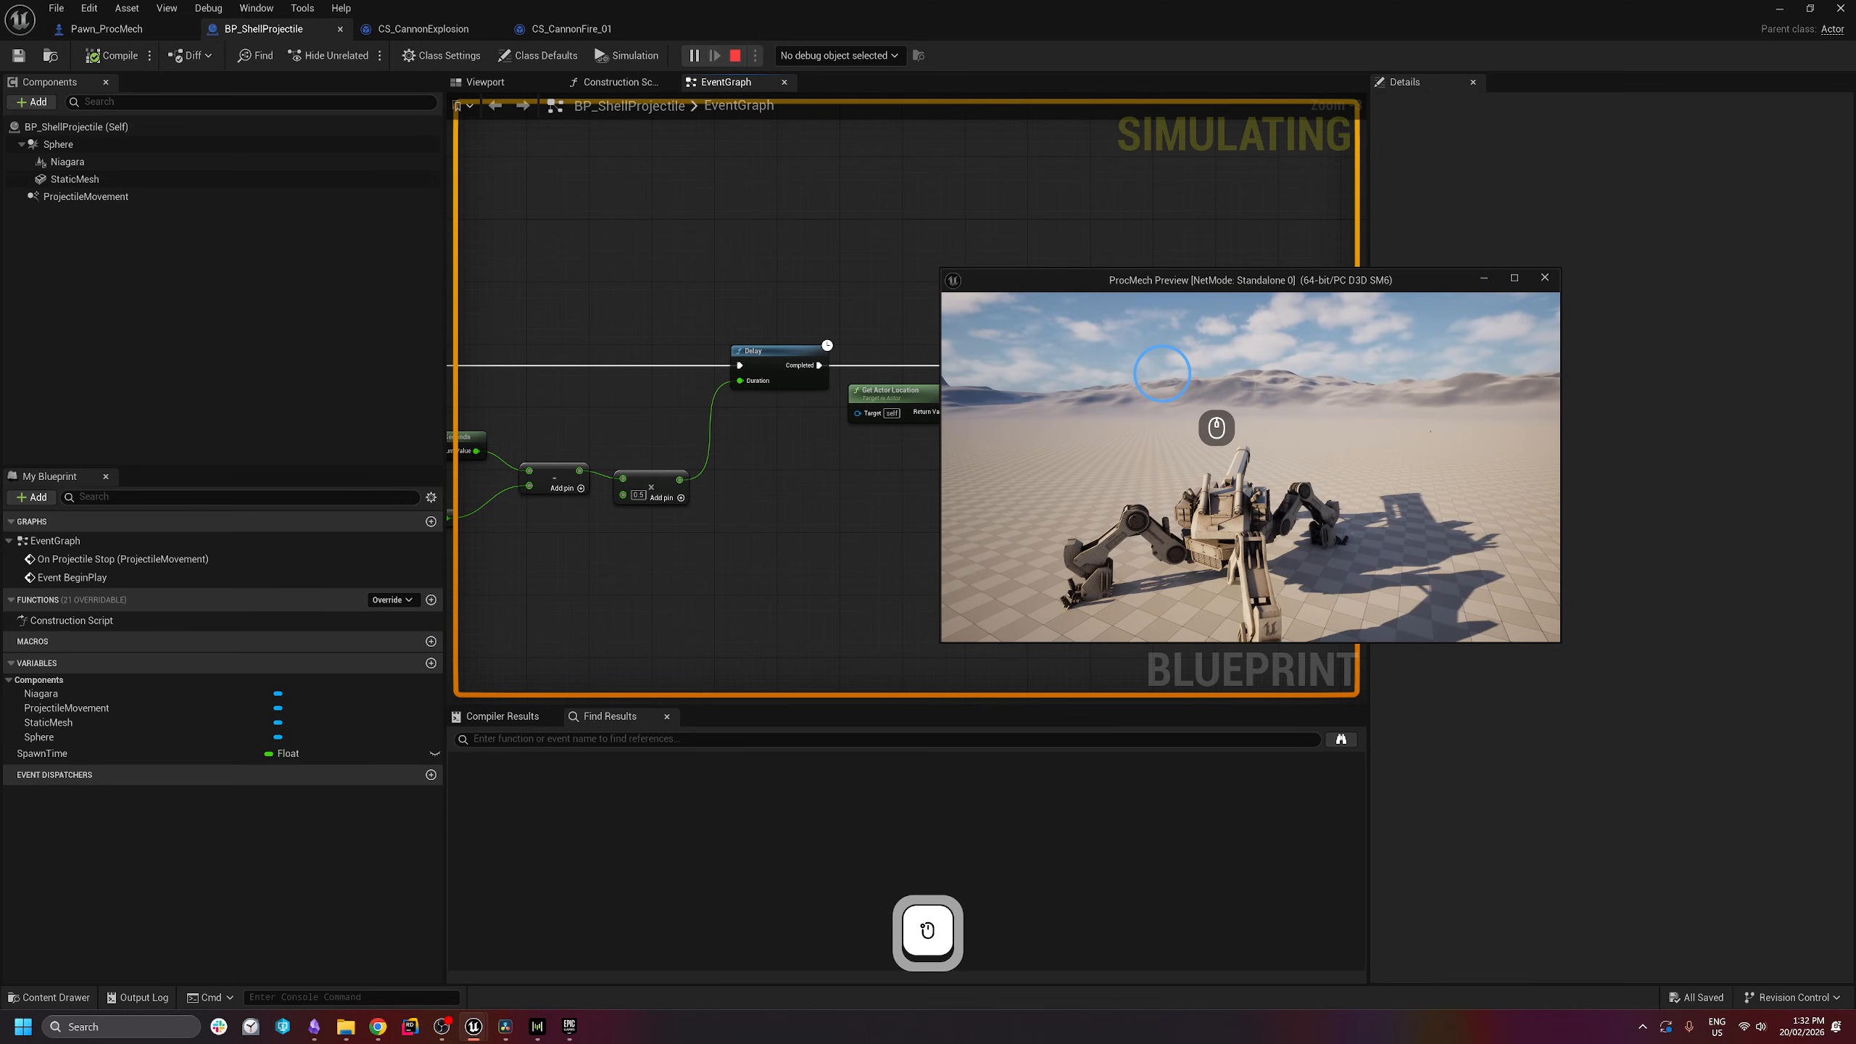
- Walk the mech forward and fire five cannon shells until one explodes into distant smoke
key("w")
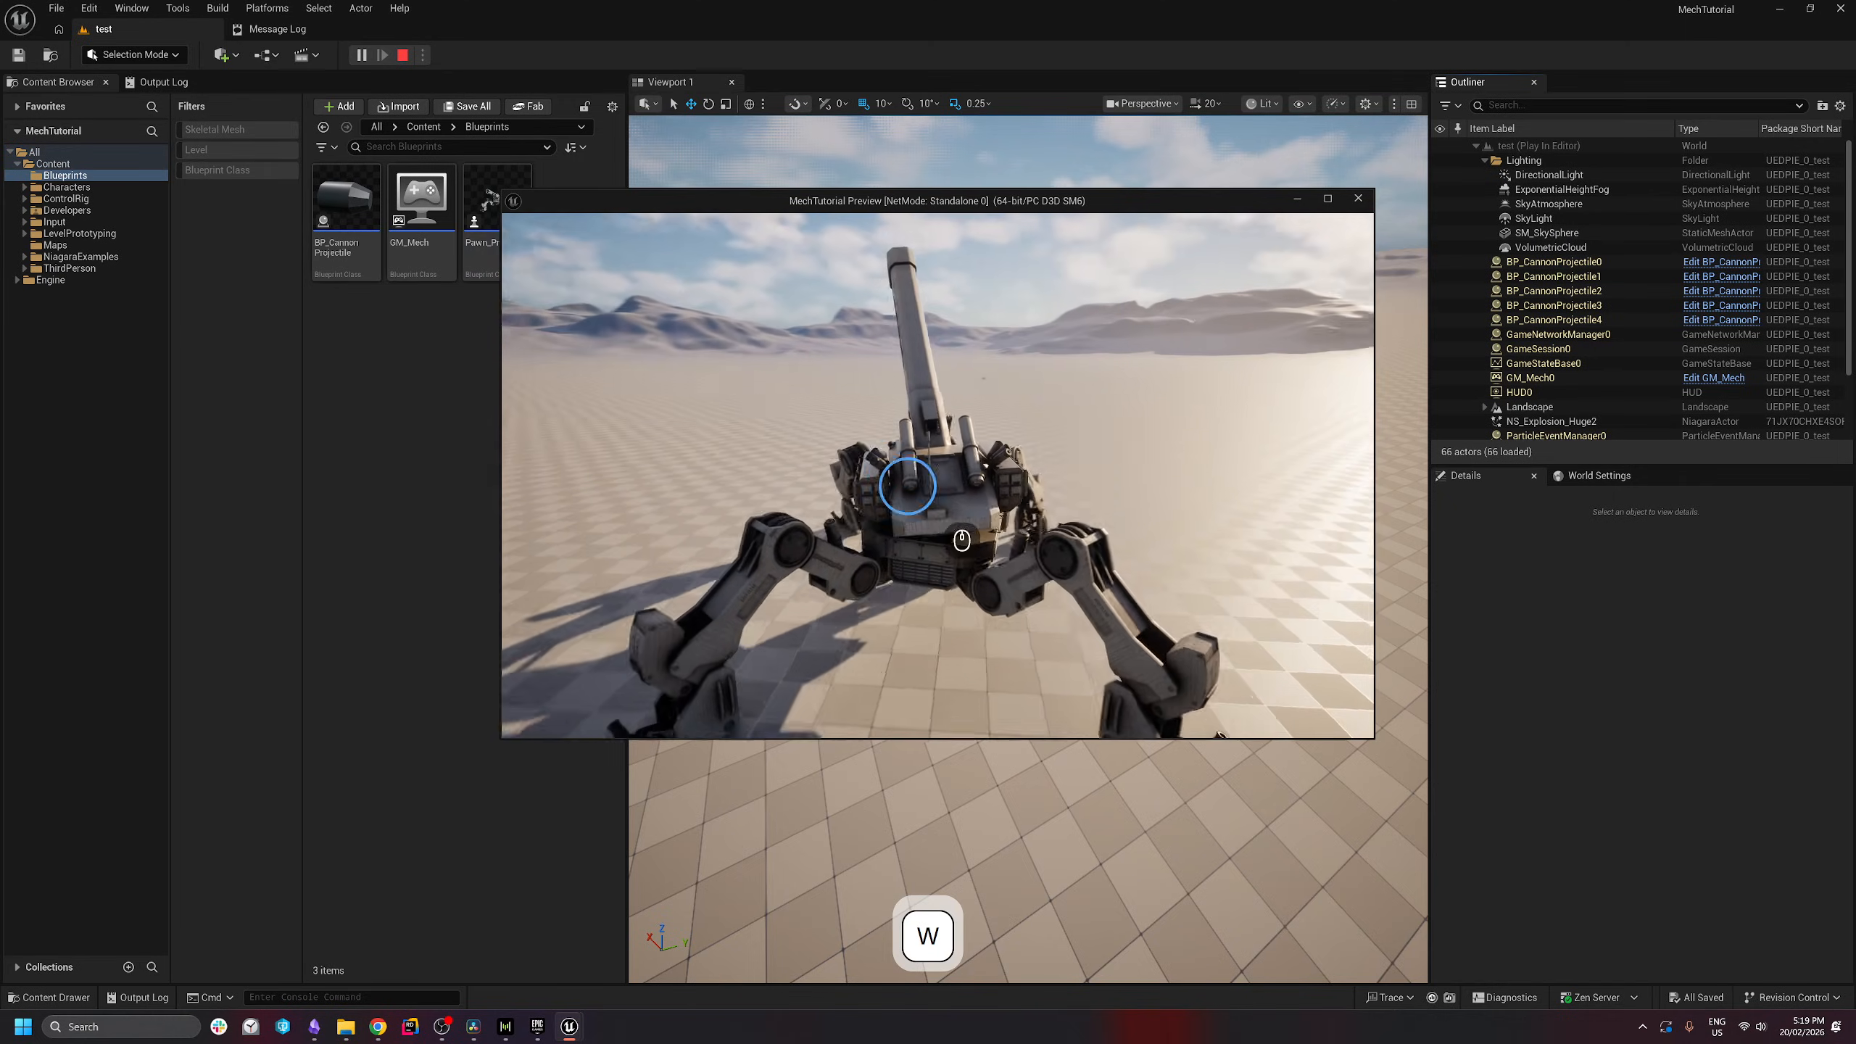
left_click(1001, 610)
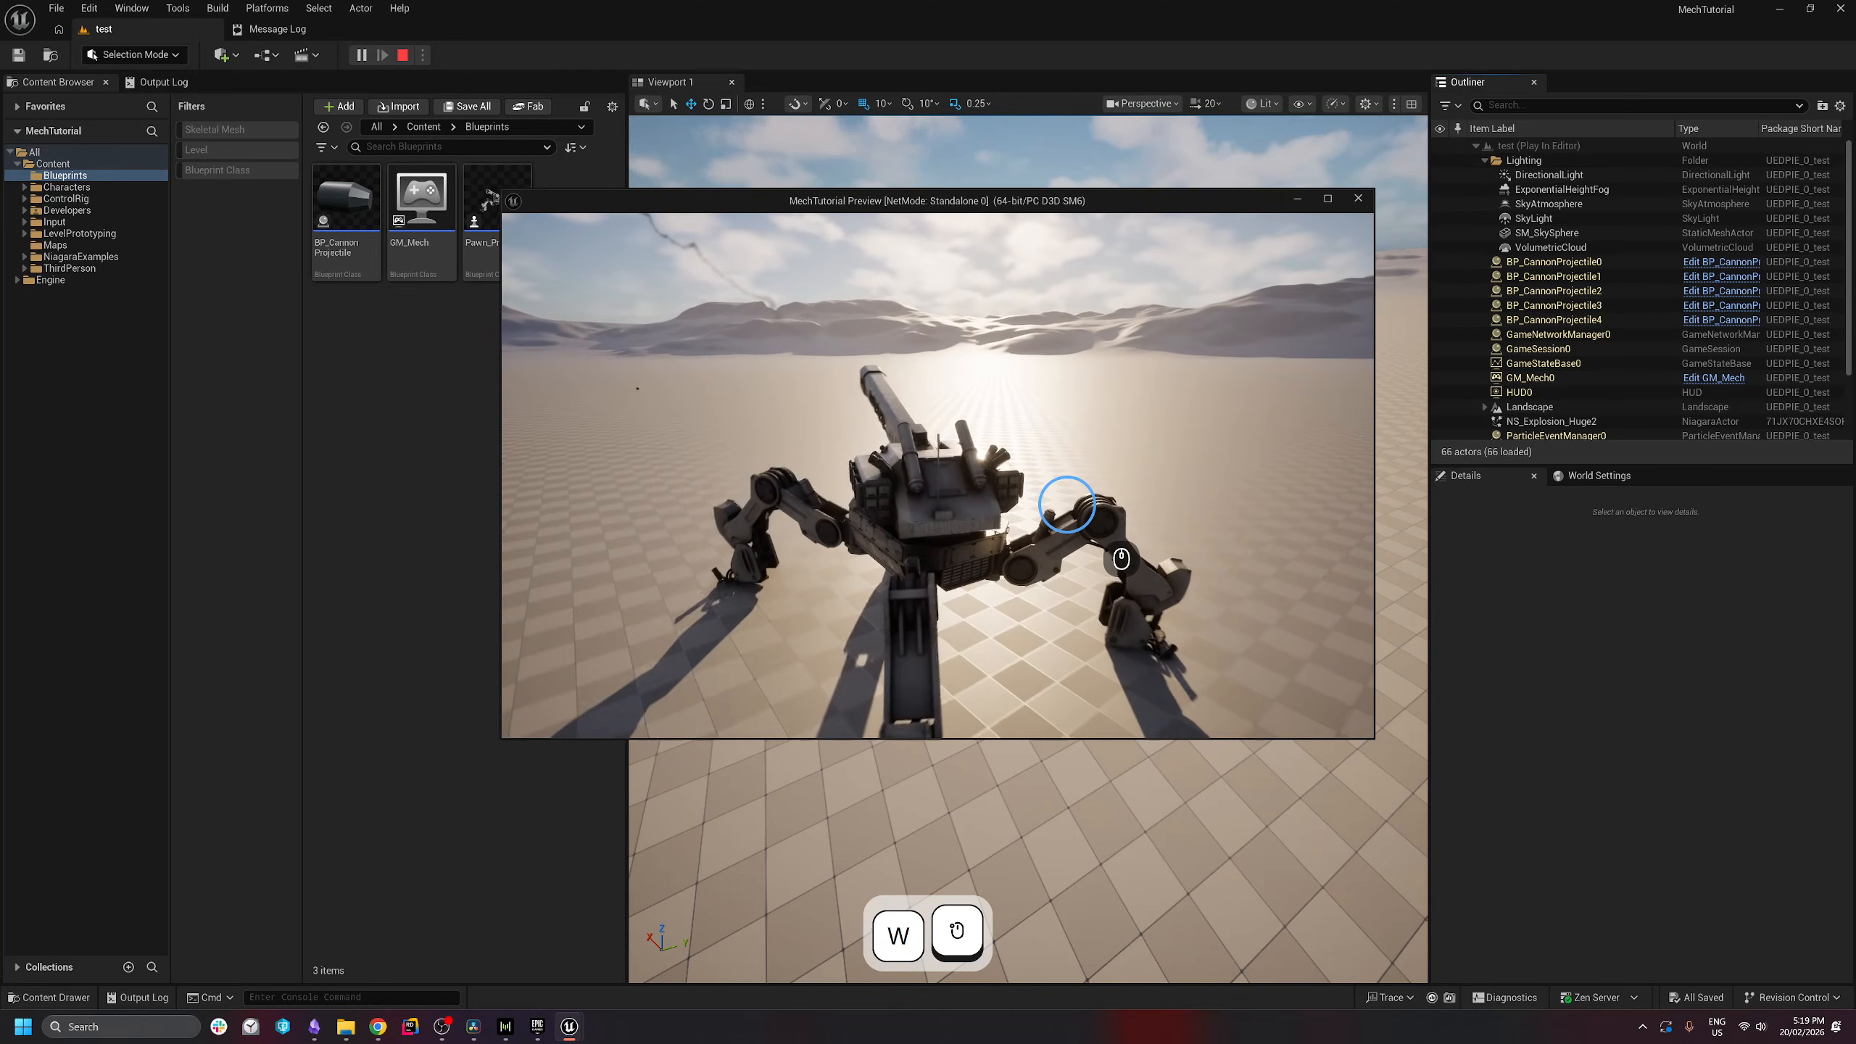
left_click(1127, 557)
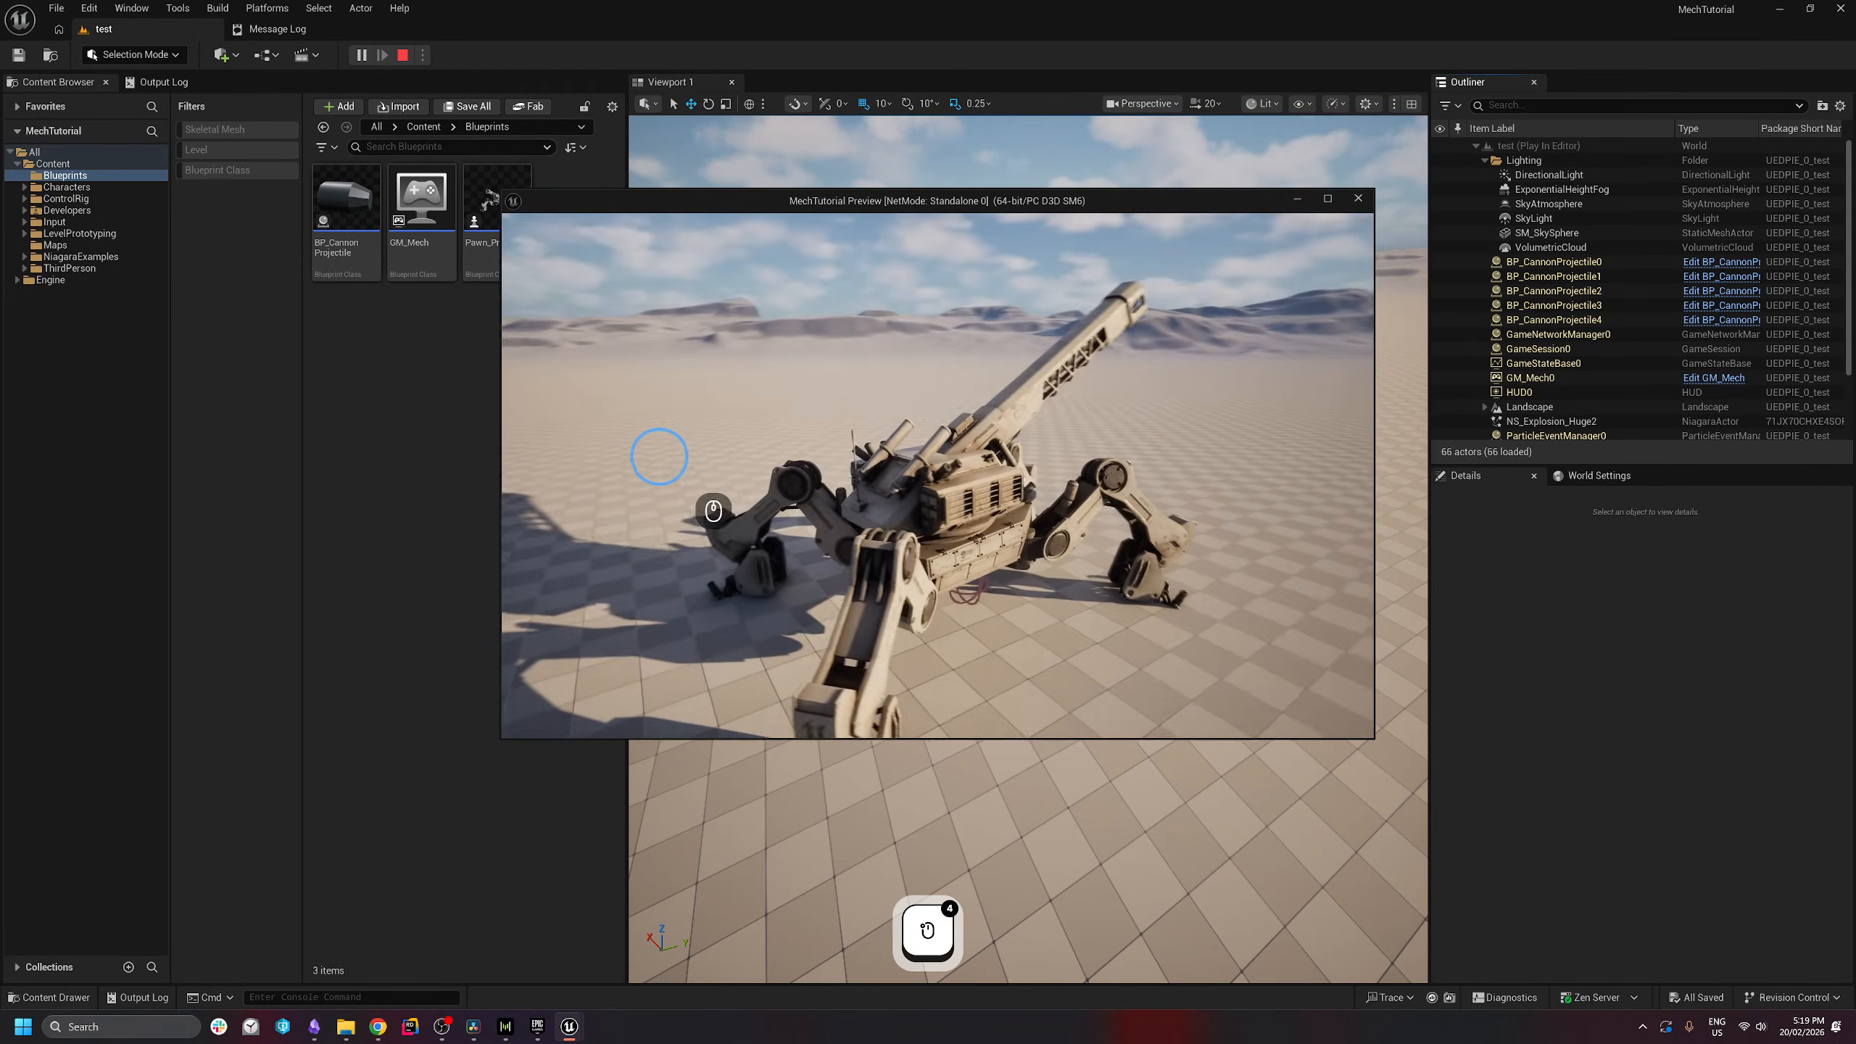
key("w")
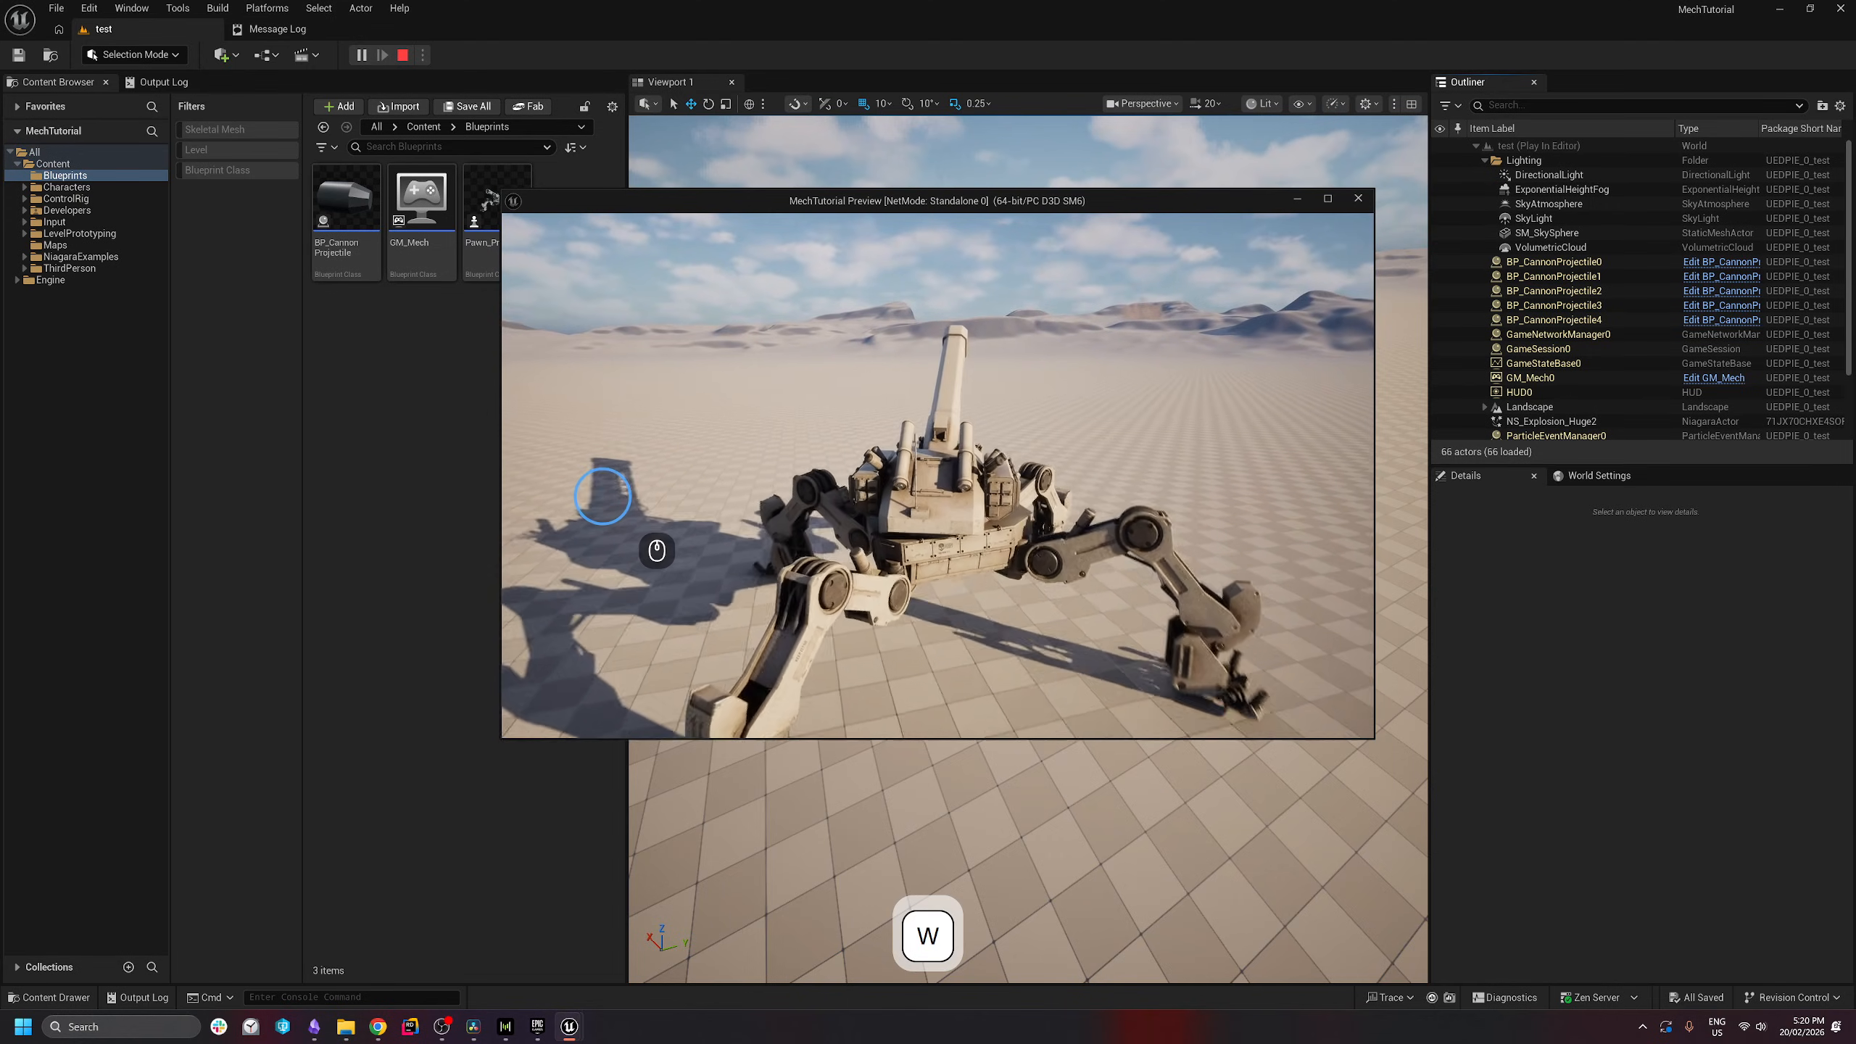
left_click(656, 550)
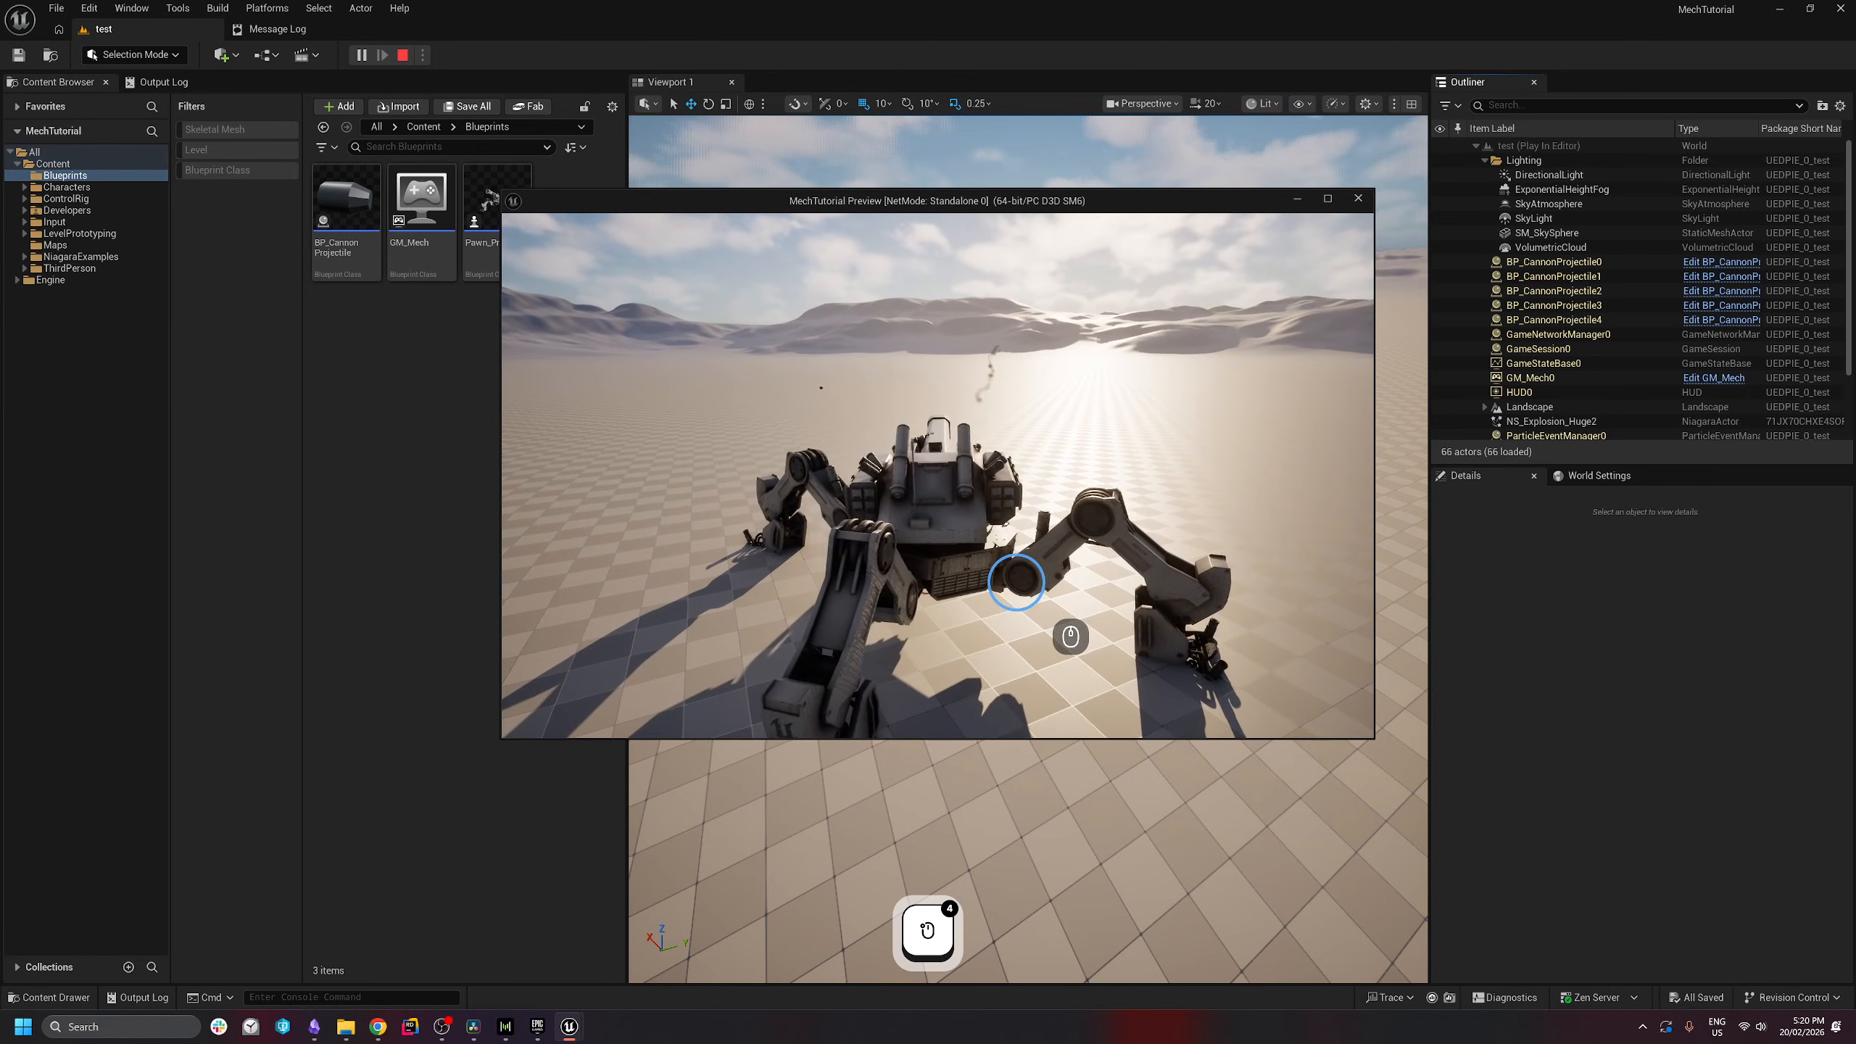
key("w")
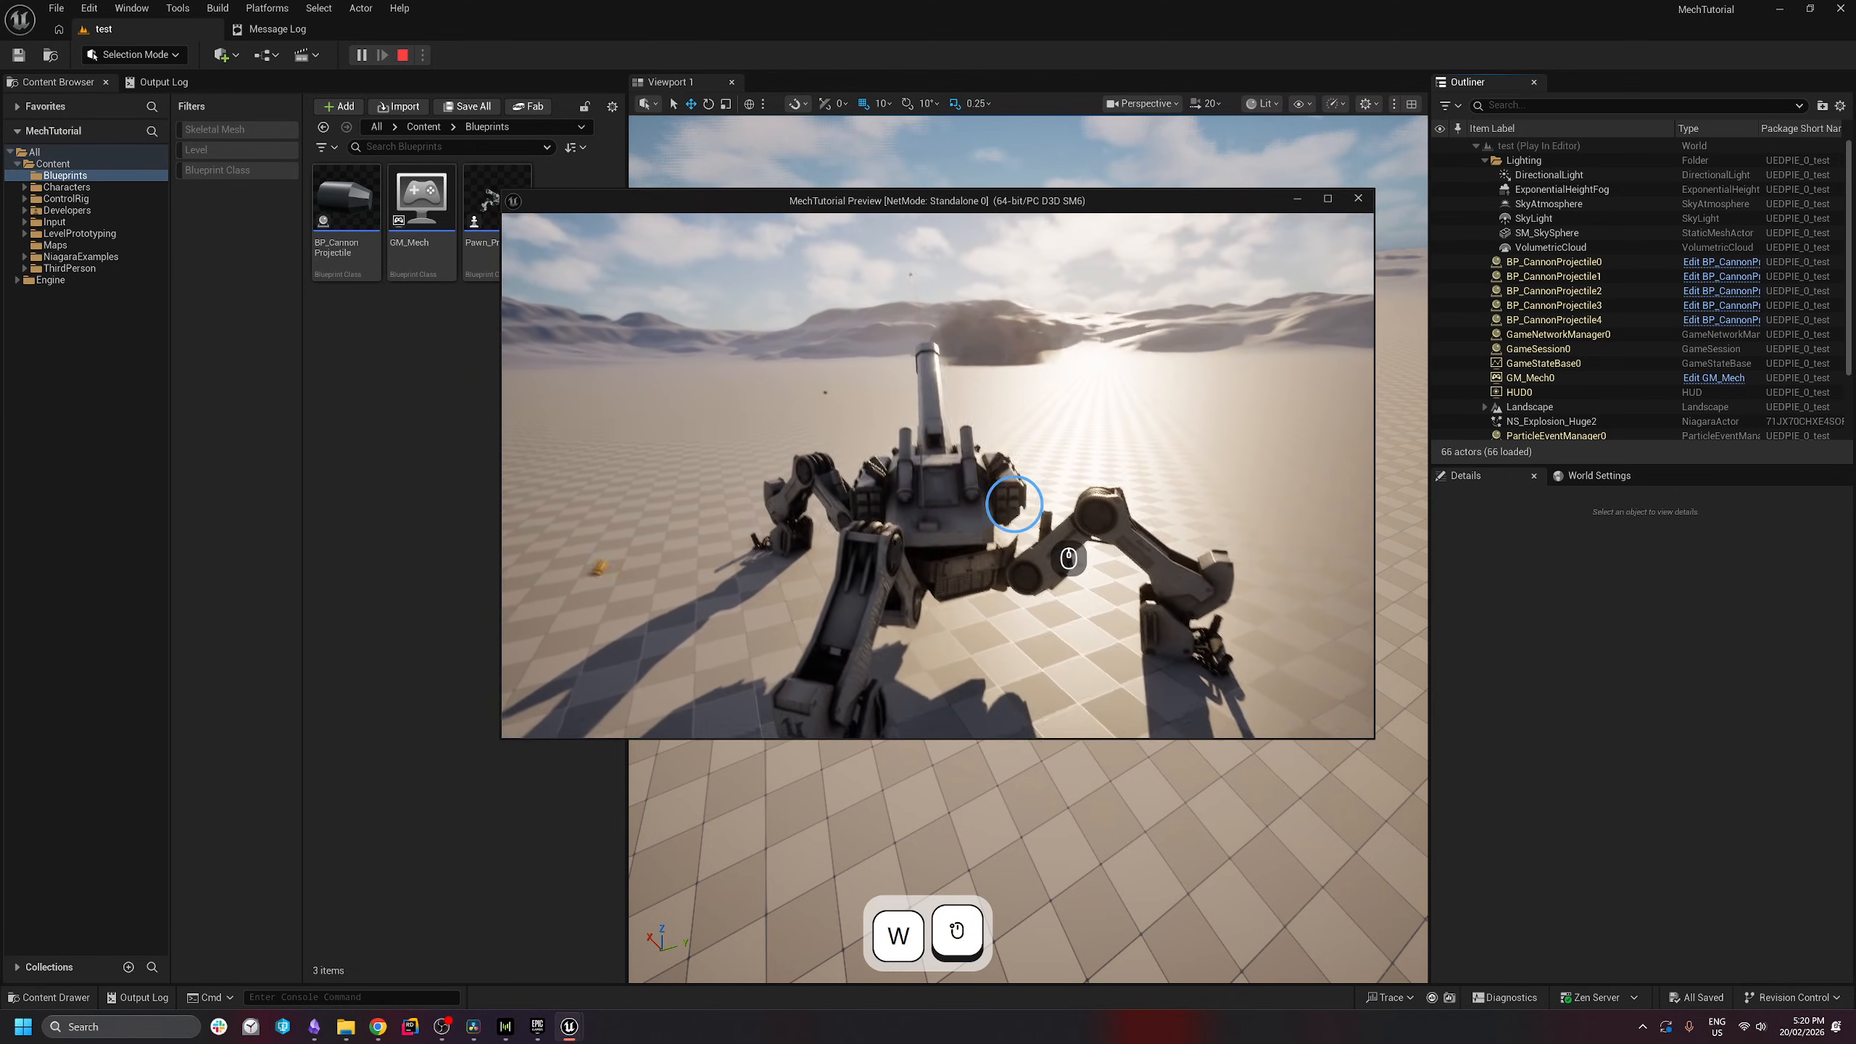
left_click(977, 525)
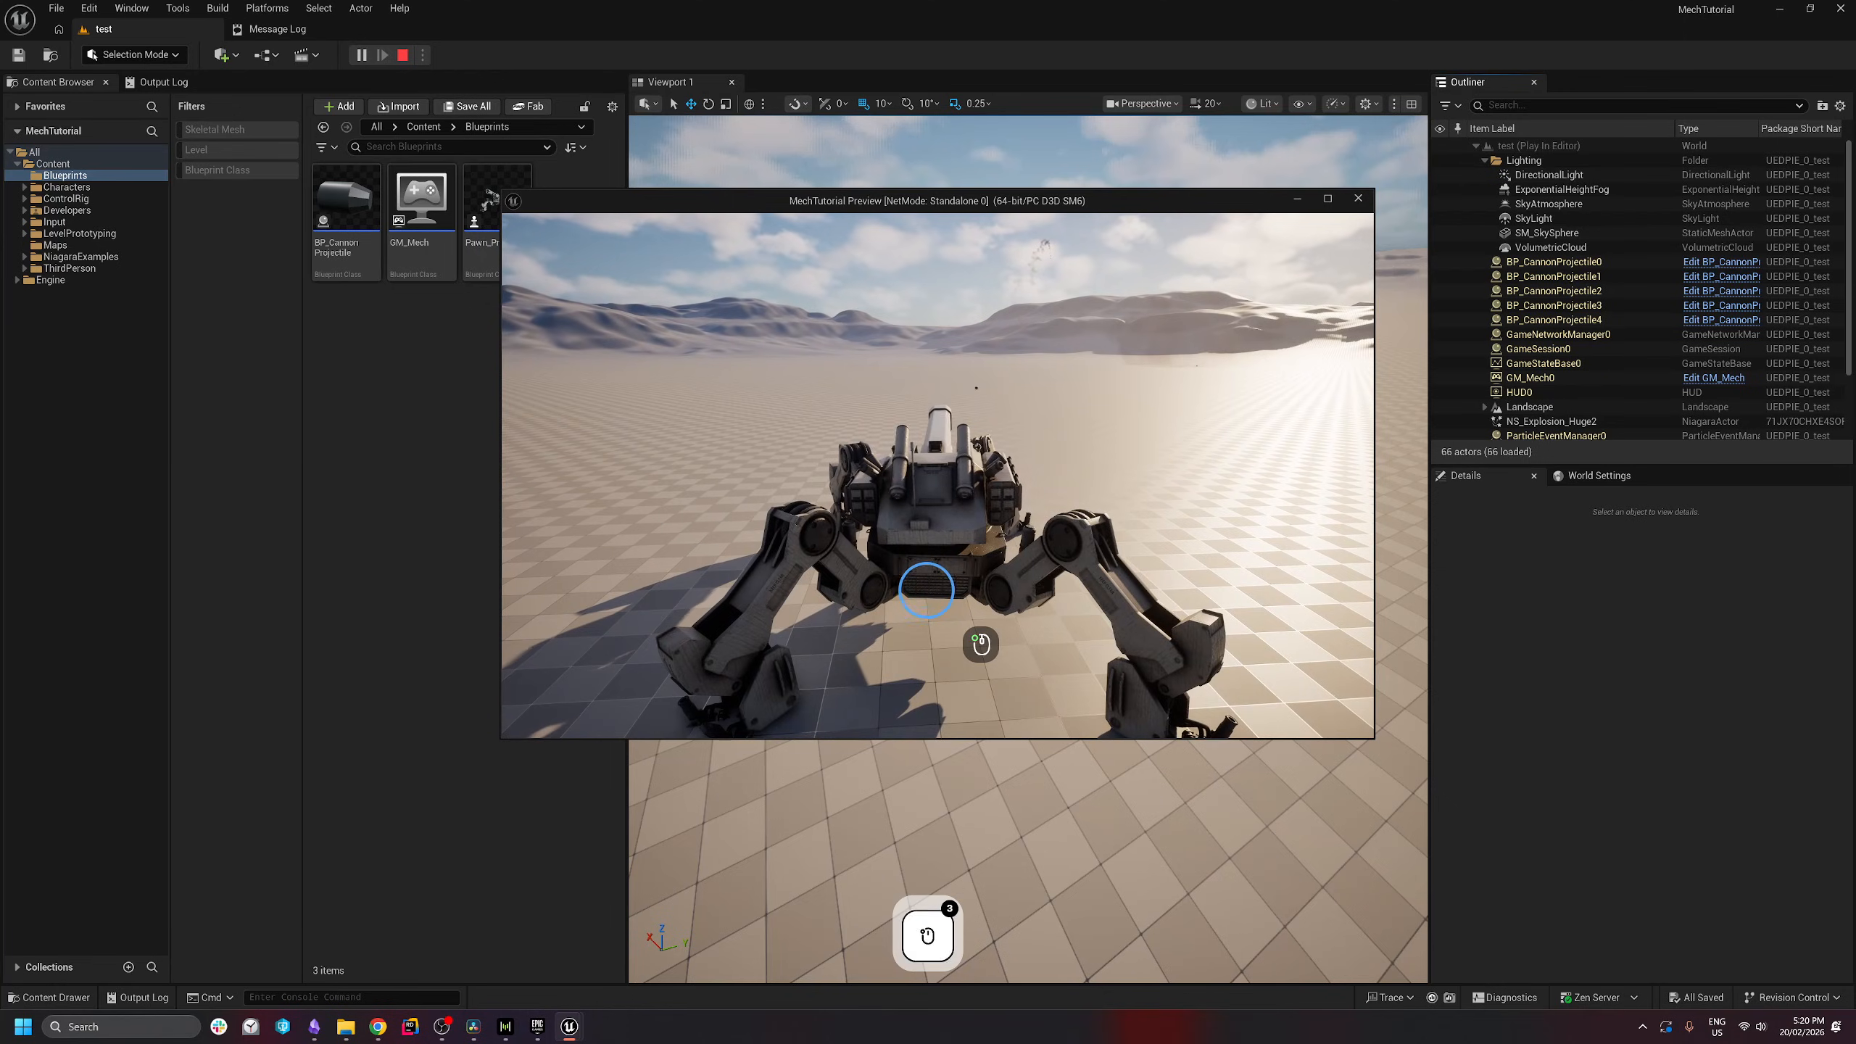
key("w")
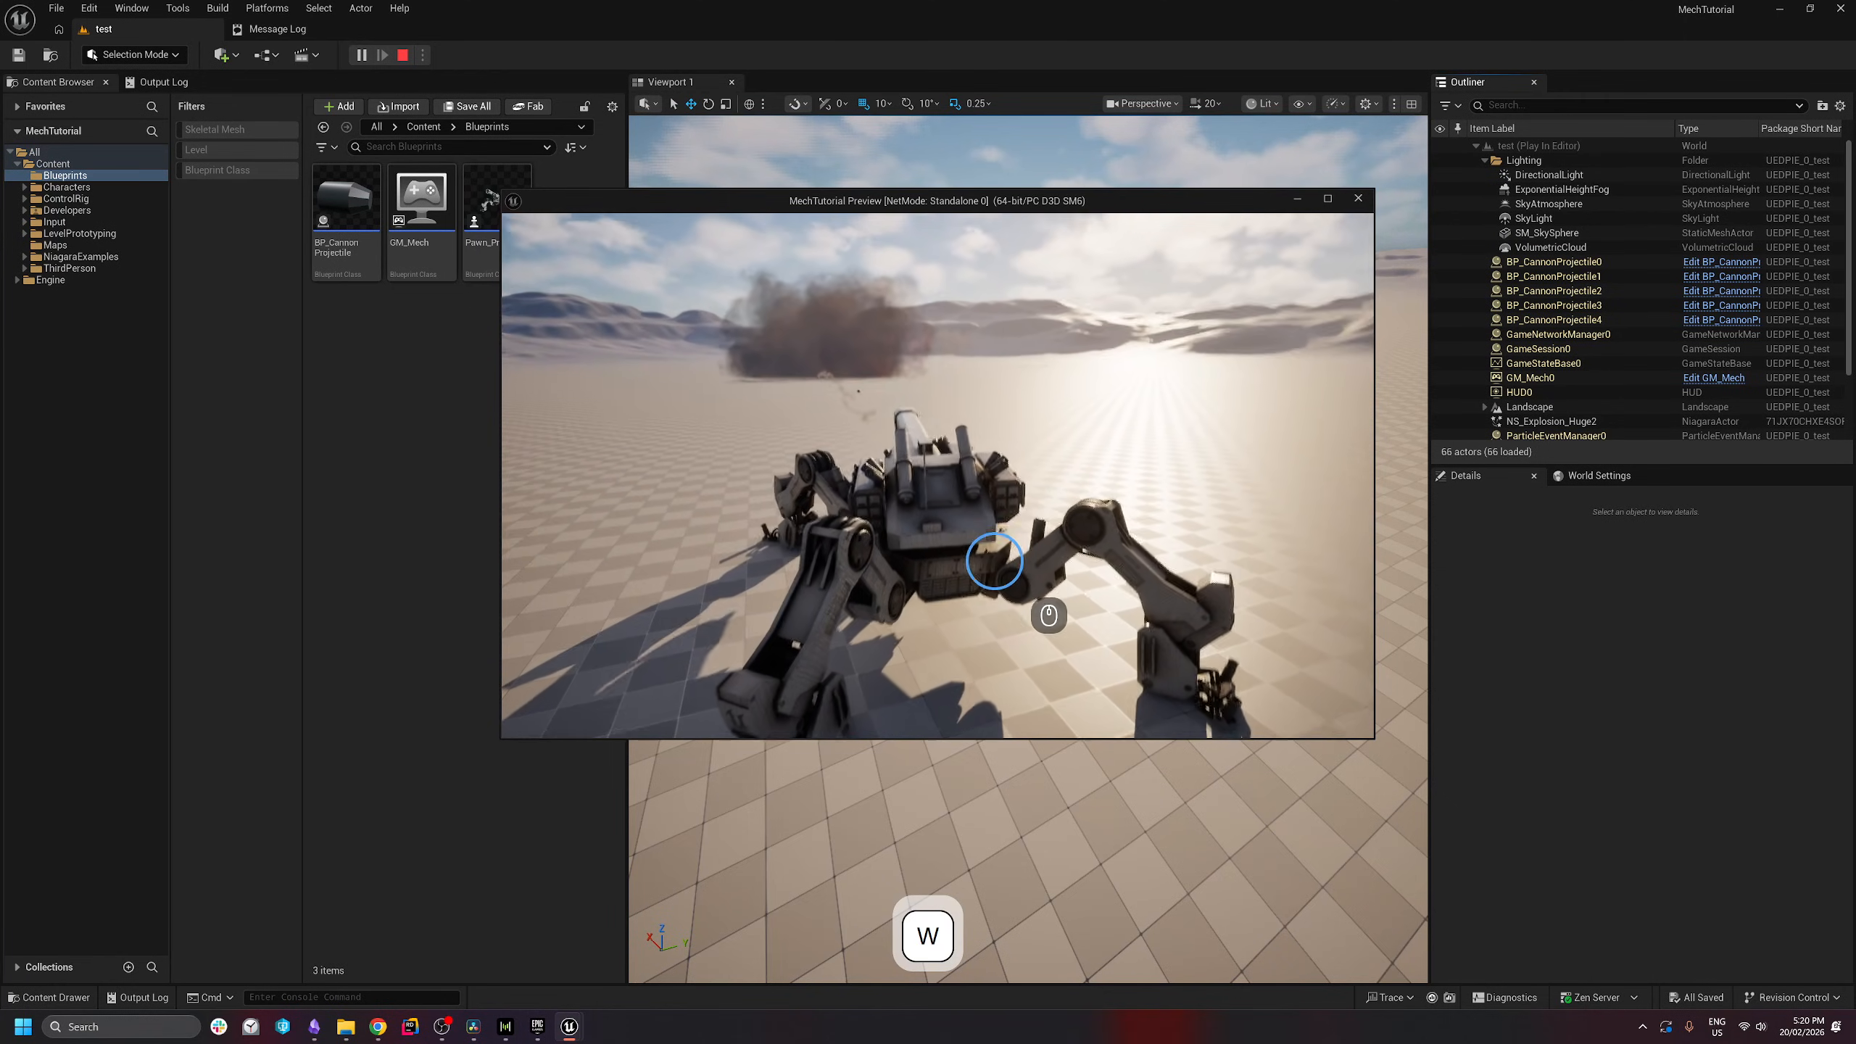
left_click(1053, 579)
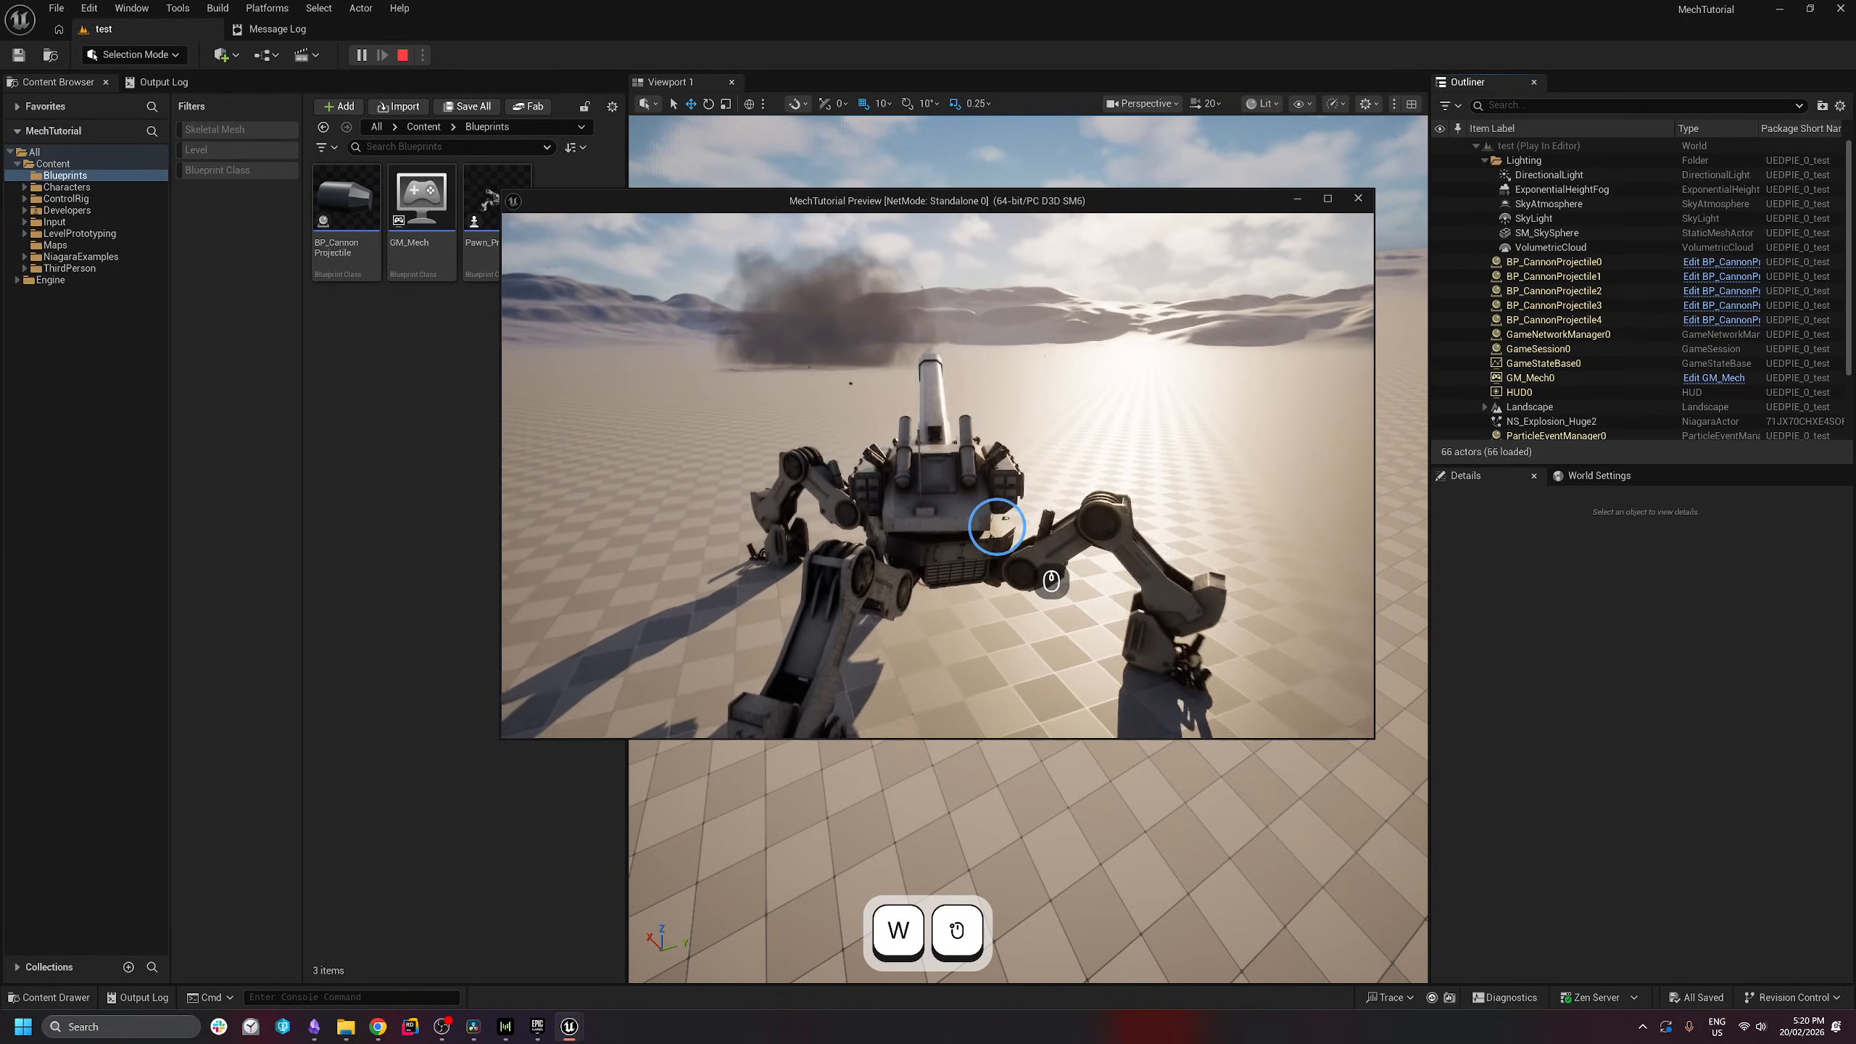